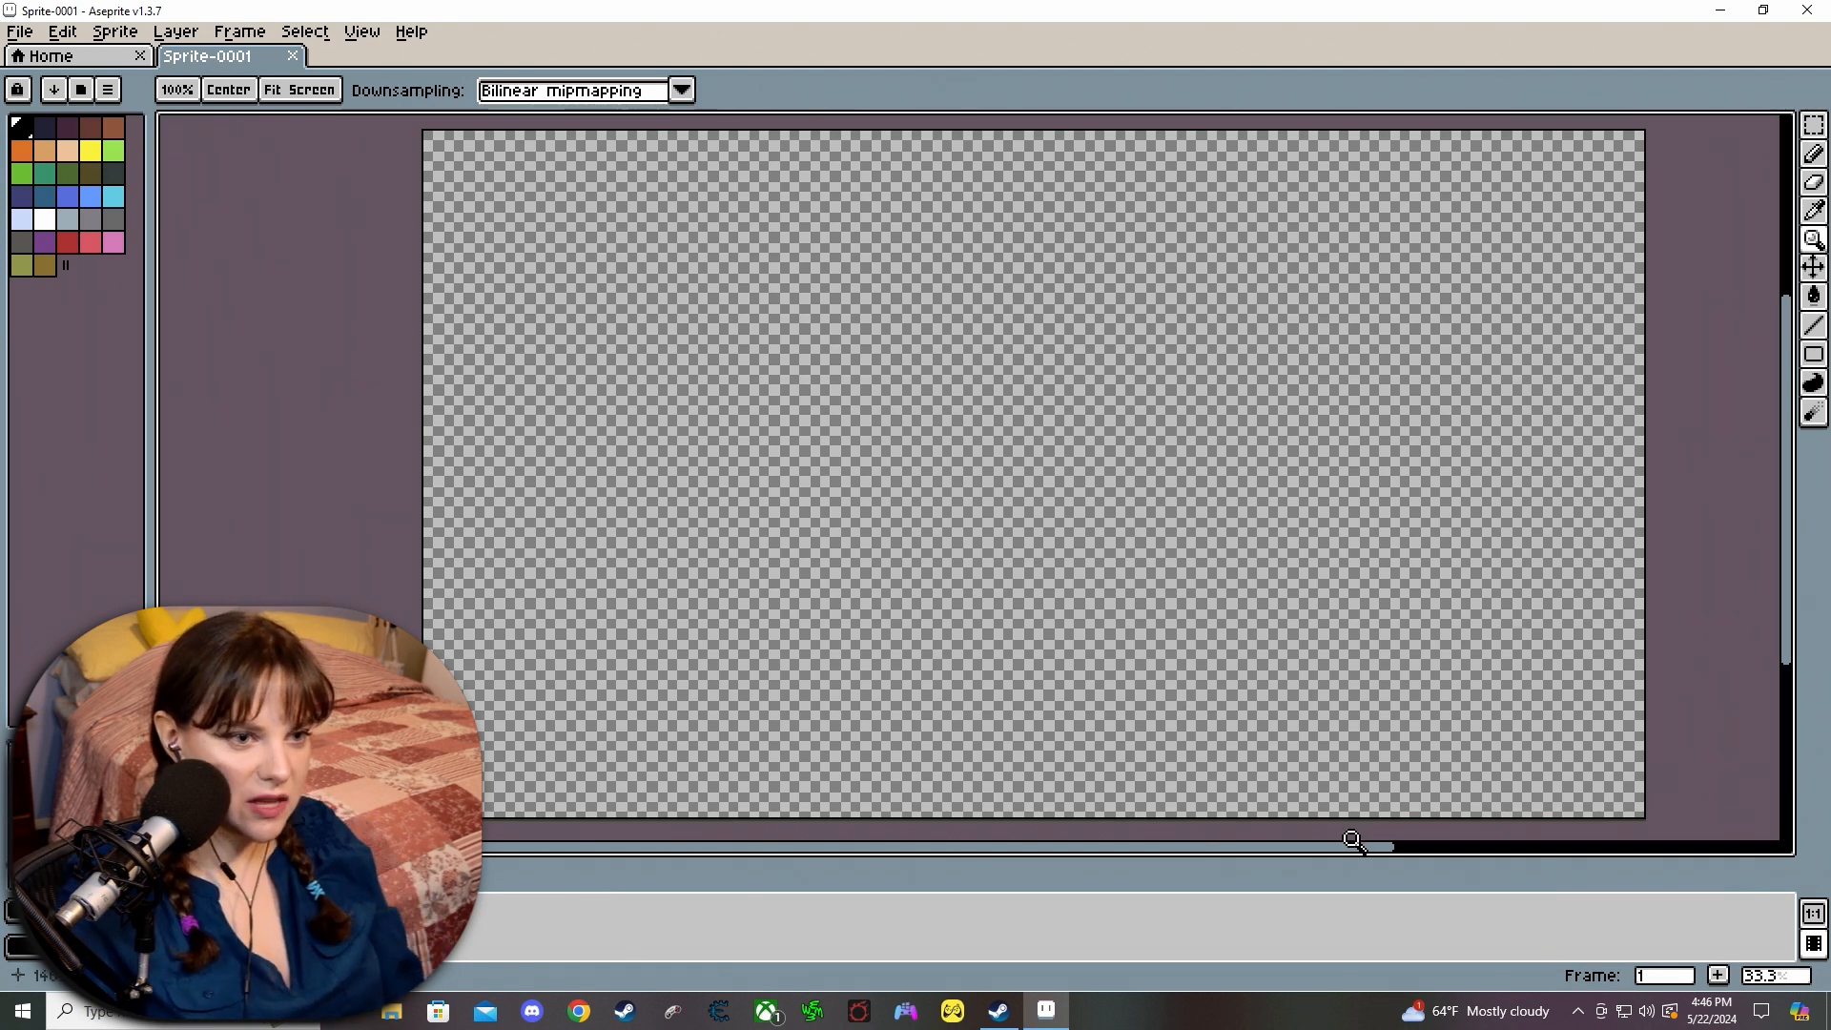
pyautogui.moveTo(1352, 839); pyautogui.dragTo(1455, 836)
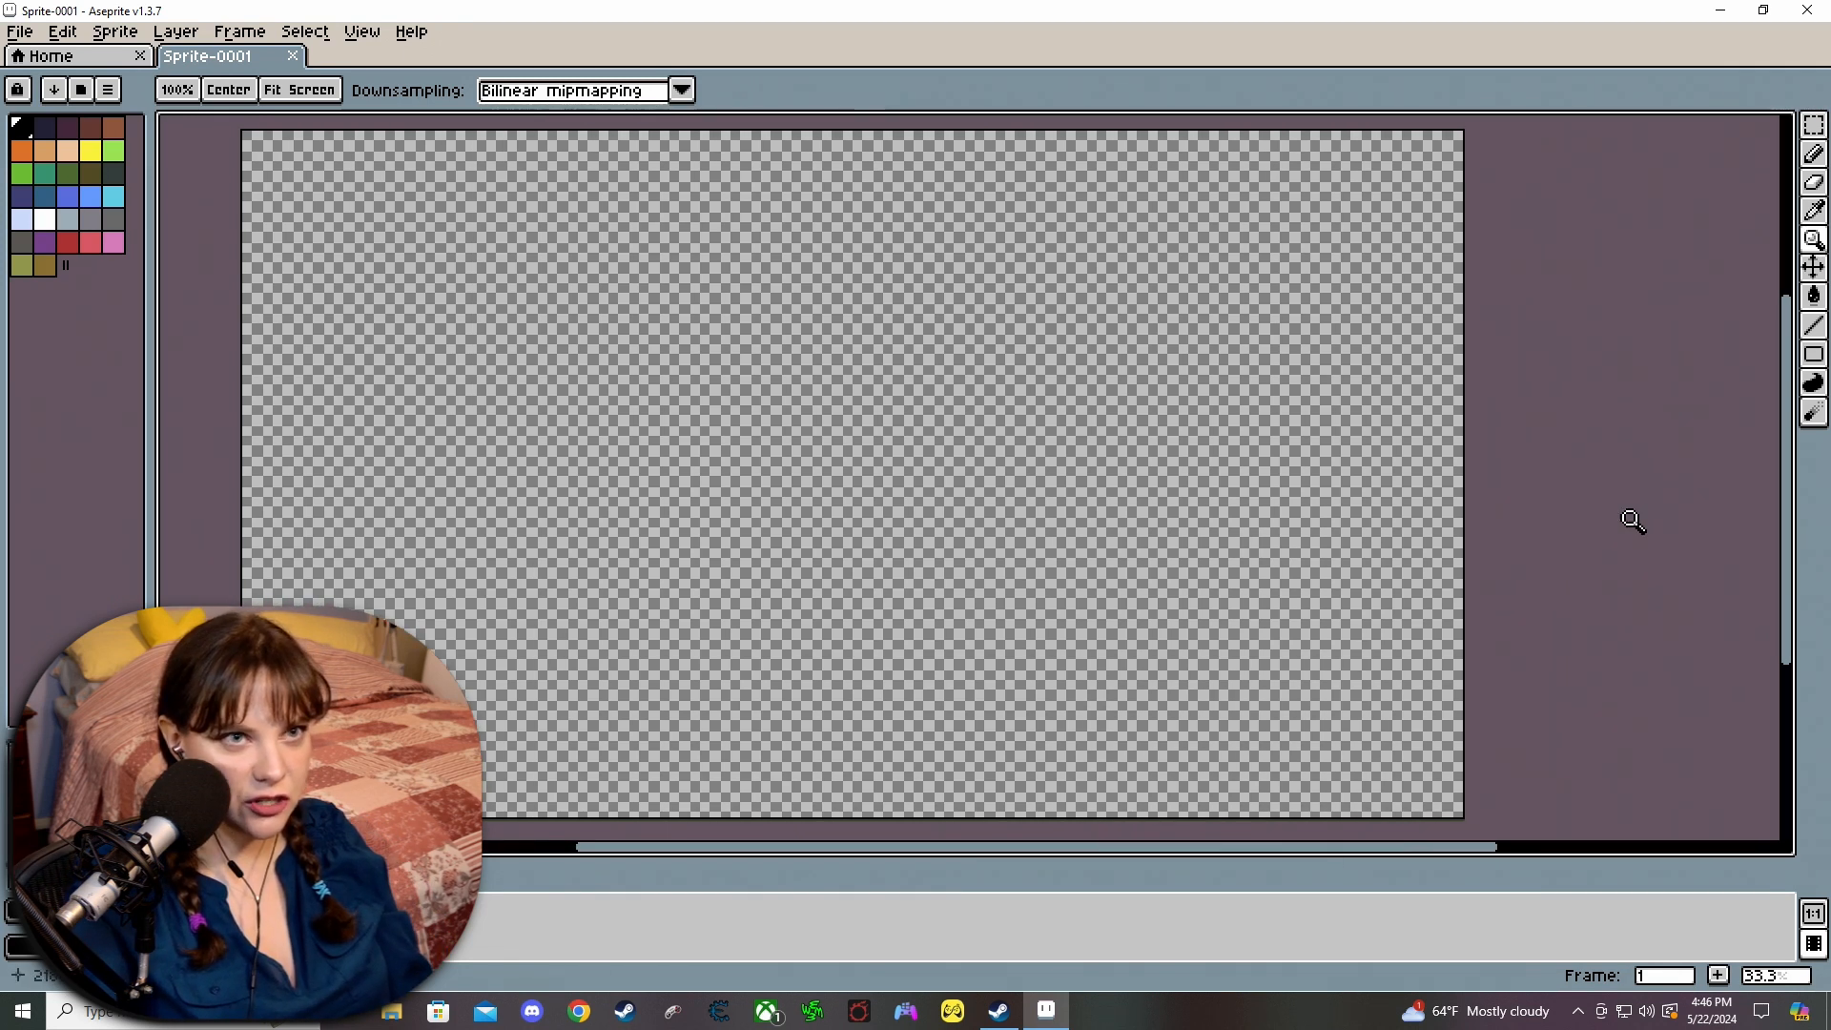
pyautogui.moveTo(1784, 345)
pyautogui.mouseDown()
pyautogui.moveTo(1783, 386)
pyautogui.moveTo(1782, 367)
pyautogui.mouseUp()
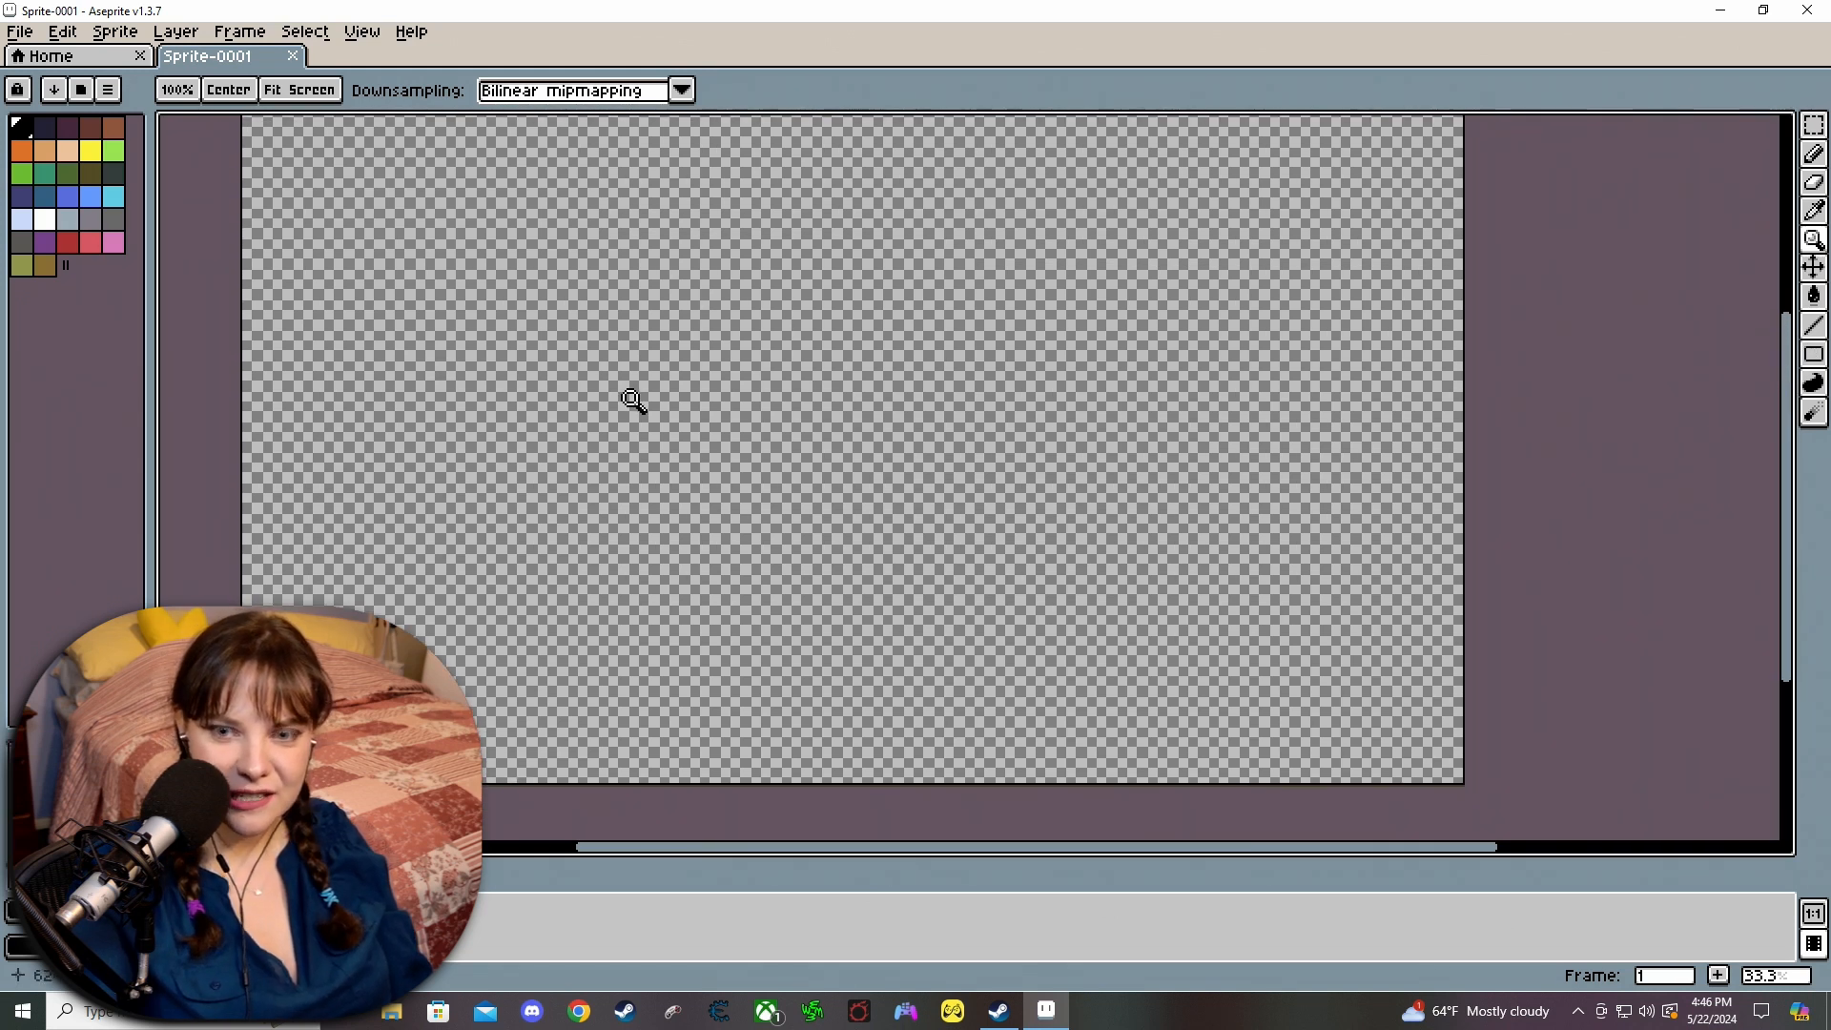
pyautogui.moveTo(1786, 633); pyautogui.dragTo(1793, 655)
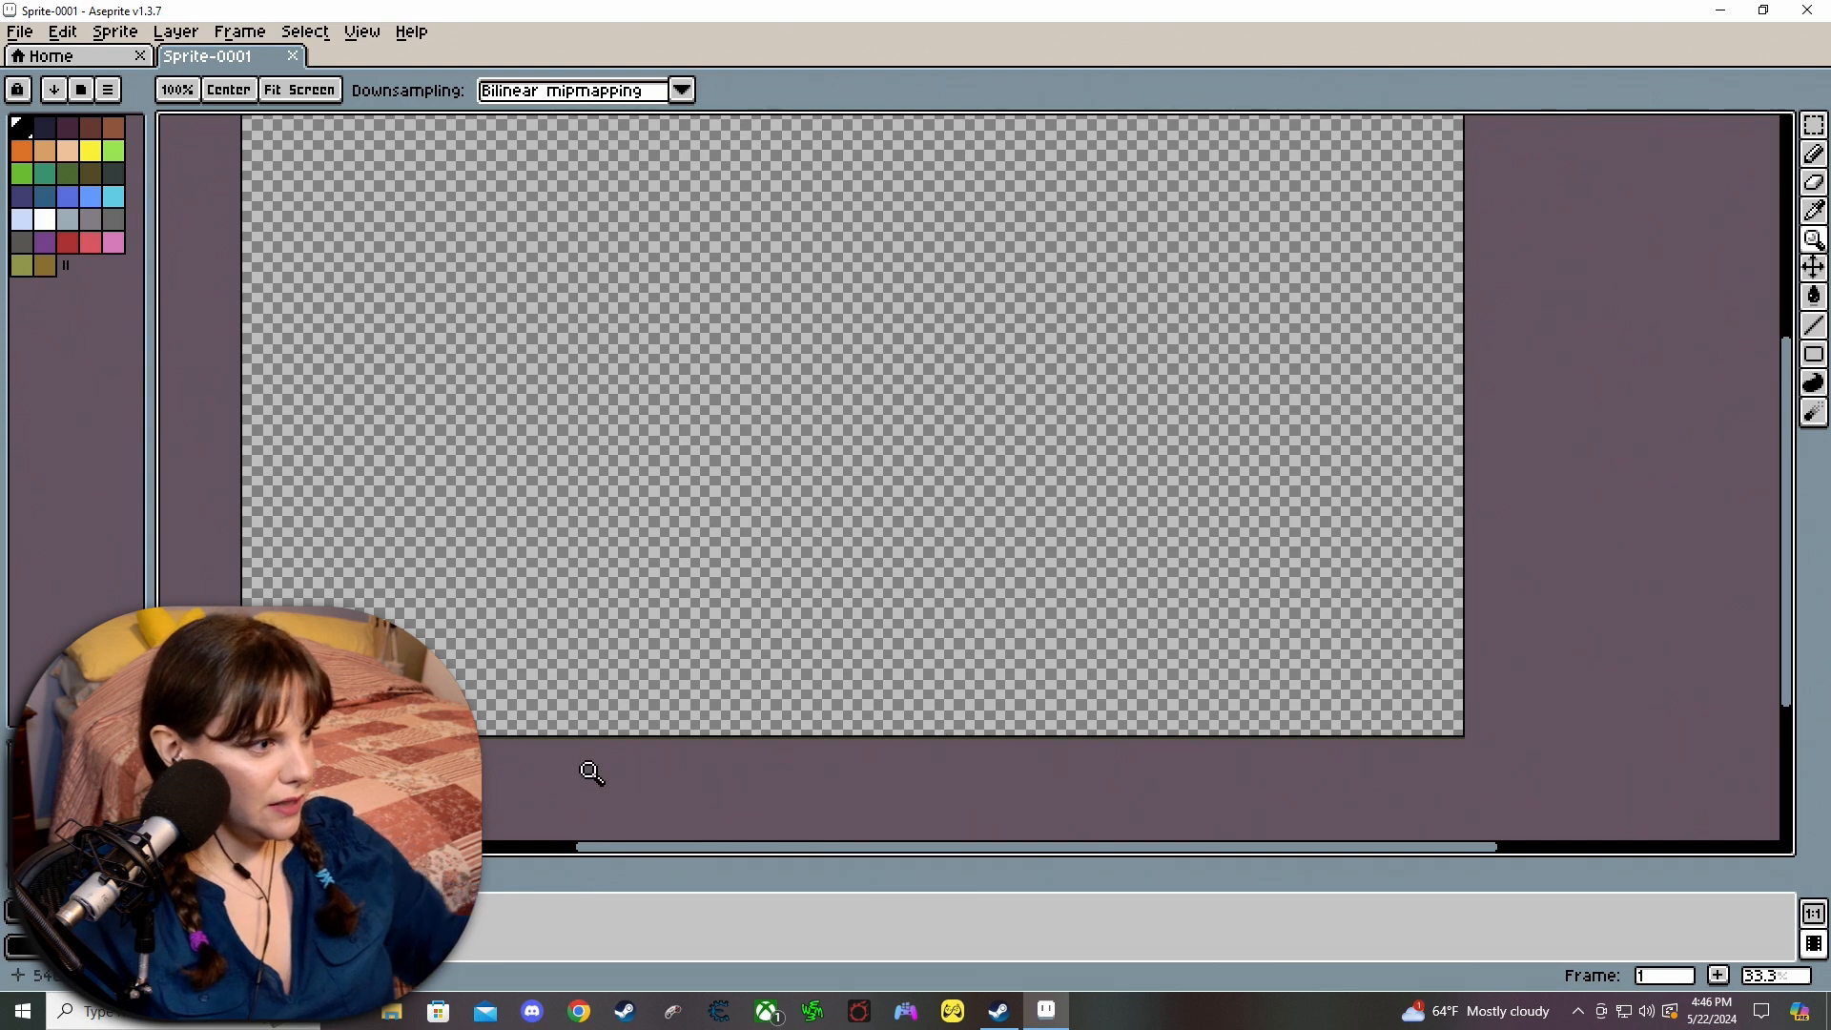
pyautogui.click(1096, 658)
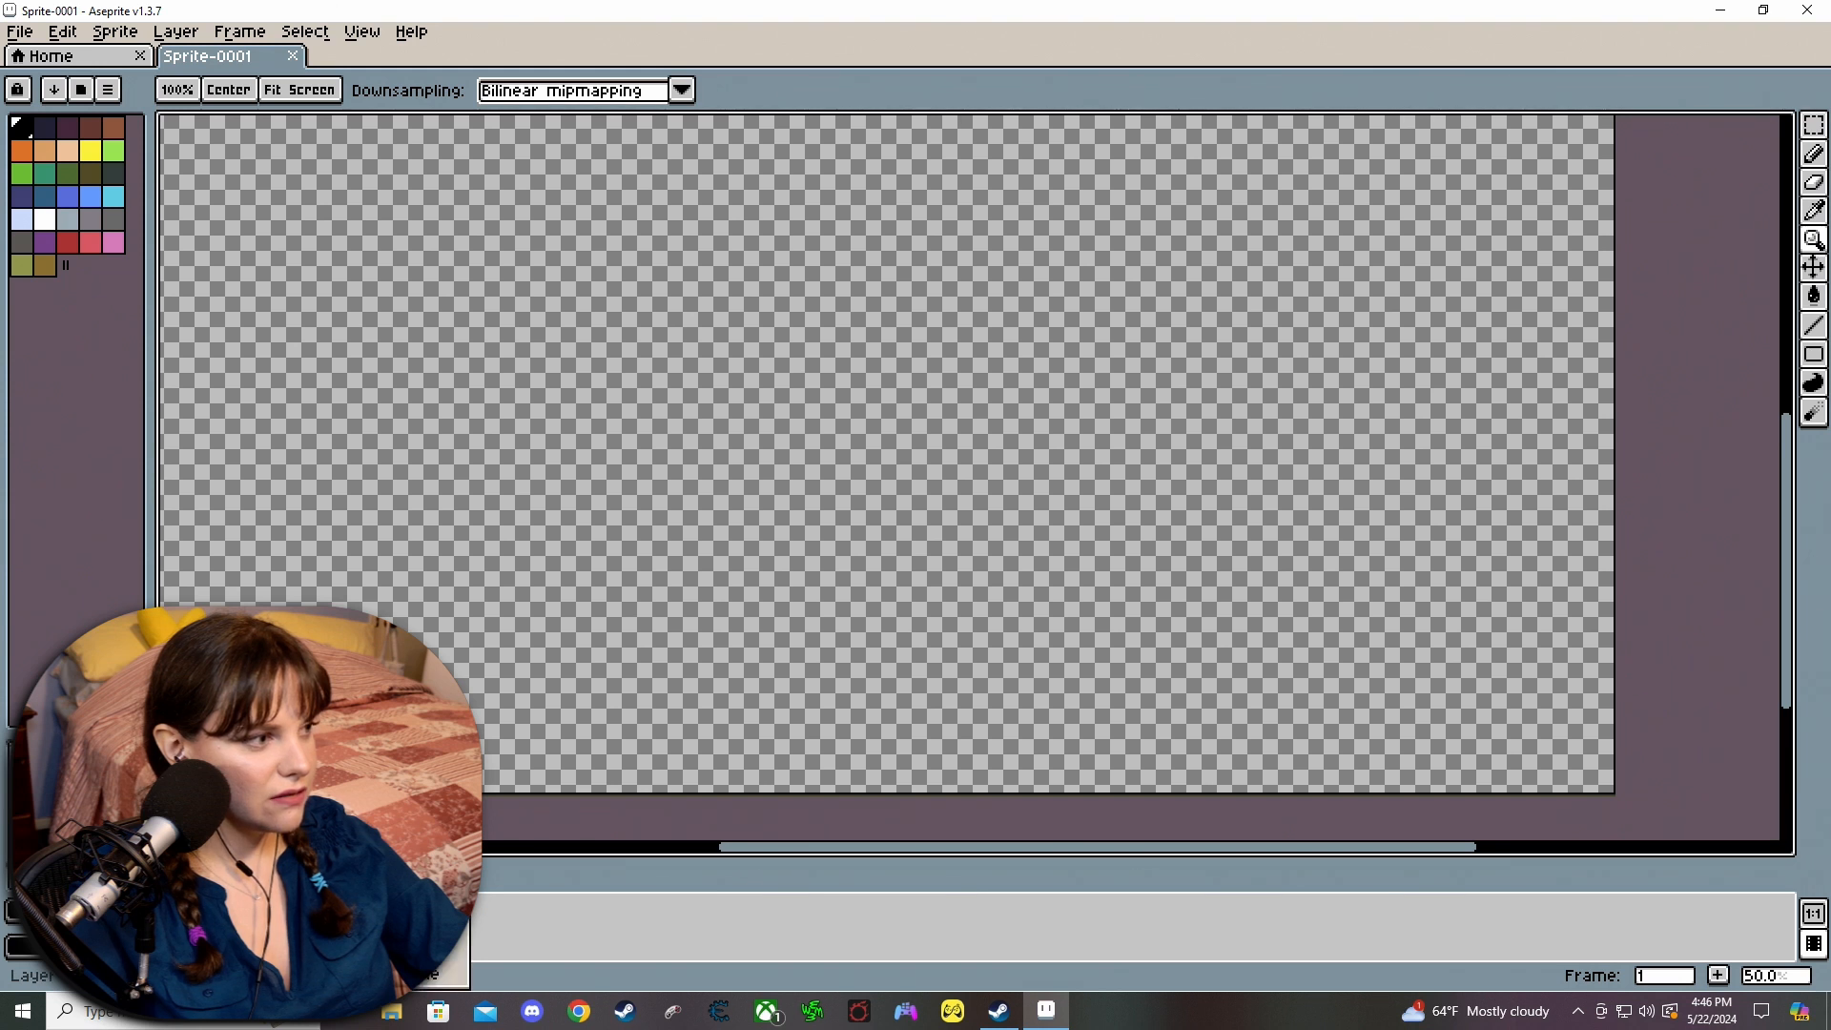
# Add several new layers to the sprite and enlarge the timeline area.
pyautogui.rightClick(487, 830)
pyautogui.click(572, 840)
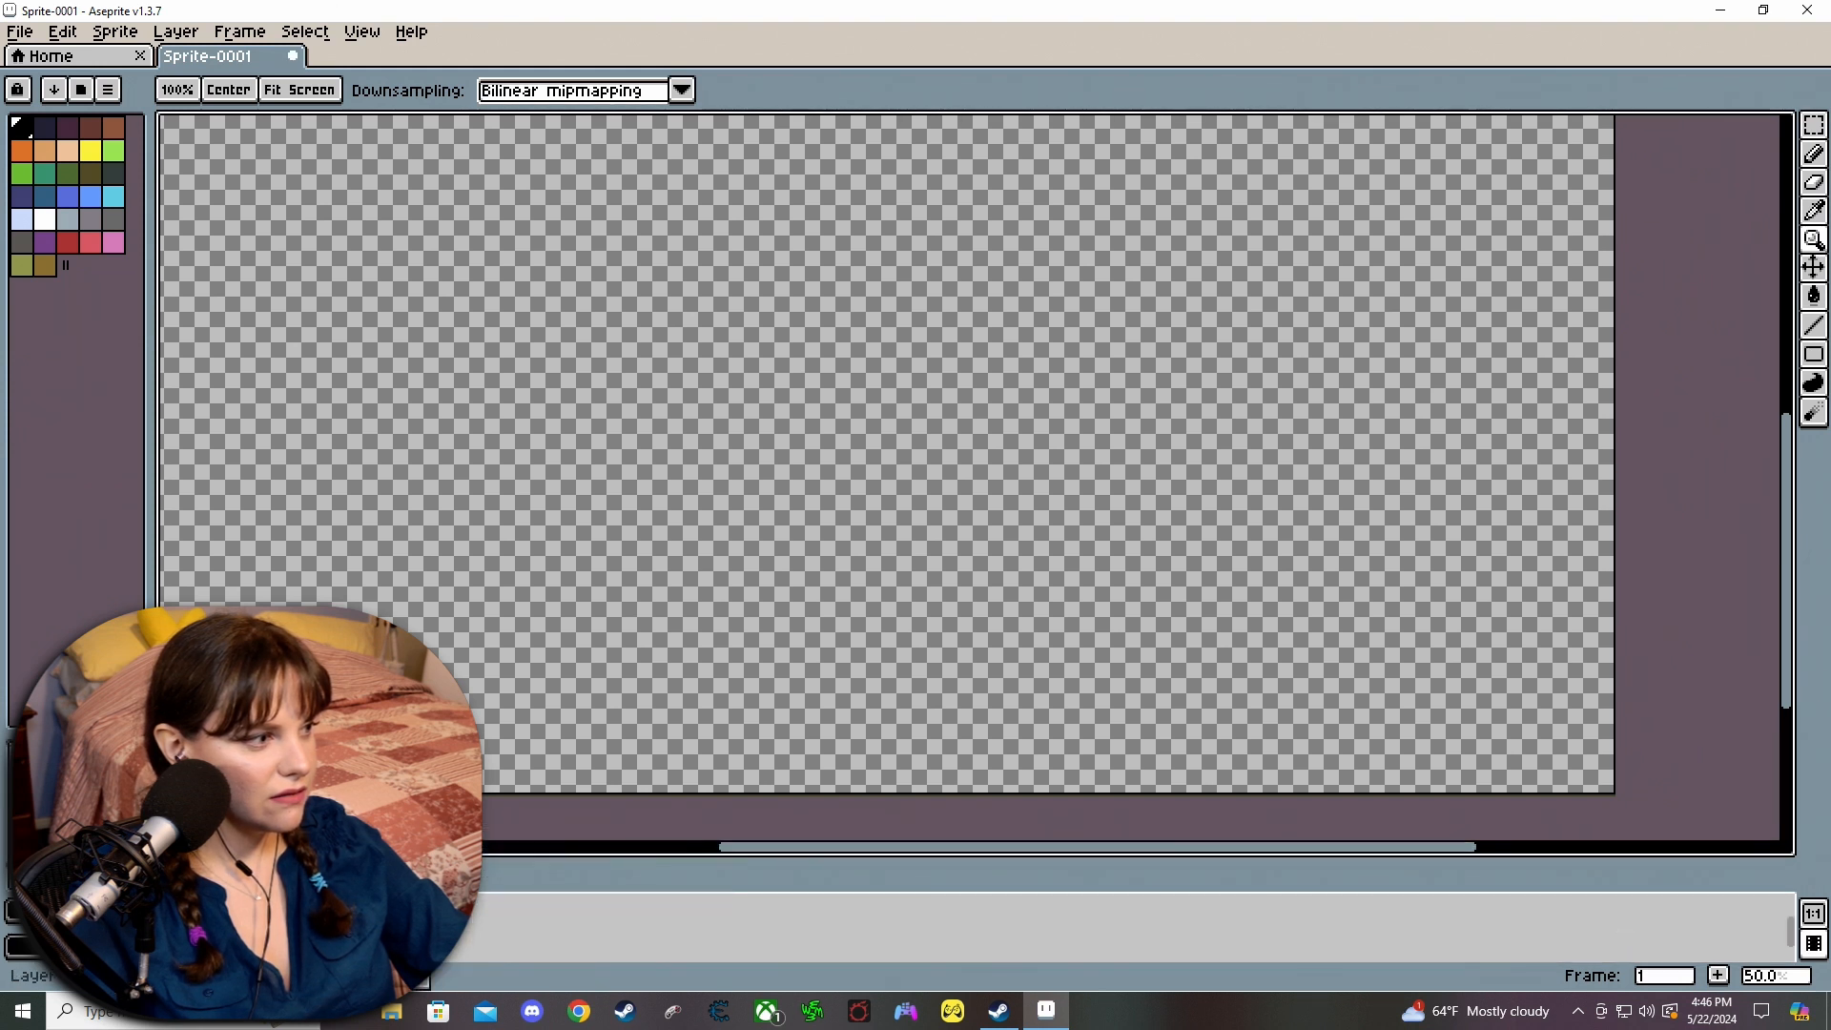
pyautogui.rightClick(488, 830)
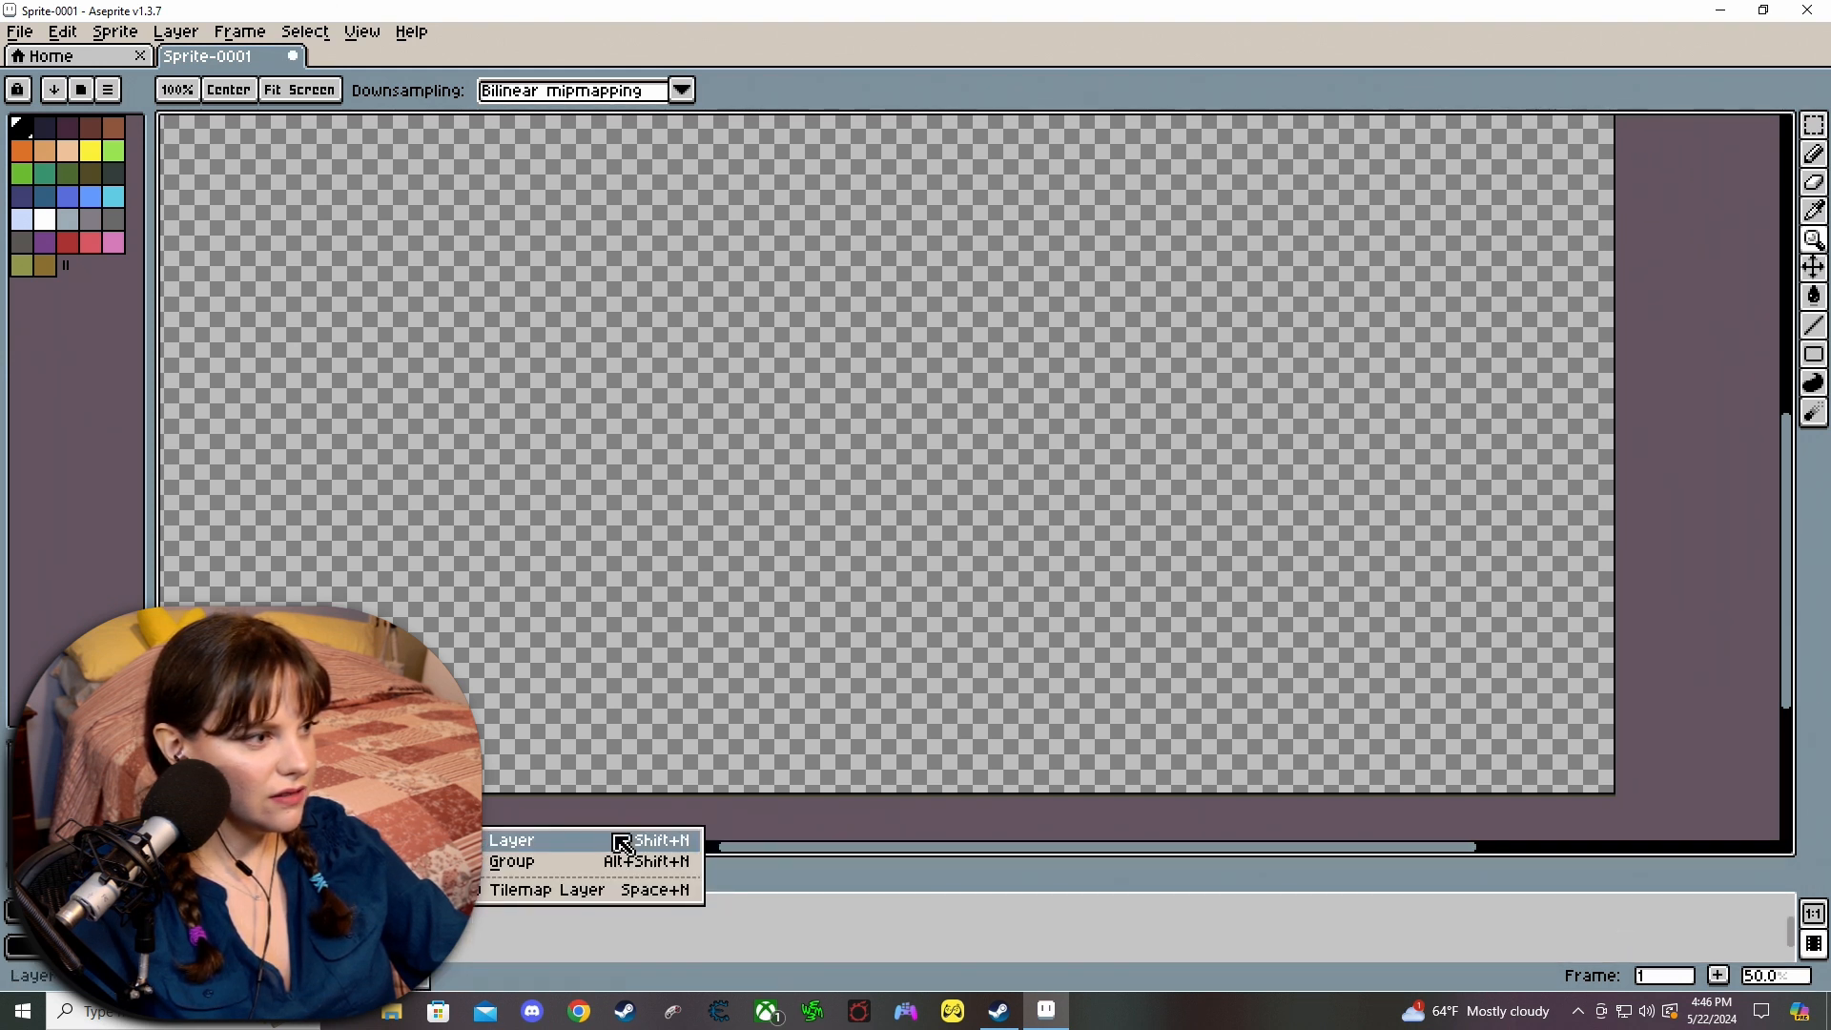
pyautogui.click(611, 839)
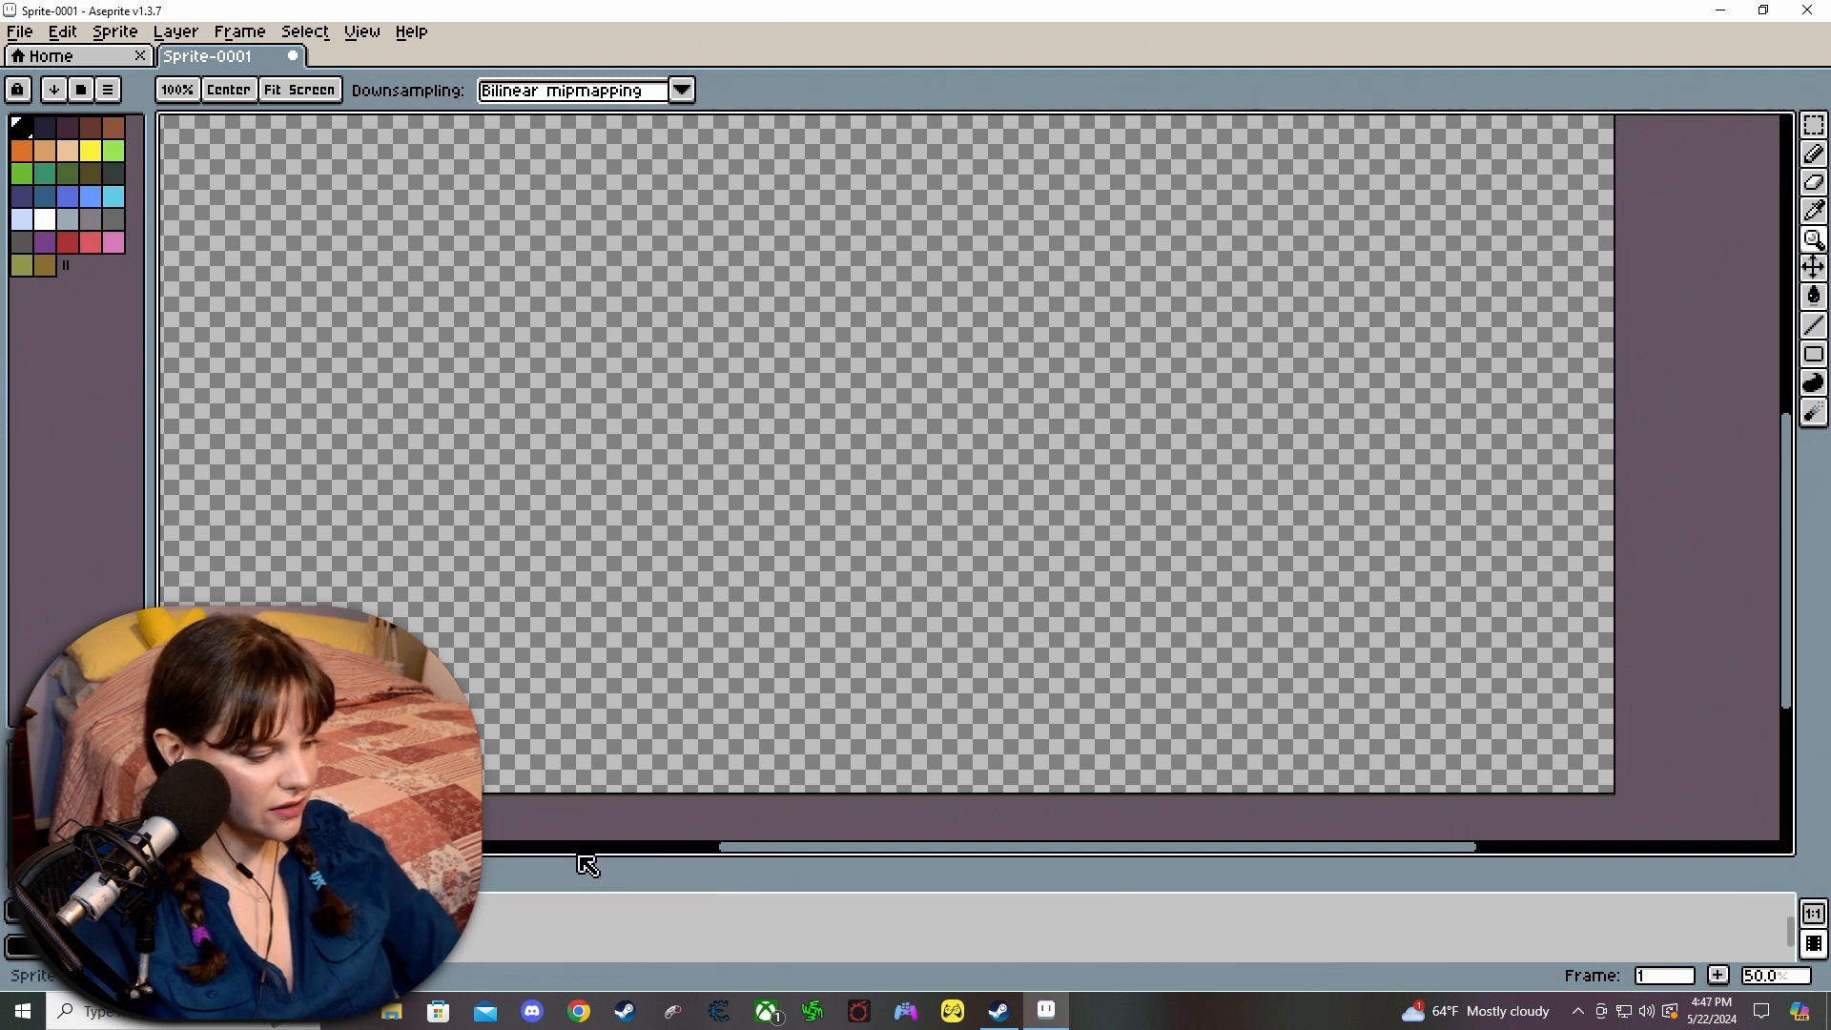
pyautogui.hotkey('shift', 'n')
pyautogui.hotkey('shift', 'n')
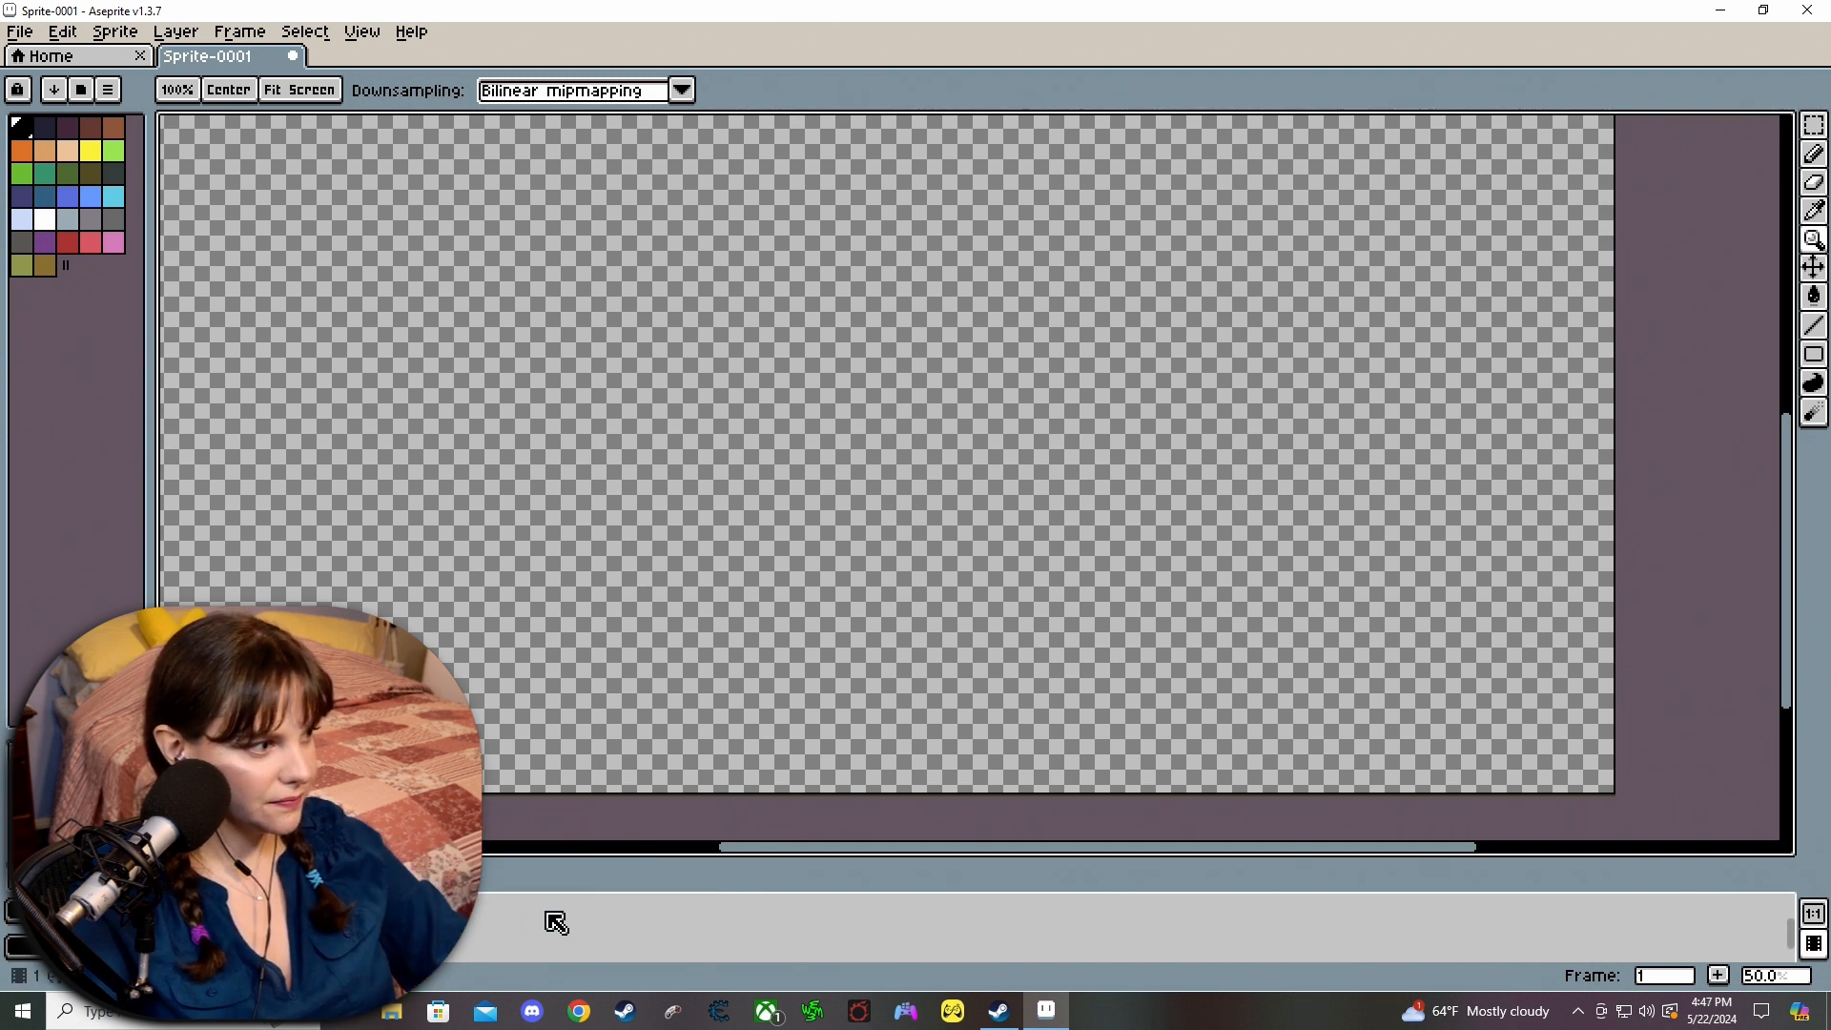
pyautogui.moveTo(661, 860); pyautogui.dragTo(683, 805)
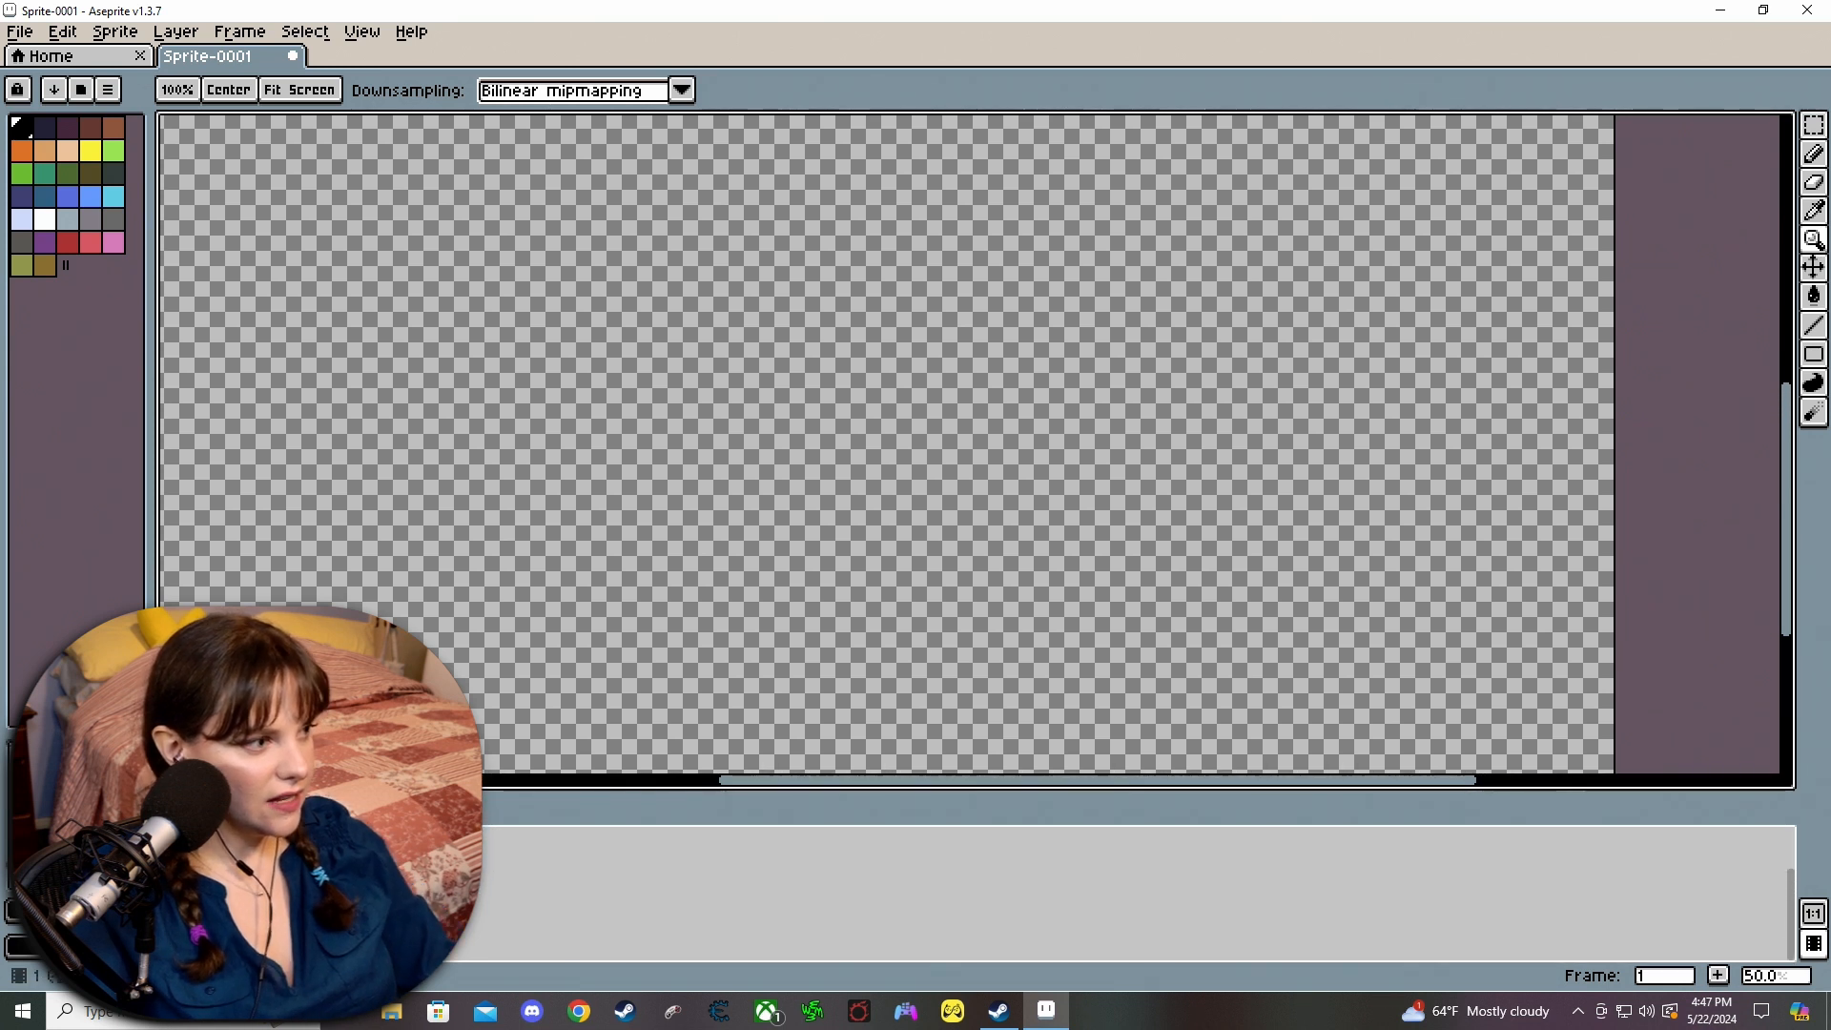
# Add four new frames to the sprite after frame 1.
pyautogui.rightClick(339, 840)
pyautogui.click(367, 855)
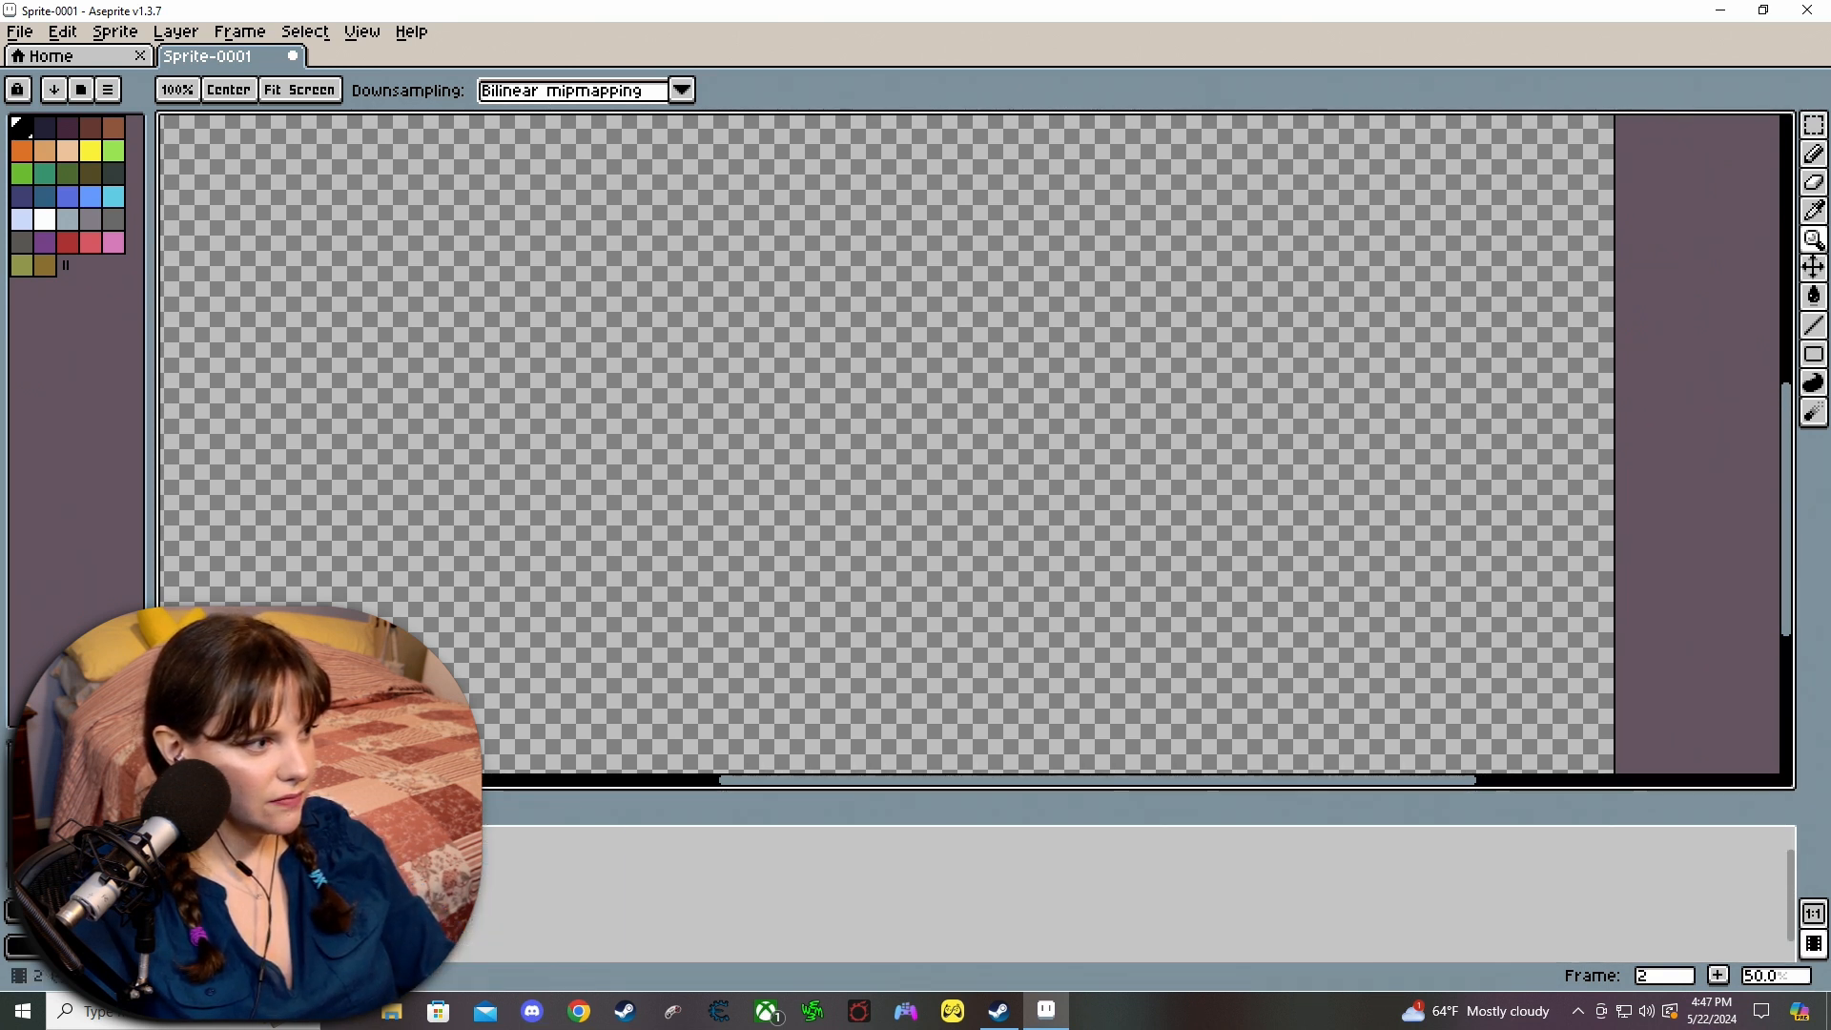
pyautogui.rightClick(415, 854)
pyautogui.click(448, 854)
pyautogui.rightClick(415, 854)
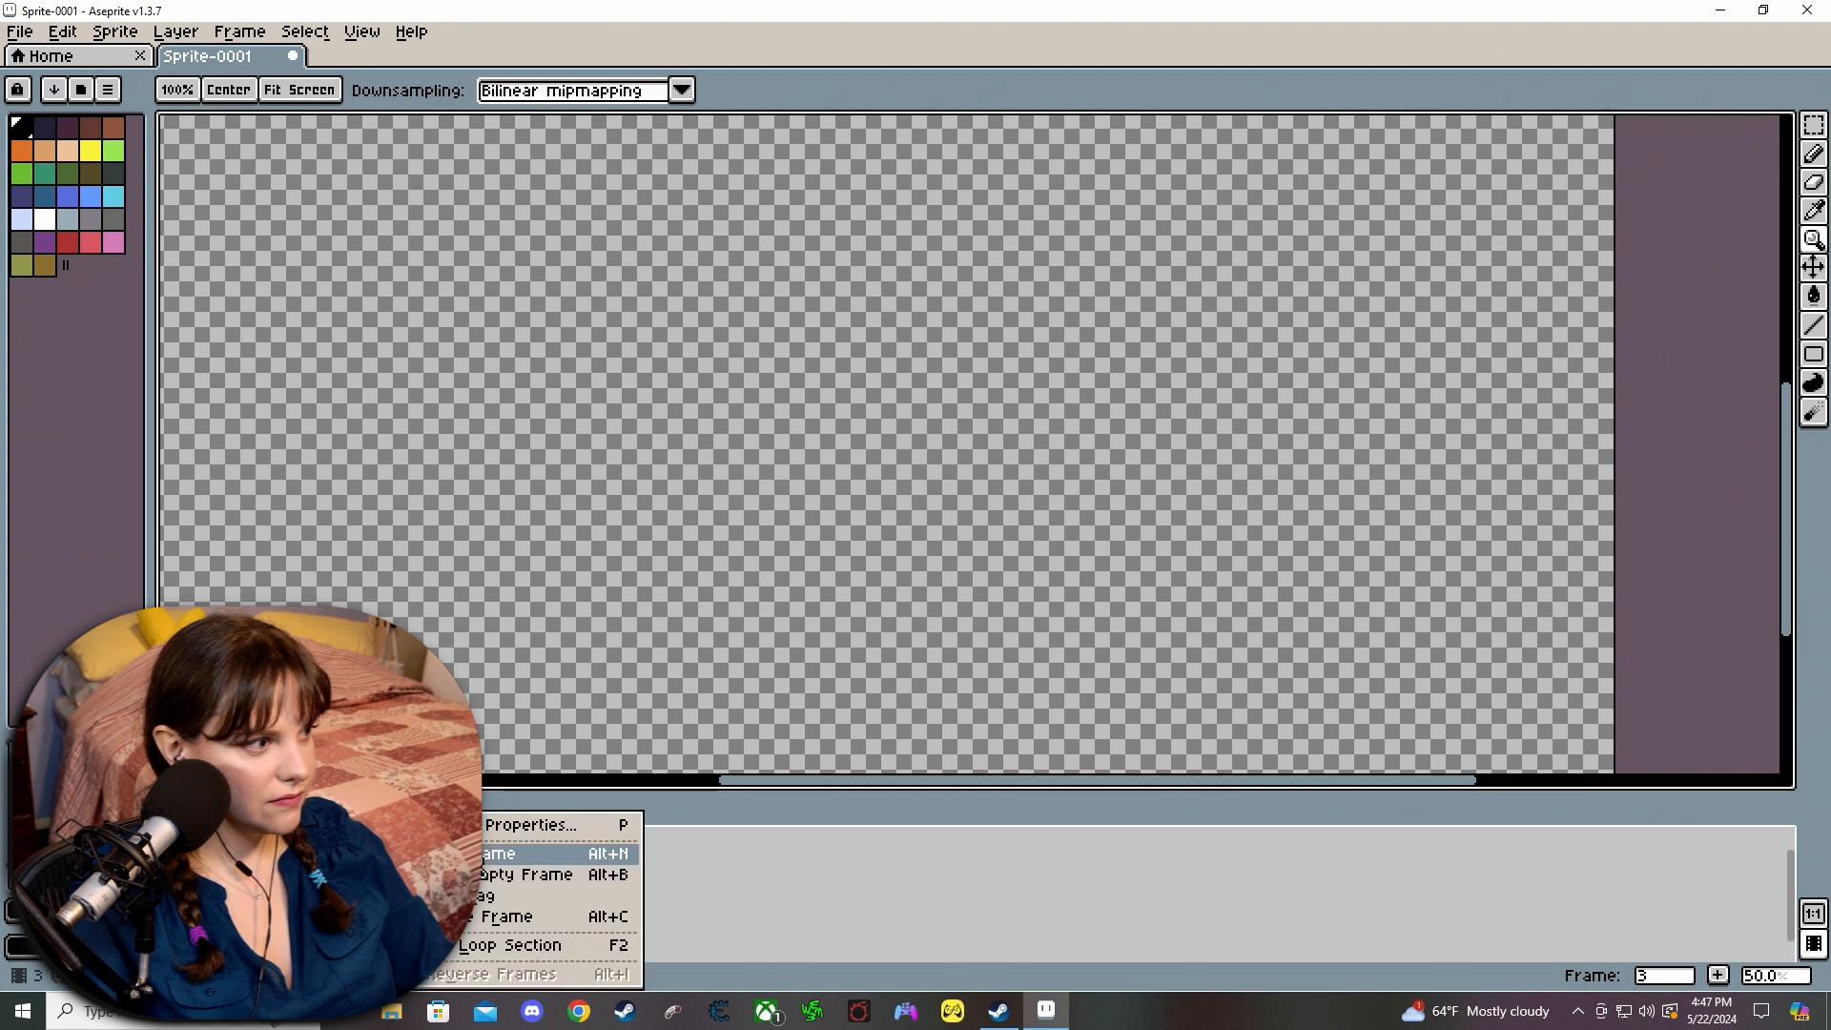
pyautogui.click(448, 853)
pyautogui.rightClick(425, 859)
pyautogui.click(488, 854)
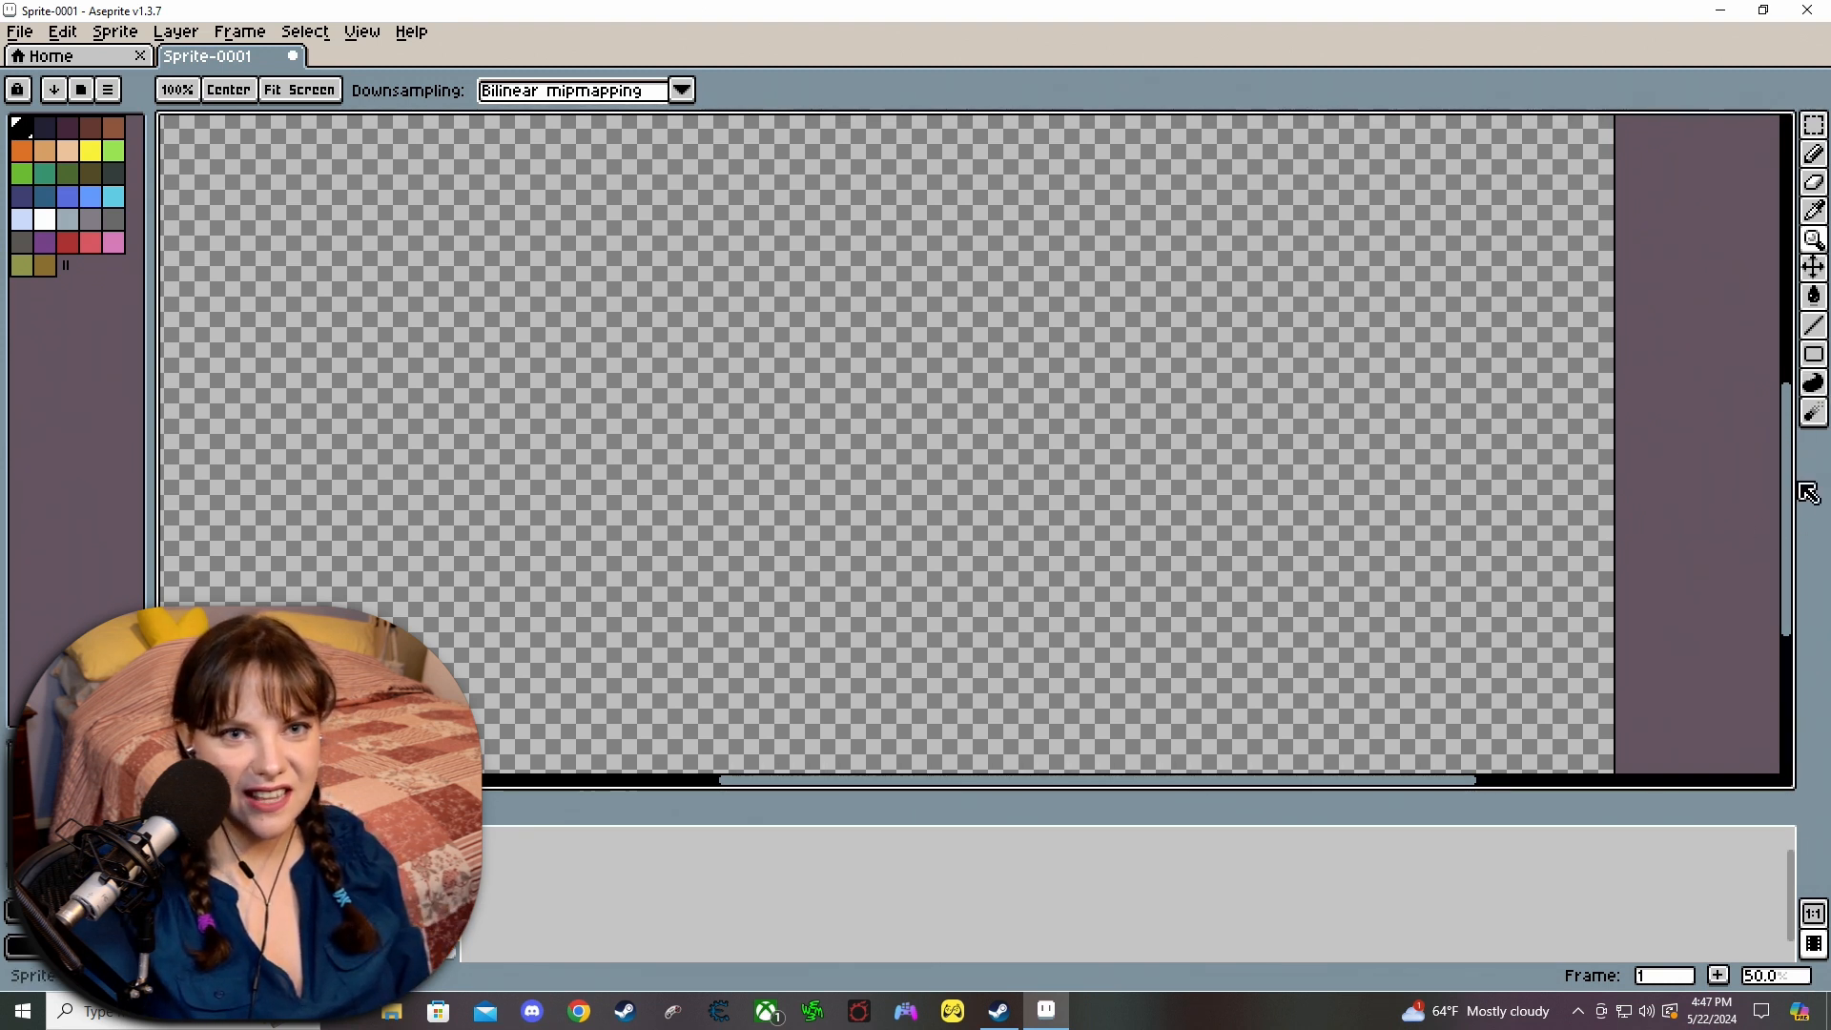
# On frame 1, draw a black 7 px Pencil outline from the canvas's right edge, rounding a corner down to its bottom edge.
pyautogui.scroll(-2, 1790, 515)
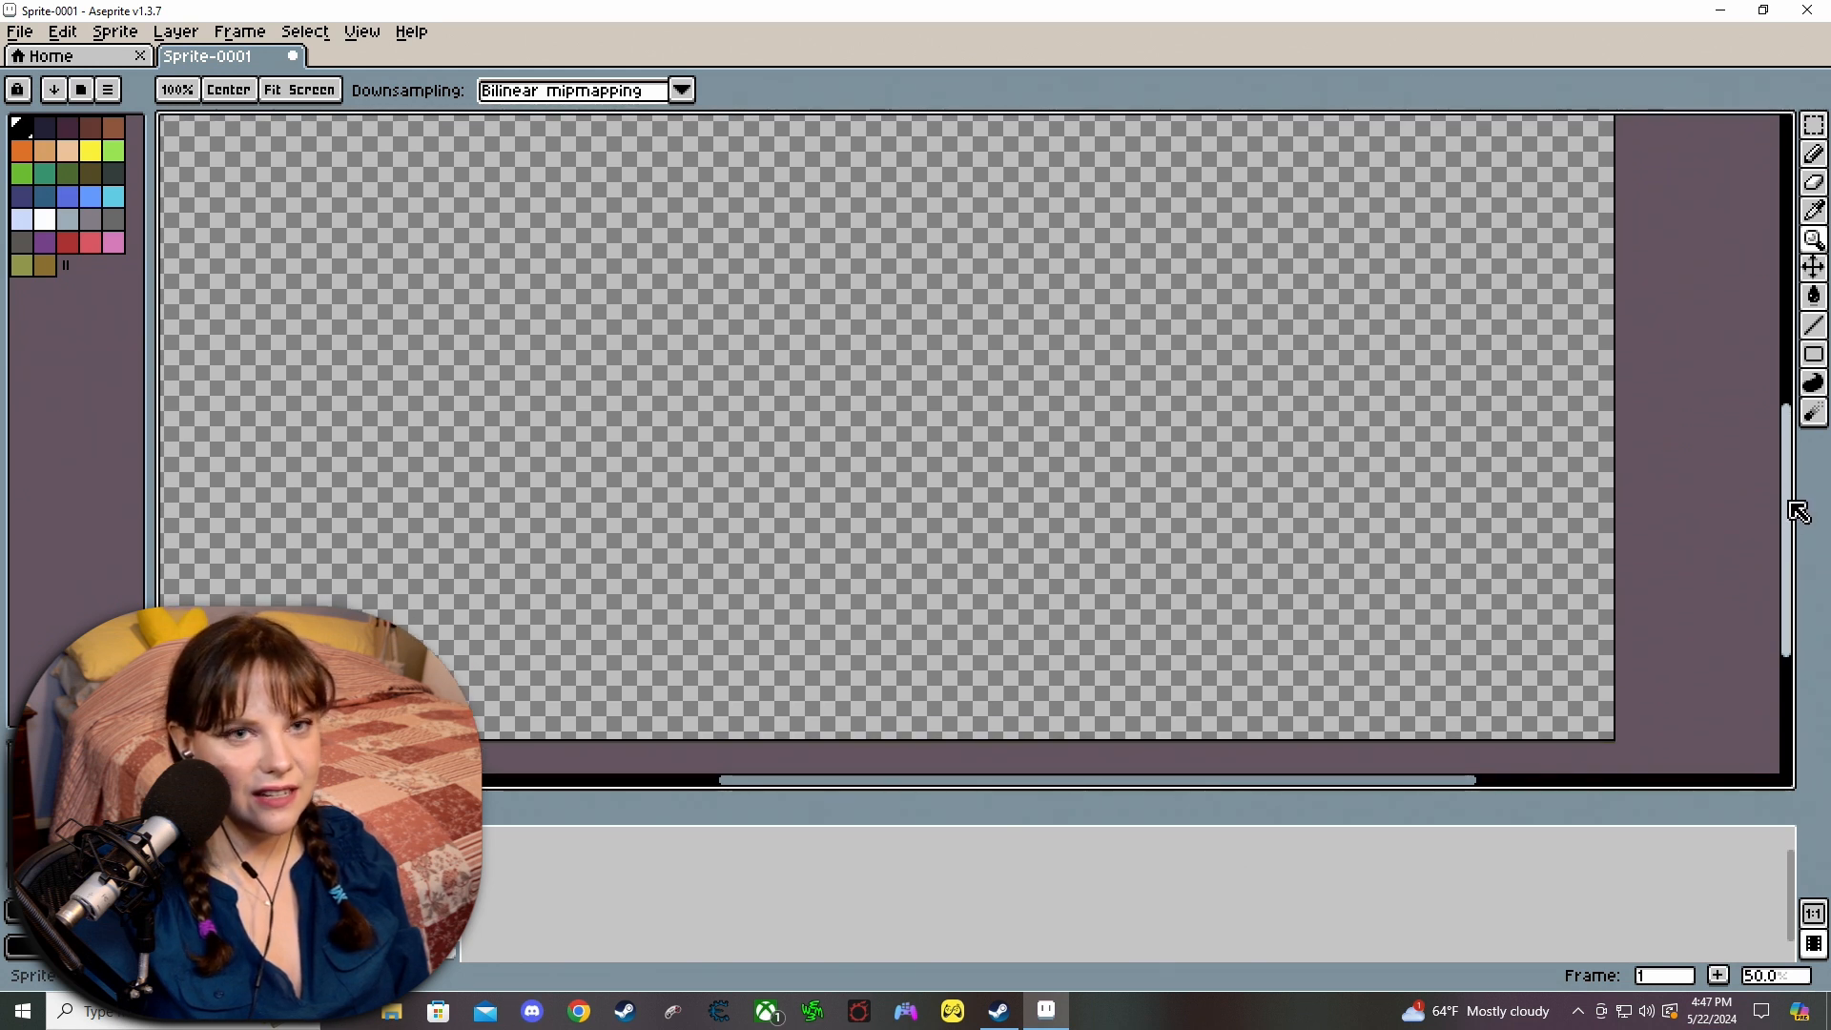
pyautogui.scroll(-2, 1572, 562)
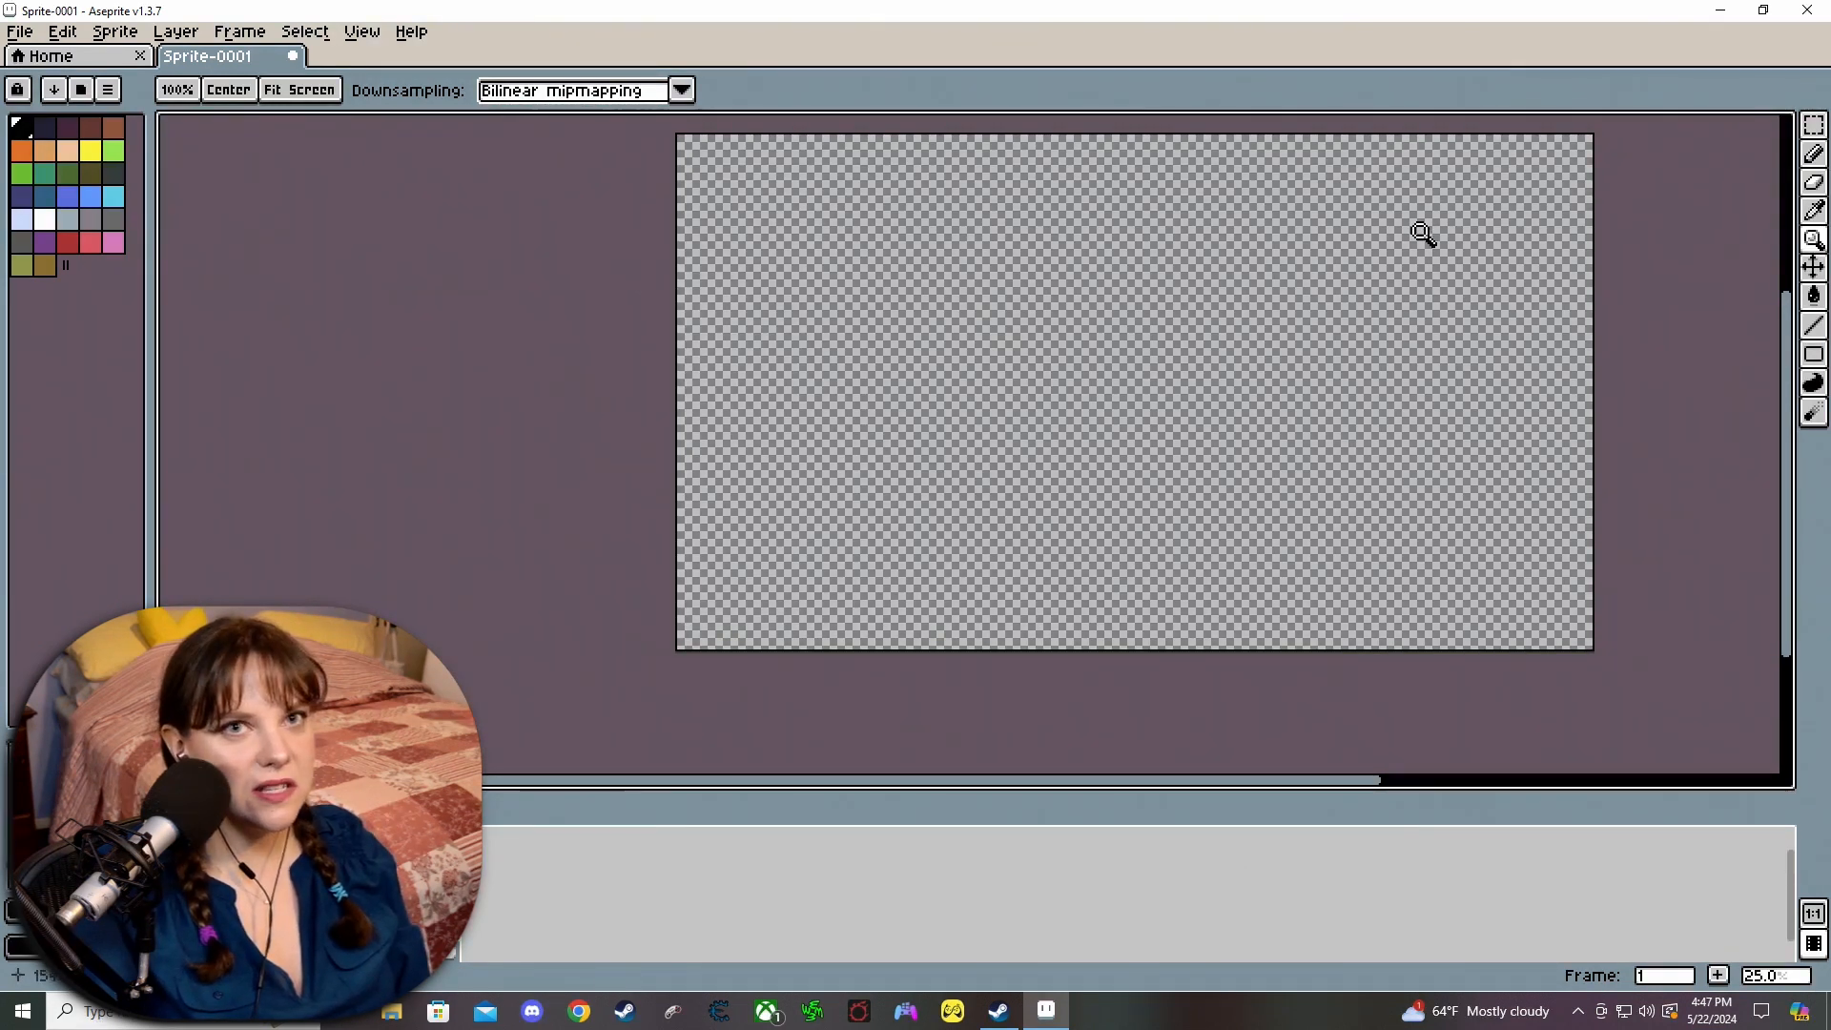
pyautogui.click(1813, 154)
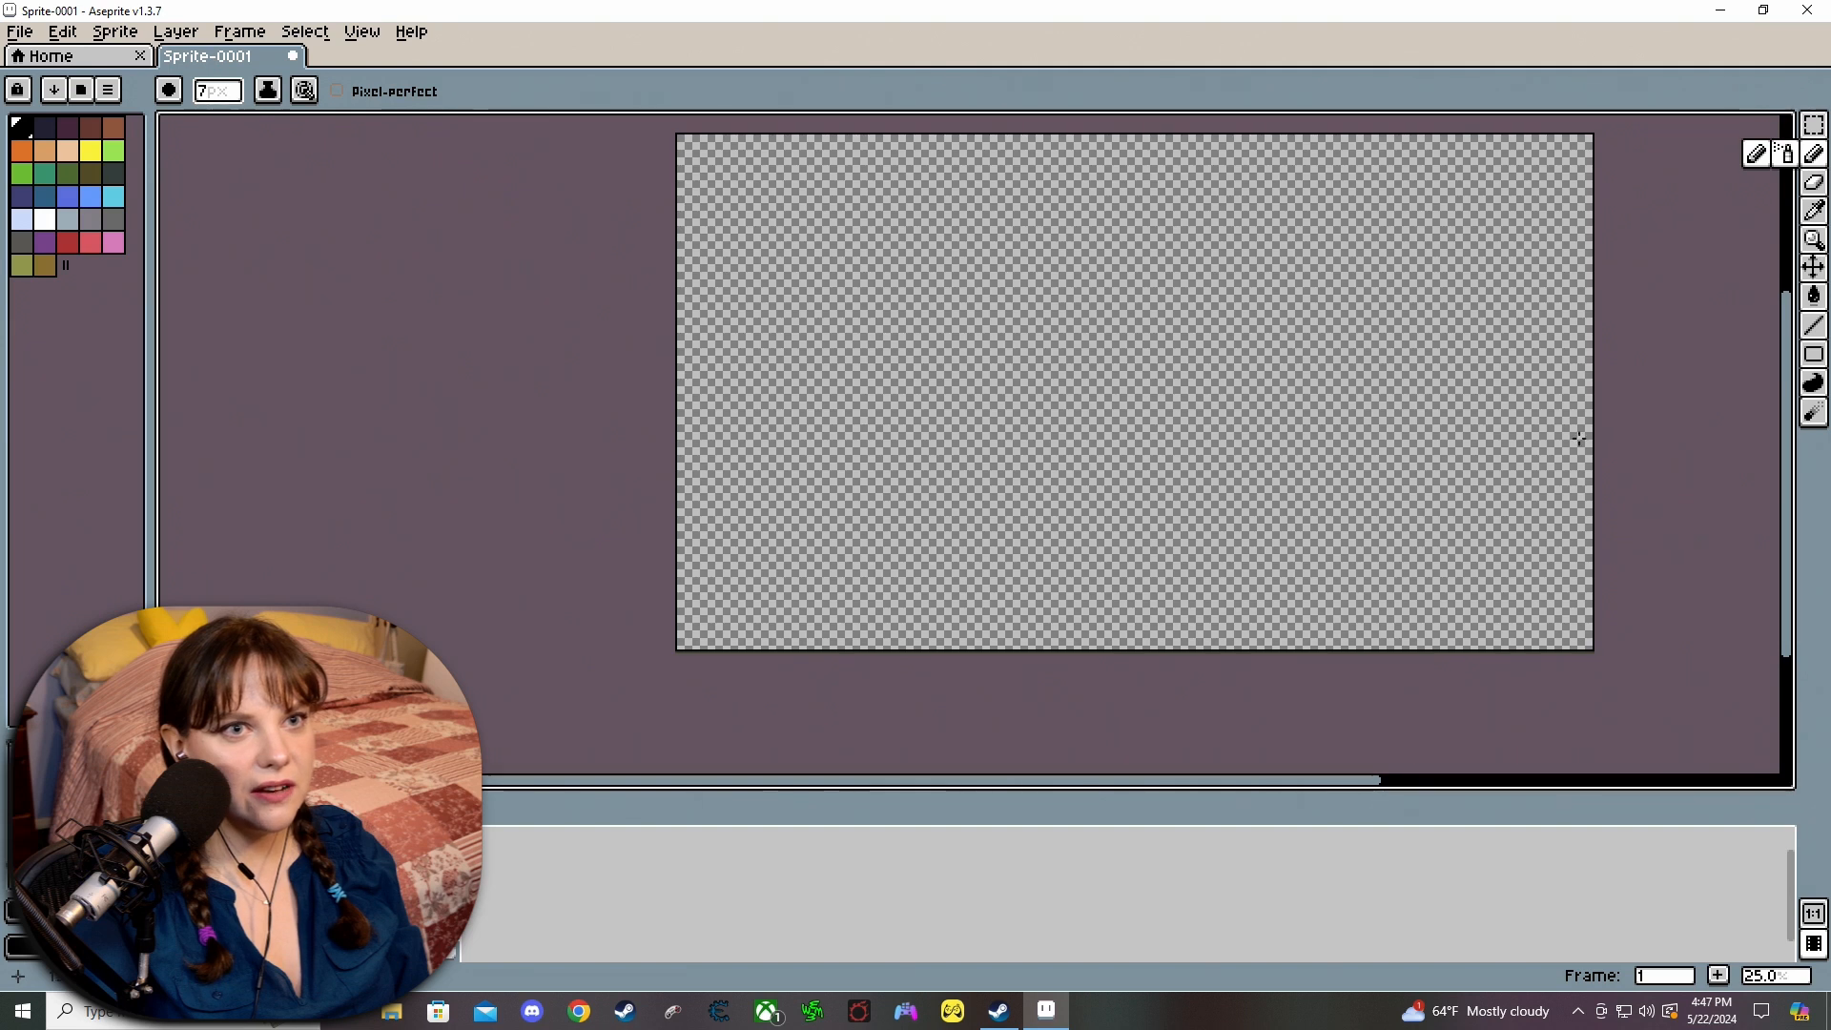
pyautogui.moveTo(1592, 522); pyautogui.dragTo(1493, 523)
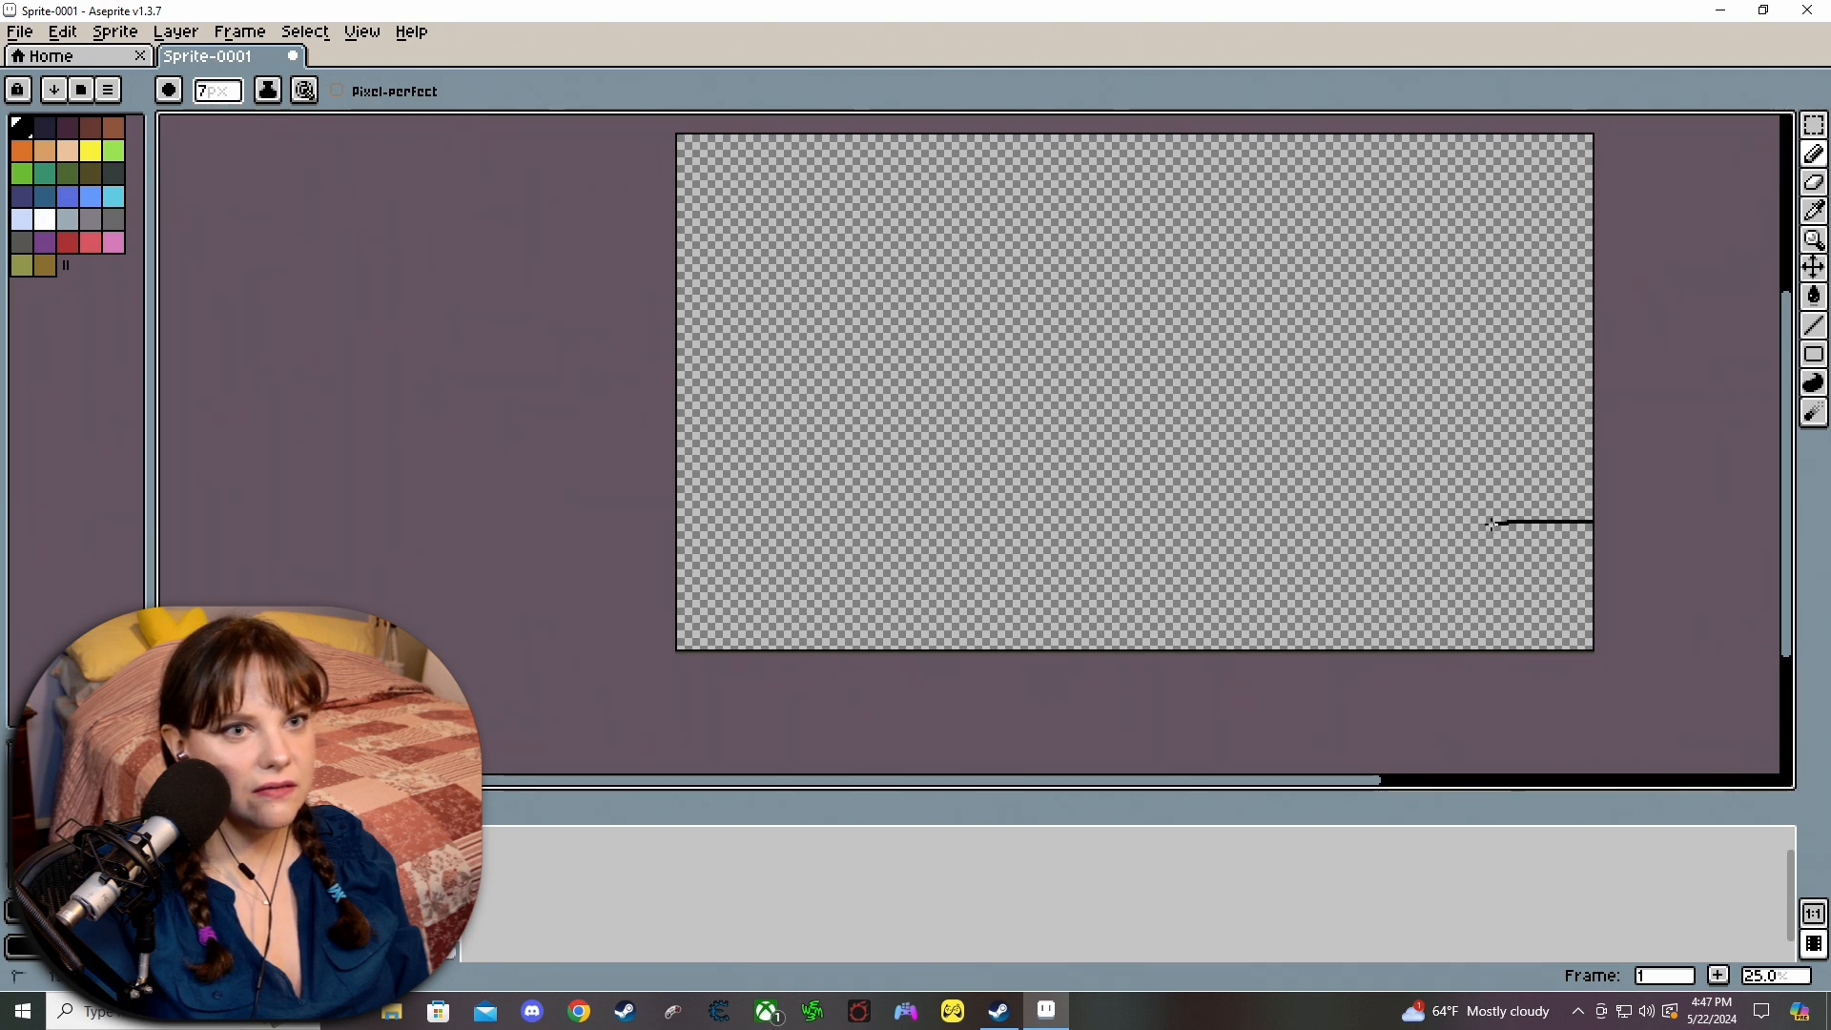
pyautogui.moveTo(1354, 573); pyautogui.dragTo(1338, 699)
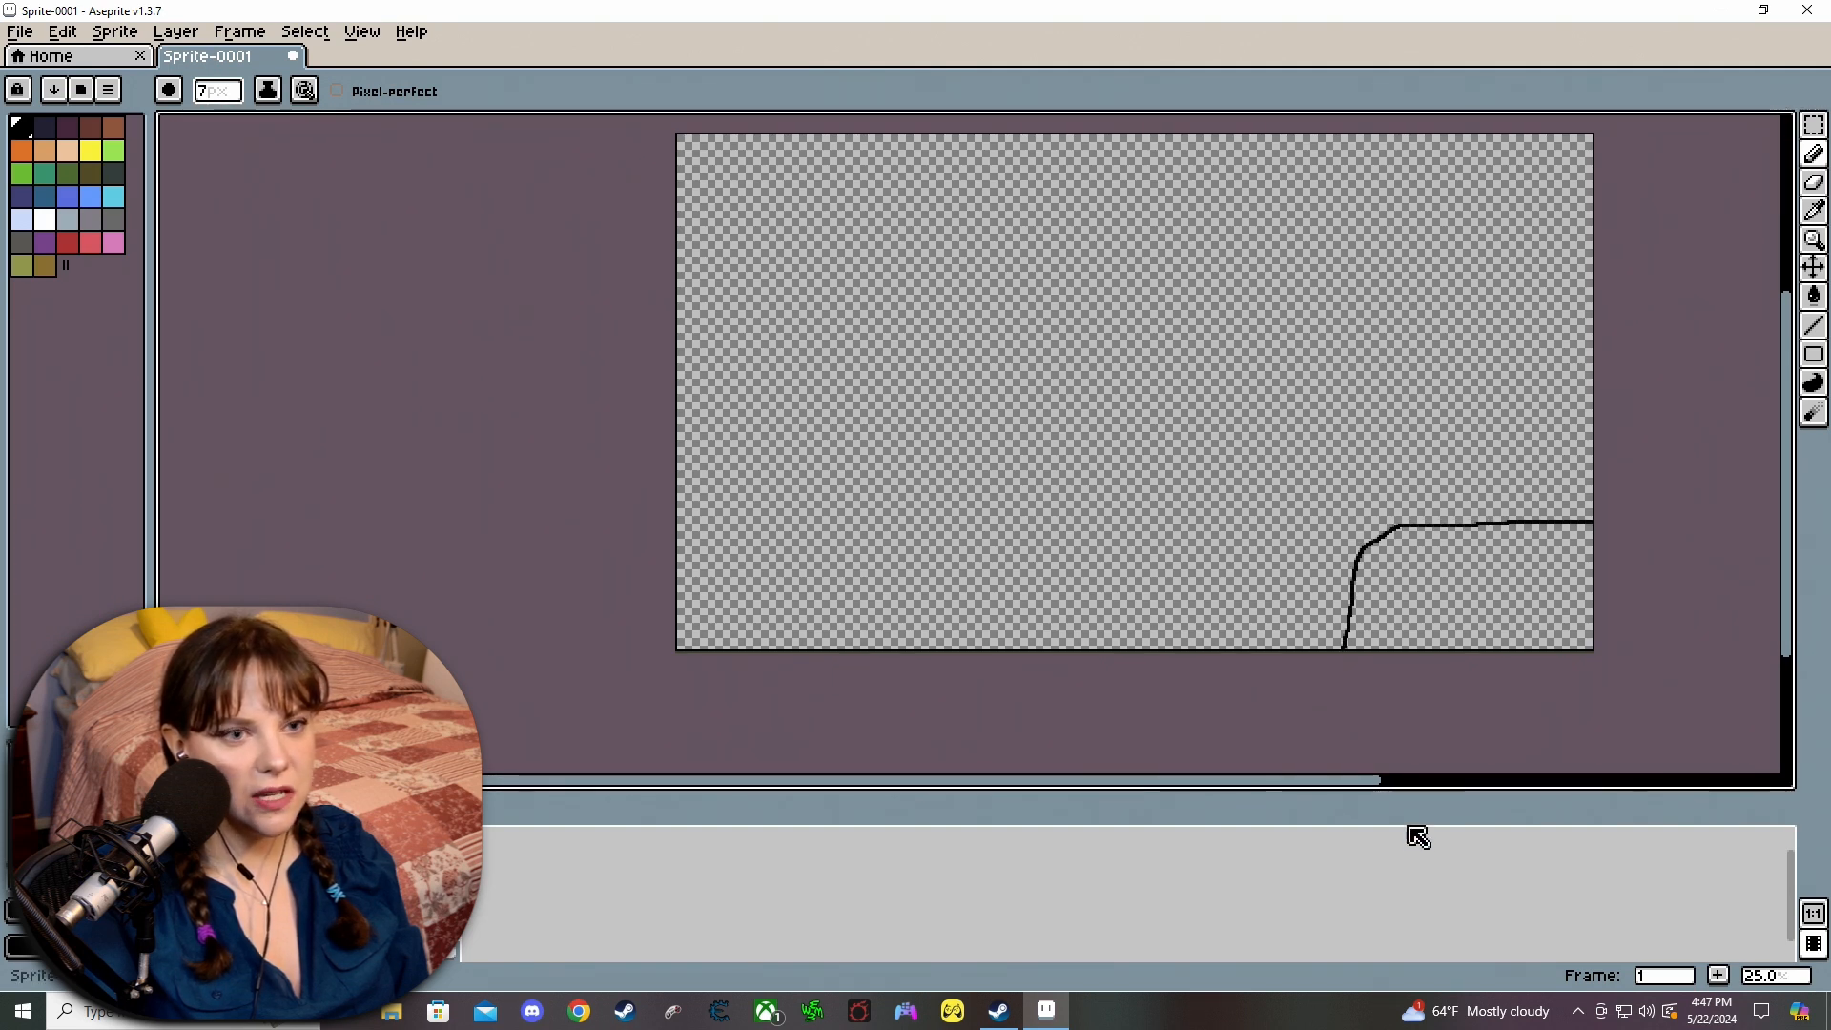
# Draw a black box inside the rounded outline with the Pencil, giving it a front face and a slanted top face.
pyautogui.moveTo(1373, 781); pyautogui.dragTo(1487, 699)
pyautogui.scroll(2, 1468, 614)
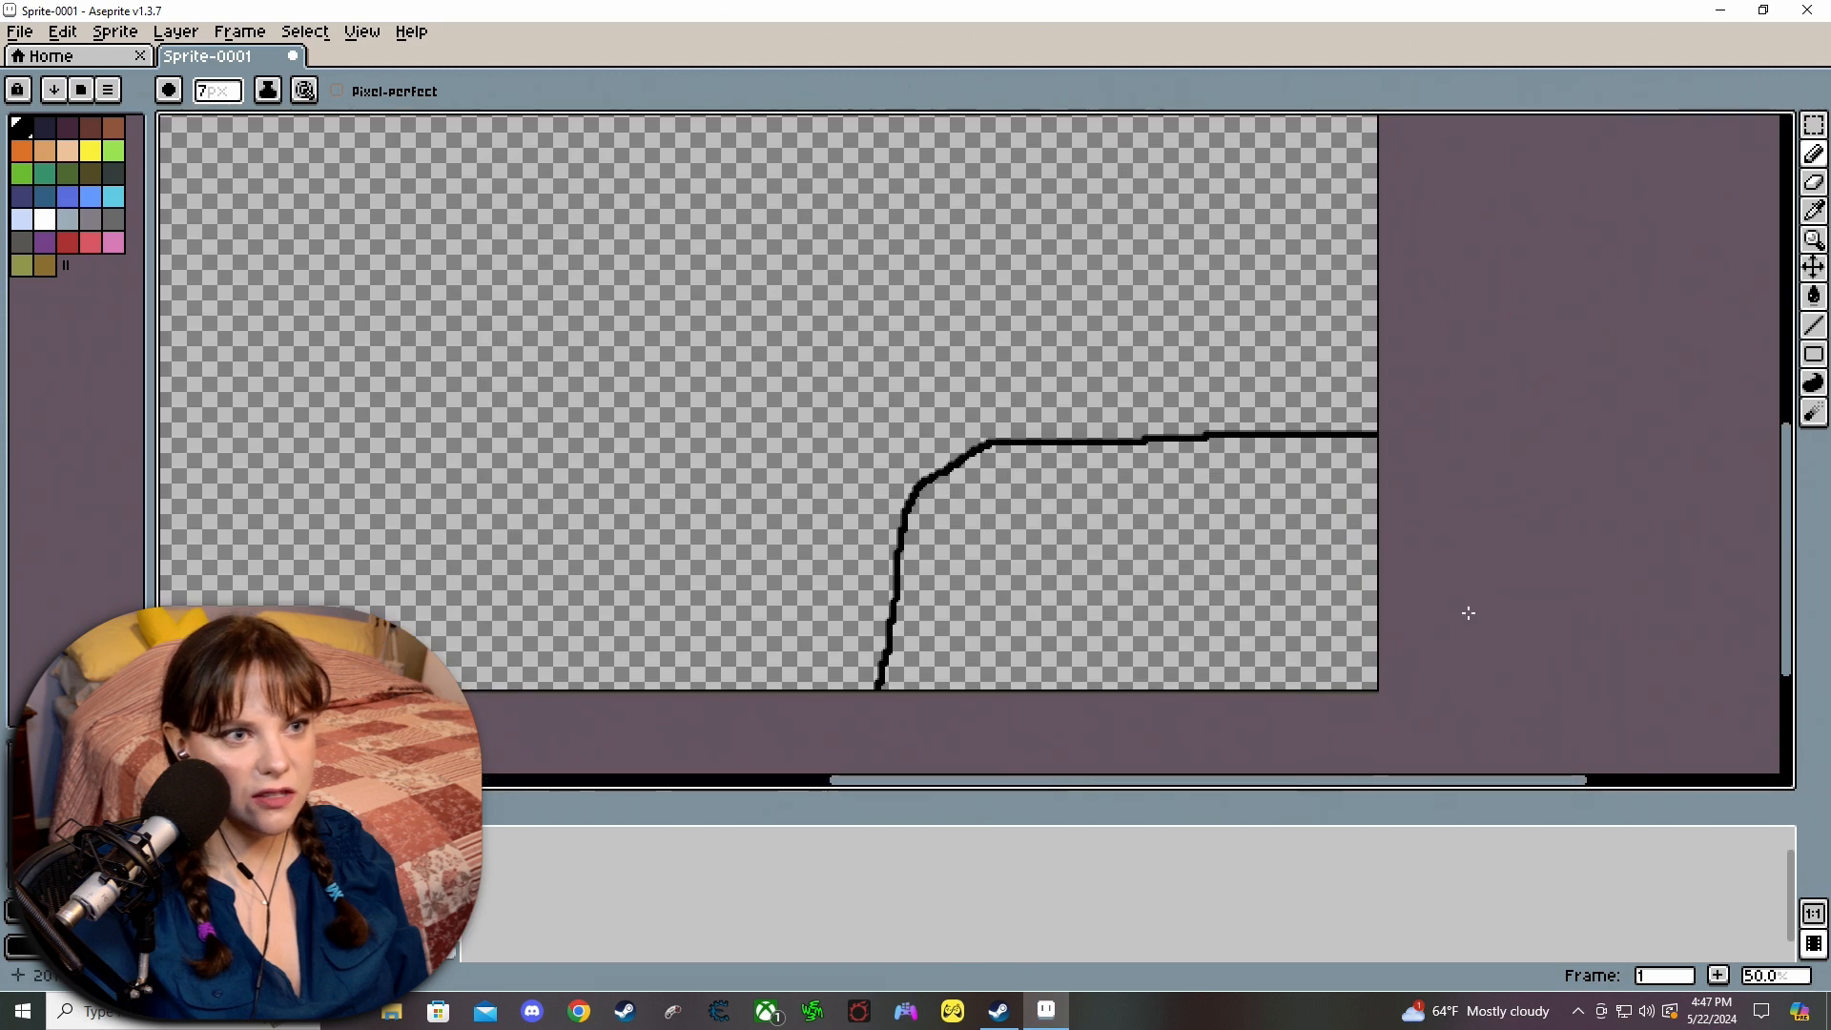
pyautogui.scroll(1, 1230, 620)
pyautogui.scroll(-1, 1215, 618)
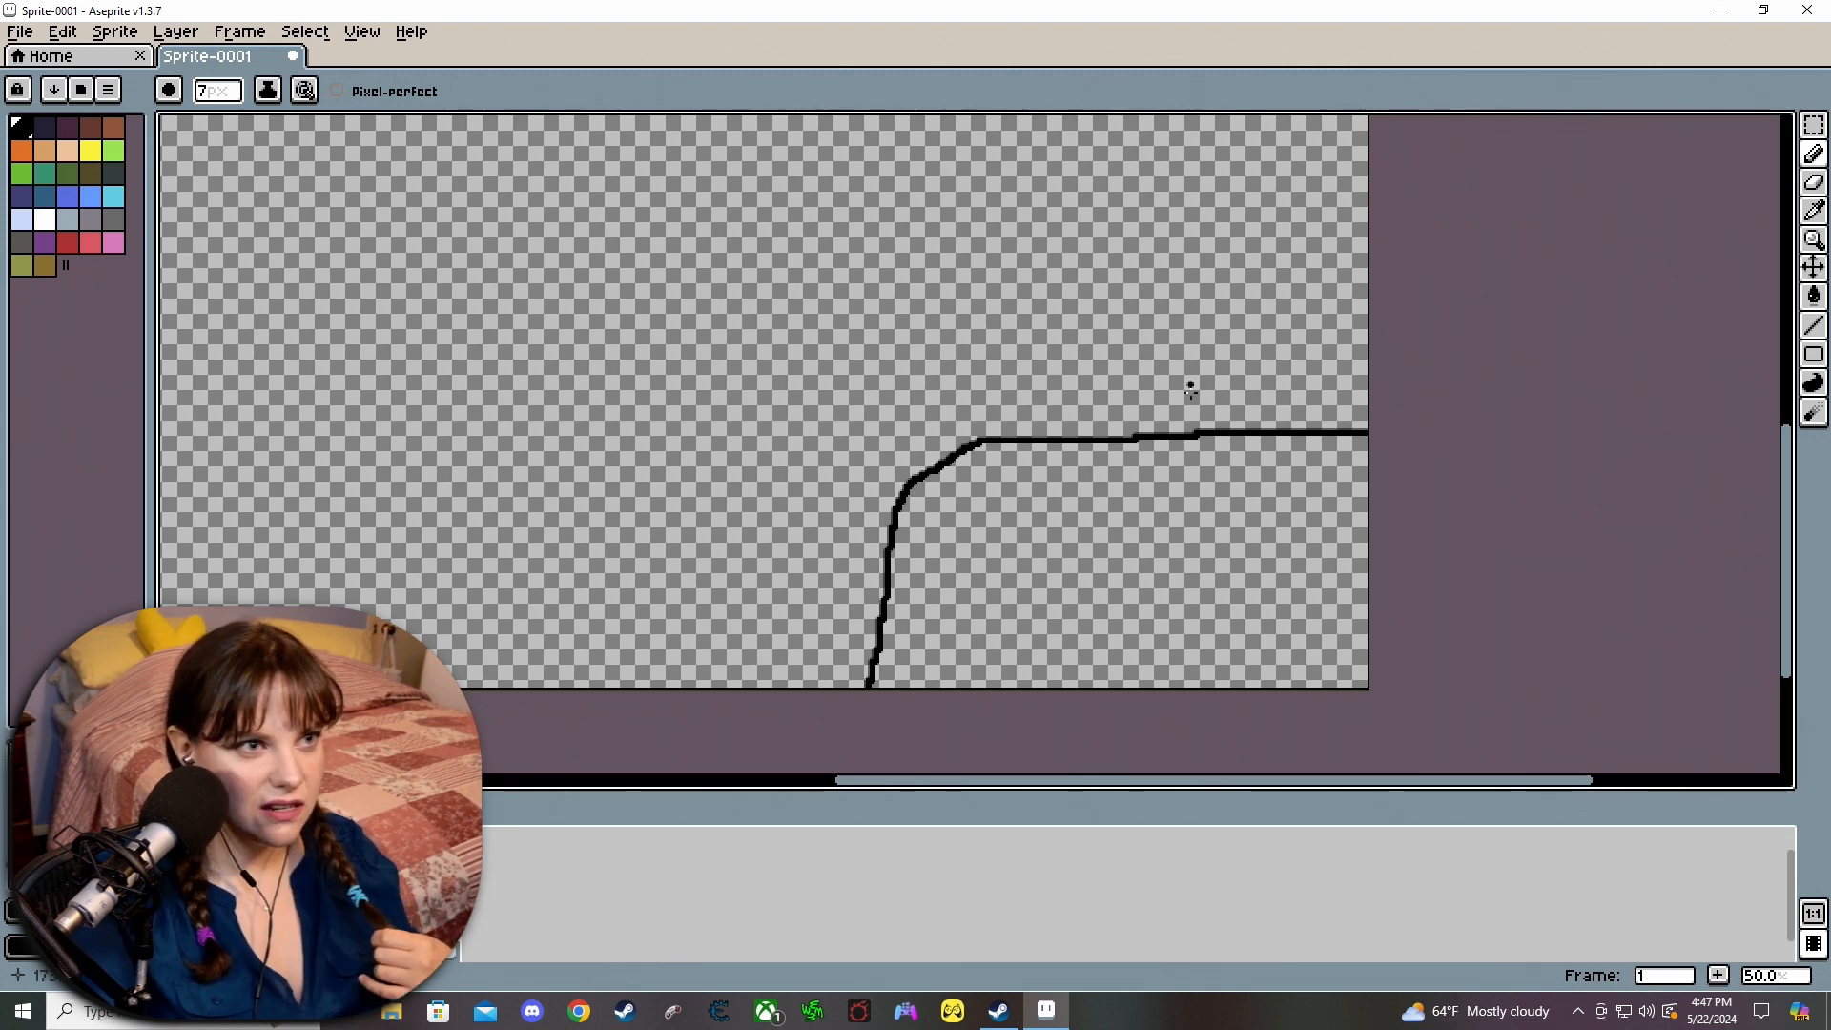
pyautogui.scroll(2, 1192, 504)
pyautogui.scroll(-1, 1198, 511)
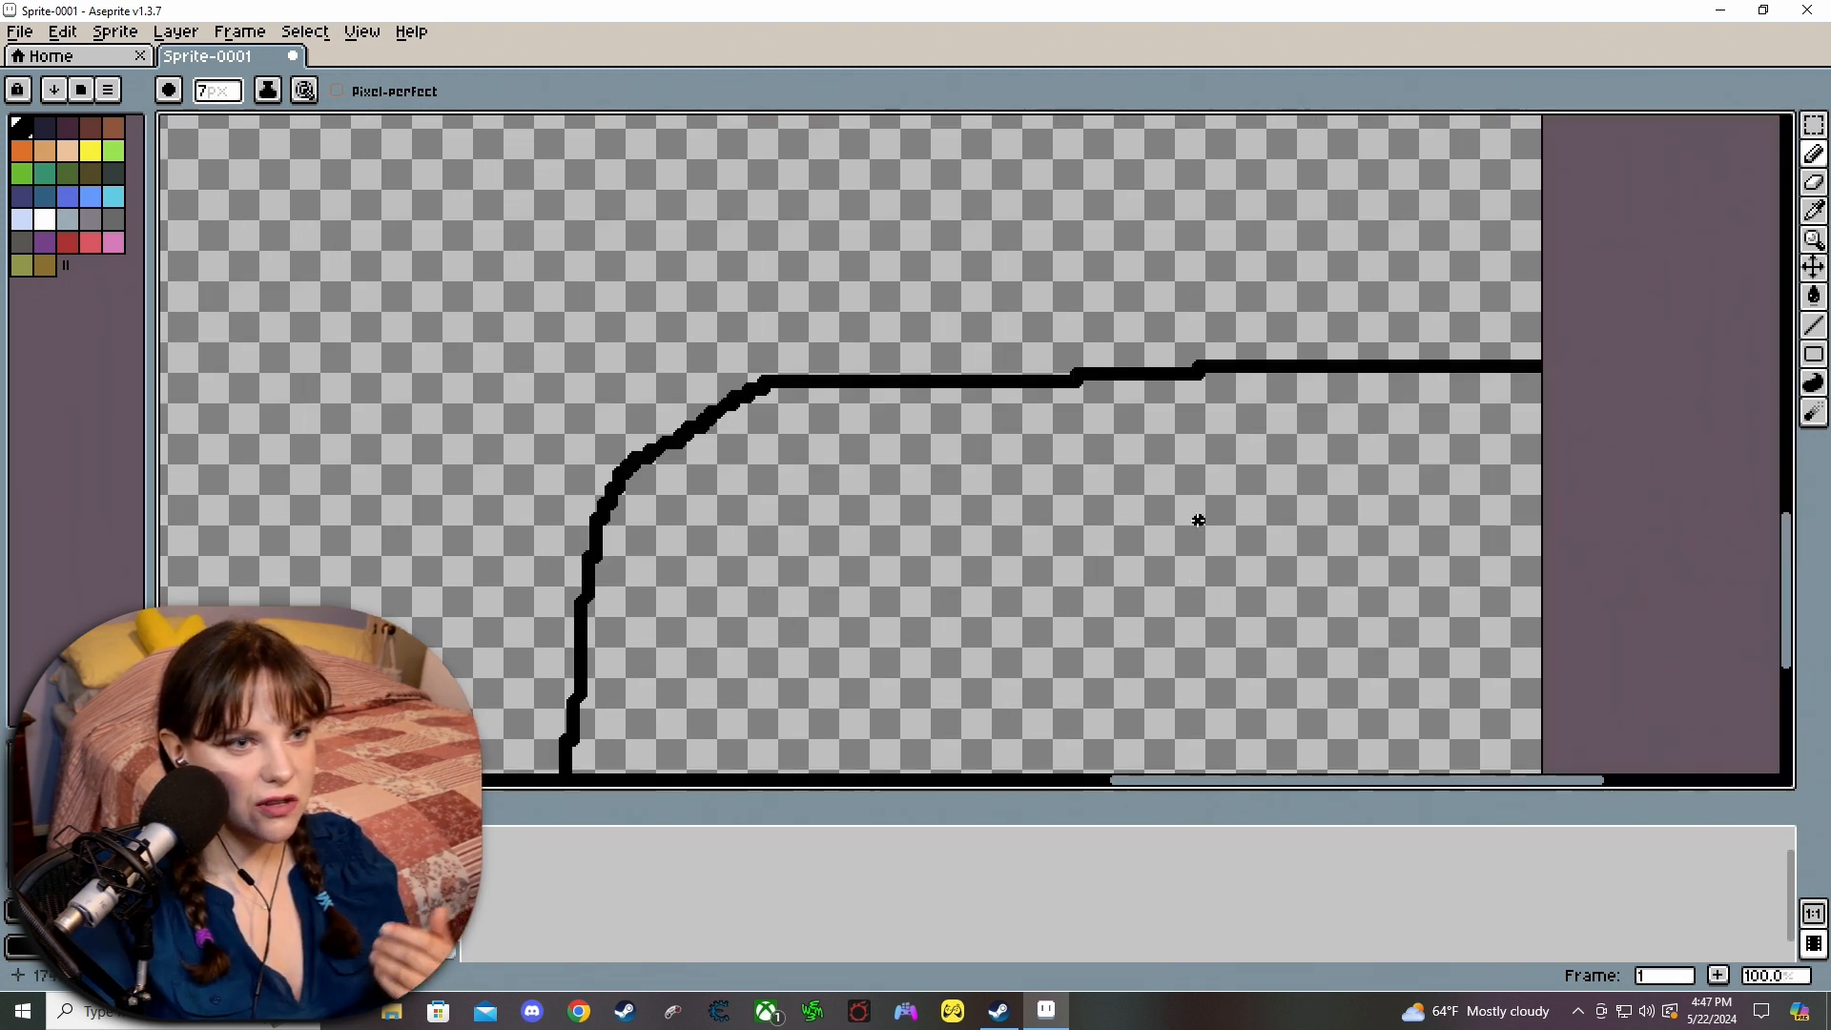
pyautogui.click(1291, 546)
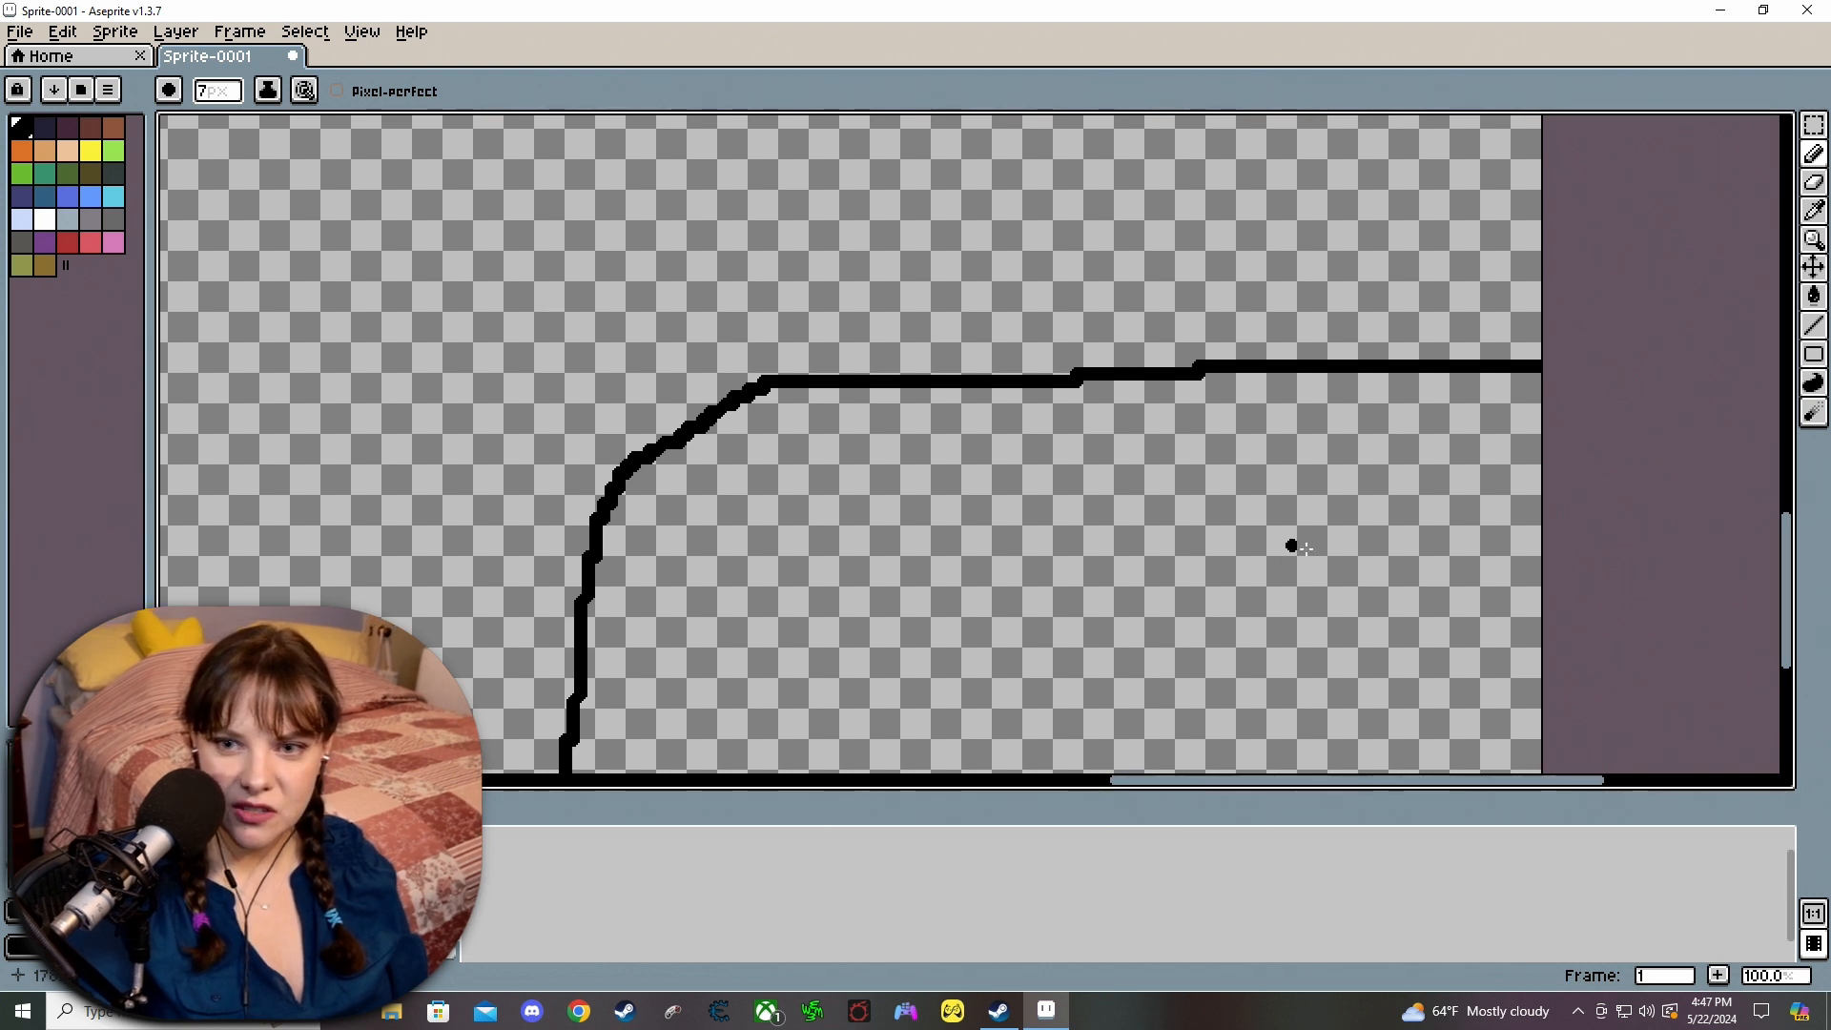
pyautogui.moveTo(1789, 551); pyautogui.dragTo(1783, 581)
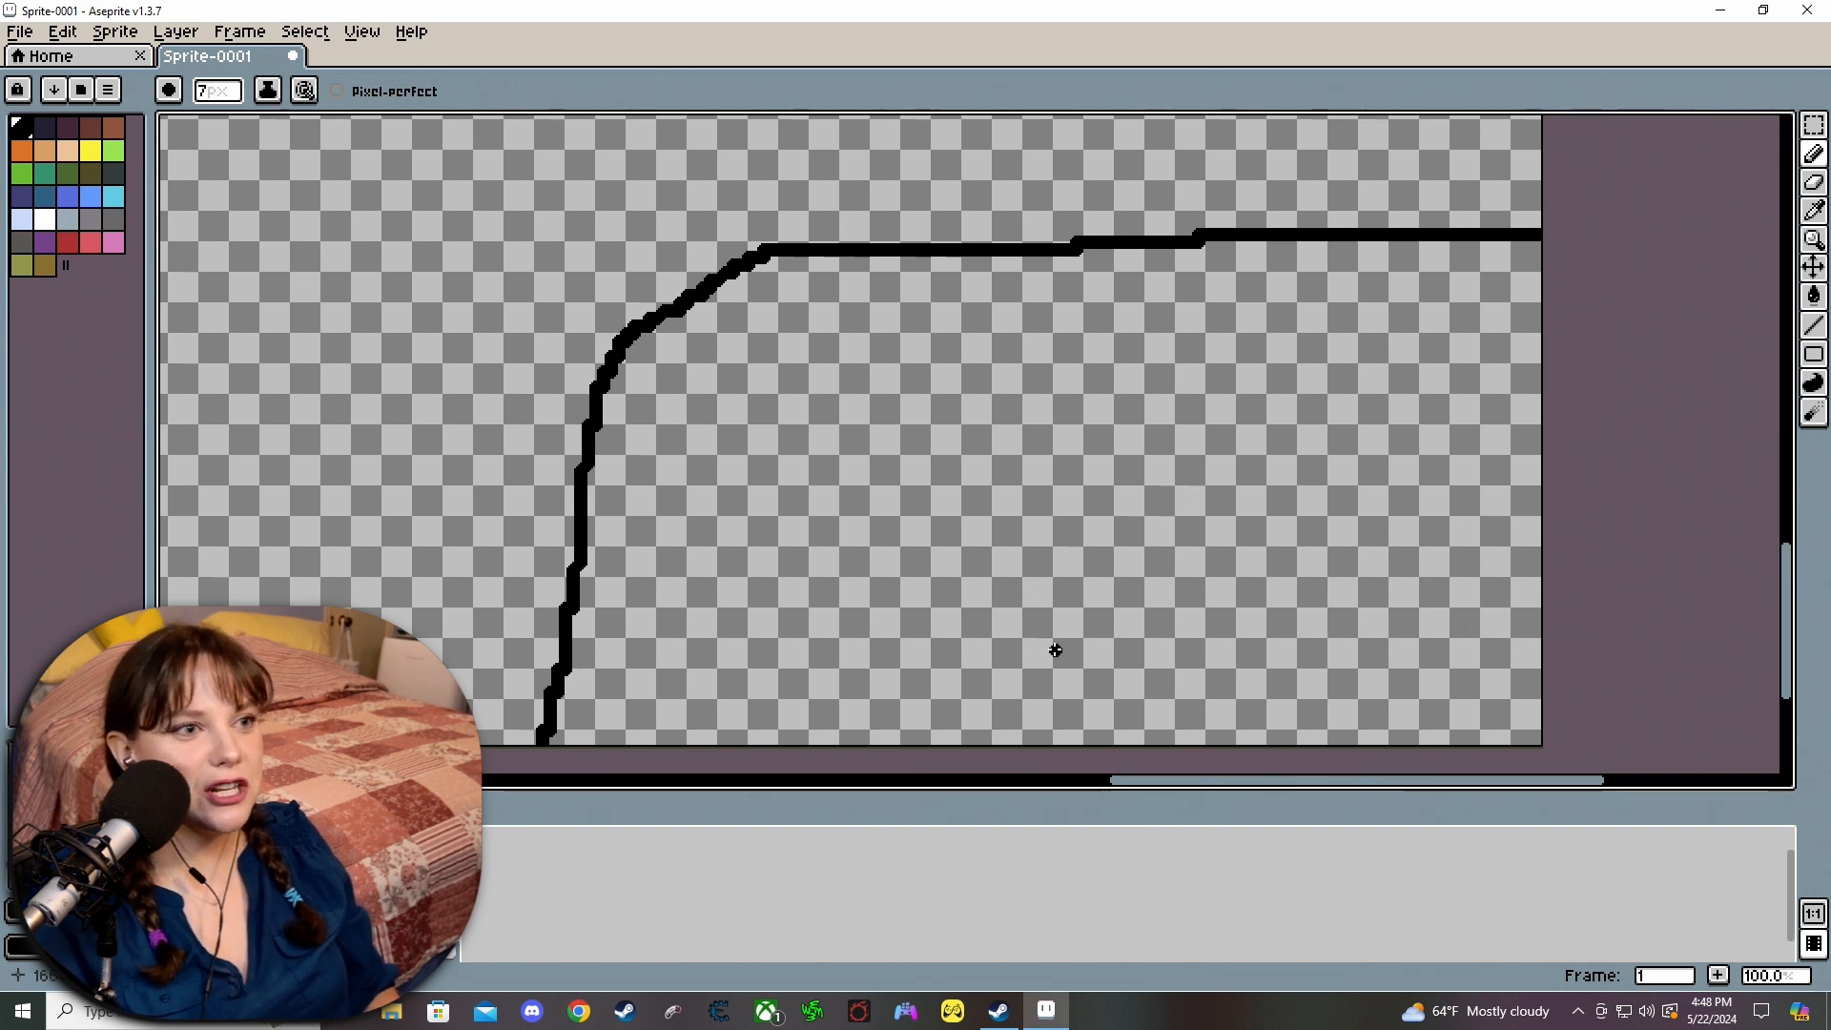
pyautogui.moveTo(1011, 679)
pyautogui.mouseDown()
pyautogui.moveTo(1012, 339)
pyautogui.moveTo(1481, 340)
pyautogui.mouseUp()
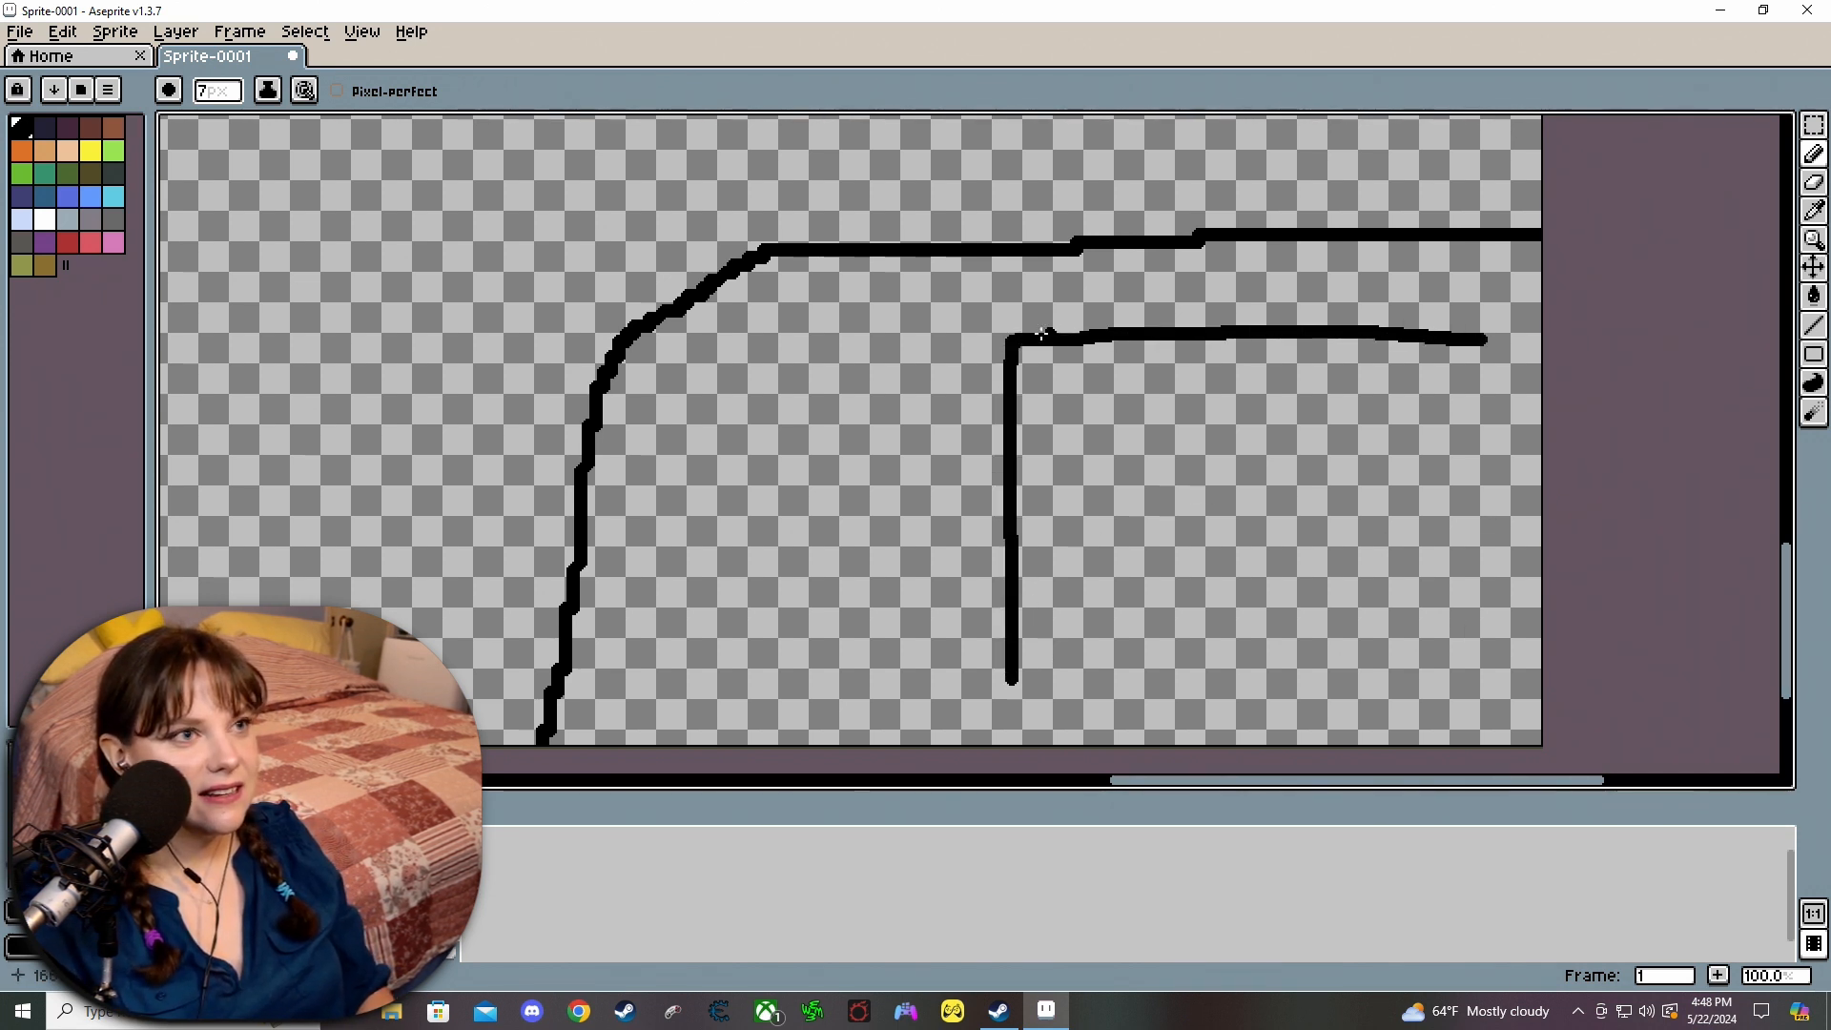
pyautogui.moveTo(1013, 336)
pyautogui.mouseDown()
pyautogui.moveTo(1214, 271)
pyautogui.moveTo(1548, 269)
pyautogui.mouseUp()
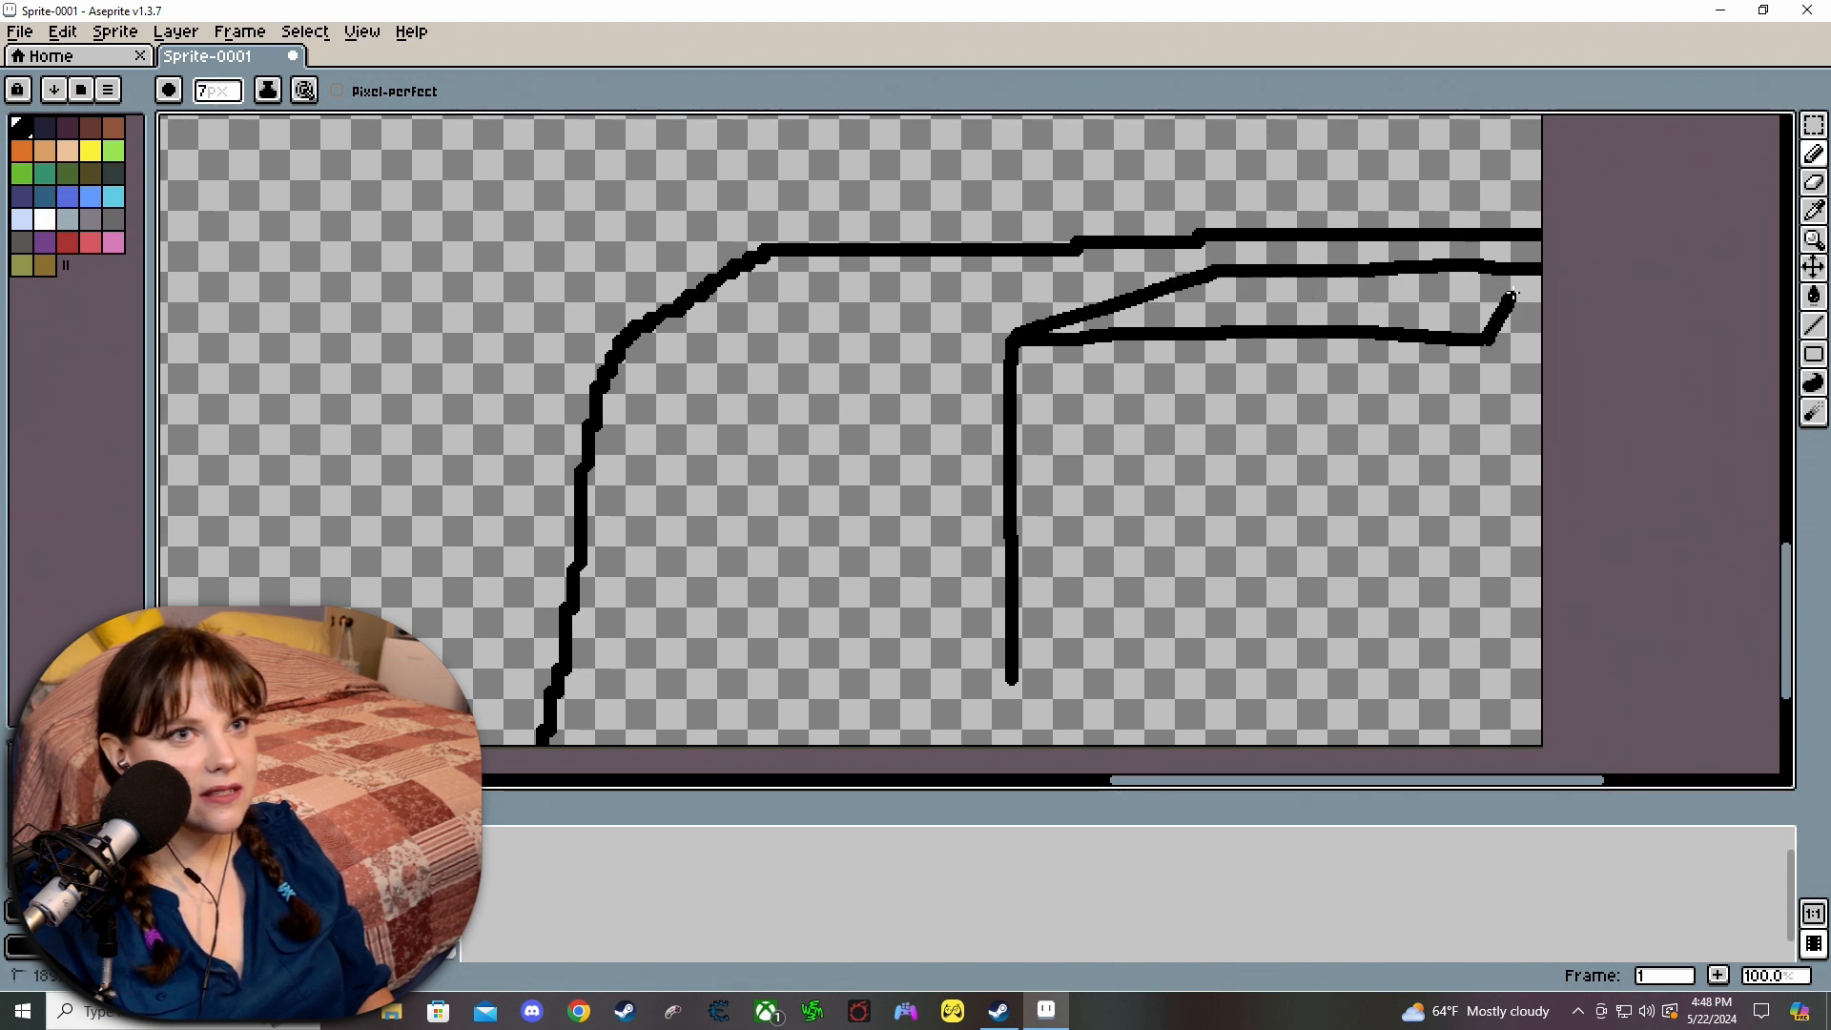
pyautogui.moveTo(1485, 347)
pyautogui.mouseDown()
pyautogui.moveTo(1485, 688)
pyautogui.moveTo(1350, 703)
pyautogui.moveTo(991, 685)
pyautogui.mouseUp()
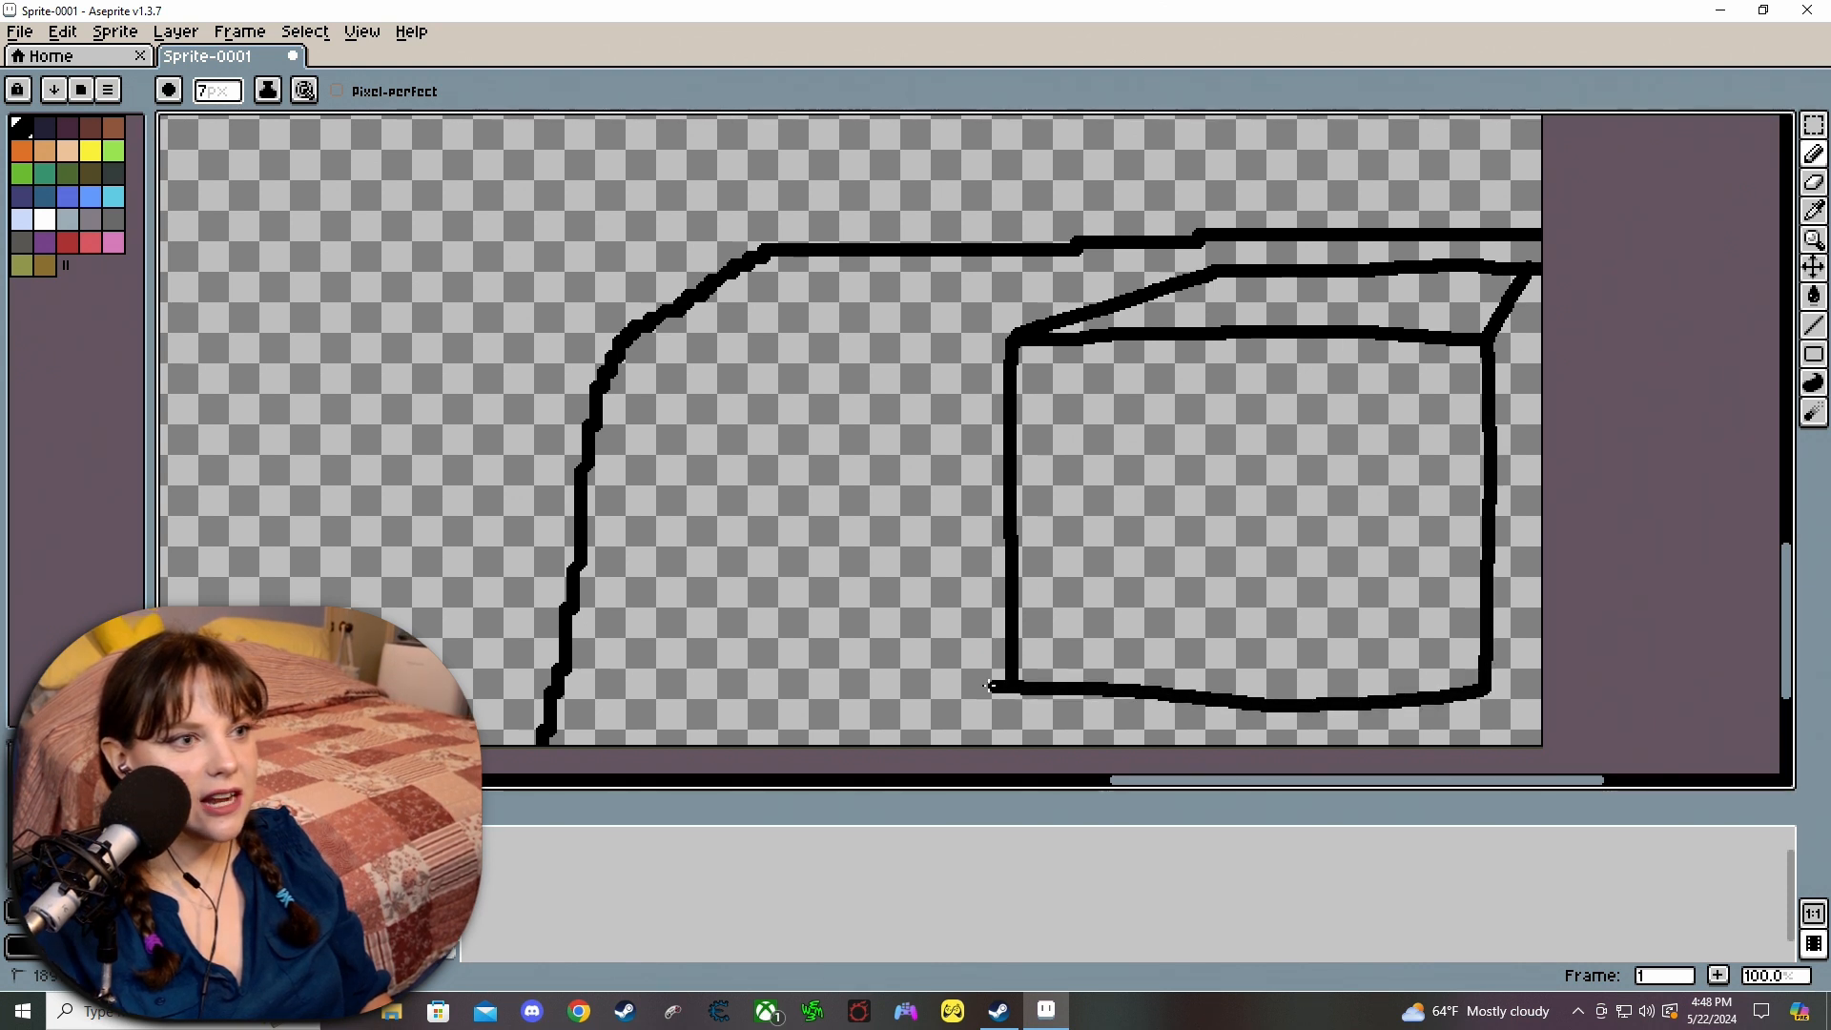
# Select the box with a rectangular marquee, including the outline above it, and move it slightly left to position 1576, 803.
pyautogui.press('w')
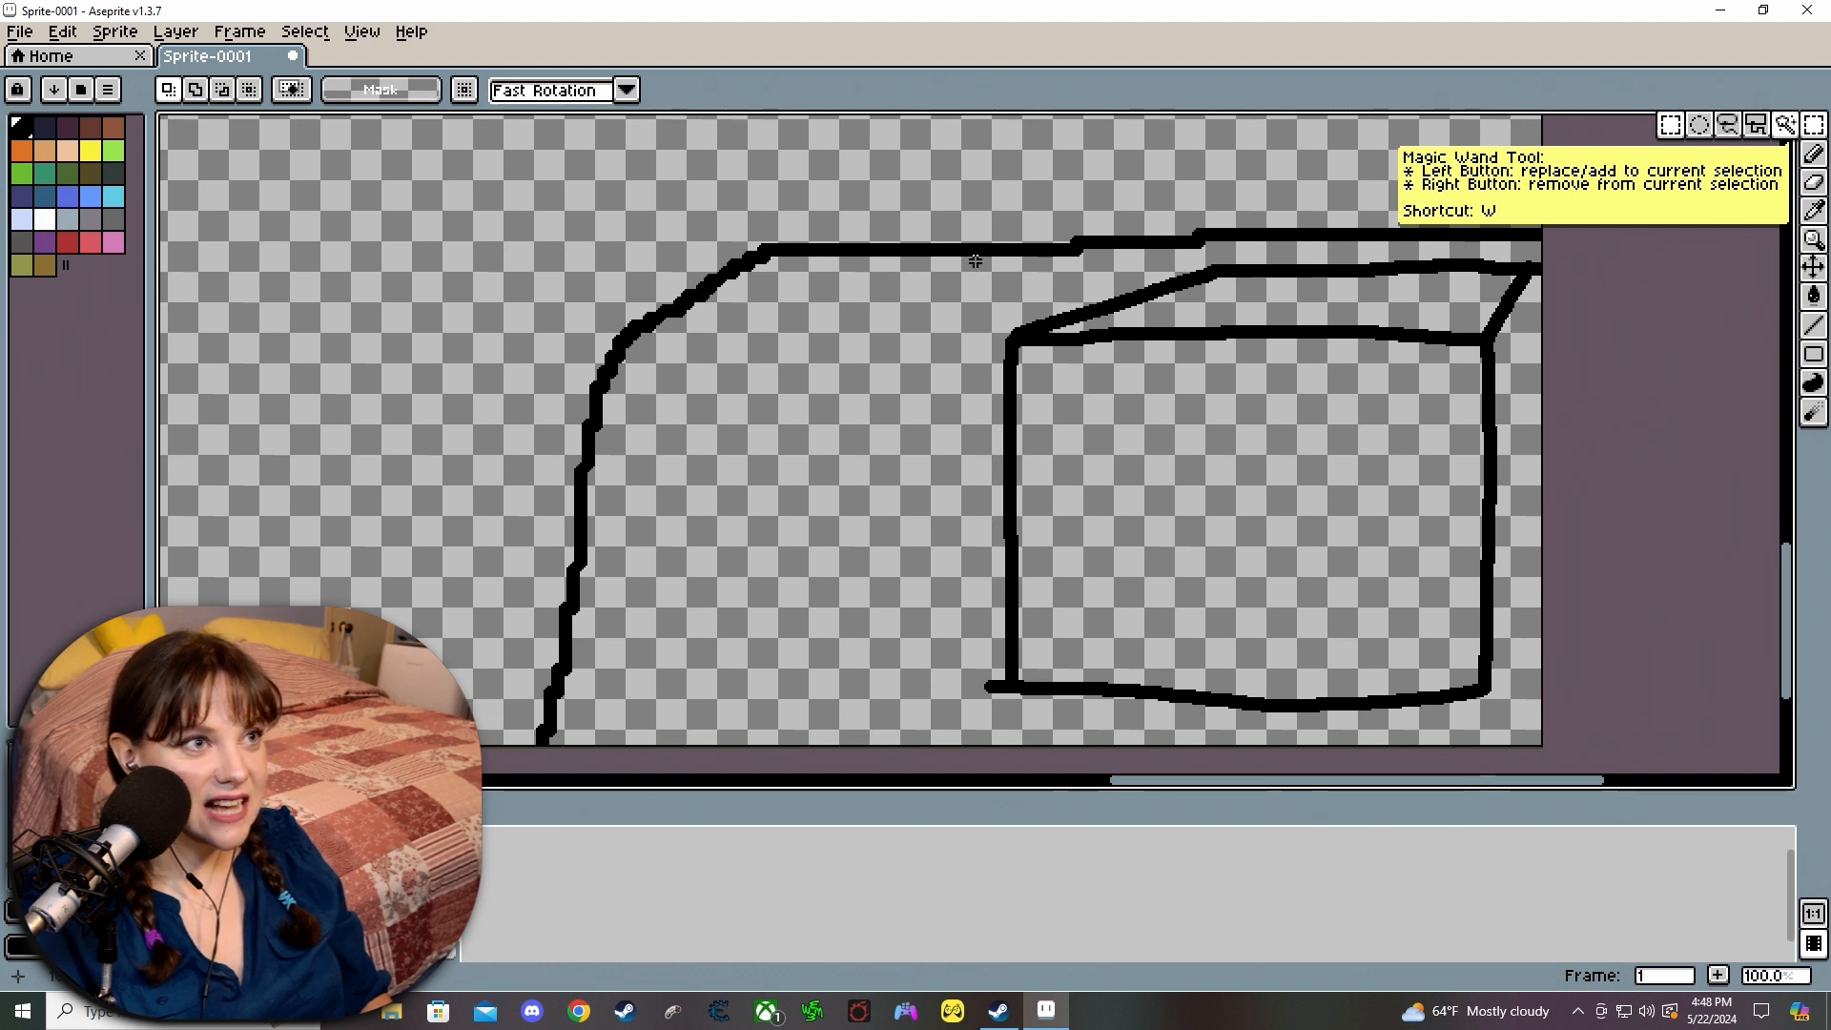
pyautogui.moveTo(975, 261)
pyautogui.mouseDown()
pyautogui.moveTo(1721, 651)
pyautogui.moveTo(1765, 752)
pyautogui.mouseUp()
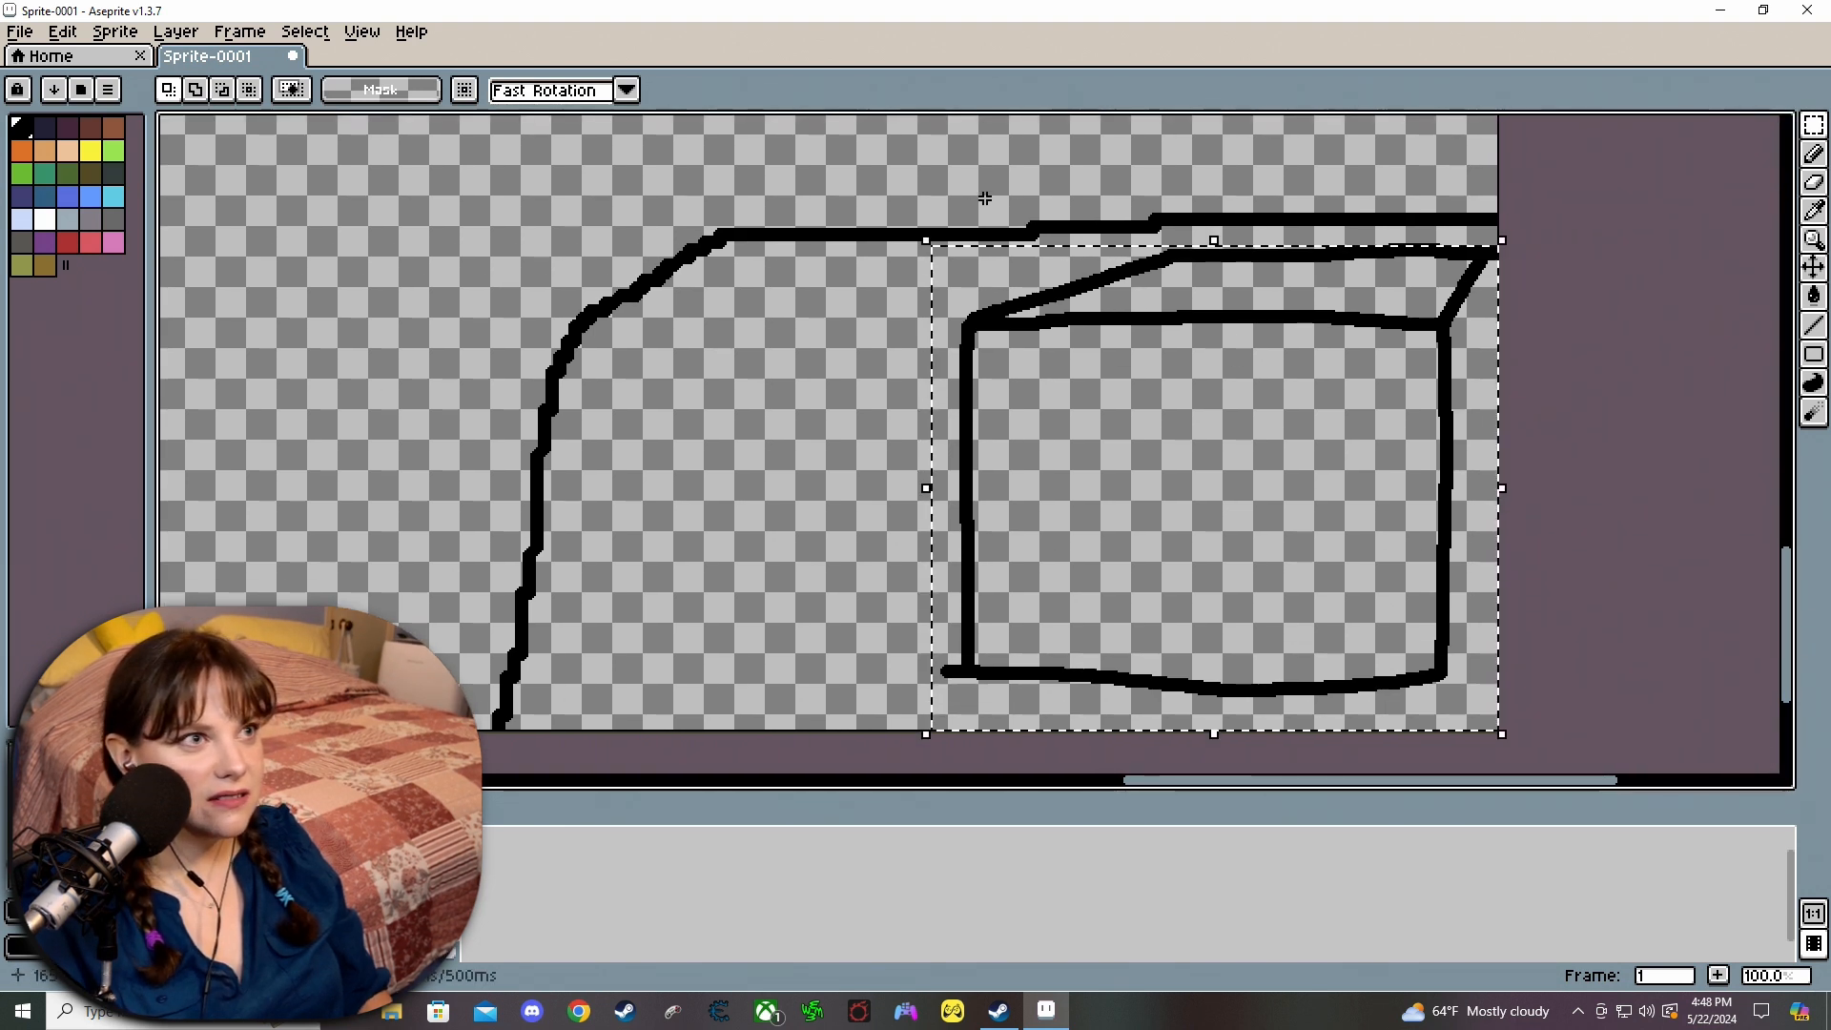
pyautogui.moveTo(882, 196); pyautogui.dragTo(1690, 782)
pyautogui.moveTo(1319, 556); pyautogui.dragTo(1279, 560)
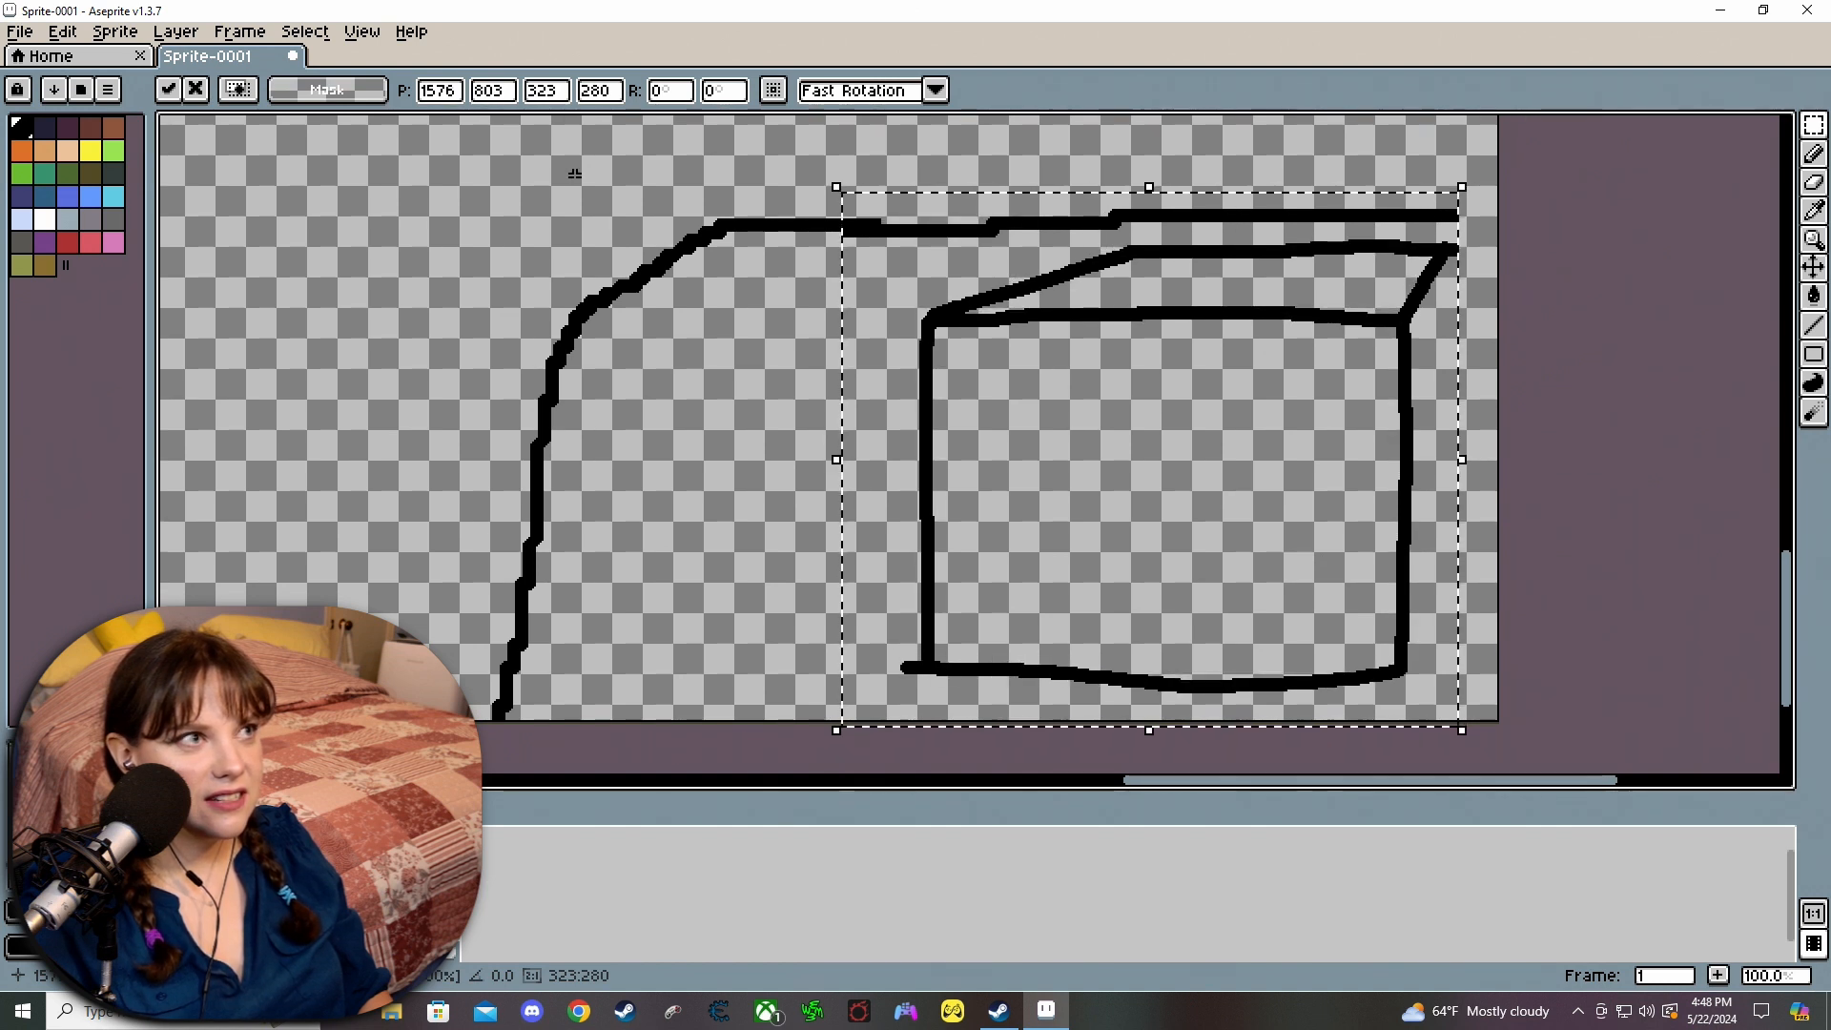
pyautogui.click(574, 173)
# Draw the box's right side face with the Pencil and erase the line overhanging the front face's lower-left corner.
pyautogui.click(1814, 154)
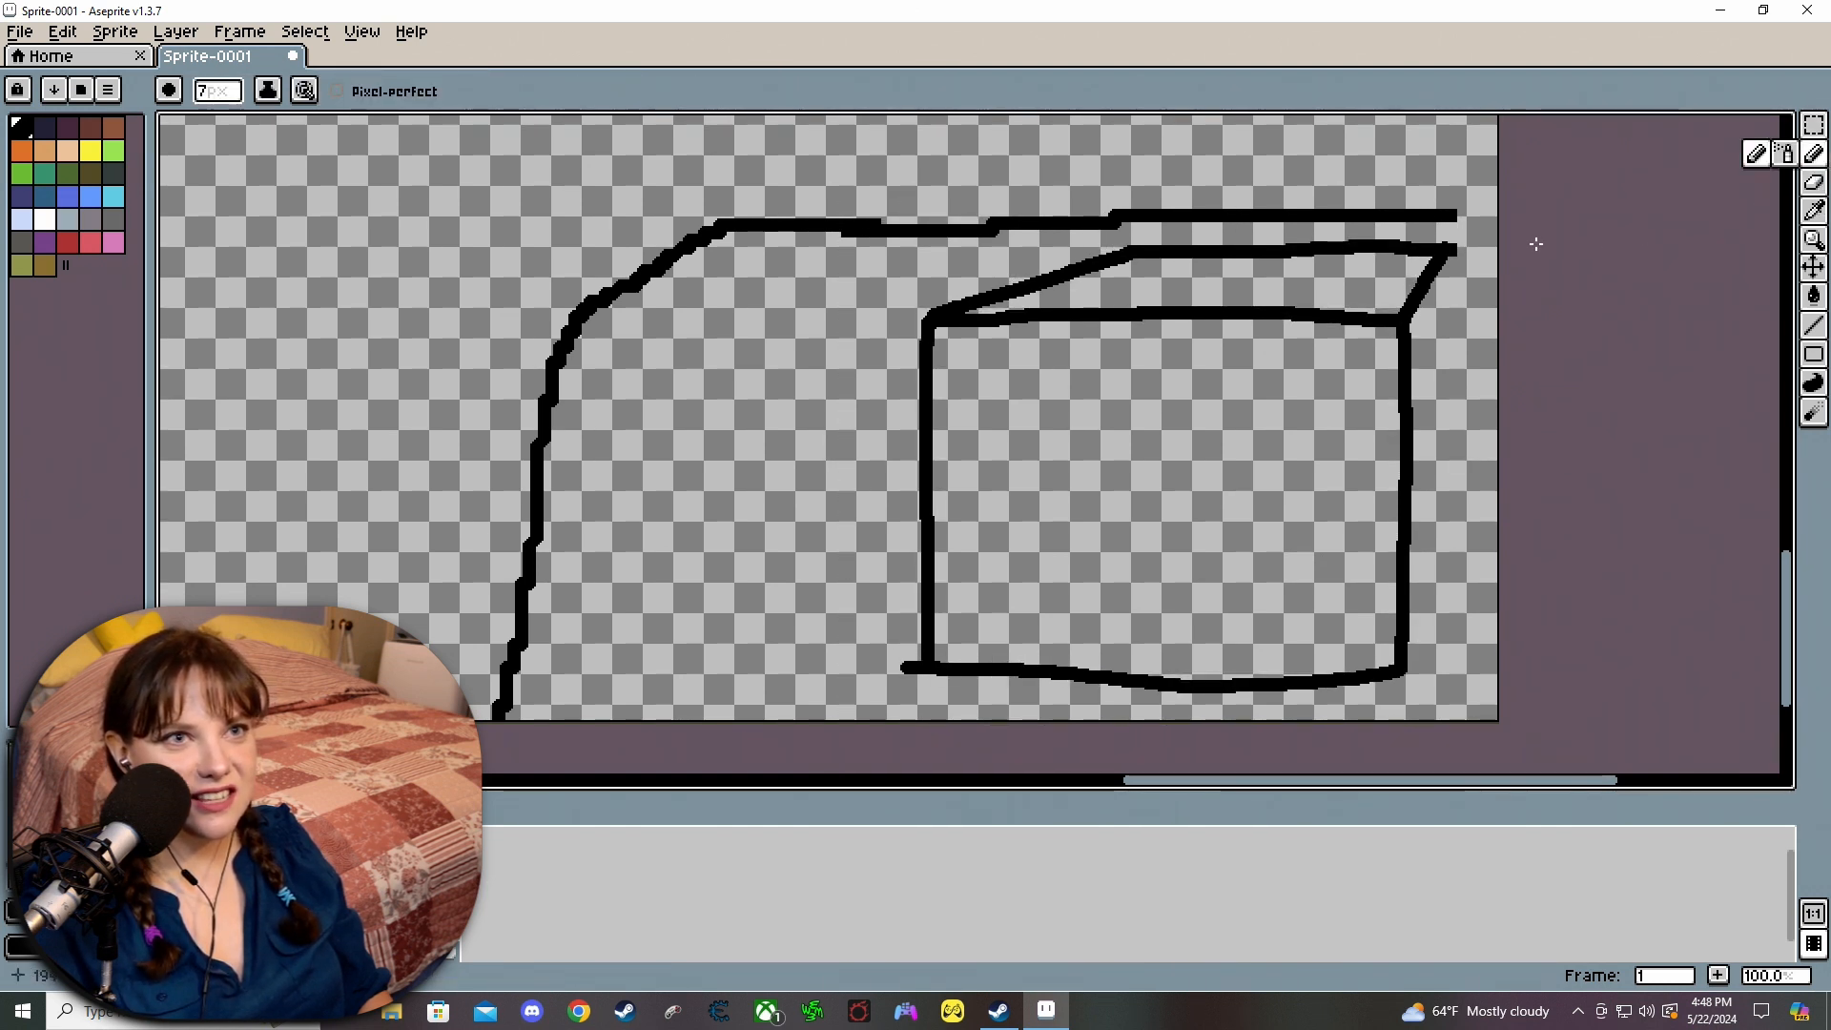
pyautogui.moveTo(1457, 252)
pyautogui.mouseDown()
pyautogui.moveTo(1474, 439)
pyautogui.moveTo(1428, 654)
pyautogui.mouseUp()
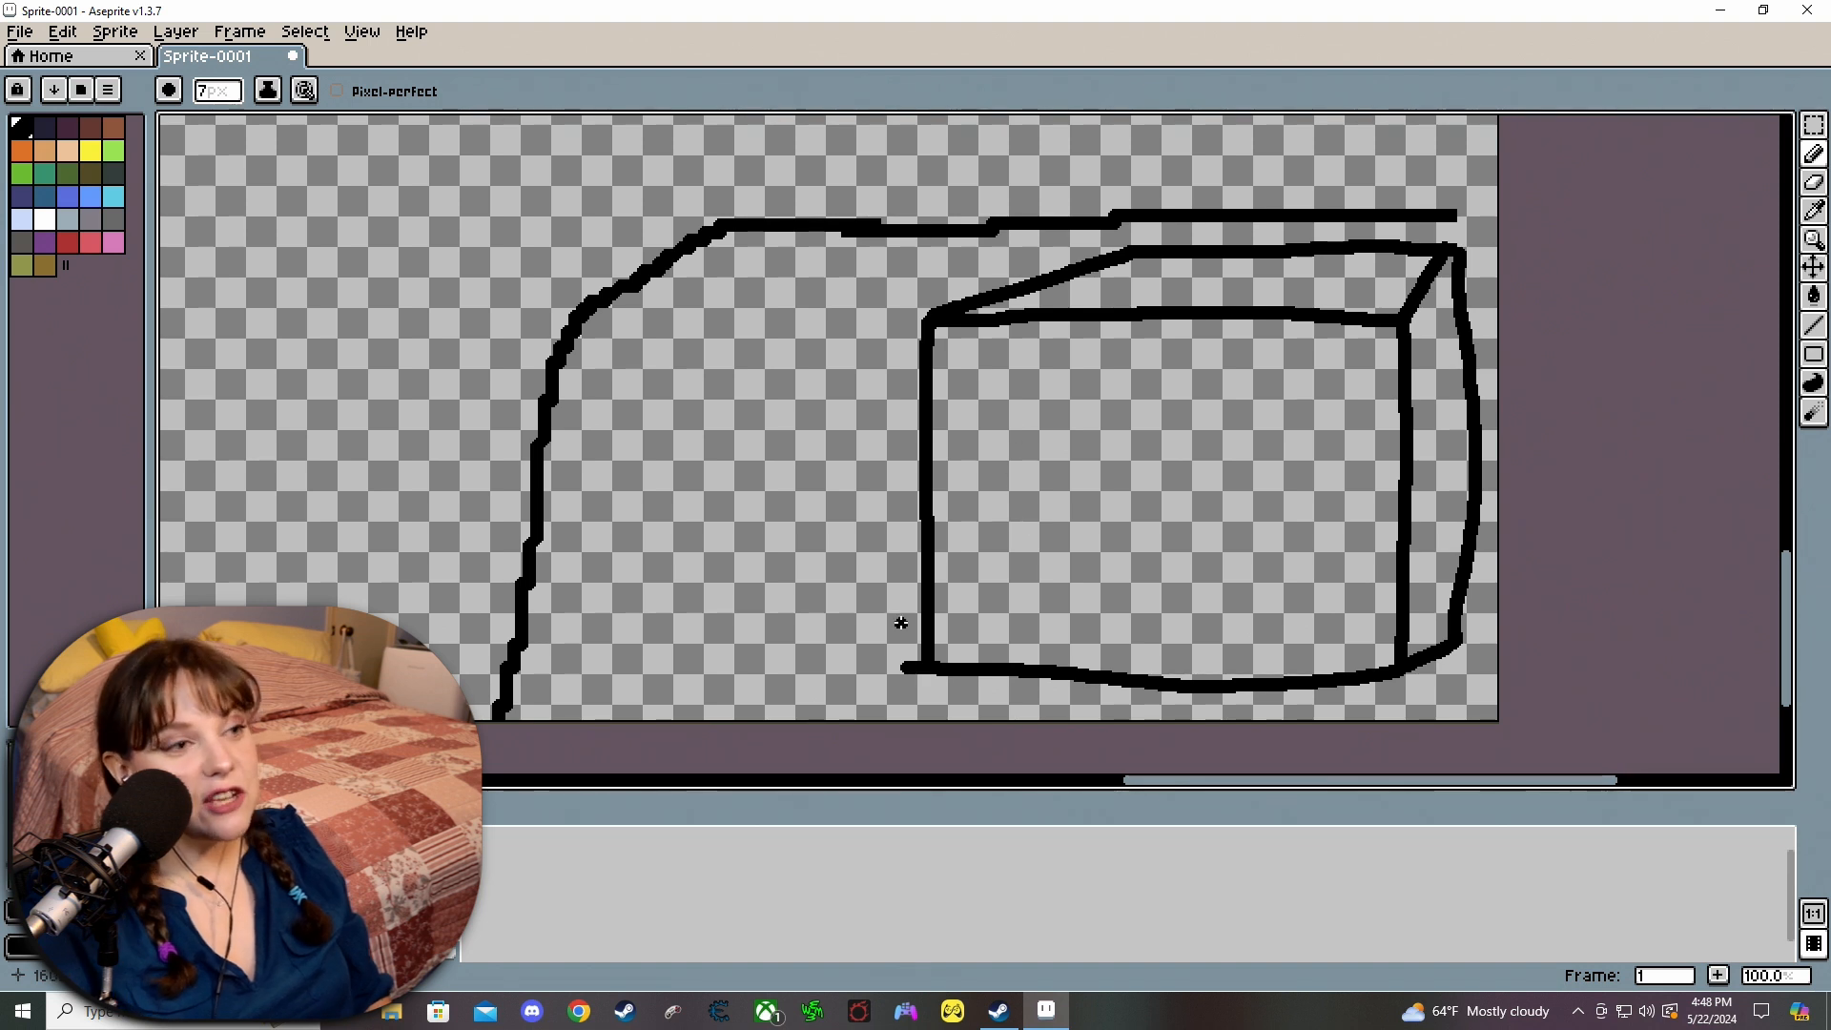
pyautogui.click(1814, 182)
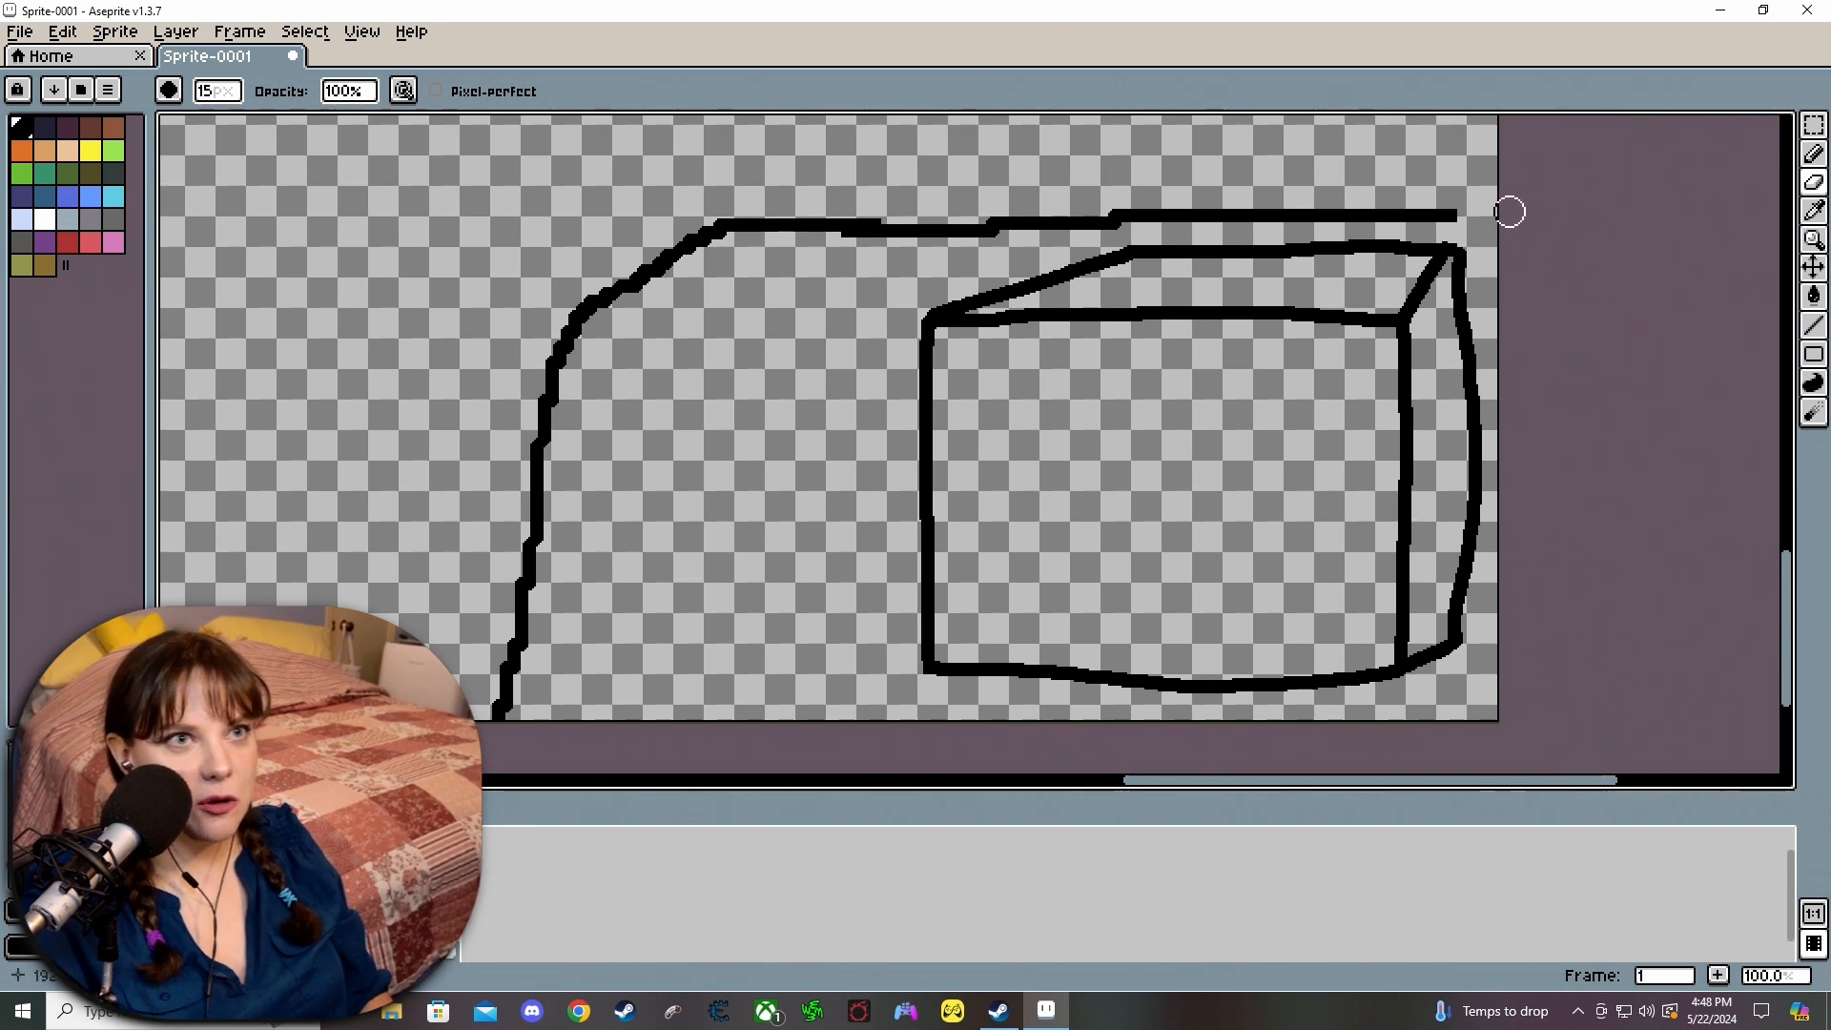
pyautogui.click(1814, 154)
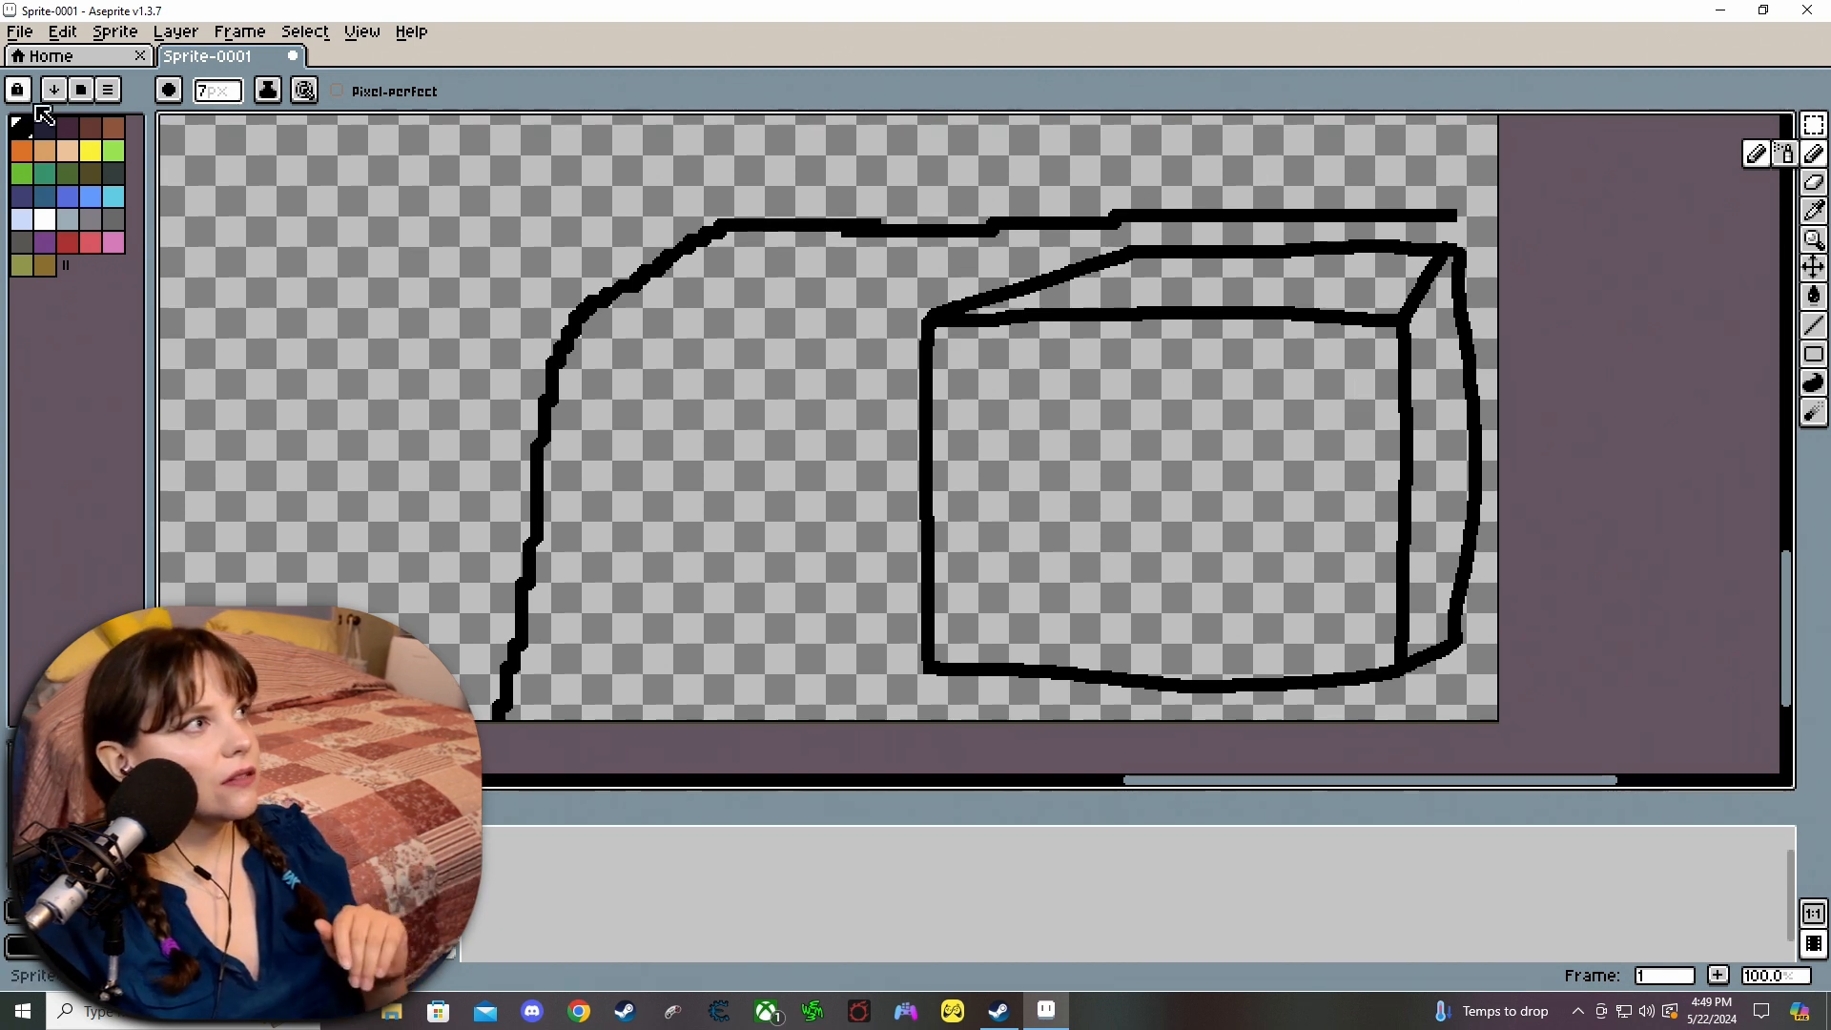
# Select the box and the outline segment above it with a rectangular marquee, try rotating them by -1.3°, and undo the rotation.
pyautogui.press('m')
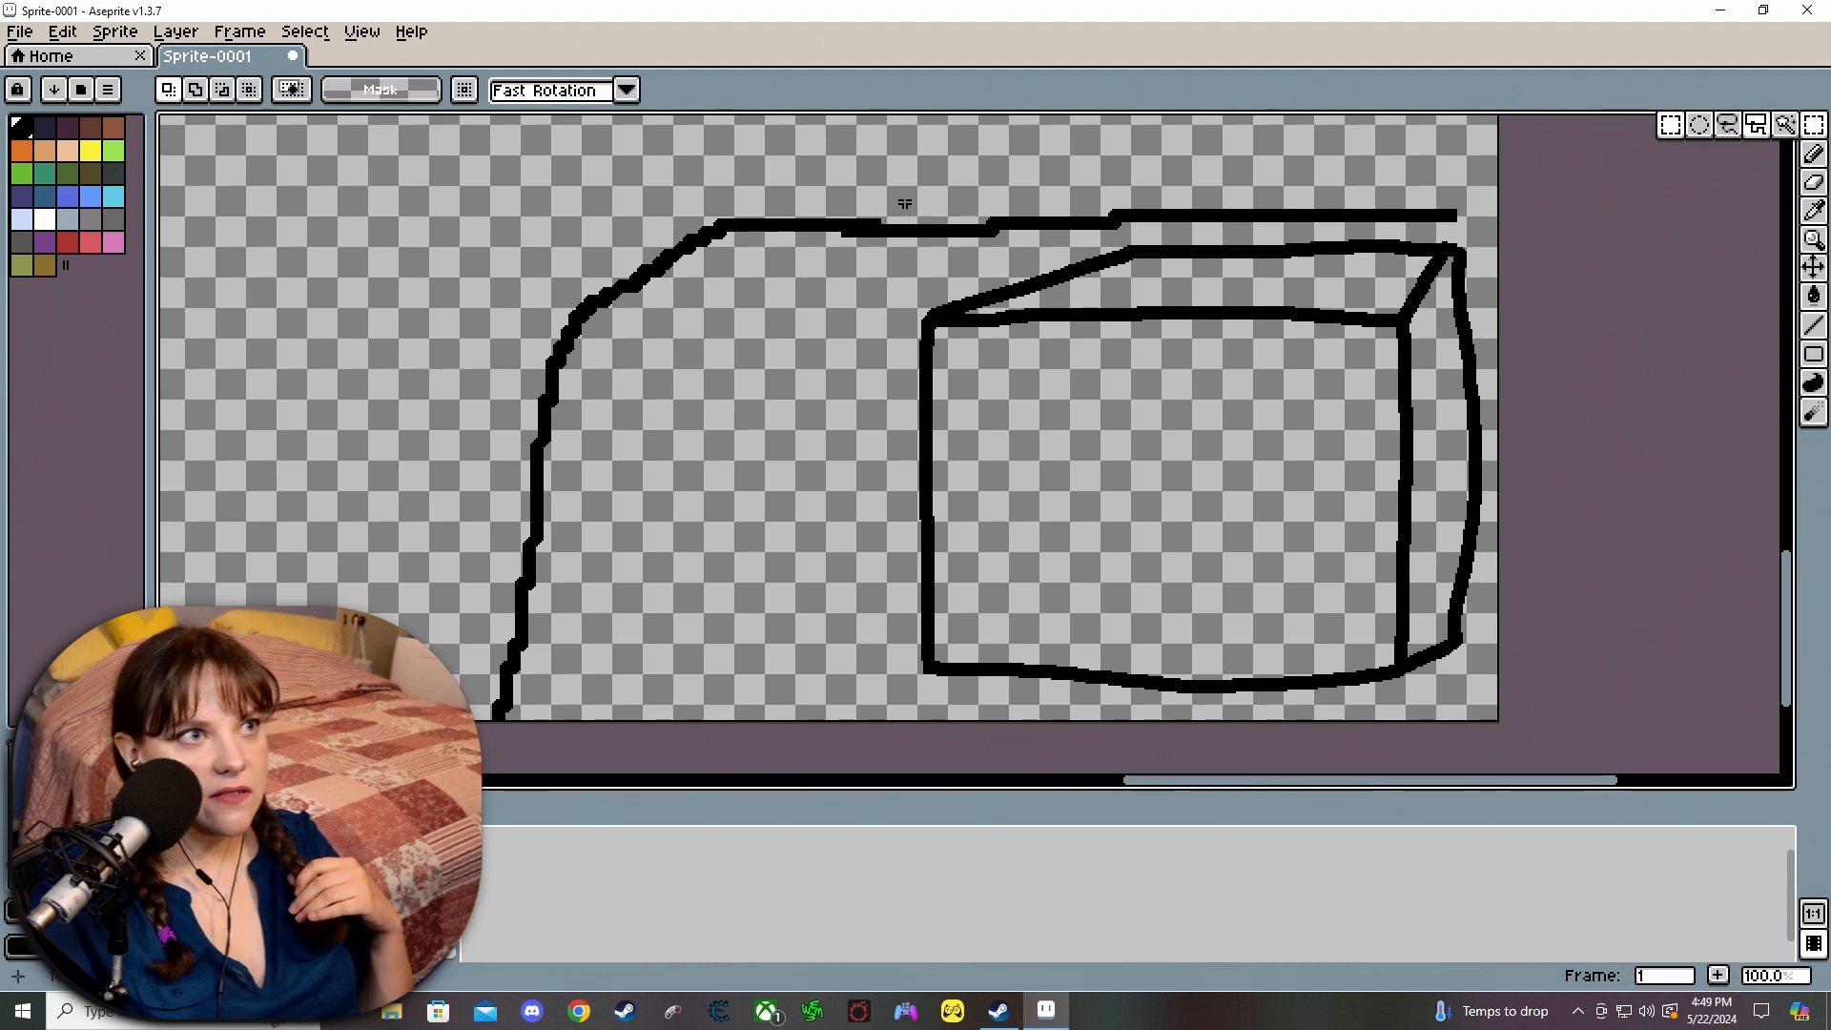
pyautogui.moveTo(904, 203); pyautogui.dragTo(1490, 699)
pyautogui.scroll(1, 861, 208)
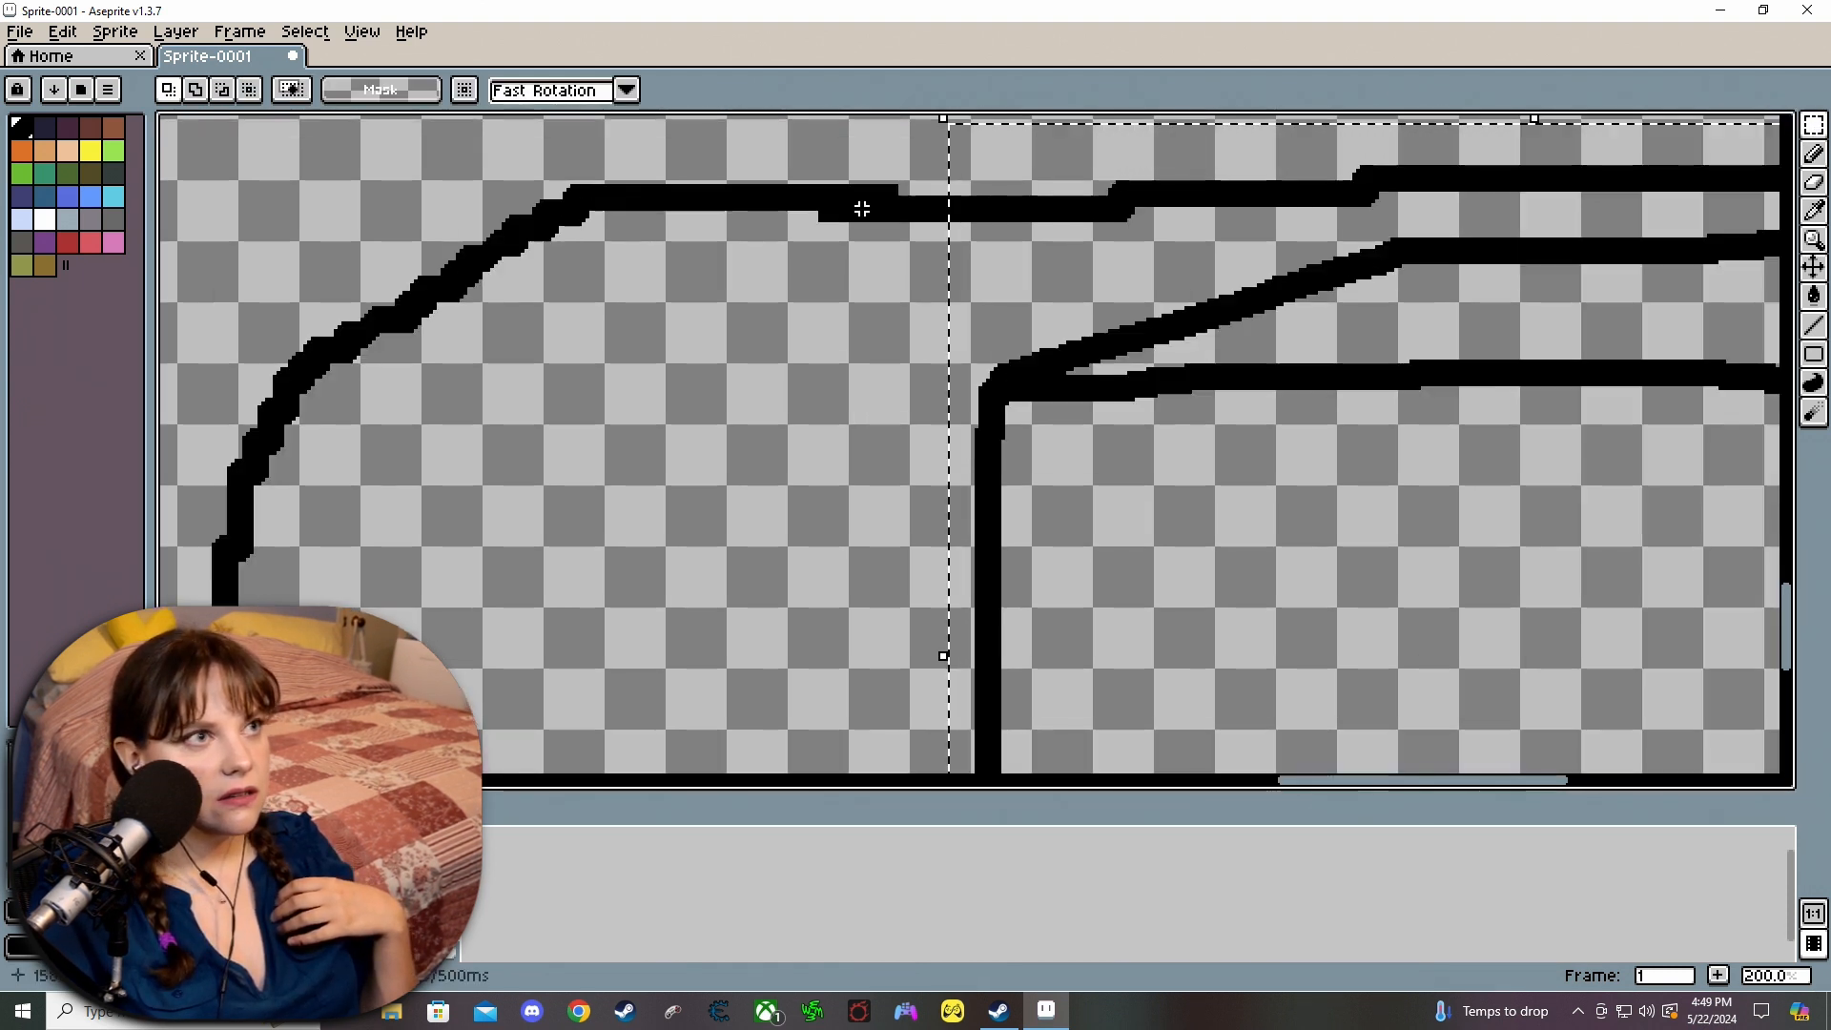
pyautogui.scroll(-2, 861, 208)
pyautogui.moveTo(899, 184)
pyautogui.mouseDown()
pyautogui.moveTo(883, 163)
pyautogui.moveTo(939, 153)
pyautogui.moveTo(894, 162)
pyautogui.mouseUp()
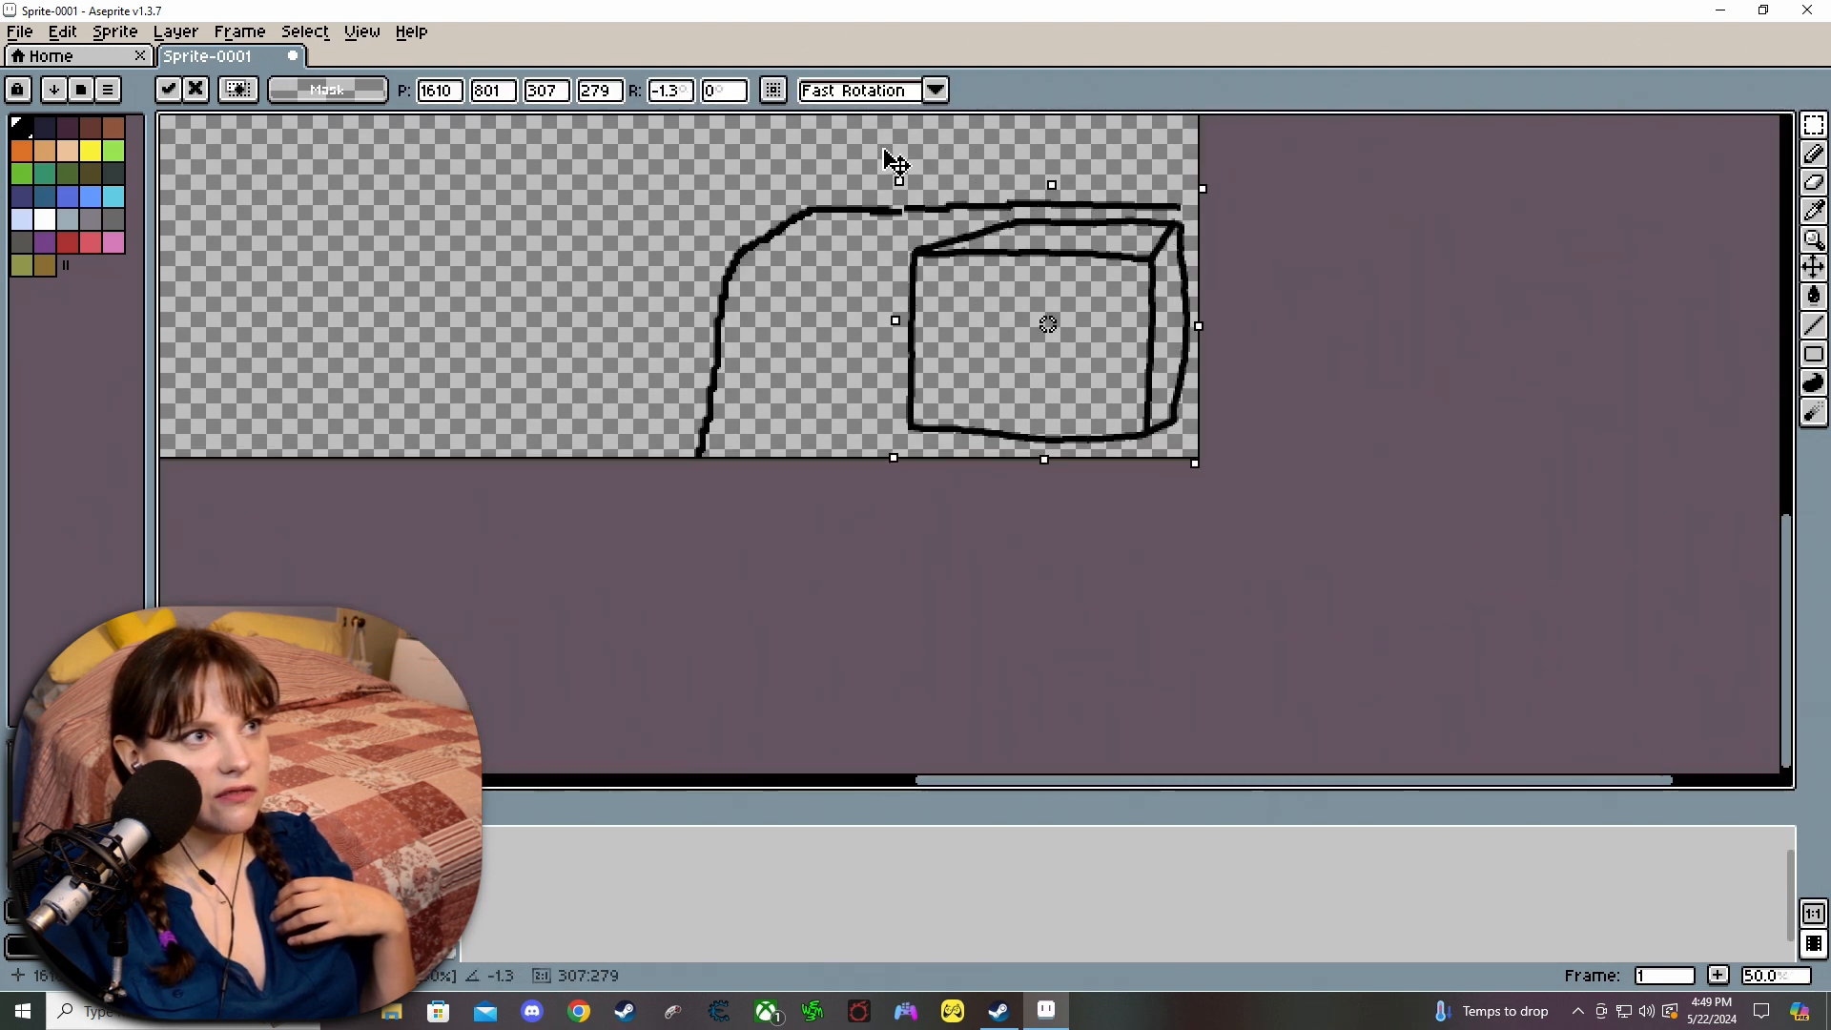
pyautogui.hotkey('ctrl', 'z')
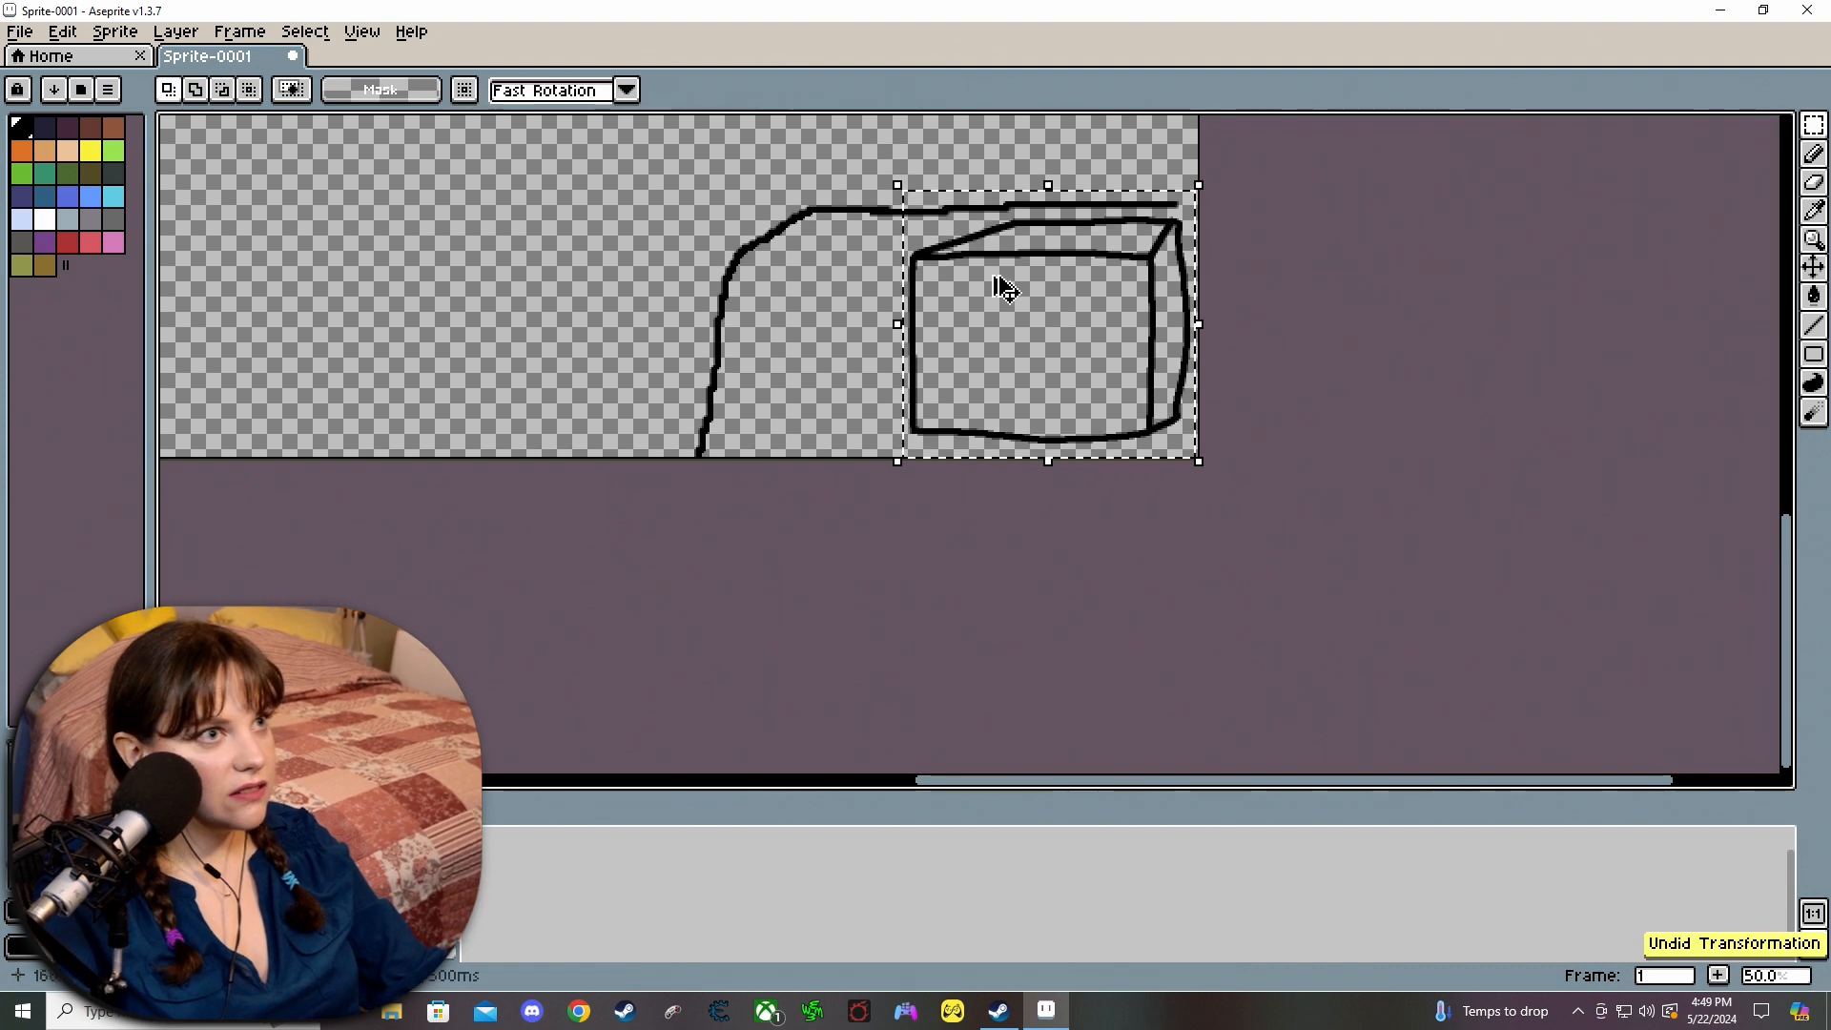
# Paste the selected box and outline segment into frame 2 at position 1610, 801, and clear the selection.
pyautogui.scroll(1, 1228, 329)
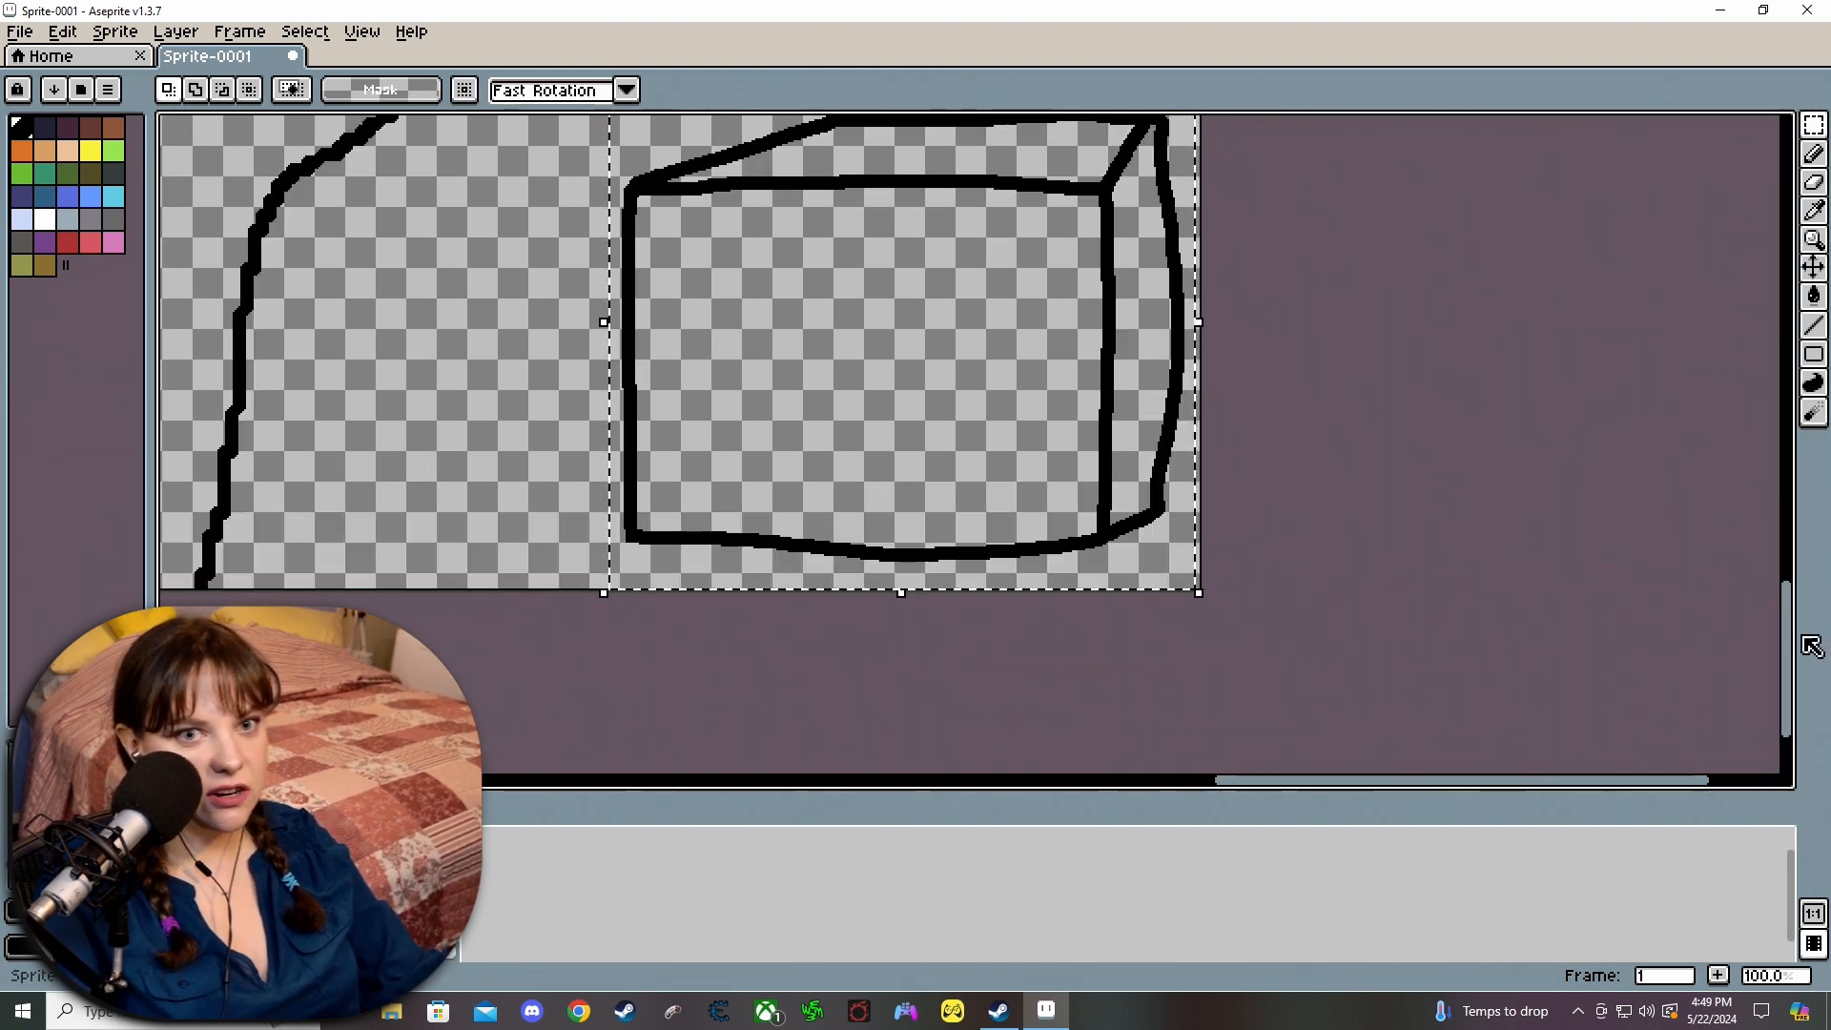
pyautogui.moveTo(1787, 632); pyautogui.dragTo(1787, 596)
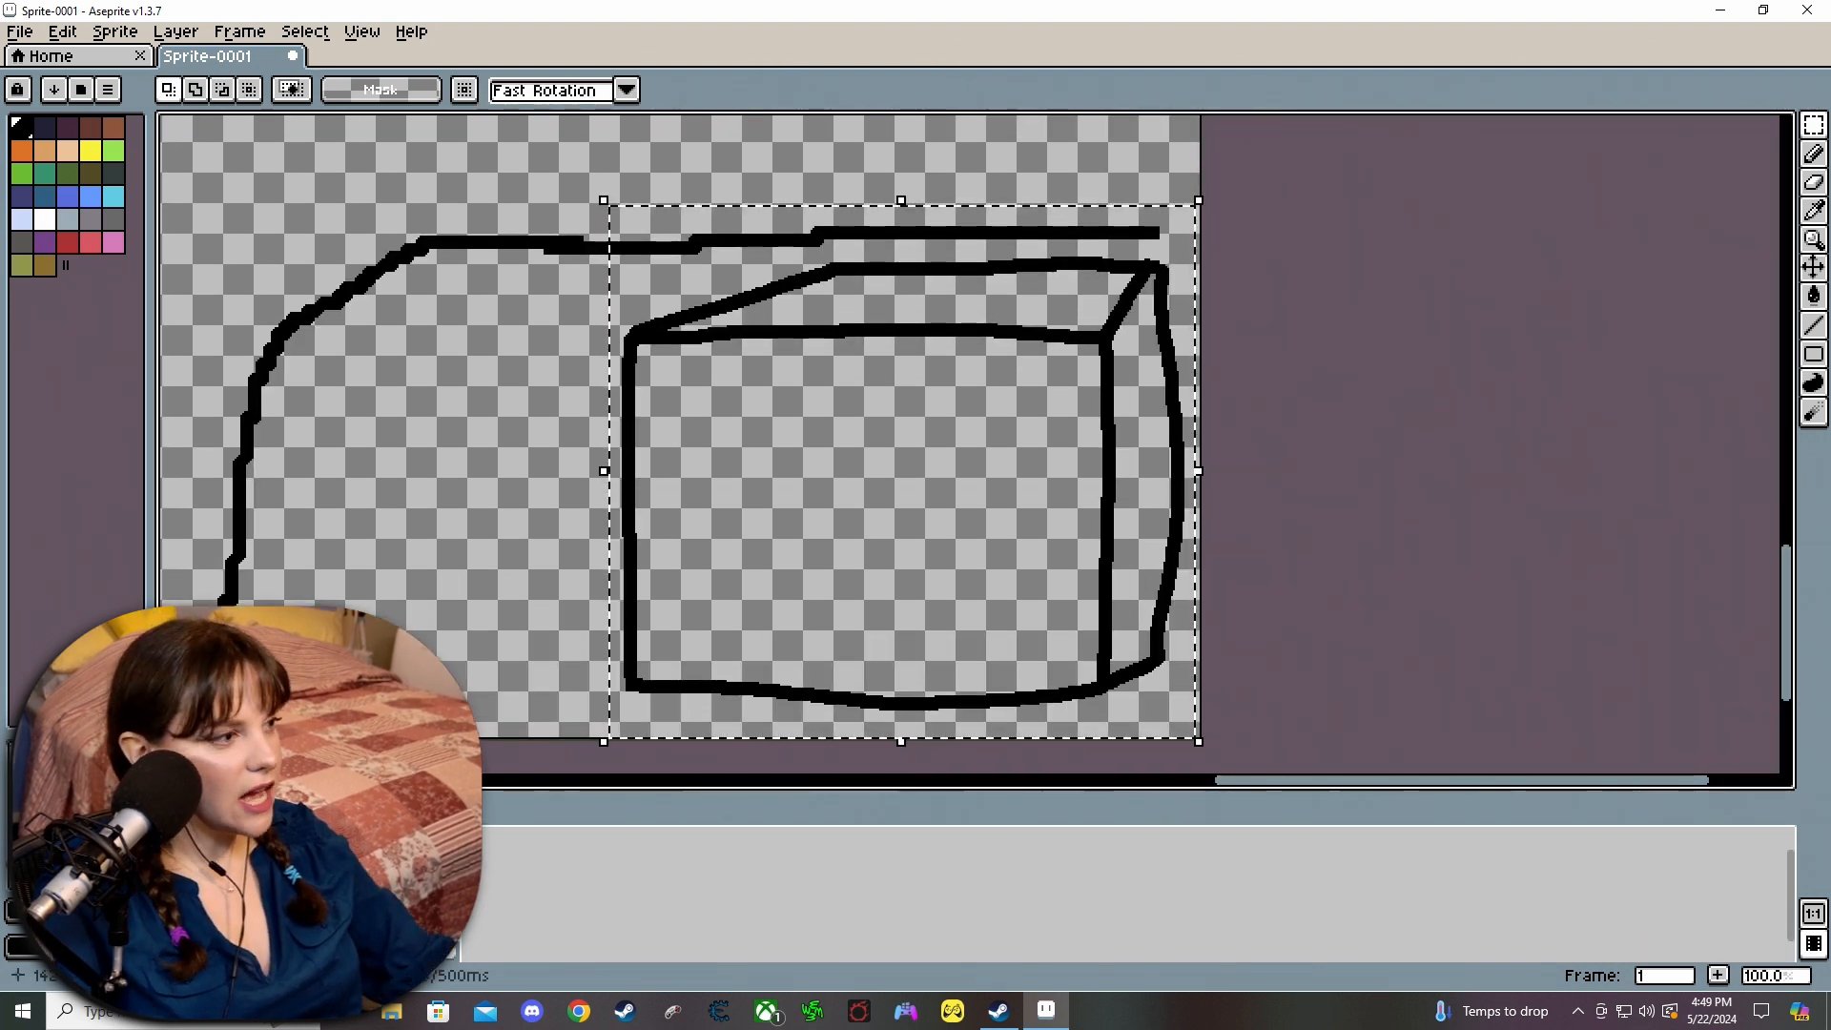
pyautogui.click(381, 841)
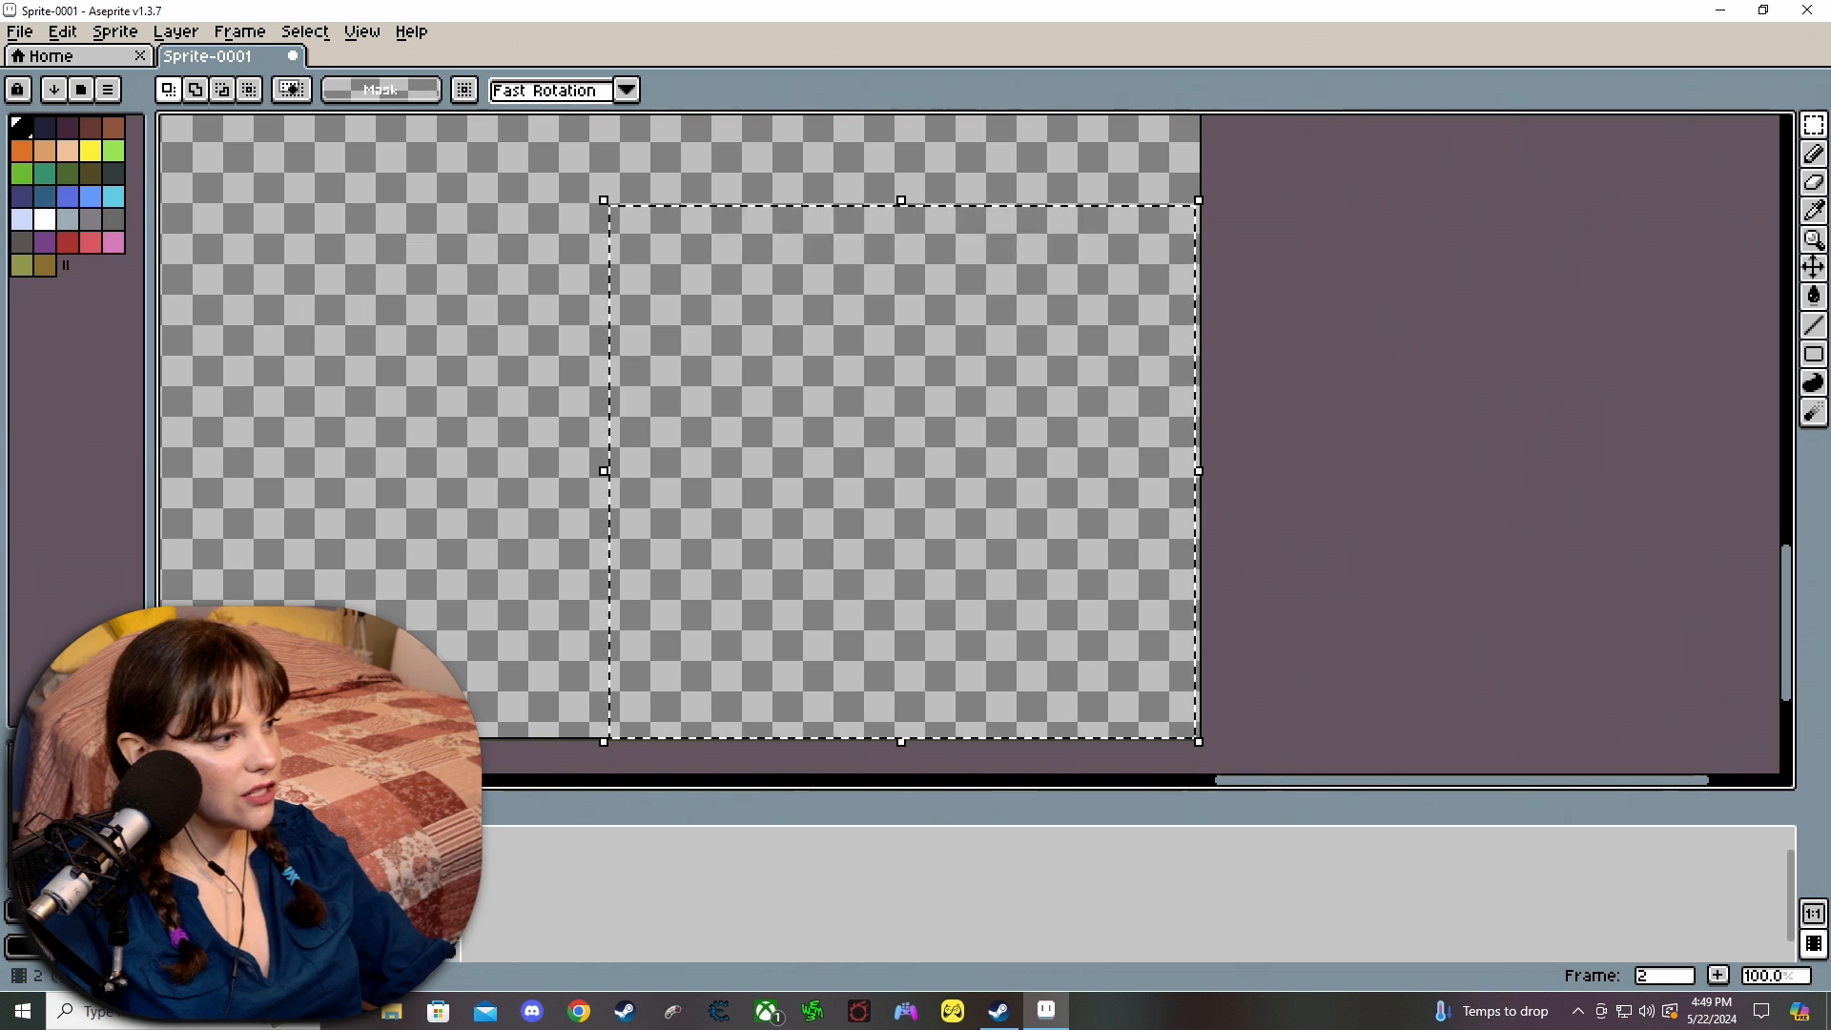
pyautogui.hotkey('ctrl', 'v')
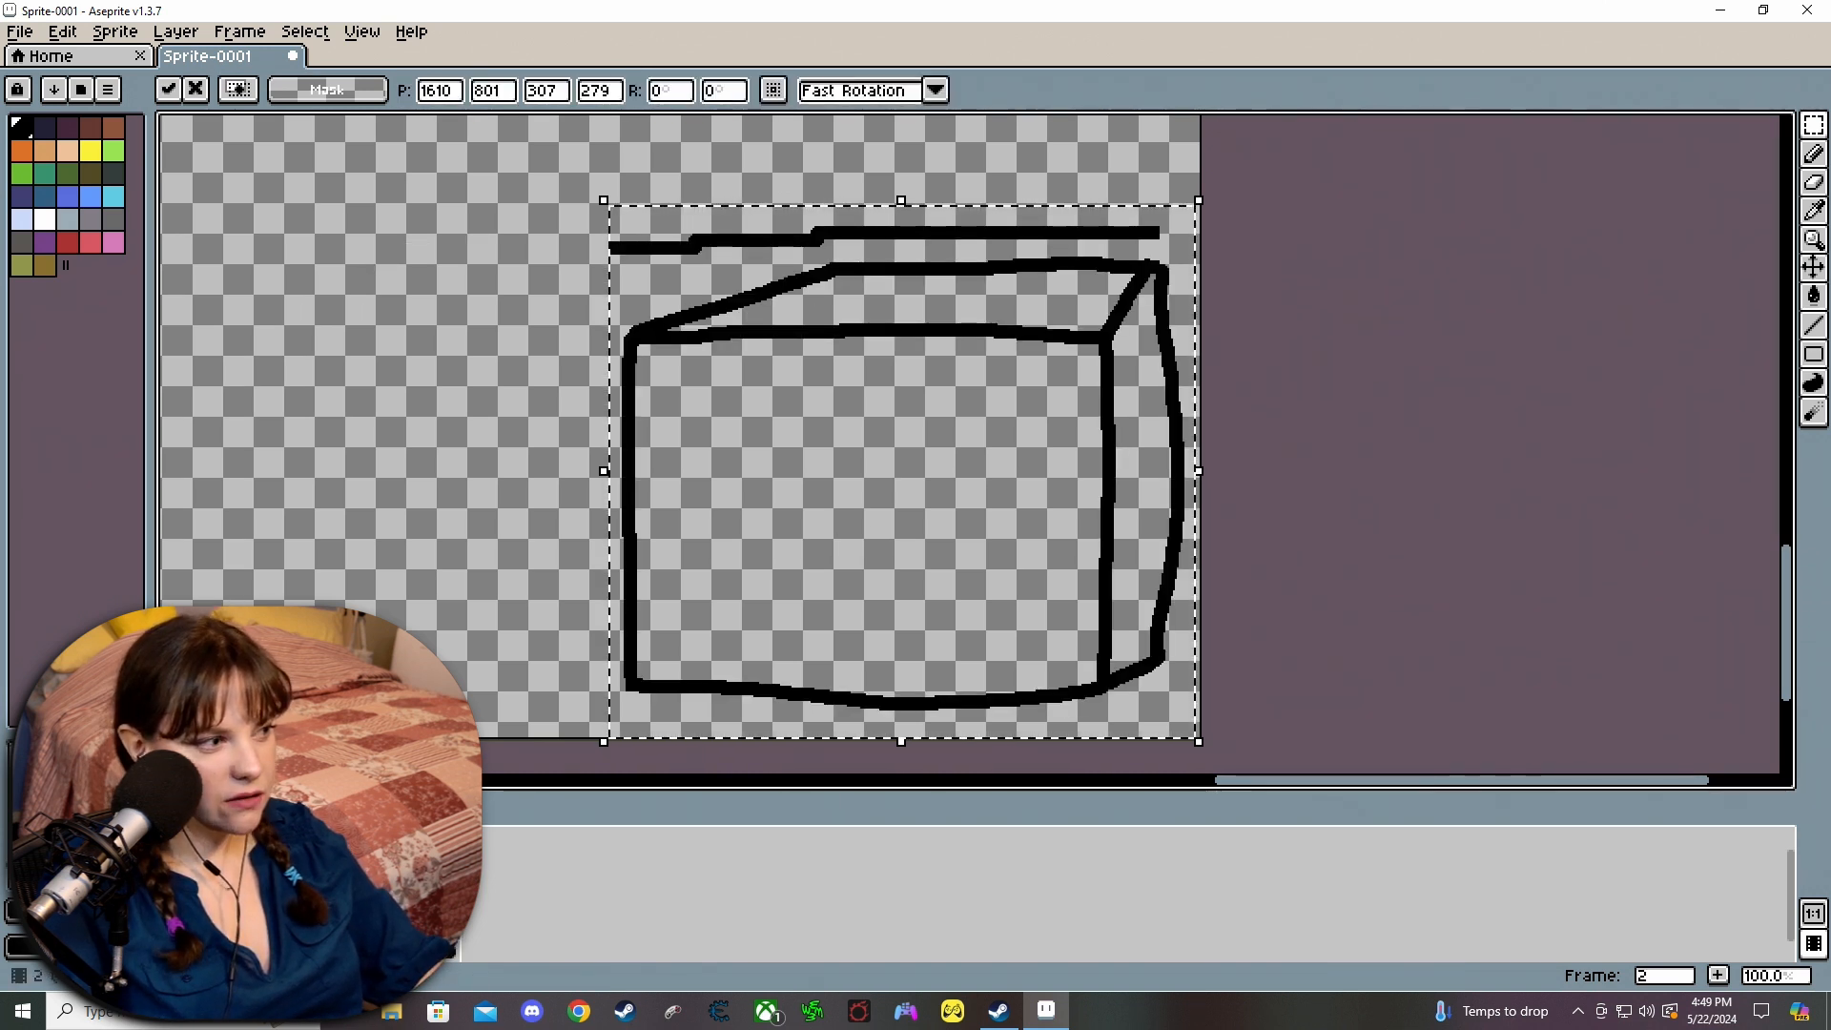
pyautogui.press('Return')
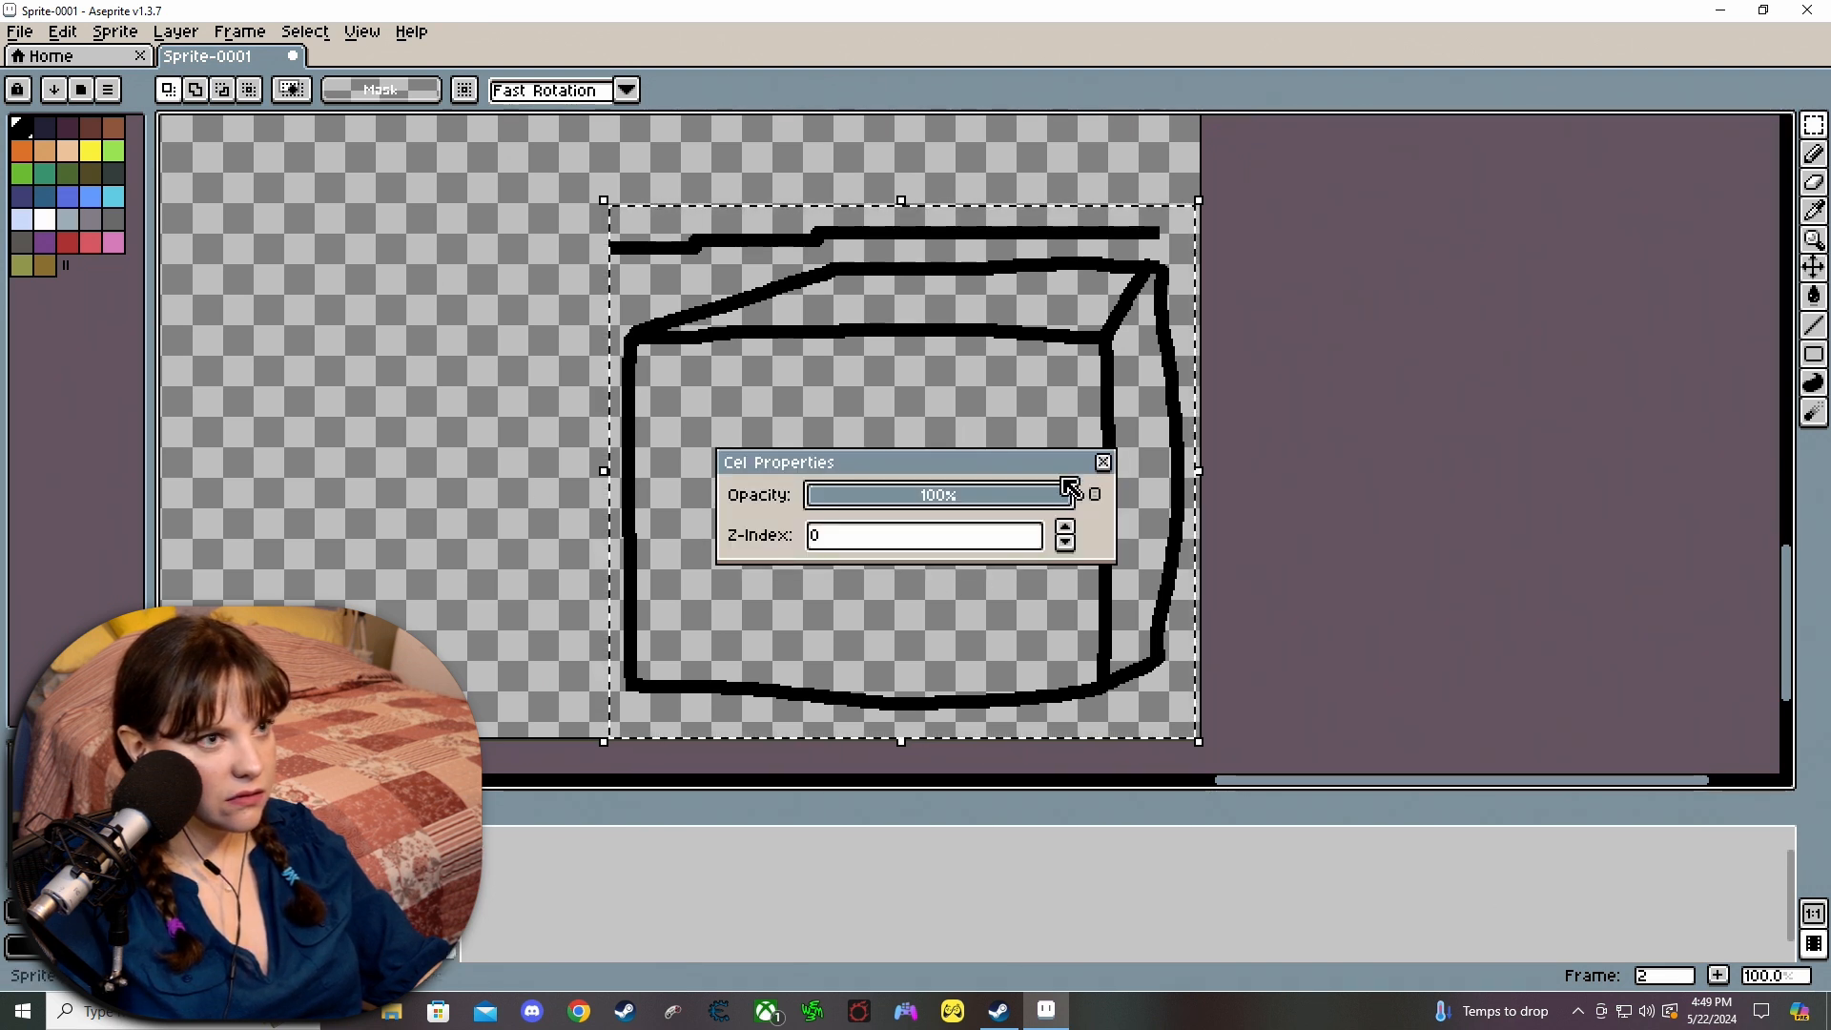
pyautogui.click(1104, 463)
pyautogui.rightClick(419, 910)
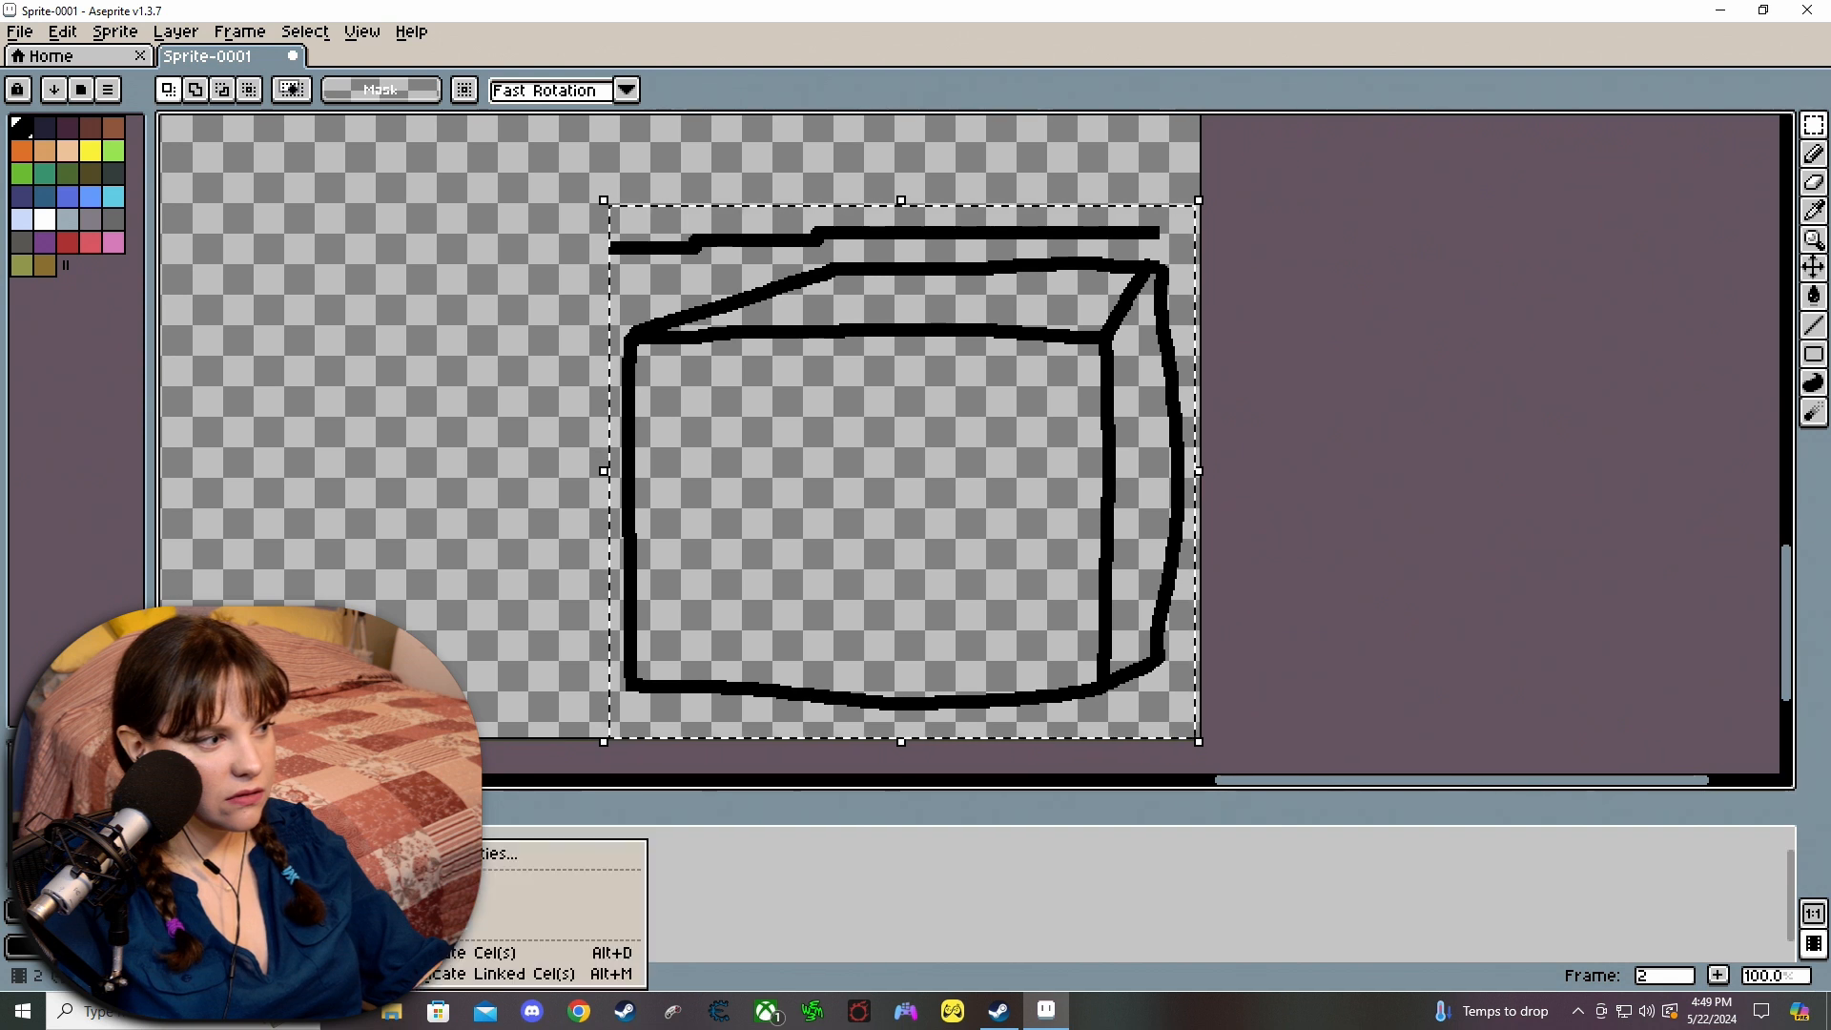
pyautogui.click(443, 882)
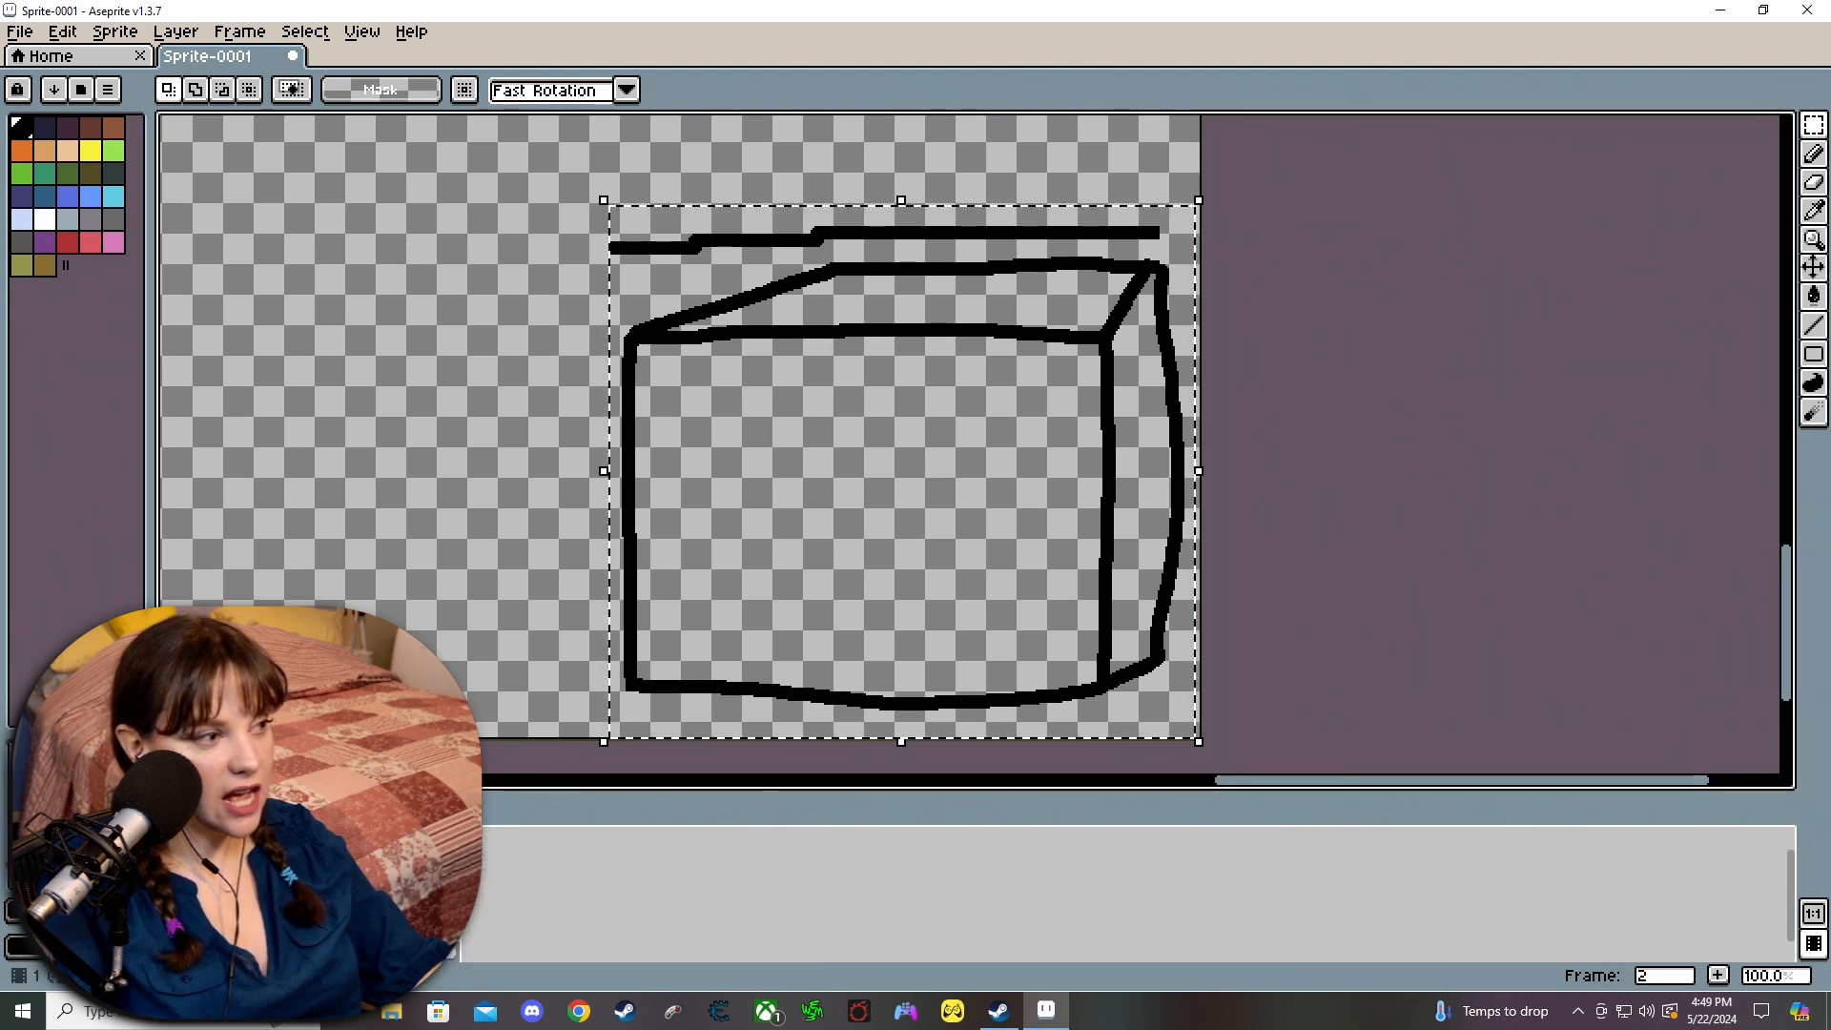
pyautogui.click(577, 189)
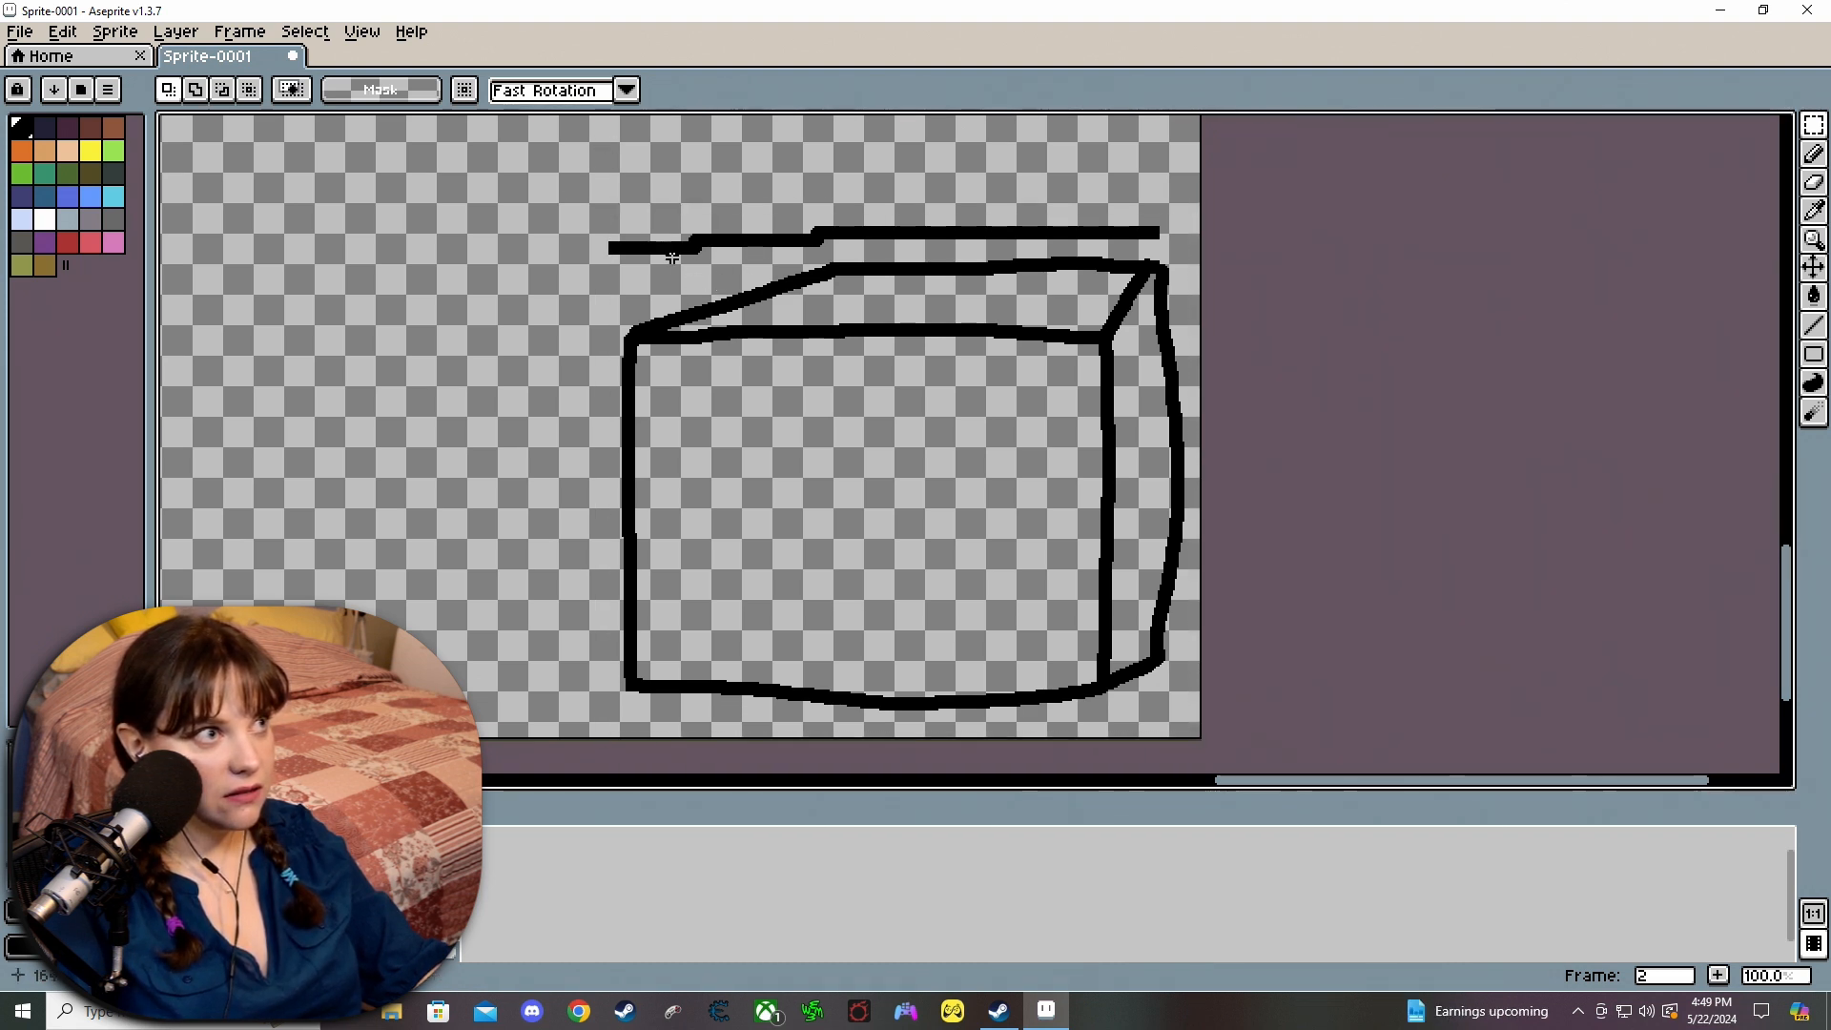
# Select the box and line above it on frame 2 and rotate them by -5.9°.
pyautogui.moveTo(584, 204)
pyautogui.mouseDown()
pyautogui.moveTo(797, 319)
pyautogui.moveTo(1457, 769)
pyautogui.moveTo(1444, 758)
pyautogui.mouseUp()
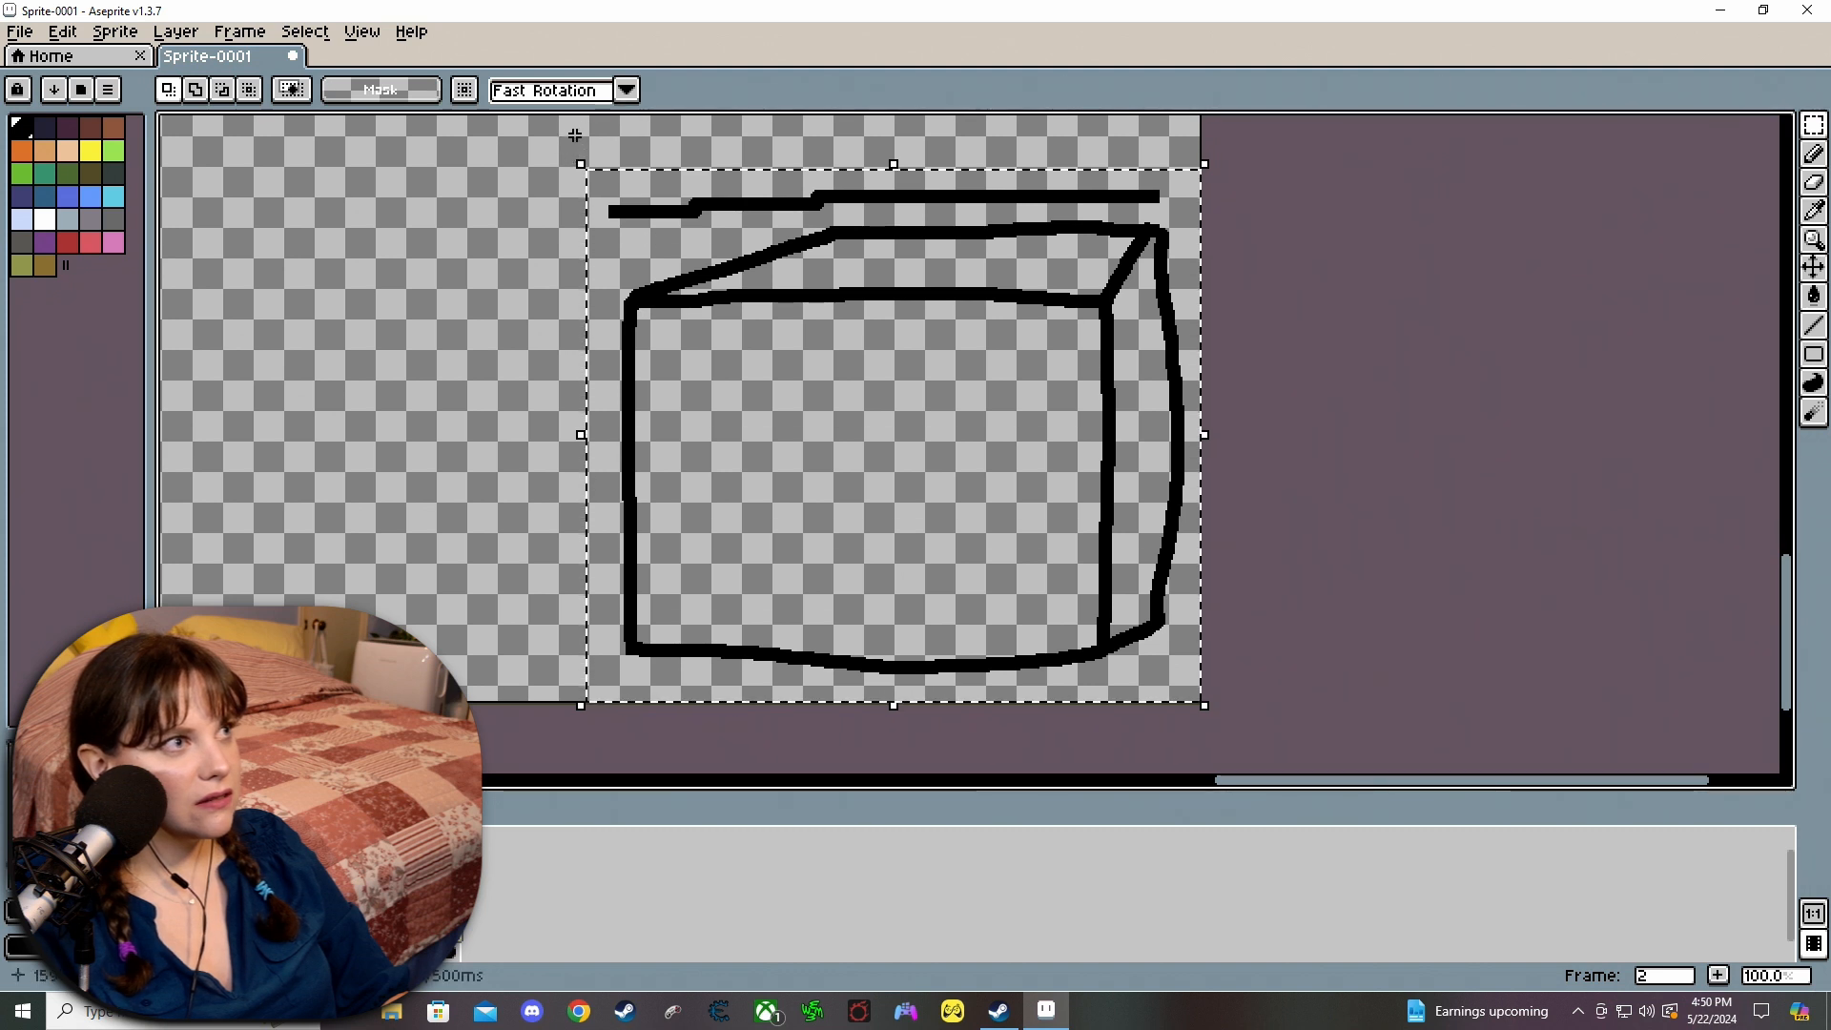
pyautogui.moveTo(569, 146); pyautogui.dragTo(618, 143)
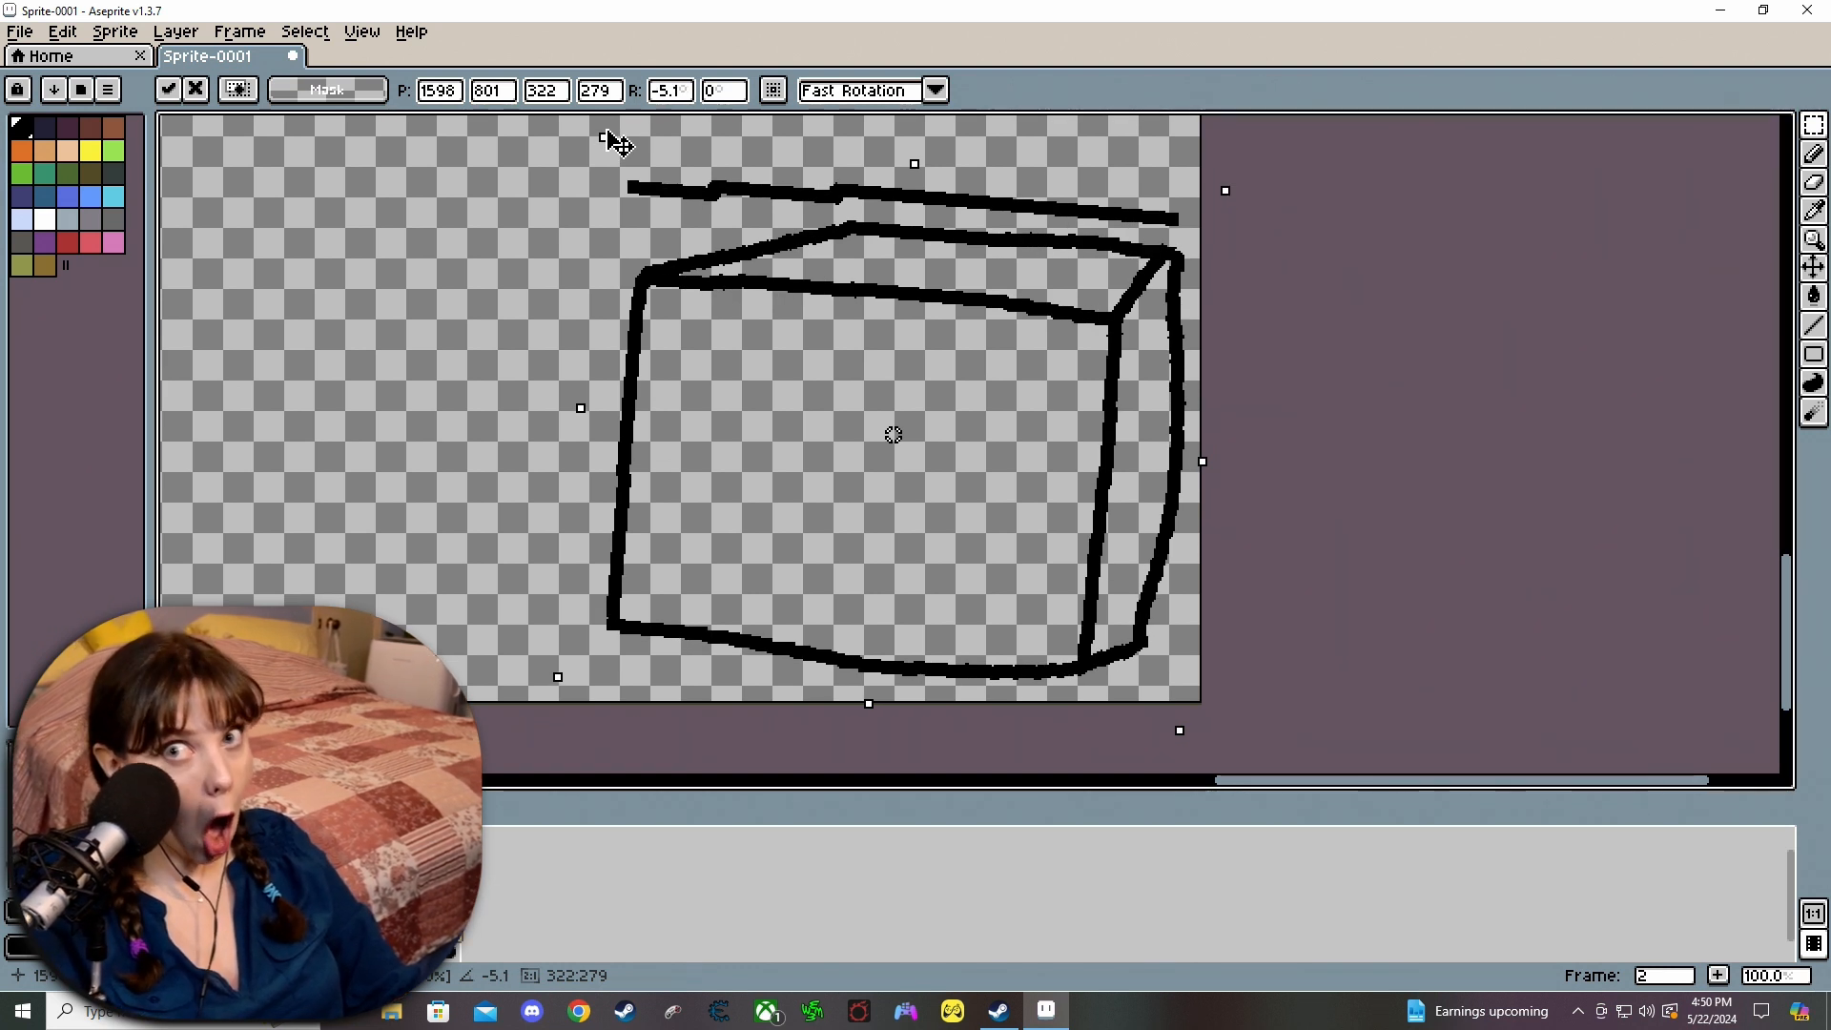
pyautogui.moveTo(618, 144); pyautogui.dragTo(625, 140)
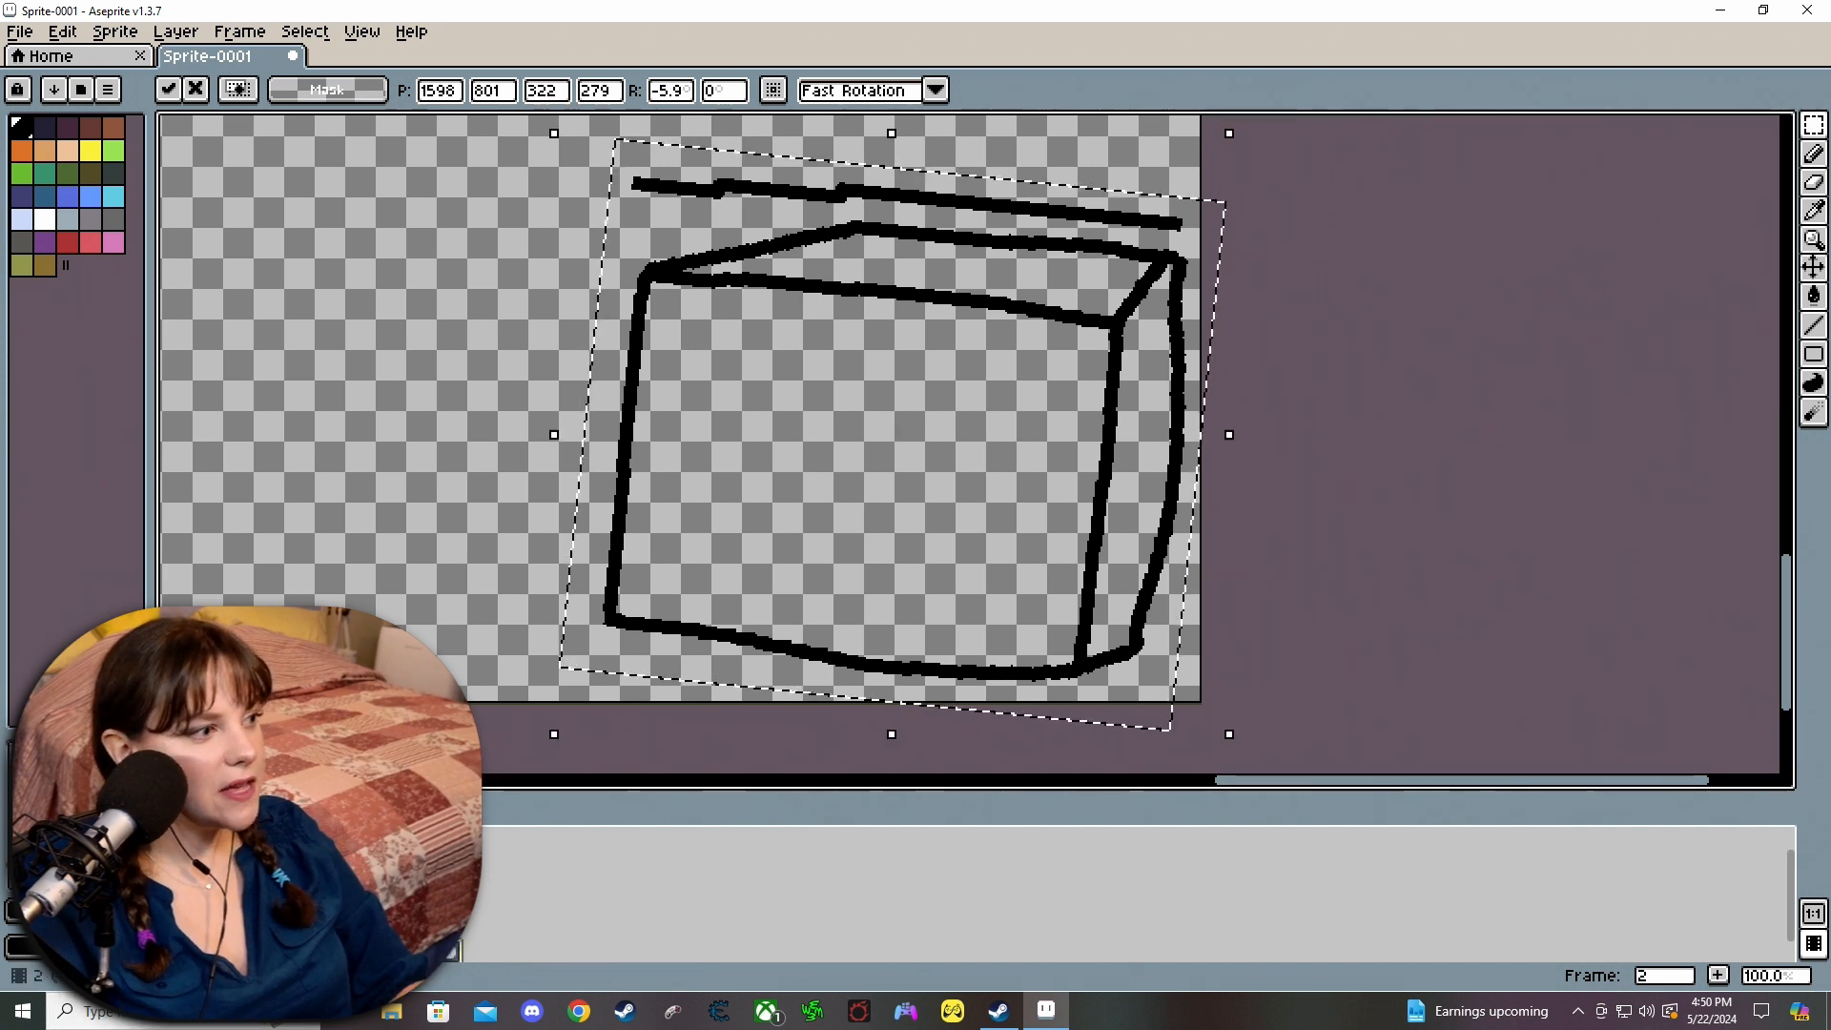
pyautogui.press('Return')
# Select frame 1's box with the outline segment above it and paste a copy over frame 2's tilted box at position 1590, 805.
pyautogui.press('Left')
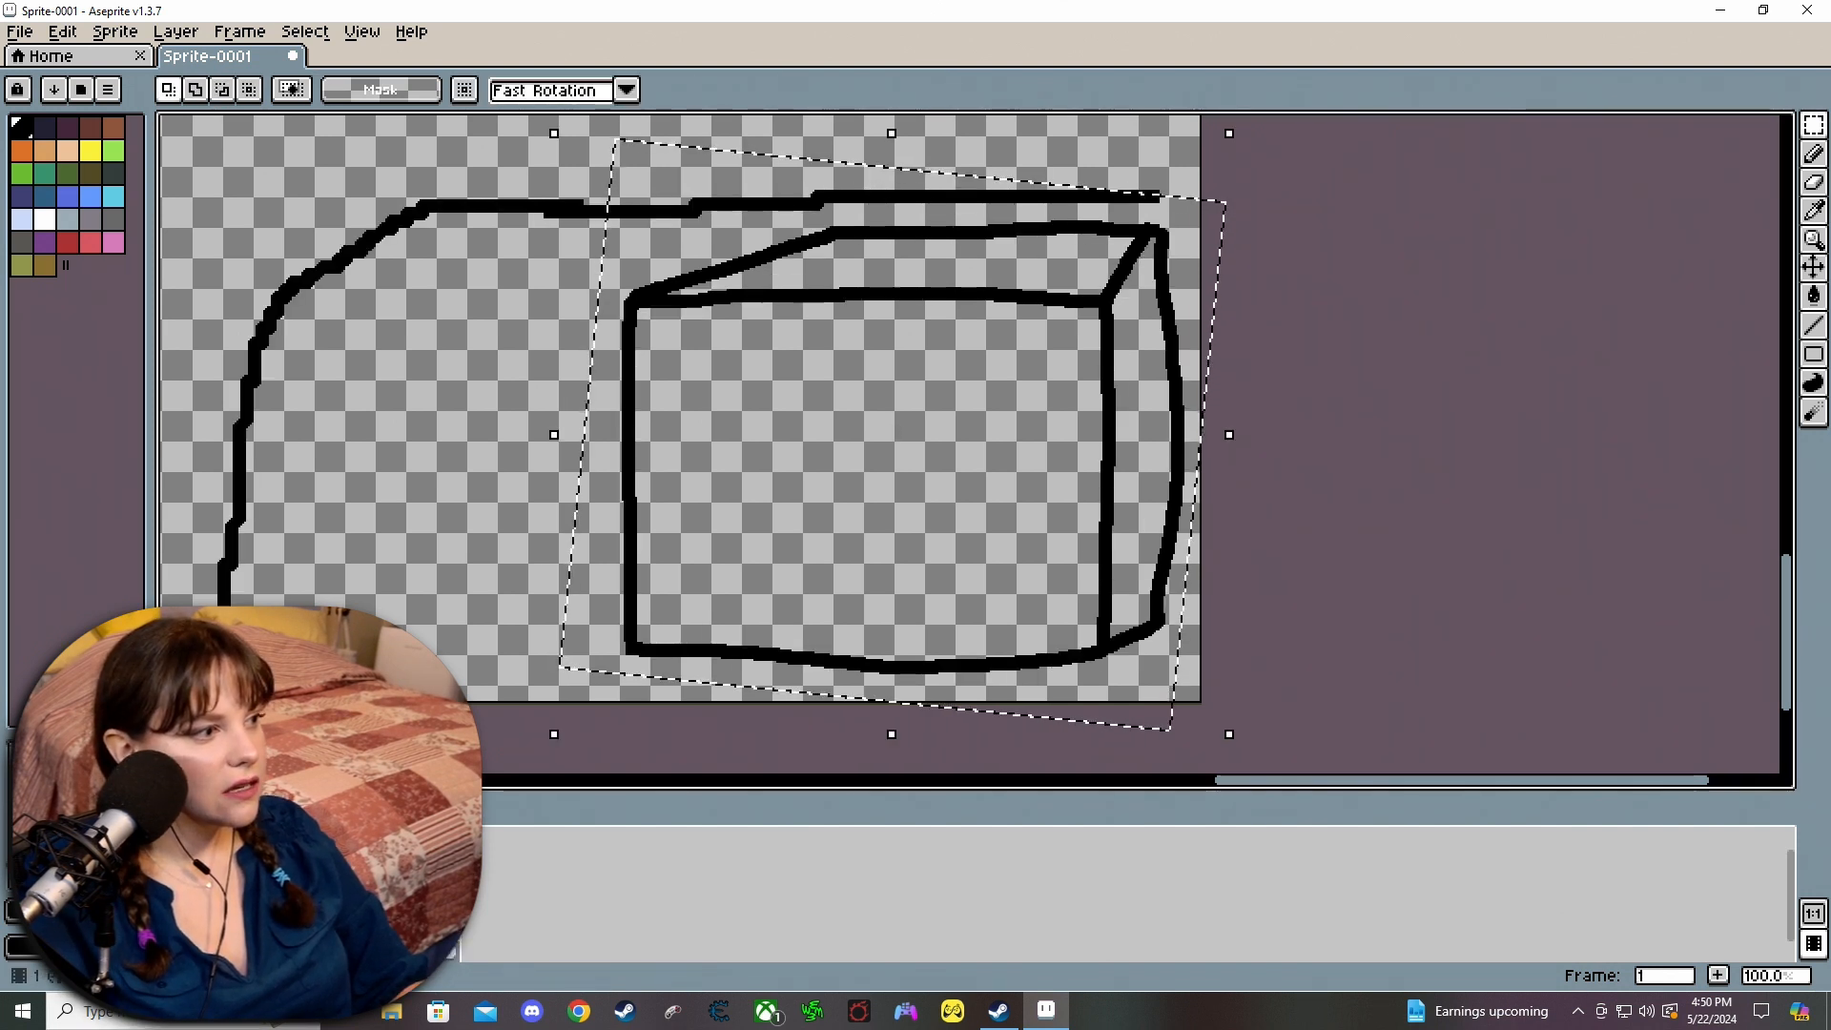
pyautogui.hotkey('ctrl', 'd')
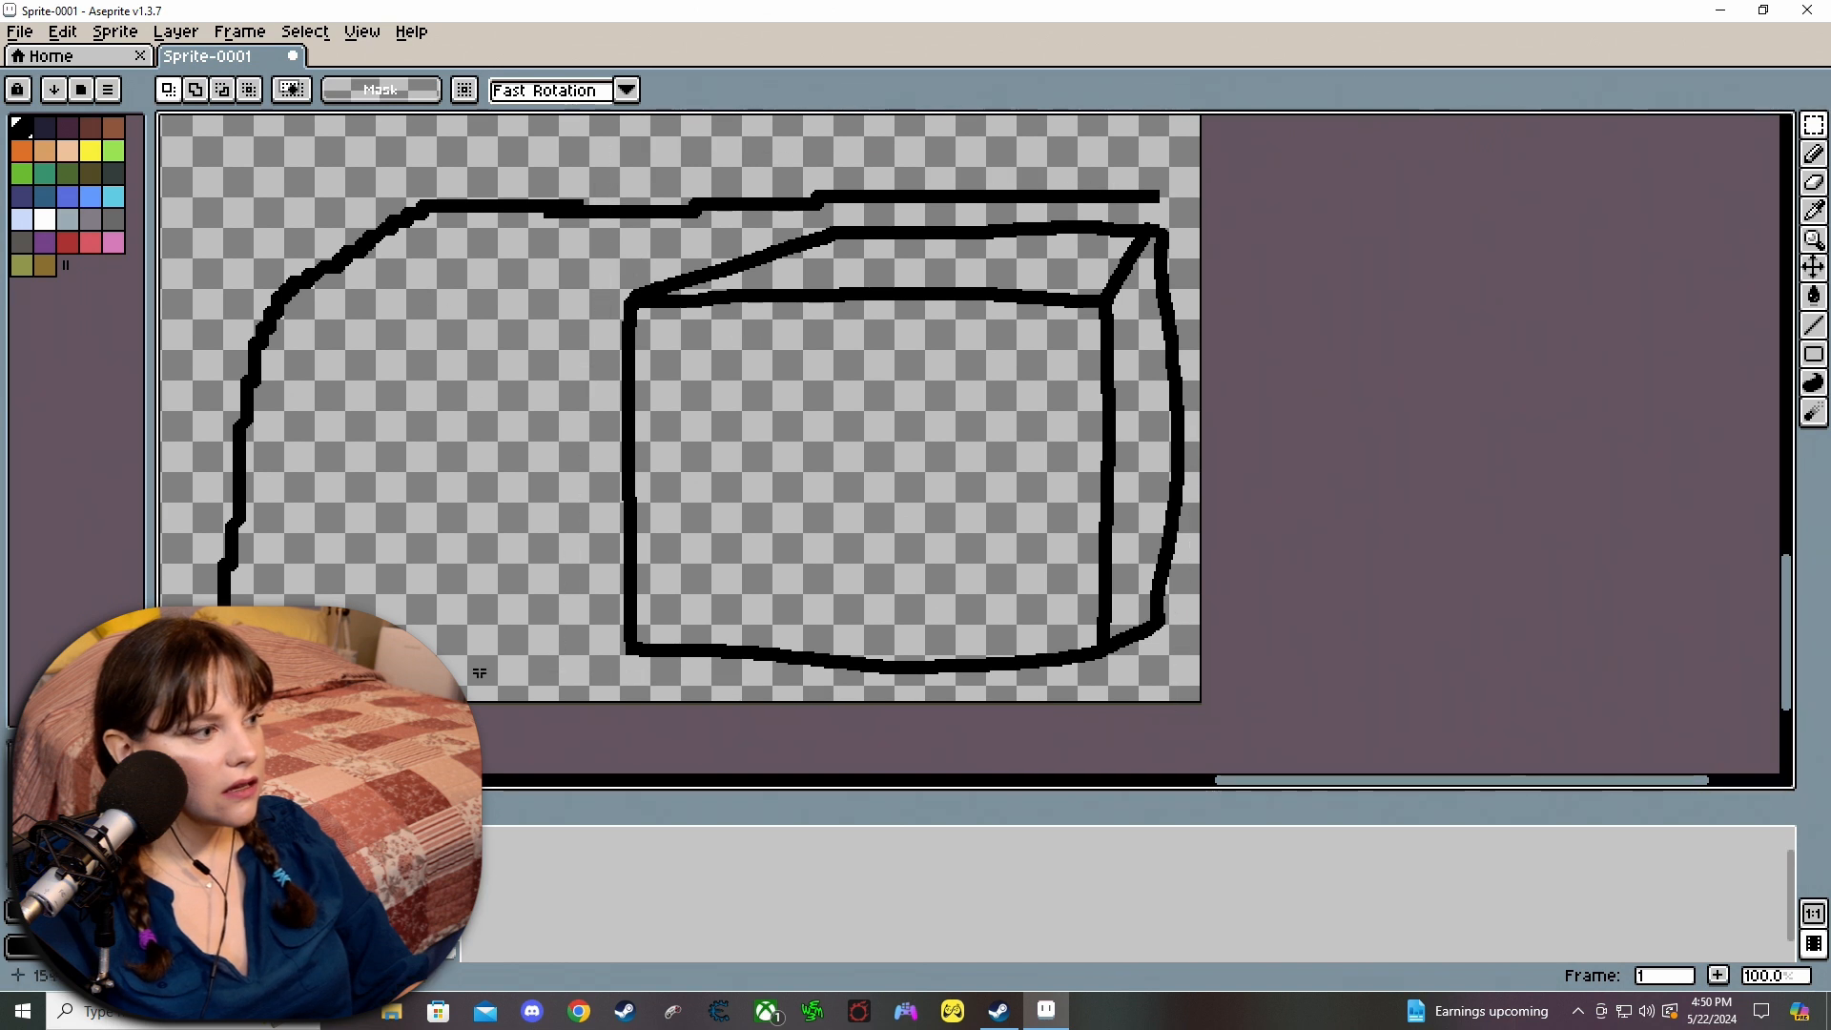
pyautogui.moveTo(570, 178)
pyautogui.mouseDown()
pyautogui.moveTo(893, 342)
pyautogui.moveTo(1200, 691)
pyautogui.mouseUp()
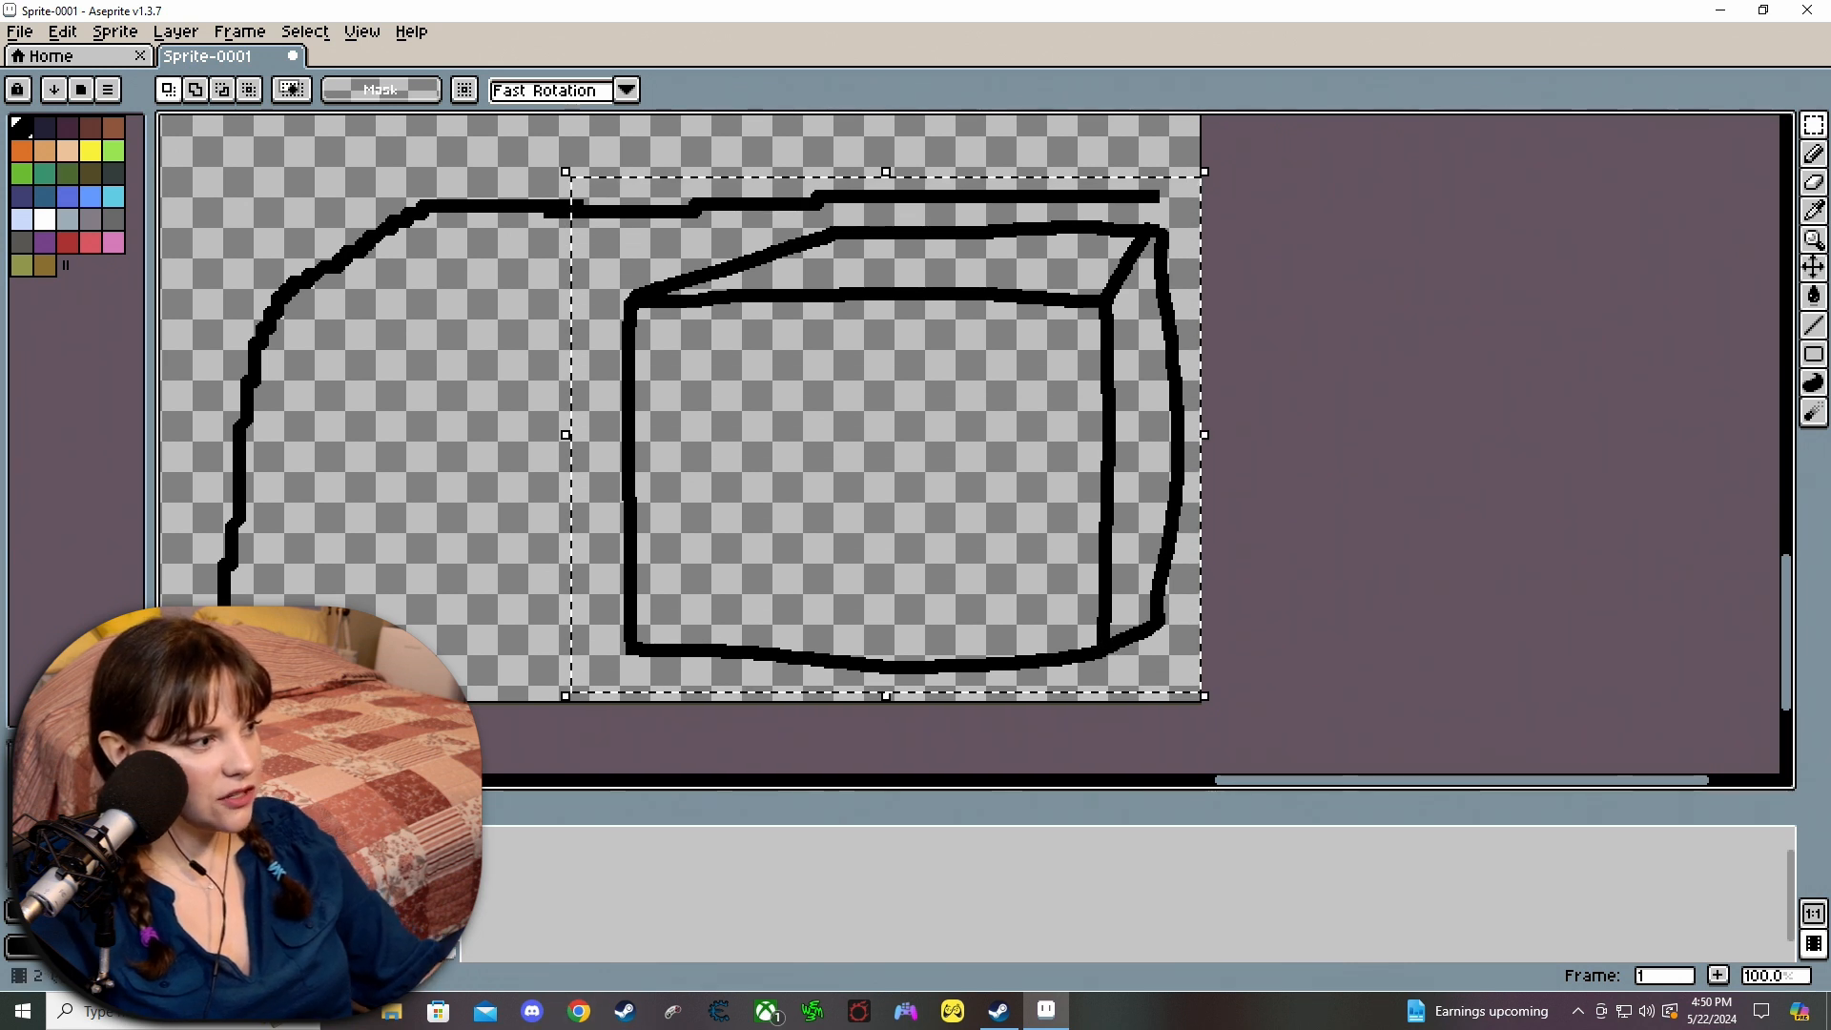
pyautogui.click(449, 838)
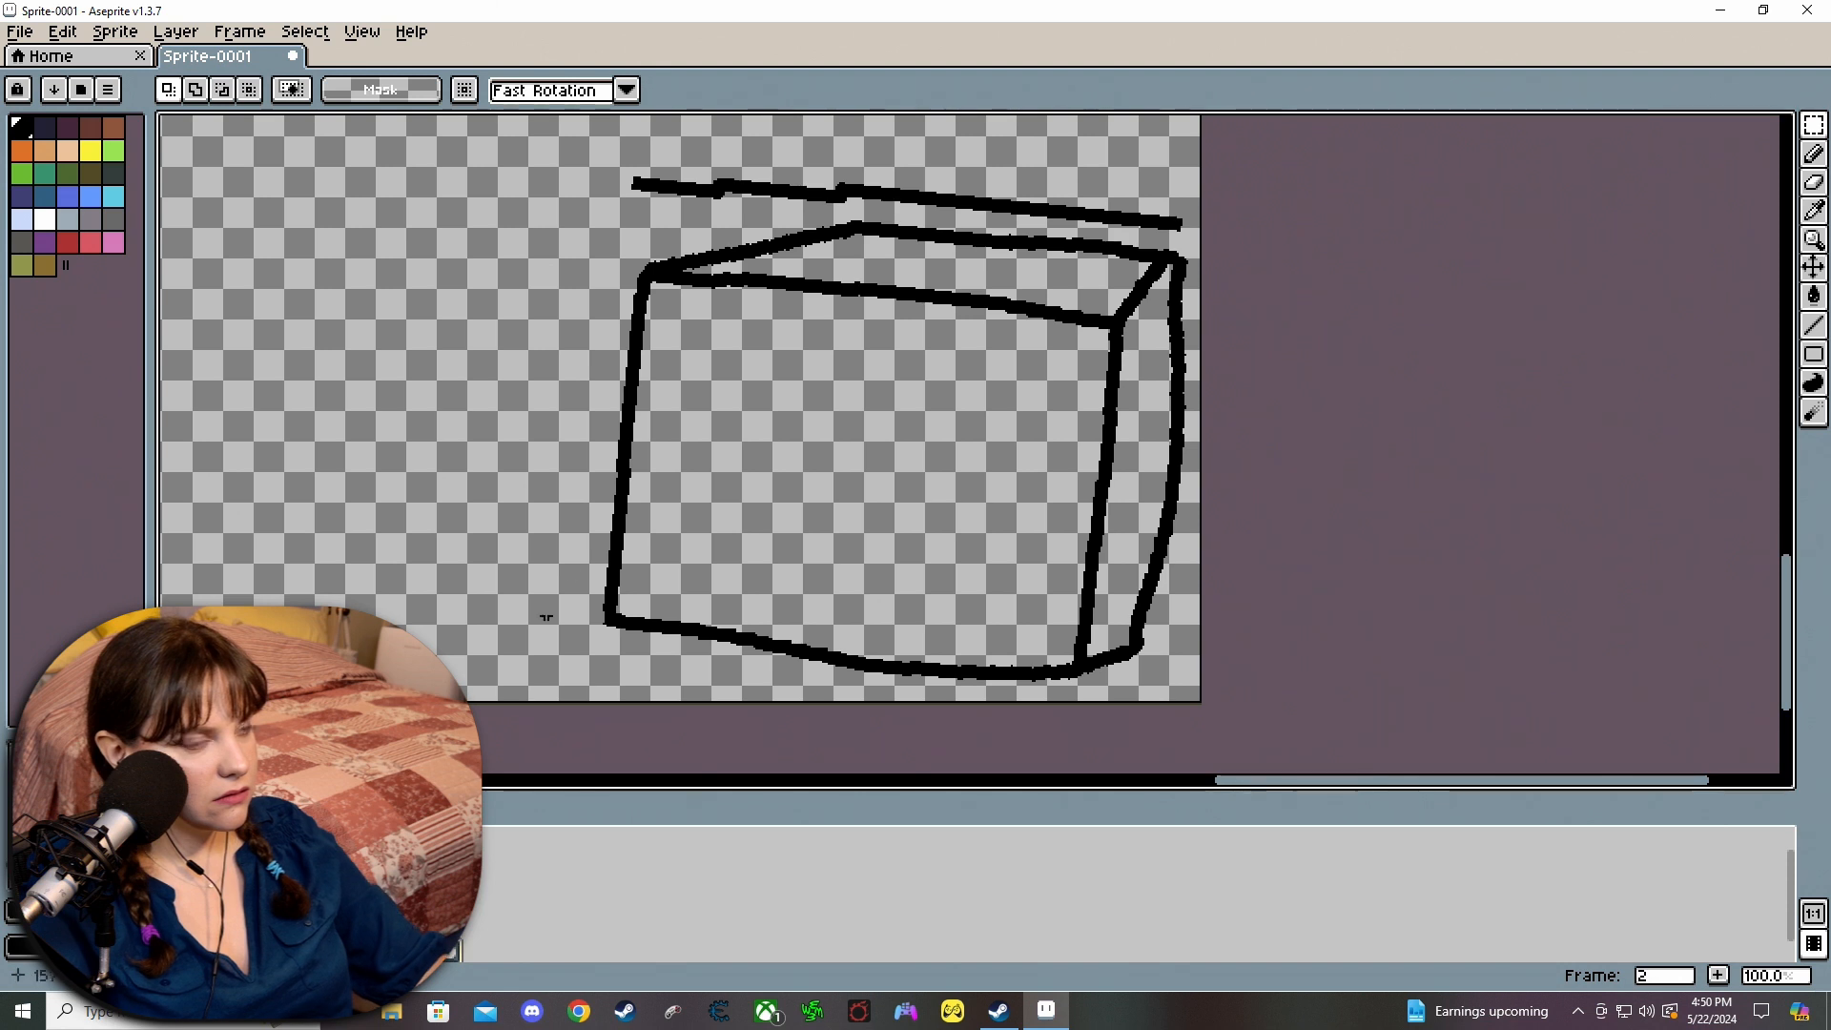
pyautogui.hotkey('ctrl', 'v')
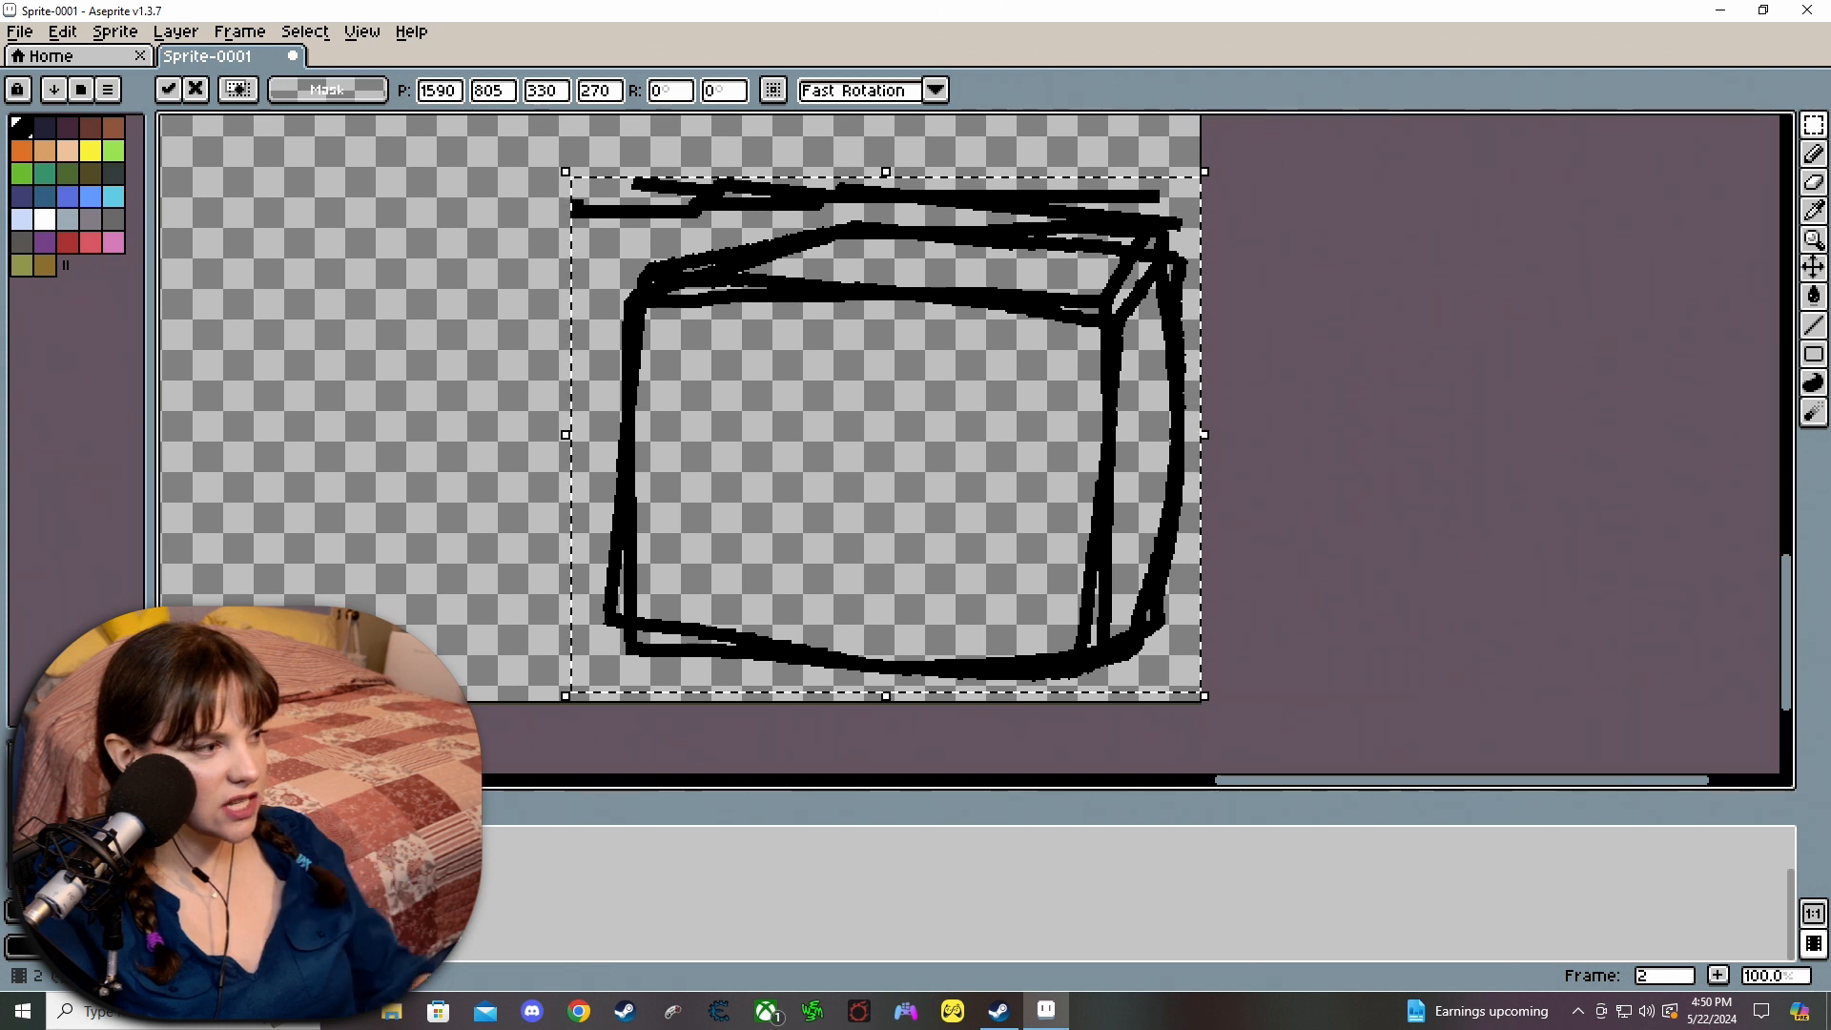
# Lower the cel opacity of the untilted box copy on frame 2 to about 45%.
pyautogui.doubleClick(383, 839)
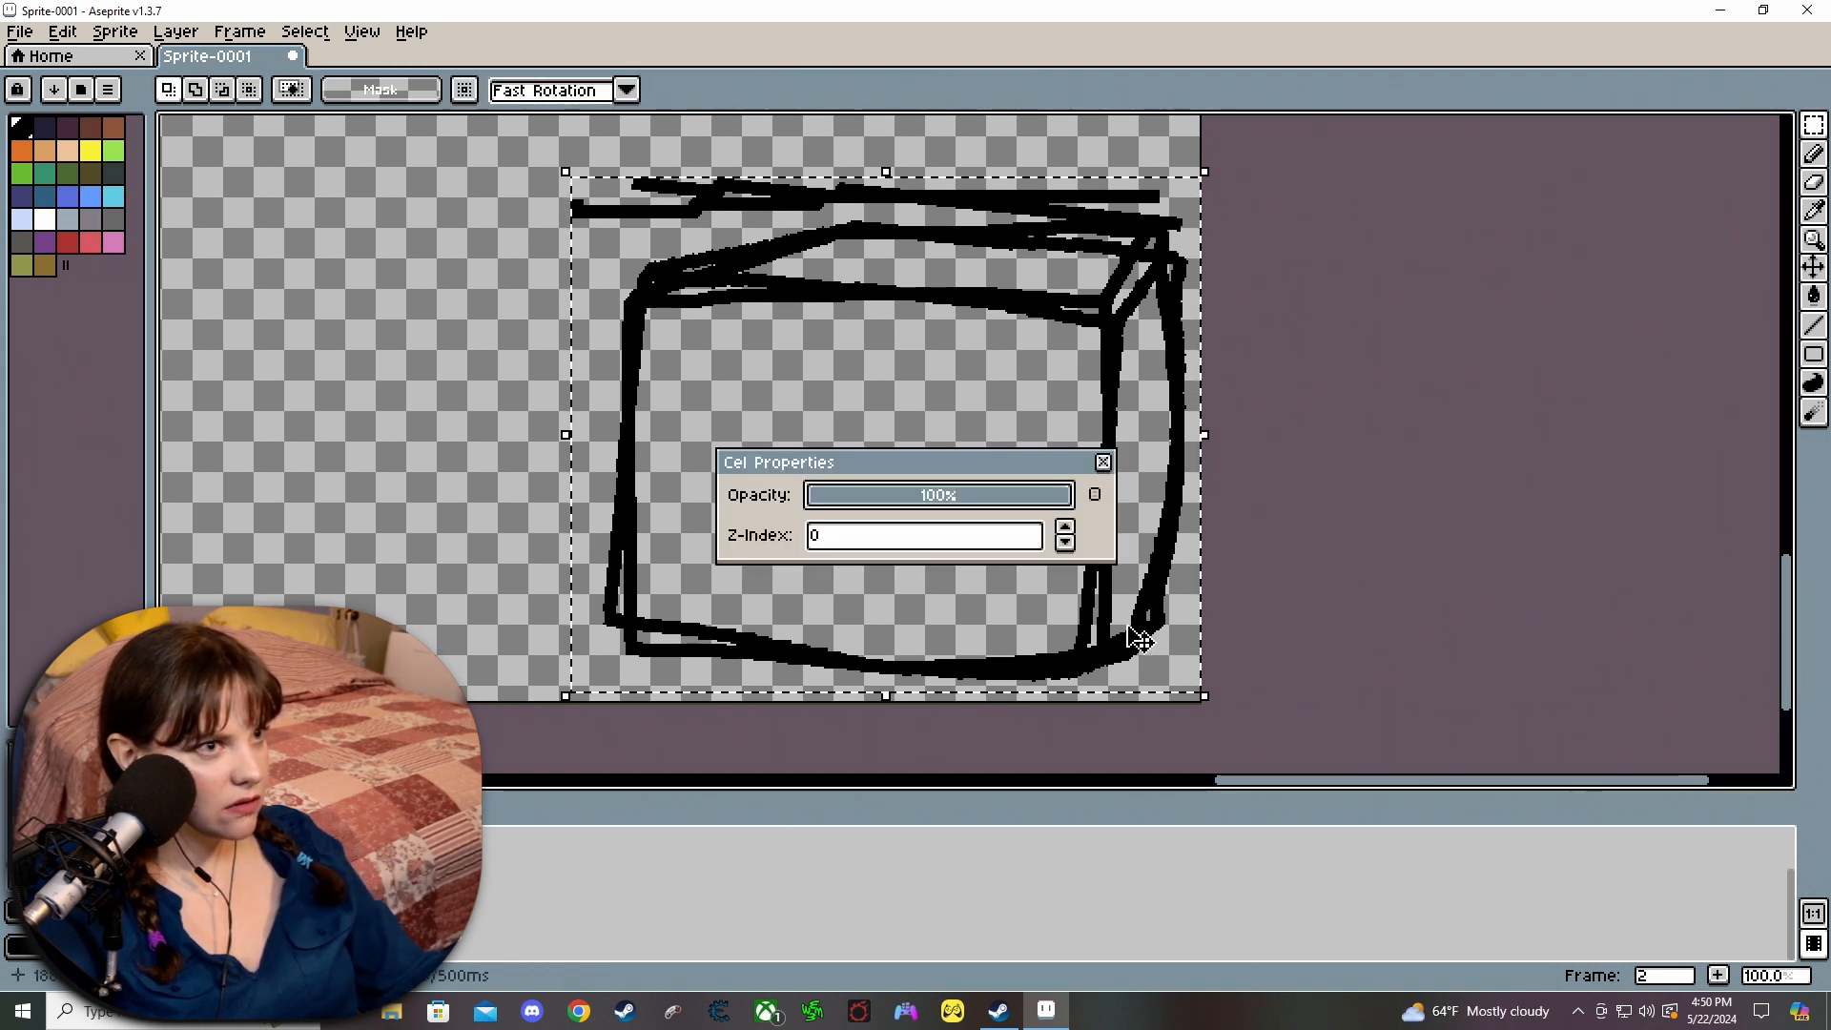
pyautogui.click(1103, 462)
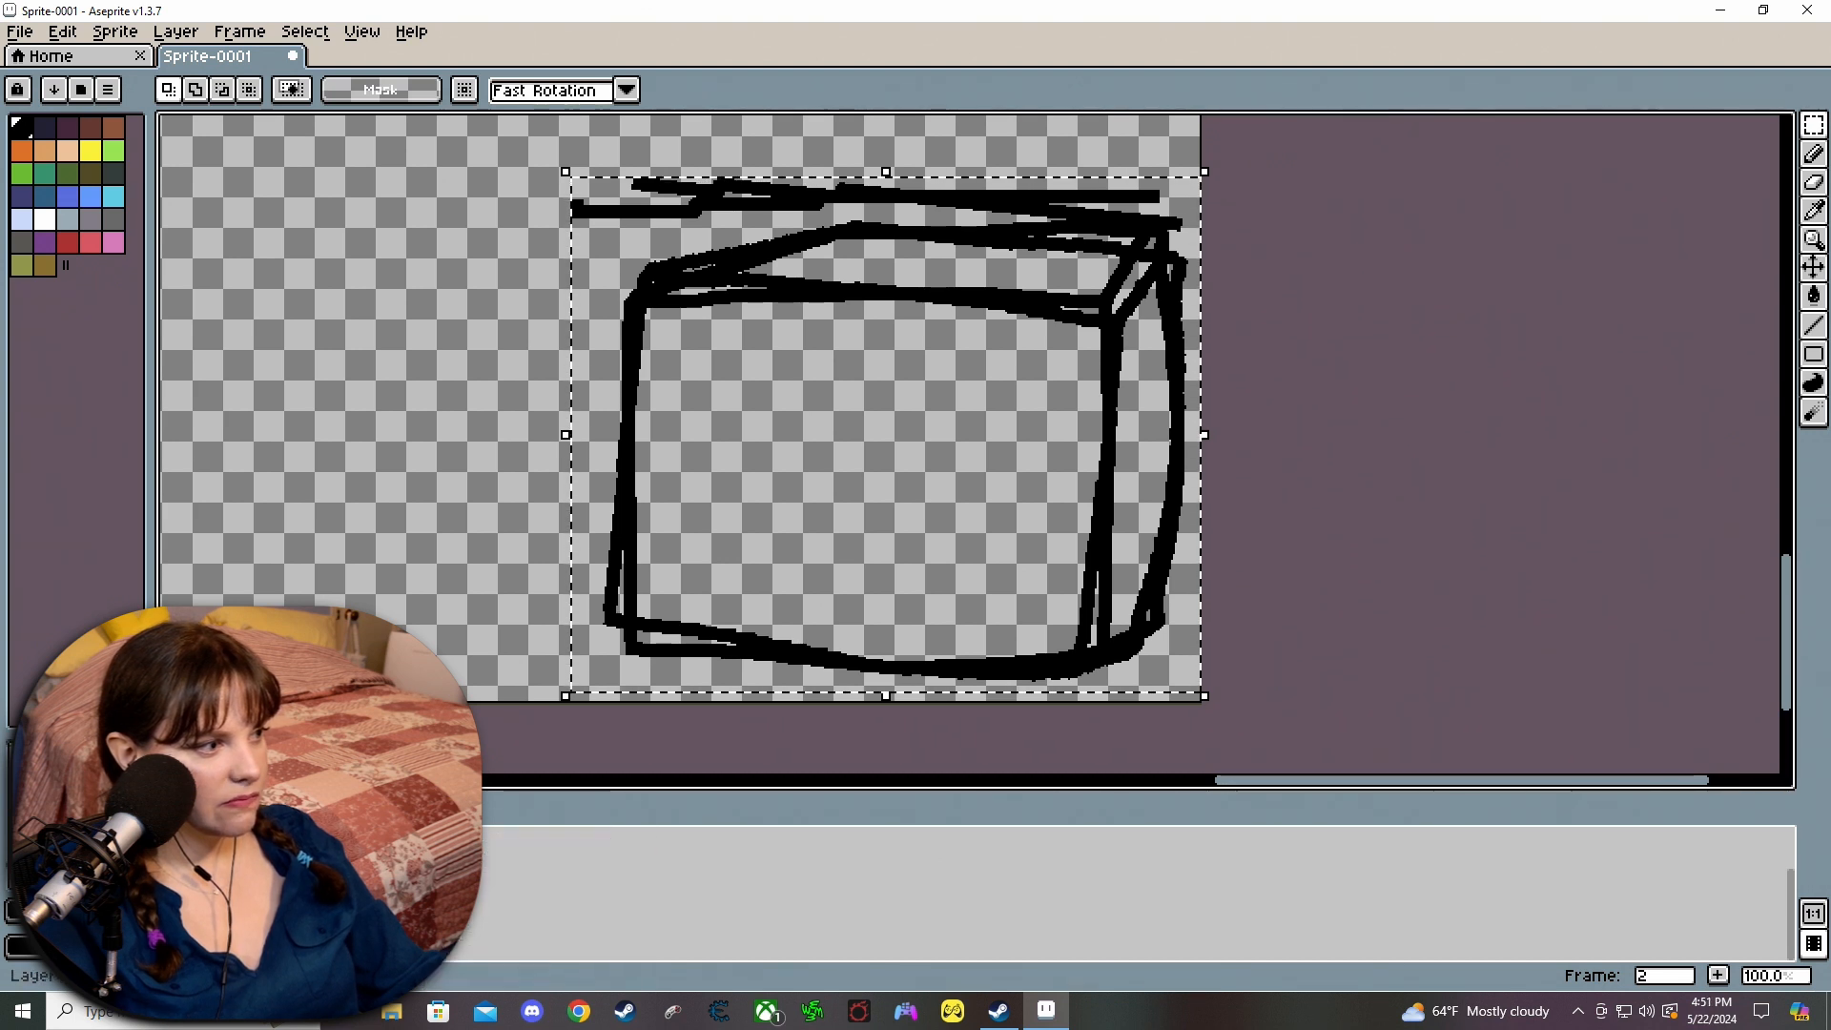
pyautogui.click(358, 813)
pyautogui.click(384, 813)
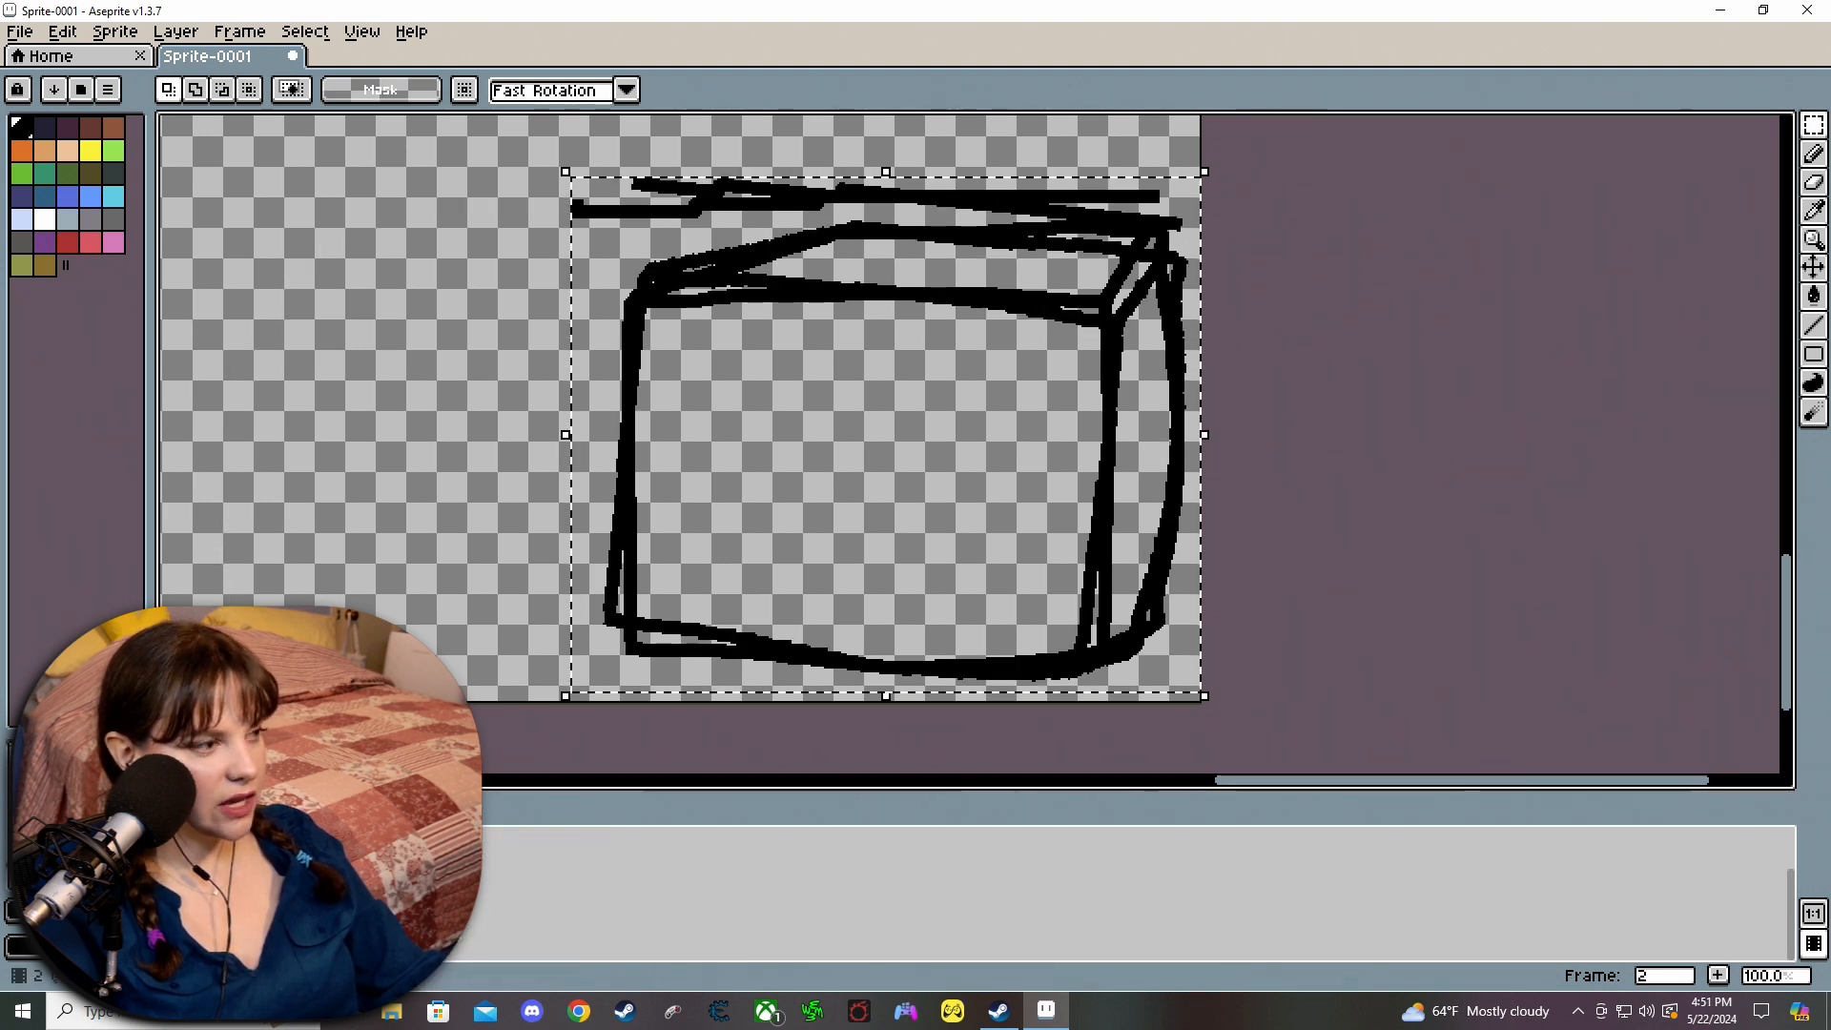
pyautogui.rightClick(383, 839)
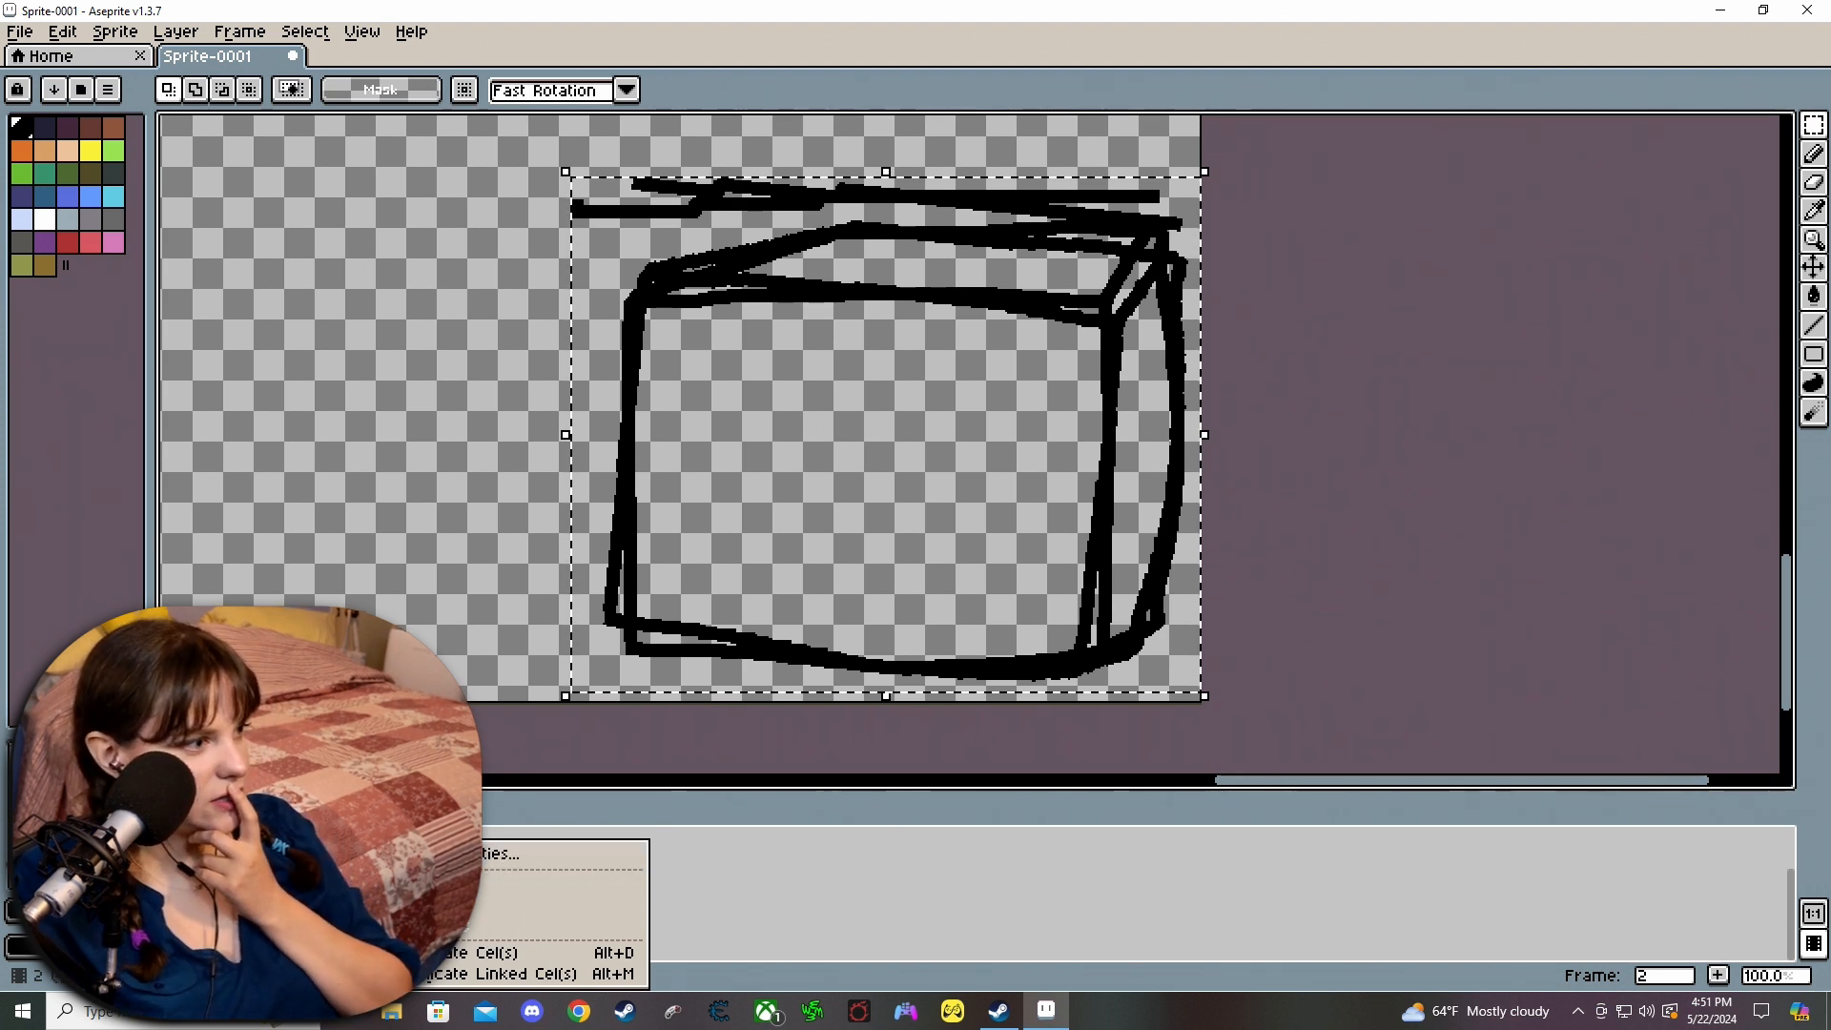
pyautogui.press('Escape')
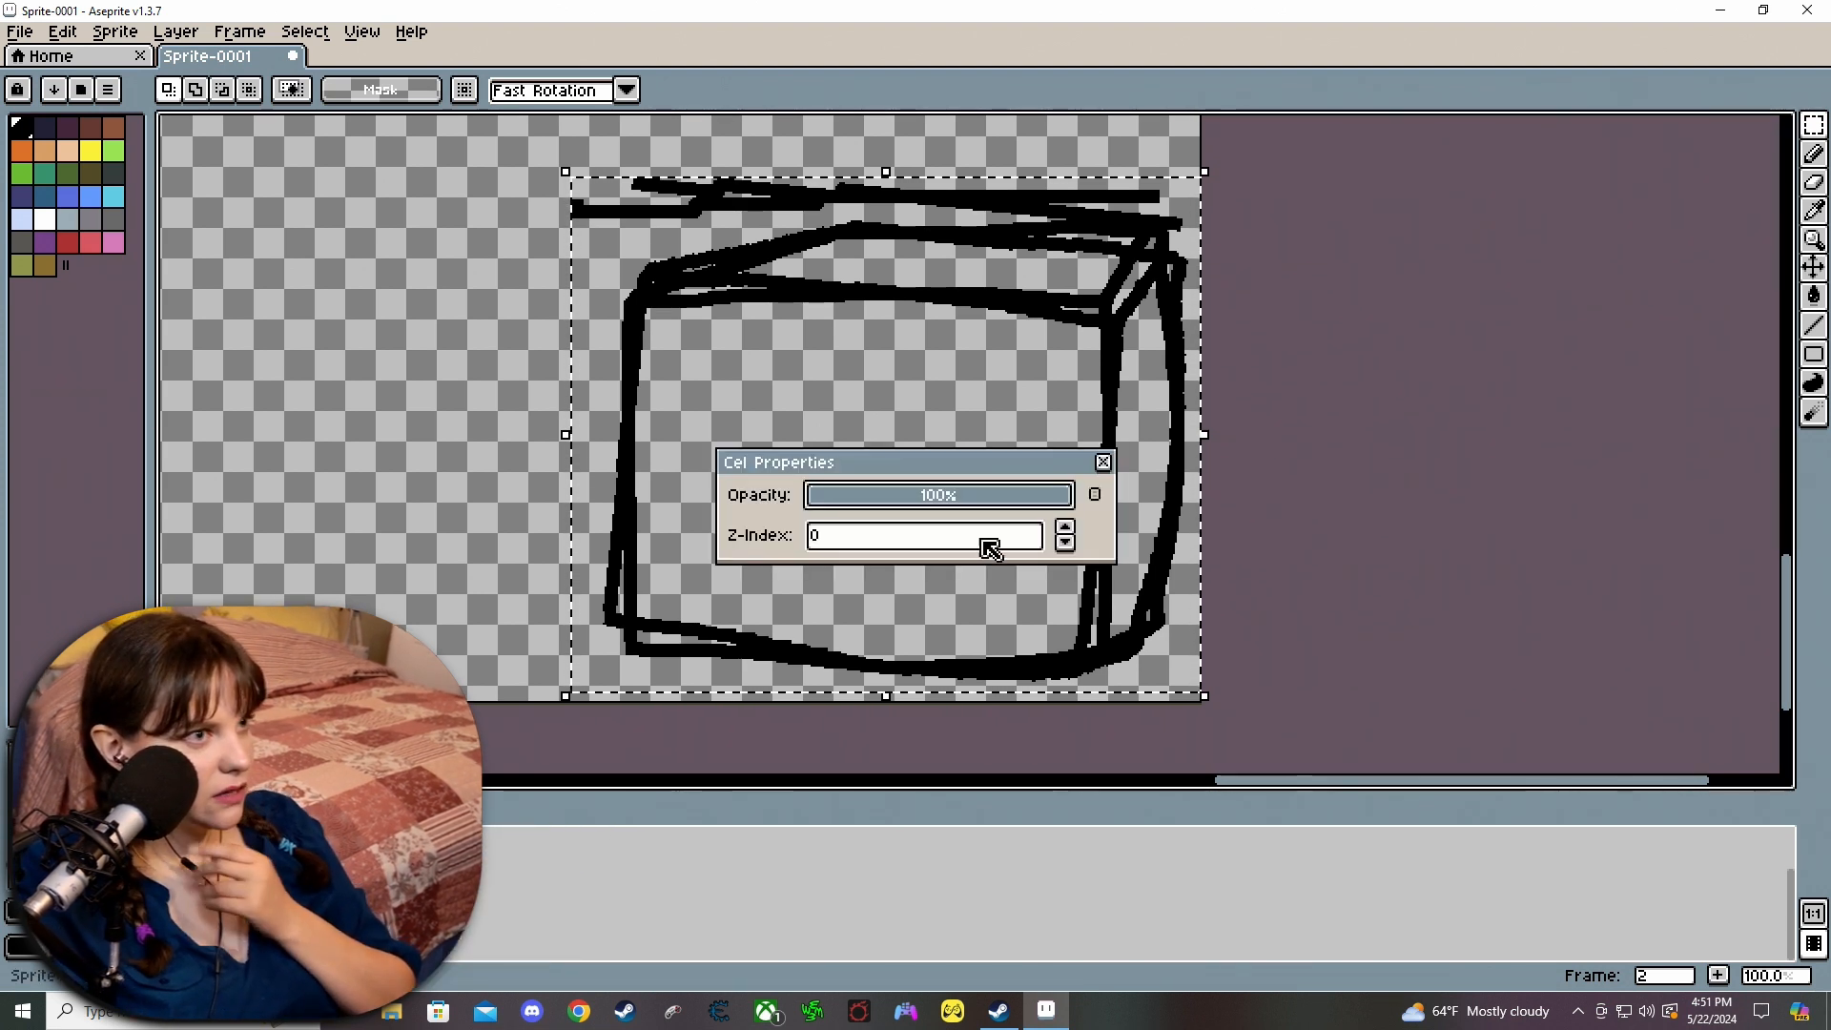
pyautogui.moveTo(994, 500); pyautogui.dragTo(974, 502)
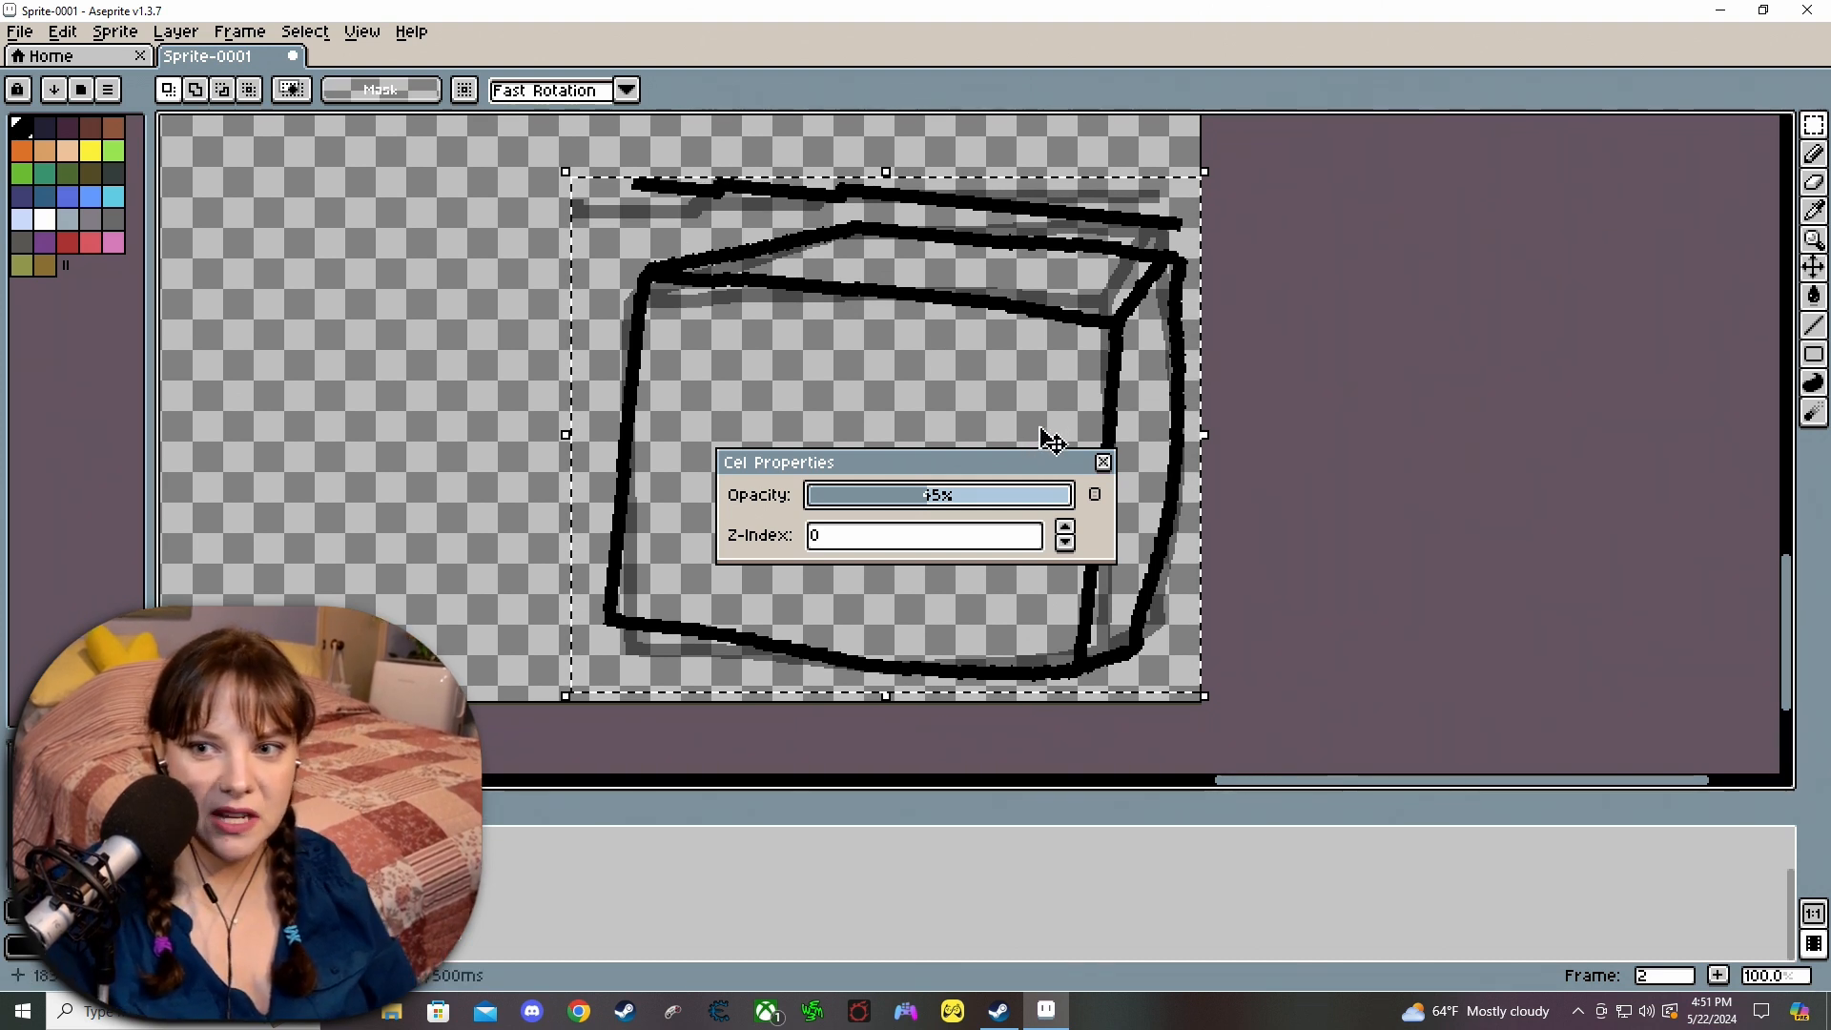
pyautogui.moveTo(993, 511); pyautogui.dragTo(914, 507)
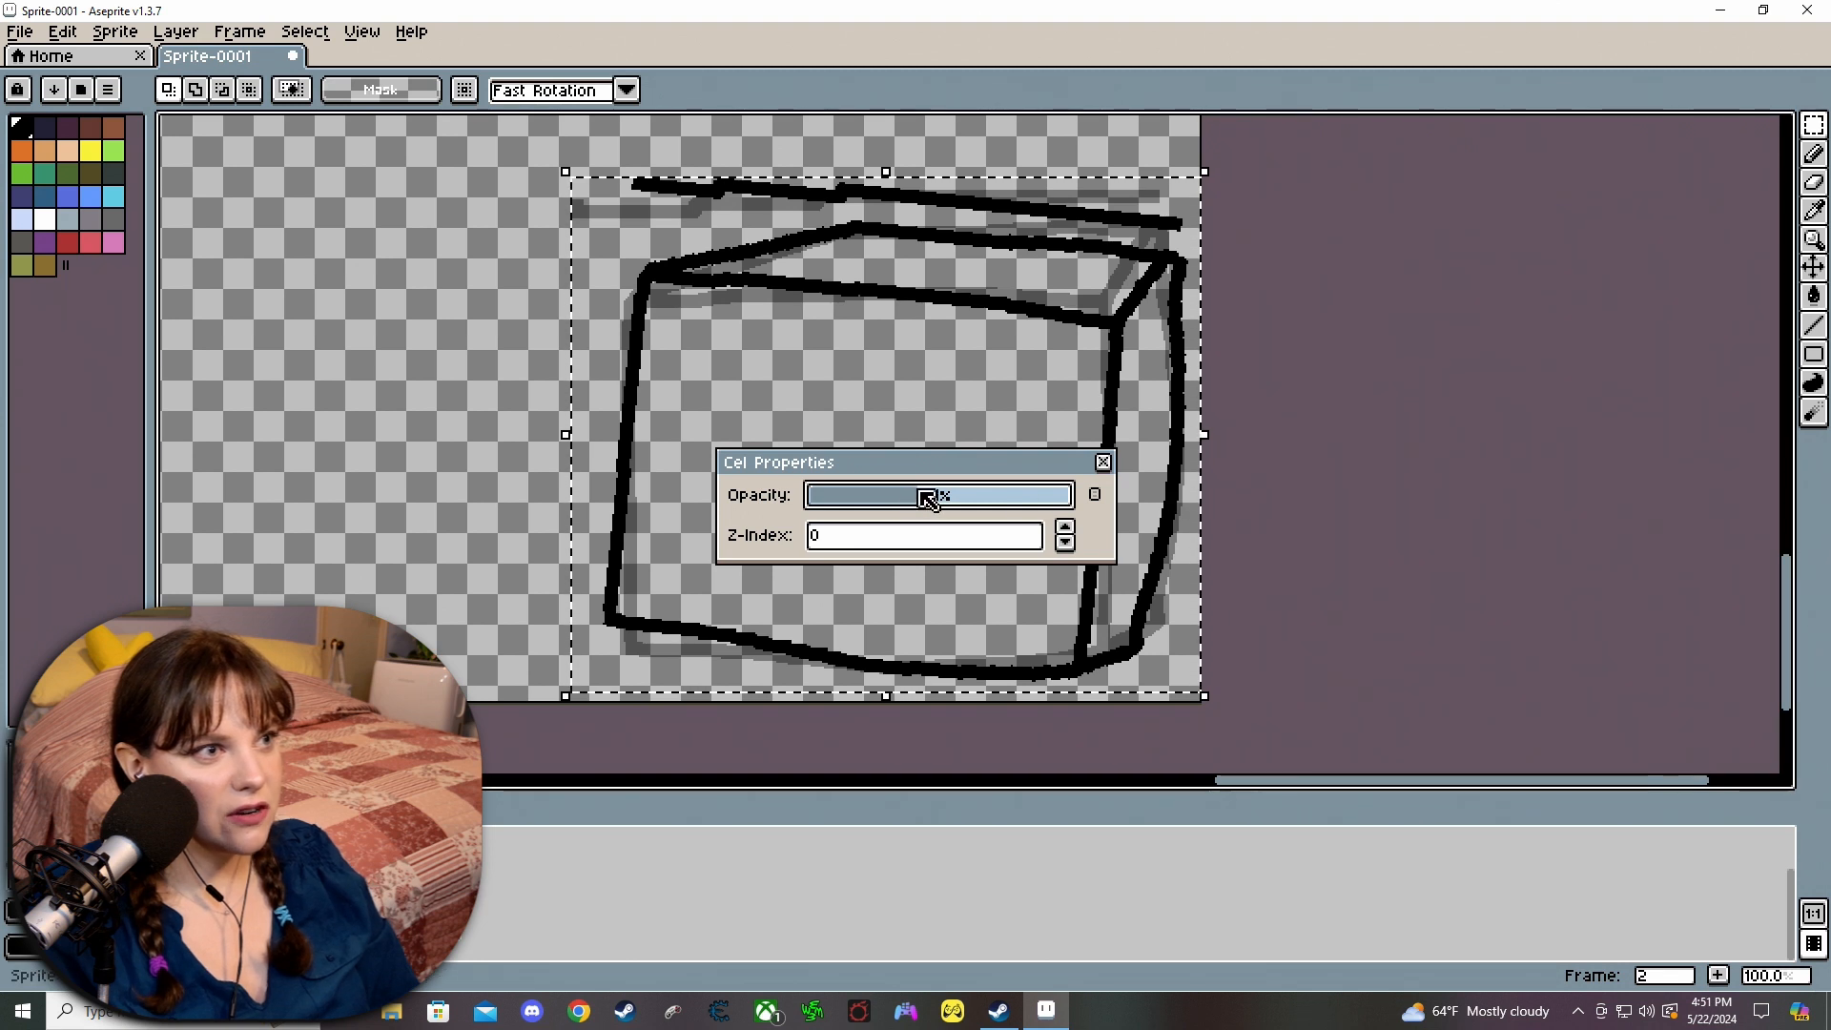
pyautogui.click(1104, 463)
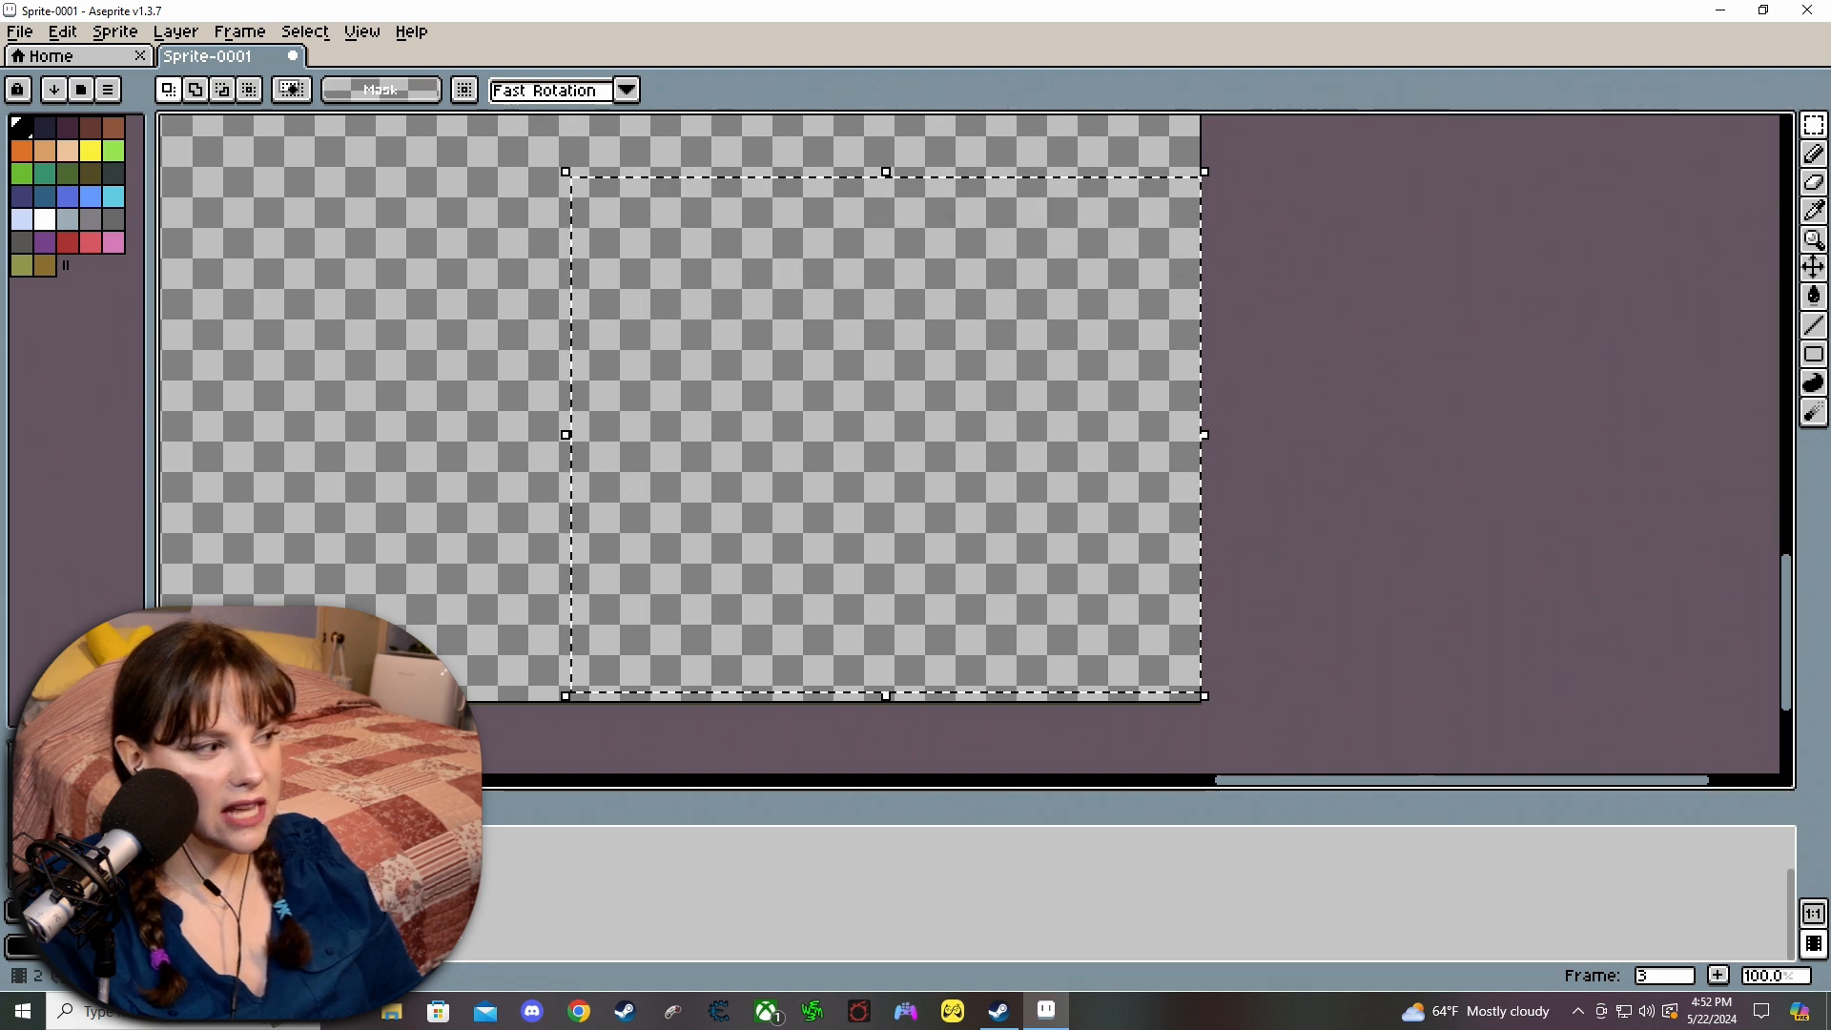
pyautogui.click(362, 838)
pyautogui.click(385, 838)
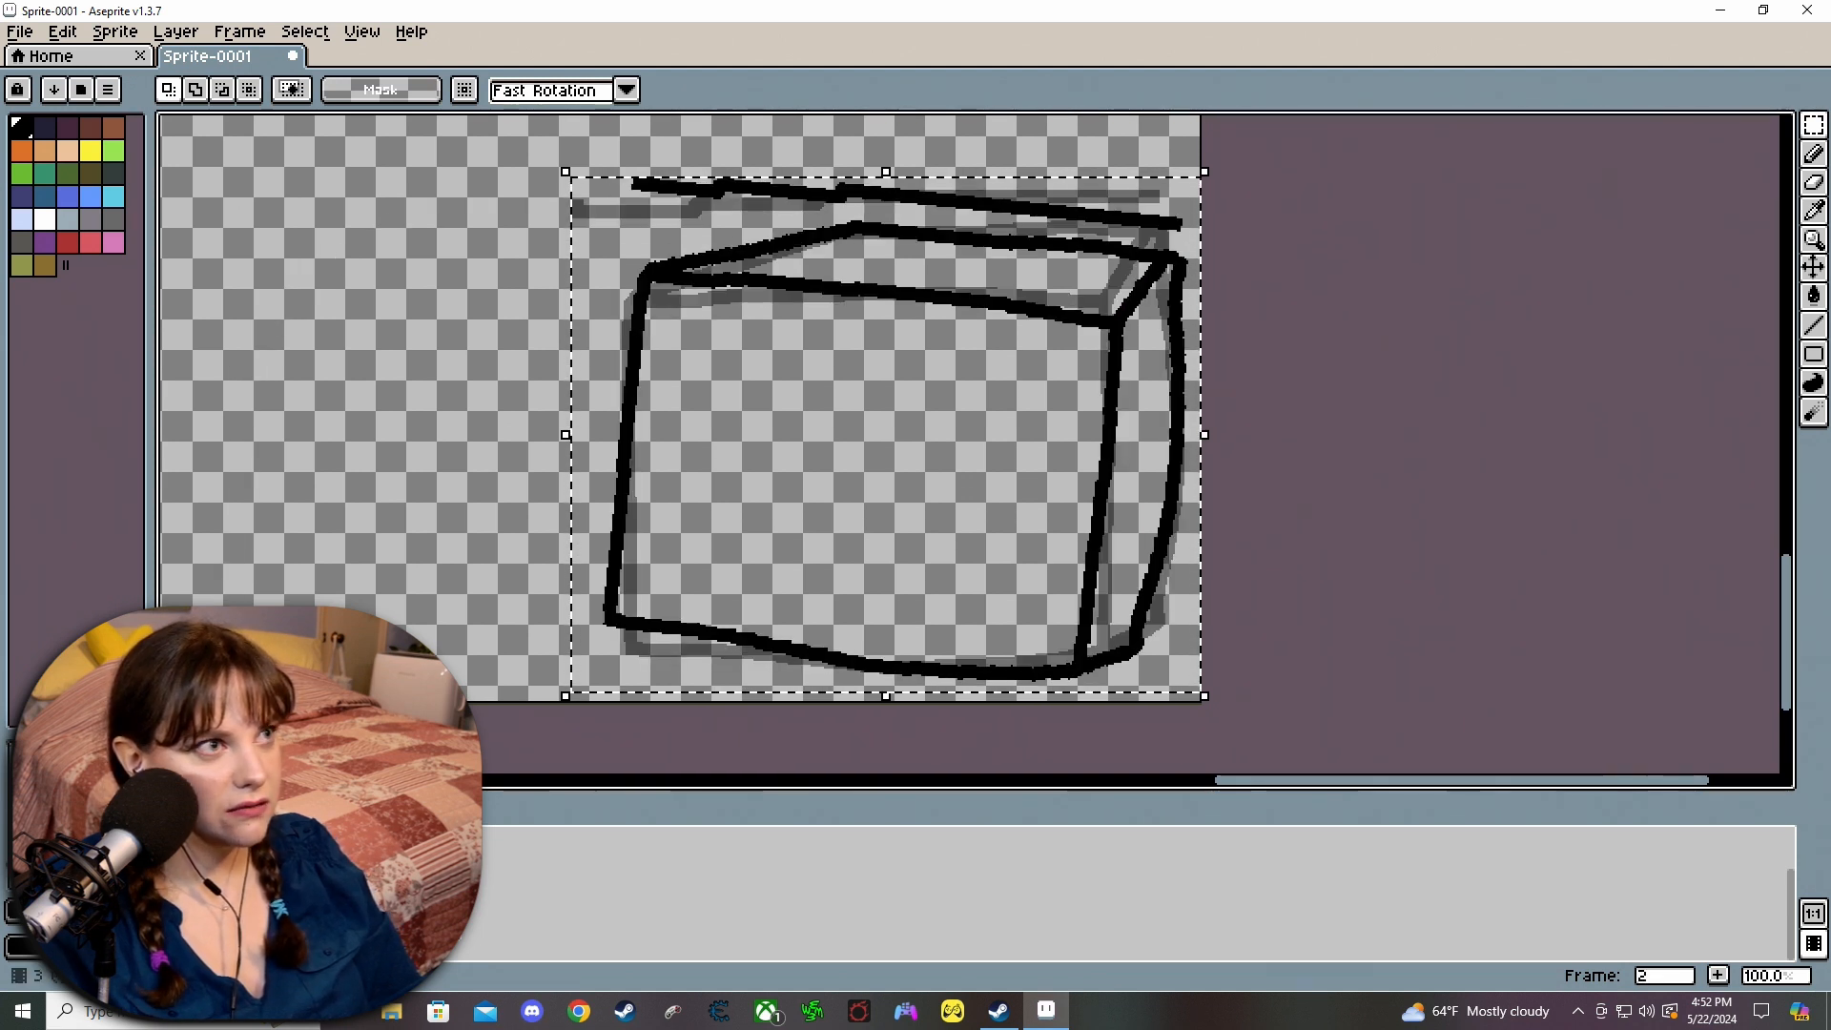
pyautogui.click(409, 838)
pyautogui.click(362, 838)
pyautogui.click(385, 839)
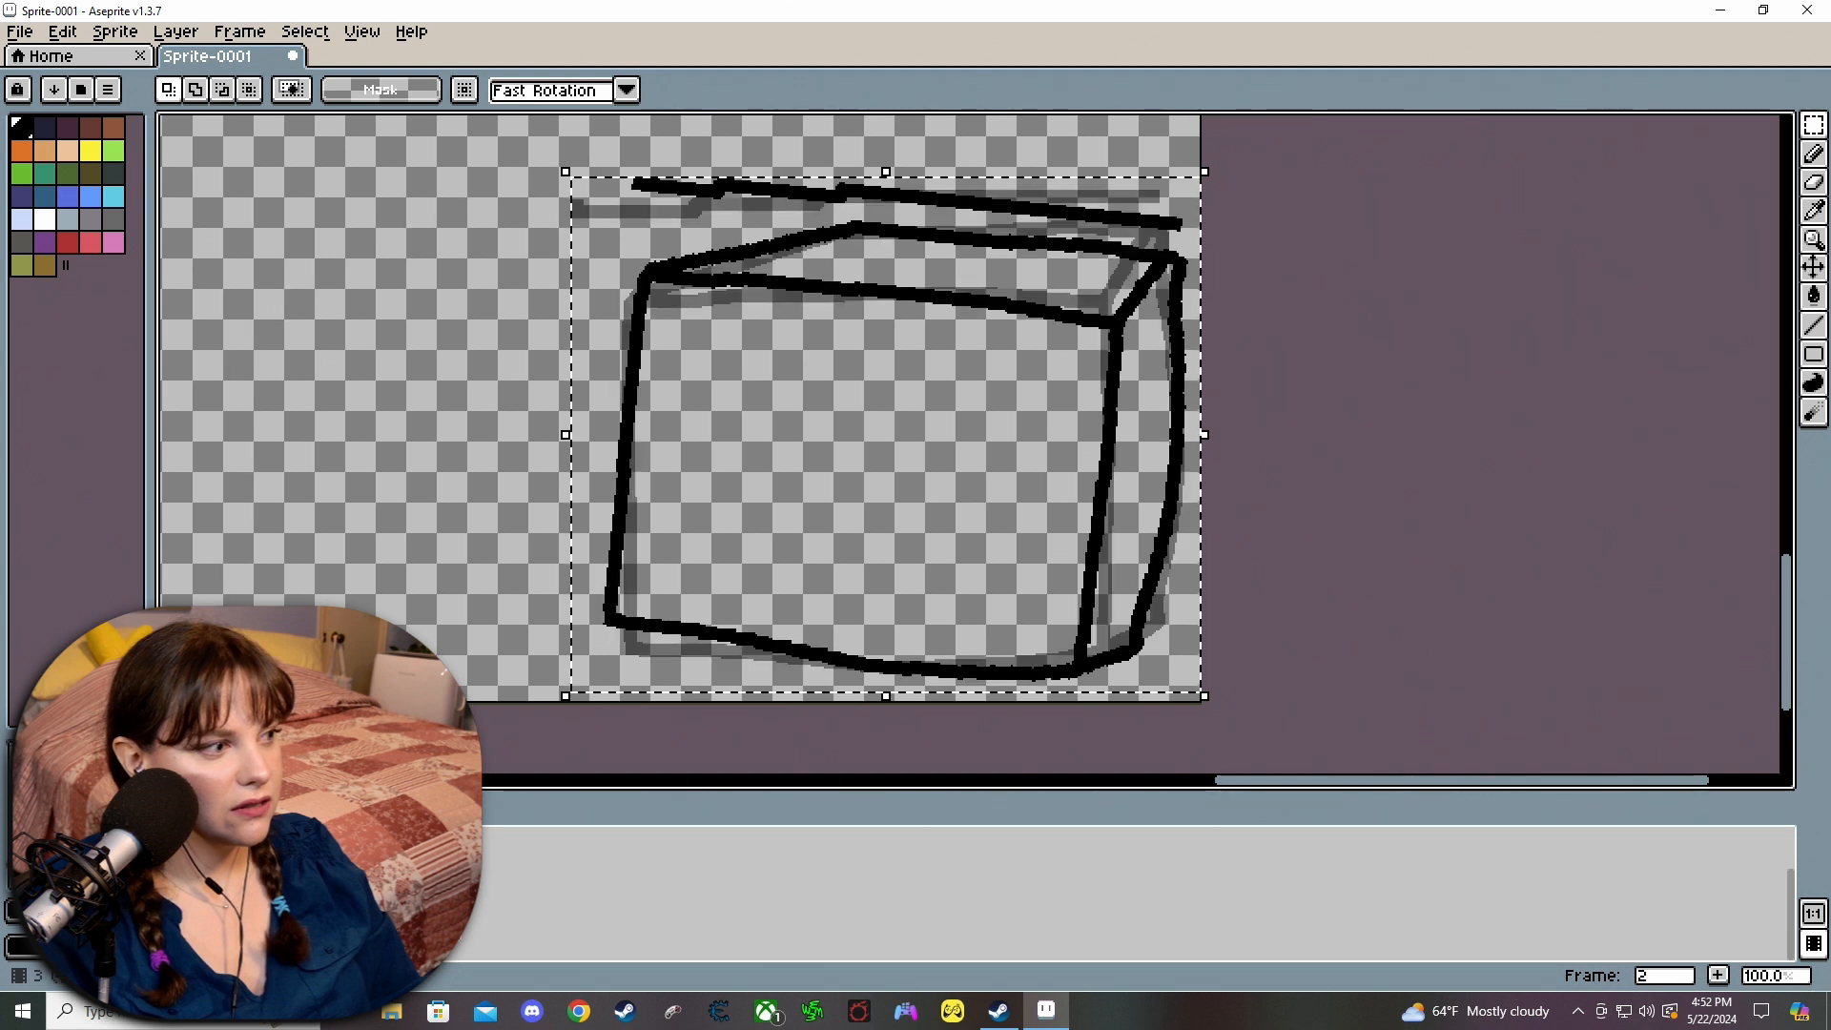
pyautogui.click(408, 838)
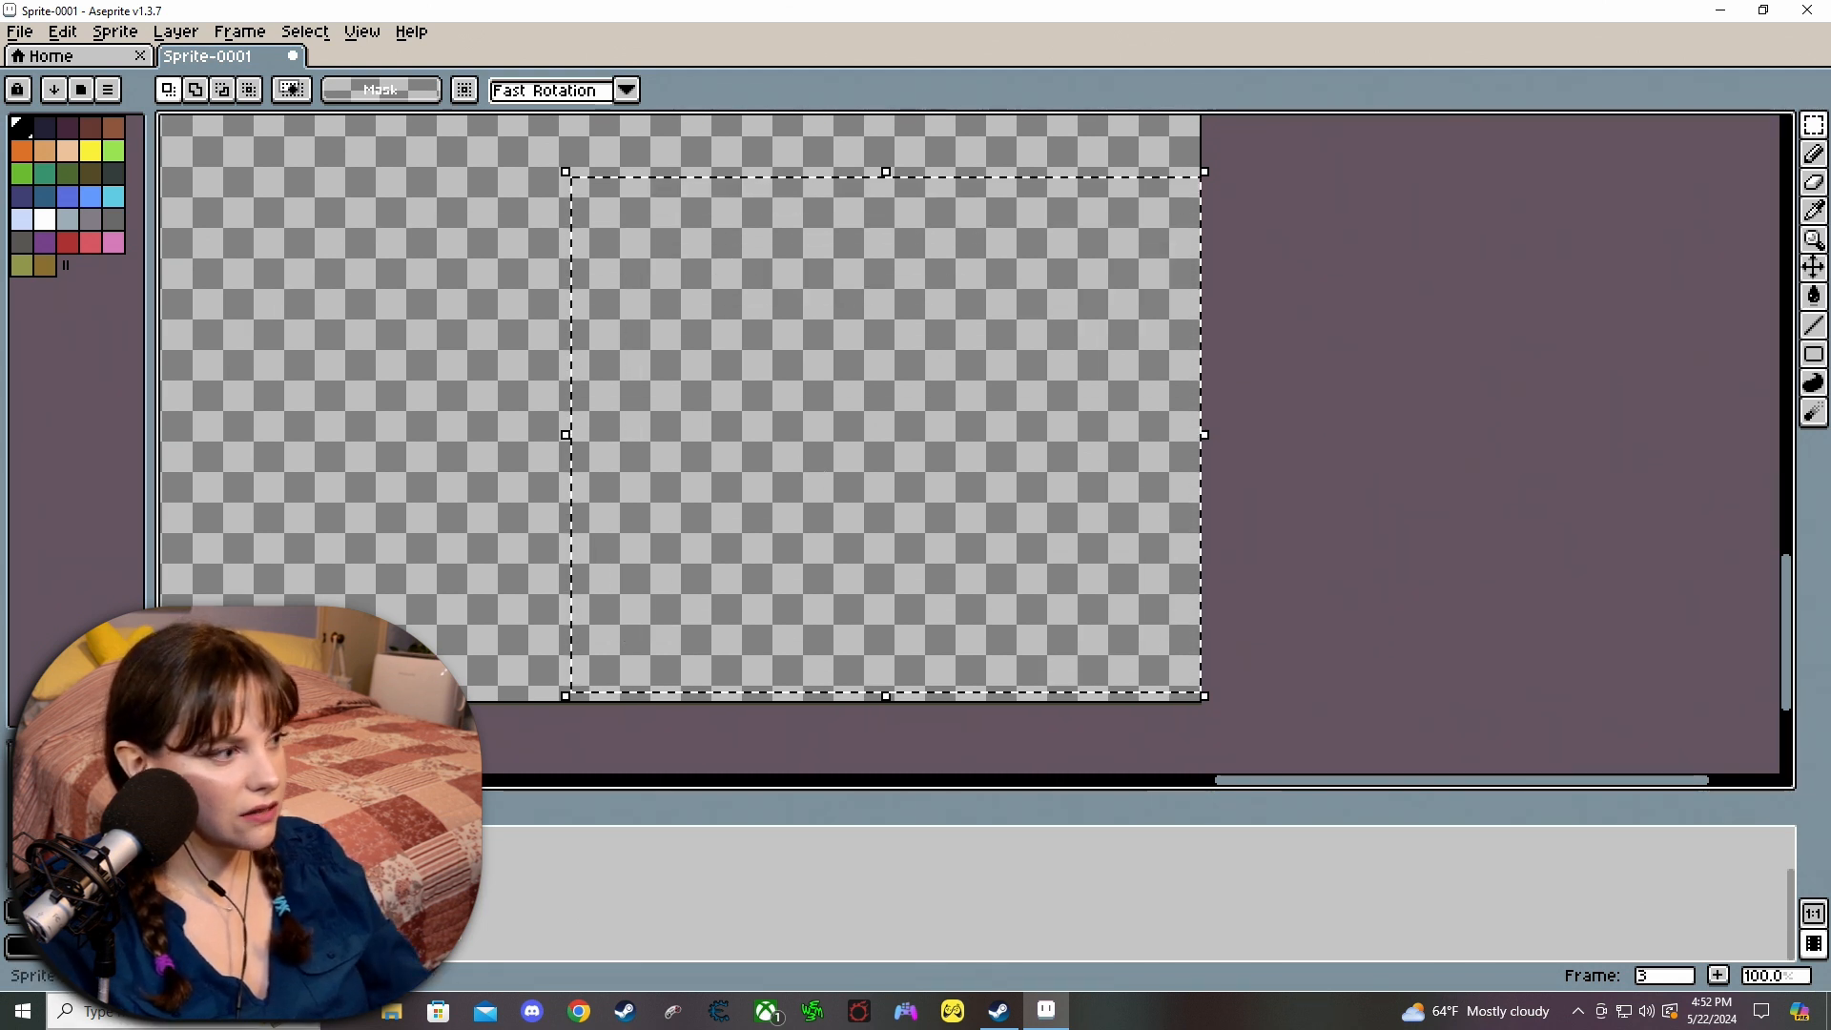
# Copy frame 2's faded box cel and paste it into the frames that follow, including frames 3 and 5.
pyautogui.rightClick(385, 838)
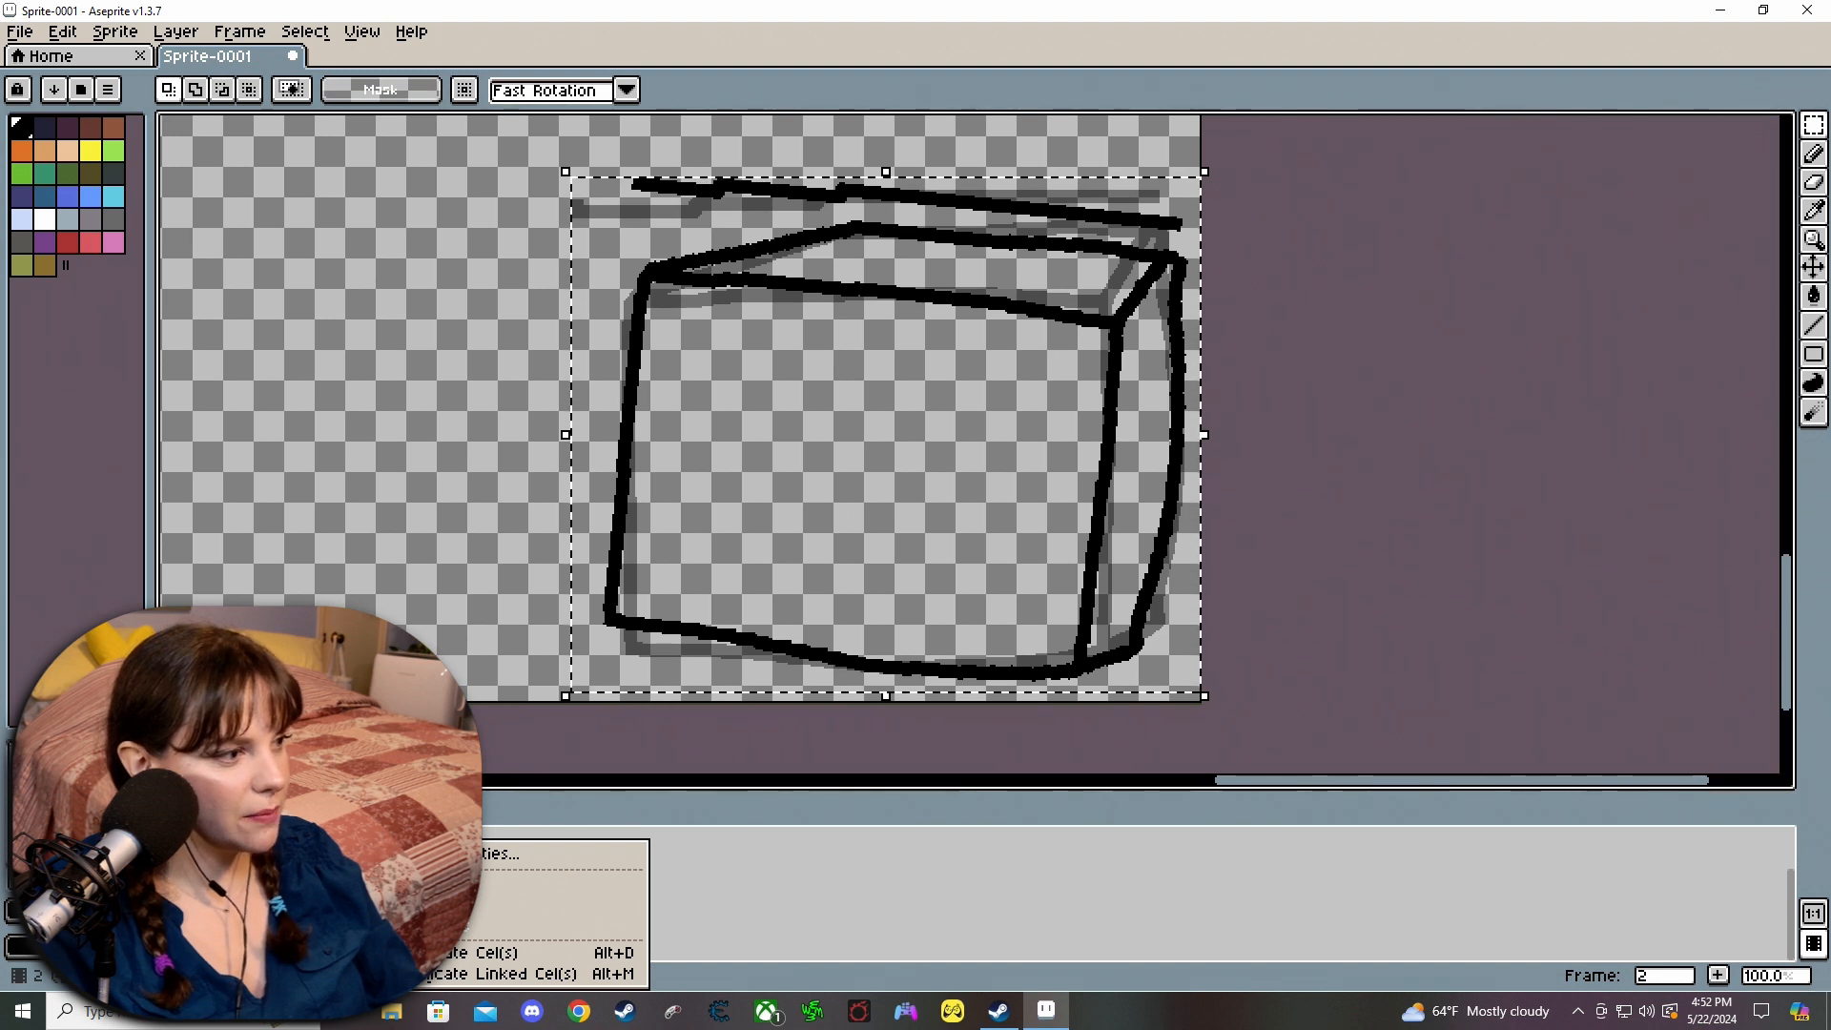
pyautogui.press('Escape')
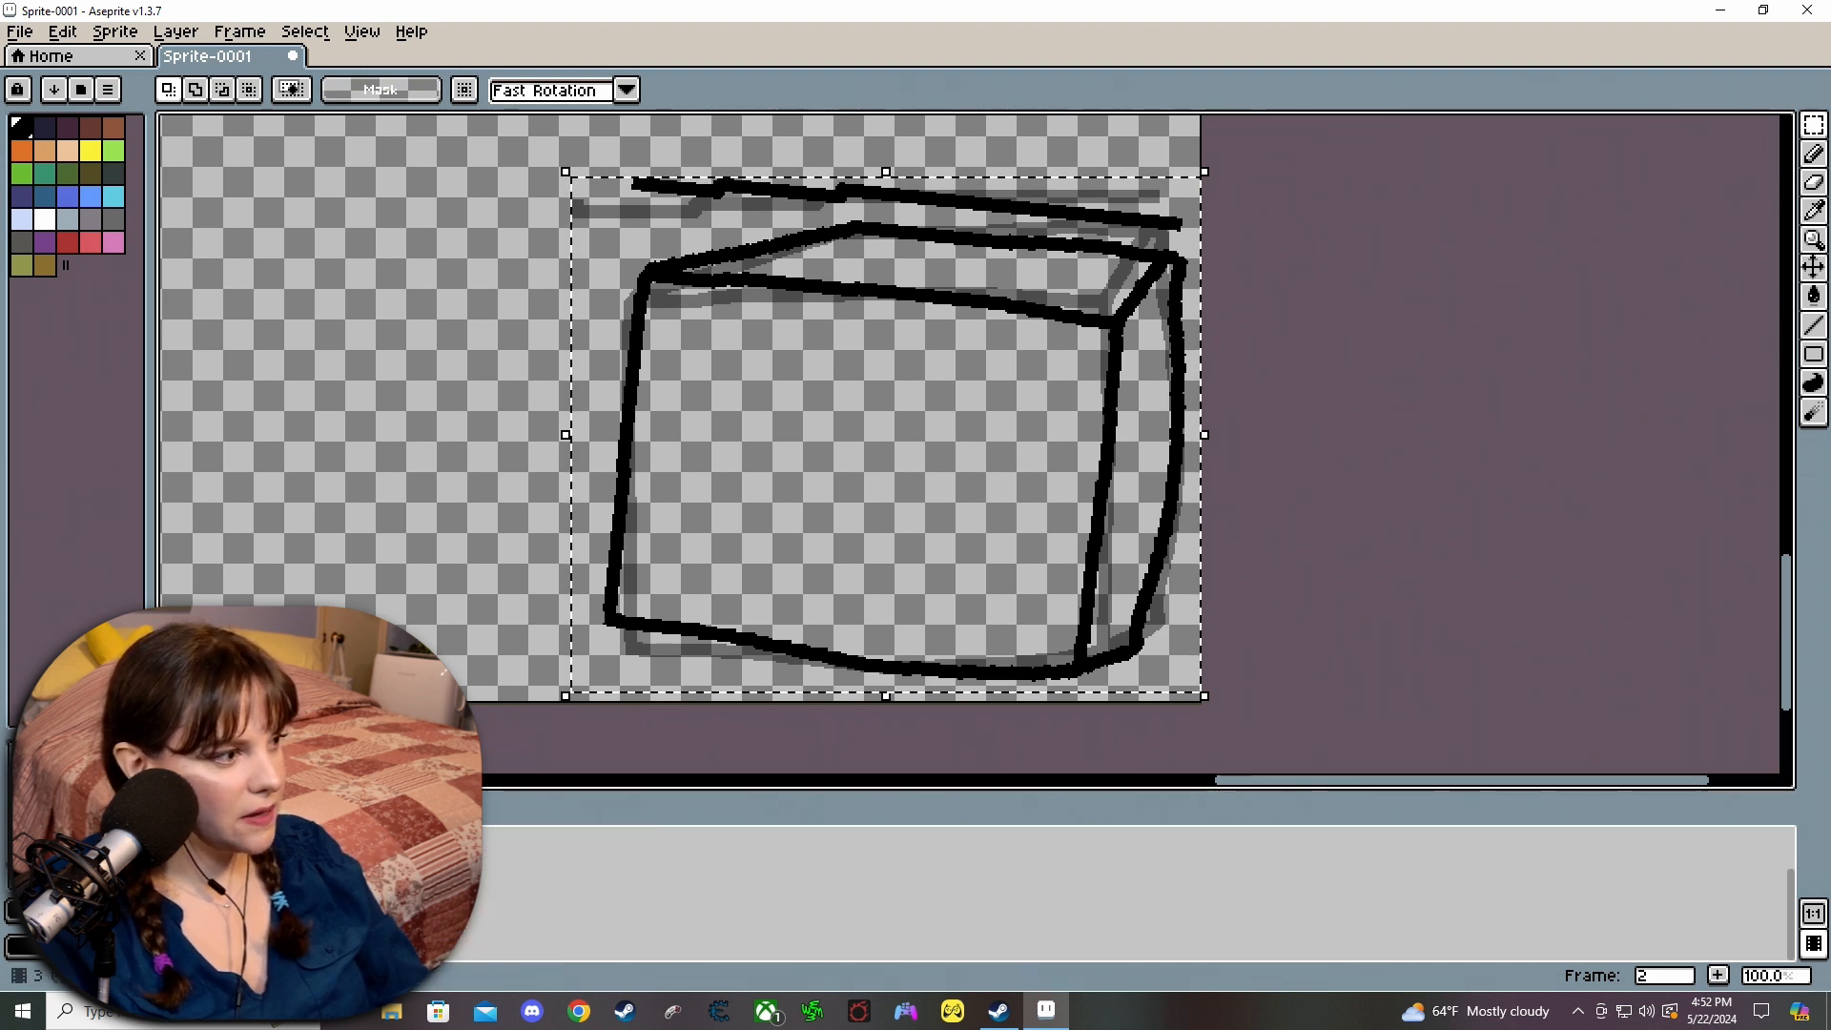
pyautogui.hotkey('ctrl', 'v')
pyautogui.click(462, 943)
pyautogui.hotkey('ctrl', 'b')
pyautogui.hotkey('ctrl', 'v')
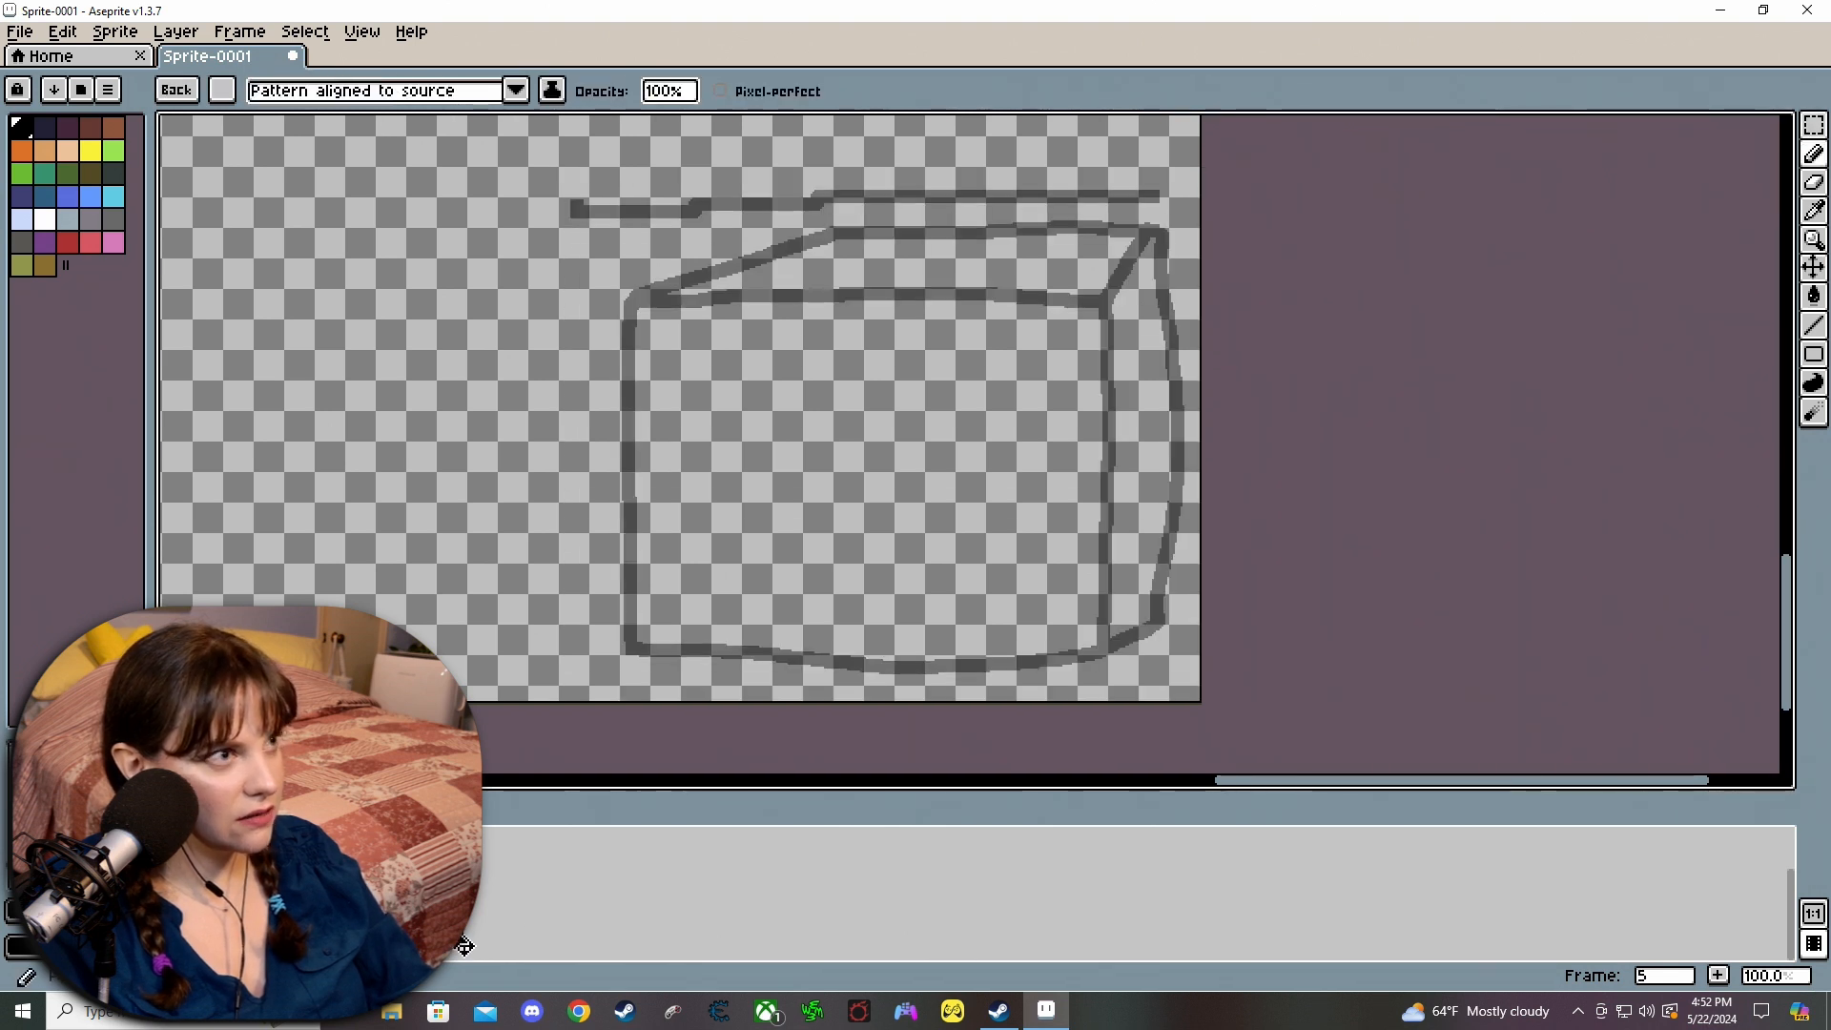
pyautogui.click(417, 944)
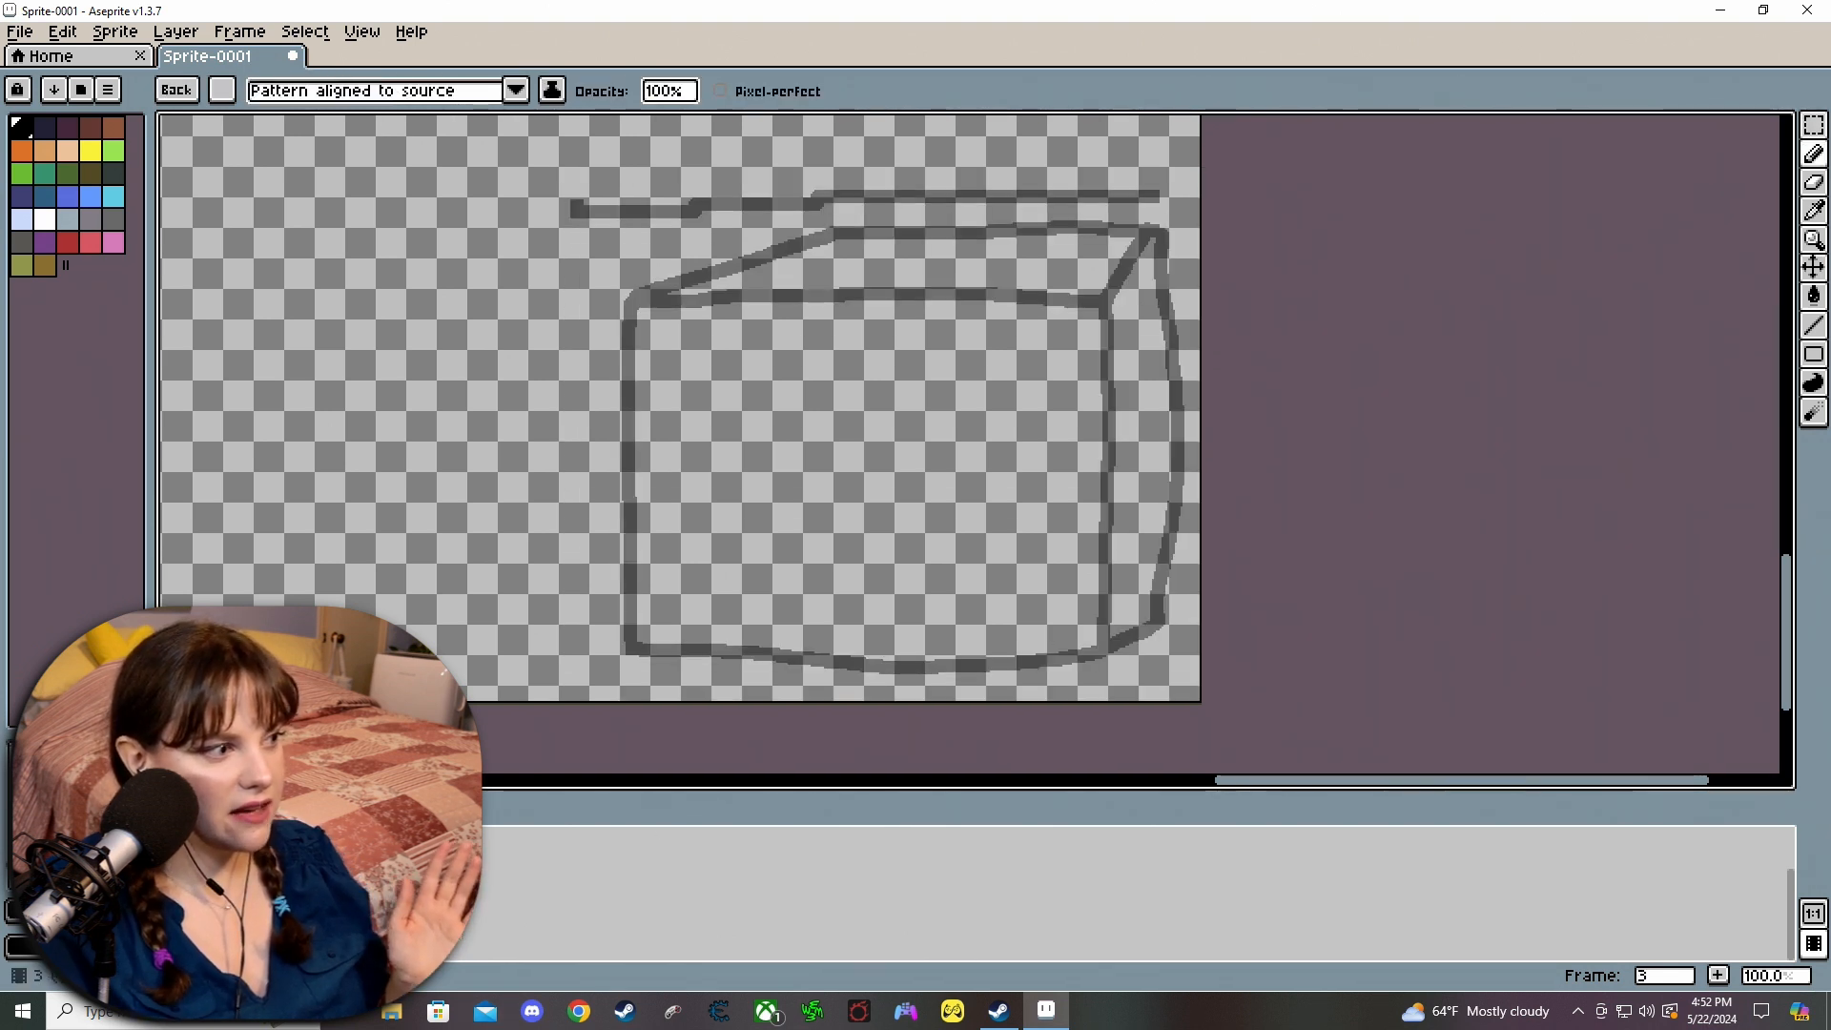
# Copy frame 2's tilted box cel and paste it into frames 3, 4 and 5.
pyautogui.click(395, 944)
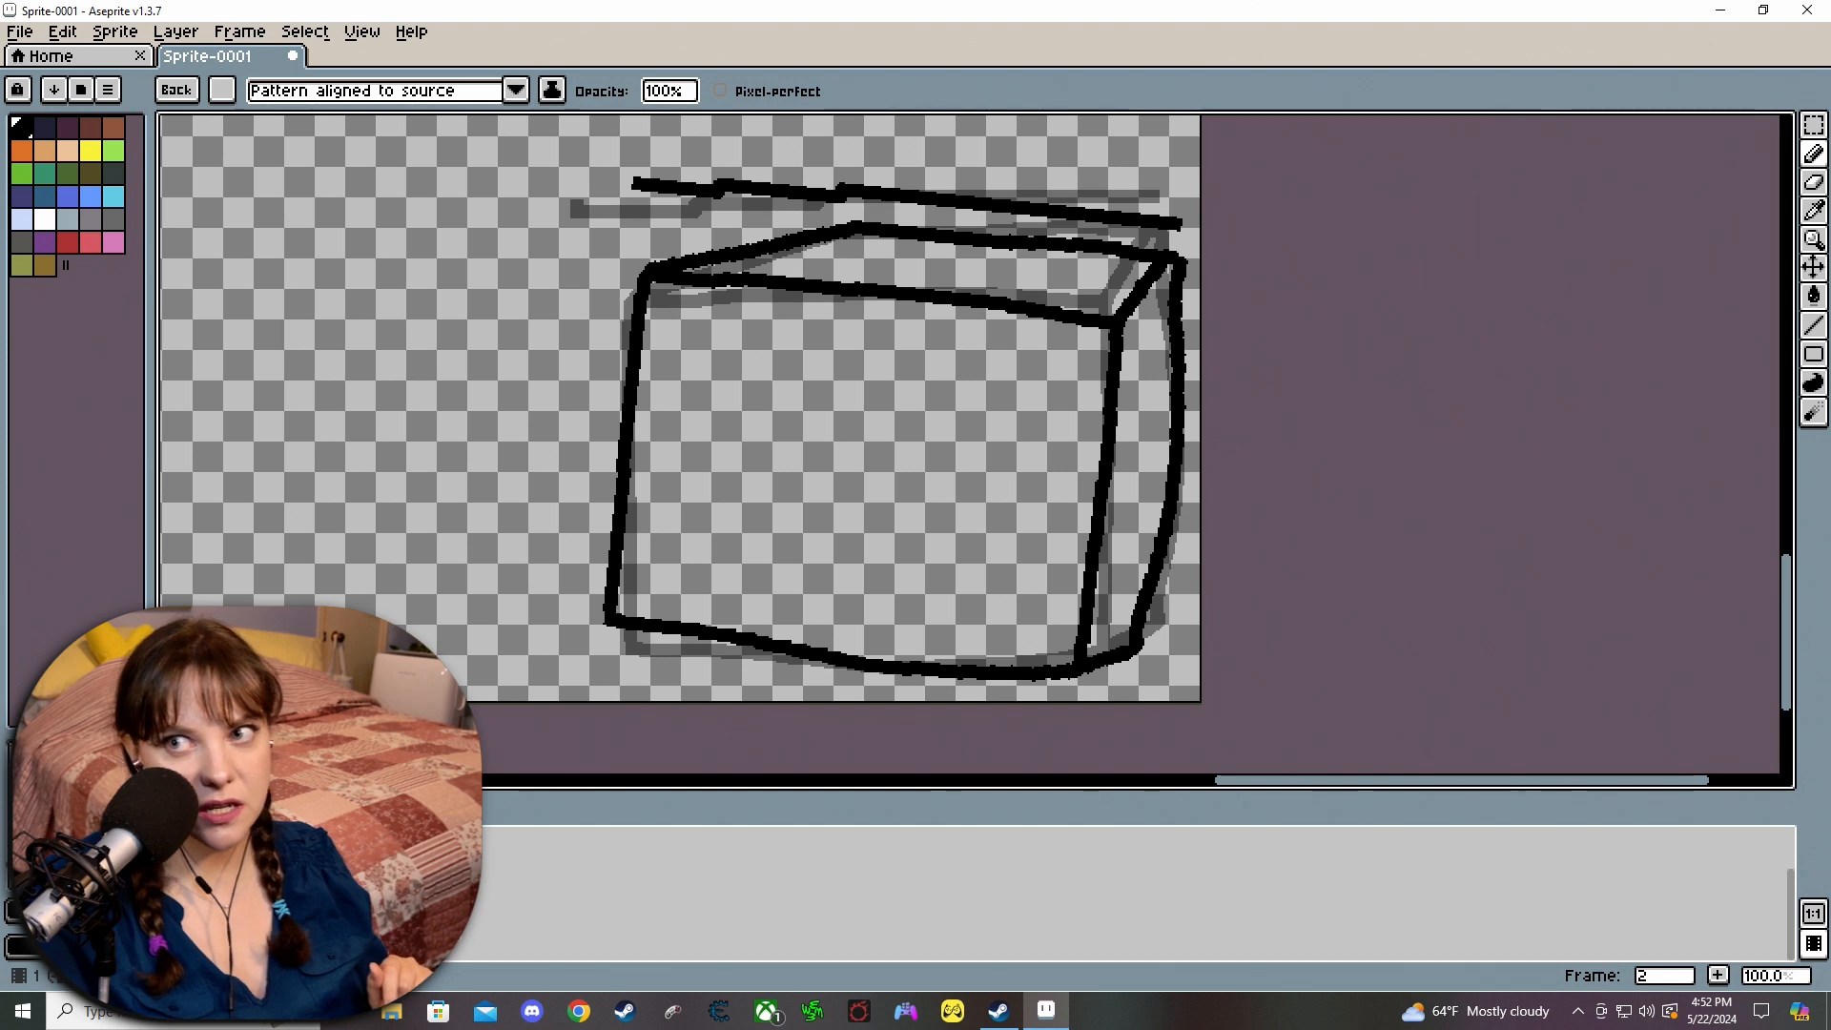
pyautogui.click(372, 943)
pyautogui.click(394, 944)
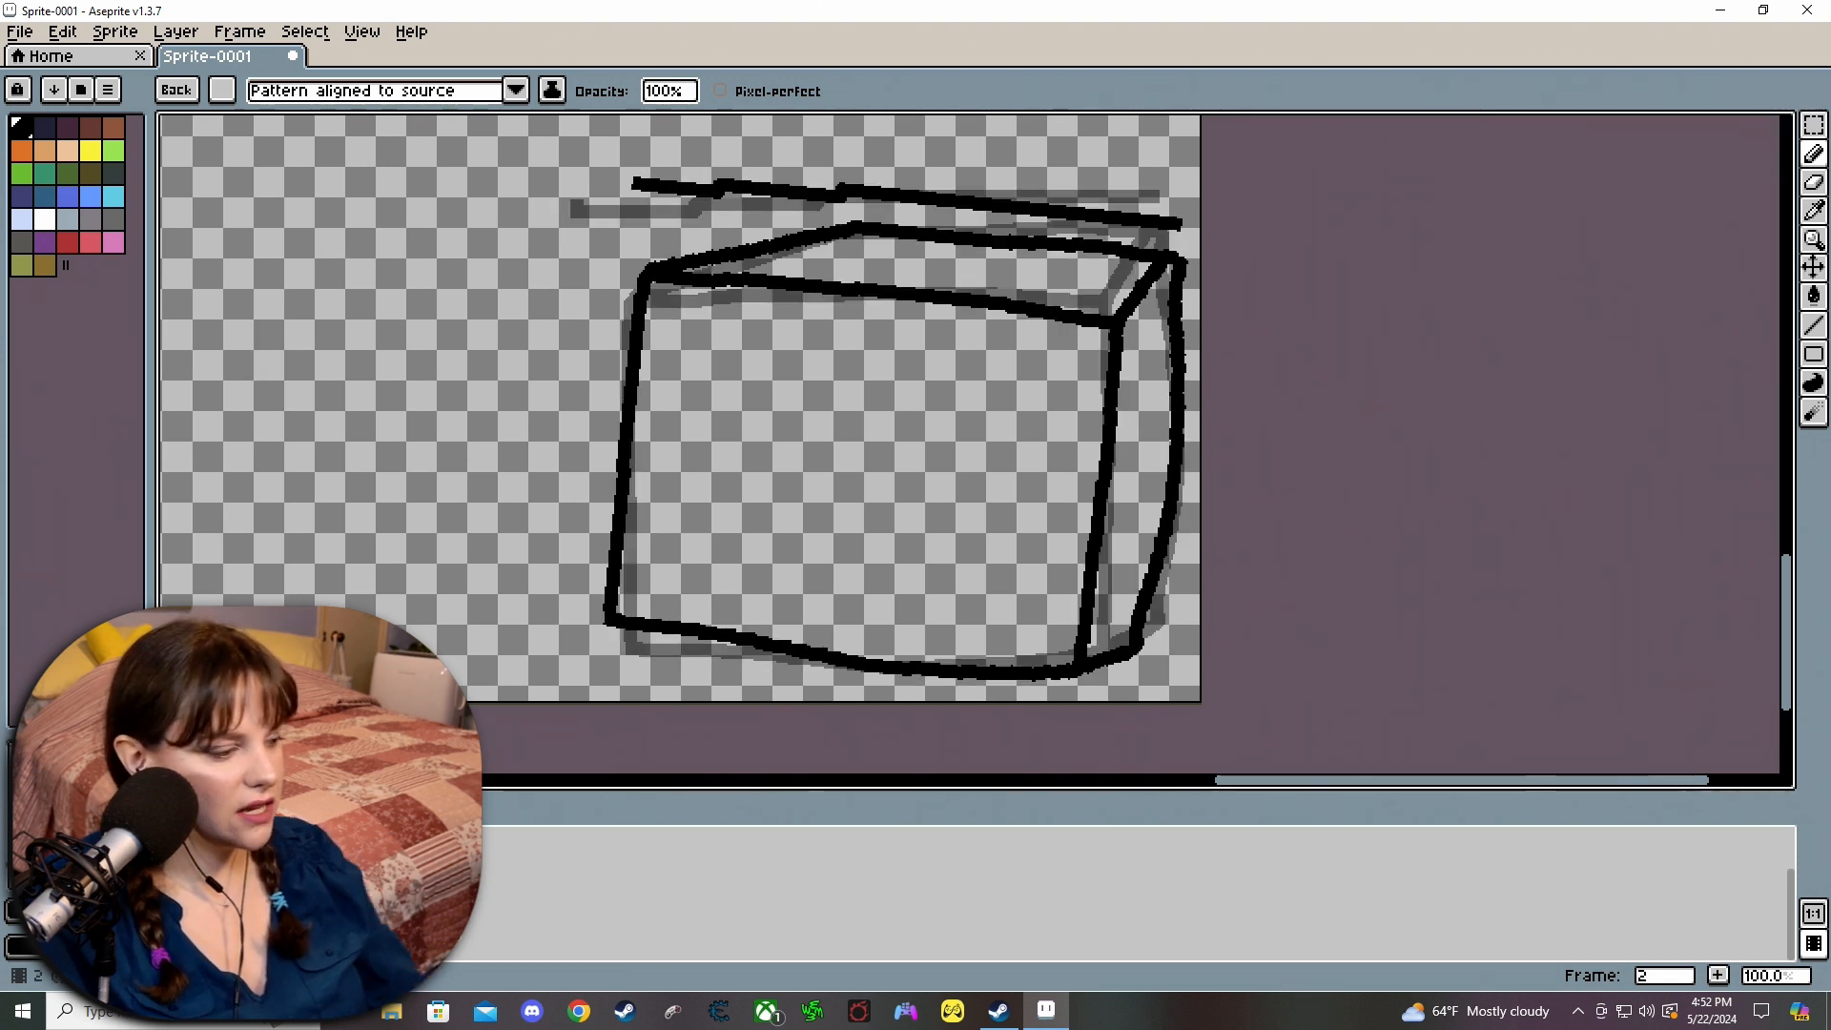
pyautogui.click(371, 929)
pyautogui.click(395, 930)
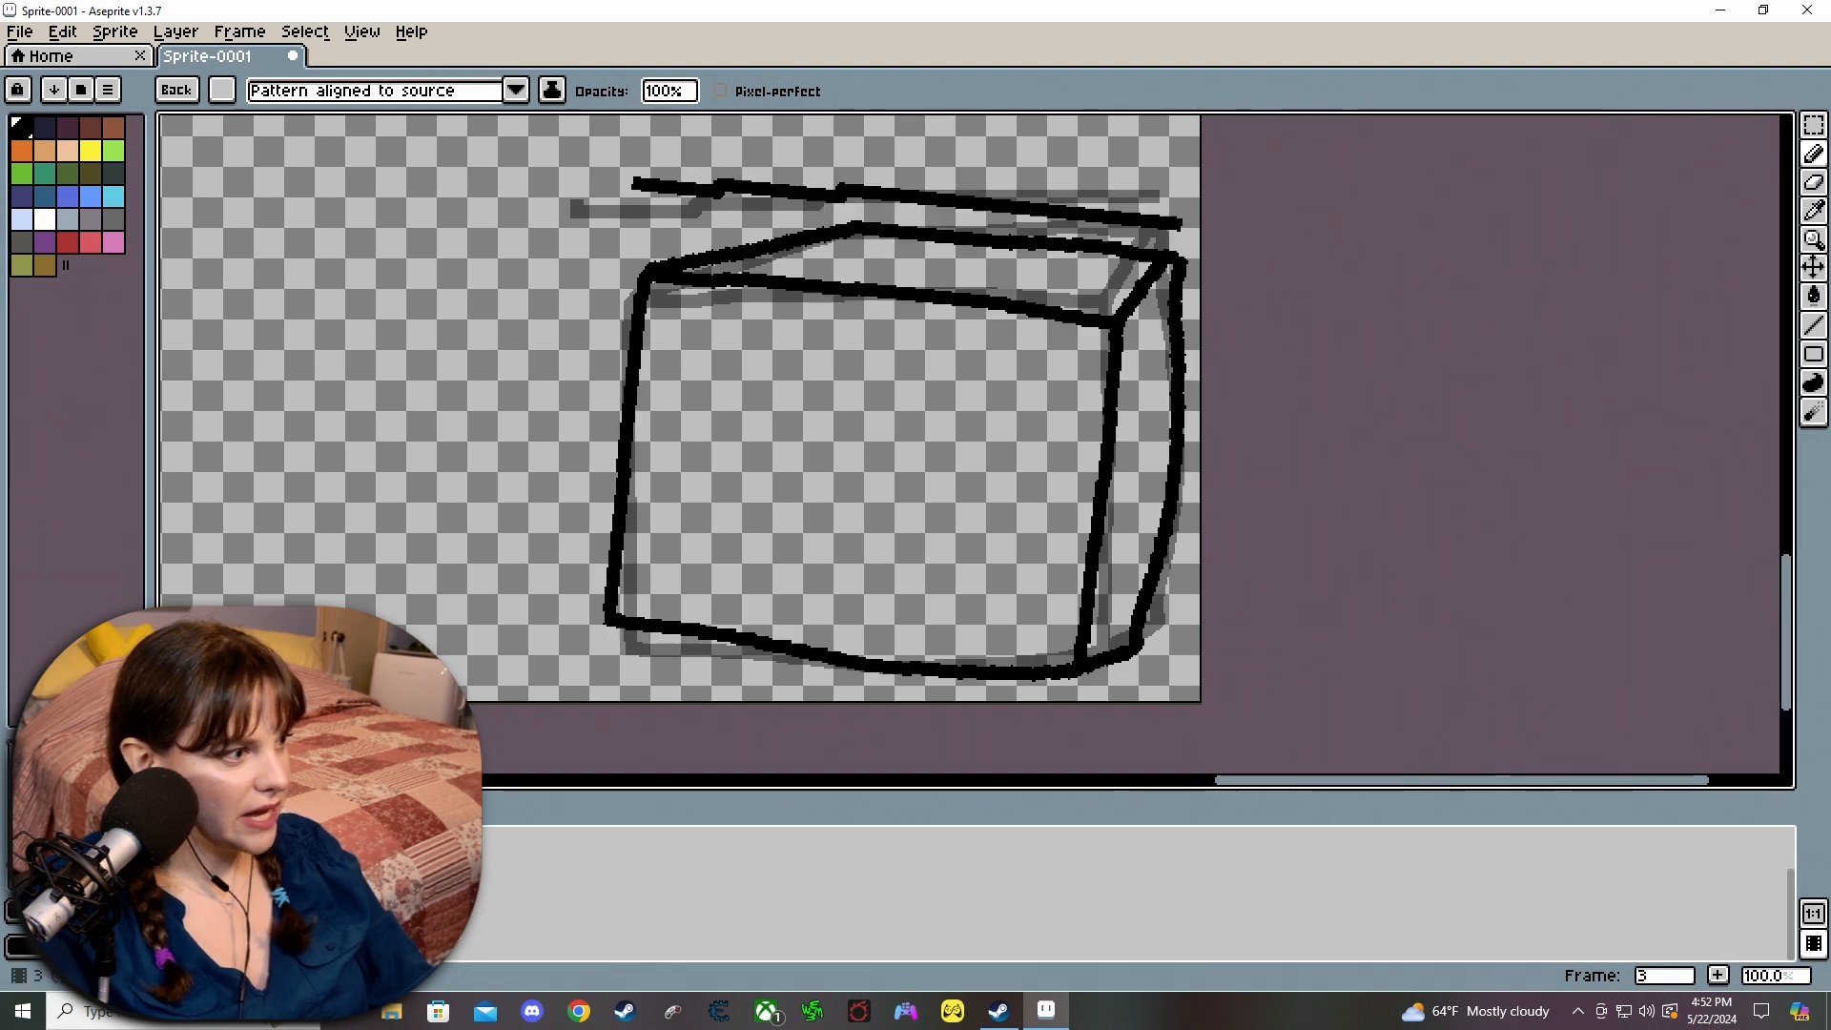
pyautogui.click(418, 929)
pyautogui.click(442, 928)
pyautogui.click(467, 928)
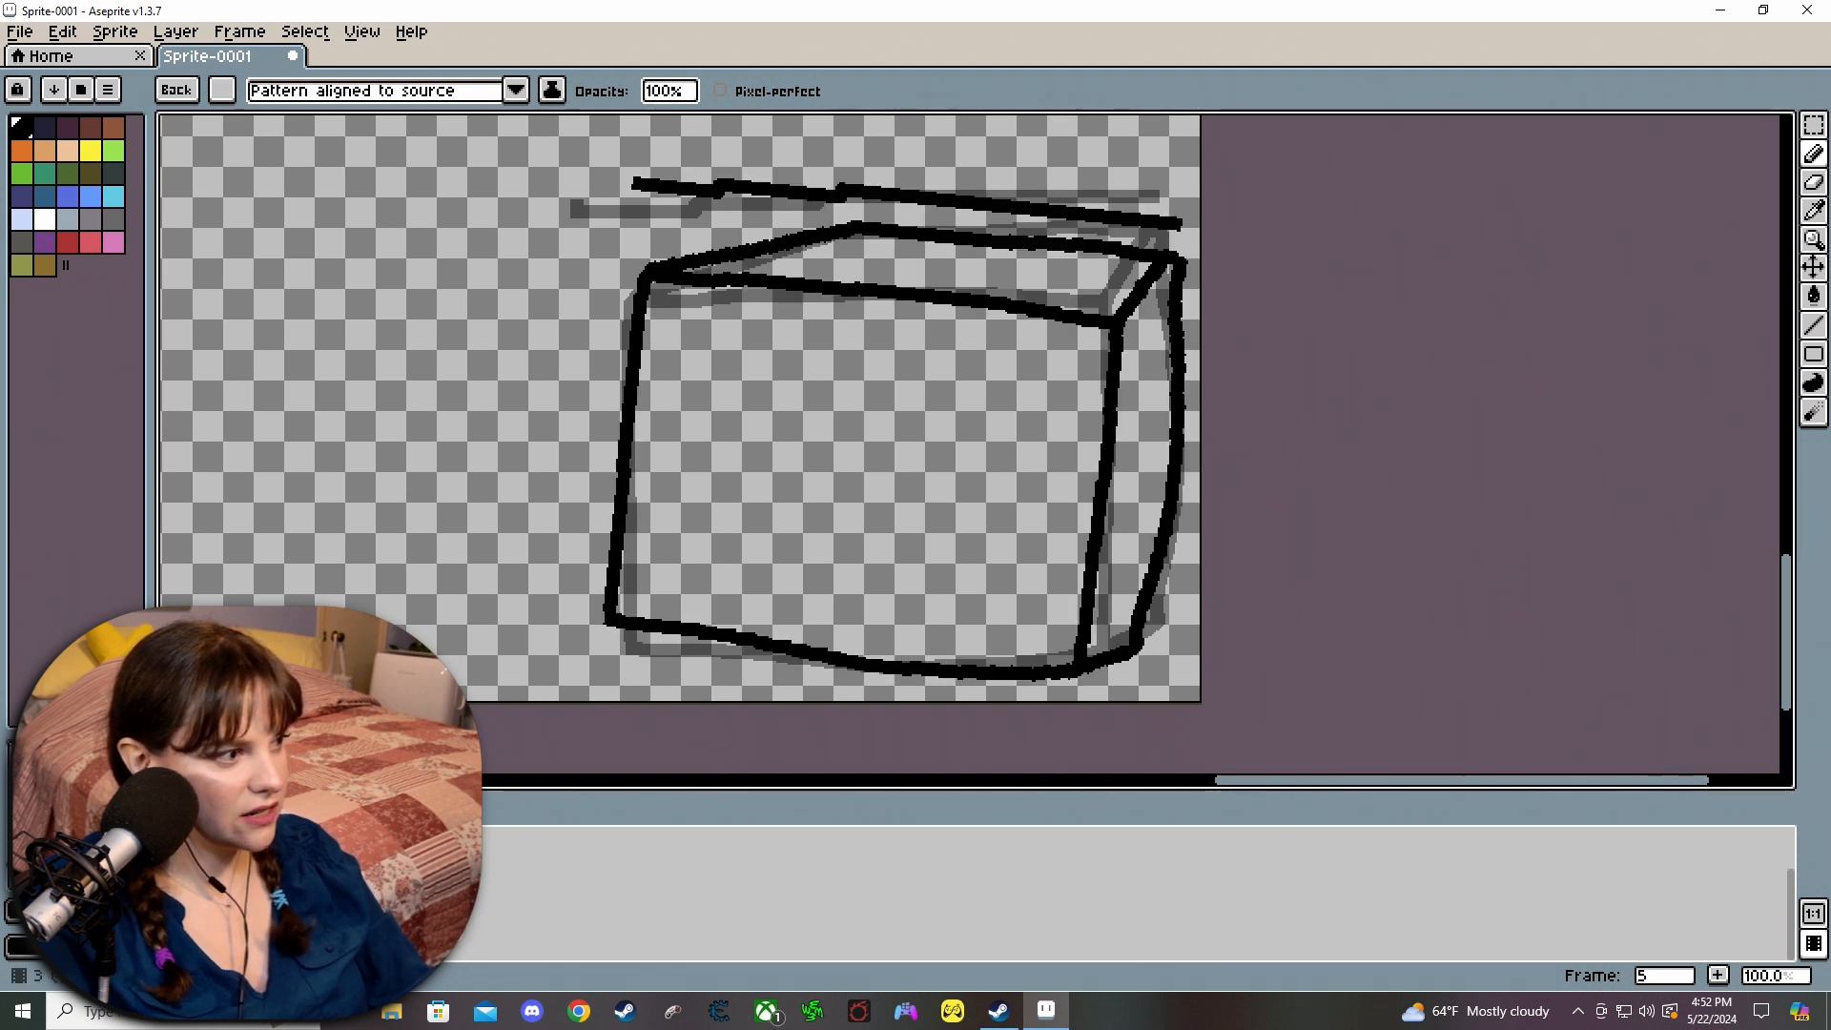
# Lower the cel opacity of the tilted box copy on frame 3 to 54%.
pyautogui.doubleClick(466, 928)
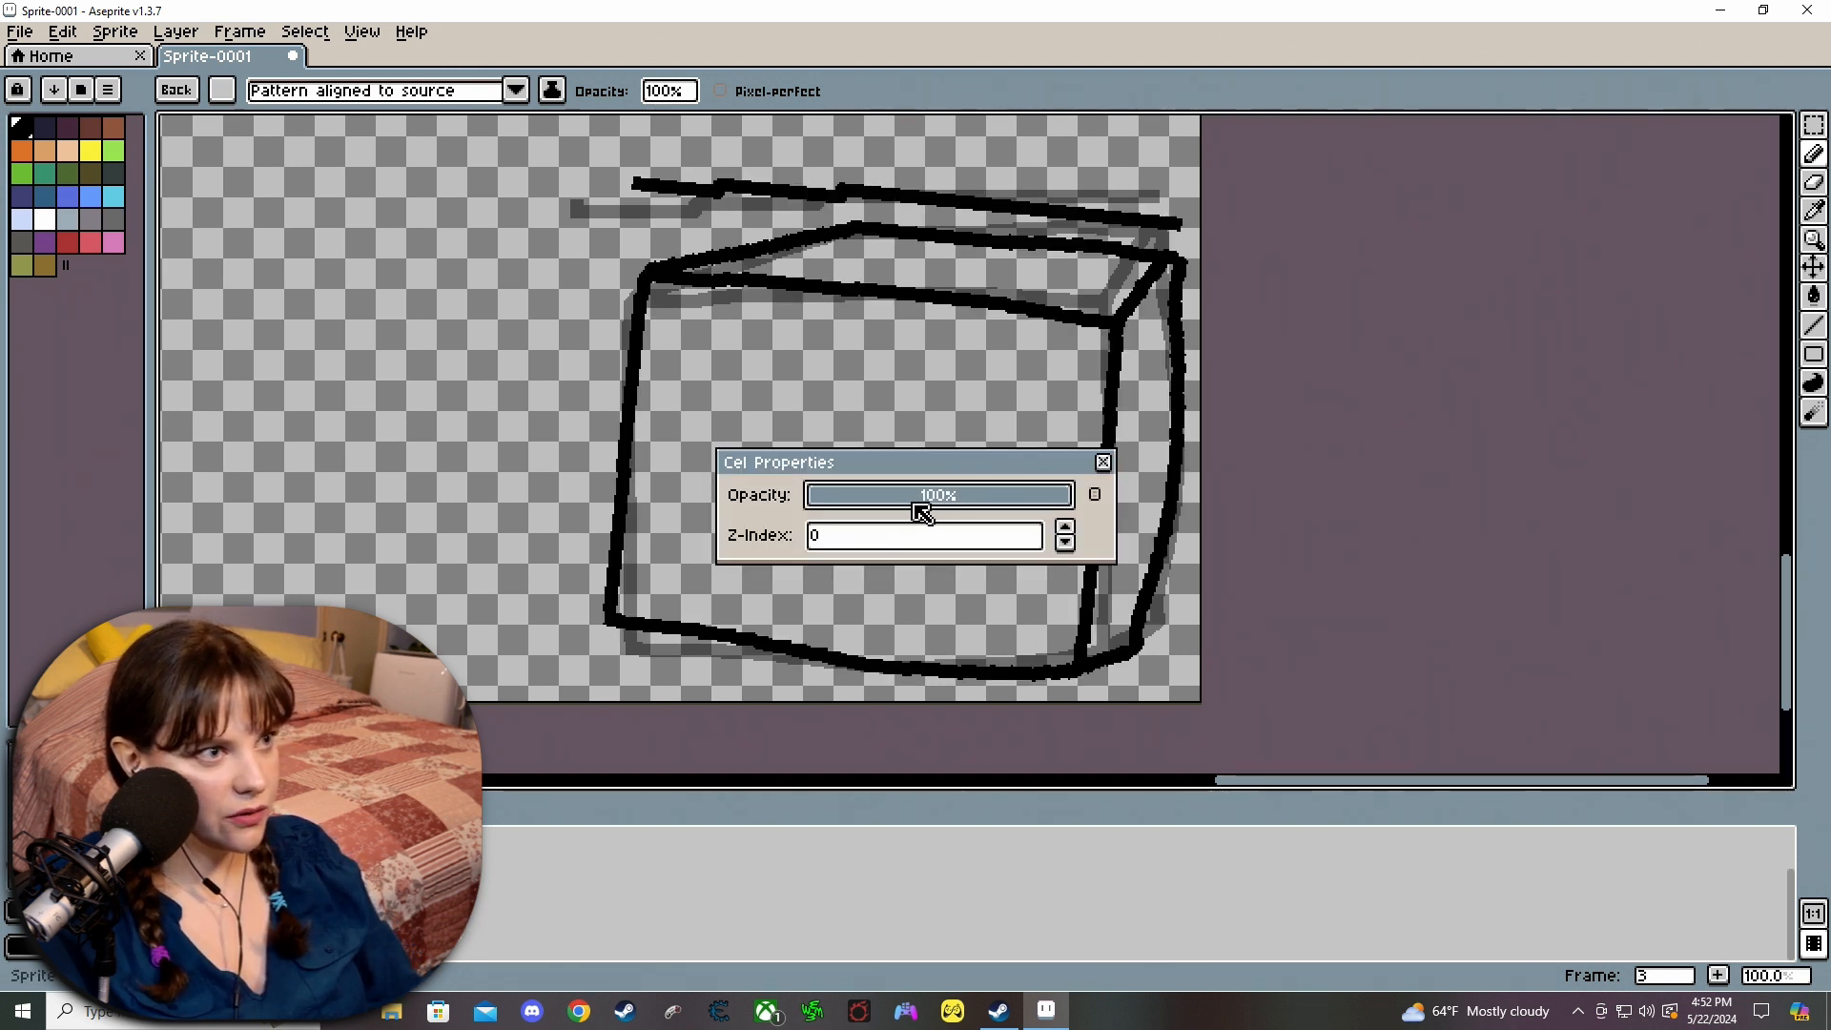
pyautogui.moveTo(922, 513); pyautogui.dragTo(956, 505)
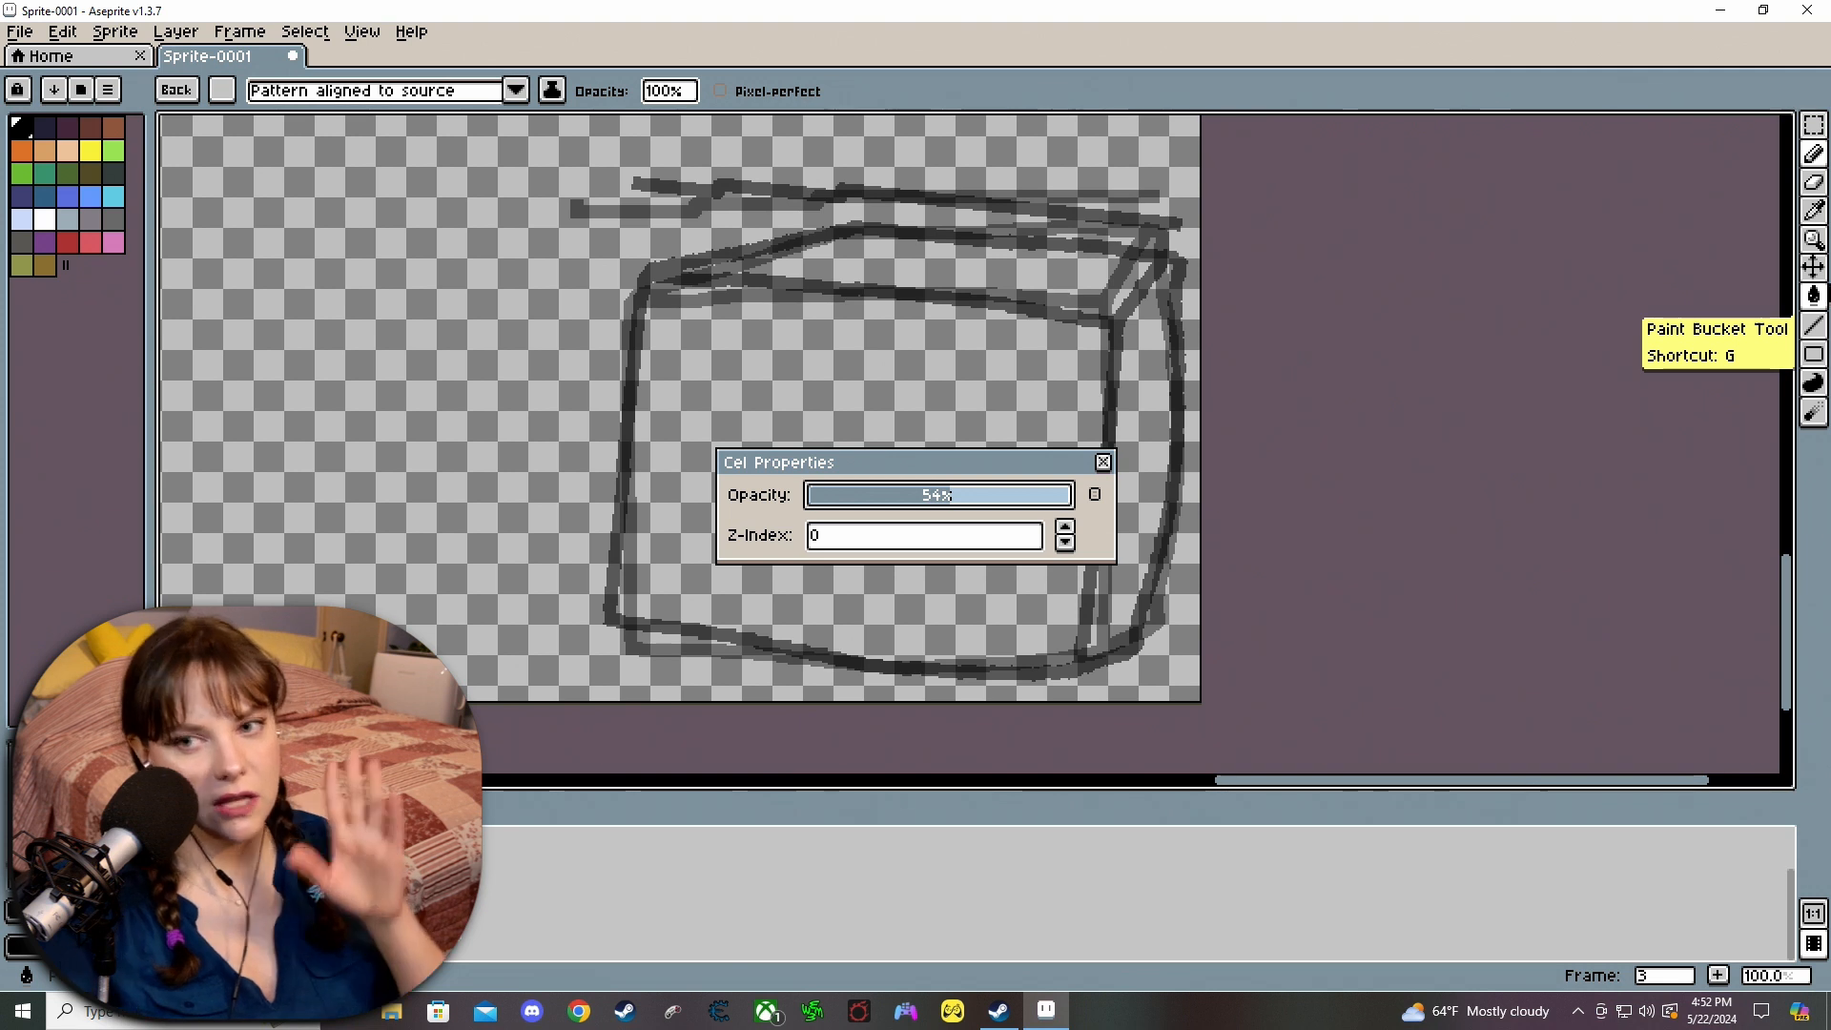
pyautogui.click(1103, 462)
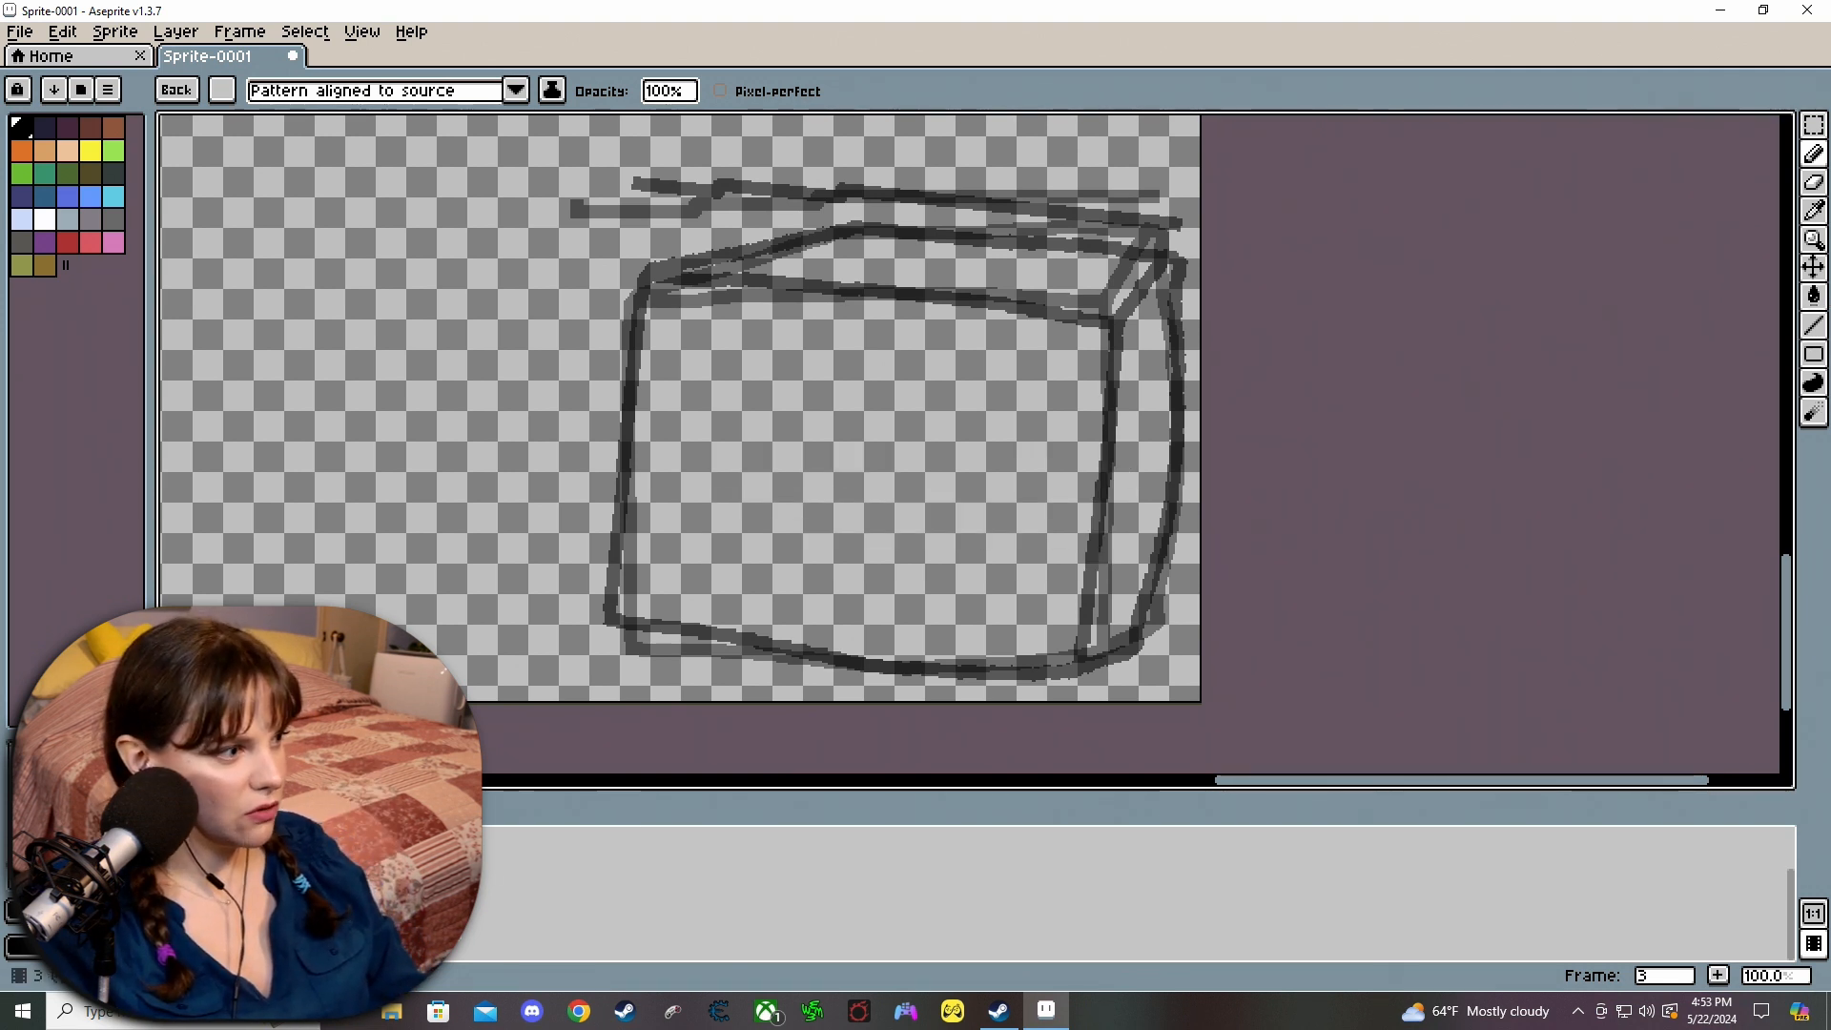
pyautogui.doubleClick(315, 841)
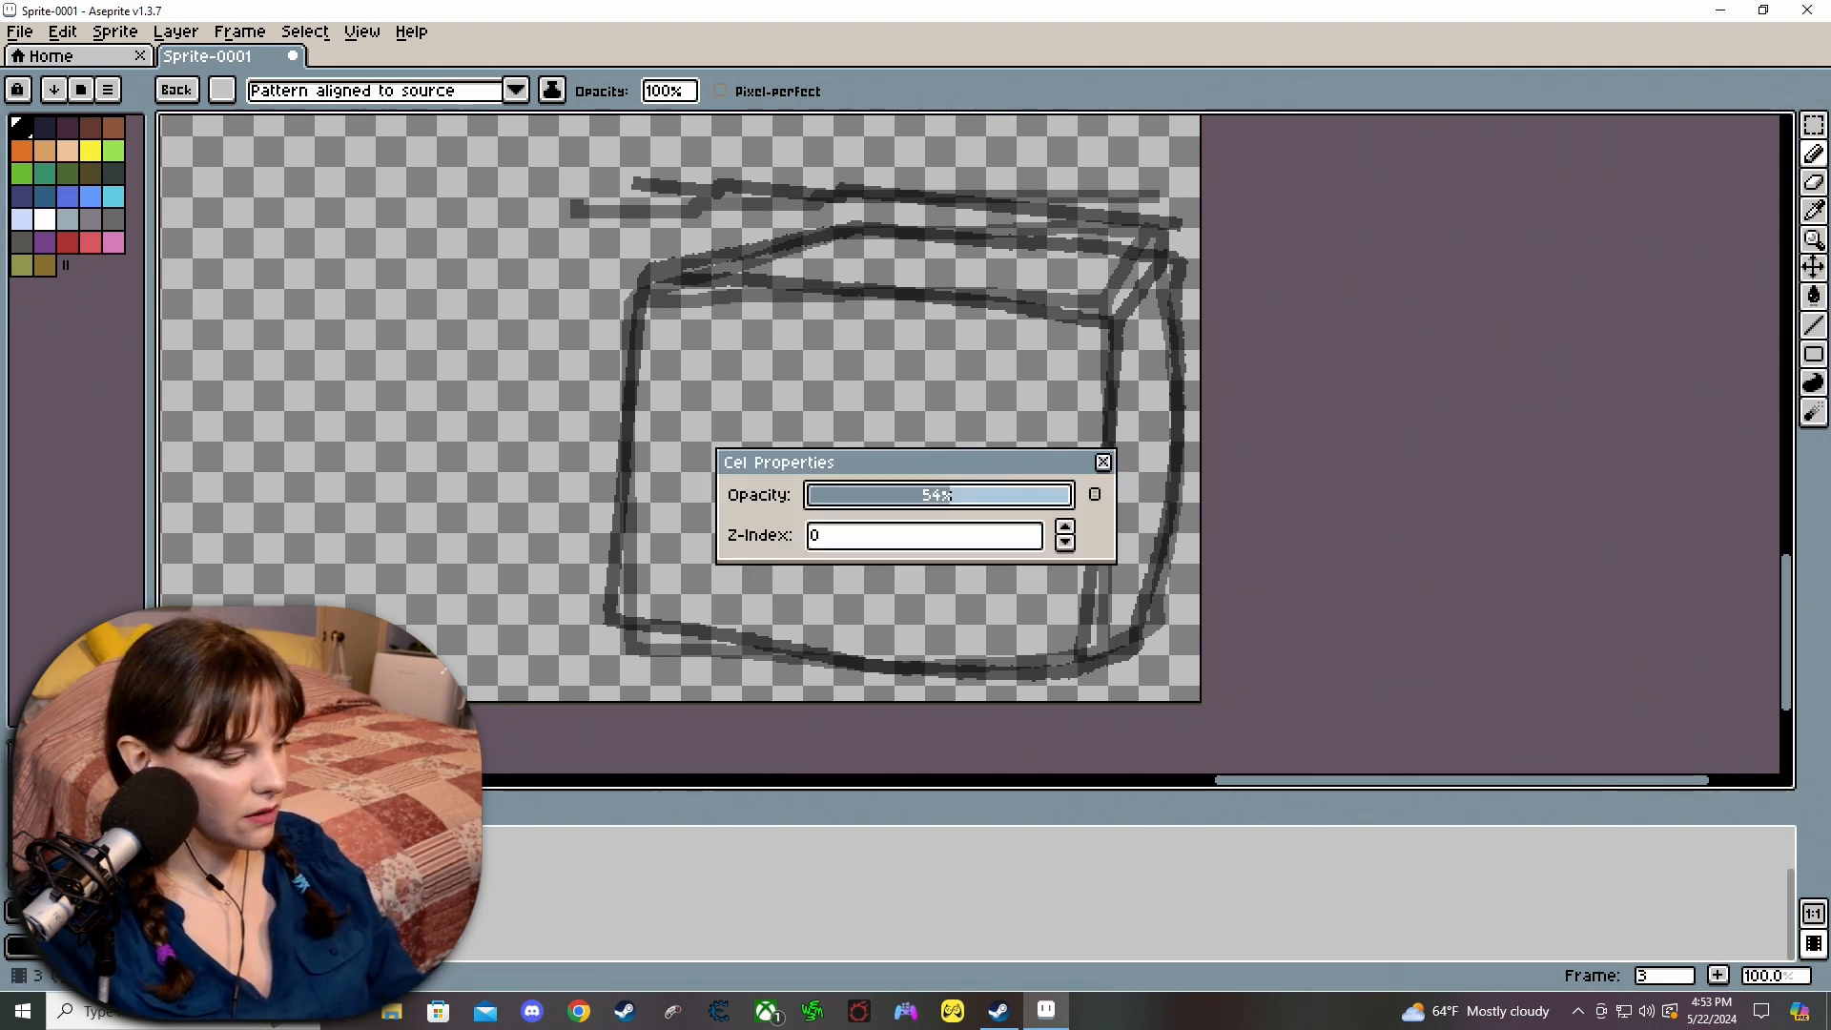
pyautogui.click(1105, 463)
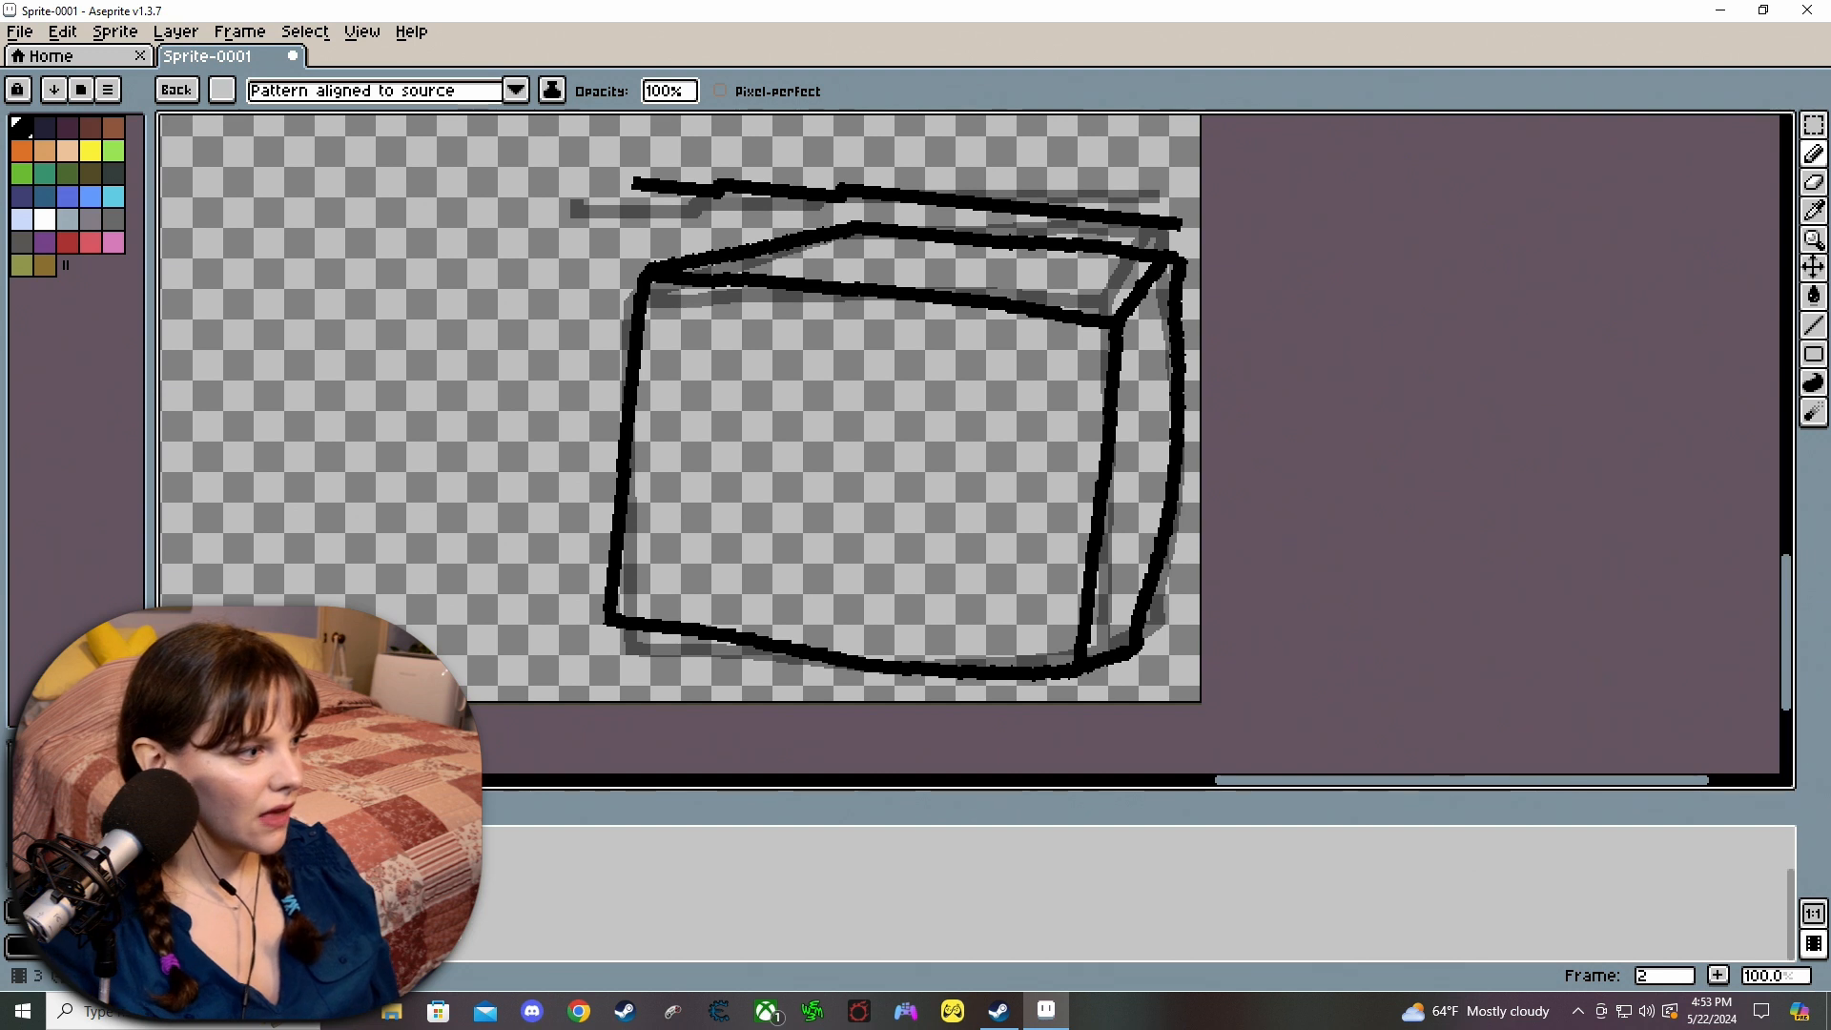
# Select frame 2's tilted box with the line above it and paste a copy onto frame 3 at position 1586, 802.
pyautogui.click(419, 844)
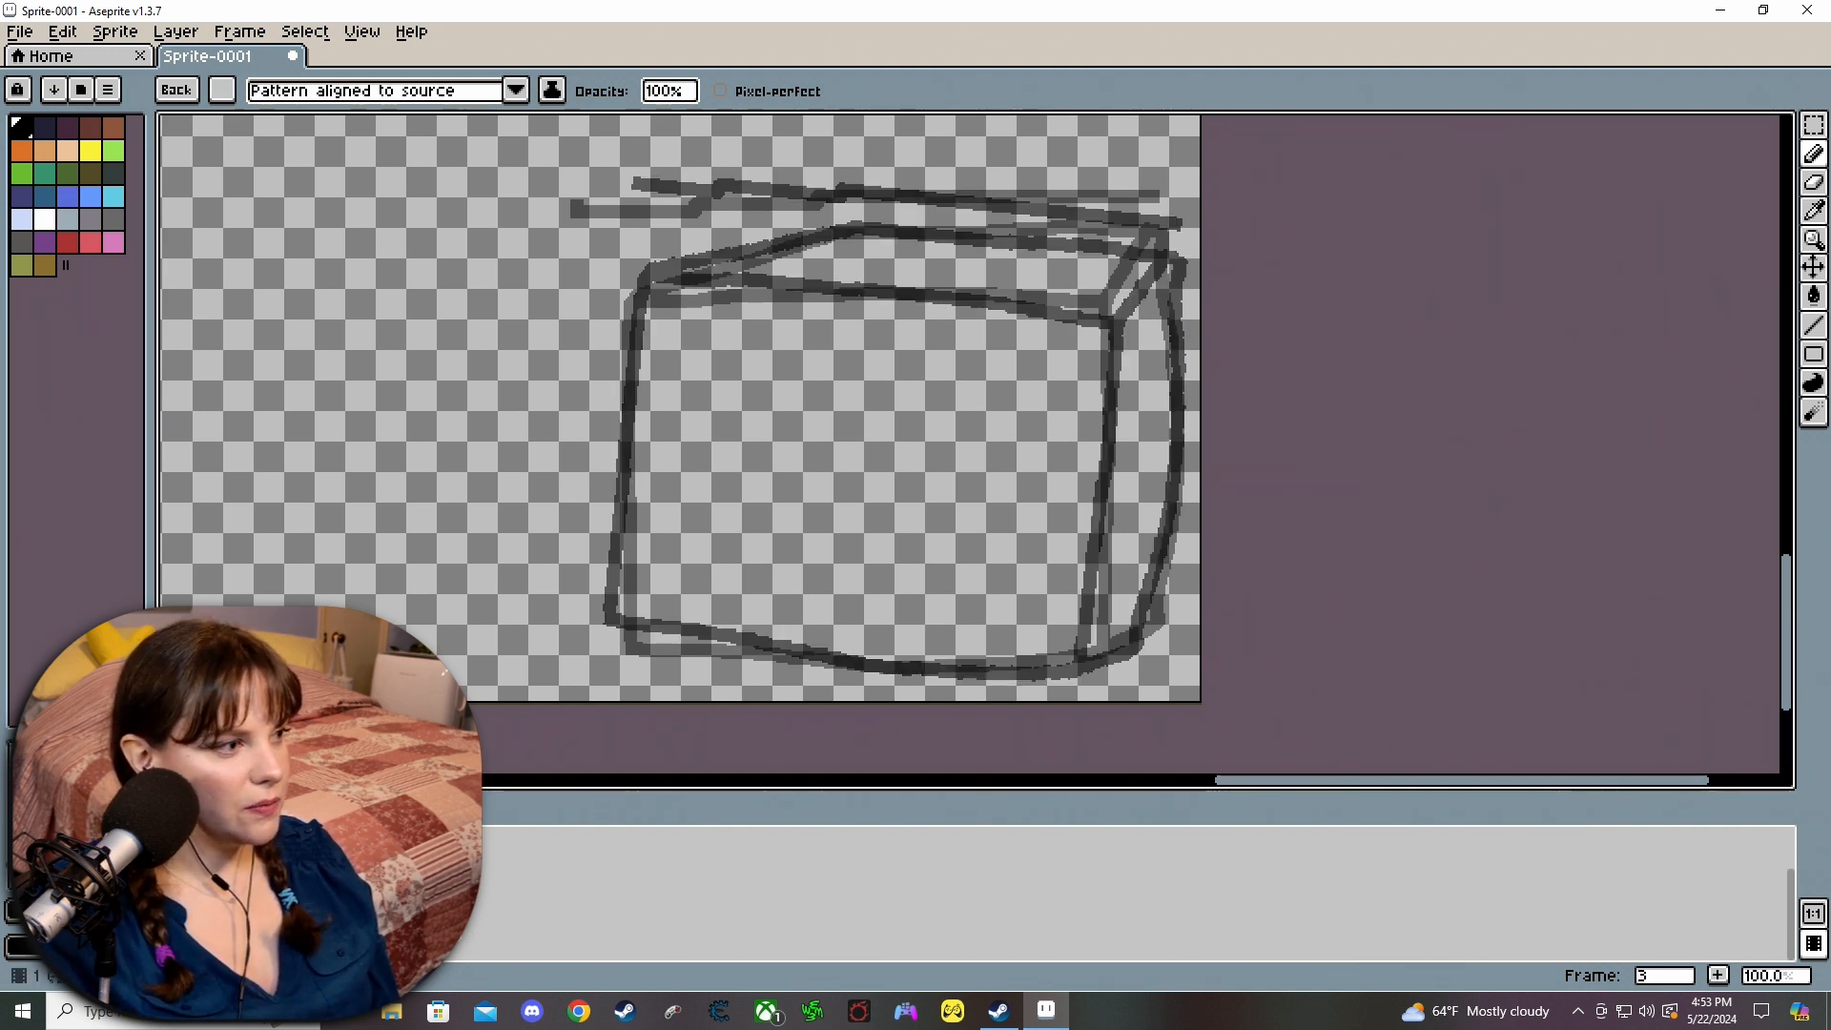
pyautogui.press('Left')
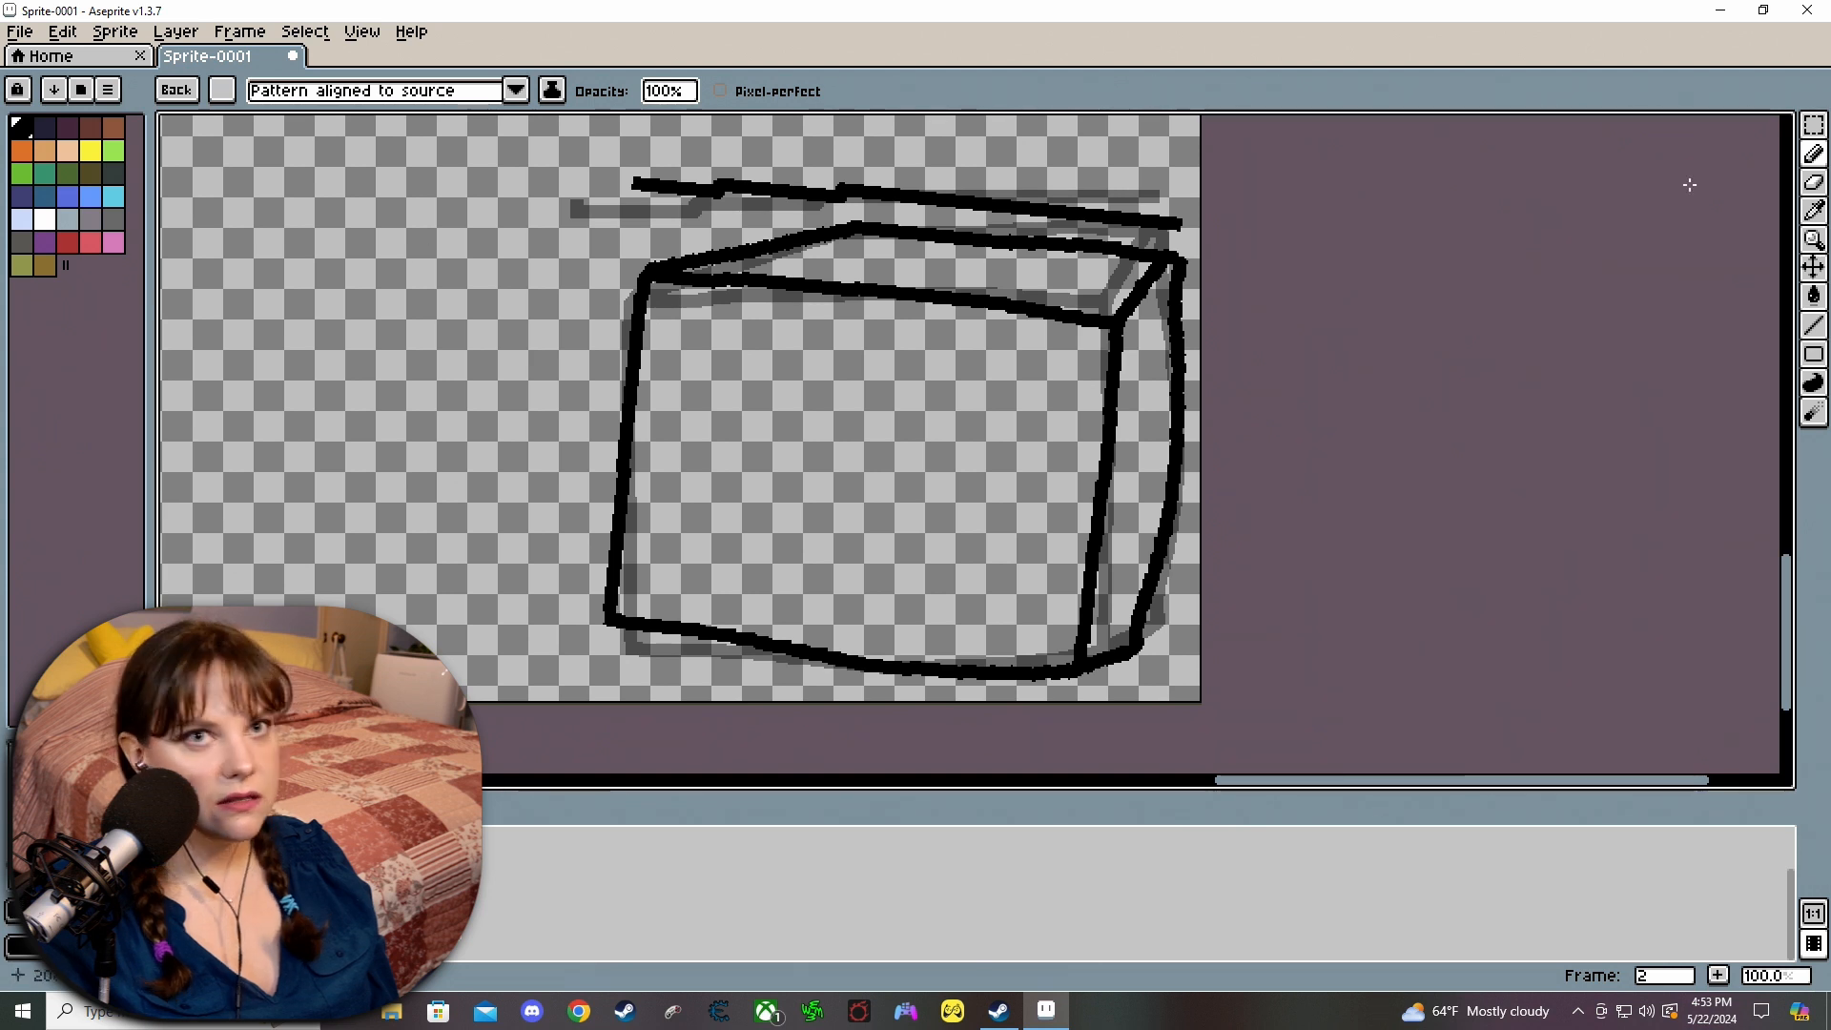
pyautogui.click(1816, 128)
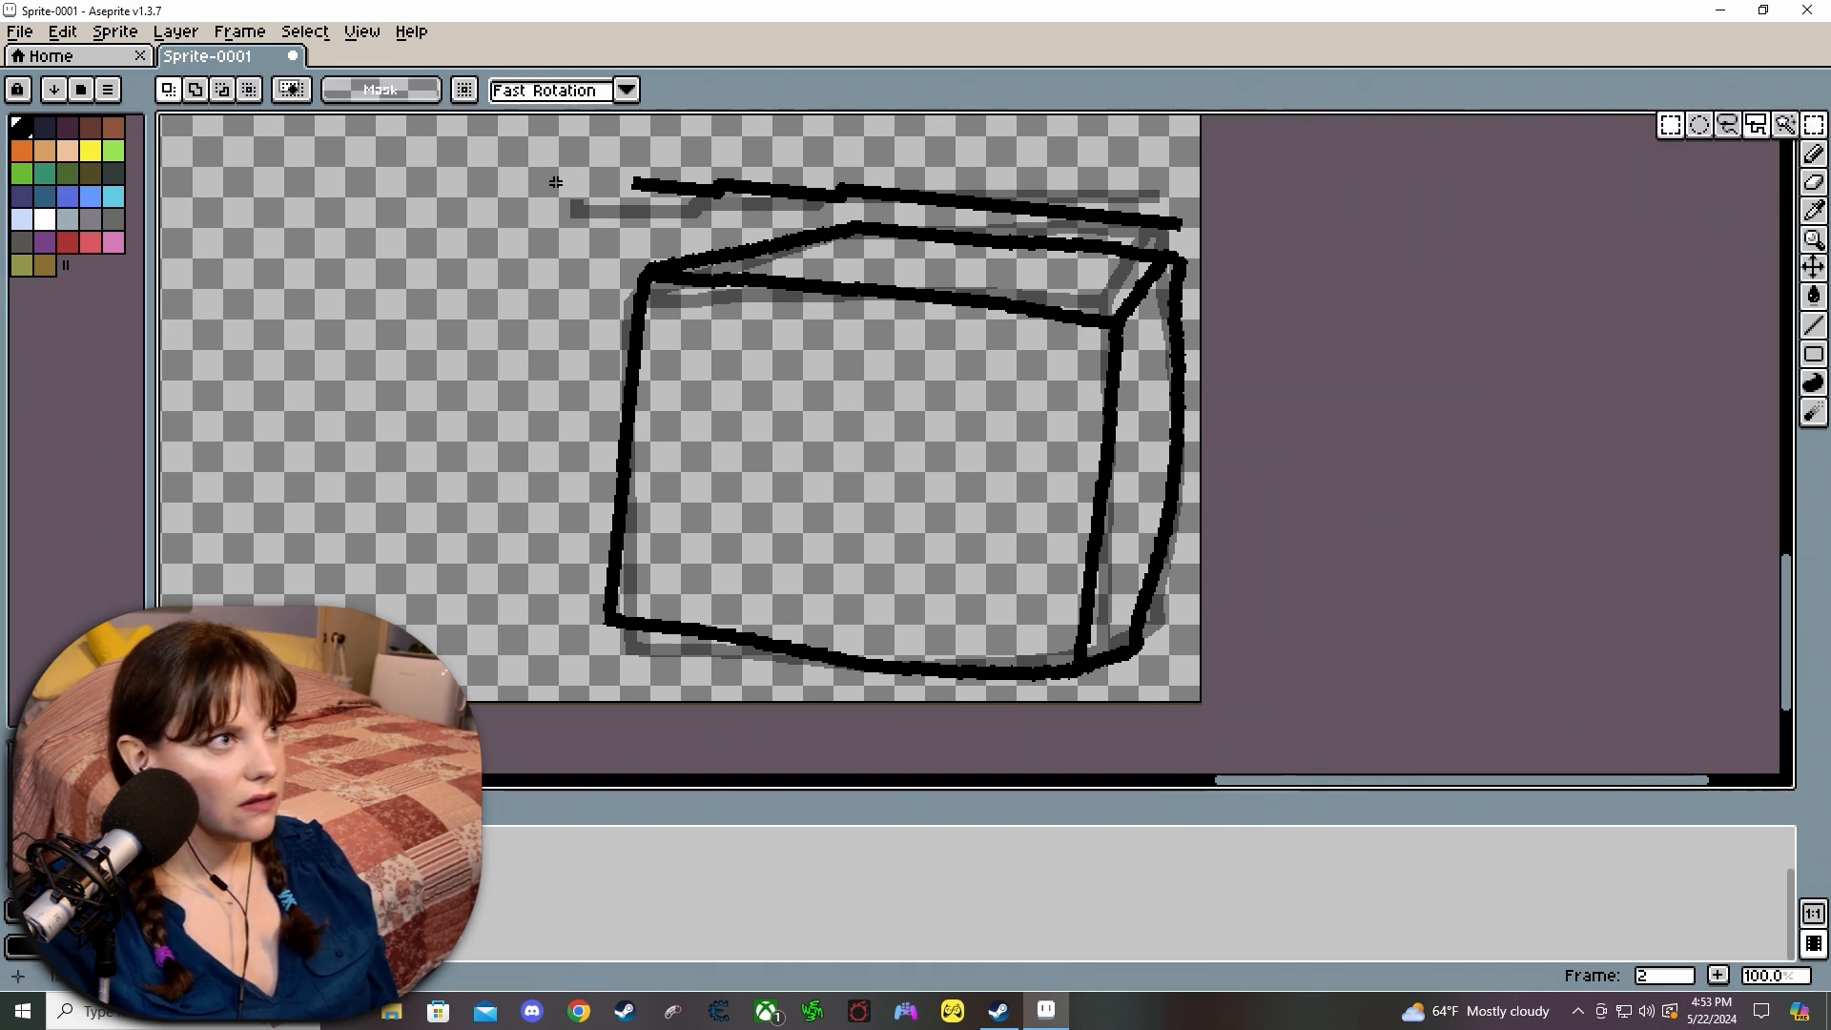
pyautogui.moveTo(563, 171); pyautogui.dragTo(1307, 688)
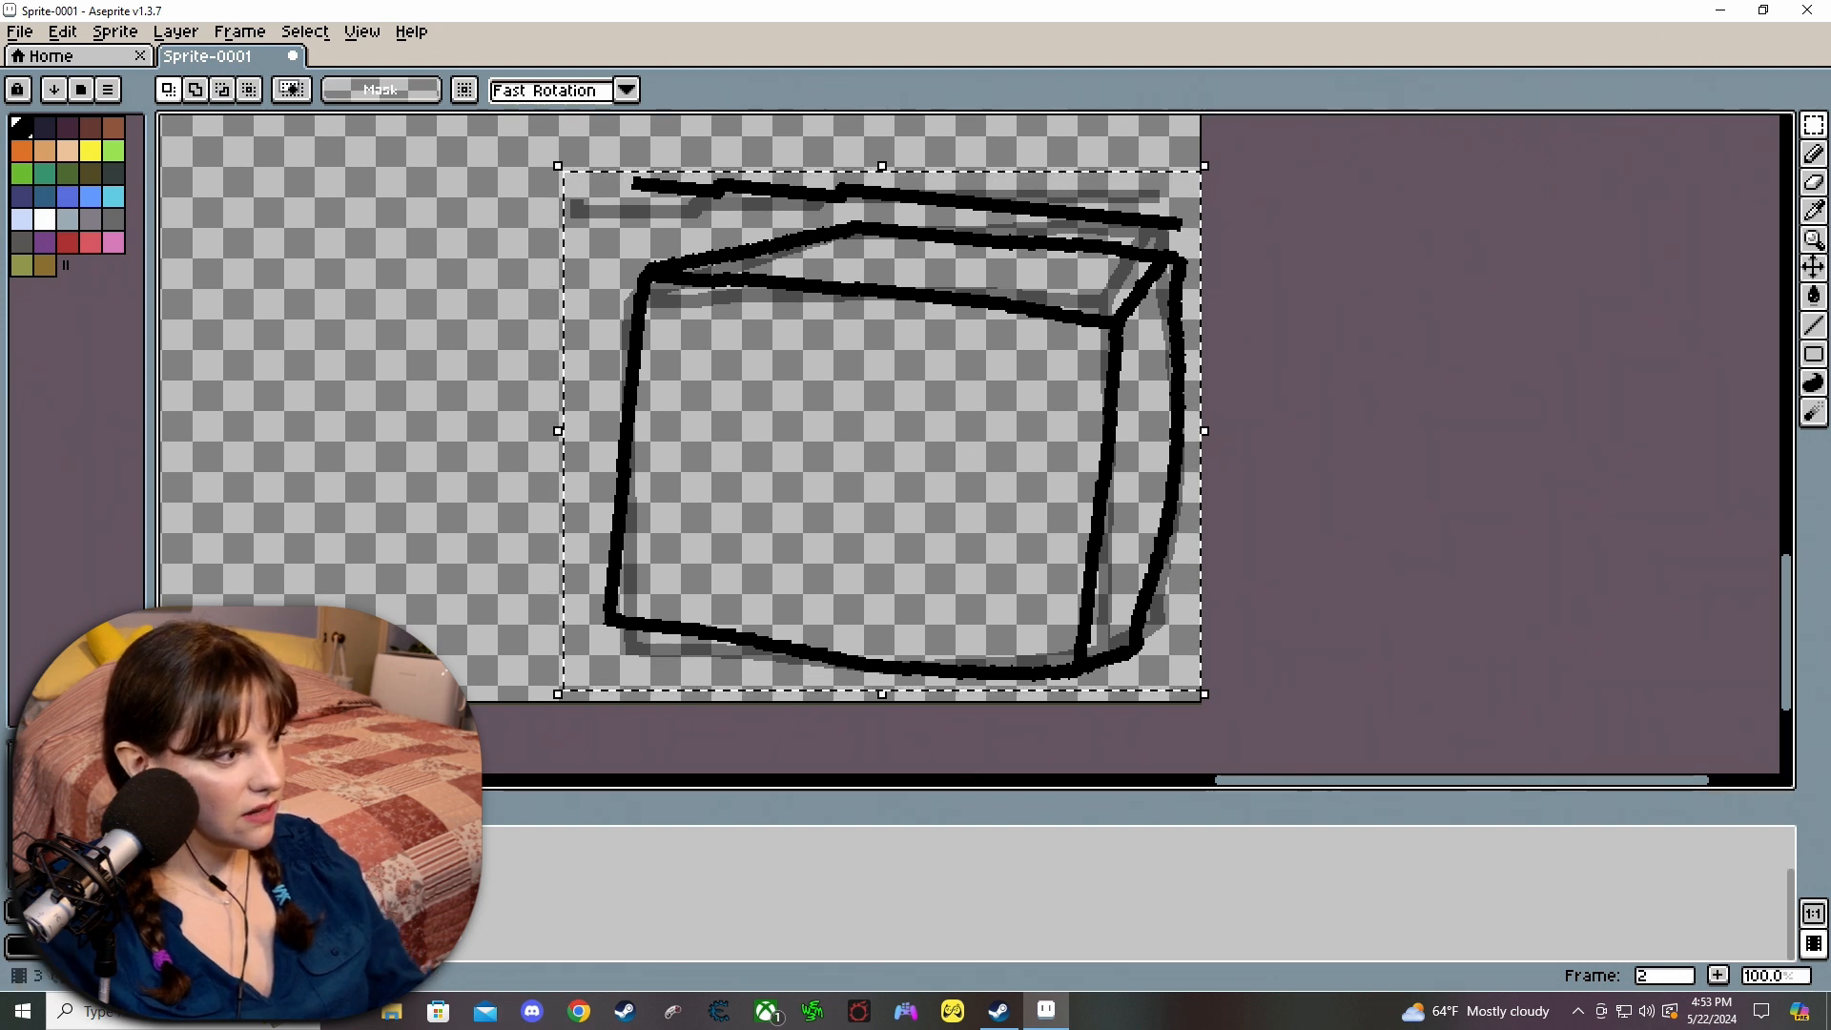
pyautogui.click(406, 835)
pyautogui.hotkey('ctrl', 'v')
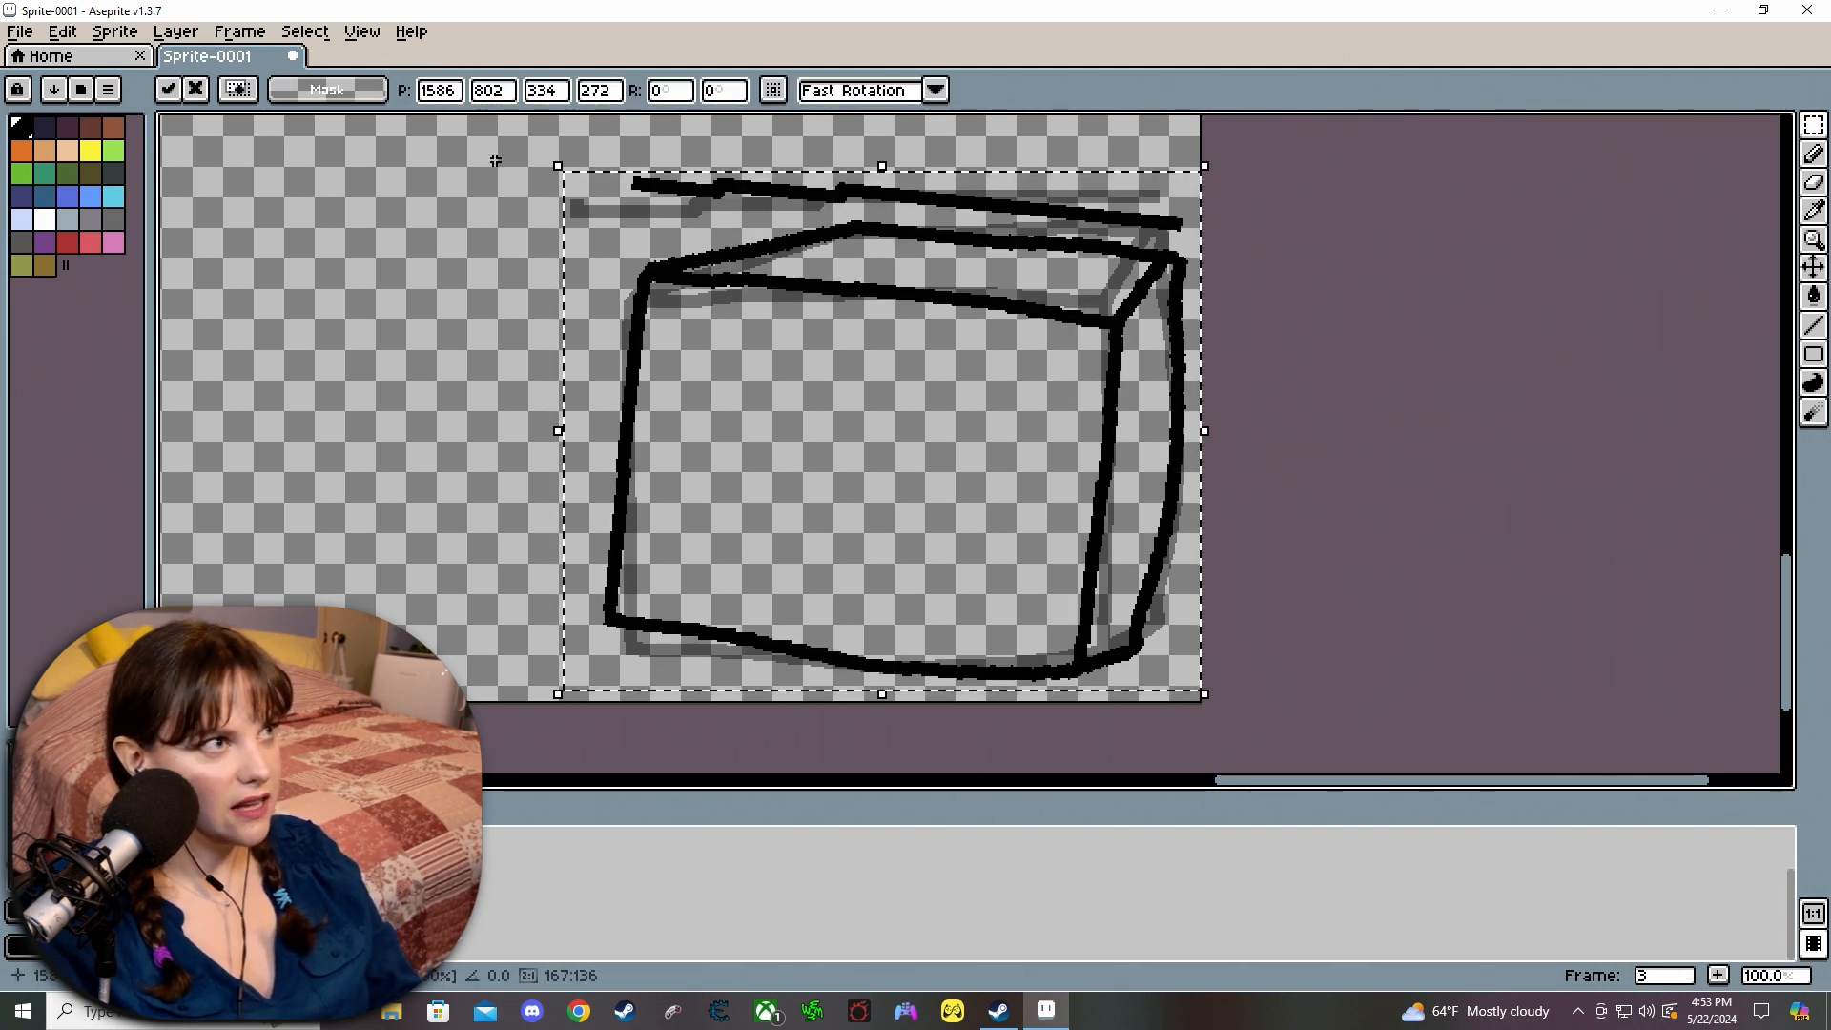
# Rotate the pasted box on frame 3 to -8.4° and move it to position 1592, 787.
pyautogui.moveTo(544, 145); pyautogui.dragTo(599, 135)
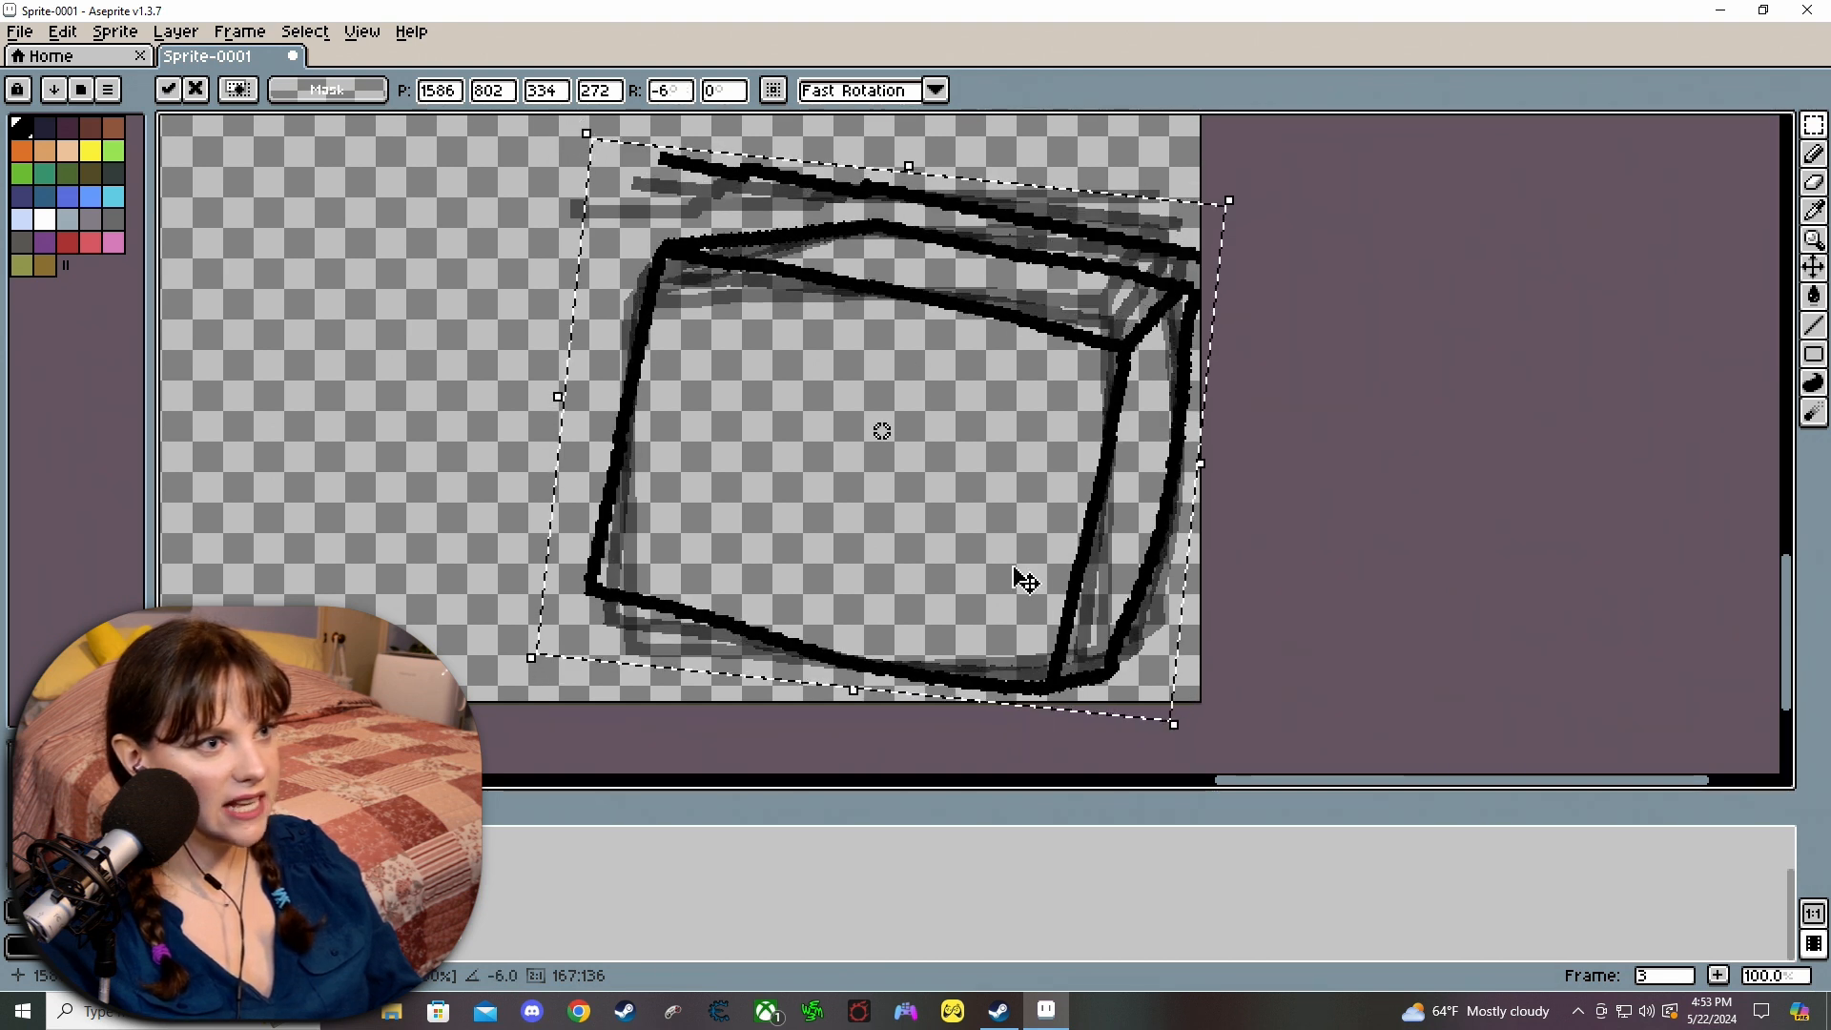
pyautogui.moveTo(998, 529)
pyautogui.mouseDown()
pyautogui.moveTo(1011, 506)
pyautogui.moveTo(1022, 518)
pyautogui.mouseUp()
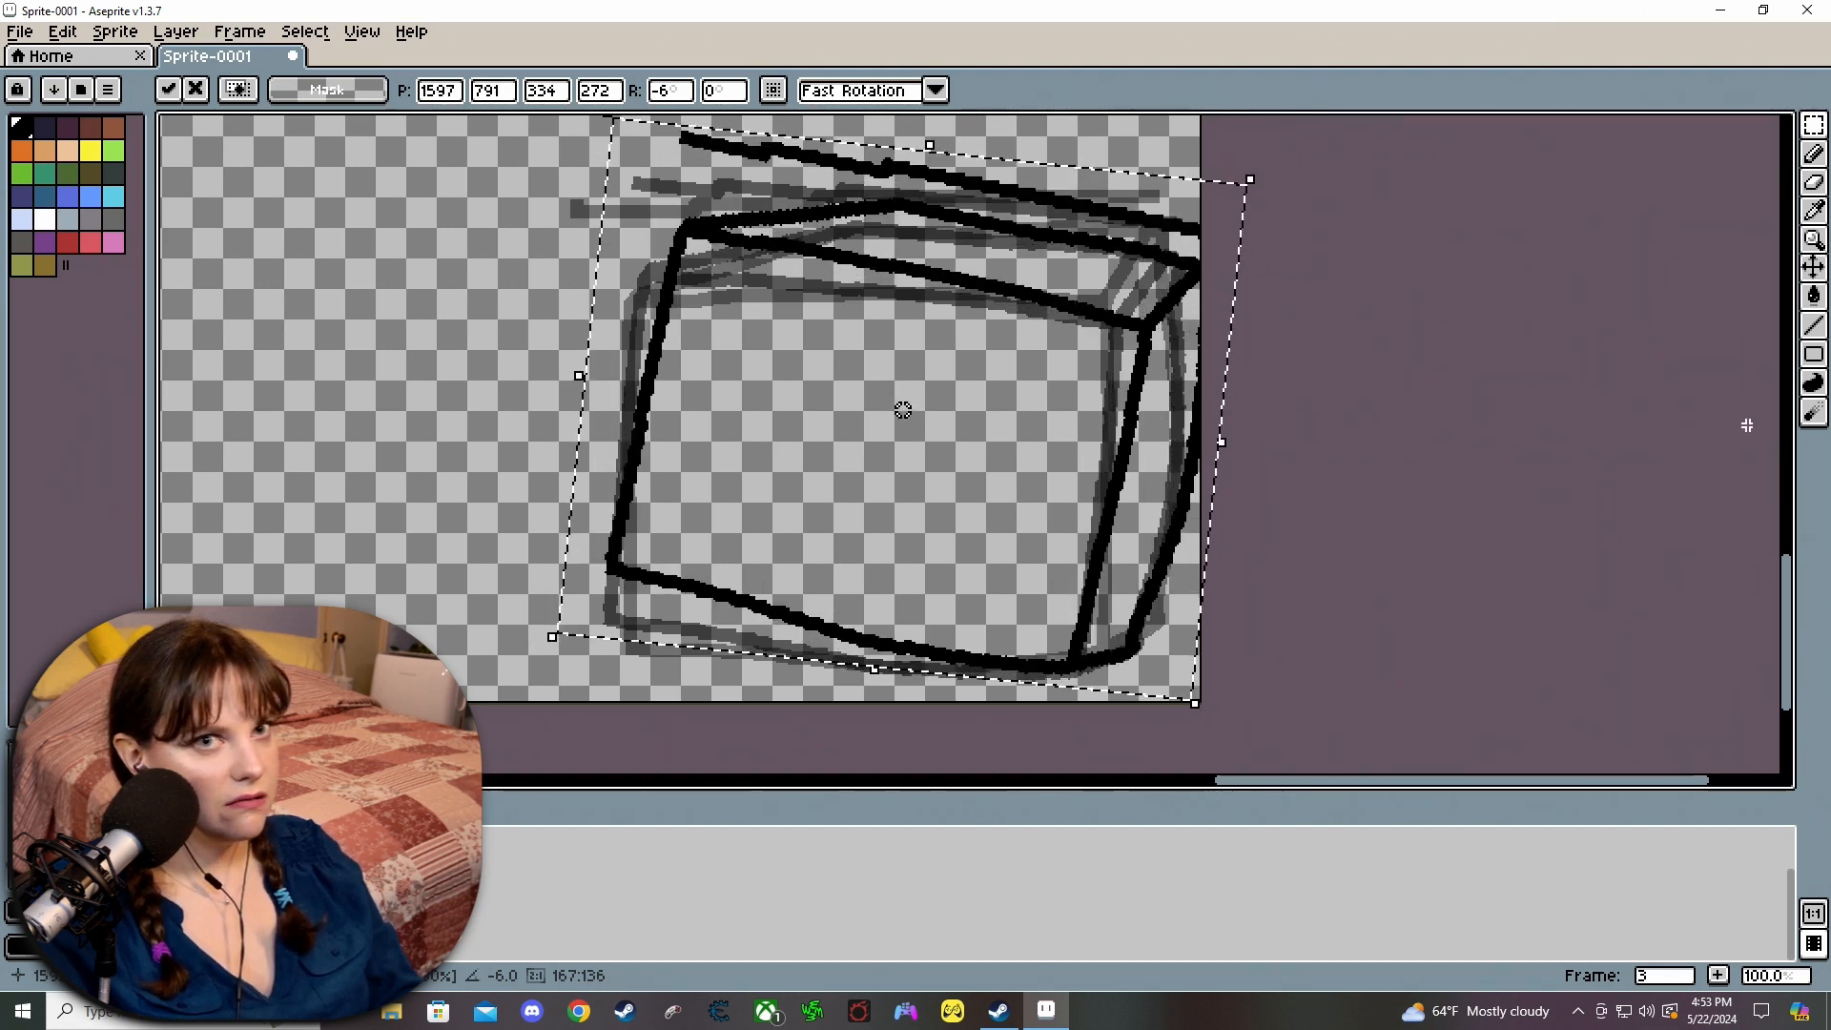
pyautogui.moveTo(1787, 572); pyautogui.dragTo(1787, 540)
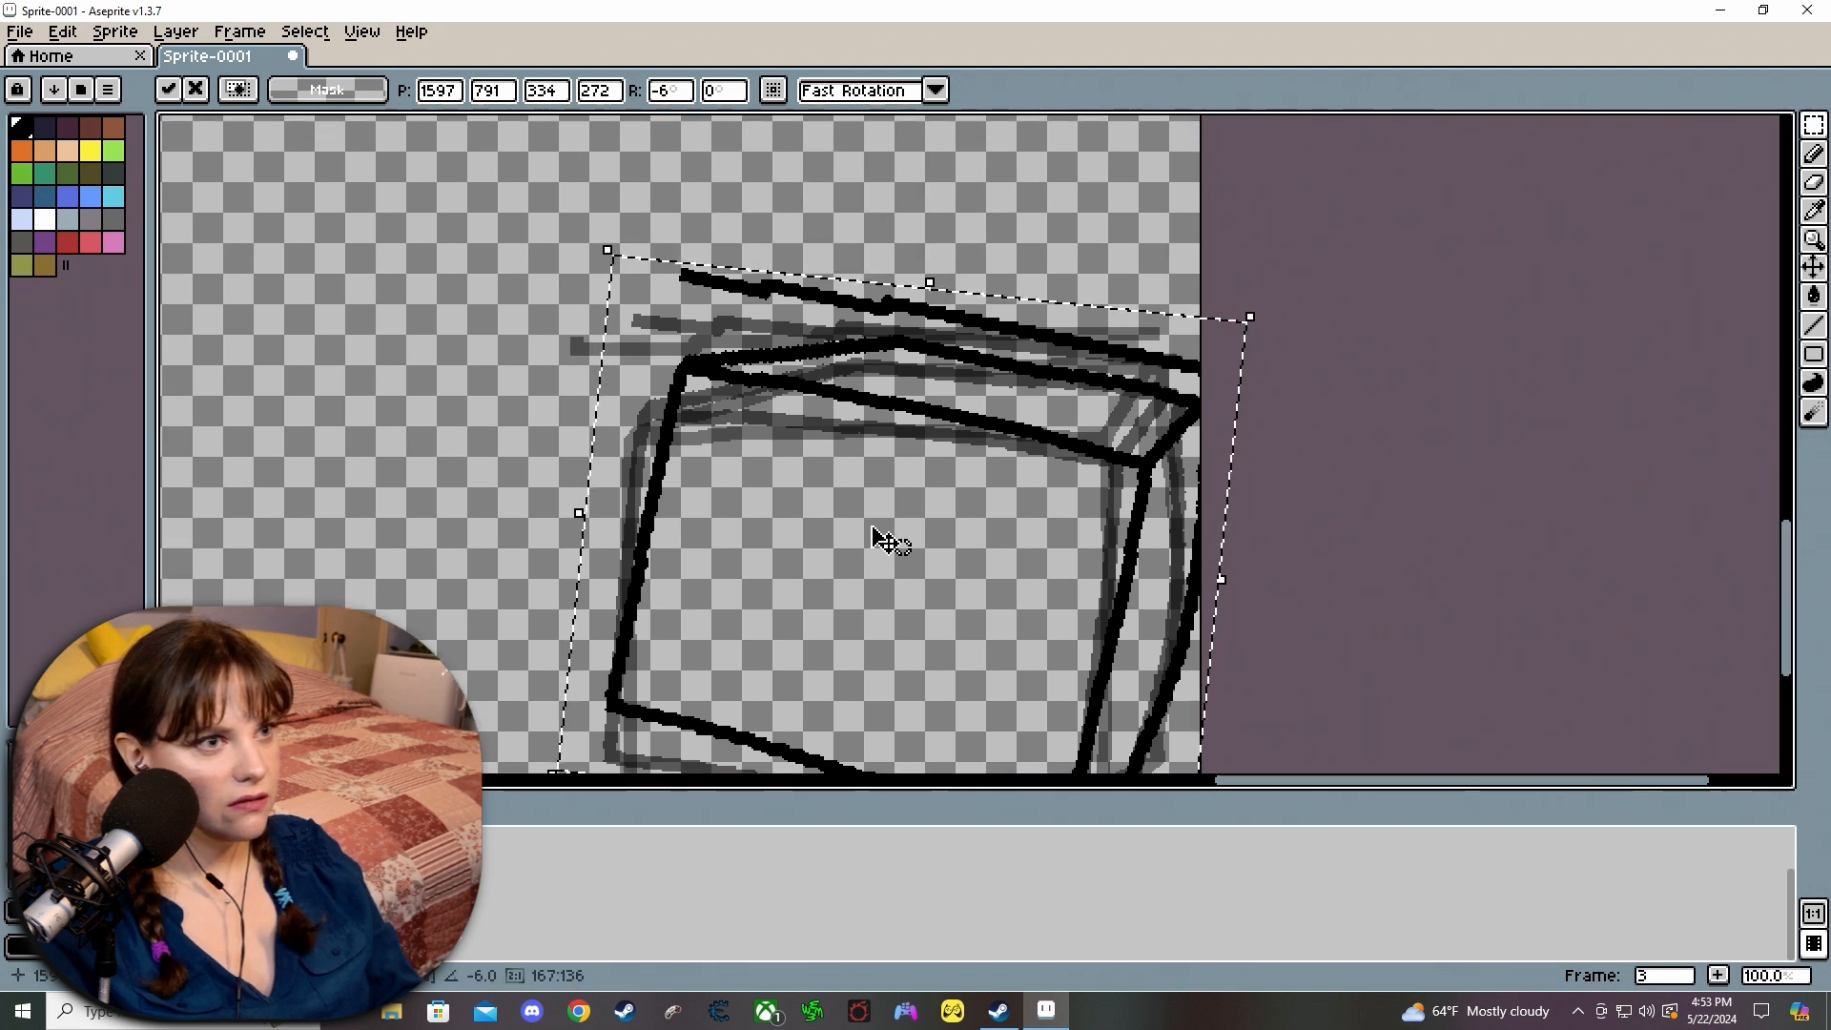
pyautogui.moveTo(874, 527)
pyautogui.mouseDown()
pyautogui.moveTo(856, 525)
pyautogui.moveTo(872, 523)
pyautogui.mouseUp()
pyautogui.moveTo(1795, 560); pyautogui.dragTo(1794, 565)
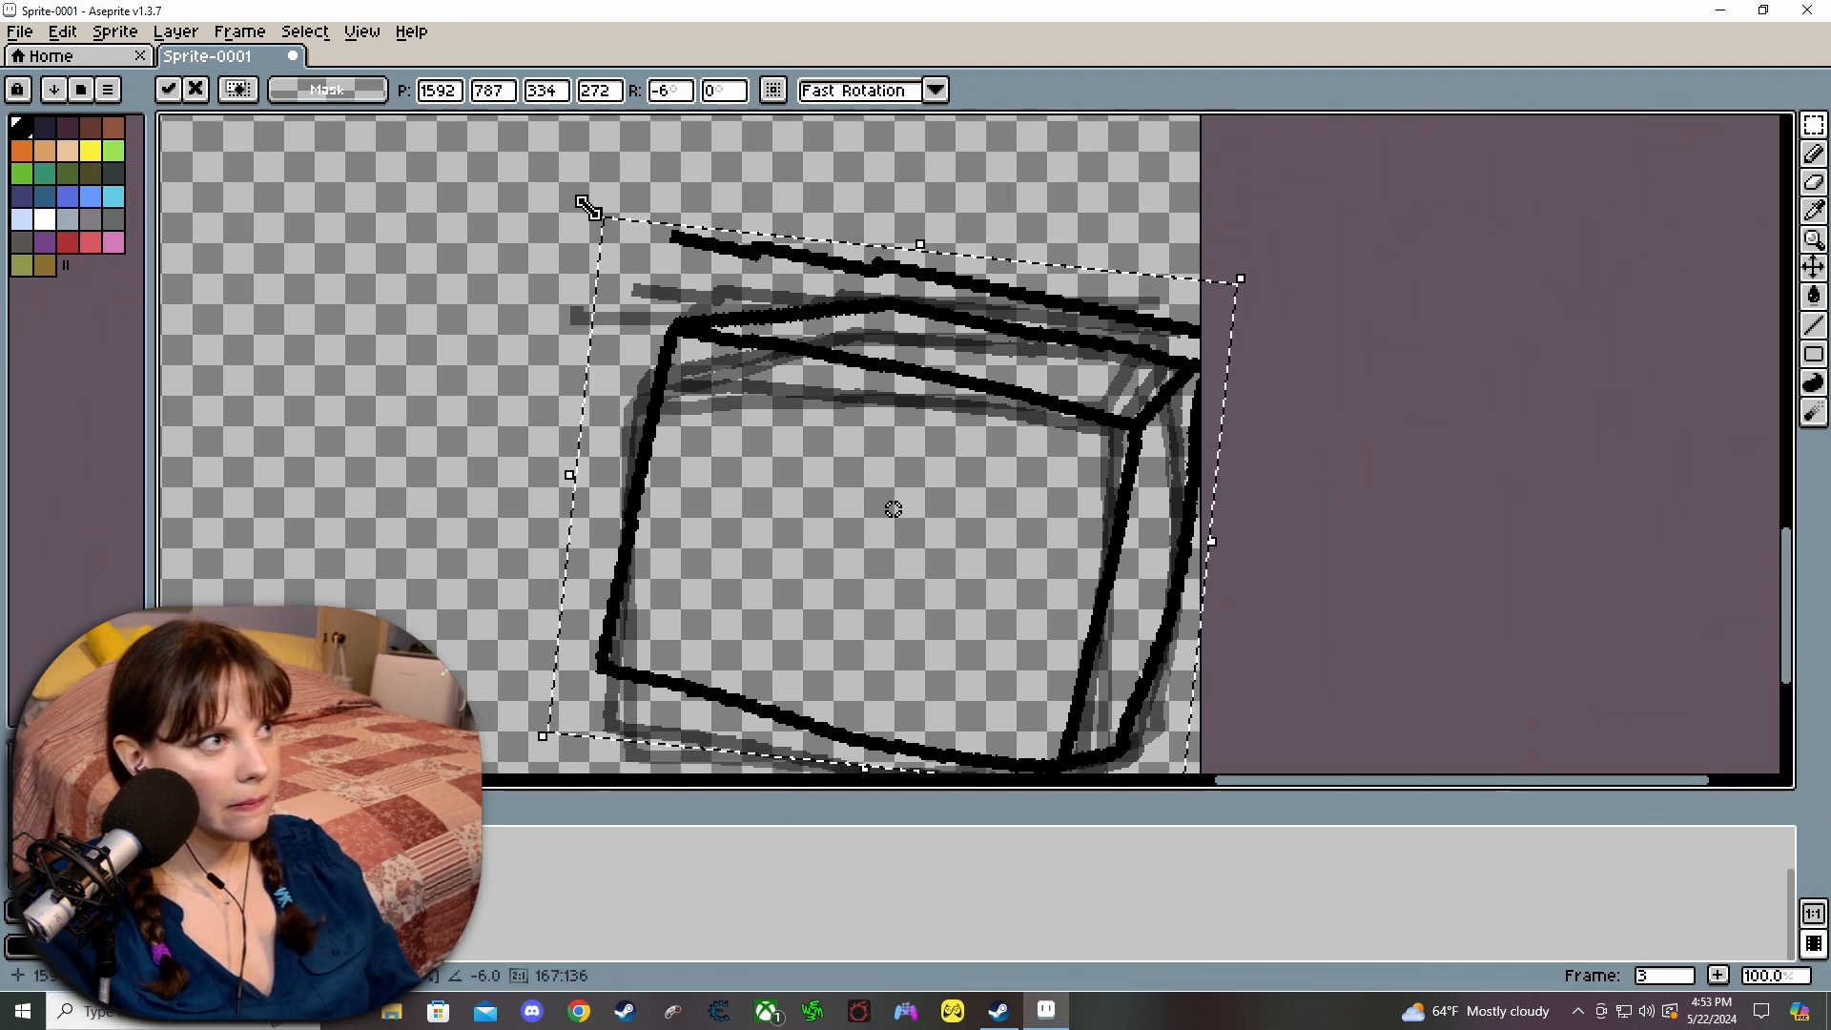
pyautogui.moveTo(579, 200); pyautogui.dragTo(607, 202)
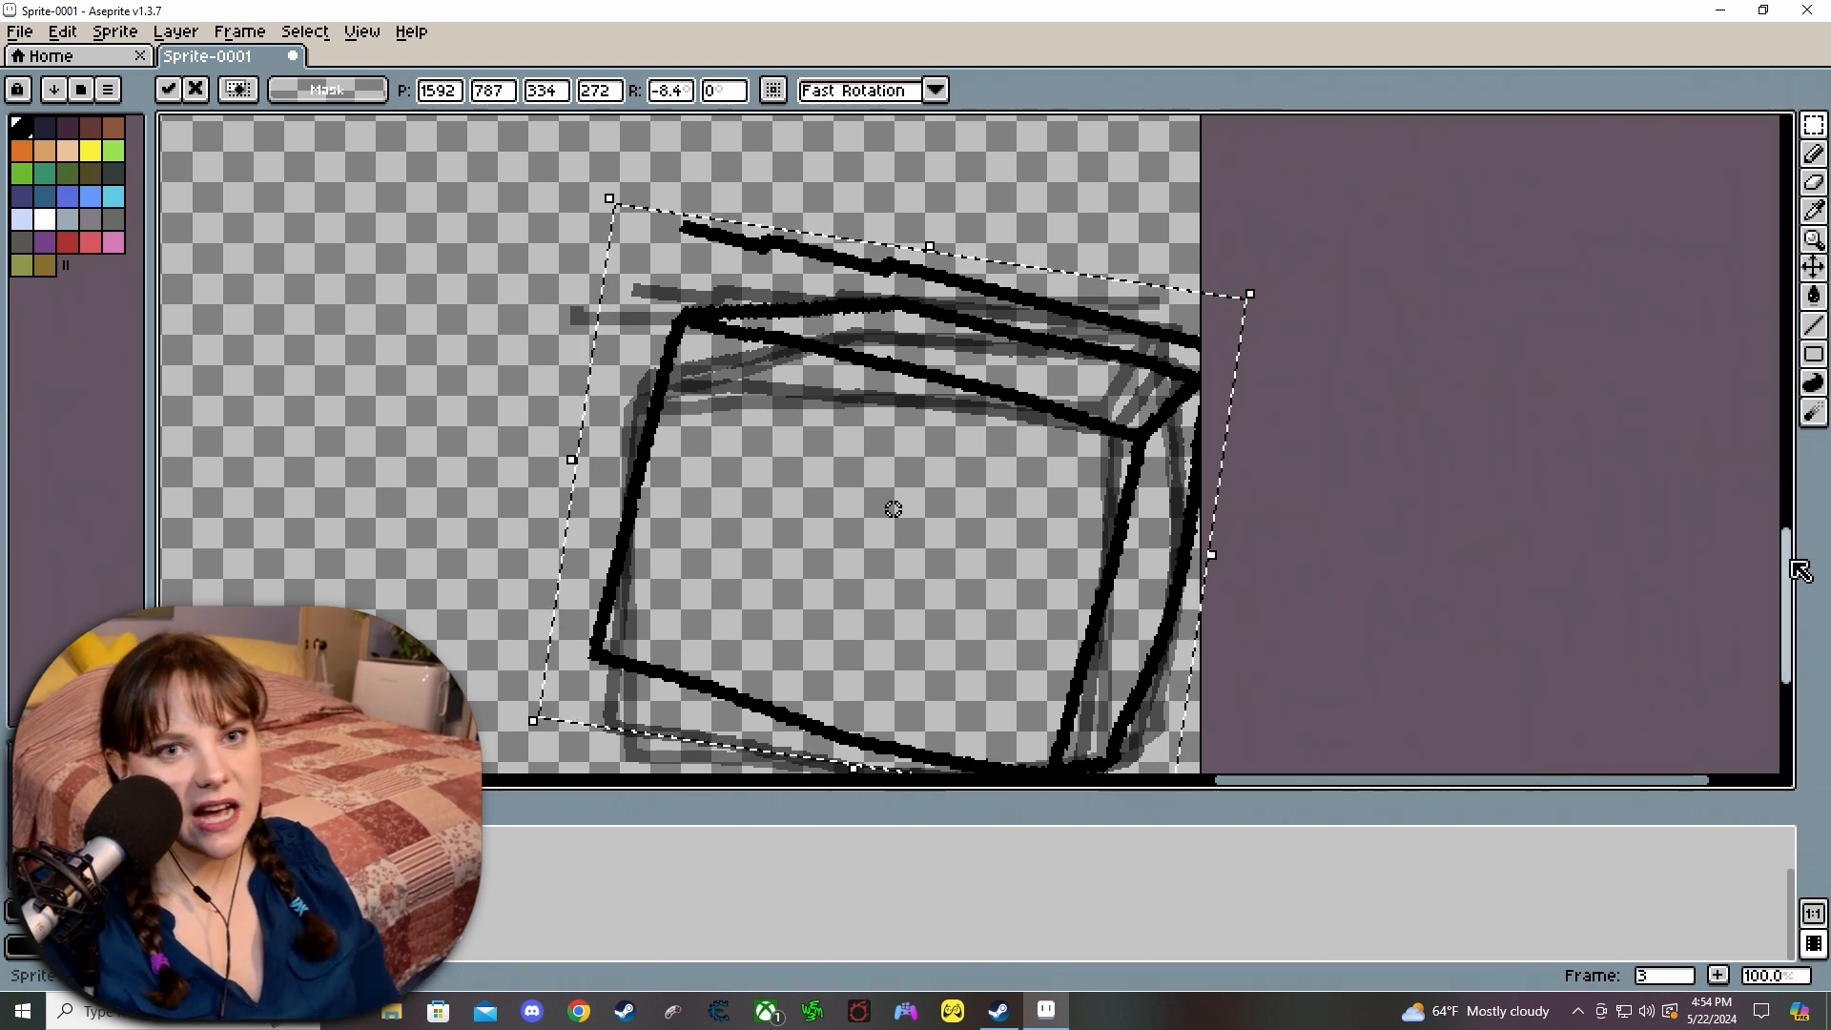
pyautogui.moveTo(1800, 570)
pyautogui.mouseDown()
pyautogui.moveTo(1786, 613)
pyautogui.moveTo(1785, 575)
pyautogui.mouseUp()
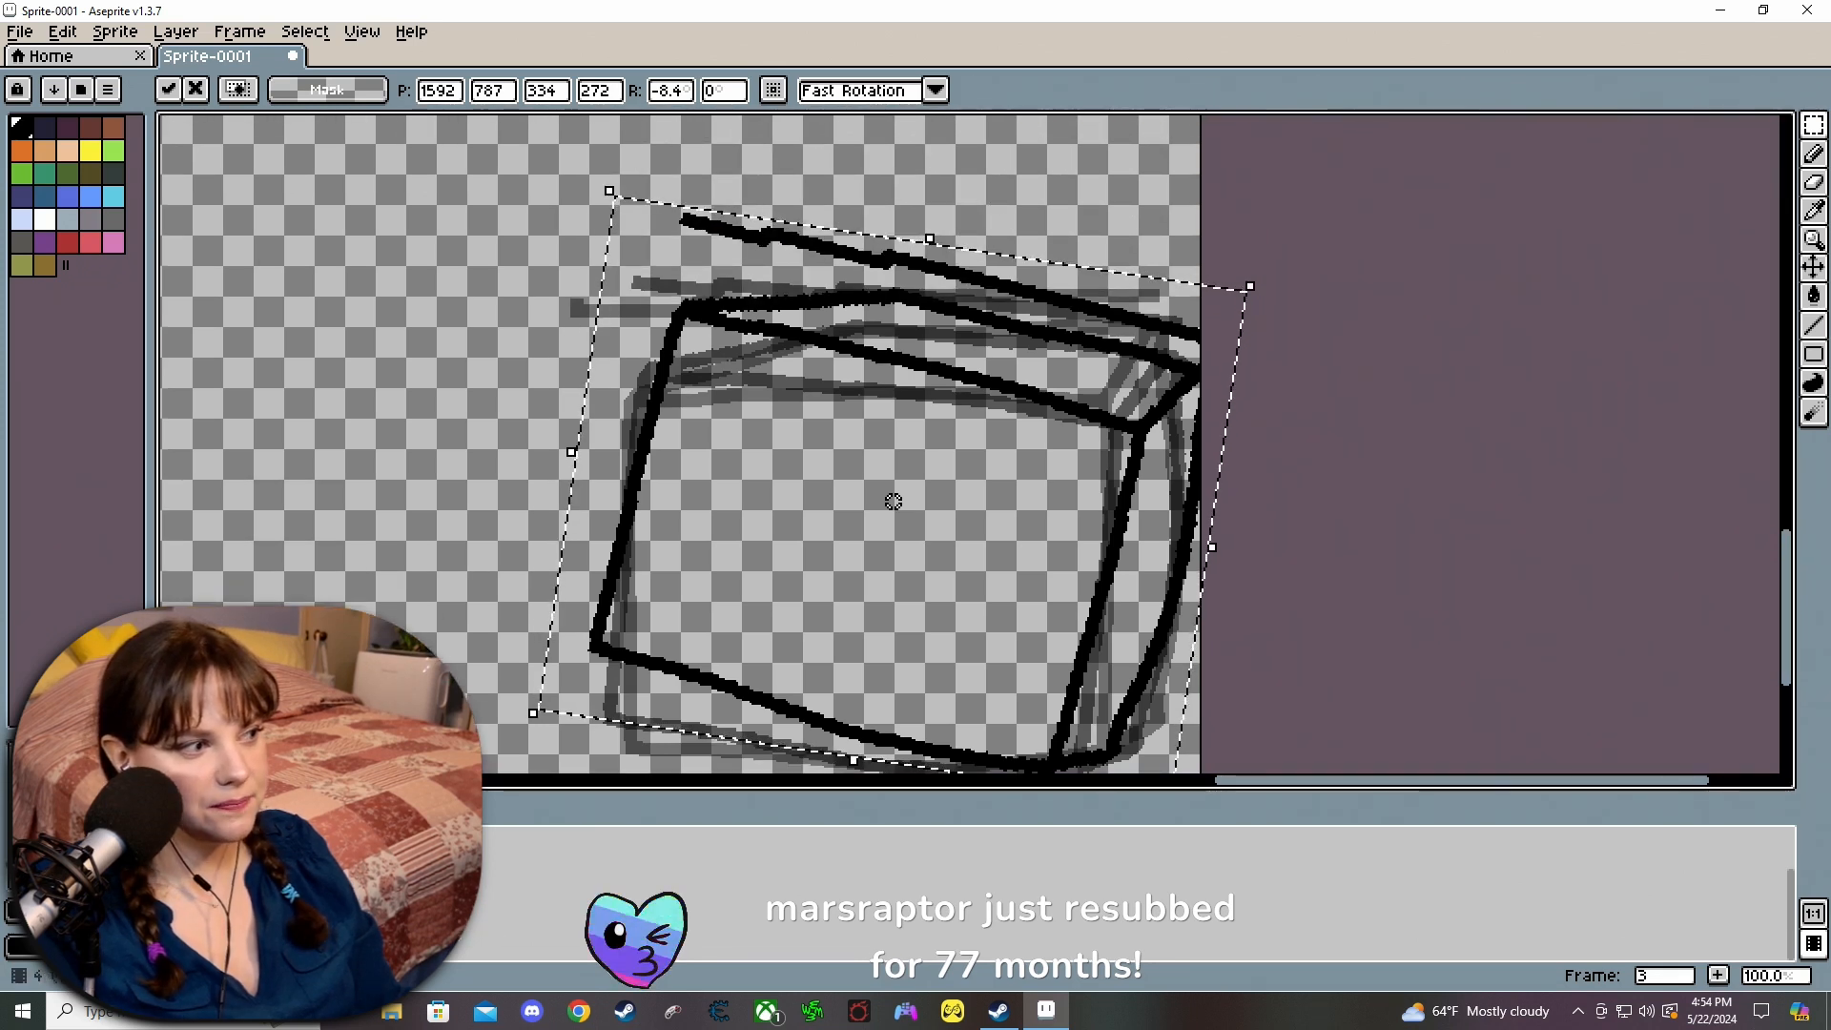
# Apply the rotation and paste copies of frame 3's newly tilted box into frames 4 and 5.
pyautogui.click(283, 841)
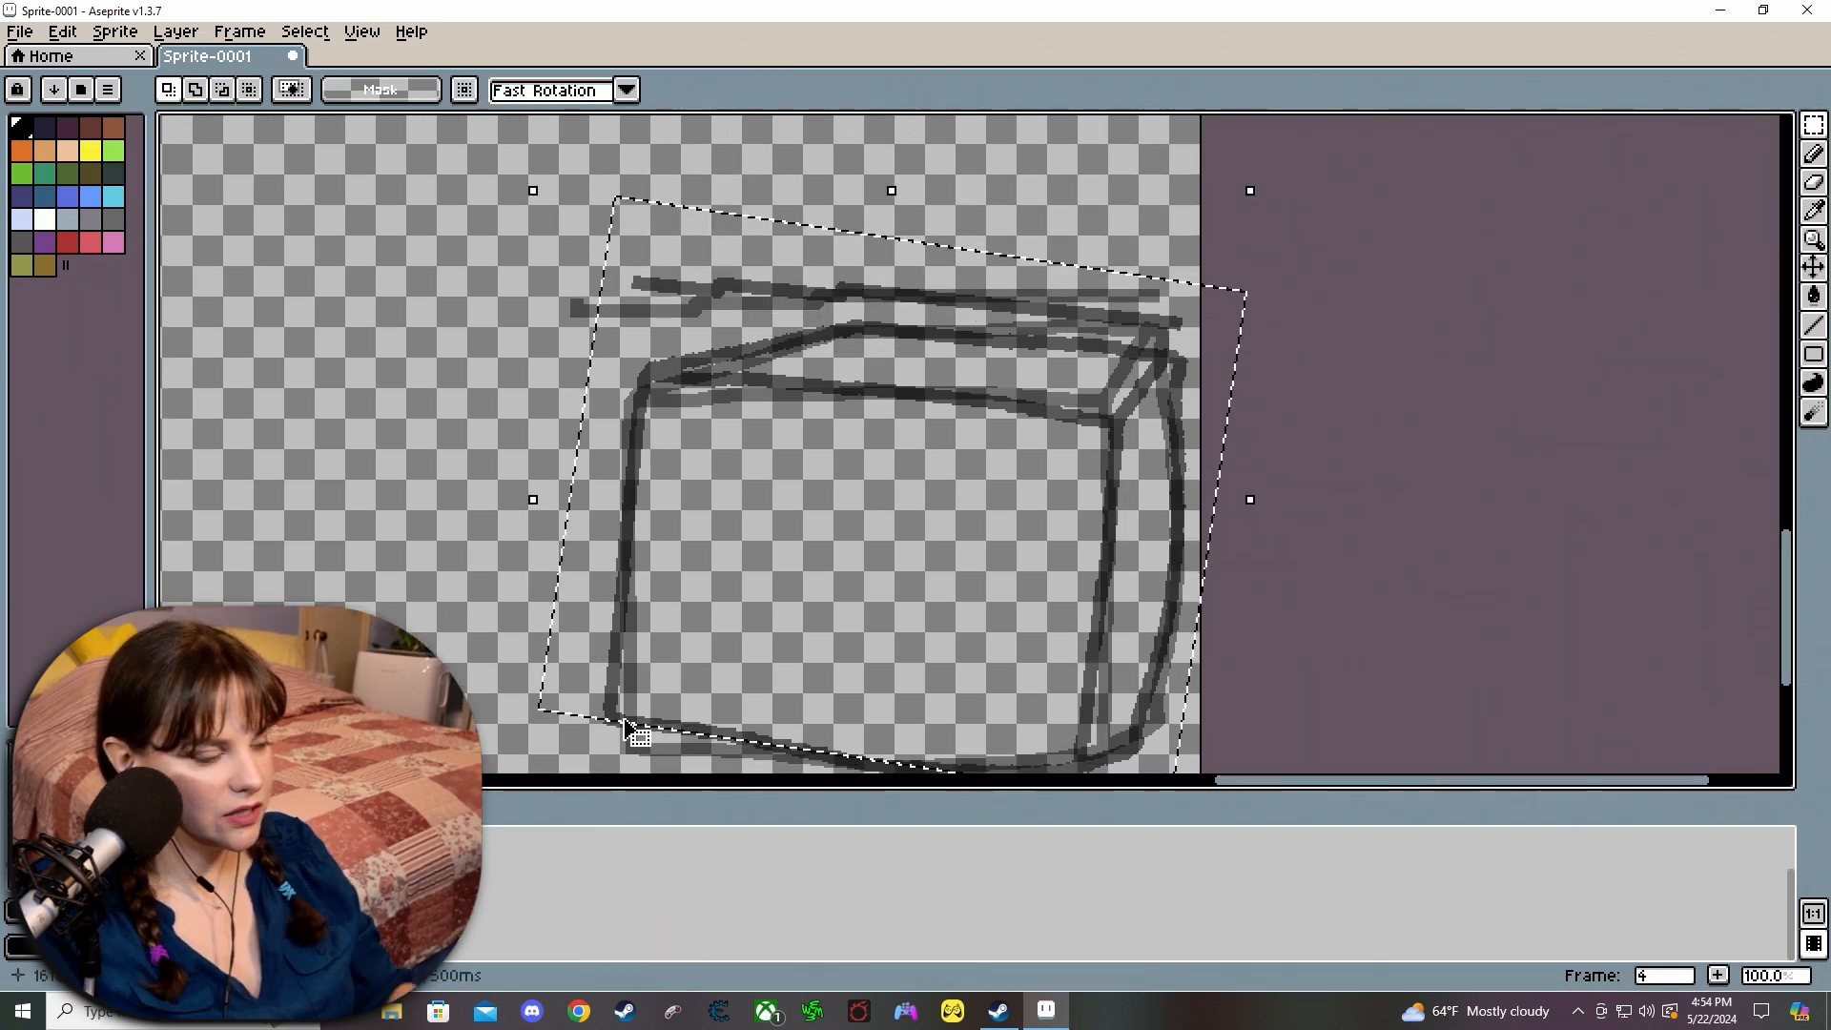
pyautogui.press(',')
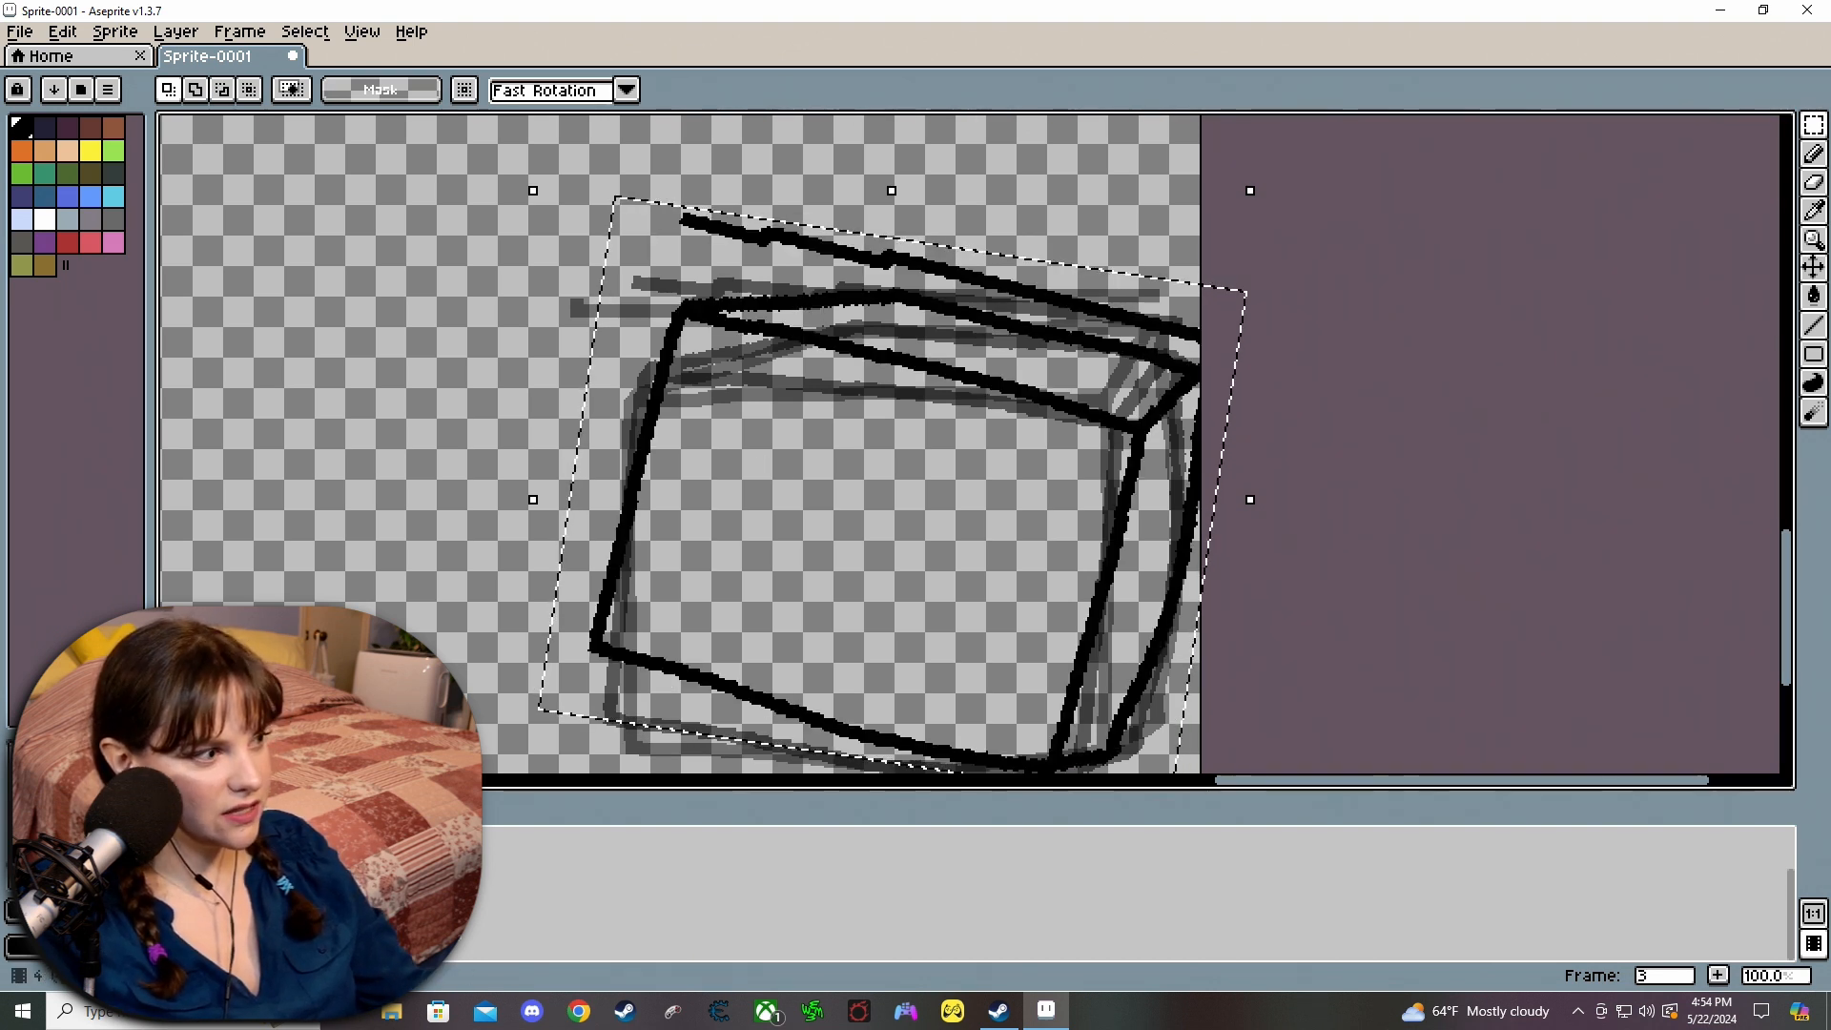
pyautogui.press('.')
pyautogui.hotkey('ctrl', 'v')
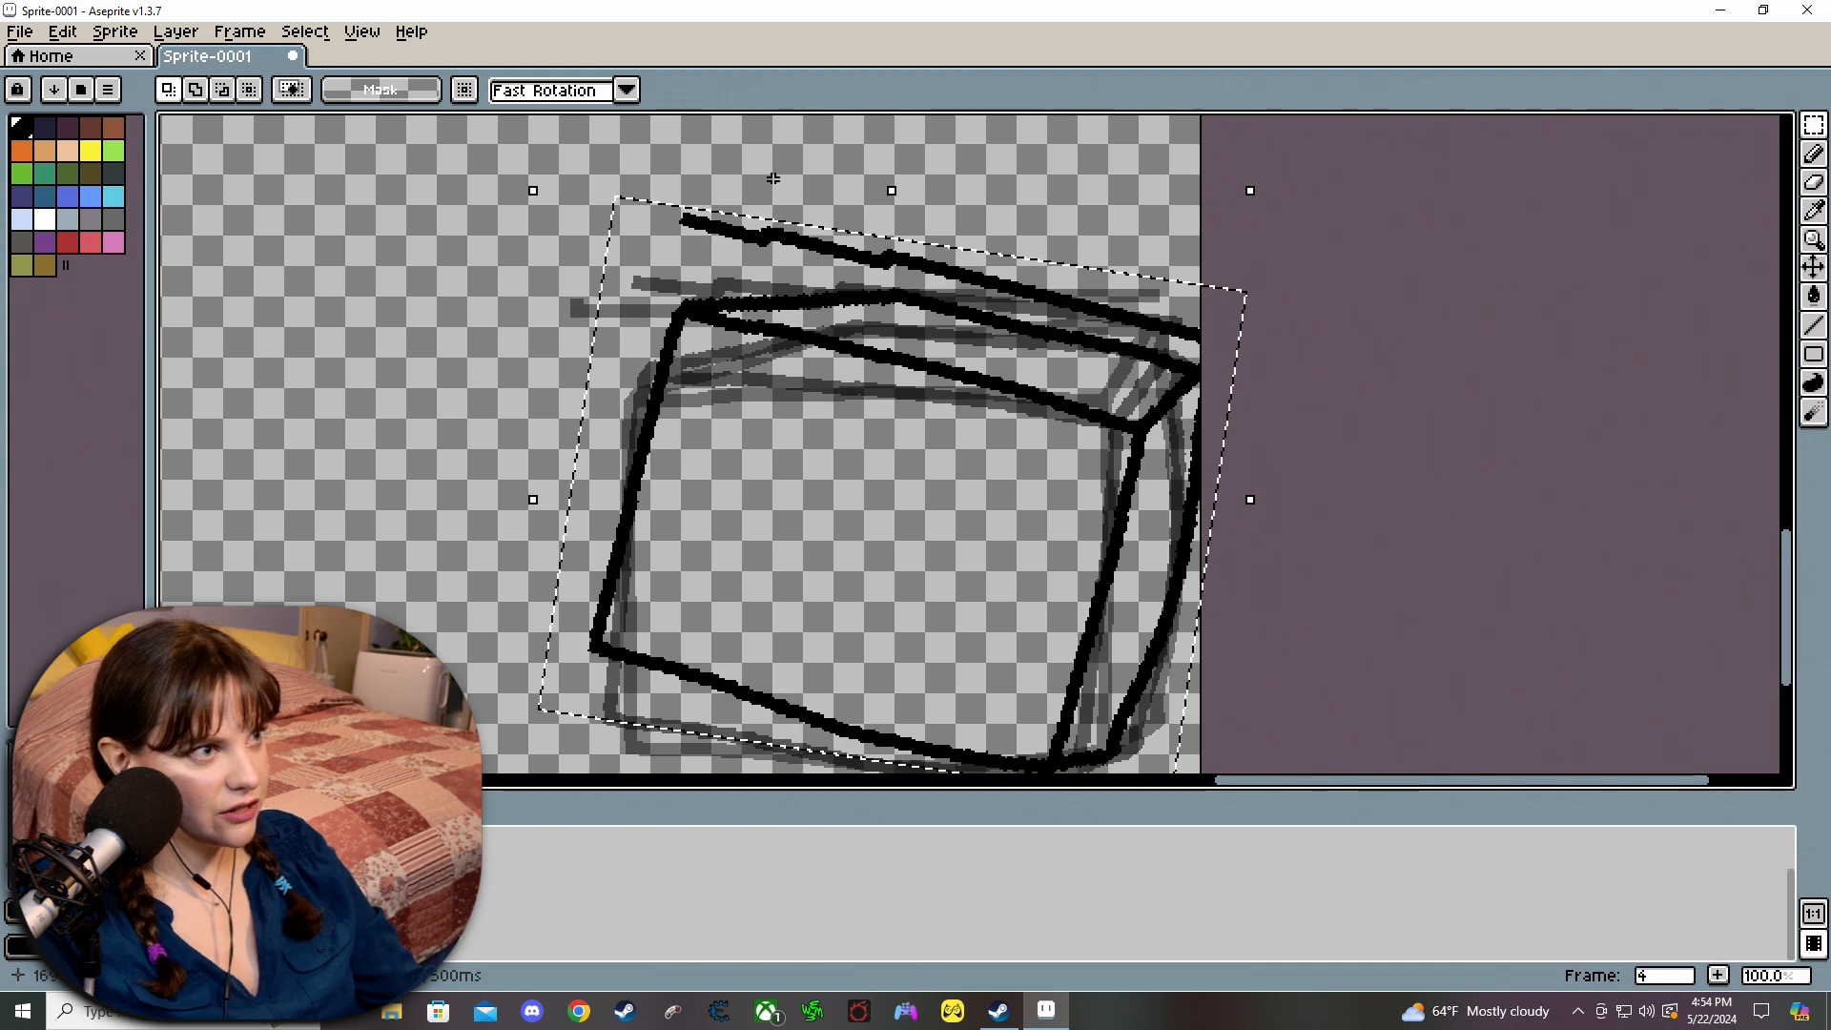
pyautogui.press('.')
pyautogui.hotkey('ctrl', 'v')
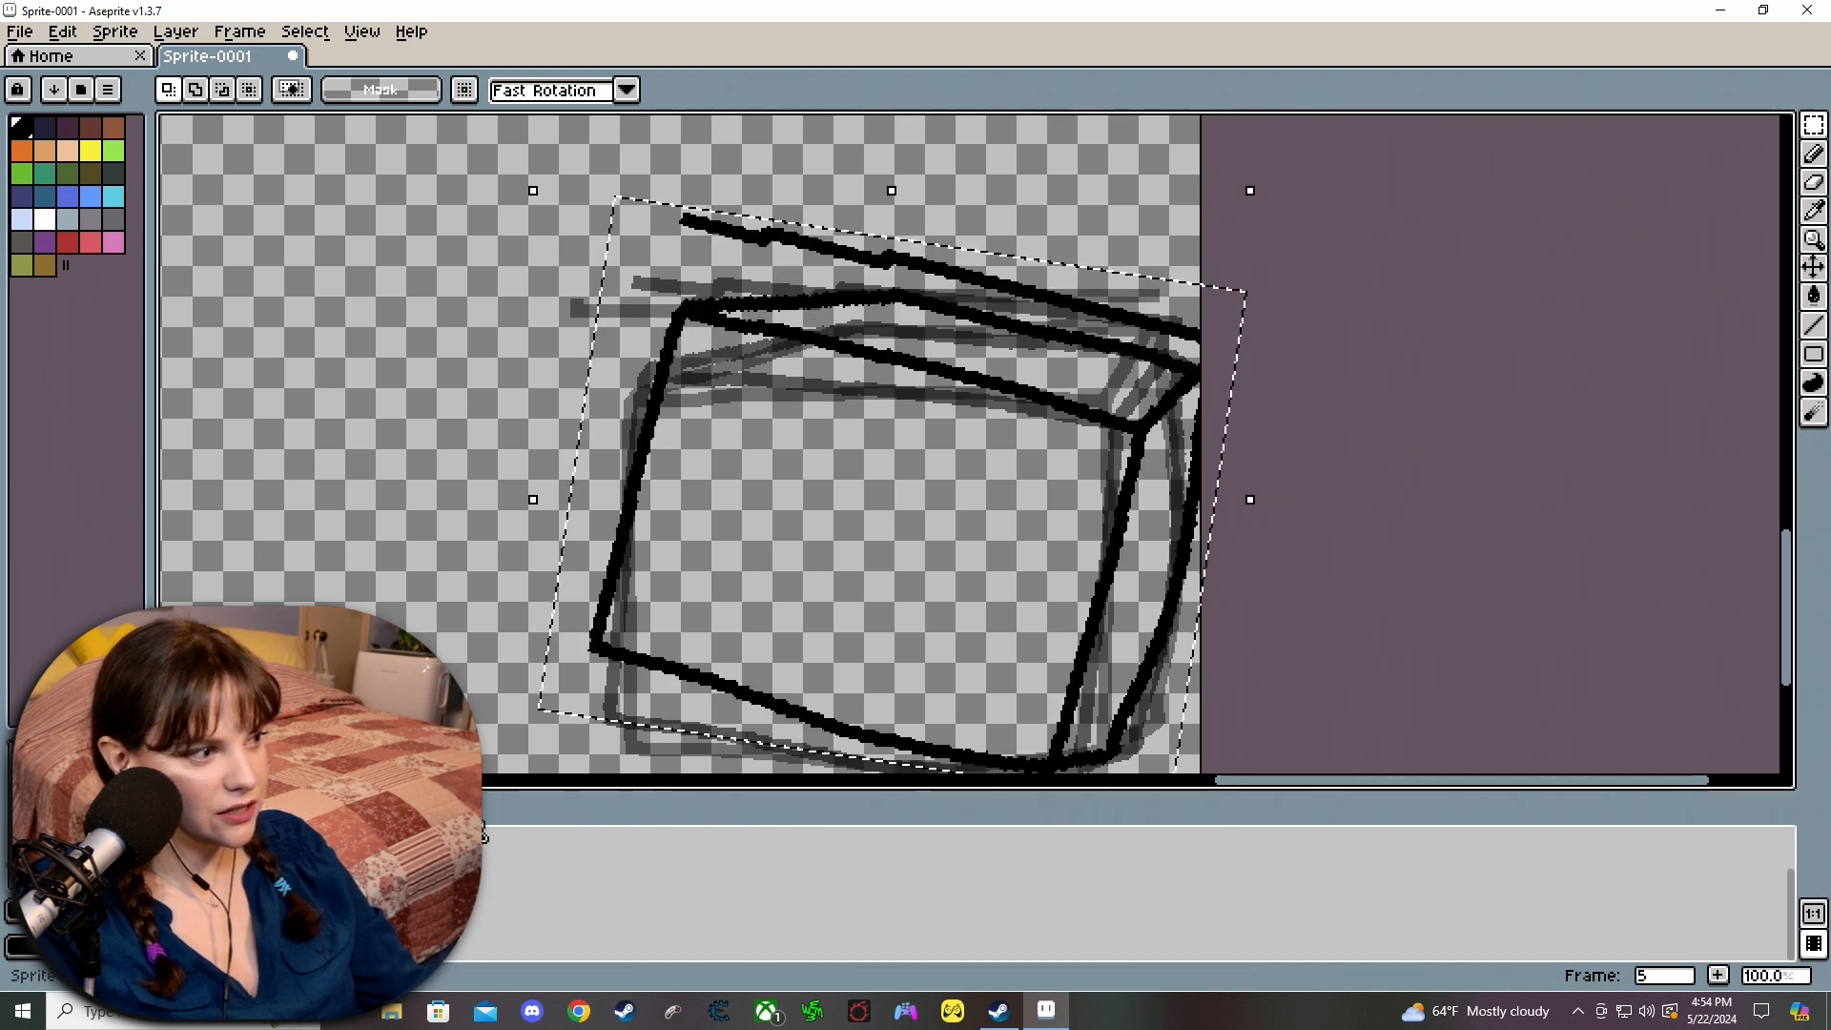
# Lower the cel opacity of the copied box on frame 4 to 59% and carry the faded copy over to frame 5.
pyautogui.doubleClick(286, 837)
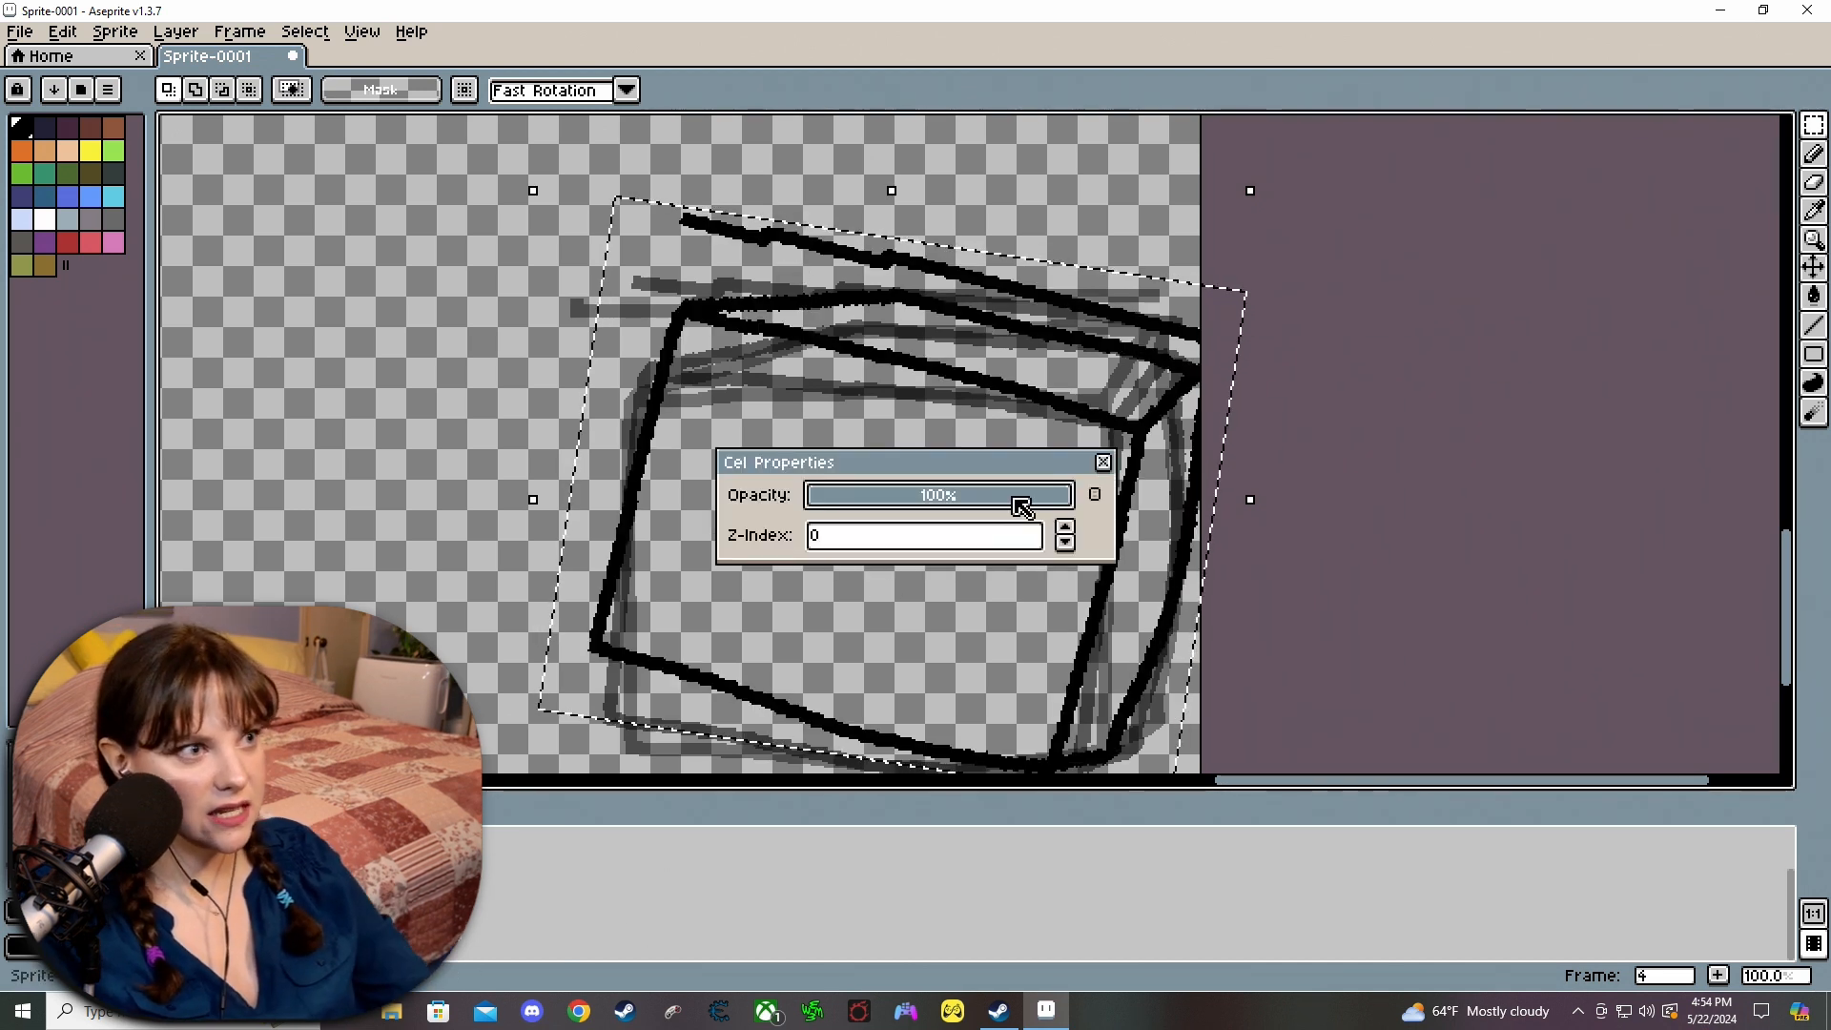
pyautogui.moveTo(961, 497)
pyautogui.mouseDown()
pyautogui.moveTo(940, 496)
pyautogui.moveTo(964, 494)
pyautogui.mouseUp()
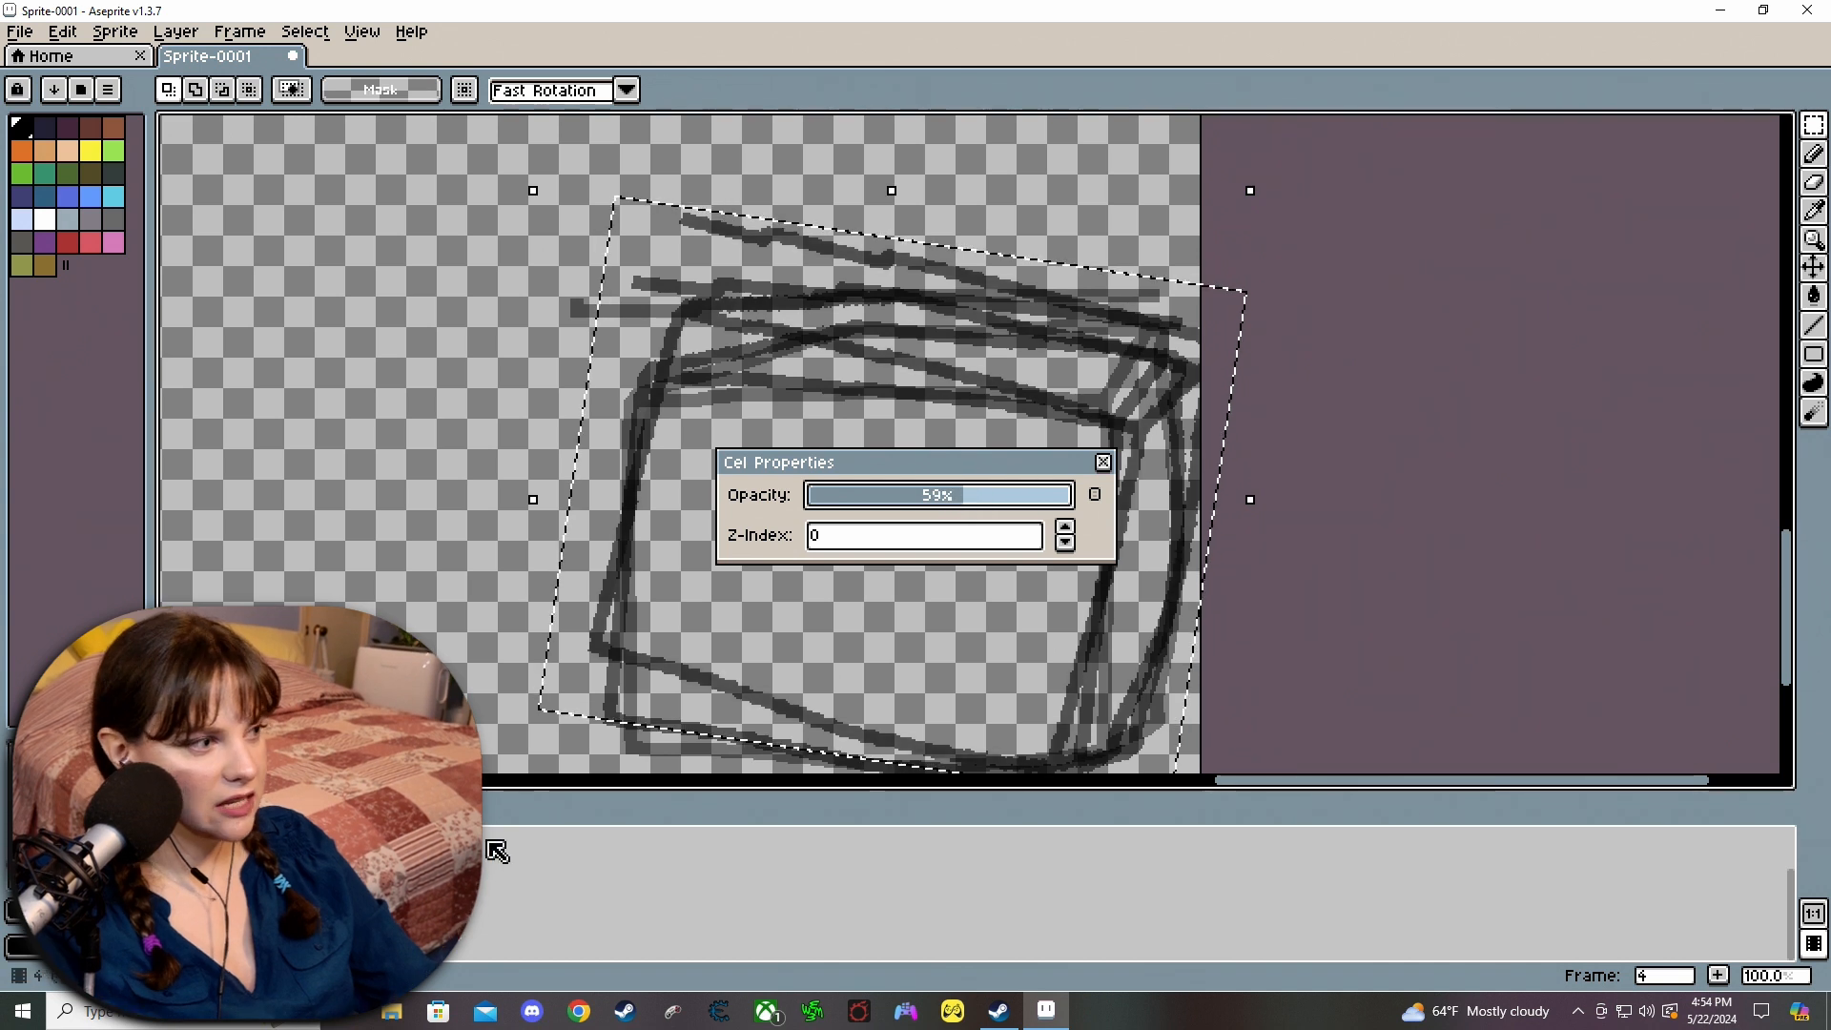
pyautogui.press('Escape')
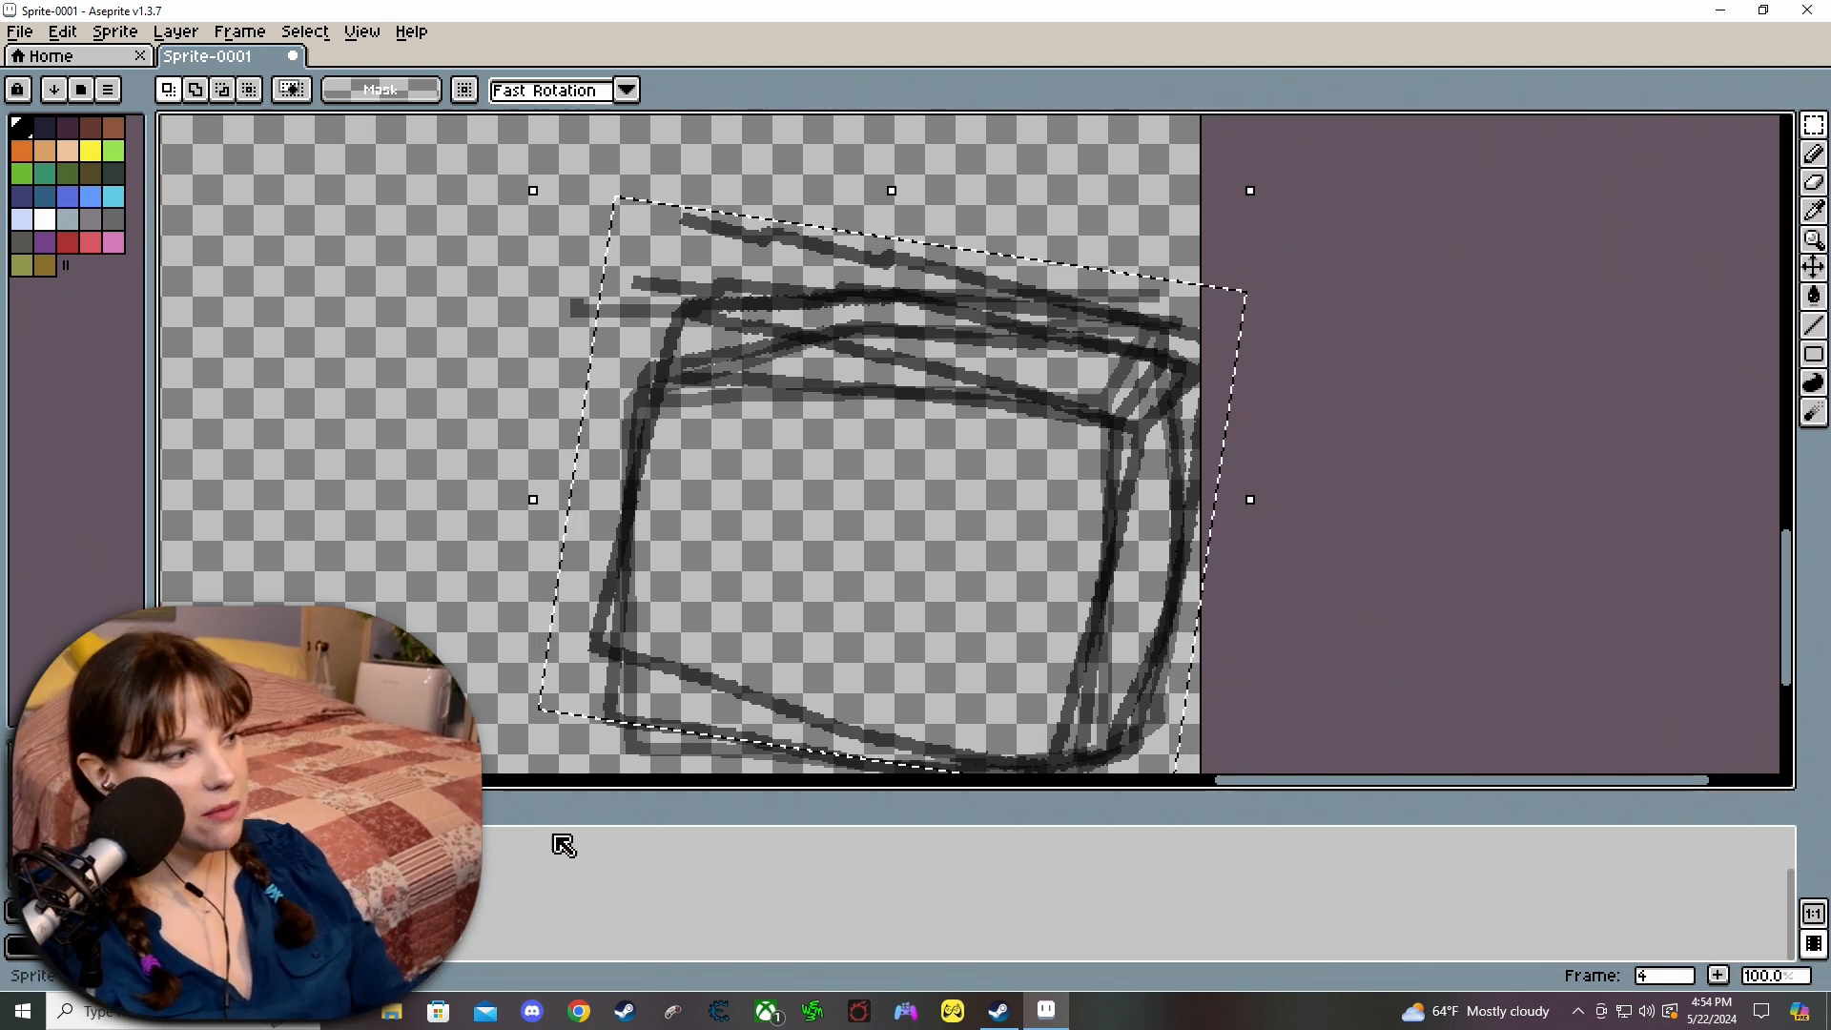
pyautogui.doubleClick(400, 841)
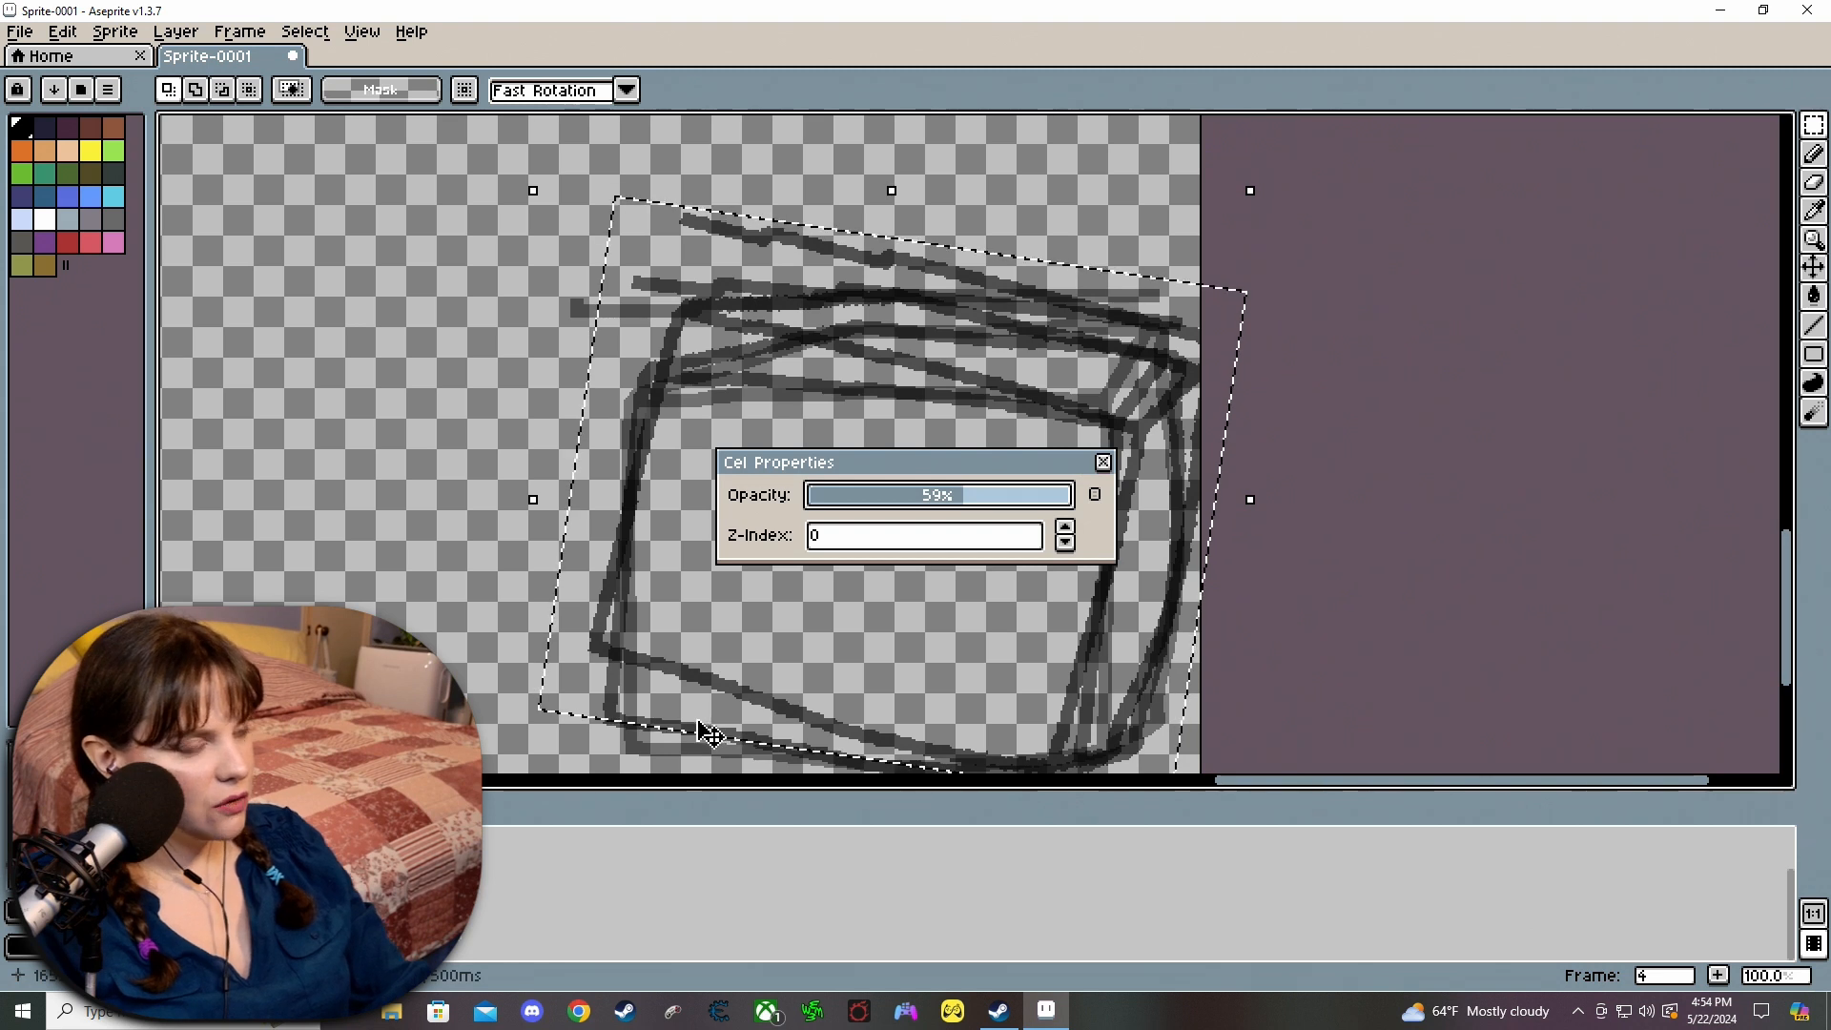
pyautogui.click(1103, 461)
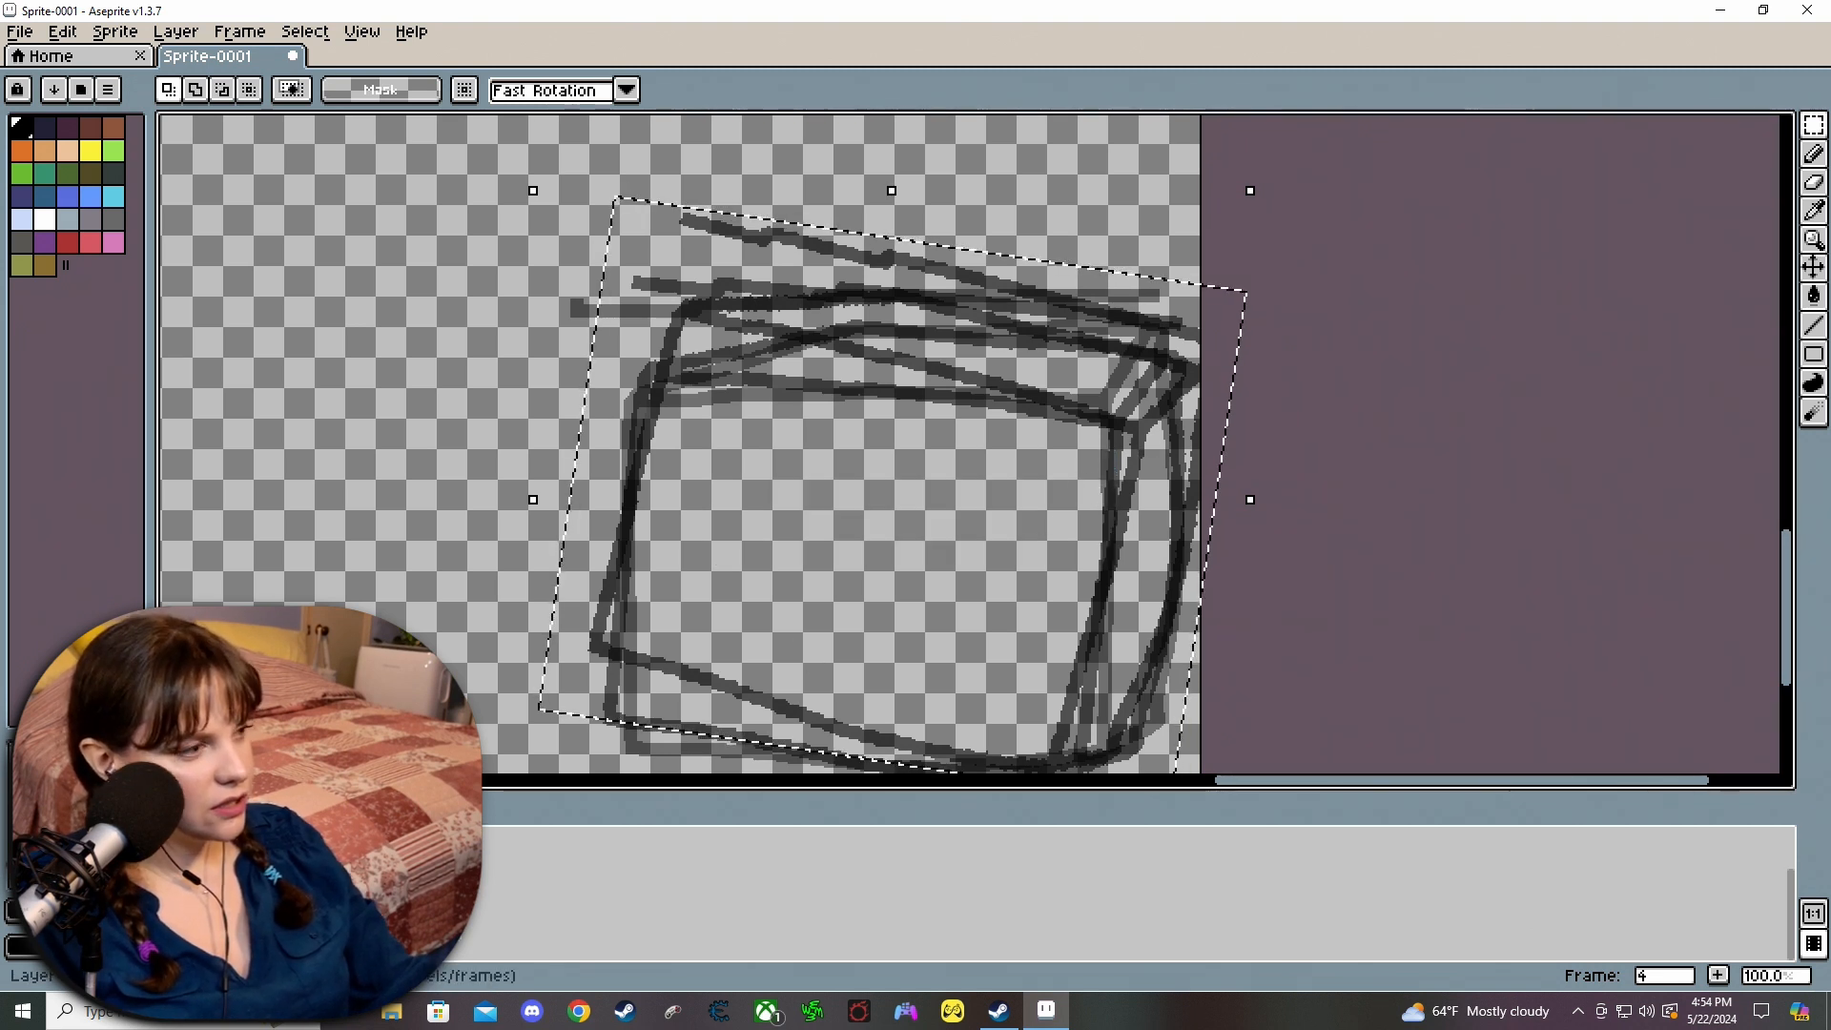
pyautogui.click(353, 858)
pyautogui.click(381, 858)
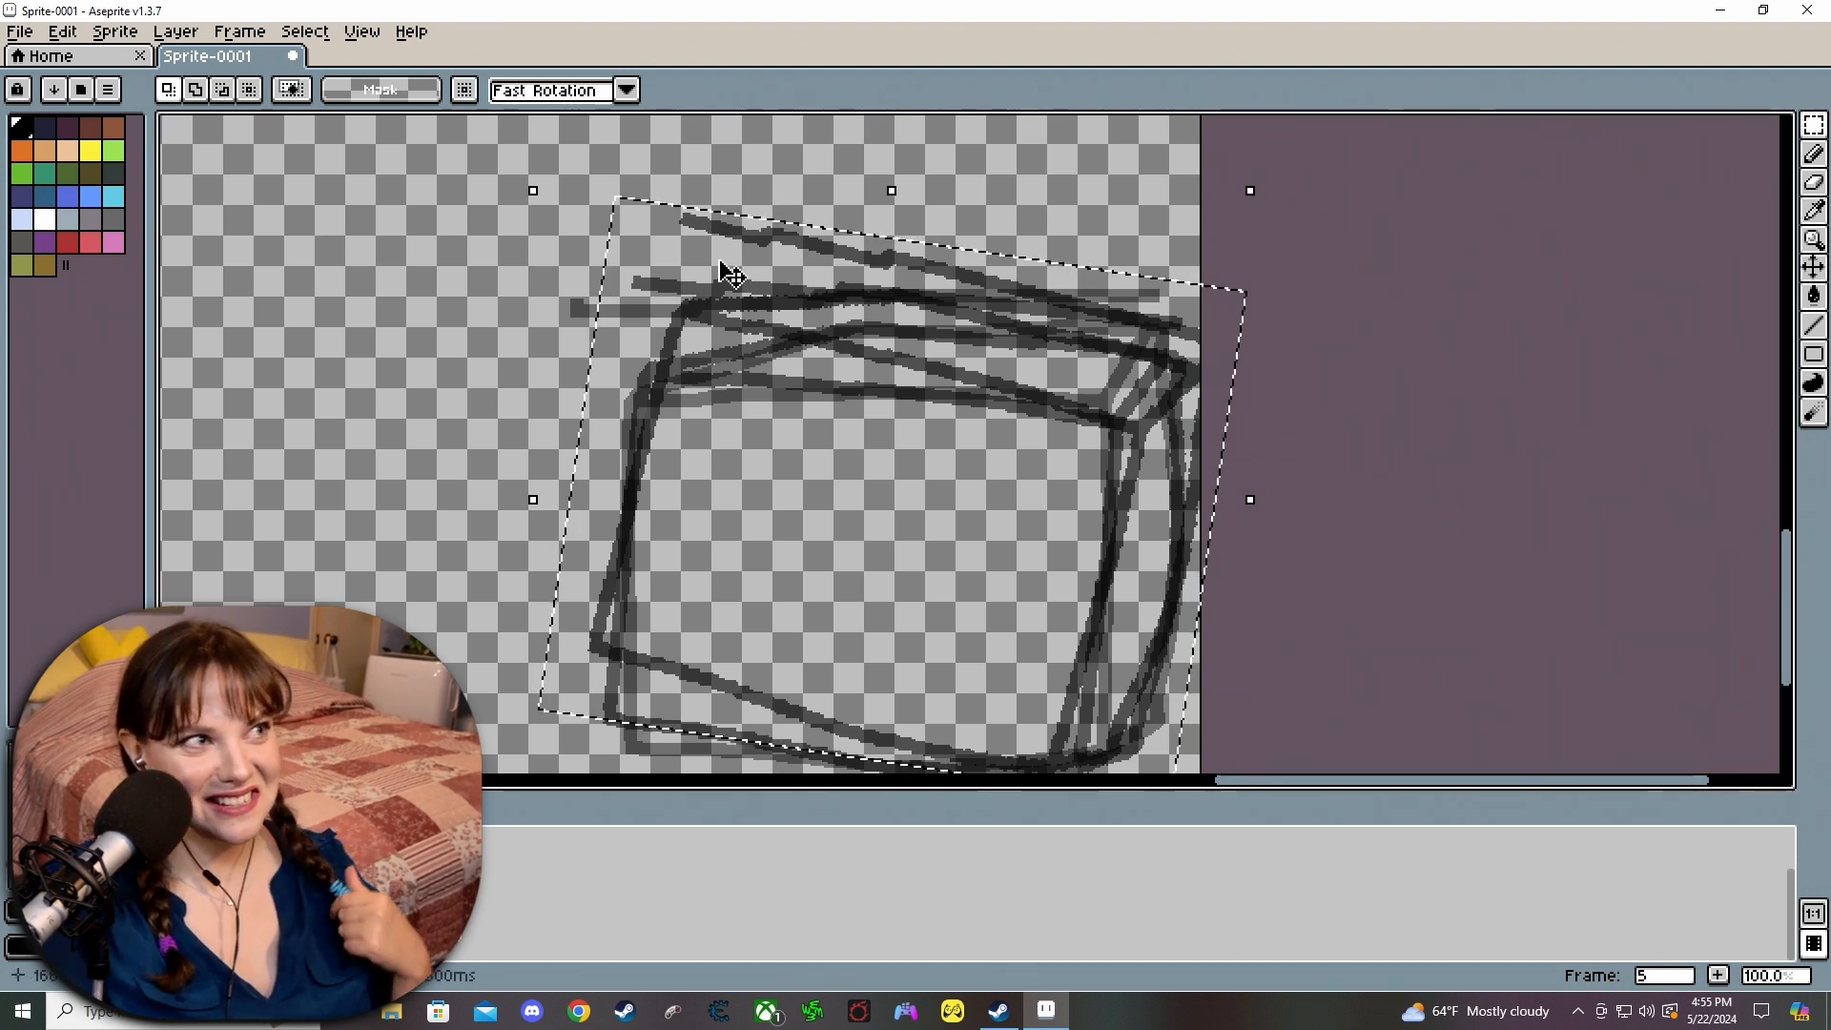
# Place a copy of frame 3's tilted box on frame 4 and rotate it to -9.2° at position 1573, 763.
pyautogui.click(406, 813)
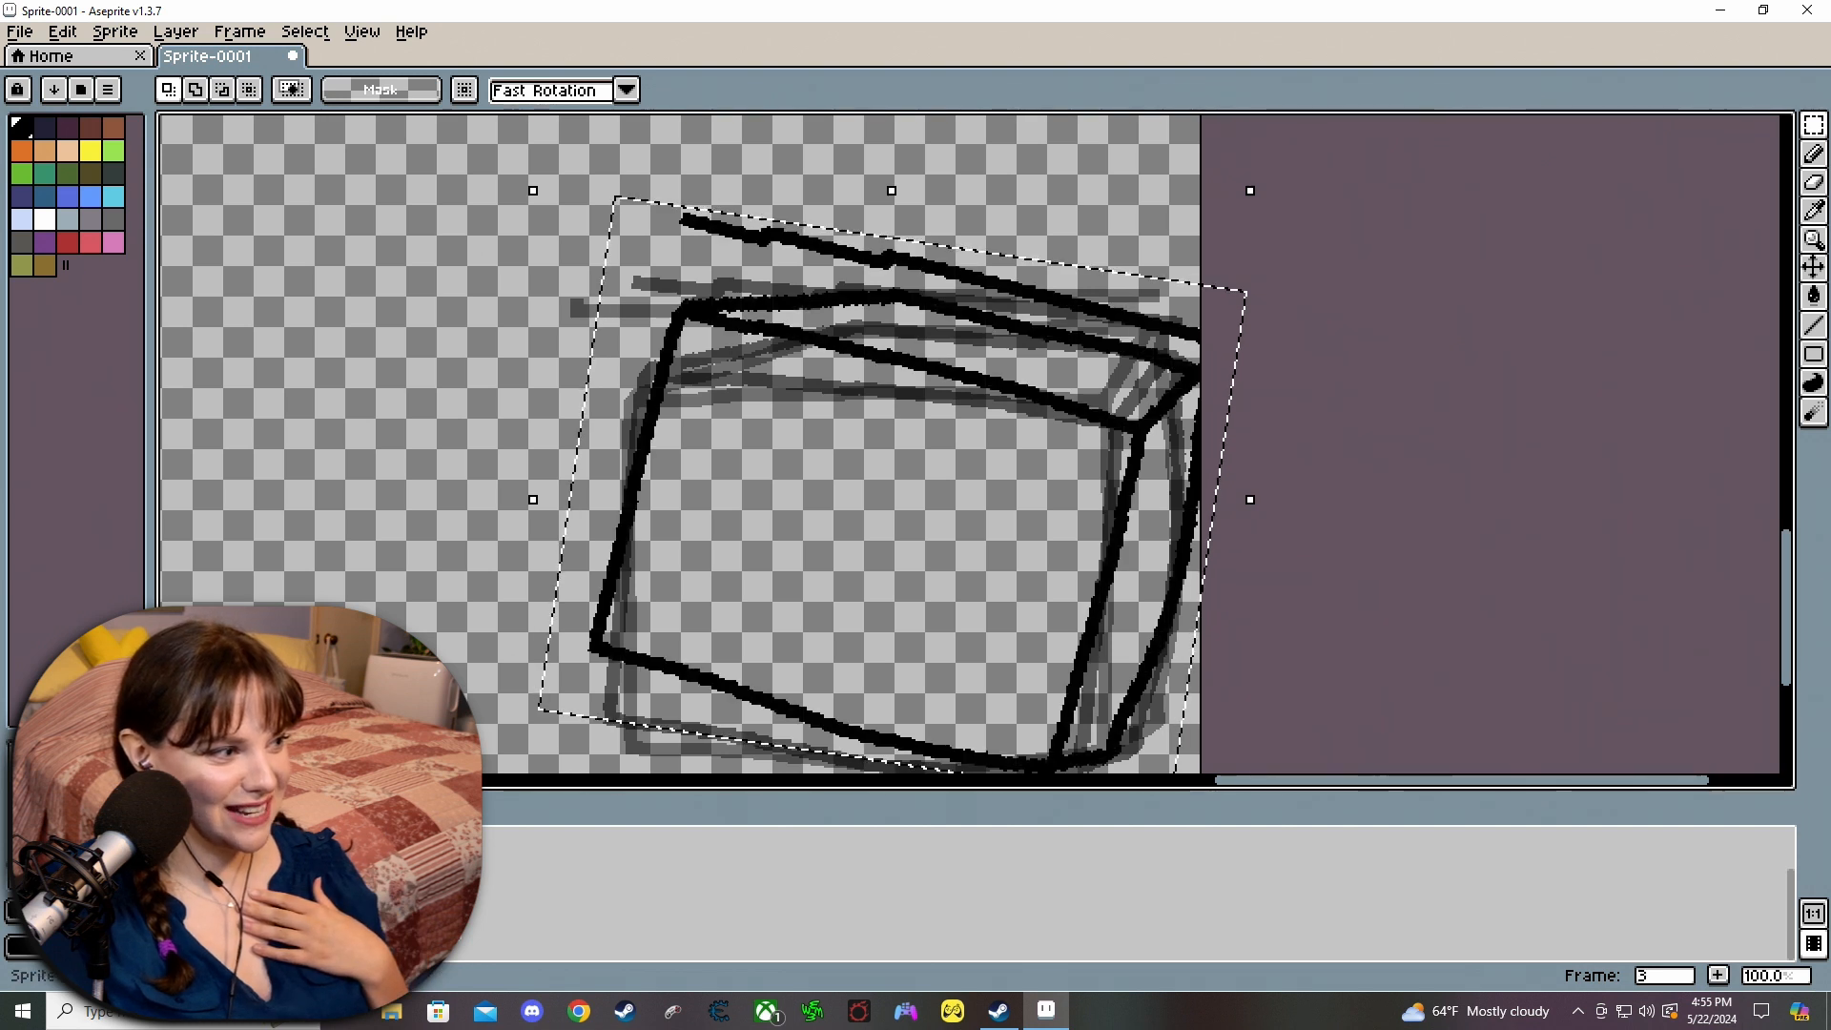
pyautogui.click(429, 814)
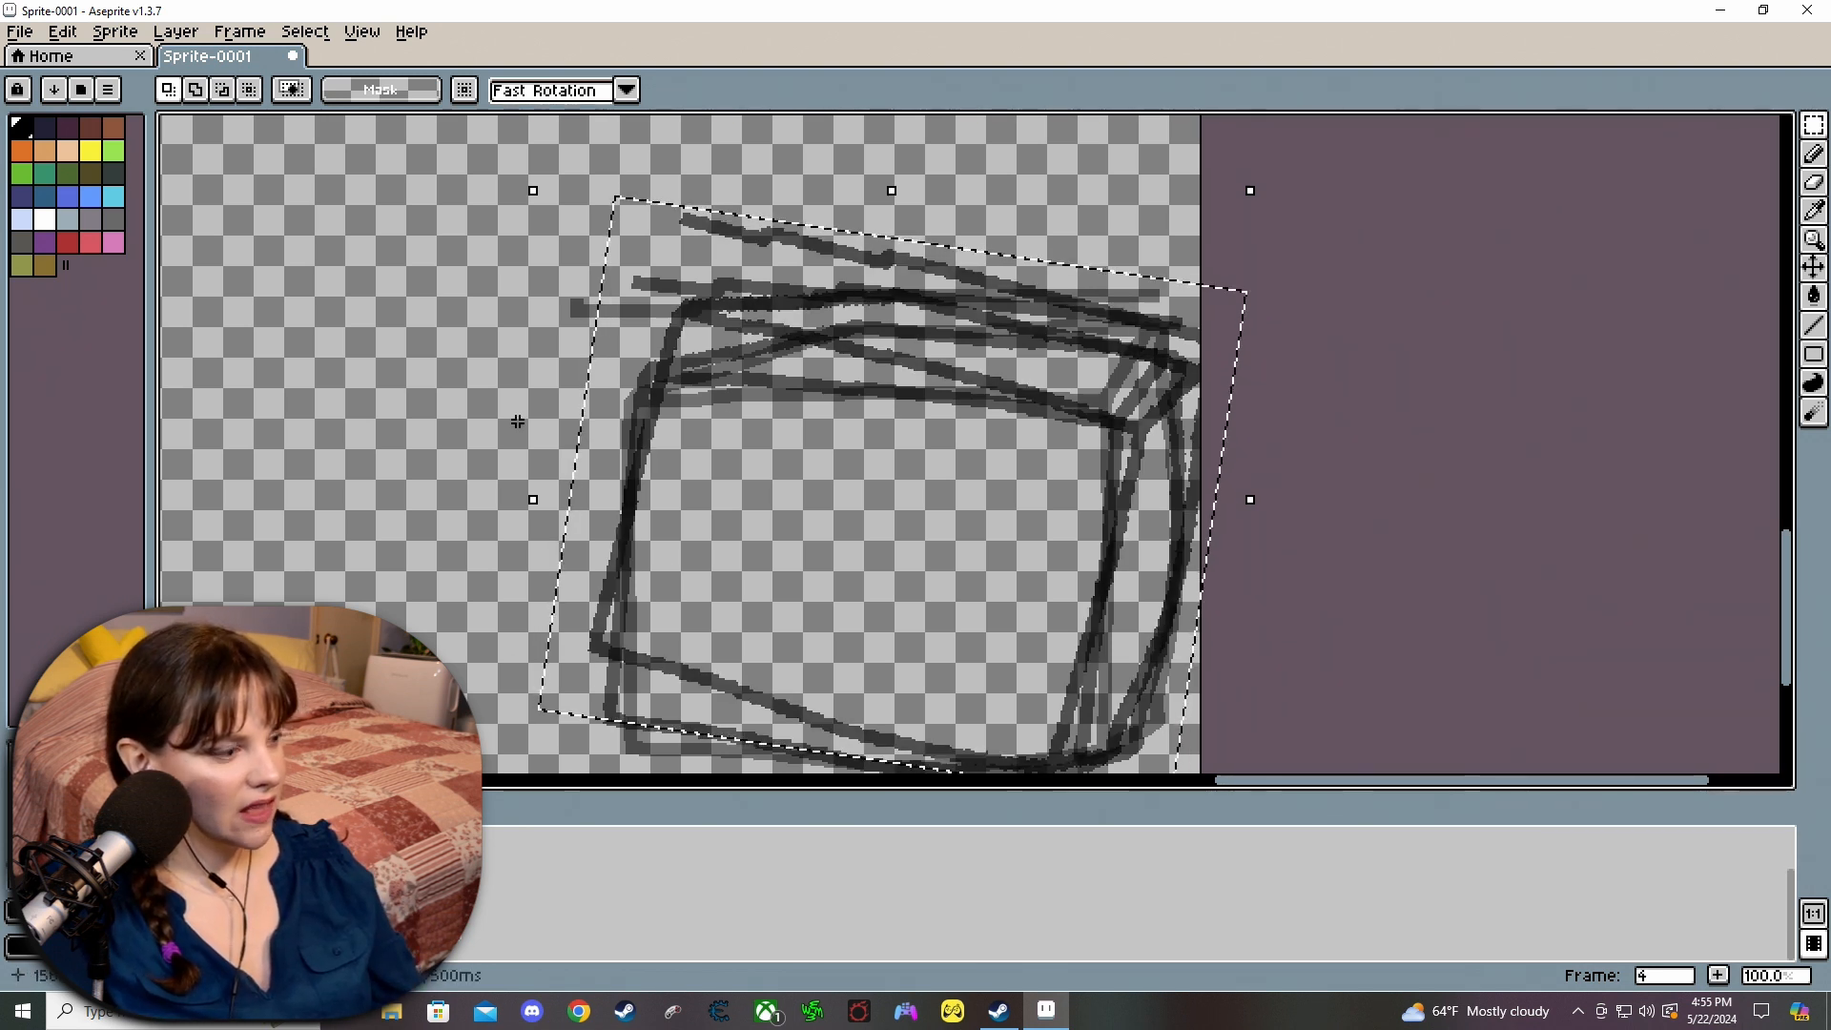
pyautogui.hotkey('ctrl', 'v')
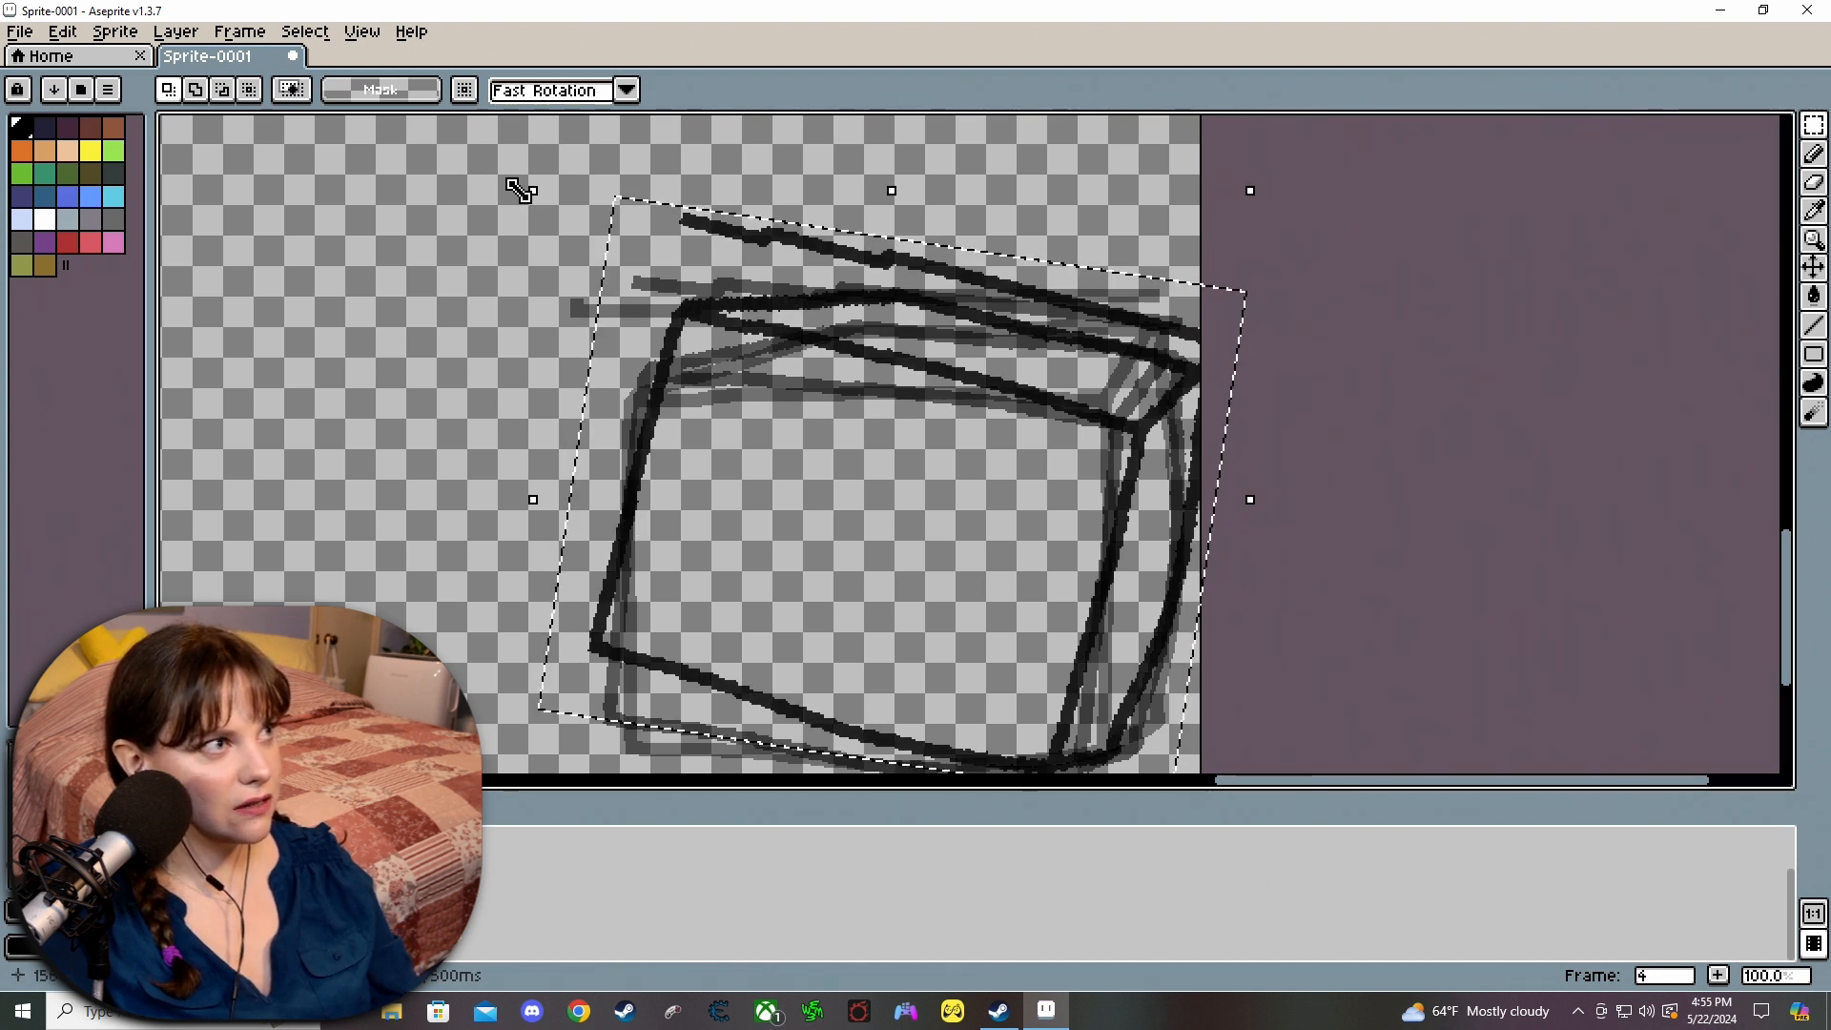
pyautogui.moveTo(515, 183); pyautogui.dragTo(604, 162)
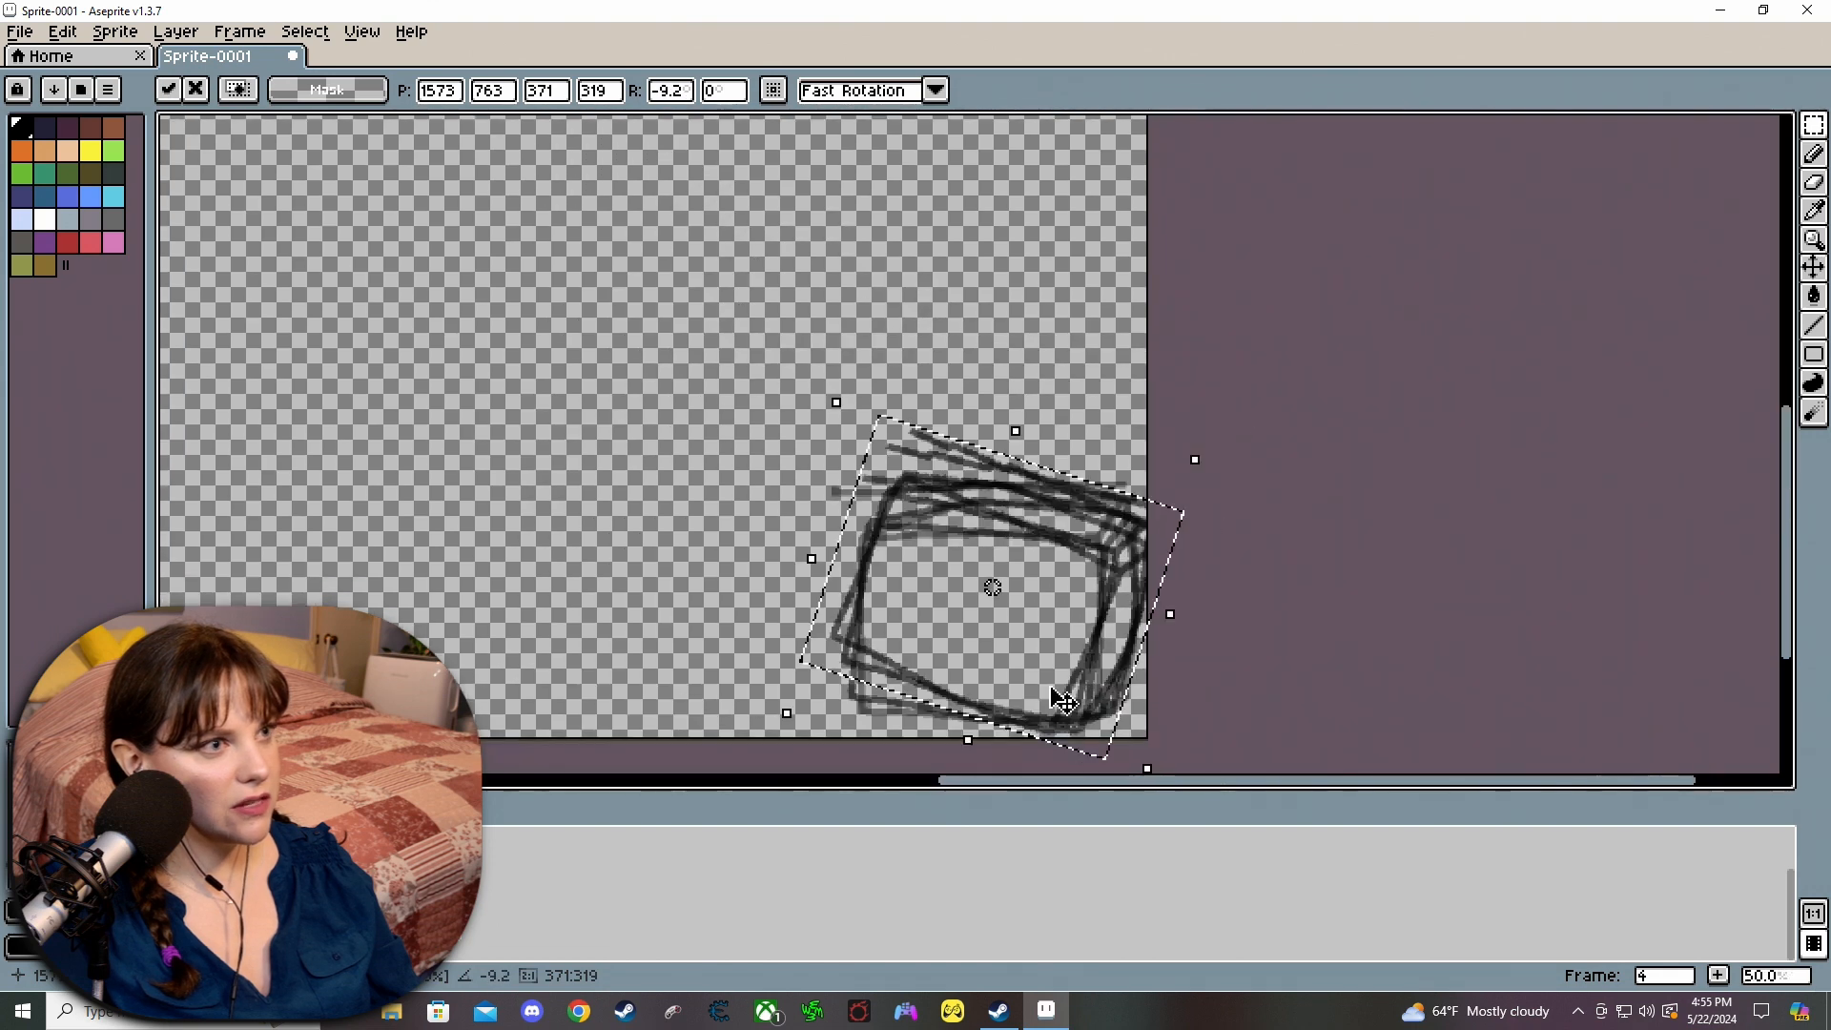
pyautogui.scroll(-1, 1095, 674)
pyautogui.moveTo(1787, 445); pyautogui.dragTo(1787, 482)
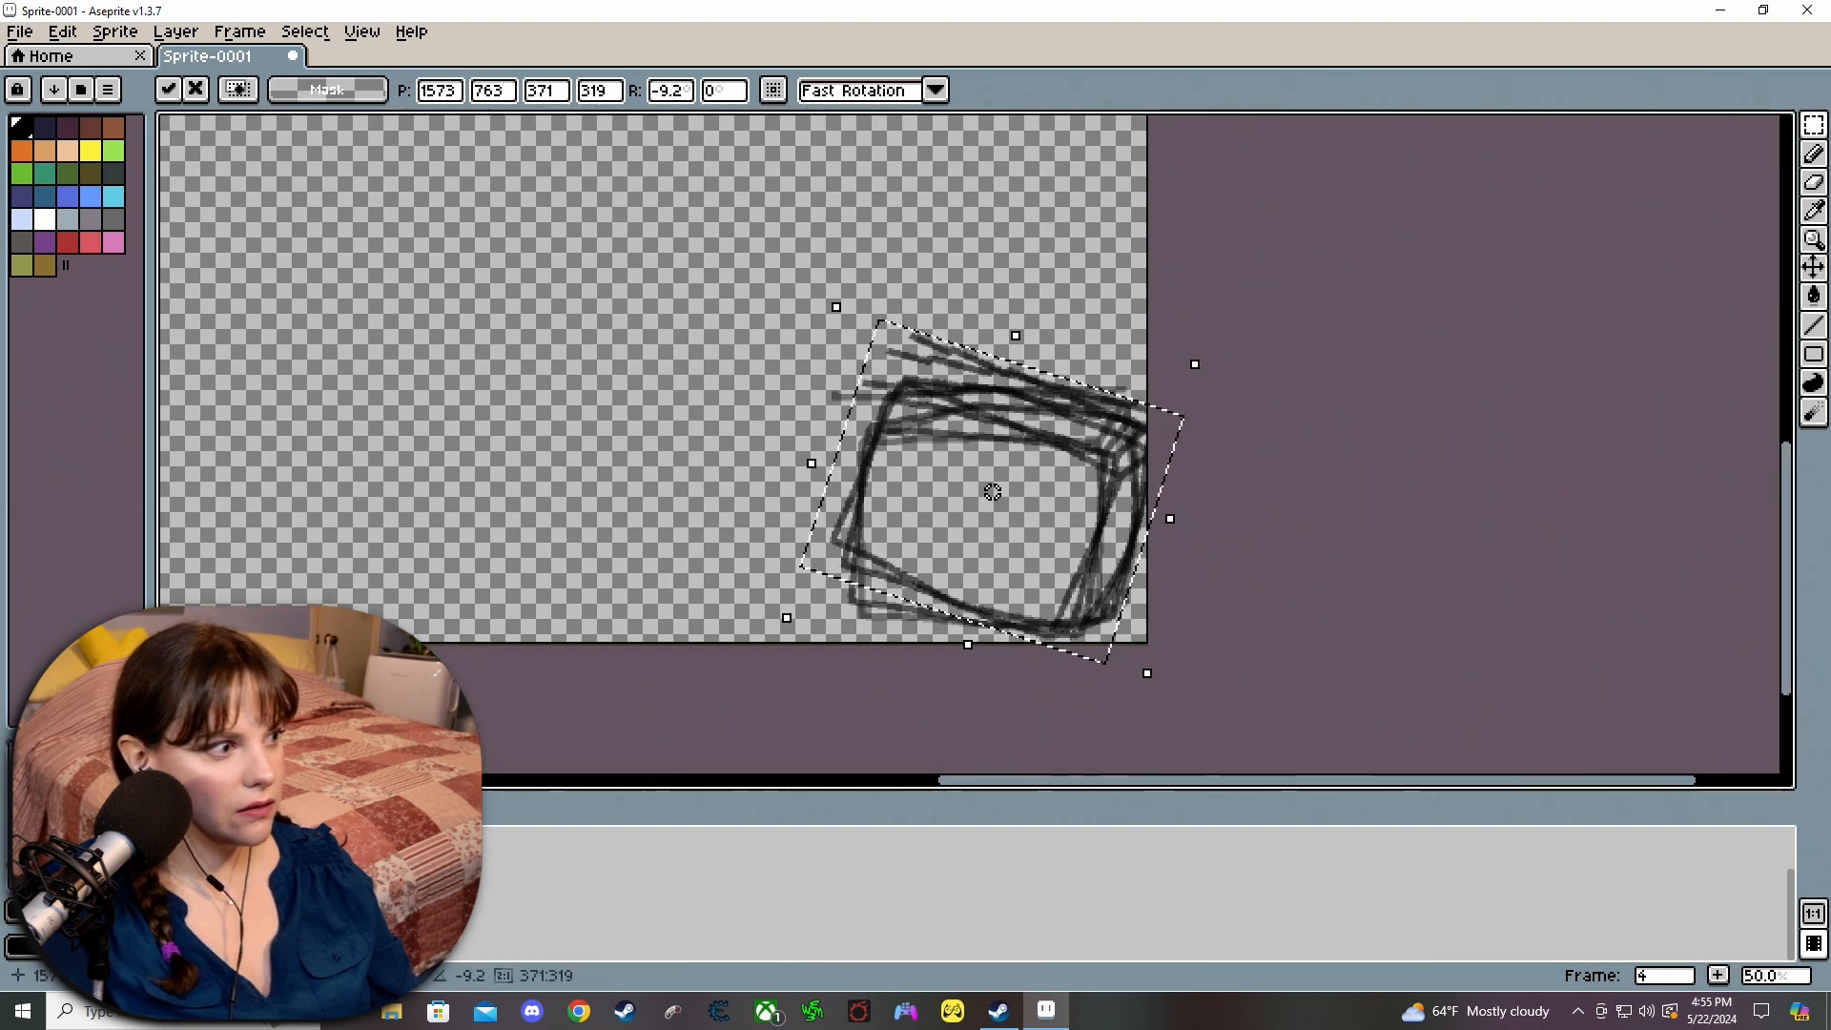
# Apply the rotation, raise the cel opacity of frame 4's box to 100%, and copy the box into frame 5.
pyautogui.doubleClick(410, 887)
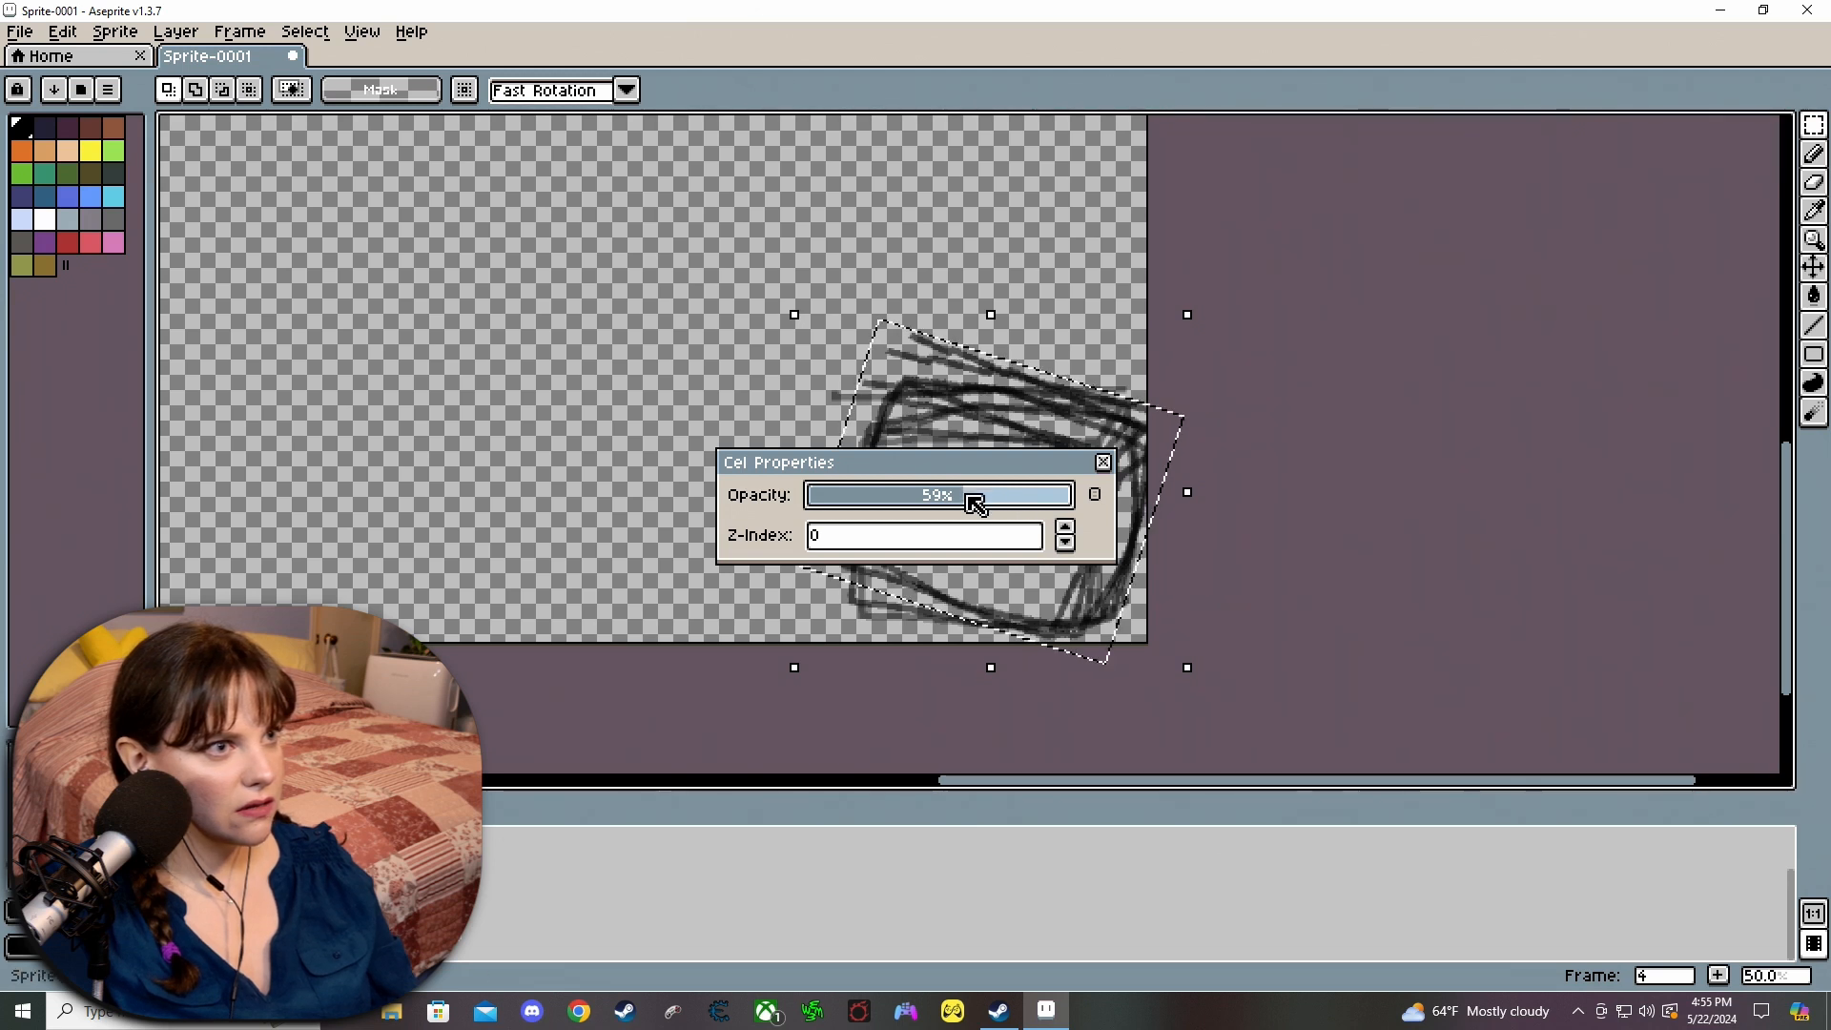
pyautogui.moveTo(975, 503); pyautogui.dragTo(1095, 501)
pyautogui.click(1104, 463)
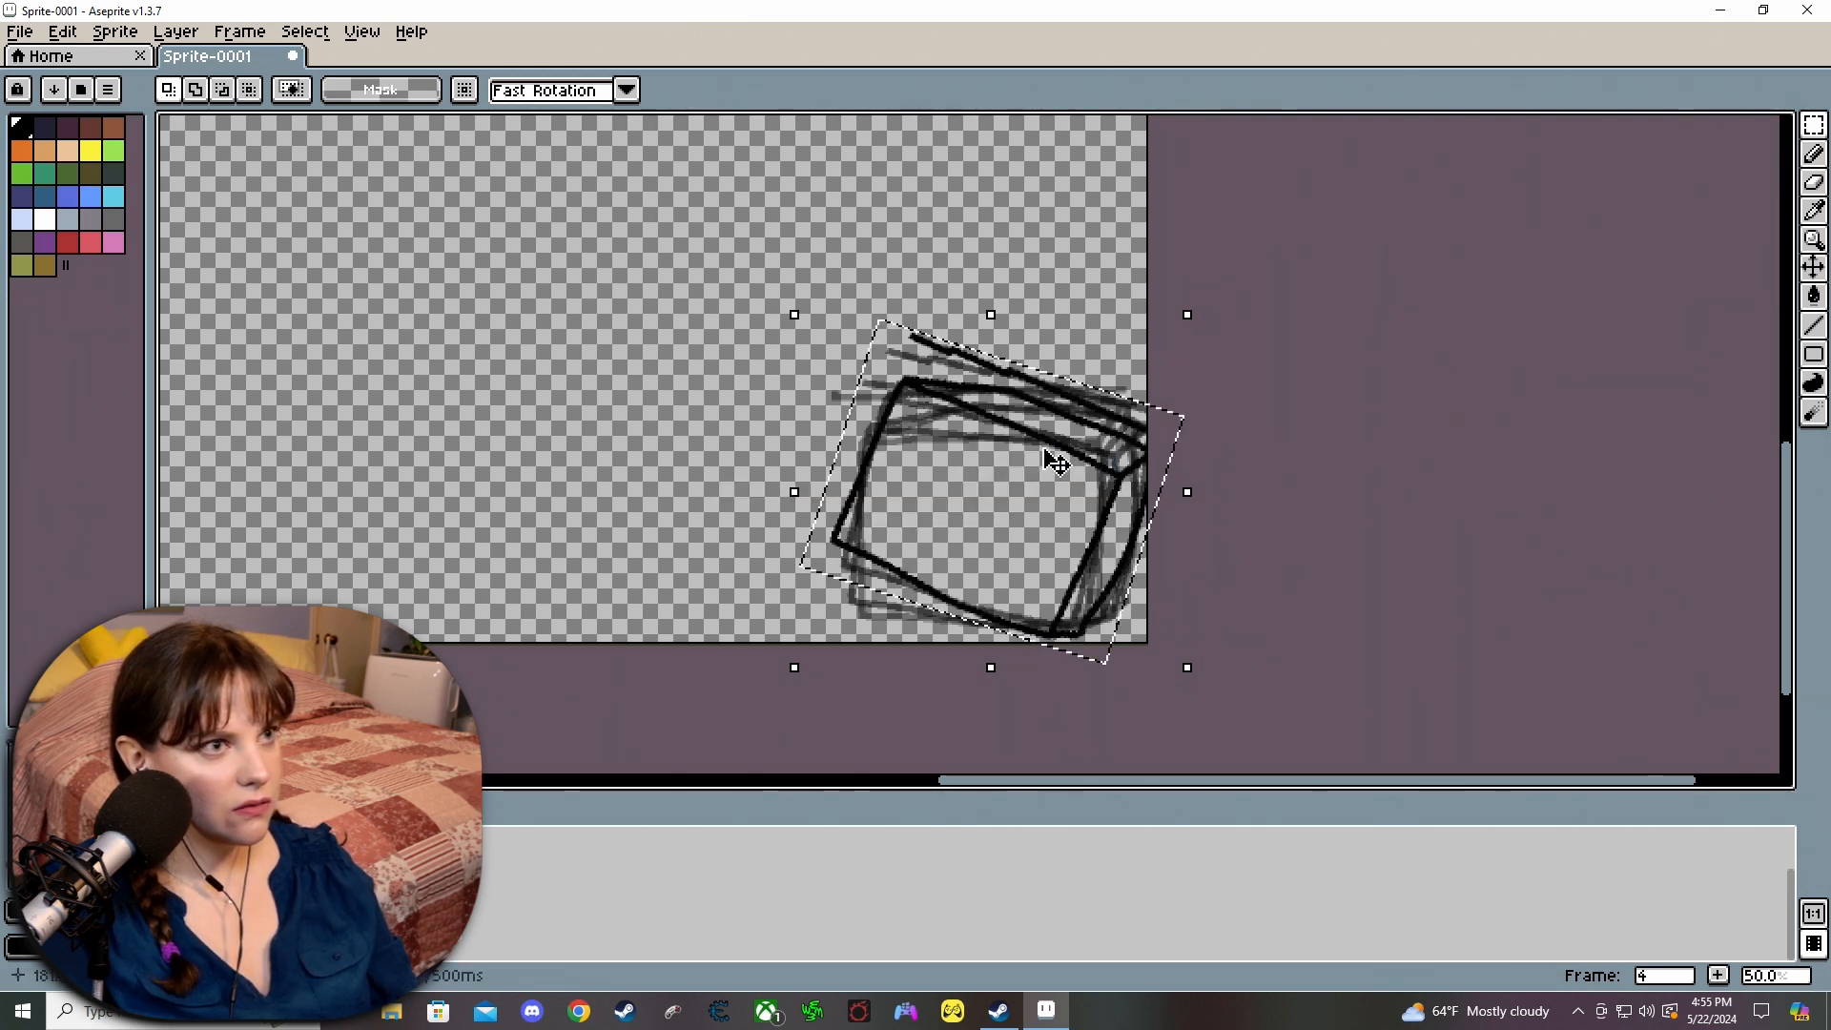
pyautogui.moveTo(1788, 505)
pyautogui.mouseDown()
pyautogui.moveTo(1789, 462)
pyautogui.moveTo(1790, 540)
pyautogui.mouseUp()
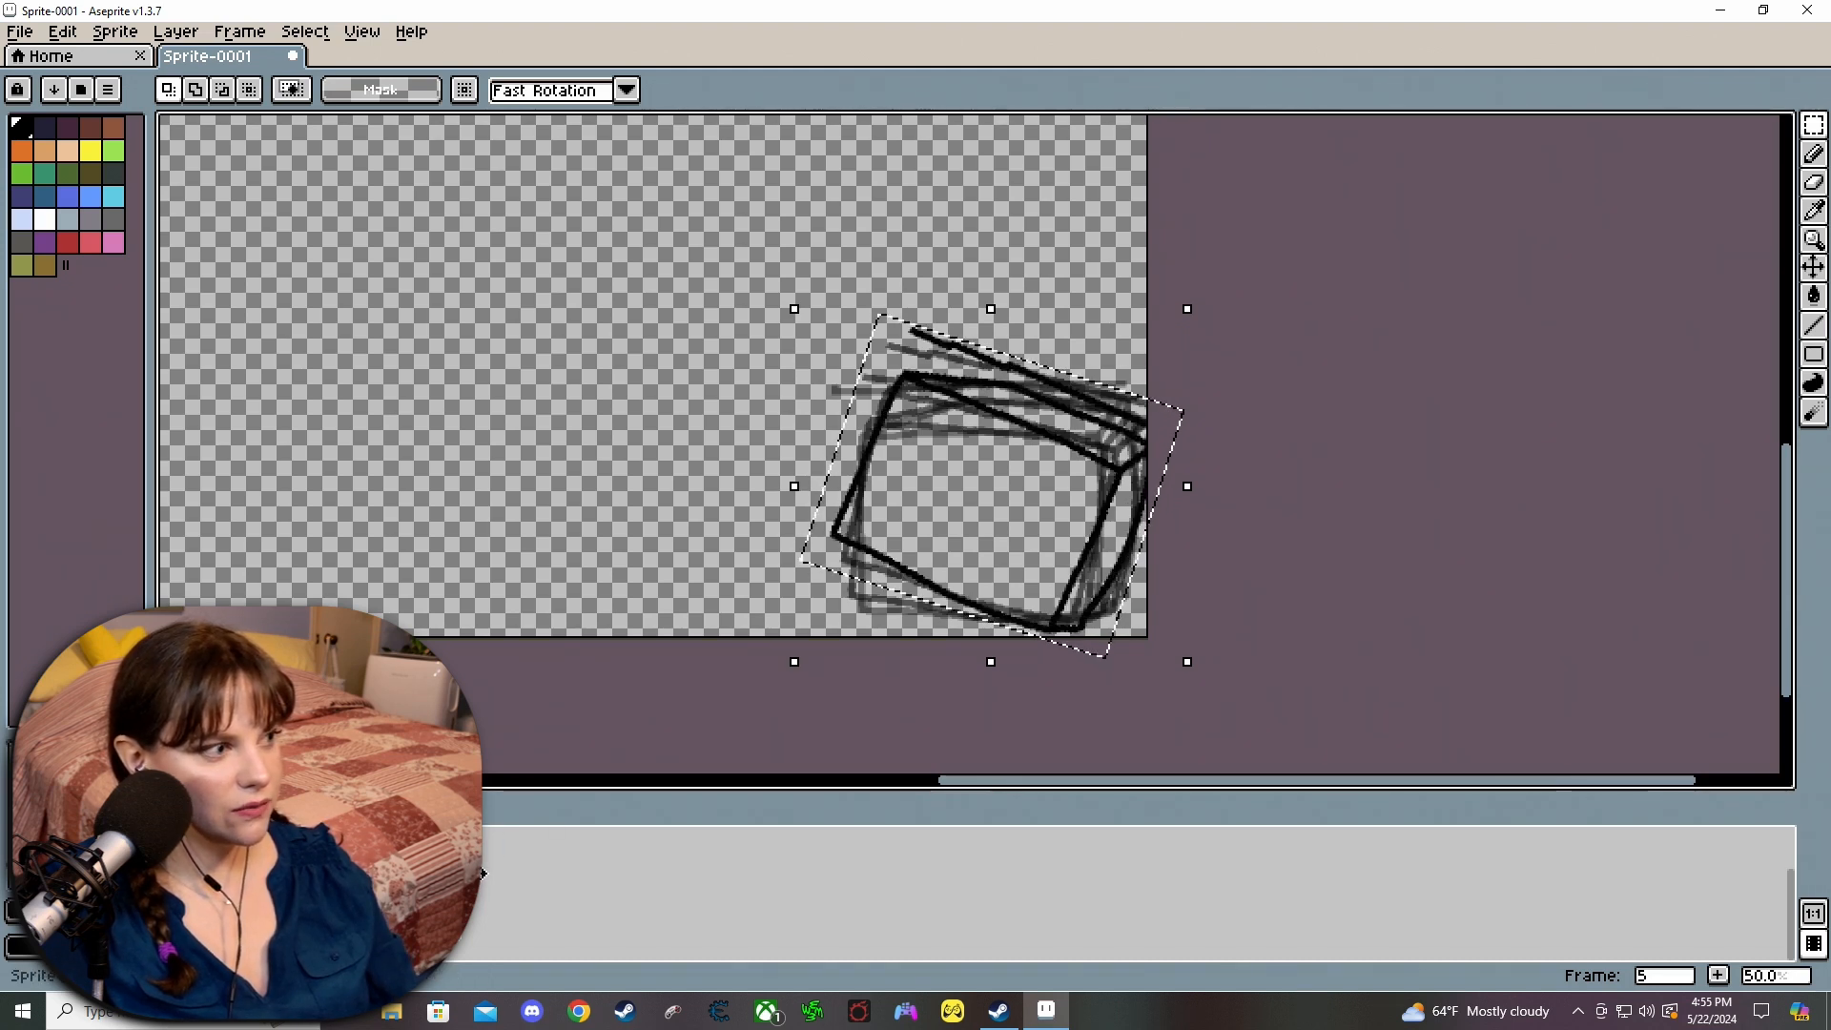
# Lower the cel opacity of the copied box on frame 5 to 50%.
pyautogui.doubleClick(410, 843)
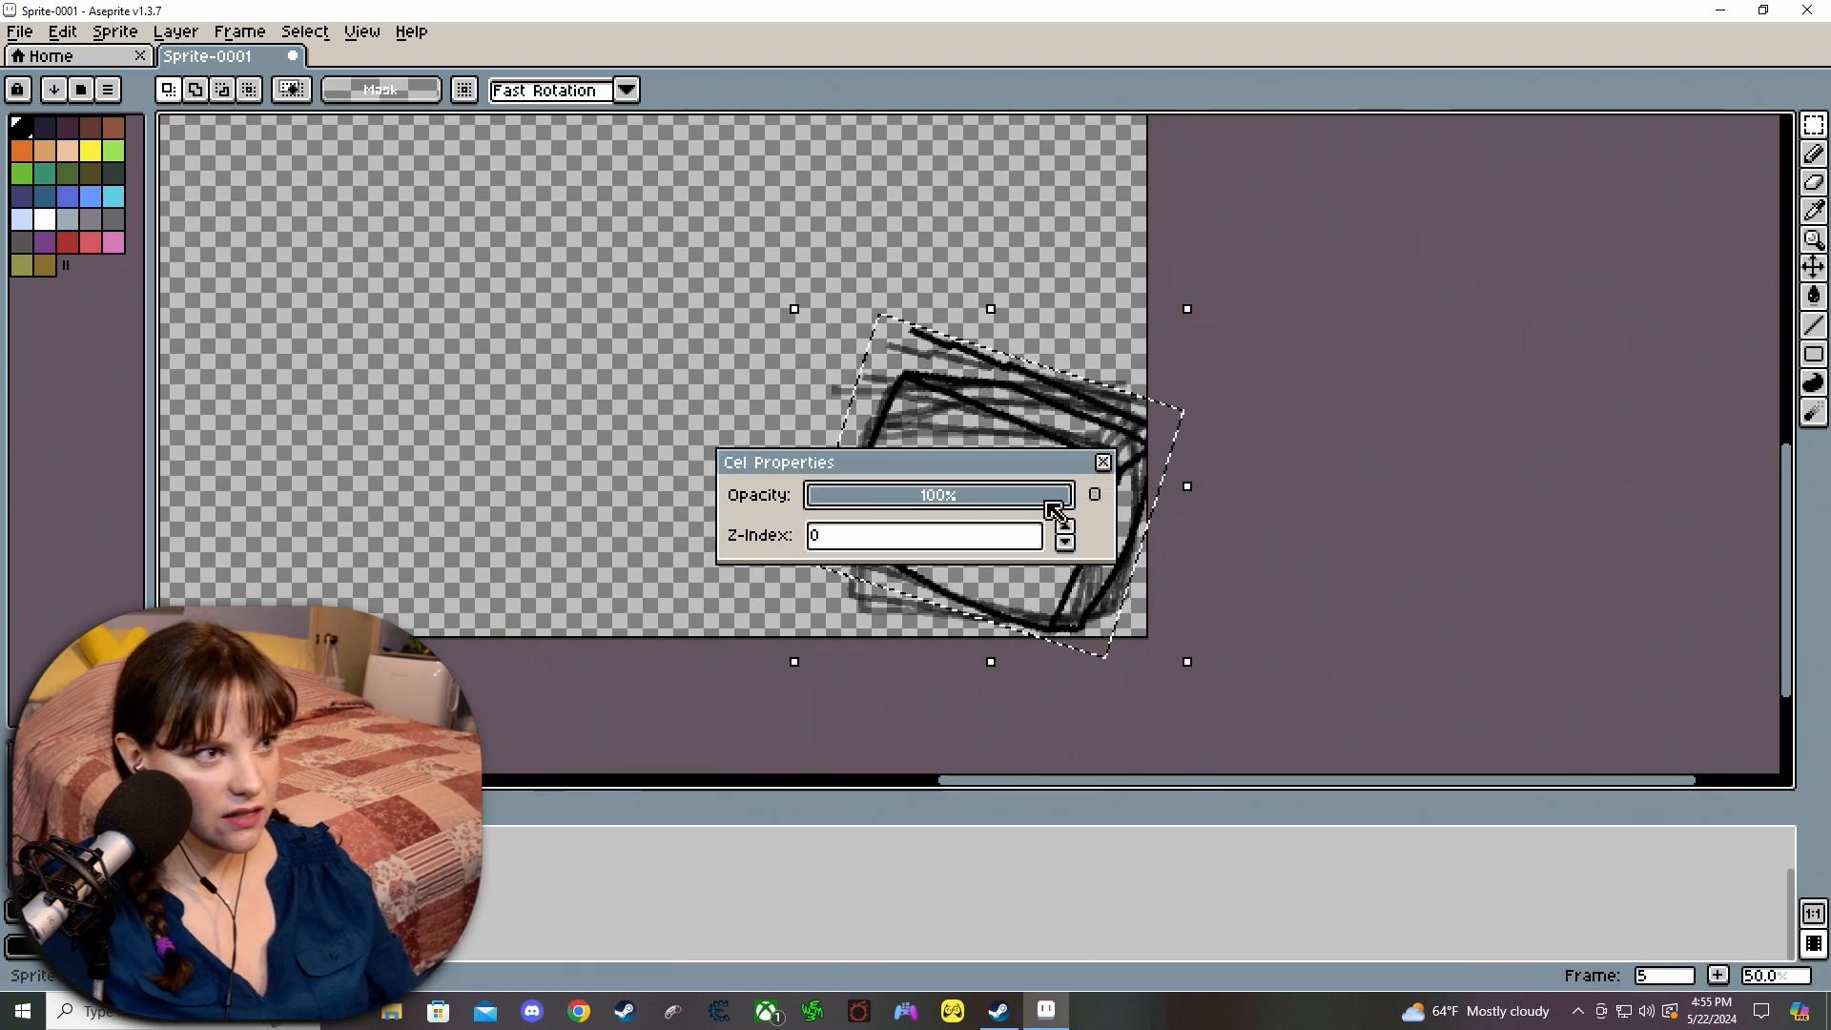
pyautogui.moveTo(999, 506); pyautogui.dragTo(949, 510)
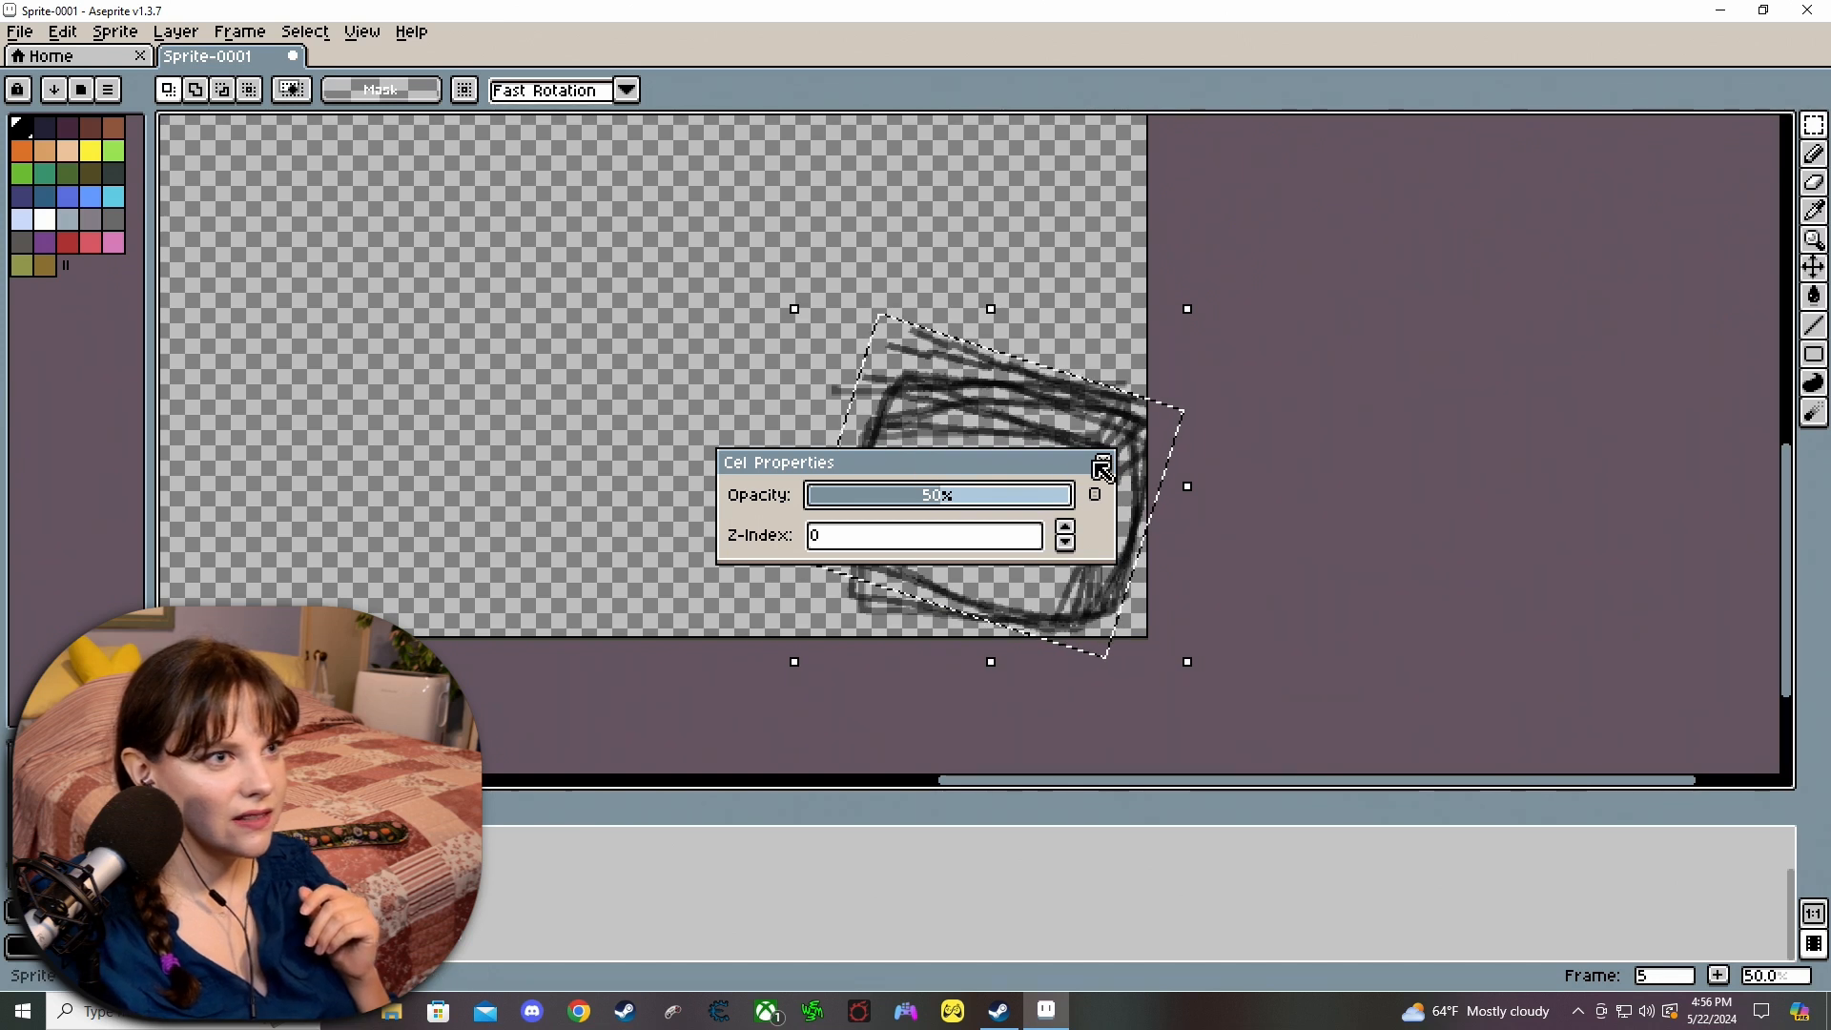
pyautogui.click(1103, 464)
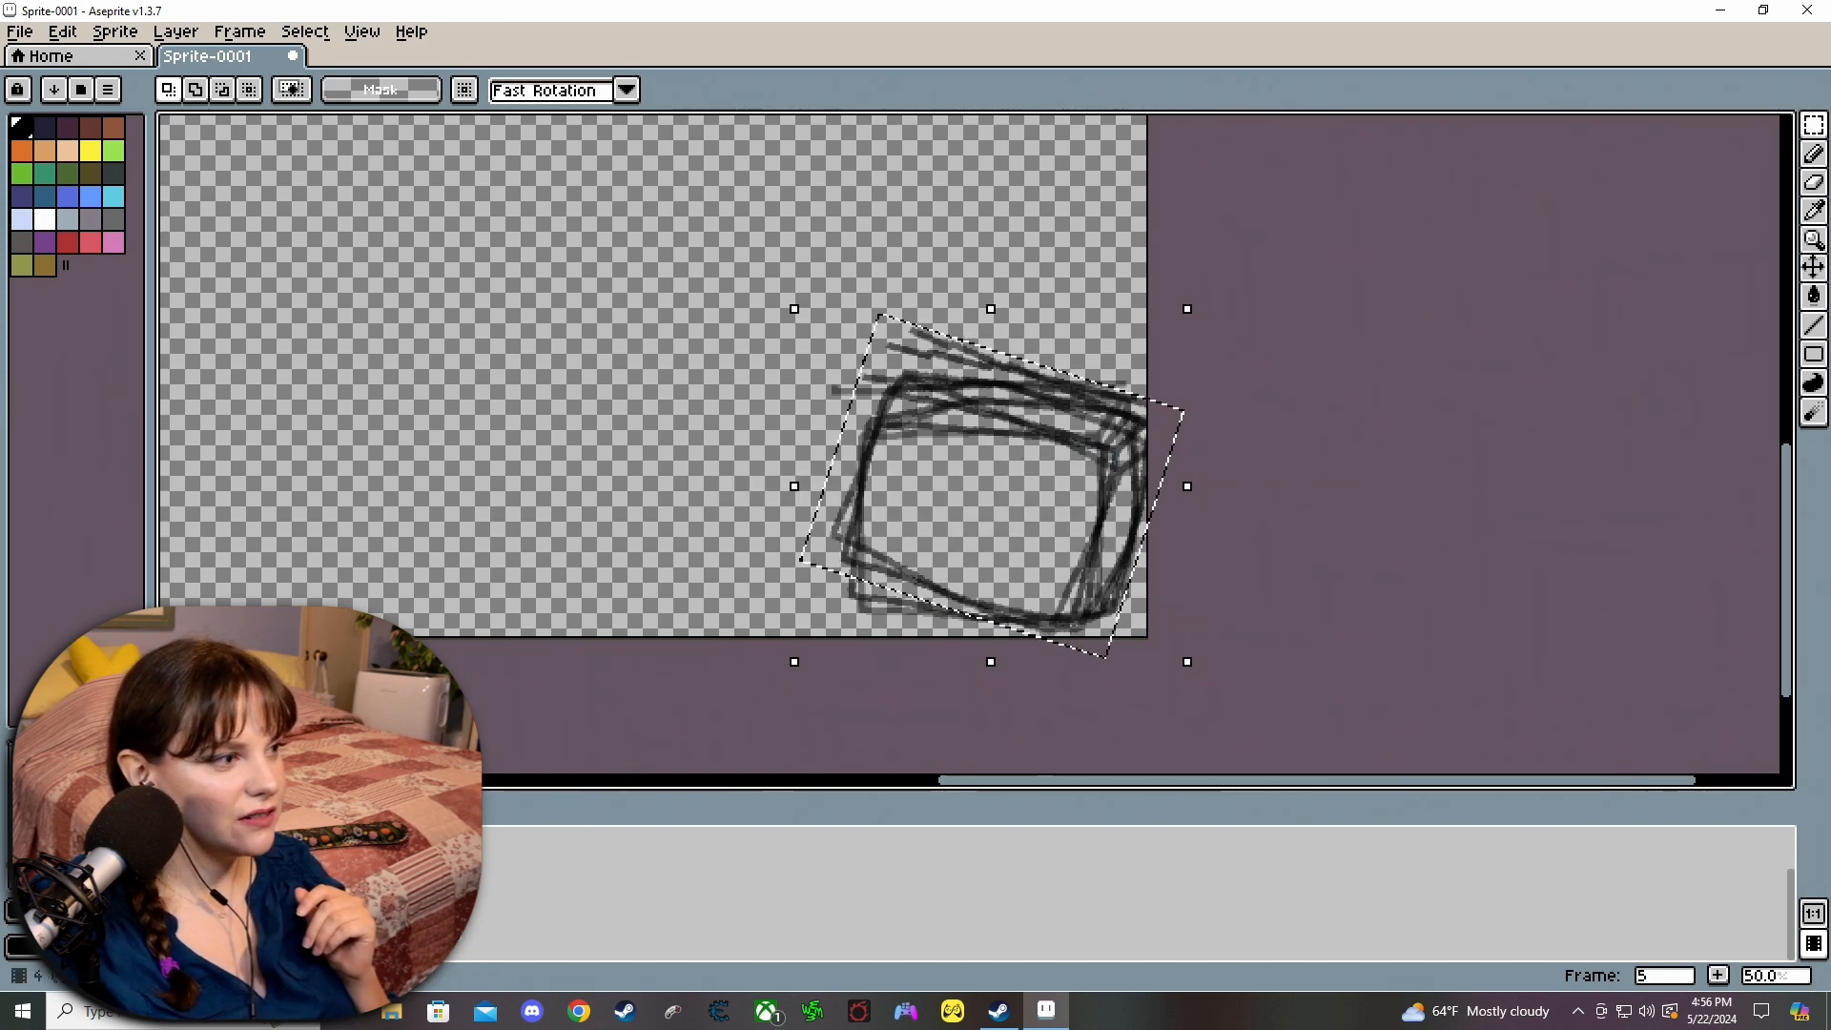
# Step through frames 1 to 4 and compare the box's tilt in each frame with its faded references.
pyautogui.rightClick(445, 912)
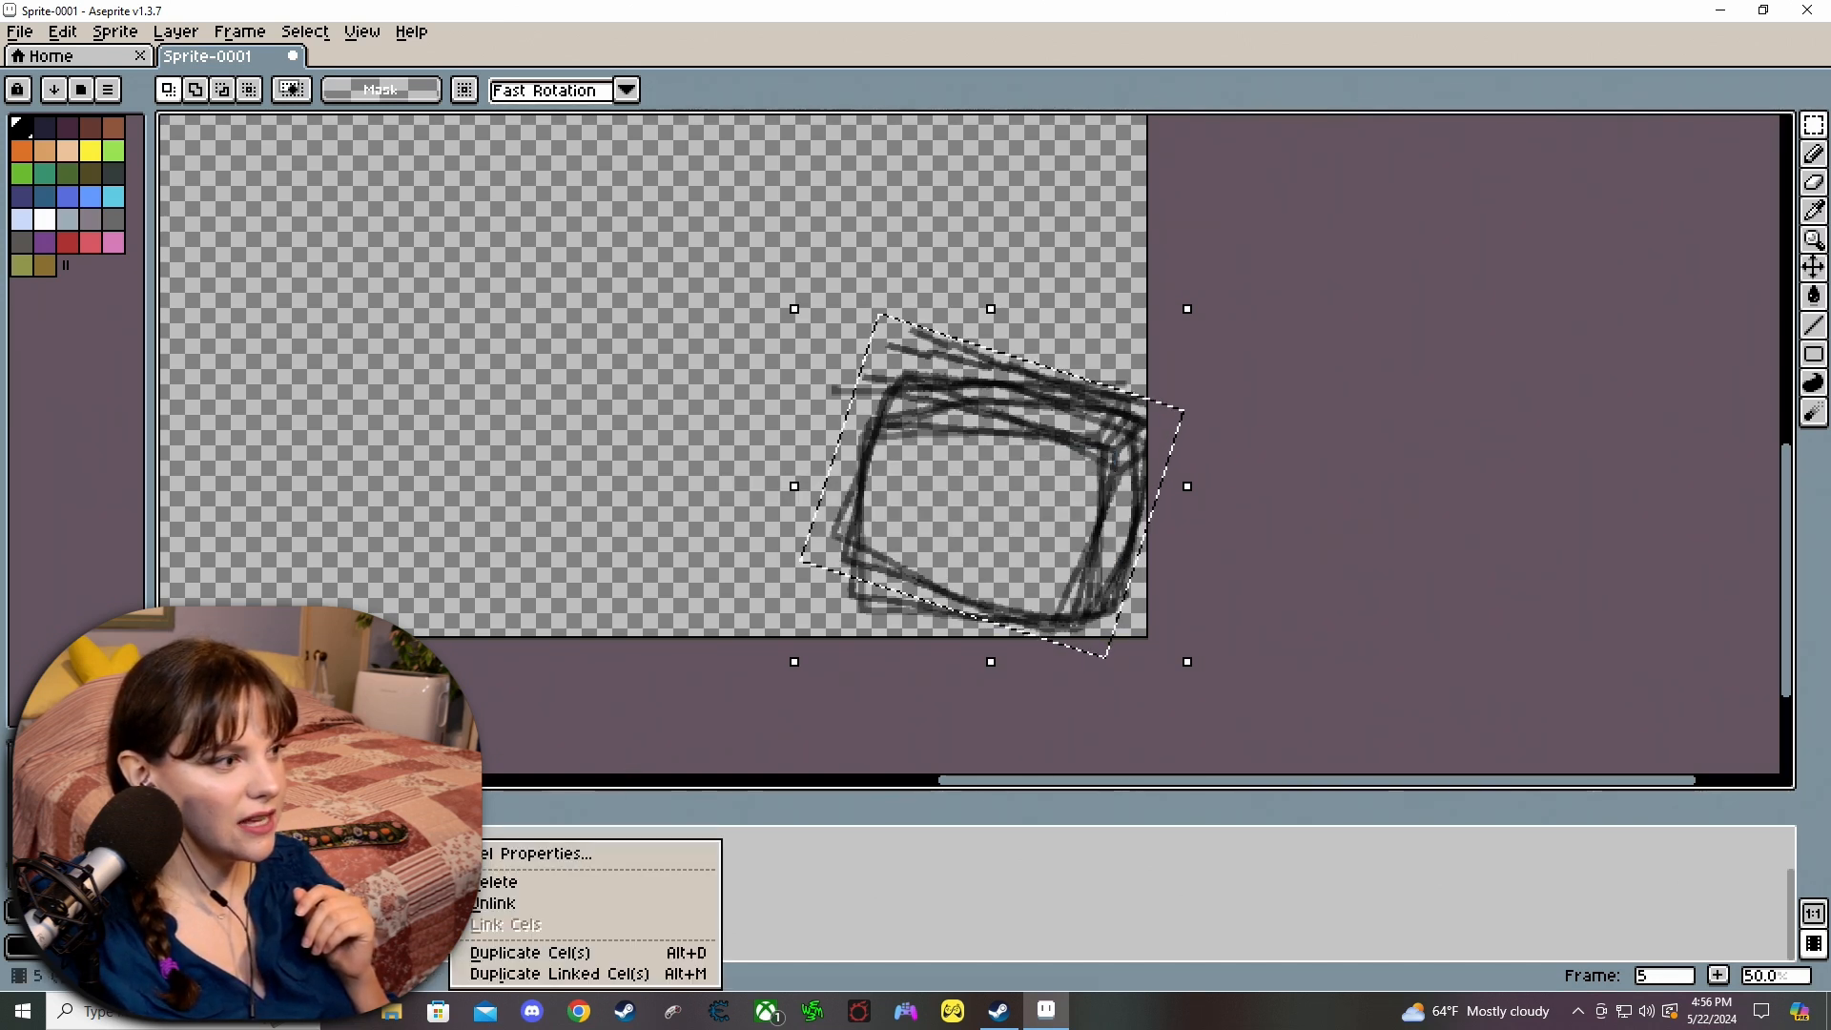
pyautogui.click(1149, 878)
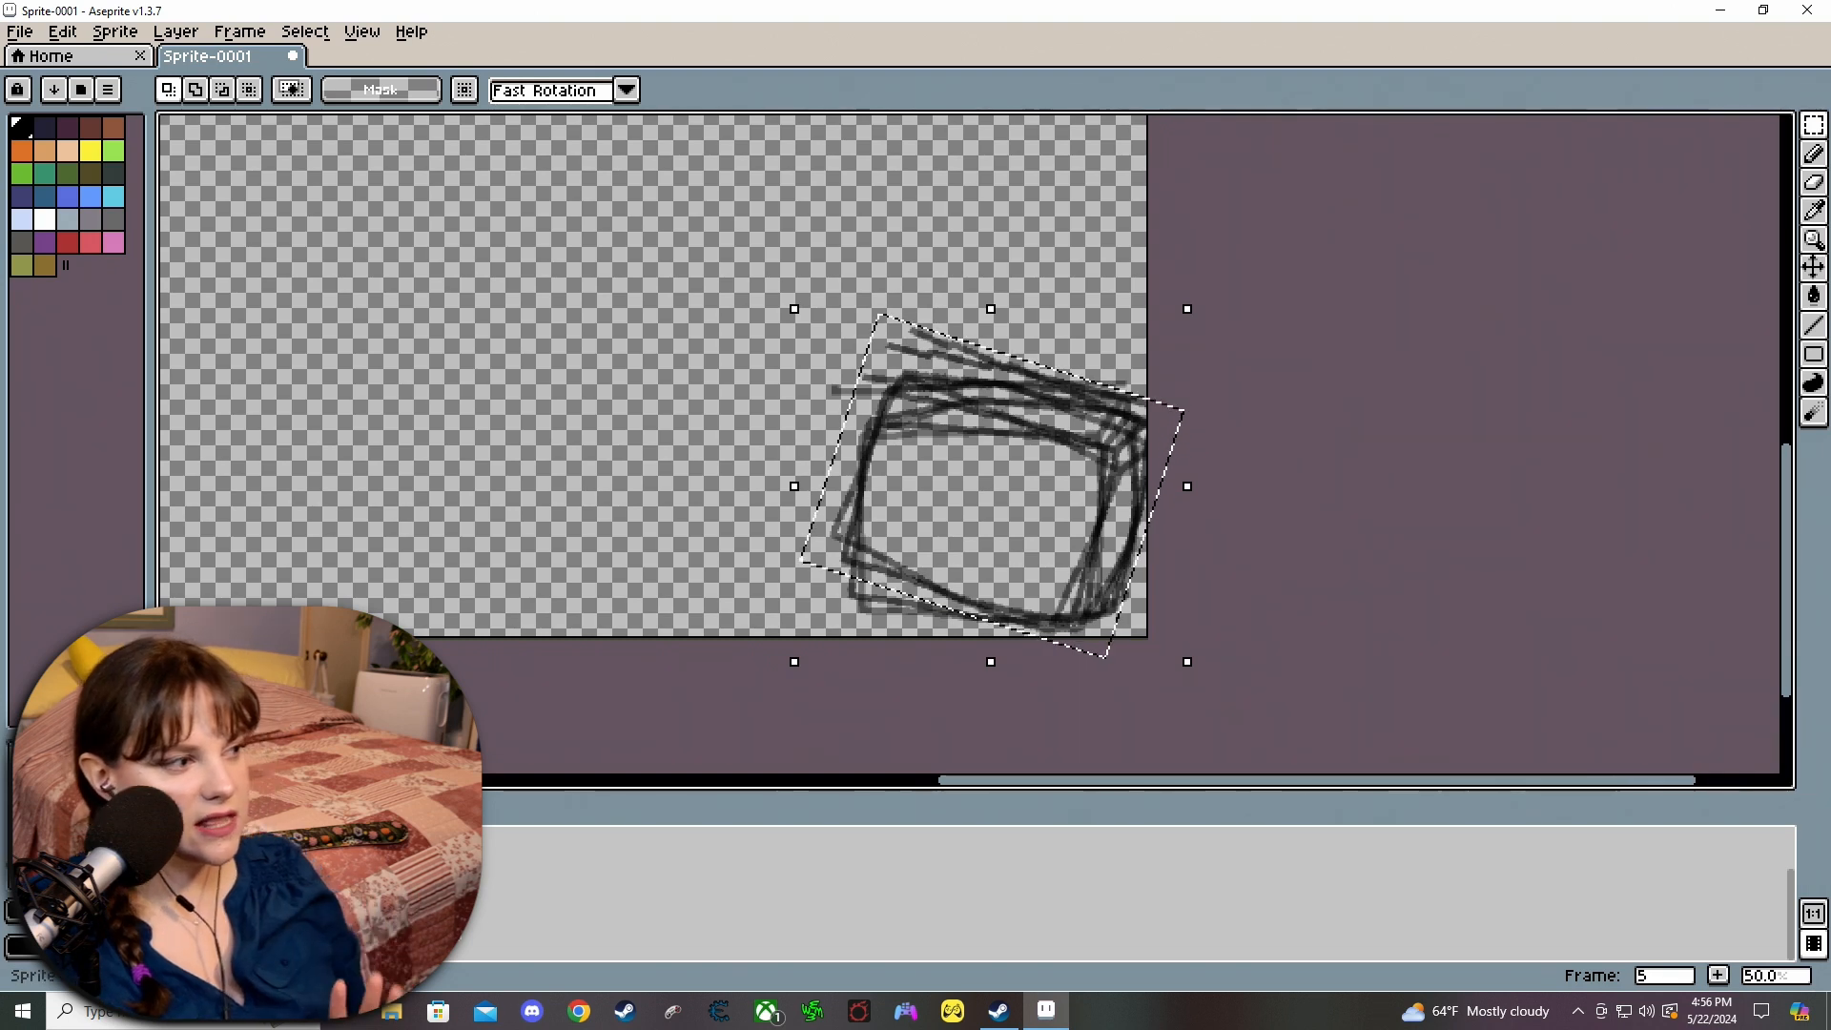
pyautogui.click(353, 814)
pyautogui.click(375, 814)
pyautogui.click(399, 815)
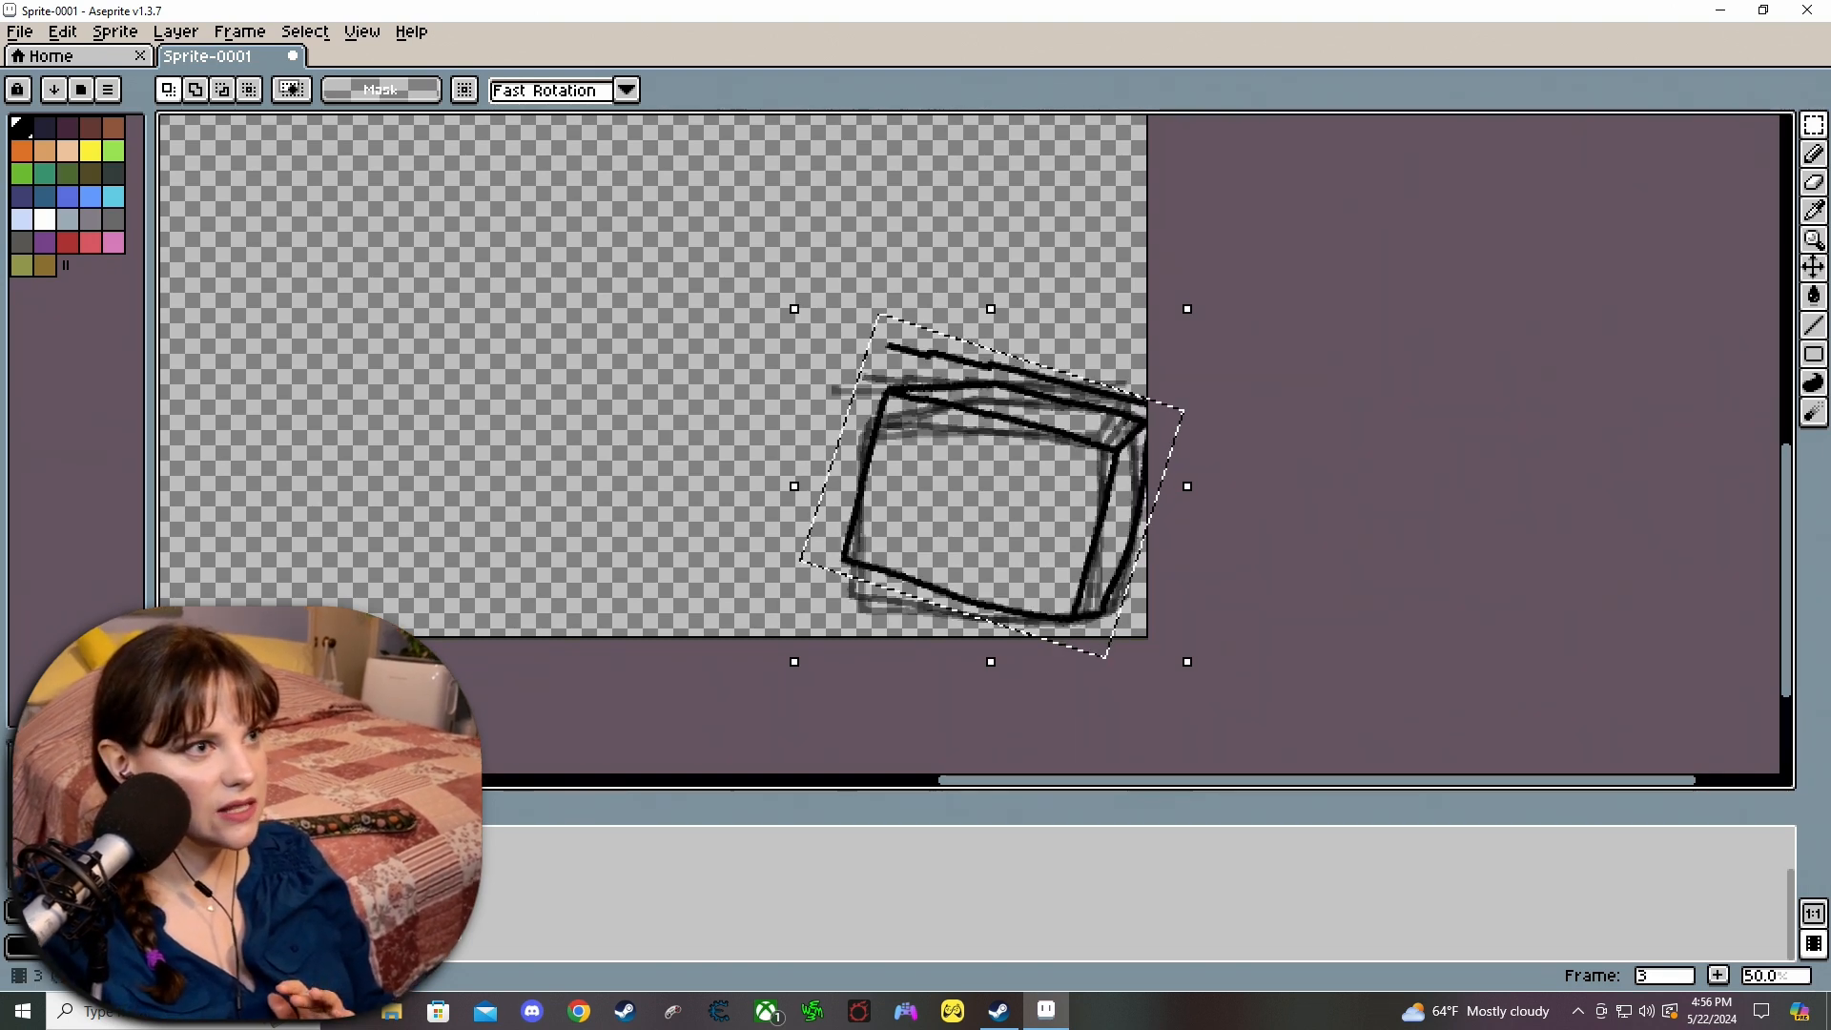
pyautogui.click(421, 815)
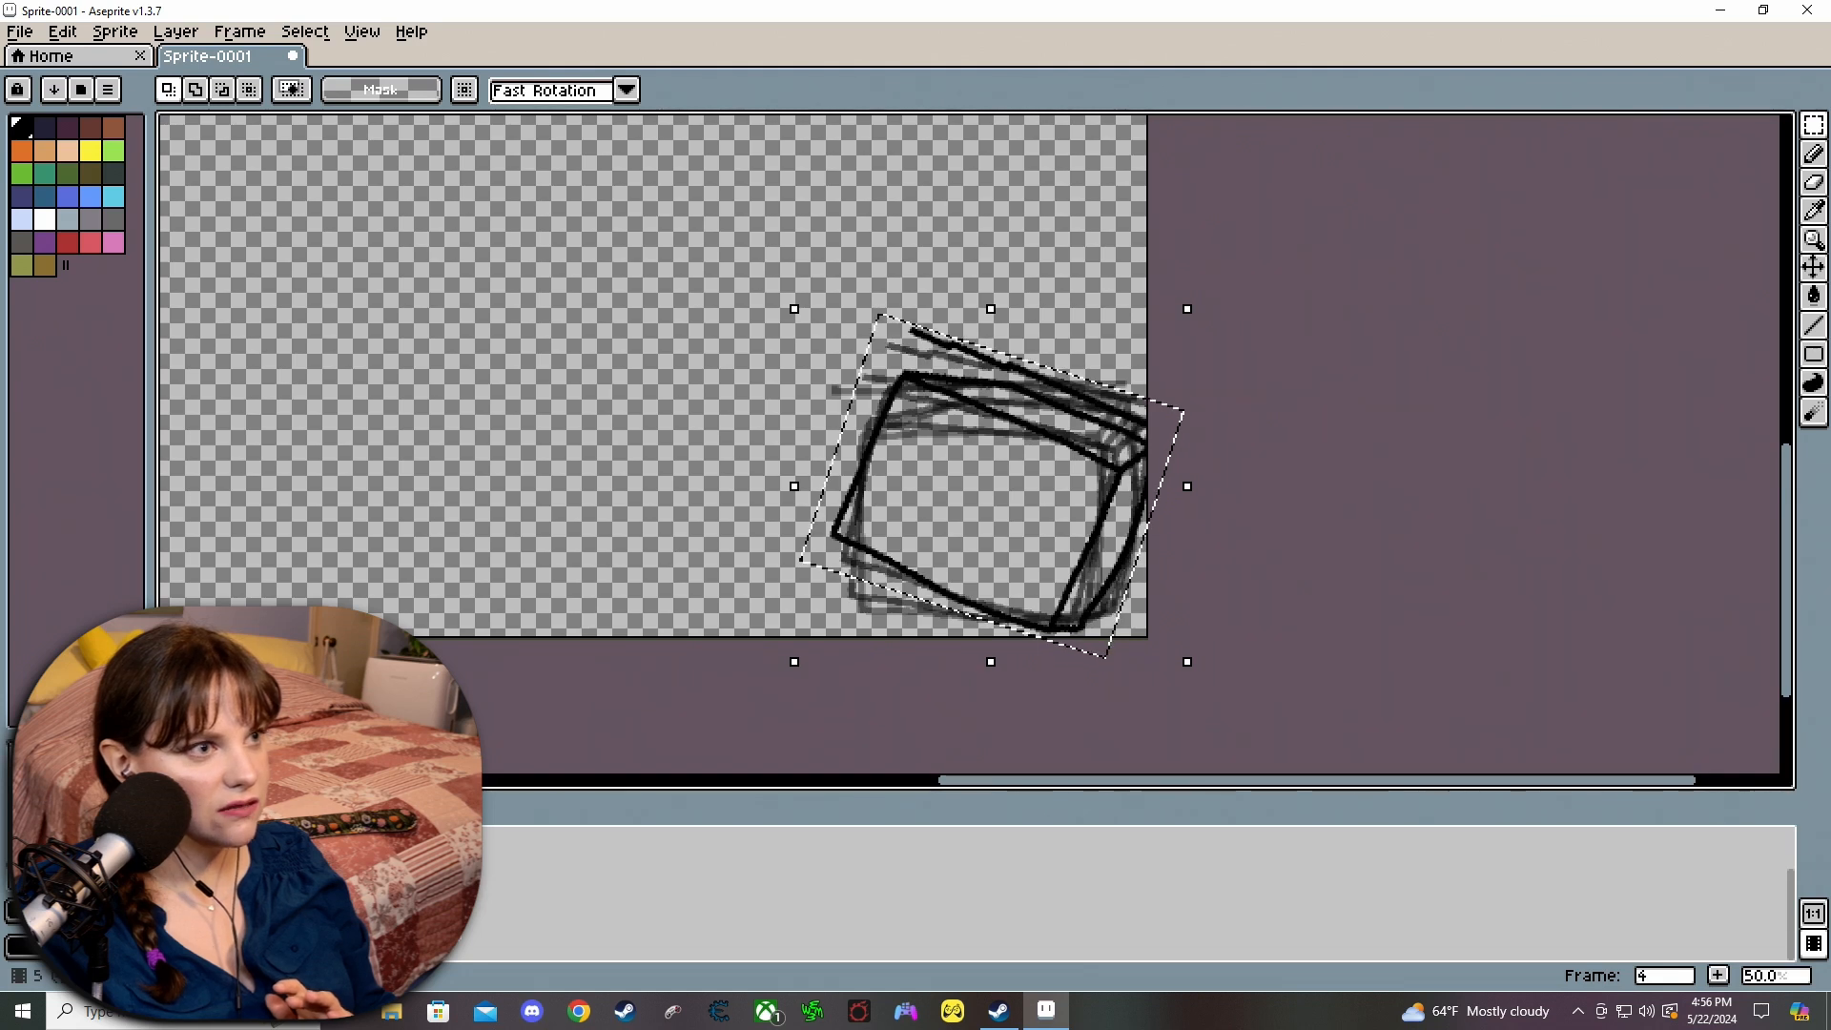
pyautogui.click(375, 815)
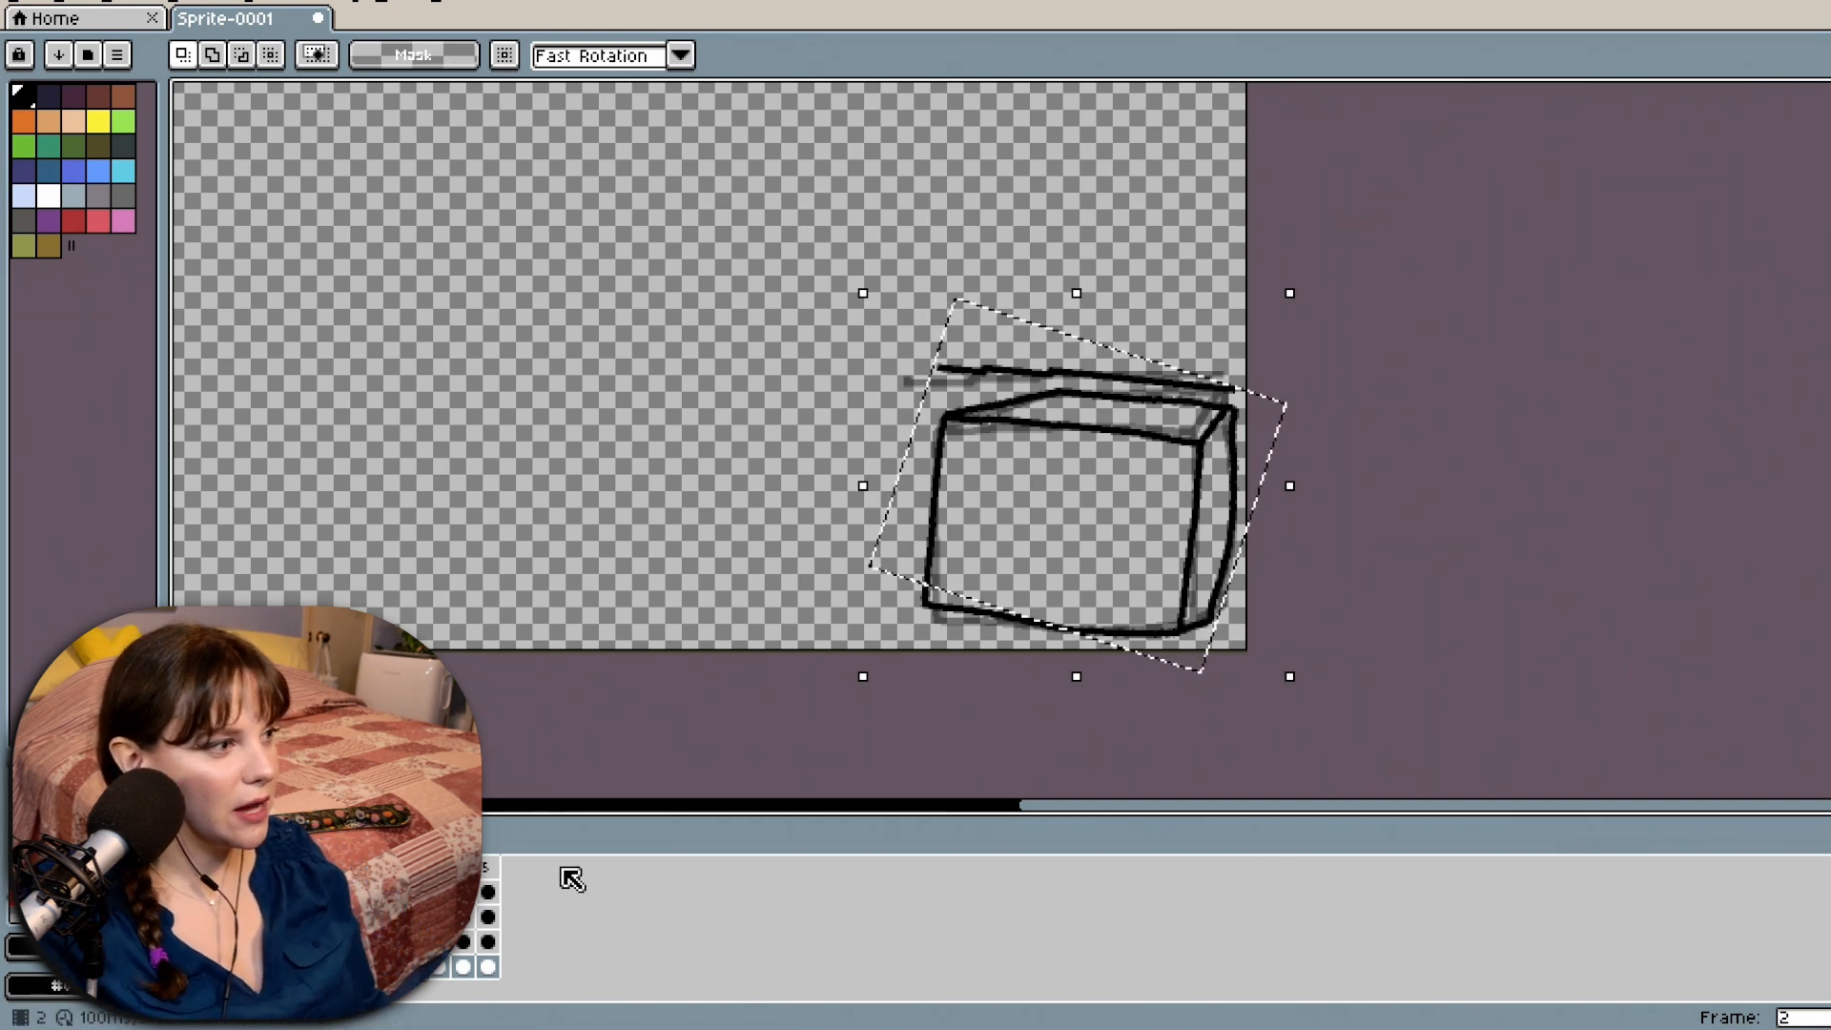
pyautogui.click(388, 916)
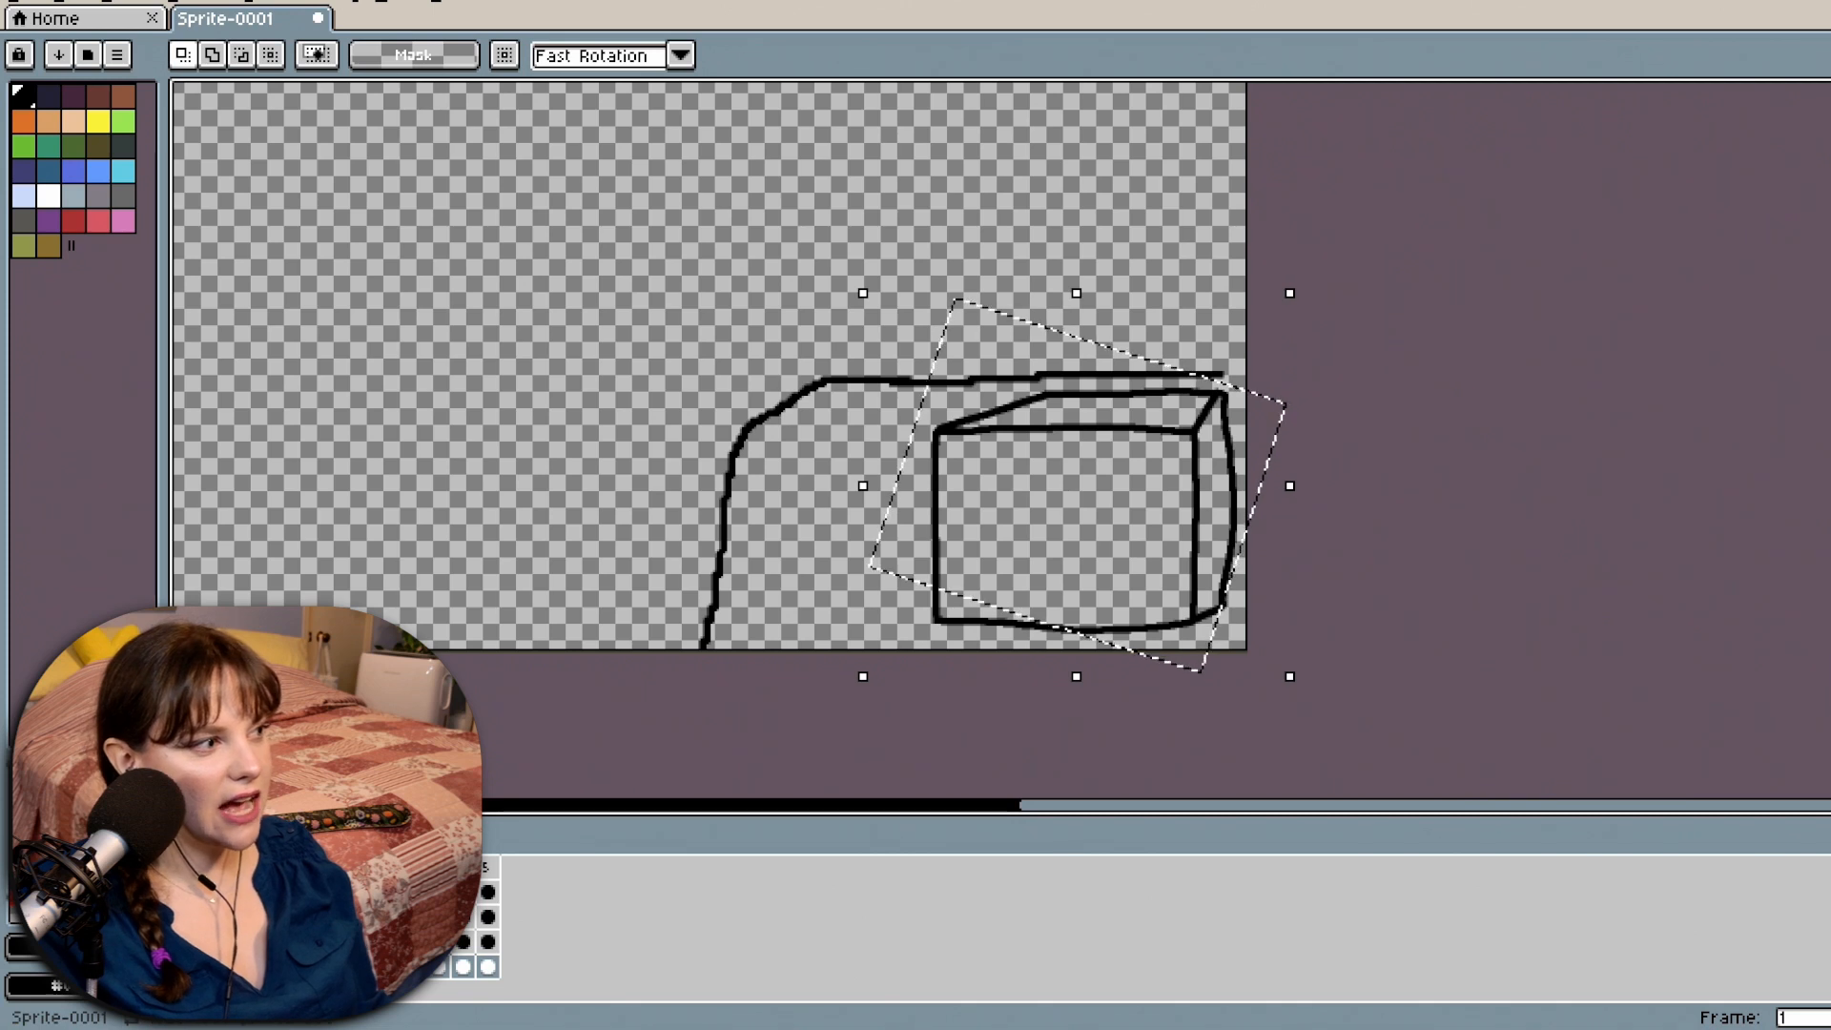
pyautogui.press('.')
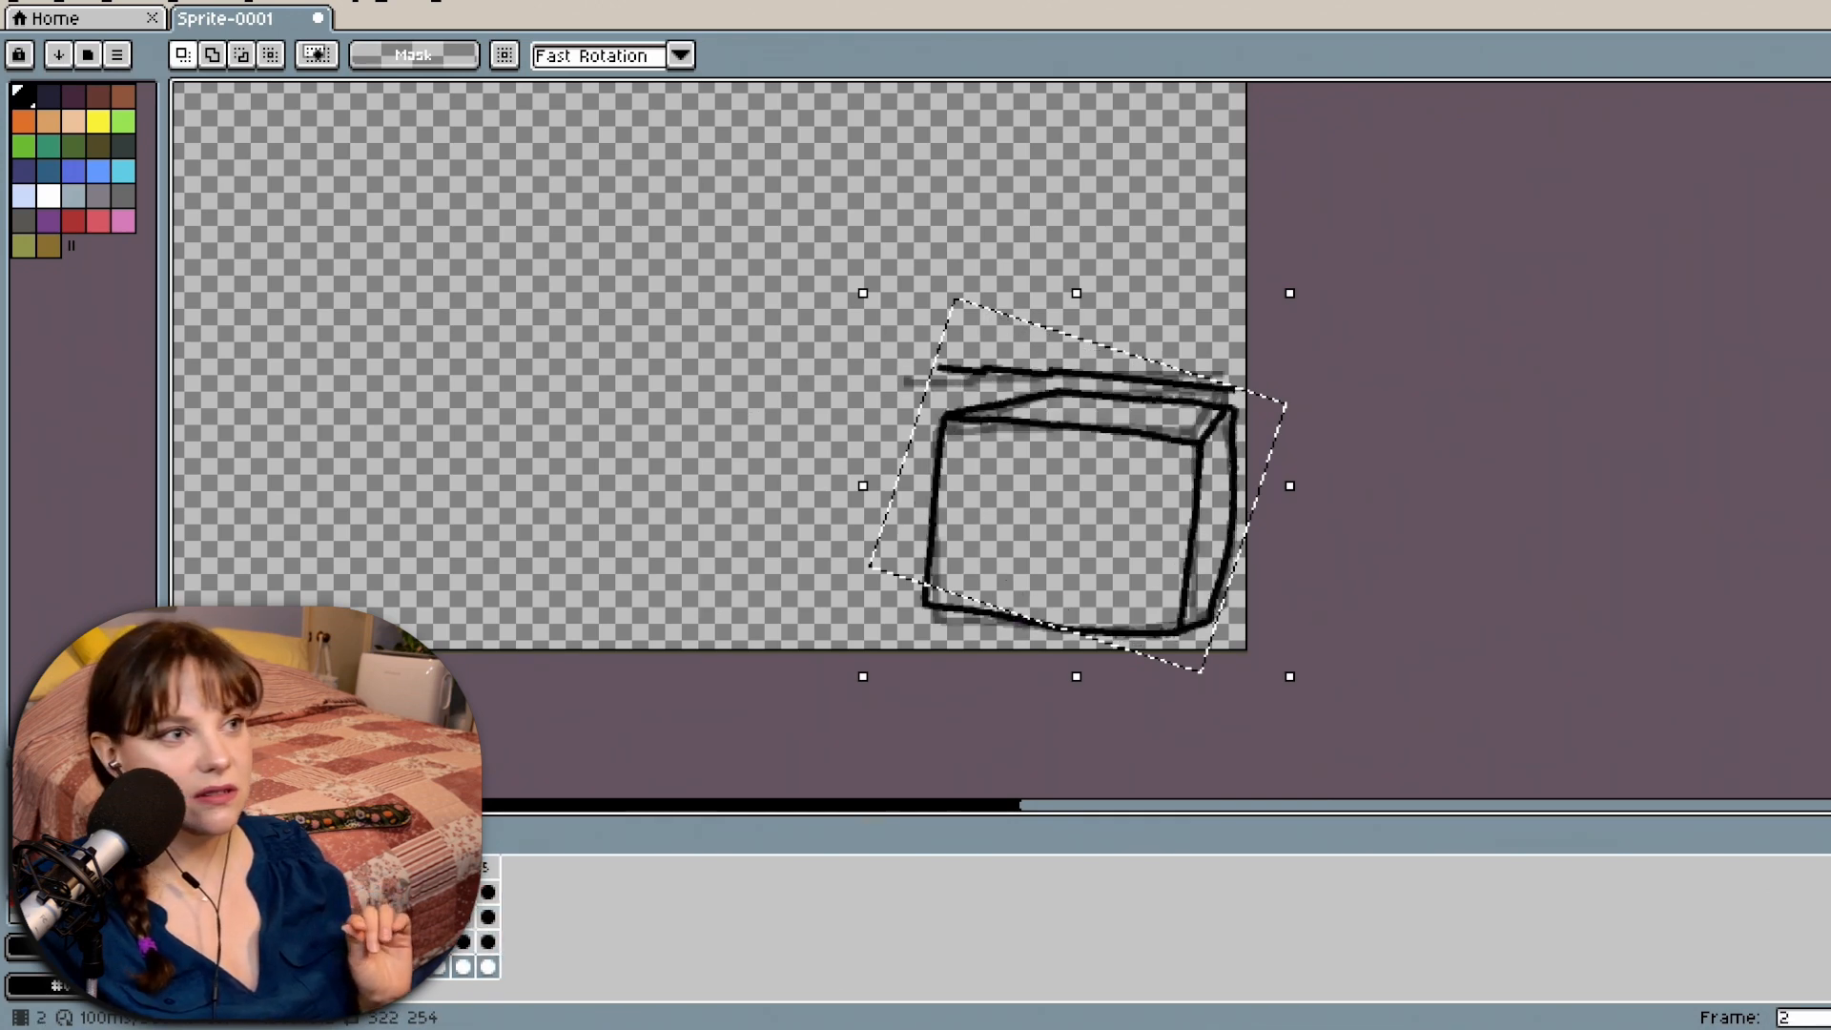
pyautogui.click(487, 966)
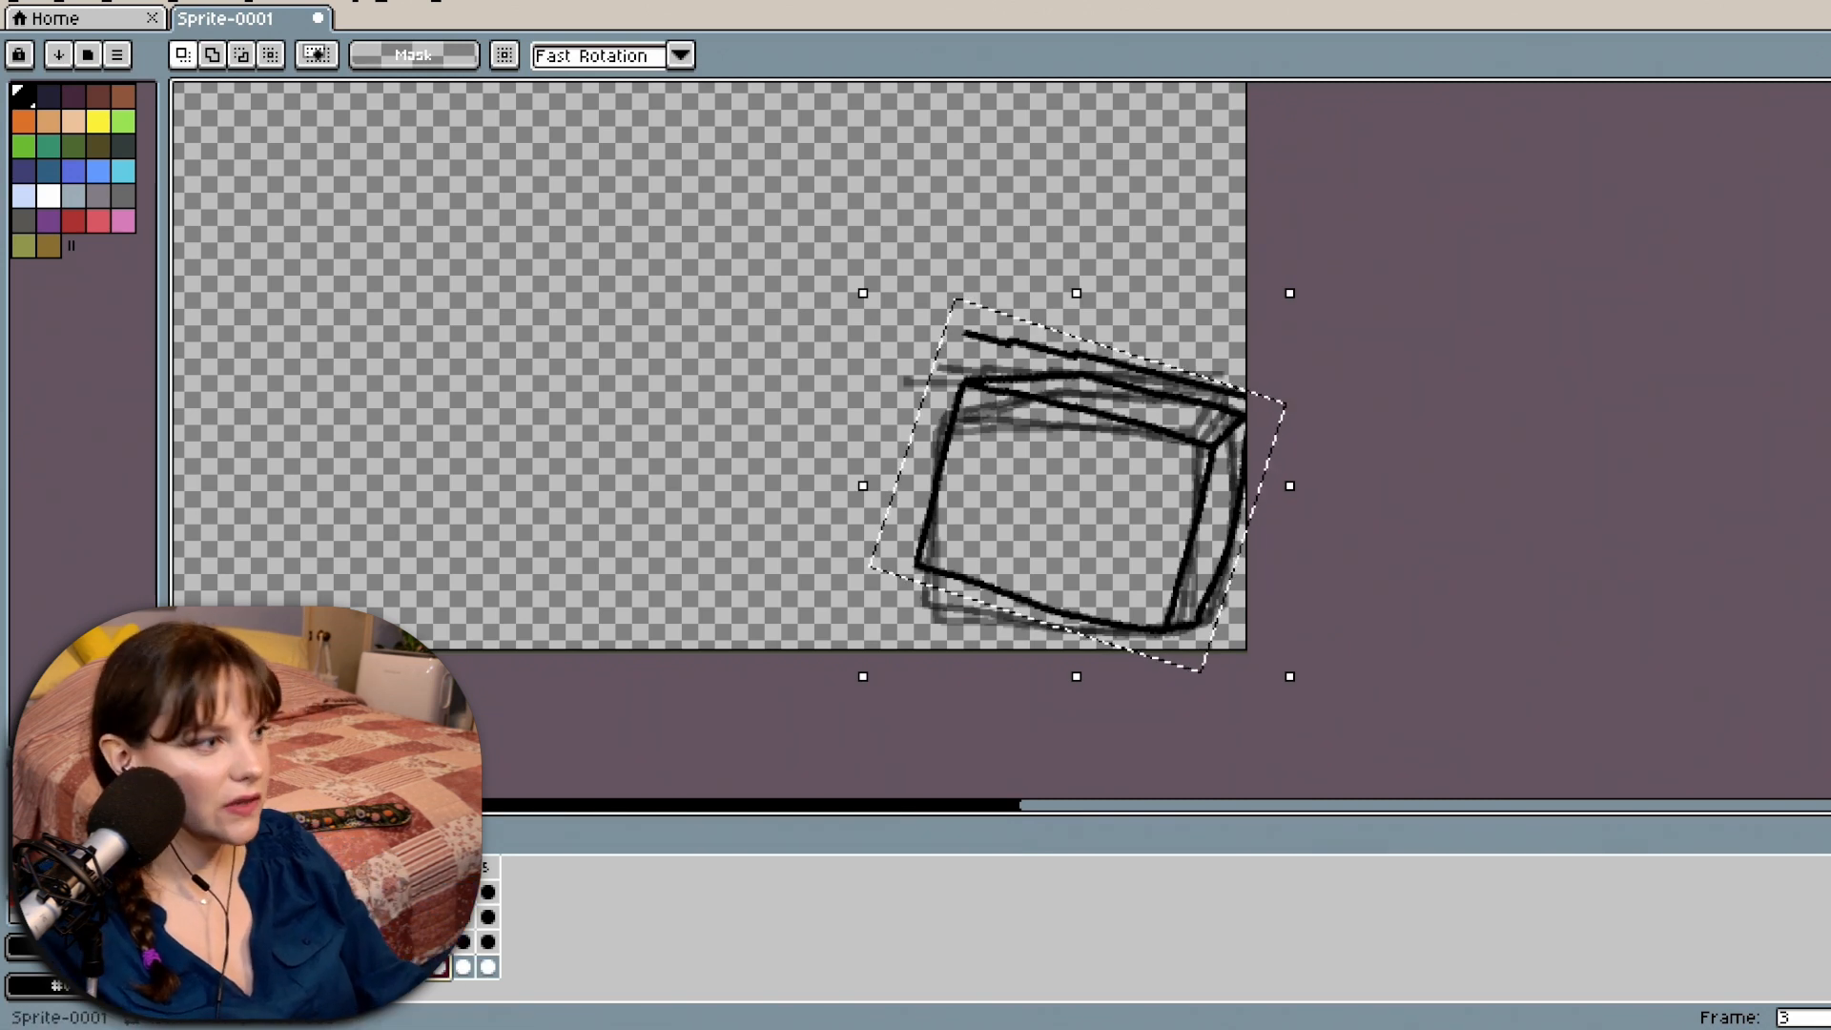
pyautogui.scroll(1, 1078, 654)
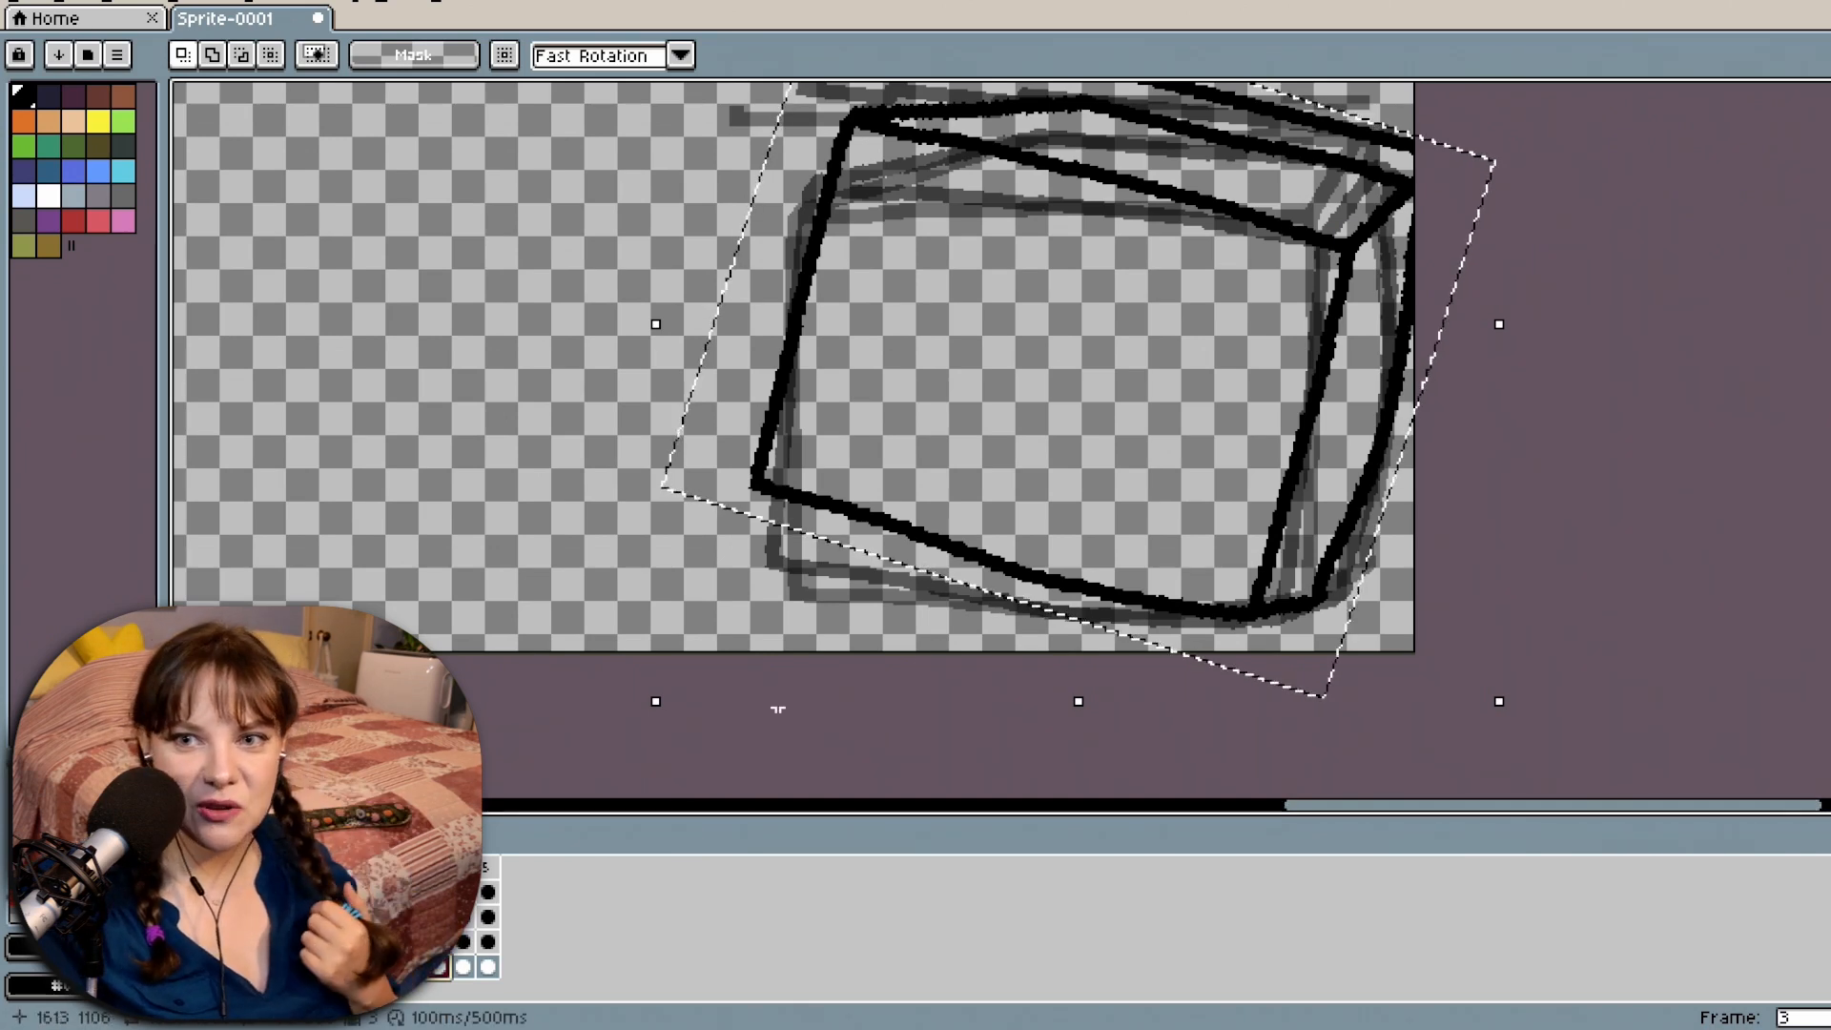
pyautogui.scroll(2, 1077, 438)
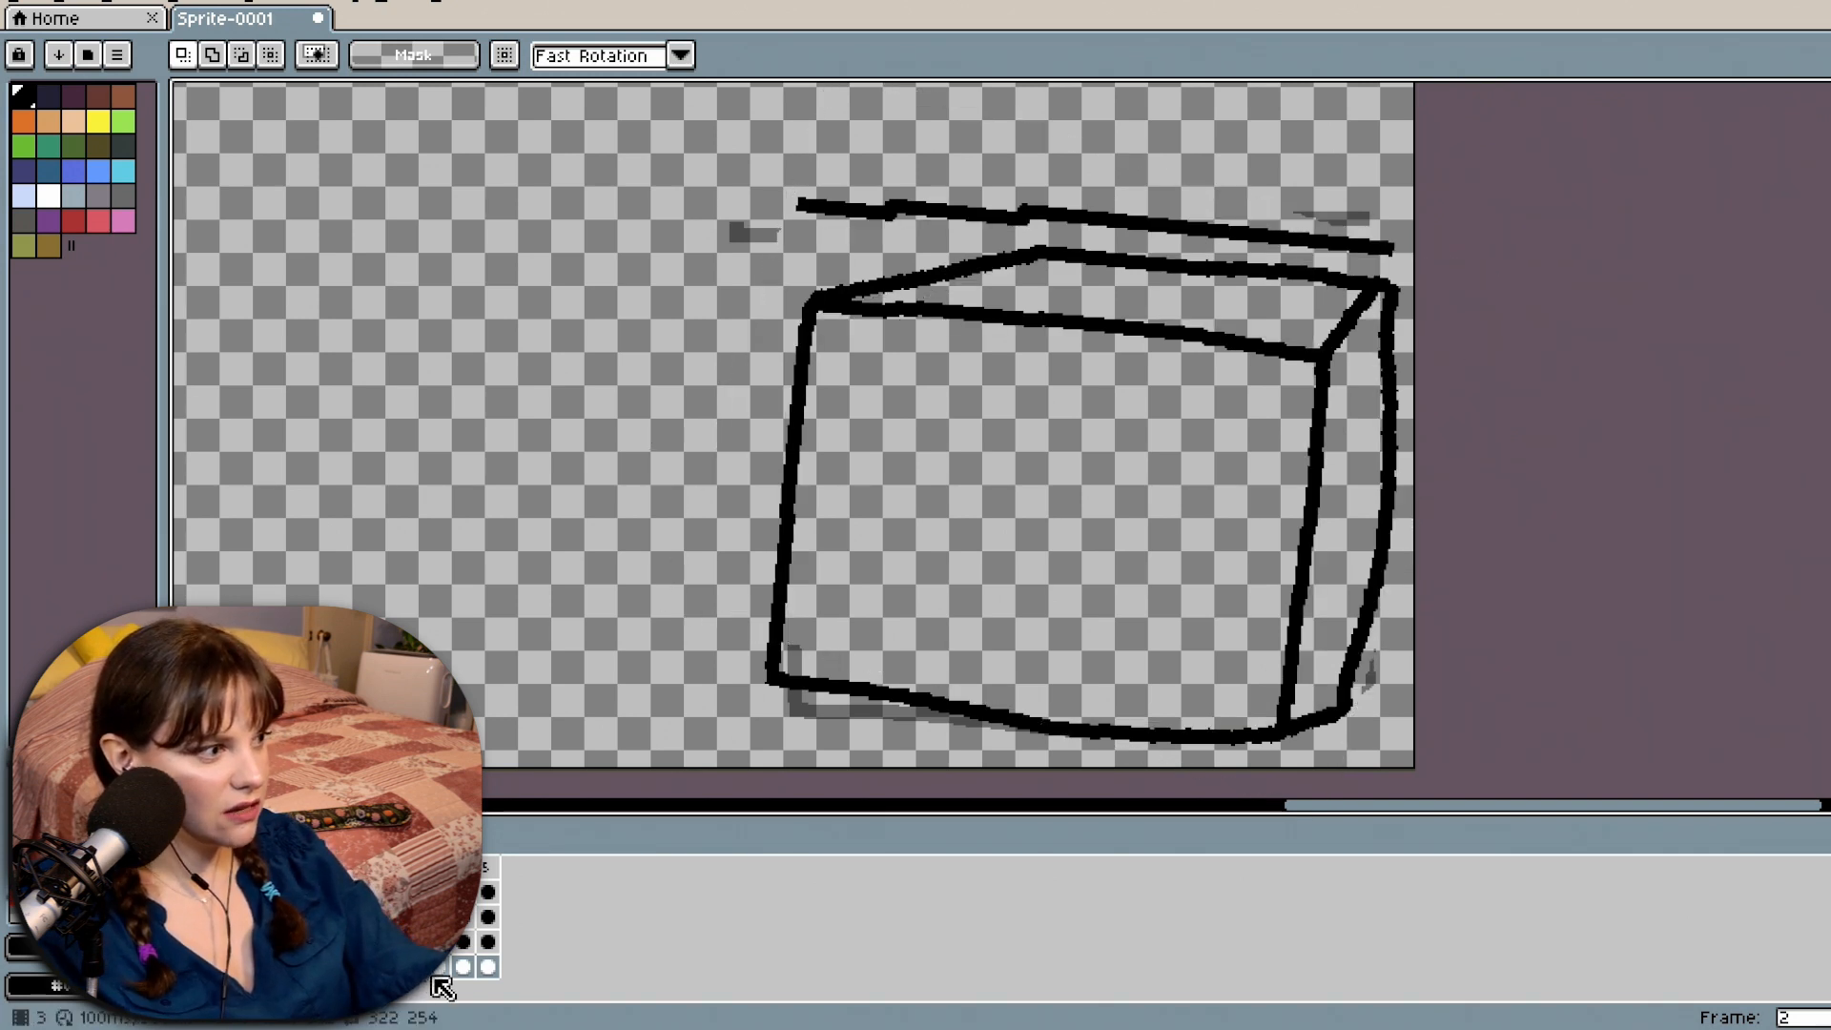
# Undo the partial clear on frame 2 and delete its whole faded reference cel.
pyautogui.hotkey('ctrl', 'z')
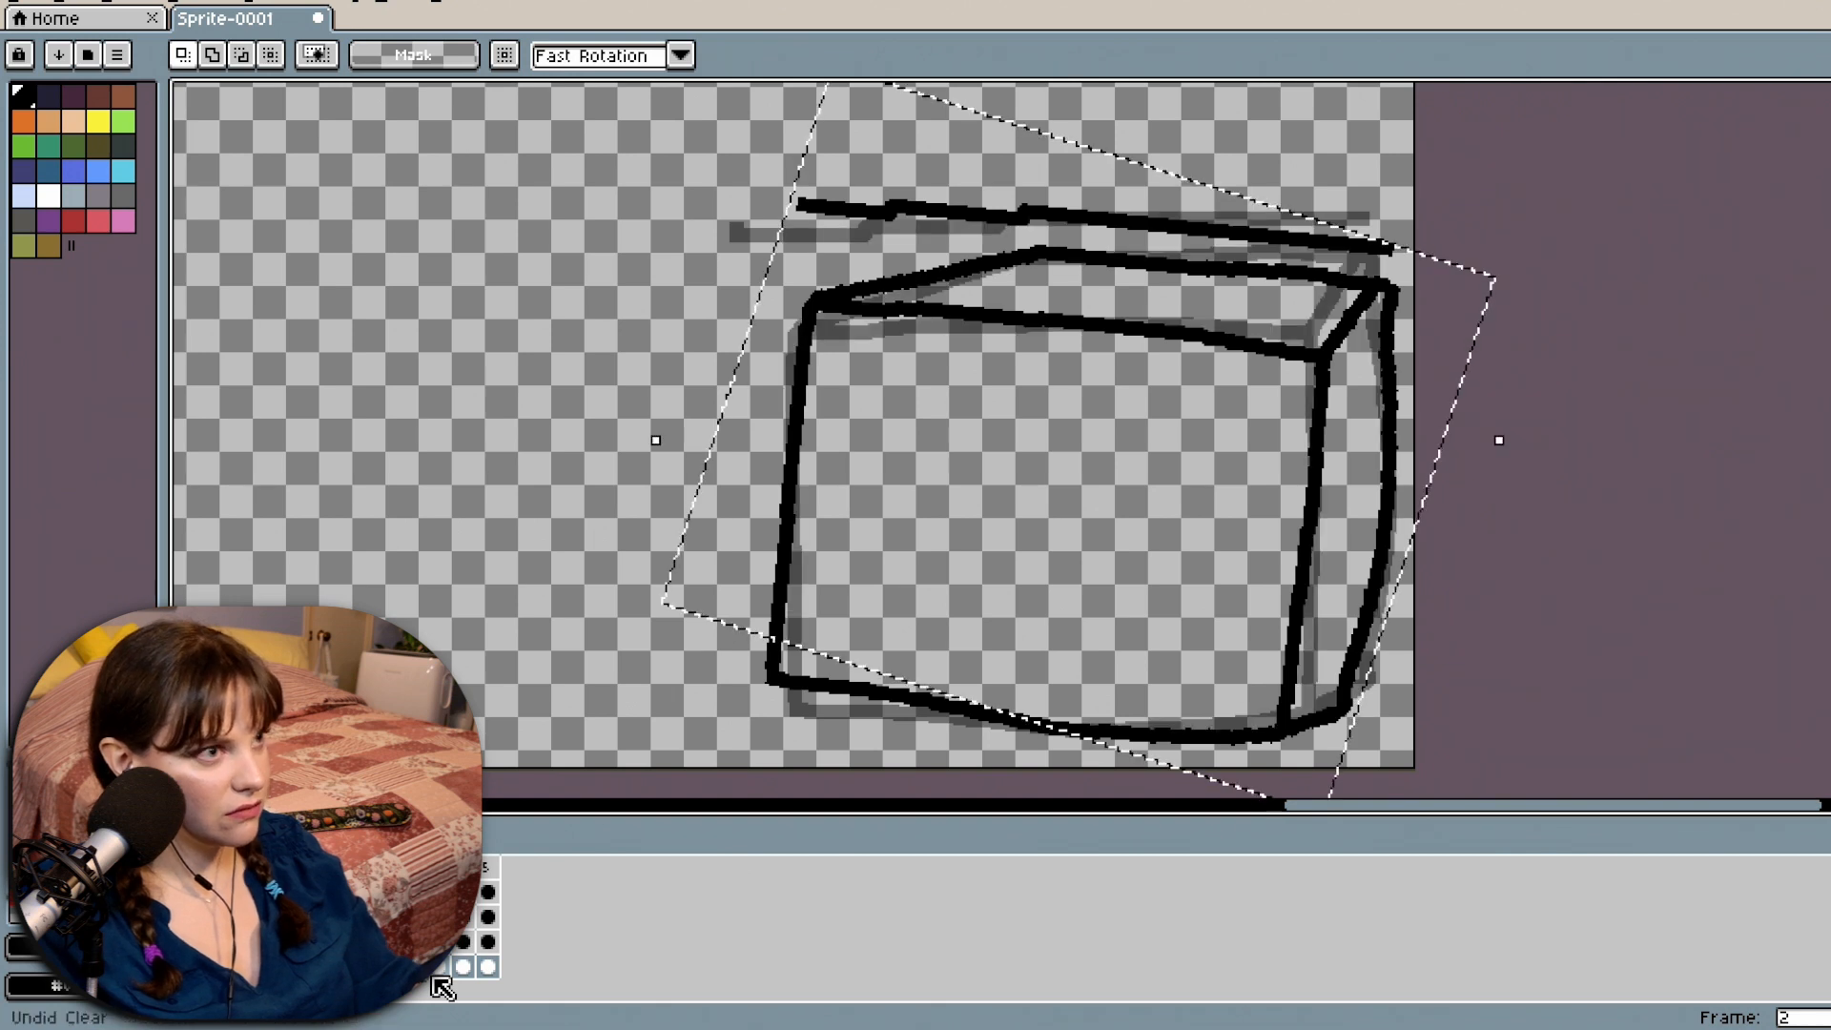
pyautogui.rightClick(431, 989)
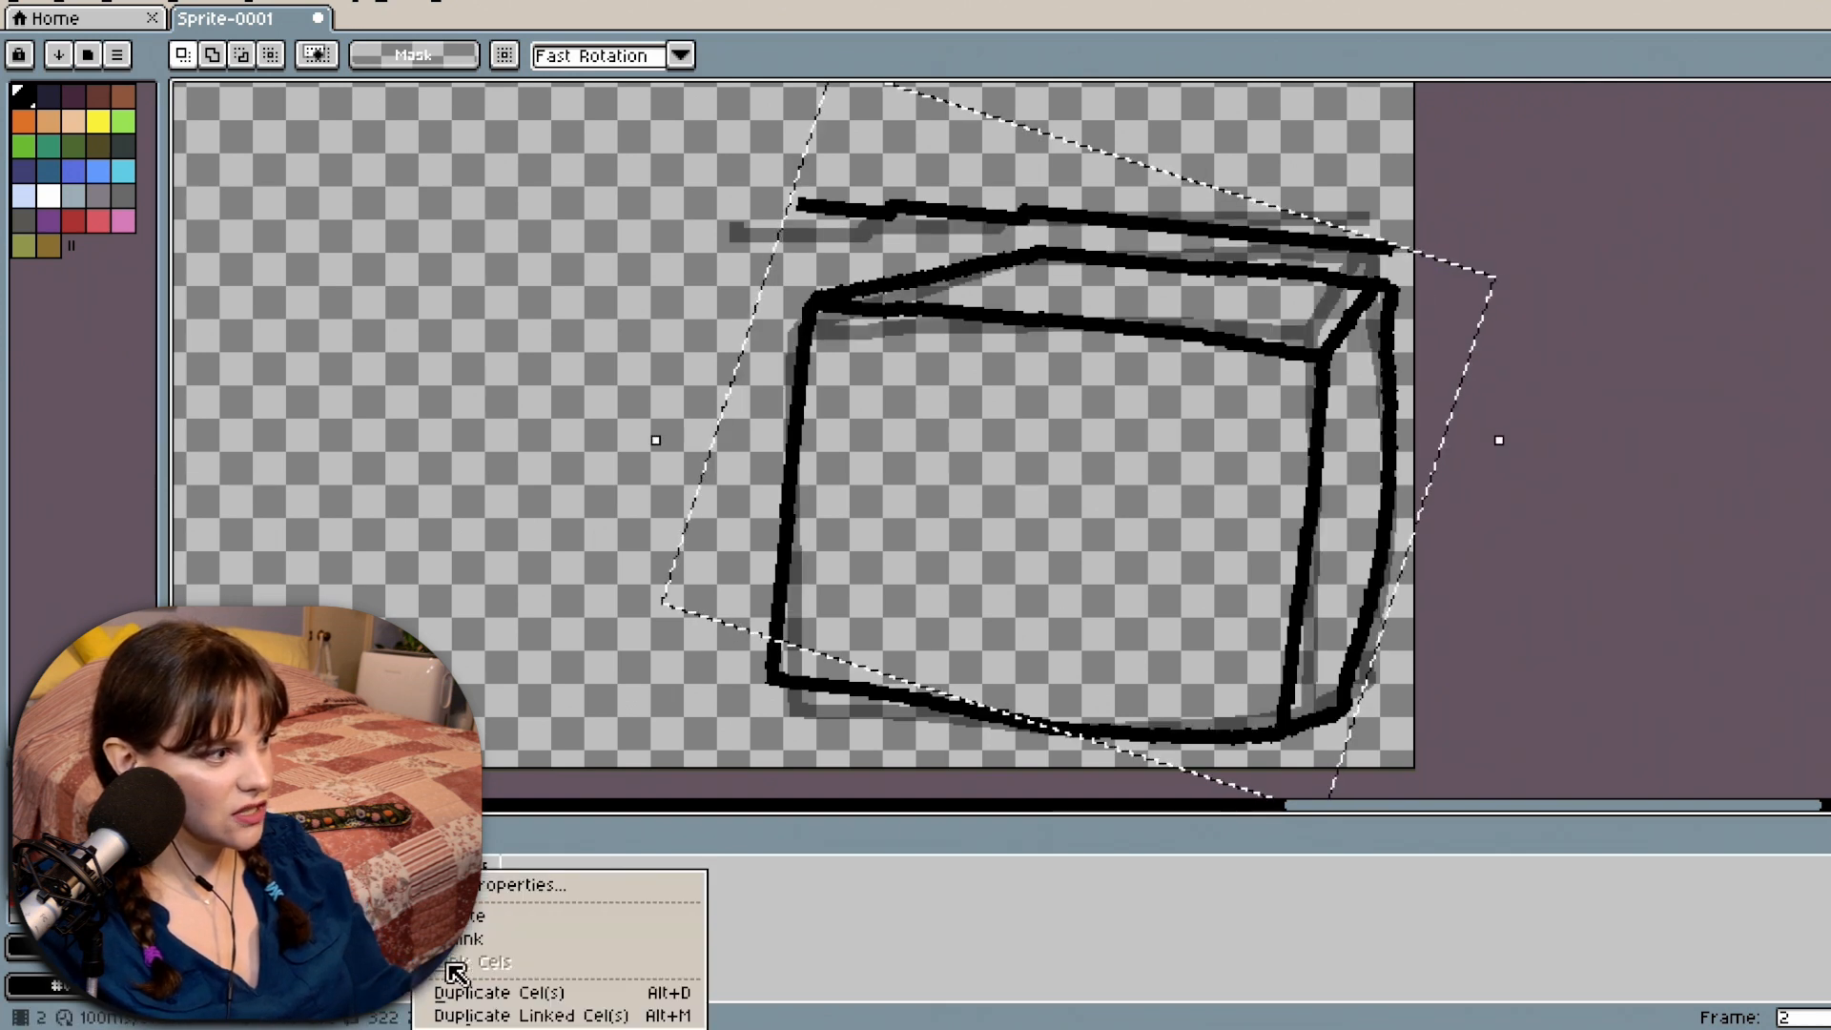
pyautogui.click(474, 935)
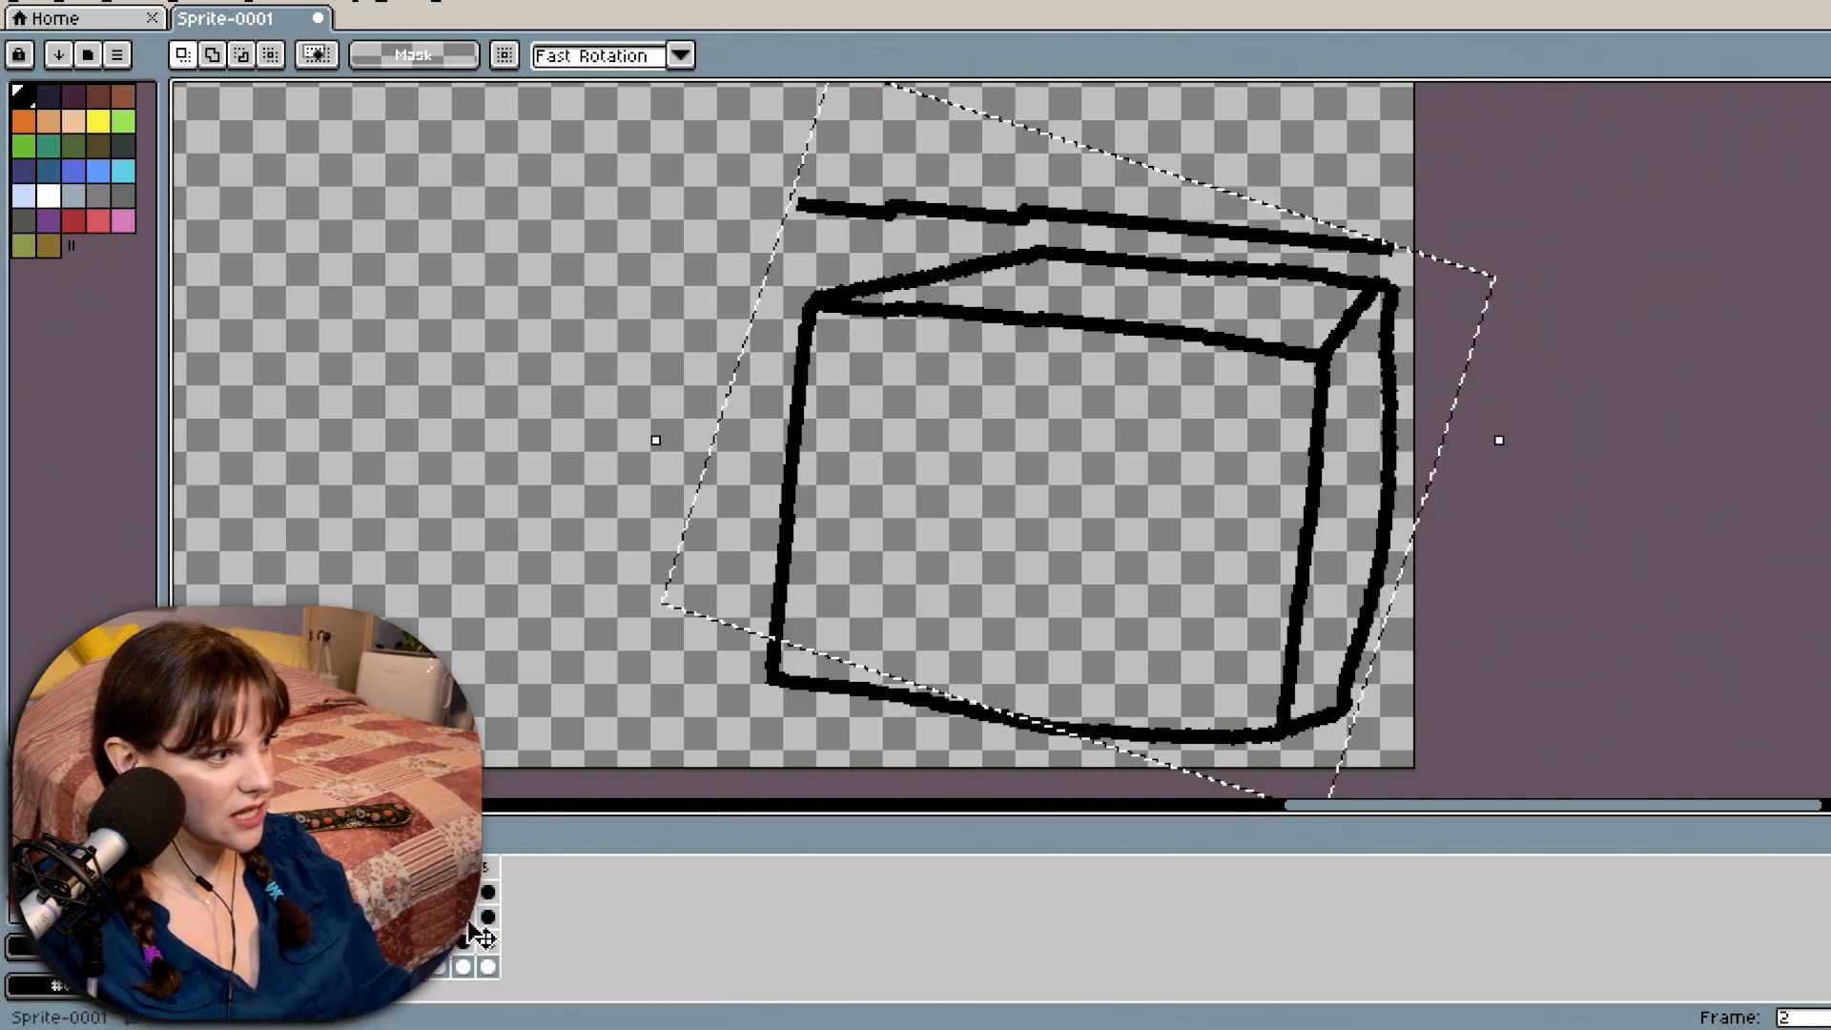
# Delete both faded reference cels from frame 3, leaving only its solid tilted box.
pyautogui.rightClick(444, 965)
pyautogui.click(482, 921)
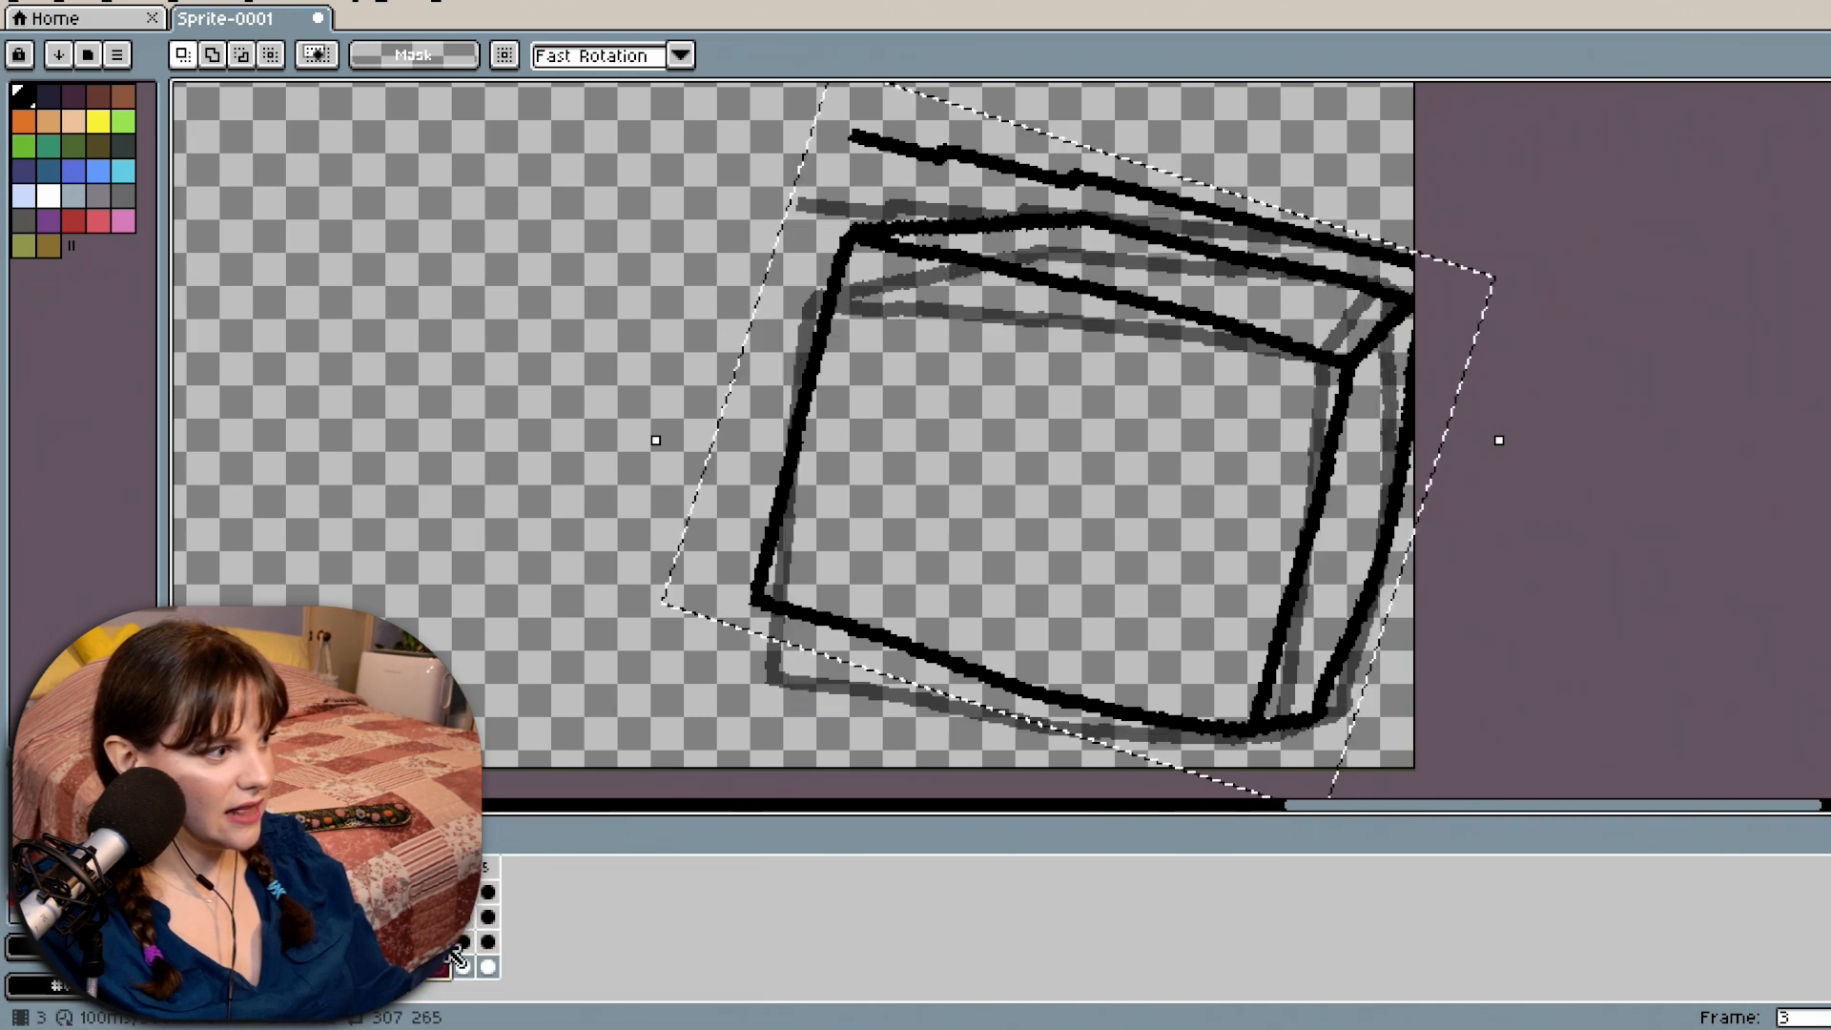
pyautogui.rightClick(456, 956)
pyautogui.click(481, 918)
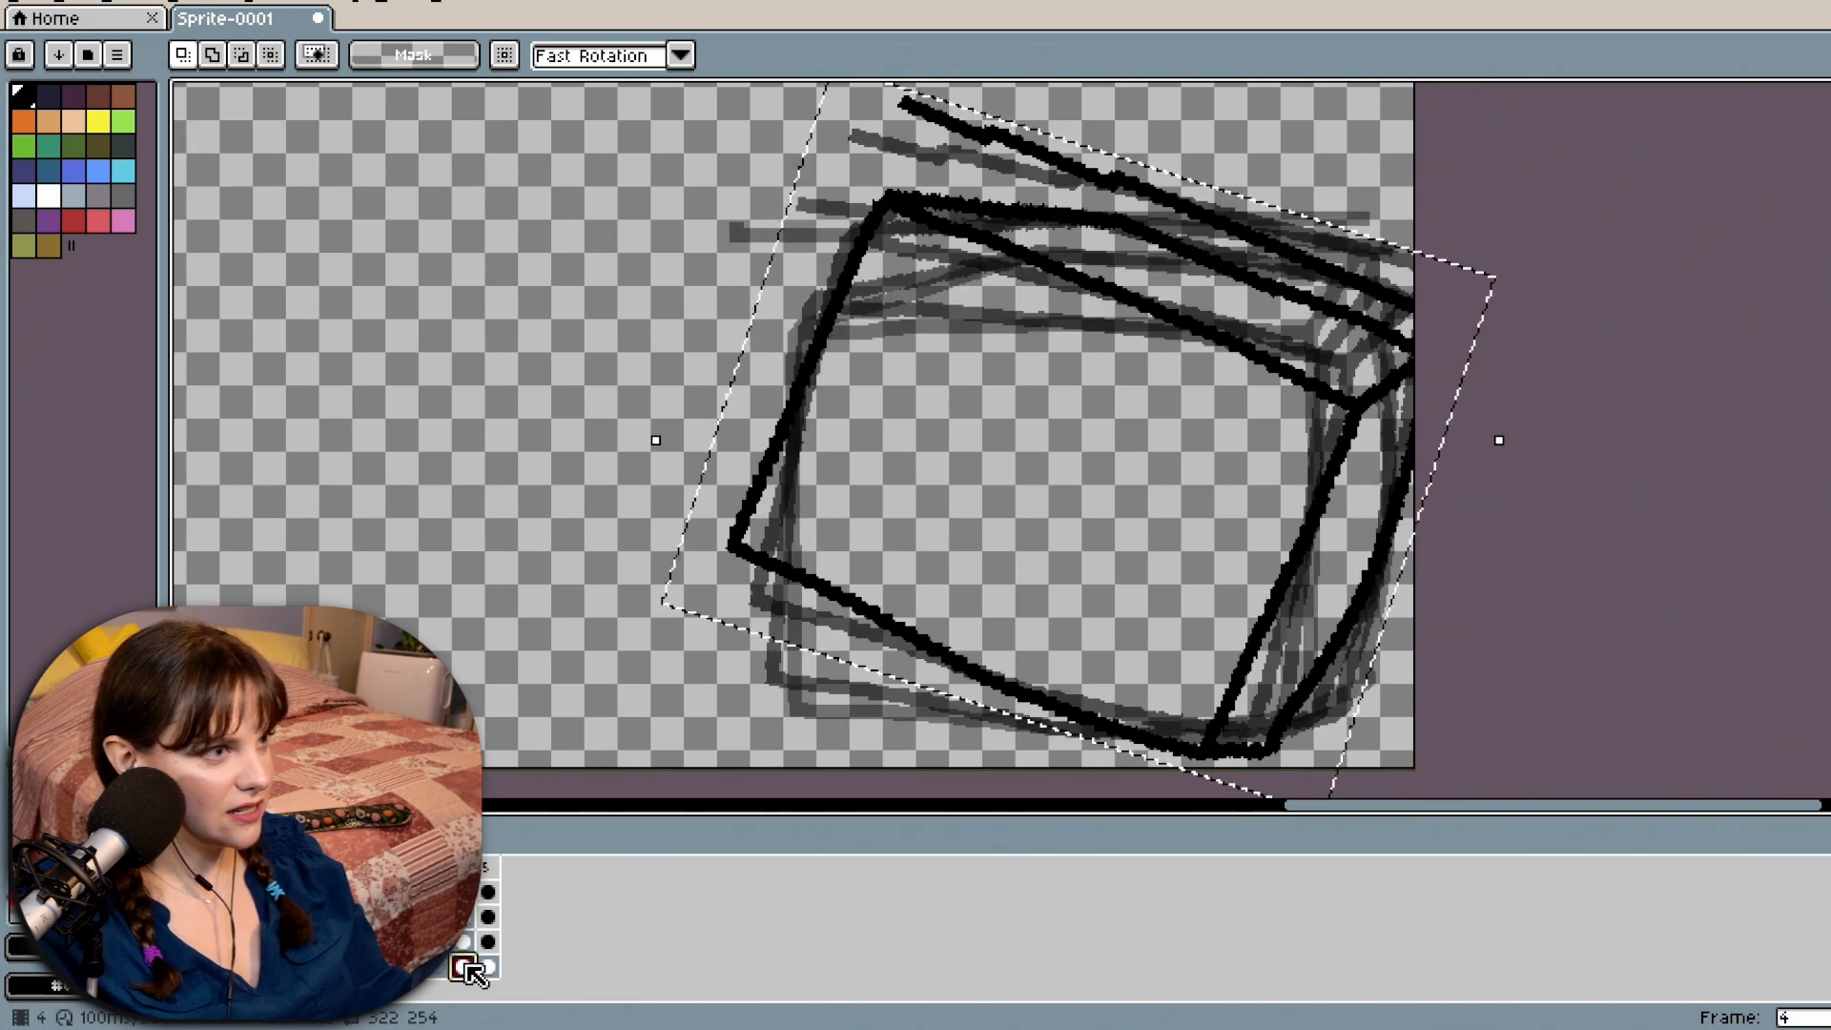
# Delete the three faded reference cels of the earlier poses from frame 4.
pyautogui.rightClick(467, 968)
pyautogui.click(522, 930)
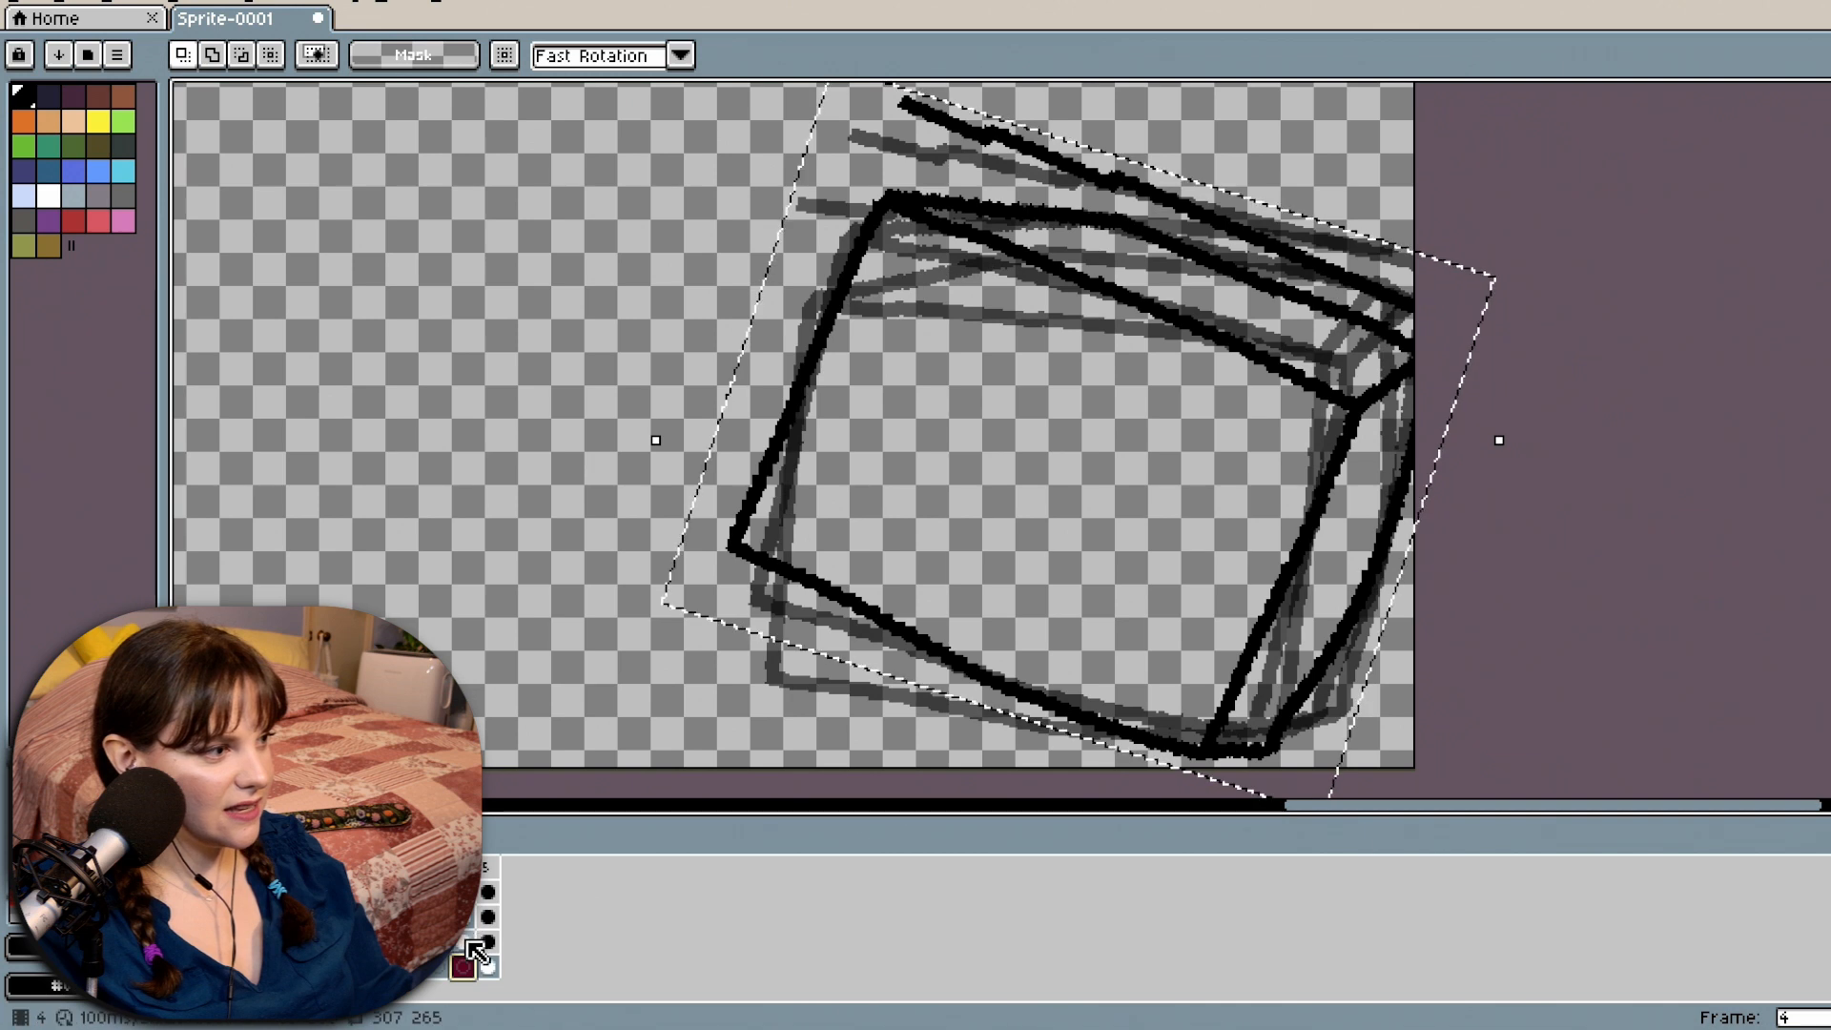
pyautogui.rightClick(475, 951)
pyautogui.click(519, 933)
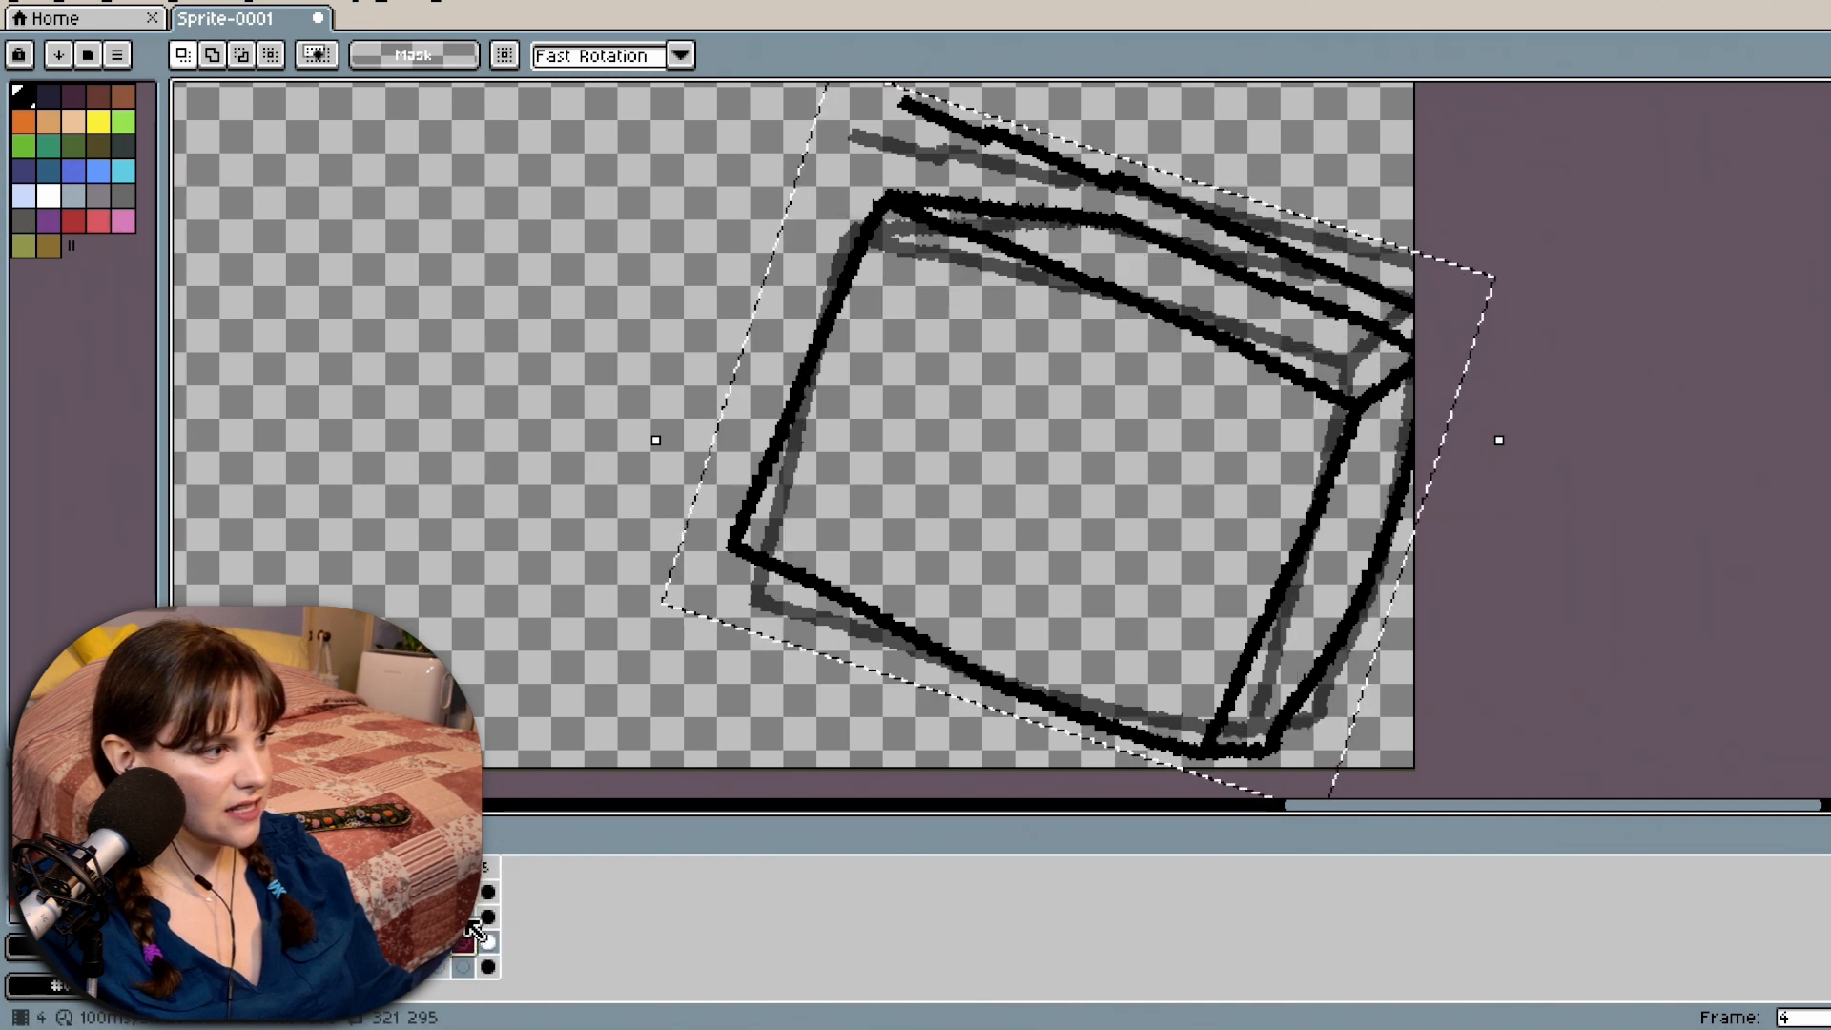
pyautogui.rightClick(475, 930)
pyautogui.click(515, 931)
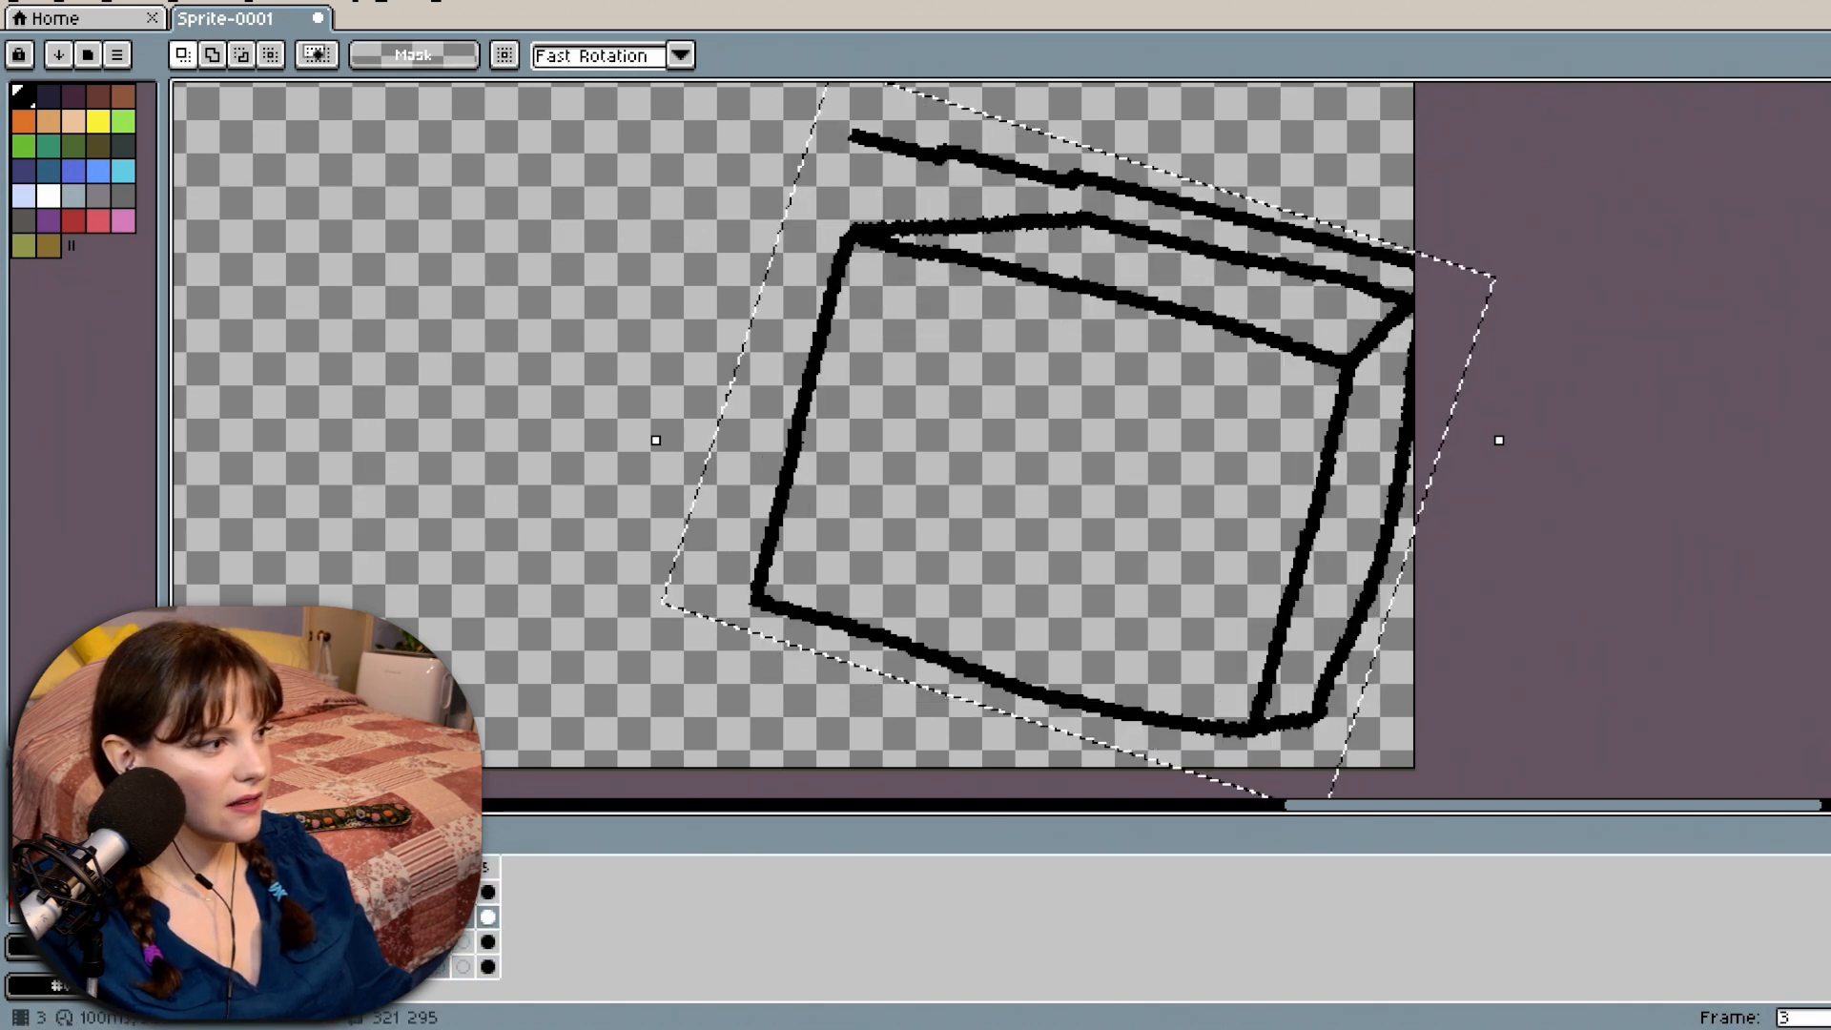
# Delete the three faded reference cels of the earlier poses from frame 5, keeping only the most tilted box, and play the animation.
pyautogui.click(490, 907)
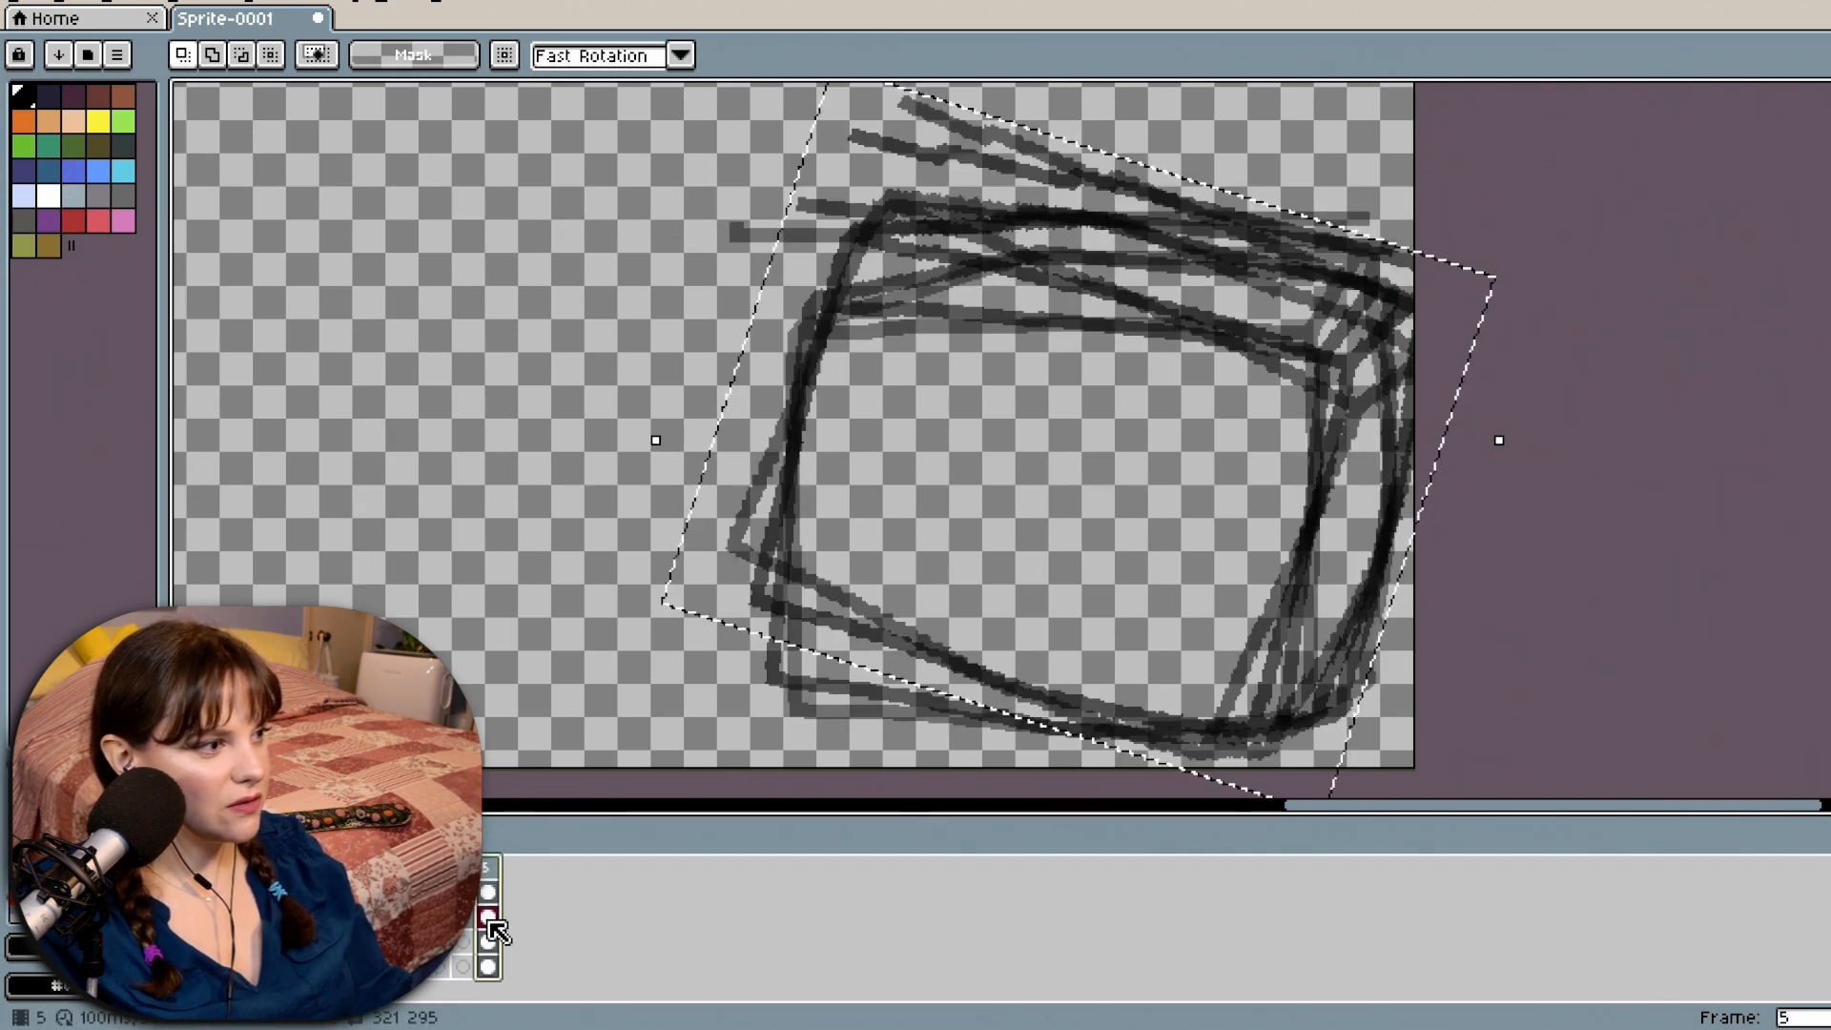
pyautogui.rightClick(493, 869)
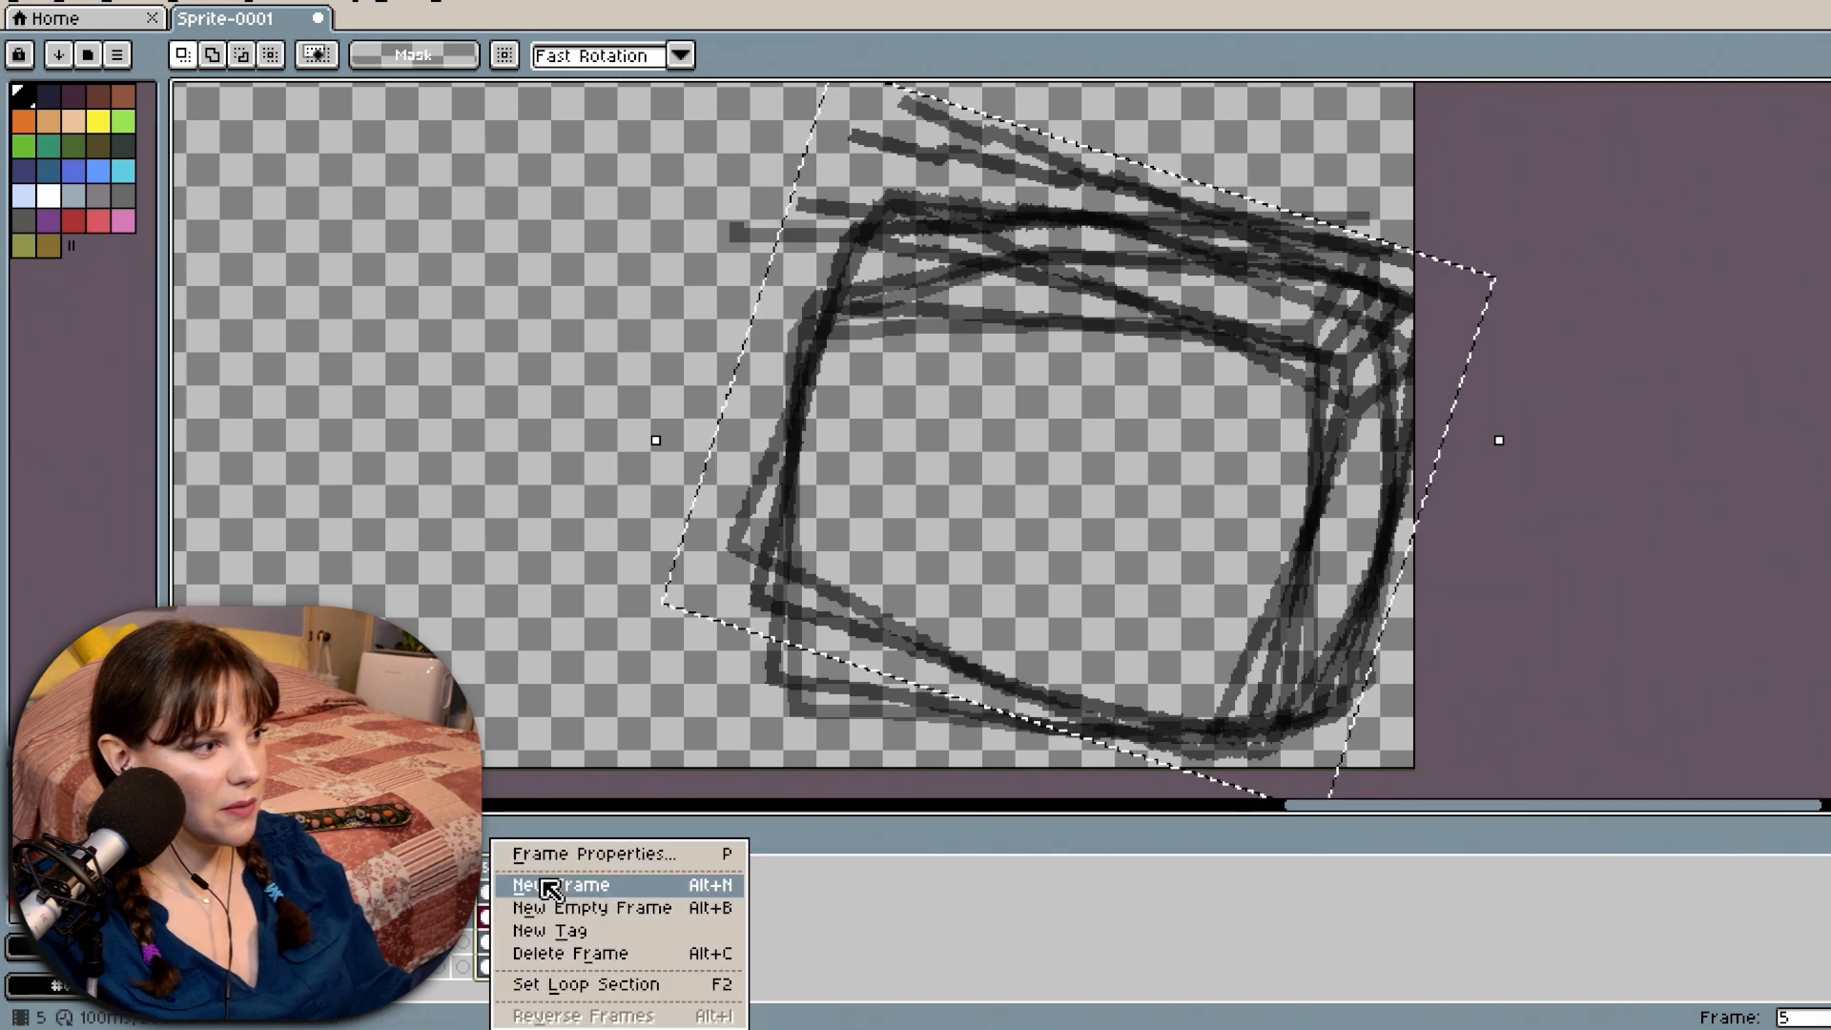
pyautogui.rightClick(482, 975)
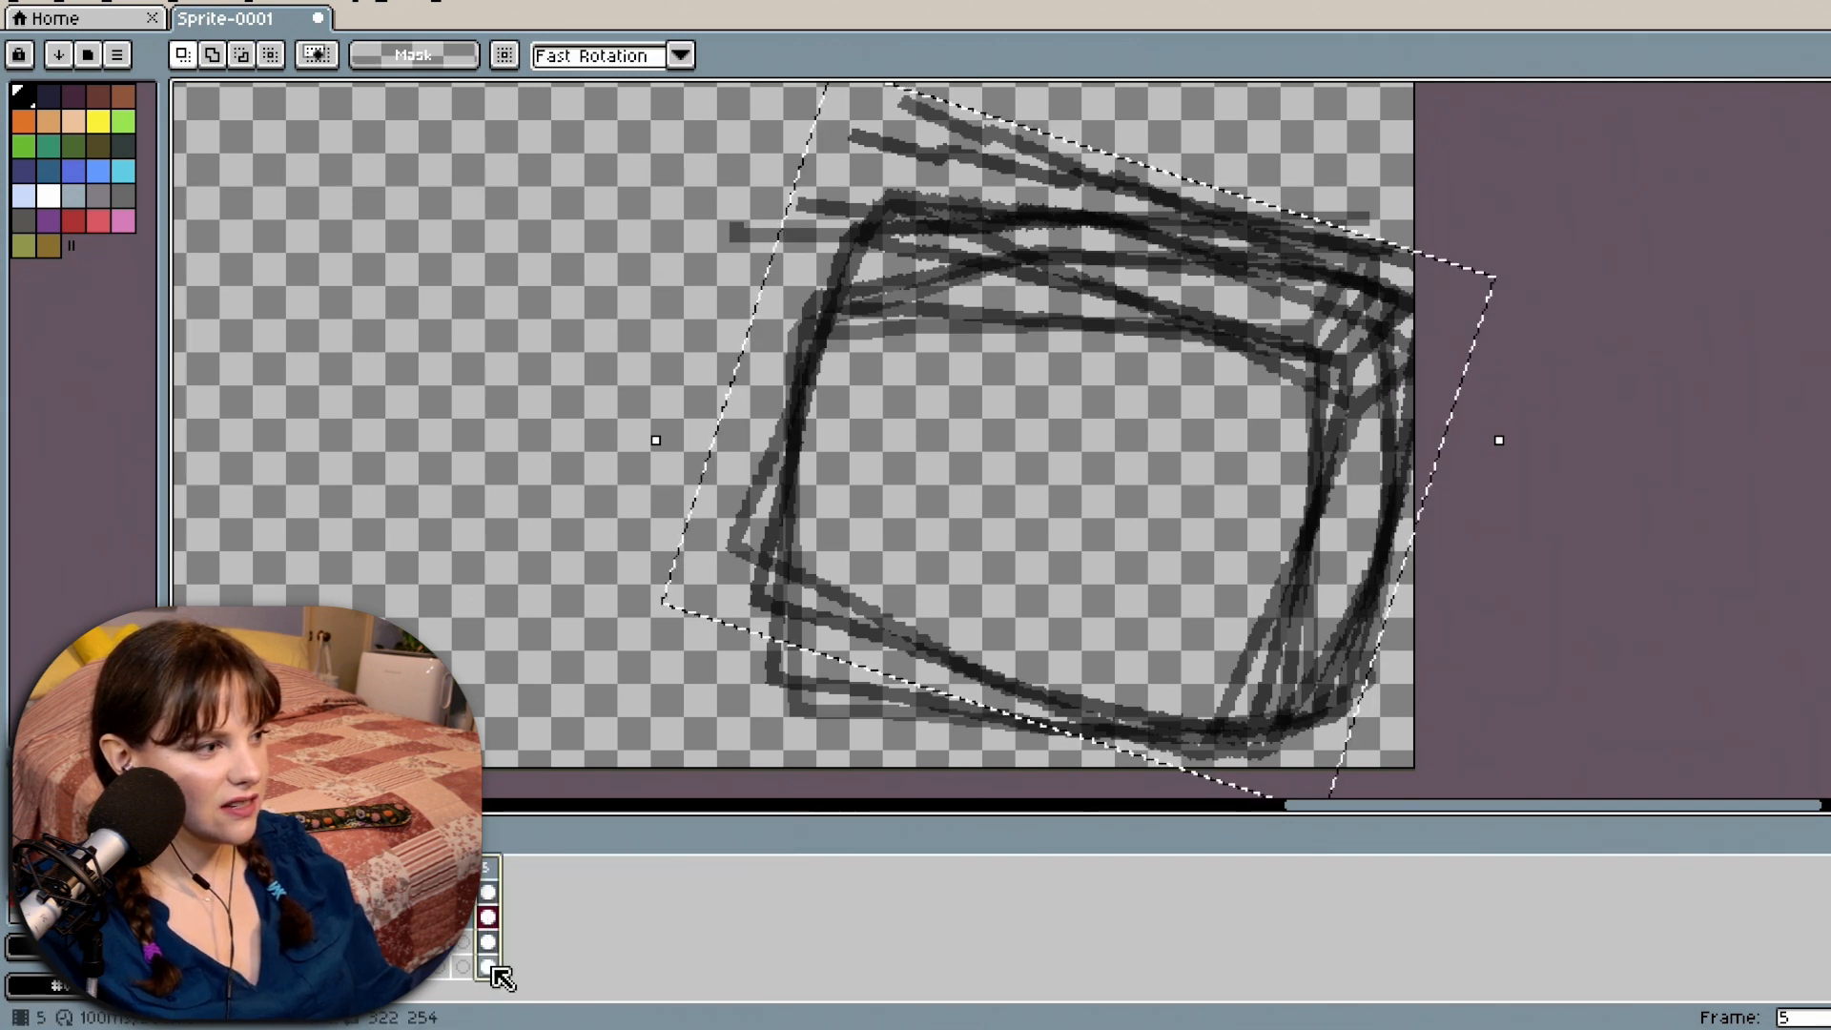
pyautogui.rightClick(493, 968)
pyautogui.click(460, 970)
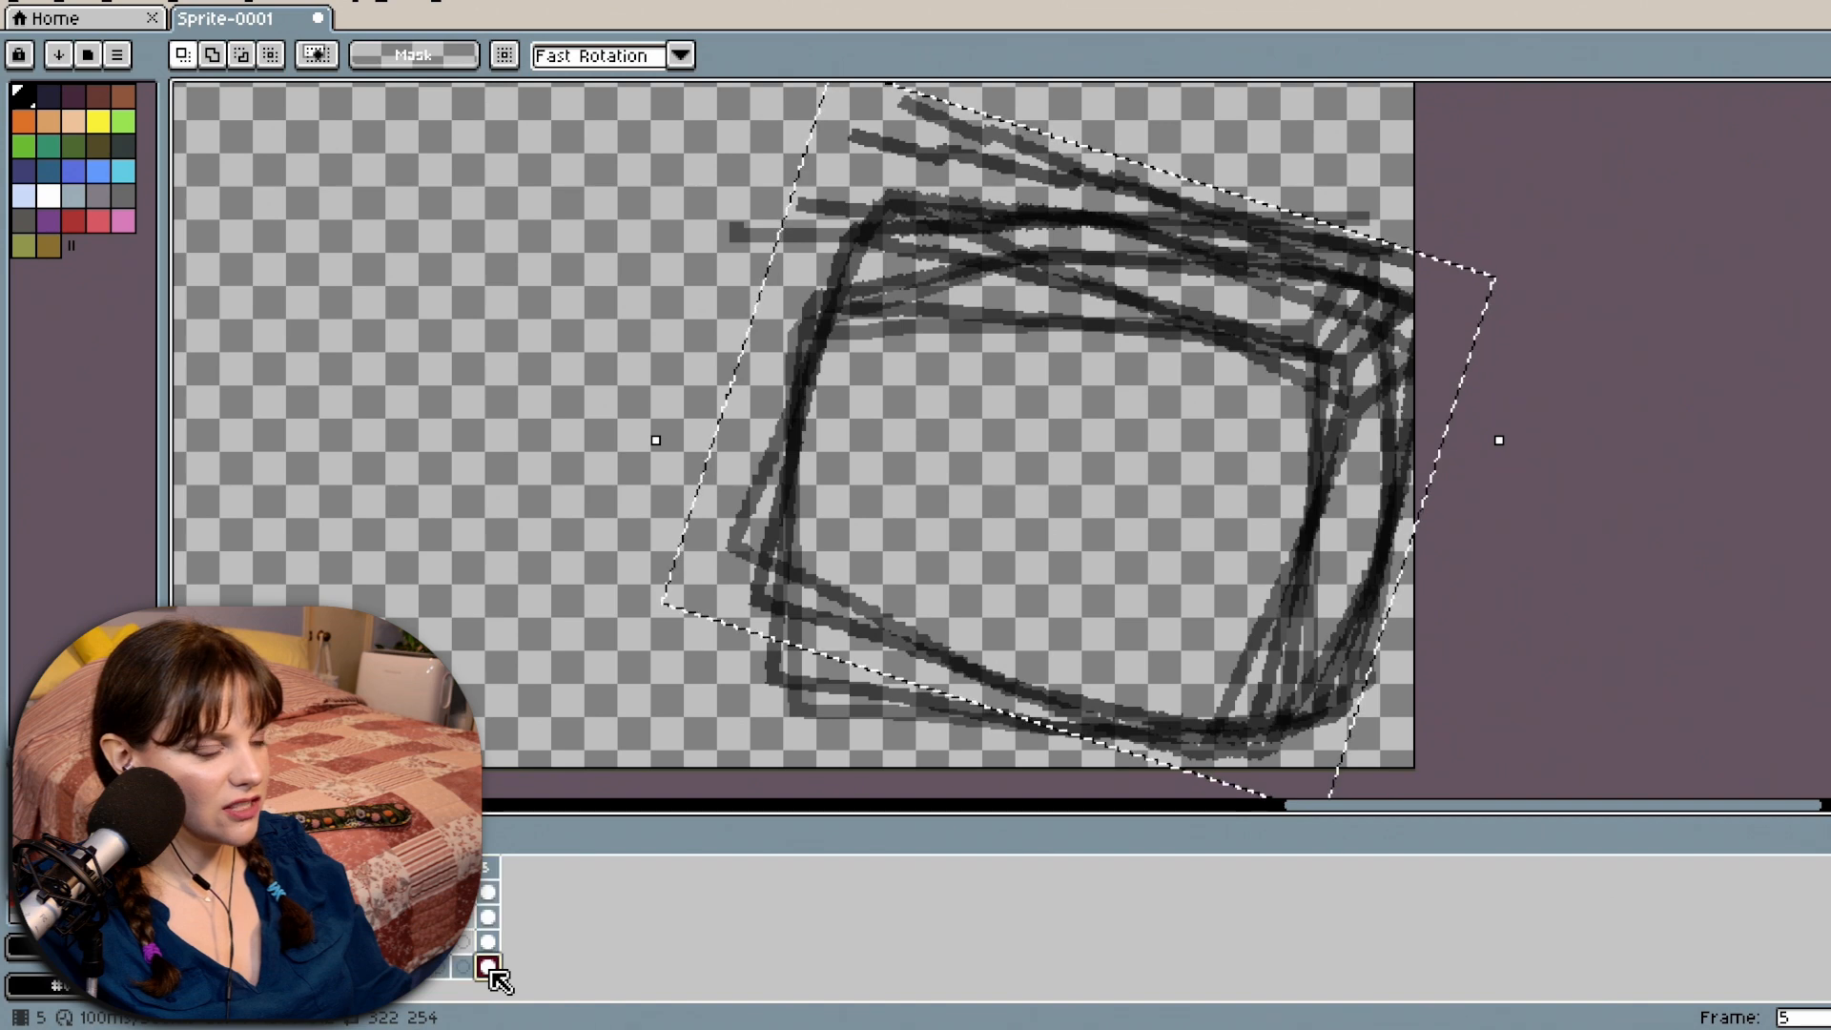
pyautogui.rightClick(493, 972)
pyautogui.click(488, 953)
pyautogui.rightClick(495, 949)
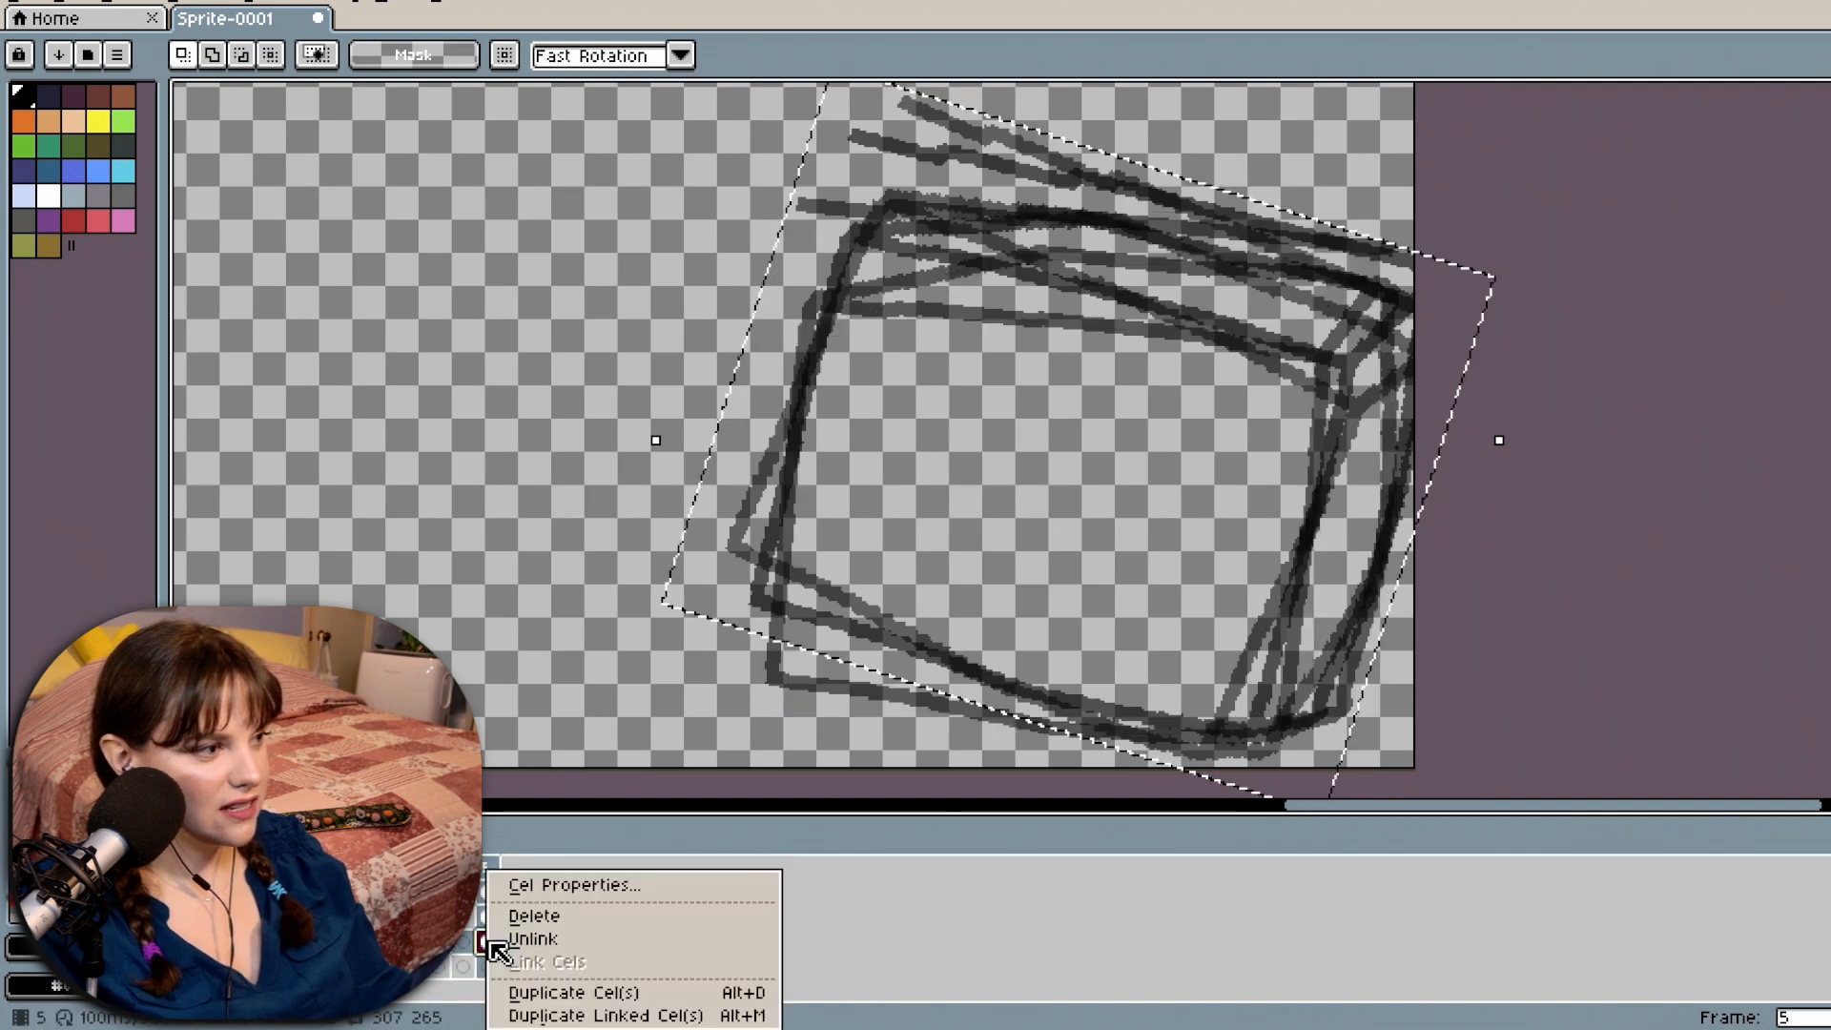
pyautogui.click(498, 939)
pyautogui.rightClick(495, 930)
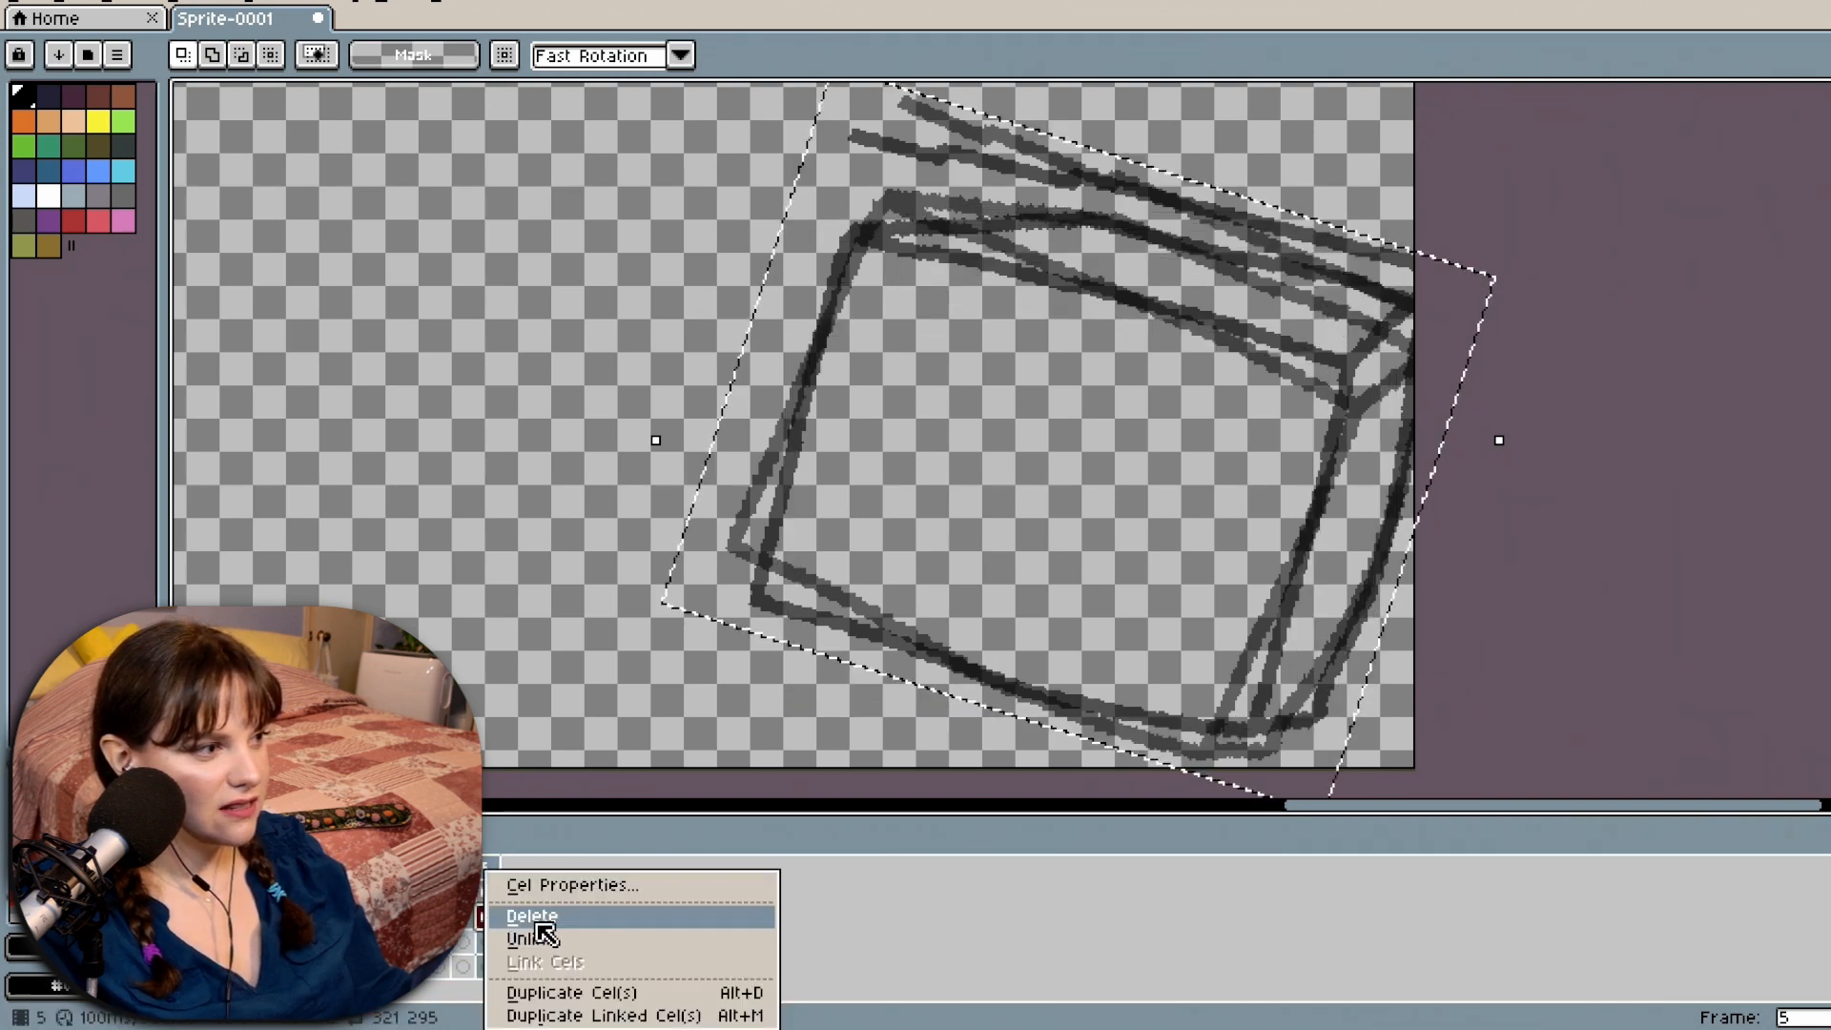
pyautogui.click(548, 915)
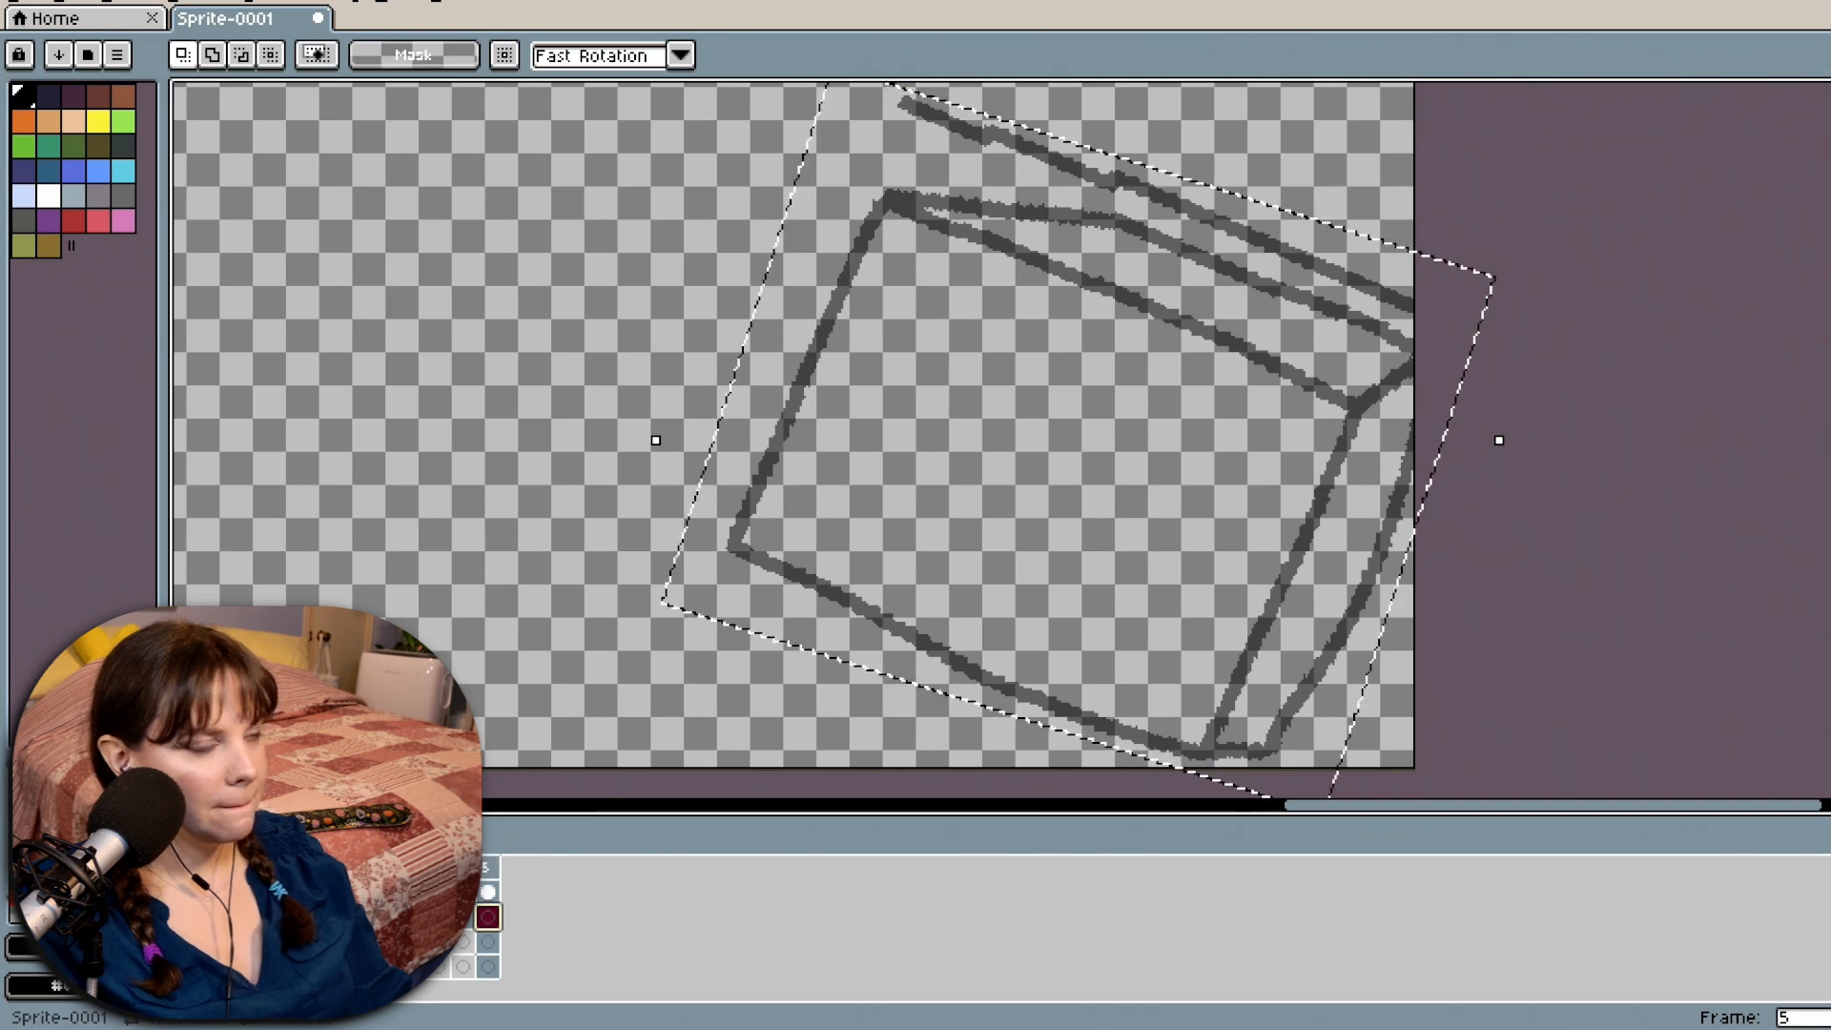
pyautogui.press('Return')
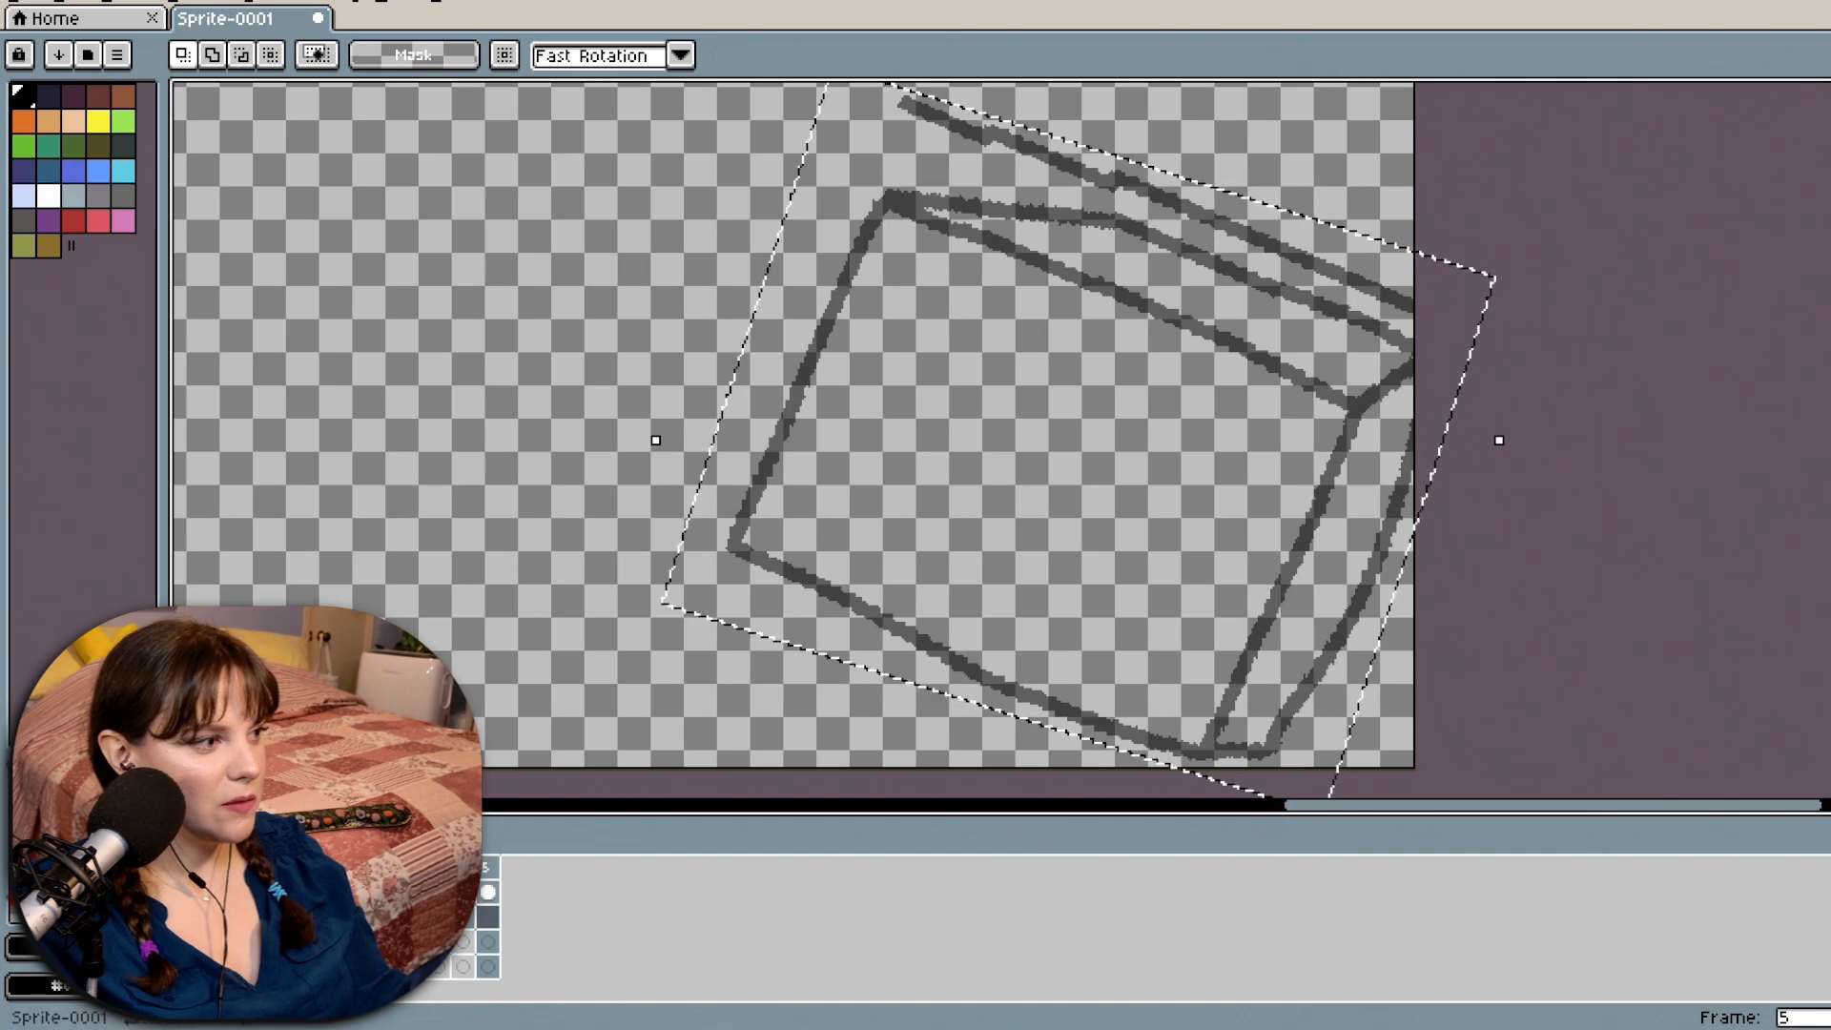
# Go back to frame 1 and clear the leftover rotated selection around the box.
pyautogui.click(389, 966)
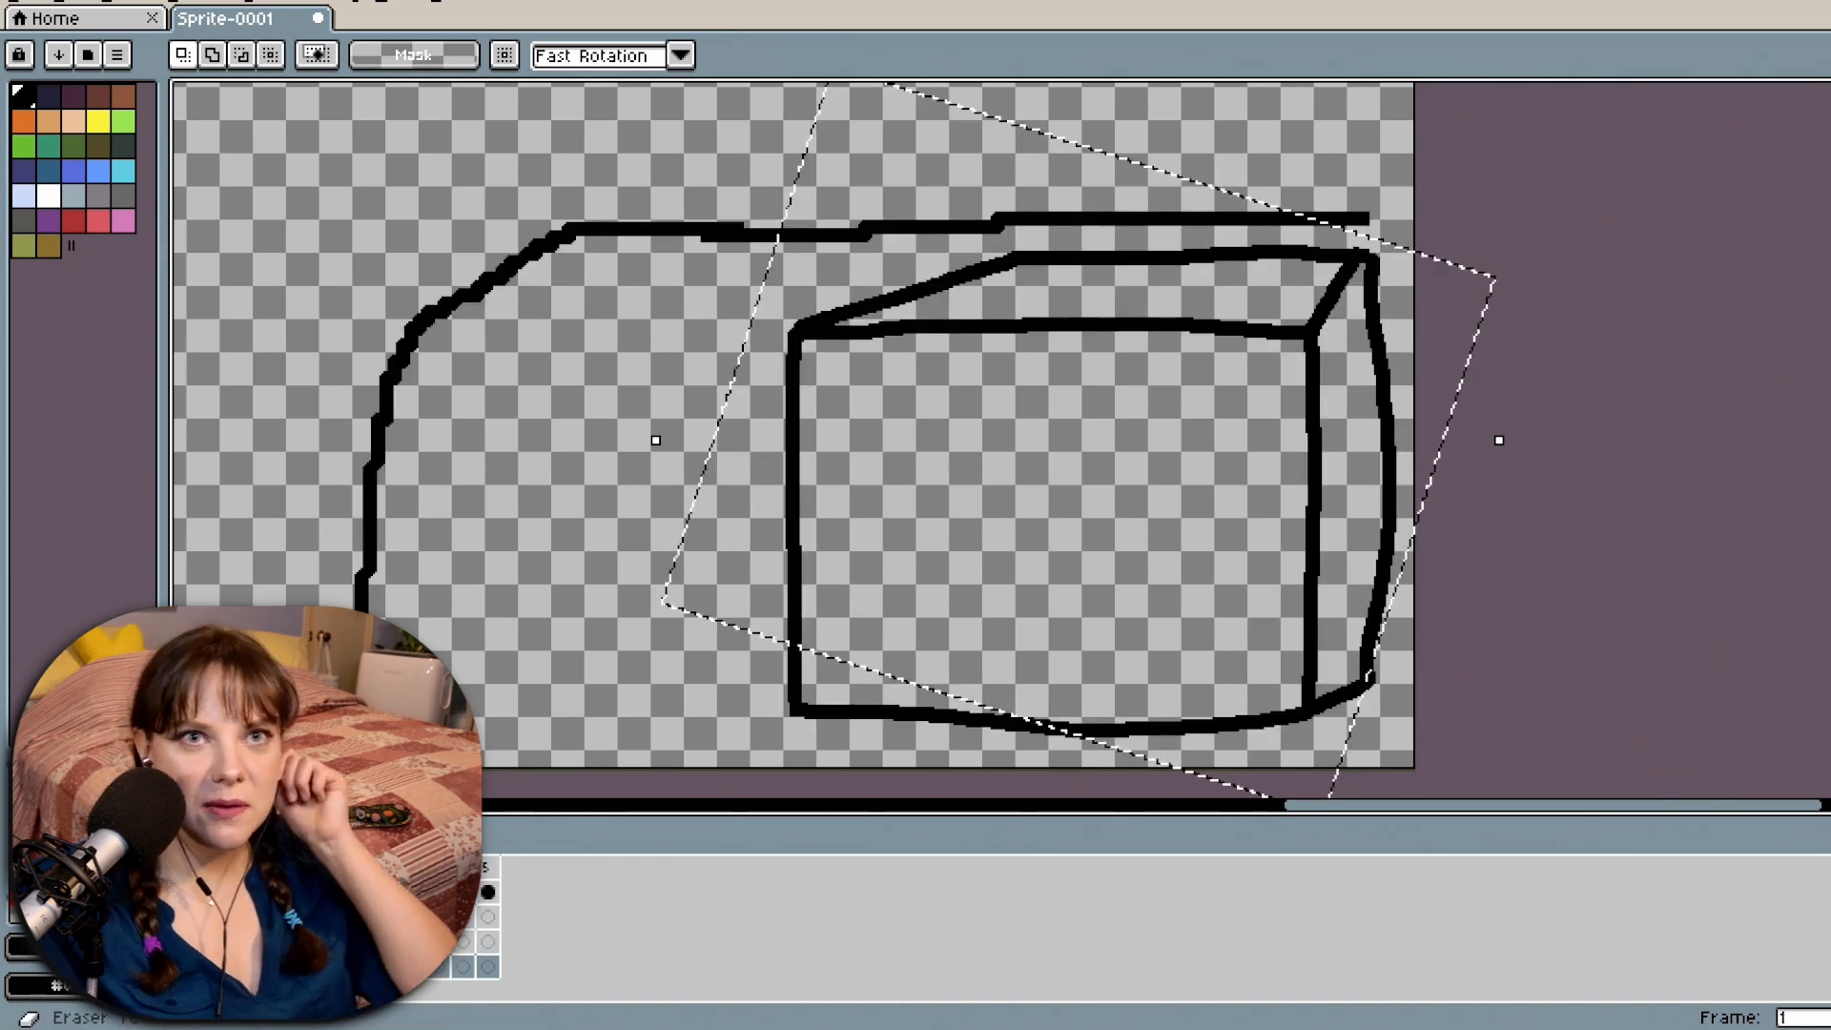
pyautogui.press('e')
pyautogui.scroll(-2, 1218, 301)
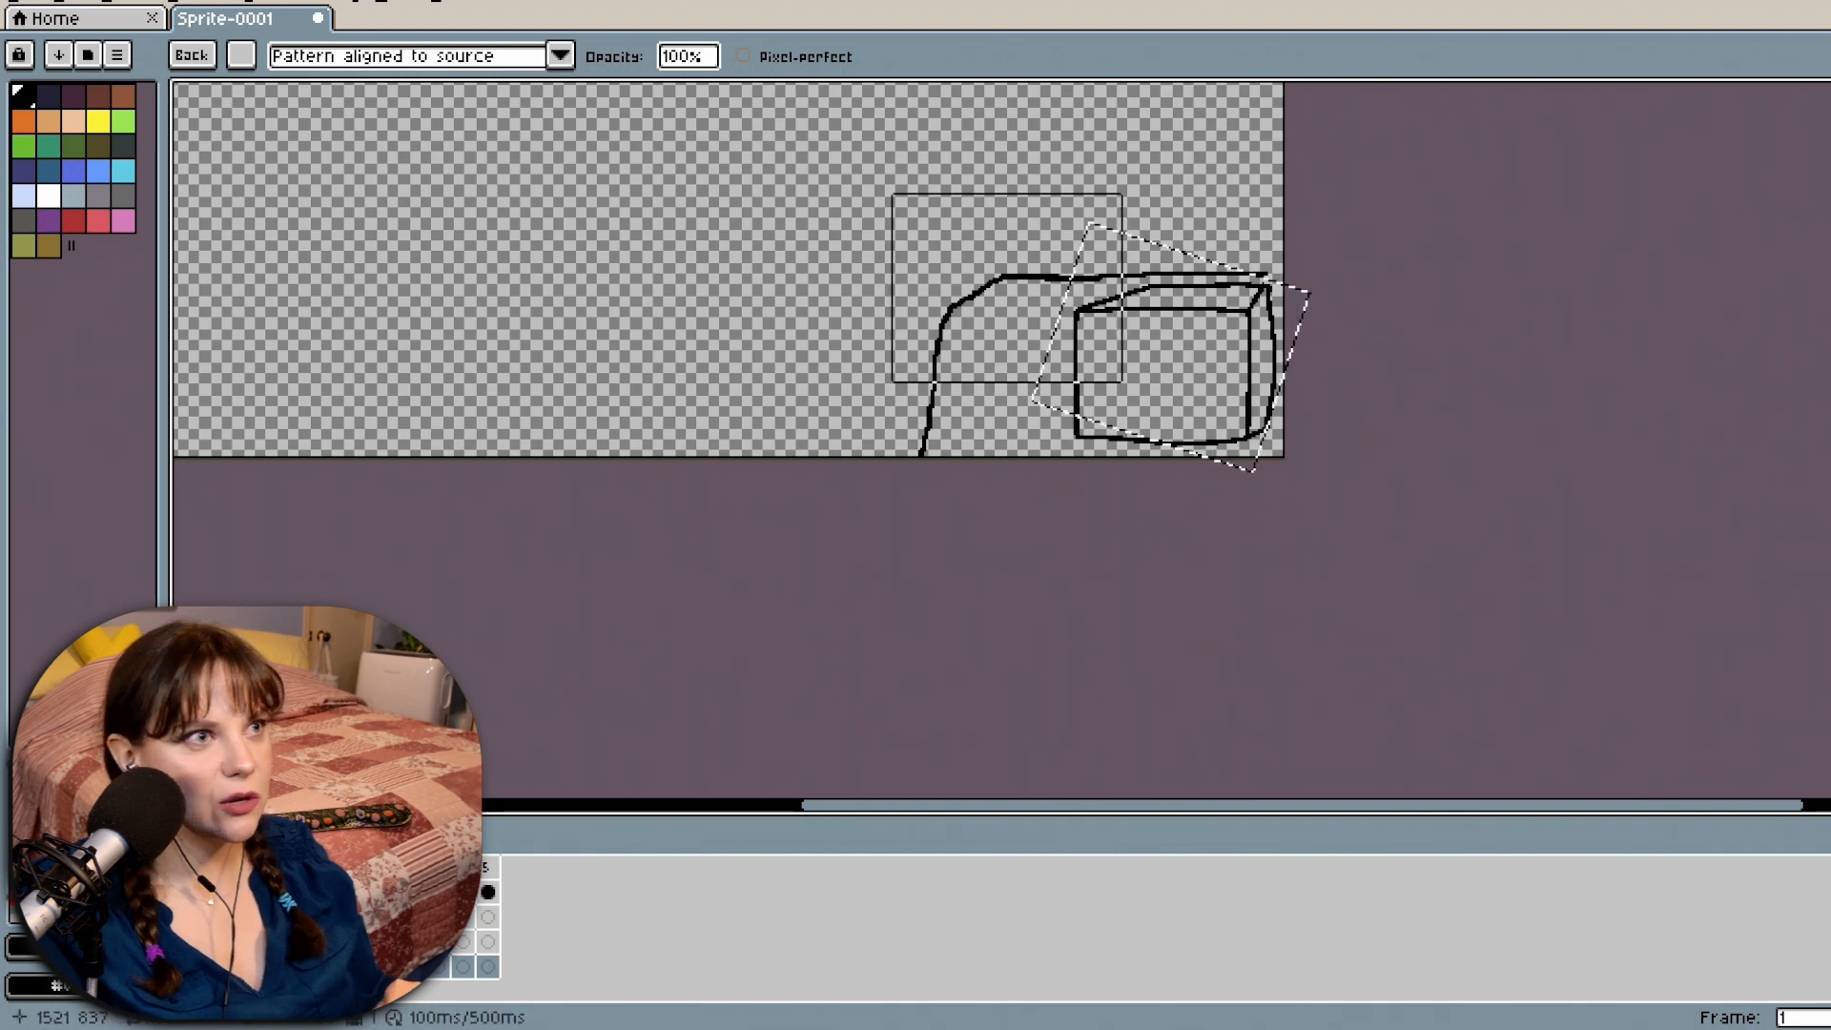
pyautogui.scroll(-1, 1007, 288)
pyautogui.moveTo(1829, 620); pyautogui.dragTo(1830, 540)
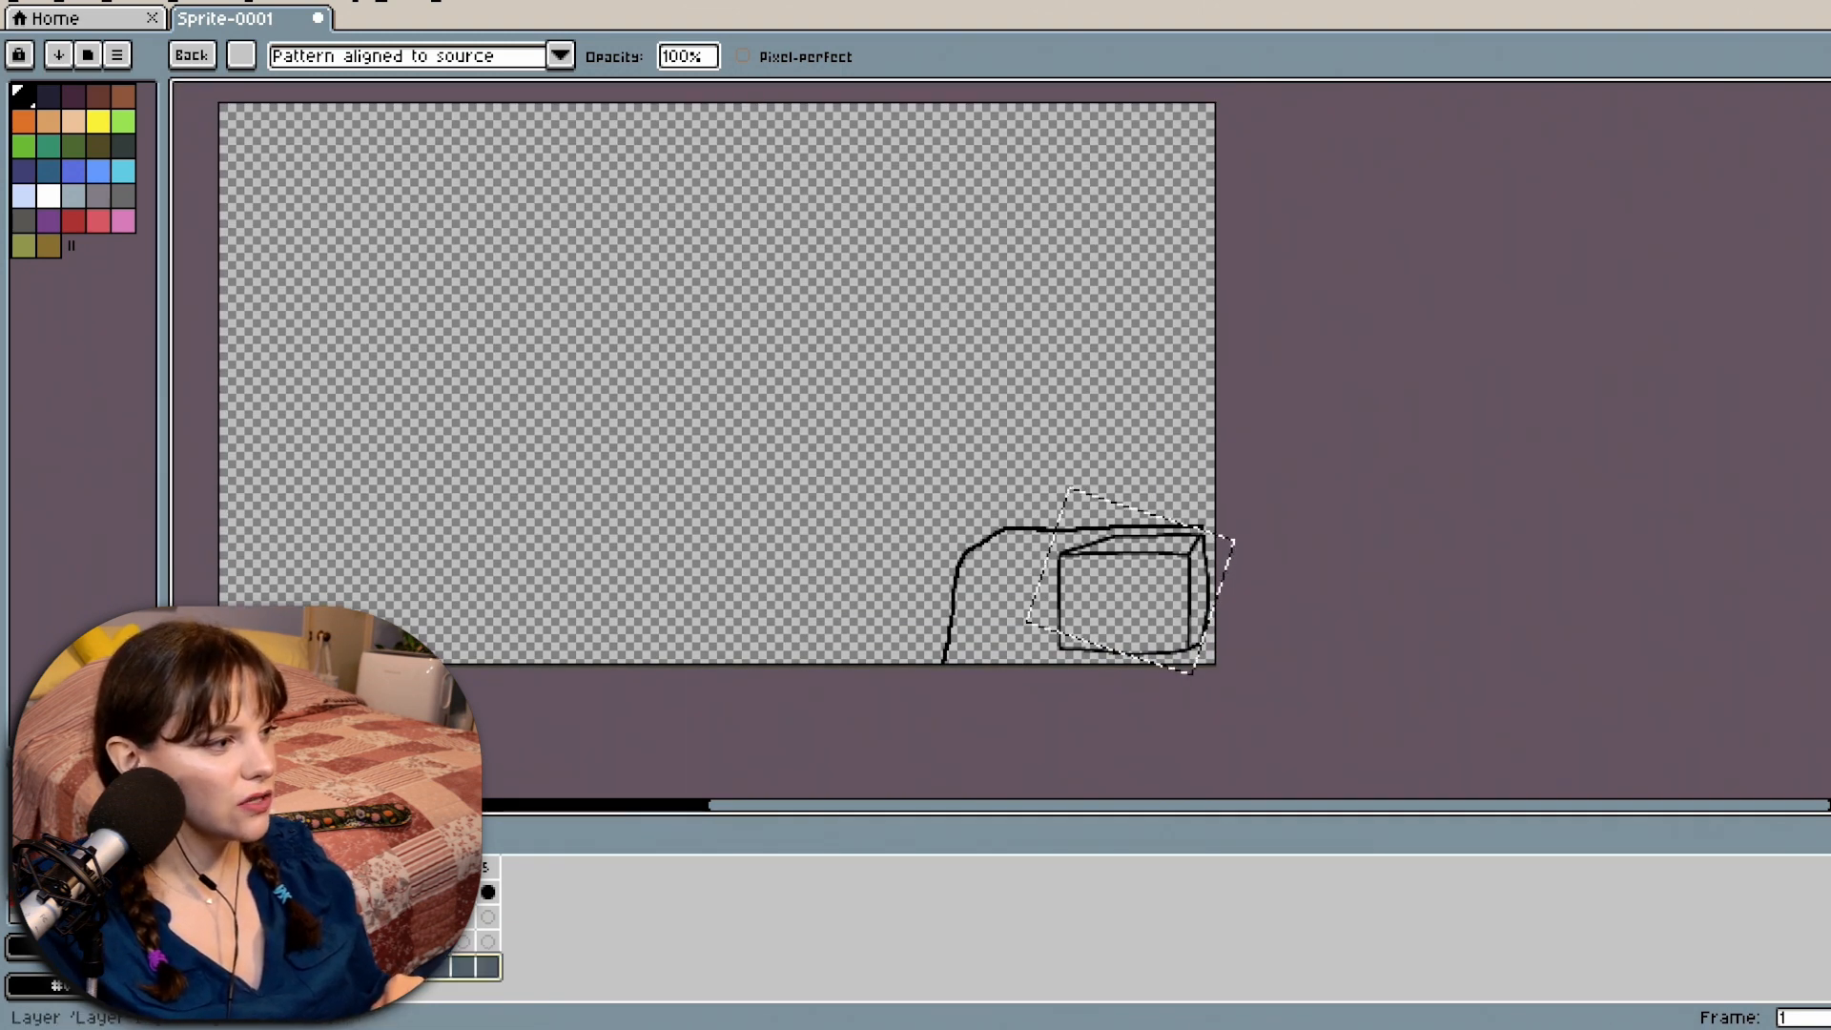
pyautogui.click(1830, 96)
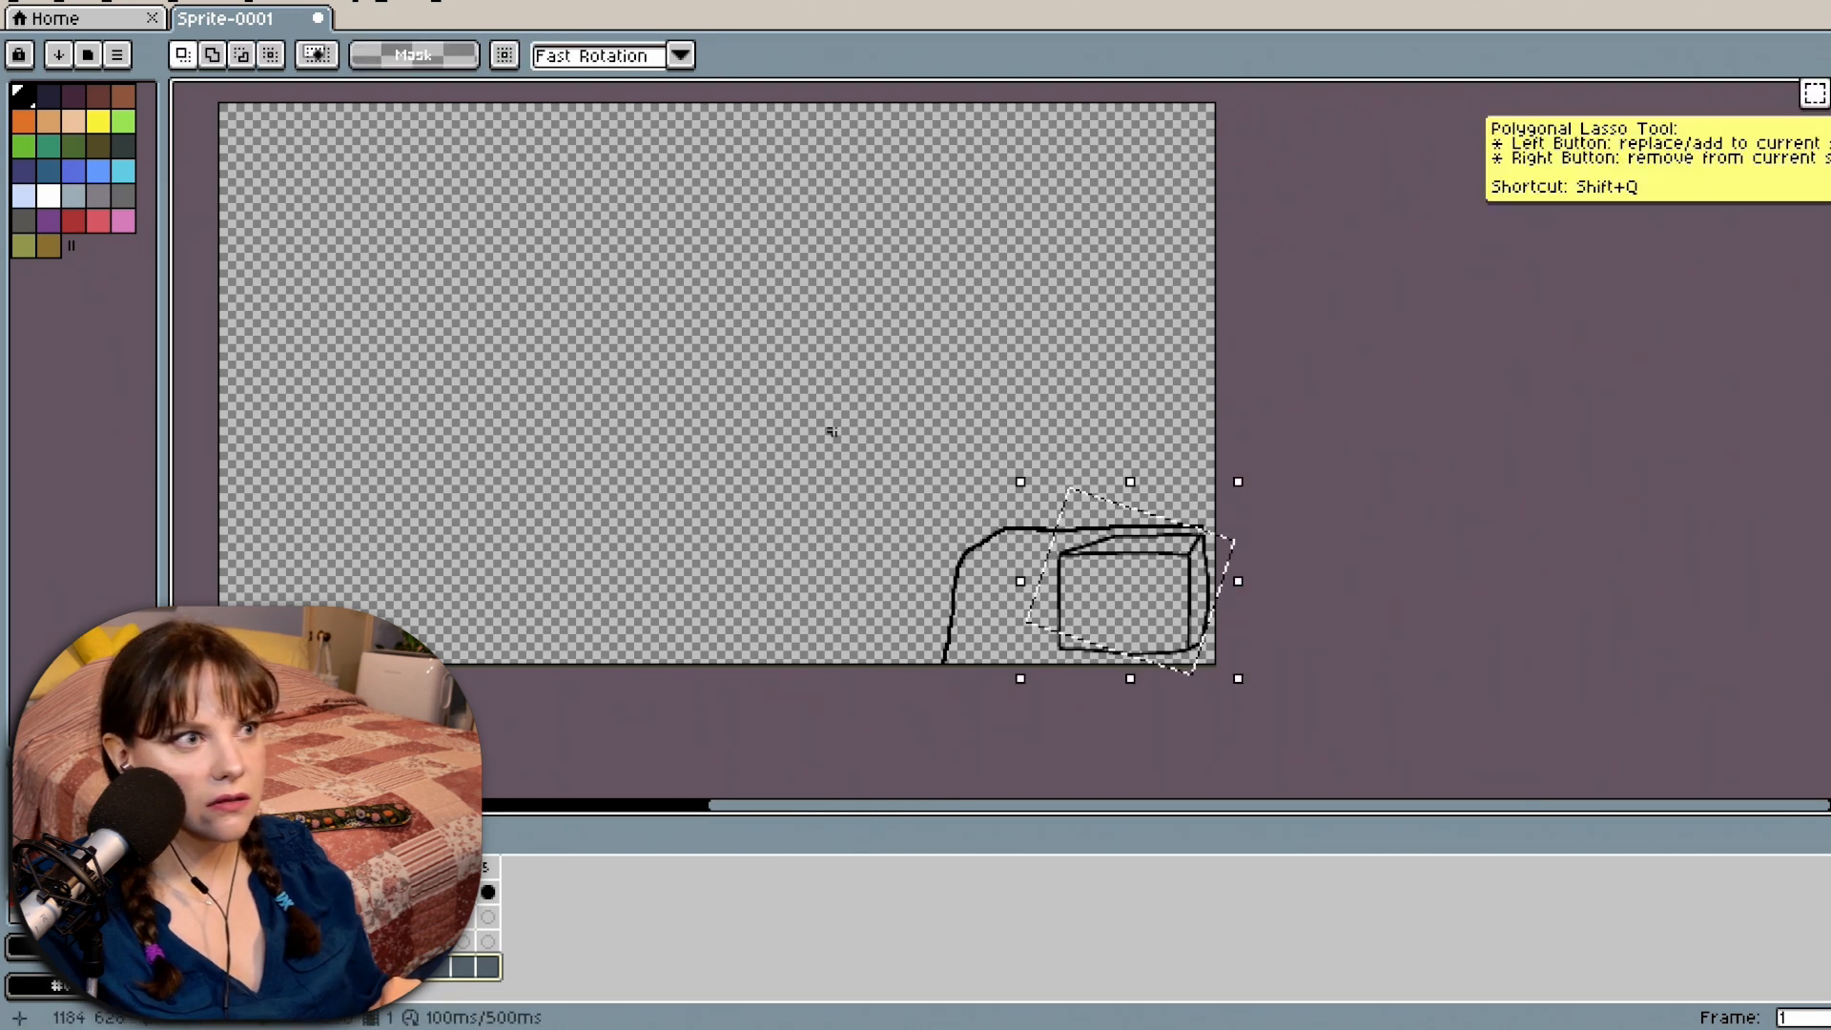
pyautogui.click(836, 429)
# Set the eraser to paint brush mode and replace its custom brush with a round one.
pyautogui.click(1830, 152)
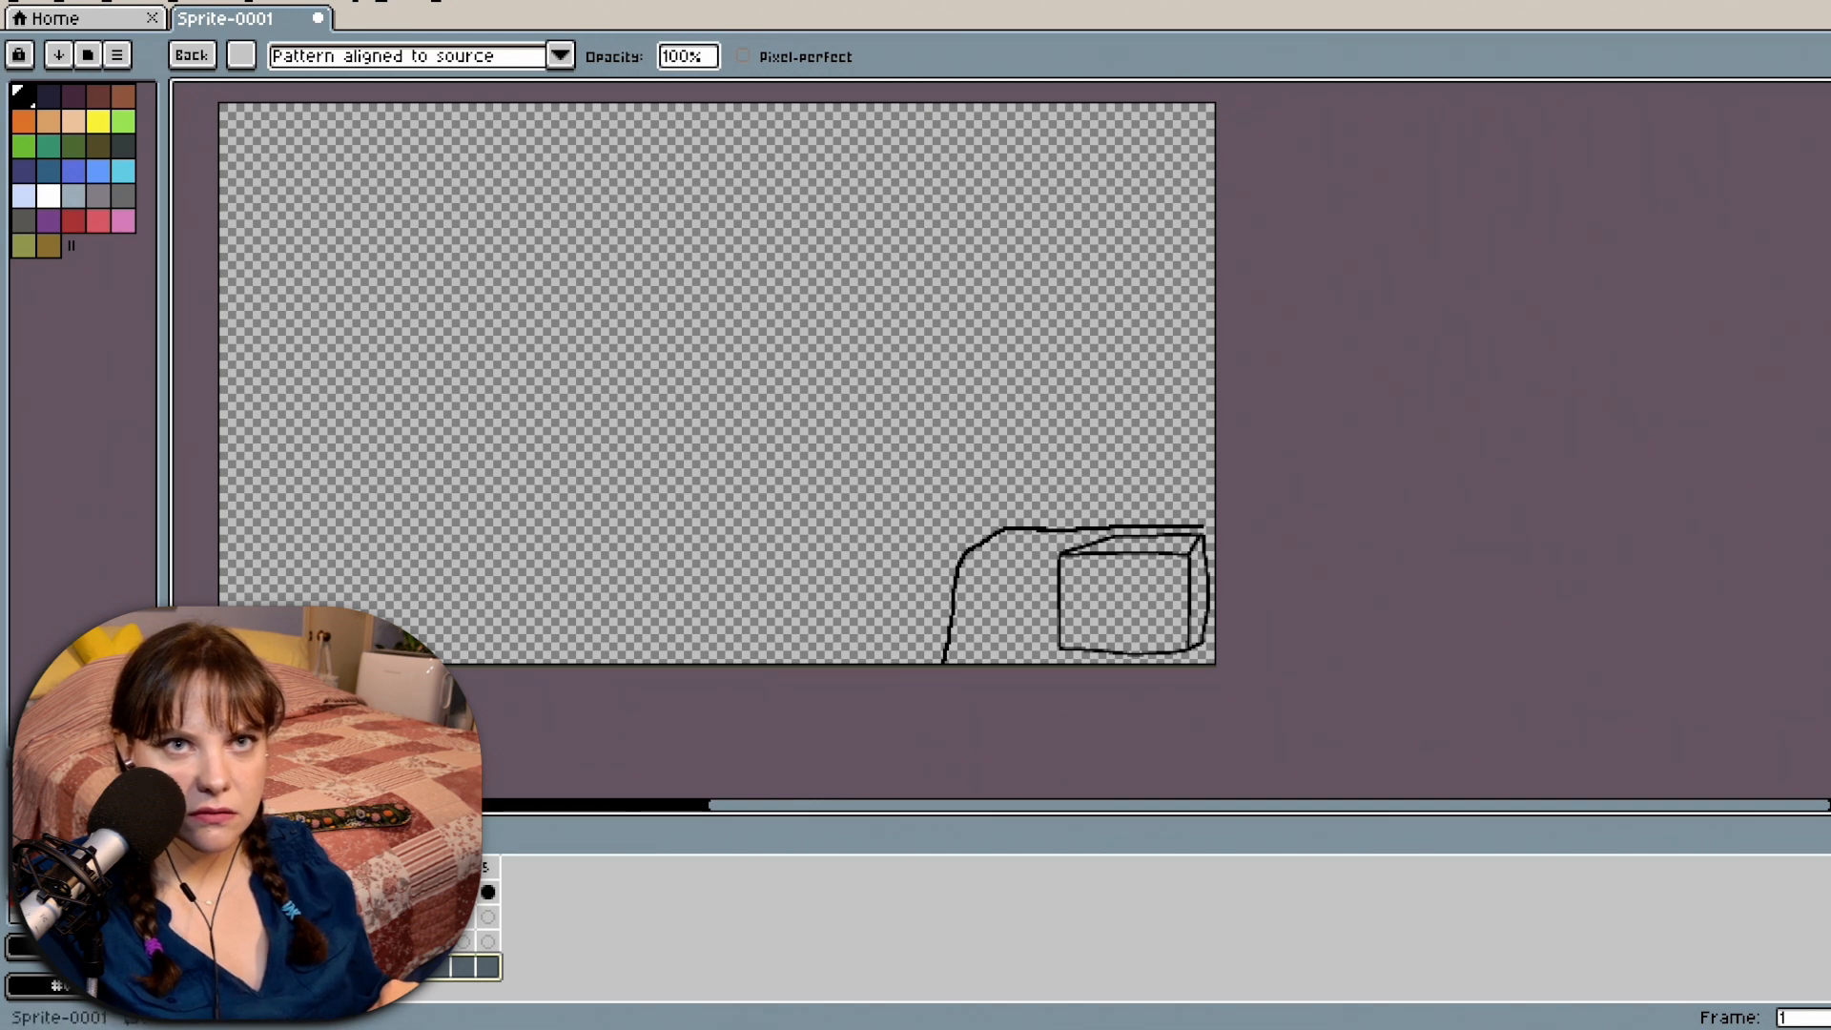
pyautogui.click(491, 57)
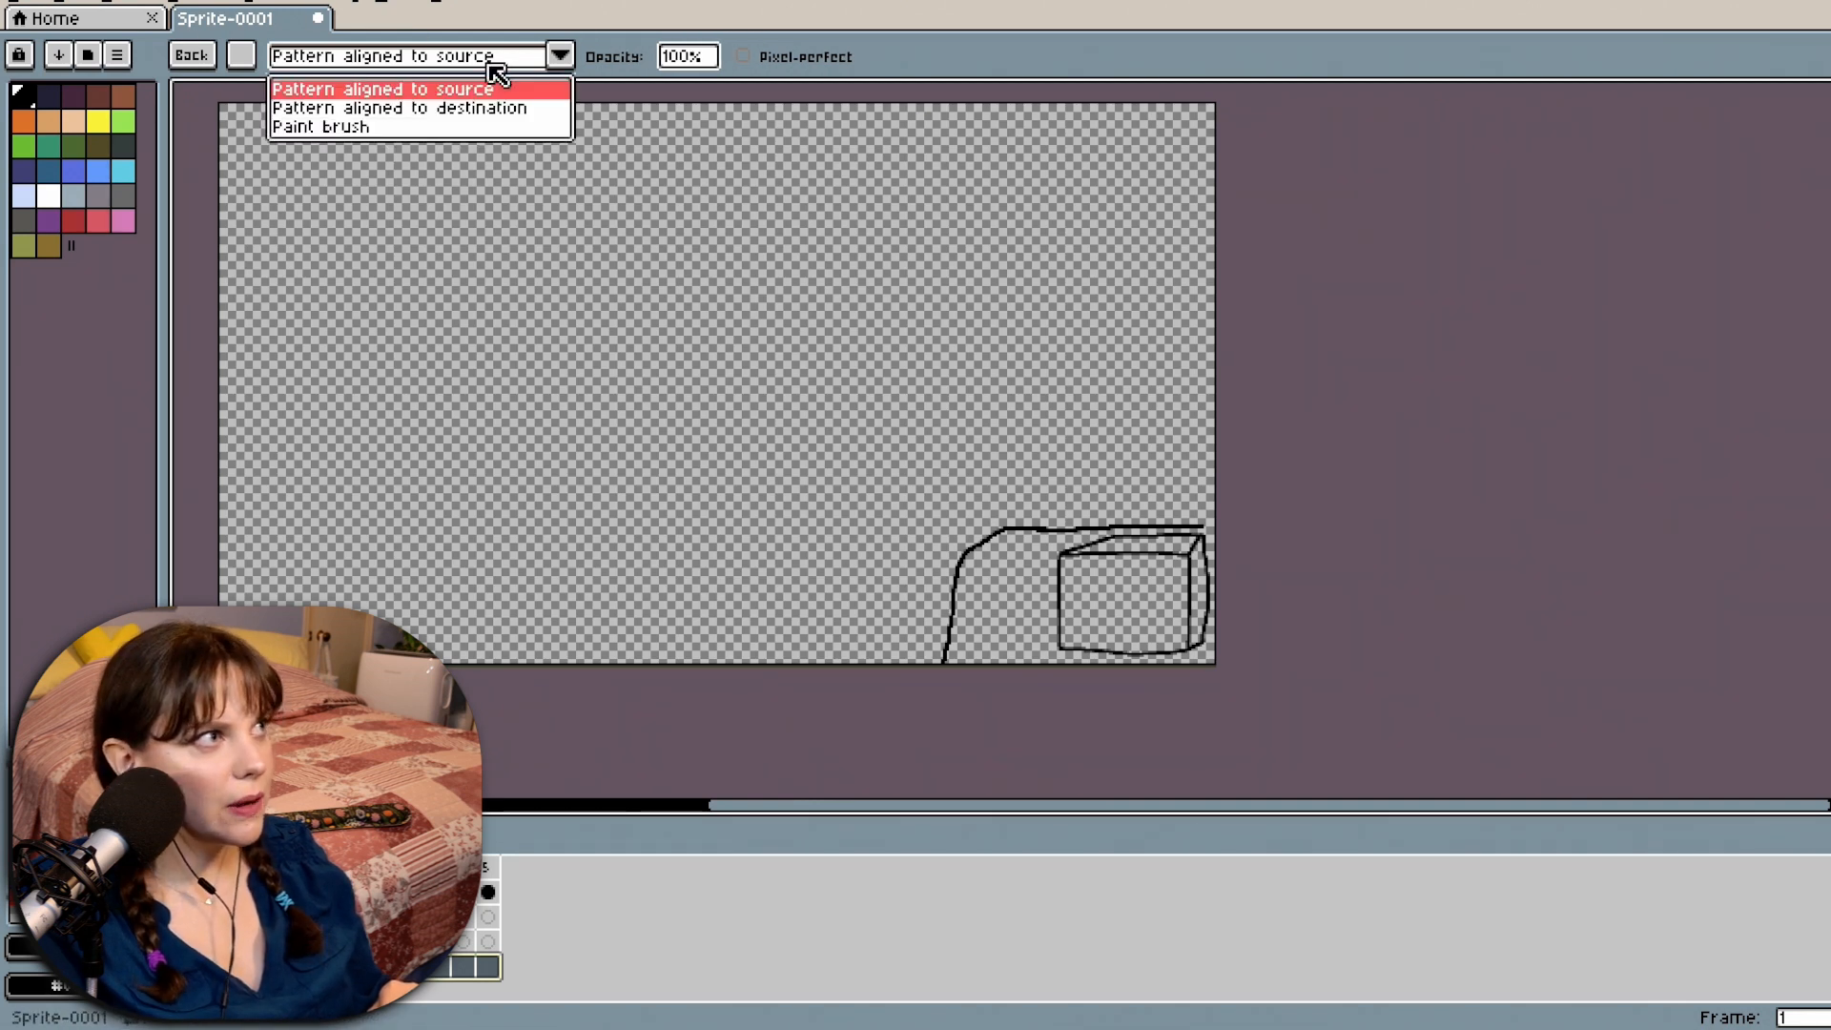
pyautogui.click(372, 128)
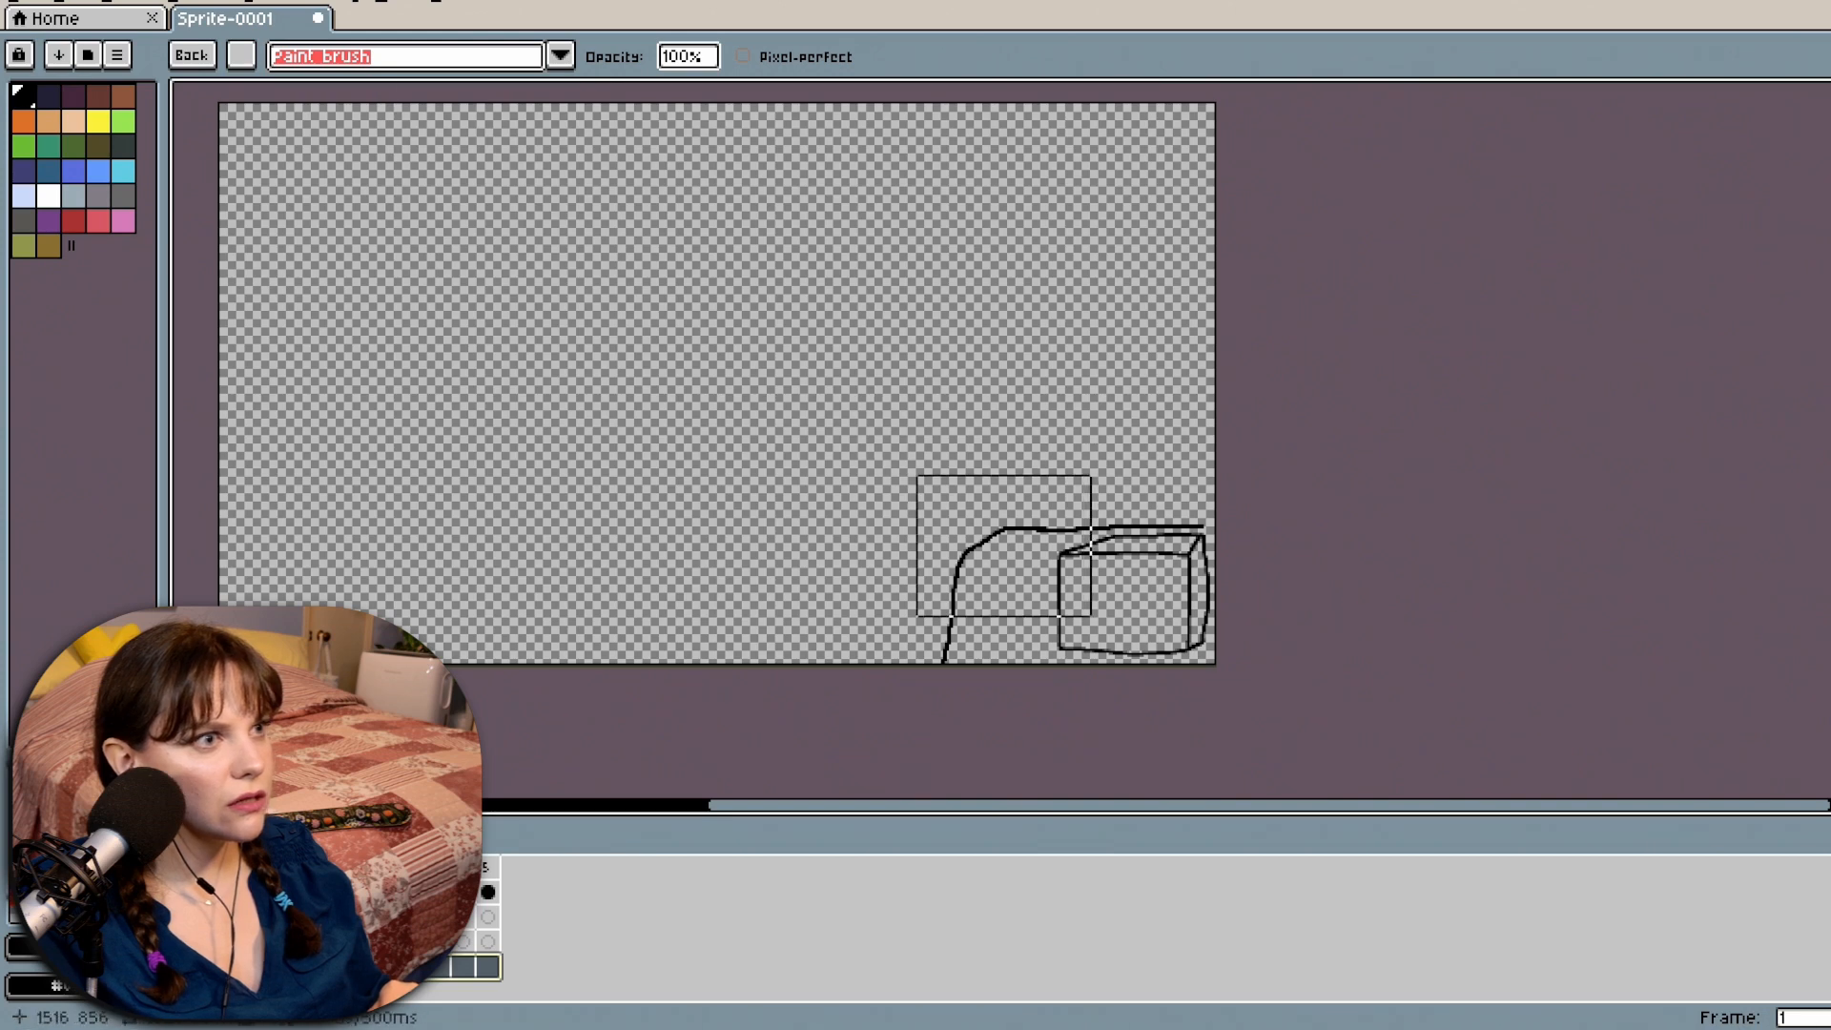
pyautogui.click(246, 57)
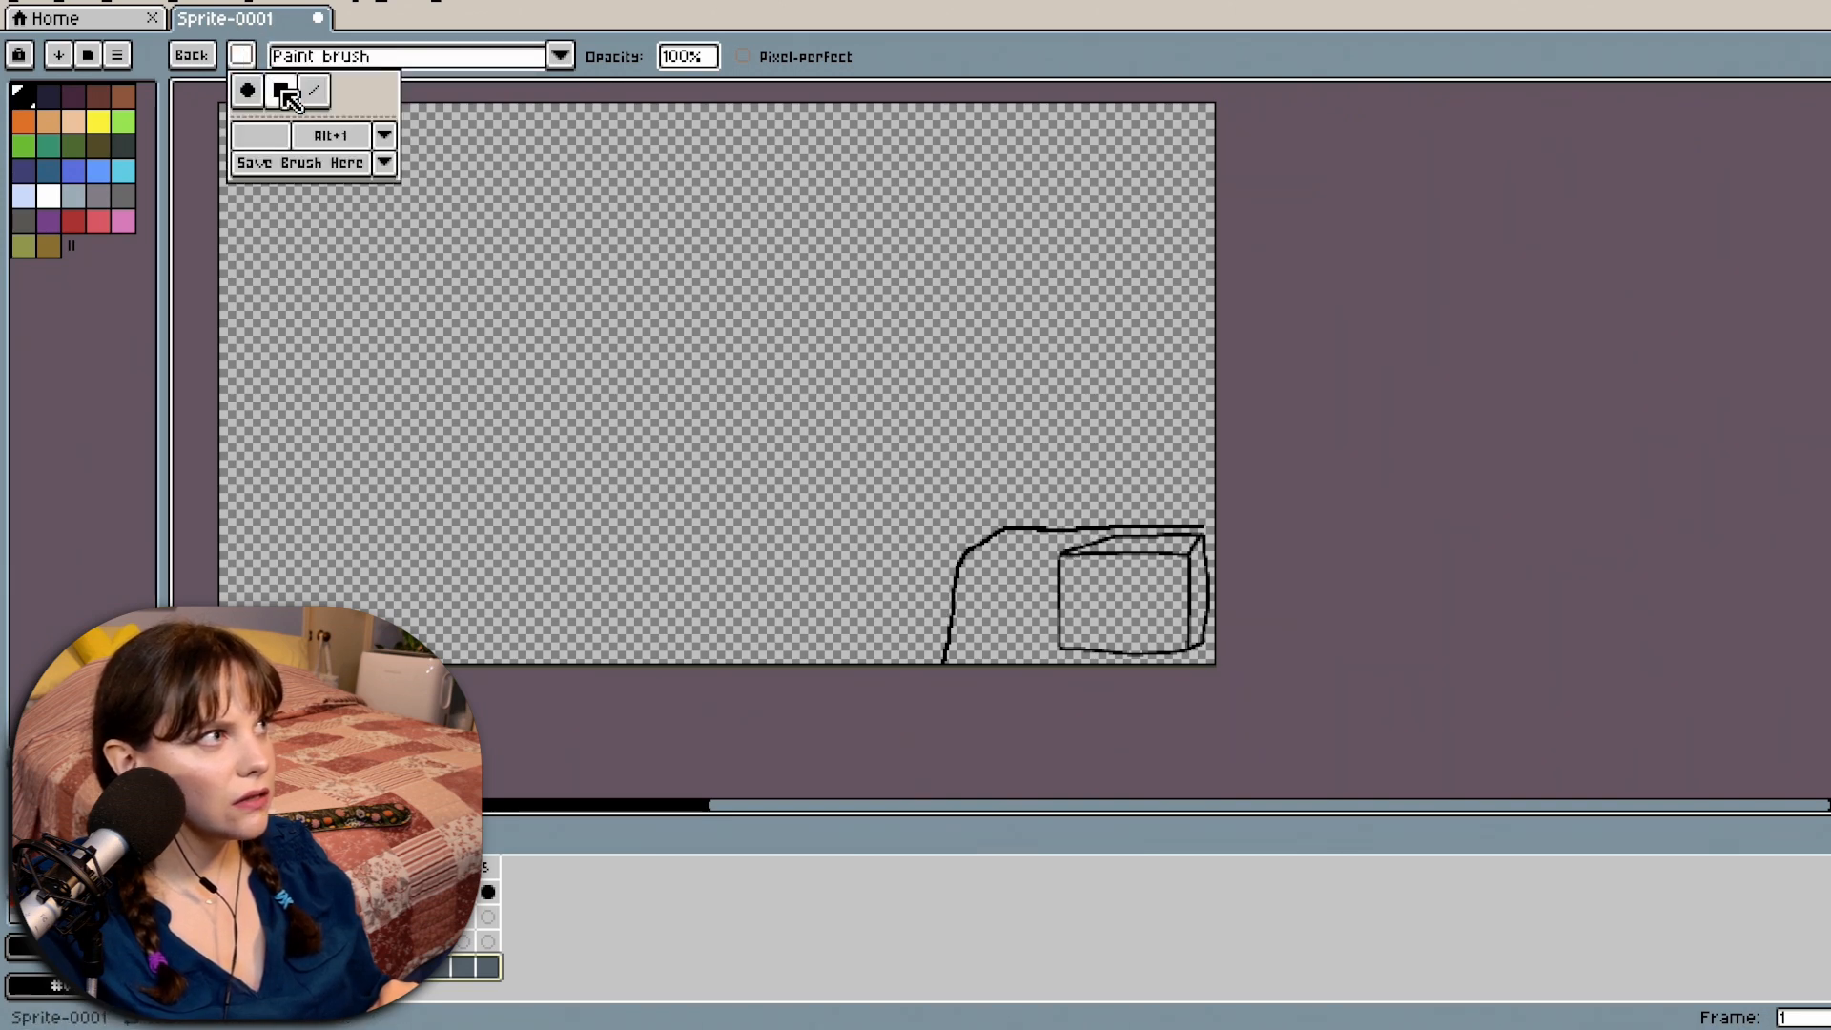
pyautogui.click(246, 91)
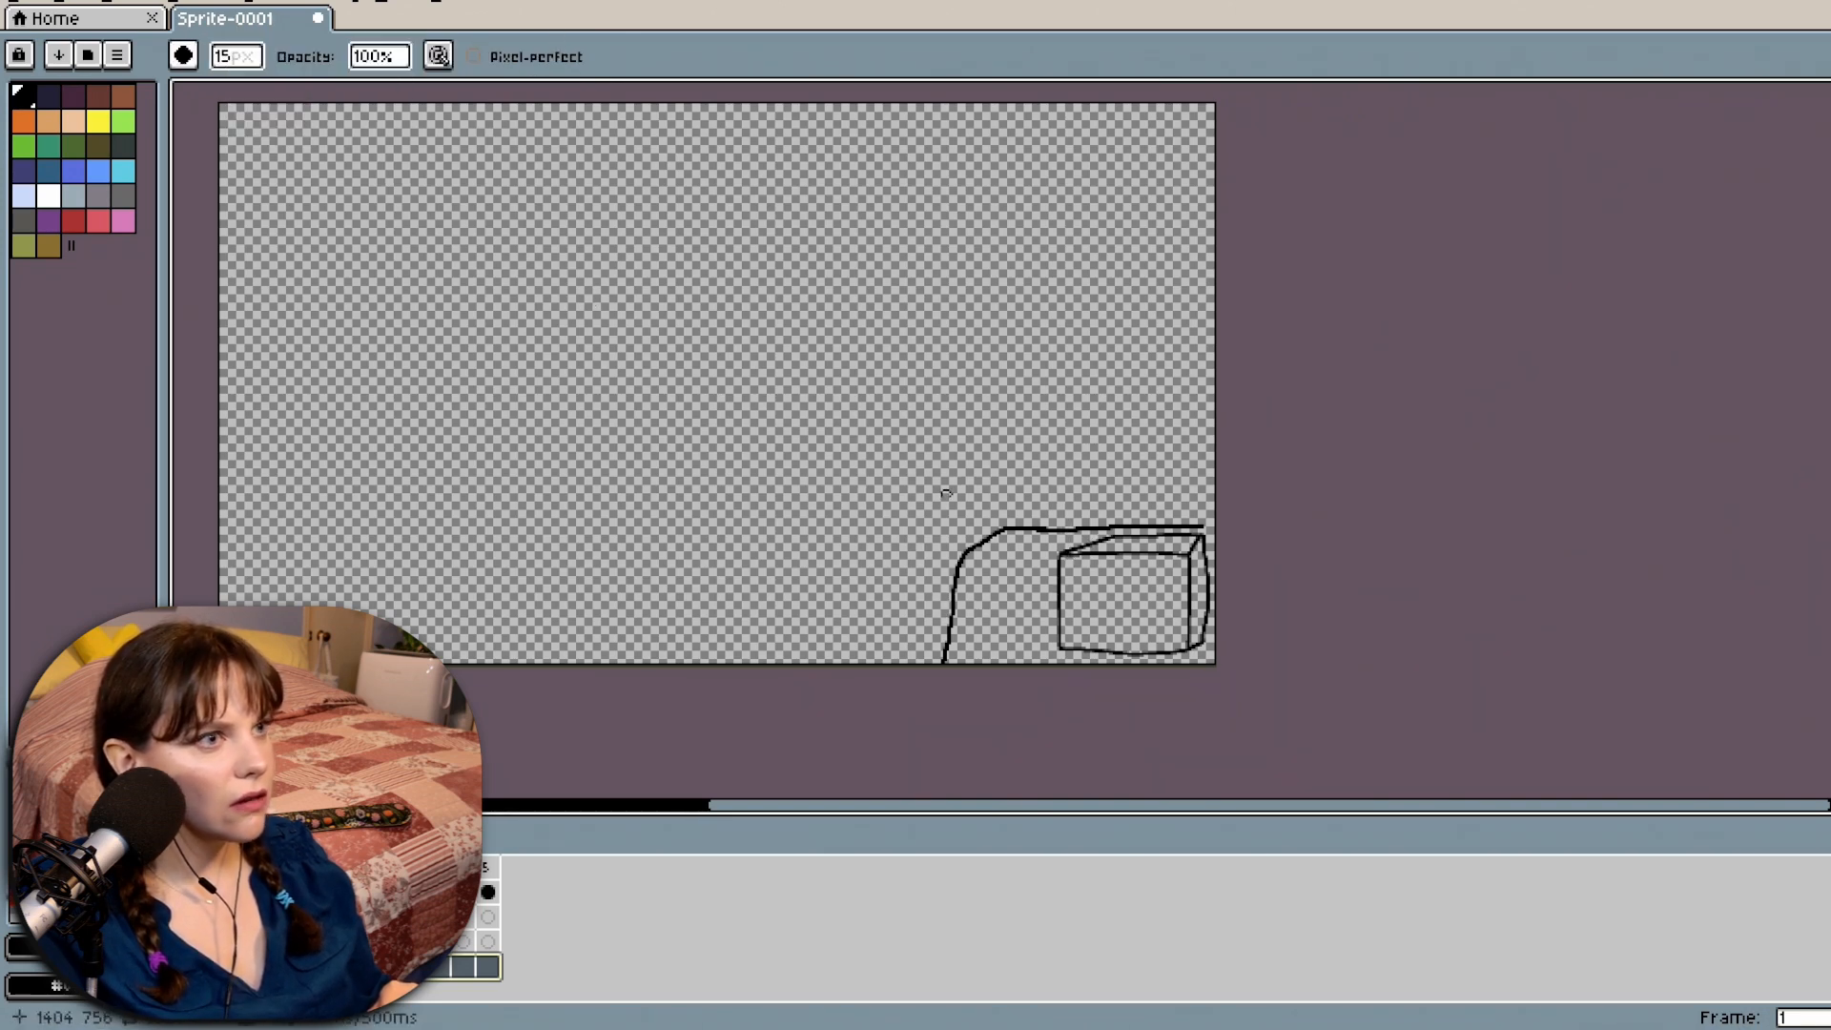
# Erase the curved guide line beside the box and its straight continuation above the box on frame 1.
pyautogui.scroll(3, 969, 577)
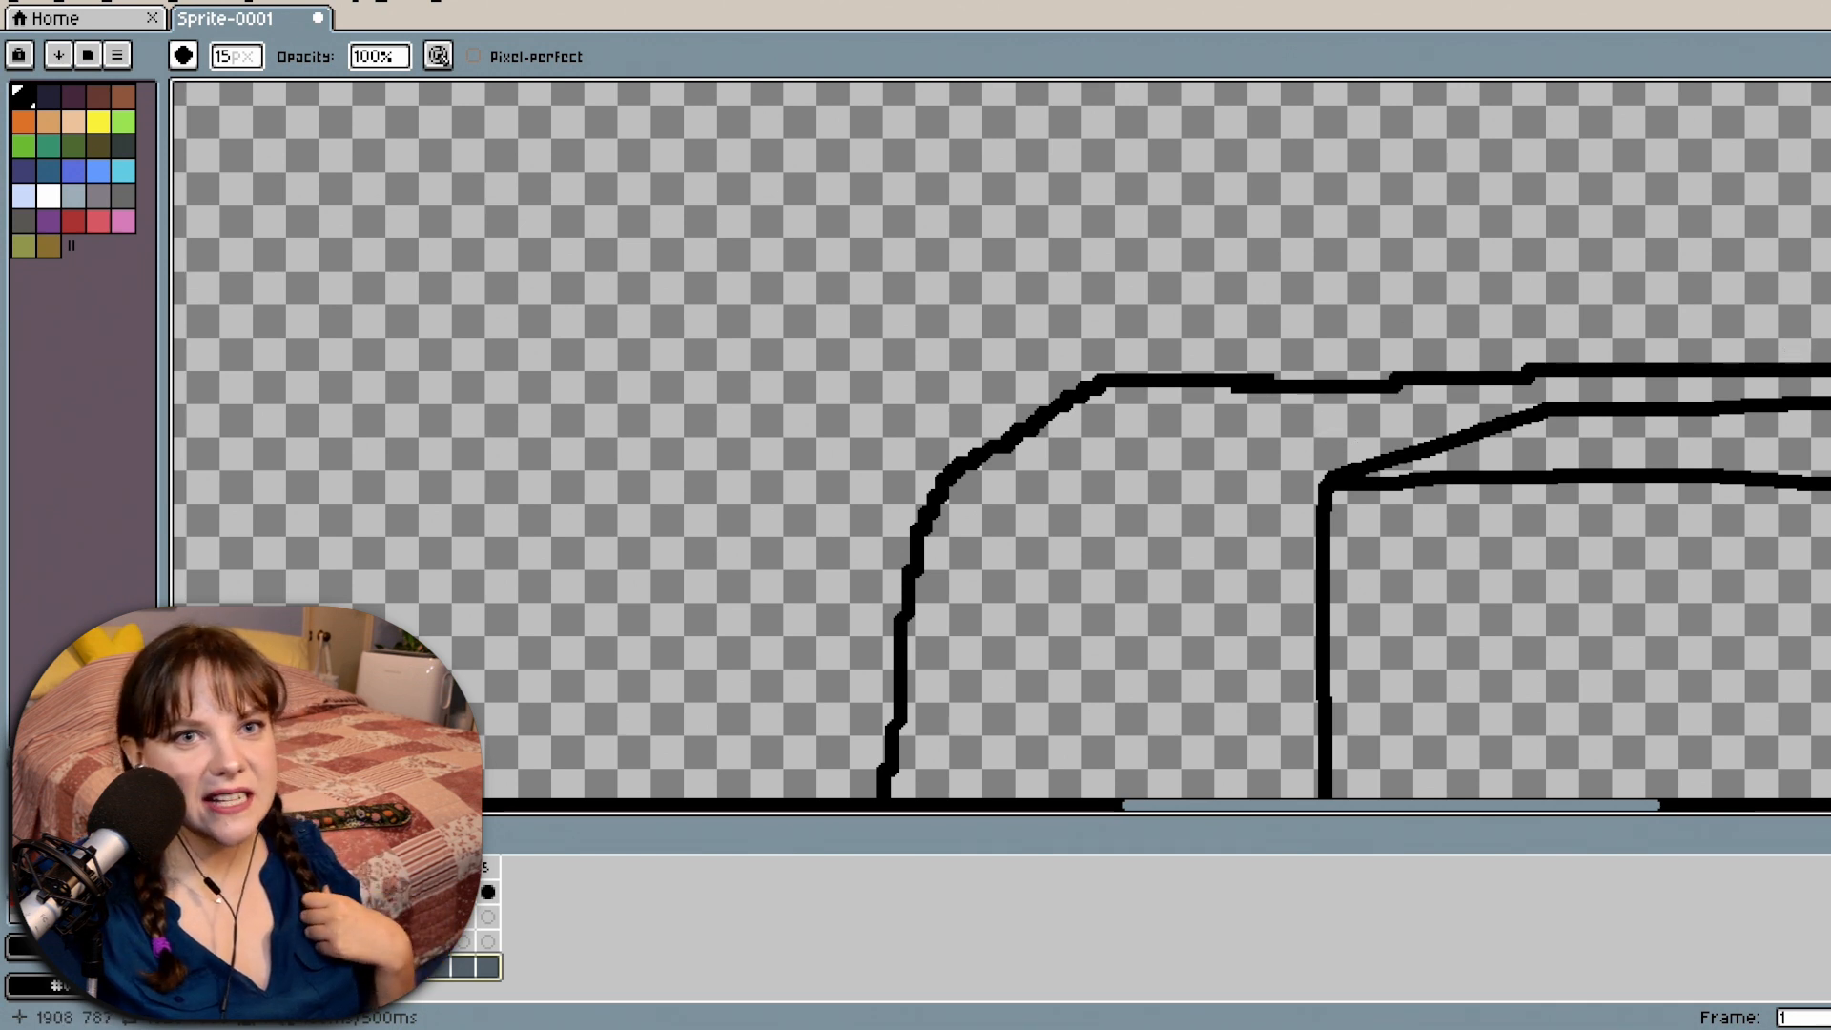
pyautogui.scroll(-4, 1001, 439)
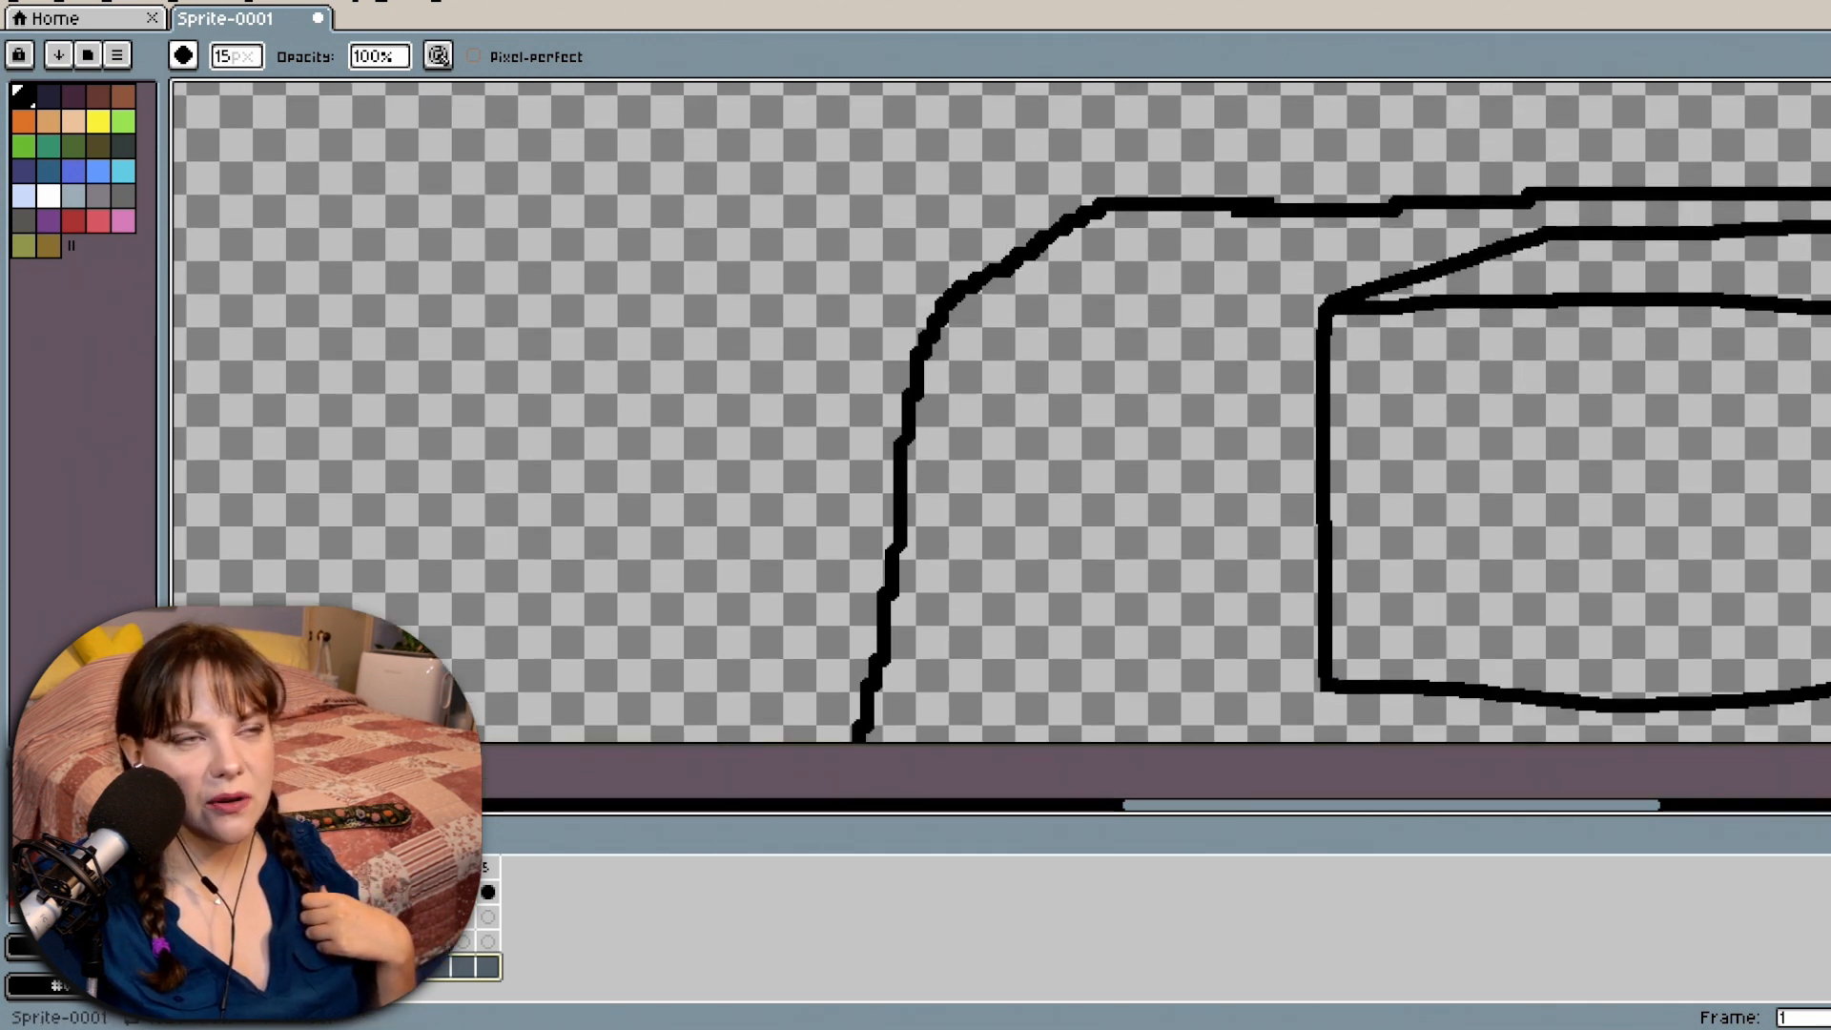
pyautogui.moveTo(1291, 229)
pyautogui.mouseDown()
pyautogui.moveTo(1245, 204)
pyautogui.moveTo(1113, 208)
pyautogui.moveTo(965, 275)
pyautogui.moveTo(901, 371)
pyautogui.moveTo(849, 770)
pyautogui.moveTo(902, 688)
pyautogui.moveTo(930, 367)
pyautogui.mouseUp()
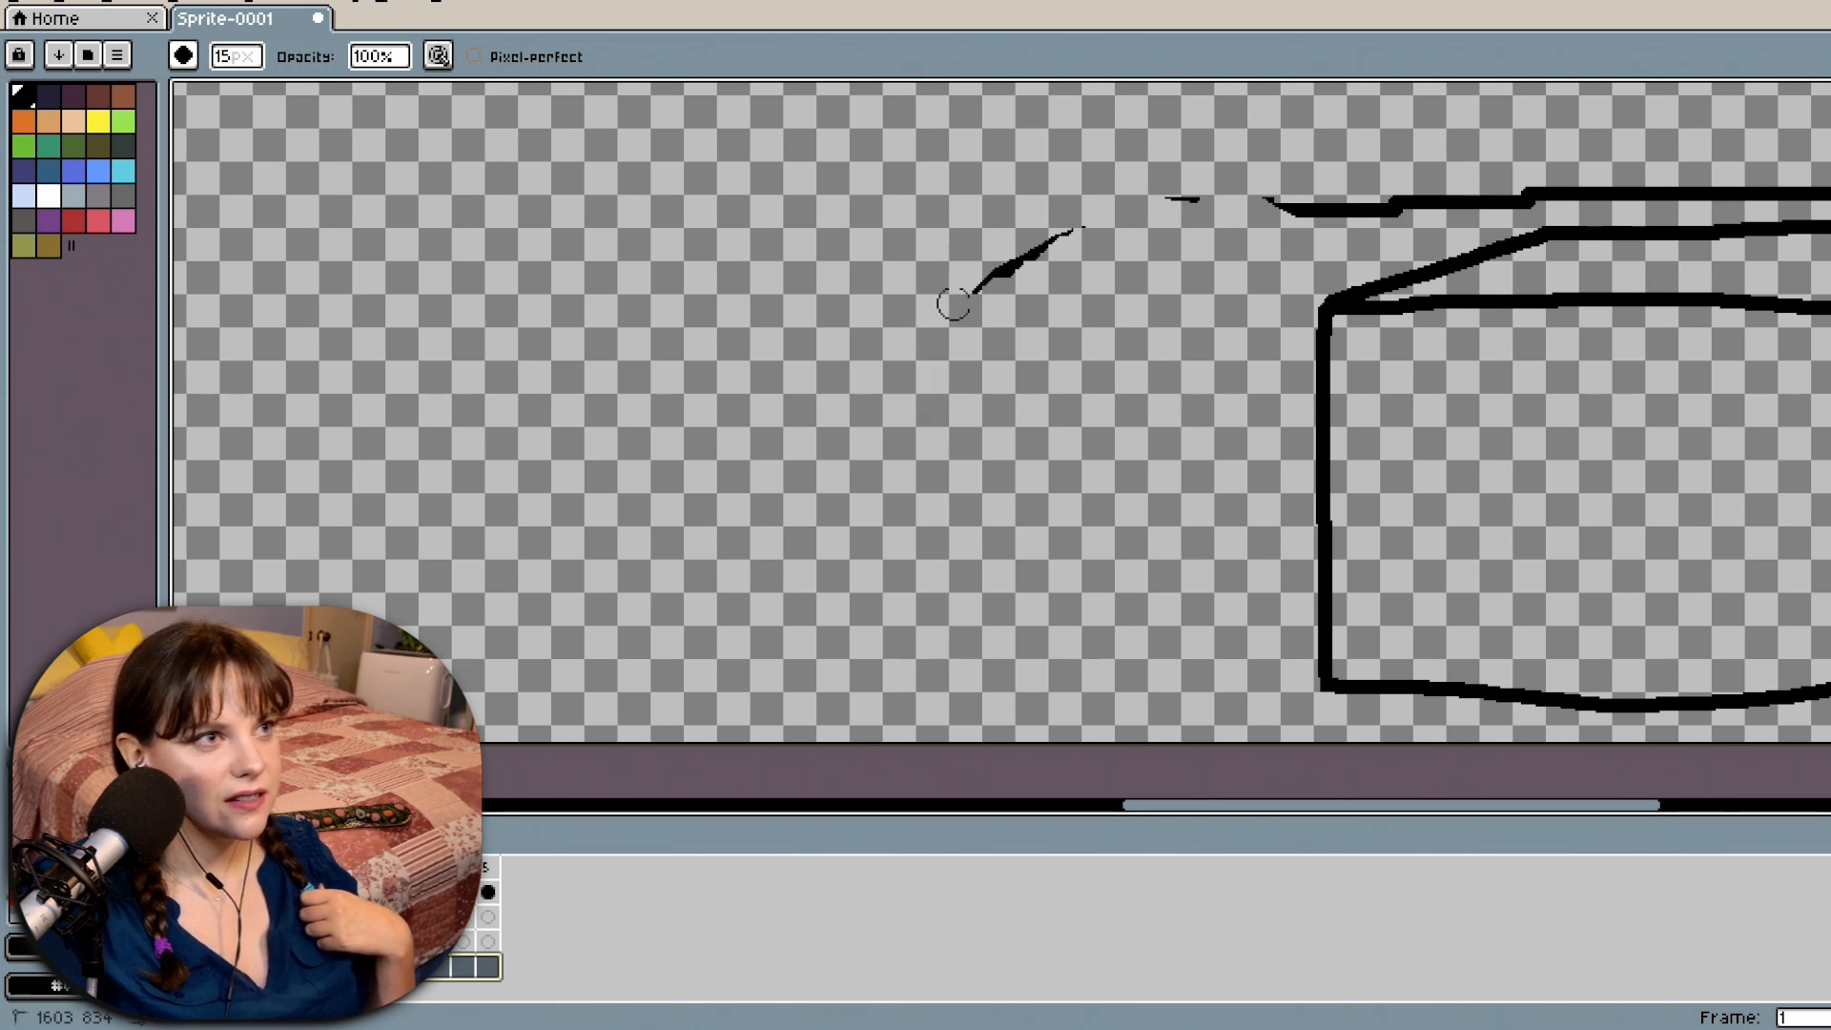
pyautogui.moveTo(953, 304); pyautogui.dragTo(1107, 210)
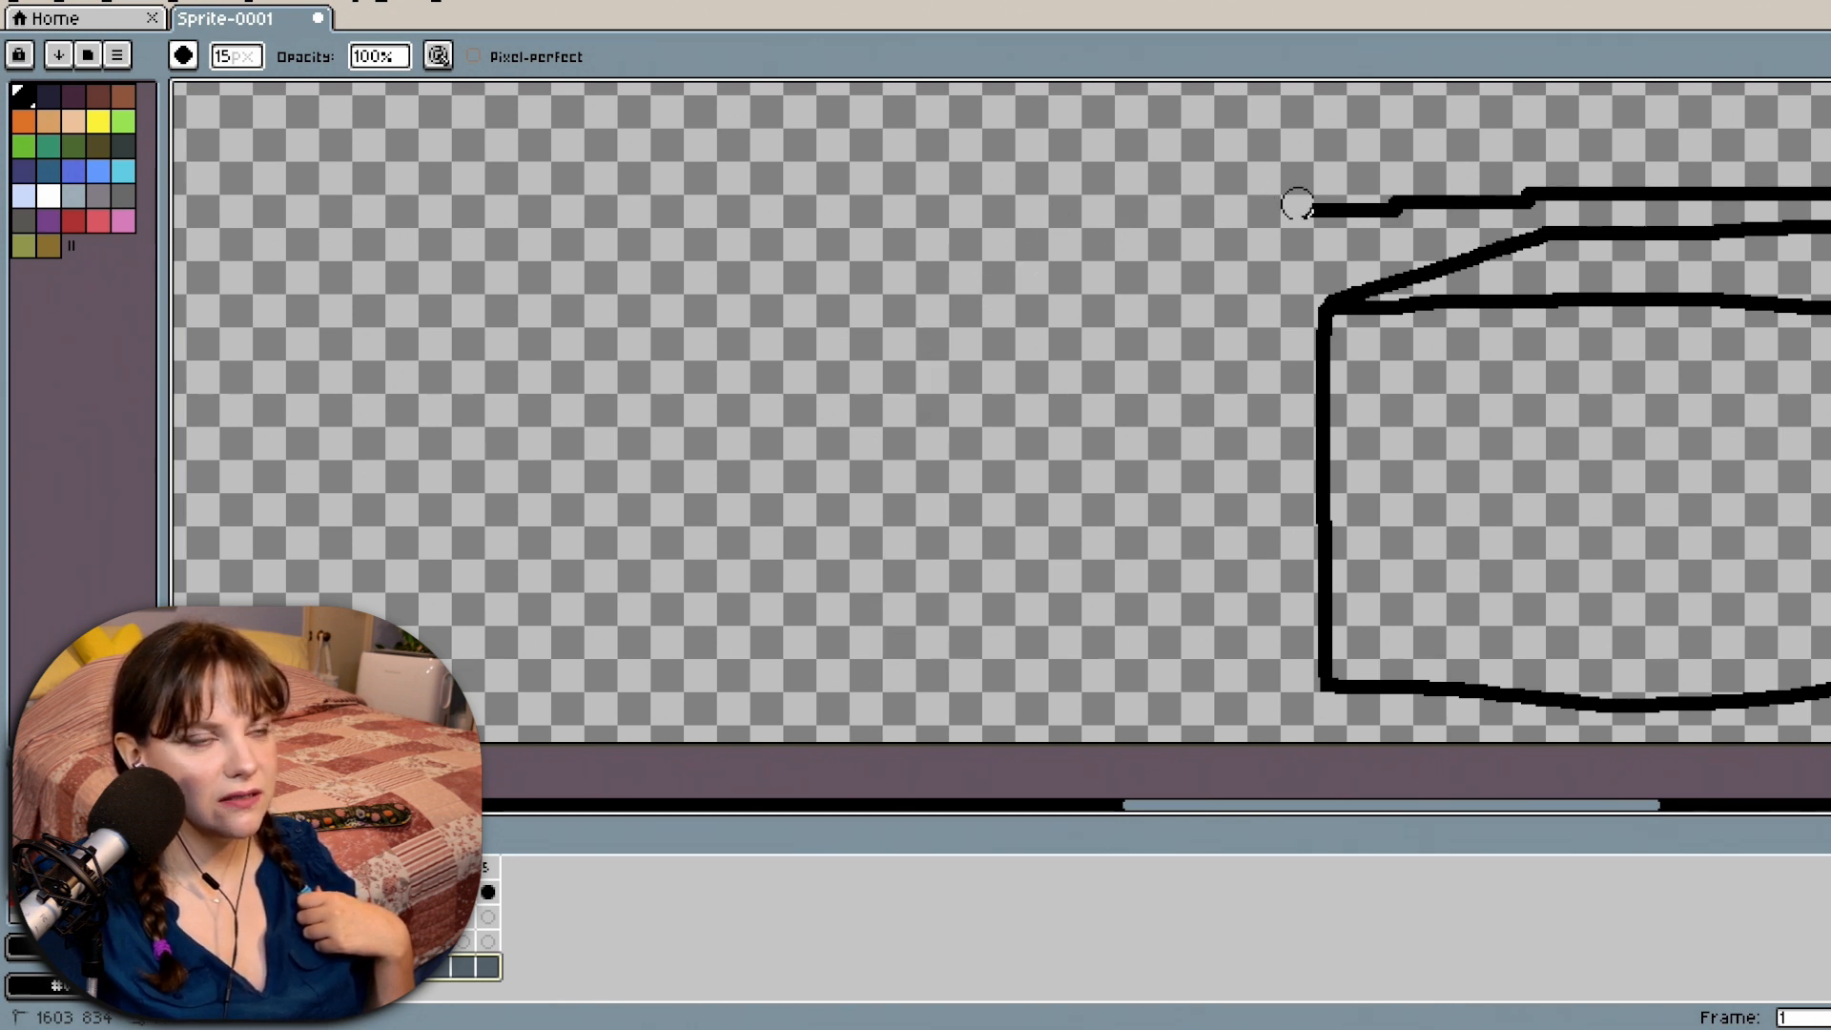
pyautogui.moveTo(1296, 204)
pyautogui.mouseDown()
pyautogui.moveTo(1694, 171)
pyautogui.moveTo(1577, 188)
pyautogui.moveTo(1796, 193)
pyautogui.mouseUp()
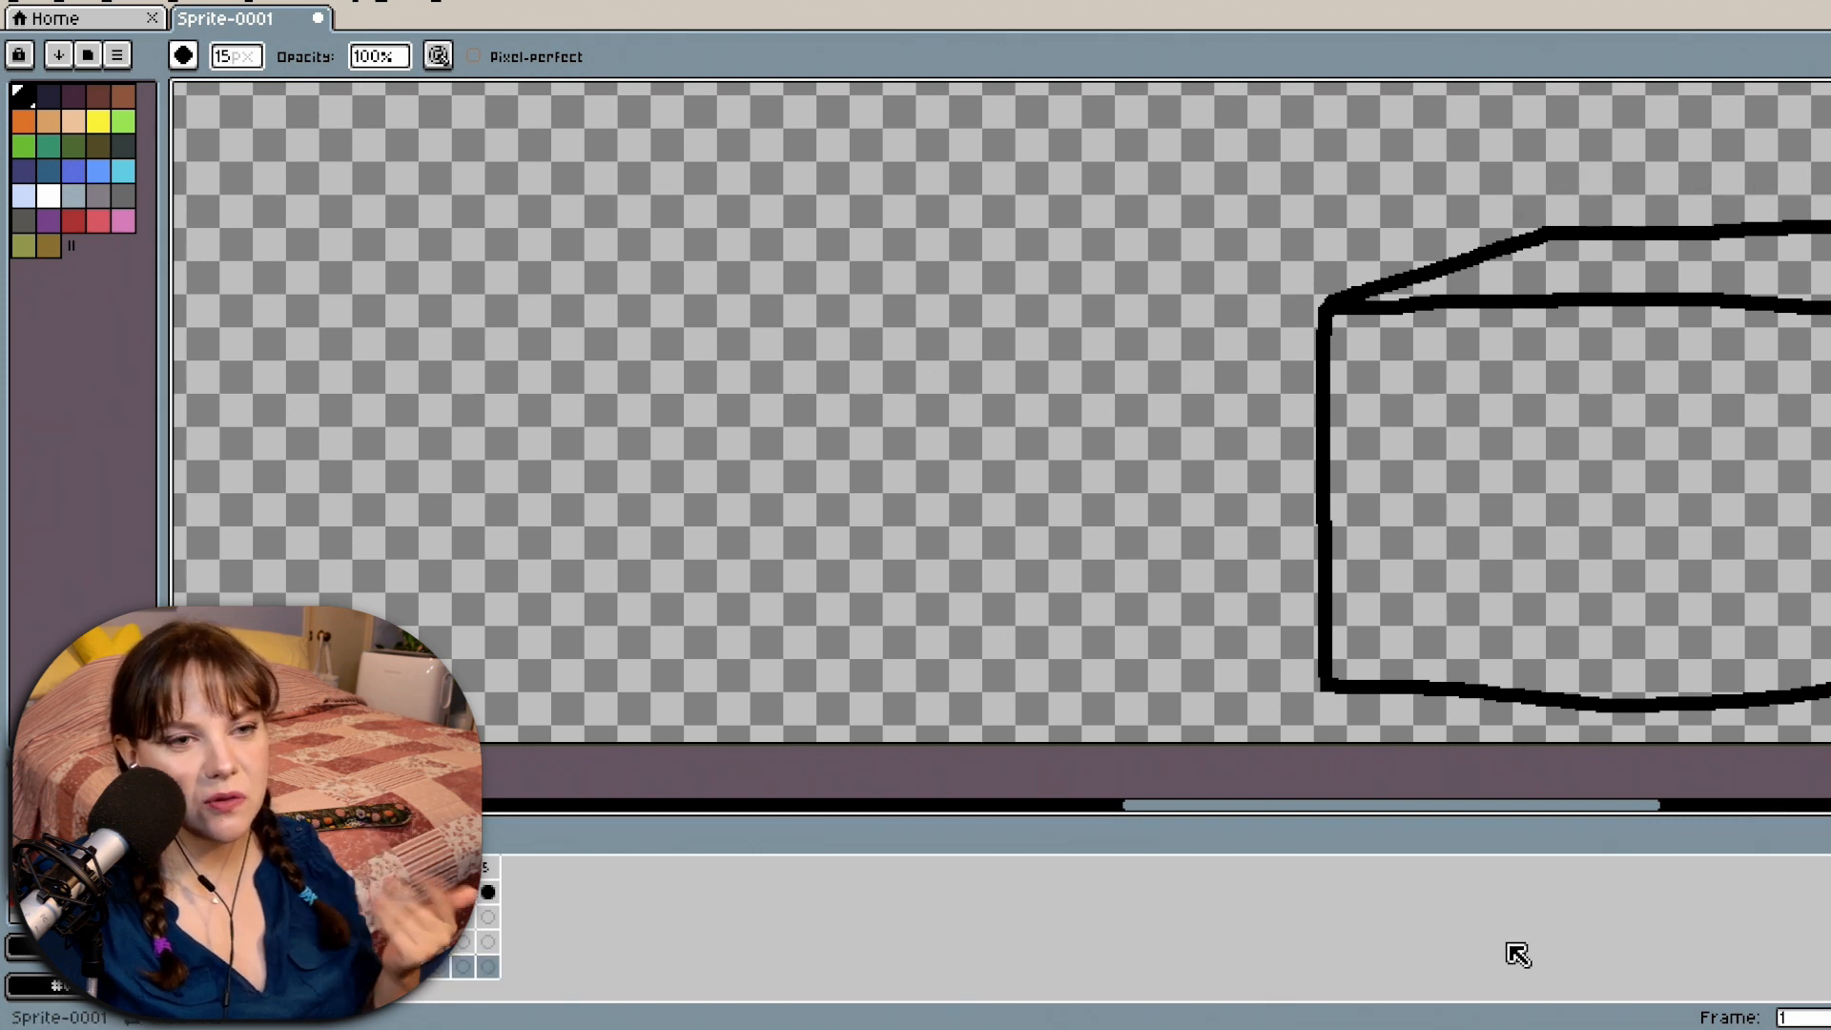
pyautogui.moveTo(1496, 806); pyautogui.dragTo(1573, 822)
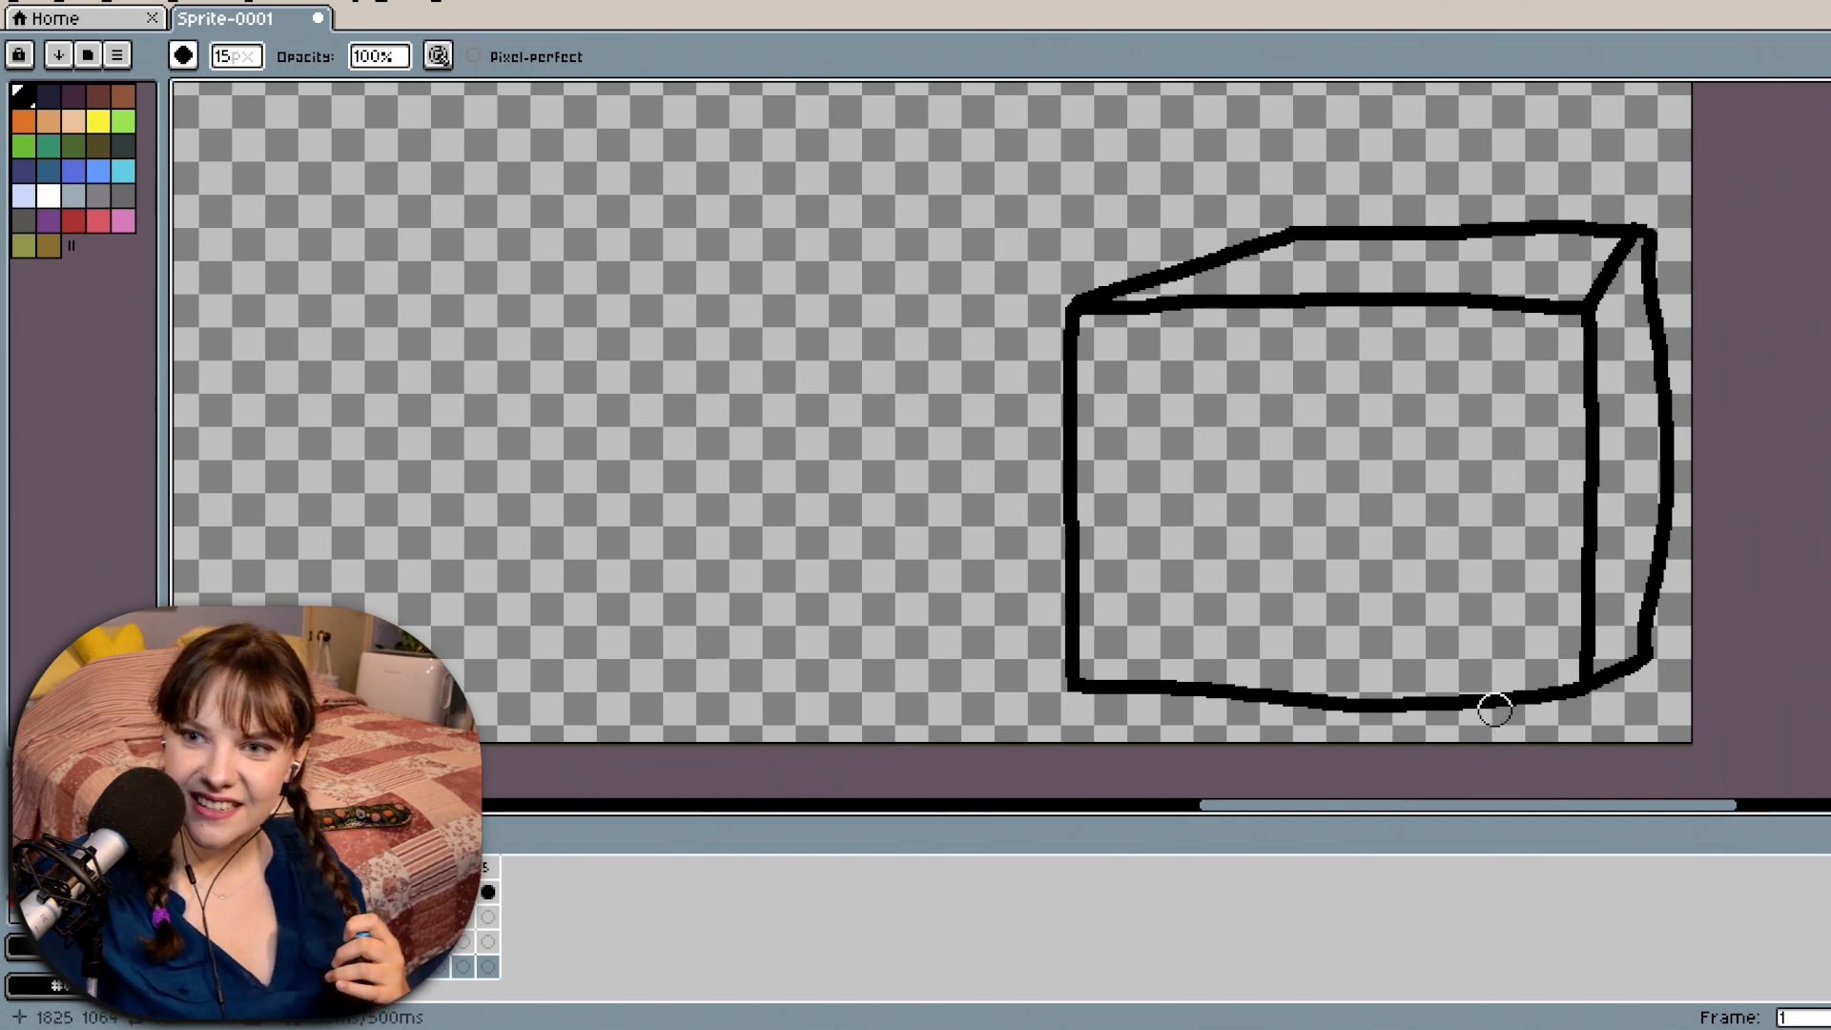
# Erase the stray line above the box on frames 2 and 3.
pyautogui.press('e')
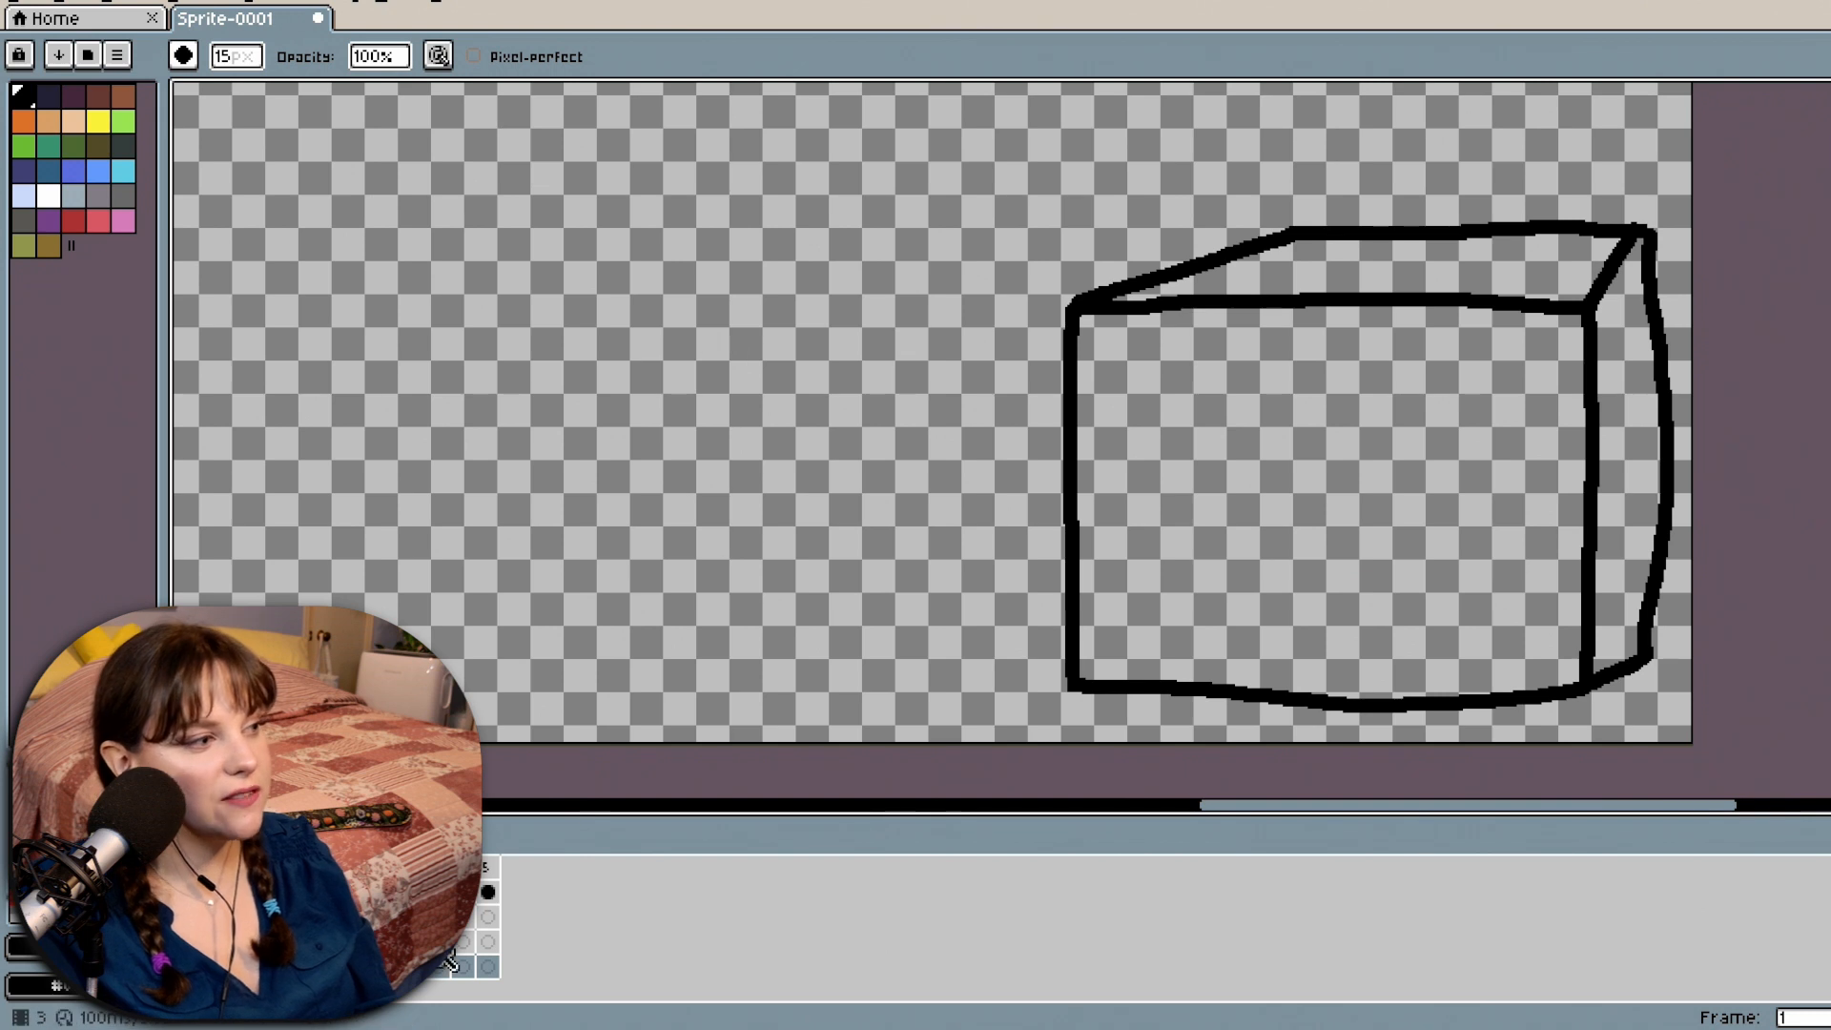
pyautogui.click(413, 941)
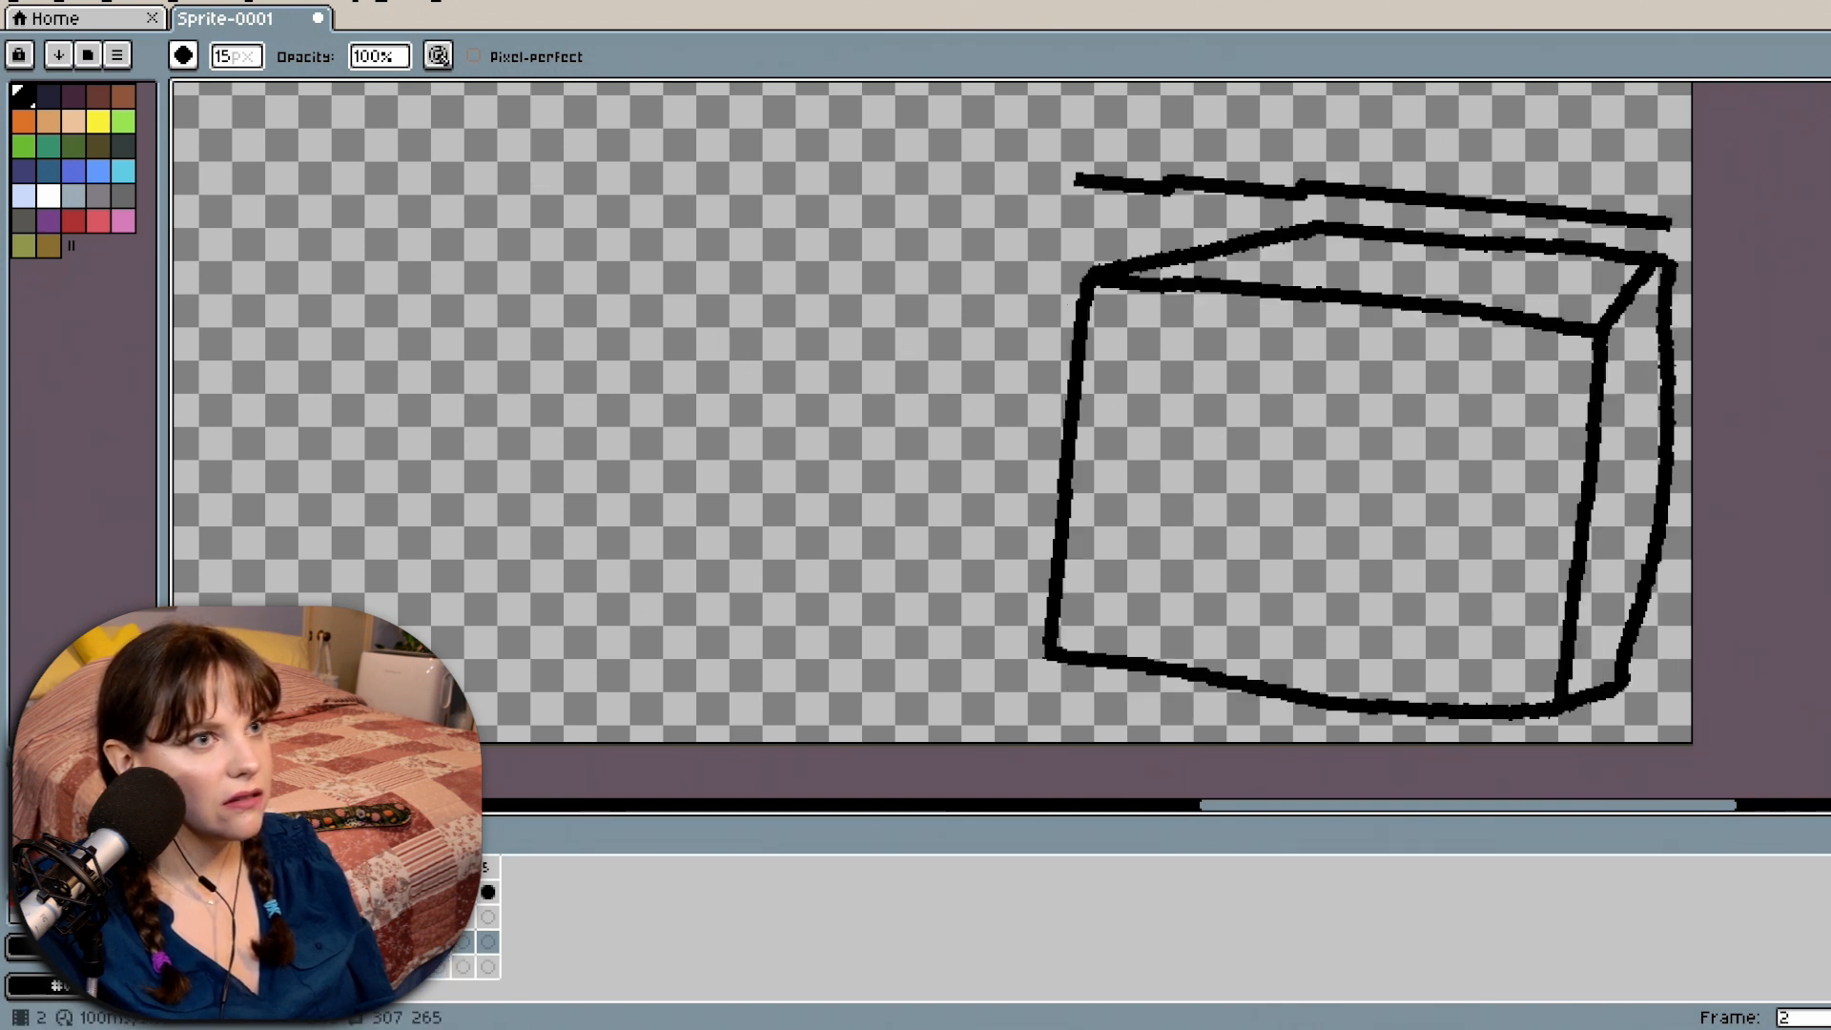
pyautogui.moveTo(1048, 179); pyautogui.dragTo(1684, 217)
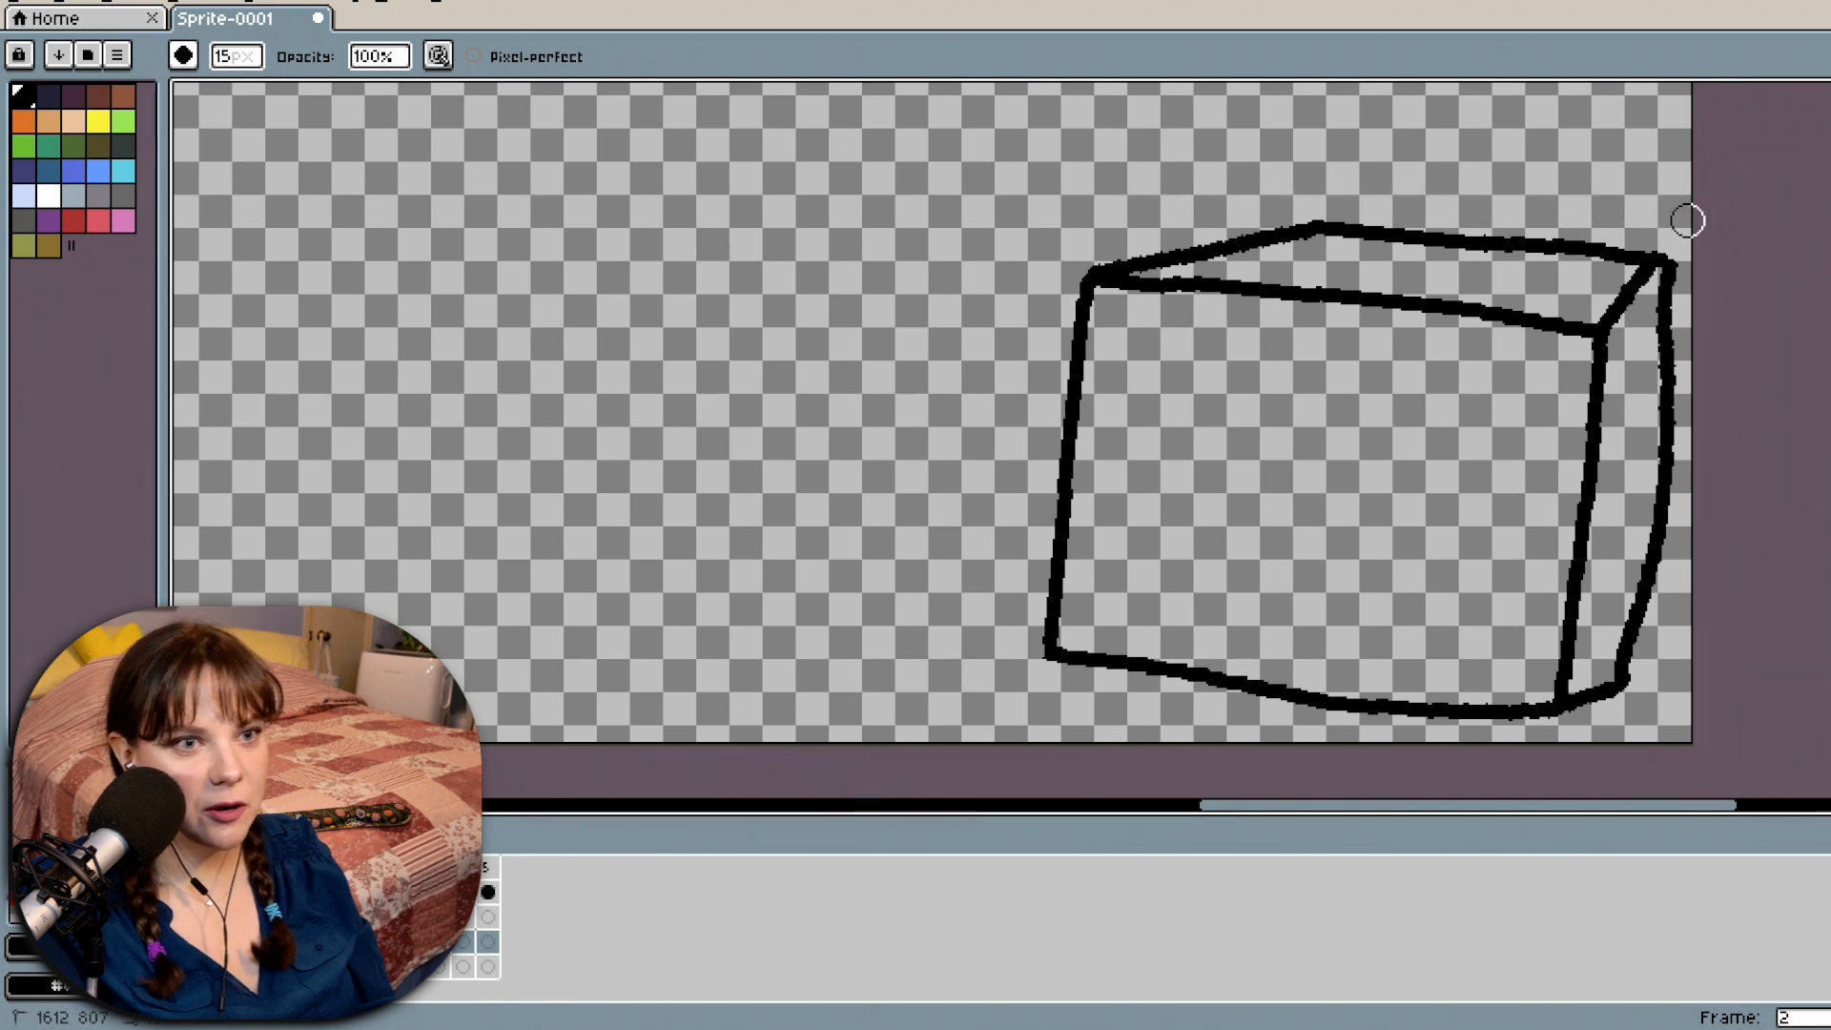
pyautogui.press('Right')
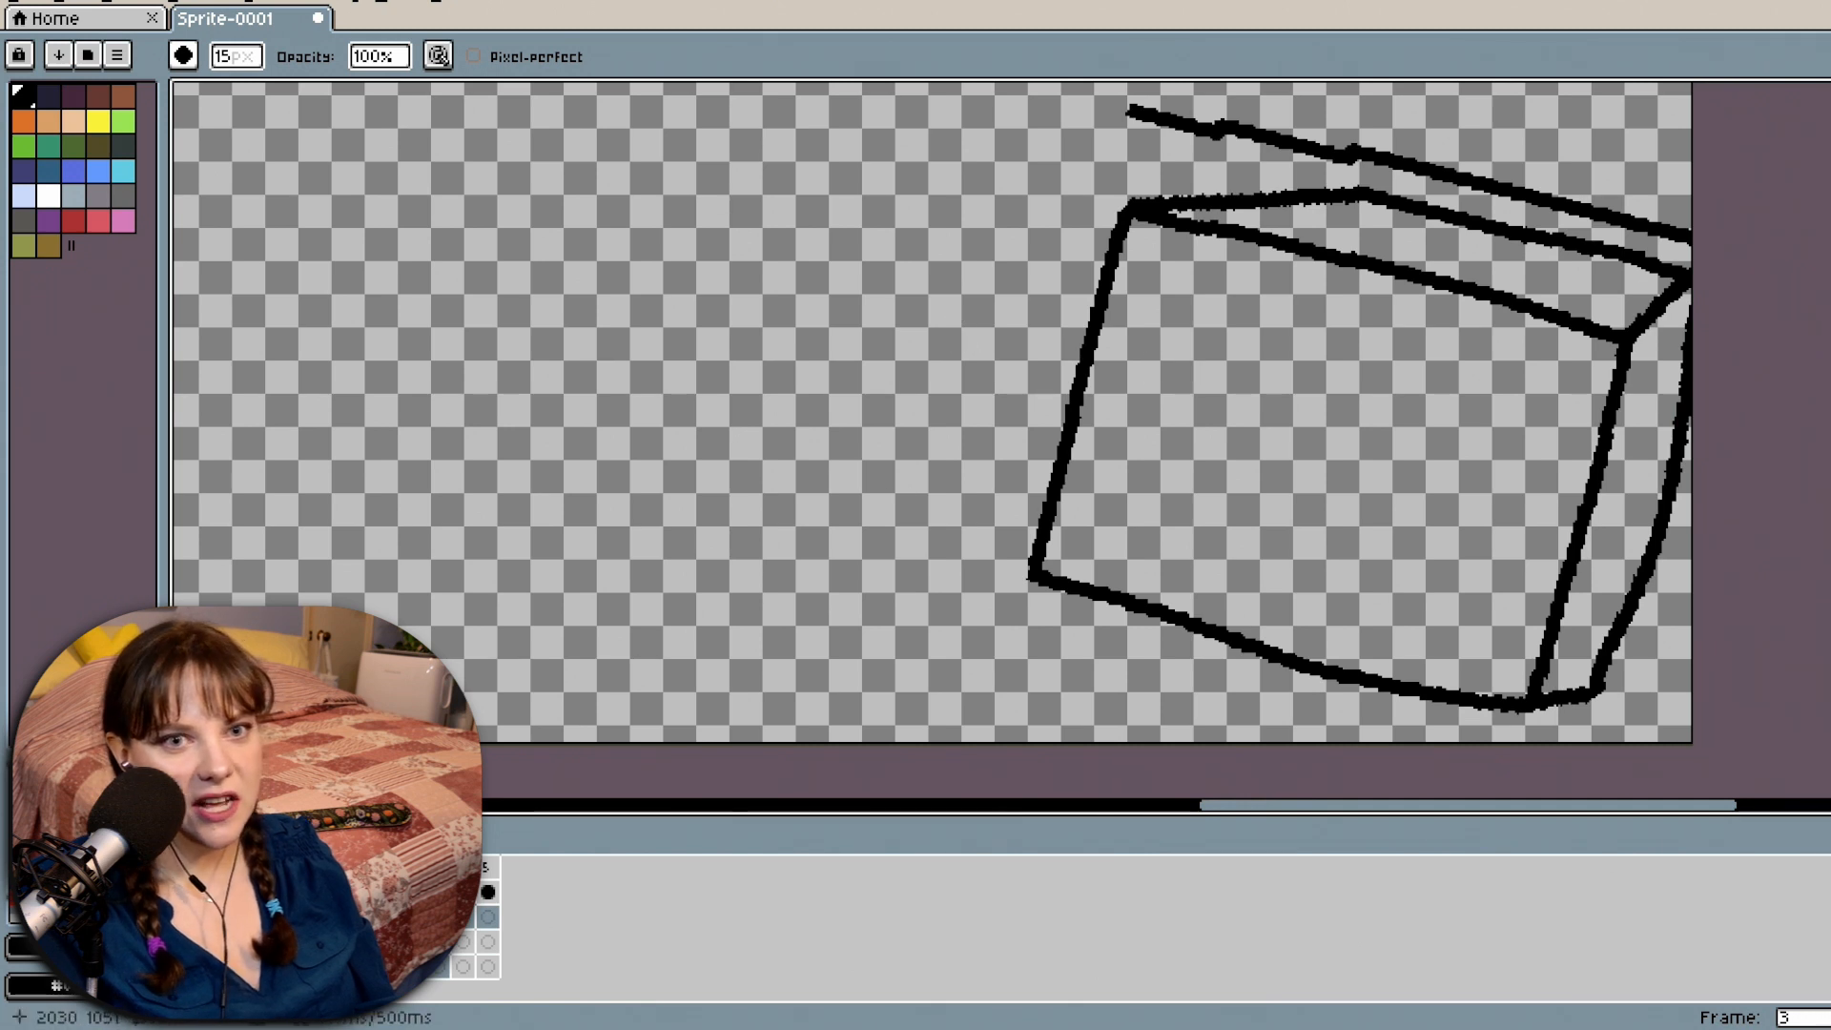
pyautogui.scroll(3, 1090, 227)
pyautogui.moveTo(1090, 227)
pyautogui.mouseDown()
pyautogui.moveTo(1378, 268)
pyautogui.moveTo(1733, 368)
pyautogui.mouseUp()
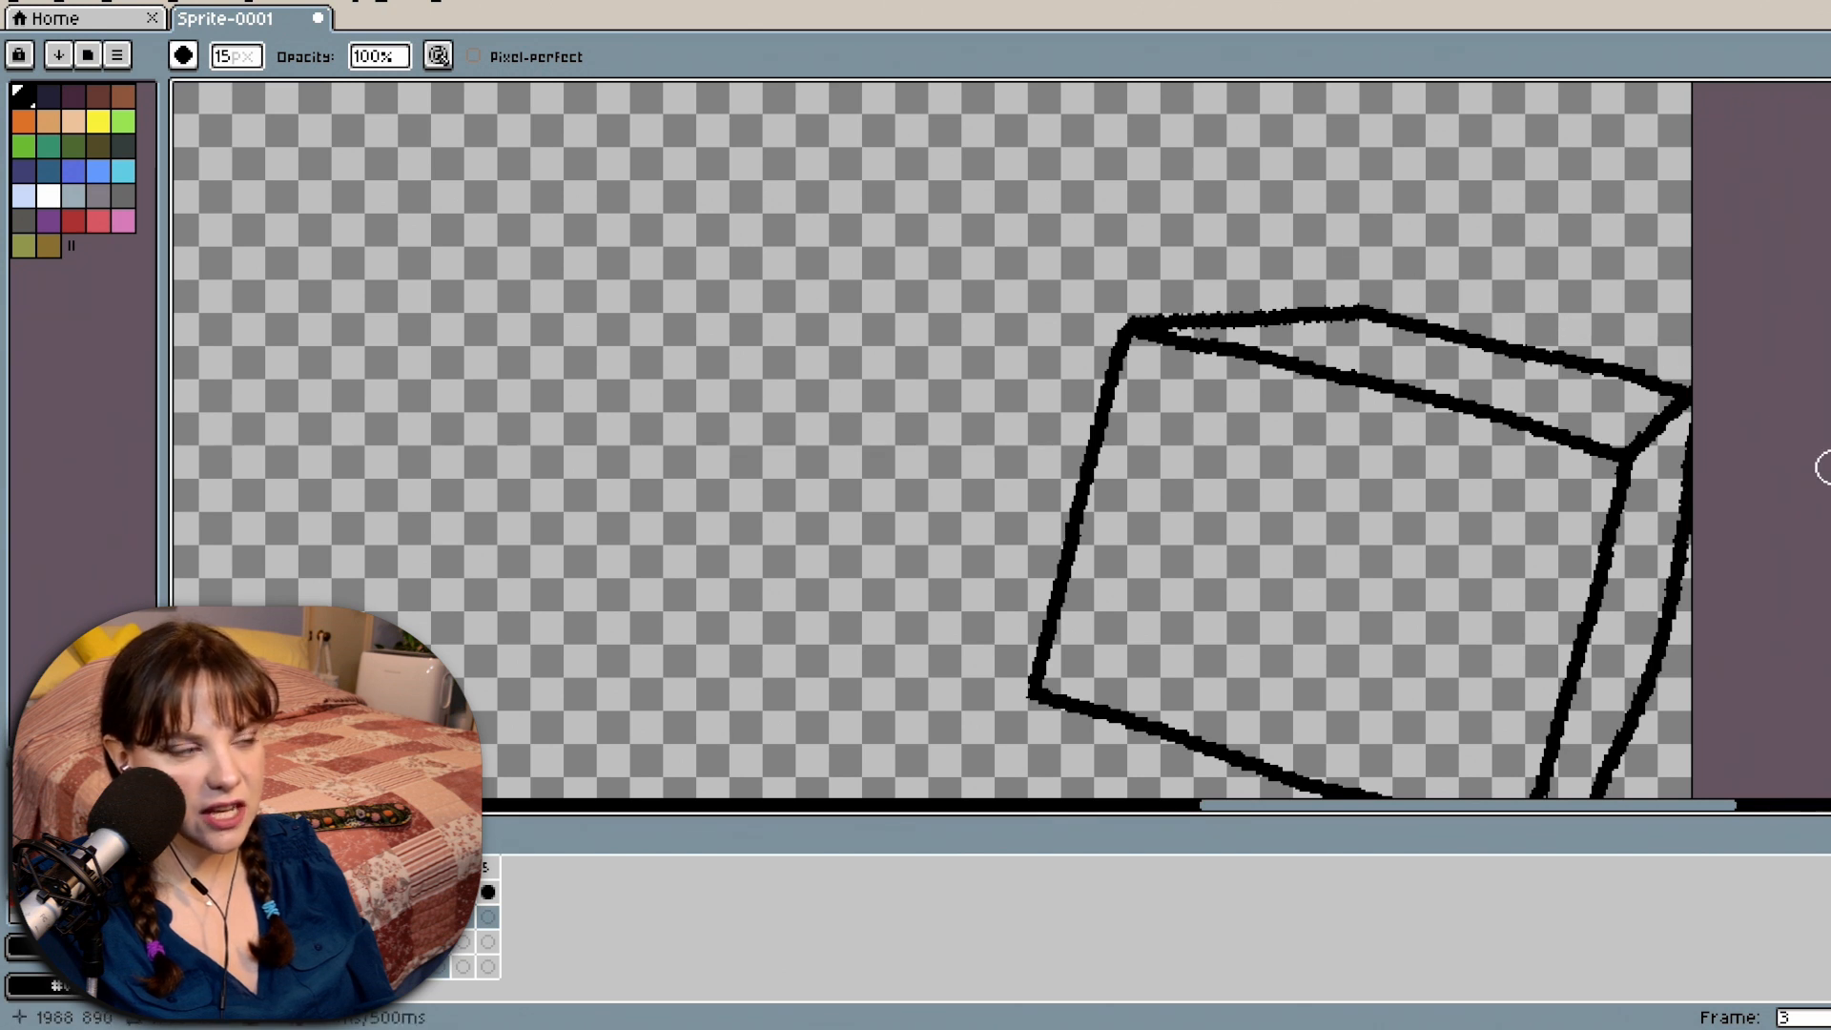
# Erase the stray slanted line above the tilted box on frame 4.
pyautogui.click(464, 892)
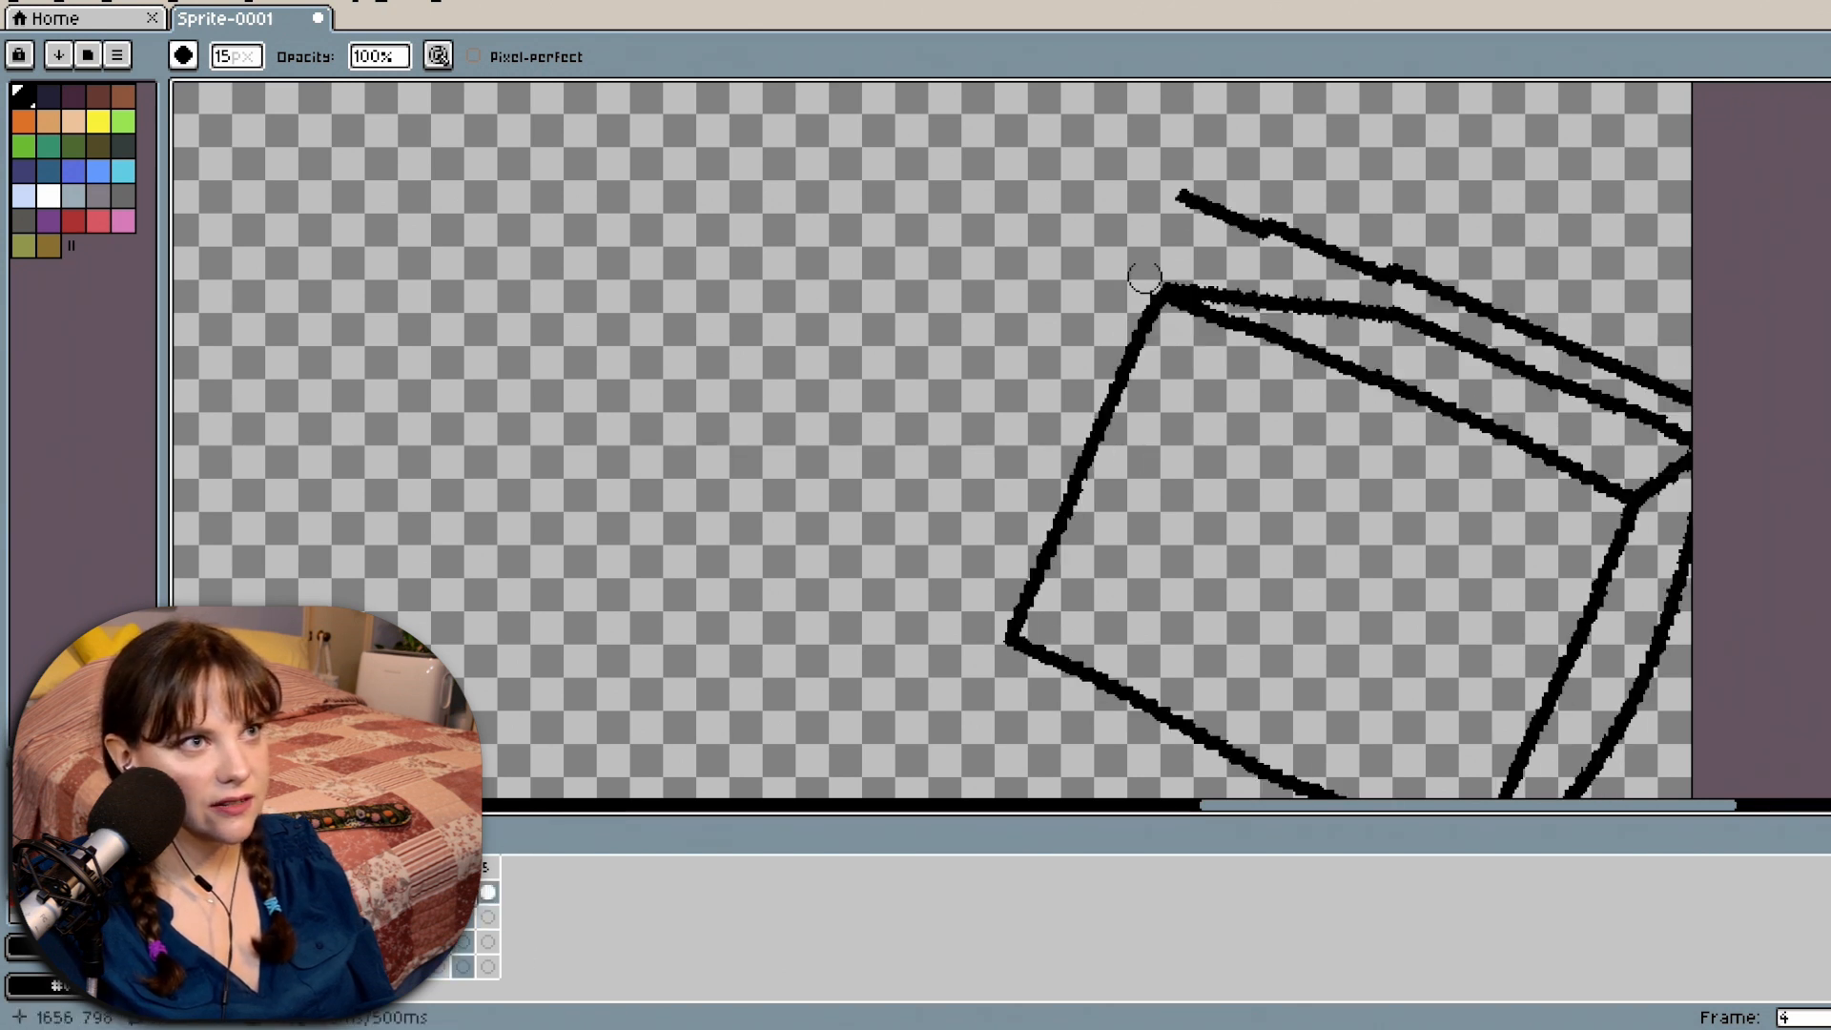
pyautogui.moveTo(1171, 196); pyautogui.dragTo(1358, 264)
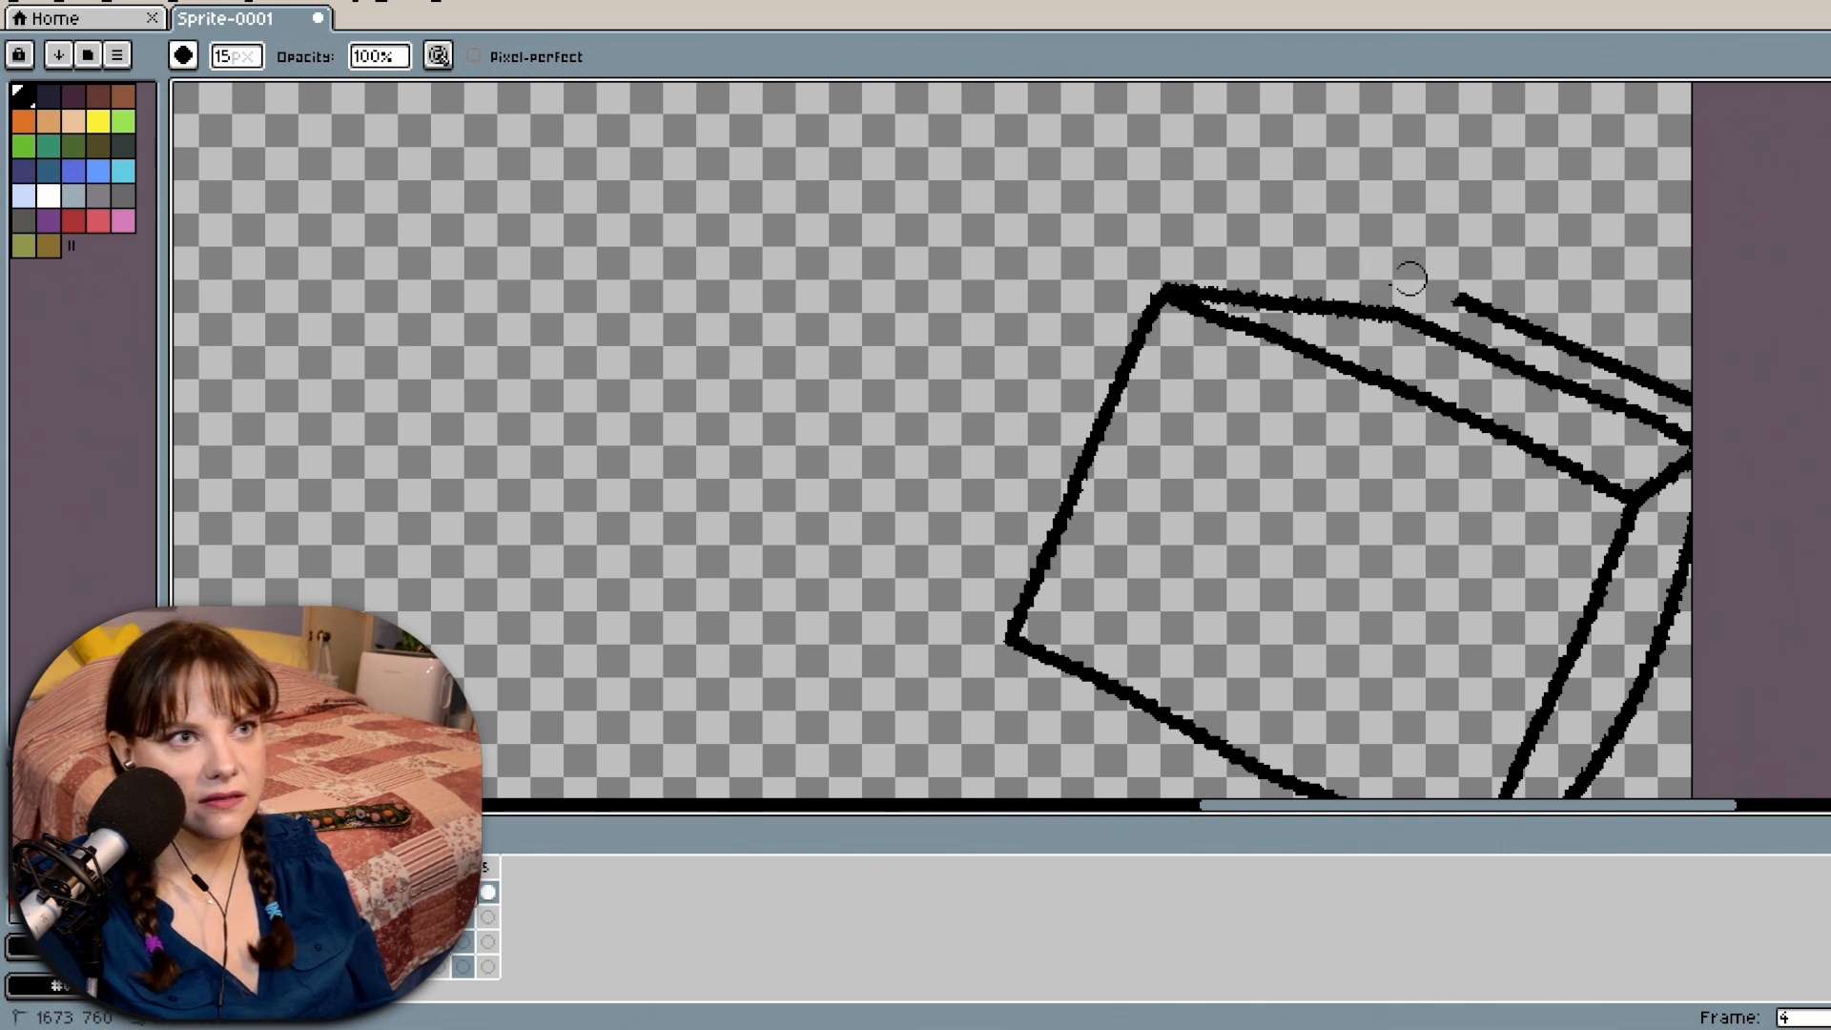
pyautogui.moveTo(1410, 278); pyautogui.dragTo(1739, 417)
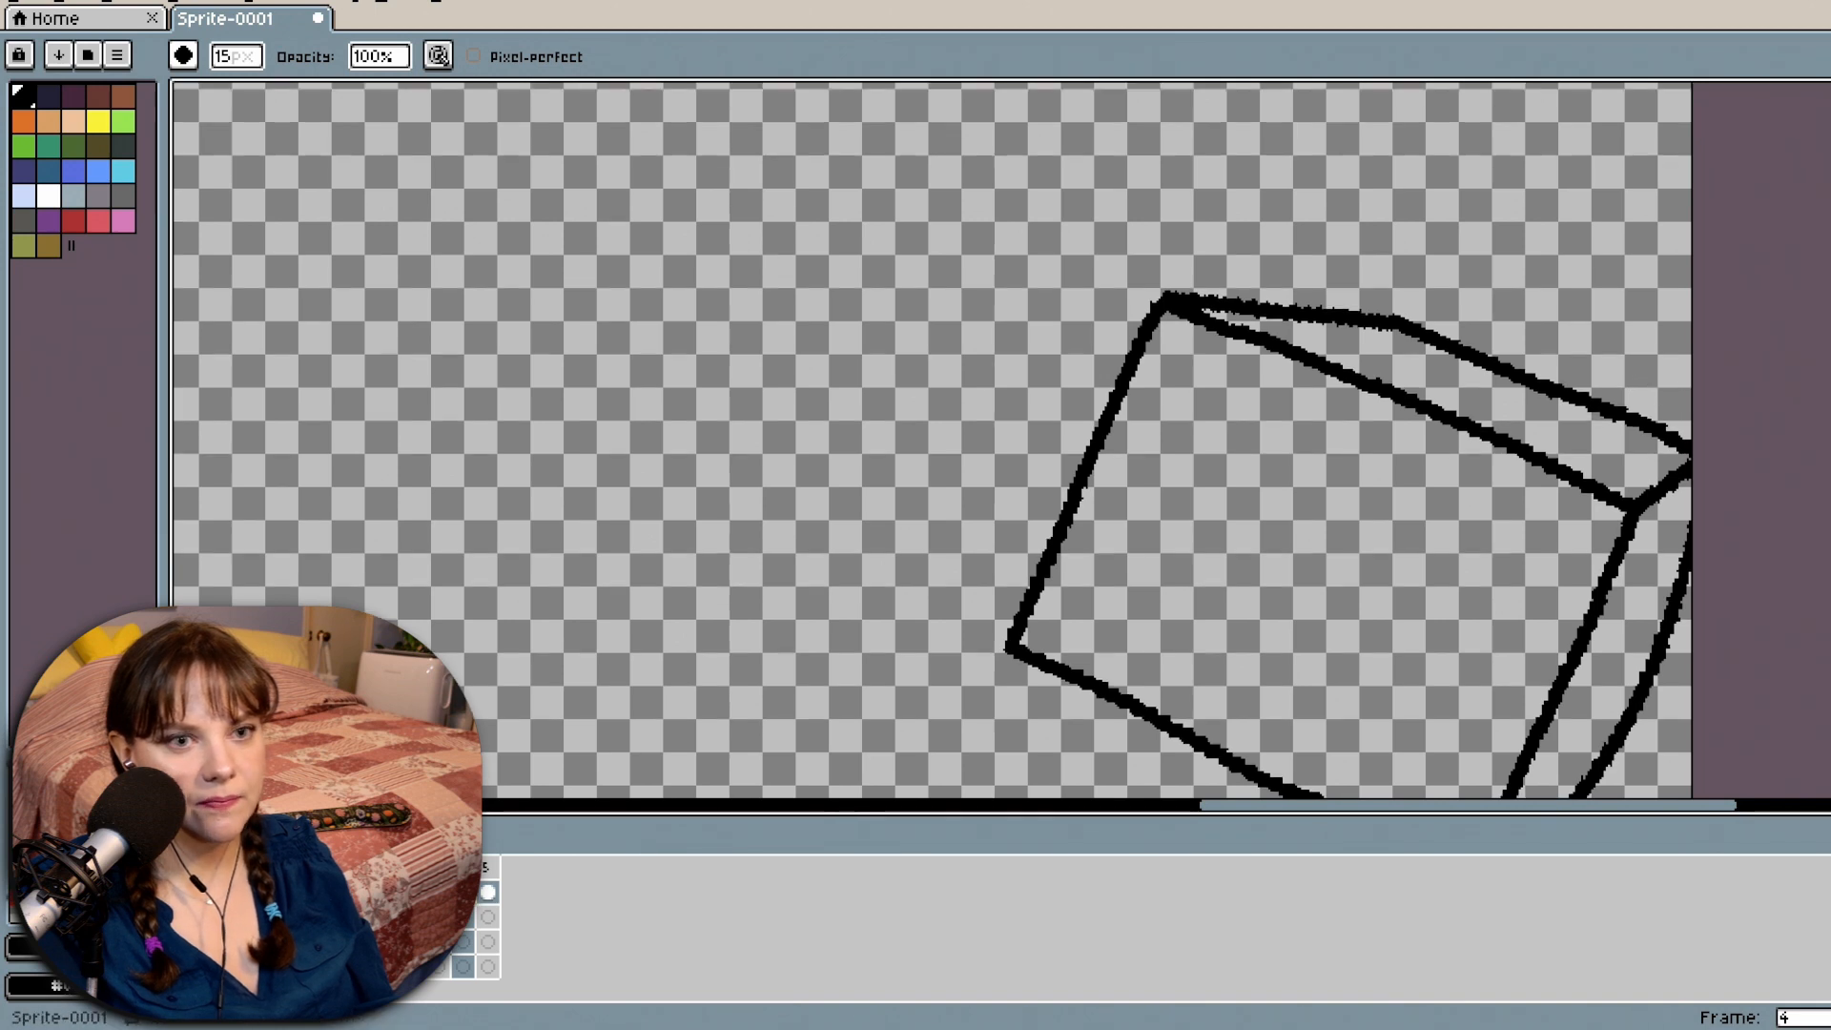
pyautogui.scroll(-5, 1739, 417)
pyautogui.scroll(3, 932, 429)
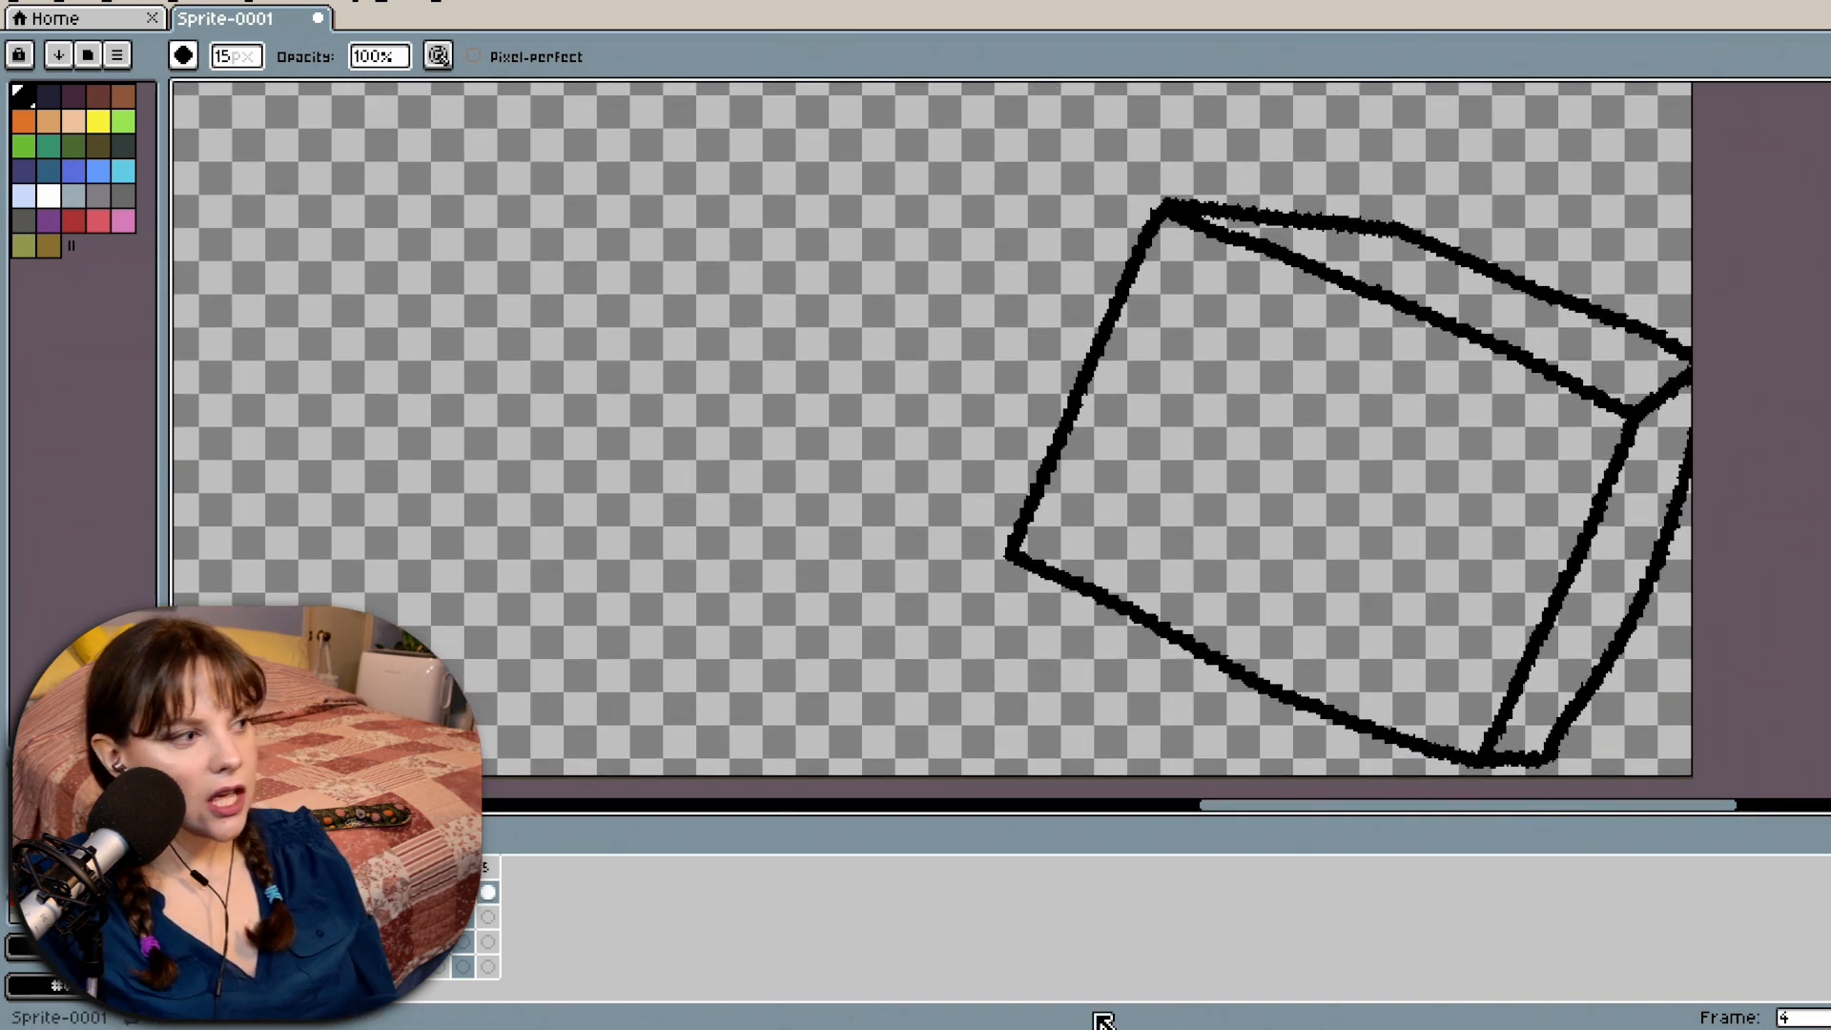
# Return to frame 1 and view the upright box on the whole canvas.
pyautogui.press('Home')
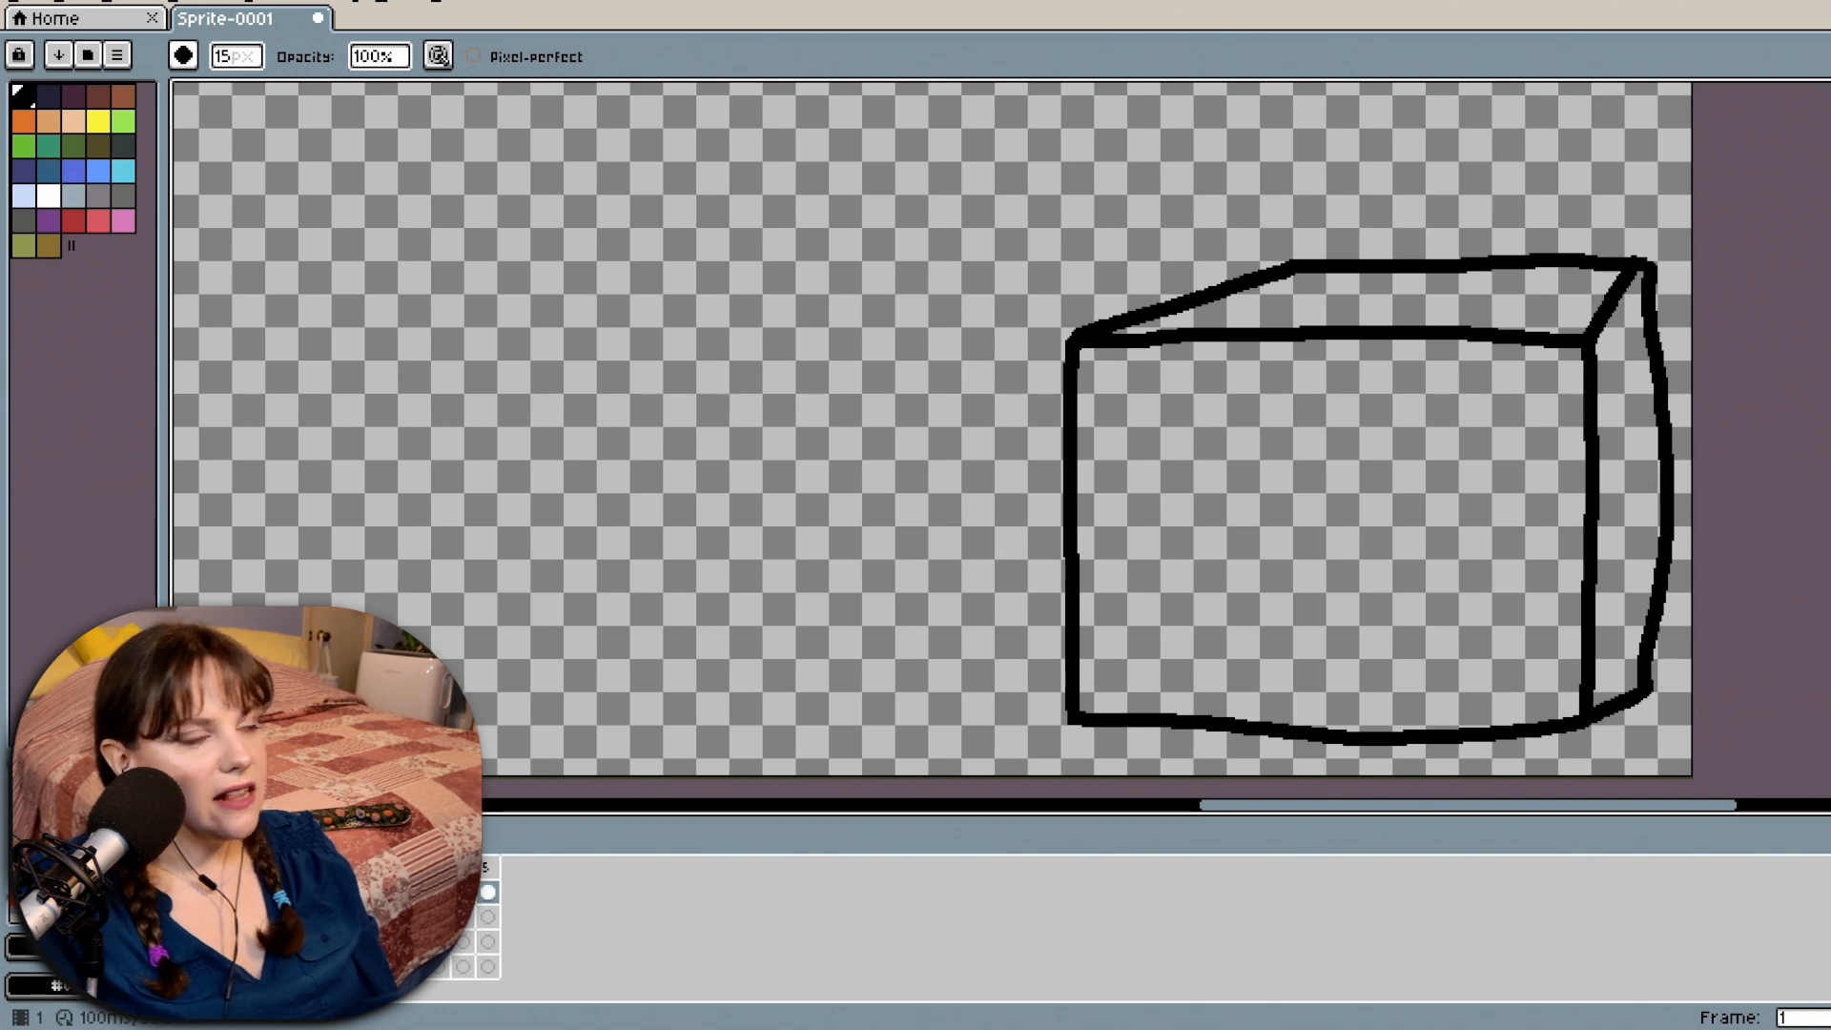
pyautogui.scroll(-4, 818, 447)
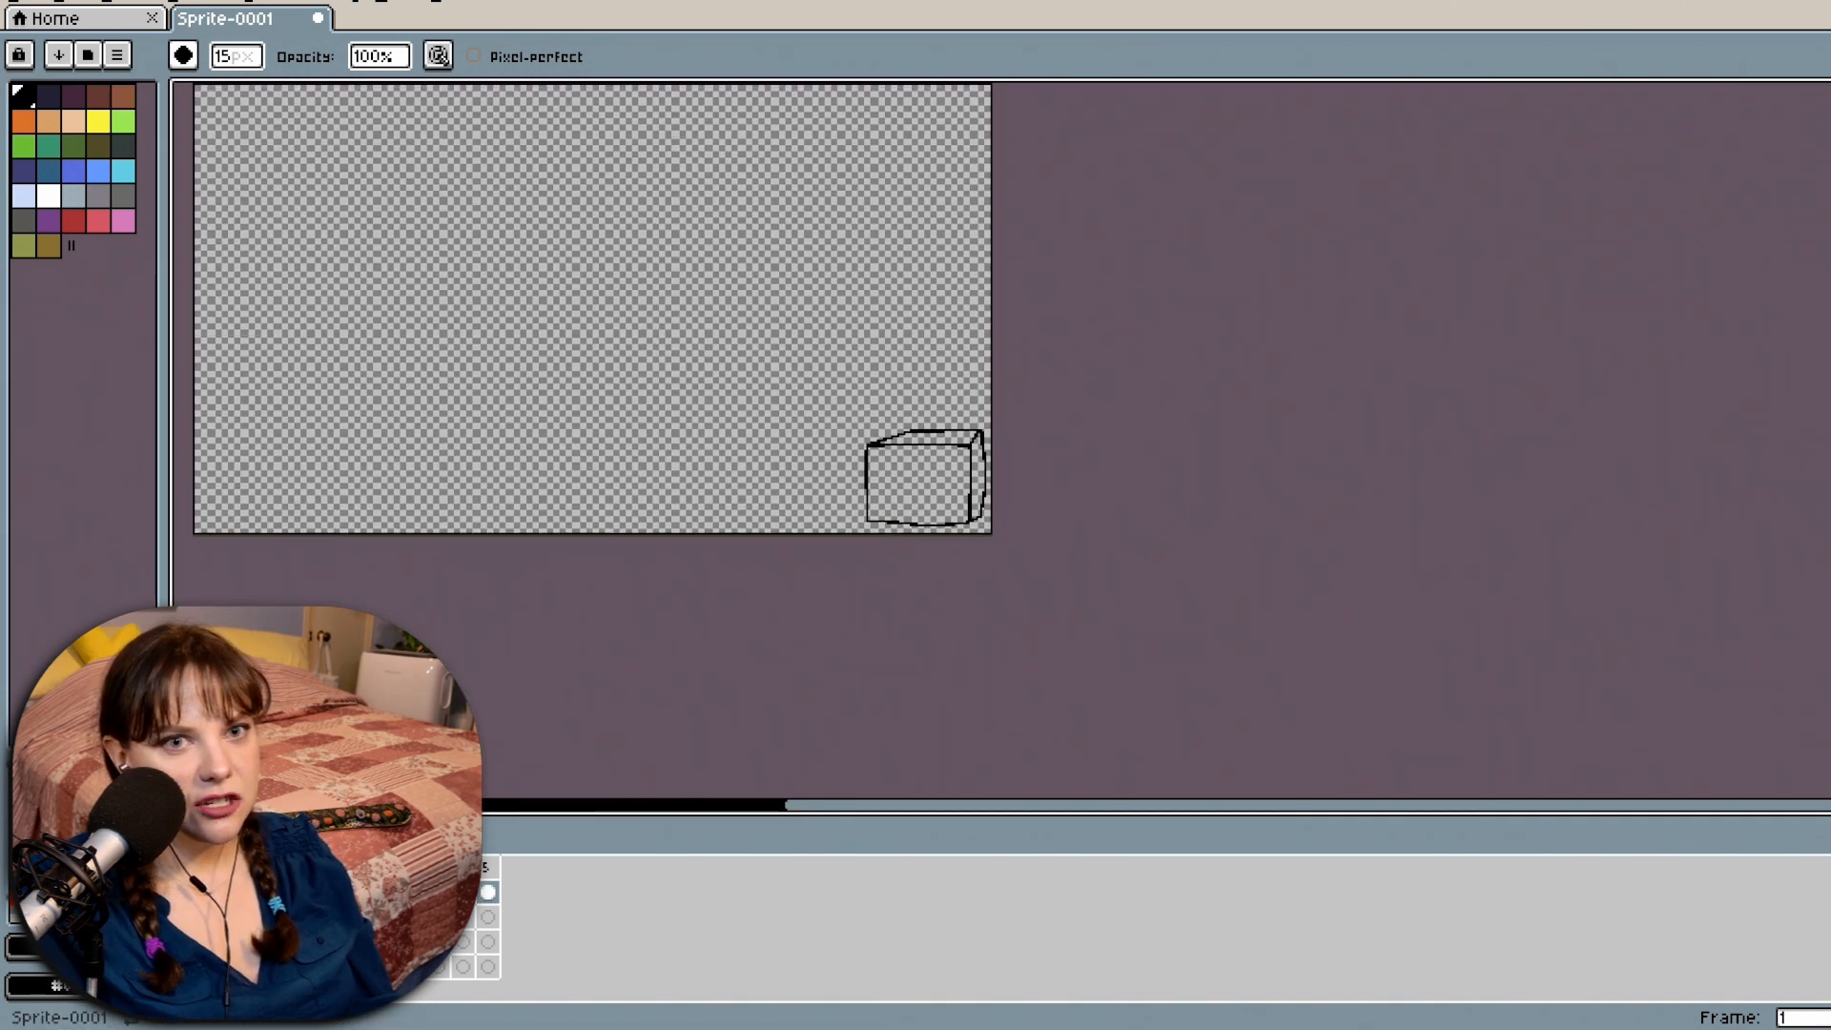
pyautogui.moveTo(1553, 818); pyautogui.dragTo(1378, 816)
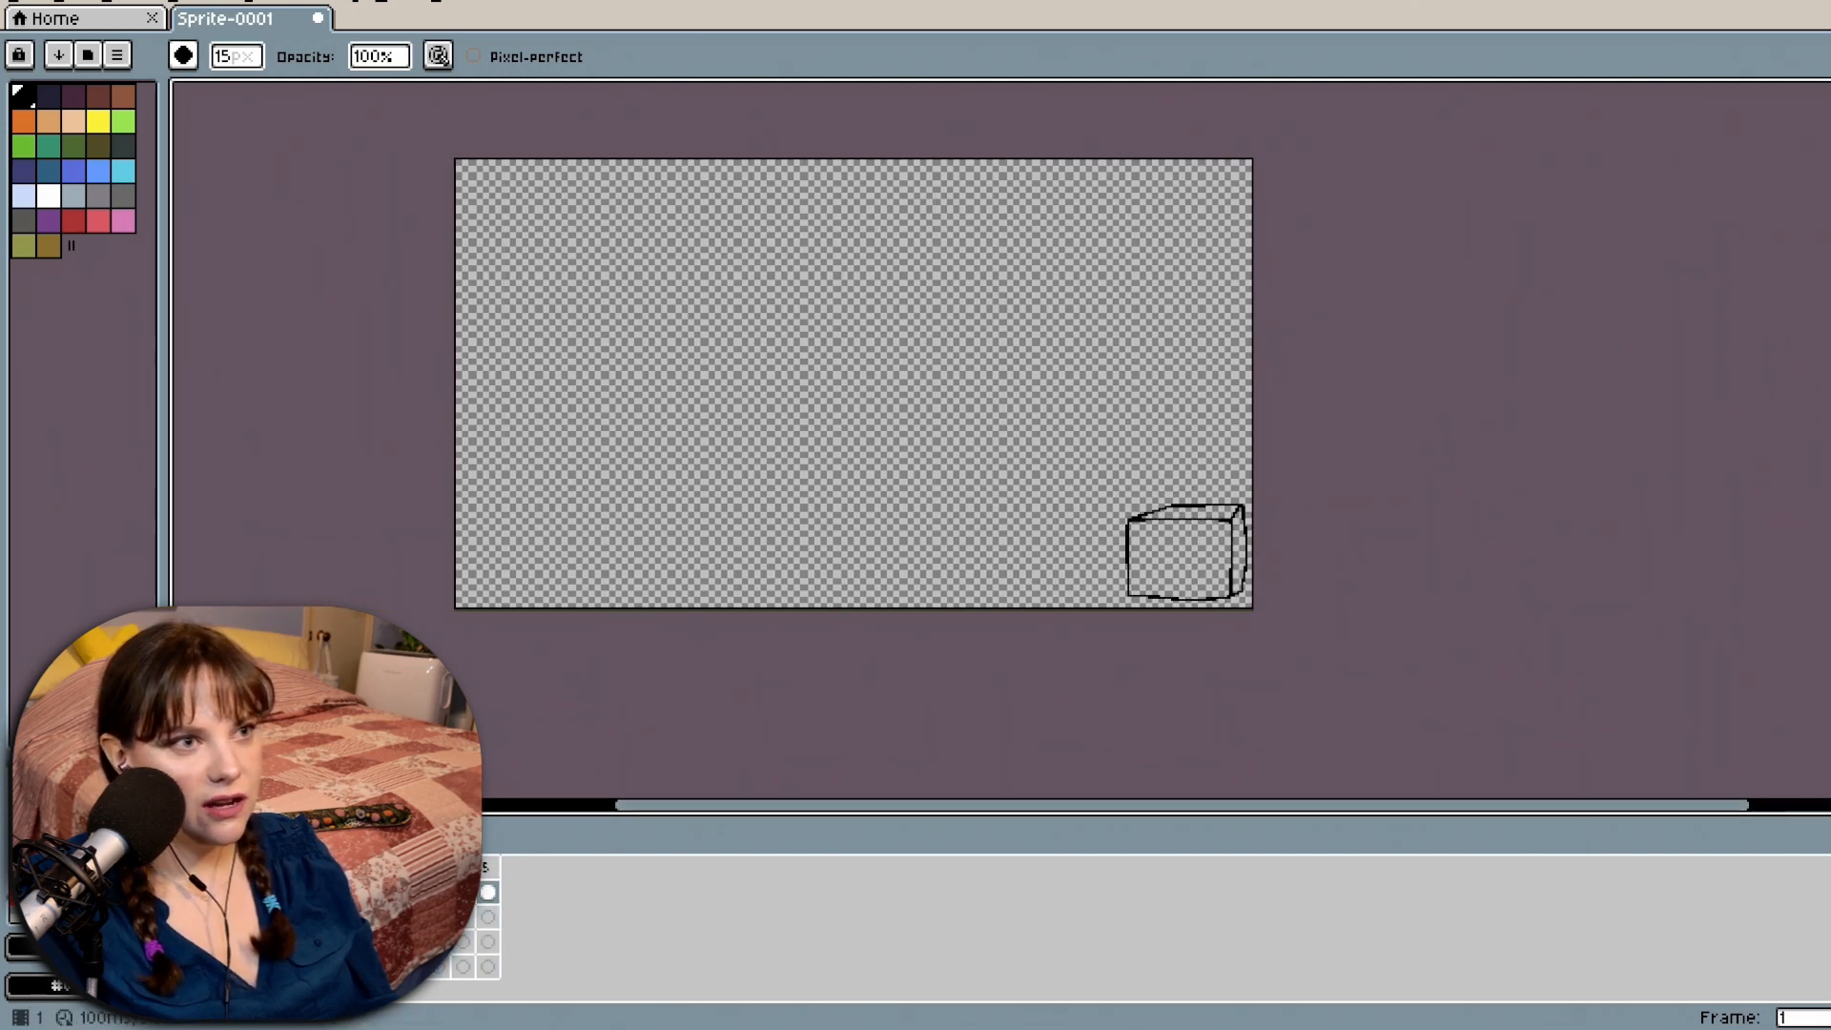
# Erase the stray slanted line above the tilted box on frame 5.
pyautogui.click(487, 892)
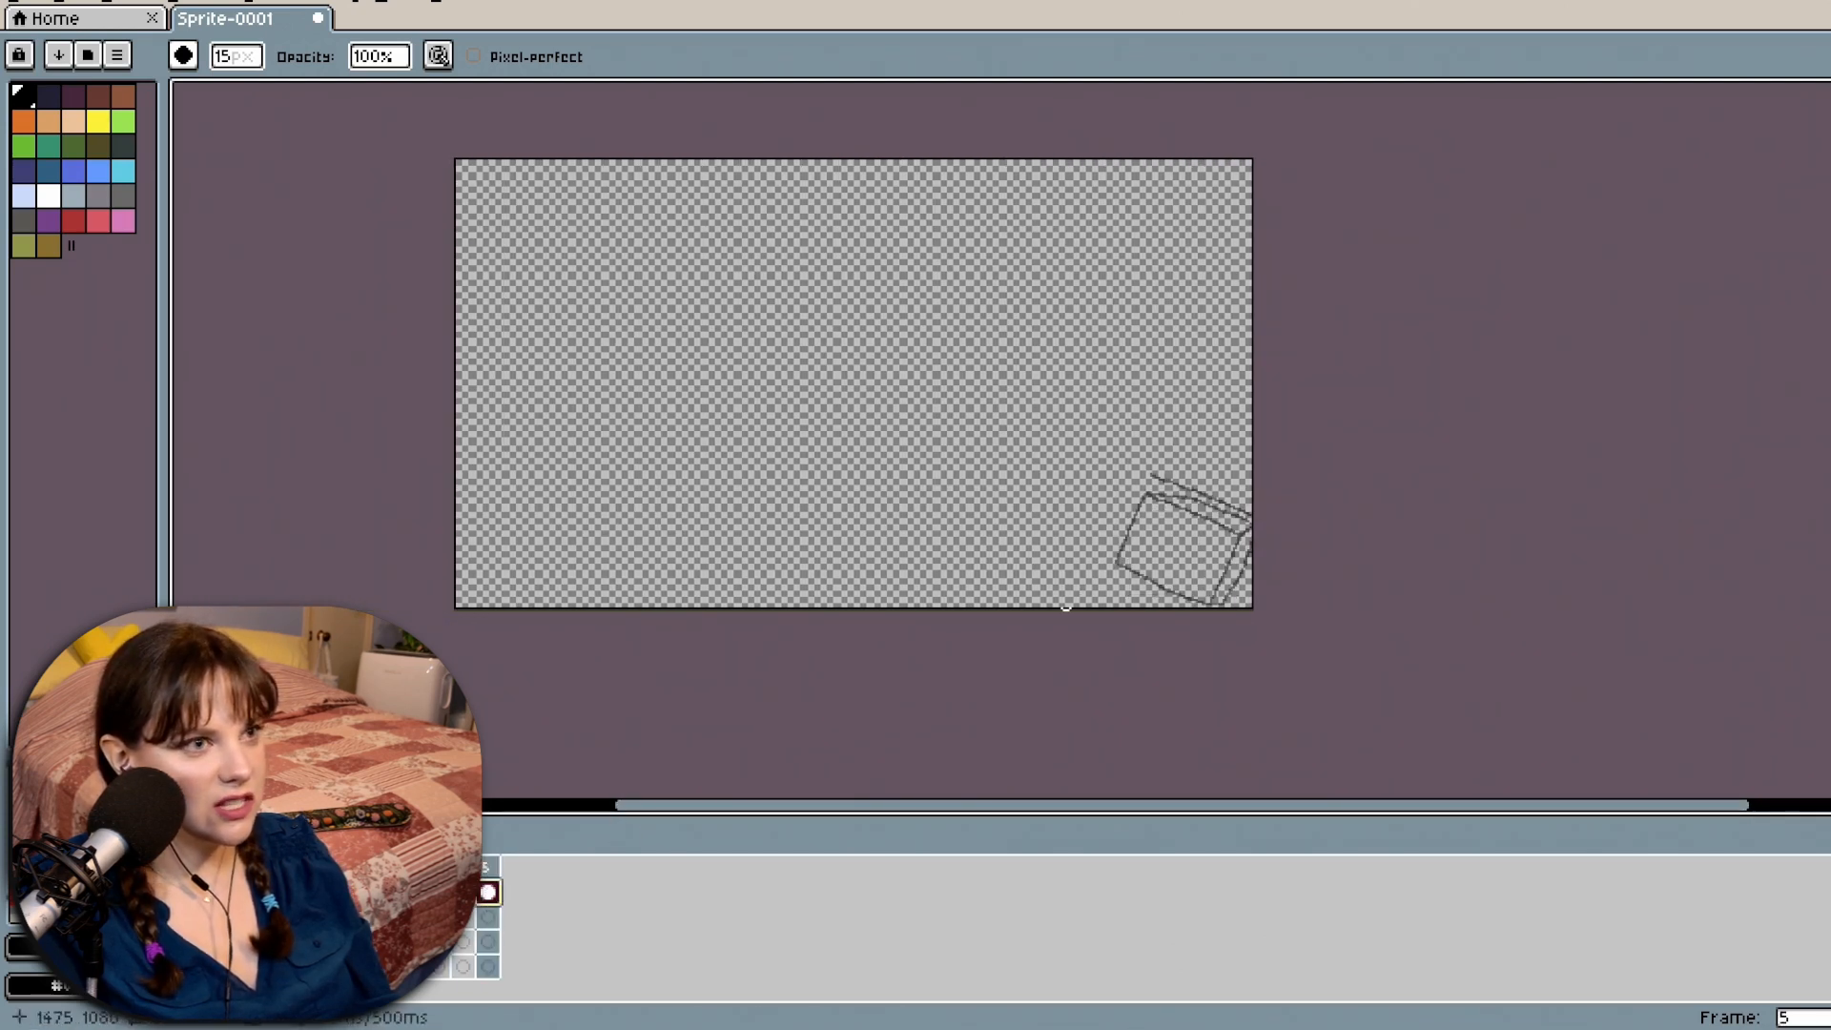
pyautogui.scroll(3, 1198, 492)
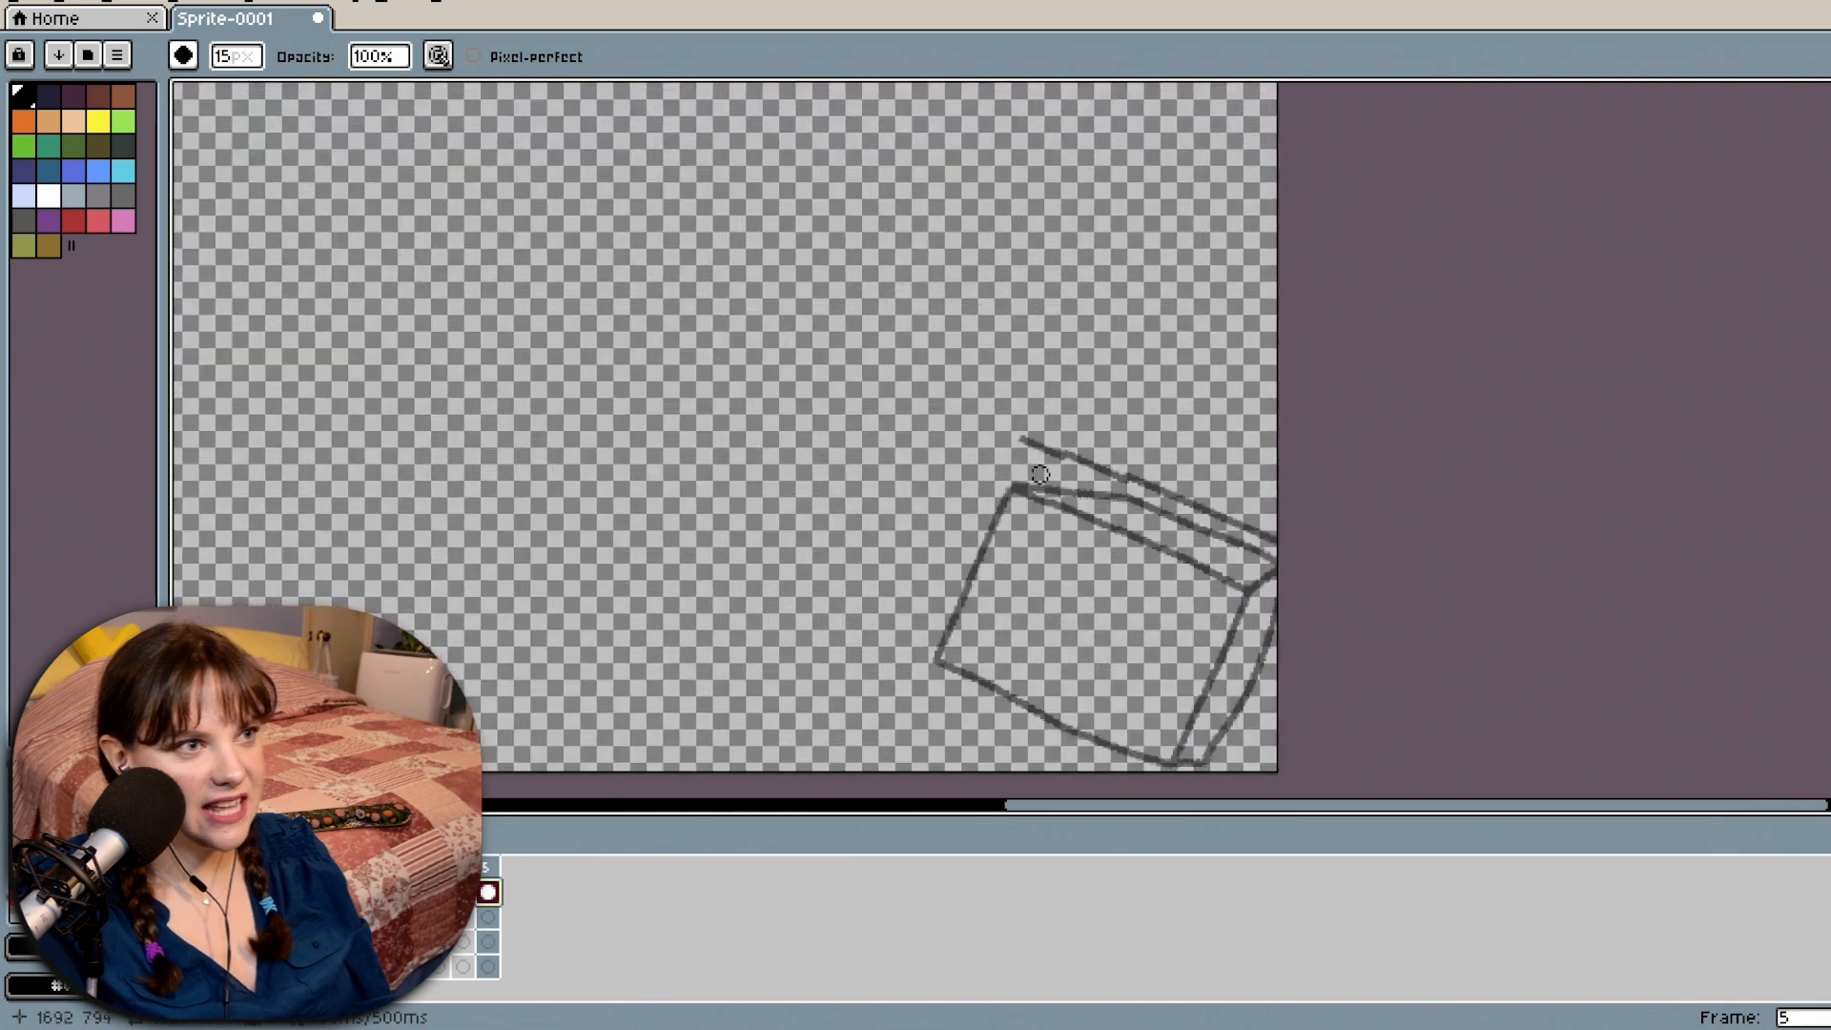
pyautogui.moveTo(1017, 434)
pyautogui.mouseDown()
pyautogui.moveTo(1073, 460)
pyautogui.moveTo(1044, 439)
pyautogui.mouseUp()
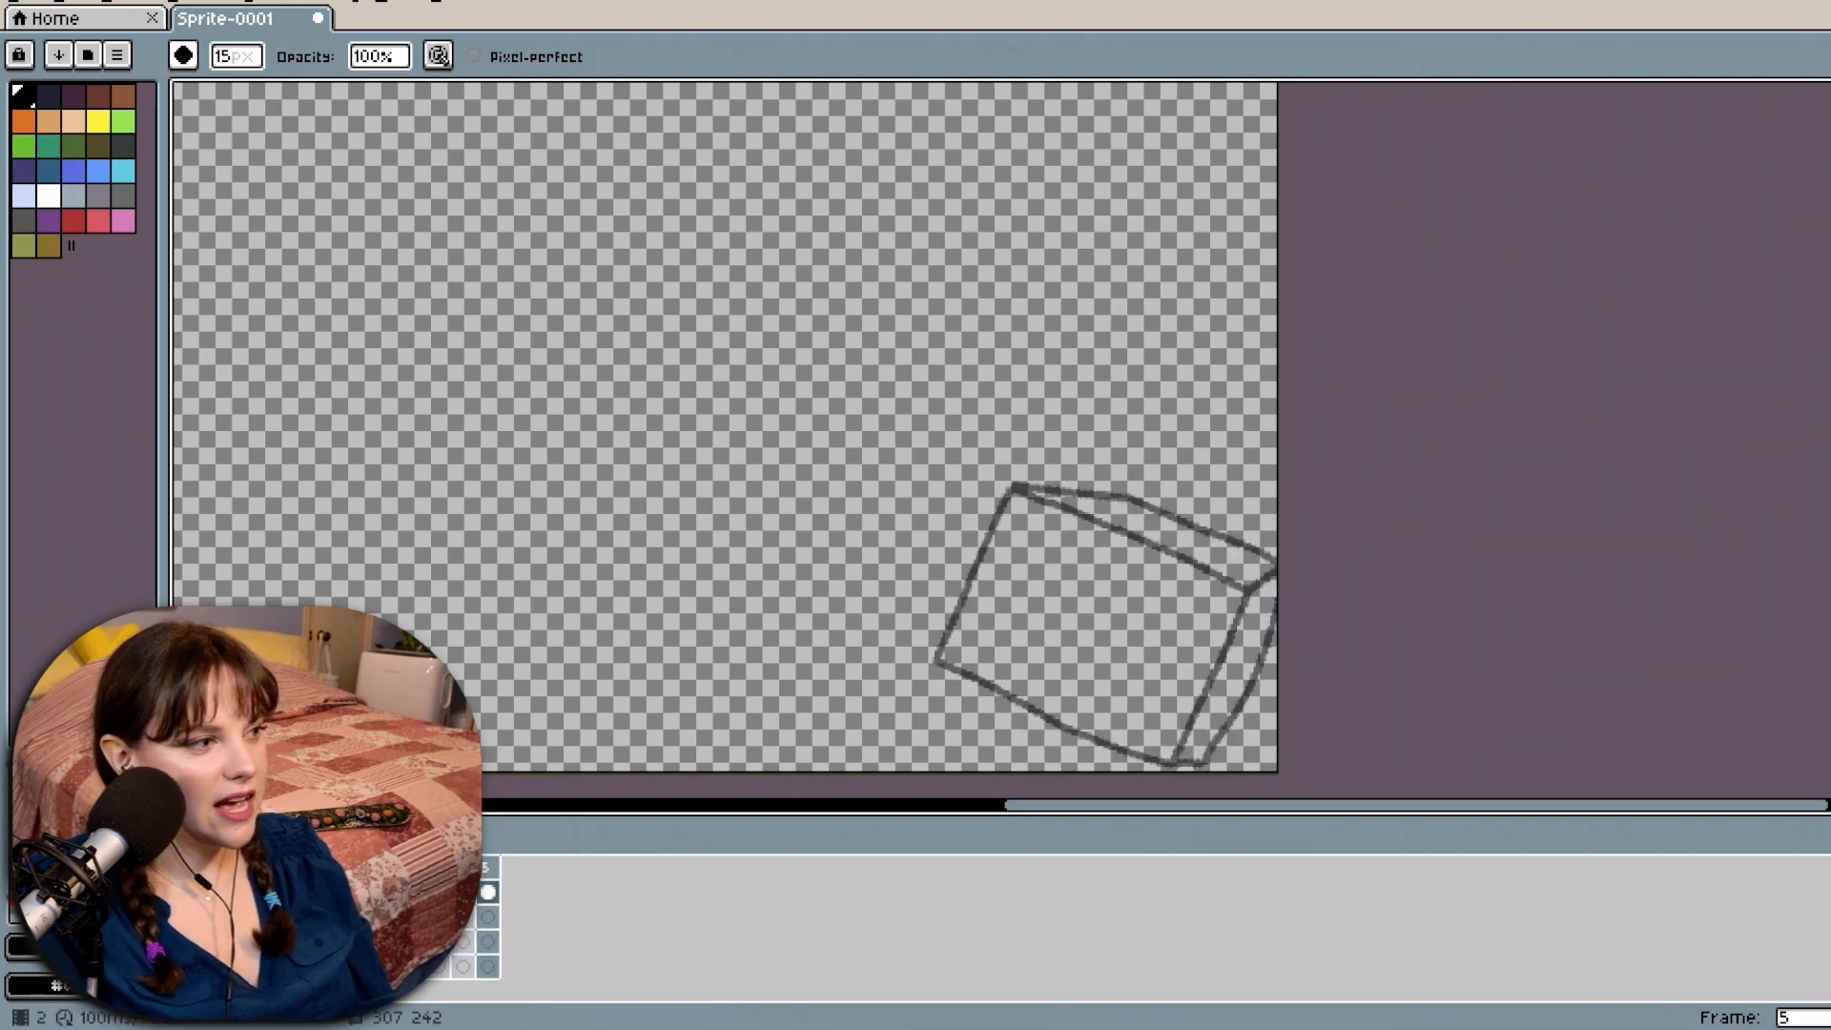
# Flip between frames 2, 3 and 4 to examine how the box's tilt progresses.
pyautogui.click(470, 894)
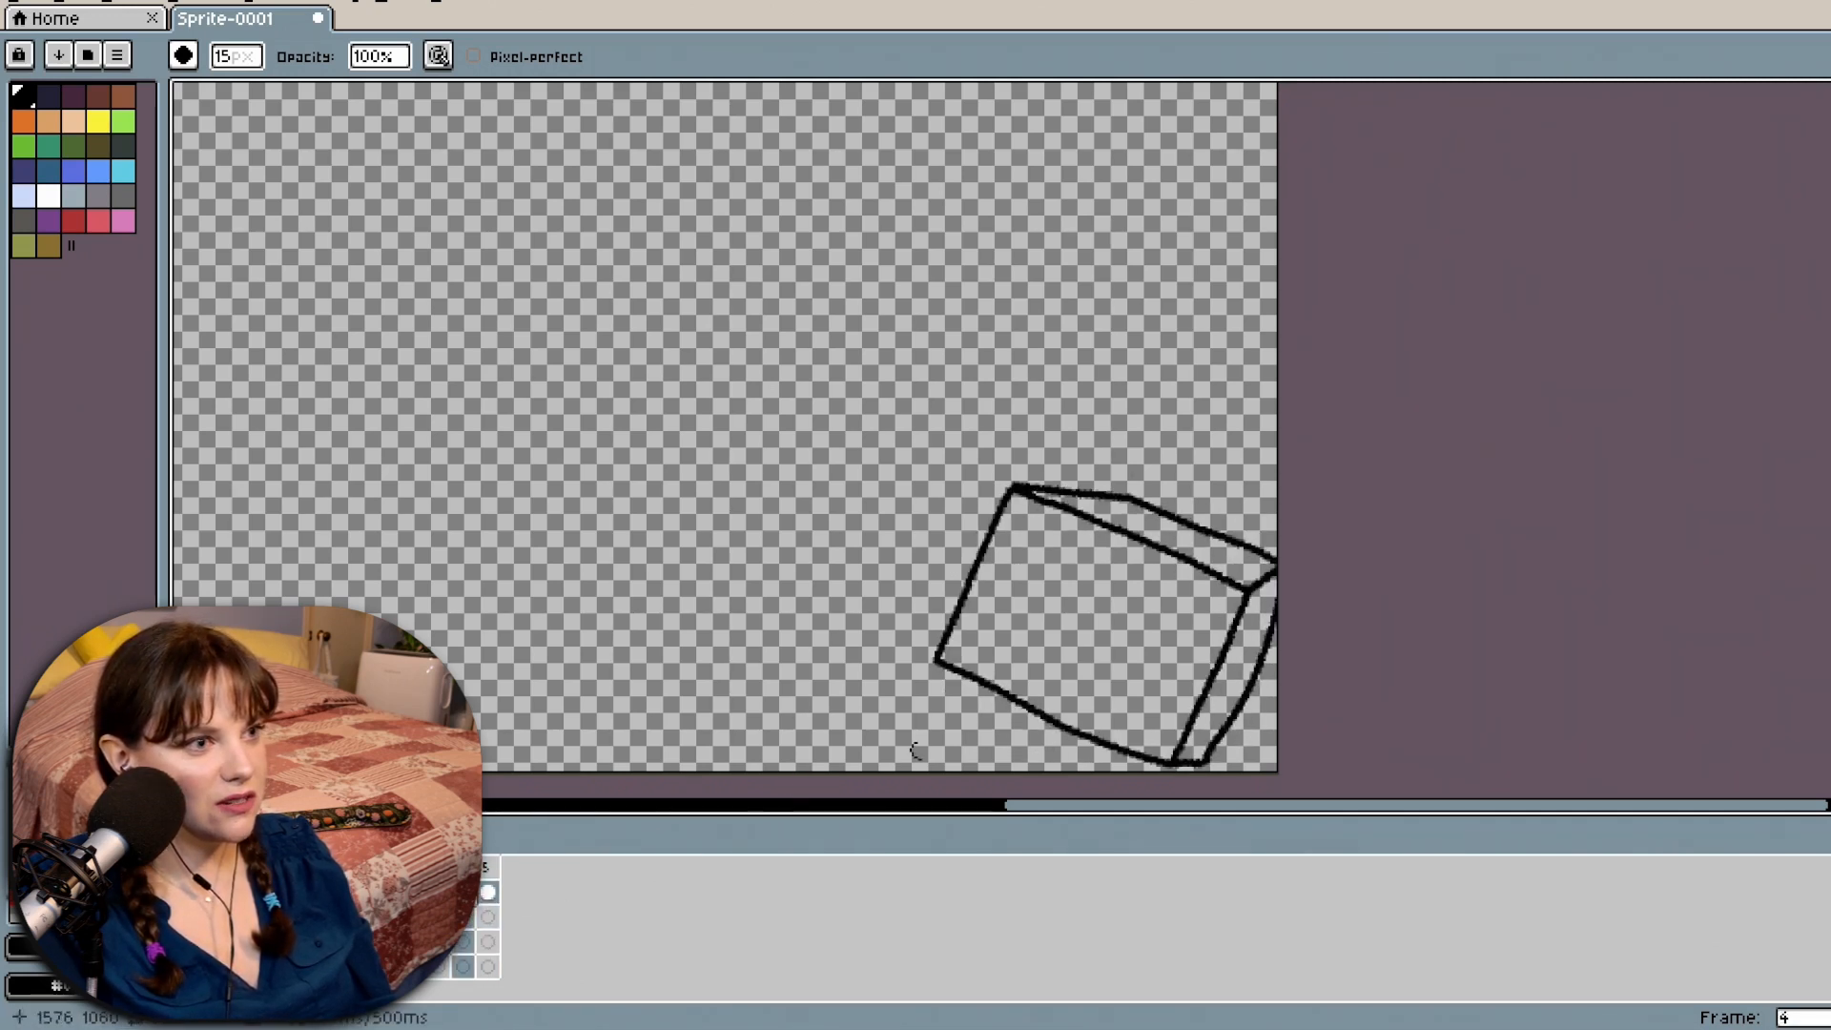
pyautogui.click(413, 894)
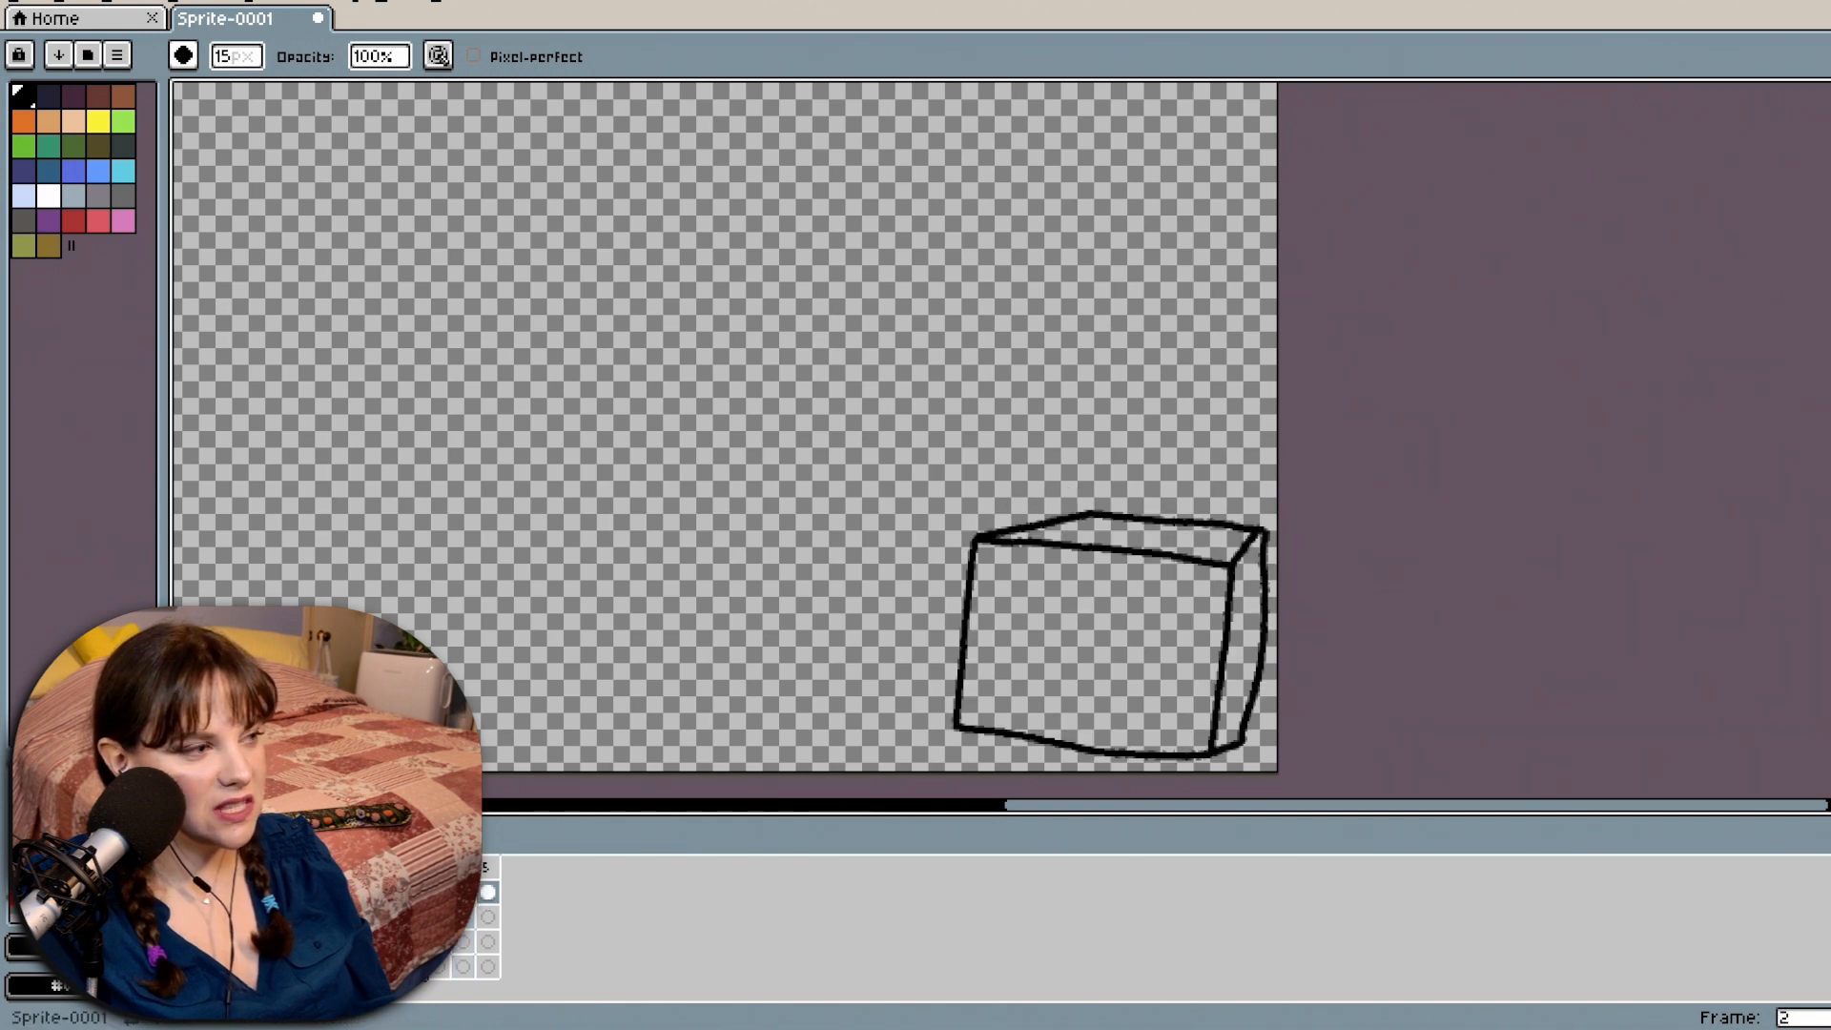
pyautogui.click(441, 893)
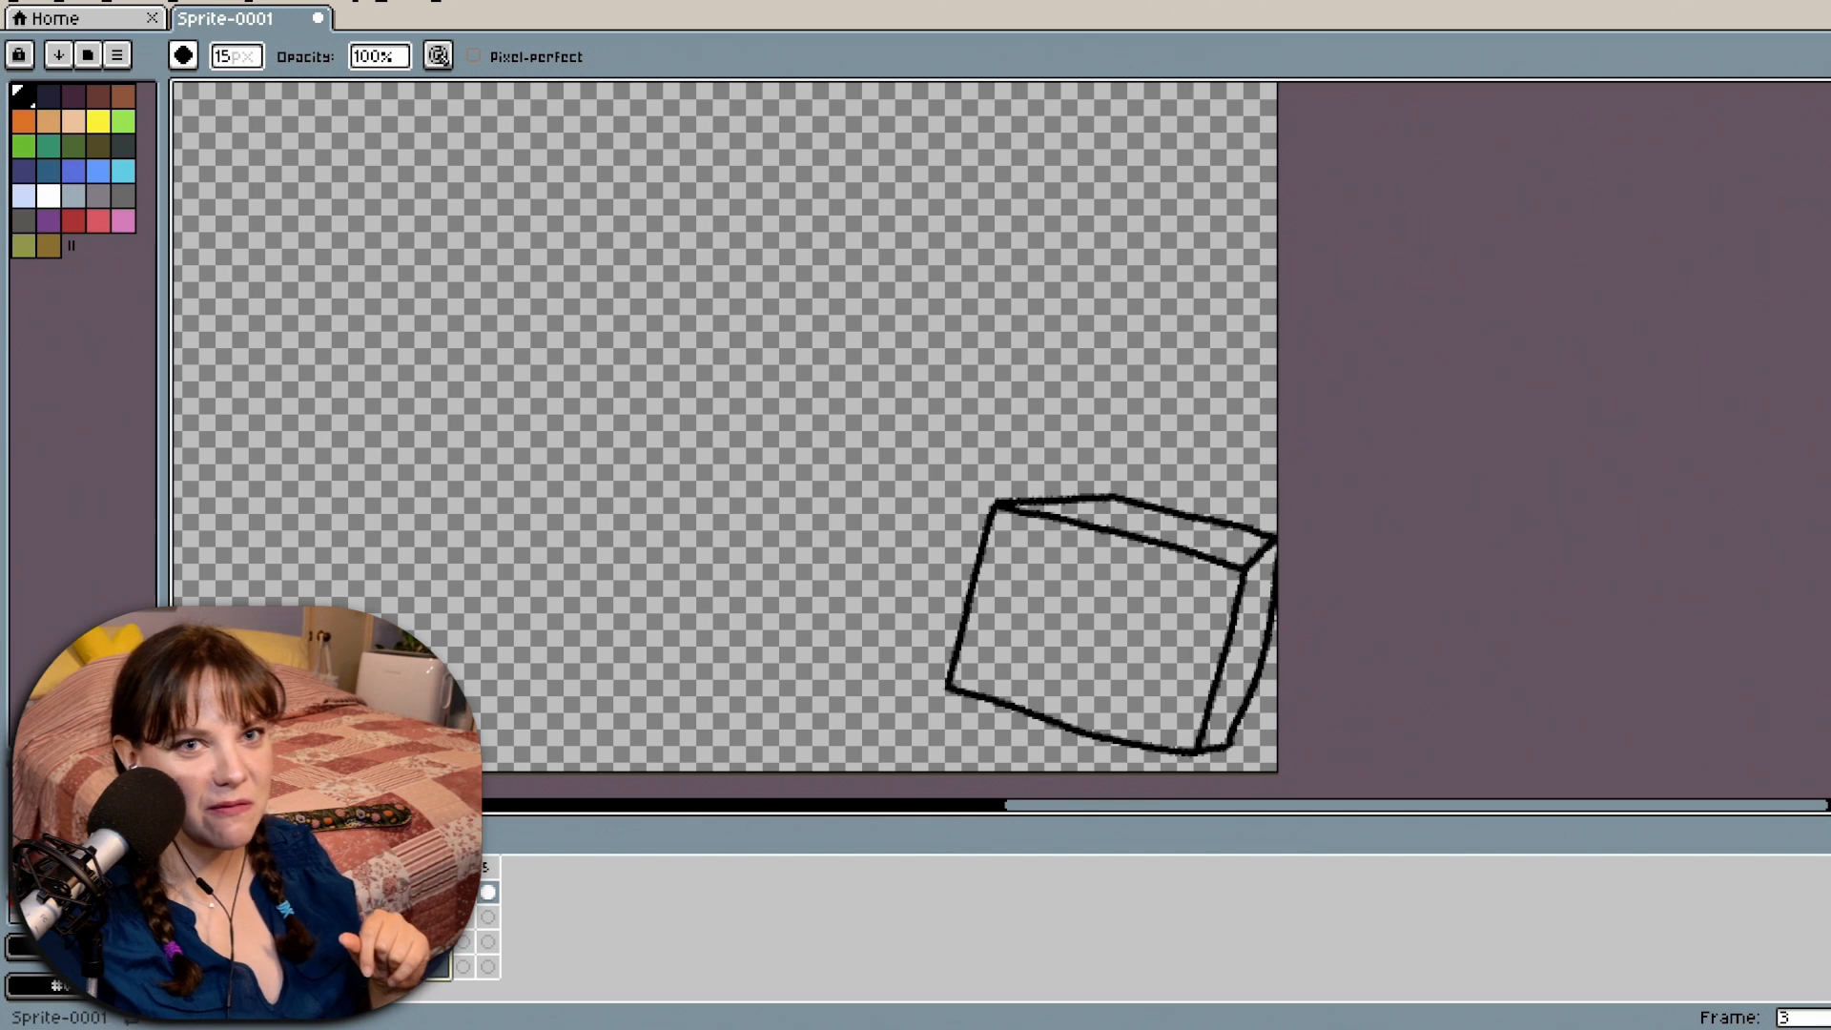
pyautogui.scroll(-1, 879, 431)
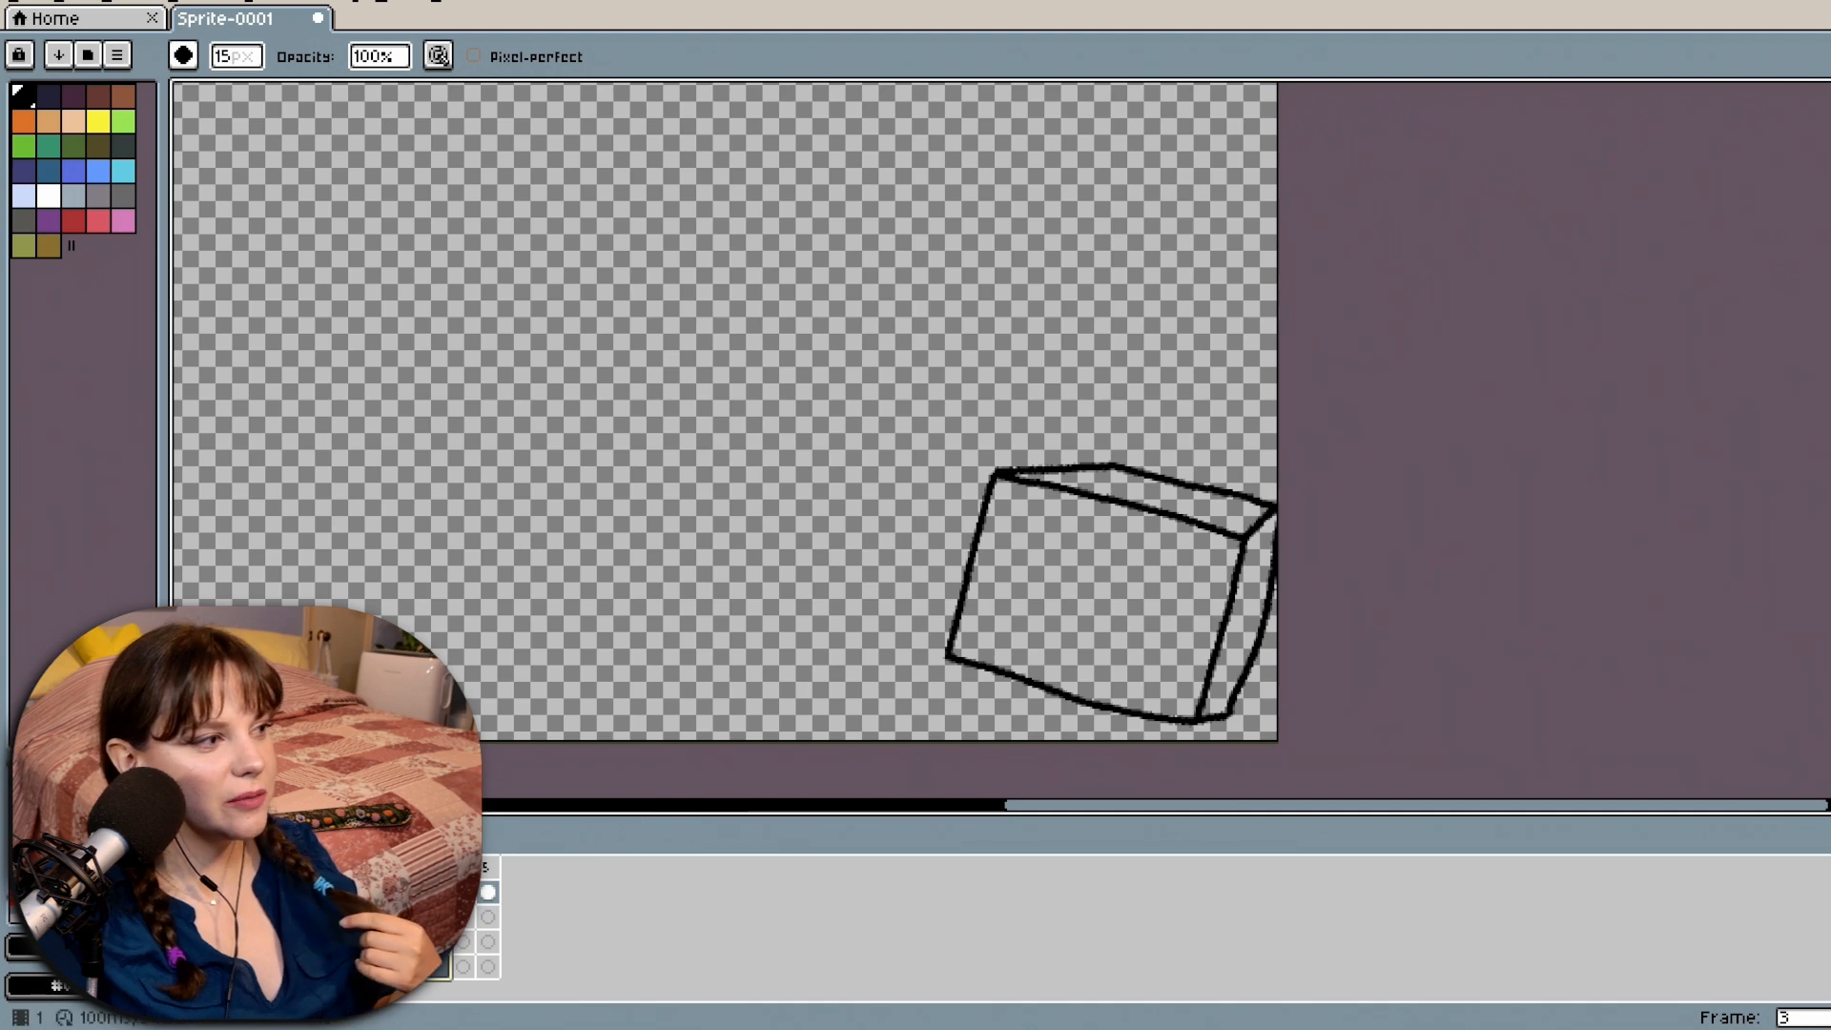
pyautogui.scroll(1, 1083, 539)
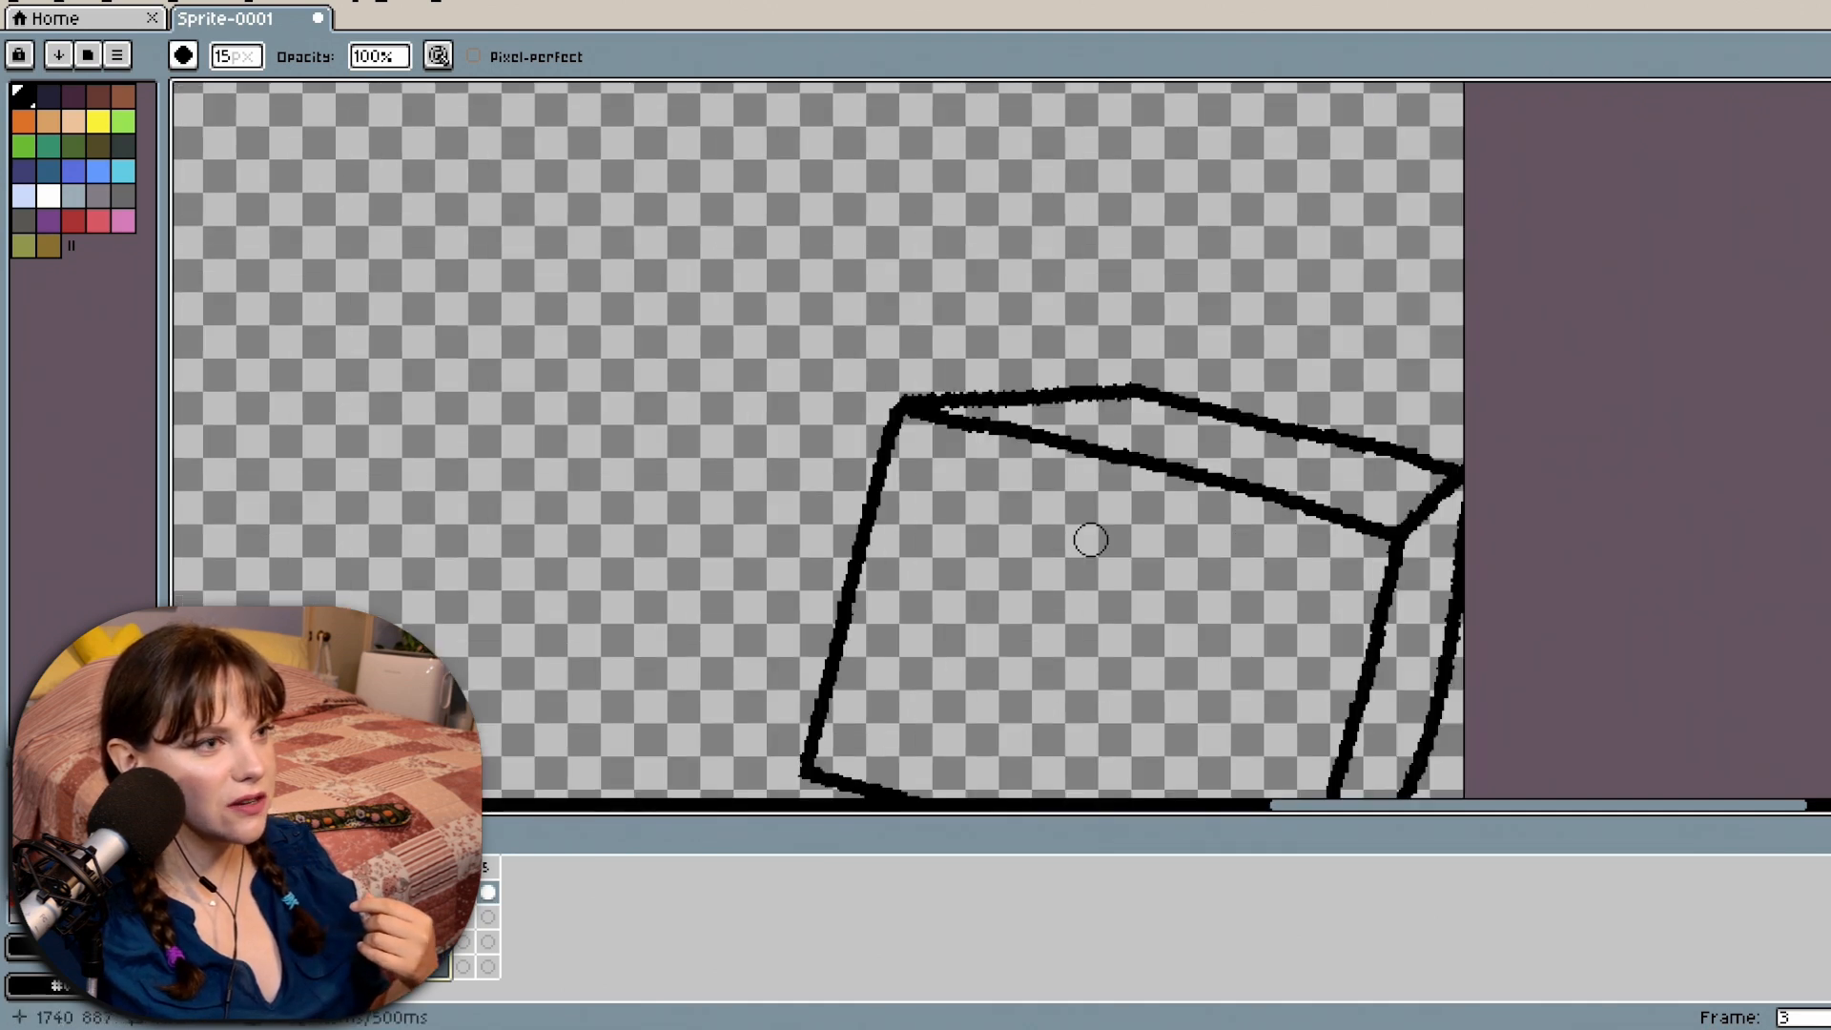
pyautogui.scroll(-1, 1073, 549)
pyautogui.scroll(-1, 1073, 439)
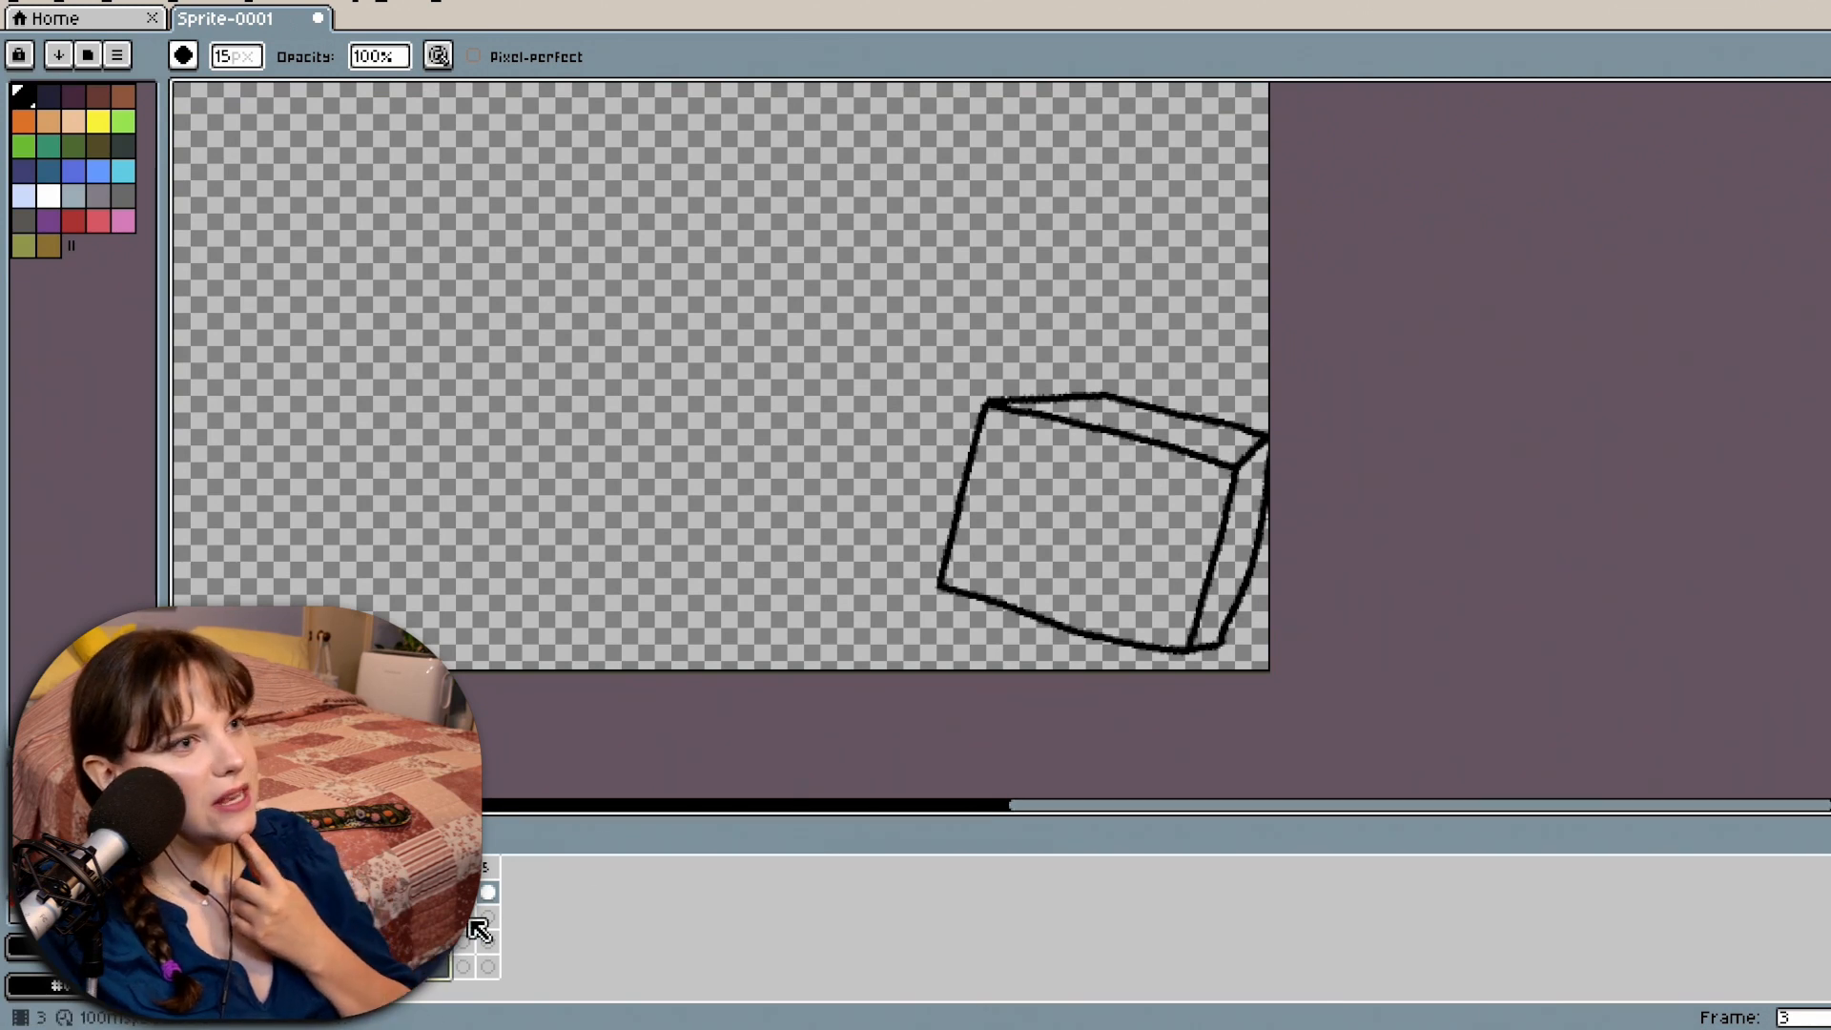
pyautogui.click(464, 868)
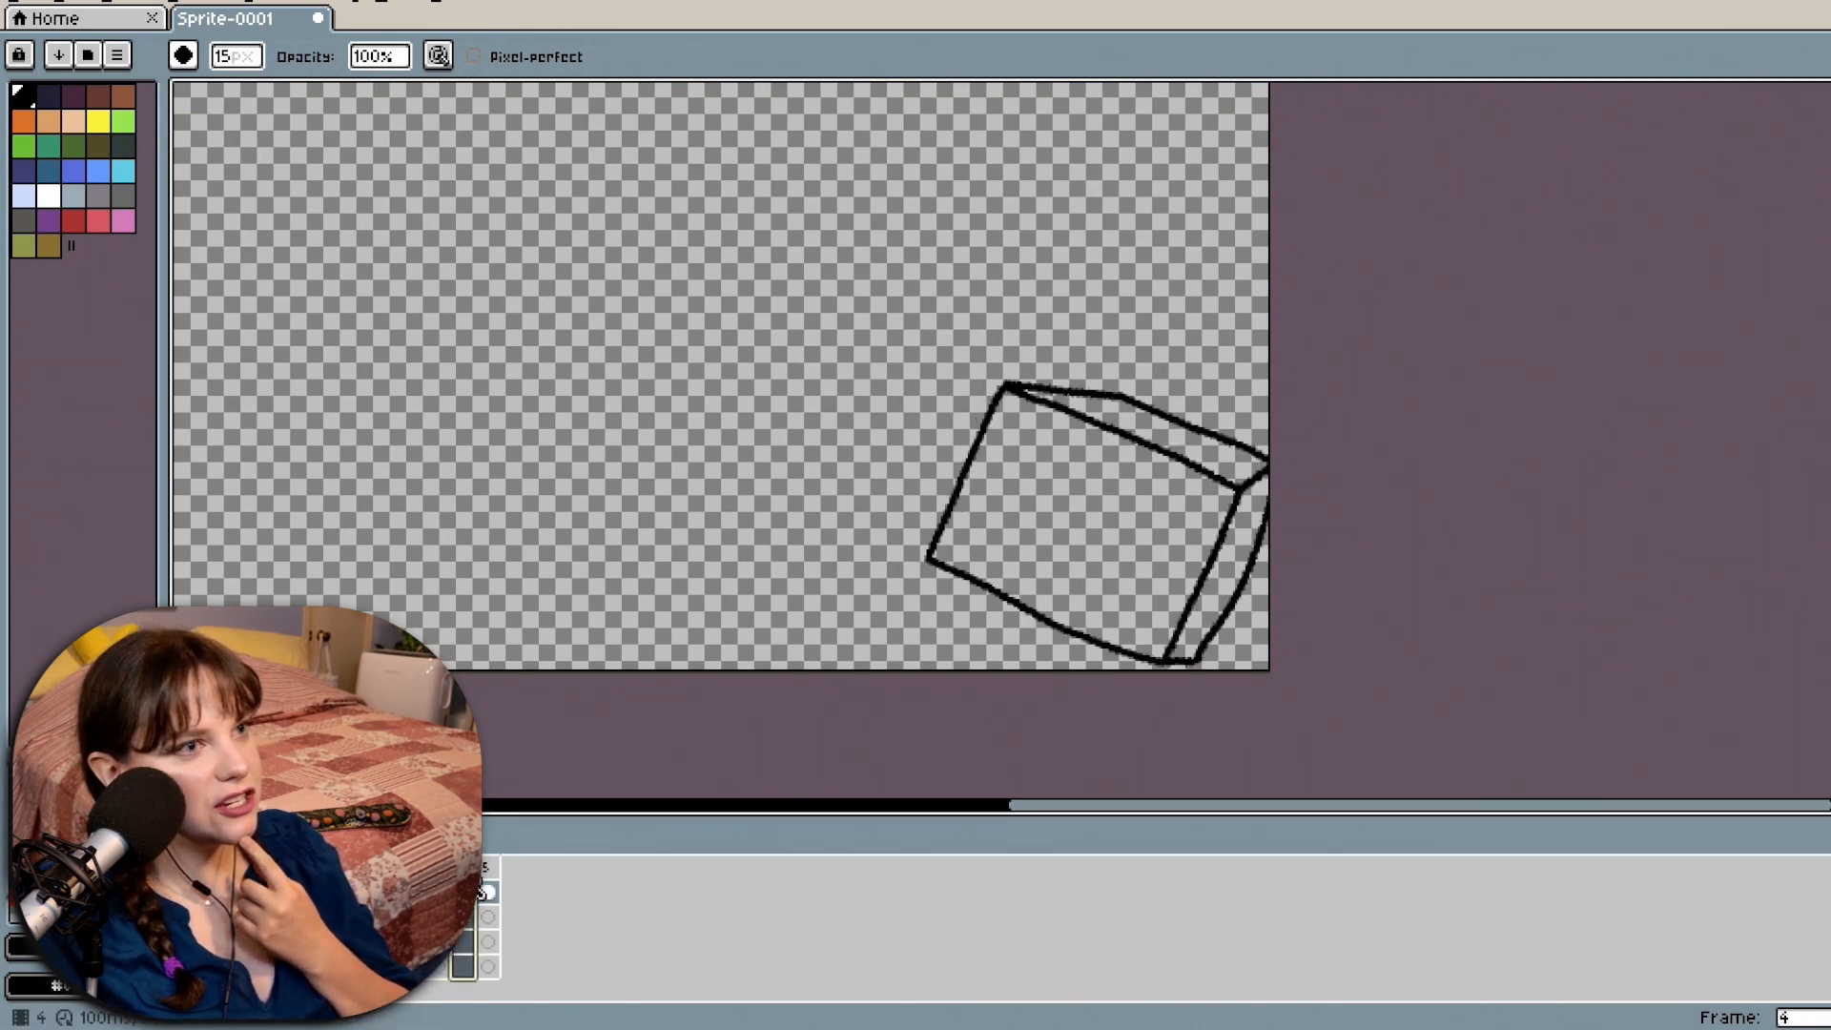
pyautogui.click(439, 867)
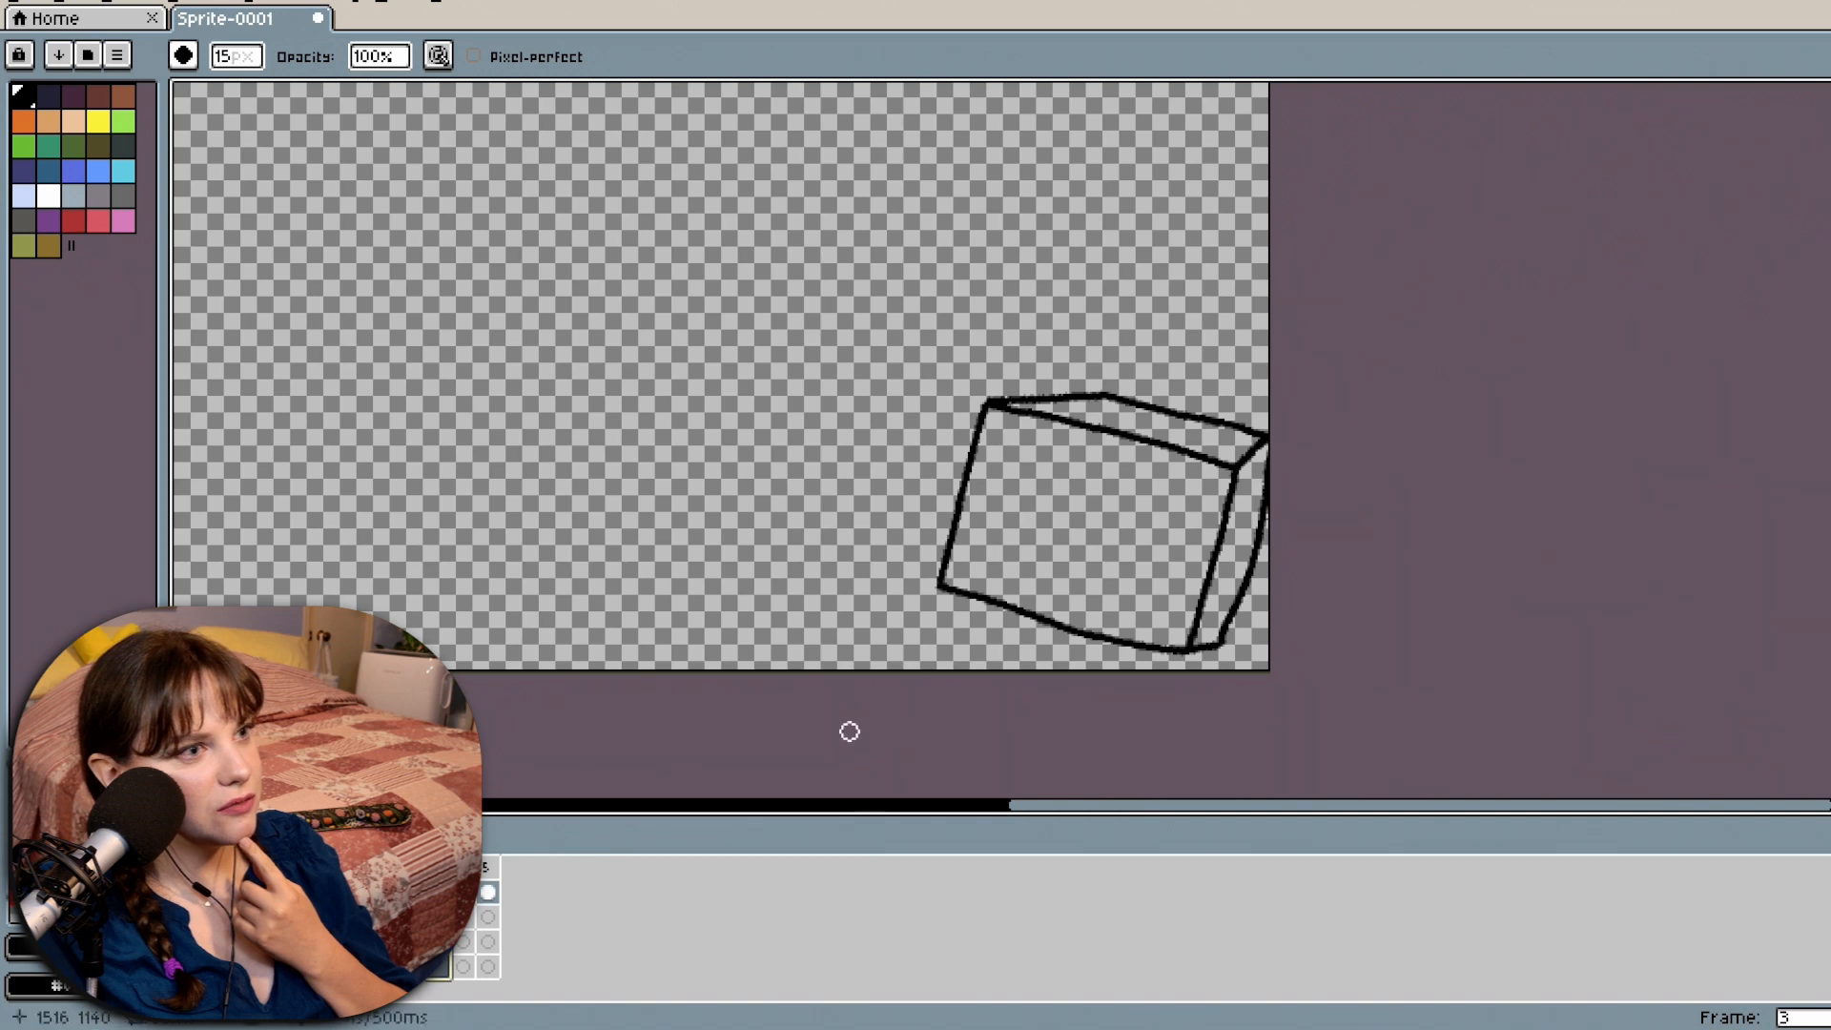
# On frame 3, try several 7 px Pencil strokes on another layer for a curved foot under the box's raised bottom edge.
pyautogui.scroll(3, 849, 731)
pyautogui.moveTo(1382, 805); pyautogui.dragTo(1524, 772)
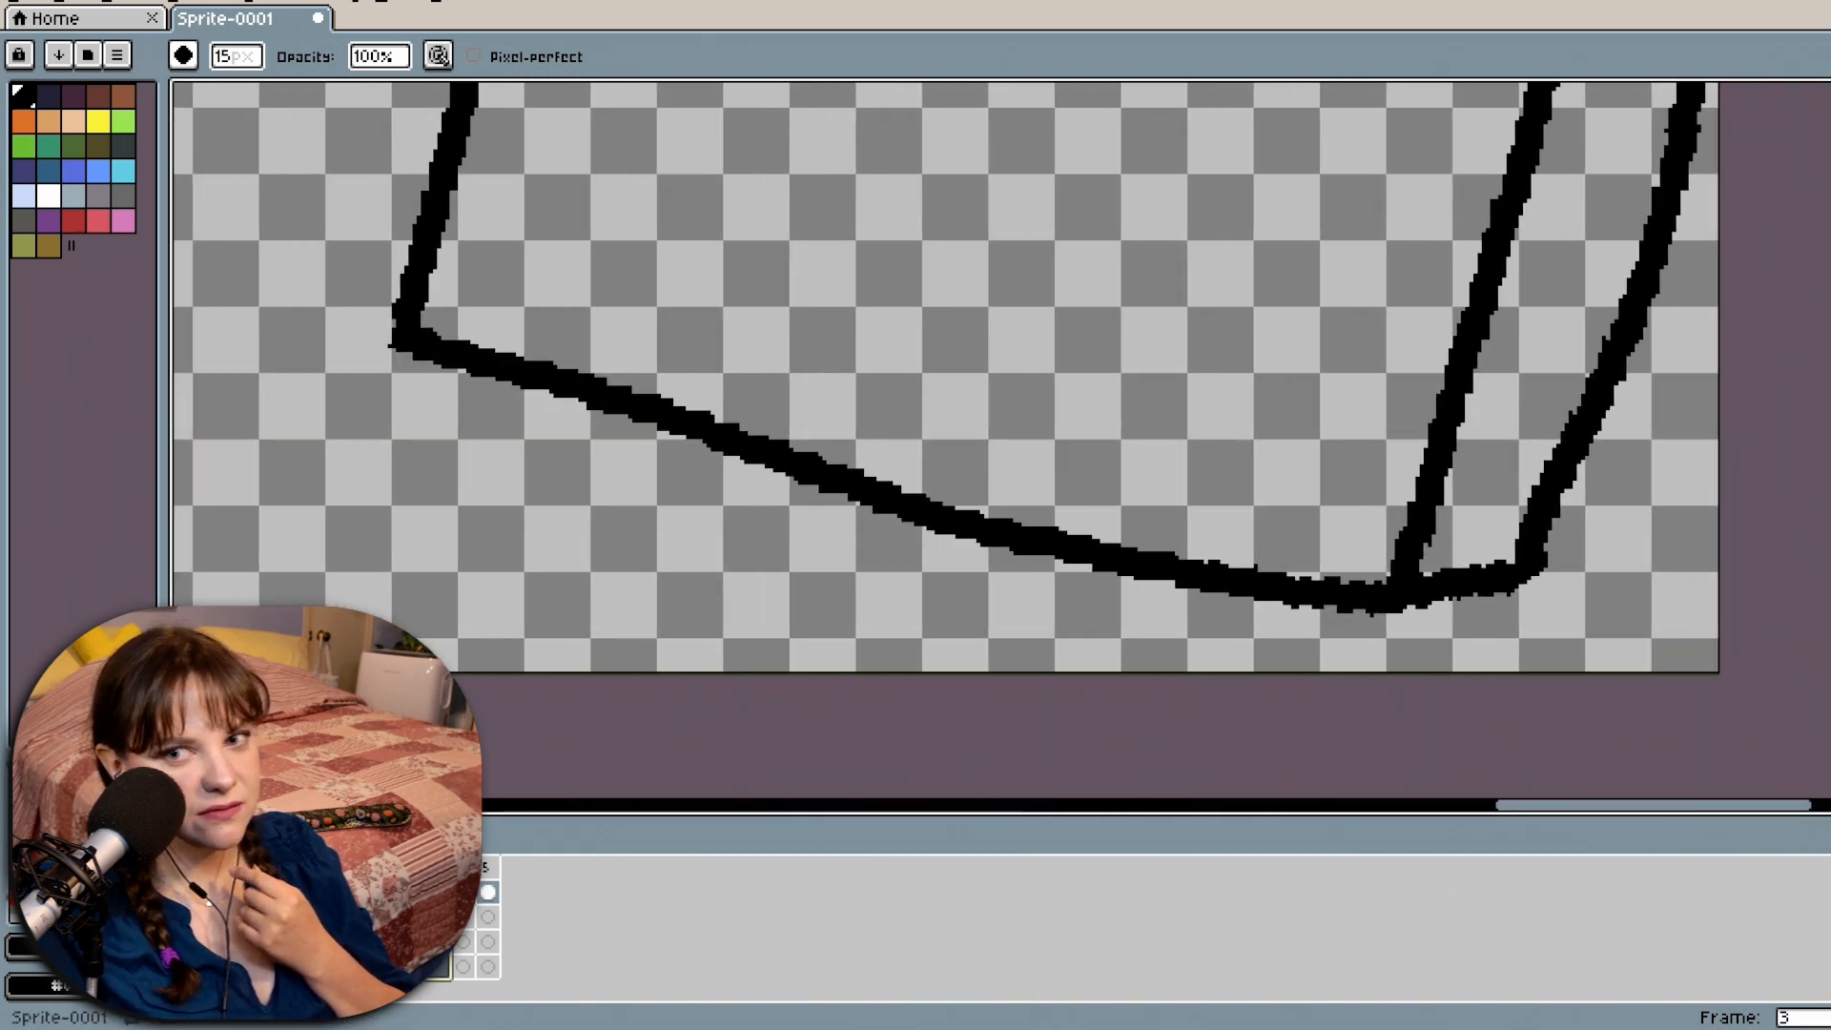
pyautogui.moveTo(1828, 725)
pyautogui.mouseDown()
pyautogui.moveTo(1829, 684)
pyautogui.moveTo(1829, 700)
pyautogui.mouseUp()
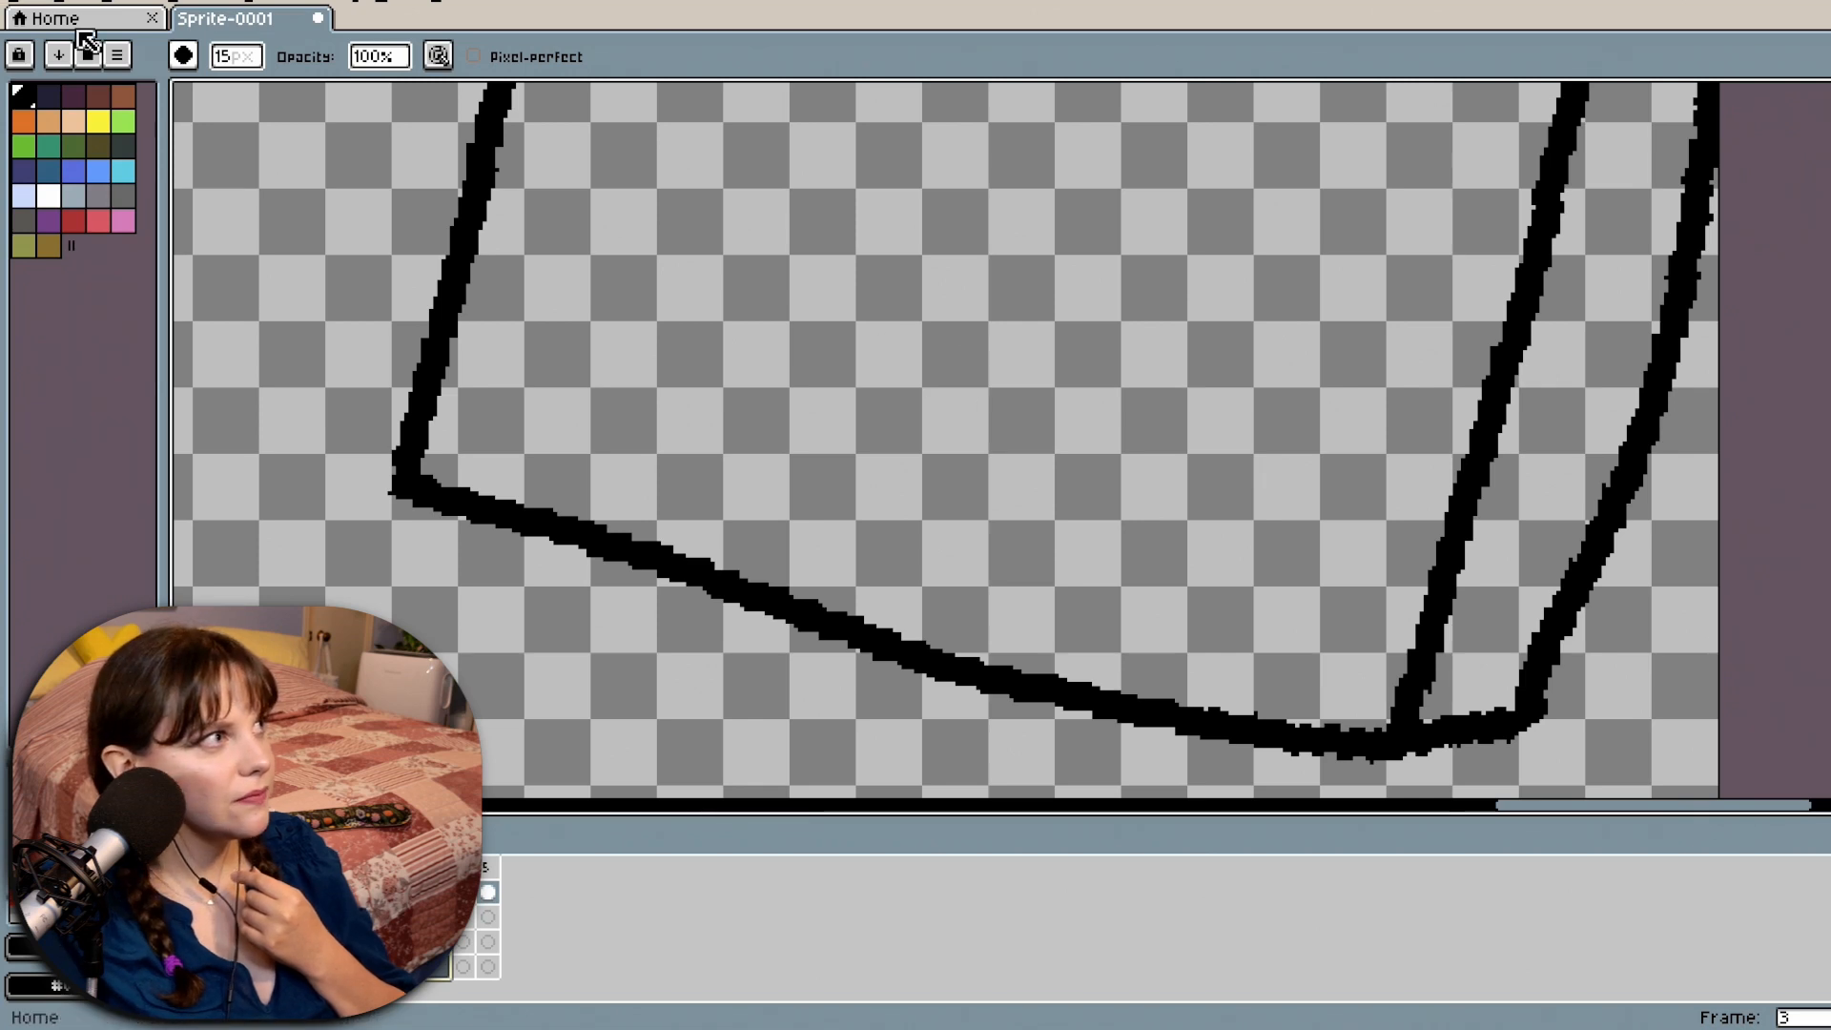
pyautogui.press('e')
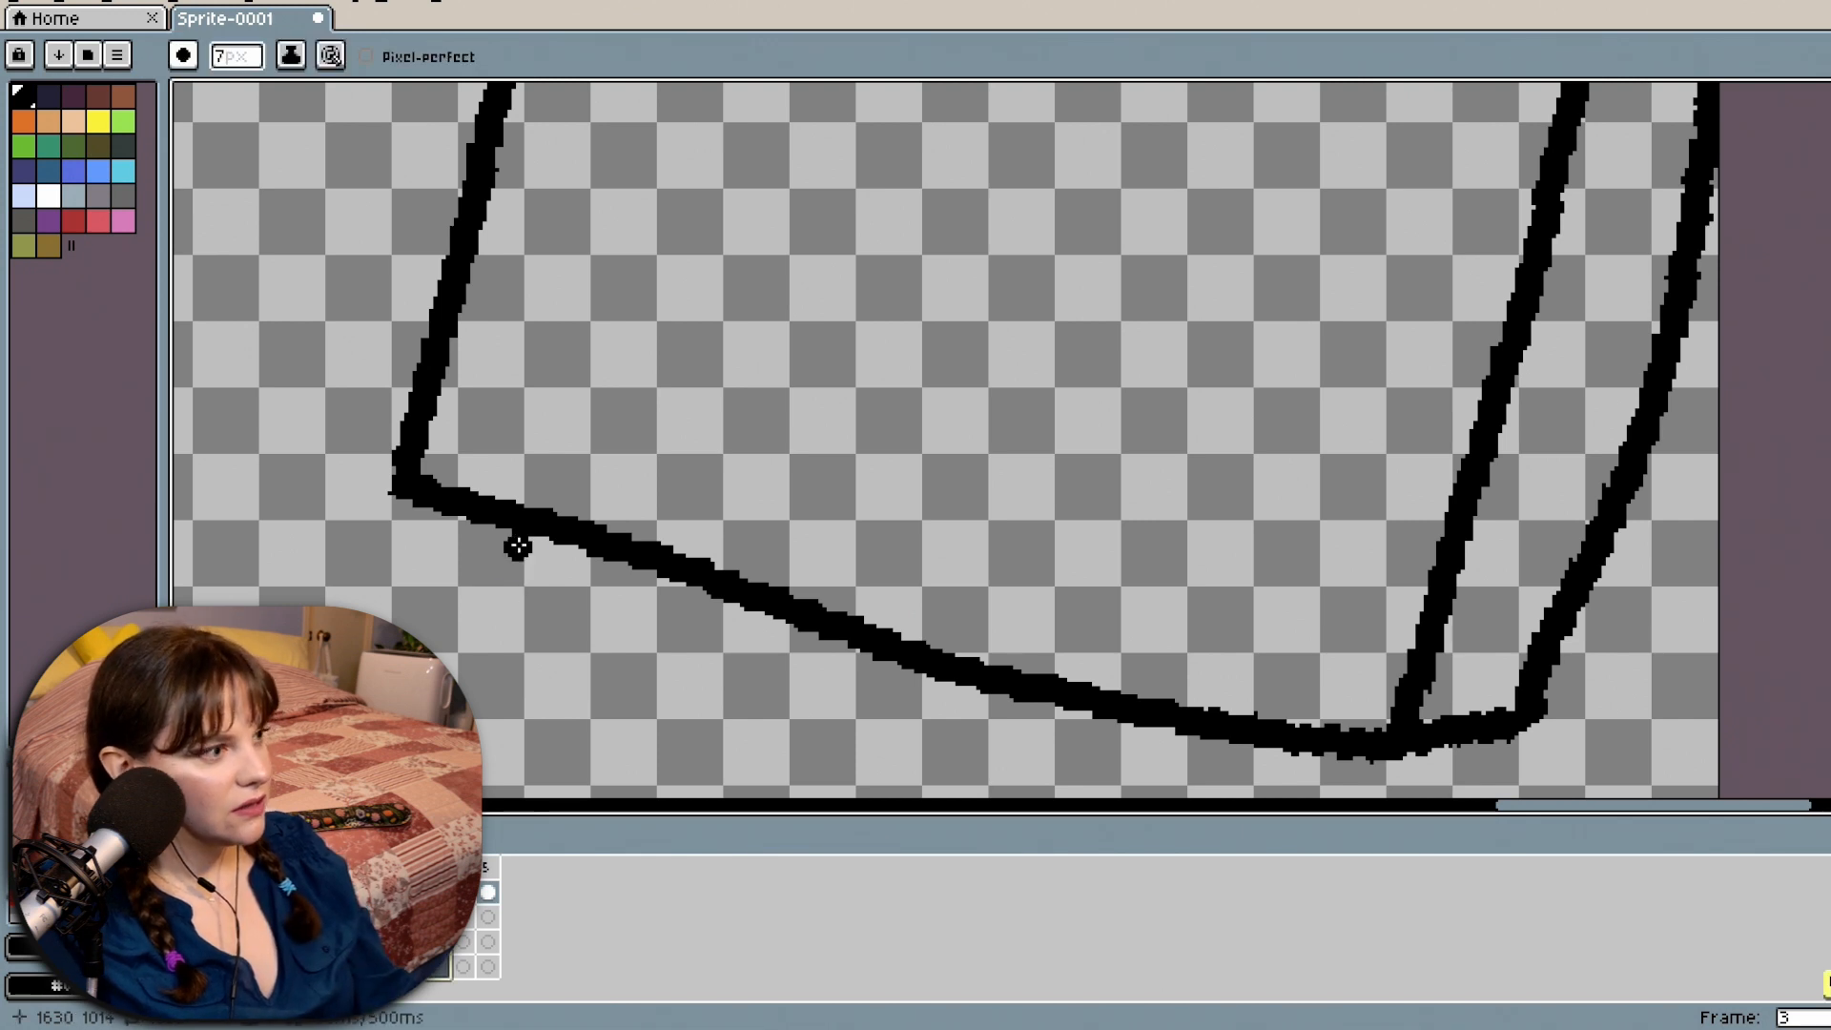
pyautogui.click(305, 917)
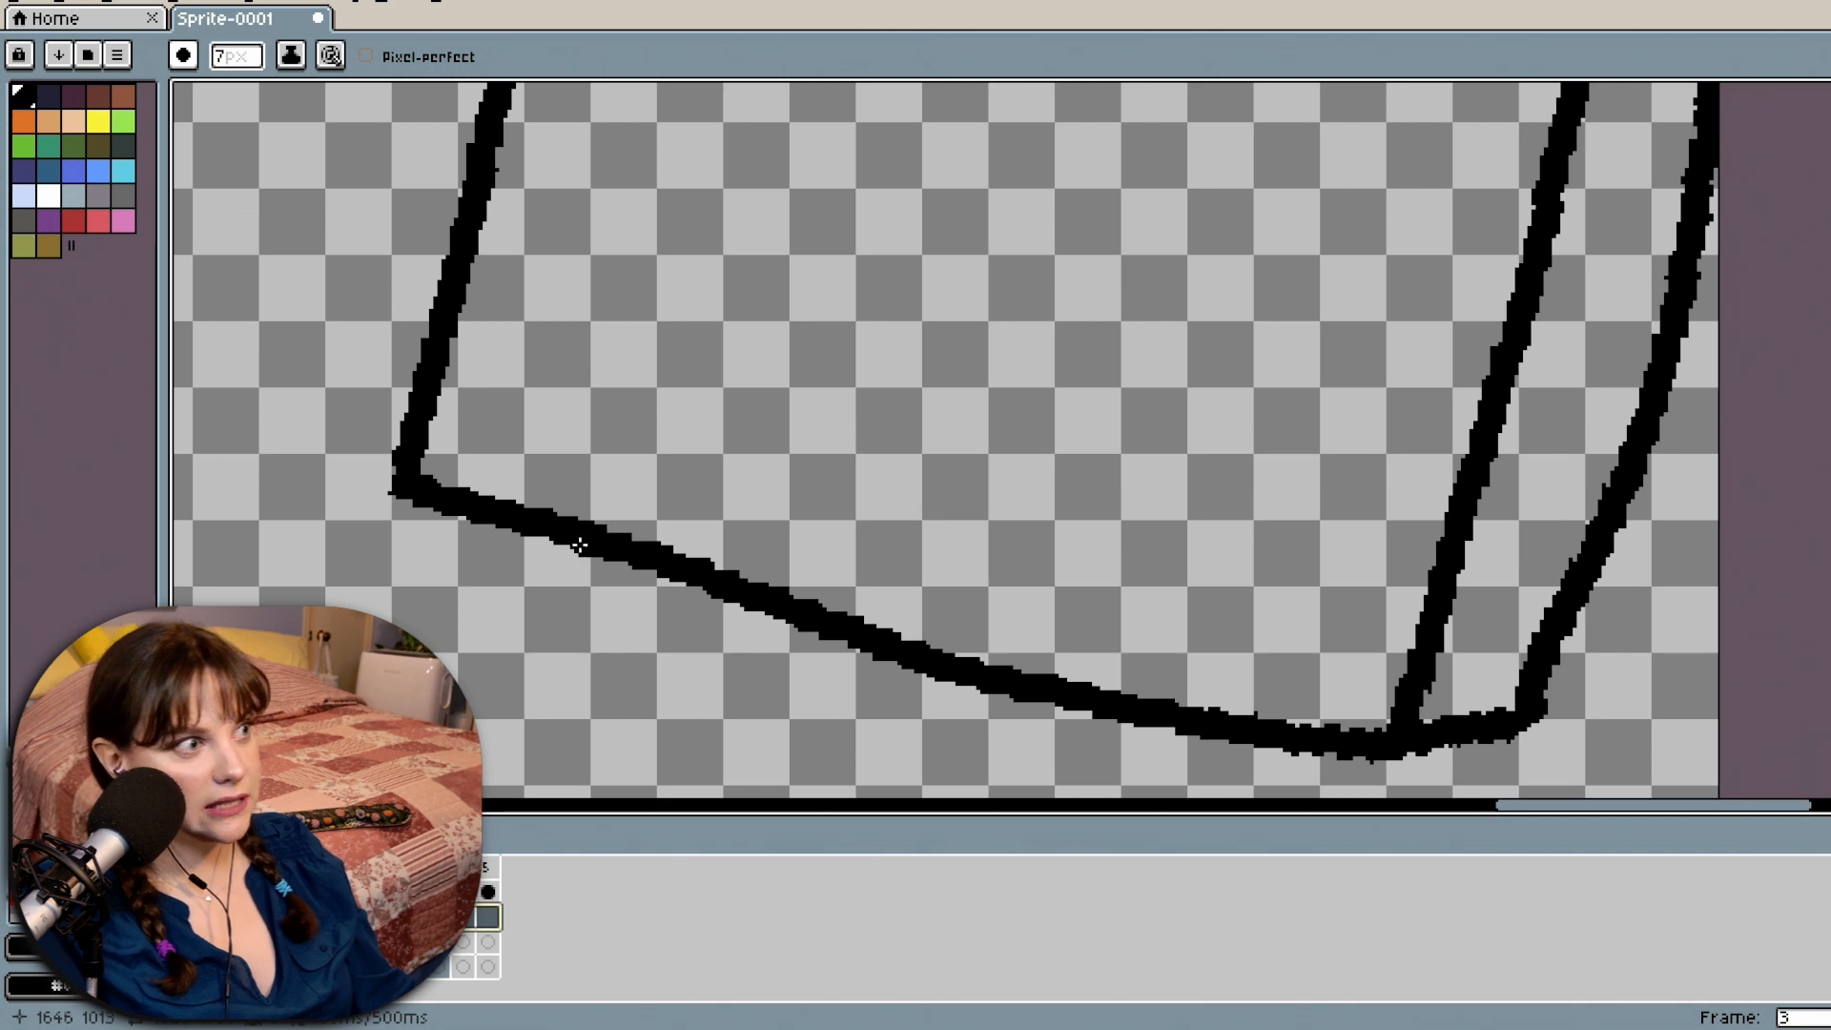
pyautogui.moveTo(579, 551); pyautogui.dragTo(420, 577)
pyautogui.hotkey('ctrl', 'z')
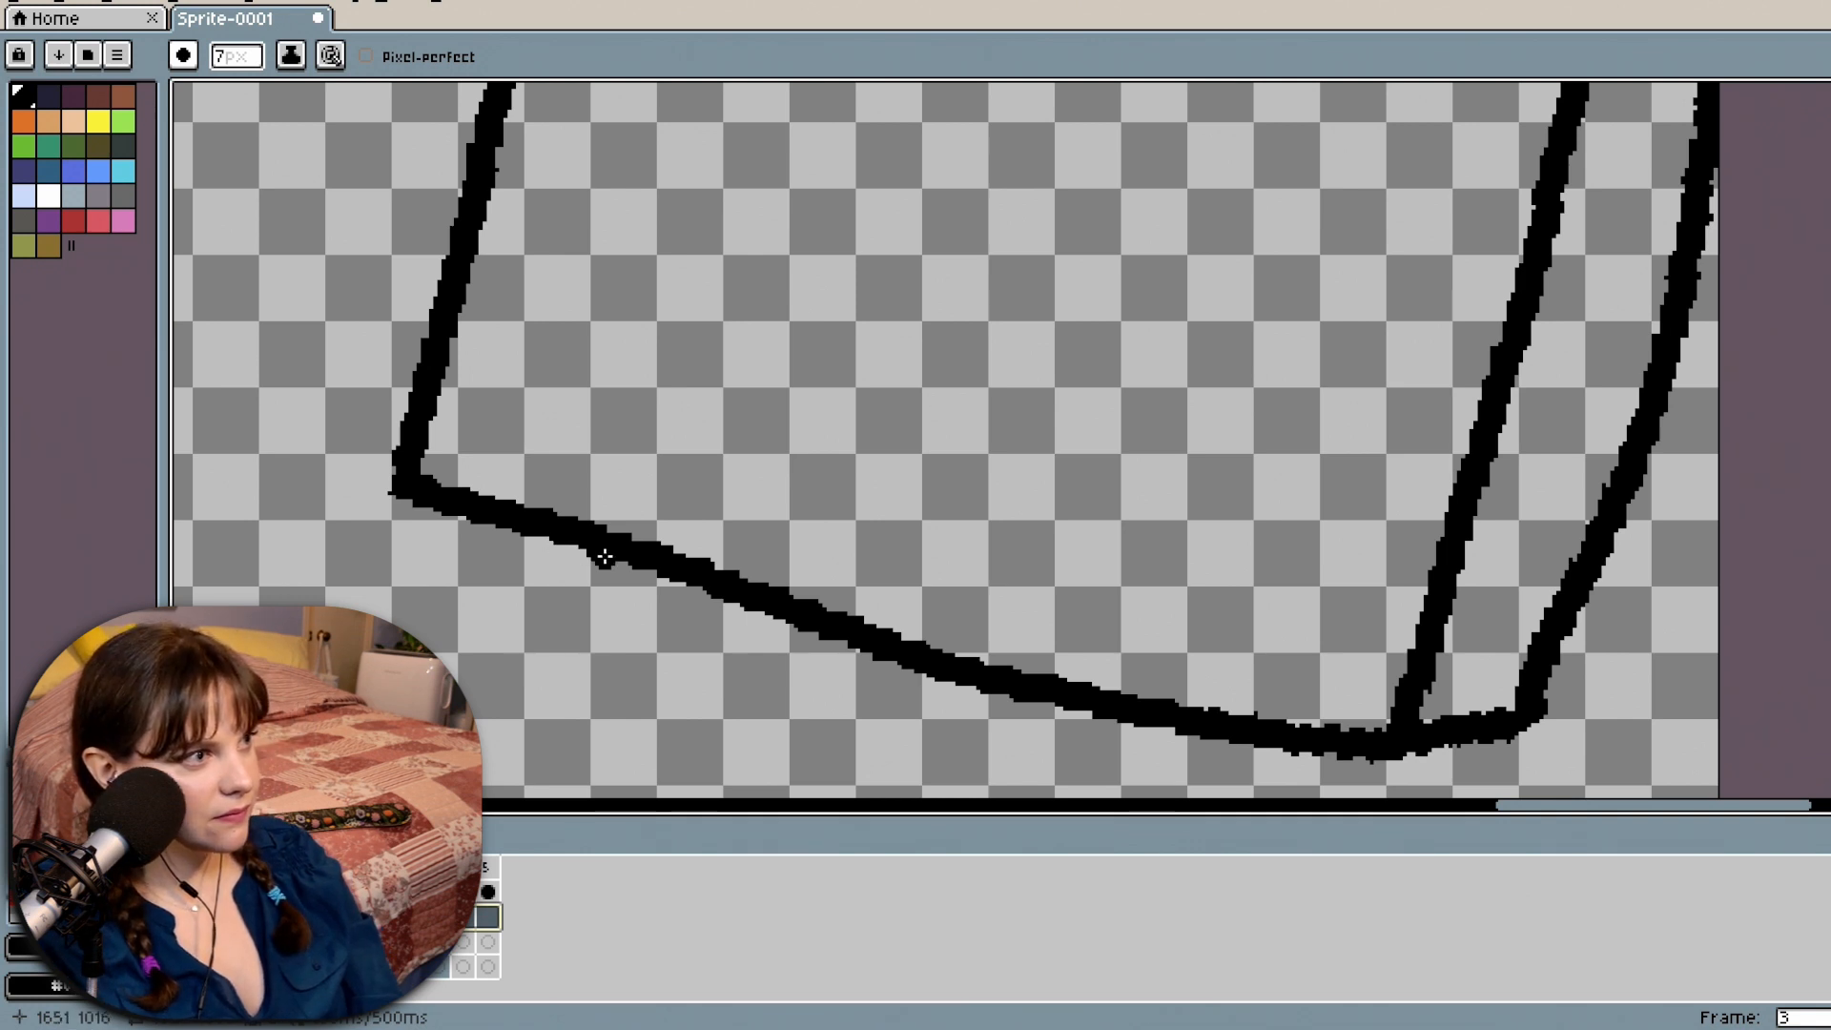
pyautogui.moveTo(618, 545)
pyautogui.mouseDown()
pyautogui.moveTo(563, 568)
pyautogui.moveTo(496, 717)
pyautogui.moveTo(472, 720)
pyautogui.mouseUp()
pyautogui.moveTo(477, 790)
pyautogui.mouseDown()
pyautogui.moveTo(882, 742)
pyautogui.moveTo(877, 658)
pyautogui.mouseUp()
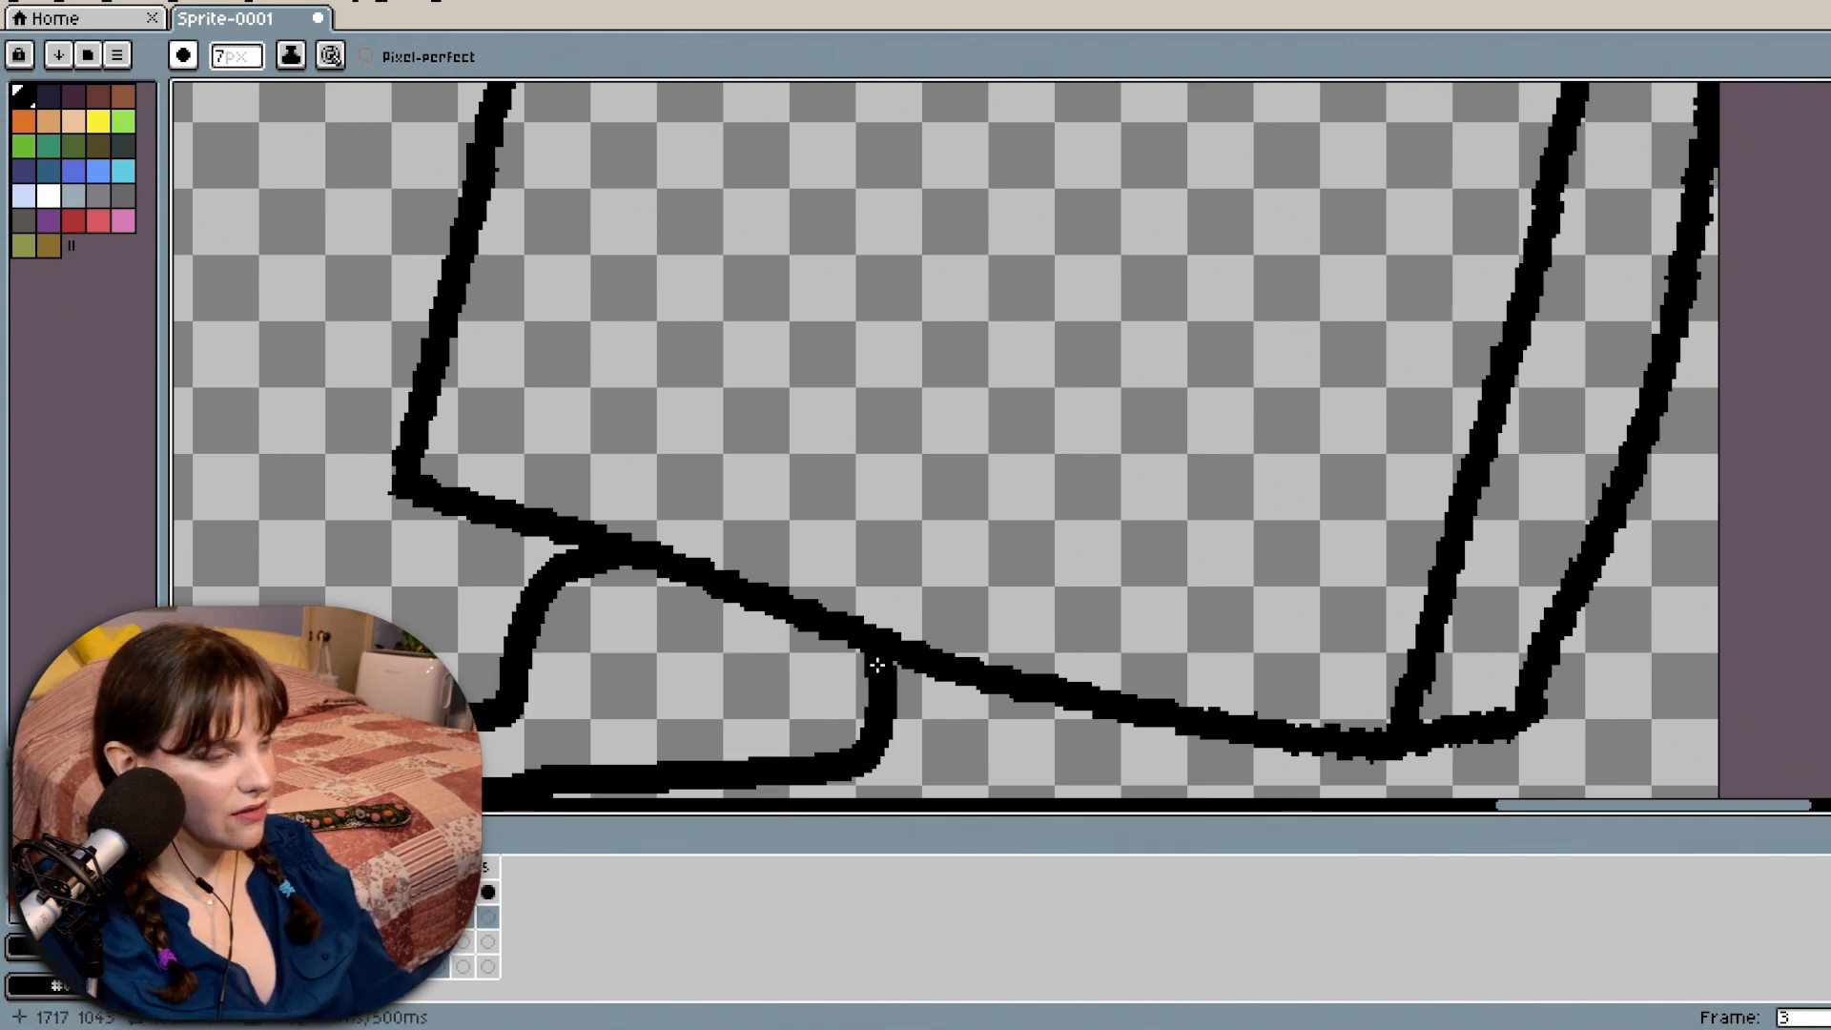
pyautogui.hotkey('ctrl', 'z')
pyautogui.moveTo(613, 565); pyautogui.dragTo(525, 599)
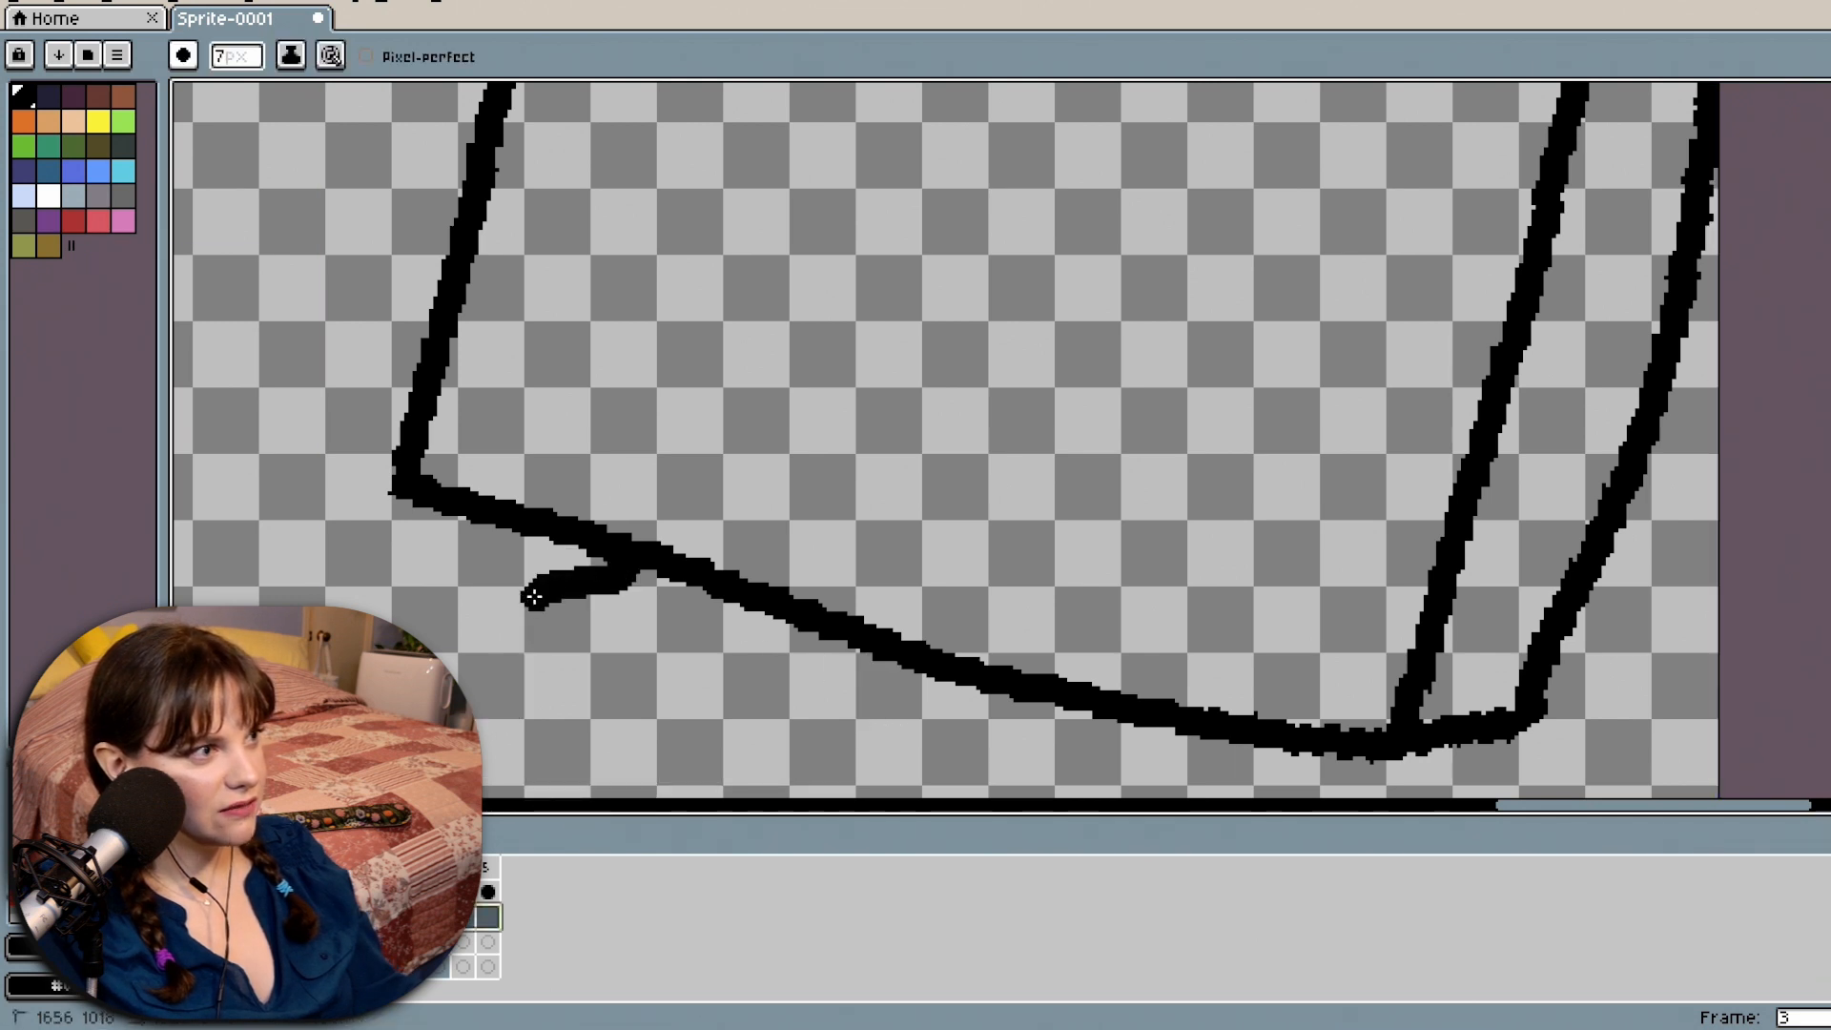
pyautogui.hotkey('ctrl', 'z')
# Sketch a pair of rounded feet sticking out beneath the raised bottom edge of the box on frame 3.
pyautogui.moveTo(628, 576)
pyautogui.mouseDown()
pyautogui.moveTo(544, 600)
pyautogui.moveTo(524, 708)
pyautogui.mouseUp()
pyautogui.scroll(-2, 1293, 684)
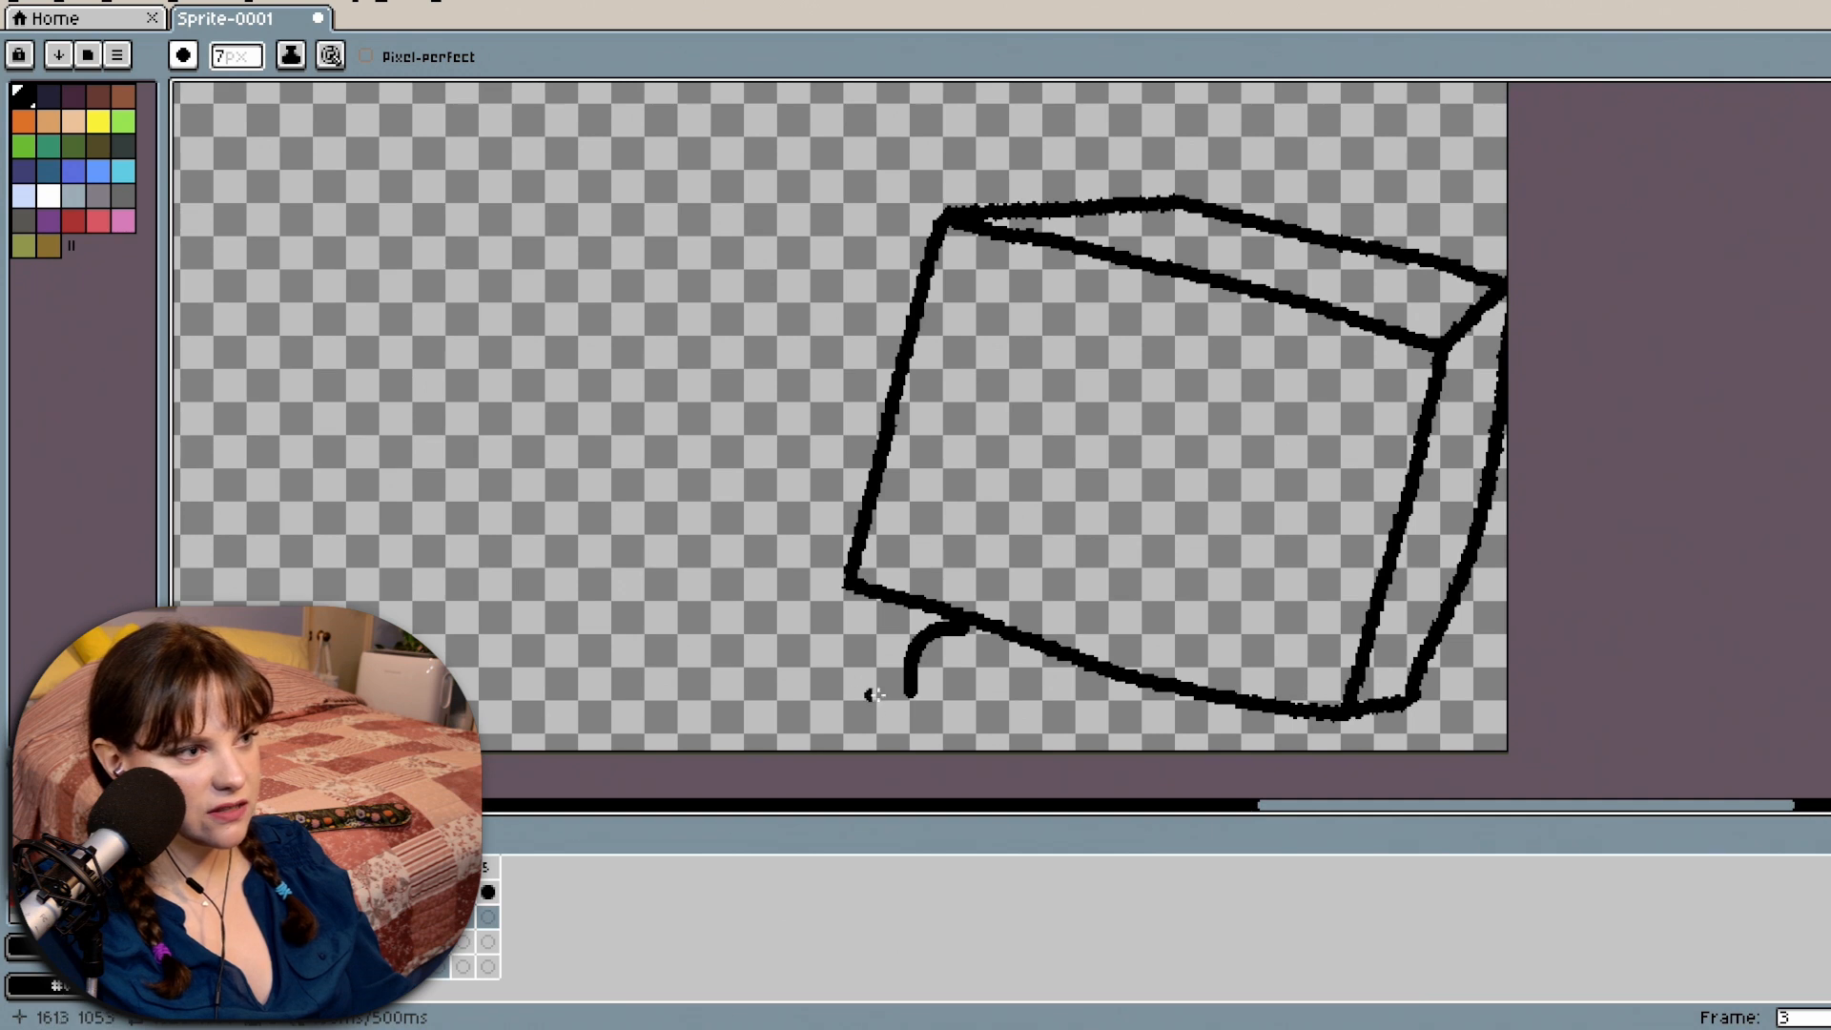
pyautogui.moveTo(911, 692)
pyautogui.mouseDown()
pyautogui.moveTo(814, 693)
pyautogui.moveTo(860, 727)
pyautogui.moveTo(953, 739)
pyautogui.moveTo(1042, 718)
pyautogui.moveTo(1065, 655)
pyautogui.moveTo(1064, 701)
pyautogui.moveTo(1175, 707)
pyautogui.mouseUp()
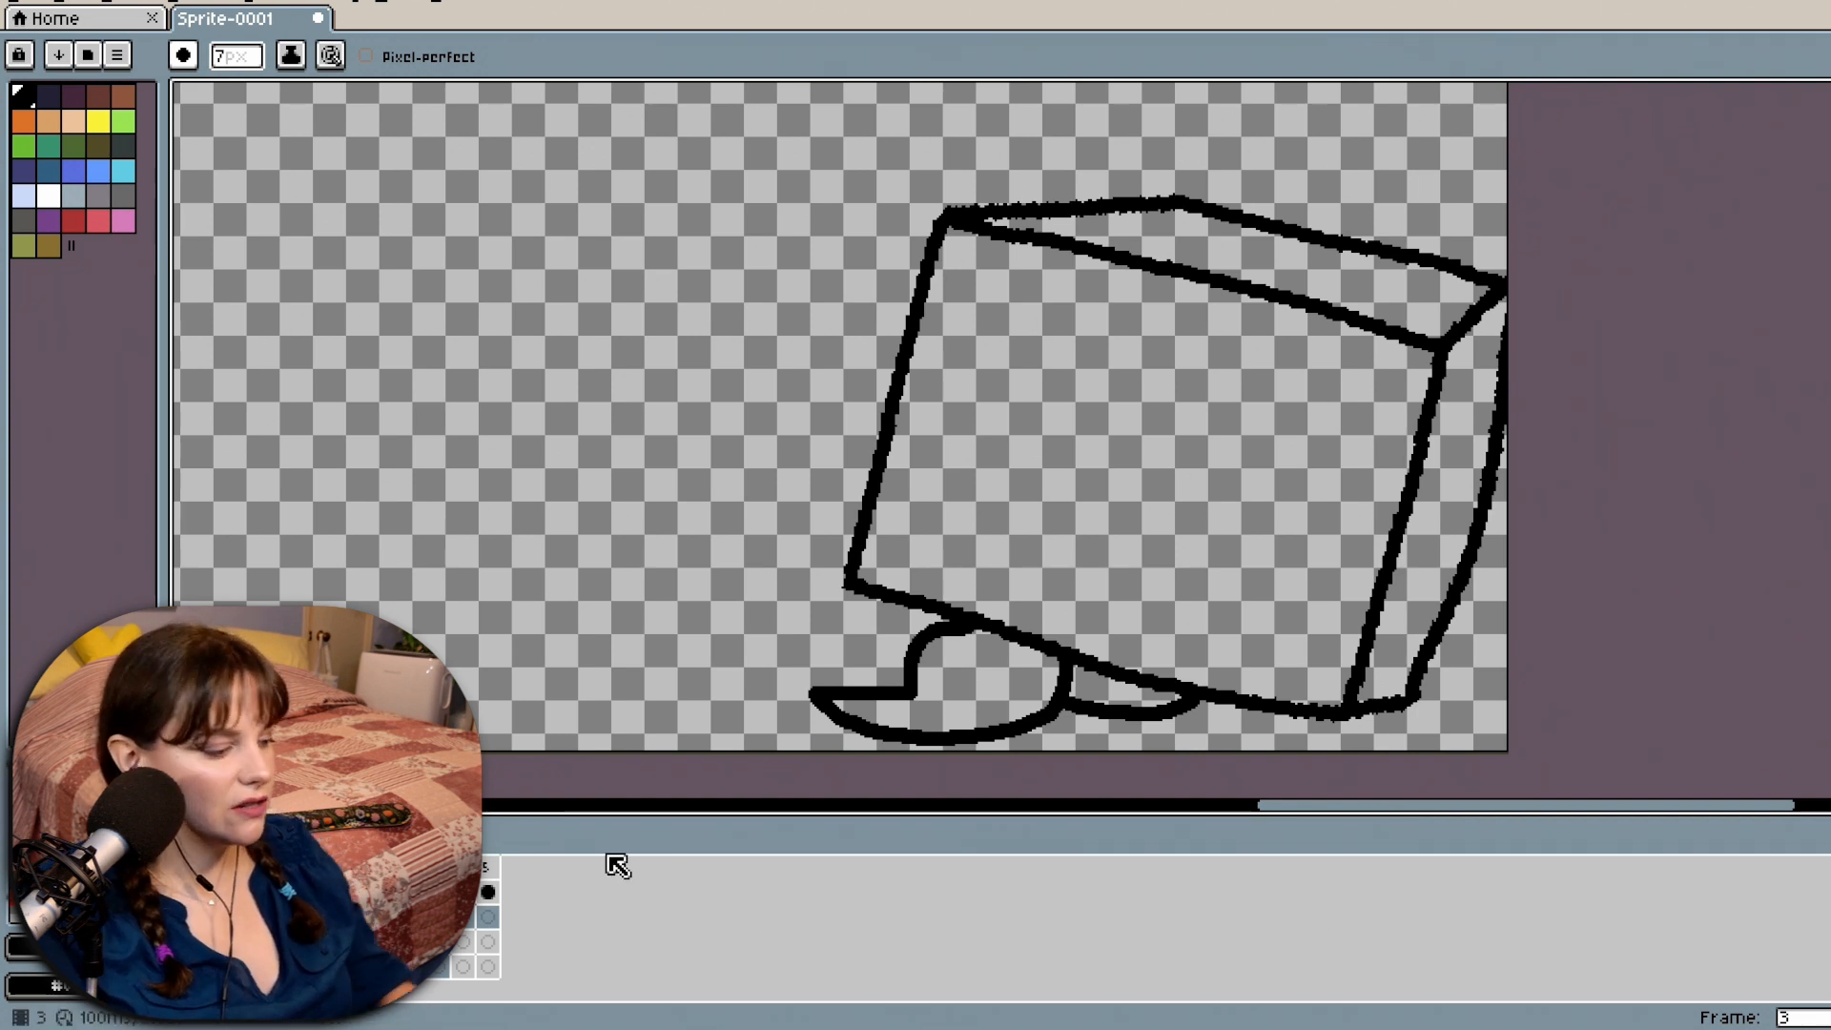
# Undo the feet sketched under the box on frame 3, keeping the stray line on frame 5 erased.
pyautogui.hotkey('ctrl', 'z')
pyautogui.hotkey('ctrl', 'z')
pyautogui.hotkey('ctrl', 'z')
pyautogui.hotkey('ctrl', 'z')
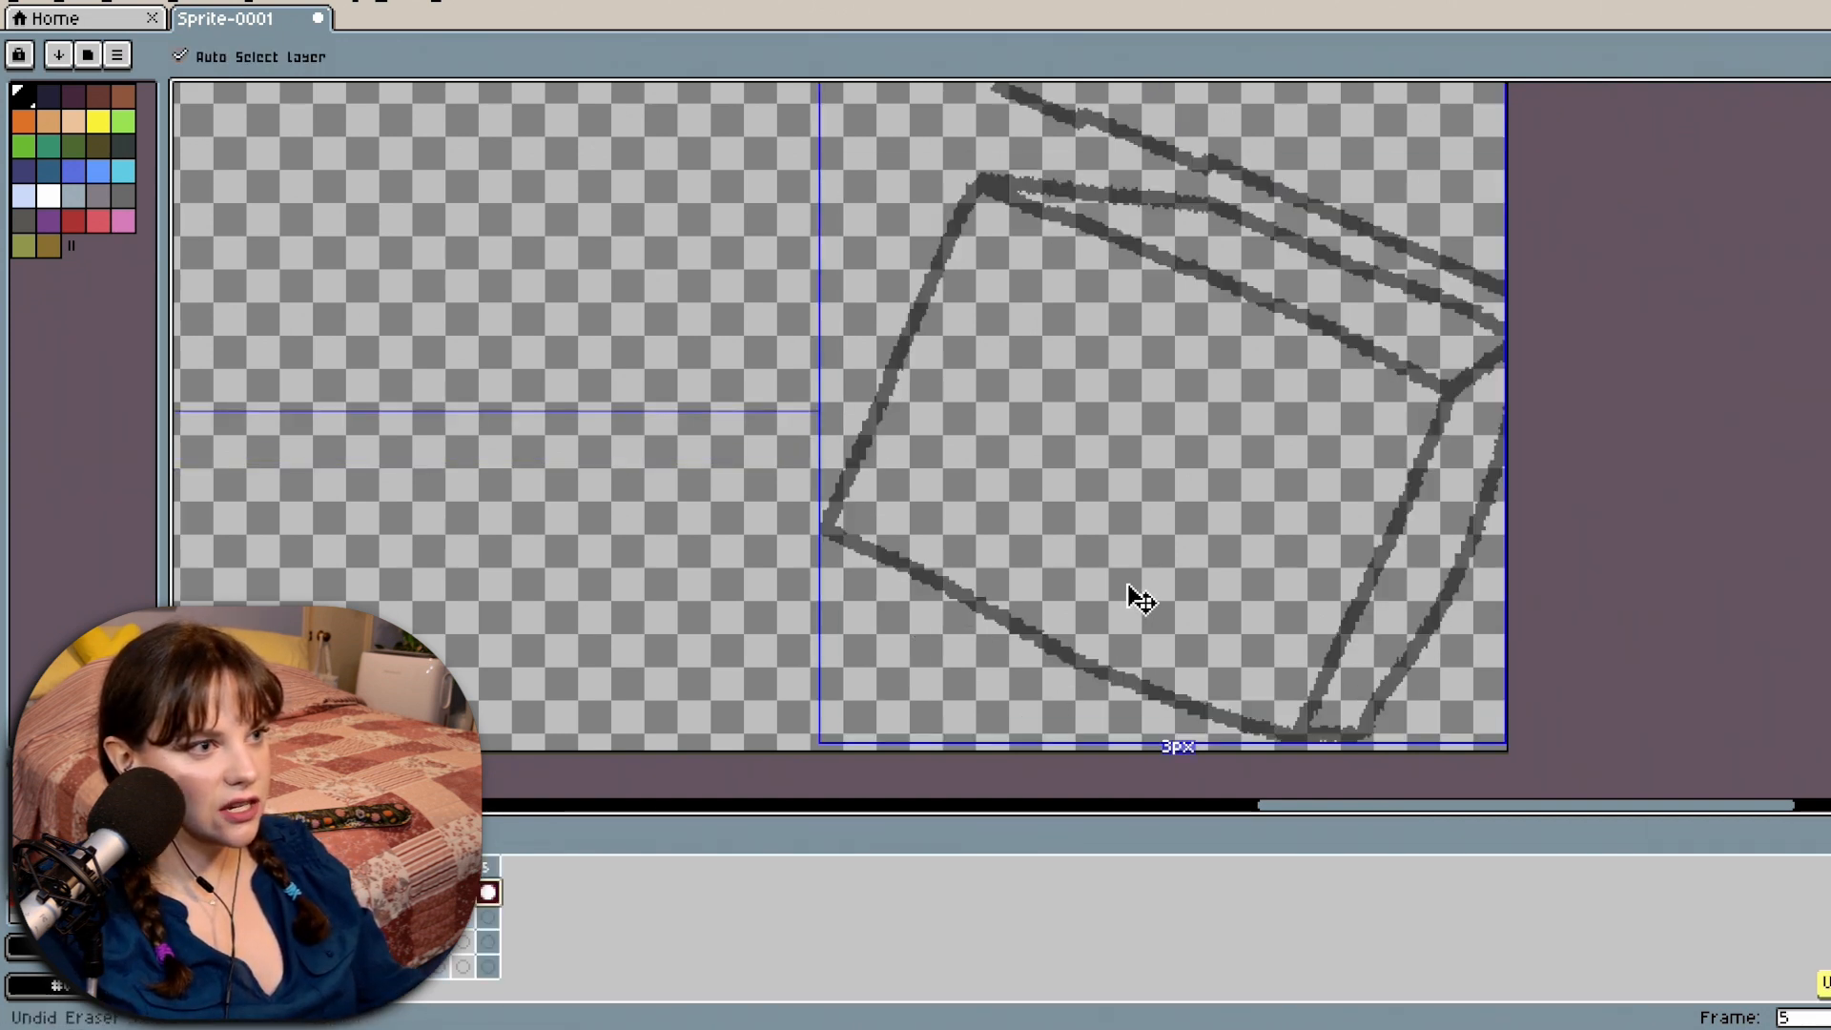
pyautogui.hotkey('ctrl', 'z')
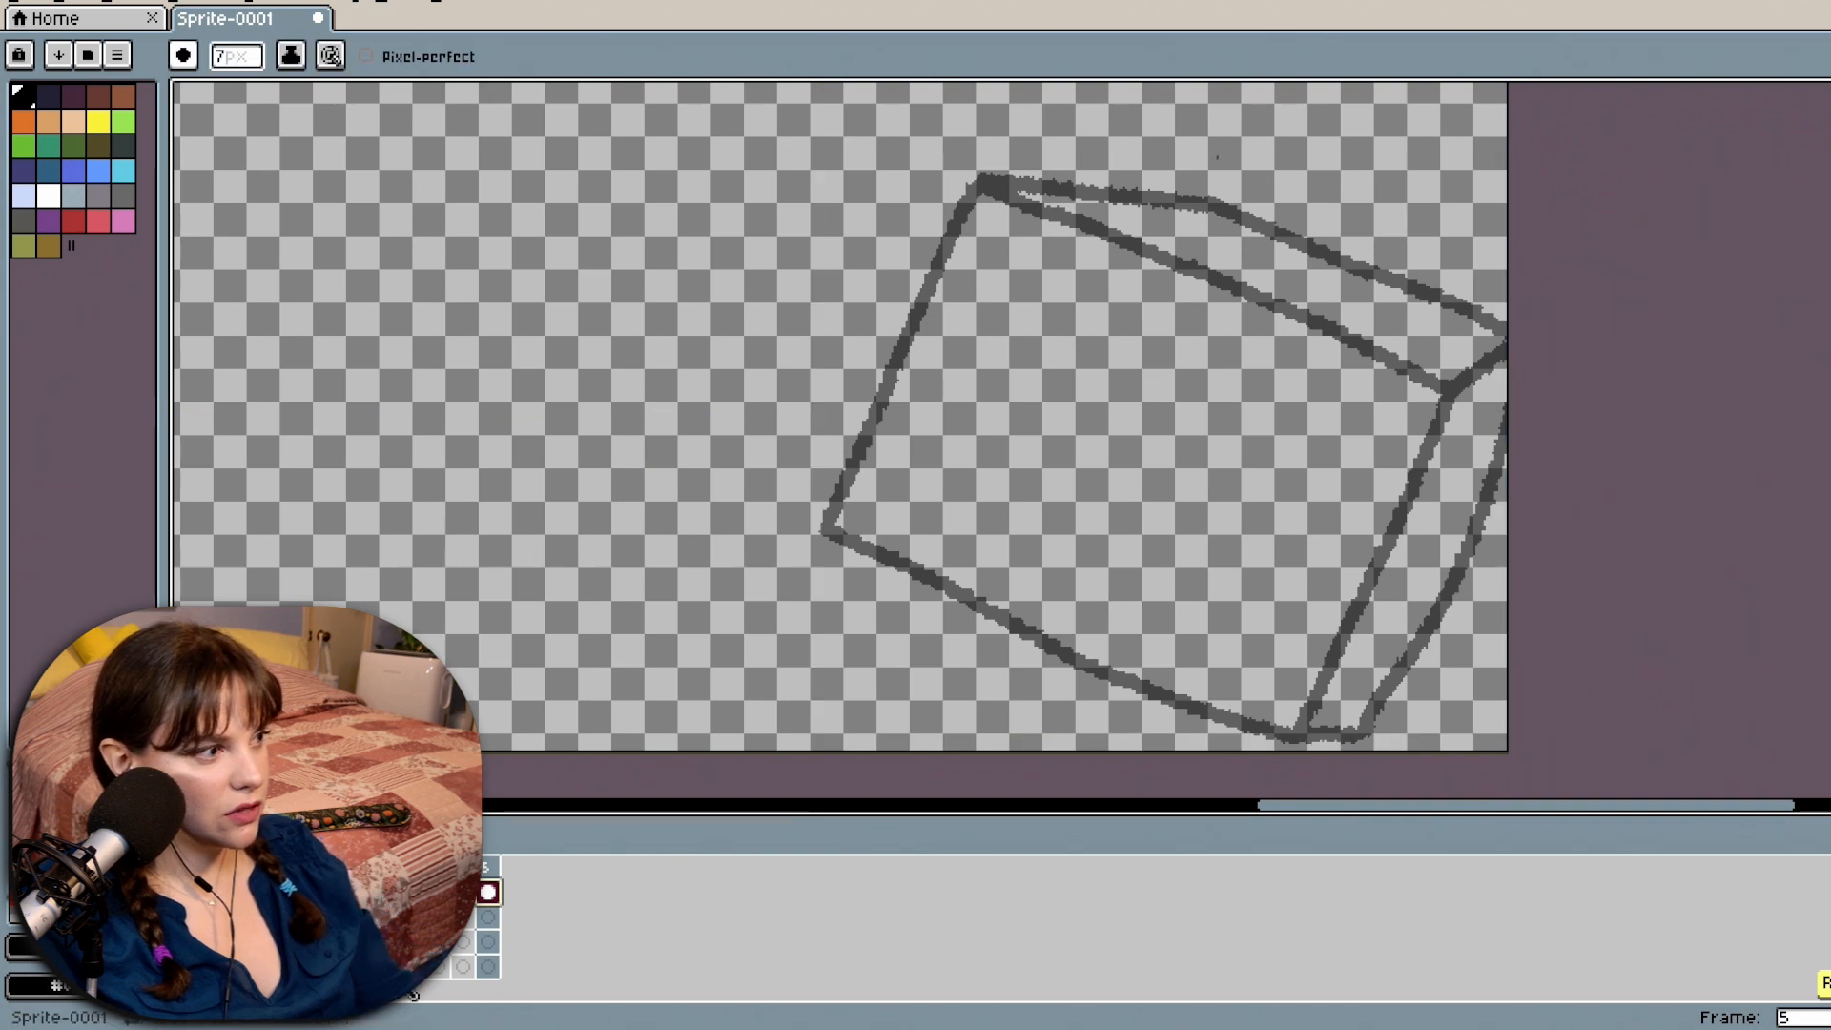
# Return to frame 3 and add a new layer to the sprite.
pyautogui.click(438, 918)
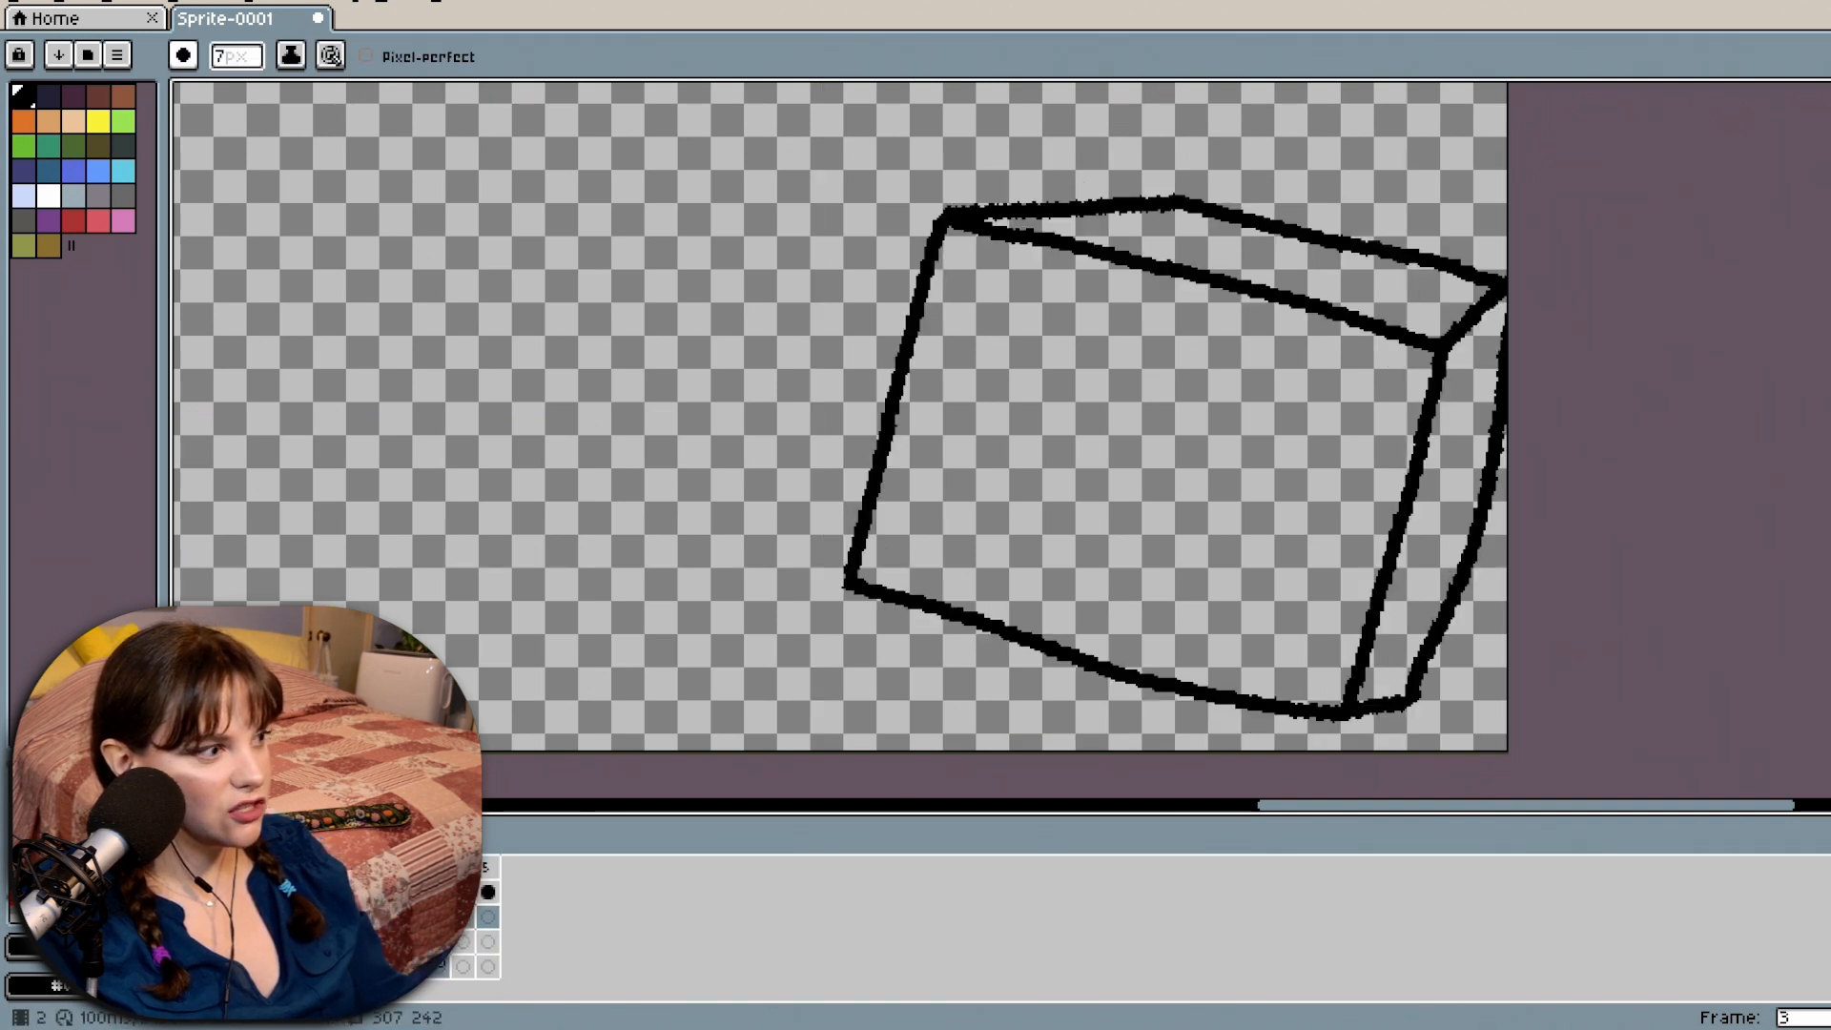
pyautogui.rightClick(324, 966)
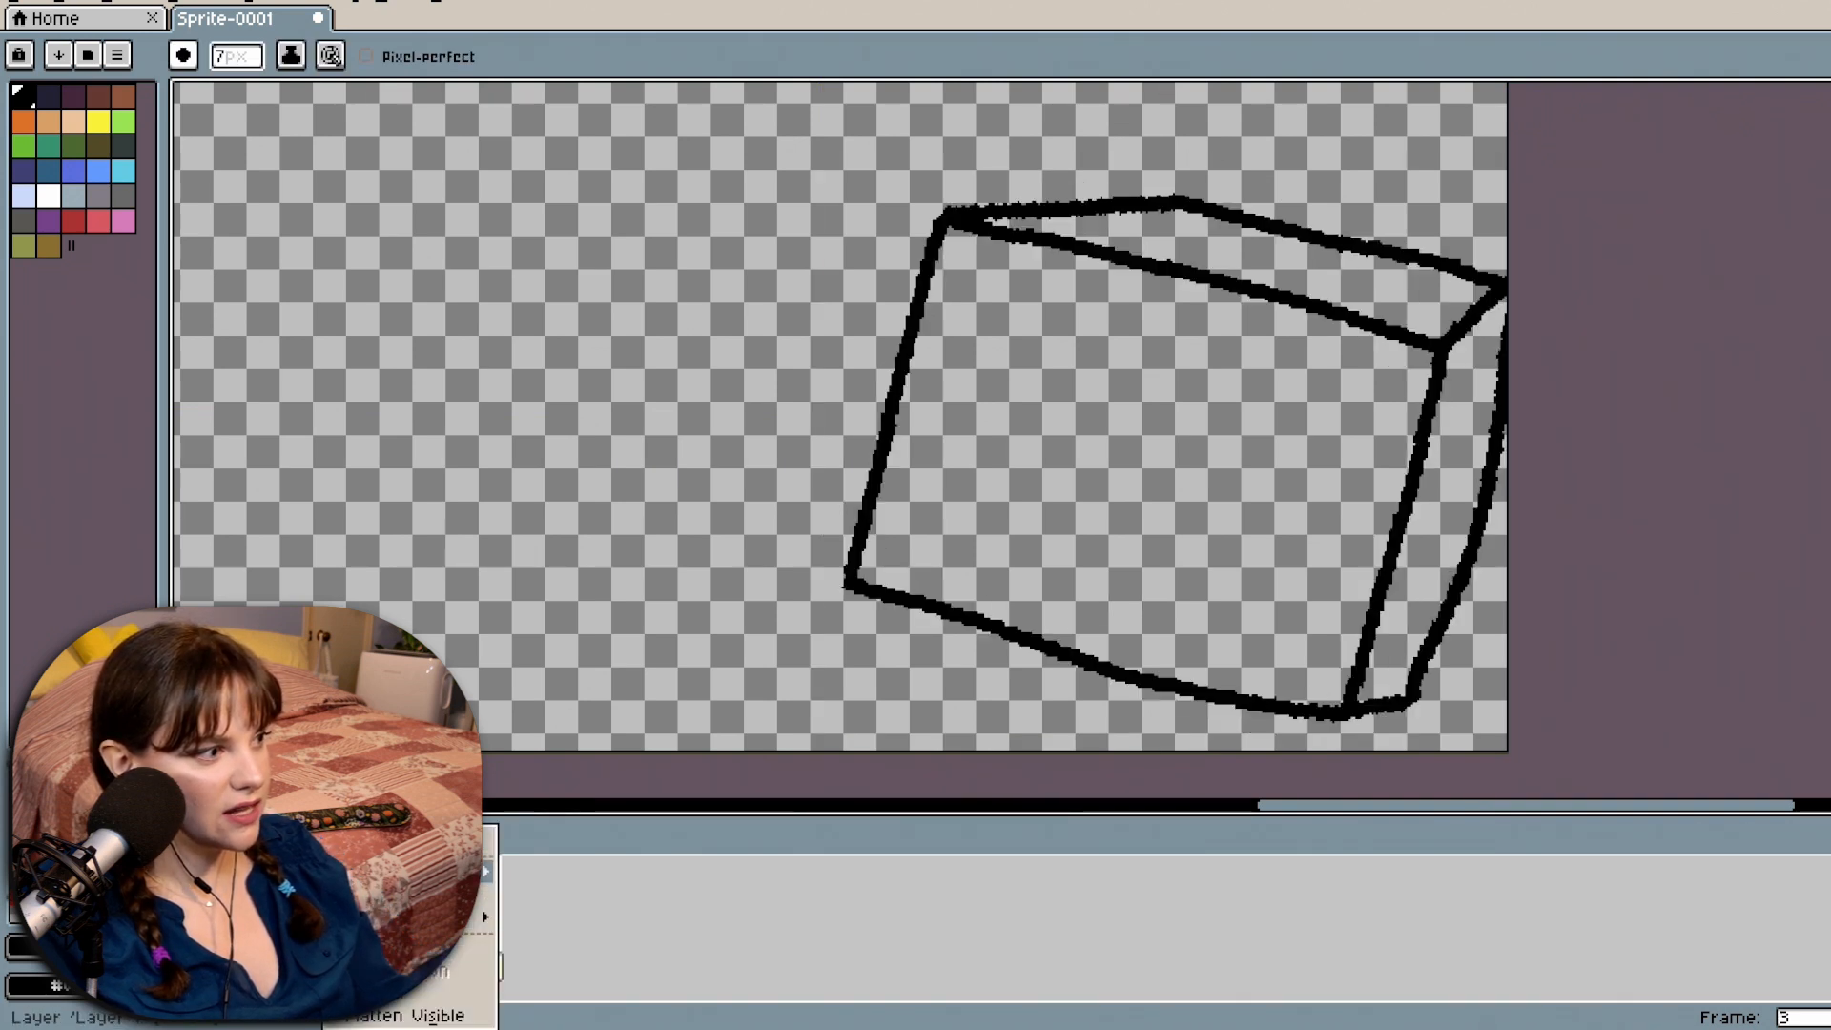
pyautogui.moveTo(477, 871)
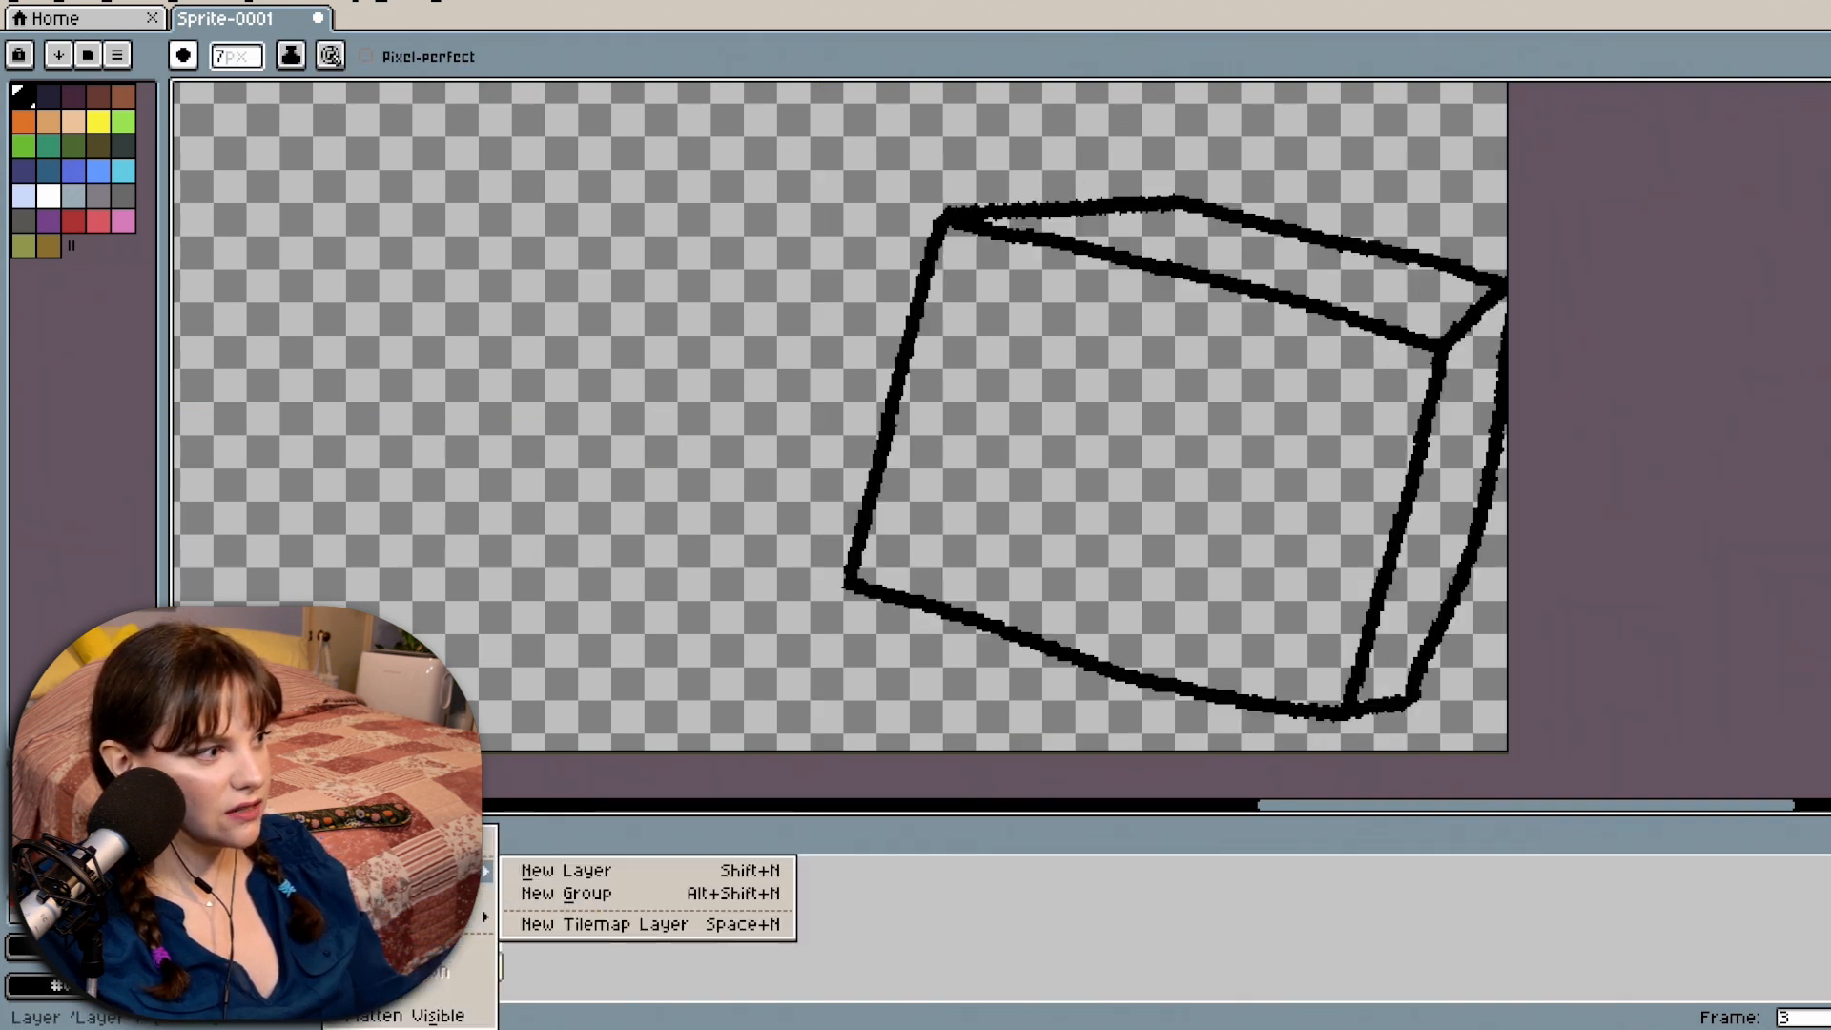
pyautogui.click(580, 870)
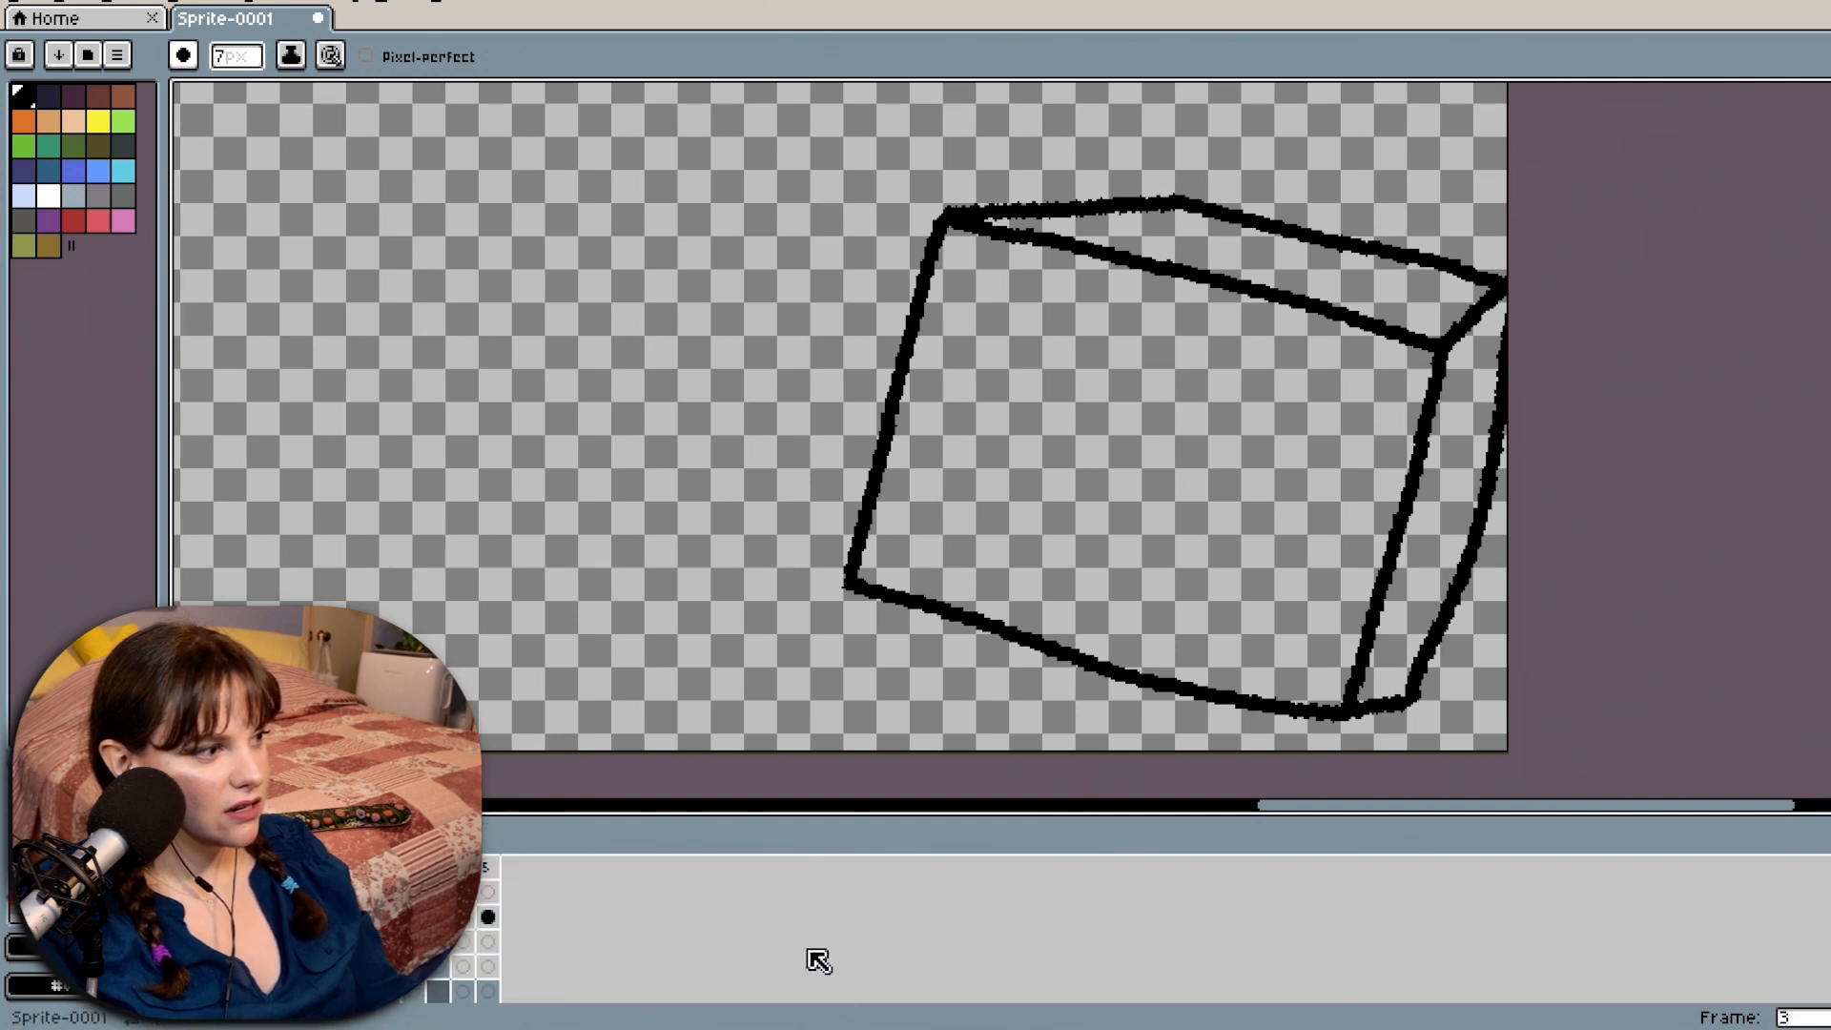
# Look through the lower layers and examine the available layer conversion options.
pyautogui.scroll(-2, 818, 960)
pyautogui.moveTo(324, 941)
pyautogui.mouseDown()
pyautogui.moveTo(324, 966)
pyautogui.moveTo(324, 942)
pyautogui.mouseUp()
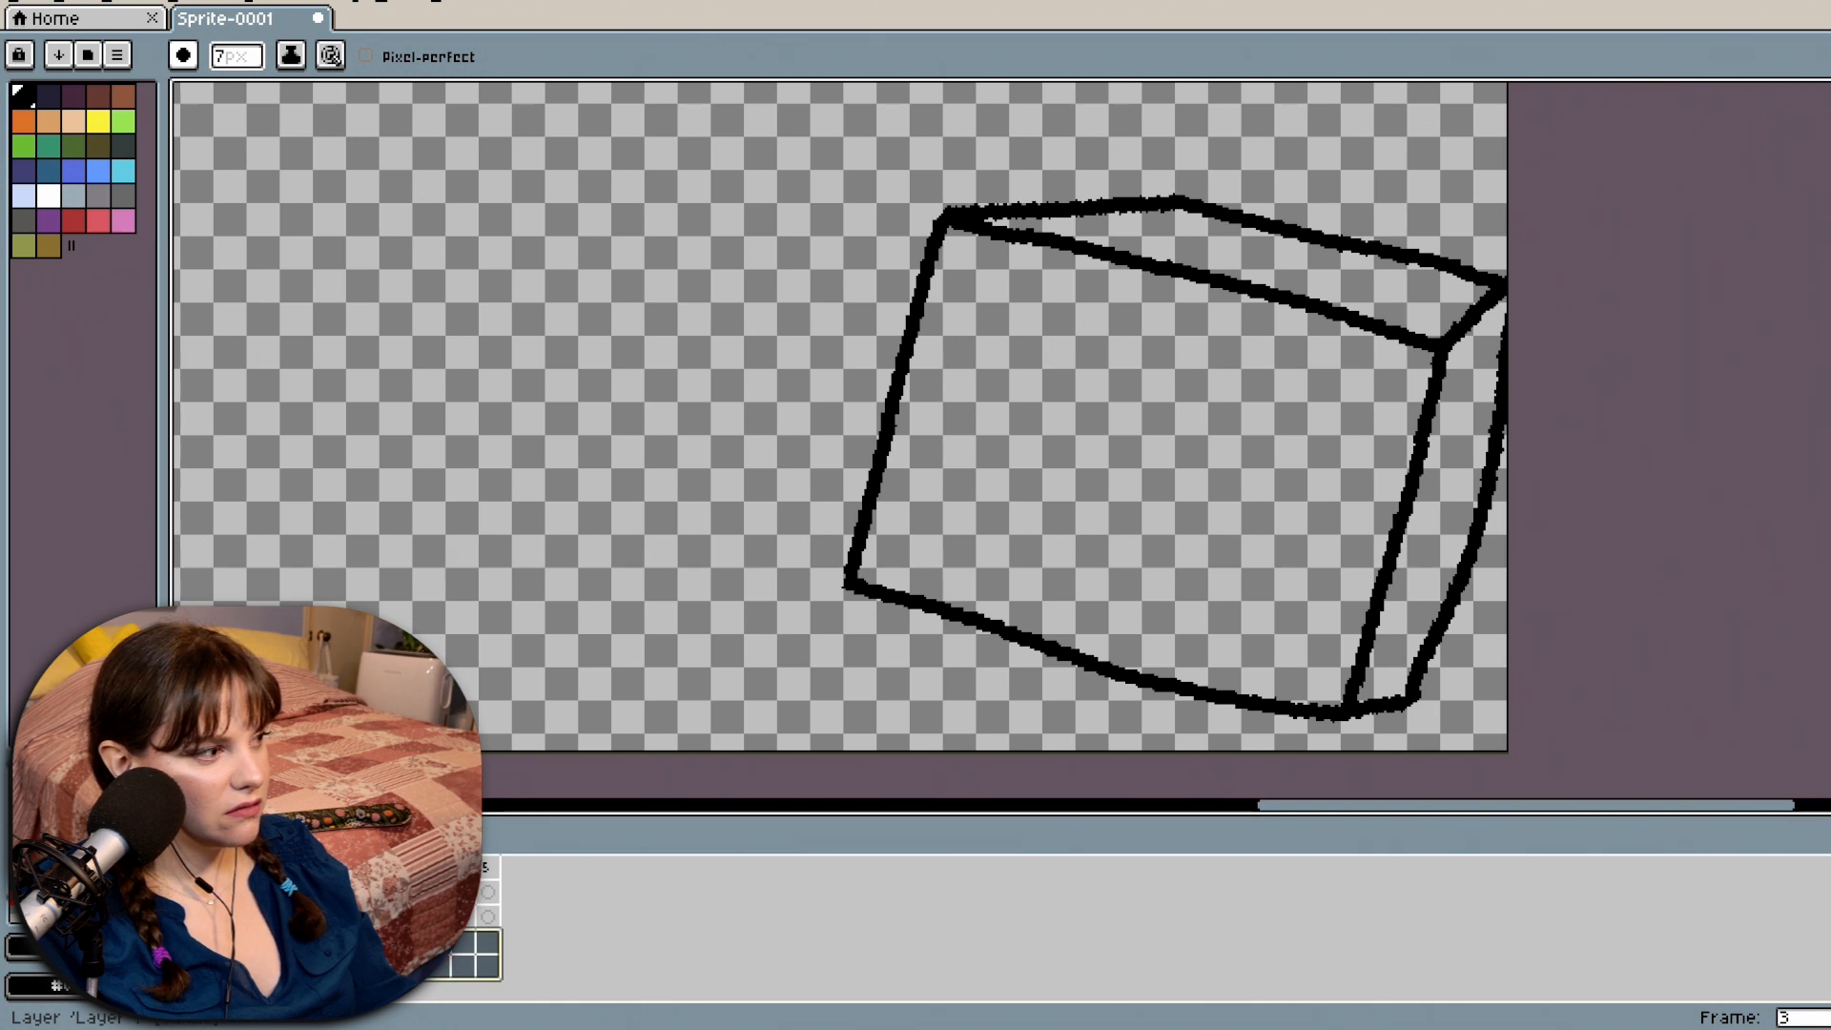
pyautogui.click(325, 942)
pyautogui.click(324, 966)
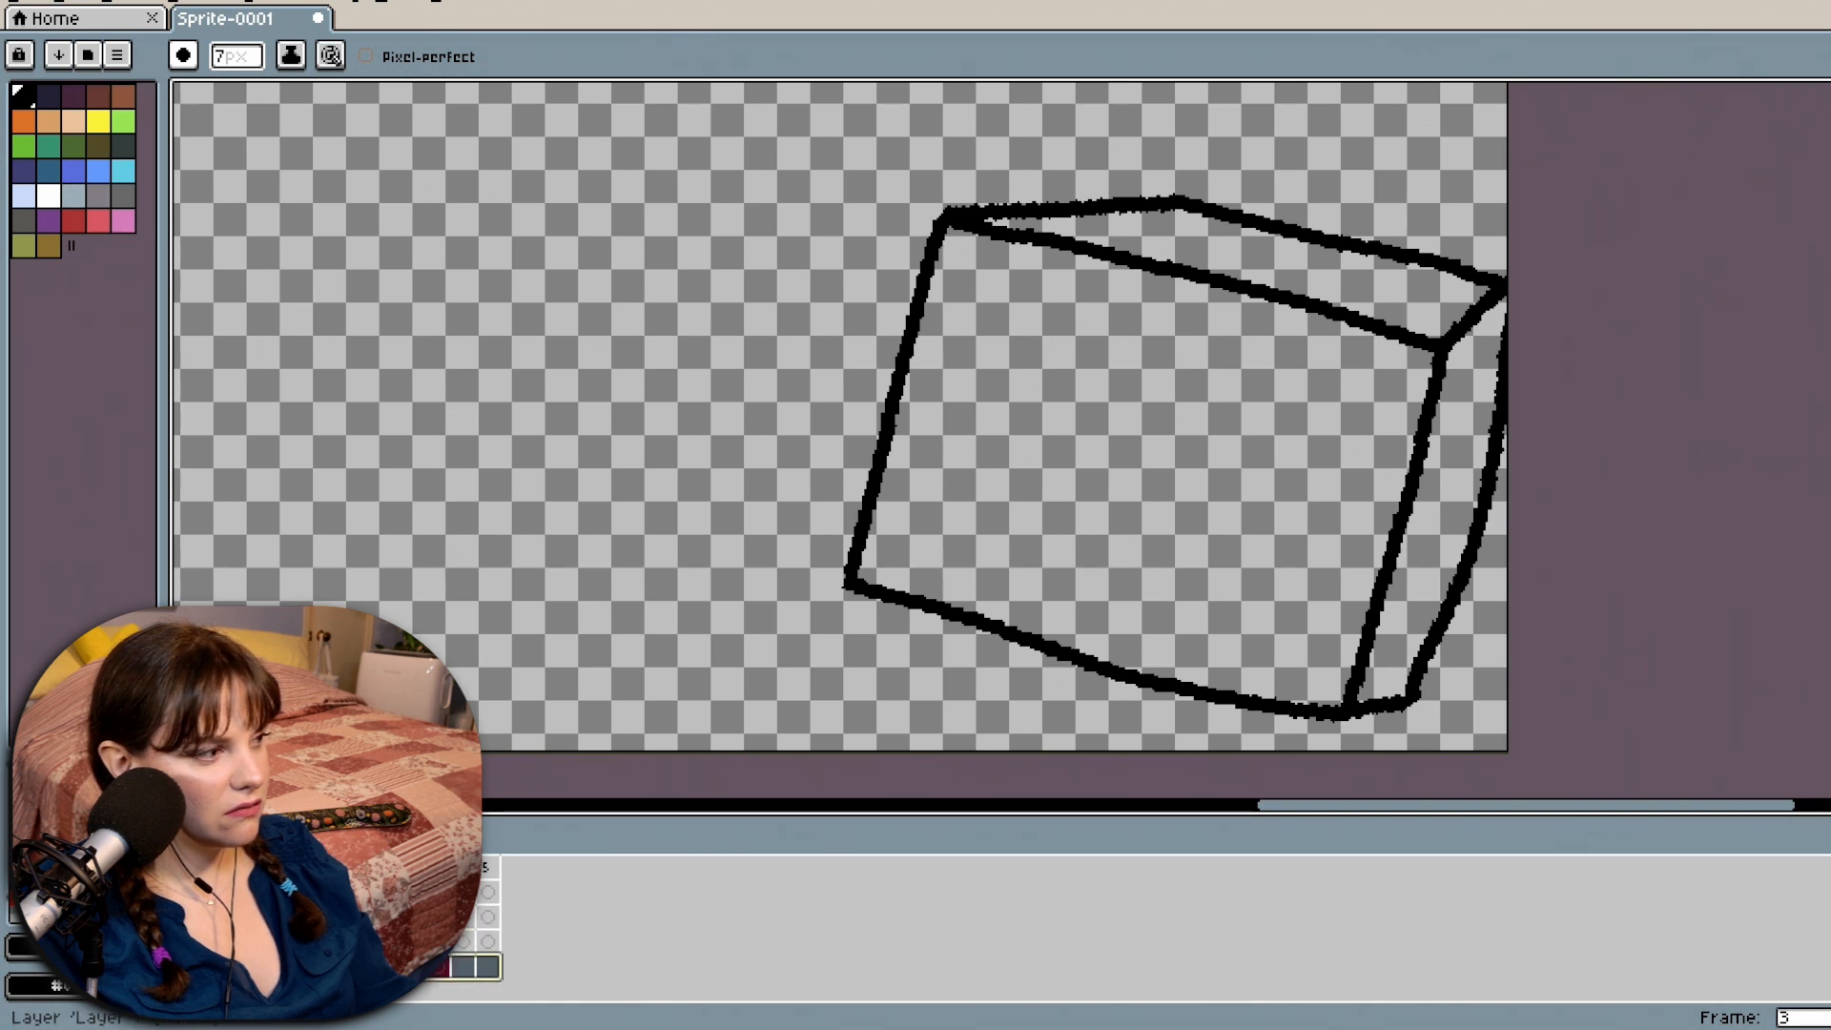
pyautogui.moveTo(324, 966)
pyautogui.mouseDown()
pyautogui.moveTo(324, 942)
pyautogui.moveTo(324, 966)
pyautogui.mouseUp()
pyautogui.click(324, 942)
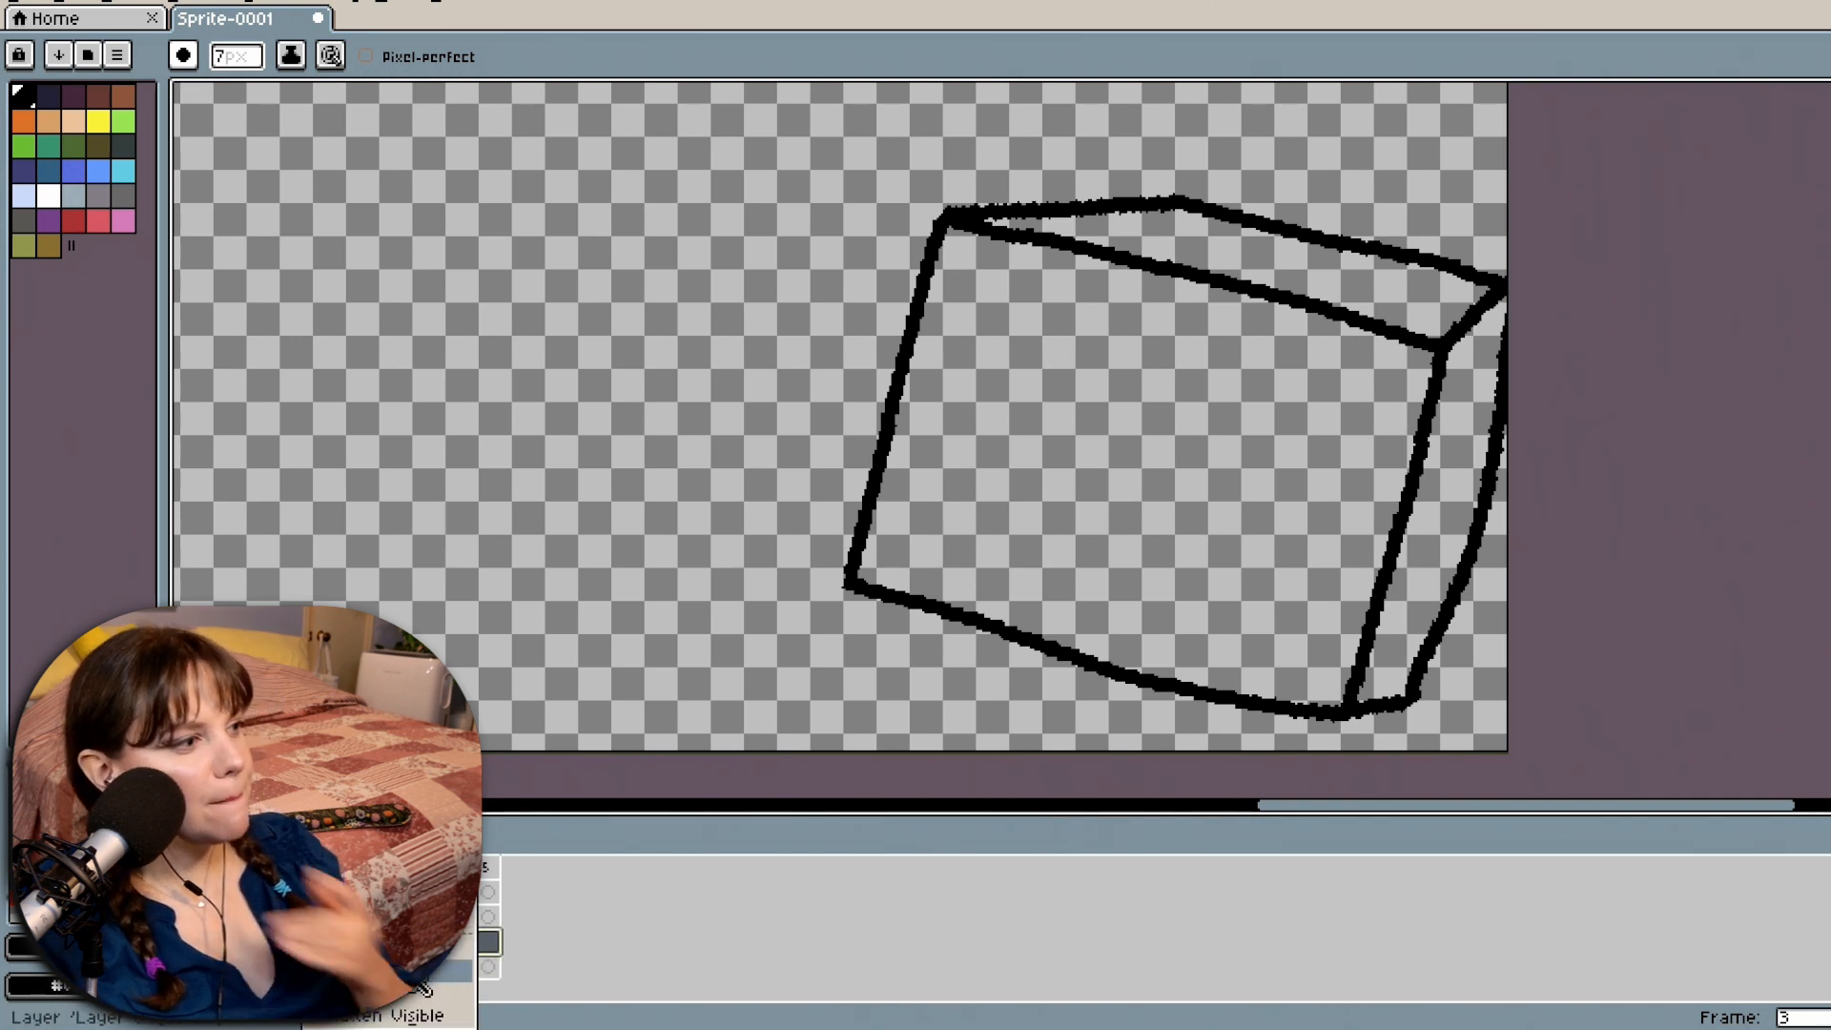
pyautogui.moveTo(425, 977)
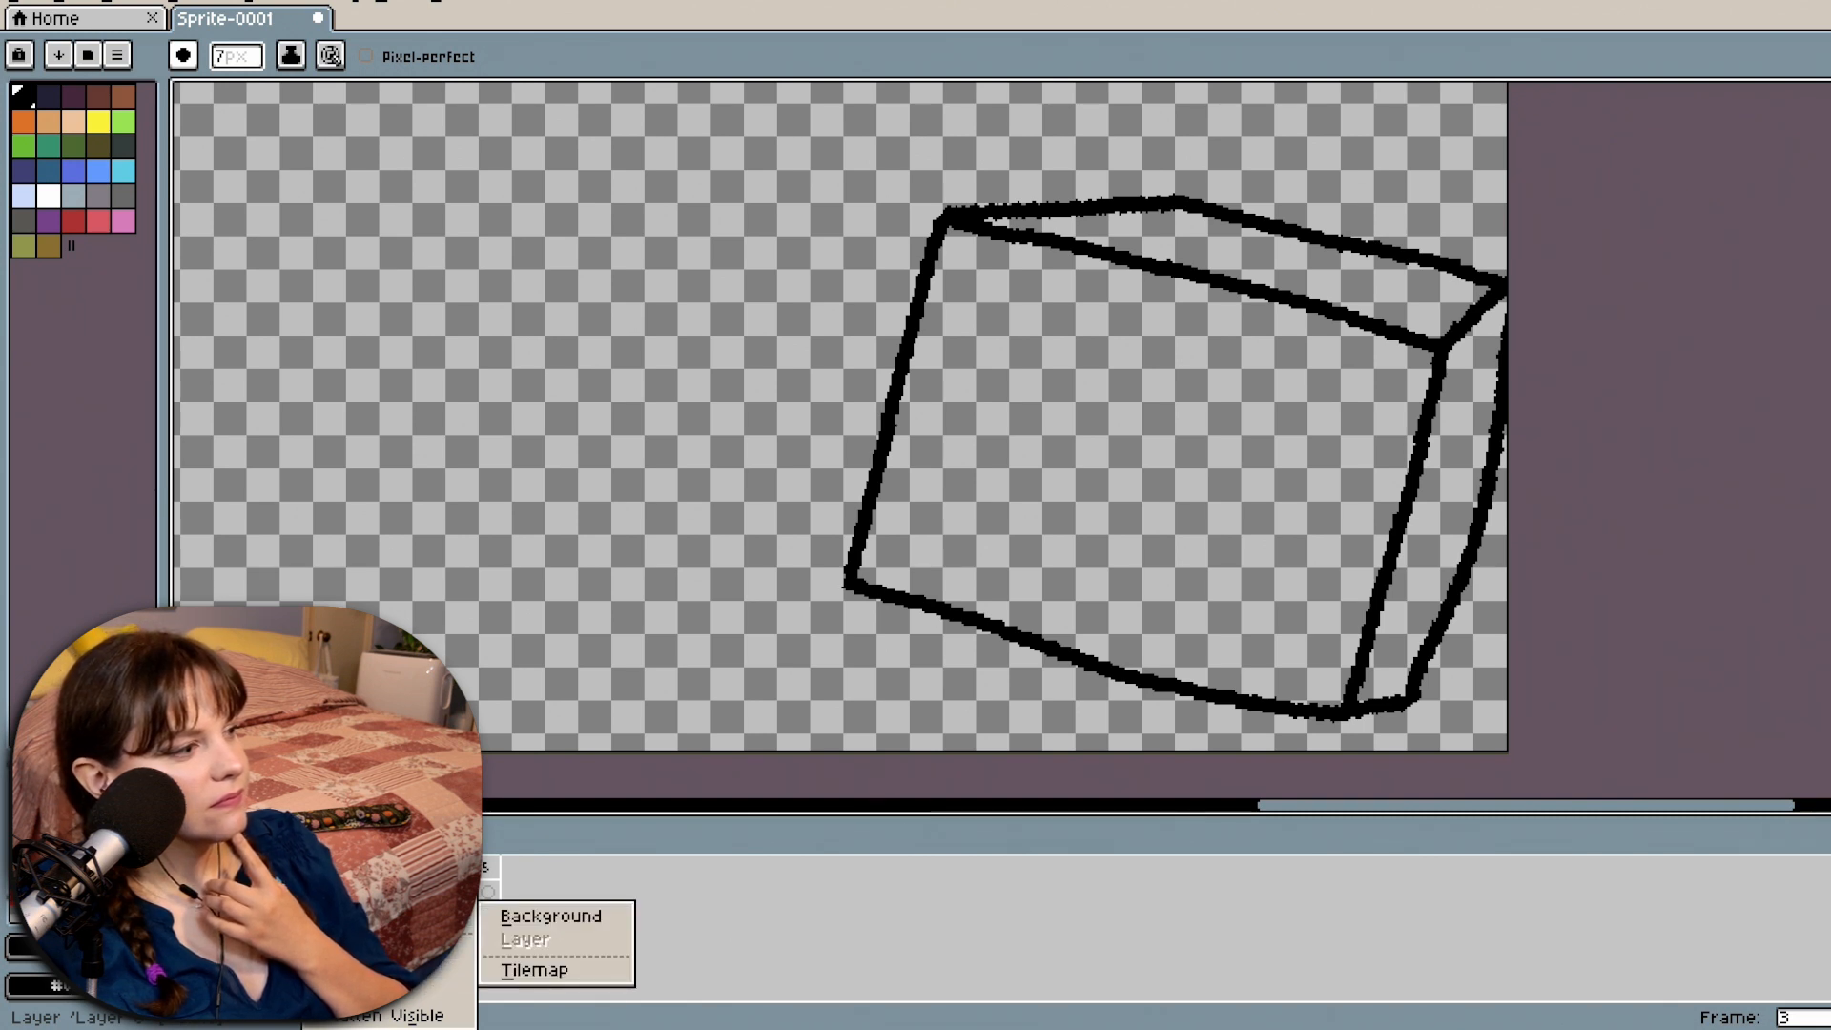
pyautogui.press('Escape')
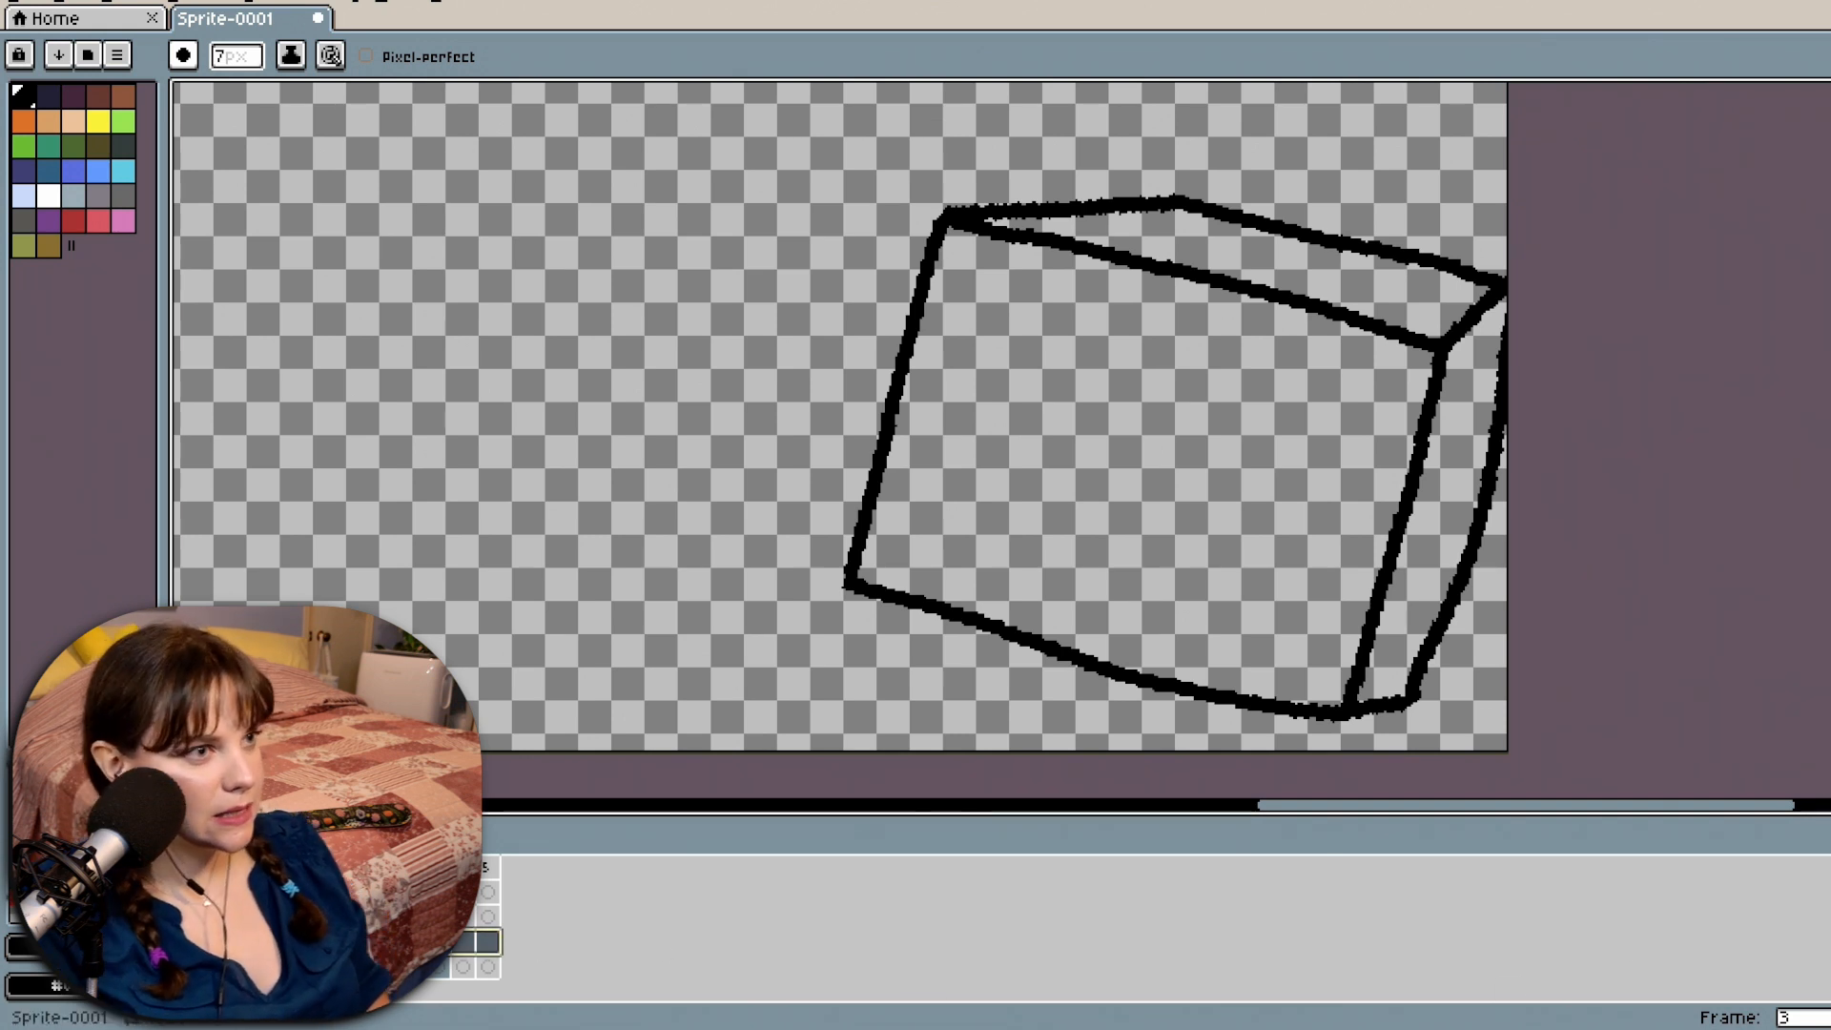
# Go to frame 1 with the upright box and select the lowest visible layer in the timeline.
pyautogui.click(143, 967)
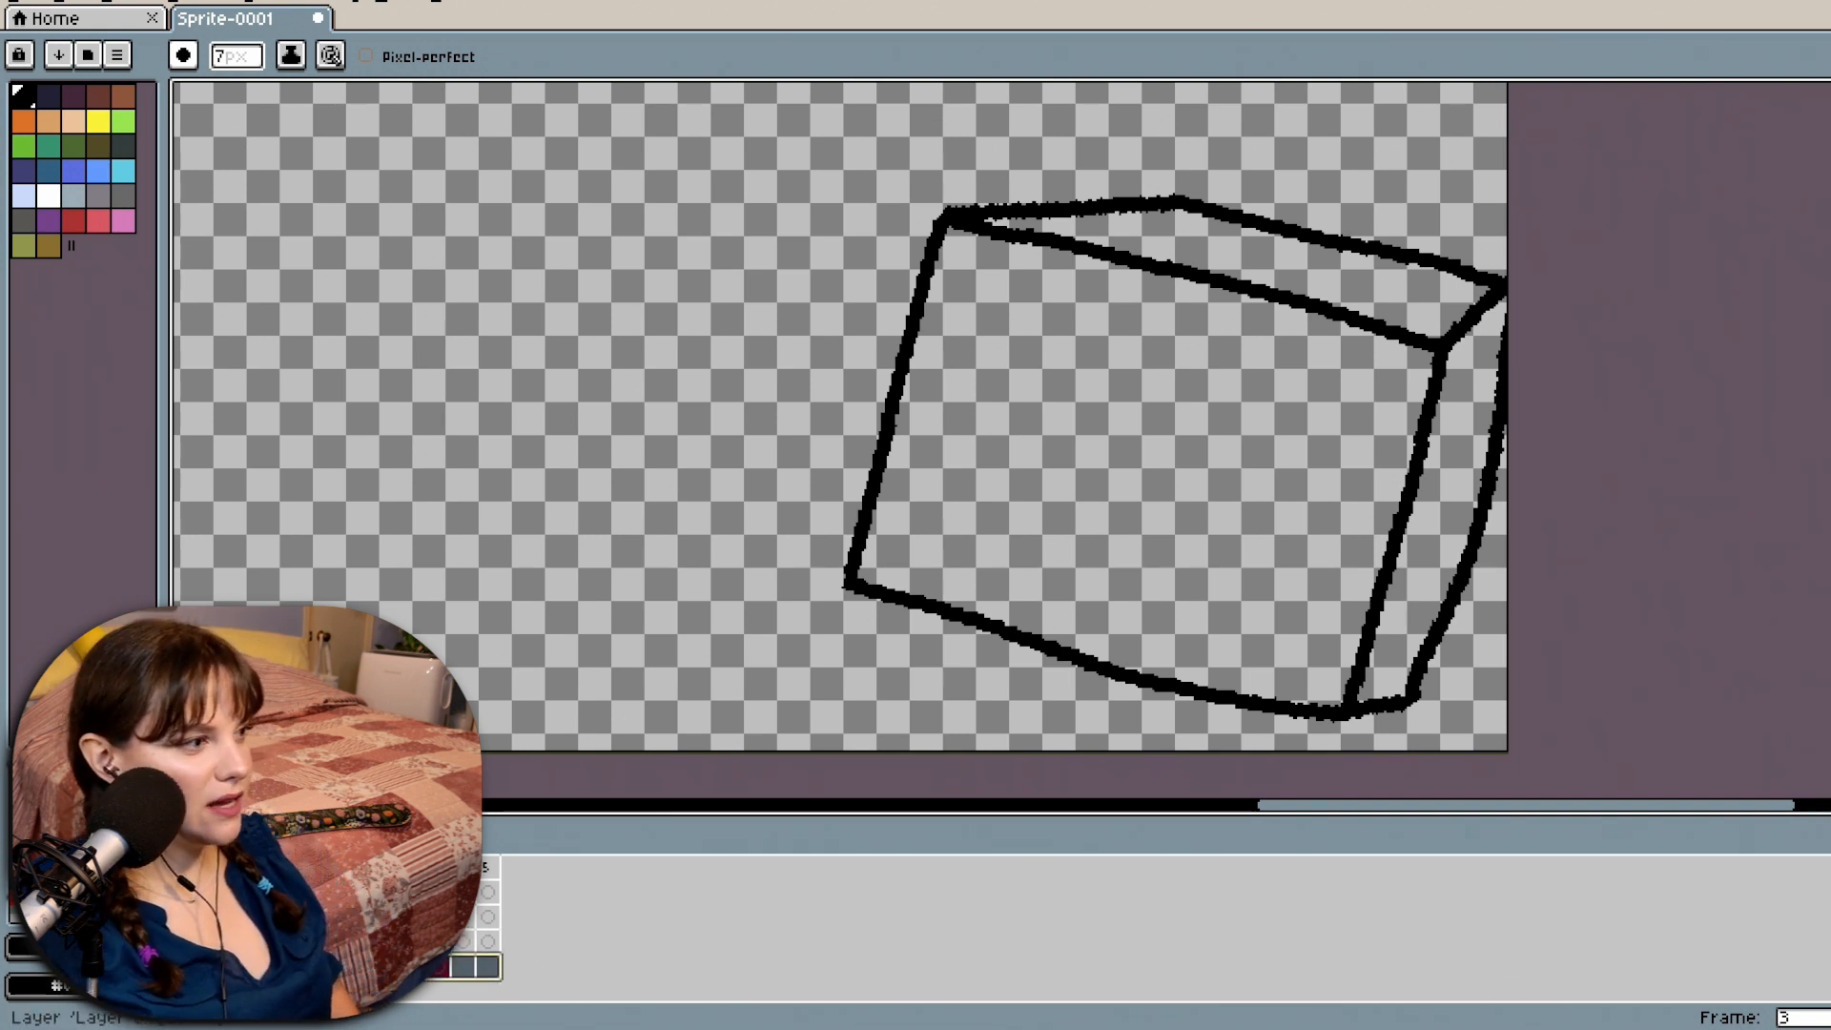
pyautogui.click(390, 967)
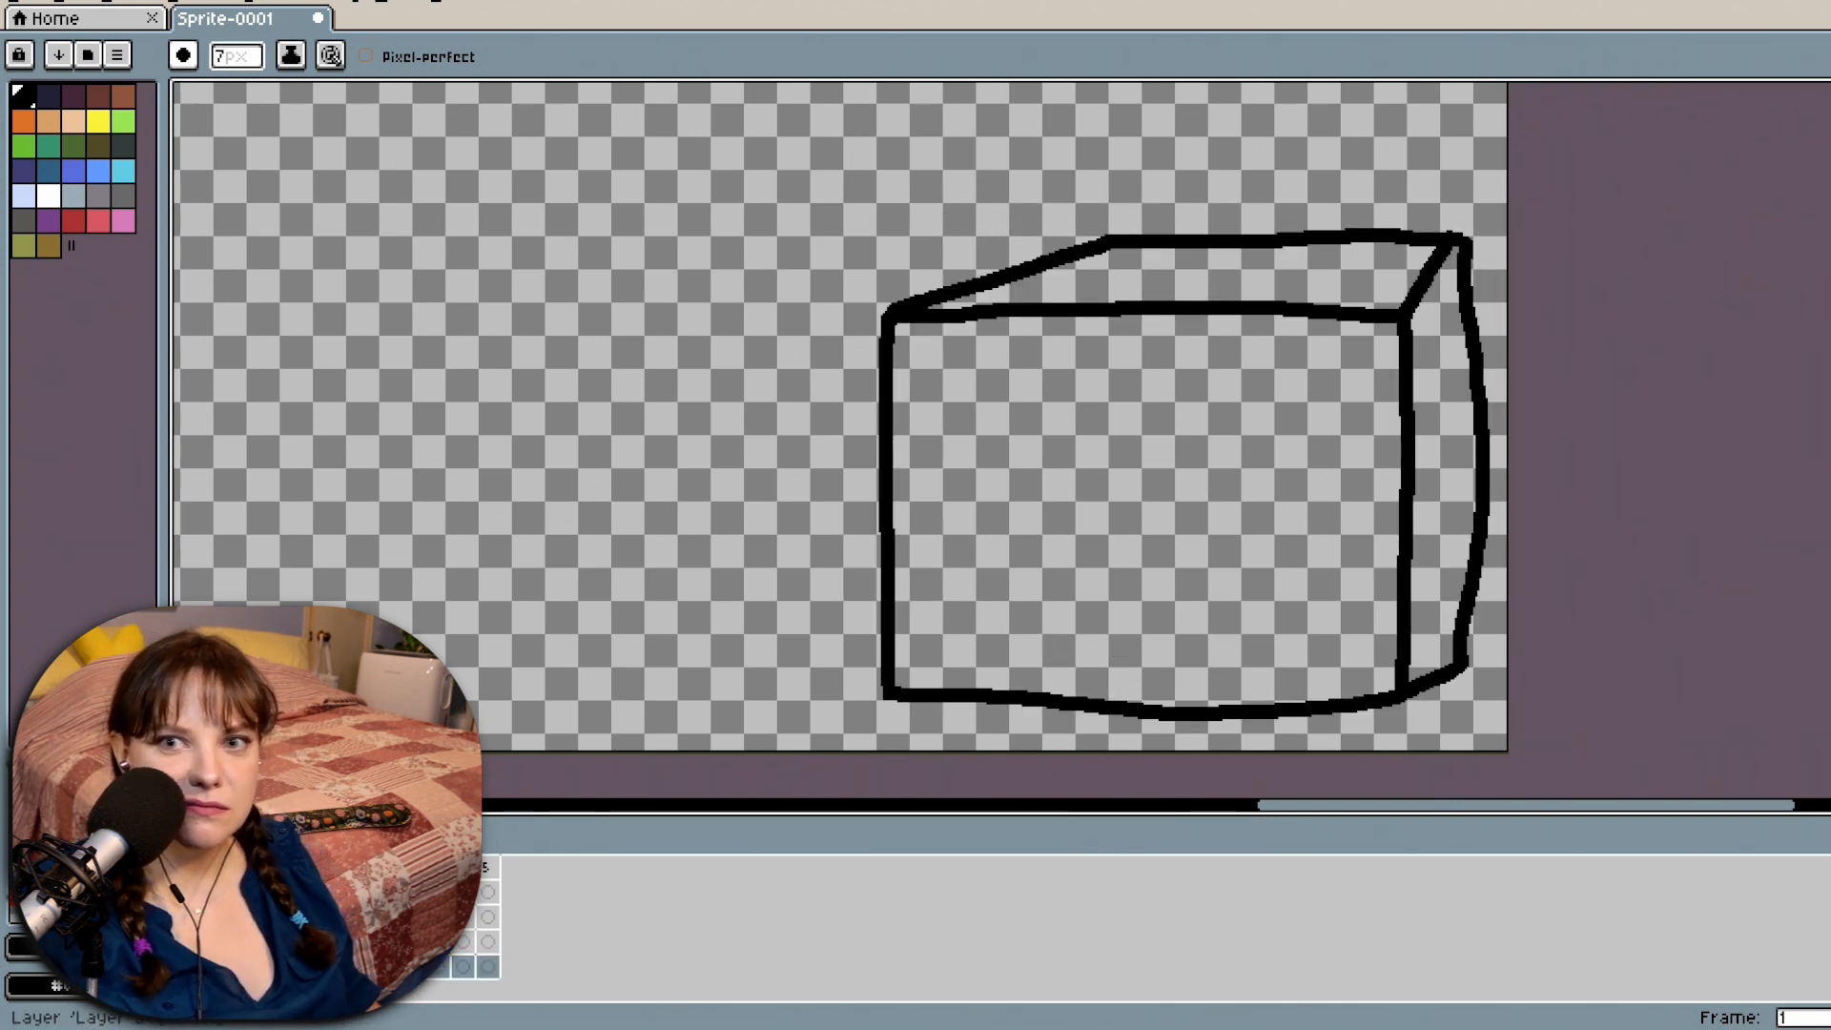
pyautogui.rightClick(328, 967)
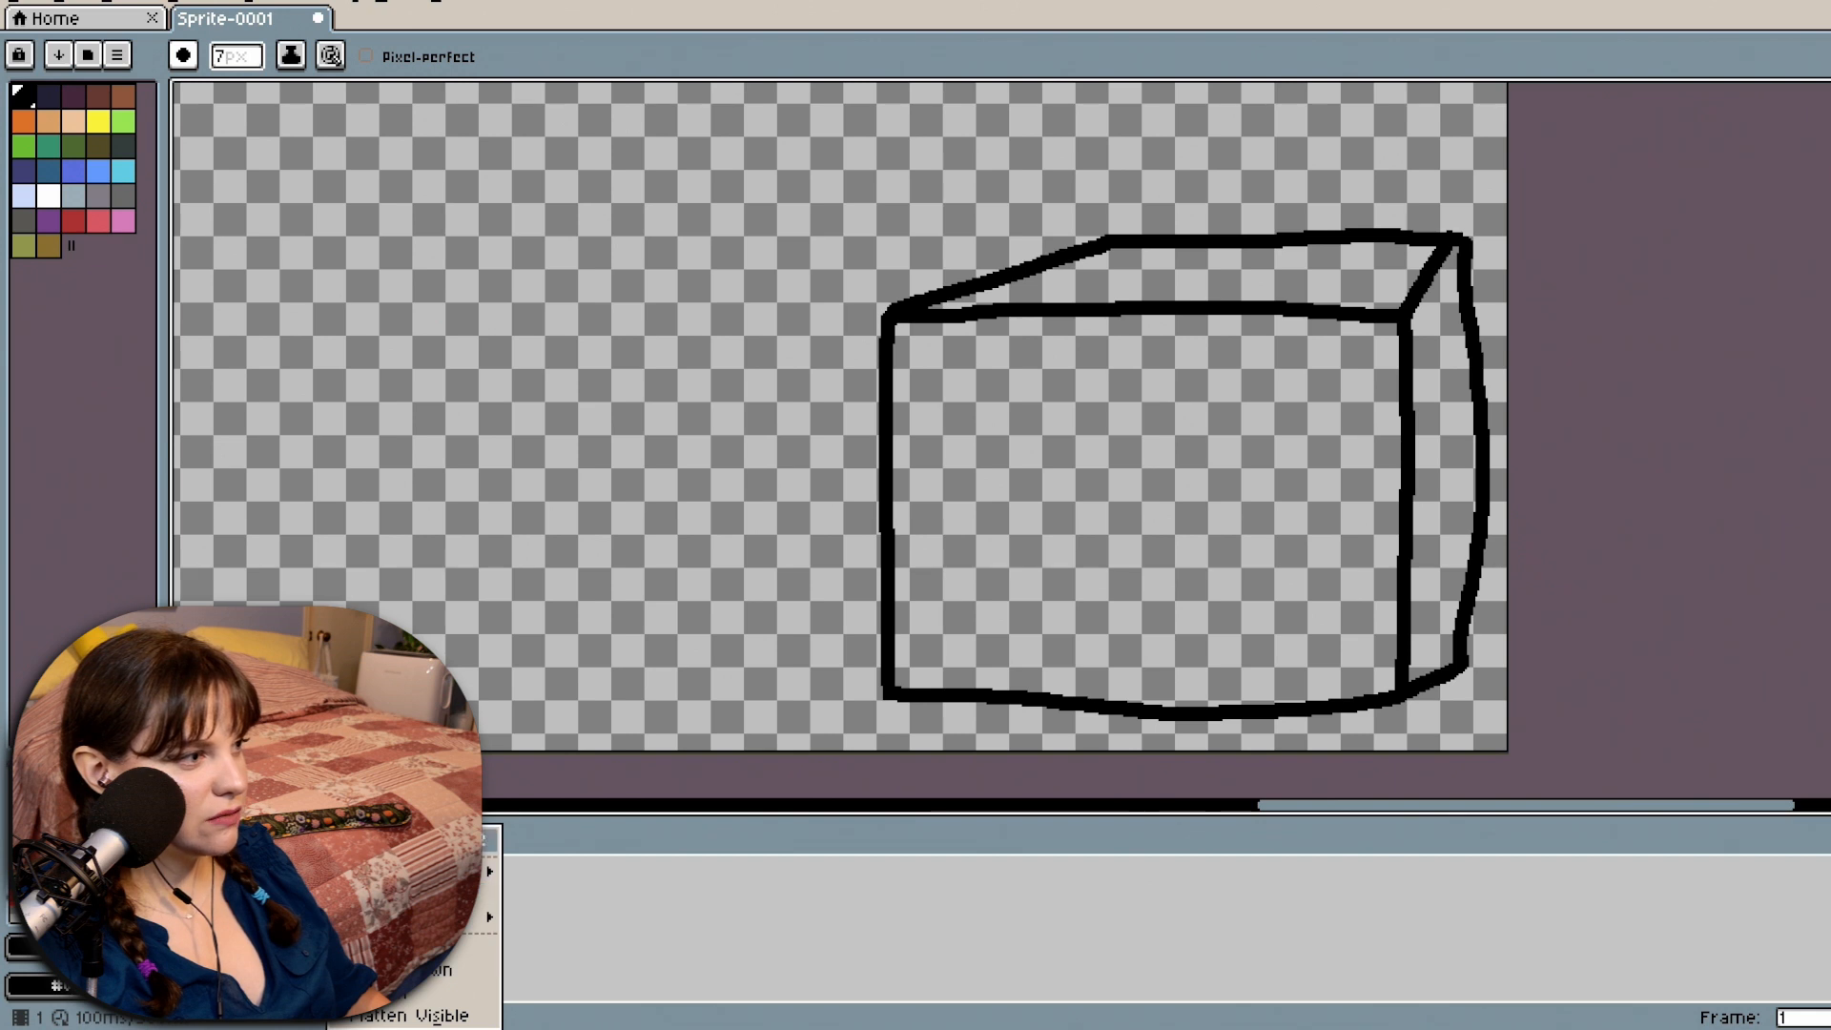
pyautogui.click(305, 942)
pyautogui.moveTo(305, 942)
pyautogui.mouseDown()
pyautogui.moveTo(305, 967)
pyautogui.moveTo(305, 942)
pyautogui.mouseUp()
pyautogui.moveTo(498, 955); pyautogui.dragTo(499, 973)
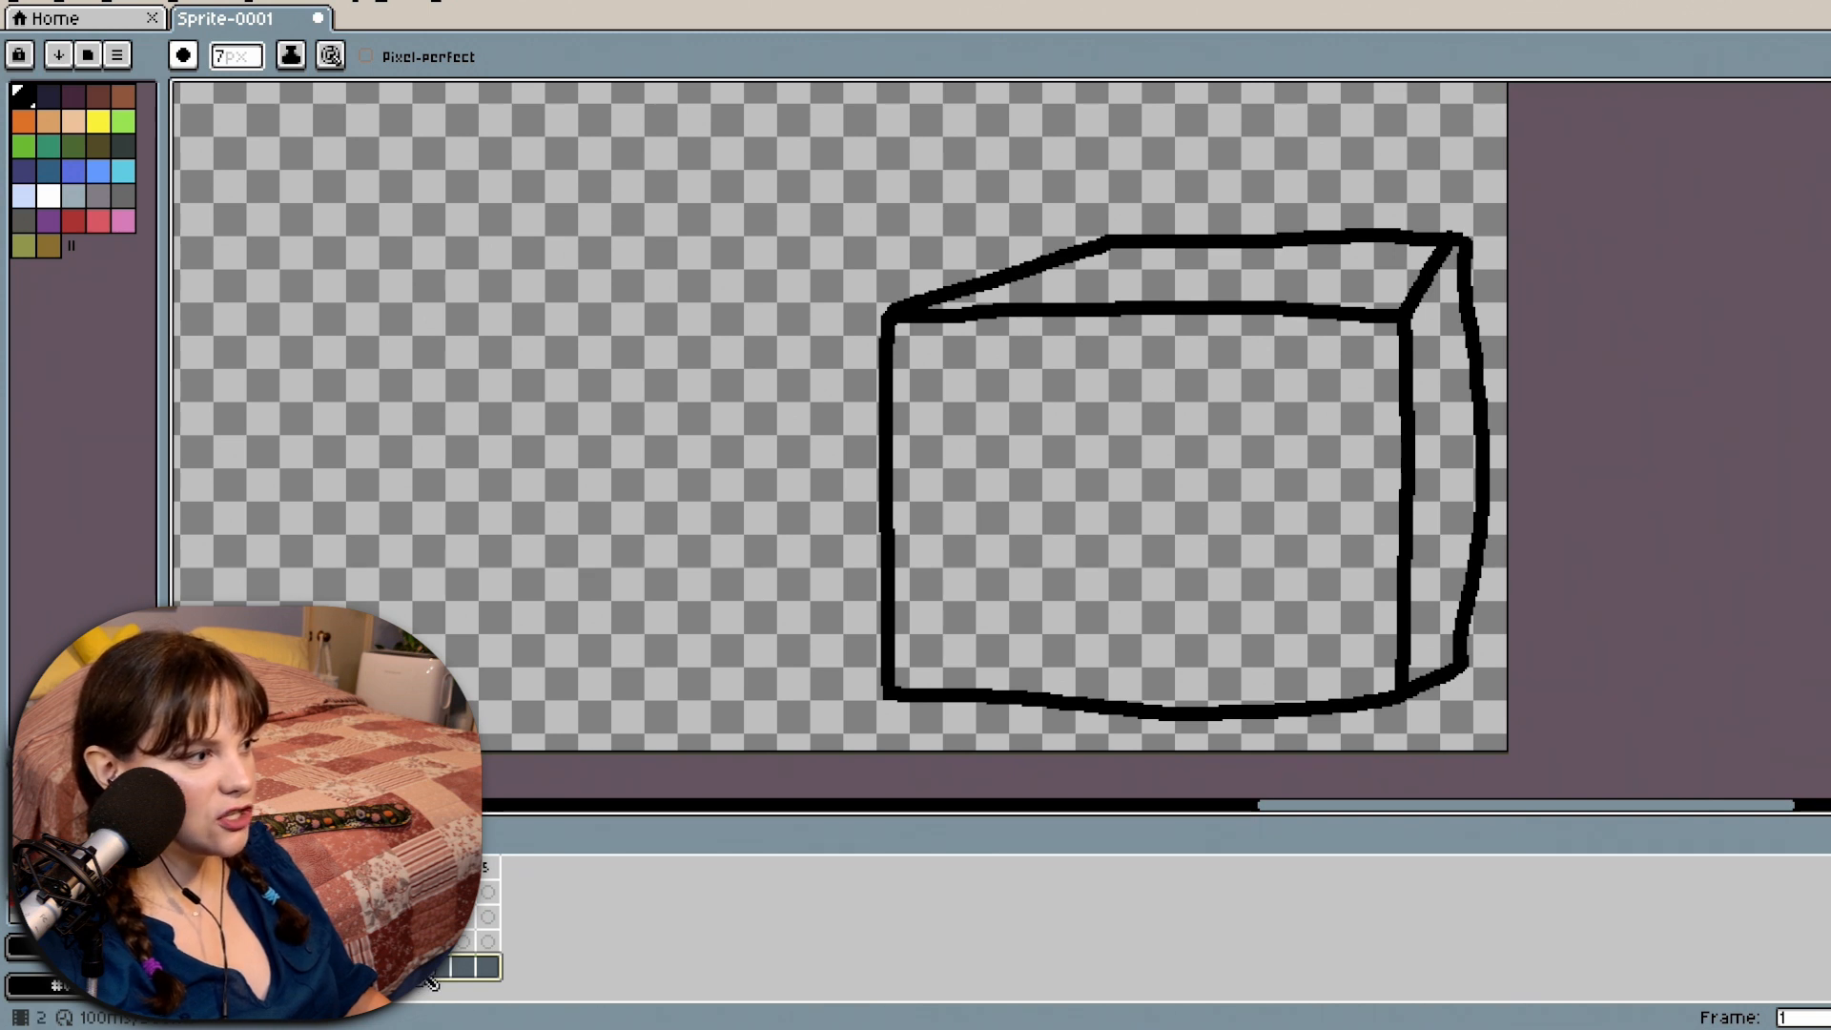
pyautogui.press('Right')
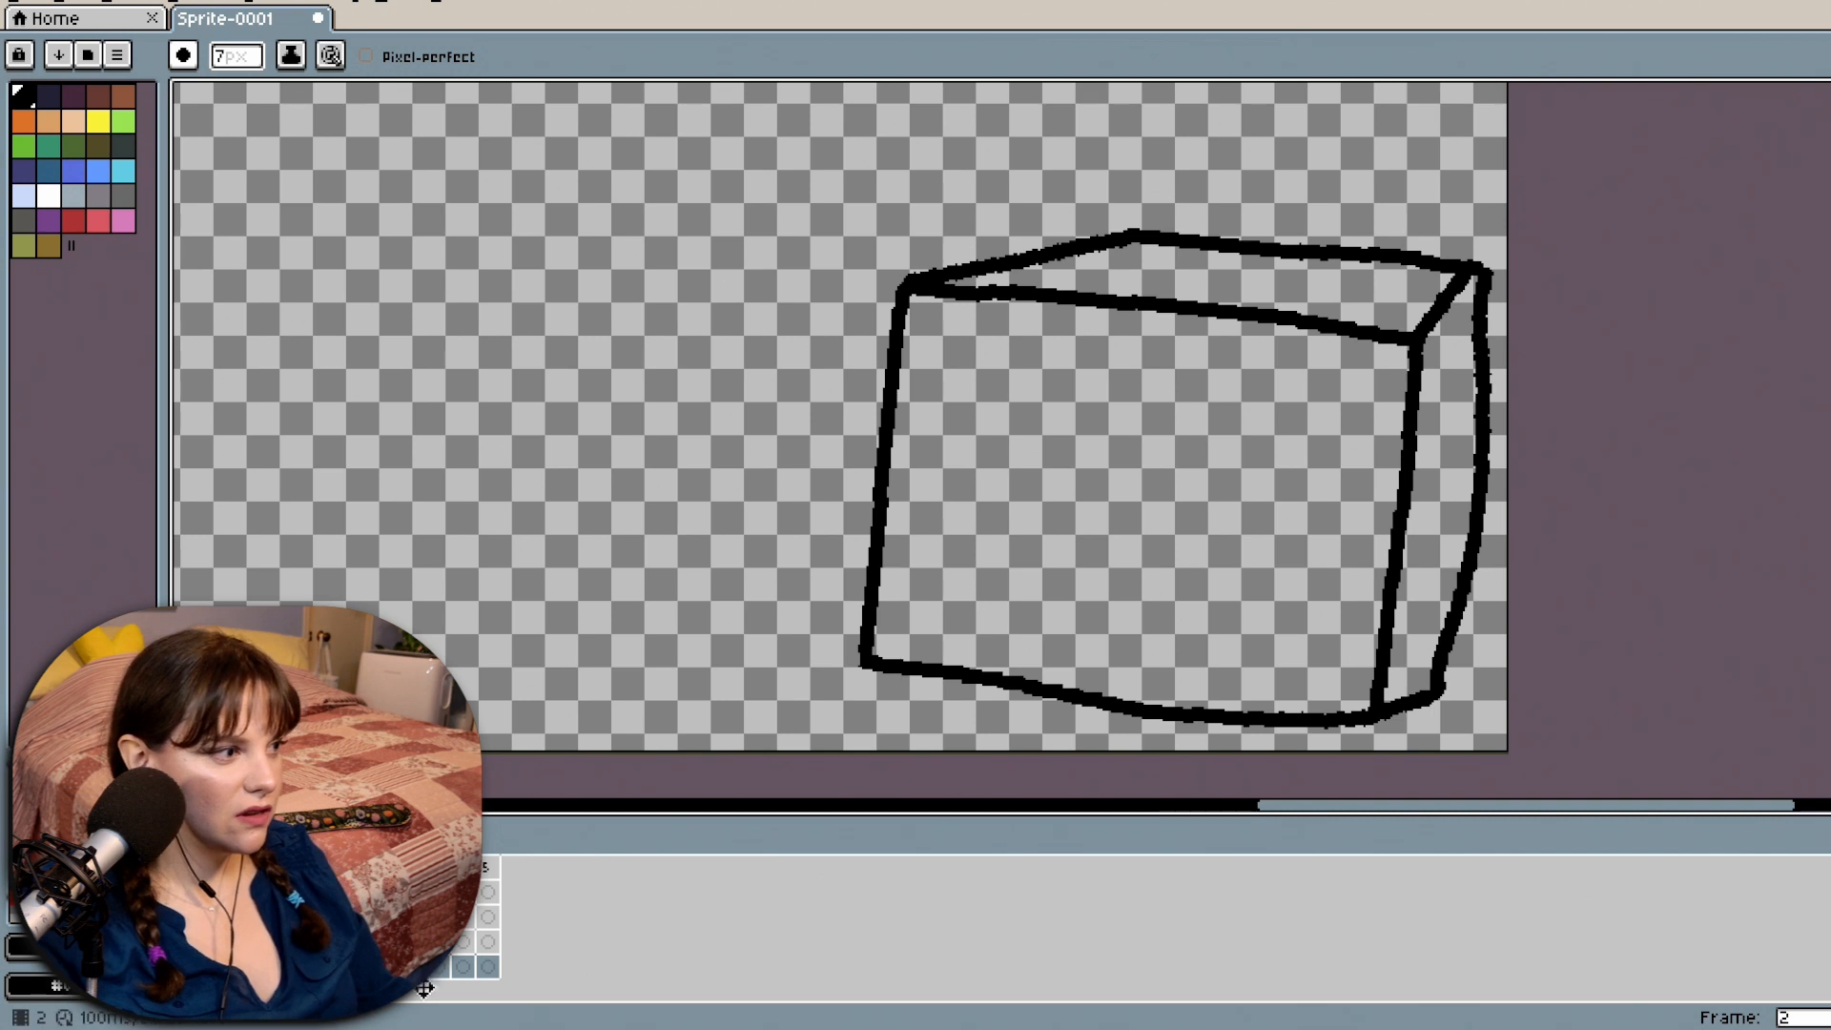
pyautogui.press(',')
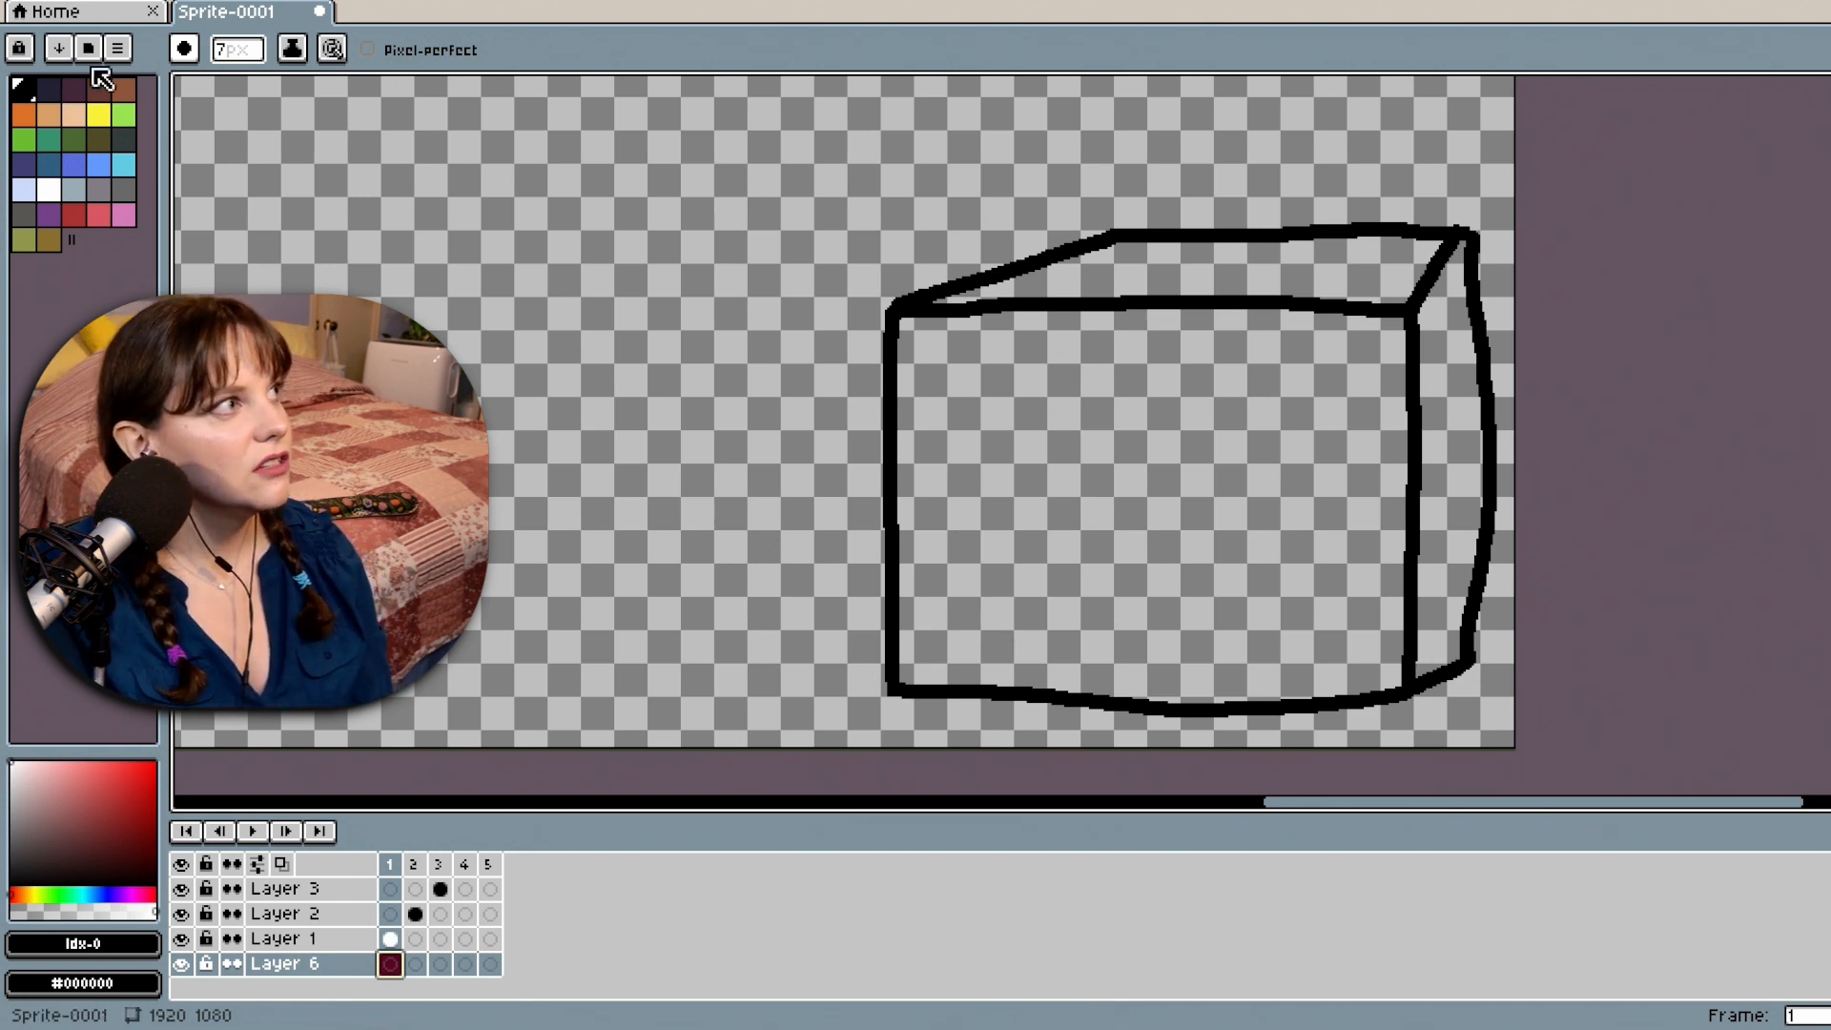
pyautogui.click(48, 89)
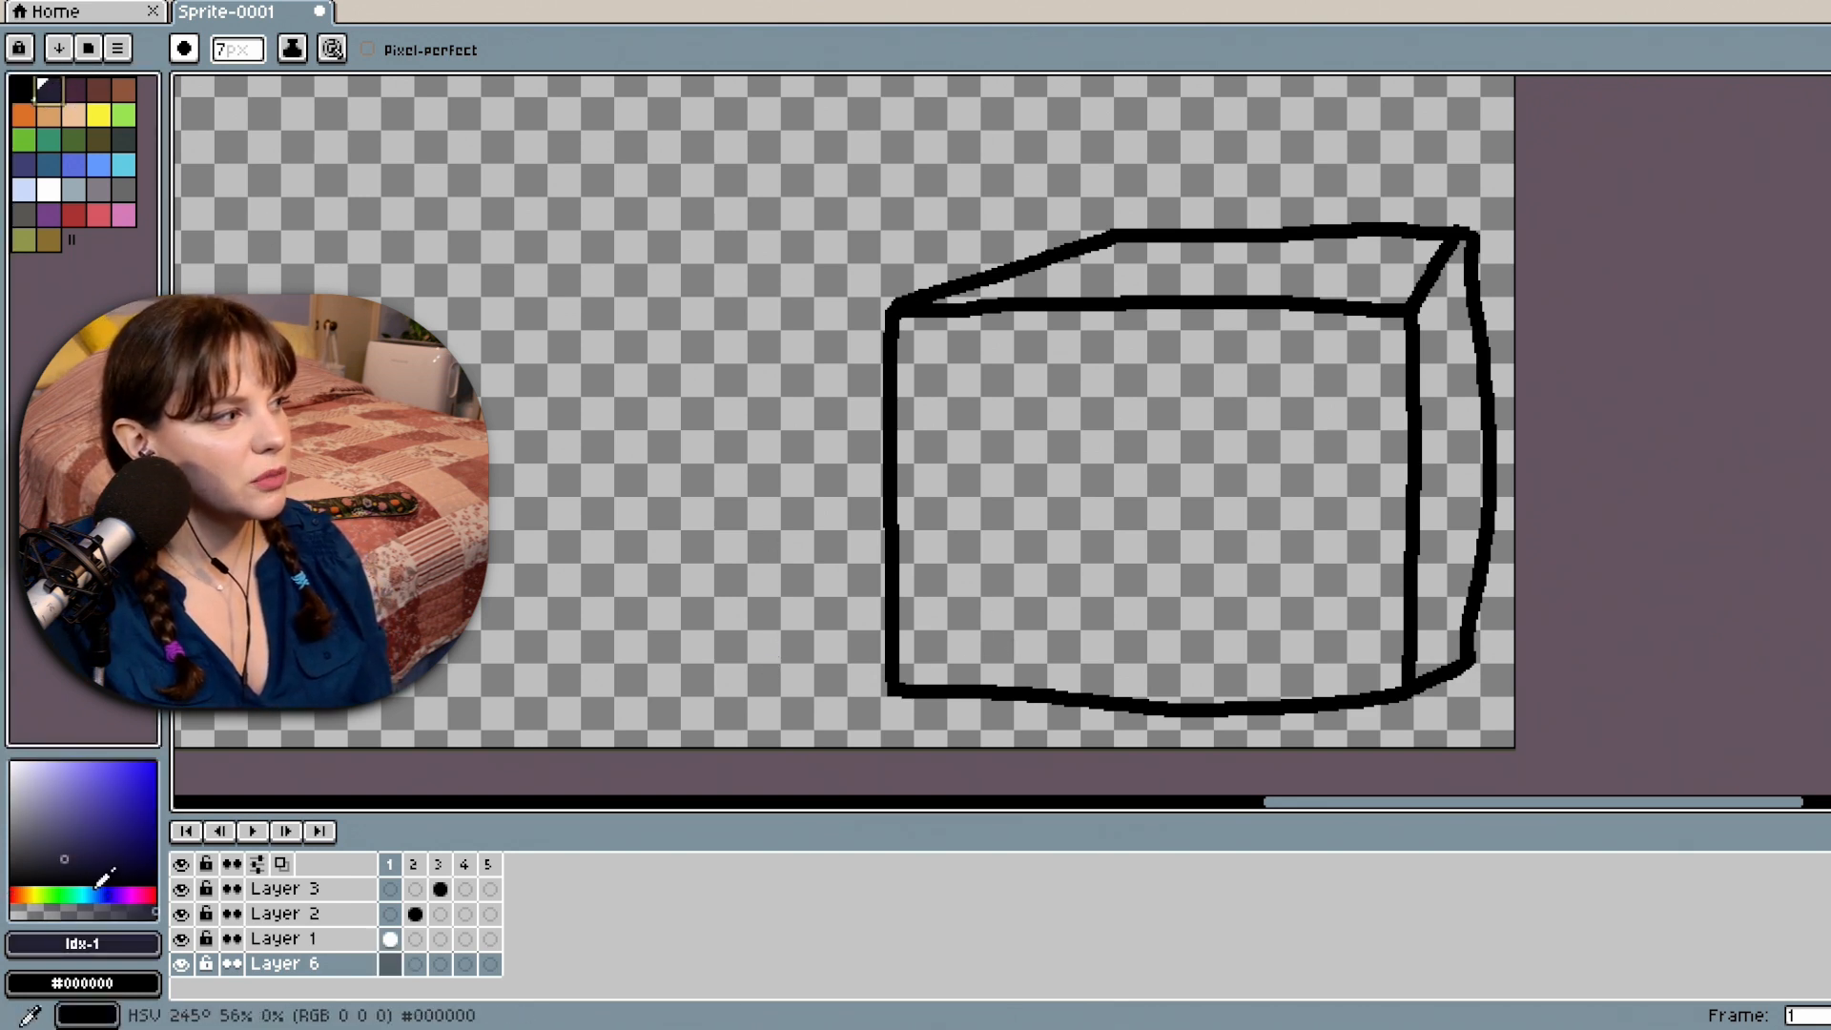
pyautogui.click(45, 871)
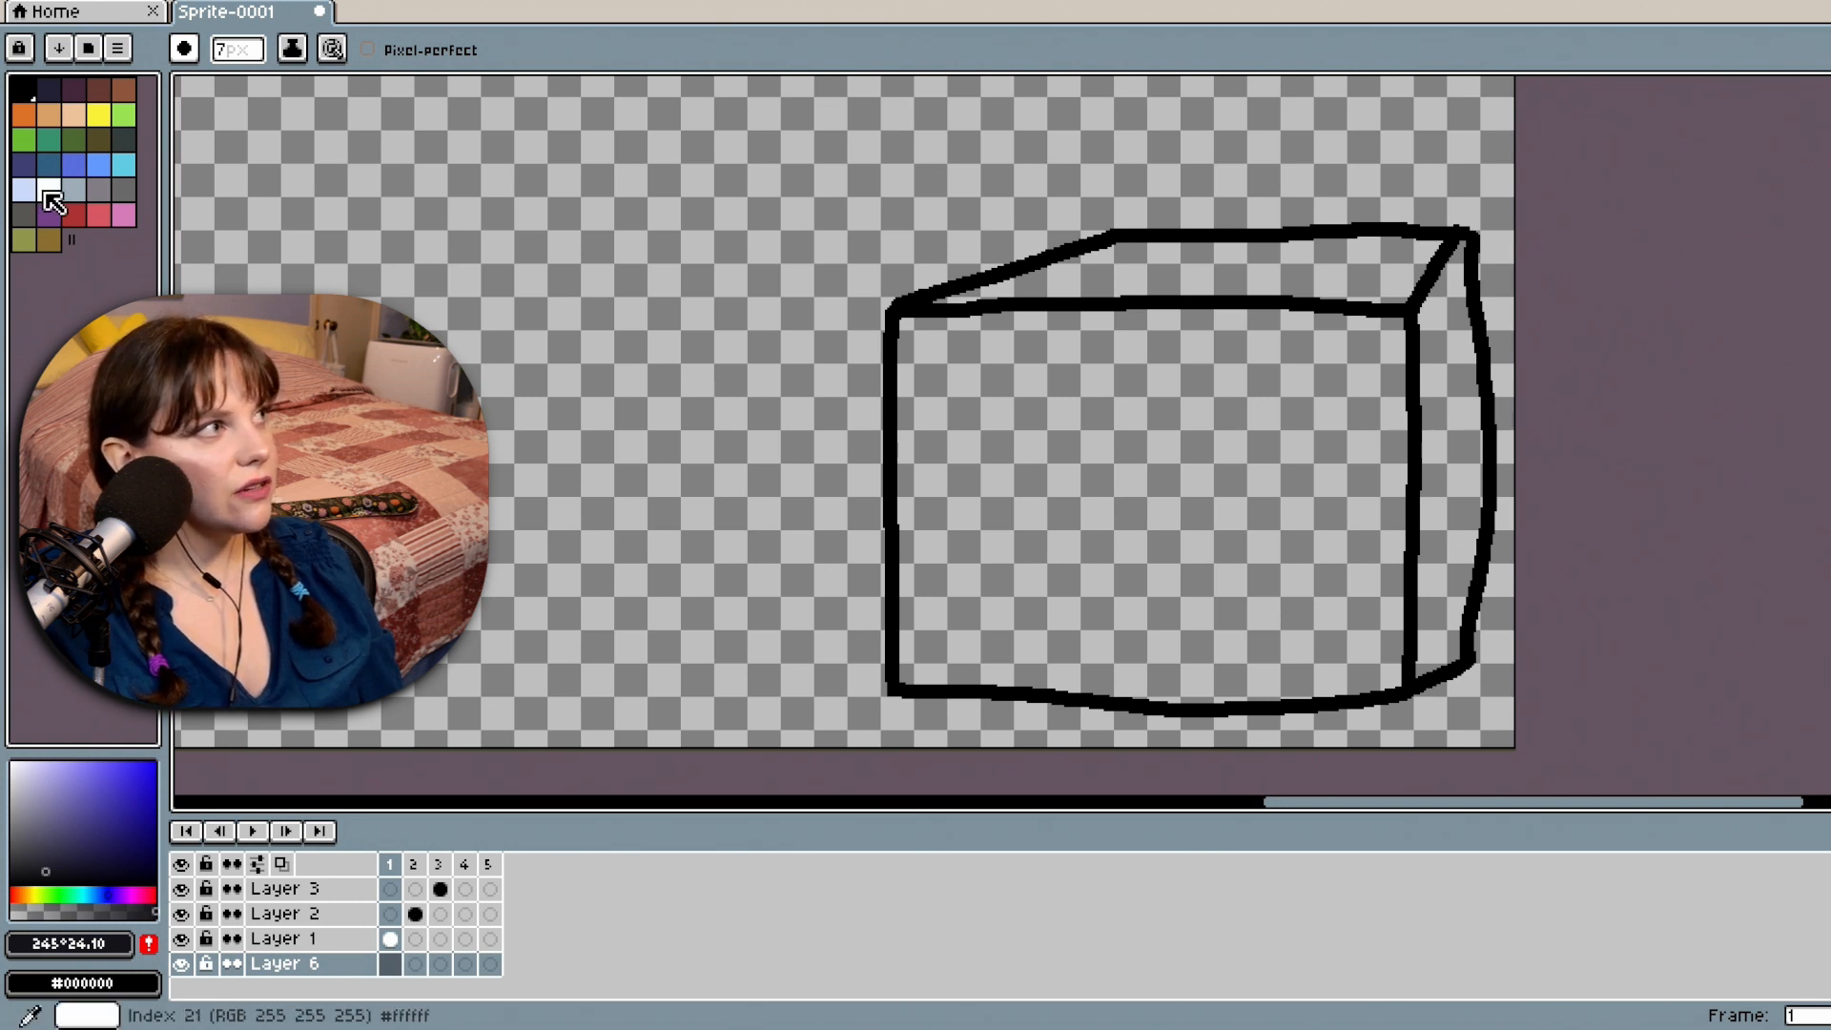
pyautogui.click(25, 90)
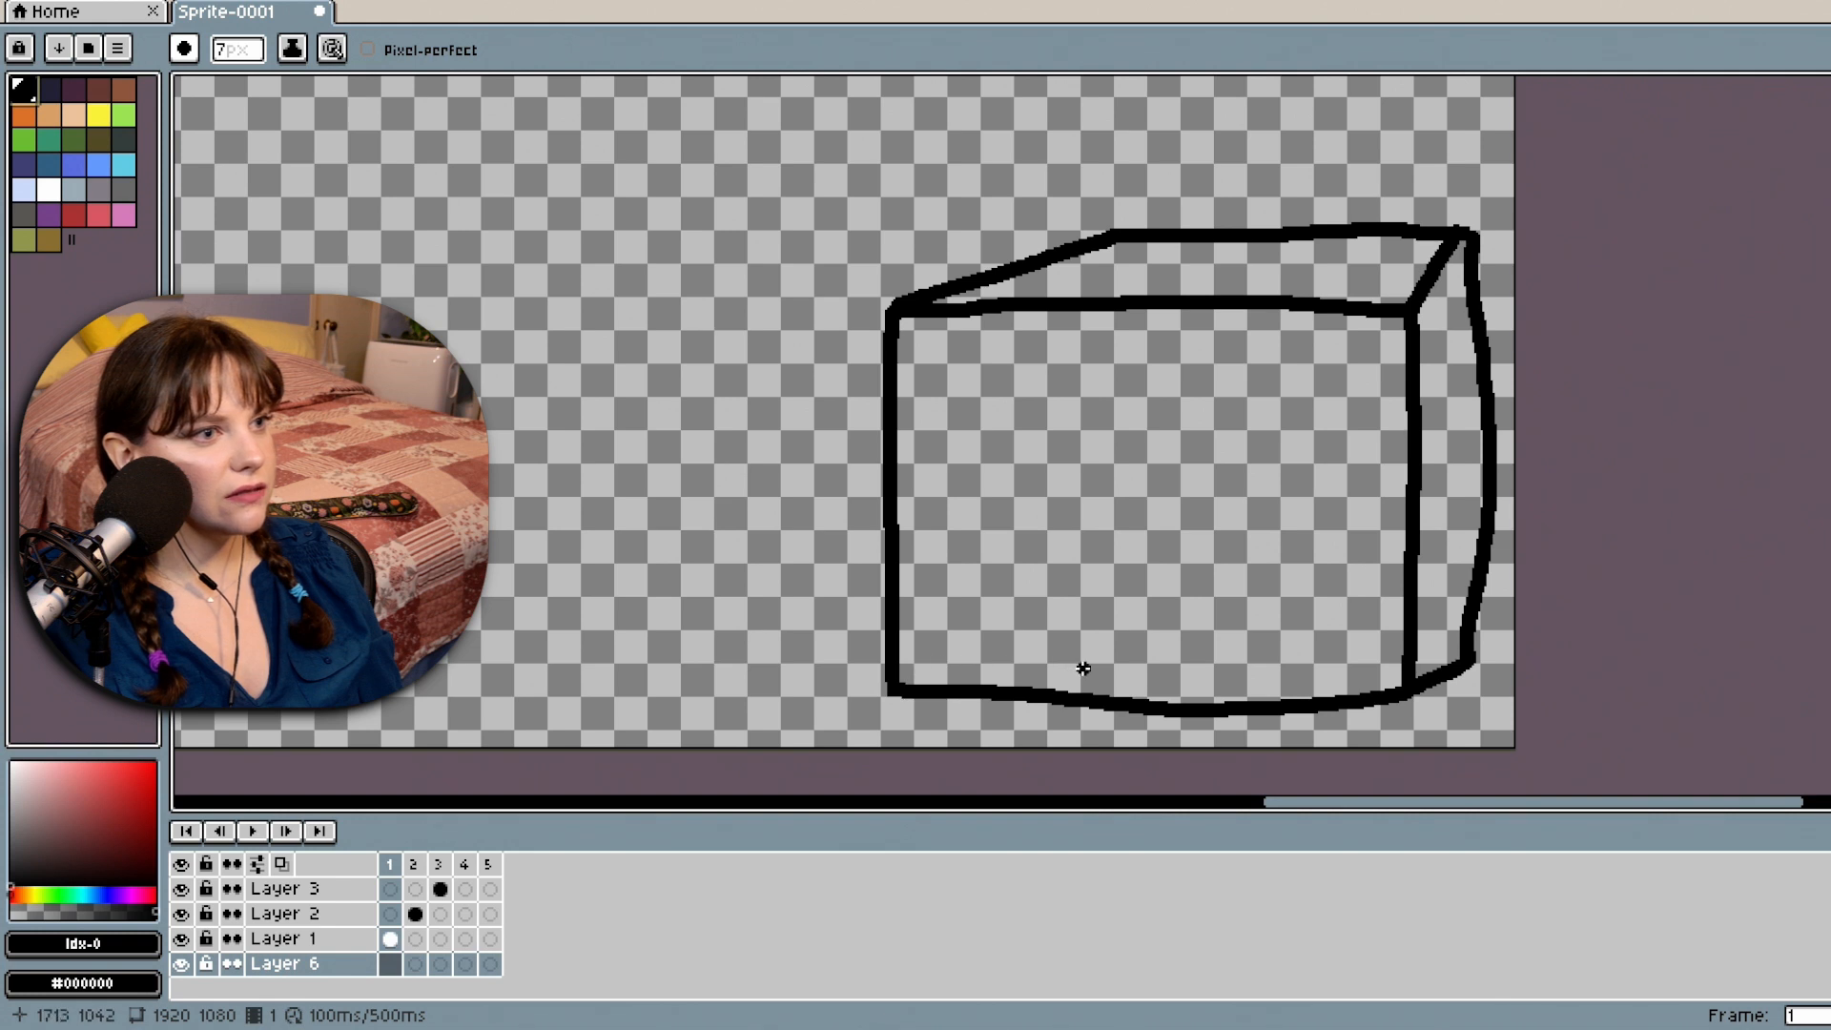
# Try to sketch a two-humped shape with a flat oval beneath it over the box's lower front corner on frame 1.
pyautogui.moveTo(1084, 668)
pyautogui.mouseDown()
pyautogui.moveTo(1119, 612)
pyautogui.moveTo(1080, 587)
pyautogui.moveTo(1051, 588)
pyautogui.moveTo(1010, 635)
pyautogui.moveTo(920, 591)
pyautogui.moveTo(894, 653)
pyautogui.moveTo(924, 683)
pyautogui.moveTo(856, 701)
pyautogui.moveTo(828, 734)
pyautogui.moveTo(882, 753)
pyautogui.moveTo(1029, 733)
pyautogui.moveTo(1087, 679)
pyautogui.mouseUp()
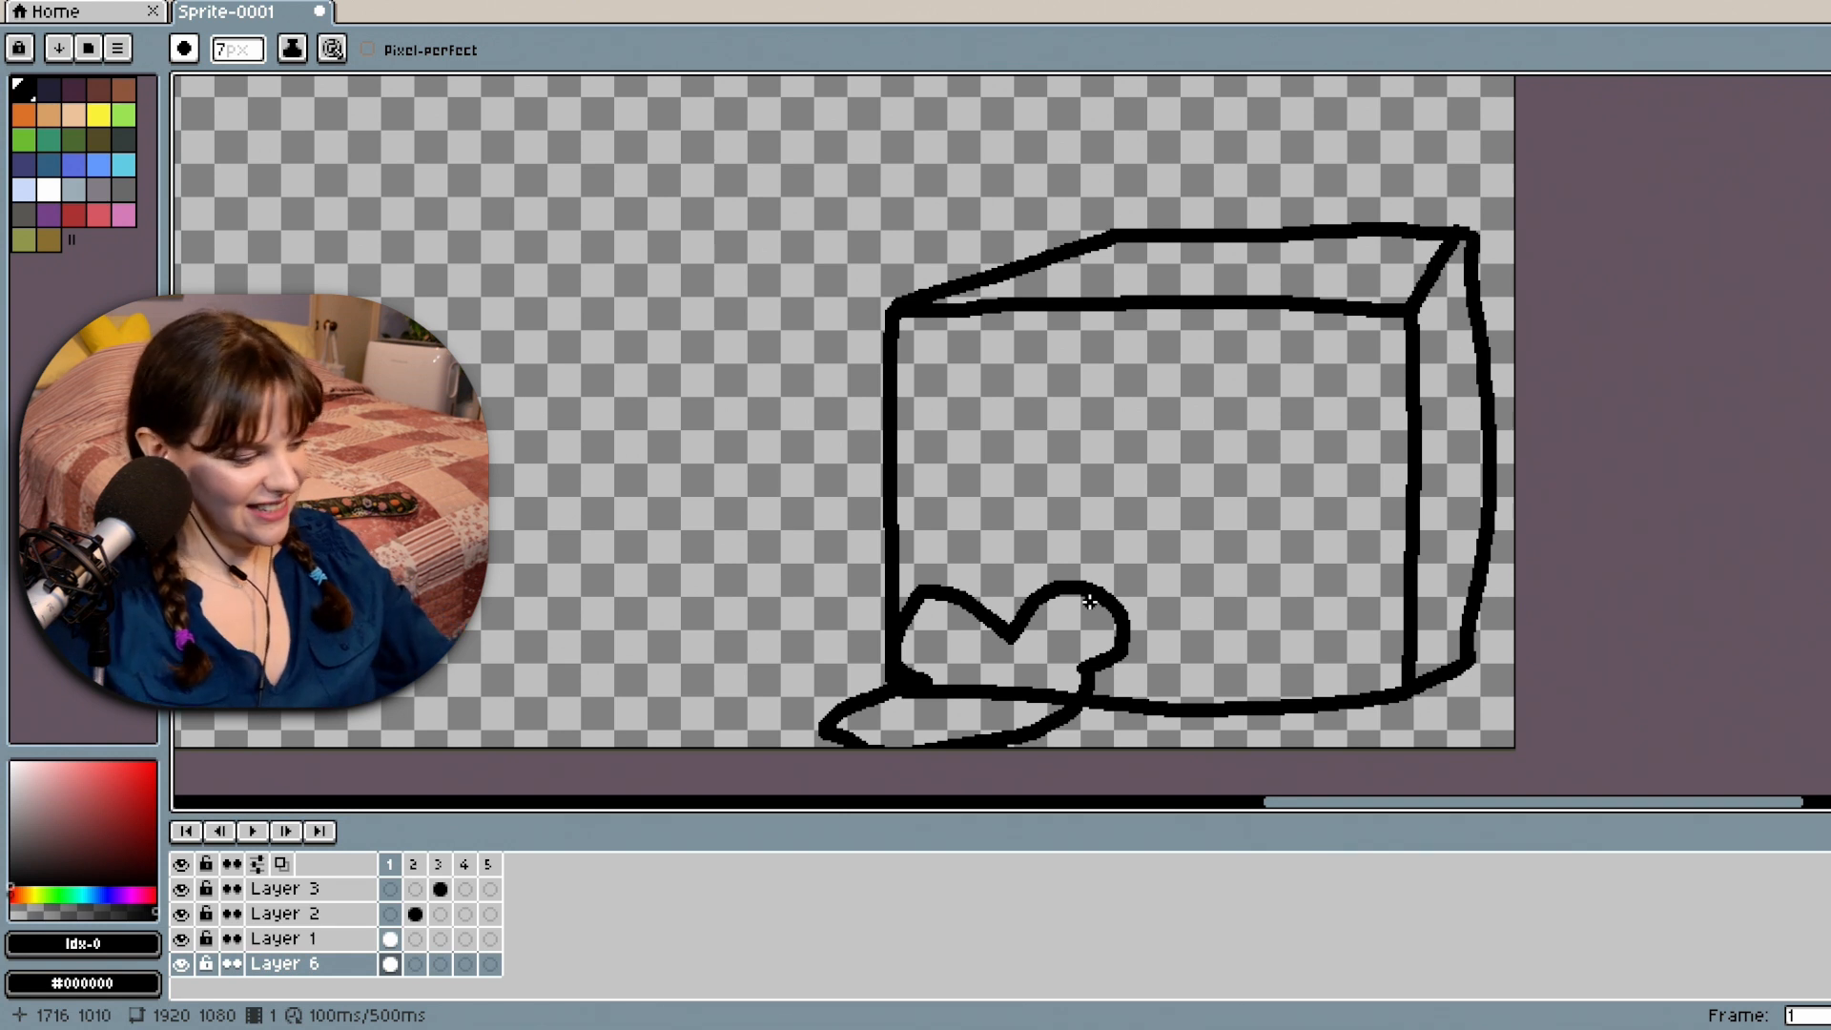
pyautogui.press('m')
pyautogui.hotkey('ctrl', 'z')
pyautogui.hotkey('ctrl', 'z')
pyautogui.press('b')
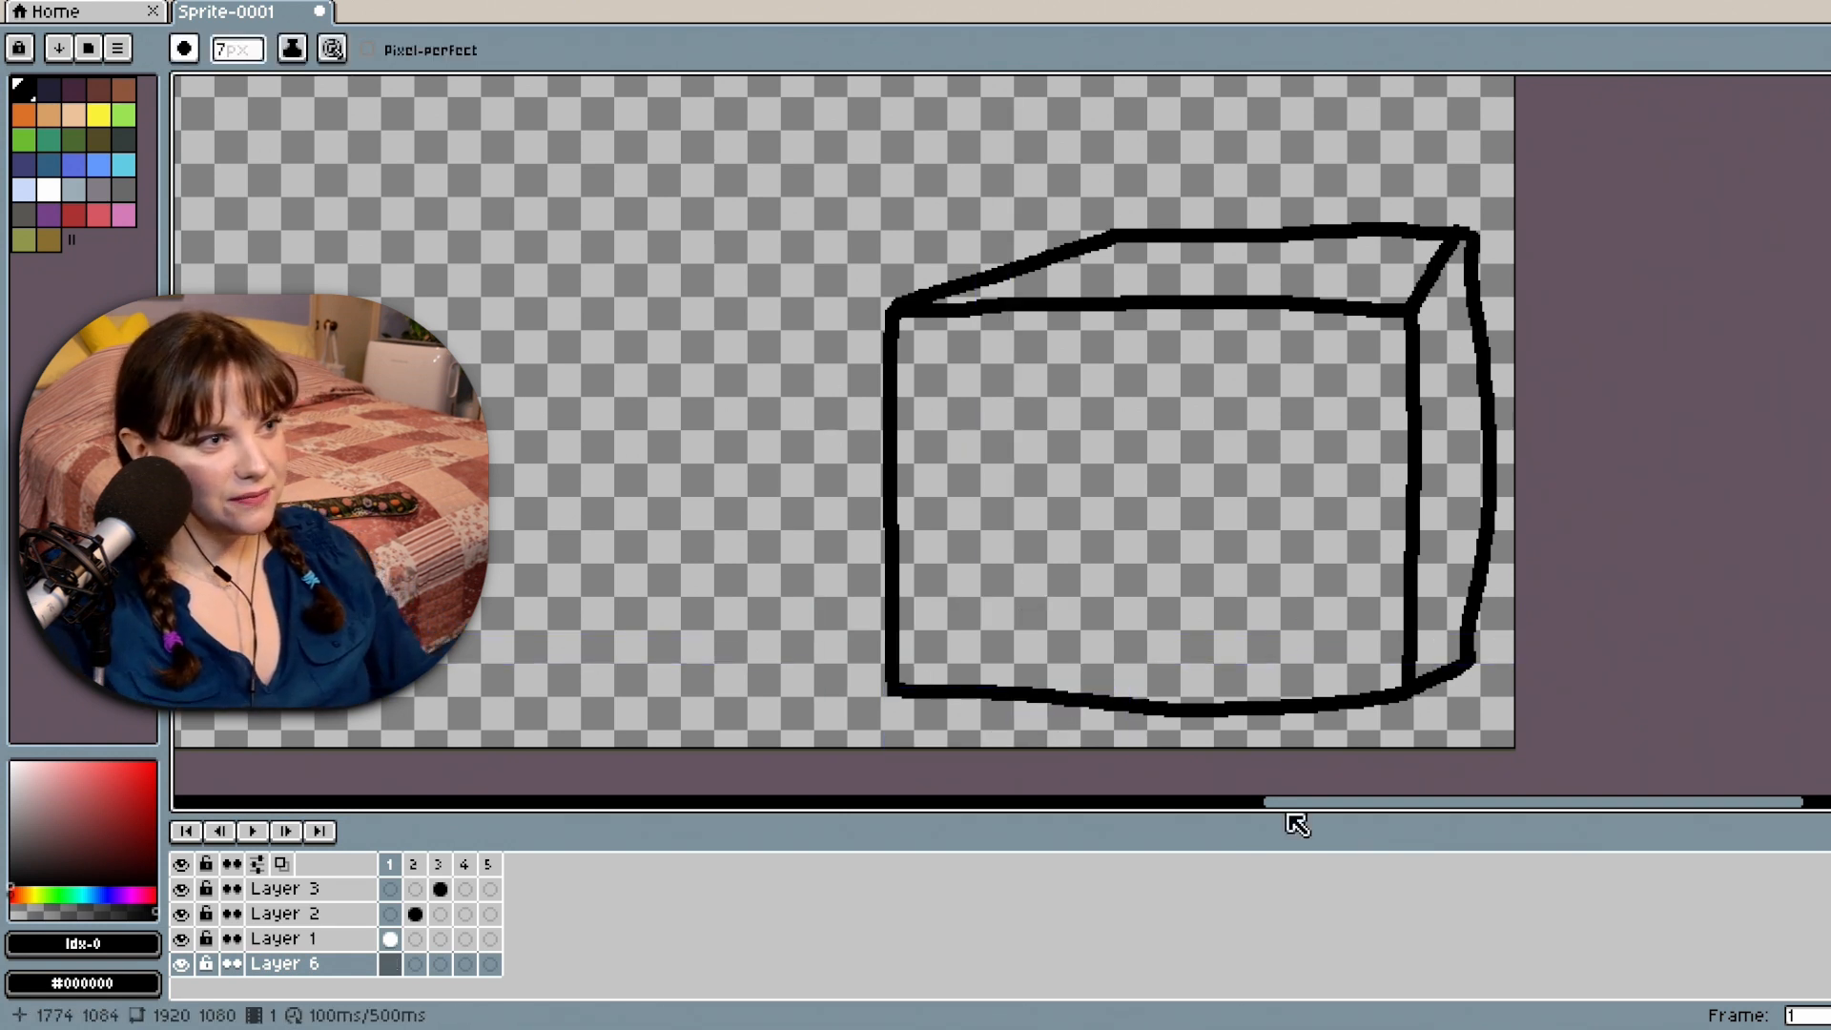
# Draw a closed two-humped black outline over the middle of the box's bottom edge on Layer 6, frame 1.
pyautogui.scroll(2, 1178, 628)
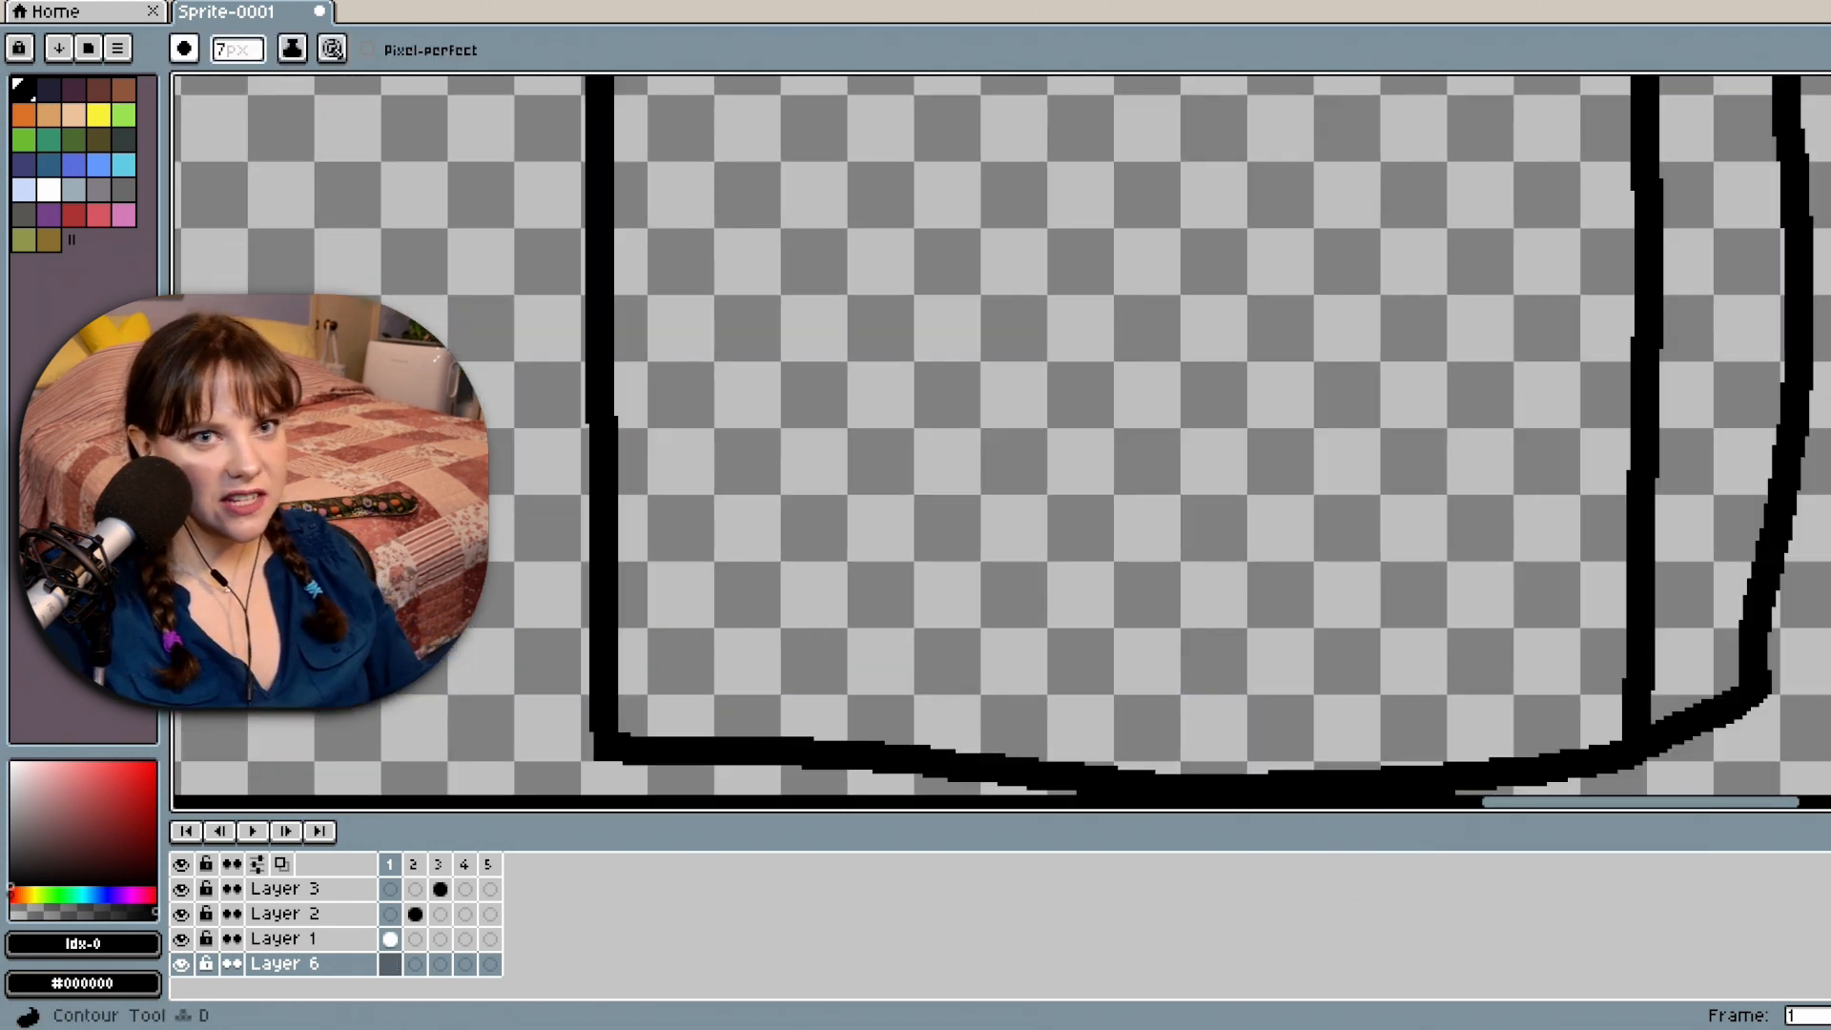
pyautogui.click(1830, 381)
pyautogui.moveTo(1830, 608); pyautogui.dragTo(1830, 667)
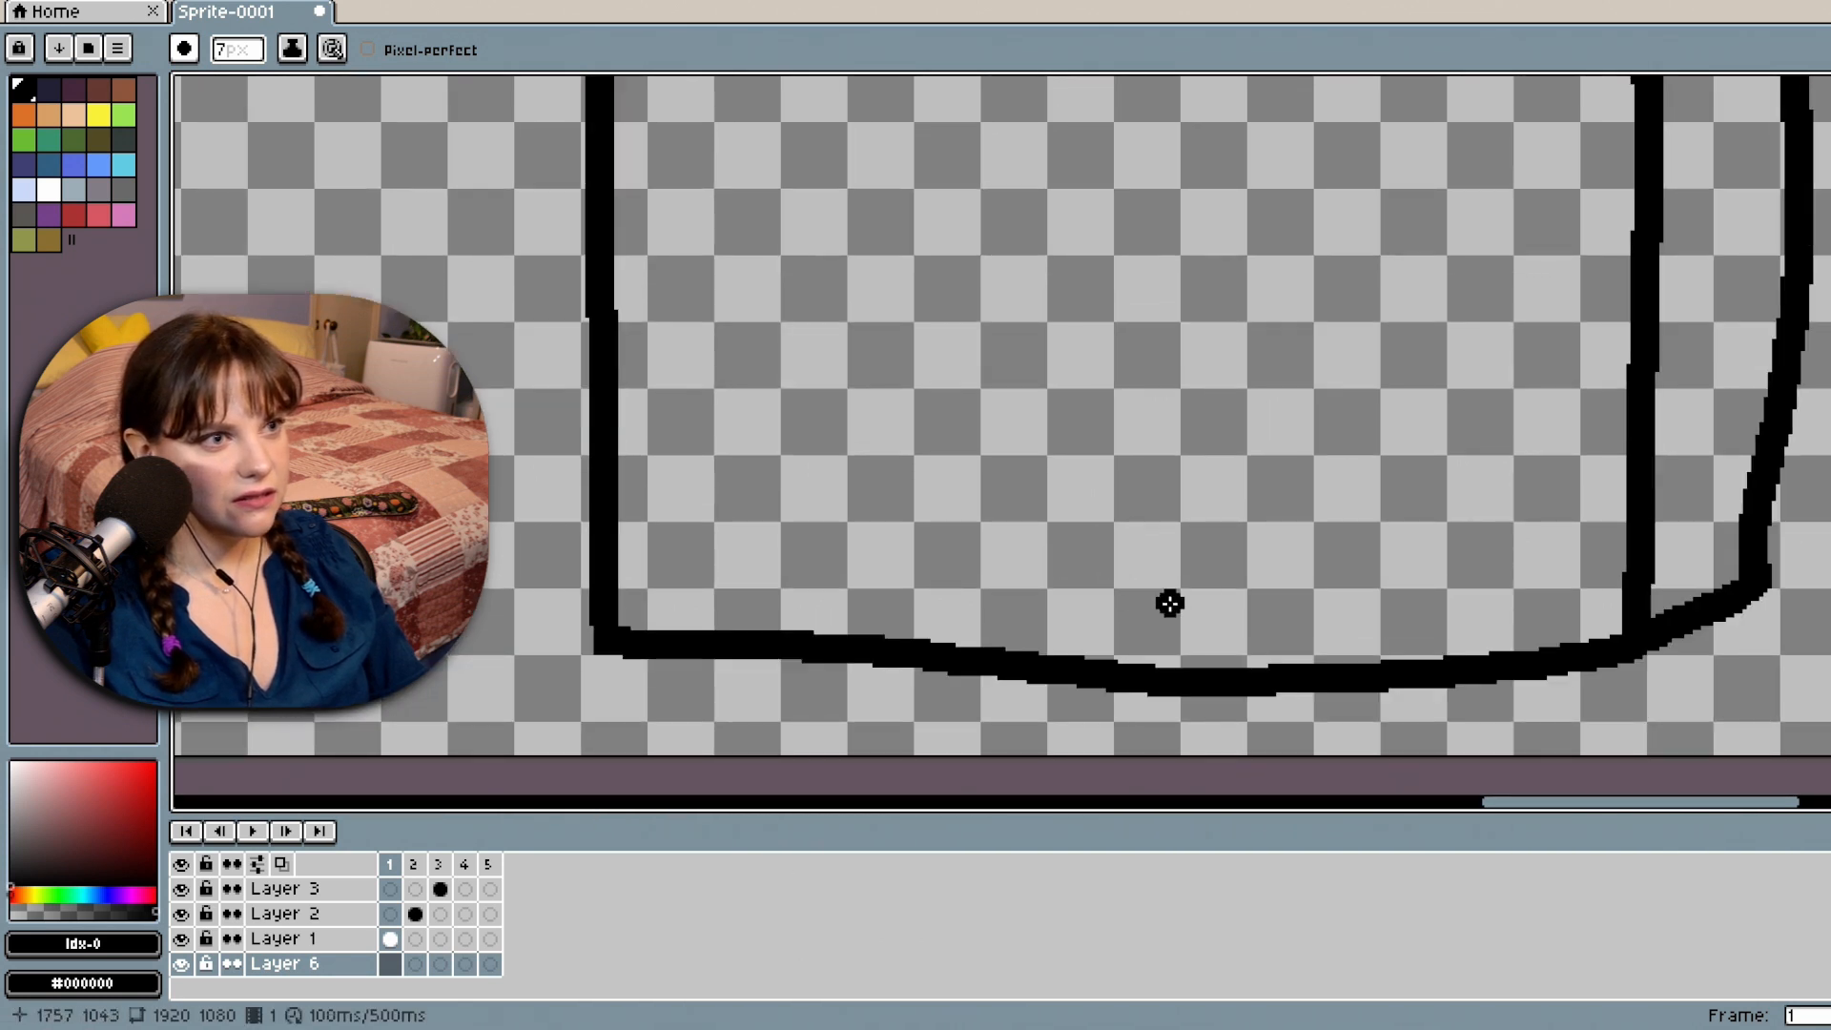
pyautogui.moveTo(1169, 602)
pyautogui.mouseDown()
pyautogui.moveTo(1215, 543)
pyautogui.moveTo(1164, 454)
pyautogui.moveTo(1120, 448)
pyautogui.moveTo(1066, 505)
pyautogui.mouseUp()
pyautogui.moveTo(1168, 605)
pyautogui.mouseDown()
pyautogui.moveTo(1096, 668)
pyautogui.moveTo(992, 682)
pyautogui.moveTo(916, 672)
pyautogui.moveTo(907, 605)
pyautogui.moveTo(929, 593)
pyautogui.mouseUp()
pyautogui.click(1027, 536)
pyautogui.moveTo(1046, 547)
pyautogui.mouseDown()
pyautogui.moveTo(998, 484)
pyautogui.moveTo(960, 475)
pyautogui.moveTo(932, 569)
pyautogui.mouseUp()
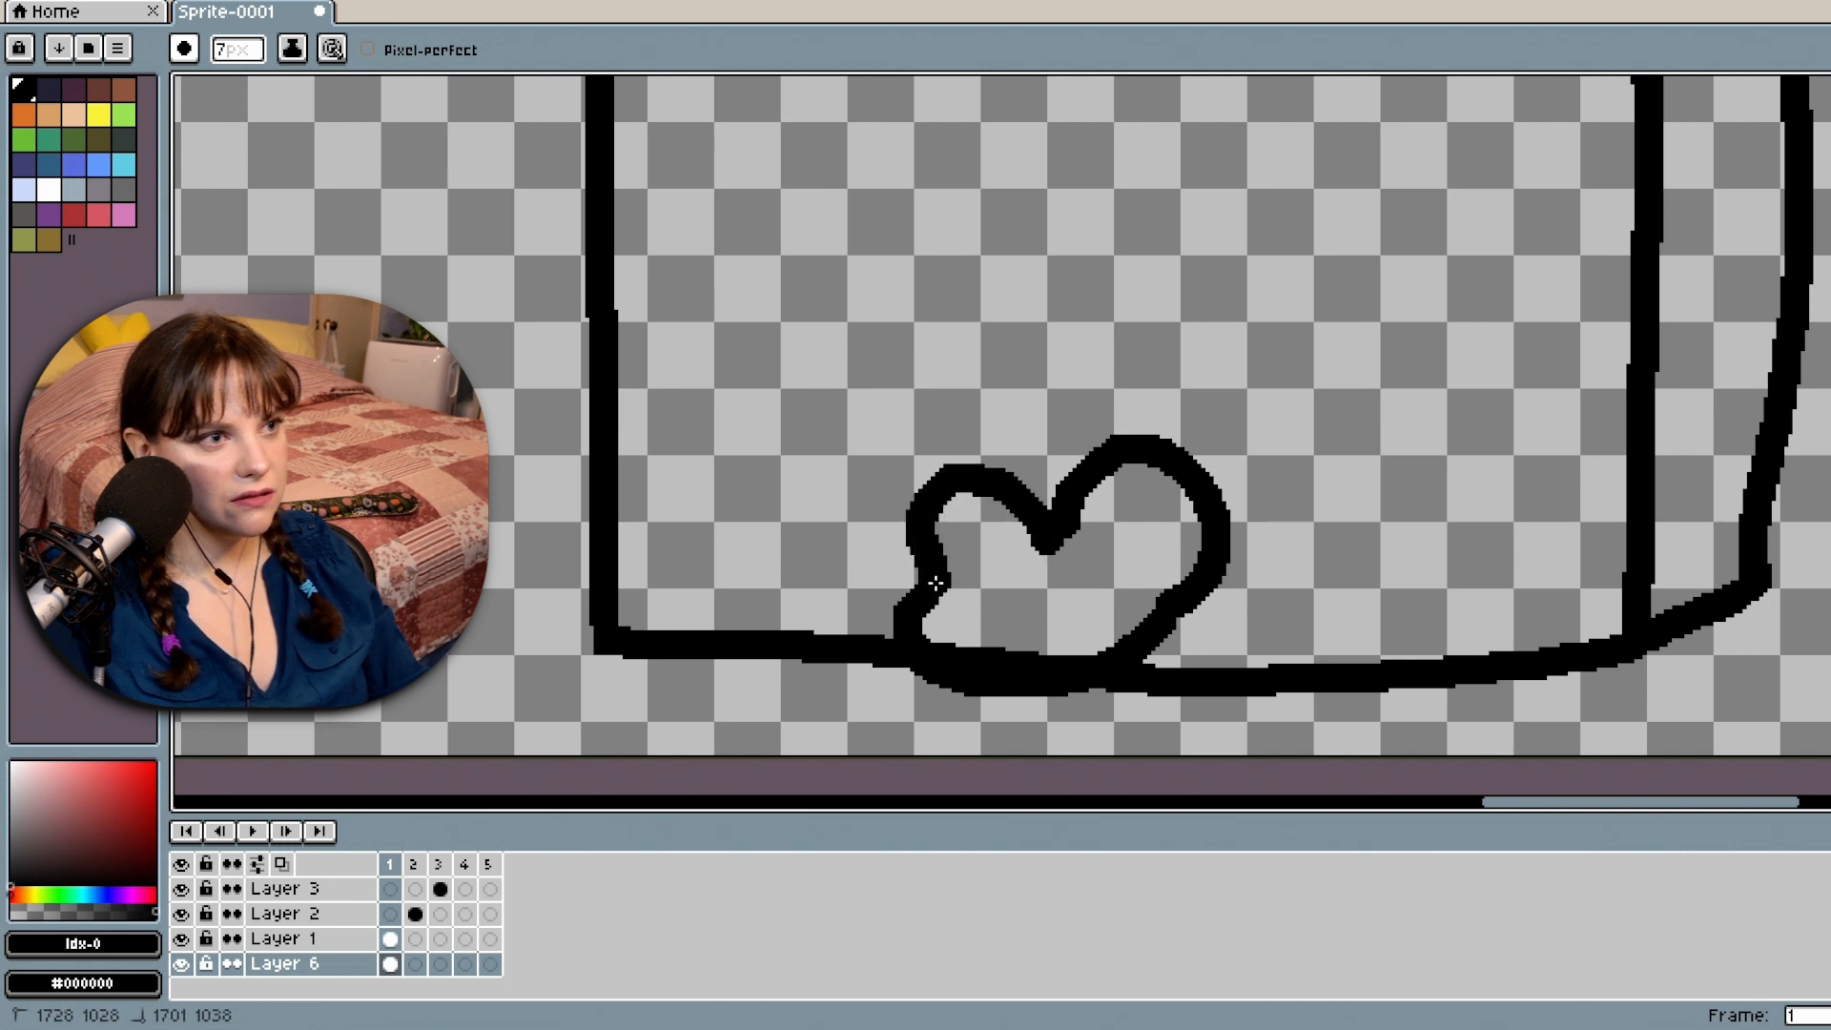
pyautogui.click(936, 584)
# Set the opacity of the box drawing's Layer 1 cel on frame 1 to 32%.
pyautogui.click(345, 942)
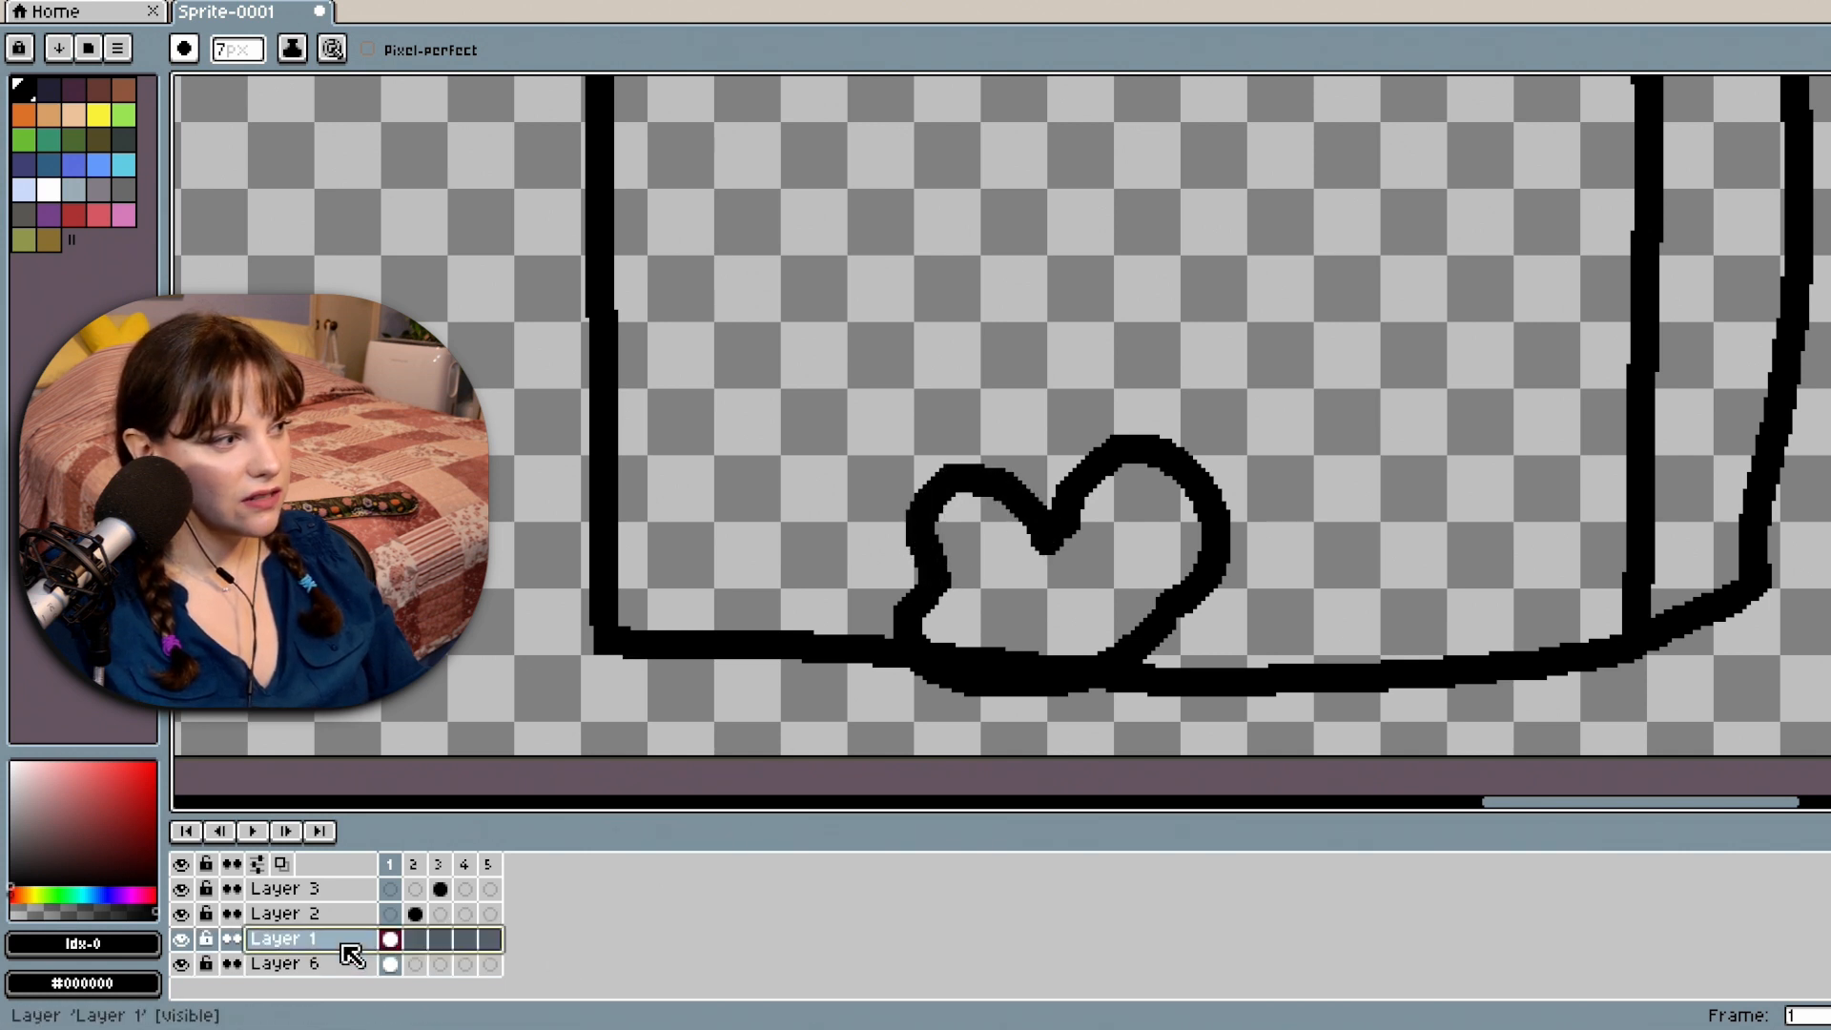
pyautogui.rightClick(353, 944)
pyautogui.click(335, 942)
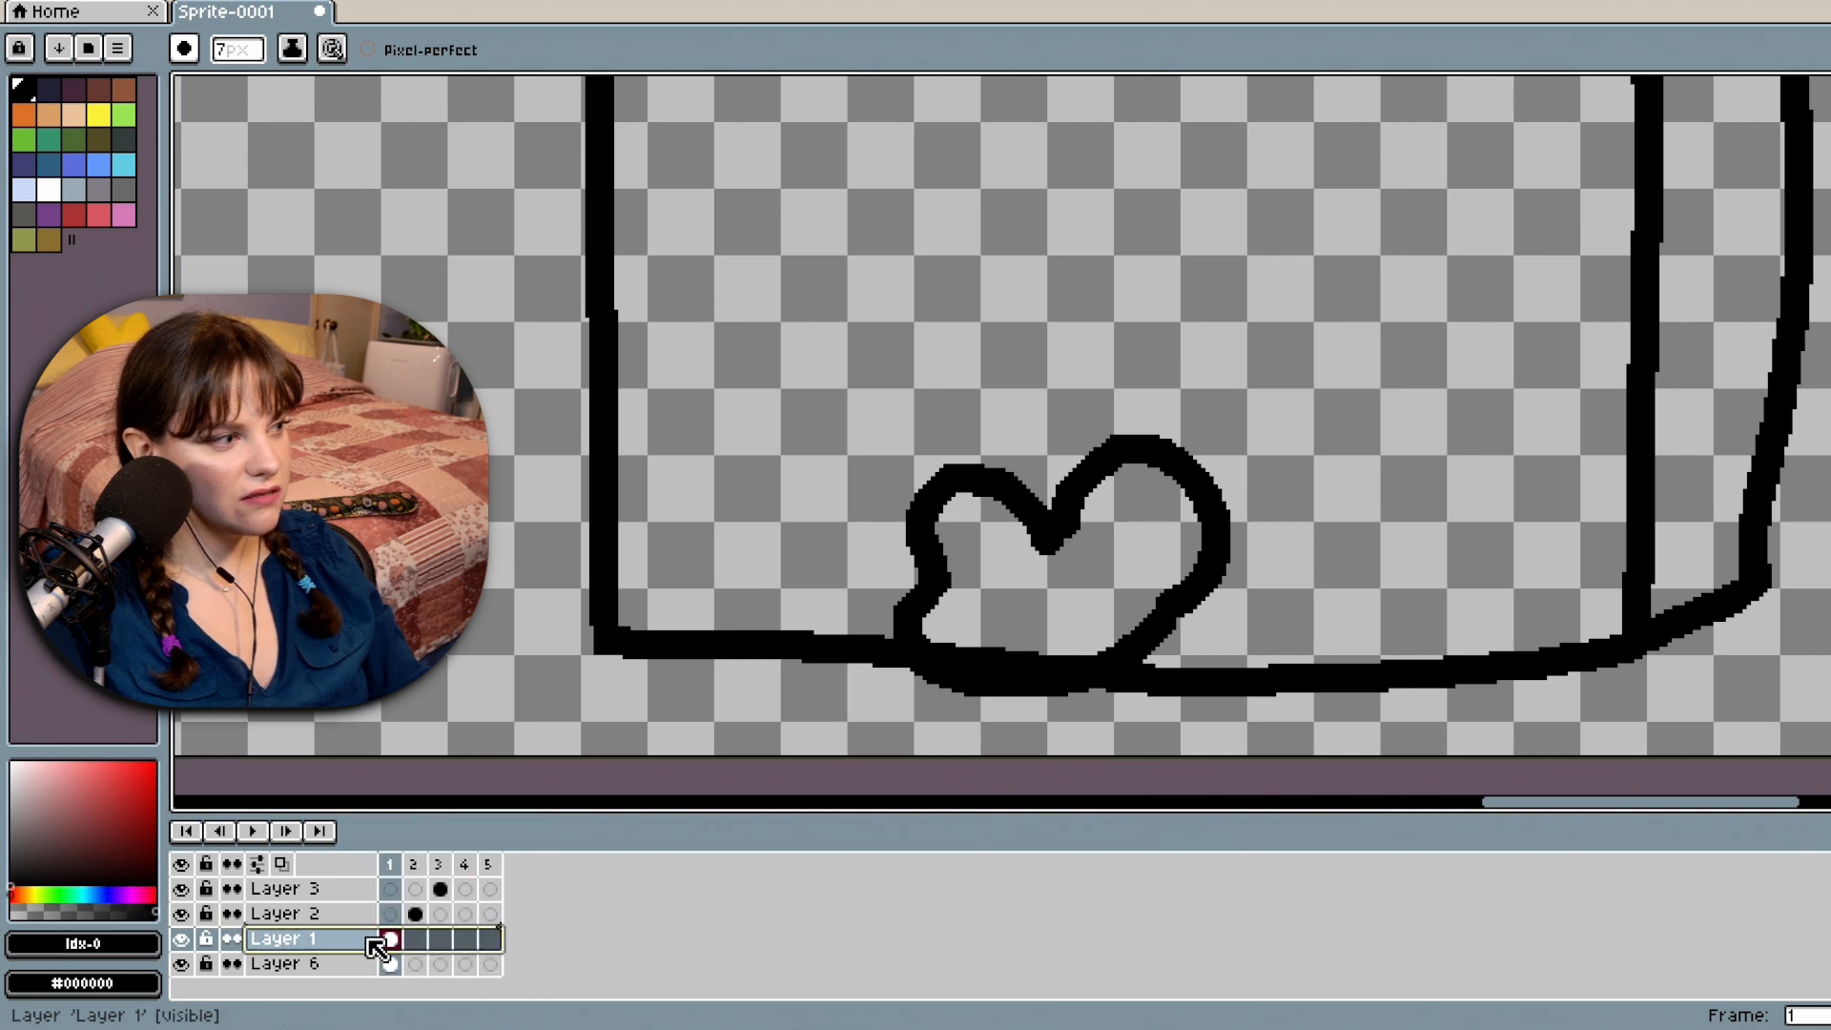
pyautogui.doubleClick(390, 939)
pyautogui.moveTo(1091, 490); pyautogui.dragTo(975, 492)
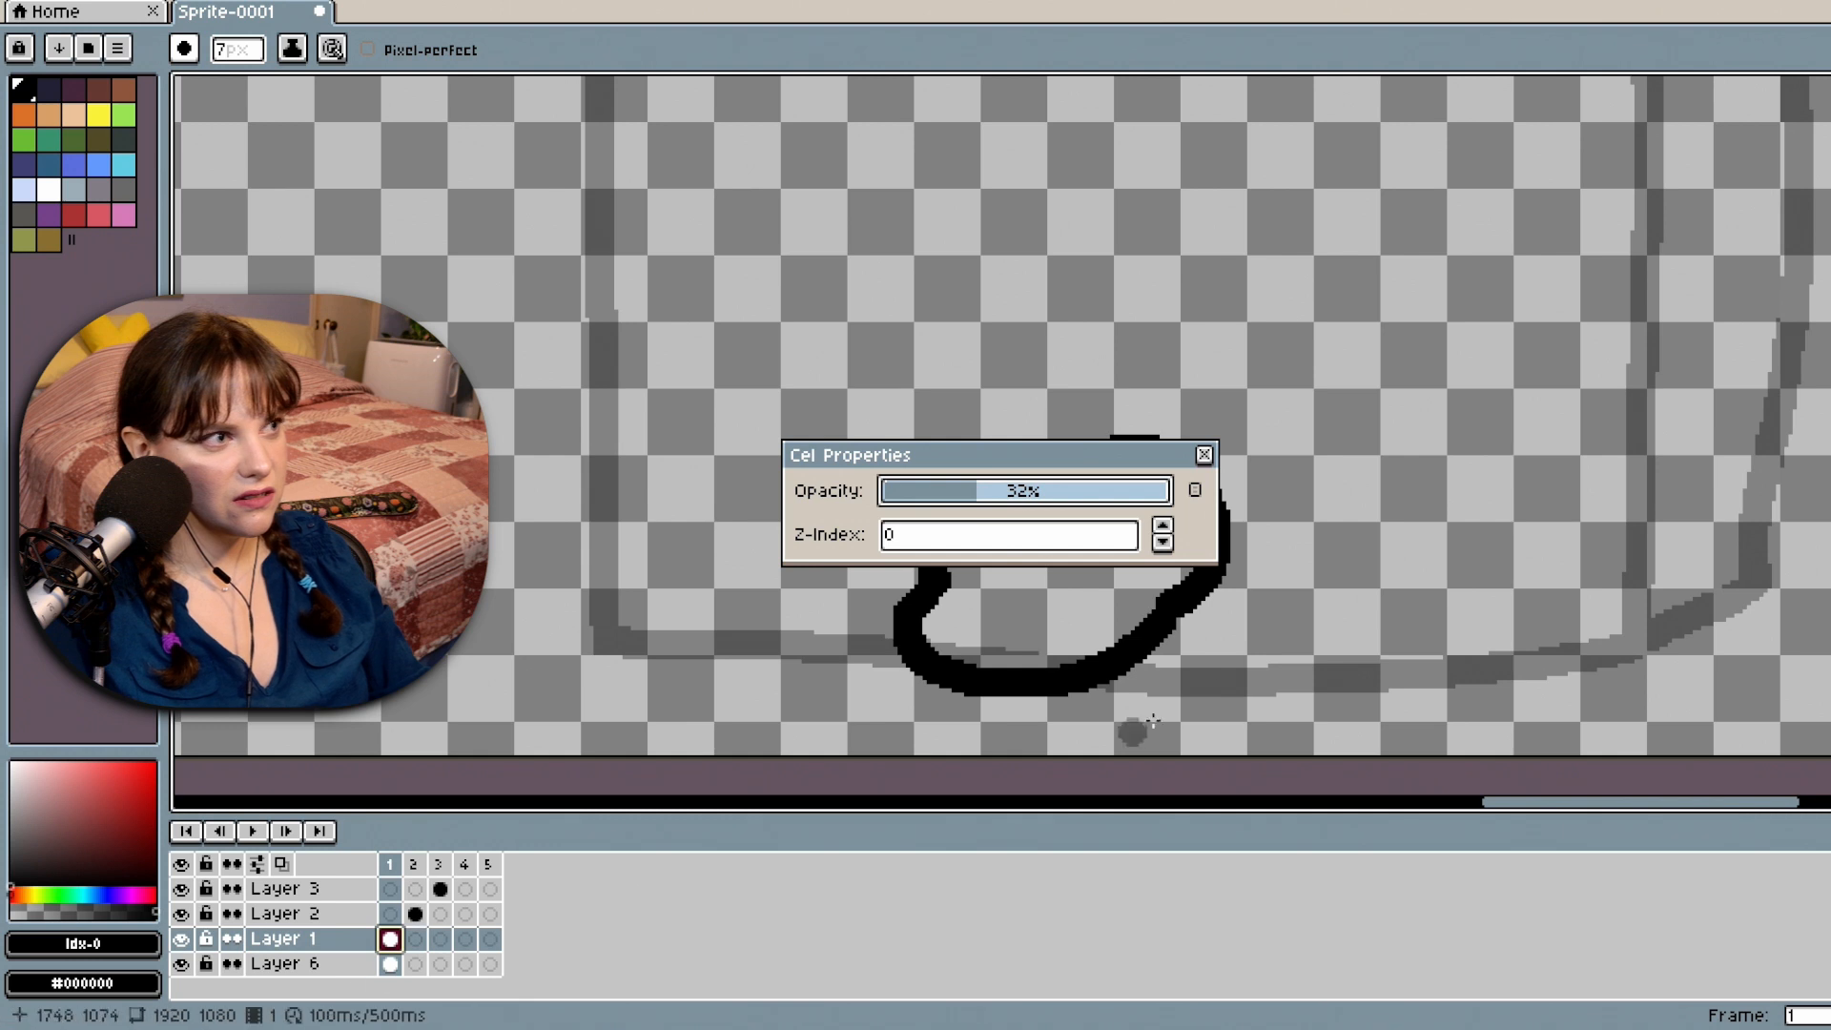
pyautogui.click(1205, 454)
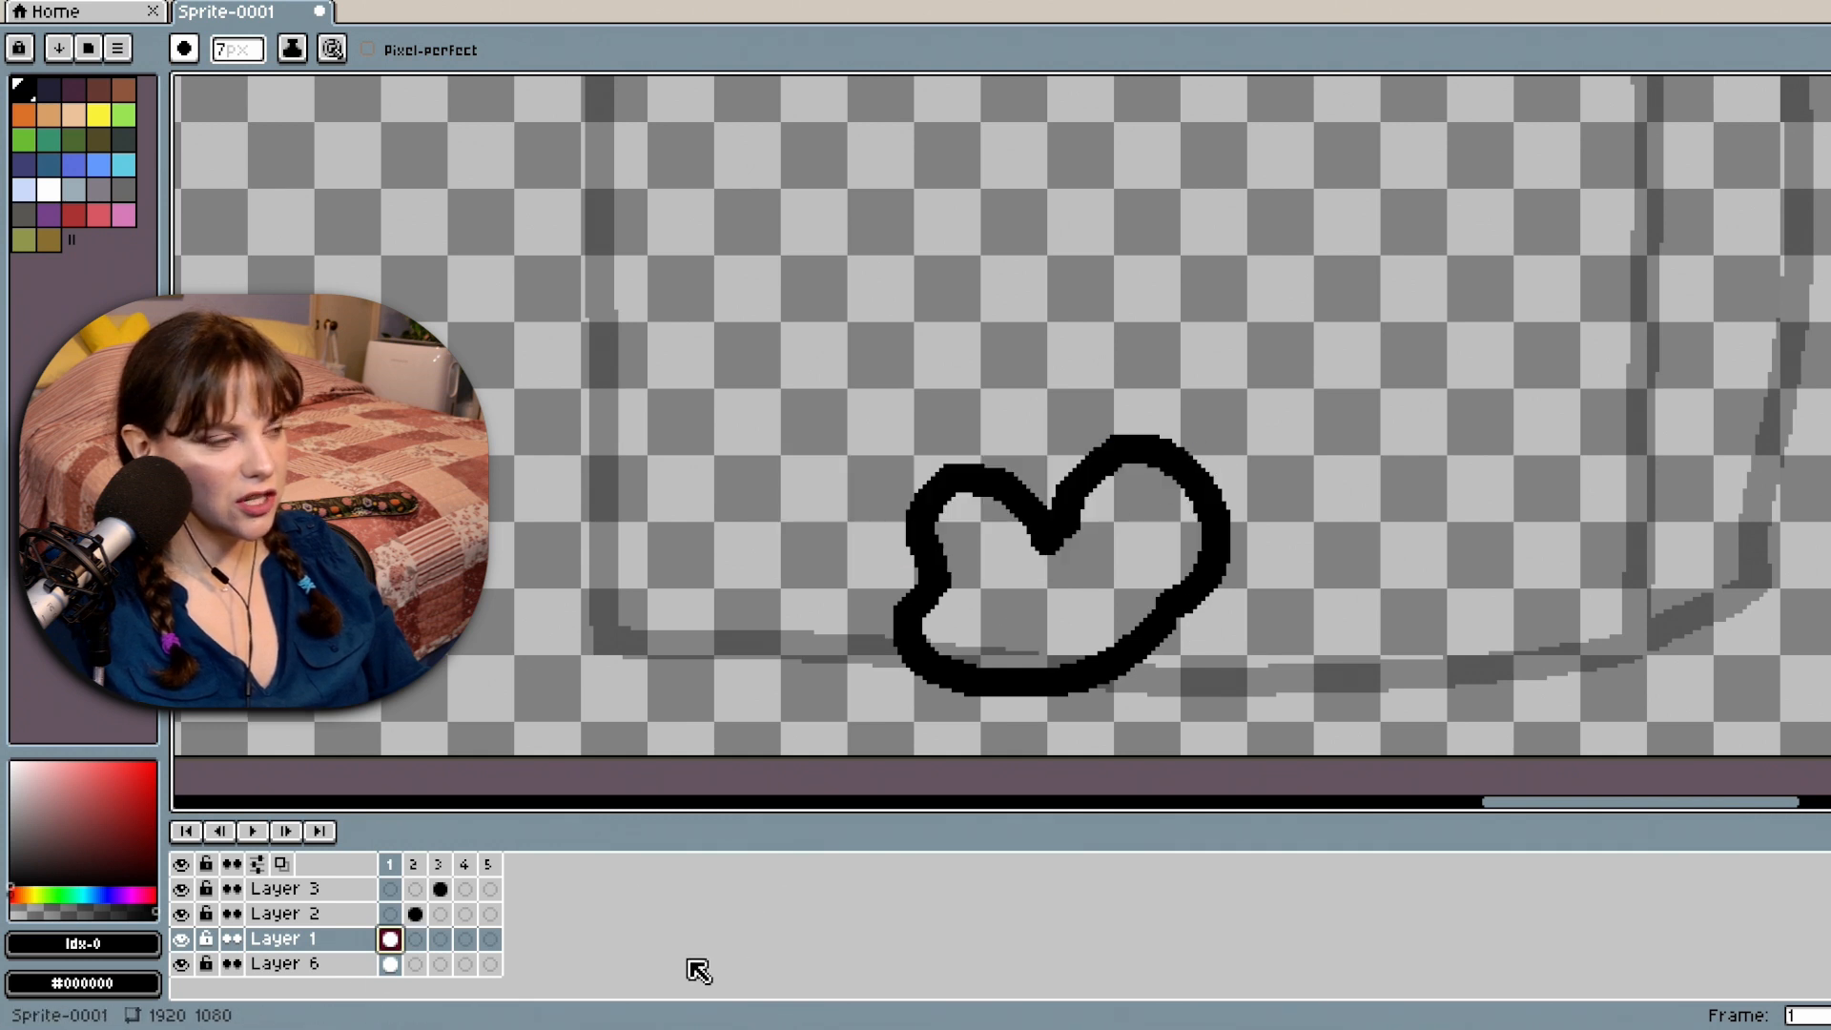
pyautogui.click(390, 964)
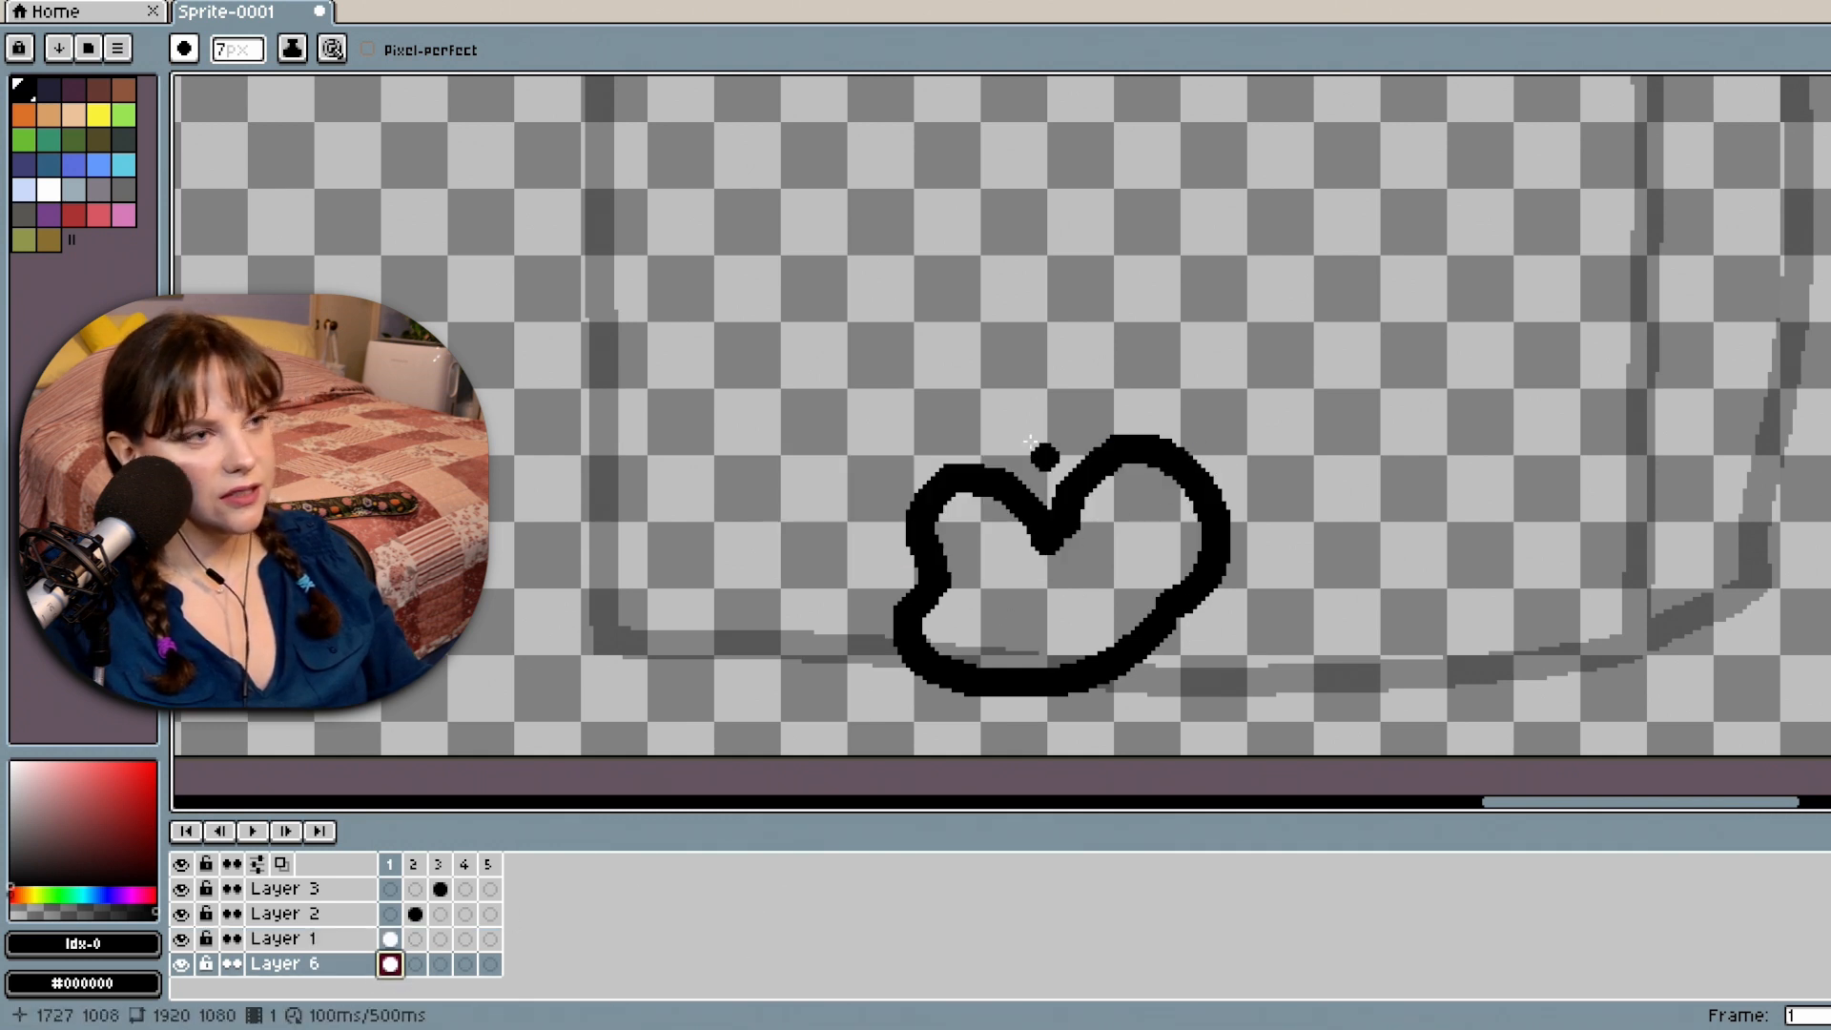
pyautogui.press('v')
pyautogui.hotkey('ctrl', 'z')
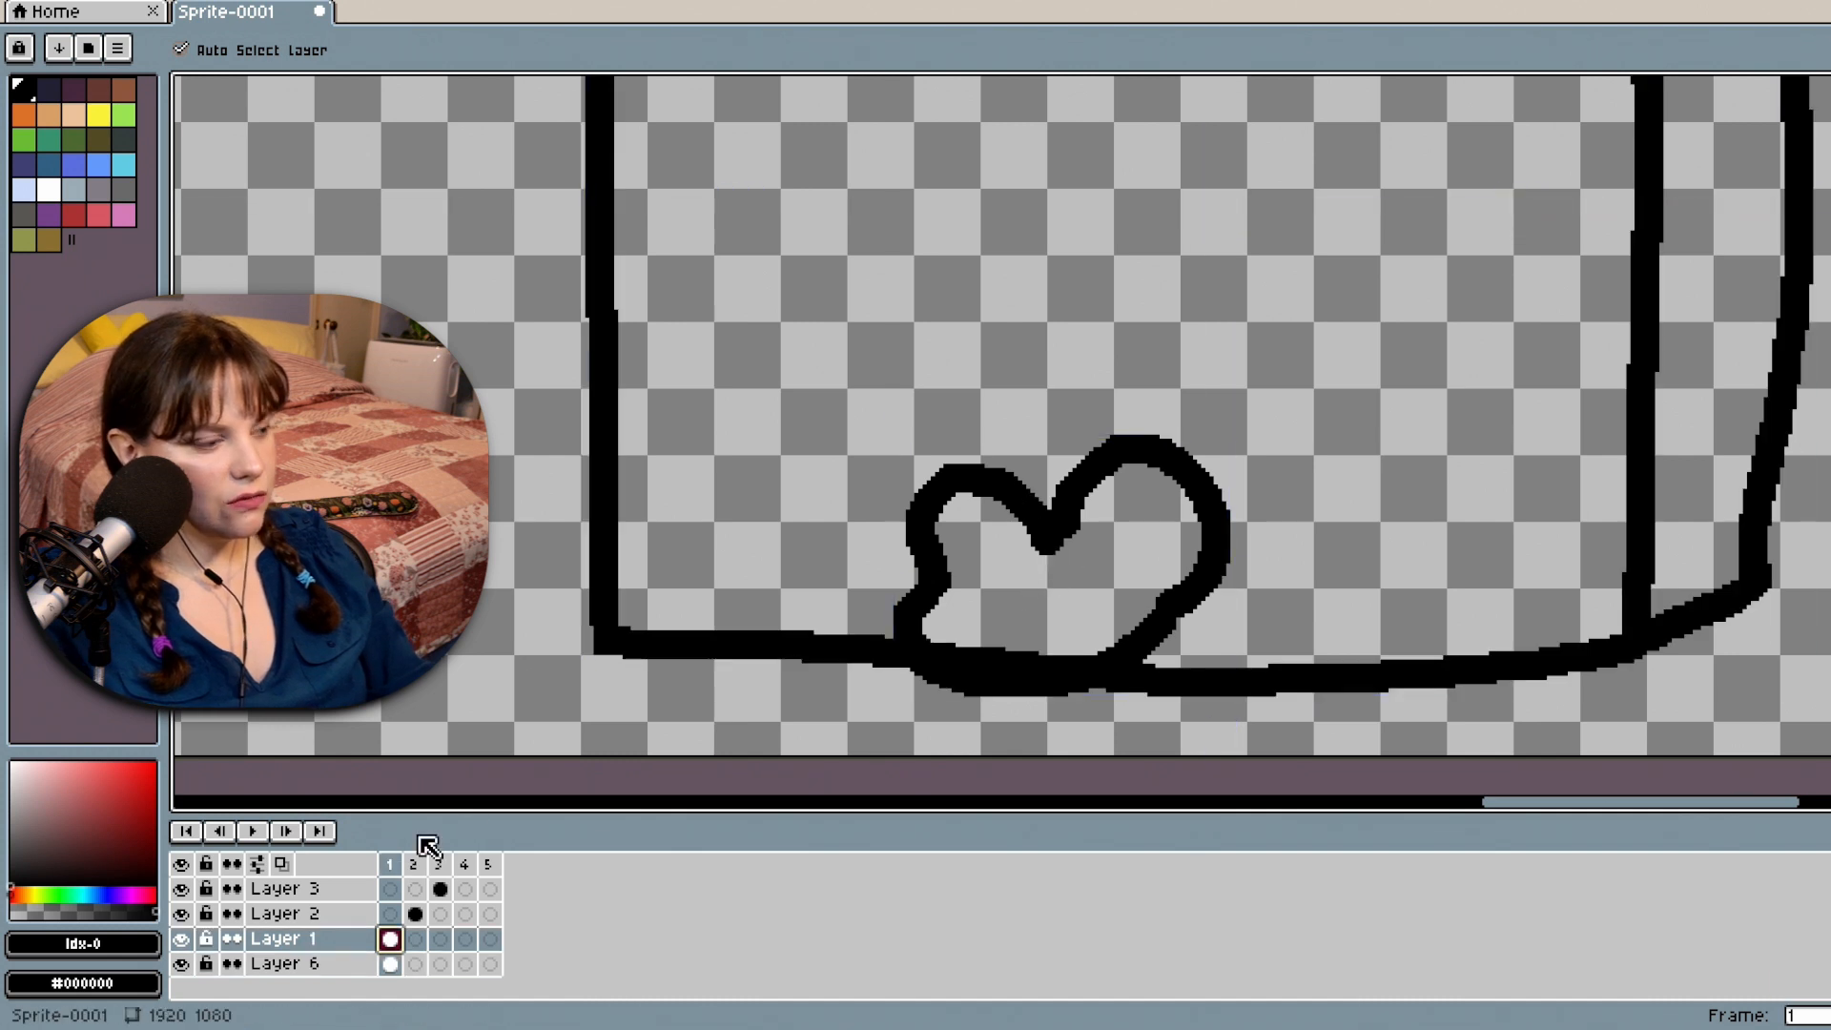
pyautogui.hotkey('ctrl', 'y')
pyautogui.press('b')
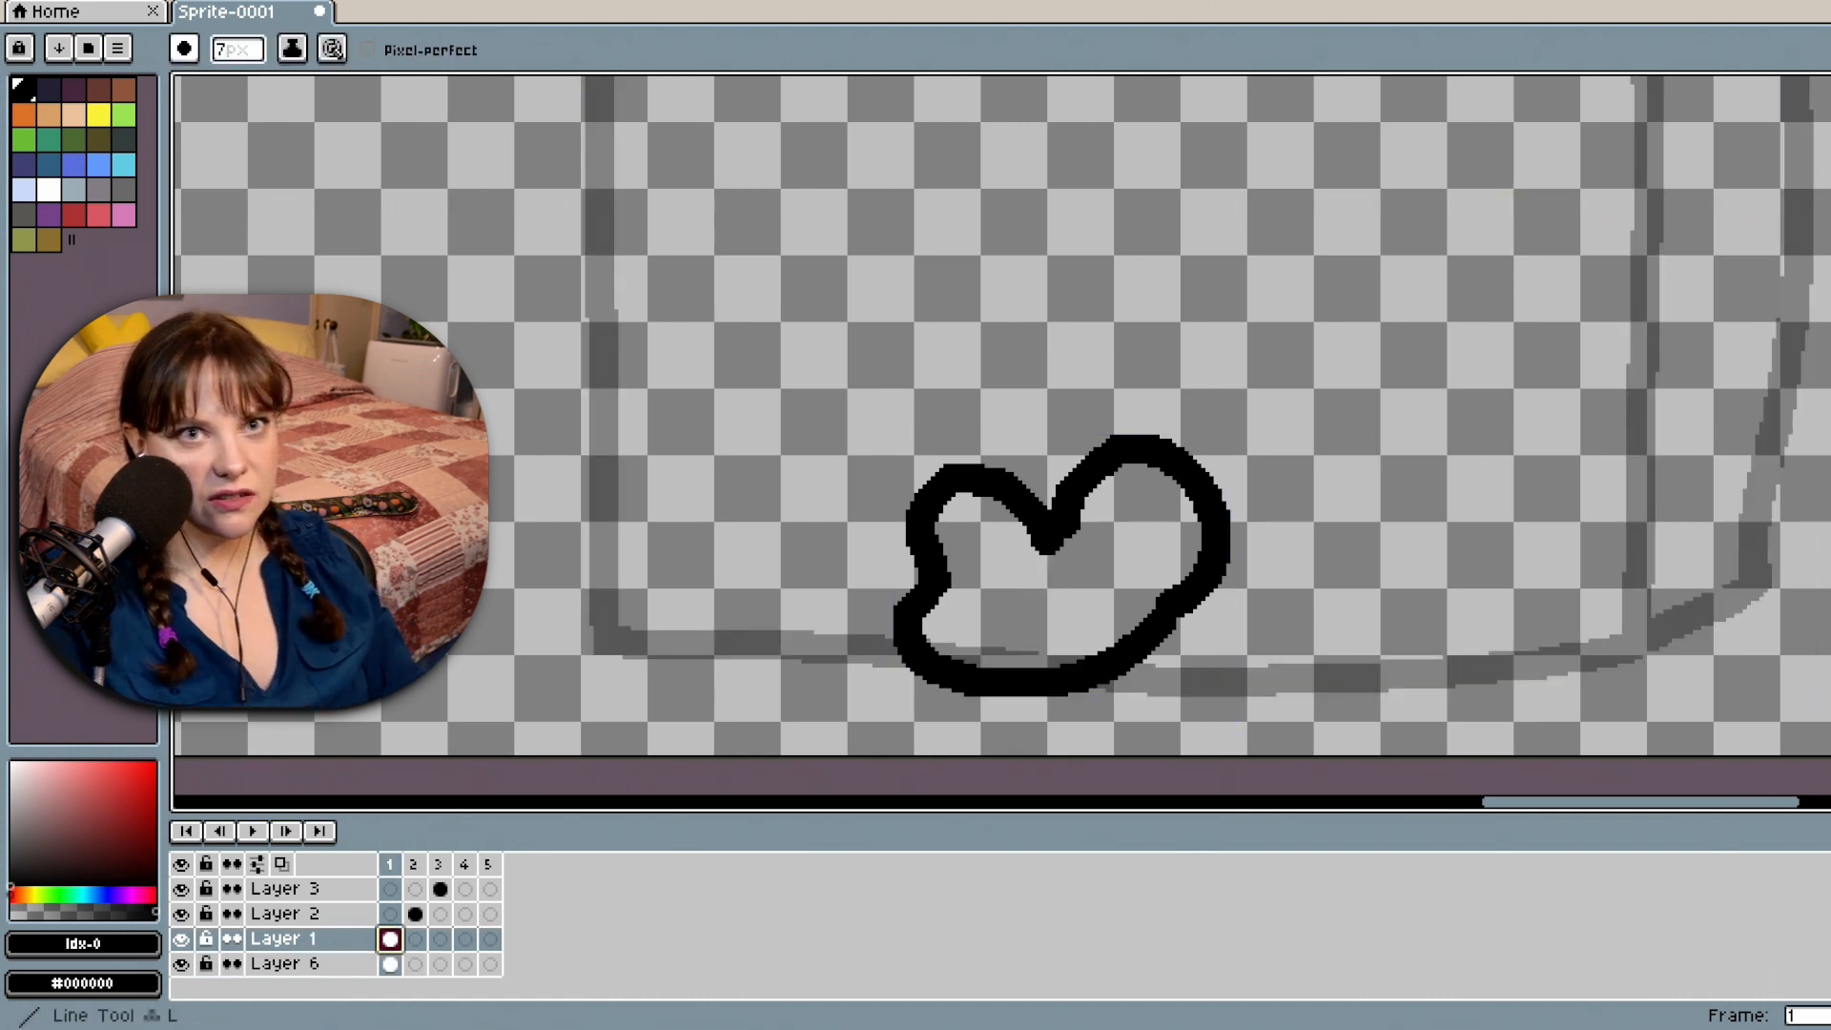
# Erase the left hump's outline on Layer 6 and redraw it with a rounded lower lobe extending further left.
pyautogui.press('e')
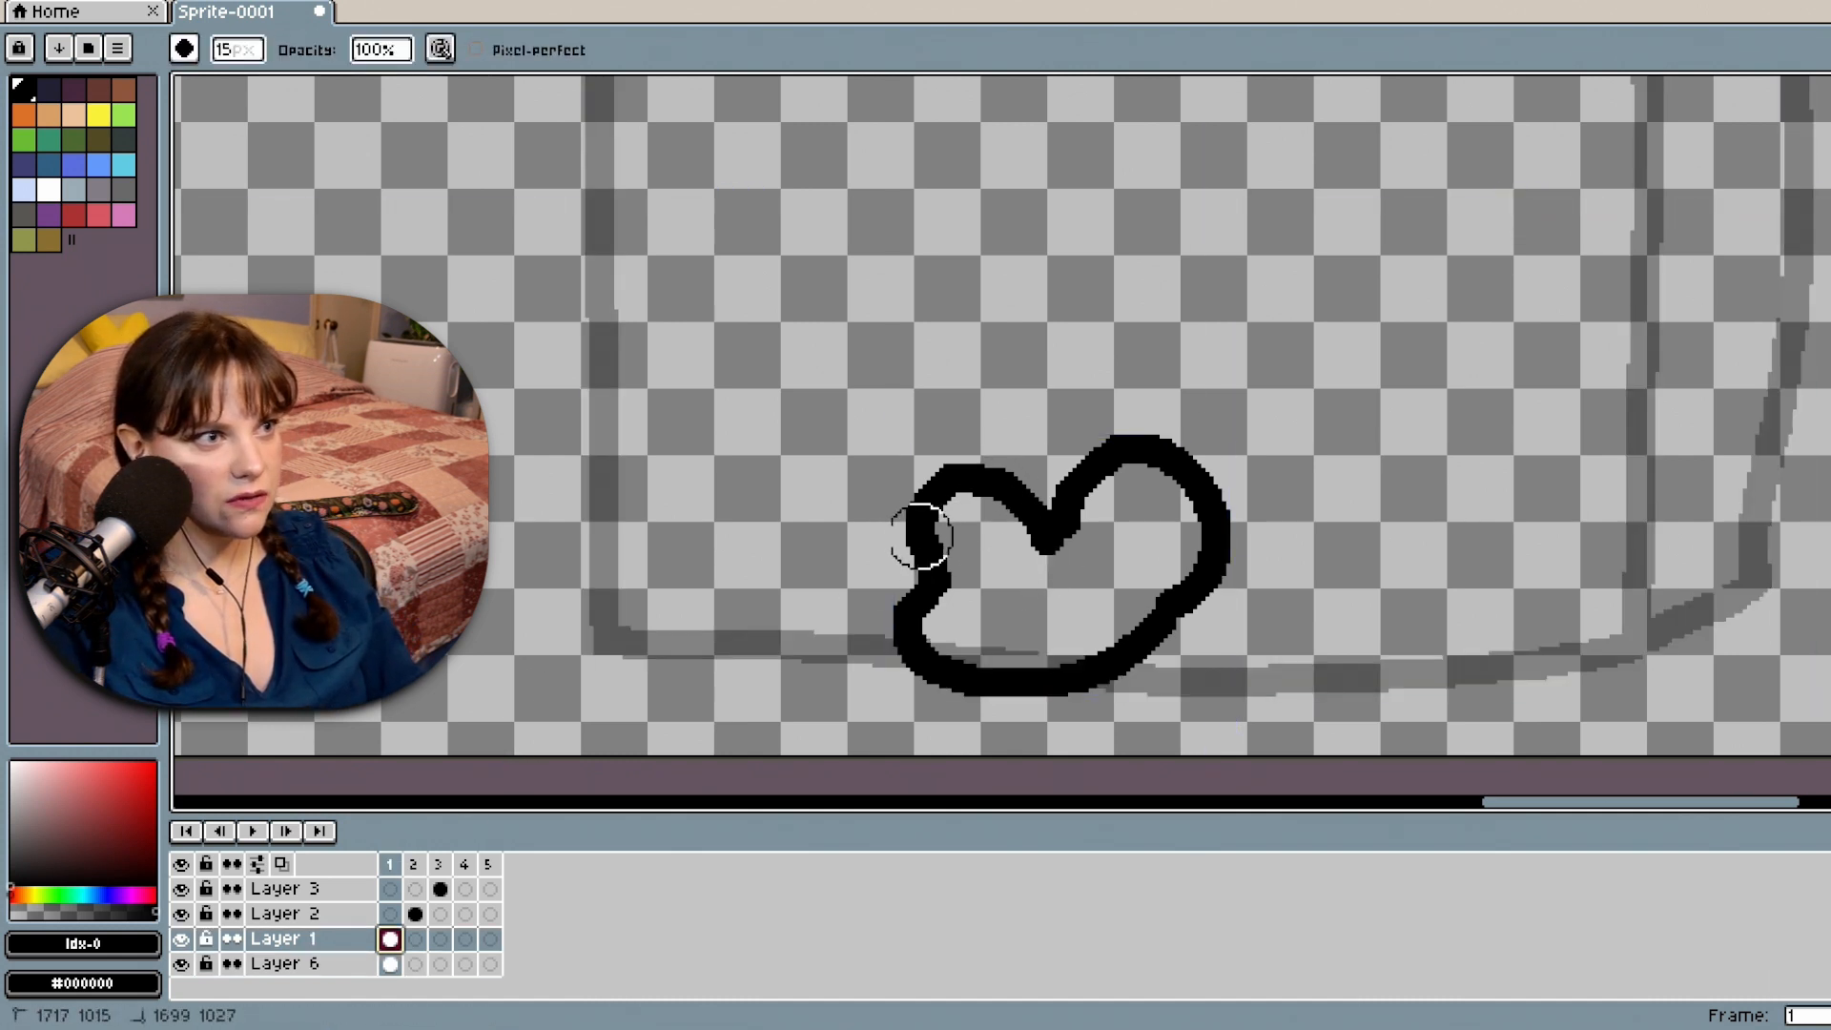
pyautogui.click(368, 965)
pyautogui.moveTo(1072, 472)
pyautogui.mouseDown()
pyautogui.moveTo(970, 556)
pyautogui.moveTo(923, 565)
pyautogui.moveTo(999, 444)
pyautogui.moveTo(895, 524)
pyautogui.mouseUp()
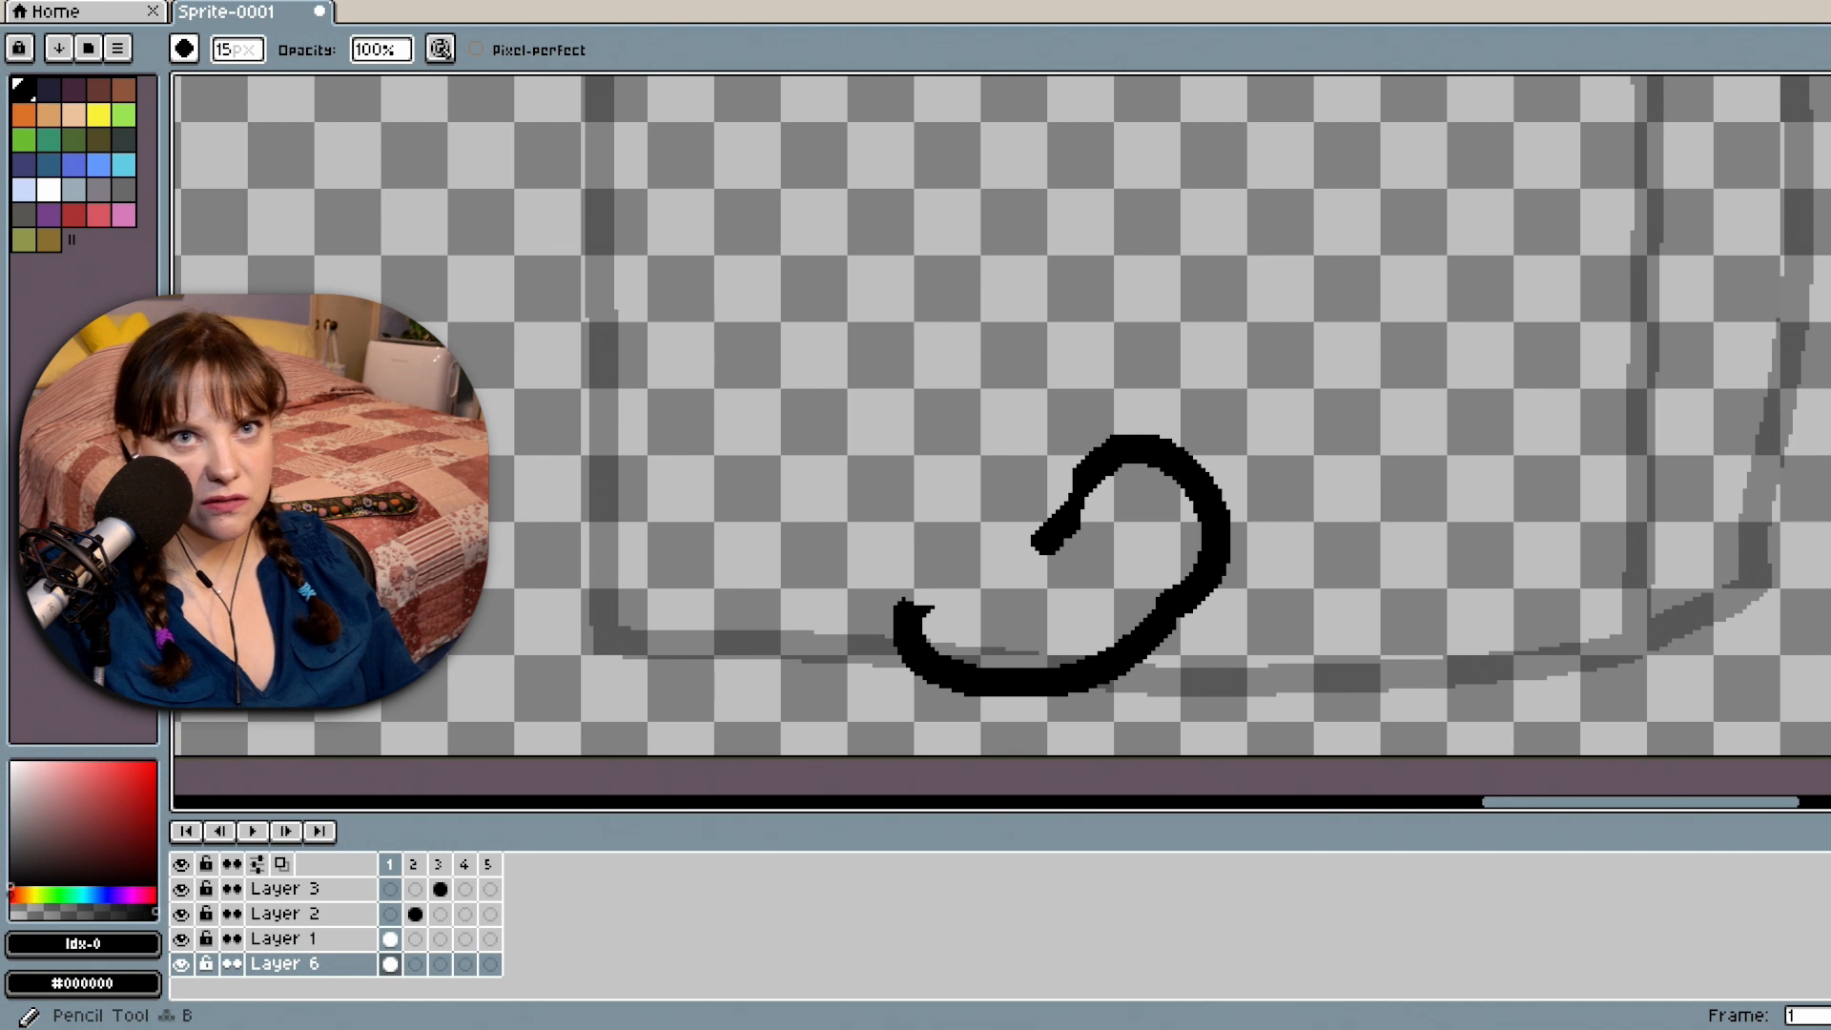
pyautogui.press('b')
pyautogui.moveTo(1094, 470)
pyautogui.mouseDown()
pyautogui.moveTo(1029, 525)
pyautogui.moveTo(1031, 488)
pyautogui.moveTo(1009, 473)
pyautogui.moveTo(959, 459)
pyautogui.moveTo(923, 474)
pyautogui.moveTo(906, 511)
pyautogui.moveTo(921, 574)
pyautogui.moveTo(841, 616)
pyautogui.moveTo(860, 670)
pyautogui.mouseUp()
pyautogui.moveTo(931, 696); pyautogui.dragTo(1063, 648)
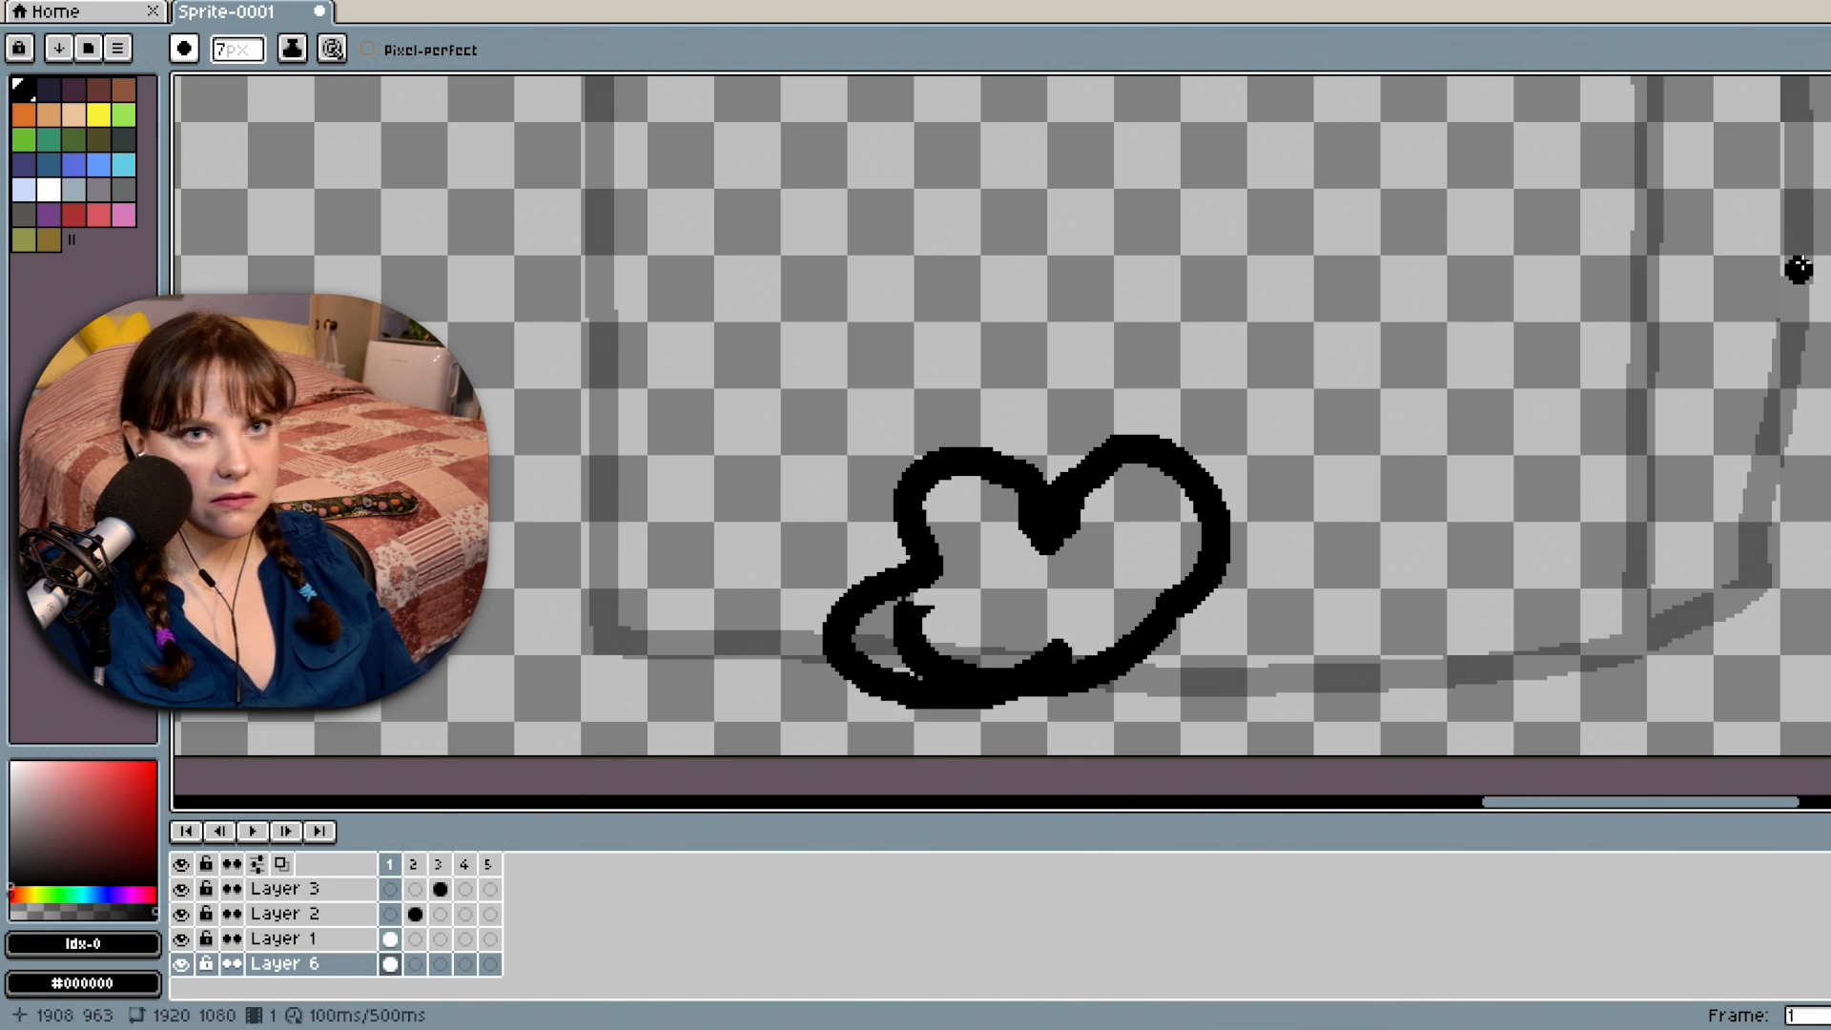
# Erase the leftover strokes inside the lower left lobe so the two-humped shape has one clean outline.
pyautogui.press('e')
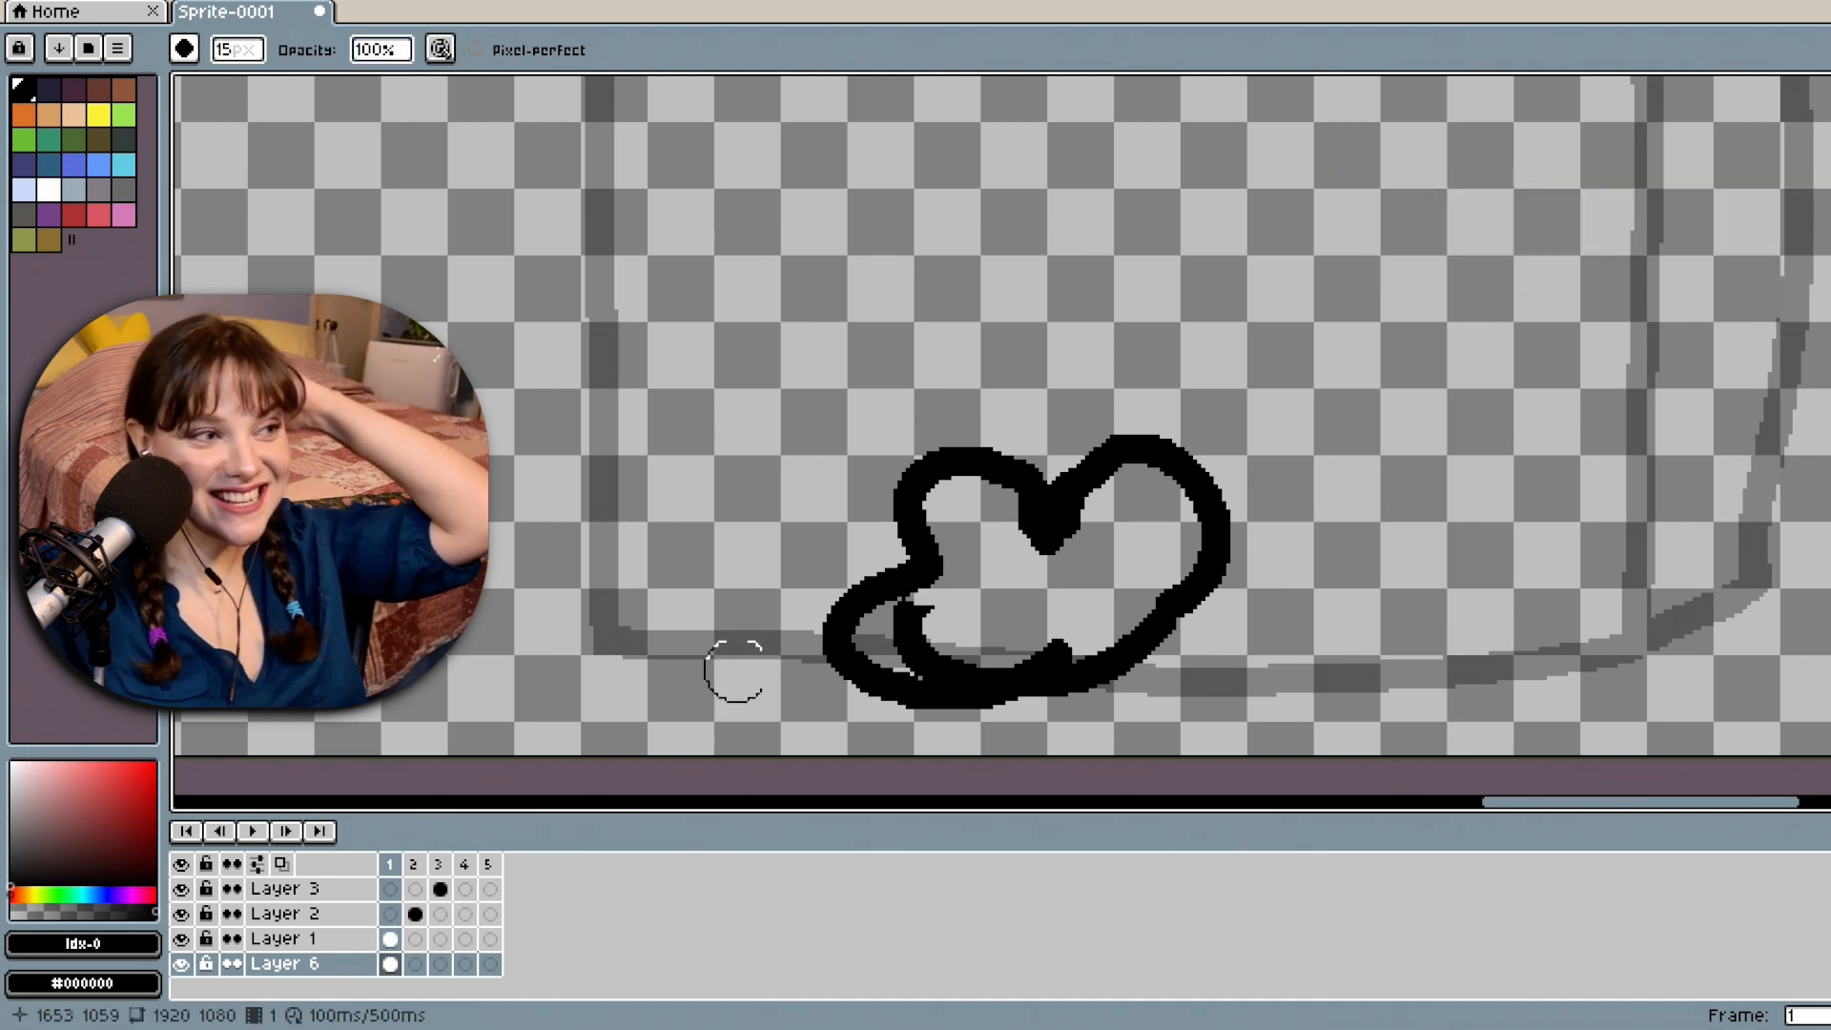
pyautogui.moveTo(957, 624)
pyautogui.mouseDown()
pyautogui.moveTo(915, 640)
pyautogui.moveTo(1062, 626)
pyautogui.moveTo(919, 665)
pyautogui.moveTo(941, 653)
pyautogui.moveTo(891, 688)
pyautogui.mouseUp()
pyautogui.click(1828, 122)
pyautogui.click(1311, 601)
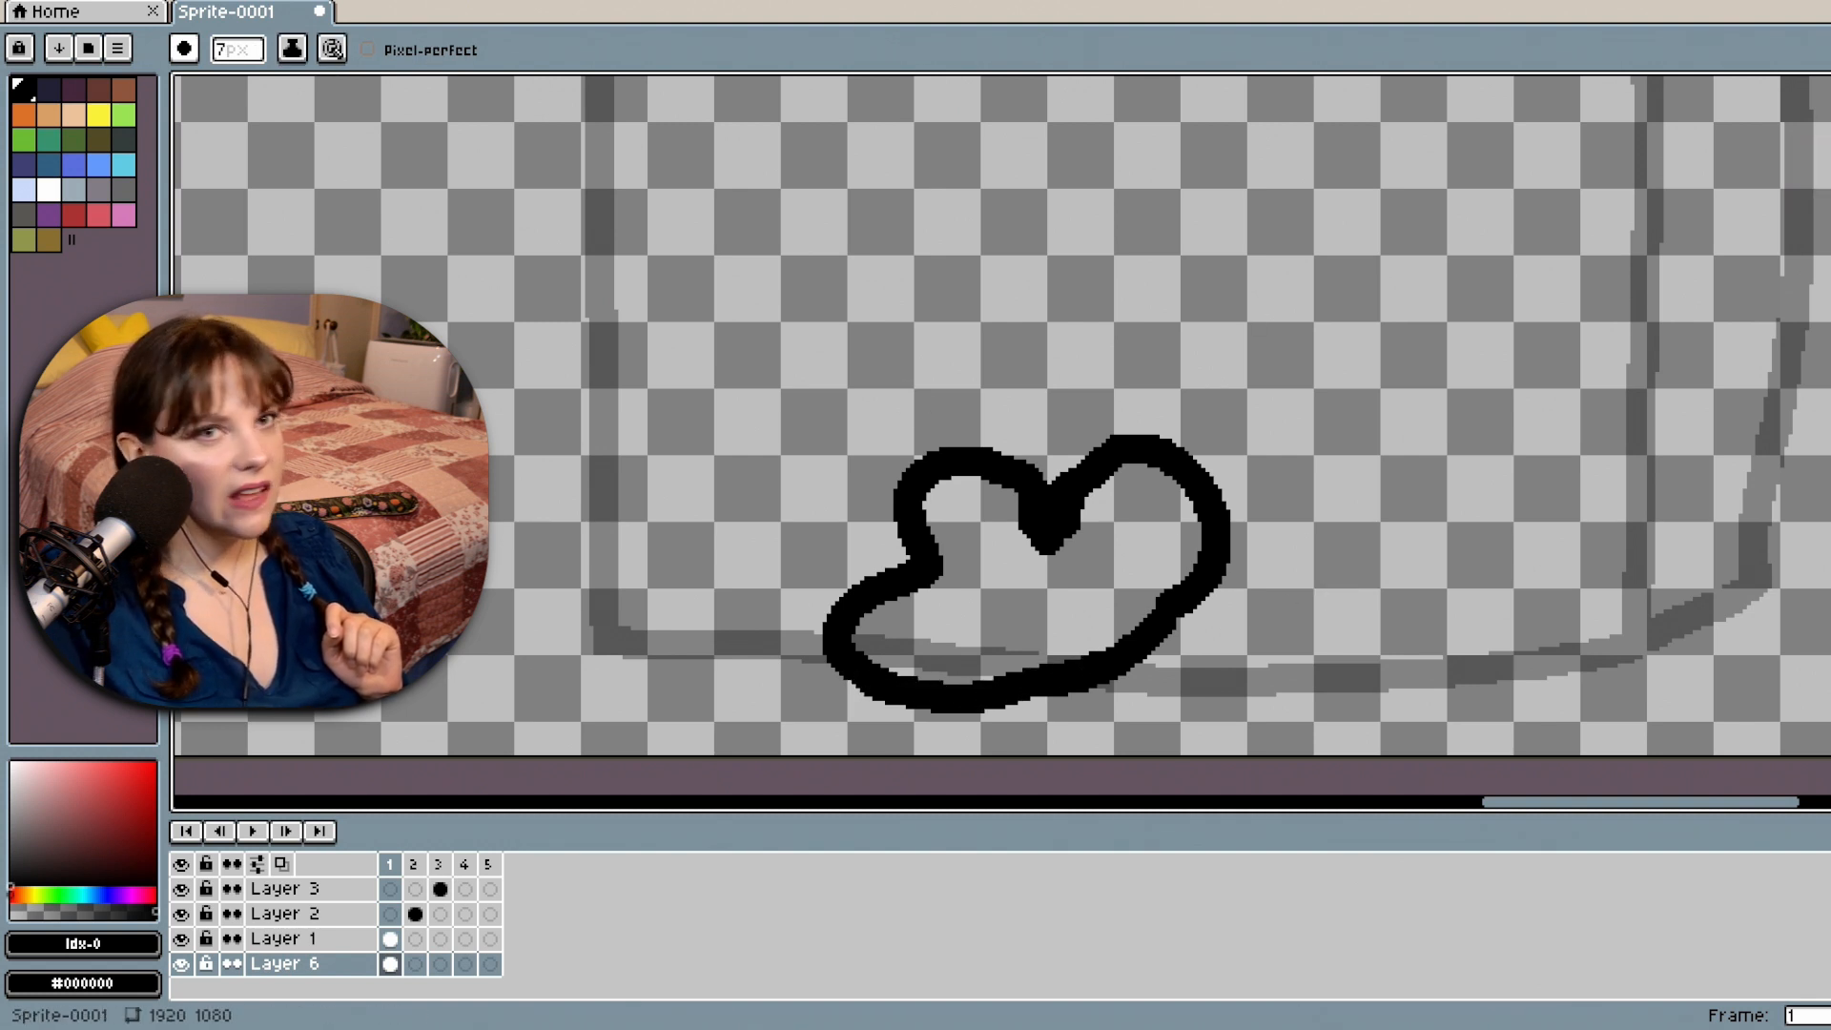
# Fill the inside of the two-humped shape with white using the Paint Bucket.
pyautogui.press('g')
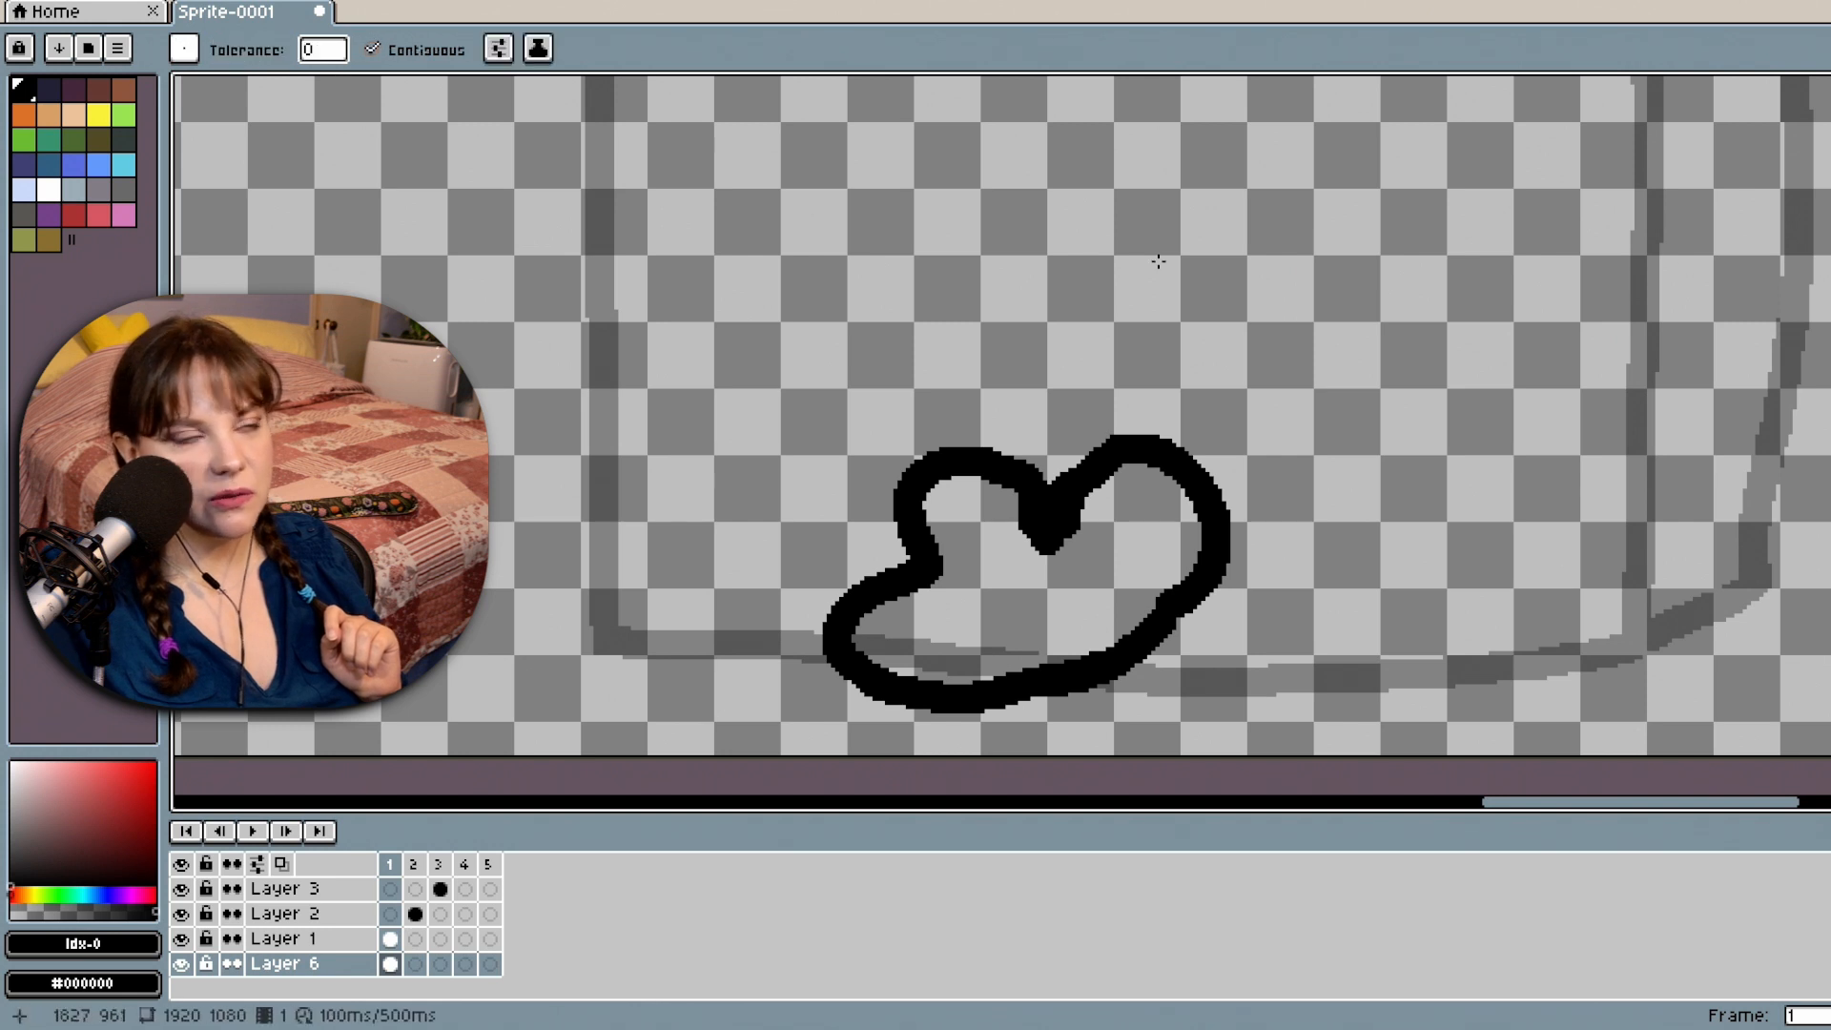
pyautogui.click(53, 195)
pyautogui.click(965, 591)
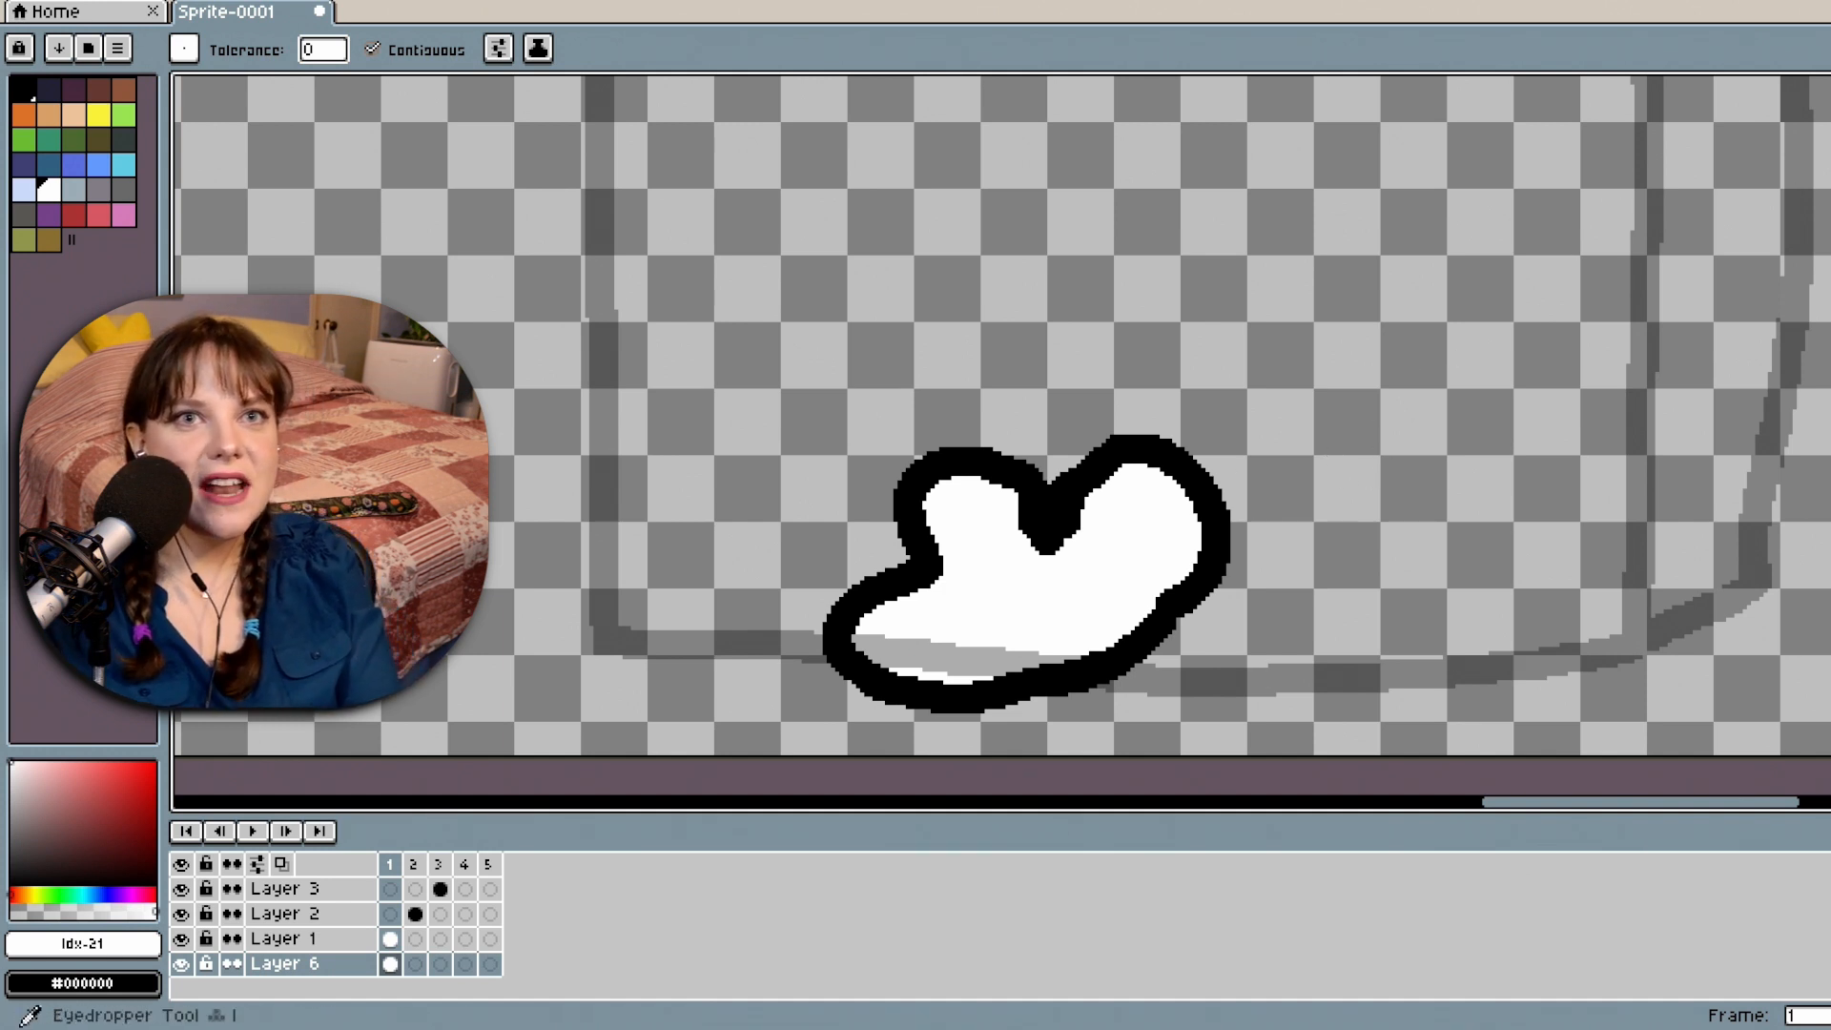
# Draw a narrow body outline in black beneath the lower right side of the white shape.
pyautogui.press('b')
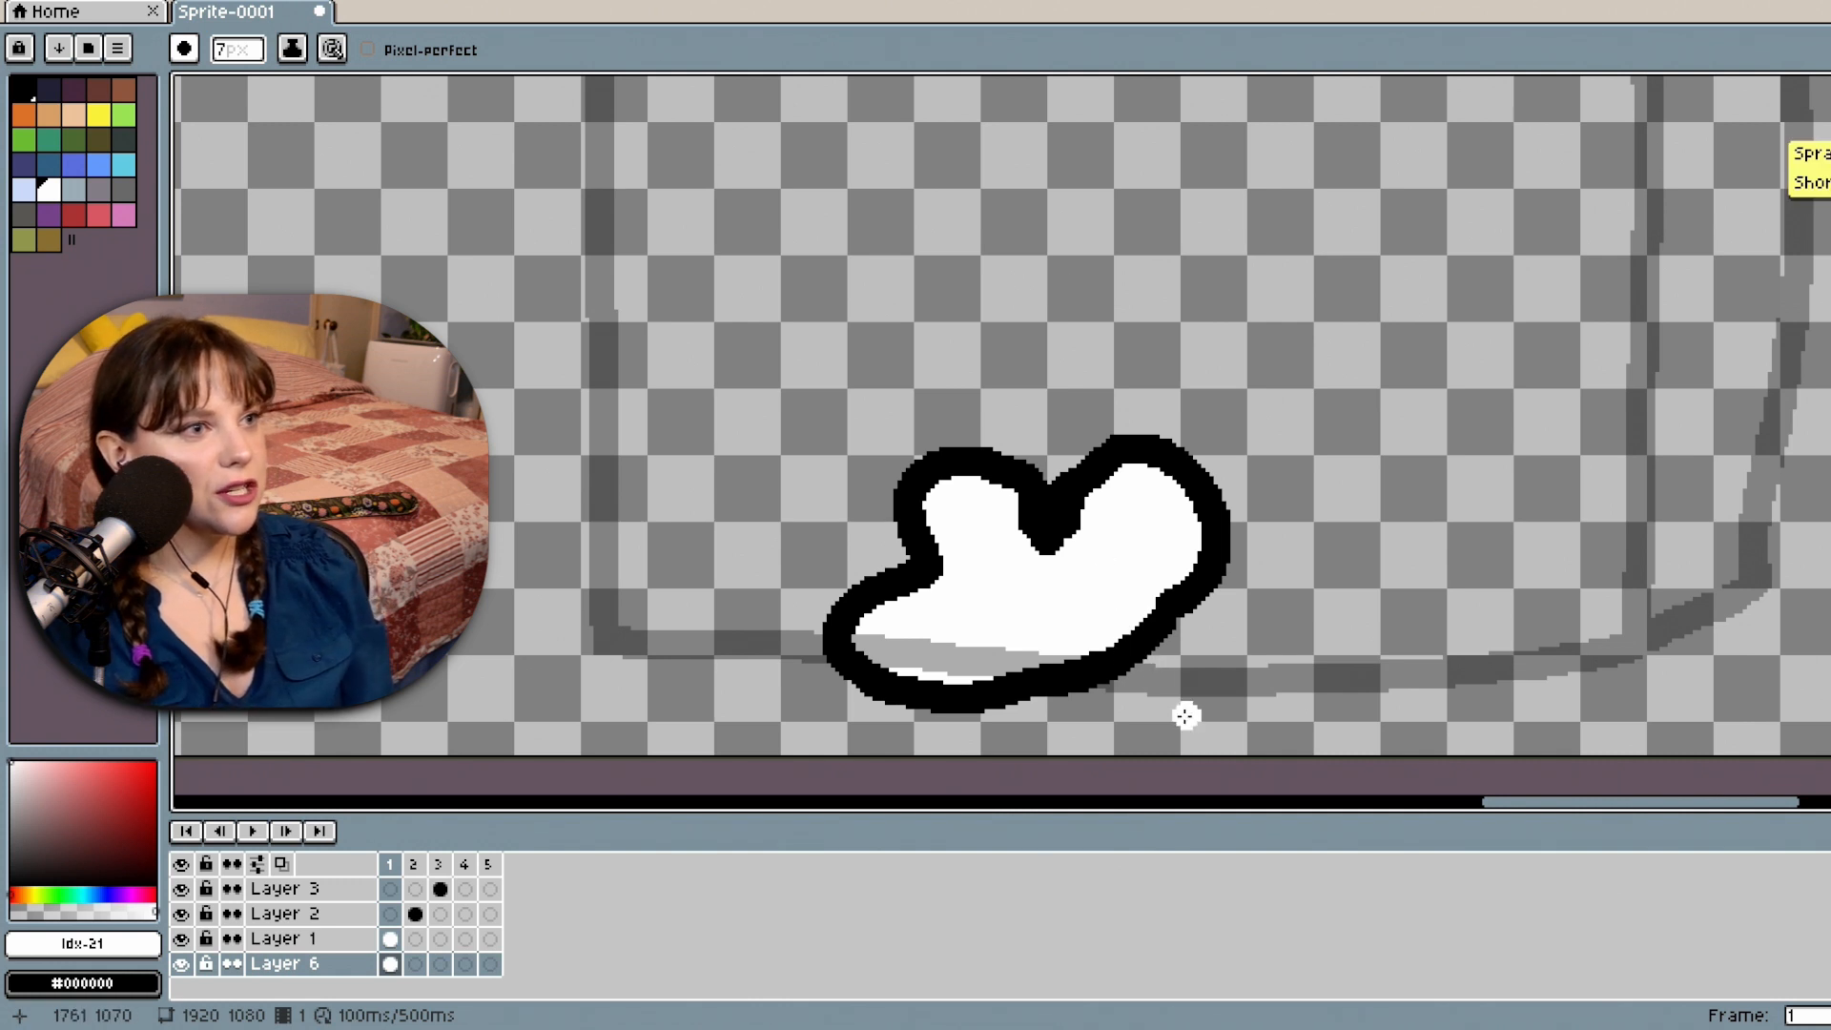
pyautogui.click(1306, 587)
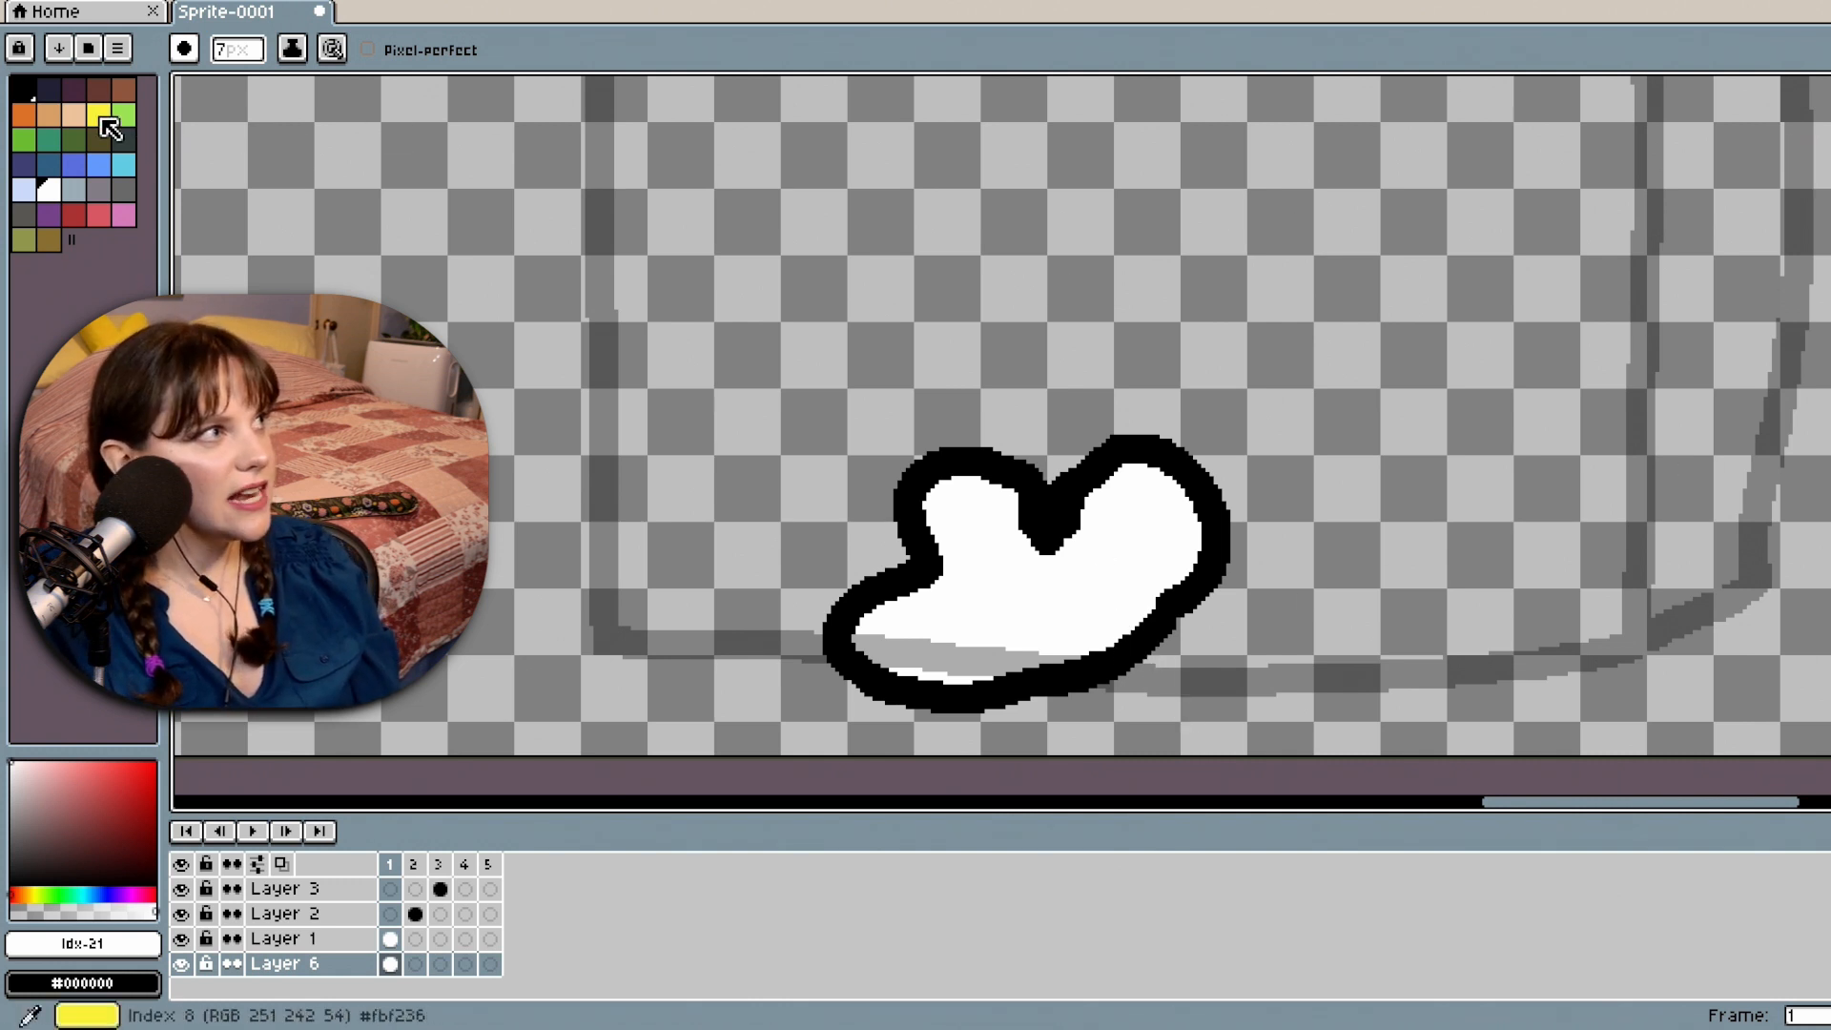
pyautogui.click(24, 141)
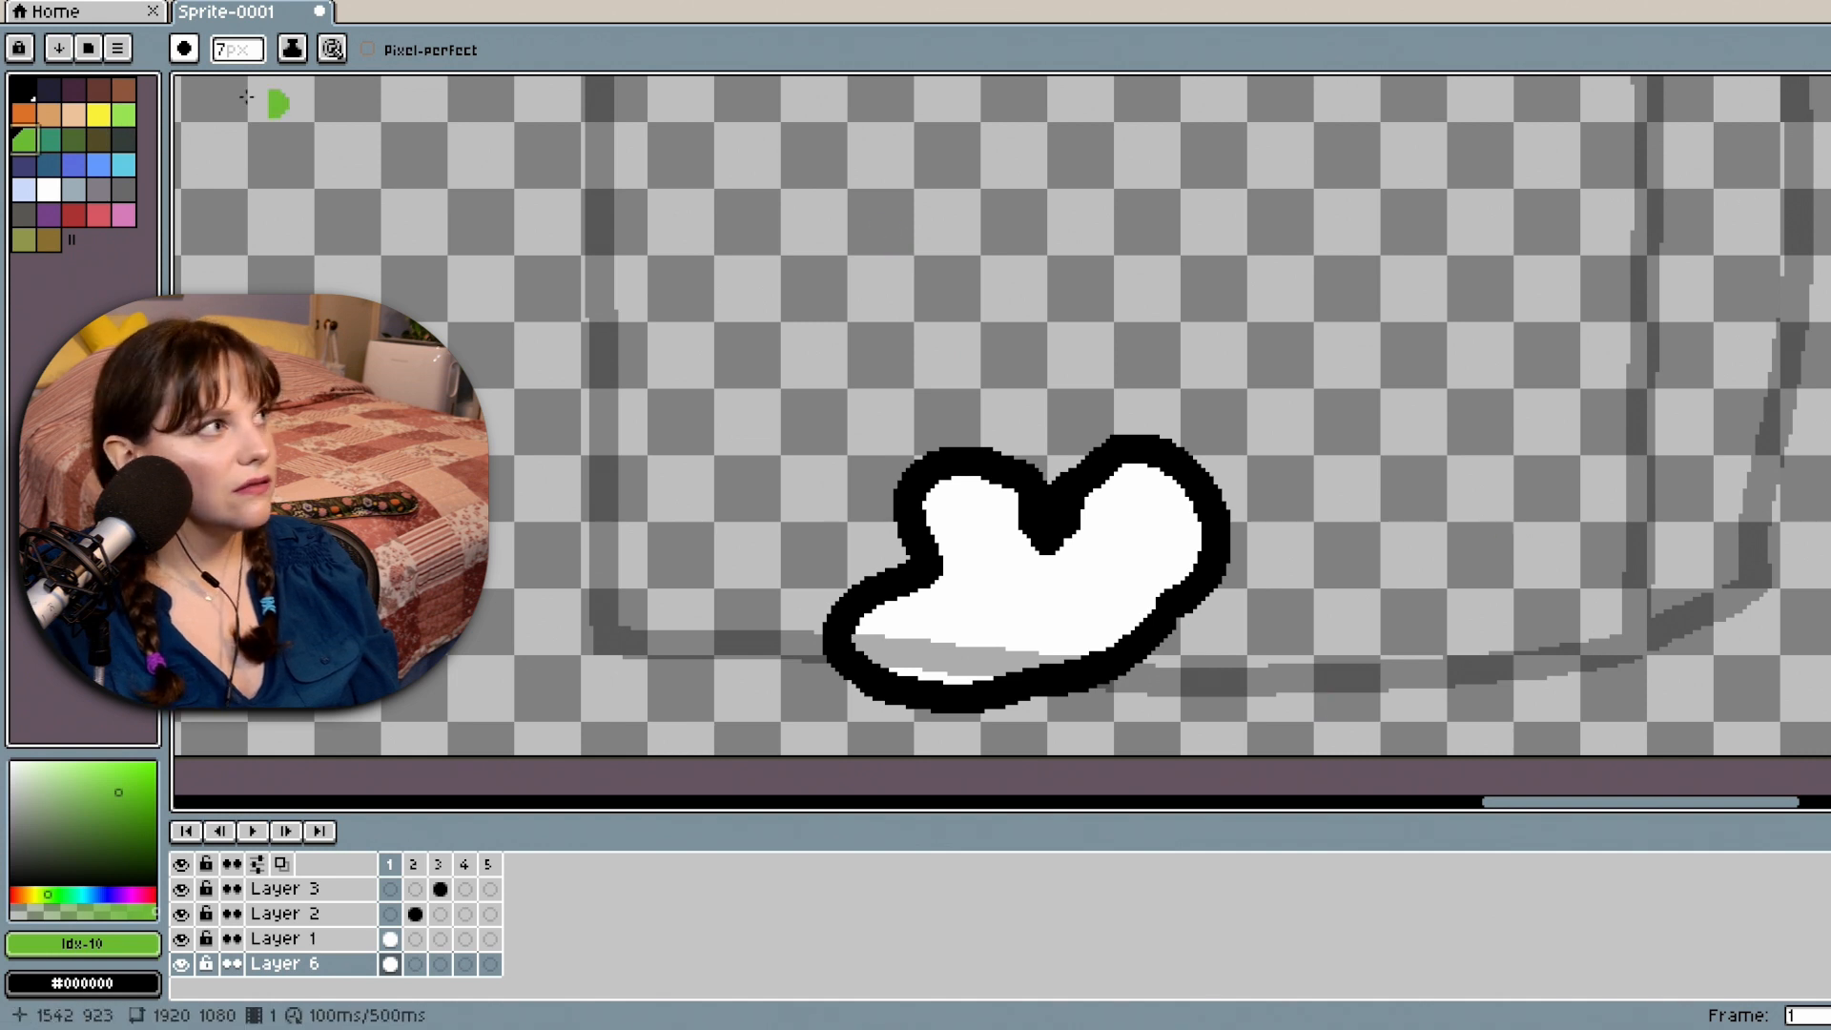
pyautogui.click(24, 89)
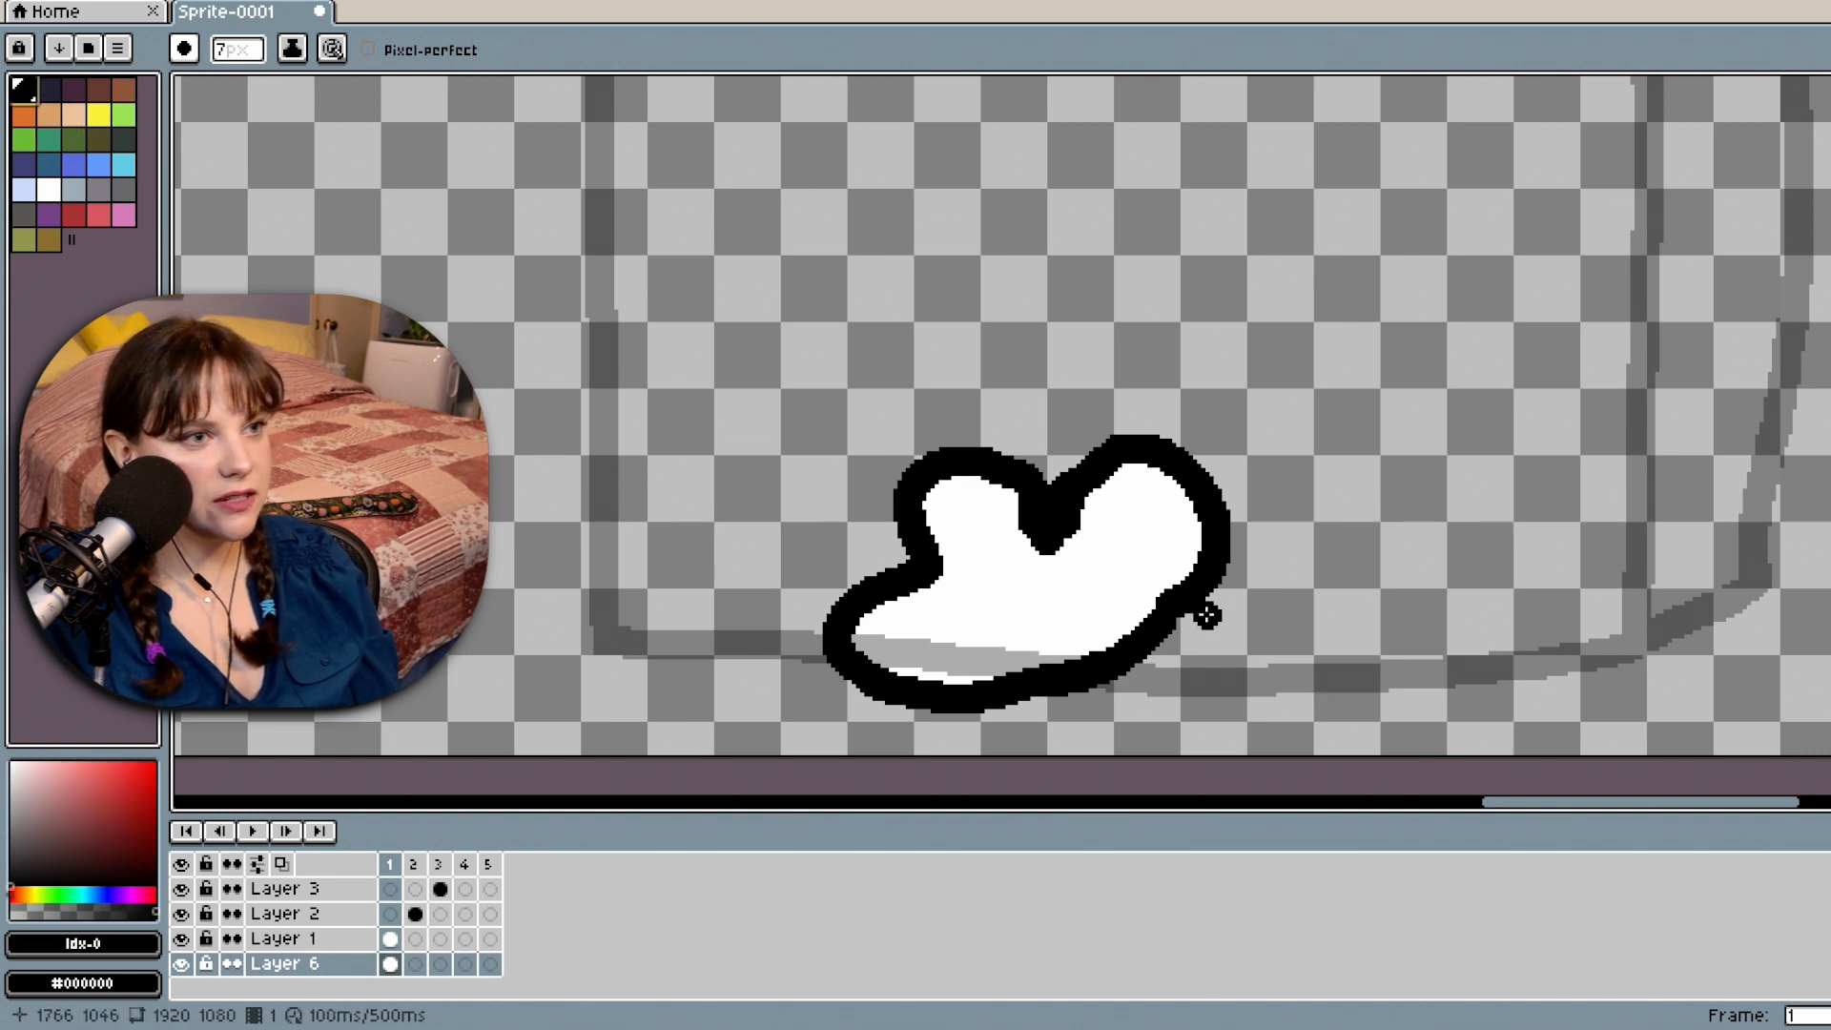
pyautogui.moveTo(1207, 599)
pyautogui.mouseDown()
pyautogui.moveTo(1247, 620)
pyautogui.moveTo(1170, 691)
pyautogui.moveTo(1128, 715)
pyautogui.moveTo(1010, 702)
pyautogui.mouseUp()
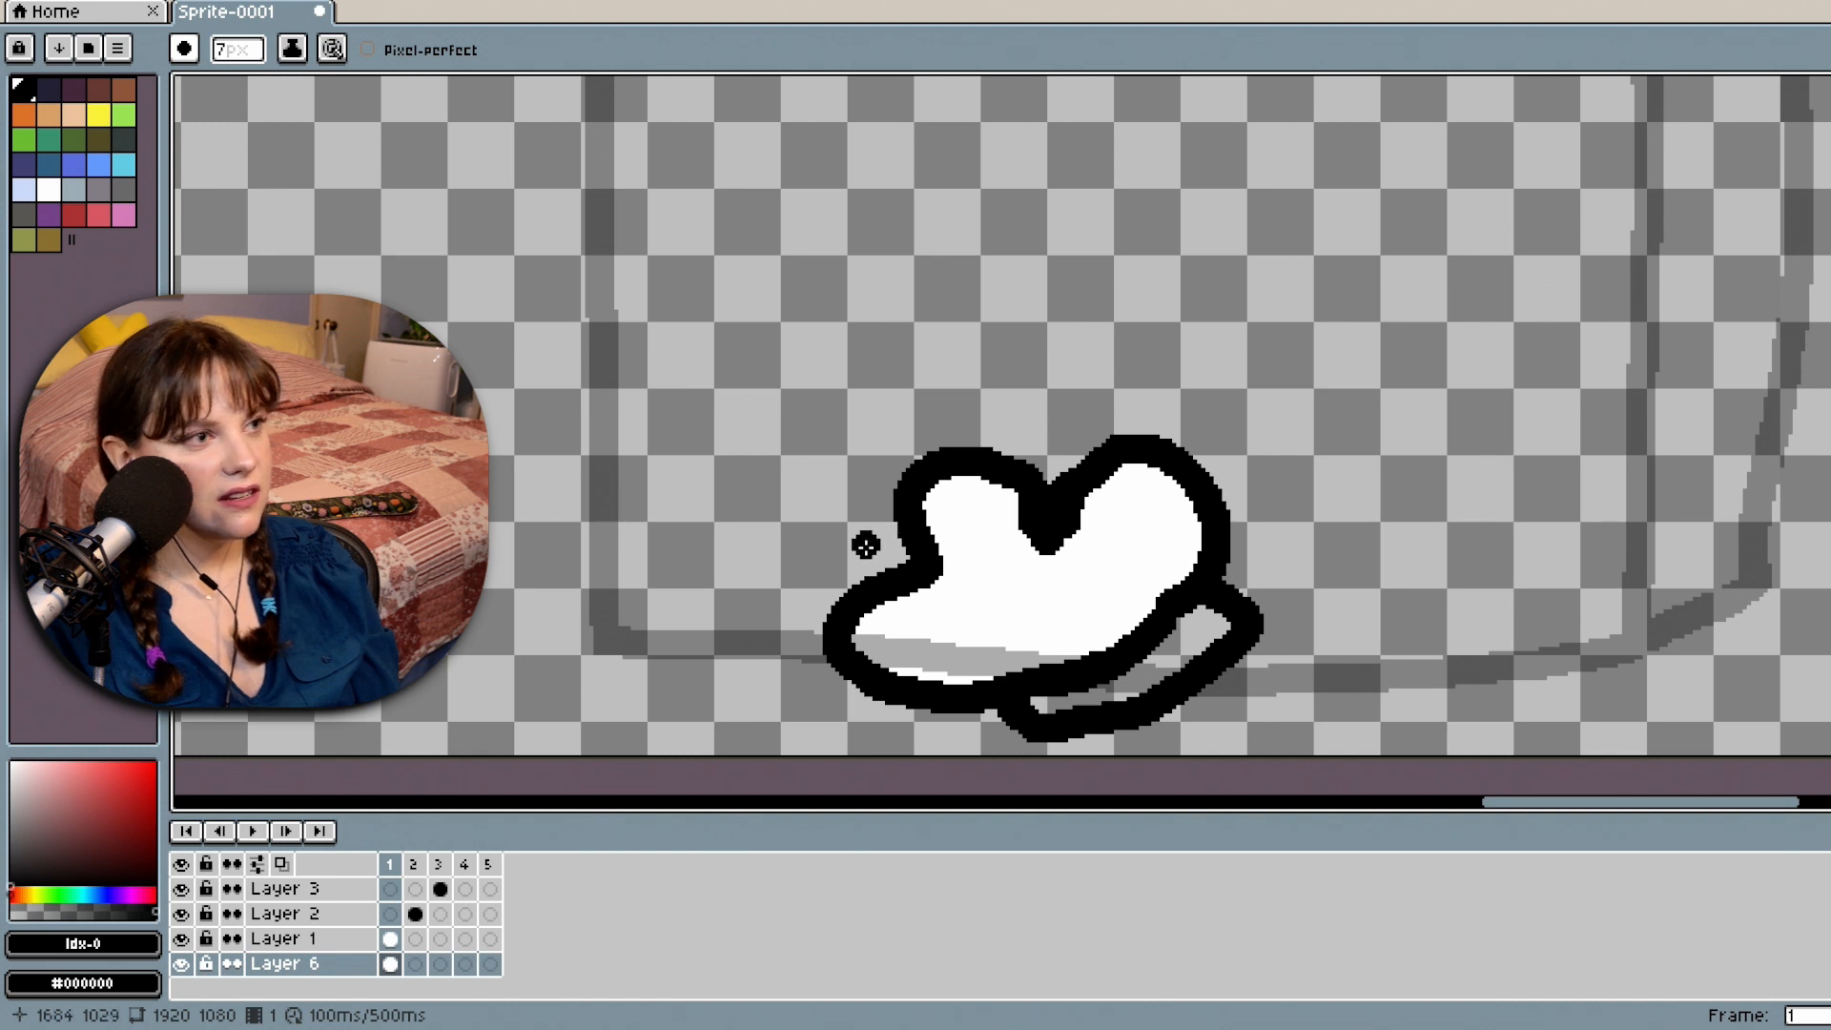
# Draw two small black ovals as feet, one at each side below the white shape.
pyautogui.moveTo(820, 599)
pyautogui.mouseDown()
pyautogui.moveTo(756, 585)
pyautogui.moveTo(627, 354)
pyautogui.moveTo(584, 498)
pyautogui.moveTo(698, 646)
pyautogui.mouseUp()
pyautogui.hotkey('ctrl', 'z')
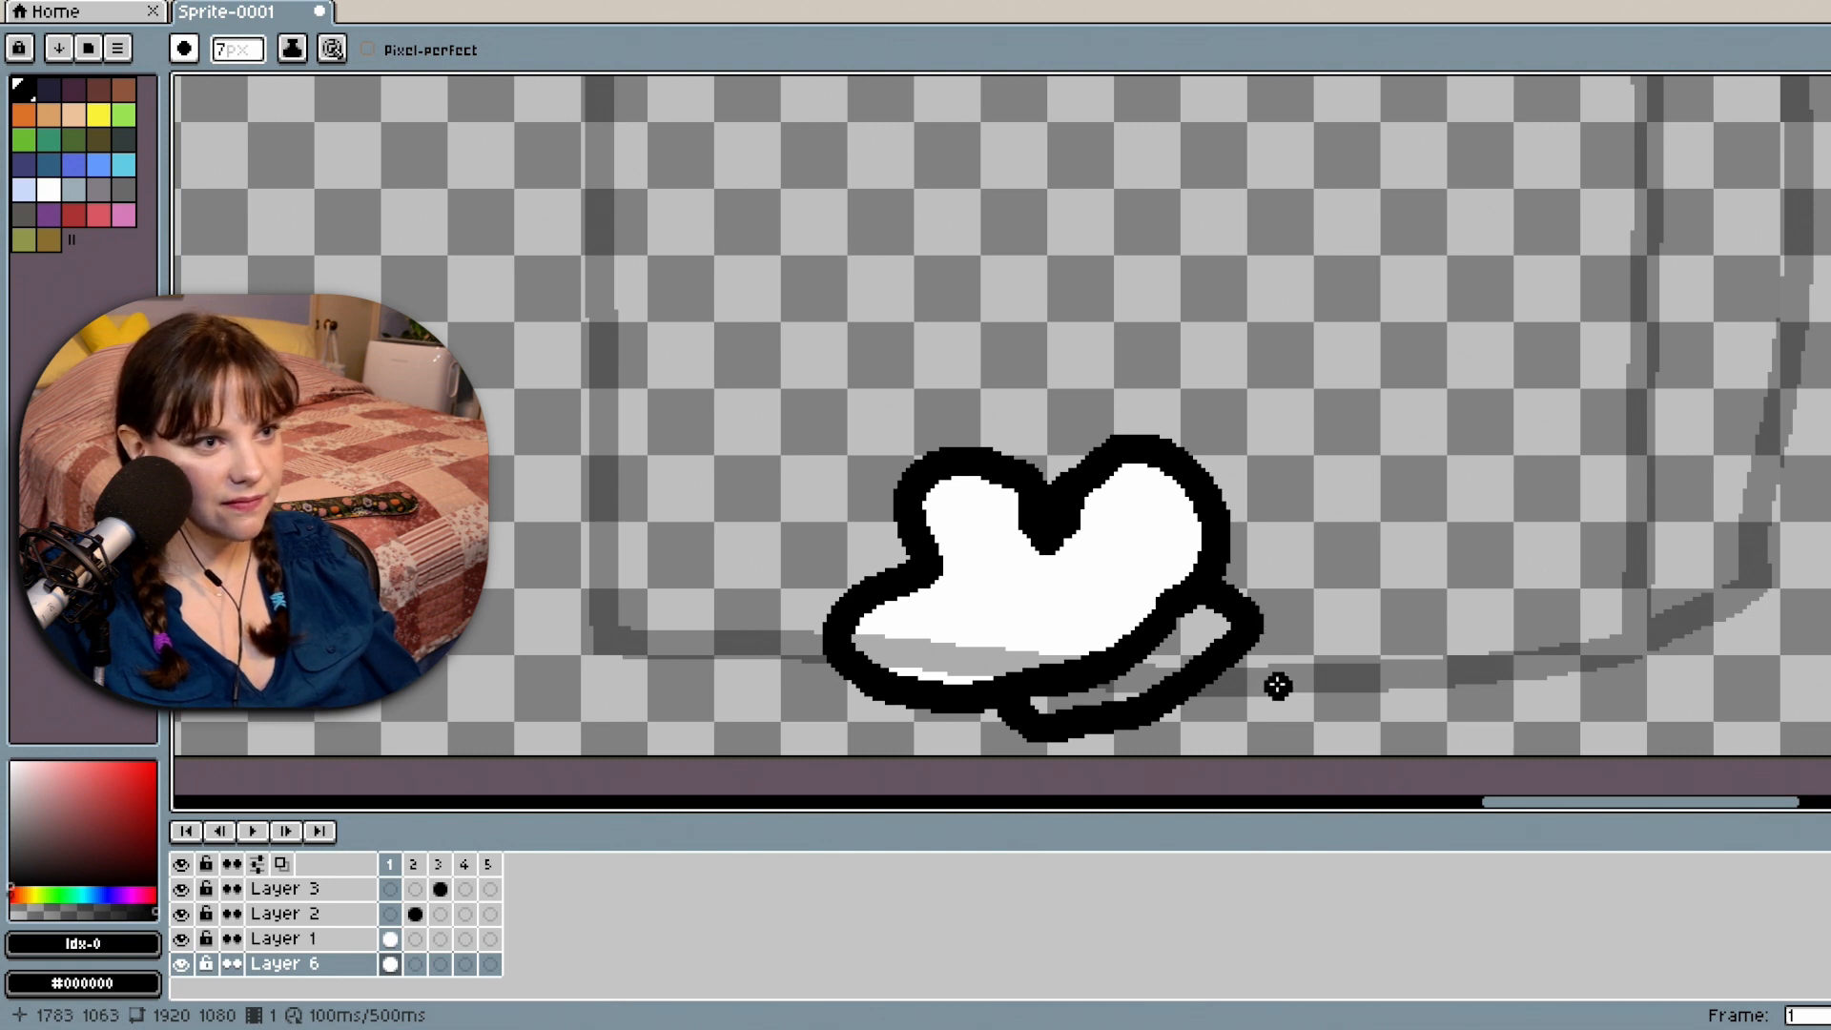
pyautogui.moveTo(1278, 684)
pyautogui.mouseDown()
pyautogui.moveTo(1220, 712)
pyautogui.moveTo(1263, 733)
pyautogui.moveTo(1314, 704)
pyautogui.moveTo(1310, 672)
pyautogui.moveTo(1269, 669)
pyautogui.mouseUp()
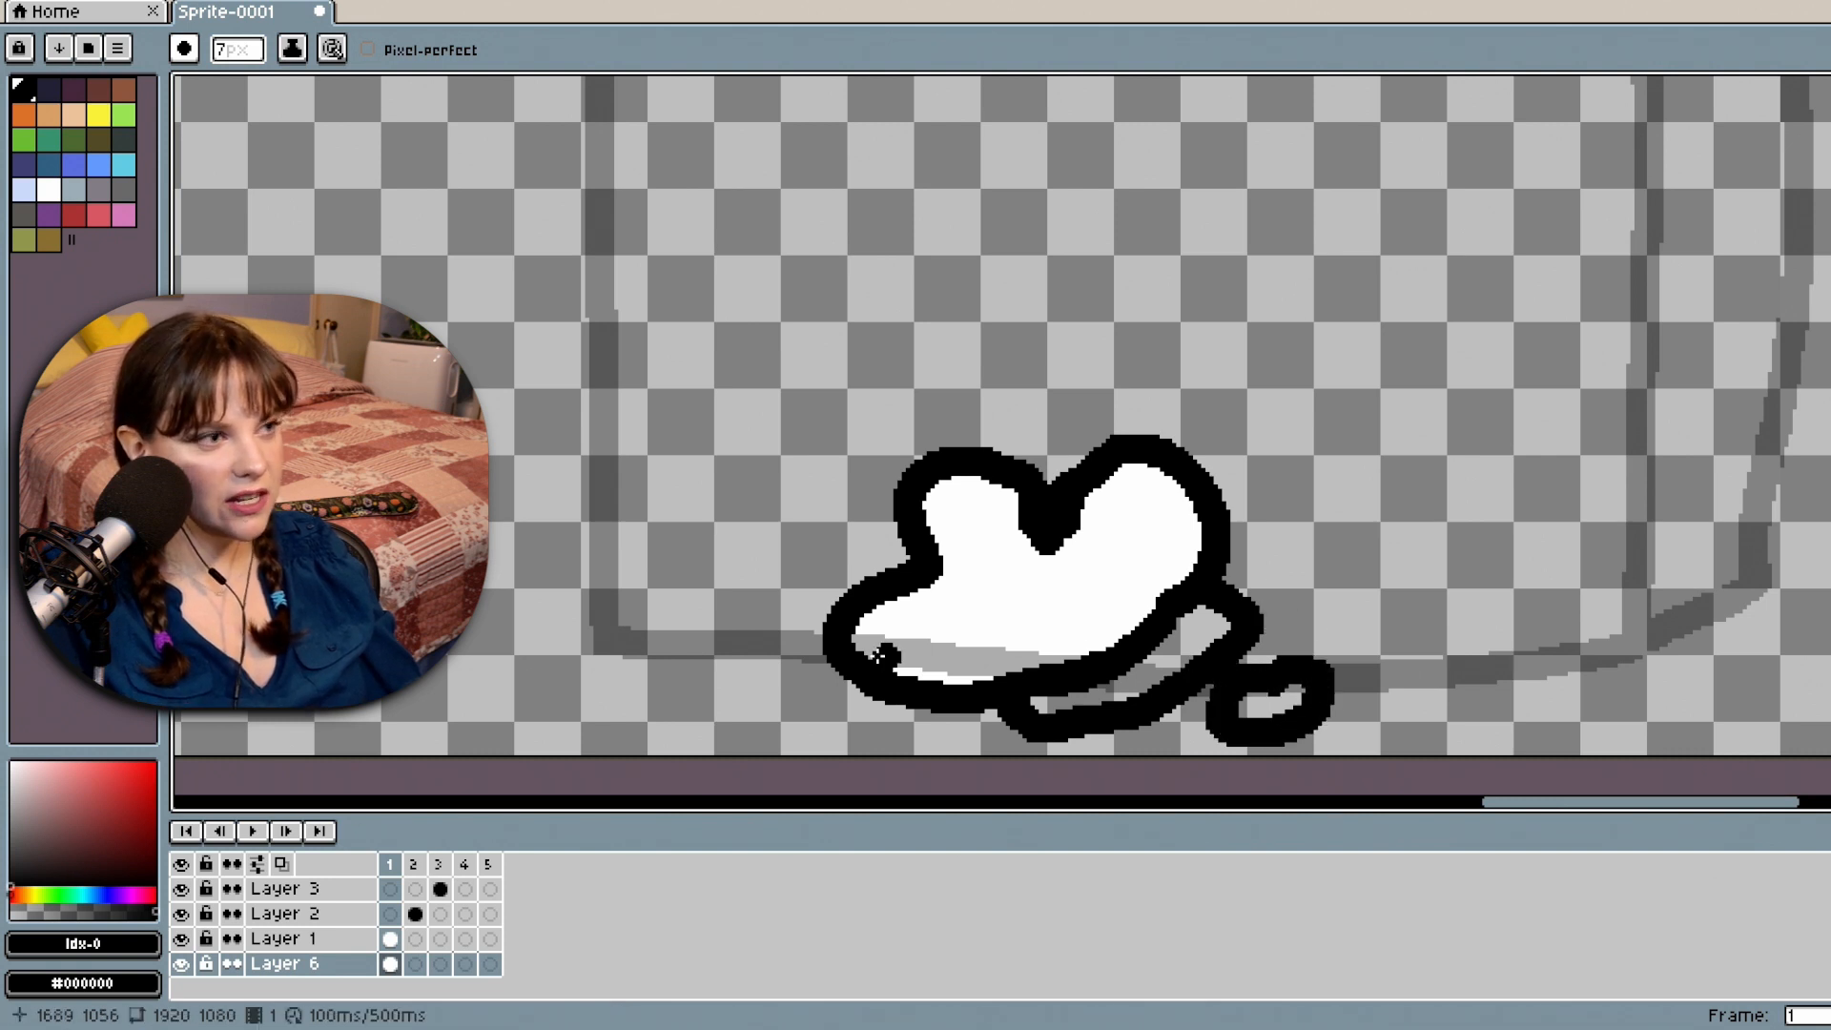
pyautogui.moveTo(832, 685)
pyautogui.mouseDown()
pyautogui.moveTo(783, 679)
pyautogui.moveTo(761, 714)
pyautogui.moveTo(858, 719)
pyautogui.moveTo(835, 667)
pyautogui.mouseUp()
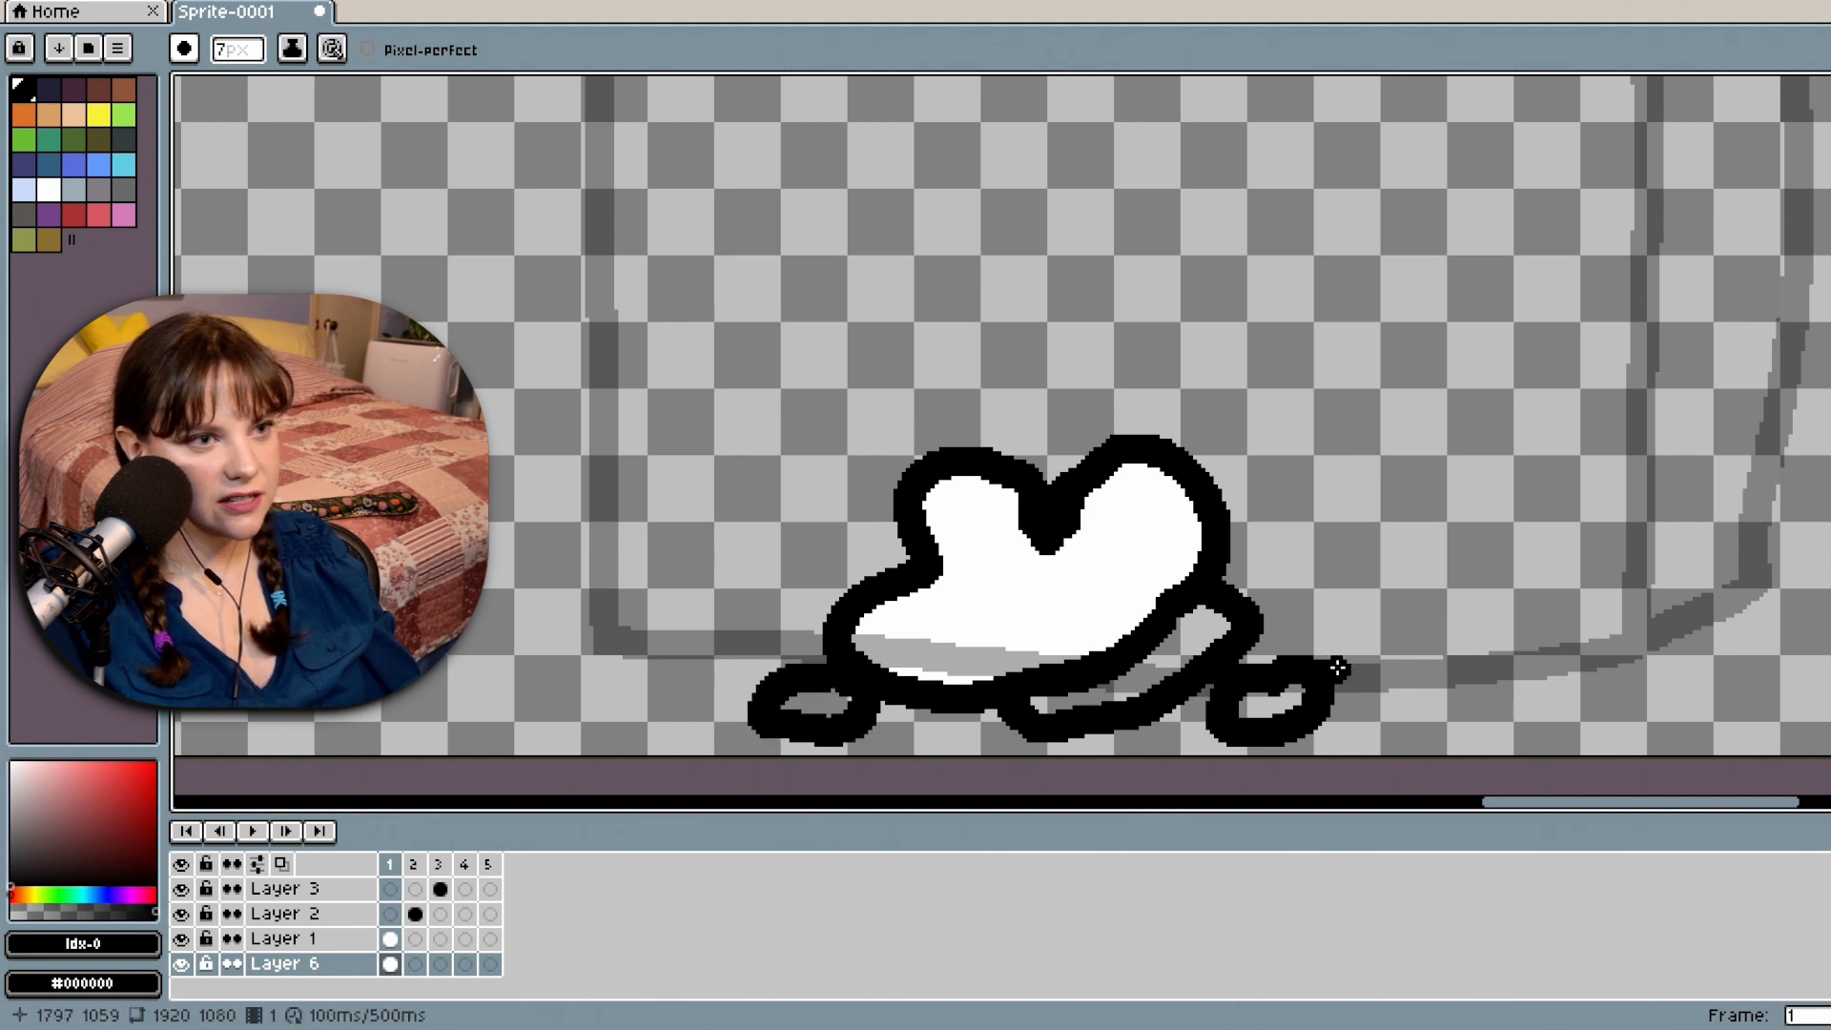
# Draw a black curve rising from the right foot and add a short nub on the right edge of the white shape.
pyautogui.moveTo(1338, 668)
pyautogui.mouseDown()
pyautogui.moveTo(1388, 618)
pyautogui.moveTo(1392, 570)
pyautogui.mouseUp()
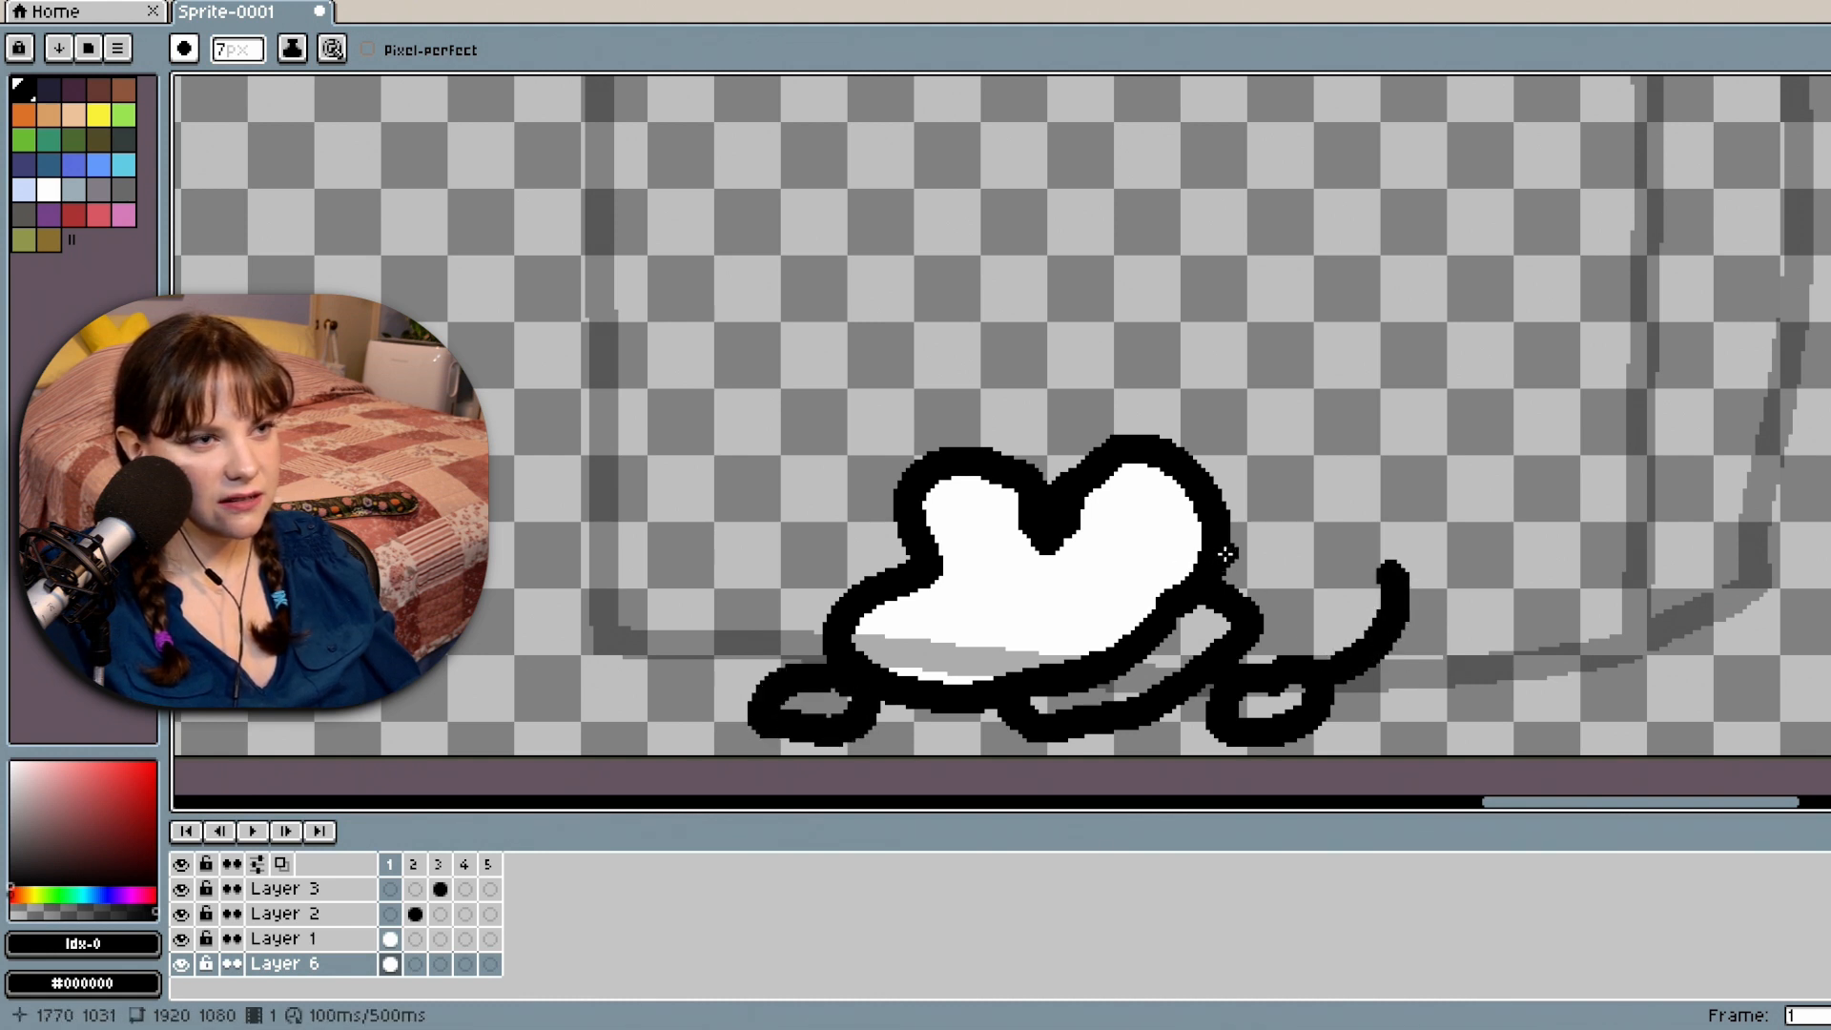
pyautogui.moveTo(1225, 554); pyautogui.dragTo(1249, 543)
pyautogui.moveTo(1373, 541); pyautogui.dragTo(1394, 551)
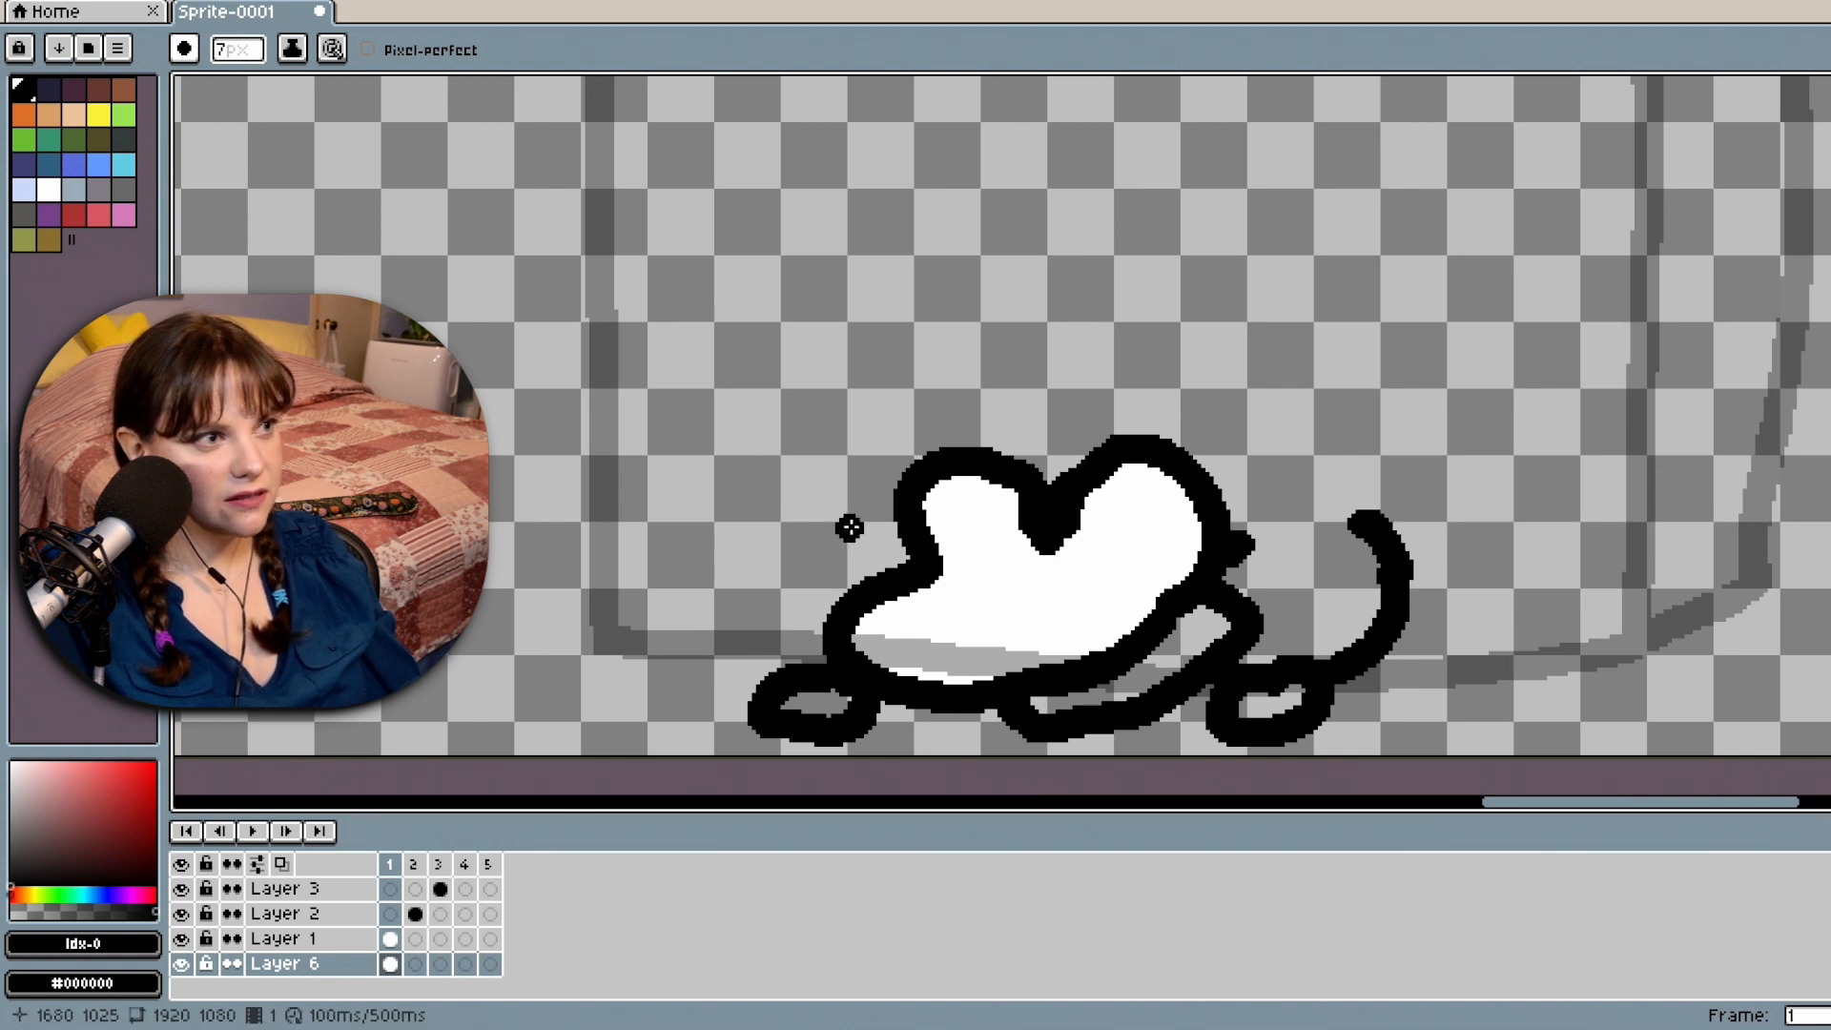
# Draw a curved black line joining the left foot to the left side of the white two-humped shape.
pyautogui.moveTo(859, 523)
pyautogui.mouseDown()
pyautogui.moveTo(796, 584)
pyautogui.moveTo(781, 641)
pyautogui.mouseUp()
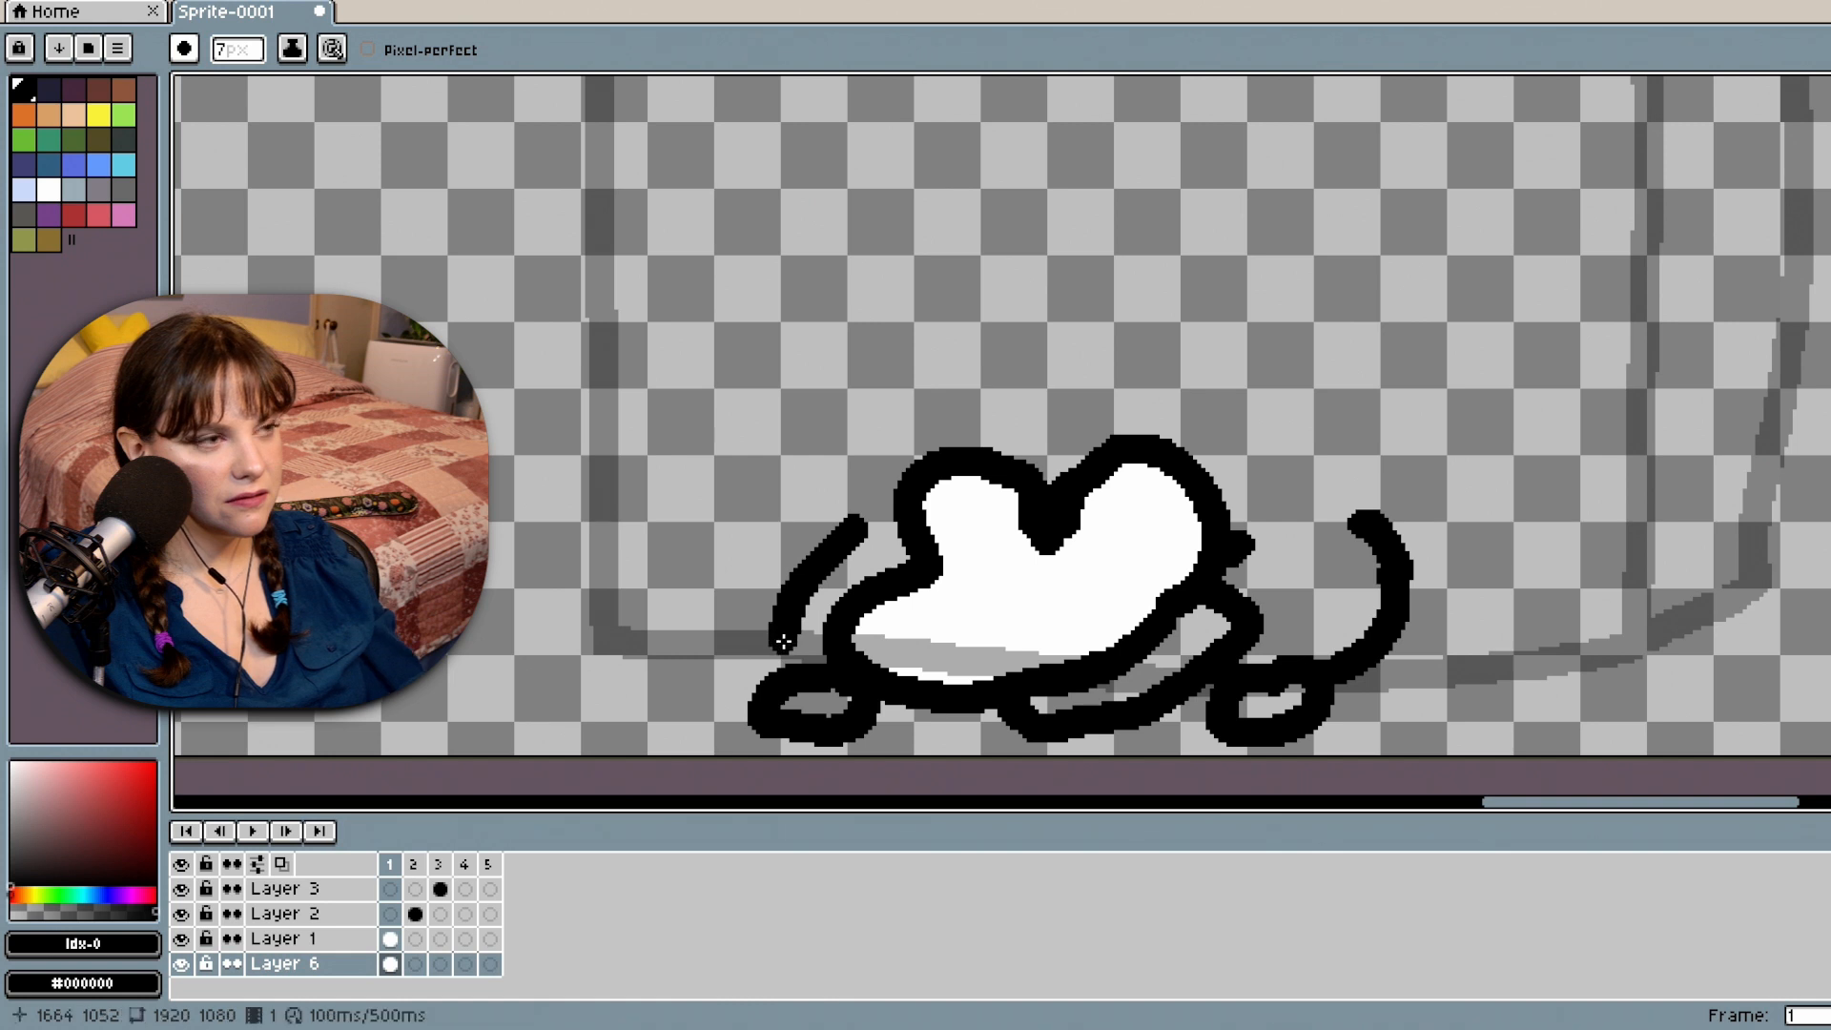
pyautogui.hotkey('ctrl', 'z')
pyautogui.moveTo(872, 542)
pyautogui.mouseDown()
pyautogui.moveTo(812, 568)
pyautogui.moveTo(786, 670)
pyautogui.mouseUp()
pyautogui.click(870, 542)
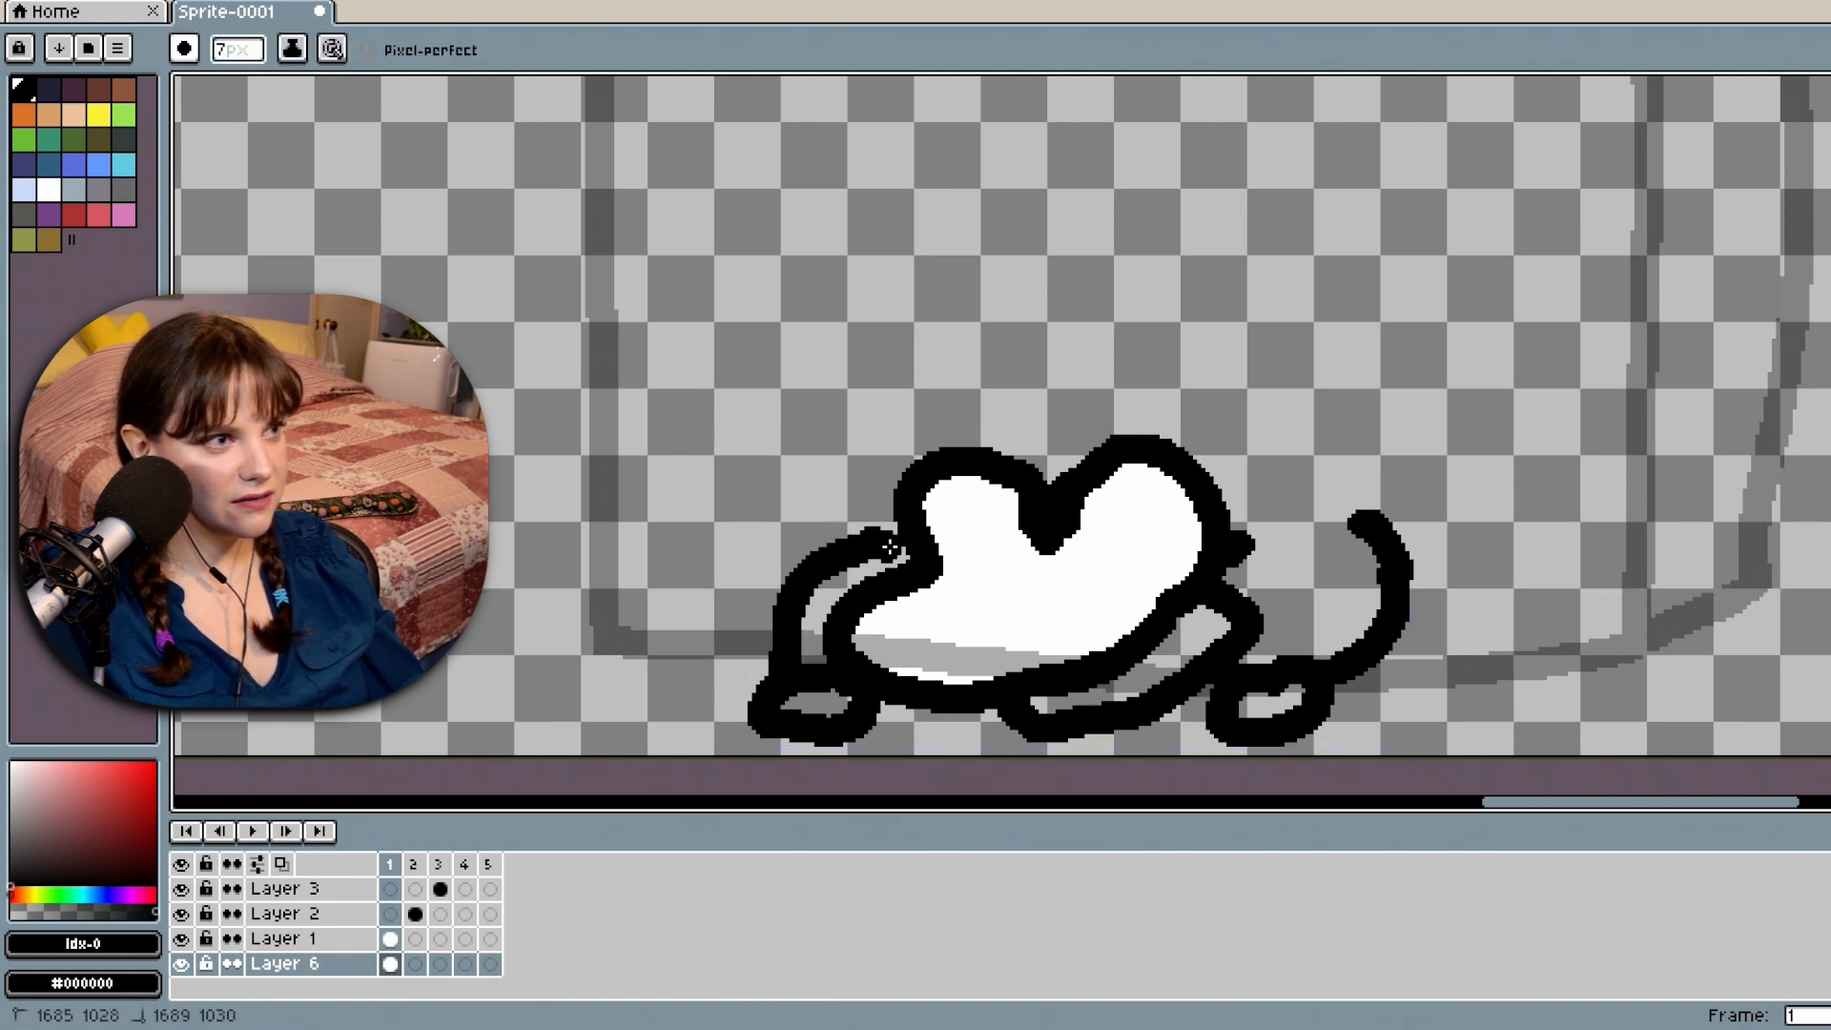
pyautogui.moveTo(889, 548); pyautogui.dragTo(914, 559)
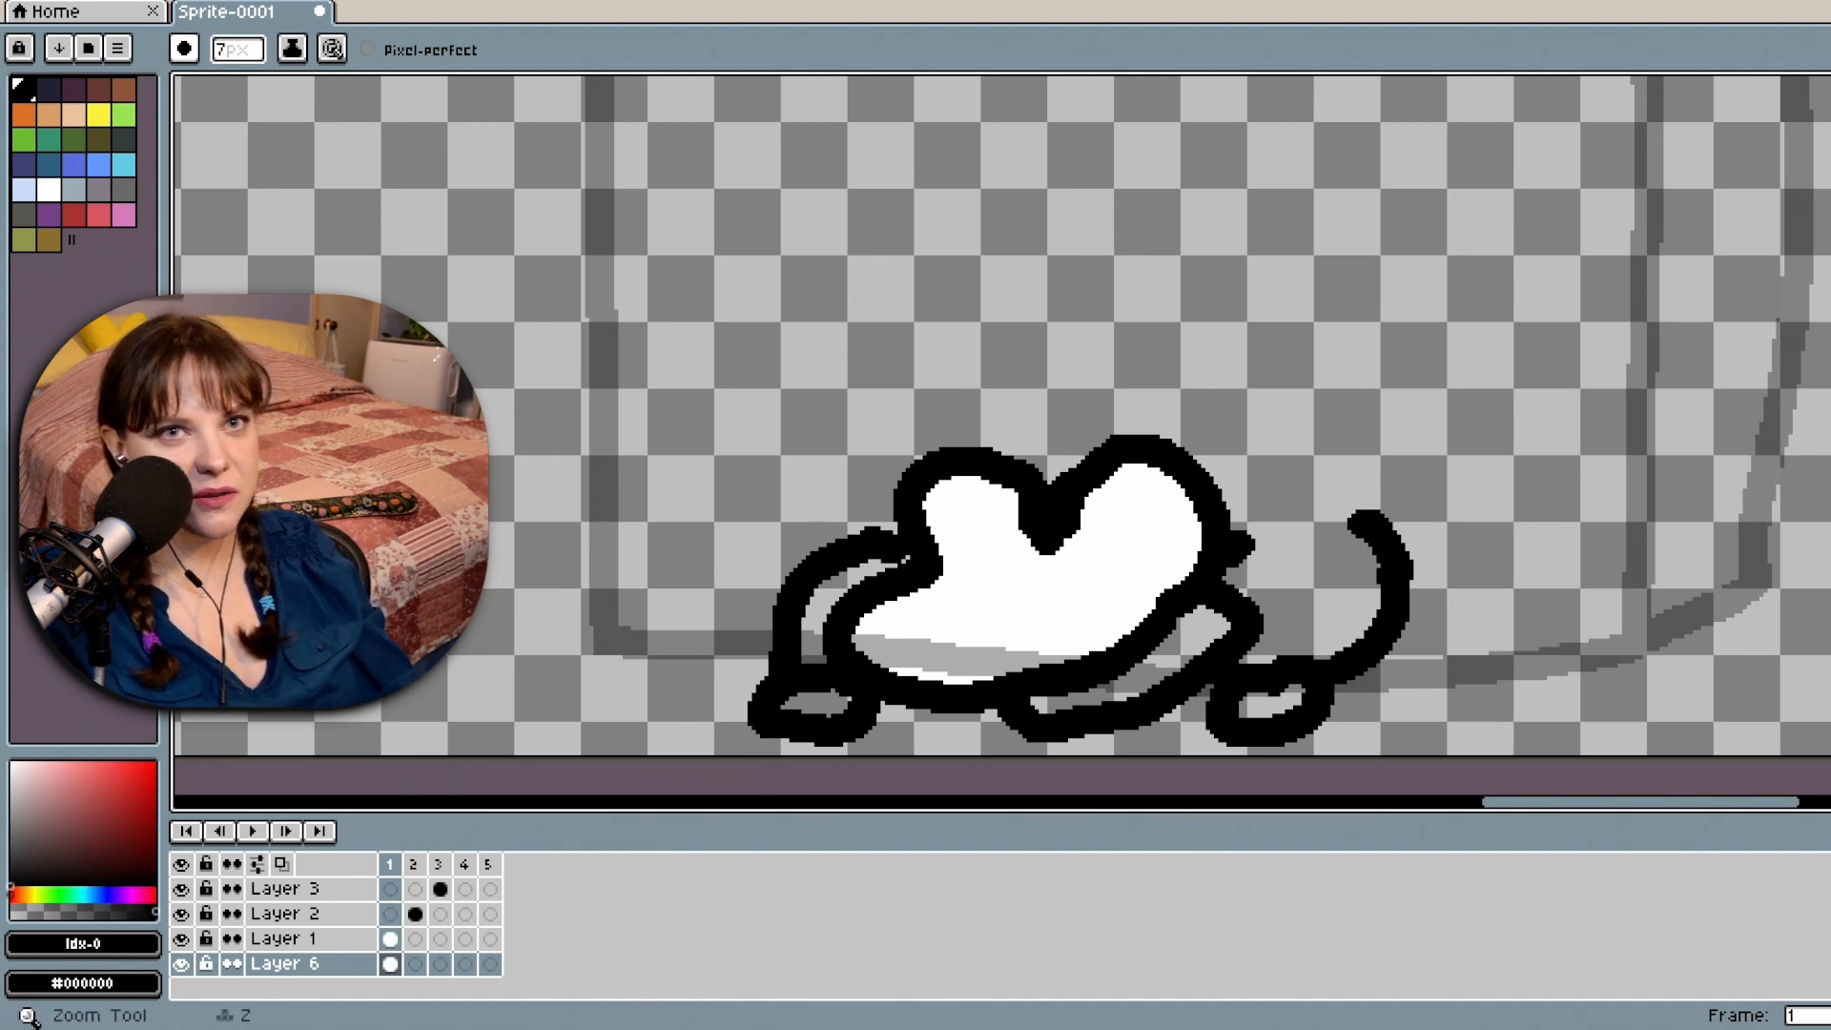
# Fill the curved area above the left foot and the narrow outline below the white shape with light green using the Paint Bucket.
pyautogui.click(1830, 326)
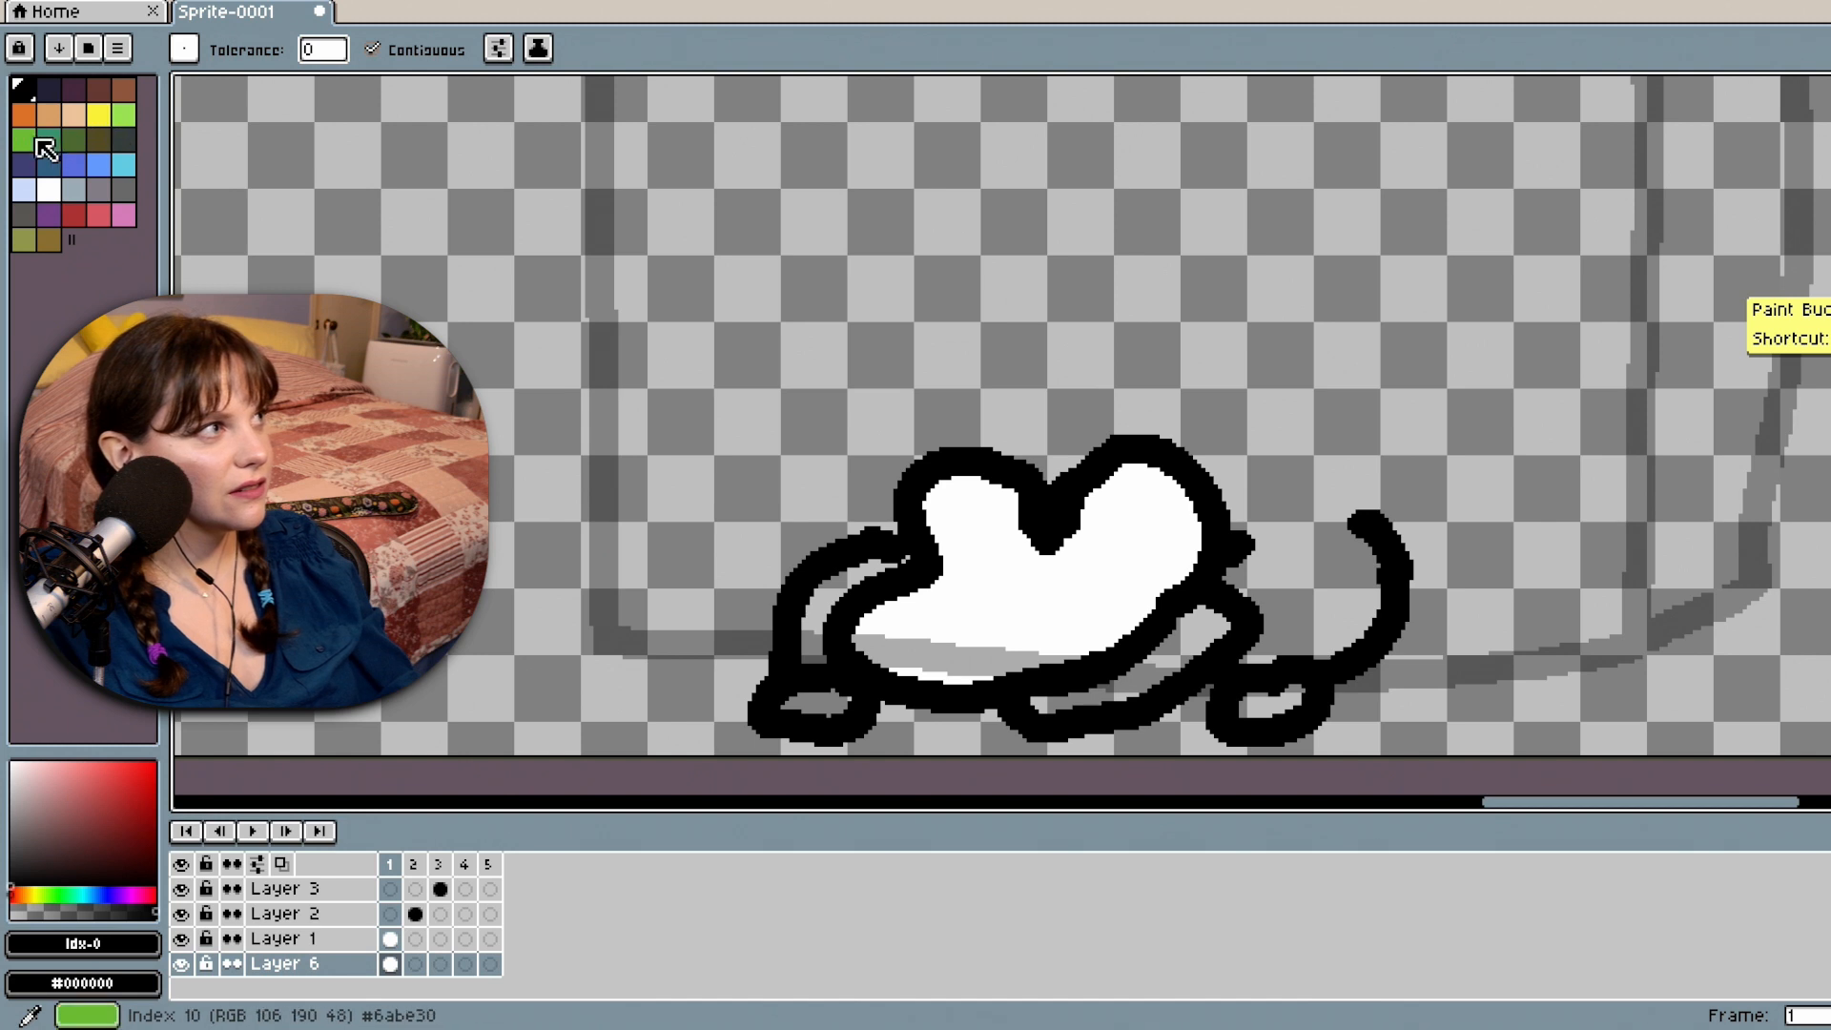
pyautogui.click(124, 114)
pyautogui.click(826, 584)
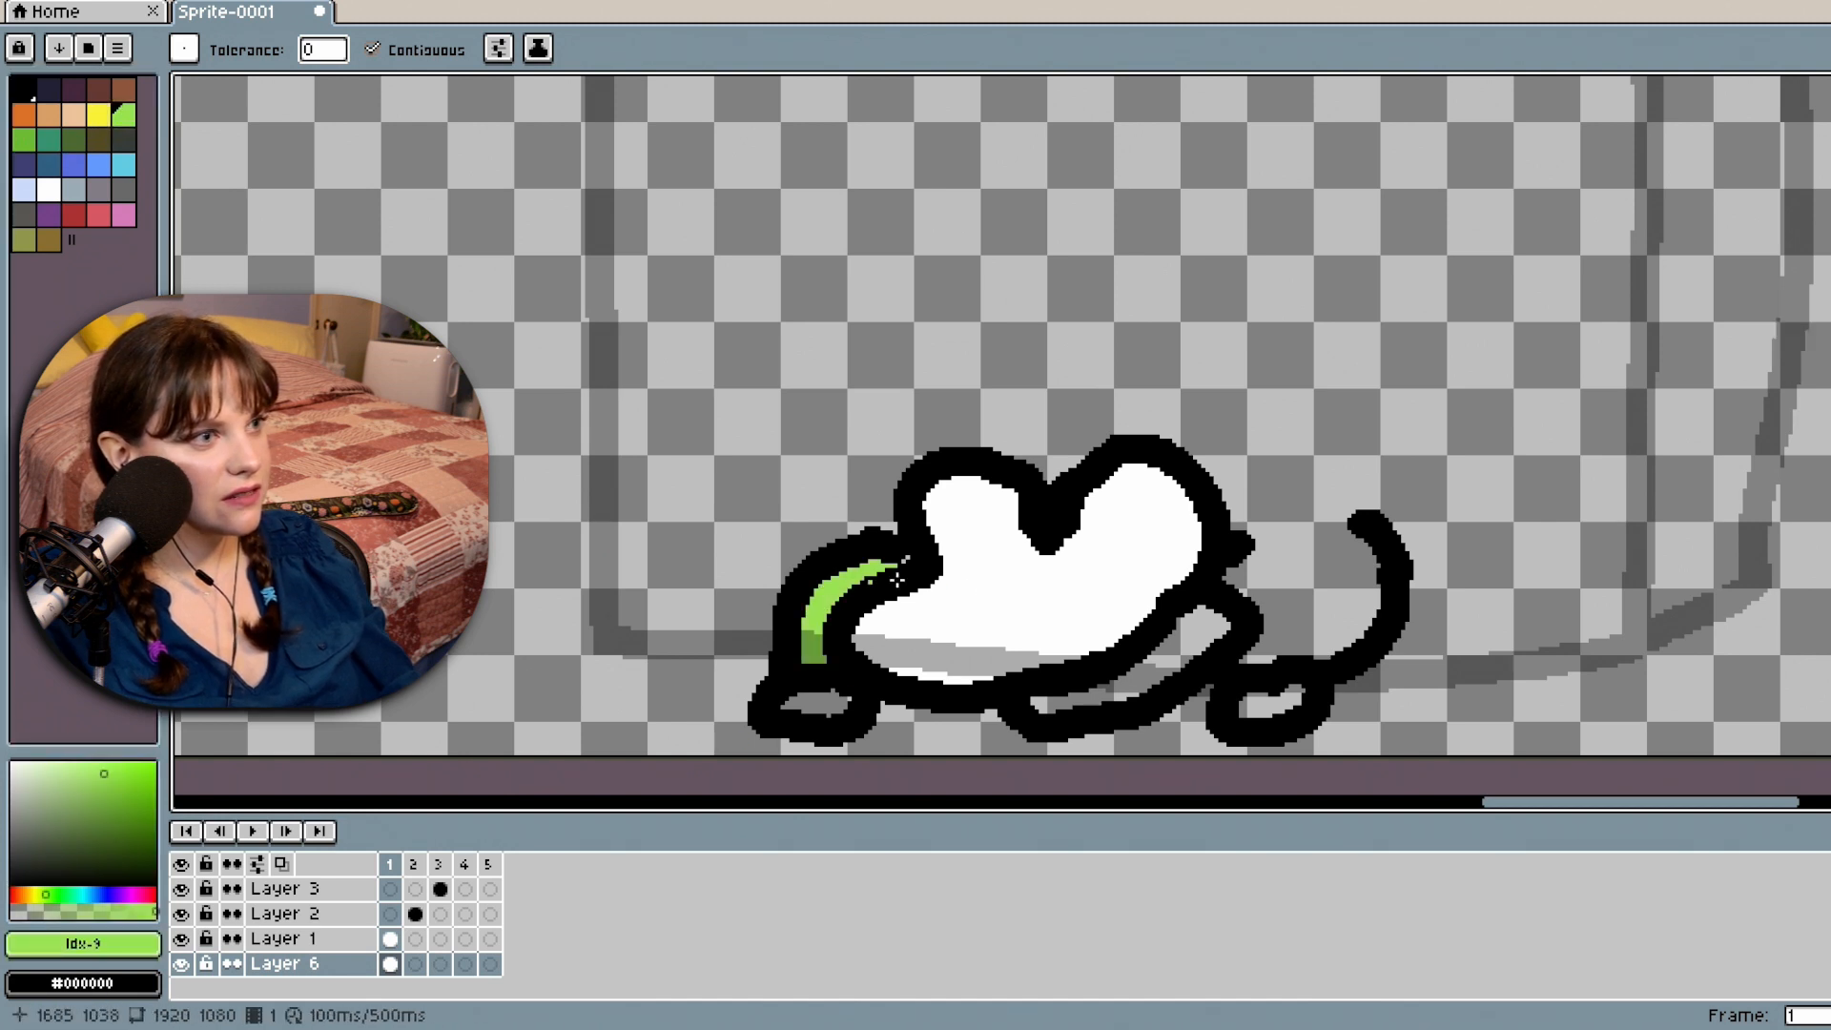
pyautogui.click(1182, 653)
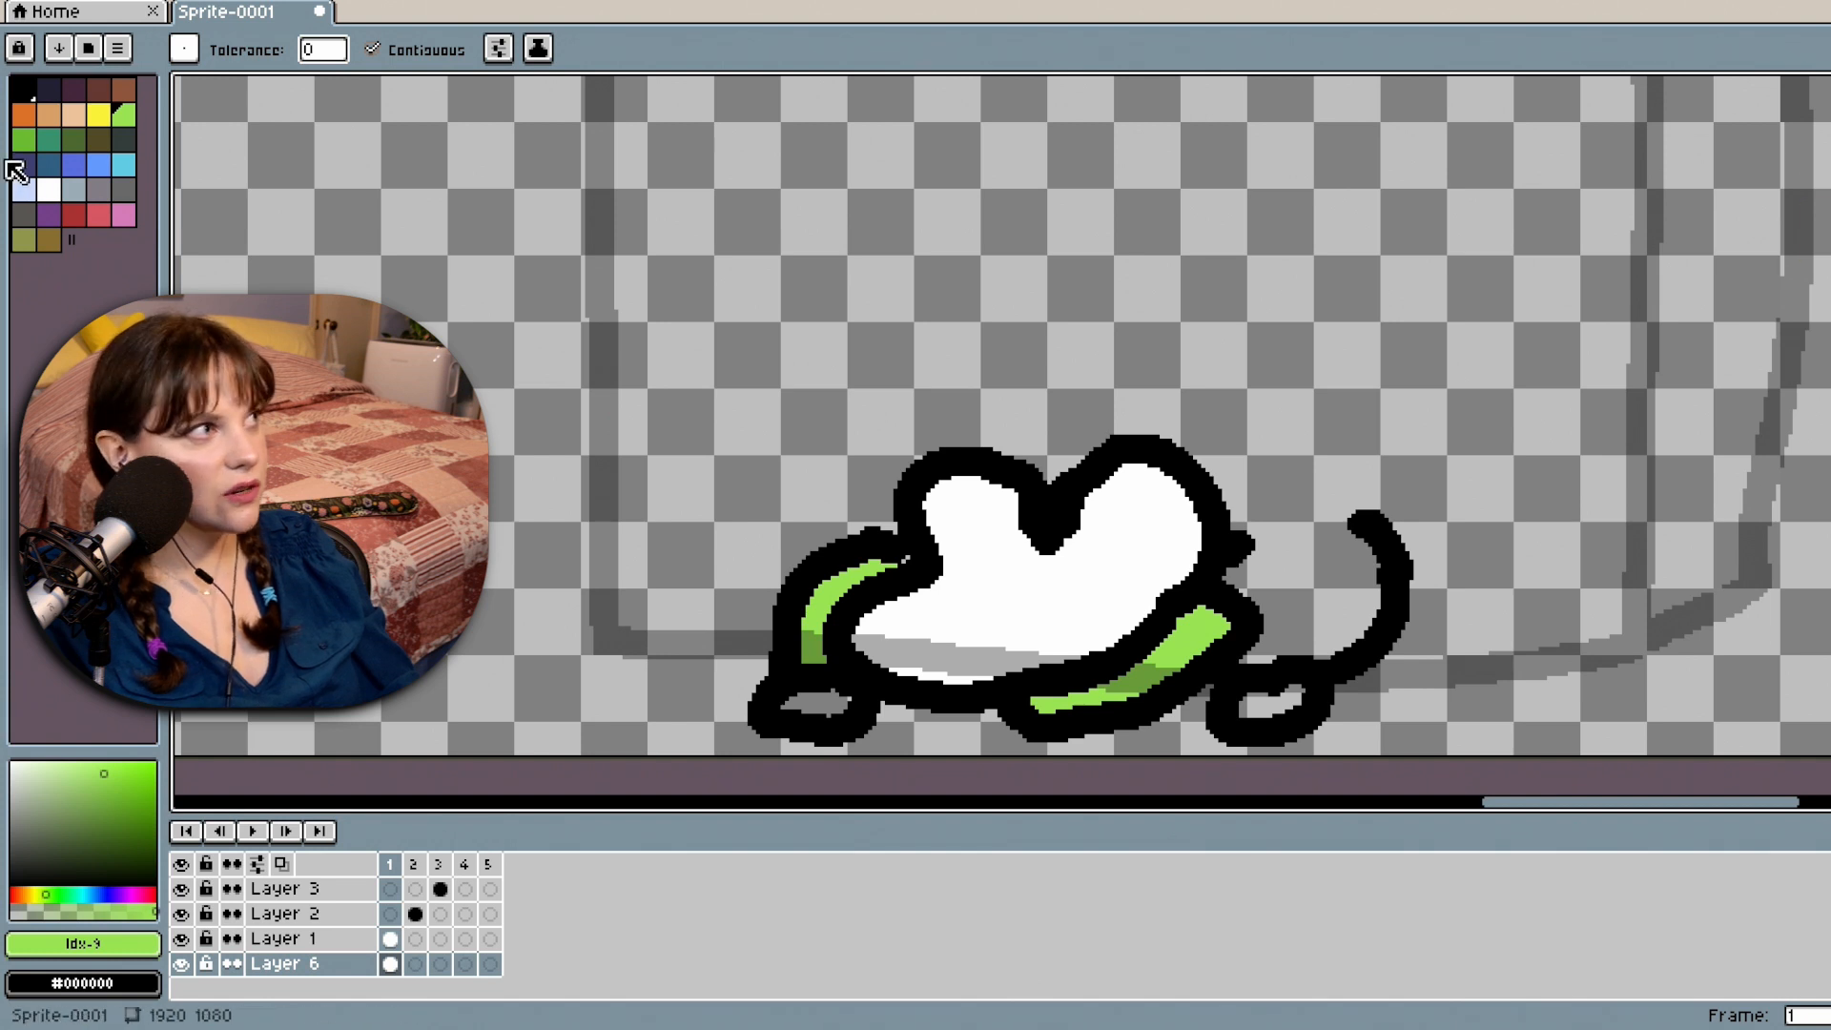
# Fill both small feet with white.
pyautogui.click(49, 190)
pyautogui.click(822, 704)
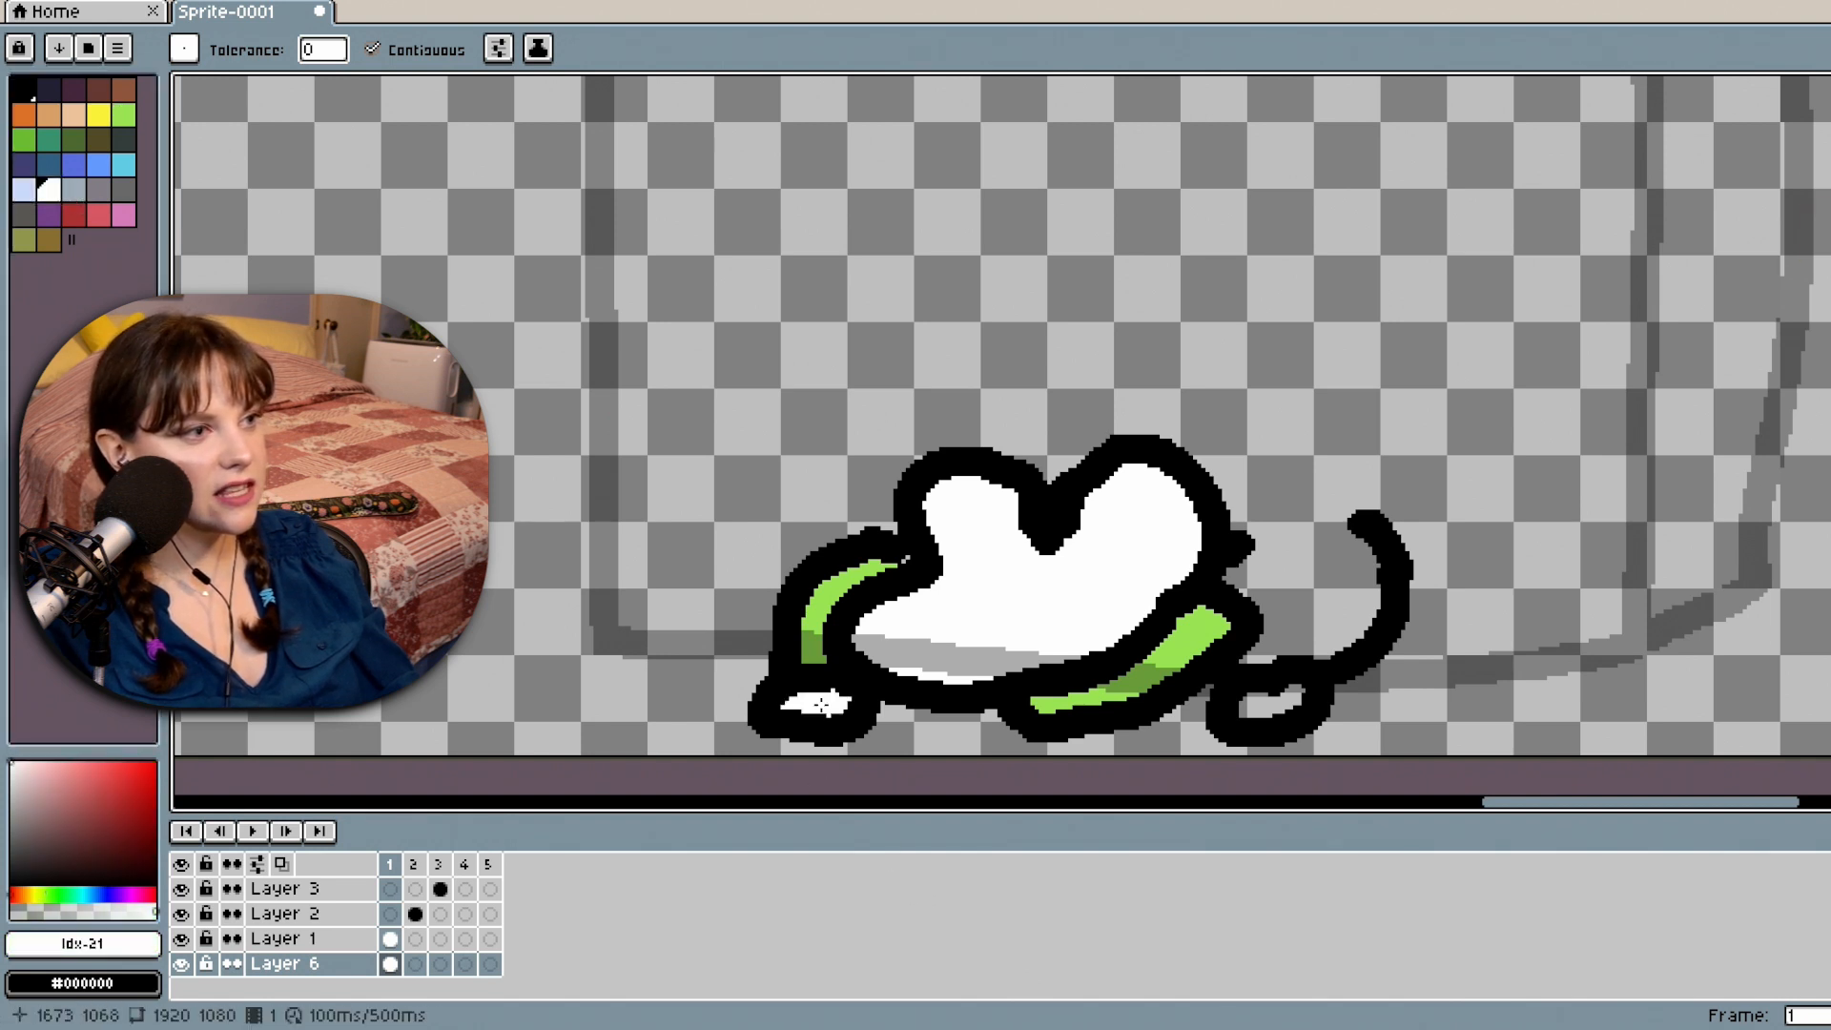
pyautogui.click(1263, 711)
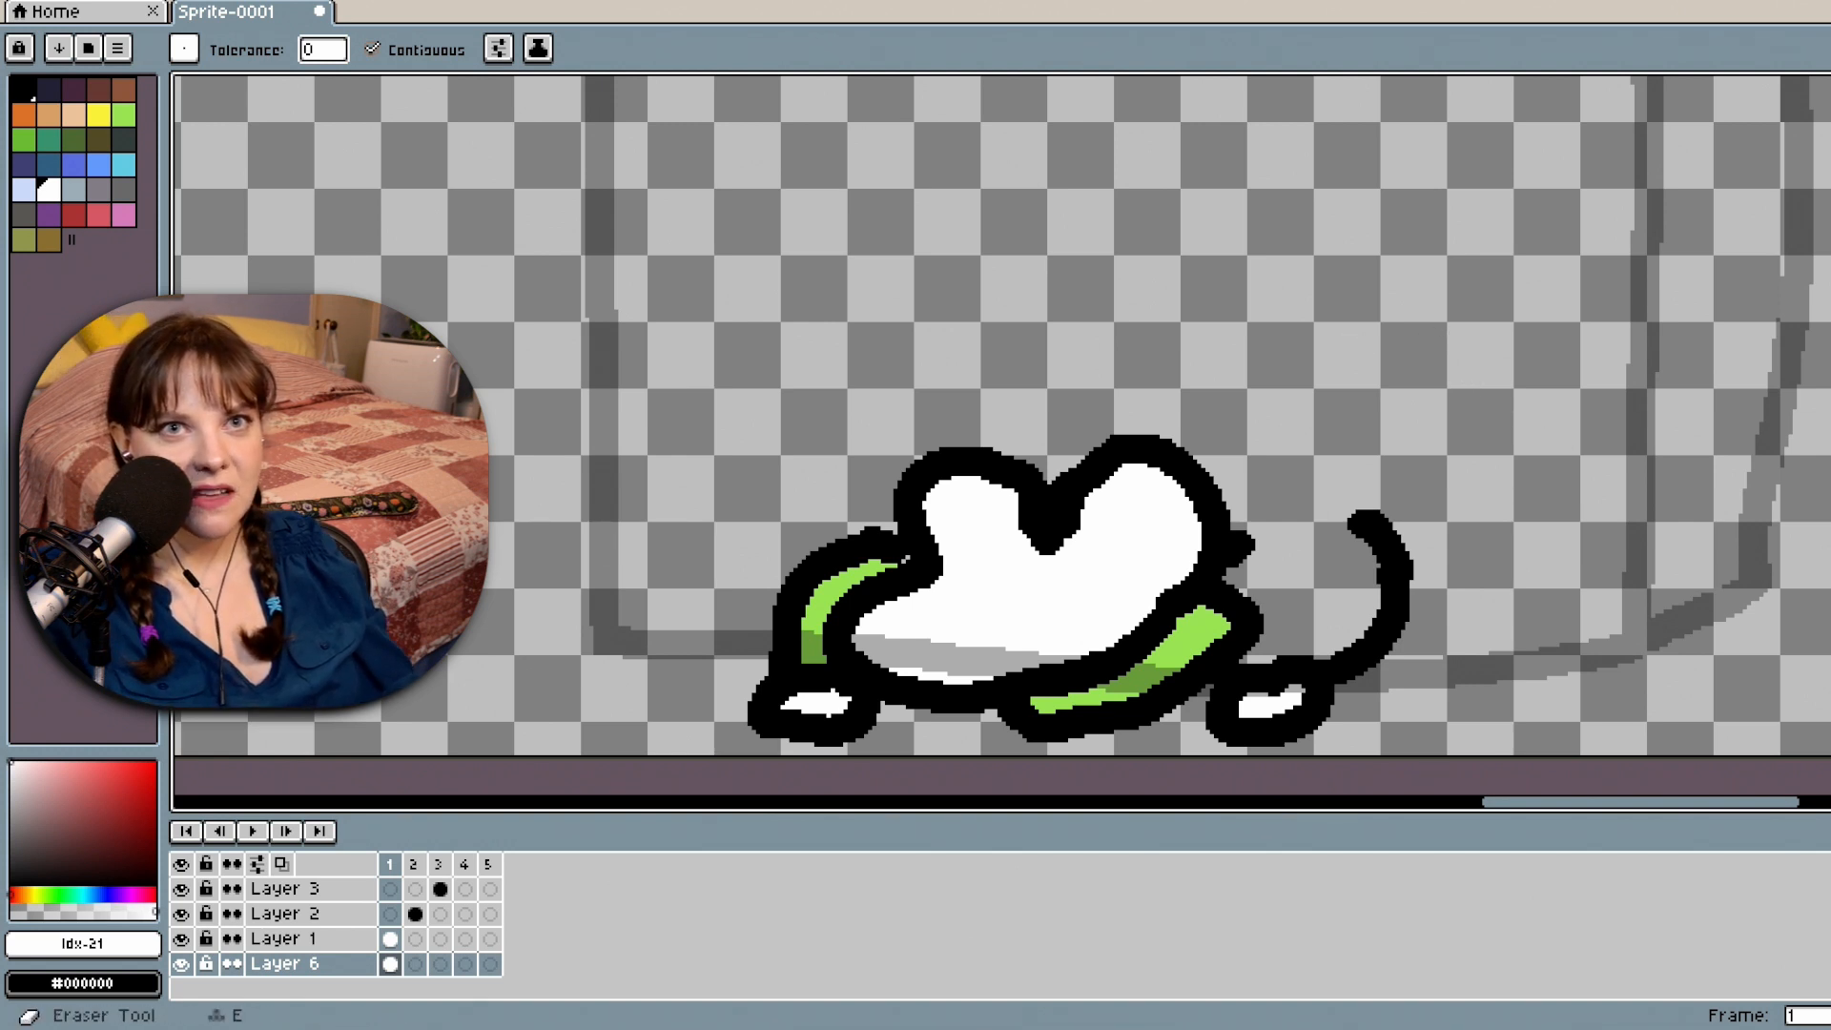
# Switch to the Pencil tool with black as the drawing colour.
pyautogui.press('b')
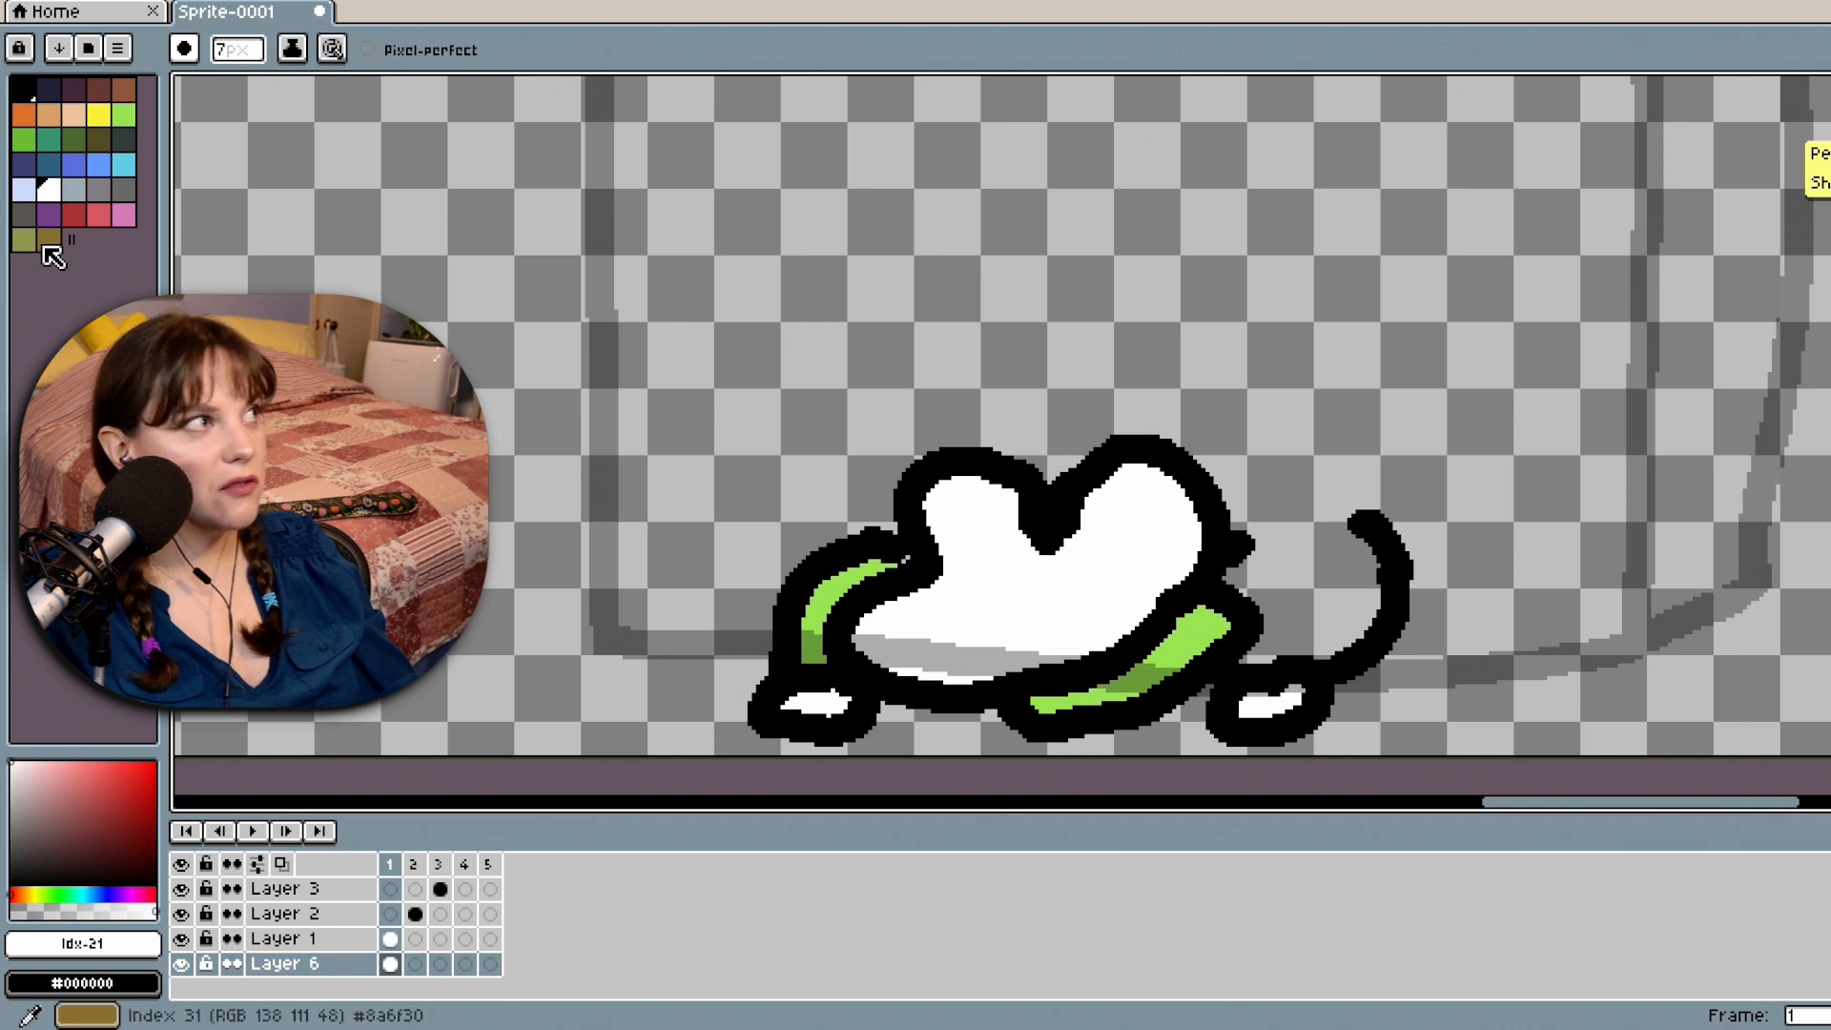
pyautogui.click(24, 88)
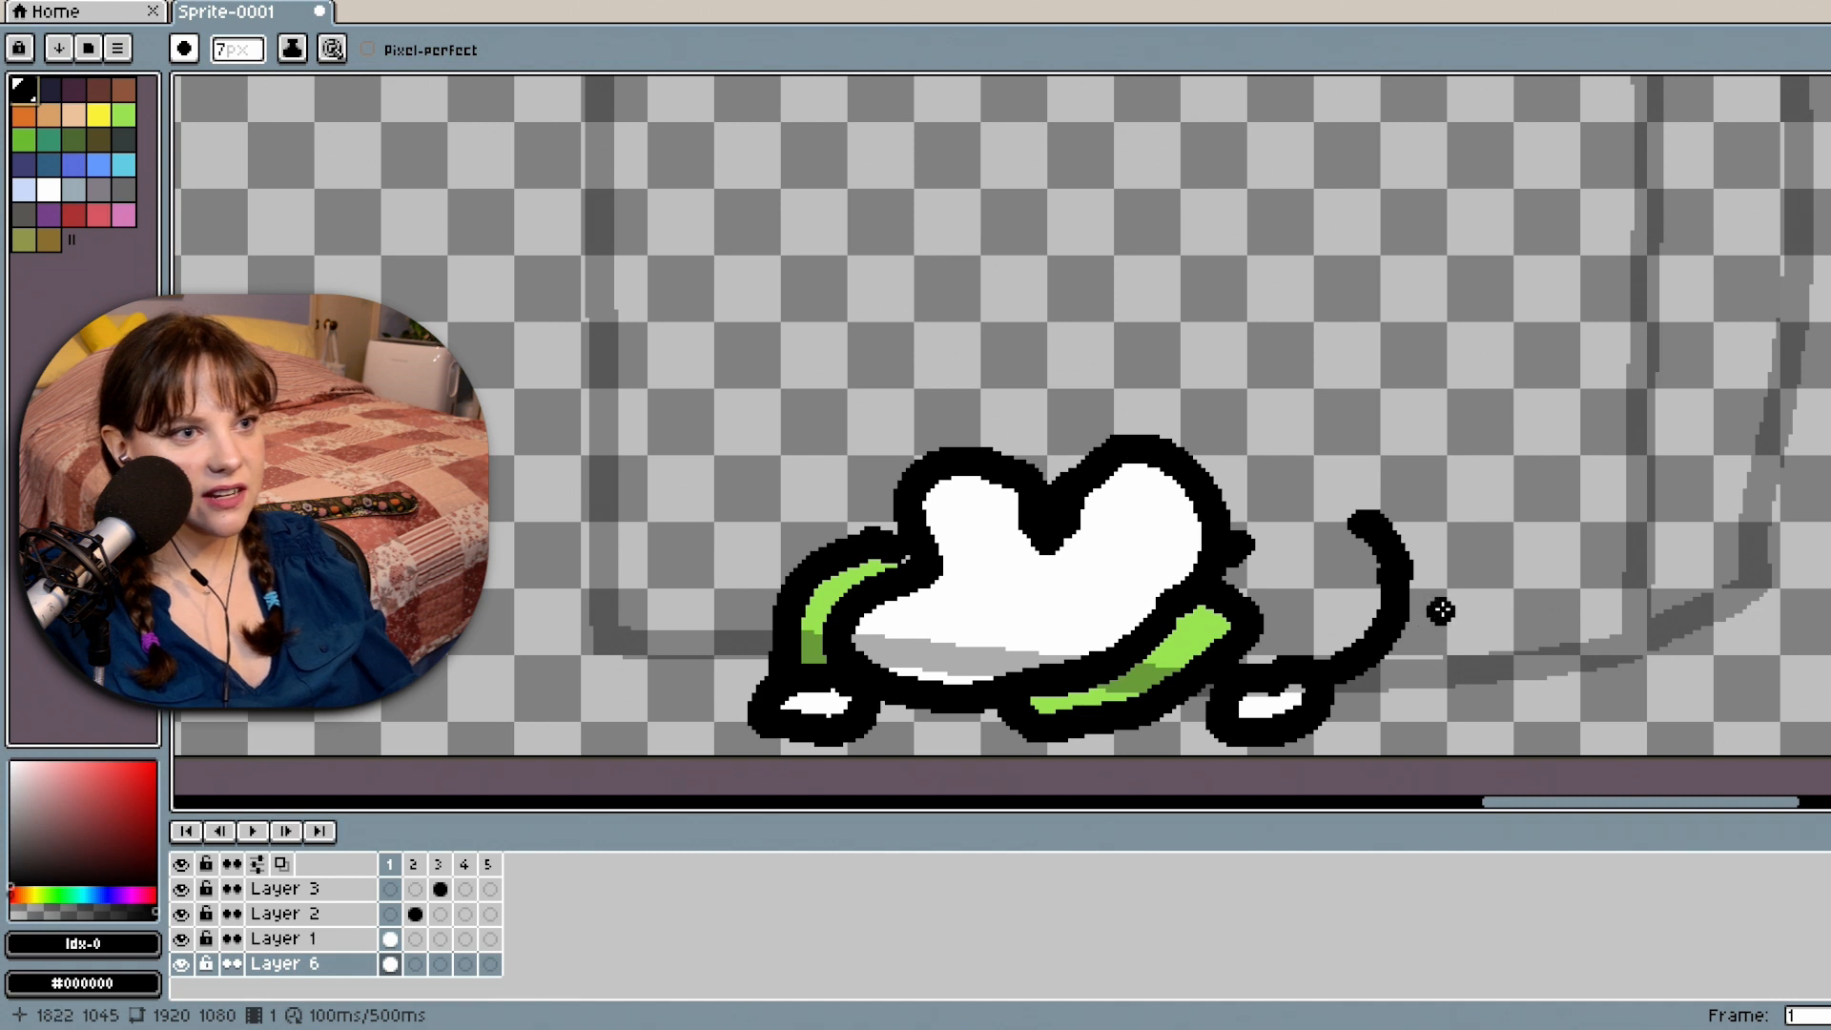
pyautogui.moveTo(1440, 611)
pyautogui.mouseDown()
pyautogui.moveTo(1641, 488)
pyautogui.moveTo(1690, 360)
pyautogui.moveTo(1630, 246)
pyautogui.moveTo(1474, 199)
pyautogui.moveTo(1331, 185)
pyautogui.moveTo(1378, 279)
pyautogui.moveTo(1497, 304)
pyautogui.moveTo(1550, 358)
pyautogui.moveTo(1550, 437)
pyautogui.moveTo(1416, 515)
pyautogui.mouseUp()
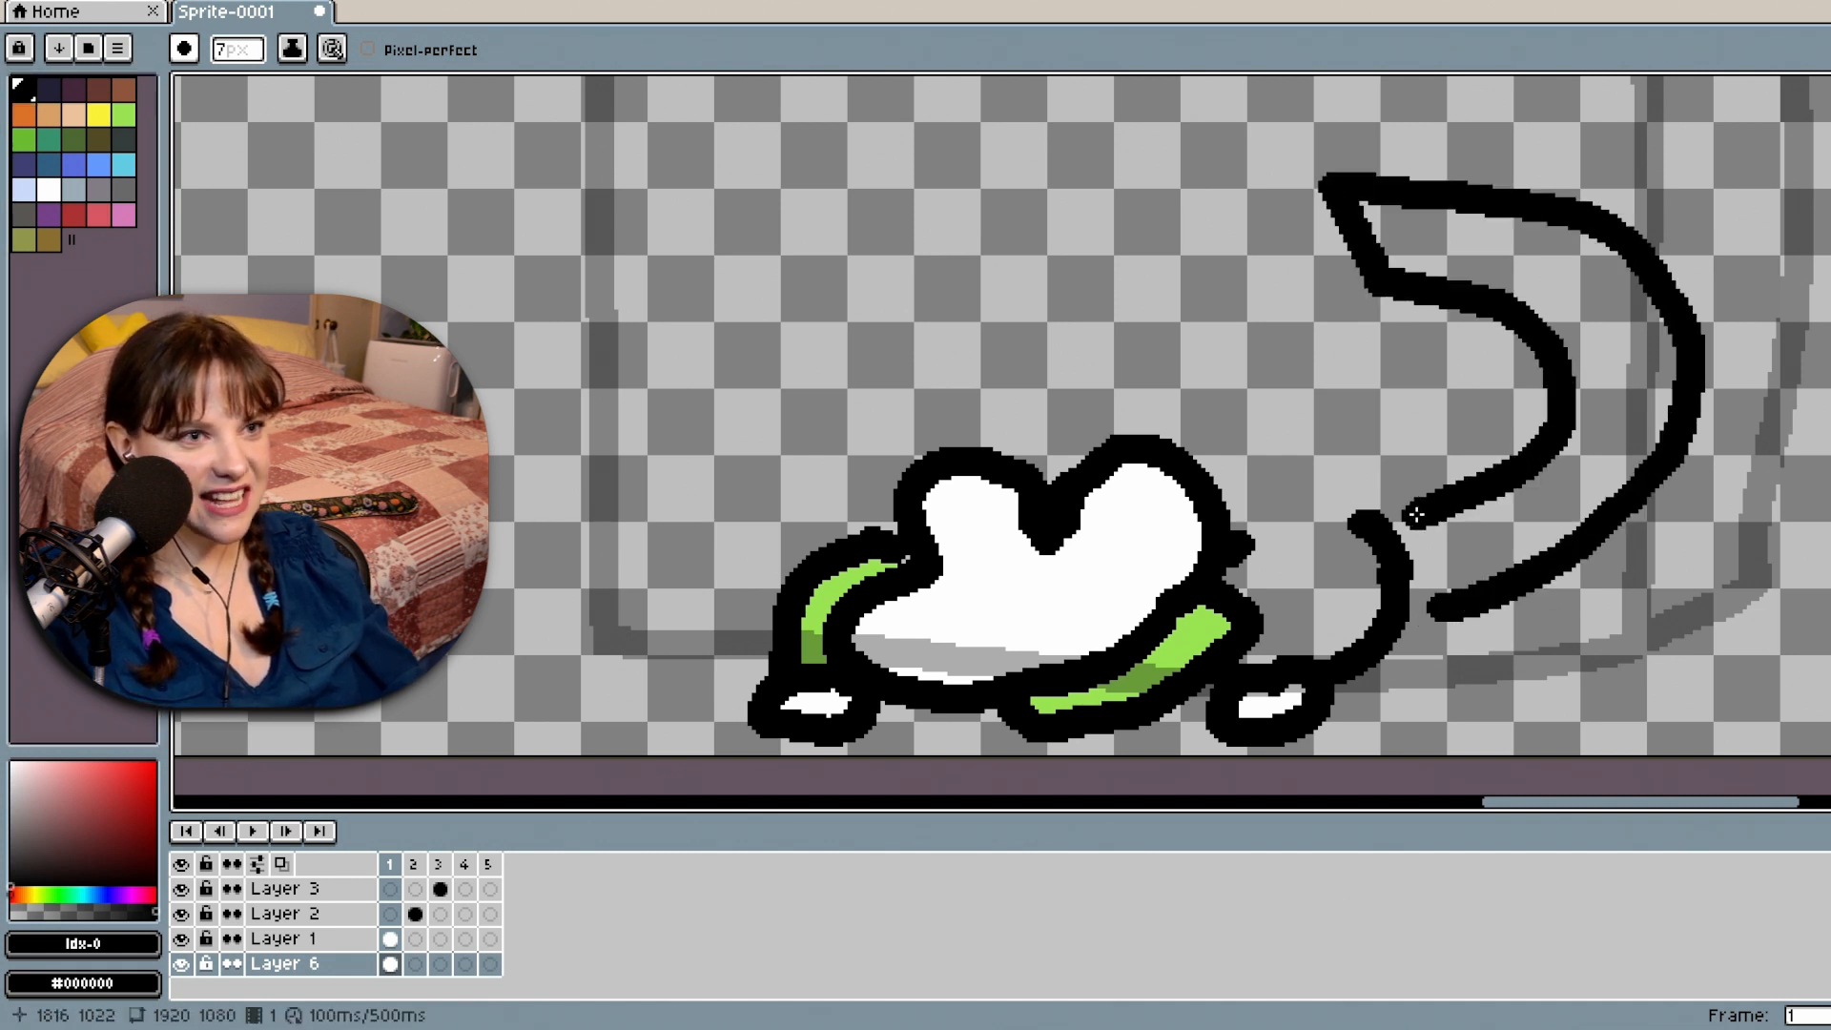
pyautogui.hotkey('ctrl', 'z')
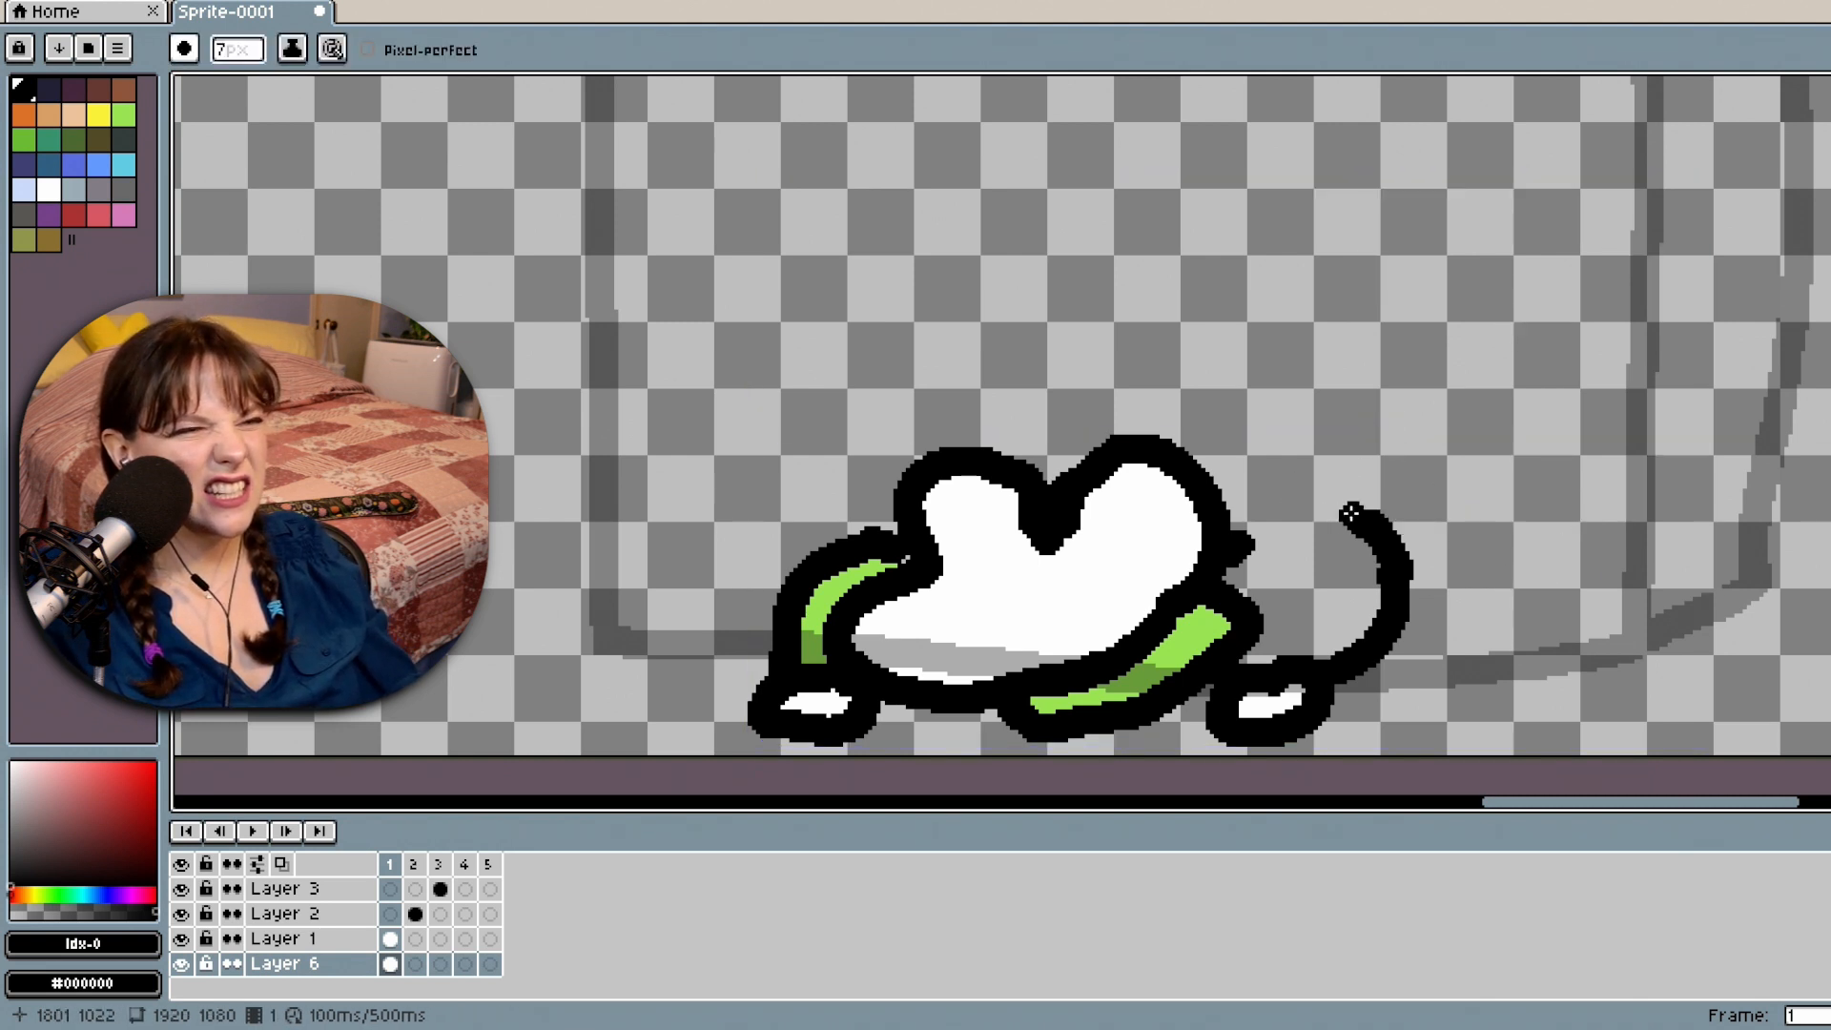
pyautogui.moveTo(1434, 588)
pyautogui.mouseDown()
pyautogui.moveTo(1560, 517)
pyautogui.moveTo(1576, 471)
pyautogui.moveTo(1493, 365)
pyautogui.mouseUp()
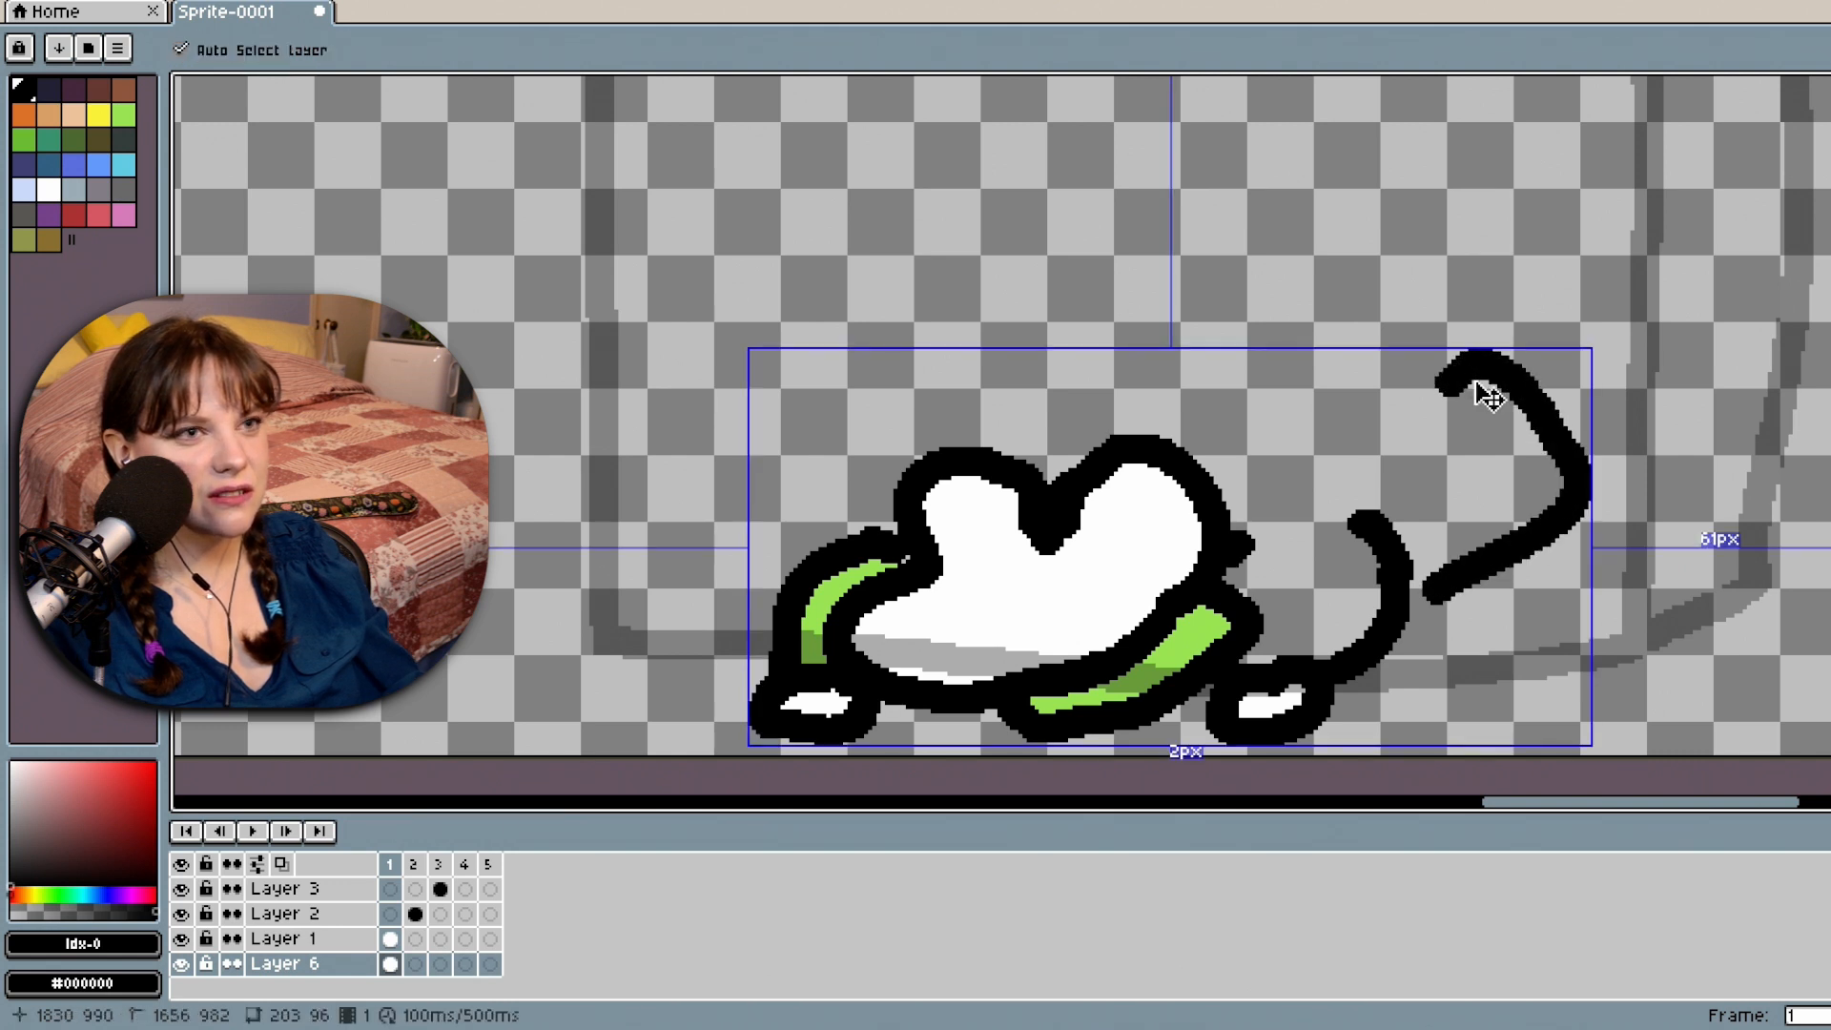
pyautogui.hotkey('ctrl', 'z')
pyautogui.moveTo(1394, 394)
pyautogui.mouseDown()
pyautogui.moveTo(1475, 341)
pyautogui.moveTo(1538, 334)
pyautogui.moveTo(1555, 362)
pyautogui.moveTo(1538, 410)
pyautogui.moveTo(1401, 504)
pyautogui.mouseUp()
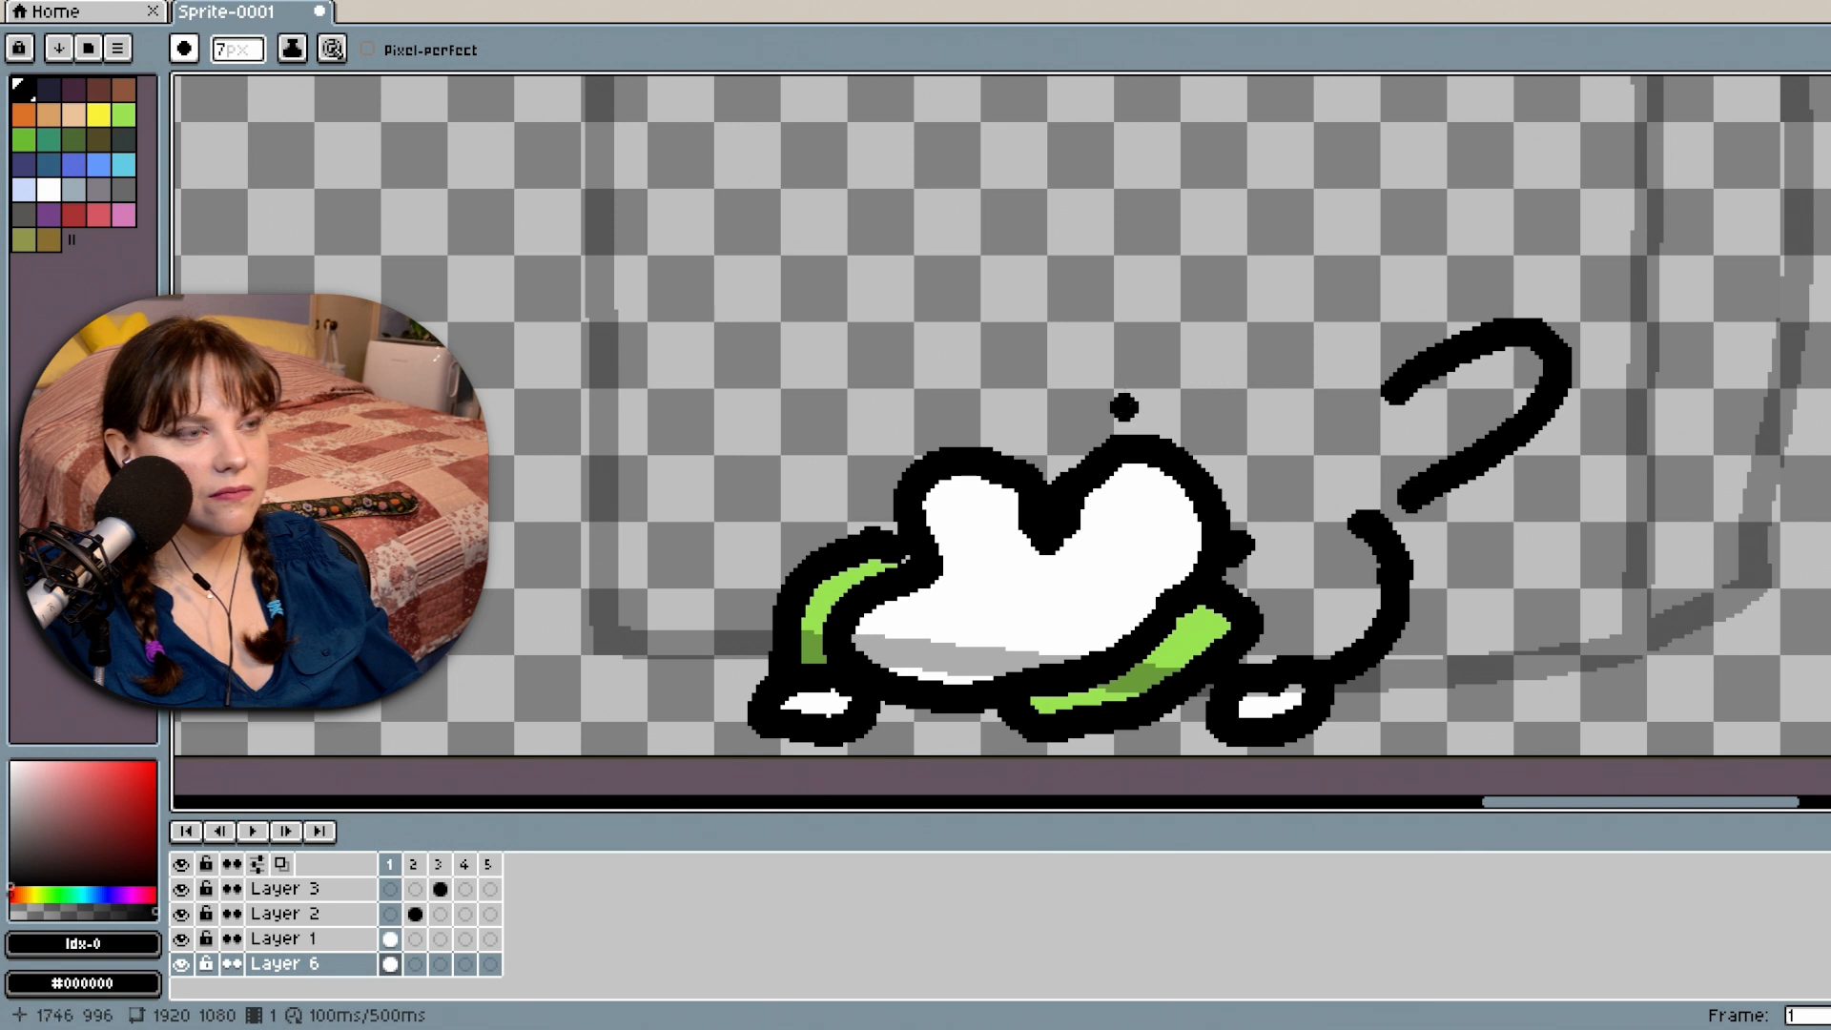
pyautogui.moveTo(1123, 410)
pyautogui.mouseDown()
pyautogui.moveTo(1304, 302)
pyautogui.moveTo(1324, 323)
pyautogui.moveTo(1245, 412)
pyautogui.mouseUp()
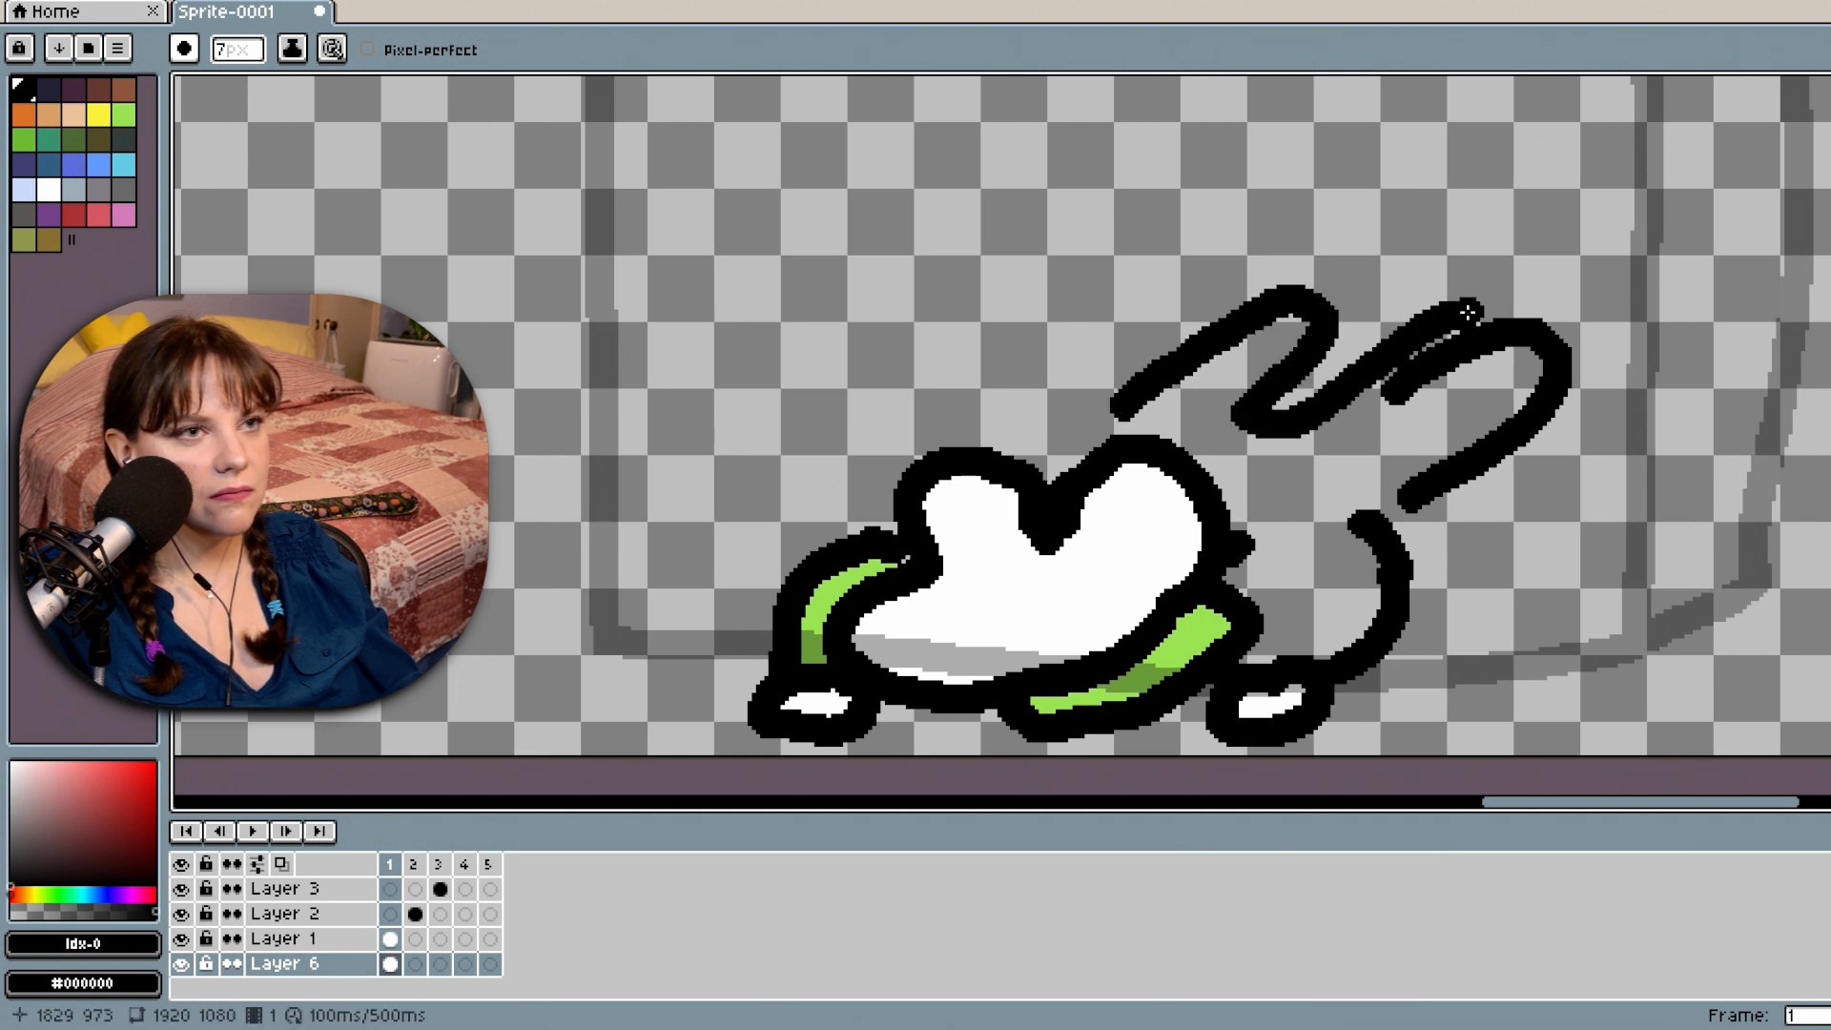
pyautogui.hotkey('ctrl', 'z')
pyautogui.hotkey('ctrl', 'z')
pyautogui.moveTo(1473, 320)
pyautogui.mouseDown()
pyautogui.moveTo(1447, 311)
pyautogui.moveTo(1346, 364)
pyautogui.moveTo(1288, 419)
pyautogui.moveTo(1330, 314)
pyautogui.moveTo(1283, 271)
pyautogui.moveTo(1184, 378)
pyautogui.mouseUp()
pyautogui.hotkey('ctrl', 'z')
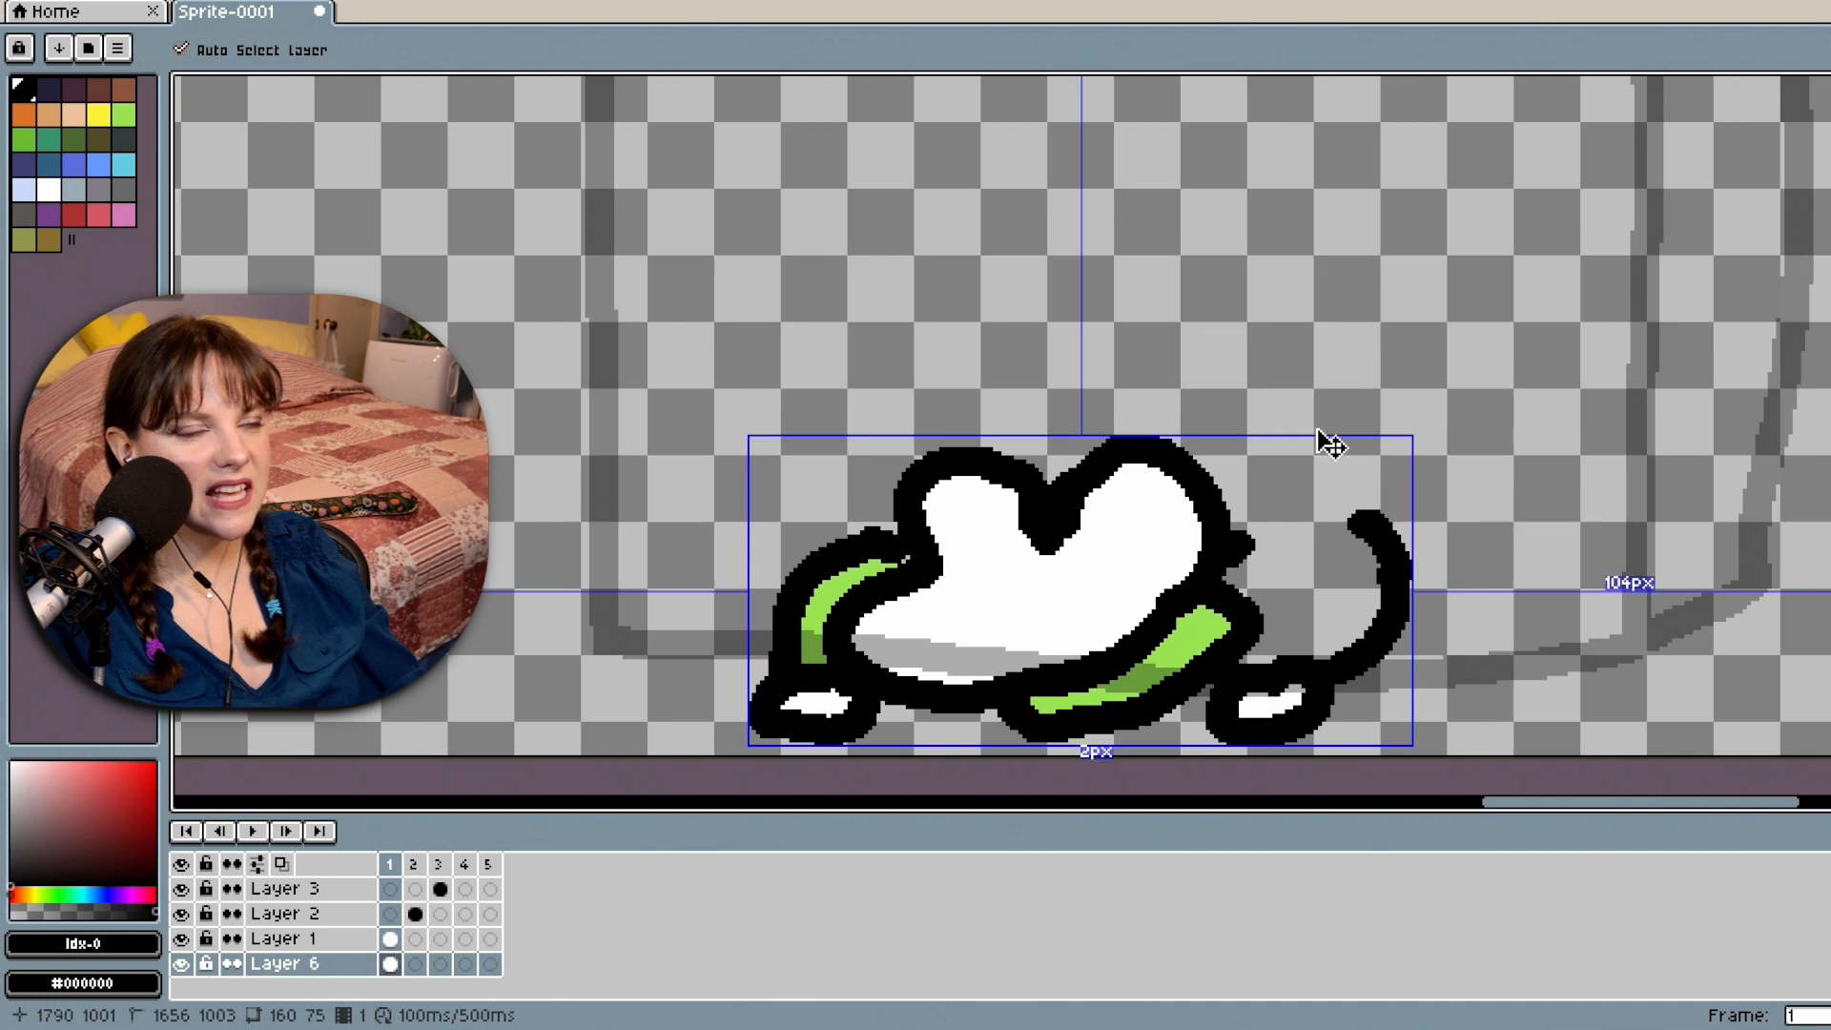
# Draw a black forked outline linking the curve above the right foot to the white shape's upper right, and erase the curve inside it.
pyautogui.moveTo(1420, 573)
pyautogui.mouseDown()
pyautogui.moveTo(1558, 525)
pyautogui.moveTo(1600, 485)
pyautogui.moveTo(1508, 468)
pyautogui.moveTo(1423, 487)
pyautogui.moveTo(1467, 418)
pyautogui.moveTo(1404, 405)
pyautogui.moveTo(1289, 423)
pyautogui.moveTo(1239, 457)
pyautogui.mouseUp()
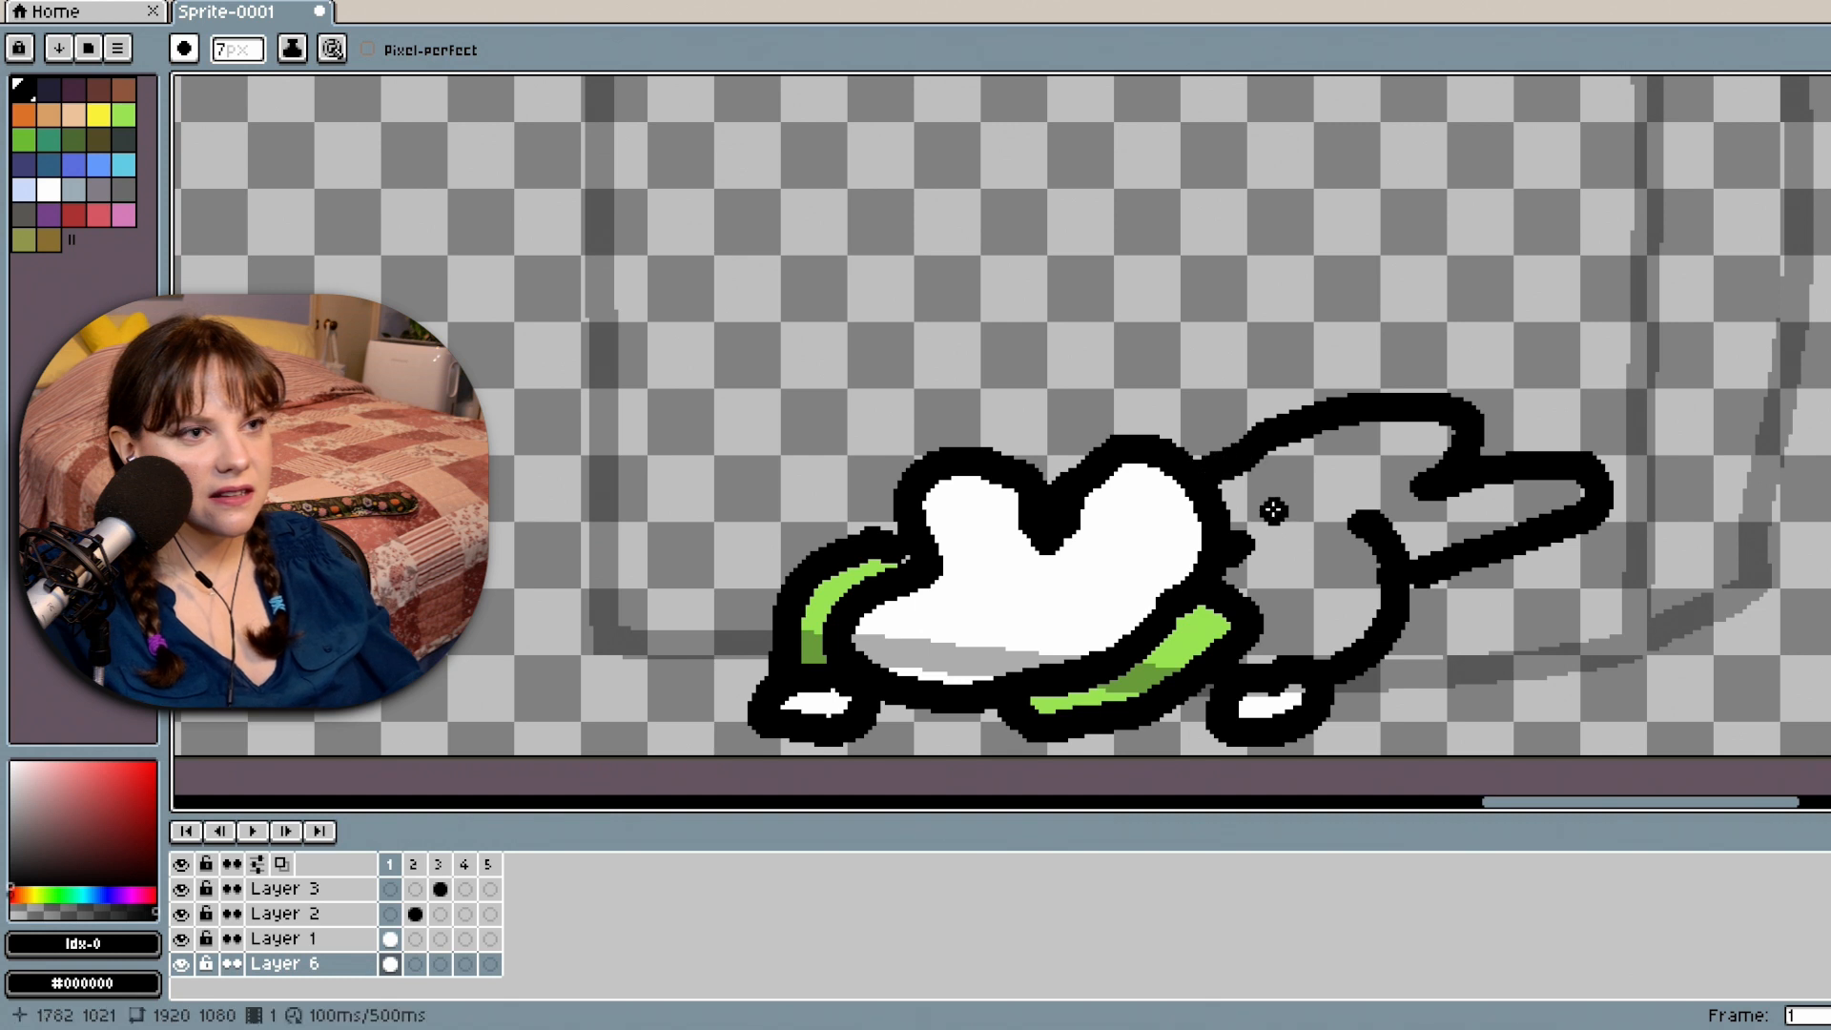
pyautogui.moveTo(1365, 515); pyautogui.dragTo(1303, 496)
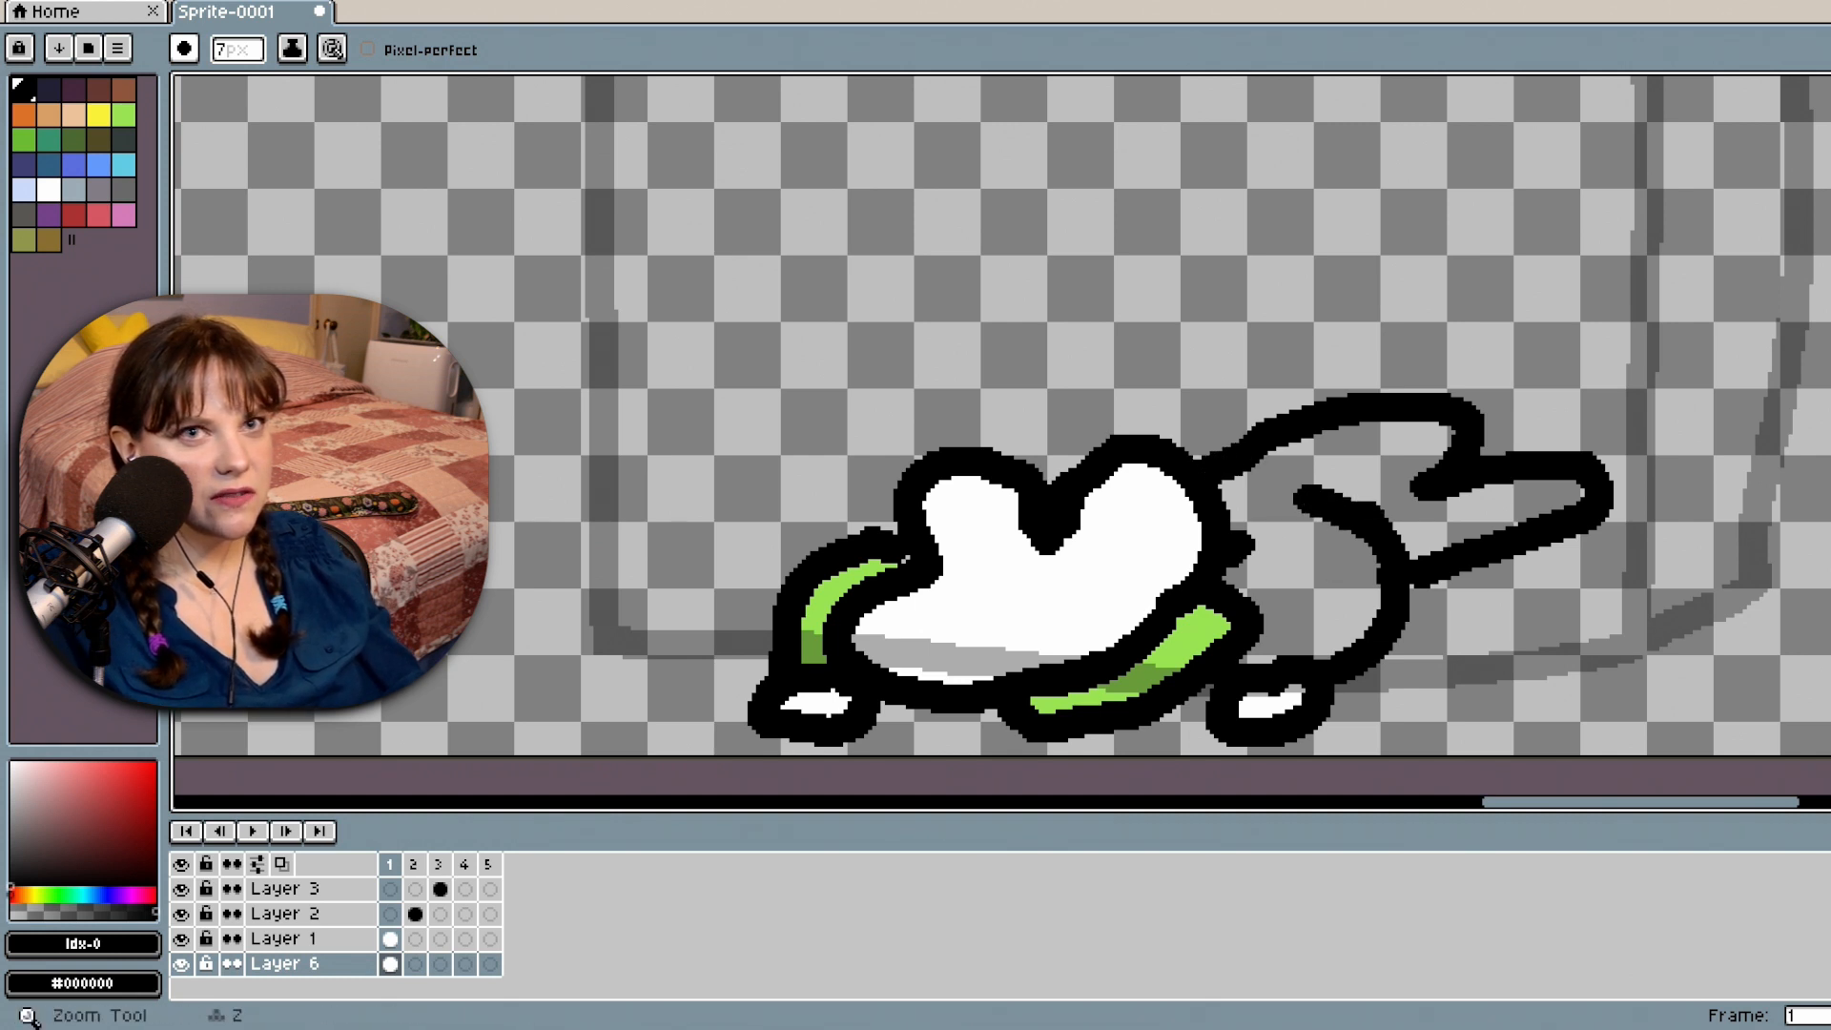
pyautogui.click(1829, 157)
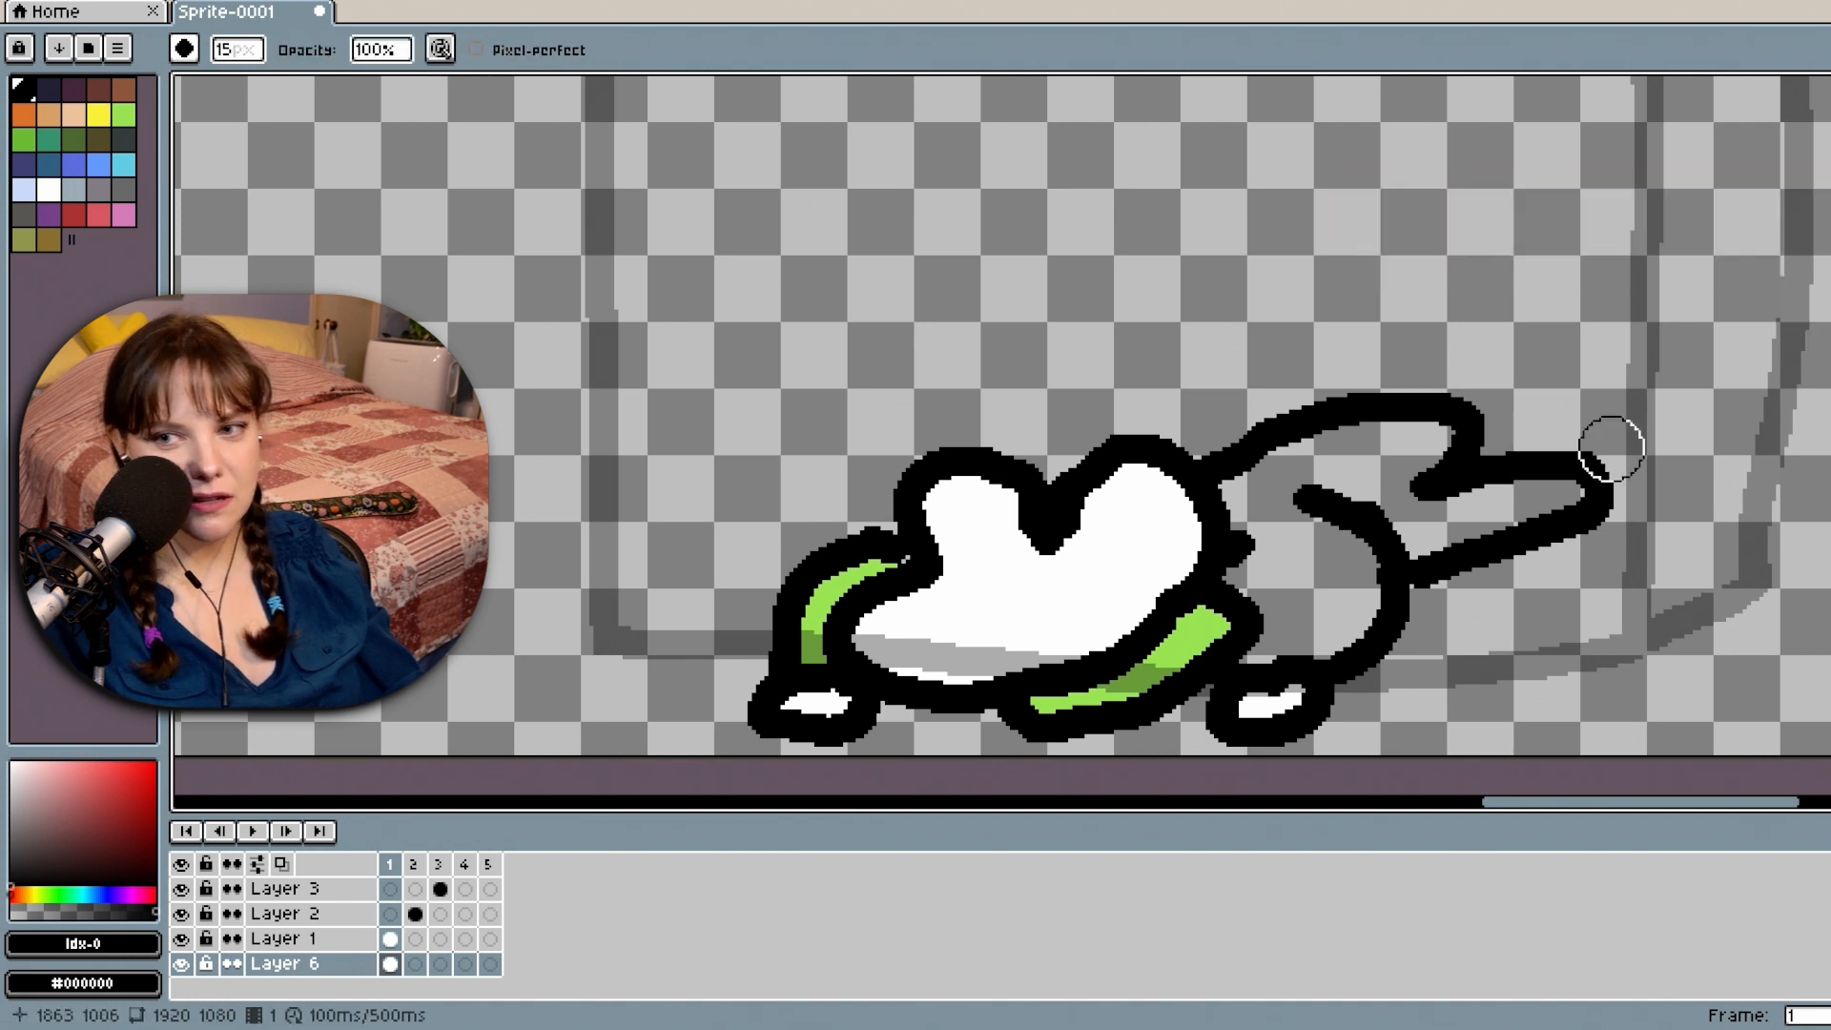
pyautogui.moveTo(1327, 510)
pyautogui.mouseDown()
pyautogui.moveTo(1377, 535)
pyautogui.moveTo(1373, 558)
pyautogui.mouseUp()
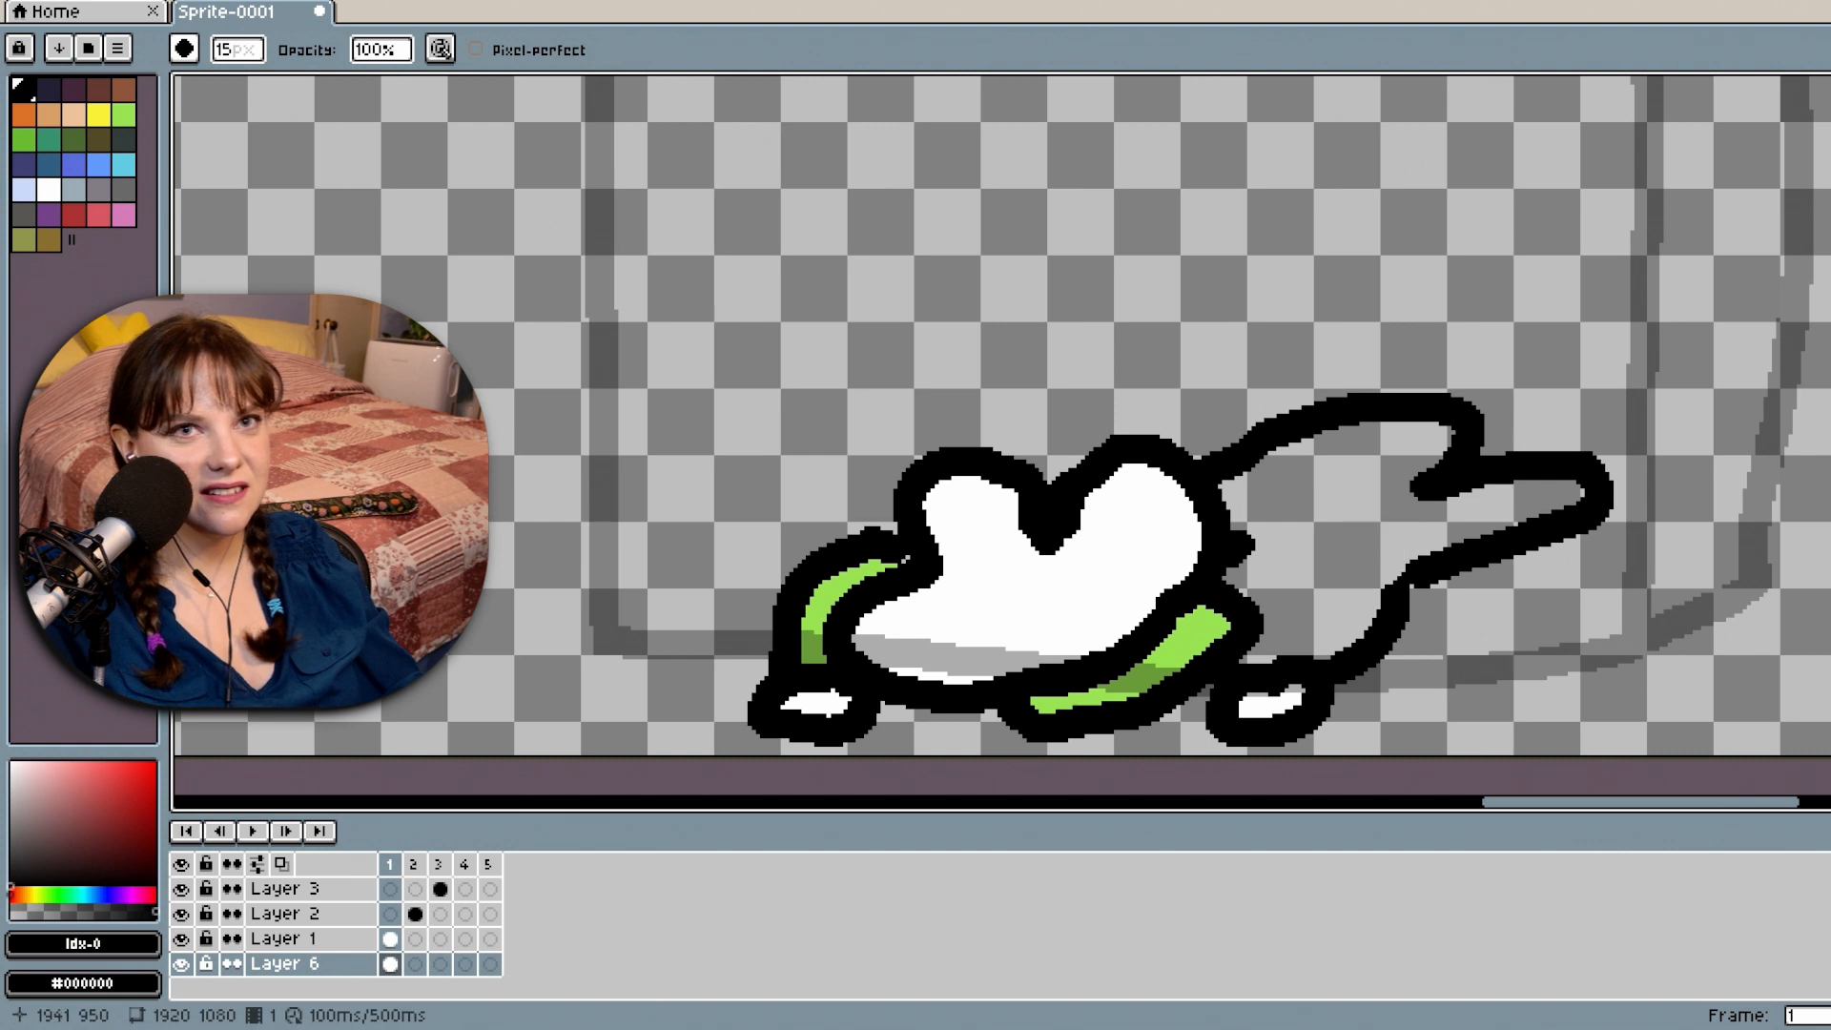
# Redraw the line above the right foot further inward, replacing the old one, and extend the forked outline's lower edge to meet it.
pyautogui.click(1829, 274)
pyautogui.click(1829, 121)
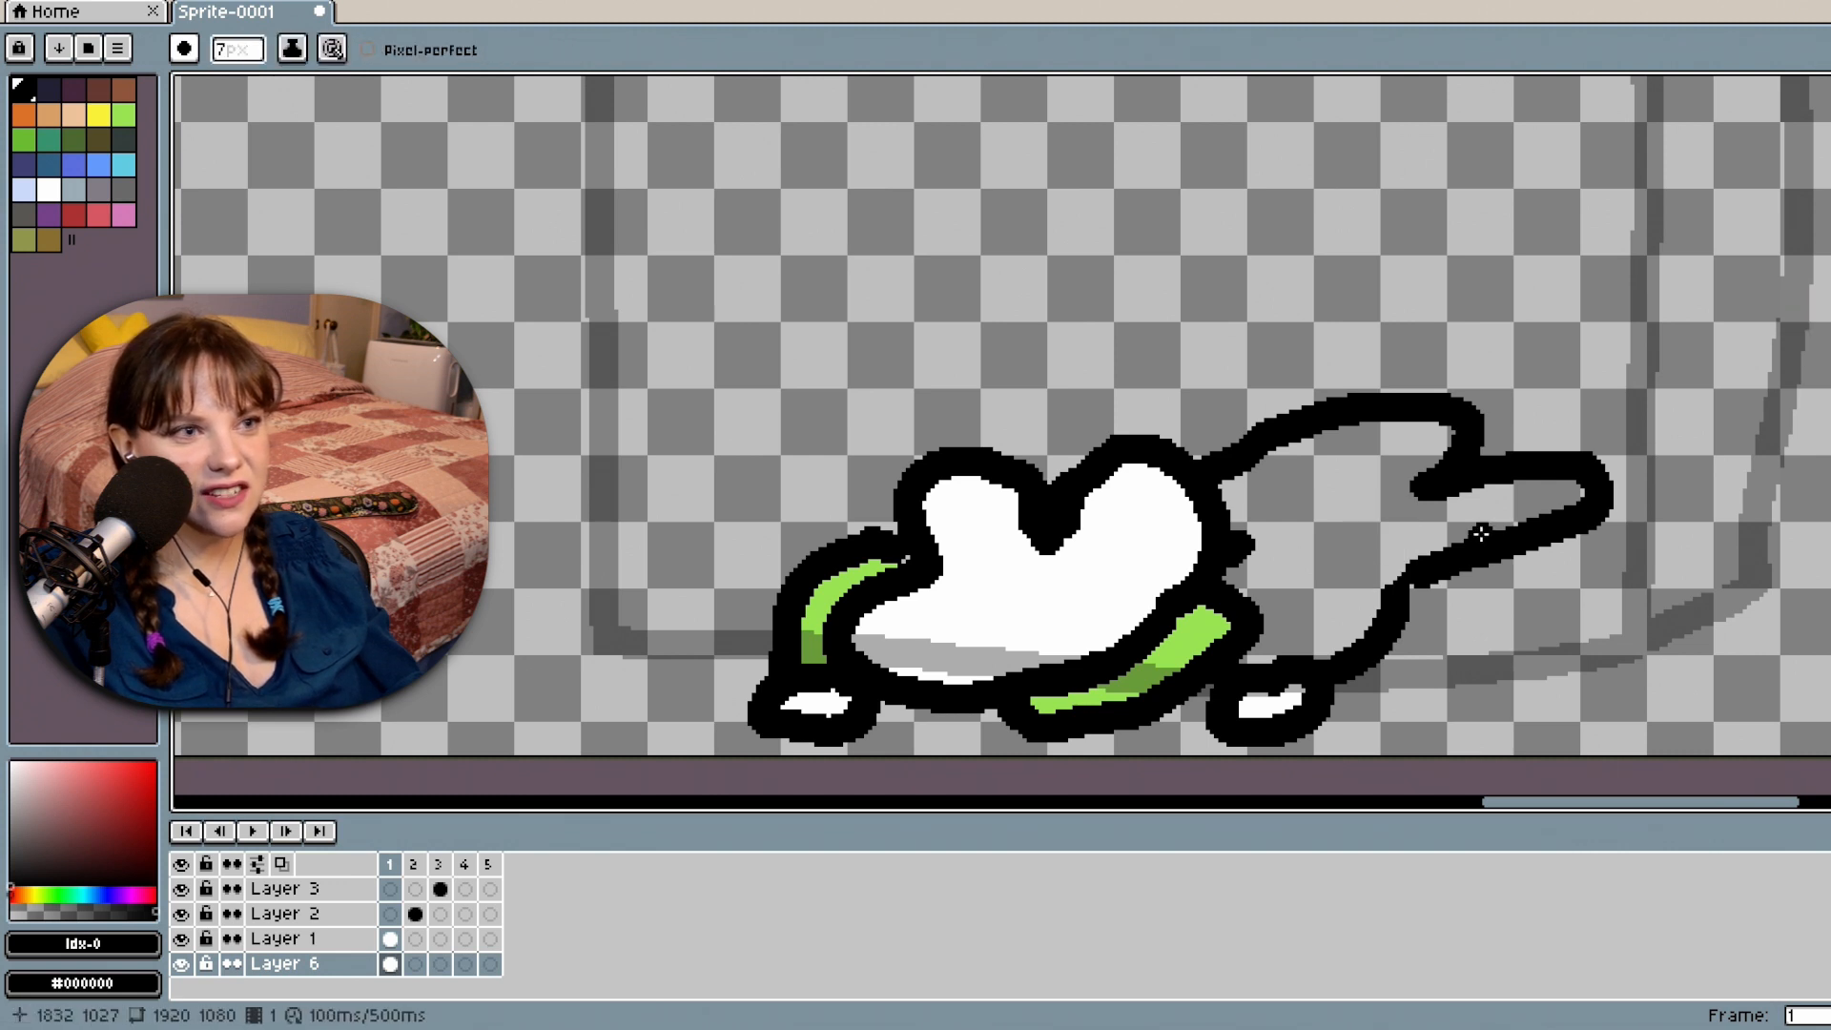
pyautogui.moveTo(1328, 553)
pyautogui.mouseDown()
pyautogui.moveTo(1355, 627)
pyautogui.moveTo(1322, 677)
pyautogui.mouseUp()
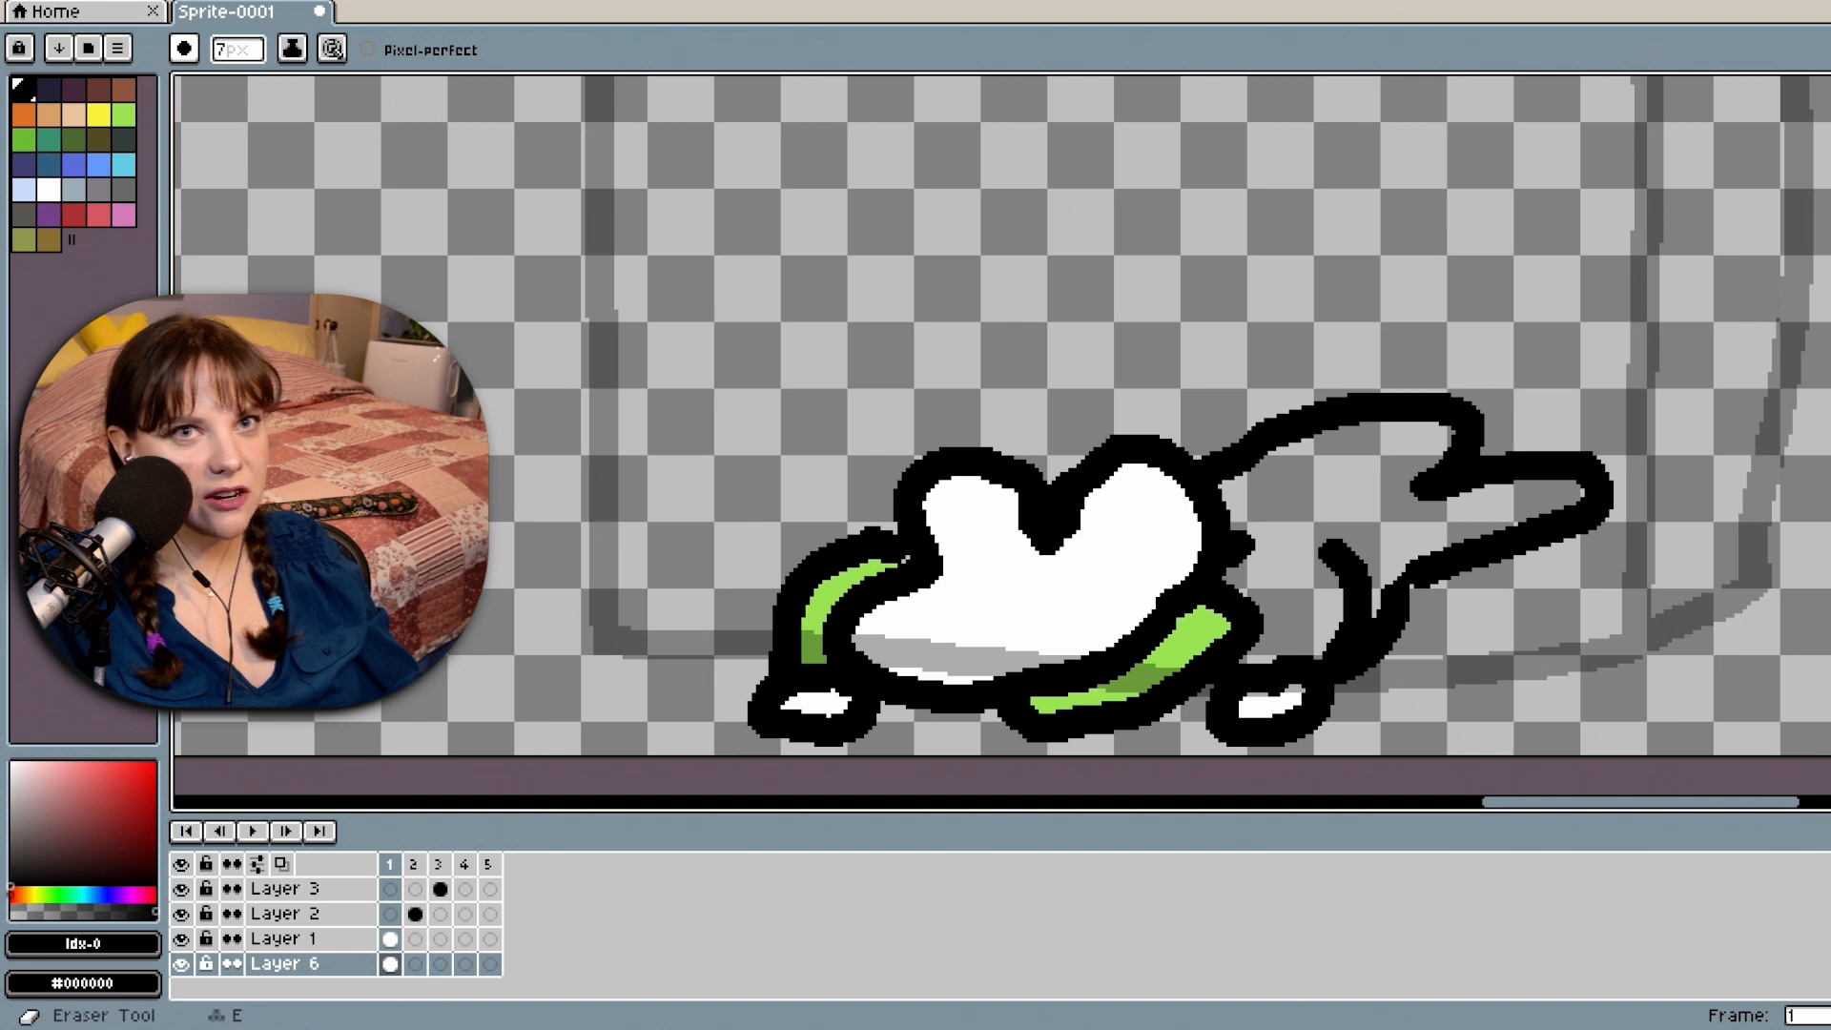
pyautogui.press('e')
pyautogui.moveTo(1417, 578); pyautogui.dragTo(1366, 710)
pyautogui.press('b')
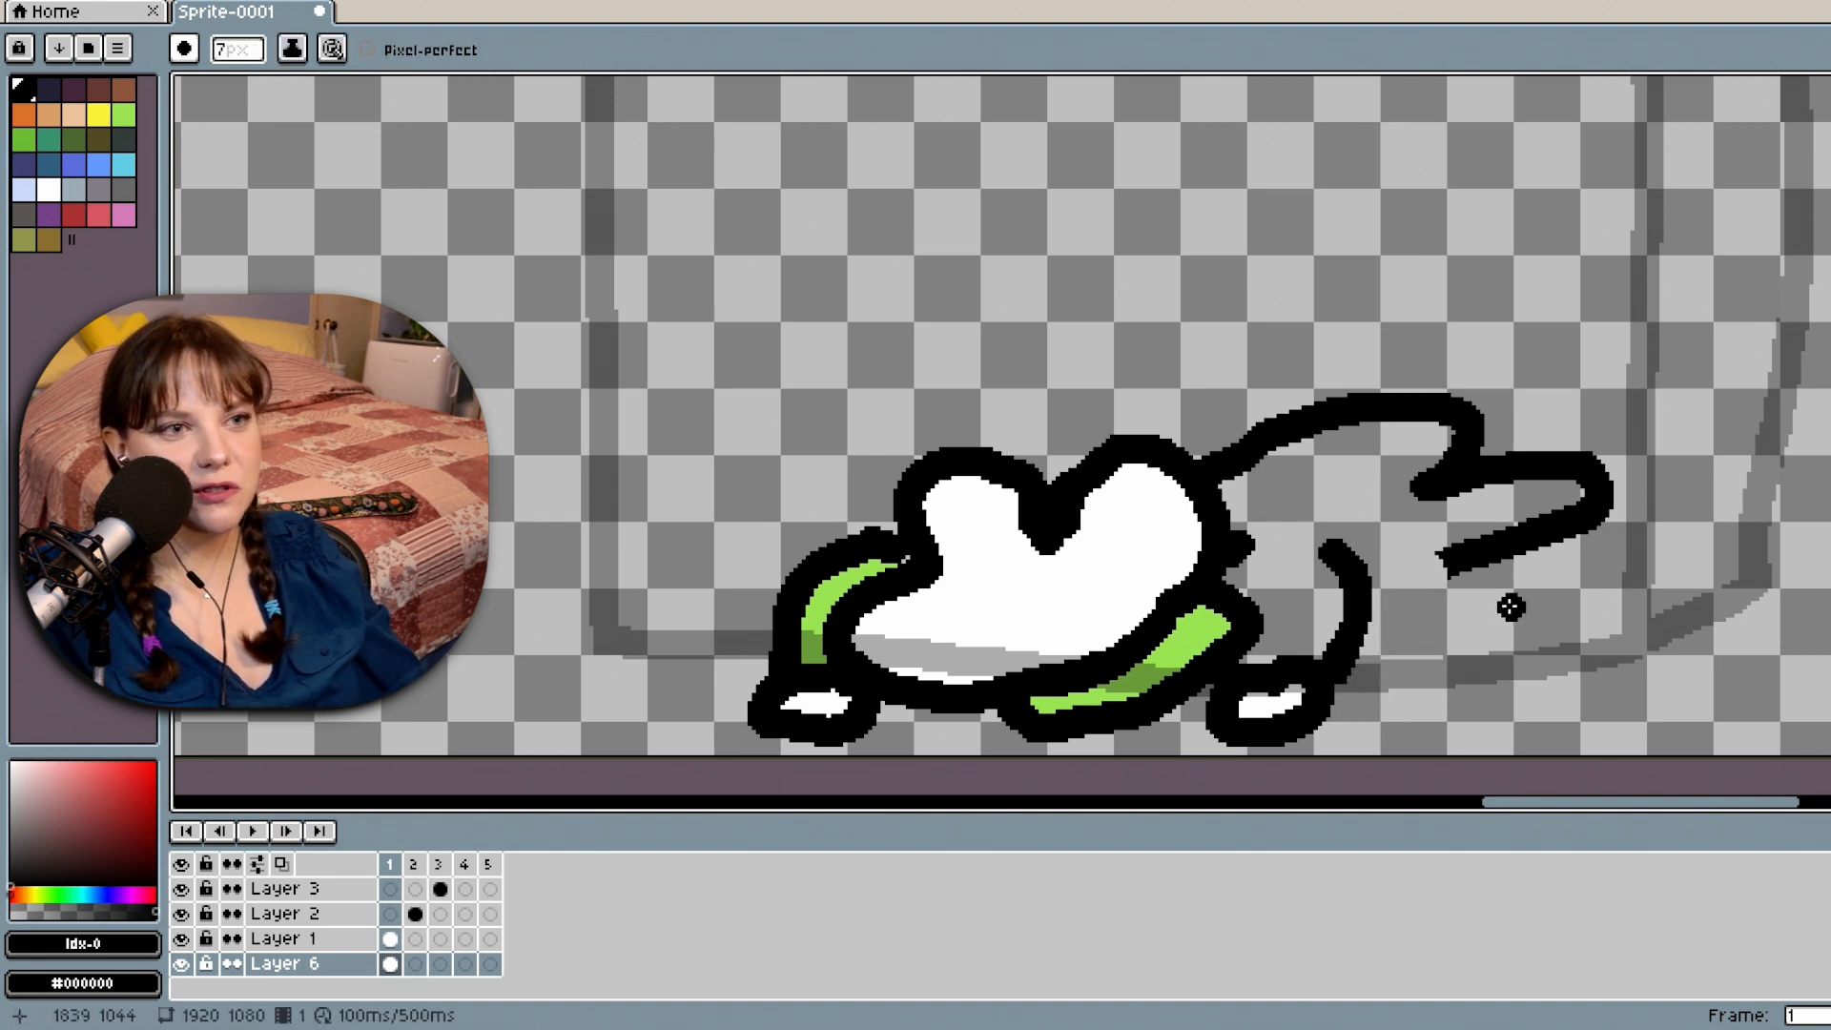
pyautogui.moveTo(1465, 551); pyautogui.dragTo(1370, 593)
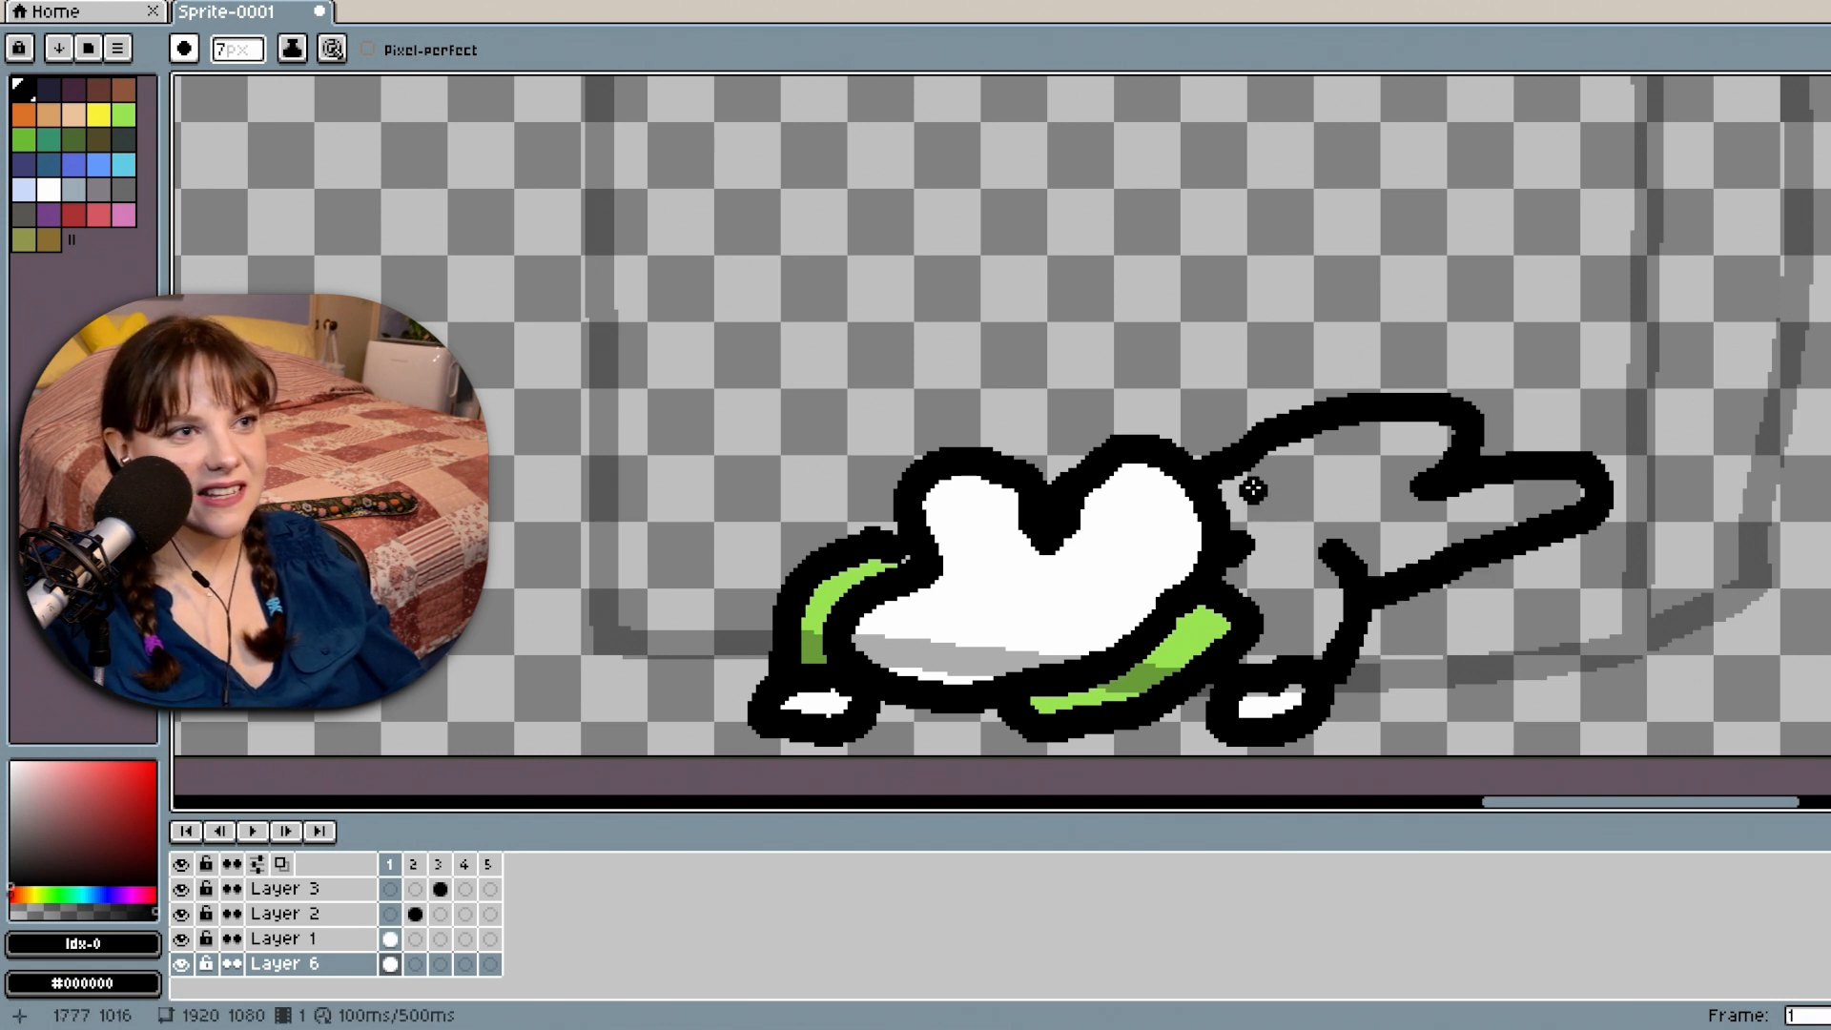
# Draw a black dividing line across the forked outline, and fill its forked end with white and the body beside it with light green.
pyautogui.moveTo(1265, 458); pyautogui.dragTo(1404, 537)
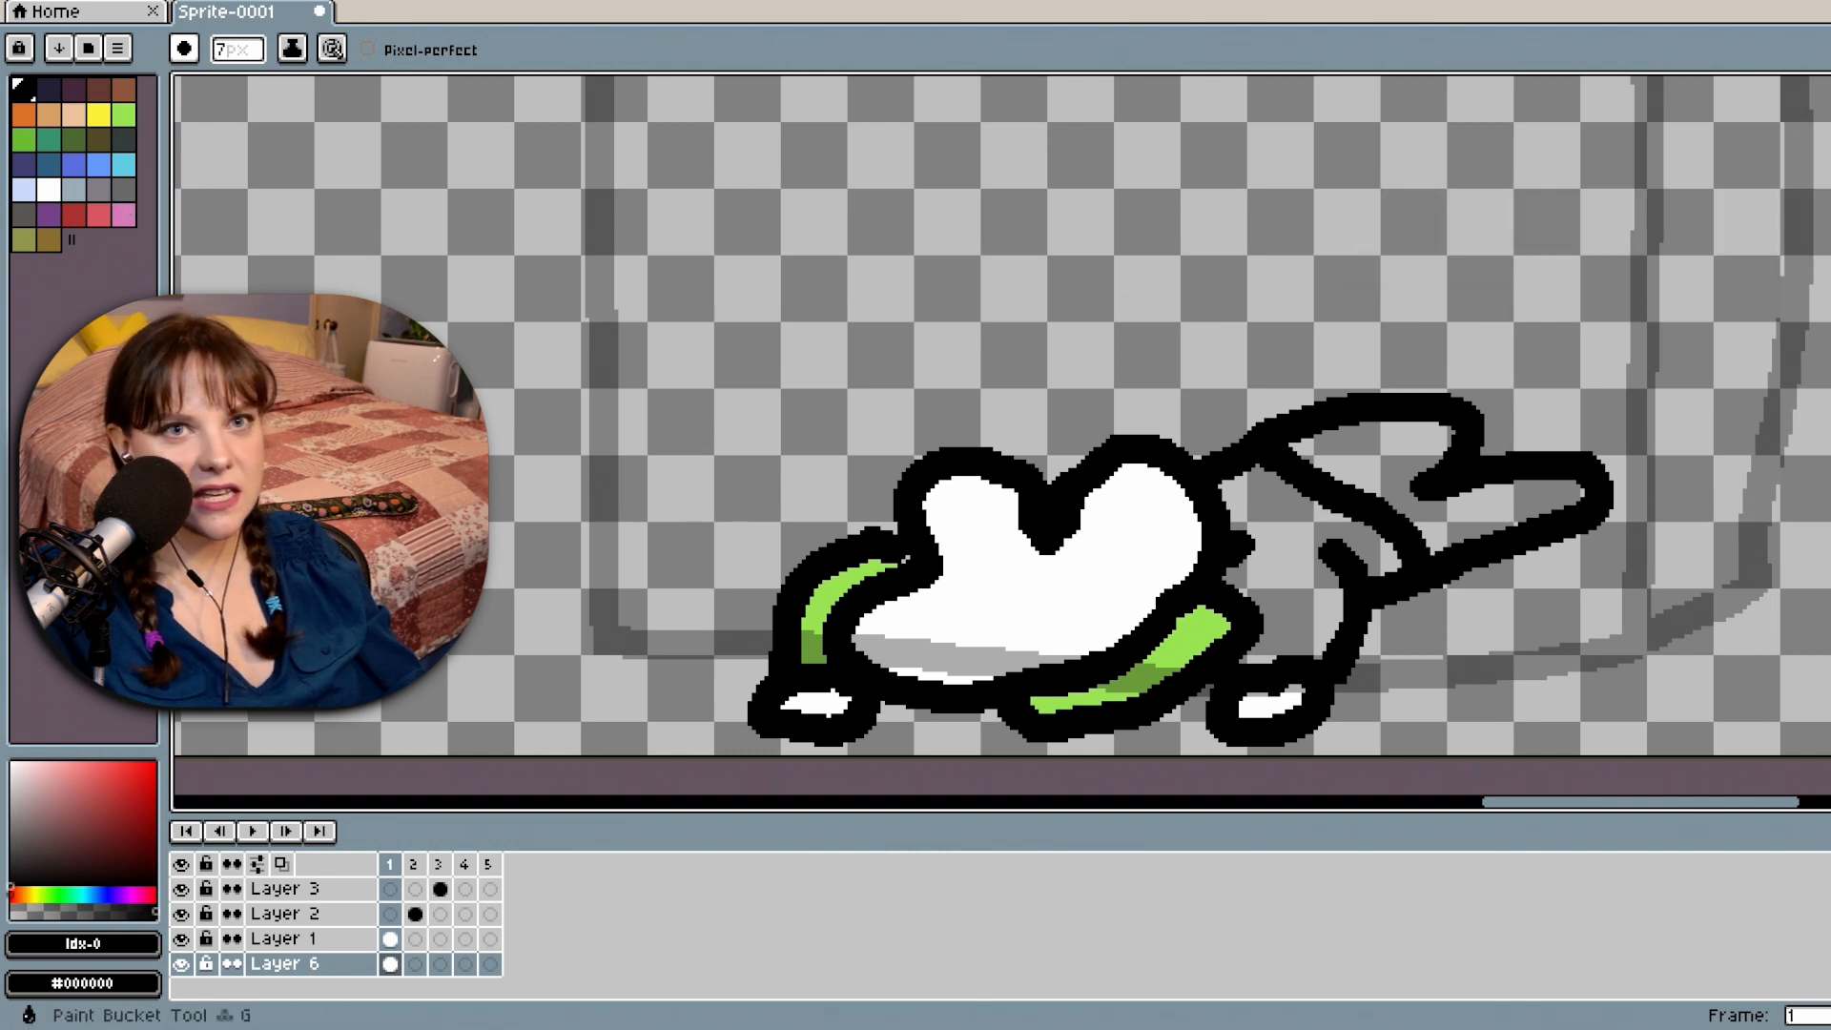
pyautogui.click(1829, 280)
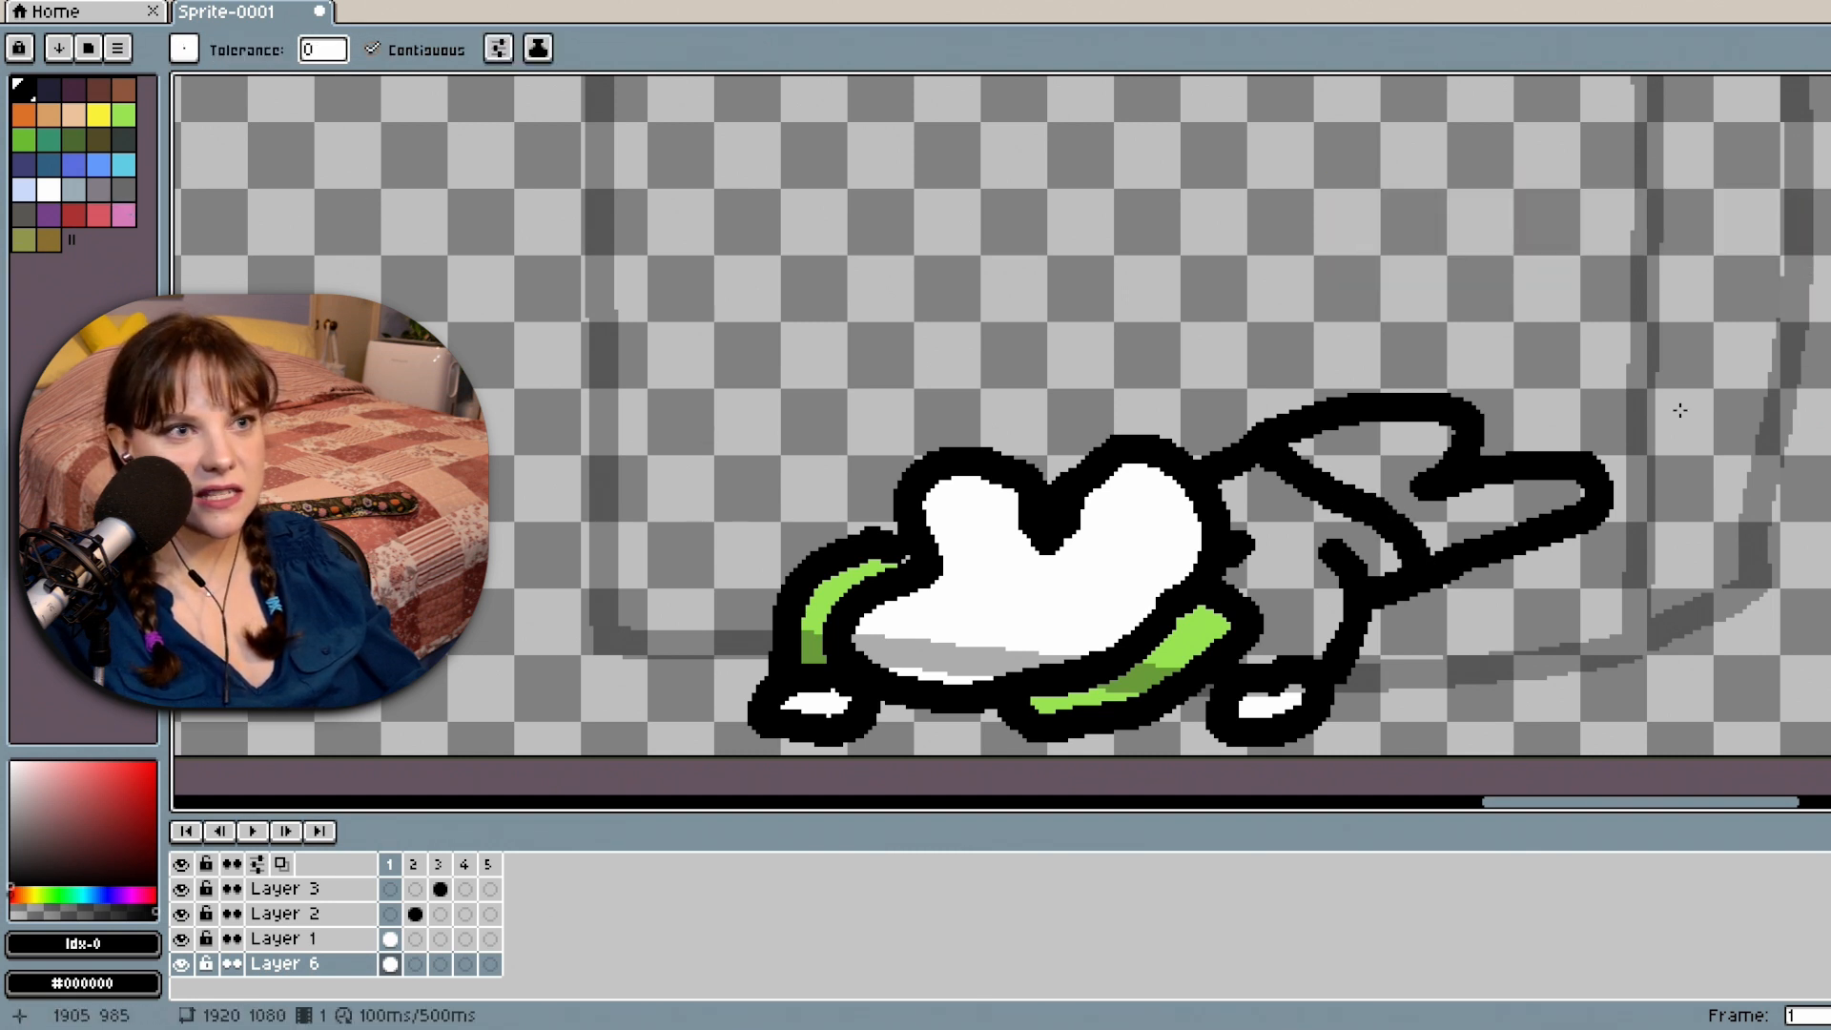
pyautogui.click(49, 190)
pyautogui.click(1380, 447)
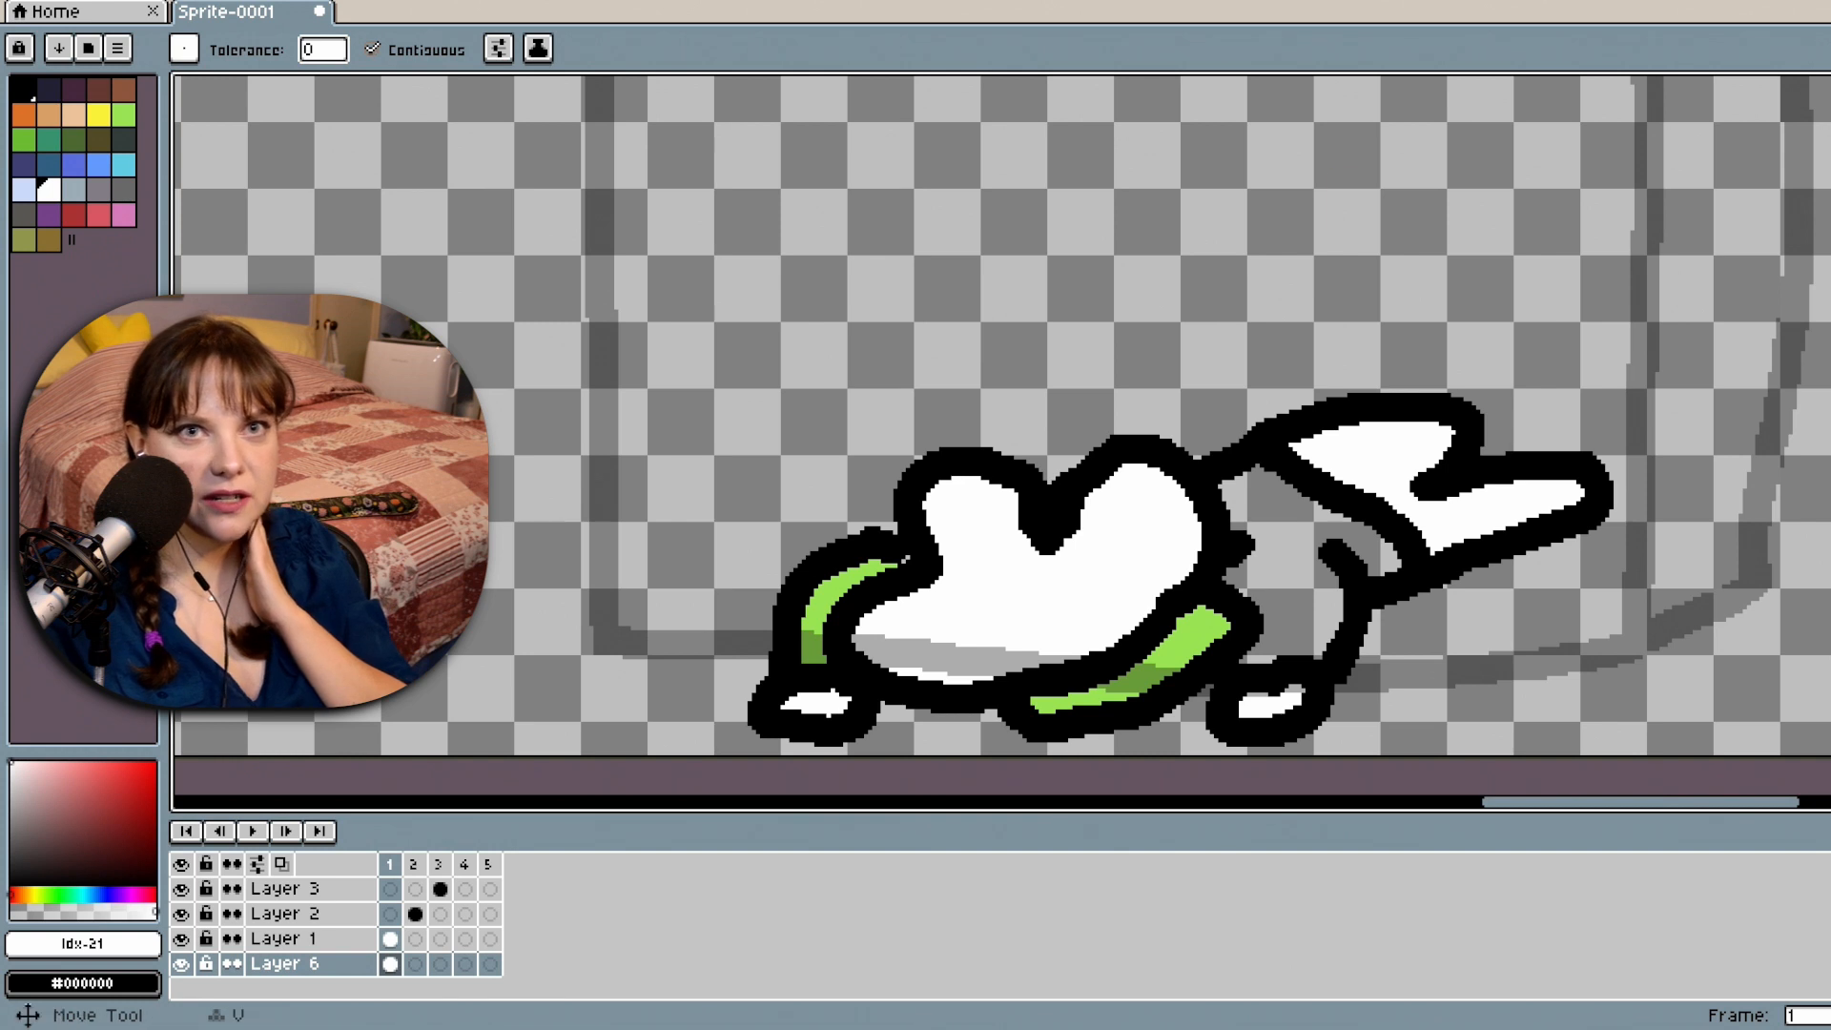
pyautogui.click(123, 114)
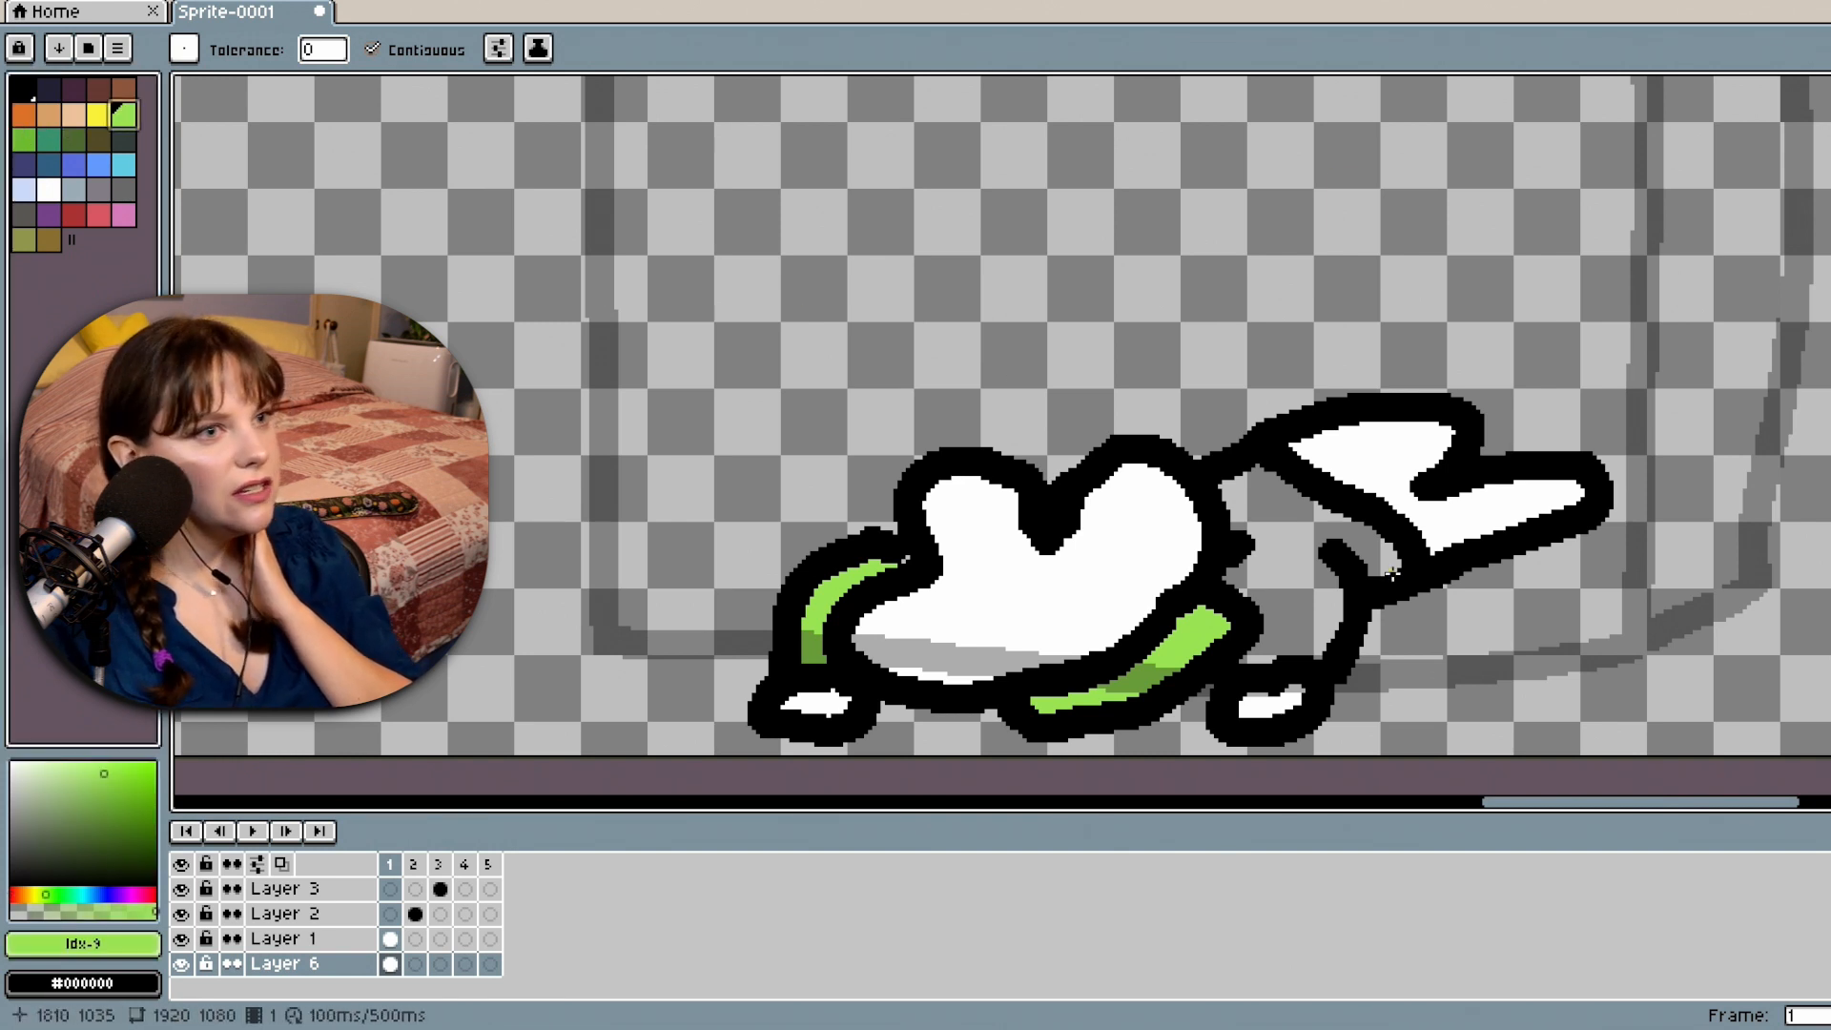
pyautogui.click(1288, 562)
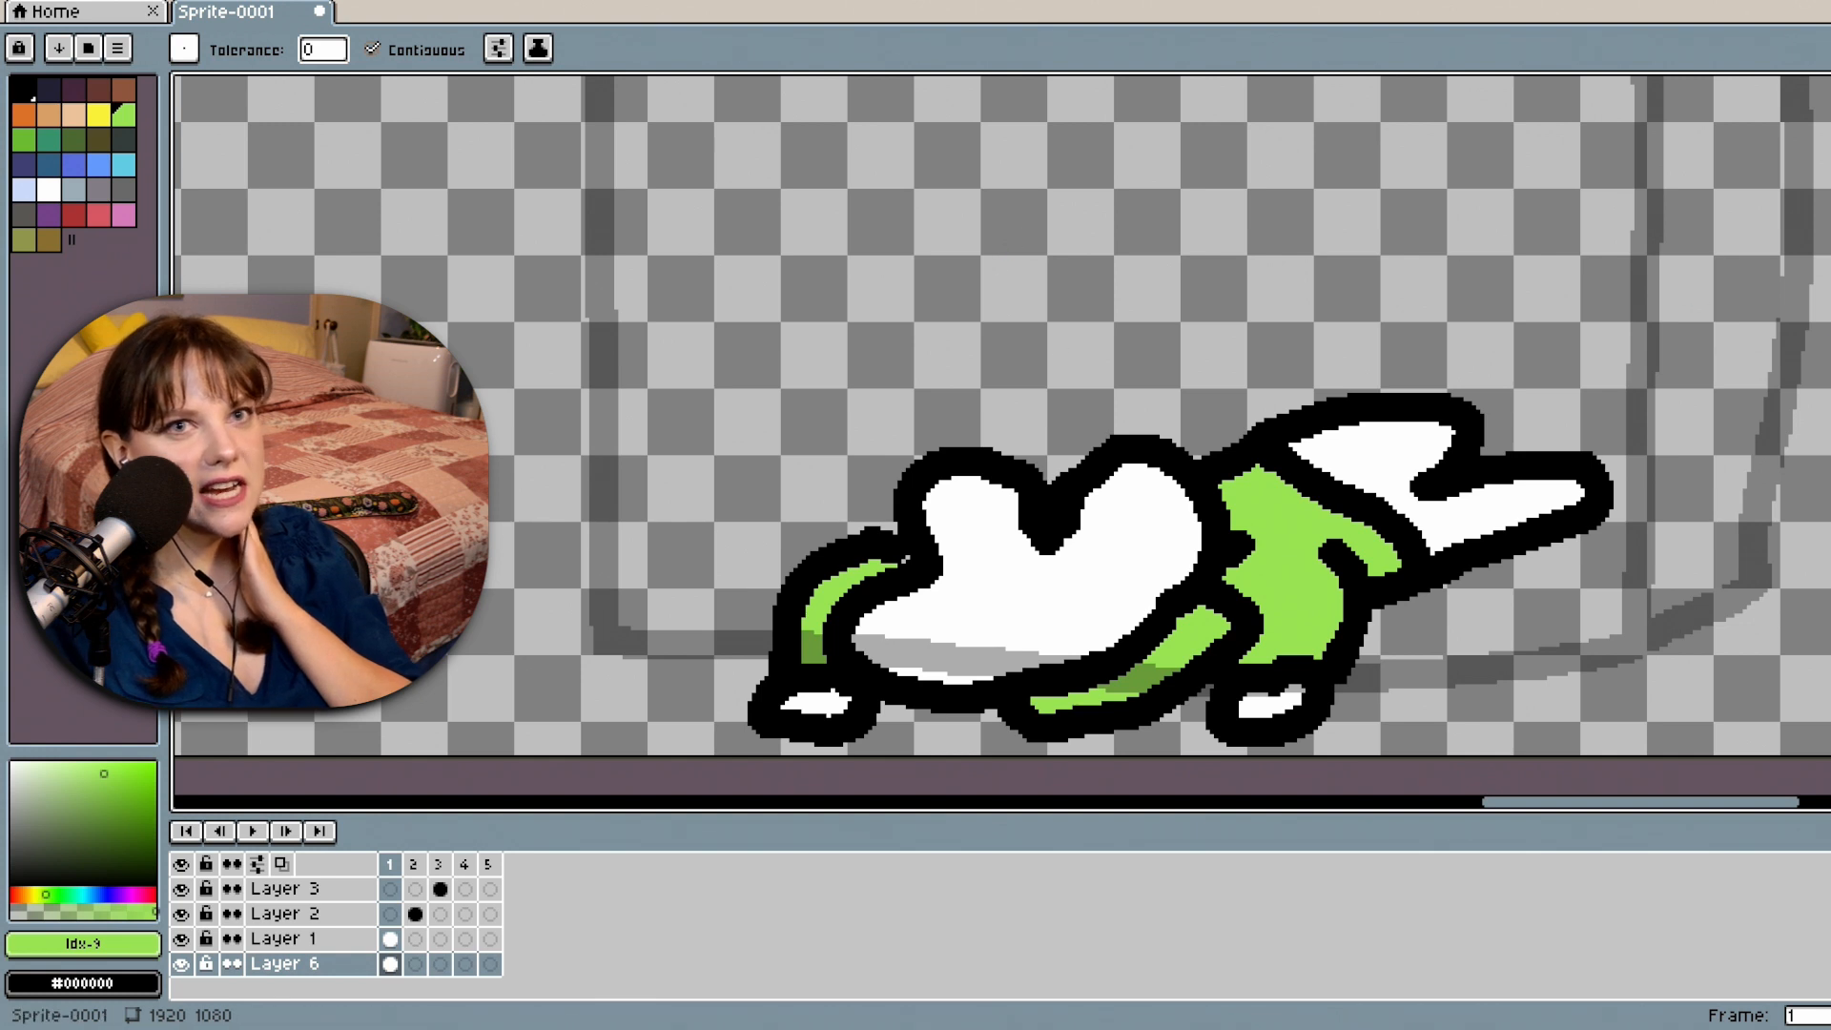
# Draw a black outline of a long tail rising from the forked white end and curling back over the creature's body.
pyautogui.press('b')
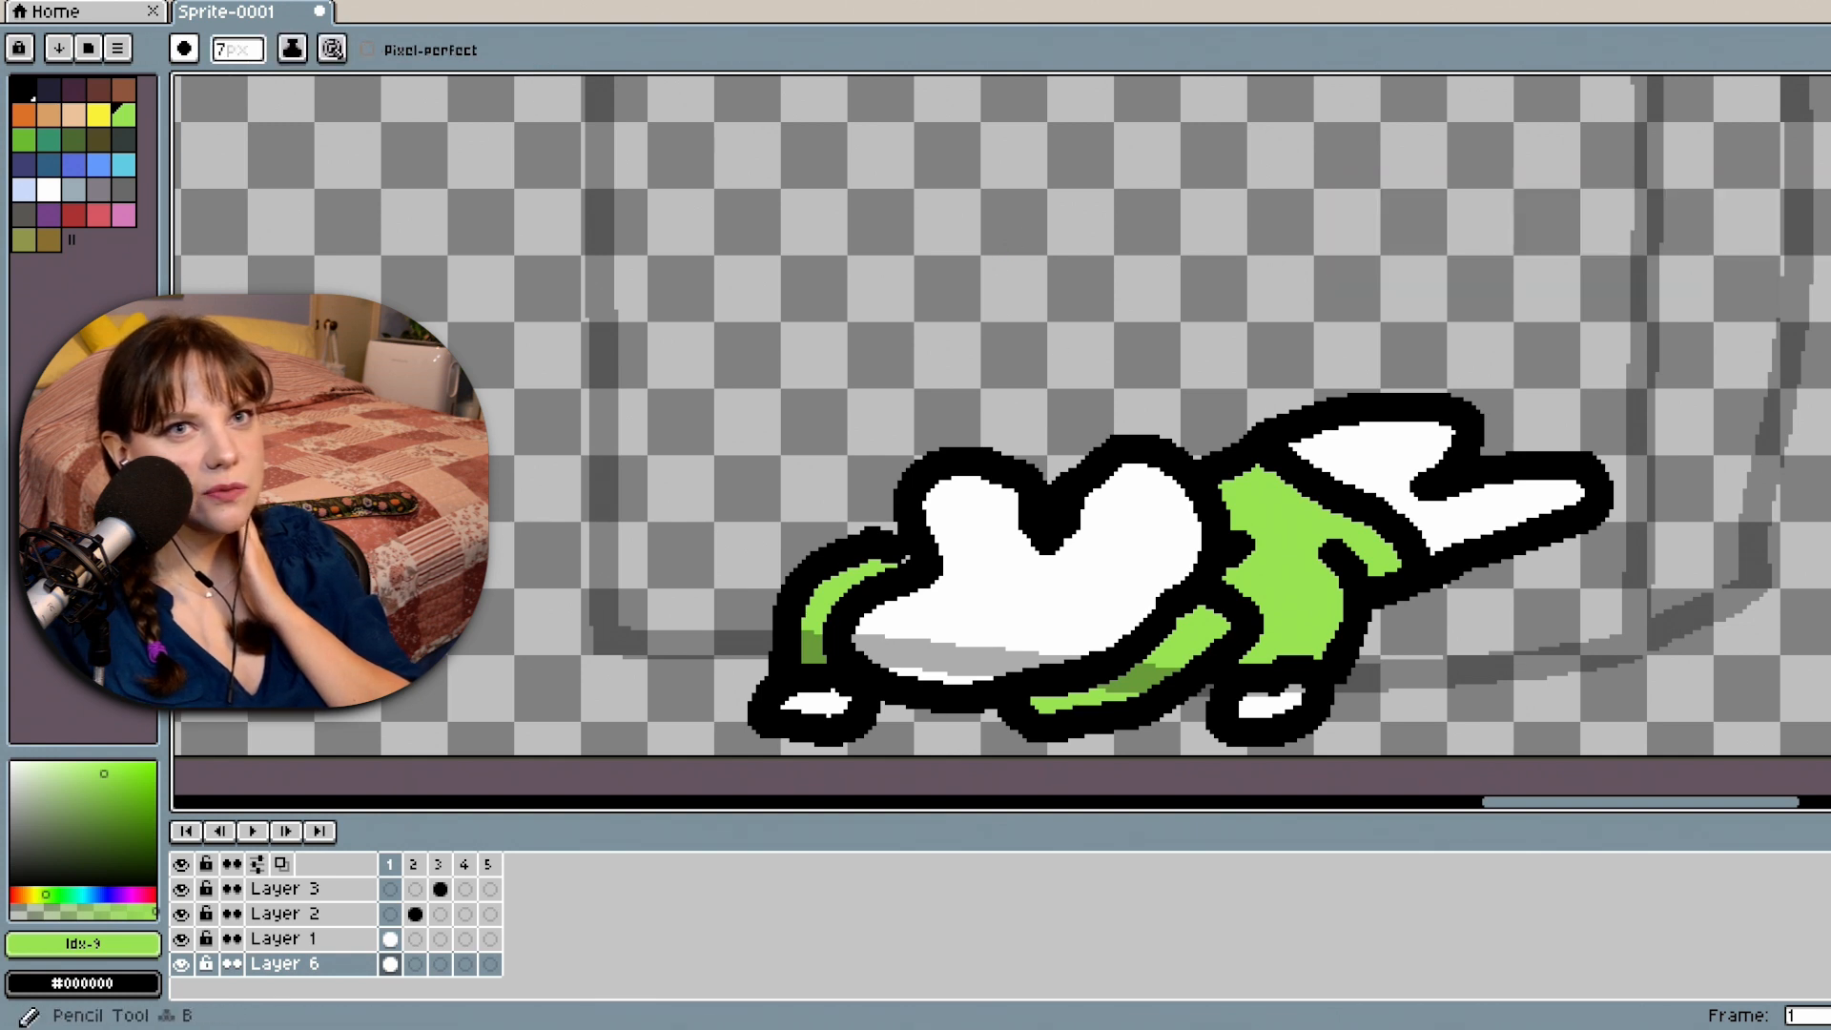
pyautogui.click(49, 190)
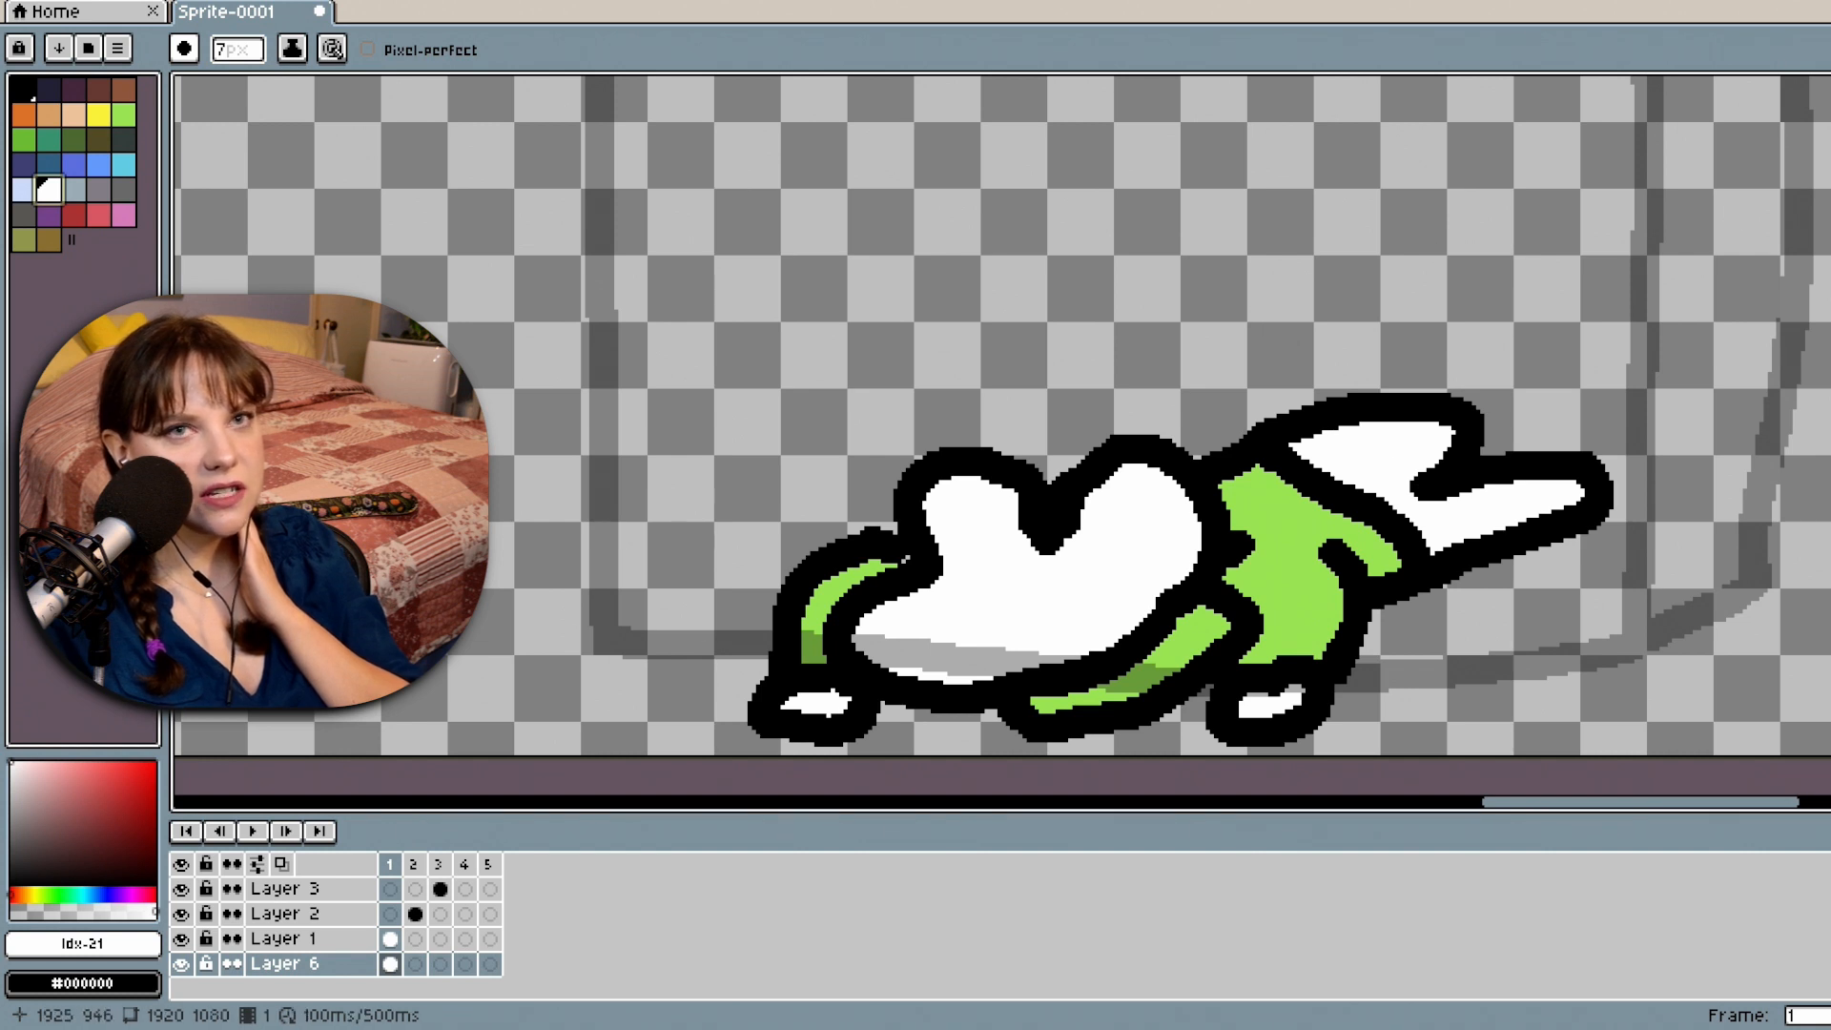
pyautogui.click(29, 92)
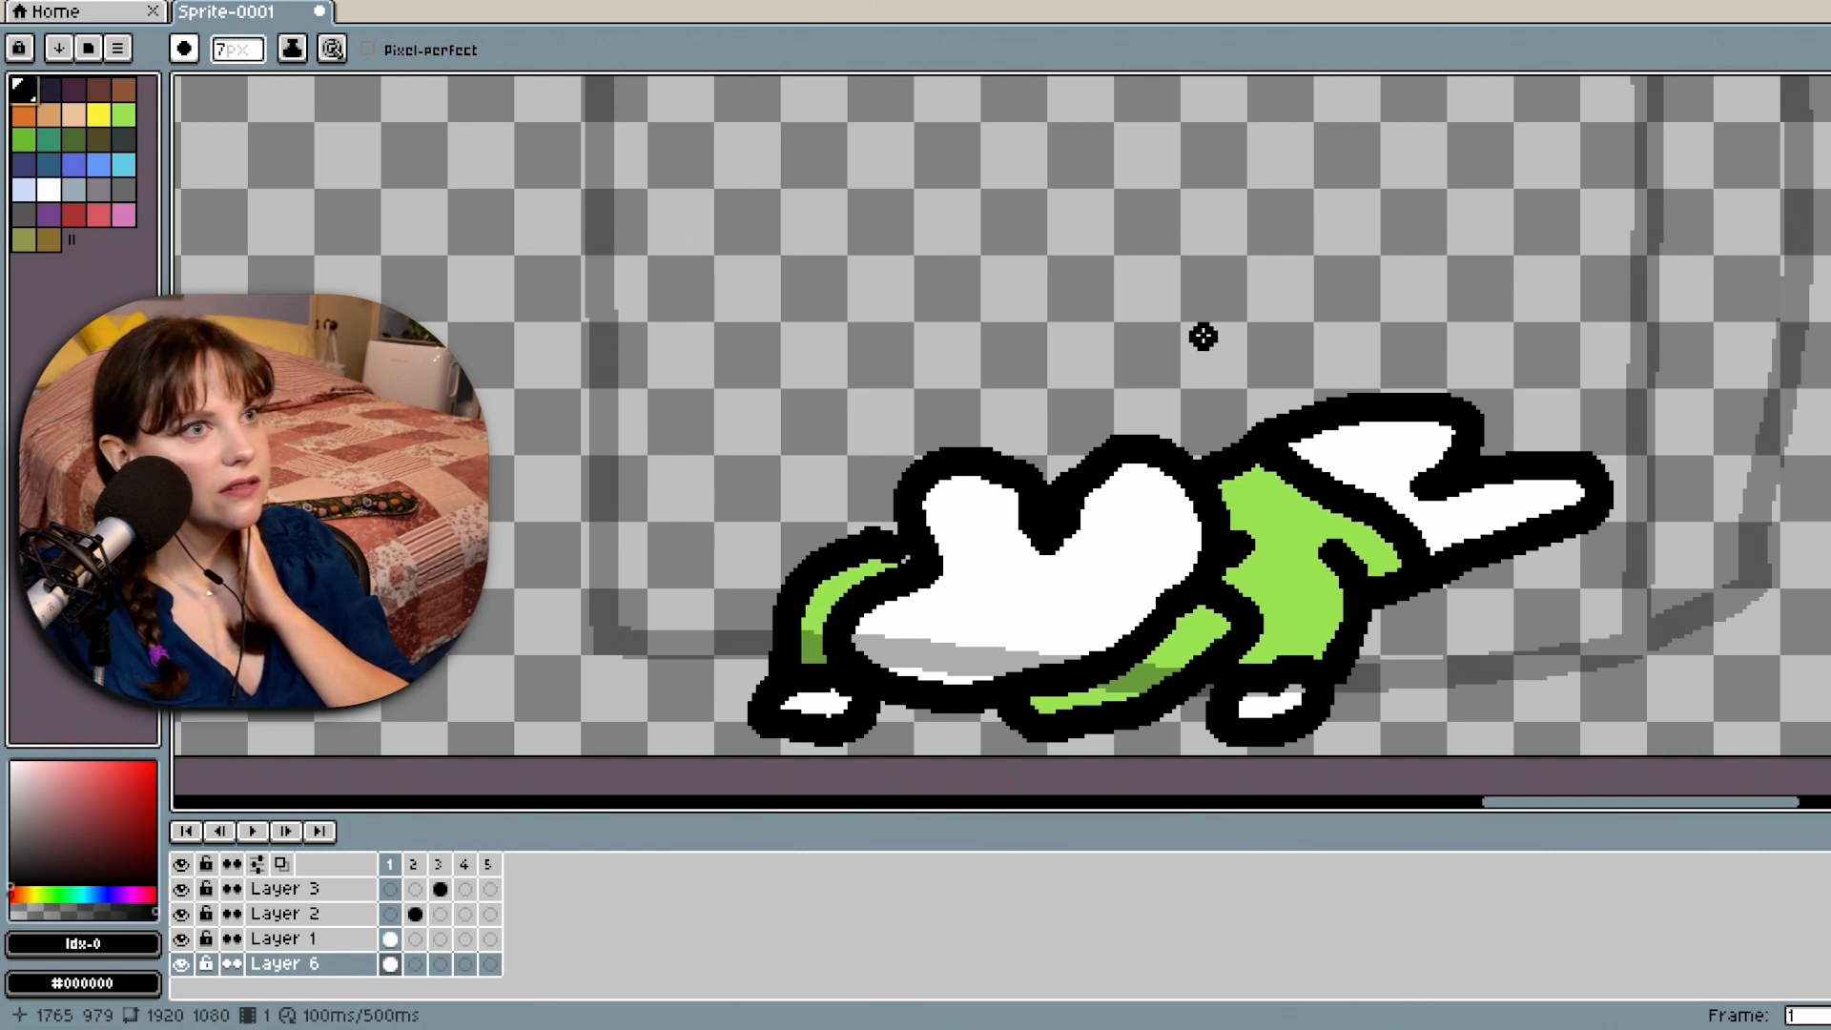
pyautogui.moveTo(1319, 270)
pyautogui.mouseDown()
pyautogui.moveTo(1386, 298)
pyautogui.moveTo(1416, 351)
pyautogui.moveTo(1394, 499)
pyautogui.mouseUp()
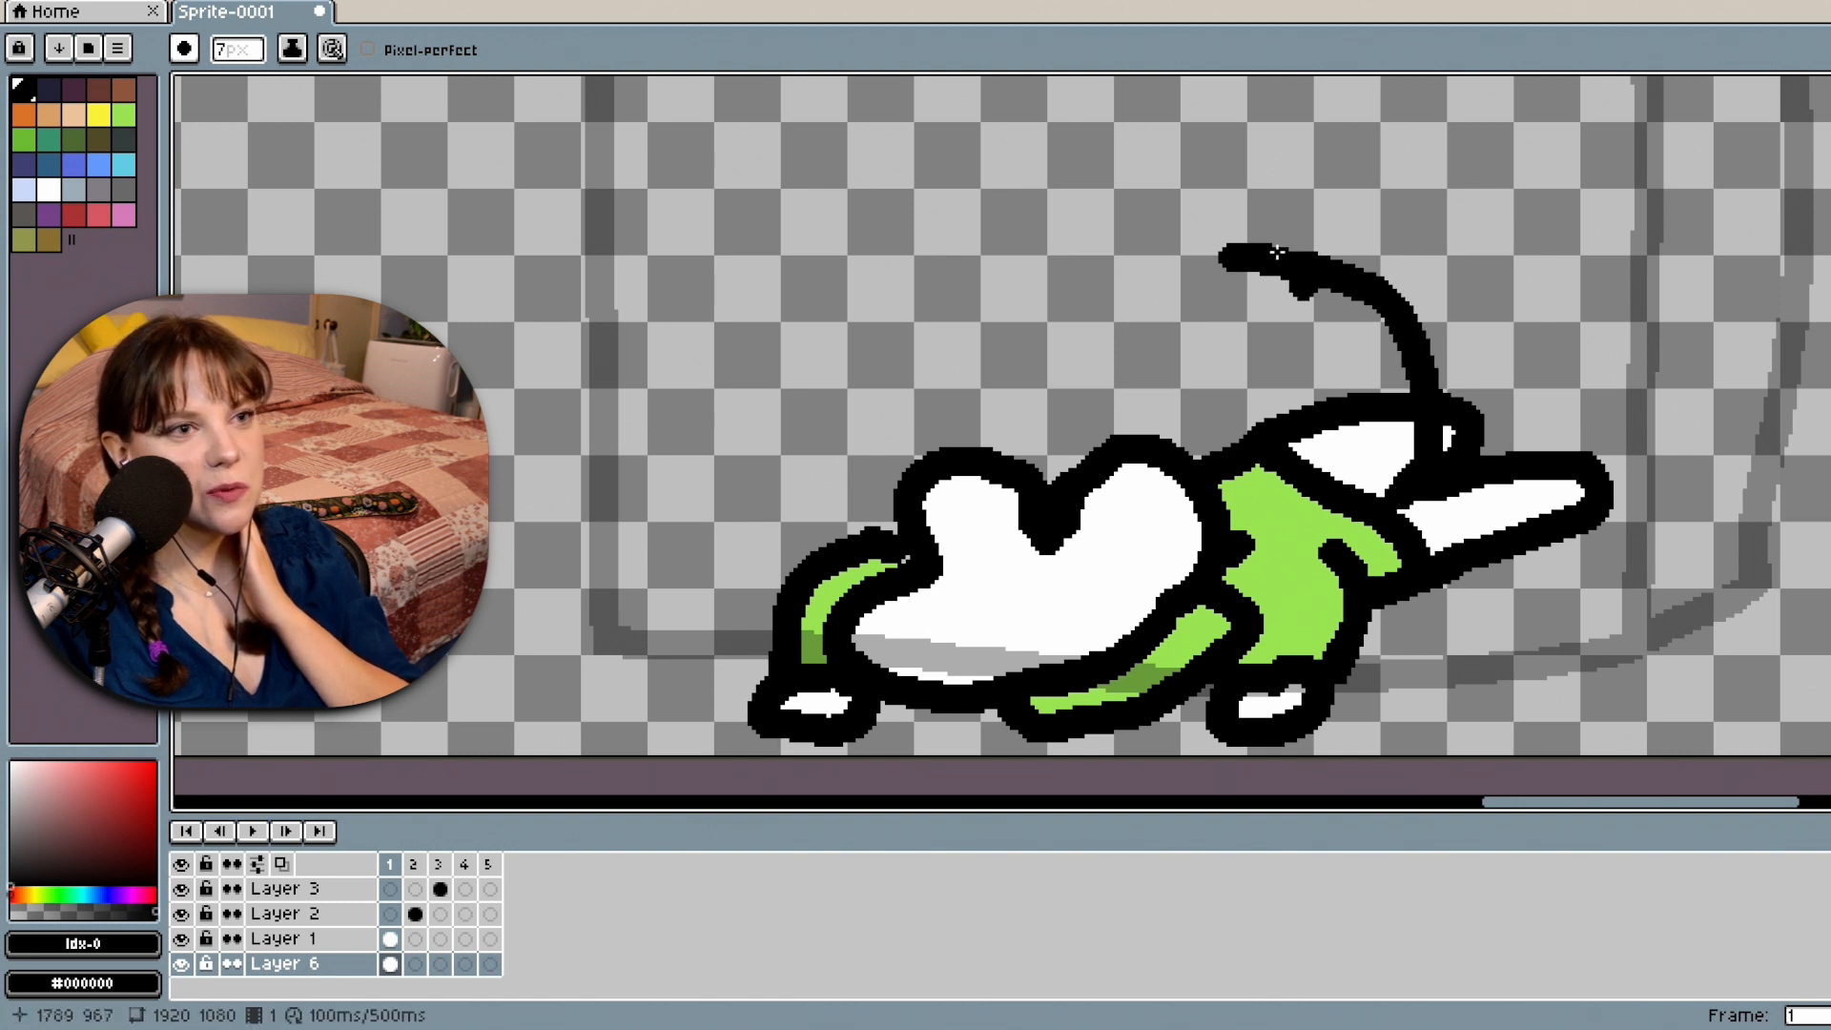
pyautogui.moveTo(1221, 262)
pyautogui.mouseDown()
pyautogui.moveTo(1204, 203)
pyautogui.moveTo(1407, 220)
pyautogui.moveTo(1463, 268)
pyautogui.moveTo(1500, 379)
pyautogui.mouseUp()
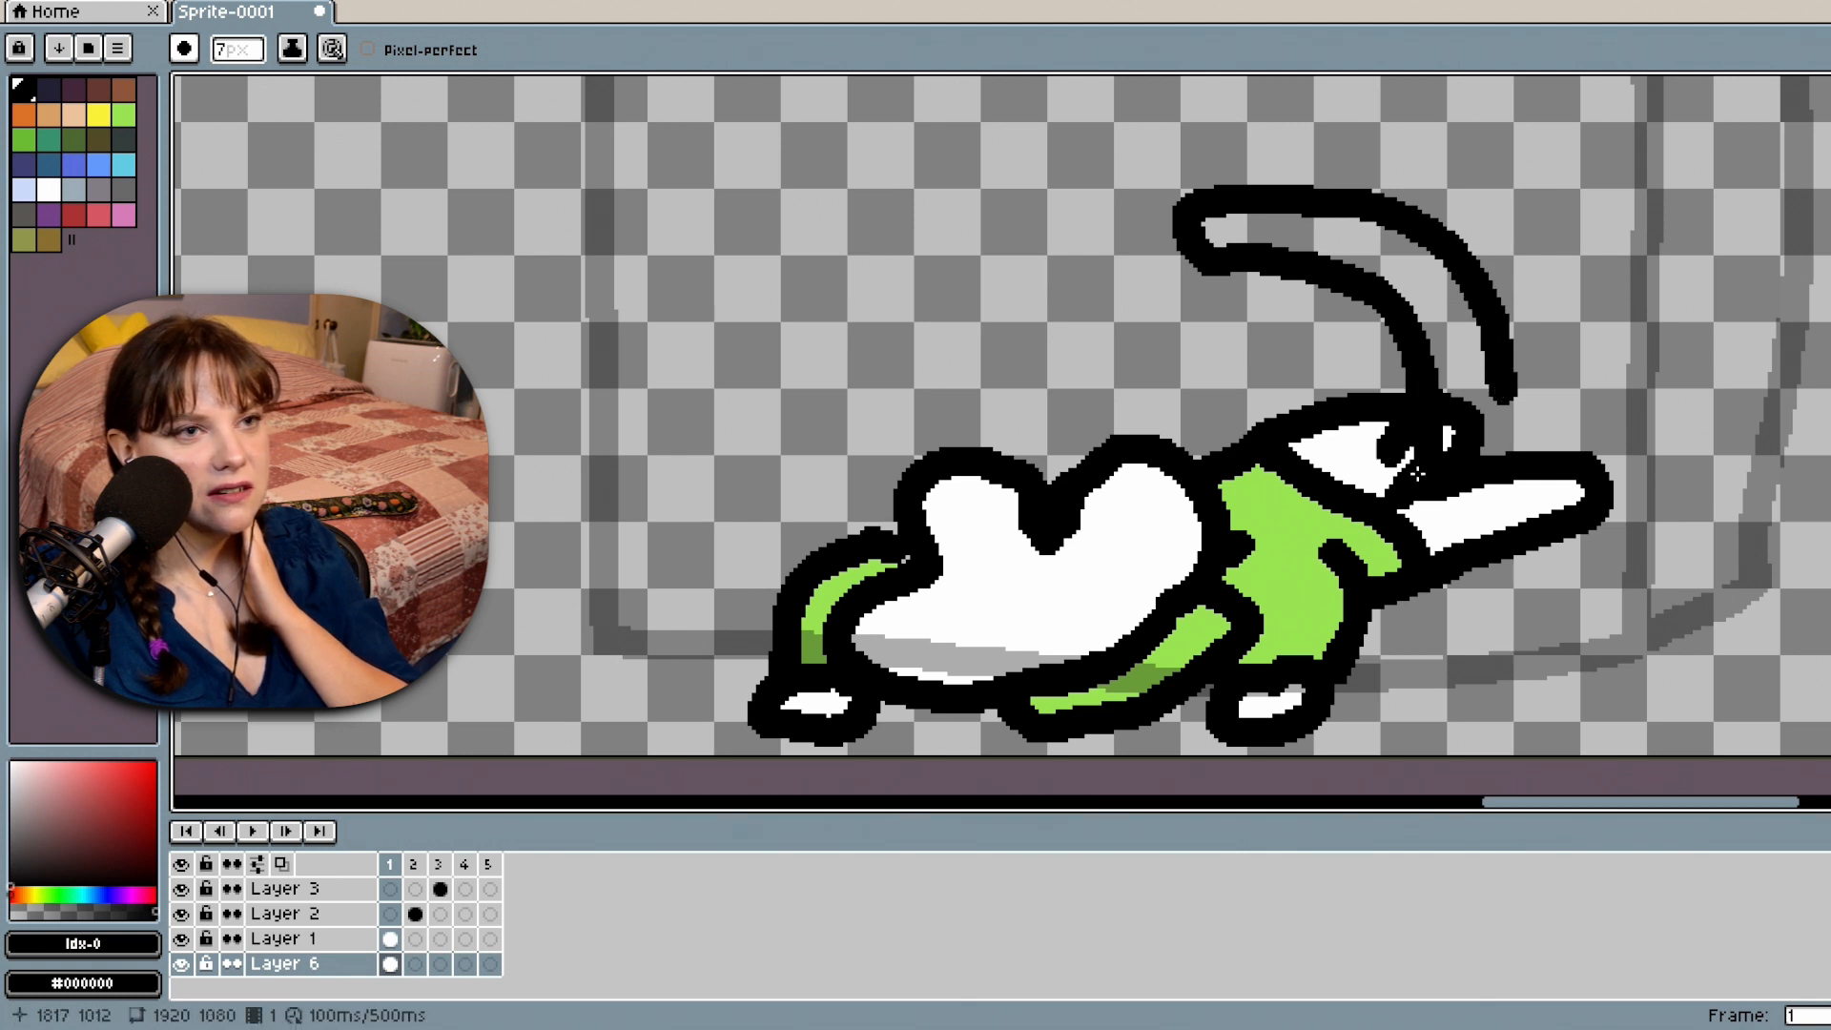
pyautogui.moveTo(1505, 381)
pyautogui.mouseDown()
pyautogui.moveTo(1508, 412)
pyautogui.moveTo(1445, 469)
pyautogui.mouseUp()
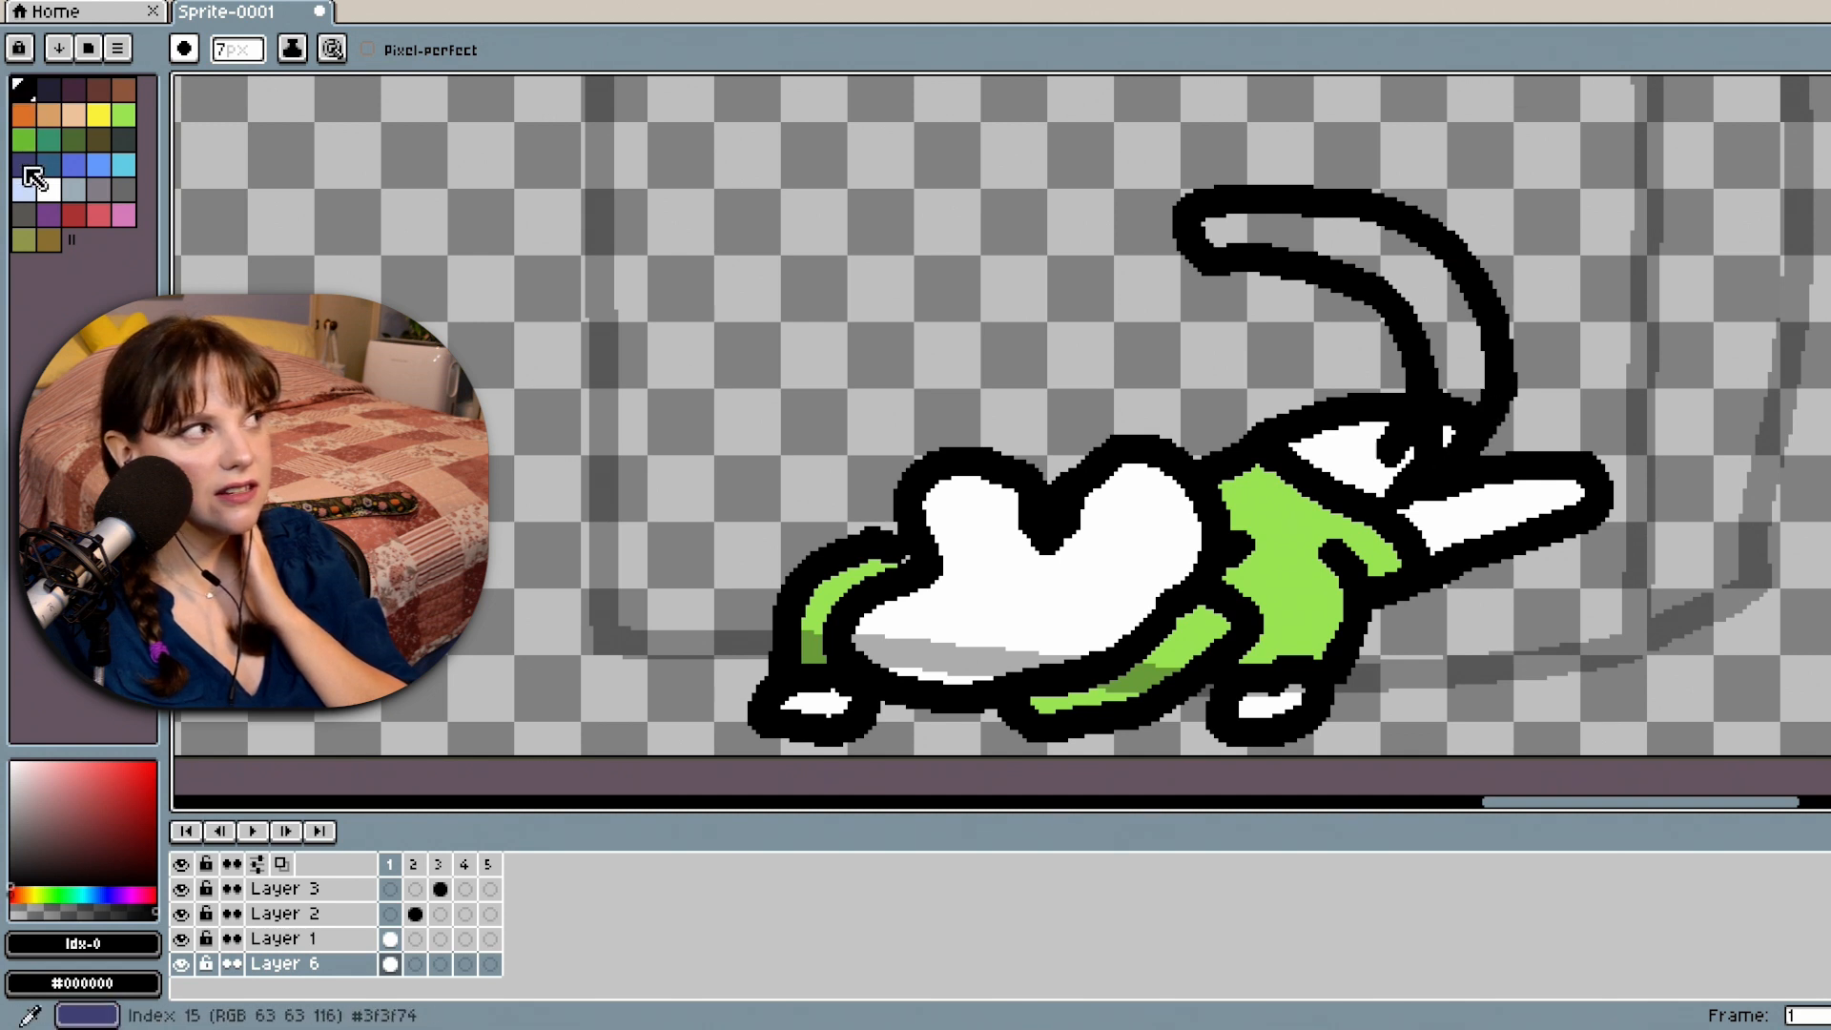
# Paint white over the black lines crossing the tail's base, and fill the rest of the tail with white.
pyautogui.click(49, 190)
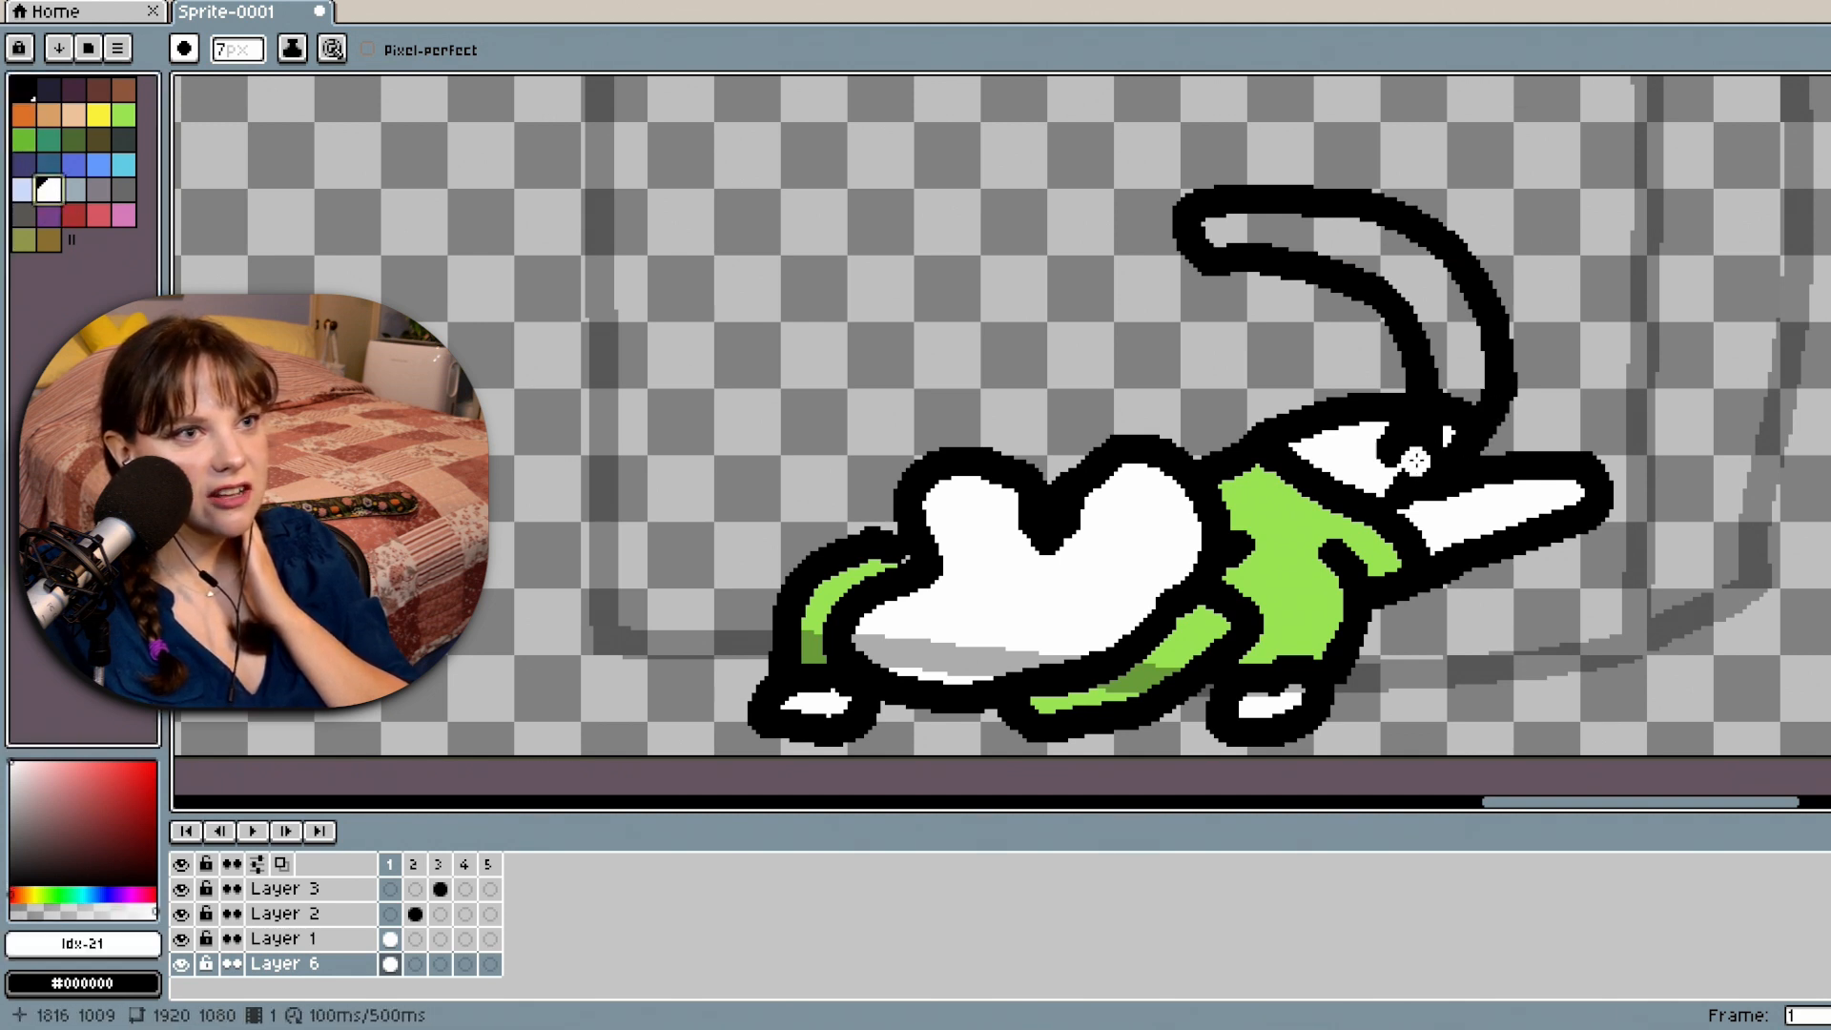
pyautogui.click(1408, 464)
pyautogui.moveTo(1457, 385); pyautogui.dragTo(1445, 417)
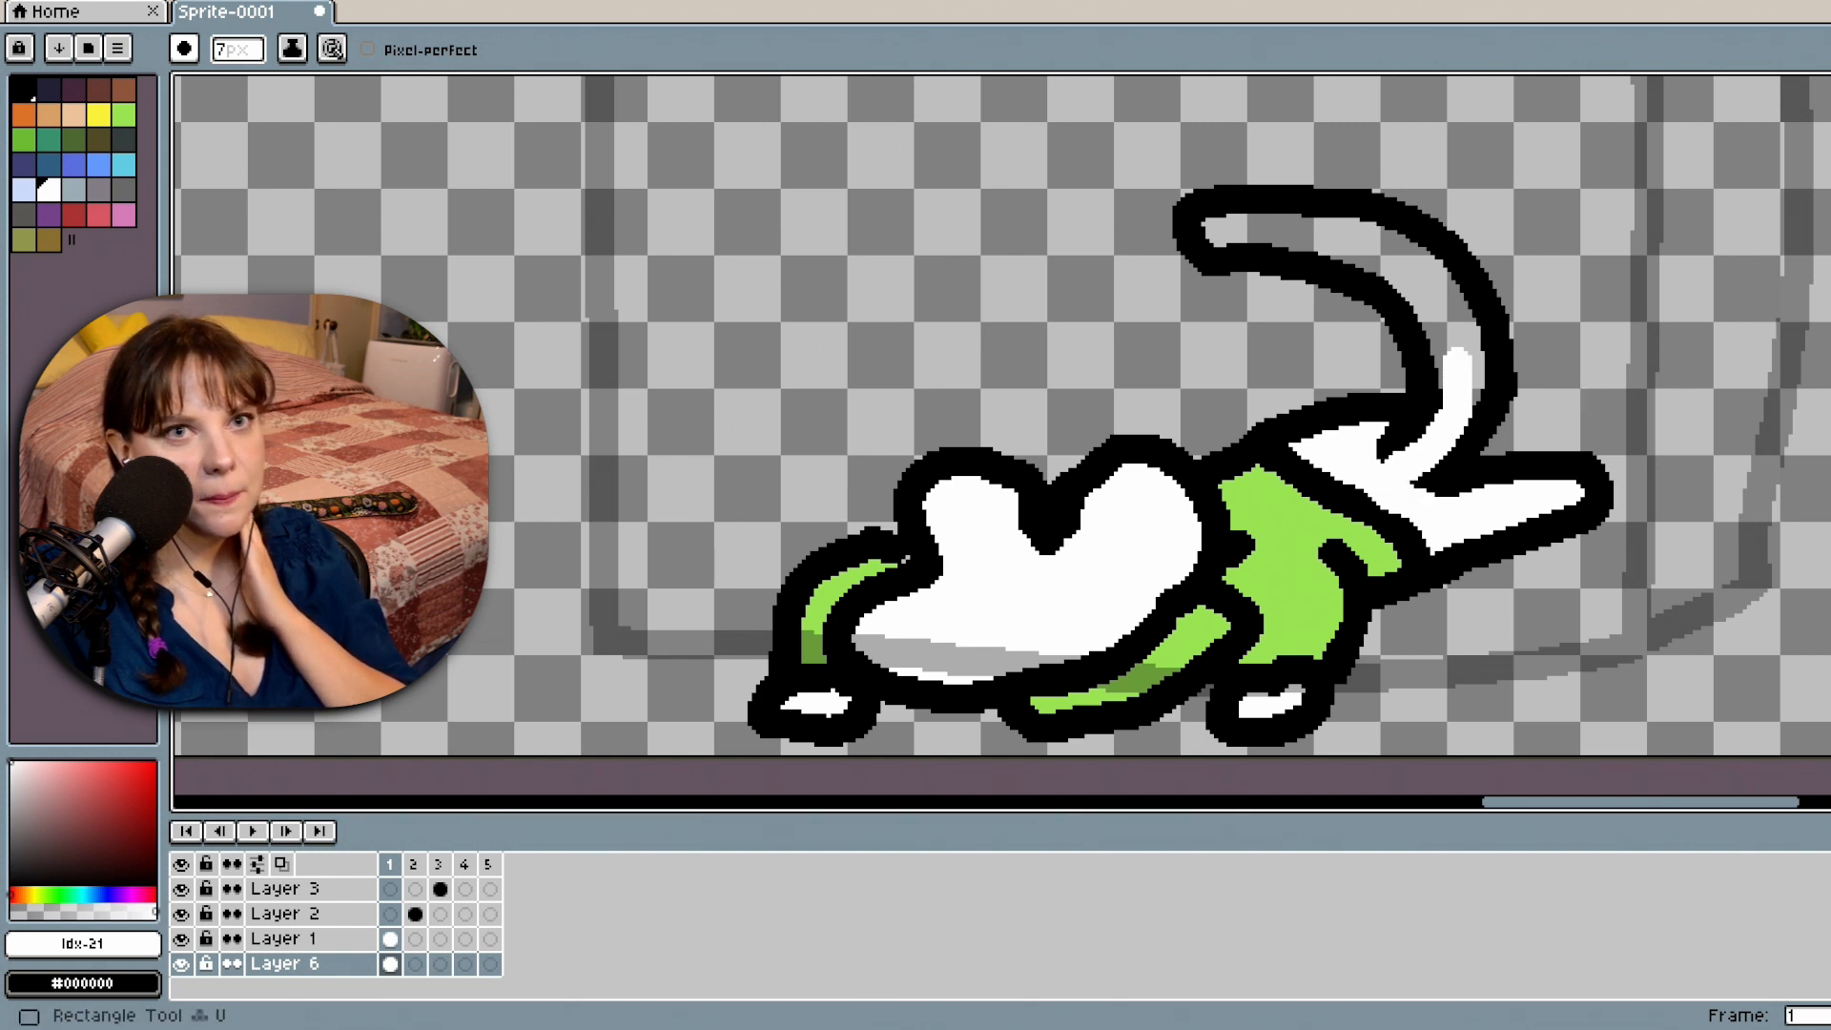
pyautogui.press('g')
pyautogui.click(1389, 246)
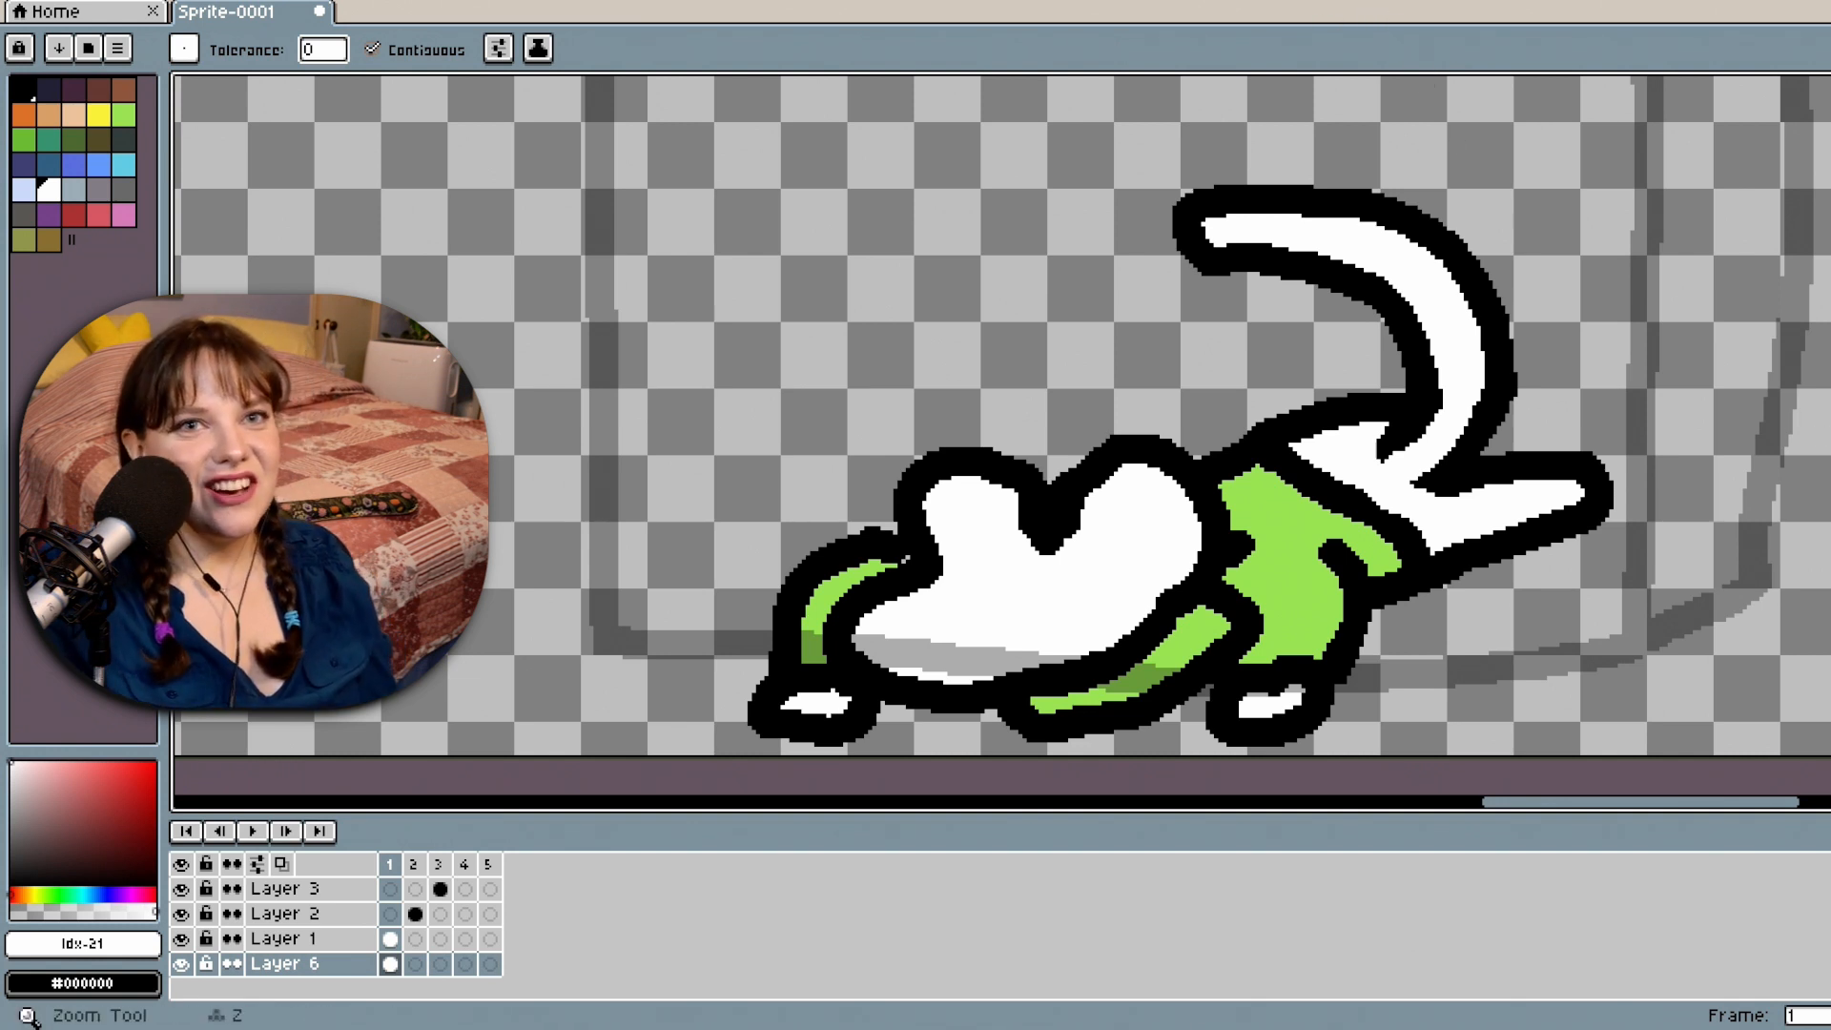
# Mix a light pink from the palette's red-pink, outline the inner edges of both ears with it, and fill the ears.
pyautogui.click(123, 214)
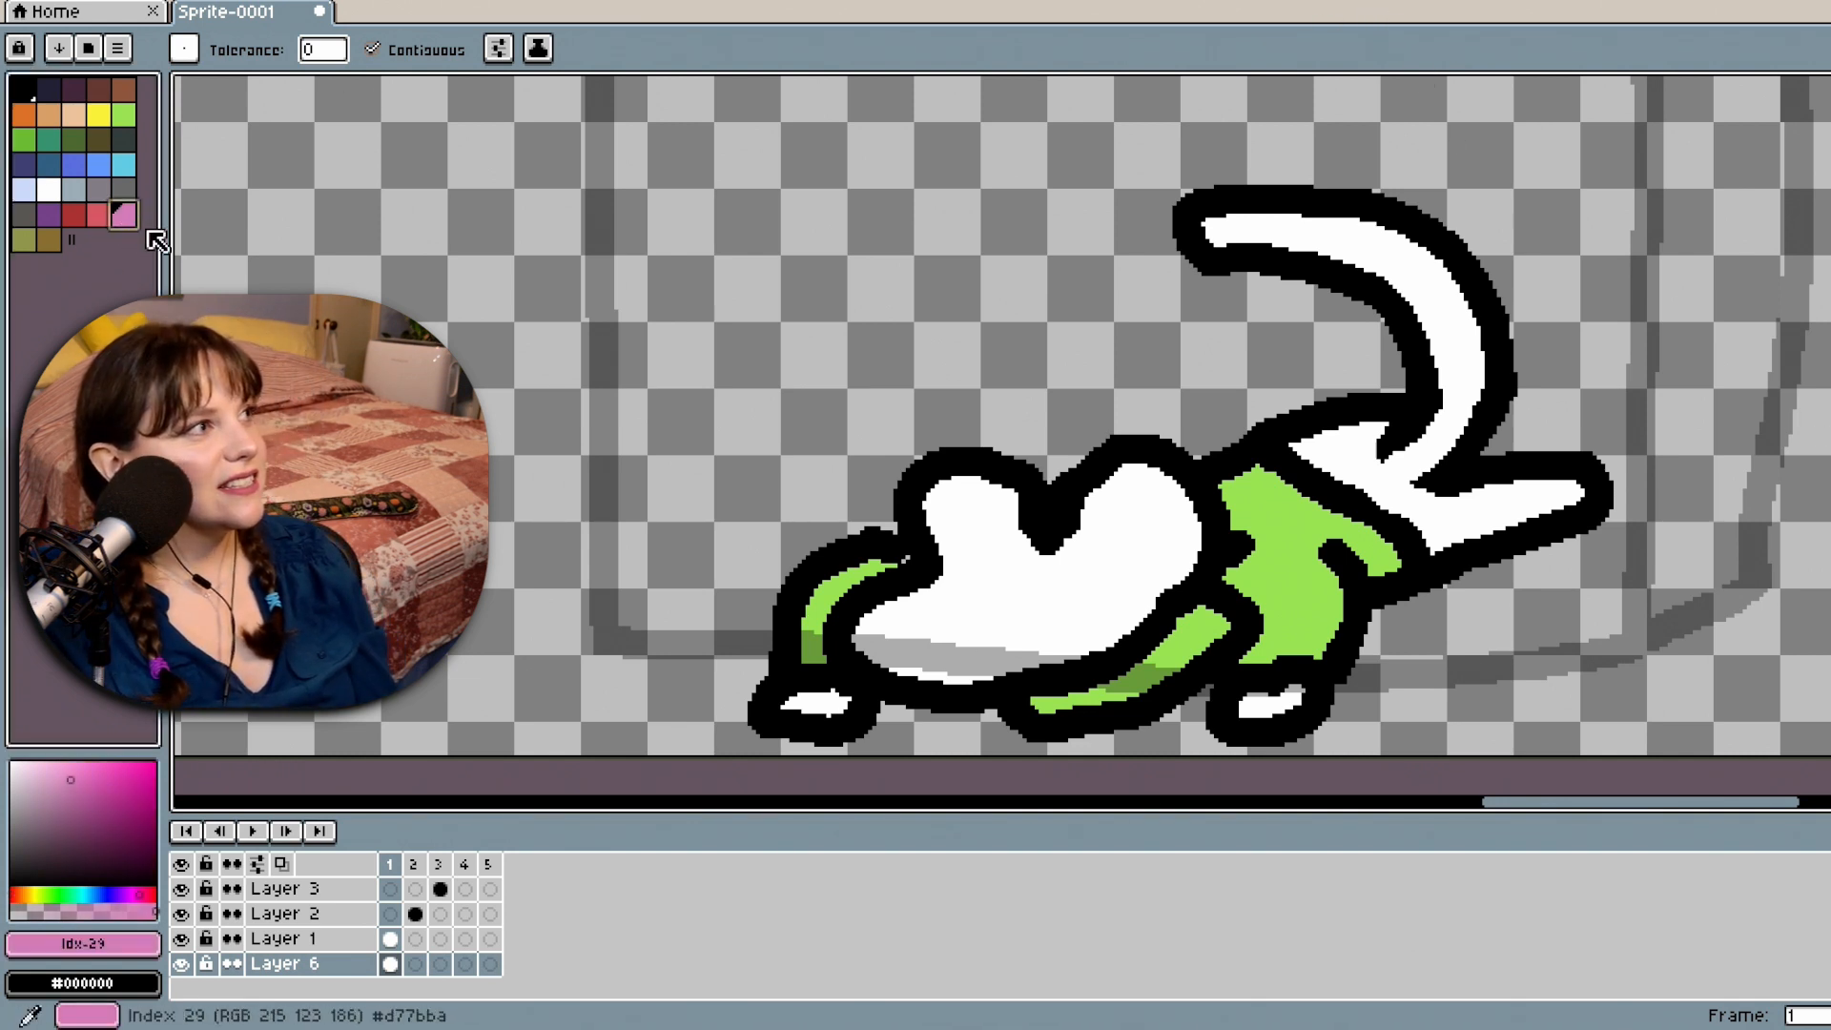
pyautogui.click(98, 215)
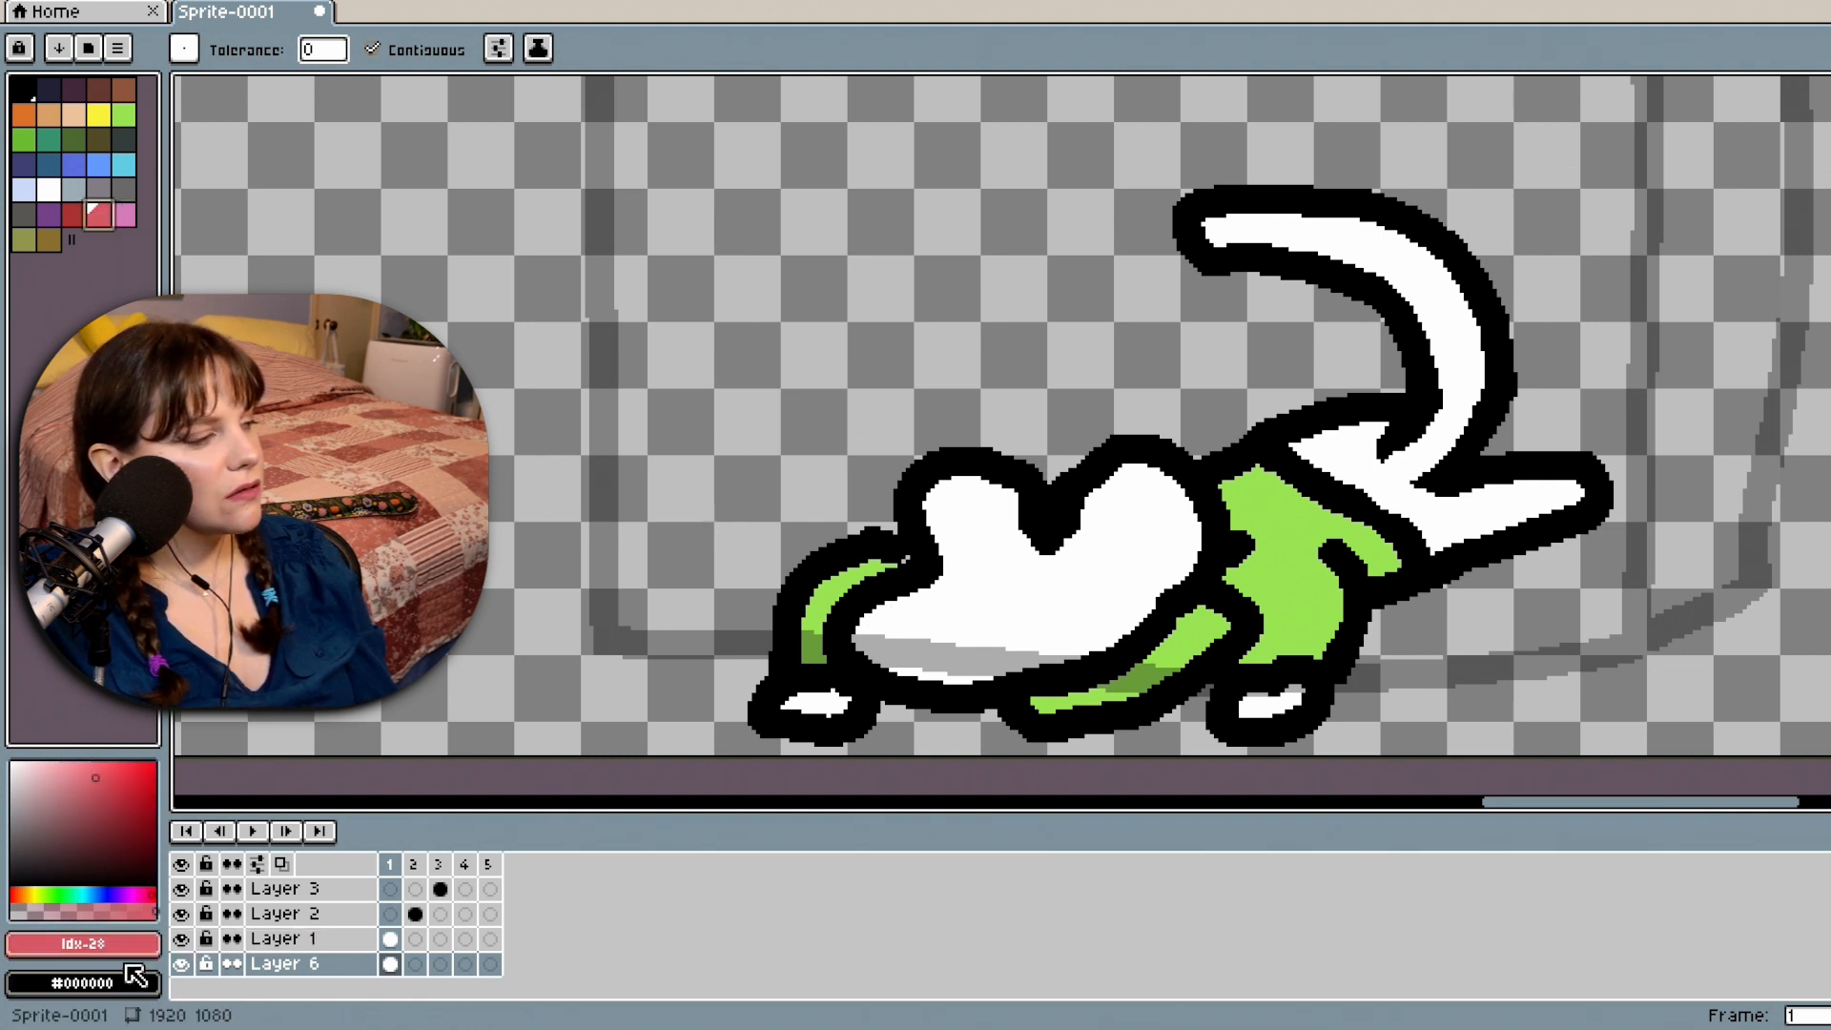
pyautogui.click(66, 767)
pyautogui.moveTo(65, 768); pyautogui.dragTo(61, 768)
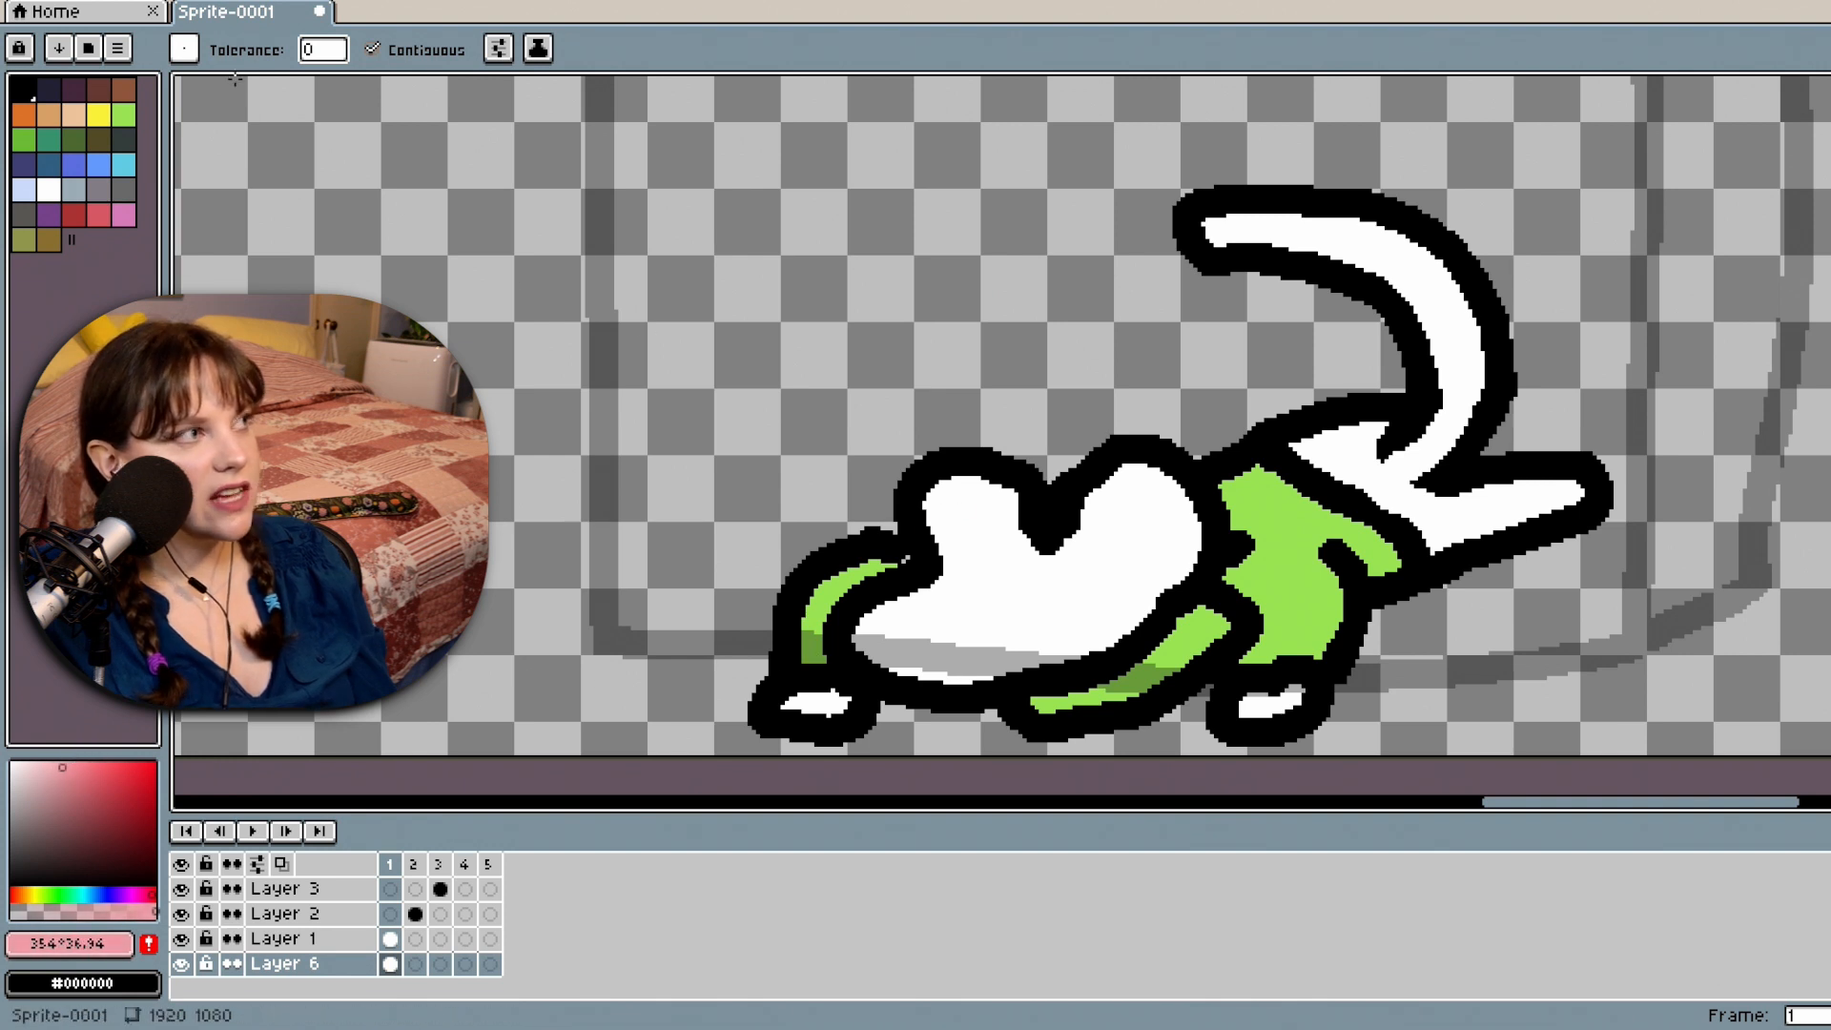
pyautogui.press('b')
pyautogui.moveTo(1087, 501)
pyautogui.mouseDown()
pyautogui.moveTo(1114, 489)
pyautogui.moveTo(1087, 534)
pyautogui.moveTo(1120, 570)
pyautogui.moveTo(1187, 563)
pyautogui.mouseUp()
pyautogui.moveTo(1003, 497)
pyautogui.mouseDown()
pyautogui.moveTo(1009, 539)
pyautogui.moveTo(947, 561)
pyautogui.moveTo(984, 539)
pyautogui.moveTo(956, 557)
pyautogui.moveTo(944, 525)
pyautogui.mouseUp()
pyautogui.hotkey('ctrl', 'z')
pyautogui.press('g')
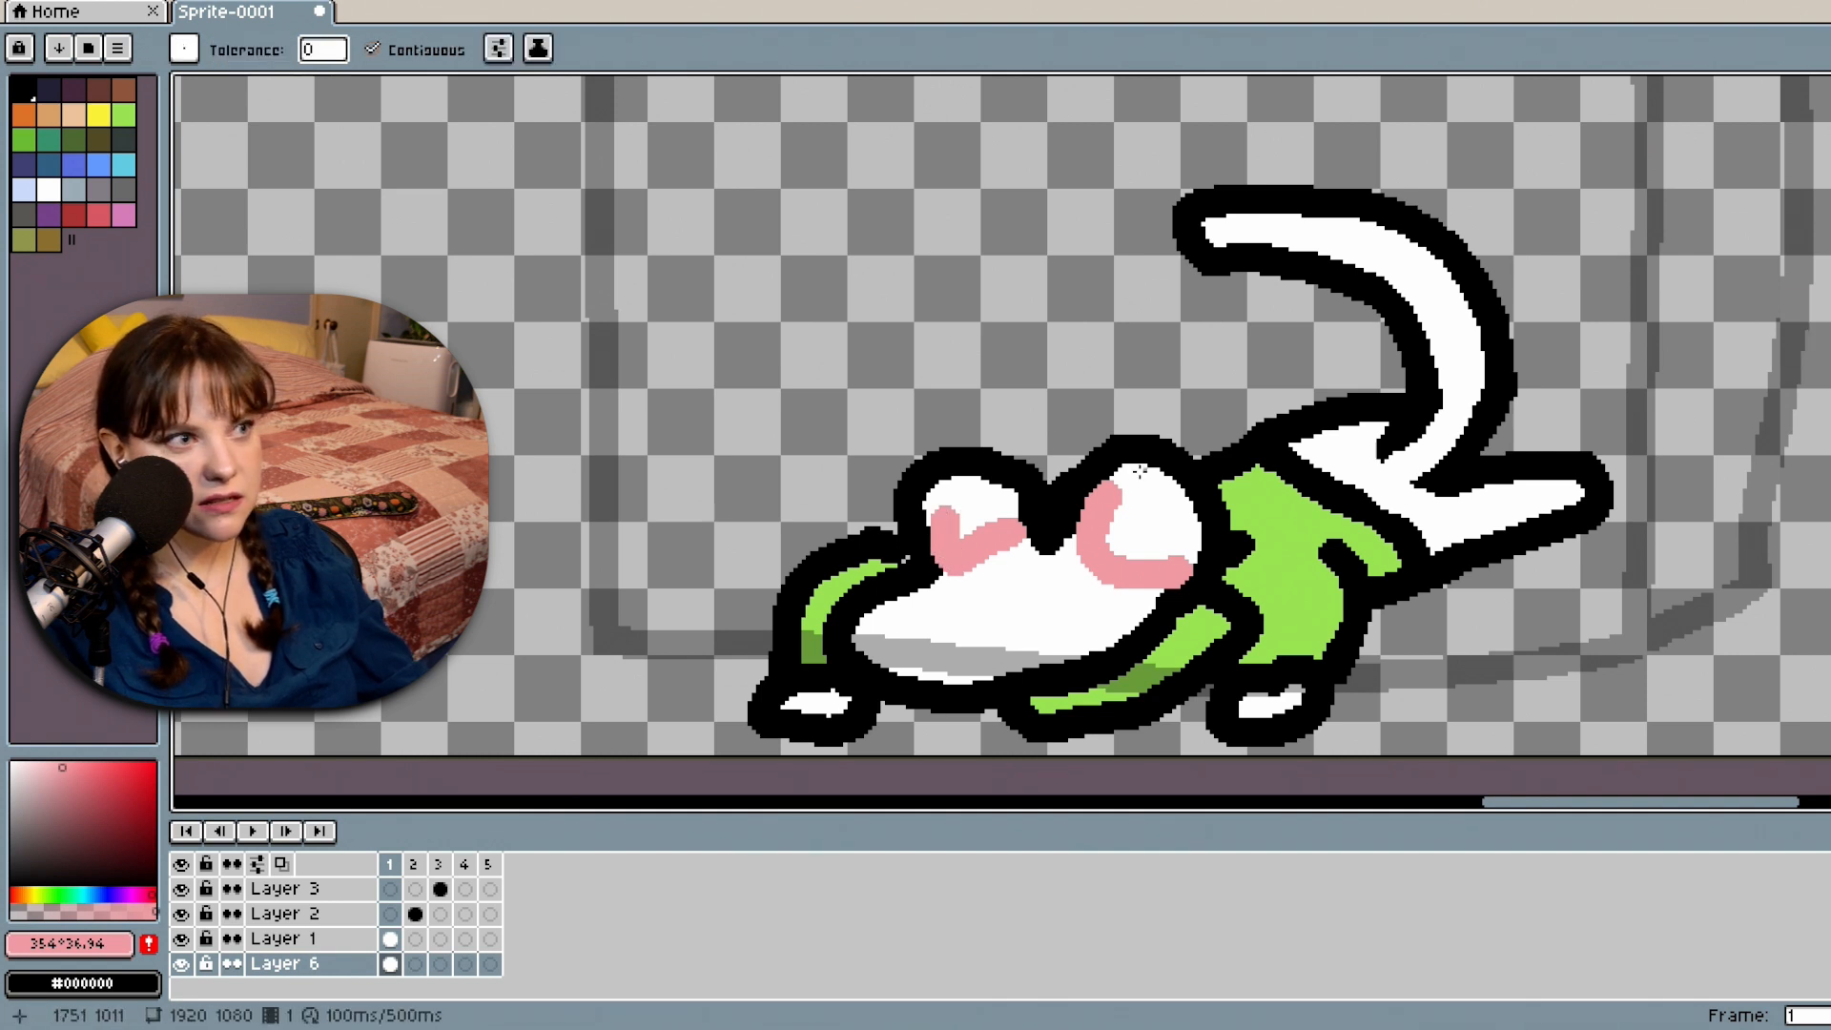
pyautogui.click(998, 509)
pyautogui.click(1135, 512)
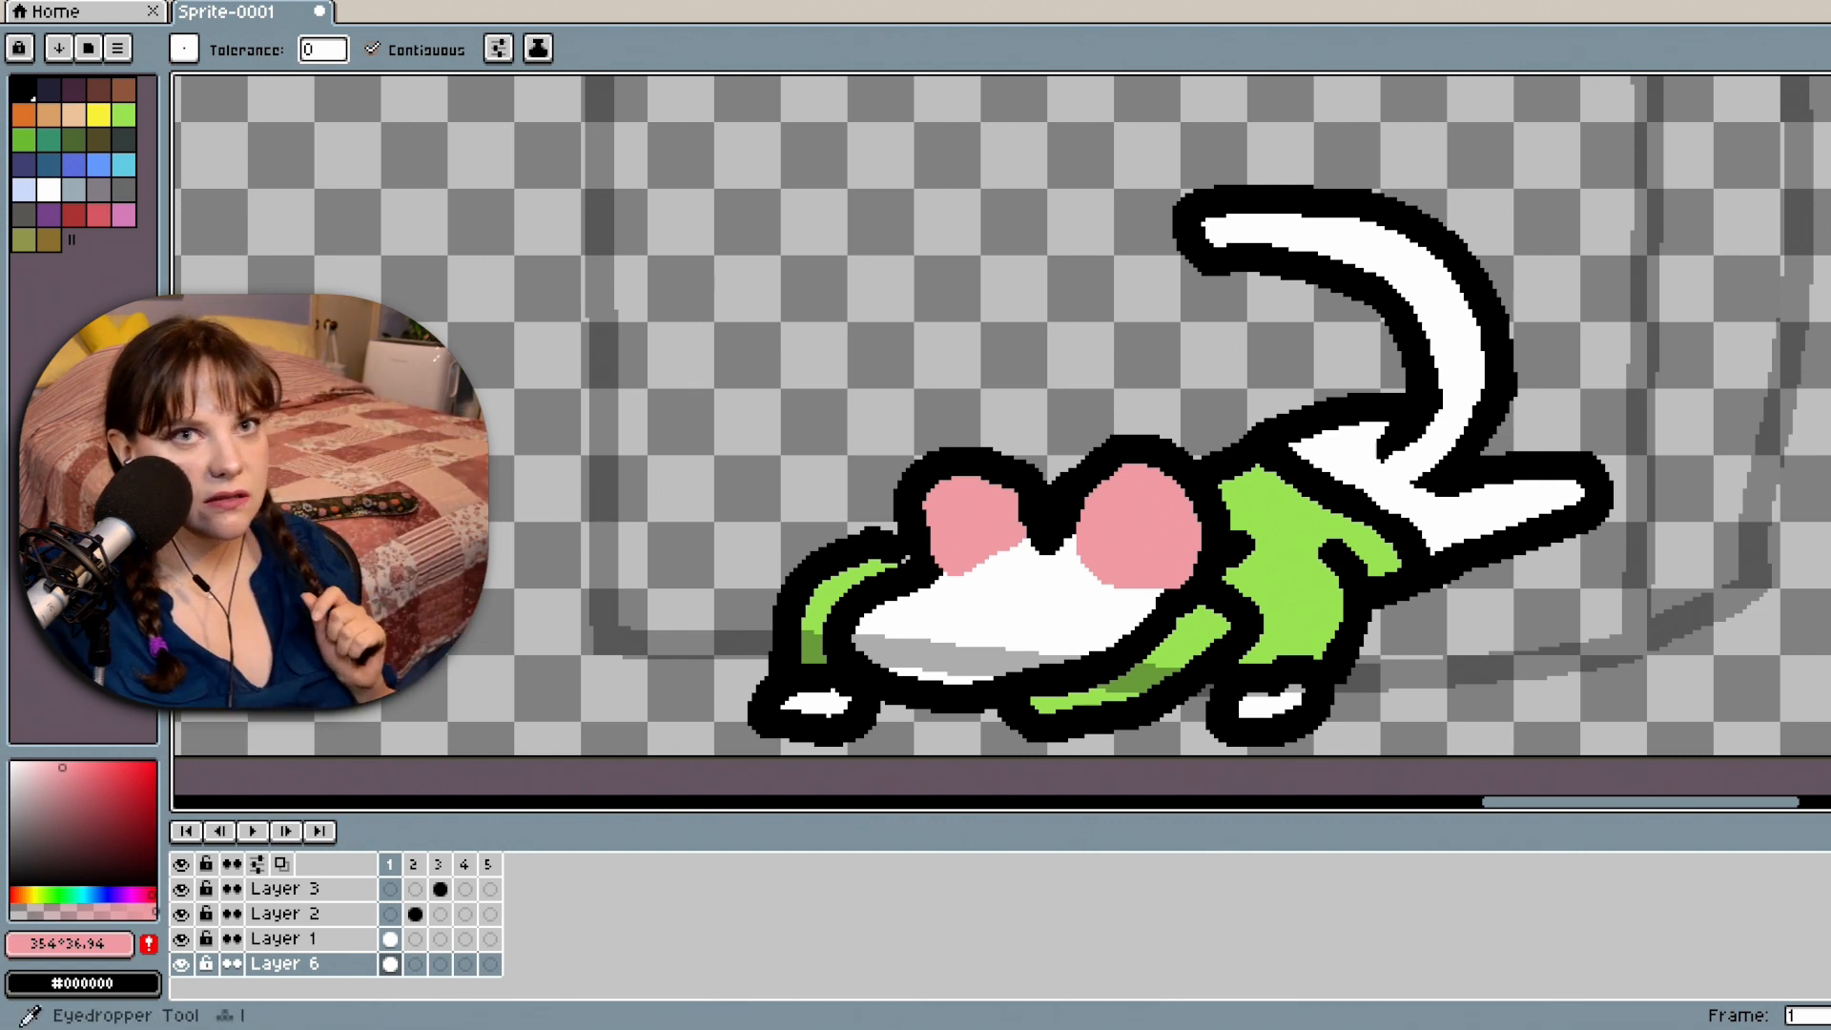
# Dab light pink onto the tips of the mouse's two front paws and two hind feet.
pyautogui.press('b')
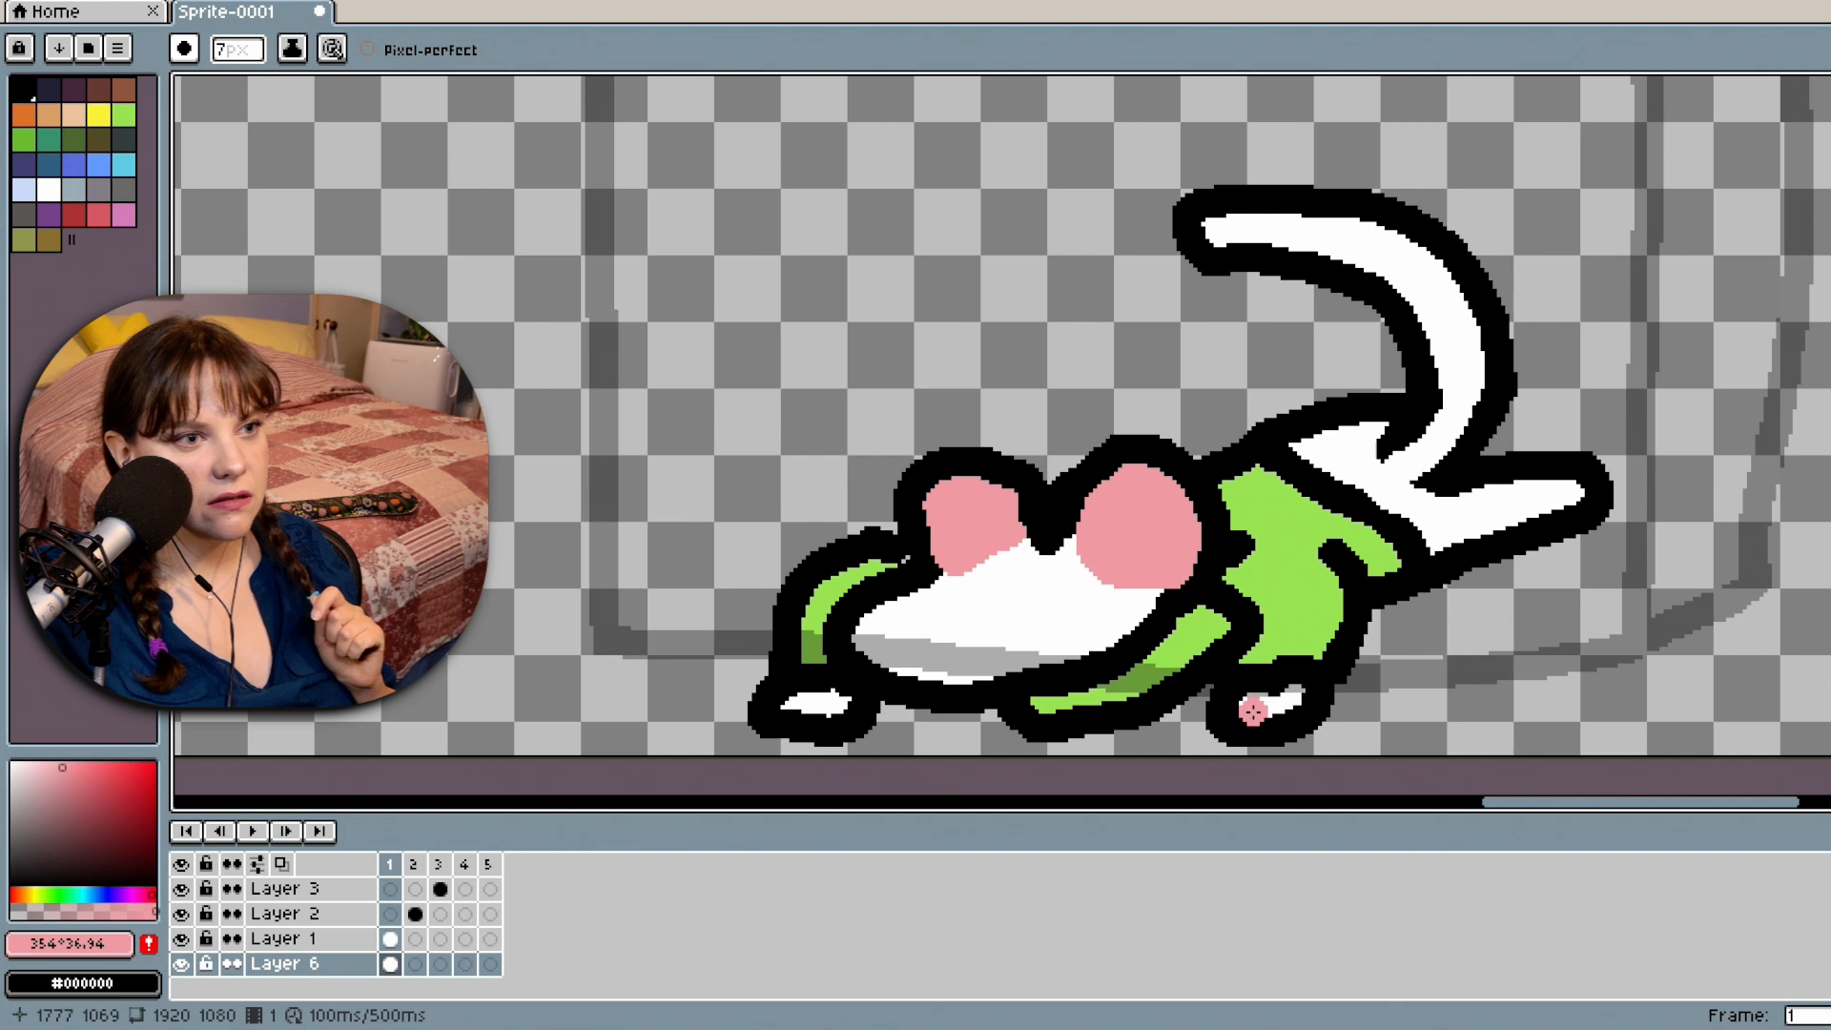
pyautogui.click(1253, 707)
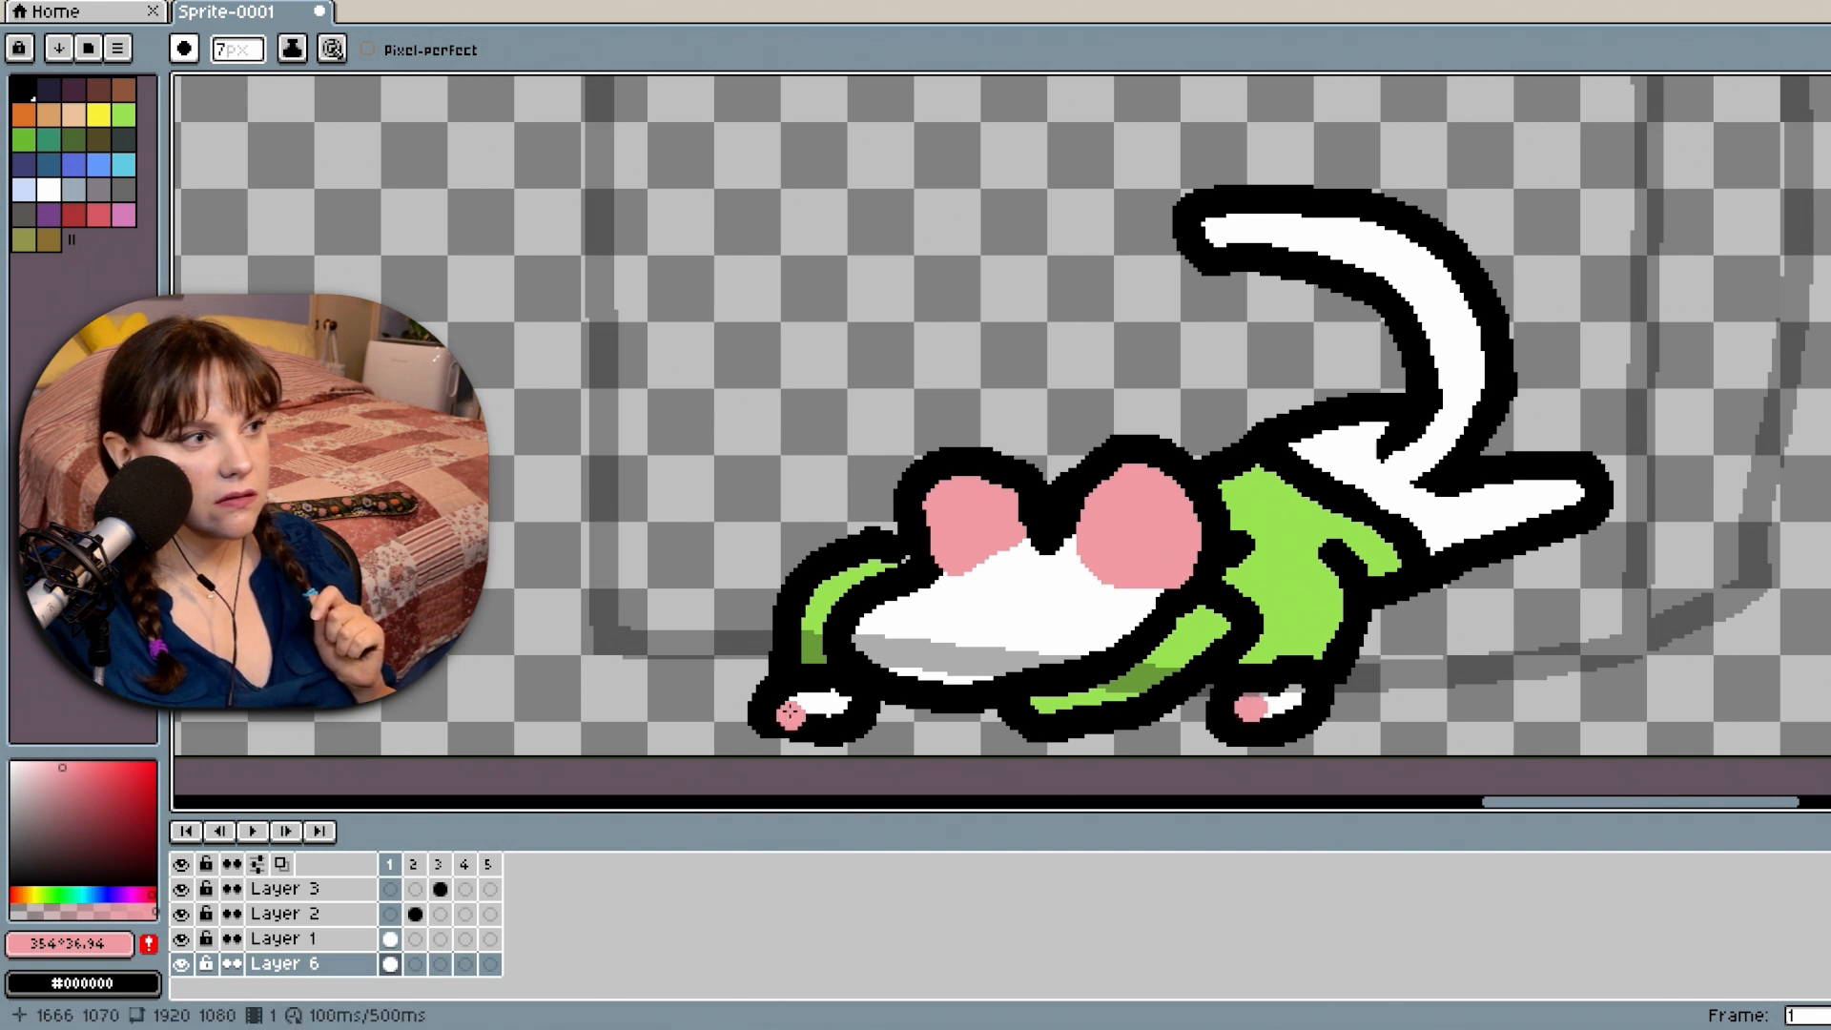
pyautogui.click(793, 705)
pyautogui.click(1327, 577)
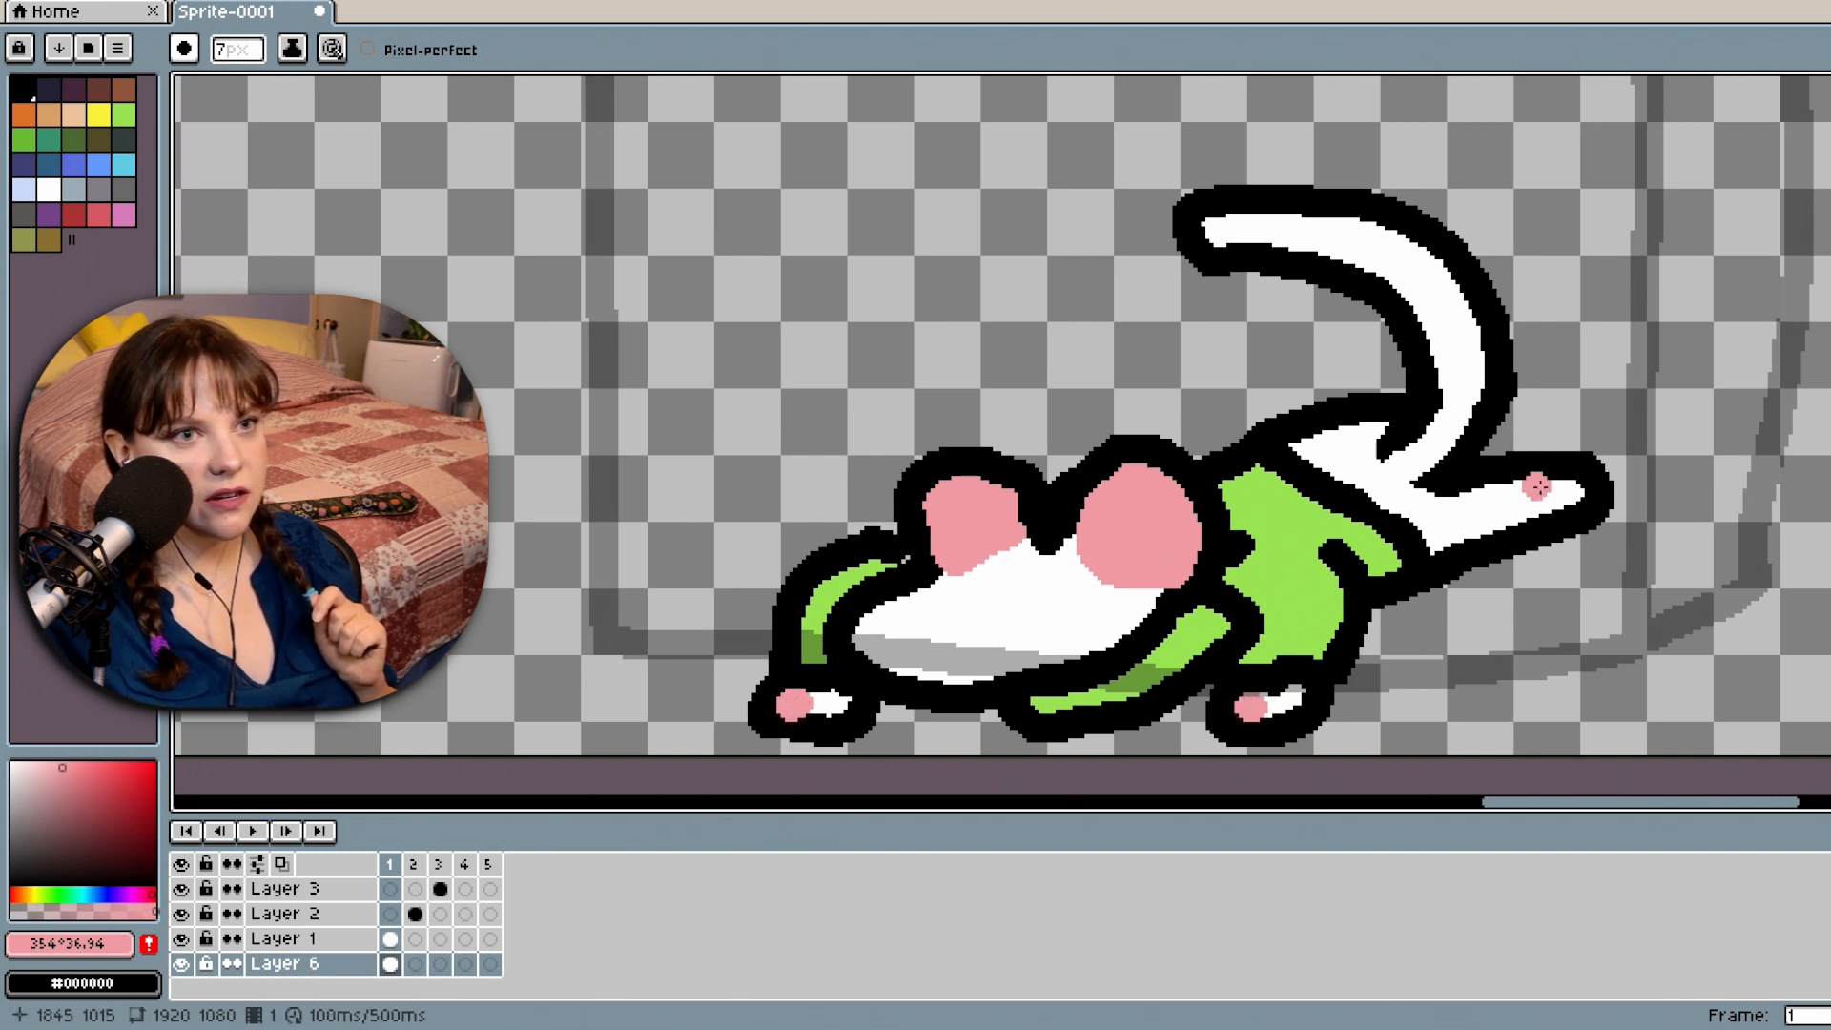
pyautogui.click(1564, 489)
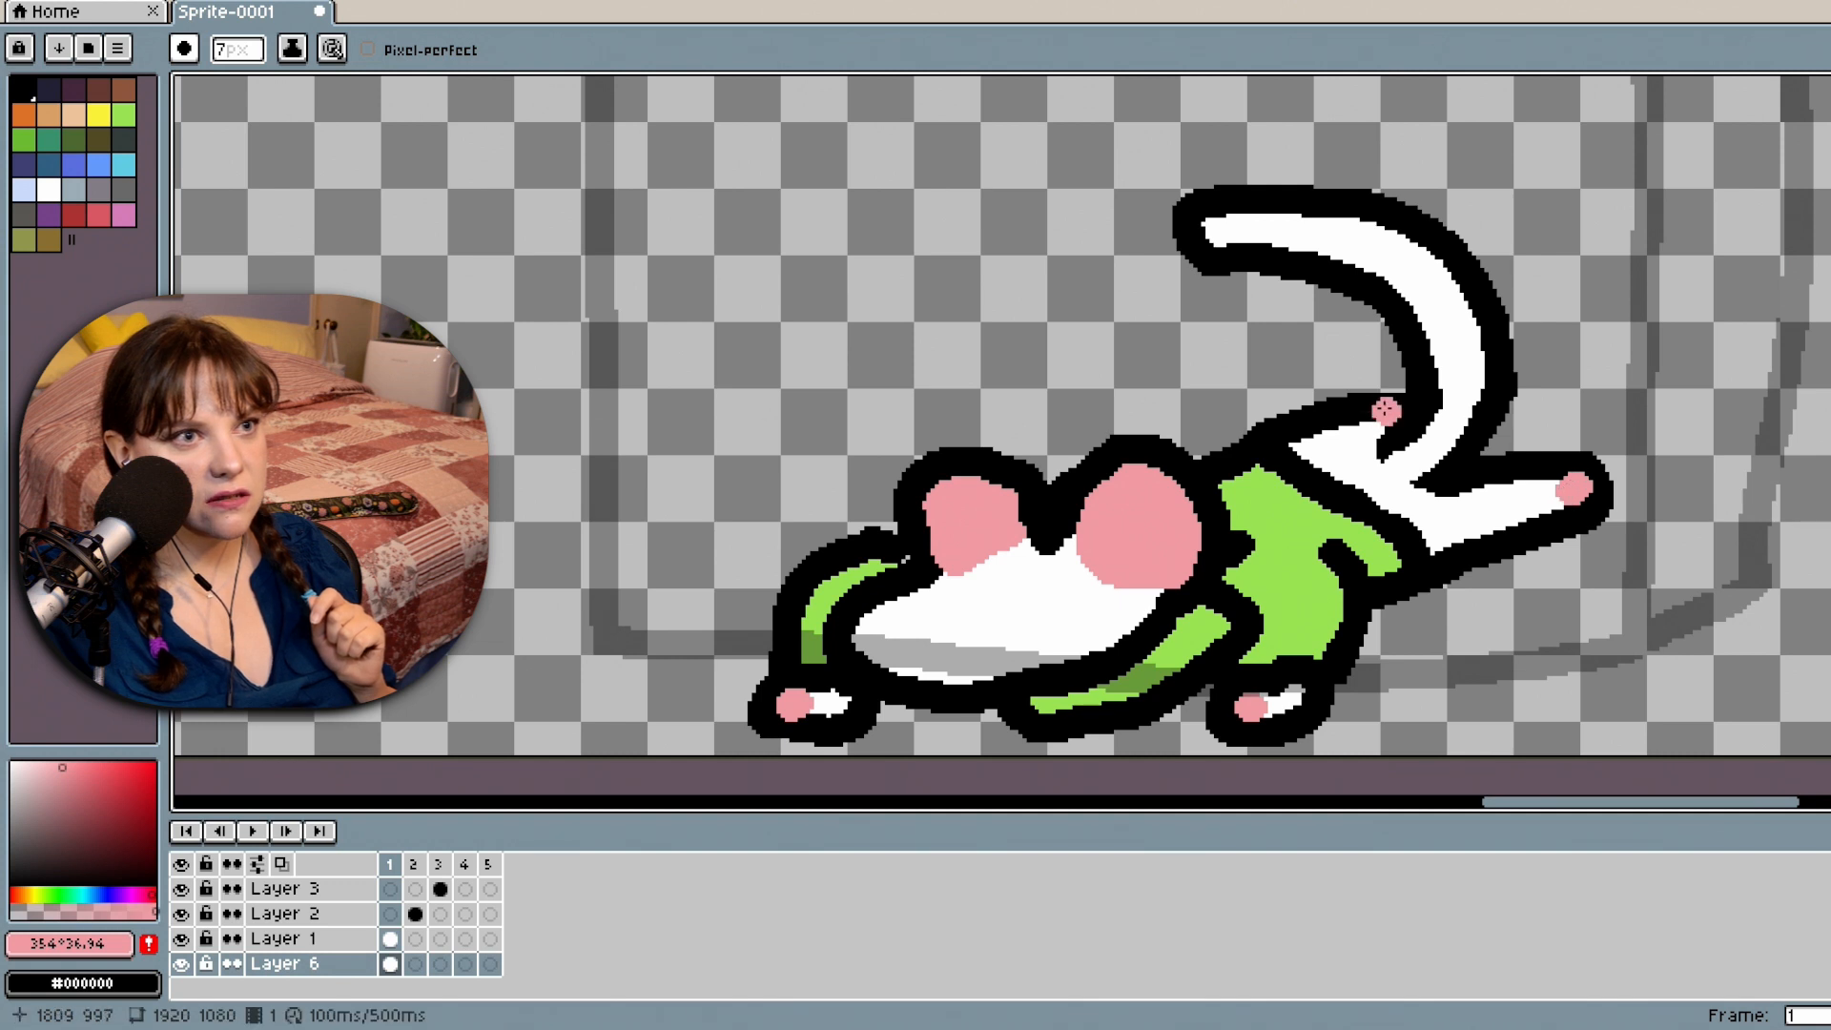
pyautogui.click(1378, 414)
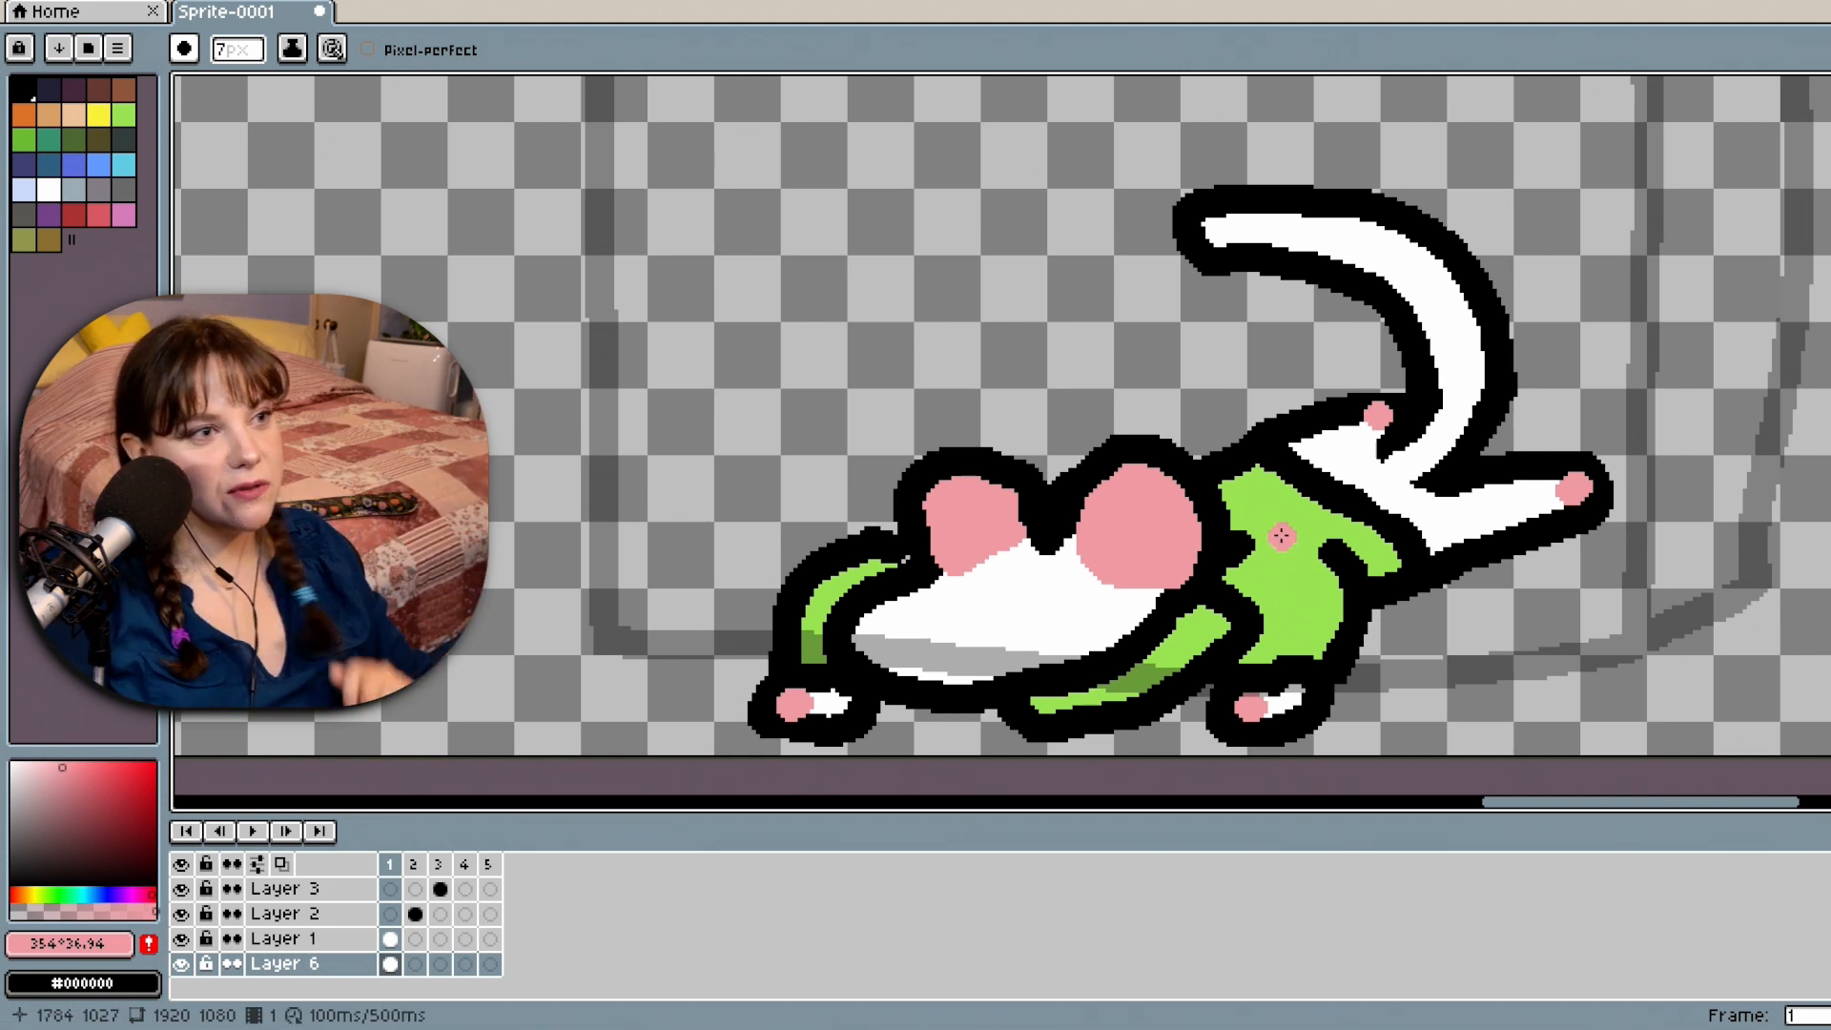
pyautogui.moveTo(798, 708); pyautogui.dragTo(806, 706)
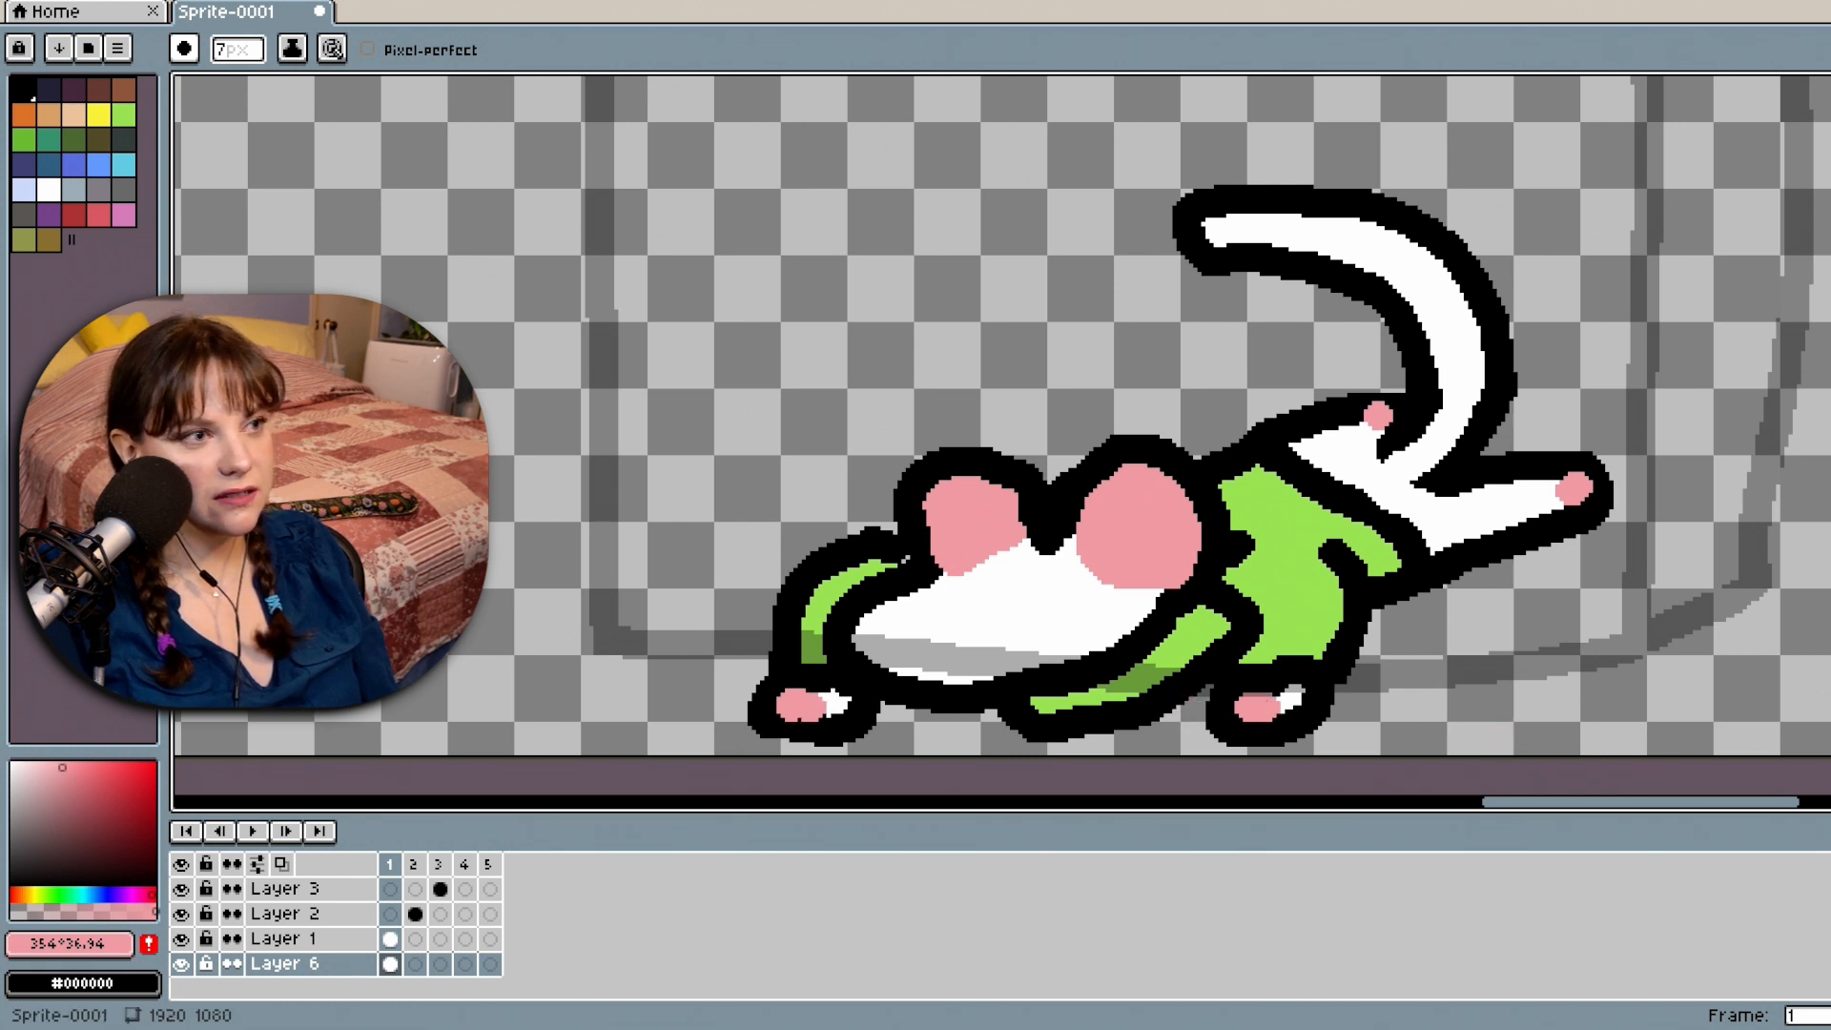
# Add black eyes to the mouse's white face, and paint a nose at the snout's tip in the paws' pink.
pyautogui.click(23, 89)
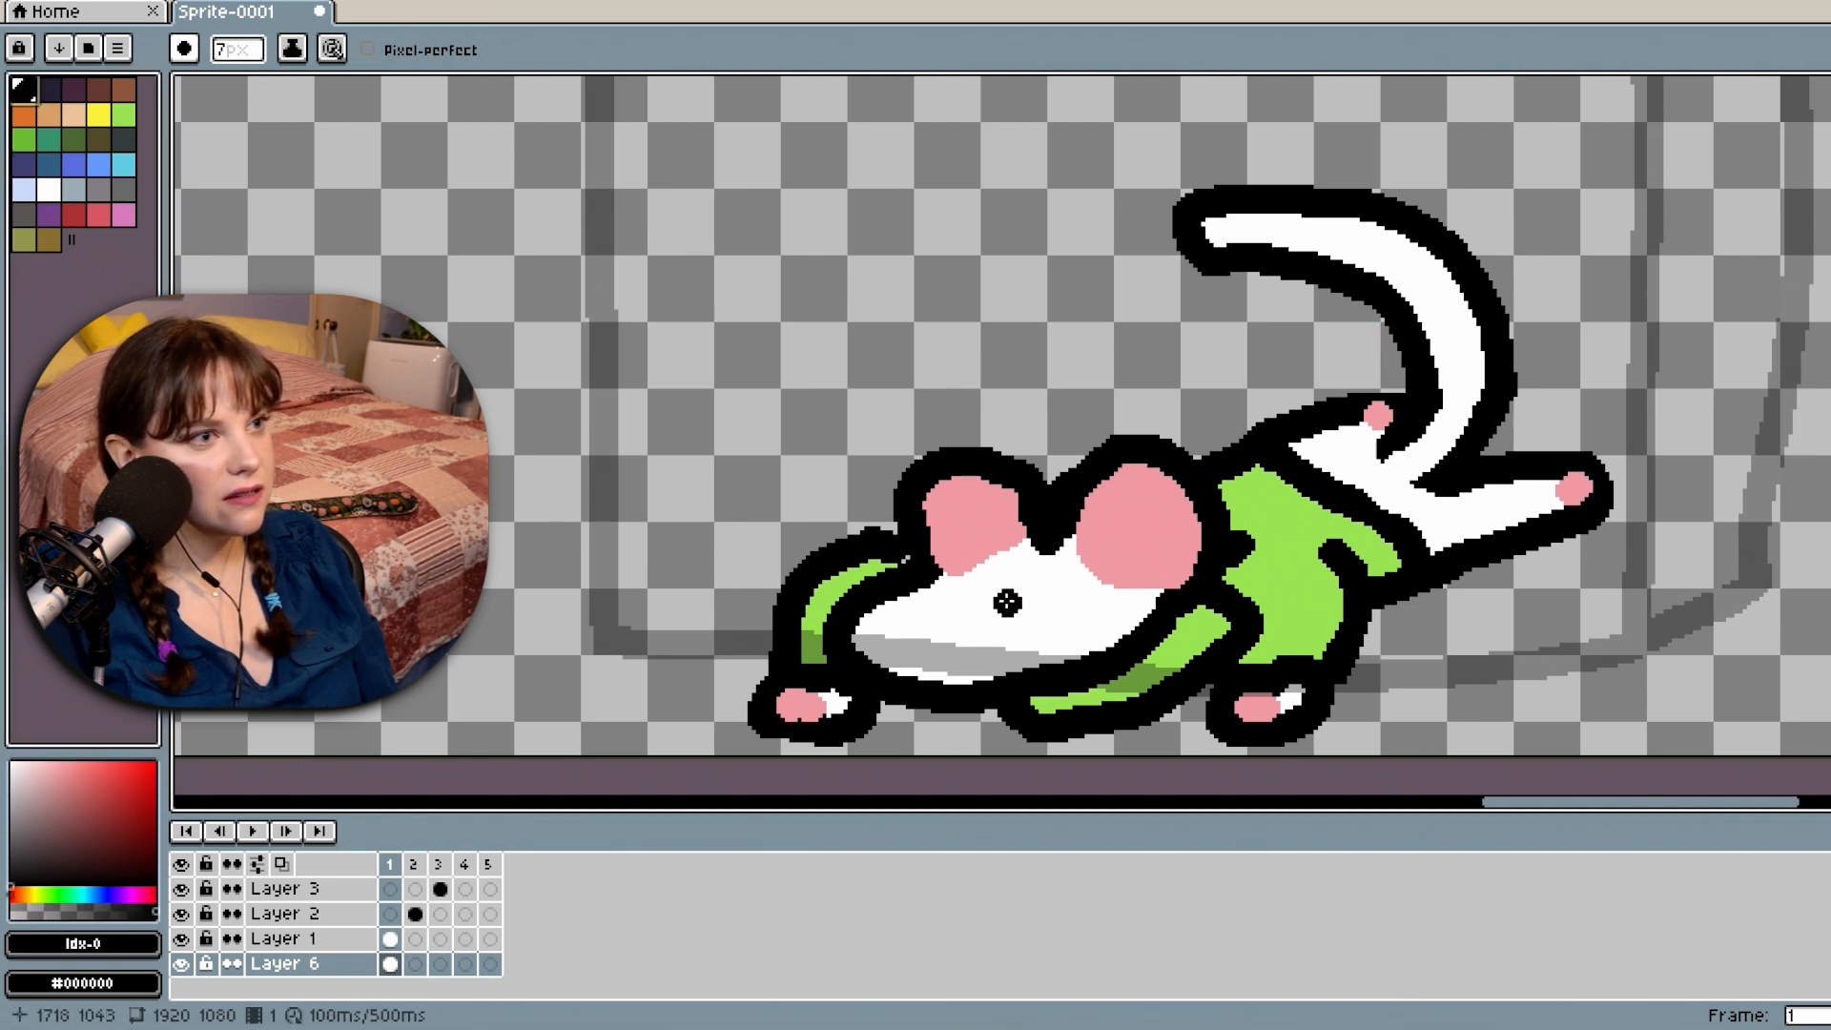
pyautogui.moveTo(1007, 602); pyautogui.dragTo(924, 596)
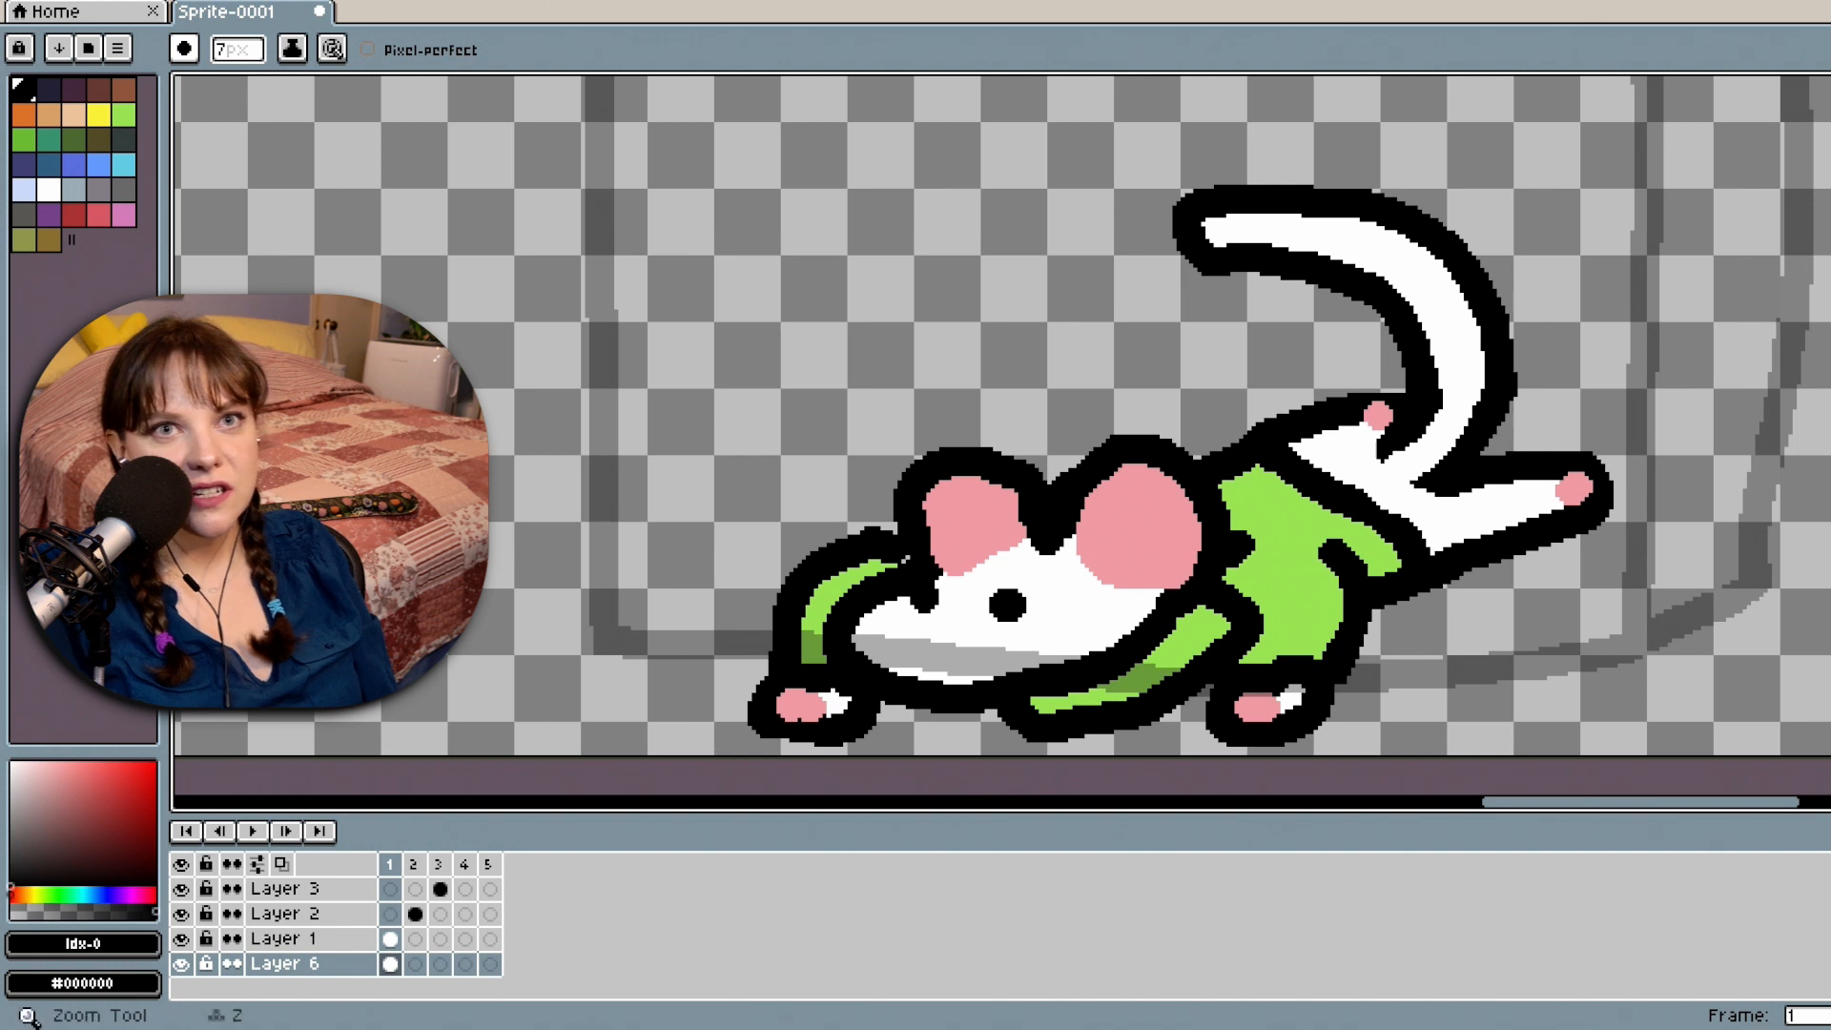
pyautogui.press('i')
pyautogui.click(1256, 705)
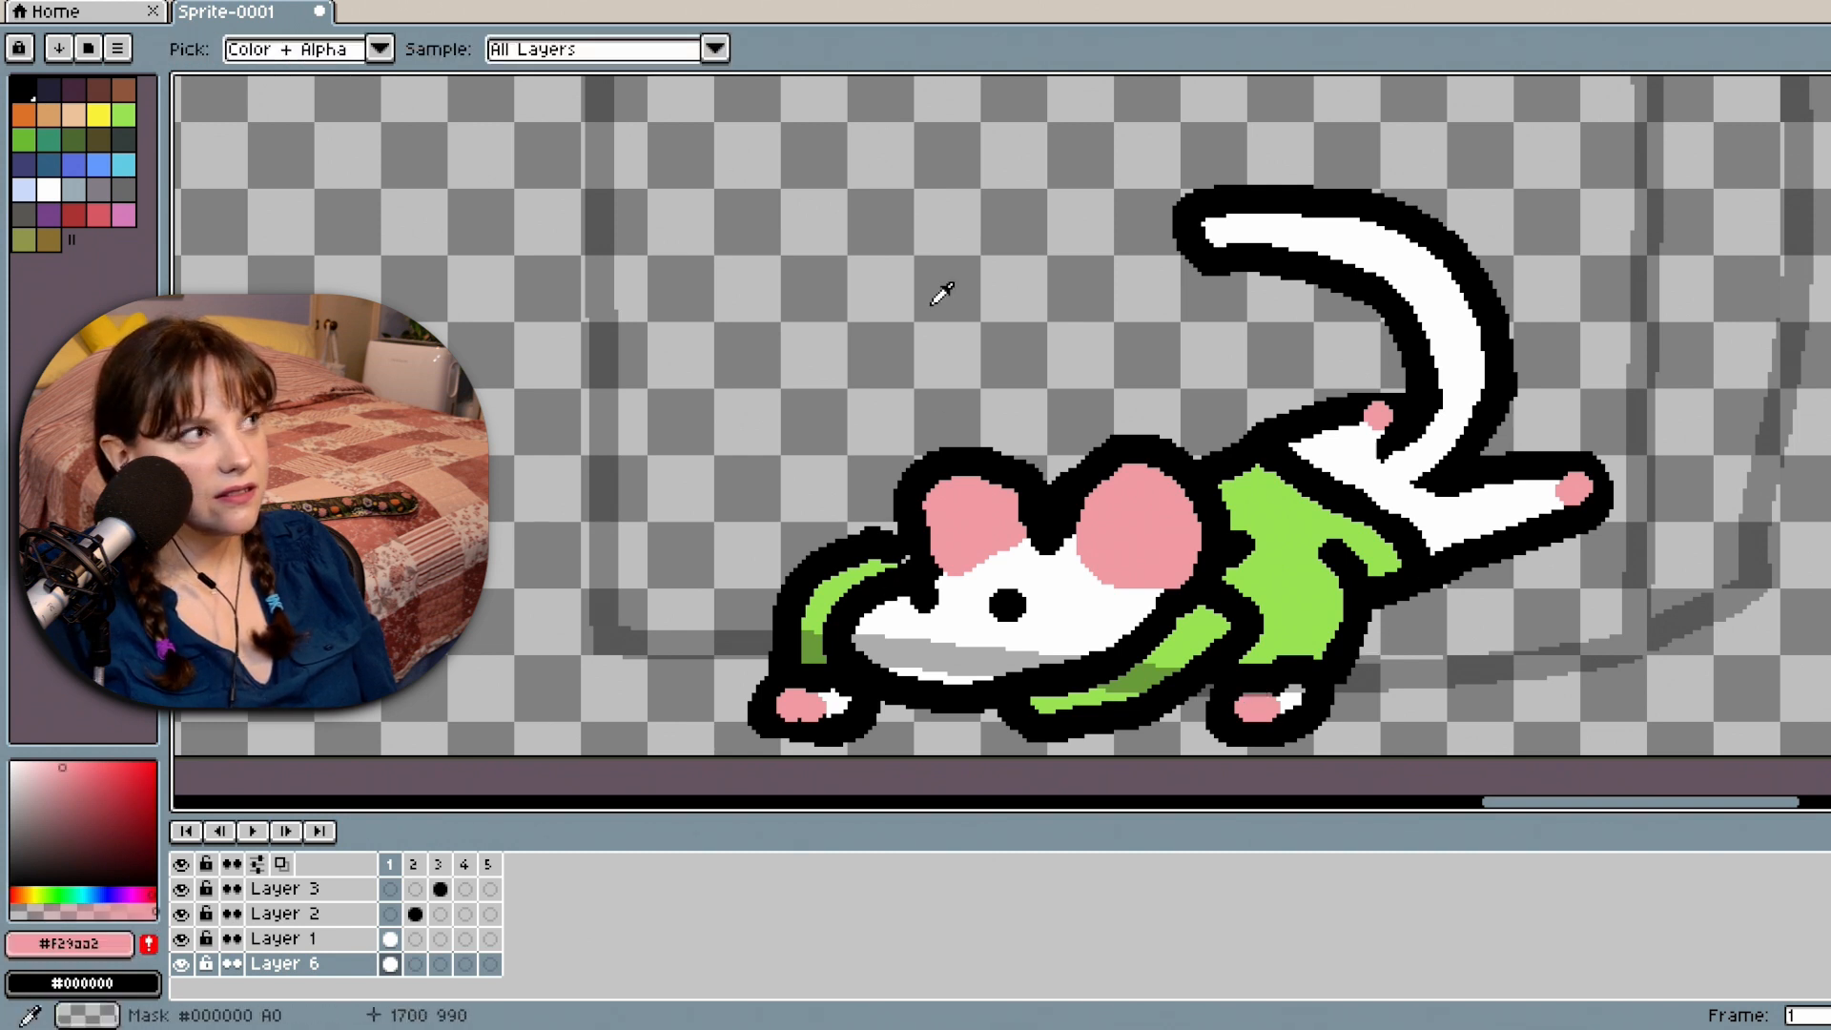
pyautogui.press('b')
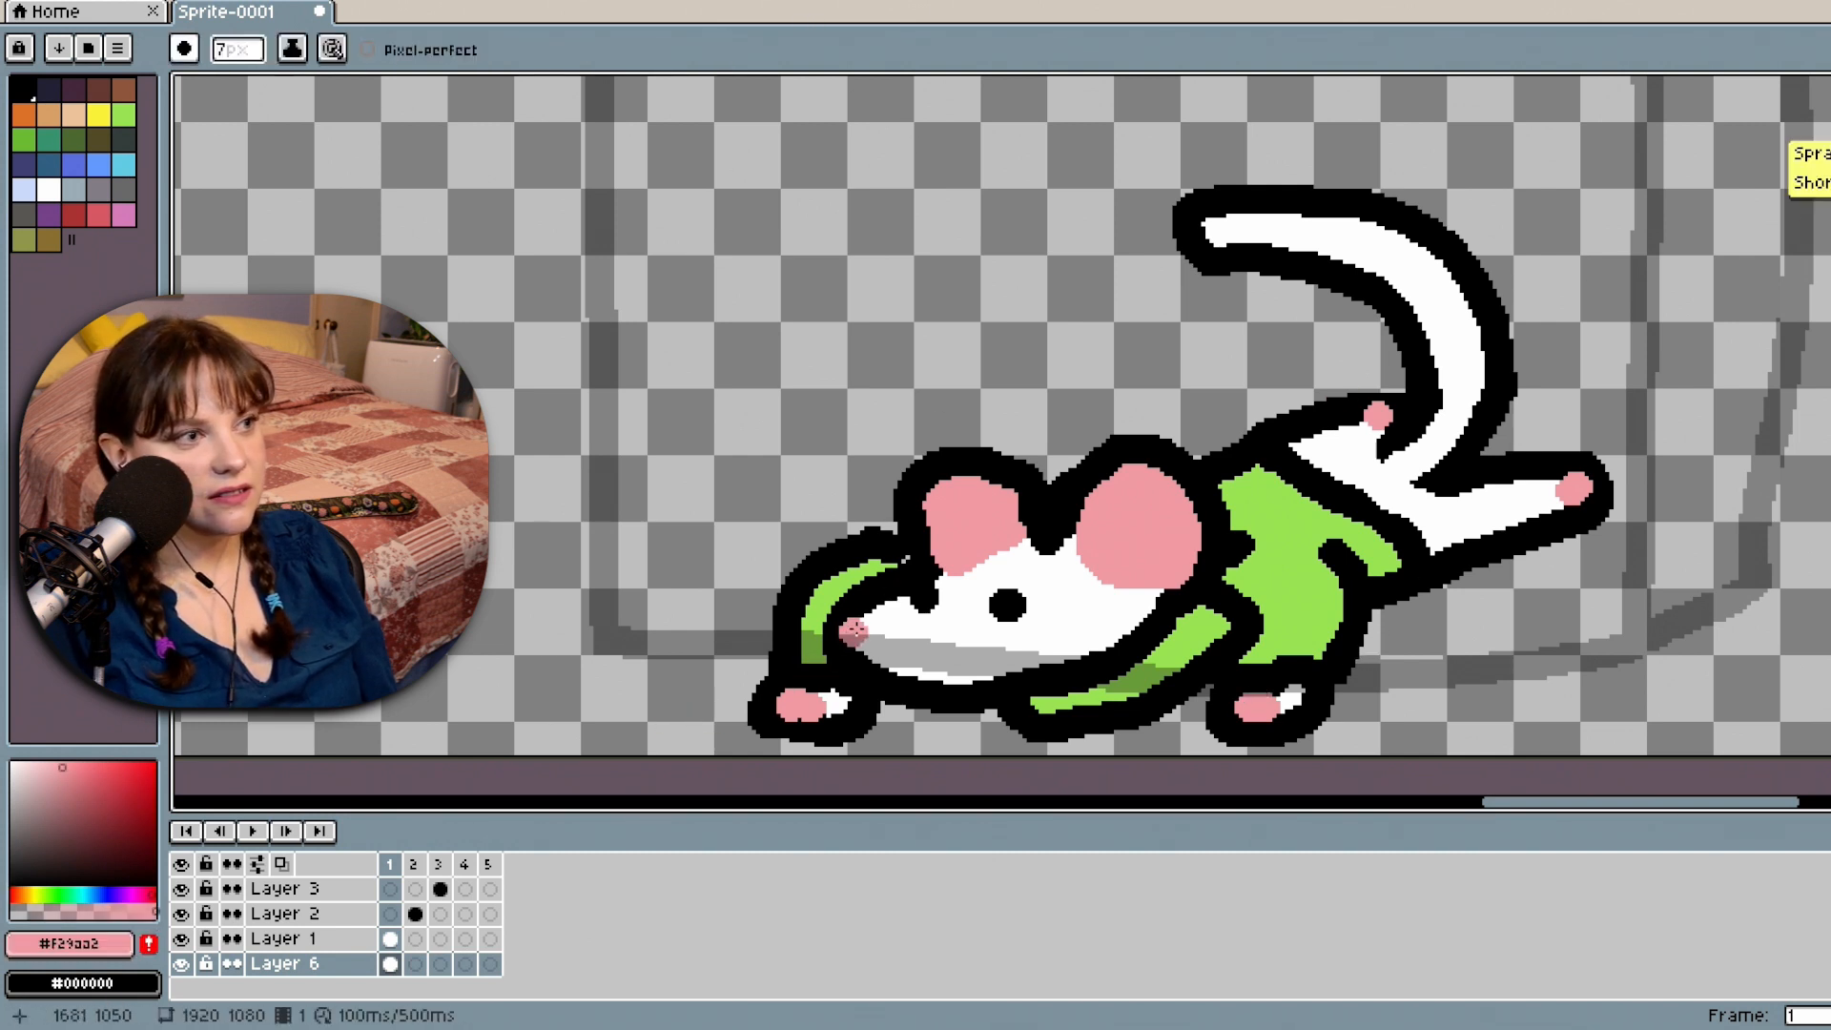
pyautogui.moveTo(864, 621); pyautogui.dragTo(856, 623)
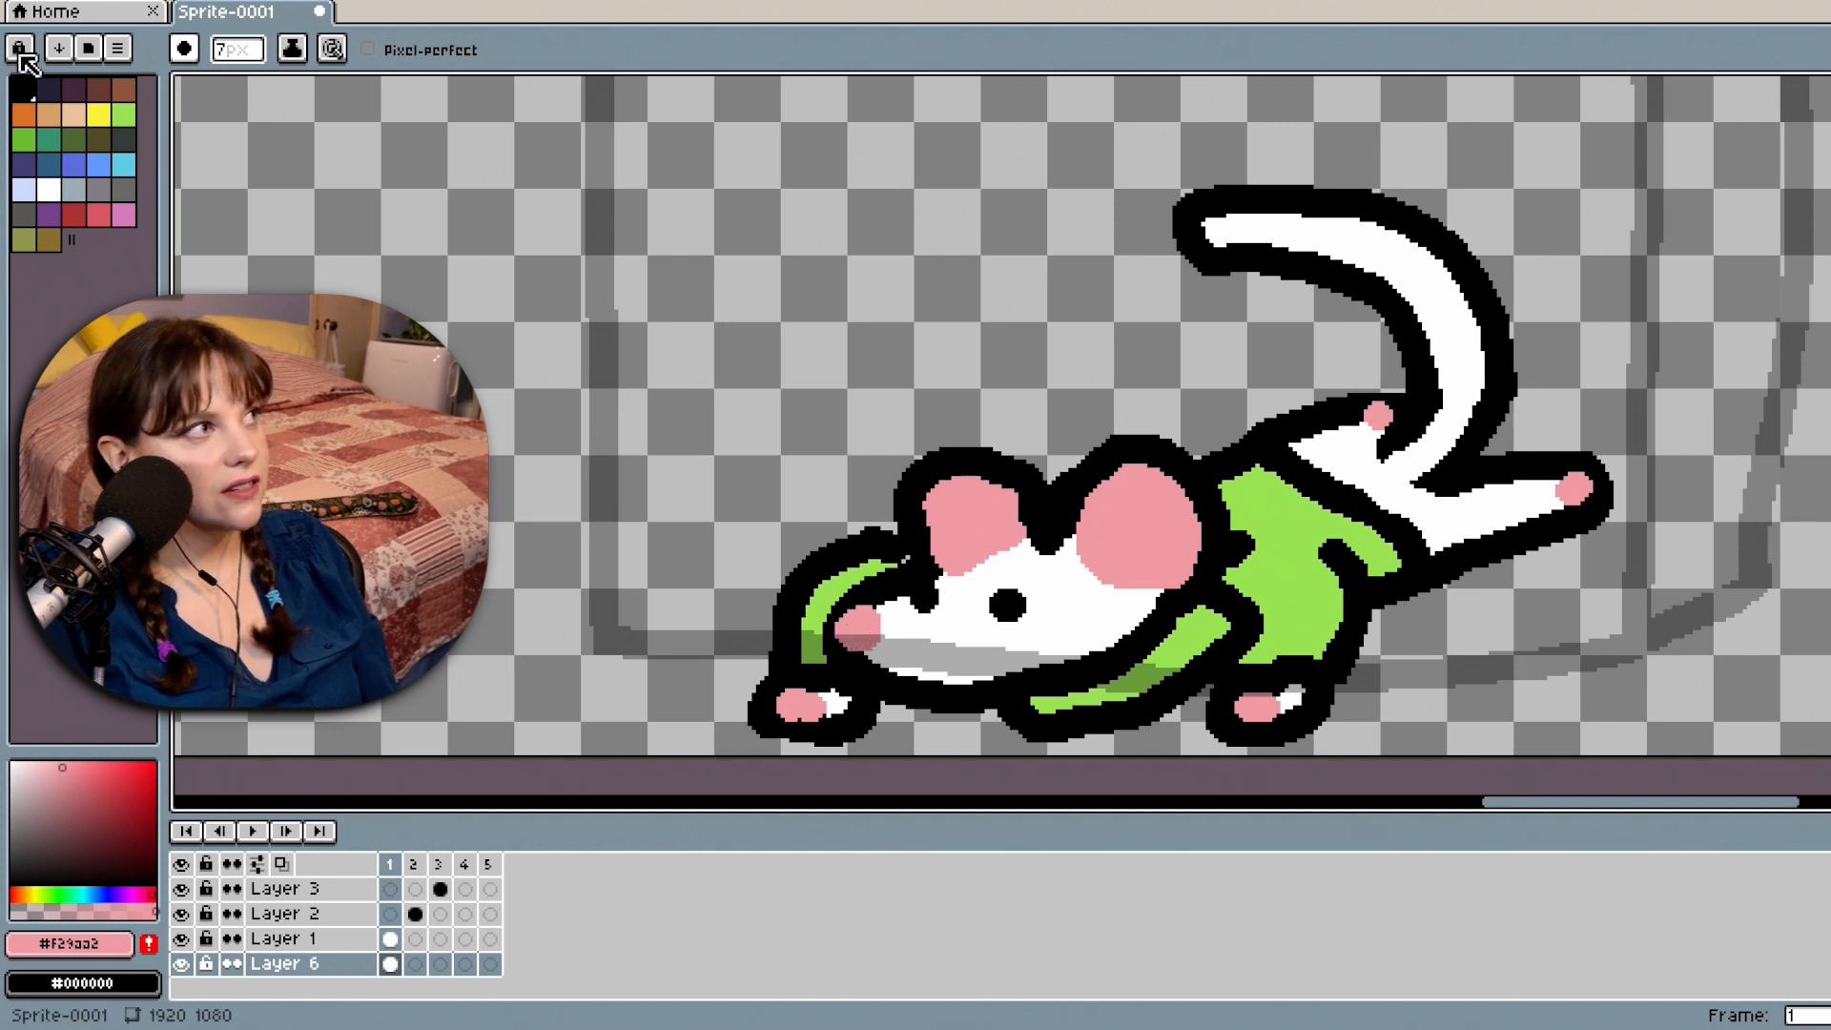
# Thicken the black outline around the pink nose and around the hind foot beside the tail's base.
pyautogui.click(26, 94)
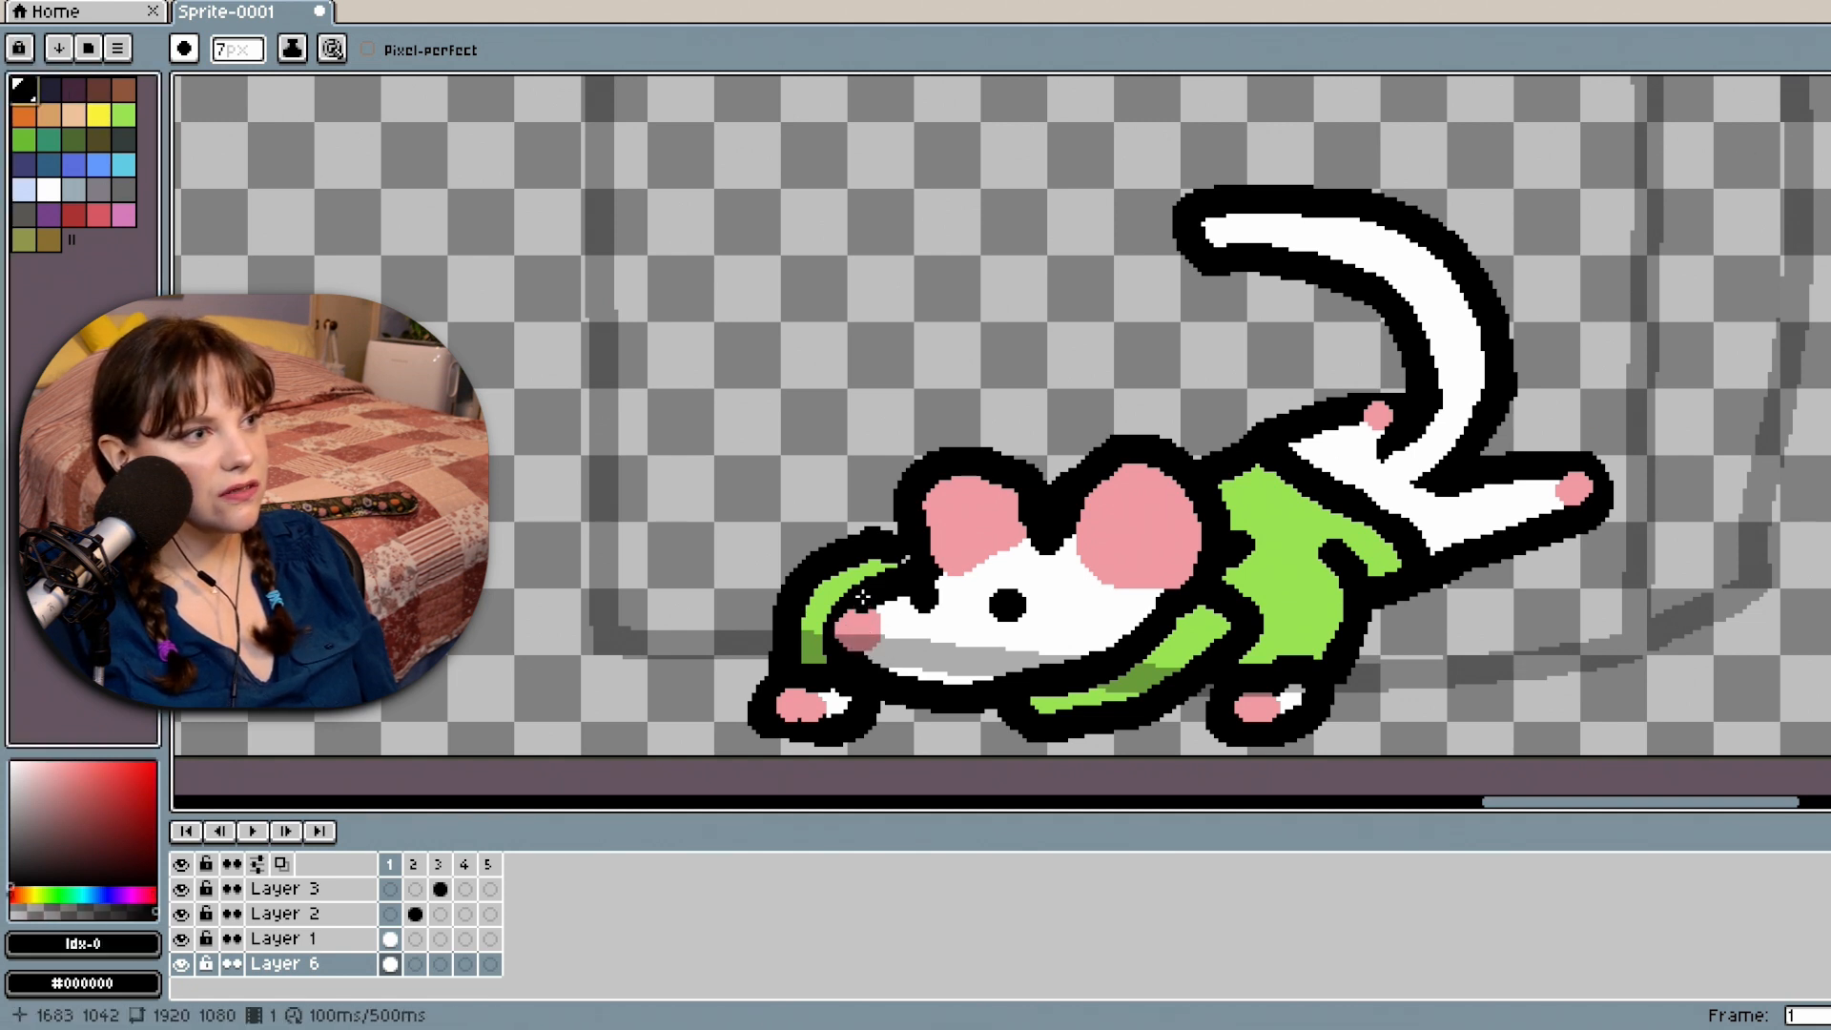
pyautogui.moveTo(862, 595)
pyautogui.mouseDown()
pyautogui.moveTo(844, 597)
pyautogui.moveTo(835, 650)
pyautogui.mouseUp()
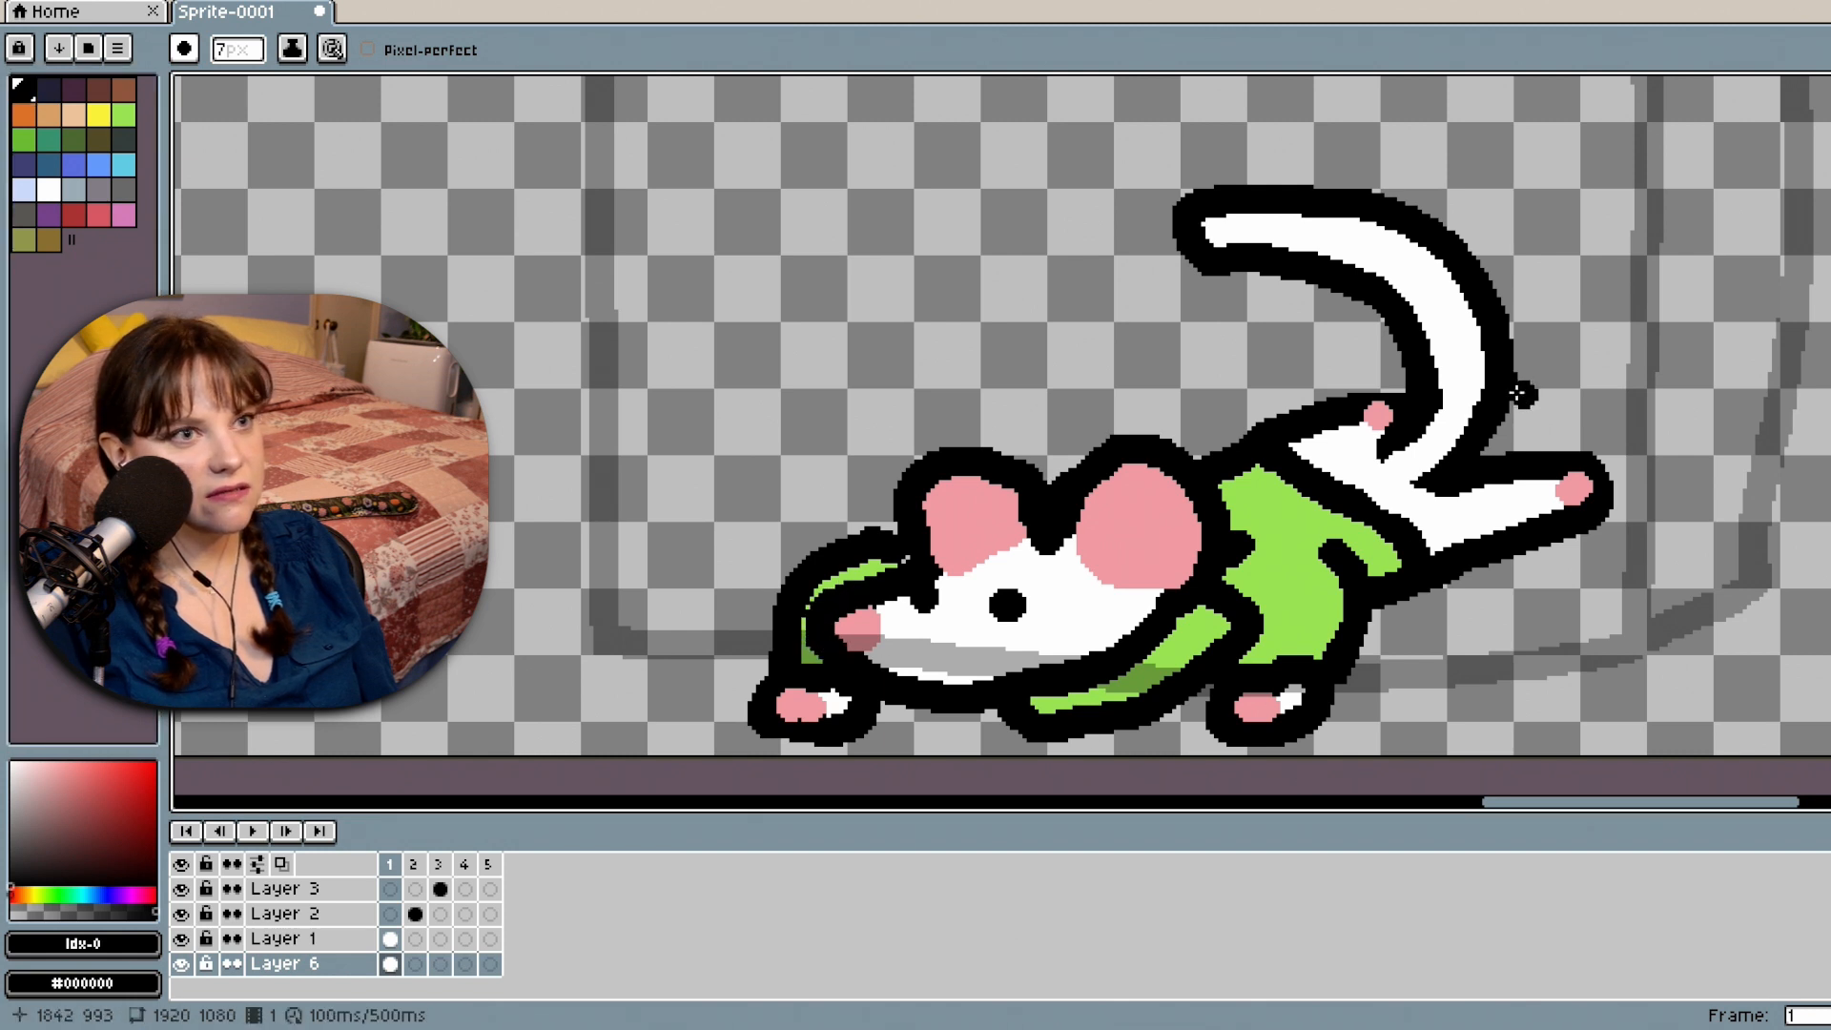
pyautogui.moveTo(1344, 414); pyautogui.dragTo(1402, 387)
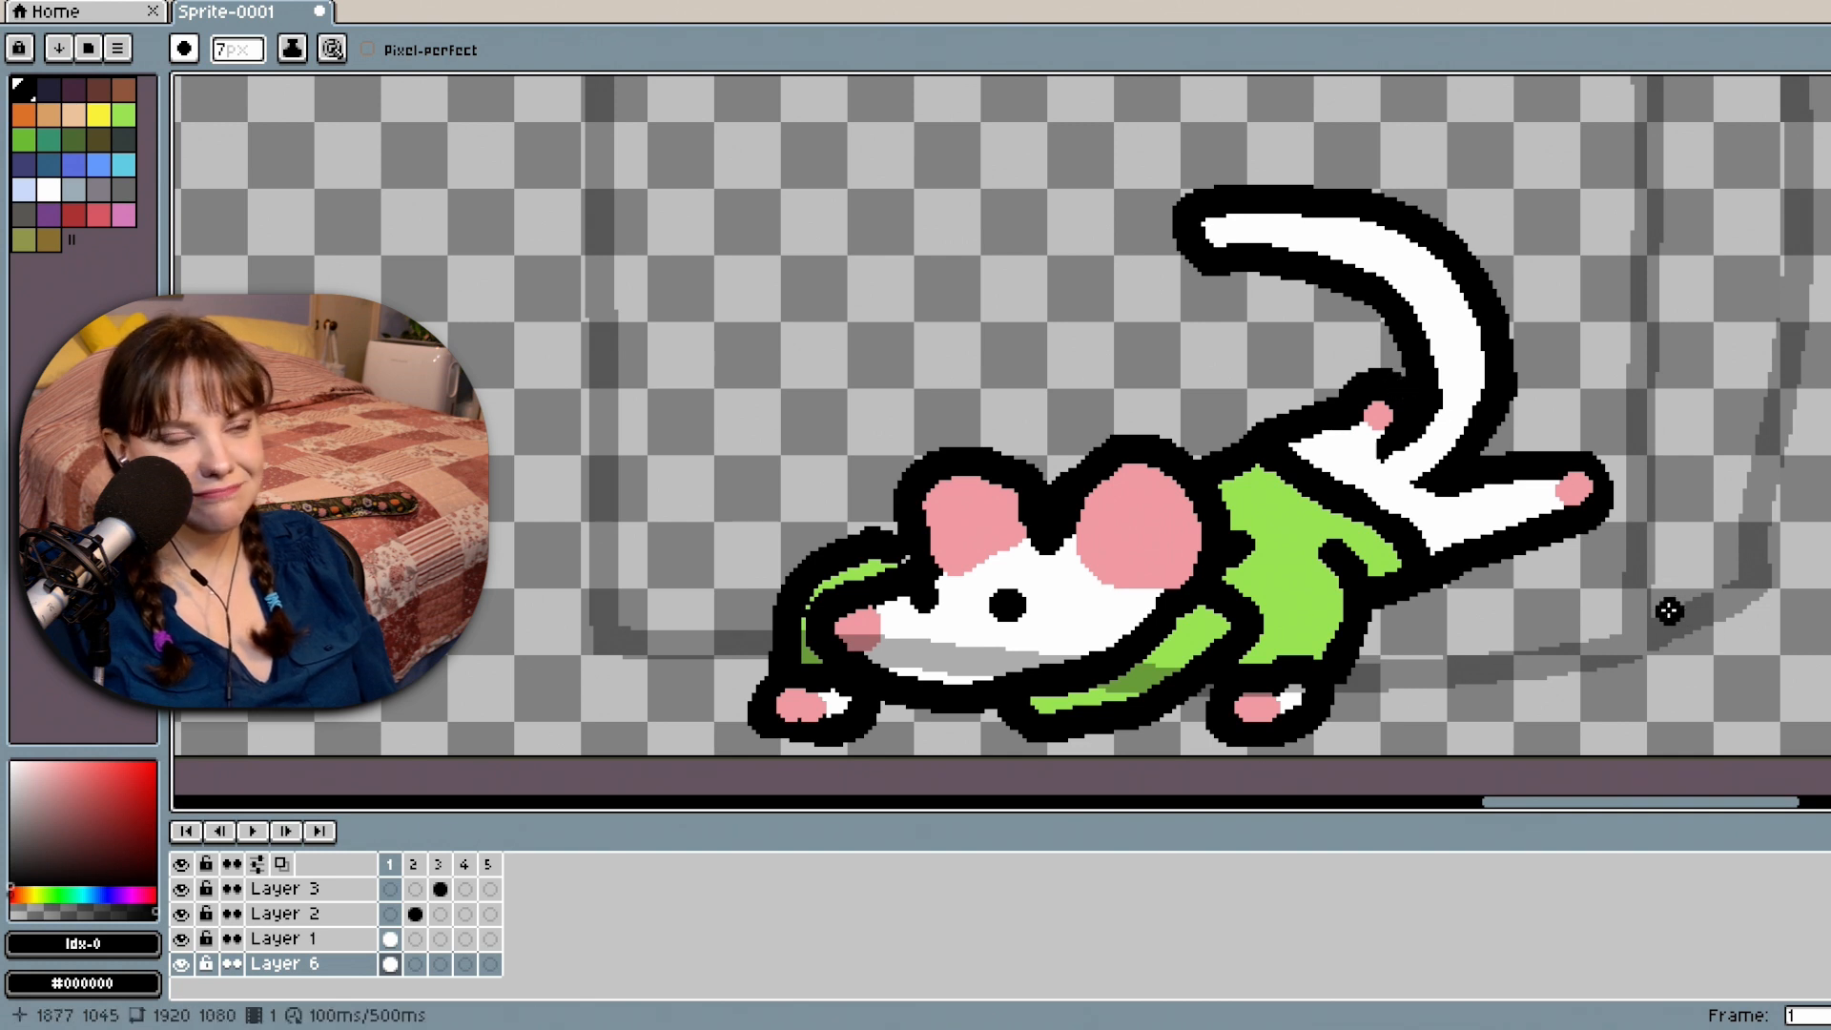
# Add a small black mouth on the shaded underside of the mouse's snout.
pyautogui.scroll(-1, 1488, 551)
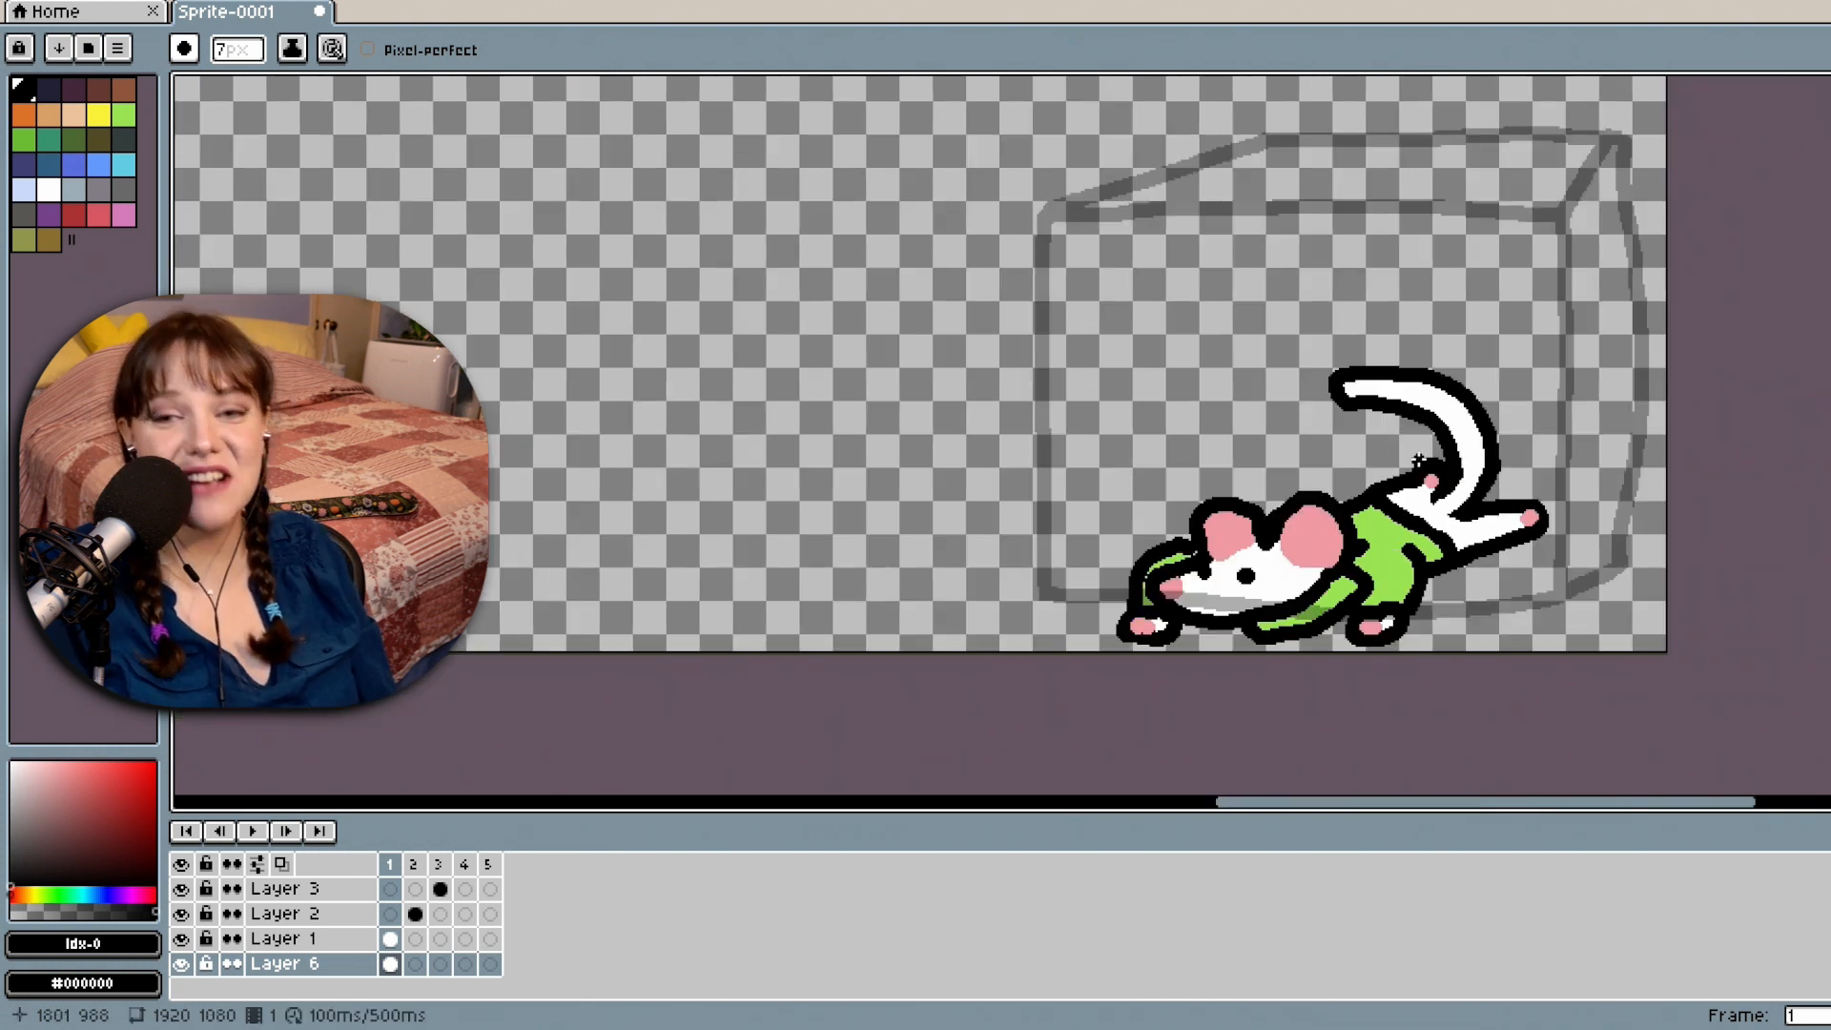
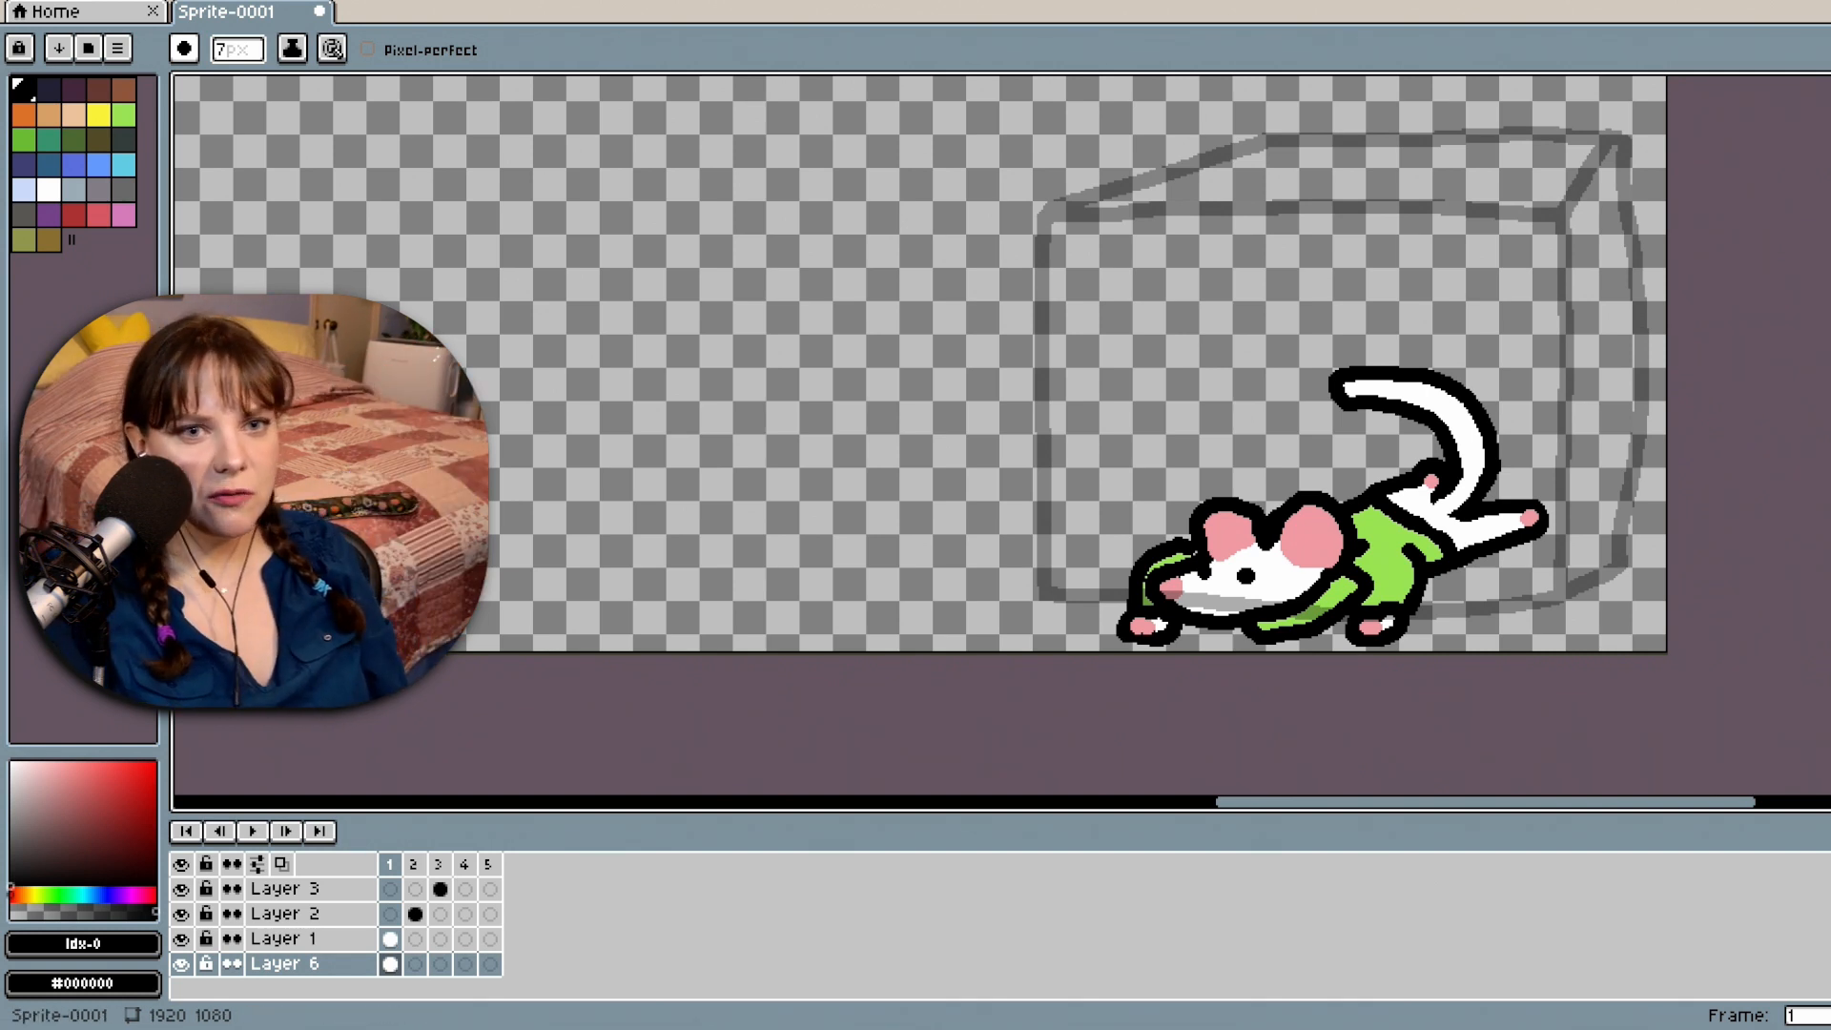
pyautogui.scroll(3, 920, 420)
pyautogui.scroll(-2, 921, 419)
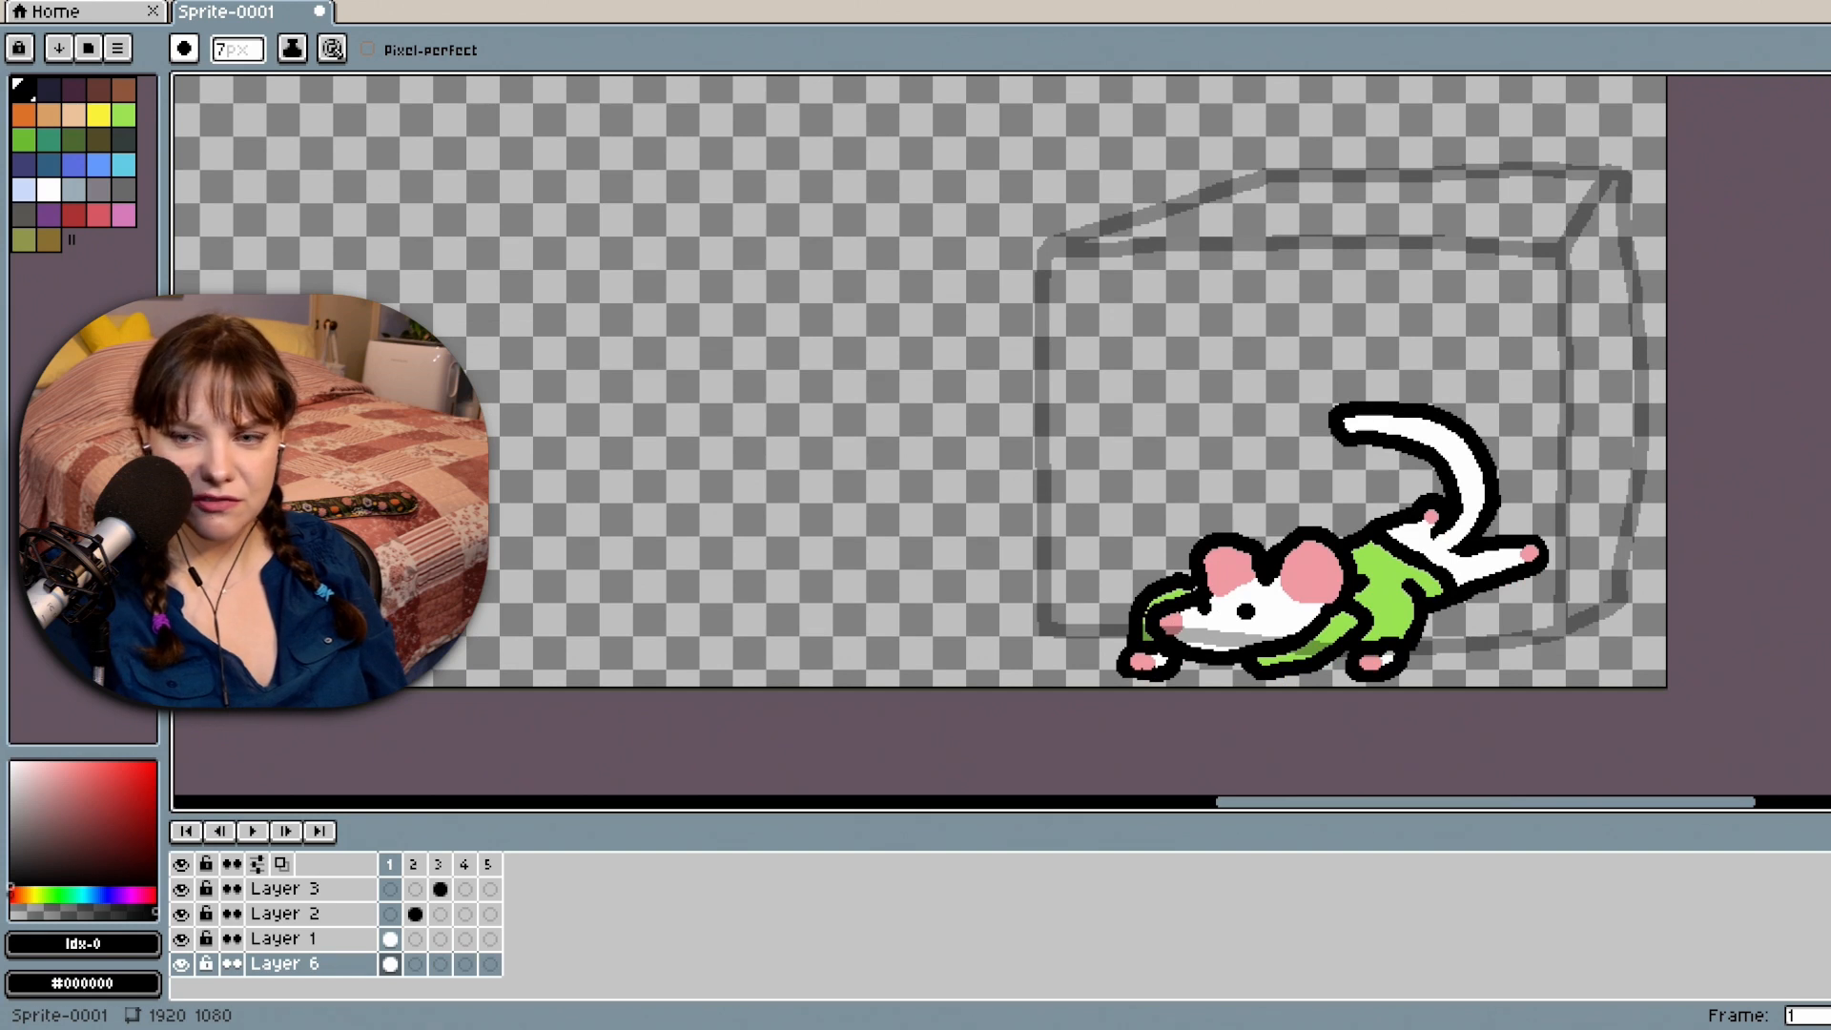
pyautogui.scroll(1, 1446, 602)
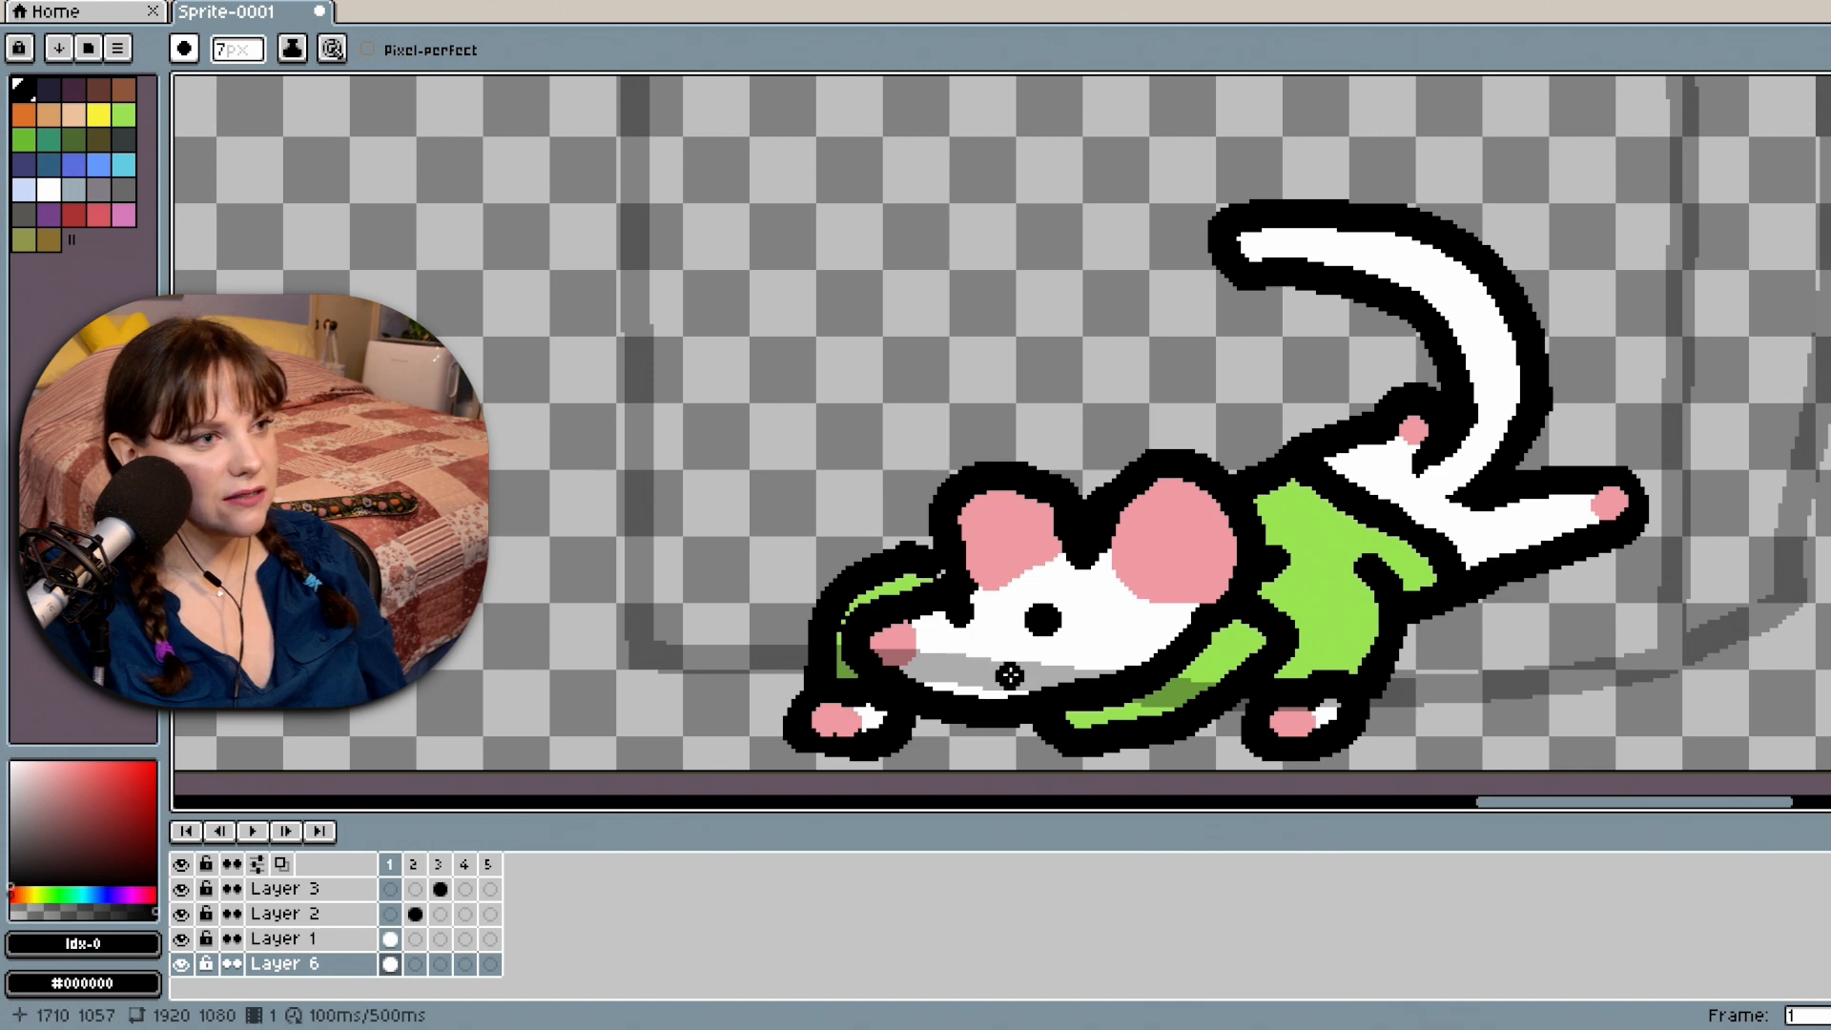
pyautogui.moveTo(1013, 675); pyautogui.dragTo(1003, 689)
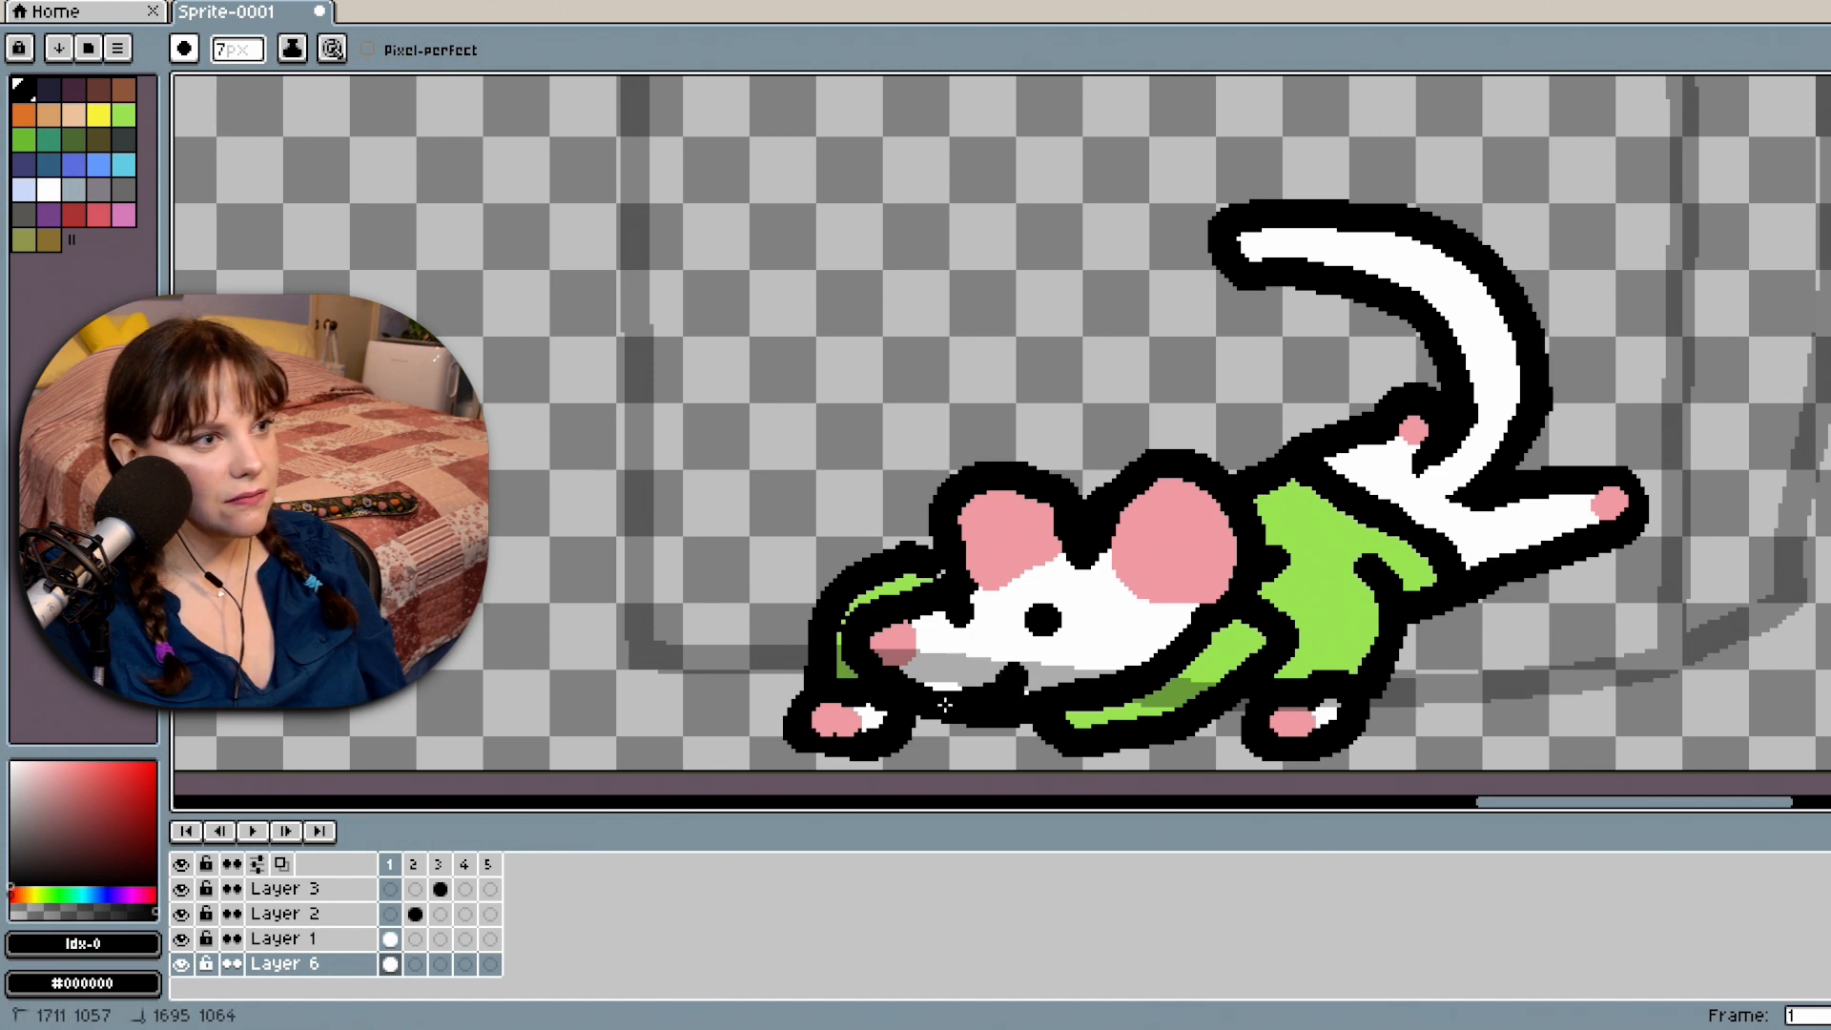
pyautogui.scroll(-5, 1382, 491)
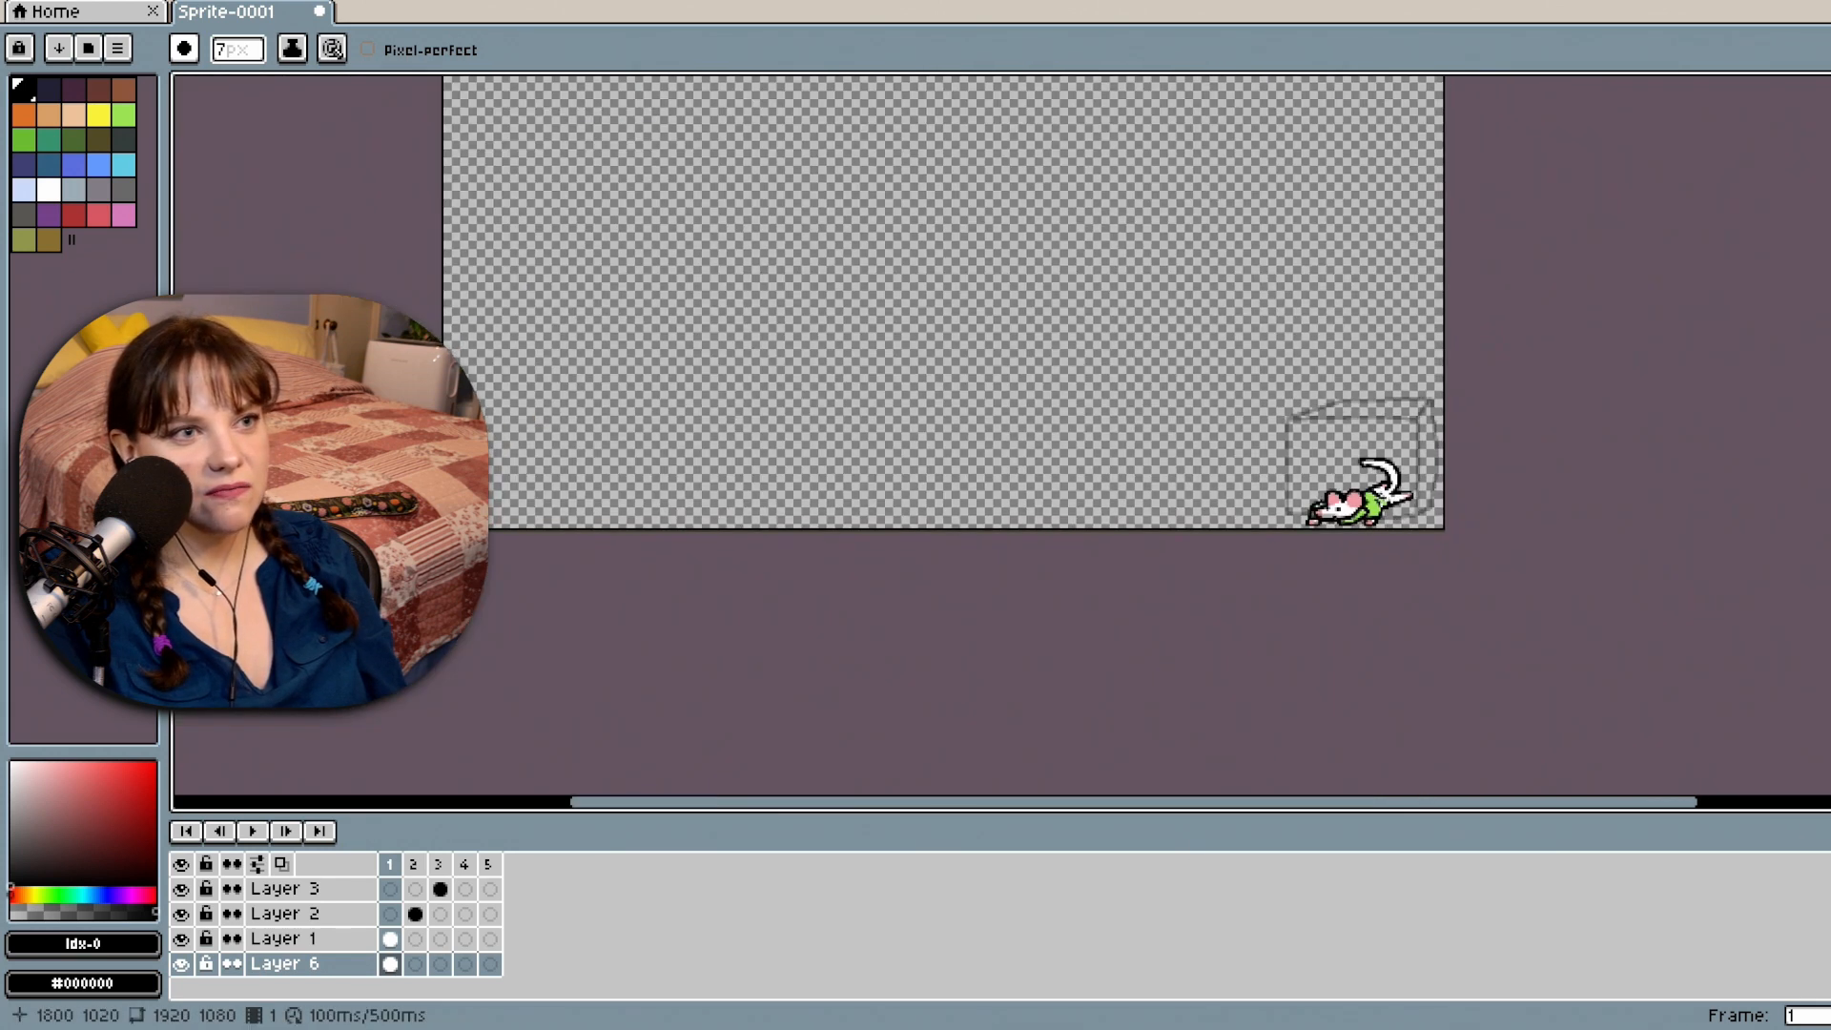
pyautogui.moveTo(1830, 500); pyautogui.dragTo(1829, 410)
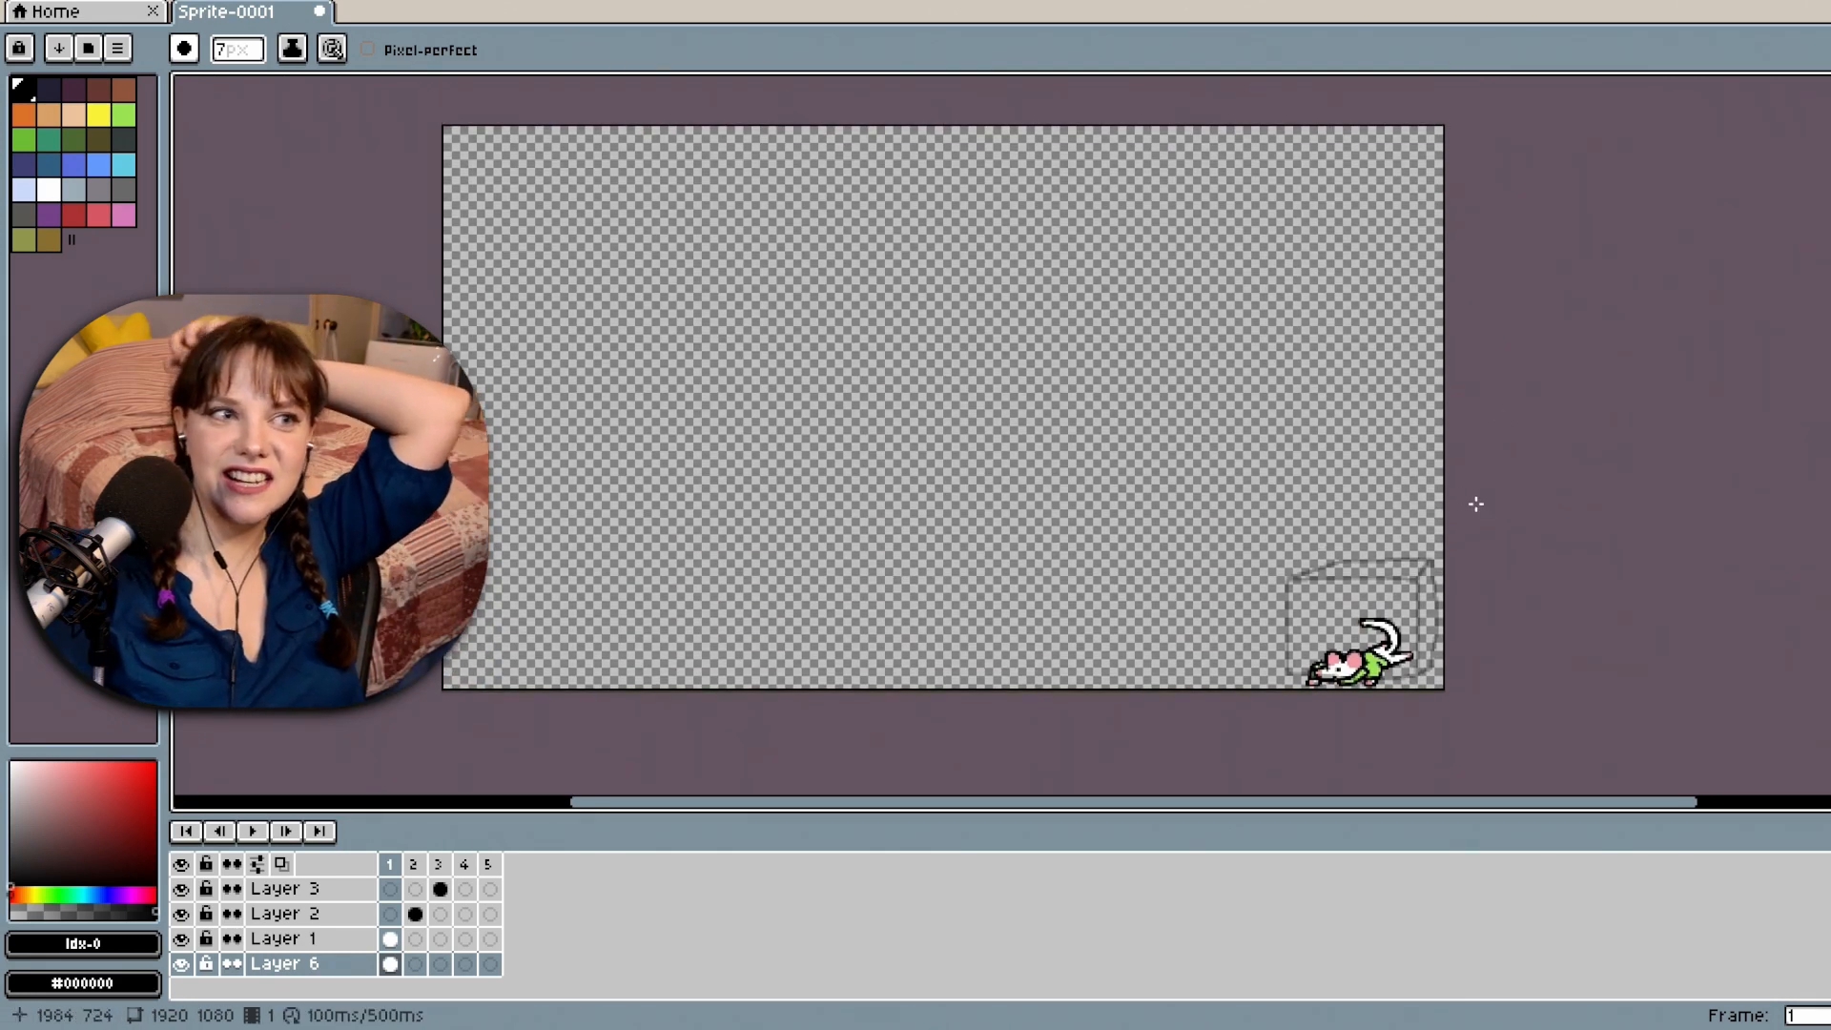
# Examine the finished mouse drawing against the box on frame 1, both in the full canvas and up close.
pyautogui.scroll(1, 1475, 507)
pyautogui.scroll(-1, 1473, 507)
pyautogui.scroll(-2, 1470, 509)
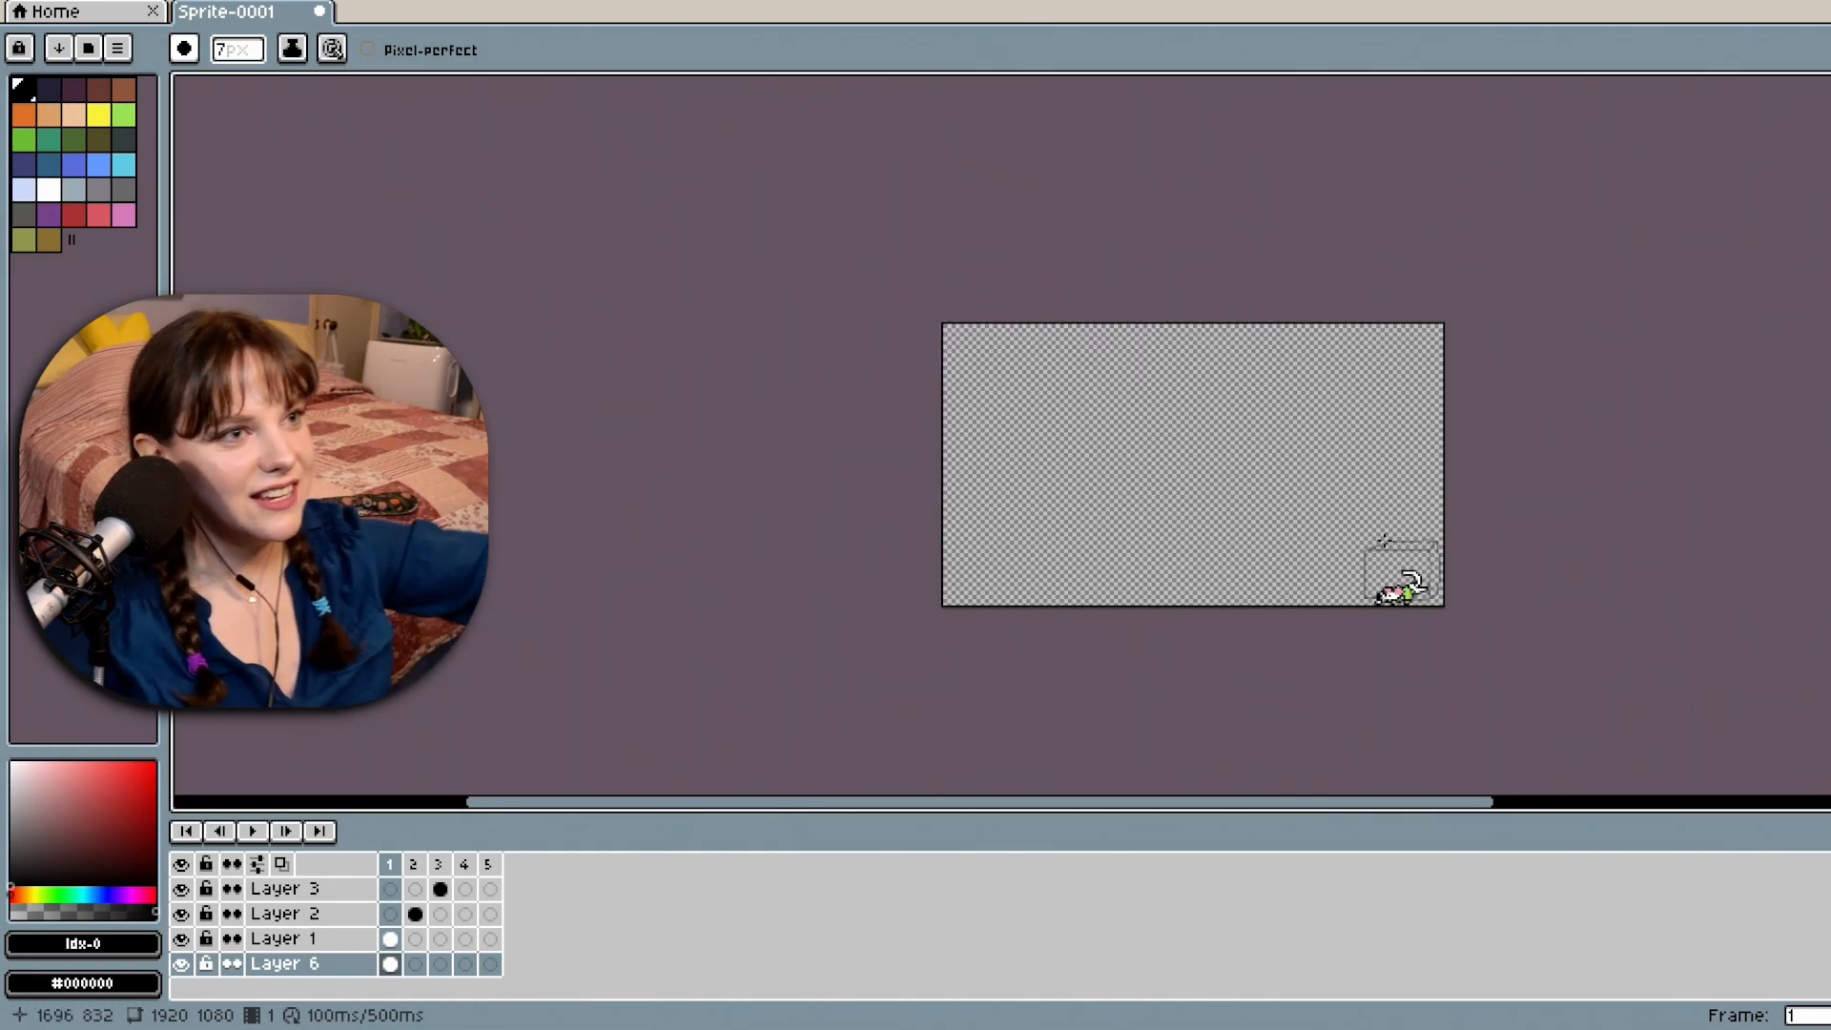
pyautogui.scroll(-1, 1387, 566)
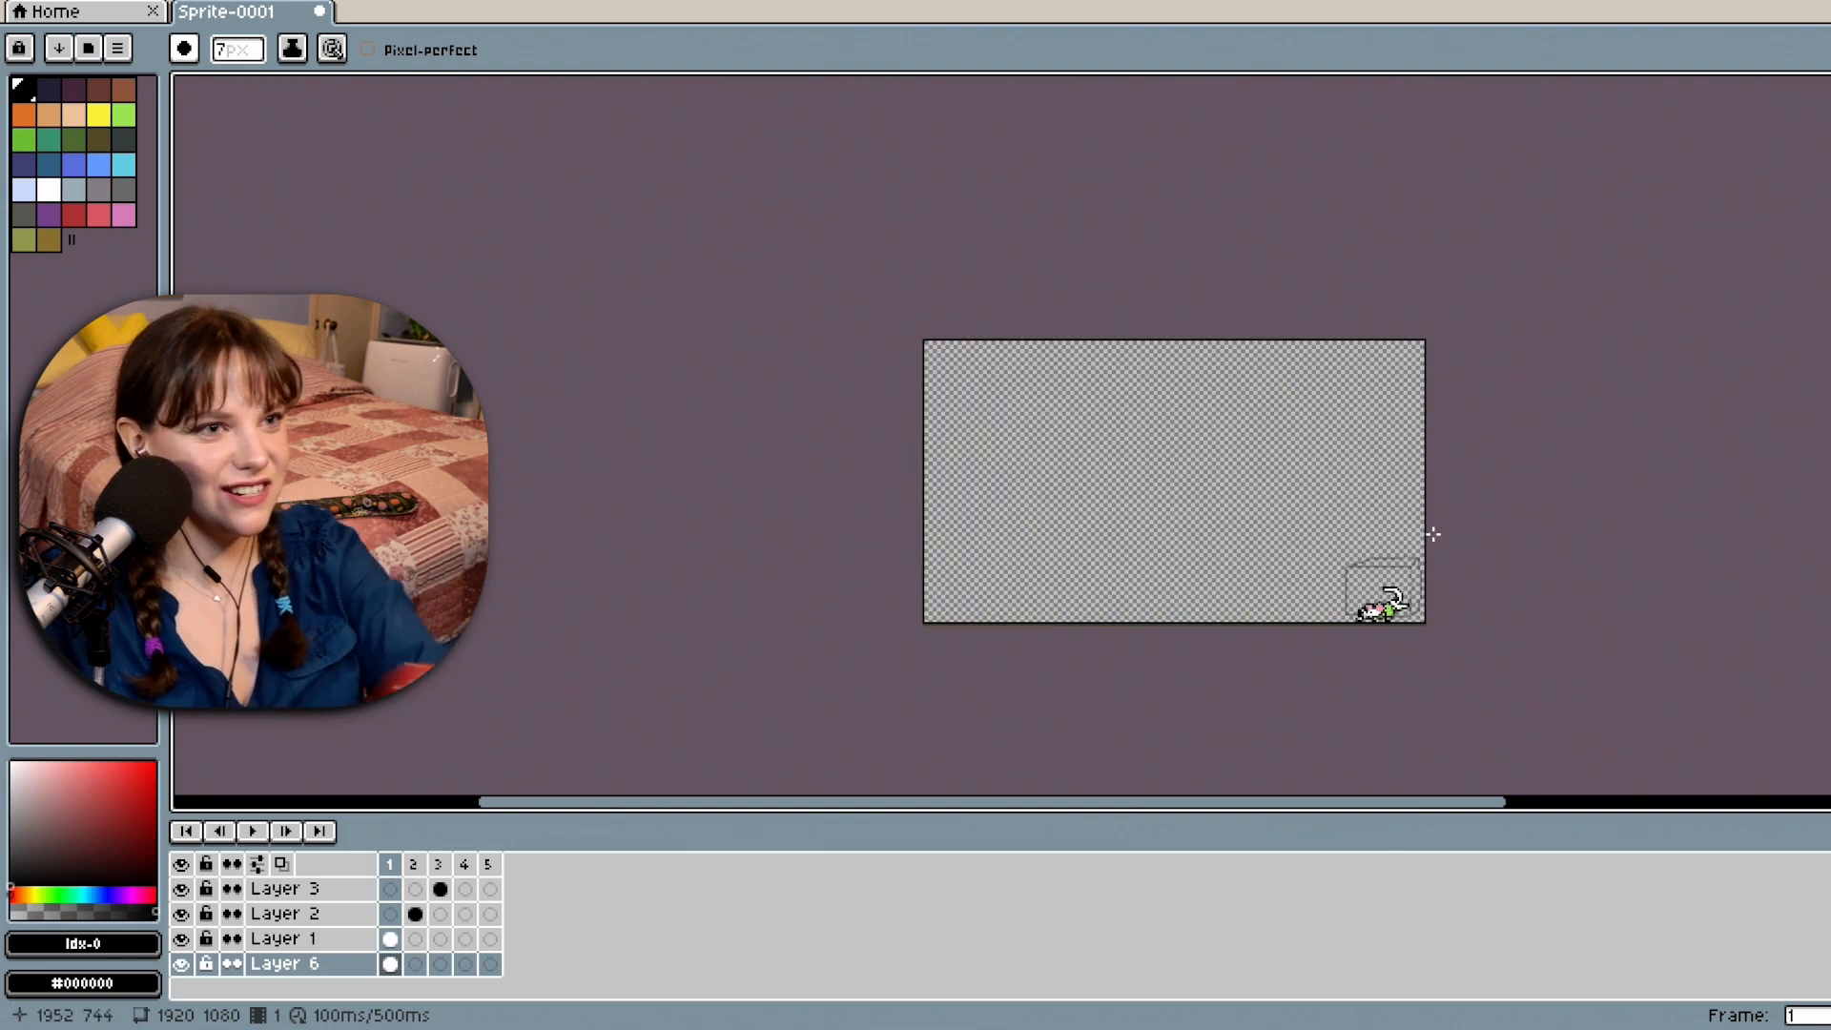
pyautogui.scroll(1, 1433, 535)
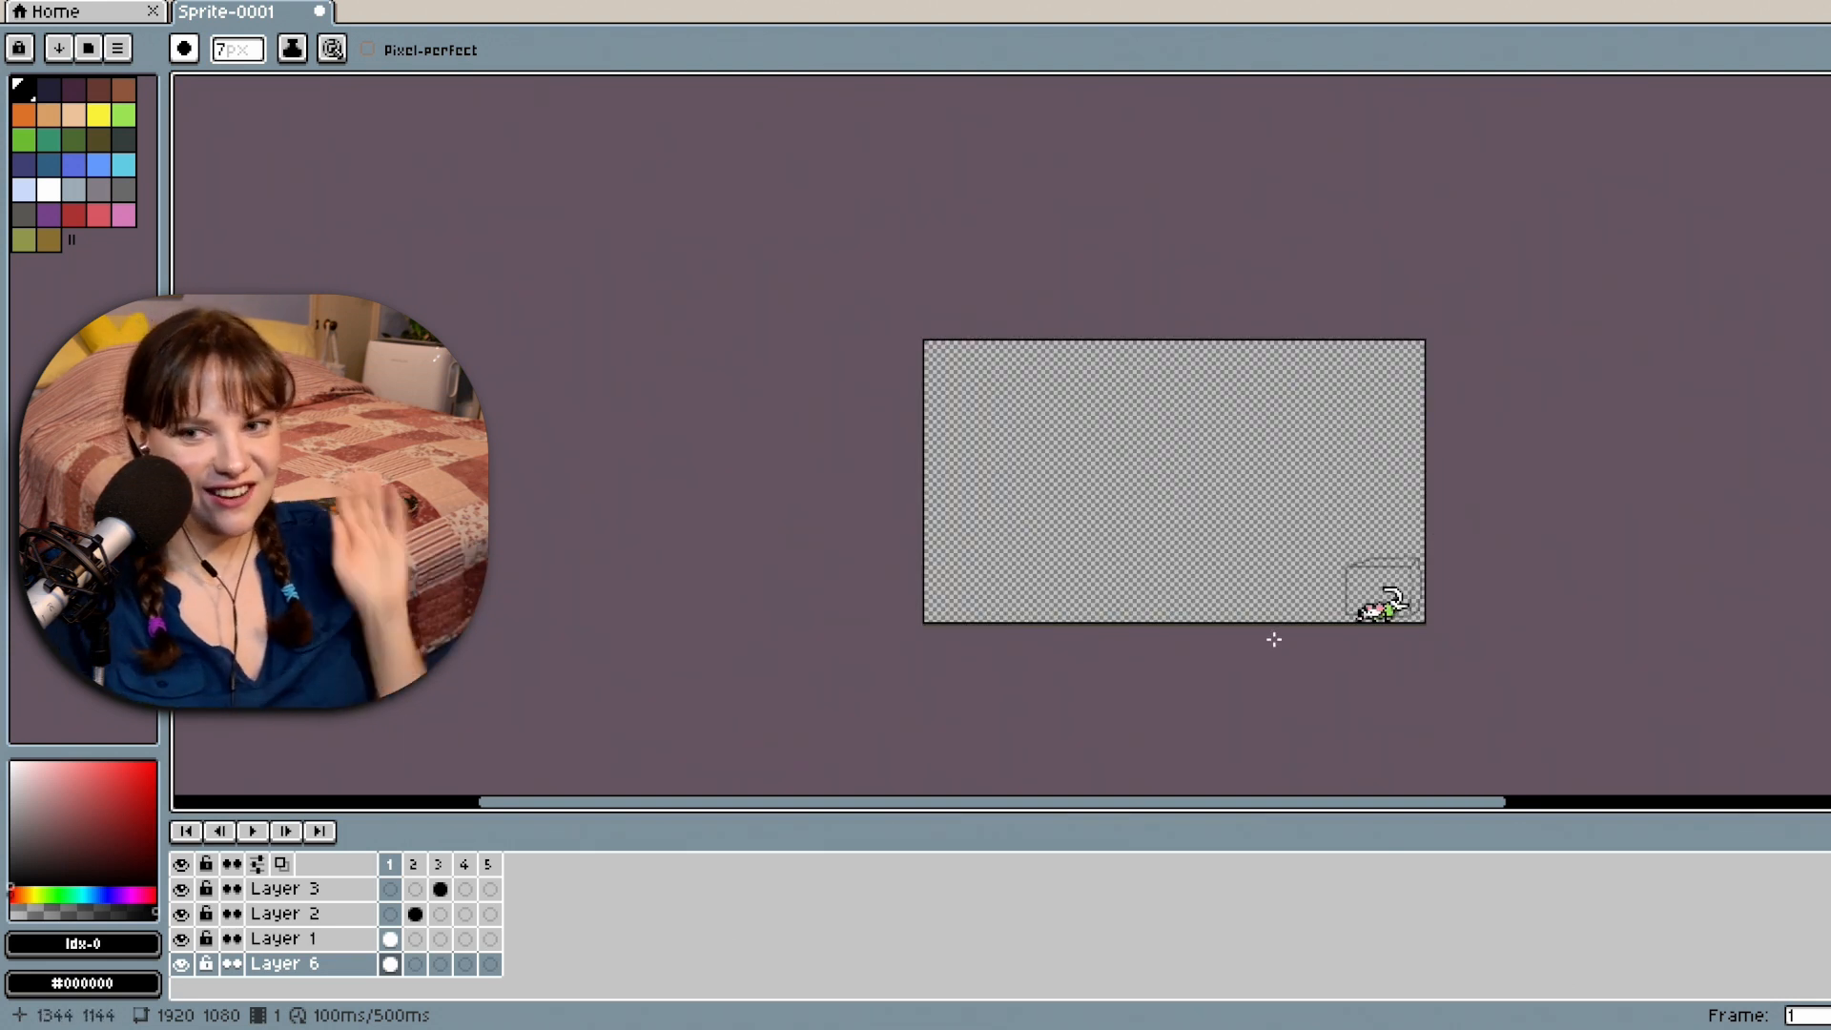
pyautogui.moveTo(1829, 448)
pyautogui.mouseDown()
pyautogui.moveTo(1830, 404)
pyautogui.moveTo(1830, 465)
pyautogui.mouseUp()
pyautogui.scroll(2, 1427, 586)
pyautogui.scroll(3, 1461, 589)
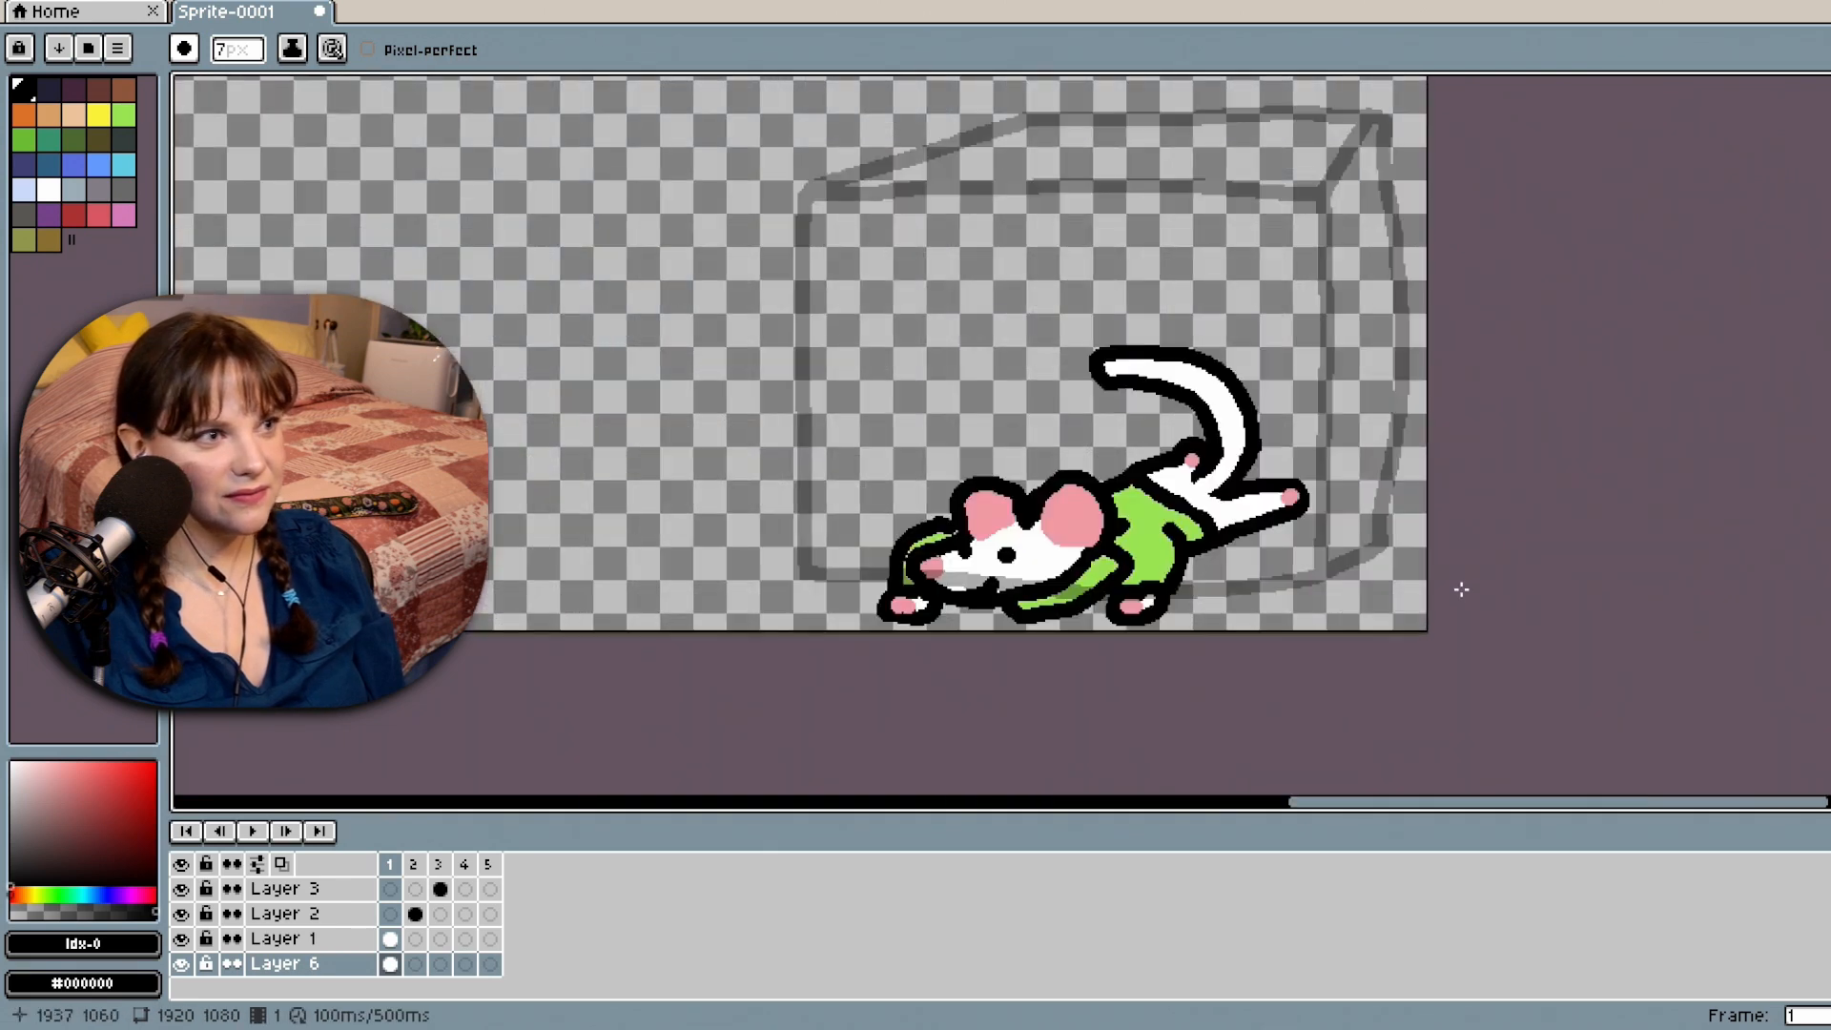
pyautogui.scroll(-3, 1100, 308)
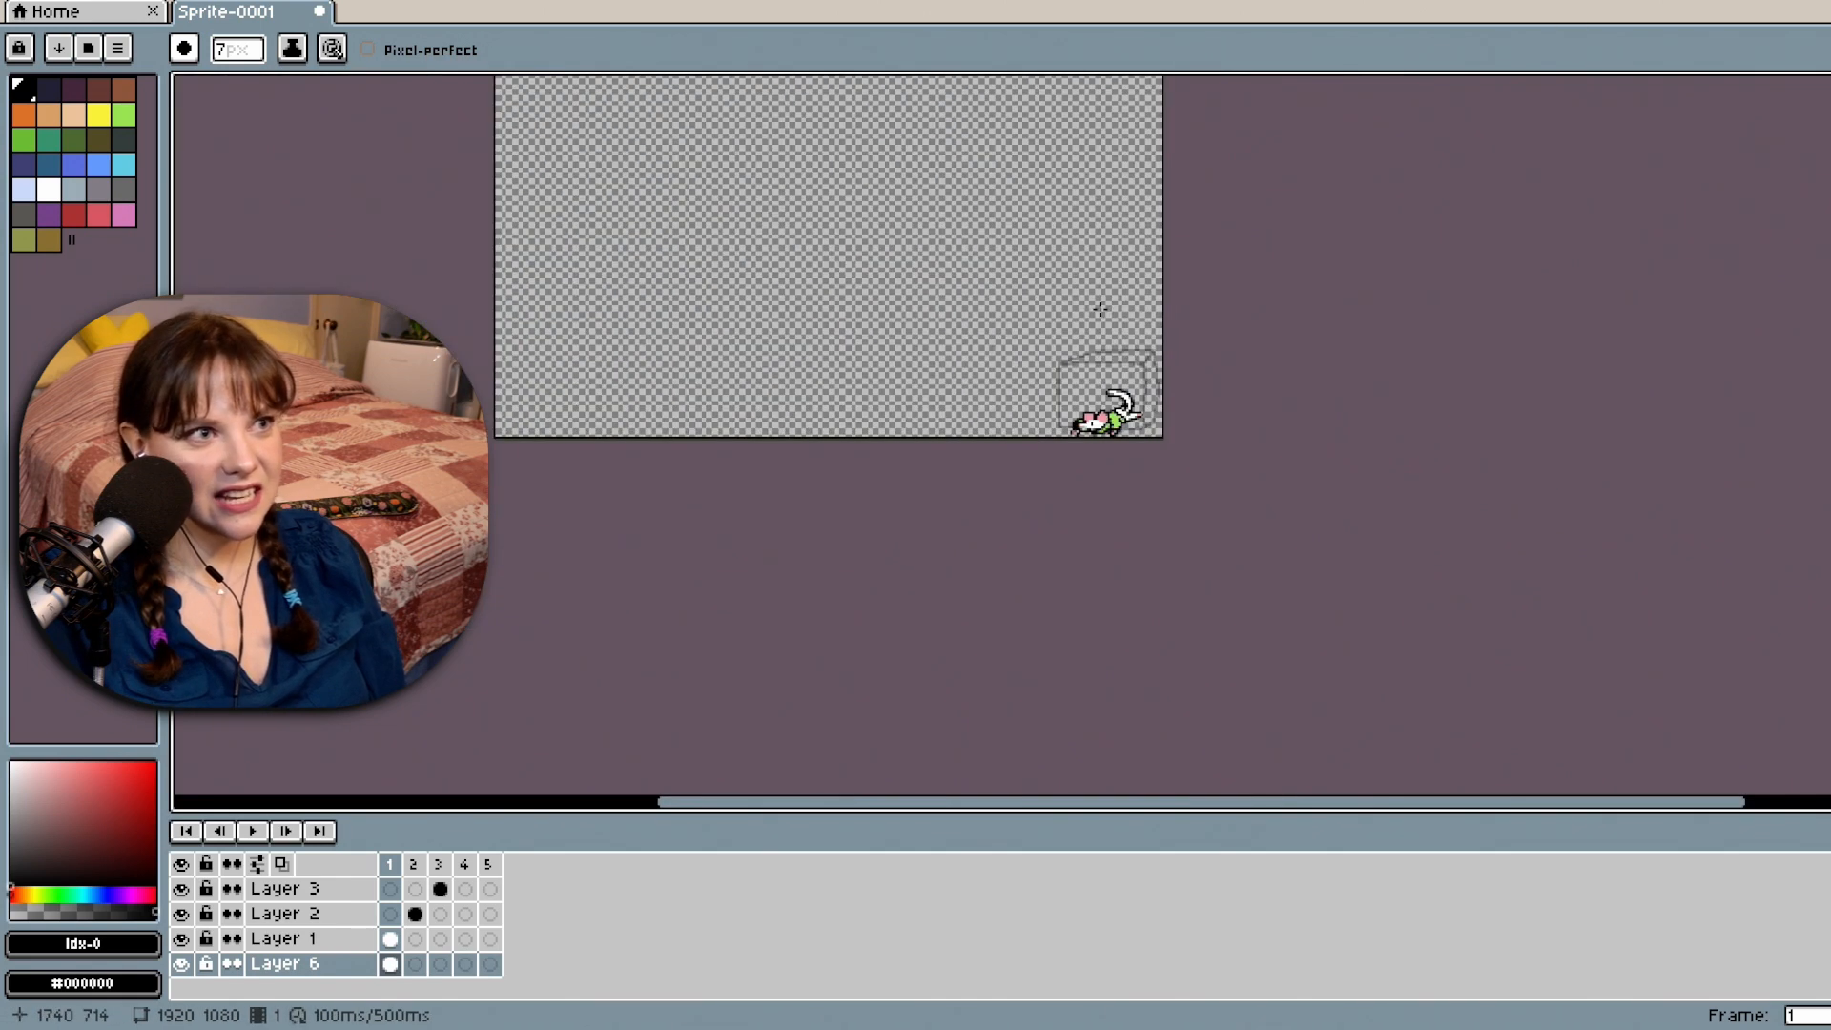
pyautogui.scroll(2, 827, 258)
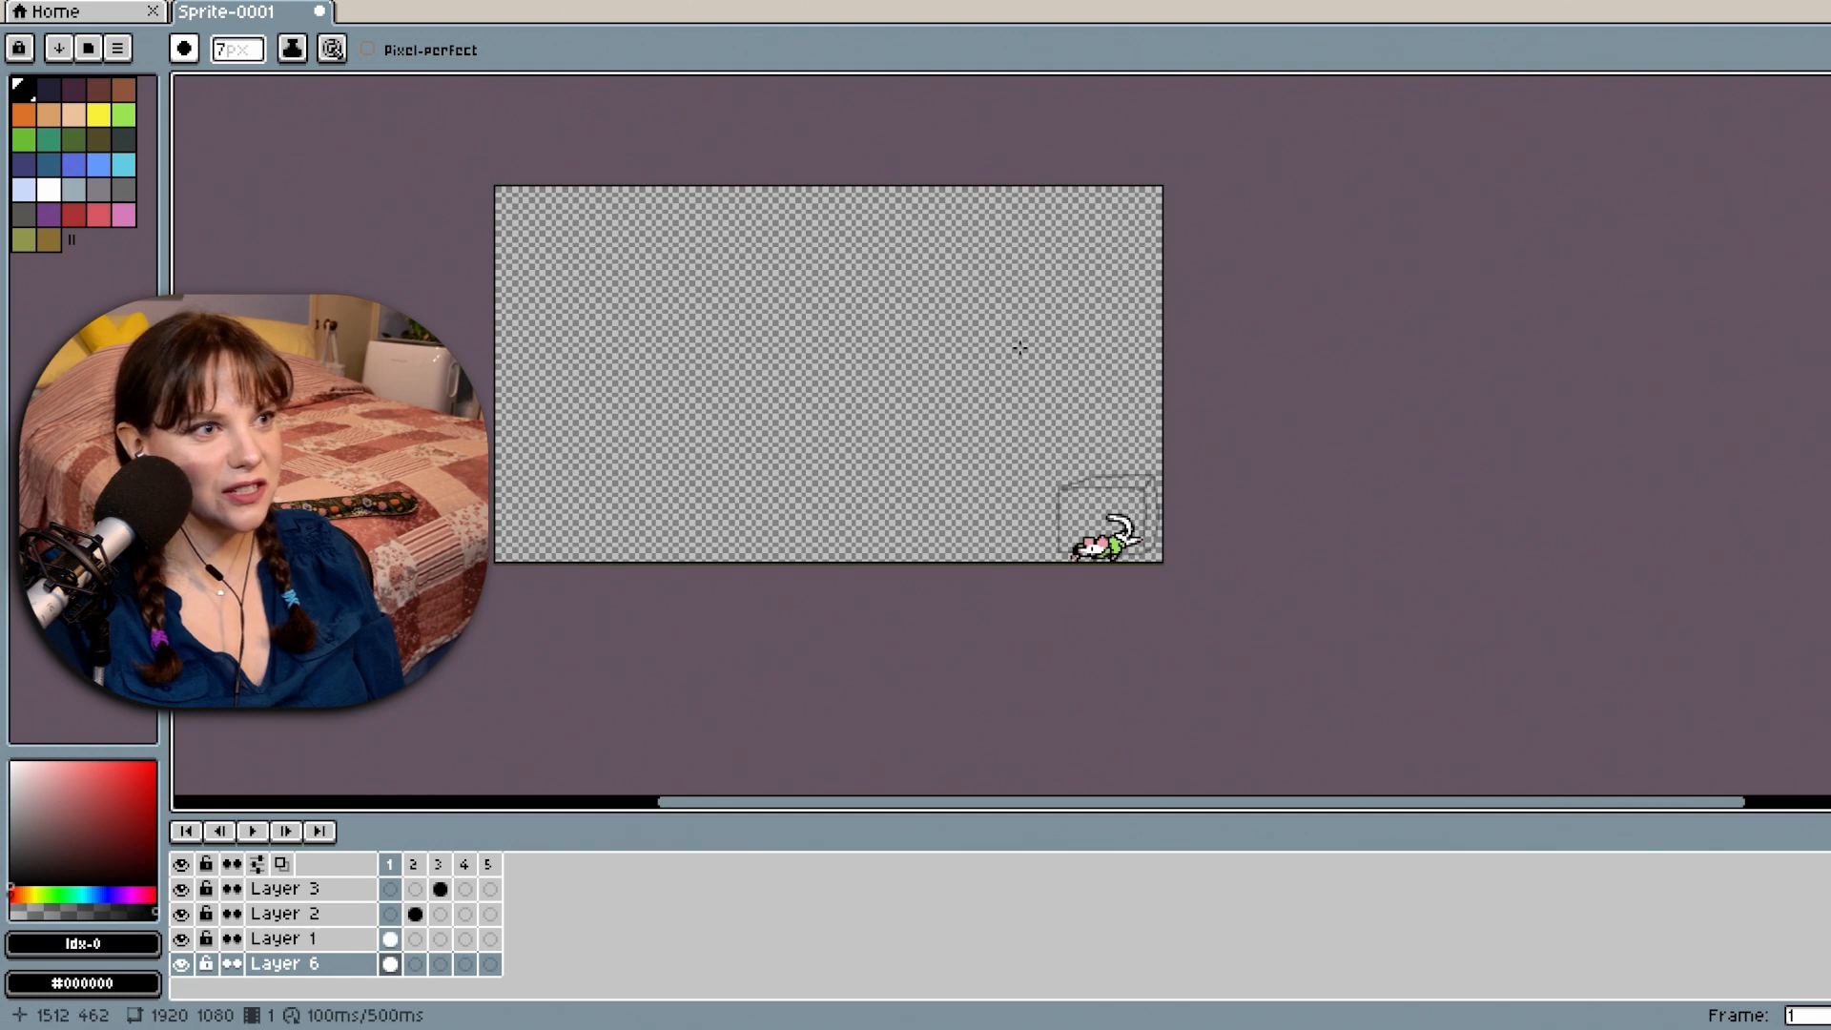
pyautogui.scroll(1, 1019, 346)
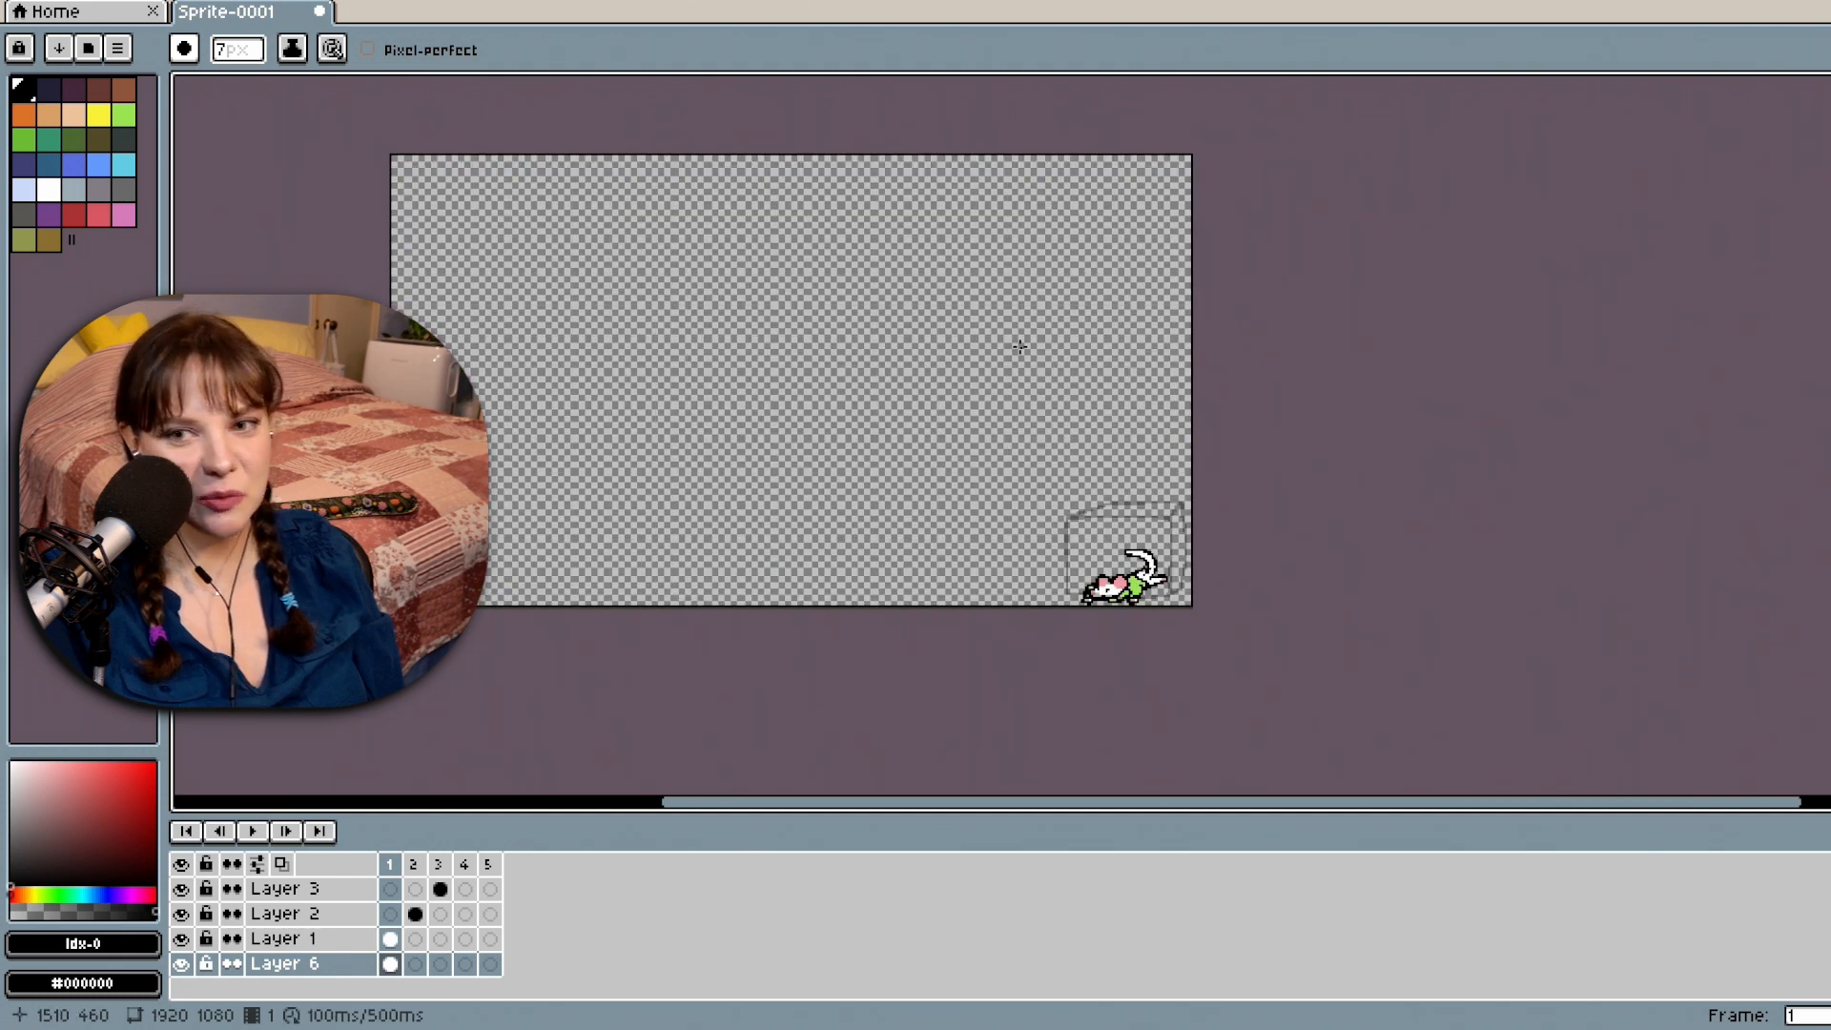
pyautogui.scroll(2, 1154, 487)
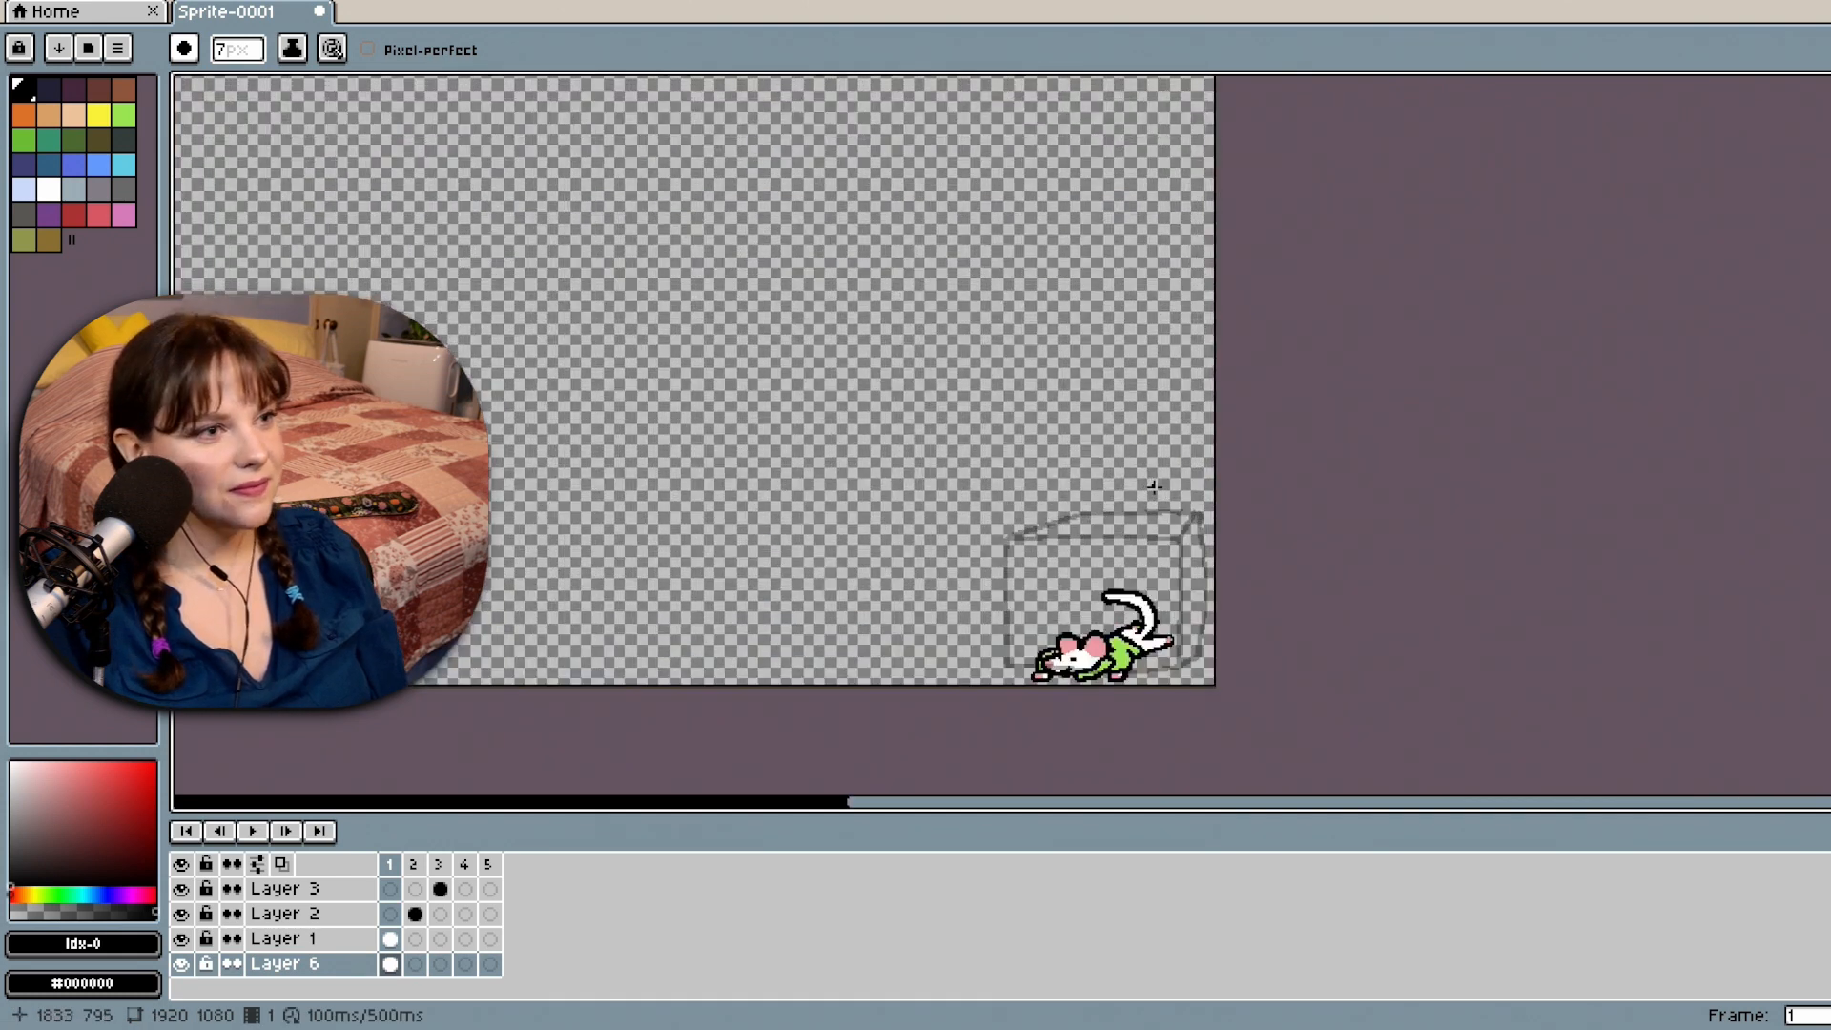
pyautogui.scroll(3, 1384, 584)
pyautogui.scroll(-4, 1748, 585)
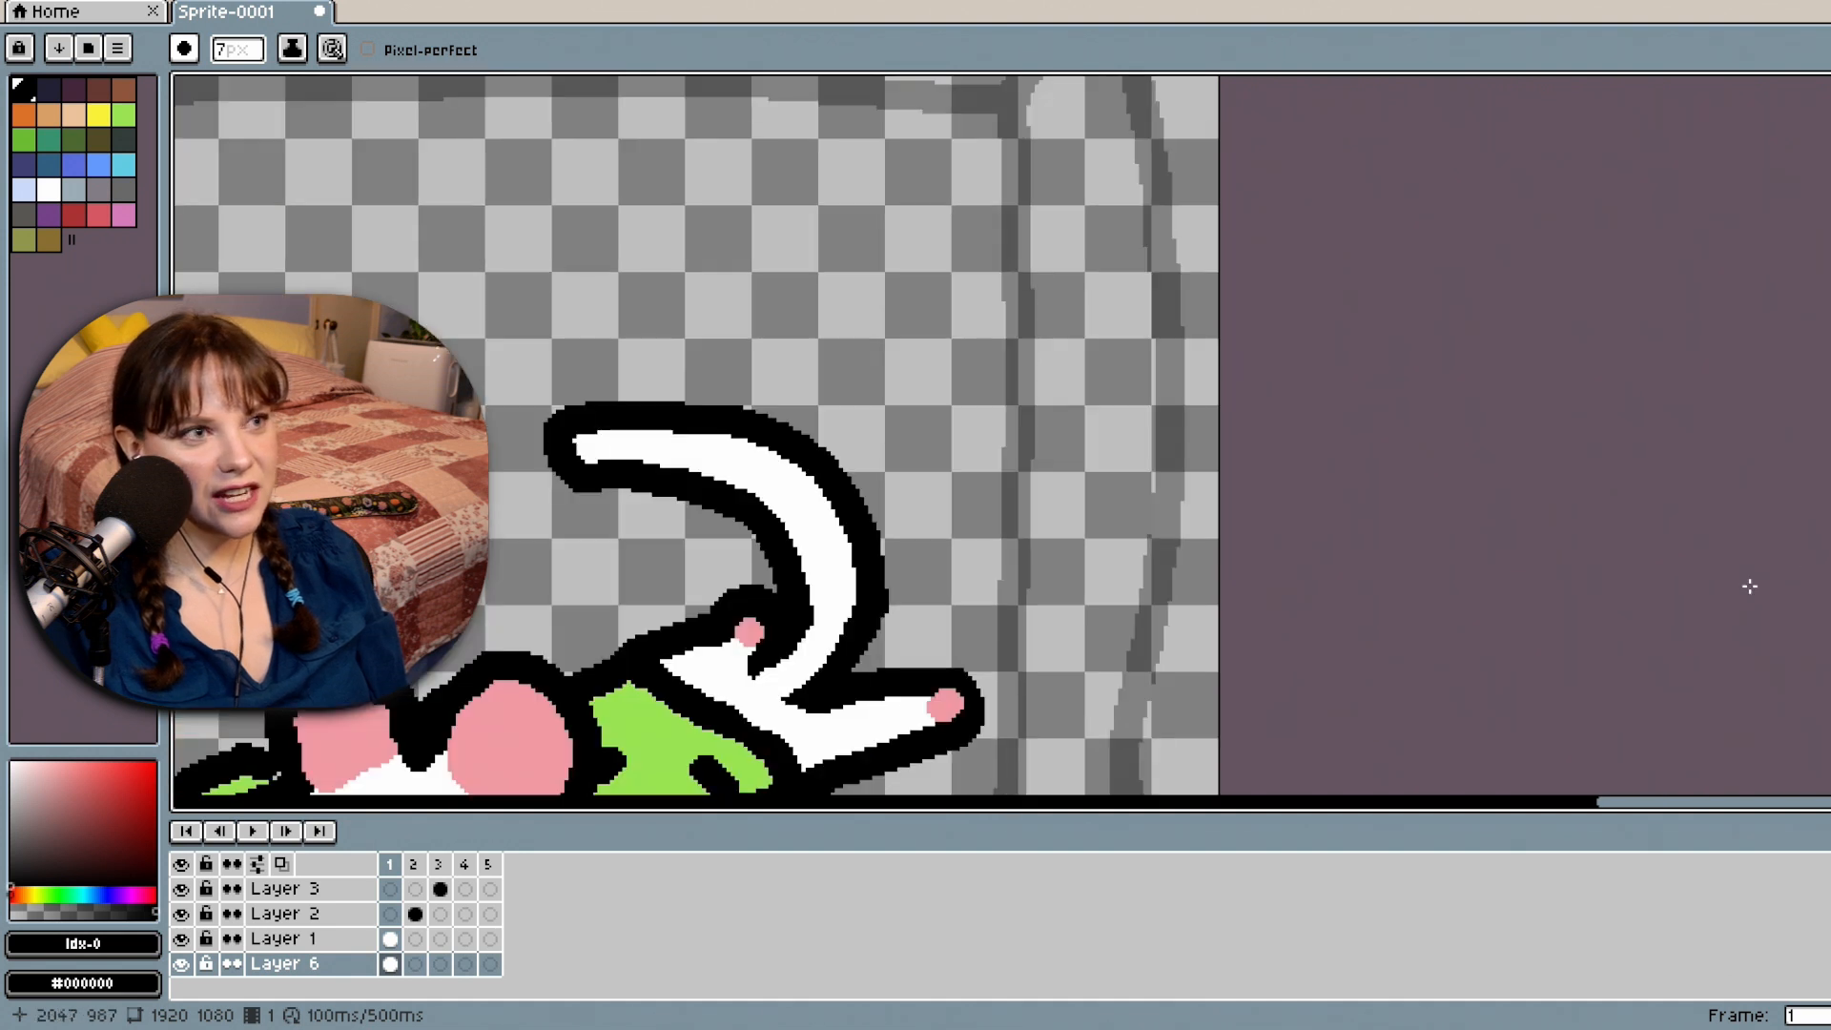
pyautogui.scroll(1, 1484, 573)
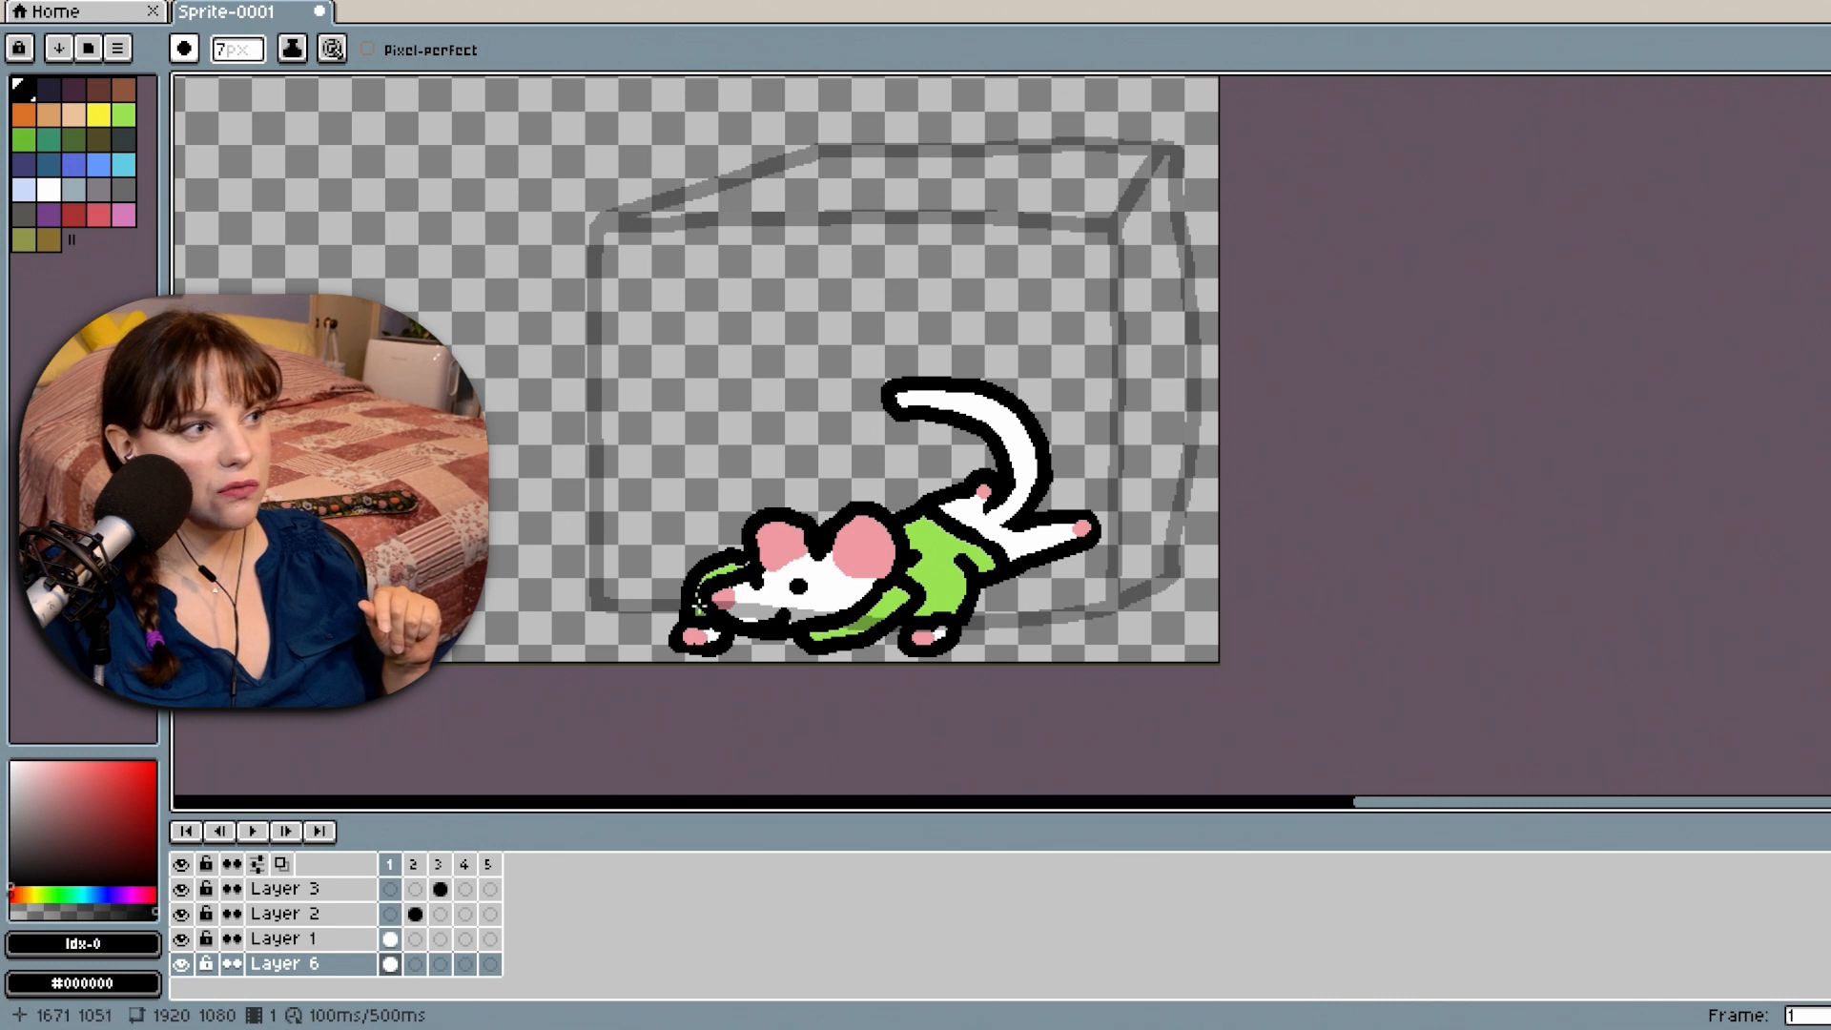
# Copy the whole mouse from frame 1 of Layer 6 and paste it in place into frames 2, 3, 4 and 5.
pyautogui.click(1830, 87)
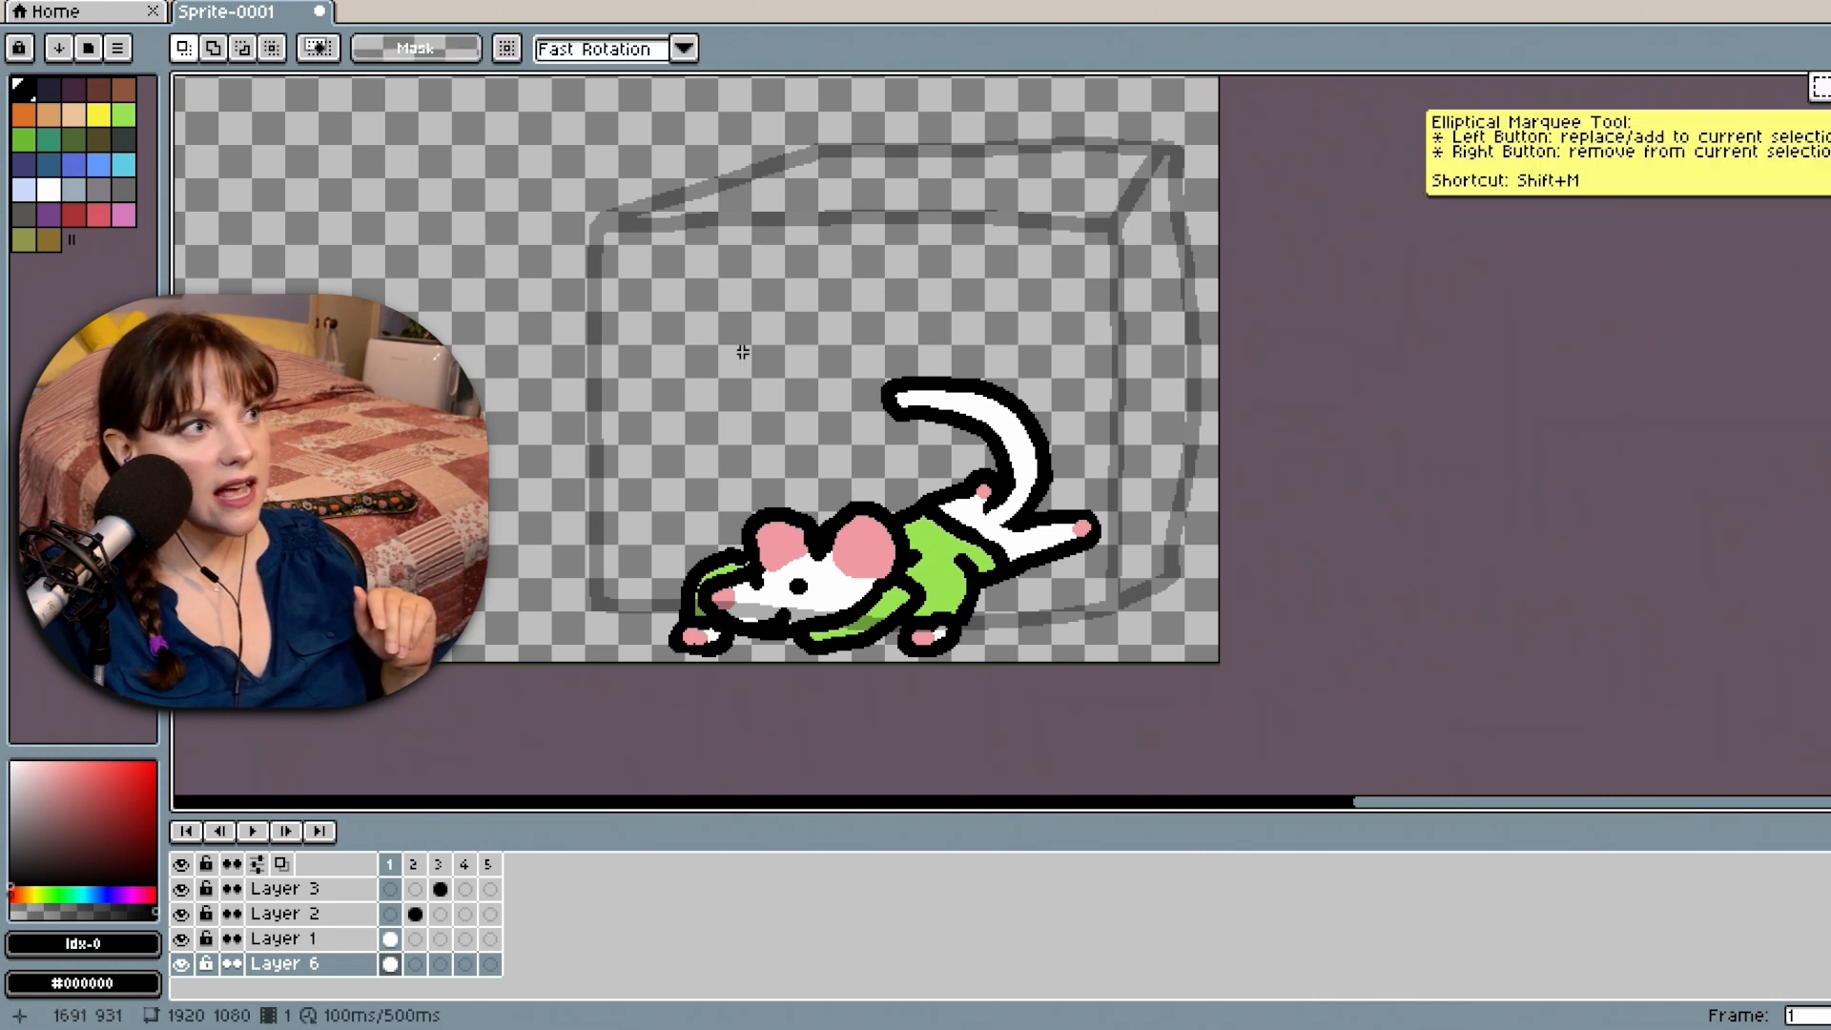
pyautogui.moveTo(610, 298); pyautogui.dragTo(1146, 669)
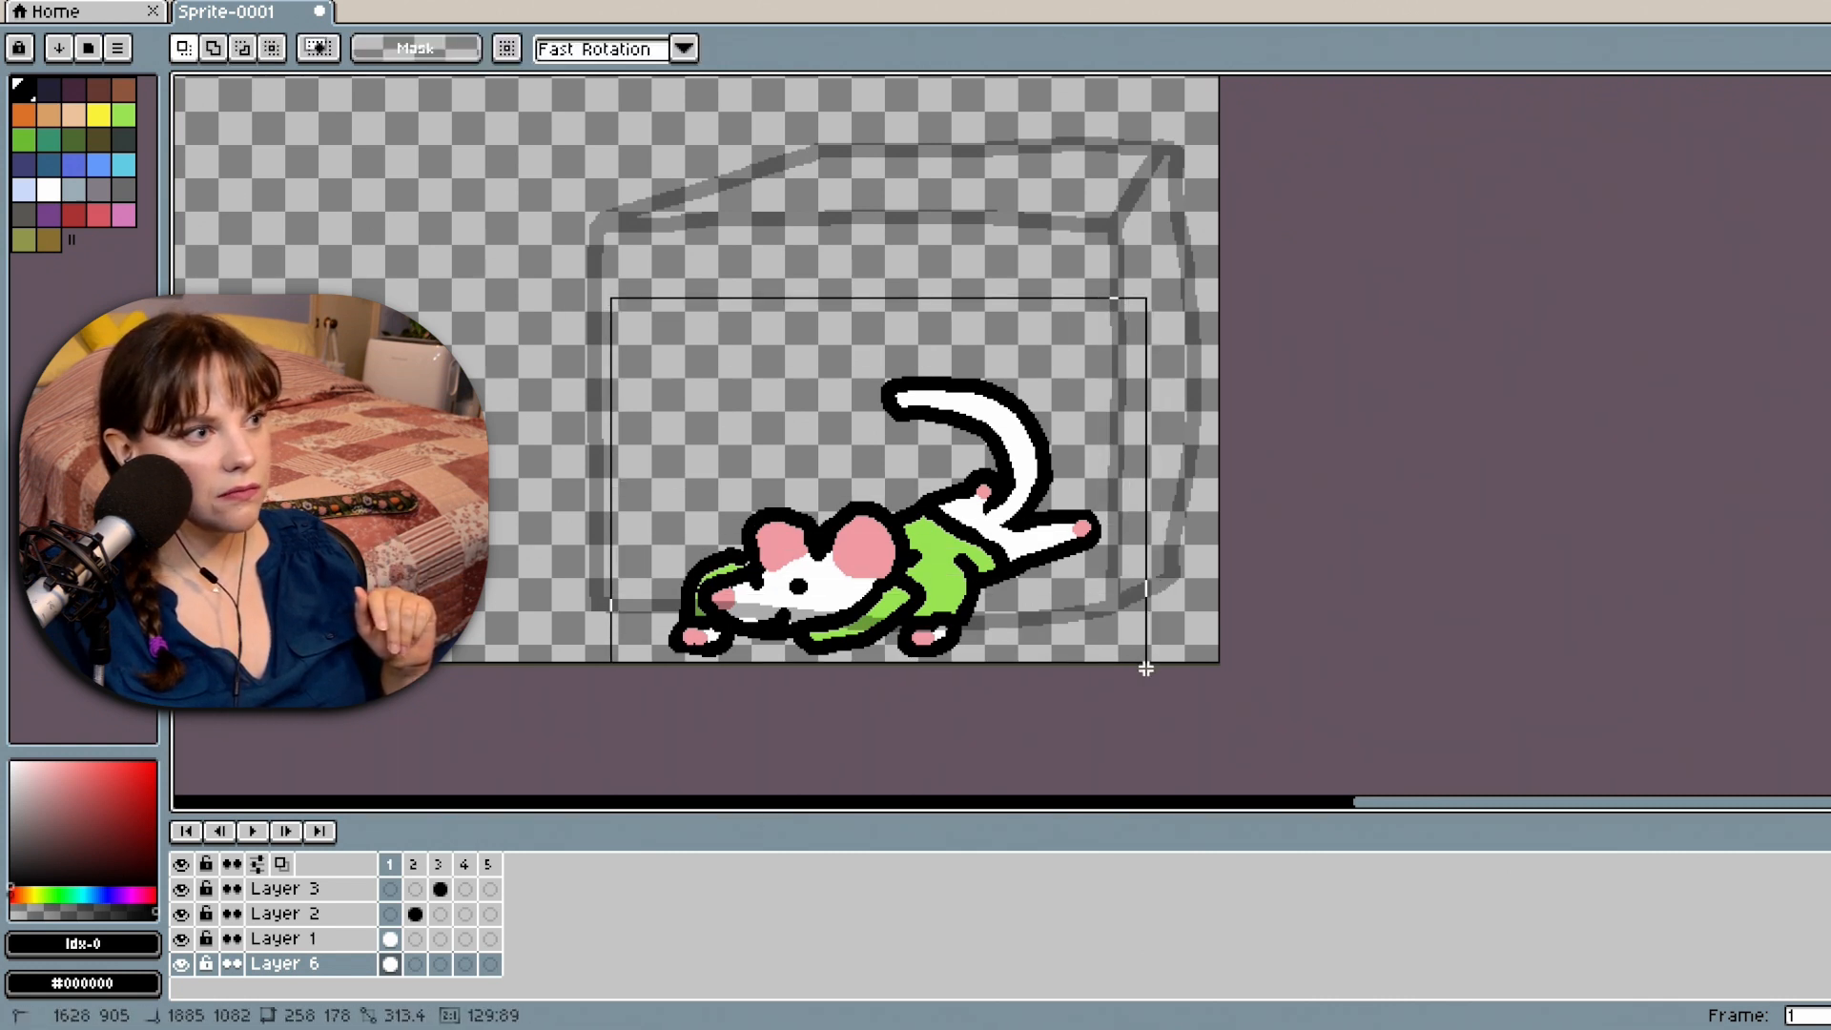
pyautogui.click(416, 964)
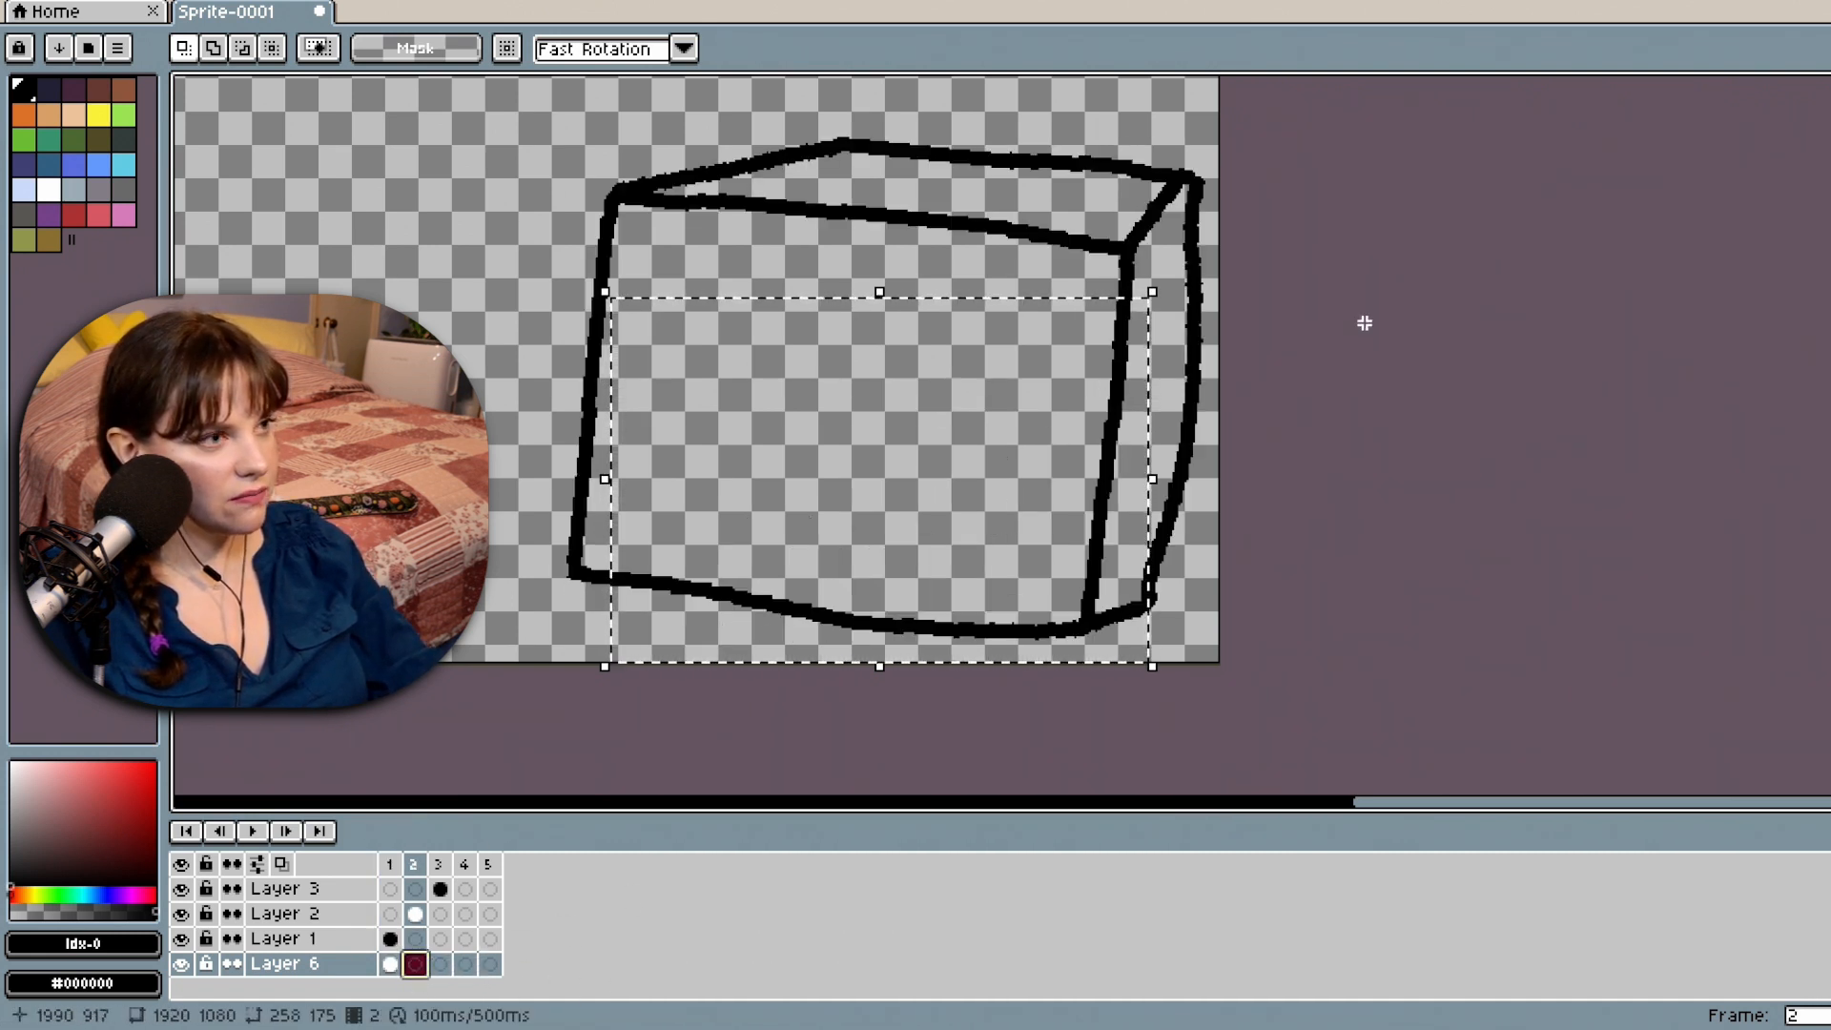
pyautogui.hotkey('ctrl', 'v')
pyautogui.click(439, 963)
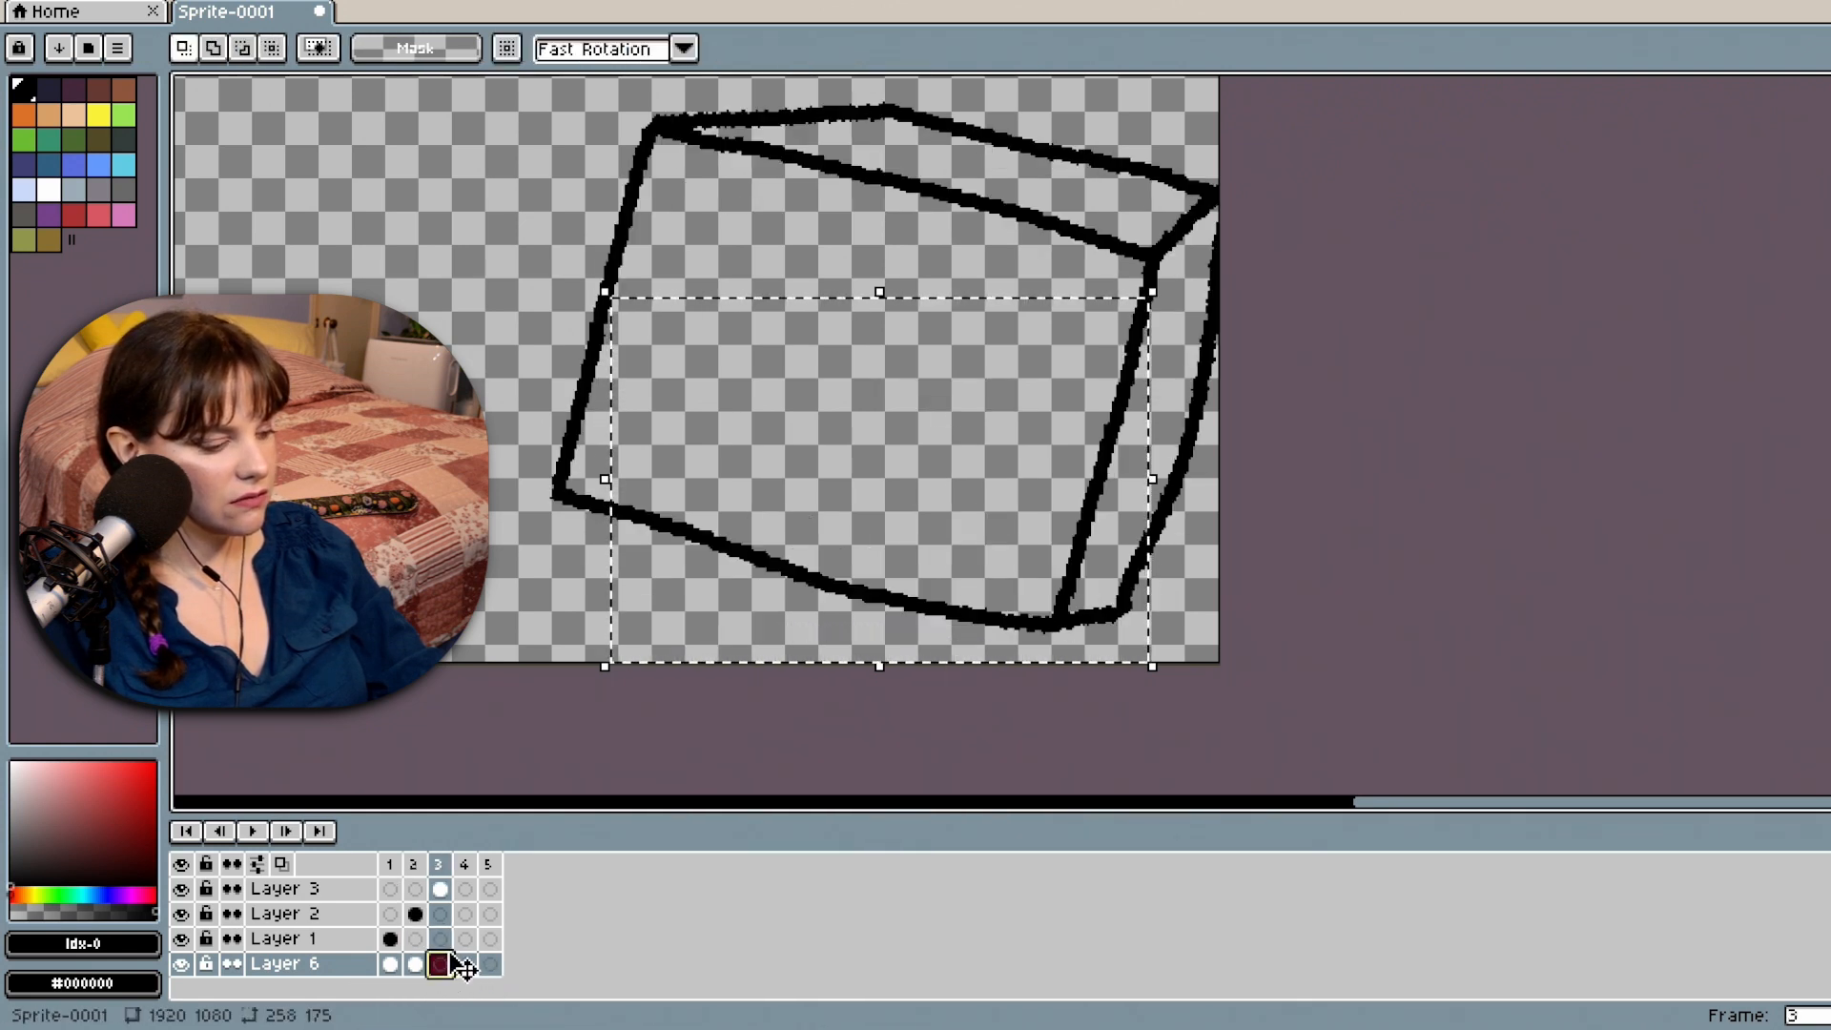
pyautogui.hotkey('ctrl', 'v')
pyautogui.click(464, 963)
pyautogui.hotkey('ctrl', 'v')
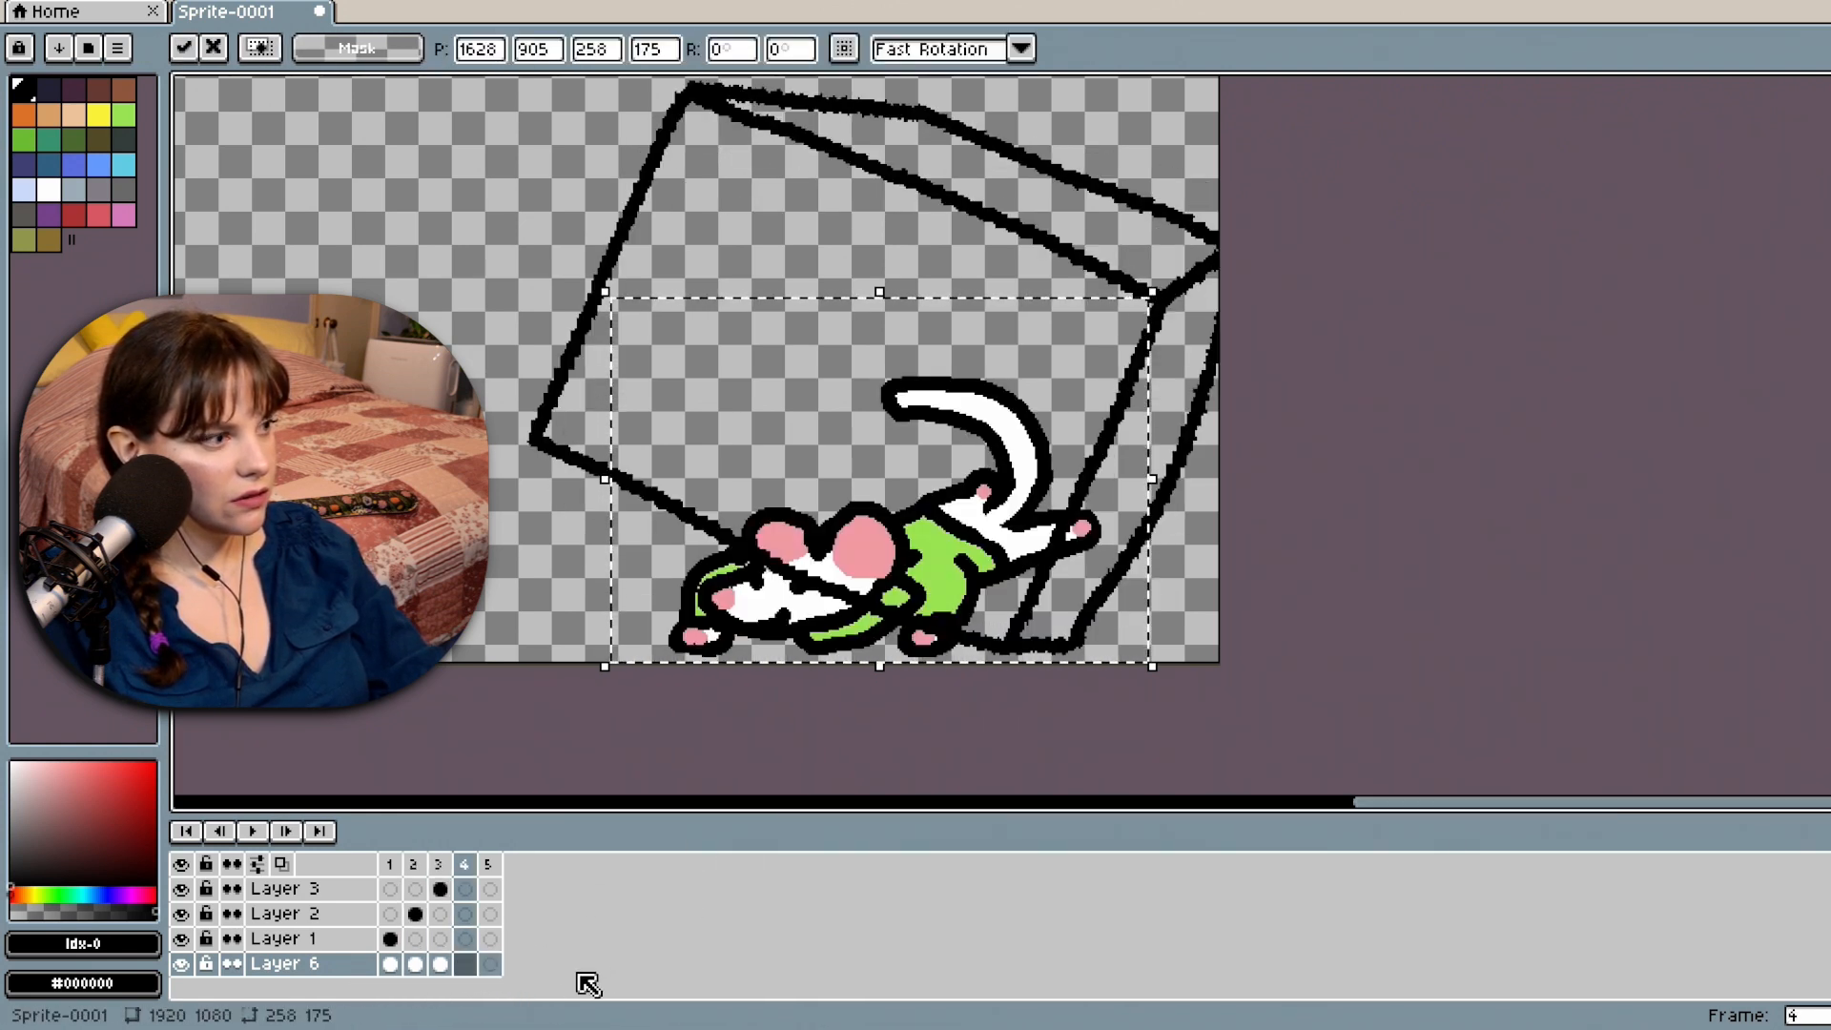
pyautogui.click(490, 964)
pyautogui.hotkey('ctrl', 'v')
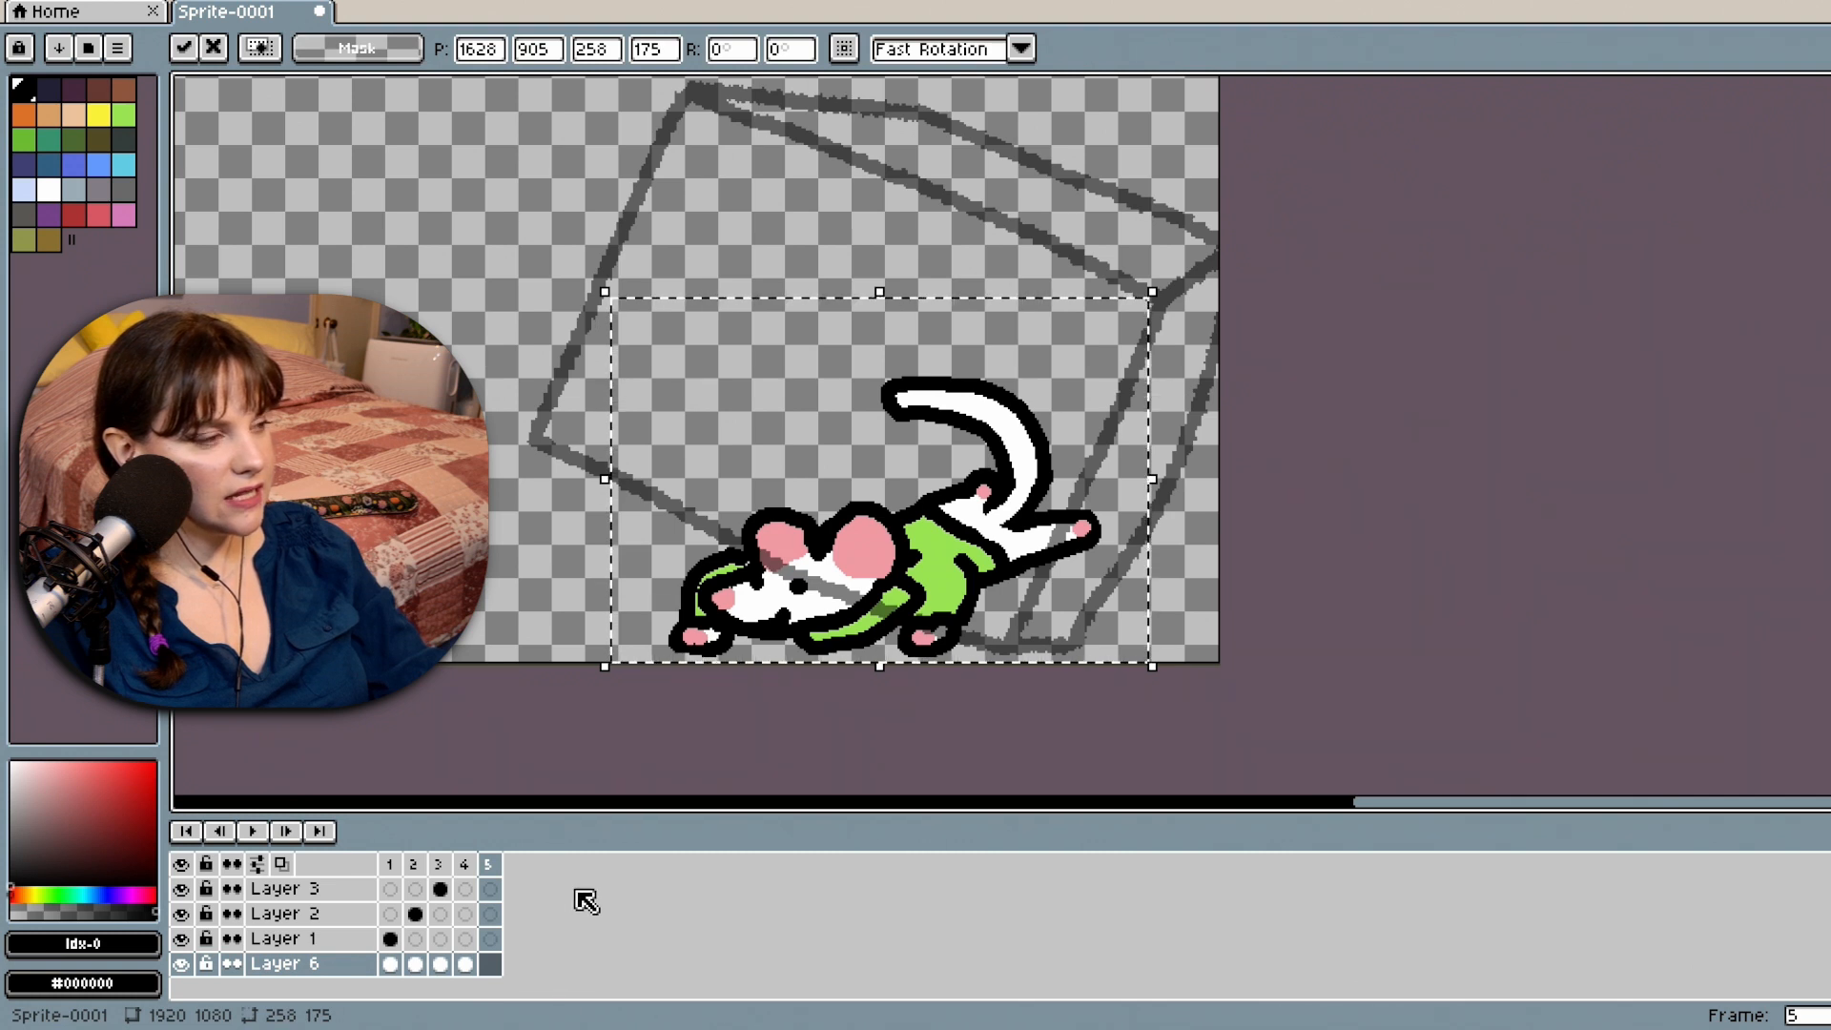
pyautogui.click(904, 708)
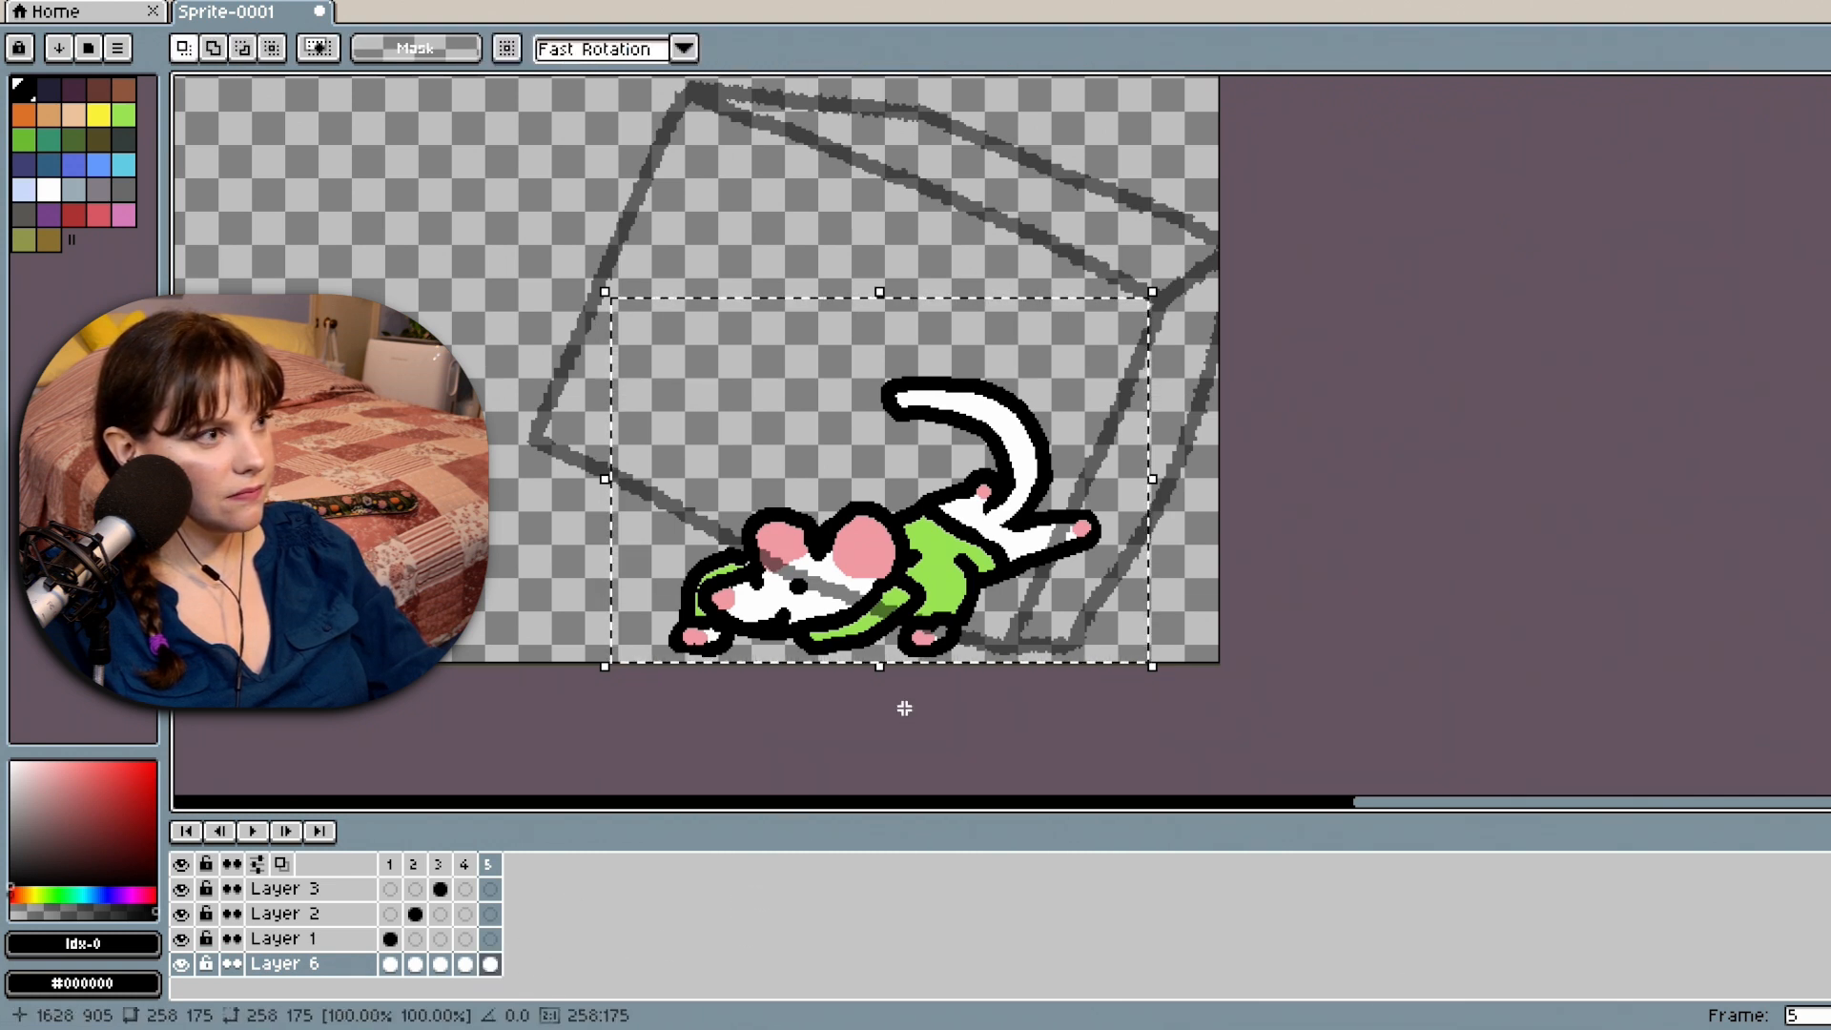
# Flip through the Layer 6 frames to check the pasted mouse against the box in each.
pyautogui.click(472, 967)
pyautogui.click(492, 966)
pyautogui.click(469, 966)
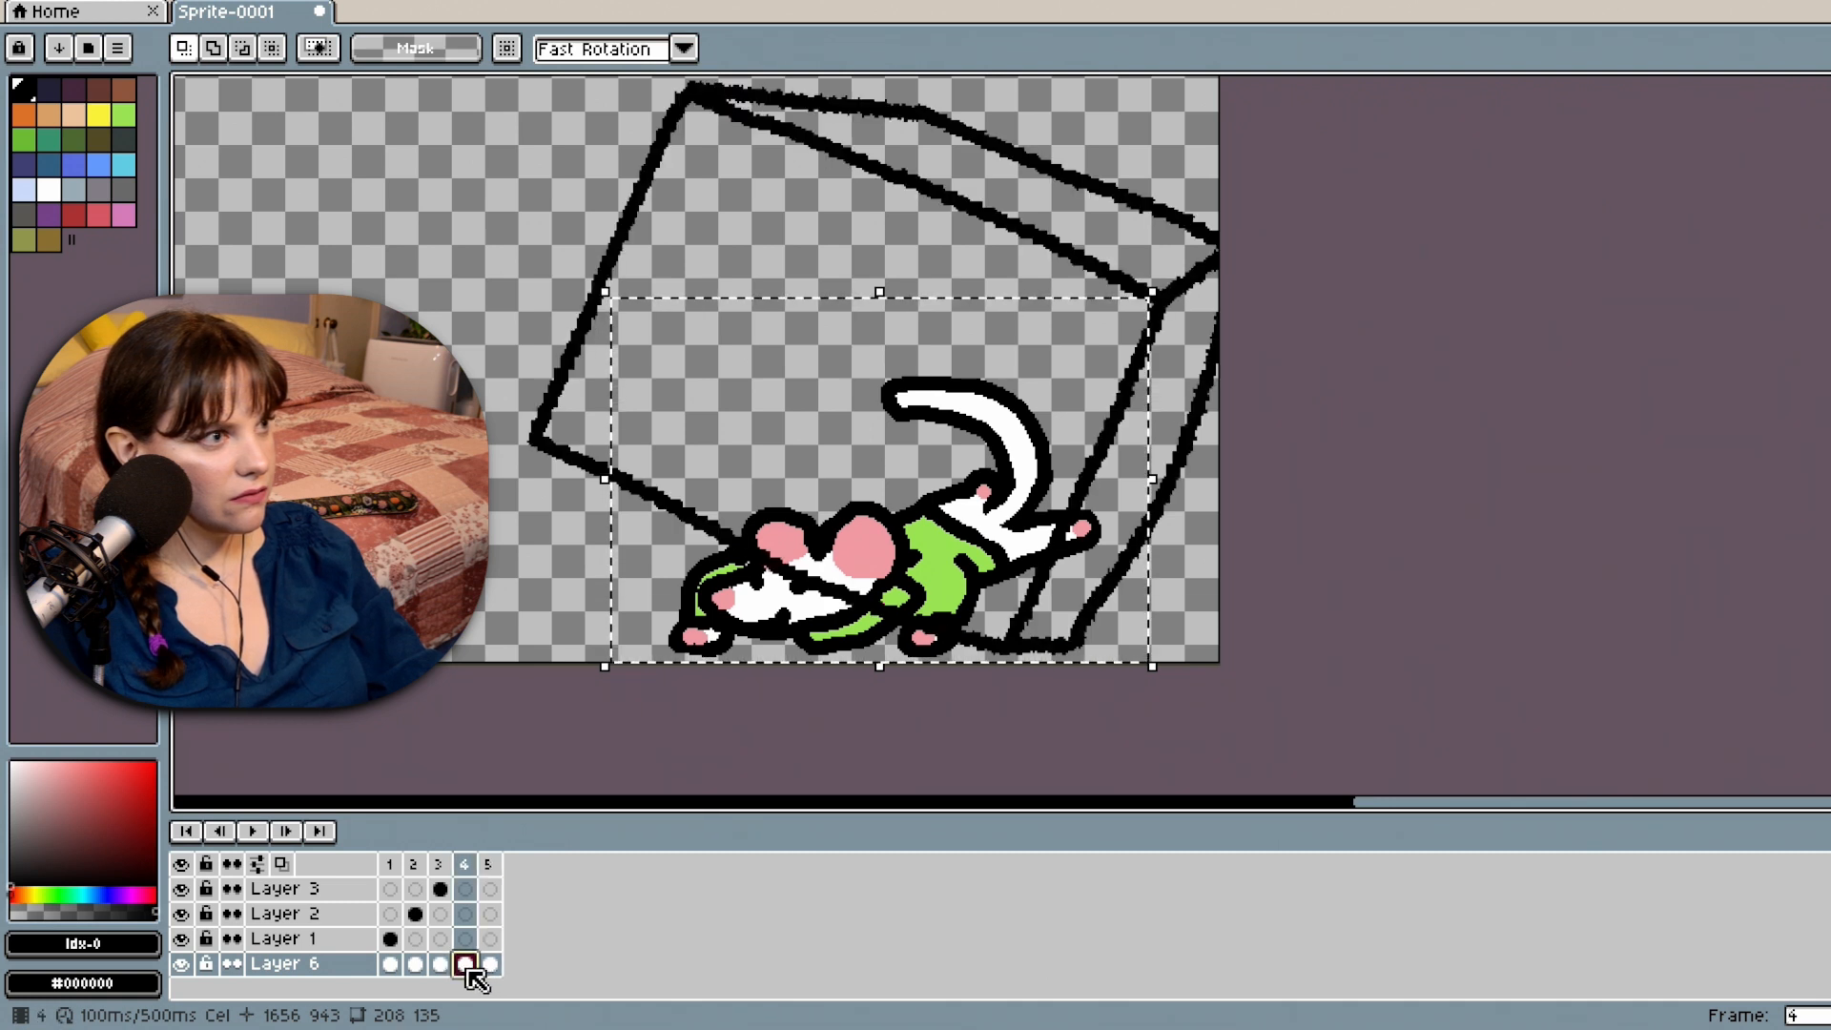
pyautogui.click(490, 965)
pyautogui.scroll(2, 492, 921)
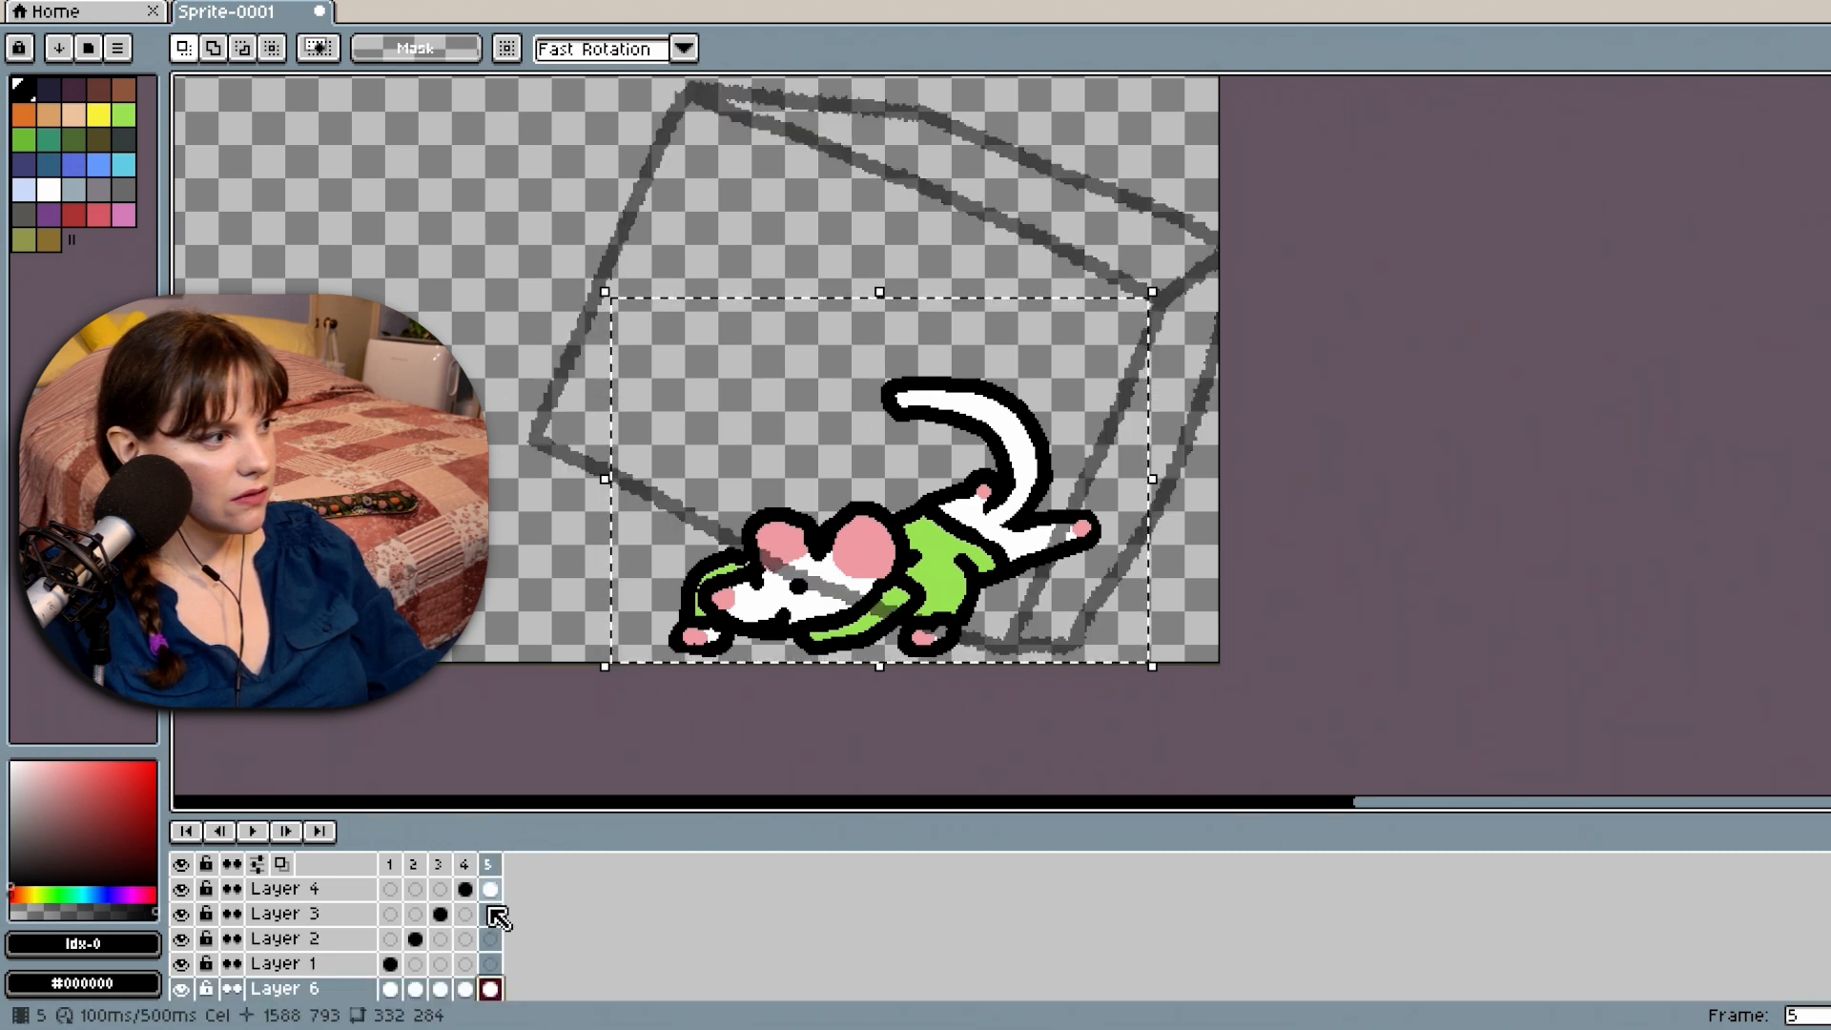
pyautogui.scroll(-2, 496, 920)
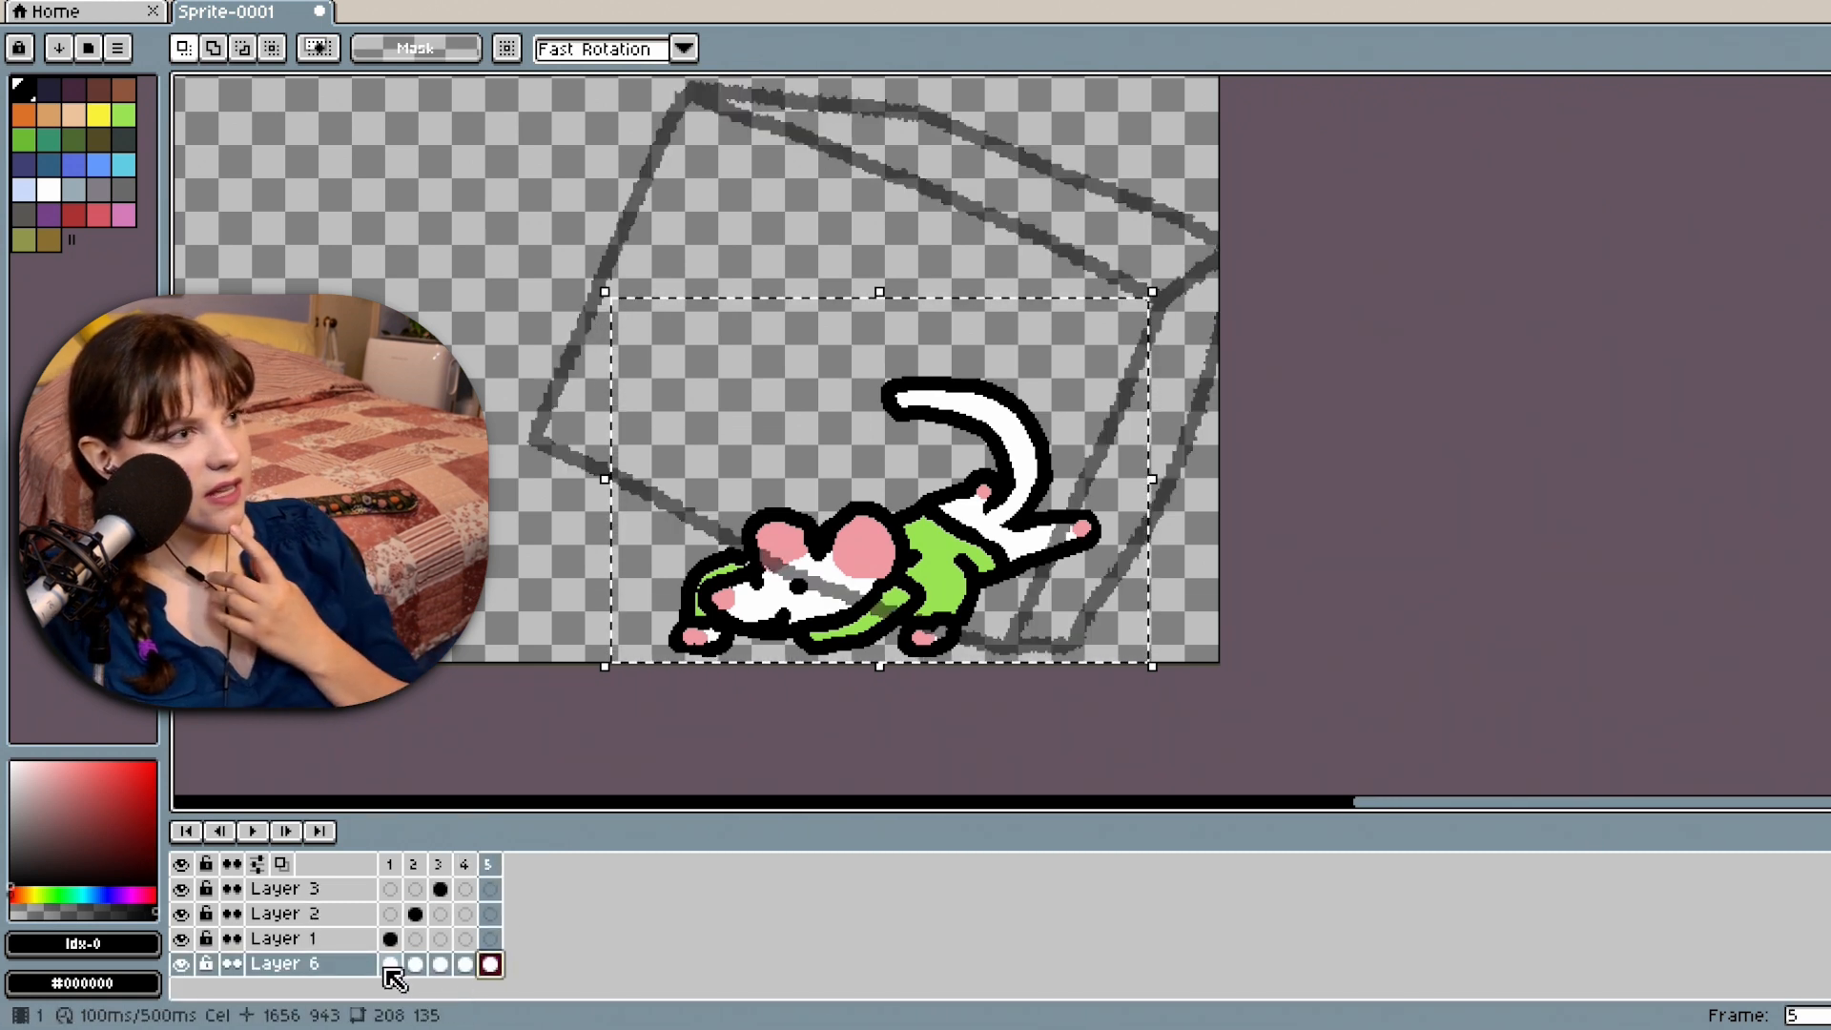
pyautogui.click(391, 965)
pyautogui.click(414, 964)
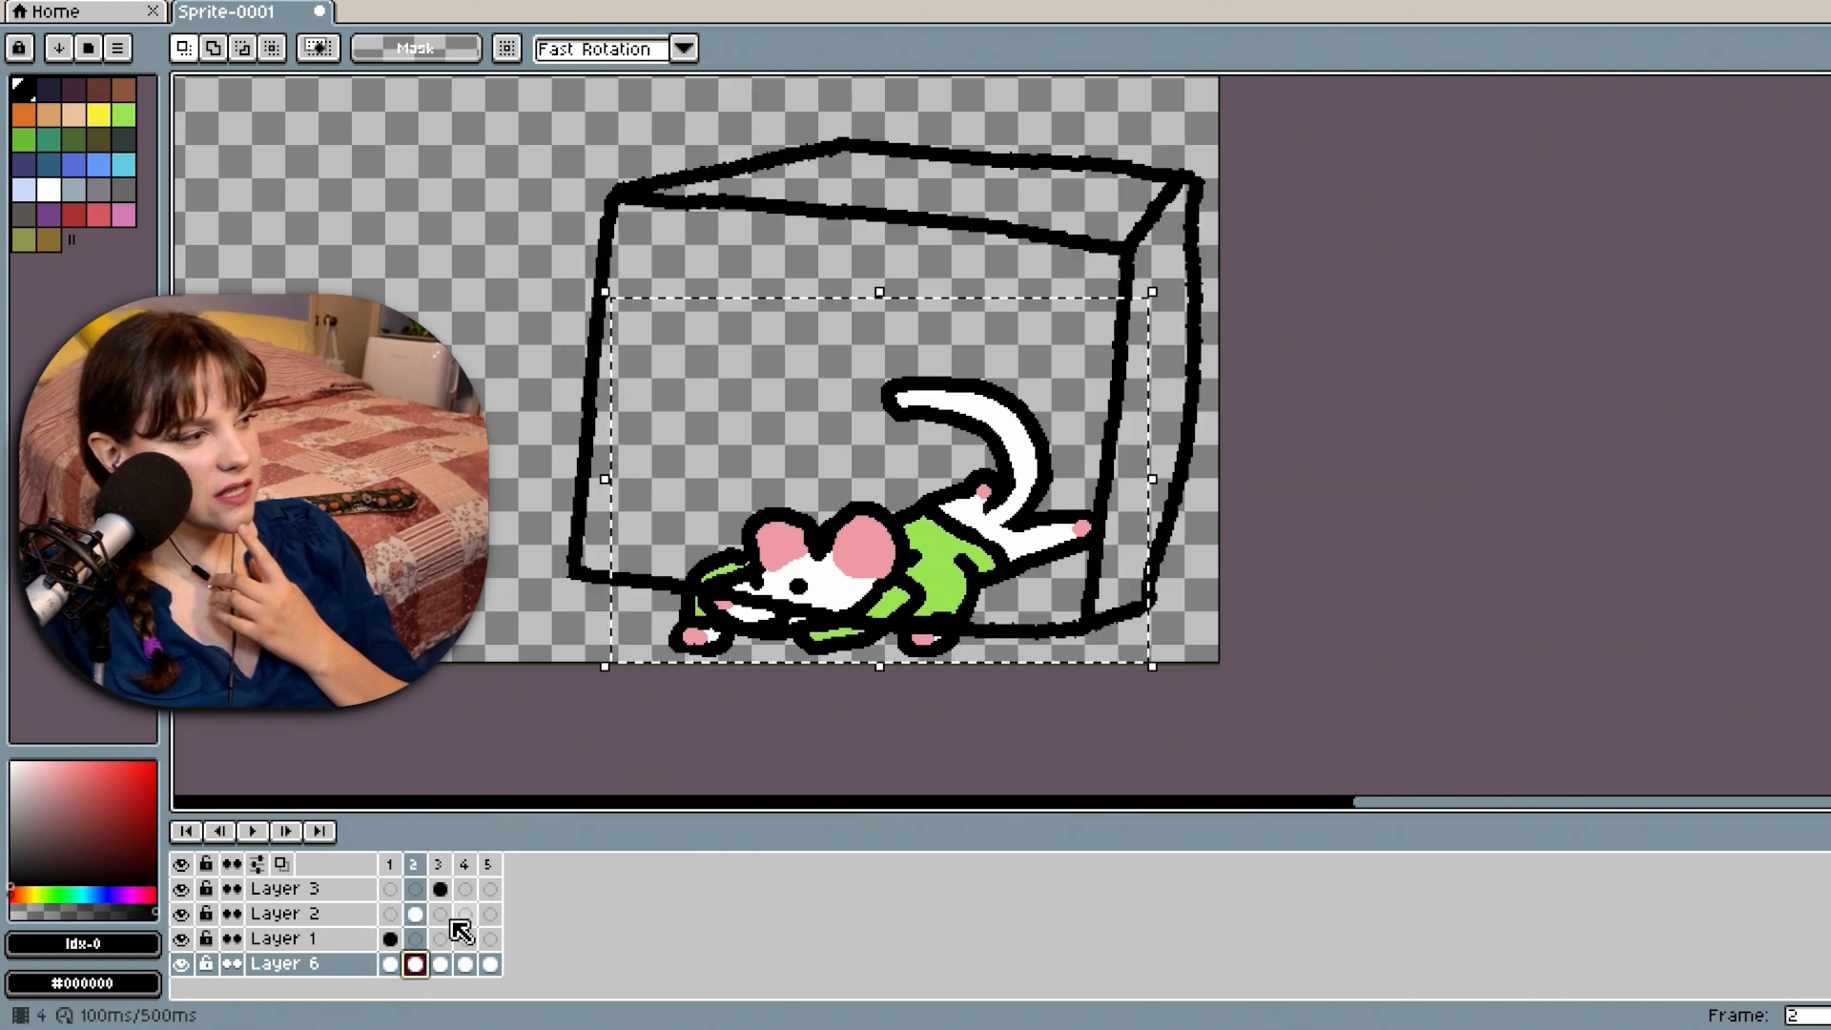
# Hide Layer 2 so that the box no longer covers the mouse on frame 2.
pyautogui.click(182, 913)
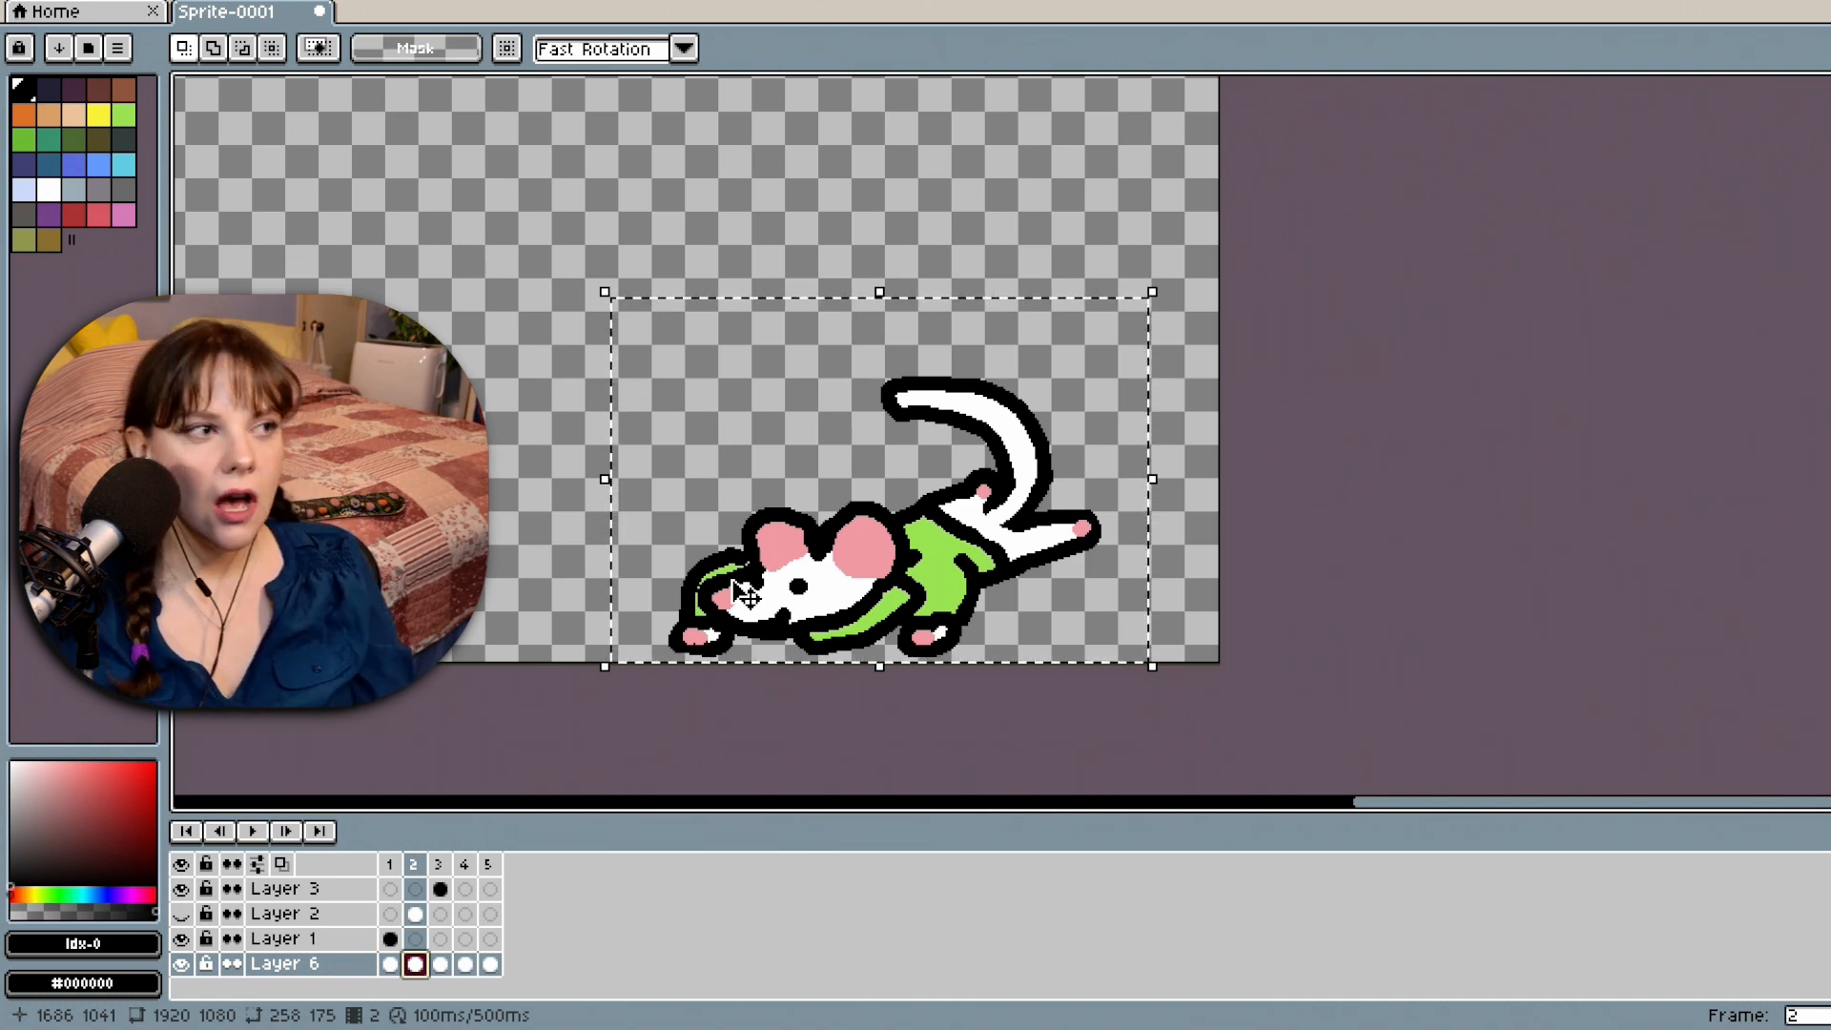
pyautogui.scroll(3, 1046, 563)
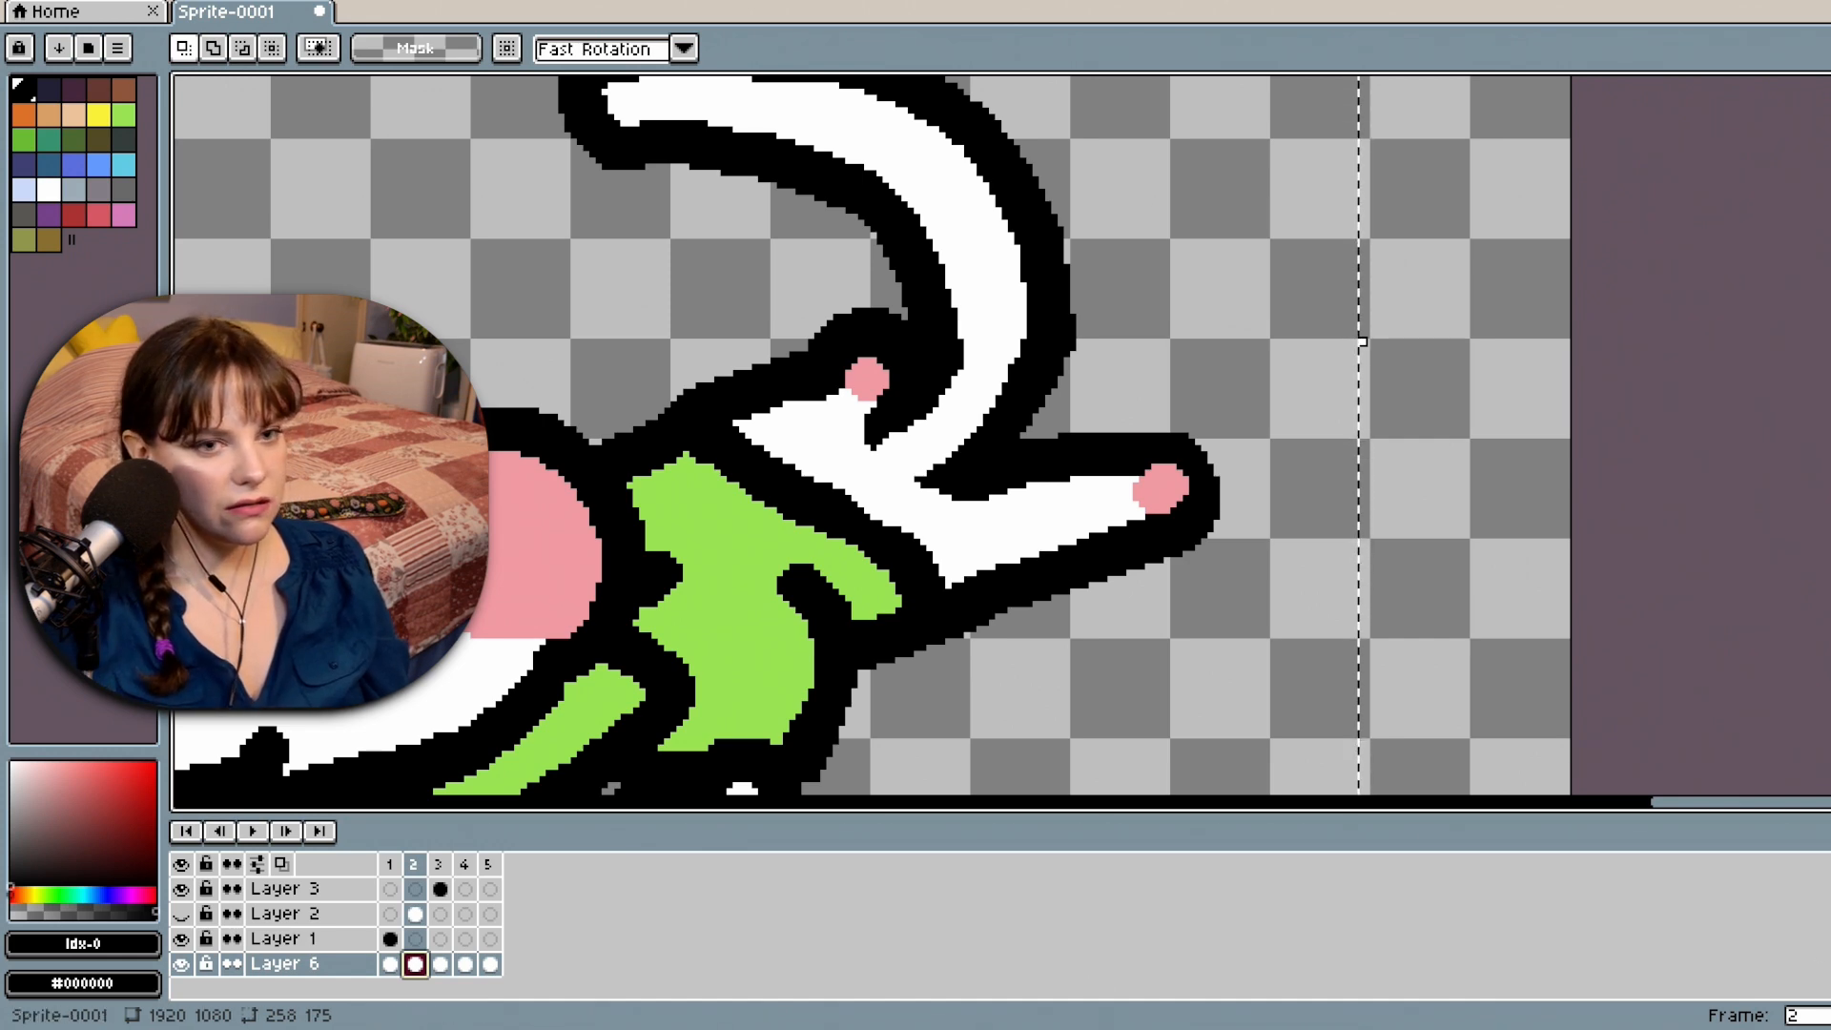
pyautogui.moveTo(1796, 807); pyautogui.dragTo(1672, 803)
pyautogui.scroll(-7, 1495, 618)
pyautogui.scroll(5, 1491, 610)
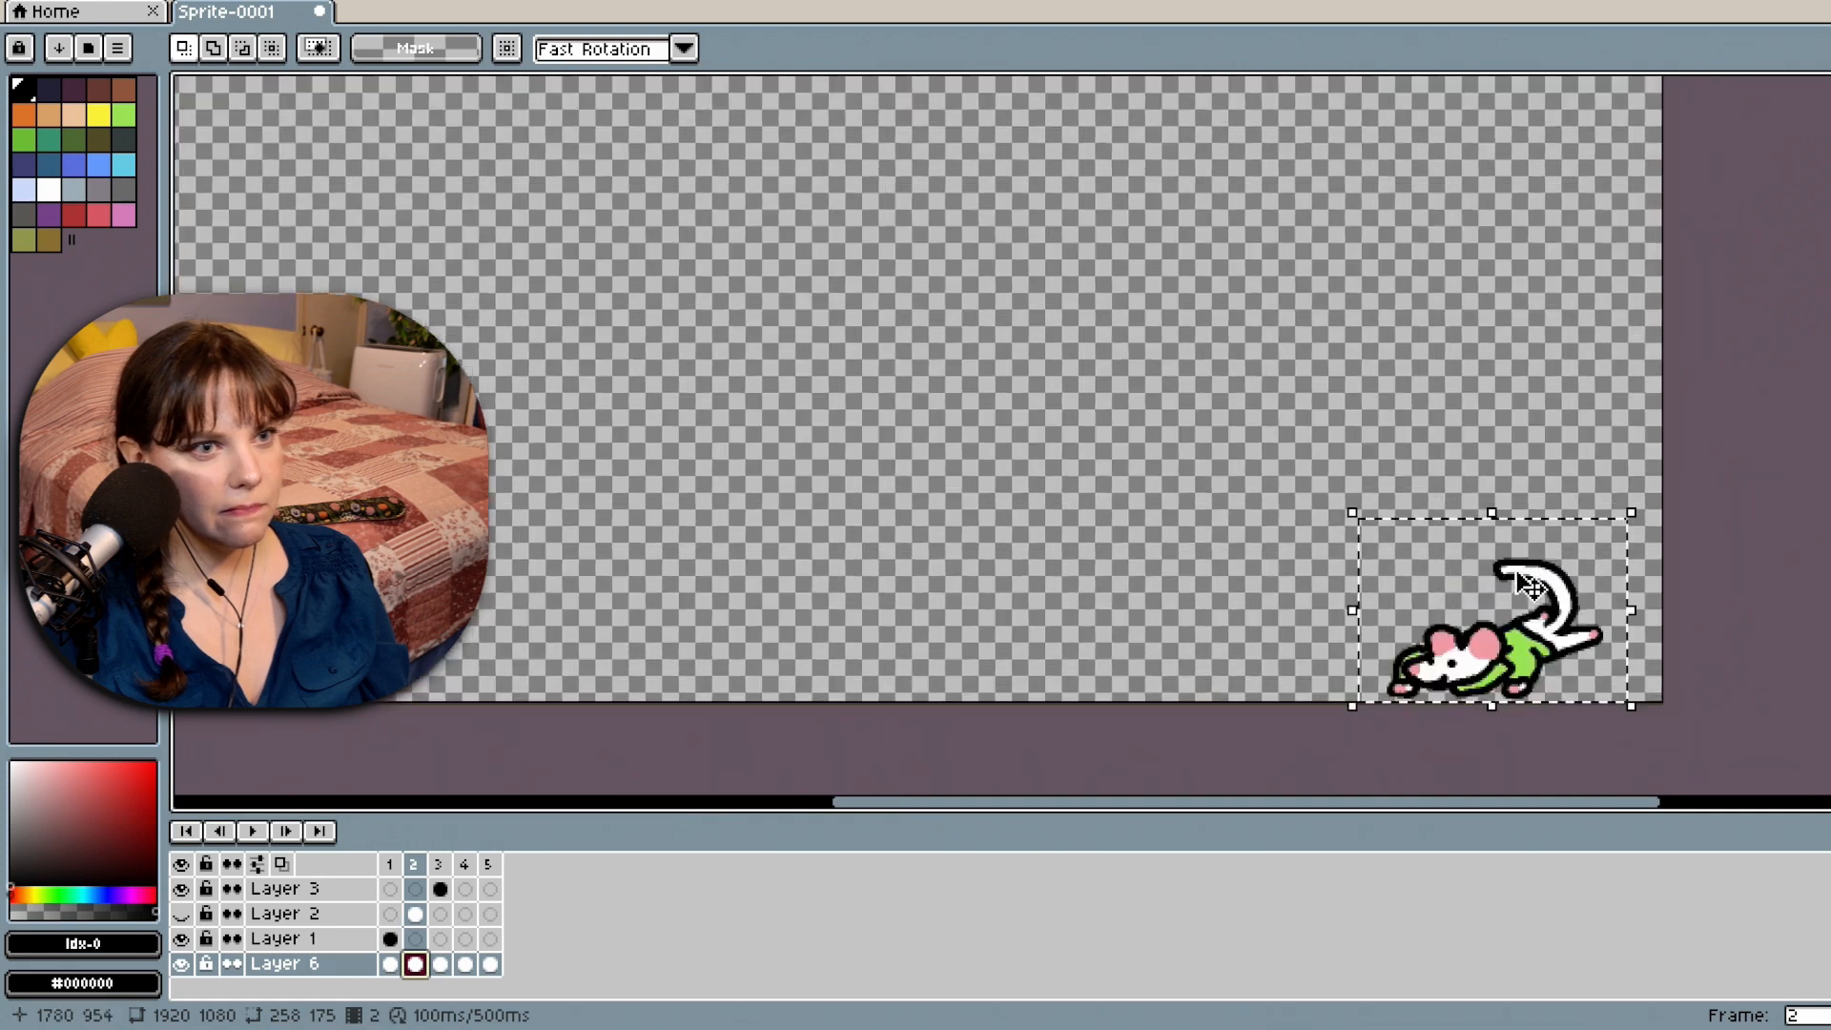
pyautogui.scroll(-3, 1491, 610)
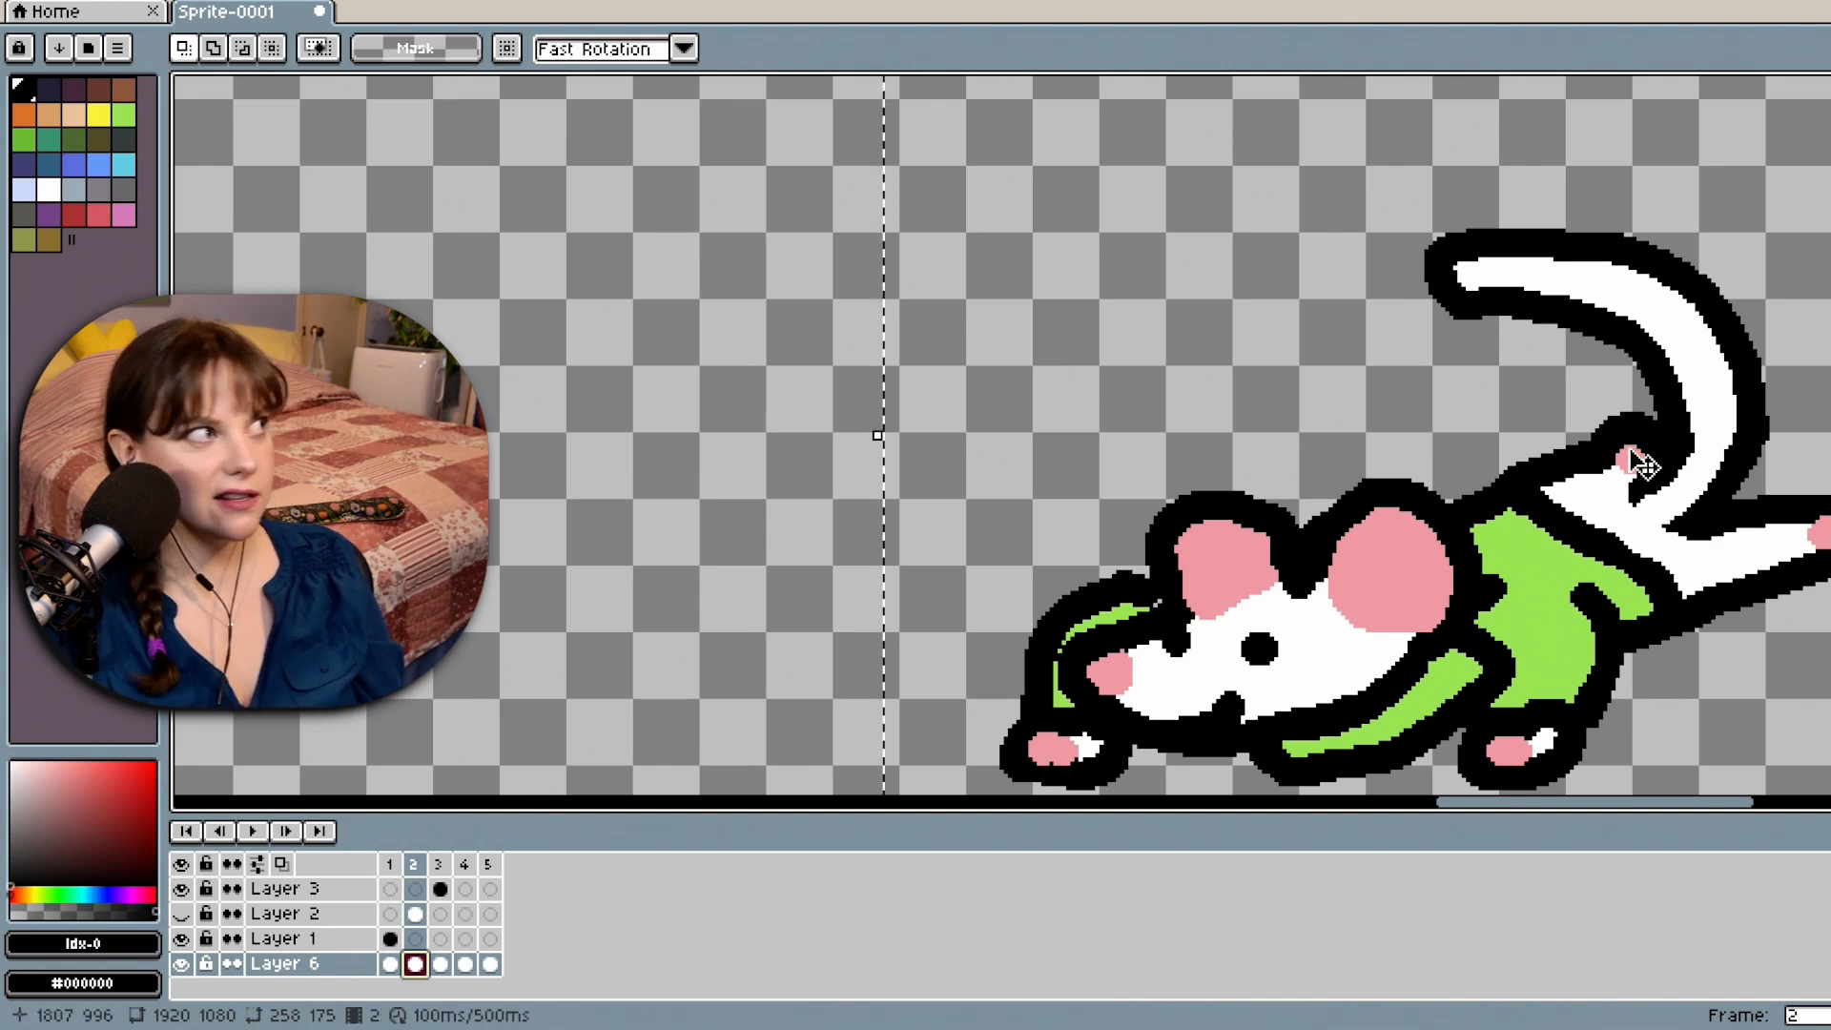
# Paint over the mouse's black eyes in dark red on frame 1 of Layer 6.
pyautogui.click(75, 214)
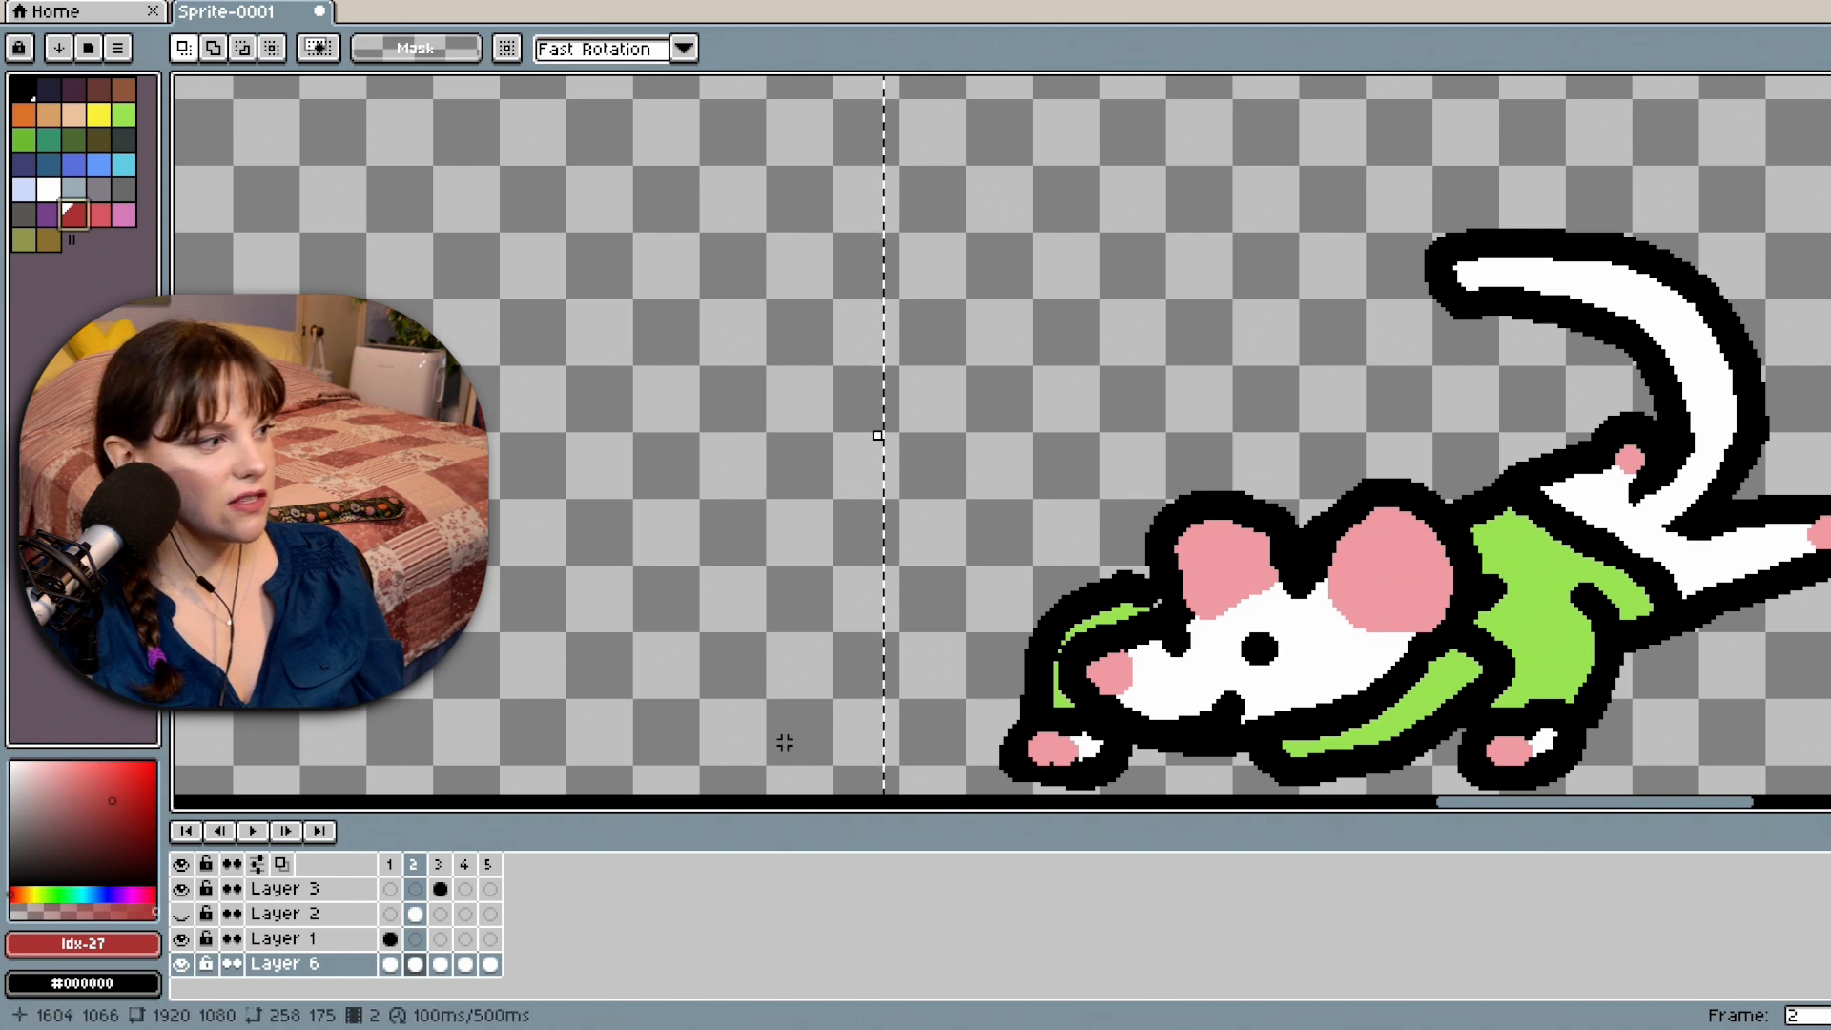
pyautogui.click(378, 970)
pyautogui.click(390, 964)
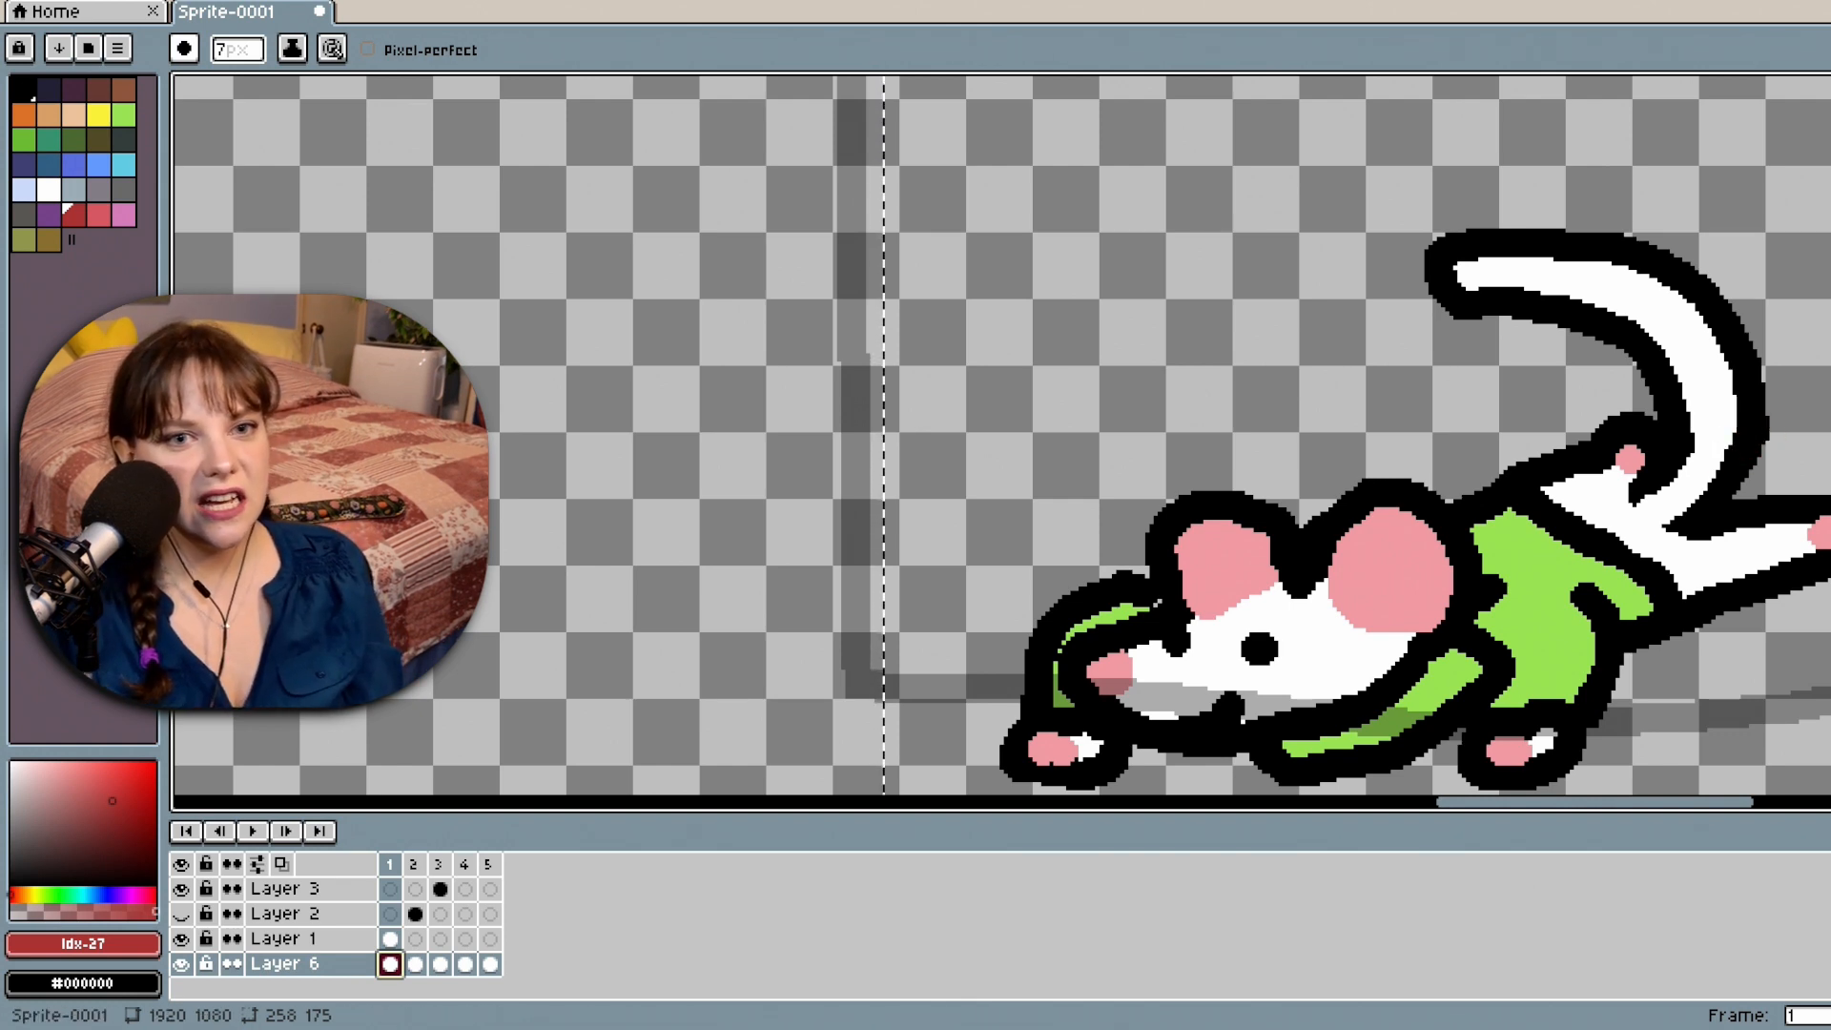
pyautogui.scroll(-3, 1263, 435)
pyautogui.scroll(-5, 1263, 434)
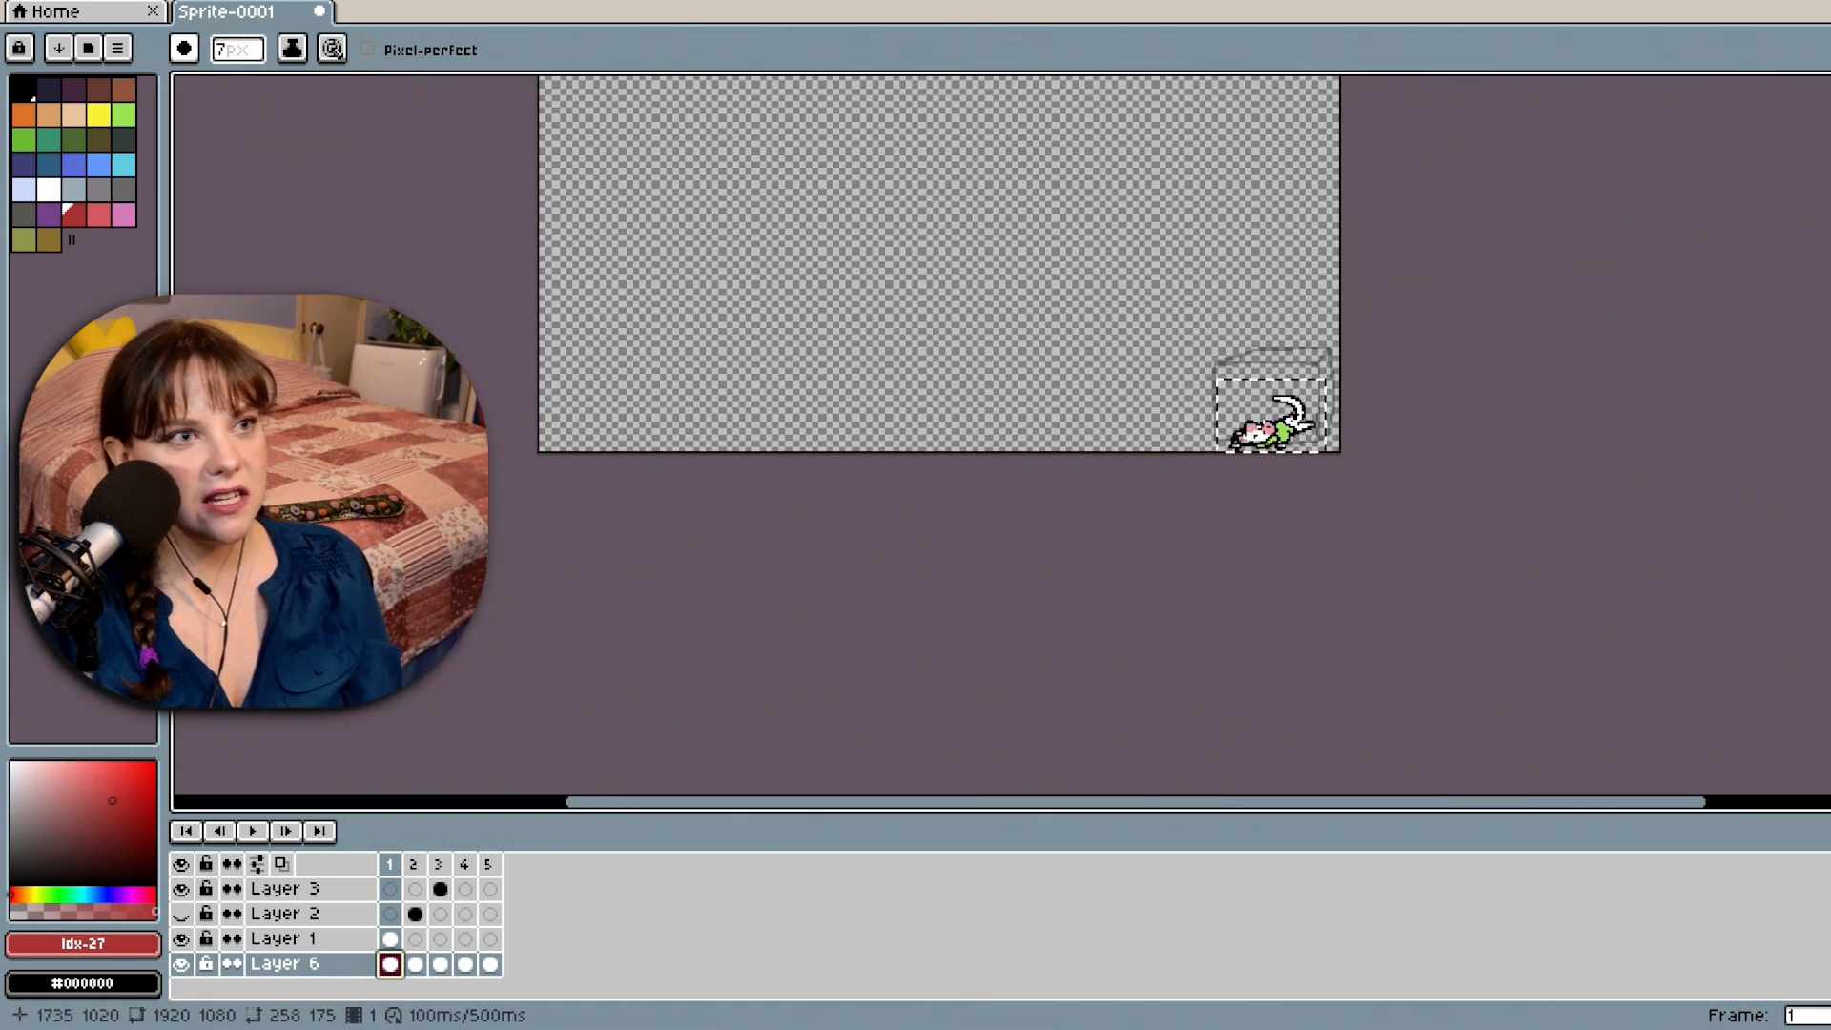
pyautogui.scroll(3, 1137, 432)
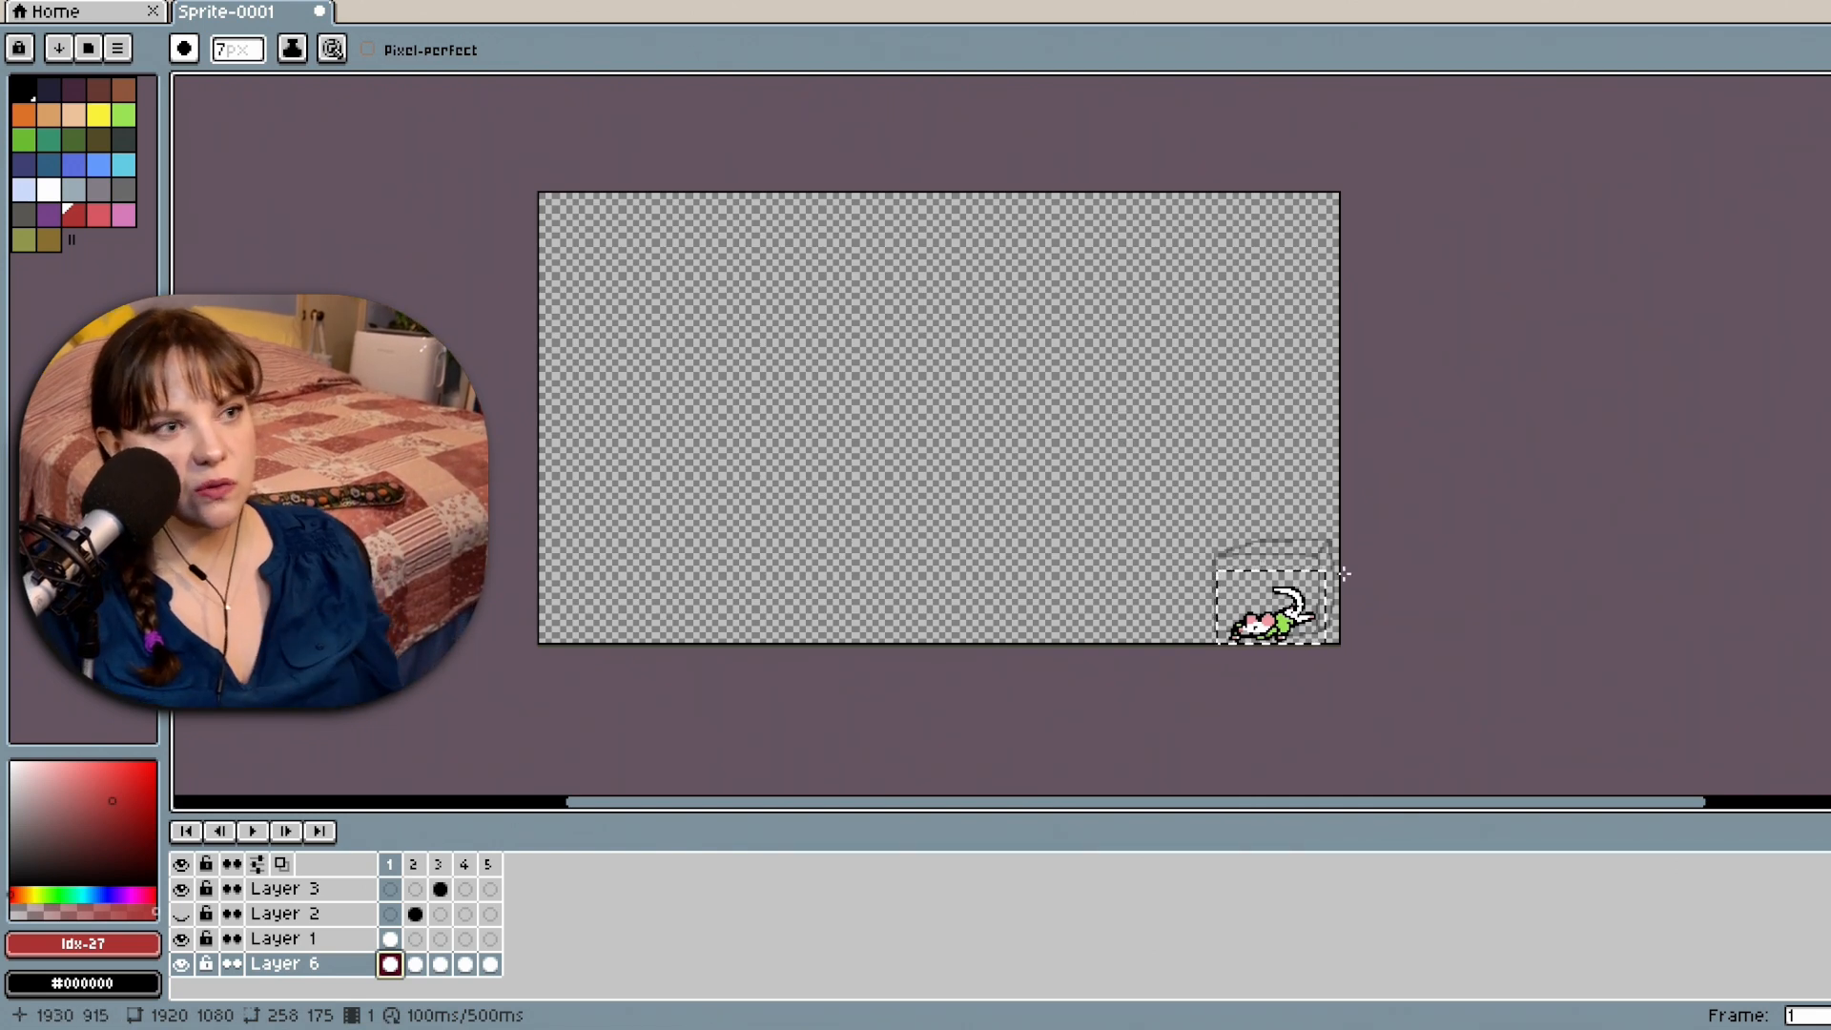
pyautogui.scroll(1, 1339, 581)
pyautogui.scroll(3, 1338, 582)
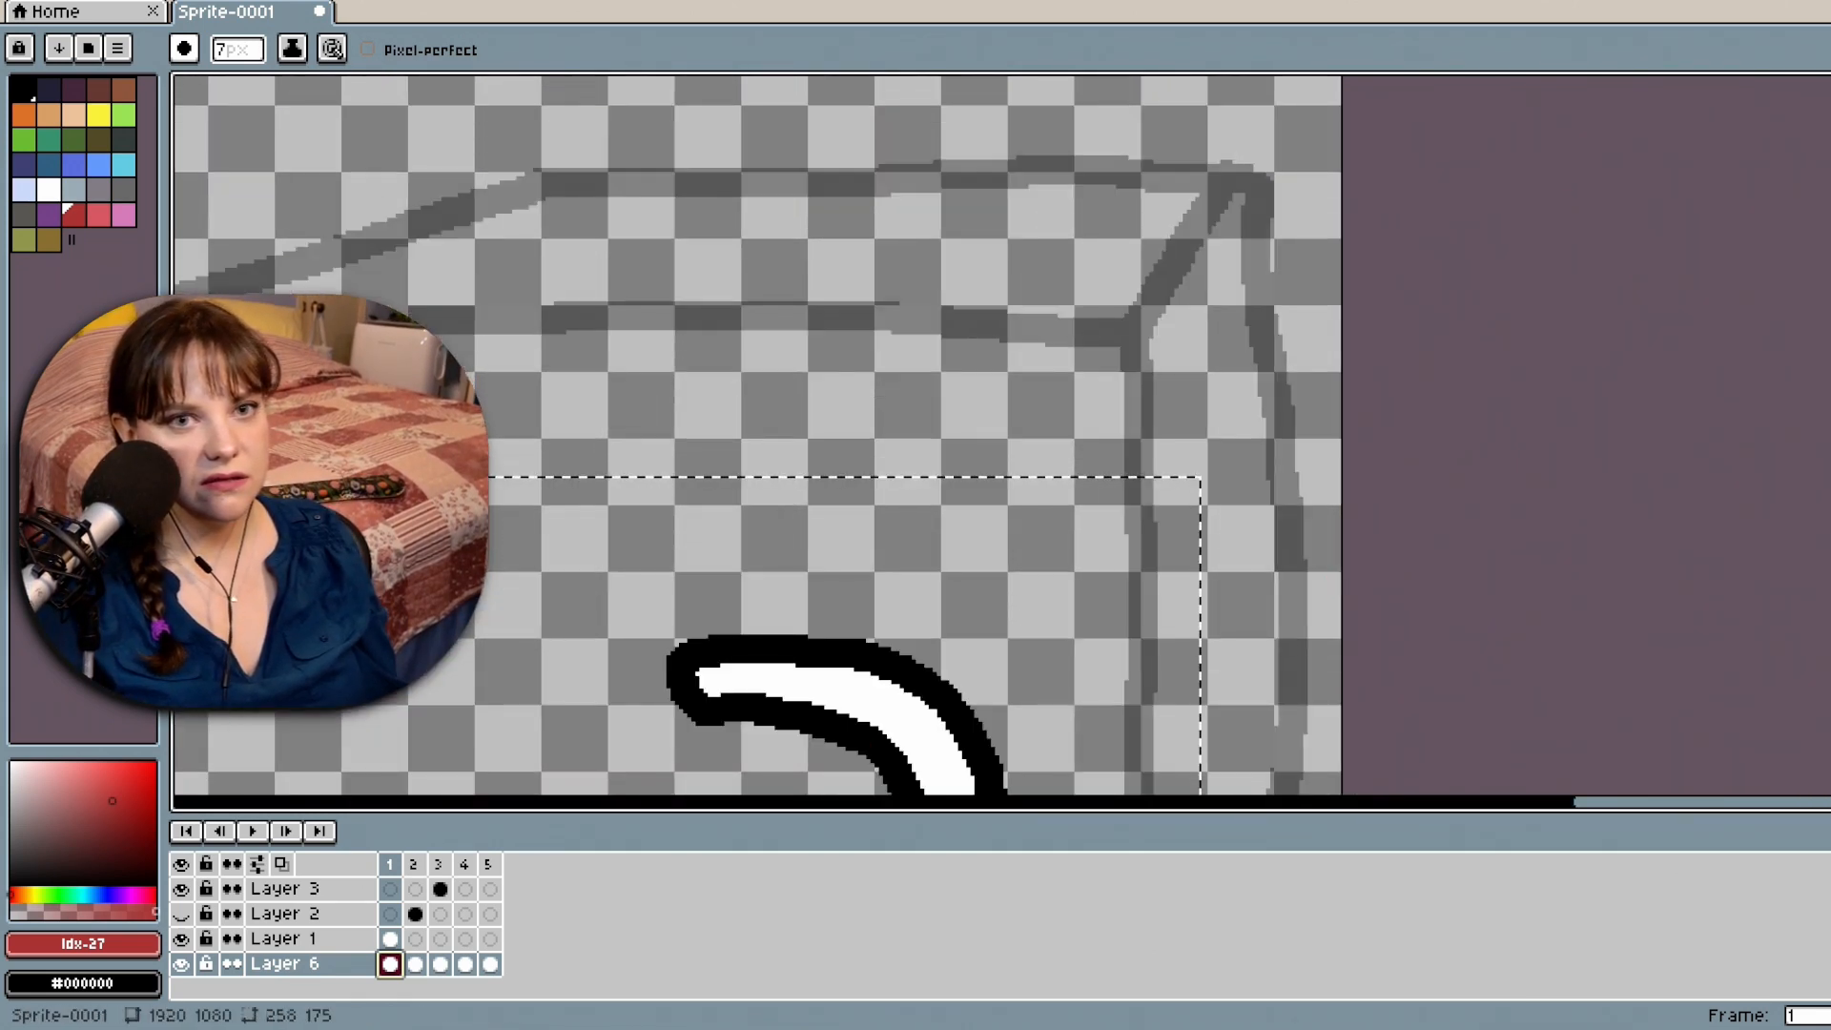
pyautogui.scroll(-4, 1201, 572)
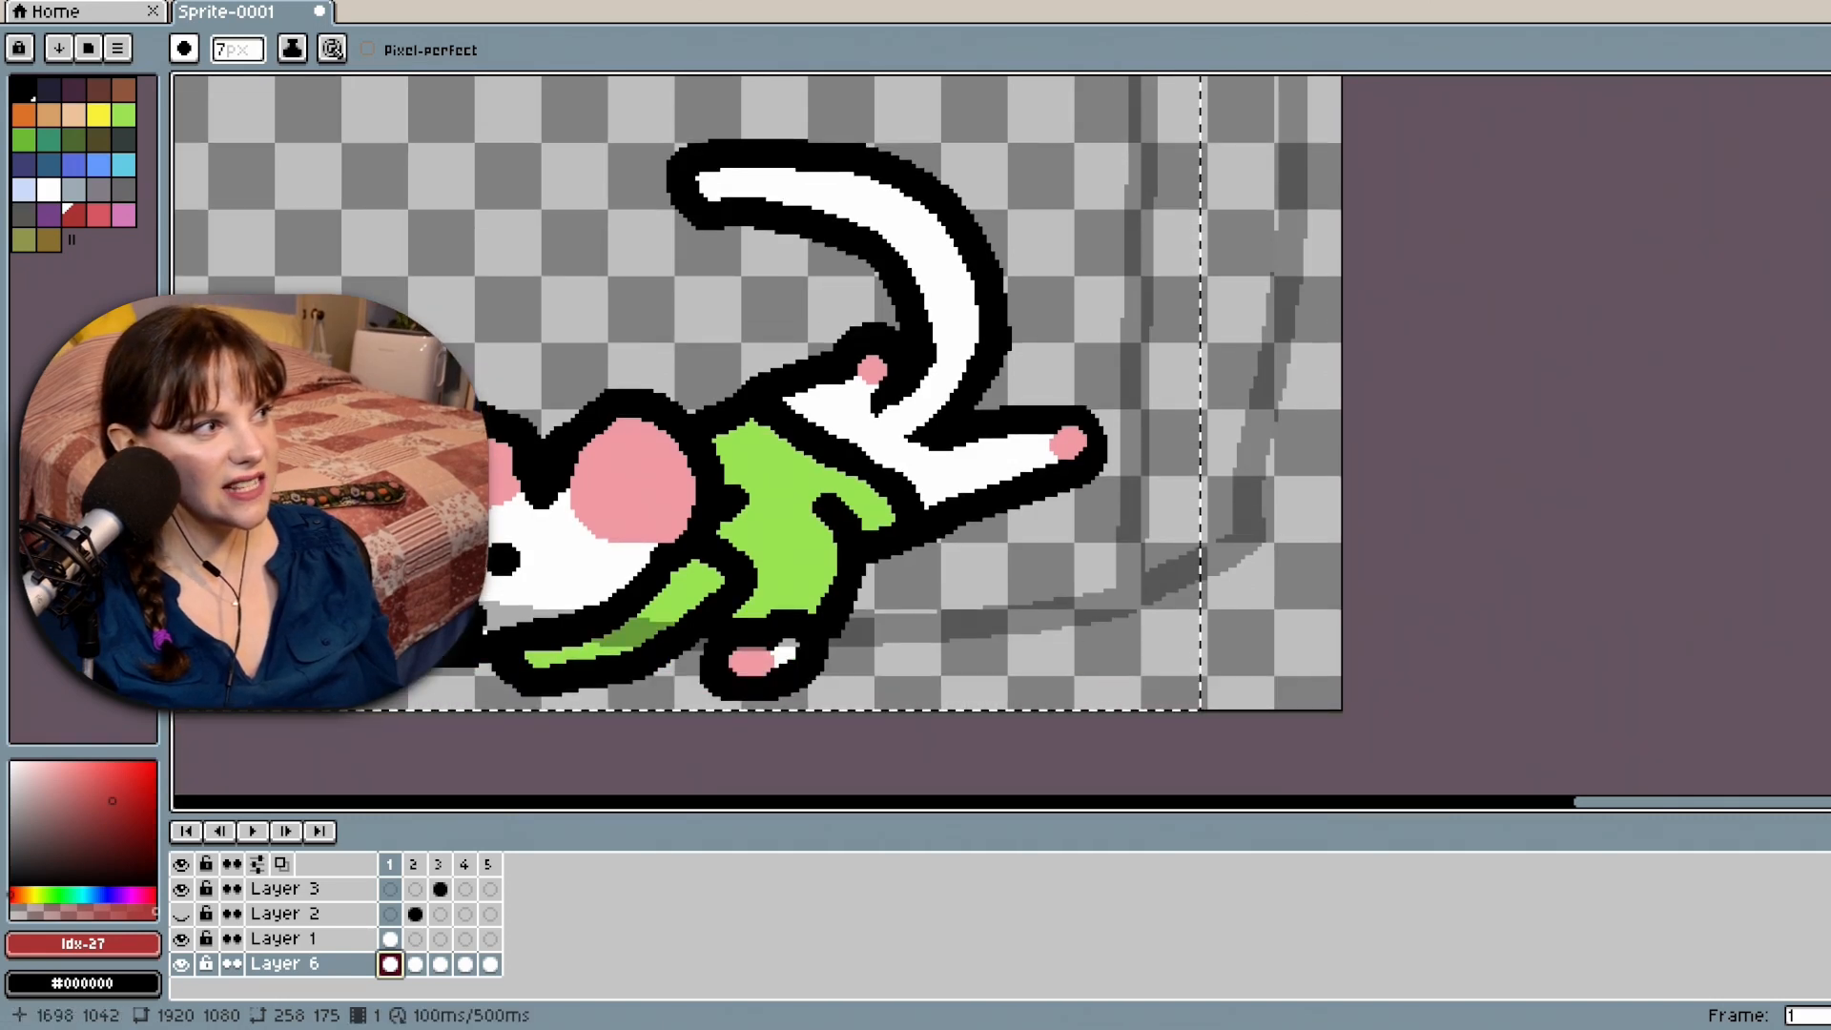
pyautogui.moveTo(504, 558); pyautogui.dragTo(499, 562)
pyautogui.scroll(-5, 1192, 515)
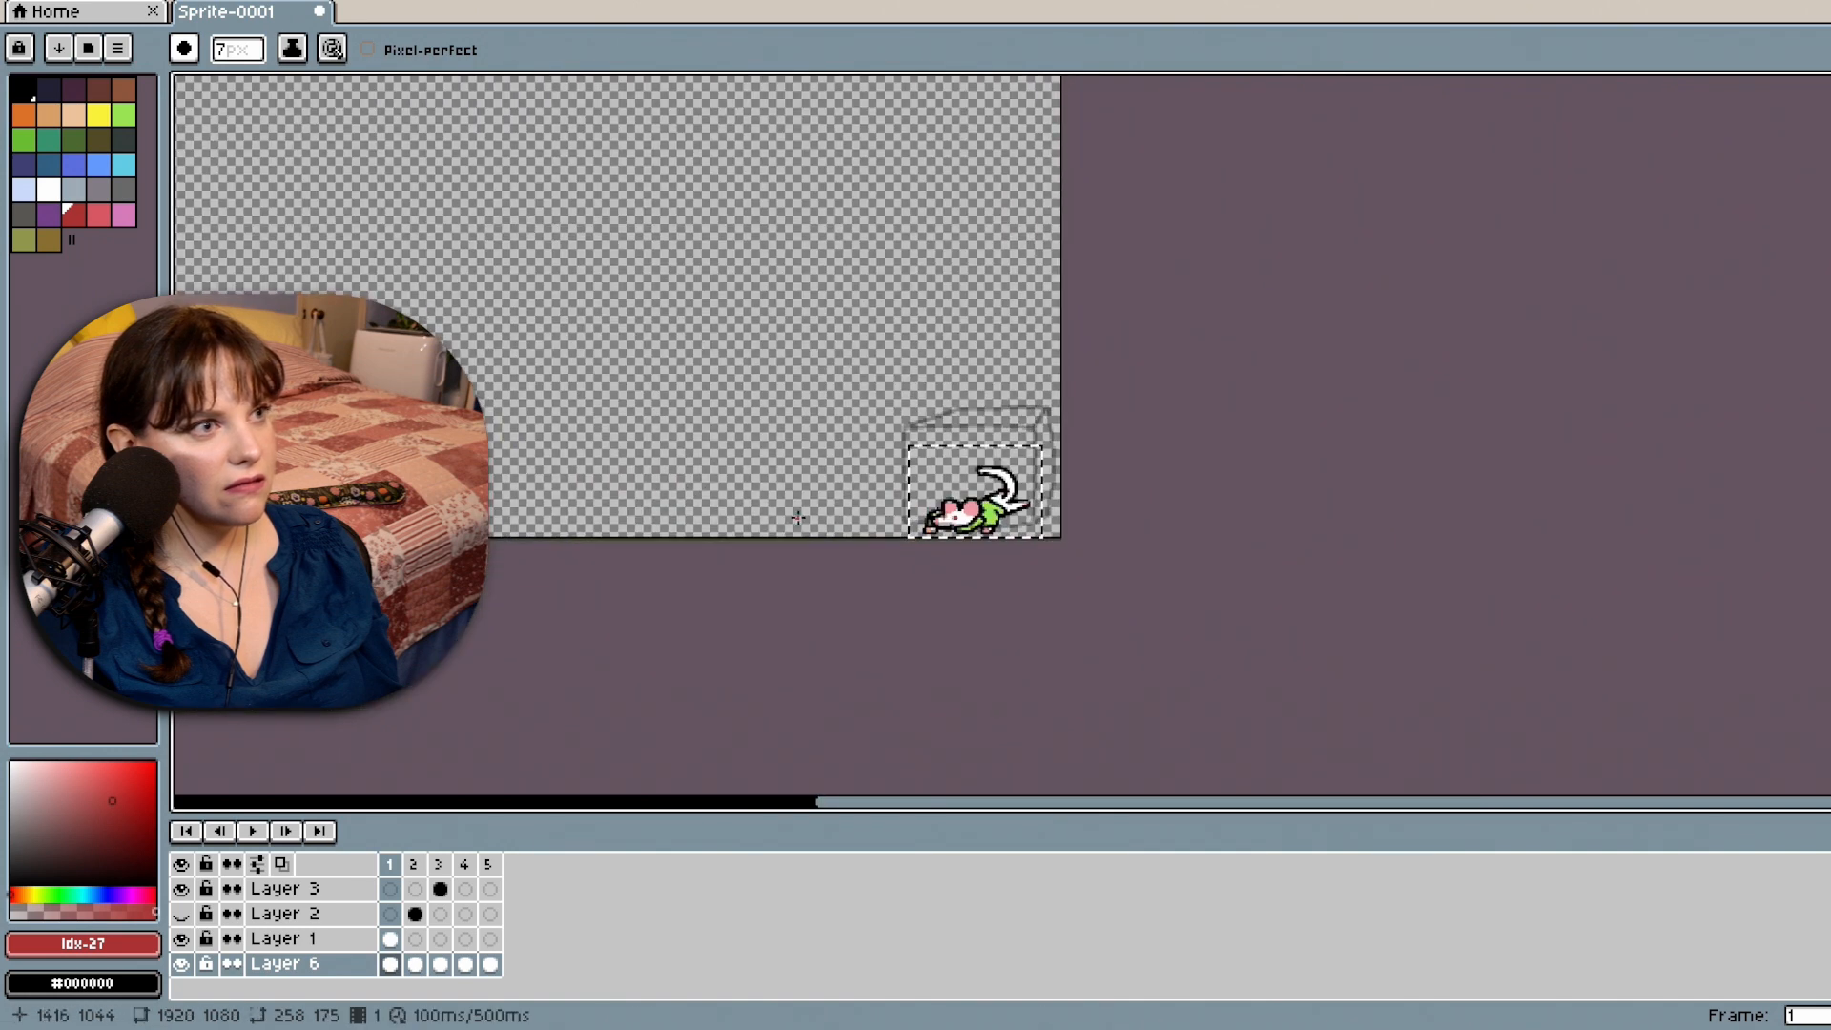
pyautogui.scroll(3, 1001, 435)
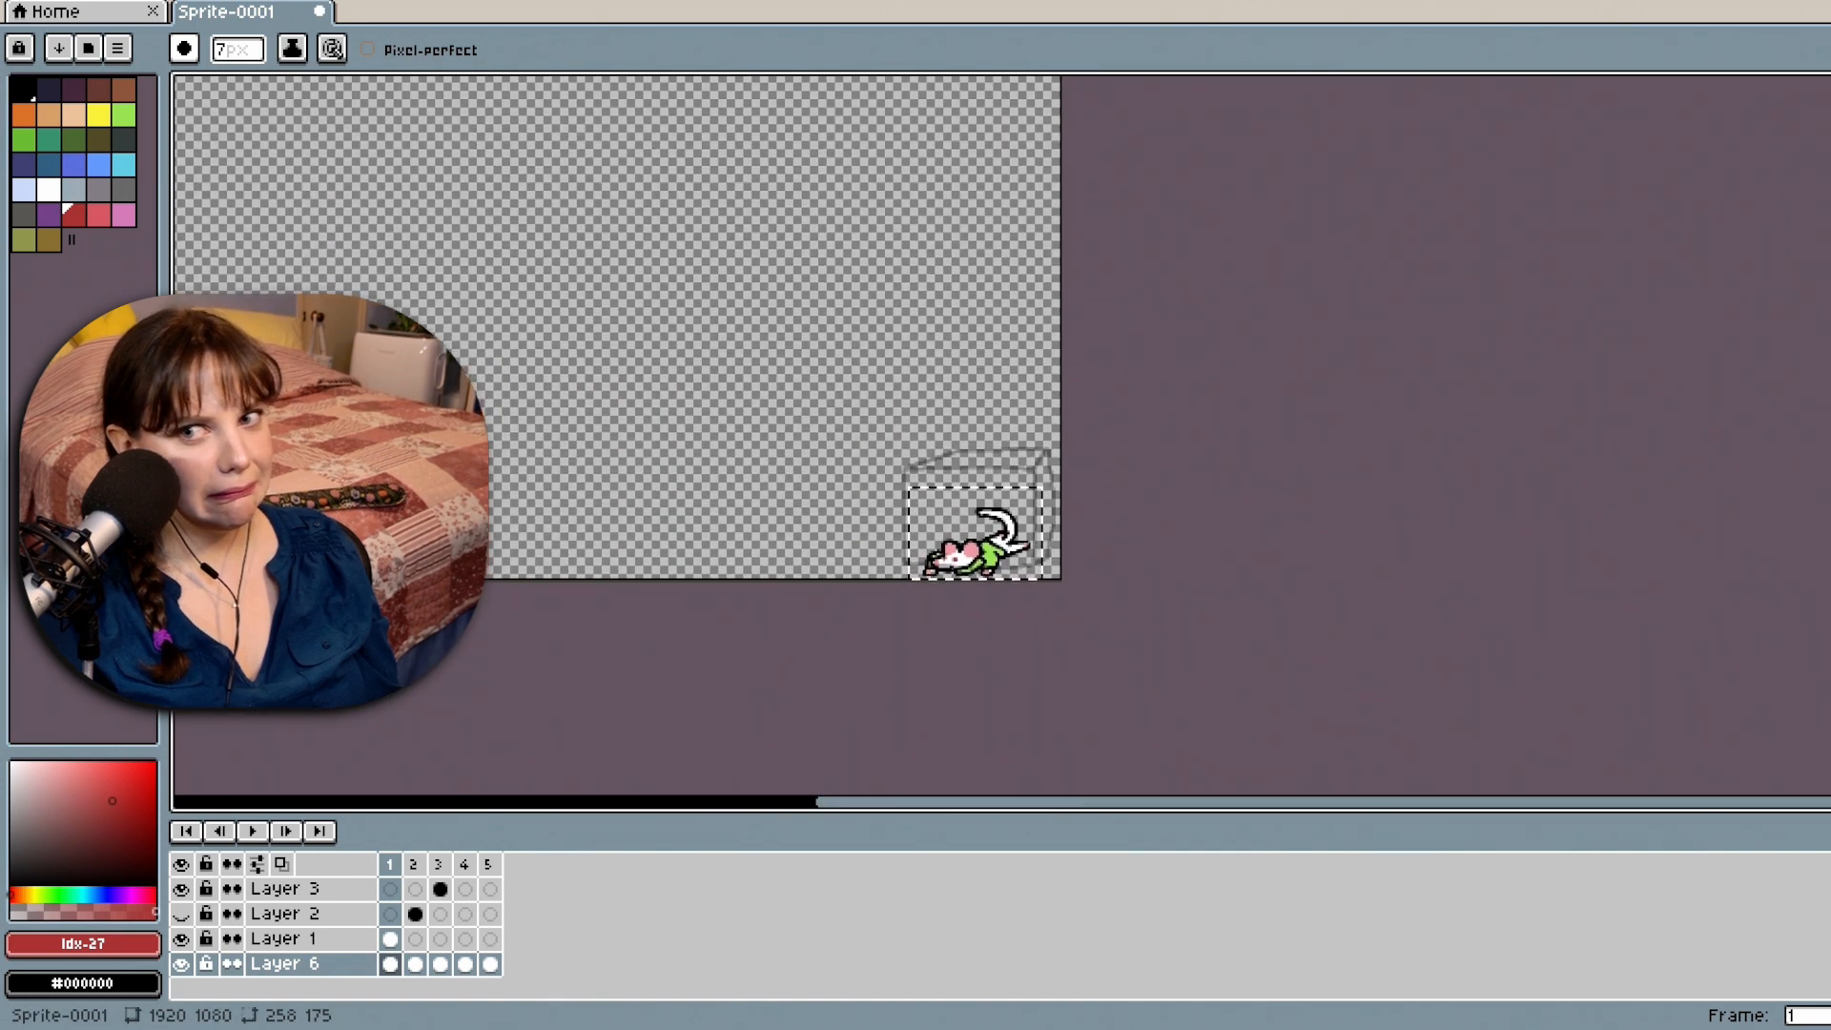
pyautogui.moveTo(1349, 805); pyautogui.dragTo(1242, 801)
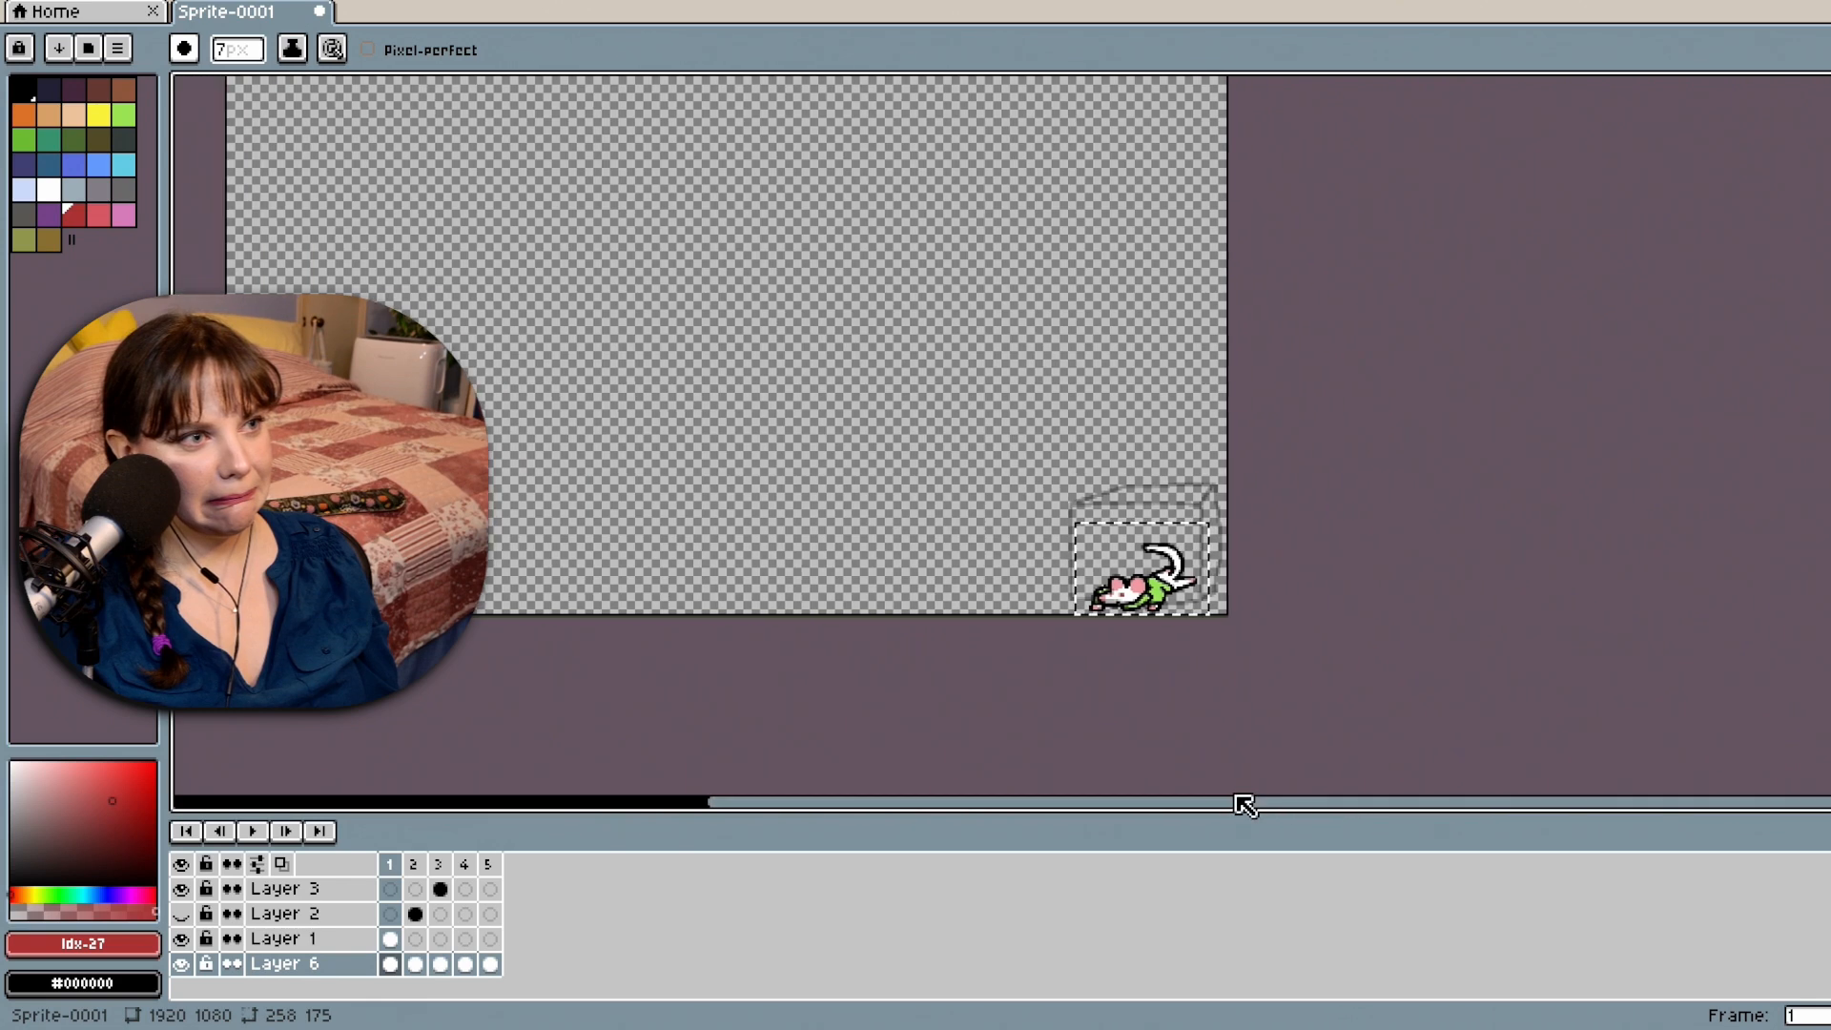
pyautogui.scroll(4, 1183, 627)
pyautogui.scroll(2, 1184, 624)
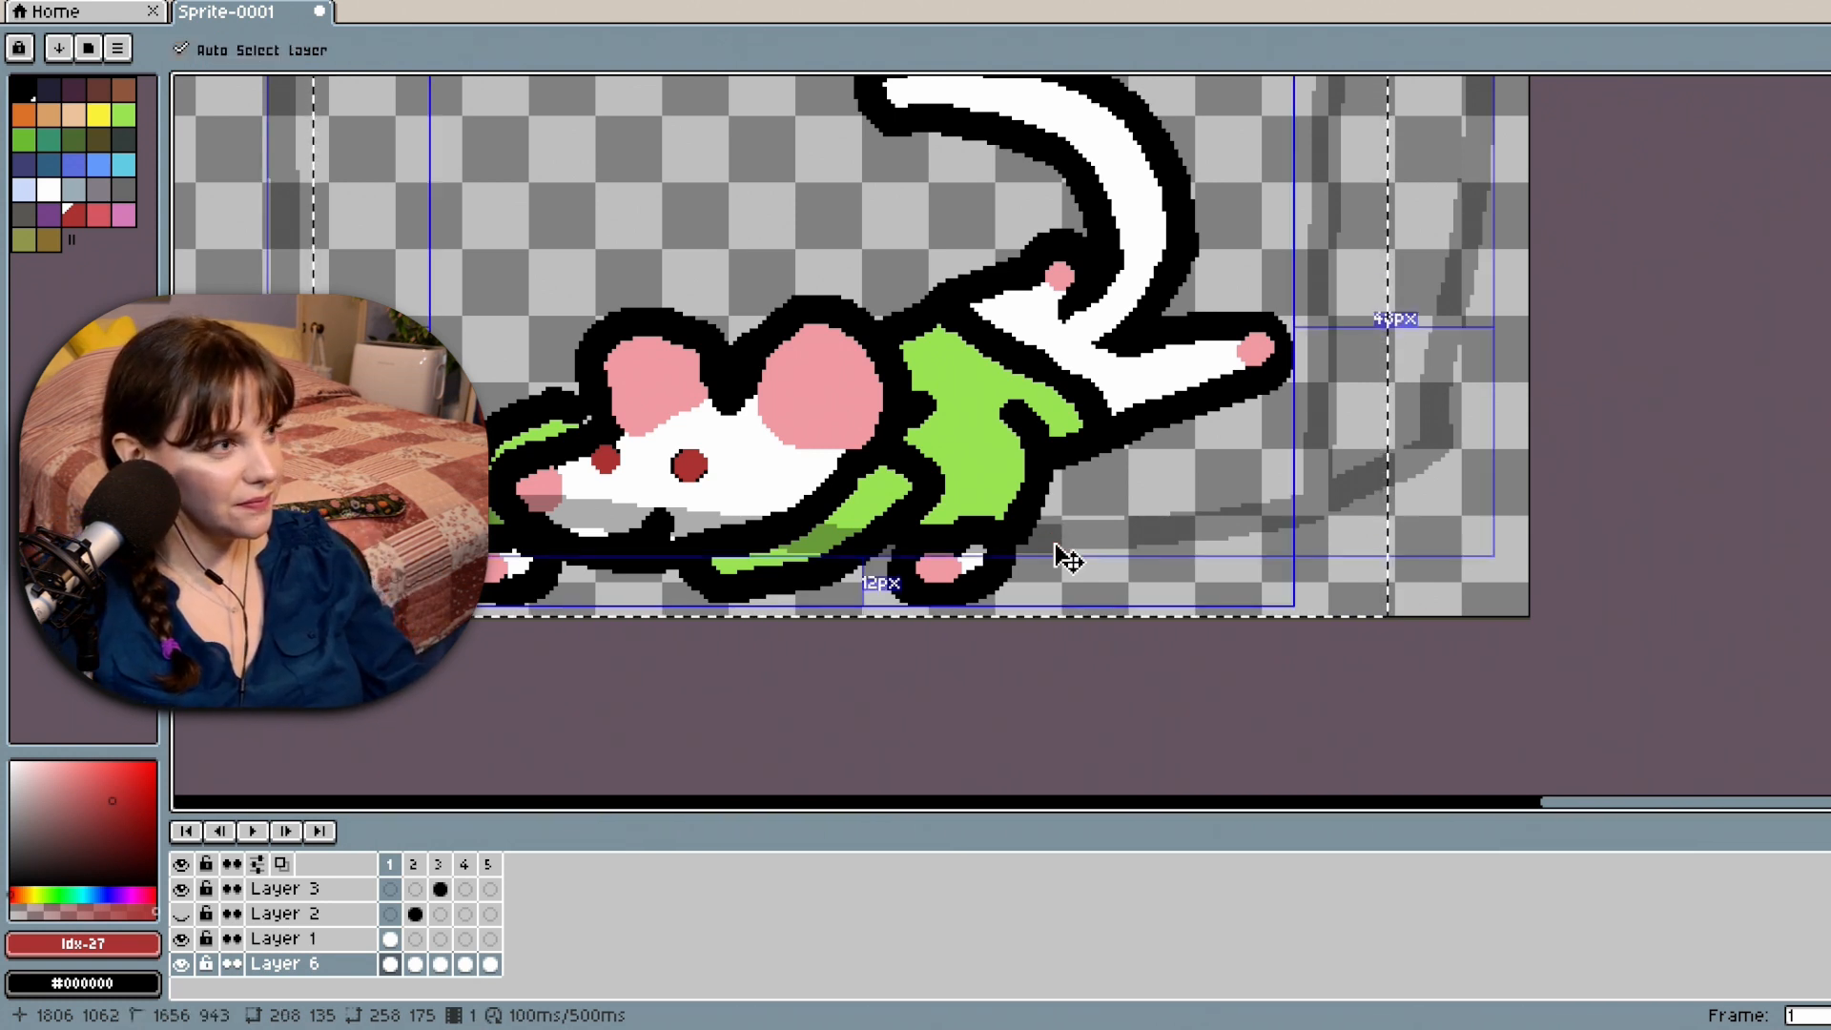
# Compare the dark red eyes with the black ones on frame 1 of Layer 6 and undo the dark red paint.
pyautogui.hotkey('ctrl', 'z')
pyautogui.hotkey('ctrl', 'z')
pyautogui.hotkey('ctrl', 'y')
pyautogui.hotkey('ctrl', 'y')
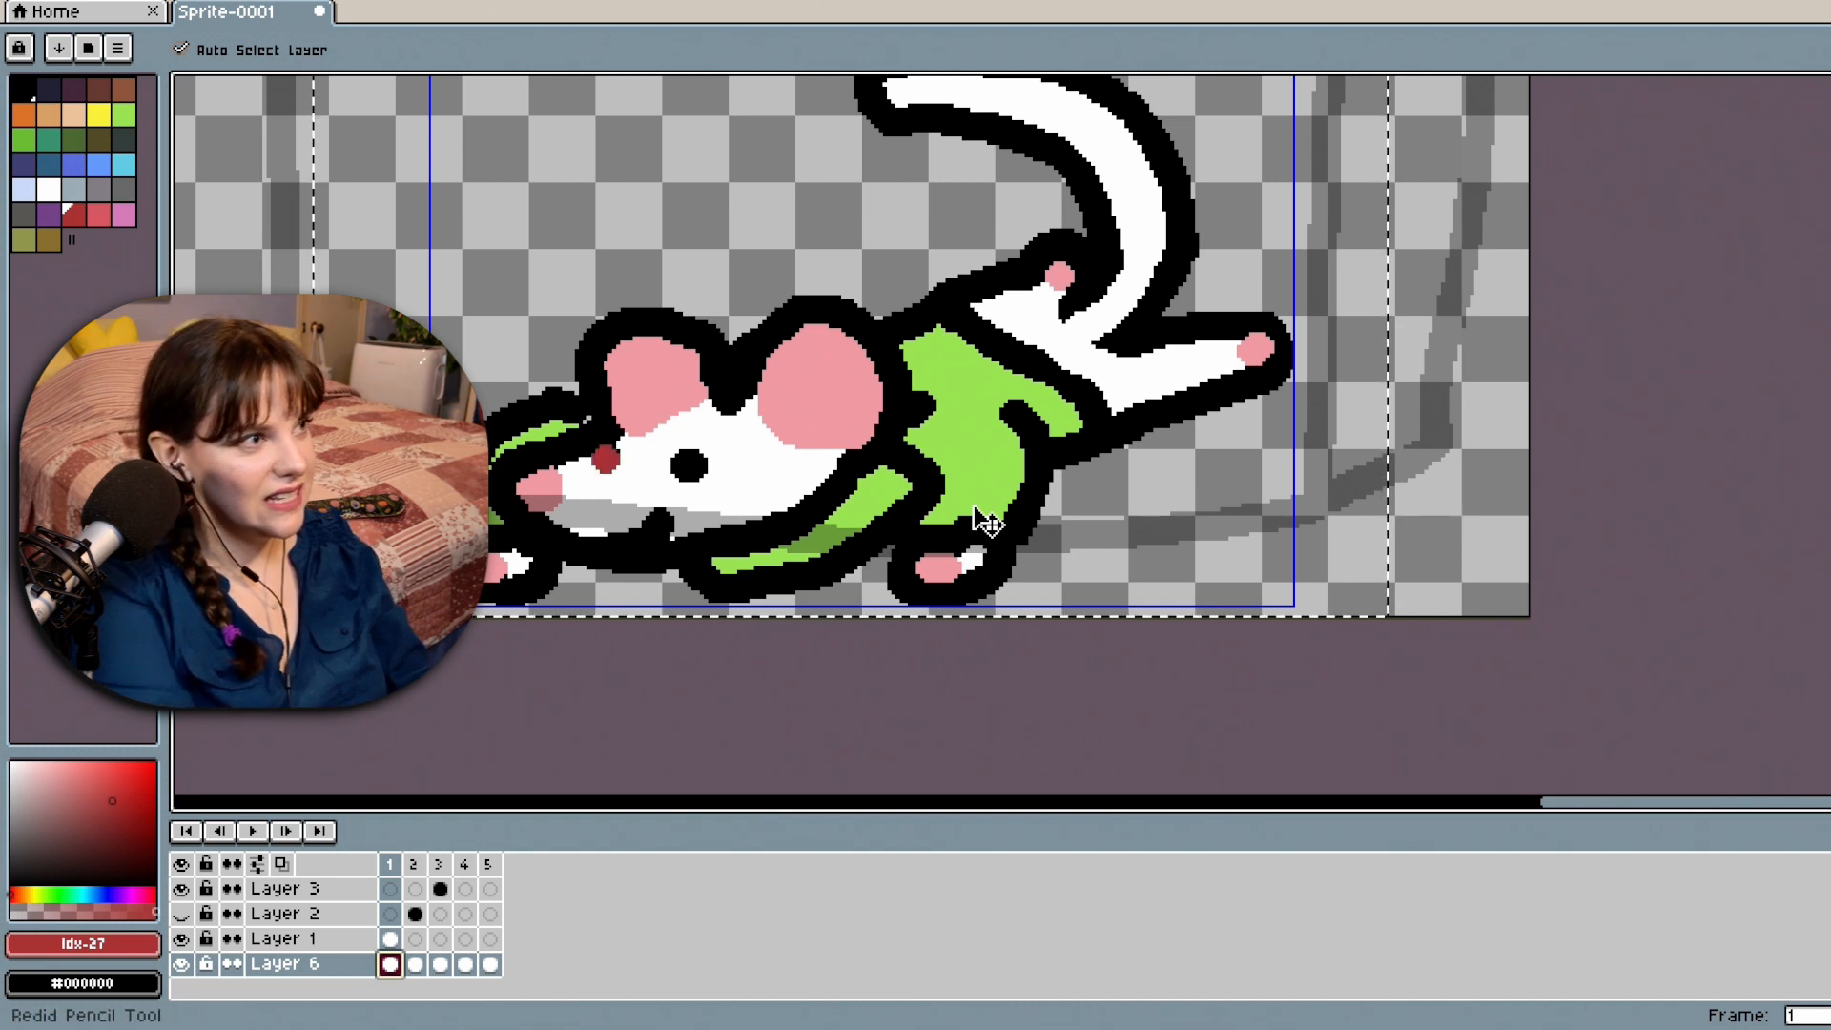
pyautogui.hotkey('ctrl', 'z')
pyautogui.hotkey('ctrl', 'z')
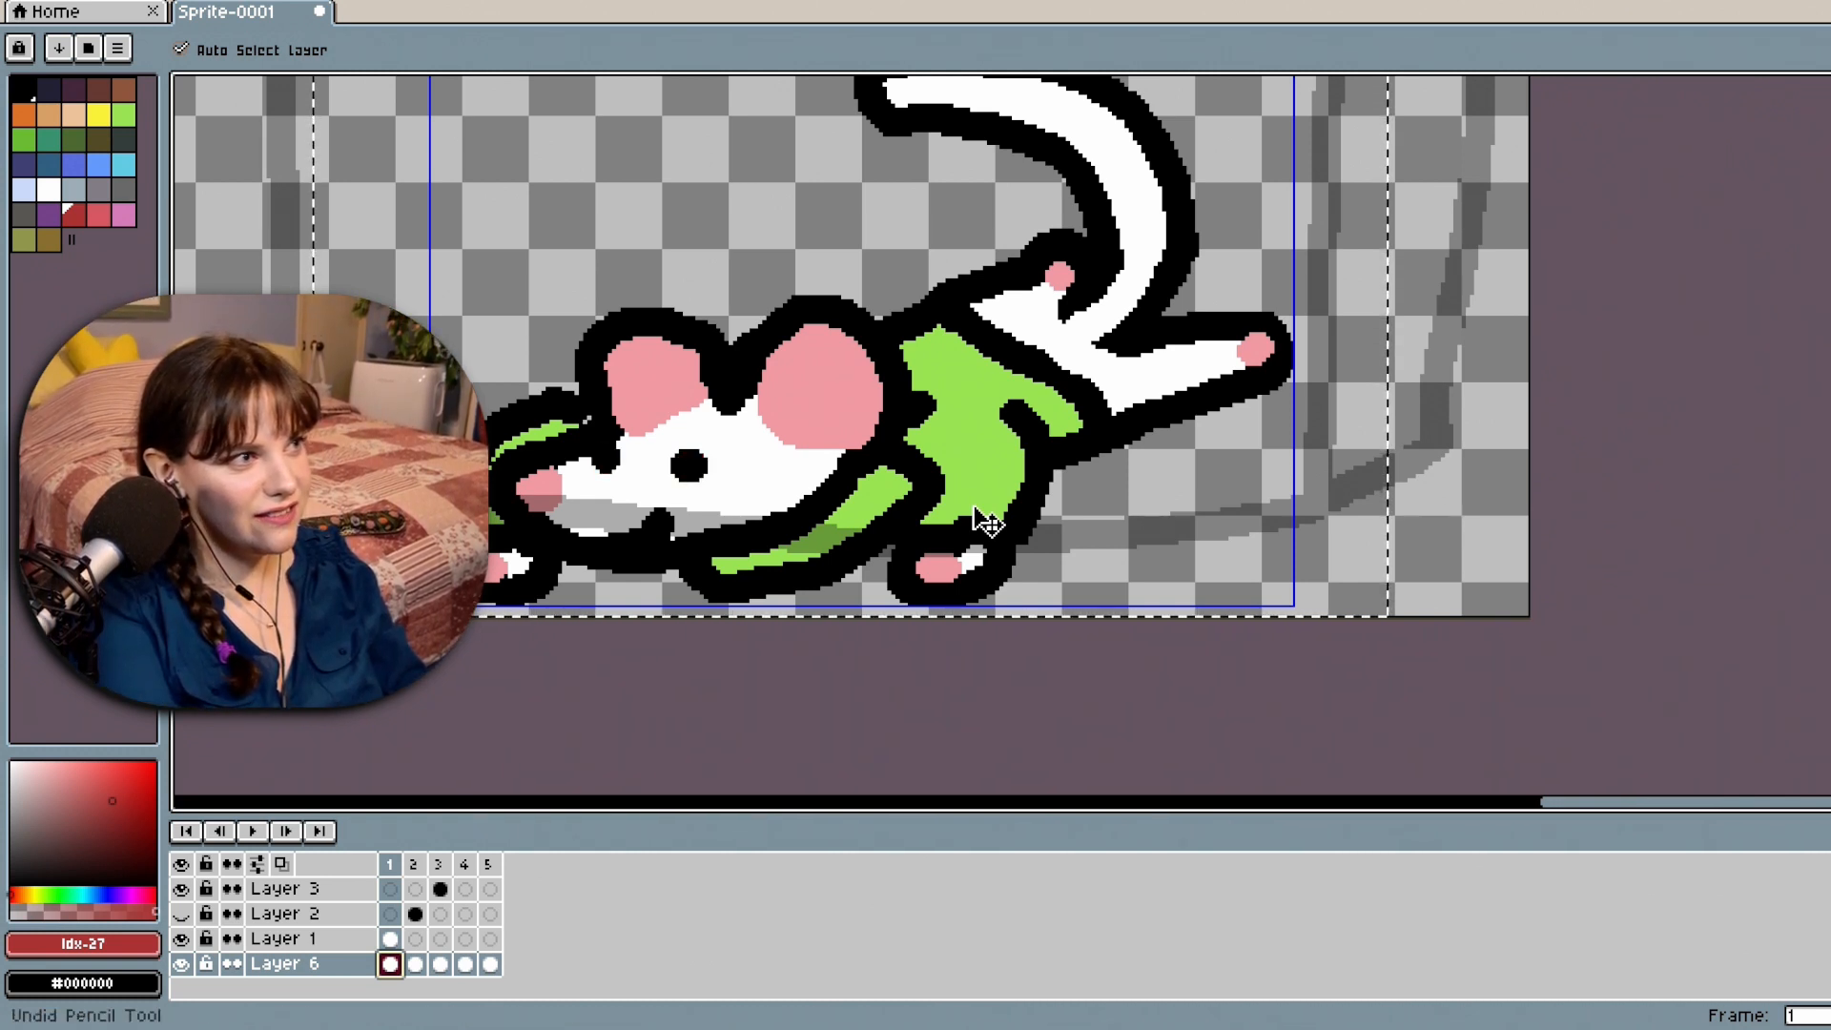
pyautogui.hotkey('ctrl', 'y')
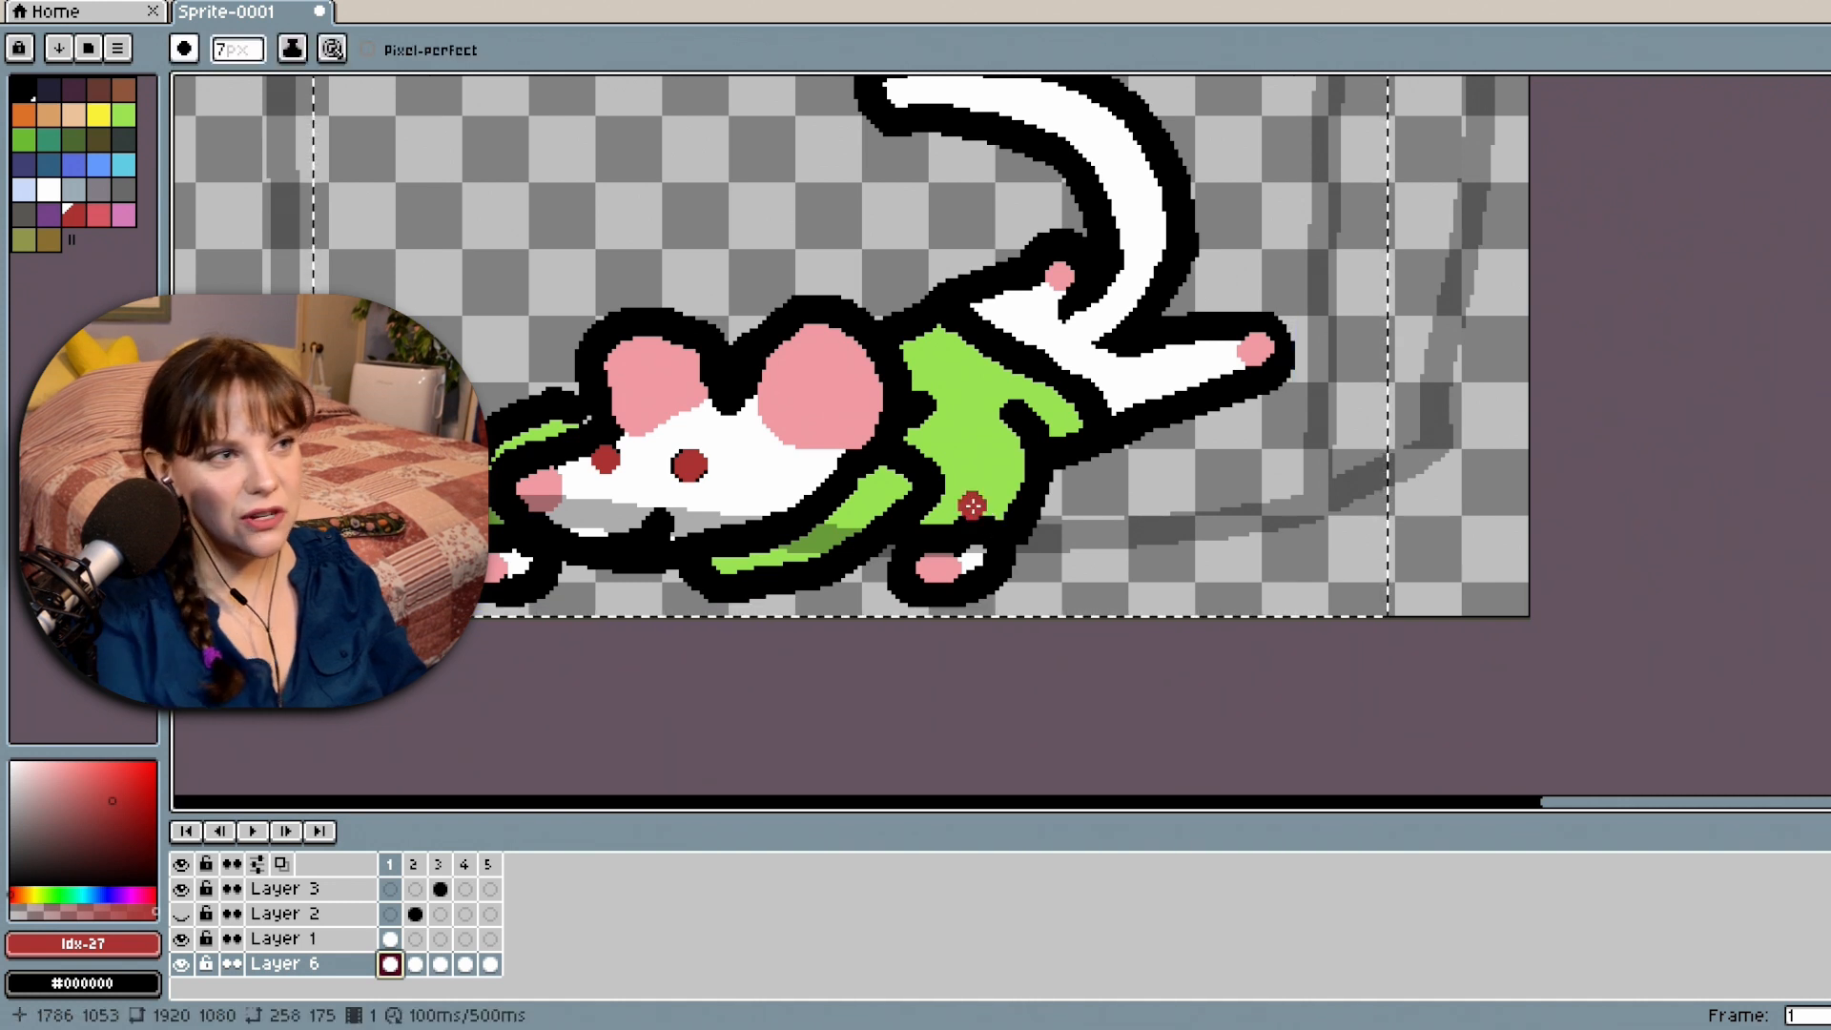
pyautogui.hotkey('ctrl', 'z')
pyautogui.hotkey('ctrl', 'z')
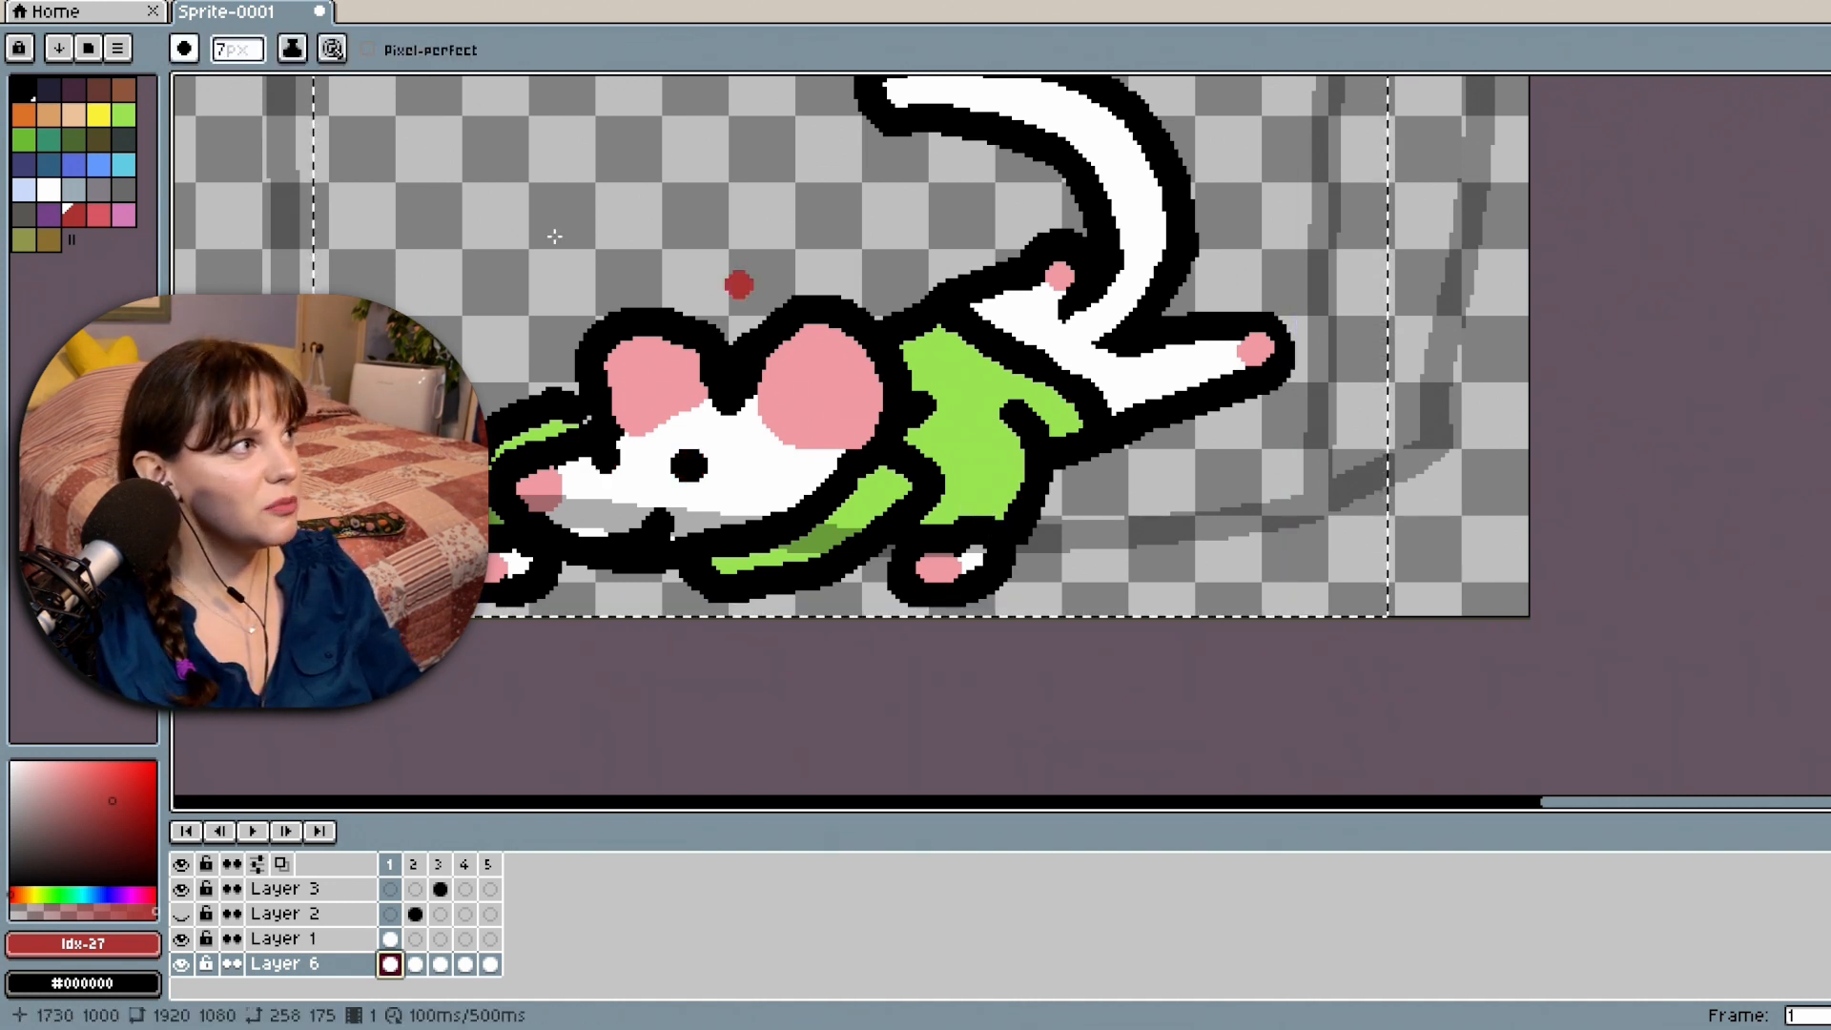
# Recolour both of the mouse's eyes blue (#5b6ee1), filling the larger eye and dabbing the smaller one with the 7 px pencil.
pyautogui.click(78, 166)
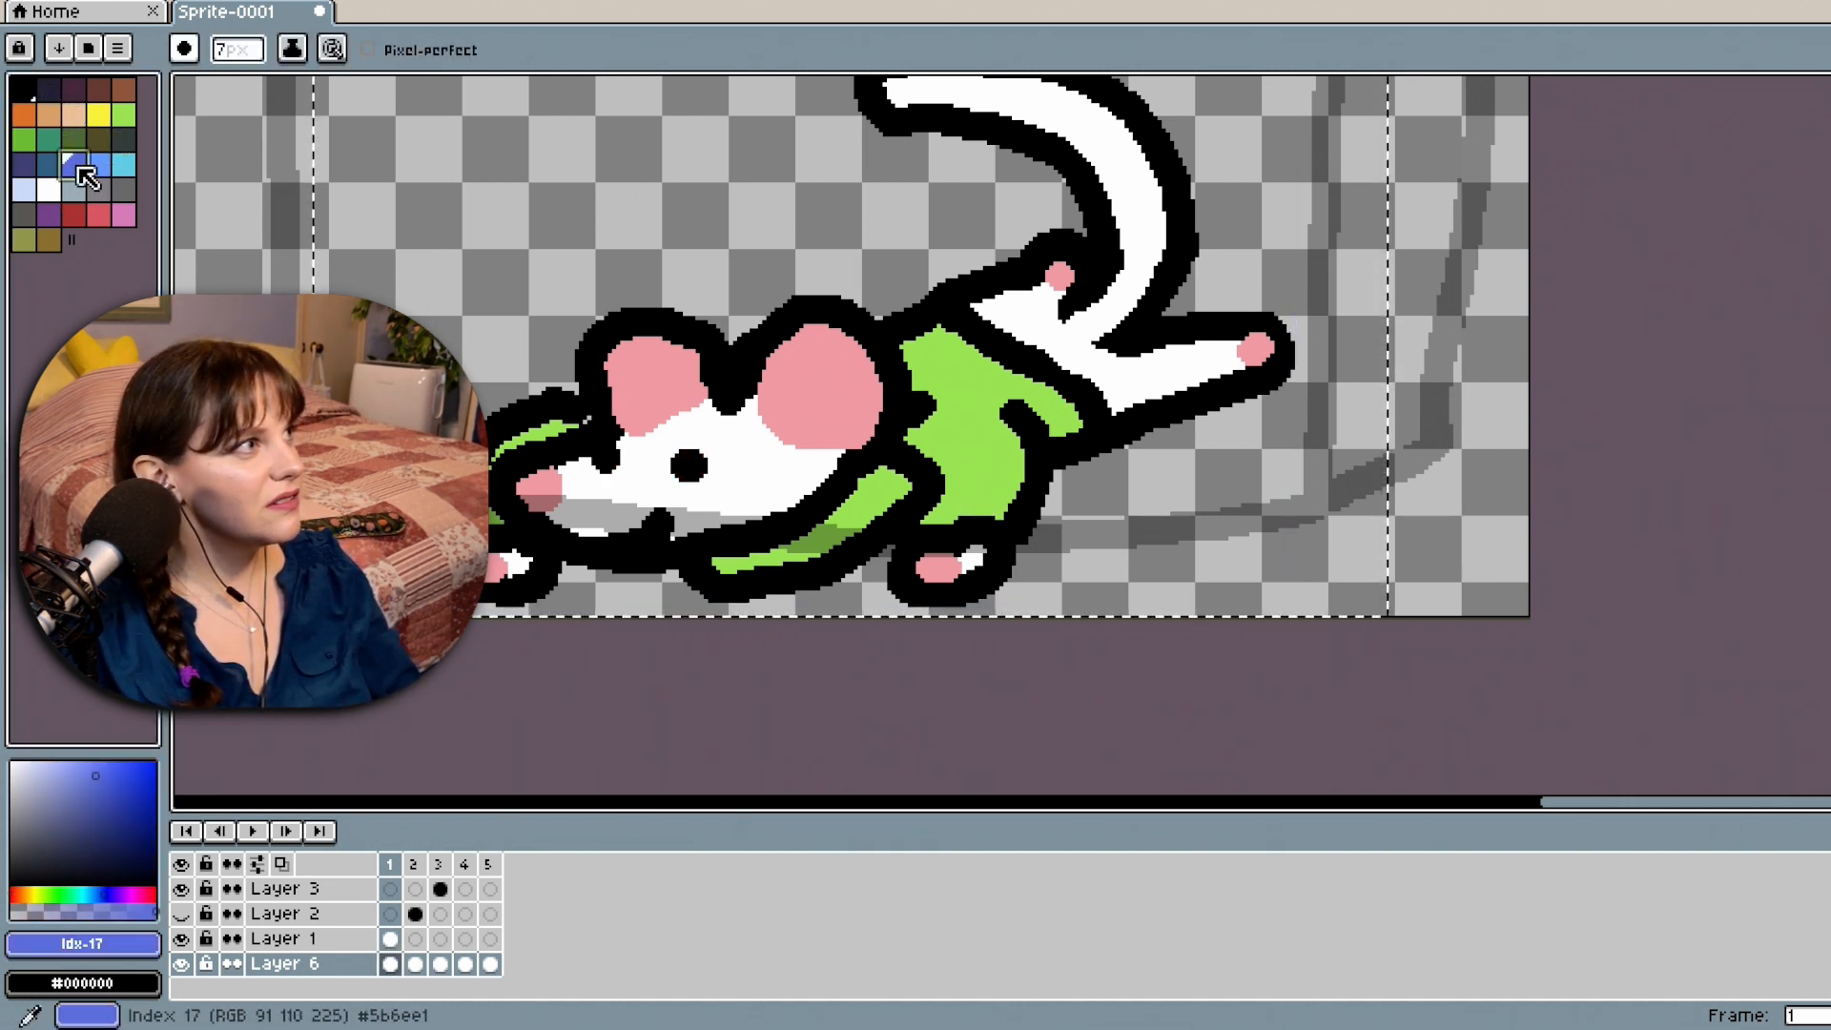
pyautogui.click(23, 164)
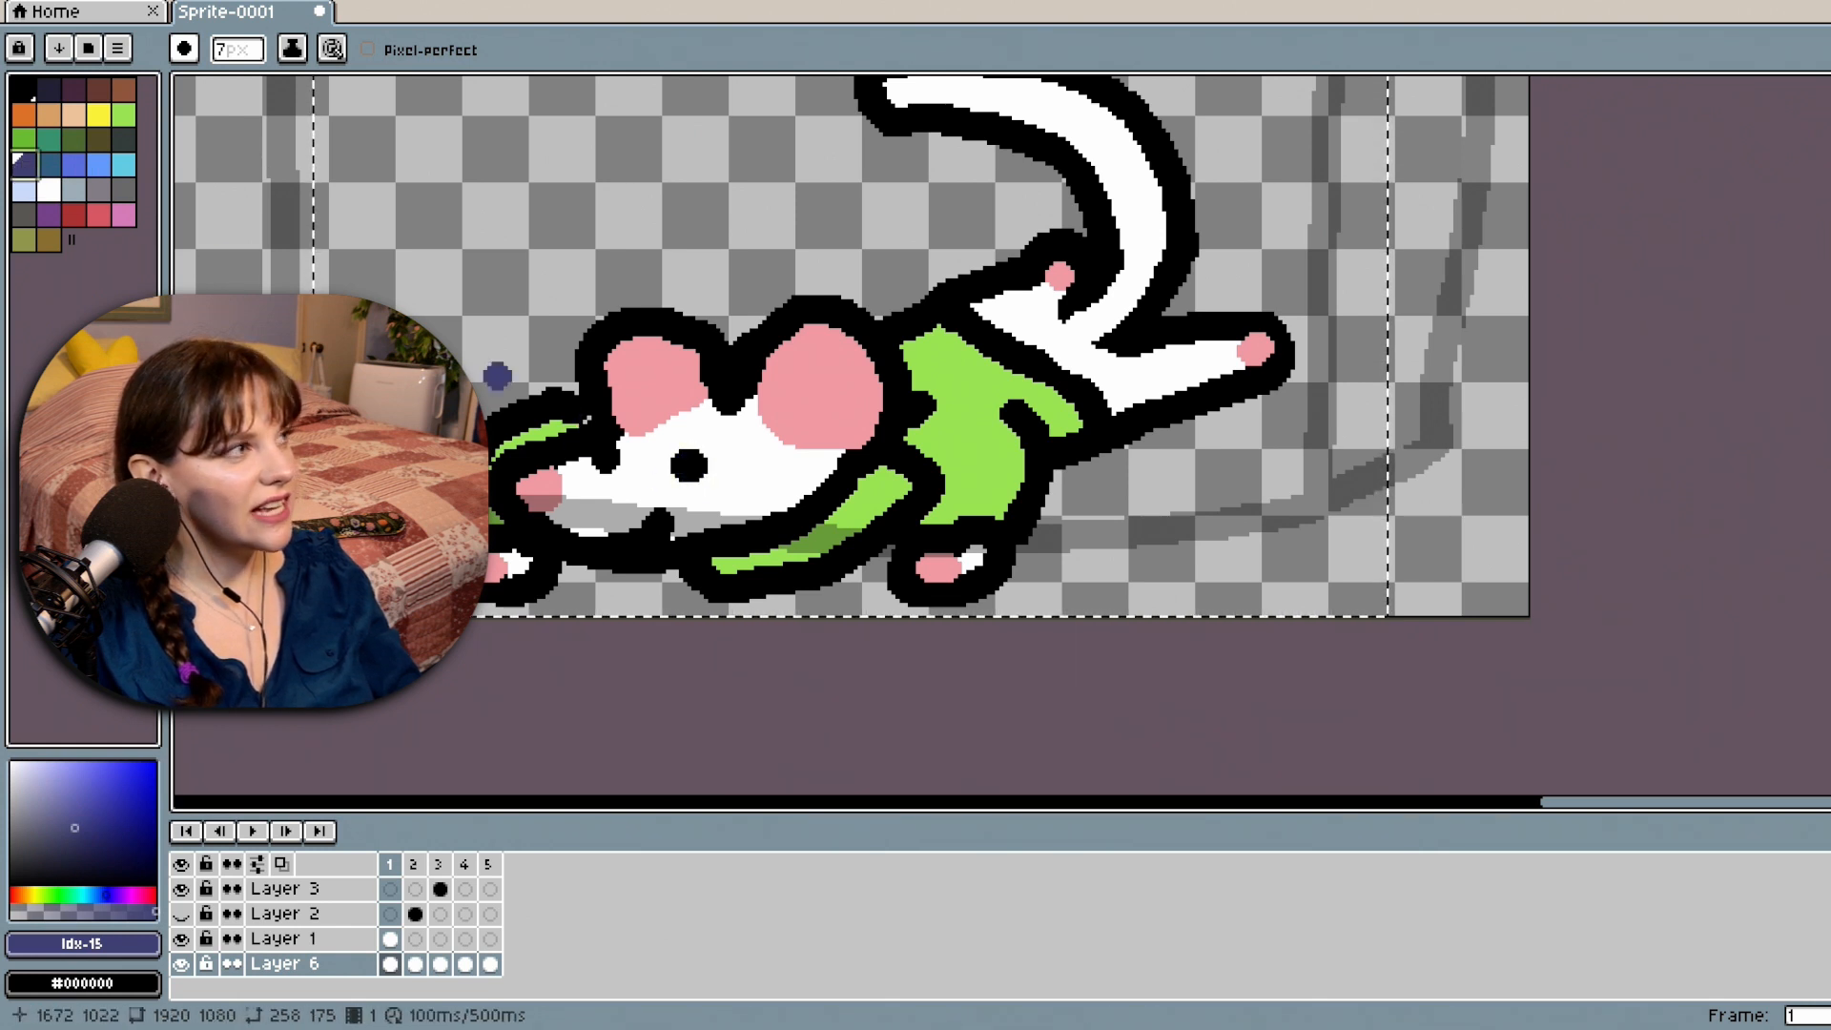
pyautogui.click(76, 165)
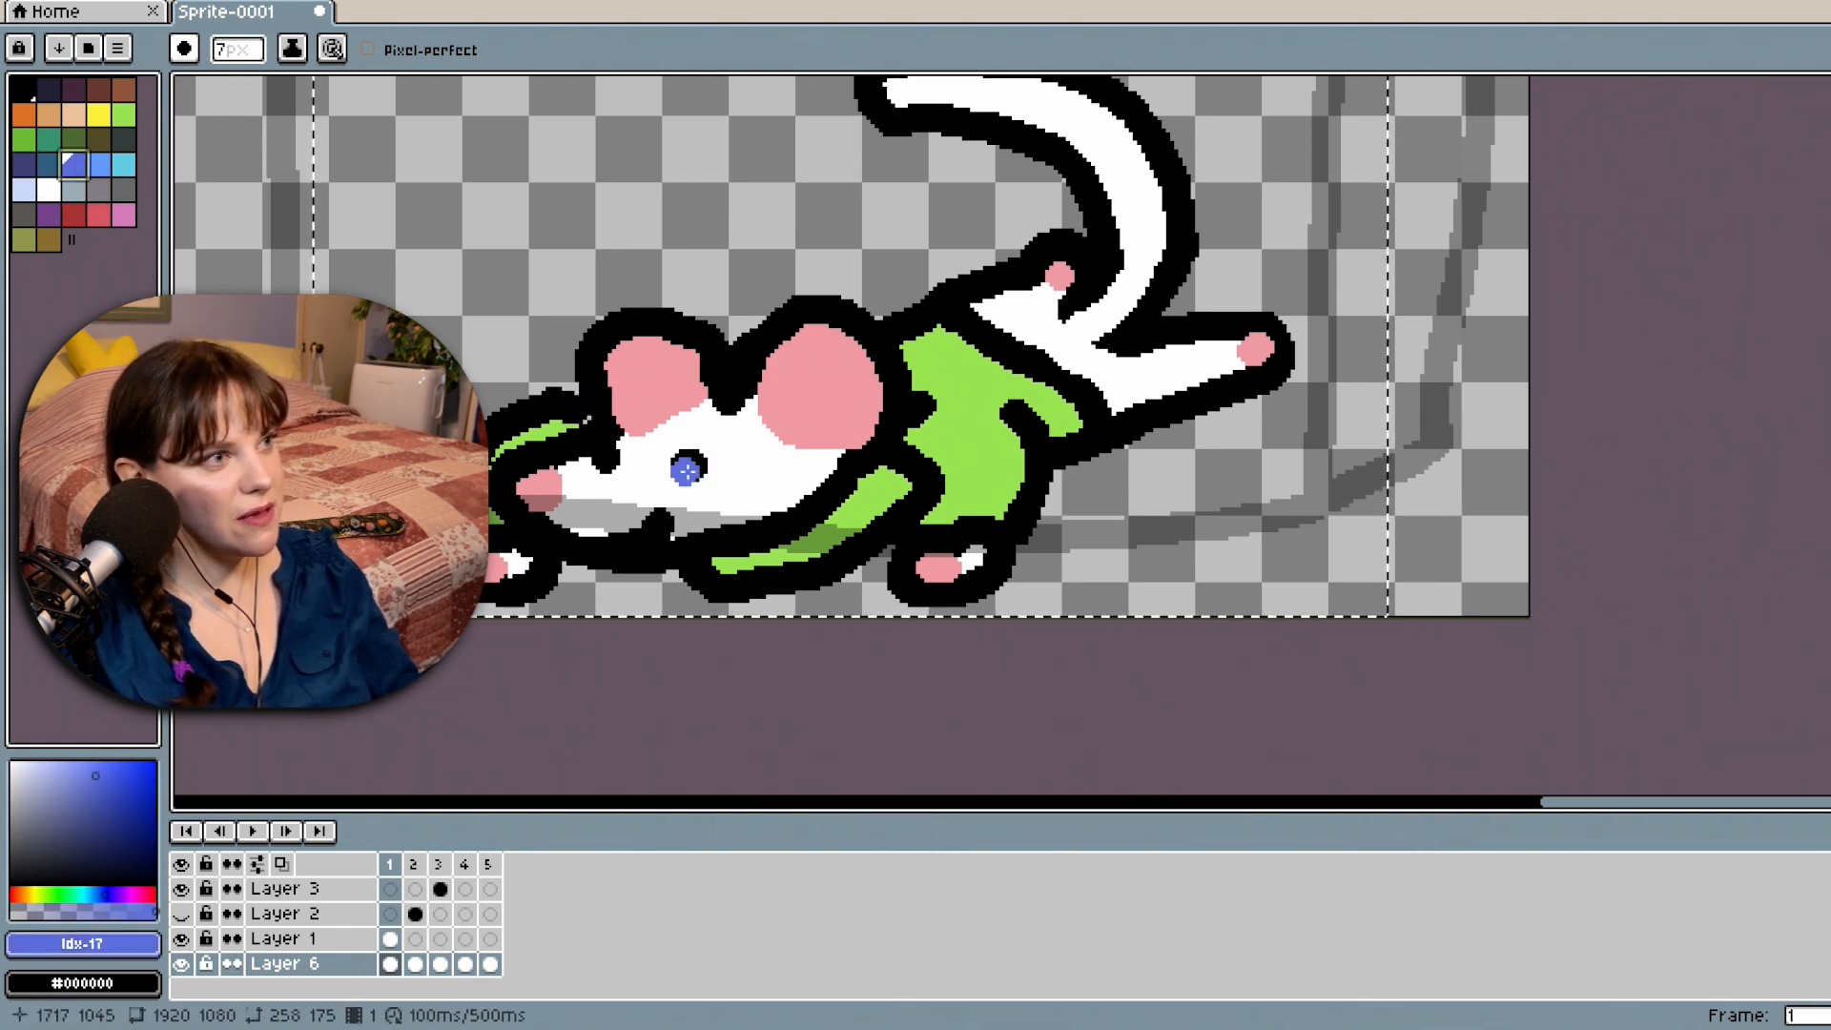
pyautogui.moveTo(688, 465); pyautogui.dragTo(678, 463)
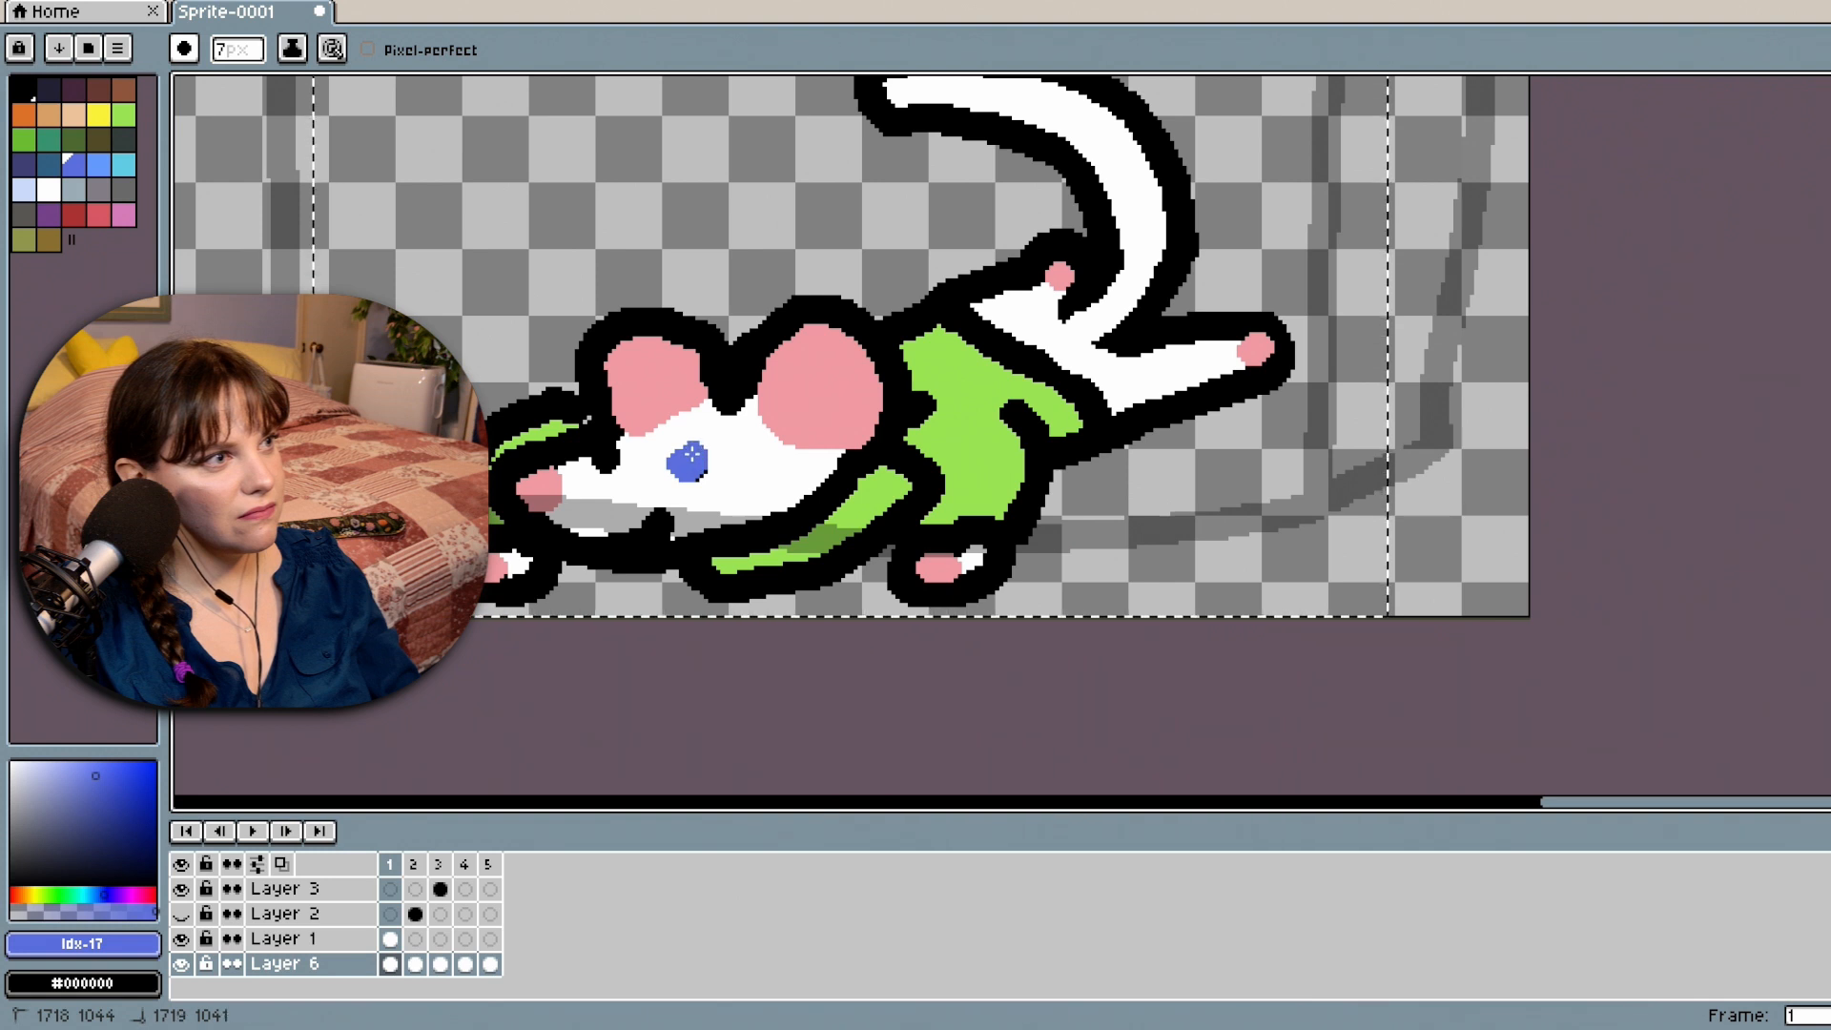
pyautogui.hotkey('ctrl', 'z')
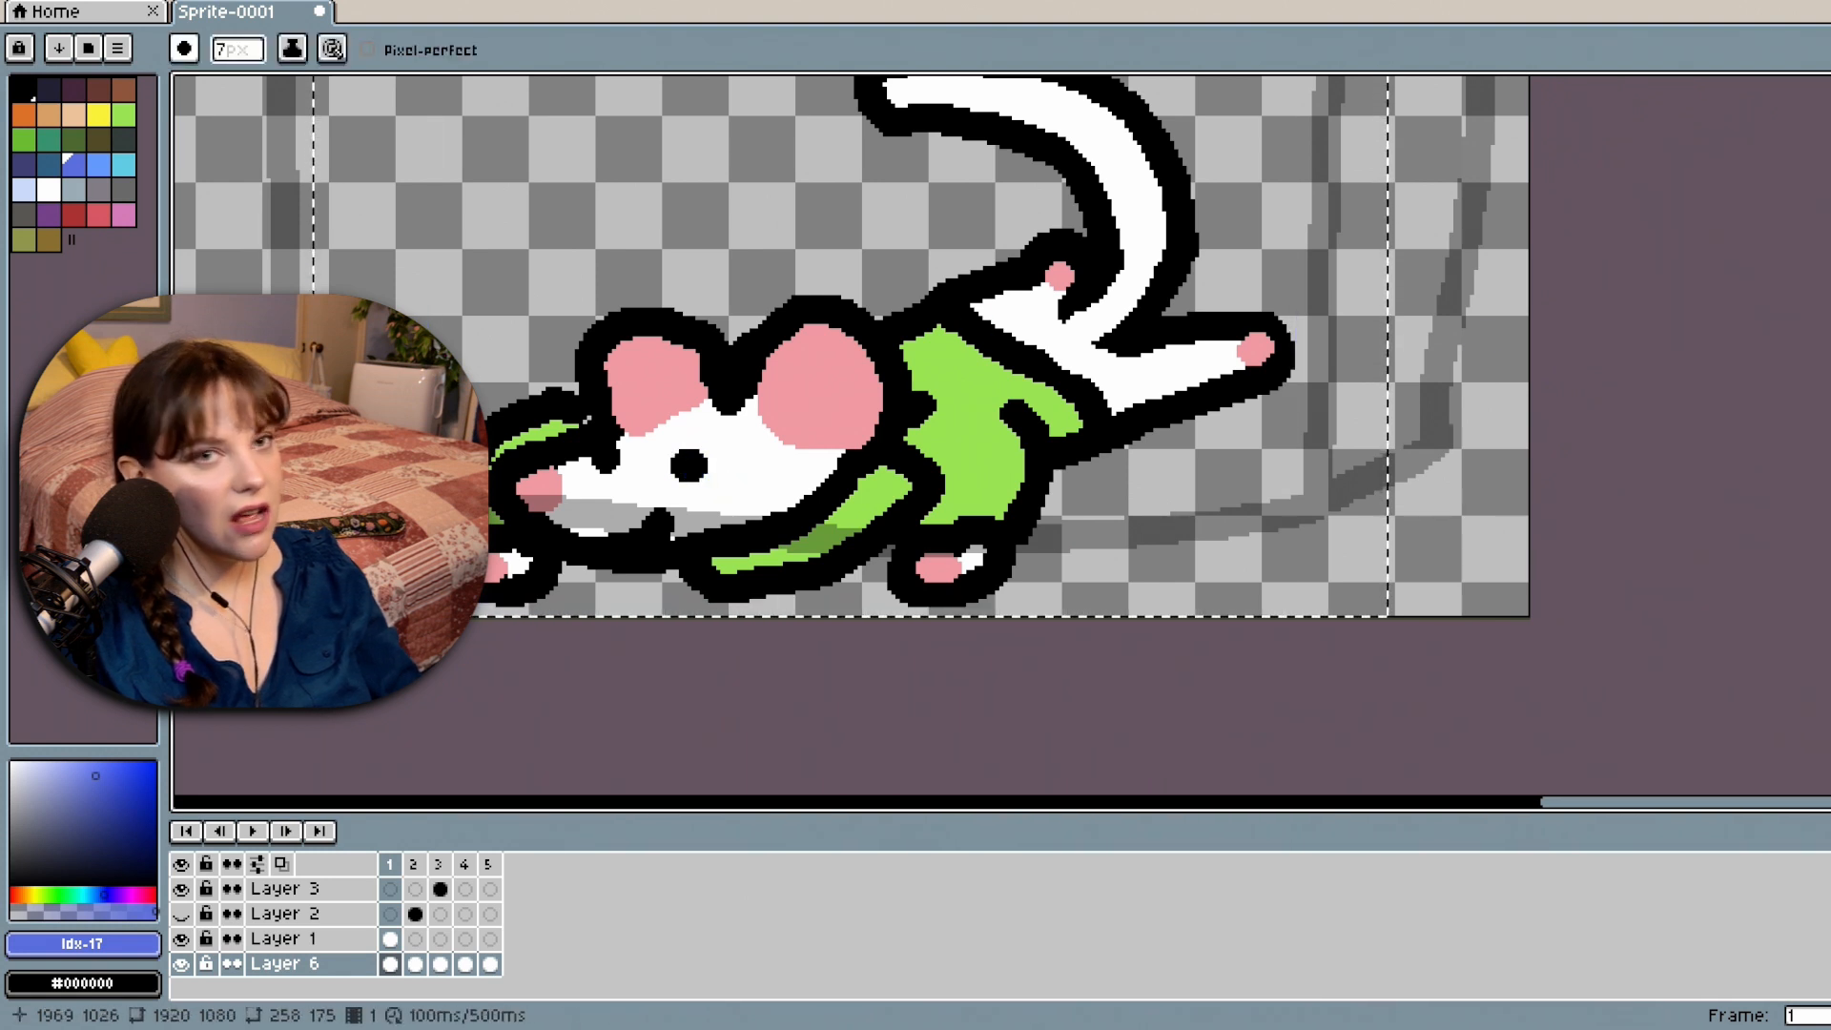
pyautogui.click(1829, 325)
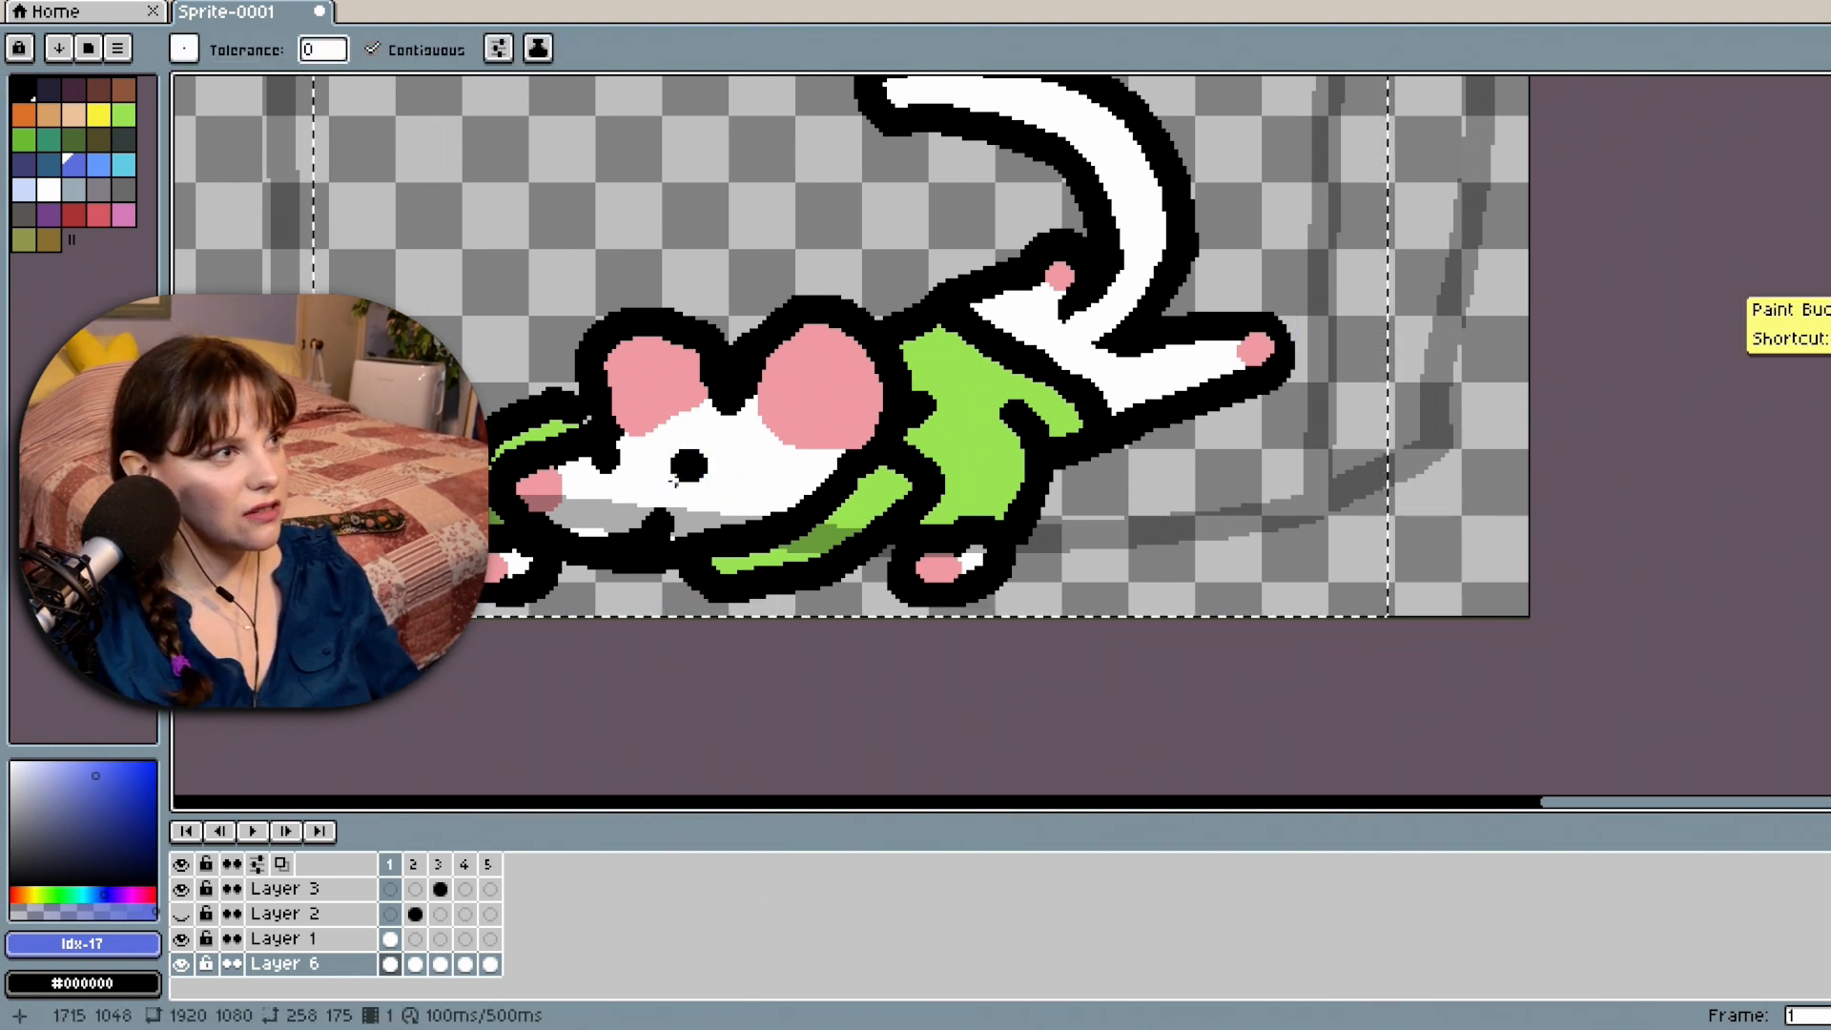
pyautogui.click(679, 473)
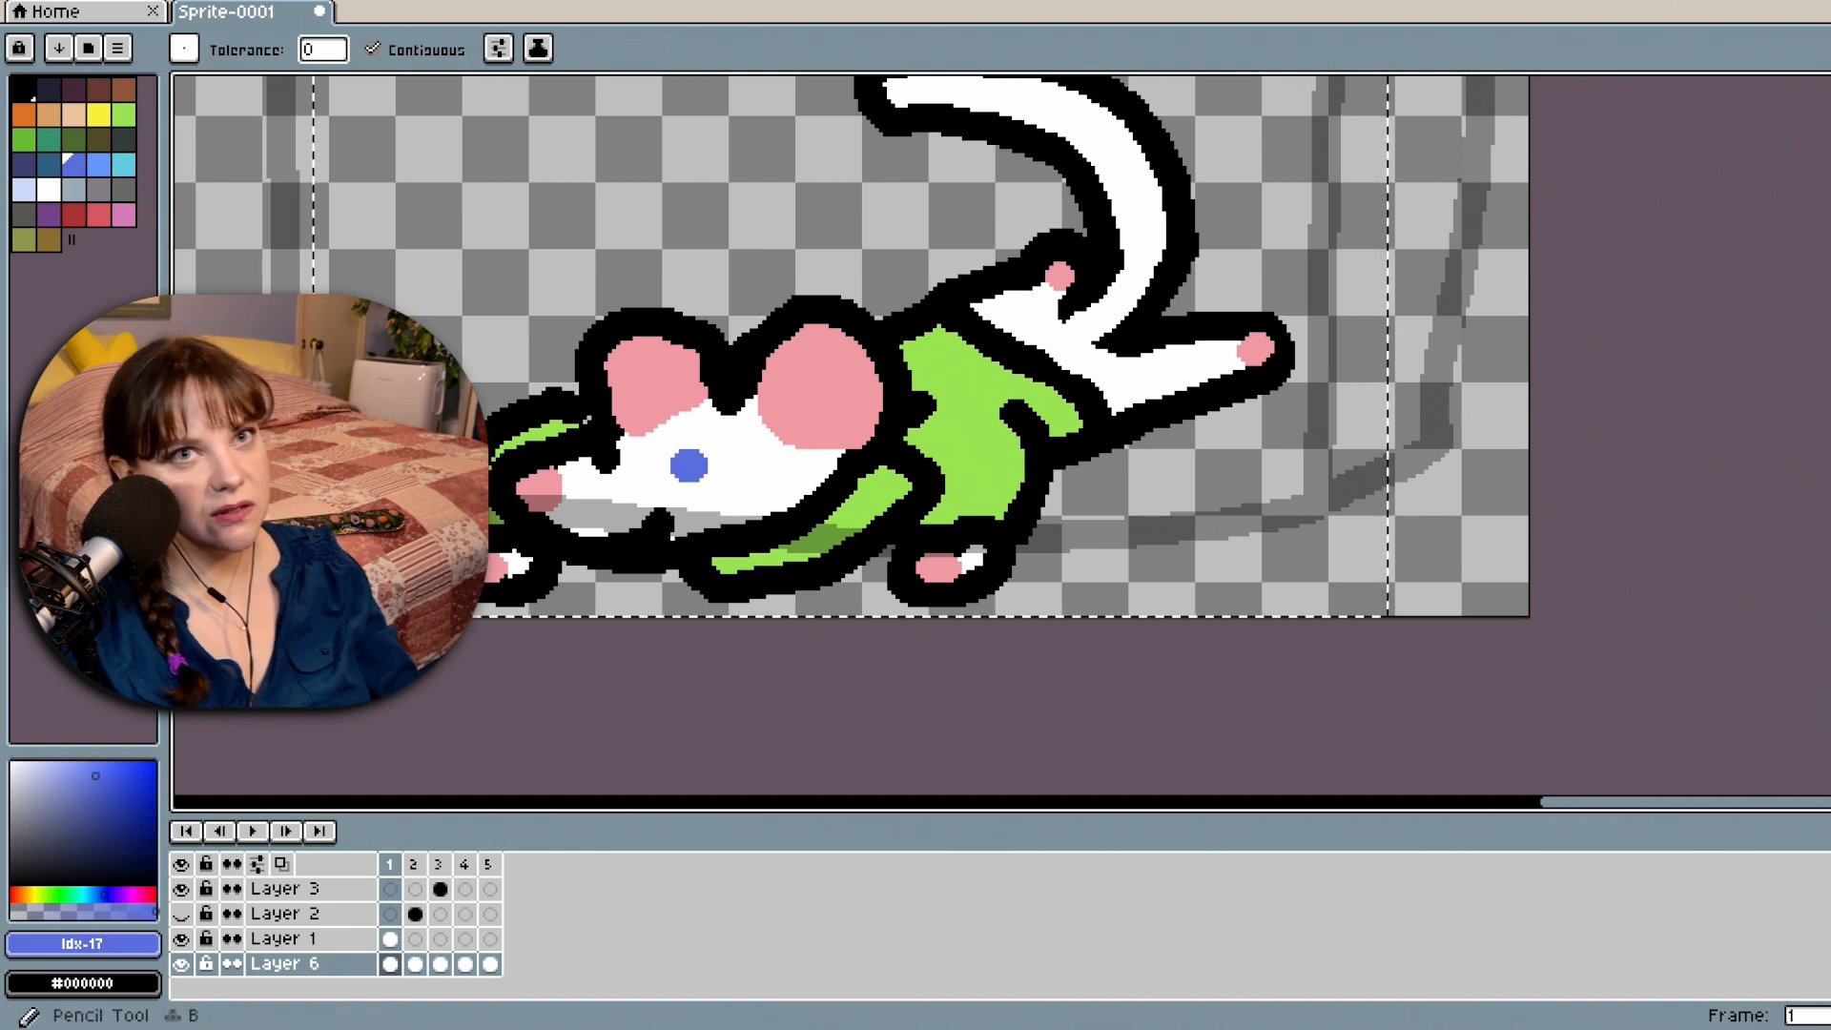
pyautogui.click(1829, 162)
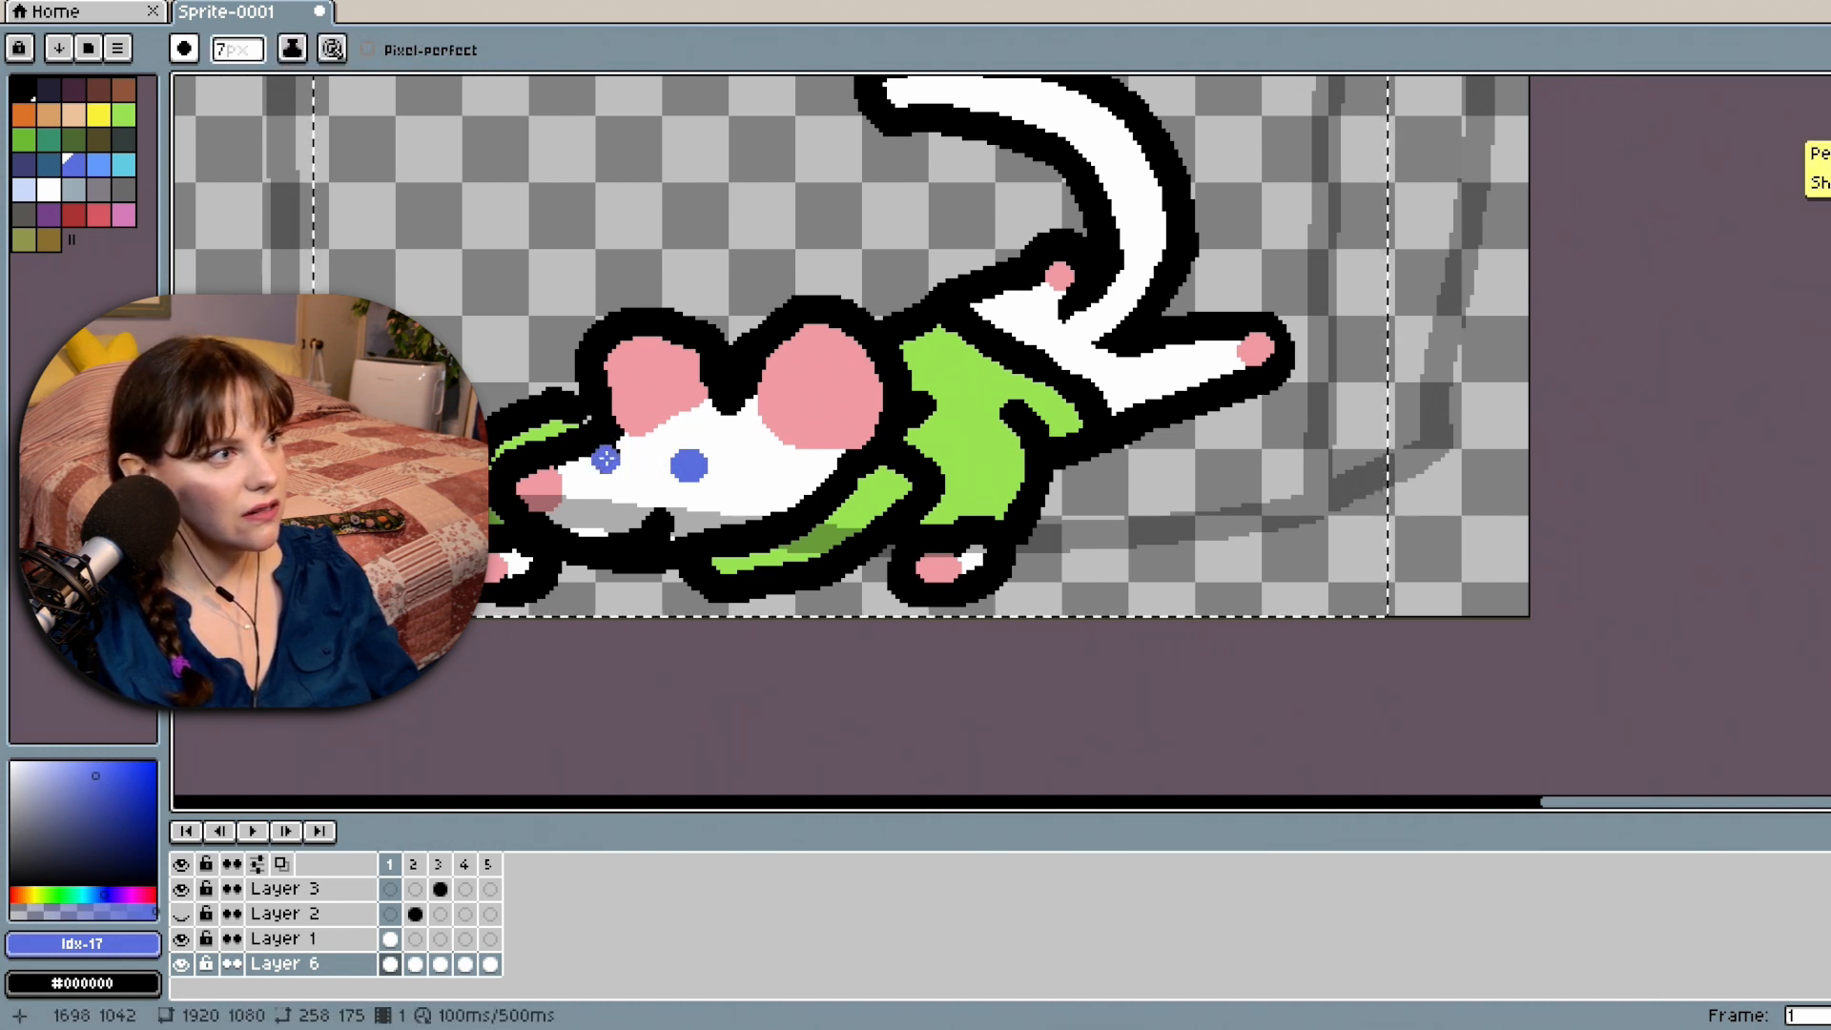
pyautogui.click(606, 458)
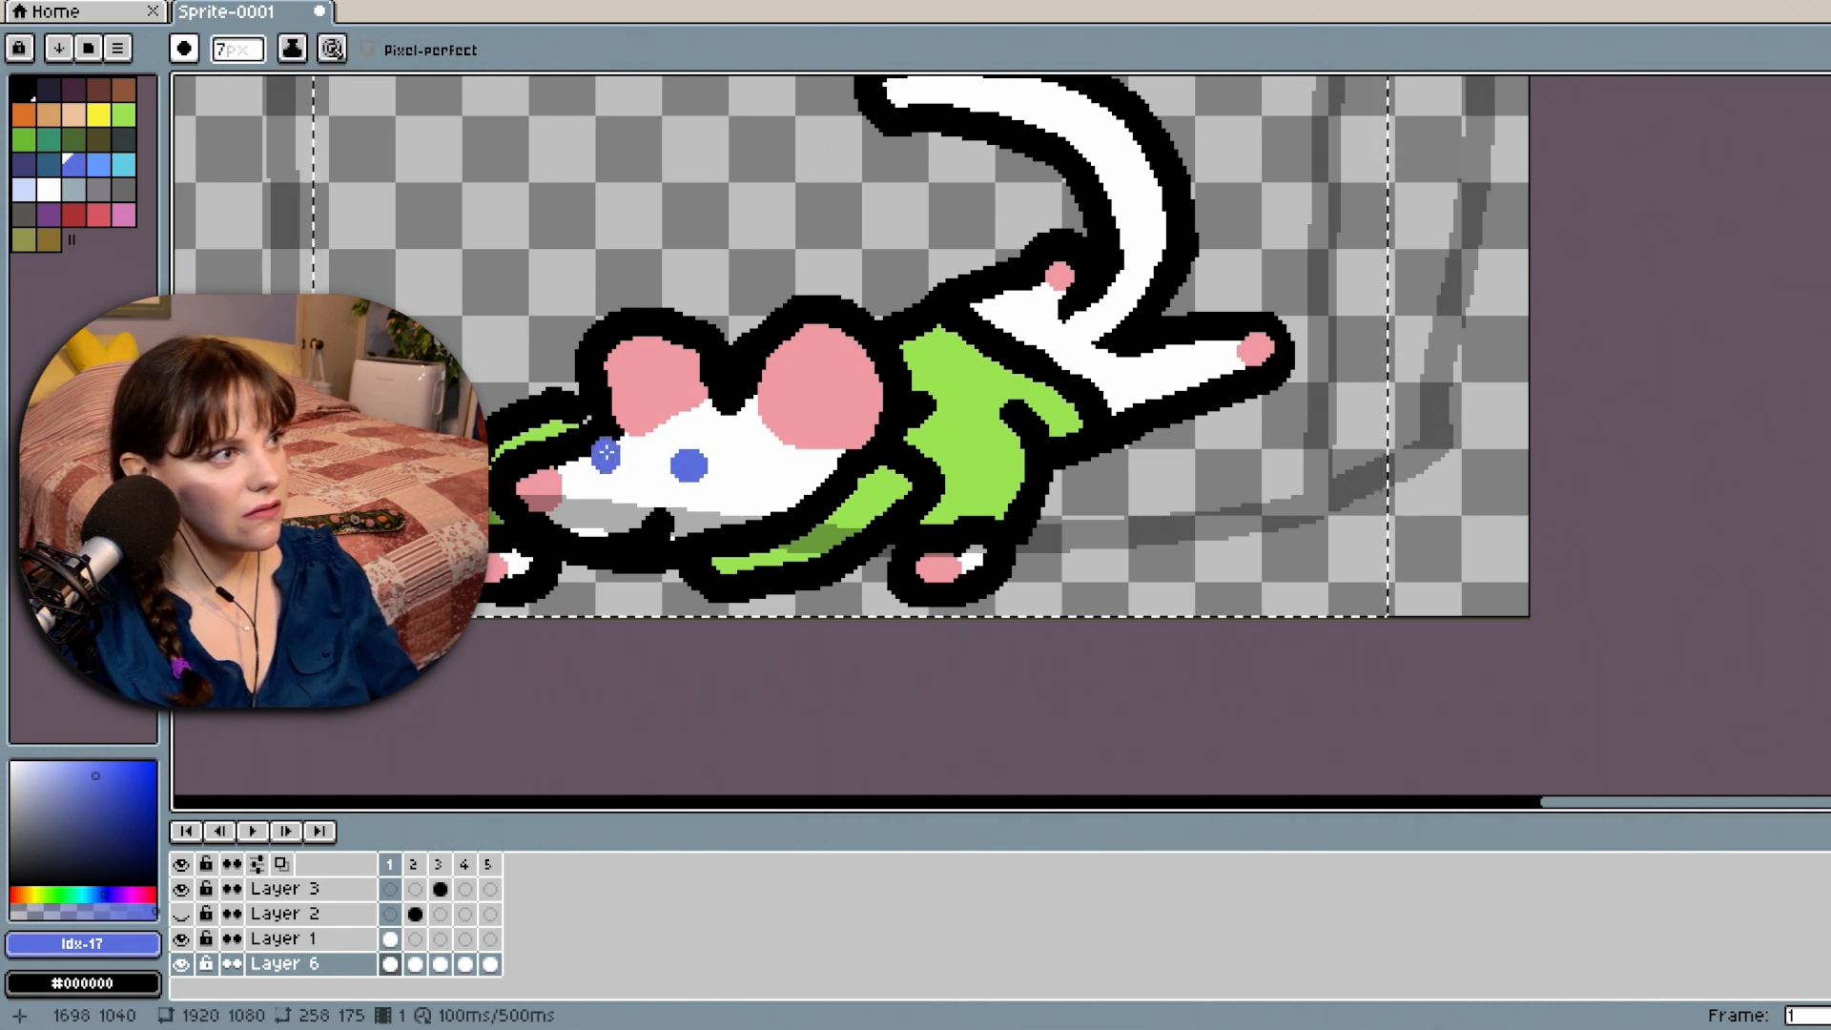
# Fill both of the mouse's eyes with the teal green palette colour (#37946e) using the Paint Bucket.
pyautogui.scroll(-3, 968, 508)
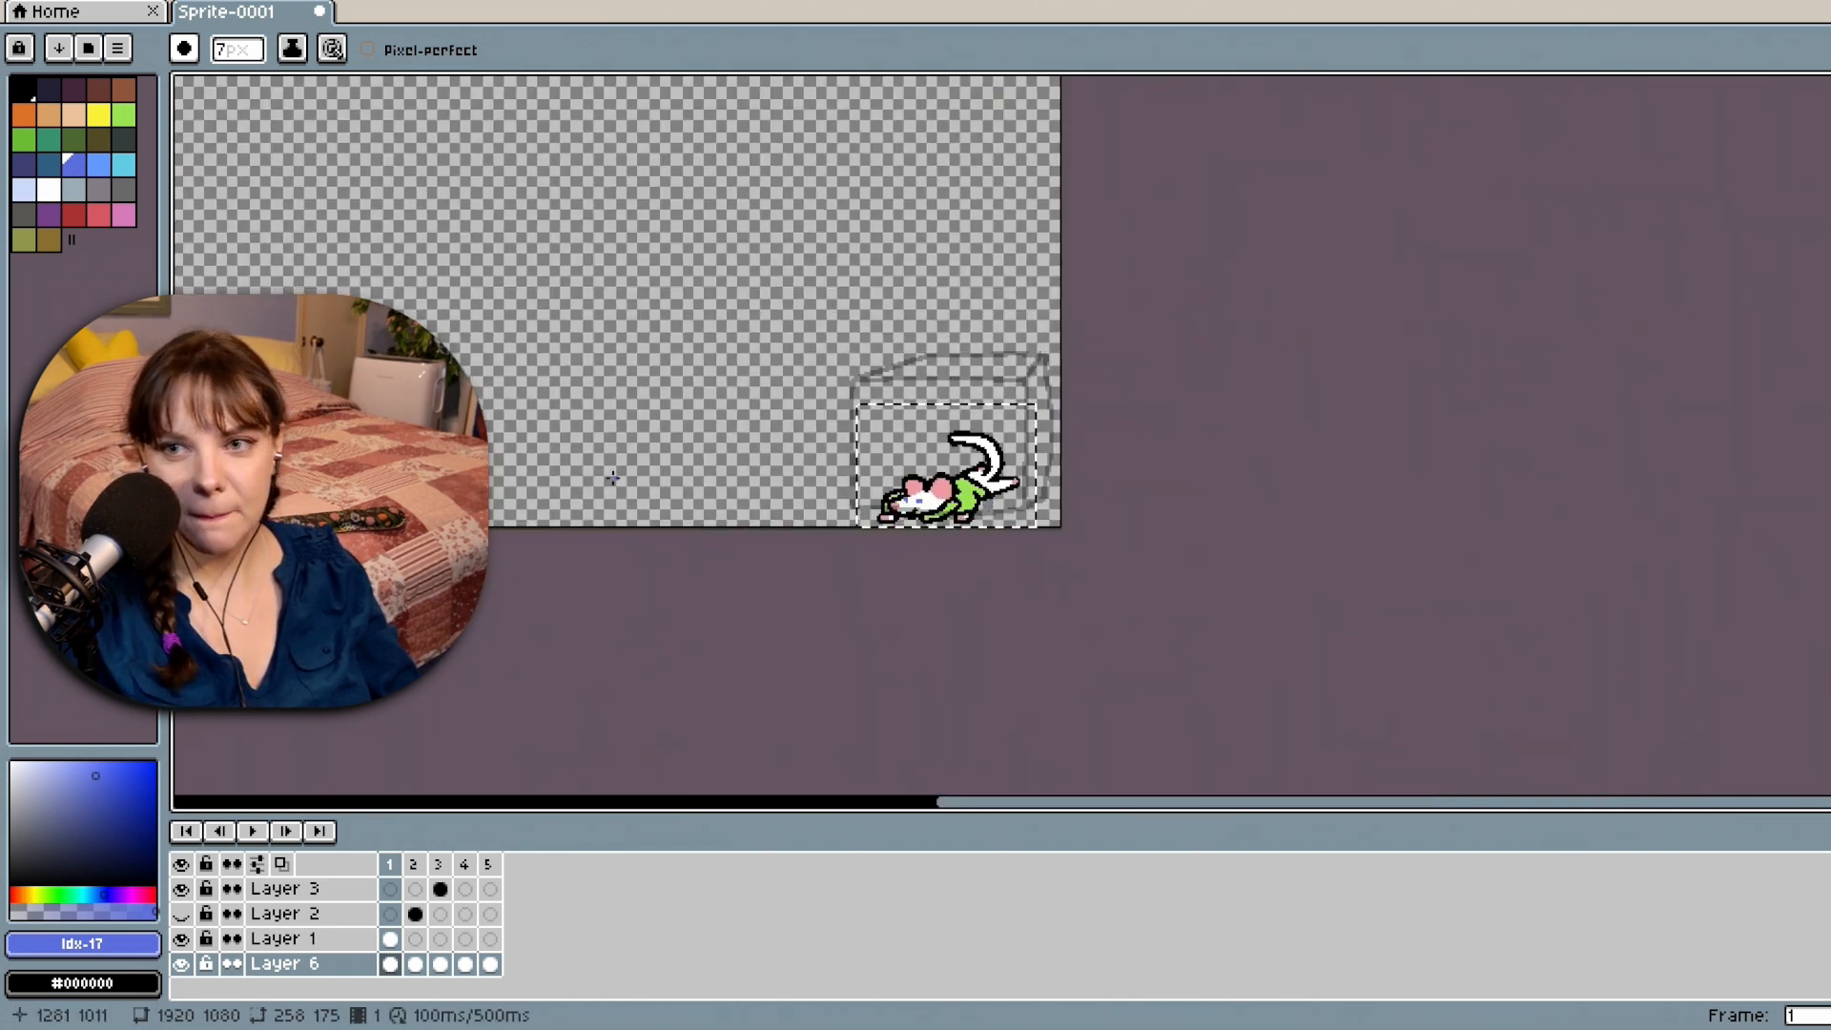
pyautogui.scroll(-1, 598, 488)
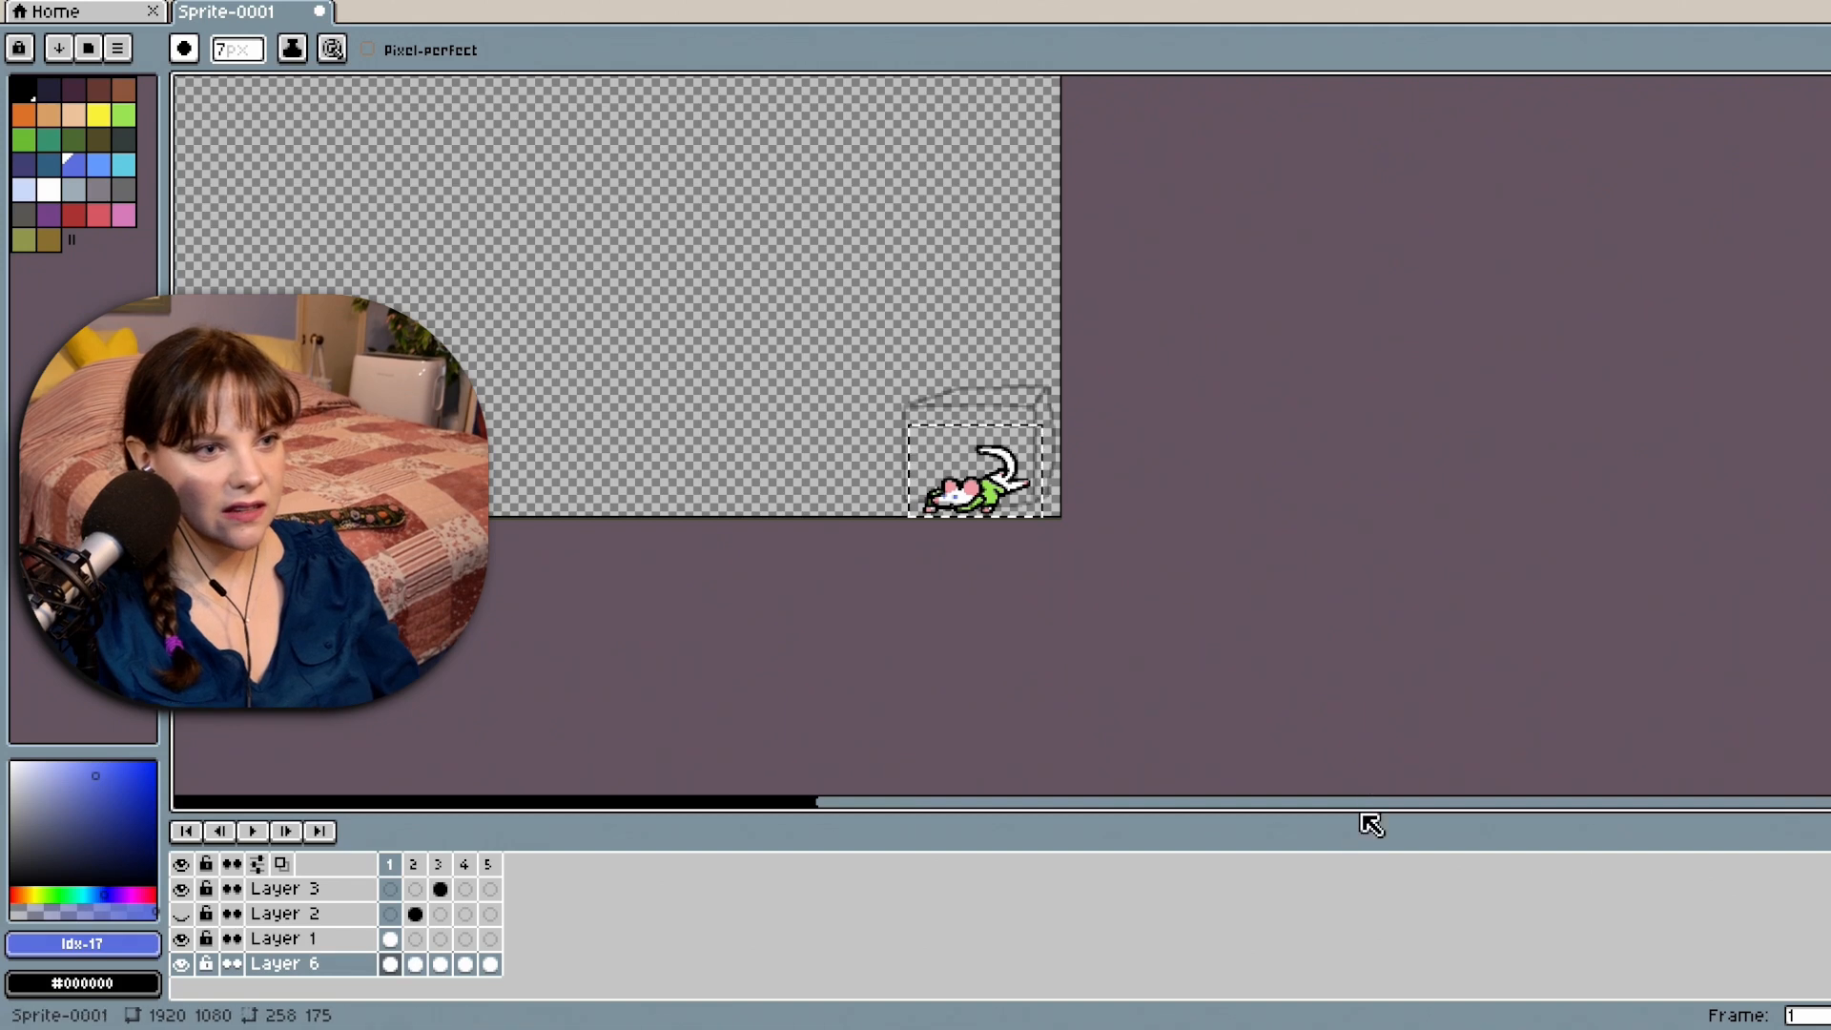
pyautogui.moveTo(1369, 802); pyautogui.dragTo(1206, 801)
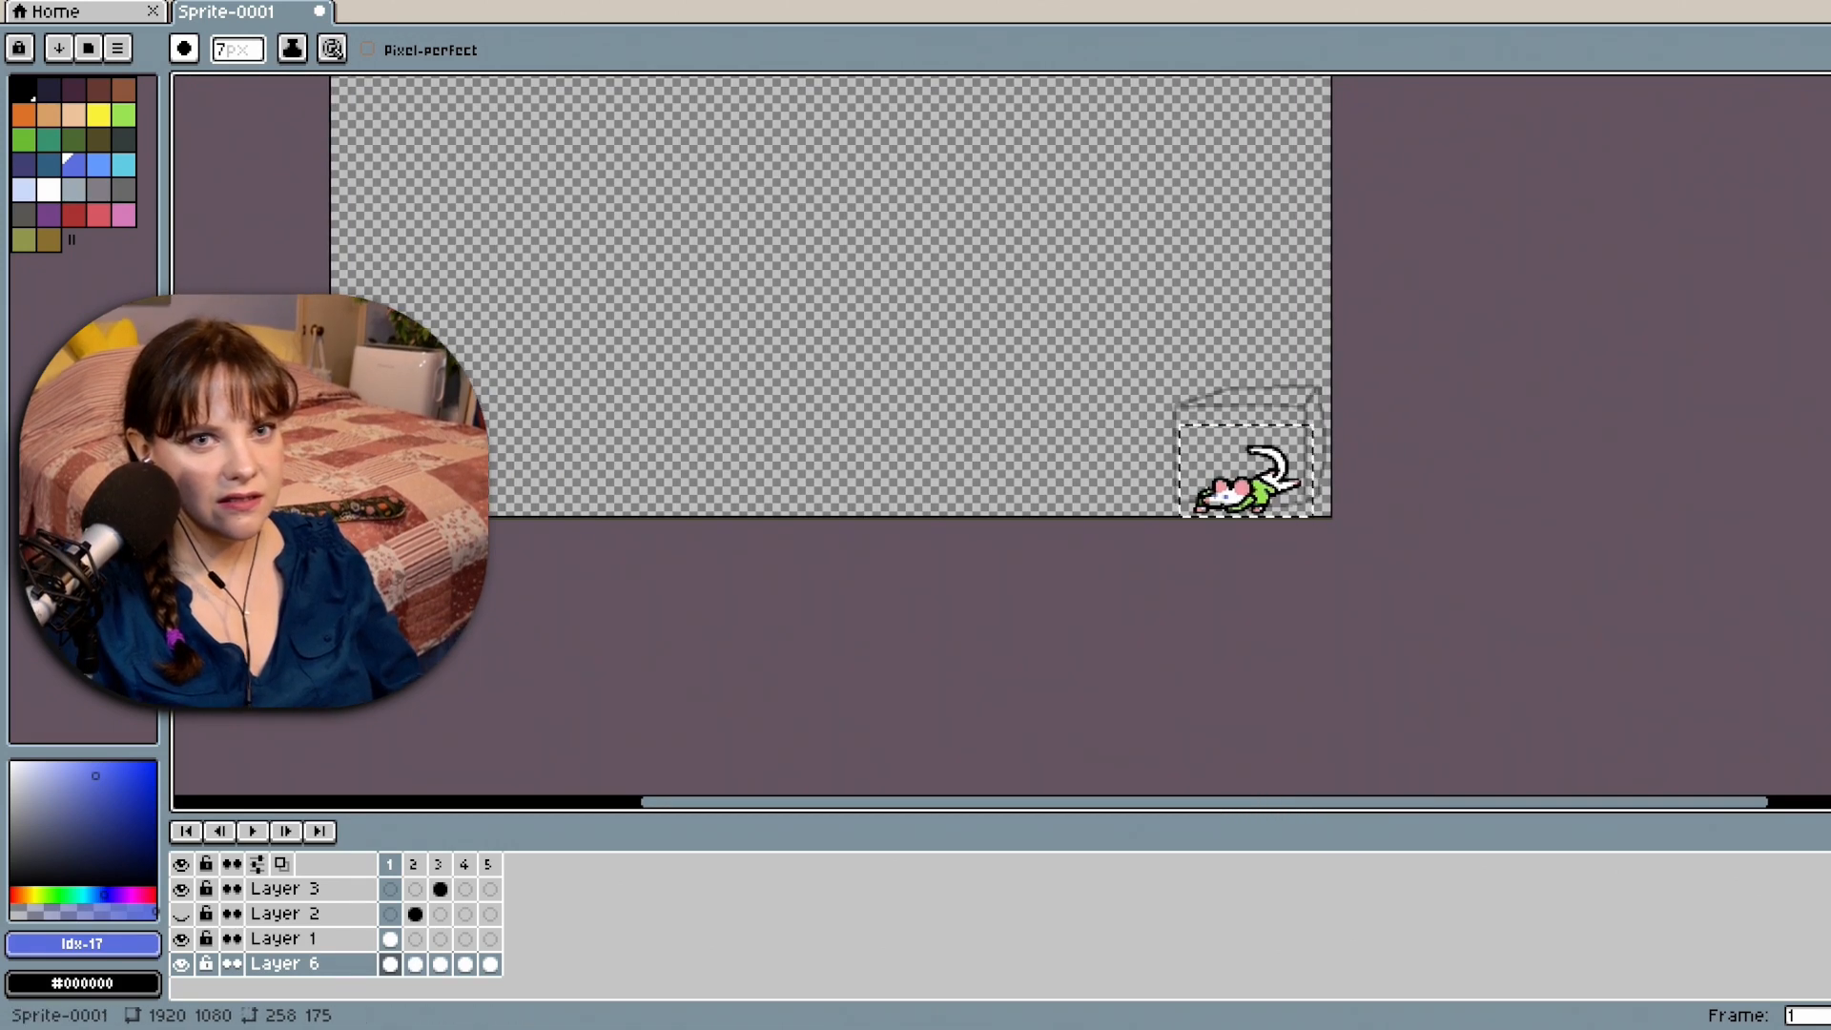
pyautogui.scroll(3, 1316, 495)
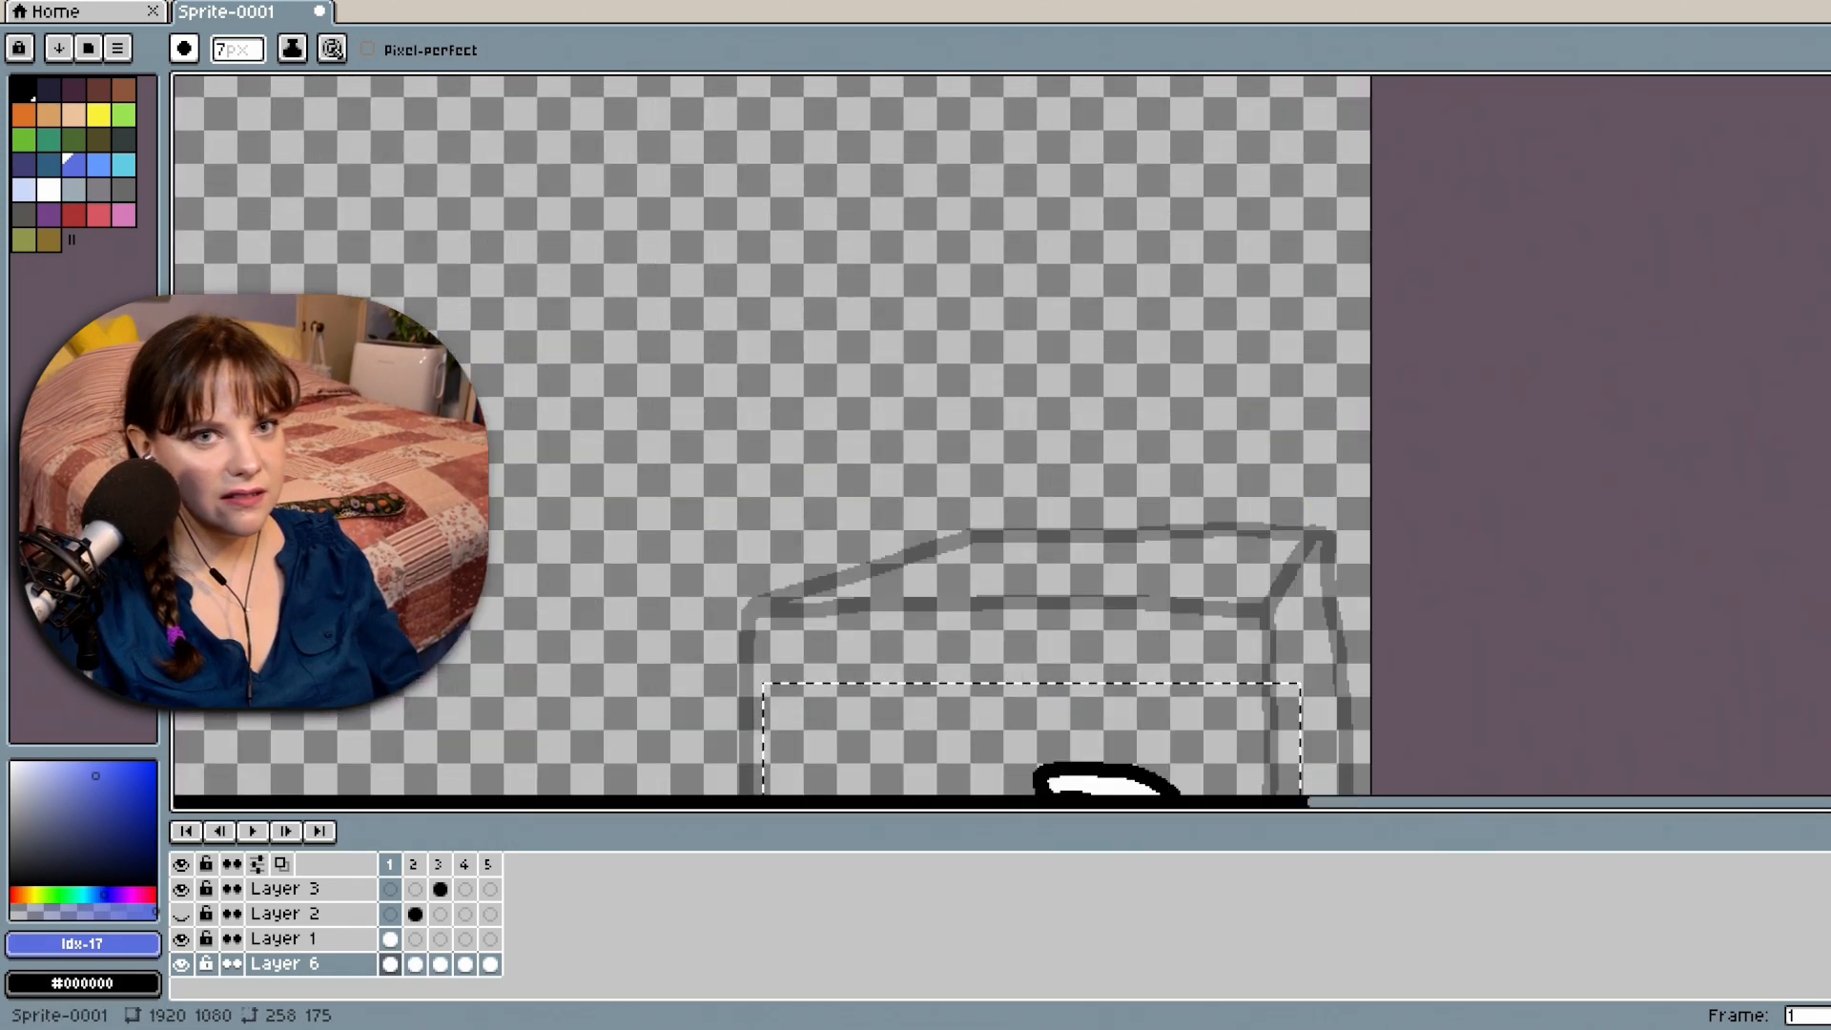
pyautogui.scroll(3, 1029, 435)
pyautogui.scroll(-3, 773, 434)
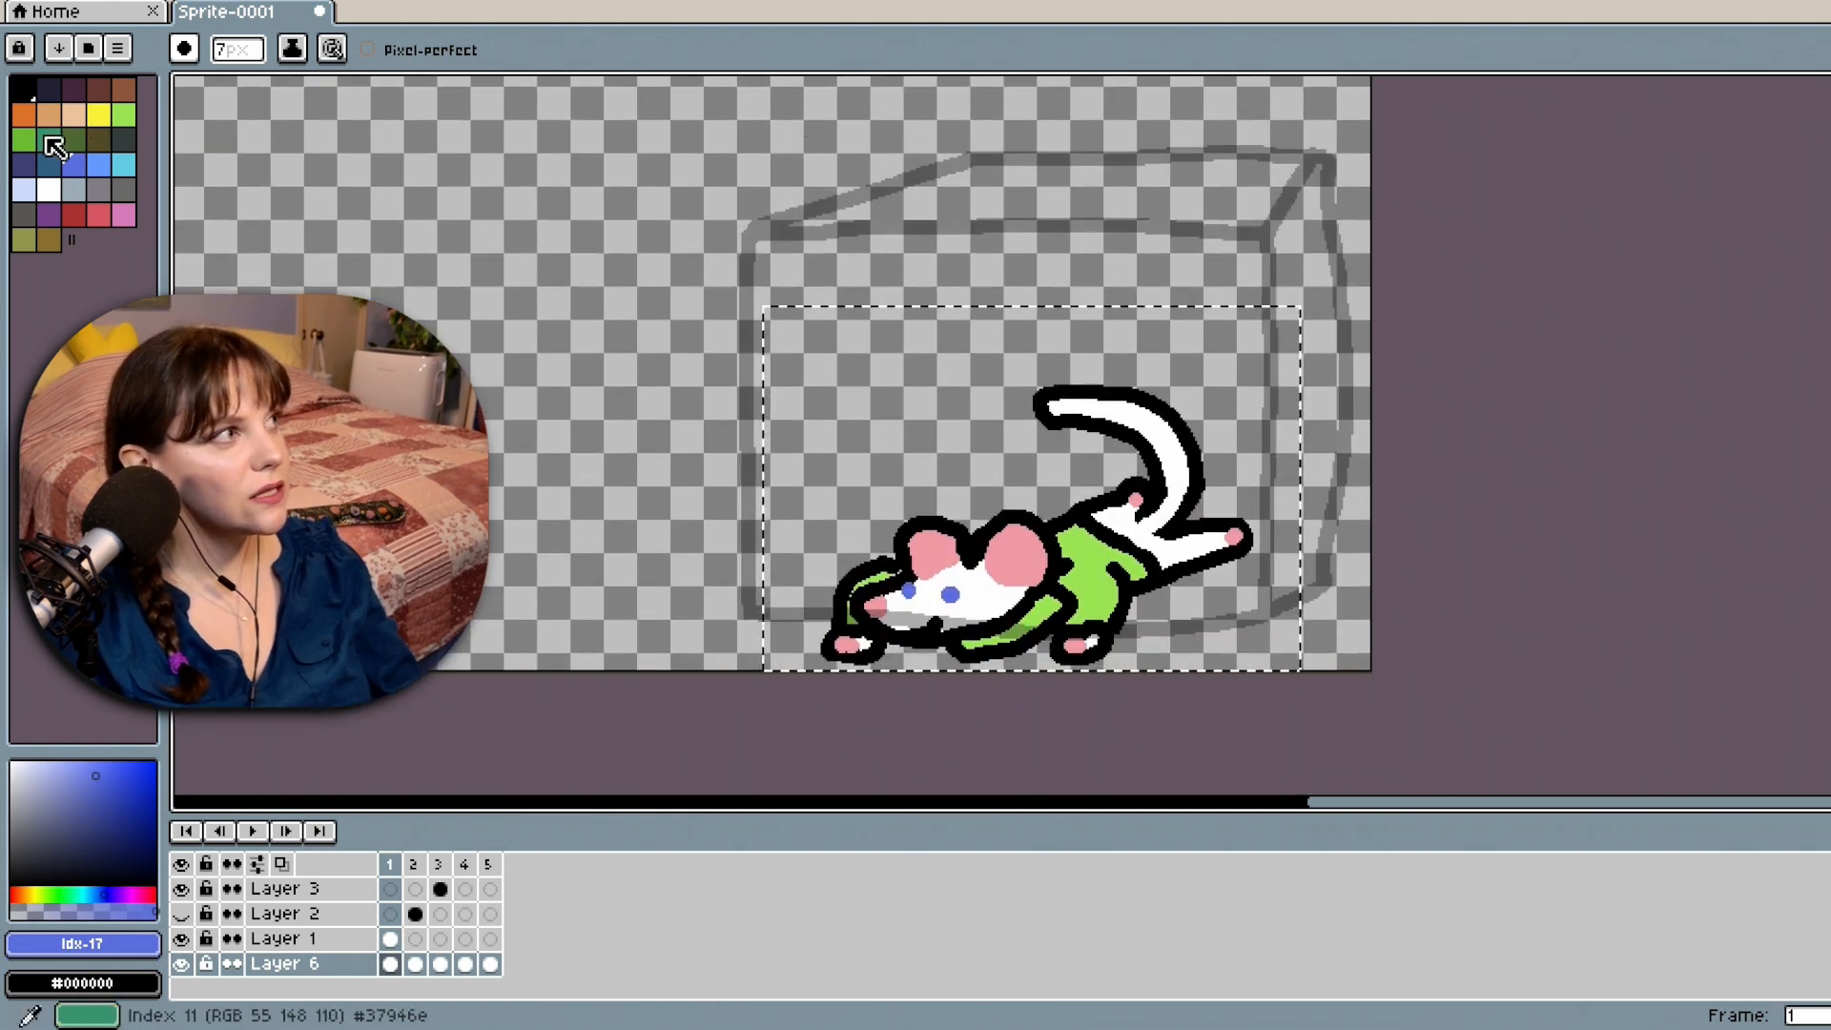
pyautogui.click(47, 139)
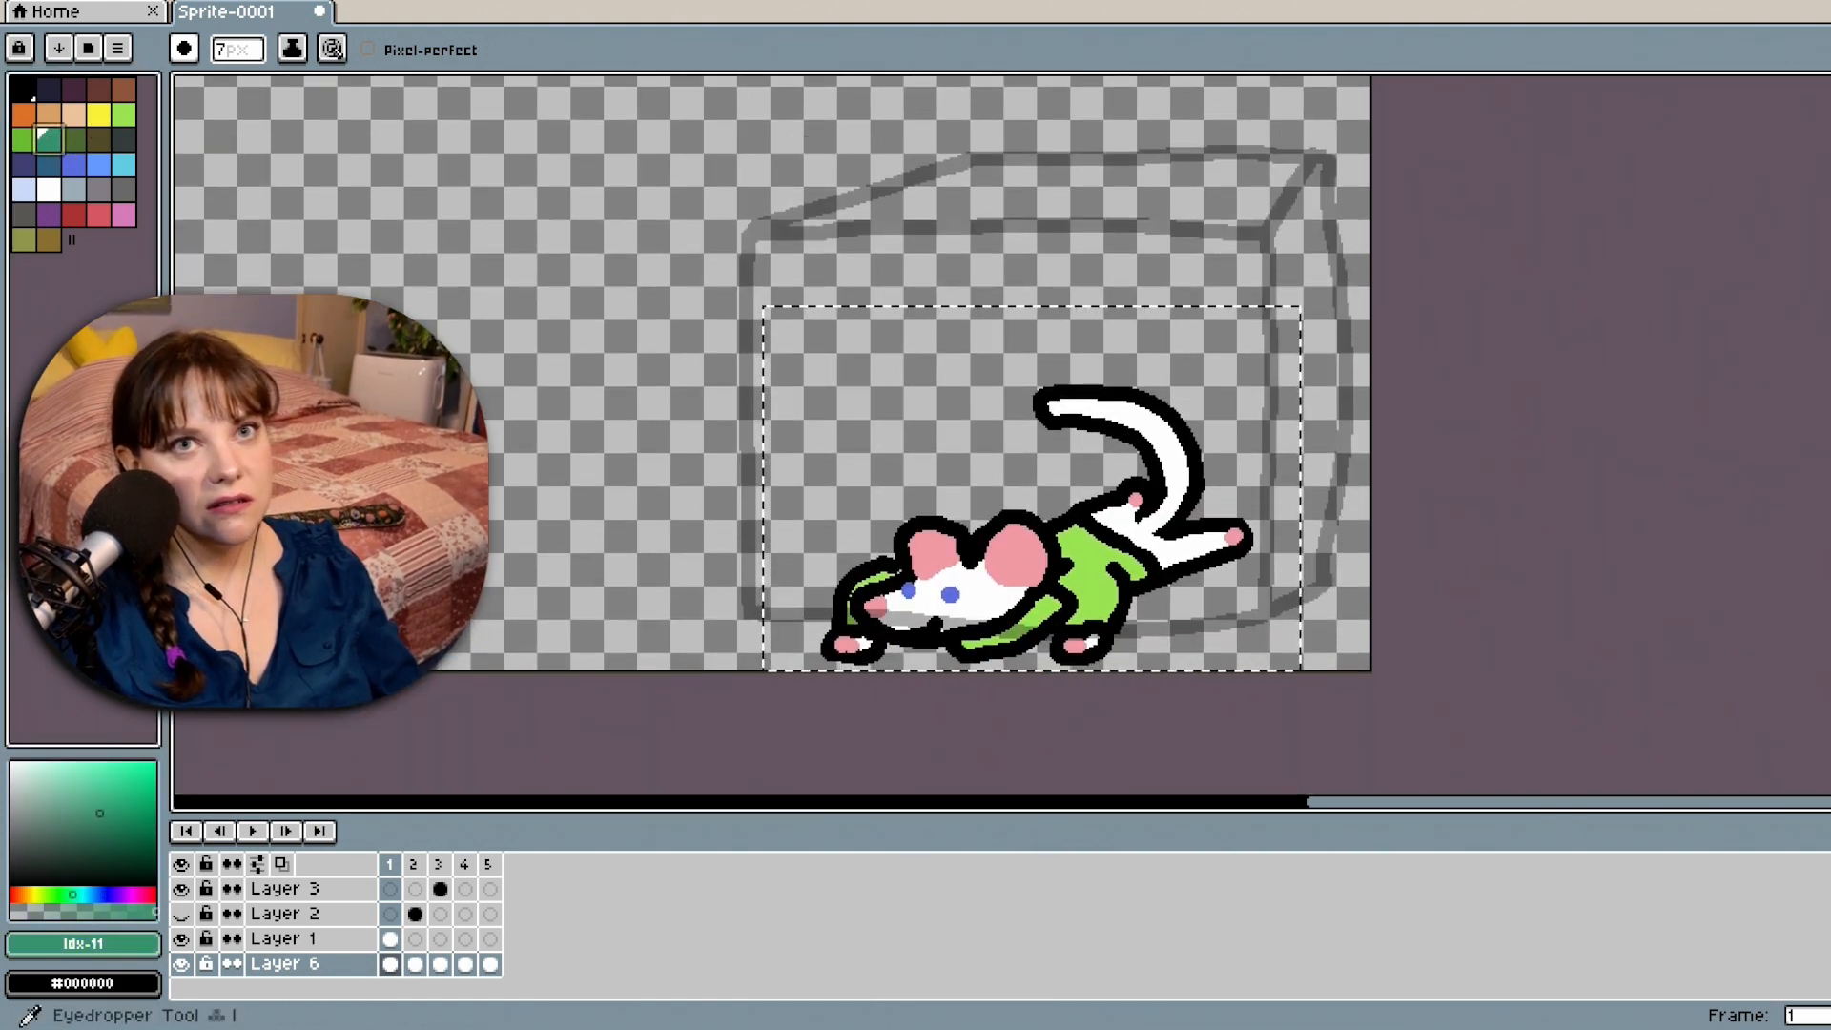
pyautogui.press('g')
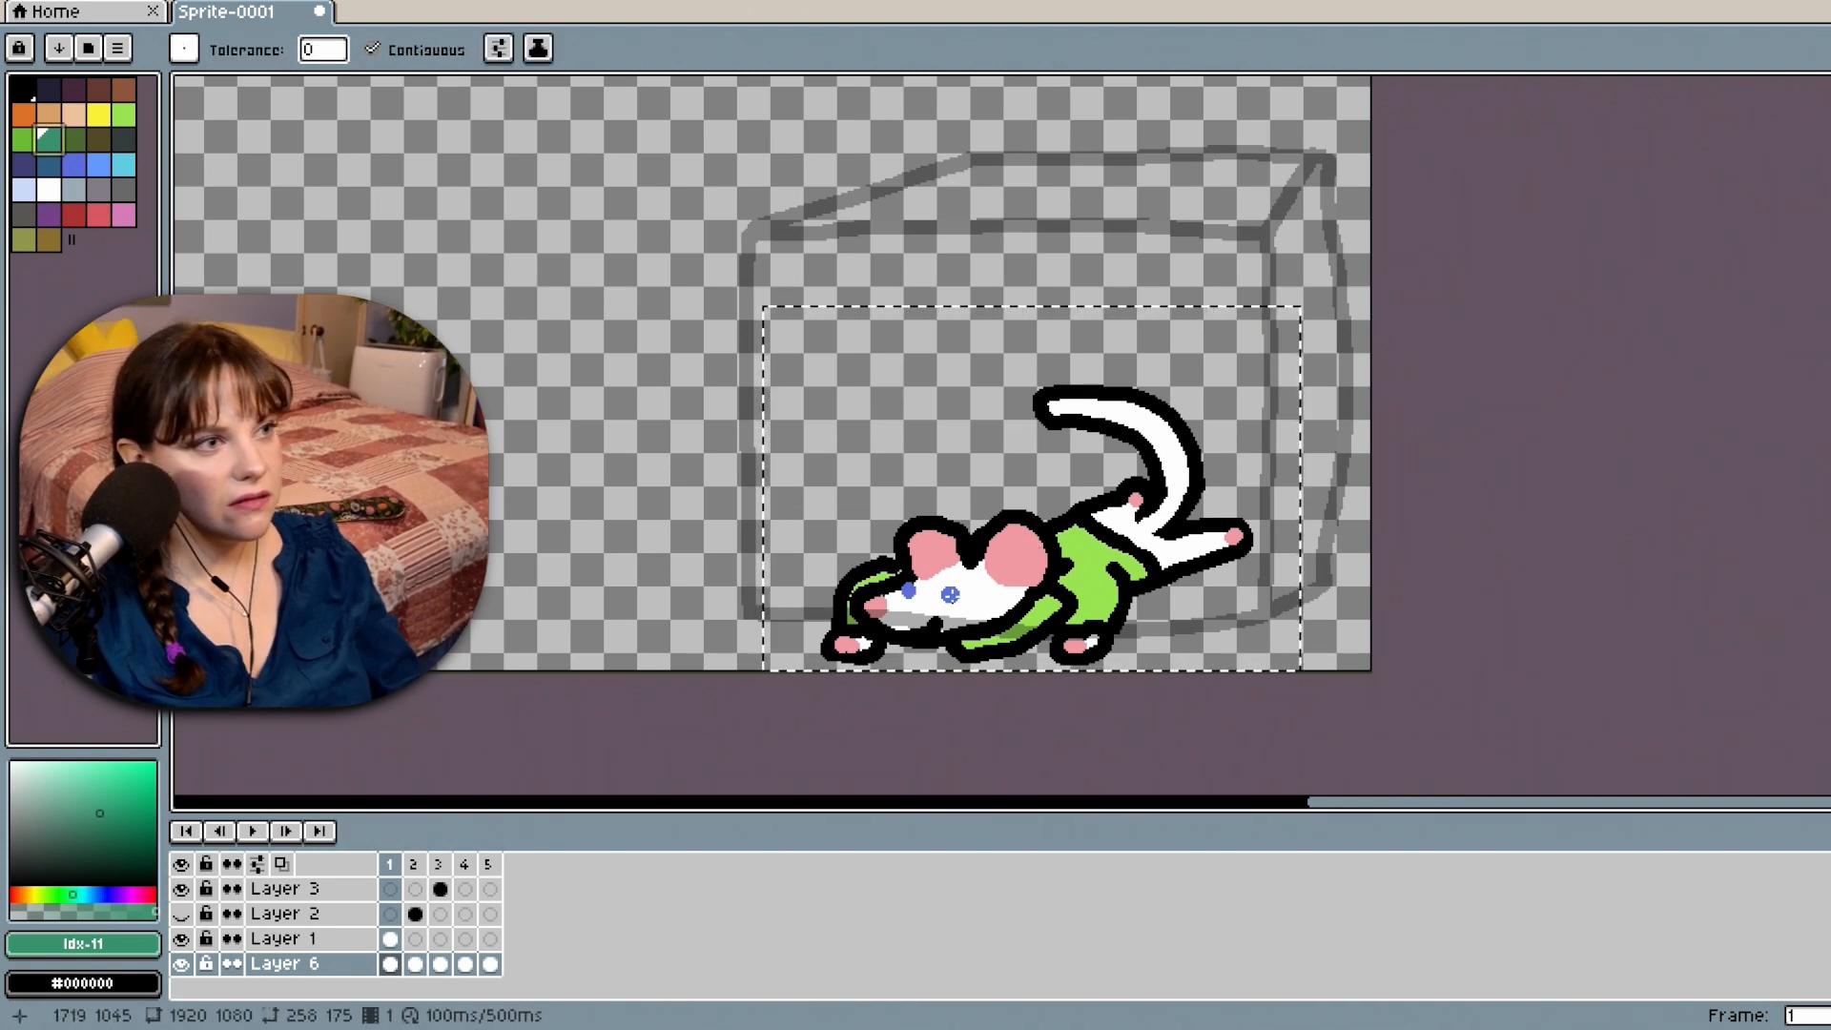
pyautogui.click(950, 594)
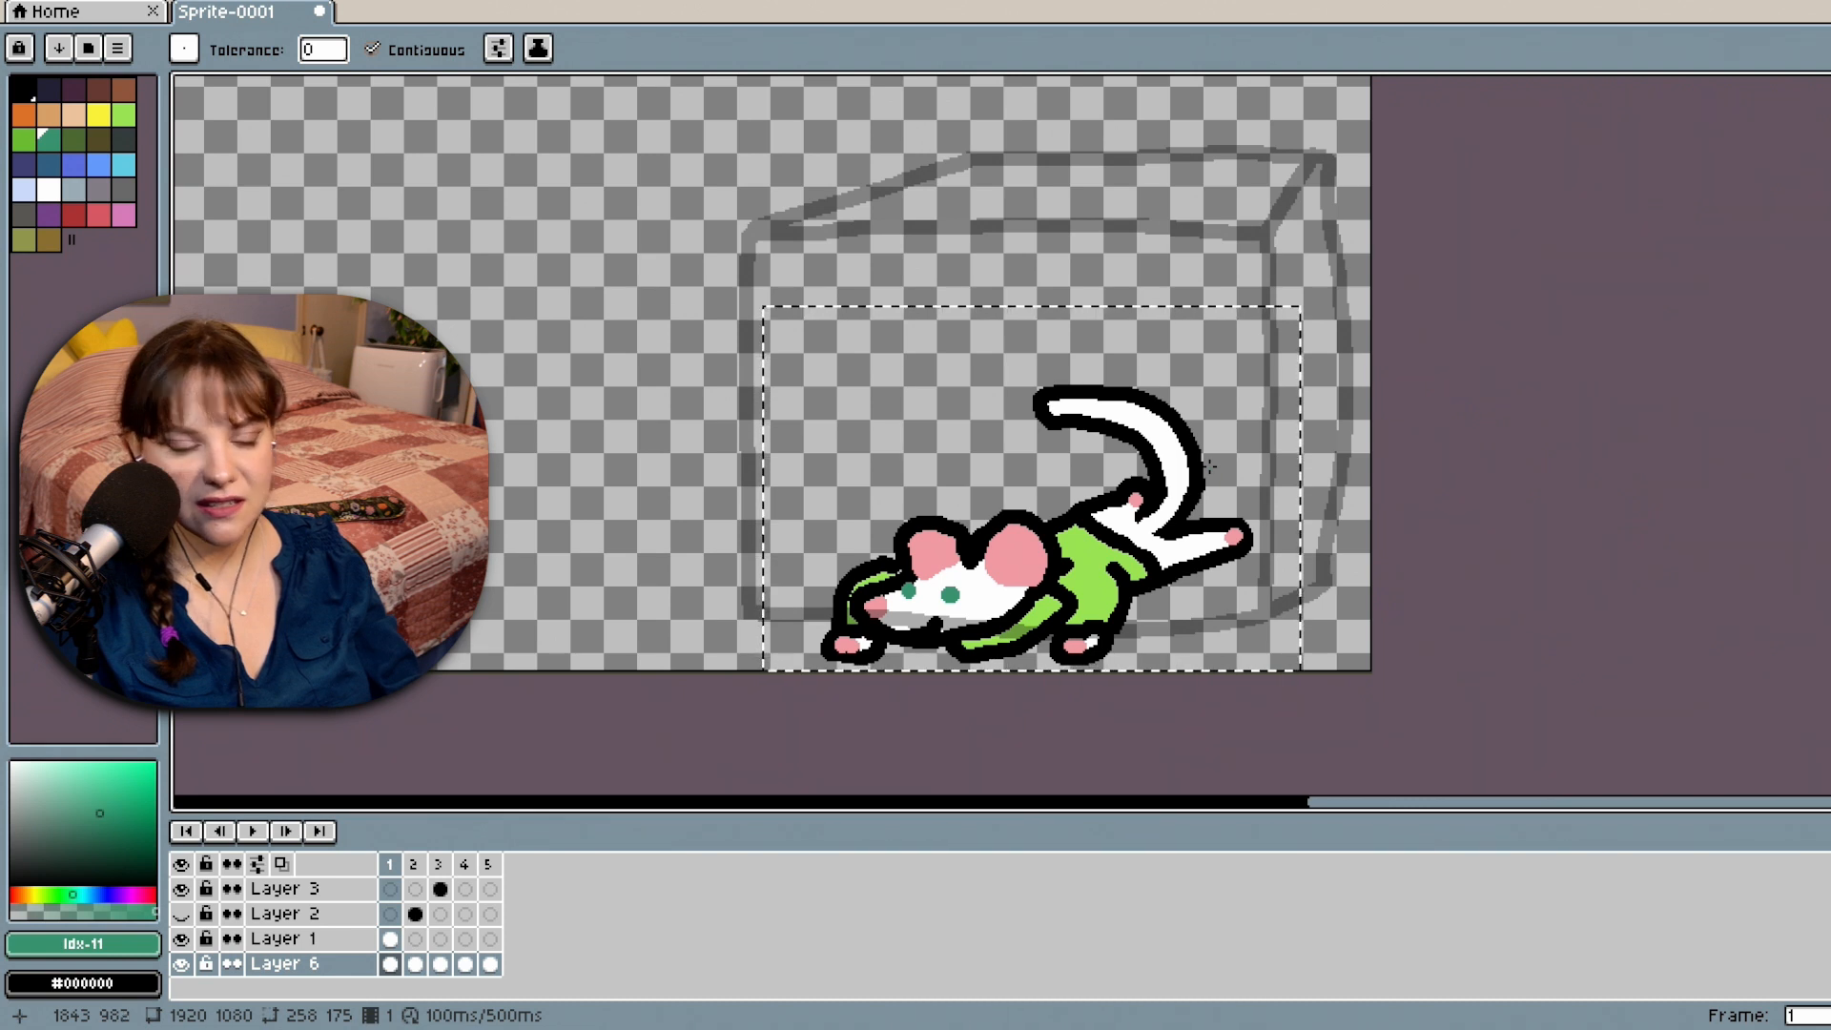
# Undo the green eye fill to compare it with blue, and restore green on both of the mouse's eyes.
pyautogui.press('v')
pyautogui.hotkey('ctrl', 'z')
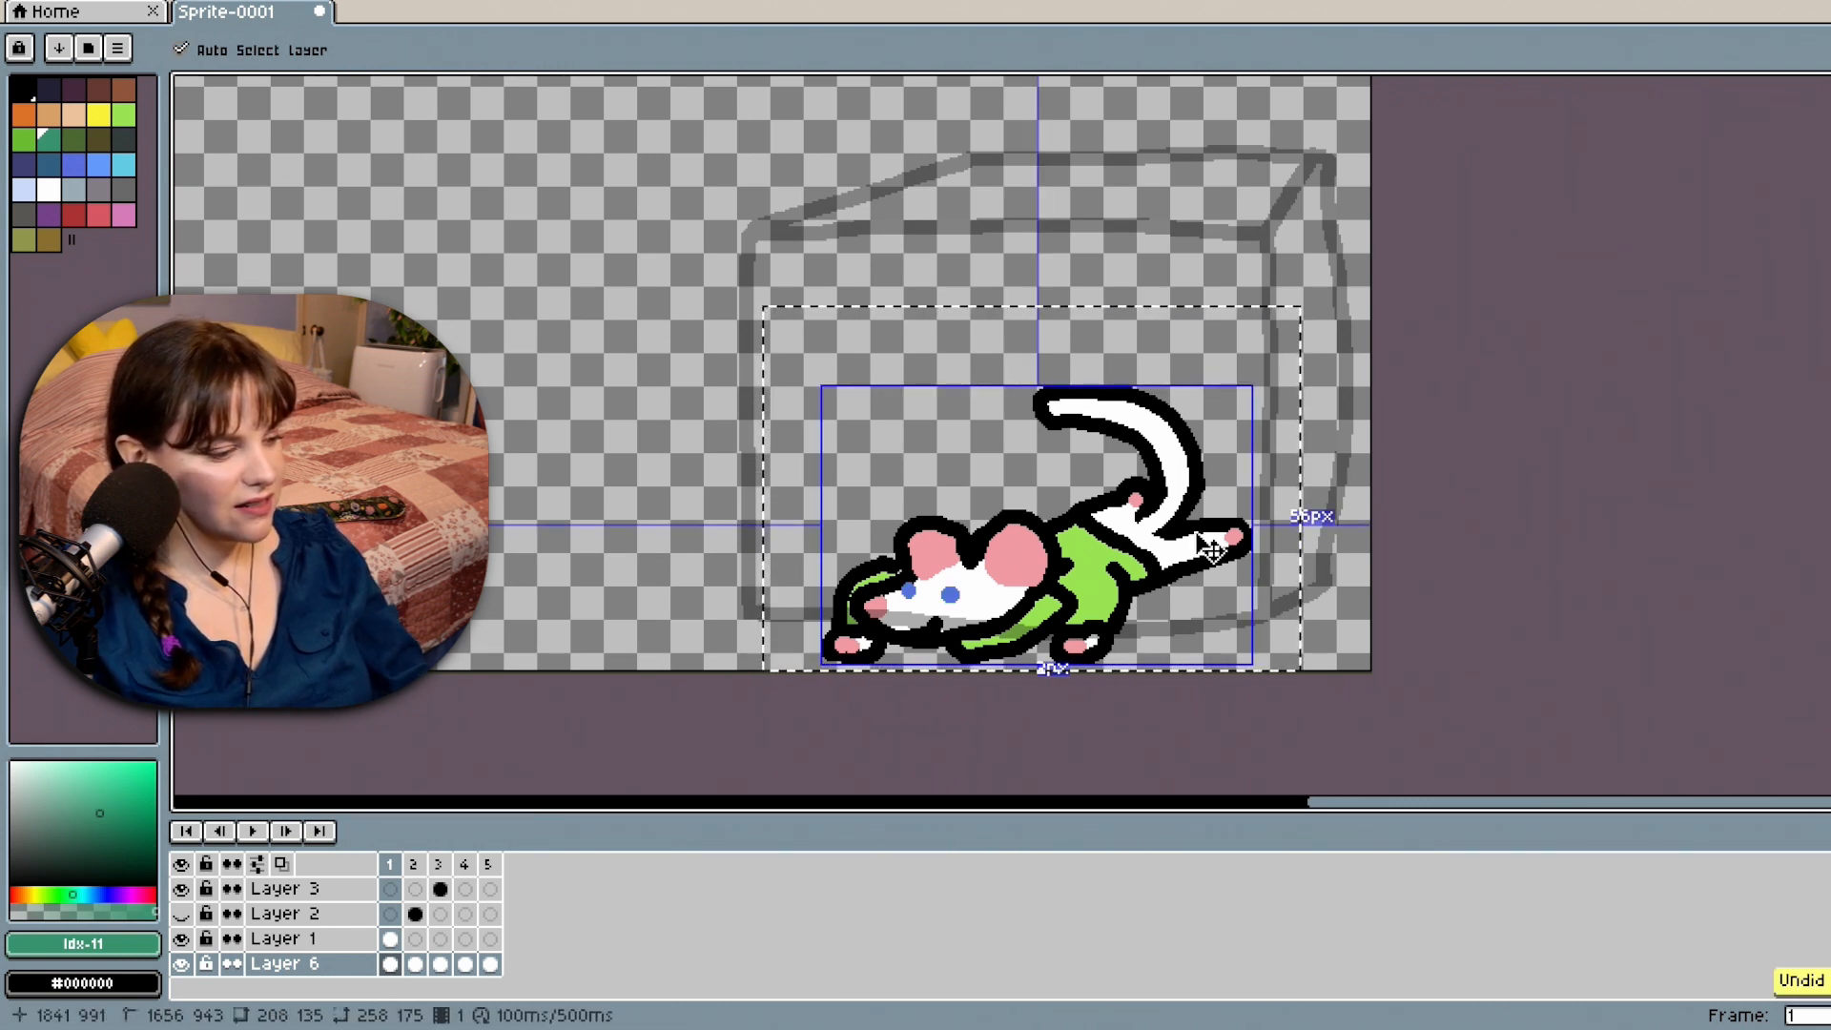
pyautogui.hotkey('ctrl', 'y')
pyautogui.press('g')
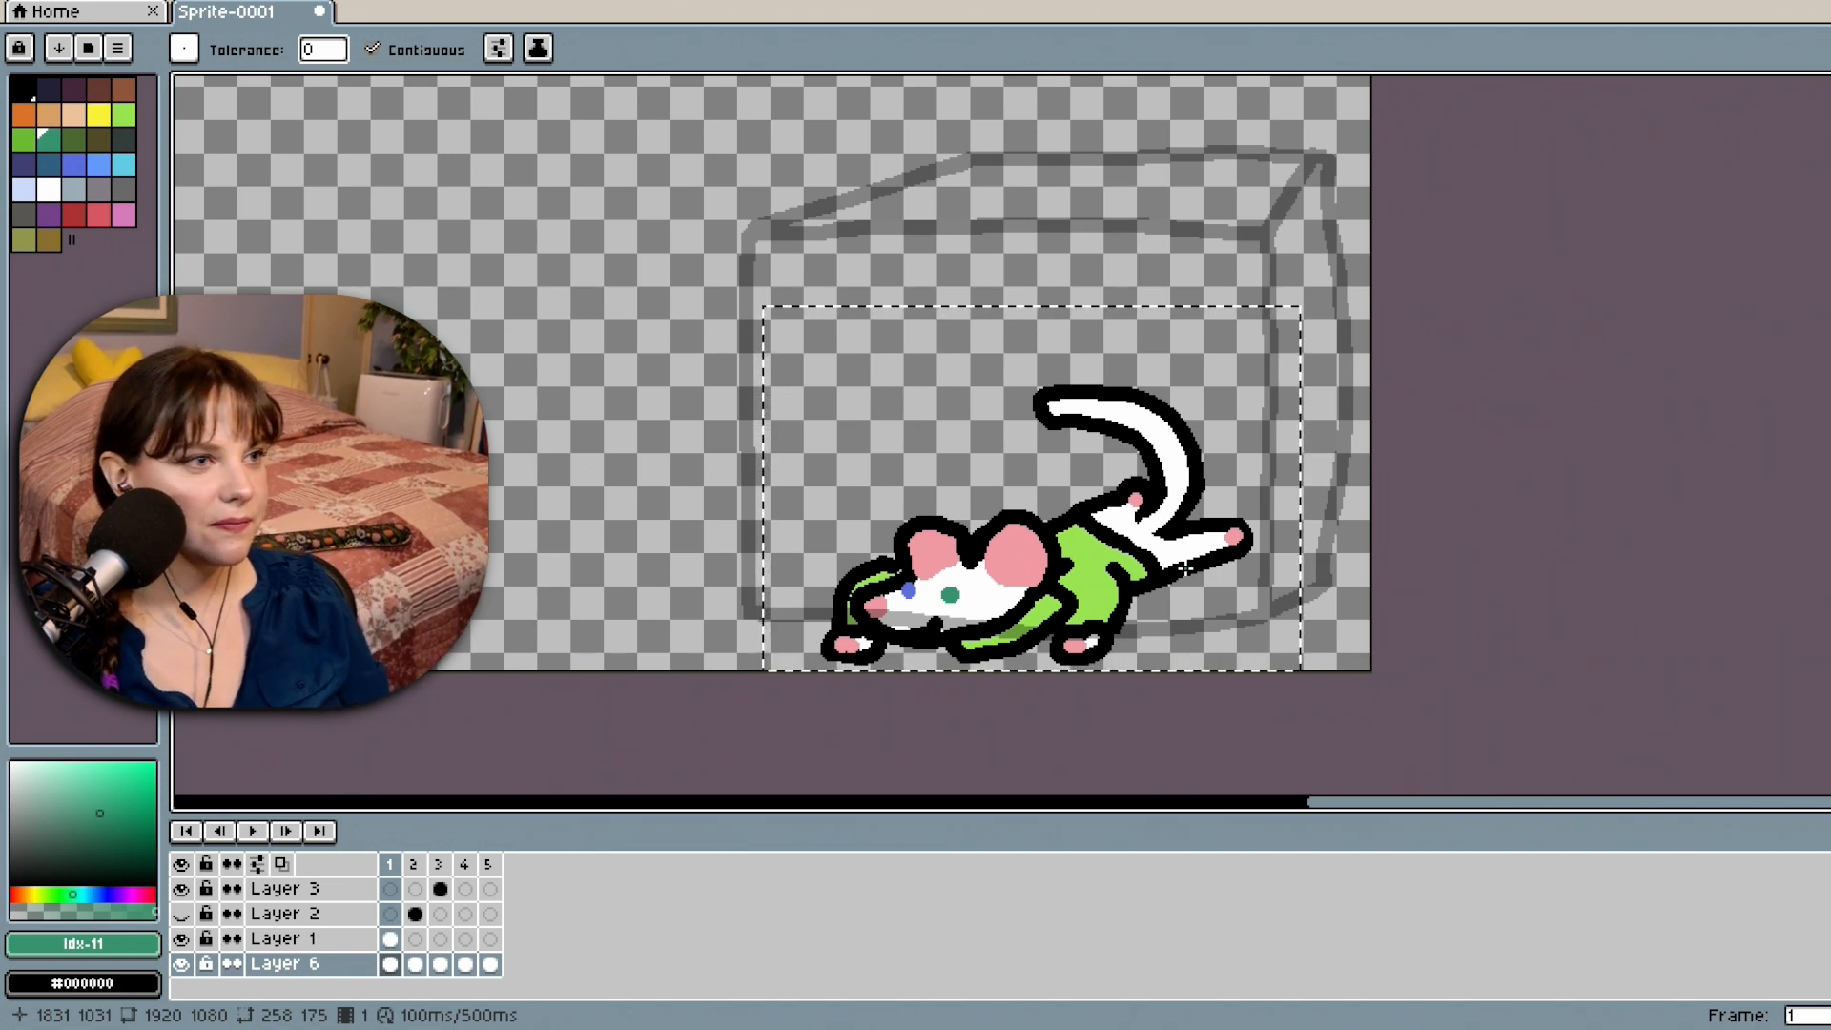
pyautogui.scroll(1, 1239, 567)
pyautogui.scroll(-2, 1248, 567)
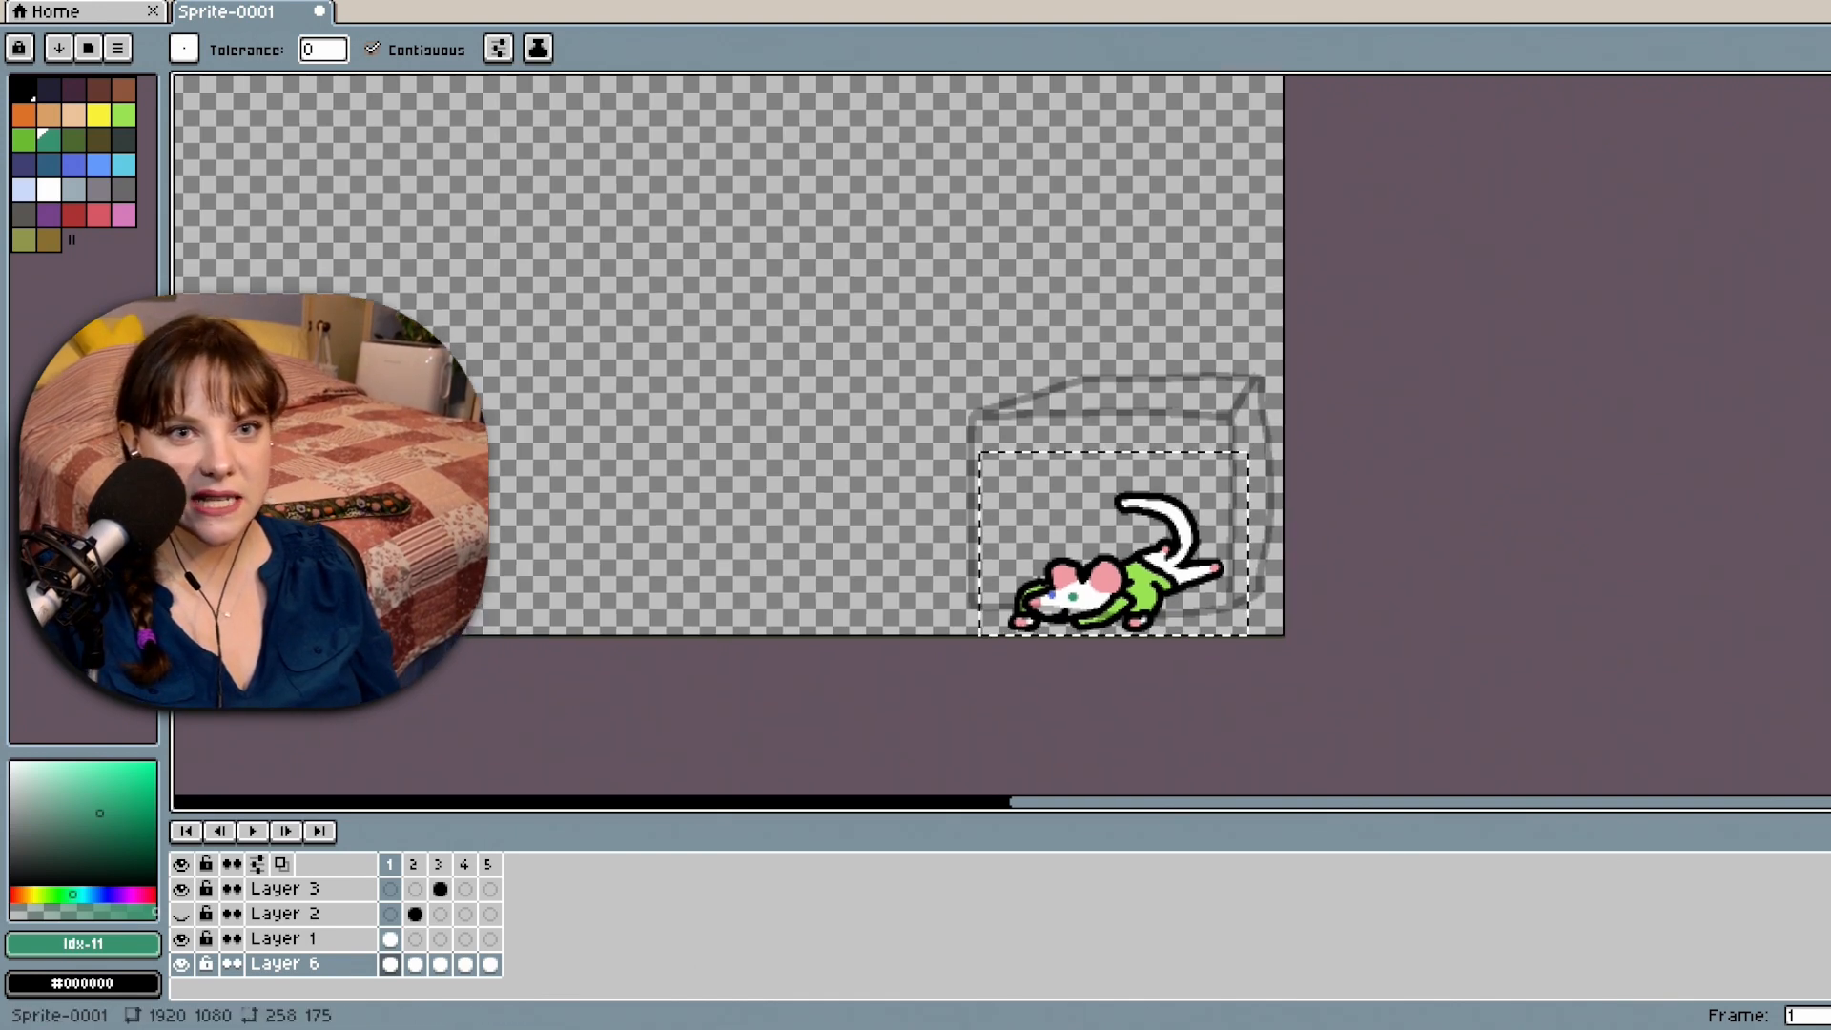
pyautogui.scroll(2, 1183, 572)
pyautogui.scroll(-3, 1183, 572)
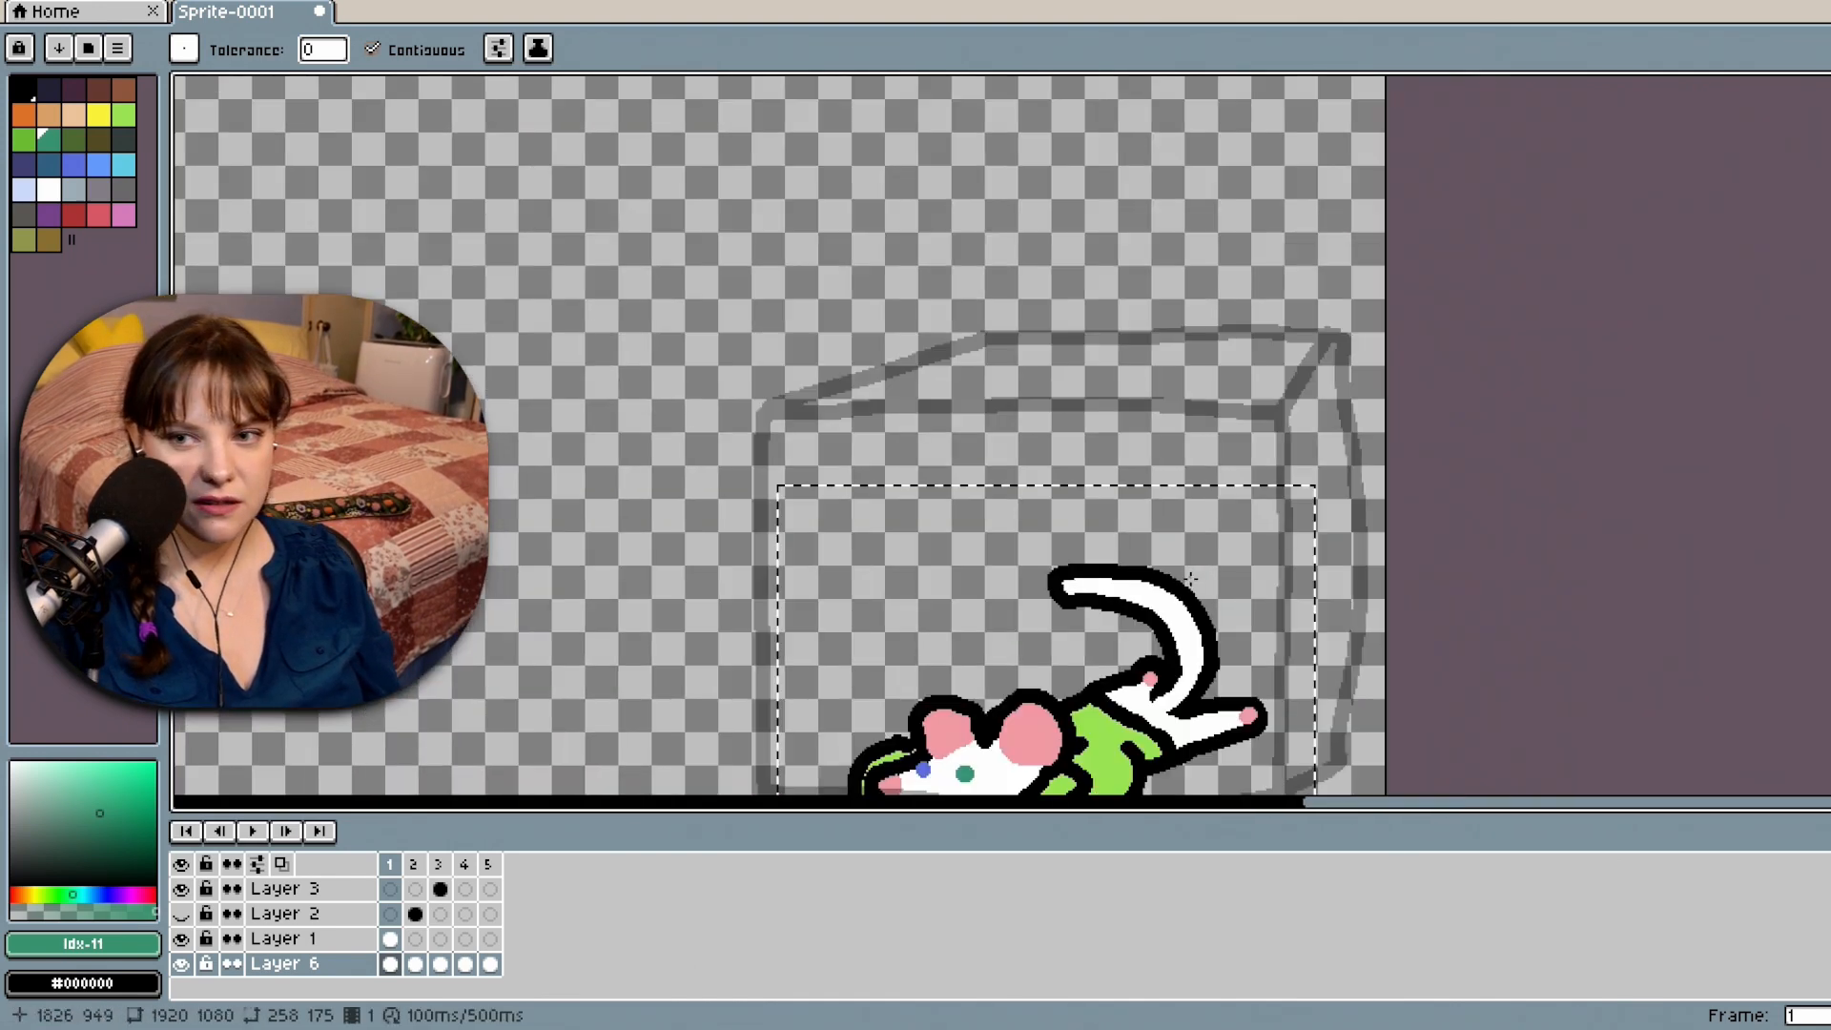
pyautogui.scroll(3, 1295, 569)
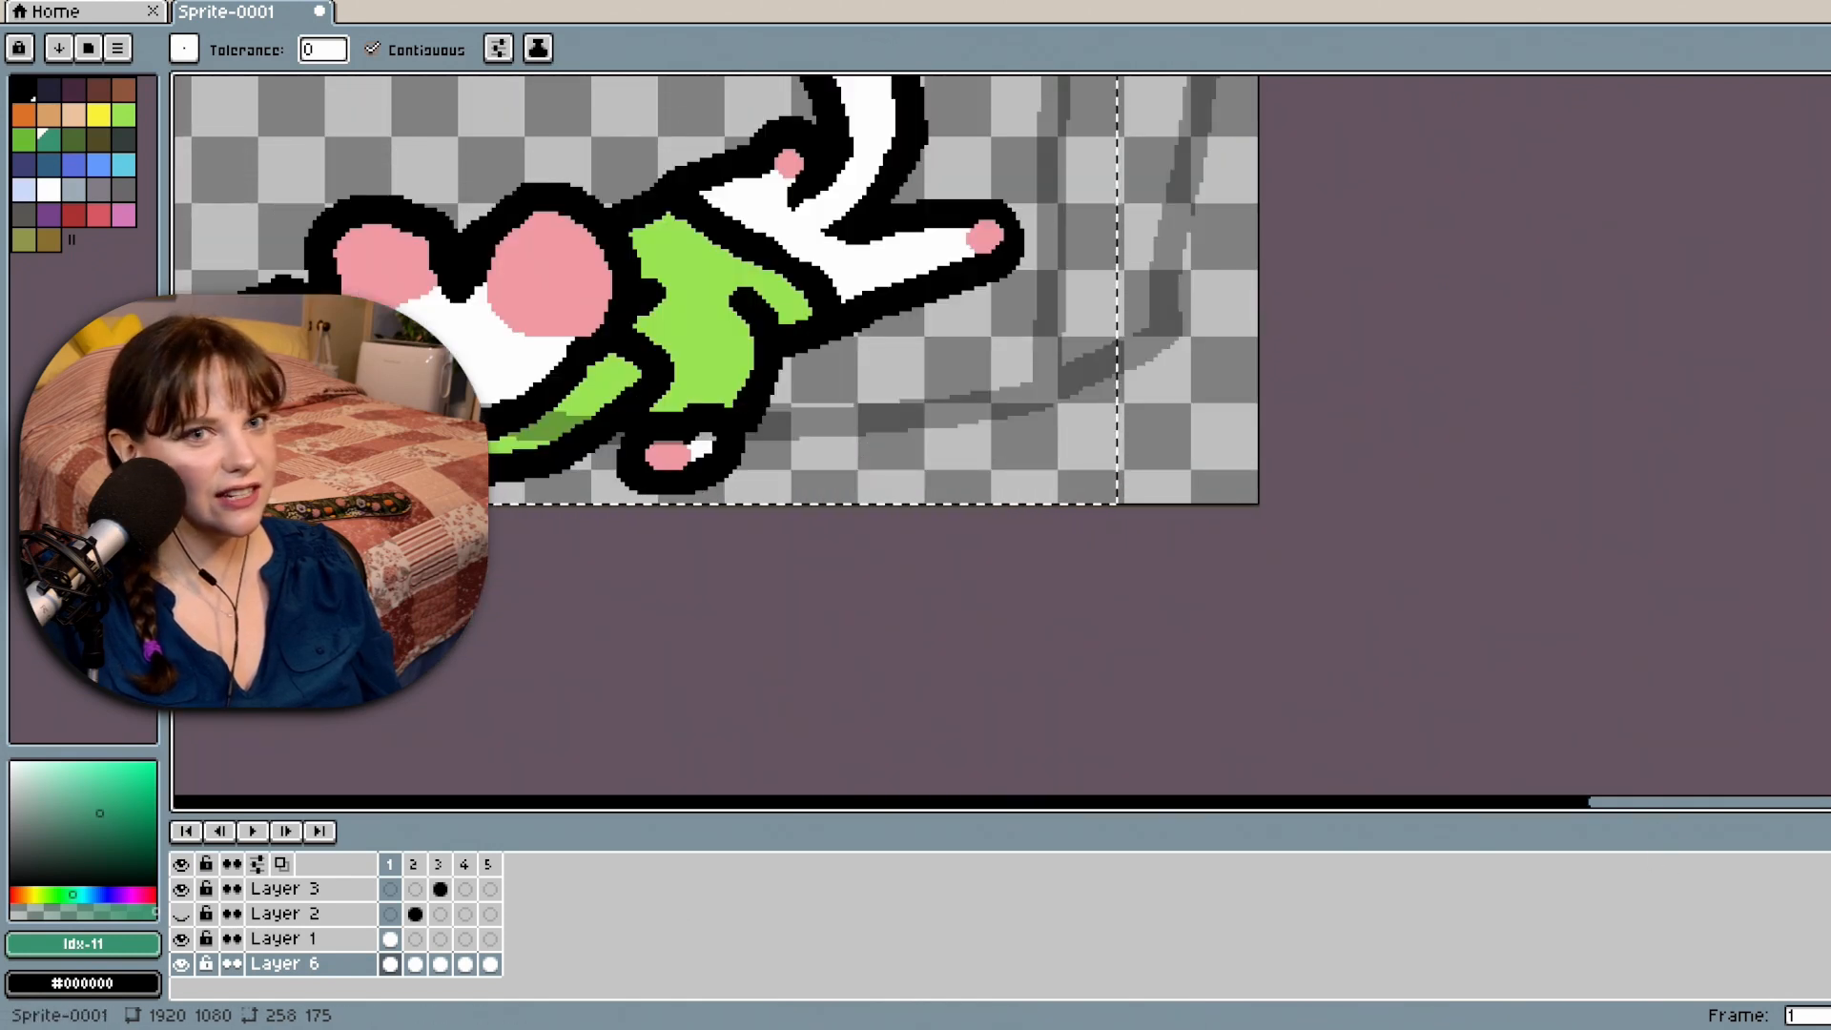
pyautogui.scroll(3, 716, 401)
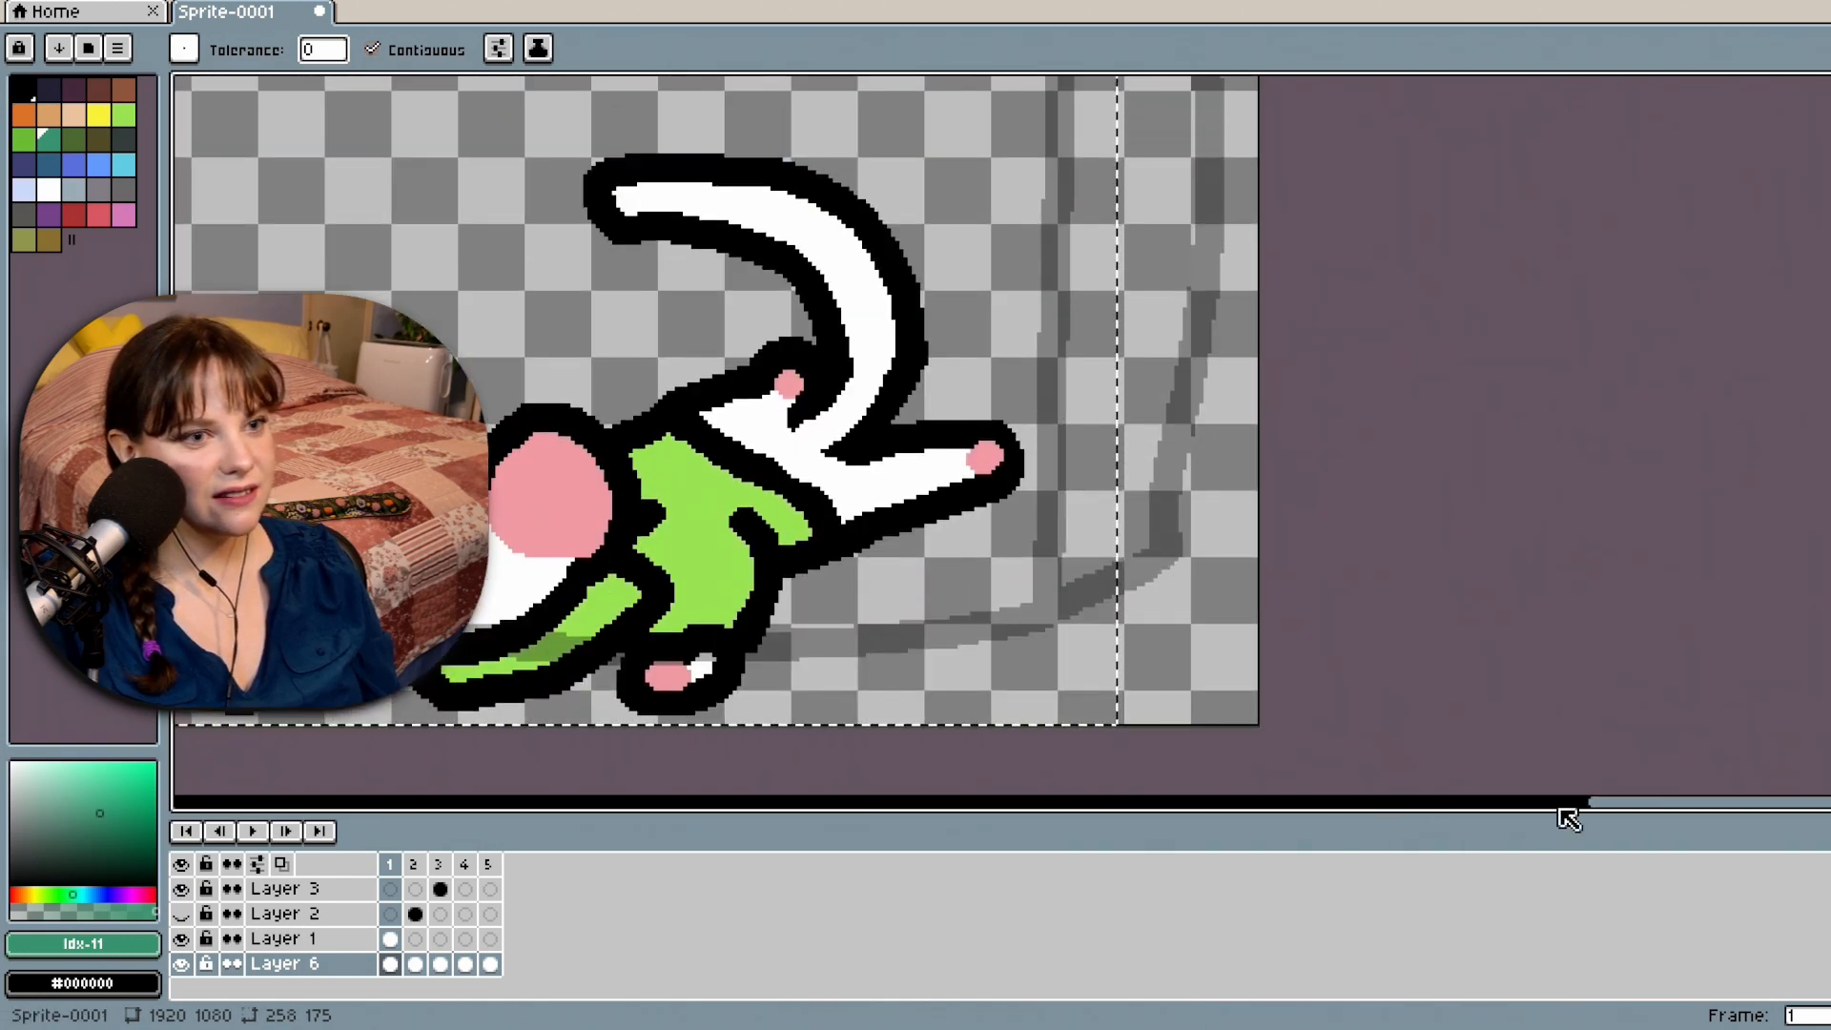
pyautogui.moveTo(1694, 809); pyautogui.dragTo(1594, 801)
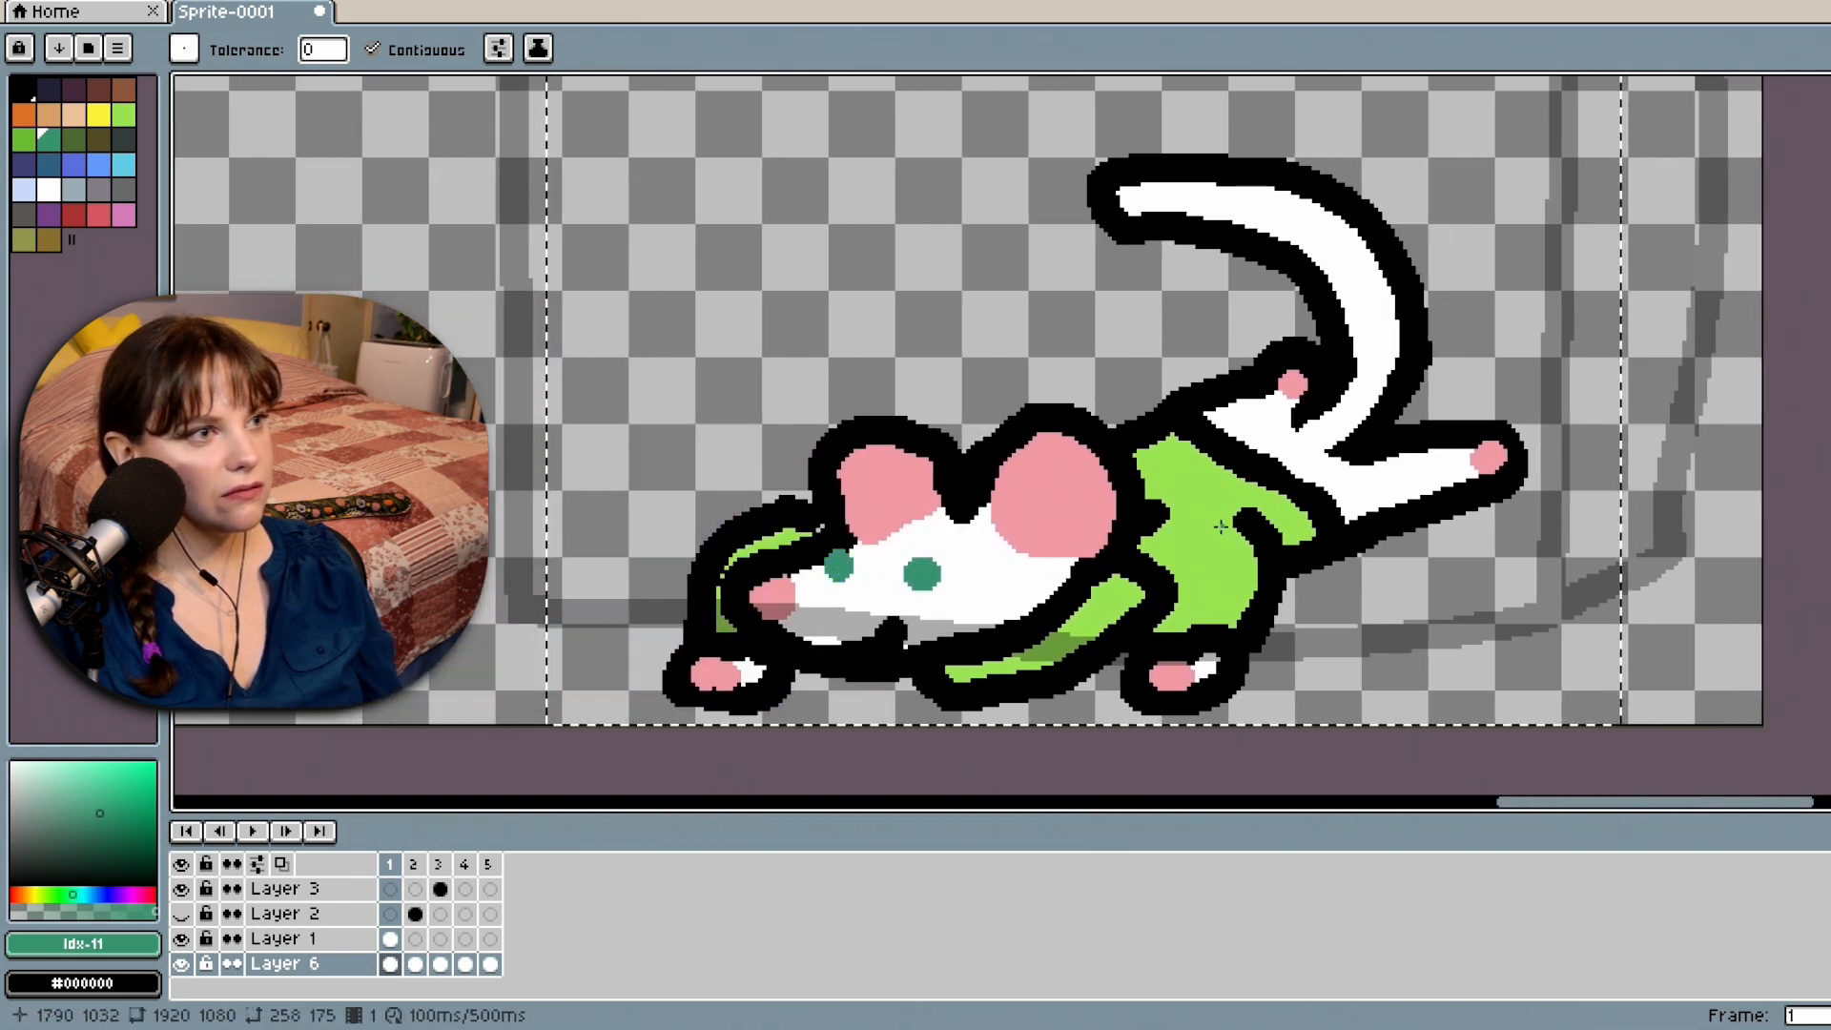
pyautogui.scroll(-2, 1221, 527)
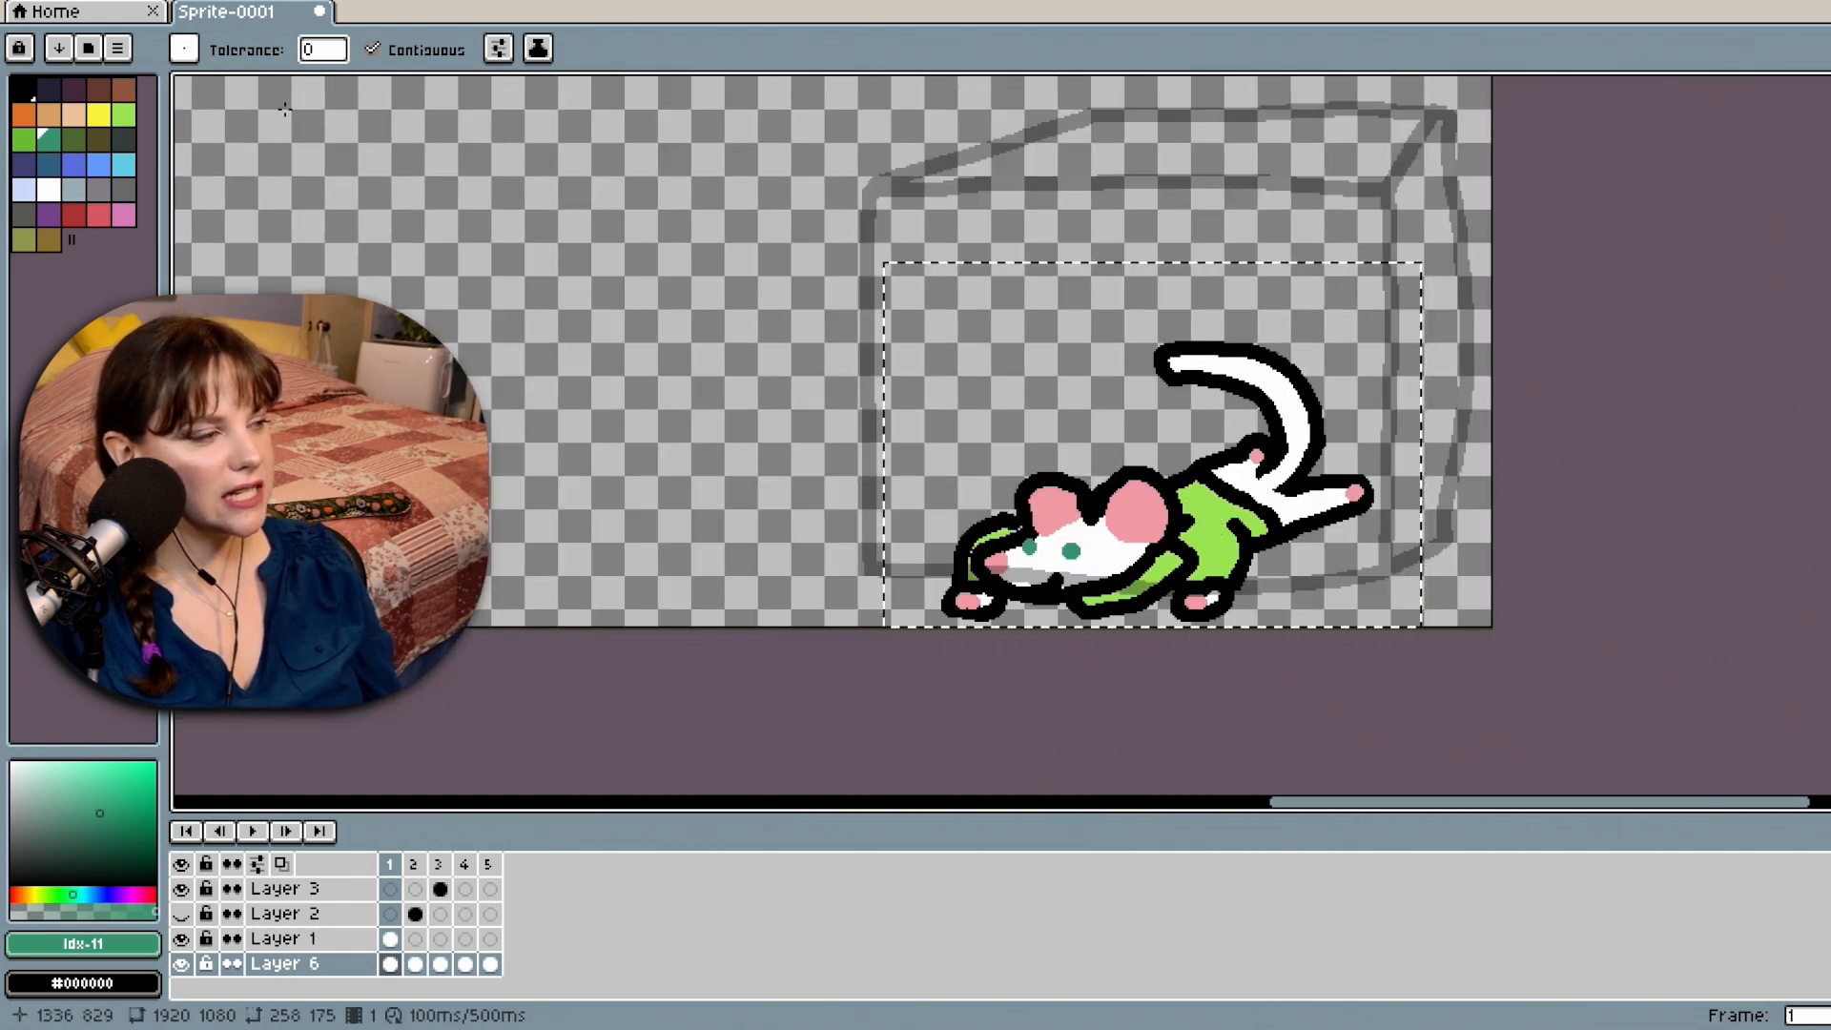
# Go through frames 1 to 5 of Layer 6 to check the mouse's eye colour in each.
pyautogui.press('v')
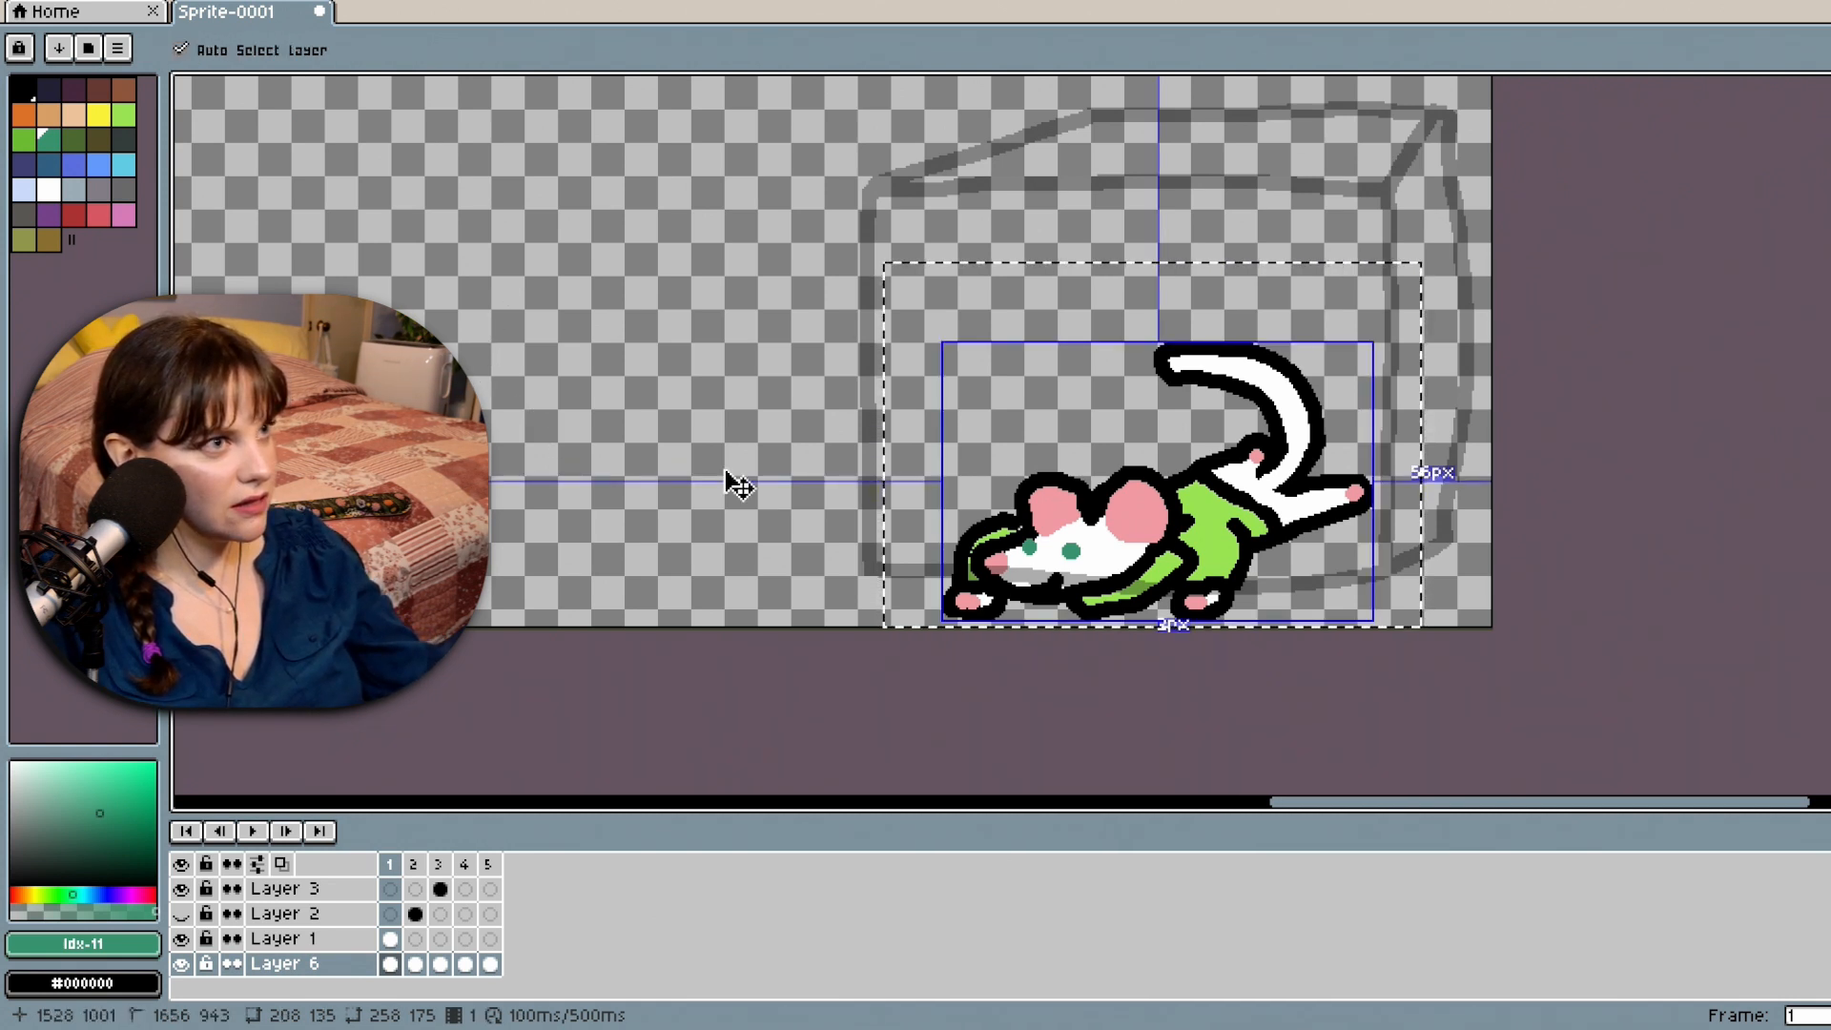
pyautogui.press('w')
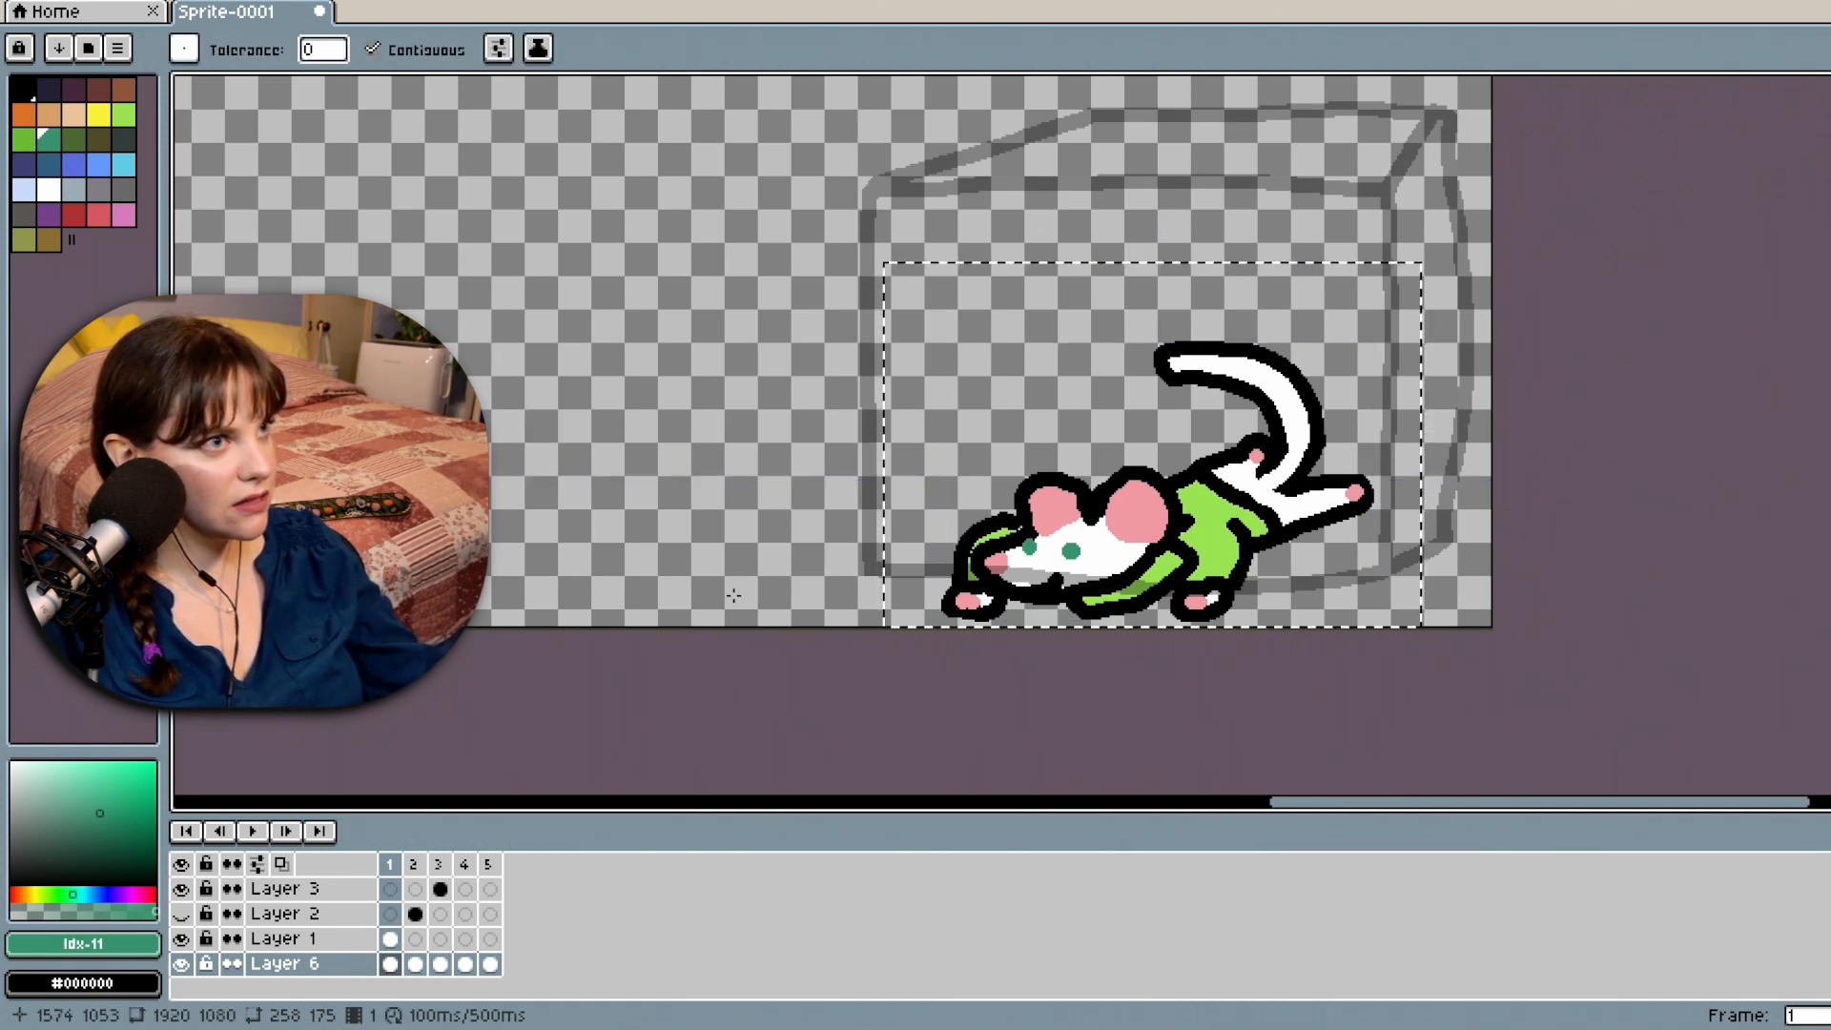
pyautogui.click(390, 964)
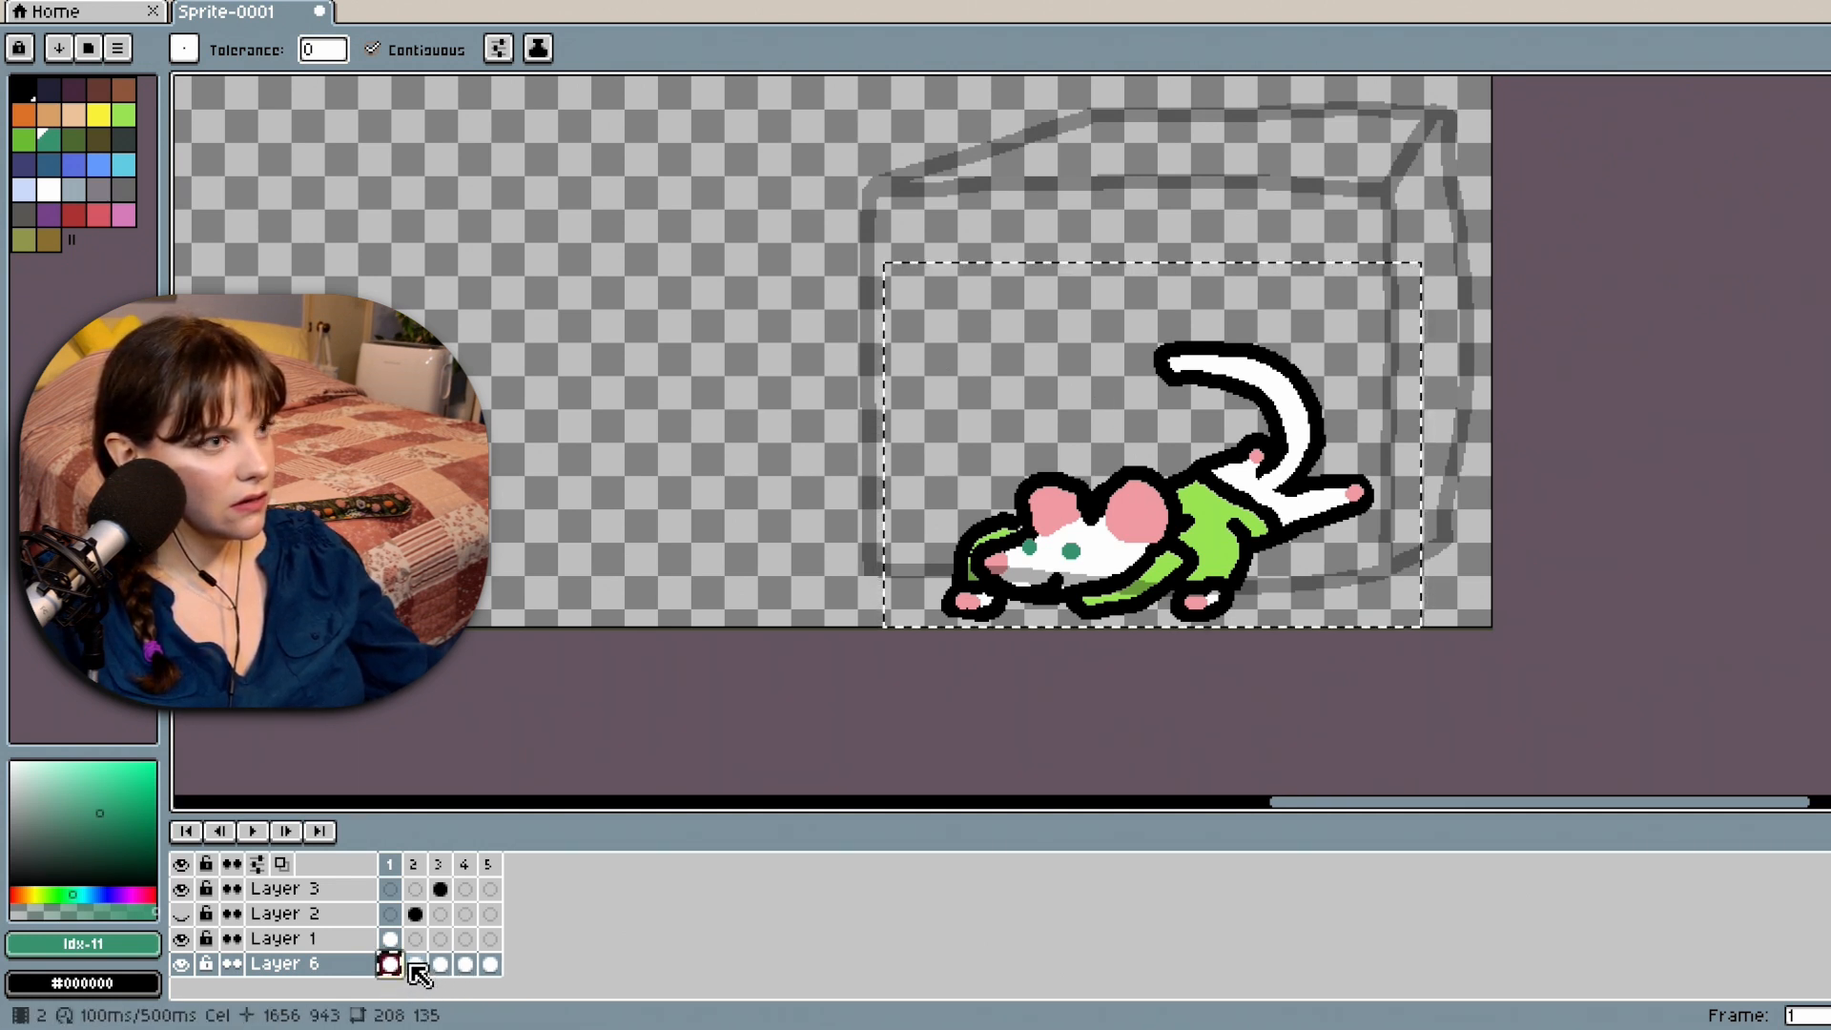
pyautogui.click(416, 964)
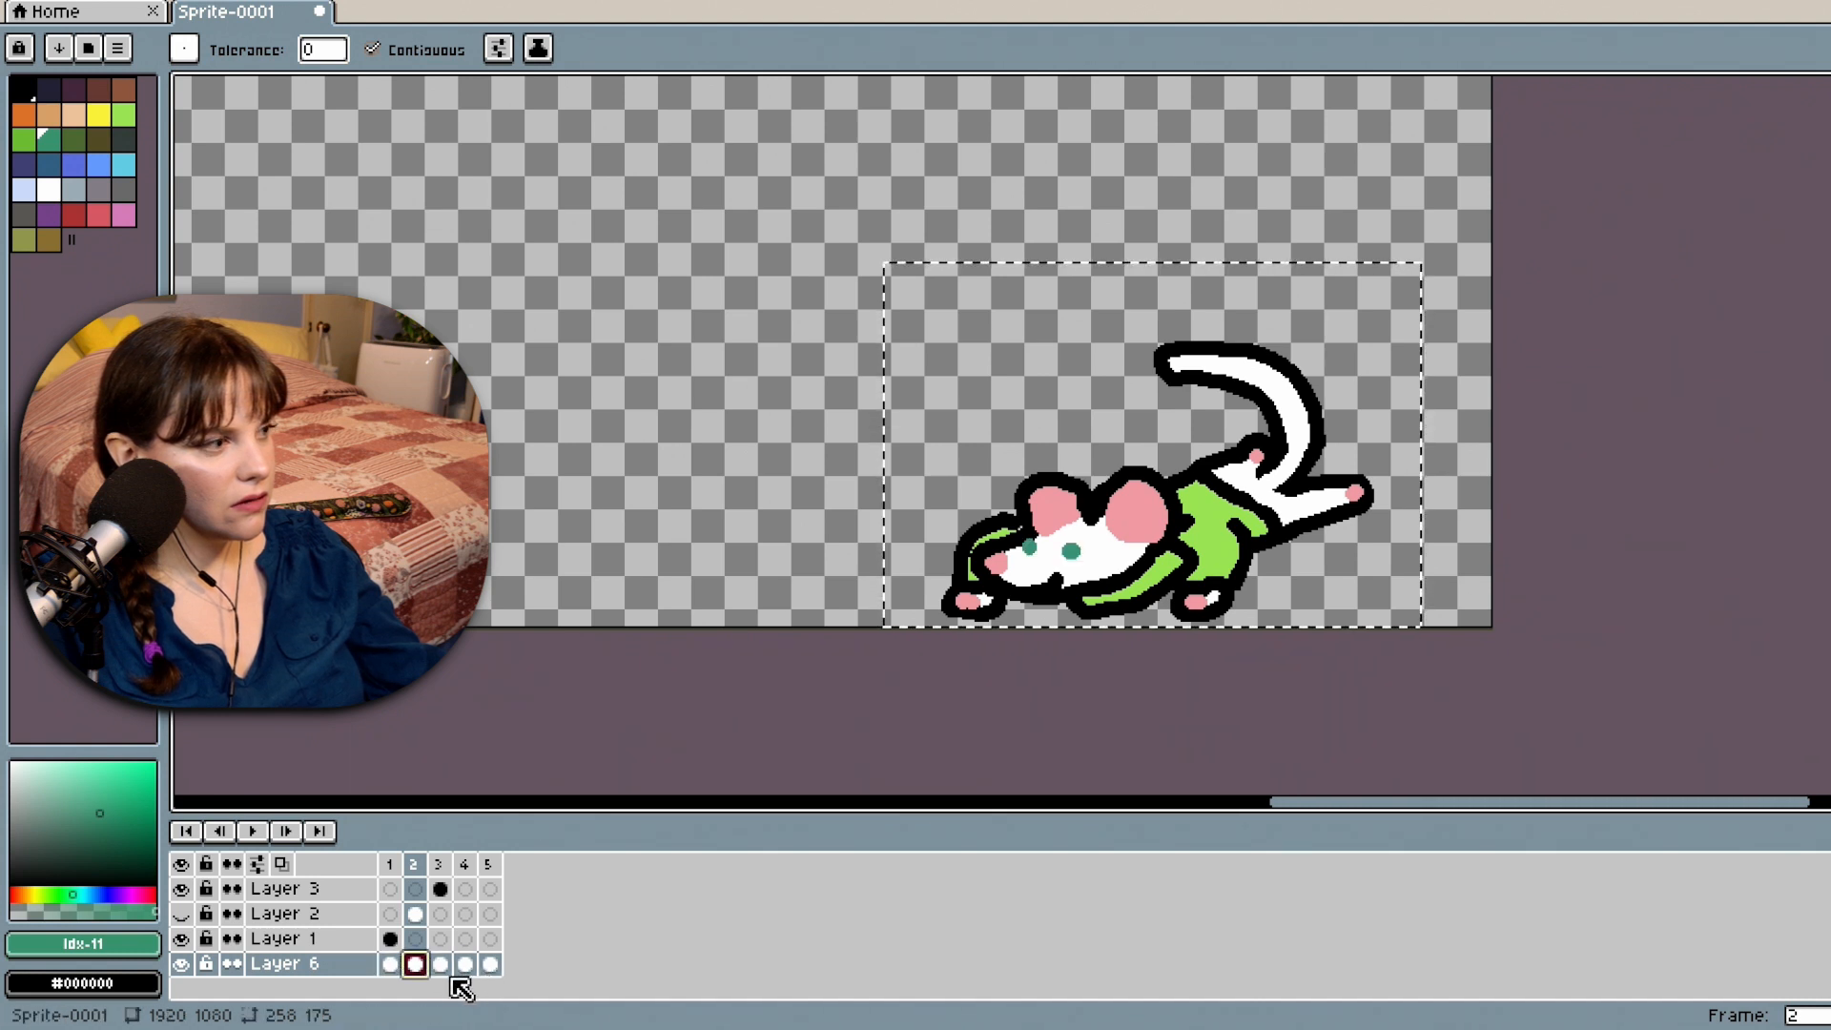
pyautogui.click(439, 964)
pyautogui.click(465, 964)
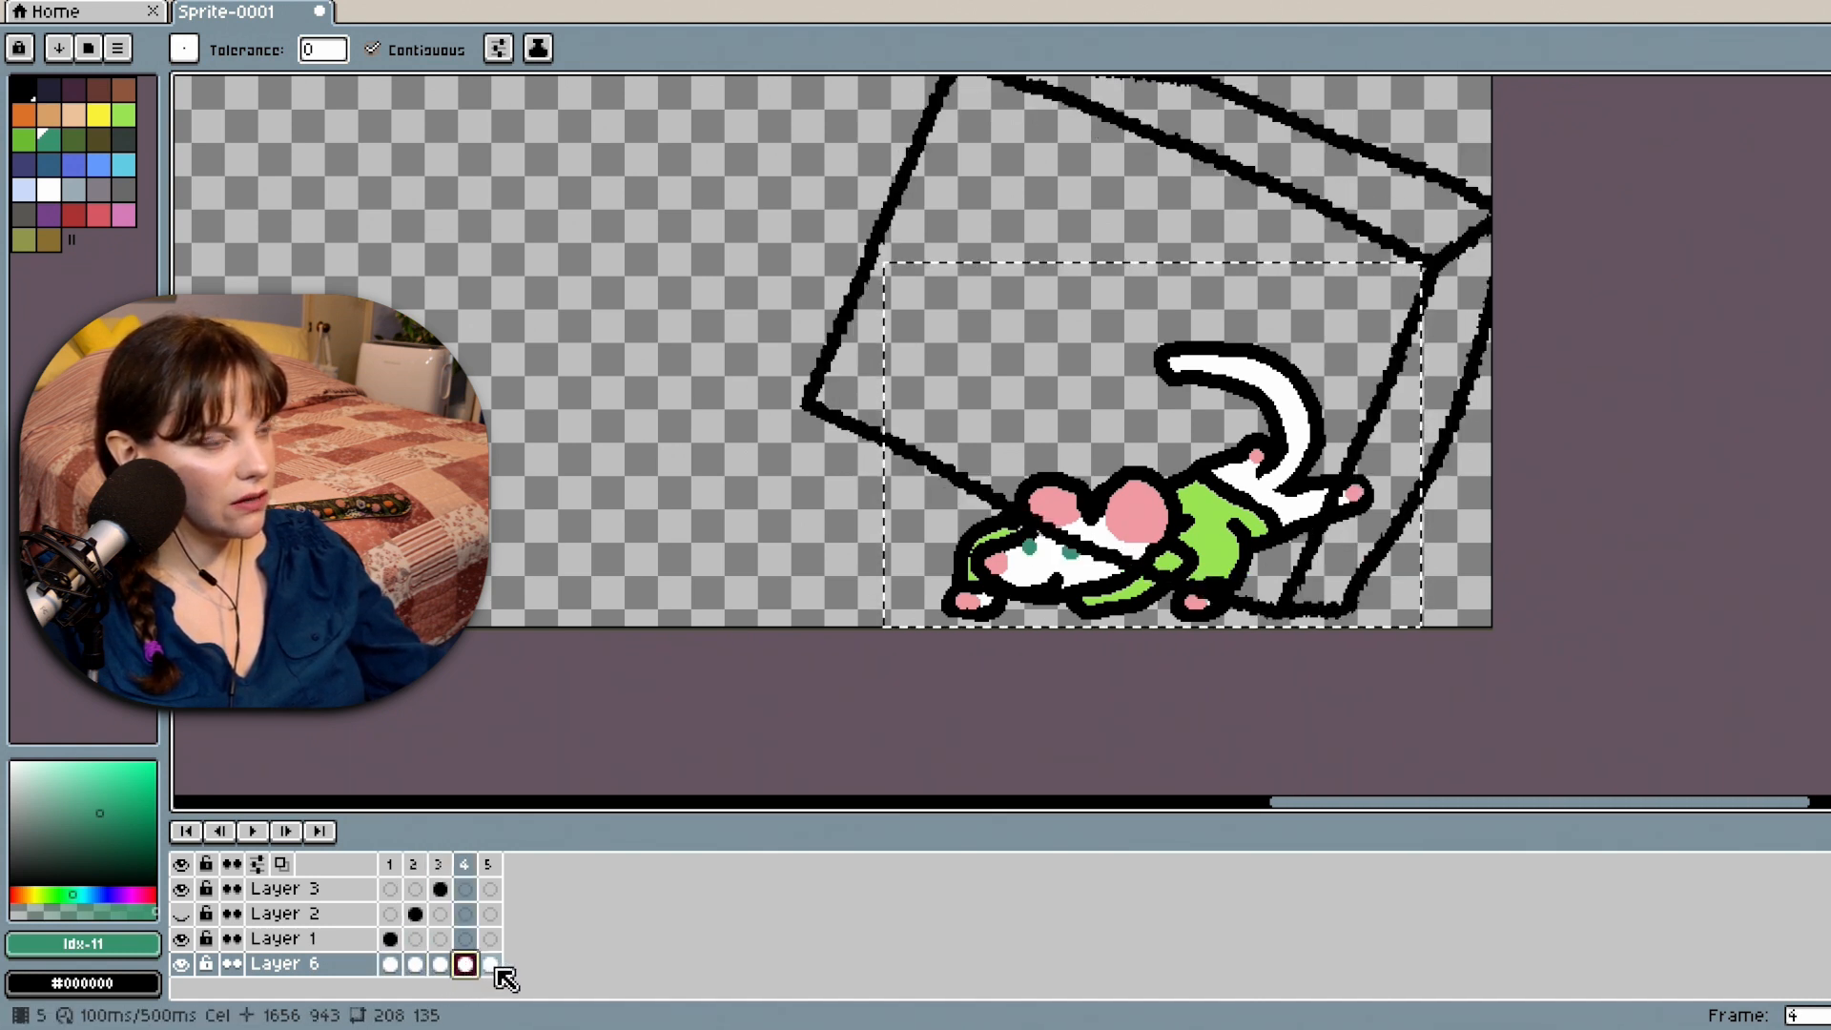
pyautogui.click(490, 965)
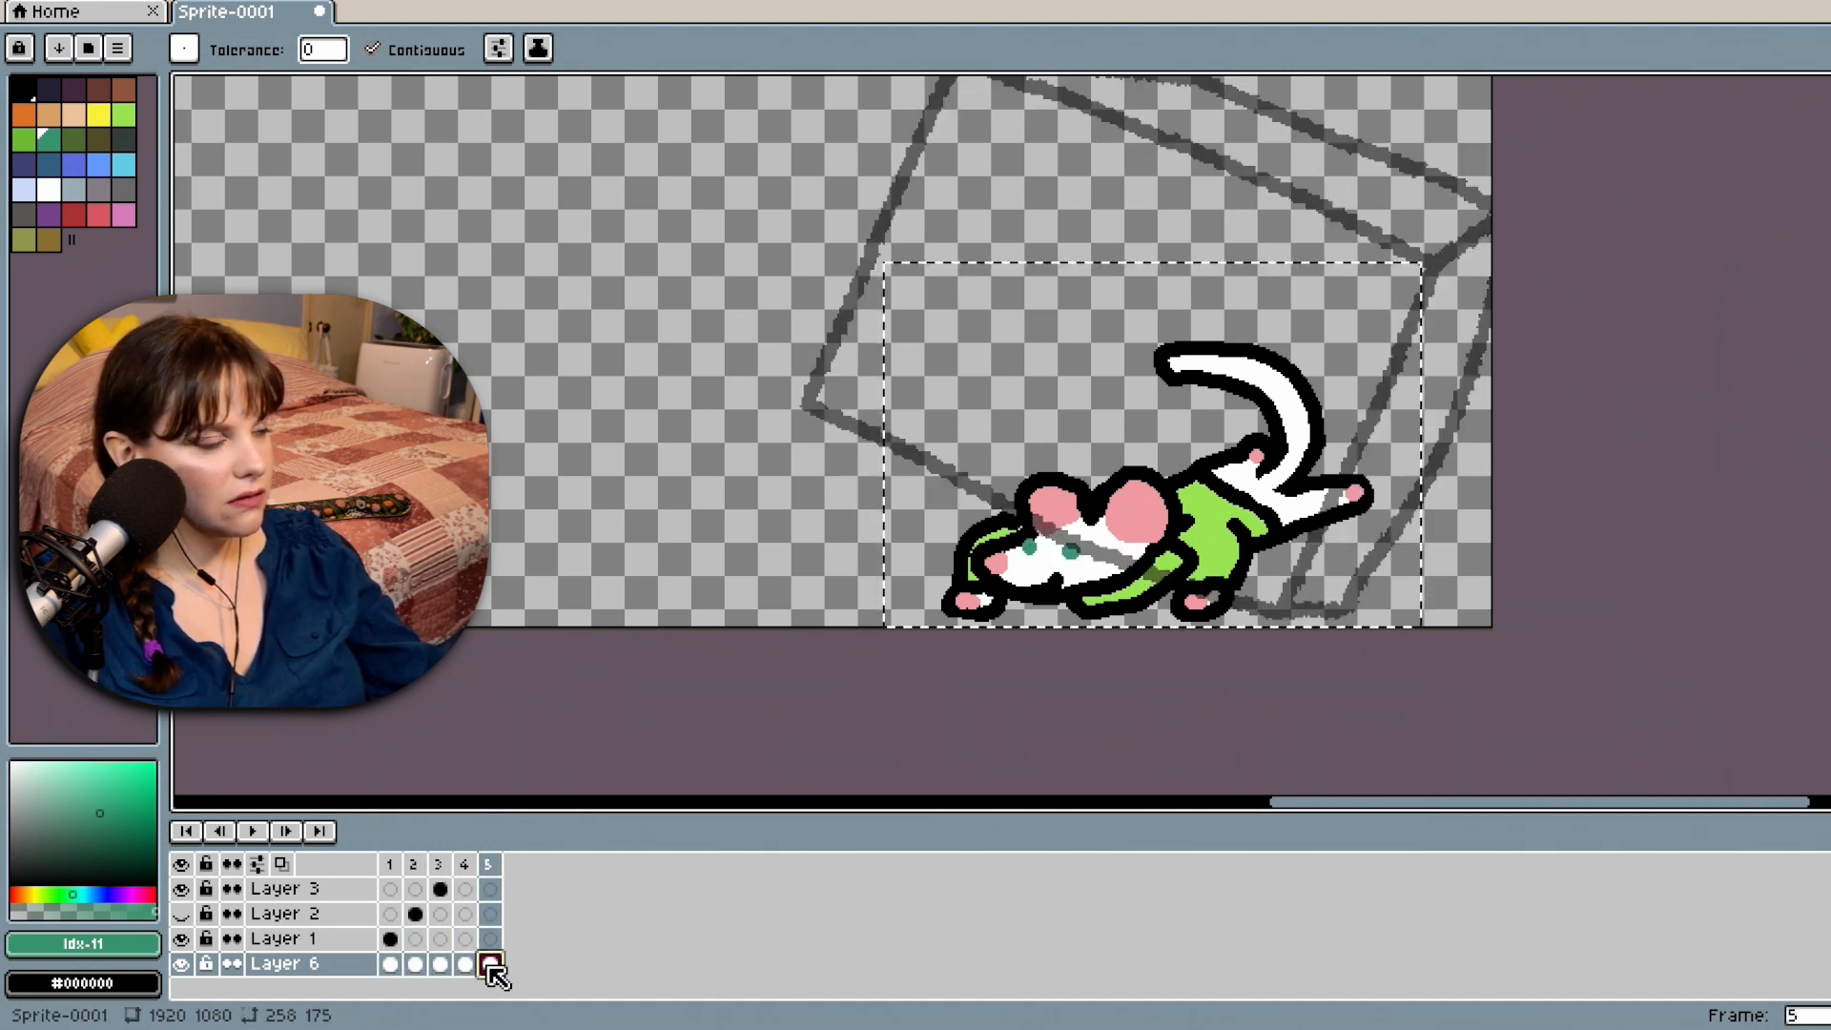
# Play back the animation of the mouse under the tilting box and check how its frames run.
pyautogui.click(253, 833)
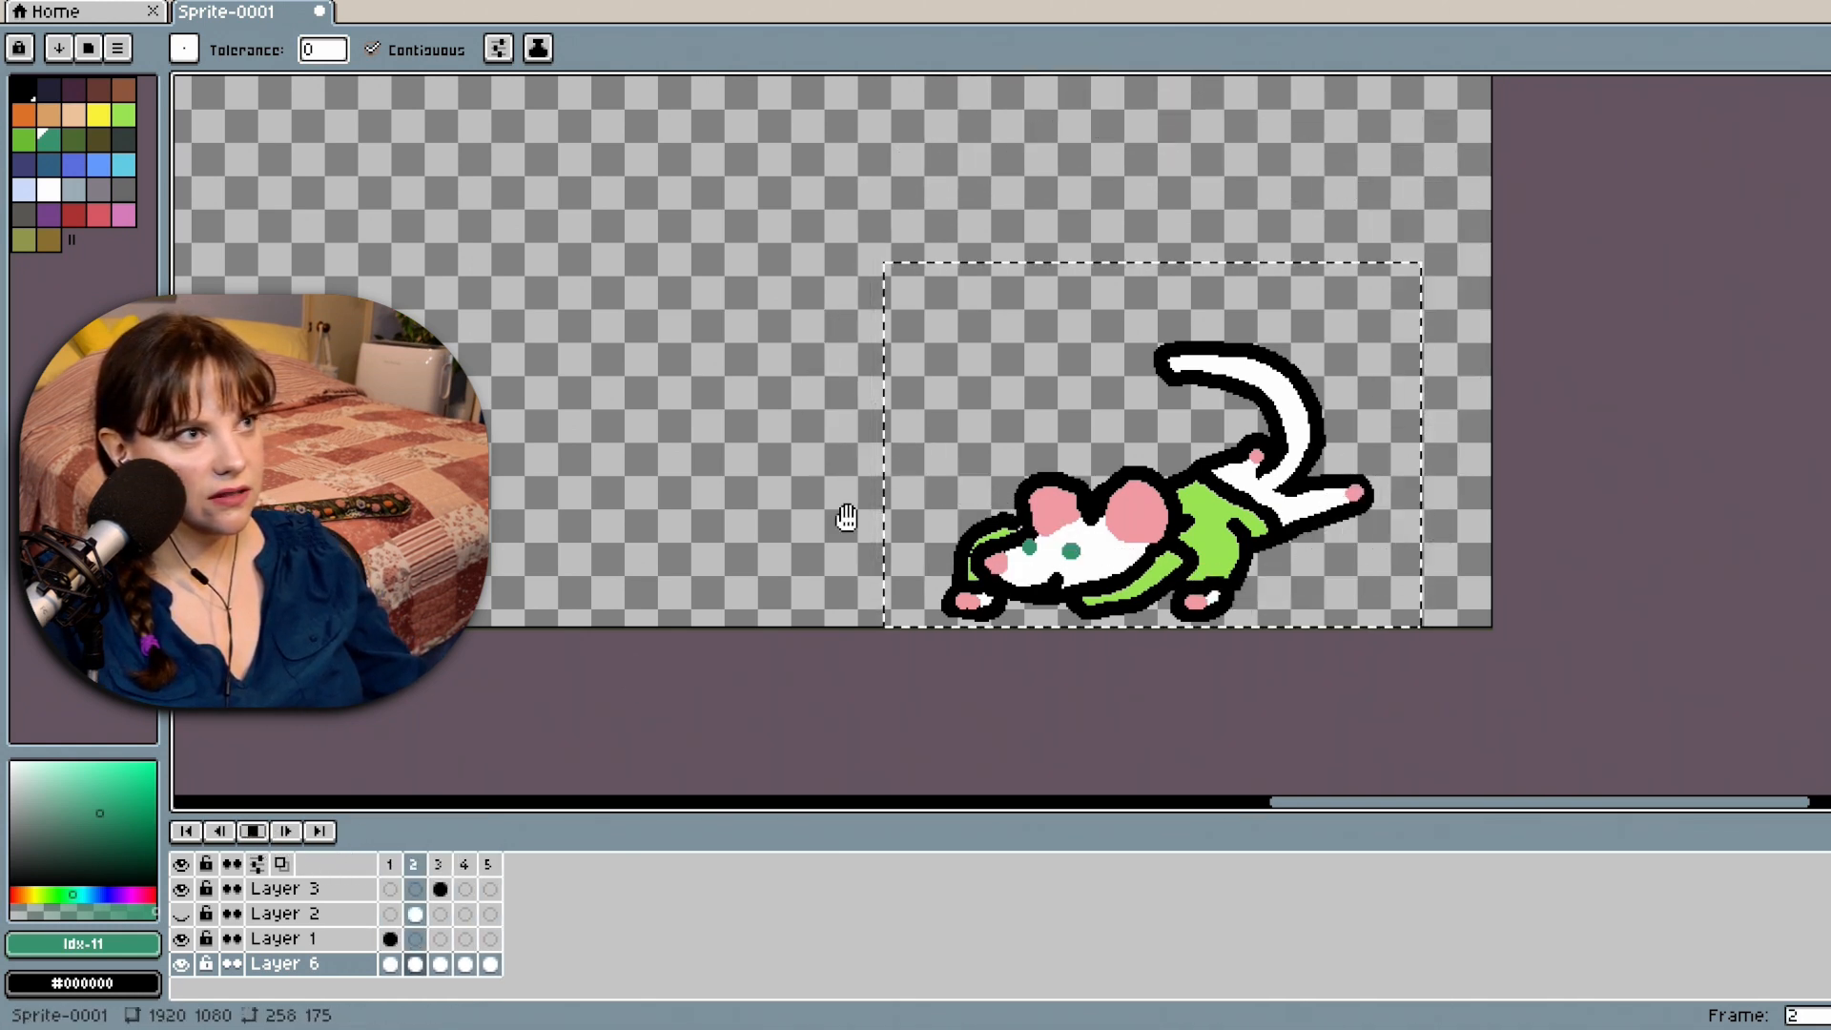
pyautogui.scroll(-3, 847, 518)
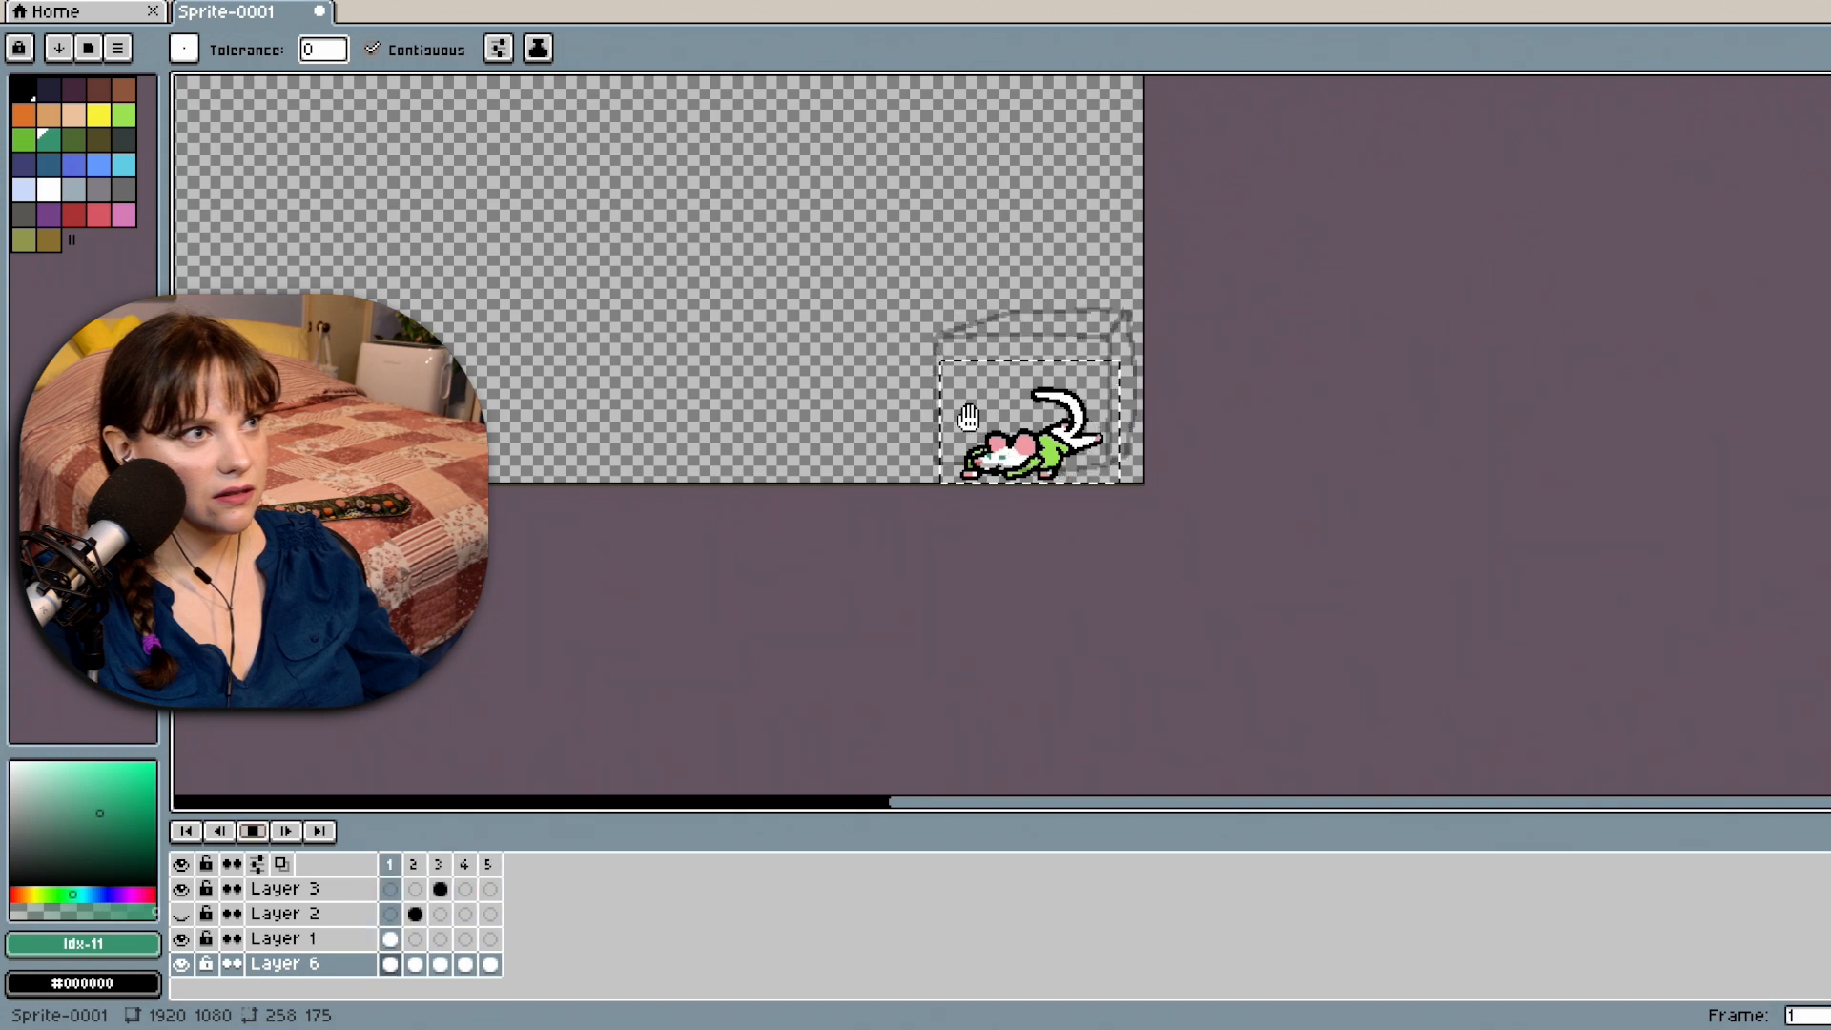
pyautogui.scroll(1, 498, 897)
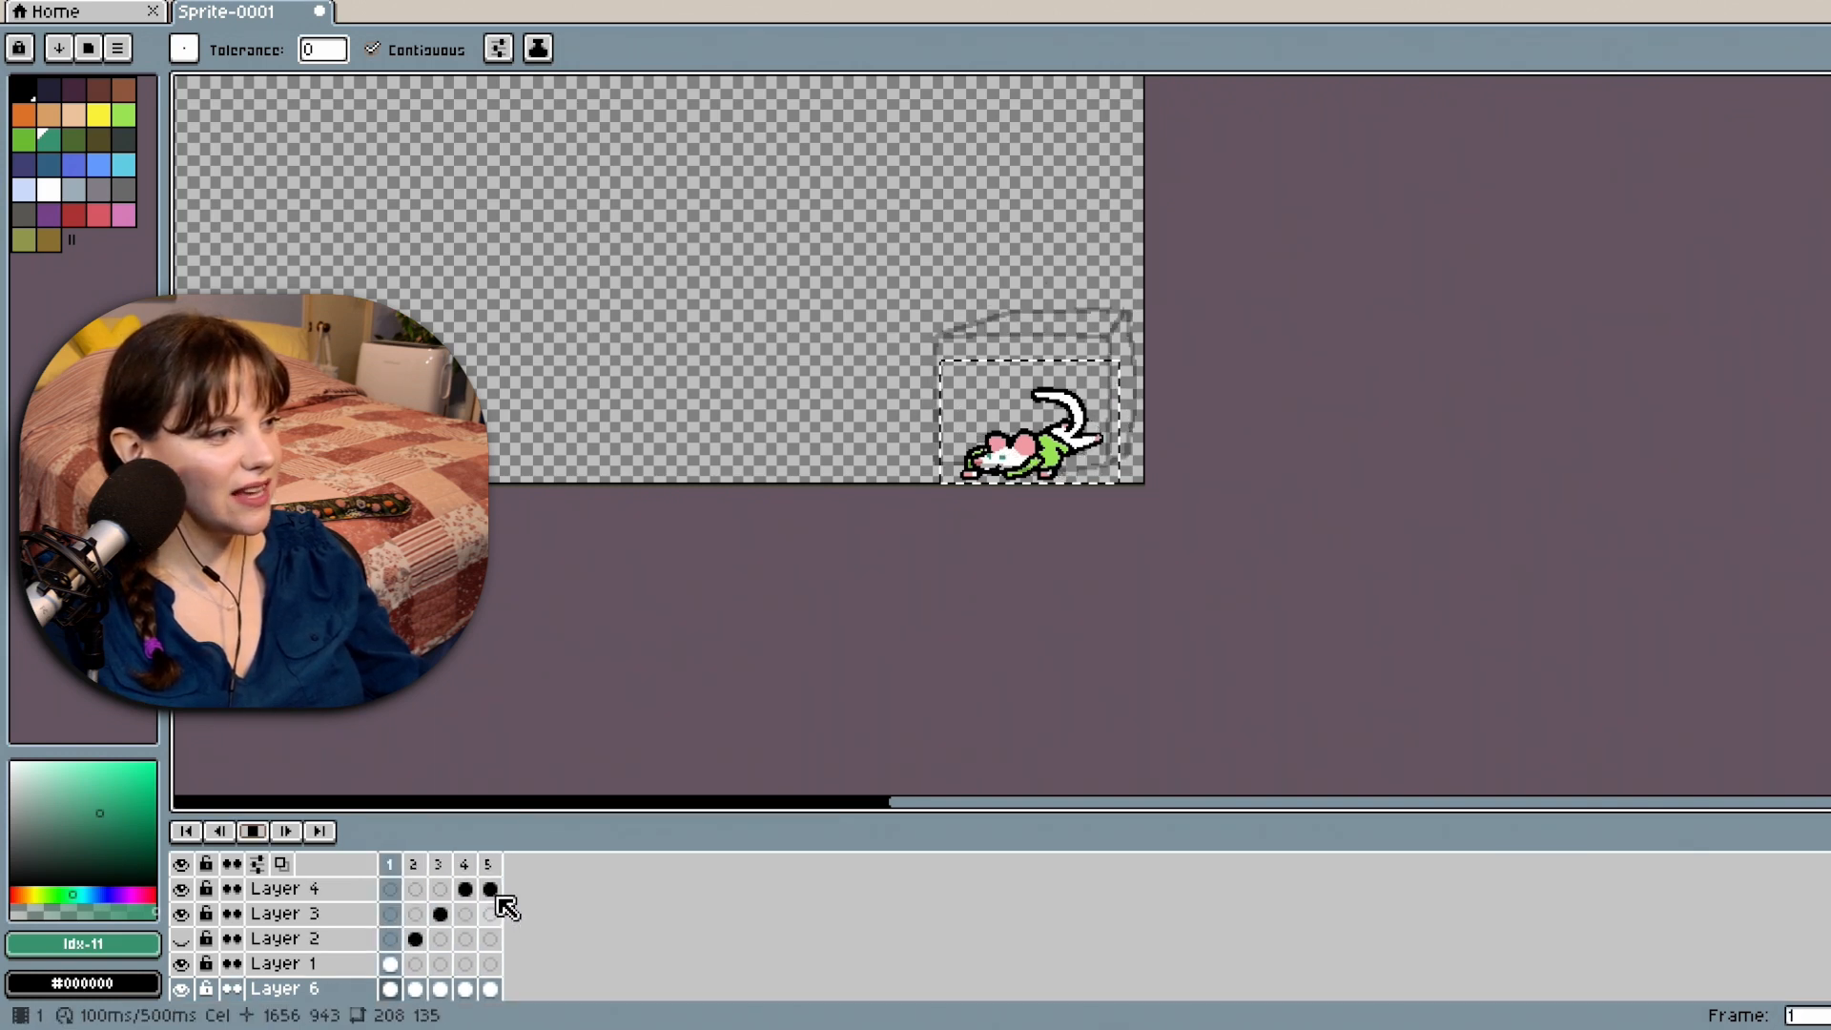
pyautogui.click(256, 833)
pyautogui.scroll(1, 475, 942)
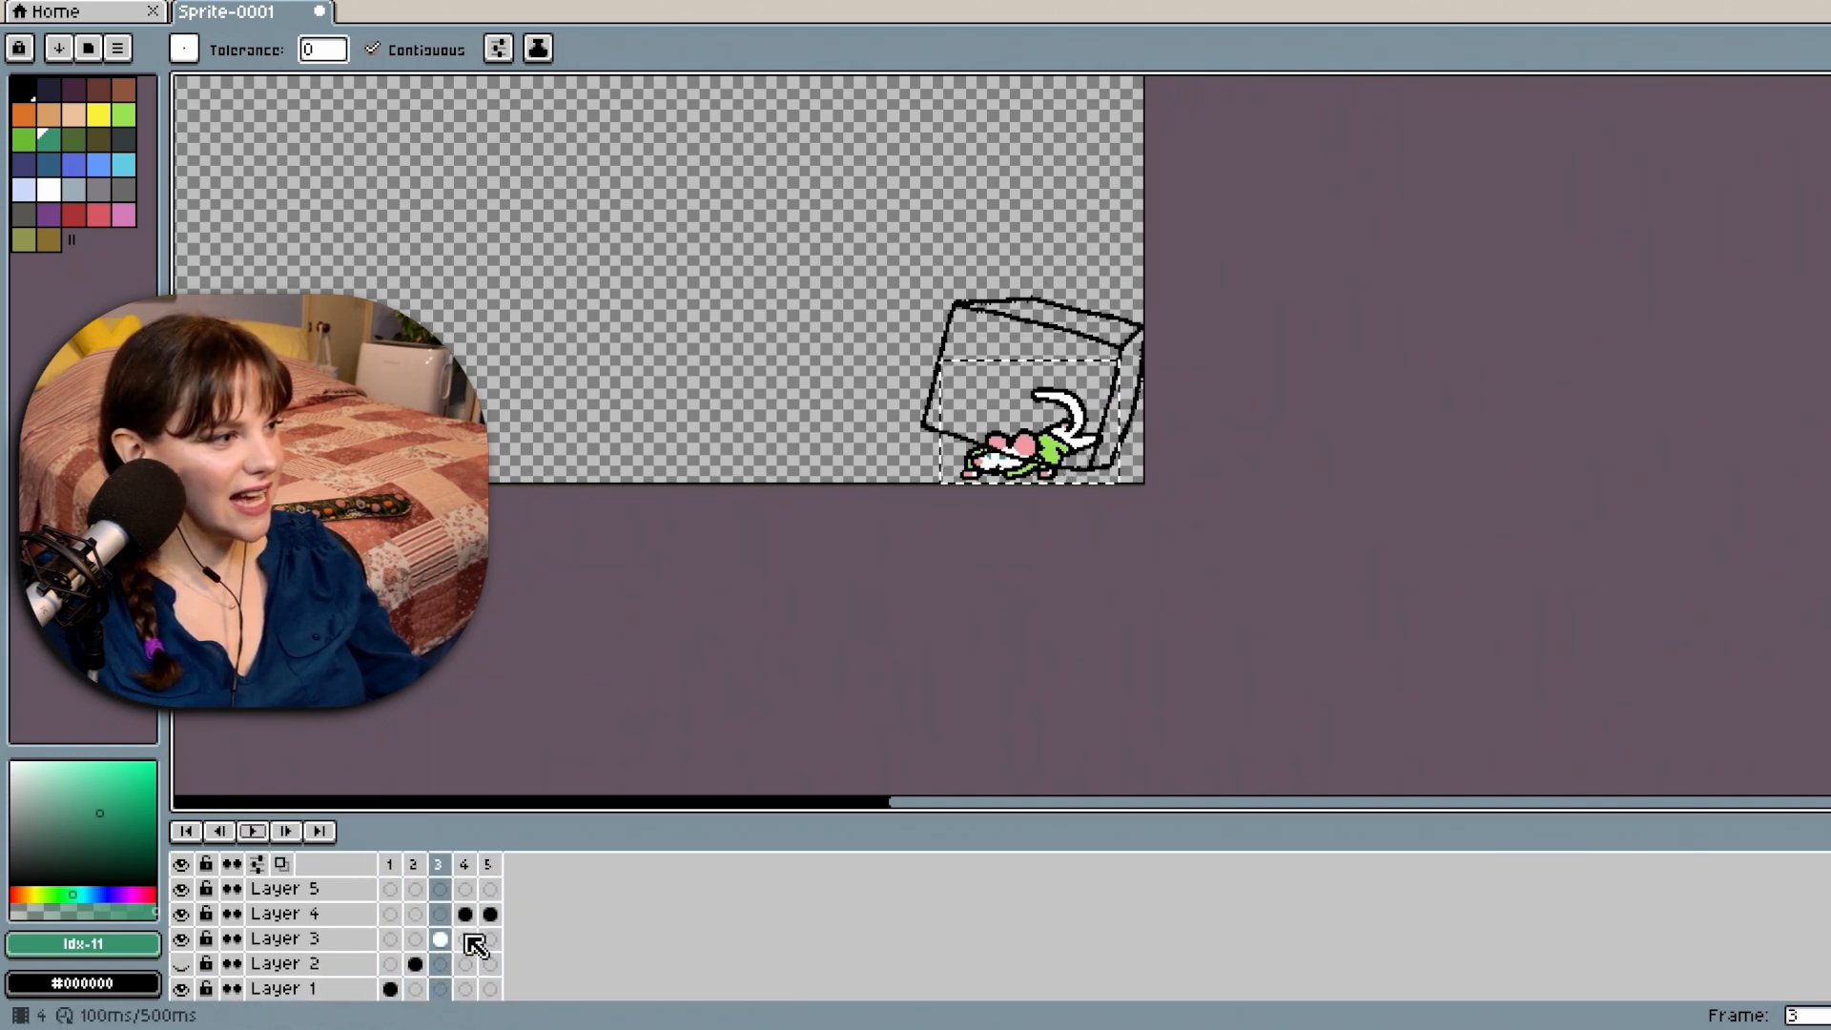
pyautogui.scroll(-1, 504, 871)
pyautogui.click(491, 864)
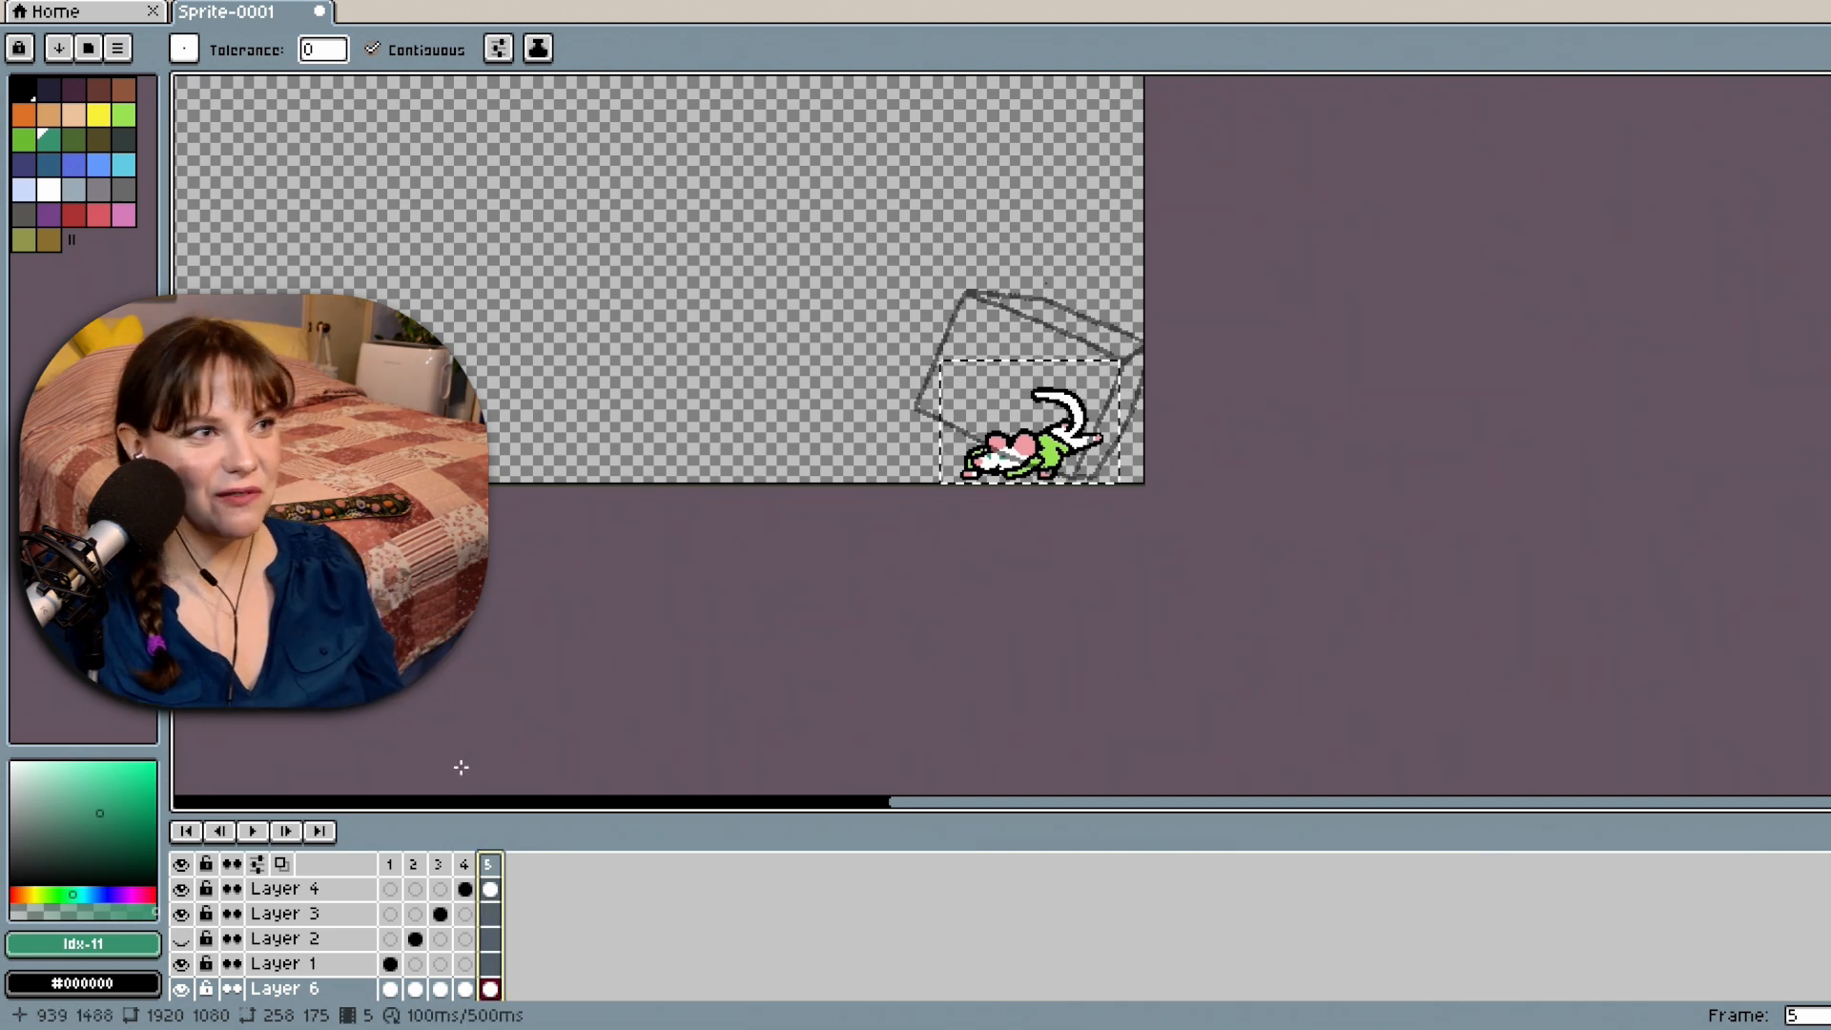
pyautogui.click(256, 833)
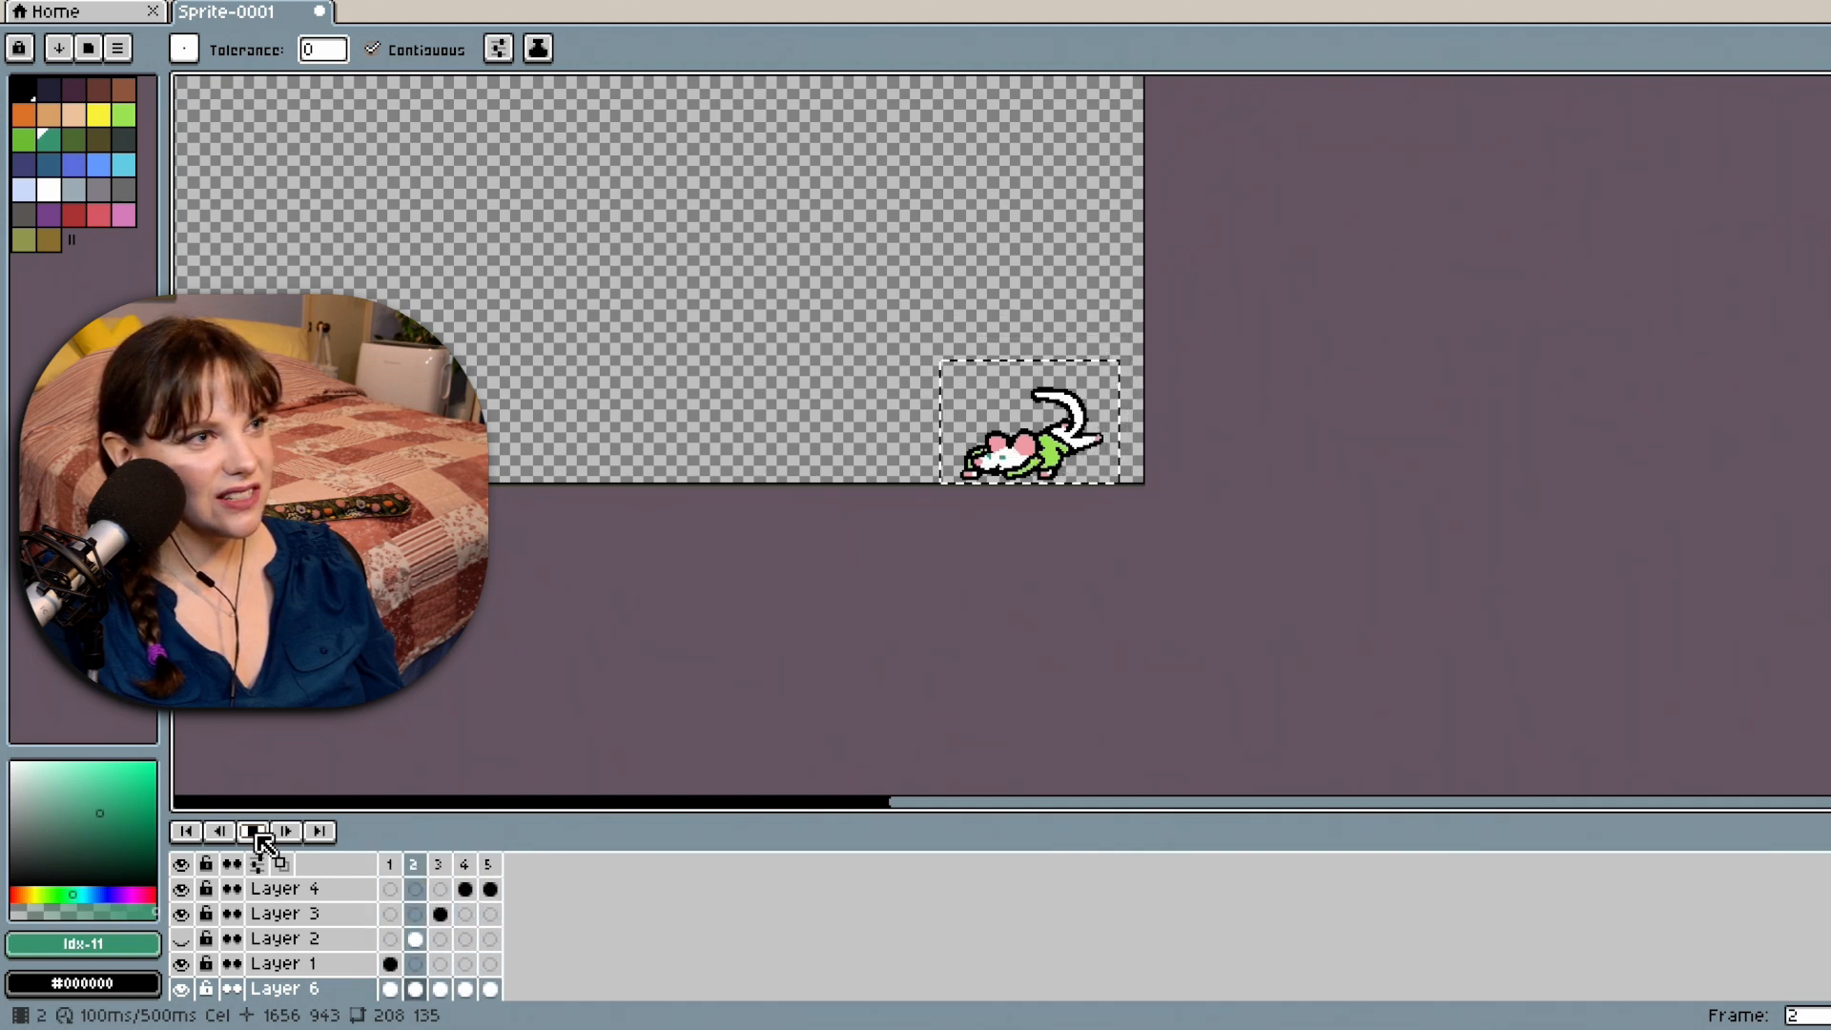
pyautogui.click(255, 833)
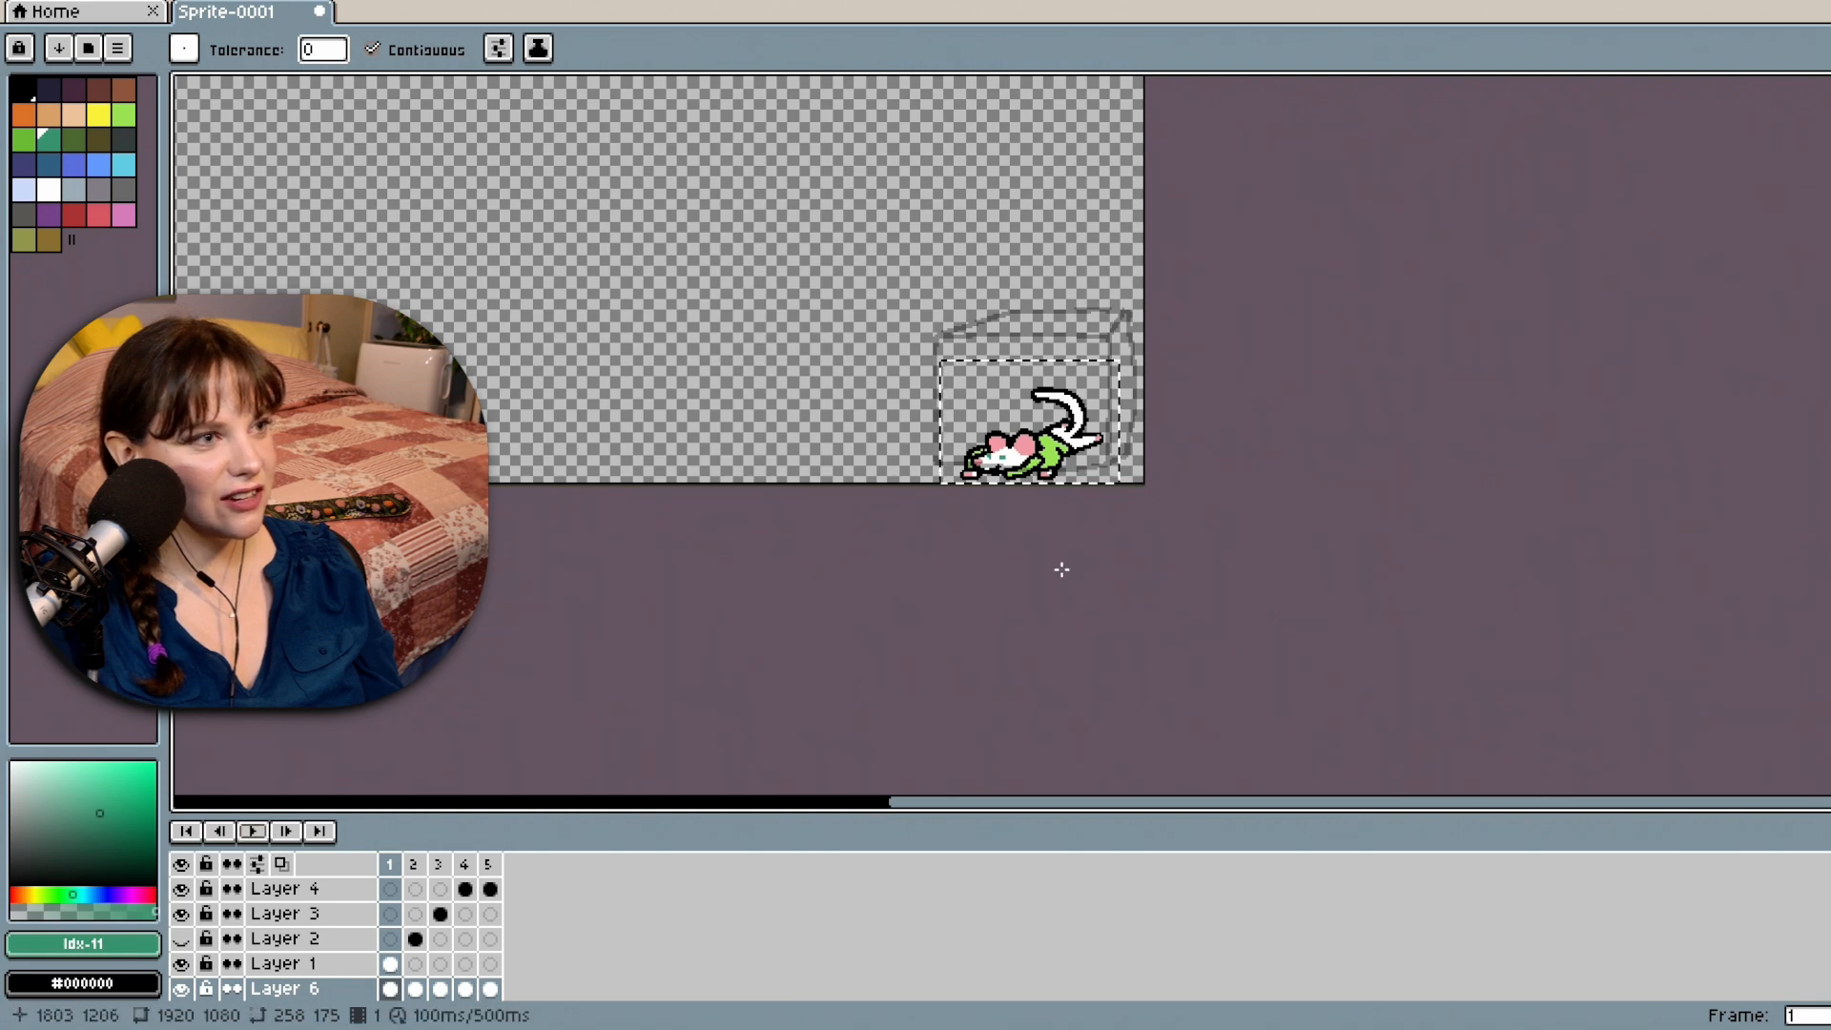
# Set the opacity of the Layer 1 cel in frame 1 to 100%.
pyautogui.scroll(2, 1018, 573)
pyautogui.scroll(1, 1018, 572)
pyautogui.scroll(-1, 1054, 560)
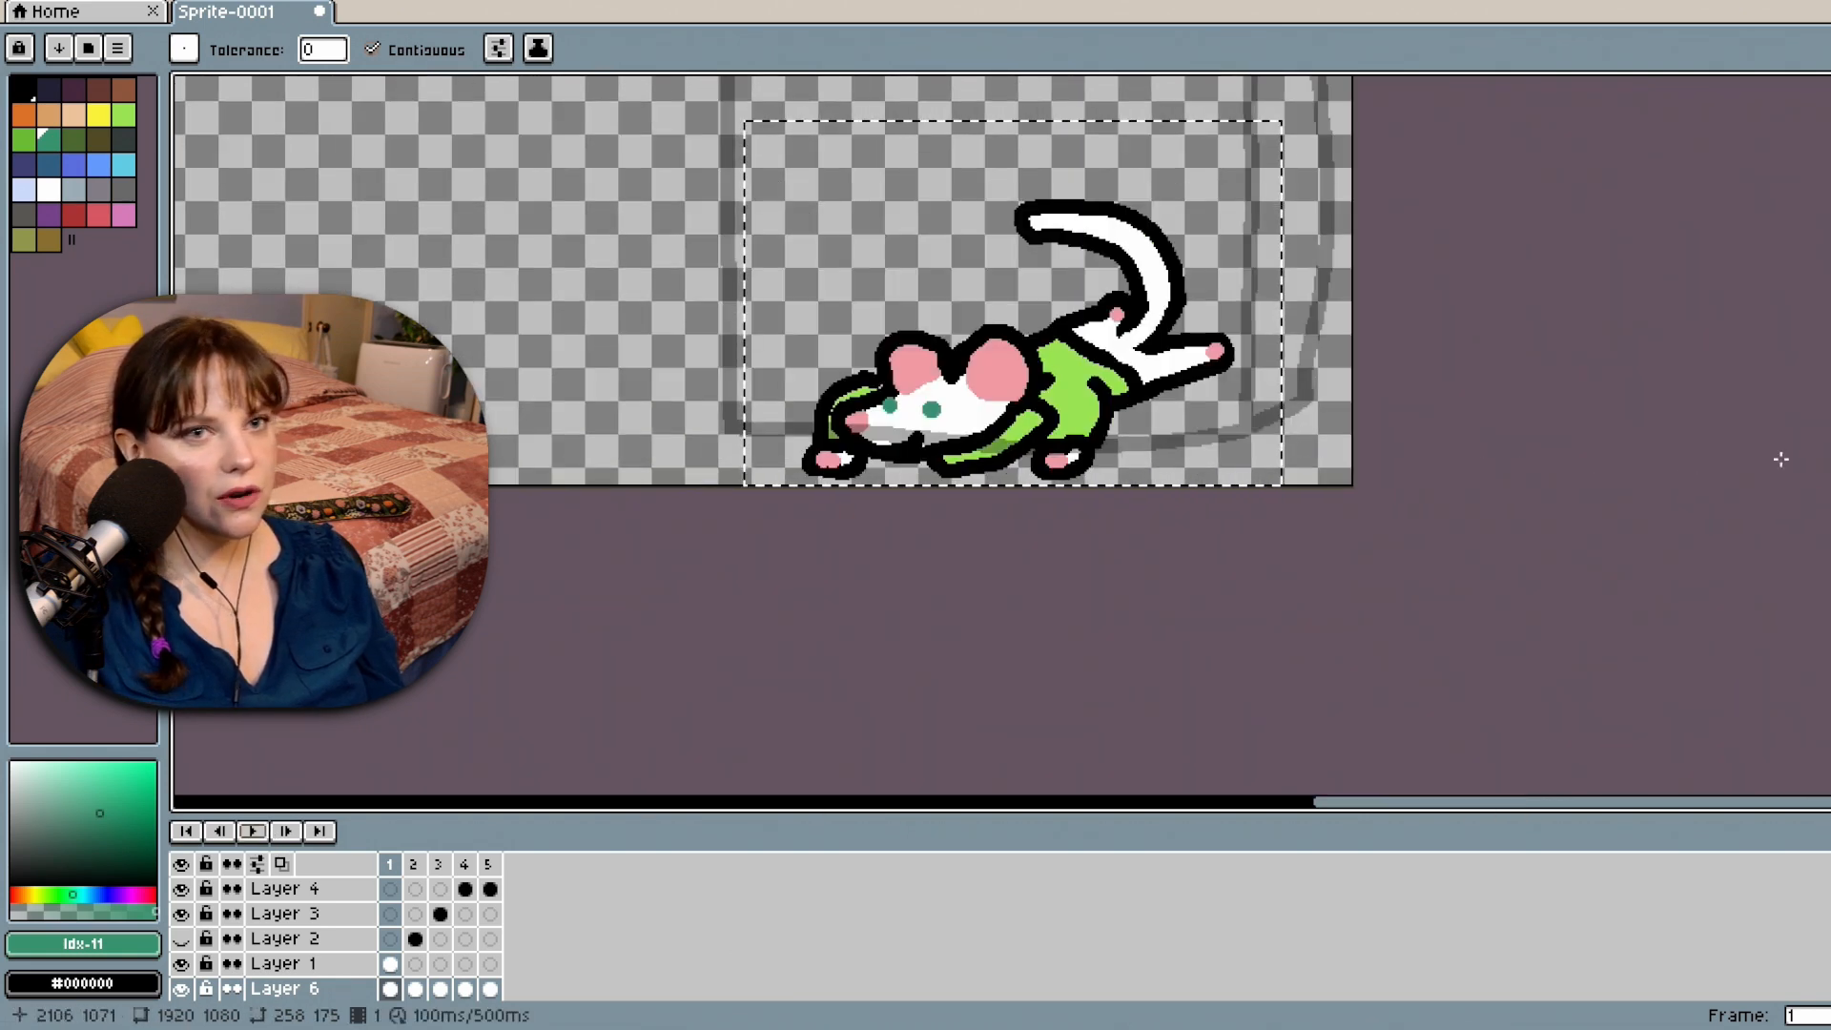
pyautogui.scroll(3, 1018, 430)
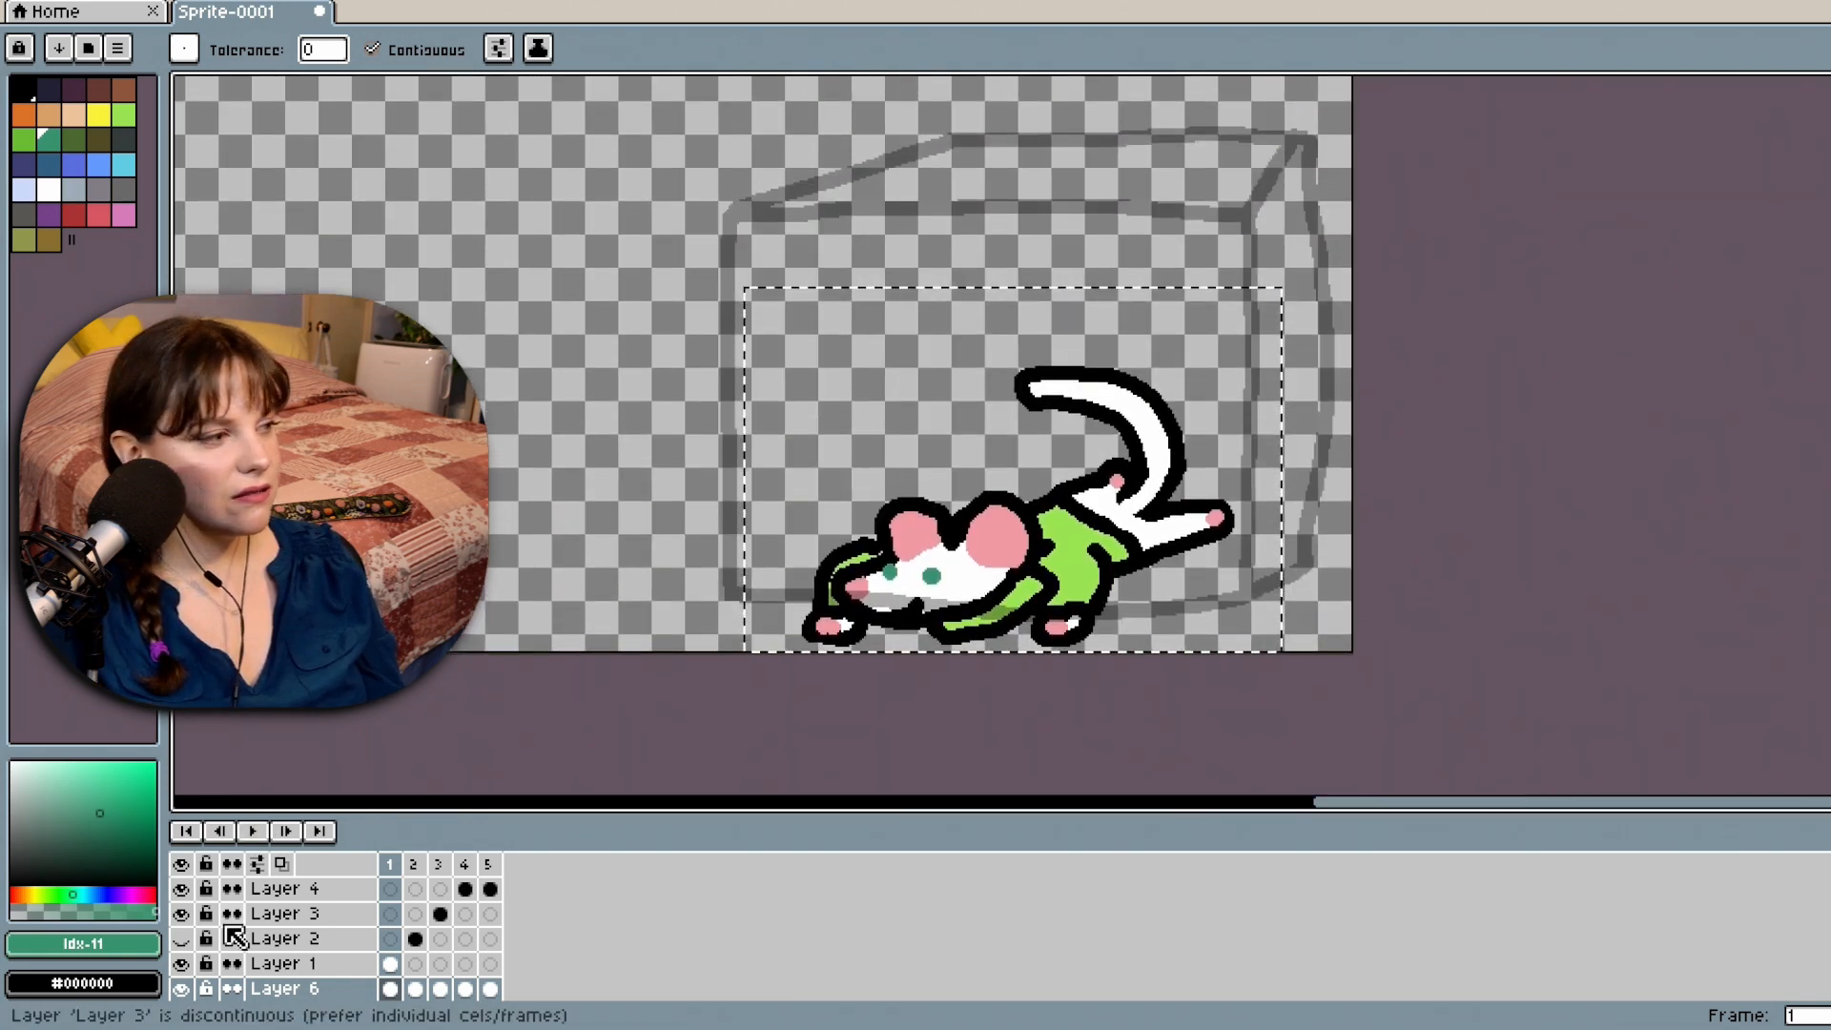
pyautogui.scroll(-1, 412, 949)
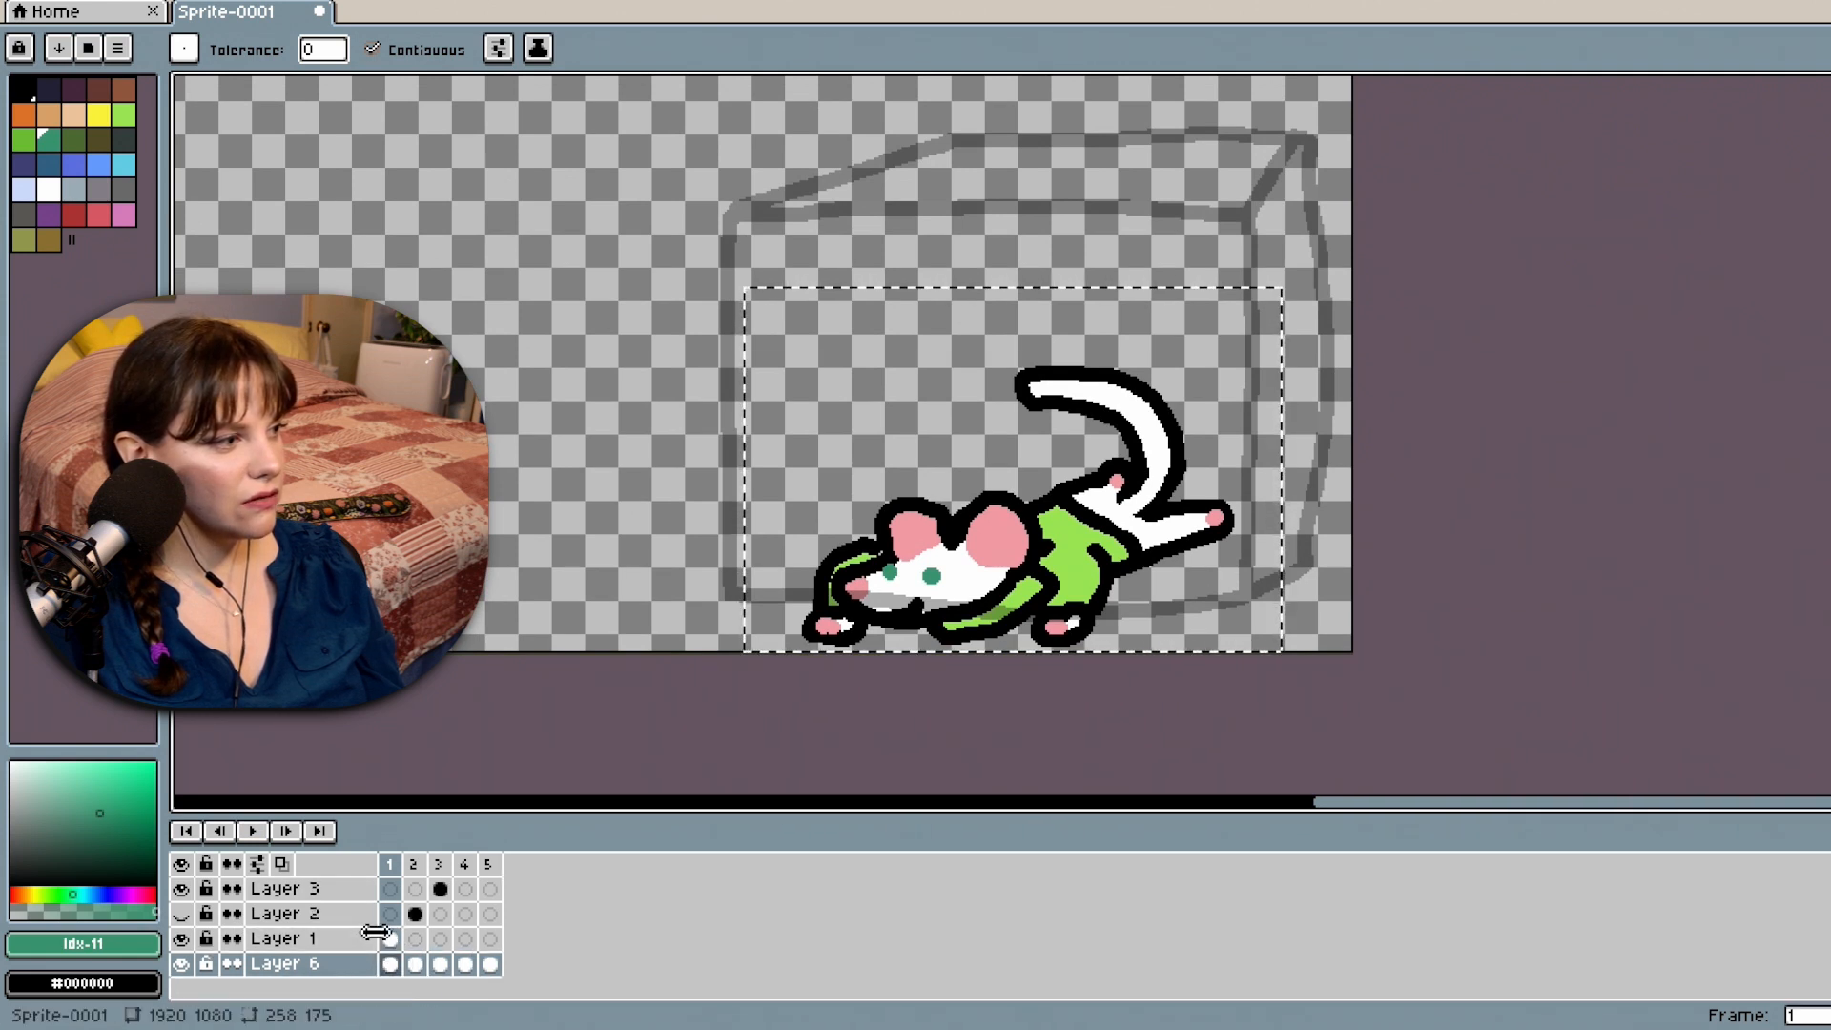
pyautogui.click(390, 939)
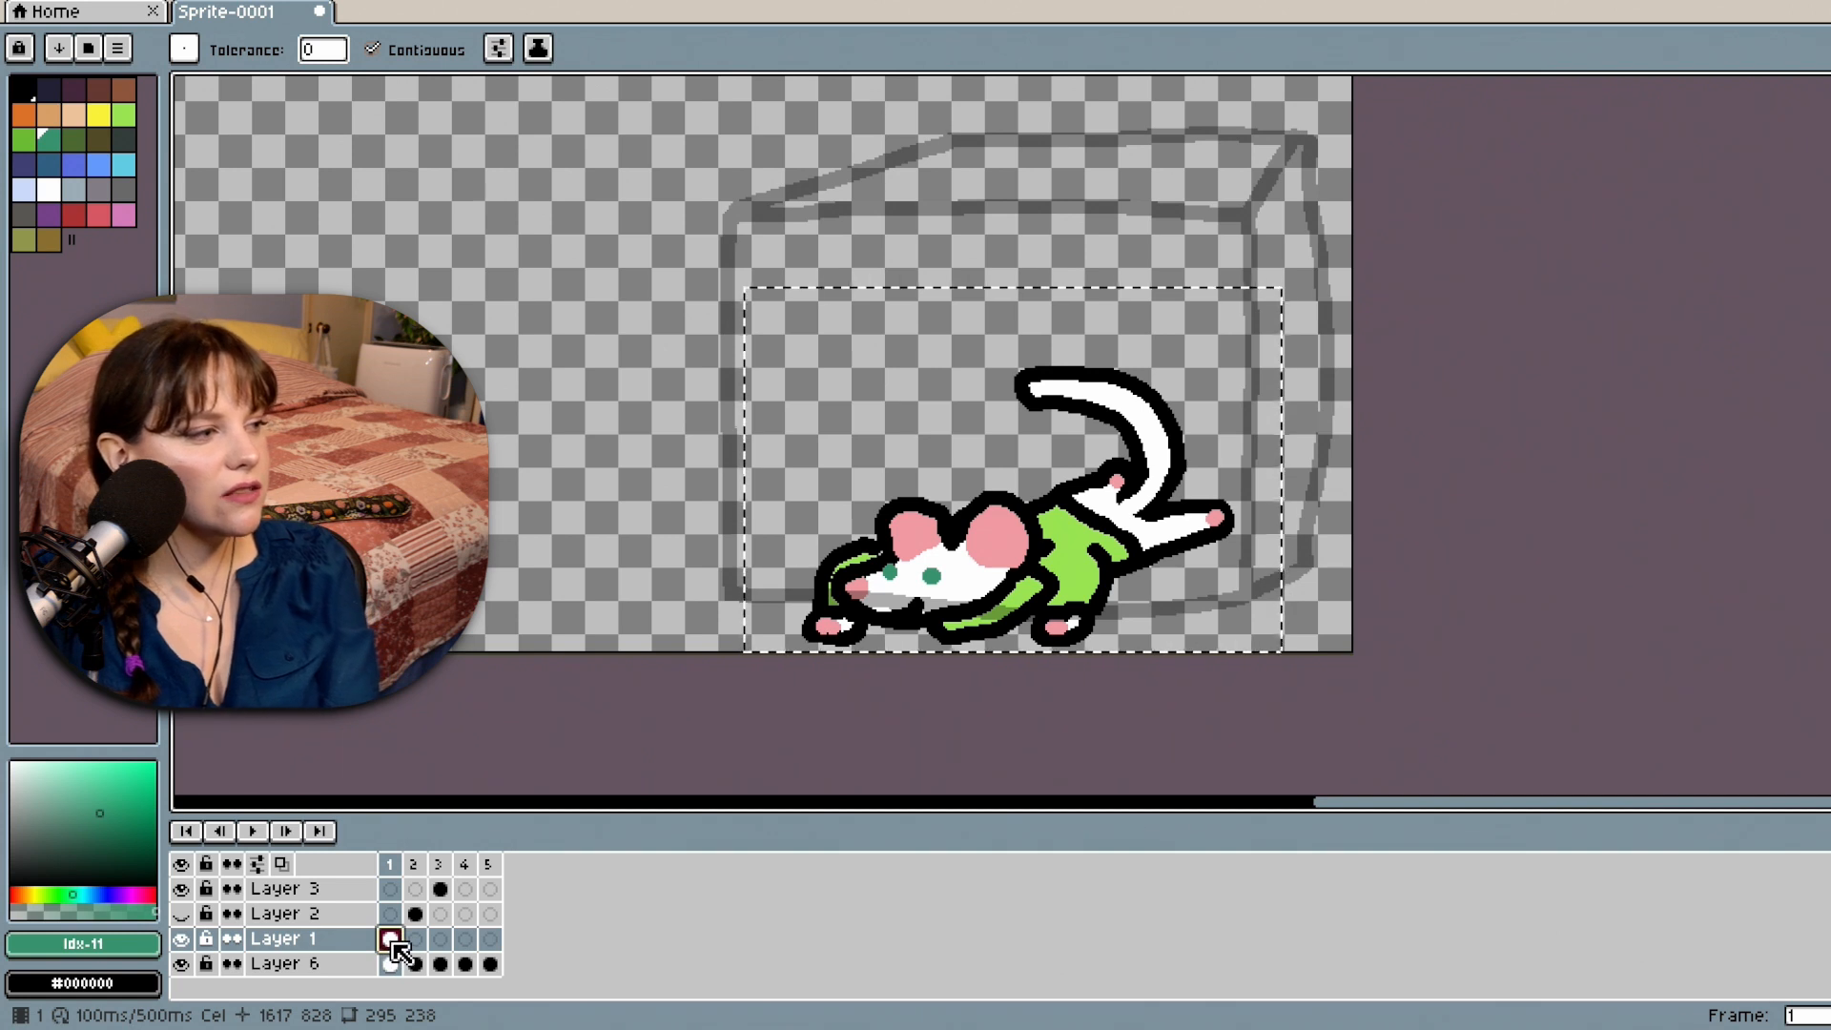
pyautogui.rightClick(393, 942)
pyautogui.press('Escape')
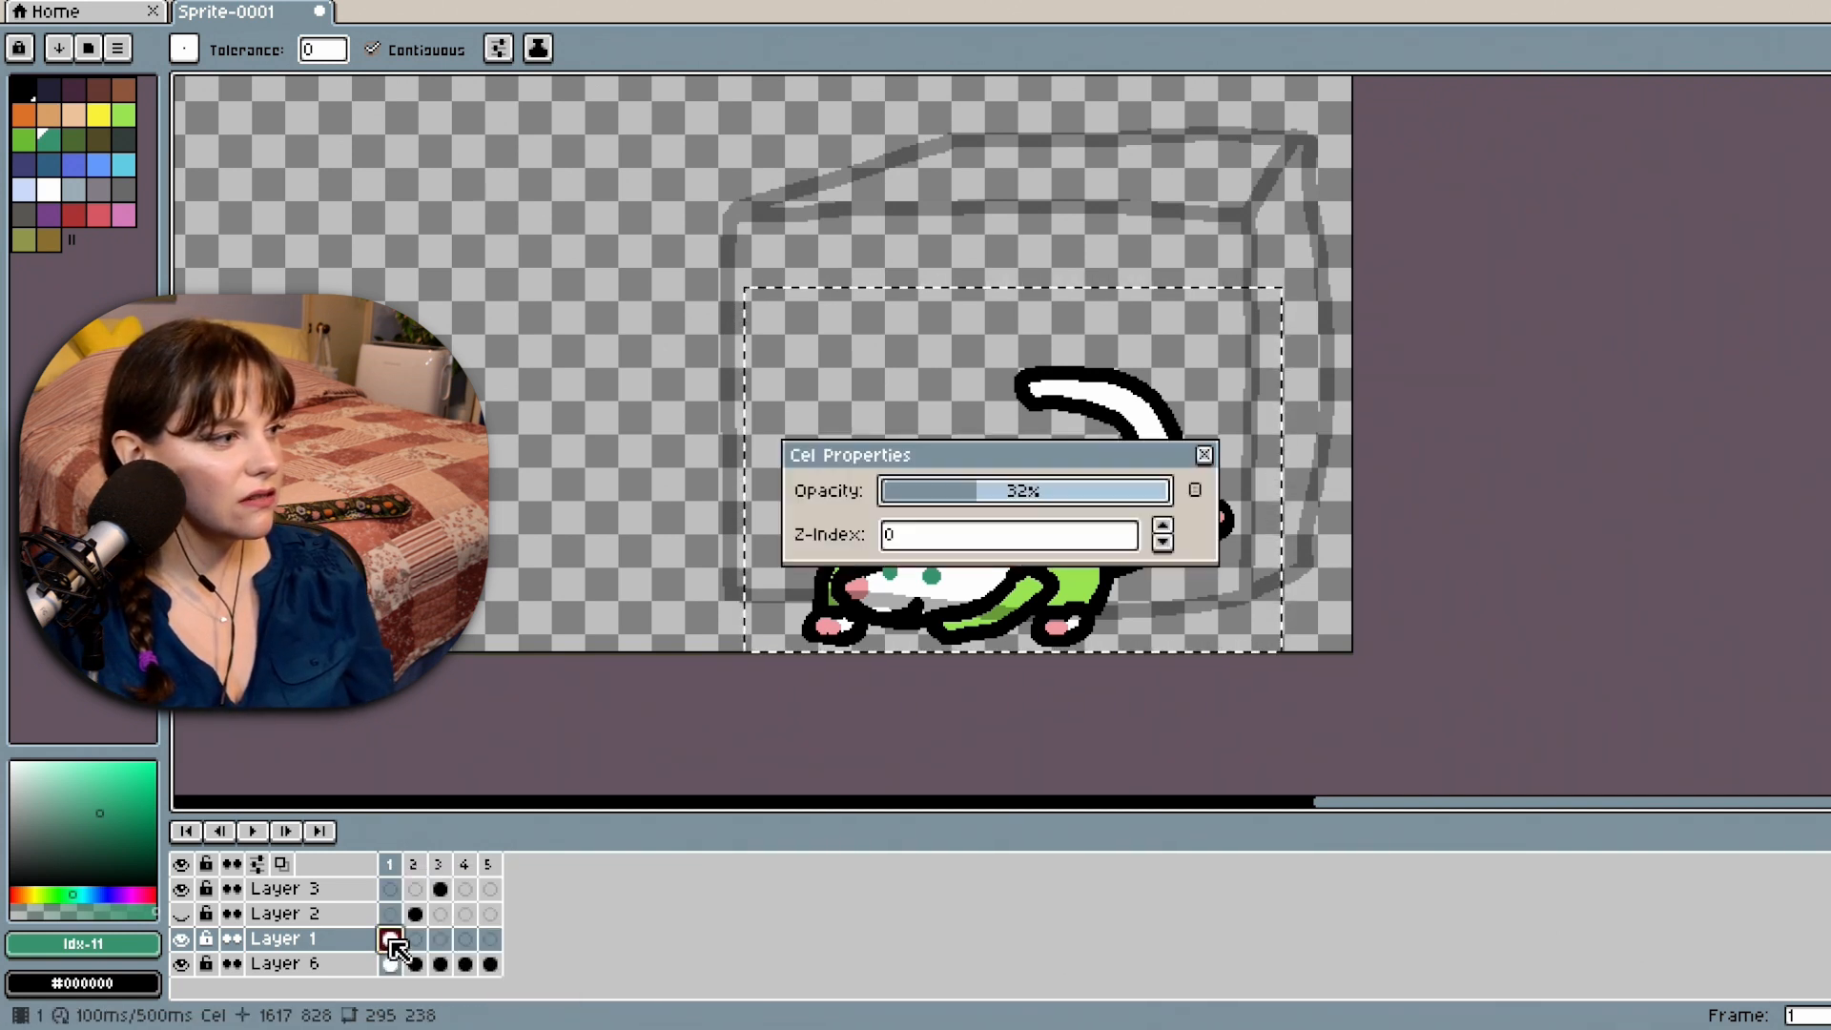
pyautogui.moveTo(1161, 500); pyautogui.dragTo(1205, 487)
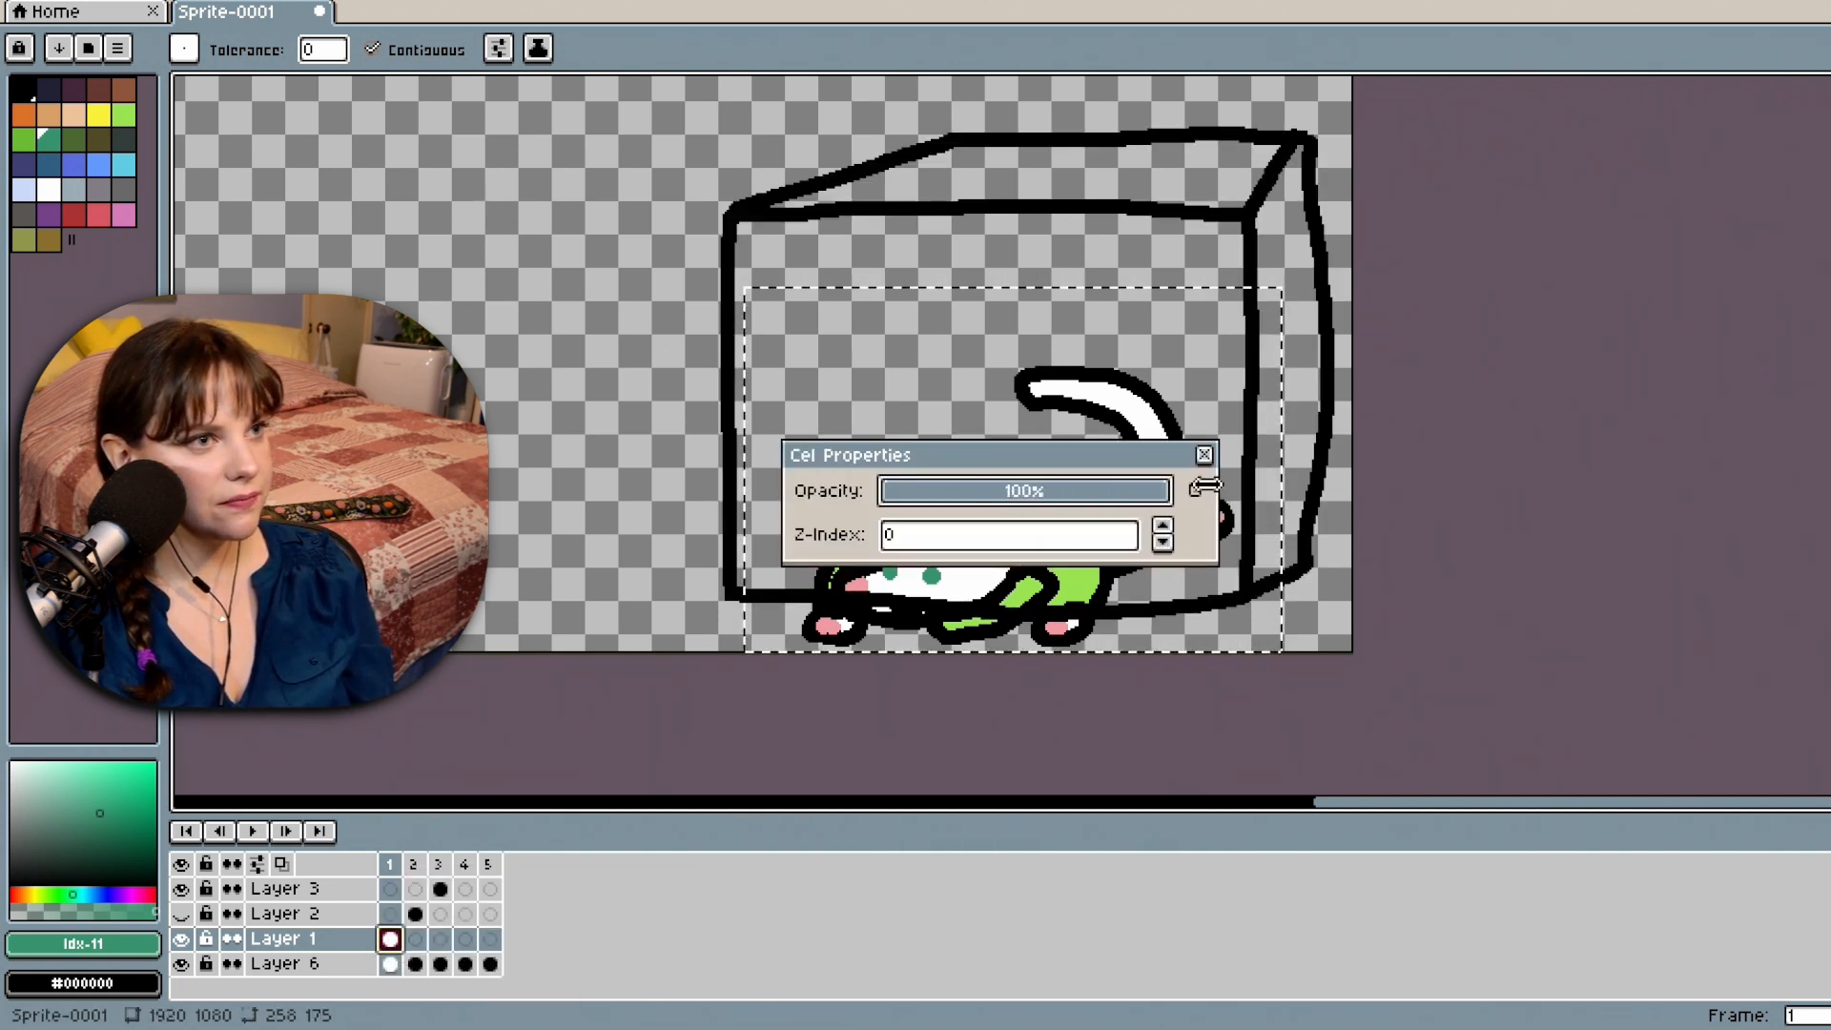
pyautogui.click(1205, 455)
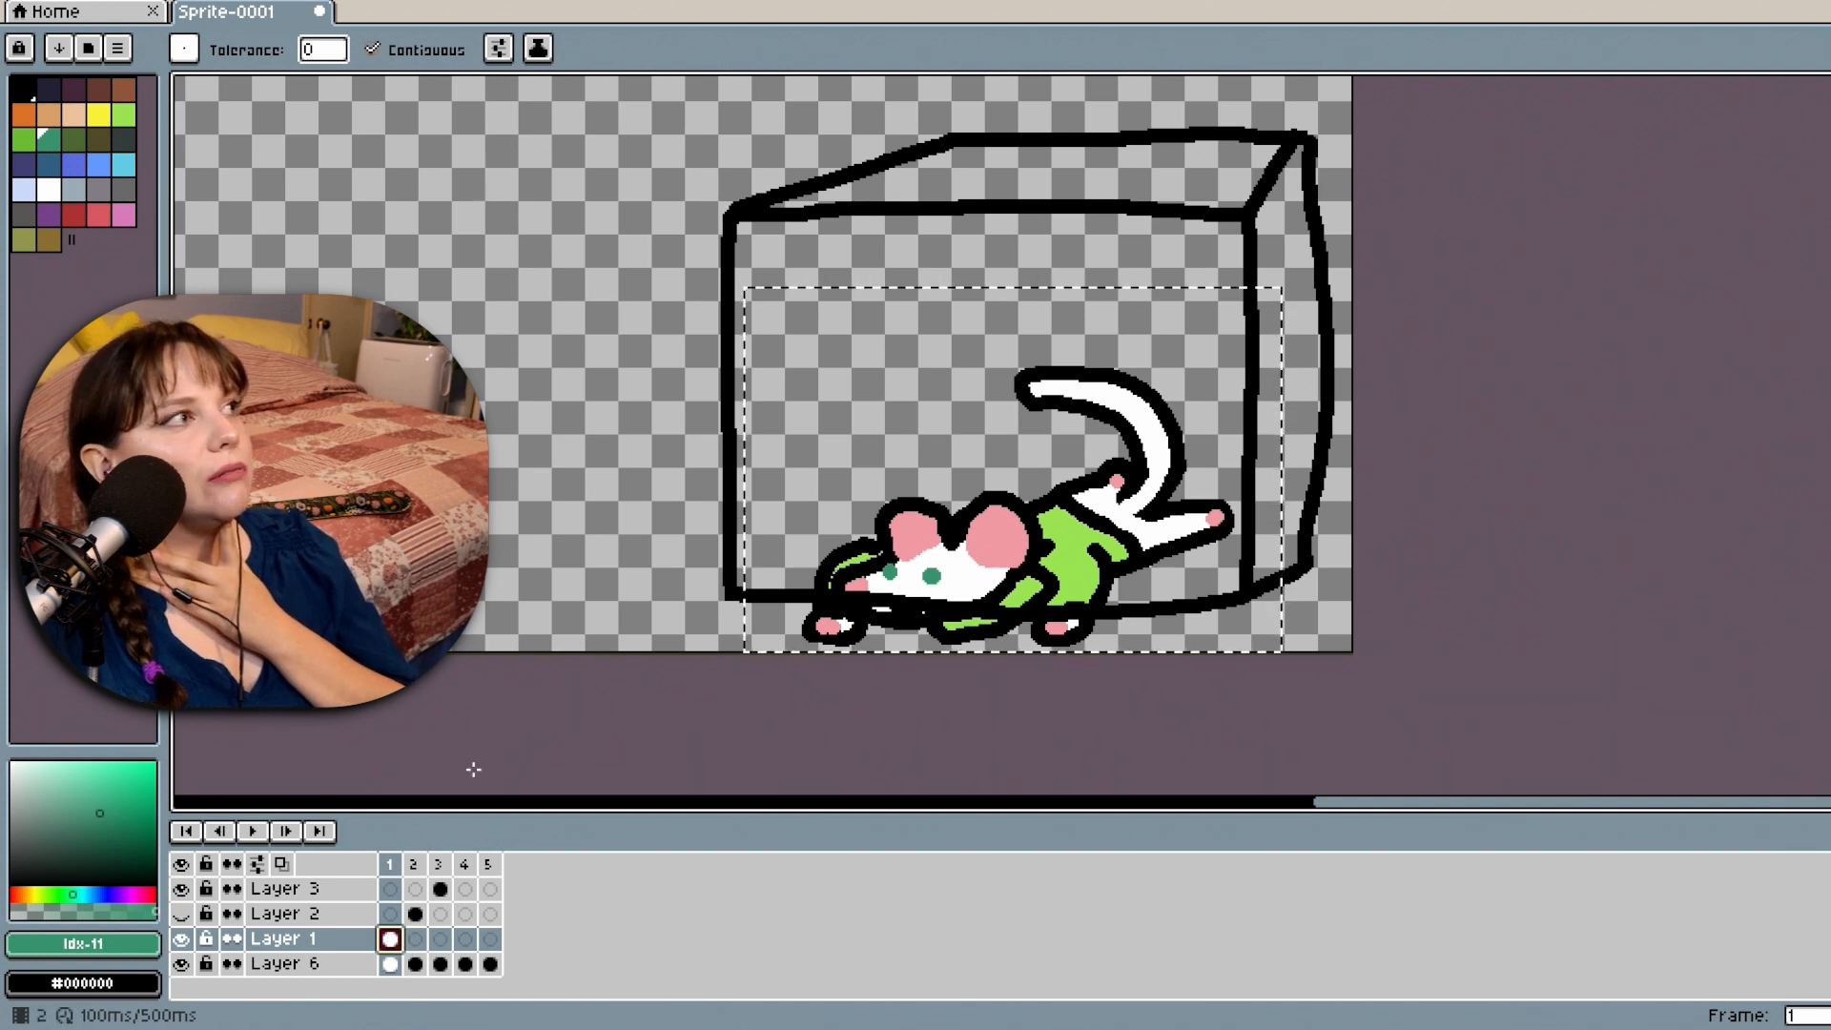
# Clear the selection and fill the front, top and side of the frame 1 box on Layer 1 with tan palette colour Idx-6.
pyautogui.click(48, 115)
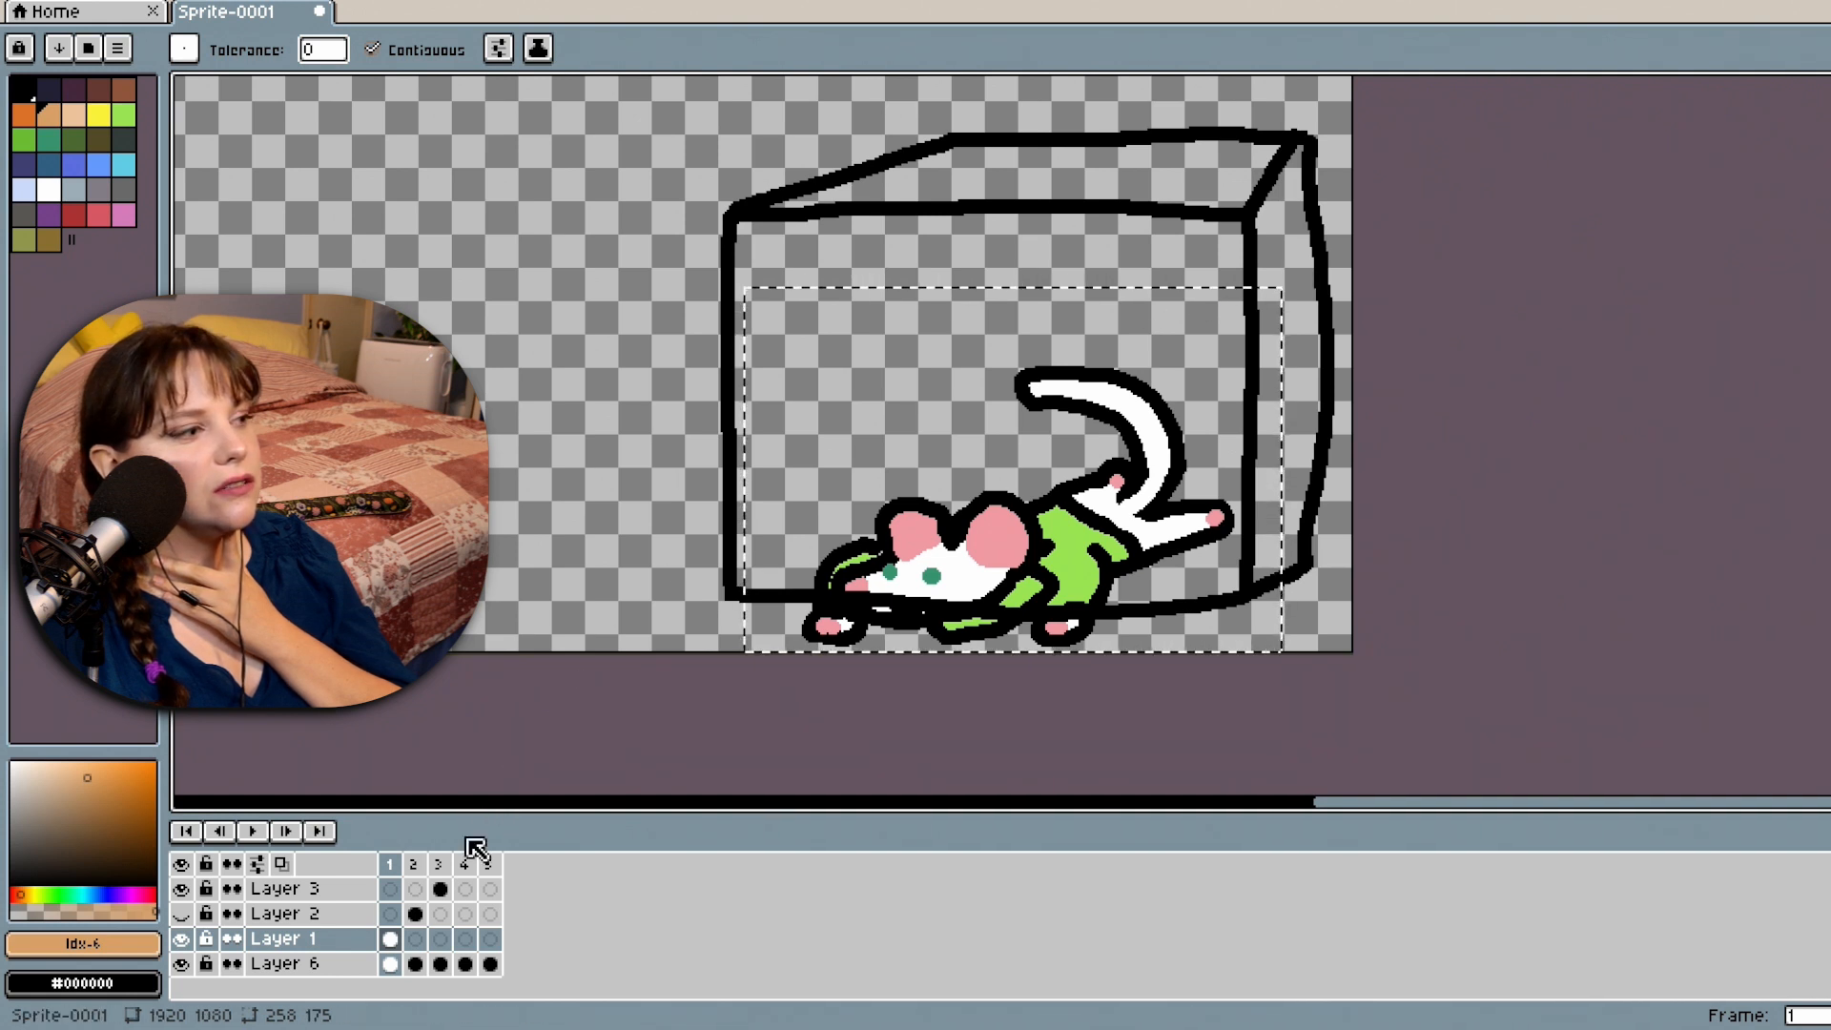
pyautogui.click(286, 939)
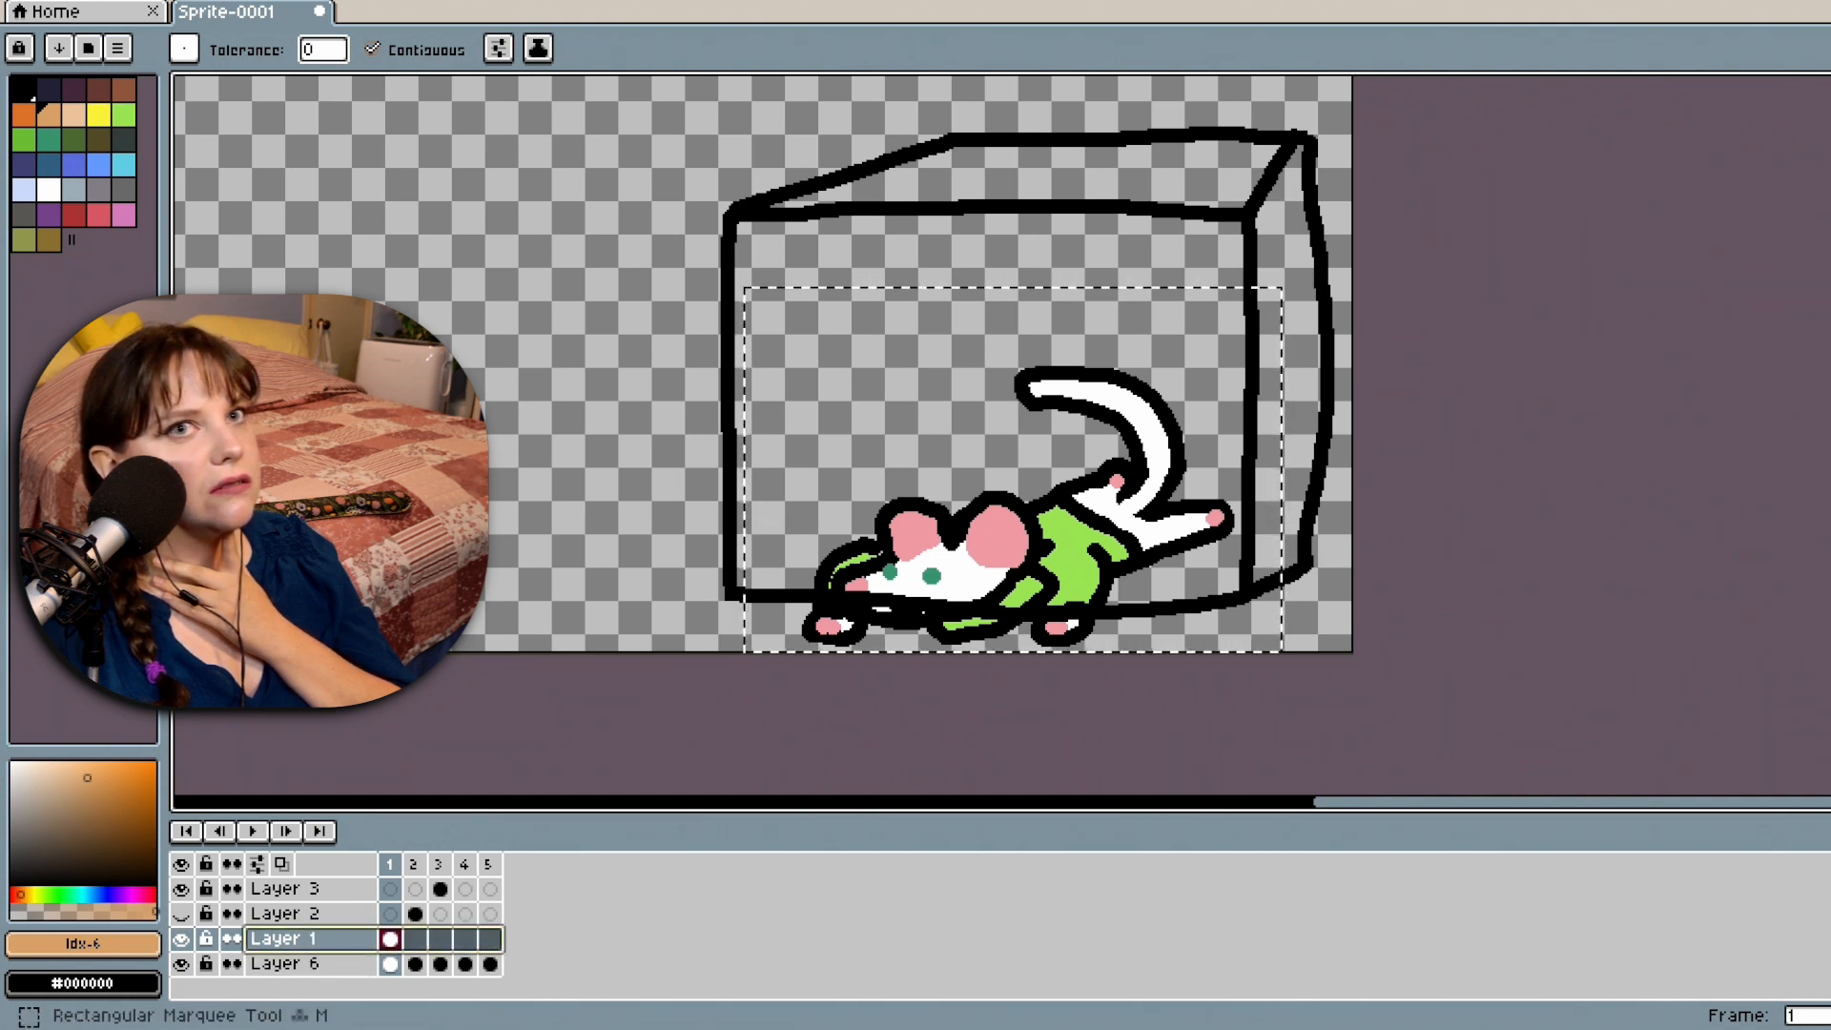
pyautogui.press('m')
pyautogui.click(1193, 295)
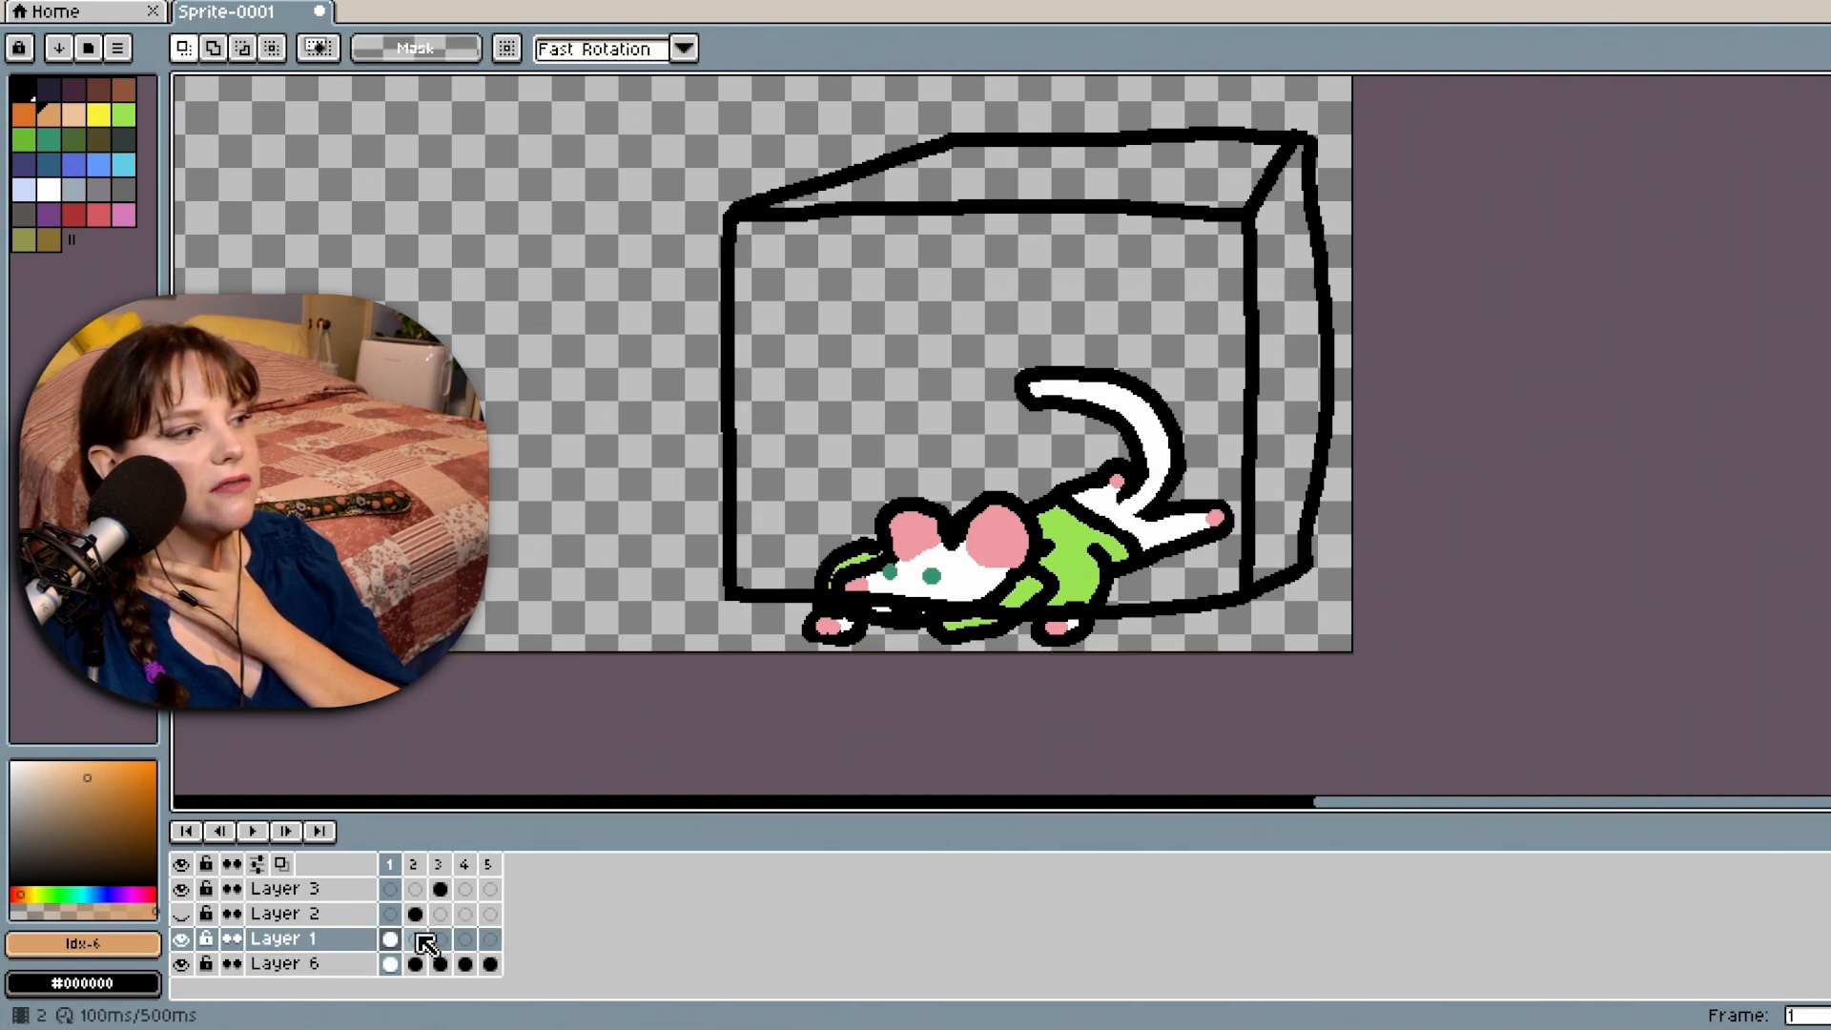
pyautogui.press('g')
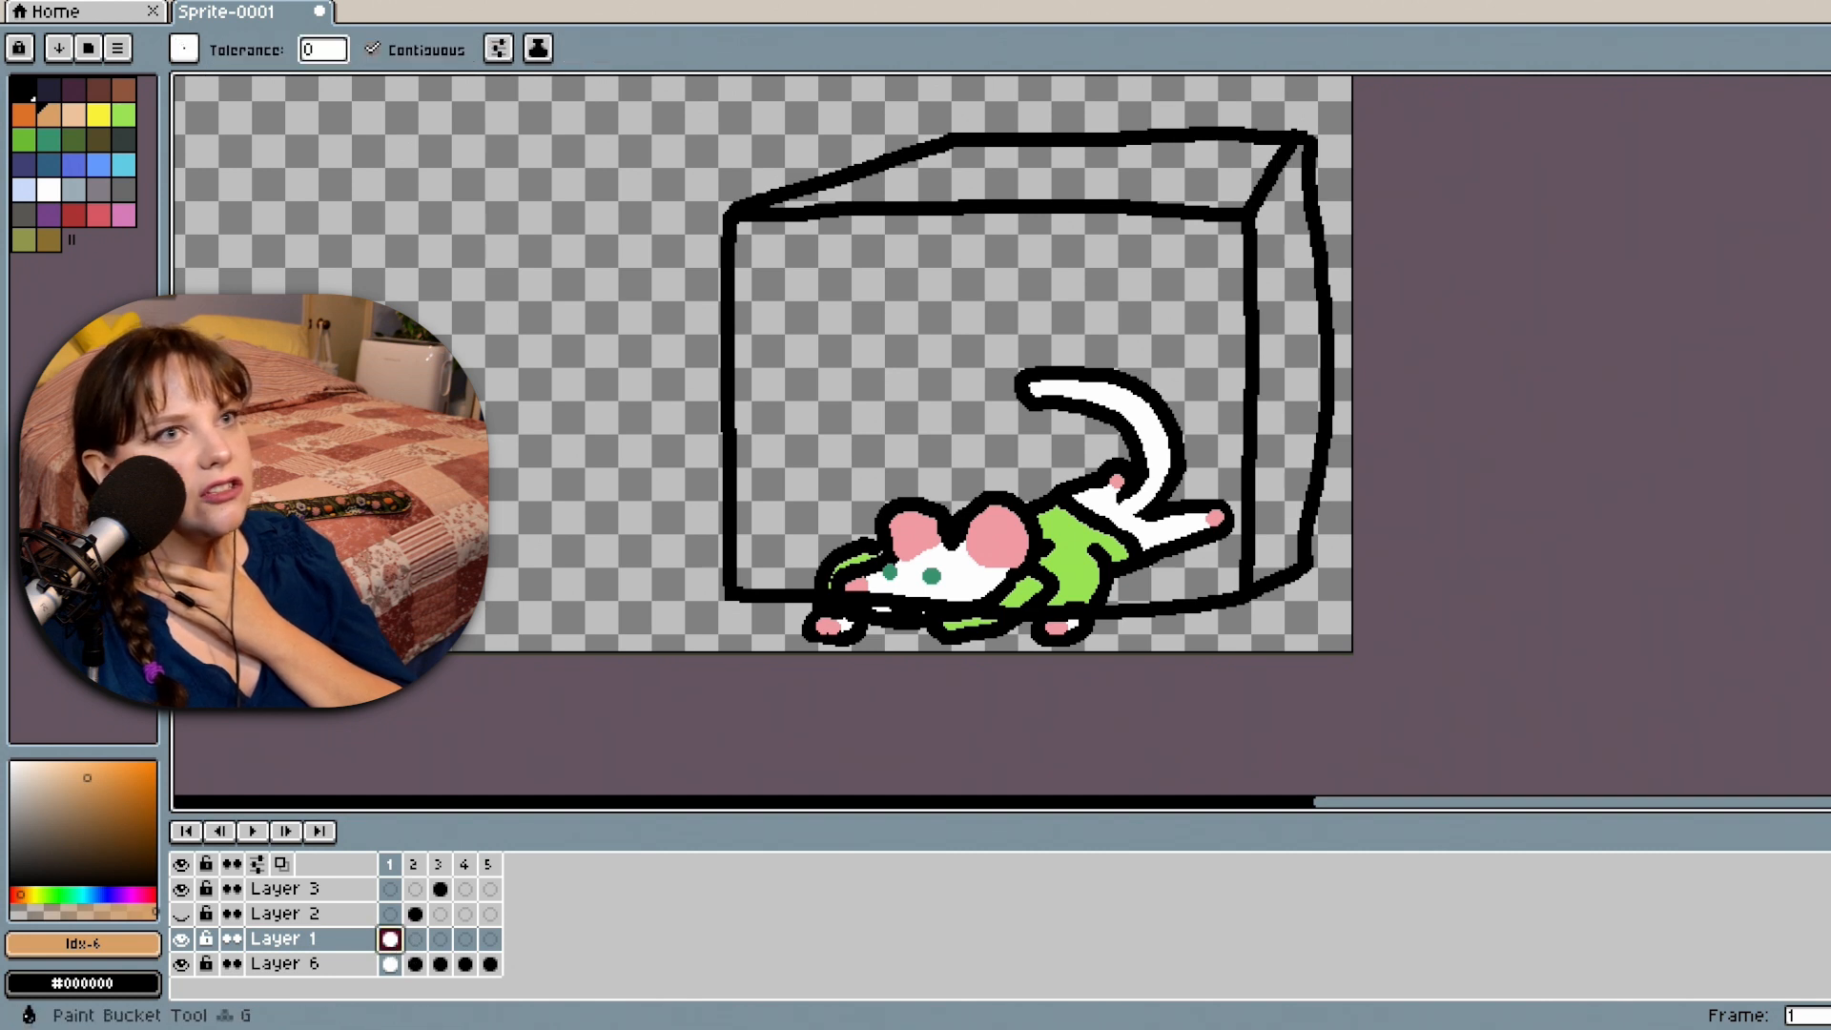
pyautogui.click(870, 315)
pyautogui.click(1070, 184)
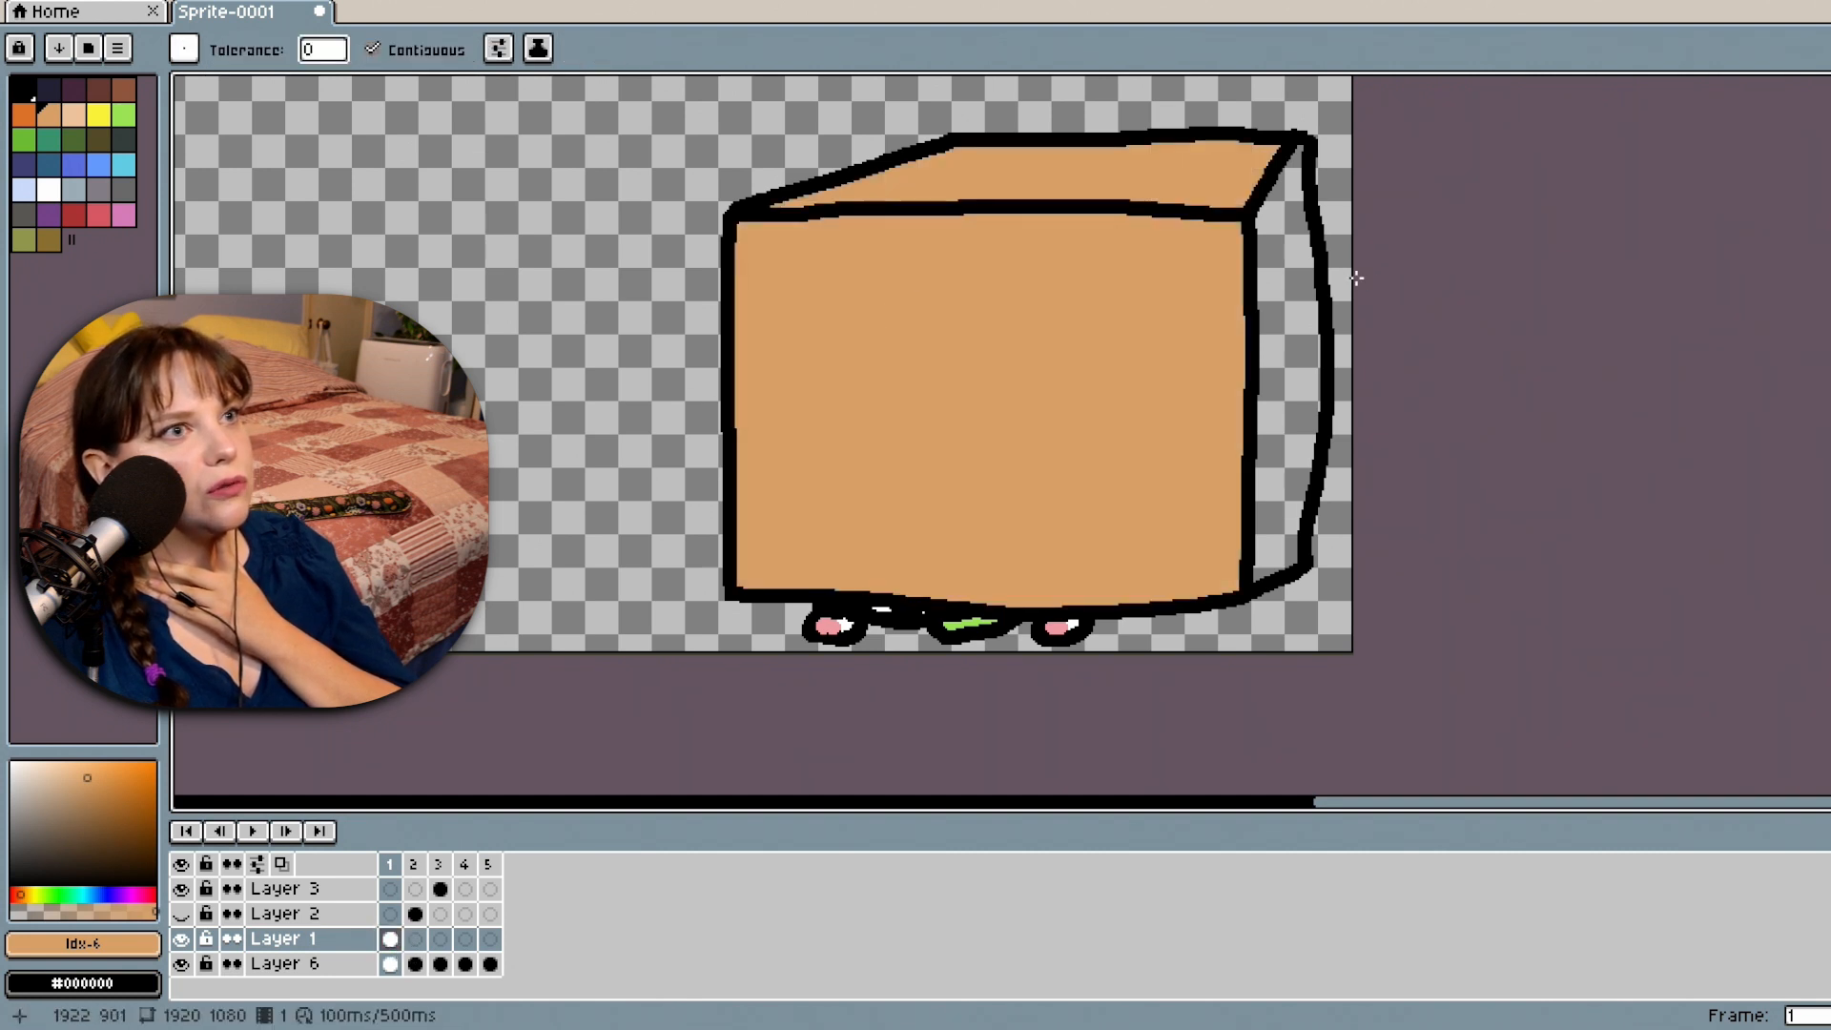
pyautogui.click(1282, 372)
# Check the box cels in frames 2 to 4 and adjust the opacity of the Layer 2 cel in frame 2.
pyautogui.click(415, 913)
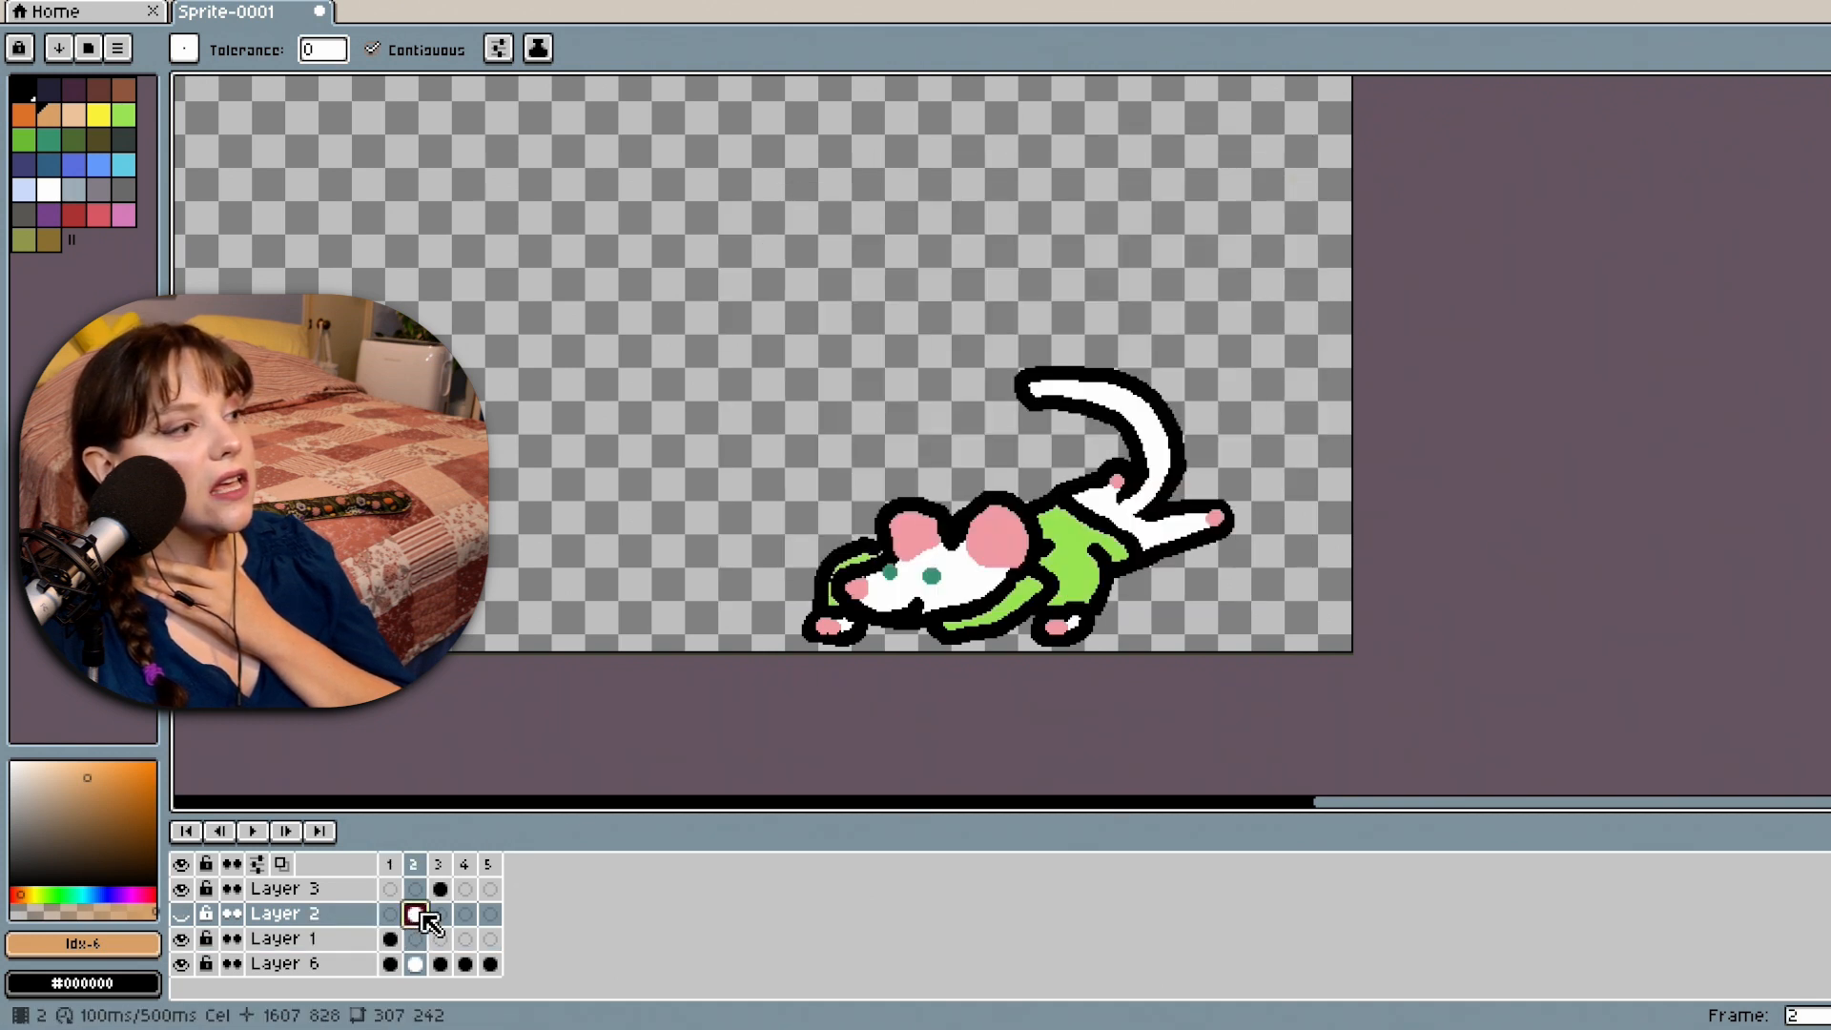
pyautogui.scroll(1, 426, 914)
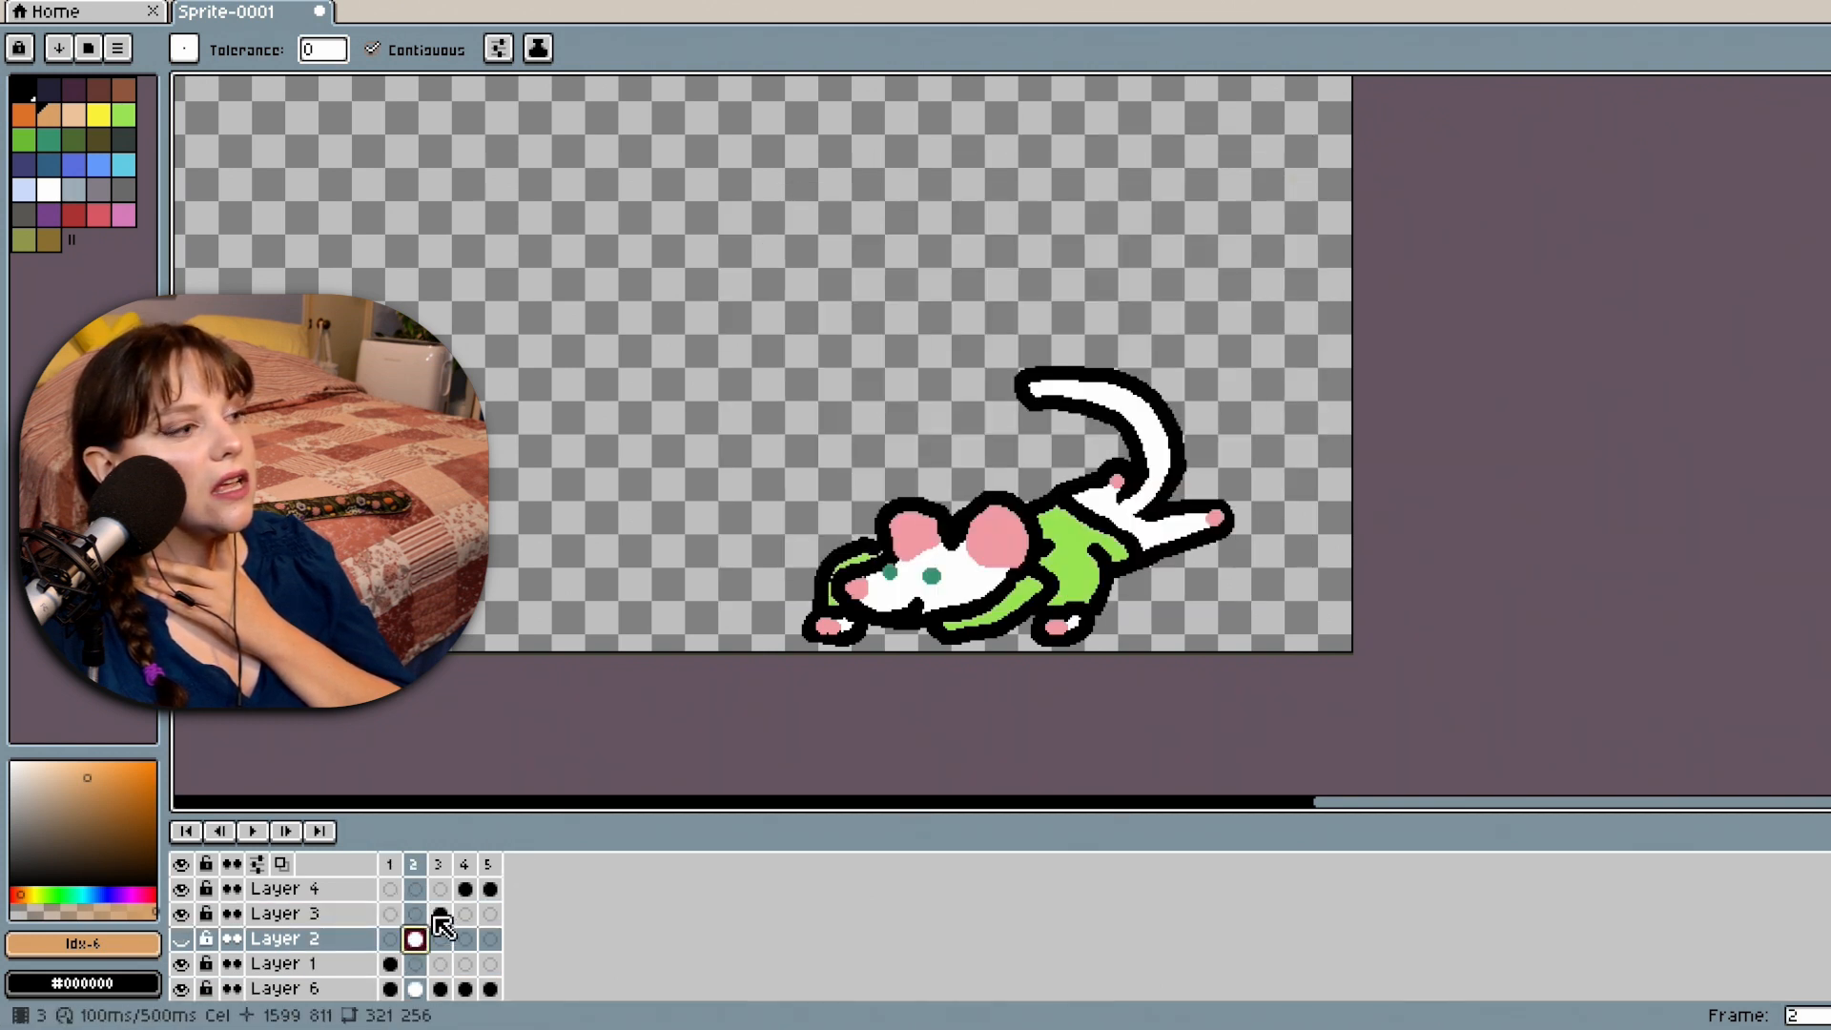
pyautogui.click(441, 917)
pyautogui.click(464, 889)
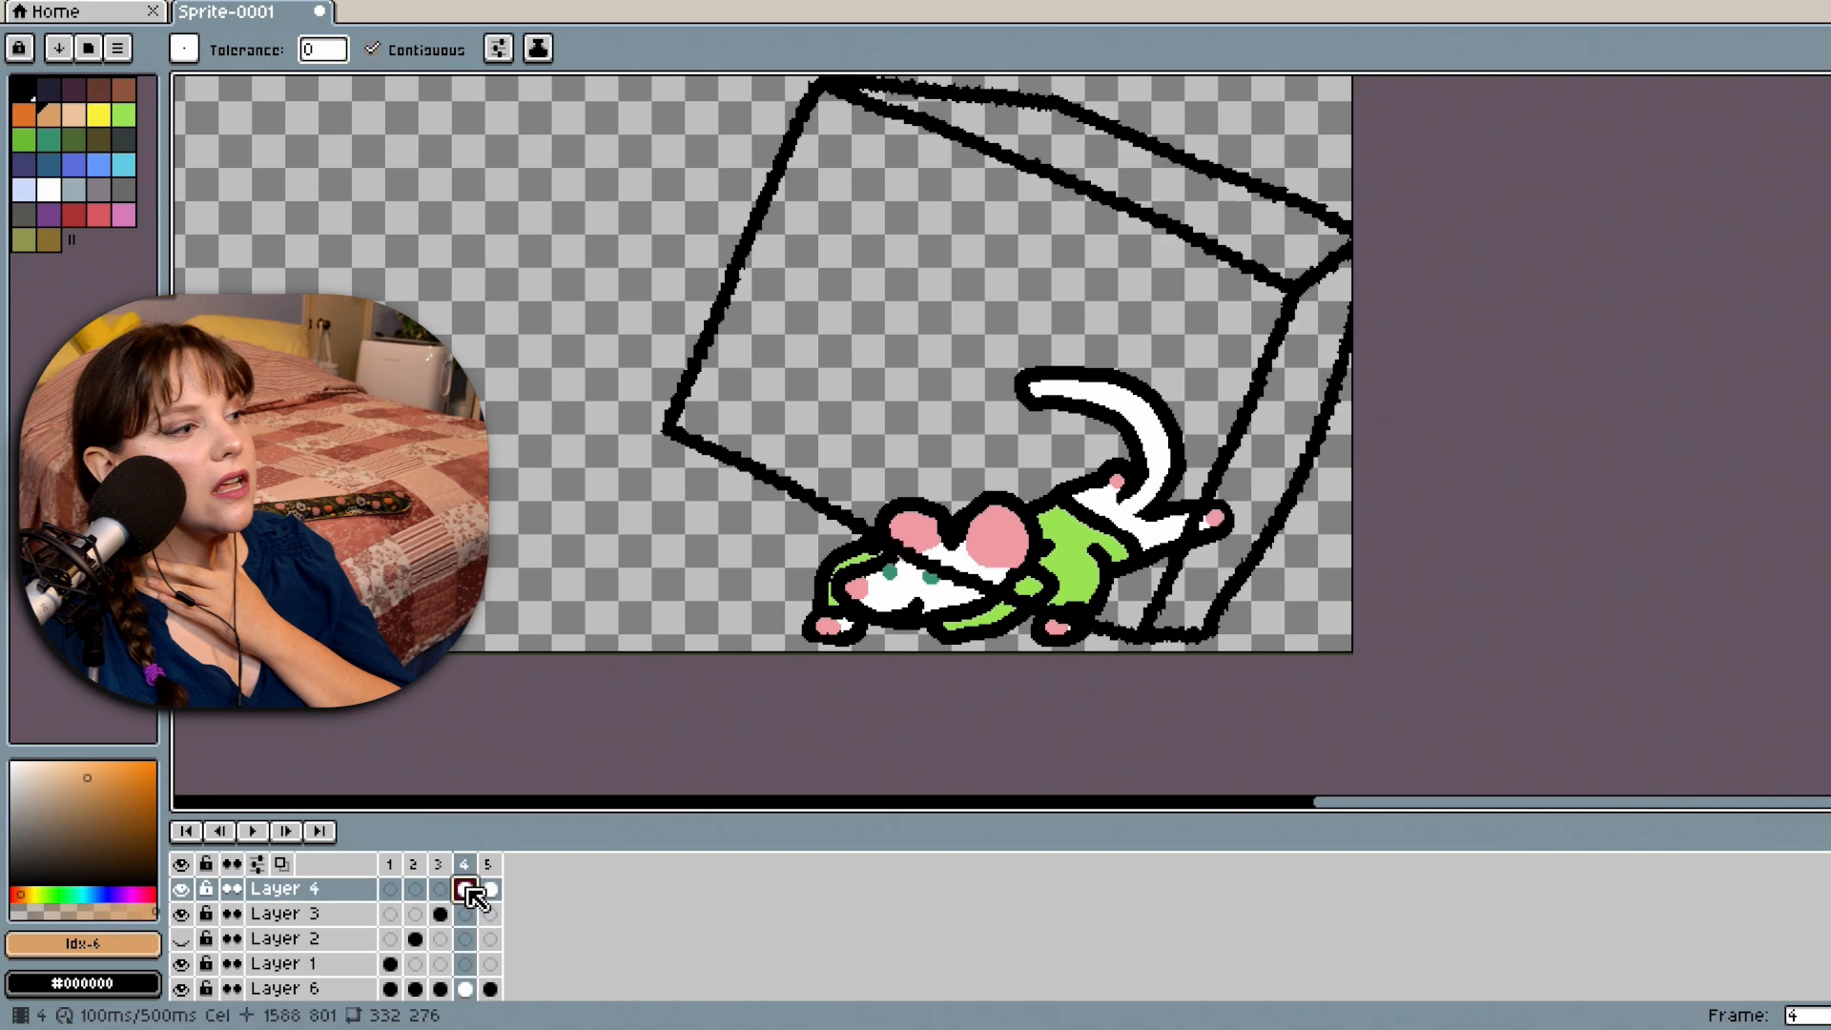
pyautogui.click(415, 940)
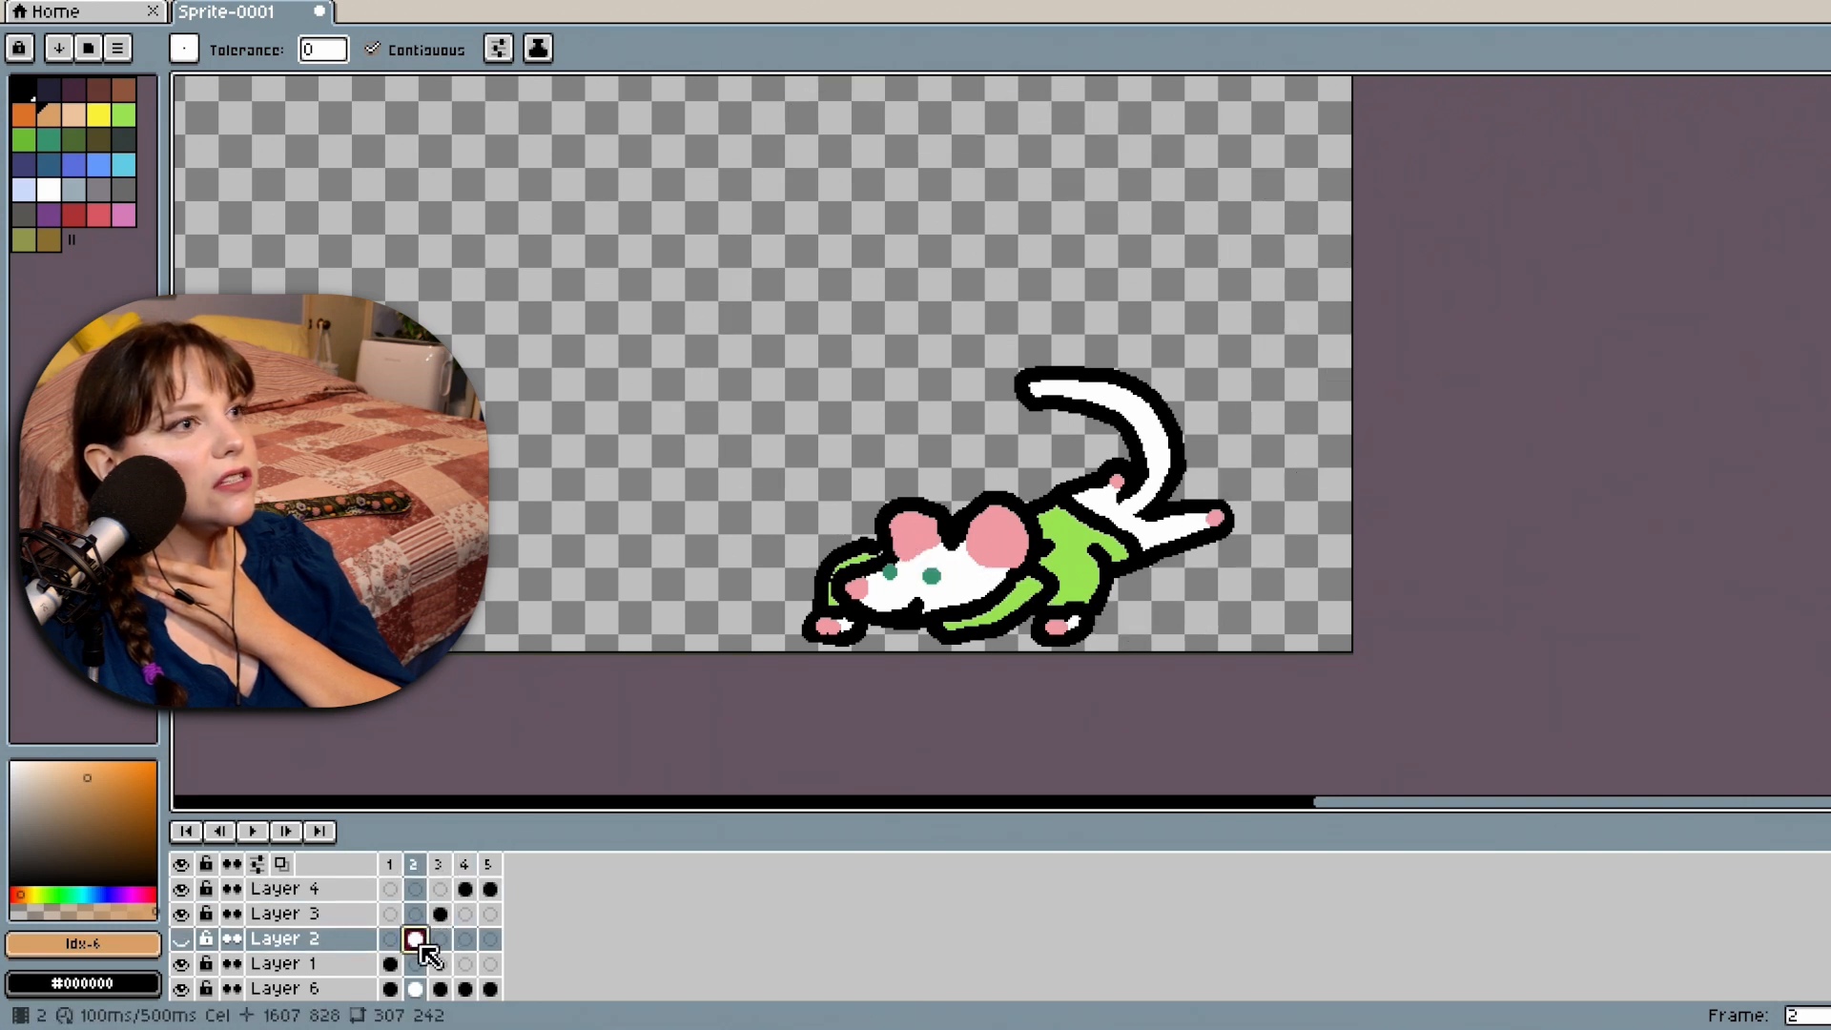
pyautogui.doubleClick(421, 945)
pyautogui.click(1058, 494)
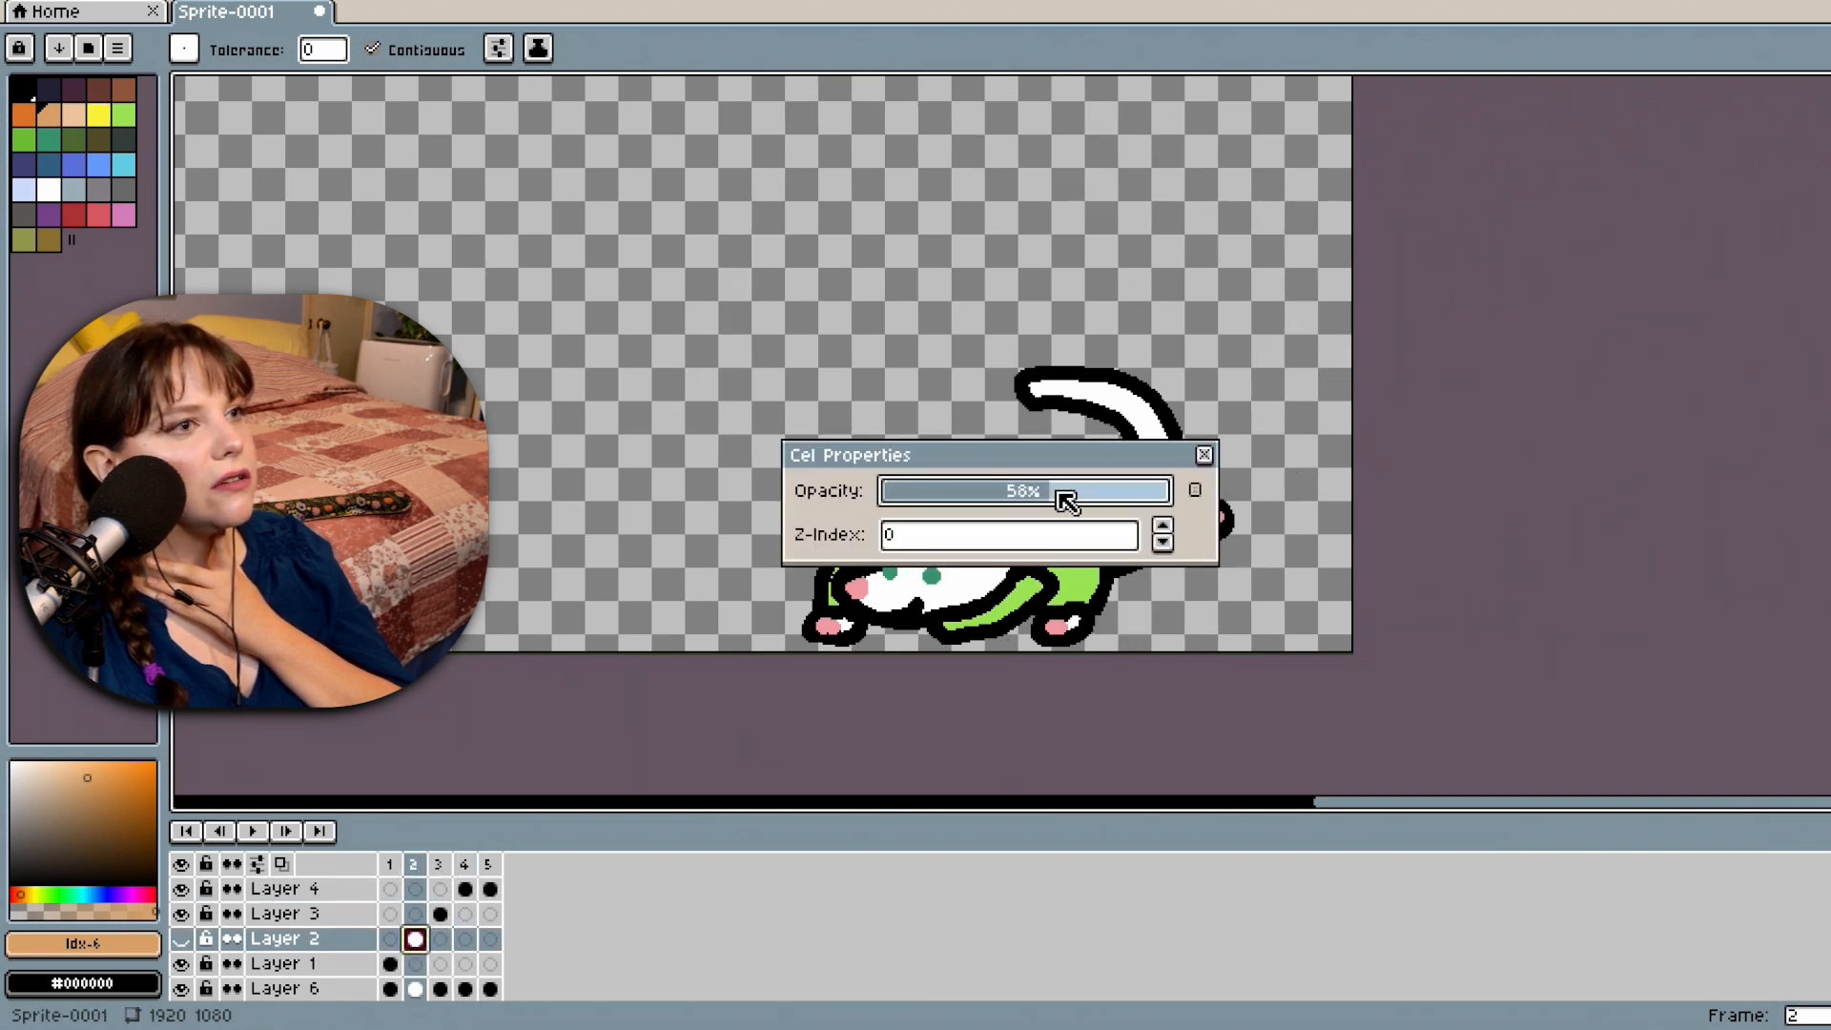
pyautogui.click(1203, 454)
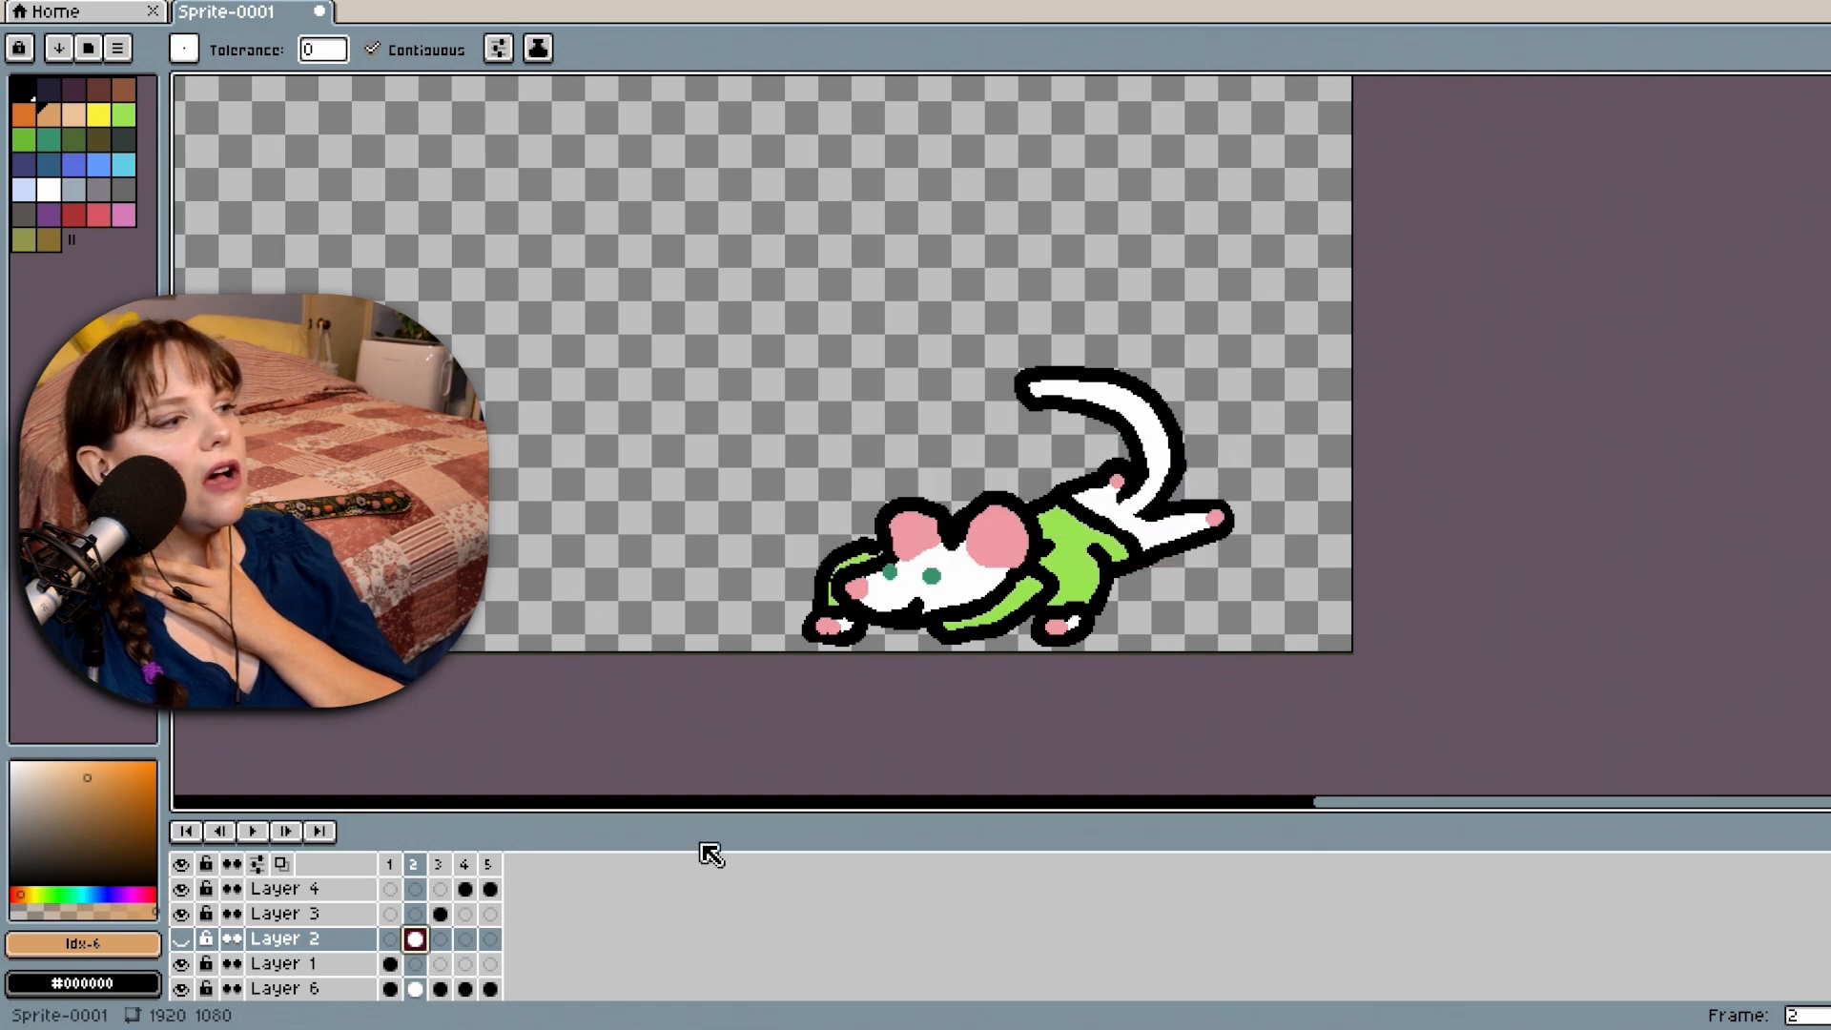
# Try a rectangular selection around the whole box from frame 1, and undo it.
pyautogui.click(390, 964)
pyautogui.click(1830, 87)
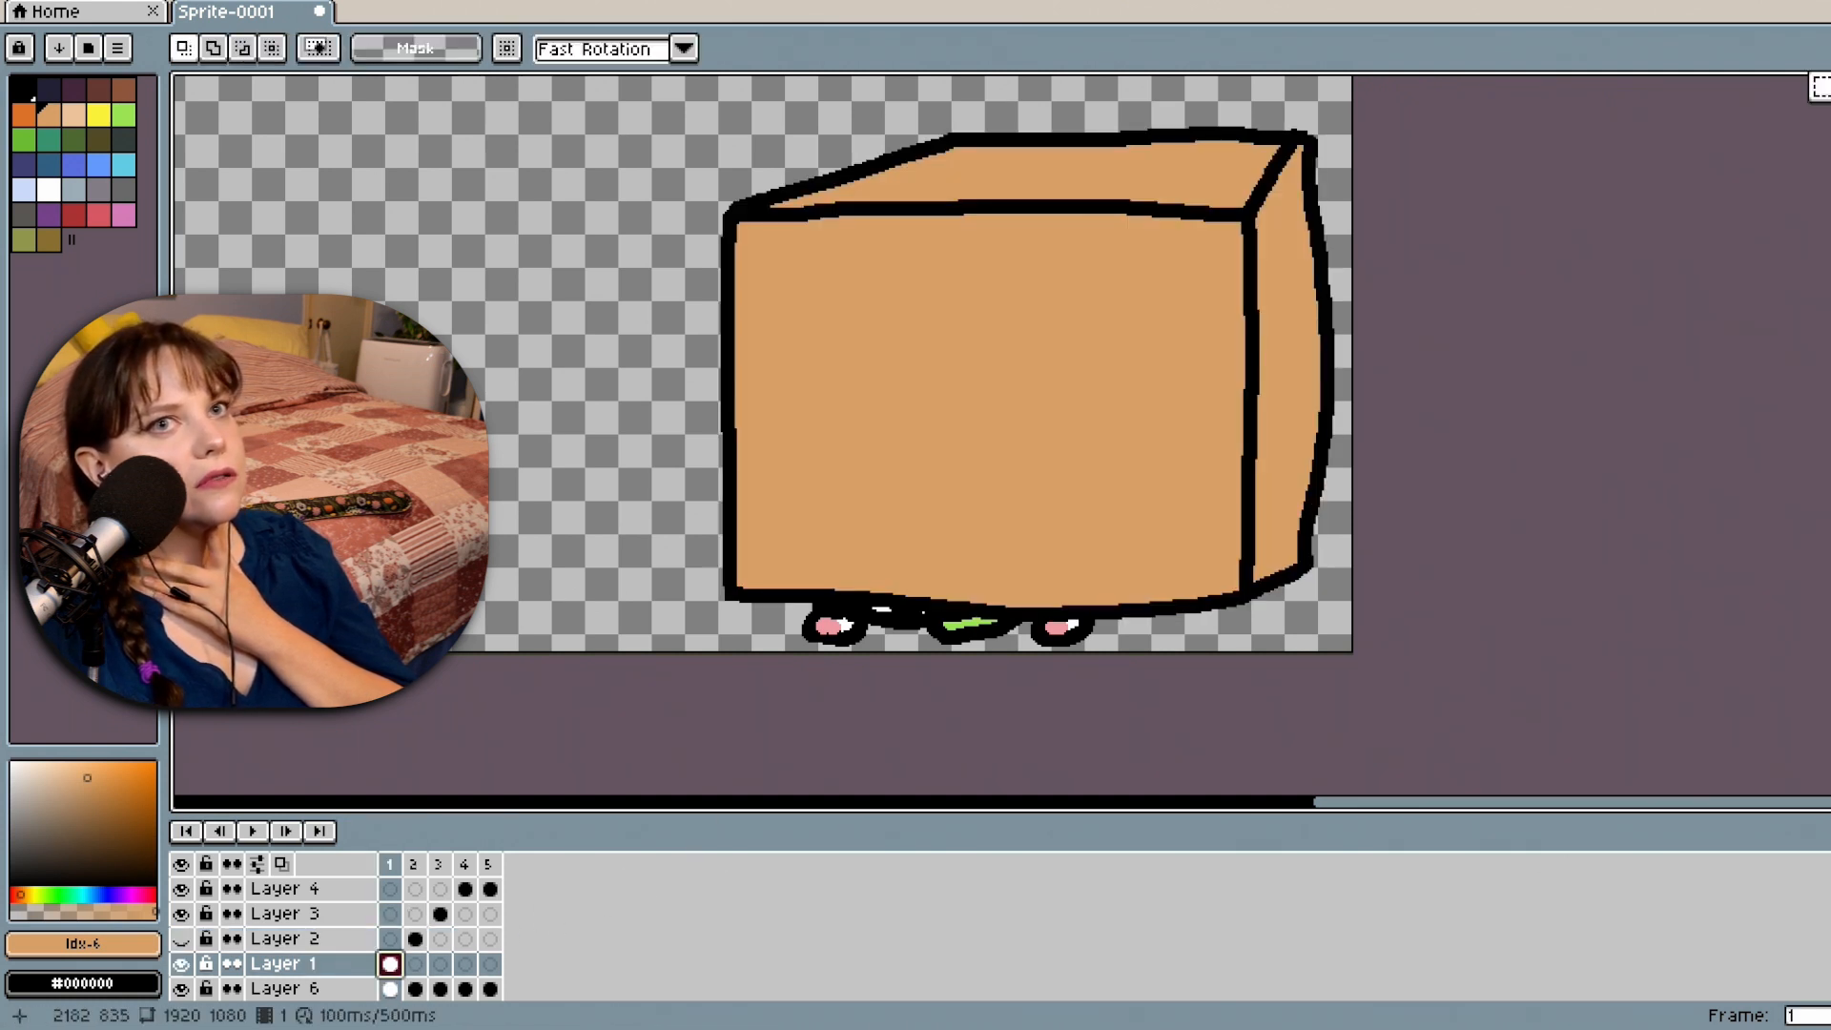
pyautogui.scroll(3, 641, 276)
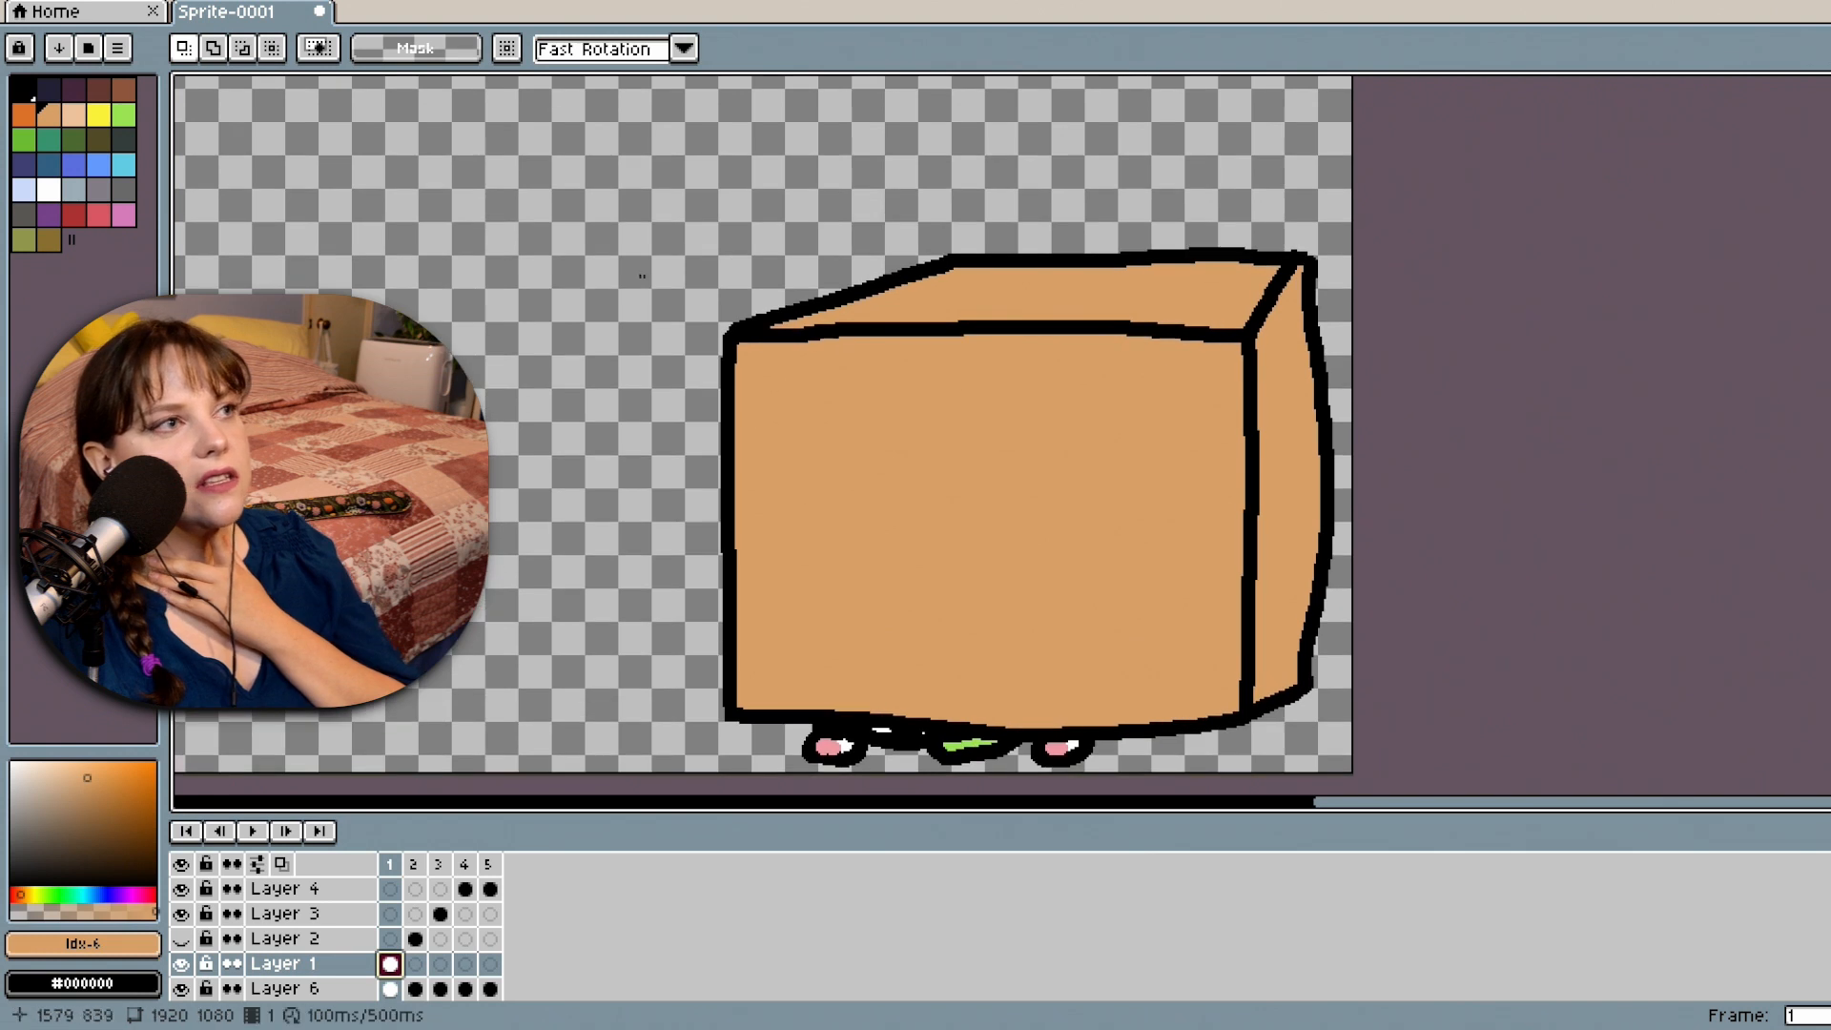
pyautogui.moveTo(650, 171); pyautogui.dragTo(1361, 777)
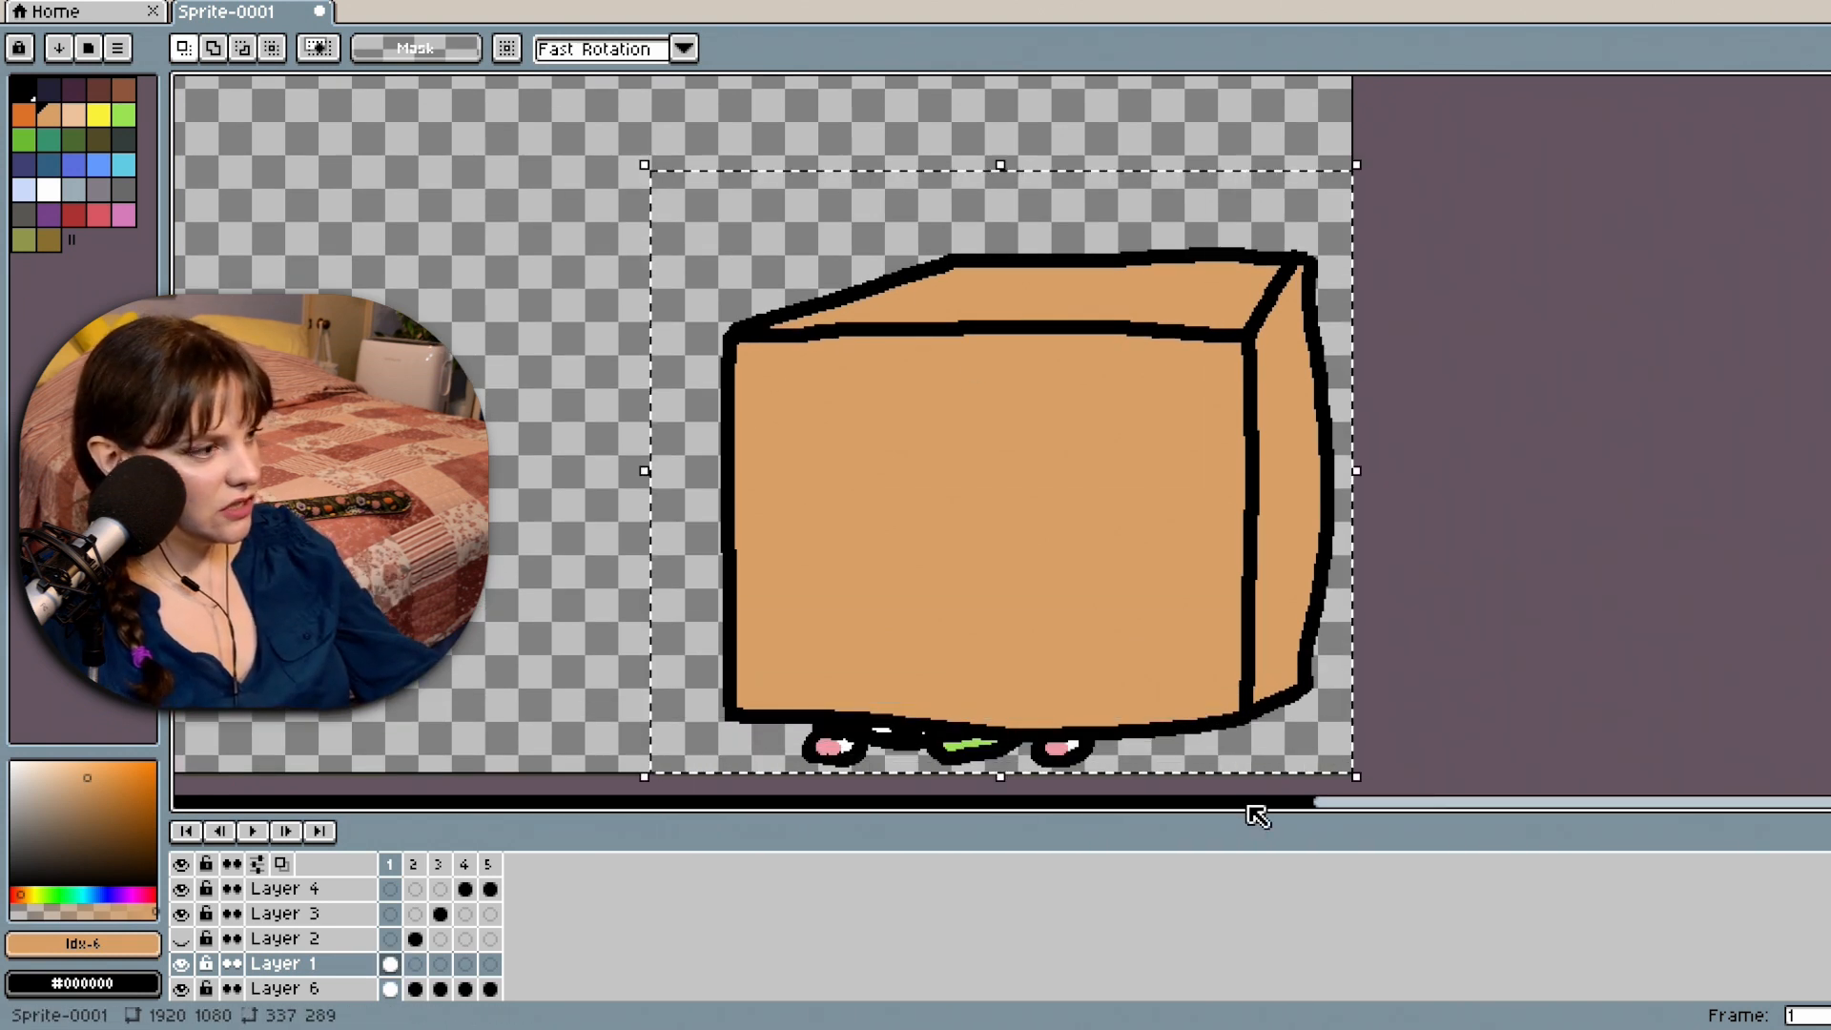
pyautogui.click(415, 939)
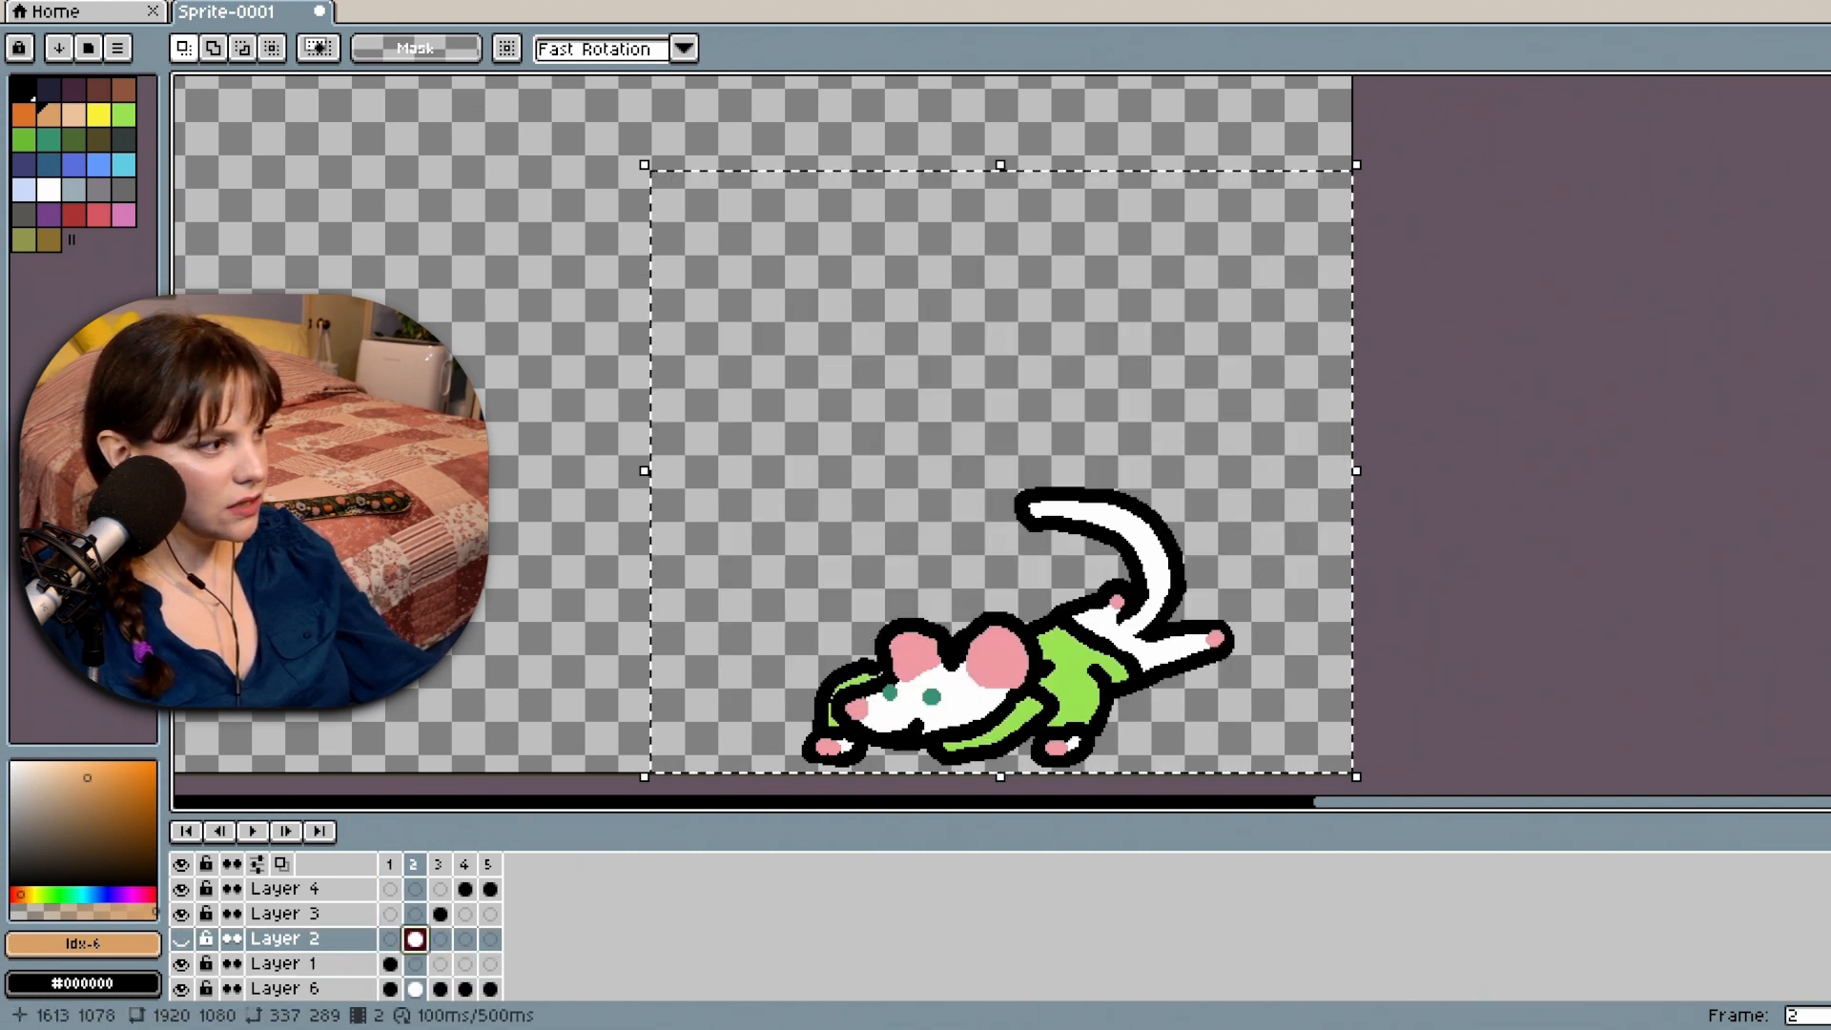
pyautogui.hotkey('ctrl', 'z')
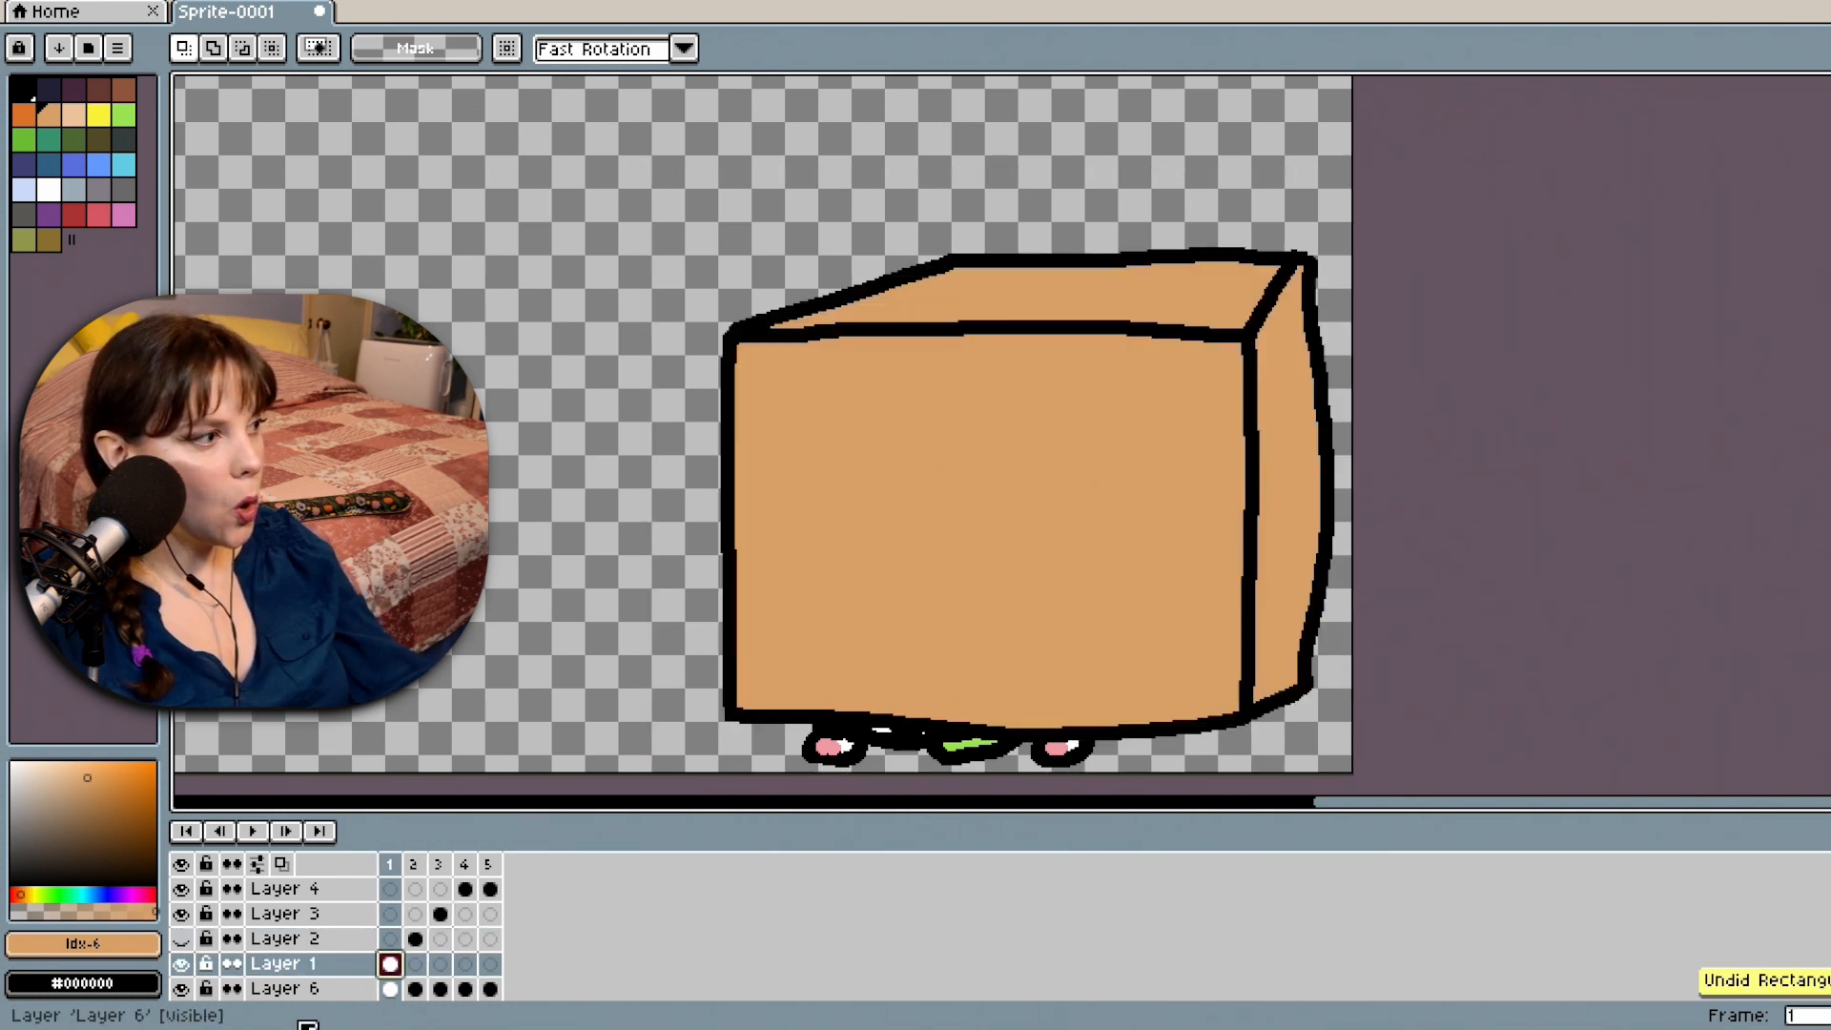
# Make Layer 2 visible and fill the front, top and side of its frame 2 box with tan palette colour Idx-6.
pyautogui.click(181, 940)
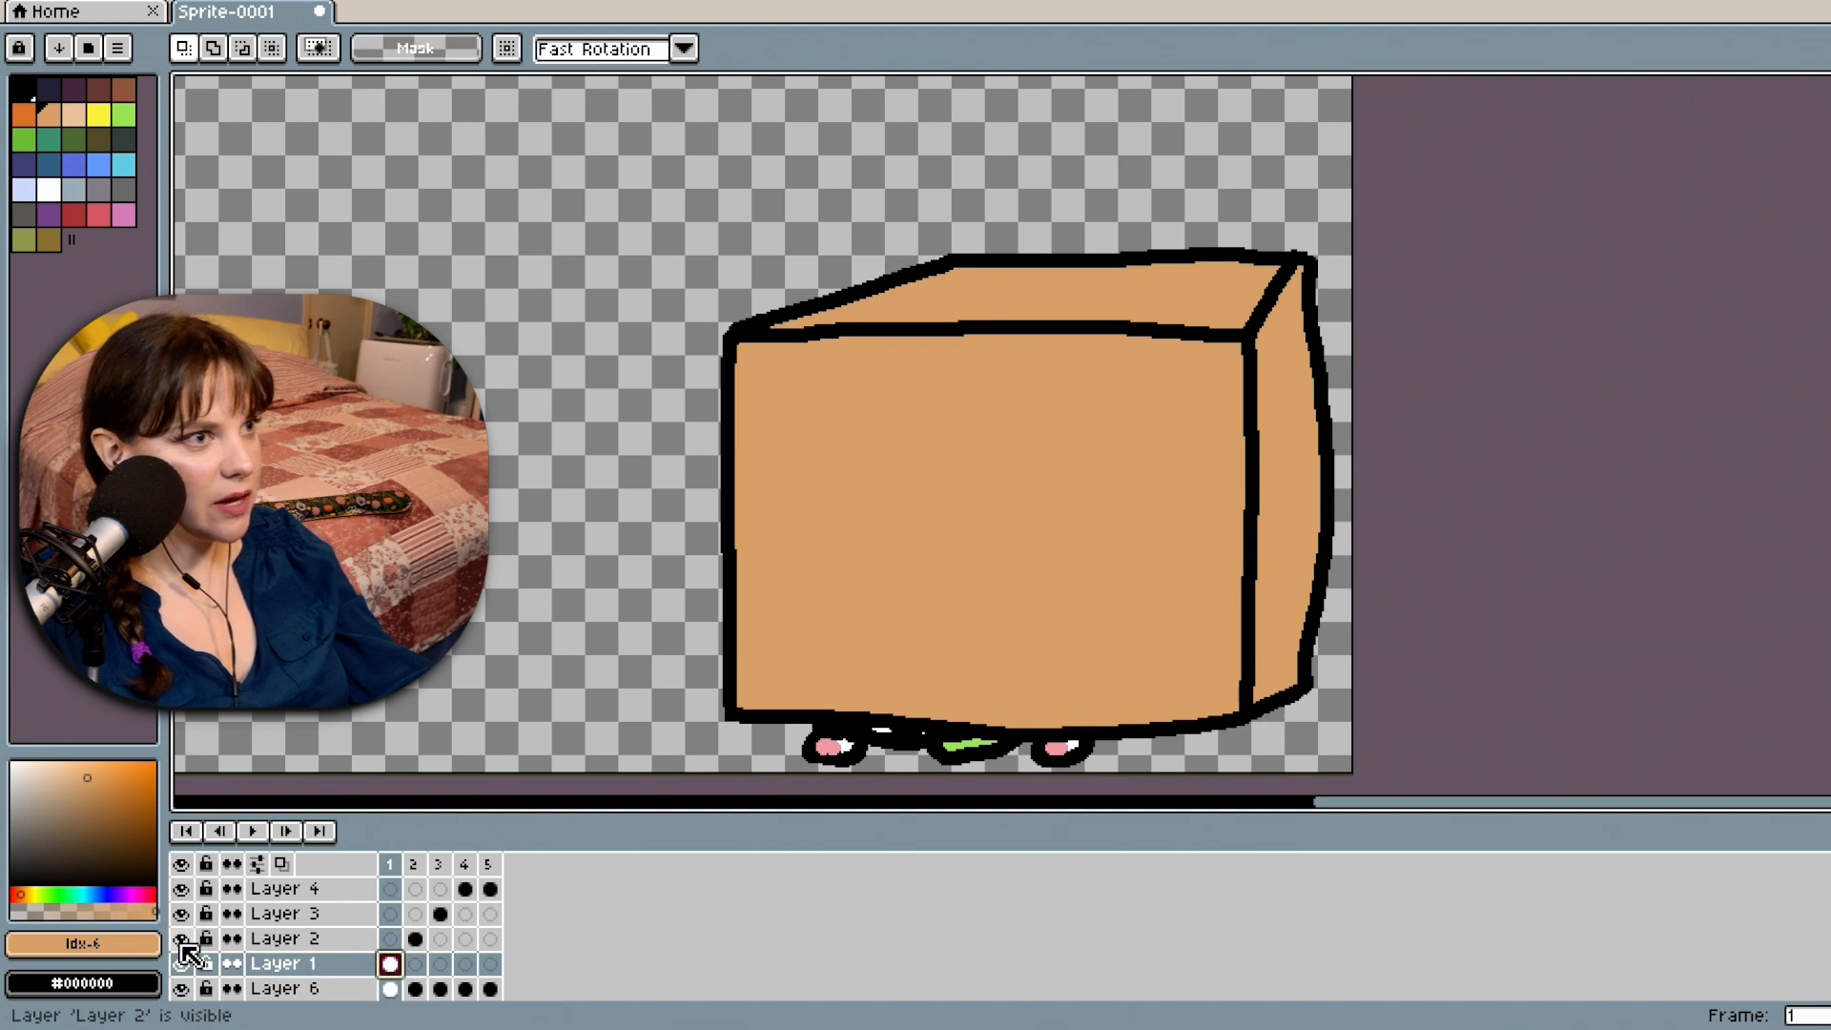
pyautogui.click(417, 940)
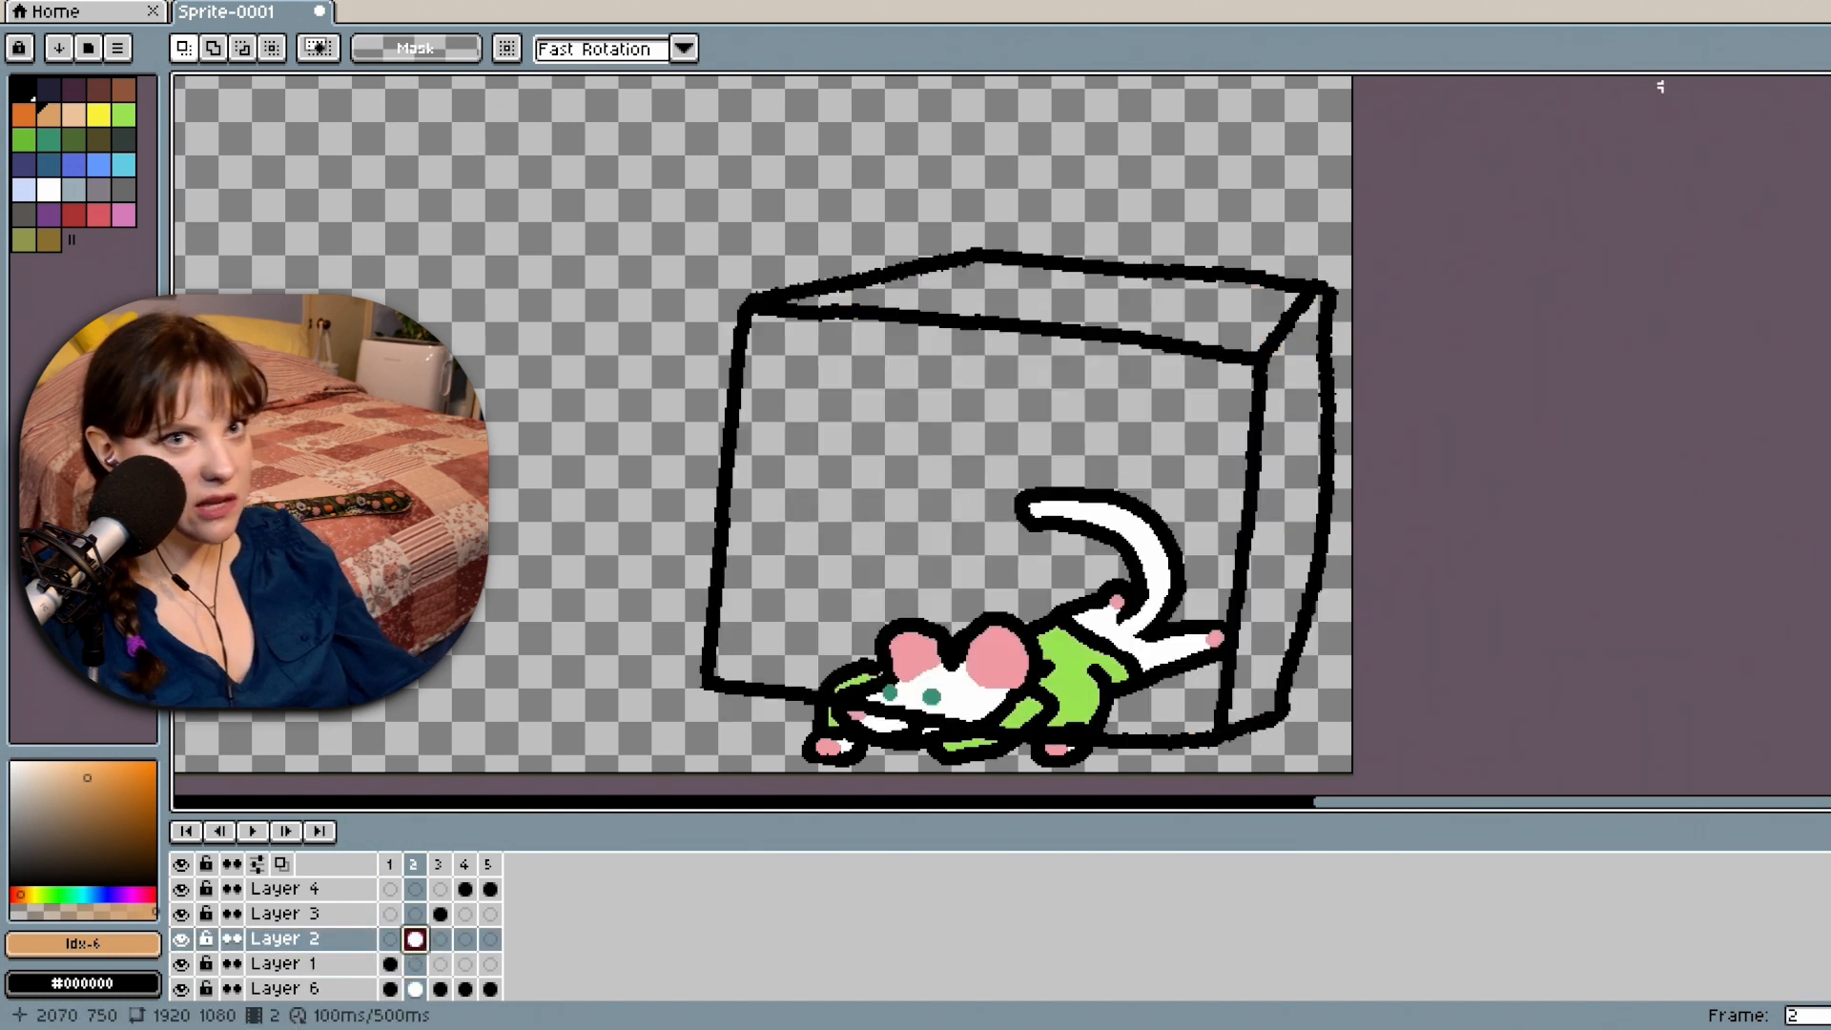
pyautogui.press('g')
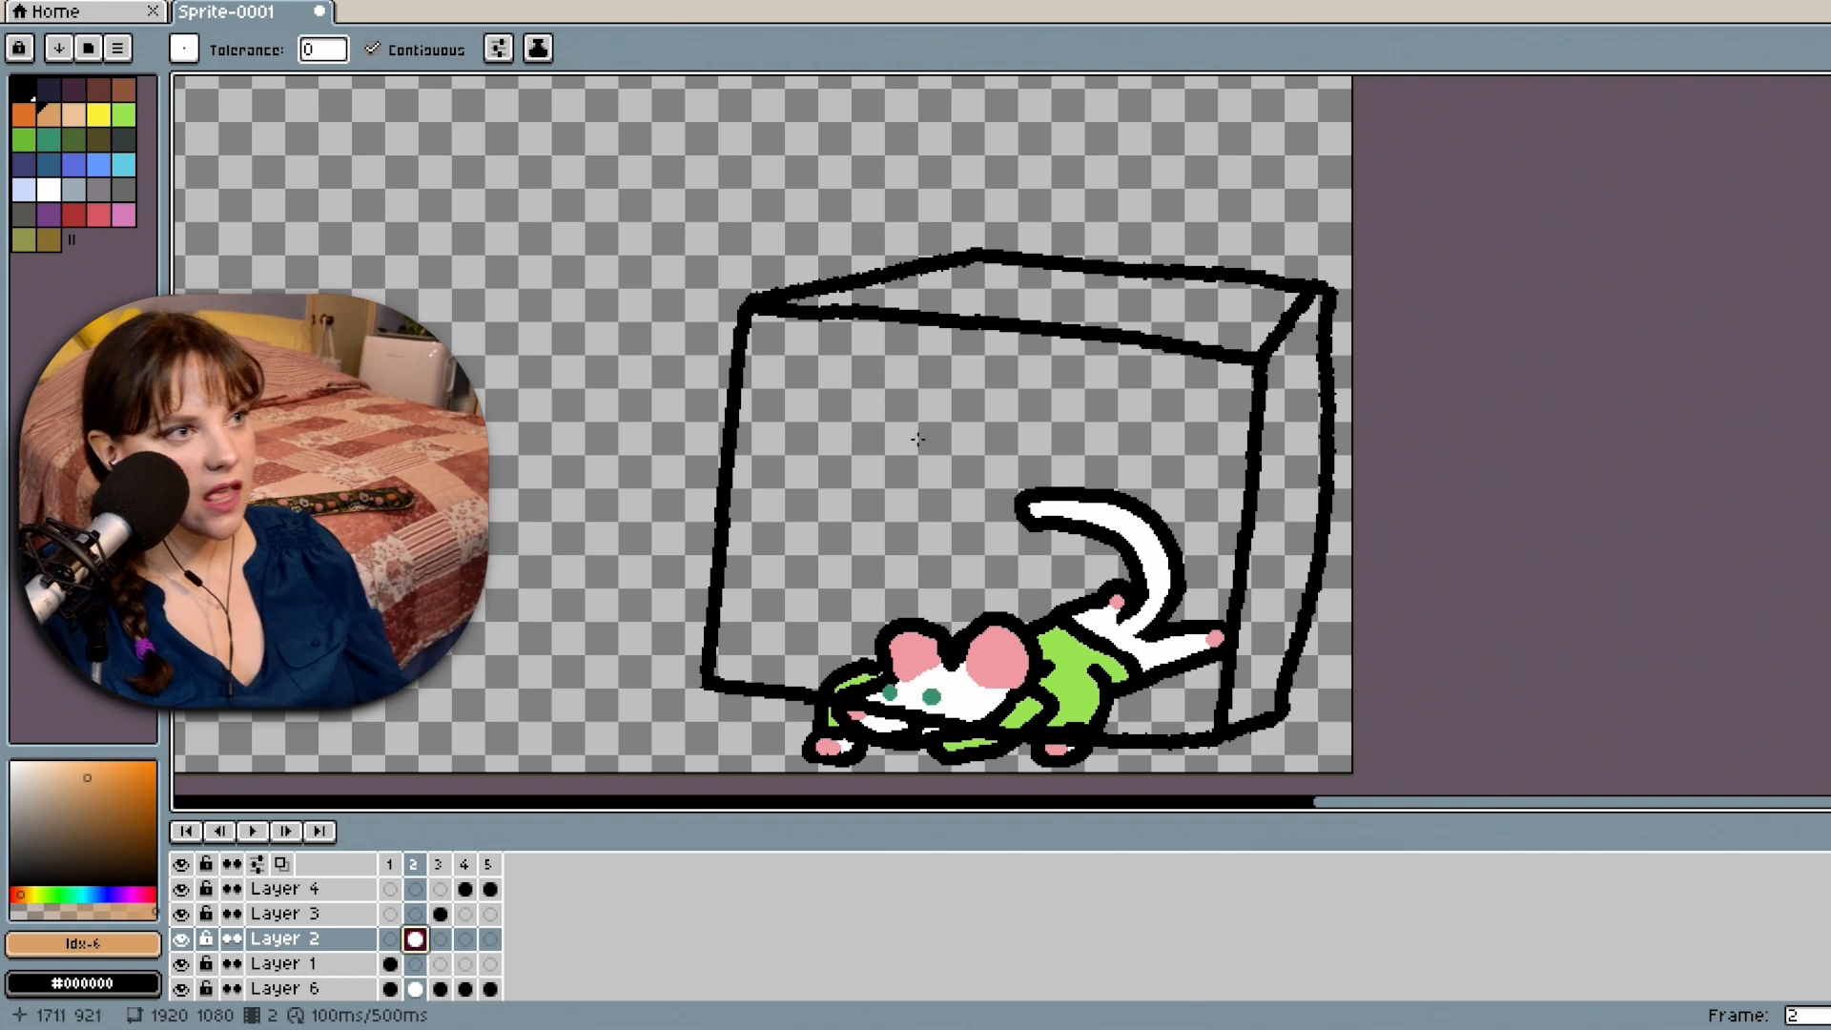
pyautogui.click(992, 515)
pyautogui.click(1168, 297)
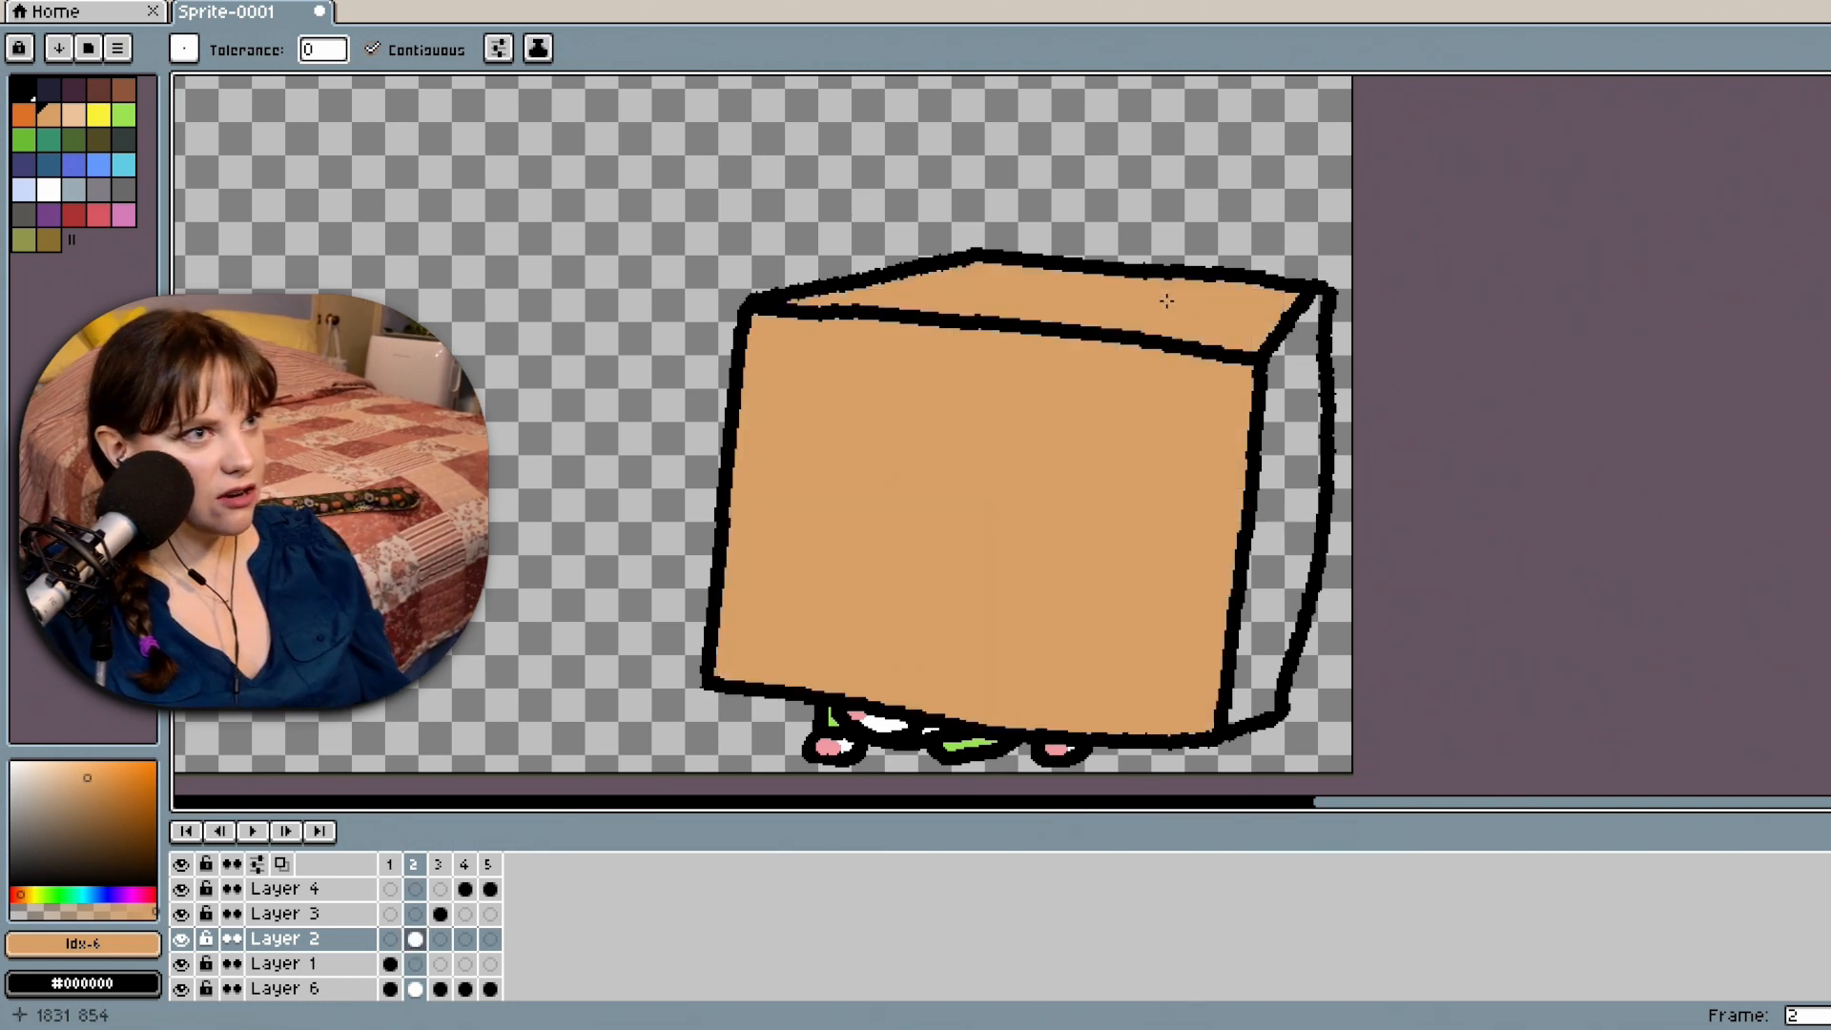
pyautogui.click(1286, 442)
# Fill the front, top and side of the frame 3 box on Layer 3 with tan palette colour Idx-6.
pyautogui.click(440, 914)
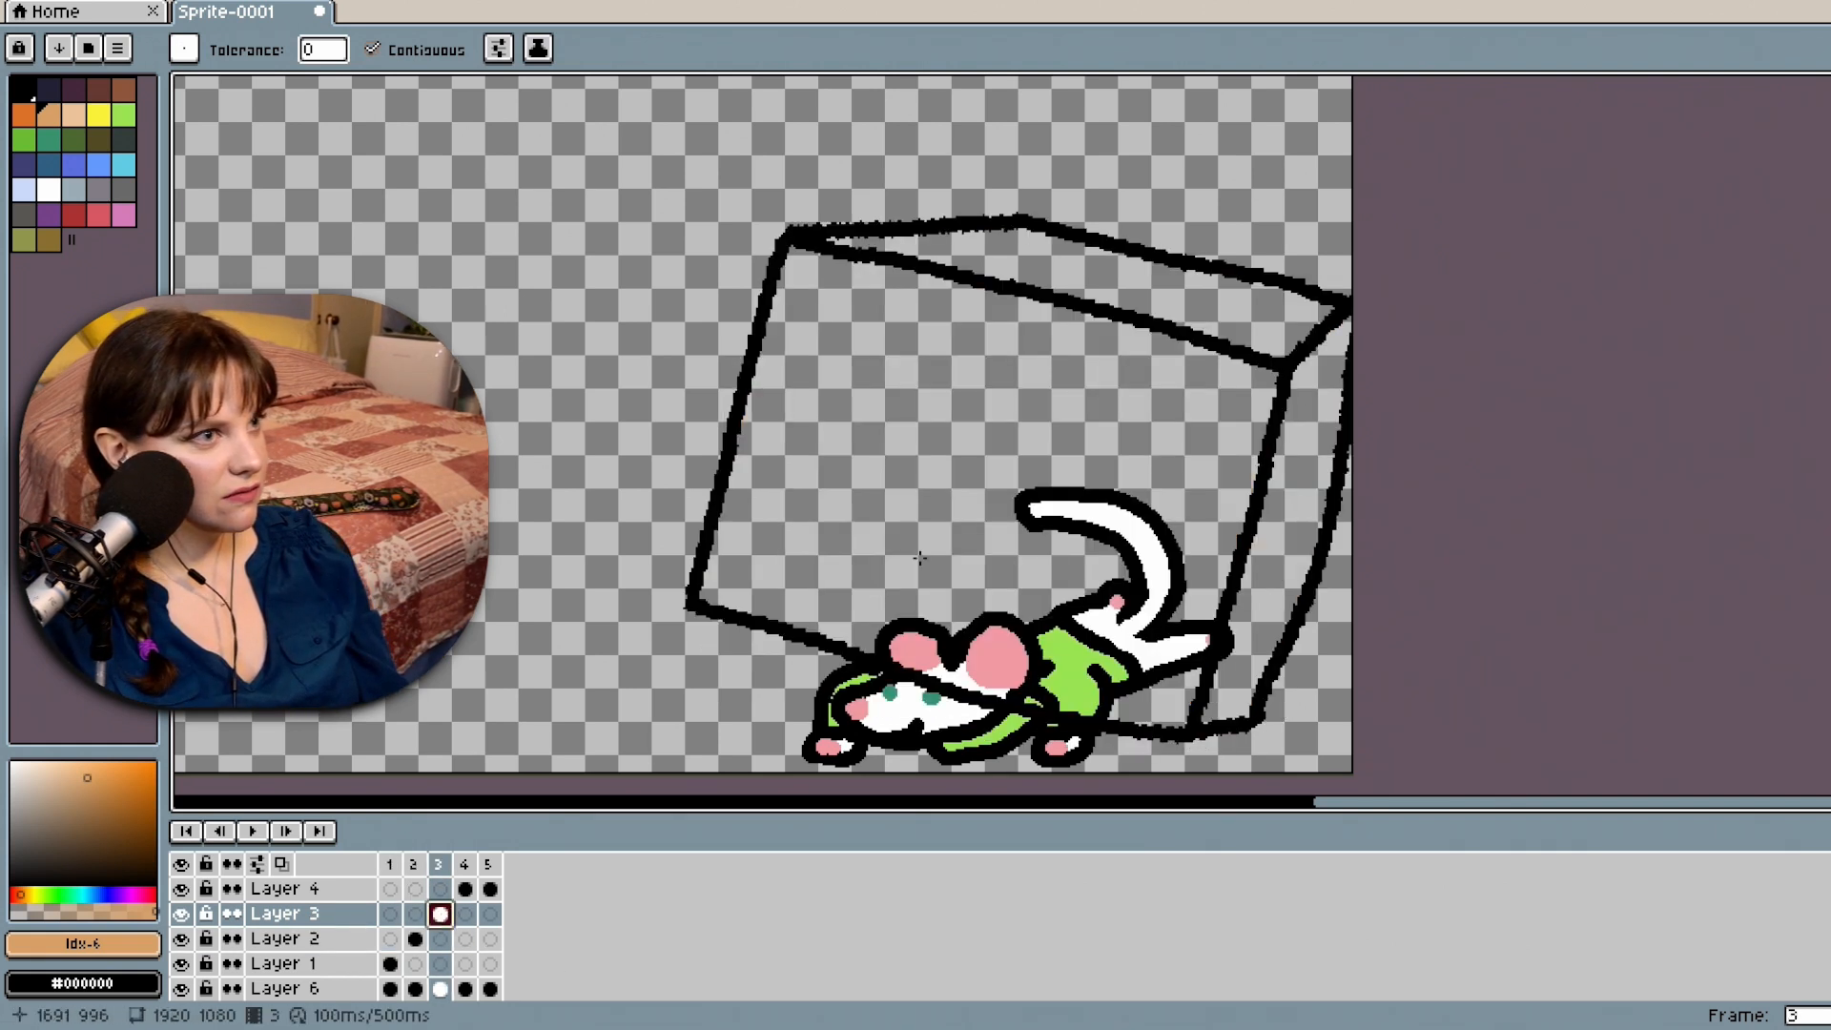
pyautogui.click(978, 452)
pyautogui.click(1138, 288)
pyautogui.click(1315, 412)
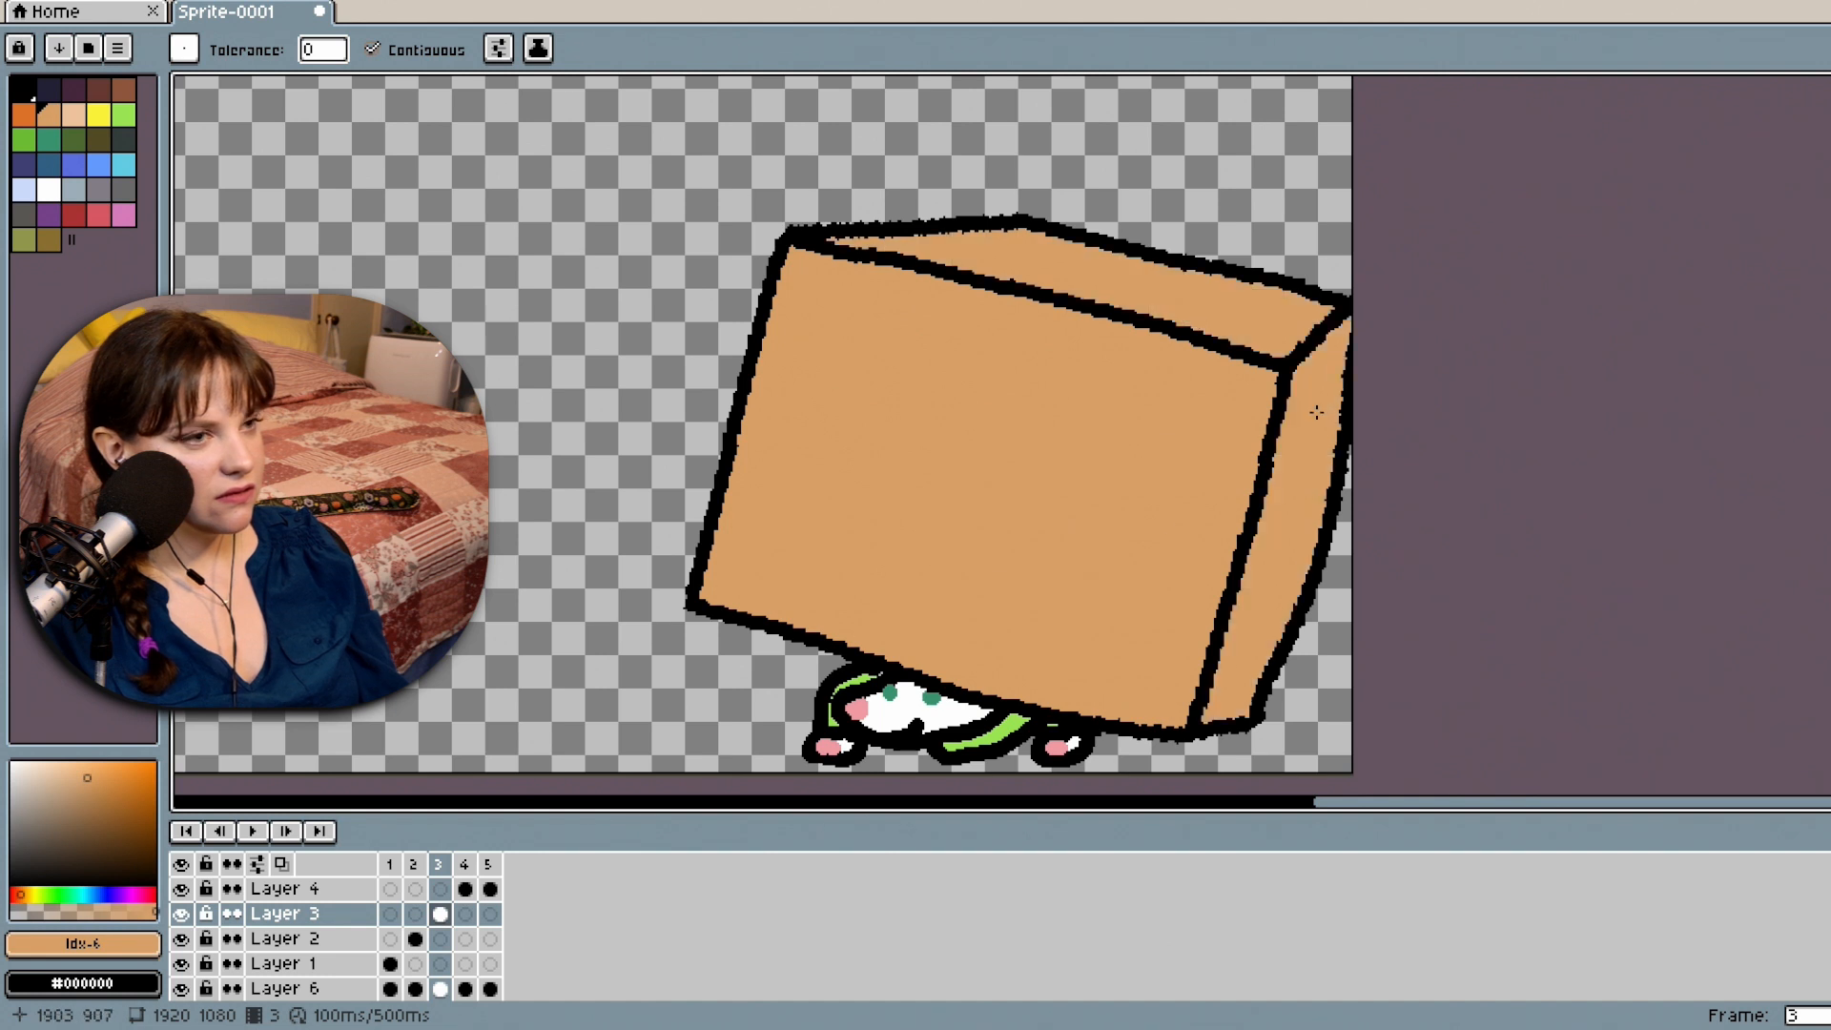
# Fill the front, top and side of the frame 4 box on Layer 4 with tan palette colour Idx-6.
pyautogui.click(464, 889)
pyautogui.click(927, 570)
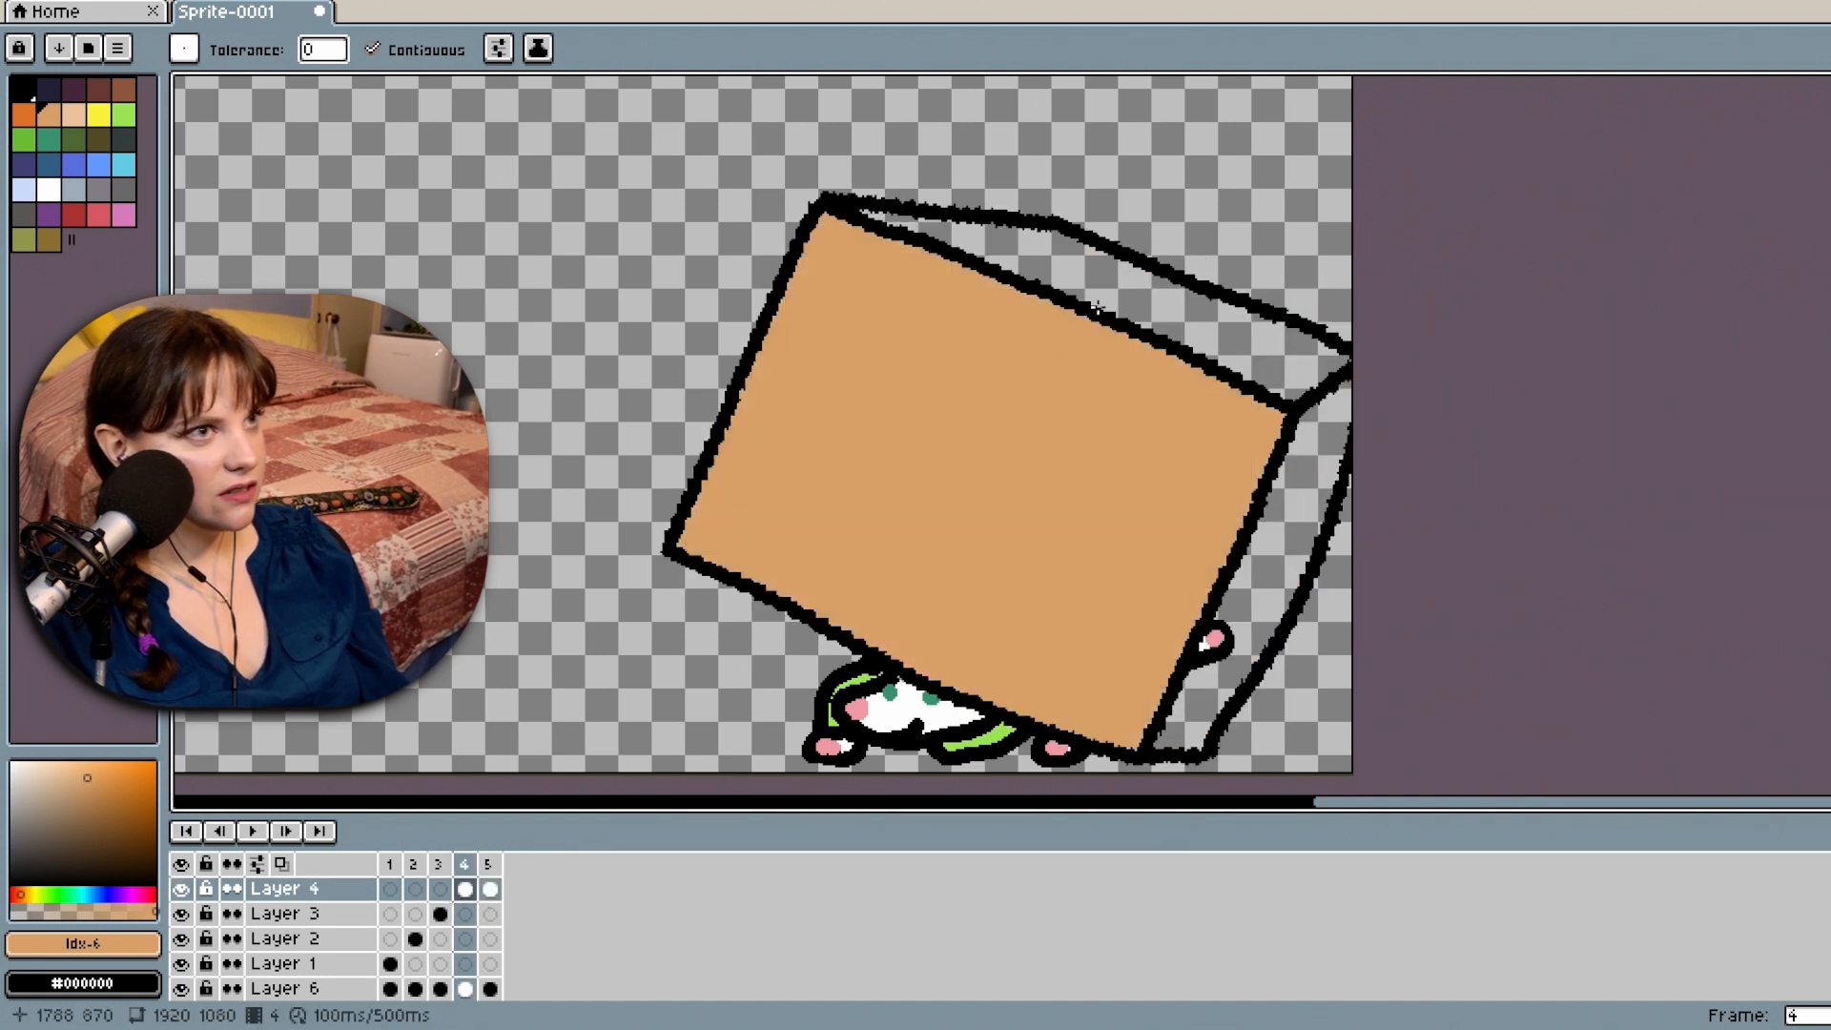
pyautogui.click(1117, 279)
pyautogui.click(1286, 551)
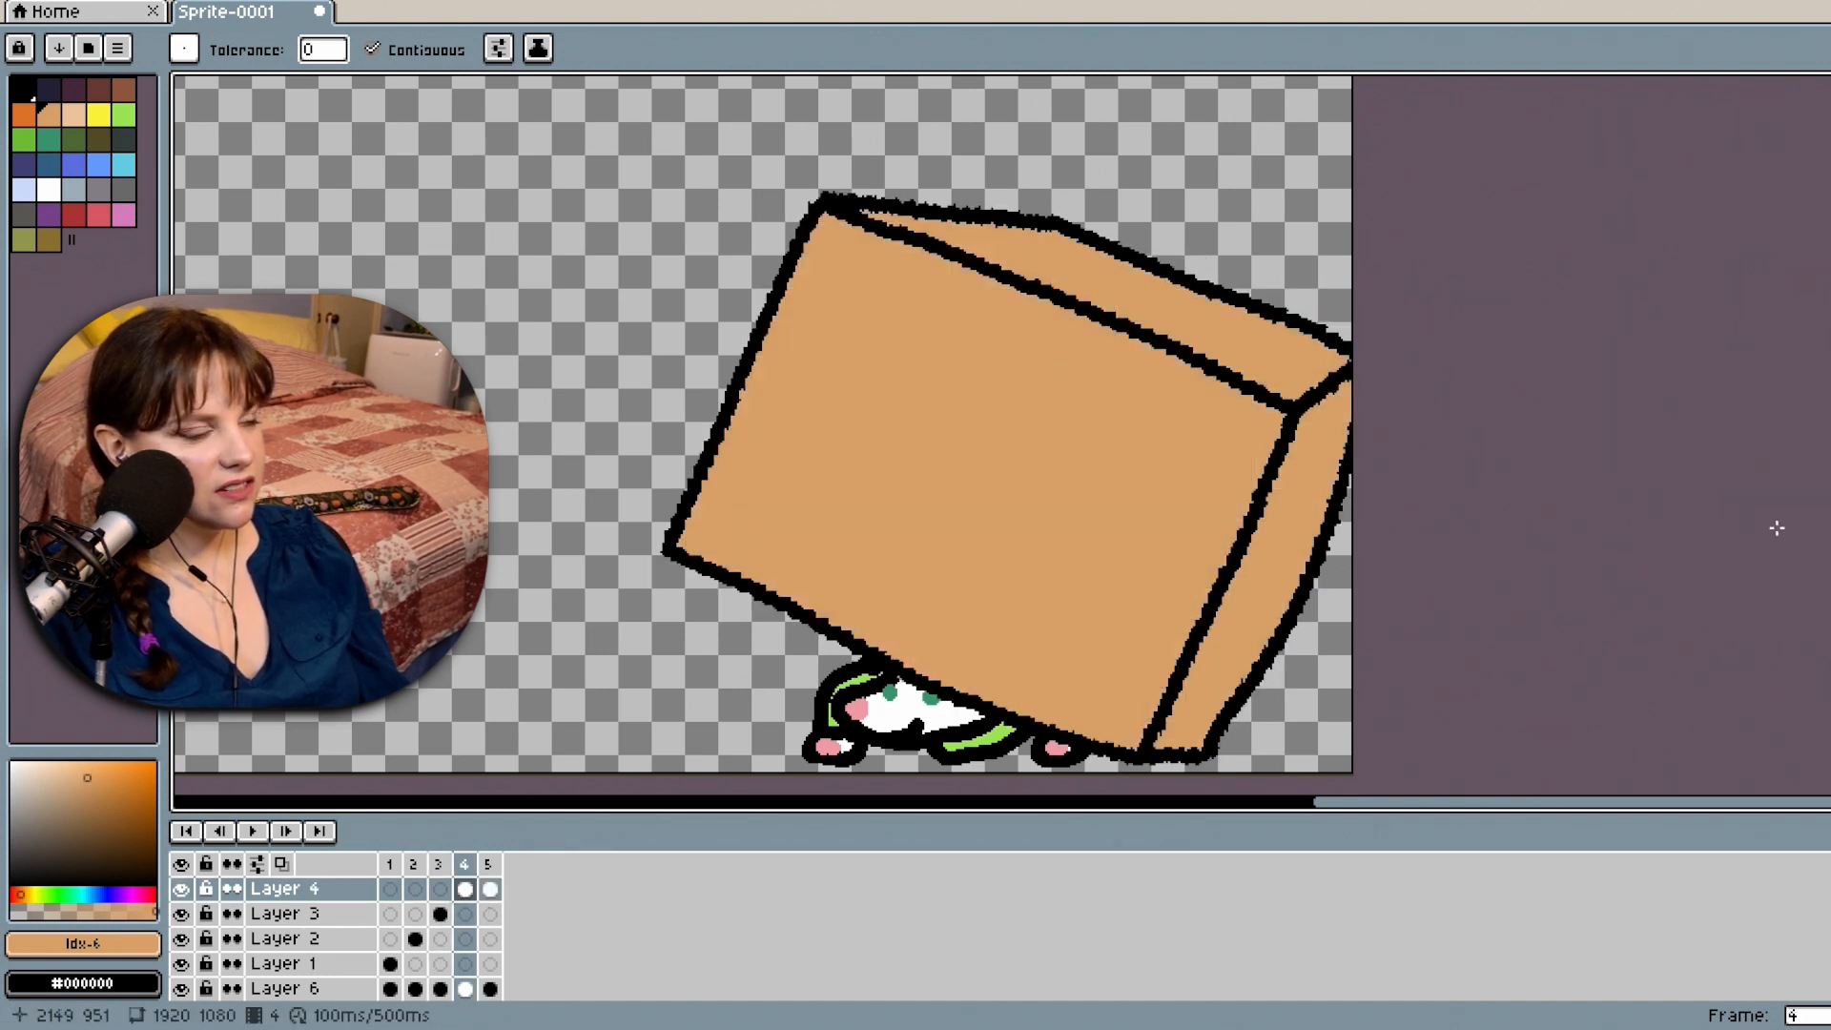
# Fill the front, top and side of the faint frame 5 box on Layer 4 with tan Idx-6.
pyautogui.click(490, 889)
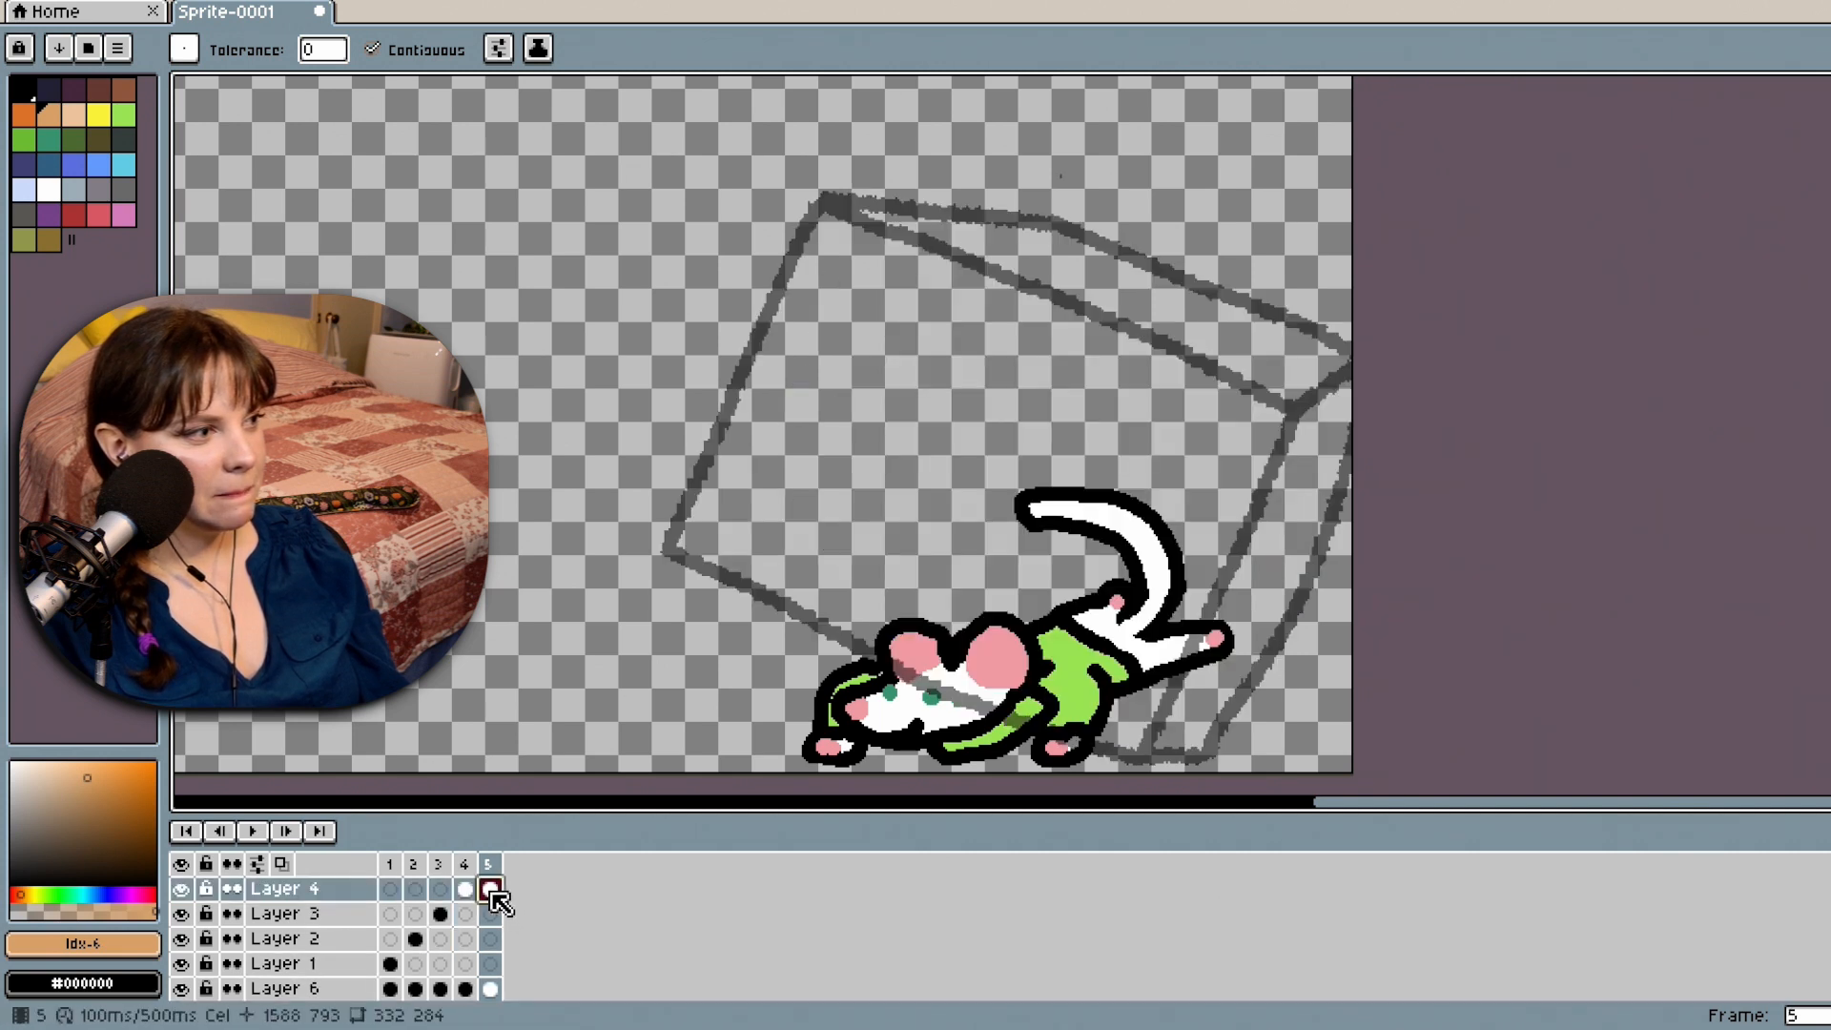
pyautogui.click(1056, 410)
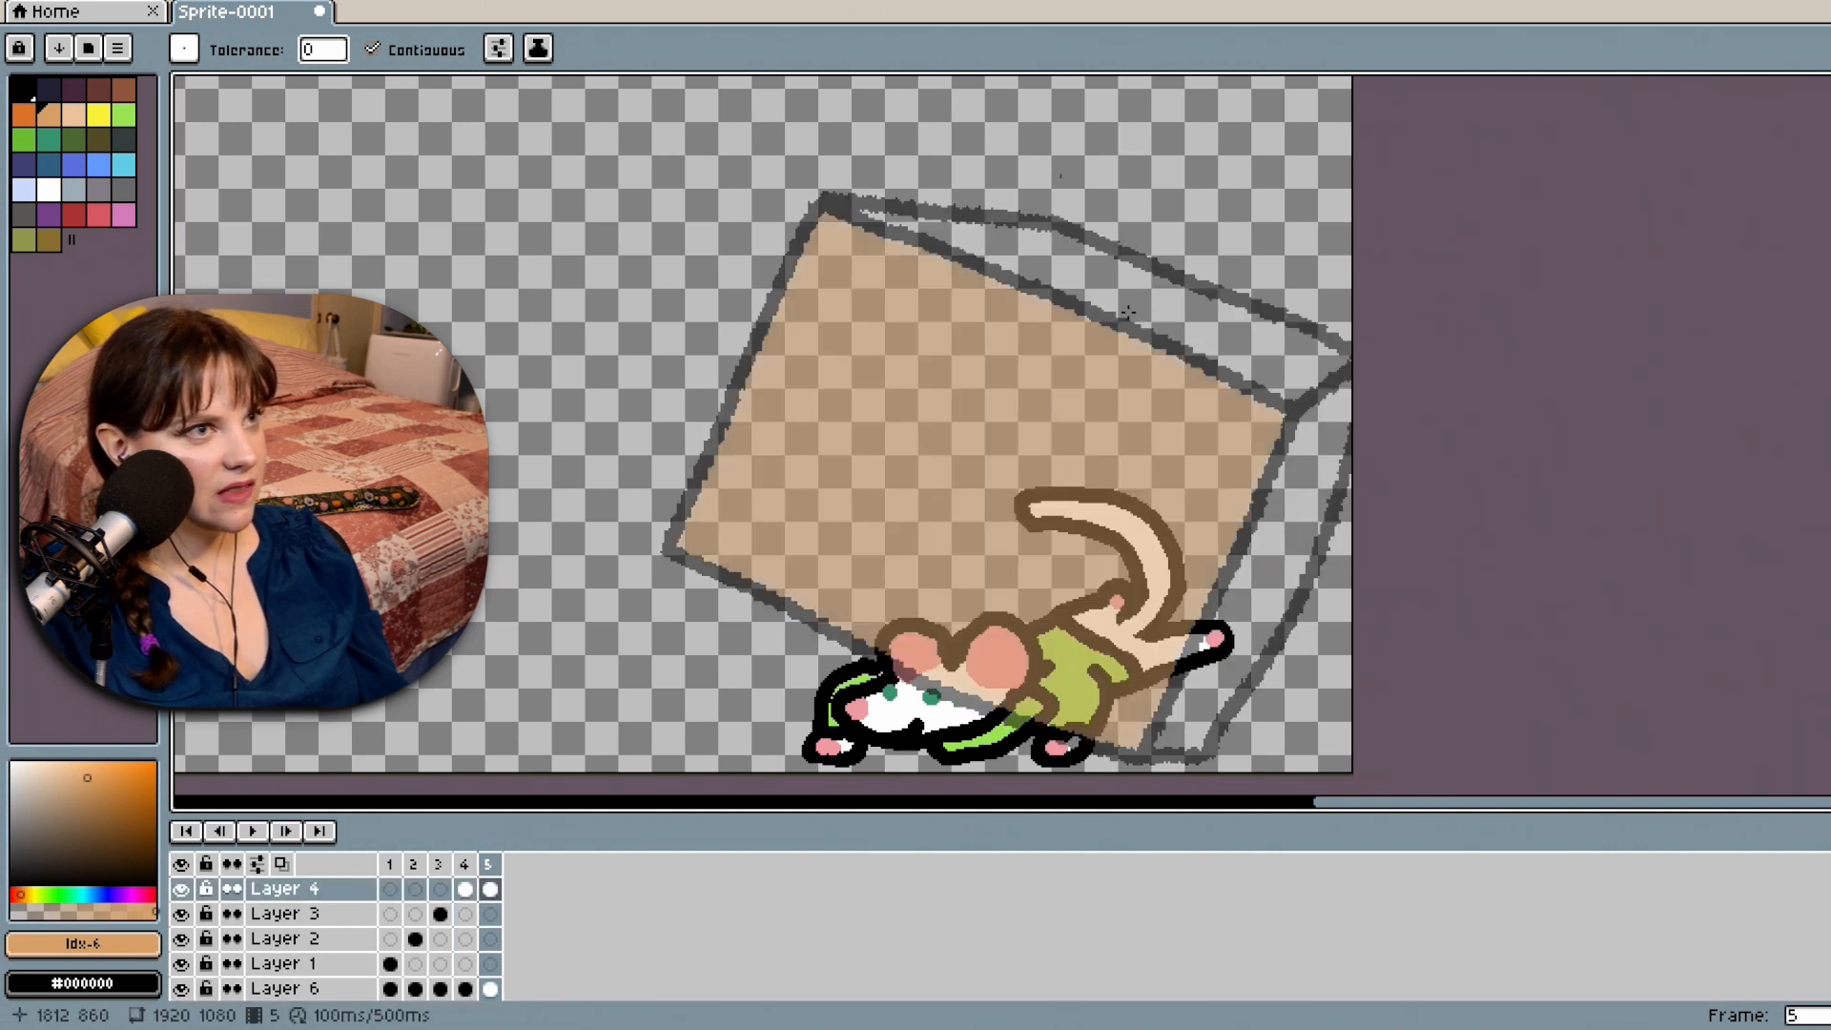
pyautogui.click(1128, 313)
pyautogui.click(1297, 568)
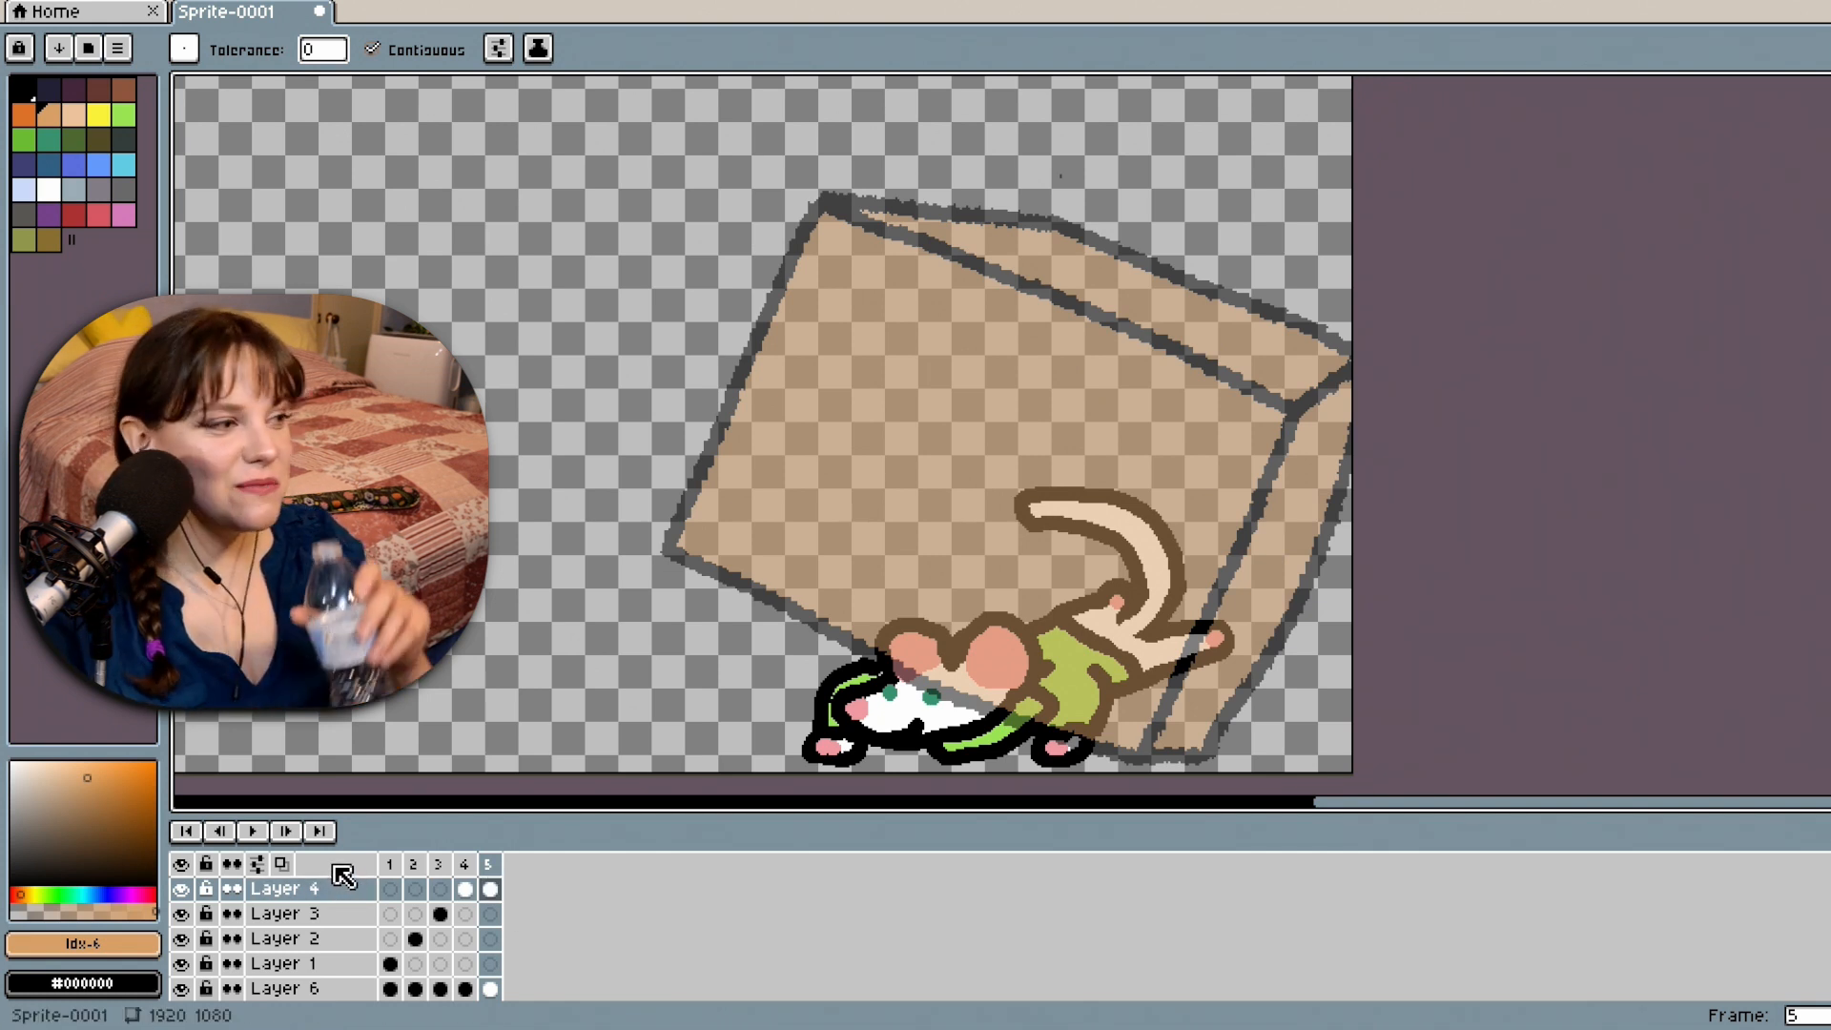
# Play the animation and compare the Layer 4 box cels in frames 4 and 5 with the Layer 5 cel.
pyautogui.click(258, 833)
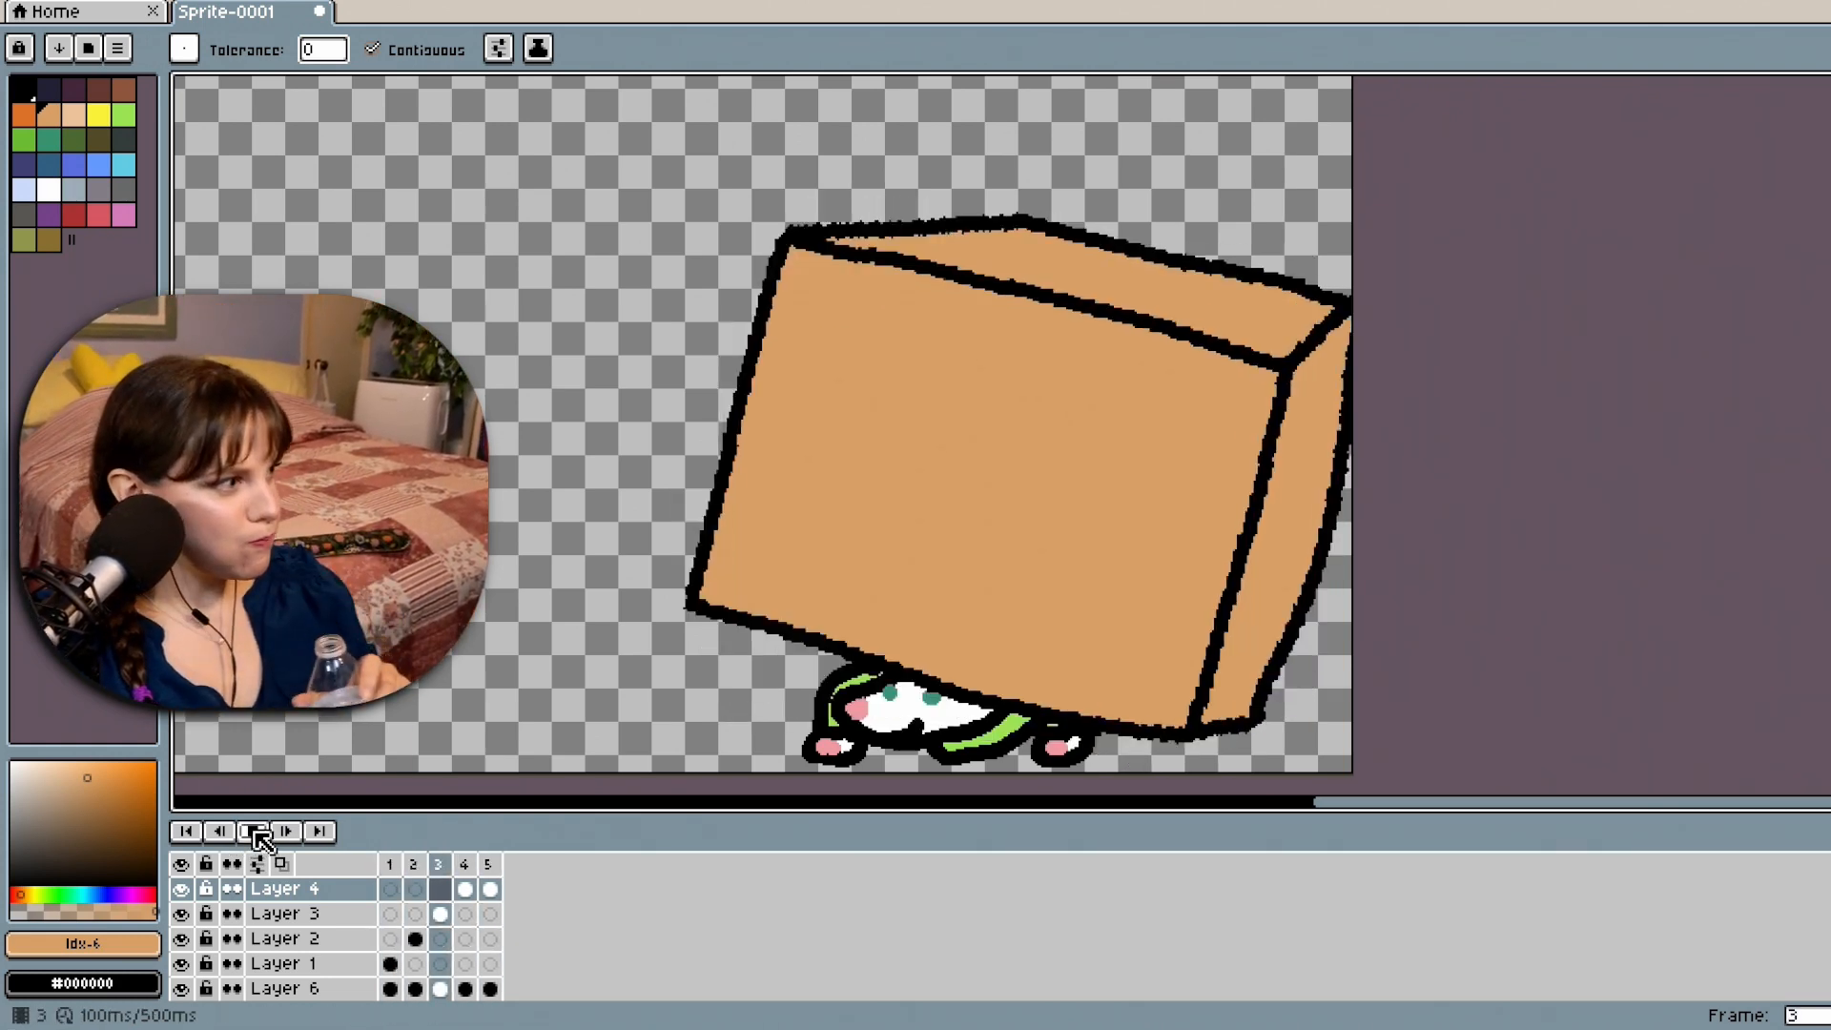
pyautogui.click(255, 833)
pyautogui.click(490, 889)
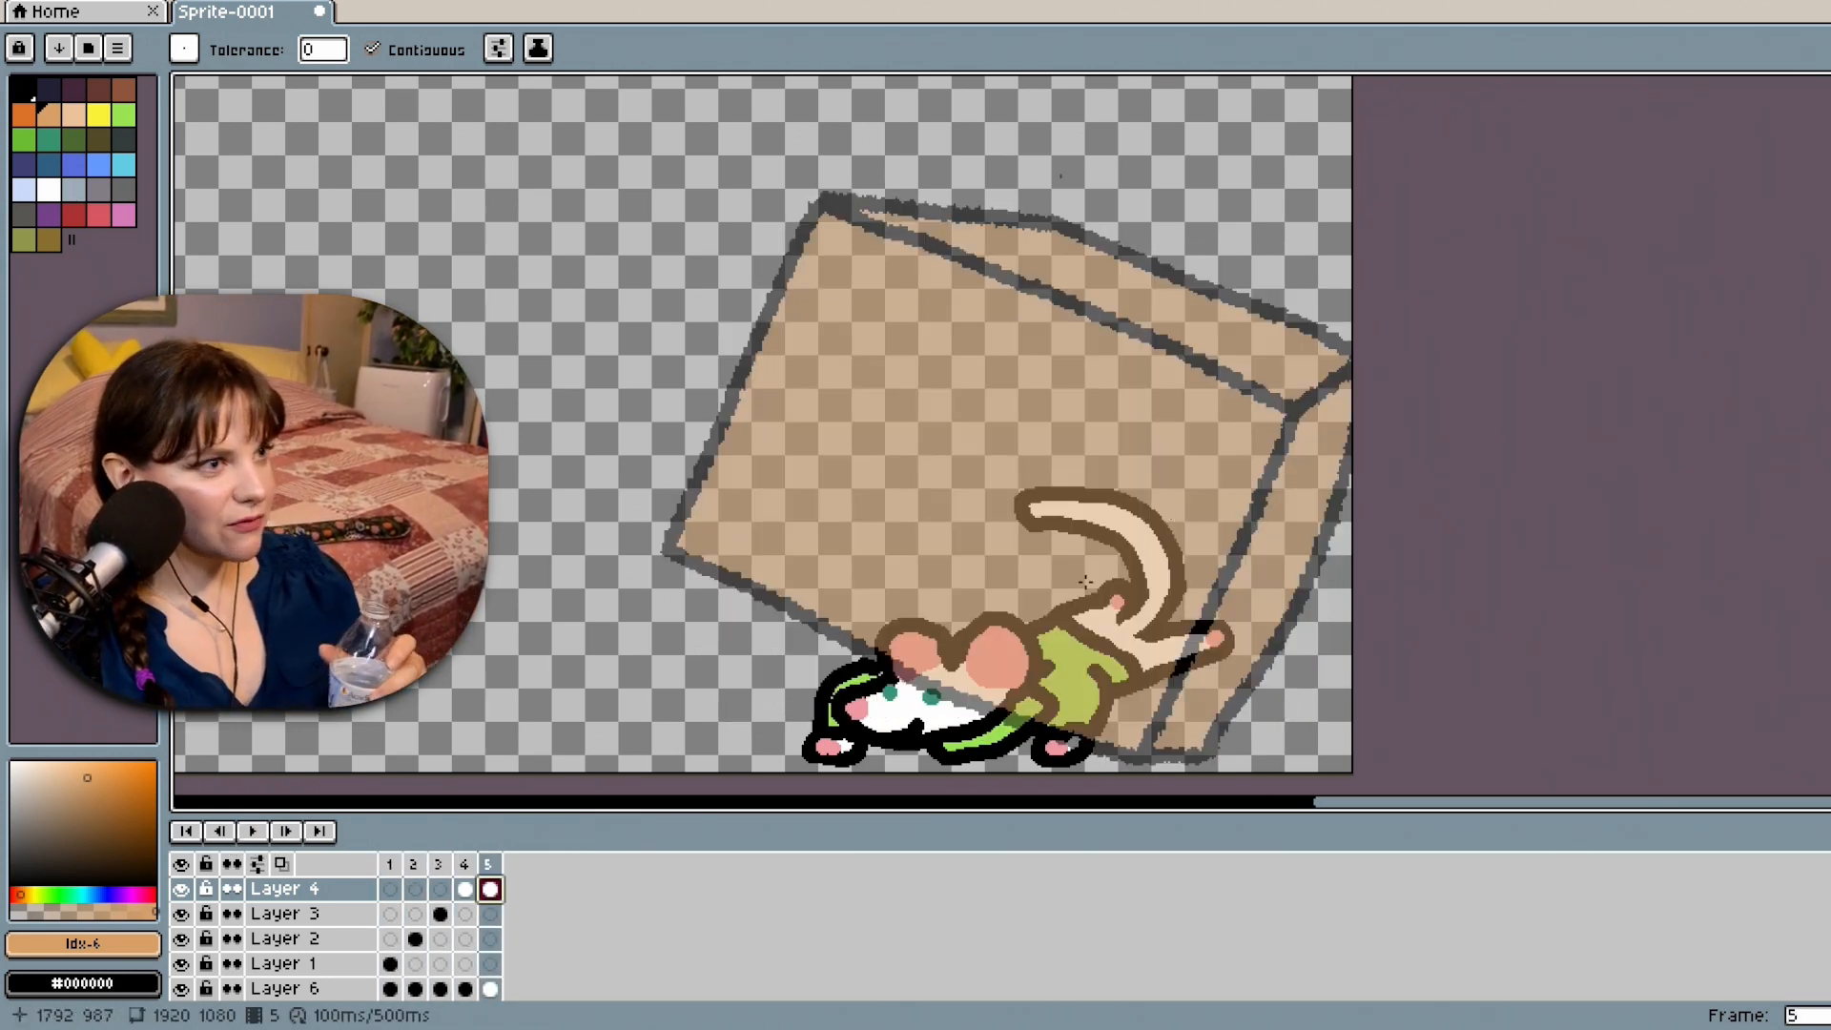
pyautogui.scroll(1, 491, 905)
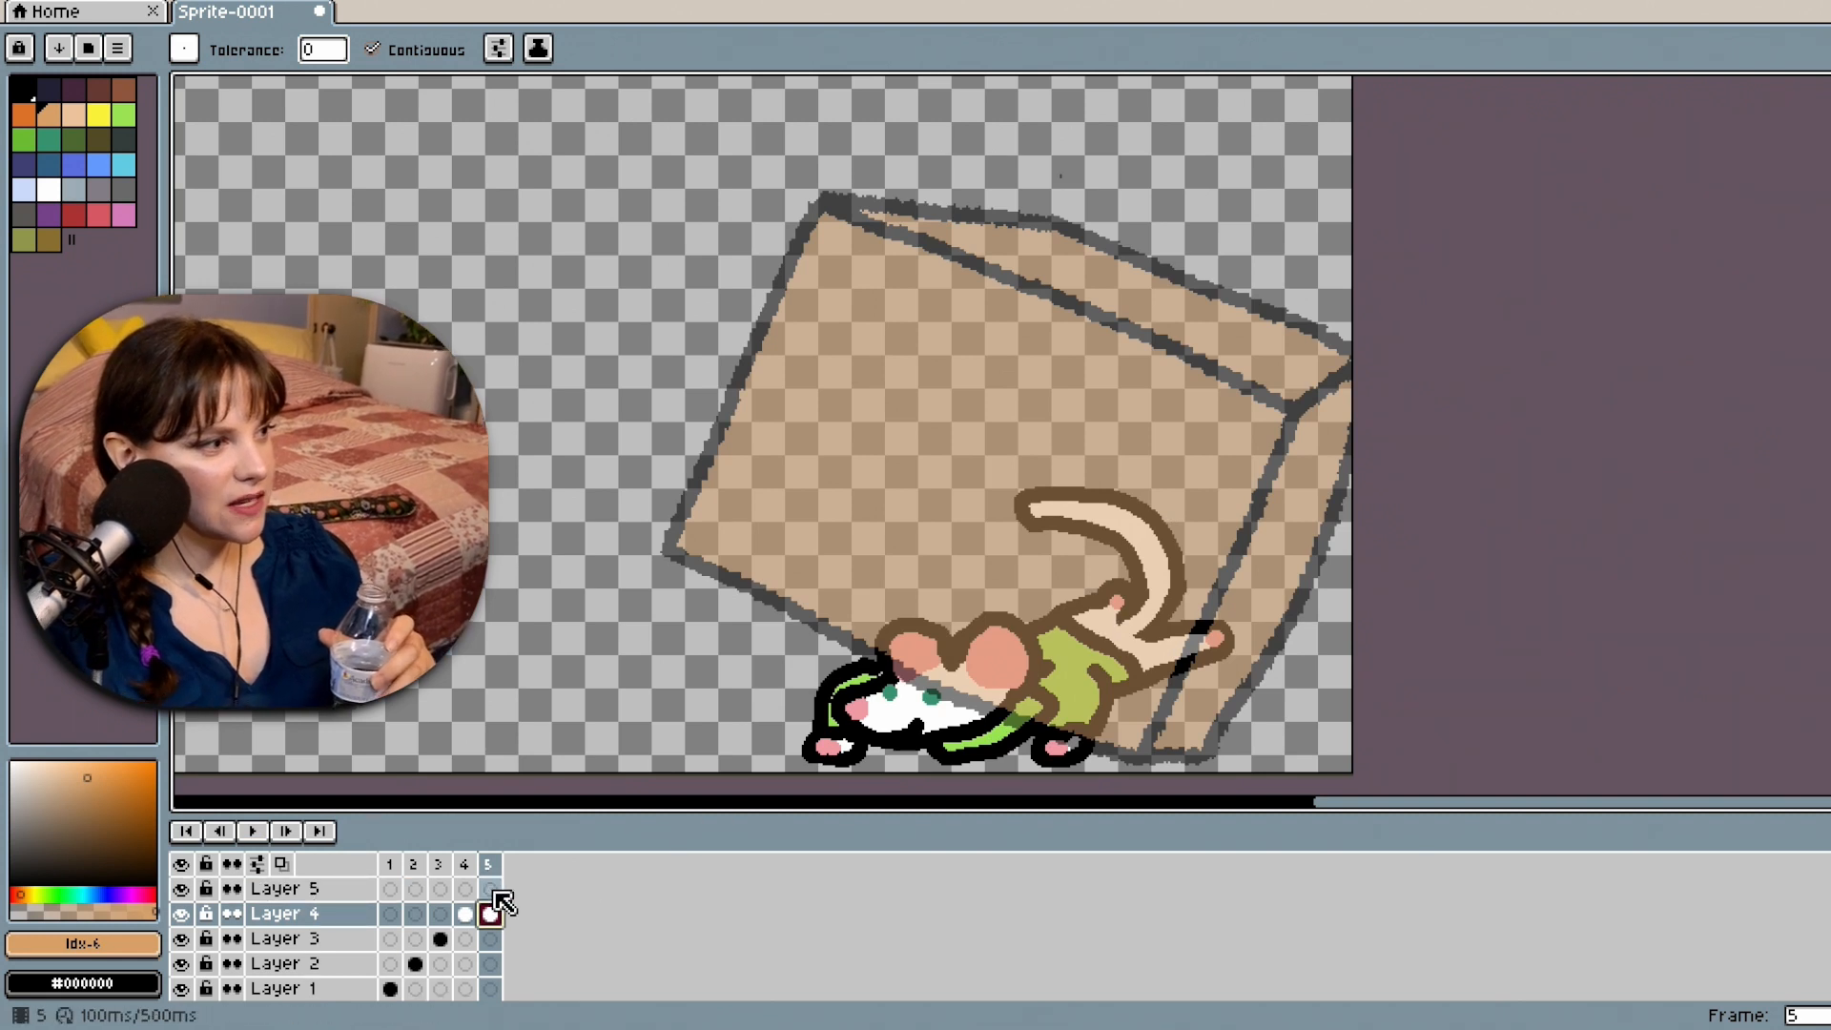
pyautogui.click(490, 889)
pyautogui.click(464, 914)
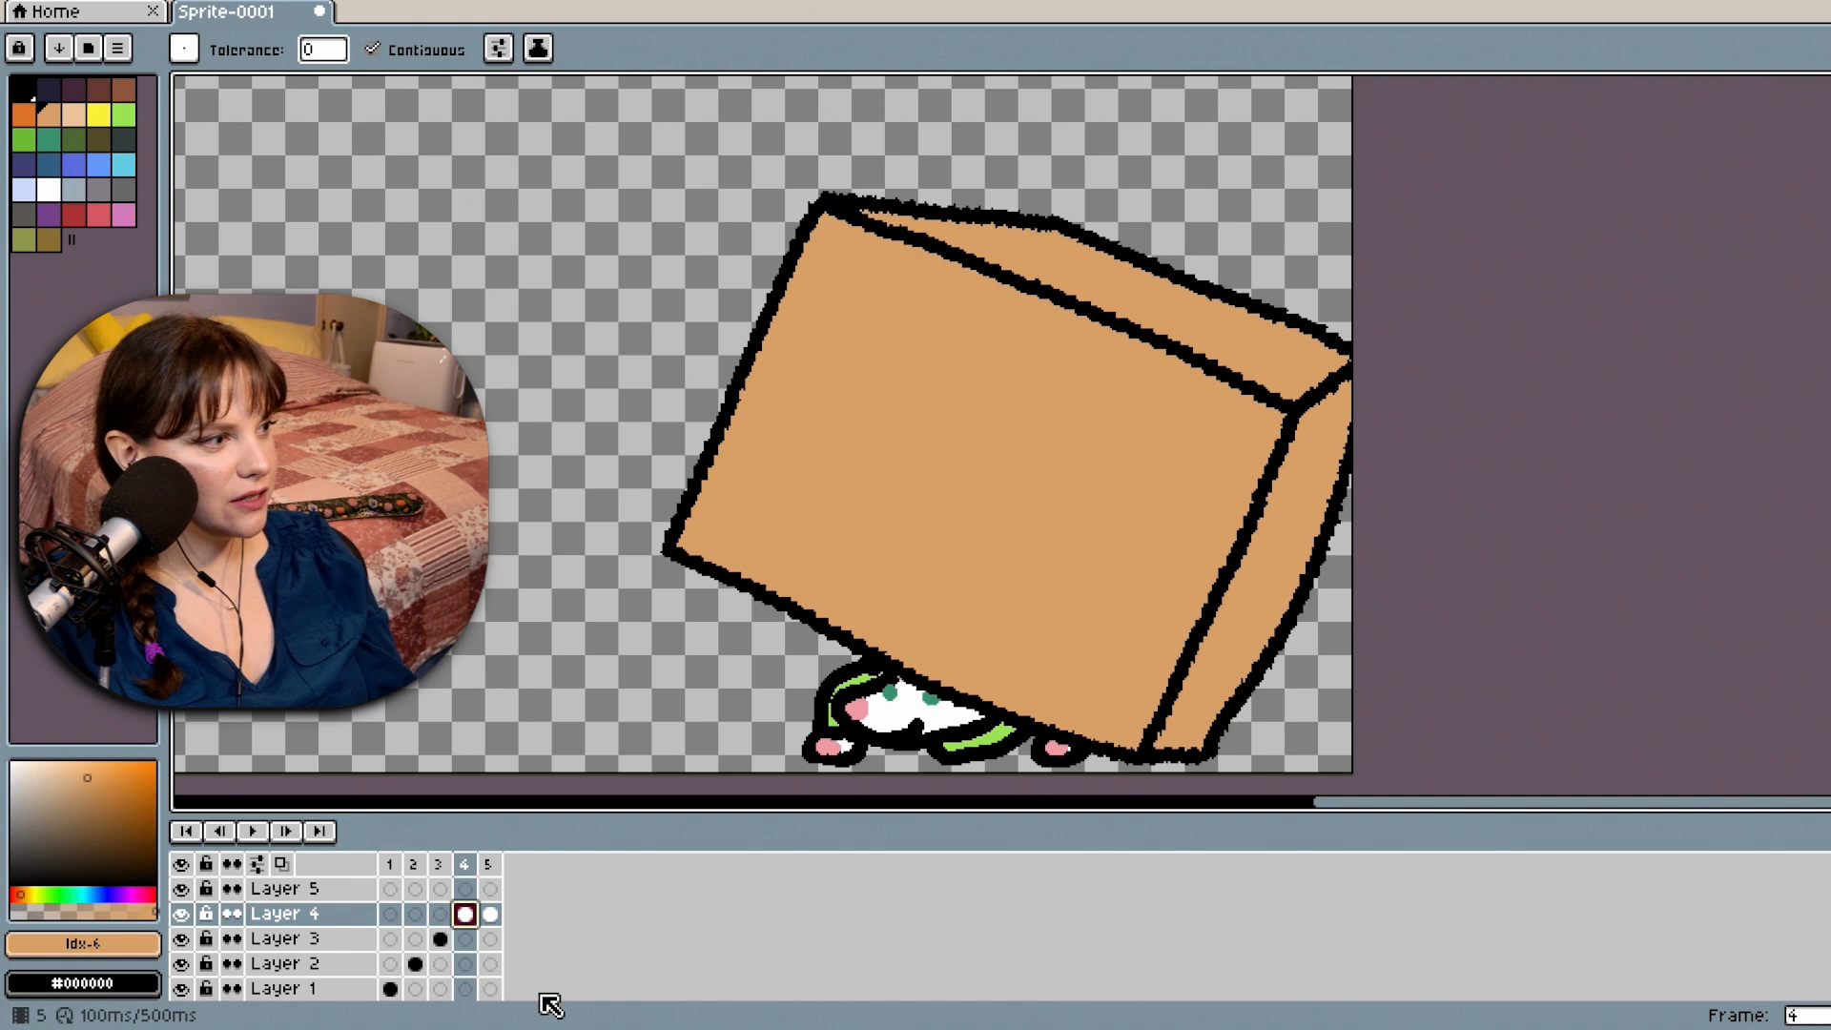
# Copy the whole tan box from Layer 3 in frame 3 with a rectangular selection and paste it into frame 5 on Layer 5.
pyautogui.click(440, 938)
pyautogui.press('m')
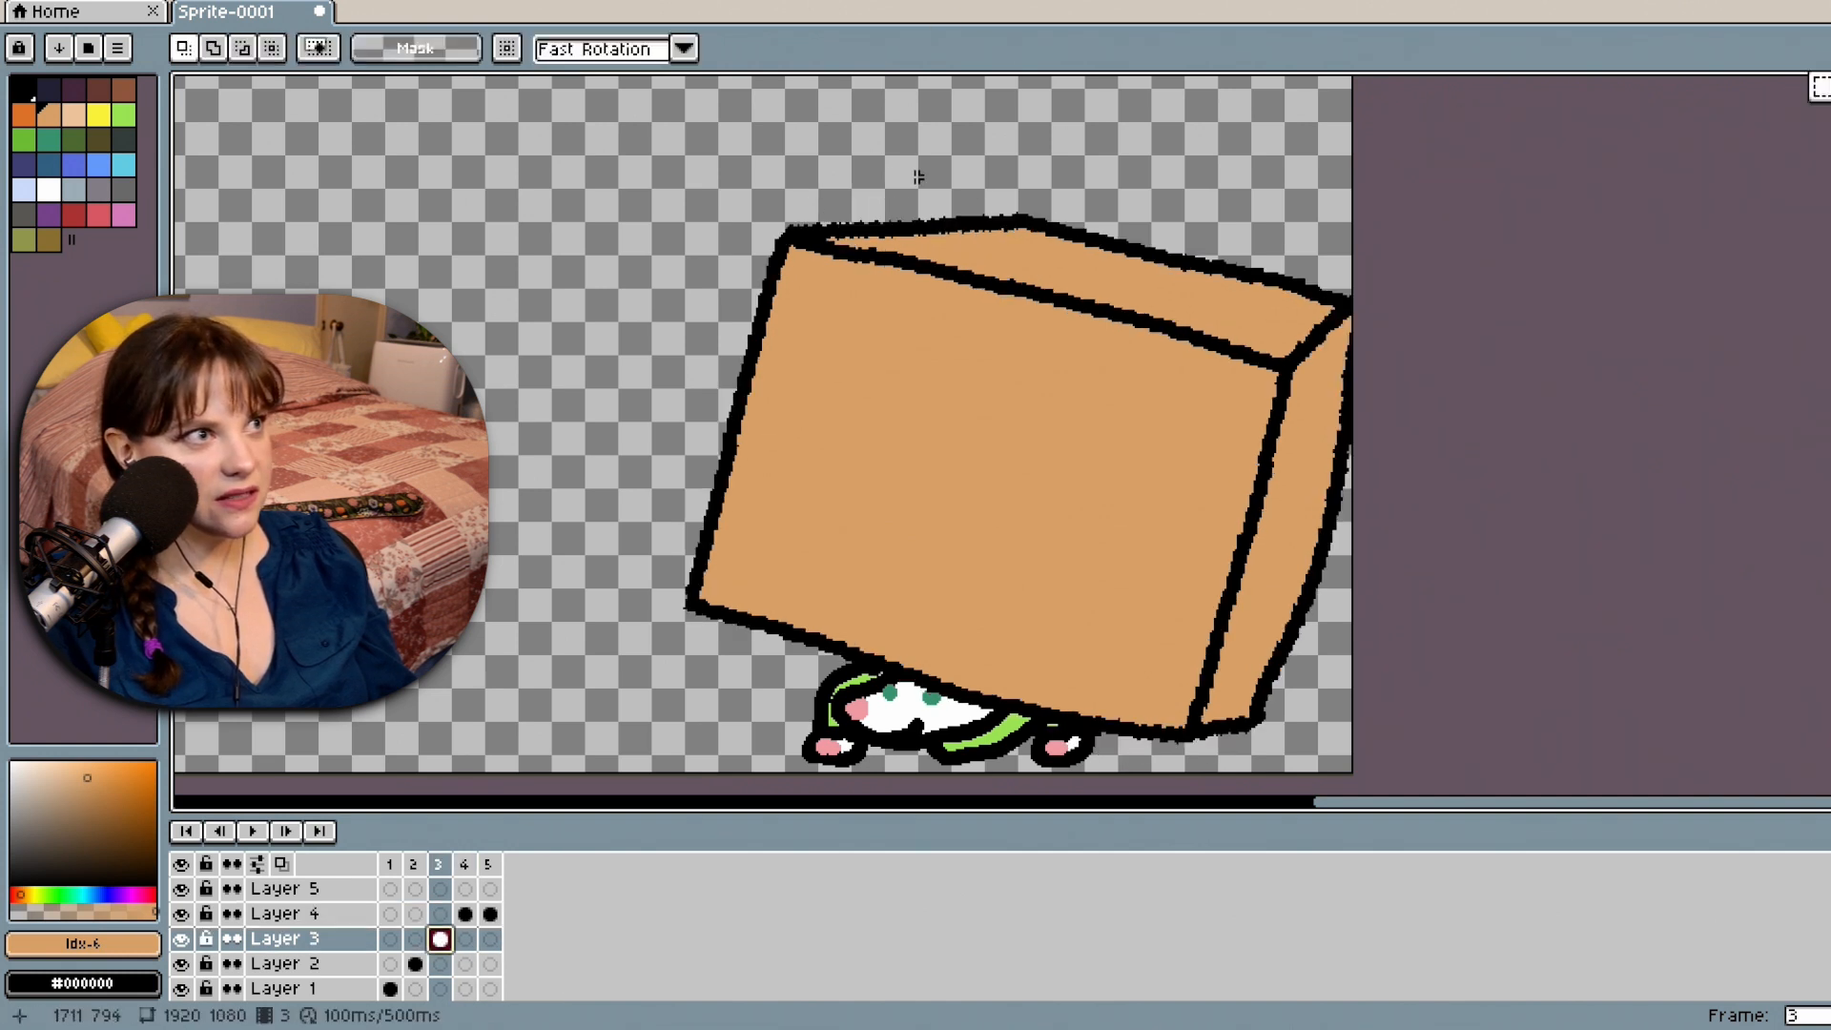
pyautogui.moveTo(654, 123); pyautogui.dragTo(1747, 790)
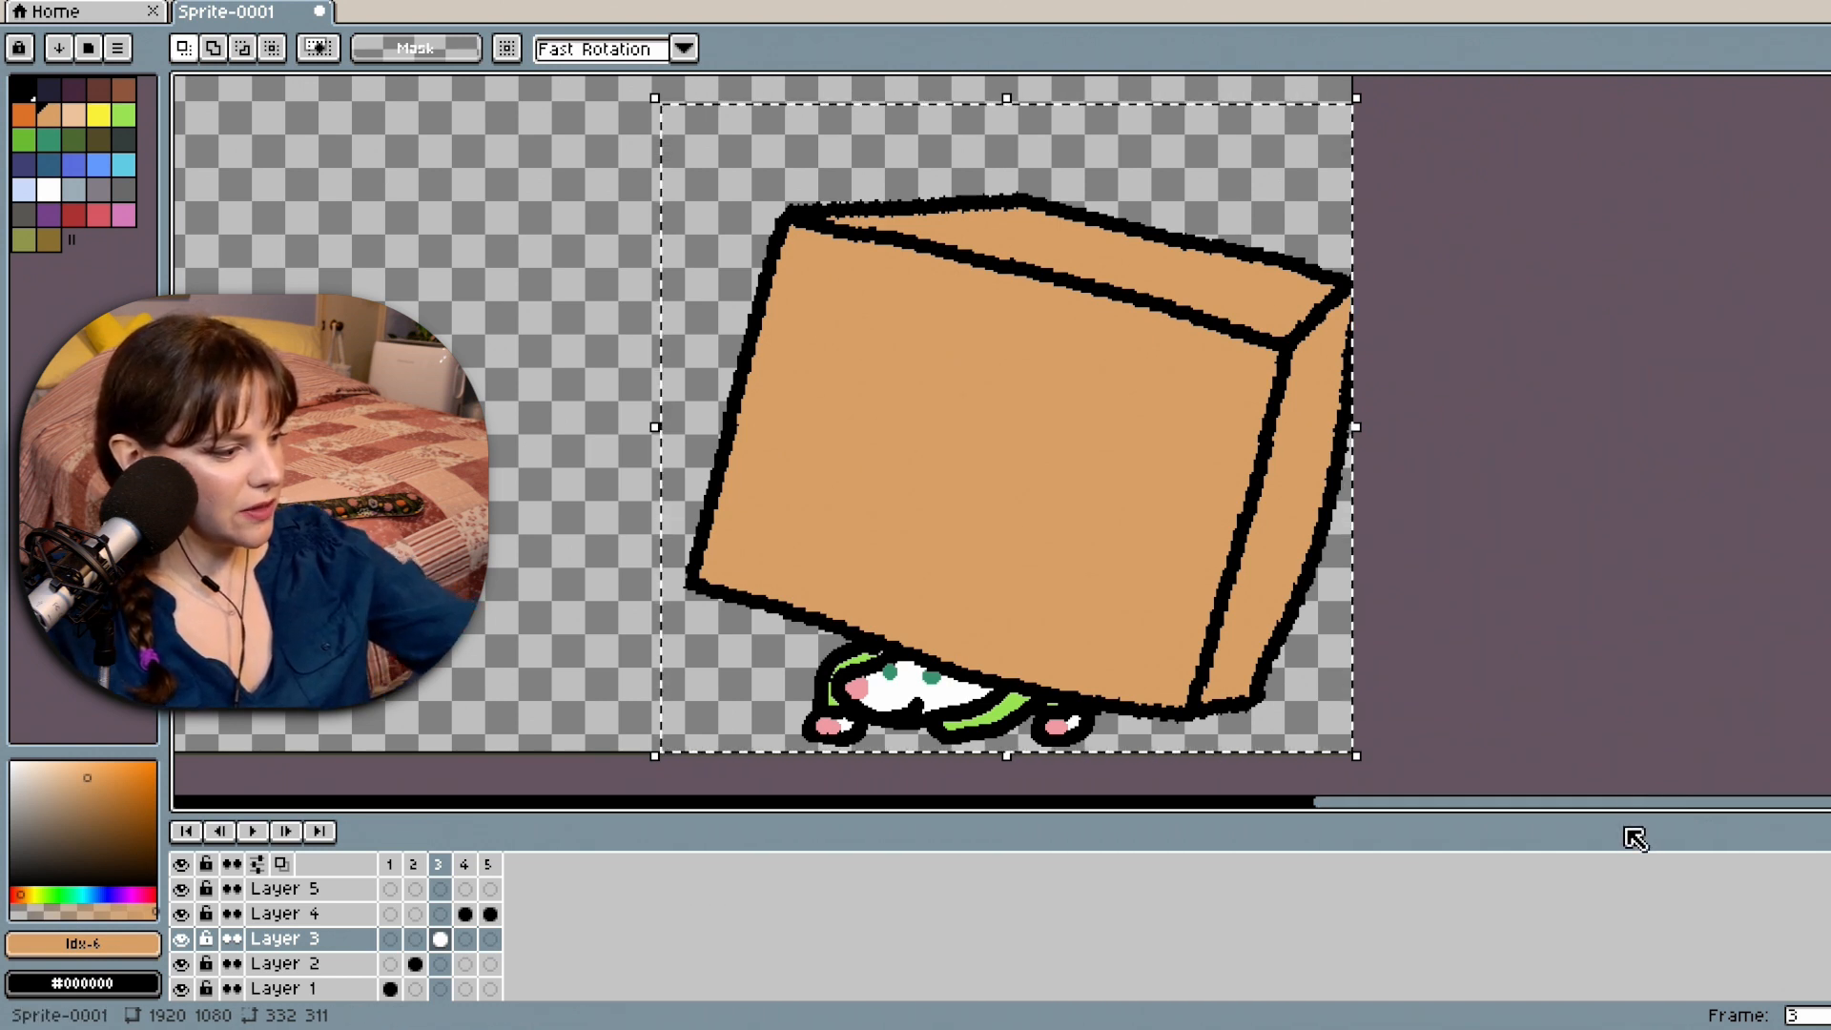
pyautogui.click(490, 889)
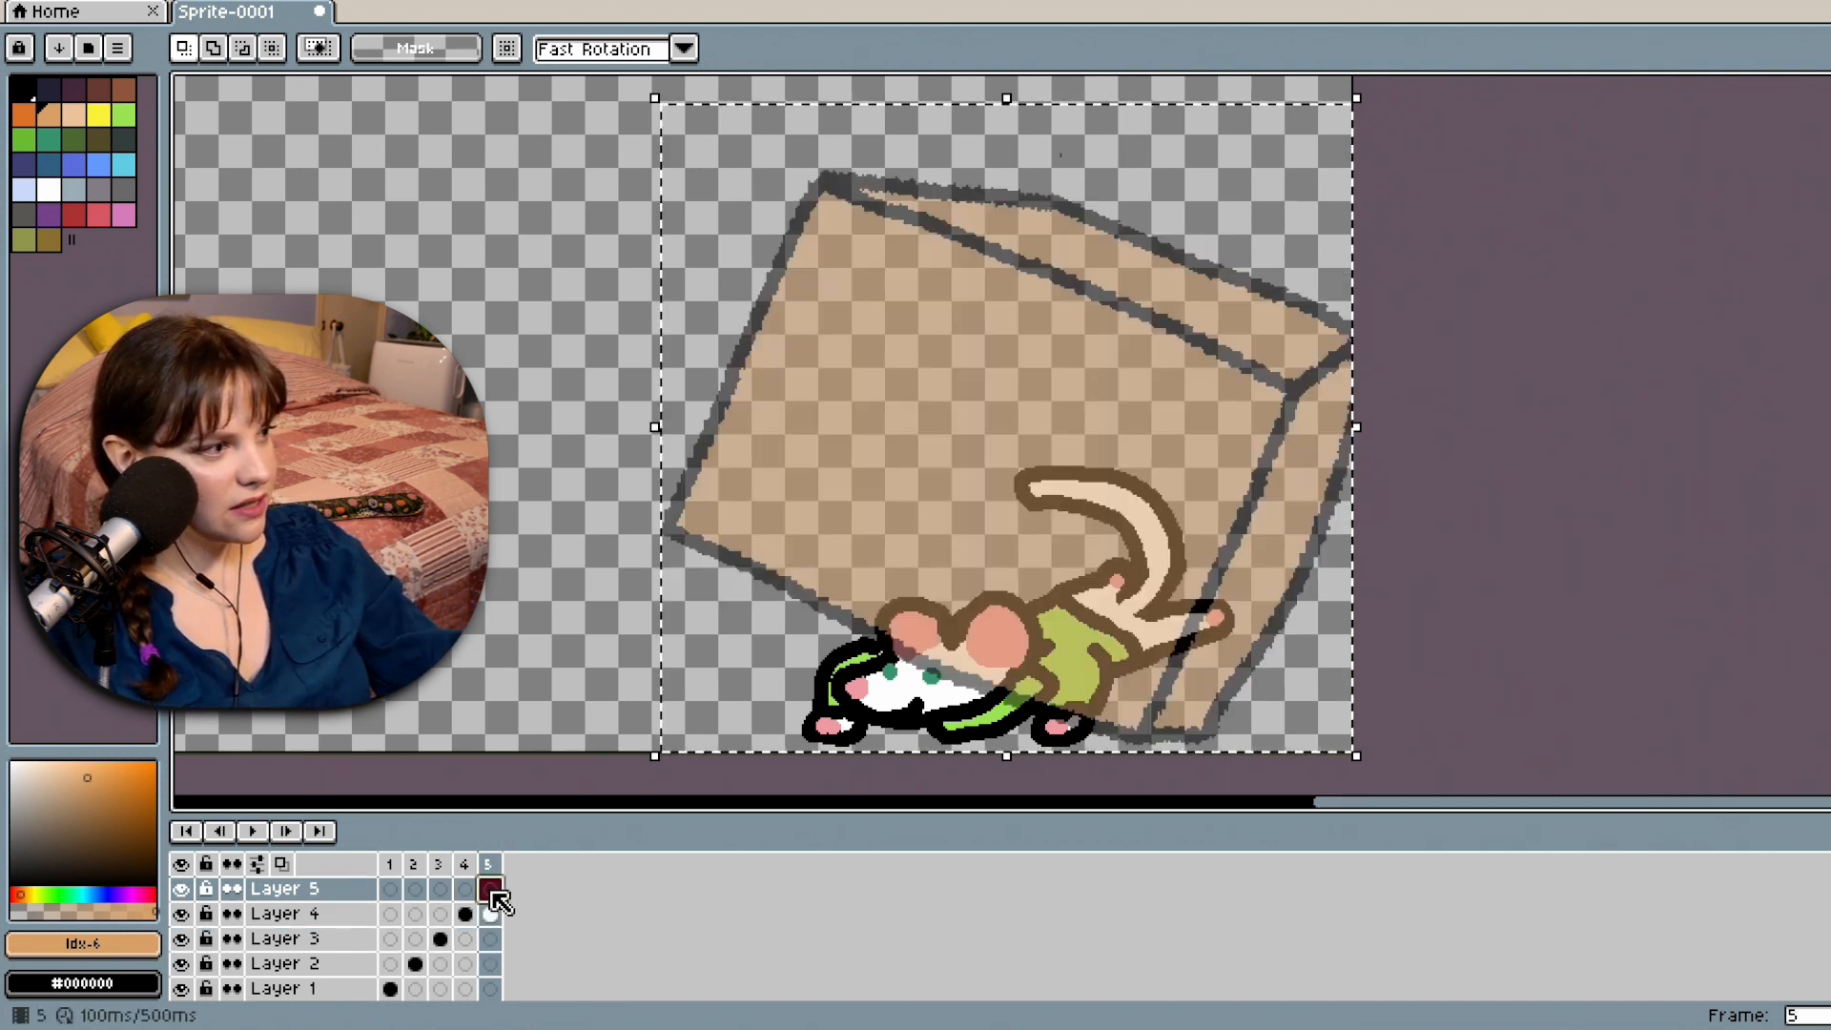
pyautogui.hotkey('ctrl', 'v')
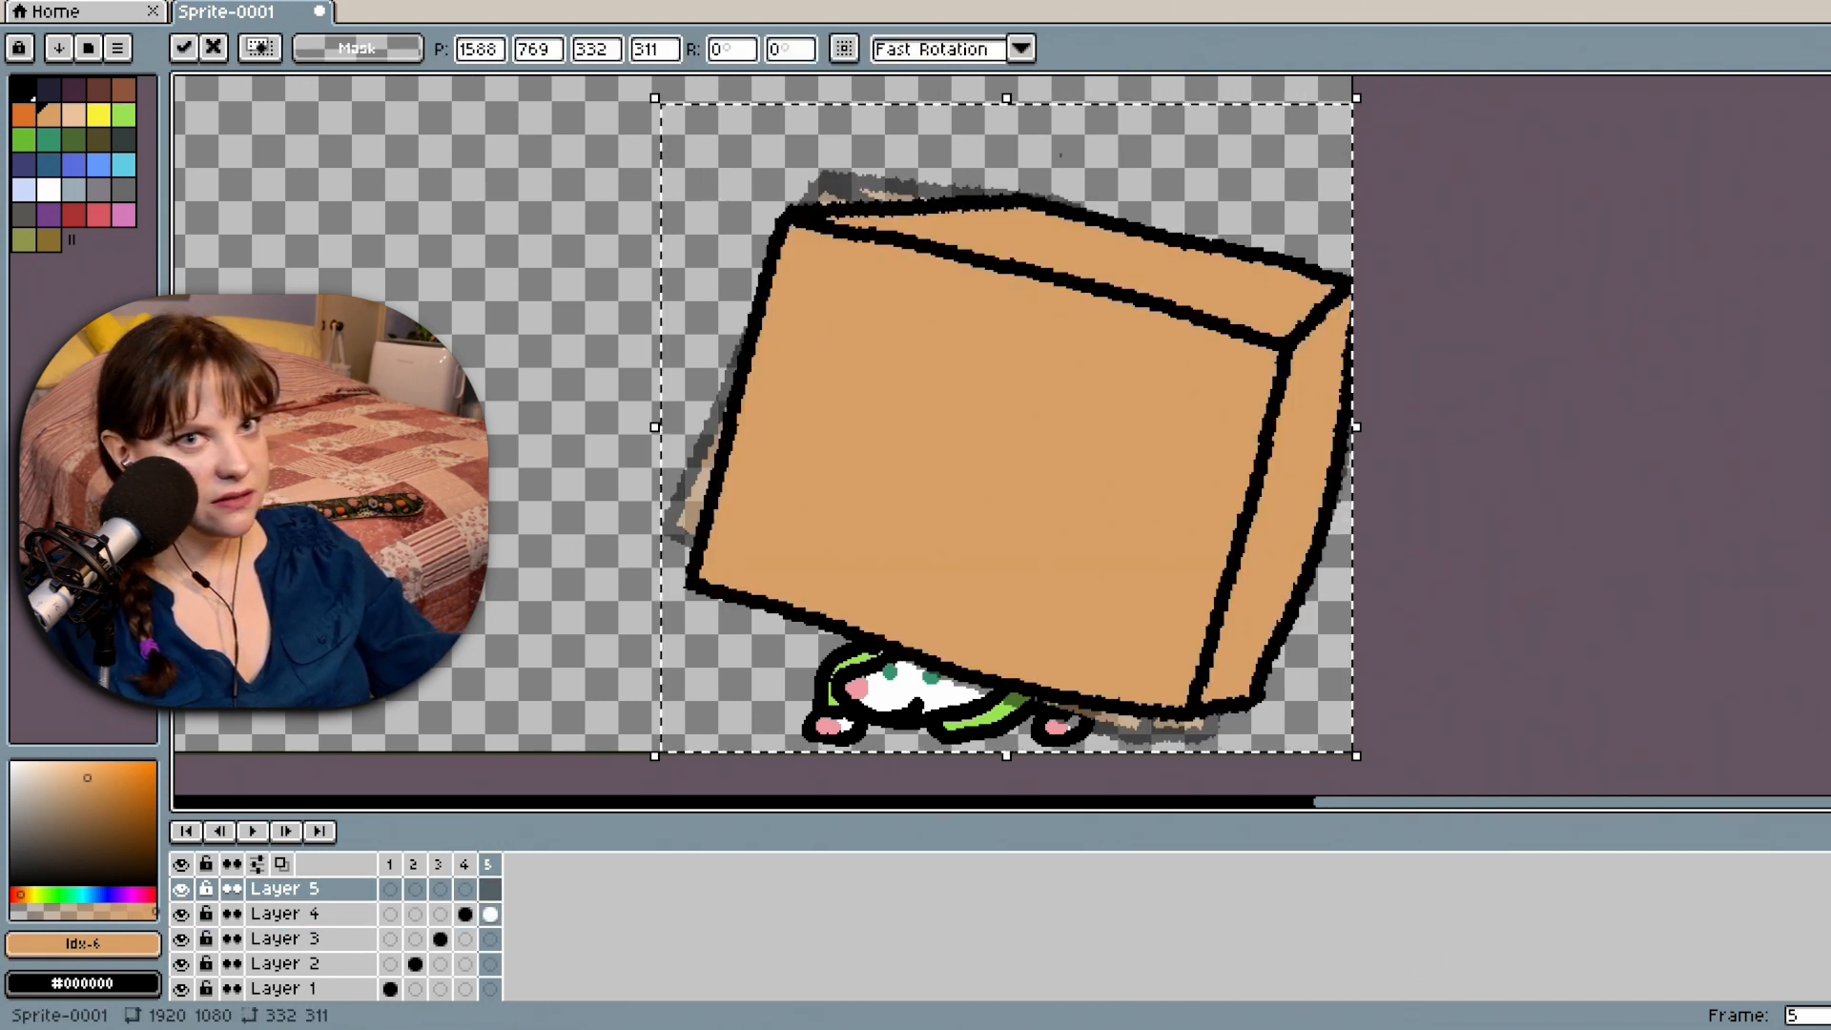
# Rotate the pasted frame 5 box to about -18.7 degrees and move it to about X 1602, Y 767.
pyautogui.scroll(3, 634, 237)
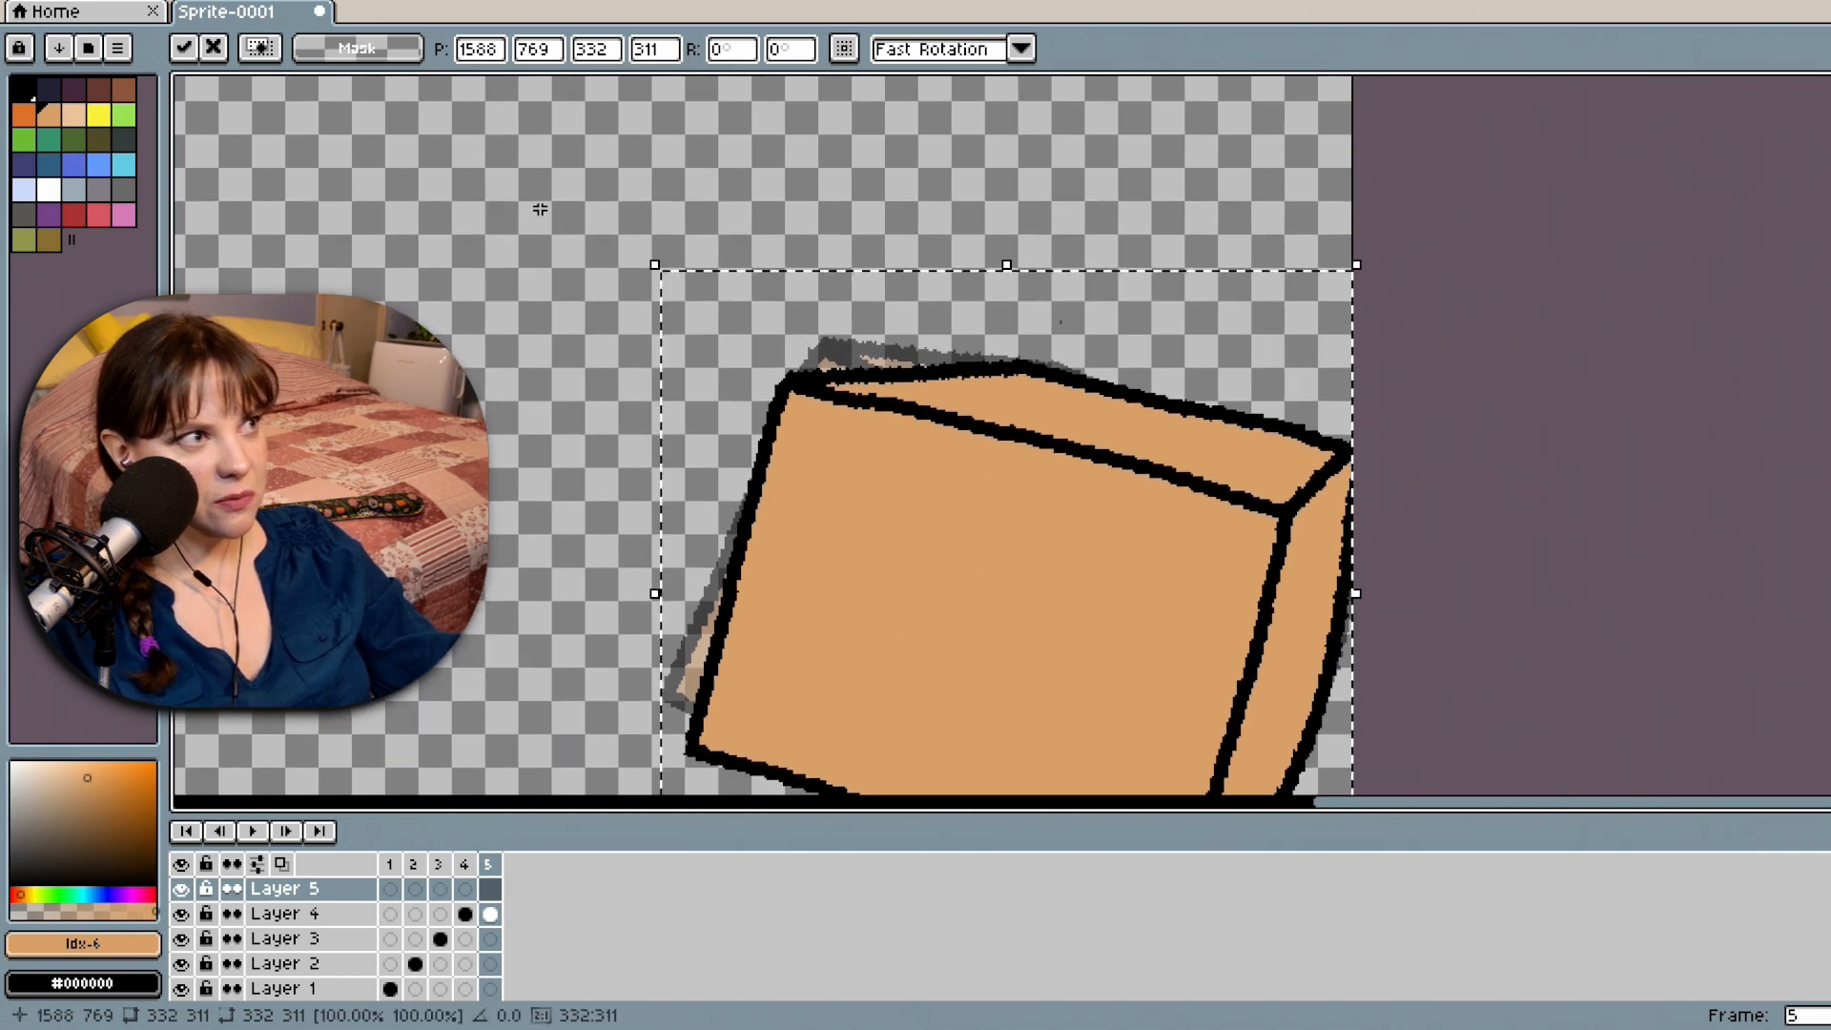
pyautogui.moveTo(641, 245); pyautogui.dragTo(885, 267)
pyautogui.scroll(-1, 1111, 472)
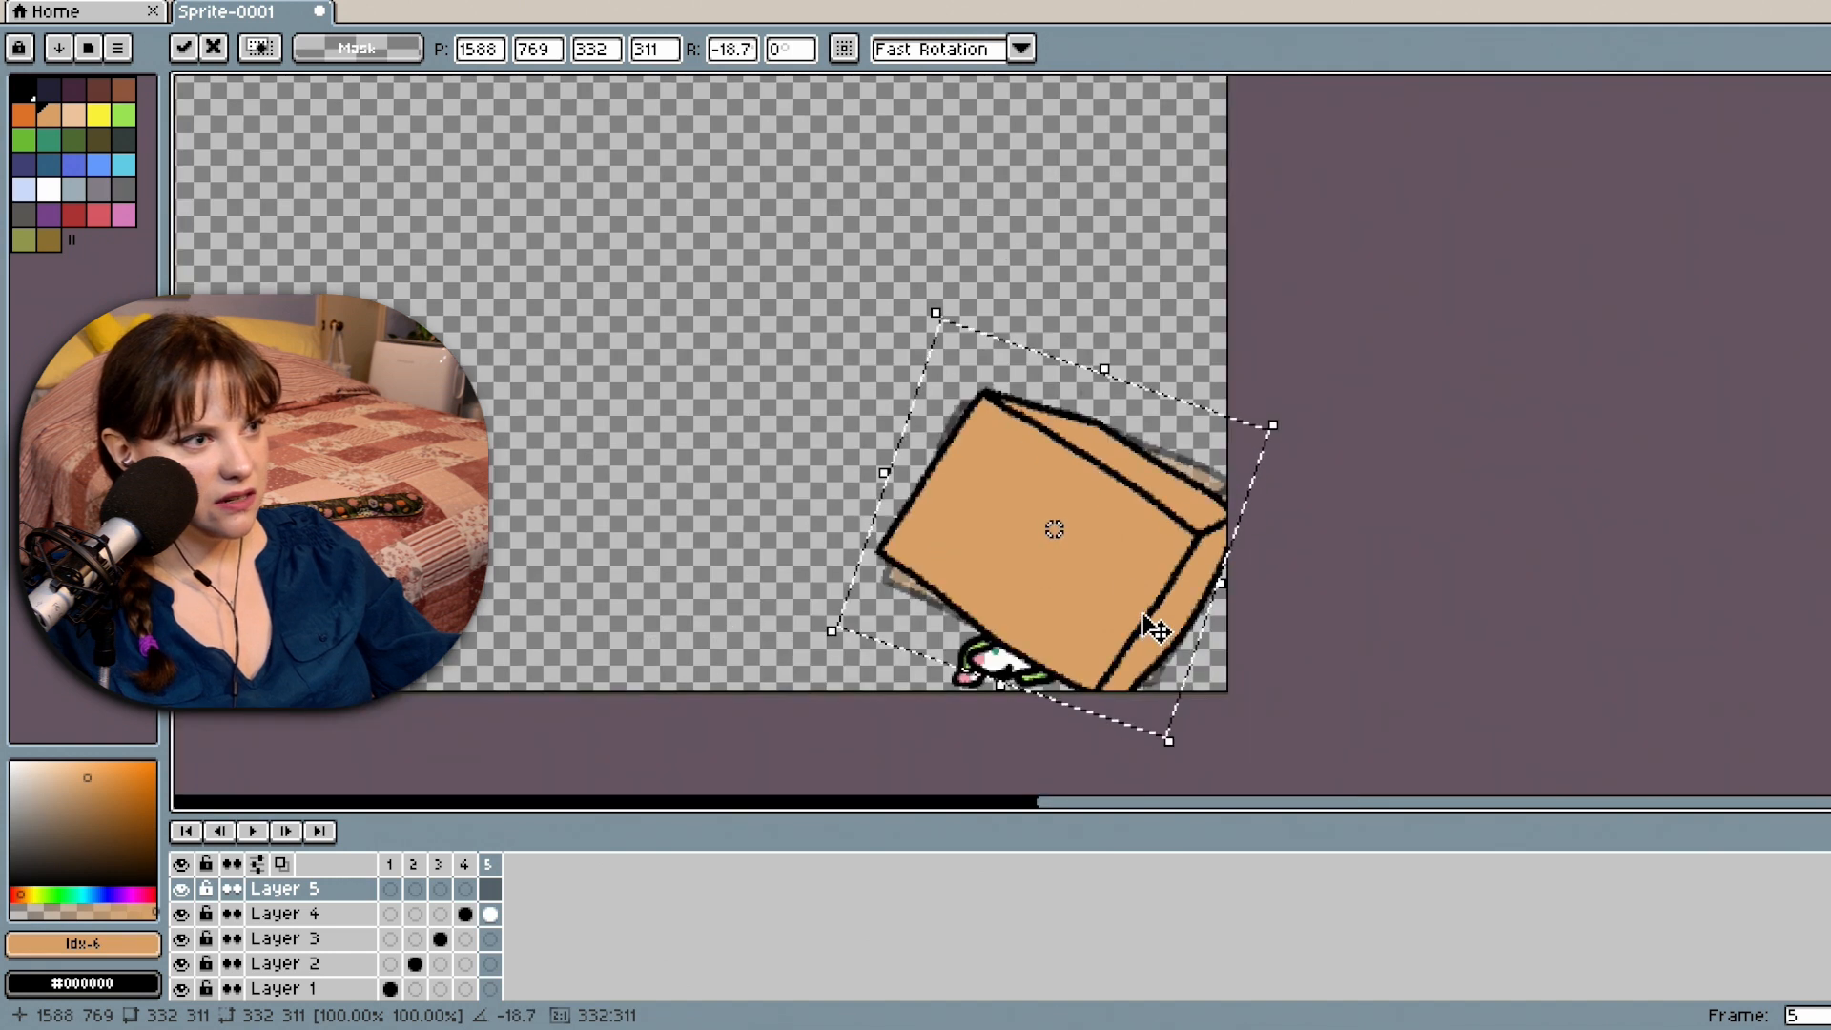
pyautogui.moveTo(1084, 551); pyautogui.dragTo(1097, 548)
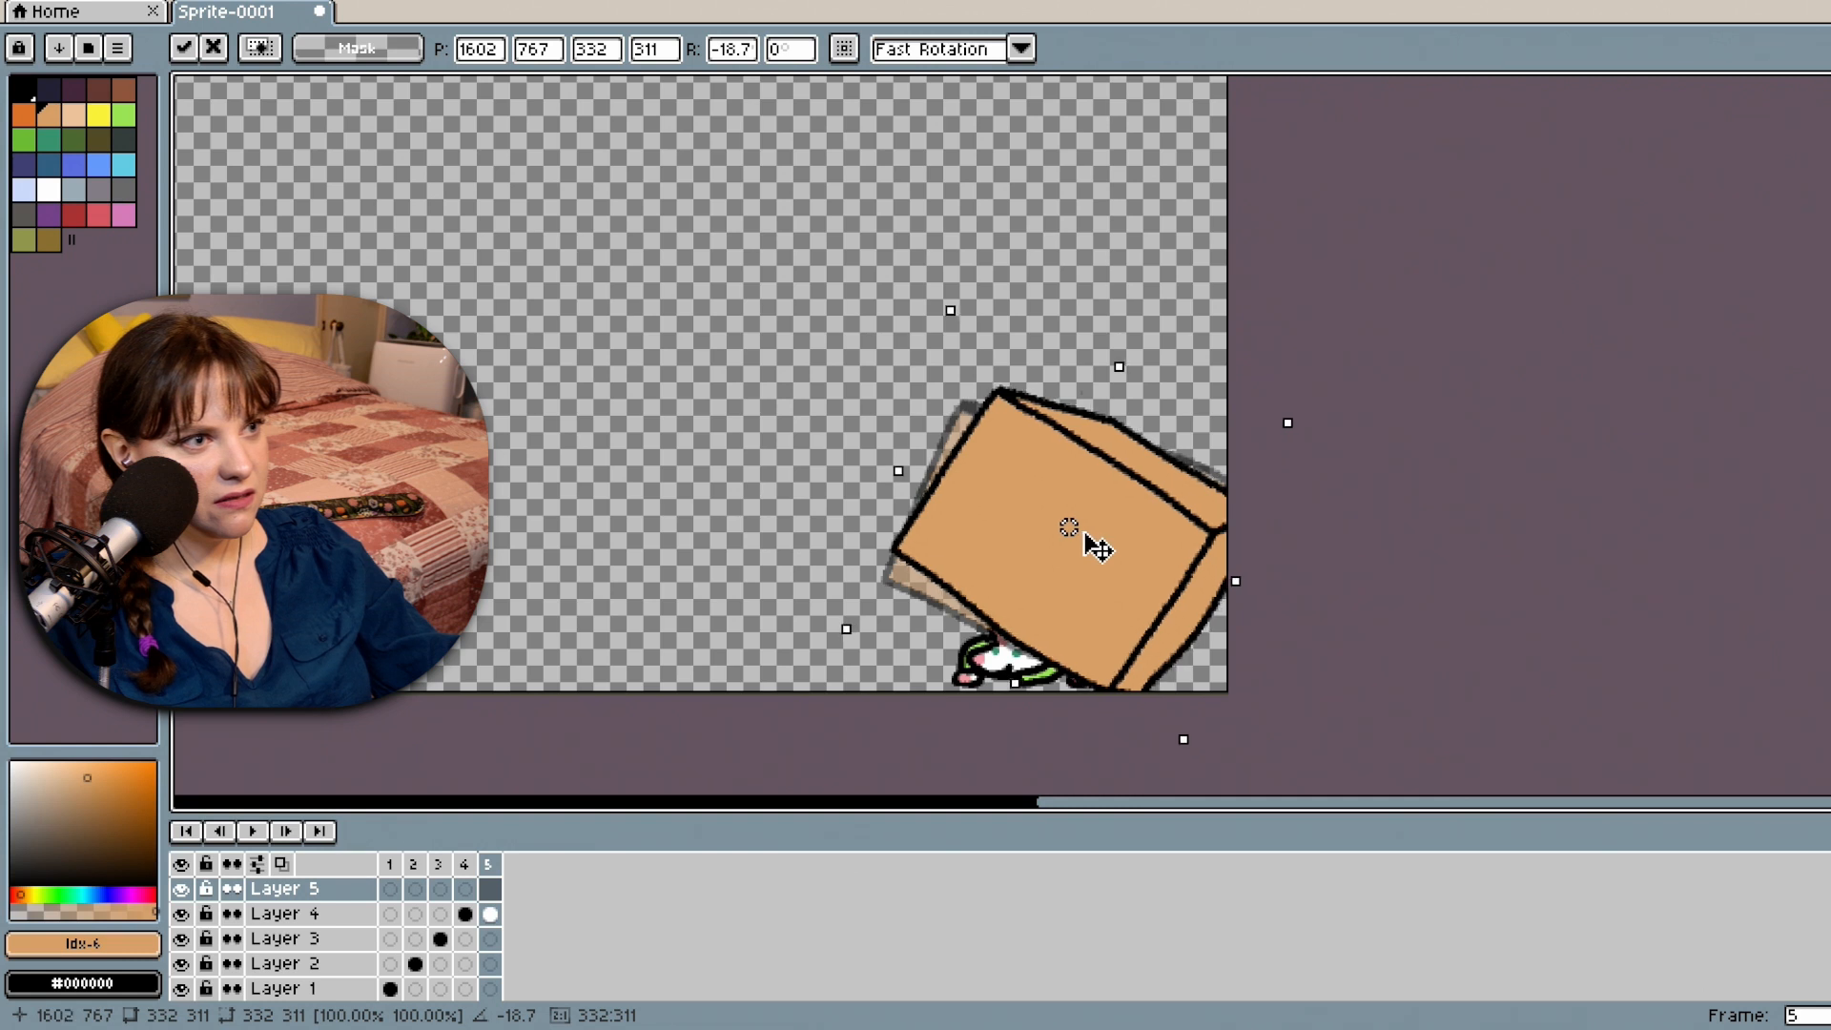
# Apply the box transformation and delete the faint box cel of Layer 4 in frame 5.
pyautogui.click(494, 917)
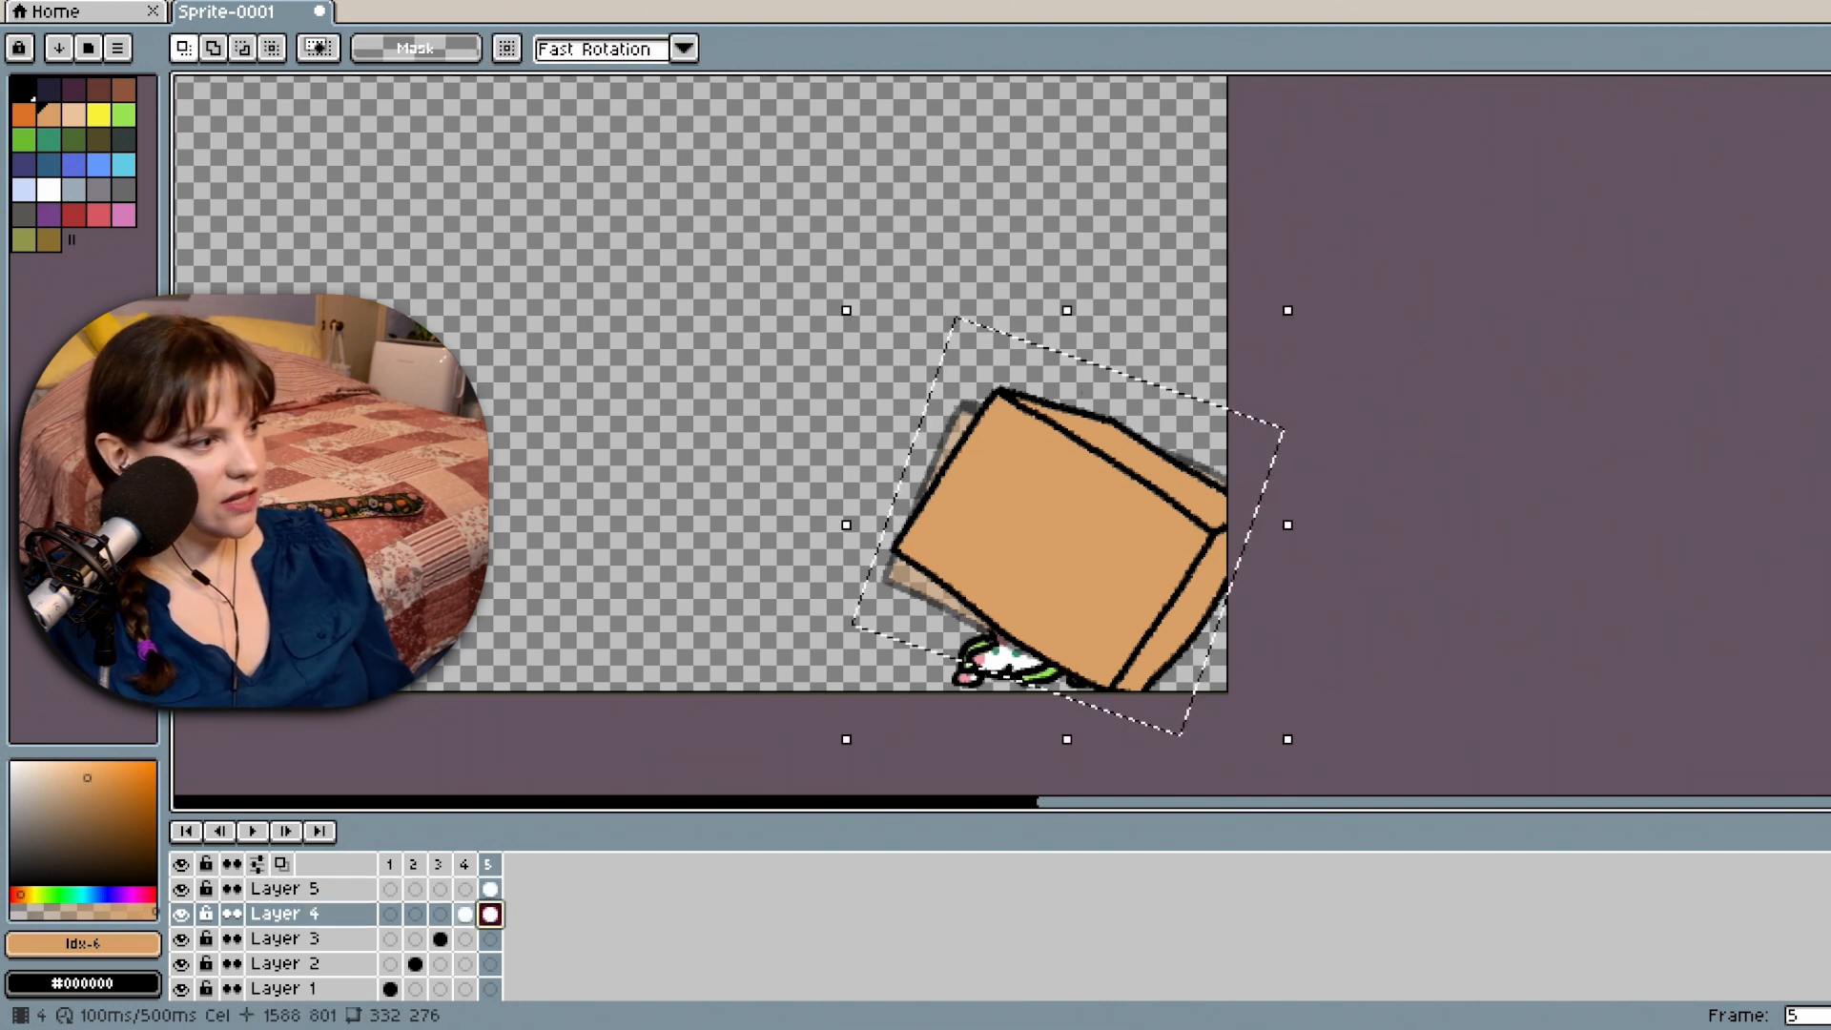
pyautogui.rightClick(493, 917)
pyautogui.click(524, 916)
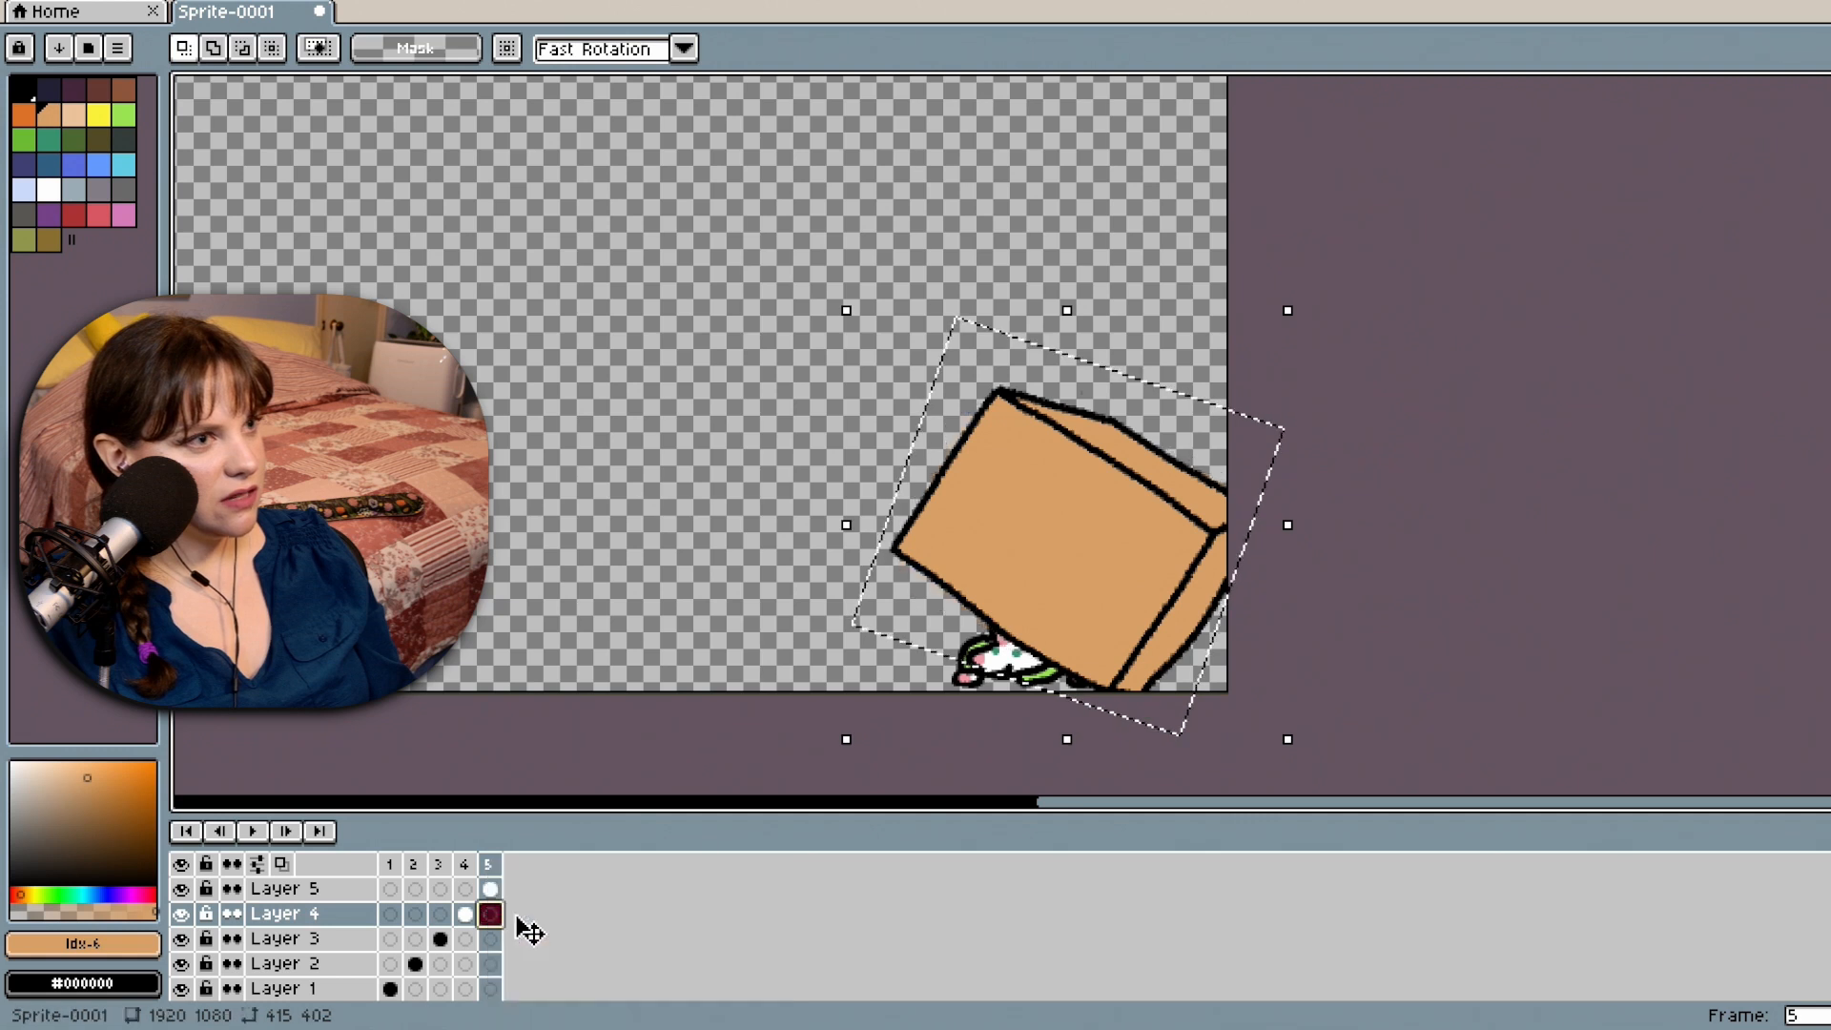
# Play the animation twice to check how the box tilts across the five frames.
pyautogui.click(256, 832)
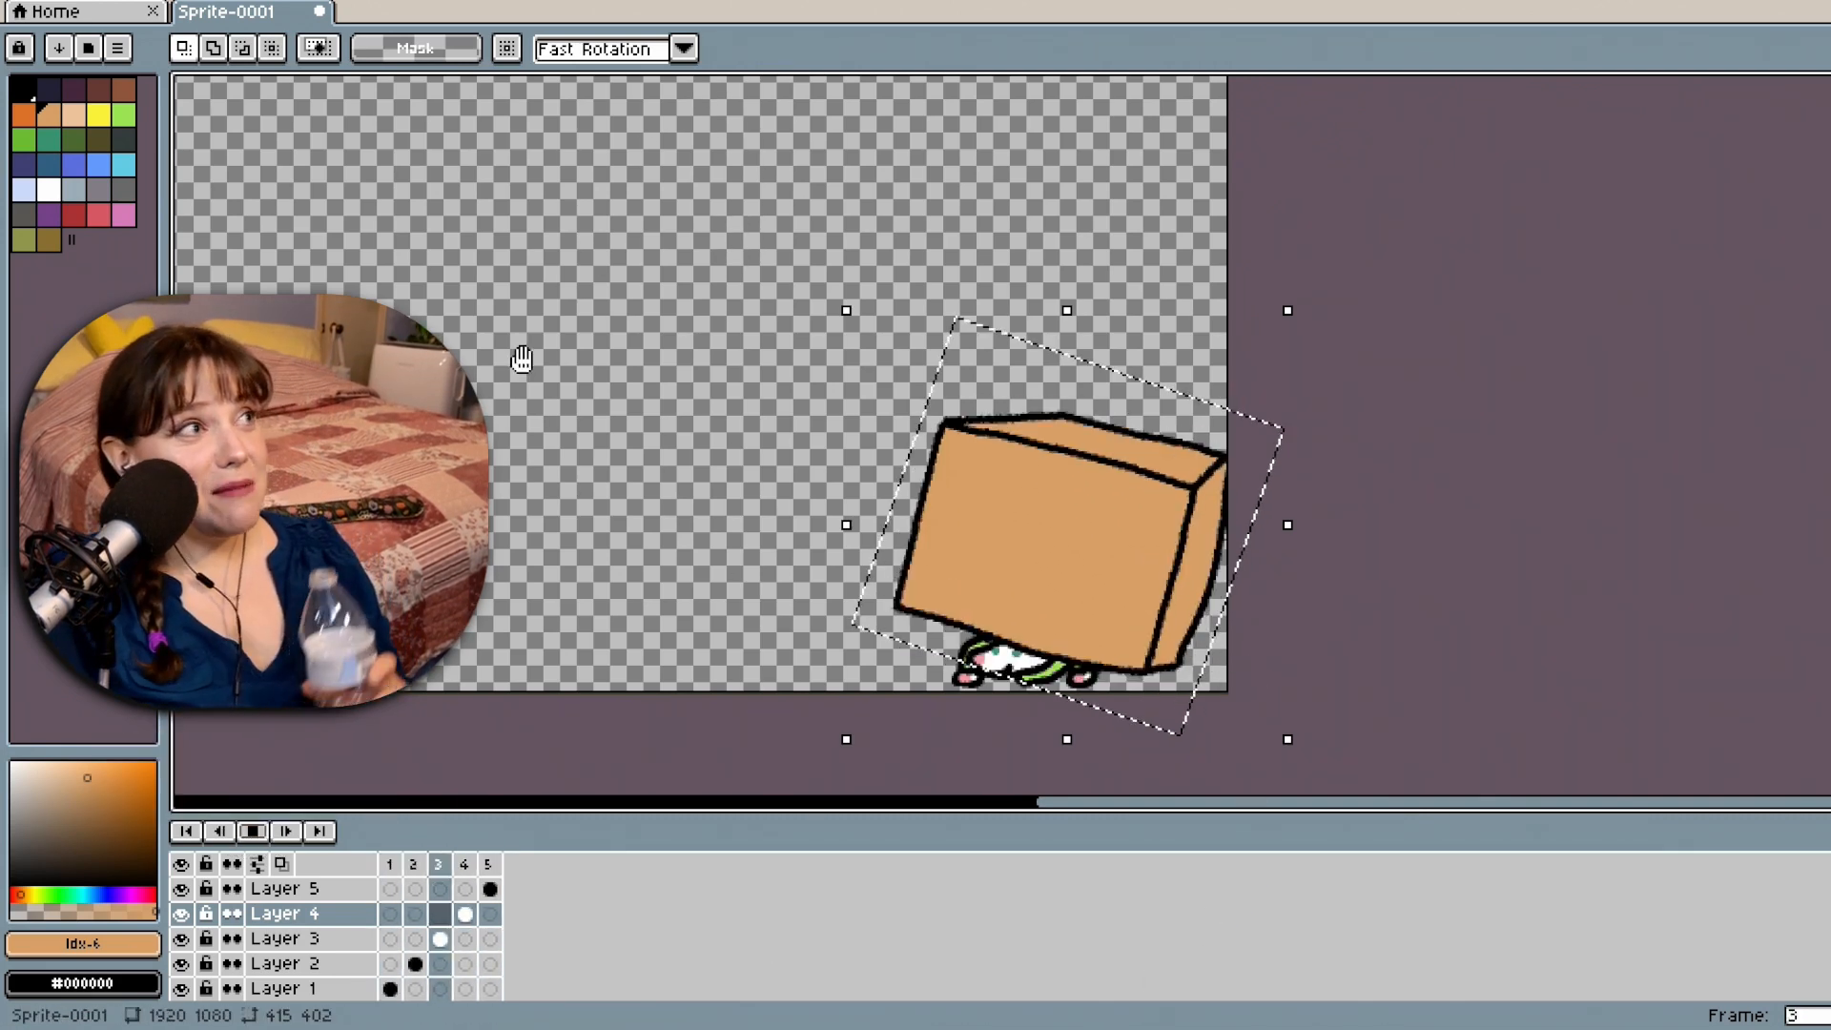
pyautogui.click(253, 830)
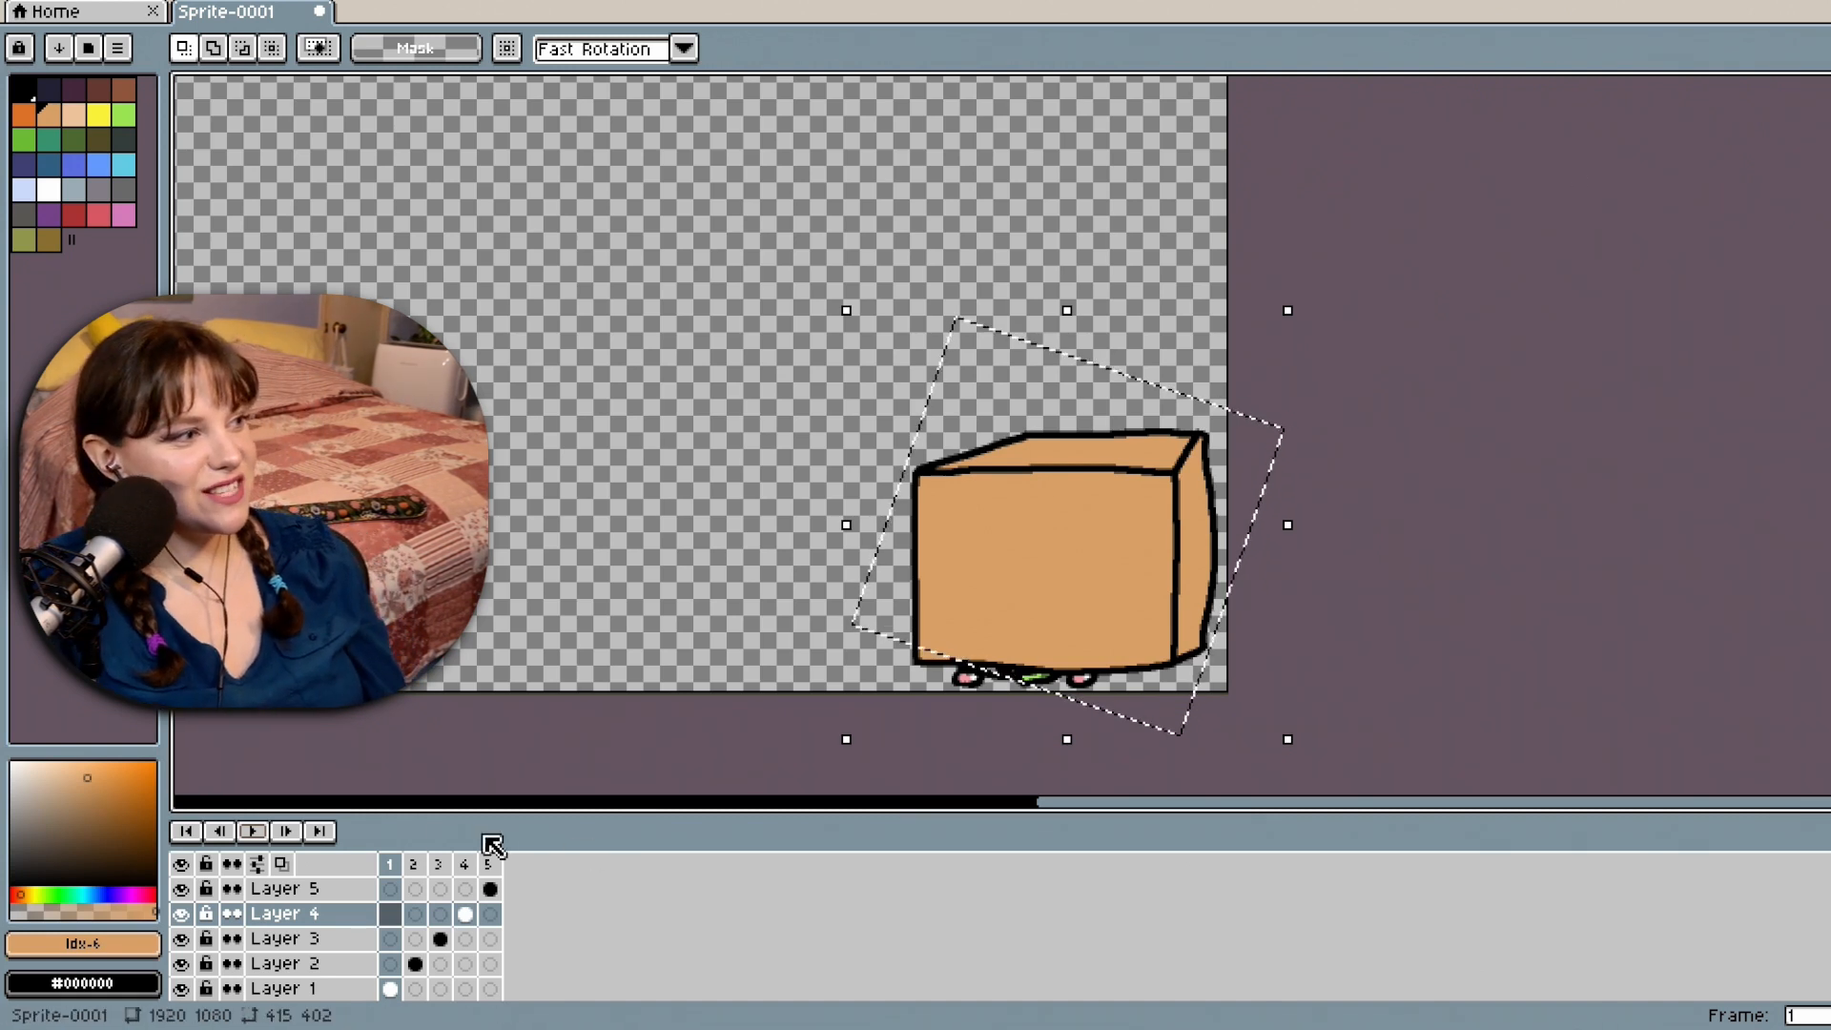
pyautogui.click(252, 833)
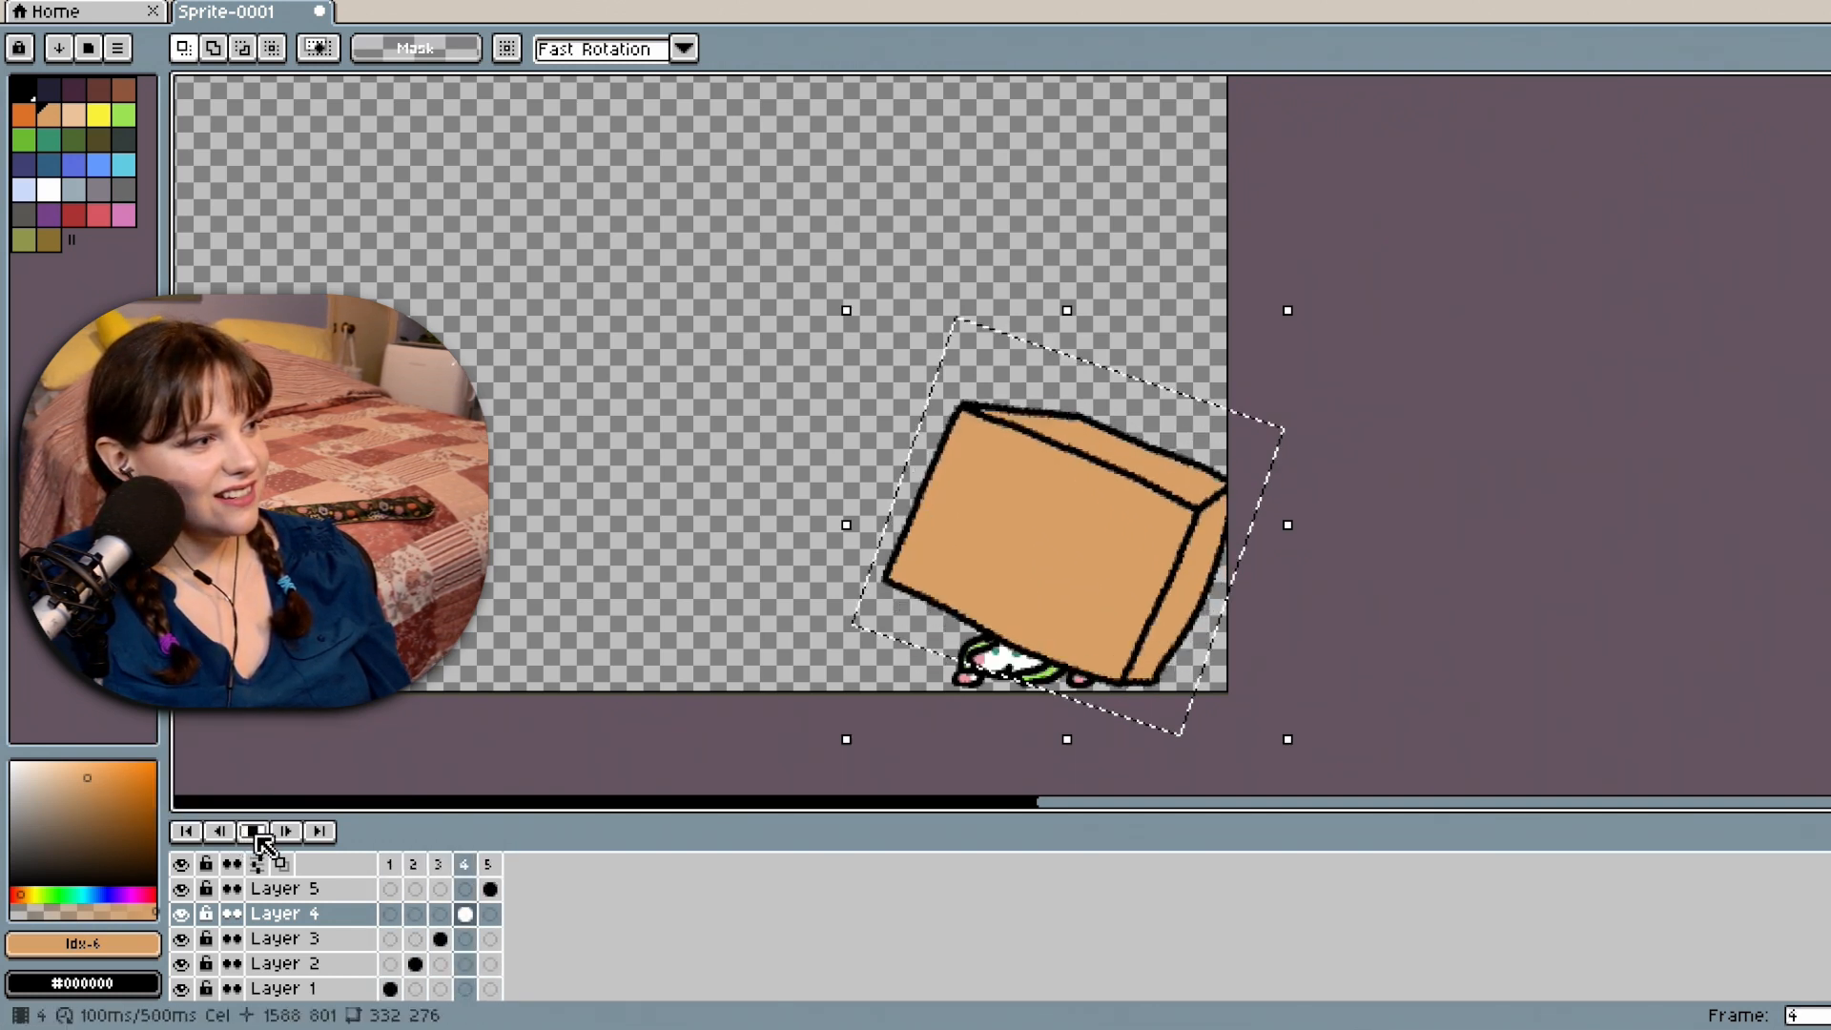
pyautogui.click(253, 833)
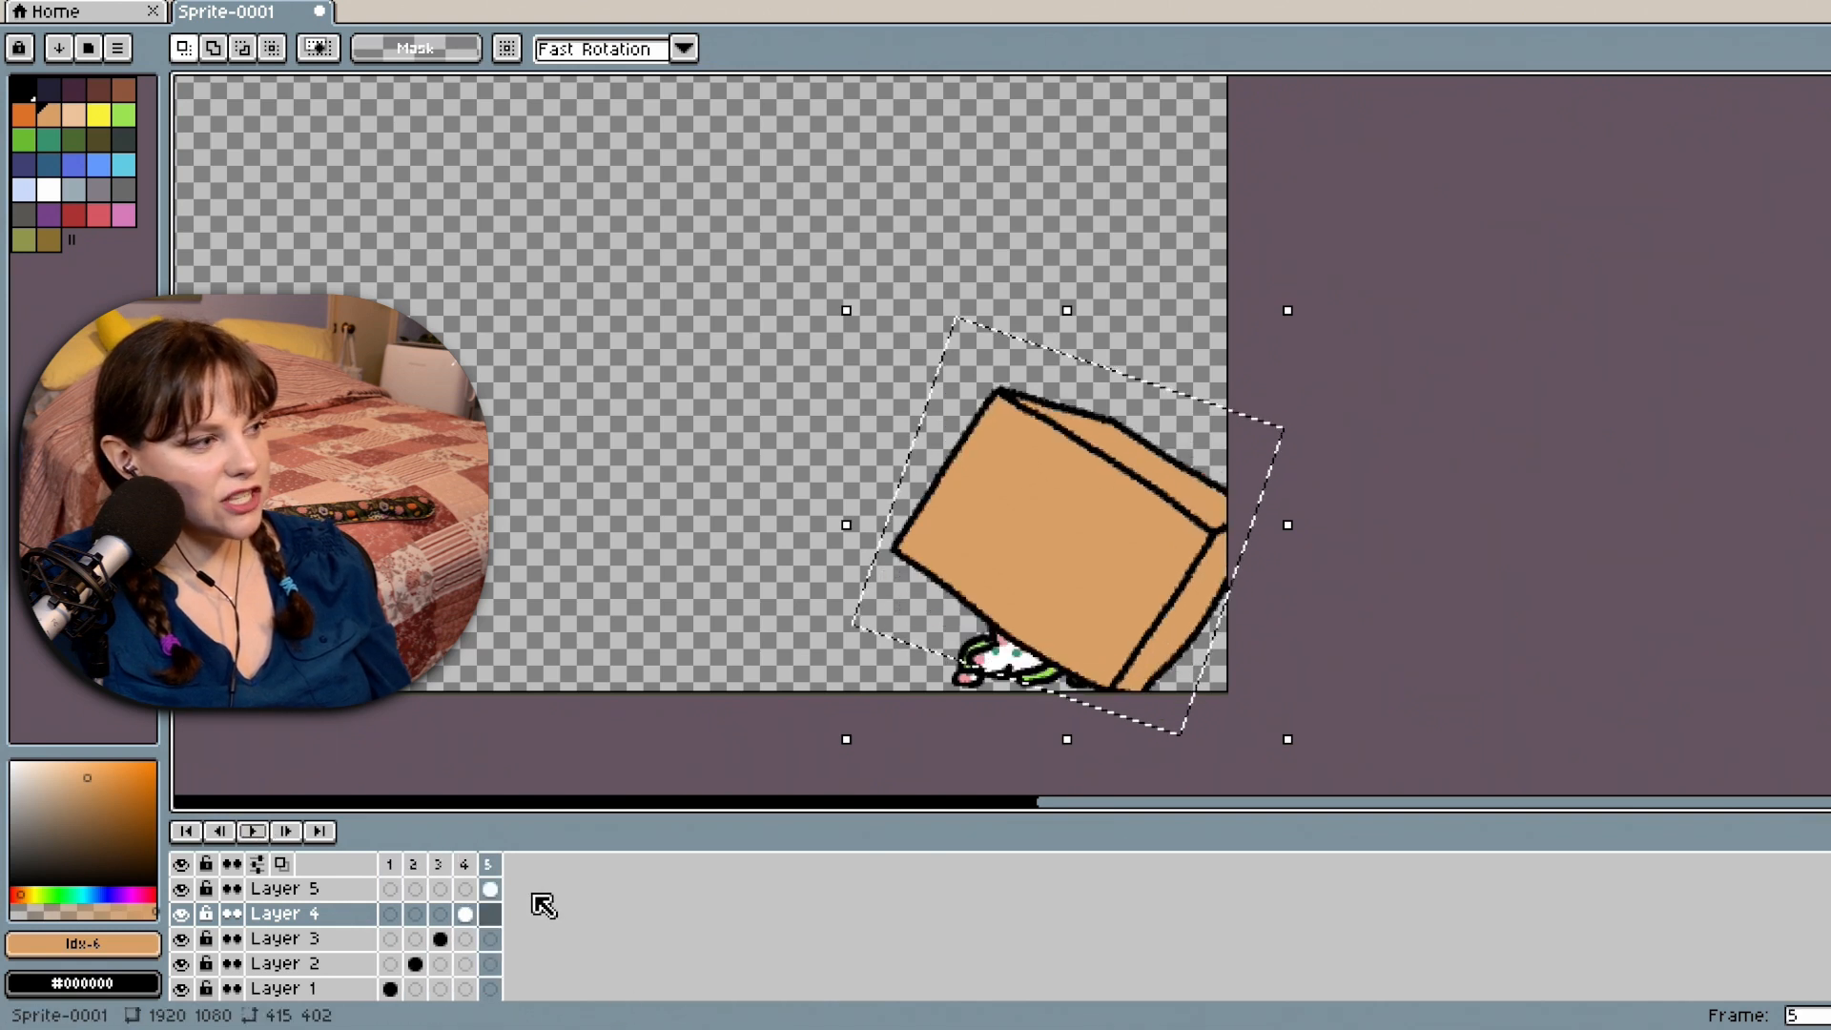
# Add two new empty layers above Layer 5.
pyautogui.click(490, 890)
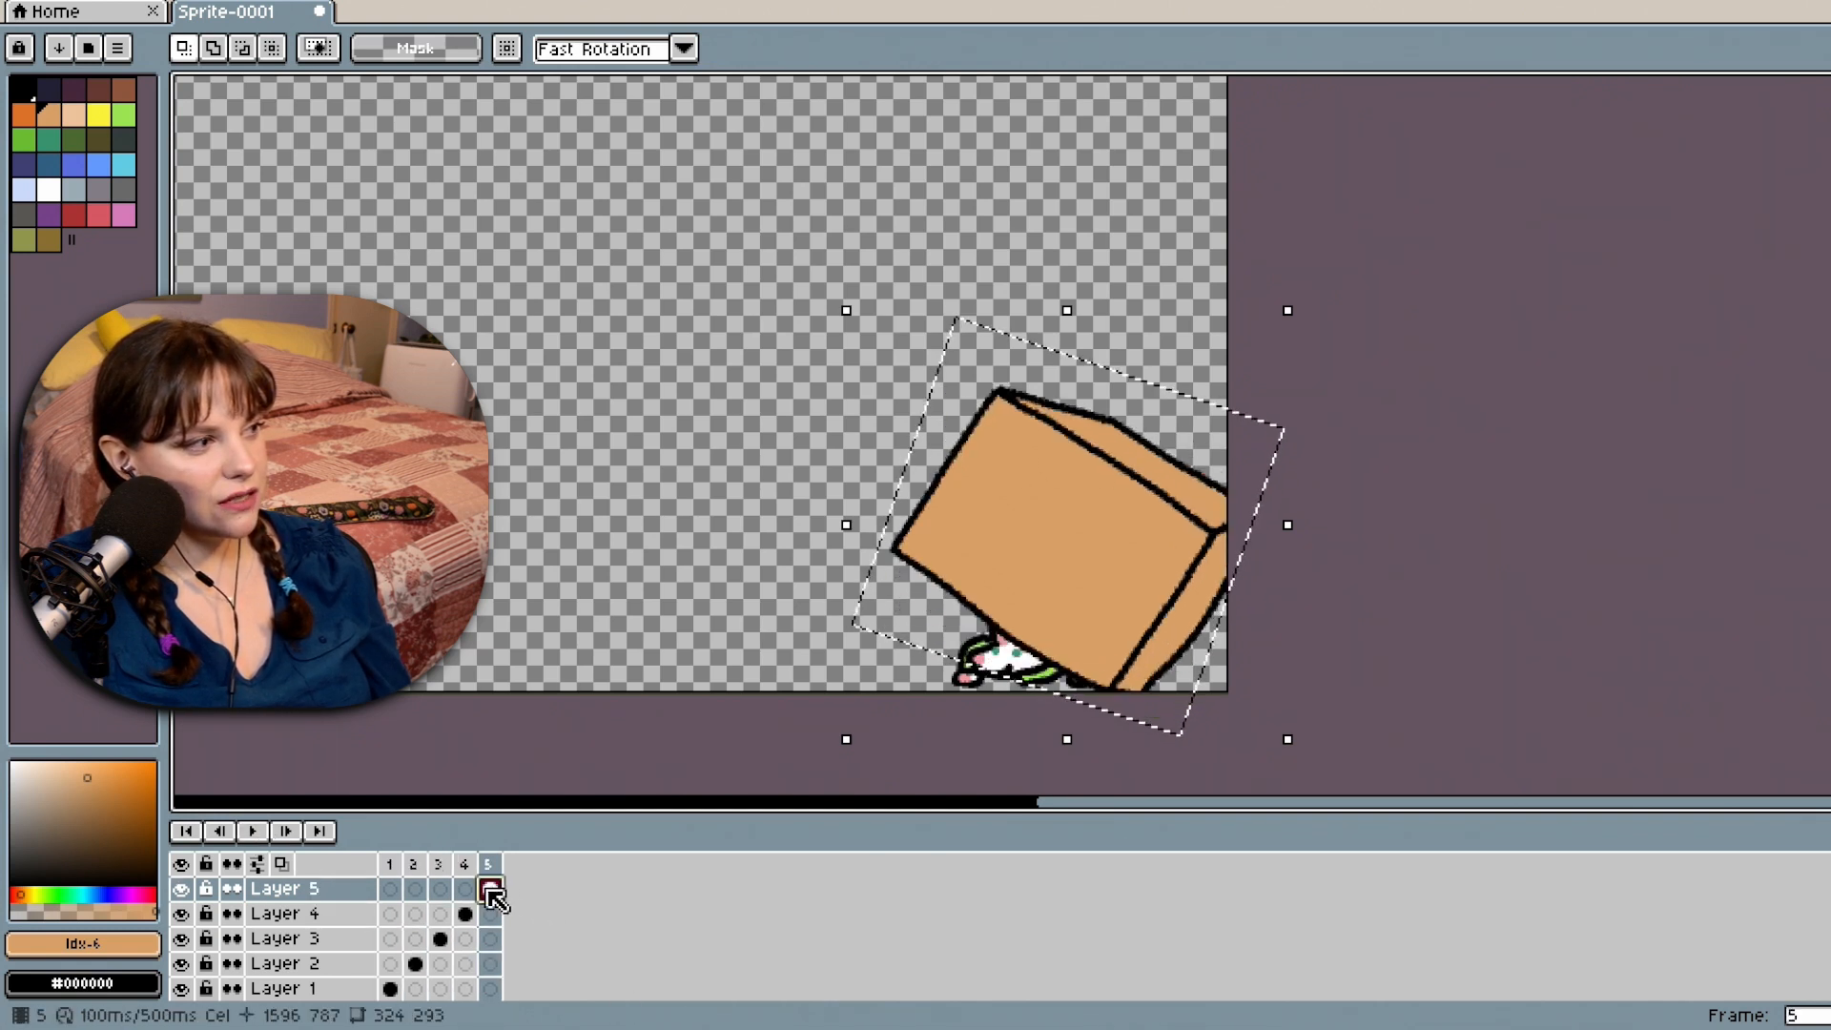
pyautogui.rightClick(489, 891)
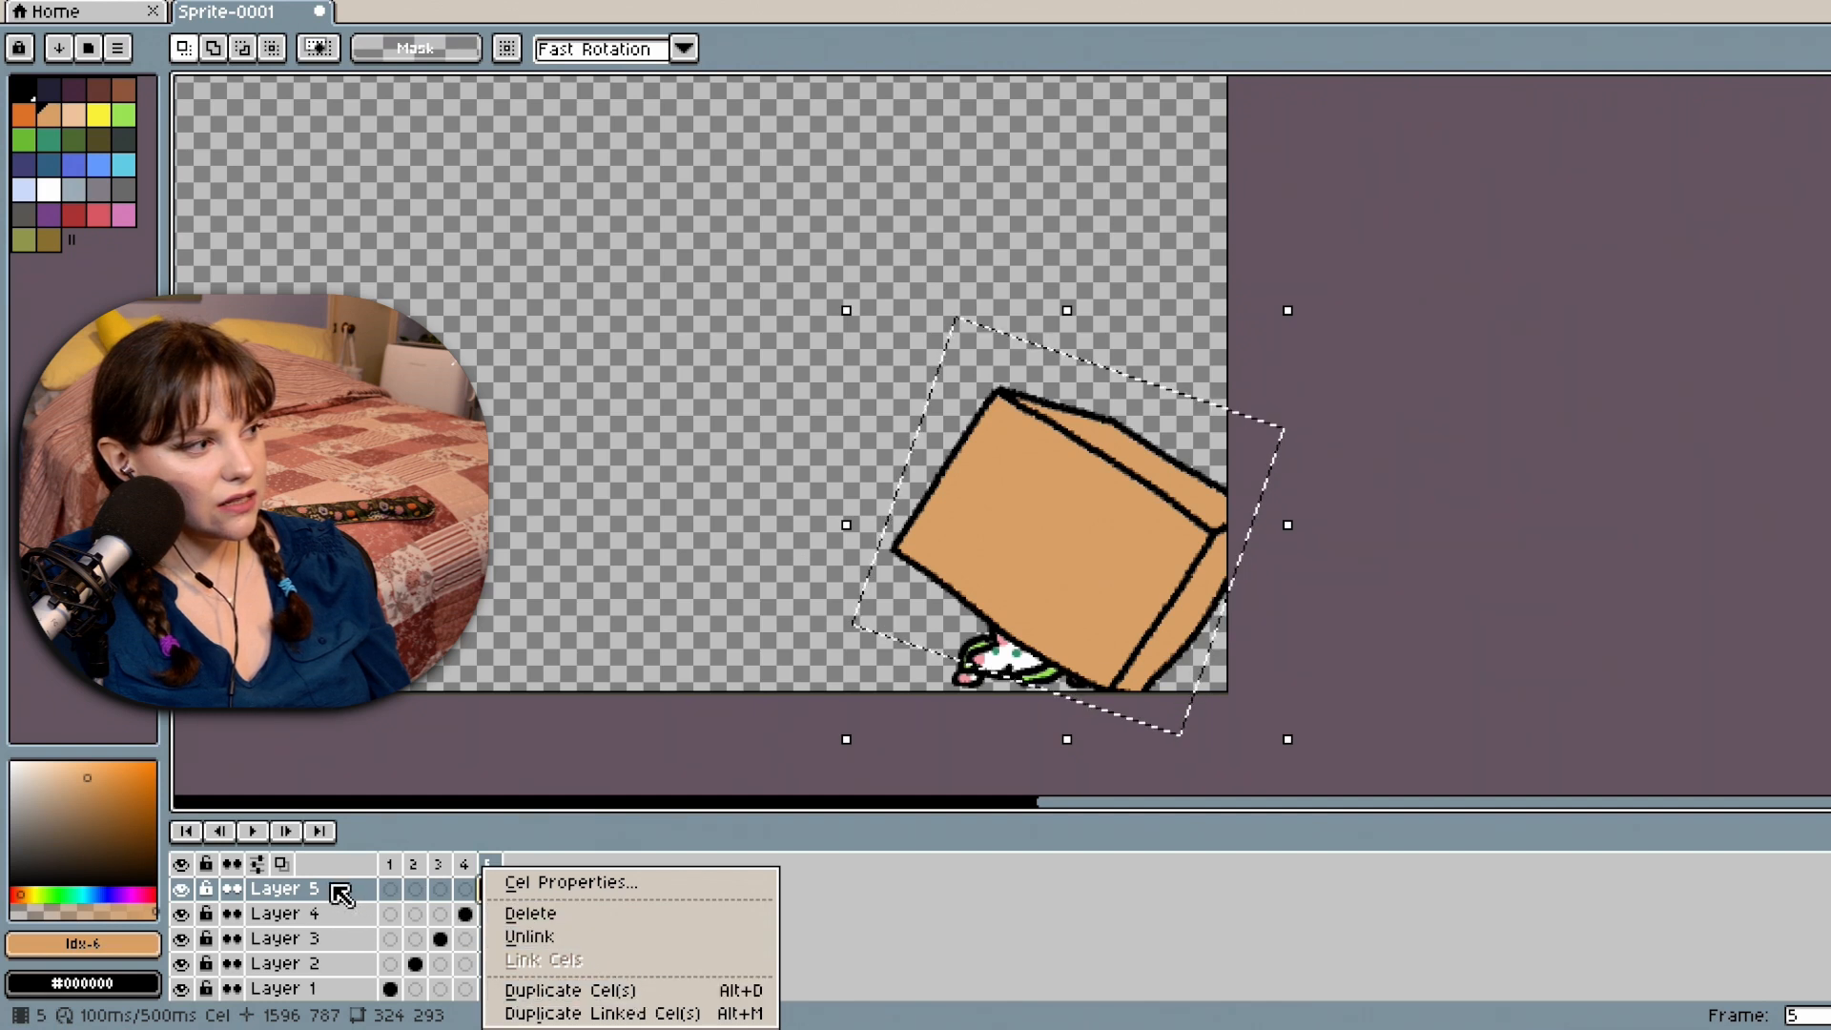
pyautogui.click(340, 893)
pyautogui.rightClick(340, 890)
pyautogui.moveTo(372, 867)
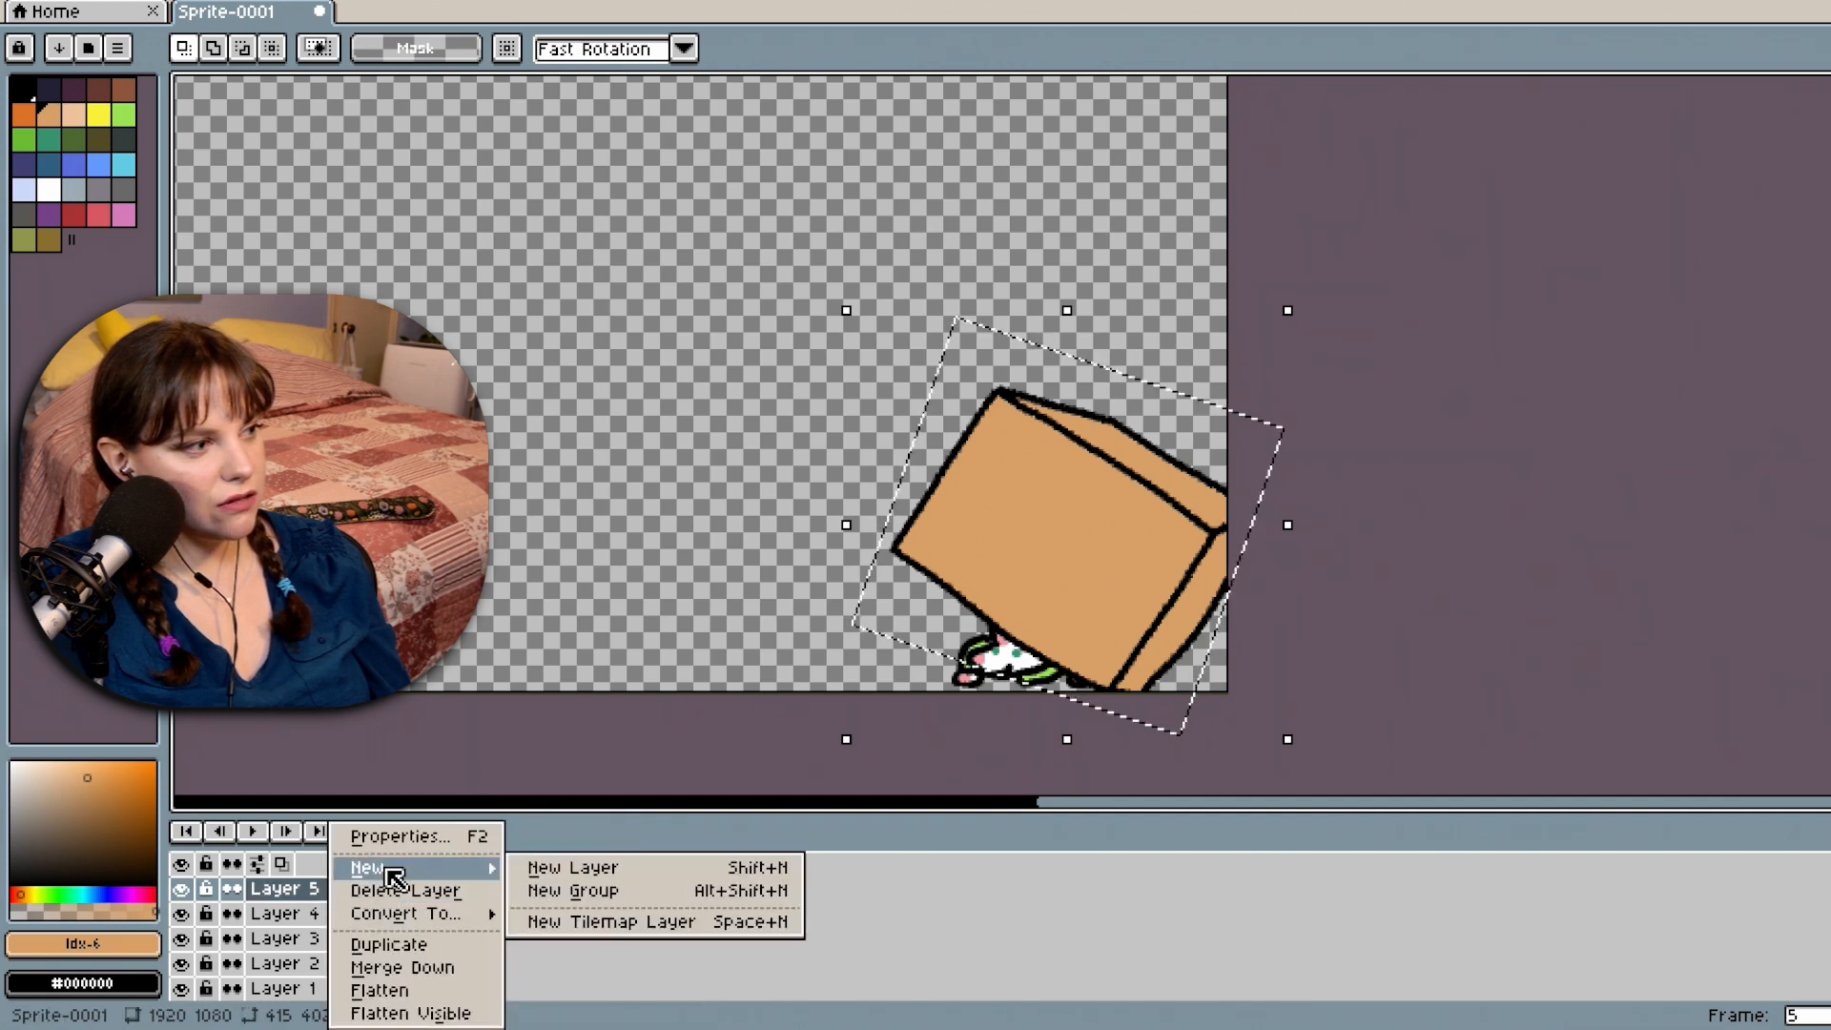
pyautogui.click(569, 872)
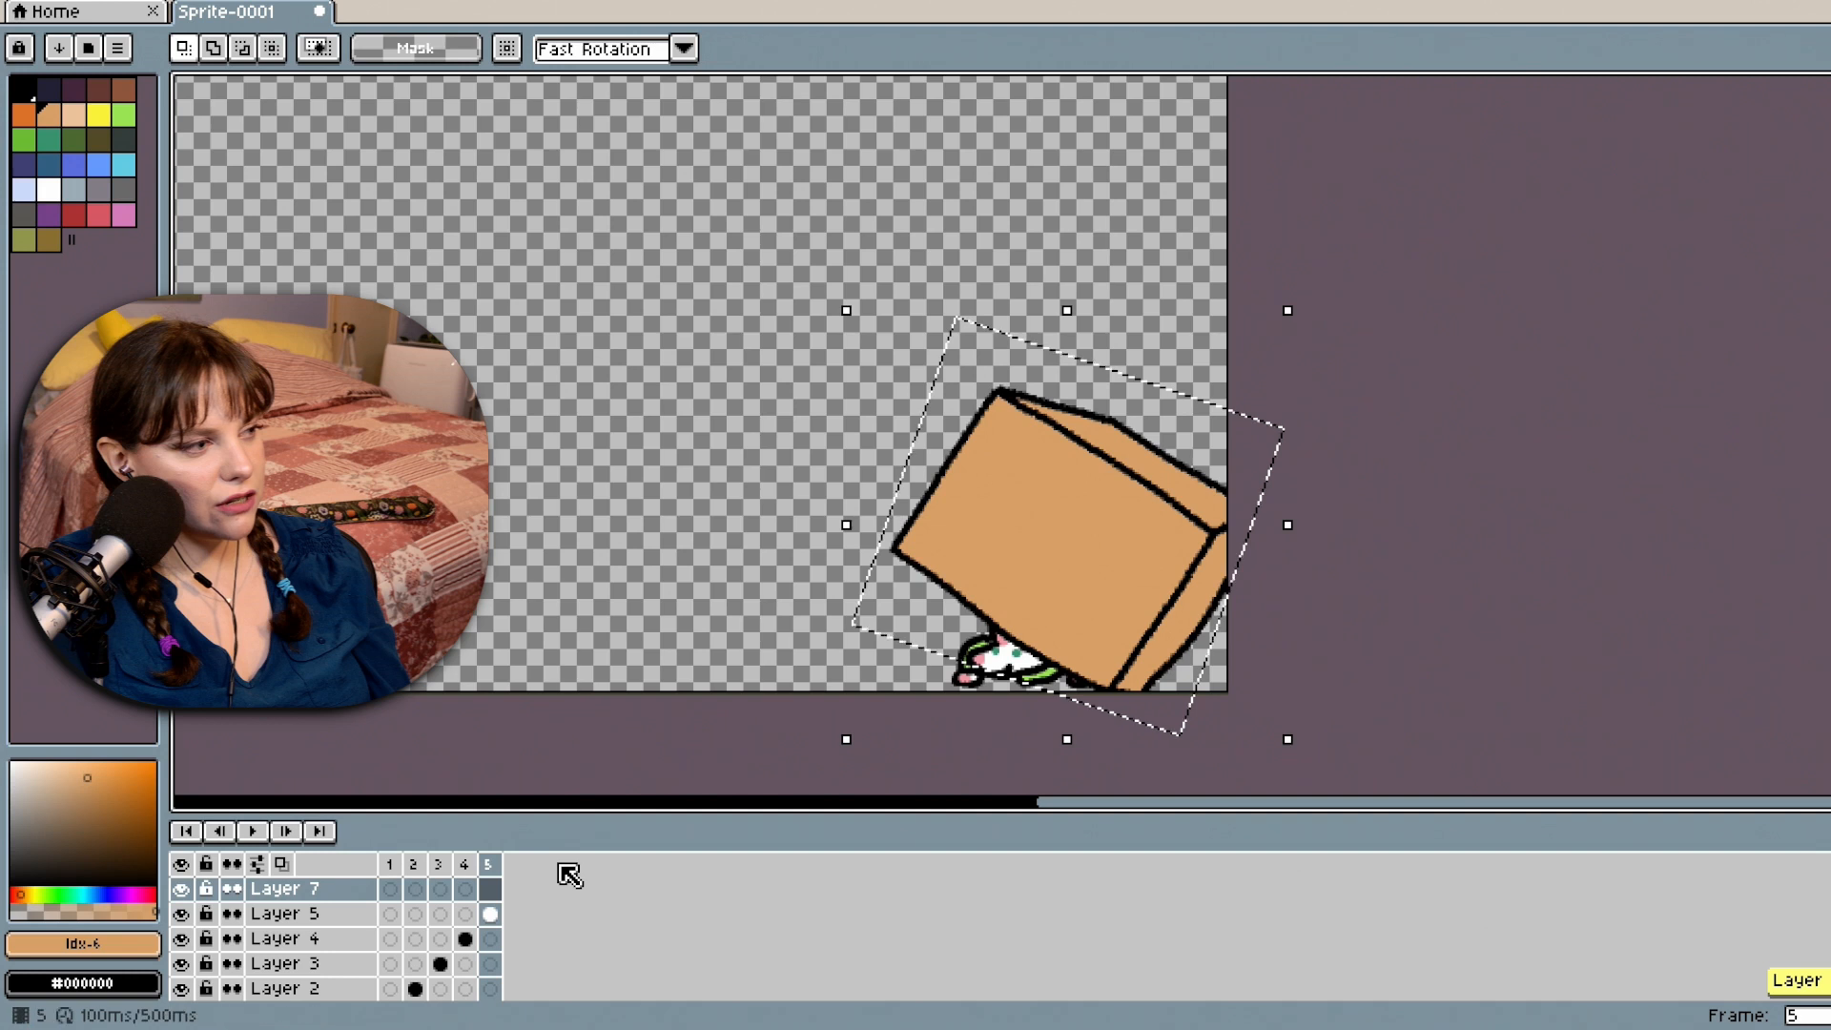
pyautogui.rightClick(320, 889)
pyautogui.click(726, 896)
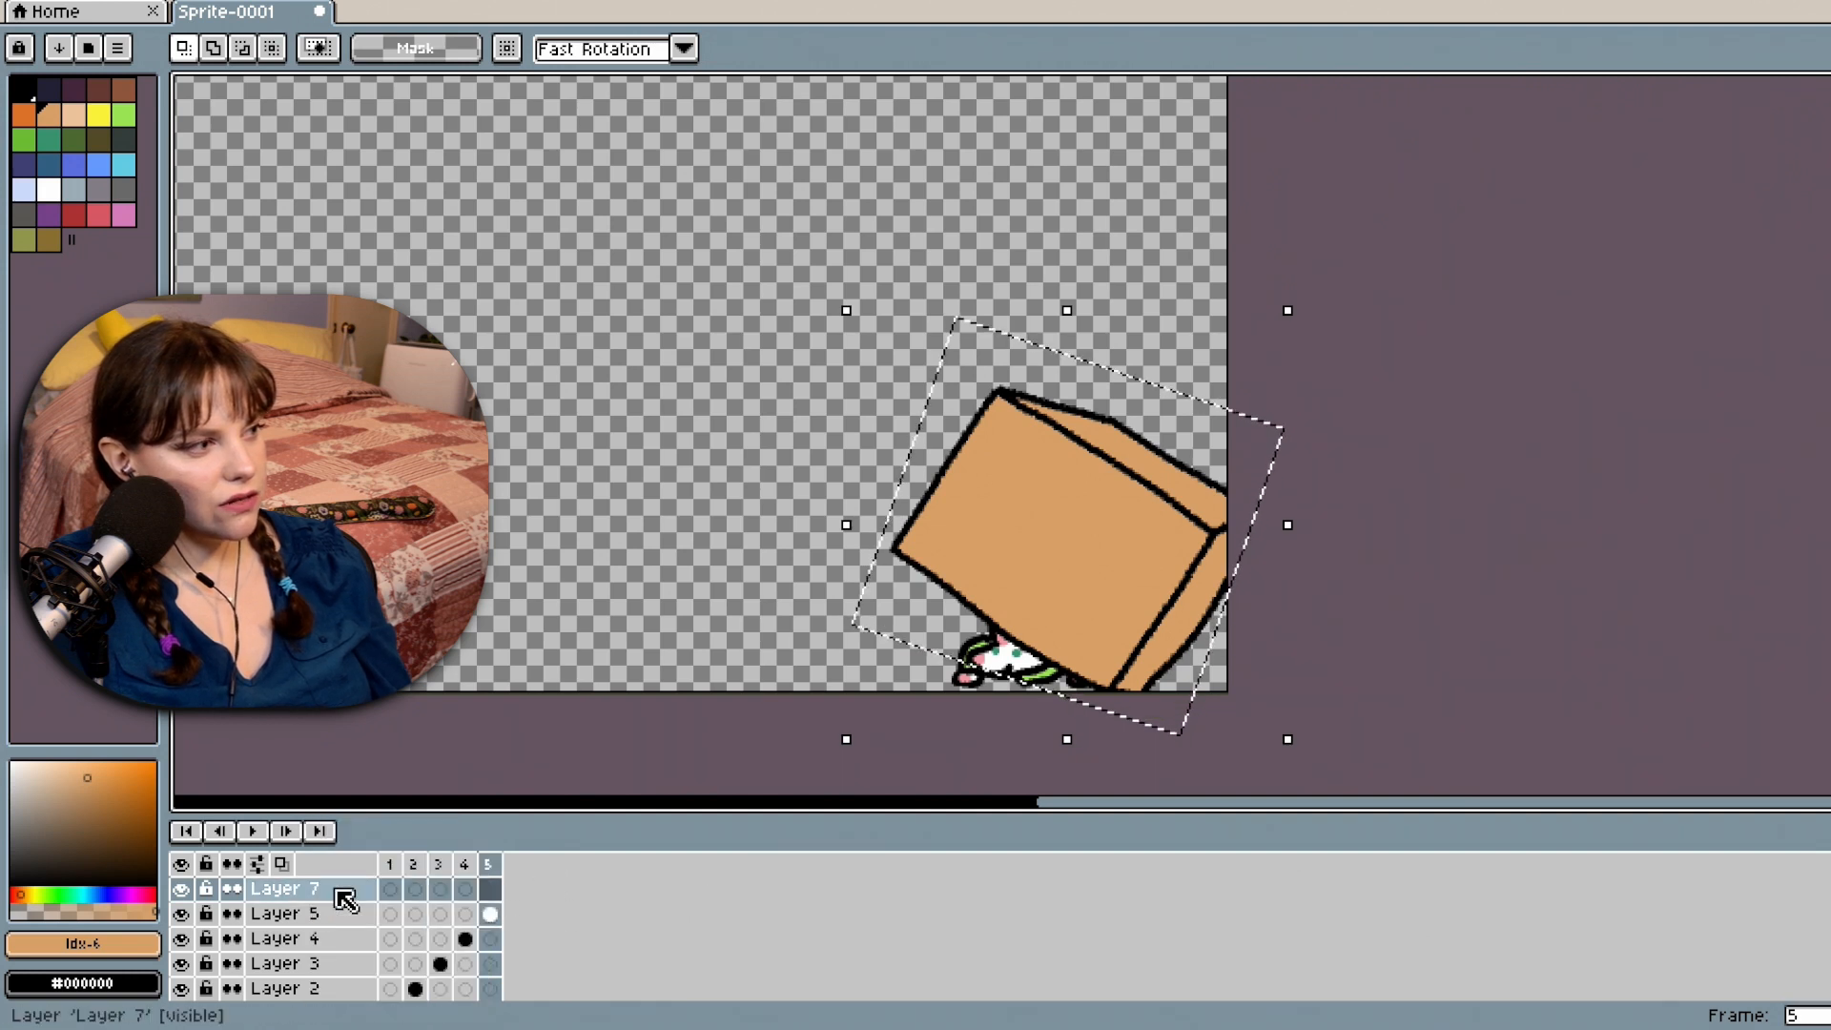
pyautogui.rightClick(343, 888)
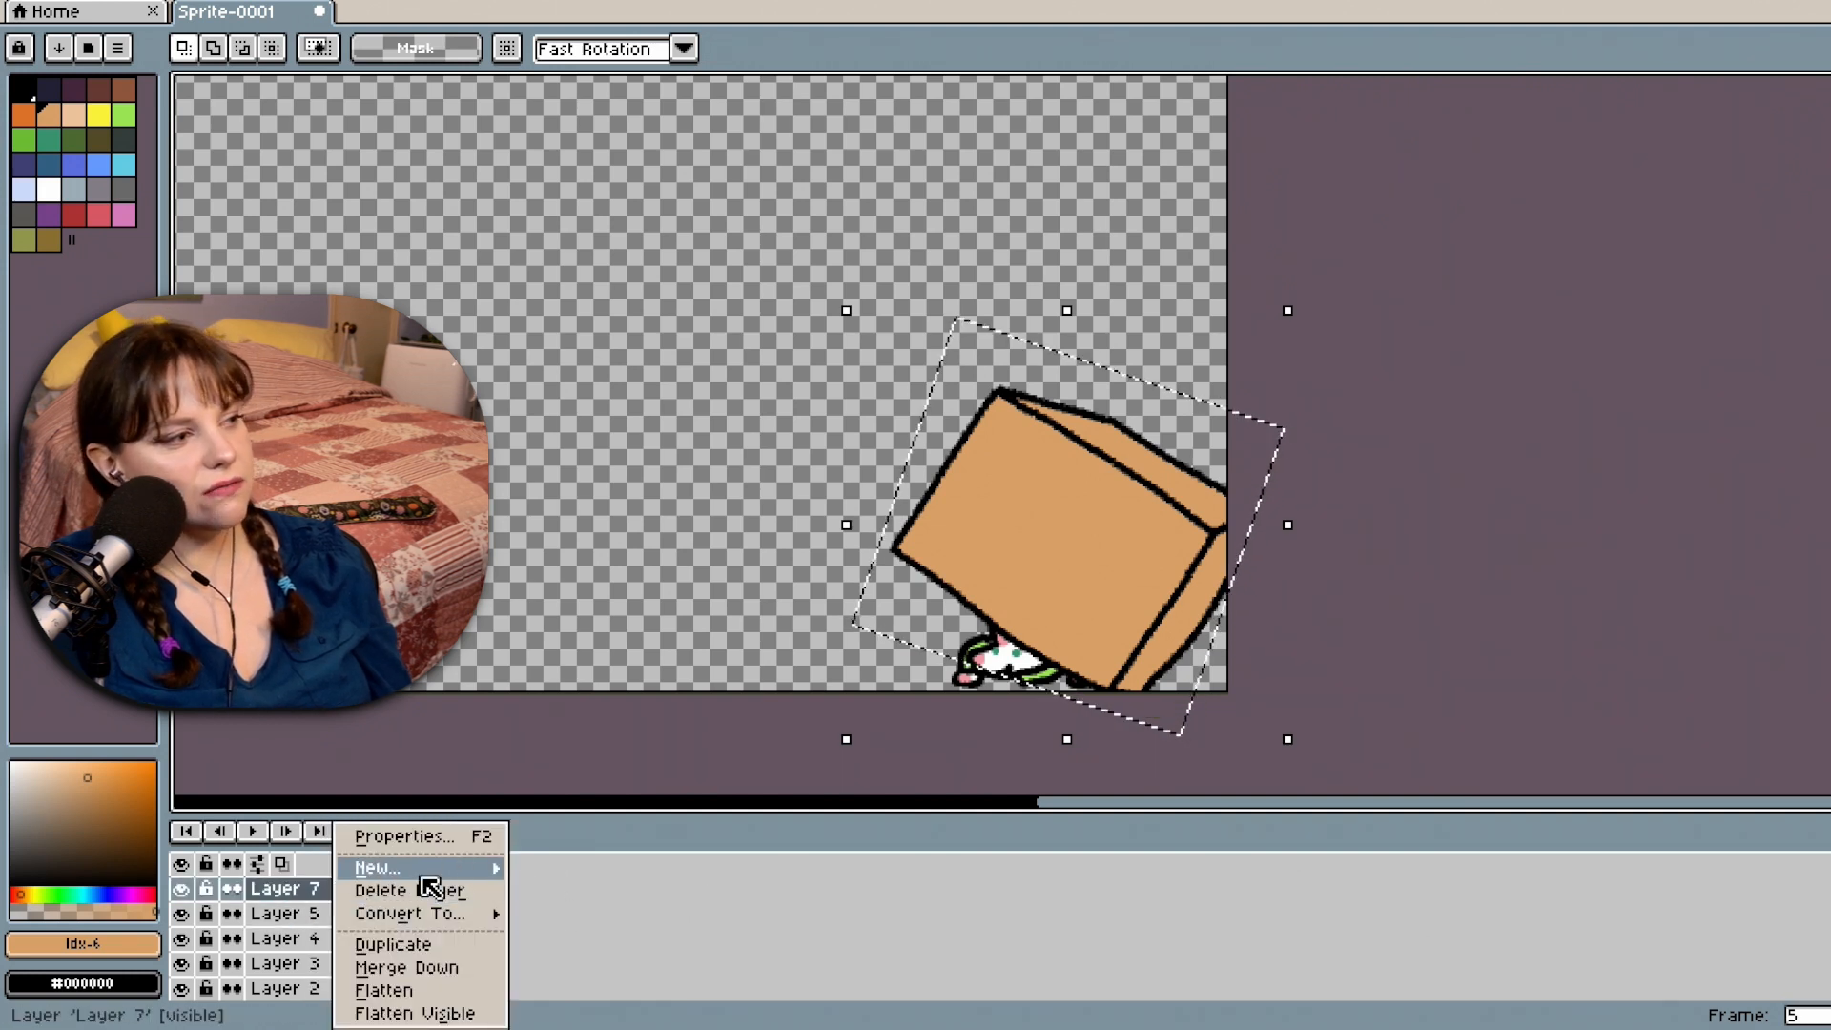
pyautogui.moveTo(450, 867)
pyautogui.click(615, 876)
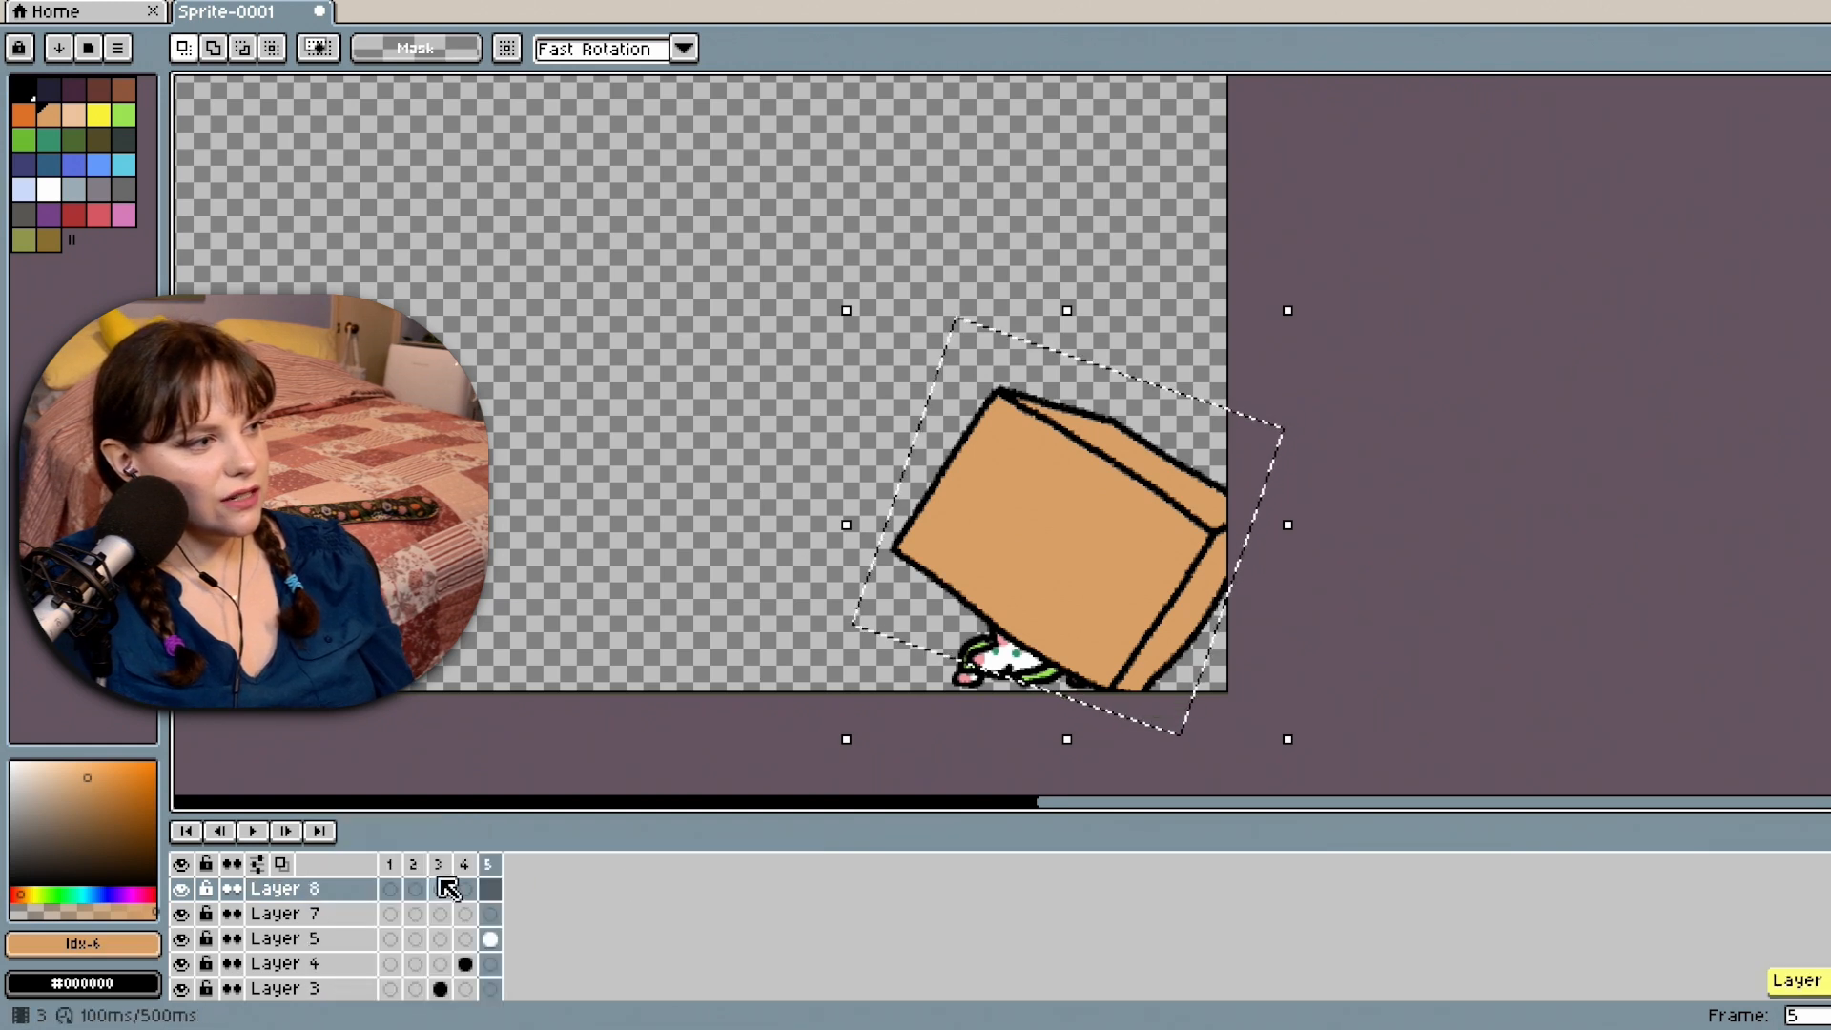
# Add two new frames after frame 5, carrying over the Layer 5 box.
pyautogui.click(509, 864)
pyautogui.click(491, 863)
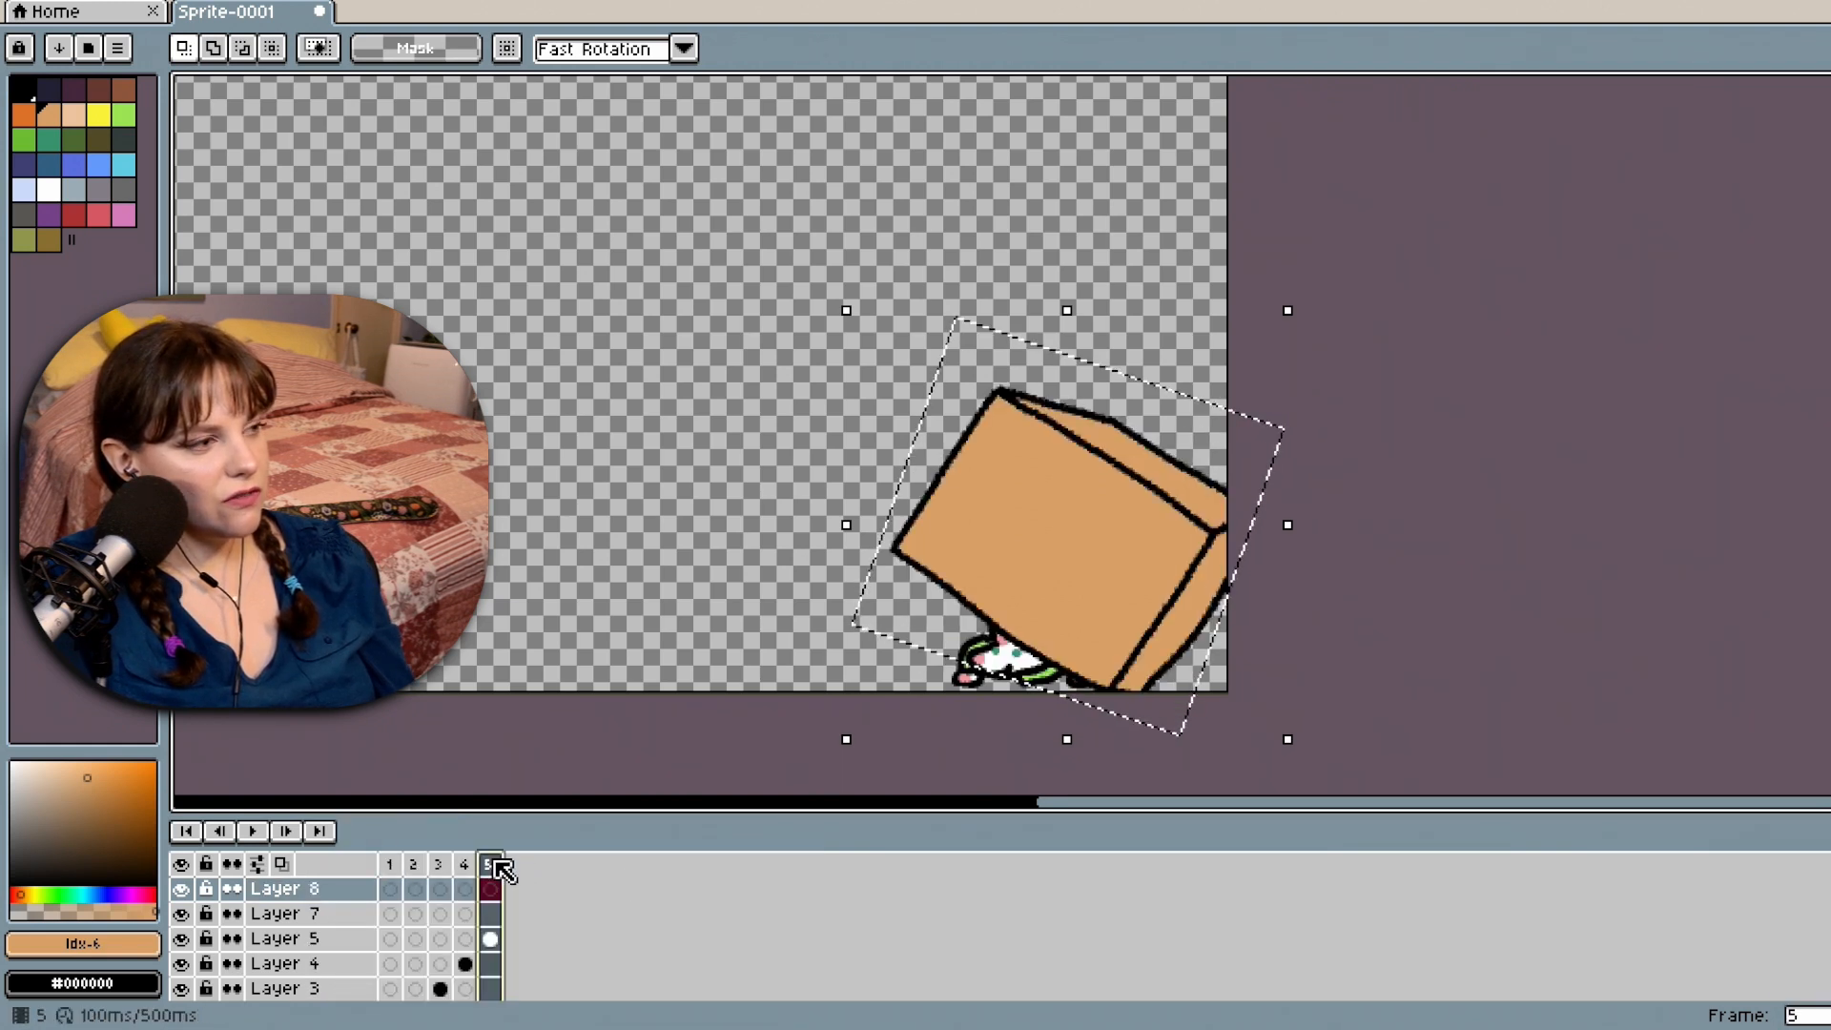
pyautogui.rightClick(492, 864)
pyautogui.click(560, 881)
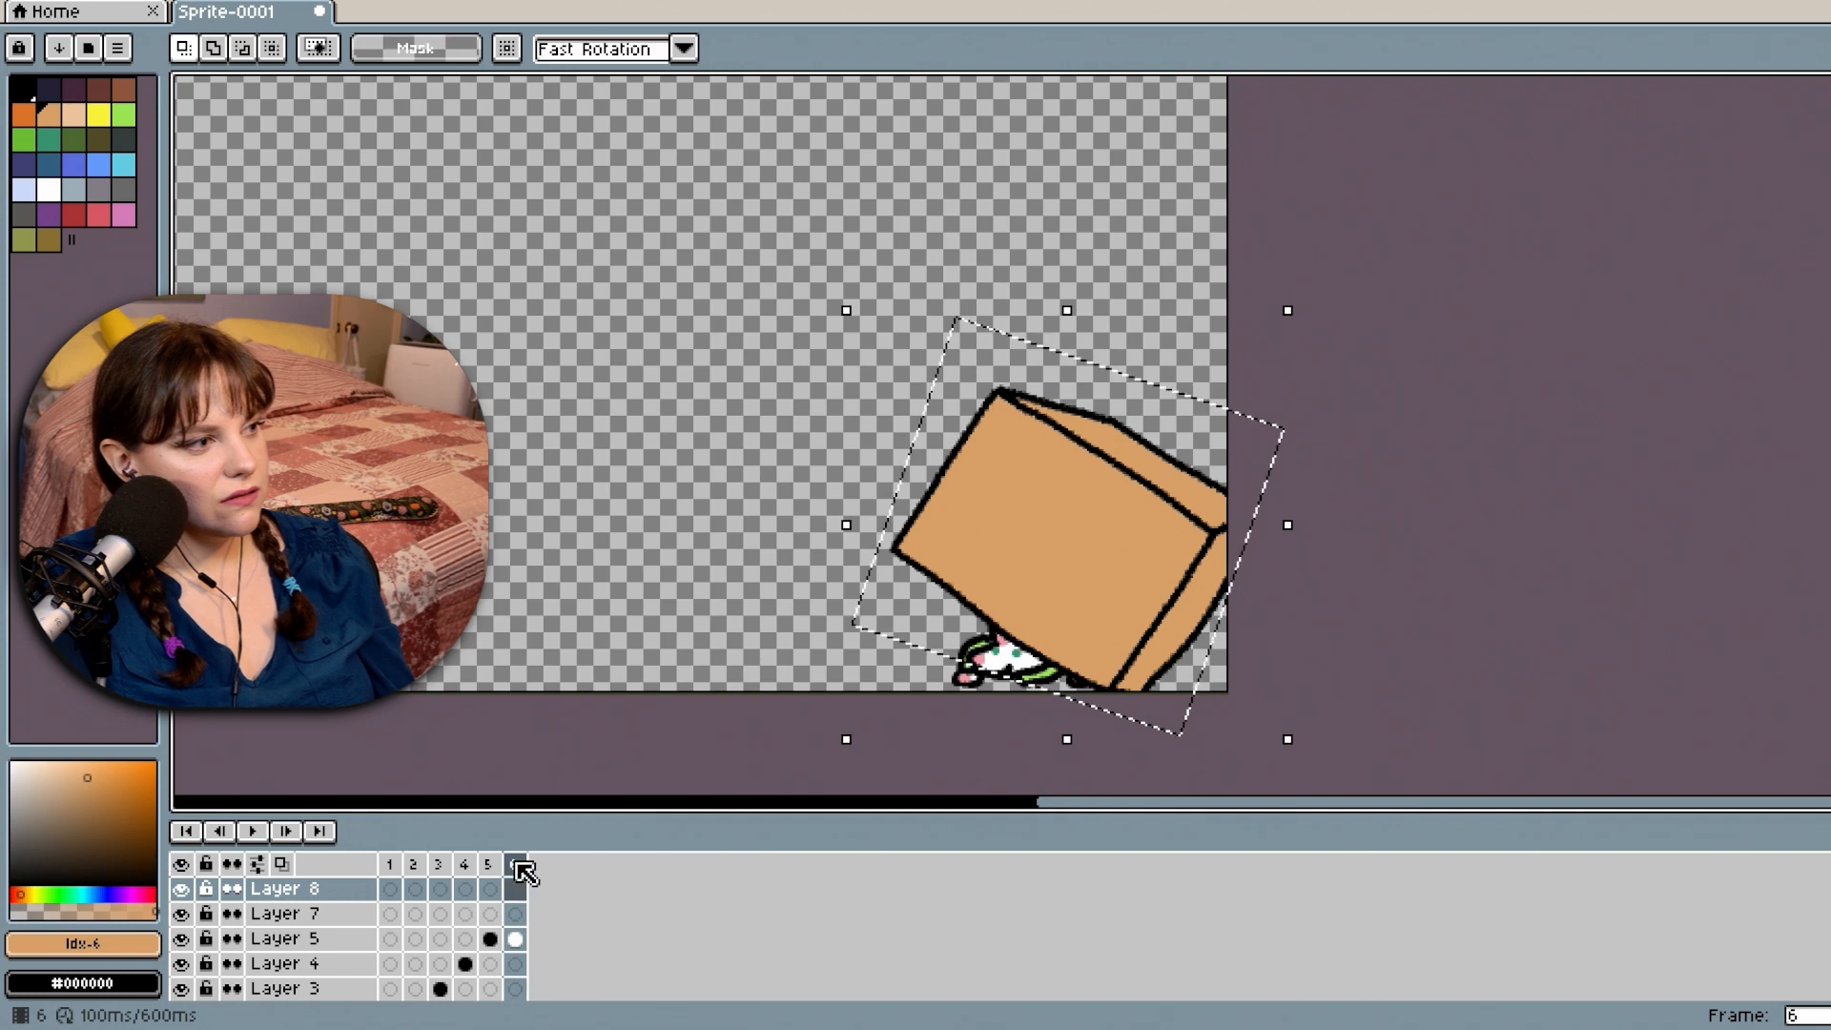
pyautogui.rightClick(523, 871)
pyautogui.click(583, 879)
# Compare the mouse under the tilting box across frames 3 to 6, checking the Layer 6 cels and the area around its paws.
pyautogui.click(515, 940)
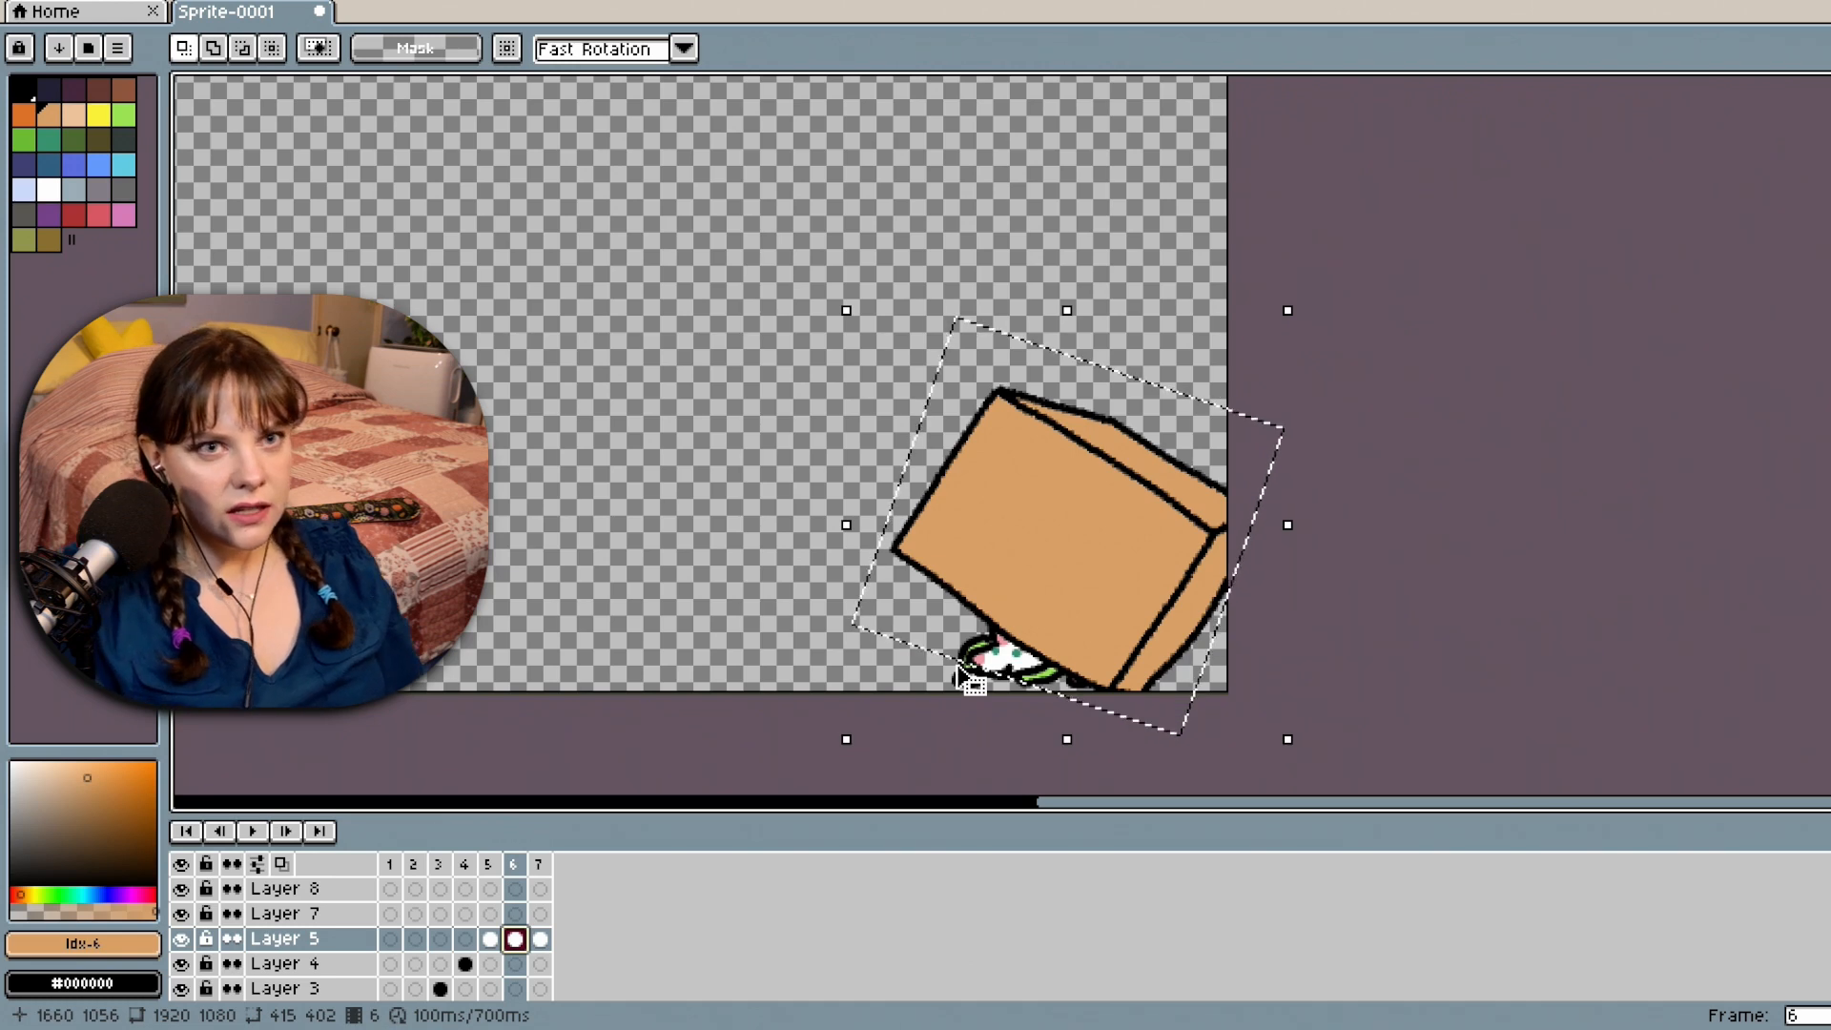
pyautogui.scroll(3, 1462, 376)
pyautogui.scroll(-2, 1345, 494)
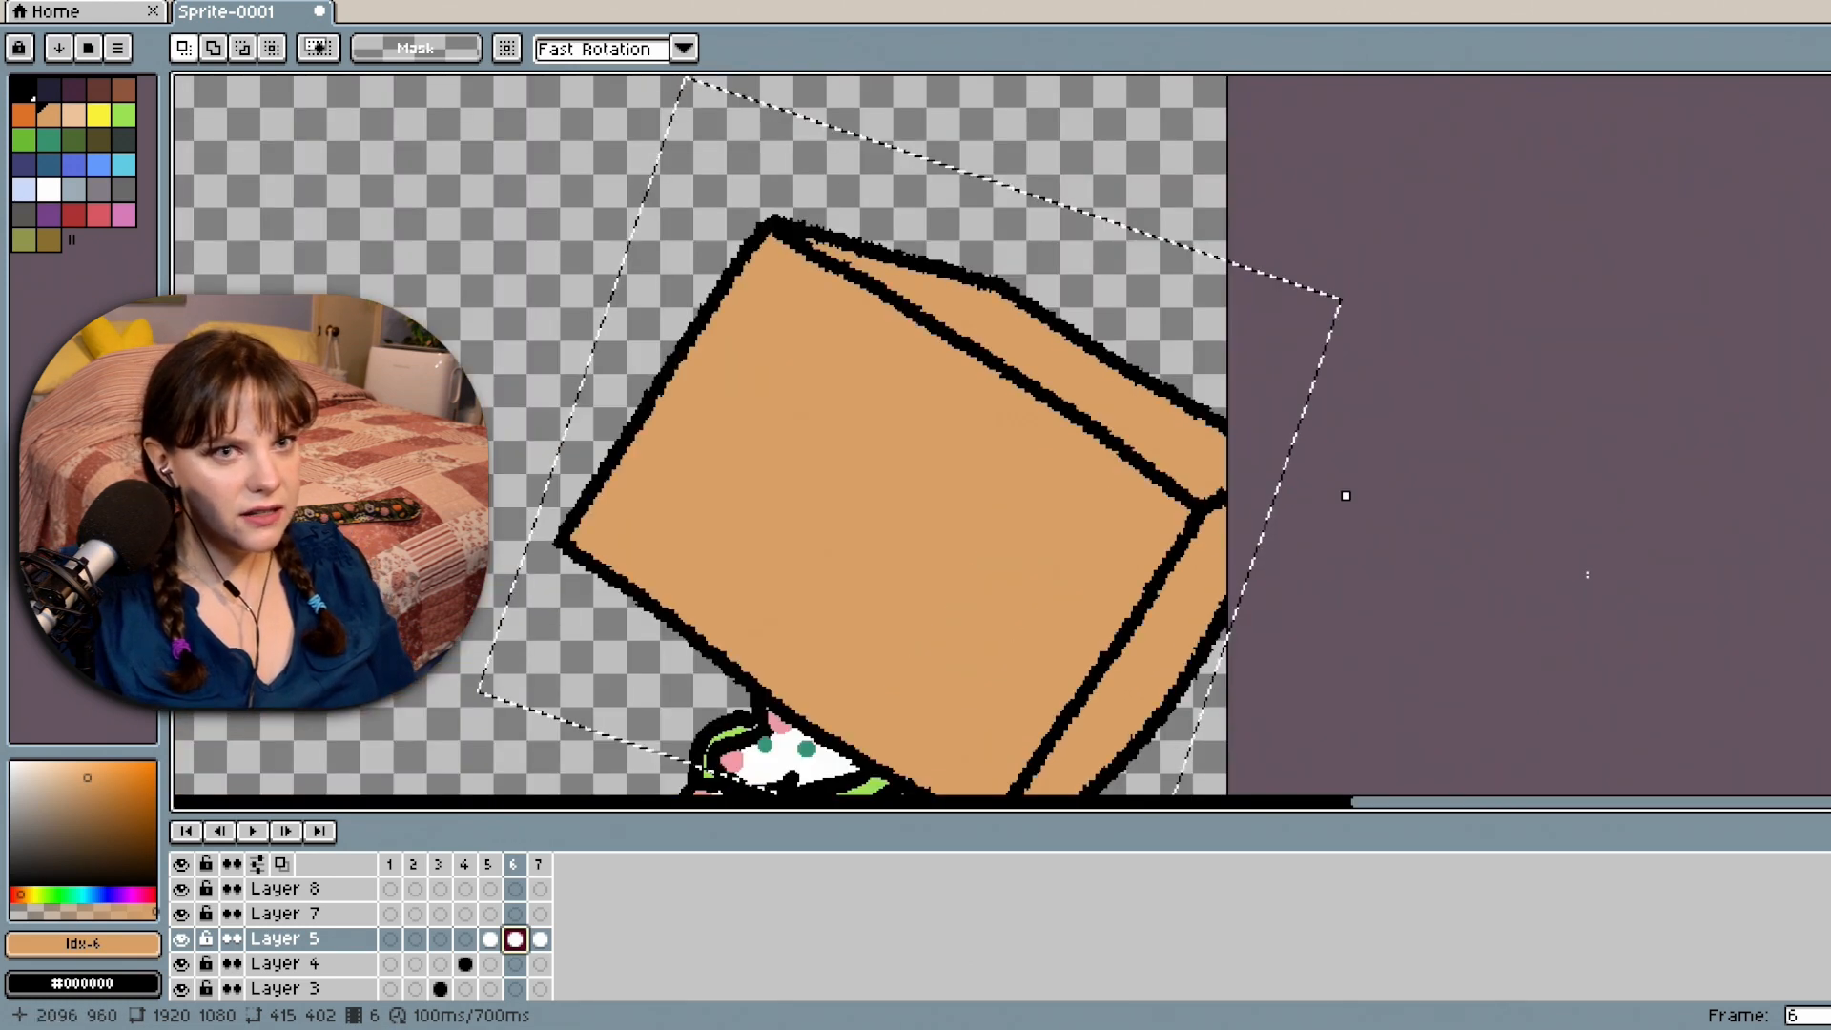
pyautogui.scroll(-3, 1344, 495)
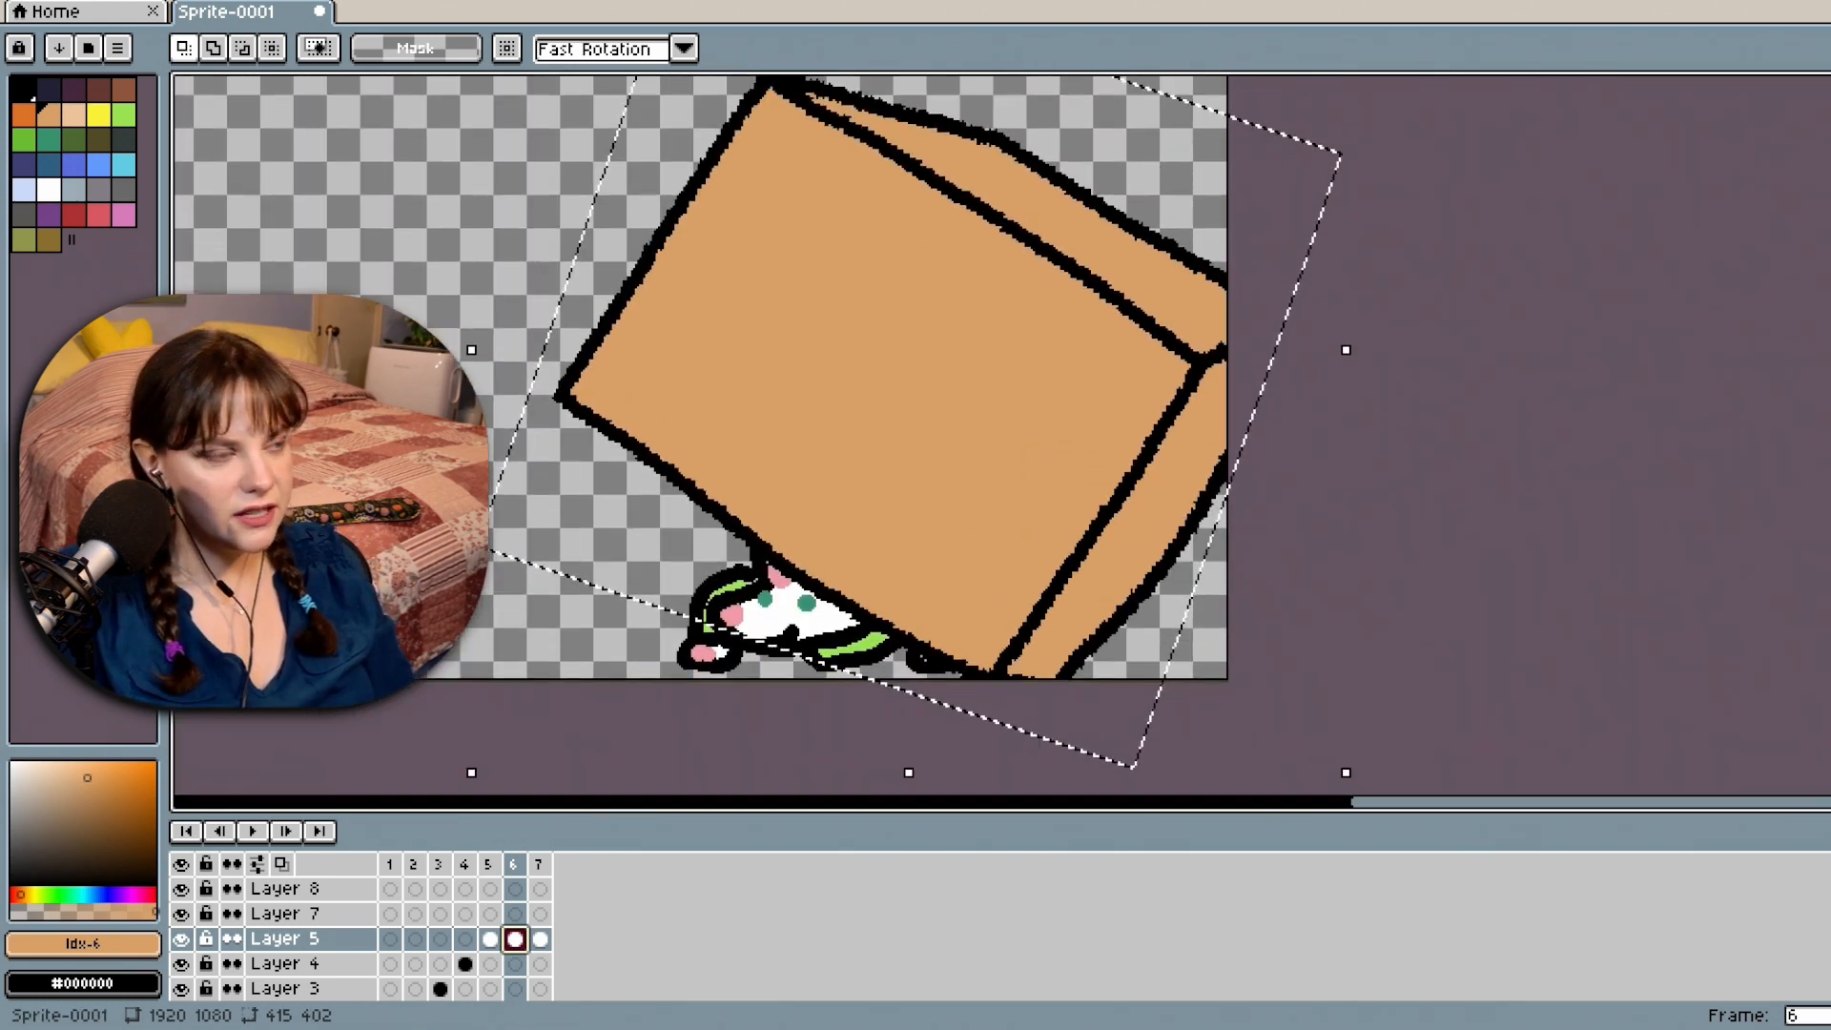
pyautogui.scroll(-4, 543, 948)
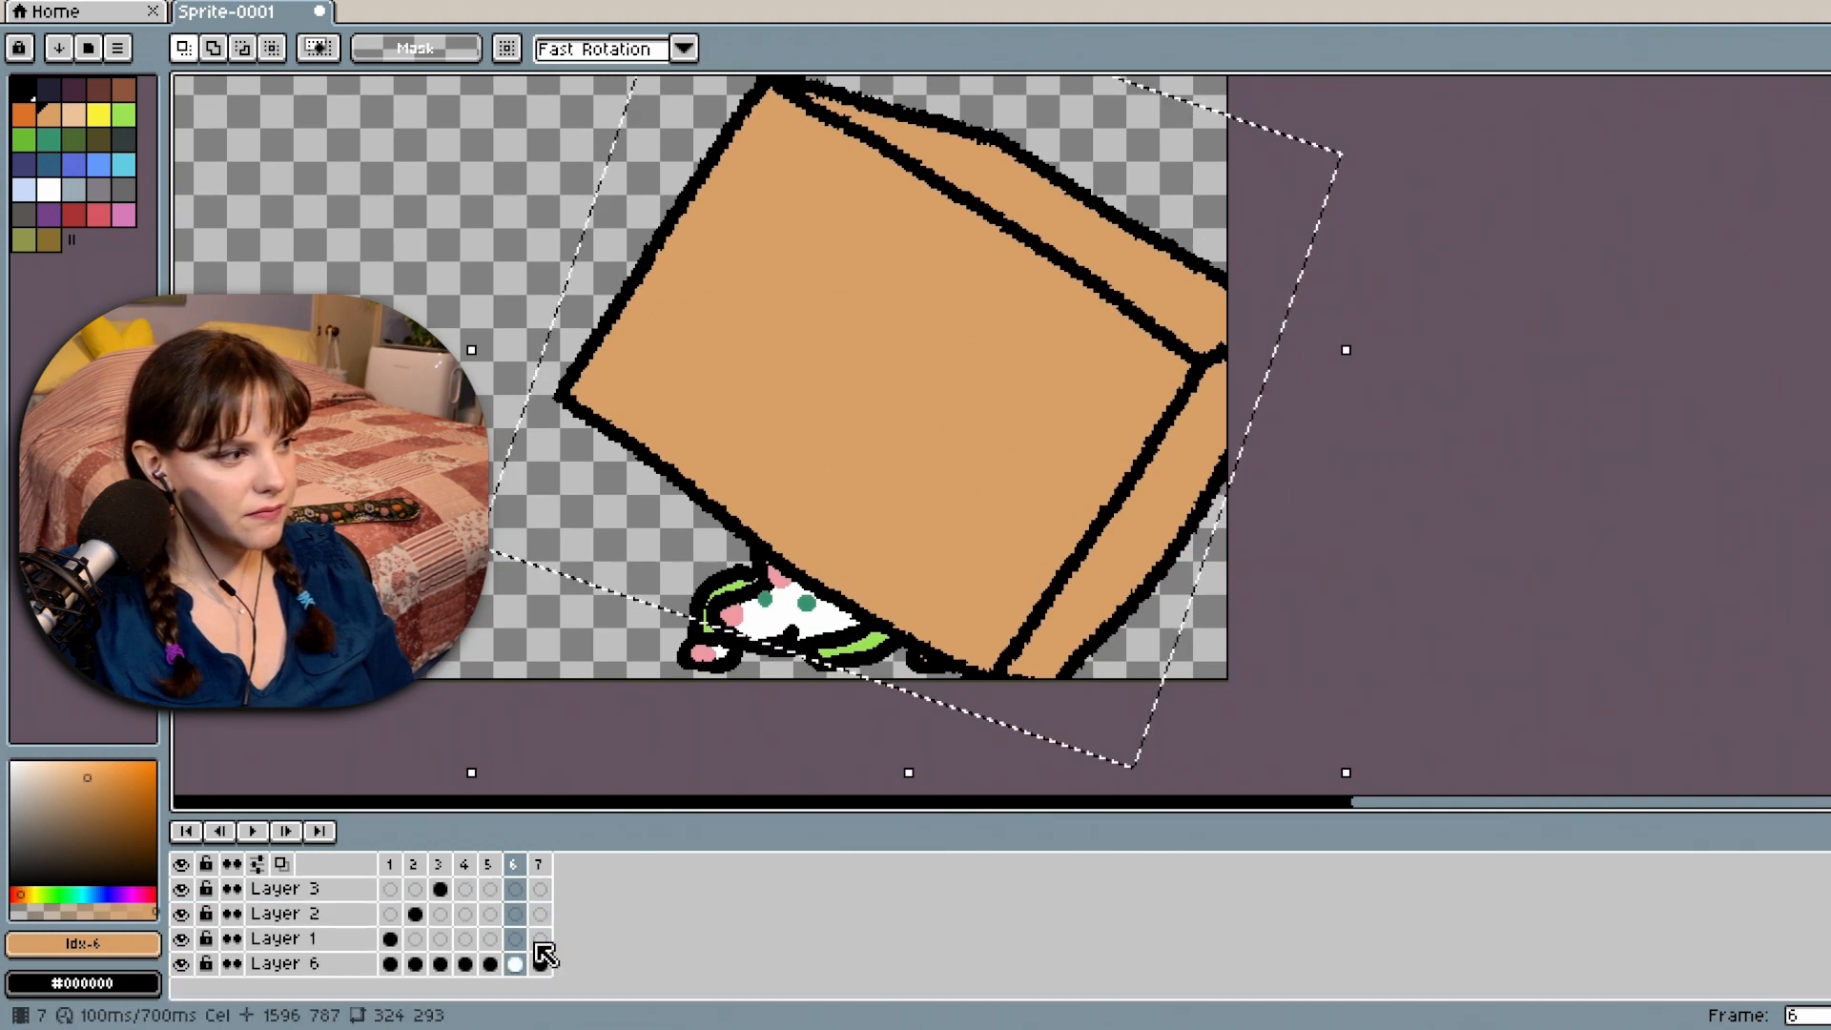
pyautogui.click(465, 964)
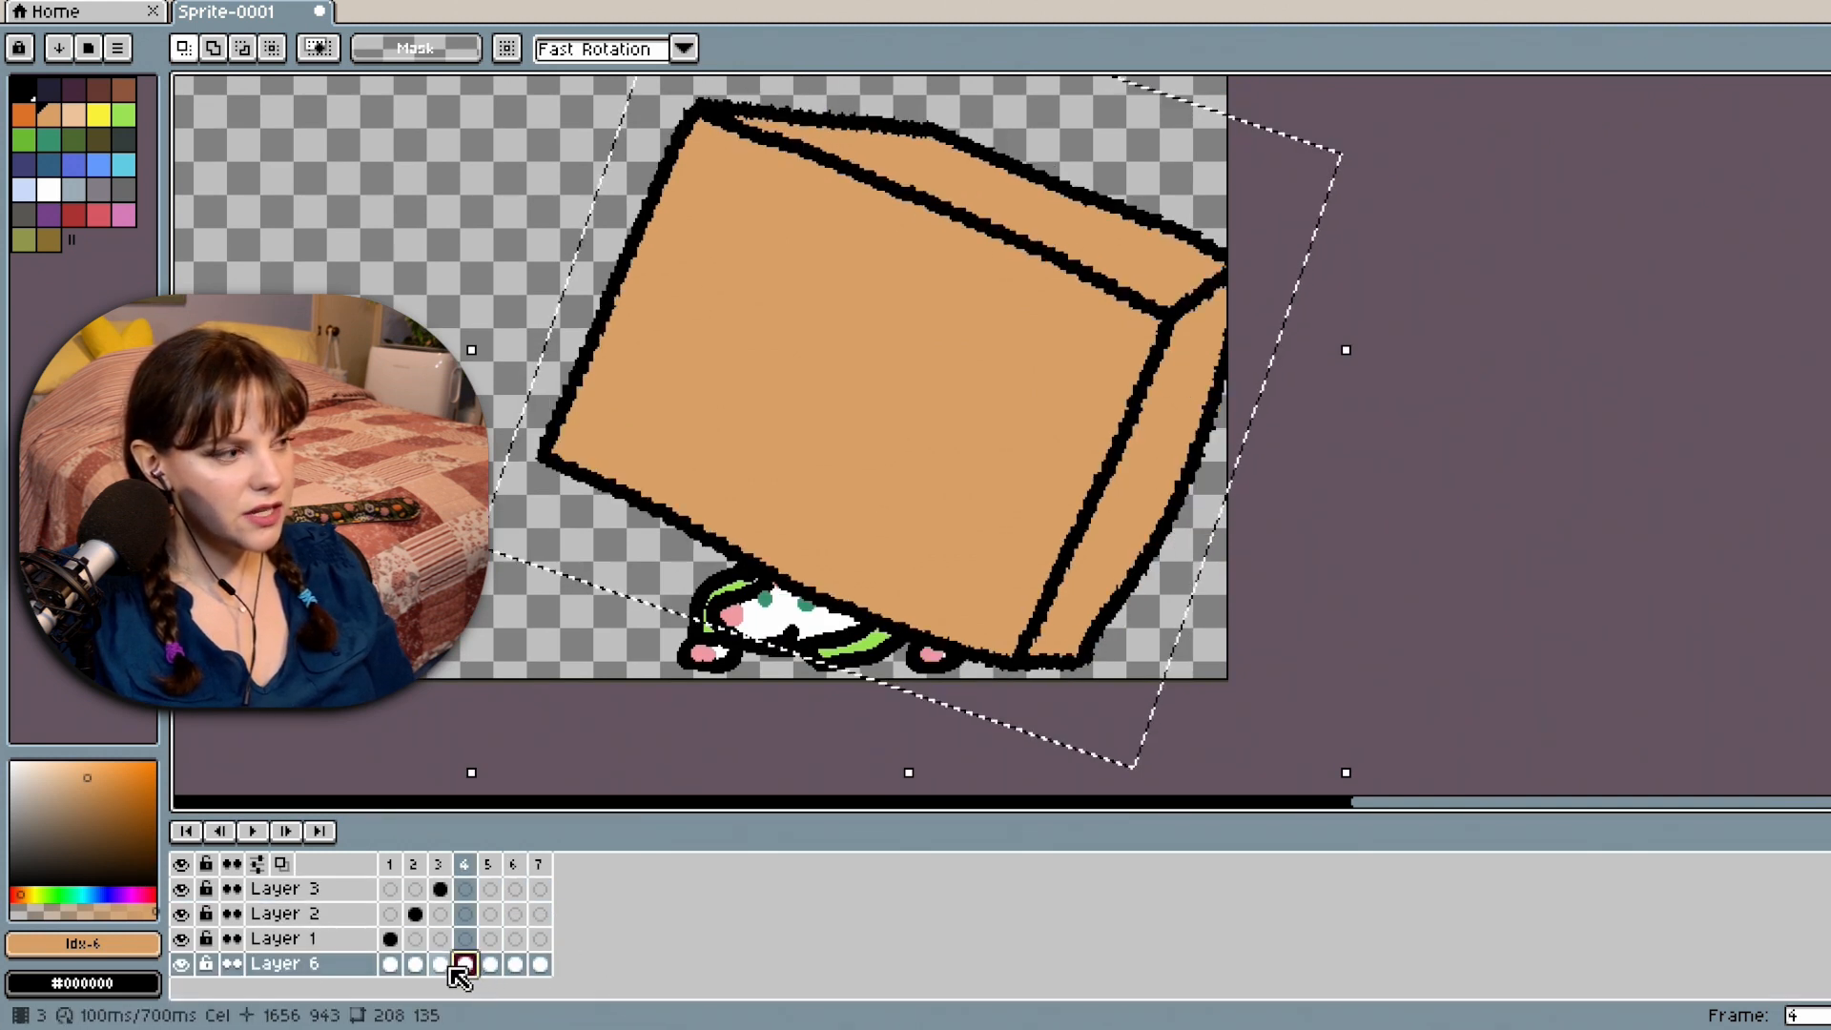
pyautogui.click(440, 964)
pyautogui.click(464, 963)
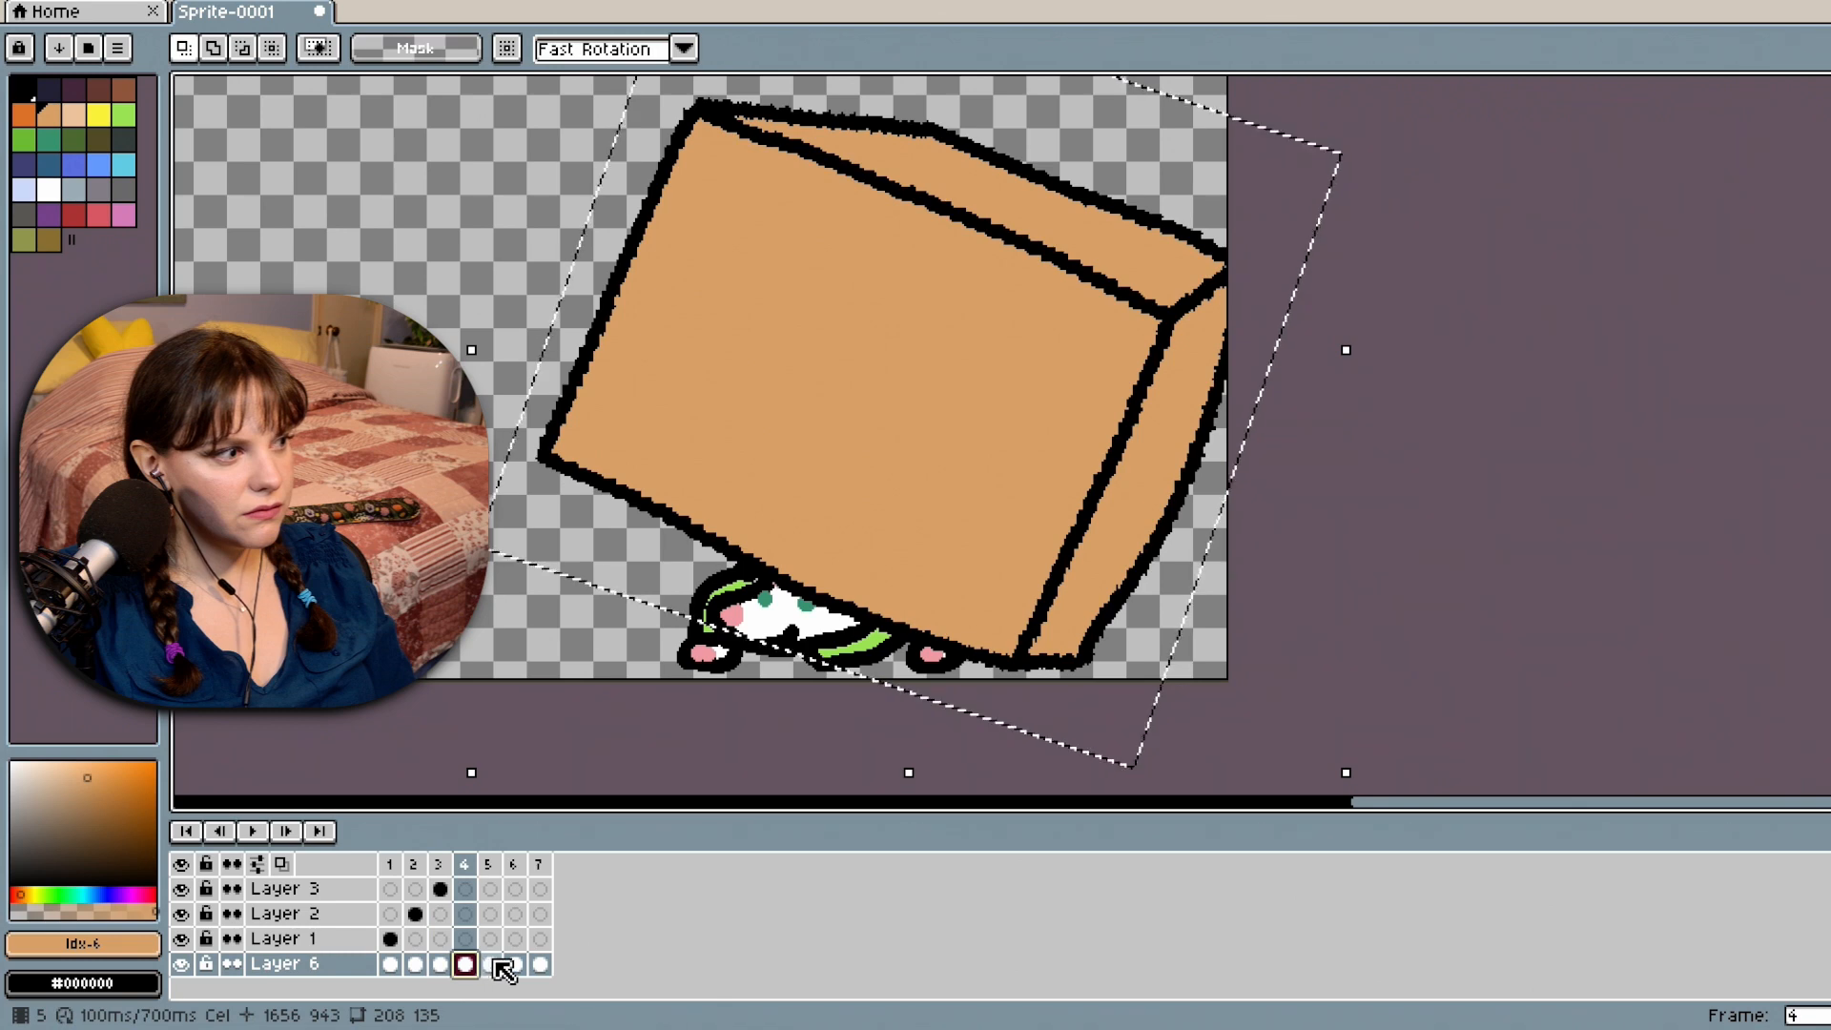
pyautogui.click(490, 964)
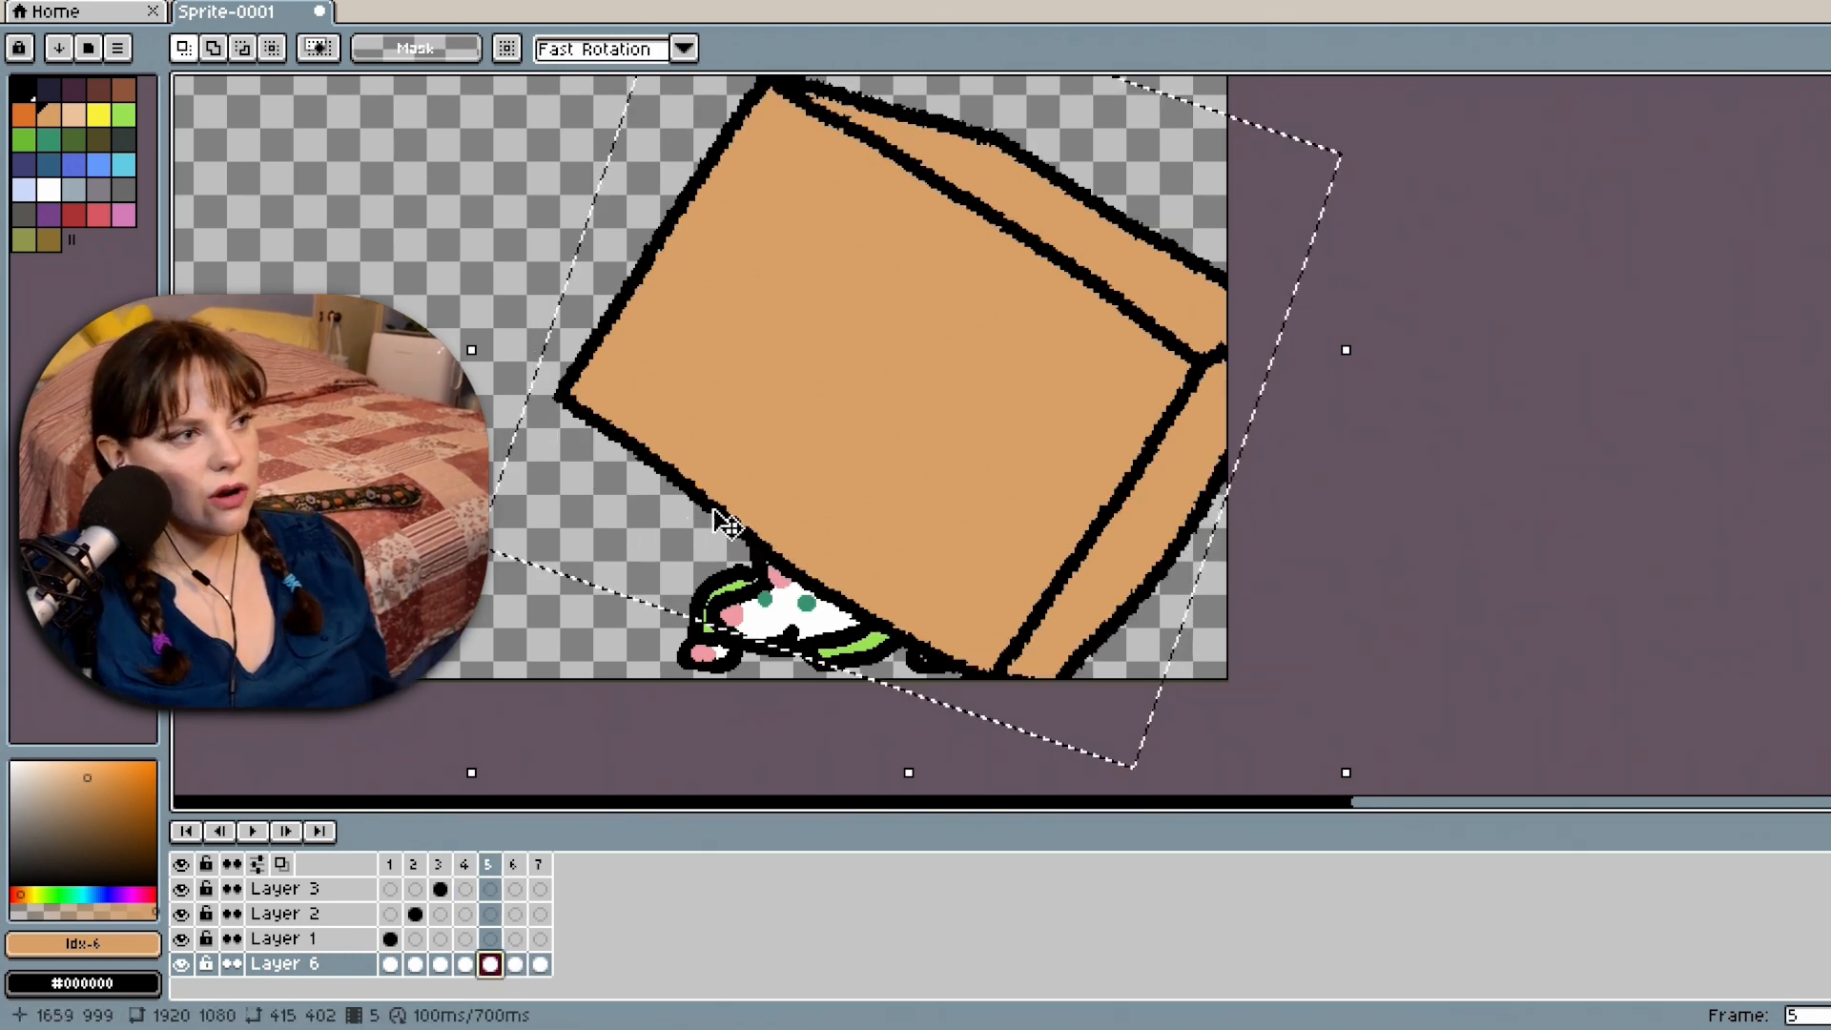
pyautogui.scroll(2, 769, 515)
pyautogui.moveTo(1829, 668); pyautogui.dragTo(1829, 701)
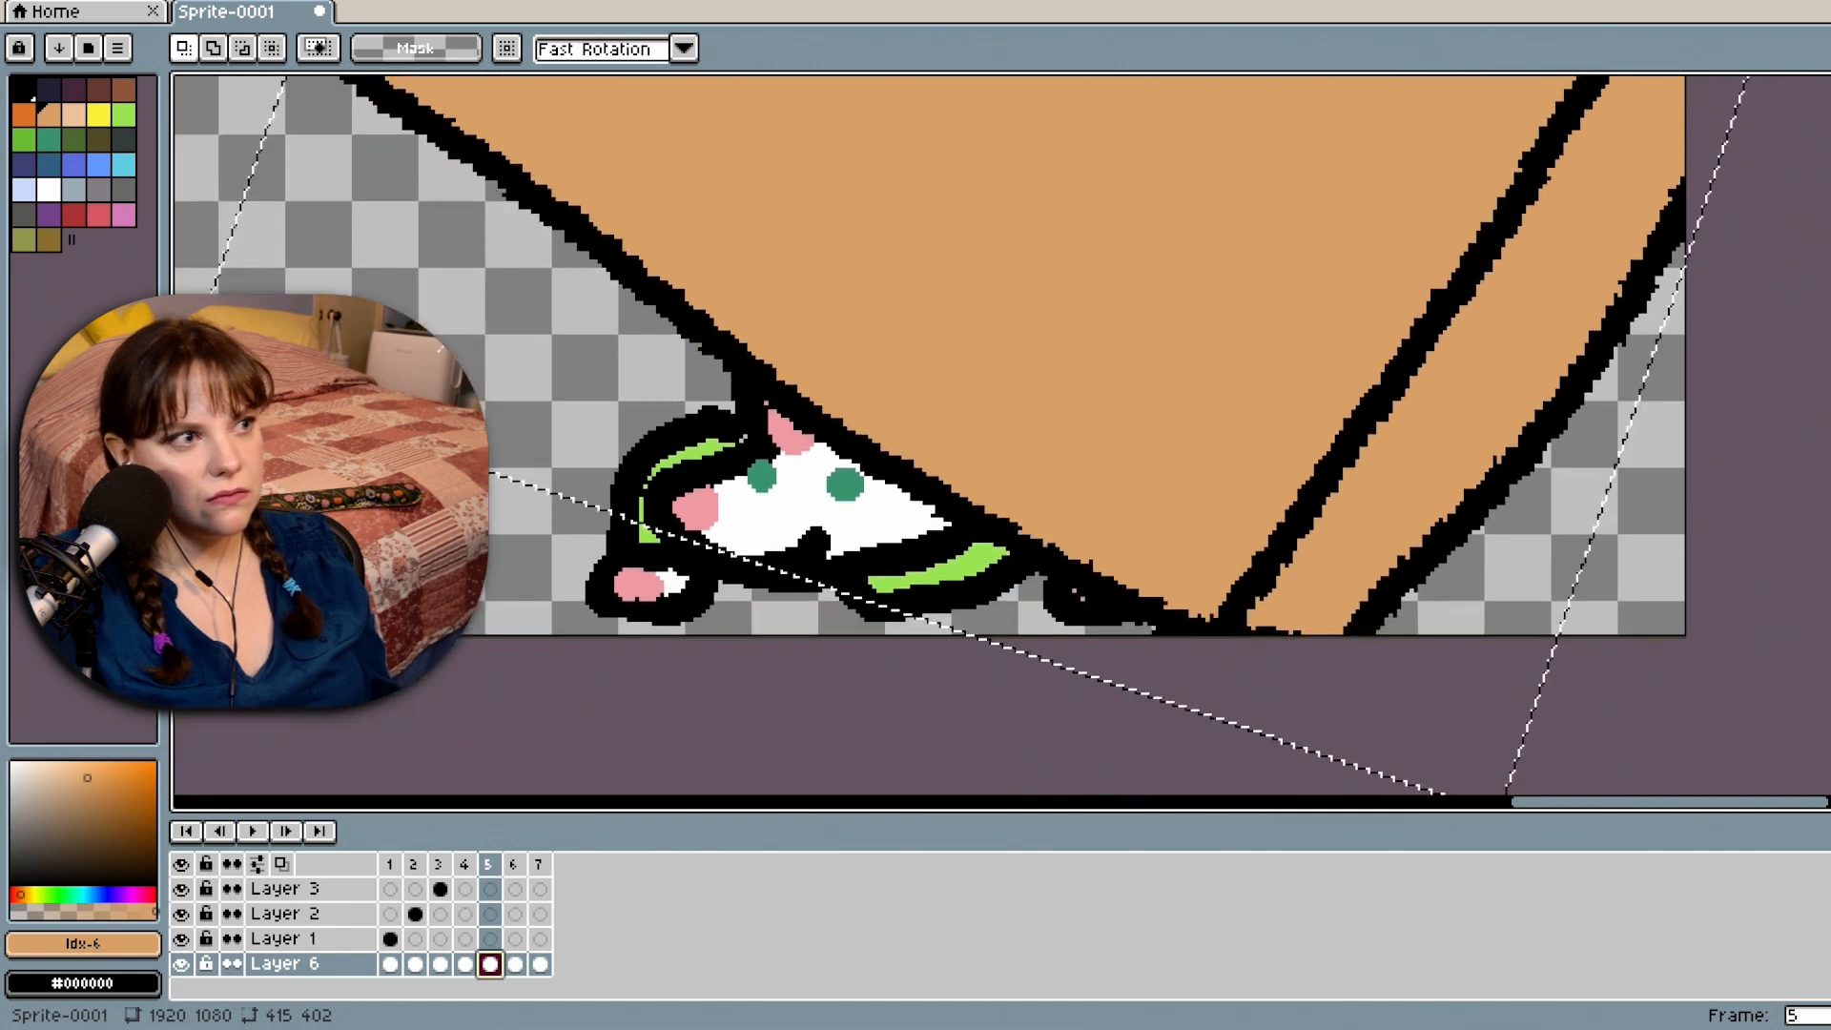
pyautogui.click(509, 969)
pyautogui.click(489, 964)
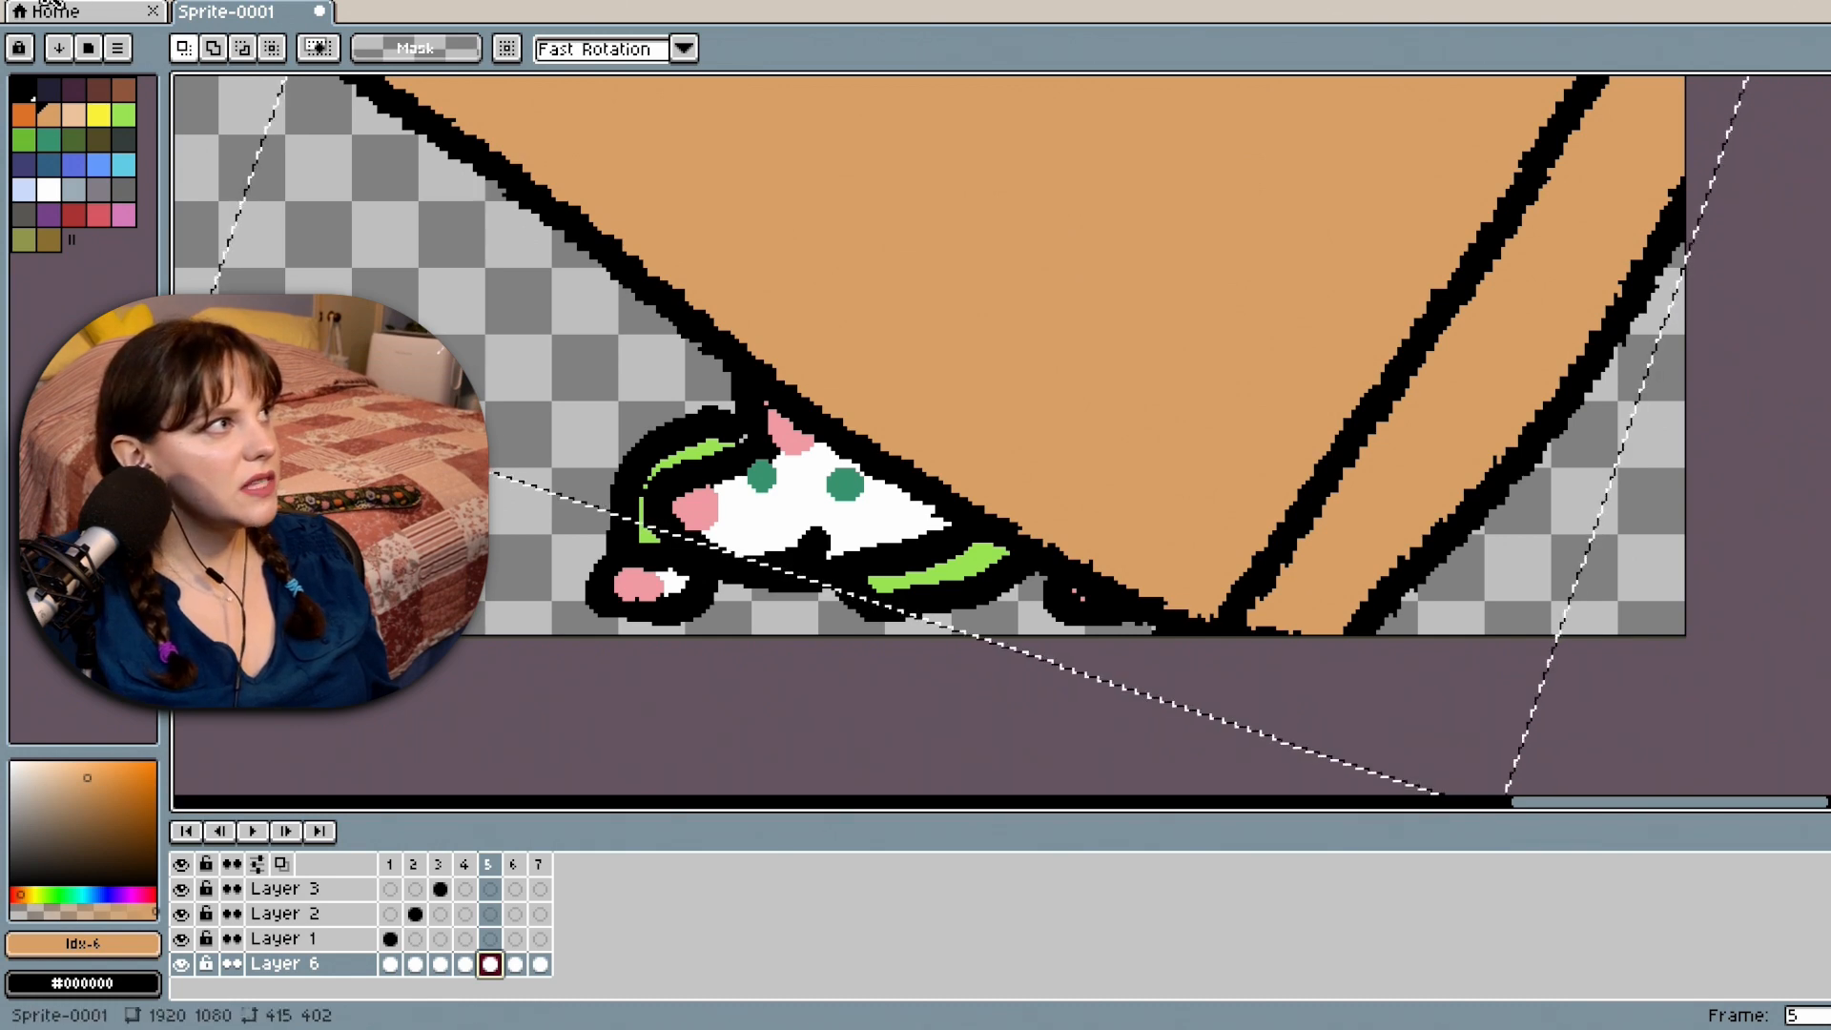
# Save the sprite as Sprite-0001.aseprite in the Documents folder.
pyautogui.click(47, 10)
pyautogui.click(90, 93)
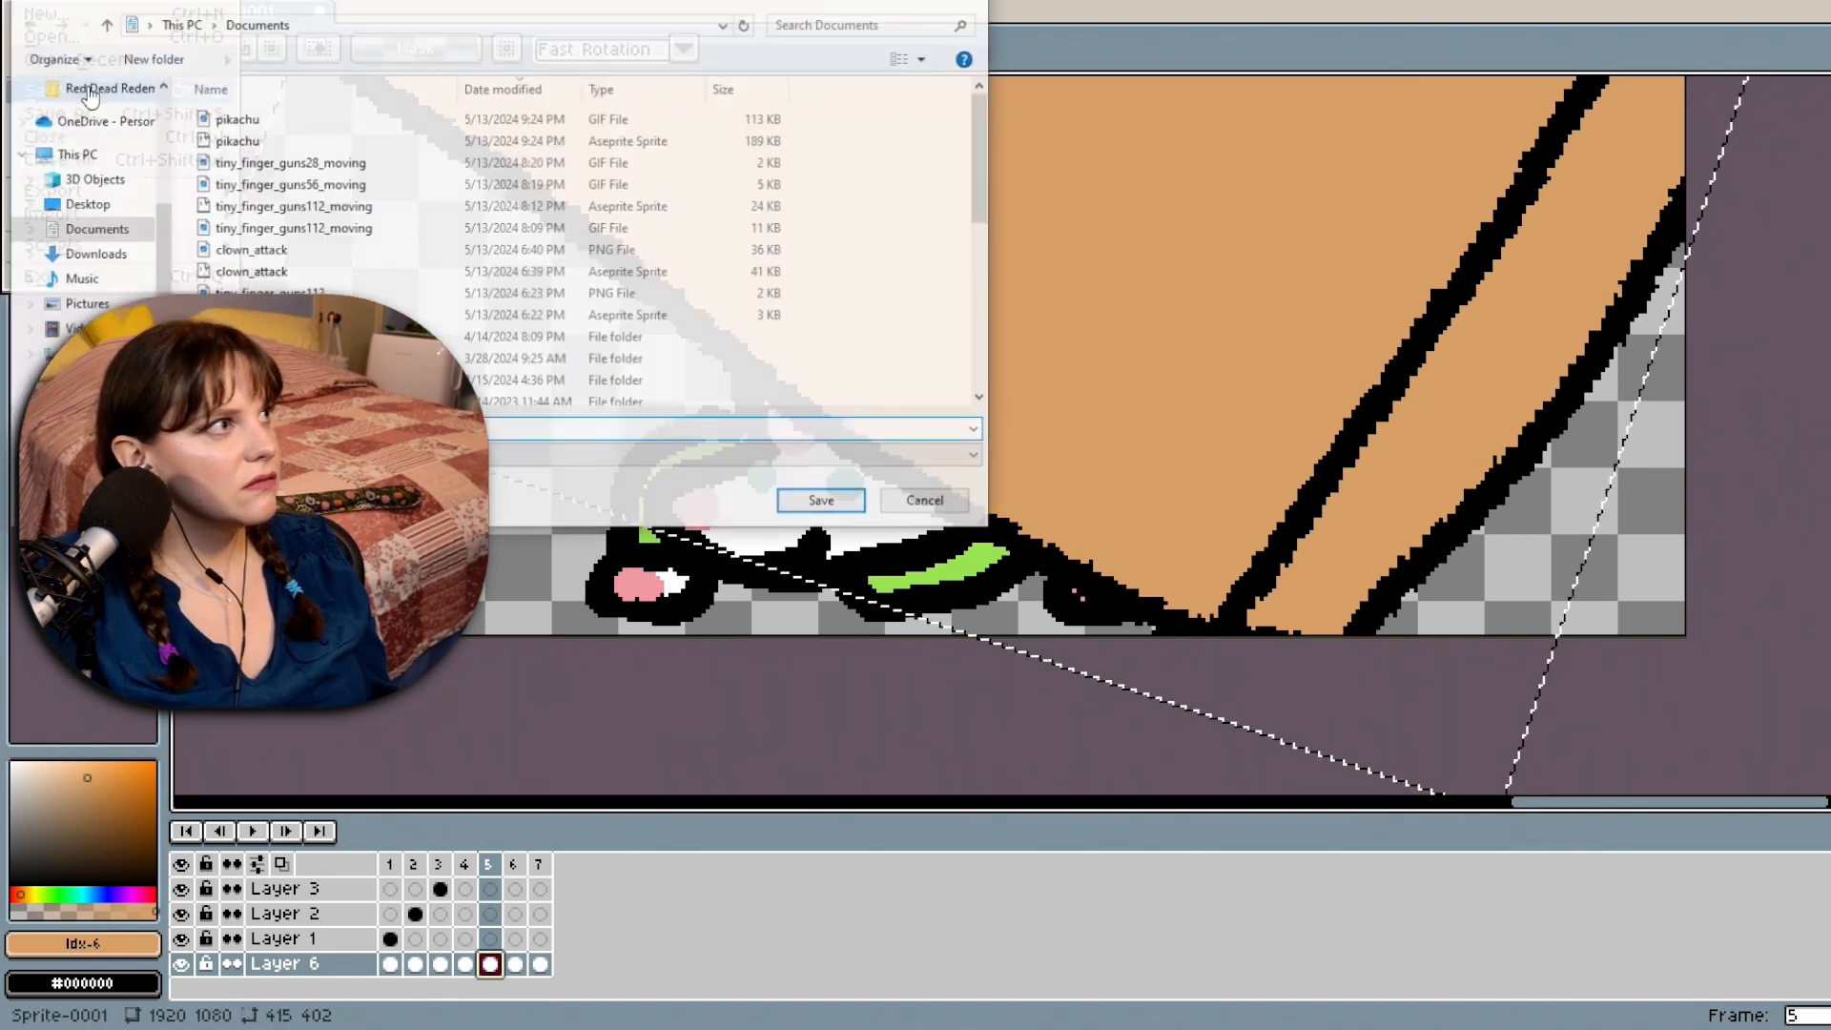
pyautogui.click(825, 496)
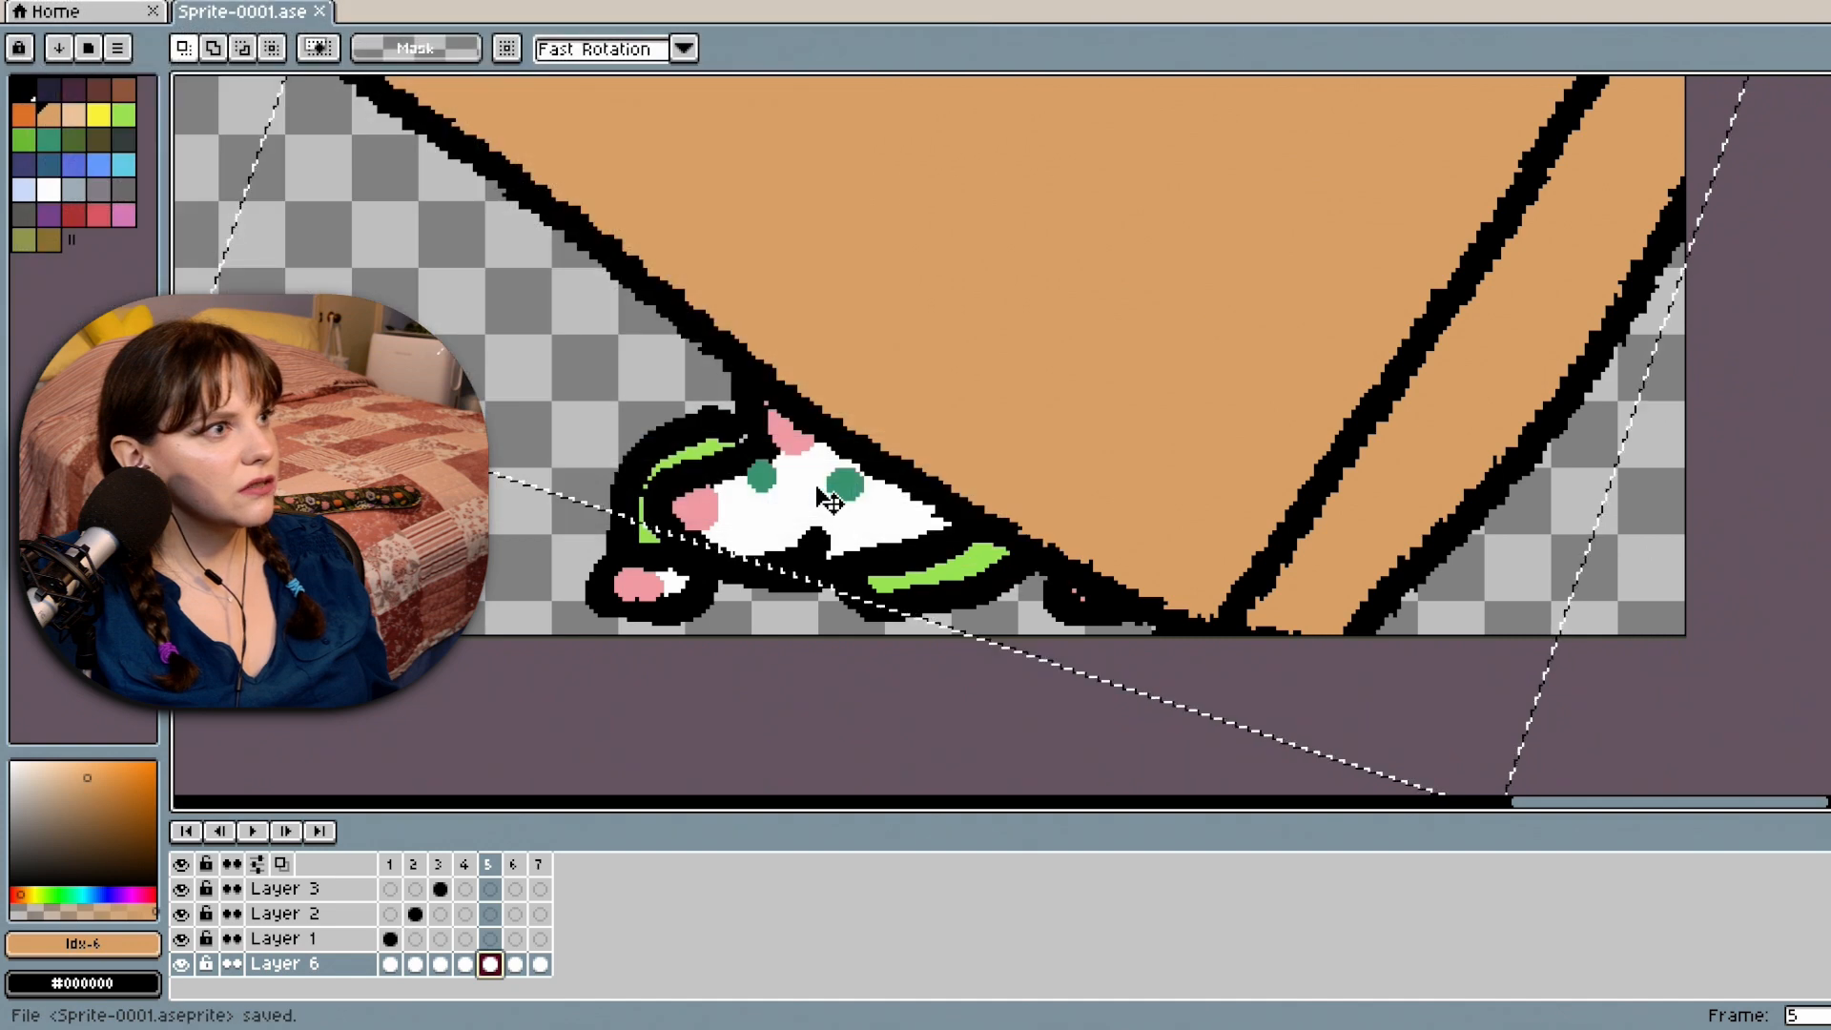
# Clear the box selection and erase the upper edge of the mouse's left arm on Layer 6 in frame 5 with the 15 px eraser.
pyautogui.press('e')
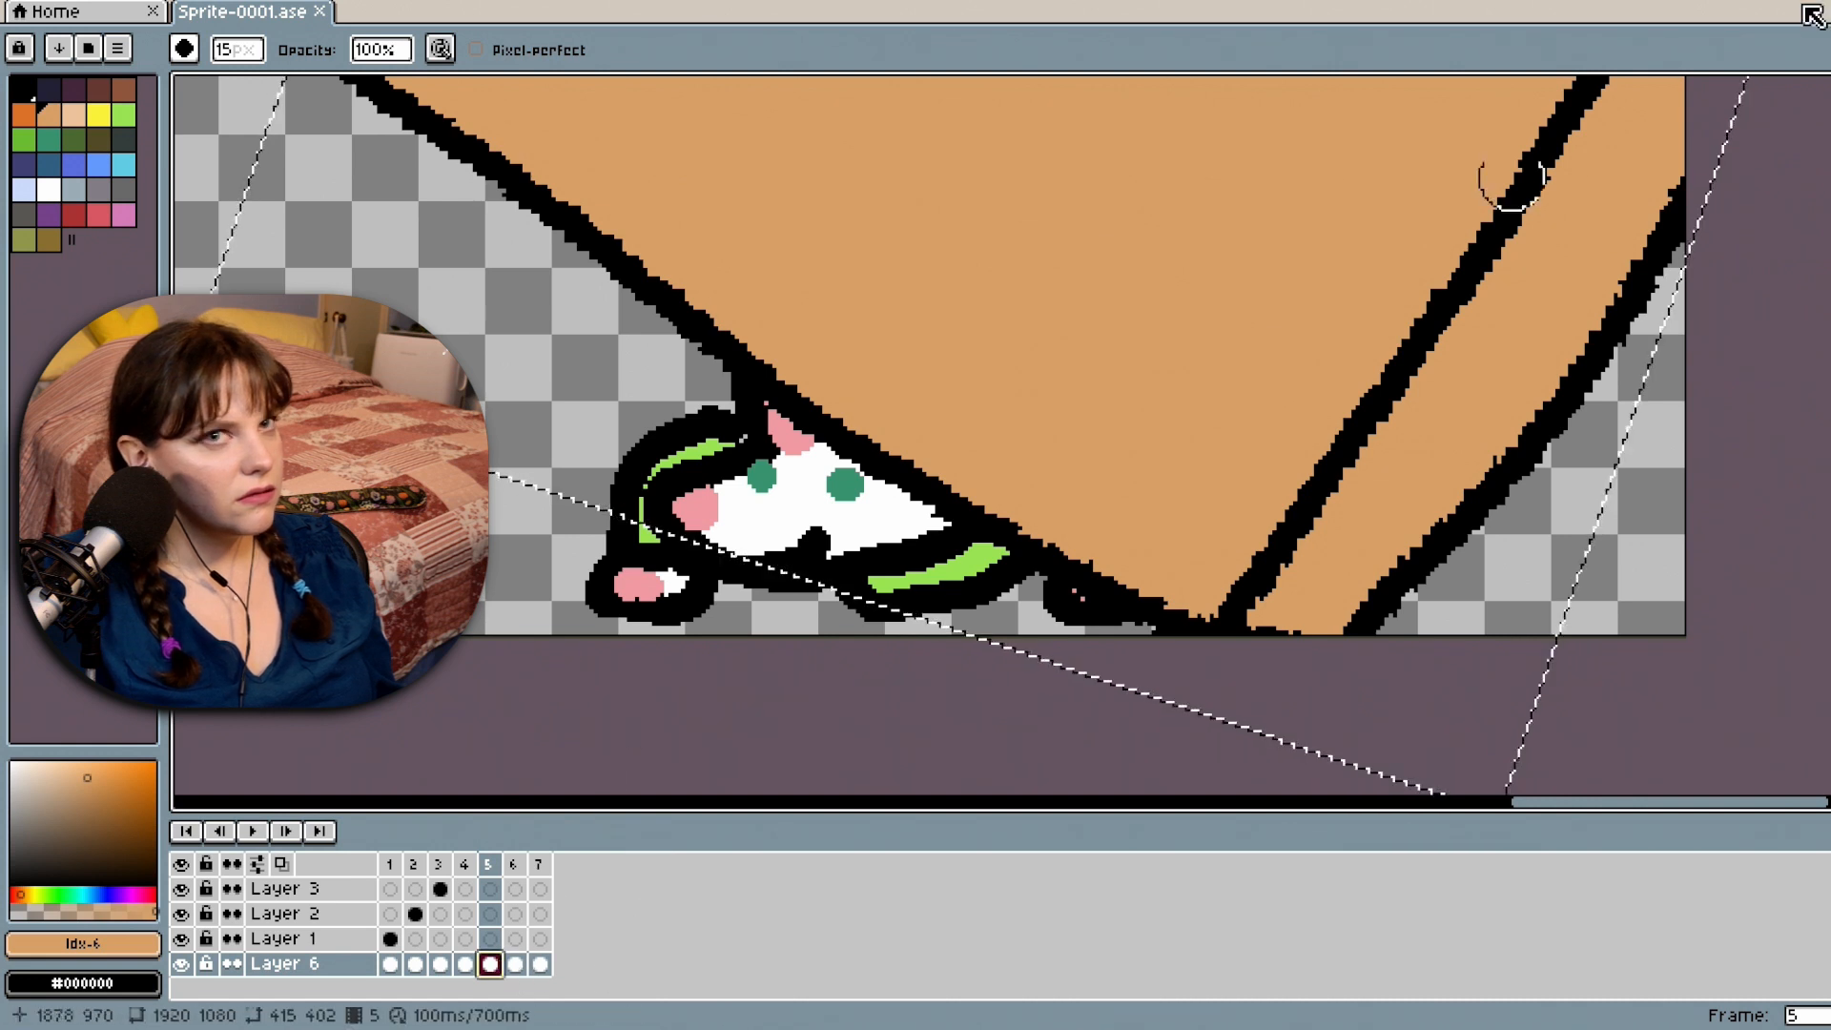
pyautogui.press('m')
pyautogui.click(1615, 307)
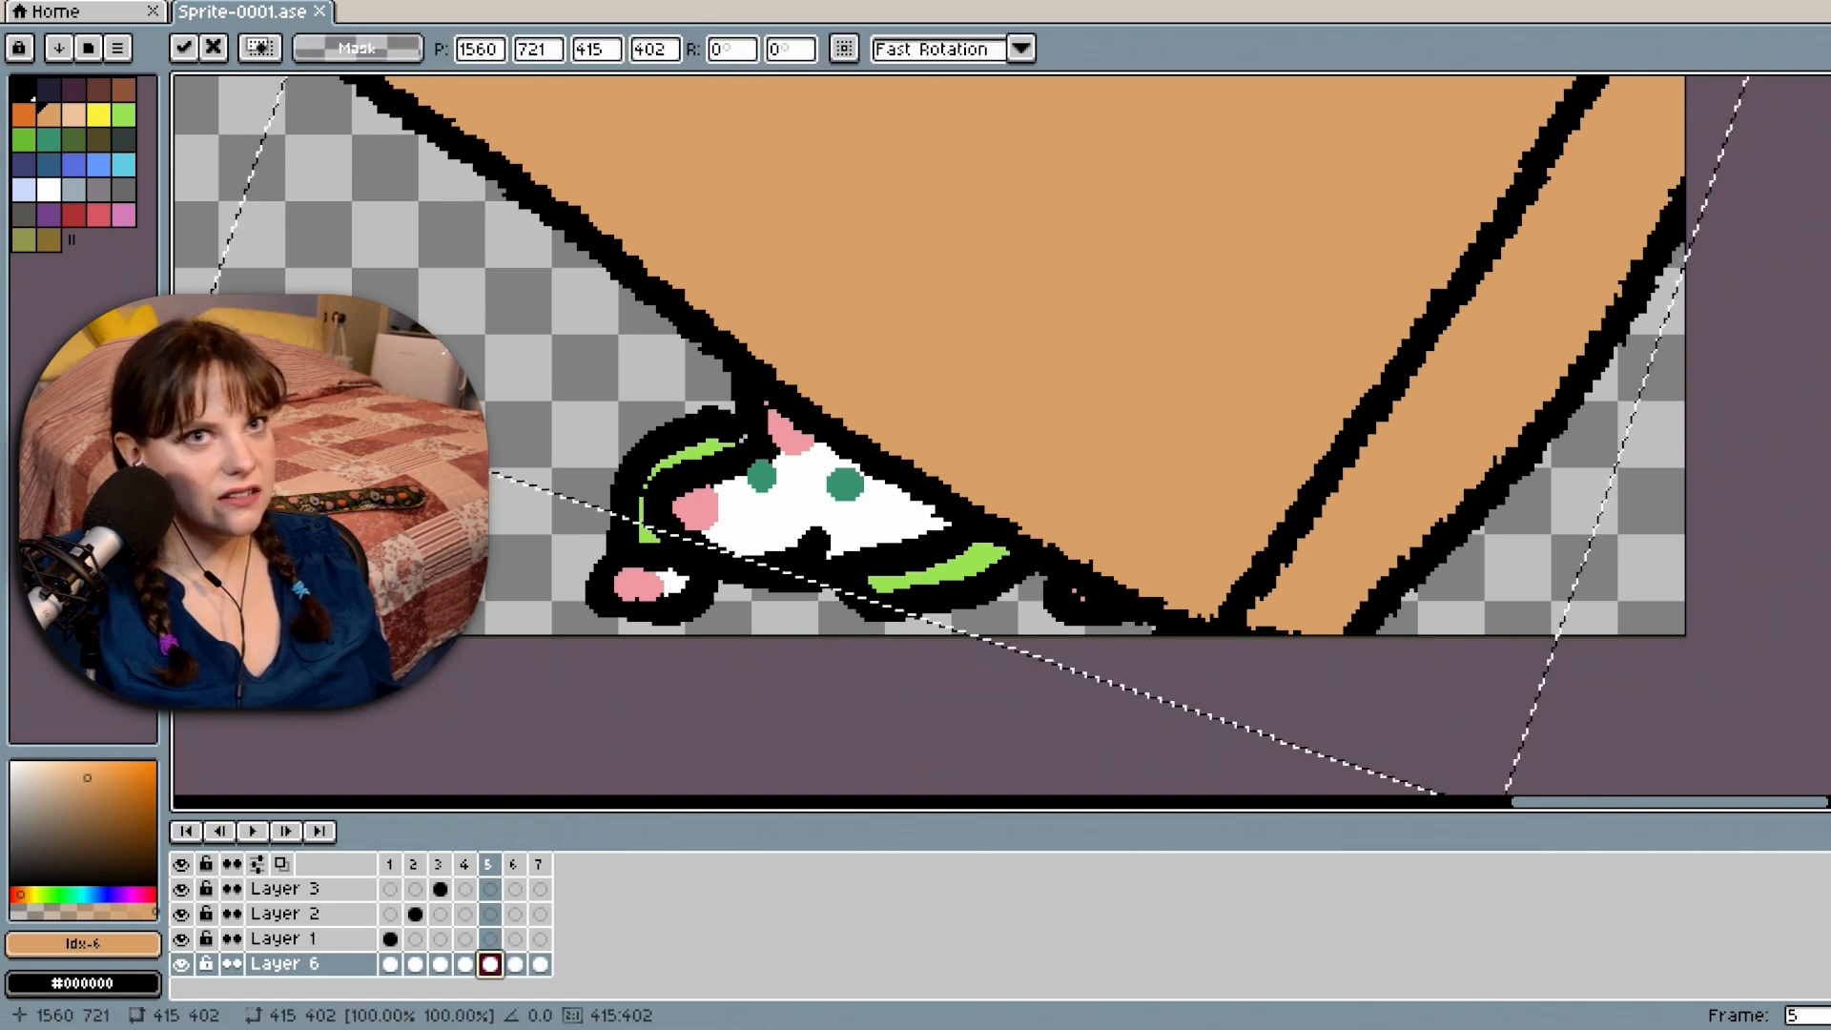
pyautogui.press('e')
pyautogui.press('e')
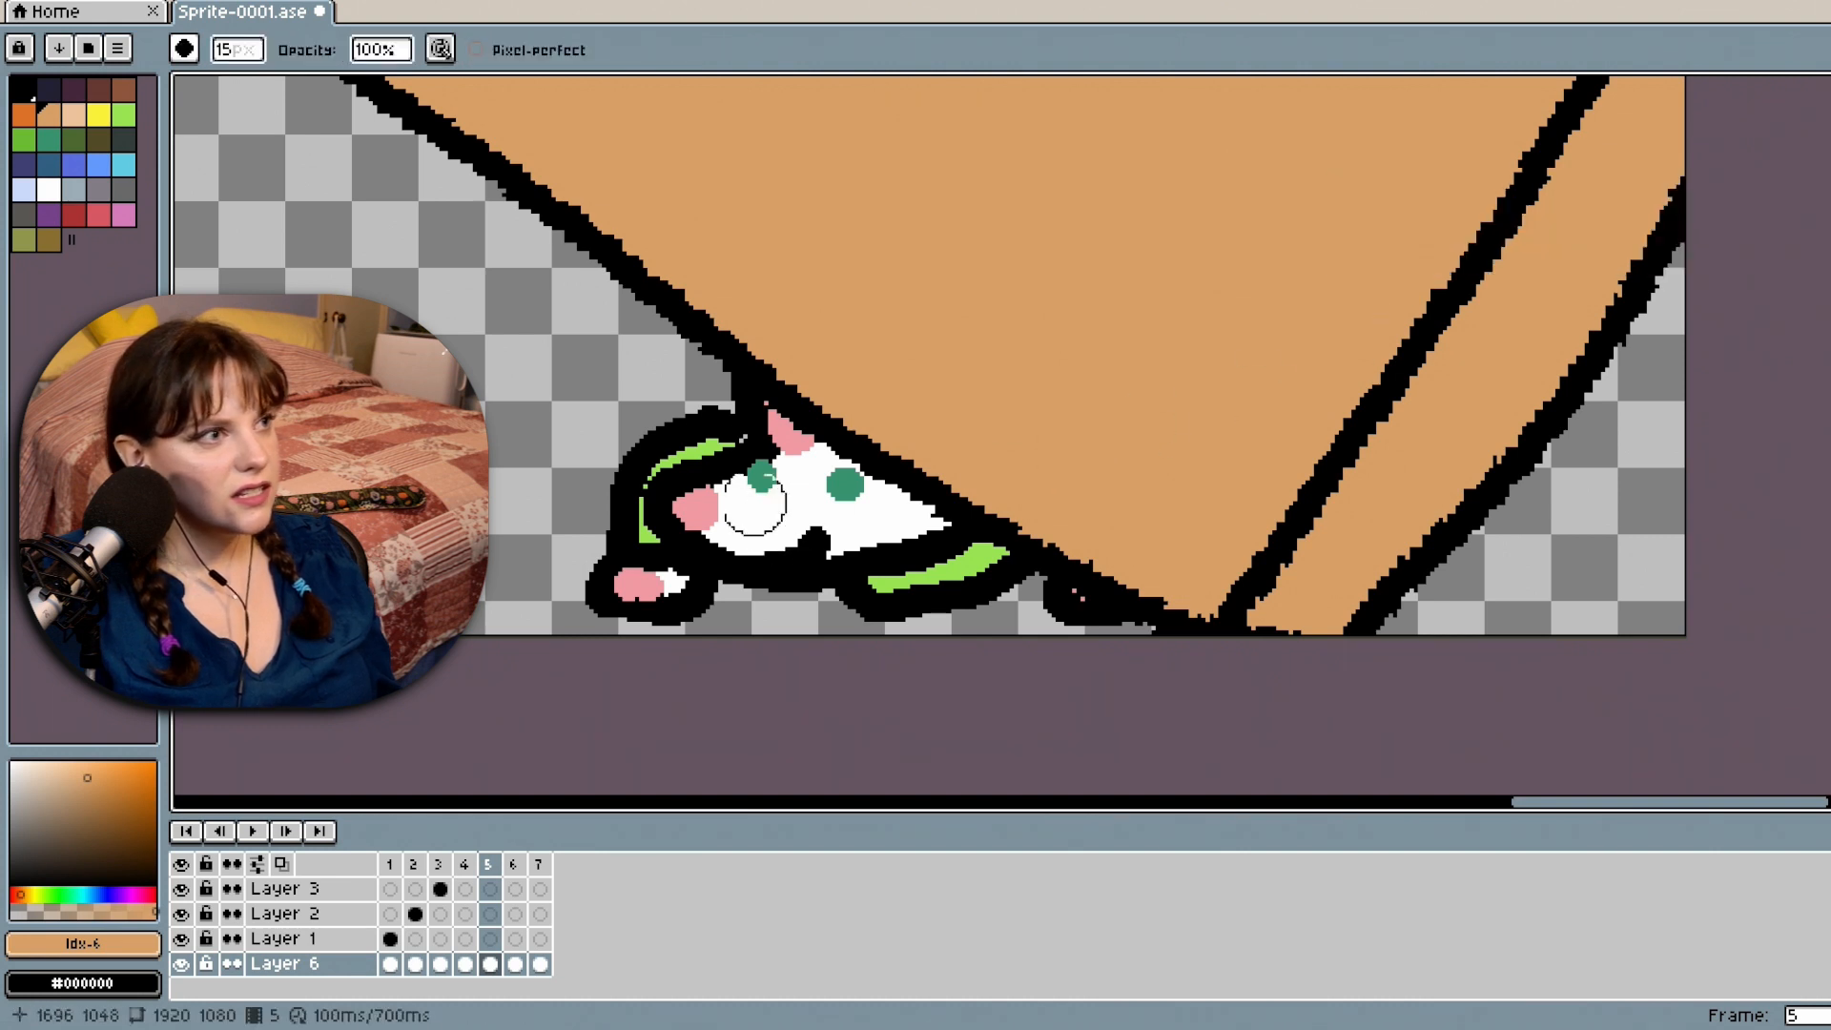
pyautogui.click(703, 423)
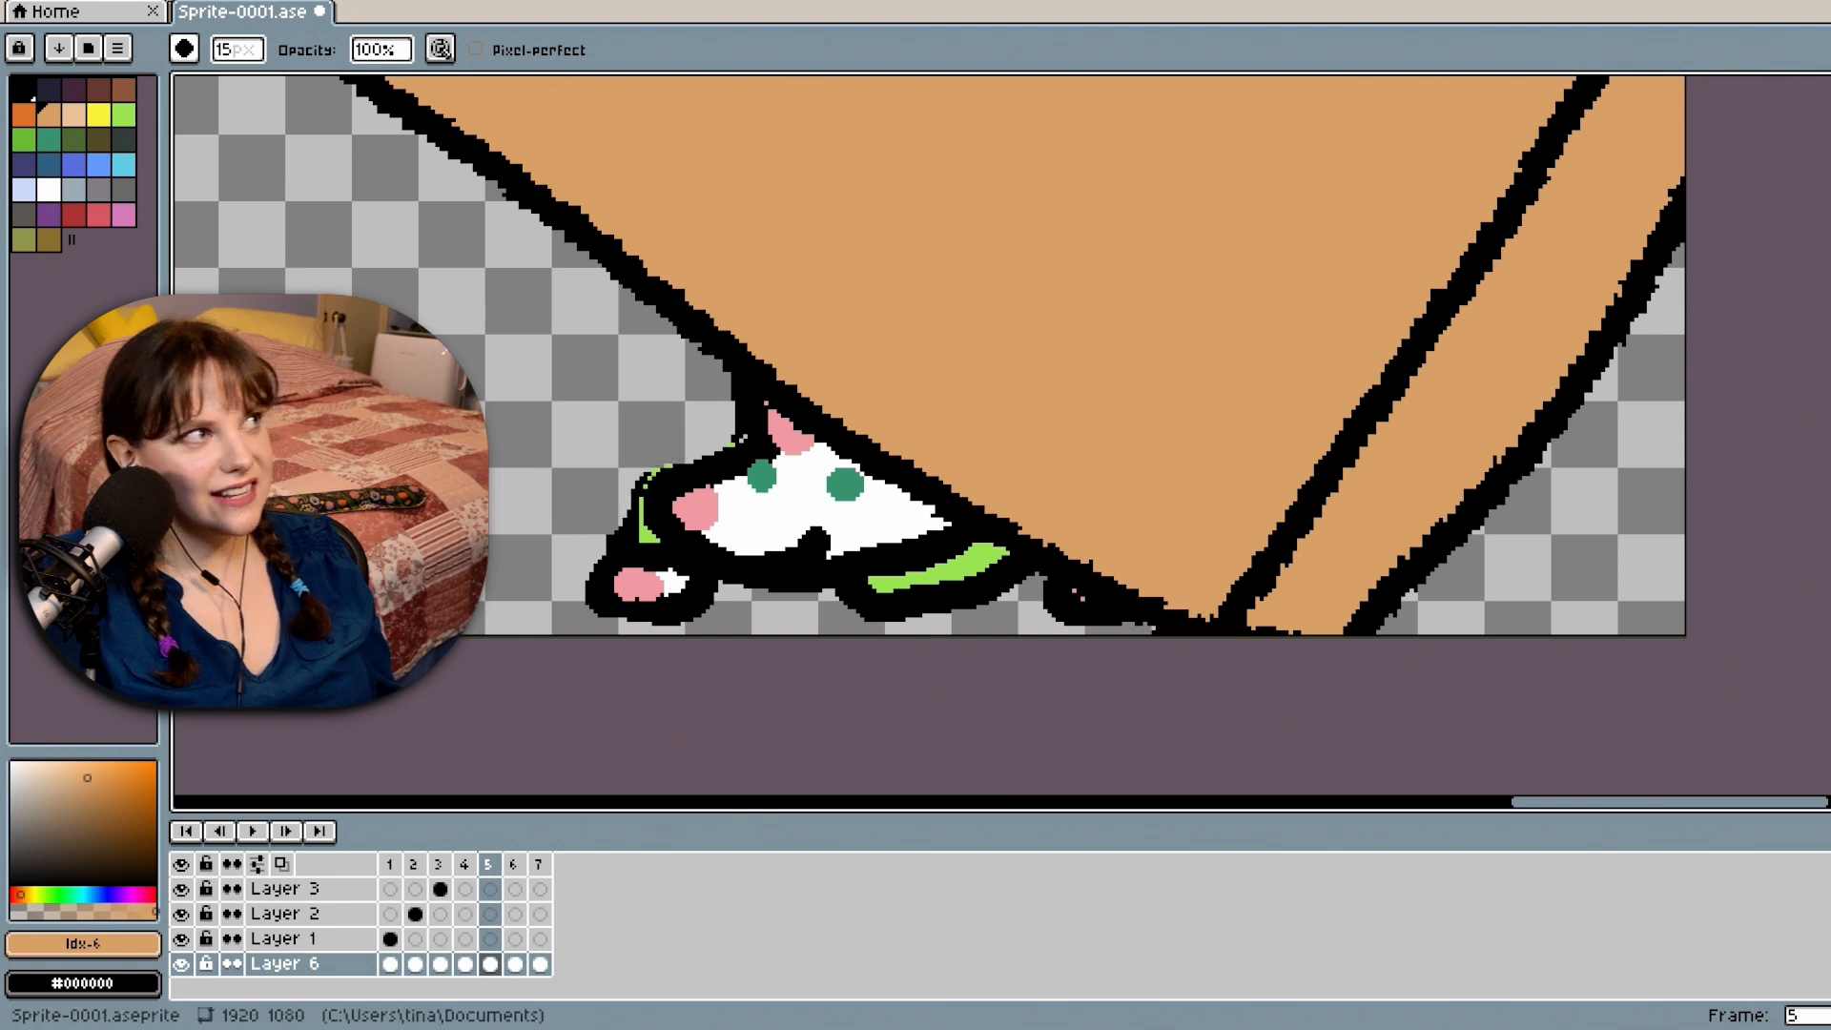
# Set the eraser to 11 px and remove the rest of the mouse's left arm and paw in frame 5.
pyautogui.click(225, 53)
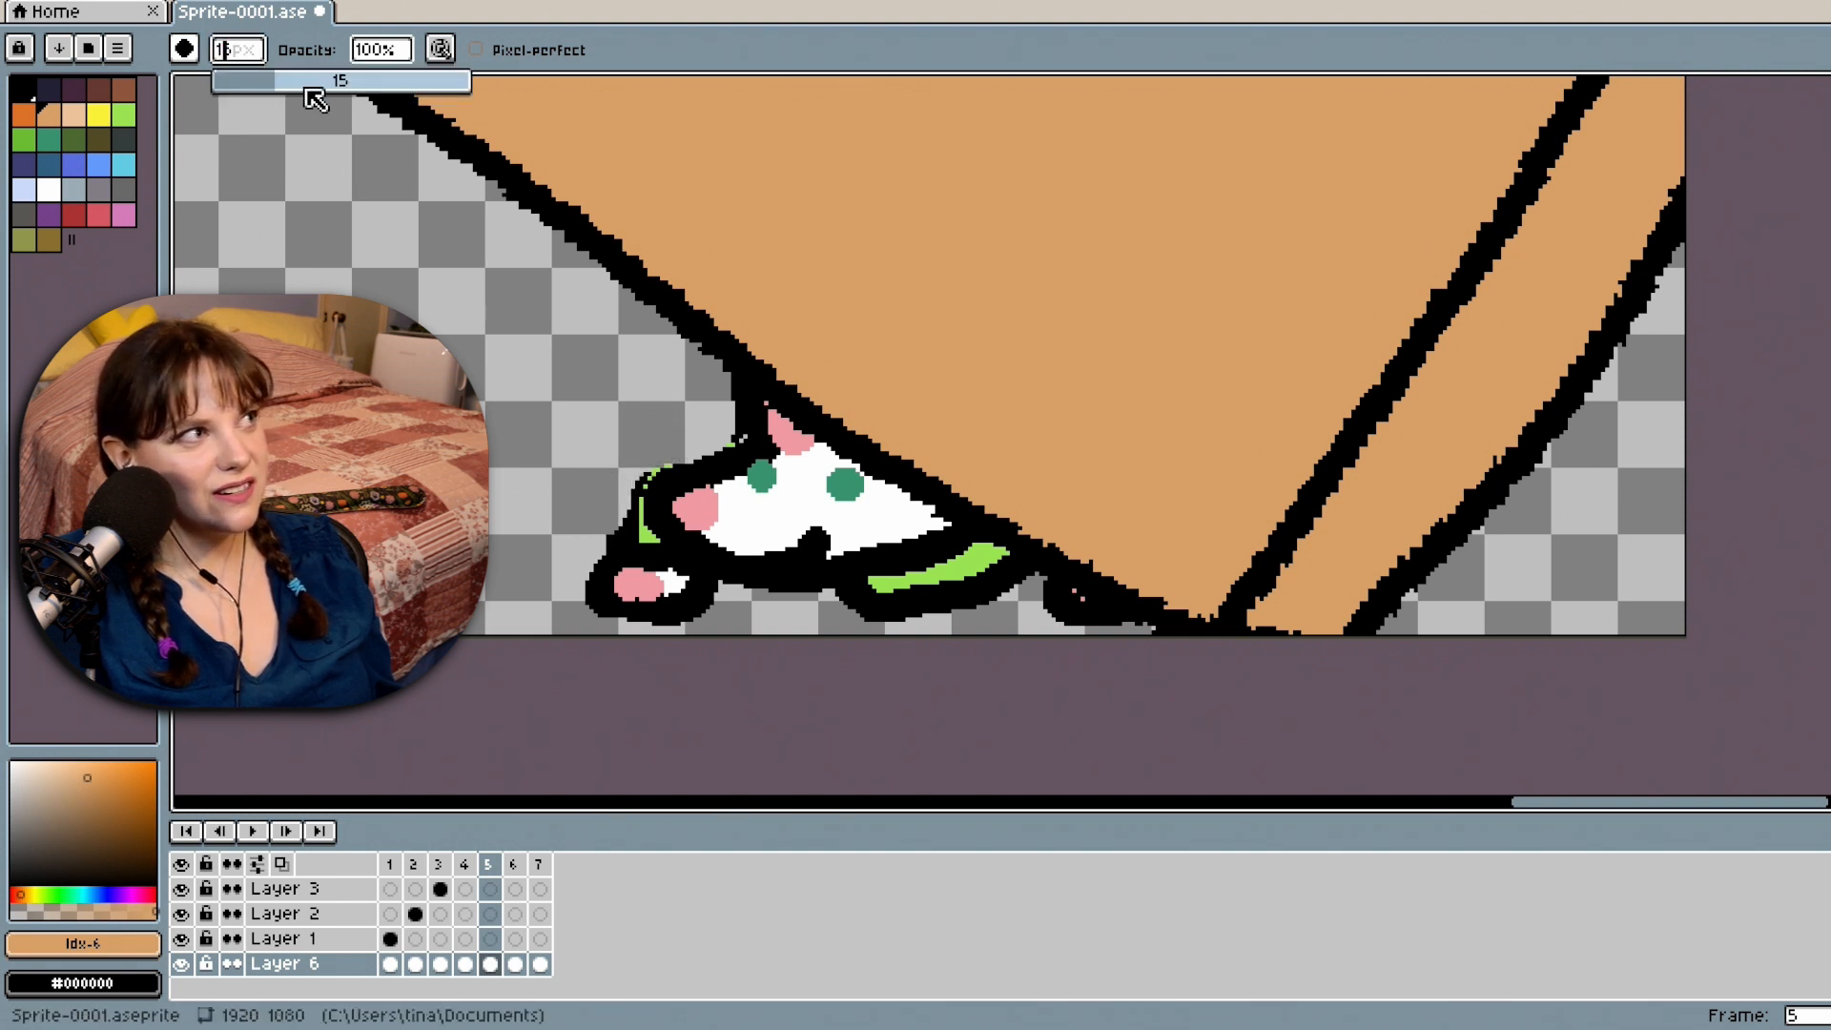
pyautogui.moveTo(277, 95); pyautogui.dragTo(266, 89)
pyautogui.scroll(2, 735, 523)
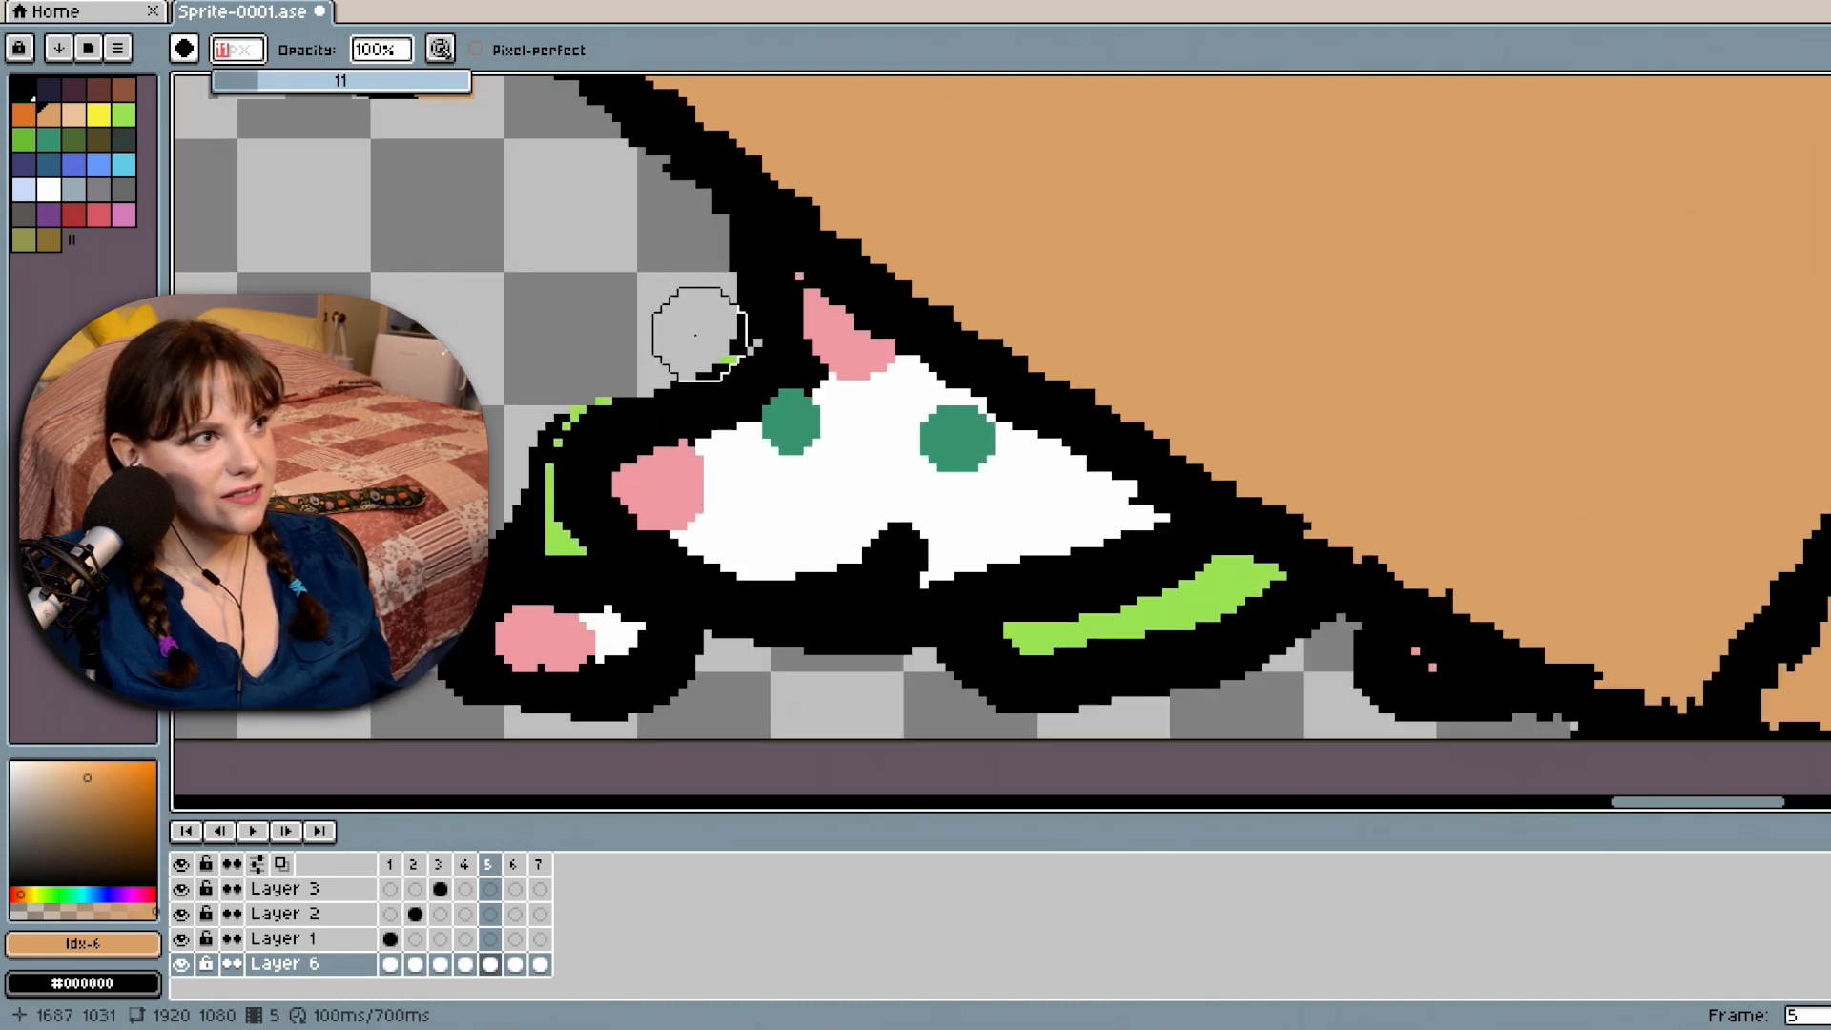
pyautogui.moveTo(700, 333); pyautogui.dragTo(710, 326)
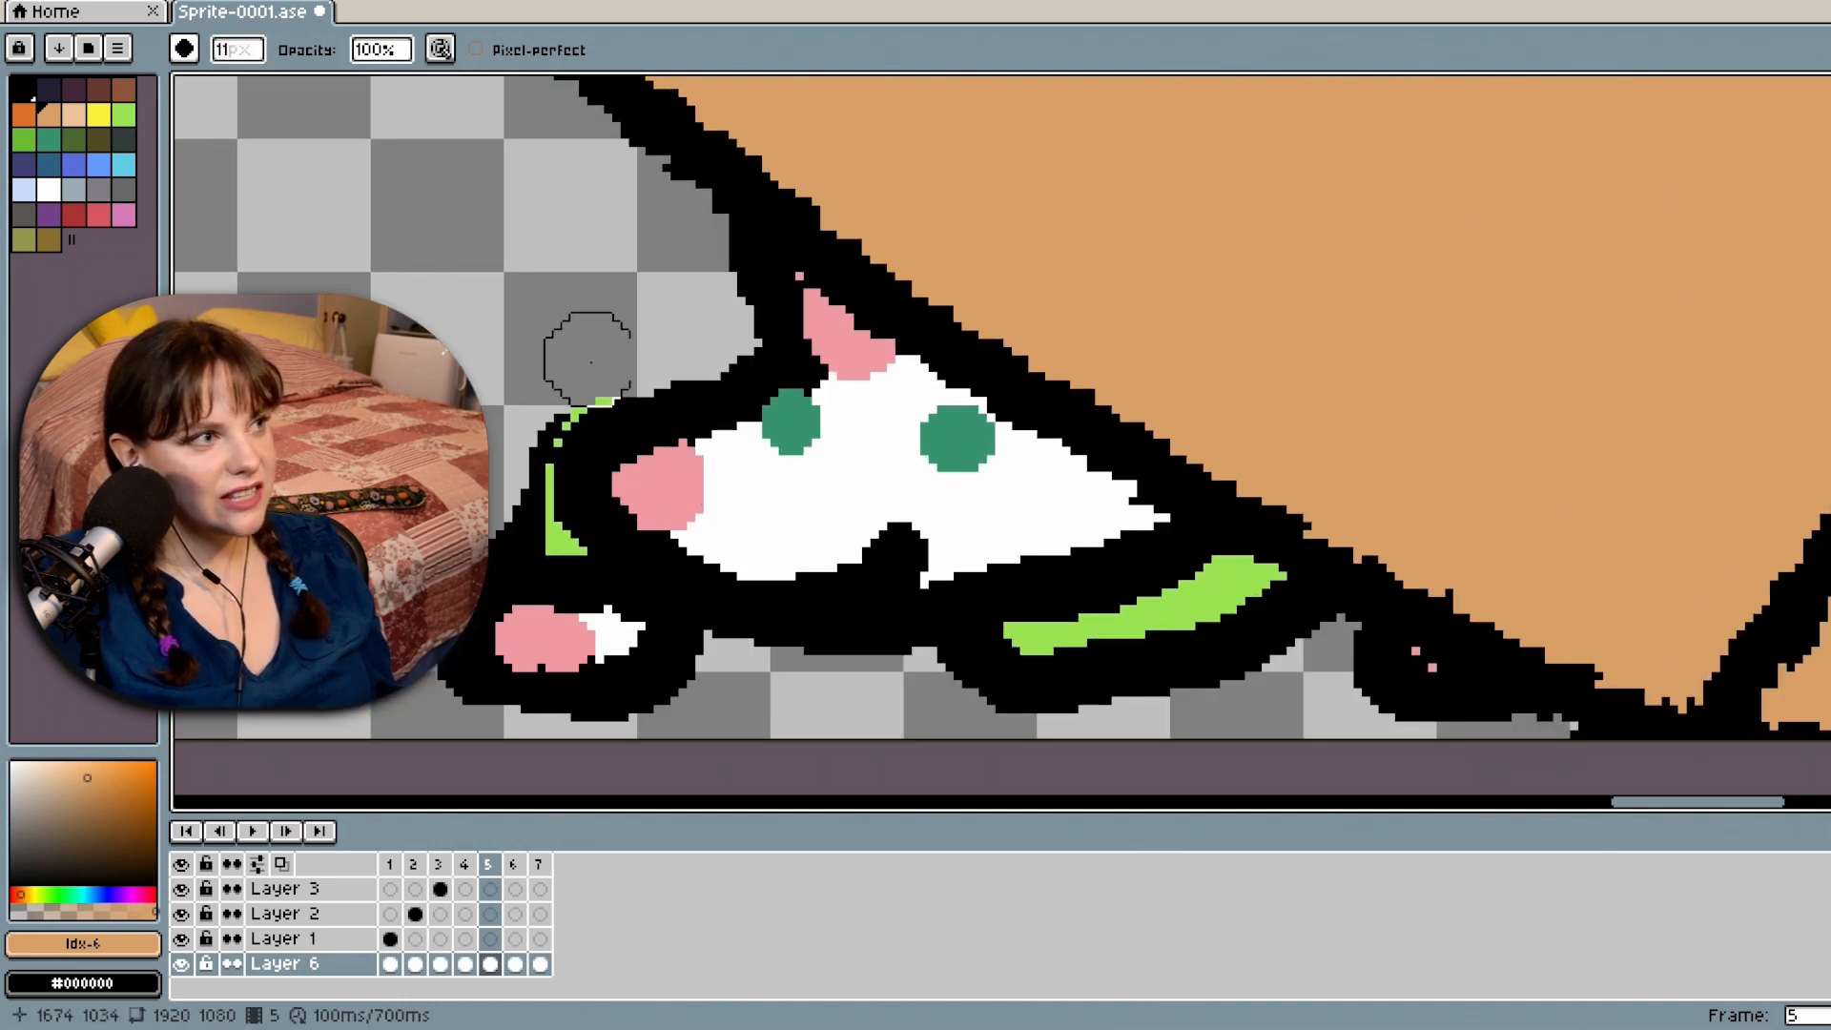
pyautogui.moveTo(590, 362)
pyautogui.mouseDown()
pyautogui.moveTo(540, 368)
pyautogui.moveTo(506, 469)
pyautogui.mouseUp()
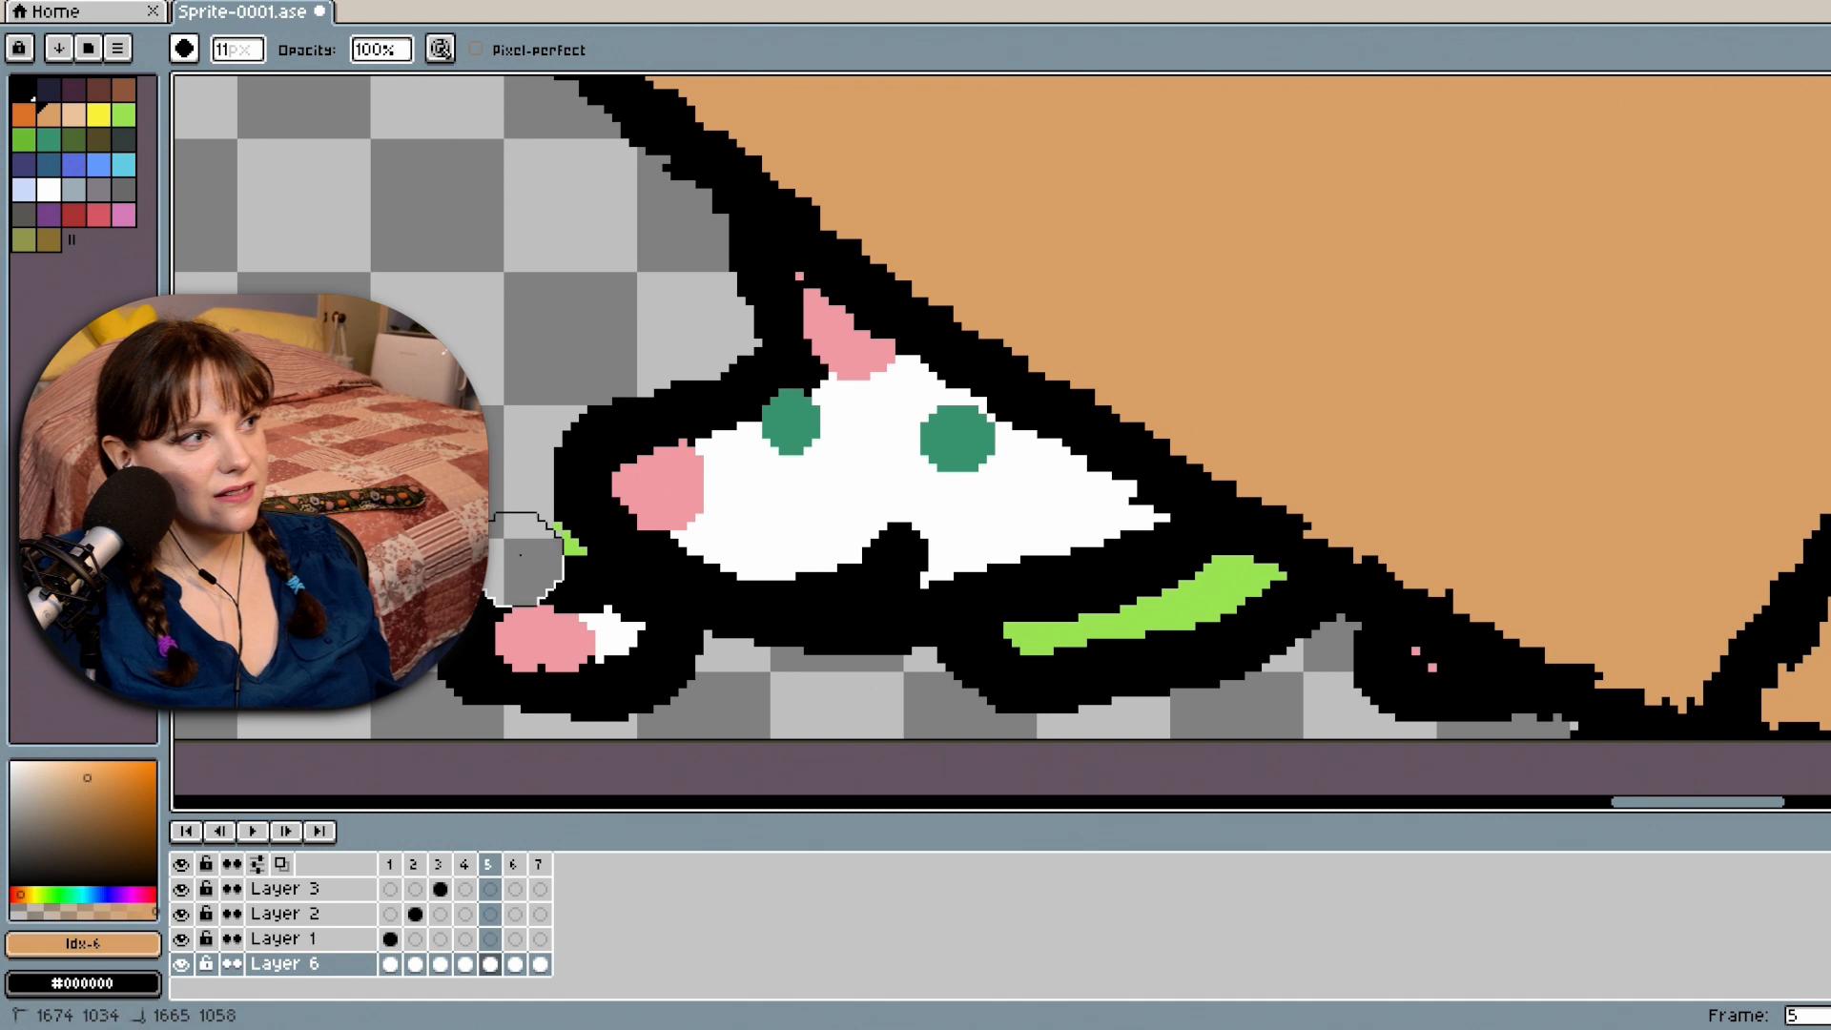
pyautogui.moveTo(528, 565)
pyautogui.mouseDown()
pyautogui.moveTo(659, 673)
pyautogui.moveTo(855, 753)
pyautogui.moveTo(854, 733)
pyautogui.moveTo(614, 701)
pyautogui.moveTo(440, 640)
pyautogui.moveTo(573, 702)
pyautogui.mouseUp()
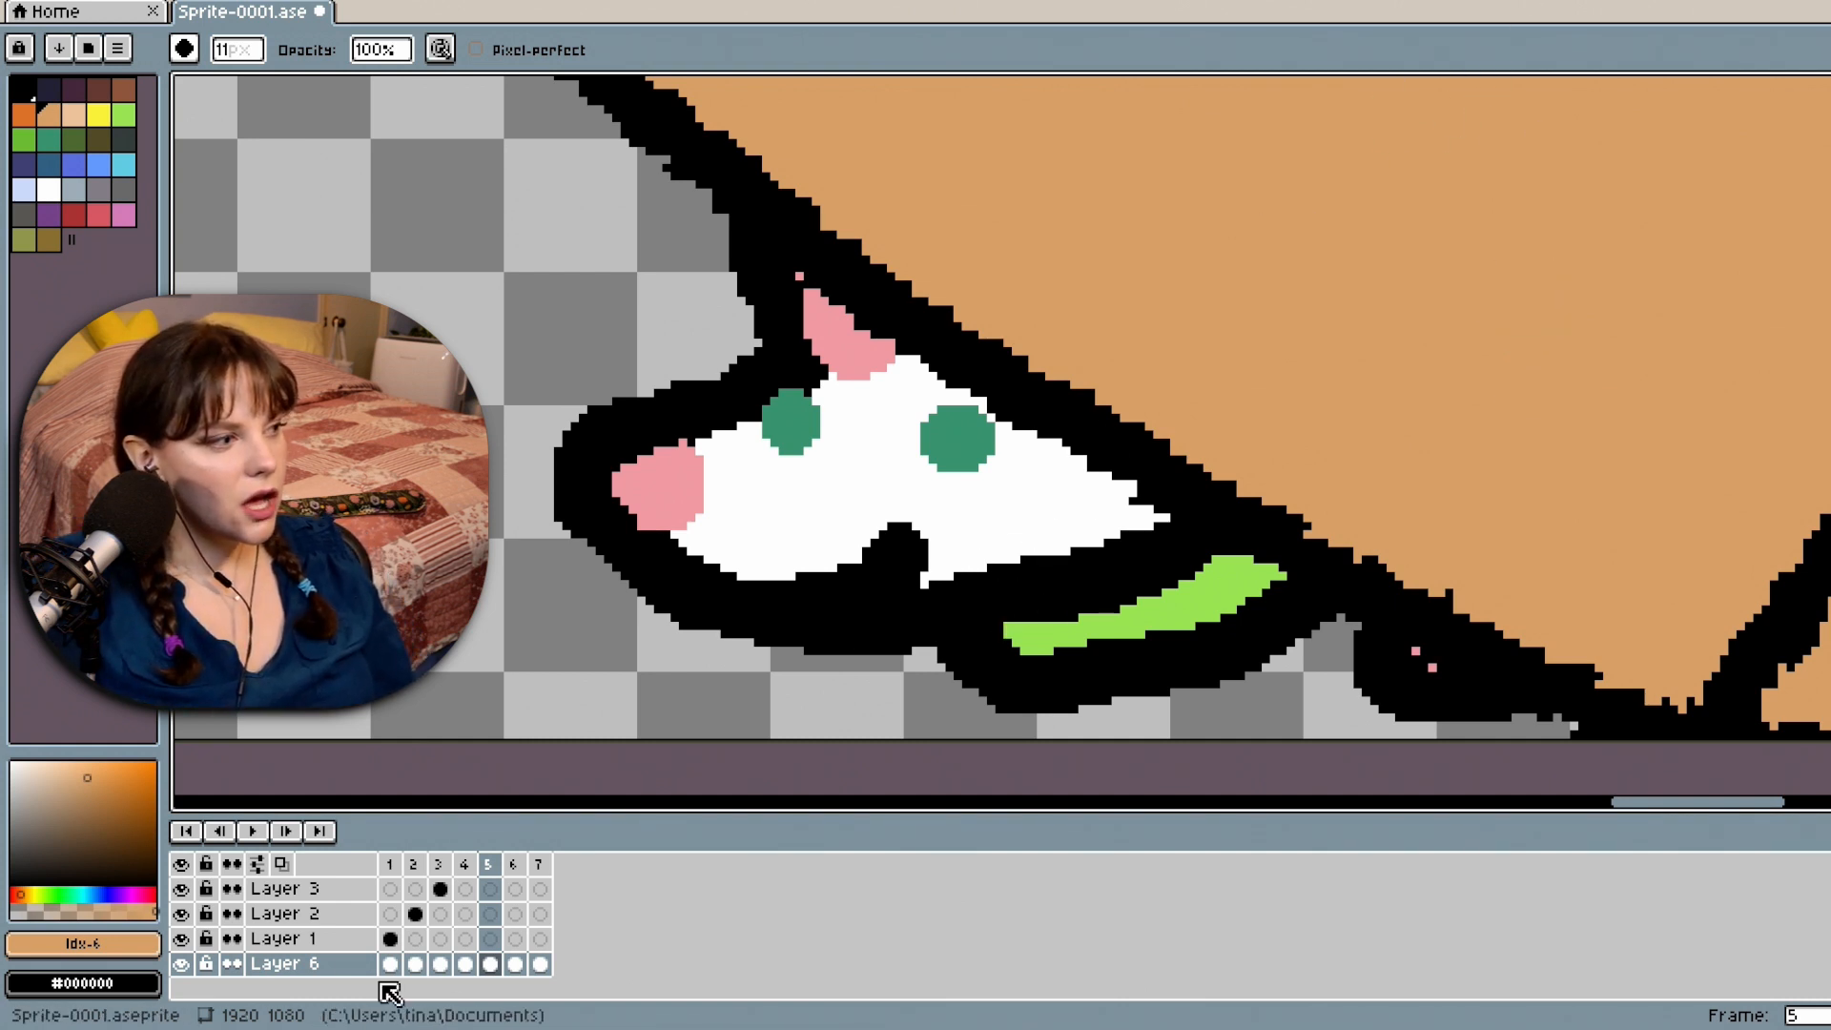
# Select a 96 by 63 px area around the mouse's face and left arm in frame 4 of Layer 6, and add a new layer.
pyautogui.click(465, 965)
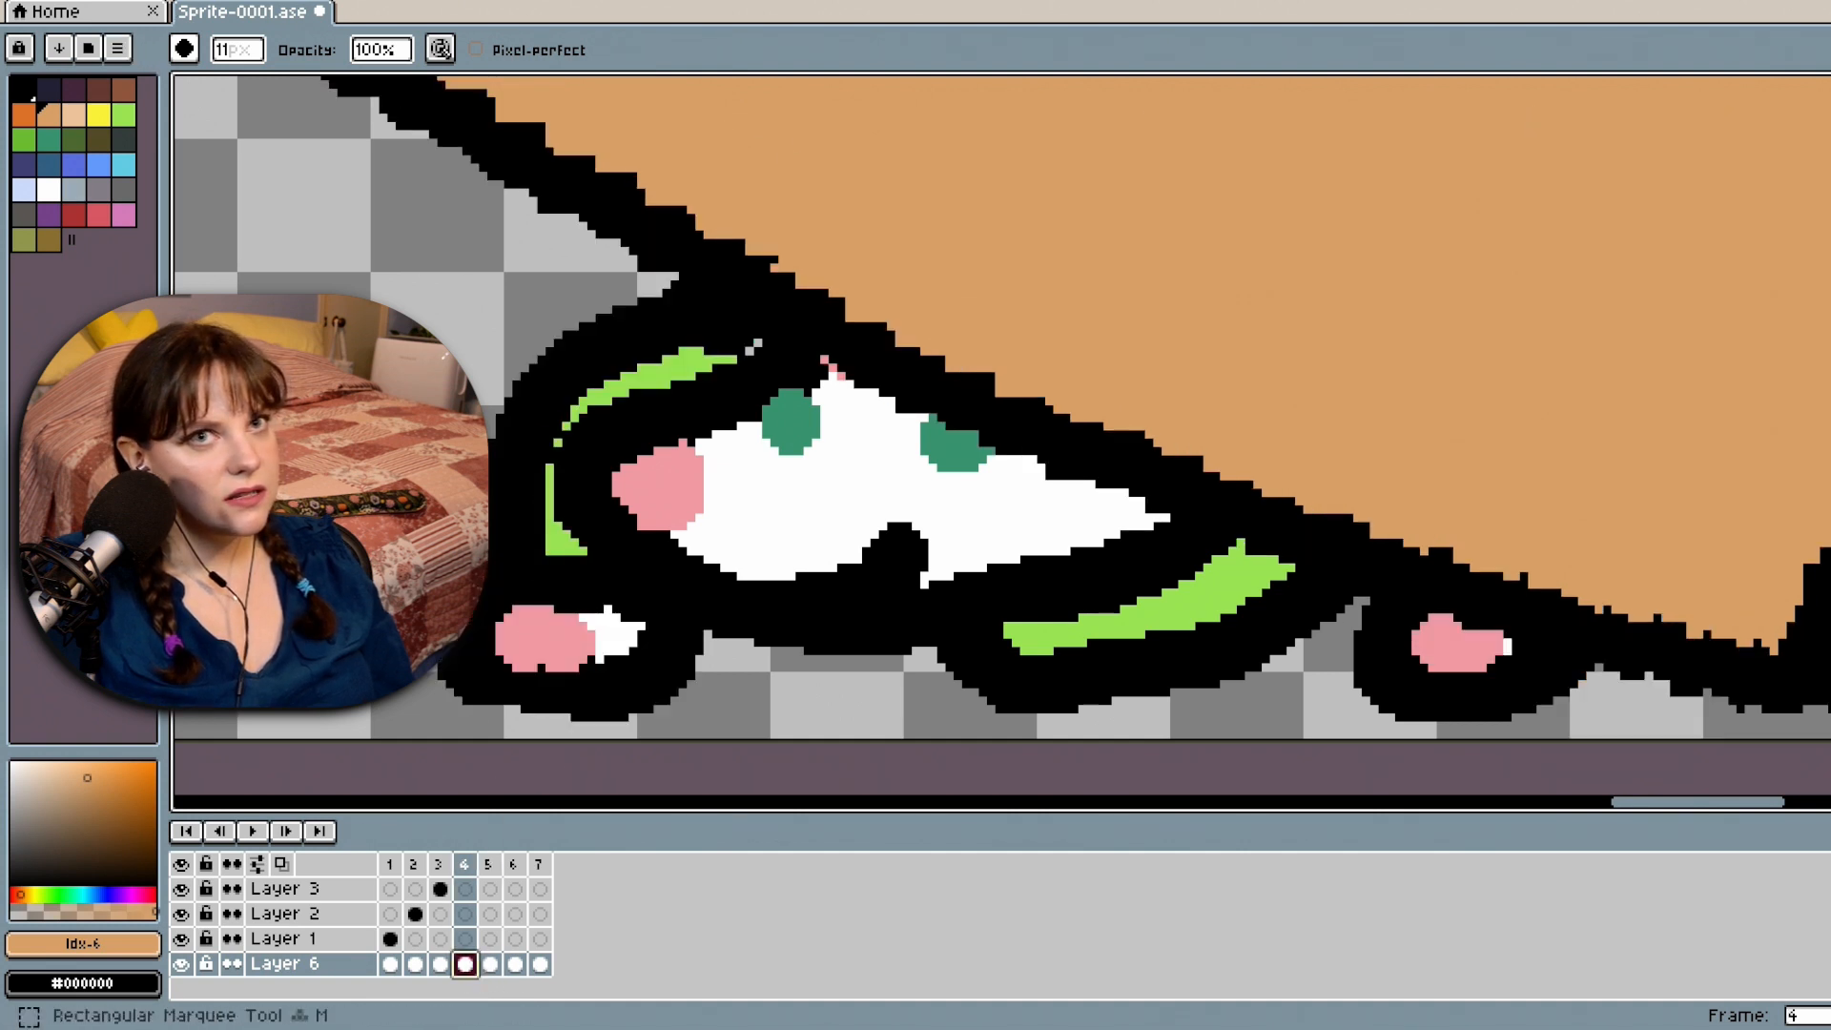
pyautogui.hotkey('shift', 'q')
pyautogui.moveTo(380, 215); pyautogui.dragTo(1181, 739)
pyautogui.rightClick(345, 963)
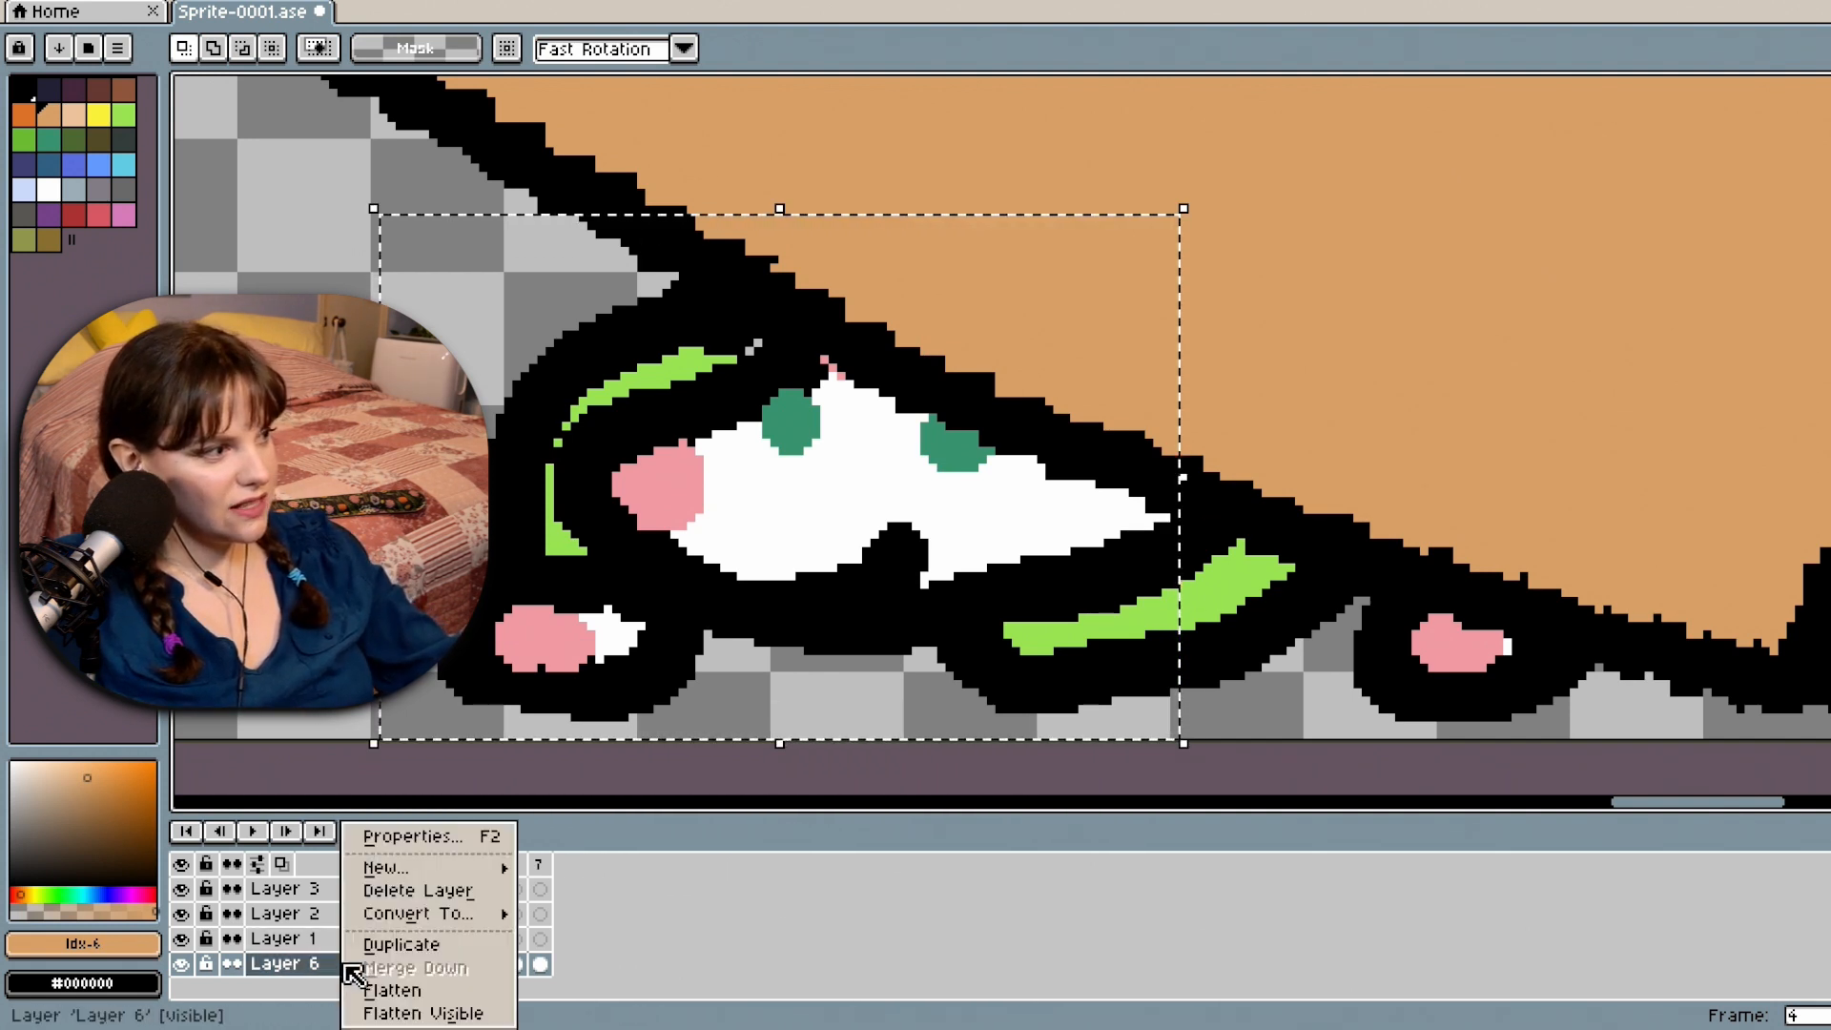
pyautogui.moveTo(425, 869)
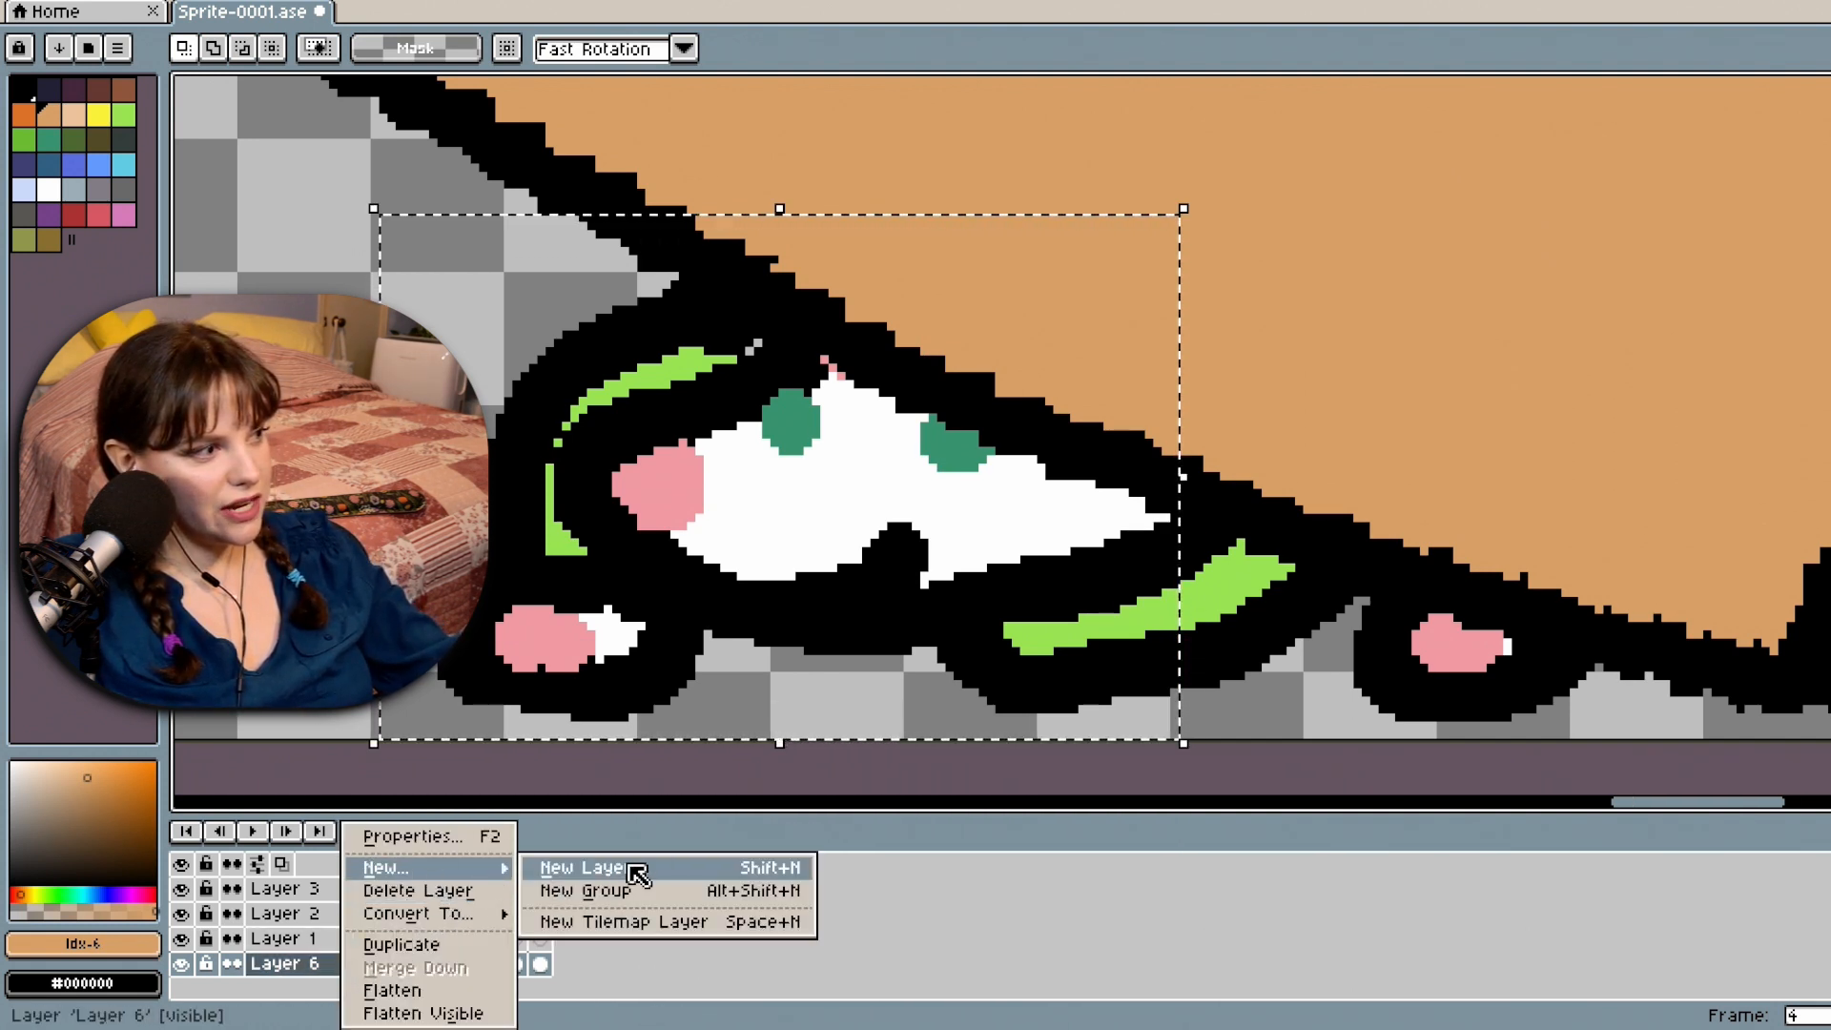
pyautogui.click(633, 869)
pyautogui.scroll(-2, 482, 920)
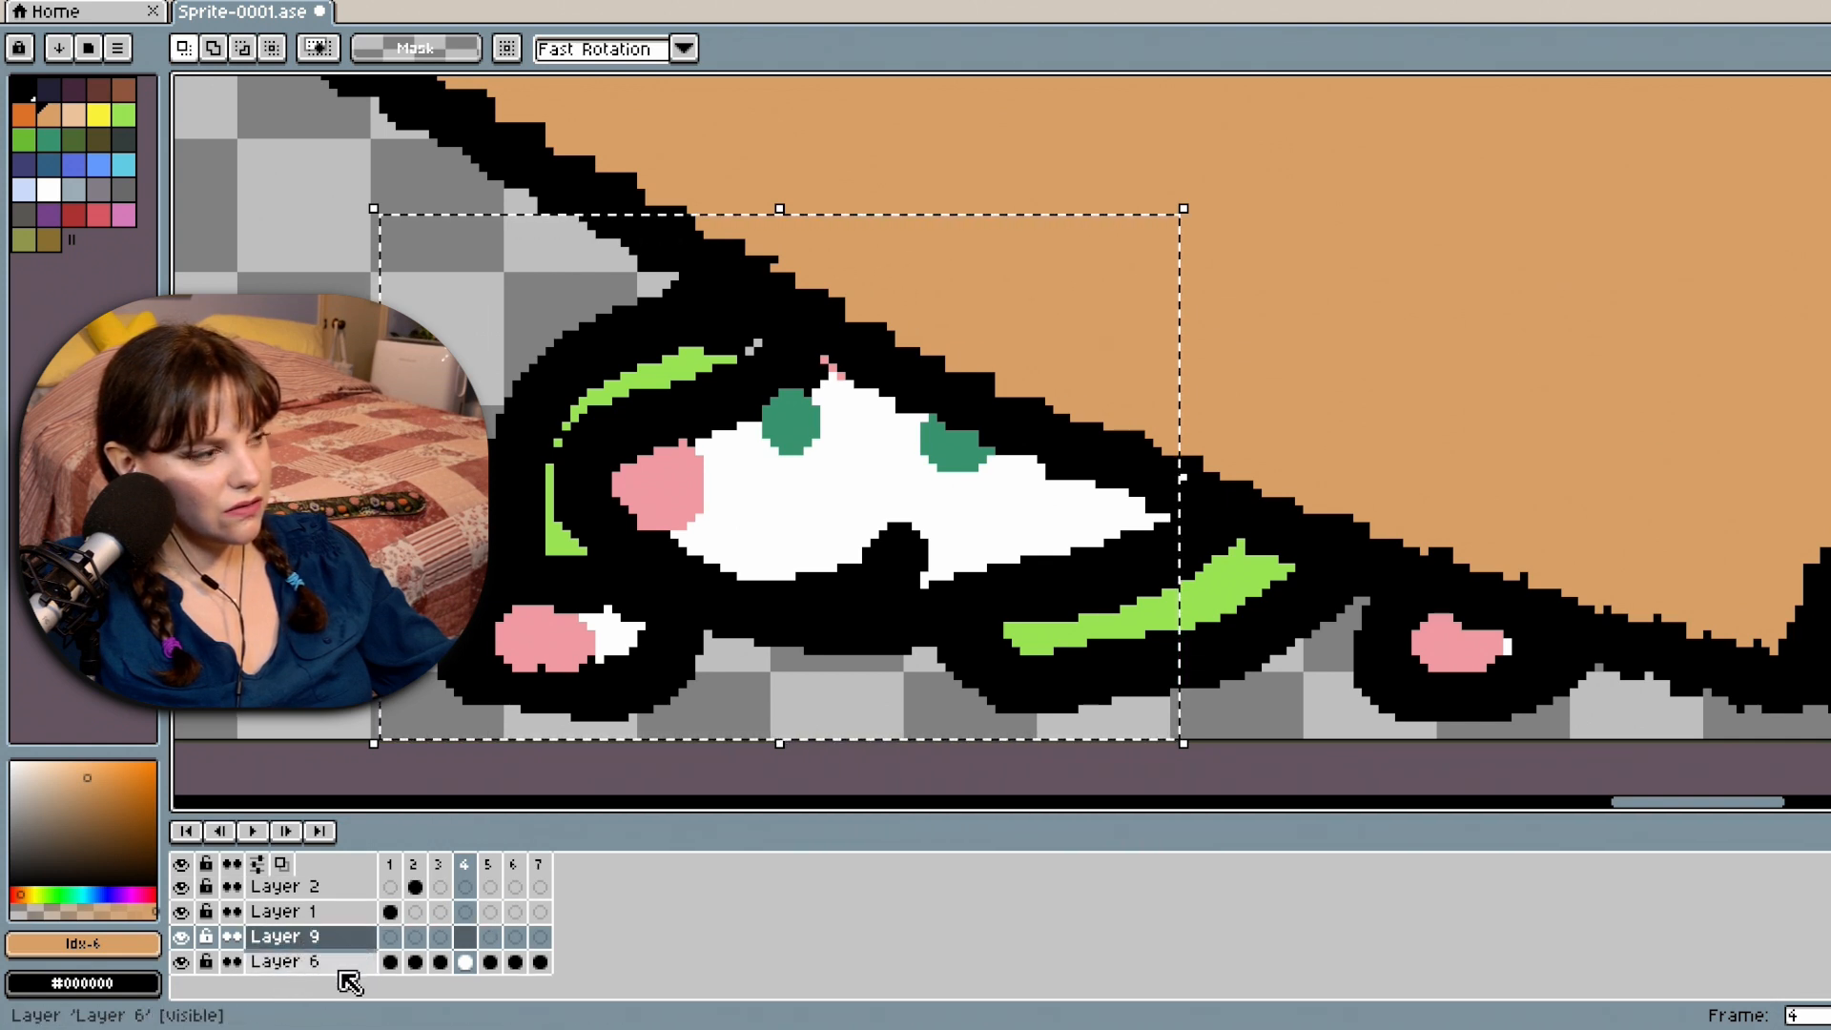
# Move Layer 6 above Layer 9 in the layer order.
pyautogui.rightClick(335, 937)
pyautogui.press('Escape')
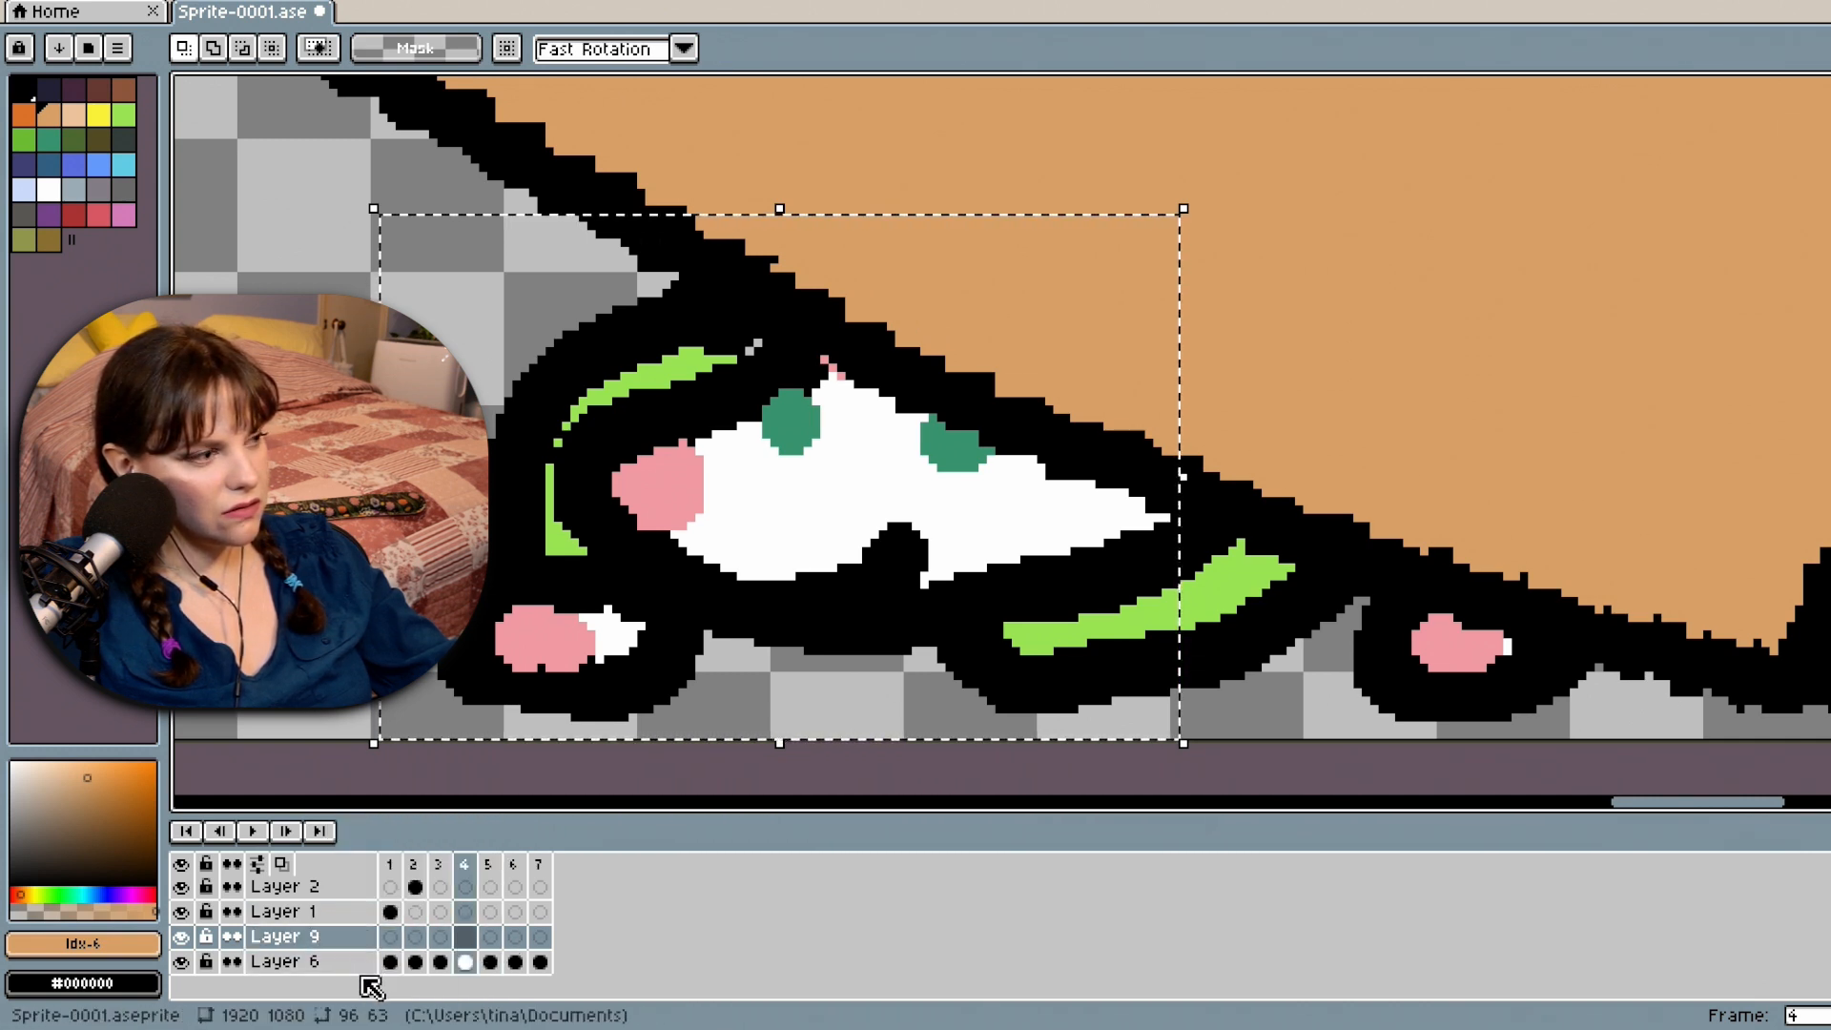
pyautogui.moveTo(347, 965)
pyautogui.mouseDown()
pyautogui.moveTo(329, 947)
pyautogui.moveTo(307, 961)
pyautogui.moveTo(308, 939)
pyautogui.moveTo(314, 962)
pyautogui.mouseUp()
pyautogui.rightClick(325, 962)
pyautogui.click(300, 958)
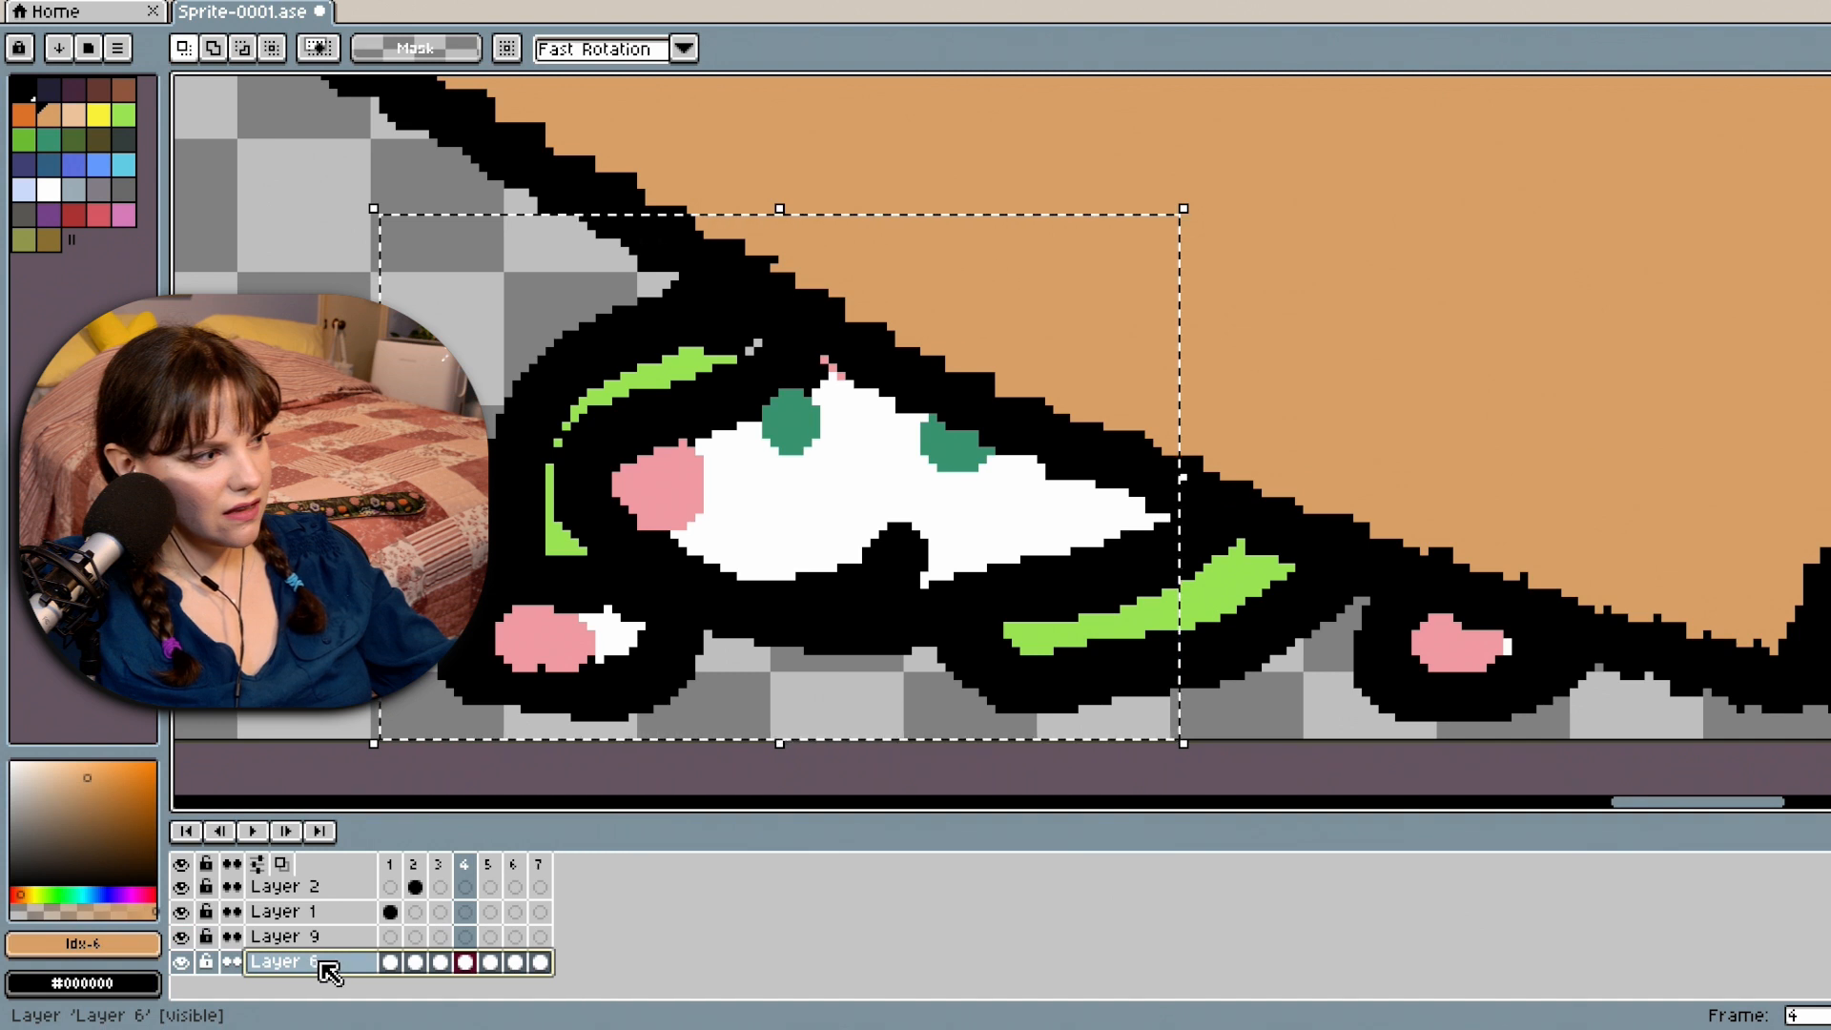
pyautogui.rightClick(324, 968)
pyautogui.click(296, 963)
pyautogui.click(295, 963)
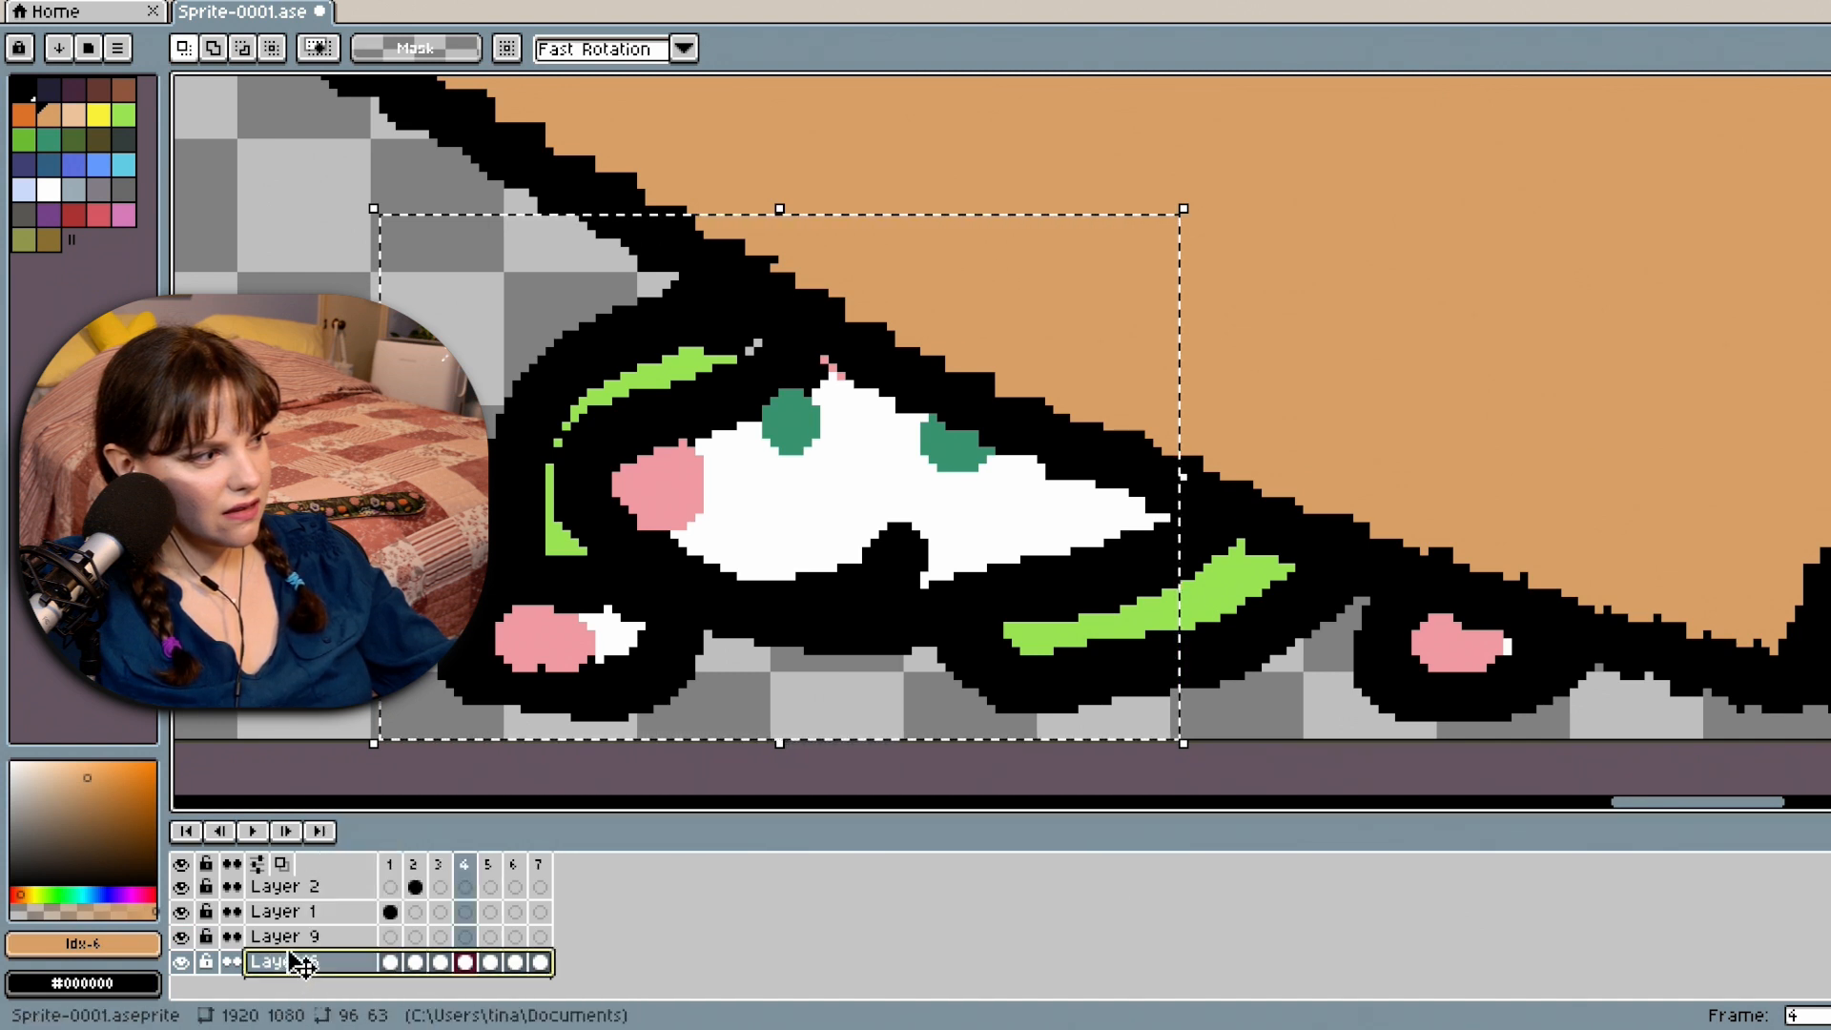
pyautogui.moveTo(303, 968); pyautogui.dragTo(304, 937)
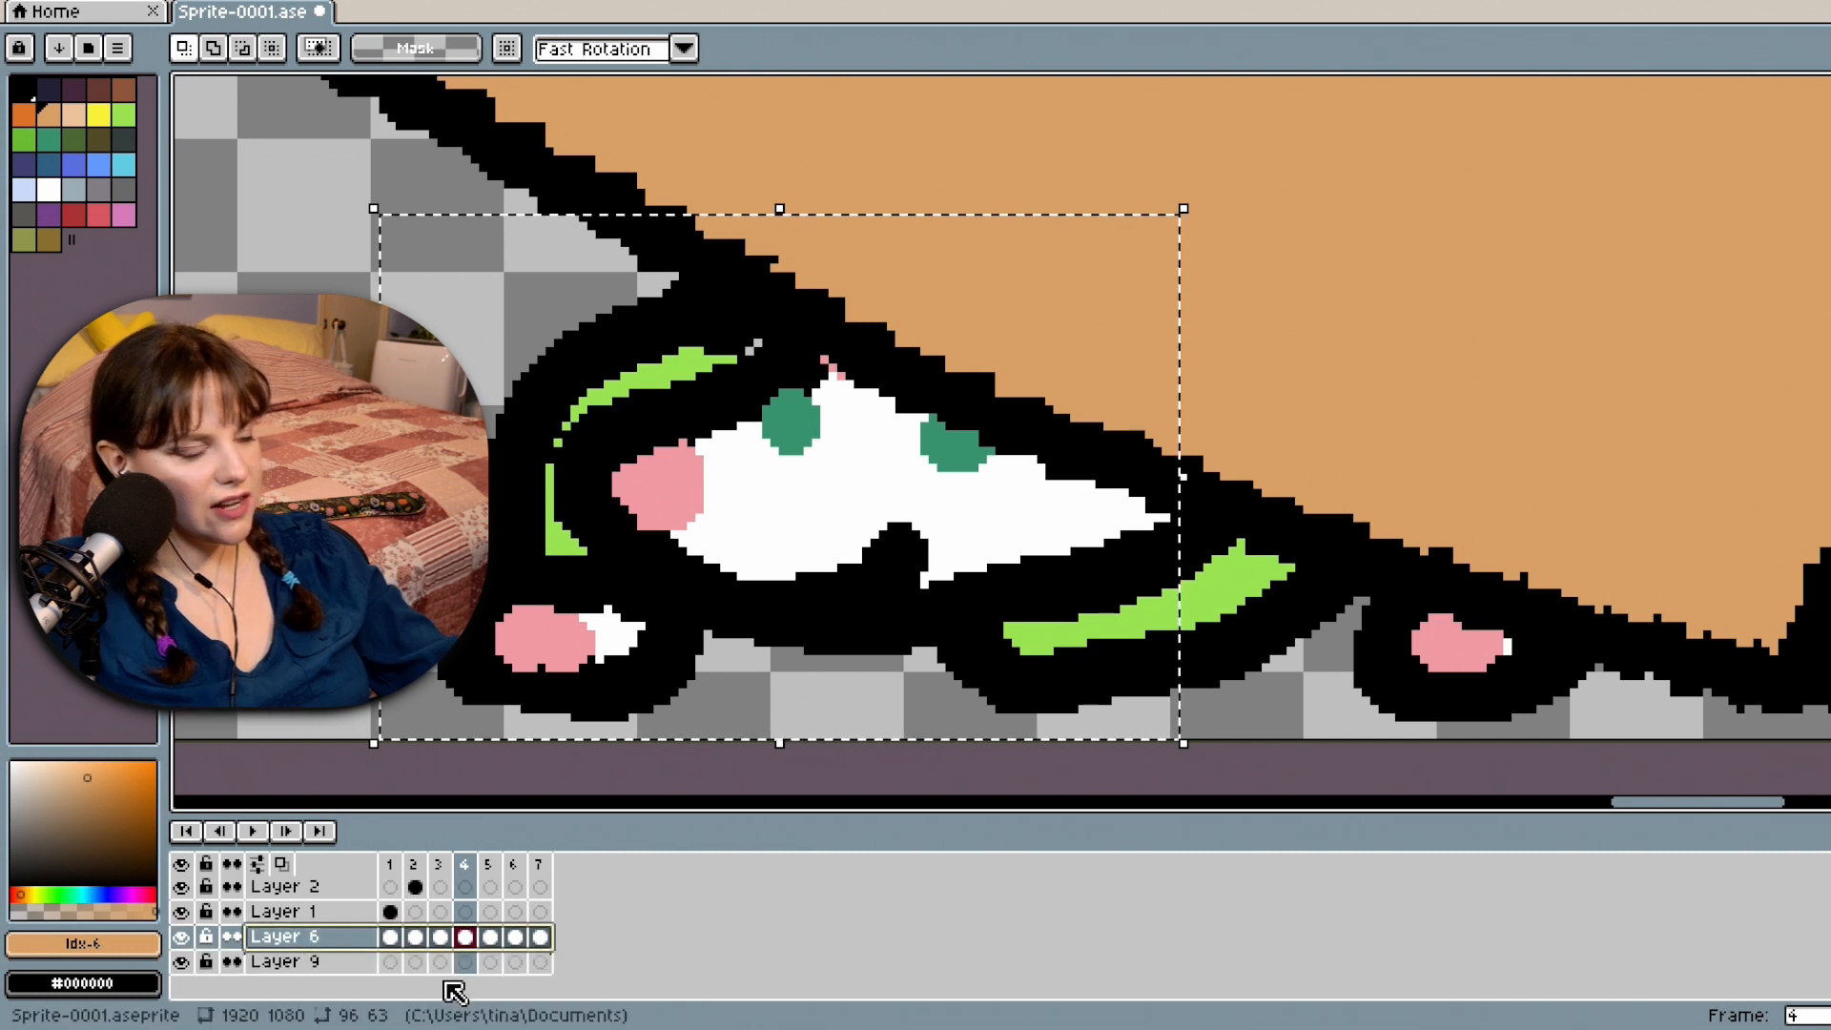
# Paste the copied face and left arm of the mouse into Layer 9 on frames 4, 5, 6 and 7.
pyautogui.click(471, 963)
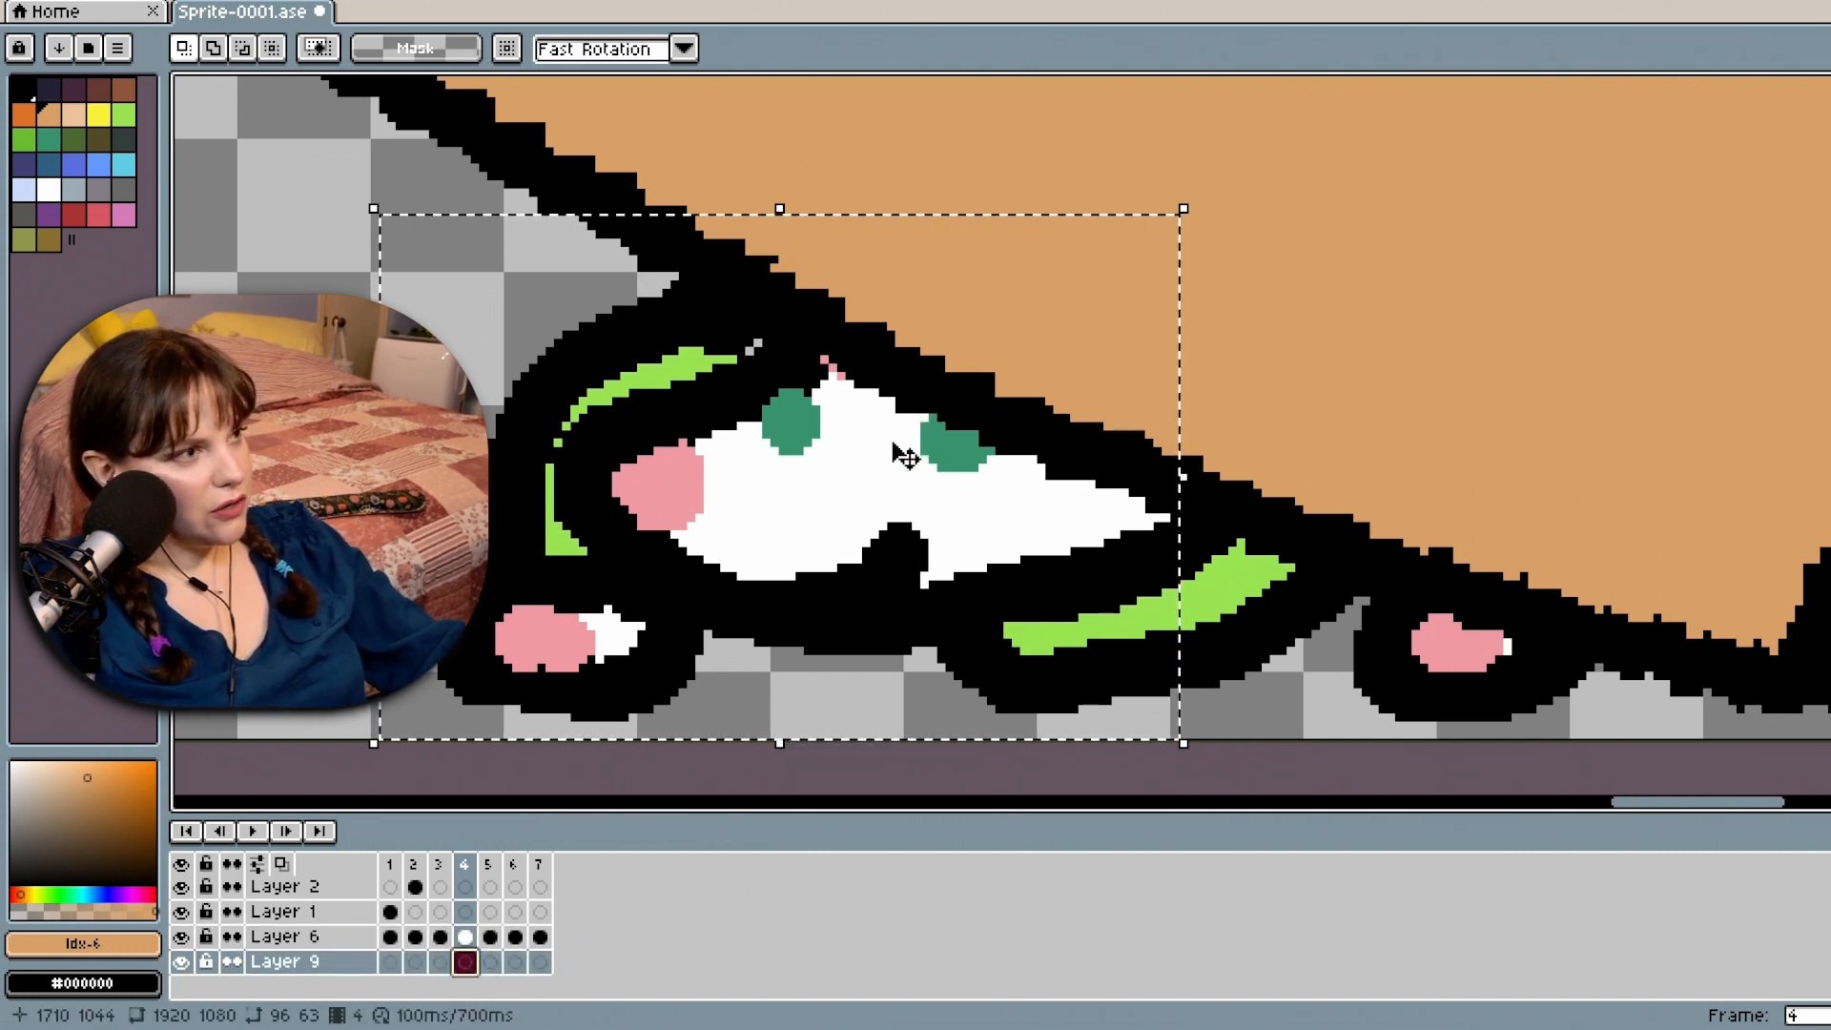
pyautogui.hotkey('ctrl', 't')
pyautogui.click(494, 965)
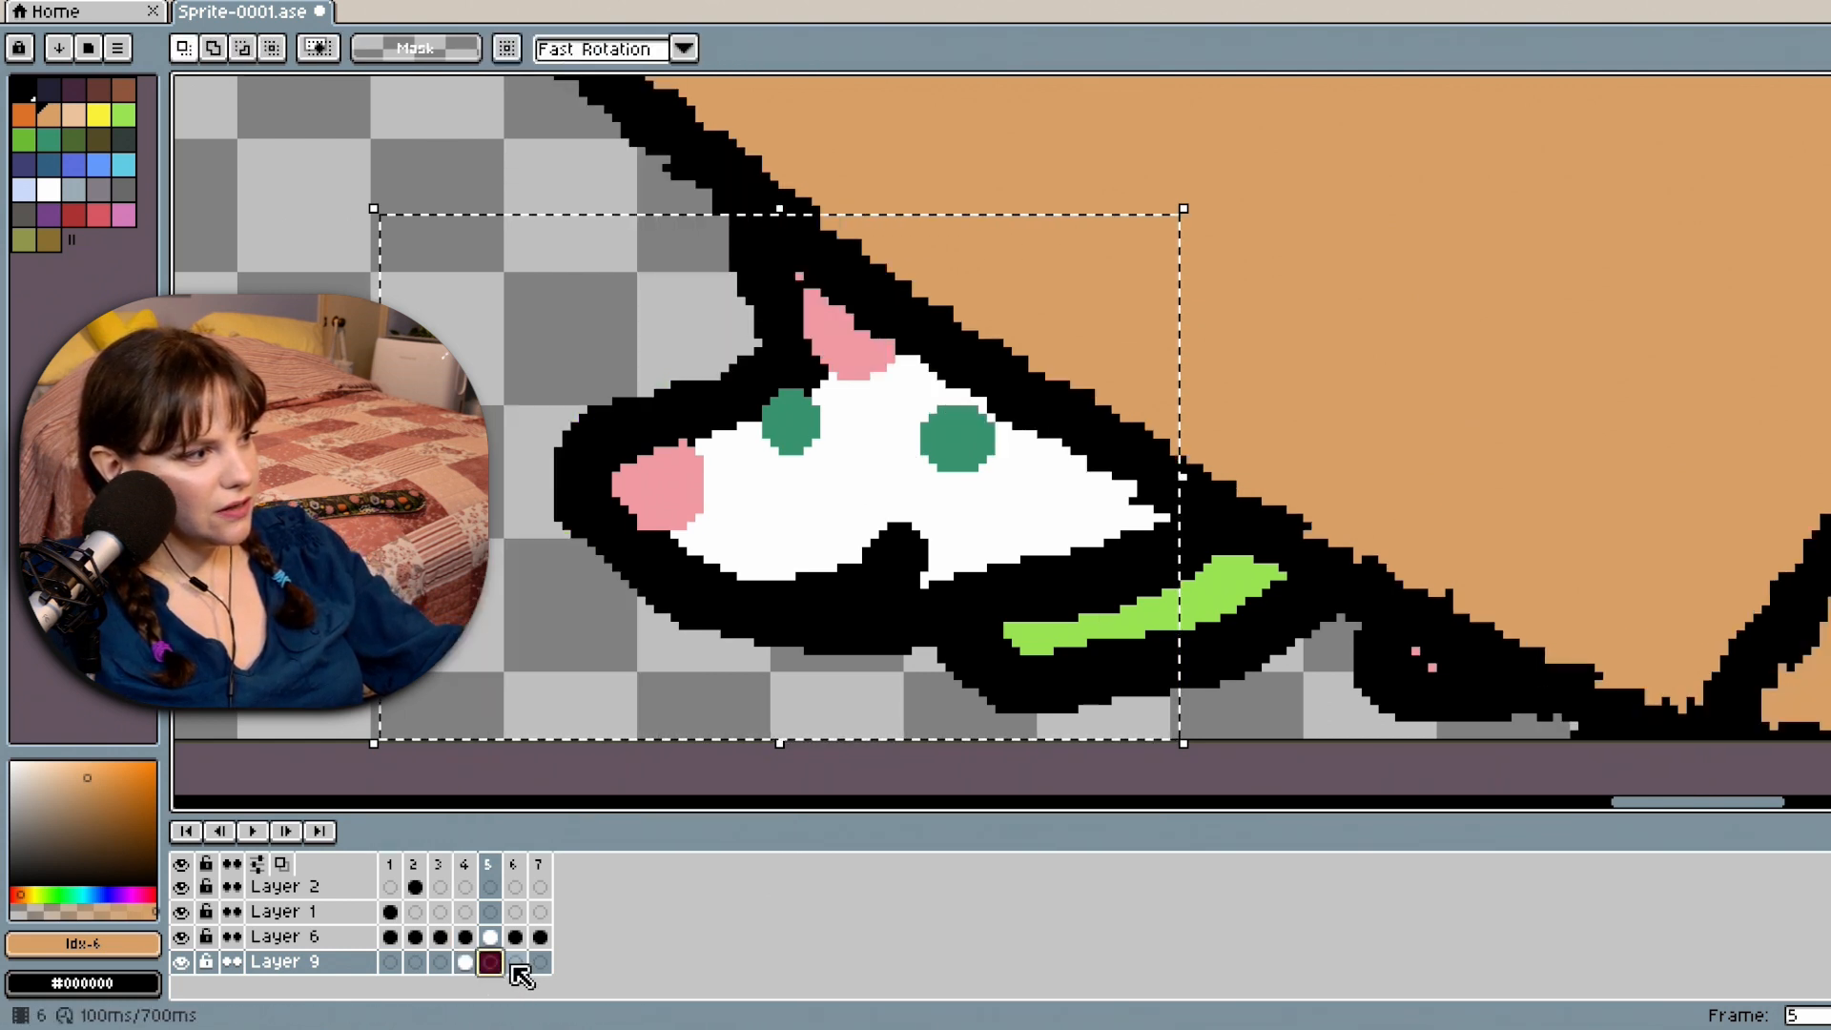
pyautogui.hotkey('ctrl', 'v')
pyautogui.click(519, 964)
pyautogui.hotkey('ctrl', 'v')
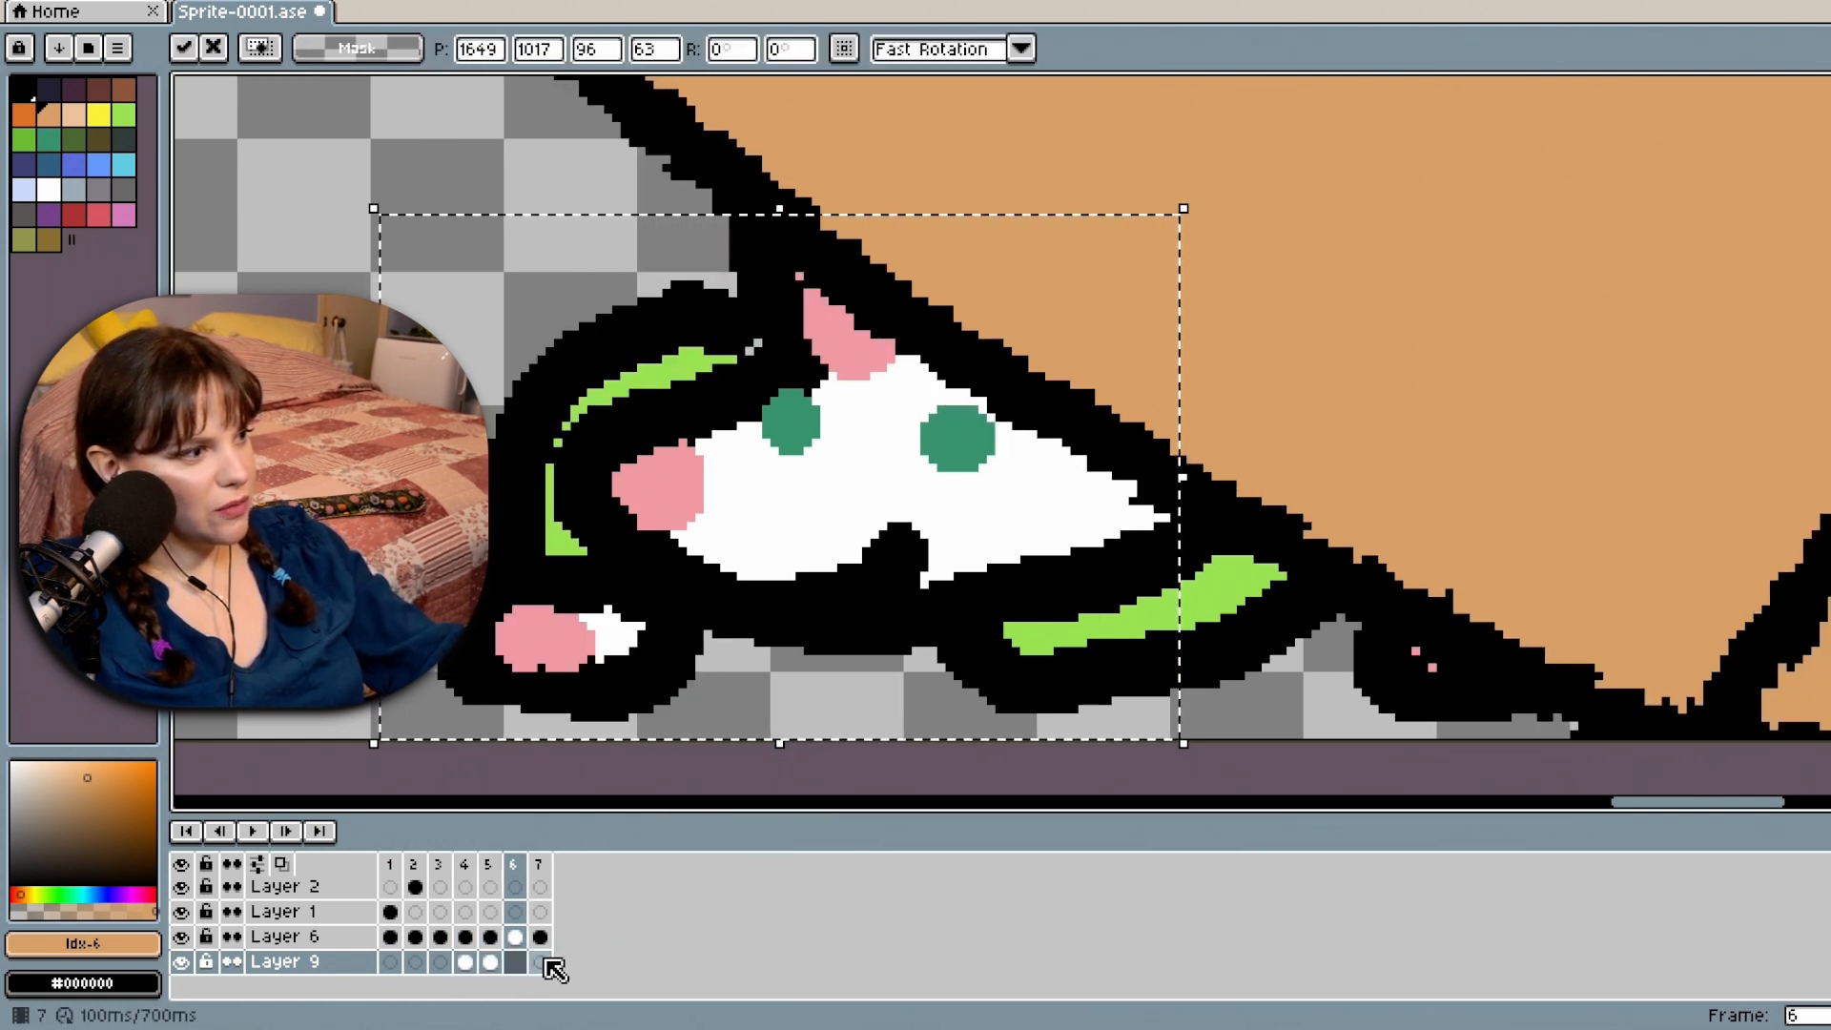
pyautogui.click(541, 962)
pyautogui.hotkey('ctrl', 'v')
# Hide Layer 9 and compare the Layer 6 mouse drawing between frames 4, 5 and 6.
pyautogui.click(465, 937)
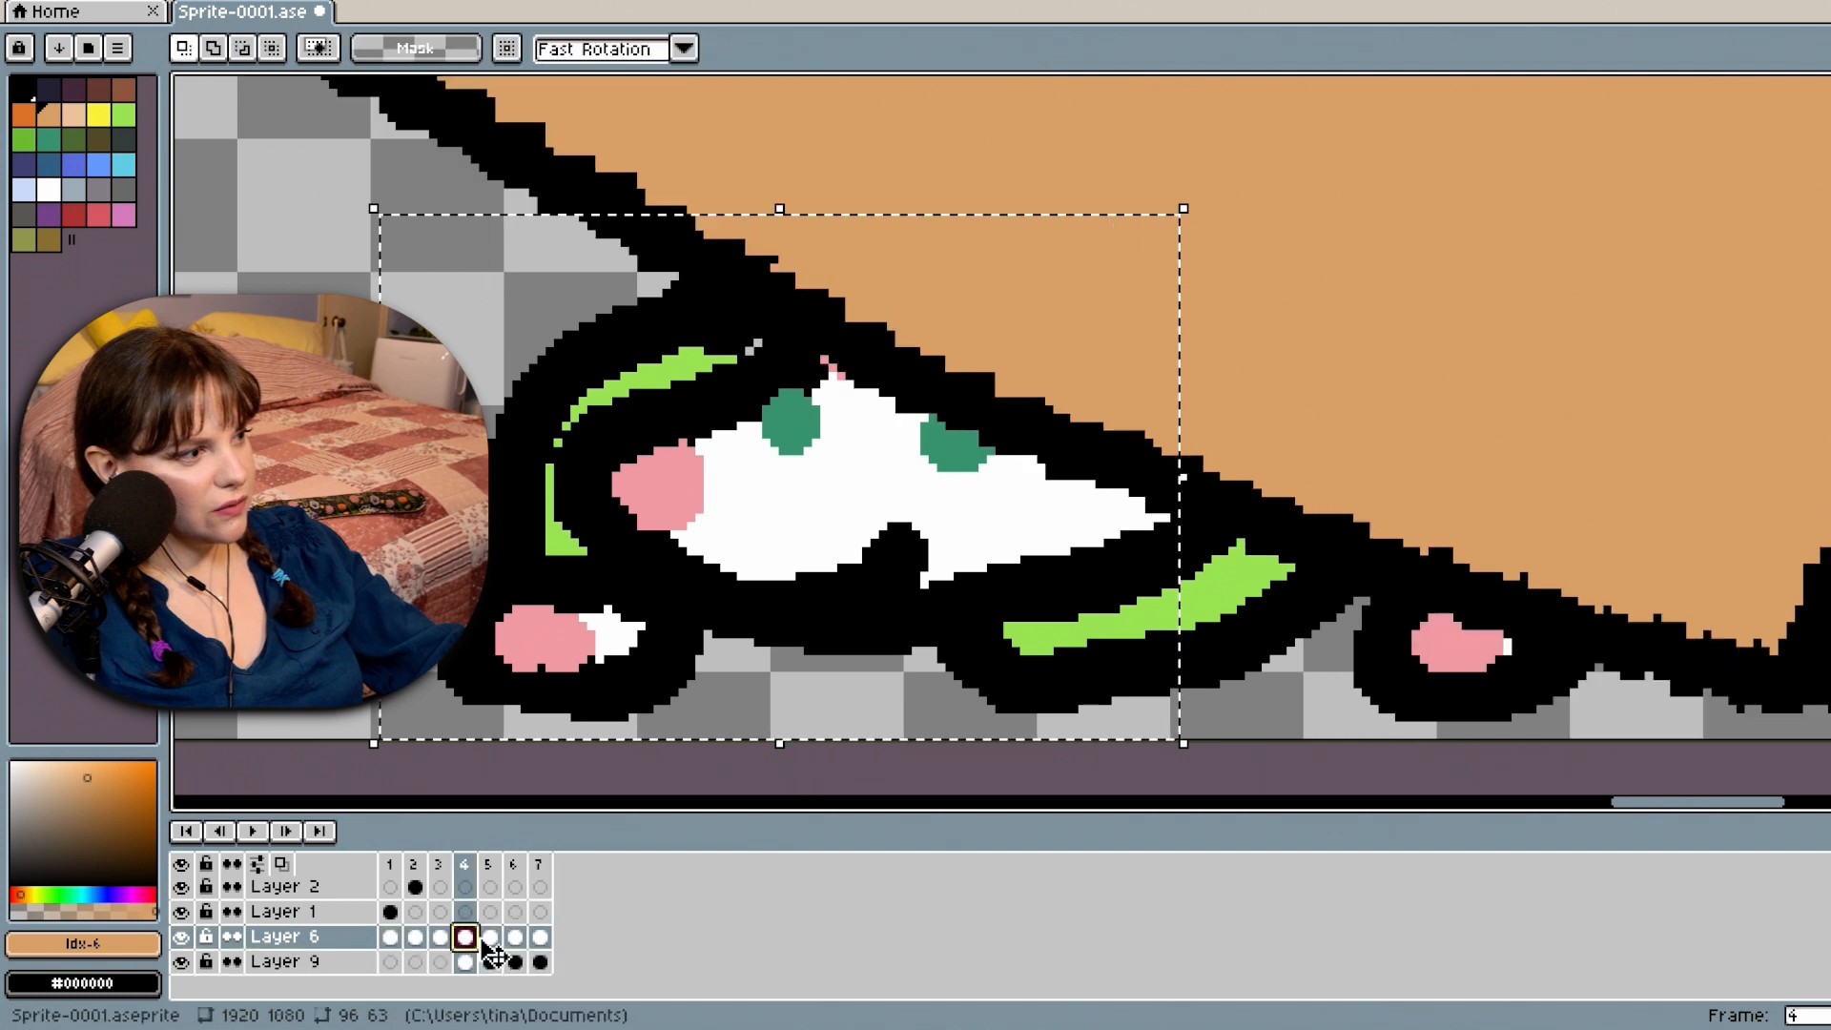
pyautogui.click(491, 937)
pyautogui.click(516, 936)
pyautogui.click(465, 938)
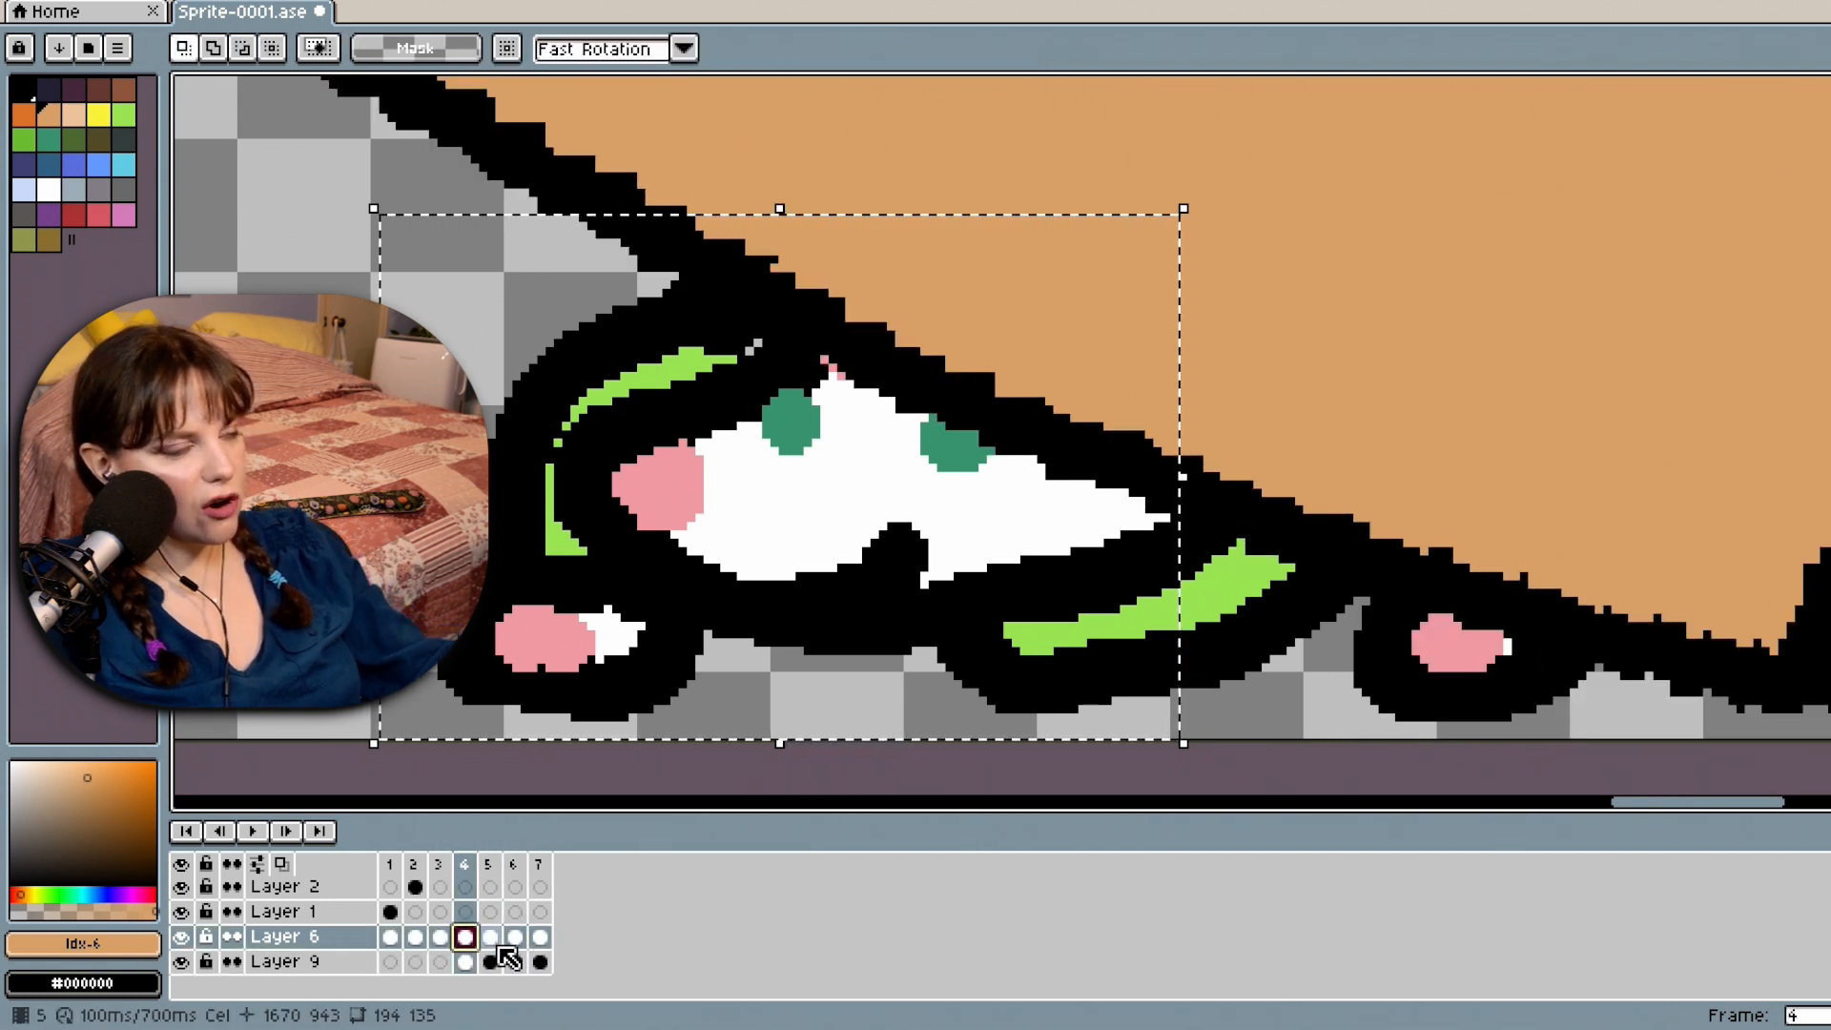
pyautogui.click(181, 961)
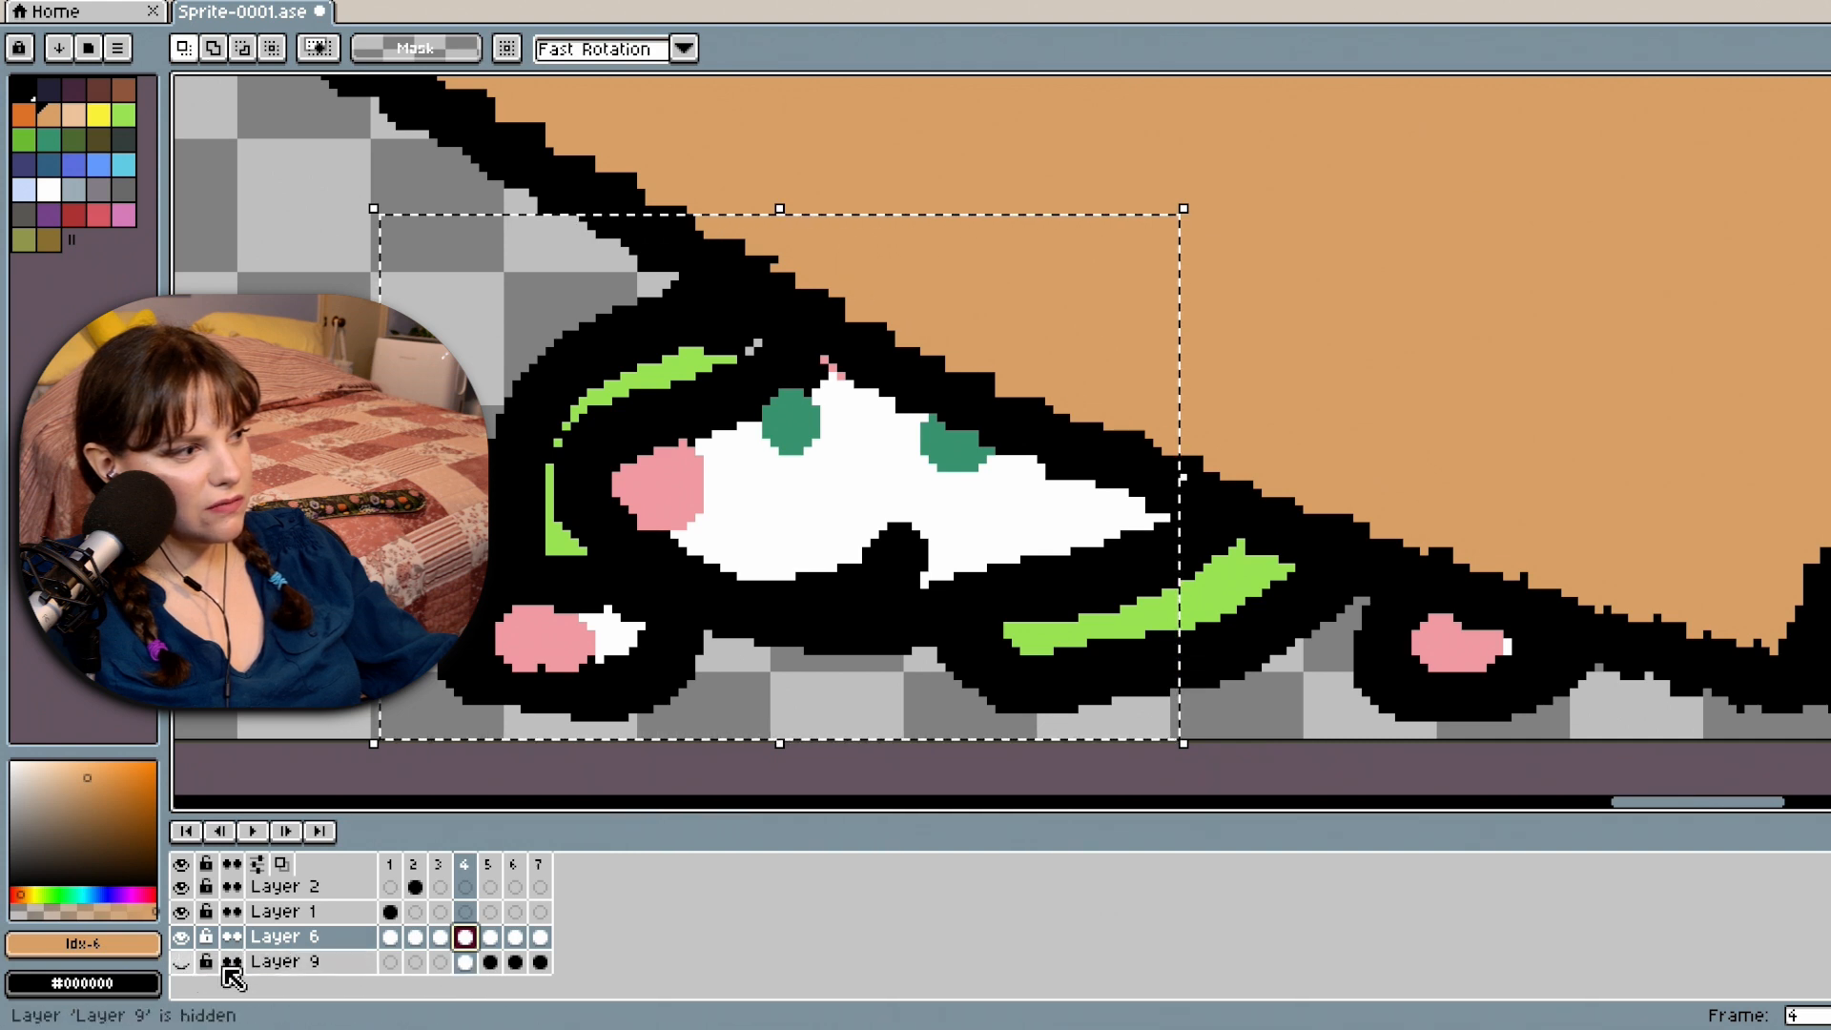
pyautogui.click(490, 936)
pyautogui.click(465, 937)
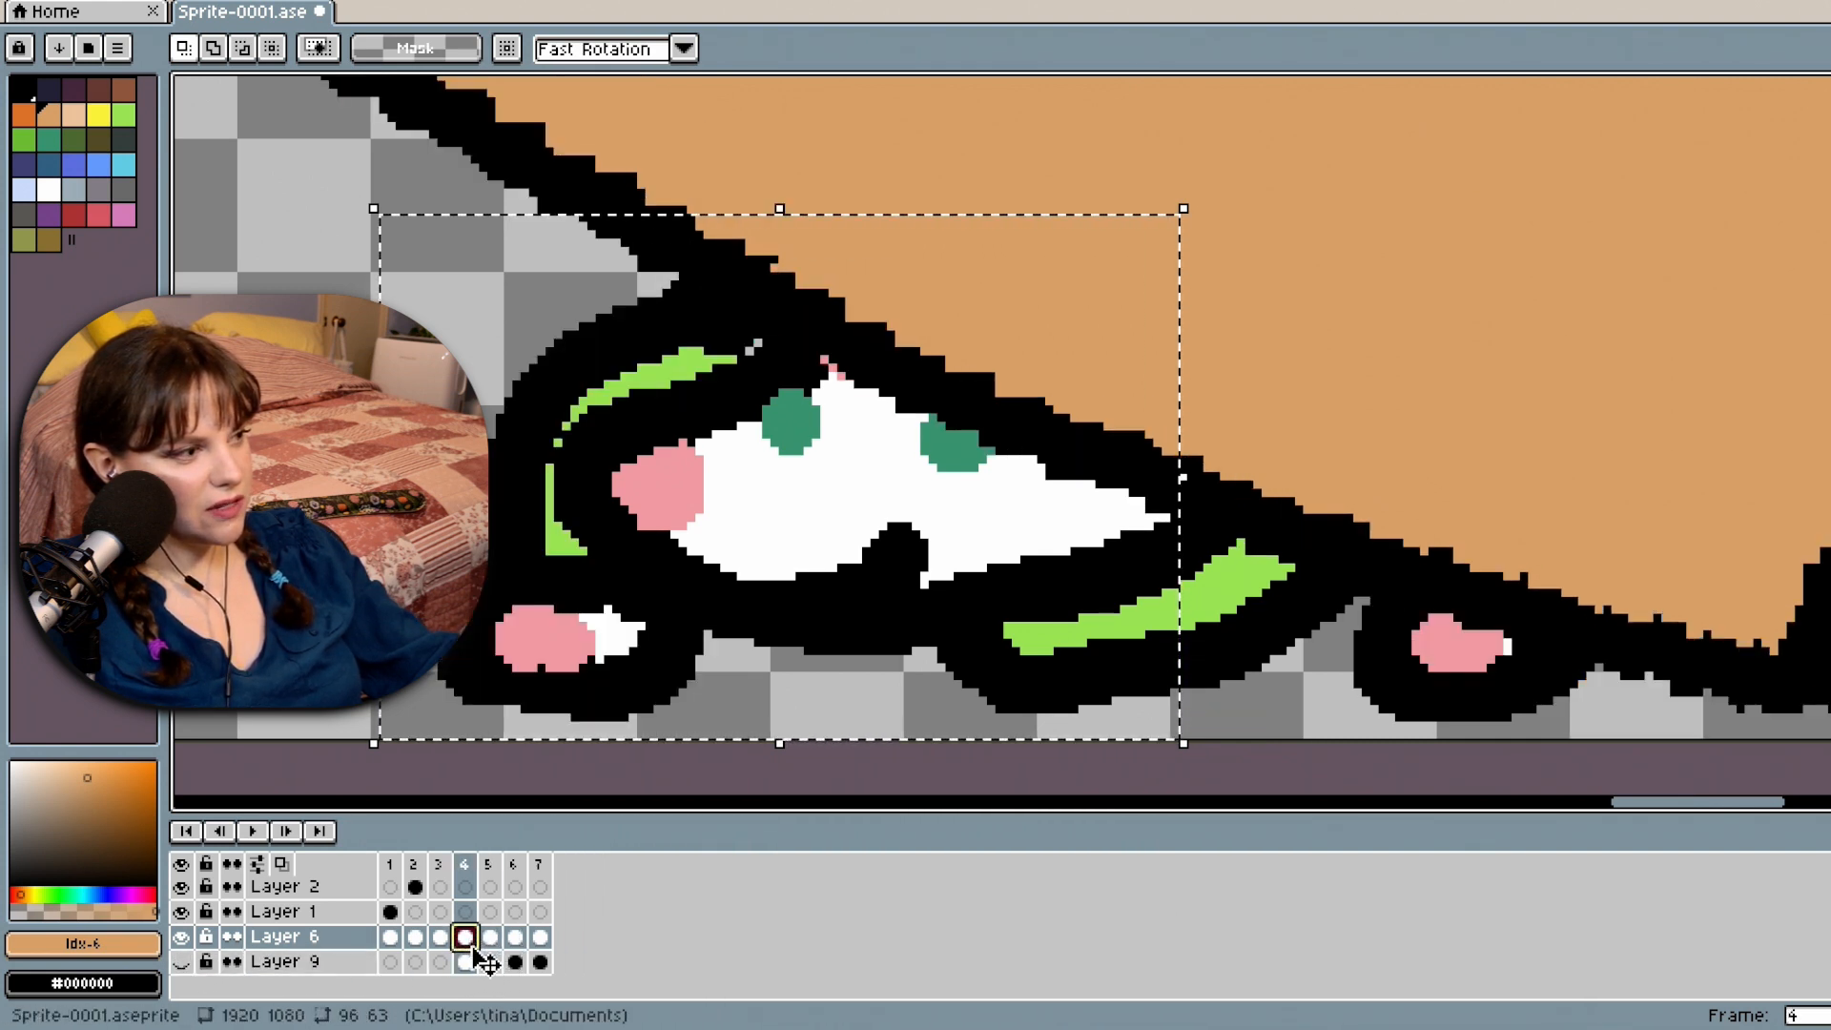
# Compare the Layer 6 drawing of the mouse and box across frames 4, 5, 6 and 7 with Layer 9 hidden.
pyautogui.click(464, 961)
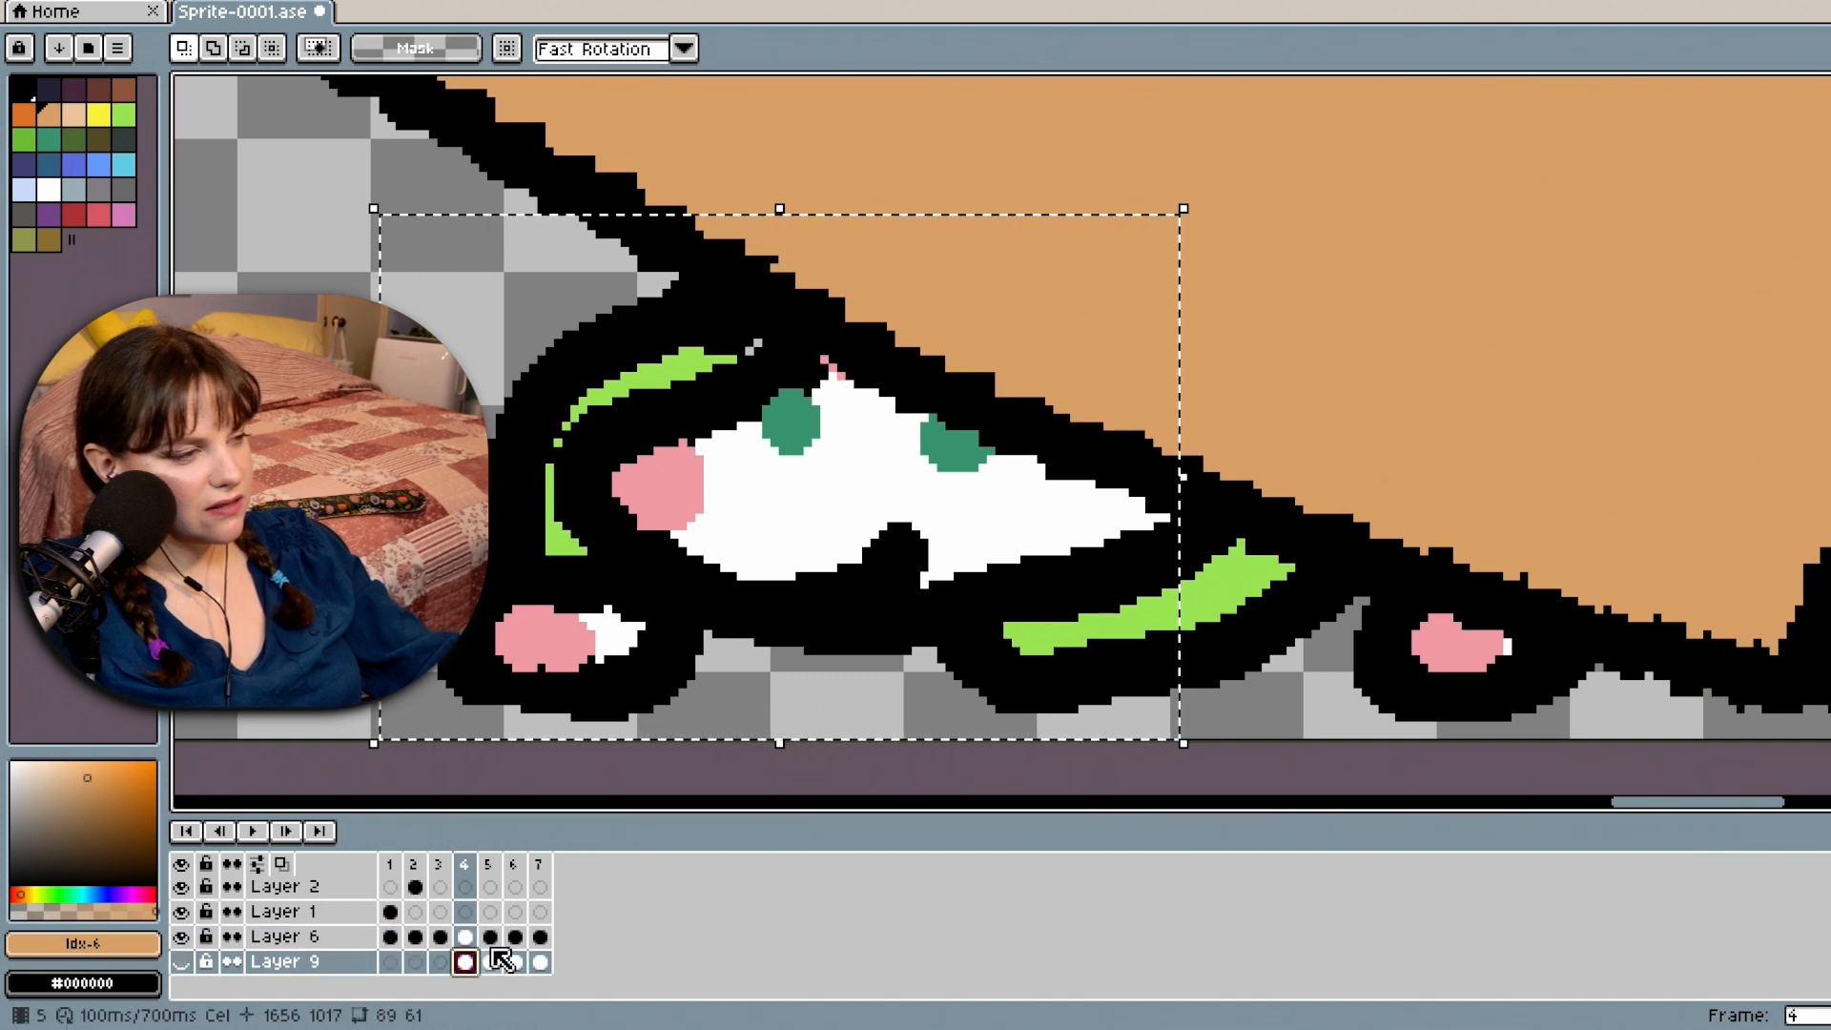
pyautogui.click(491, 937)
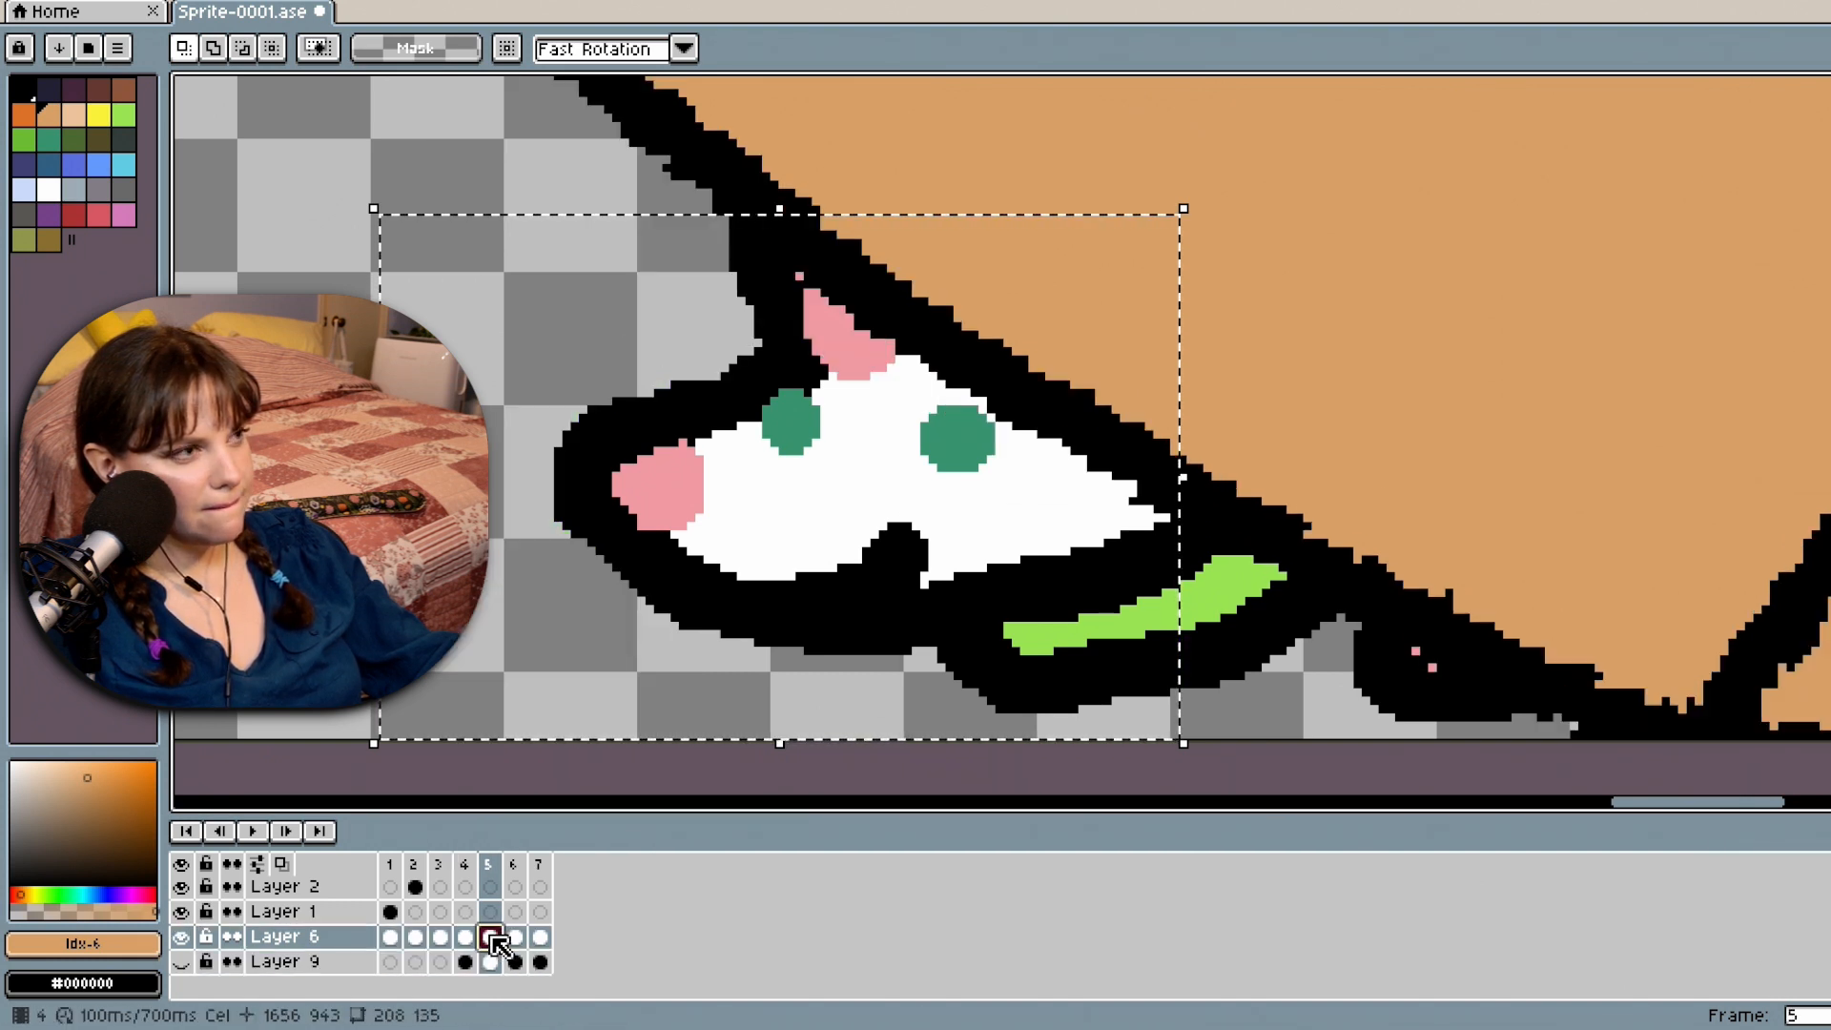
pyautogui.click(515, 938)
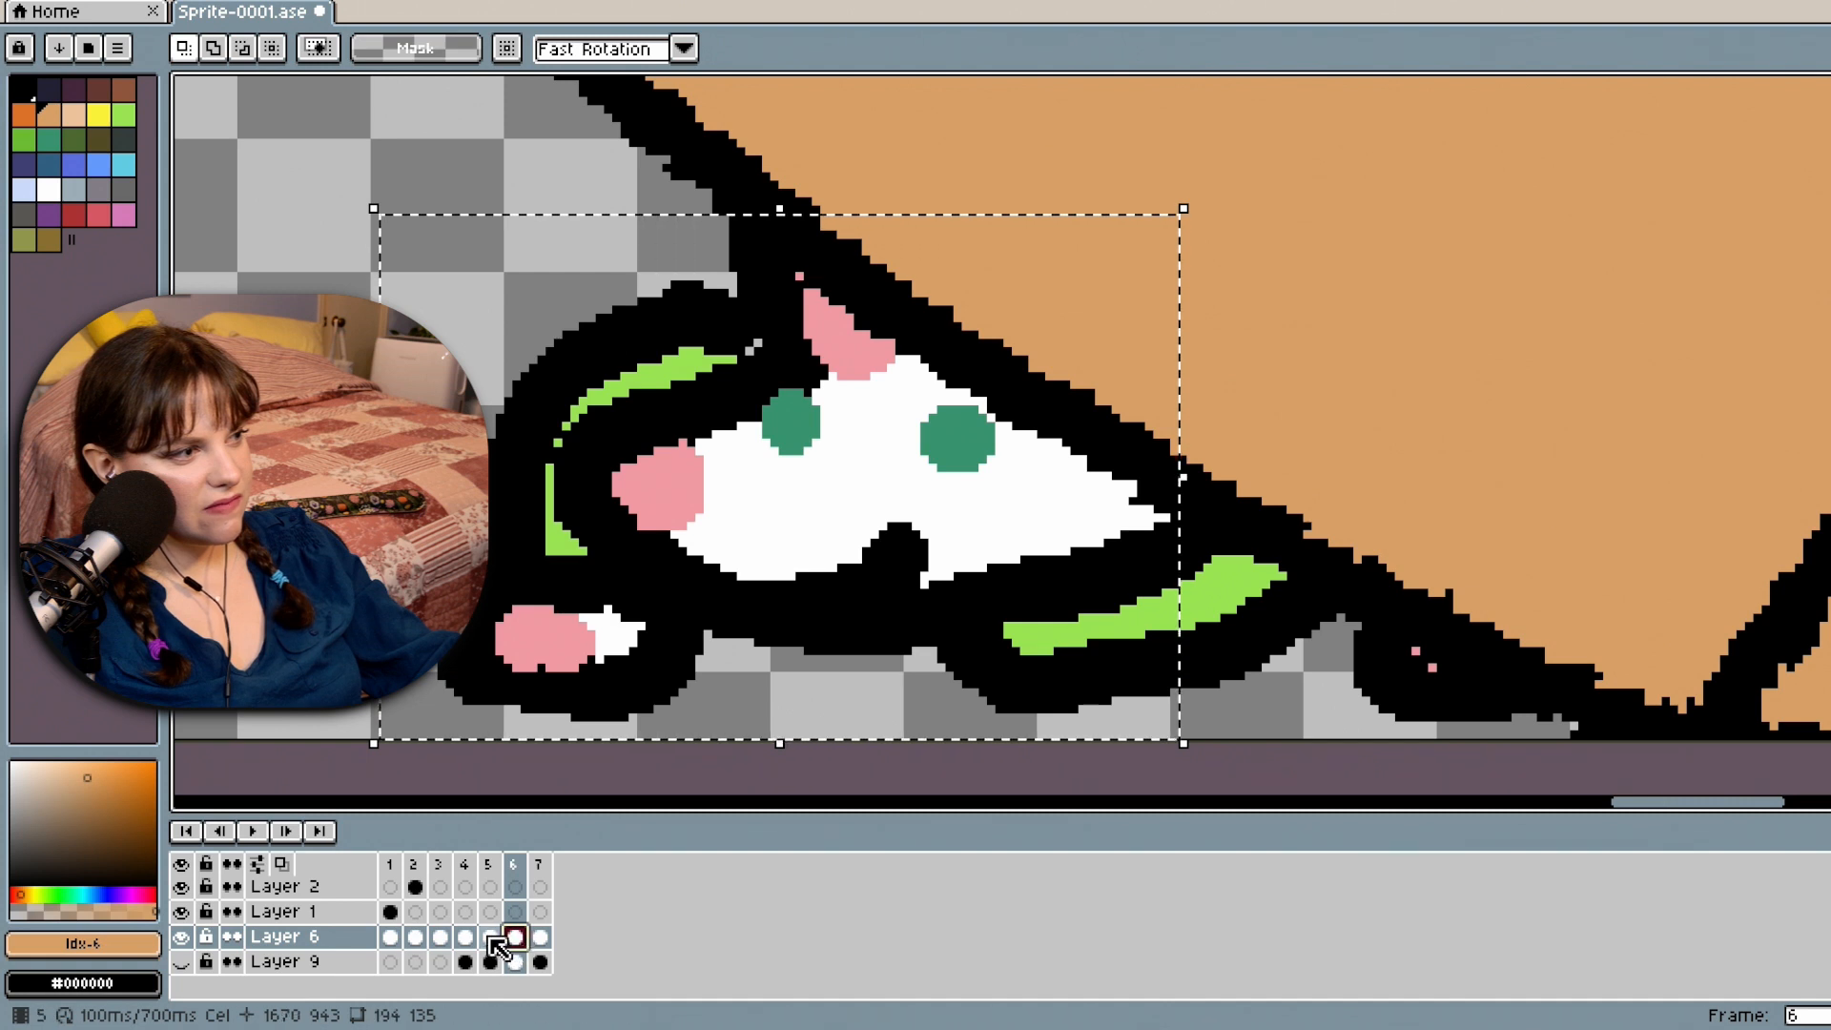
pyautogui.click(491, 937)
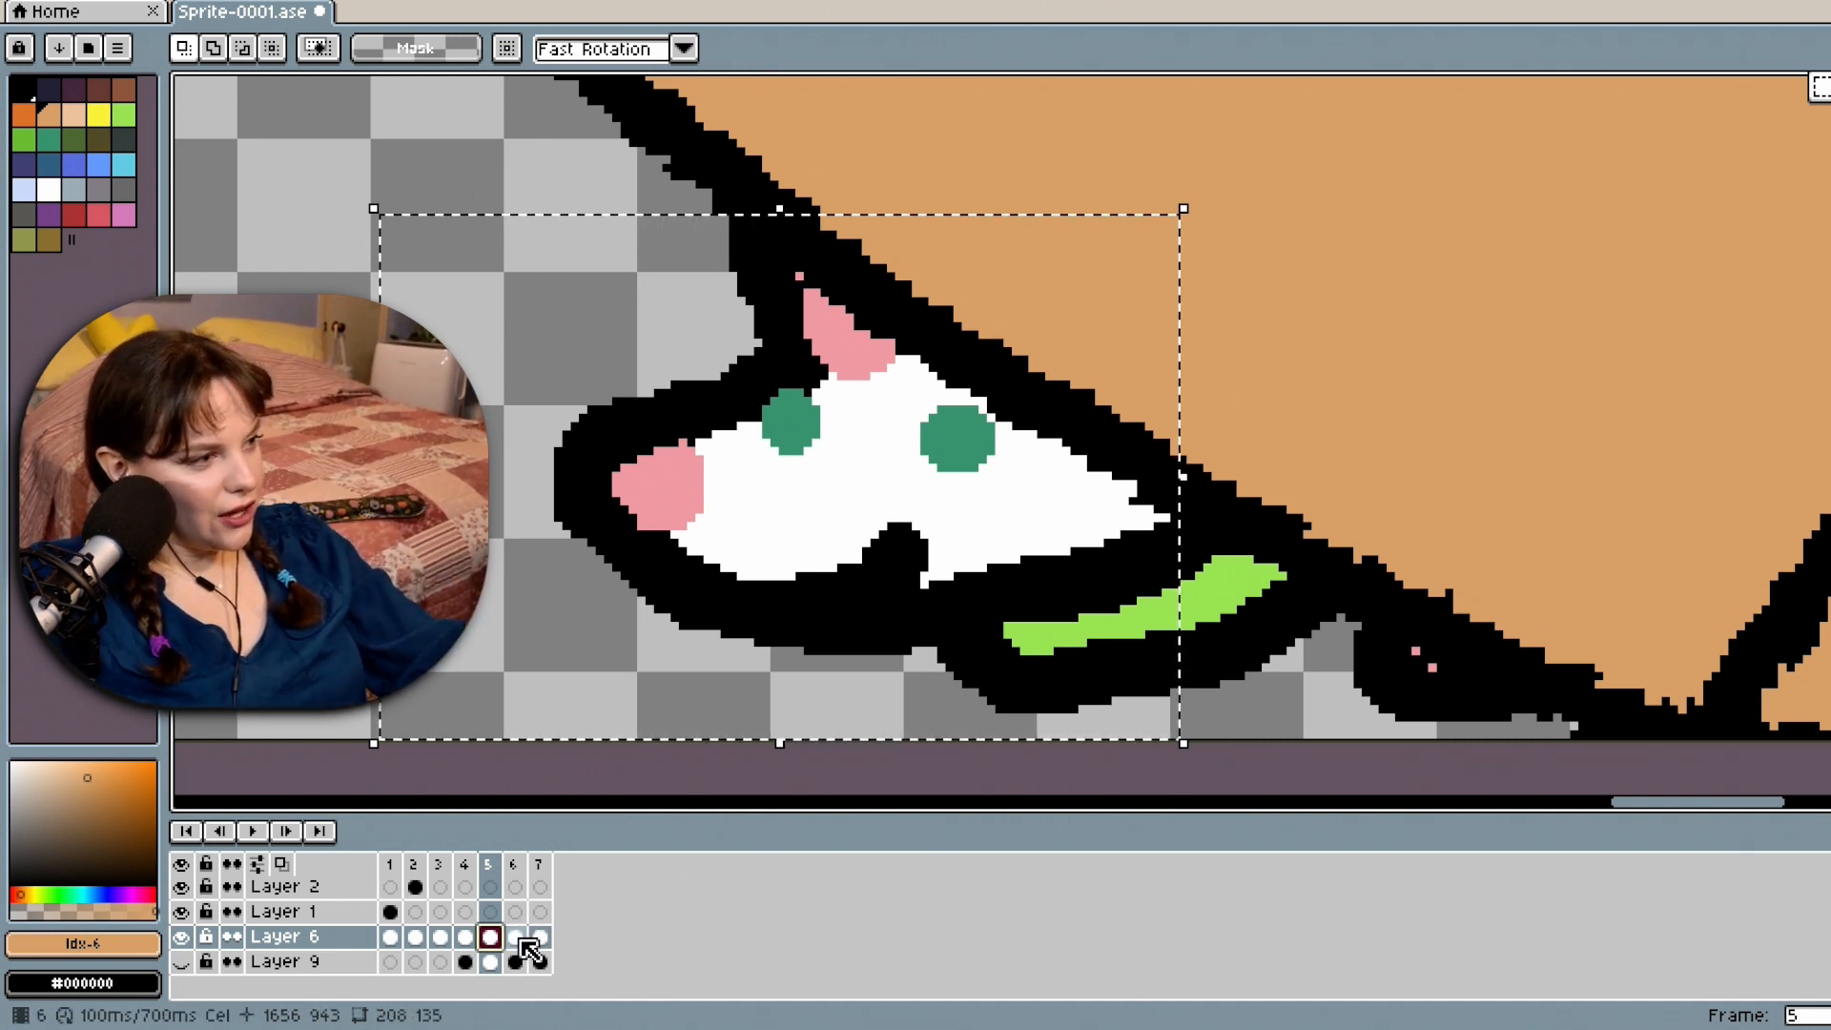
pyautogui.click(465, 937)
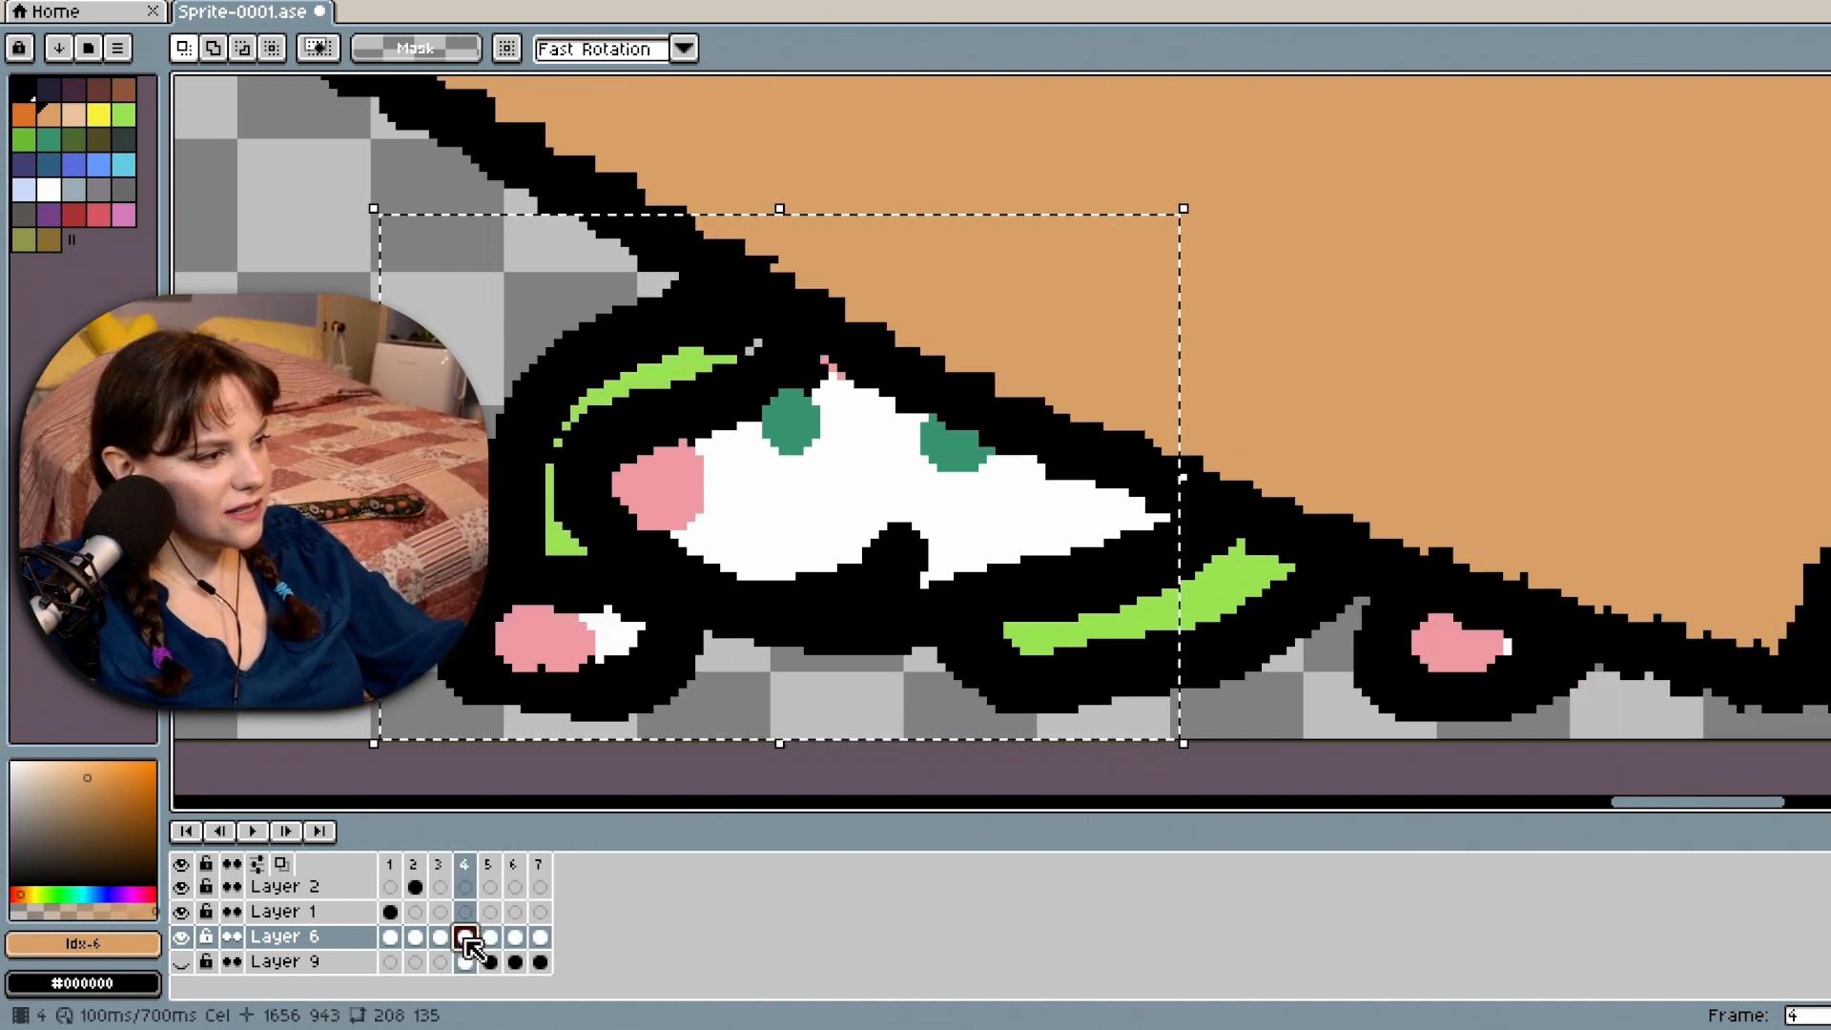
pyautogui.click(489, 938)
pyautogui.rightClick(490, 938)
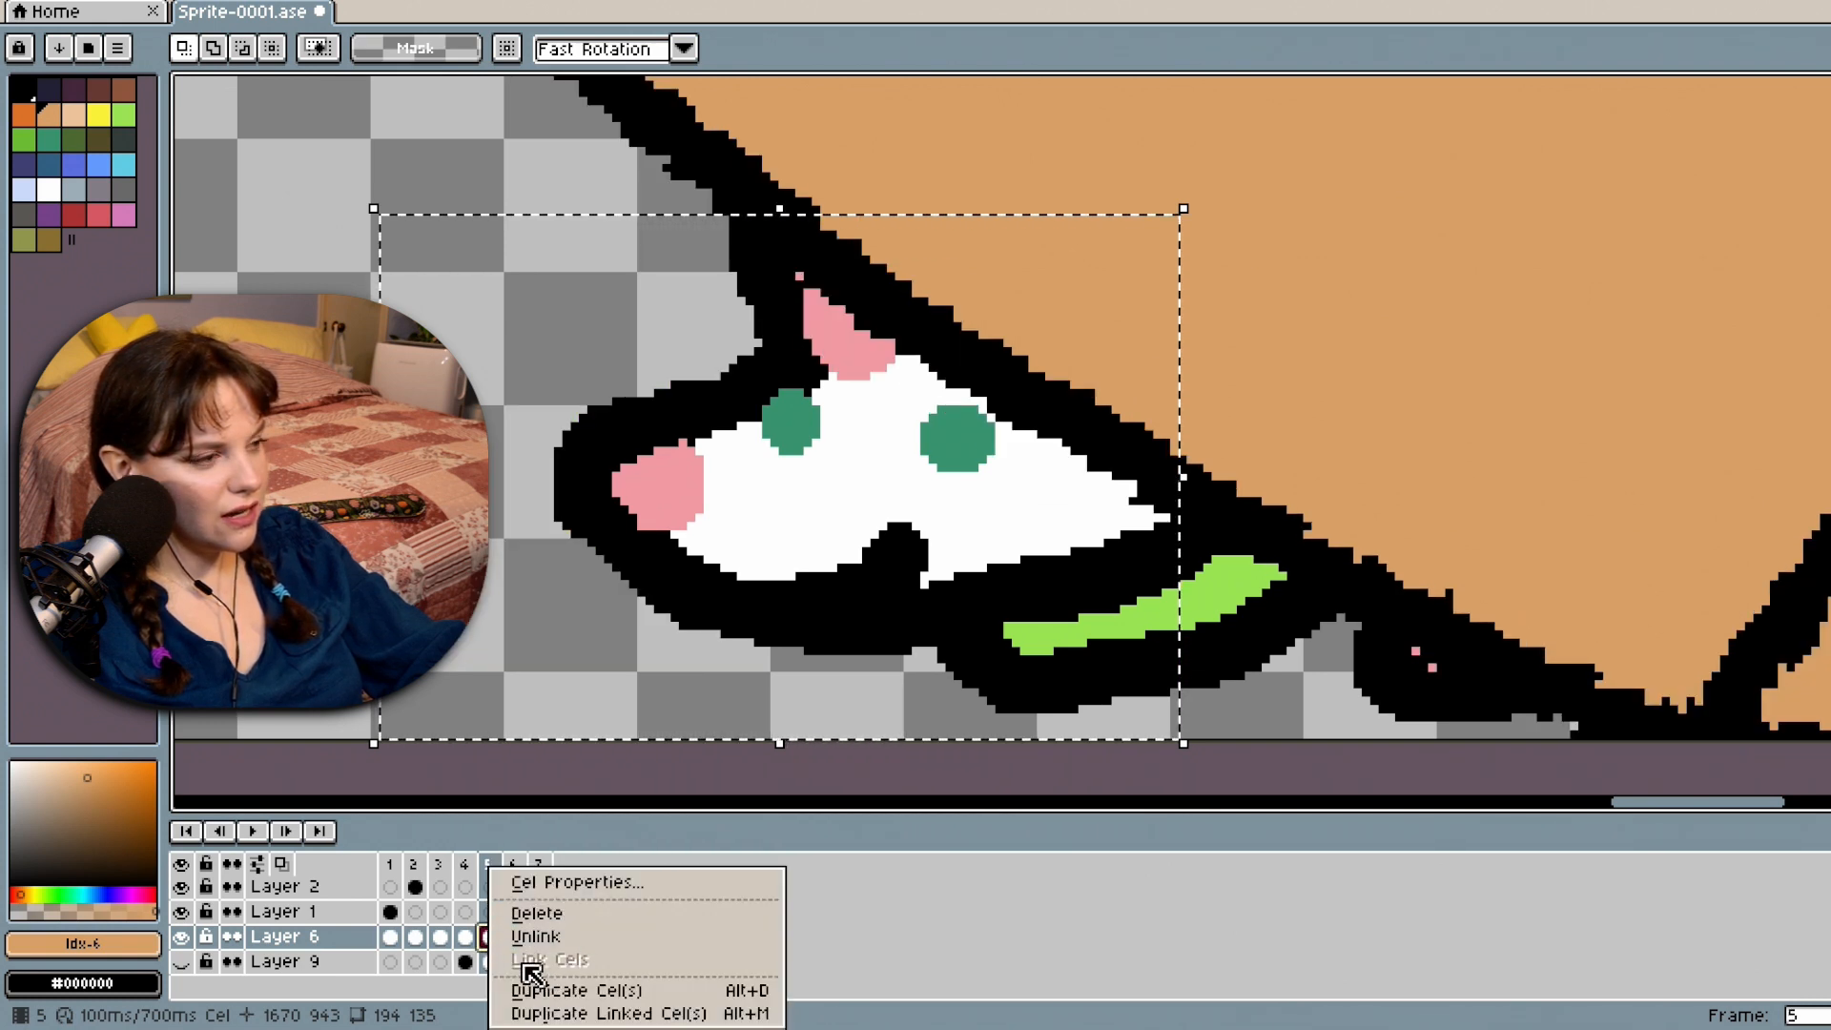
pyautogui.click(488, 940)
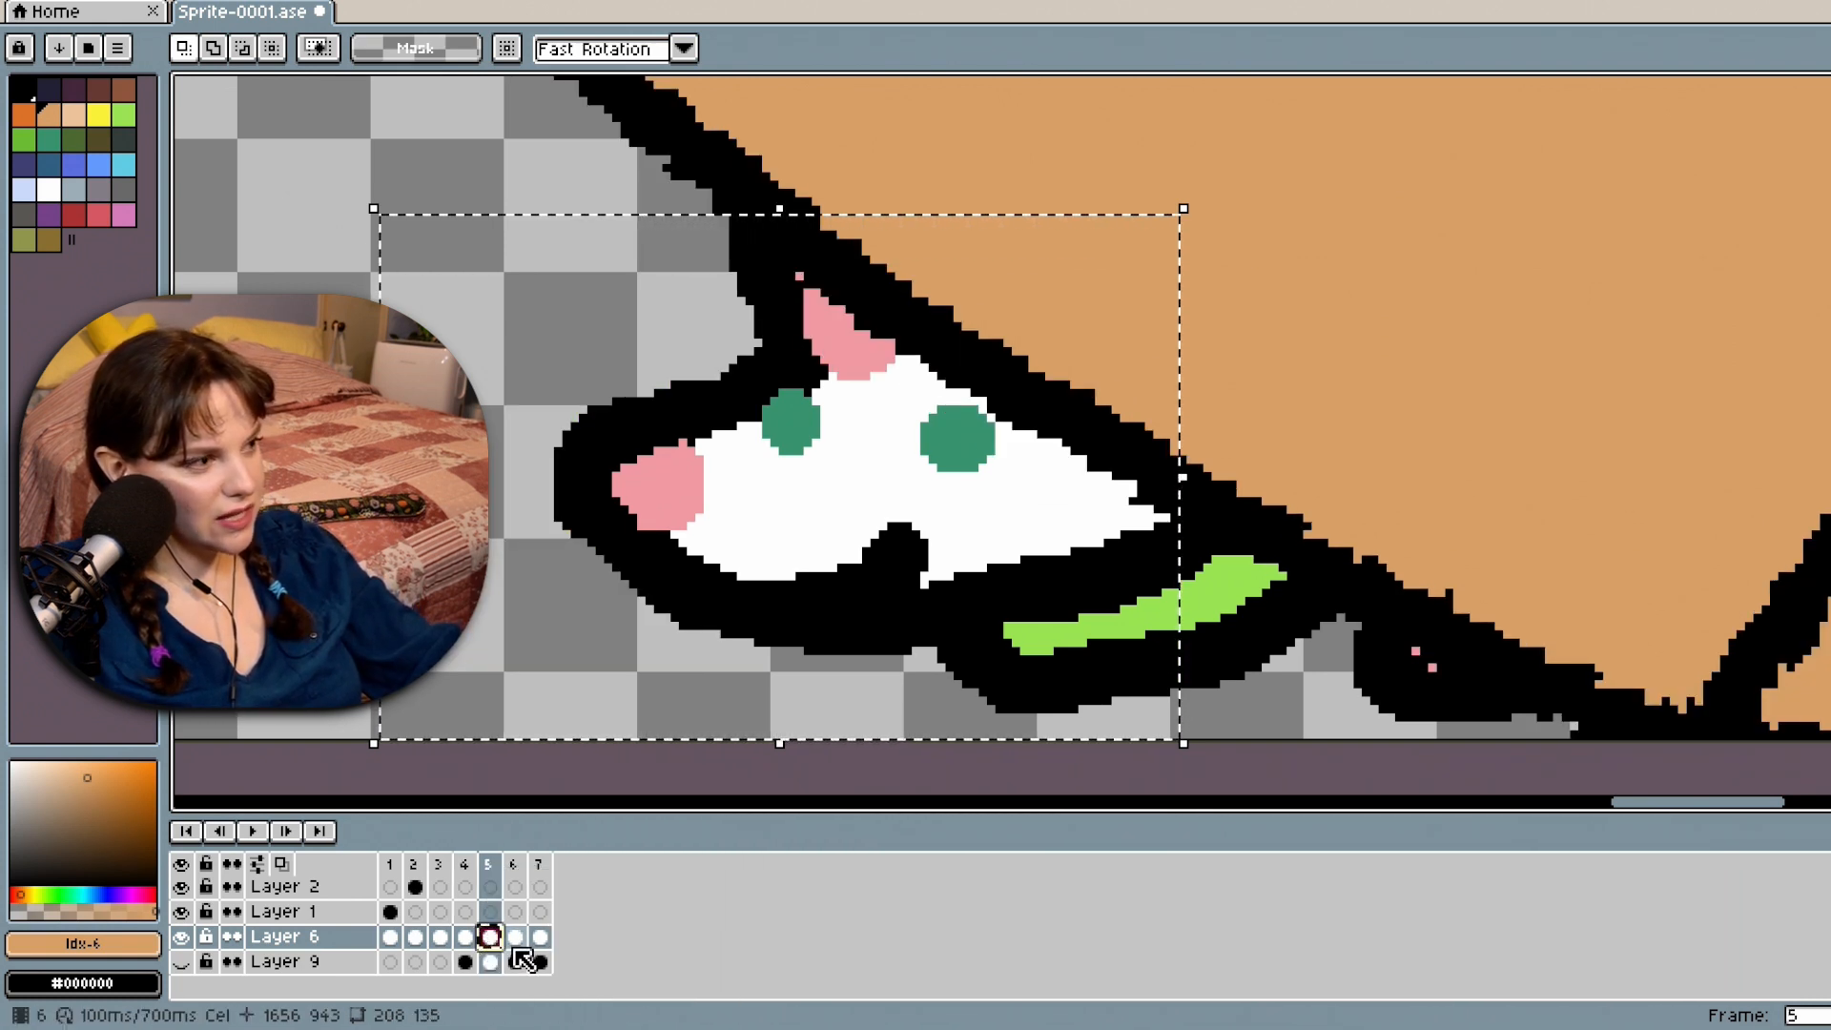
pyautogui.click(515, 938)
pyautogui.press('Delete')
pyautogui.click(544, 938)
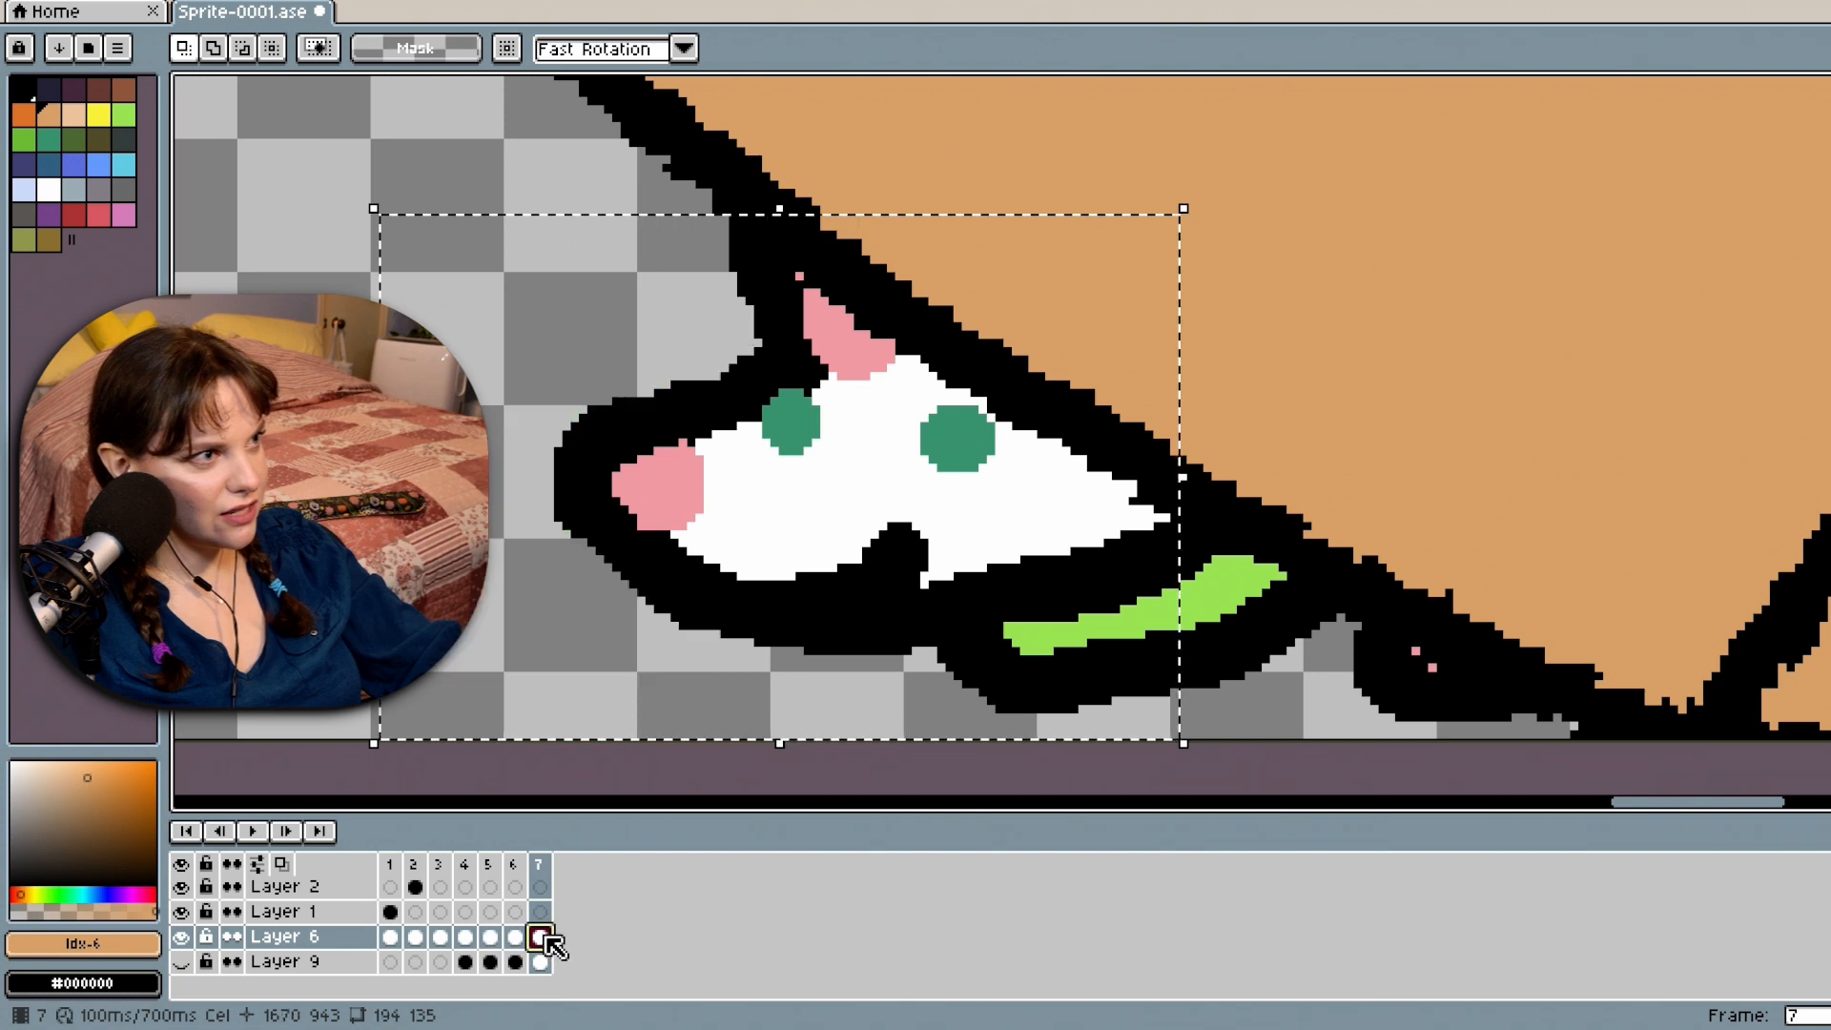
# Make Layer 9 visible and set the opacity of its frame 4 cel to 47%.
pyautogui.scroll(-4, 1230, 481)
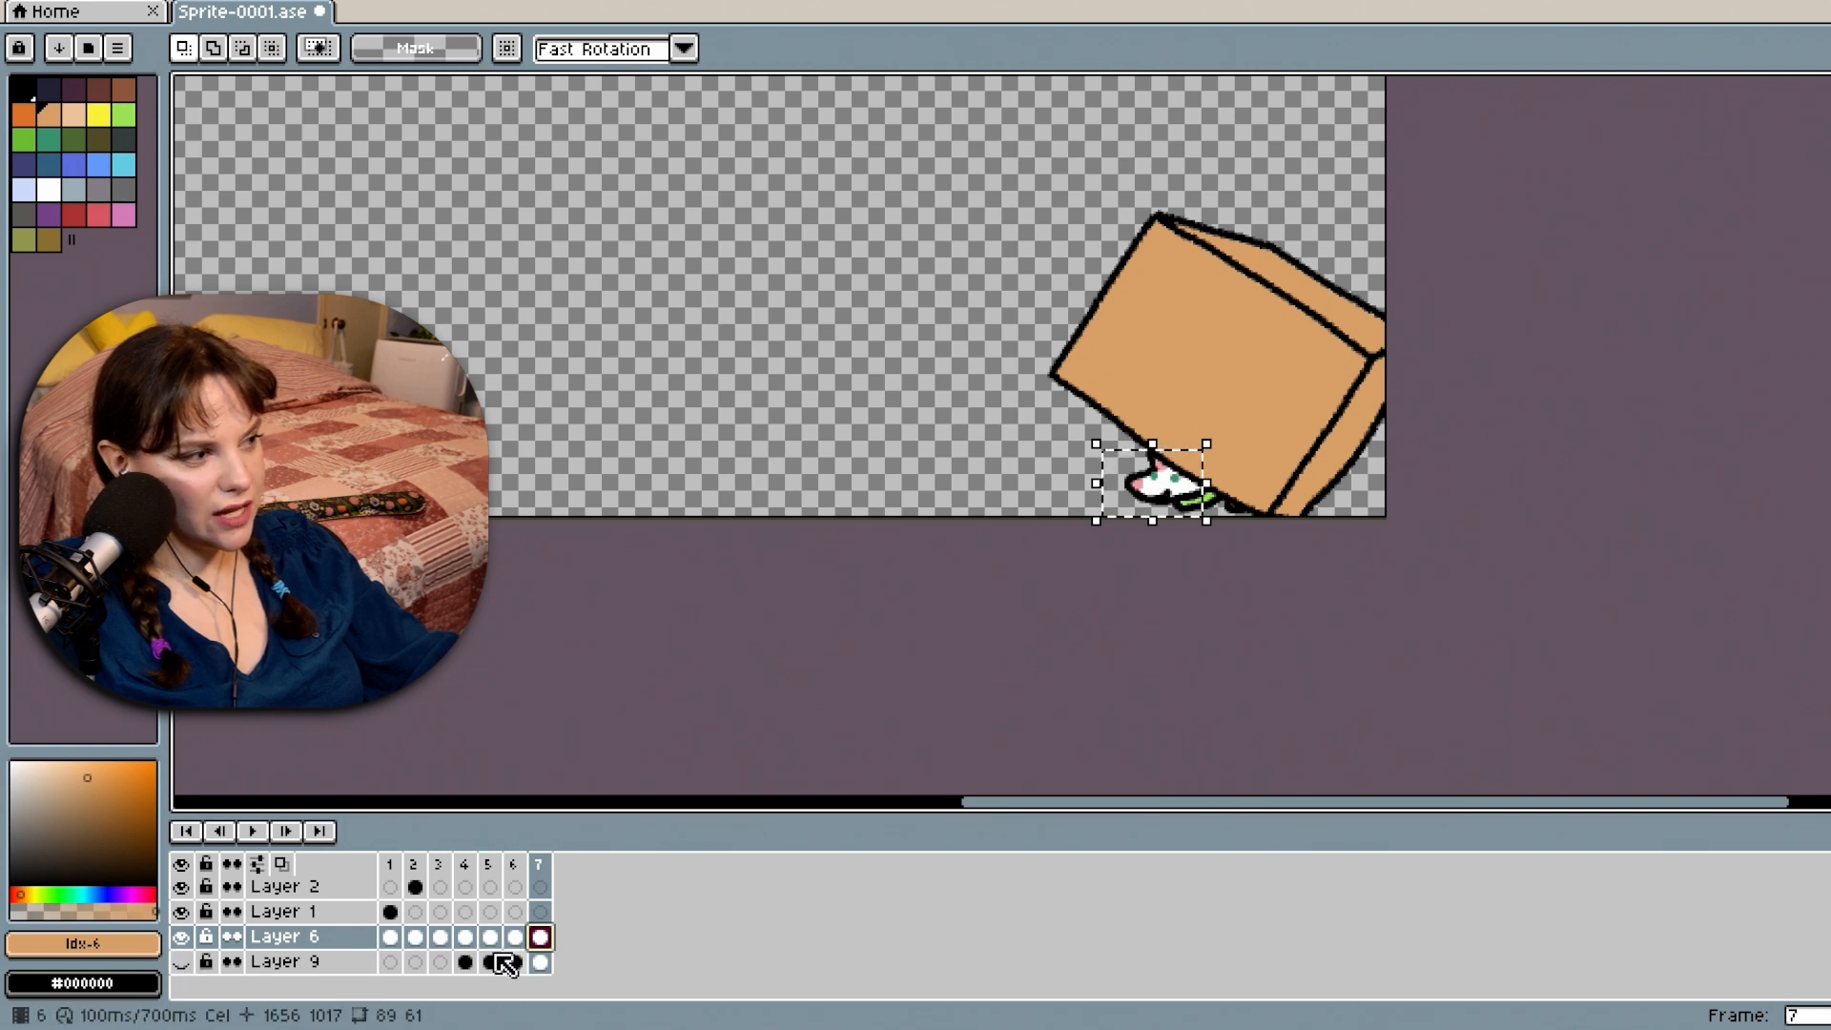
pyautogui.click(466, 961)
pyautogui.rightClick(467, 963)
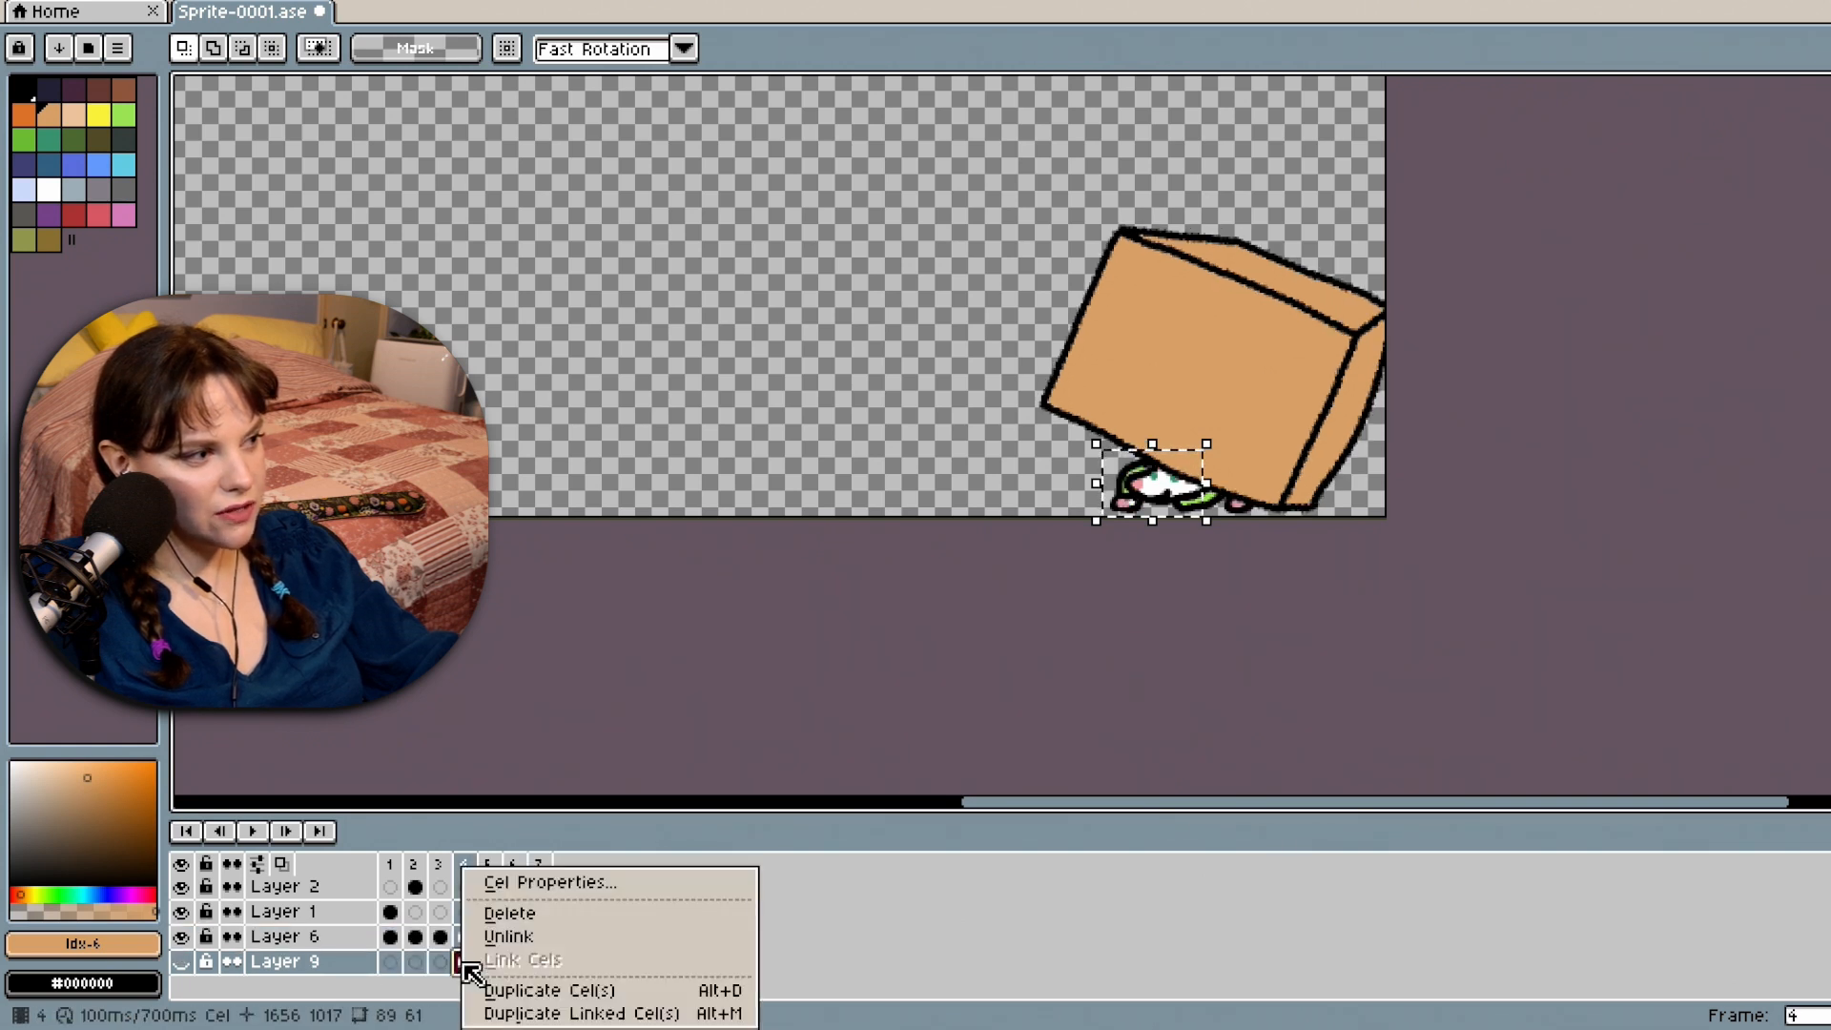
pyautogui.click(464, 965)
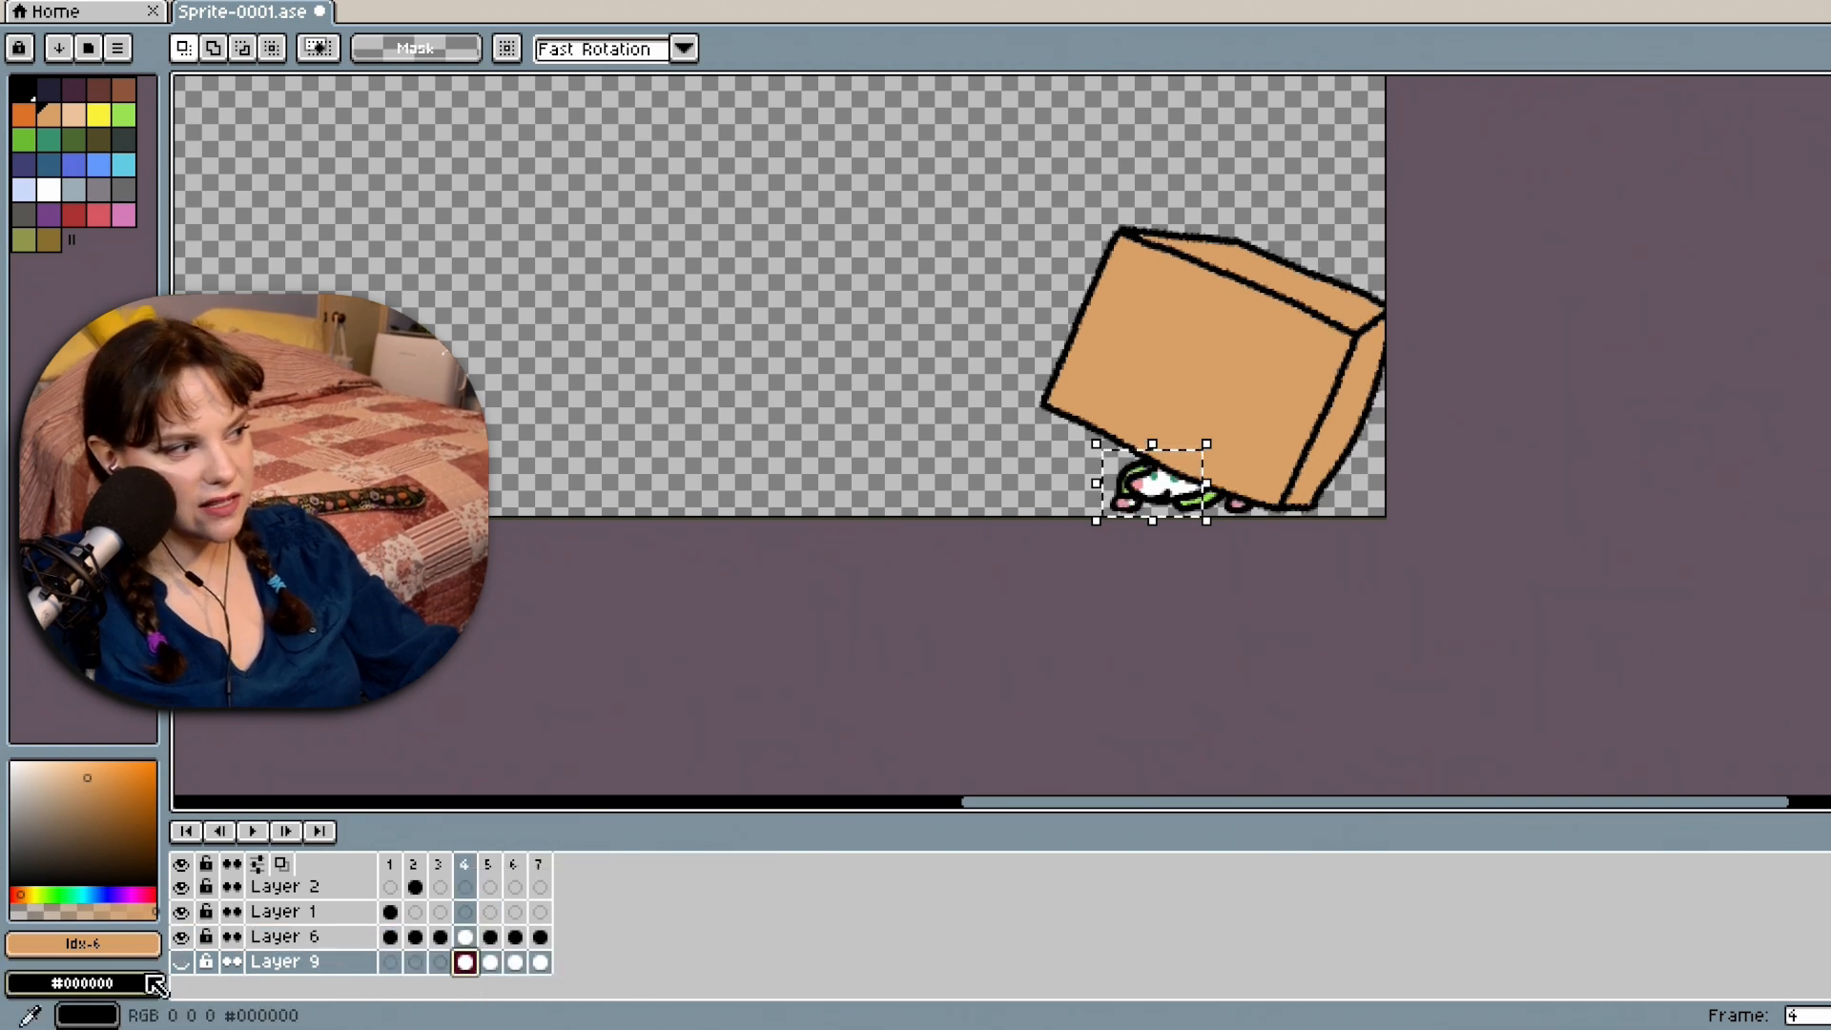
pyautogui.doubleClick(467, 963)
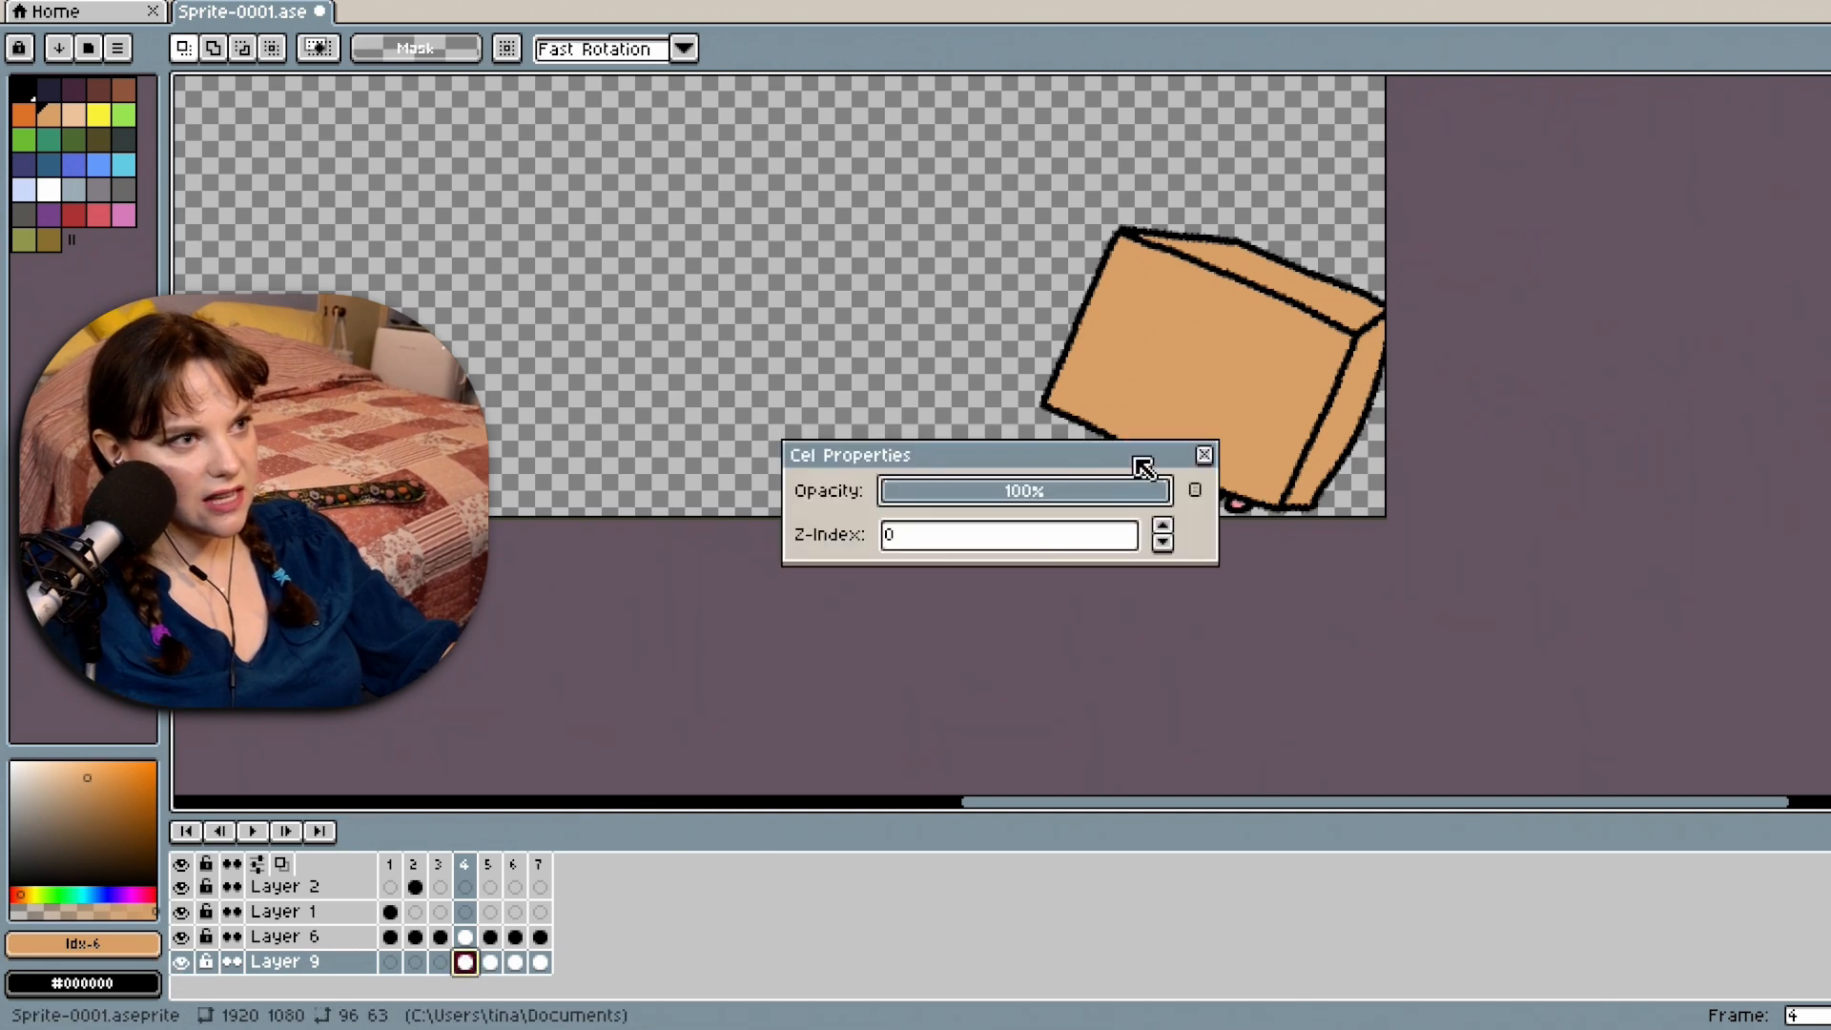
pyautogui.moveTo(1083, 501); pyautogui.dragTo(994, 167)
pyautogui.scroll(3, 1249, 505)
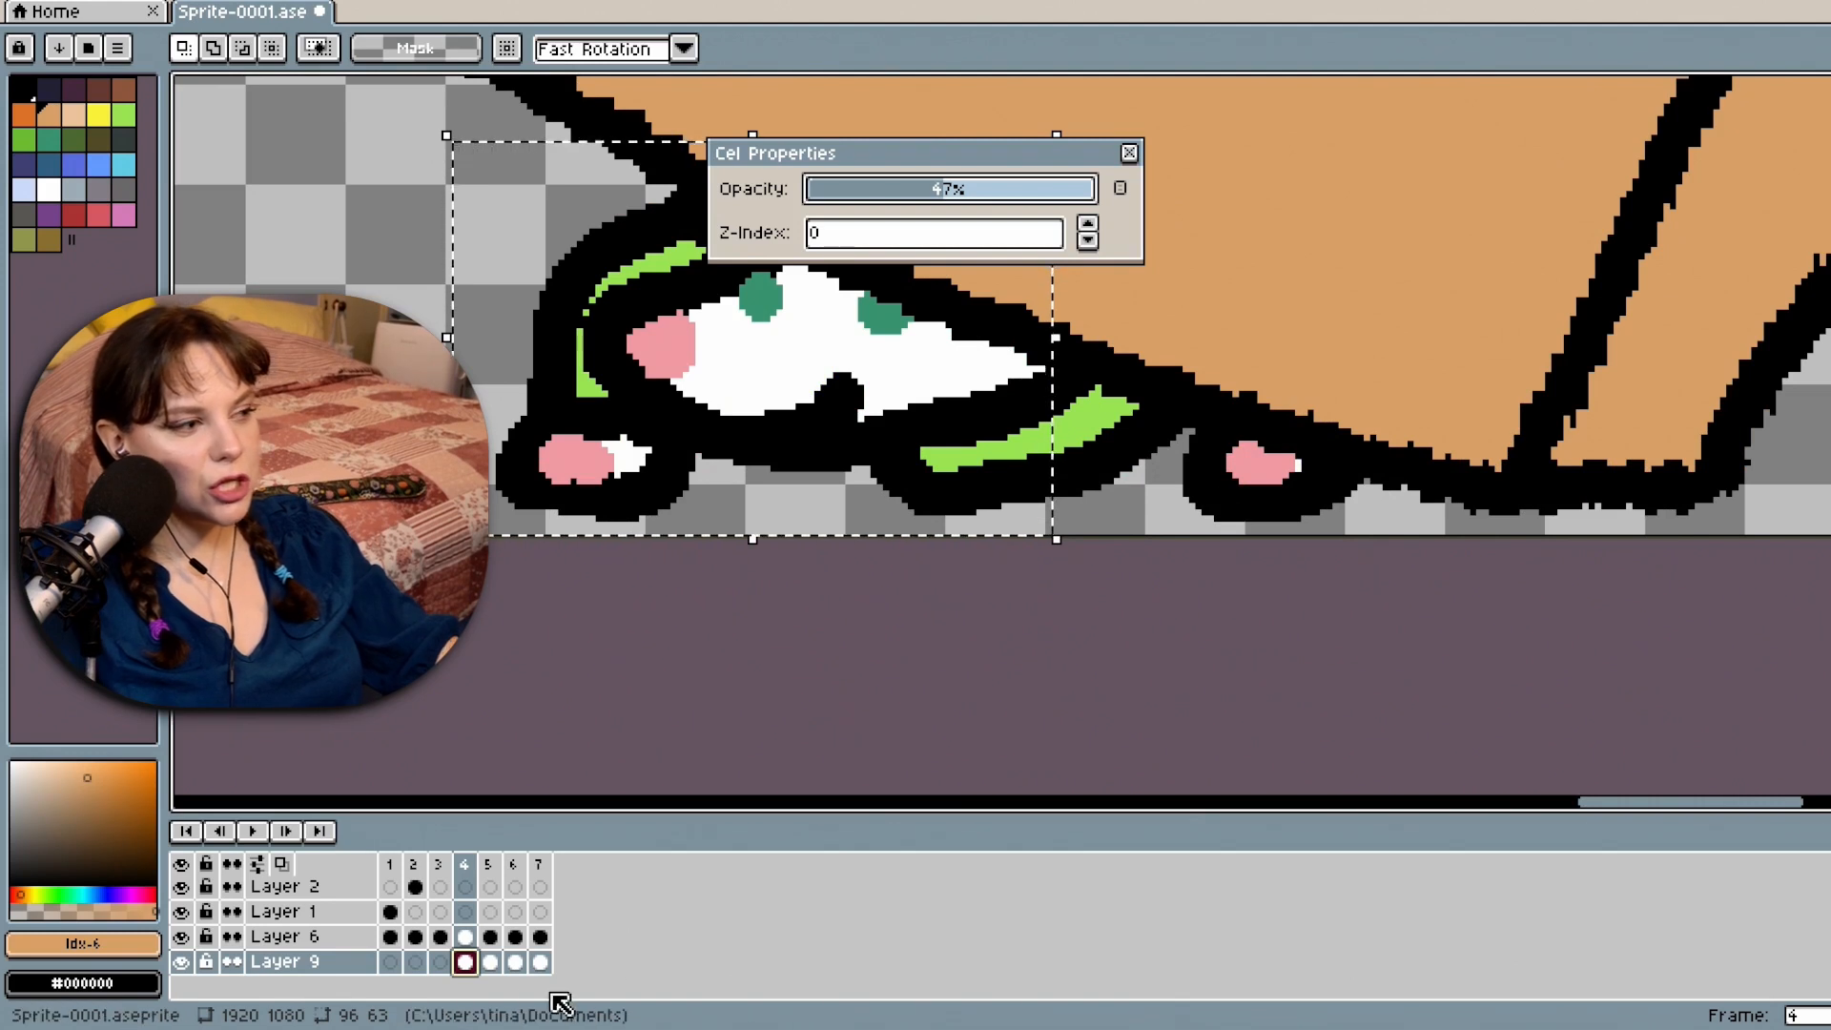
# Set the opacity of the Layer 9 cels in frames 5, 6 and 7 to 47%.
pyautogui.click(490, 962)
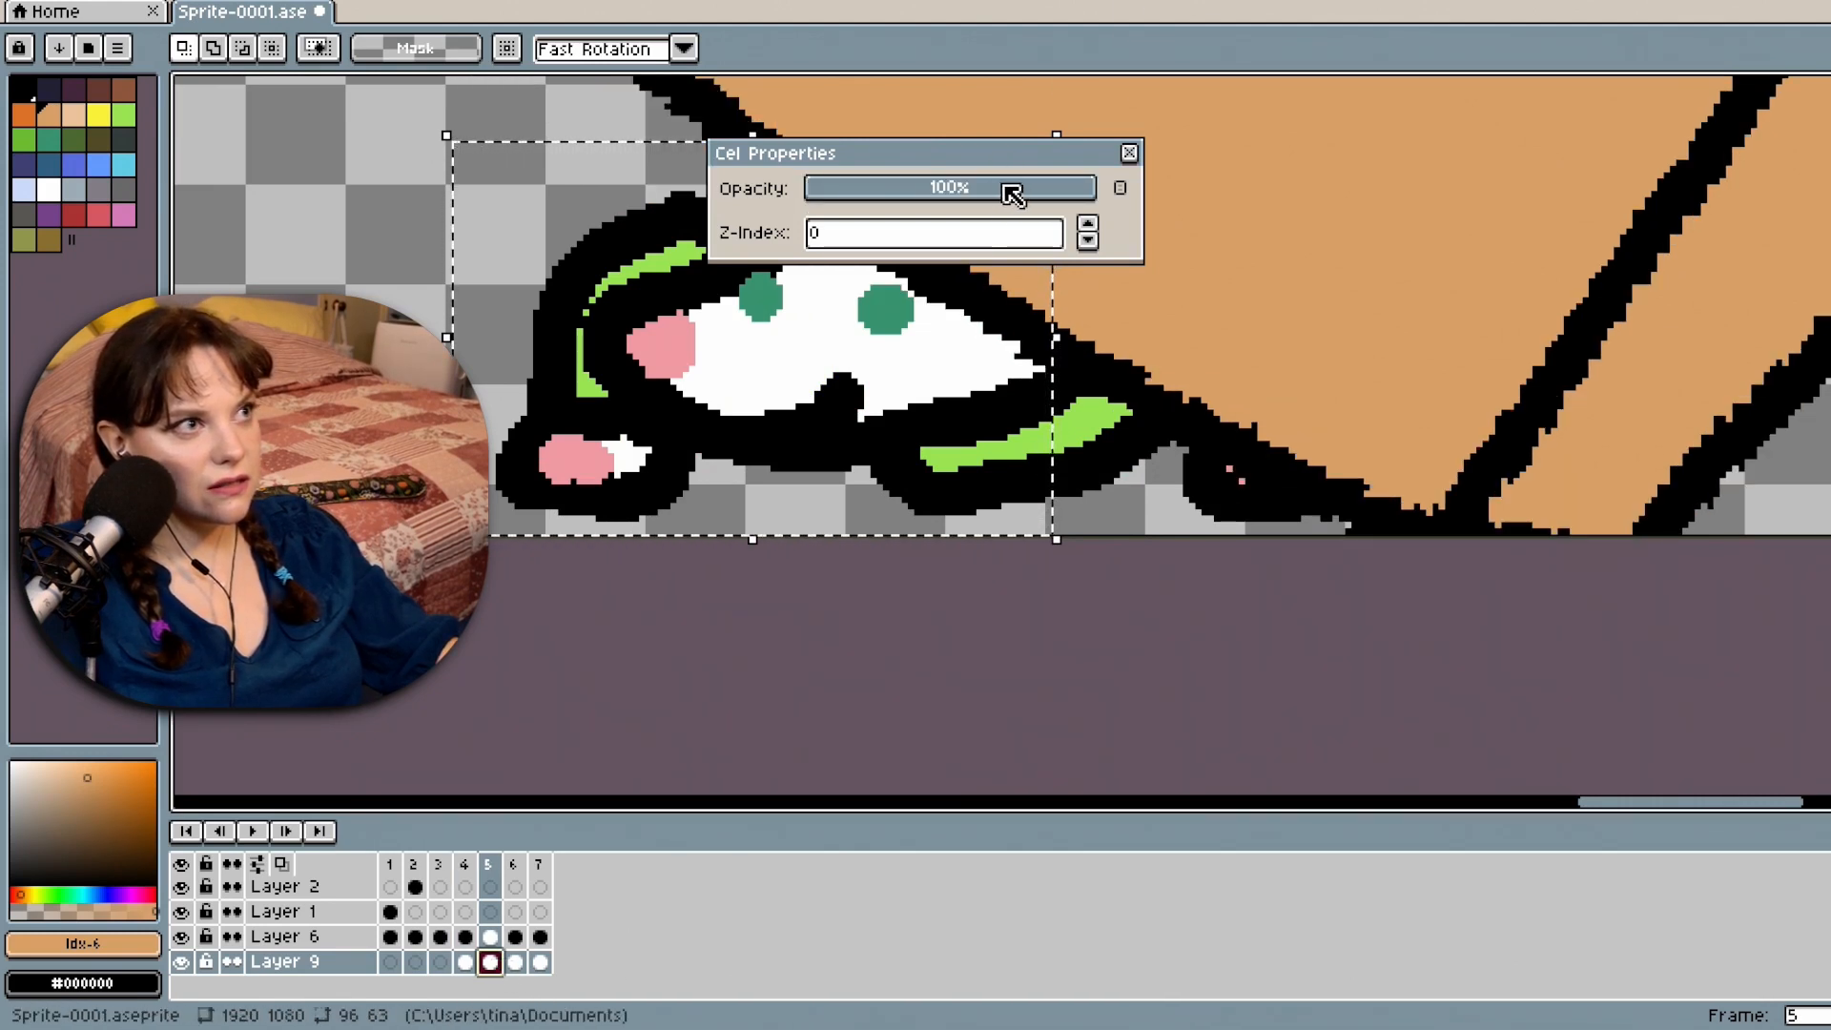
pyautogui.moveTo(1011, 194); pyautogui.dragTo(964, 191)
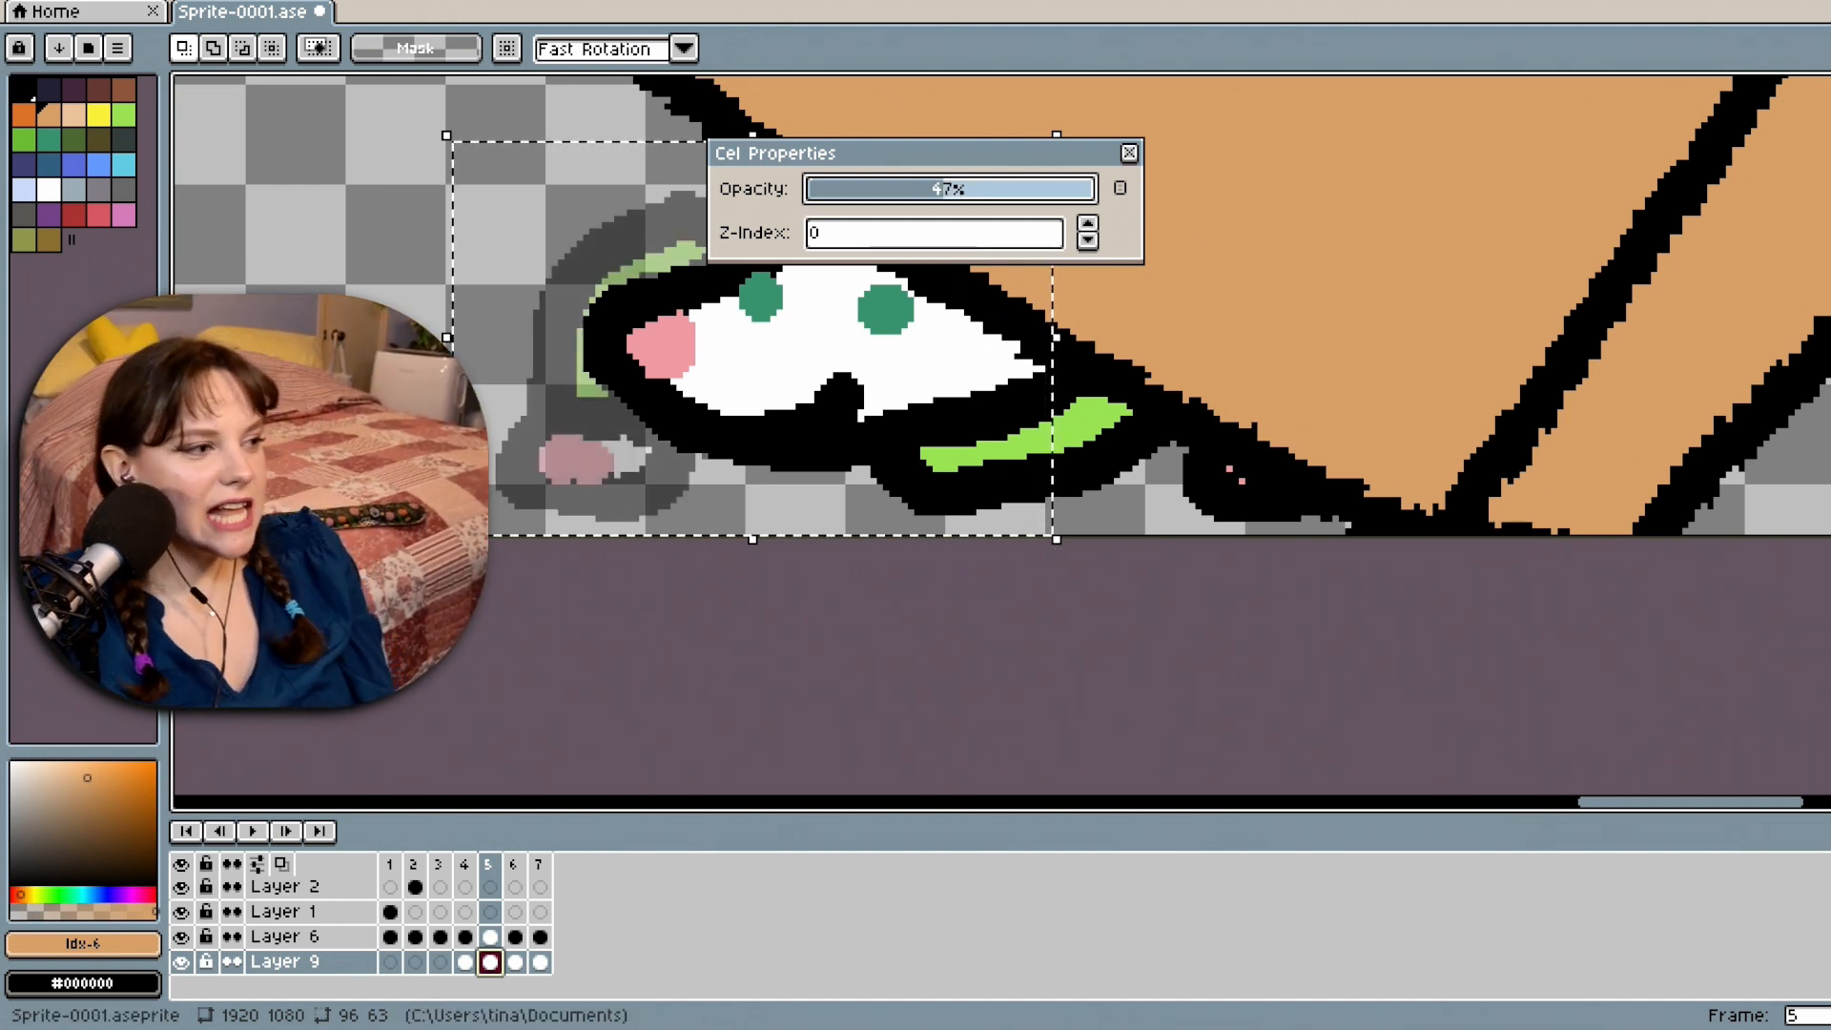
pyautogui.click(515, 961)
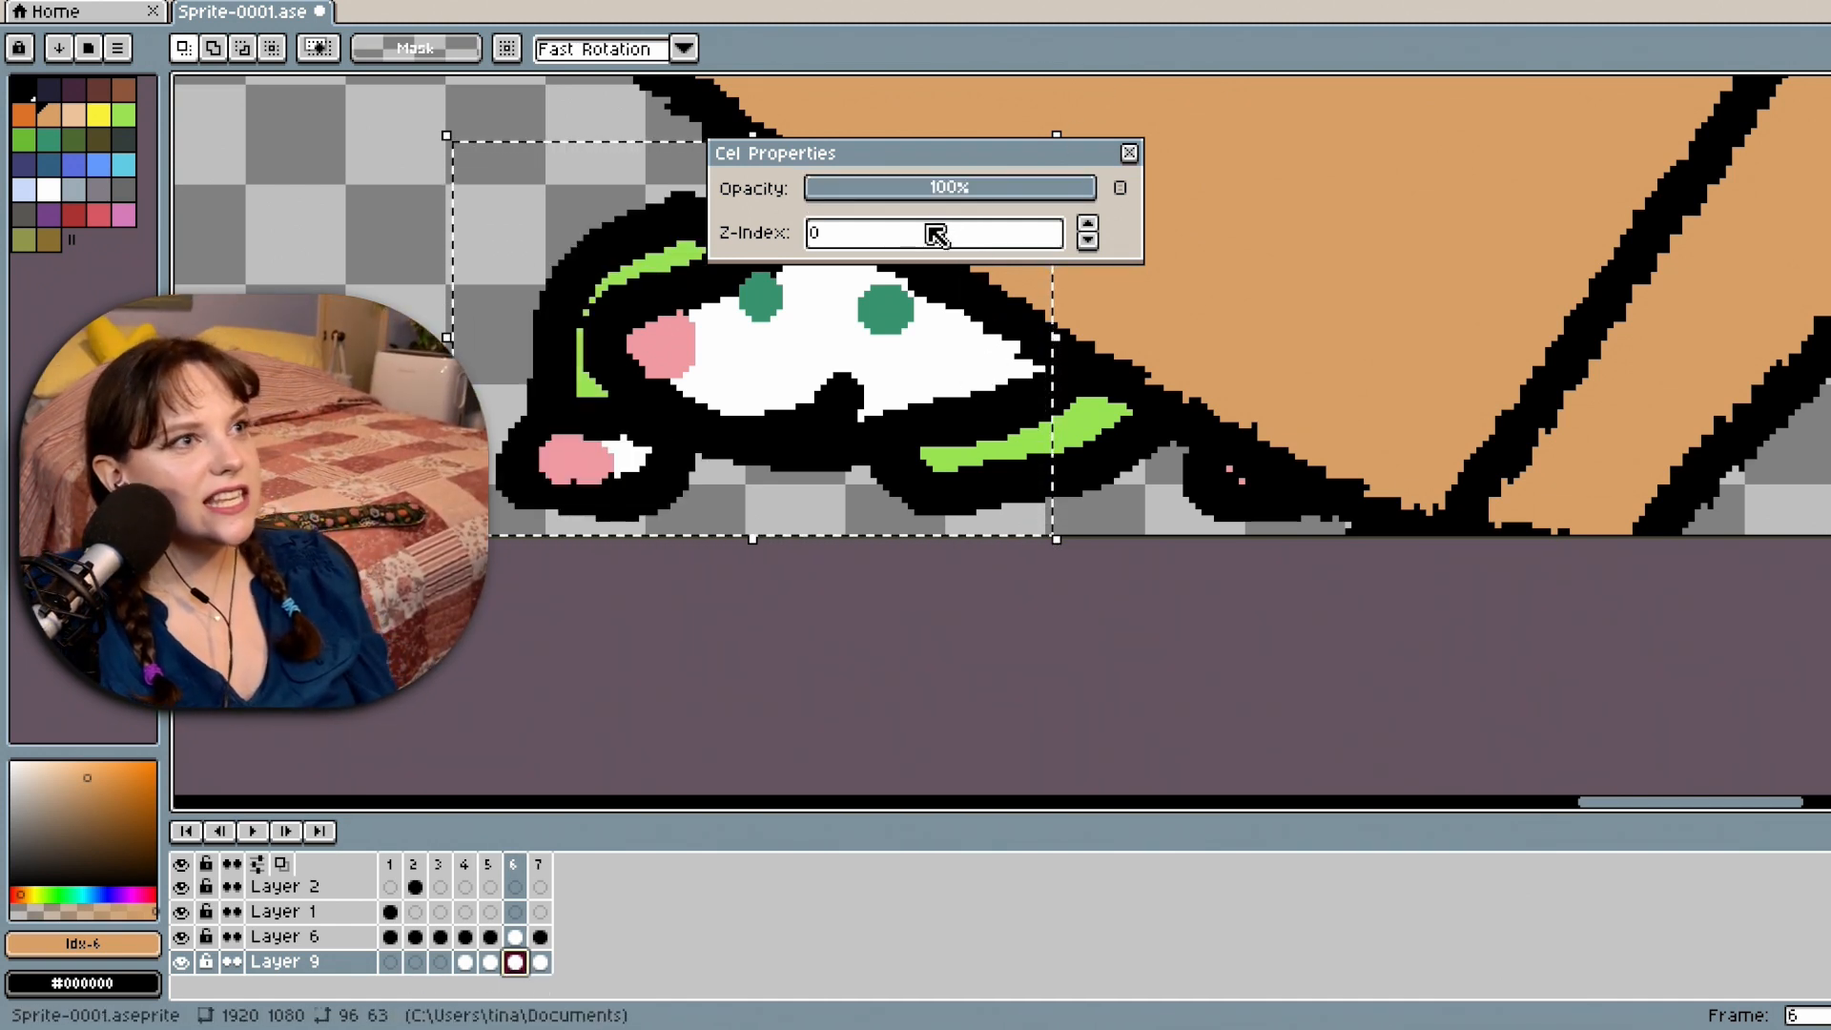
pyautogui.moveTo(951, 188); pyautogui.dragTo(954, 205)
pyautogui.click(539, 961)
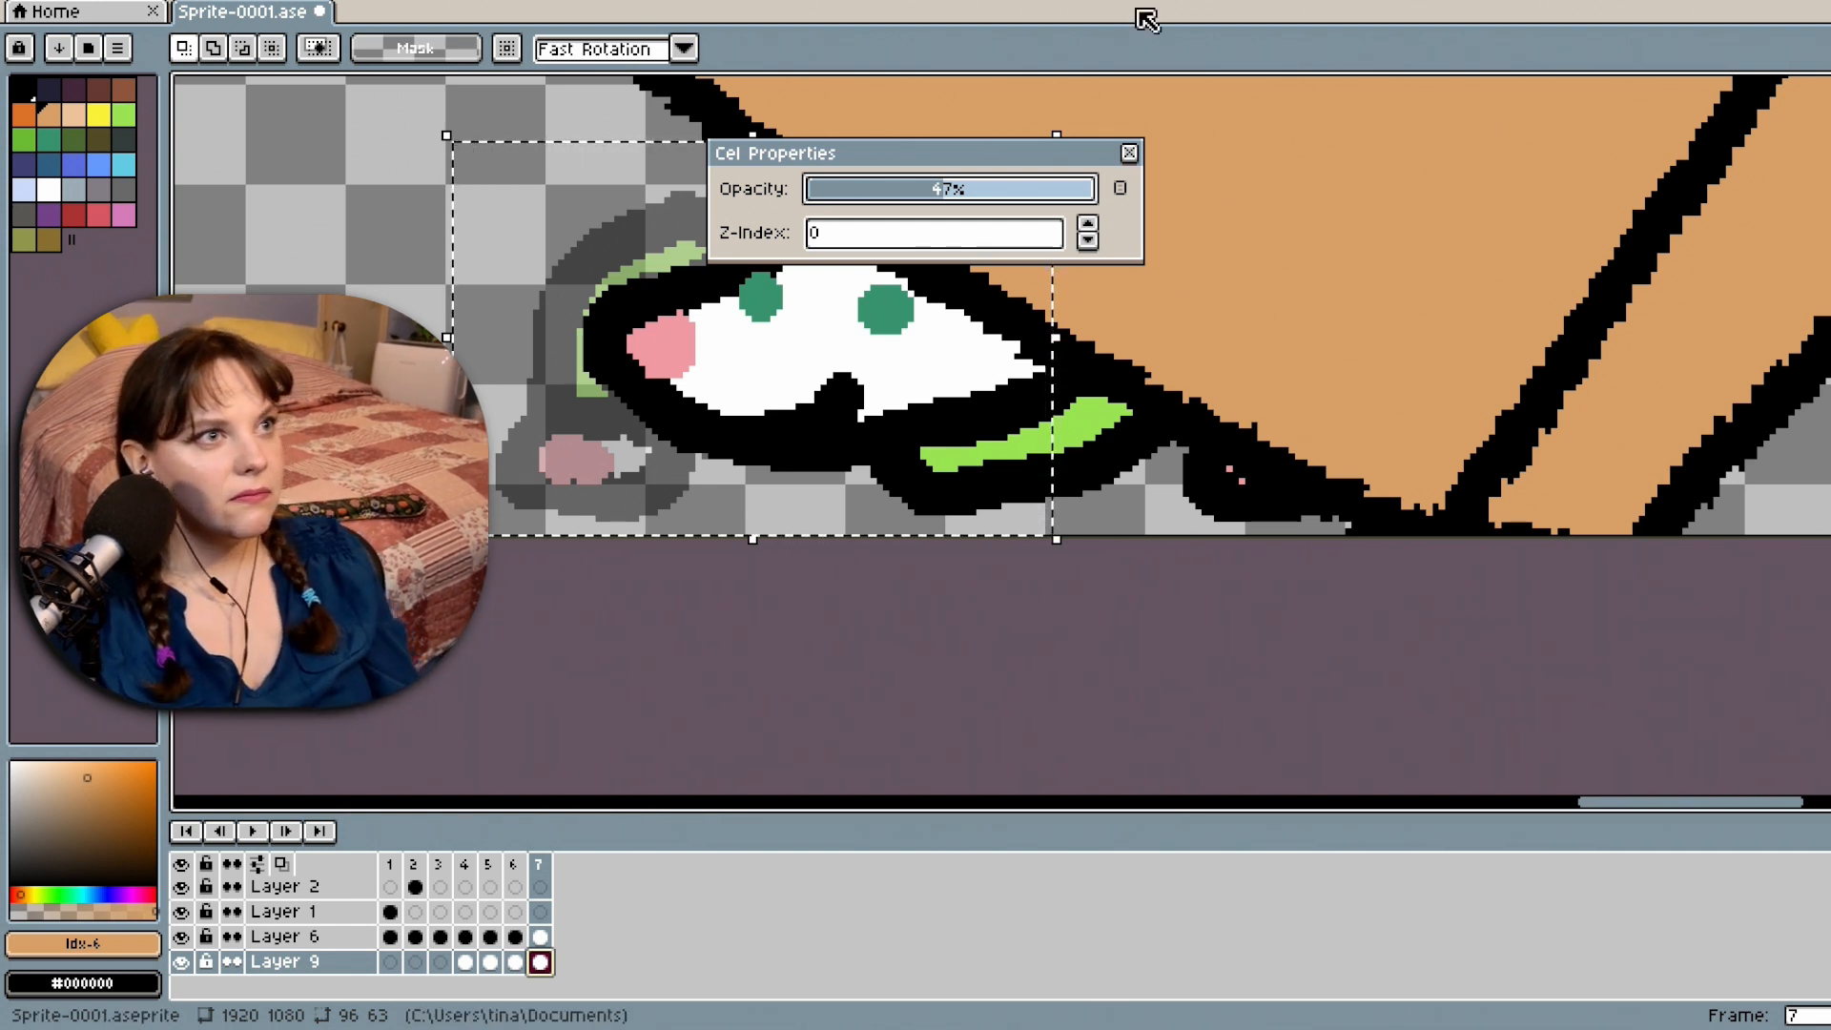
pyautogui.click(1129, 153)
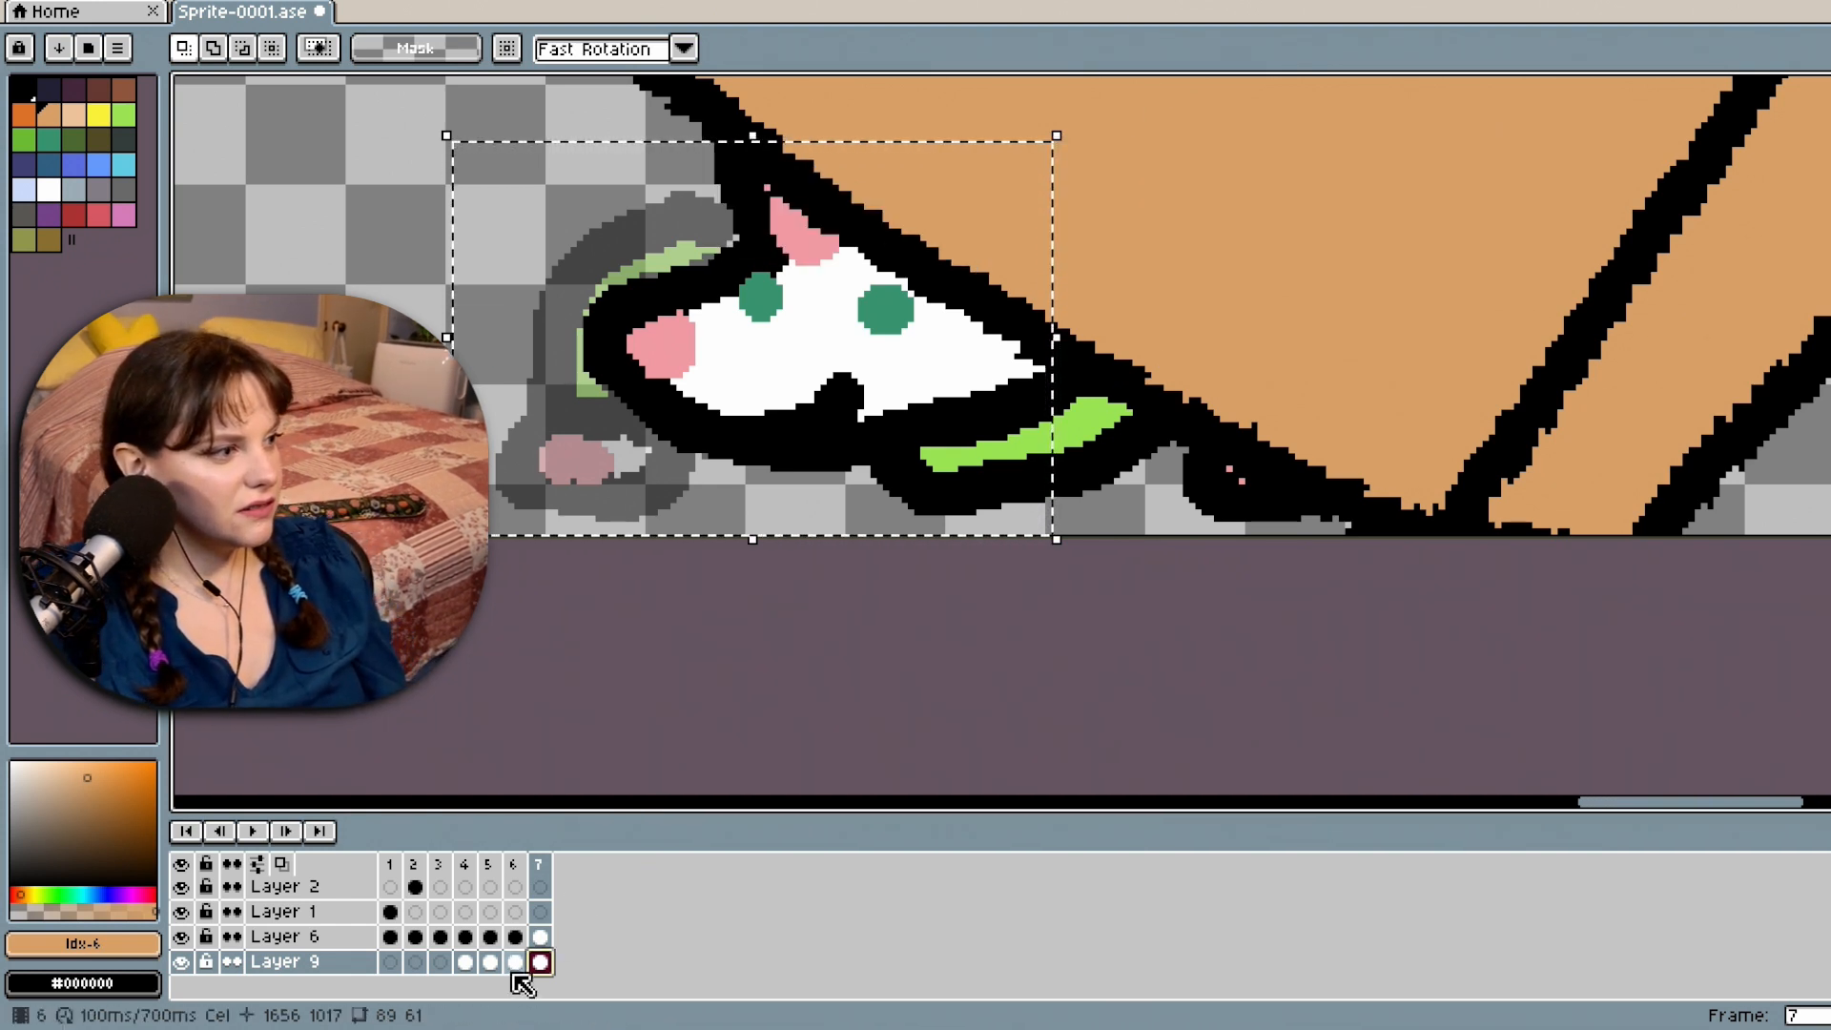
# Compare the mouse's arm and the box between frames 3, 4 and 5 with the semi-transparent Layer 9 showing.
pyautogui.click(465, 963)
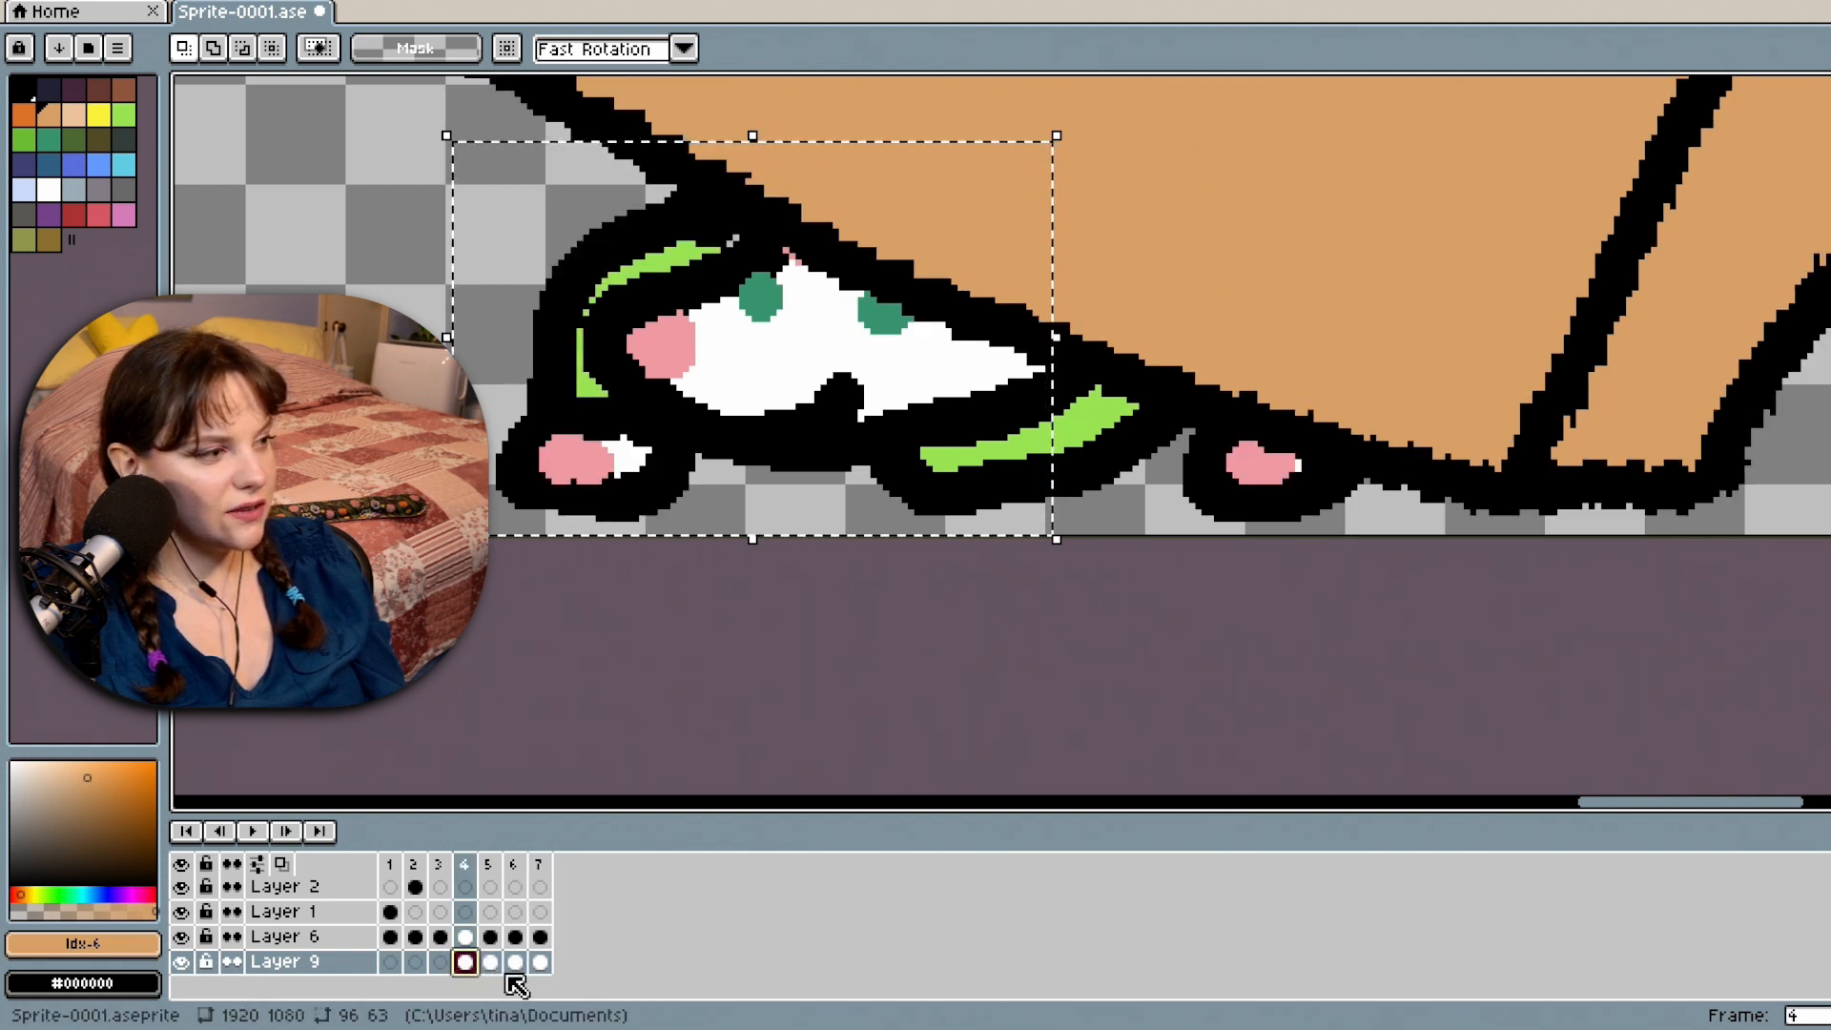
pyautogui.click(442, 938)
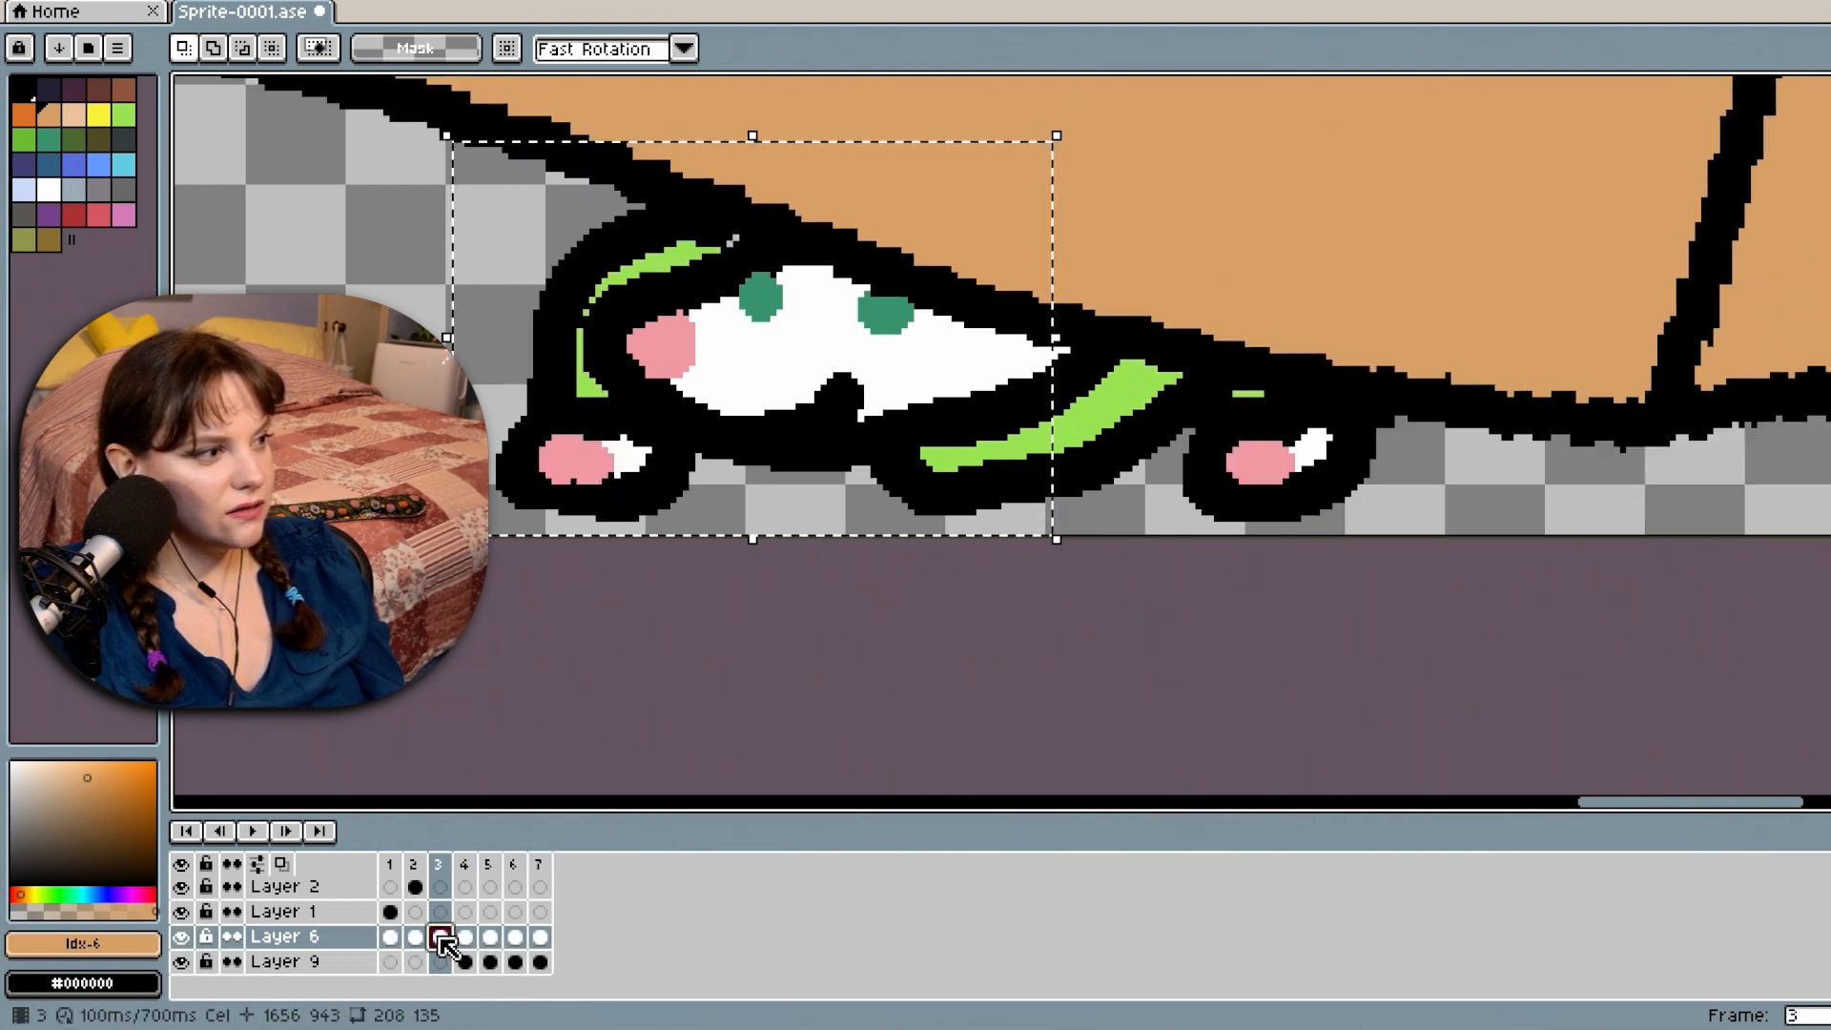
pyautogui.click(465, 937)
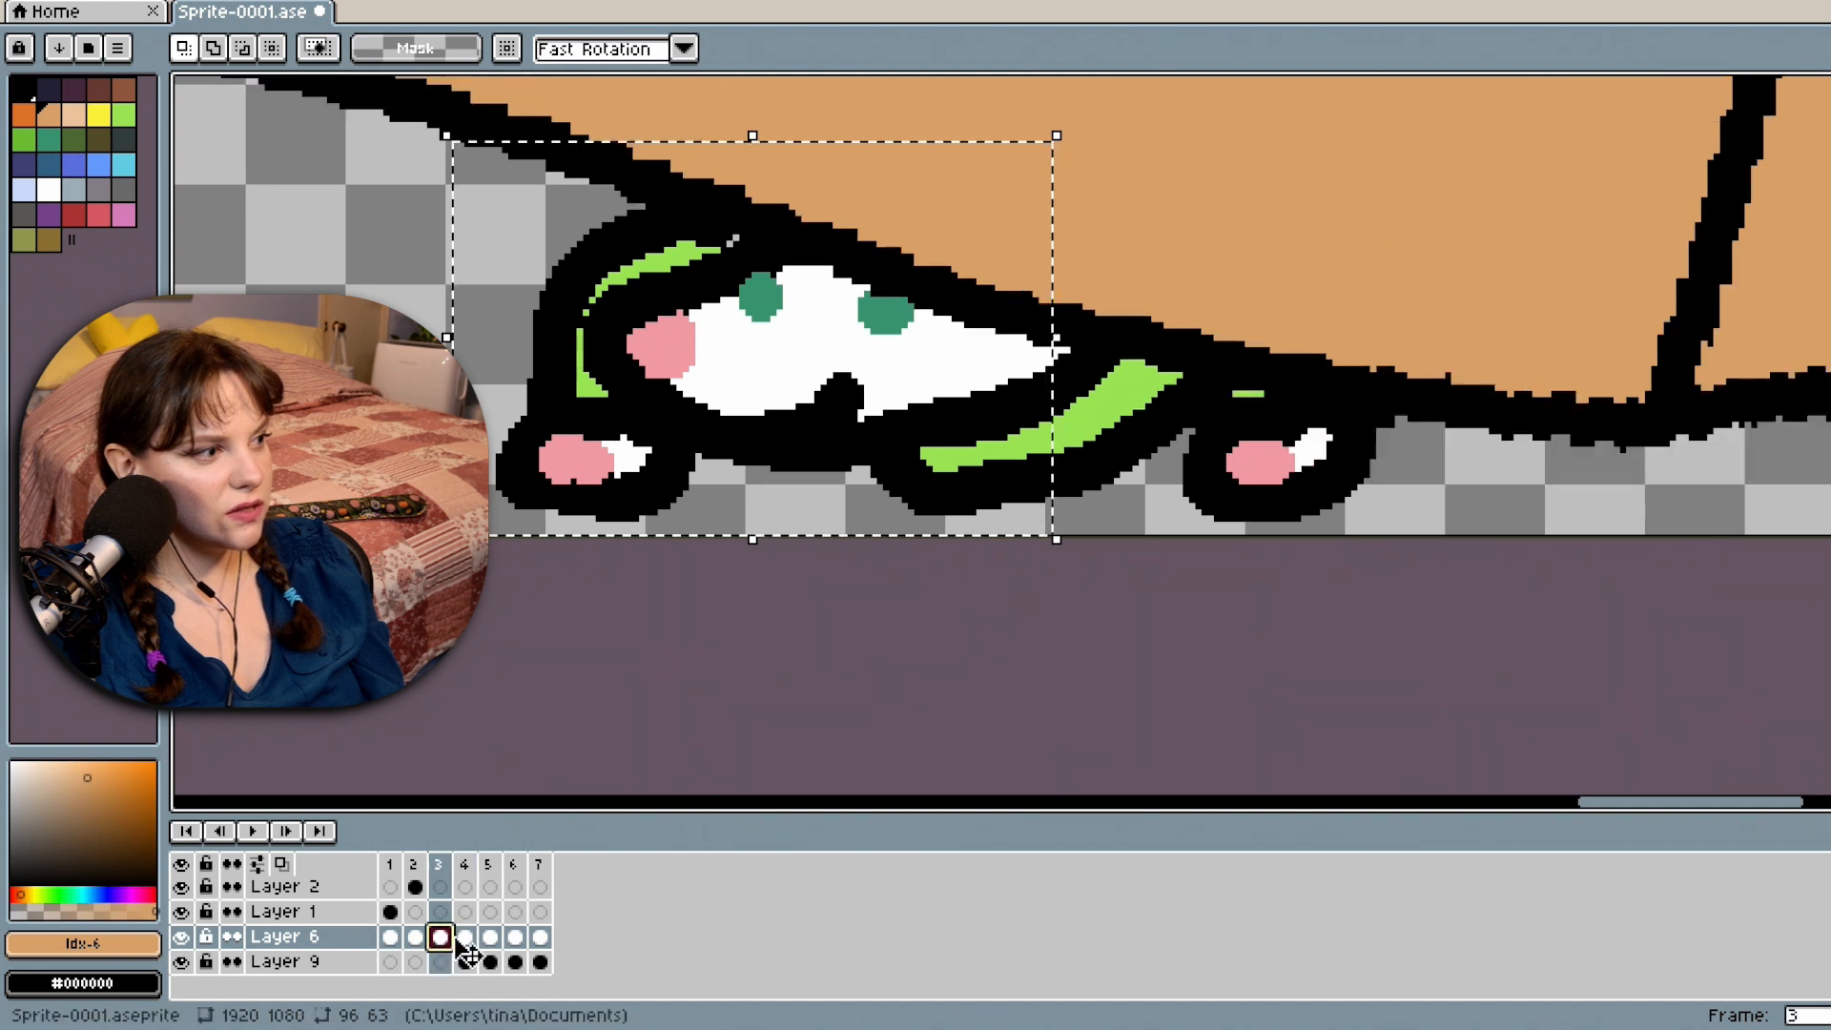
pyautogui.click(491, 938)
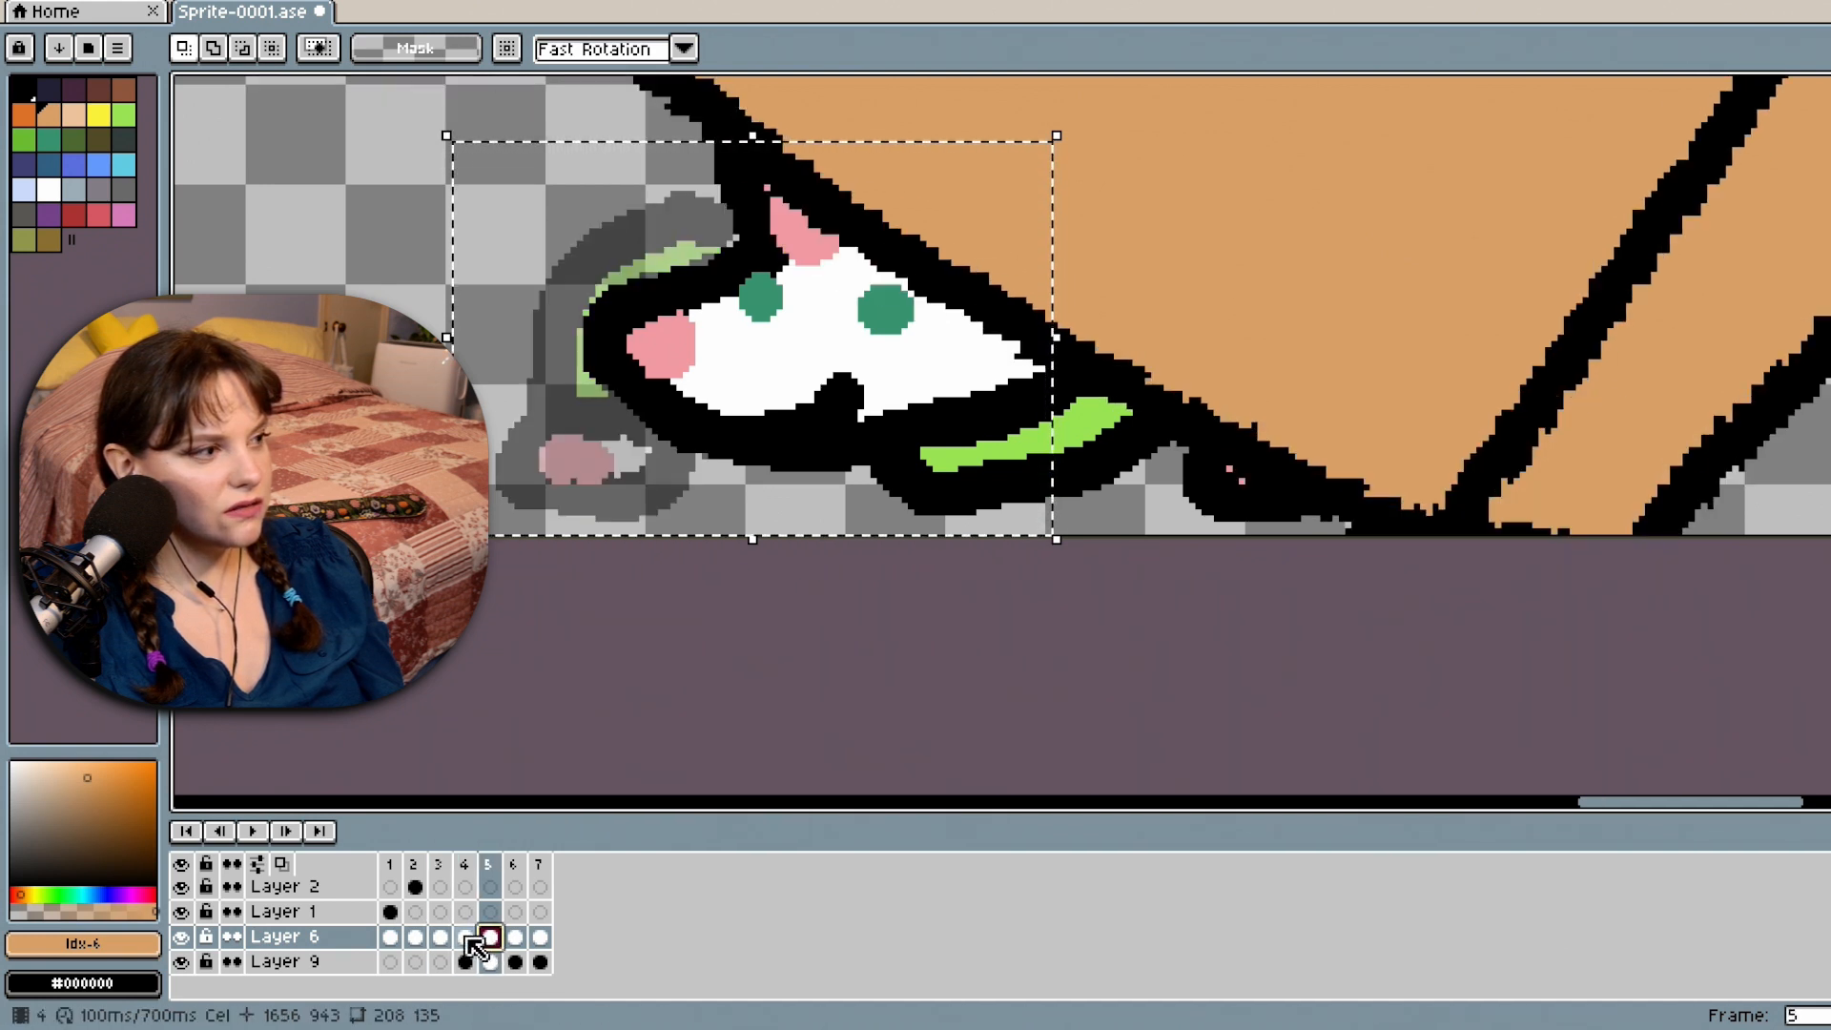
pyautogui.click(464, 937)
pyautogui.click(490, 937)
pyautogui.click(465, 938)
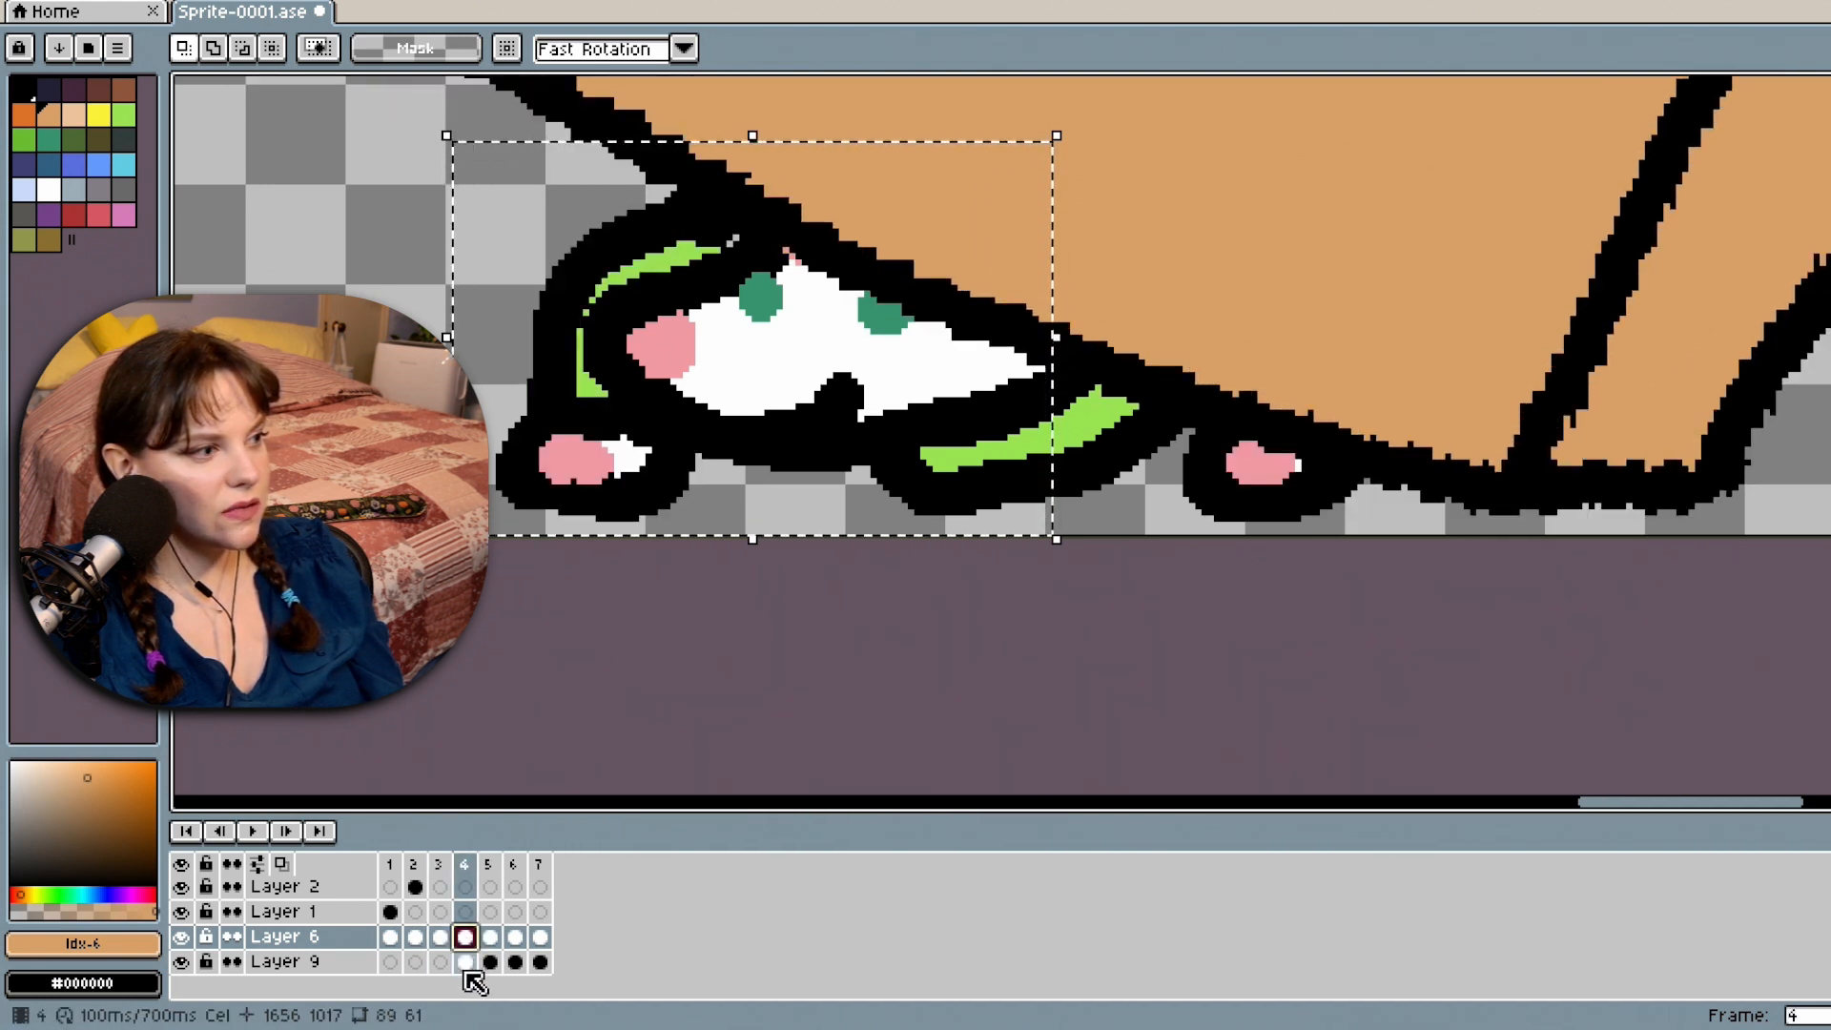
# Delete the Layer 9 cel in frame 4.
pyautogui.click(465, 962)
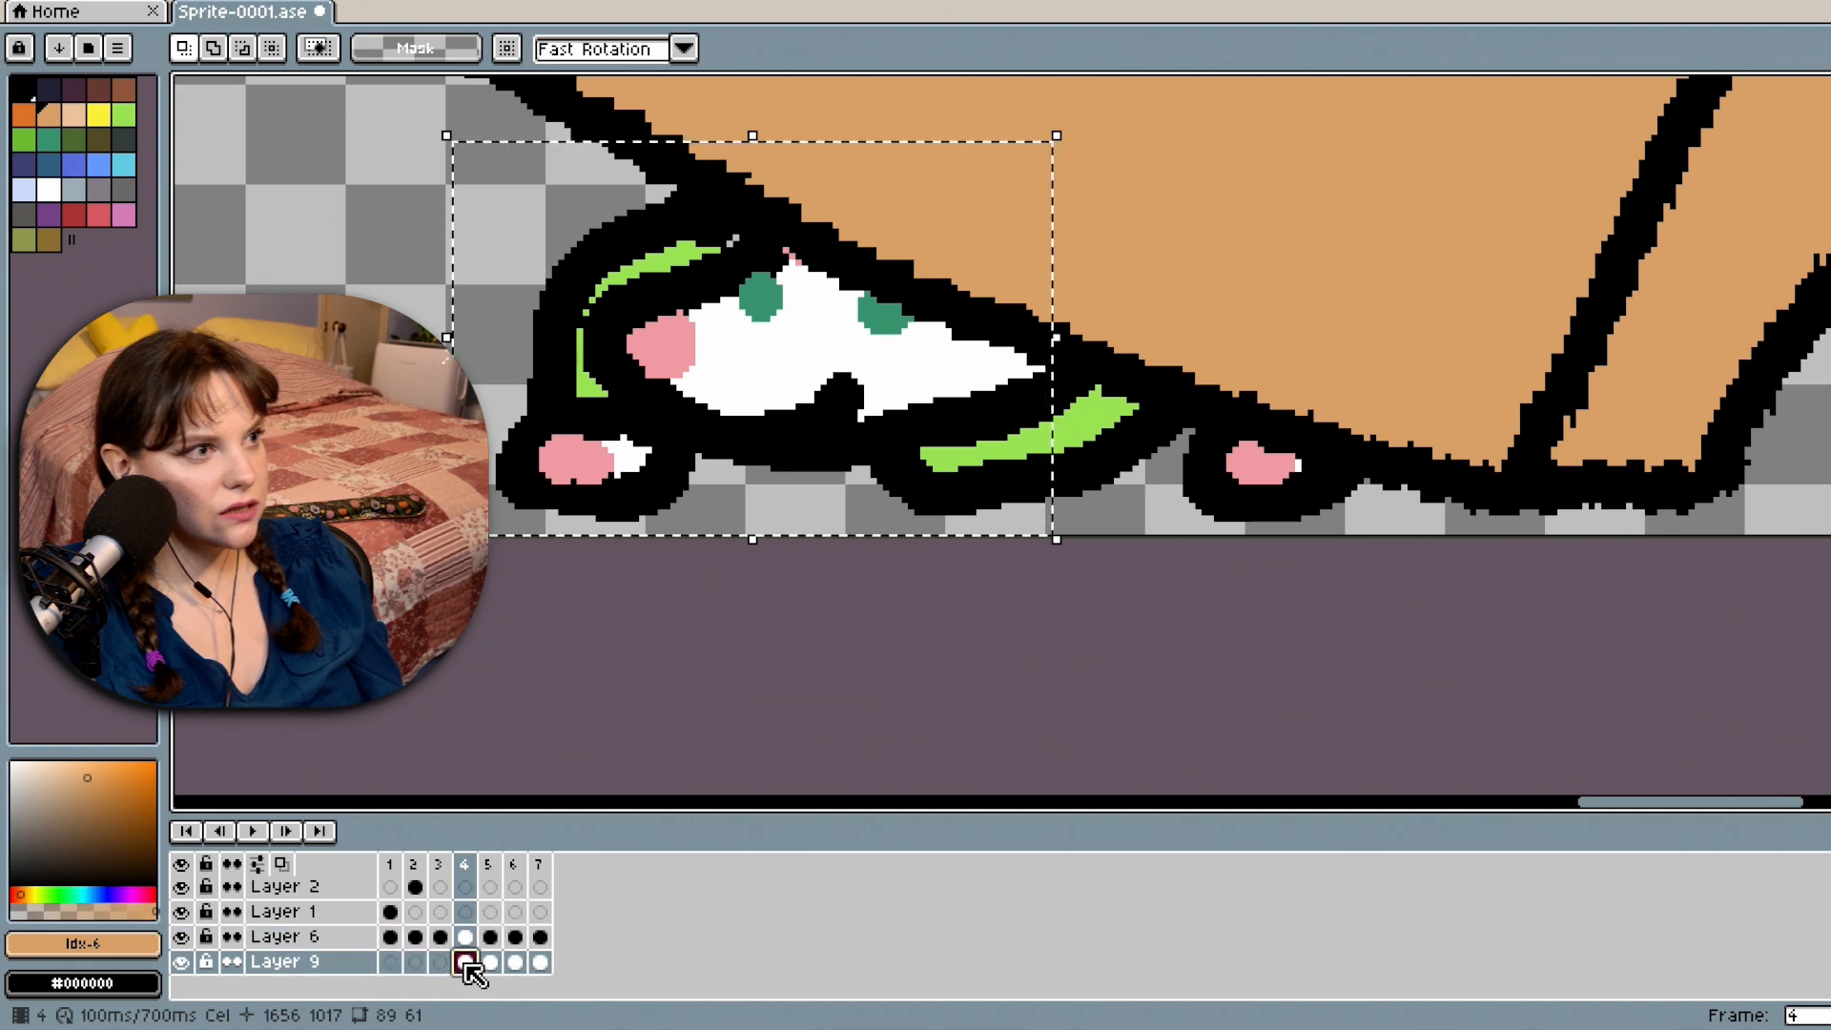
pyautogui.doubleClick(465, 962)
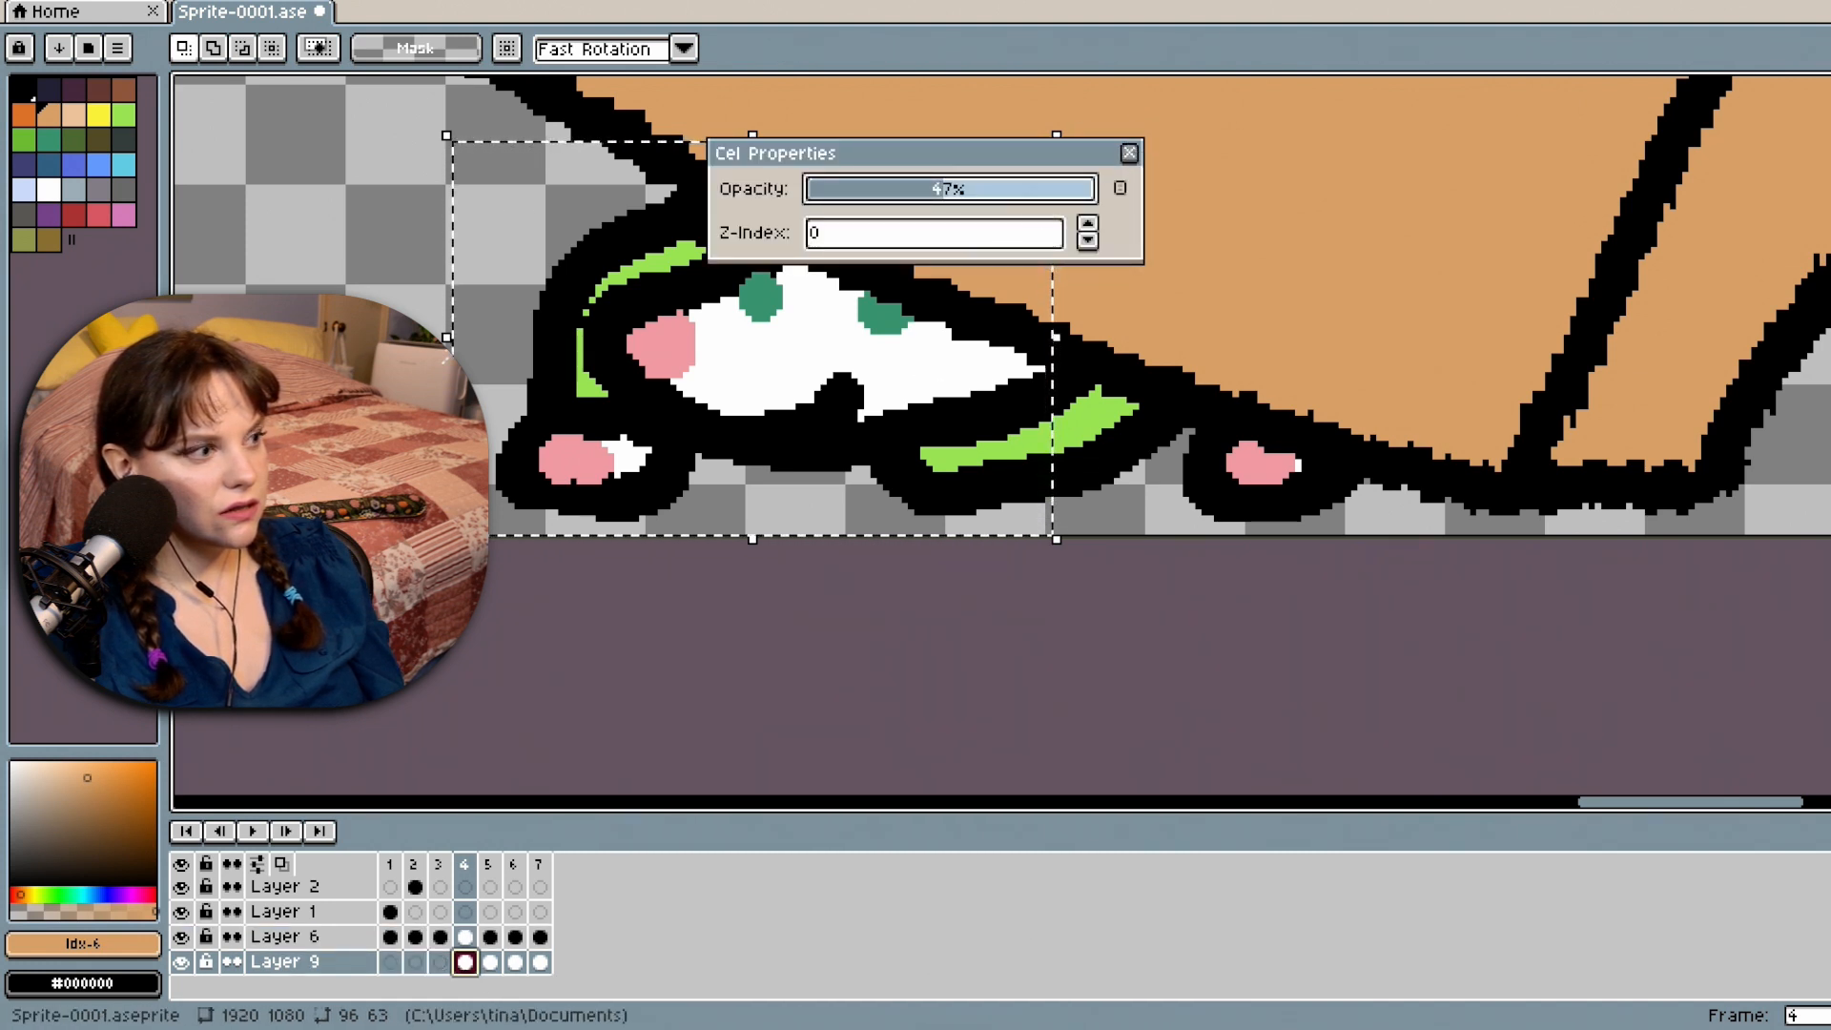
pyautogui.press('Escape')
pyautogui.rightClick(467, 965)
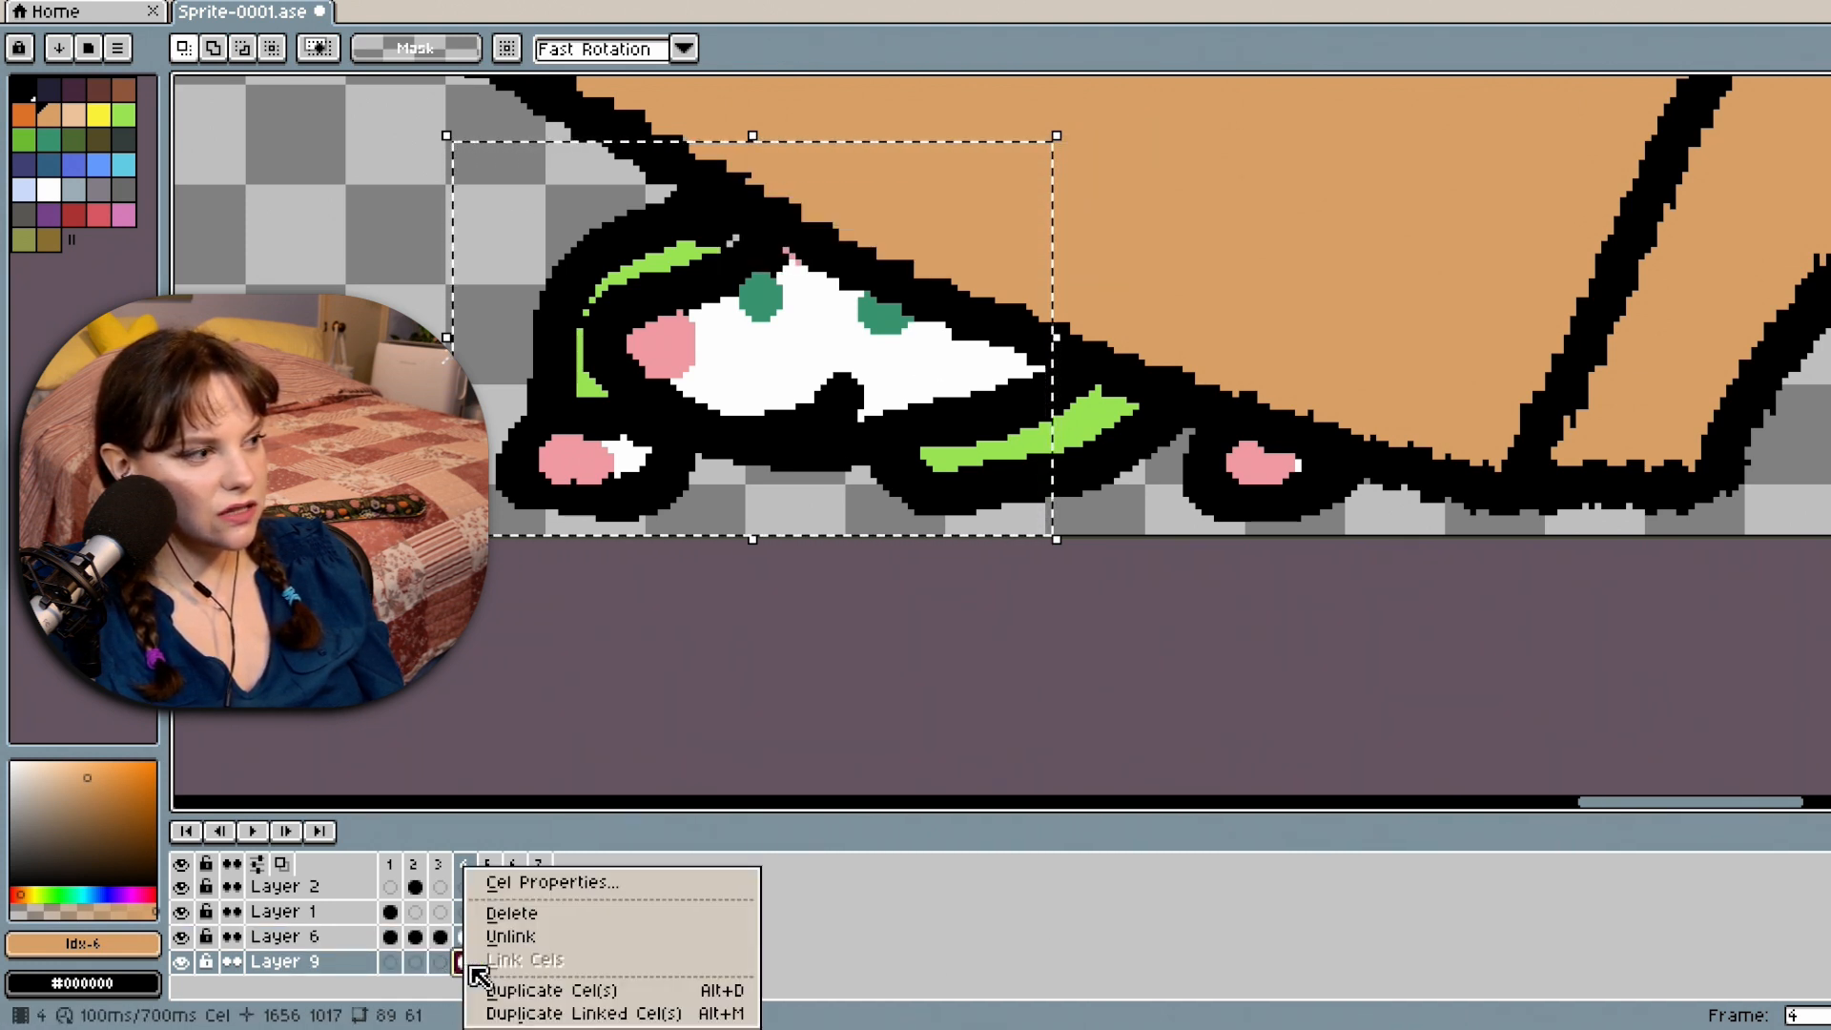
pyautogui.click(522, 920)
pyautogui.click(440, 936)
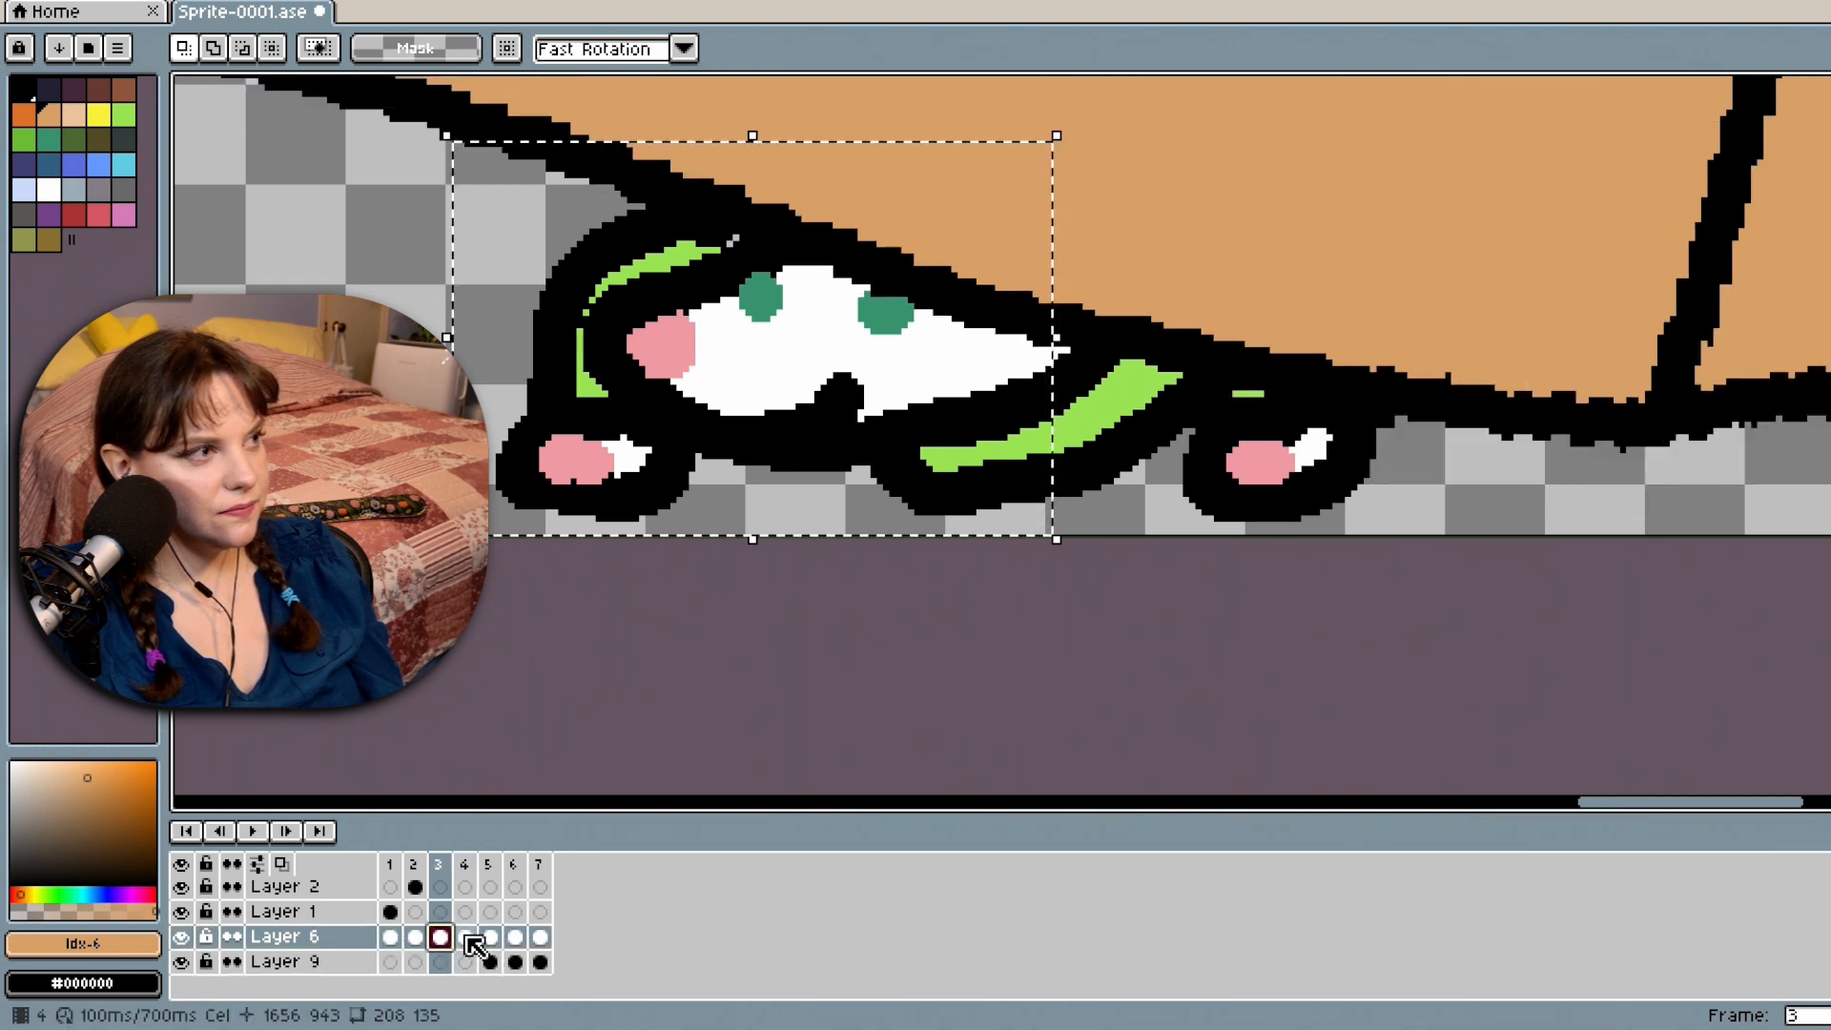
# Turn on onion skinning at frame 5 of Layer 6 and choose the Pencil tool.
pyautogui.click(491, 938)
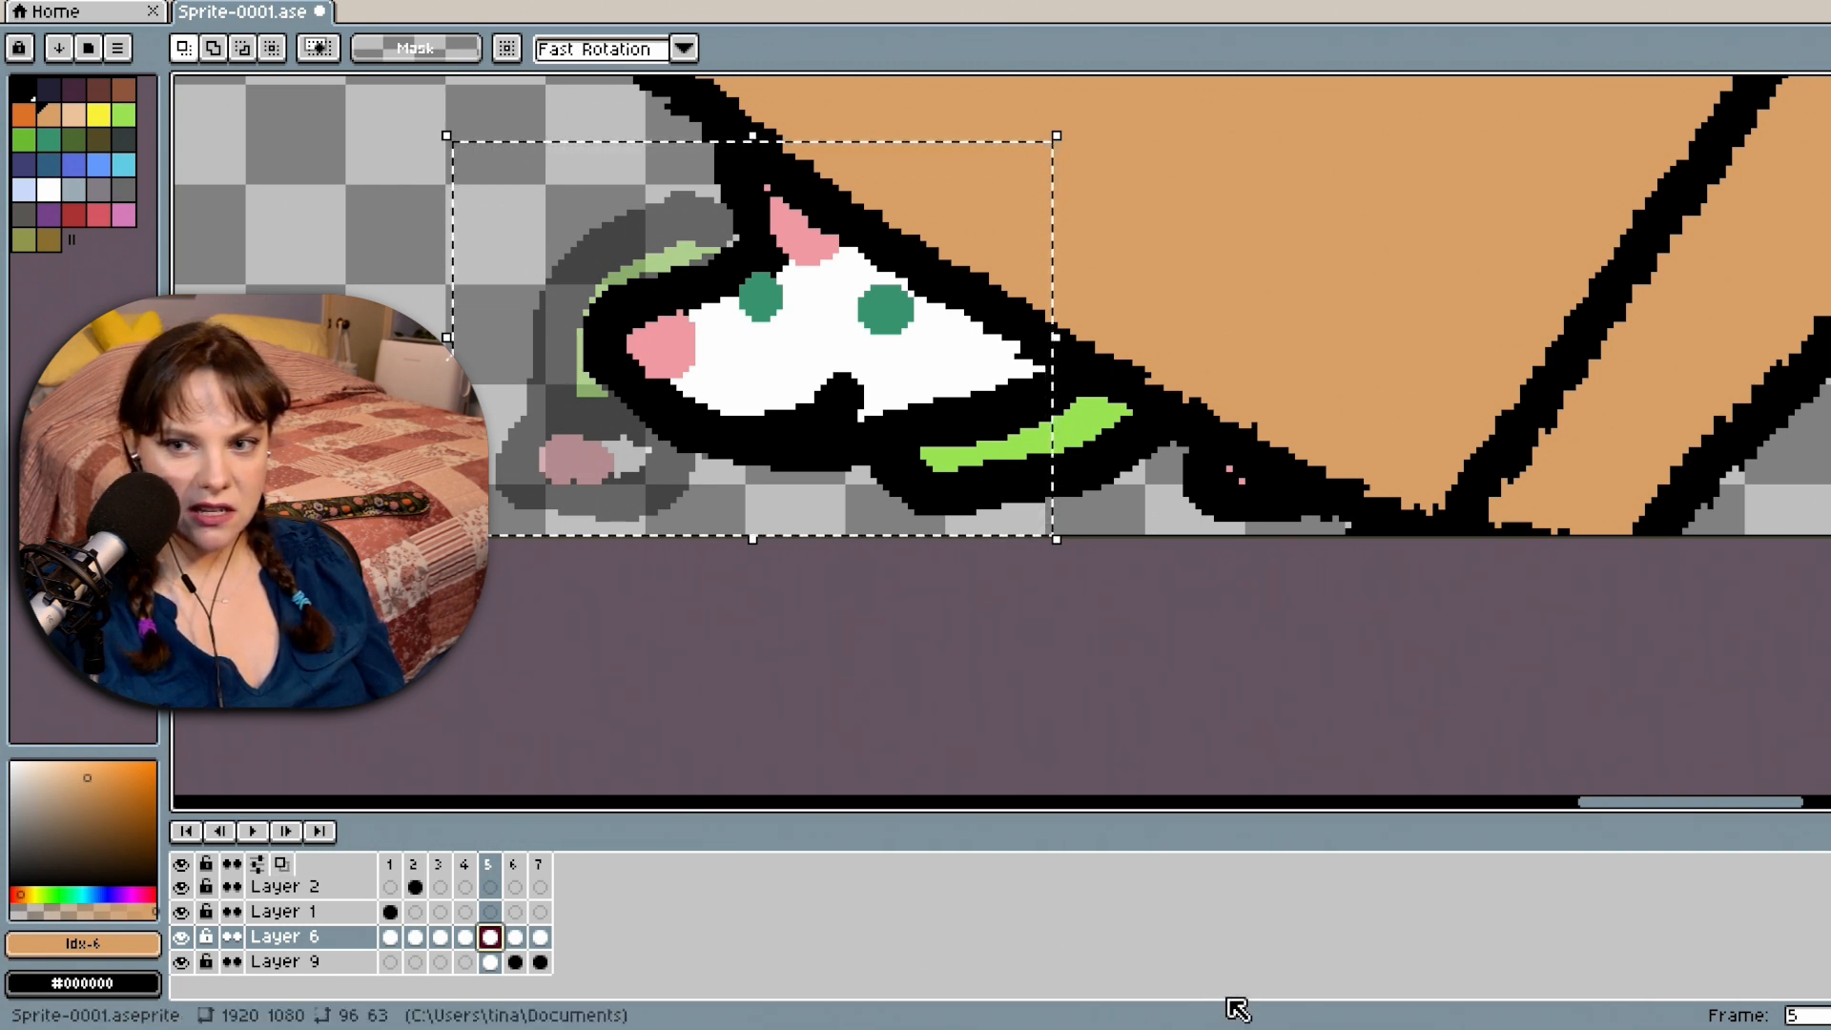
pyautogui.click(292, 868)
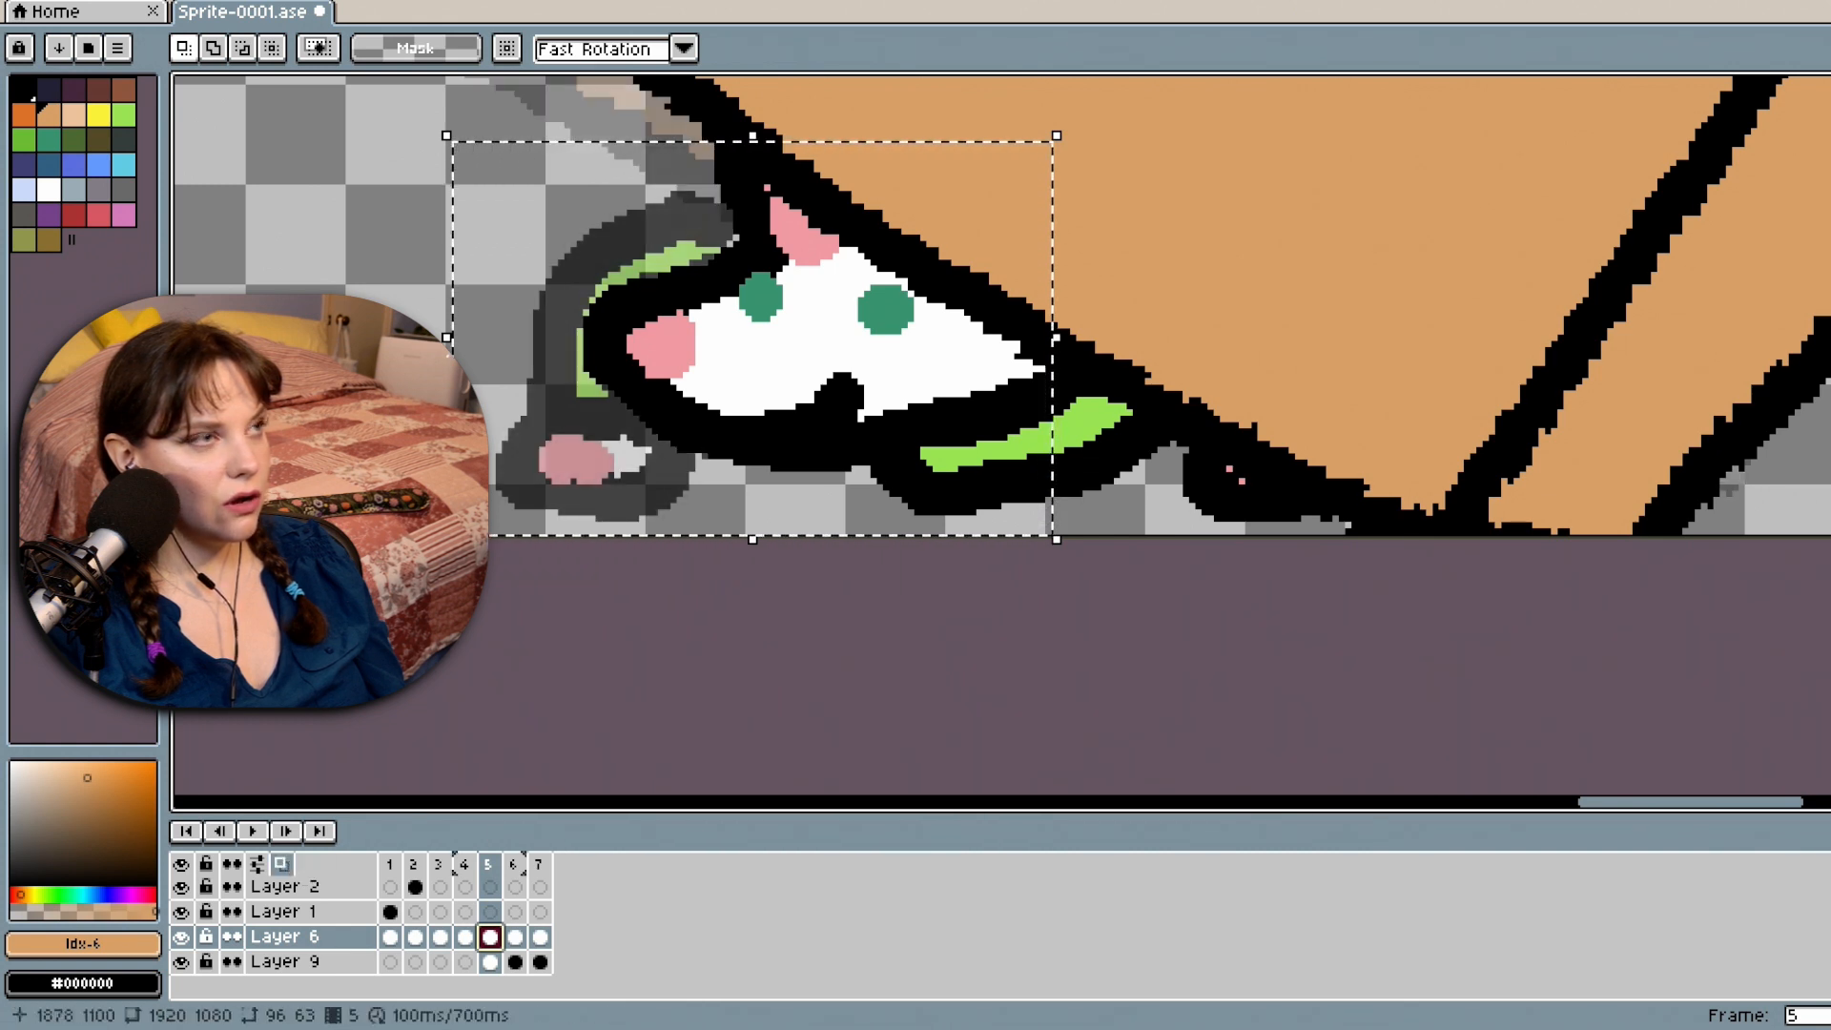
pyautogui.scroll(-5, 1689, 538)
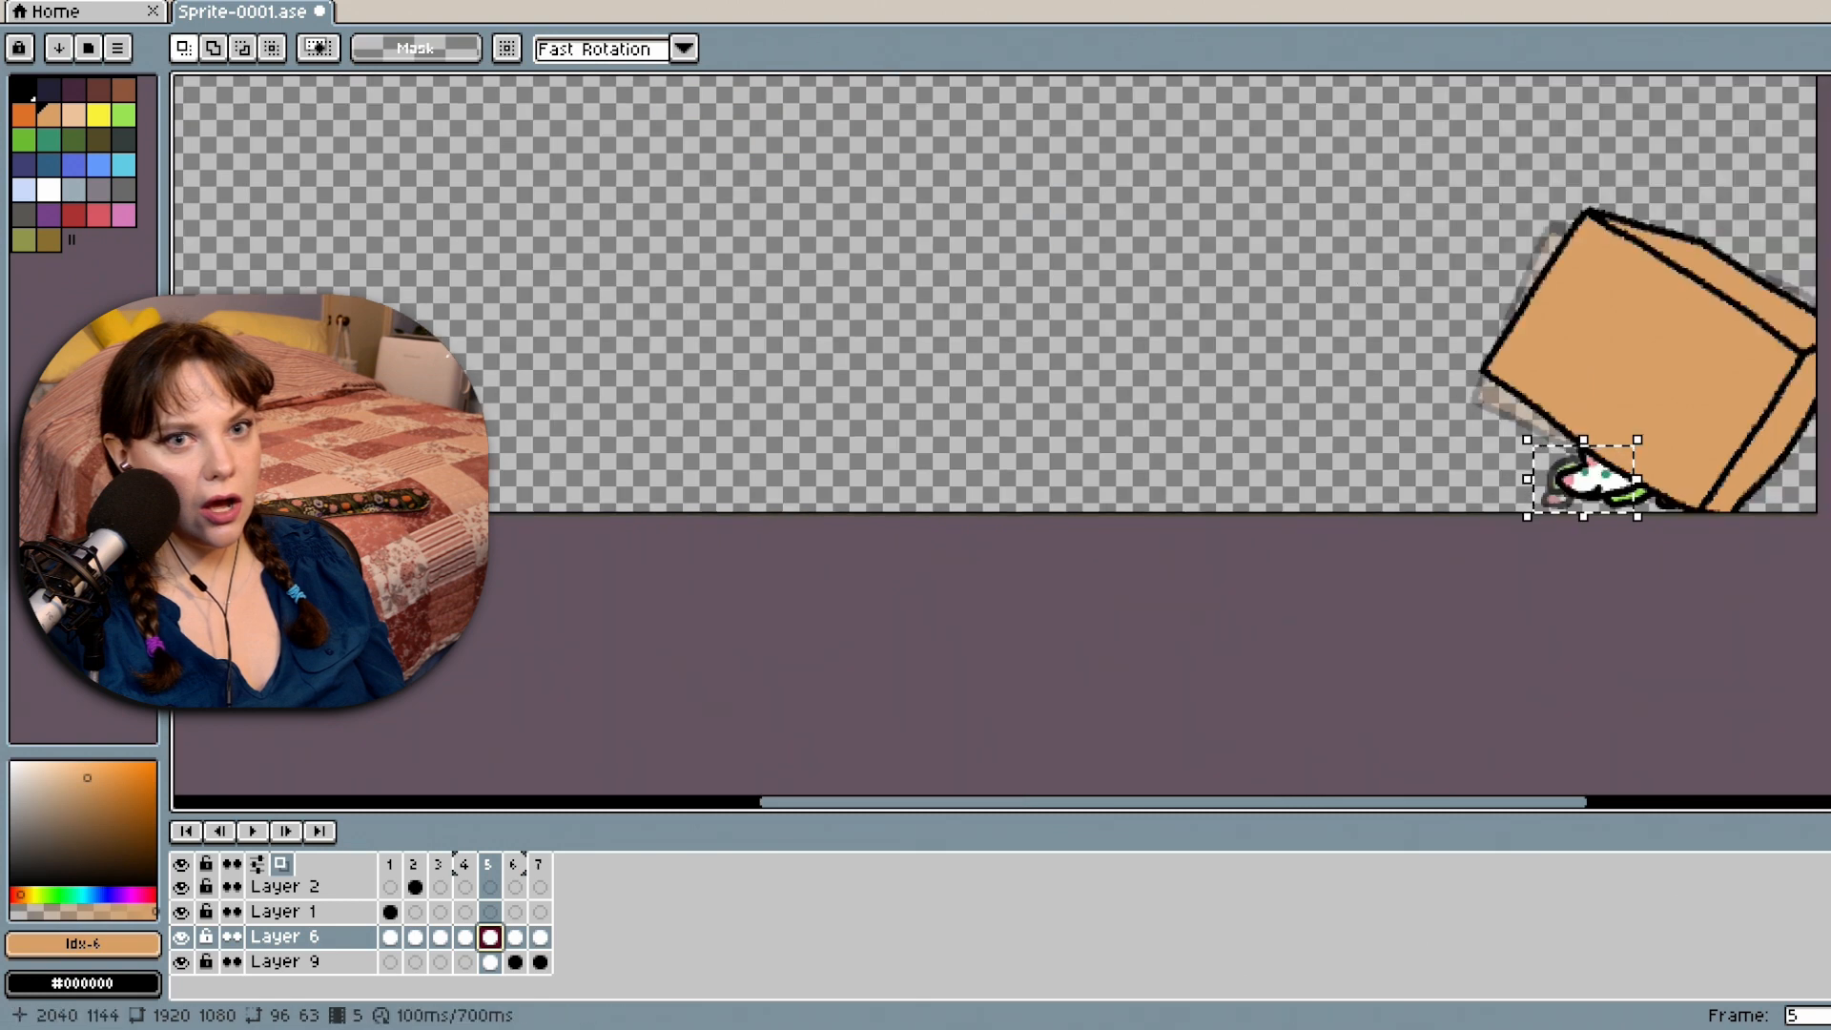
pyautogui.scroll(3, 1687, 537)
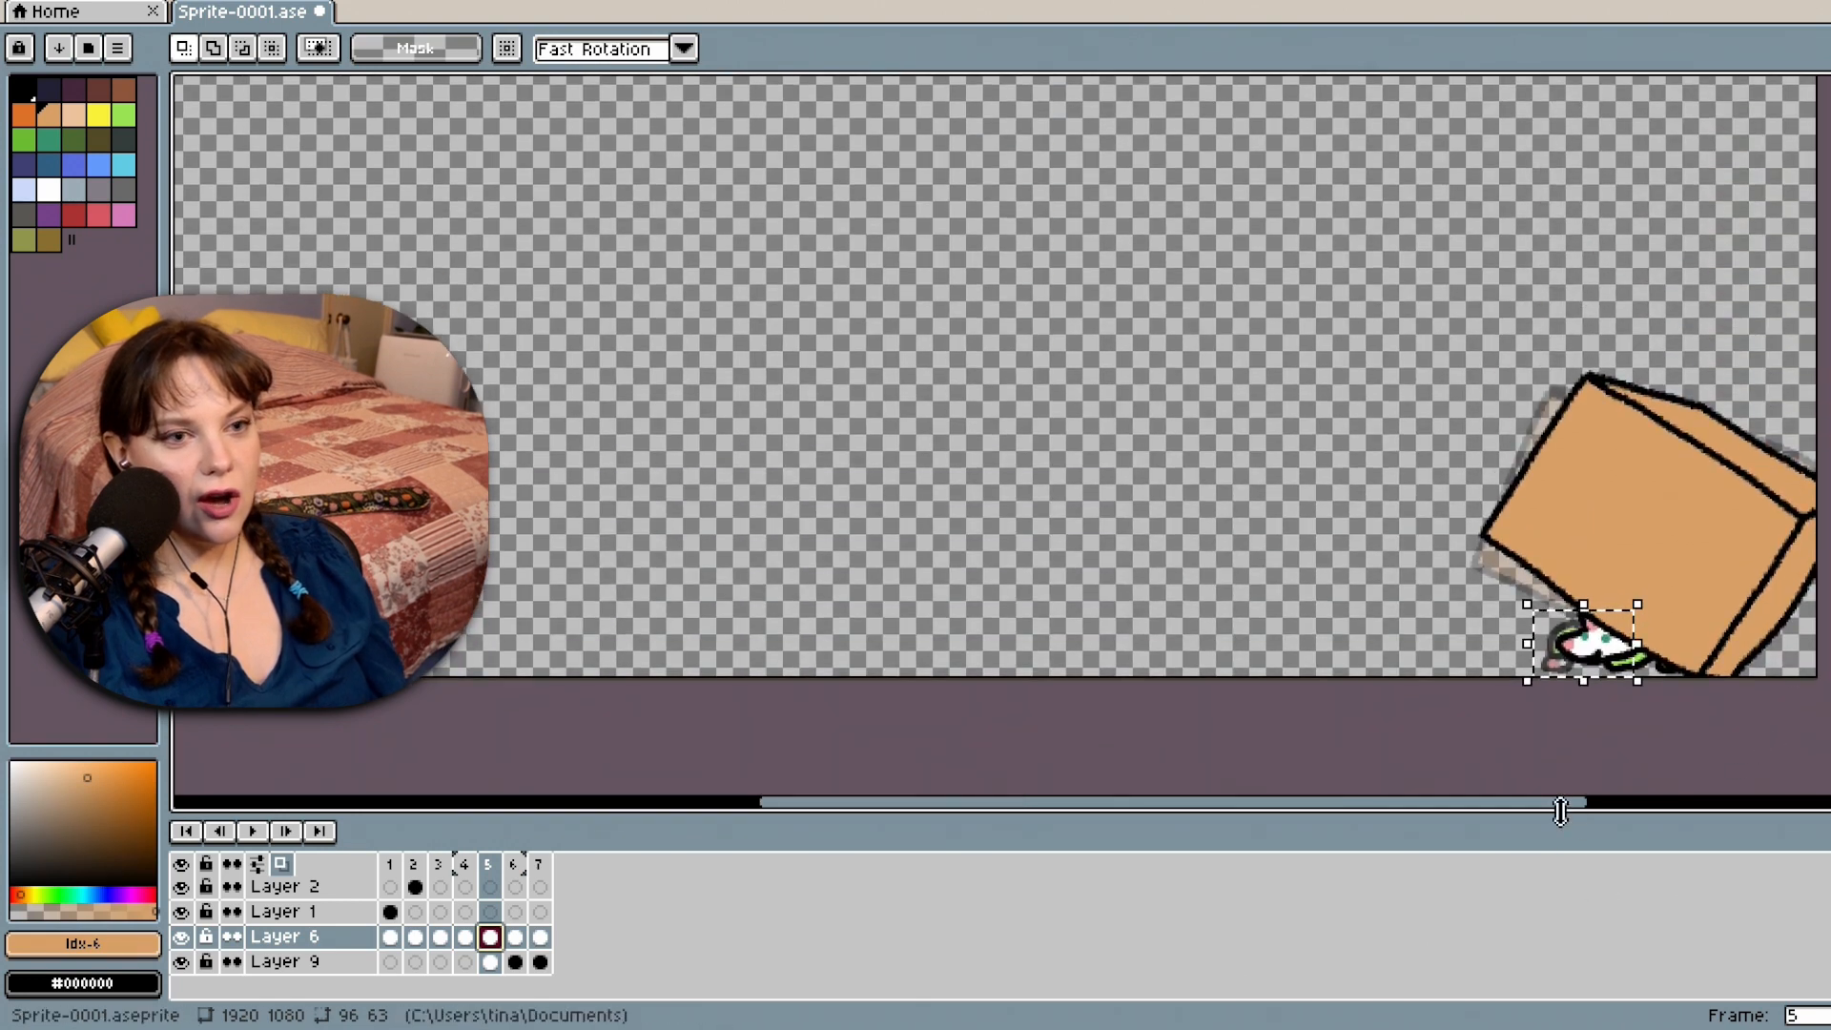
pyautogui.moveTo(1573, 802); pyautogui.dragTo(1700, 807)
pyautogui.scroll(4, 1507, 591)
pyautogui.scroll(-5, 1492, 541)
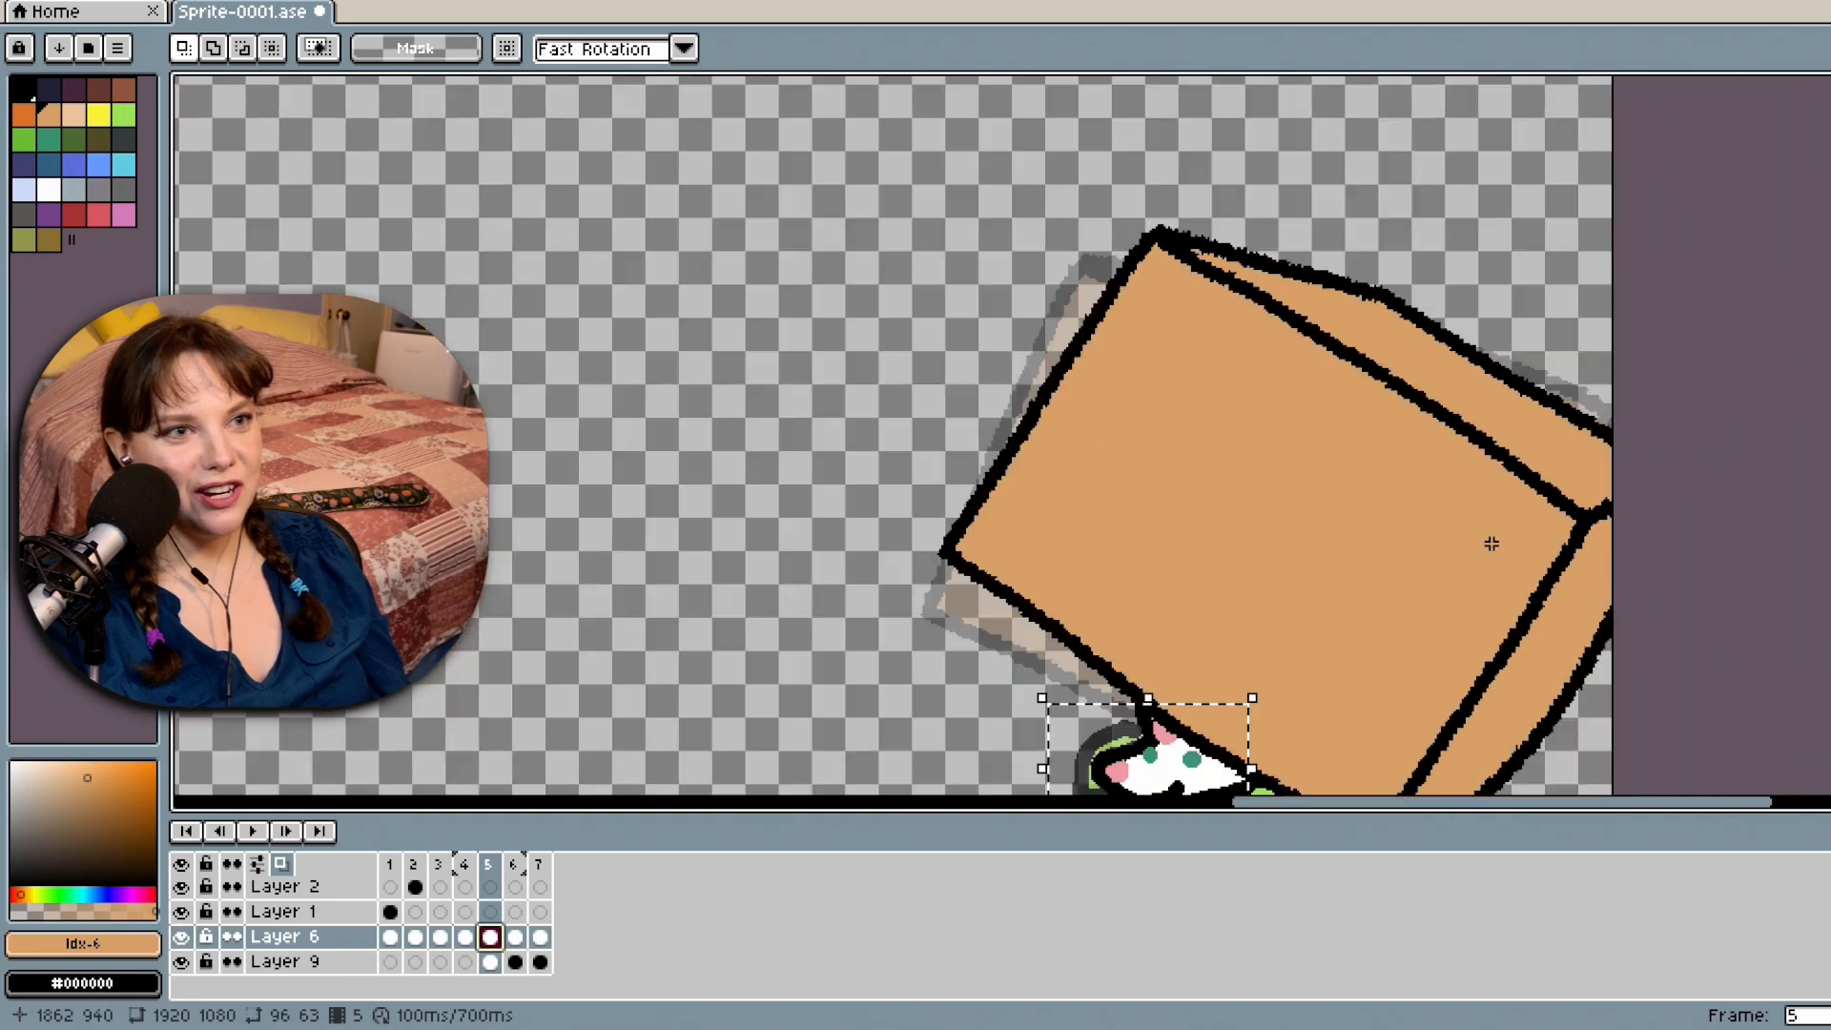
pyautogui.scroll(2, 1707, 507)
pyautogui.scroll(3, 1730, 508)
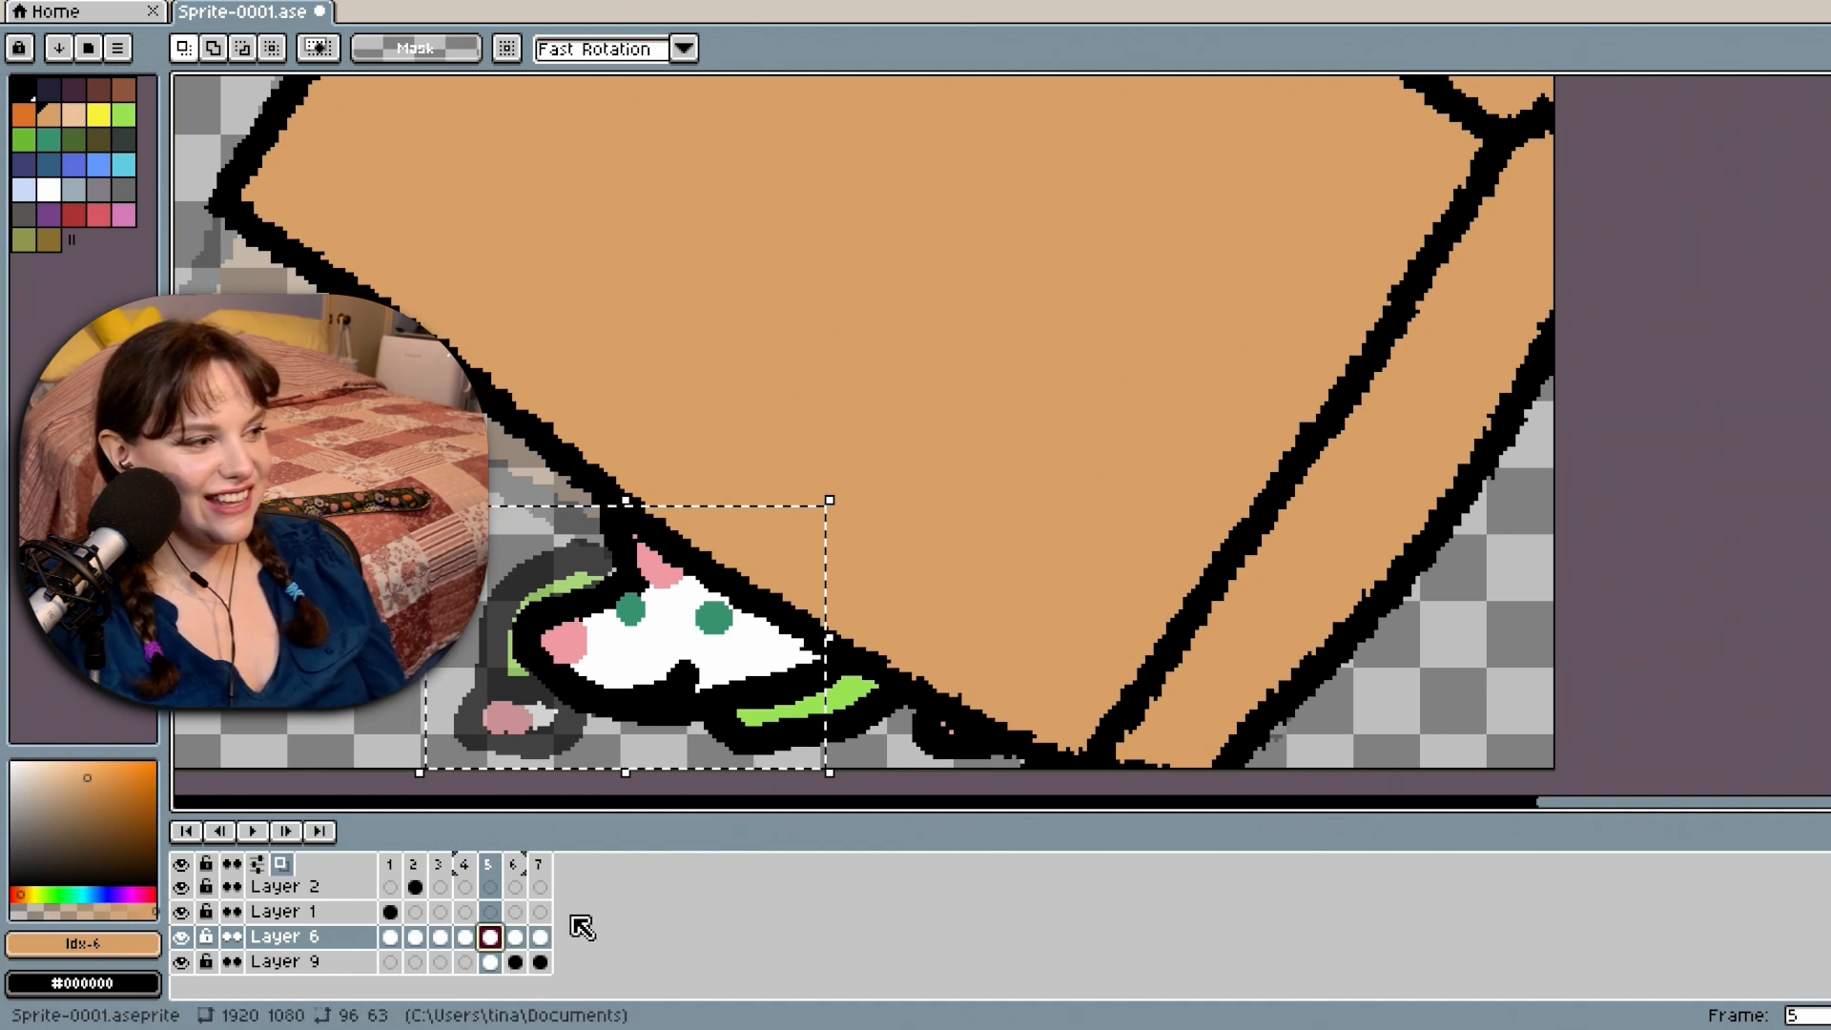
pyautogui.click(513, 937)
pyautogui.click(489, 937)
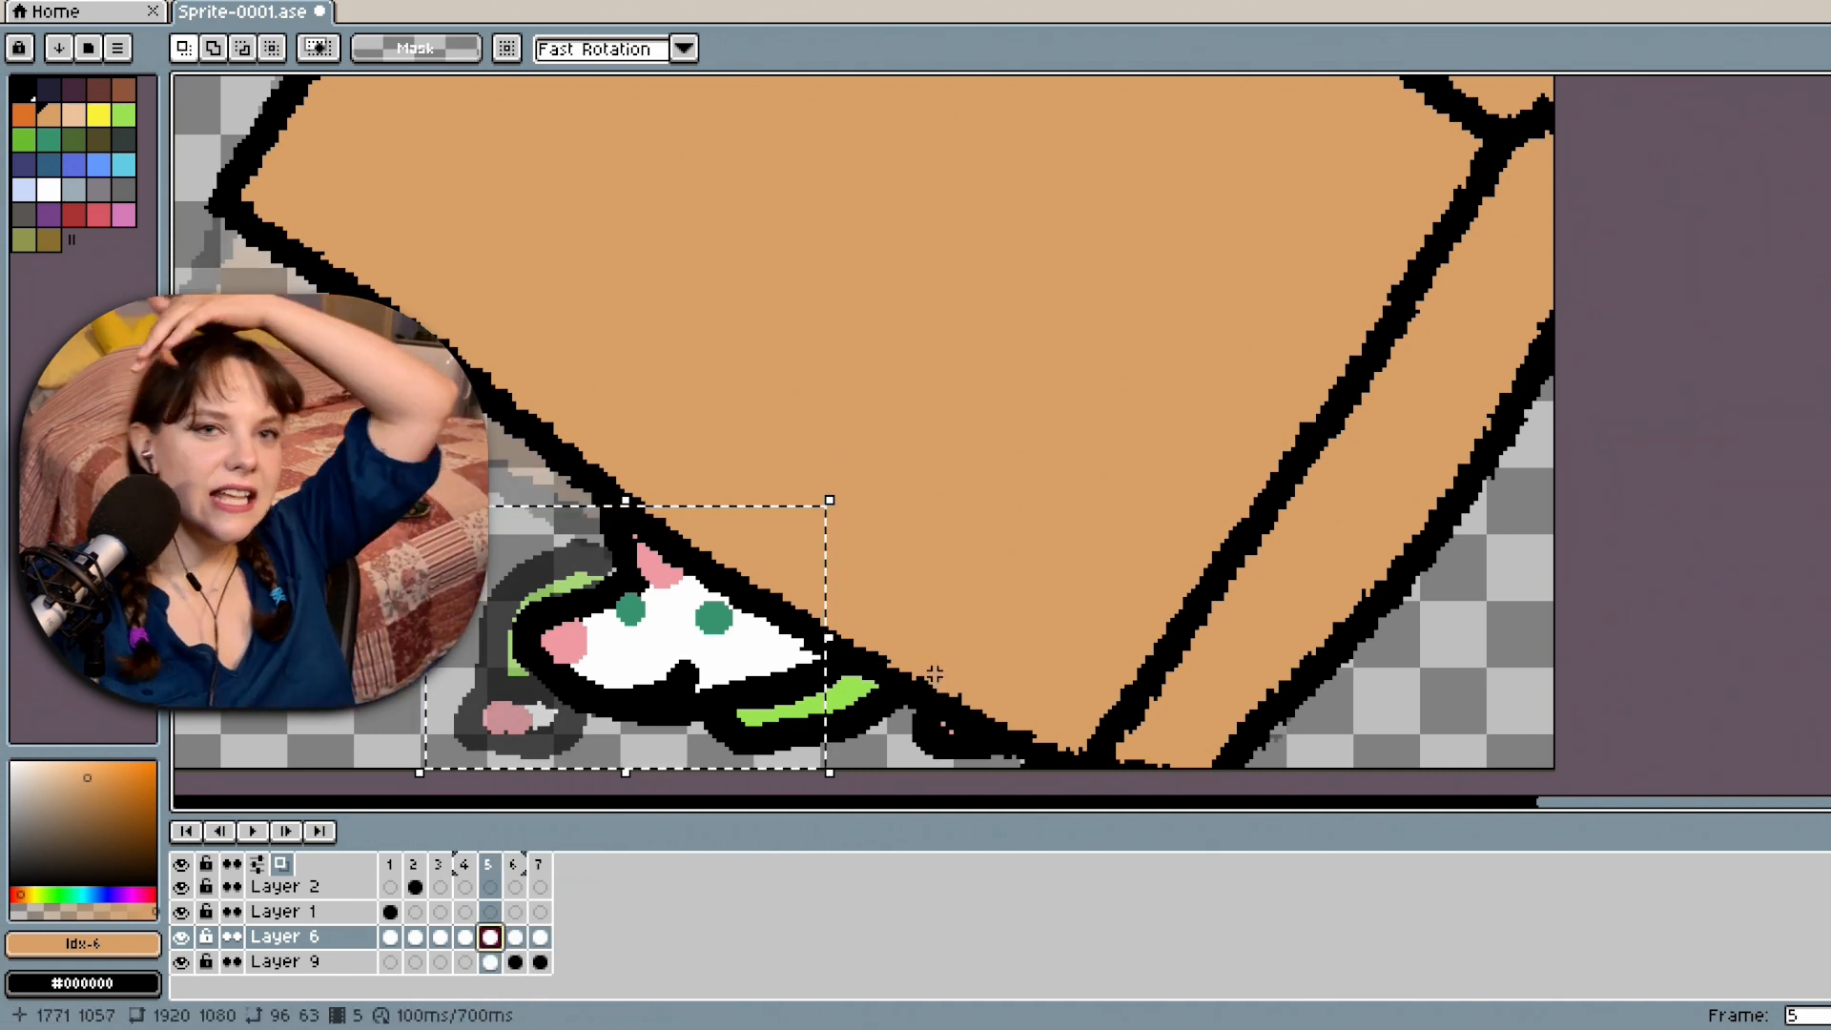
pyautogui.press('b')
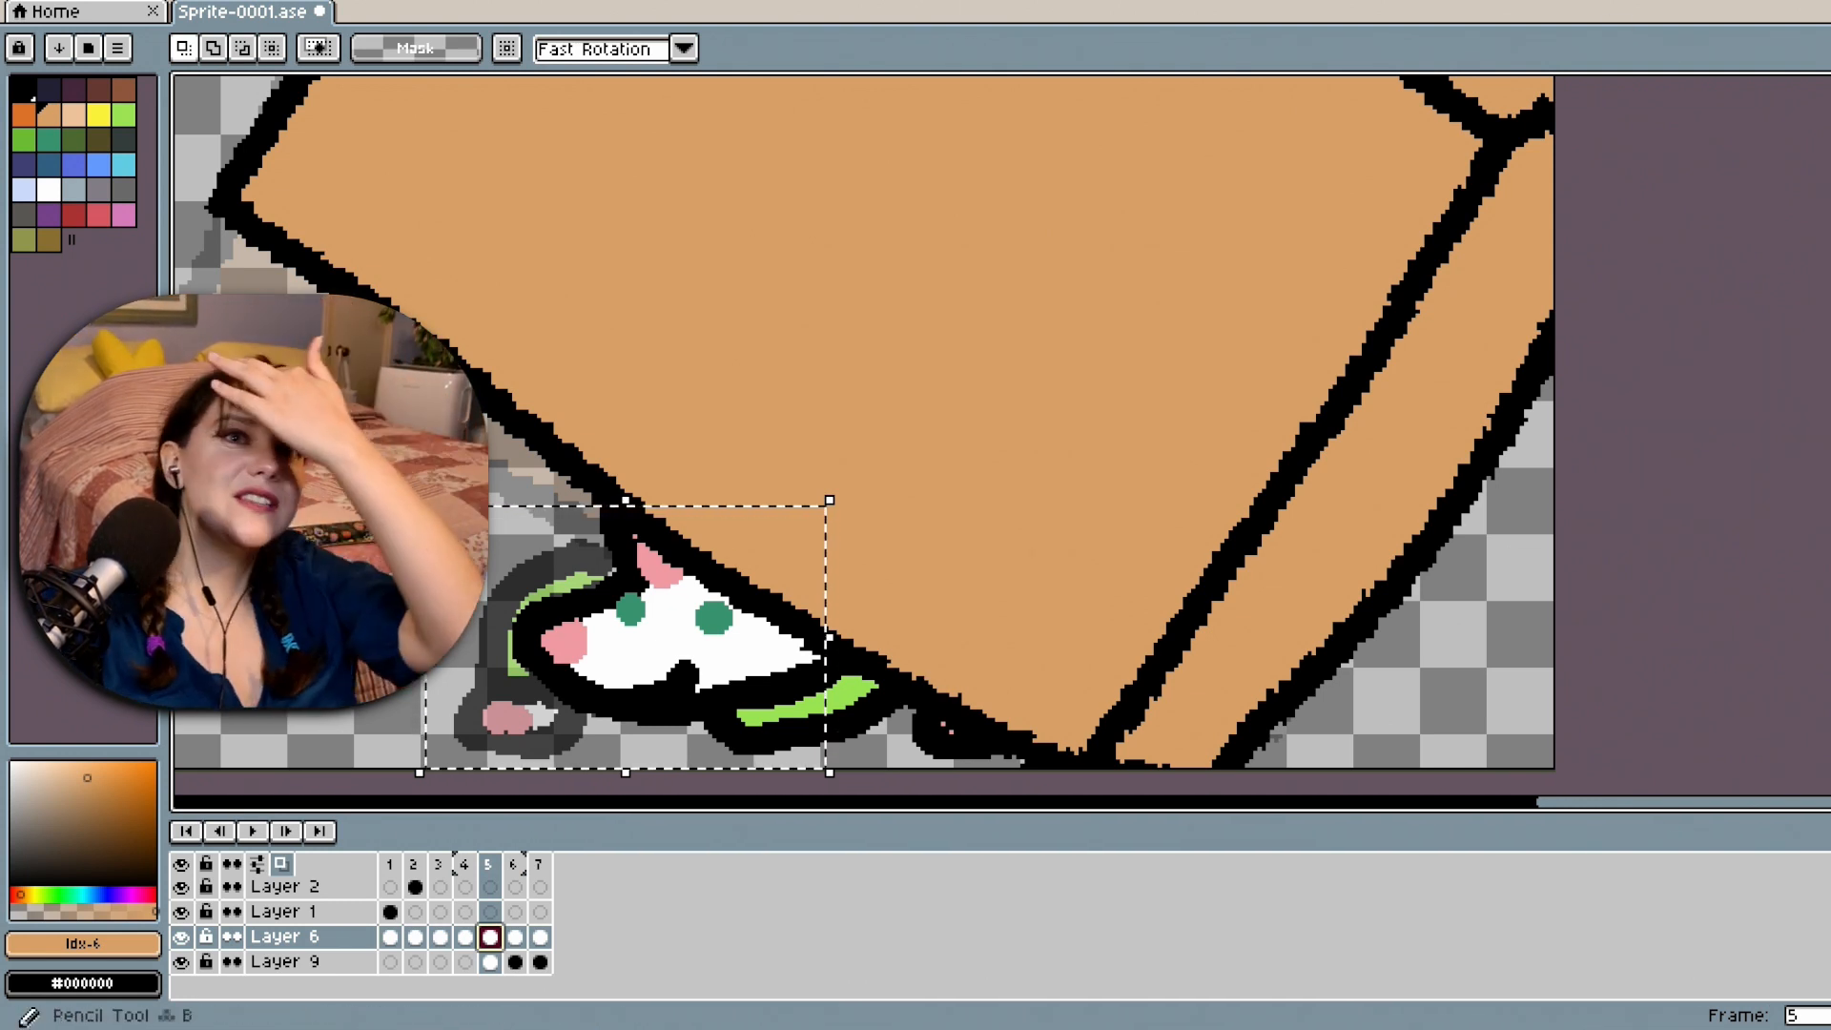
# Prepare the Pencil tool with black as the drawing colour on the frame 5 cel of Layer 6.
pyautogui.press('e')
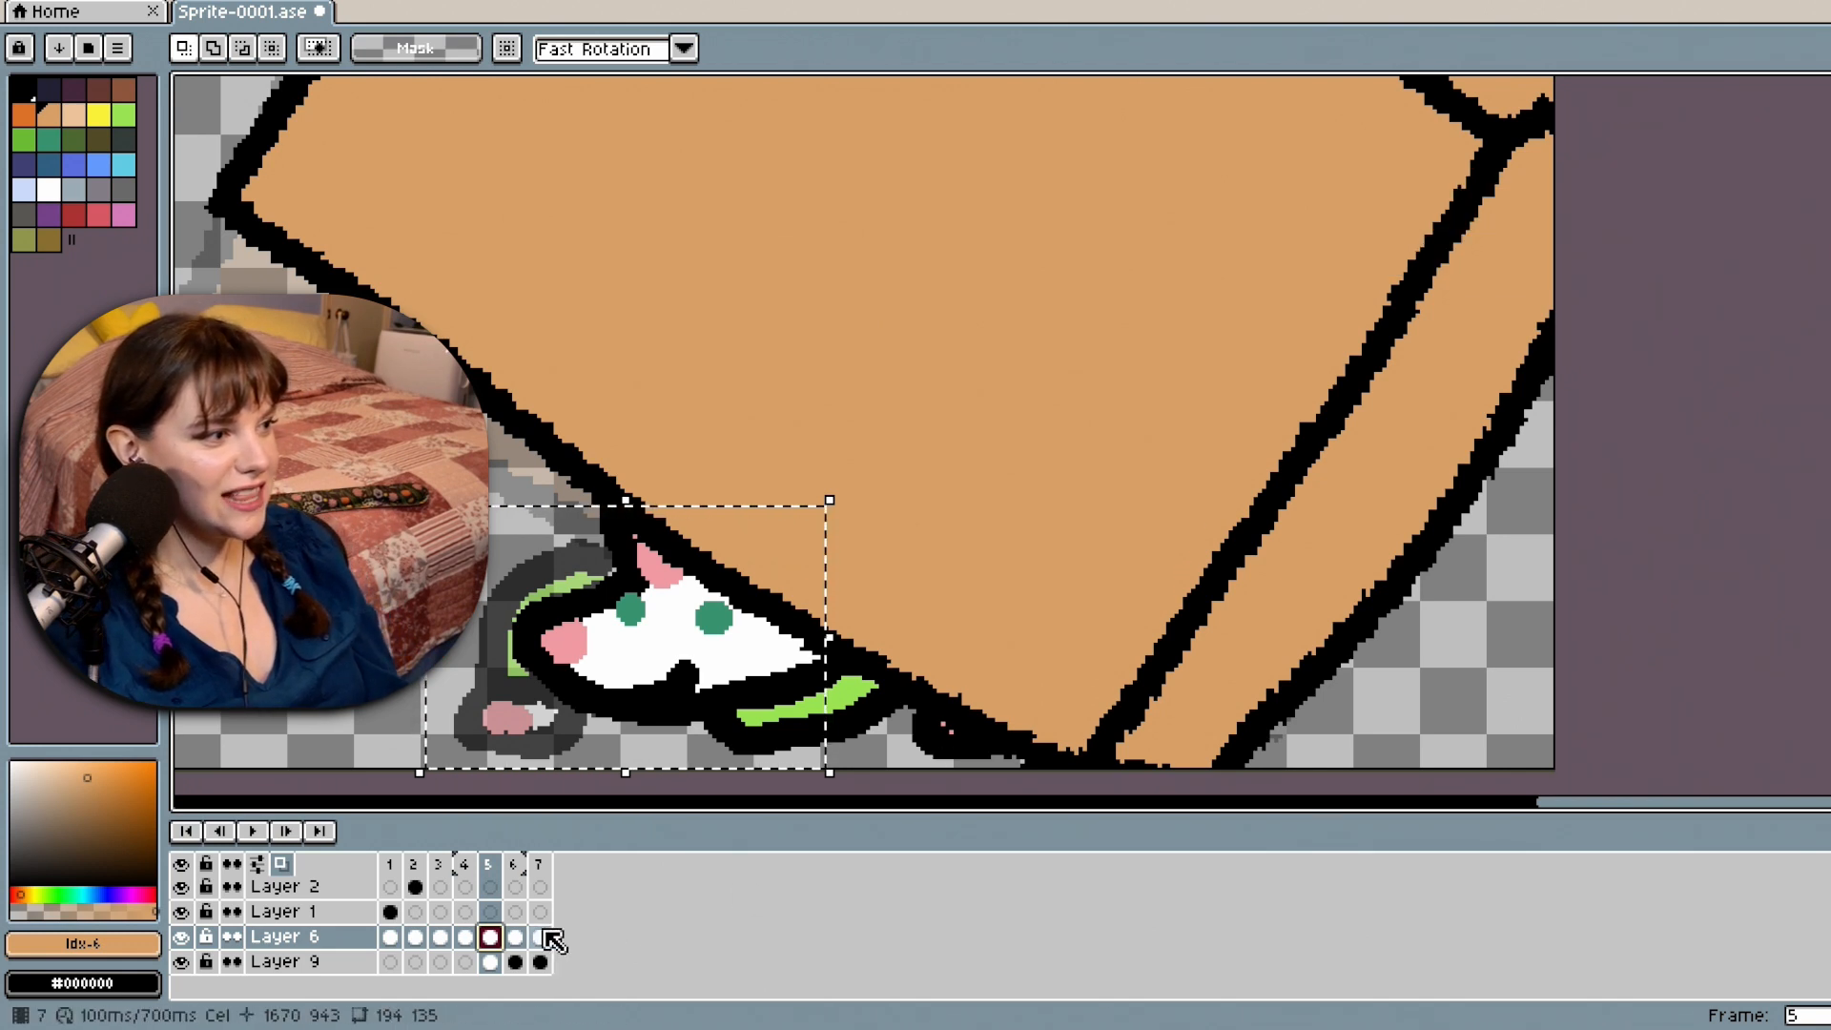
pyautogui.click(467, 947)
pyautogui.click(486, 936)
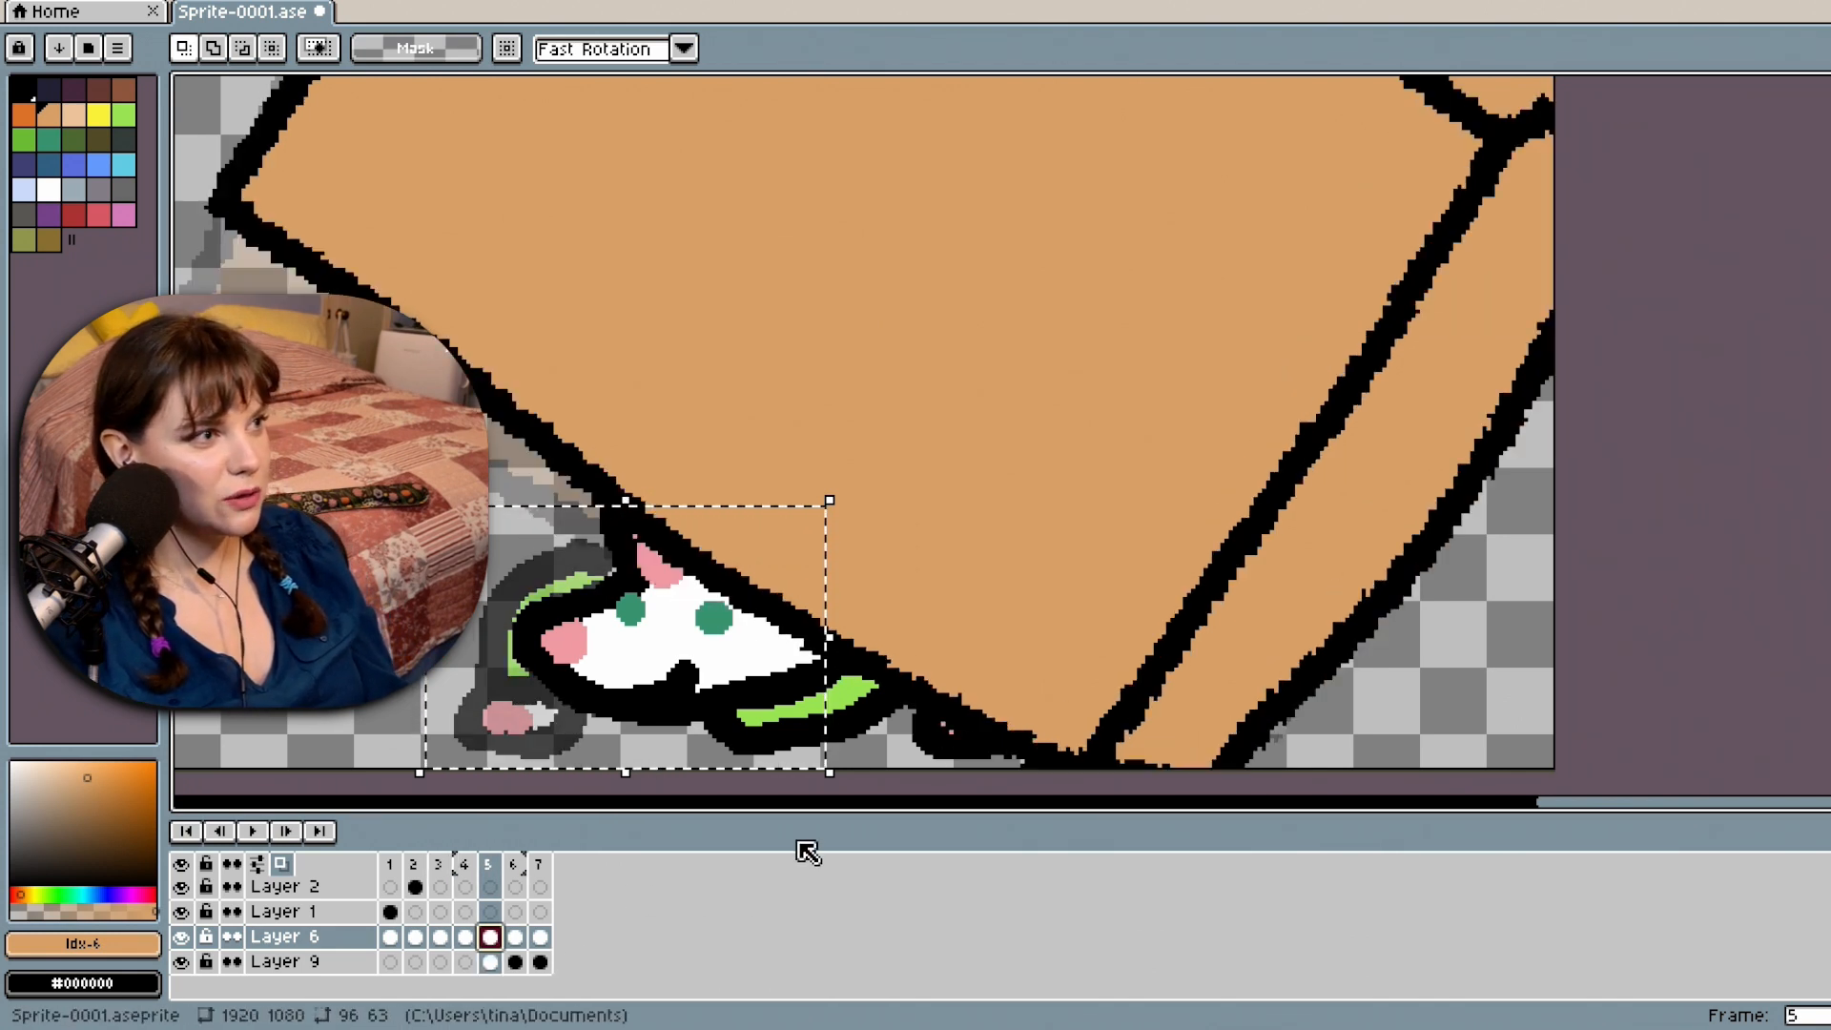
pyautogui.press('b')
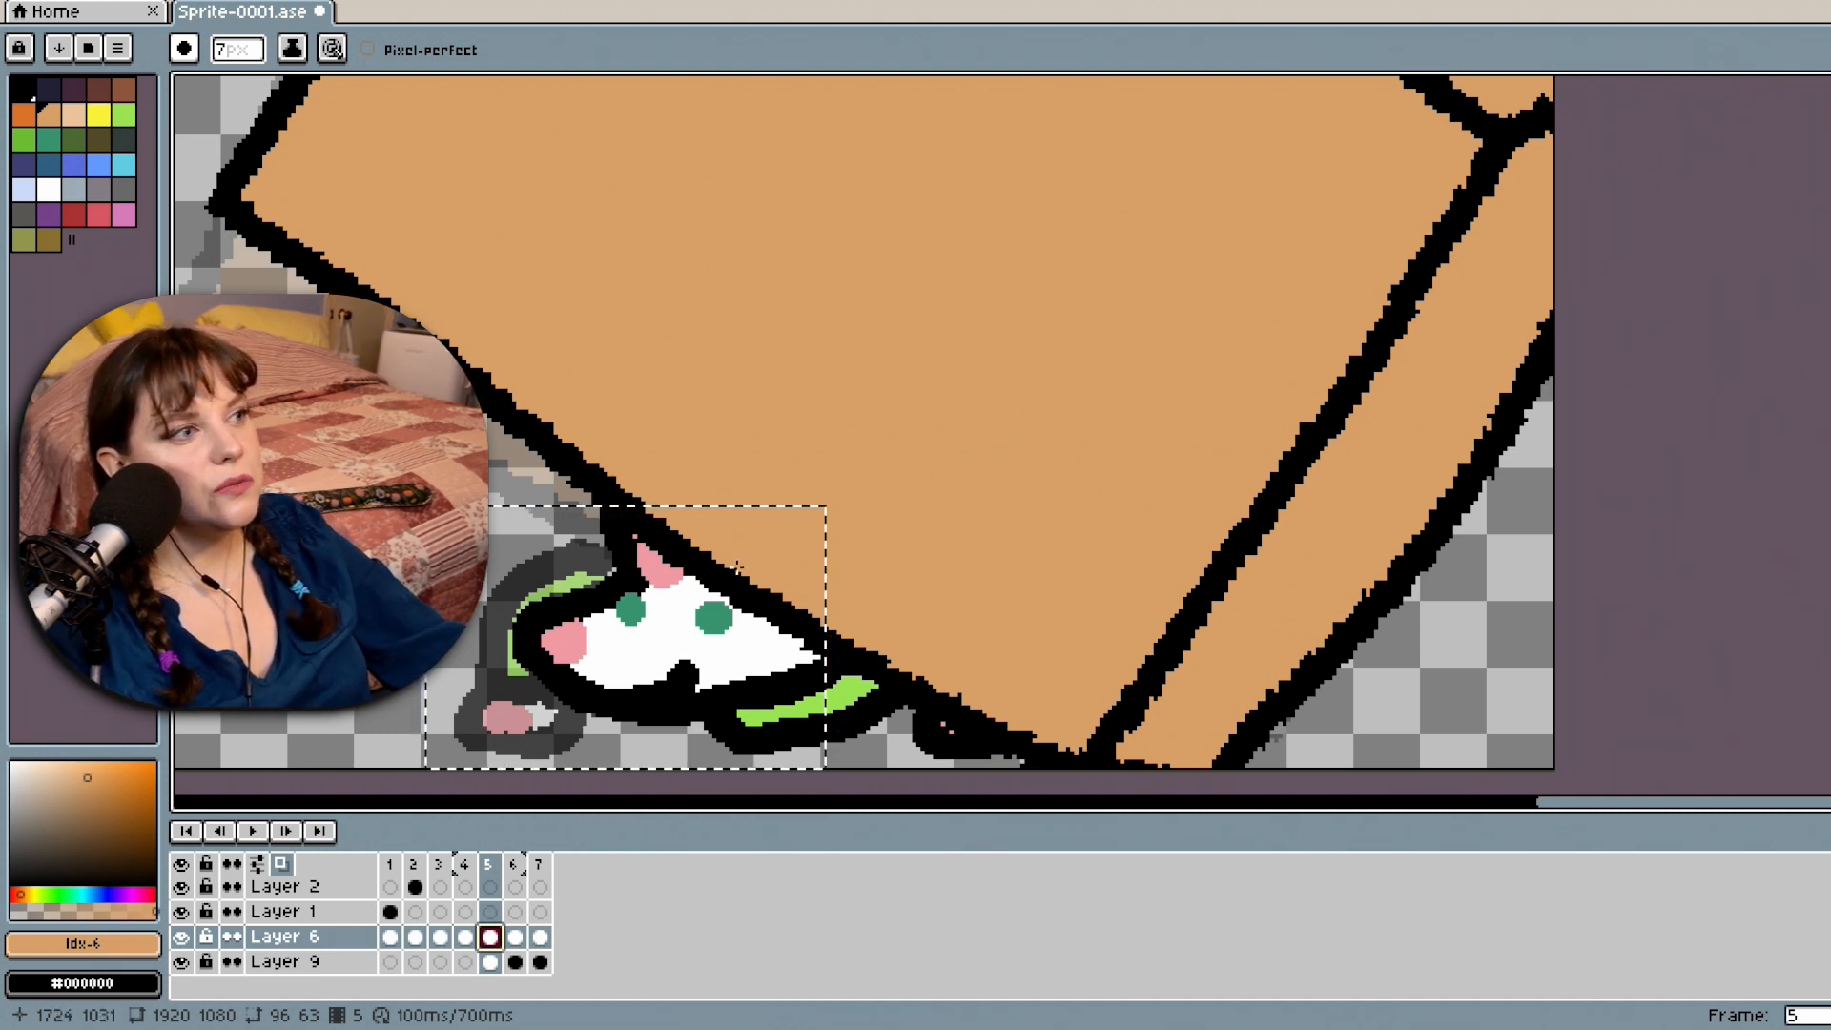
pyautogui.click(23, 89)
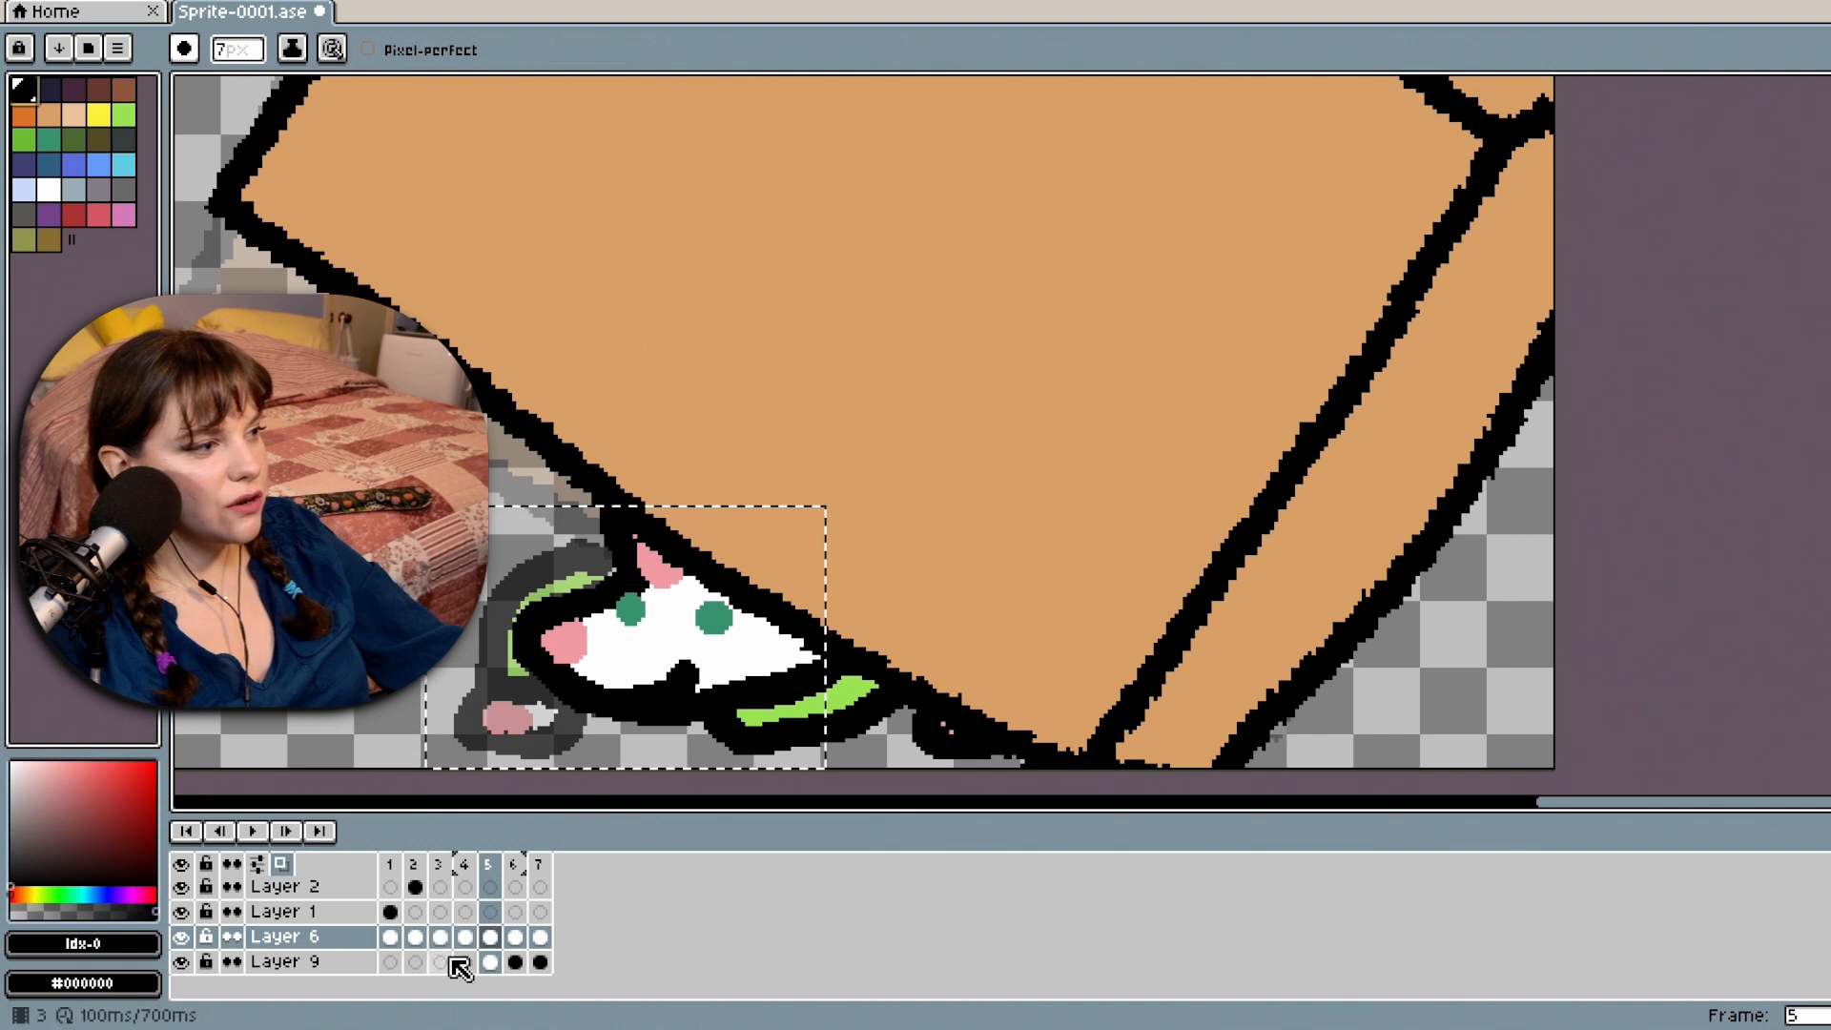
pyautogui.click(492, 959)
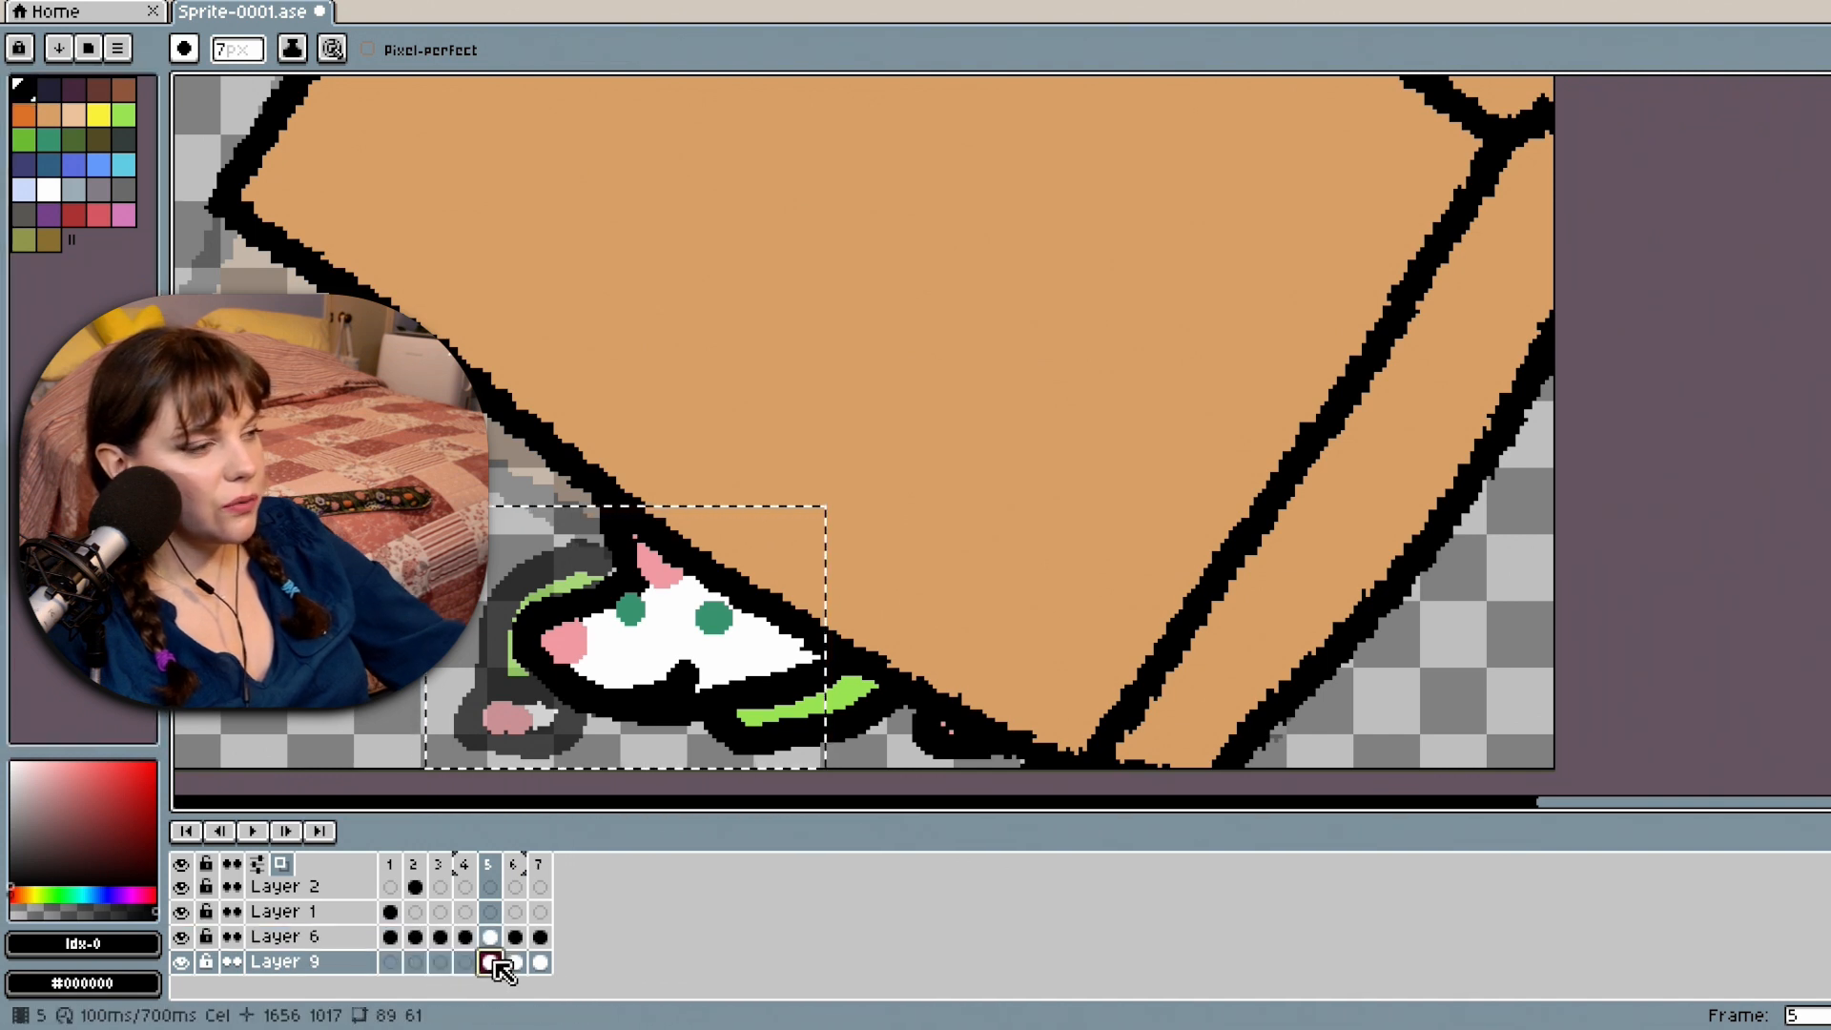
pyautogui.click(496, 937)
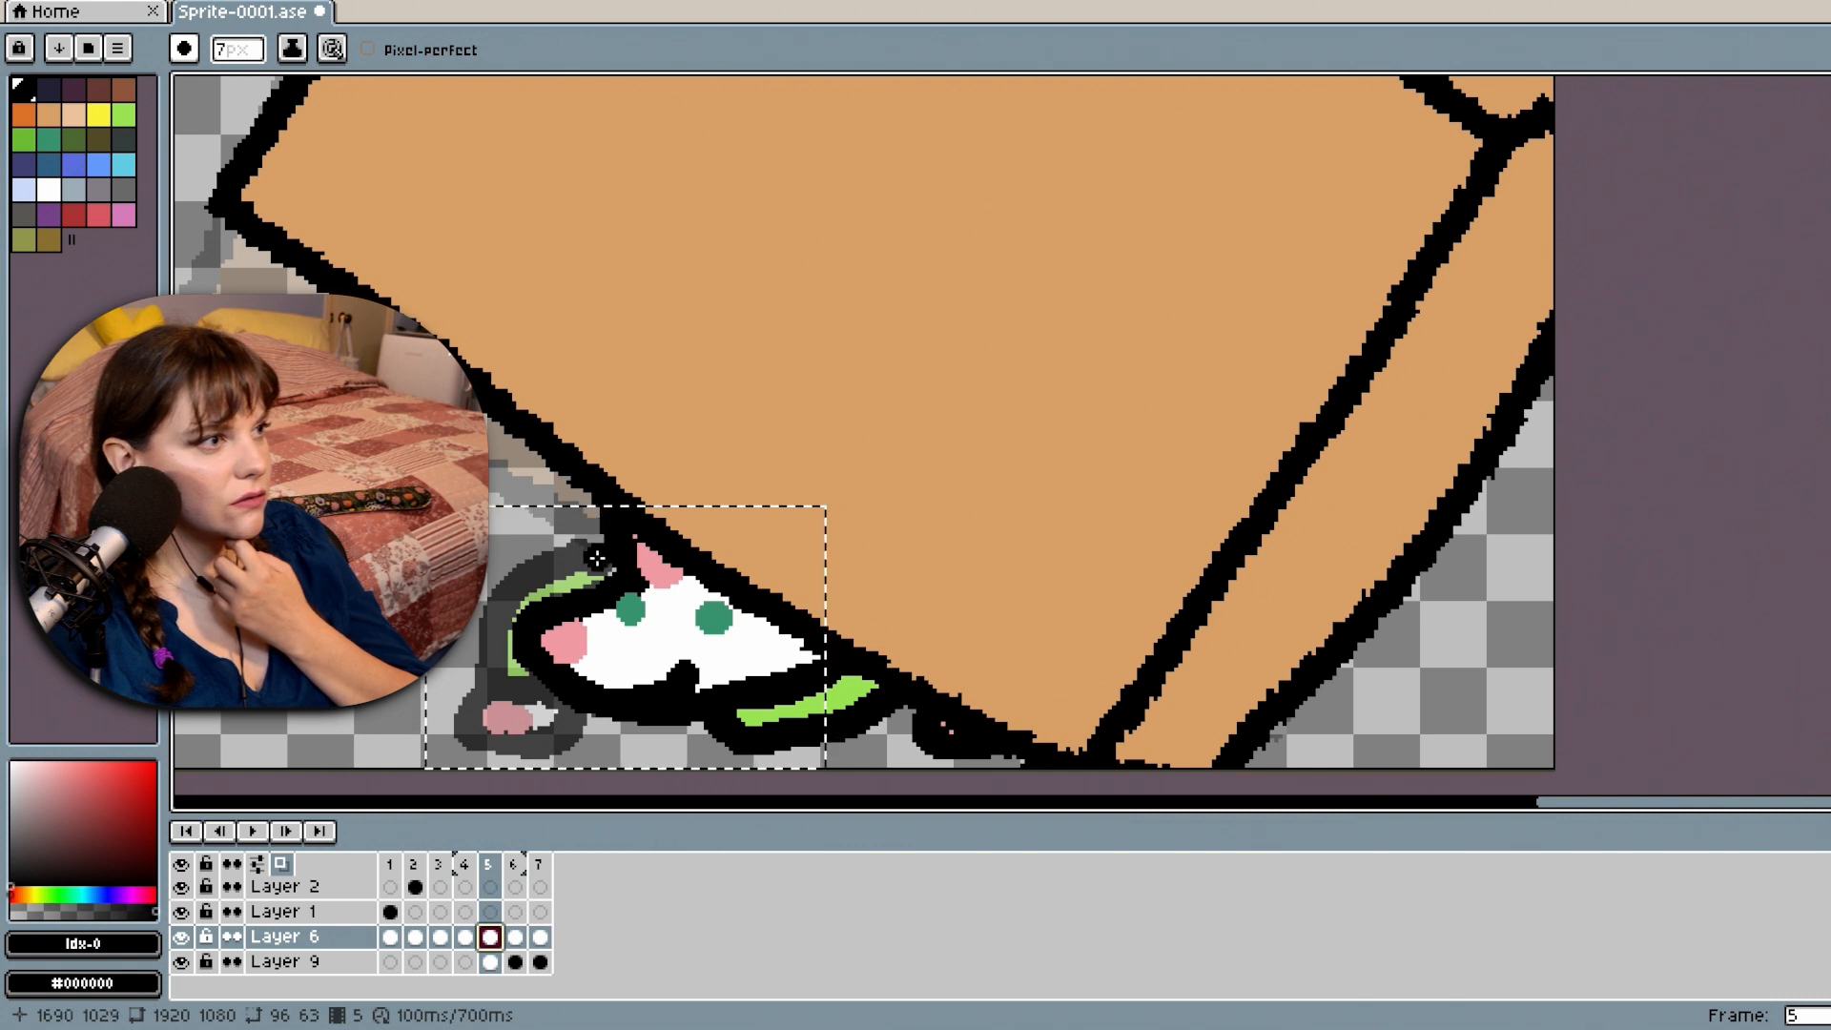
pyautogui.moveTo(596, 557); pyautogui.dragTo(577, 557)
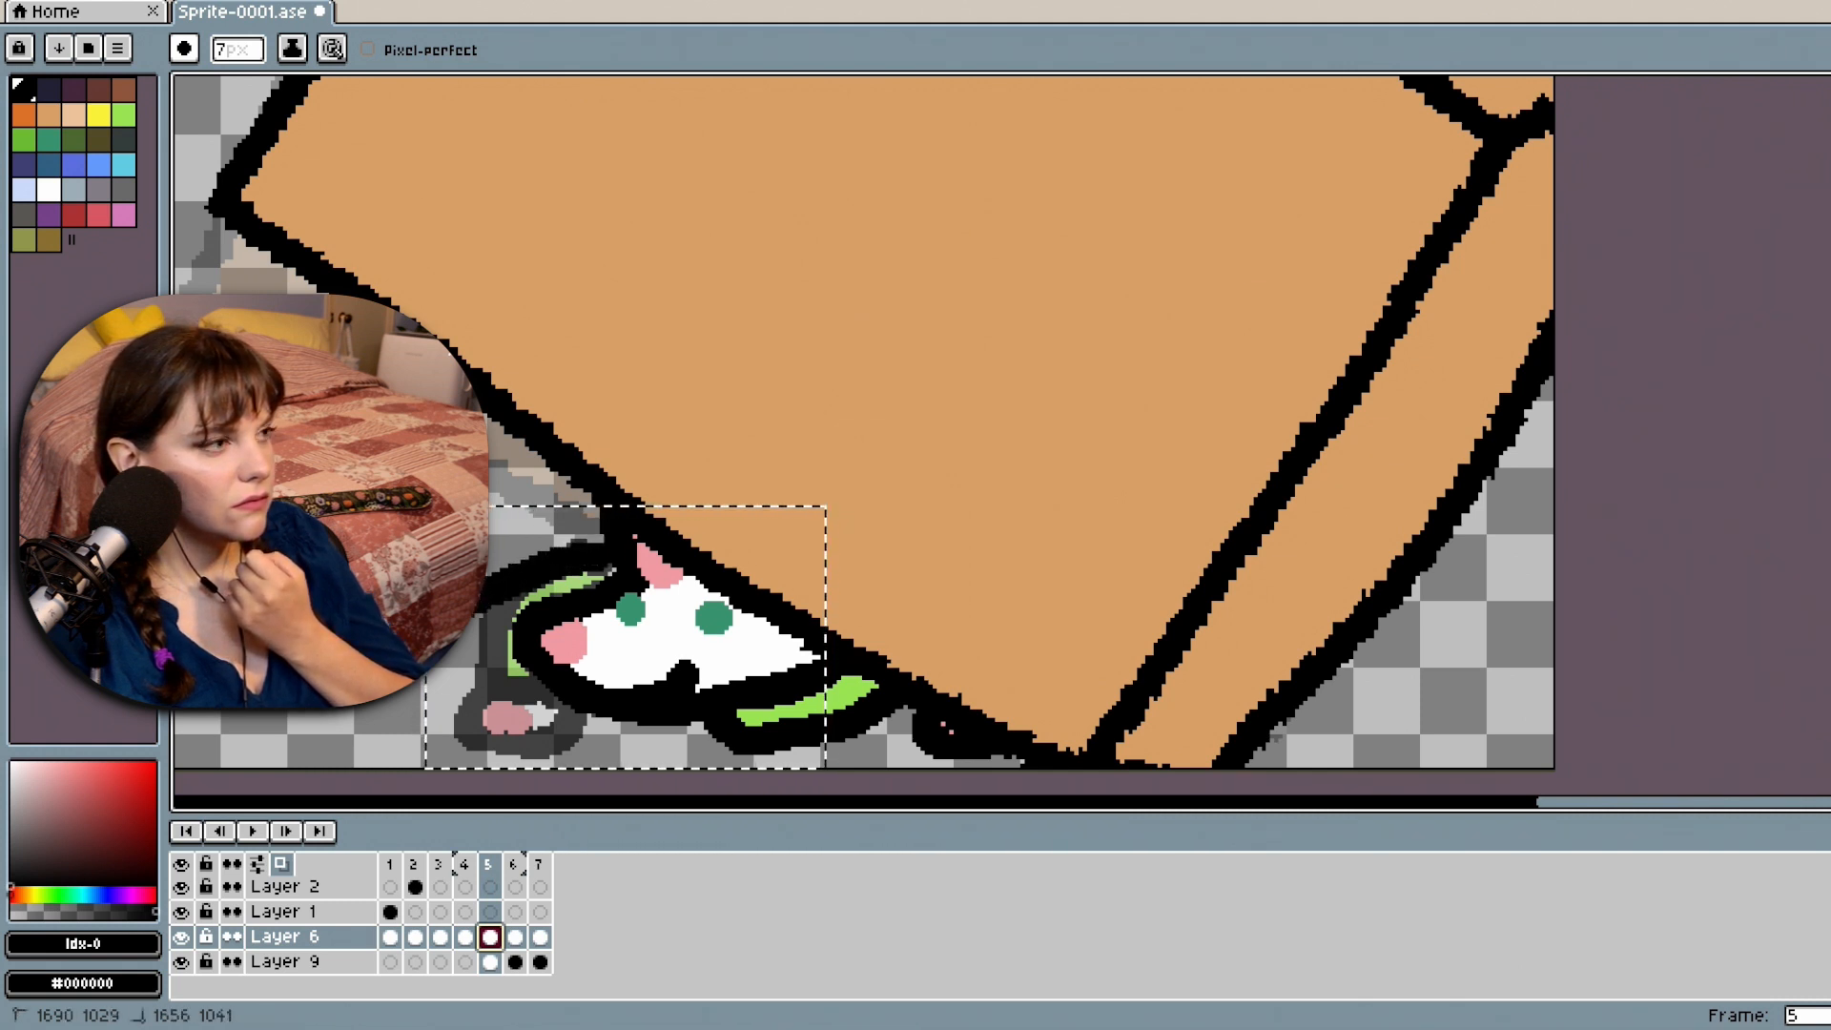
pyautogui.hotkey('ctrl', 'z')
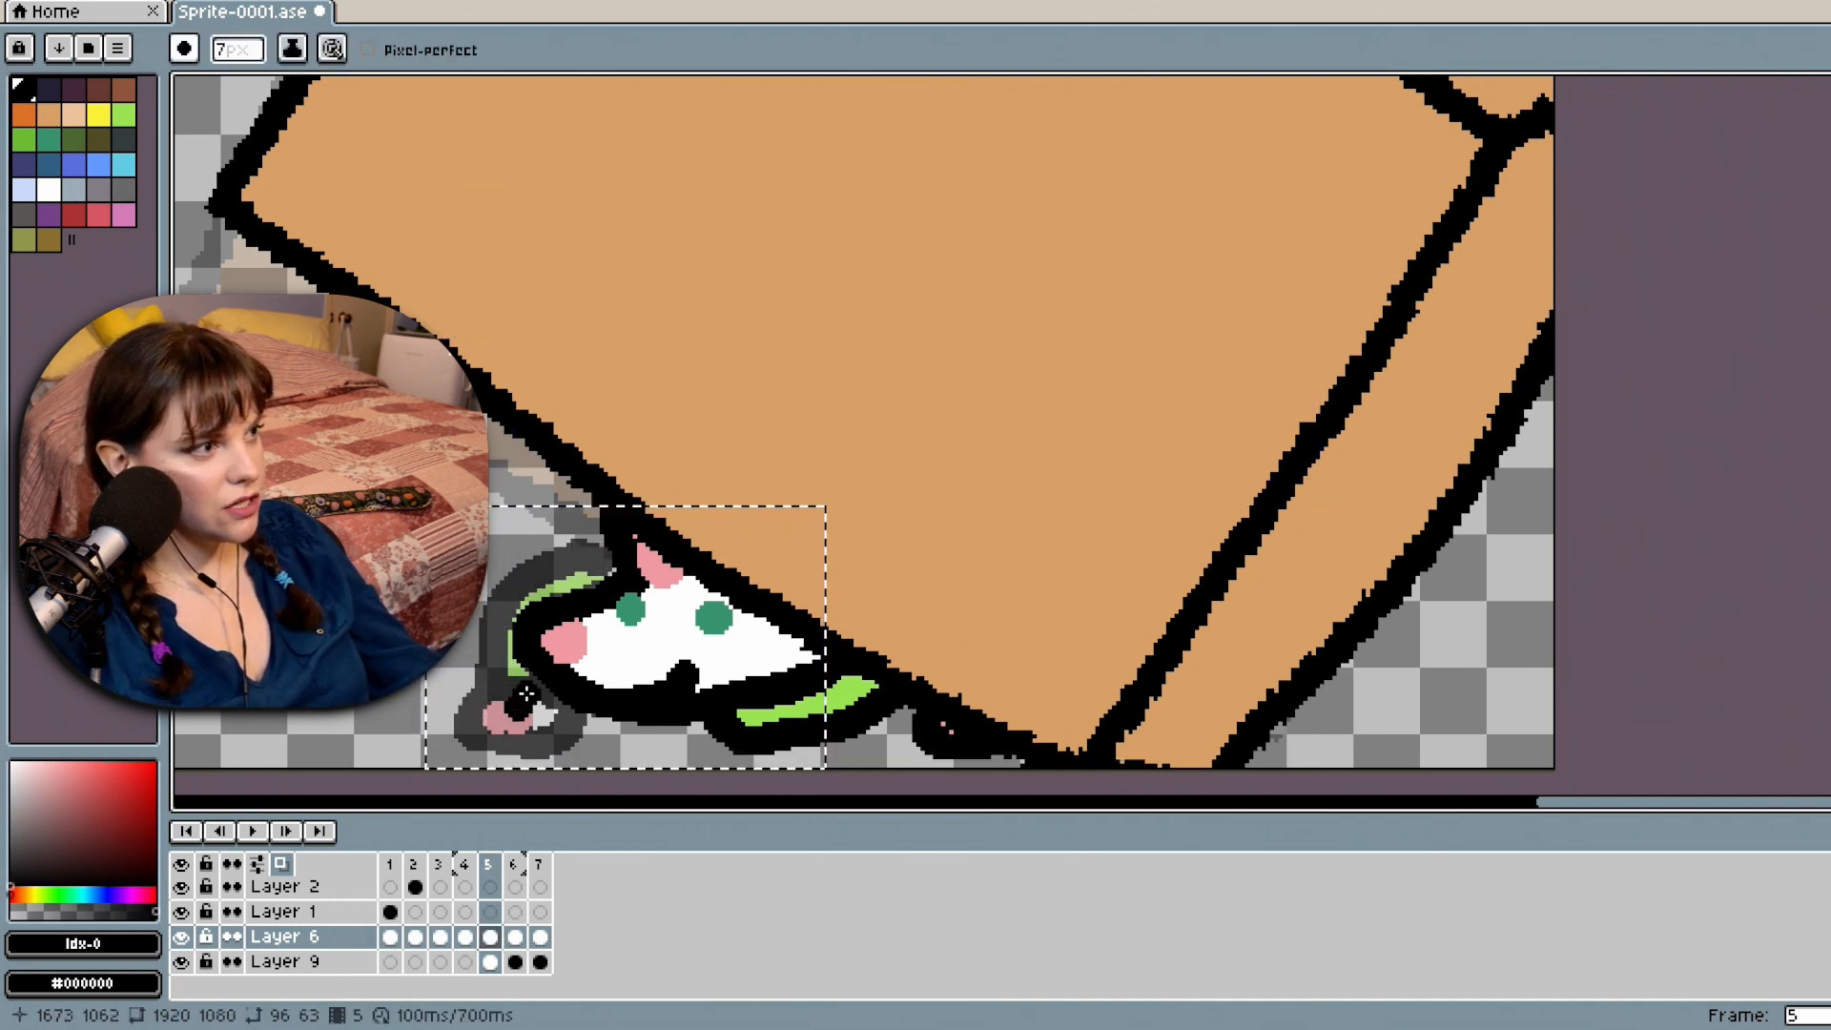
pyautogui.hotkey('ctrl', 'z')
# Outline the mouse's front arm and raised paw in black with the 7 px pencil on Layer 6, frame 5.
pyautogui.moveTo(521, 686); pyautogui.dragTo(502, 700)
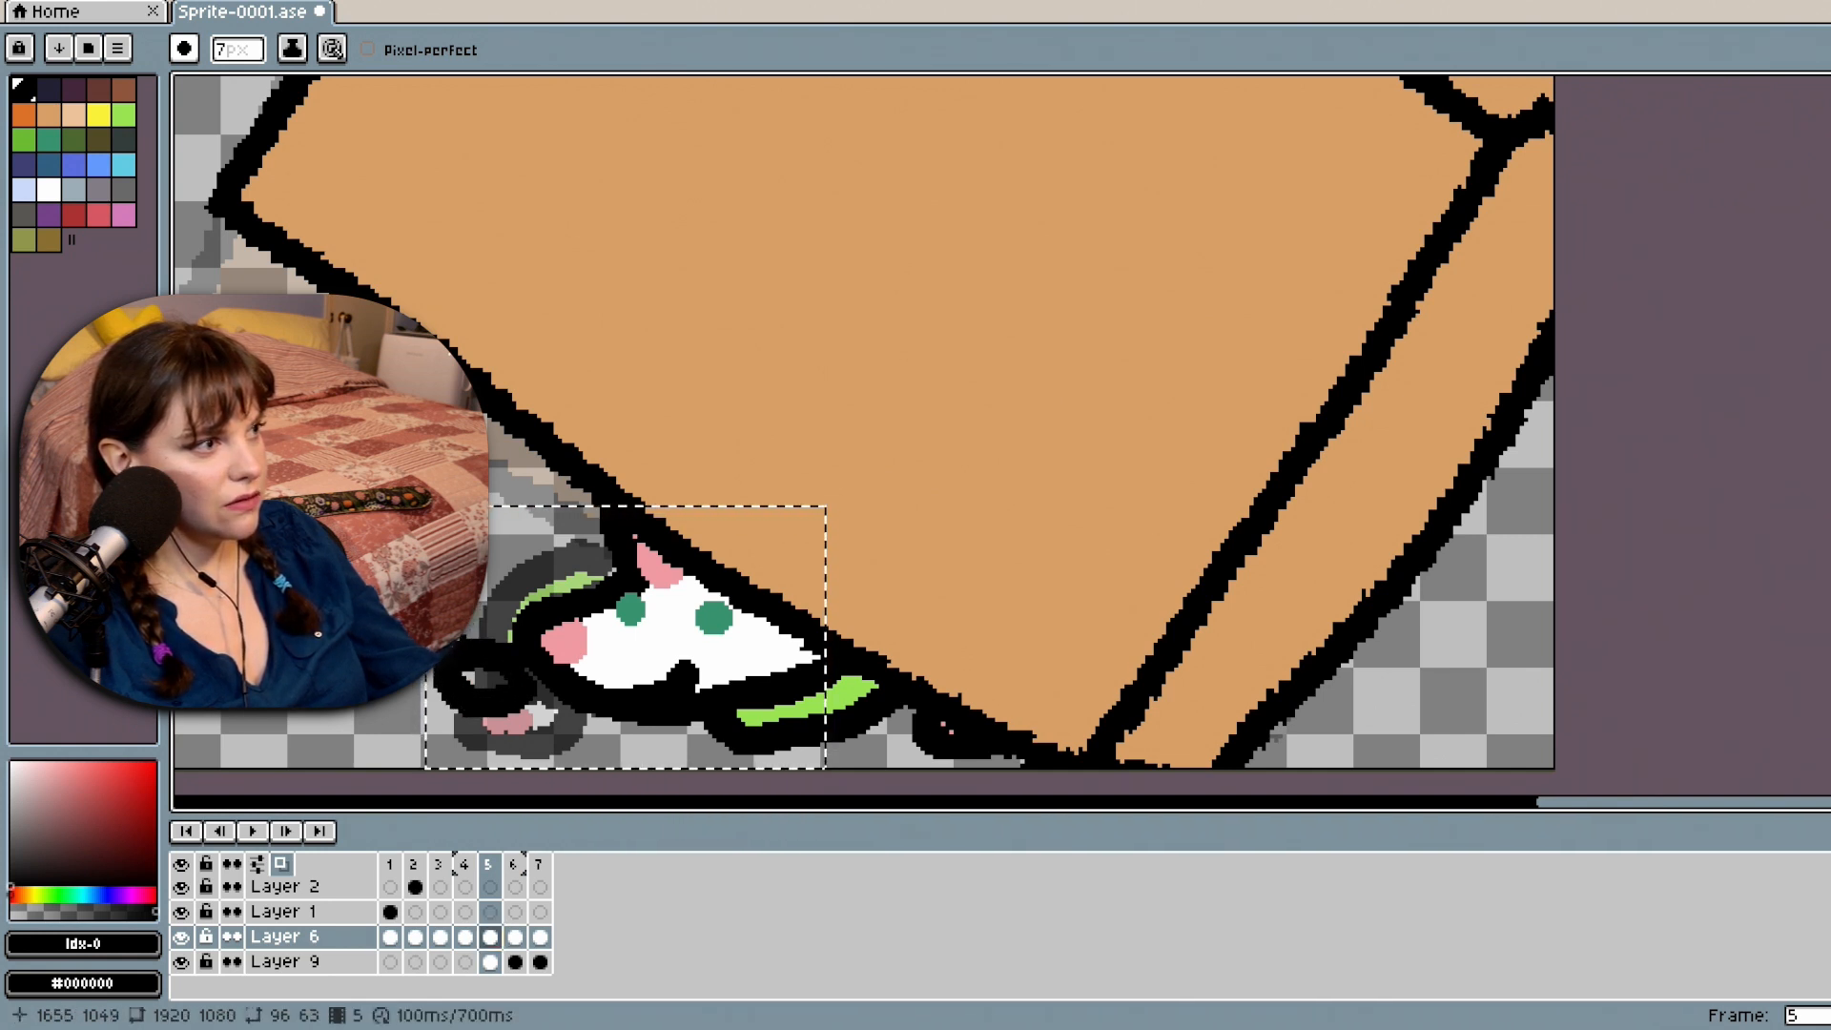
pyautogui.moveTo(451, 640); pyautogui.dragTo(467, 615)
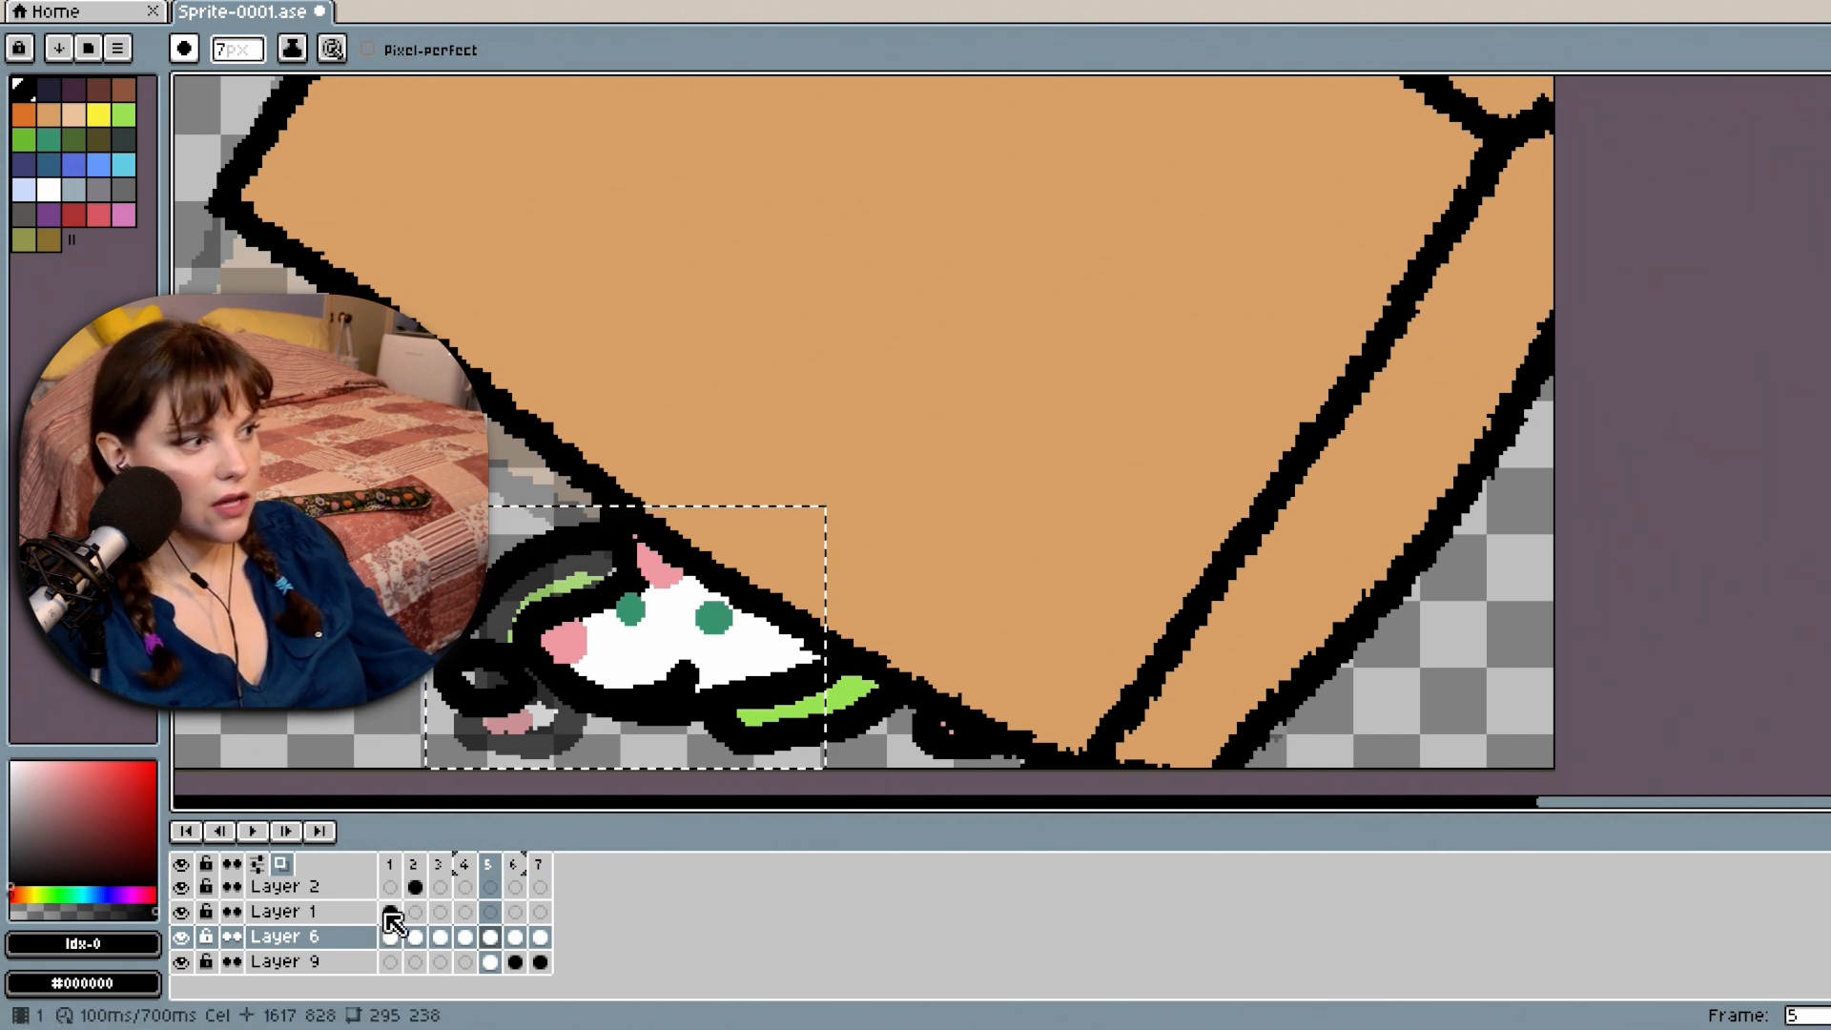
# Hide Layer 5, which holds the box drawing, to uncover the whole mouse.
pyautogui.scroll(2, 543, 933)
pyautogui.scroll(1, 502, 911)
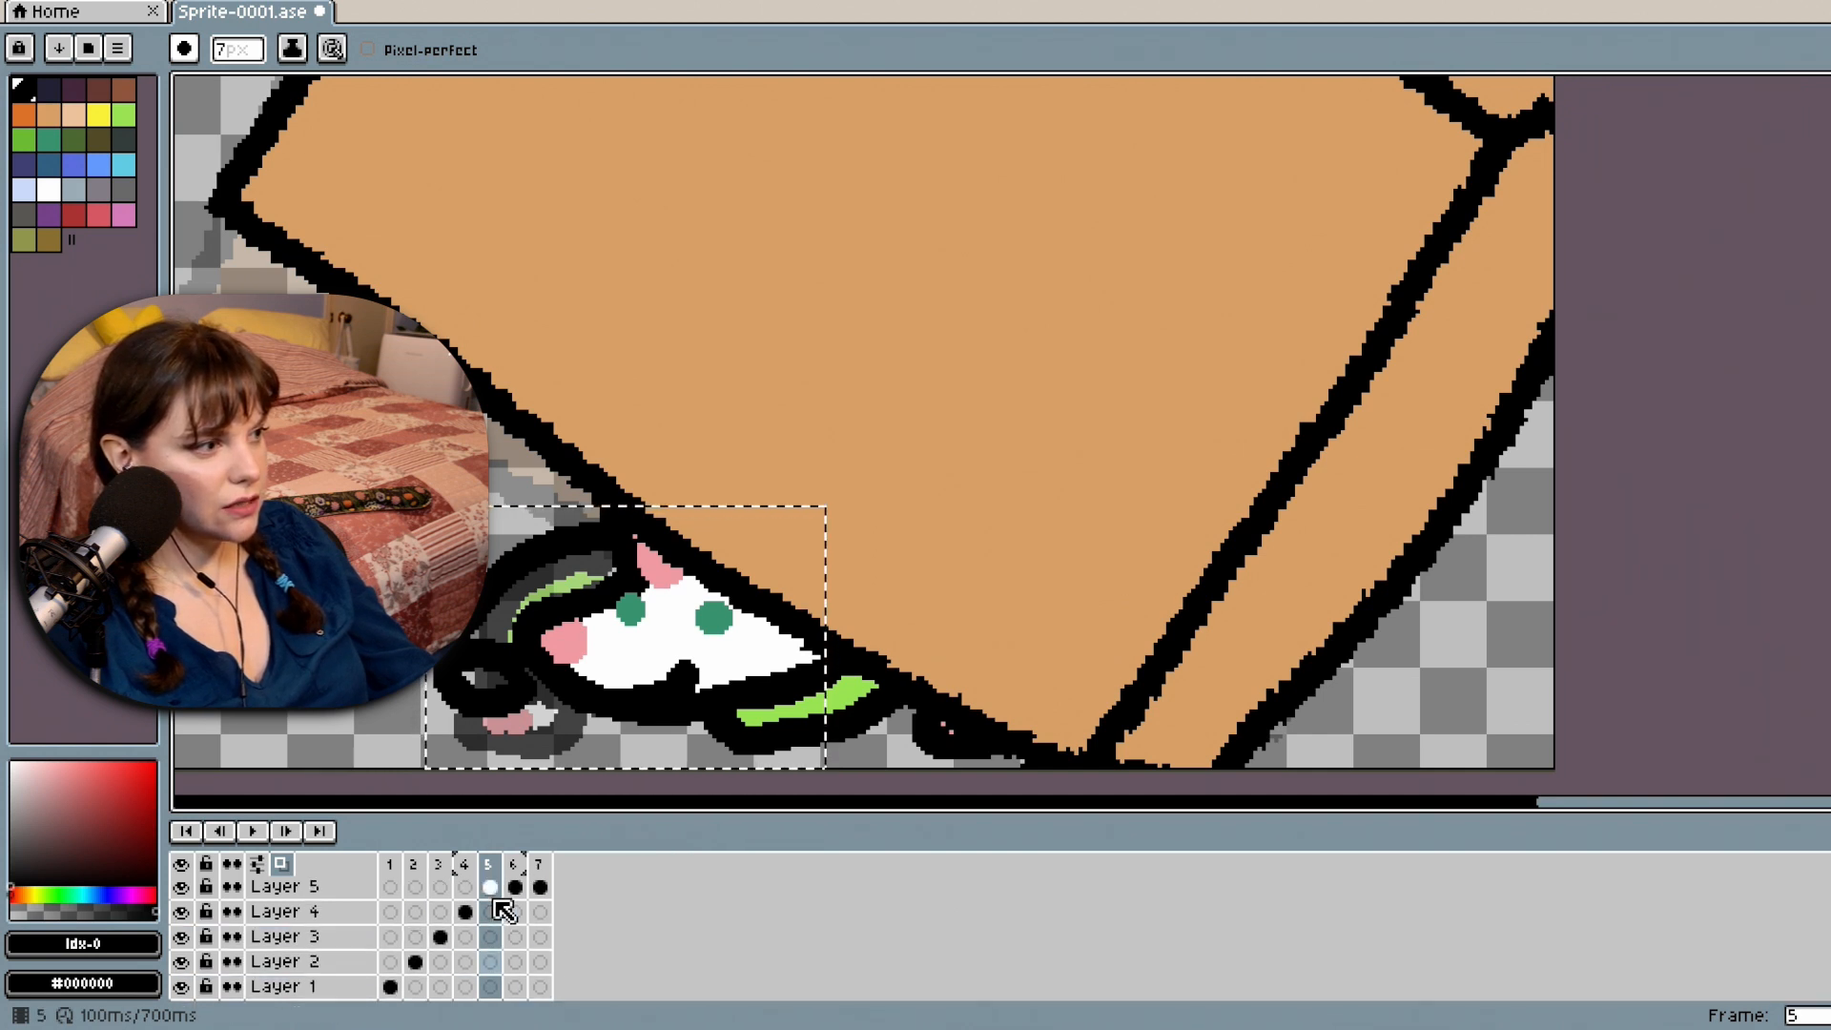
pyautogui.click(182, 887)
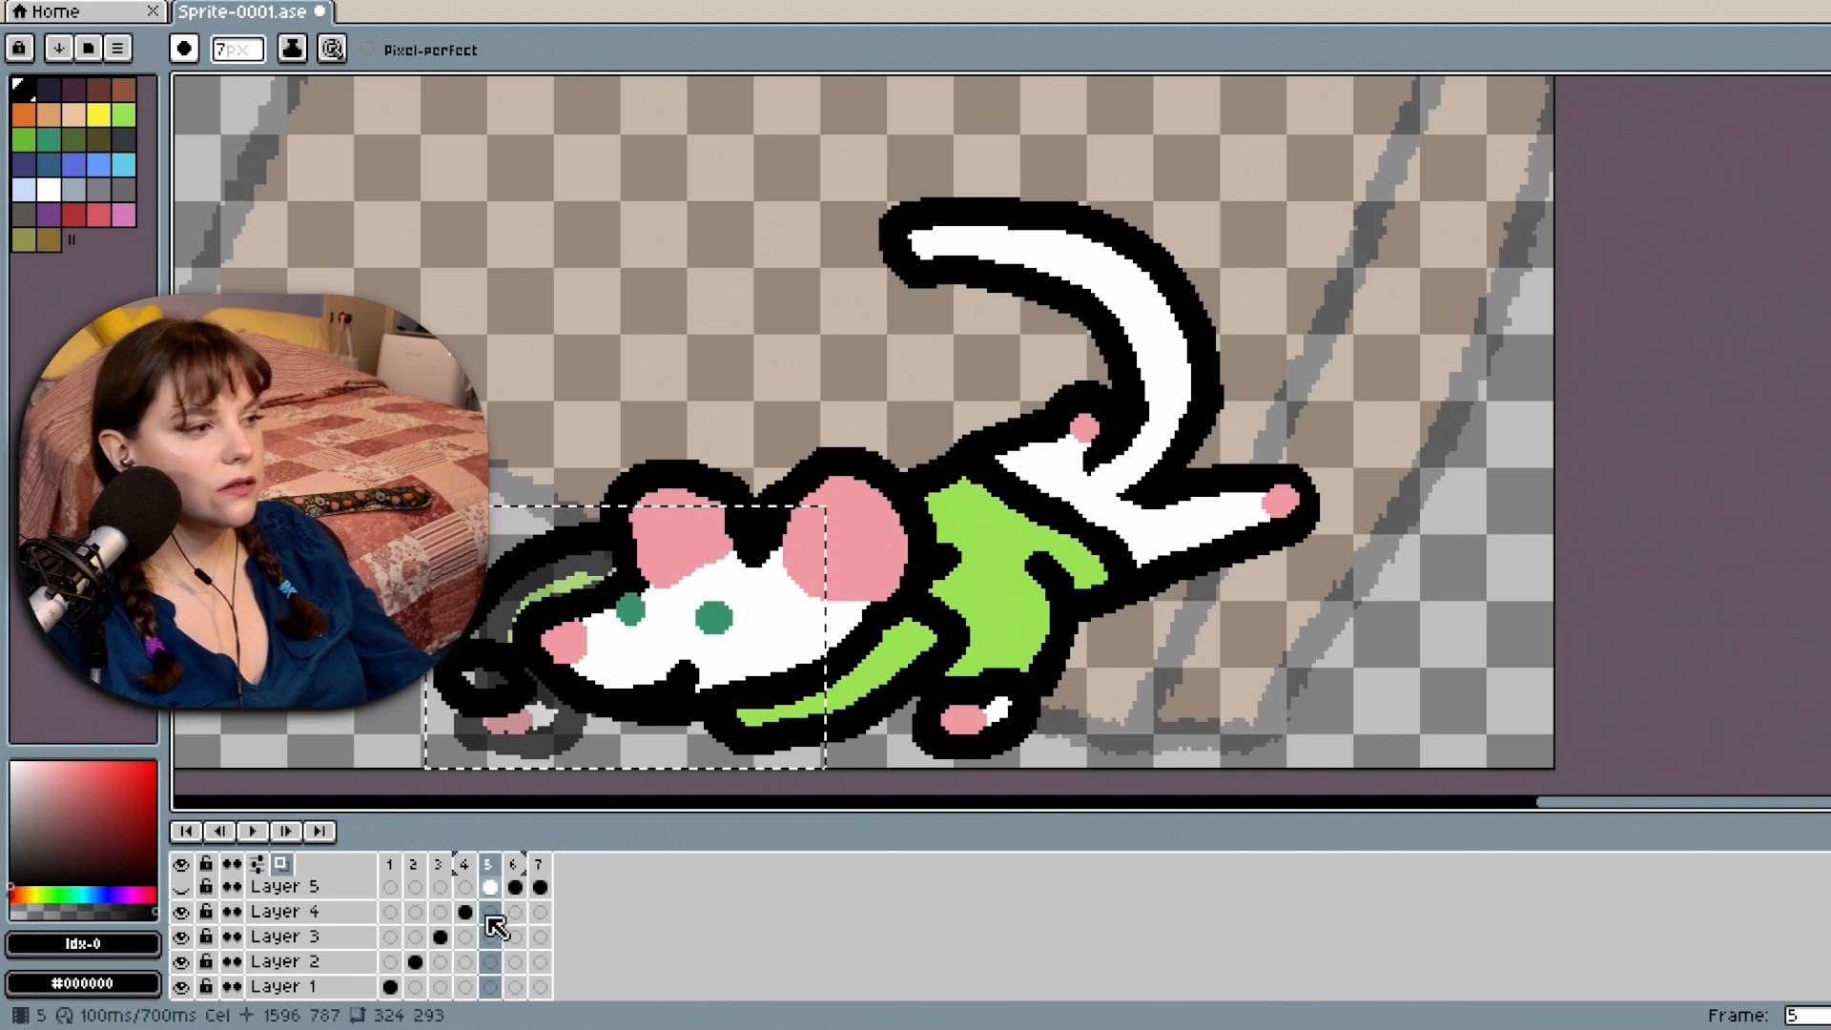
pyautogui.scroll(-3, 494, 929)
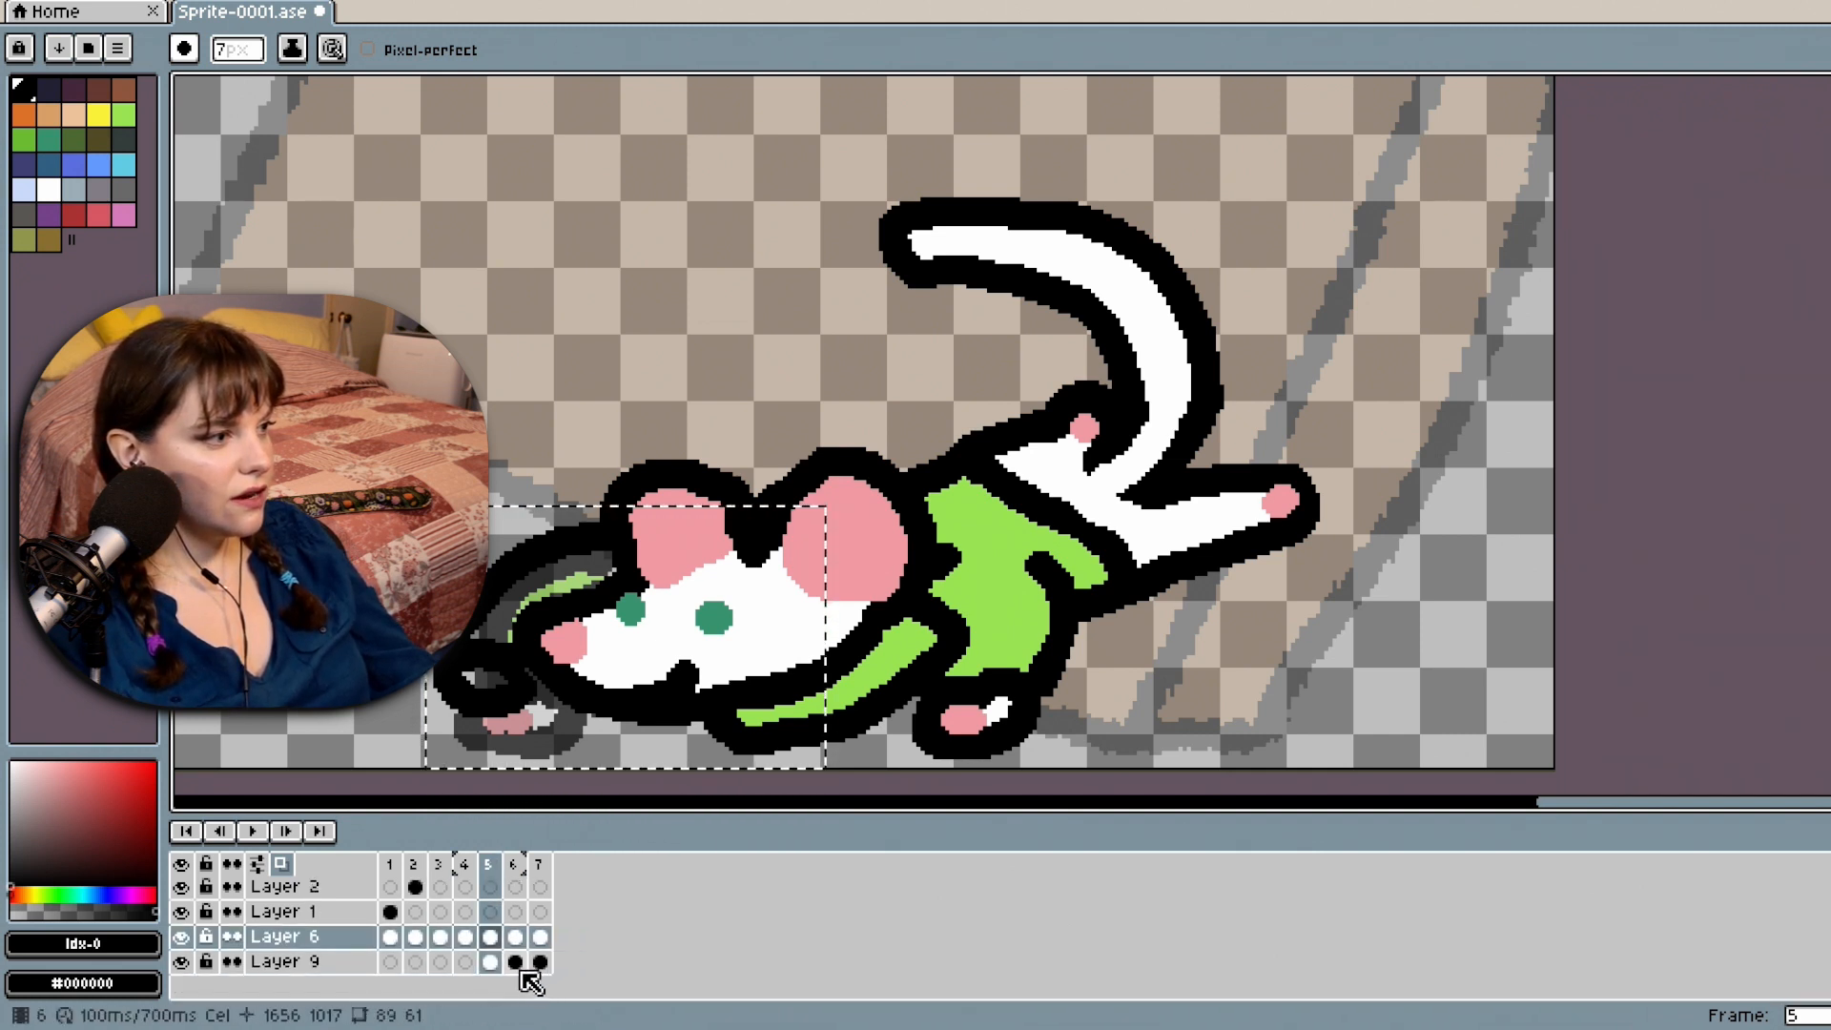
# Check the Layer 9 guide in frame 5 by hiding Layer 6 and showing it again.
pyautogui.click(492, 963)
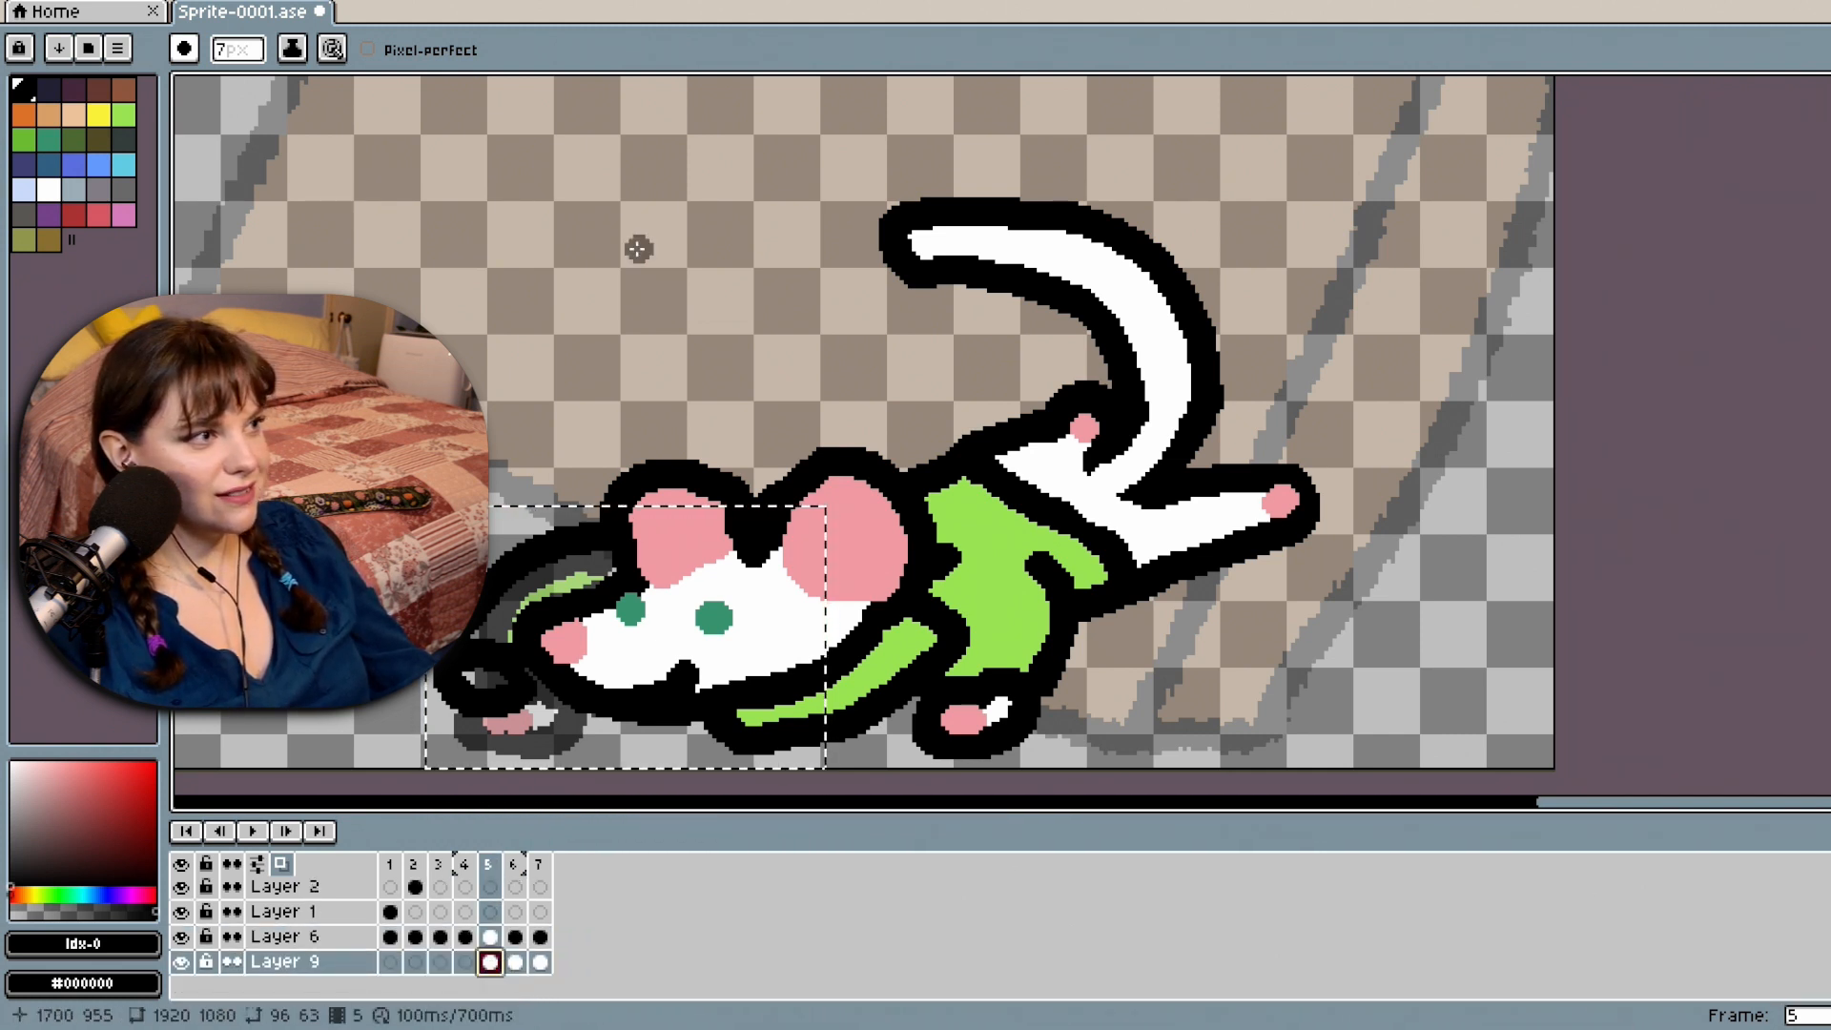
pyautogui.click(180, 937)
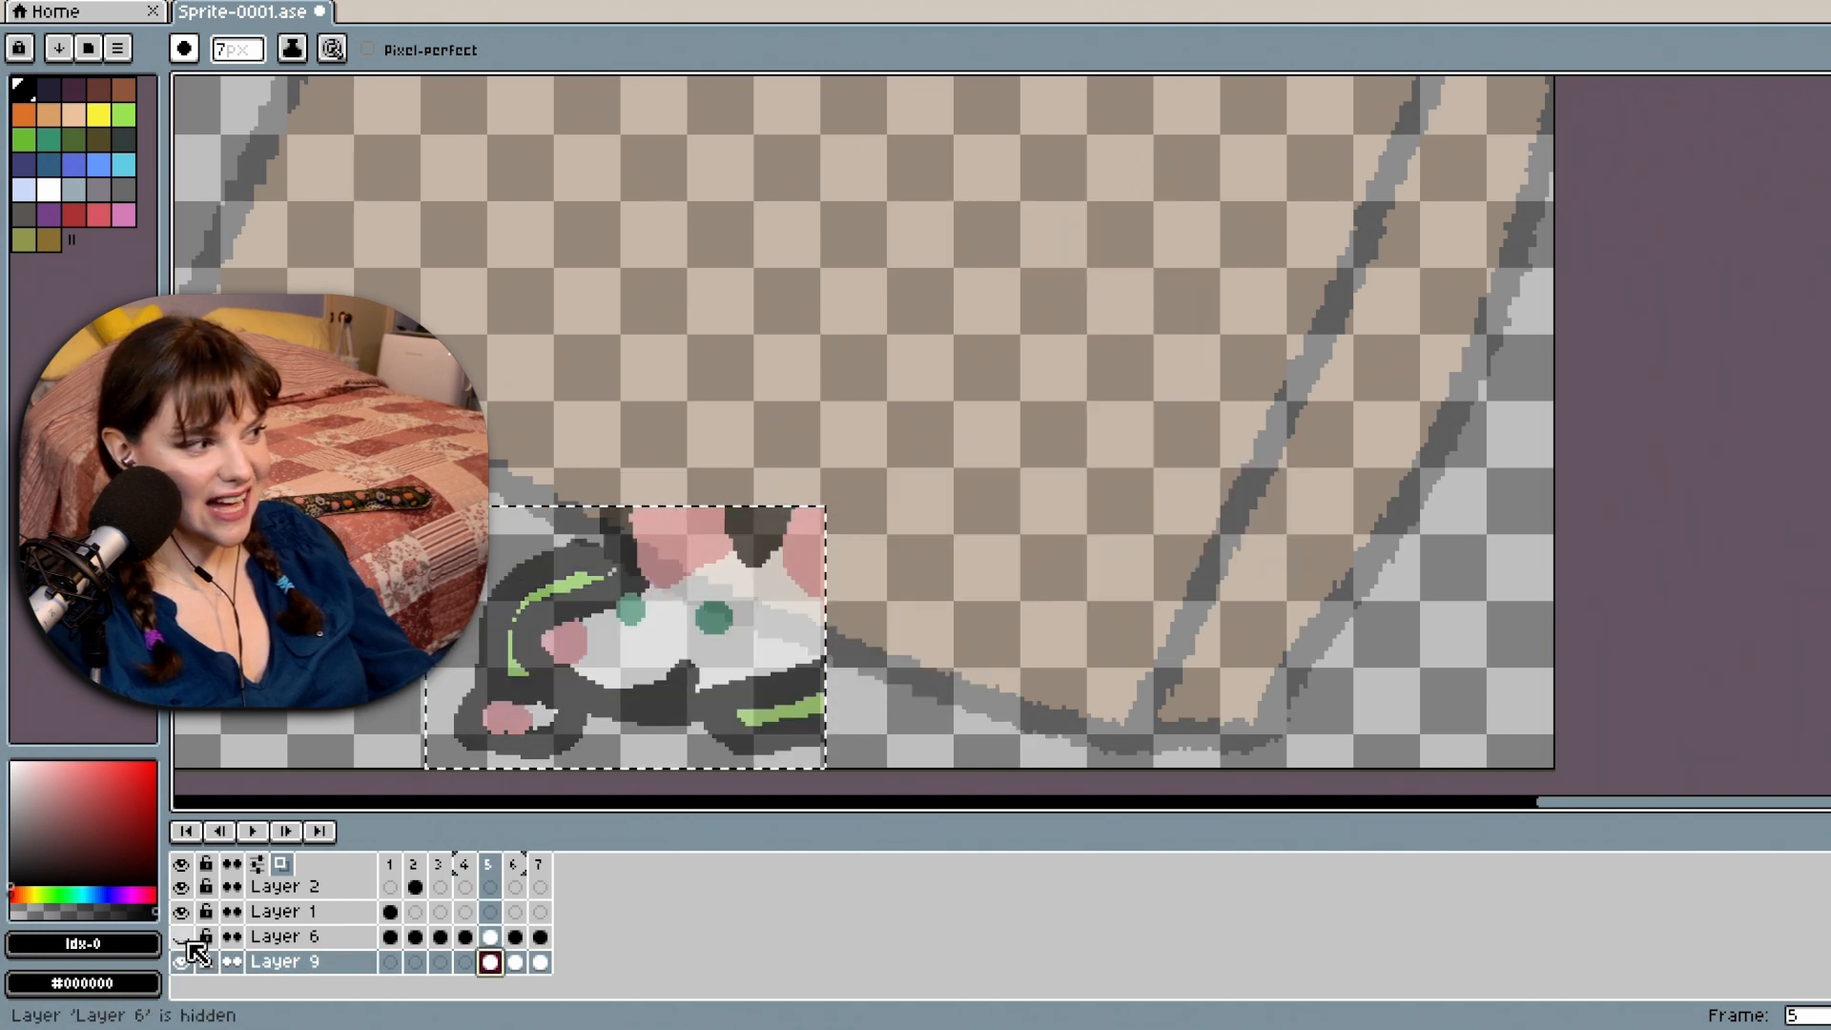
pyautogui.click(180, 937)
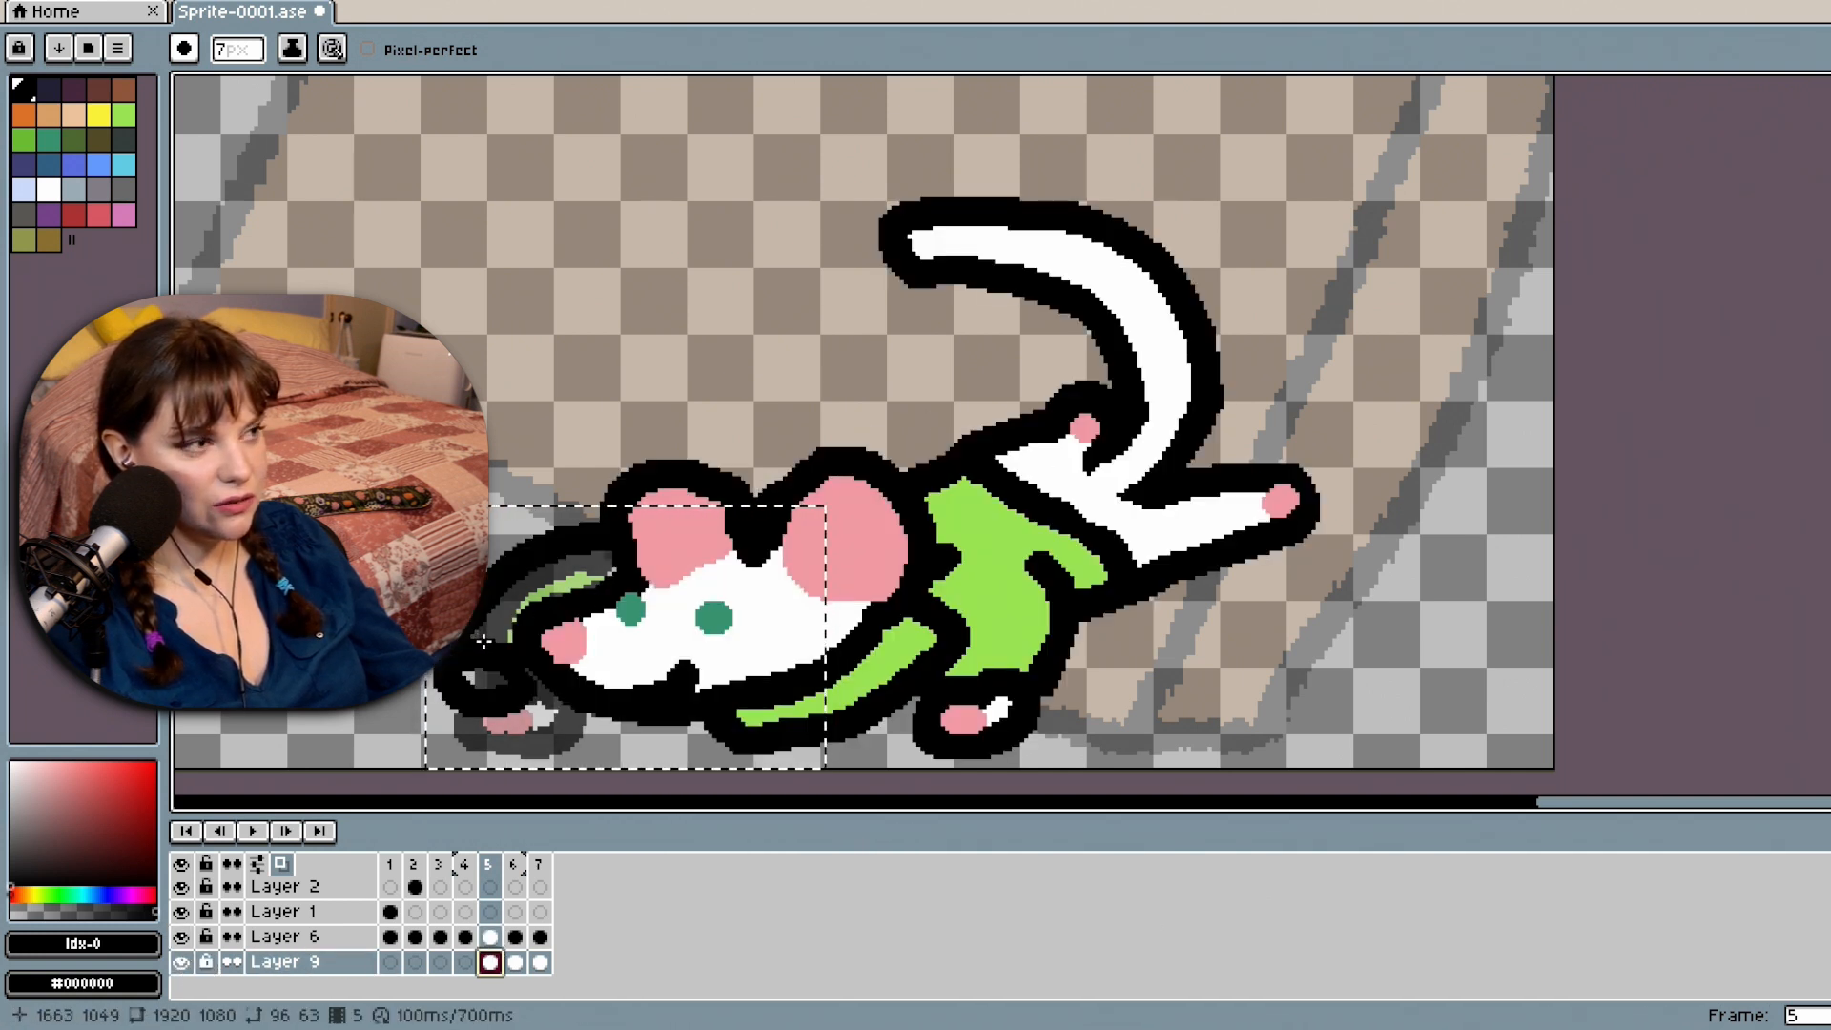
# Fill the new arm's sleeve light green and its paw white on Layer 6, frame 5.
pyautogui.click(1825, 317)
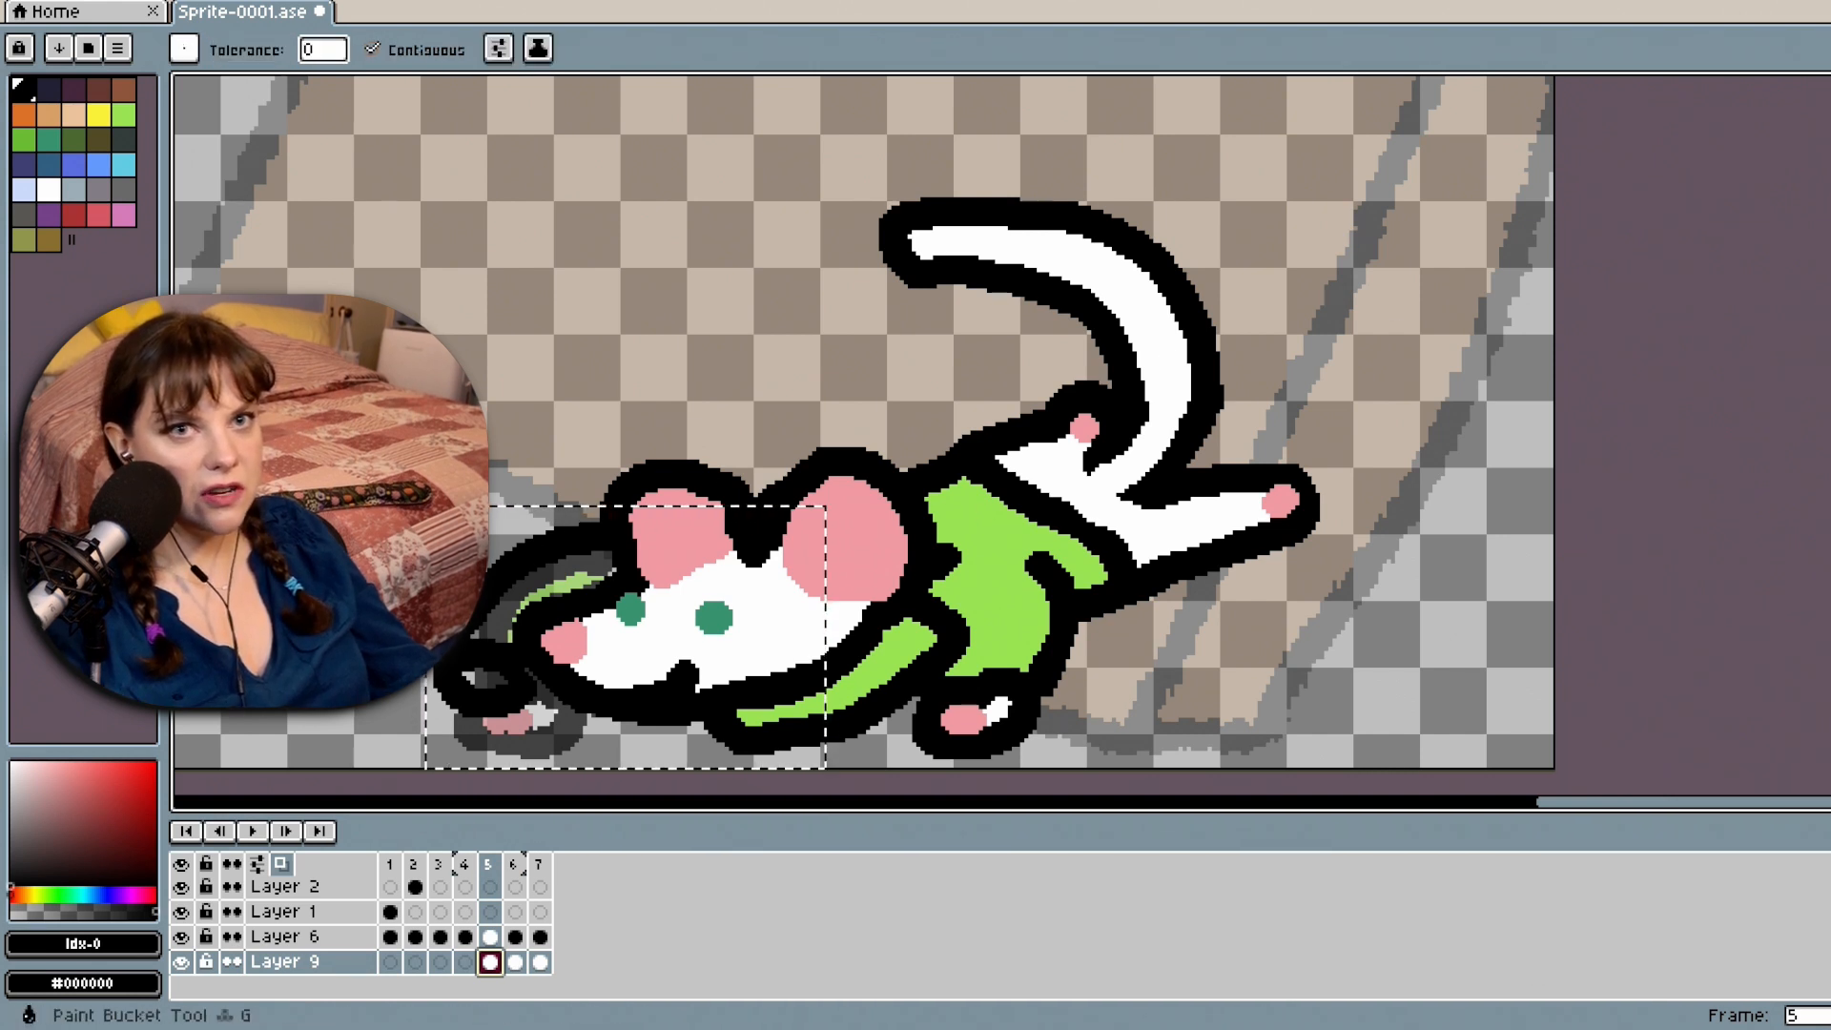
pyautogui.click(125, 116)
pyautogui.click(547, 581)
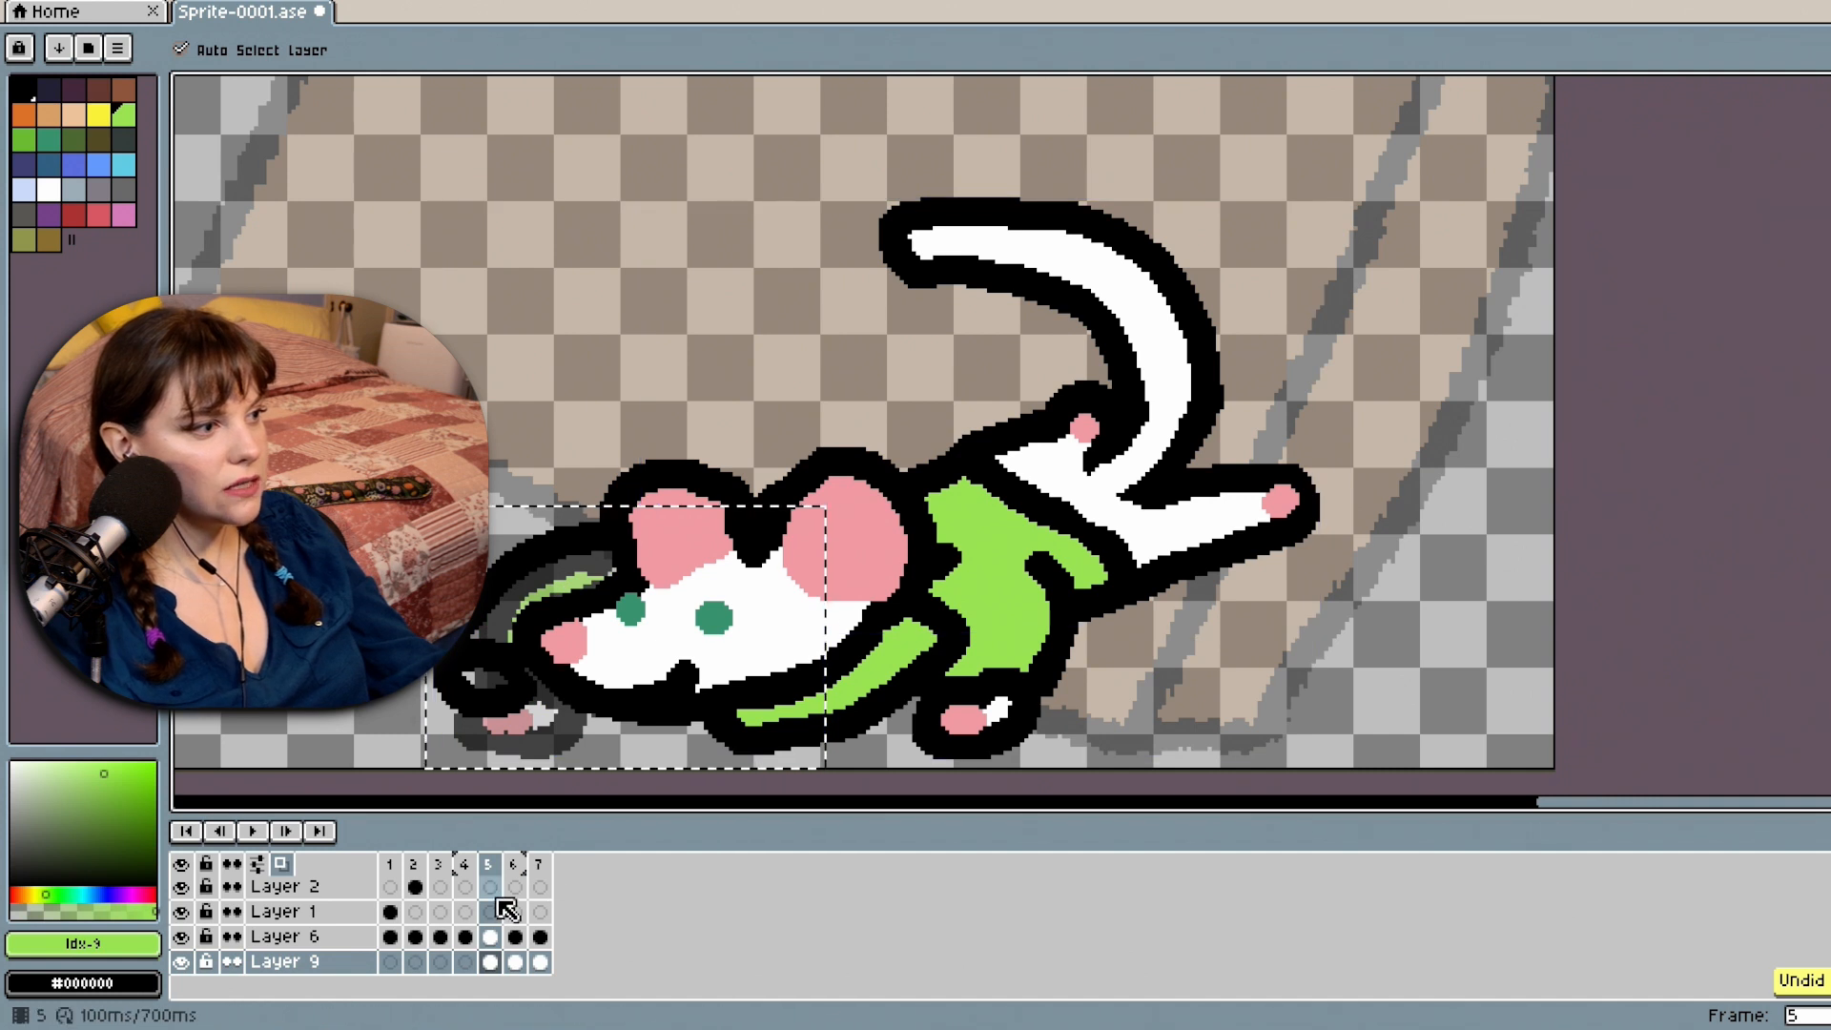
pyautogui.click(490, 937)
pyautogui.click(545, 588)
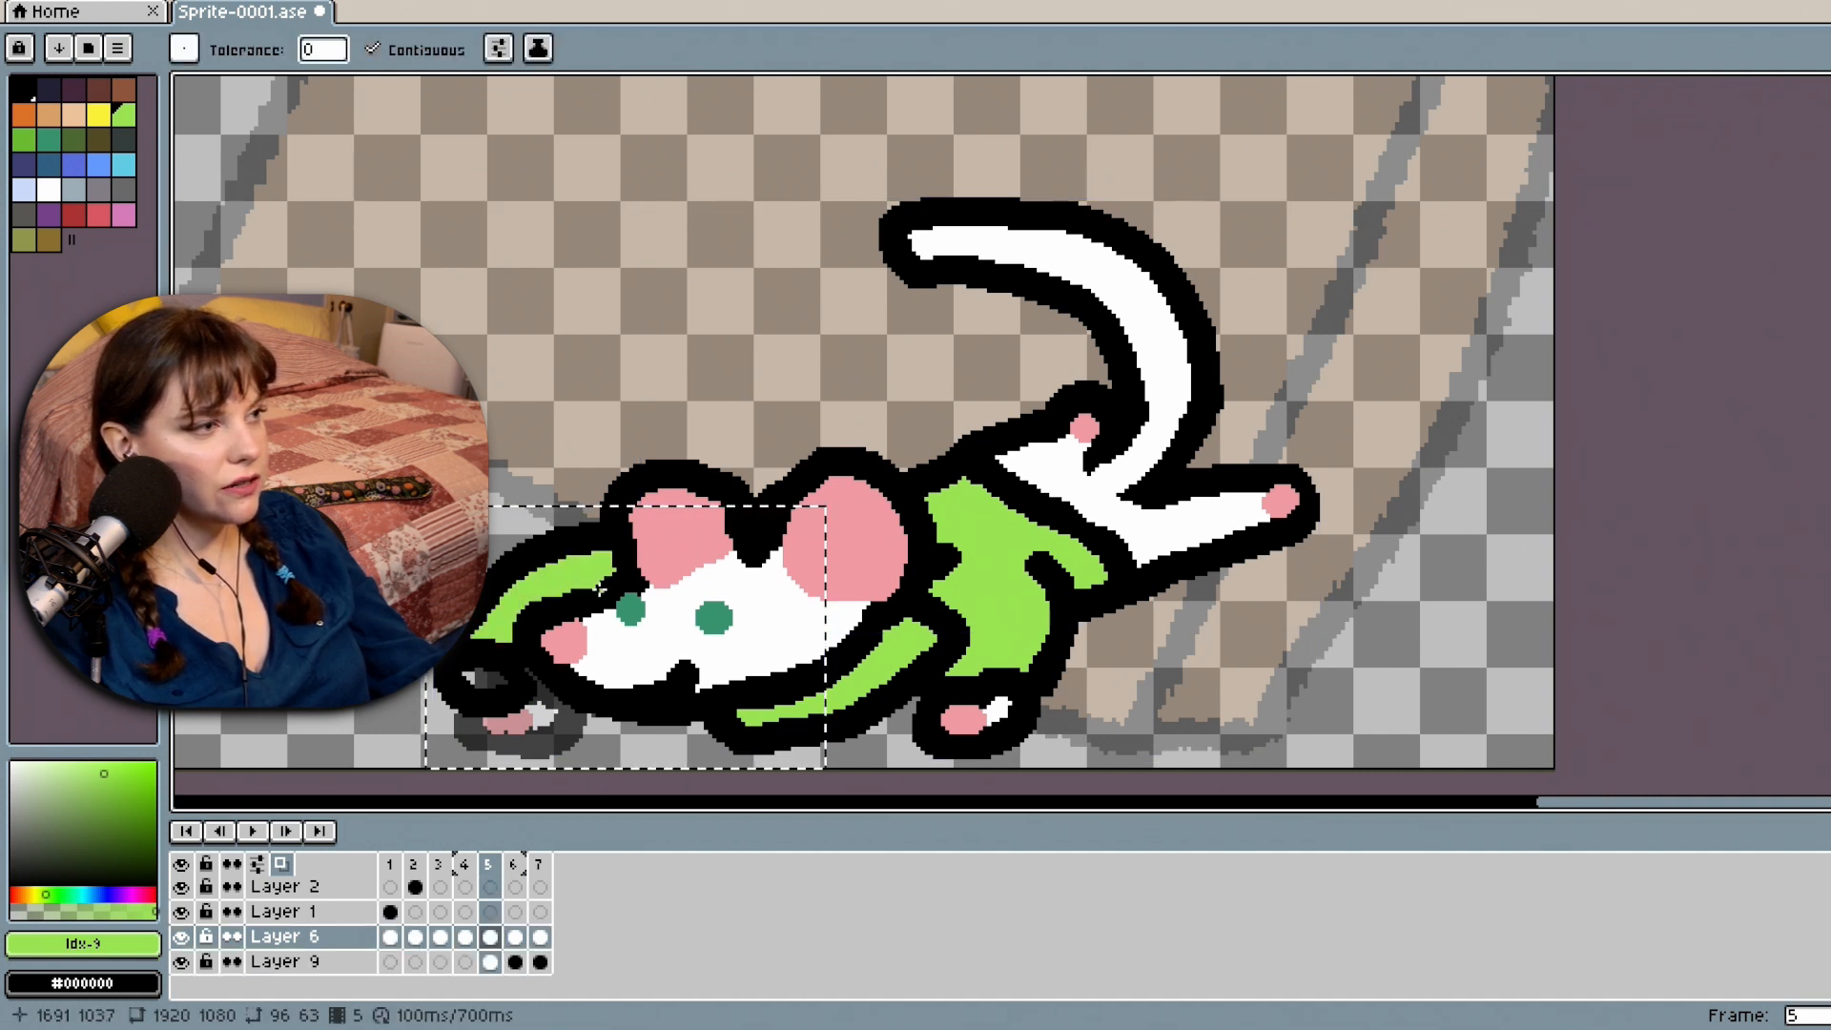
pyautogui.click(49, 190)
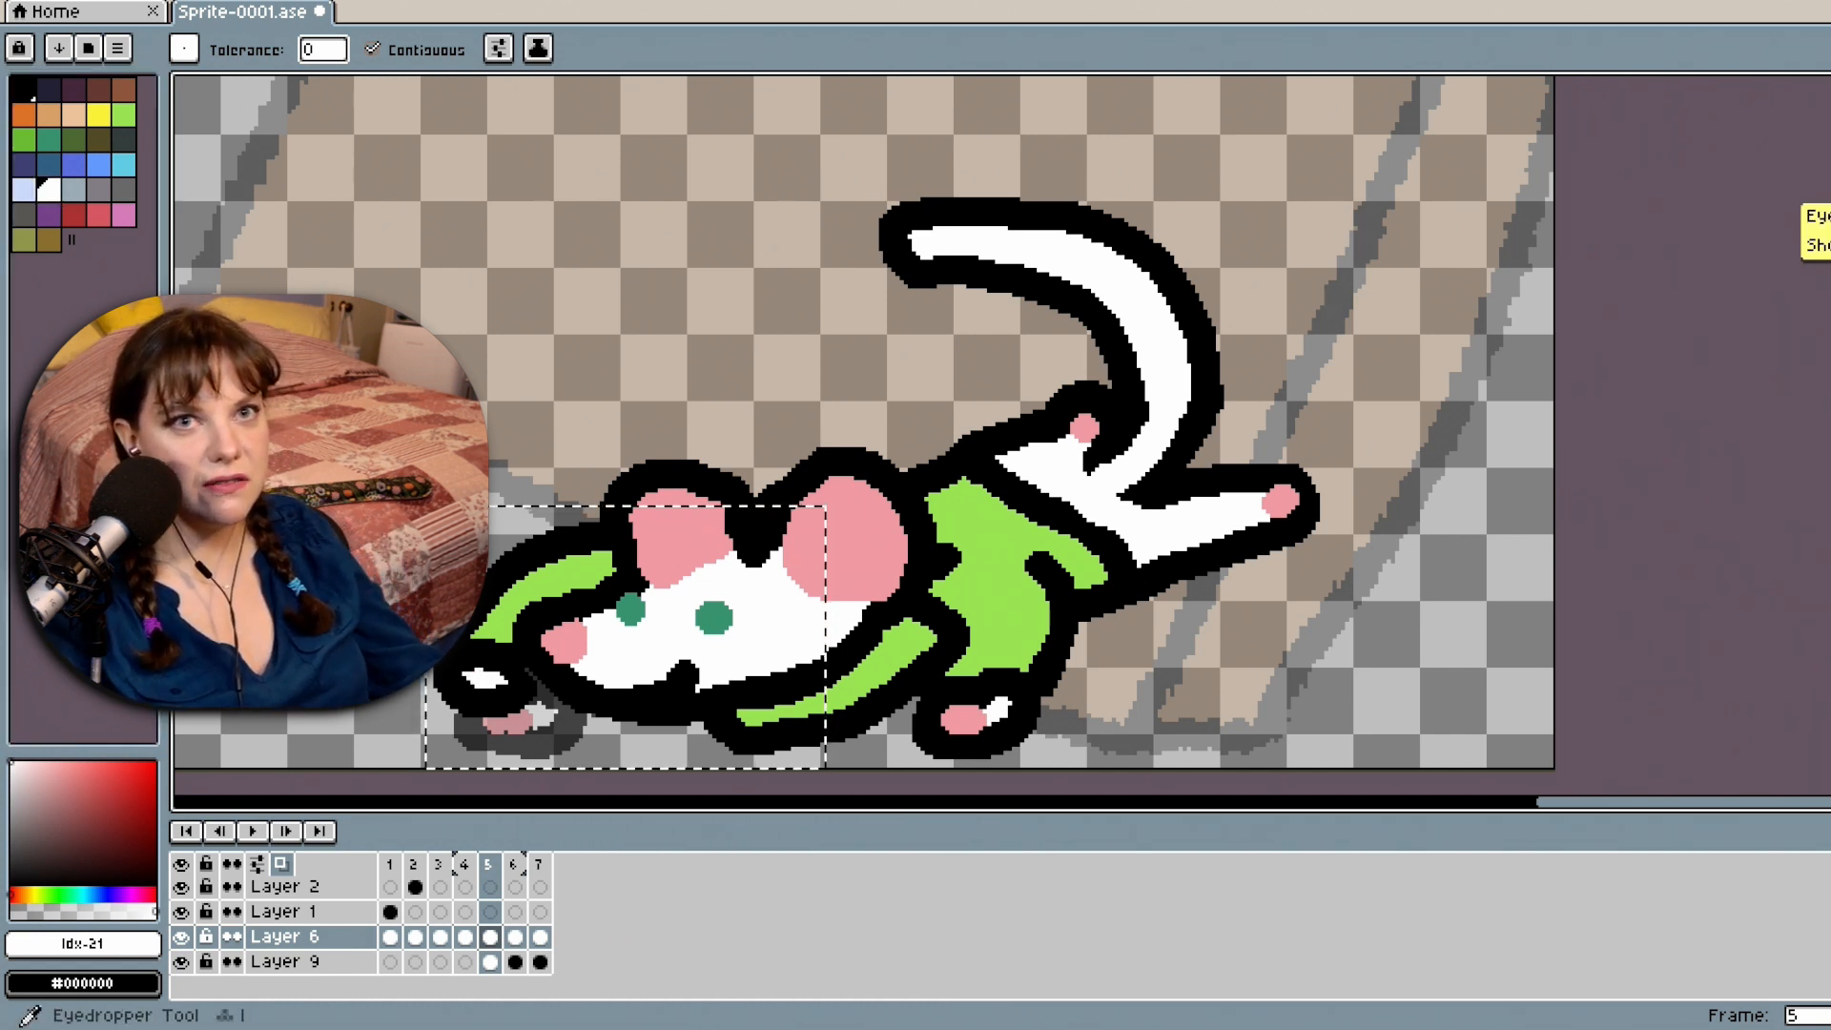
# Sample the pink #f29aa2 from the mouse's ear and paint the pink spot on the new paw in frame 5.
pyautogui.press('b')
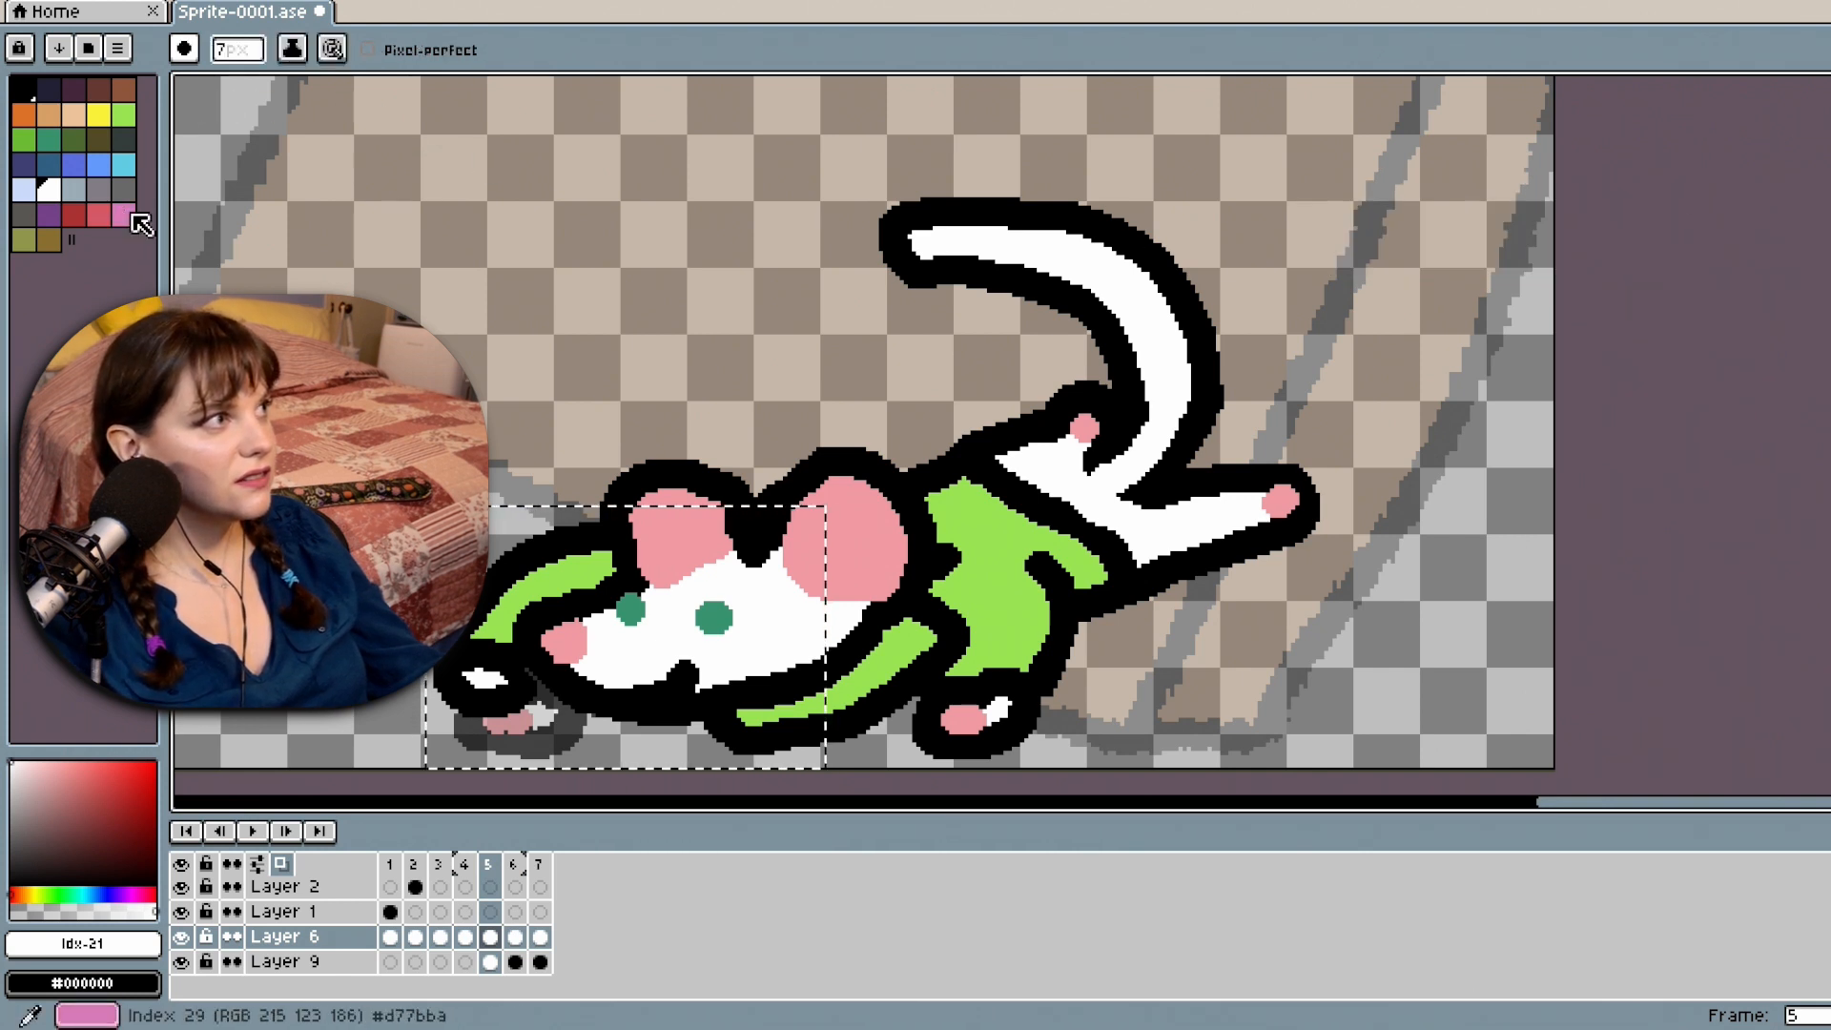
pyautogui.press('i')
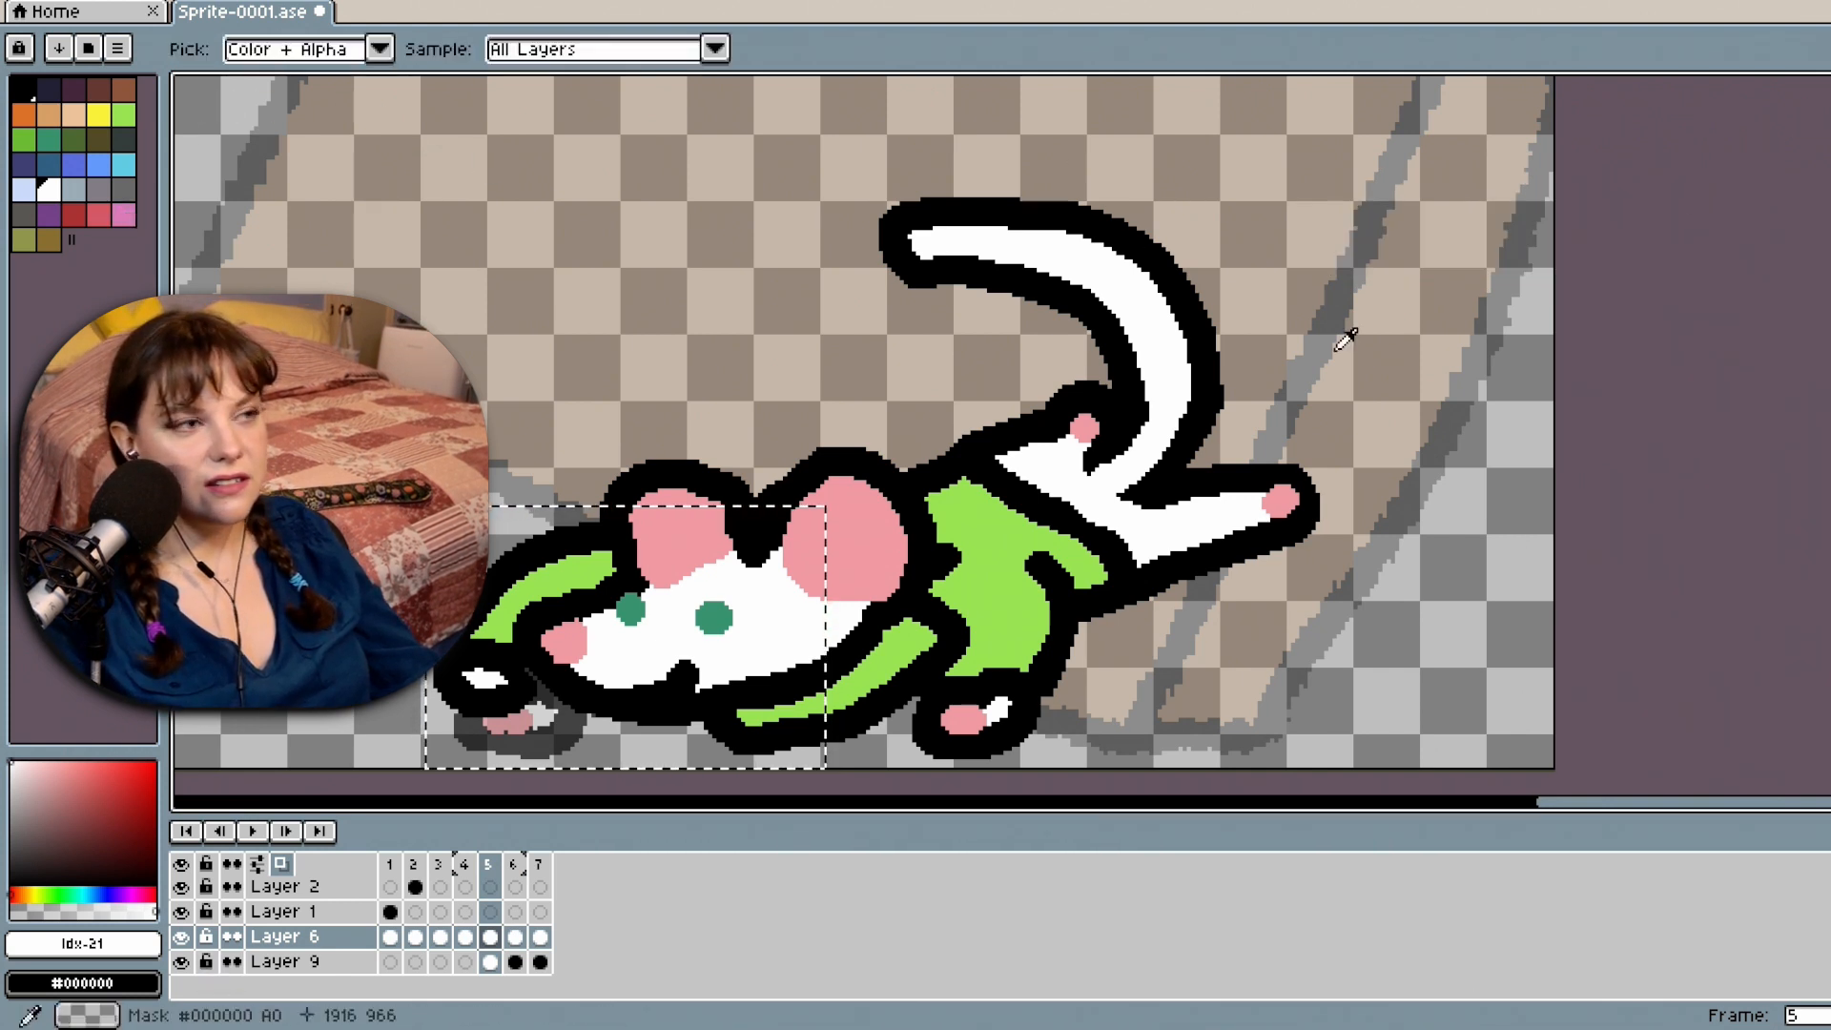
pyautogui.click(900, 497)
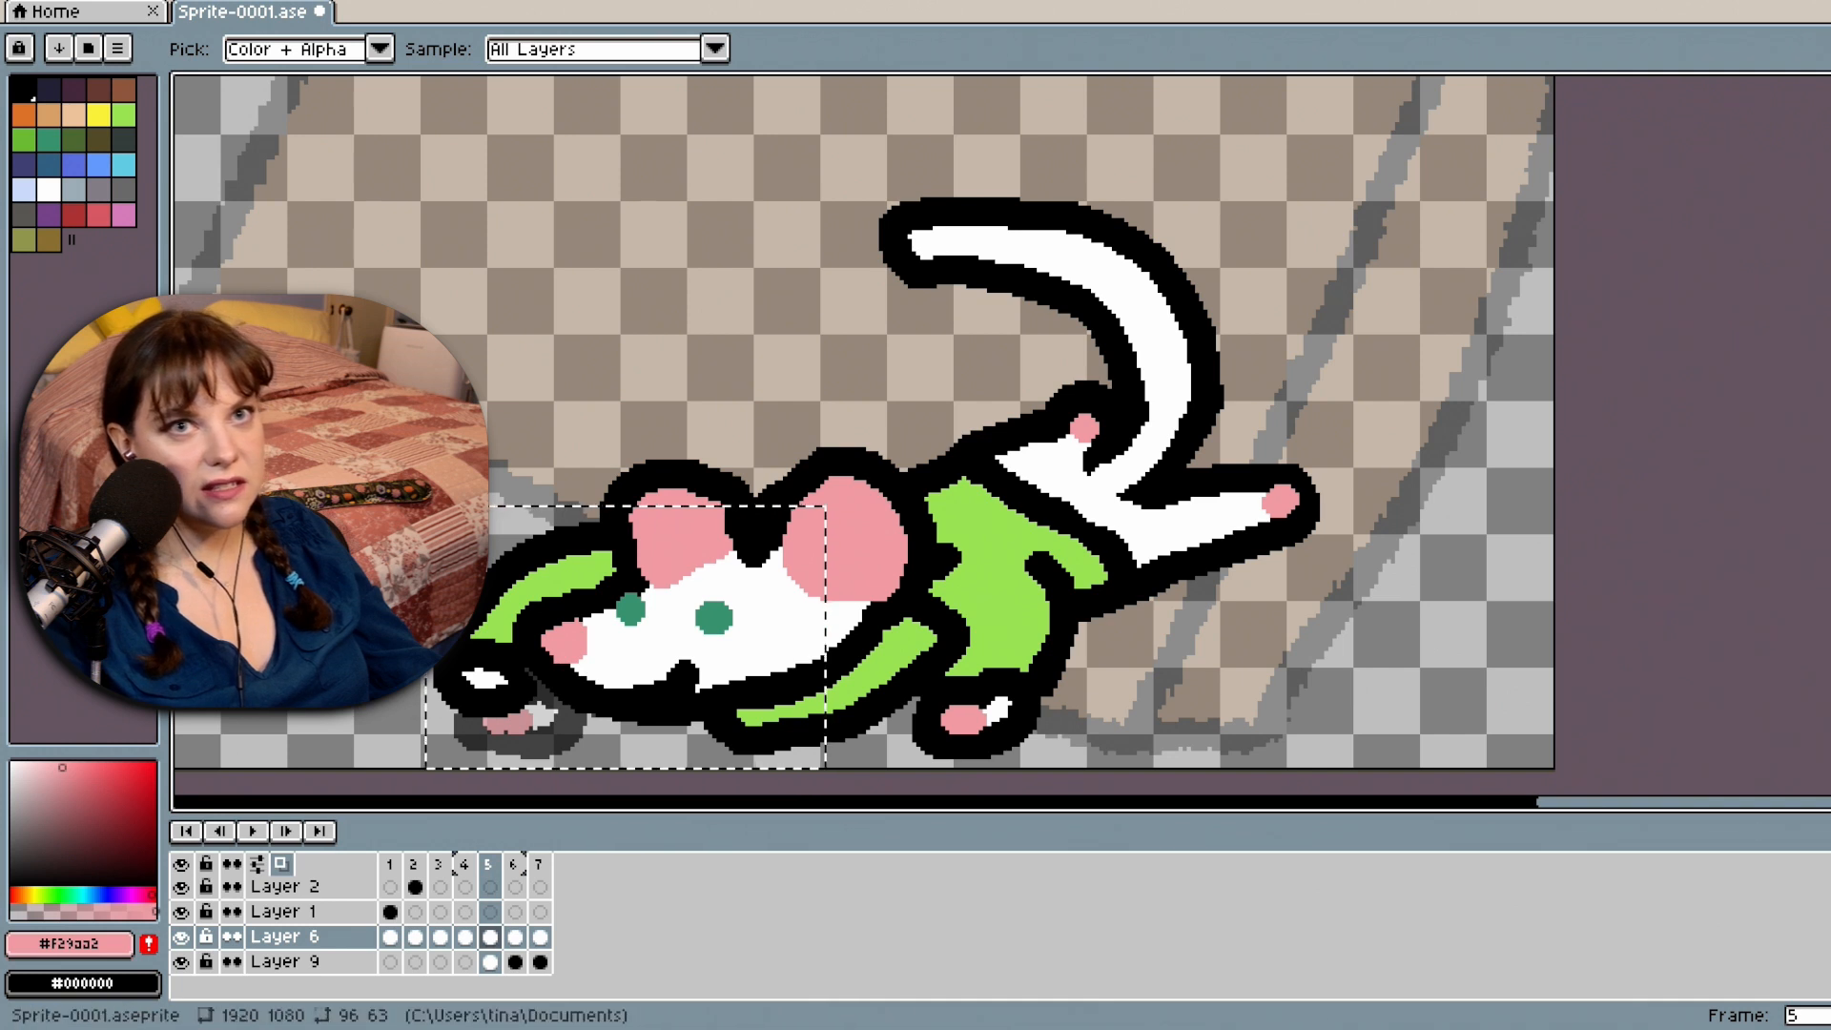
pyautogui.press('b')
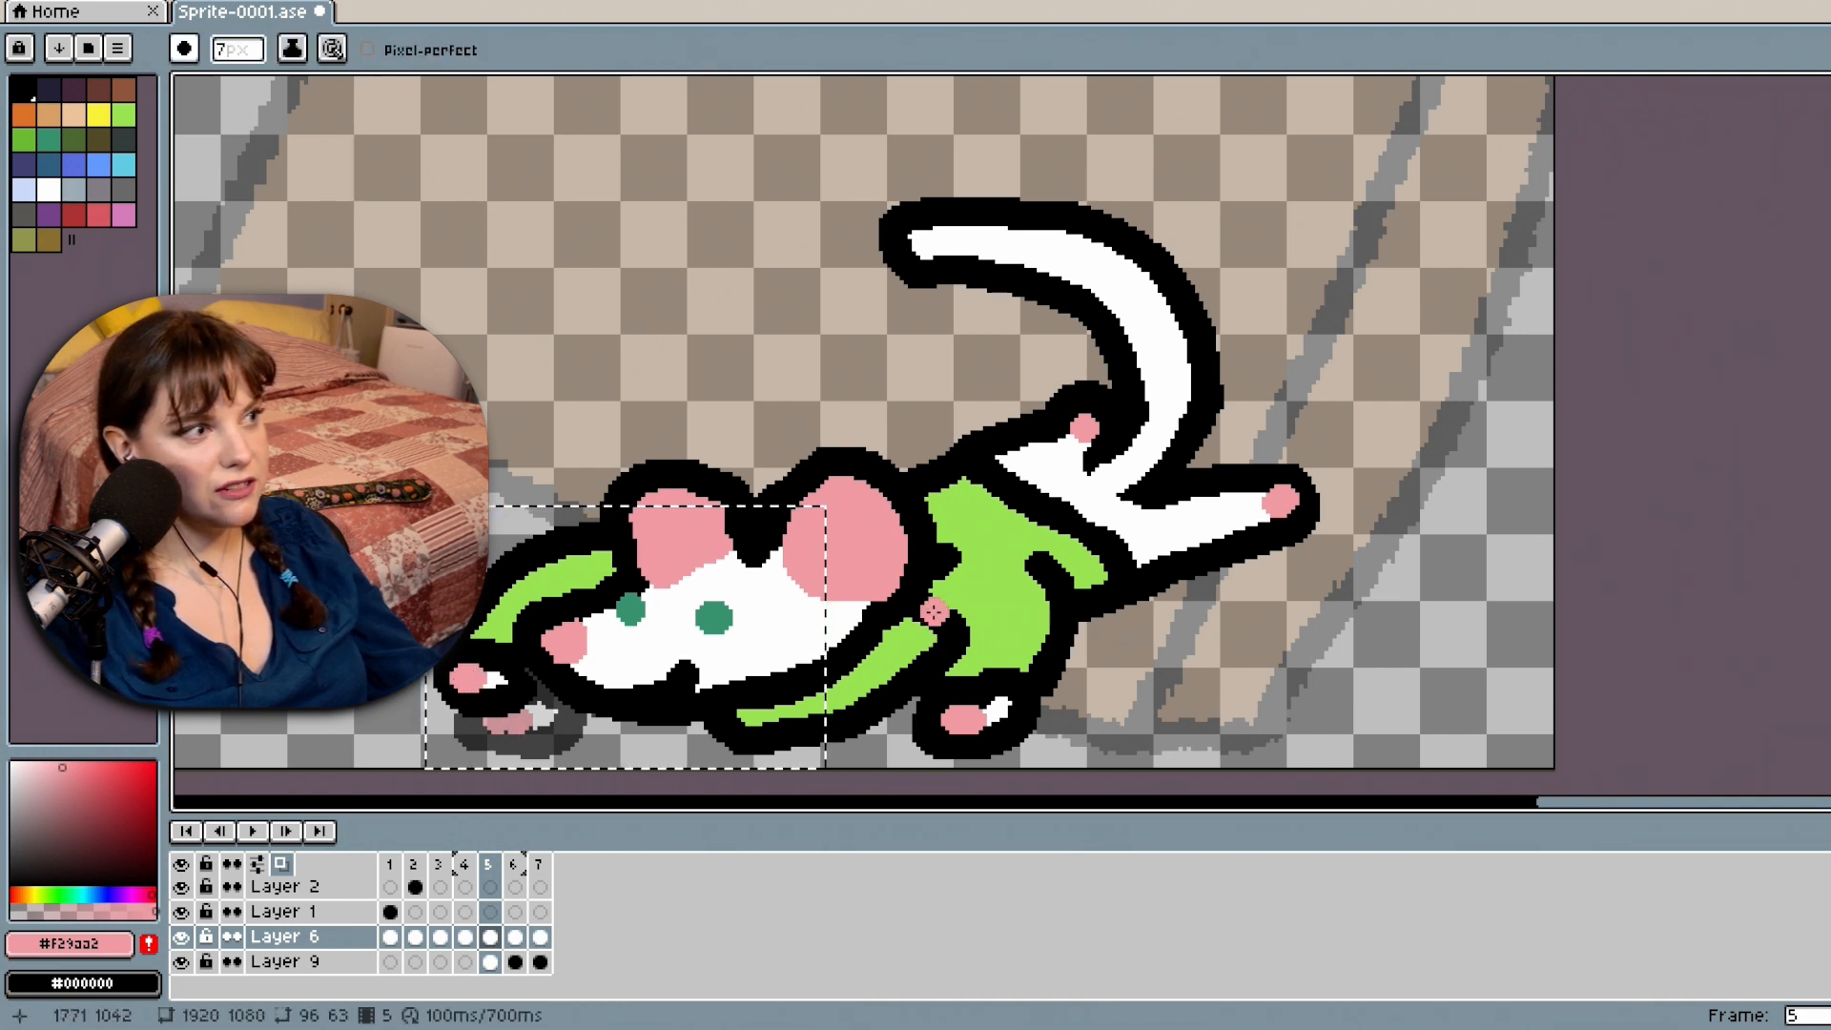
# Compare the mouse's arm position across frames 4, 5 and 6 of Layer 6.
pyautogui.click(515, 938)
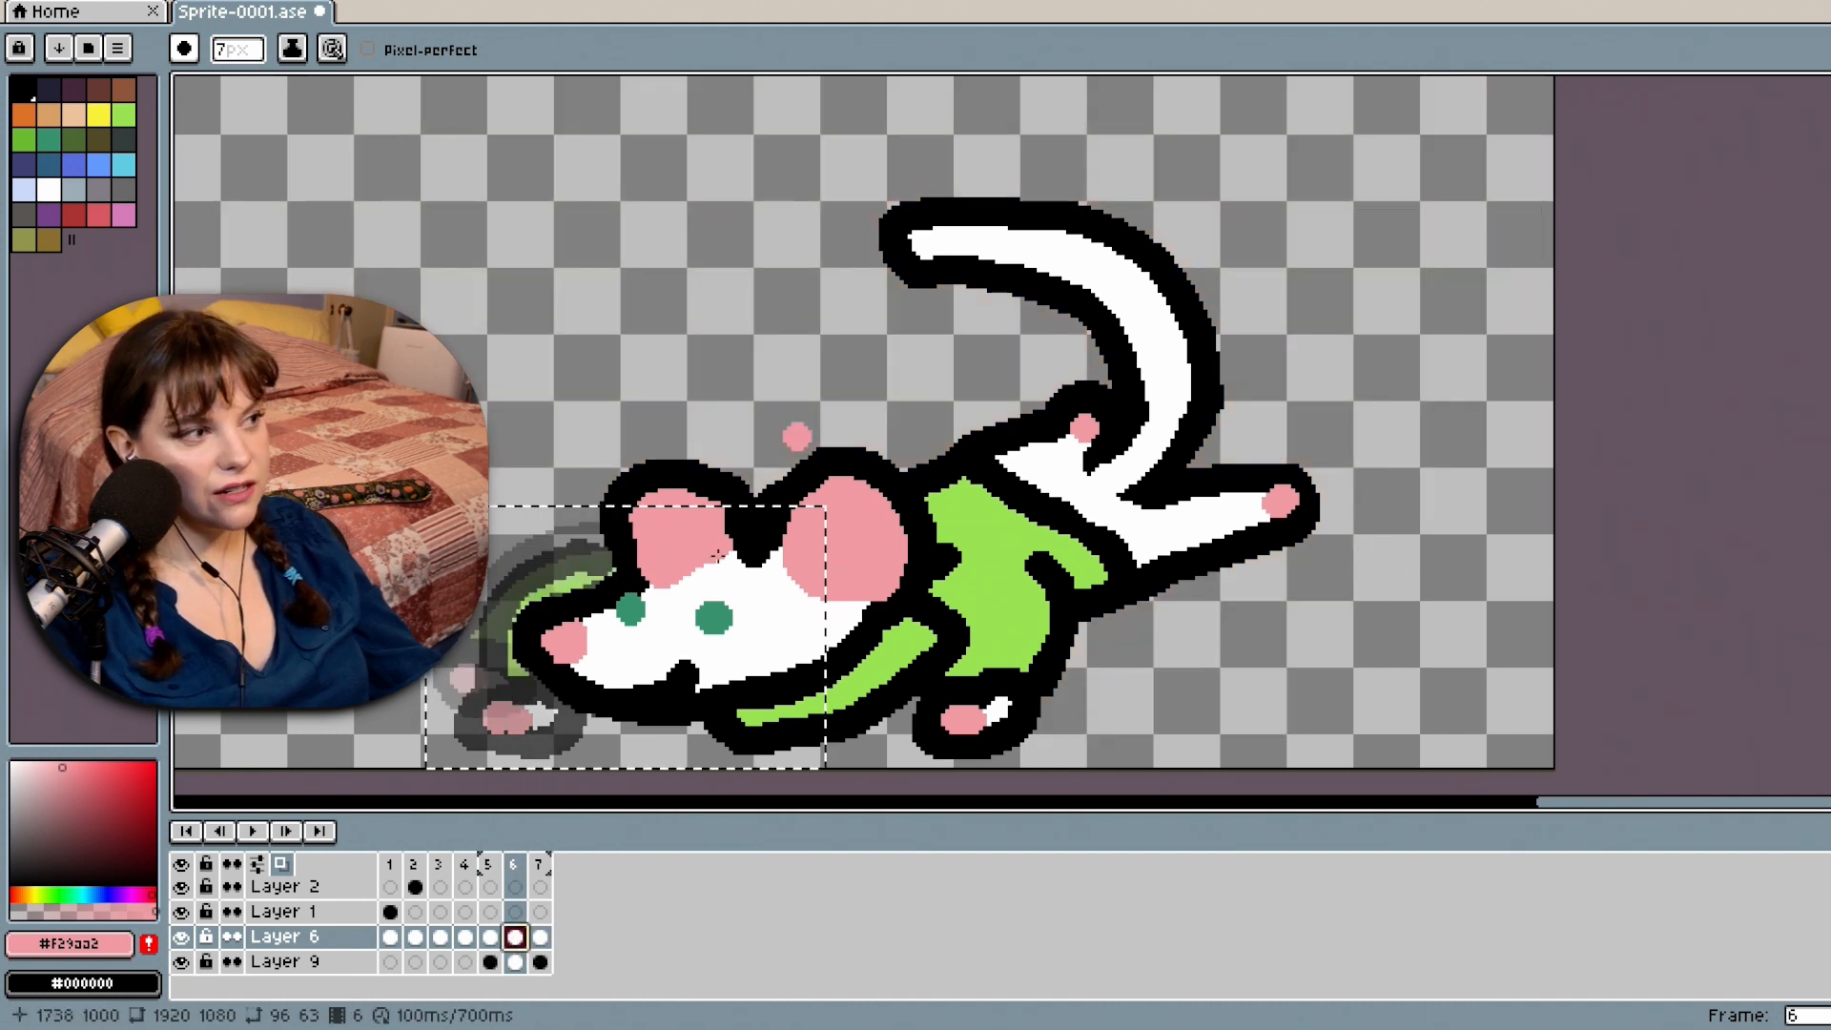
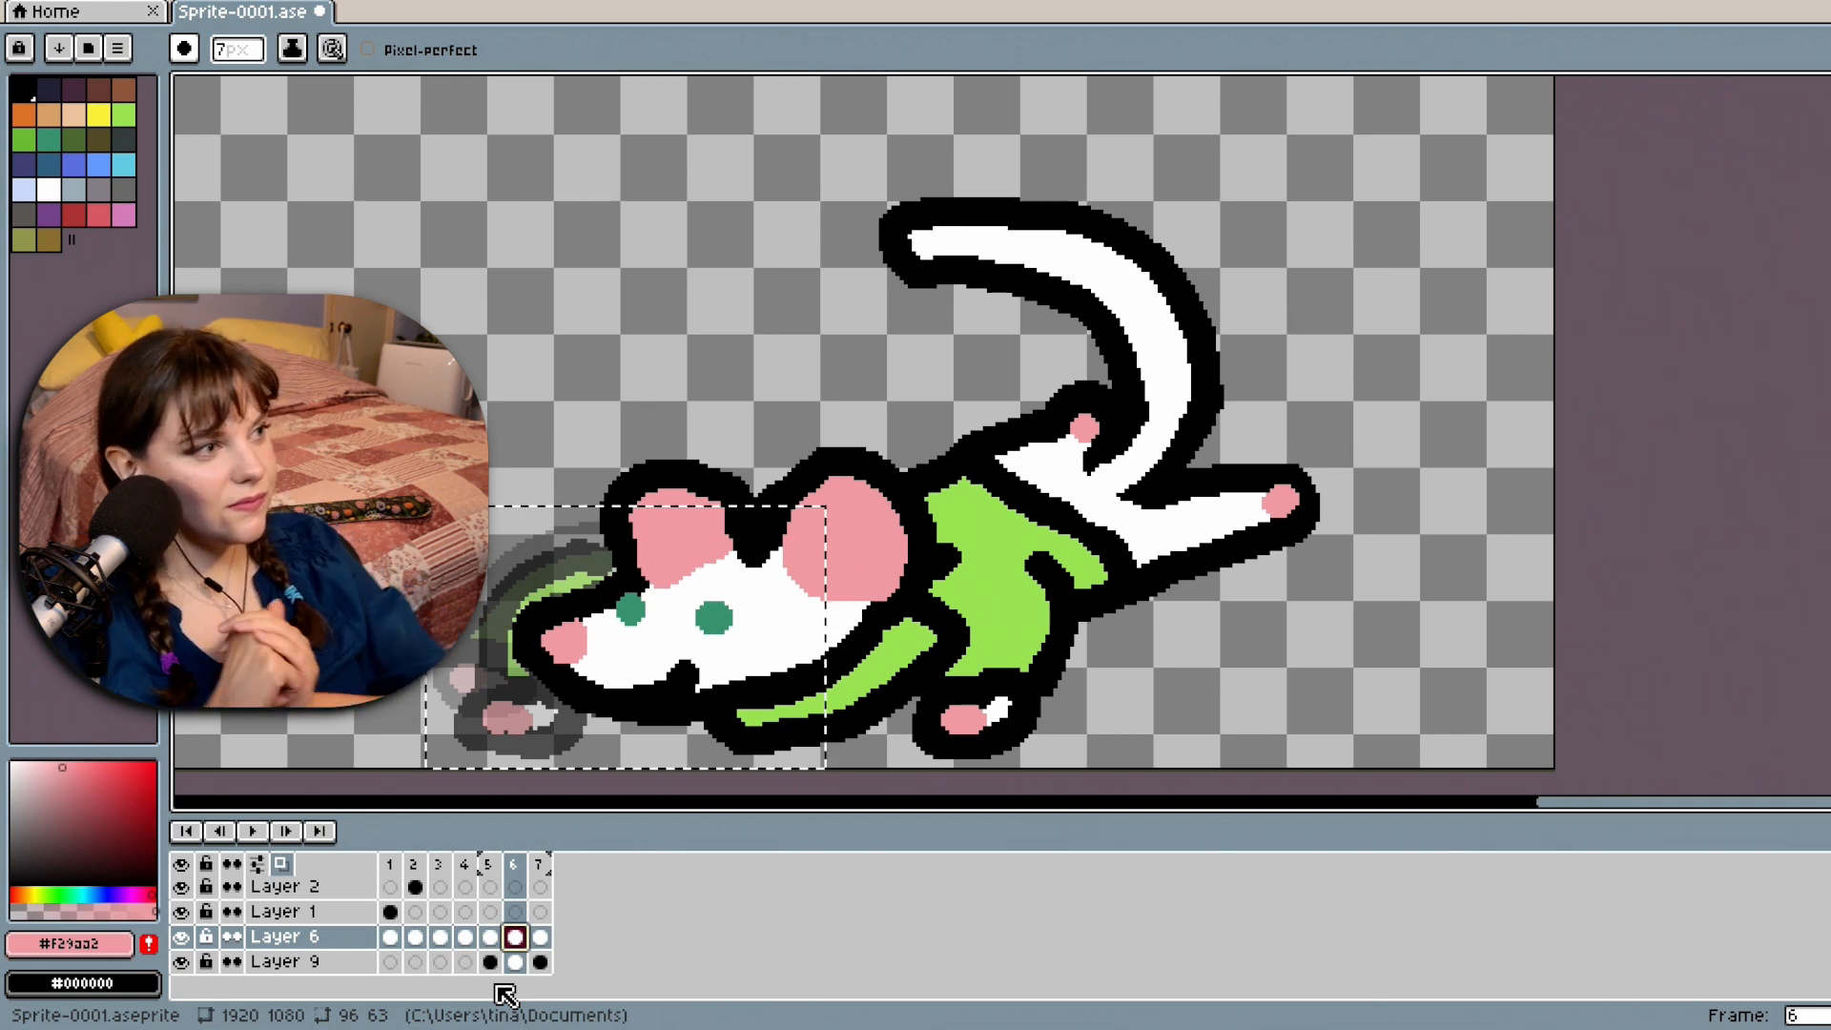
pyautogui.click(465, 939)
pyautogui.click(491, 940)
pyautogui.click(519, 939)
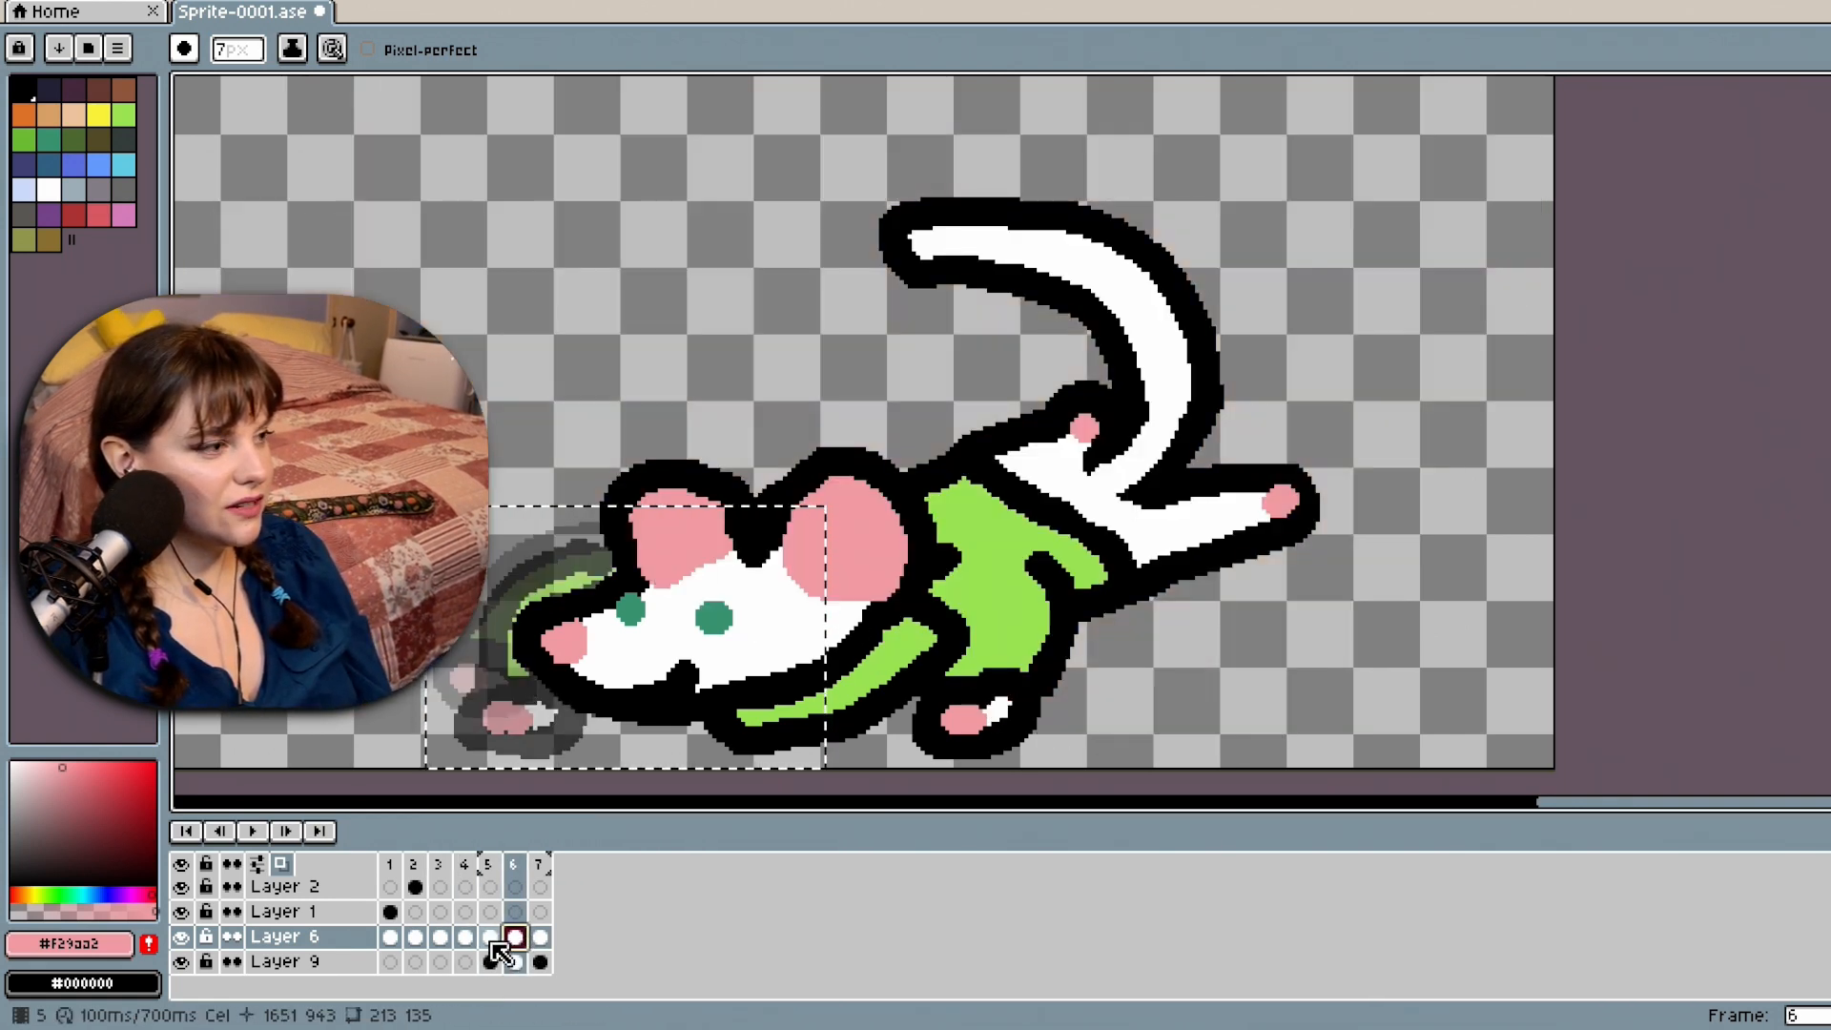
pyautogui.click(492, 941)
# Delete the Layer 9 guide cels in frames 5, 6 and 7.
pyautogui.click(491, 963)
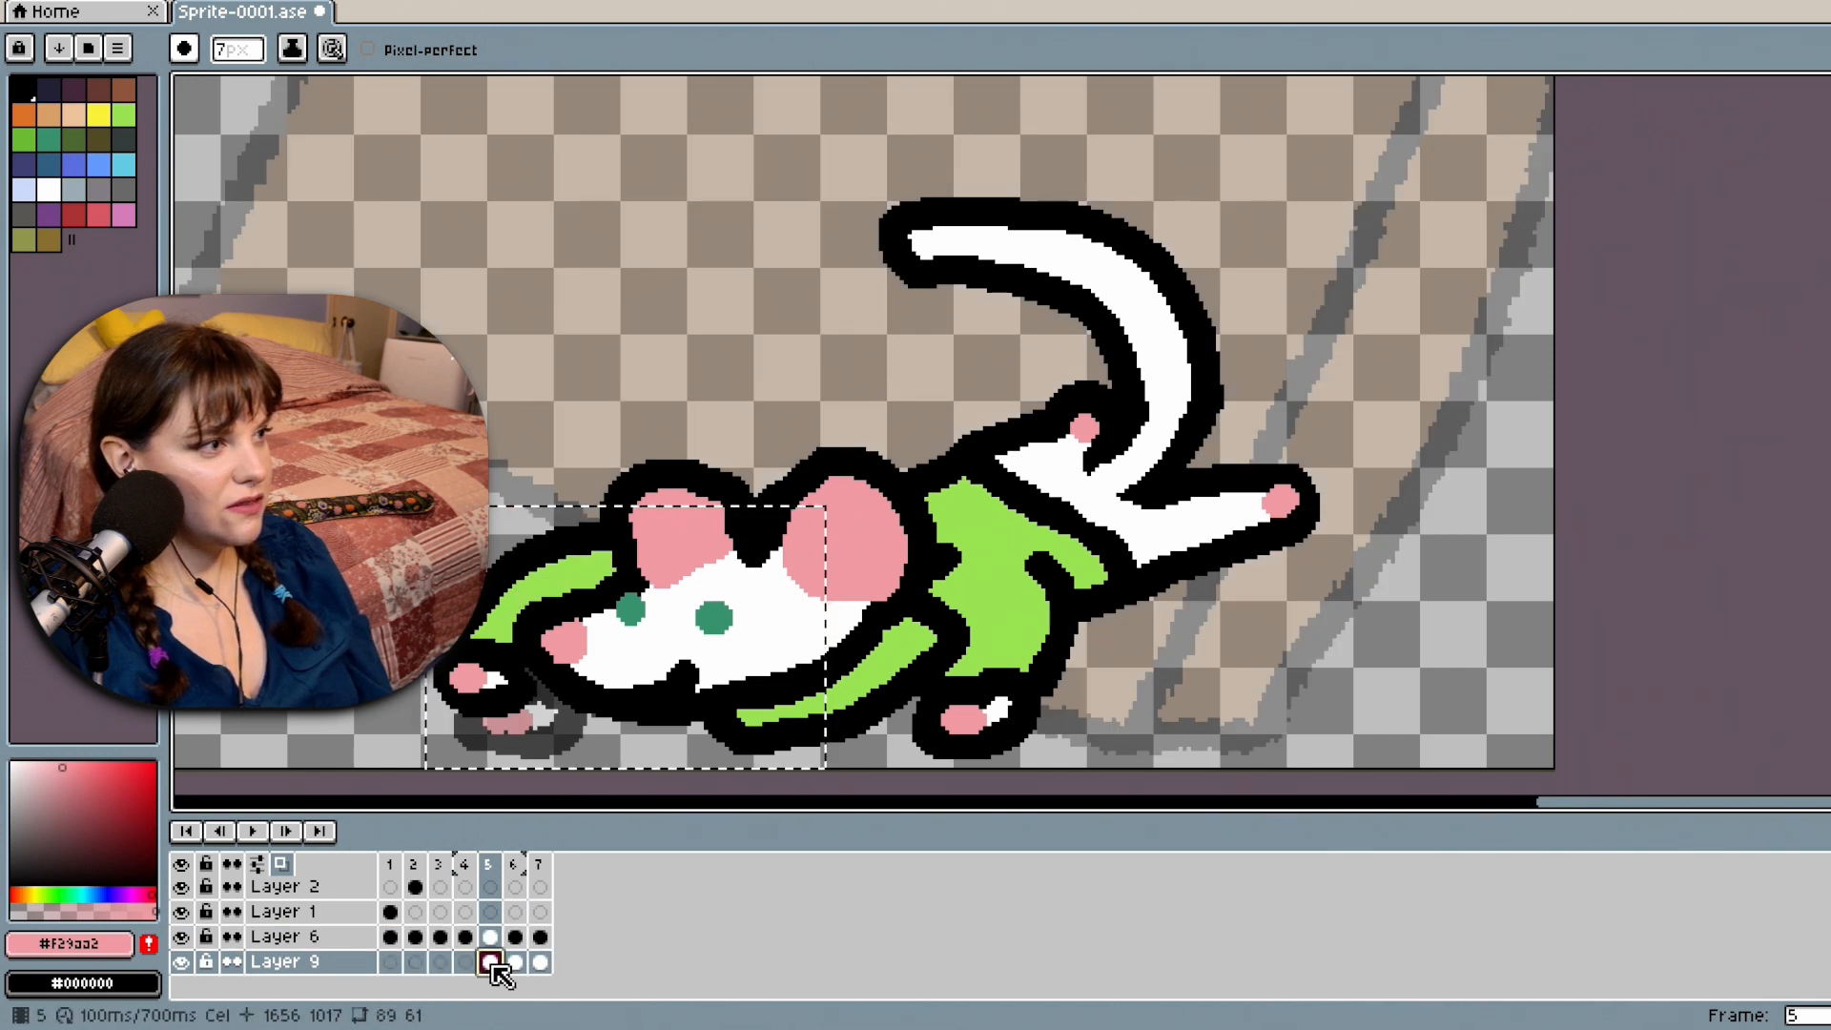
pyautogui.rightClick(492, 963)
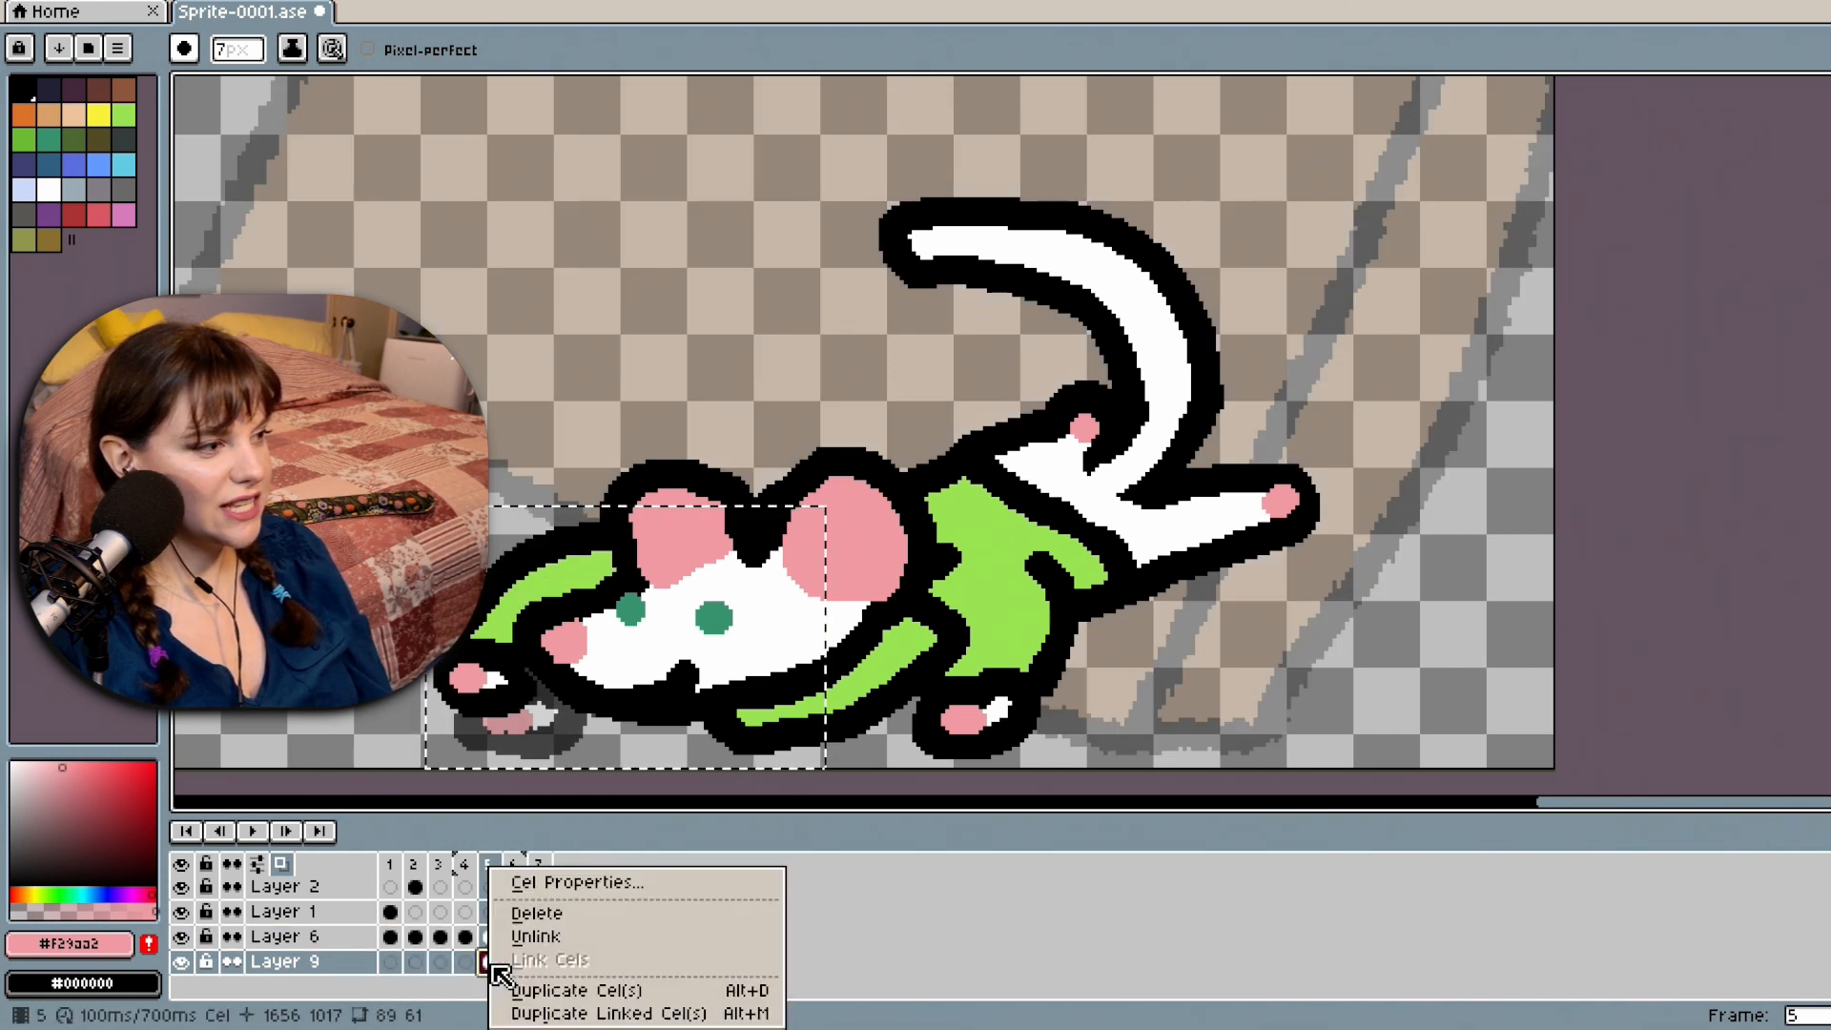
pyautogui.click(563, 913)
pyautogui.rightClick(515, 963)
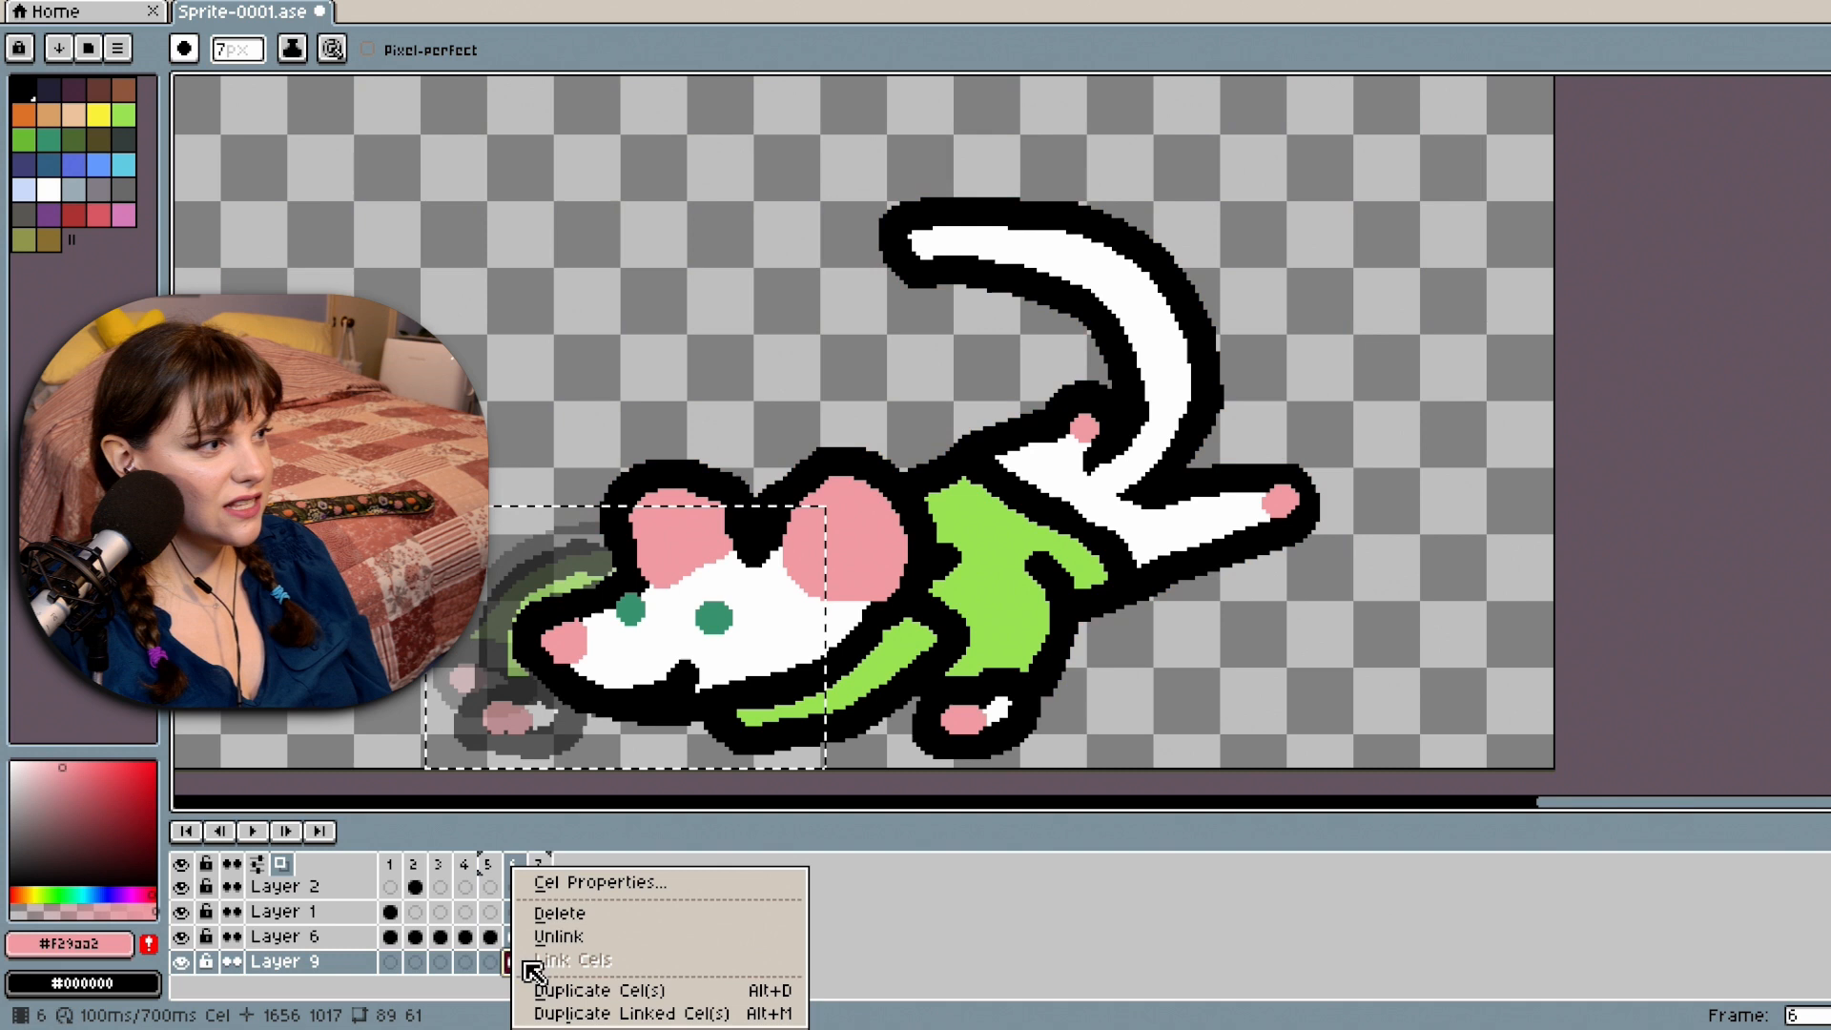
pyautogui.click(584, 916)
pyautogui.click(541, 965)
pyautogui.rightClick(542, 967)
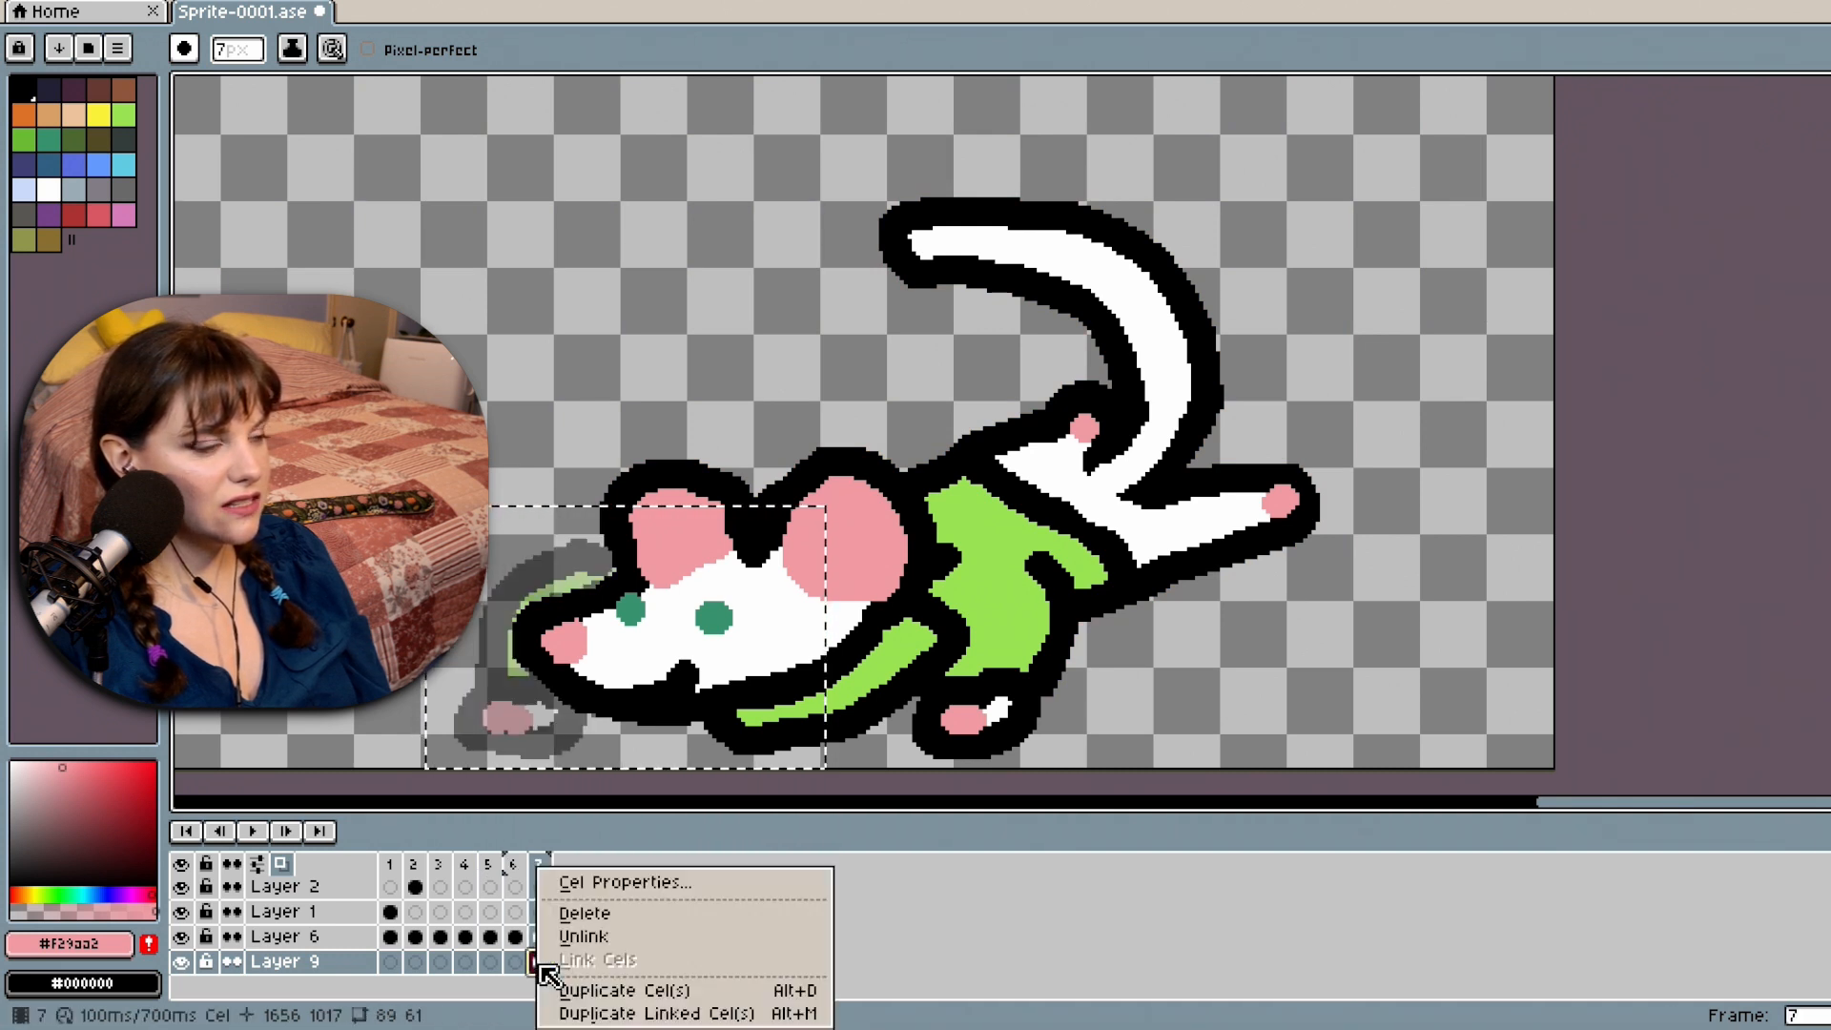
pyautogui.click(583, 913)
# Clear the marquee selection and draw the black outline of the mouse's raised front arm on Layer 6, frame 6, with the 7 px pencil.
pyautogui.click(465, 936)
pyautogui.click(490, 936)
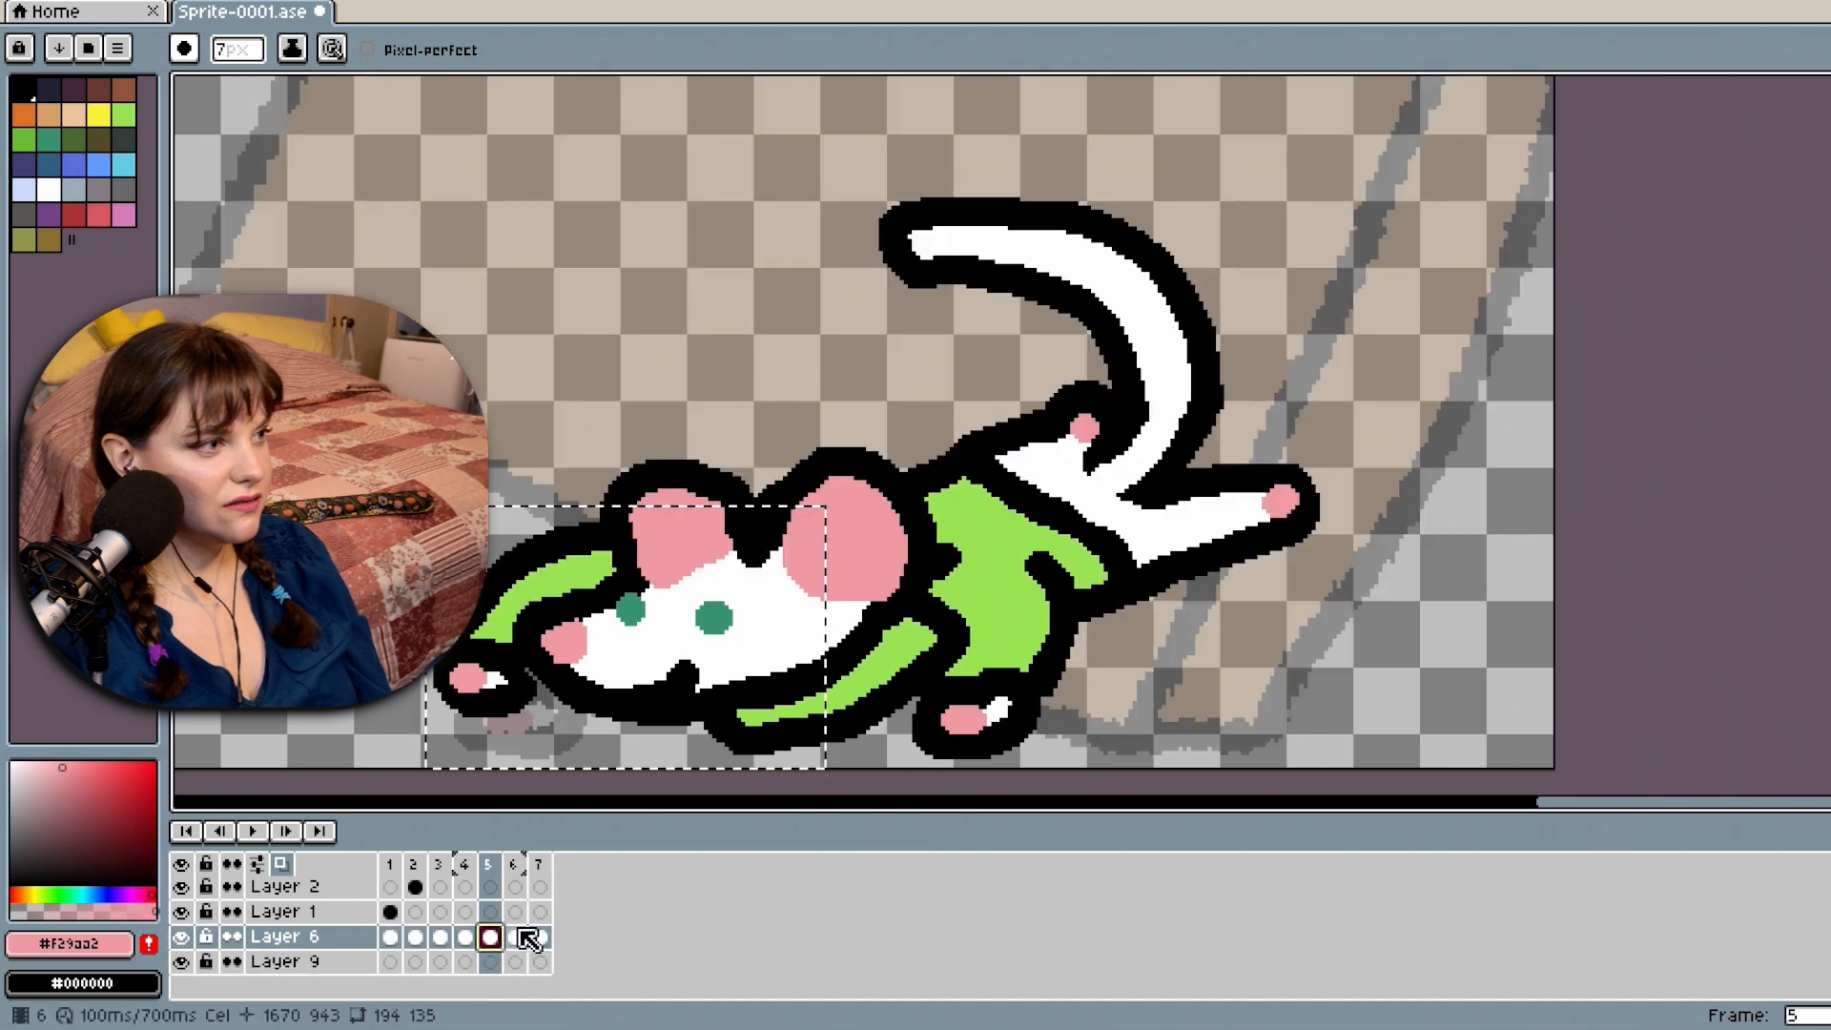
pyautogui.click(516, 938)
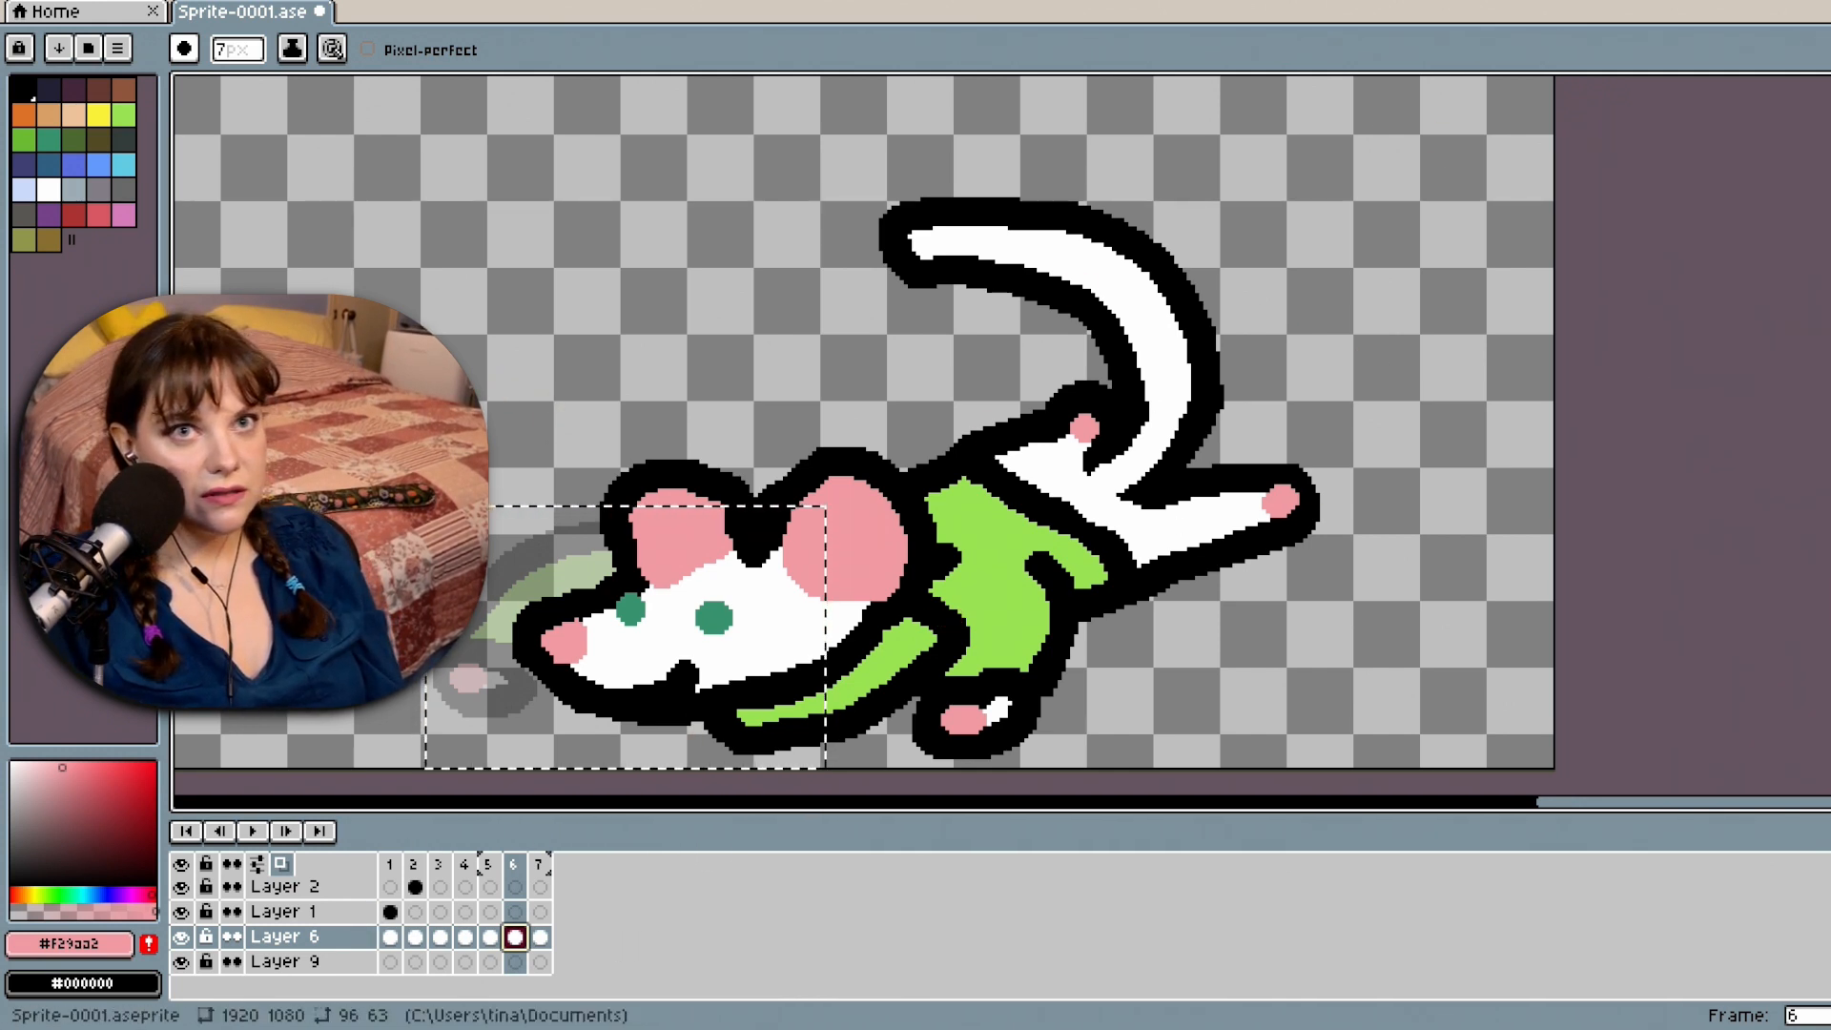
pyautogui.click(26, 91)
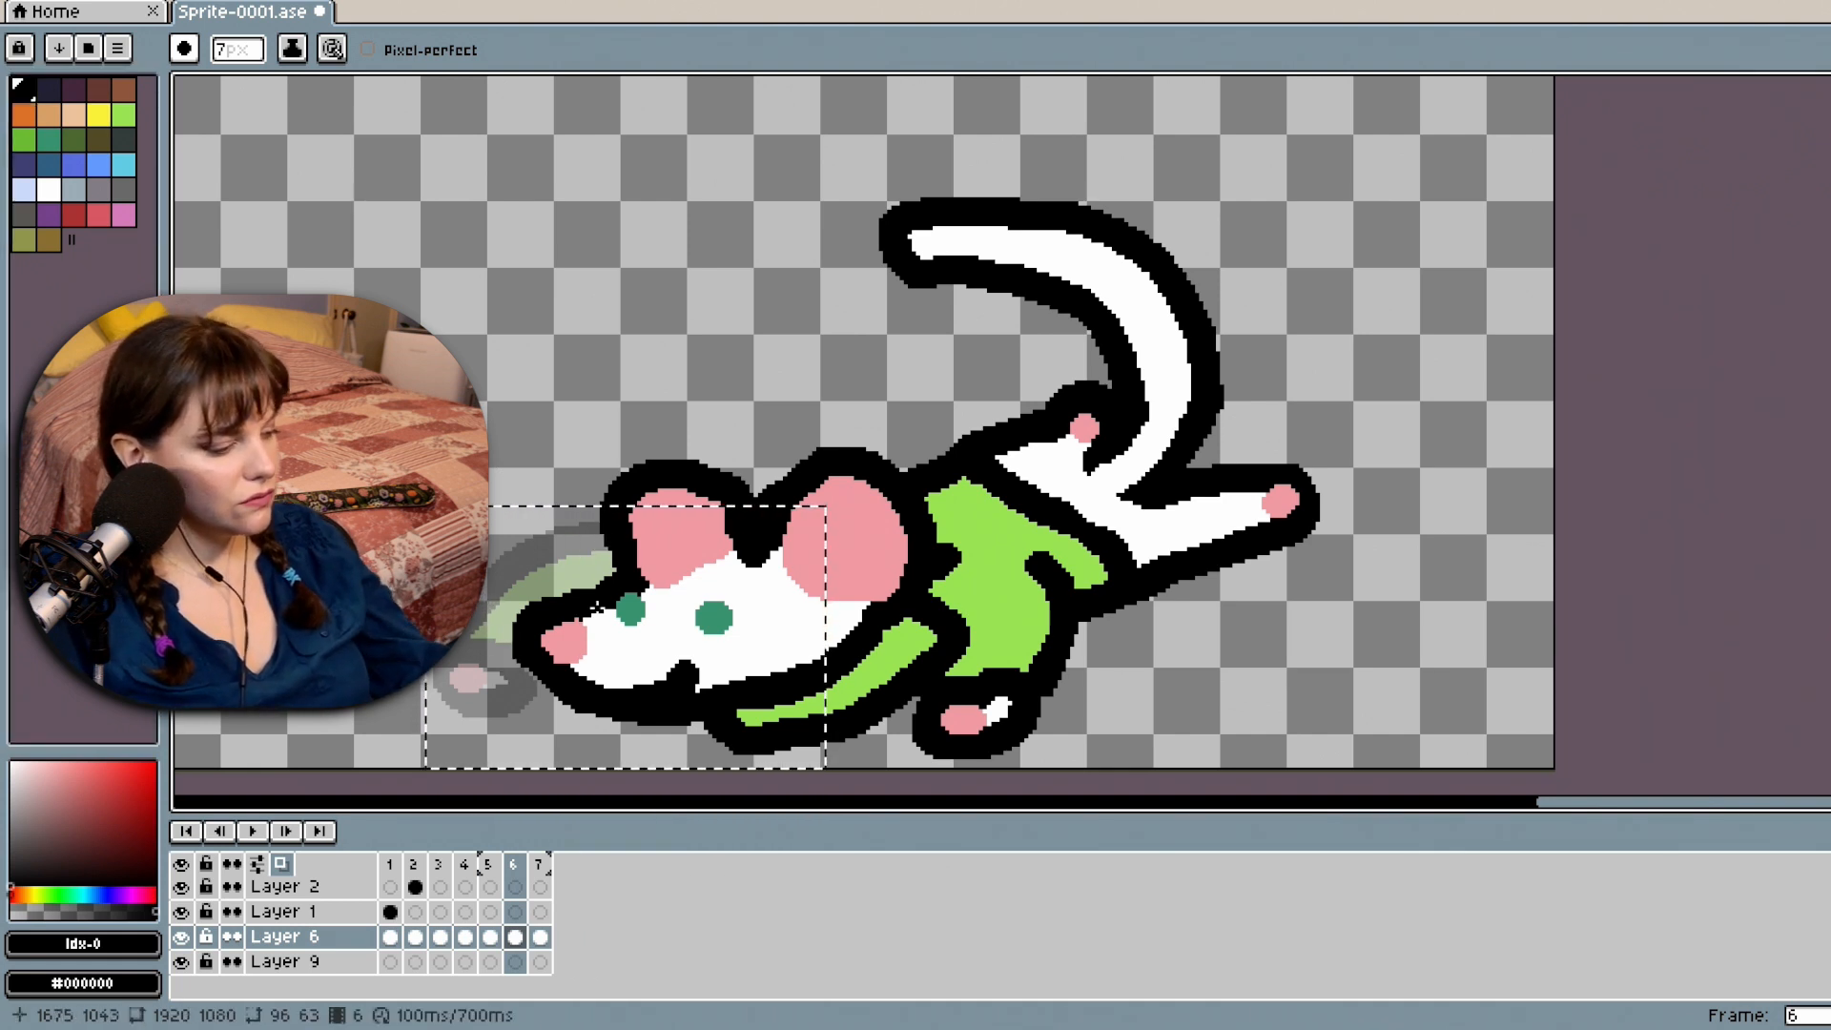
pyautogui.click(1826, 91)
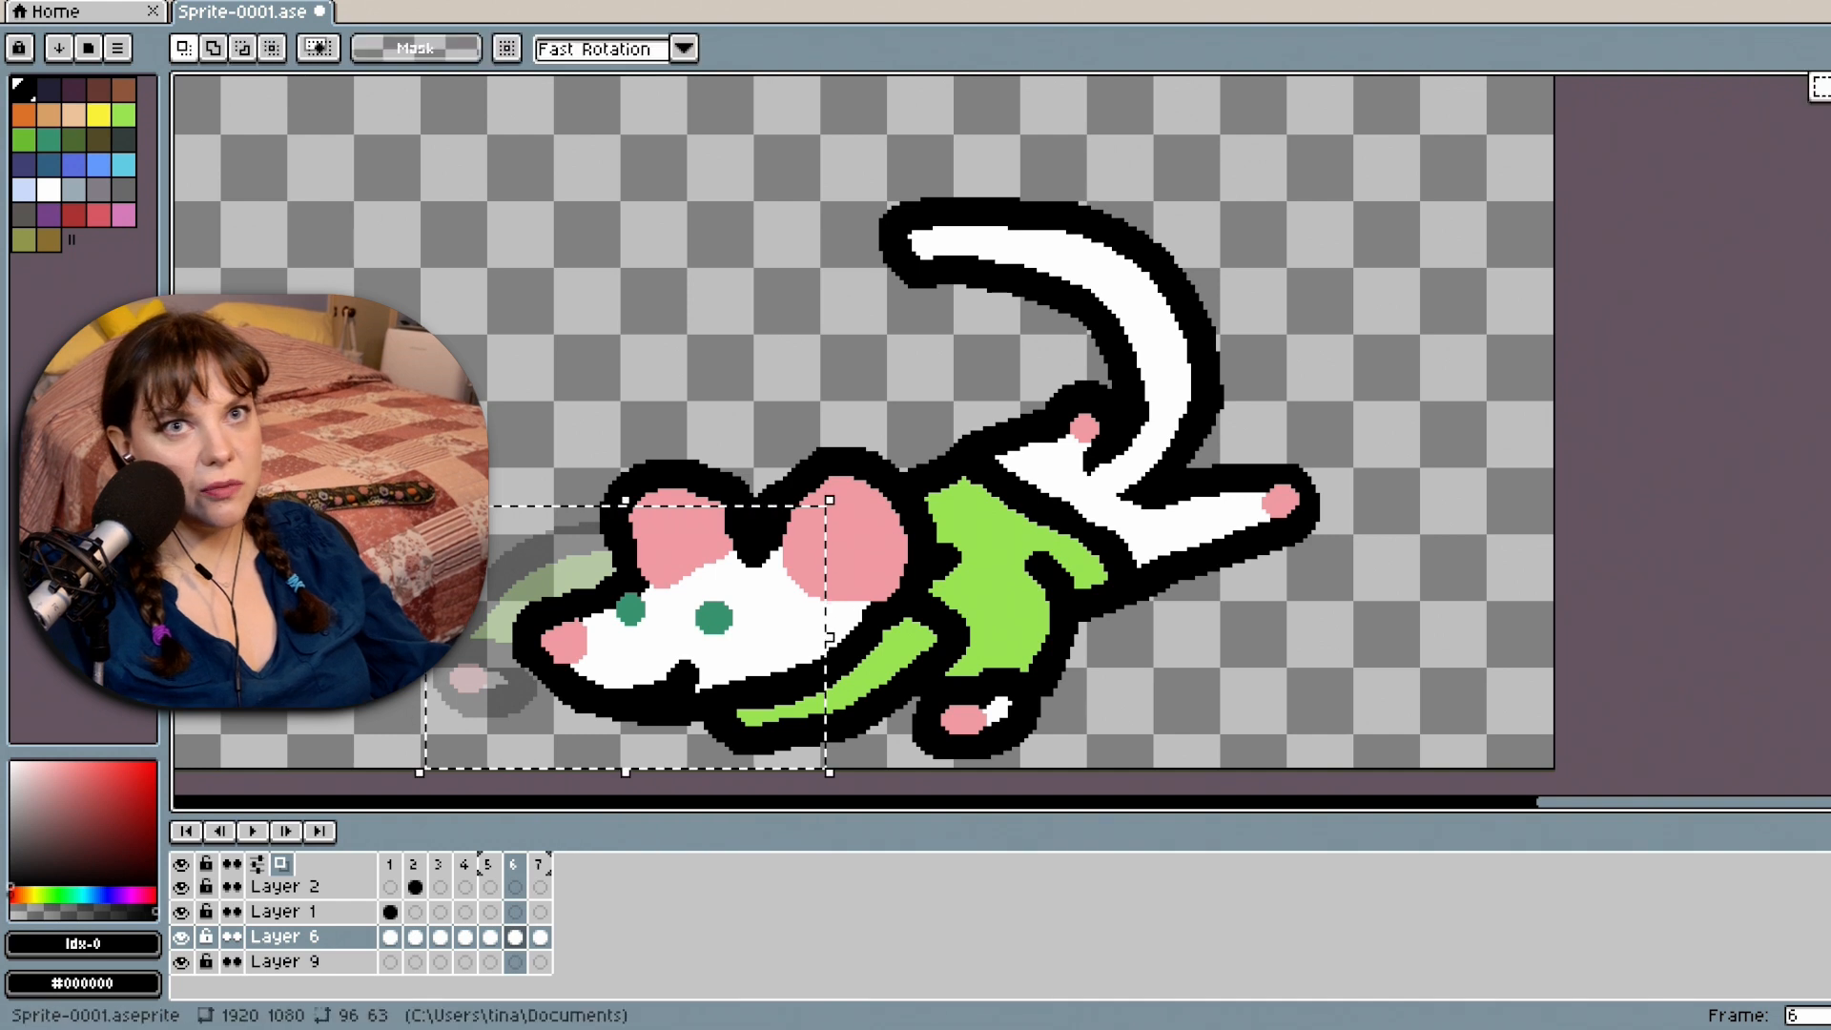
pyautogui.click(461, 311)
pyautogui.press('b')
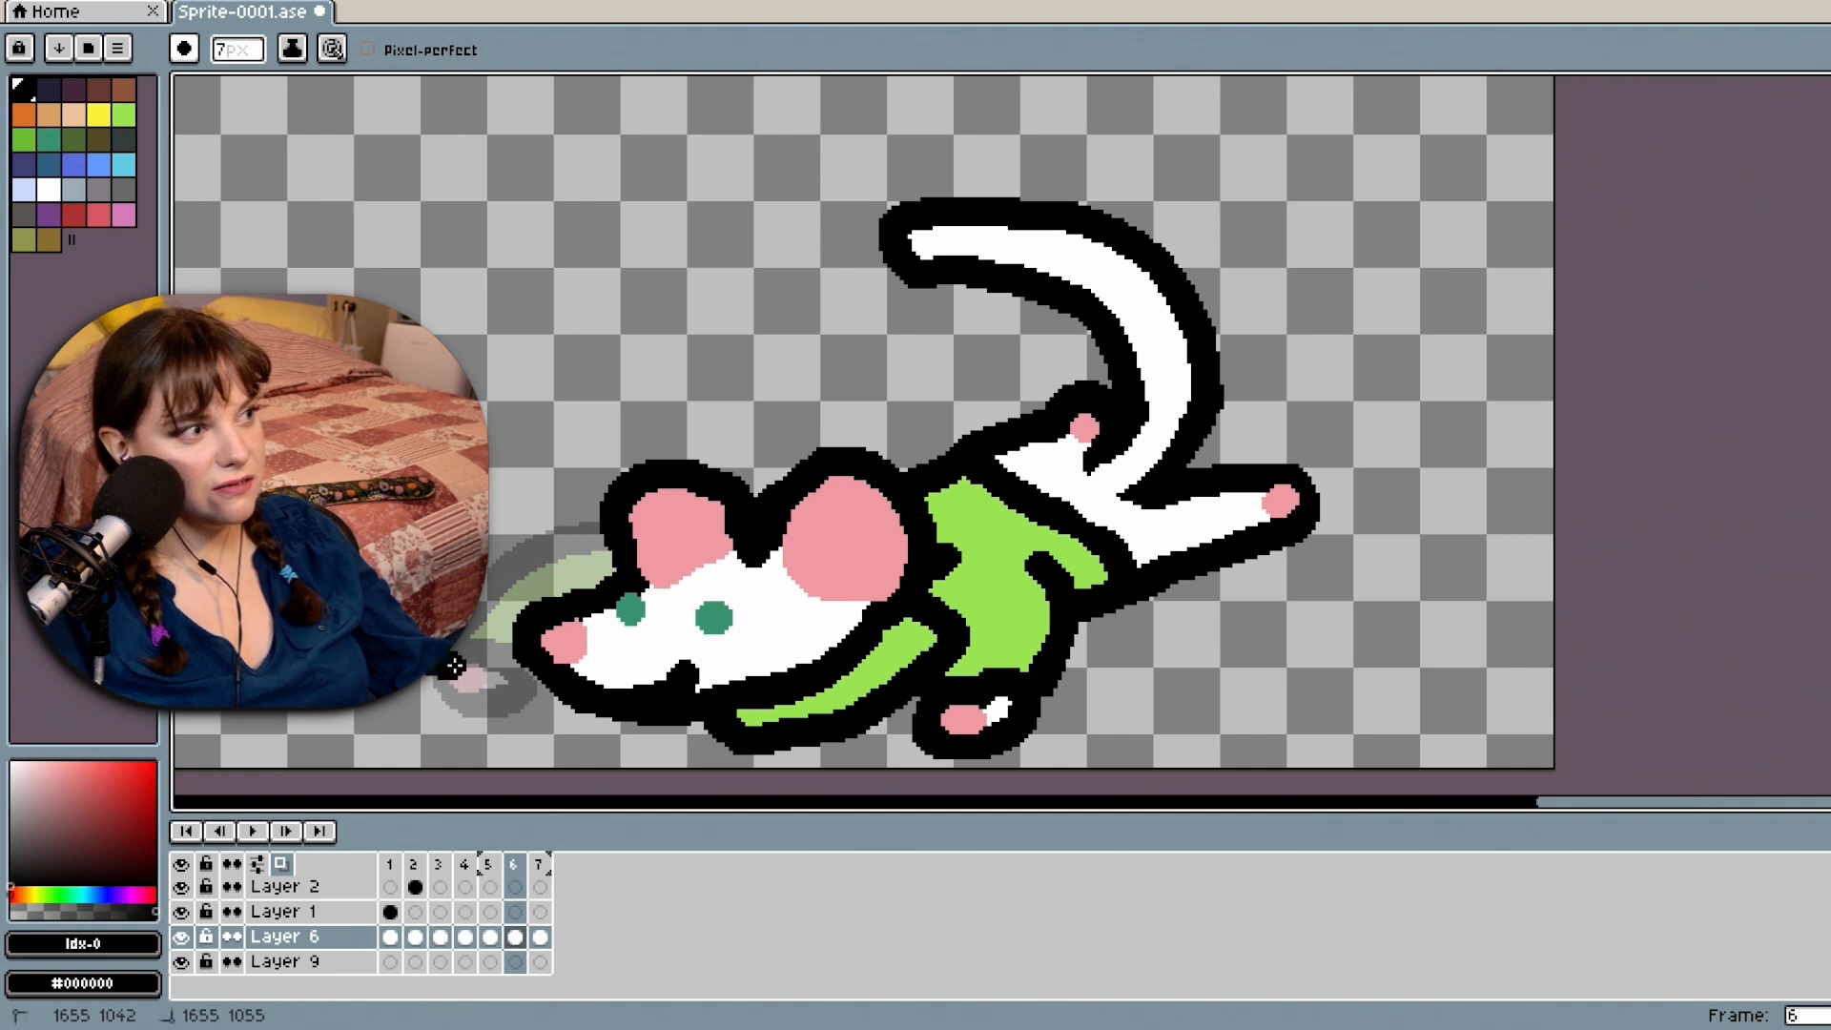
pyautogui.moveTo(454, 665)
pyautogui.mouseDown()
pyautogui.moveTo(503, 635)
pyautogui.moveTo(484, 607)
pyautogui.moveTo(589, 535)
pyautogui.mouseUp()
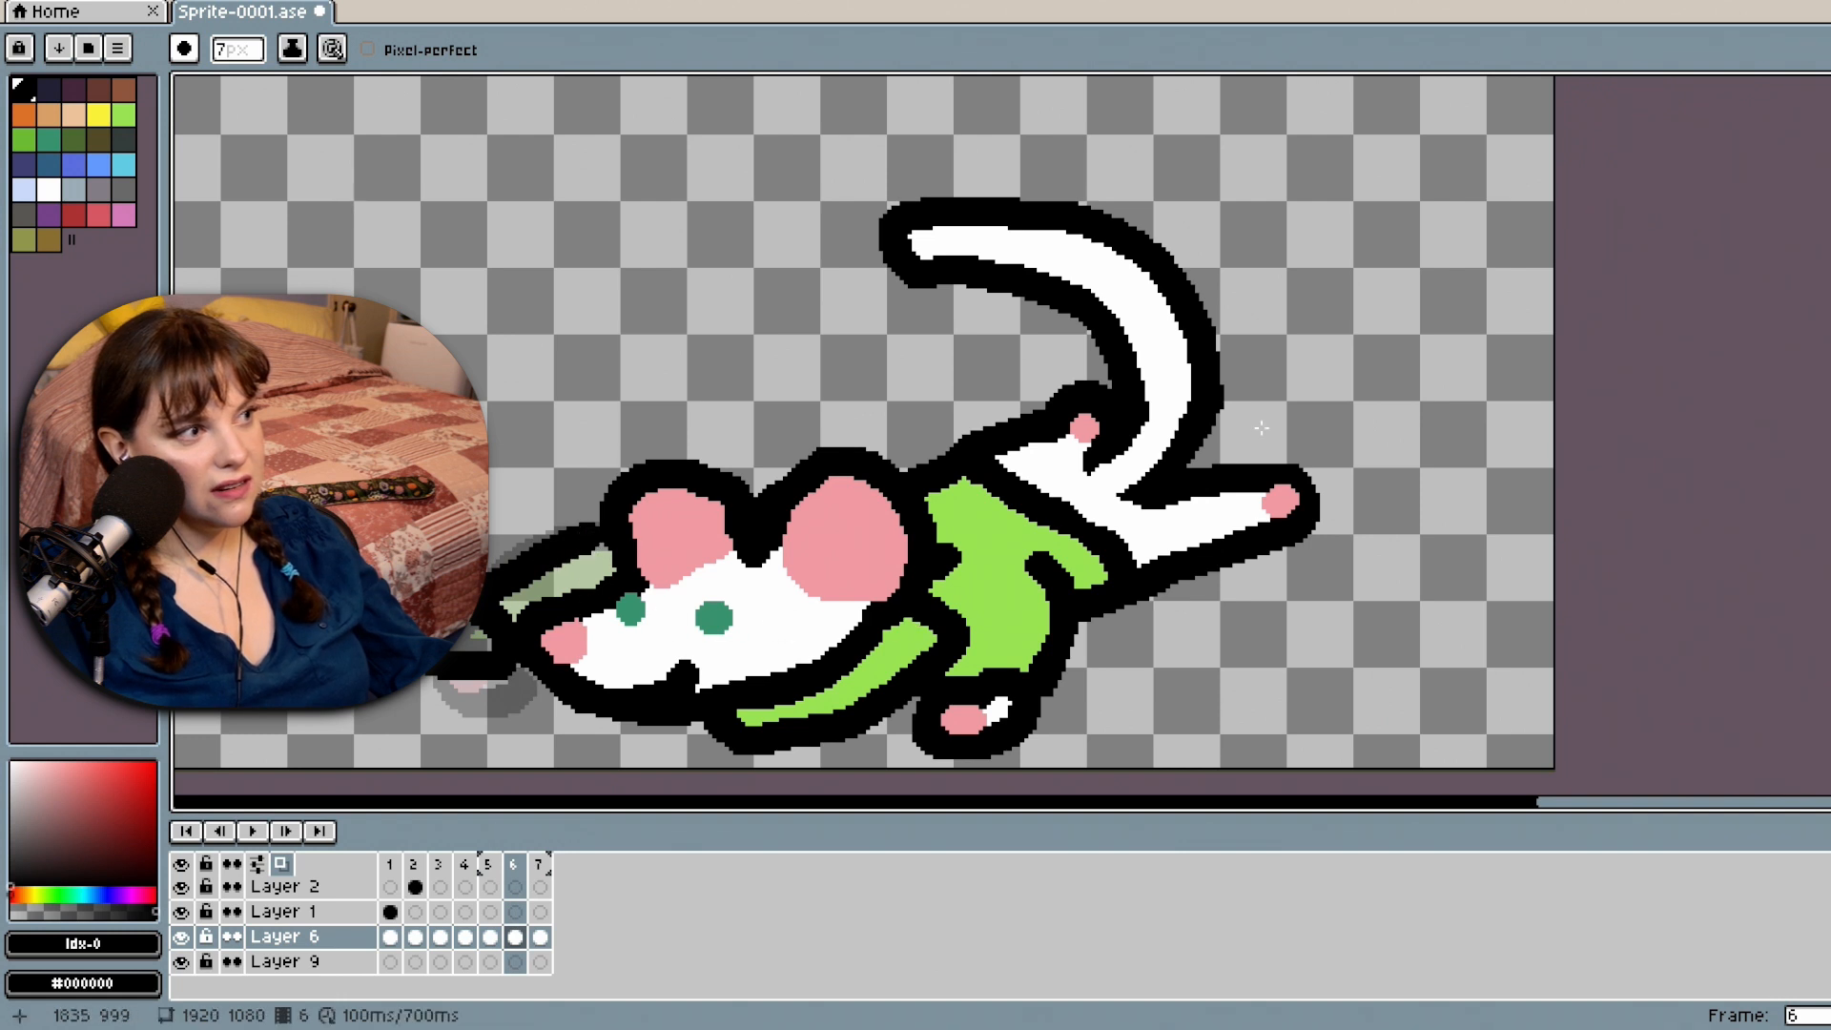
# Fill the arm's sleeve light green and its paw white on Layer 6, frame 6.
pyautogui.click(1830, 324)
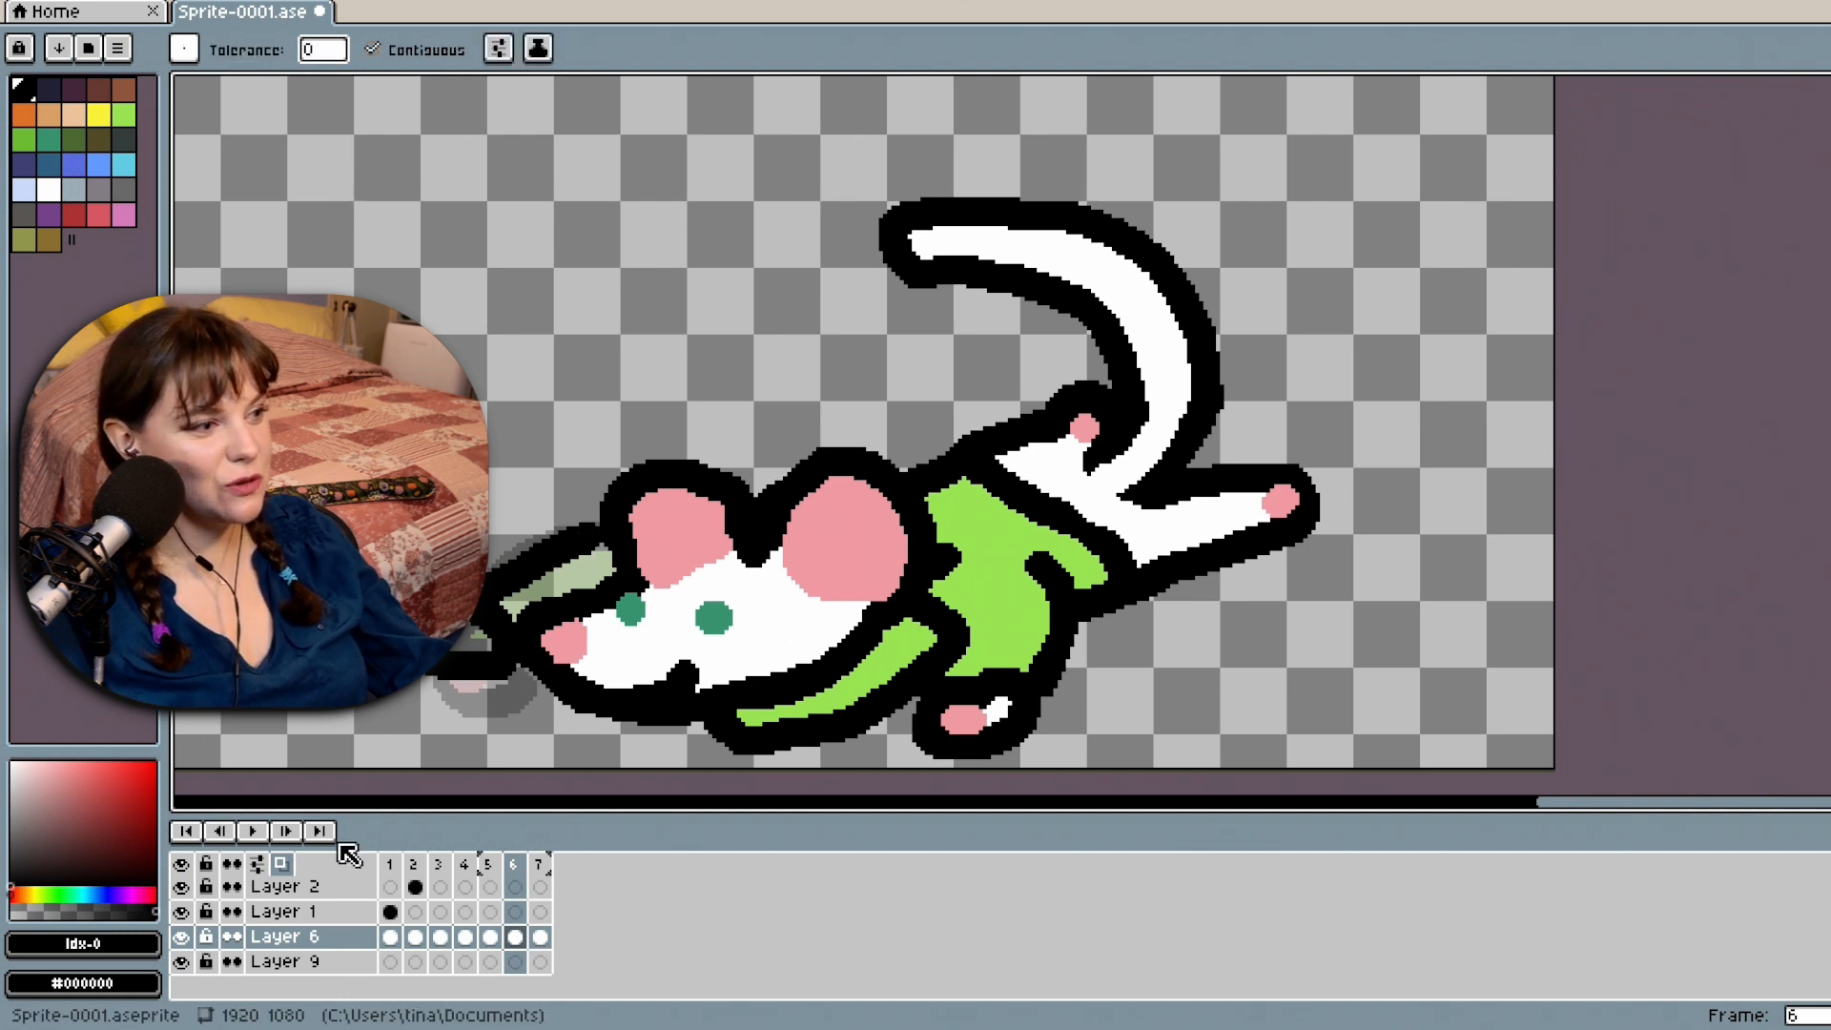
pyautogui.click(123, 114)
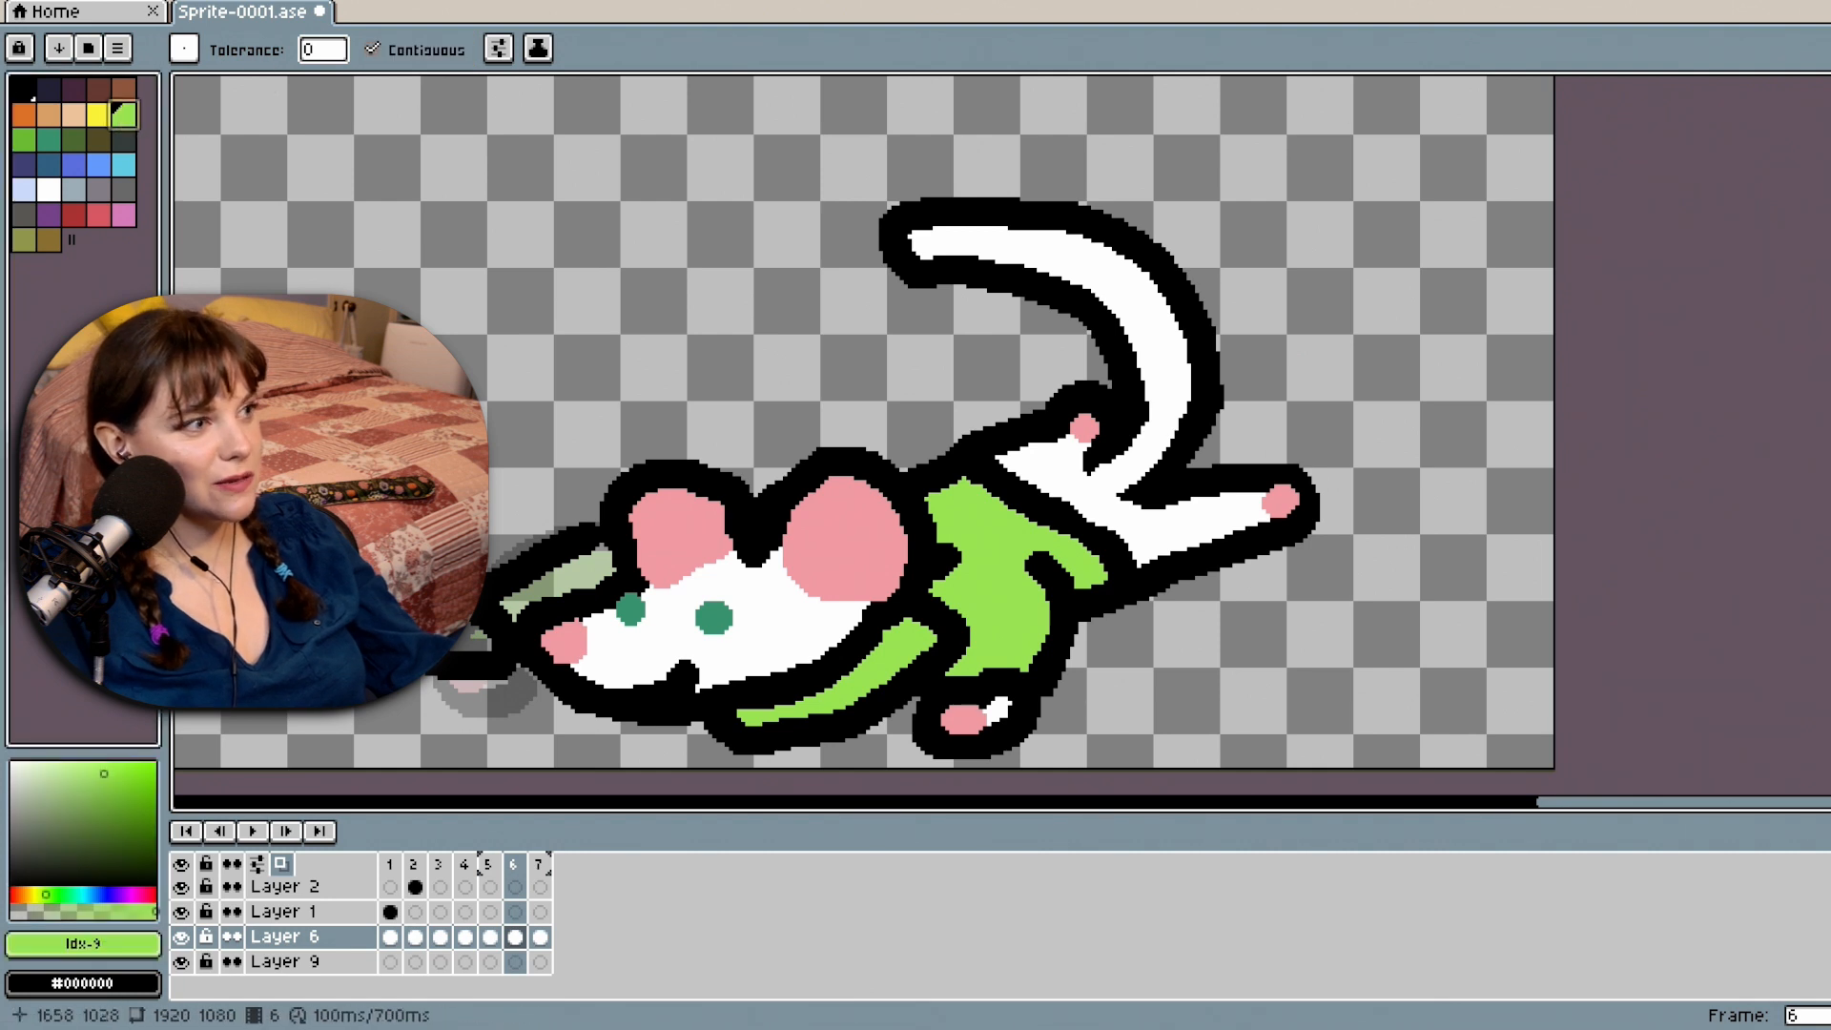
pyautogui.click(563, 582)
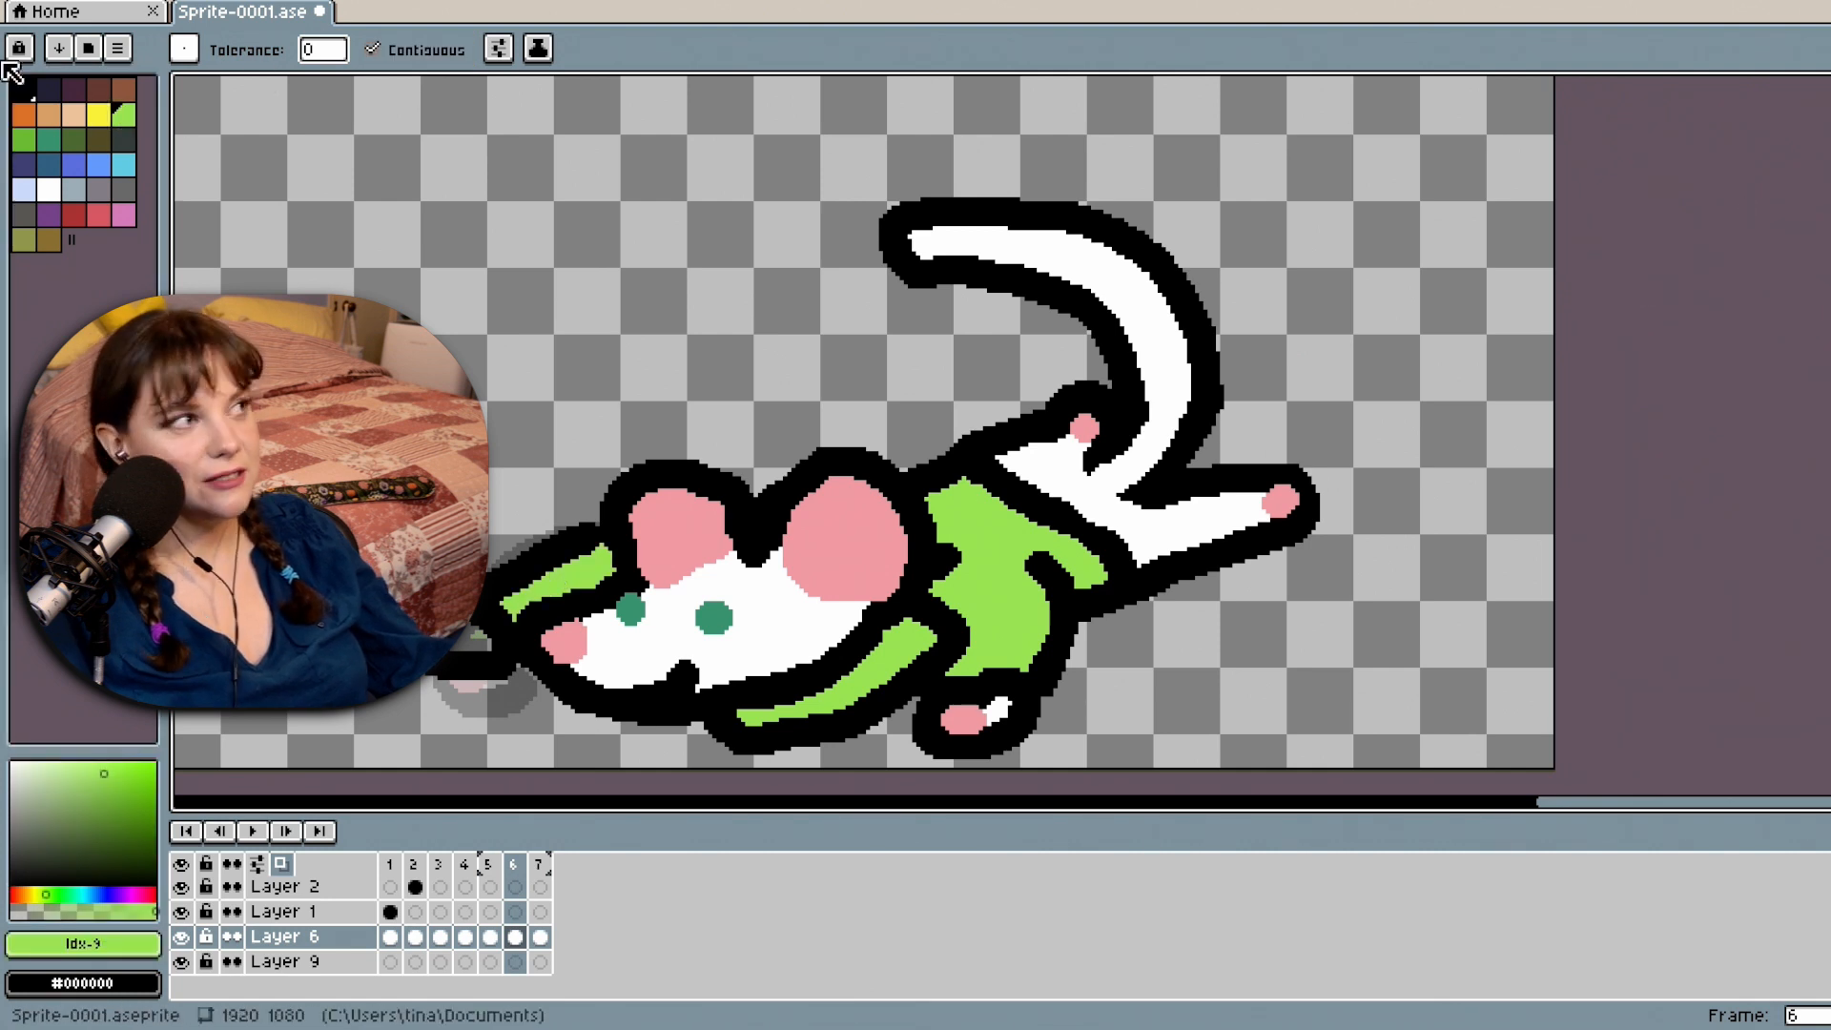
pyautogui.click(48, 189)
pyautogui.click(471, 630)
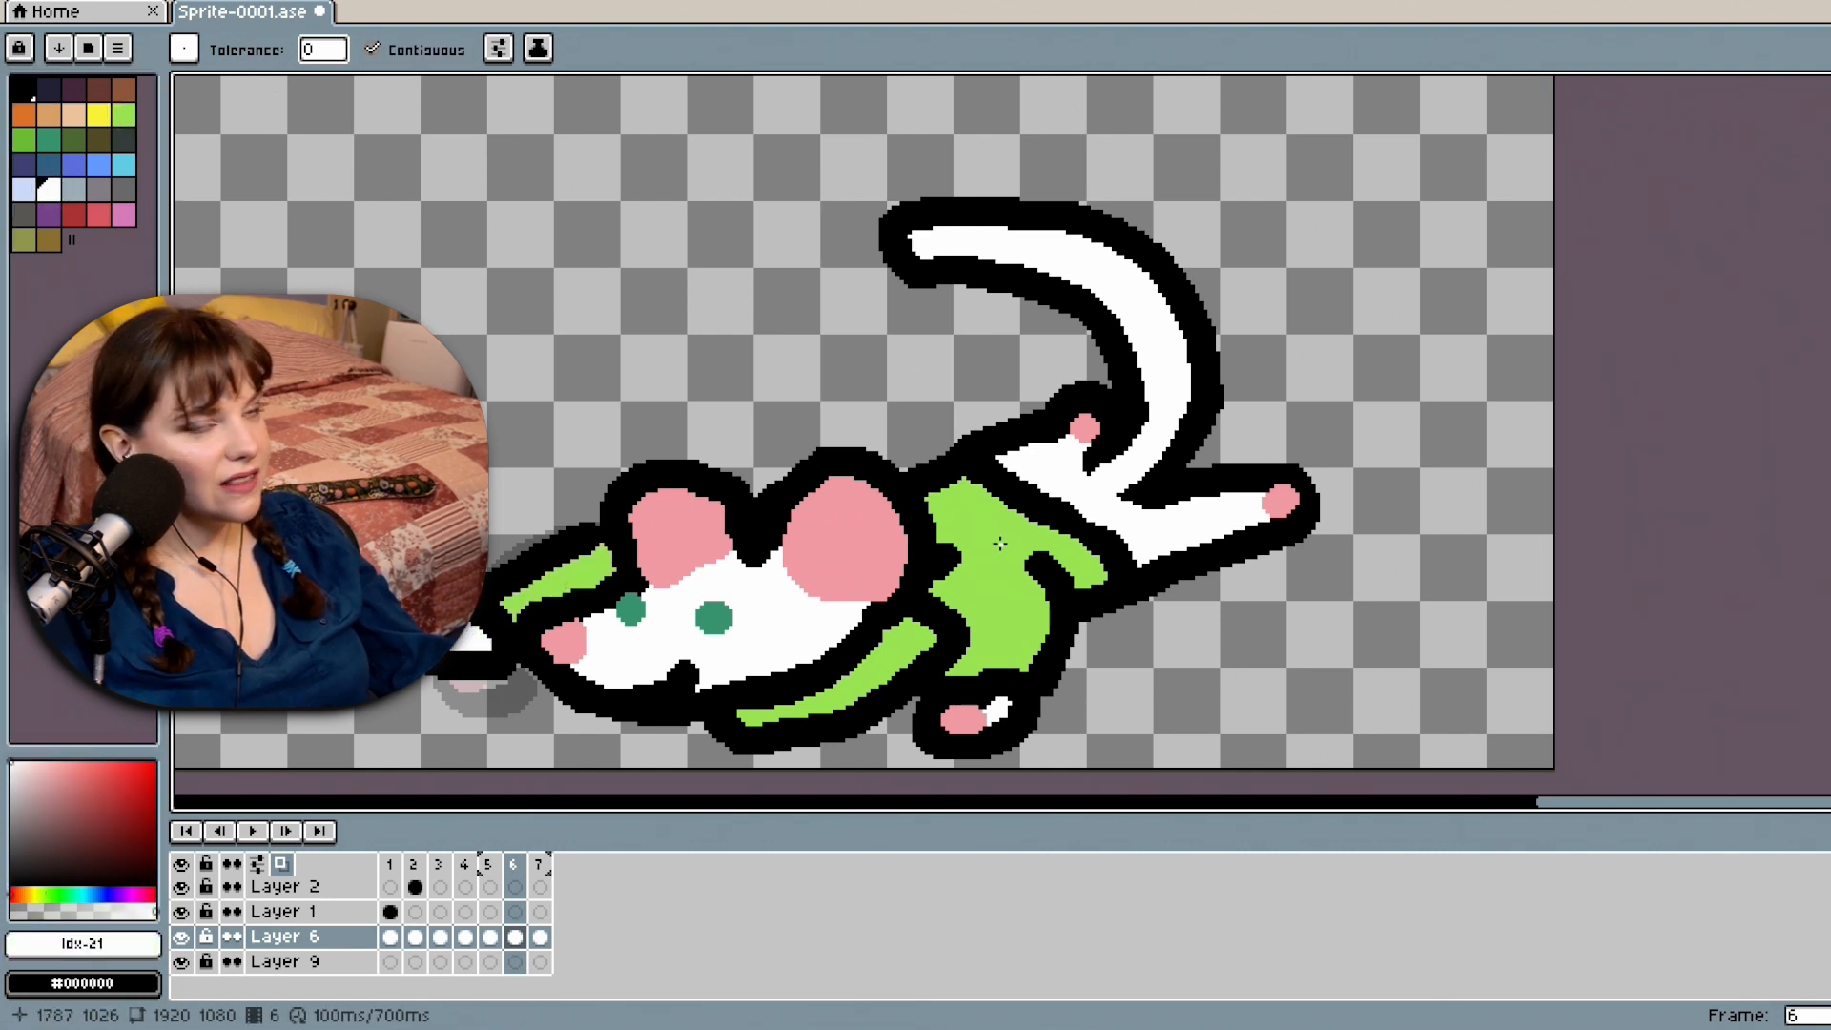
# Sample the pink #f29aa2 from the mouse's ear and paint the pink spot on the front paw in frame 6.
pyautogui.press('b')
pyautogui.press('e')
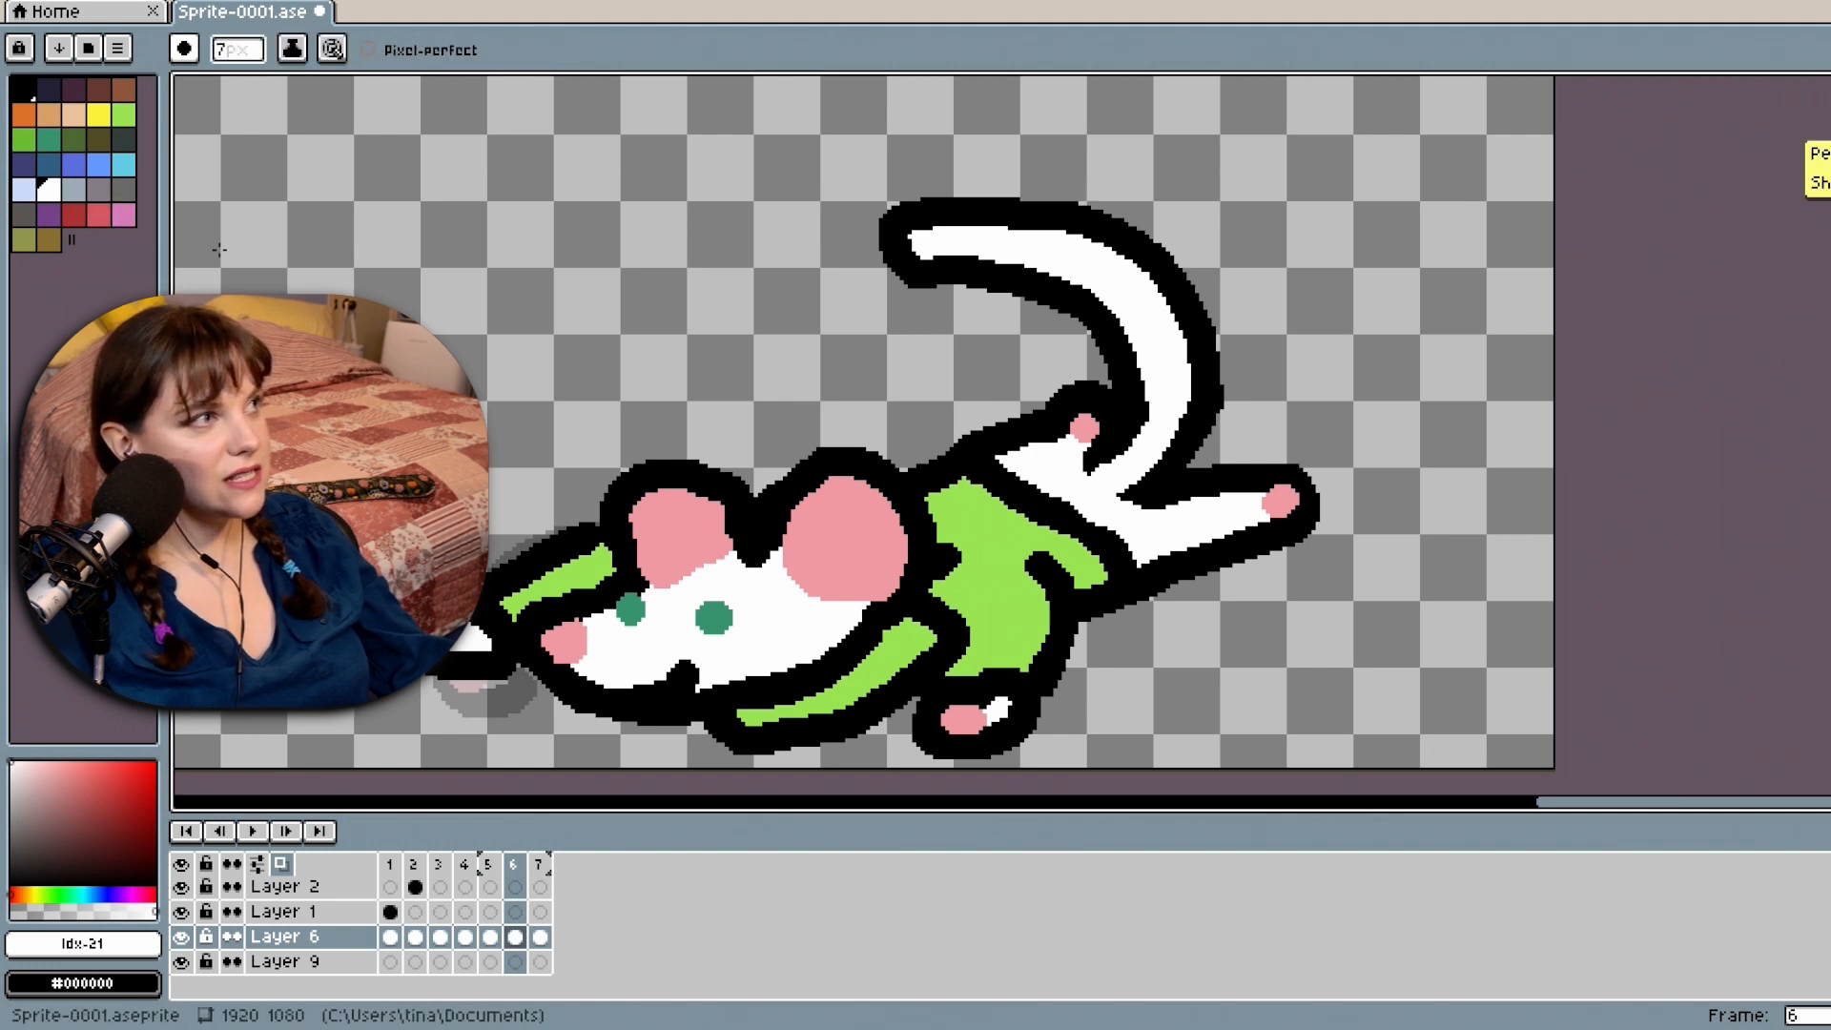
pyautogui.press('i')
pyautogui.click(864, 533)
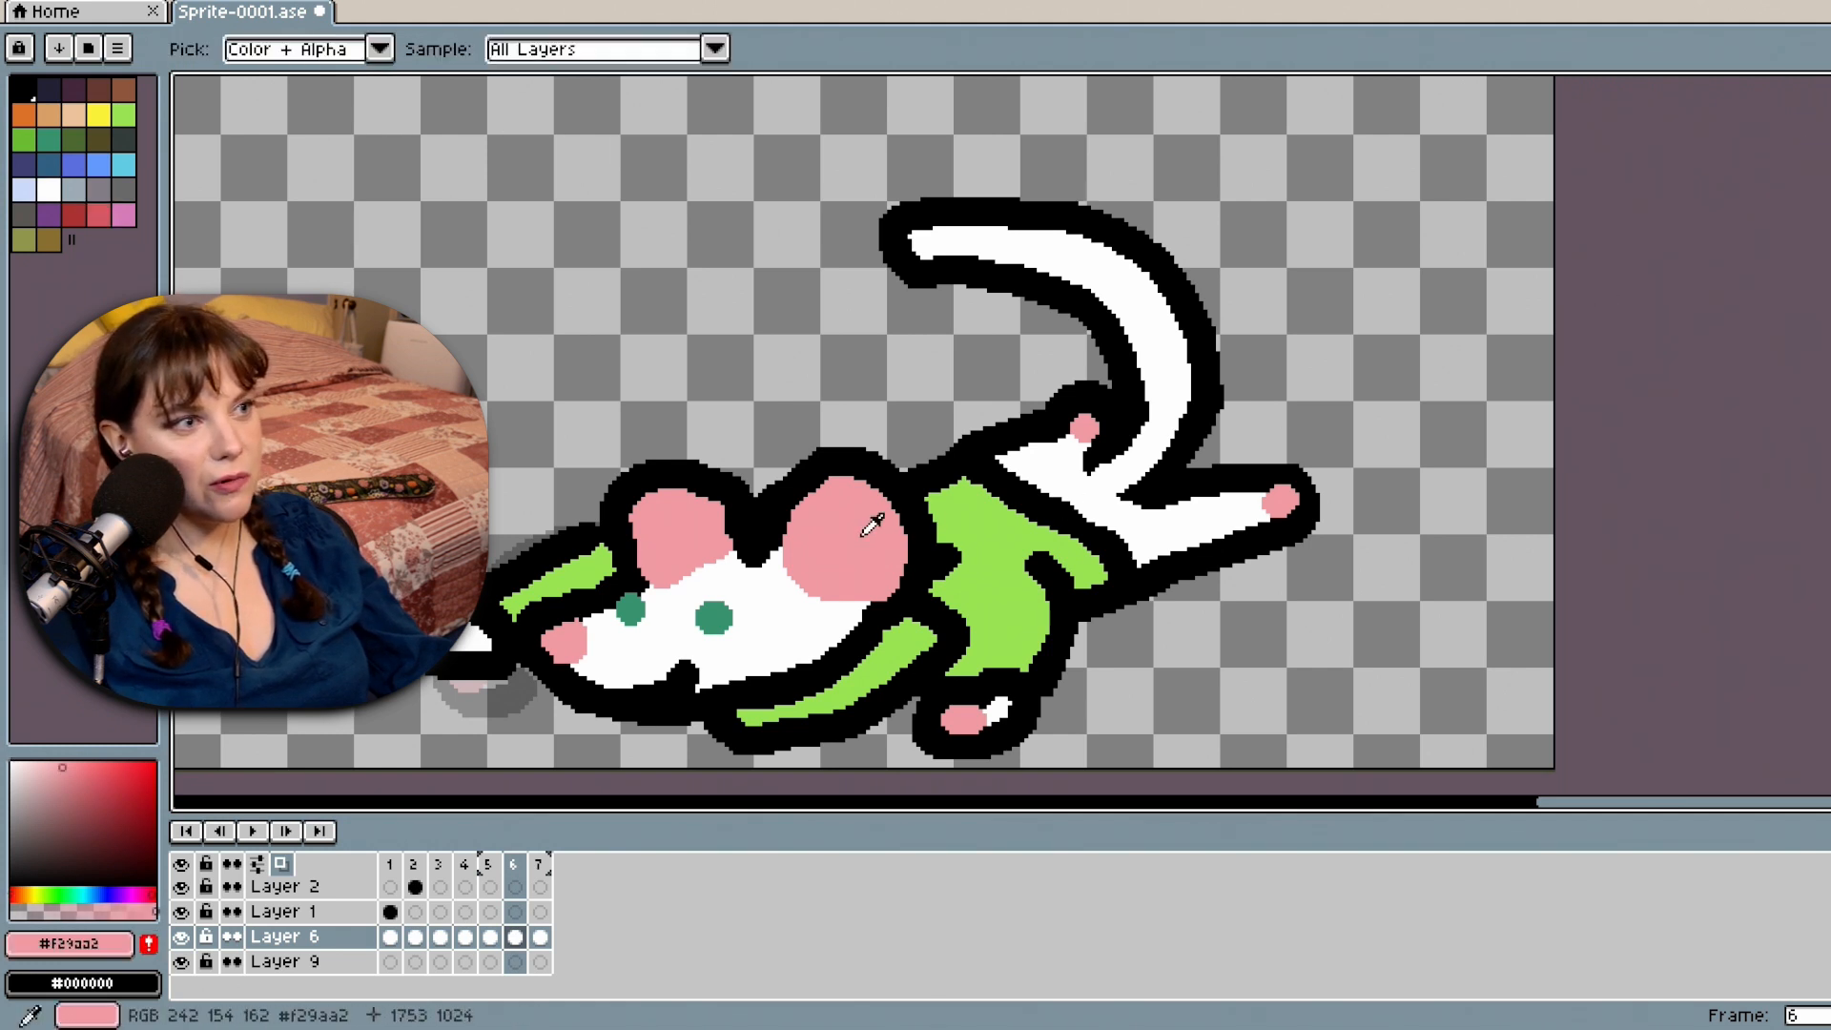
pyautogui.click(940, 452)
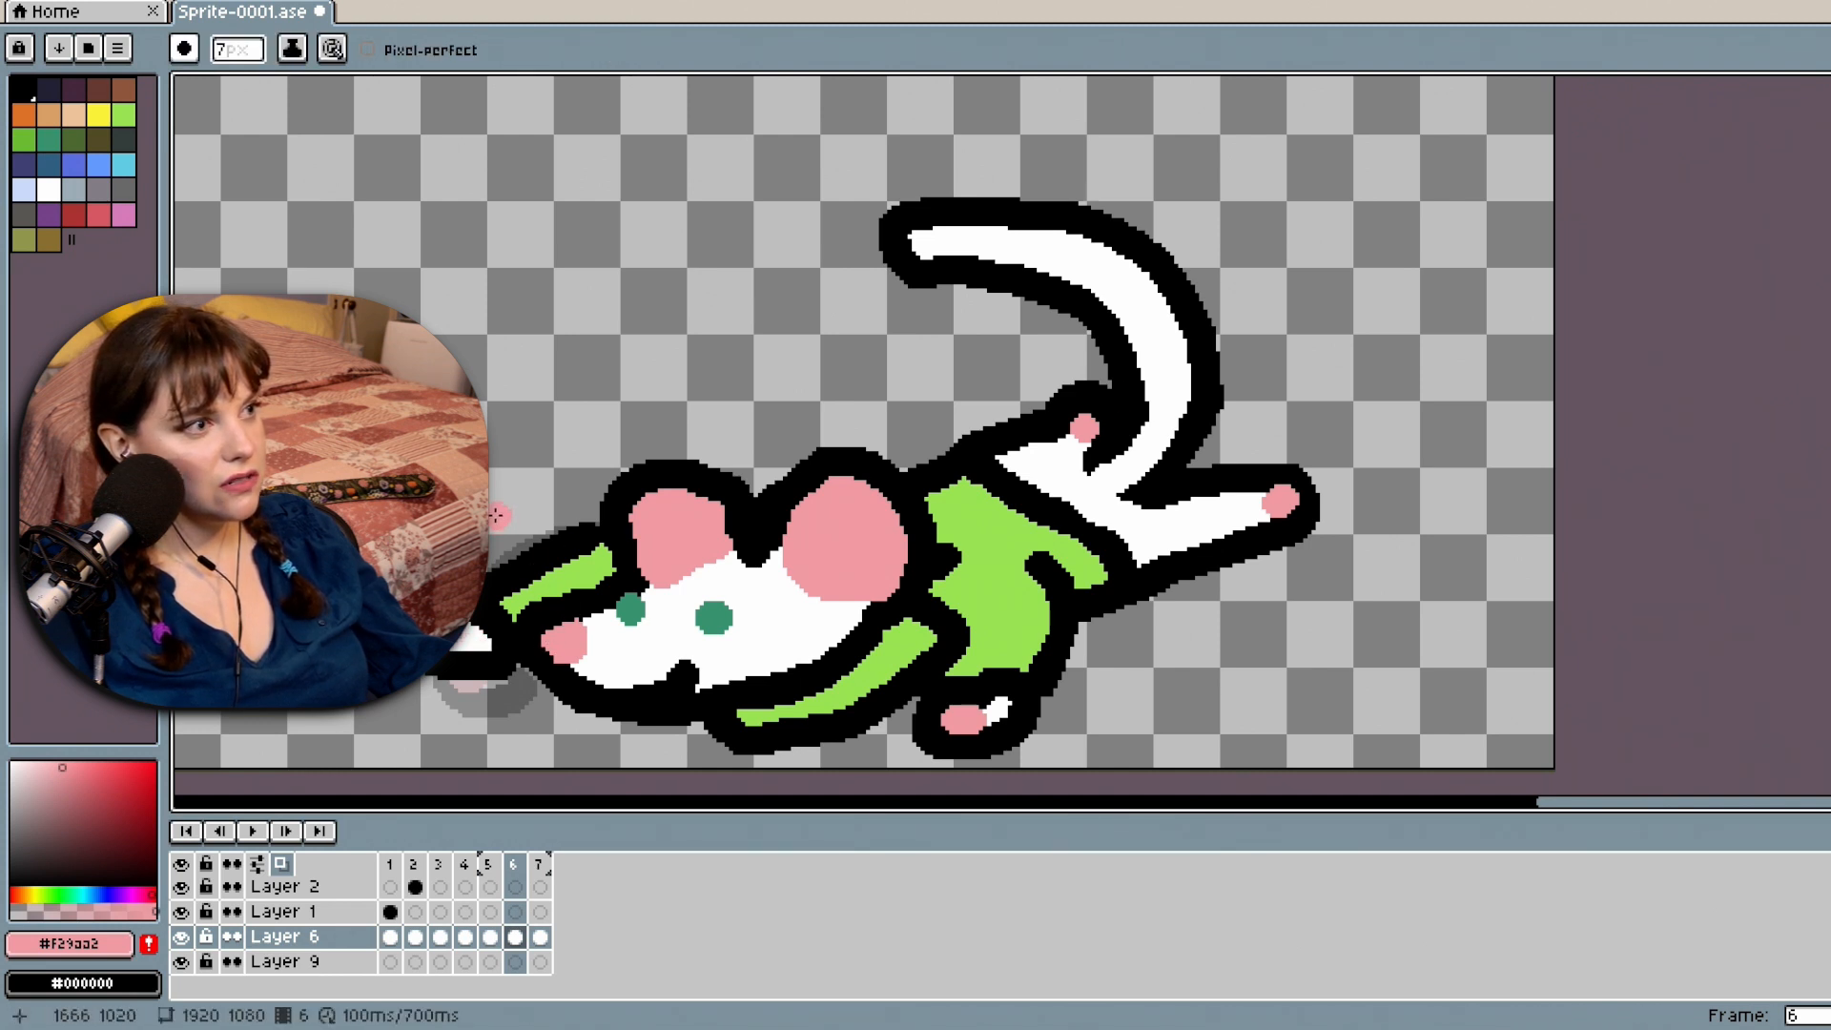
# Draw the black outline of the front arm stretched out ahead of the mouse's head on Layer 6, frame 7.
pyautogui.click(540, 938)
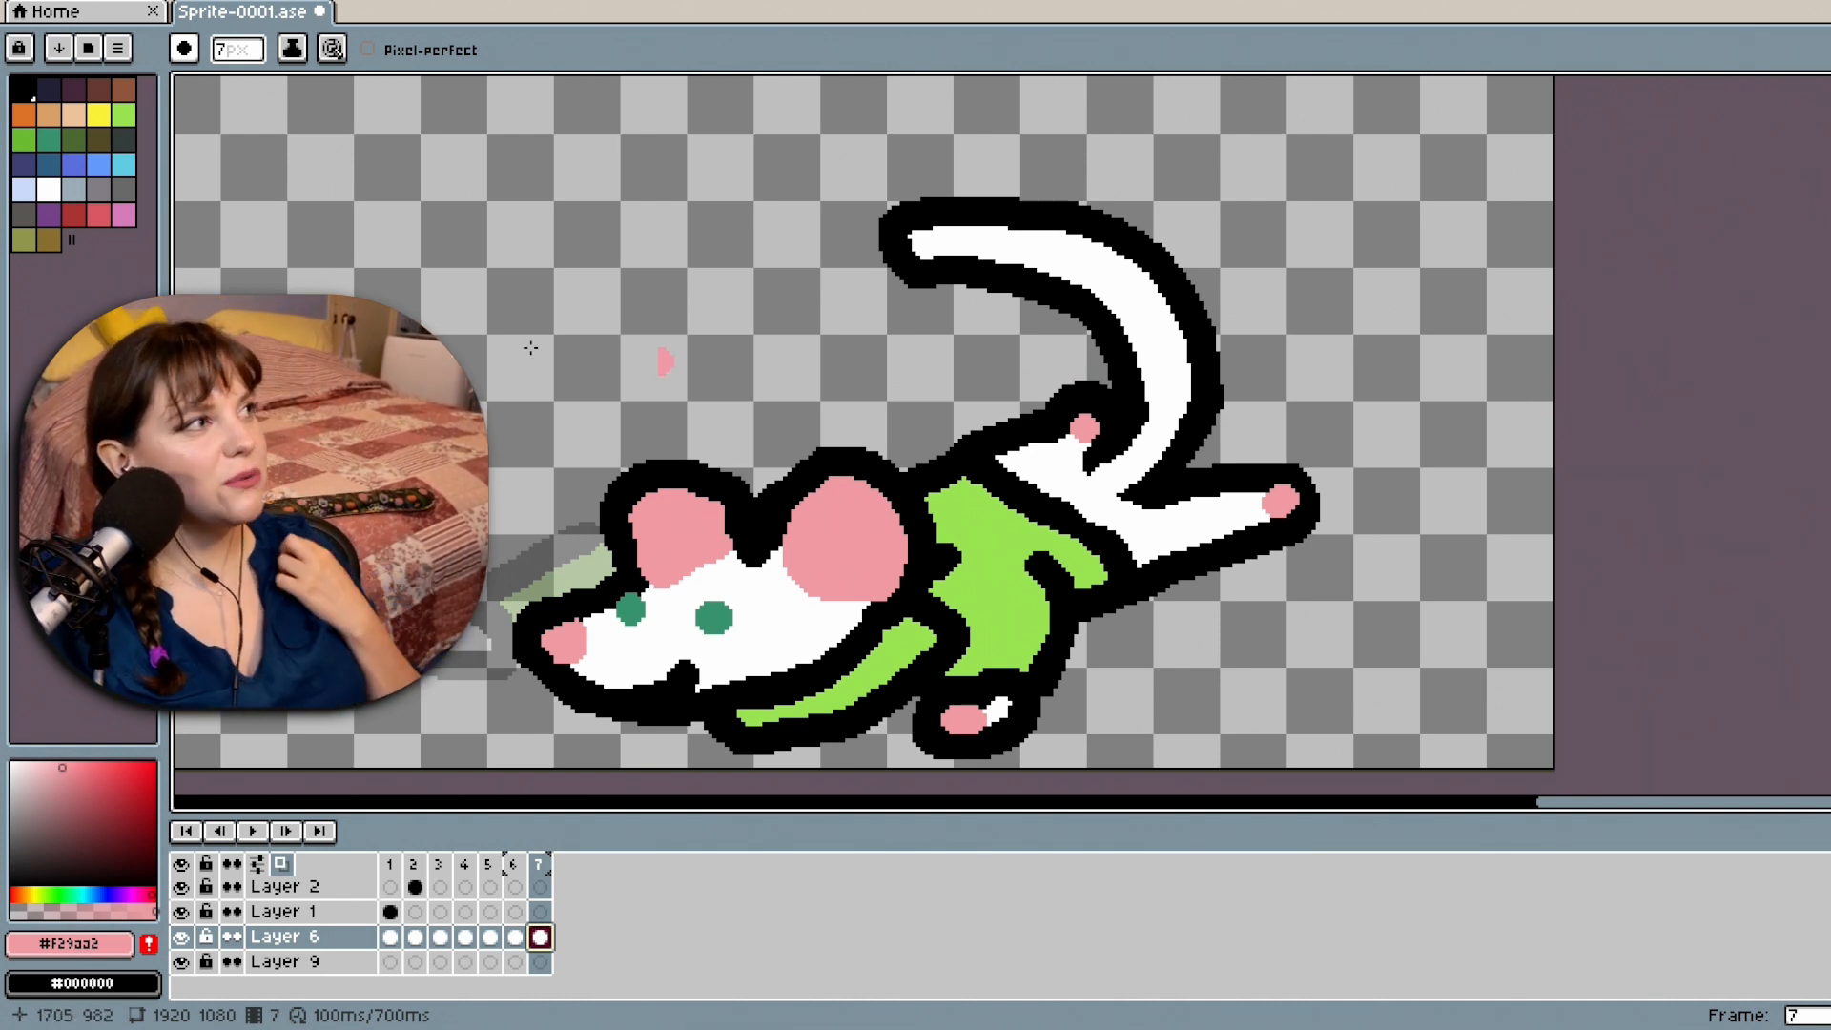
pyautogui.click(30, 94)
pyautogui.click(668, 673)
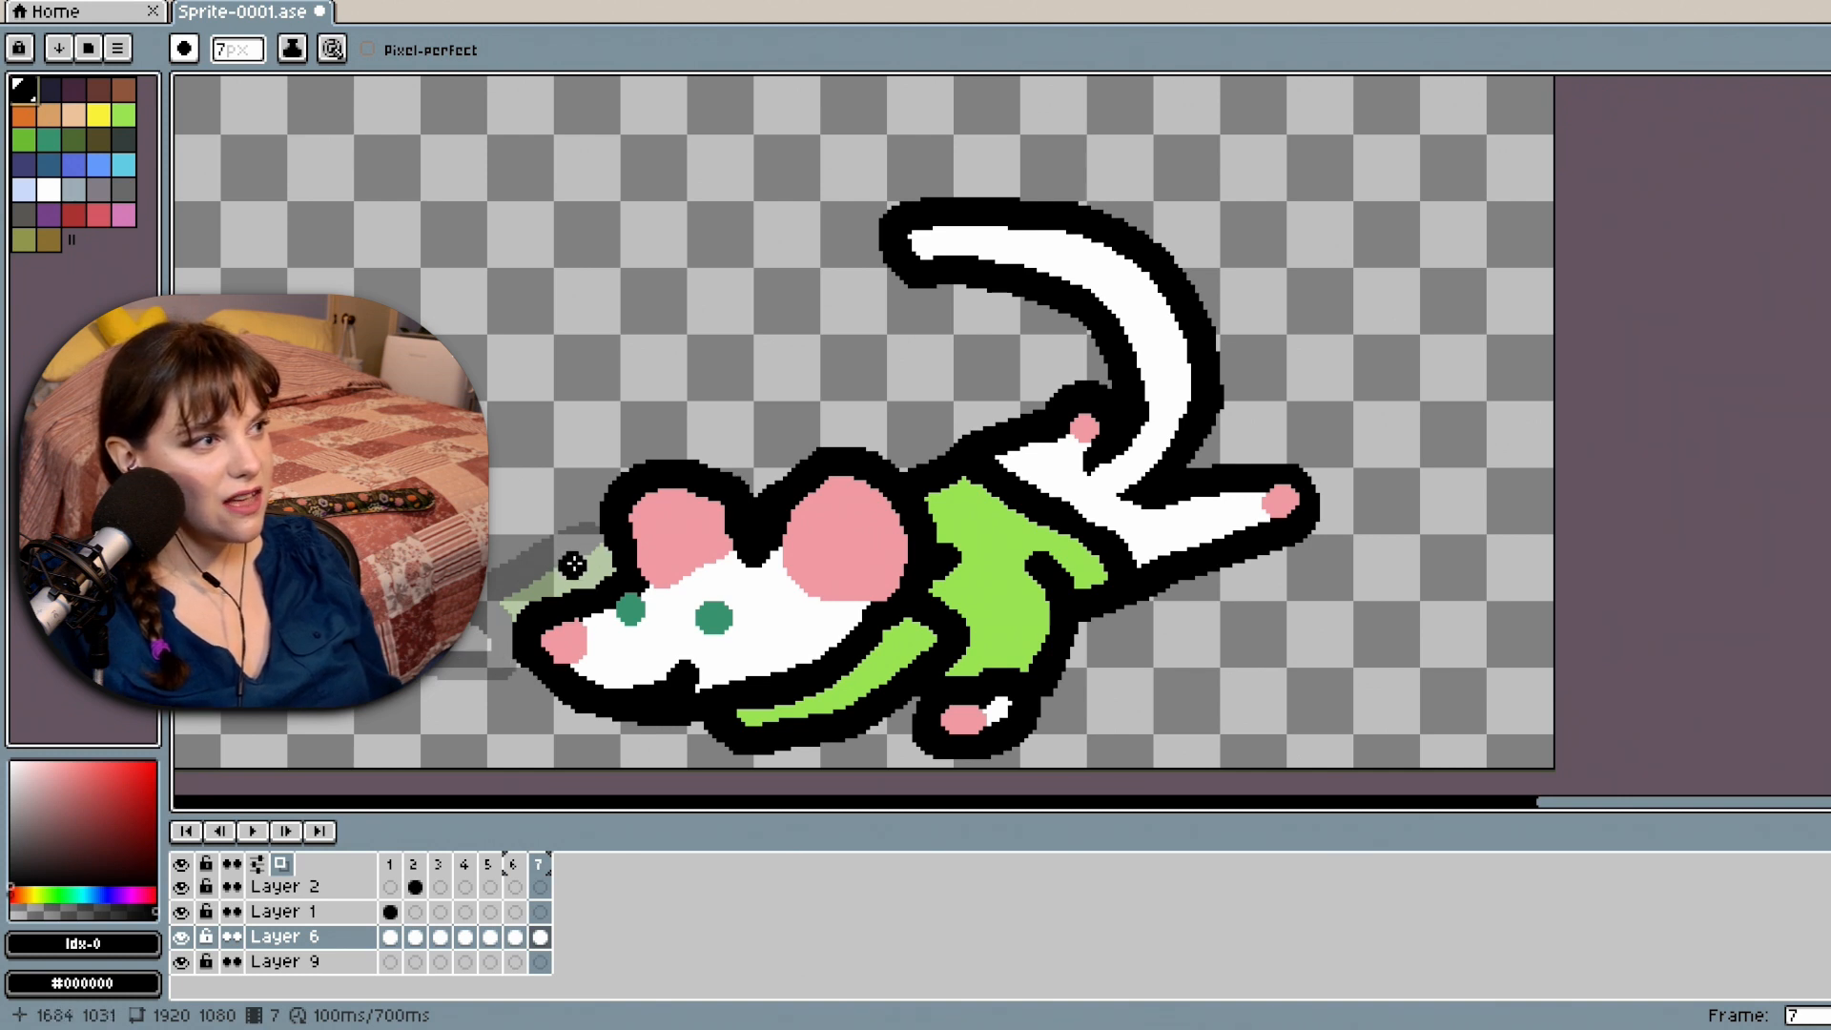
pyautogui.click(593, 571)
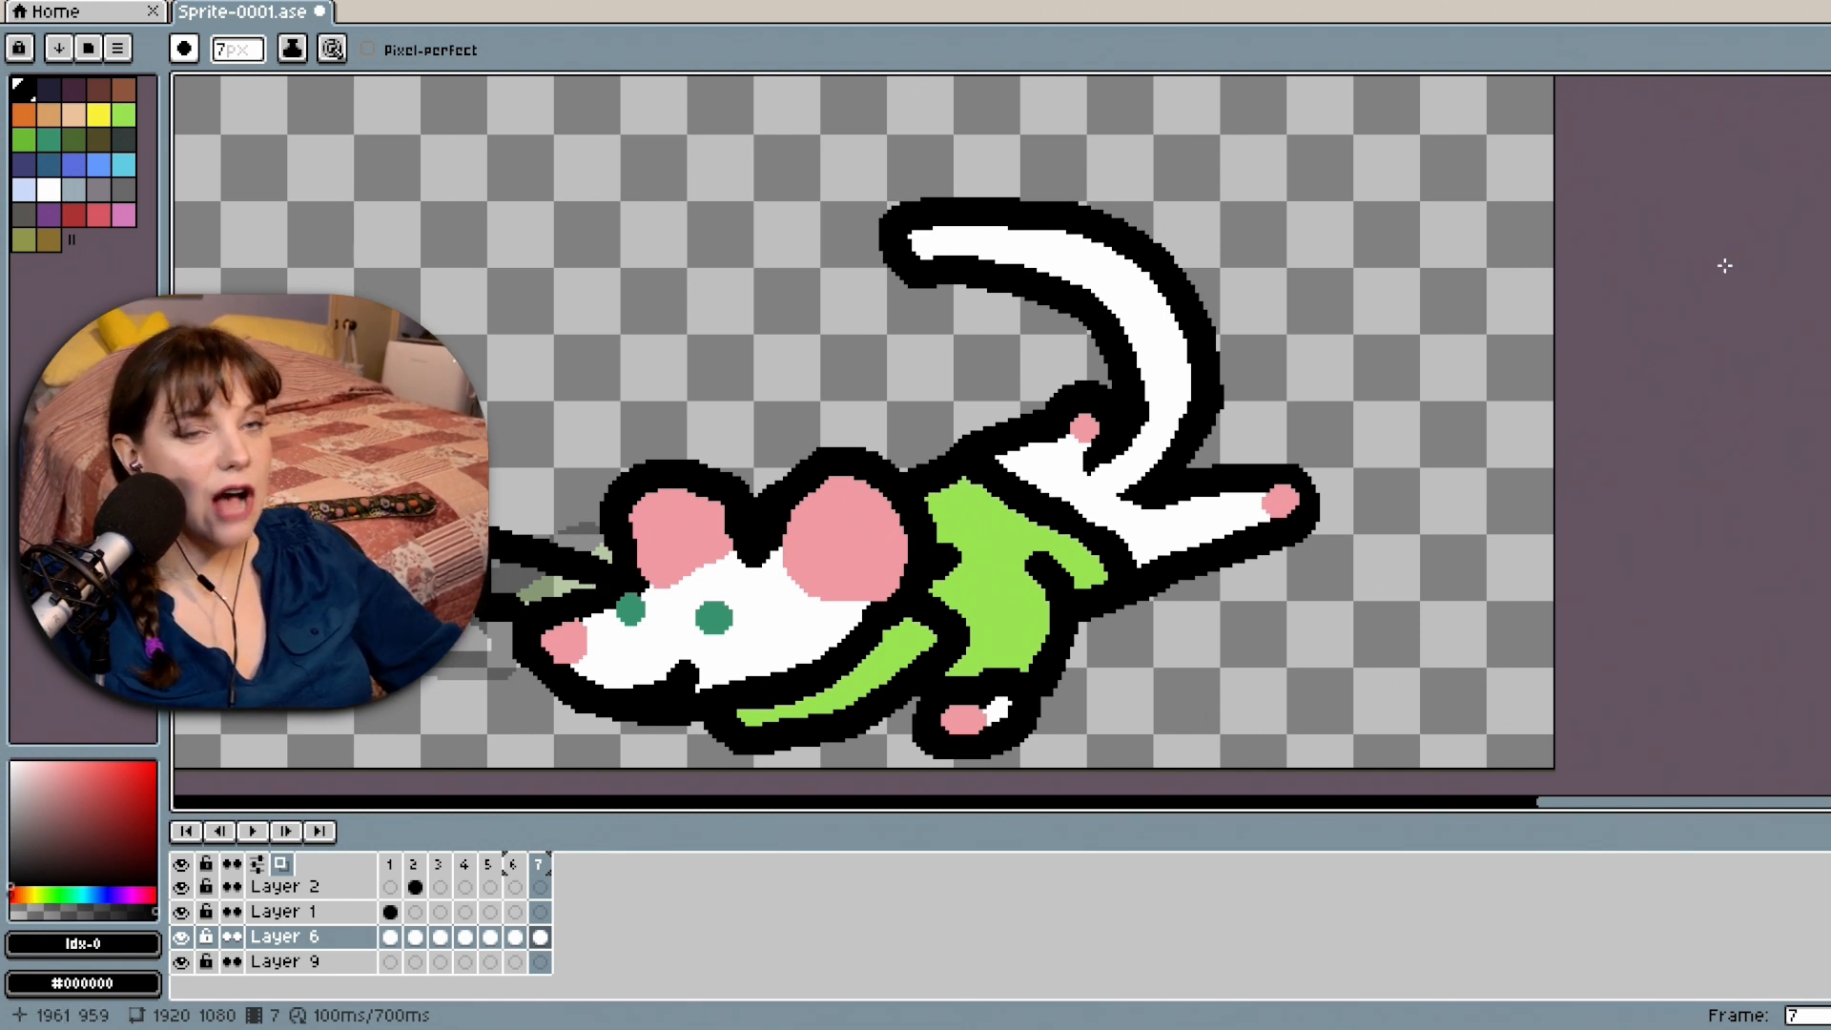
pyautogui.press('v')
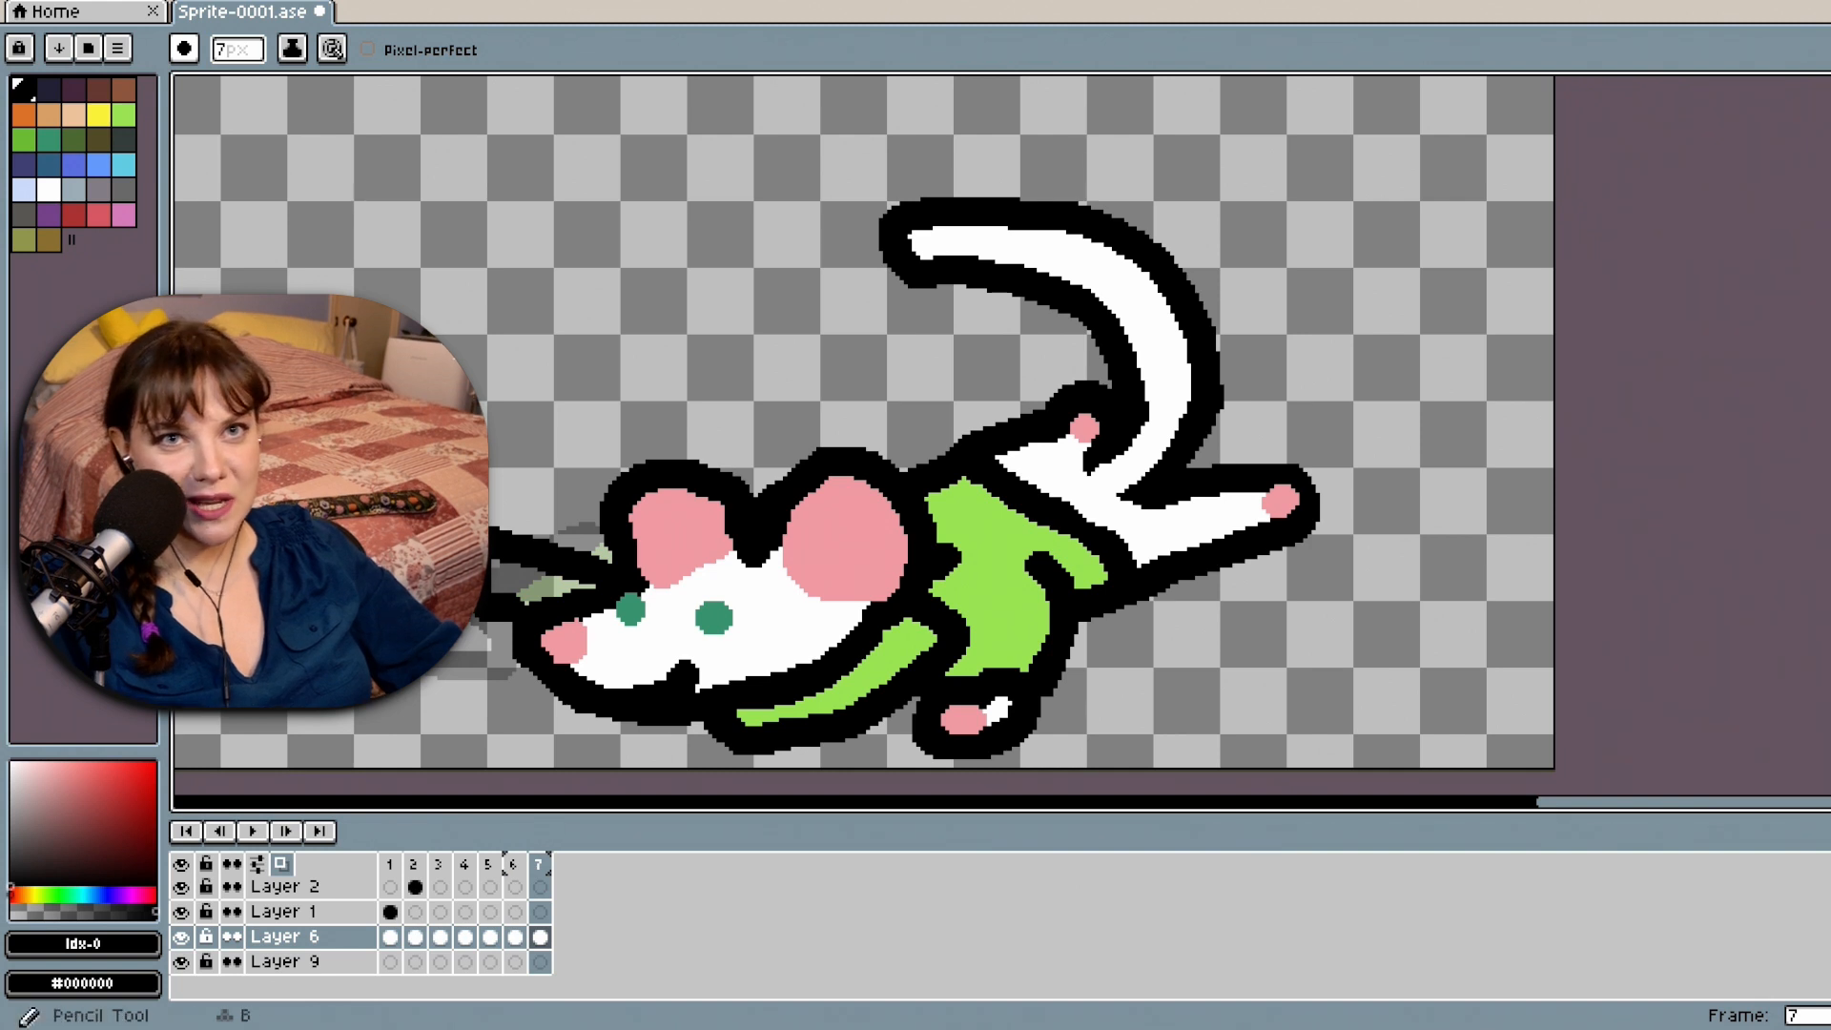
pyautogui.press('l')
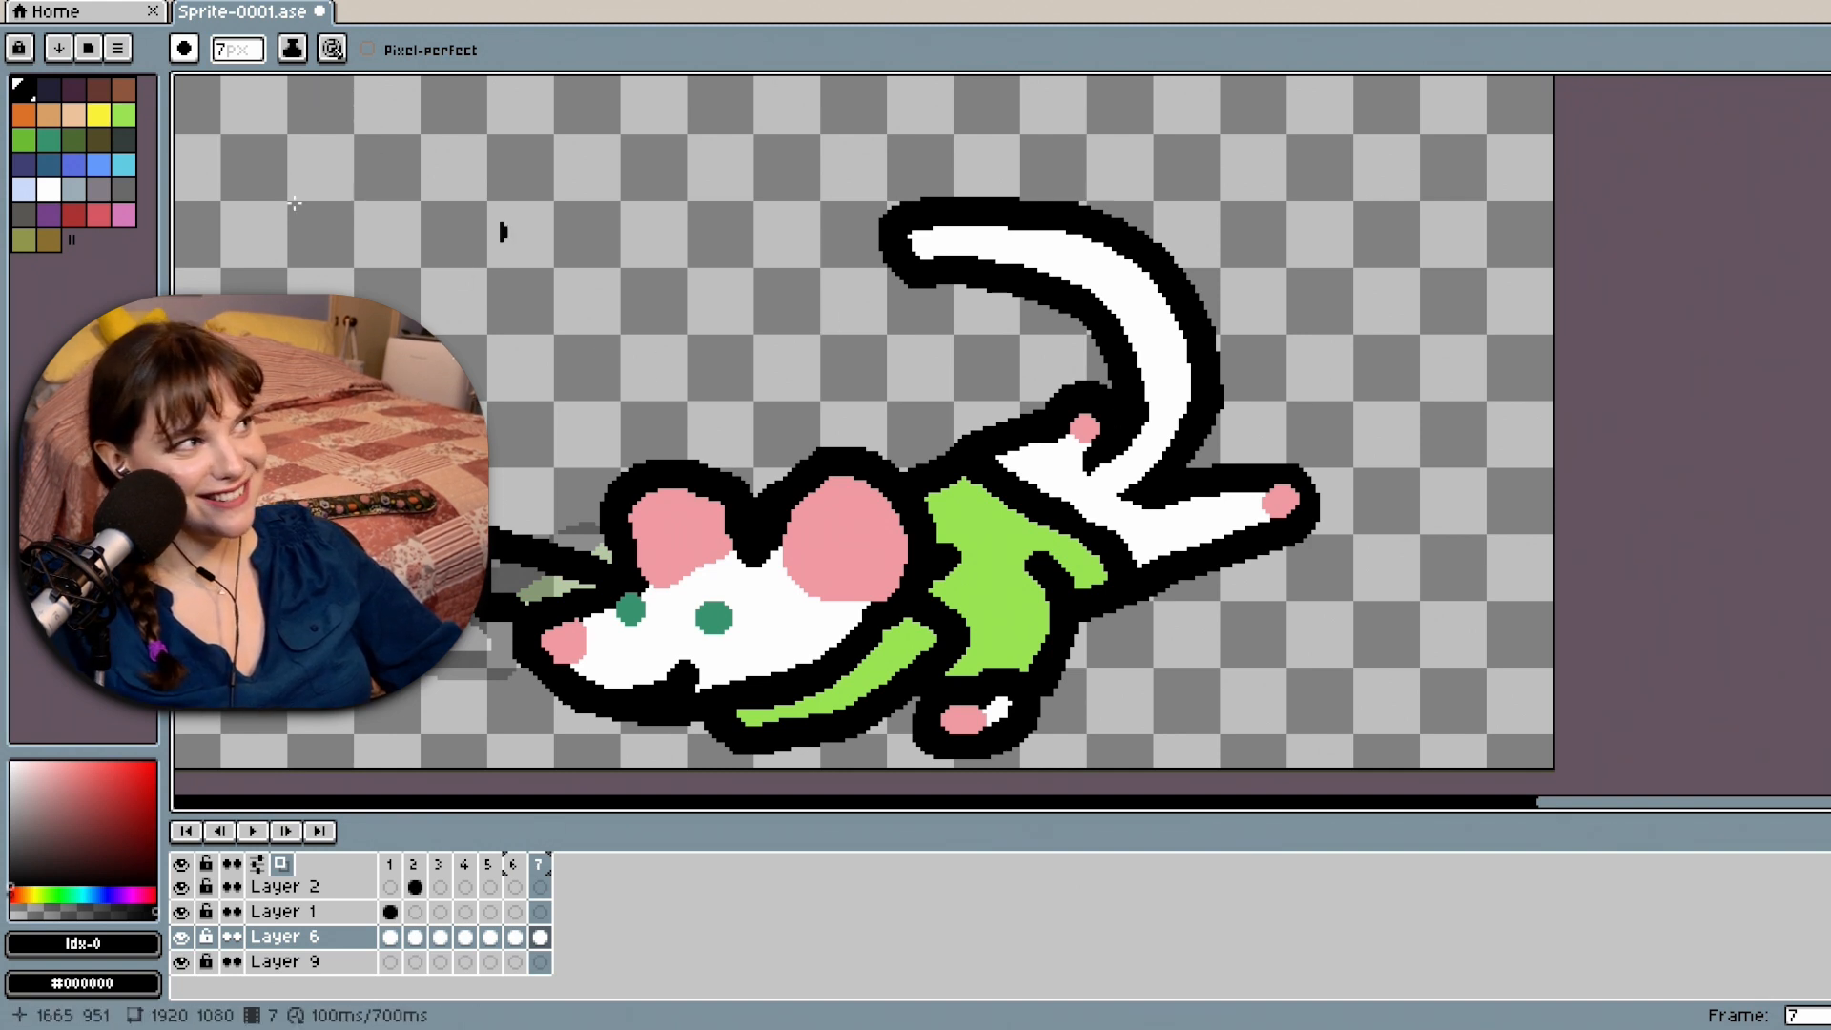
# Fill the outstretched arm's sleeve light green and its paw white on Layer 6, frame 7.
pyautogui.click(122, 115)
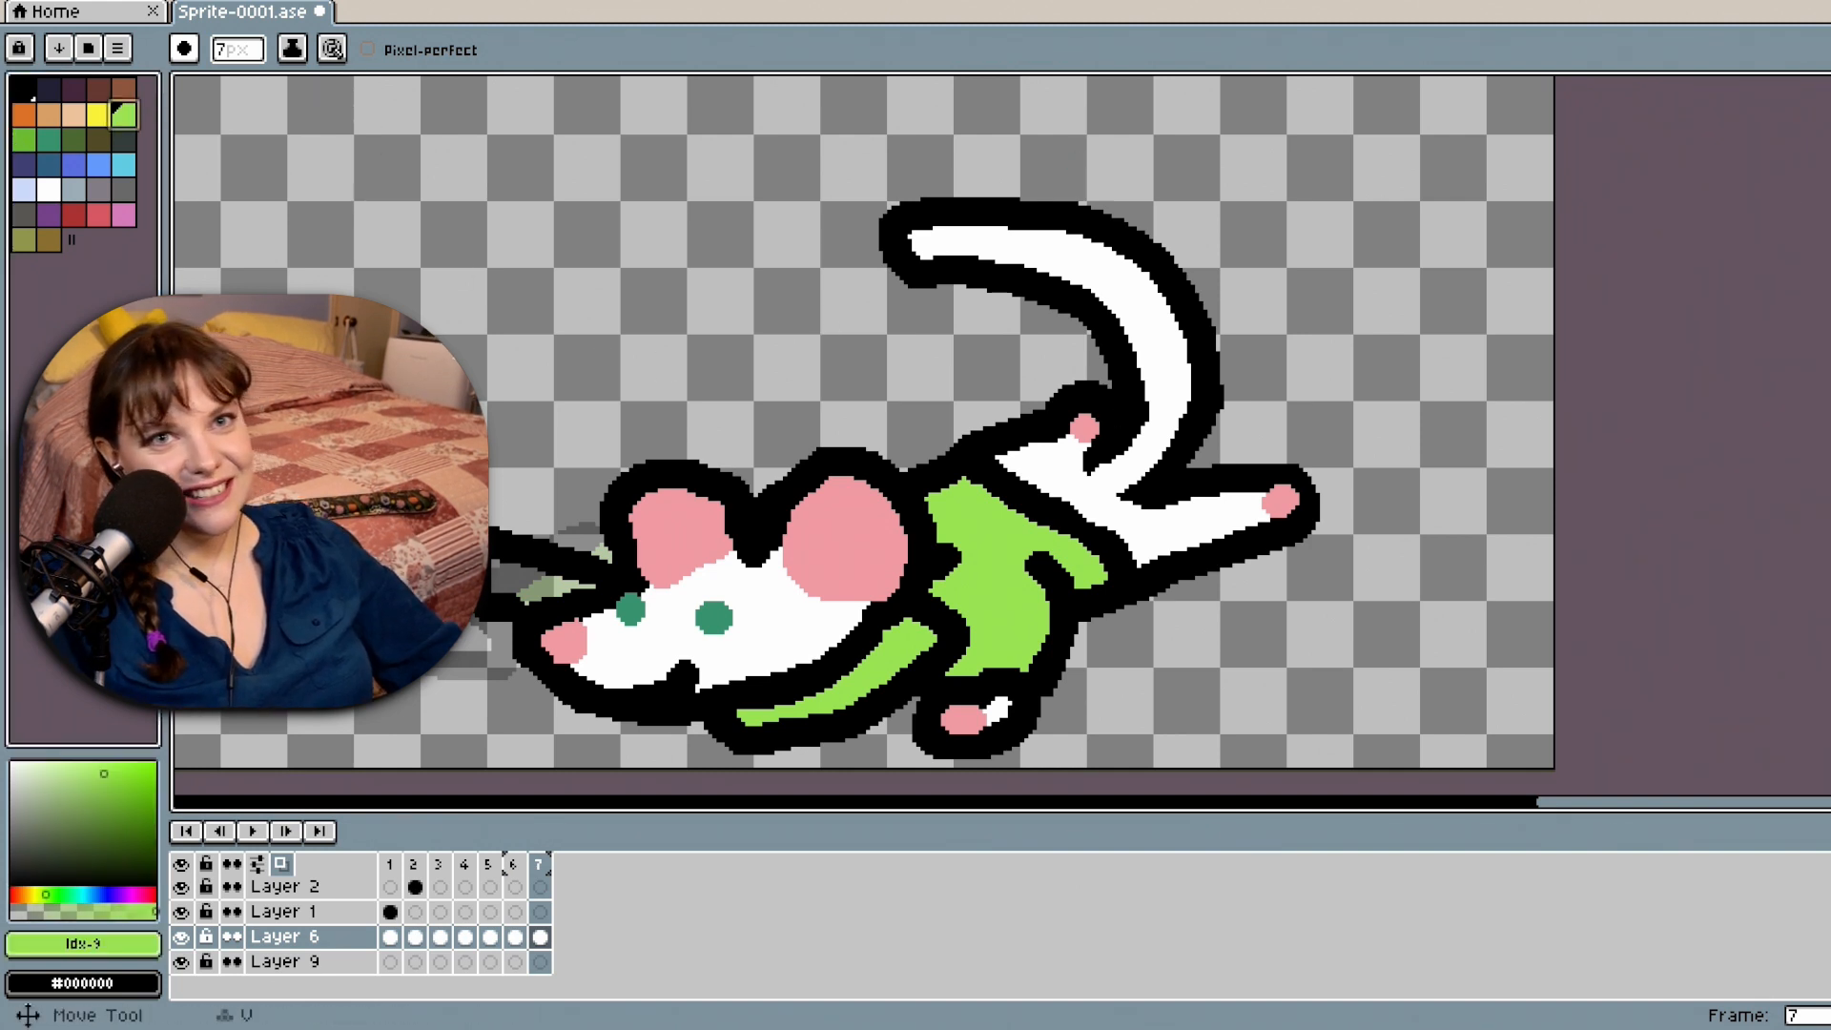
pyautogui.click(1829, 326)
pyautogui.click(511, 584)
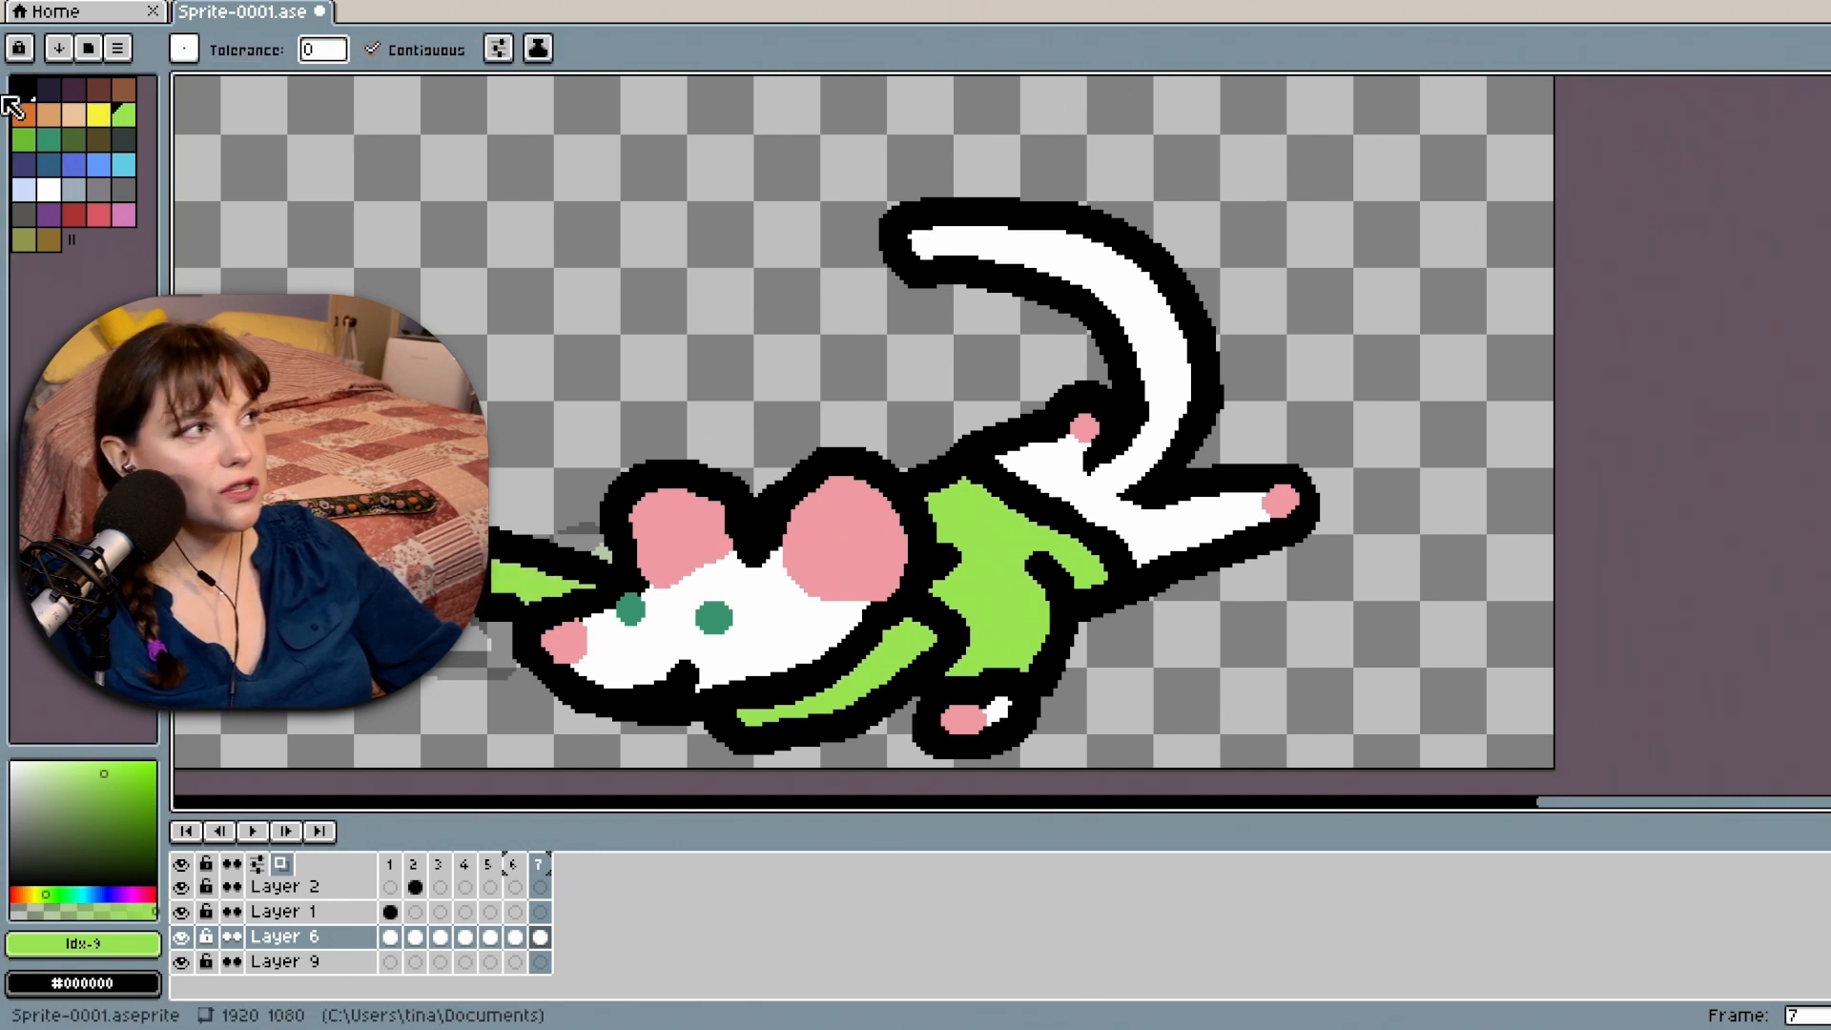
pyautogui.click(49, 190)
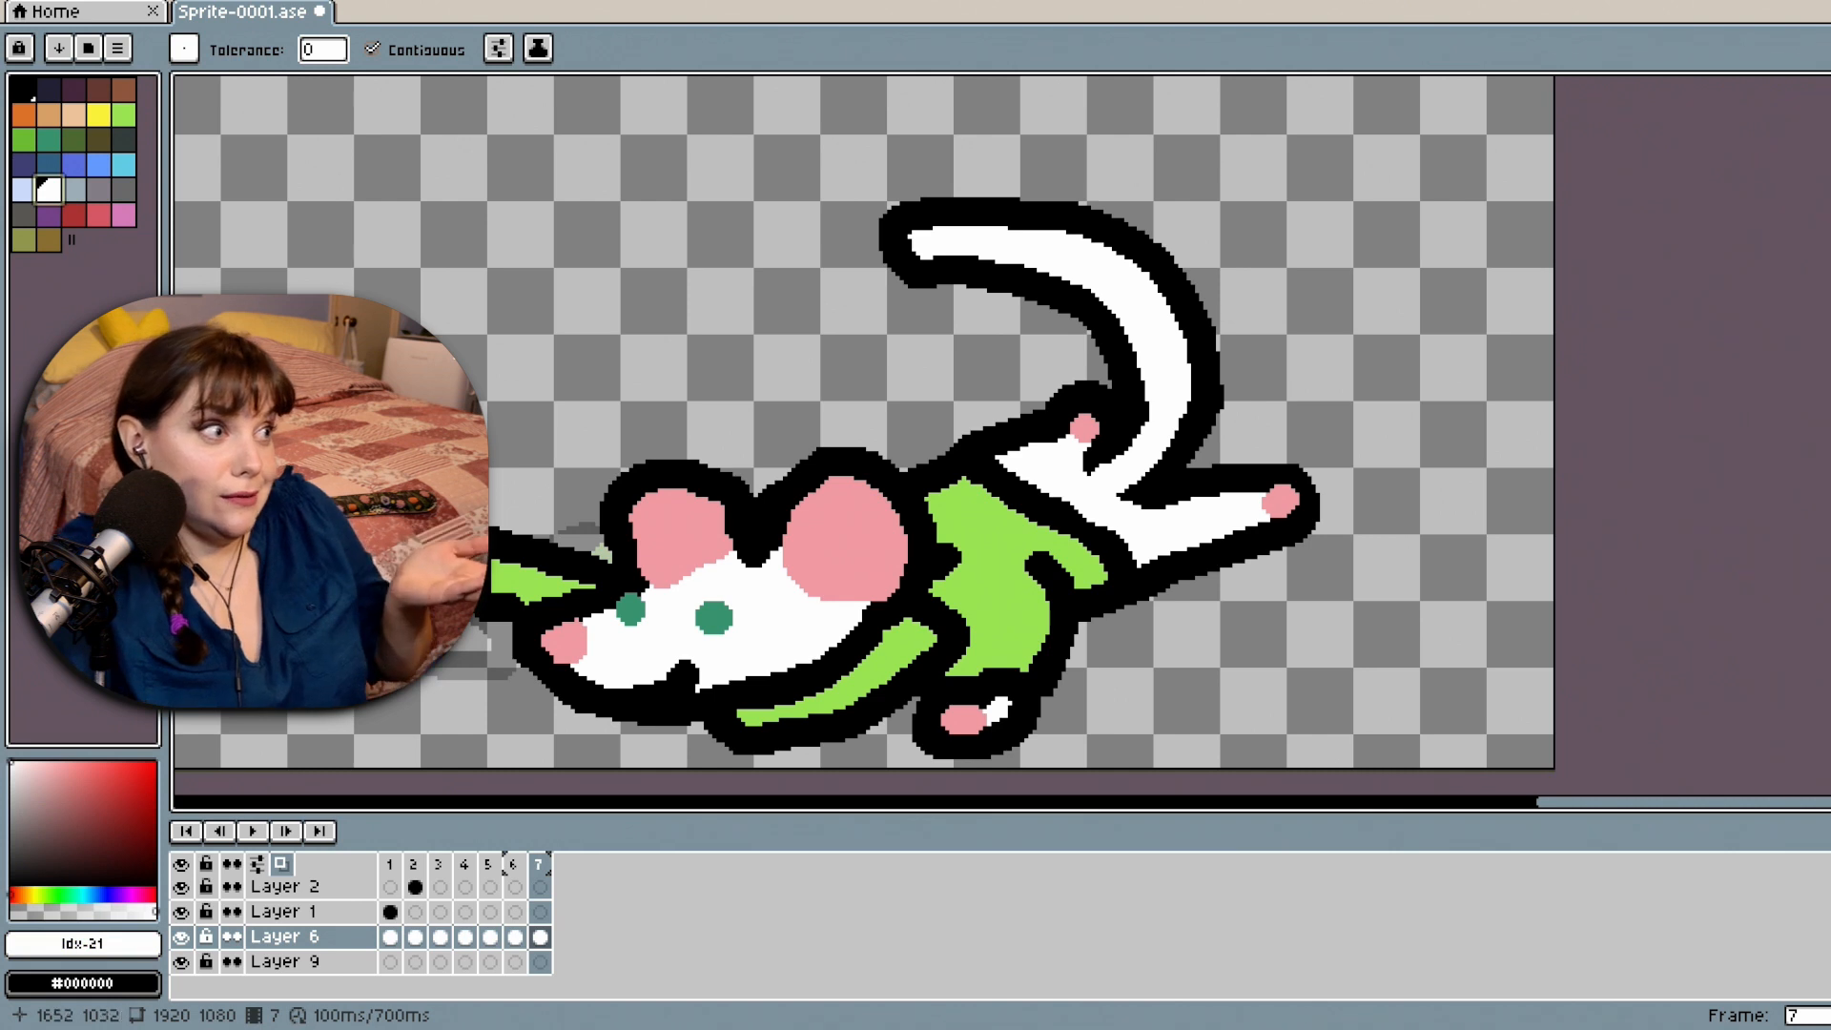
# Sample the pink #f29aa2 from the mouse's ear and paint the pink spot on the front paw in frame 7.
pyautogui.click(1829, 128)
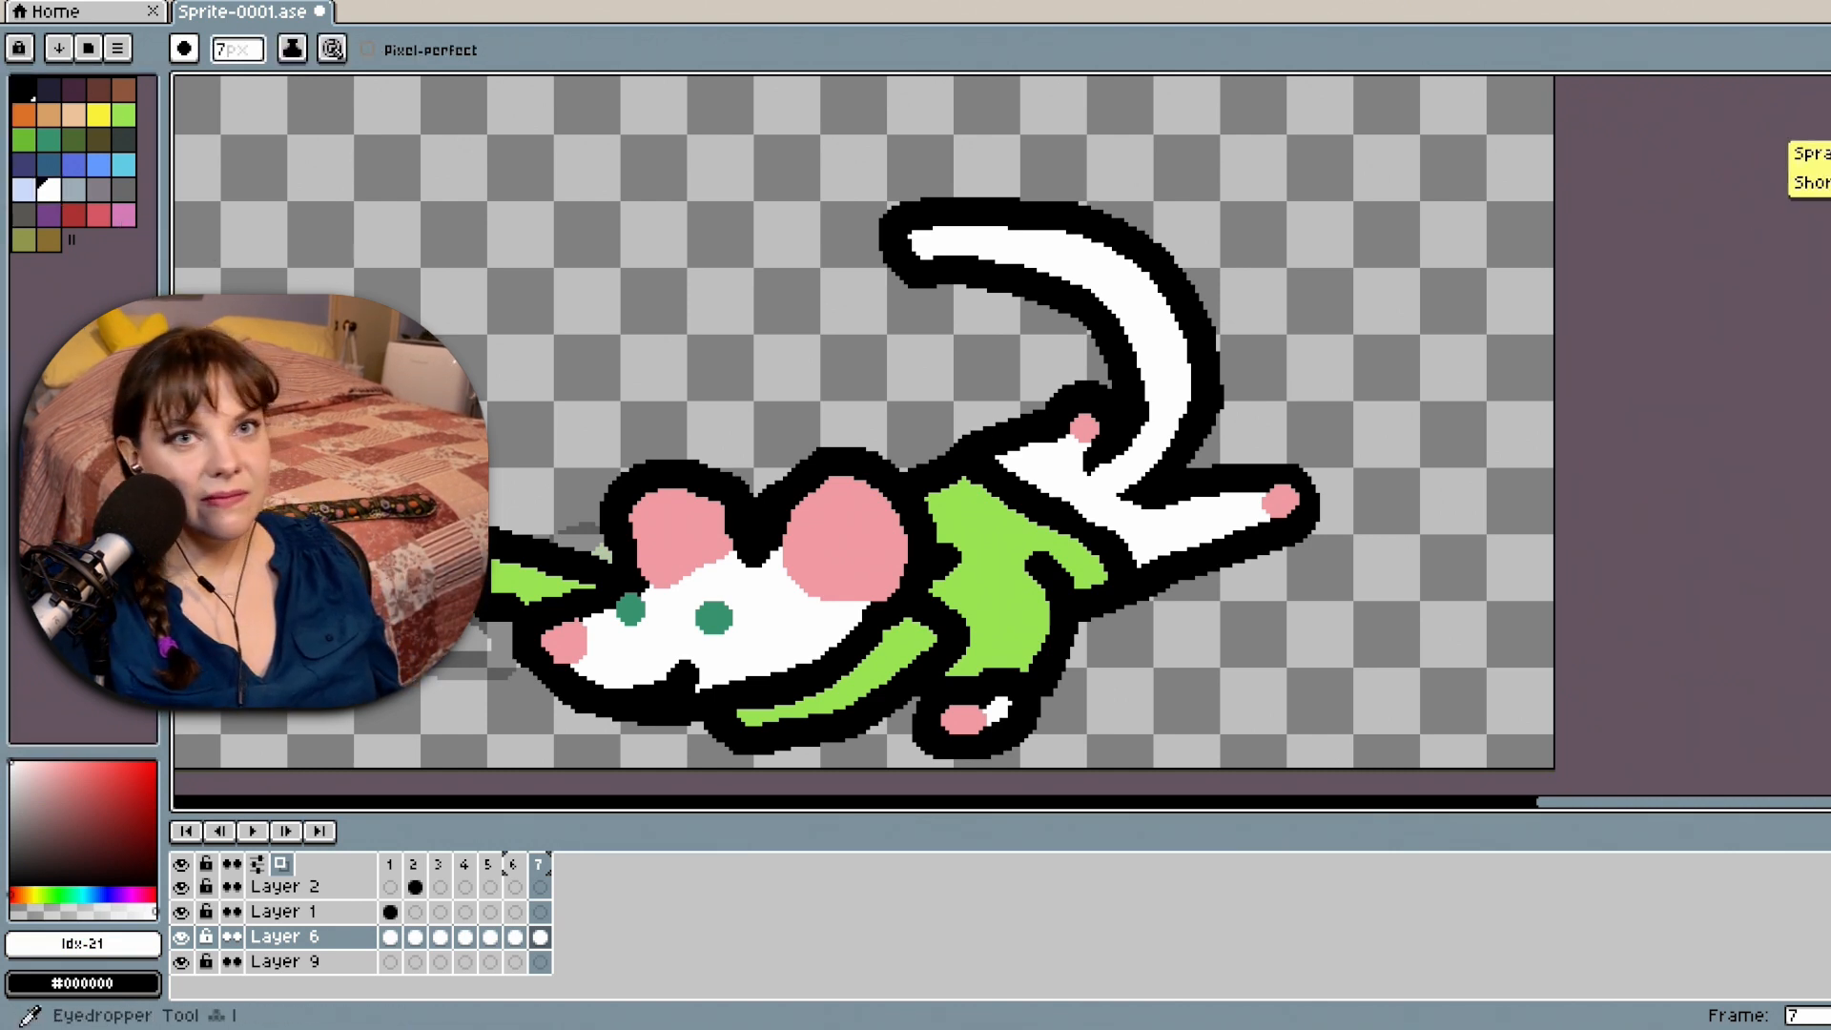
pyautogui.click(1829, 178)
pyautogui.click(843, 541)
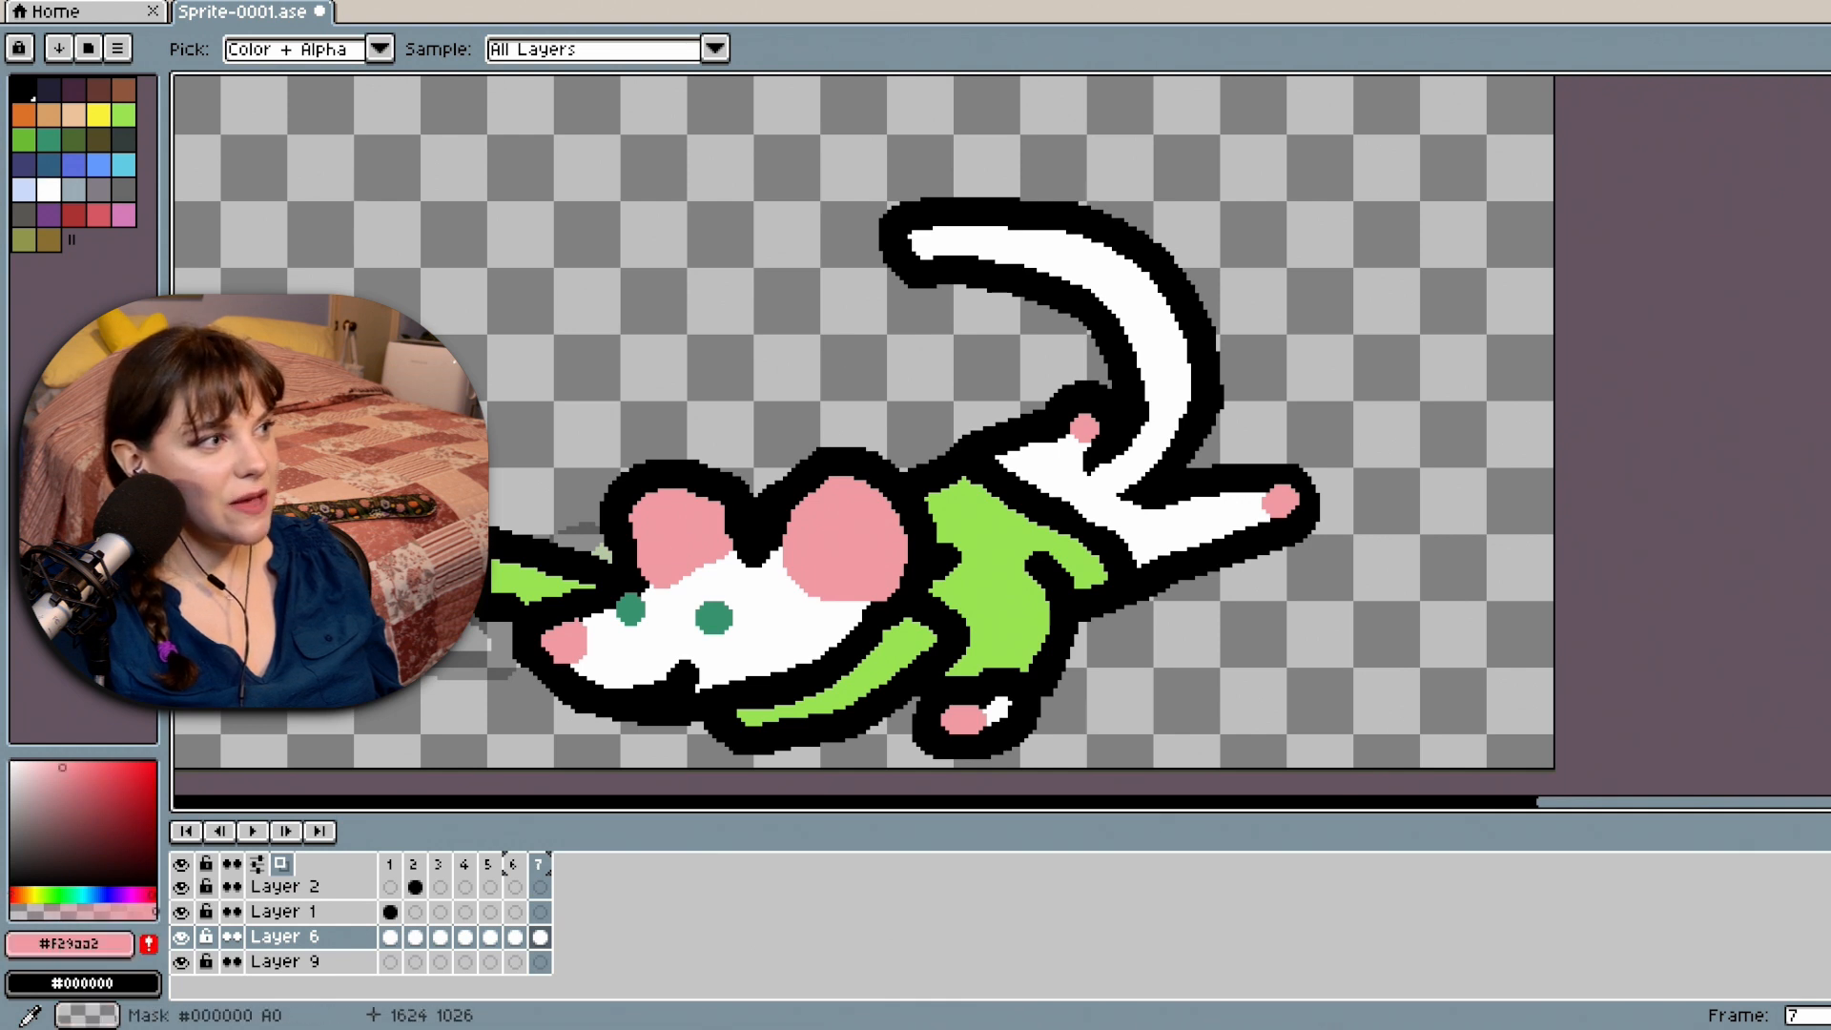
pyautogui.click(1829, 121)
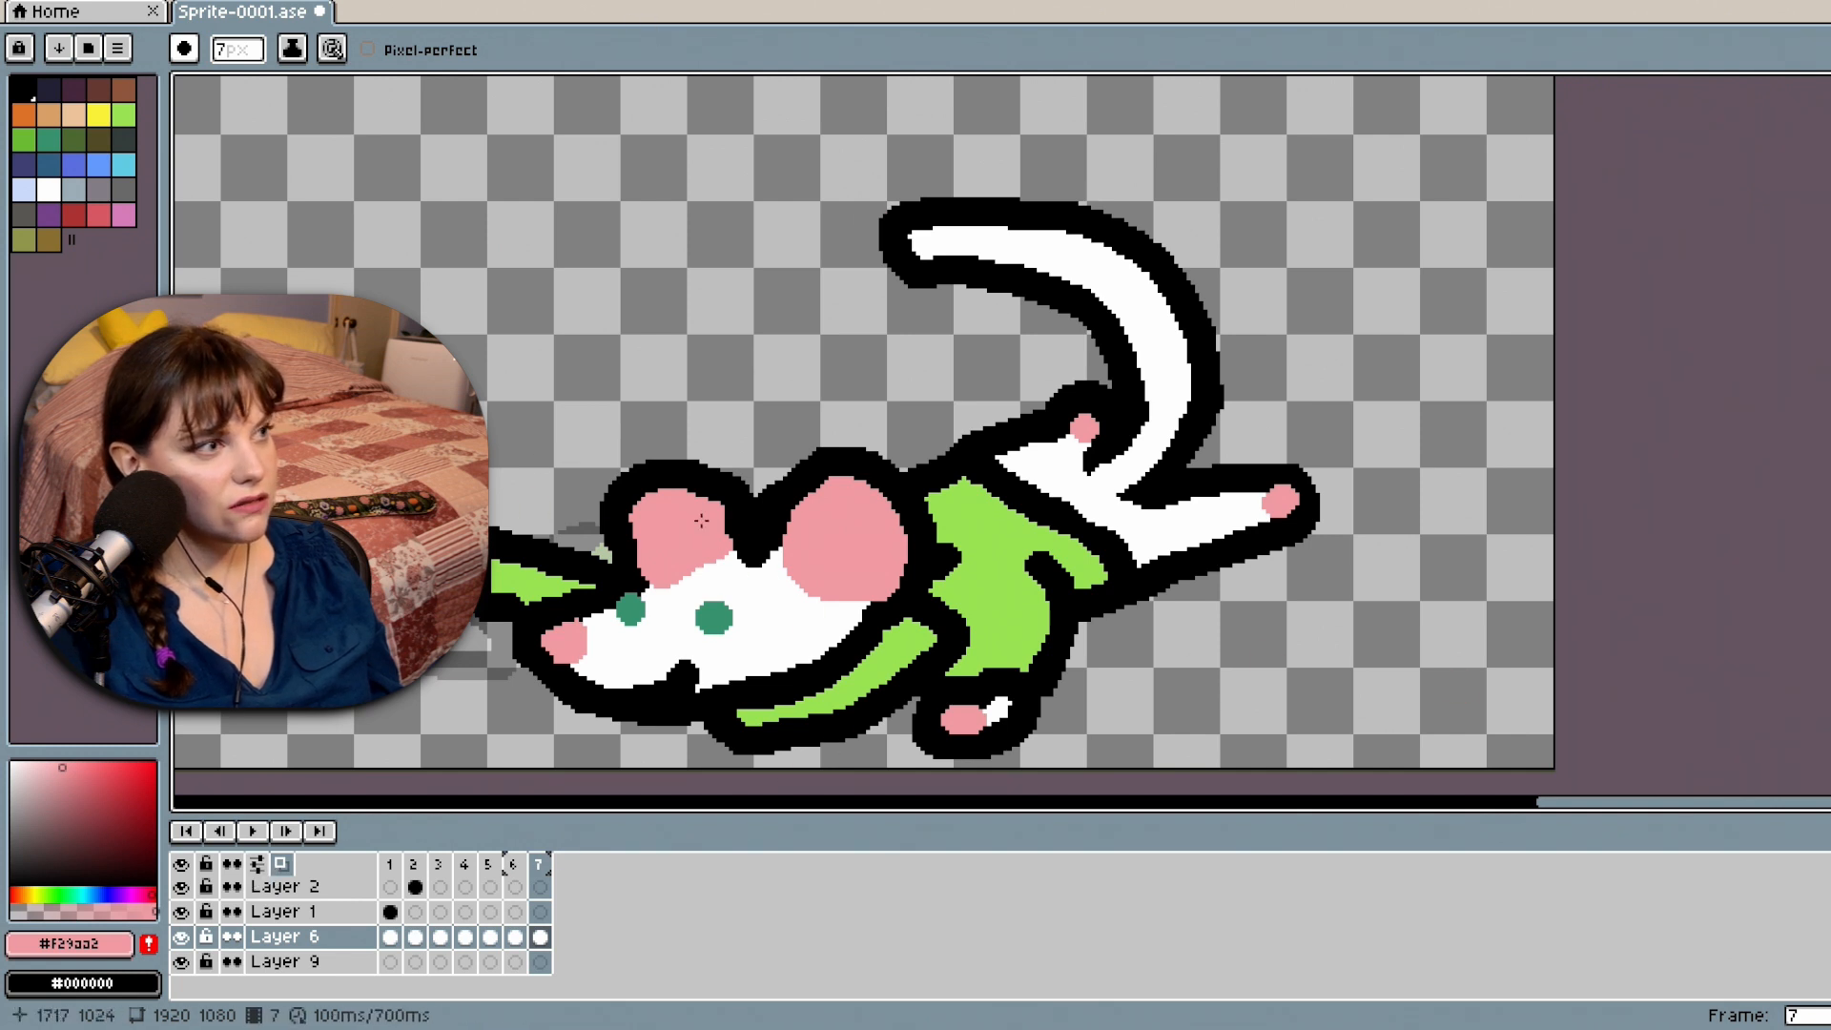
# Make the box drawing on Layer 5 visible again.
pyautogui.scroll(3, 551, 893)
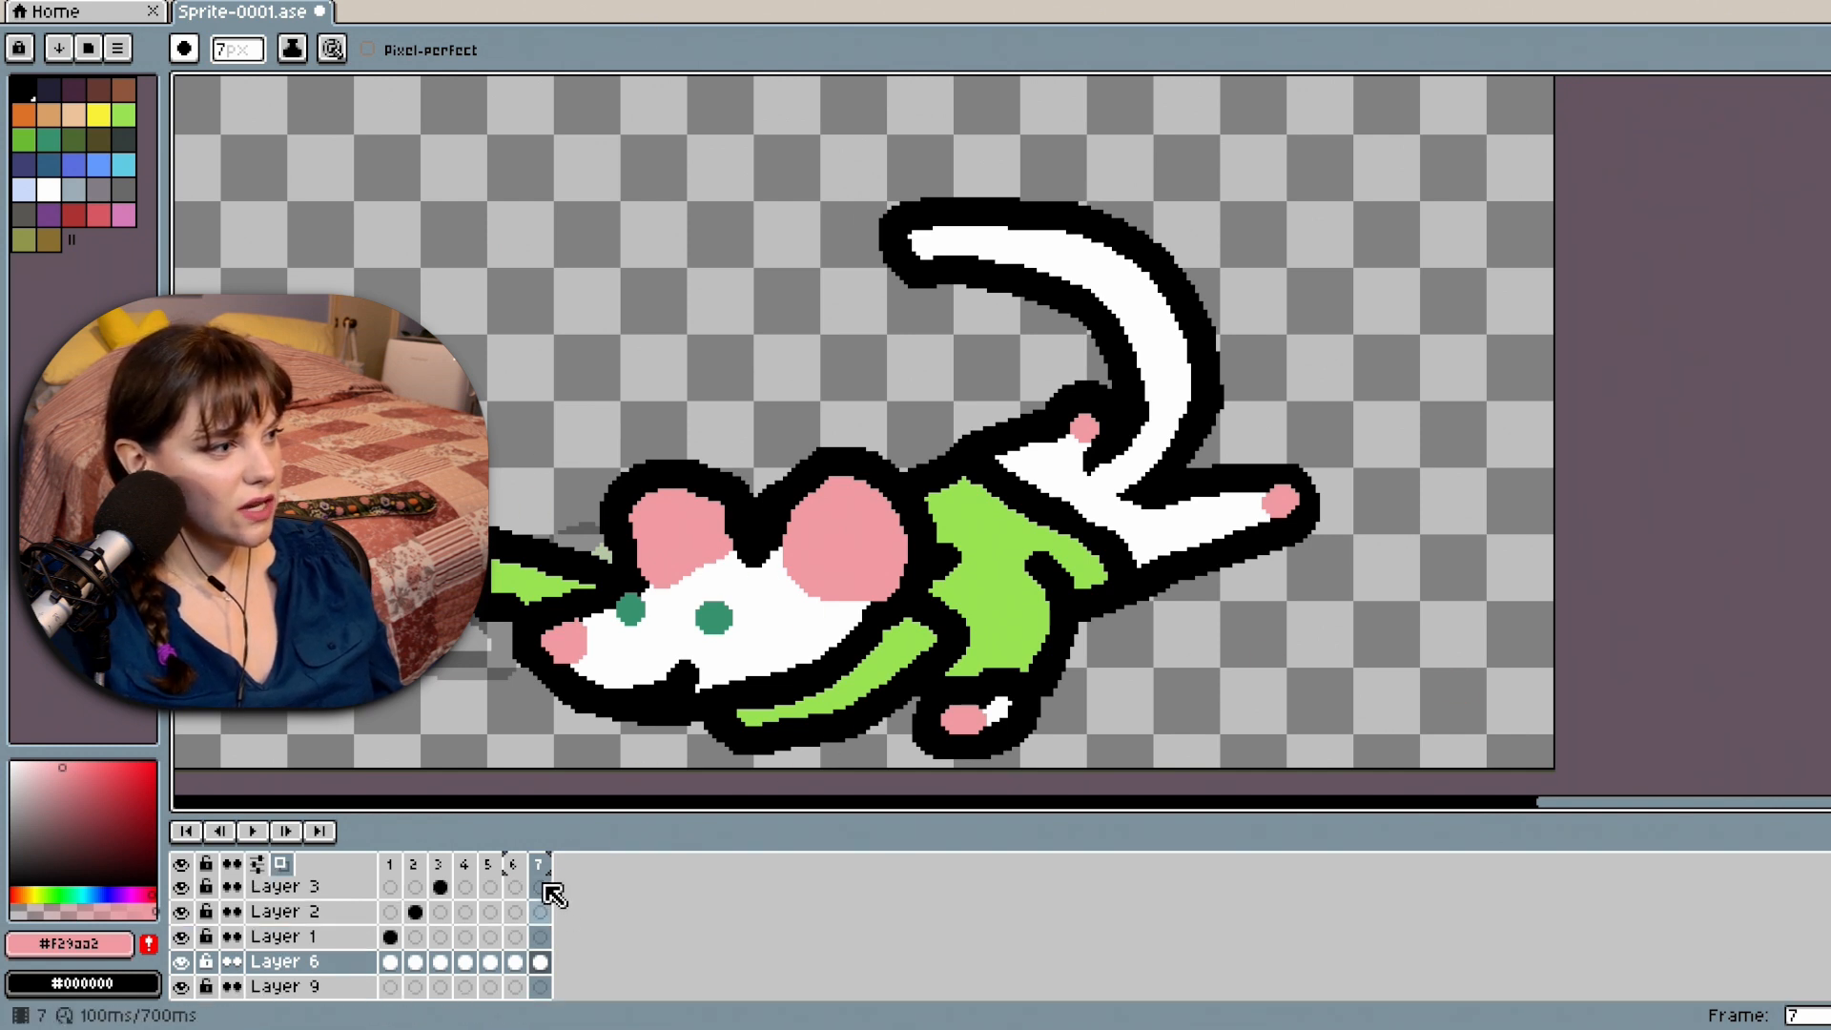
pyautogui.scroll(-3, 552, 902)
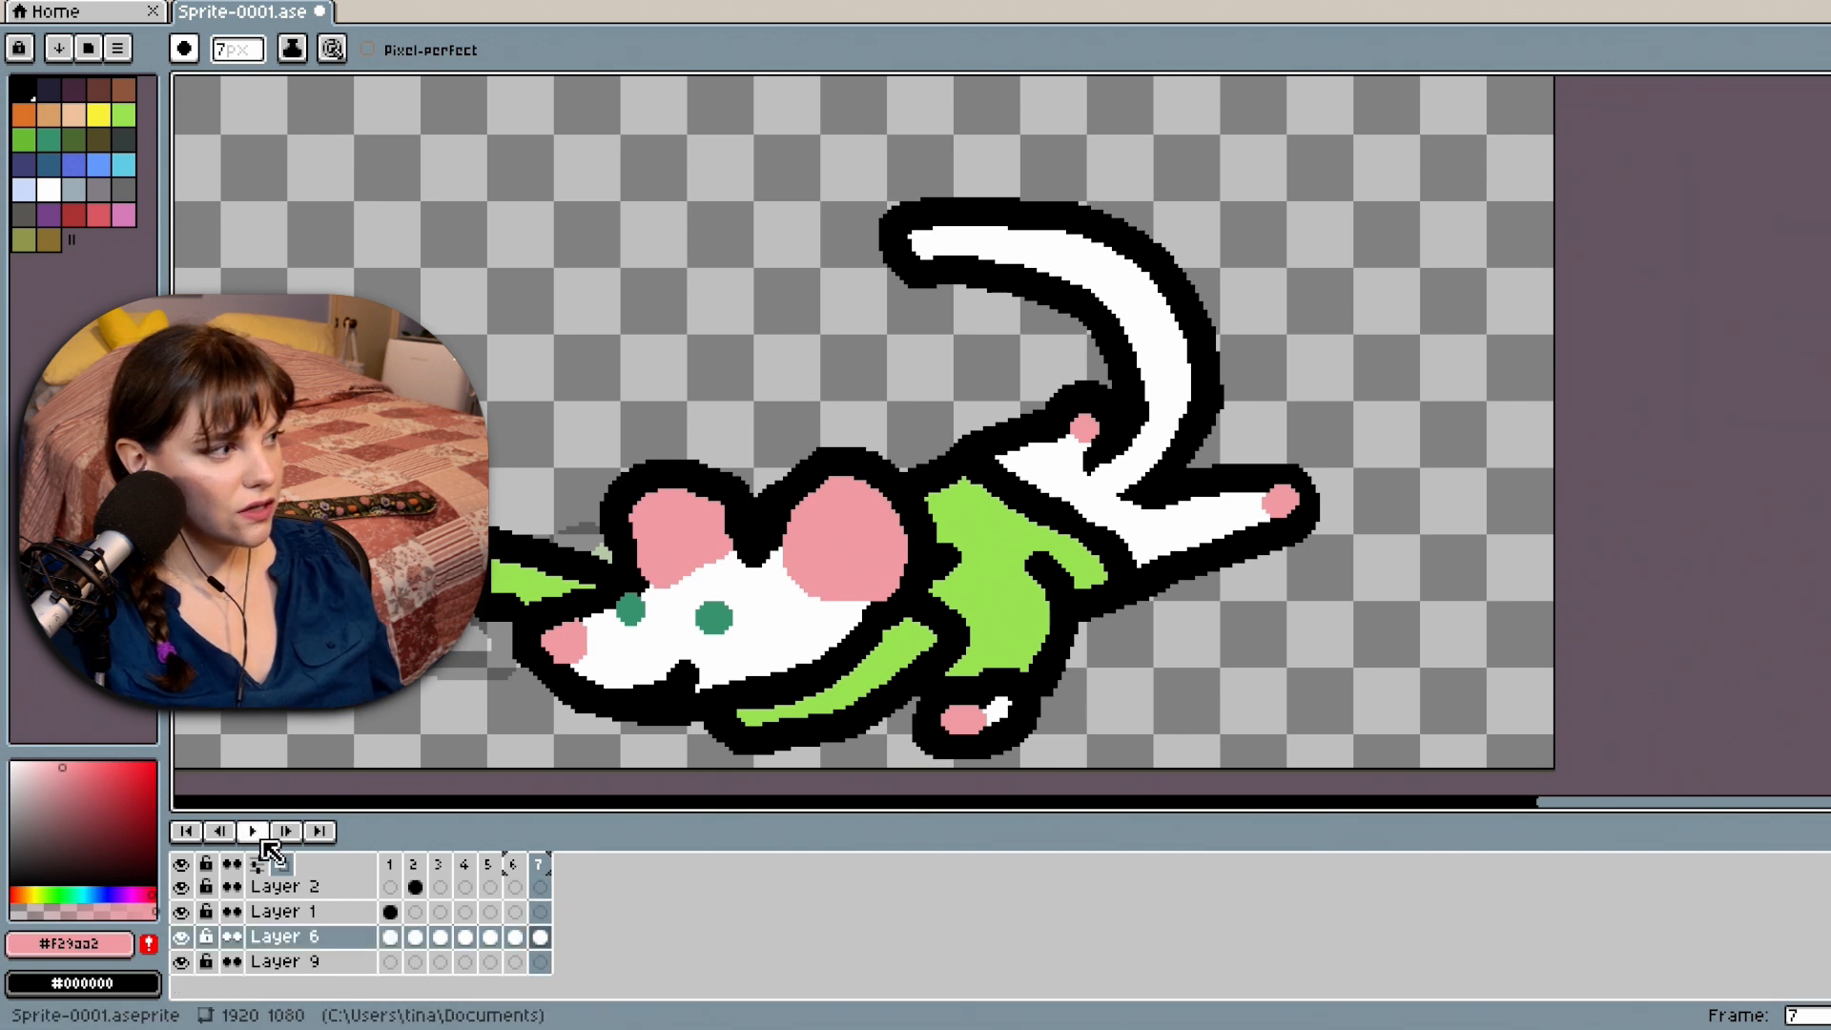
pyautogui.scroll(4, 233, 930)
pyautogui.click(187, 911)
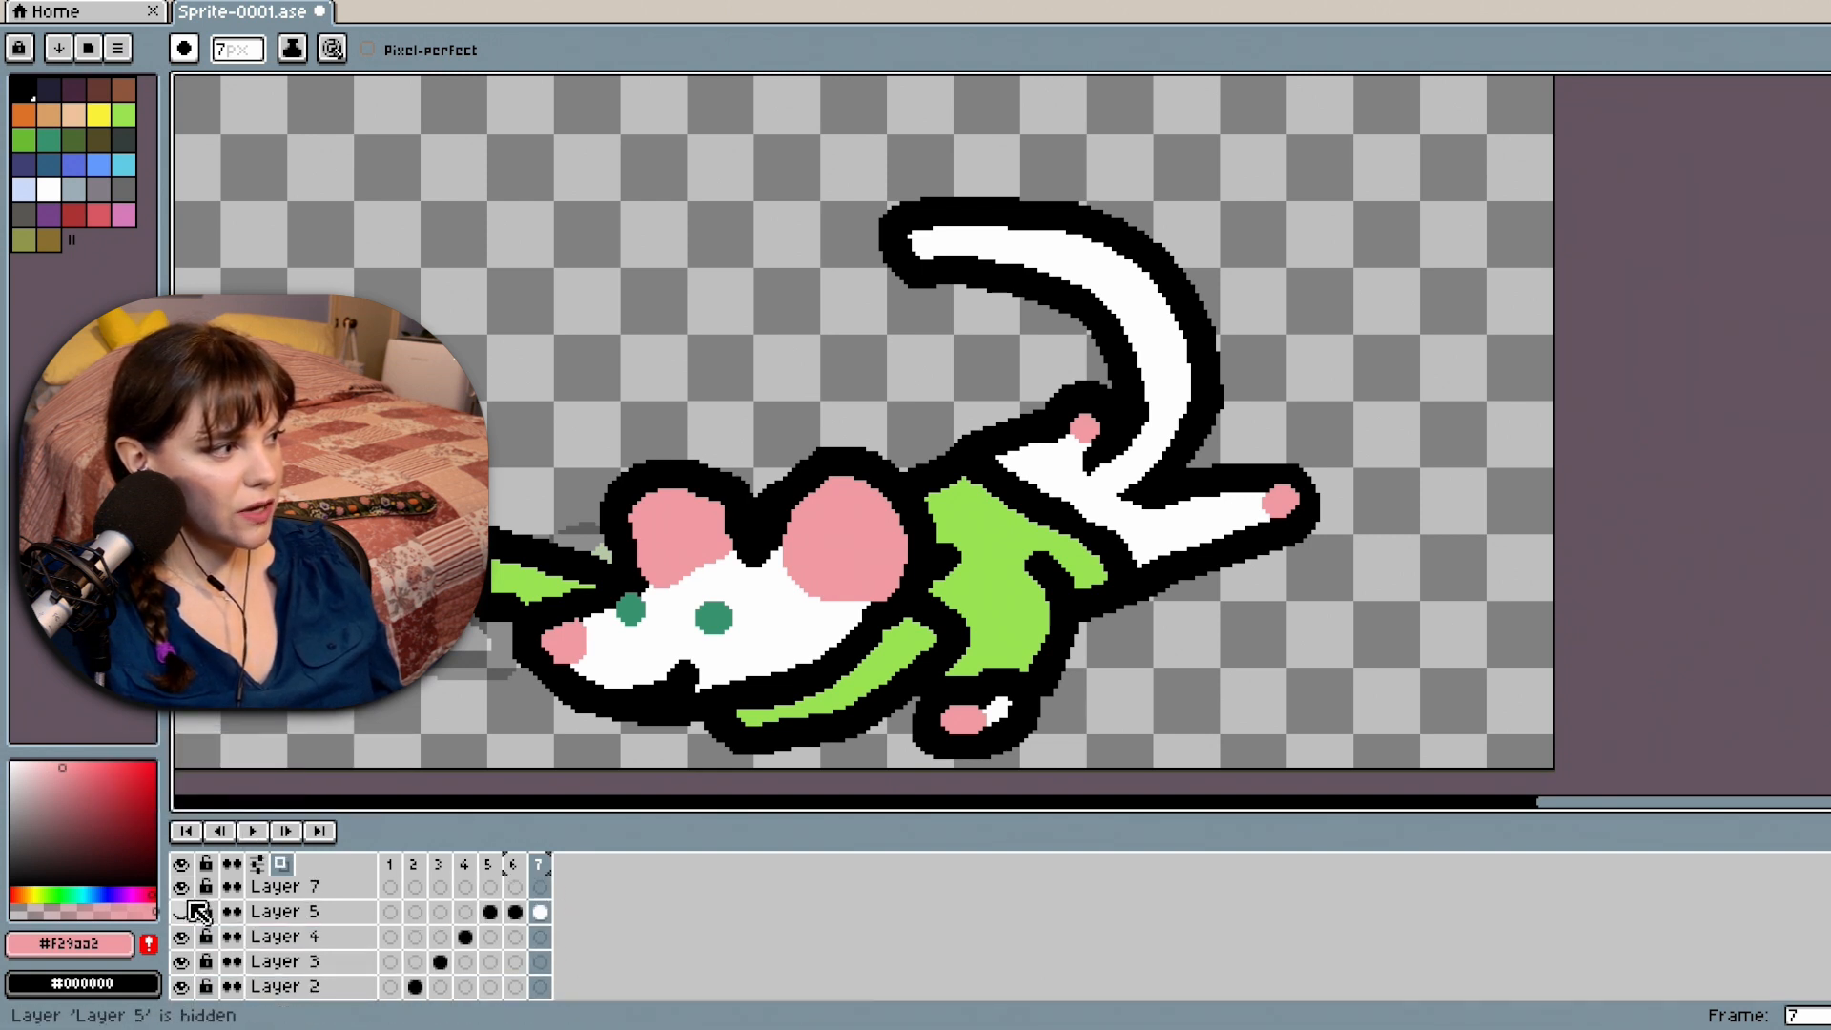
pyautogui.click(195, 911)
pyautogui.scroll(-2, 546, 925)
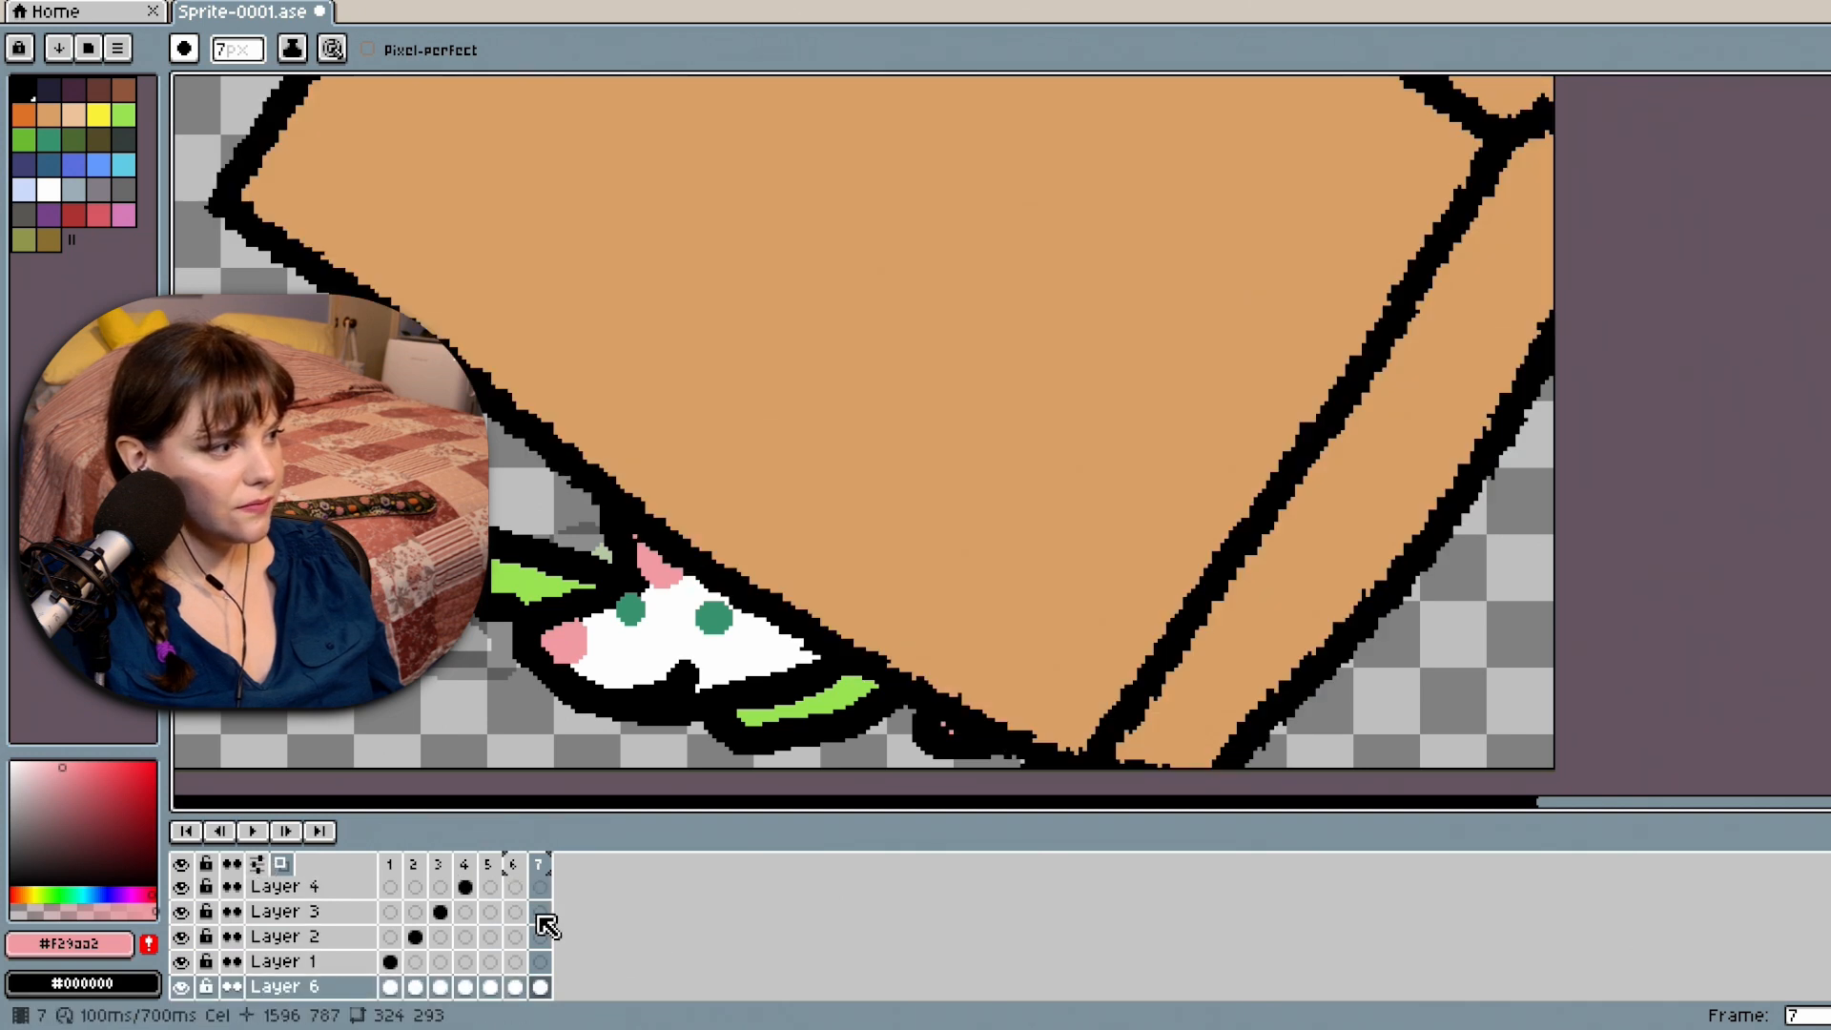
pyautogui.scroll(-2, 546, 925)
# Play the animation with onion skinning turned off, check the mouse's arm movement under the tilting box, and stop playback.
pyautogui.click(253, 832)
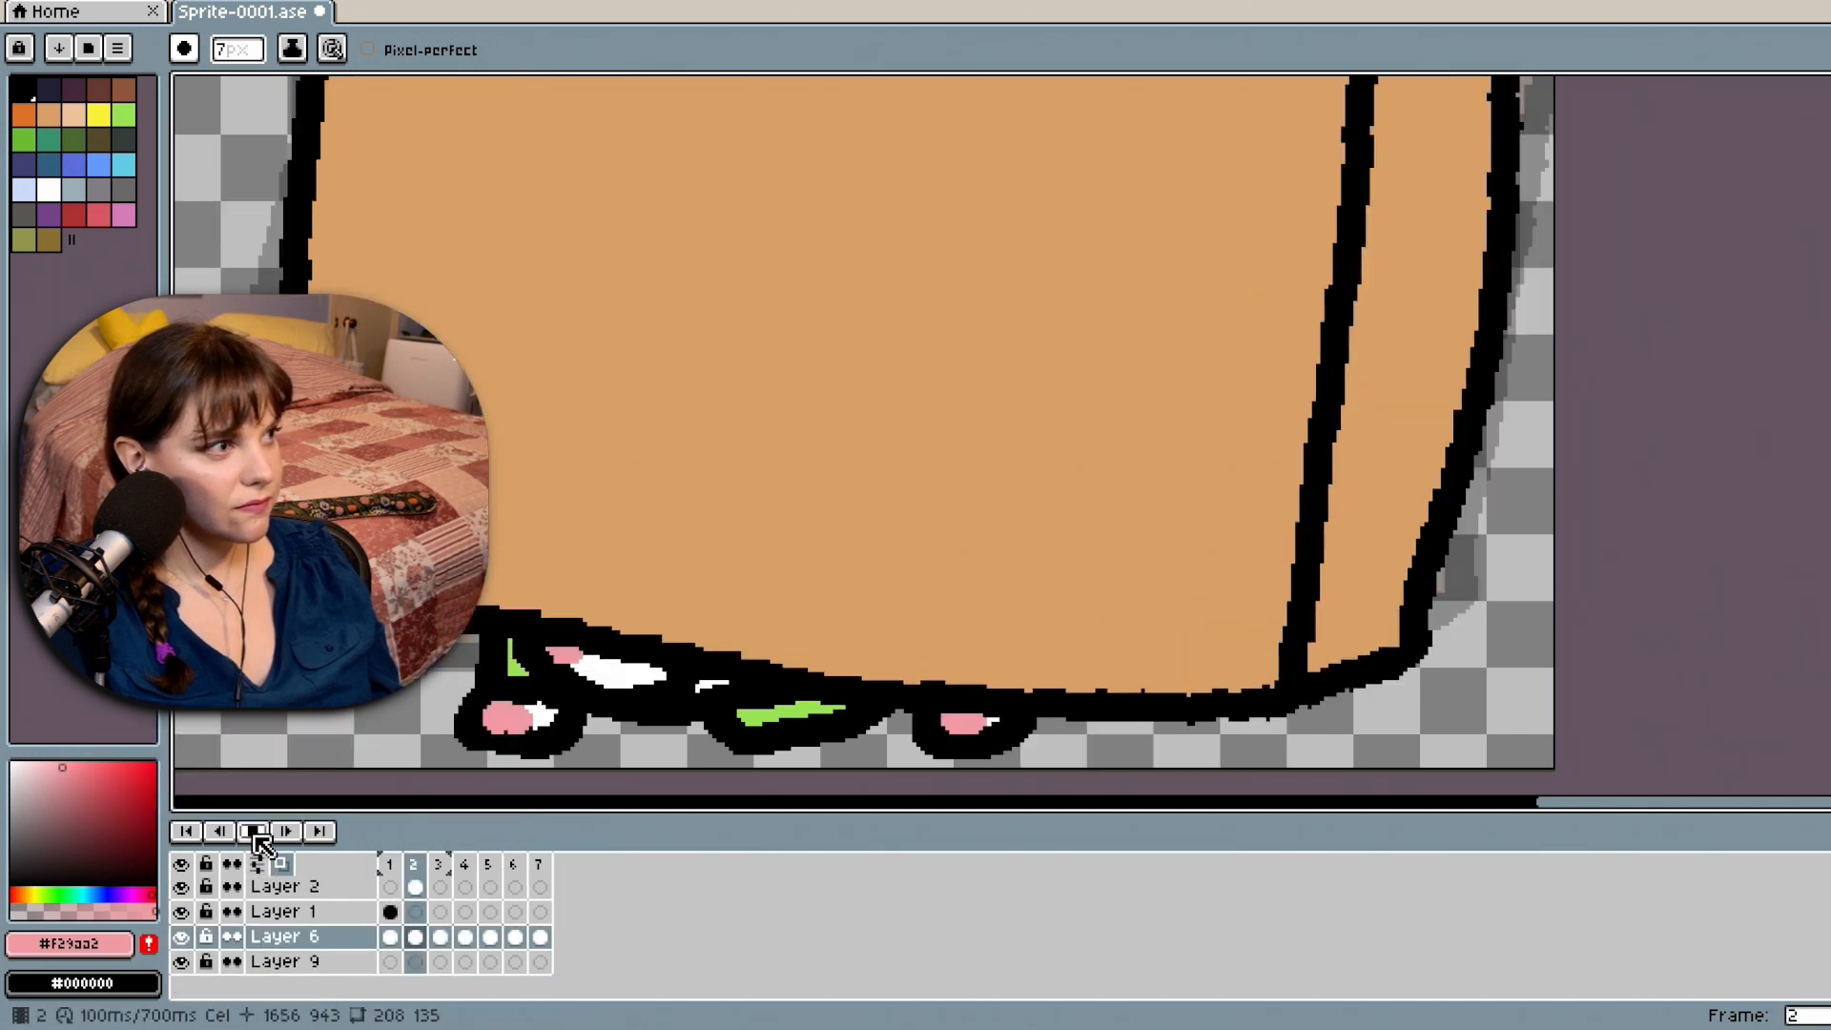
pyautogui.scroll(2, 286, 868)
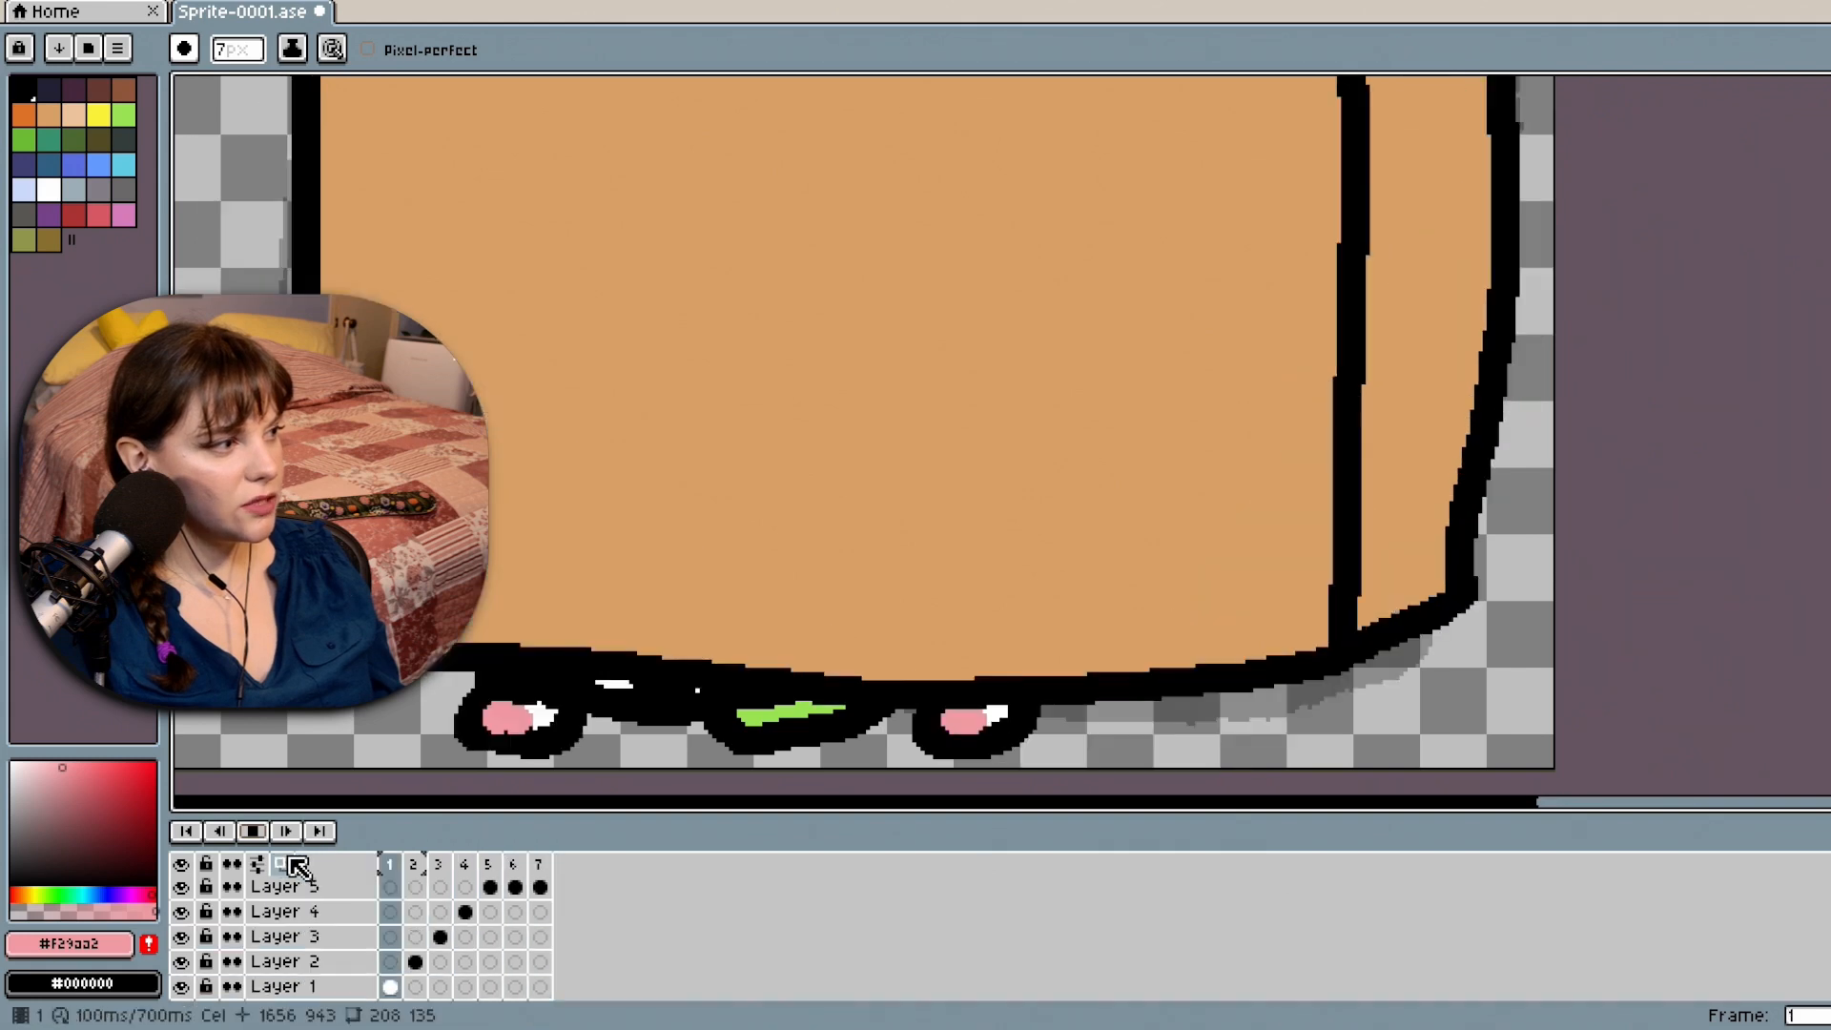
pyautogui.scroll(-5, 1076, 621)
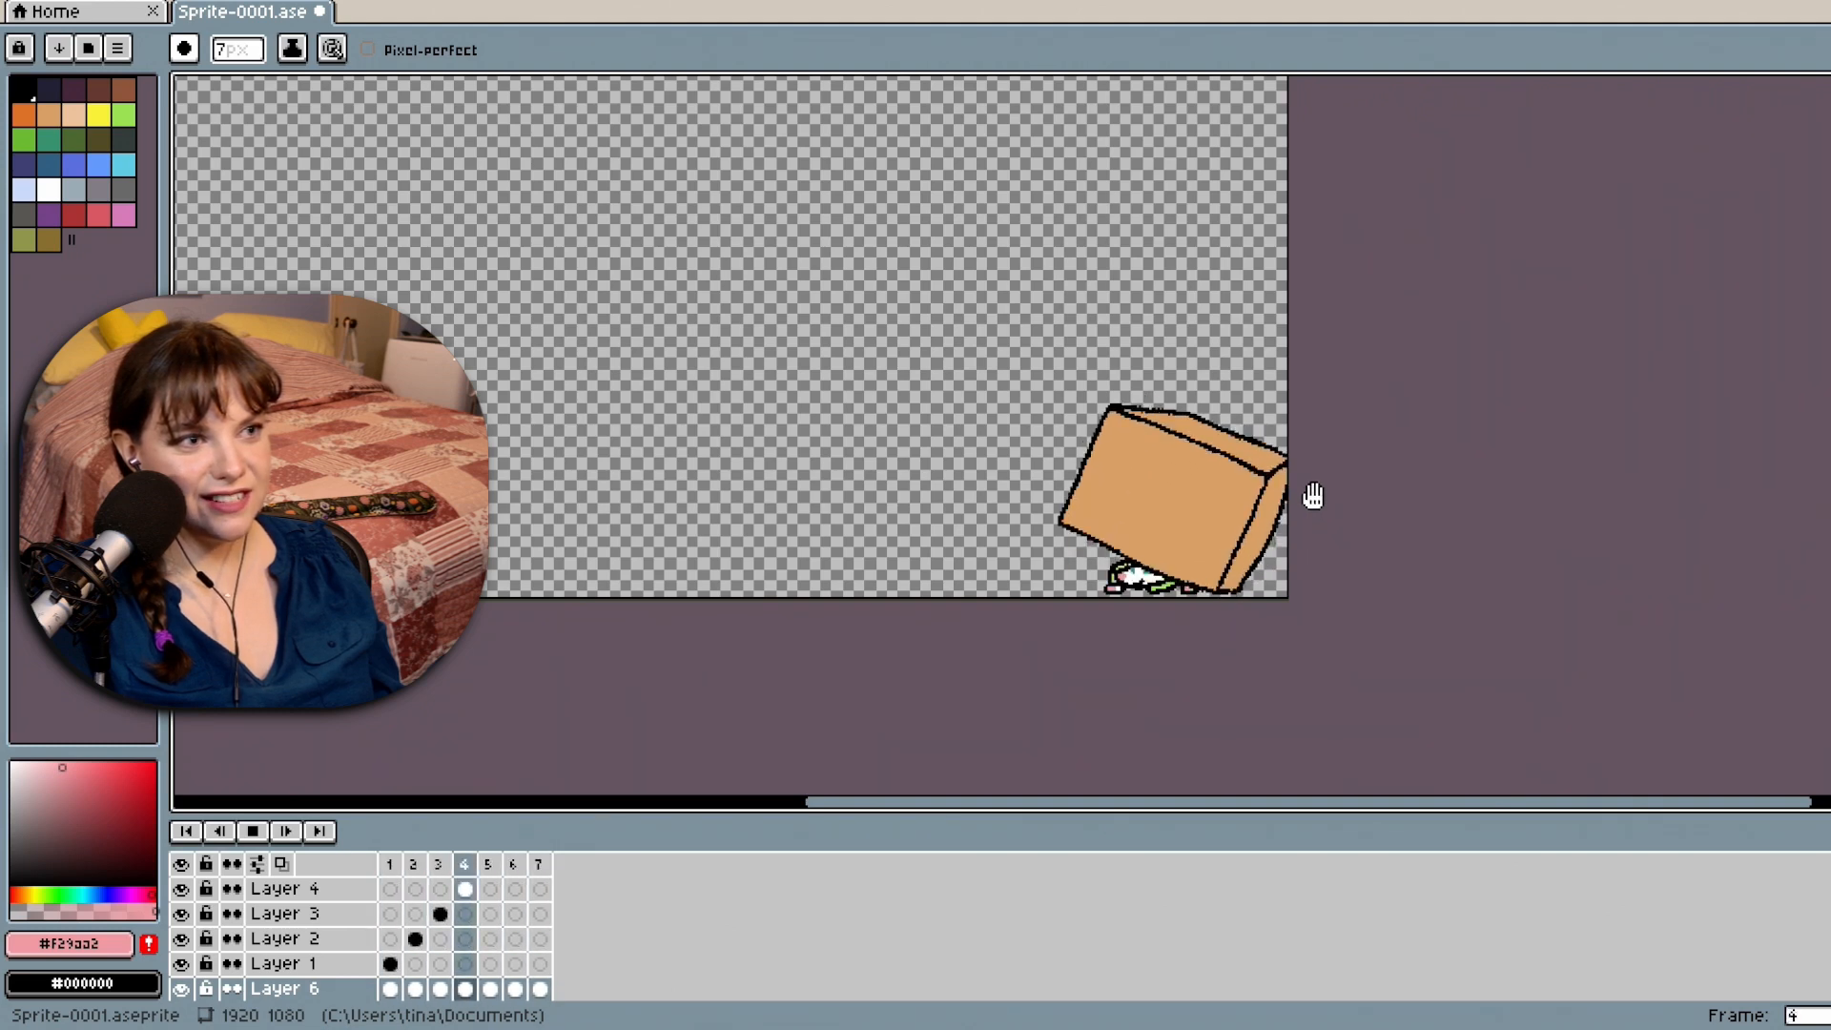
pyautogui.scroll(2, 1230, 503)
pyautogui.scroll(-1, 1230, 508)
pyautogui.scroll(1, 1230, 508)
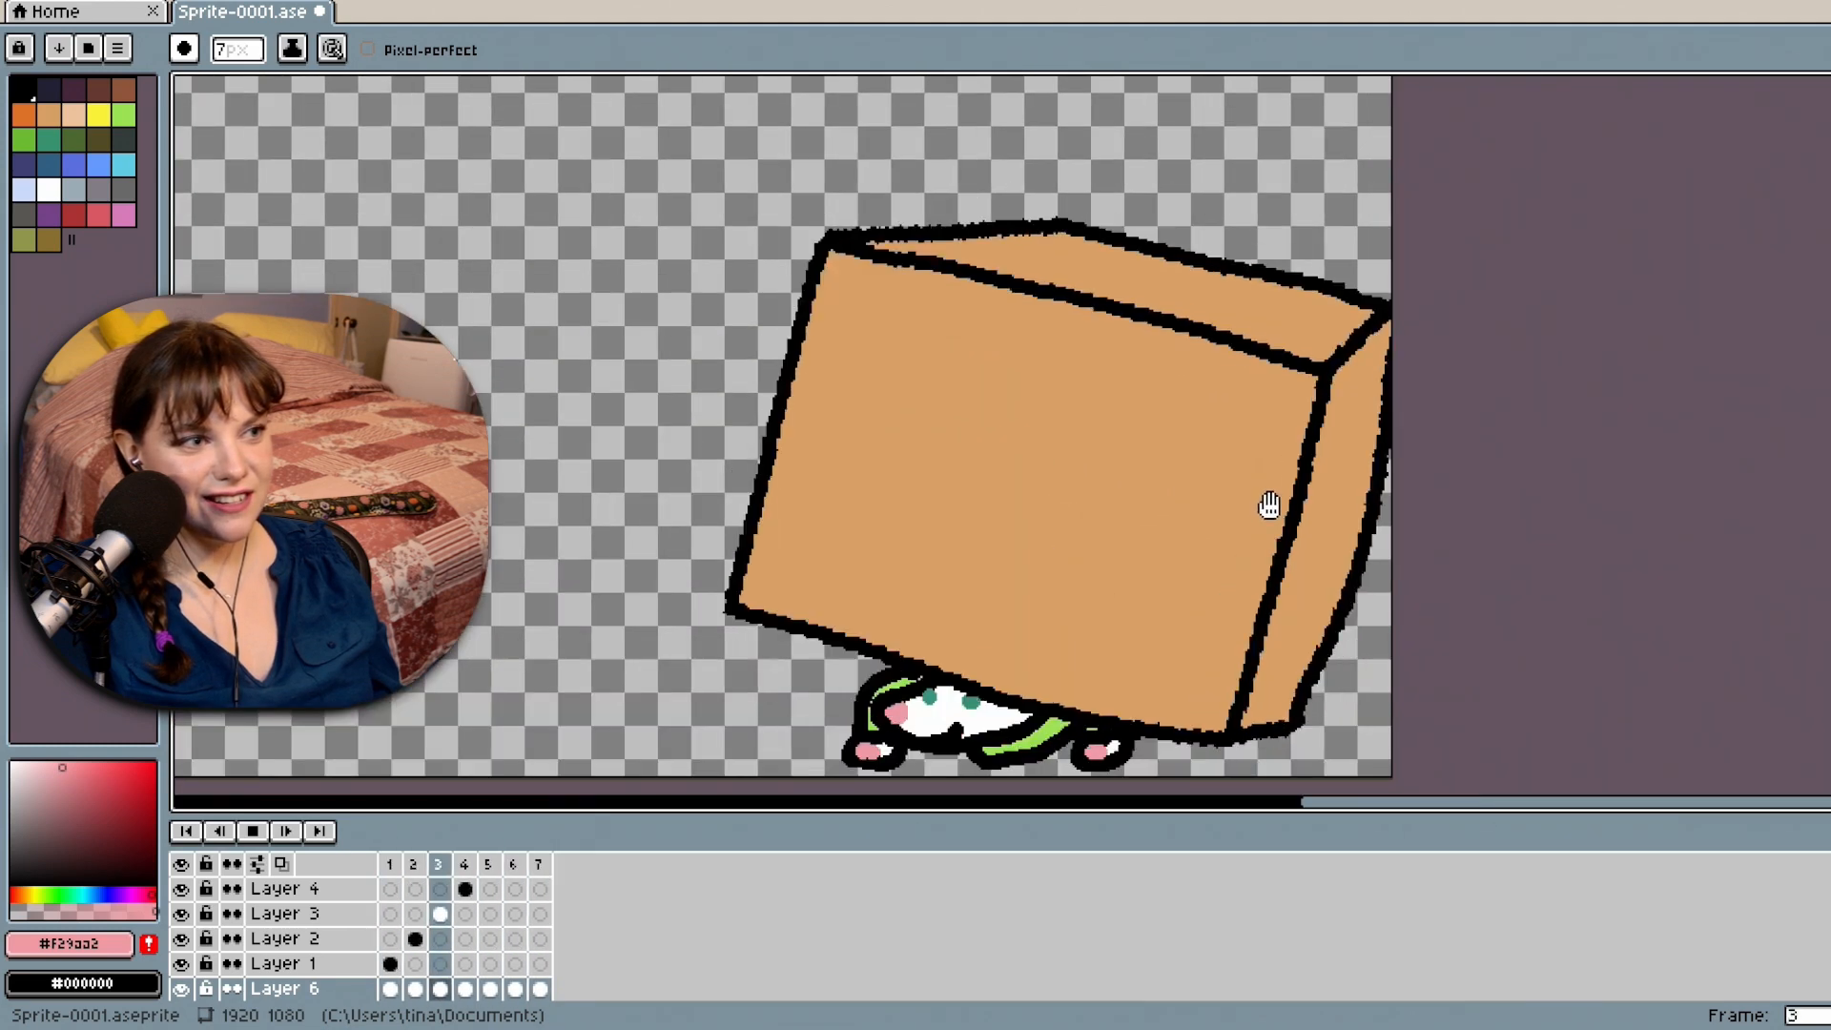
pyautogui.scroll(-1, 1267, 503)
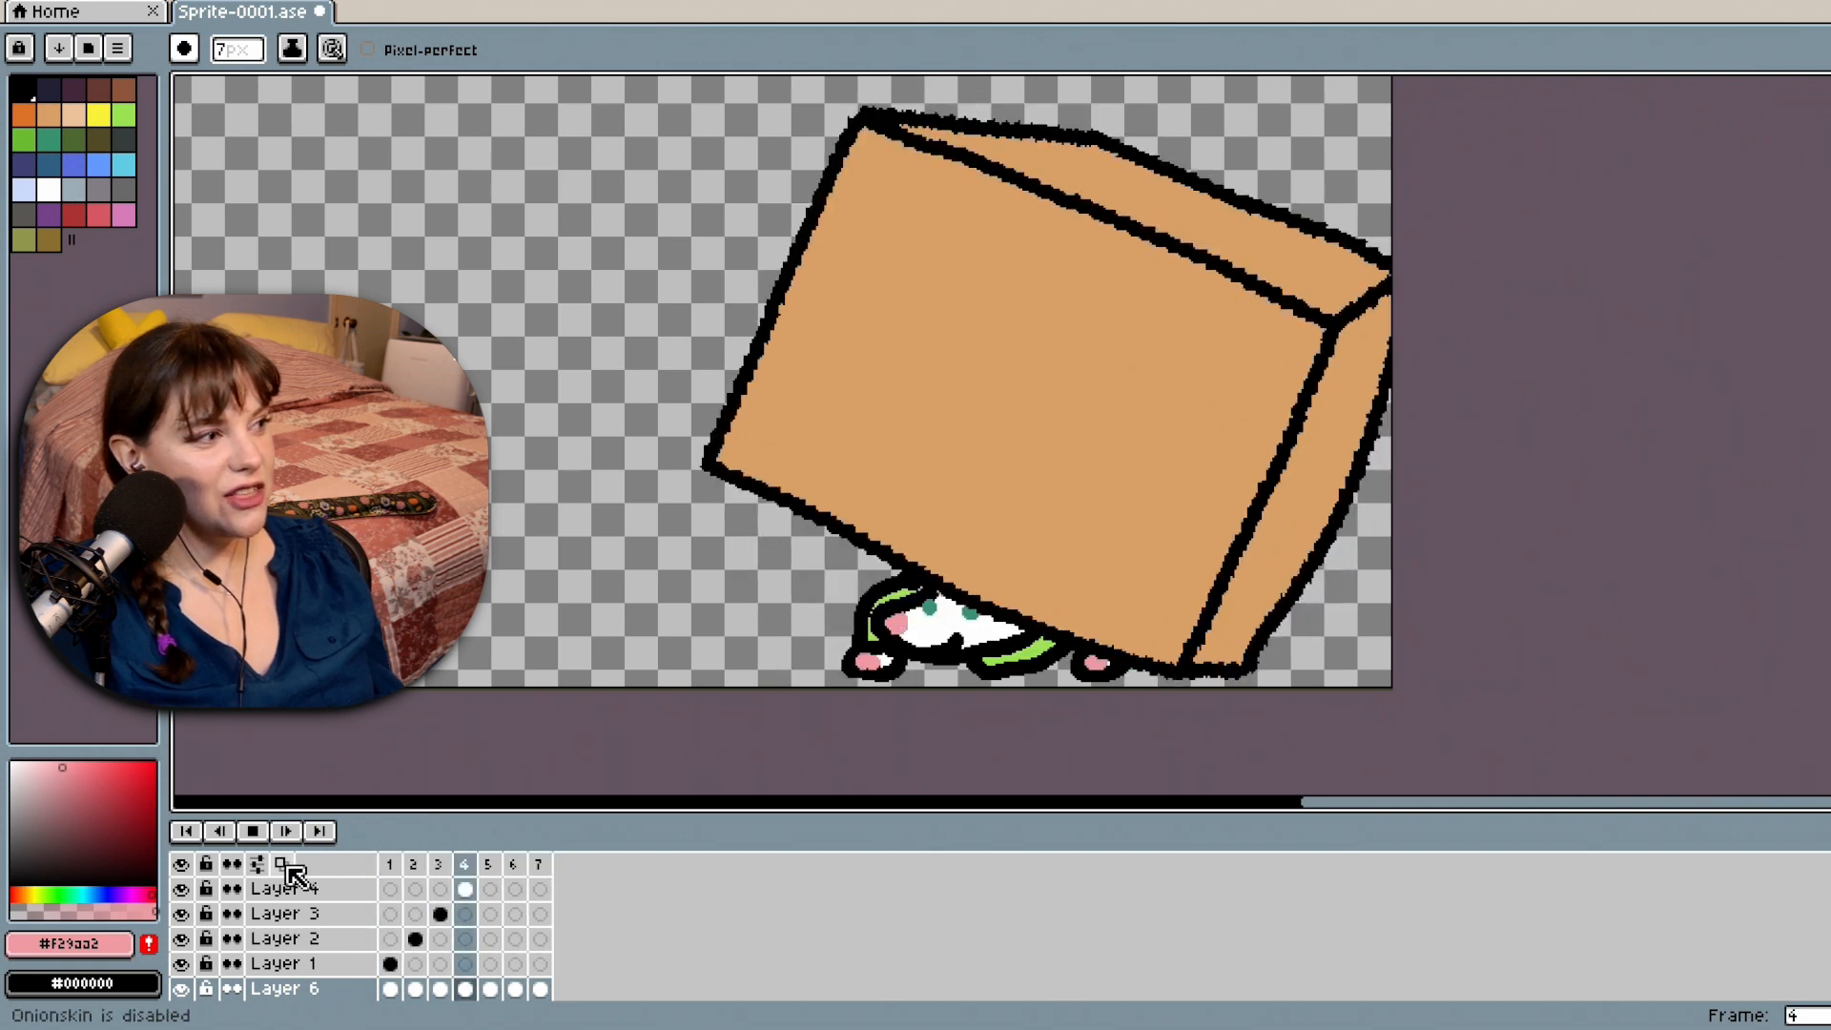
pyautogui.click(253, 833)
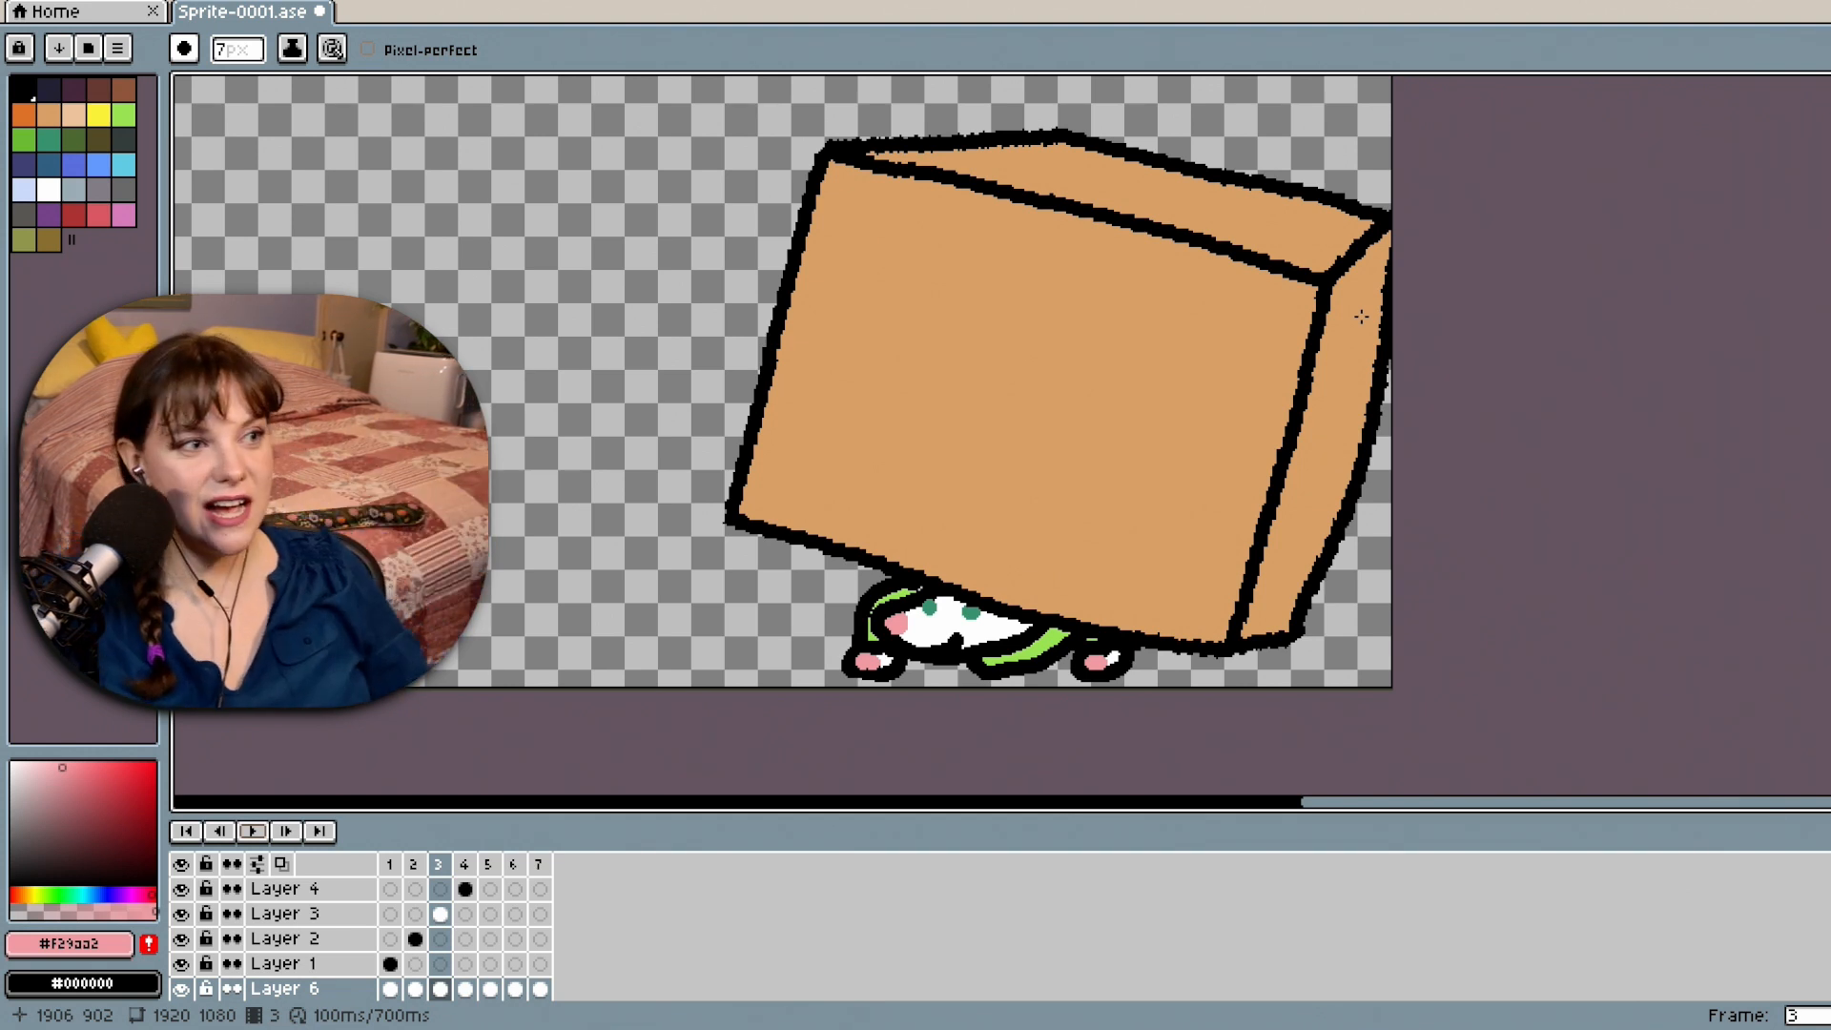
pyautogui.scroll(3, 777, 920)
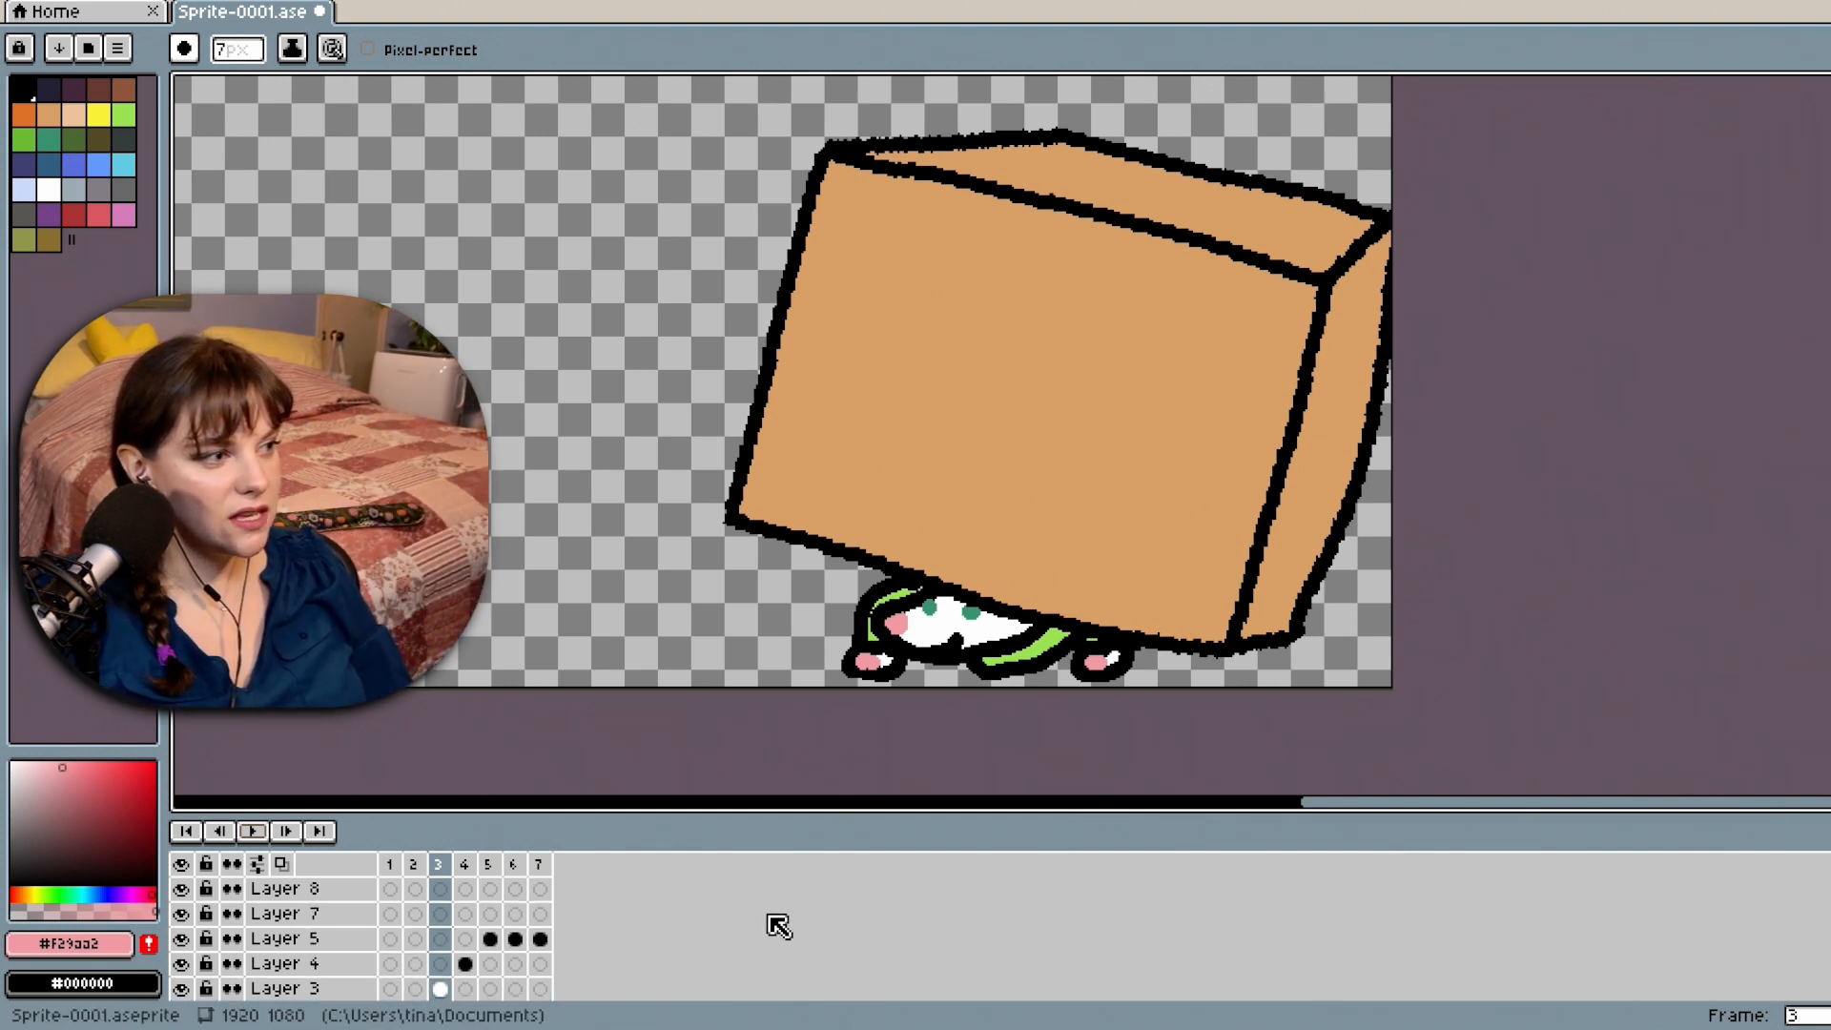
# Copy the box on Layer 5, frame 6, using a rectangular selection around it, and paste it into Layer 7, frame 6.
pyautogui.click(515, 938)
pyautogui.click(539, 940)
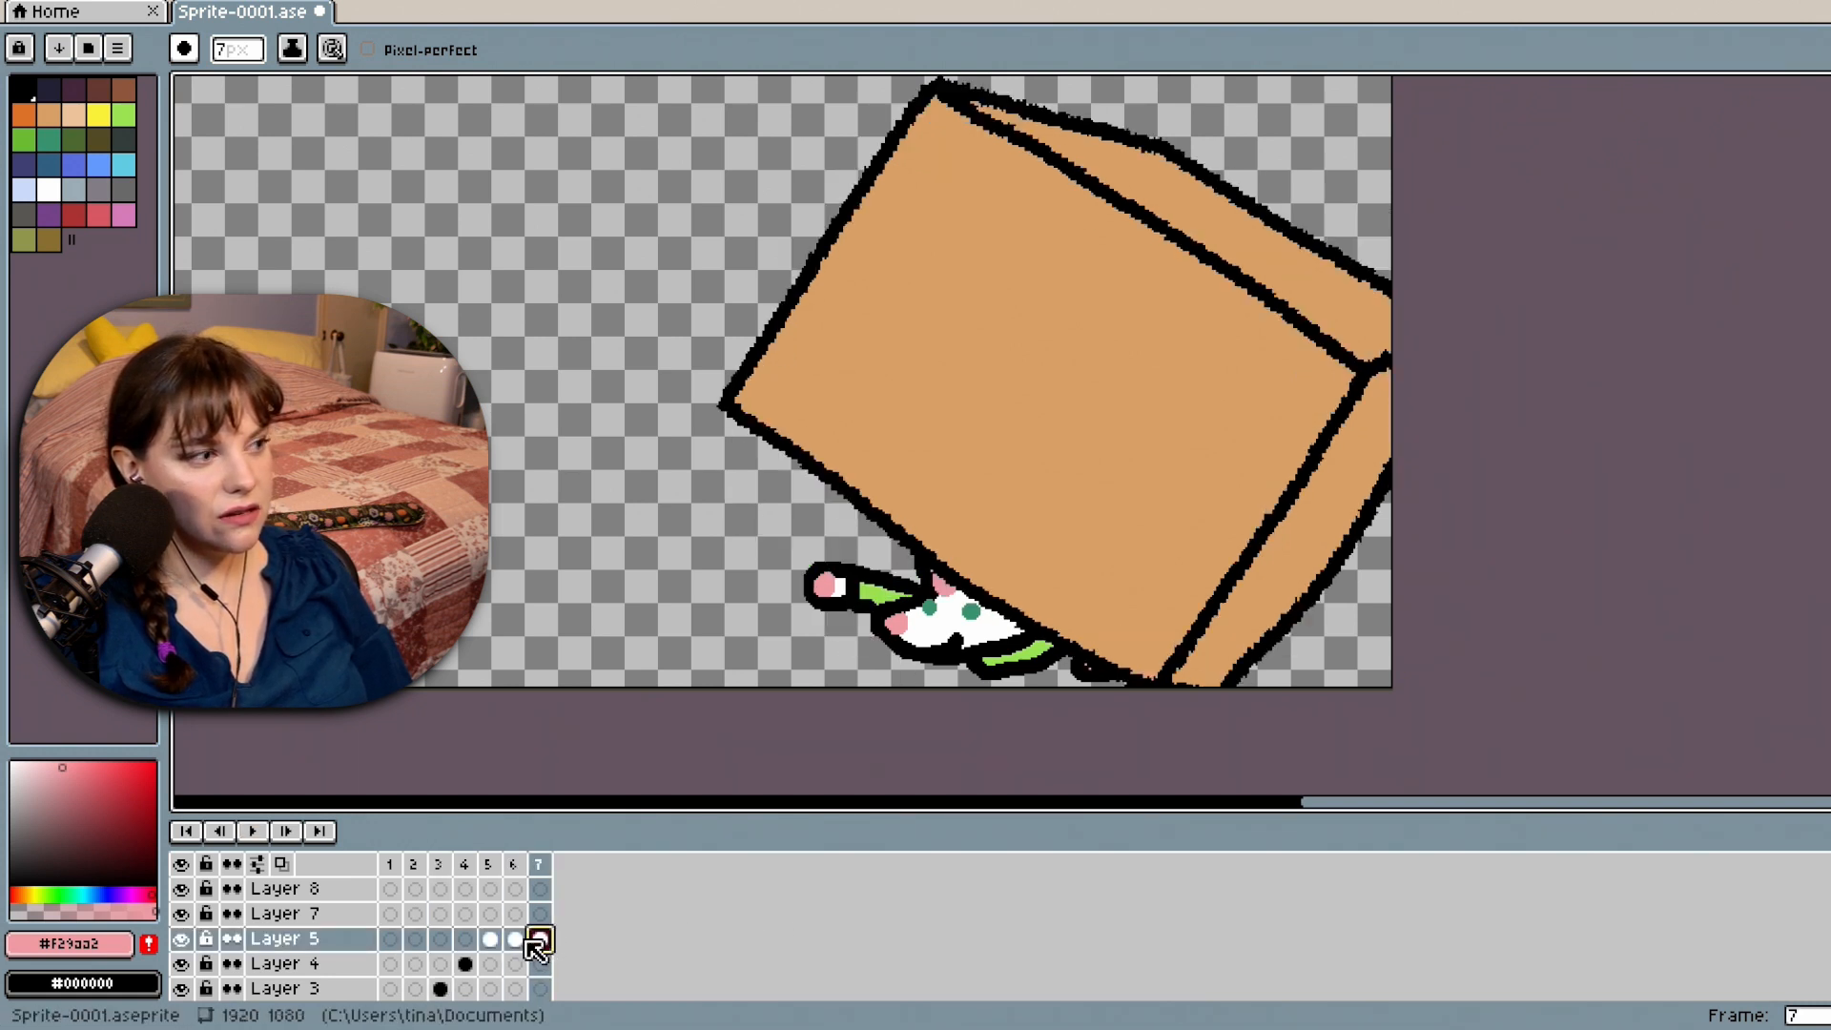
pyautogui.click(515, 939)
pyautogui.rightClick(516, 938)
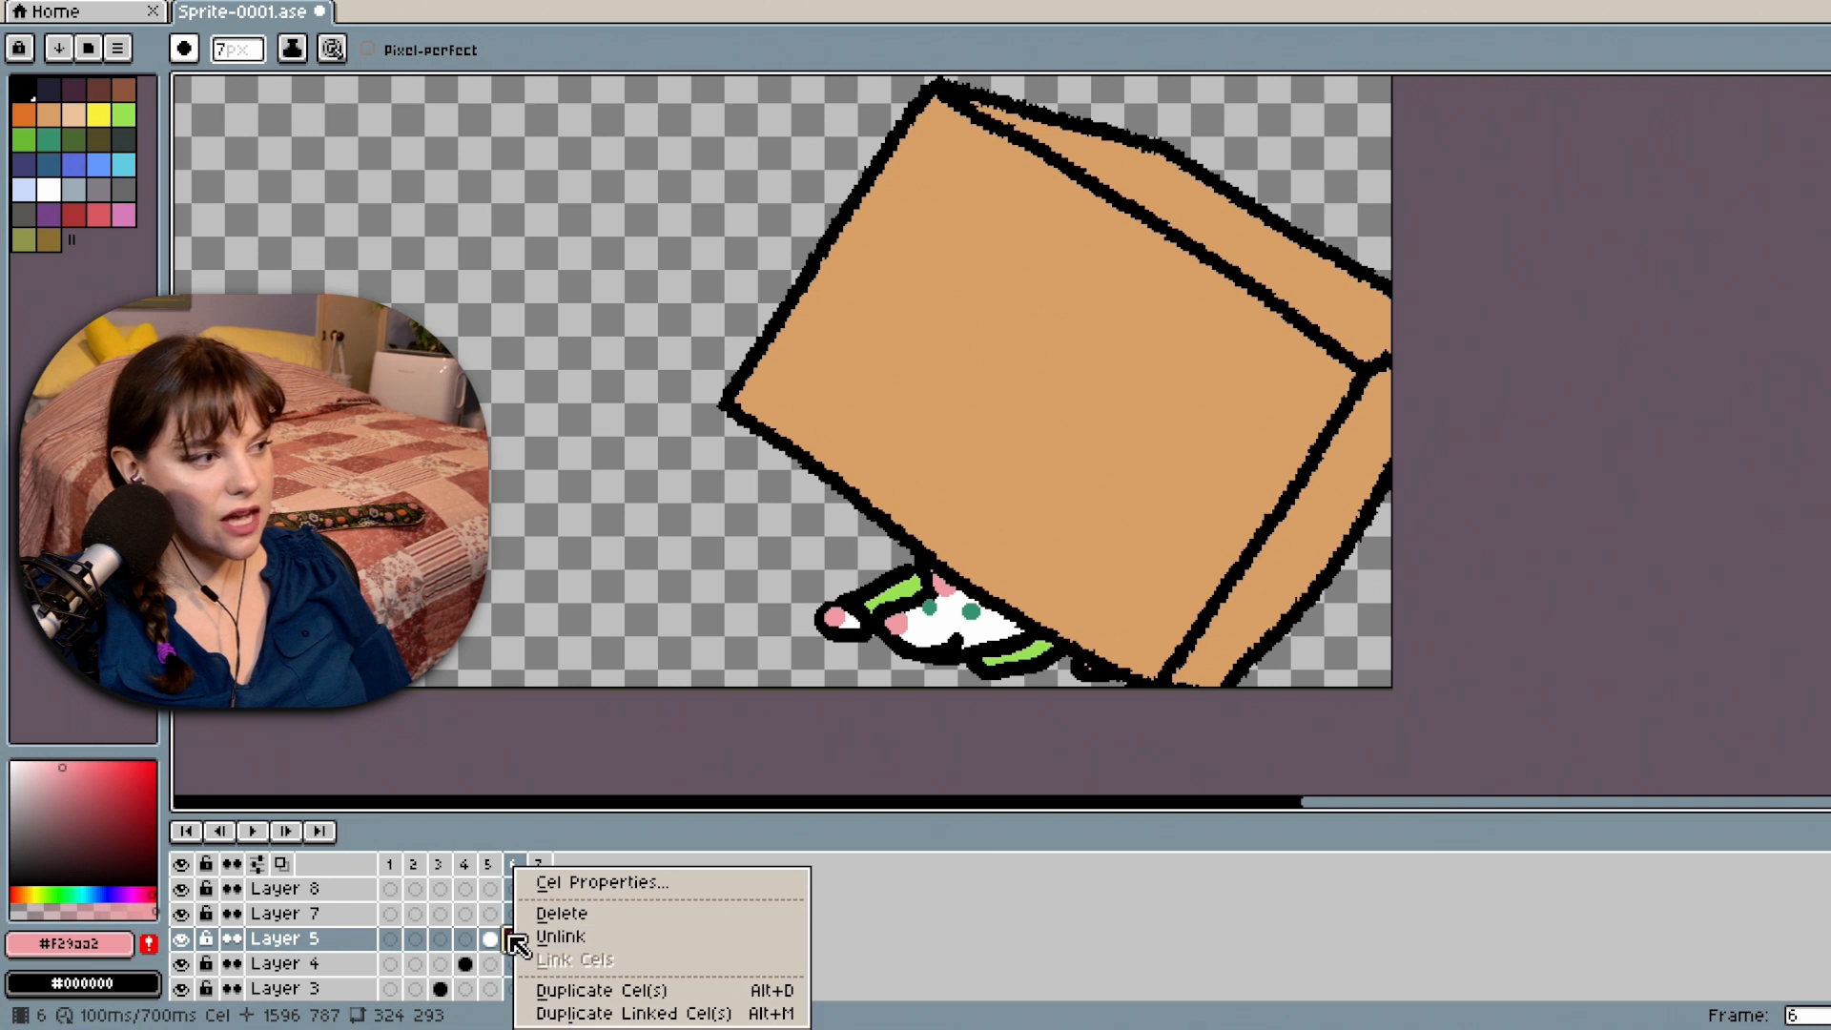
pyautogui.click(519, 937)
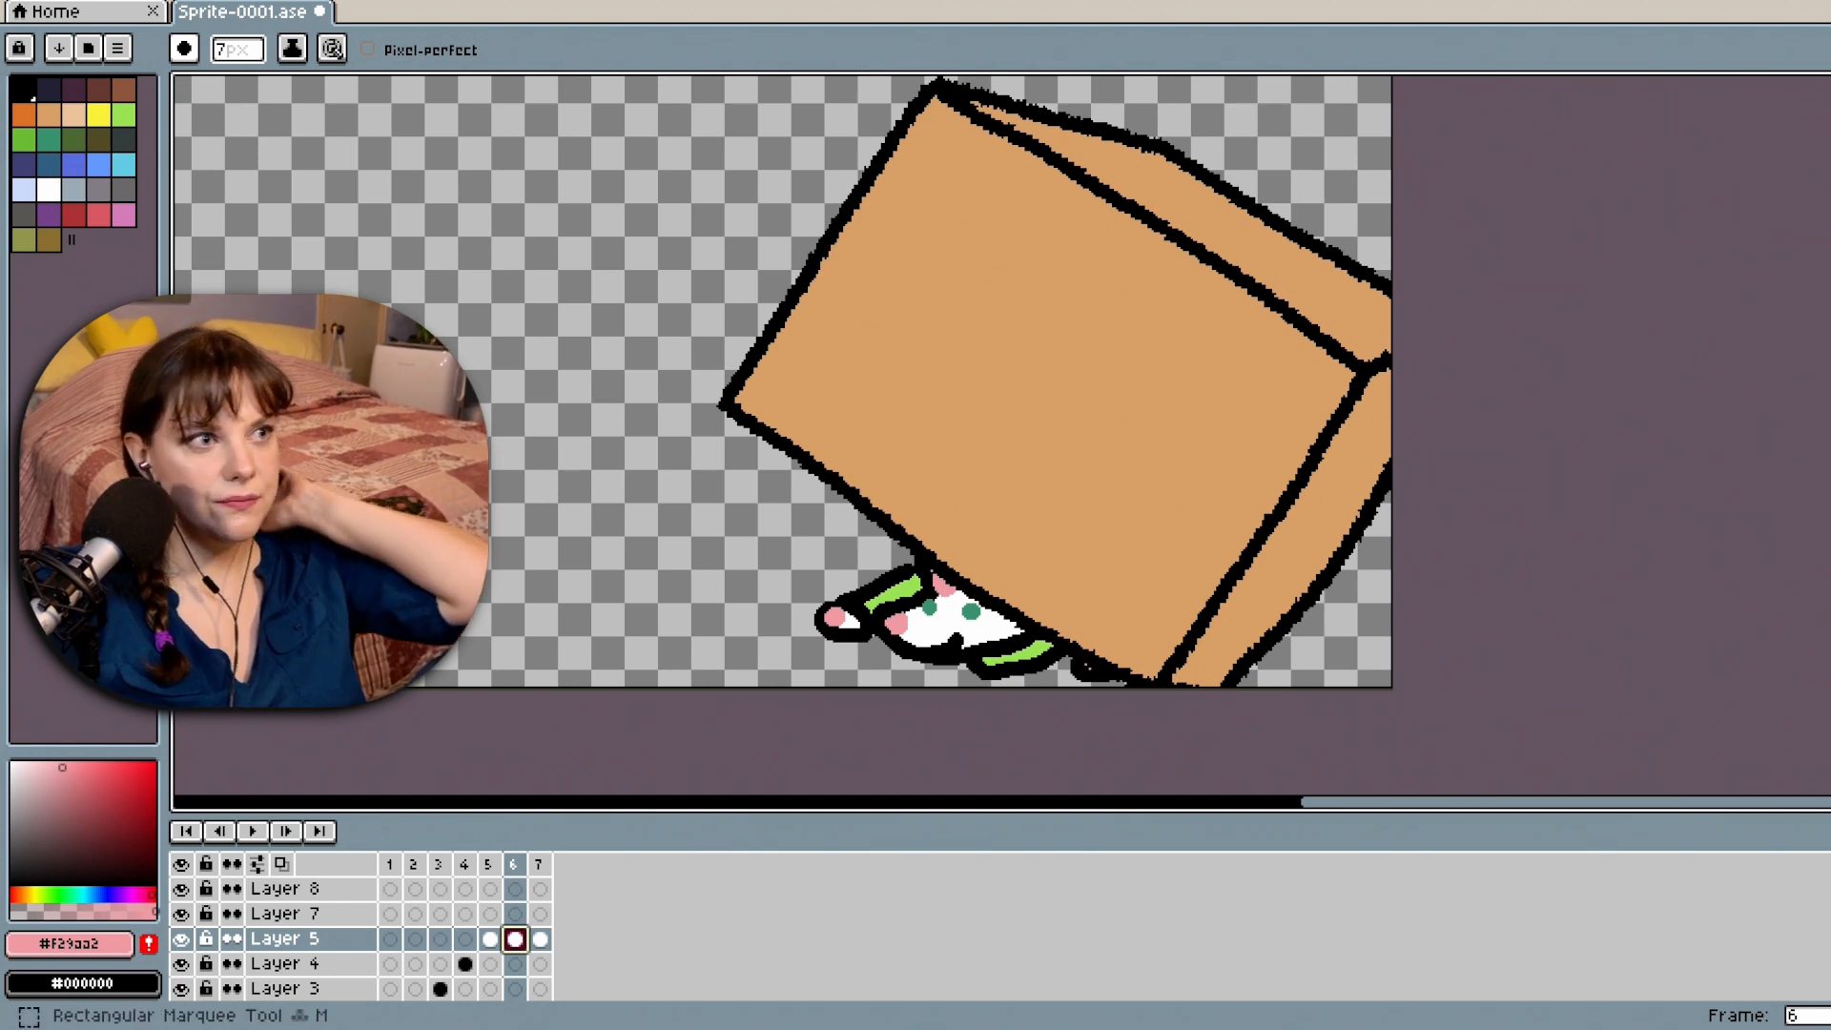
pyautogui.click(1819, 87)
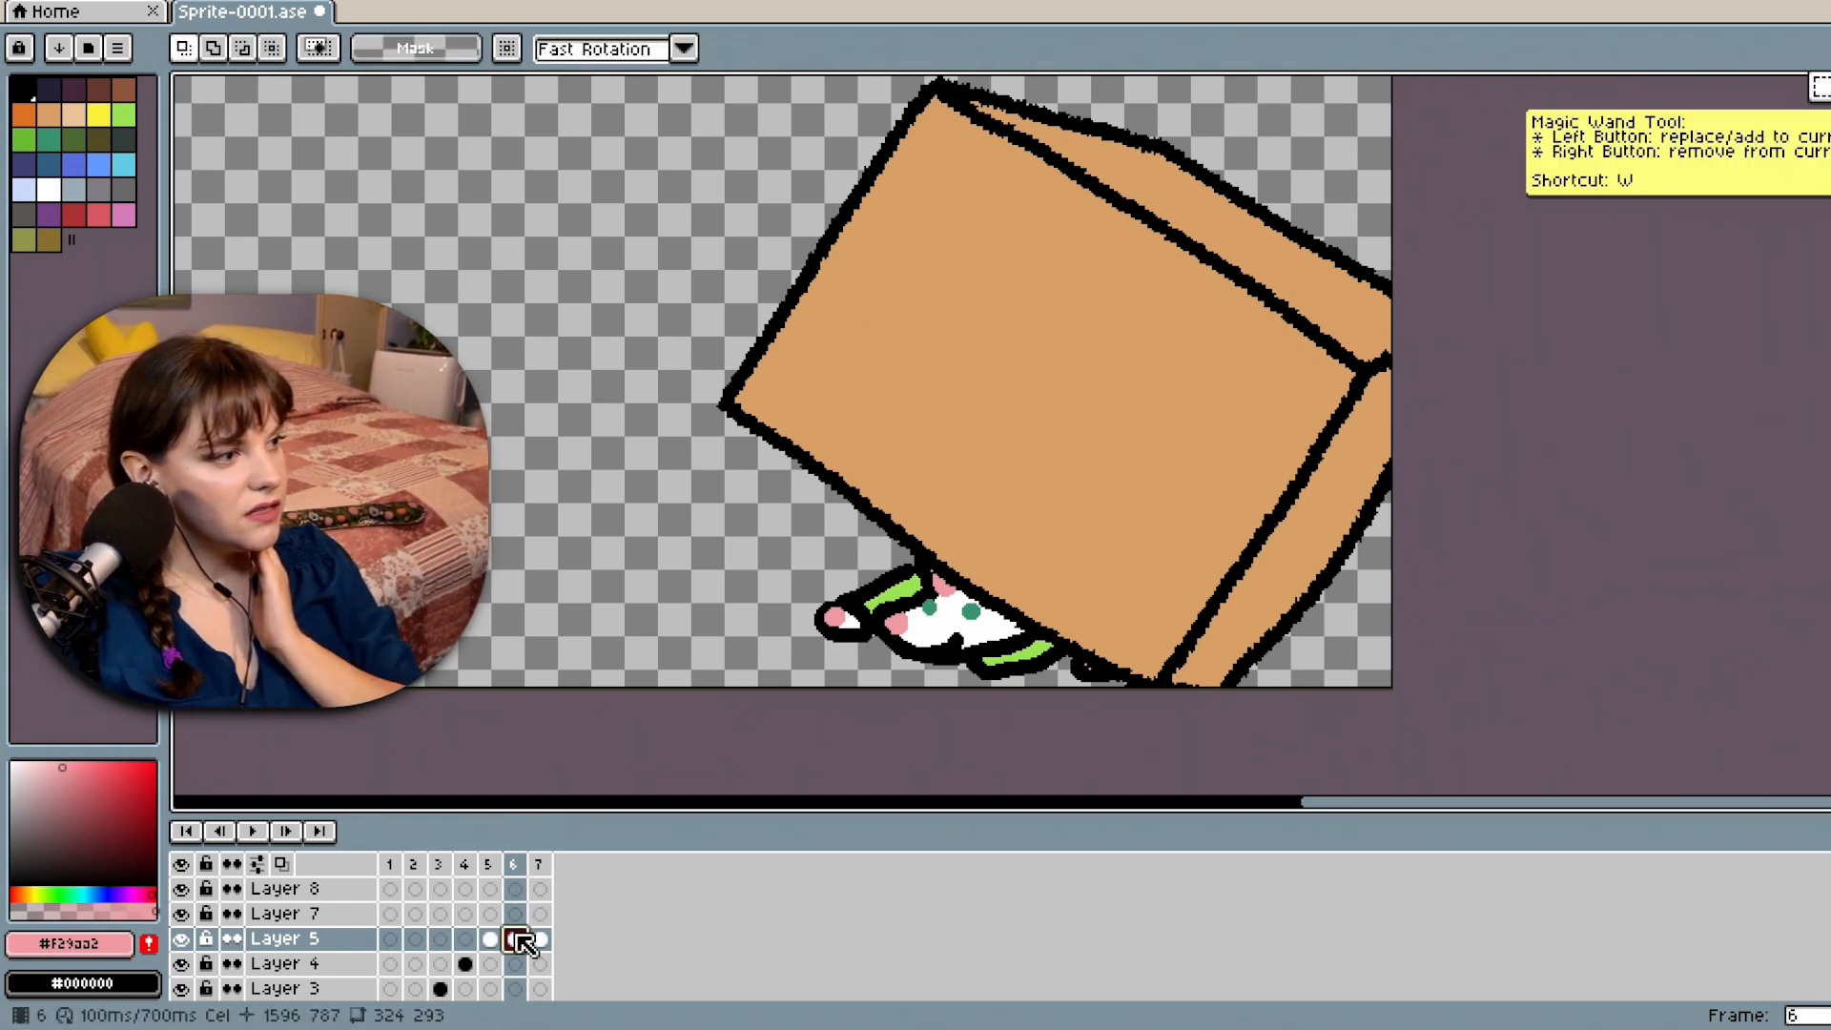
pyautogui.scroll(-1, 1302, 367)
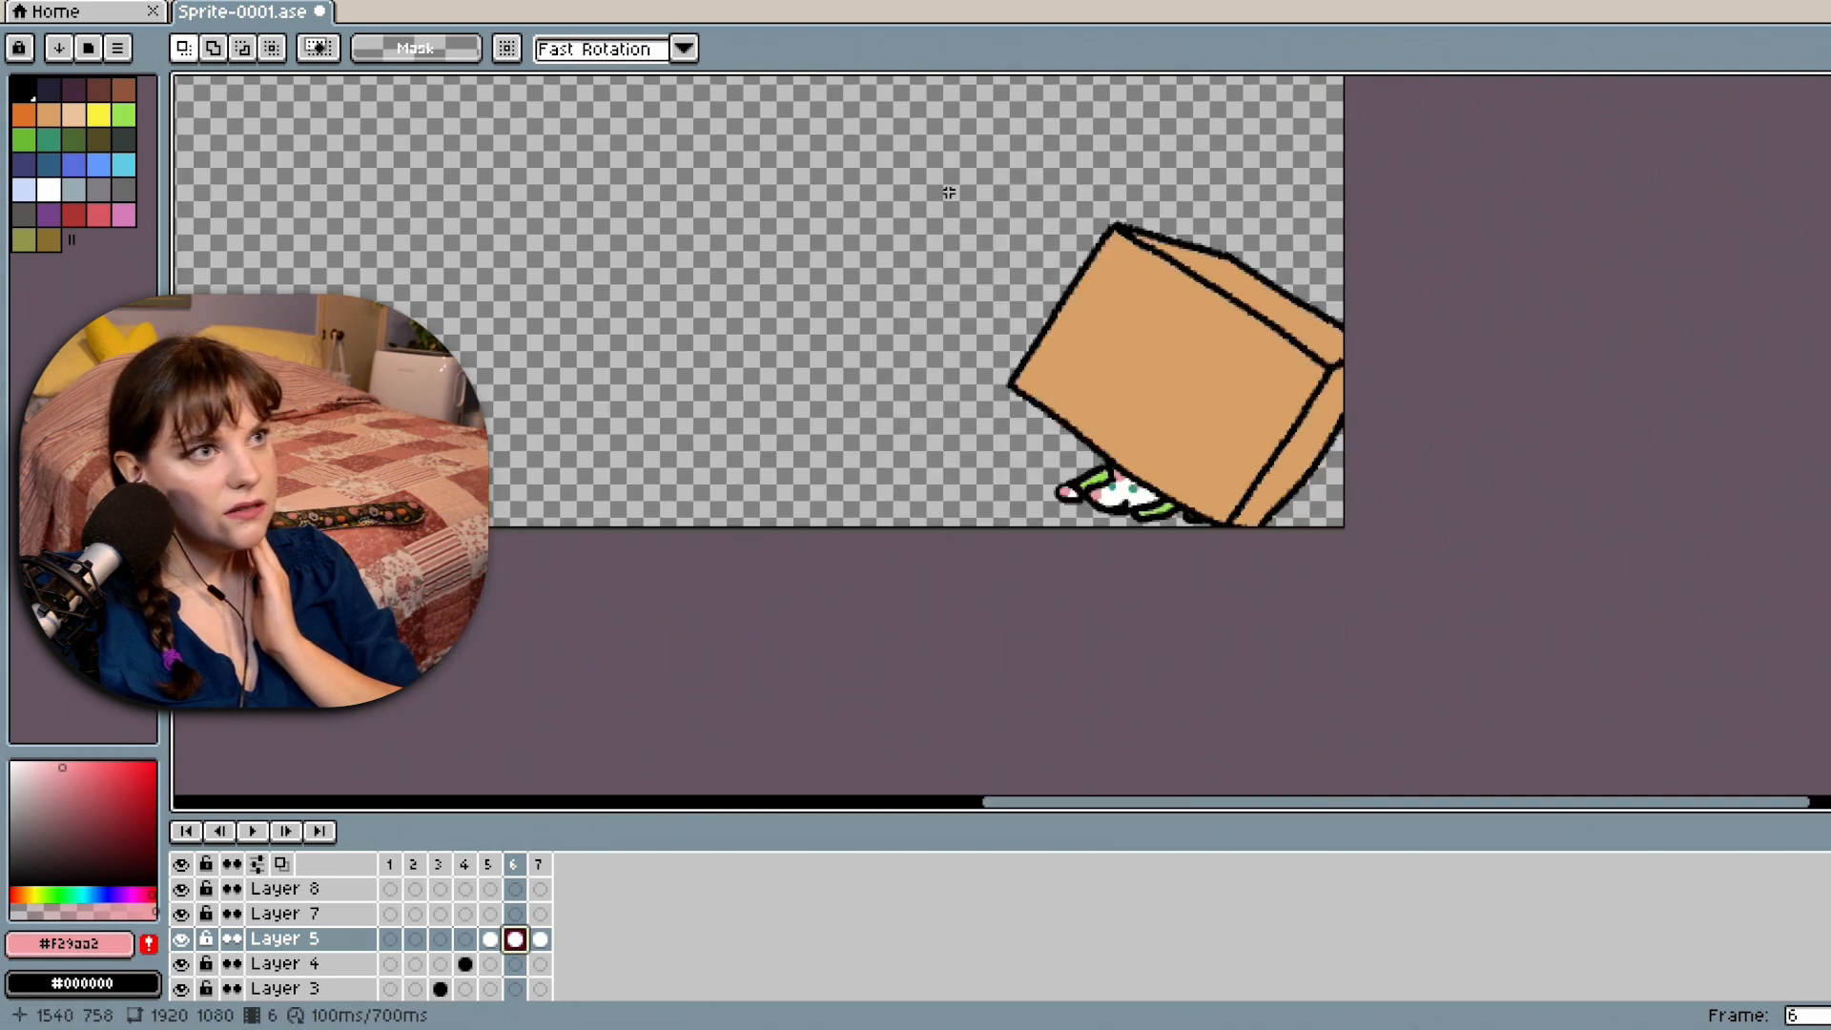
pyautogui.moveTo(972, 151); pyautogui.dragTo(1410, 560)
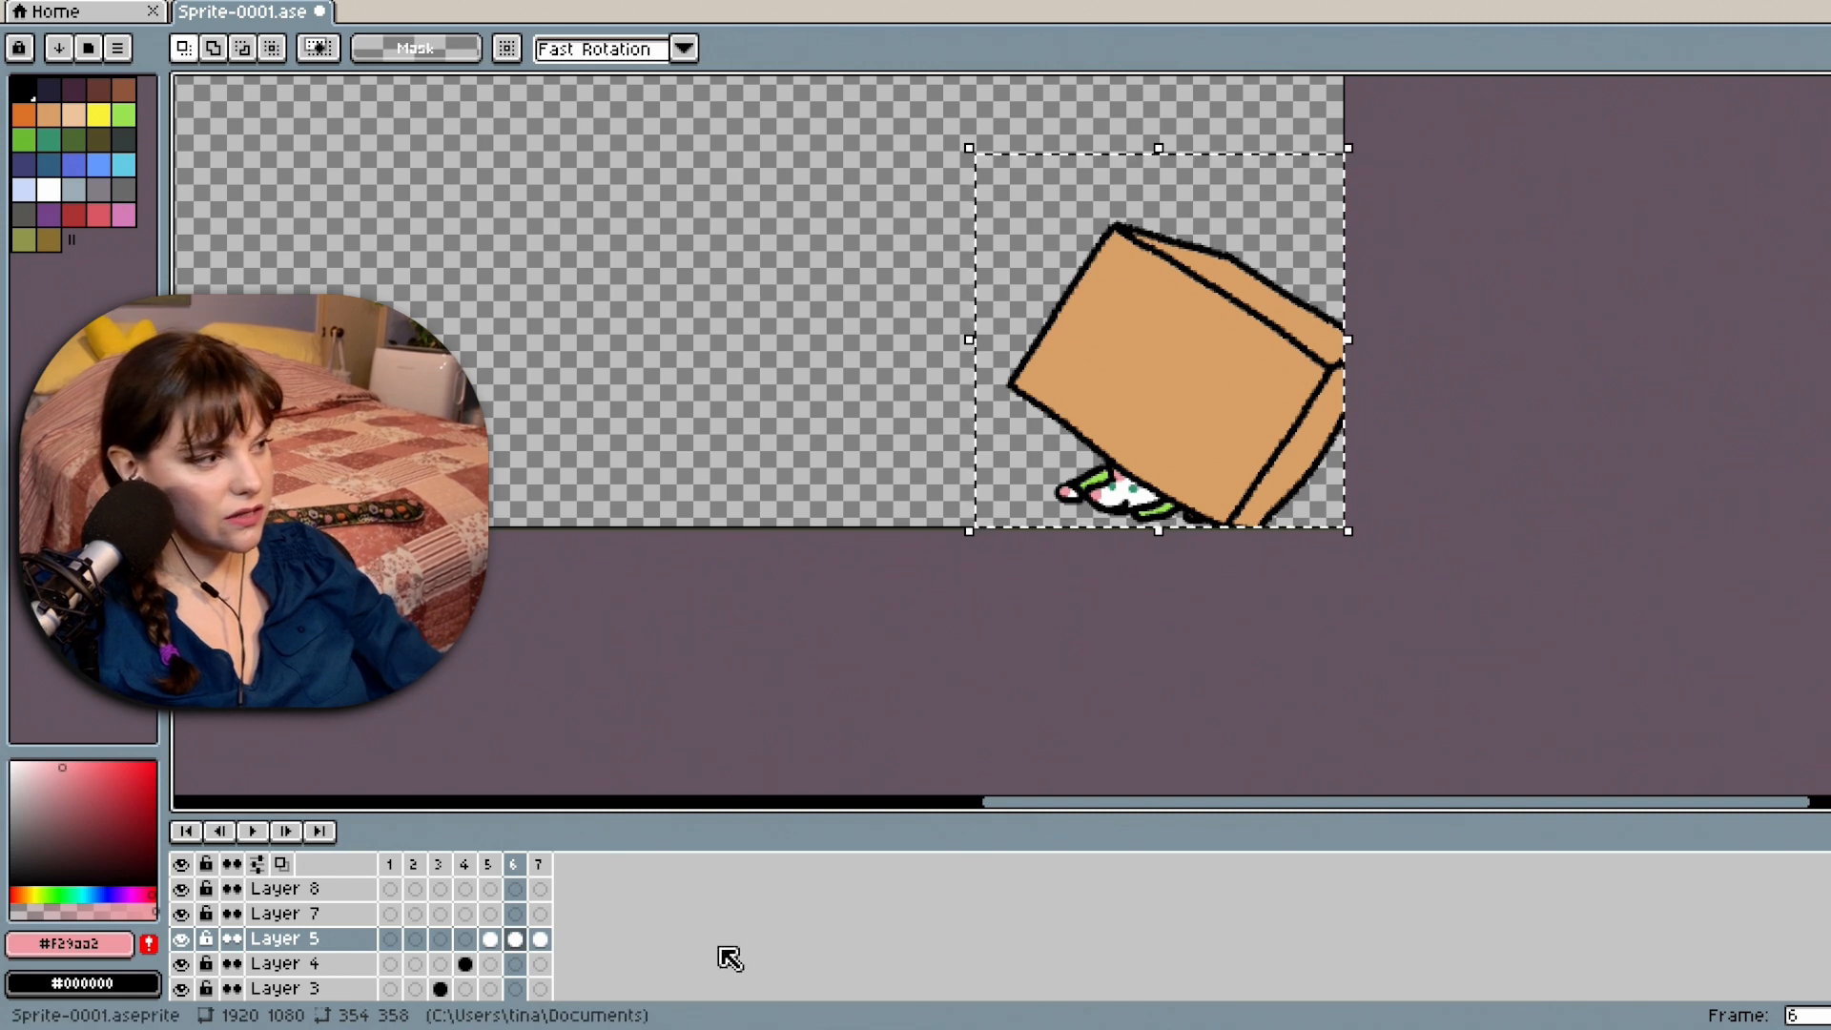
pyautogui.click(520, 913)
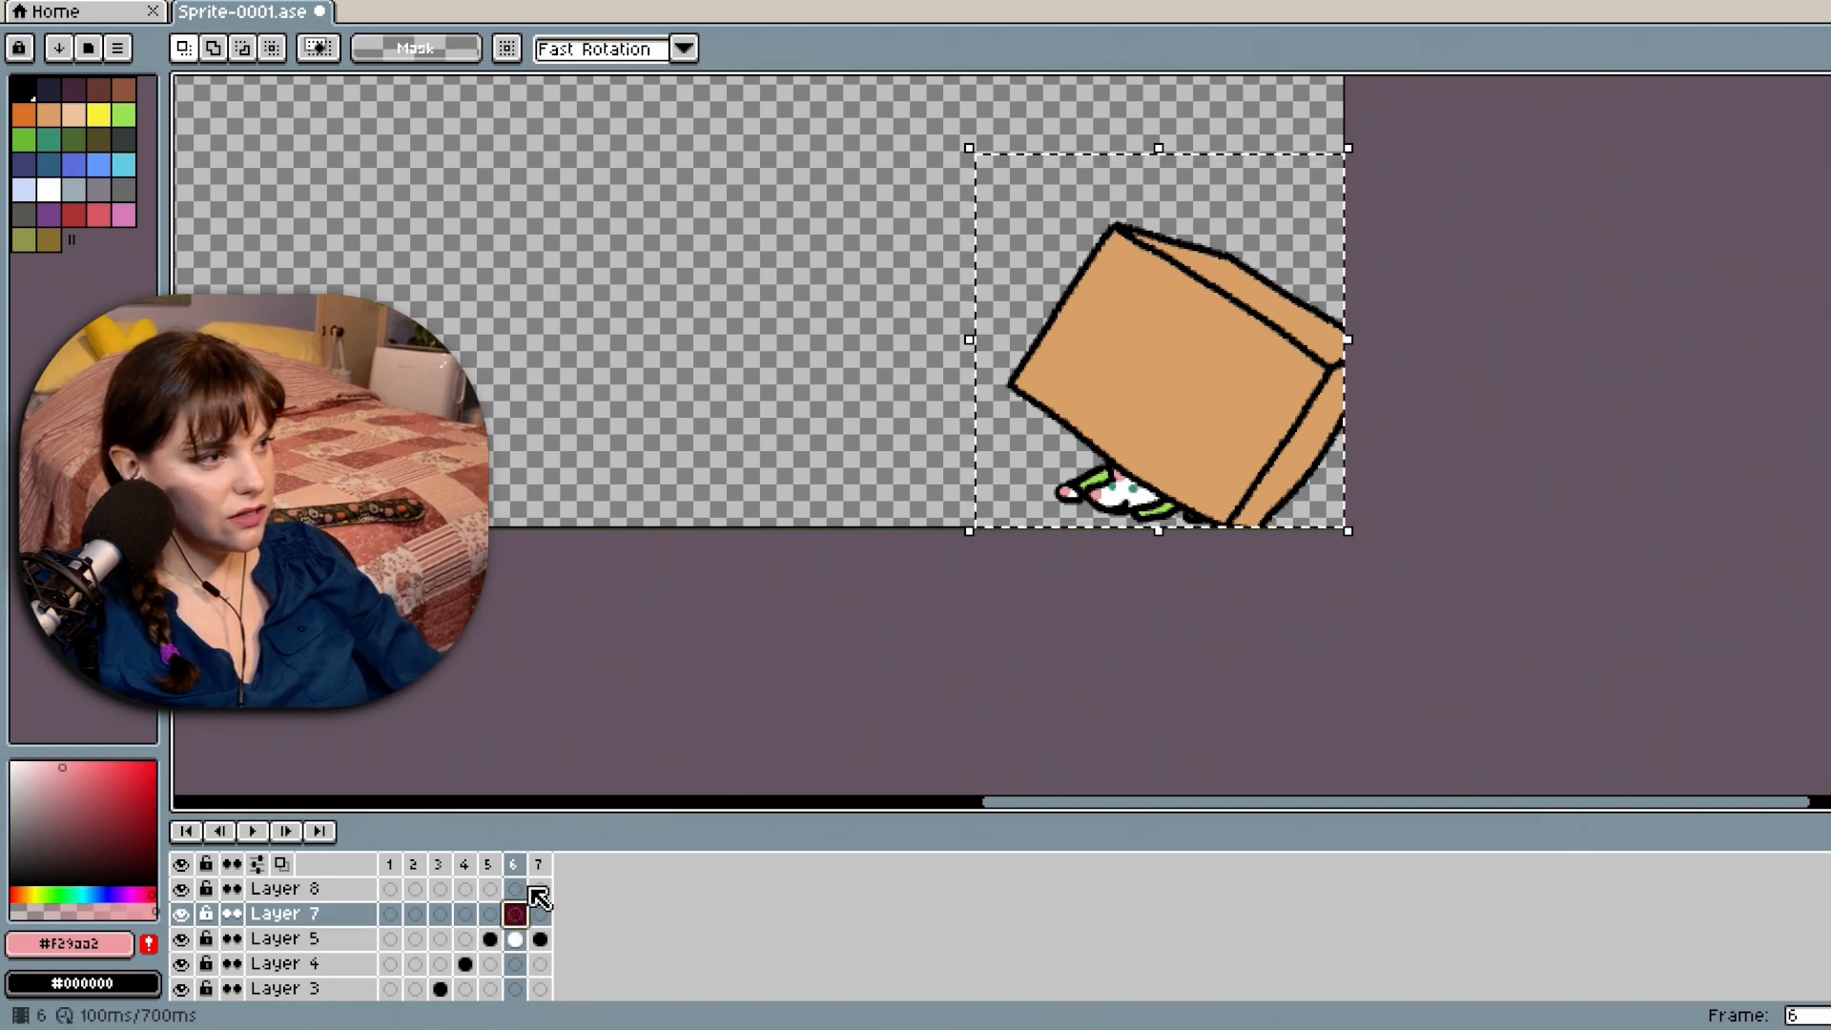
pyautogui.click(1112, 316)
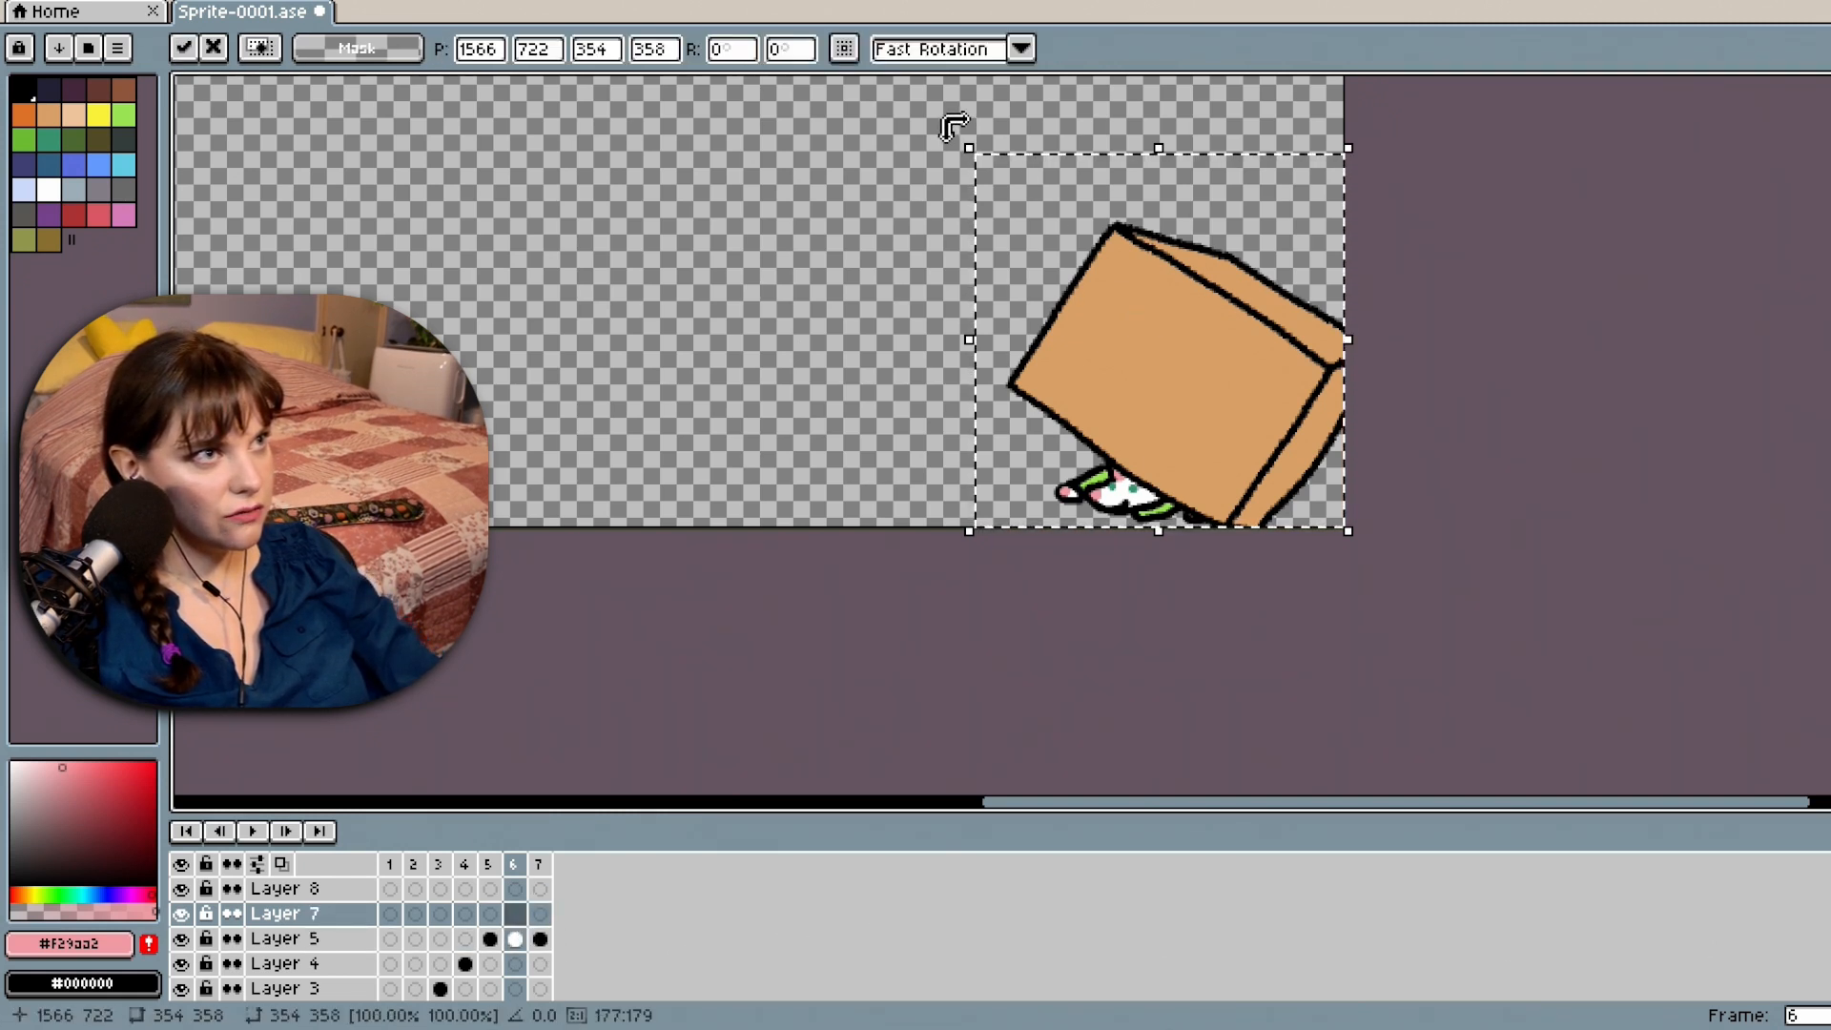
# Rotate the pasted box on Layer 7, frame 6, to -6.7° and move its selection to position 1596, 716.
pyautogui.moveTo(954, 127); pyautogui.dragTo(990, 123)
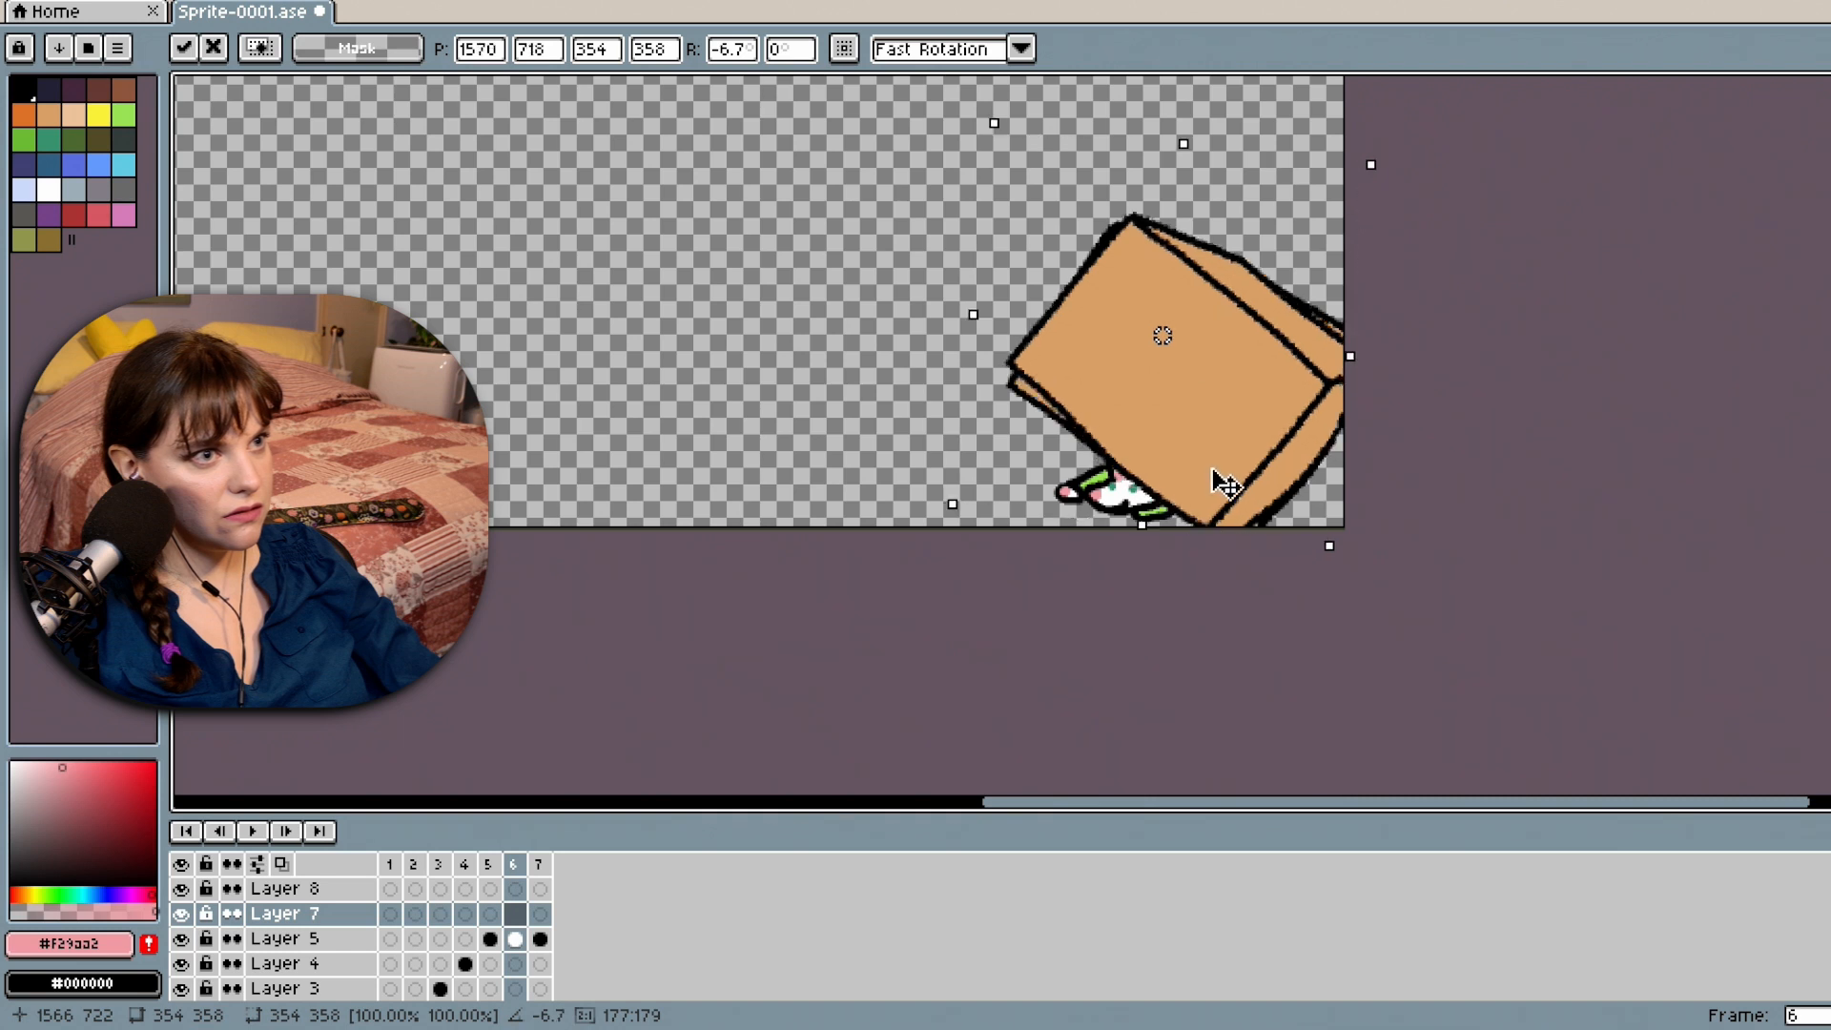
pyautogui.moveTo(1218, 478); pyautogui.dragTo(1244, 486)
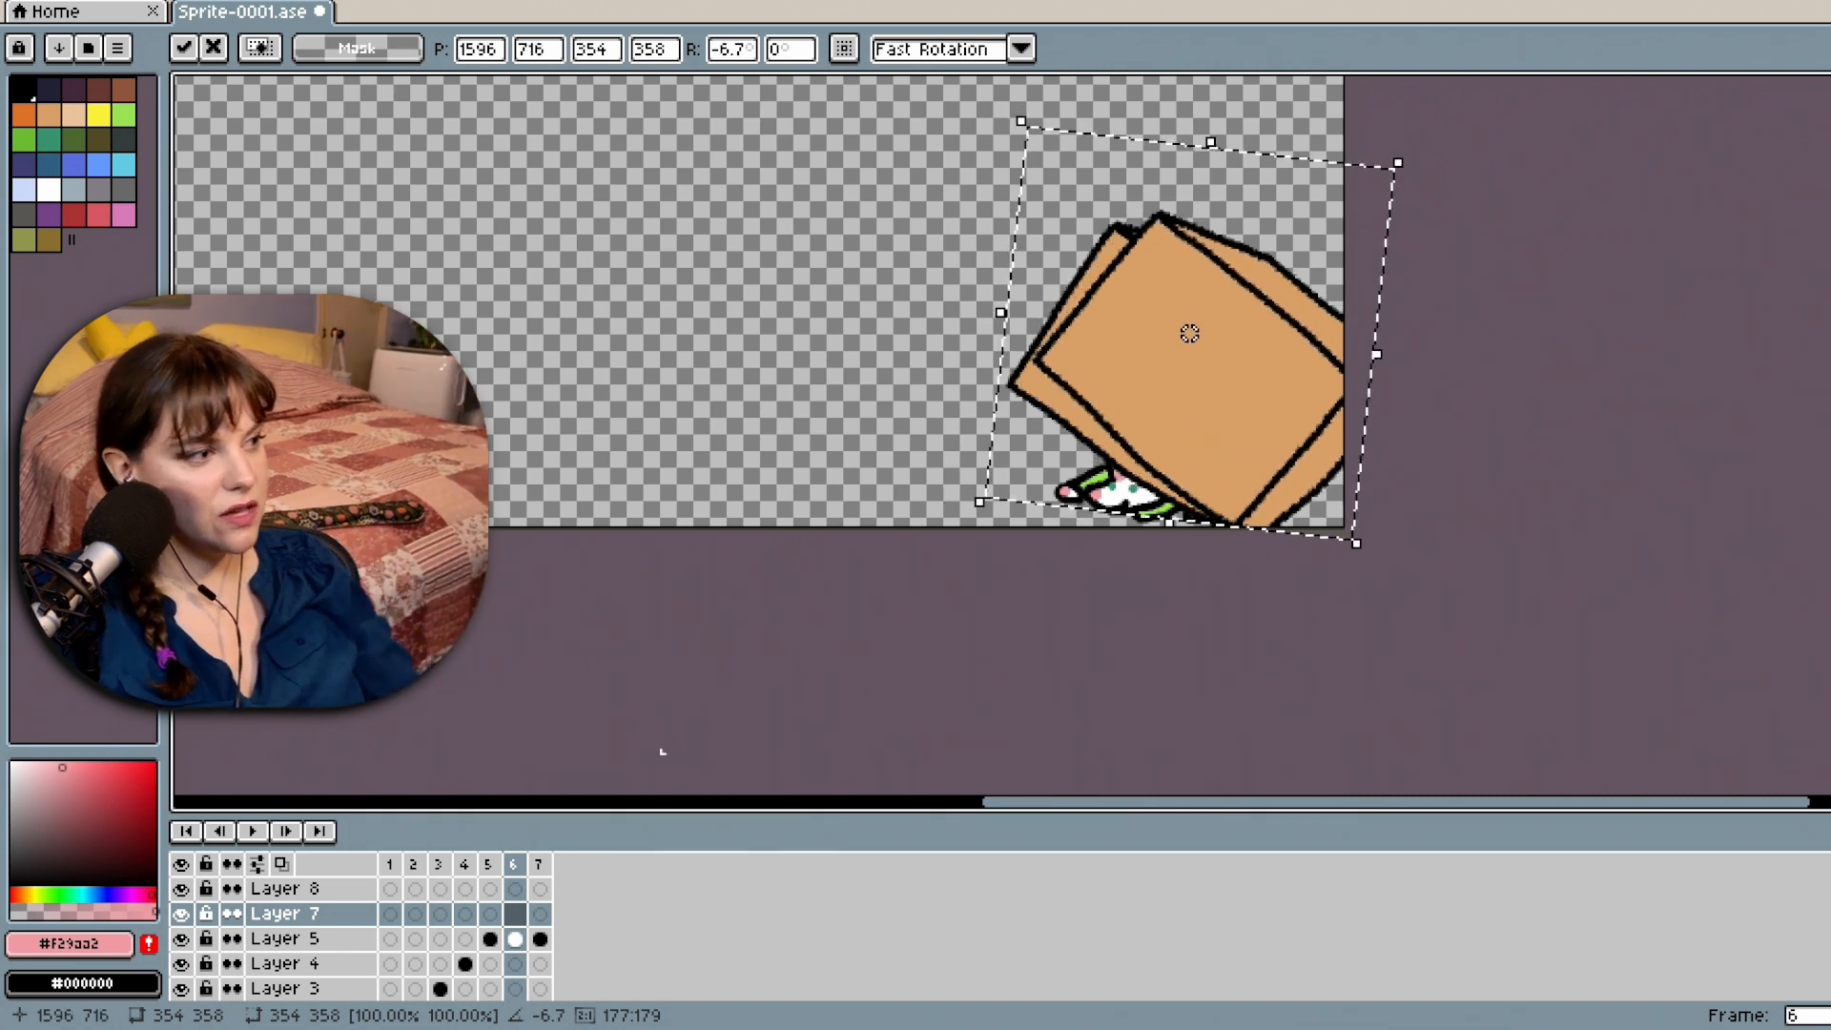
pyautogui.click(522, 916)
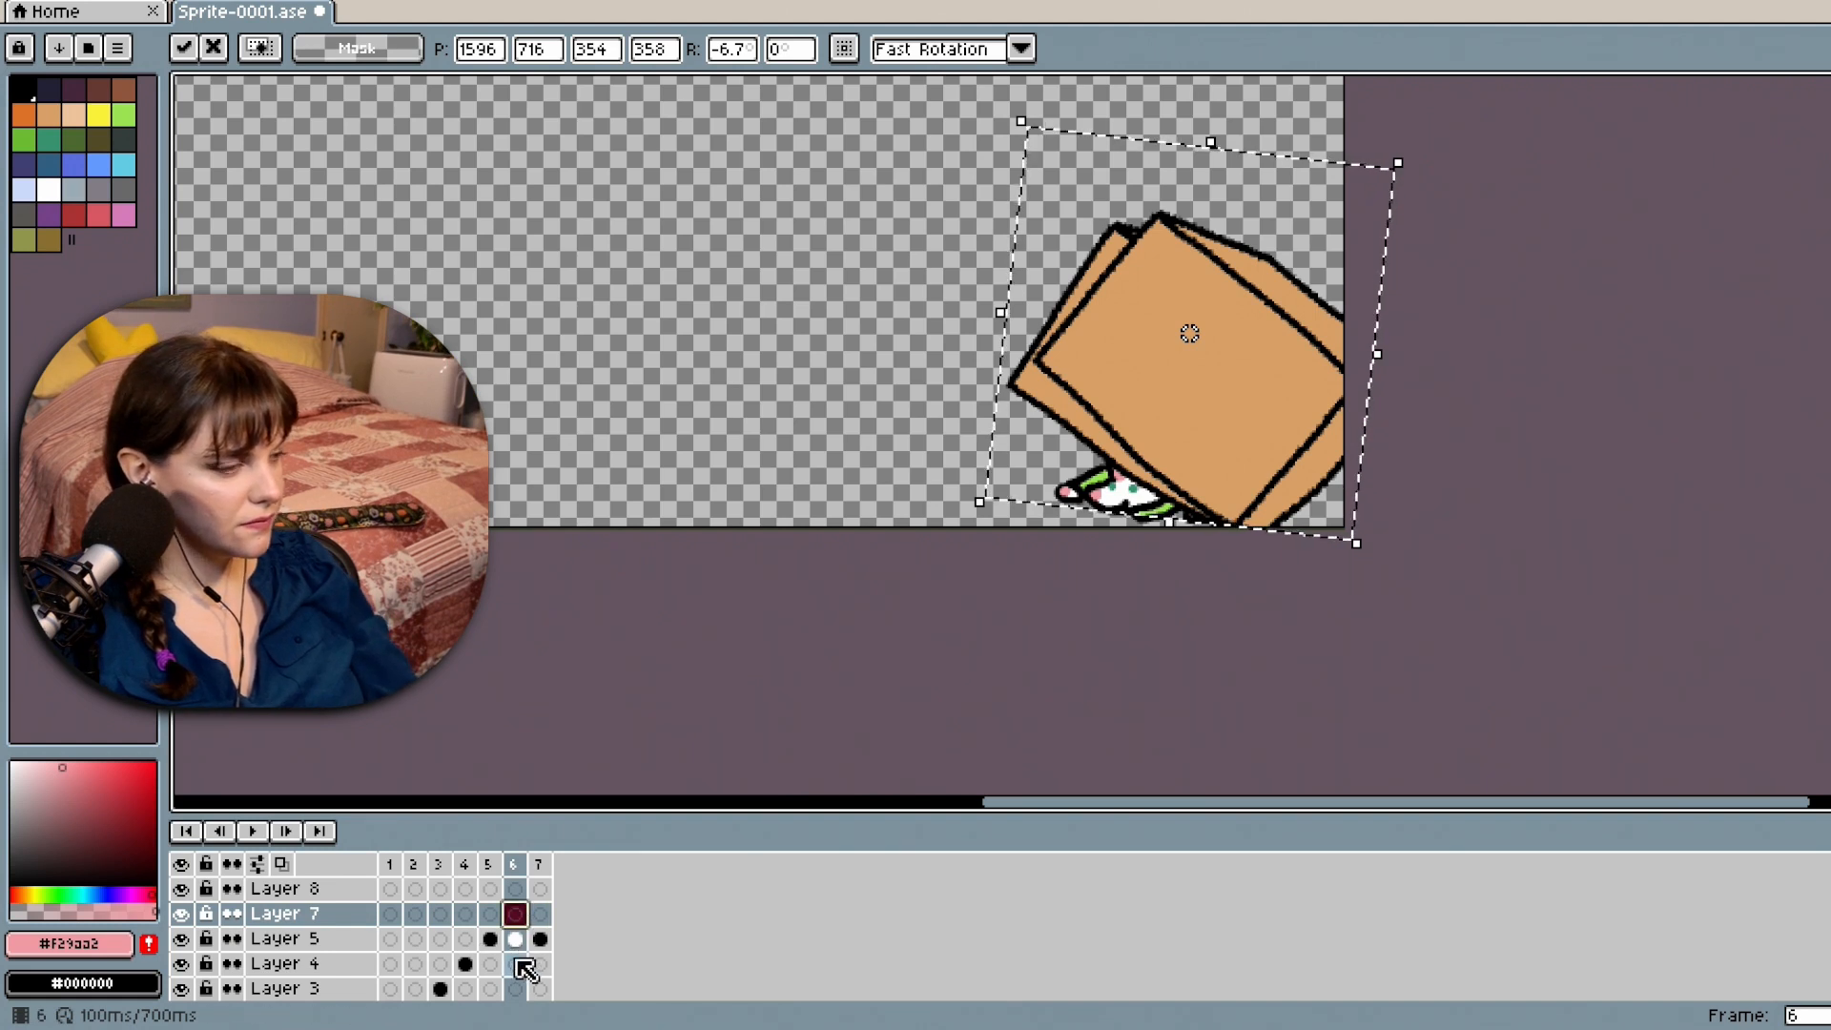
# Delete the old box cels on Layer 5 in frames 6 and 7.
pyautogui.click(516, 939)
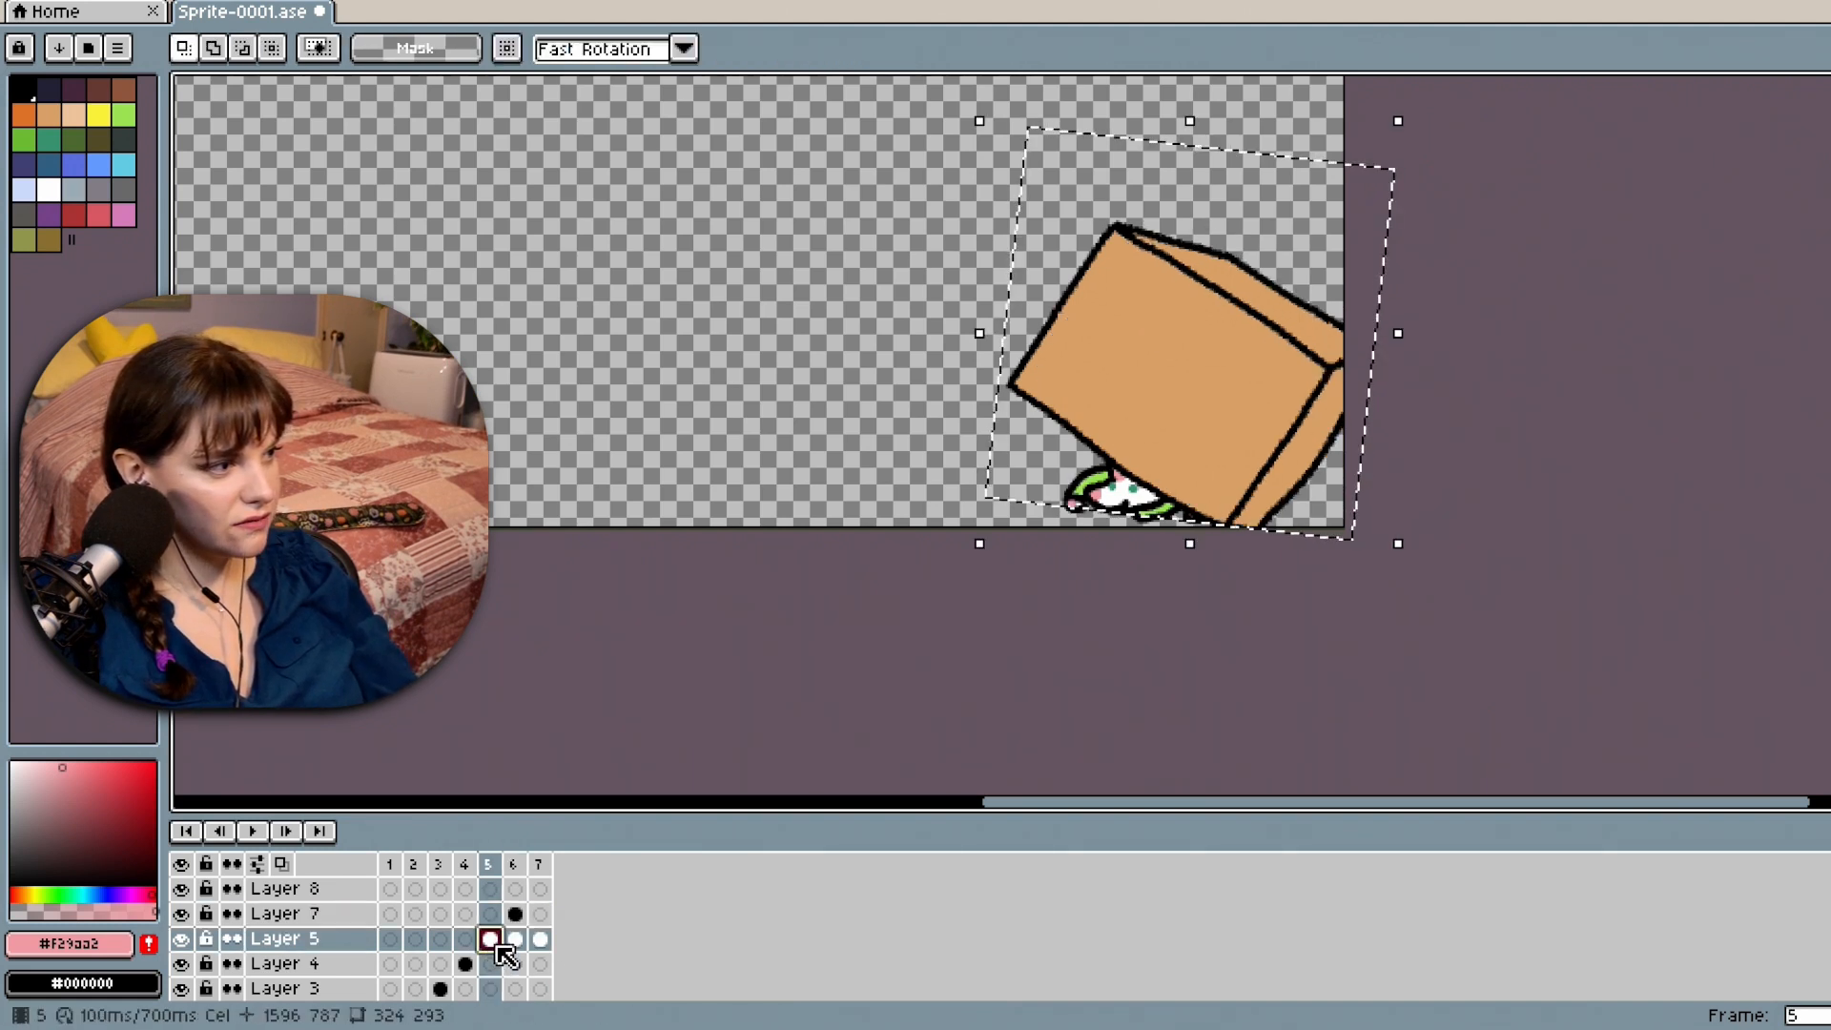
pyautogui.click(490, 940)
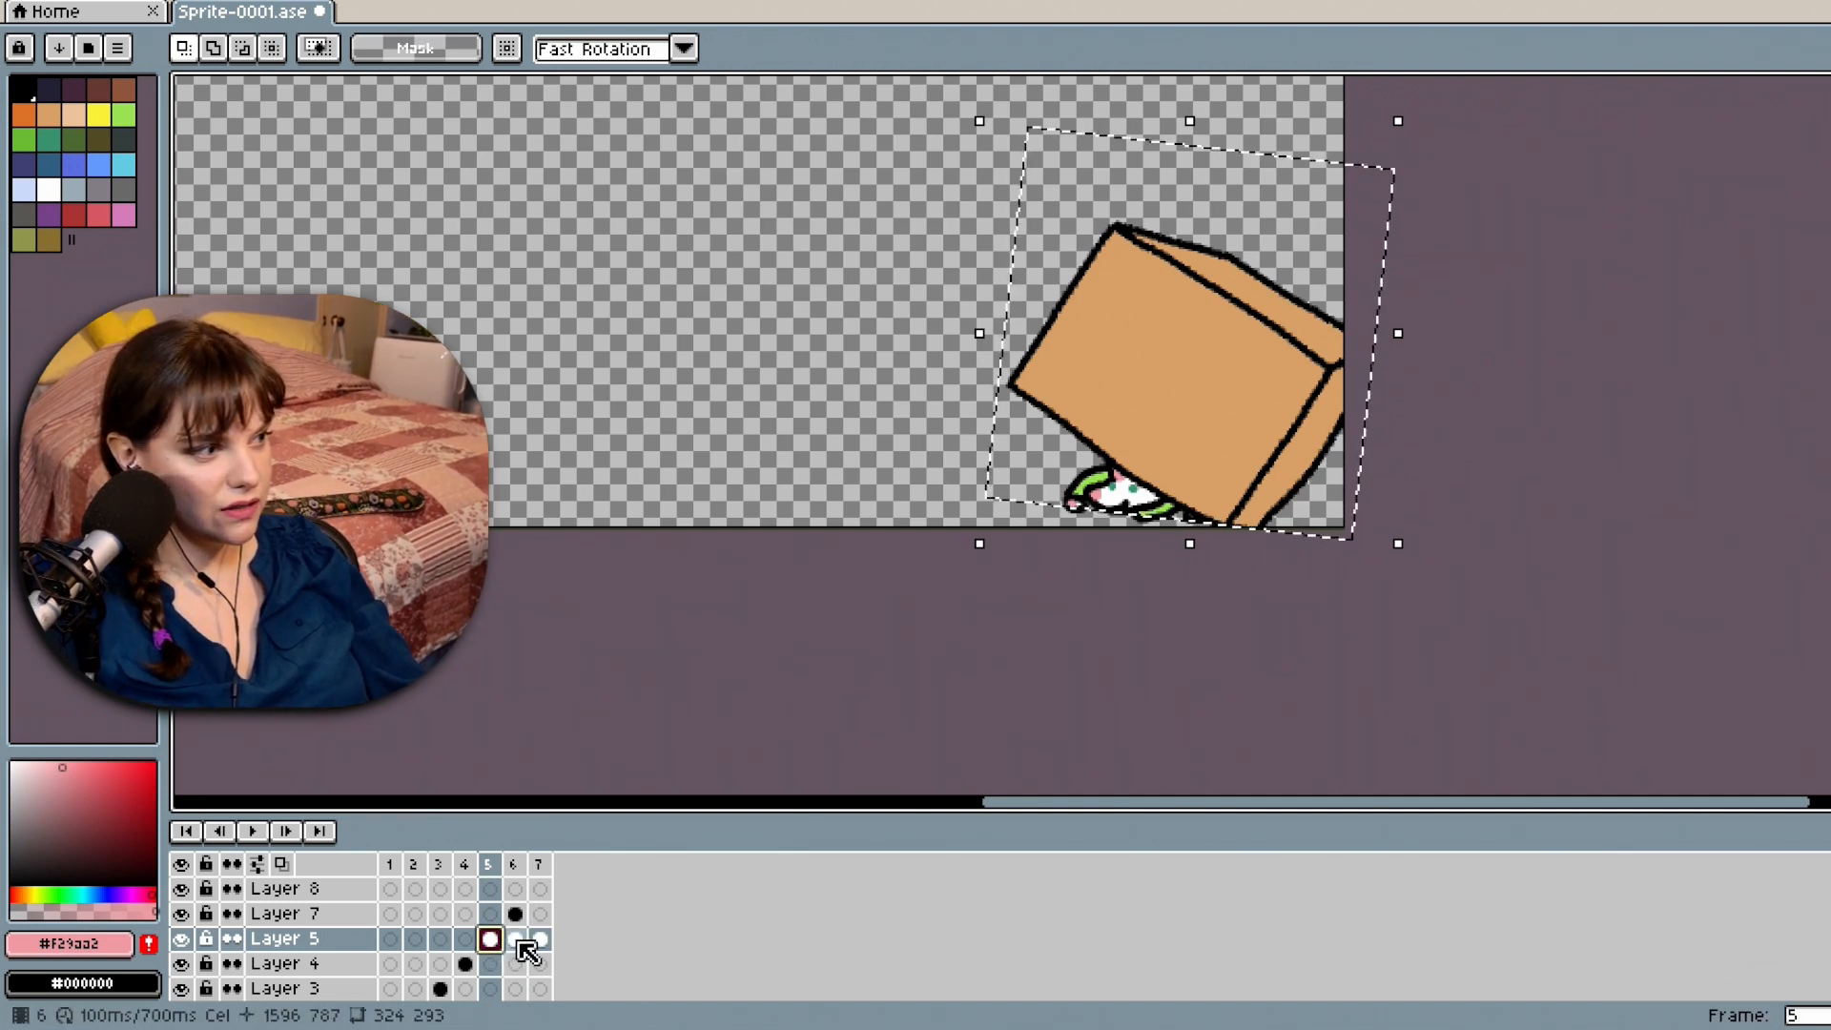
pyautogui.click(516, 940)
pyautogui.rightClick(517, 940)
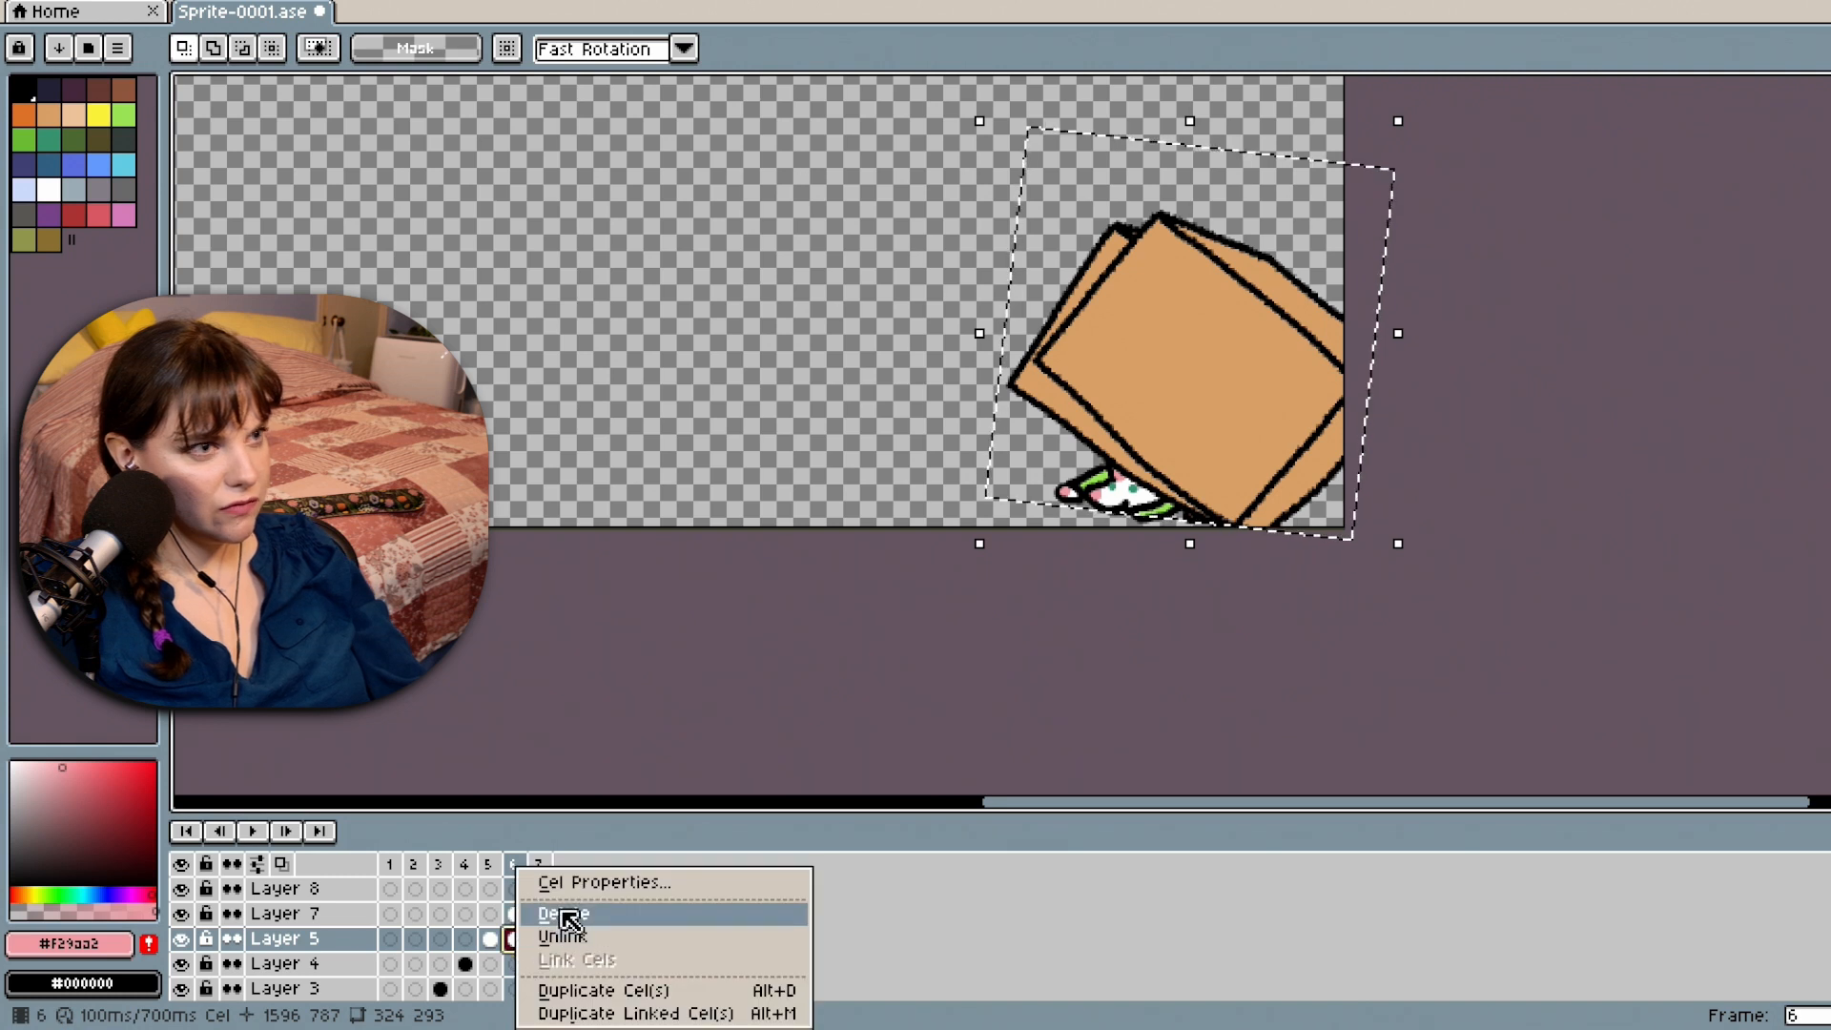
pyautogui.click(568, 916)
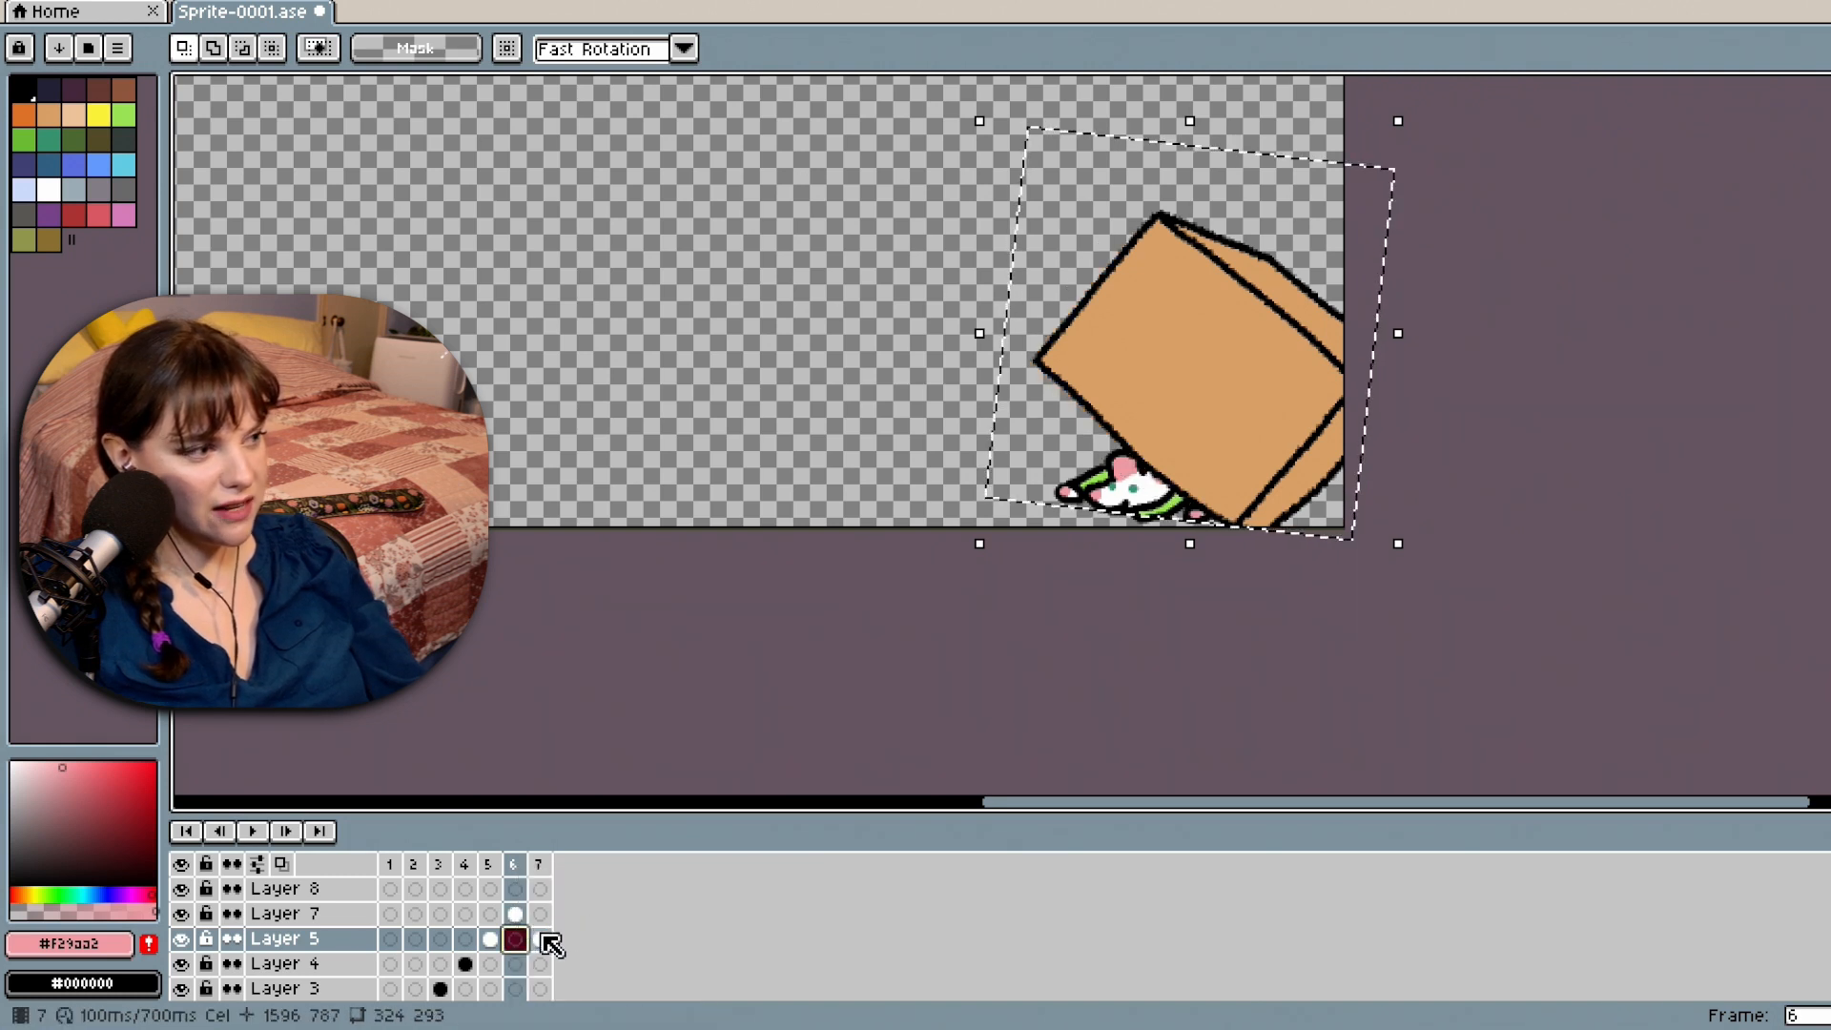
pyautogui.click(540, 939)
pyautogui.rightClick(543, 941)
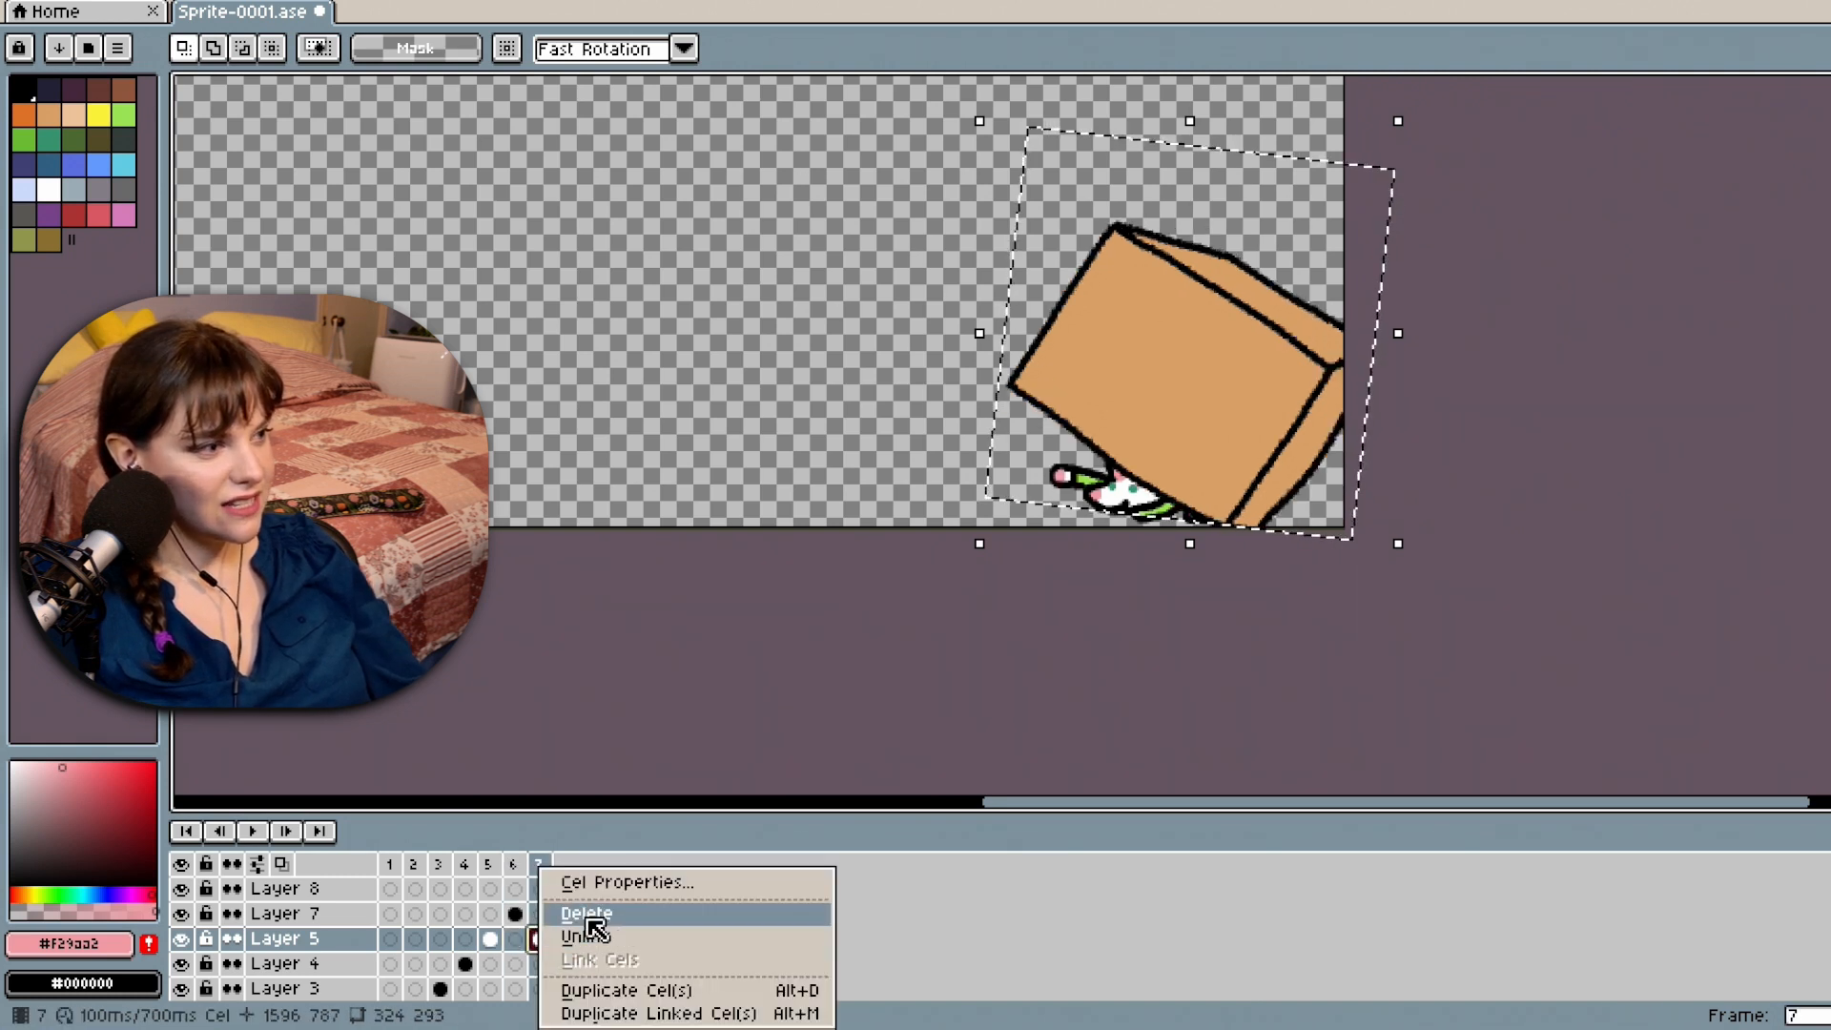
pyautogui.click(570, 911)
# Paste the copied box into Layer 8, frame 7, and turn on onion skinning to compare it with frame 6.
pyautogui.click(541, 890)
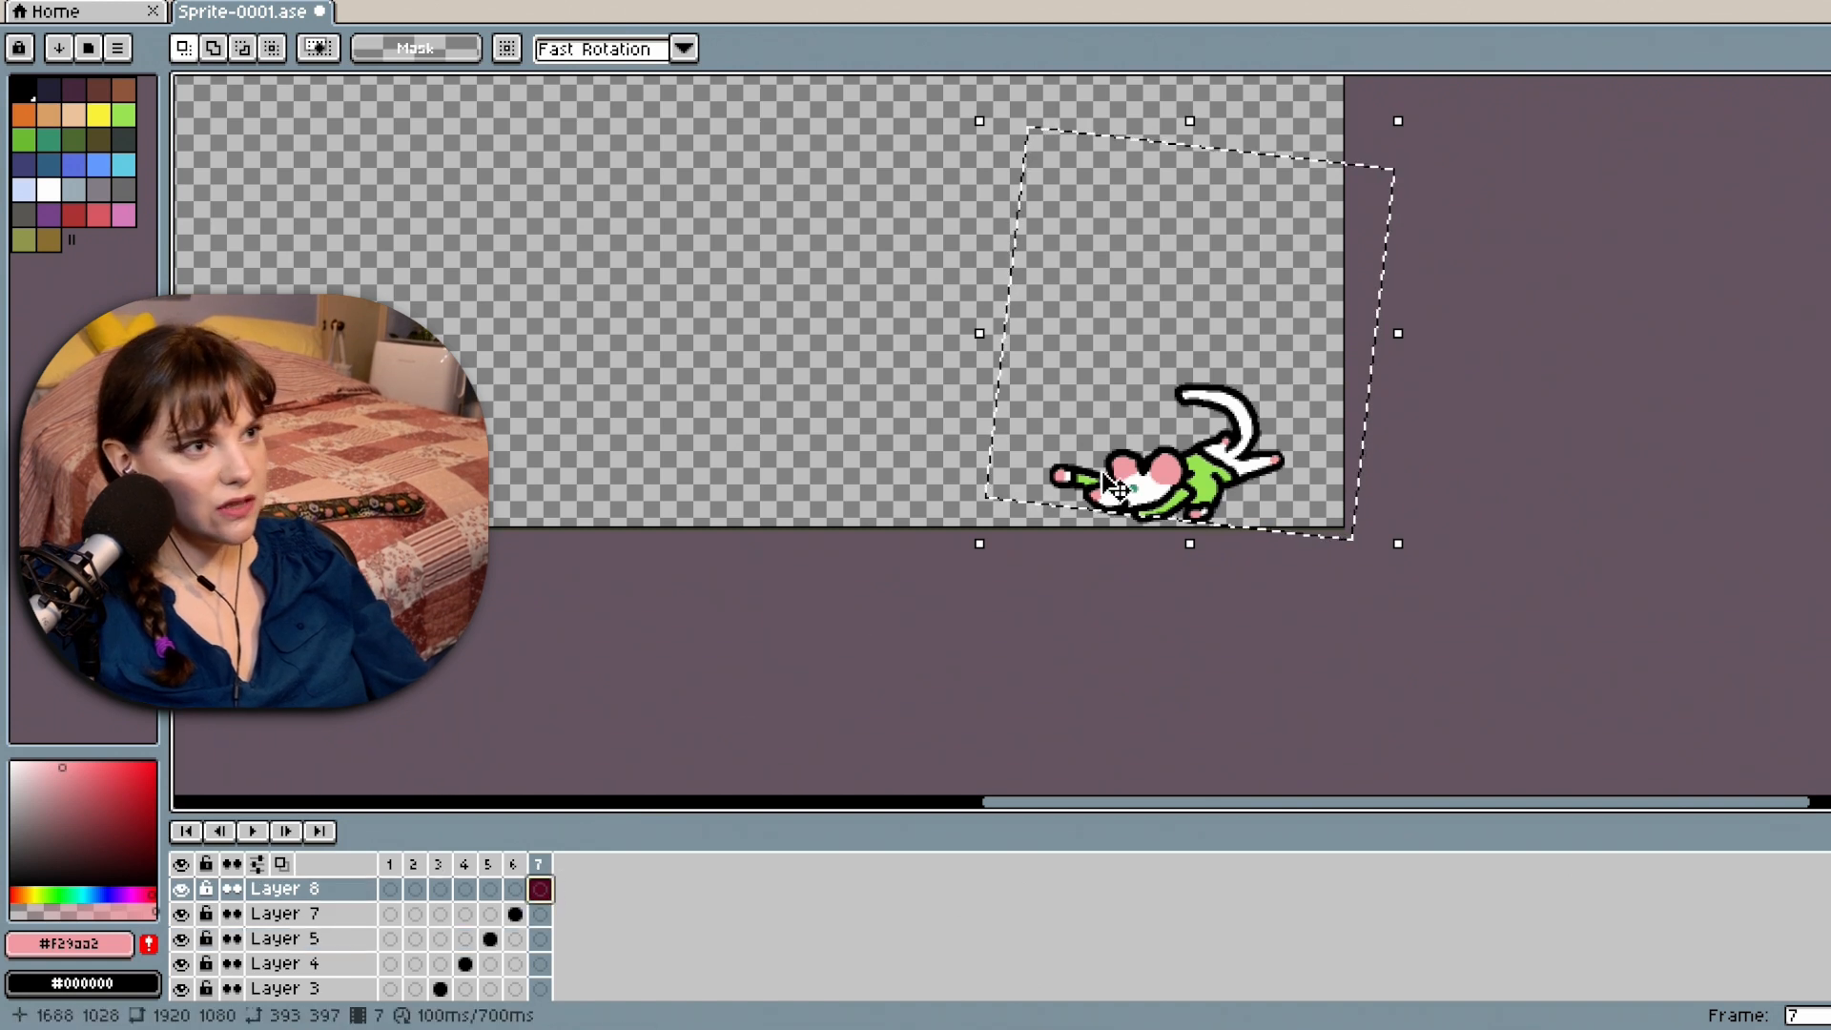
pyautogui.hotkey('ctrl', 'v')
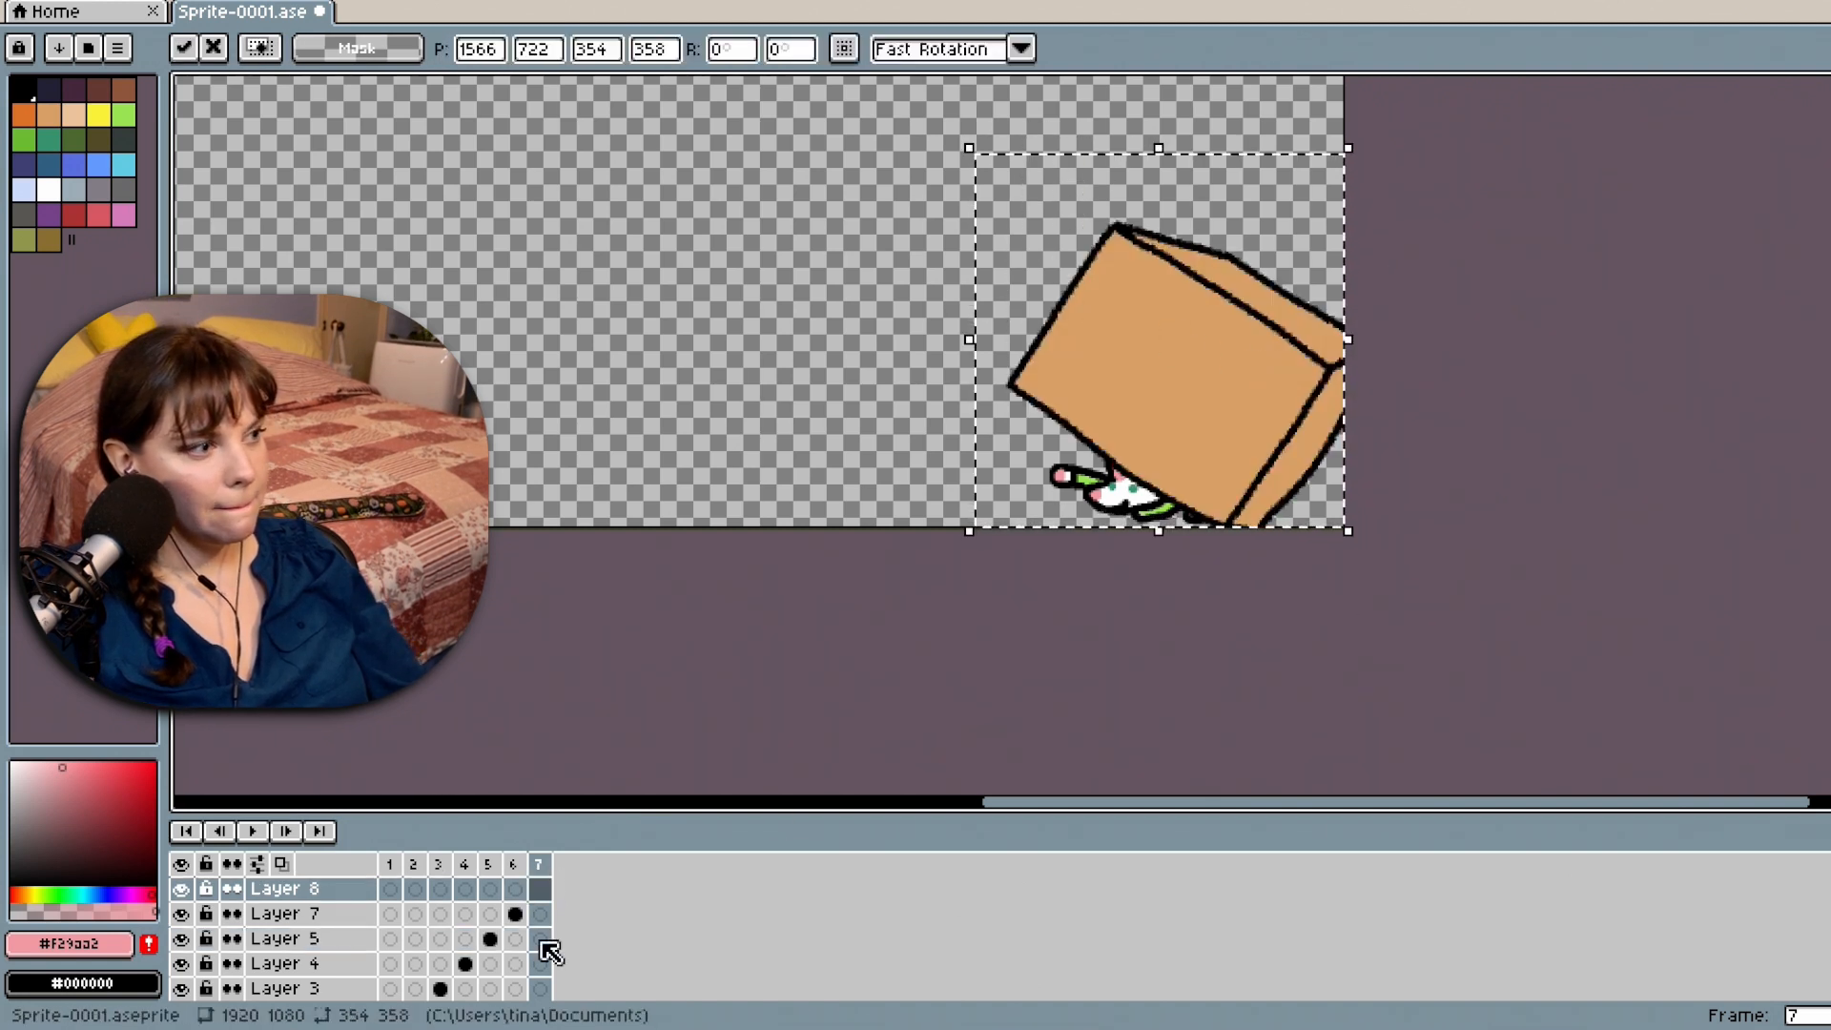
pyautogui.click(515, 913)
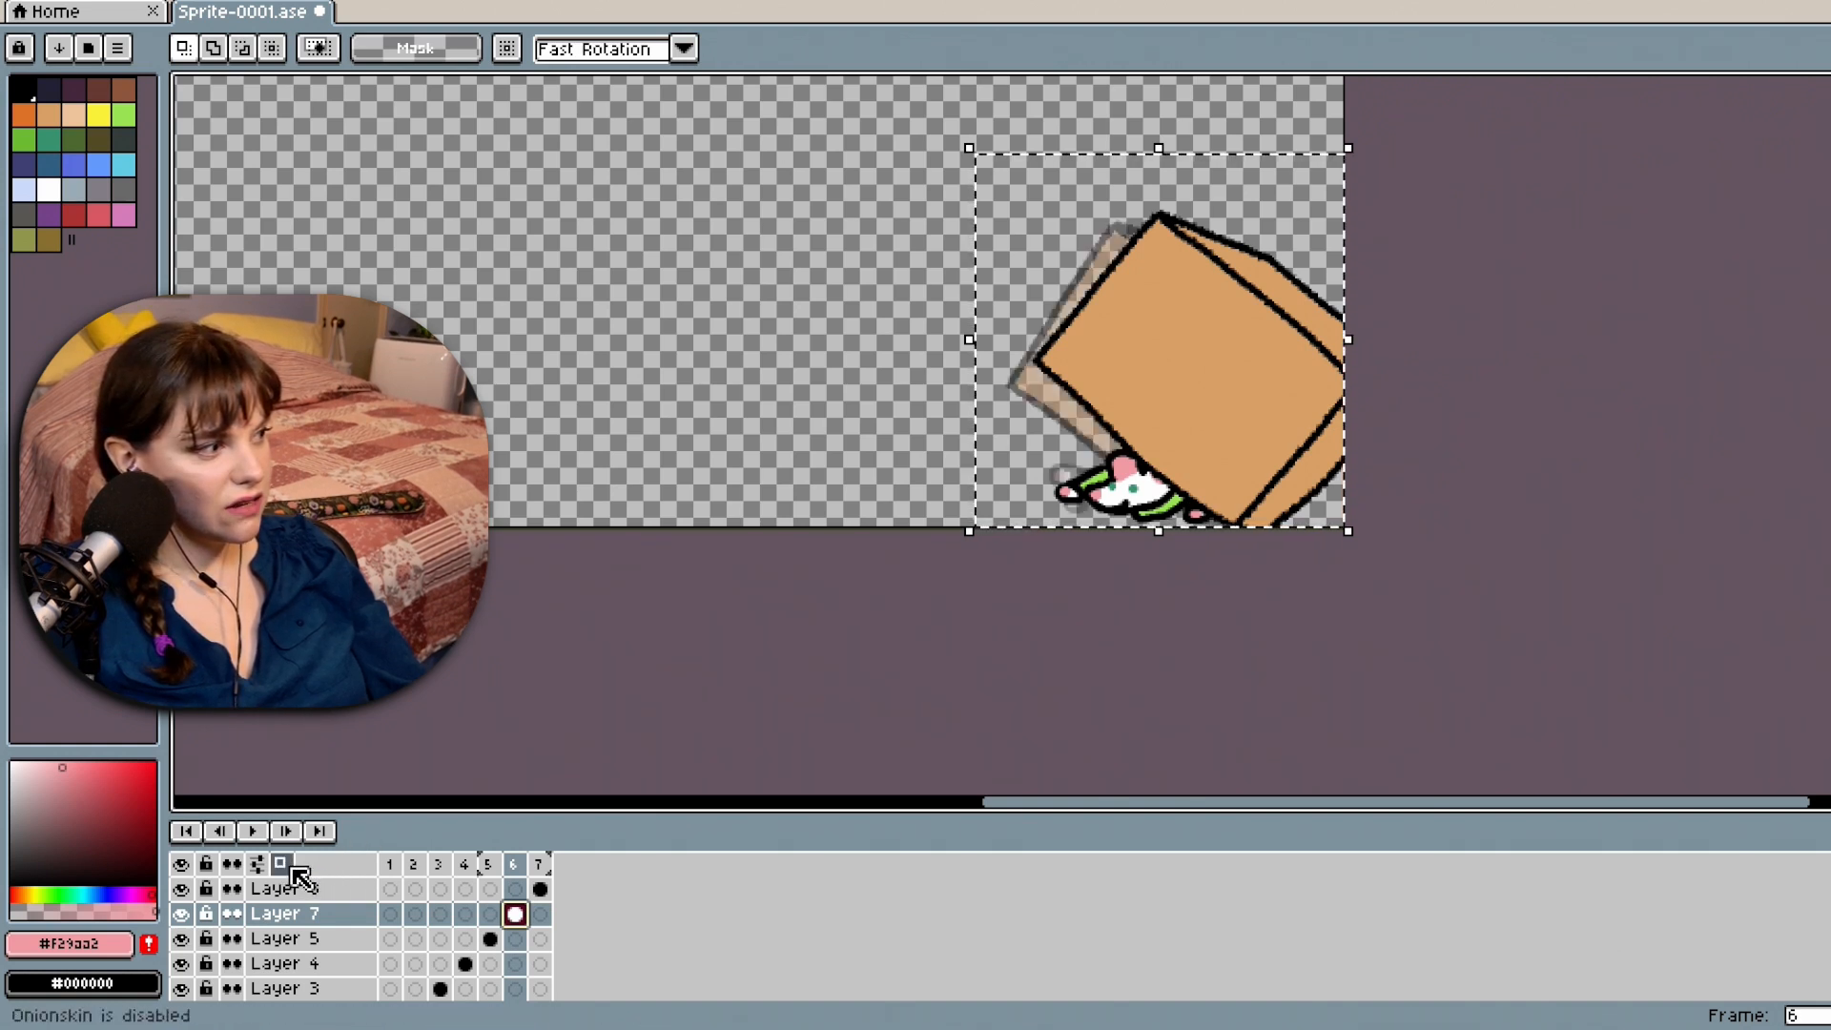
pyautogui.scroll(2, 1463, 642)
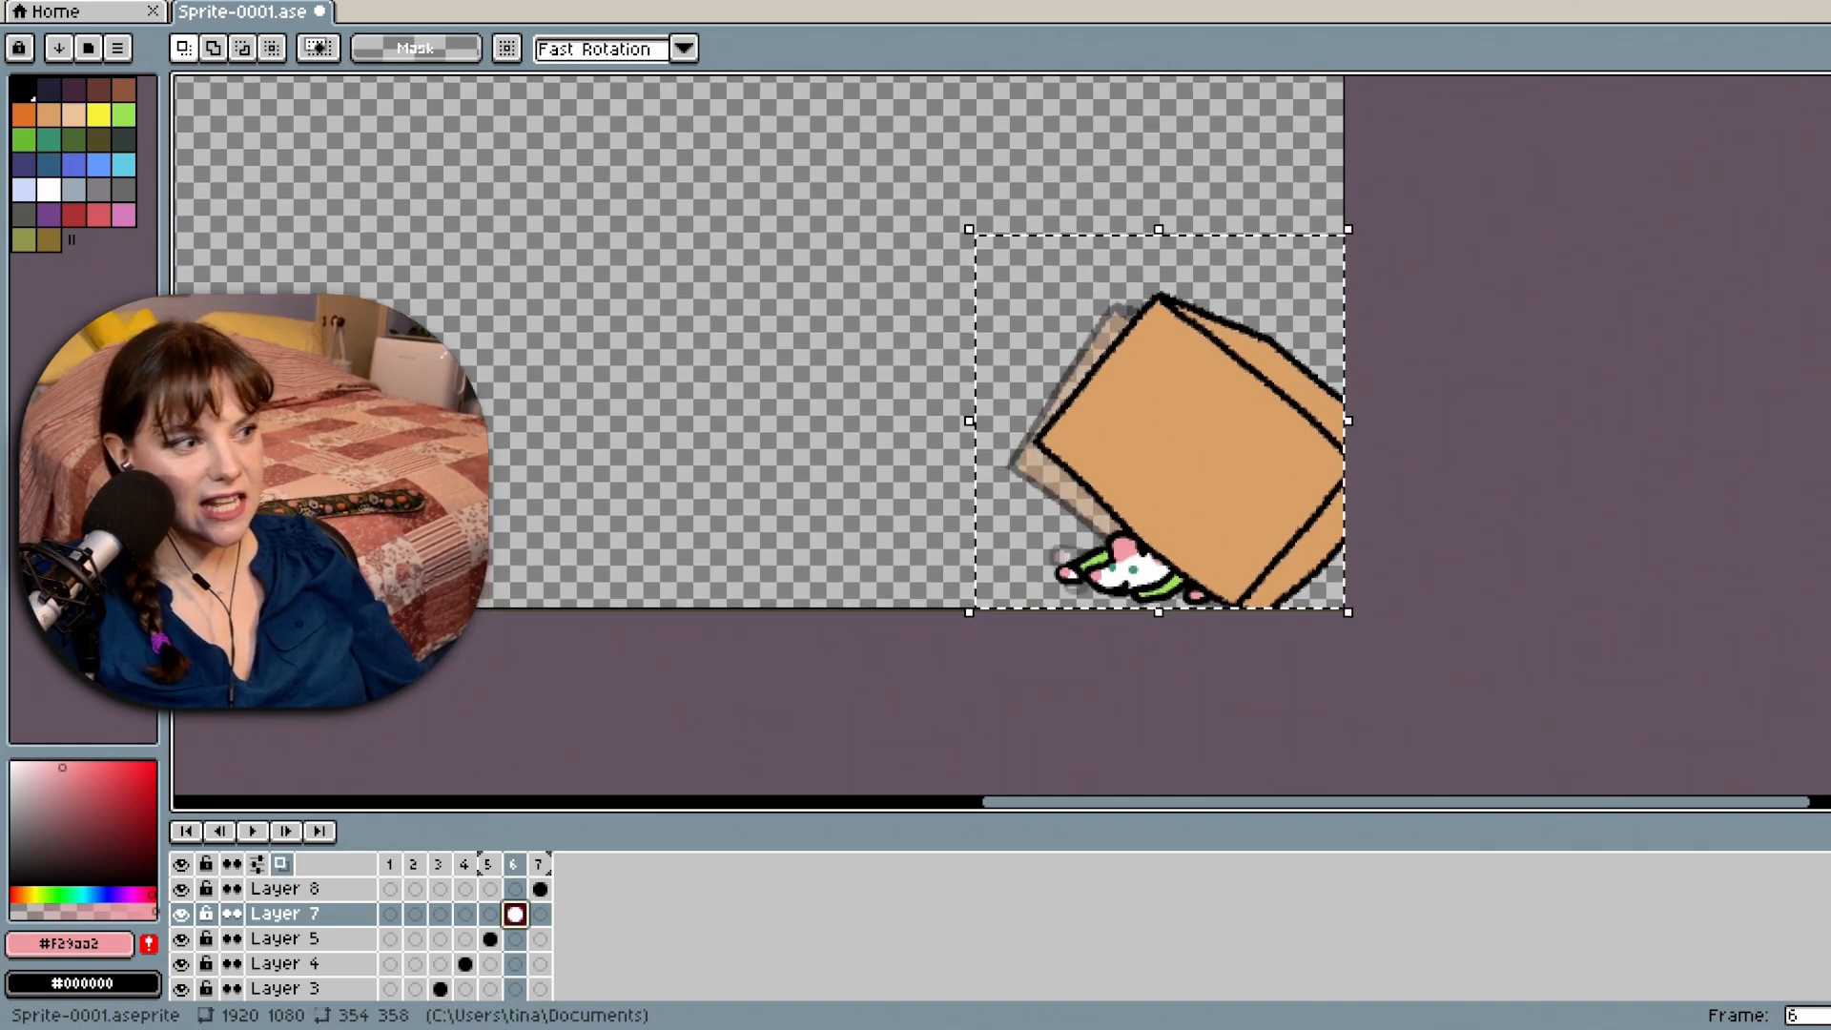
# Rotate the box on Layer 8, frame 7, to -3° and move its selection to position 1598, 720.
pyautogui.click(539, 888)
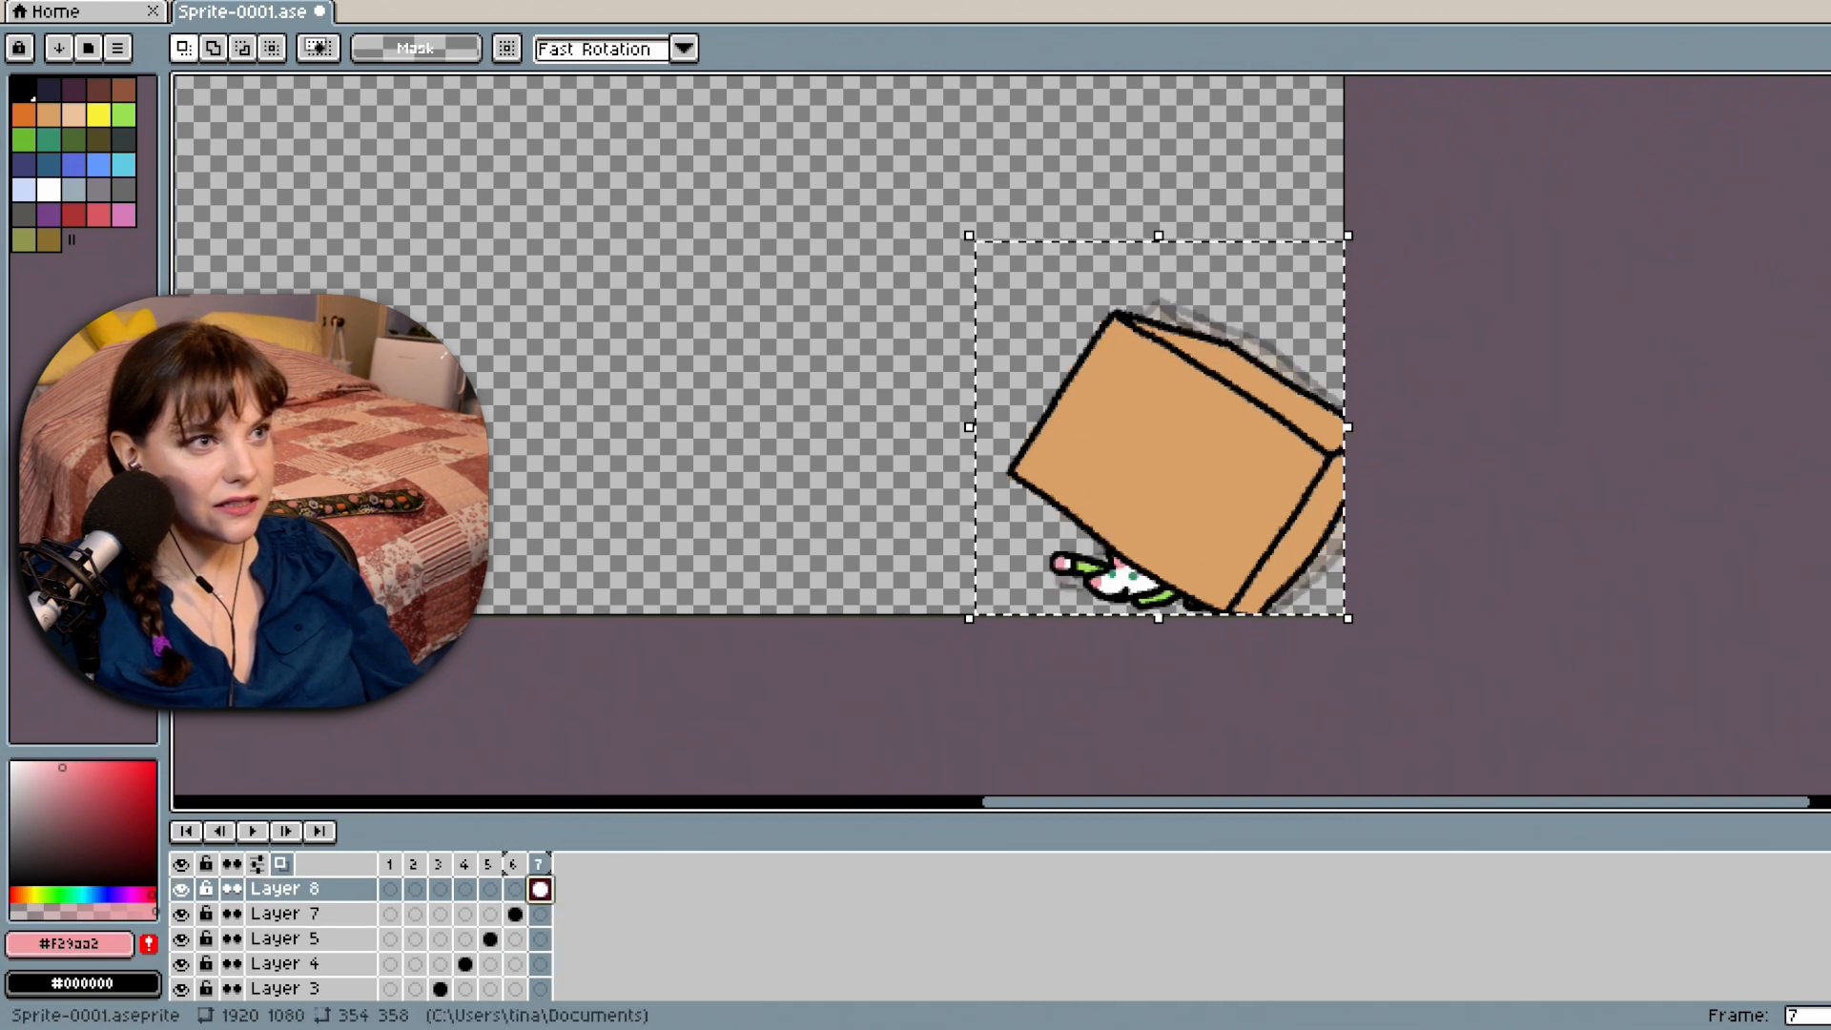
pyautogui.moveTo(1220, 530); pyautogui.dragTo(1237, 534)
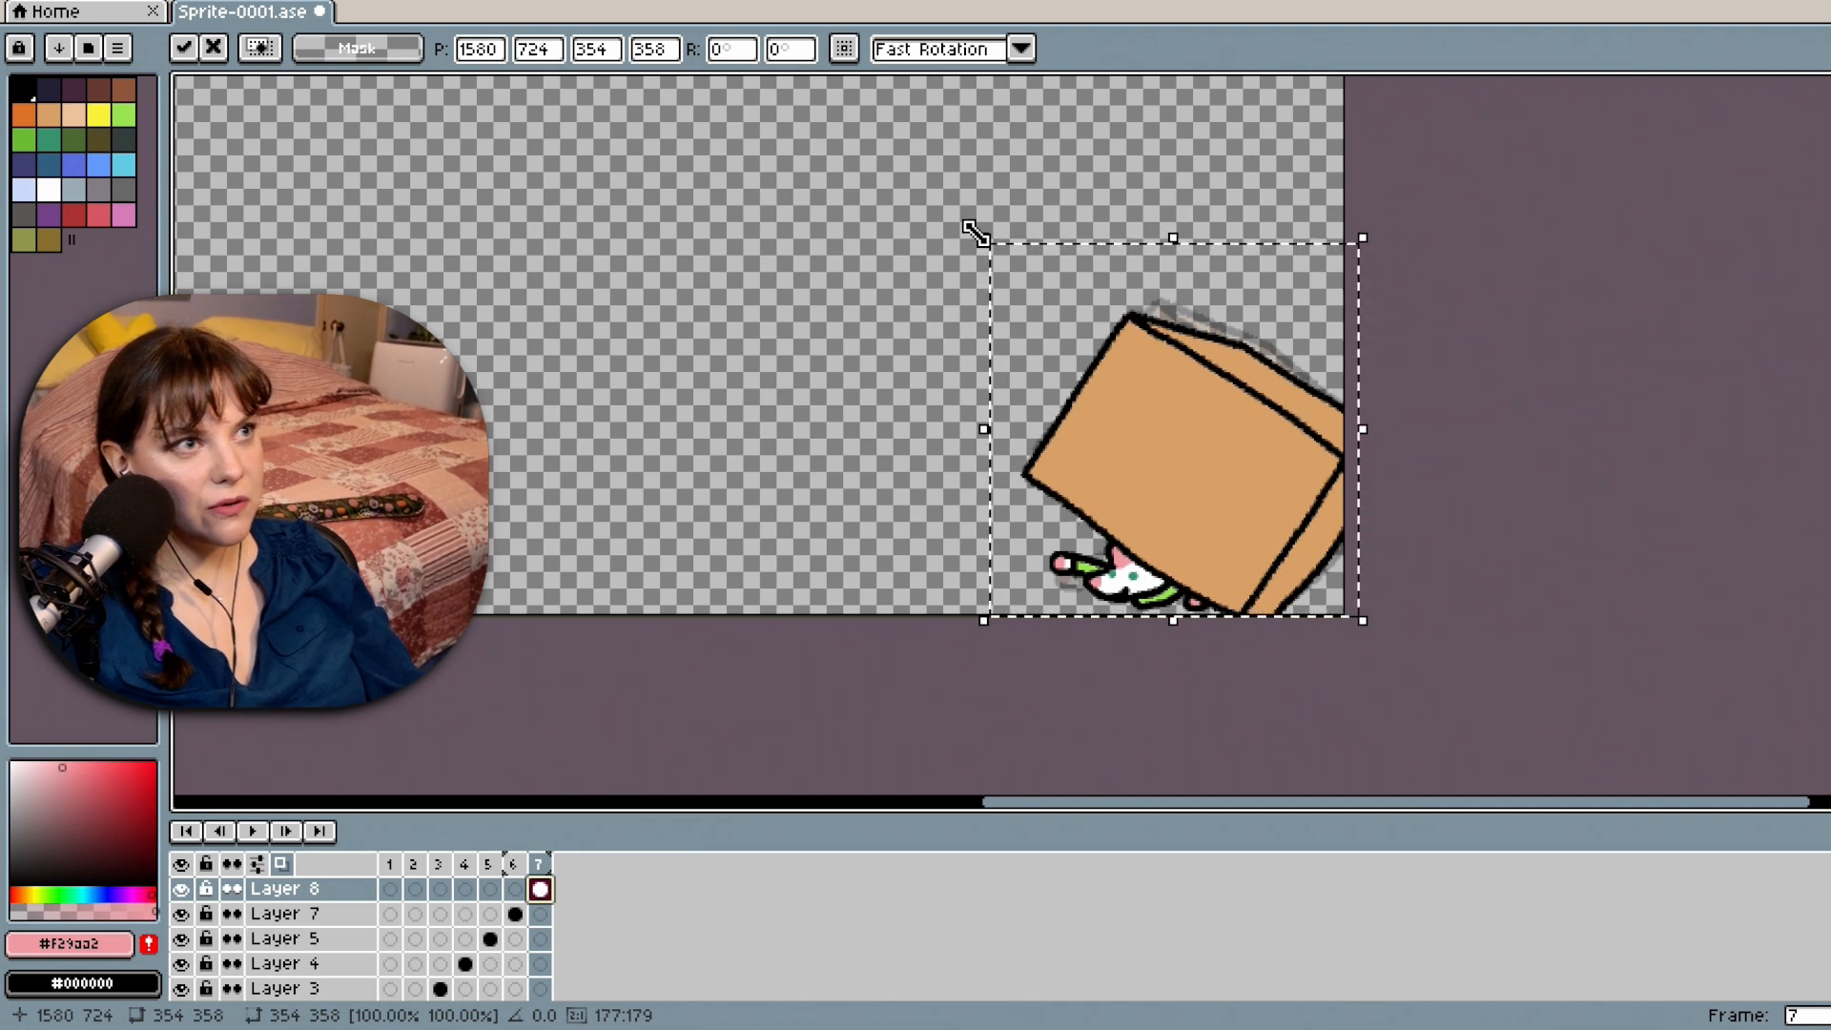
pyautogui.moveTo(963, 209); pyautogui.dragTo(990, 215)
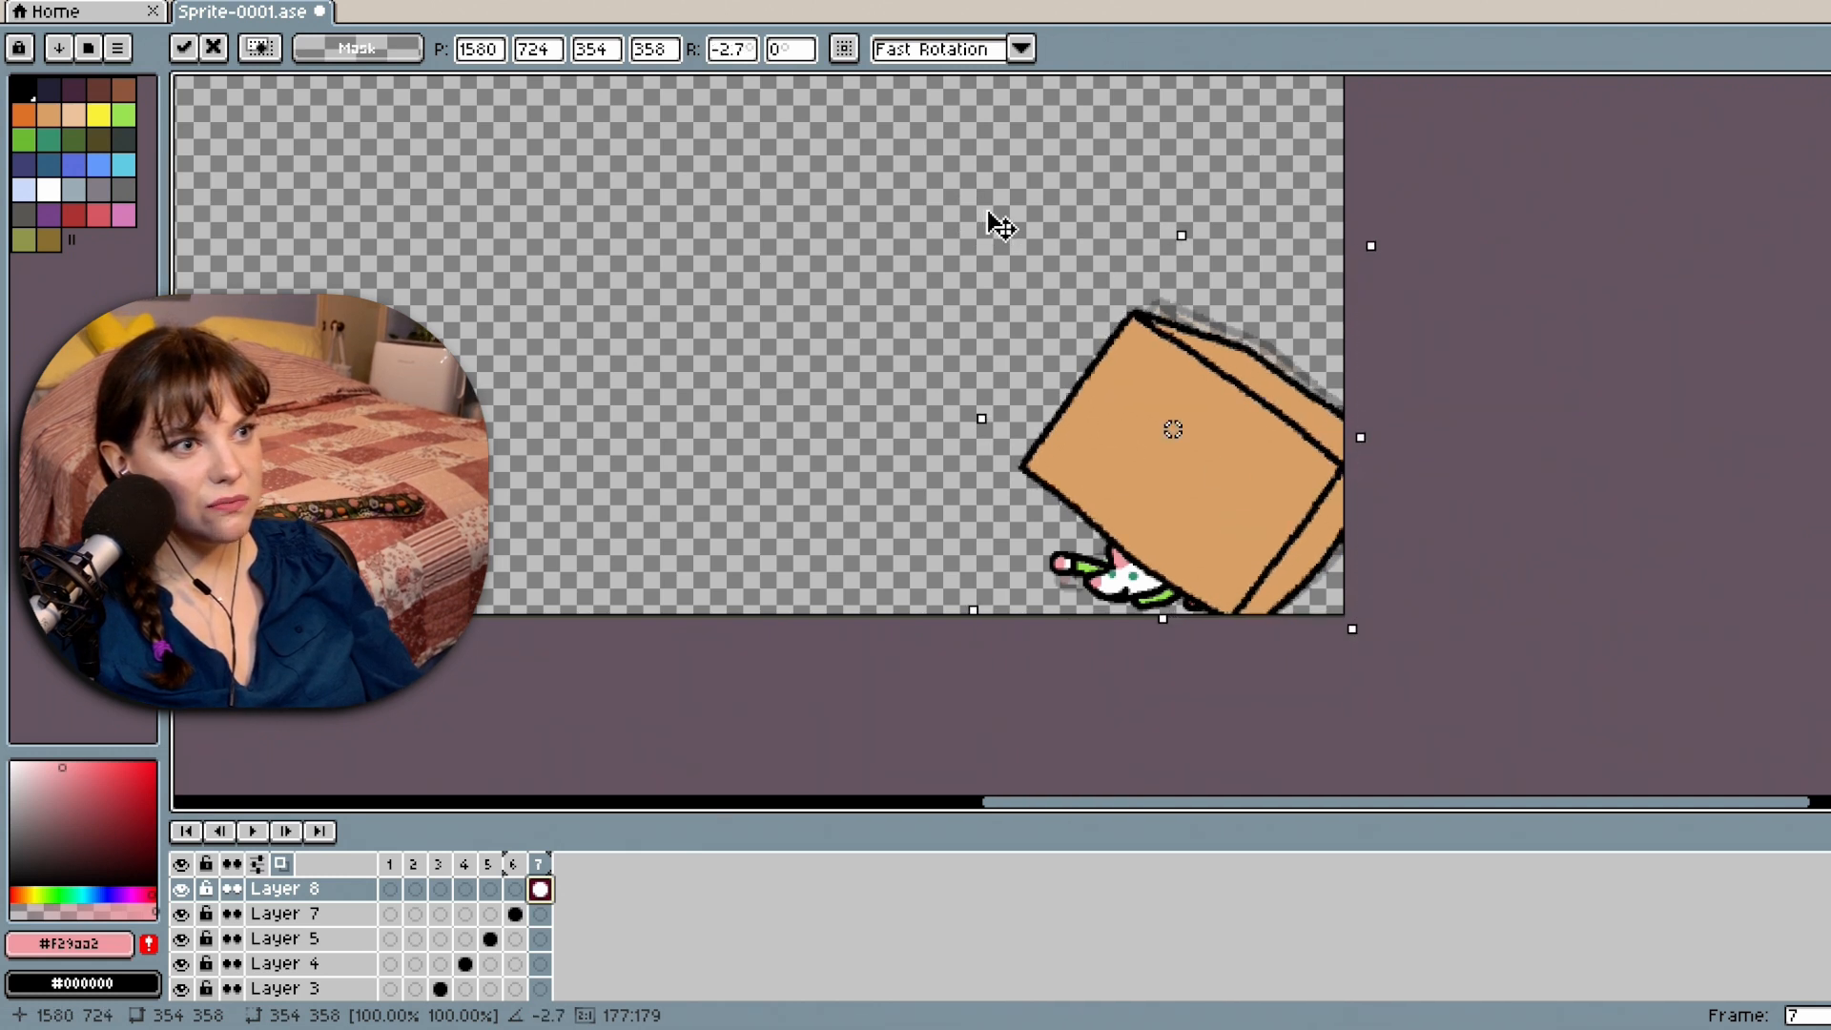
pyautogui.moveTo(1321, 517); pyautogui.dragTo(1271, 528)
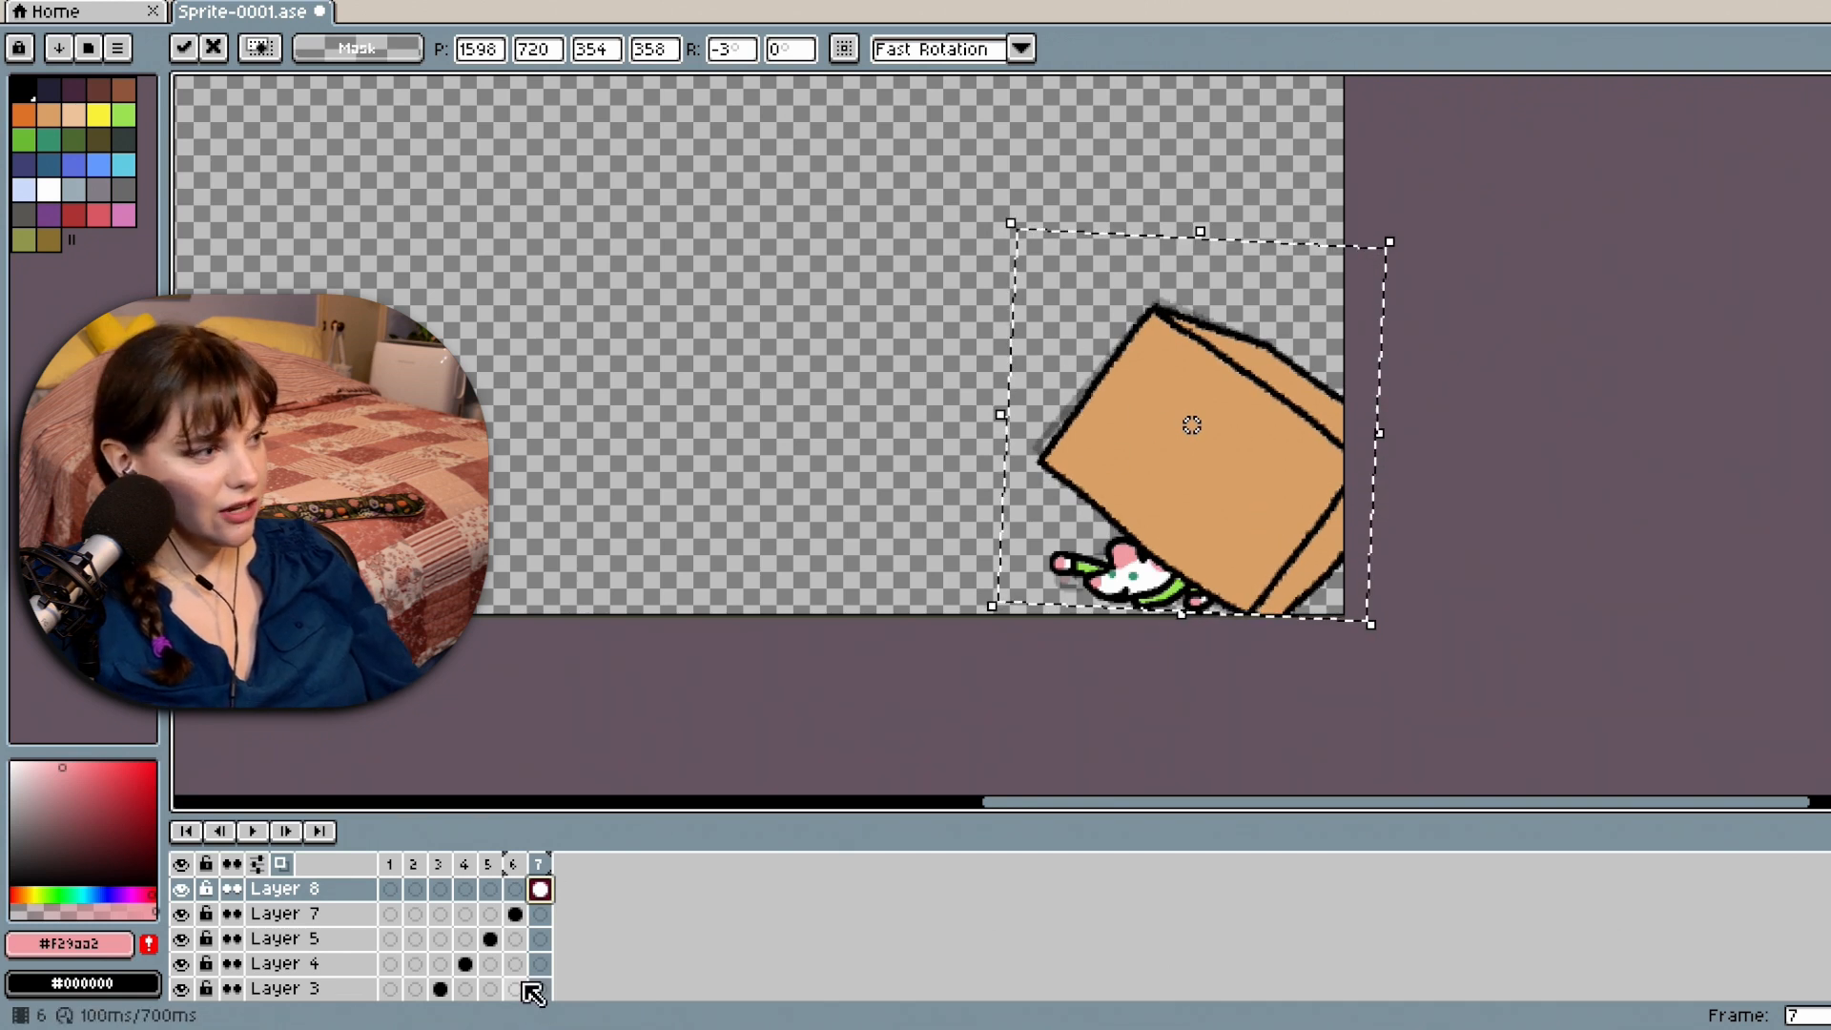
# Play the animation with onion skinning off and check the box's new tilt in frames 6 and 7.
pyautogui.click(262, 832)
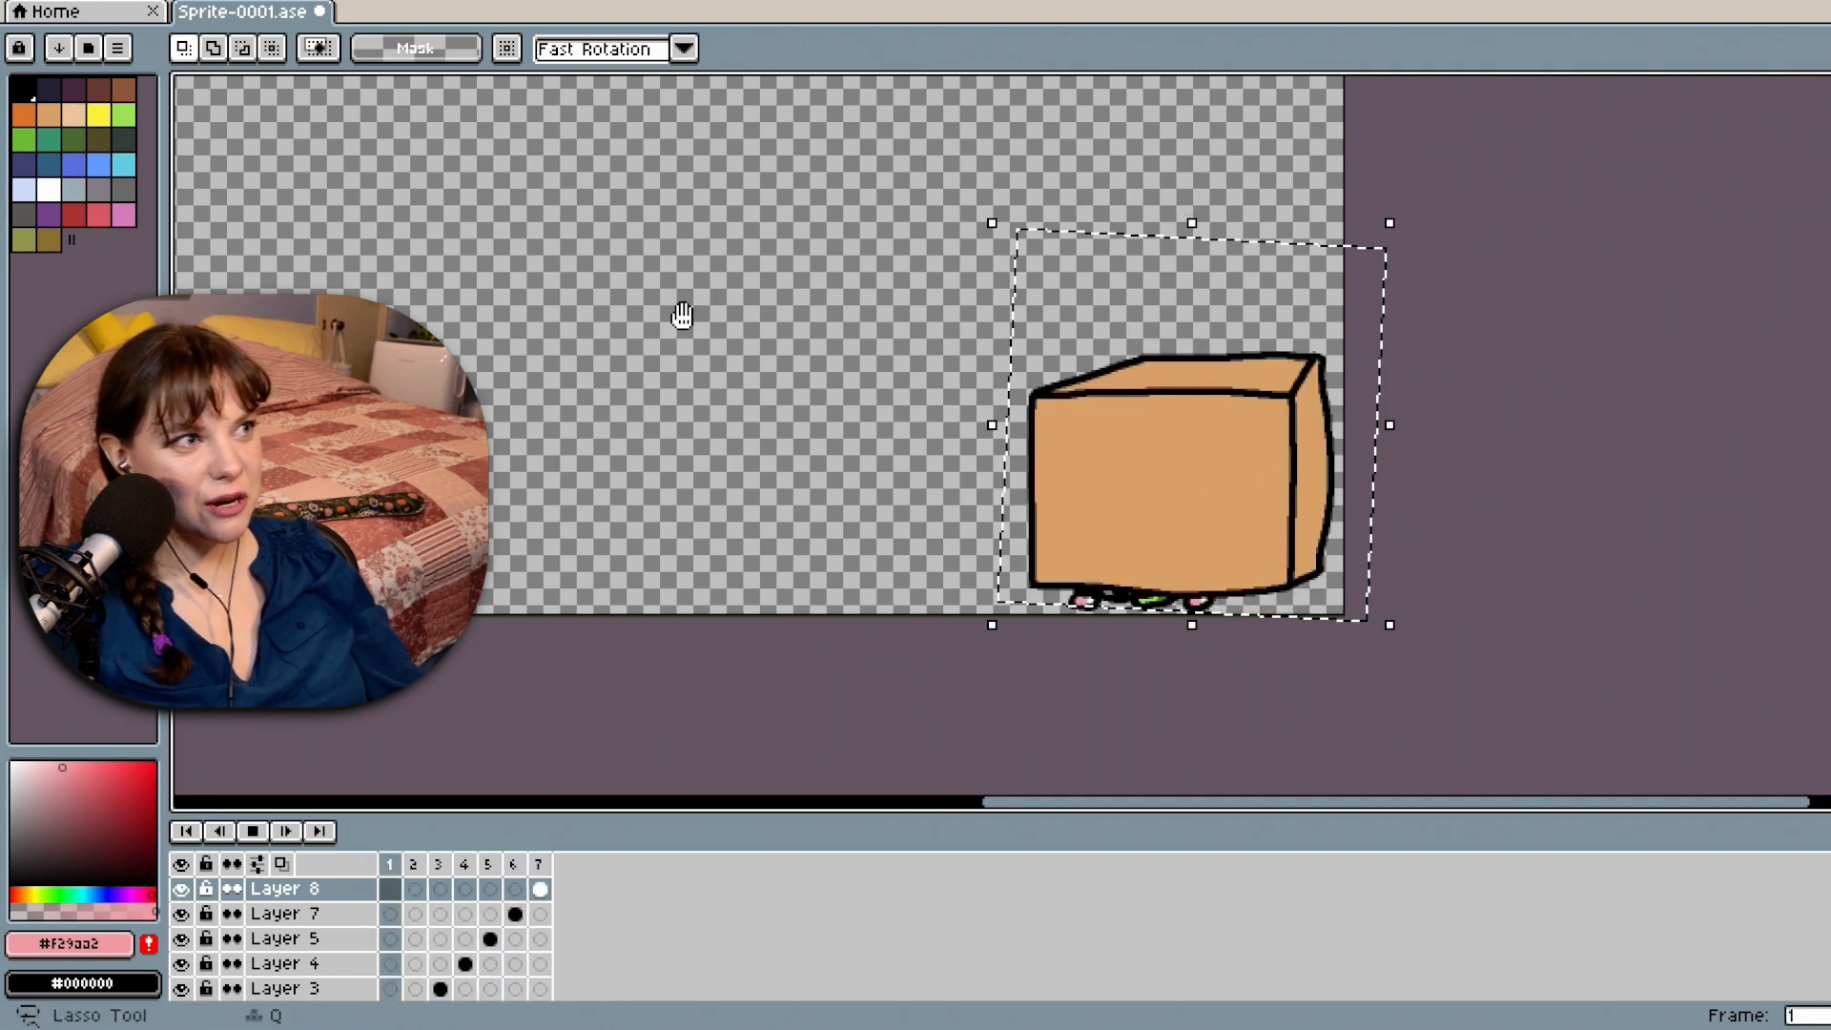
pyautogui.click(251, 831)
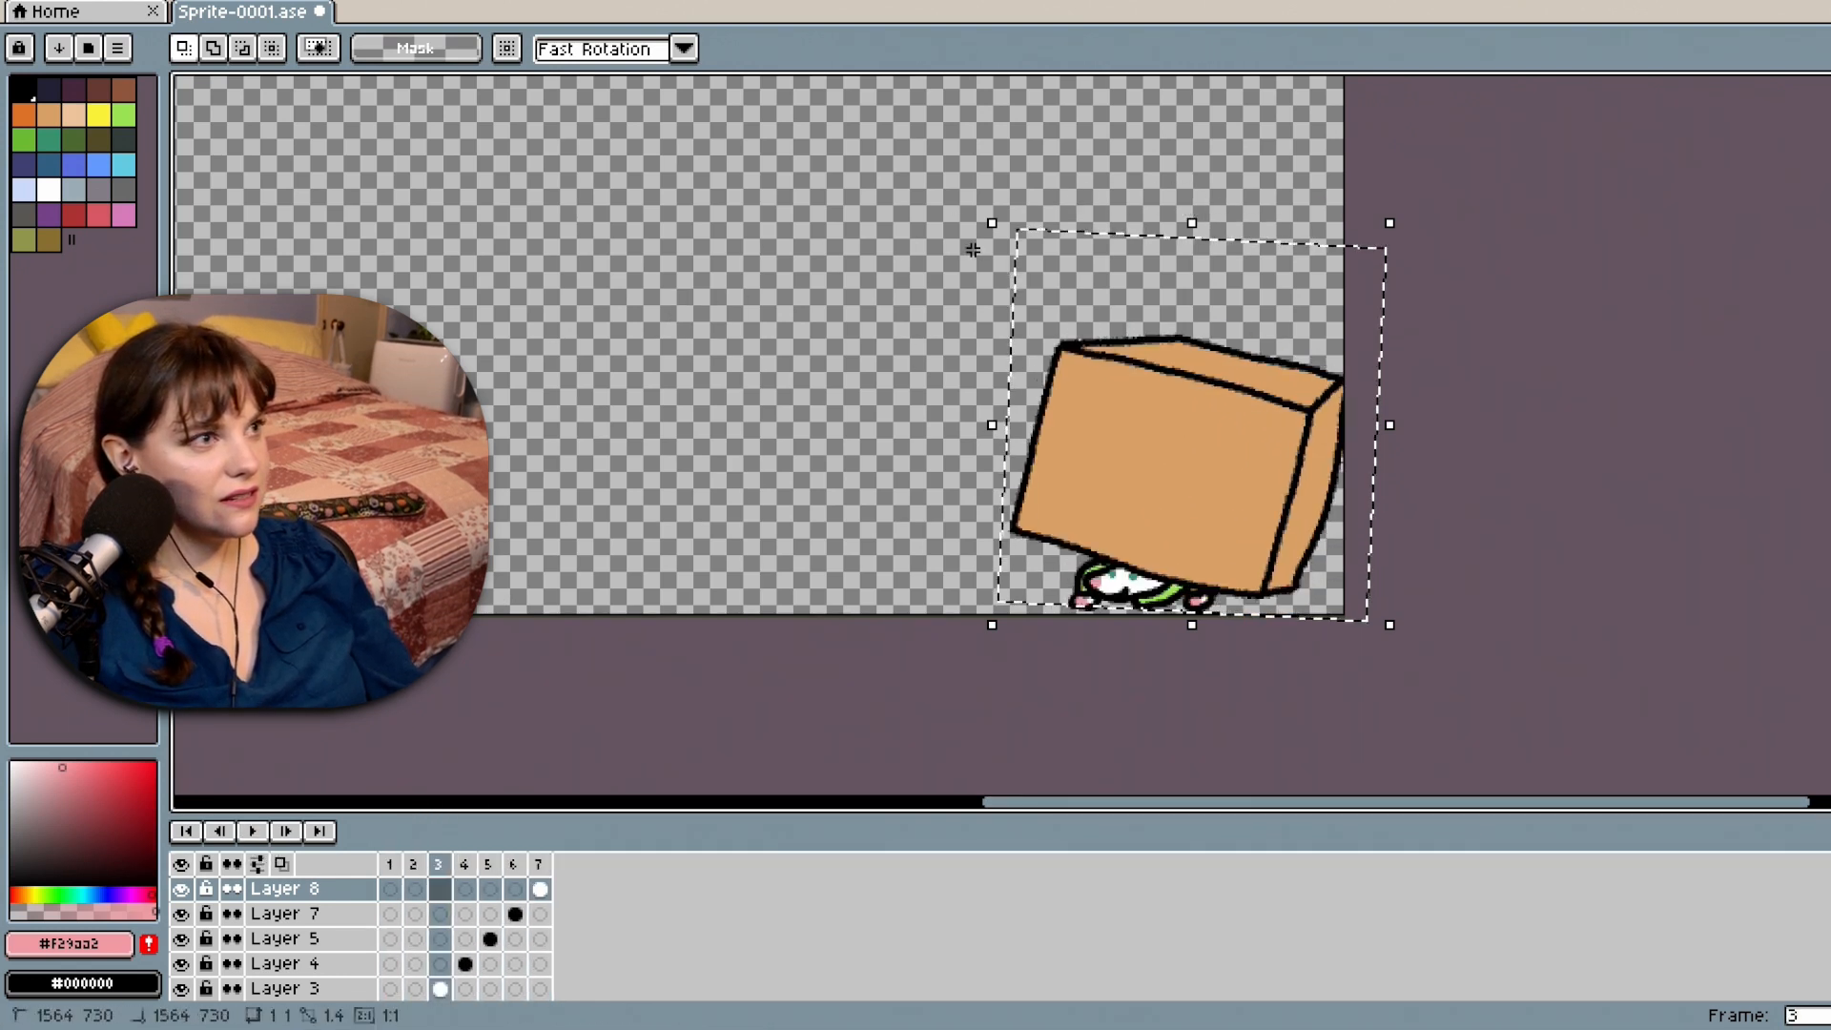
pyautogui.click(251, 830)
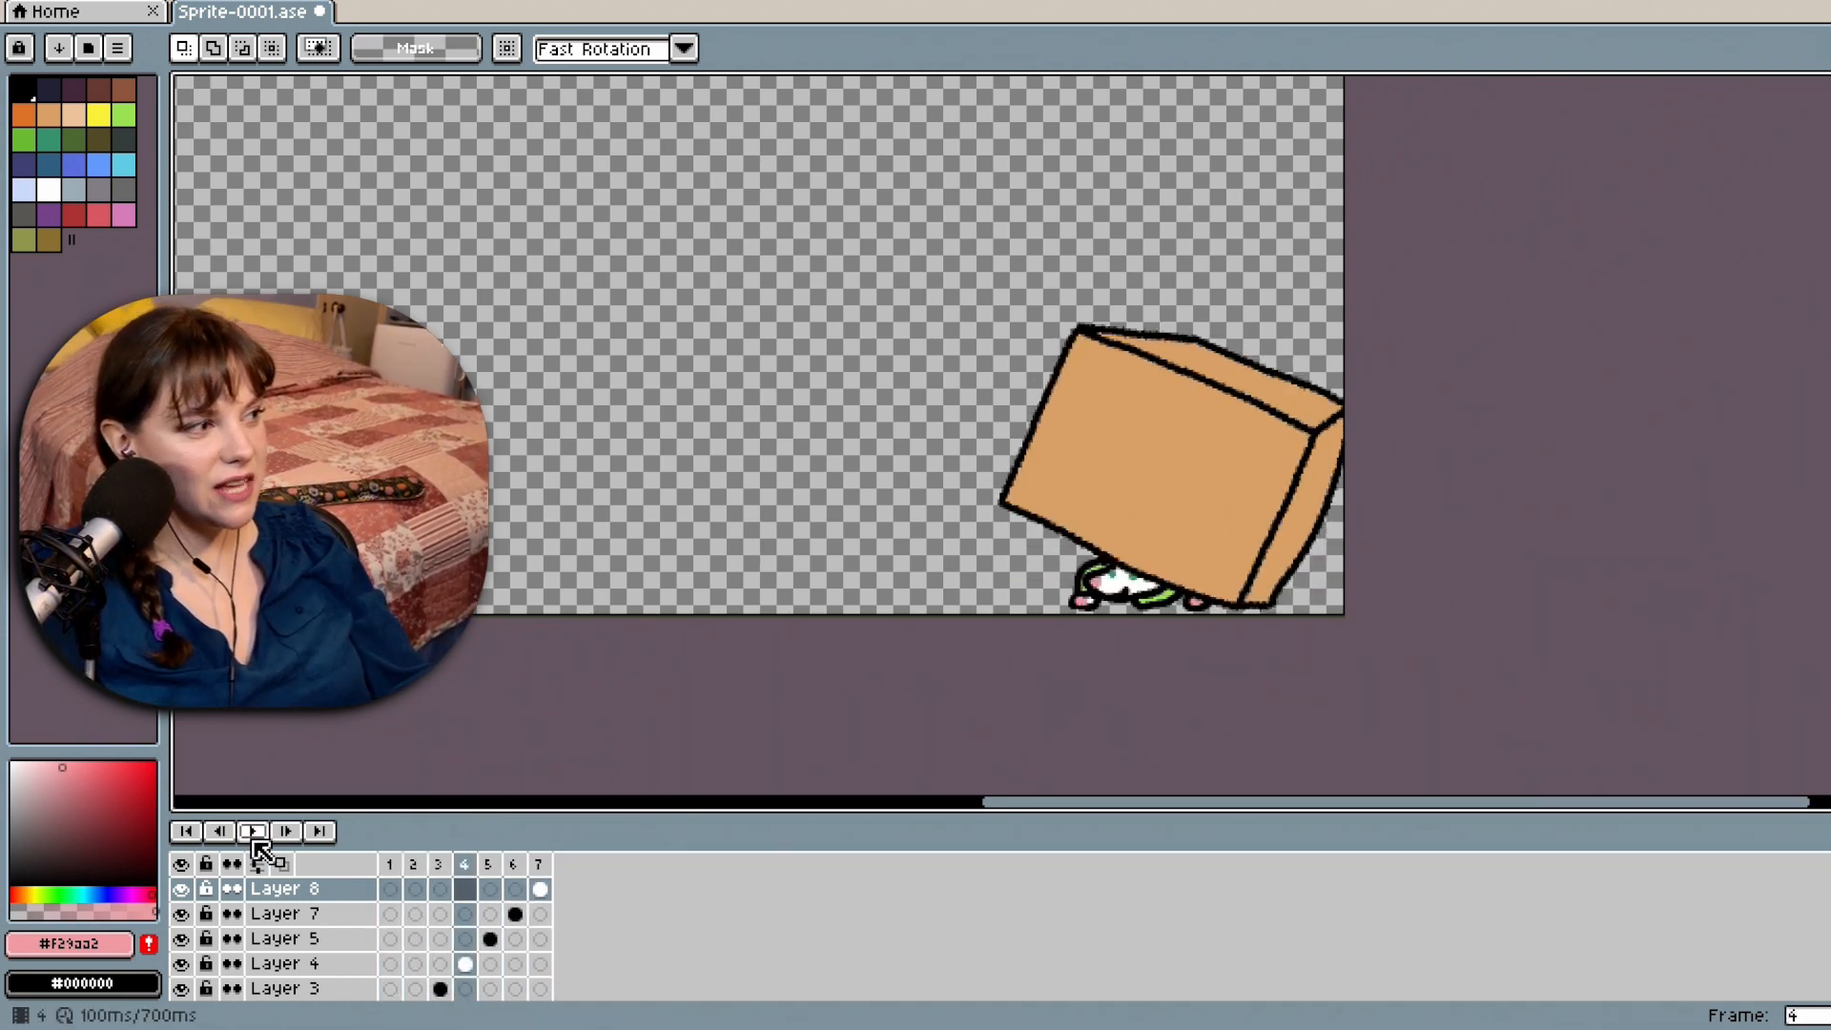
pyautogui.click(251, 830)
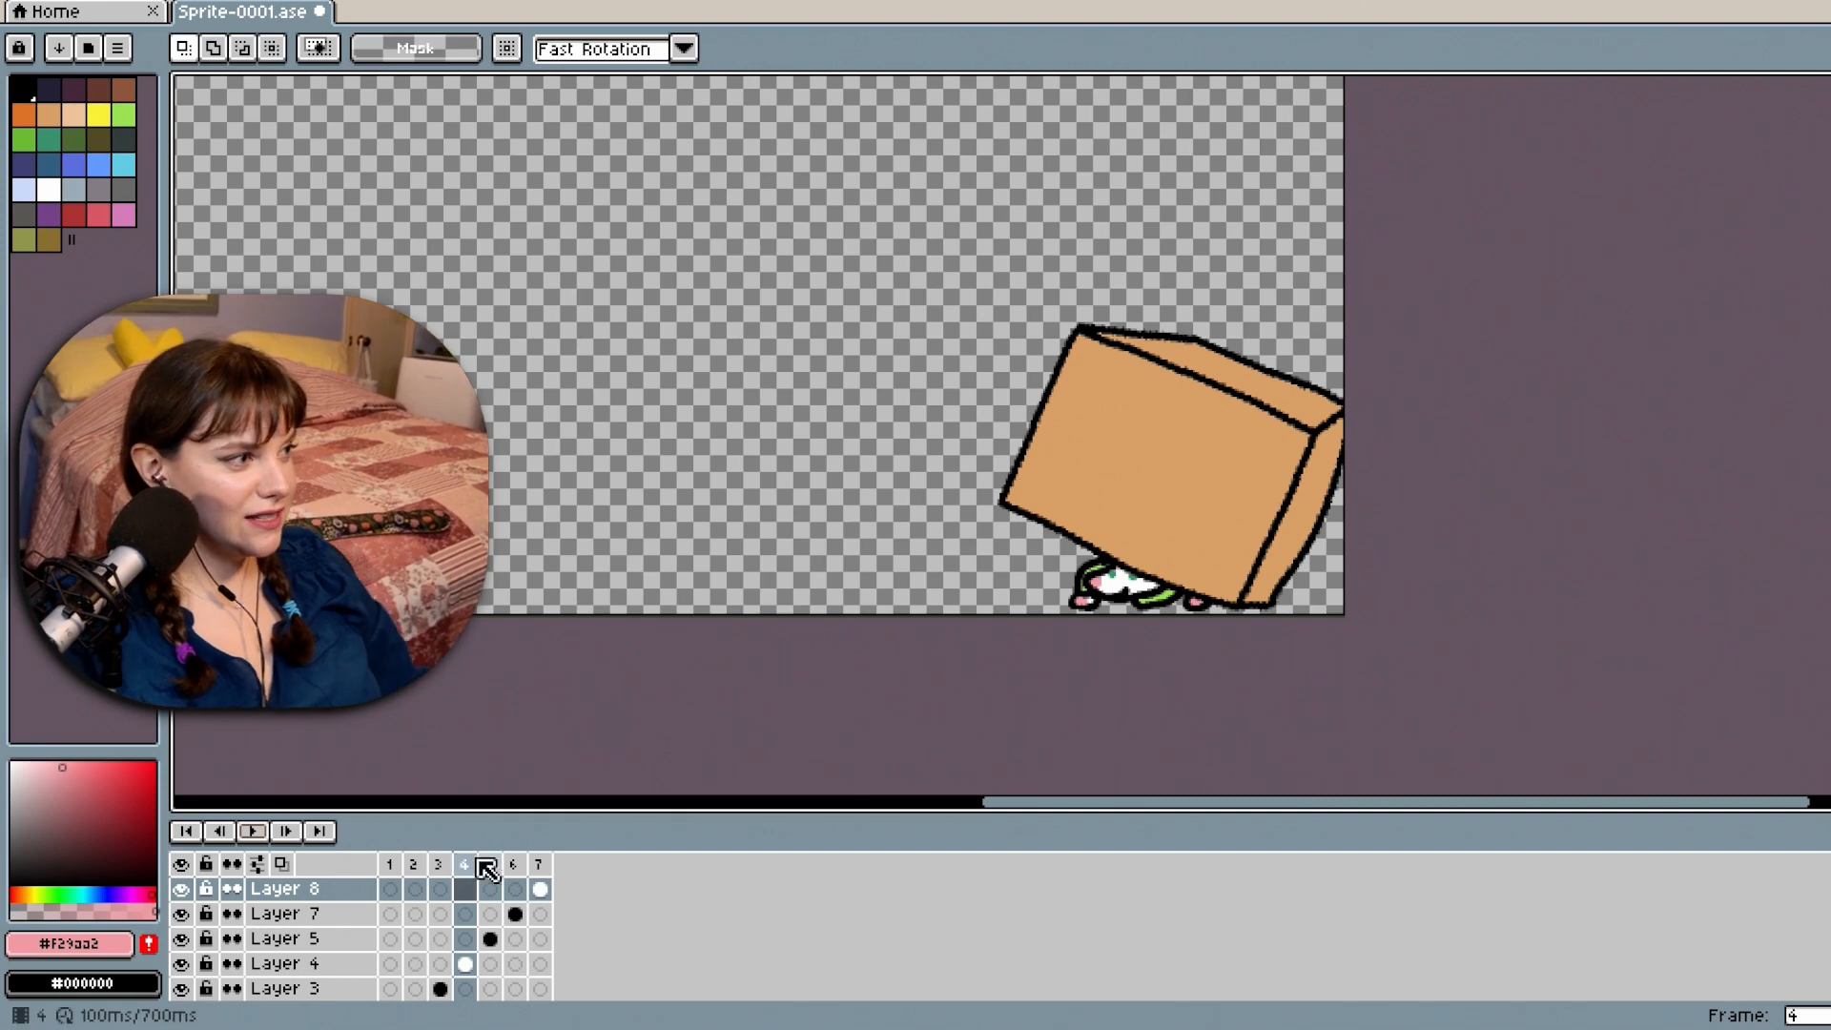
# Replay the animation with the whole canvas in view to review the box tilting over the mouse.
pyautogui.click(262, 830)
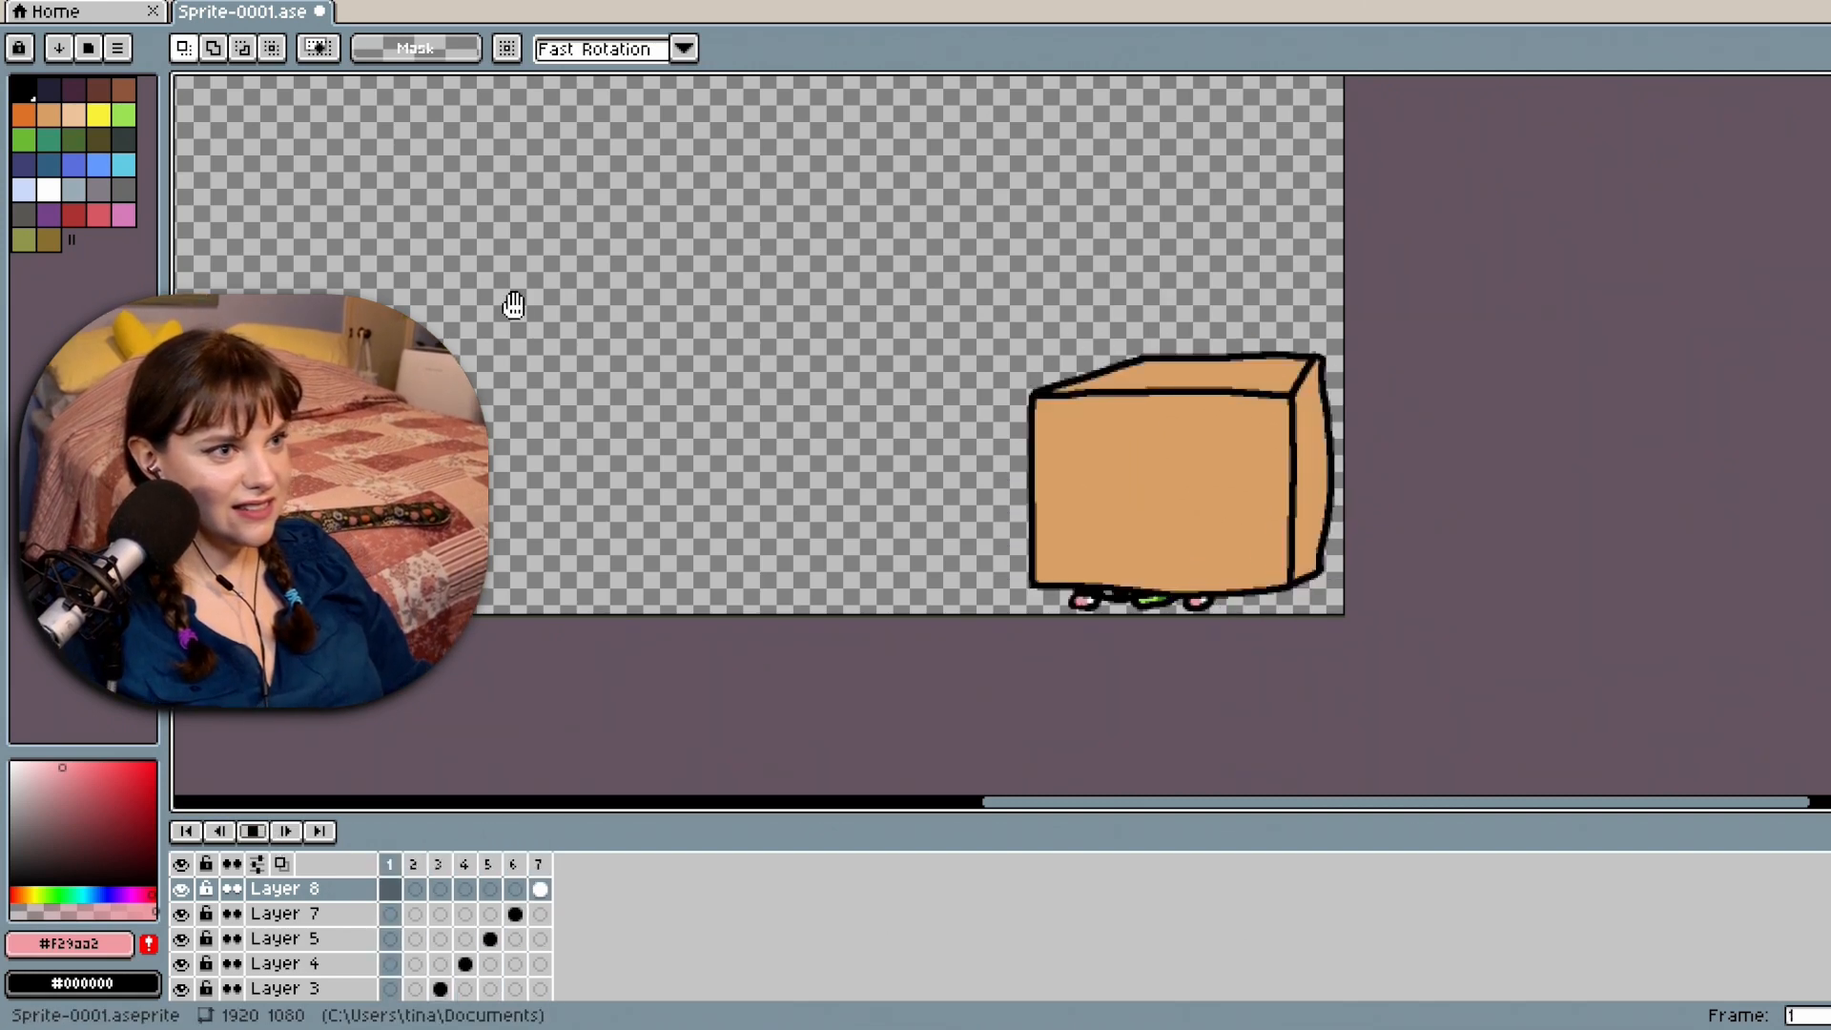
pyautogui.scroll(-2, 552, 339)
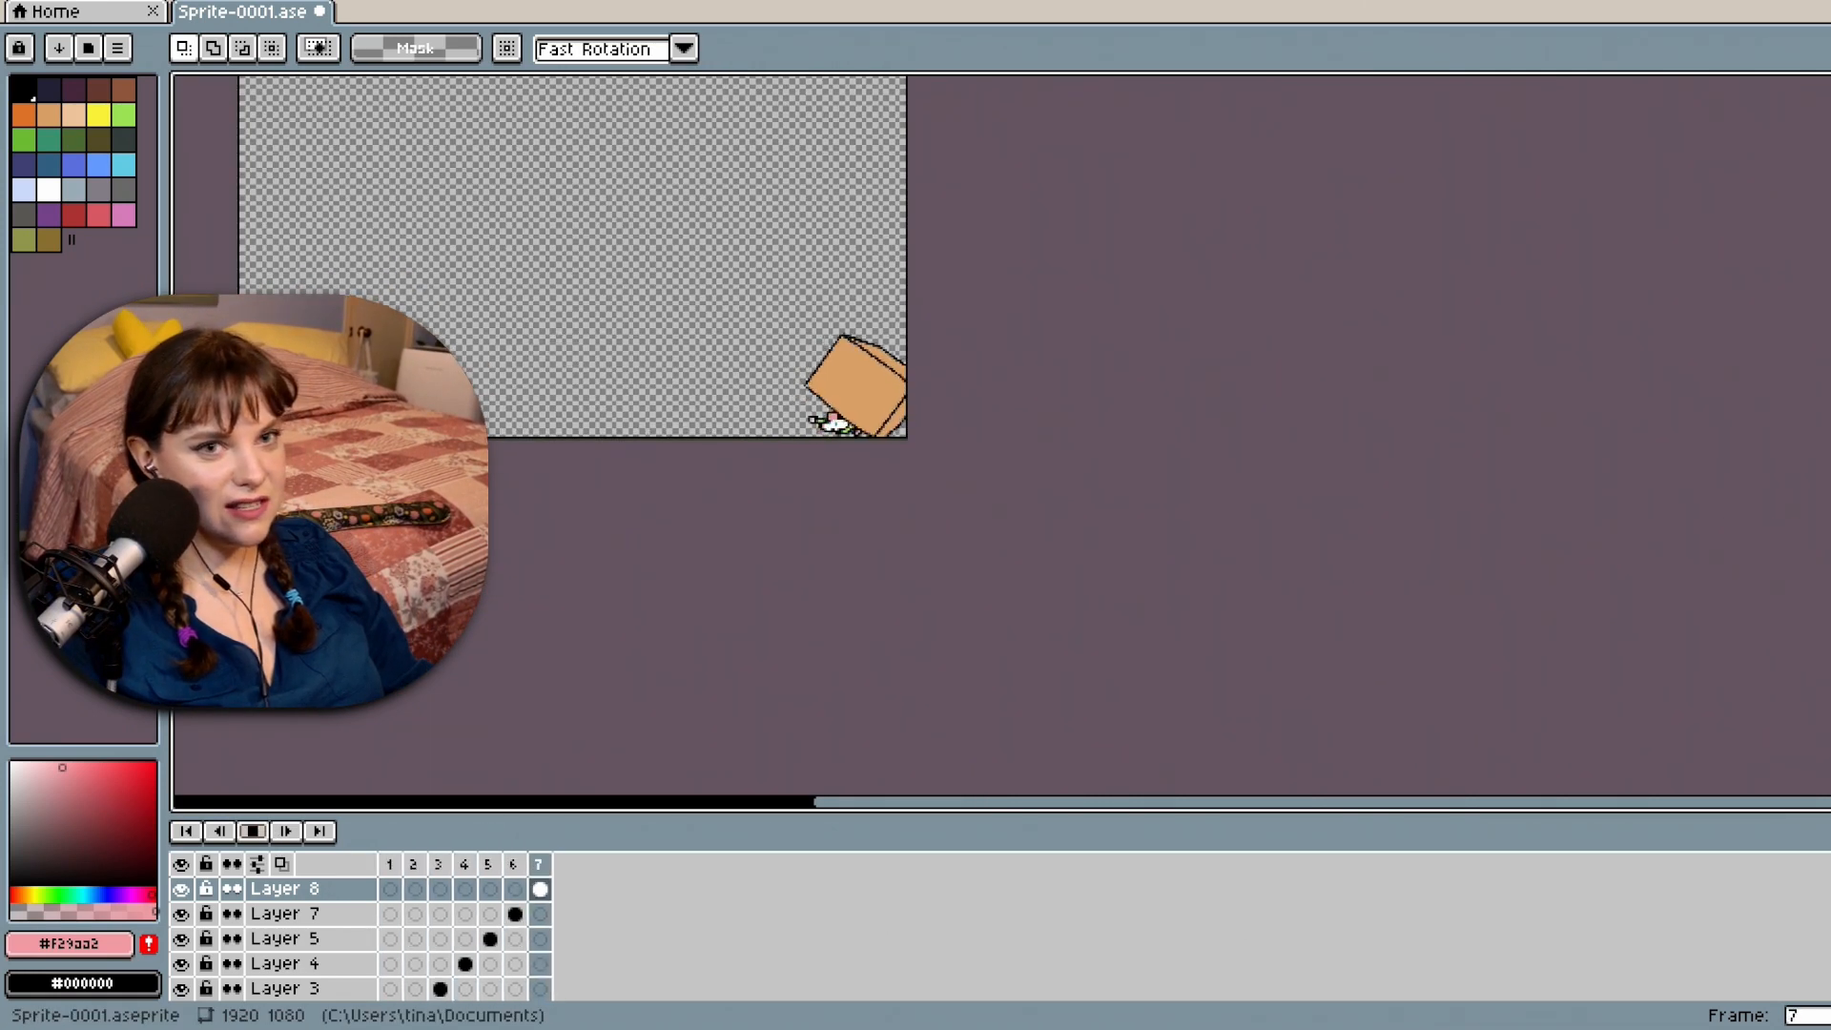
pyautogui.moveTo(1451, 490); pyautogui.dragTo(1451, 578)
pyautogui.scroll(1, 563, 396)
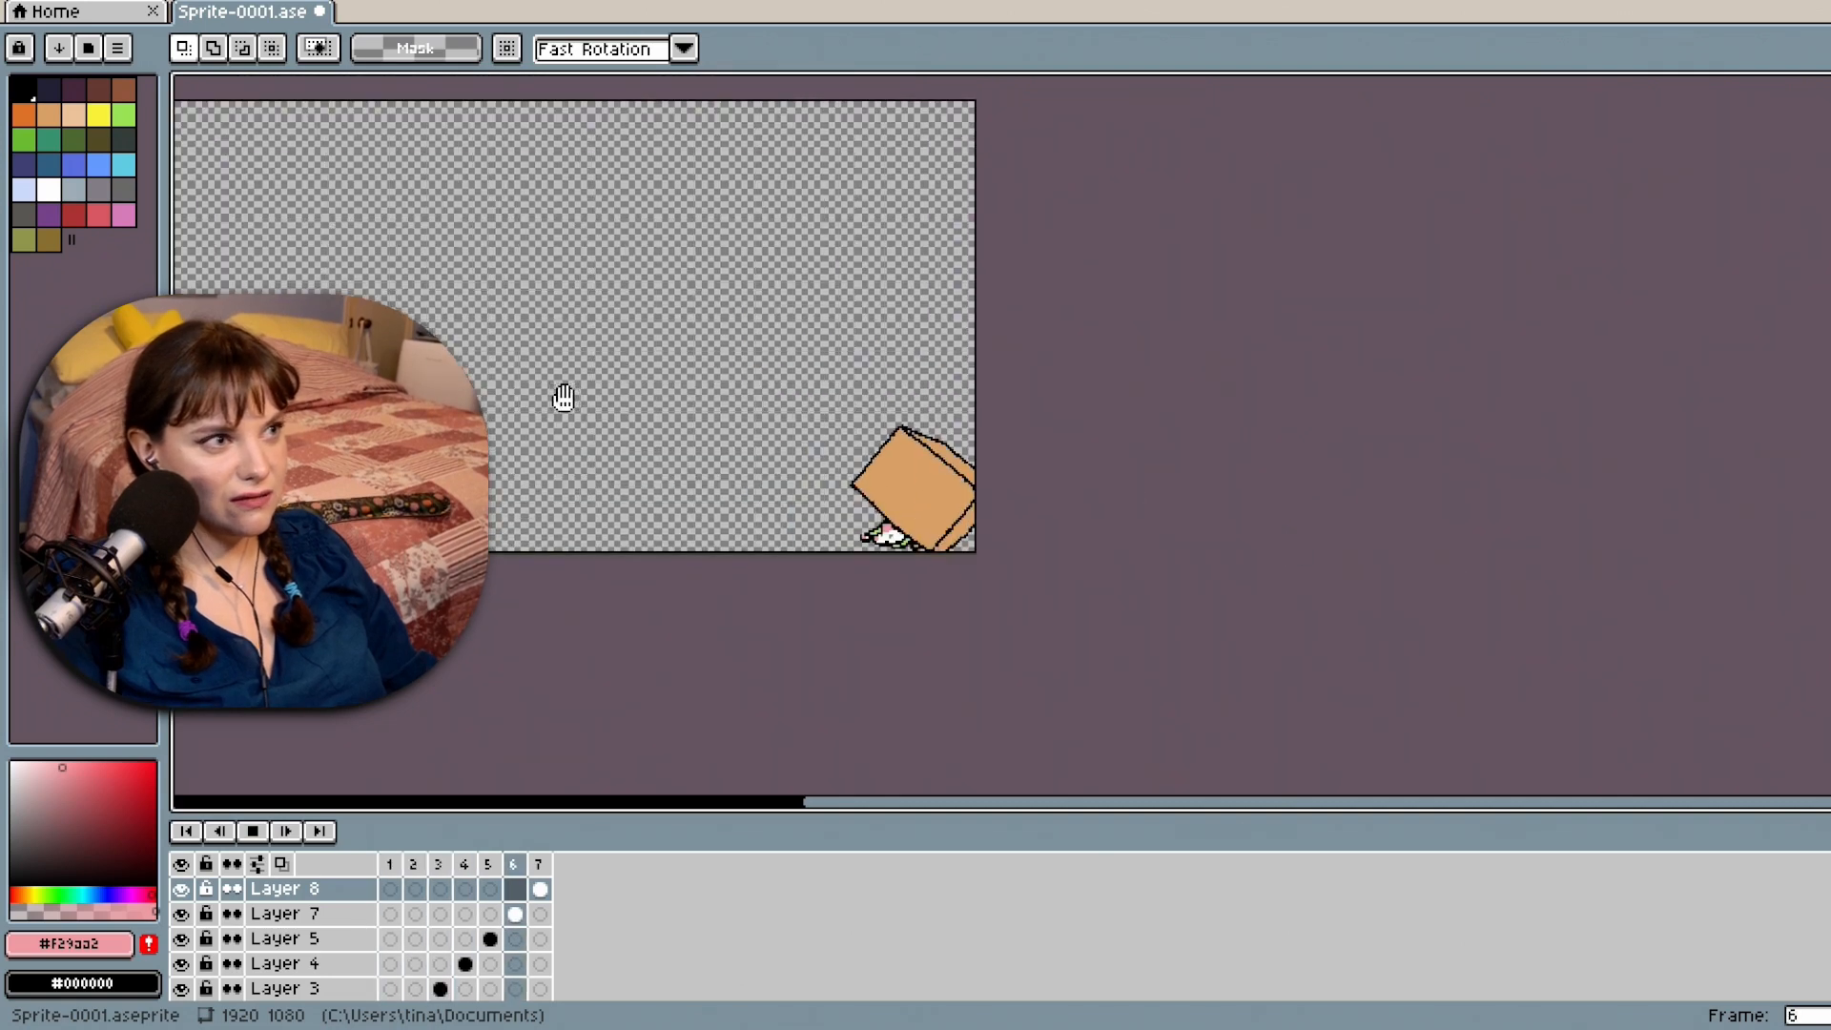
pyautogui.scroll(1, 756, 449)
pyautogui.scroll(1, 764, 461)
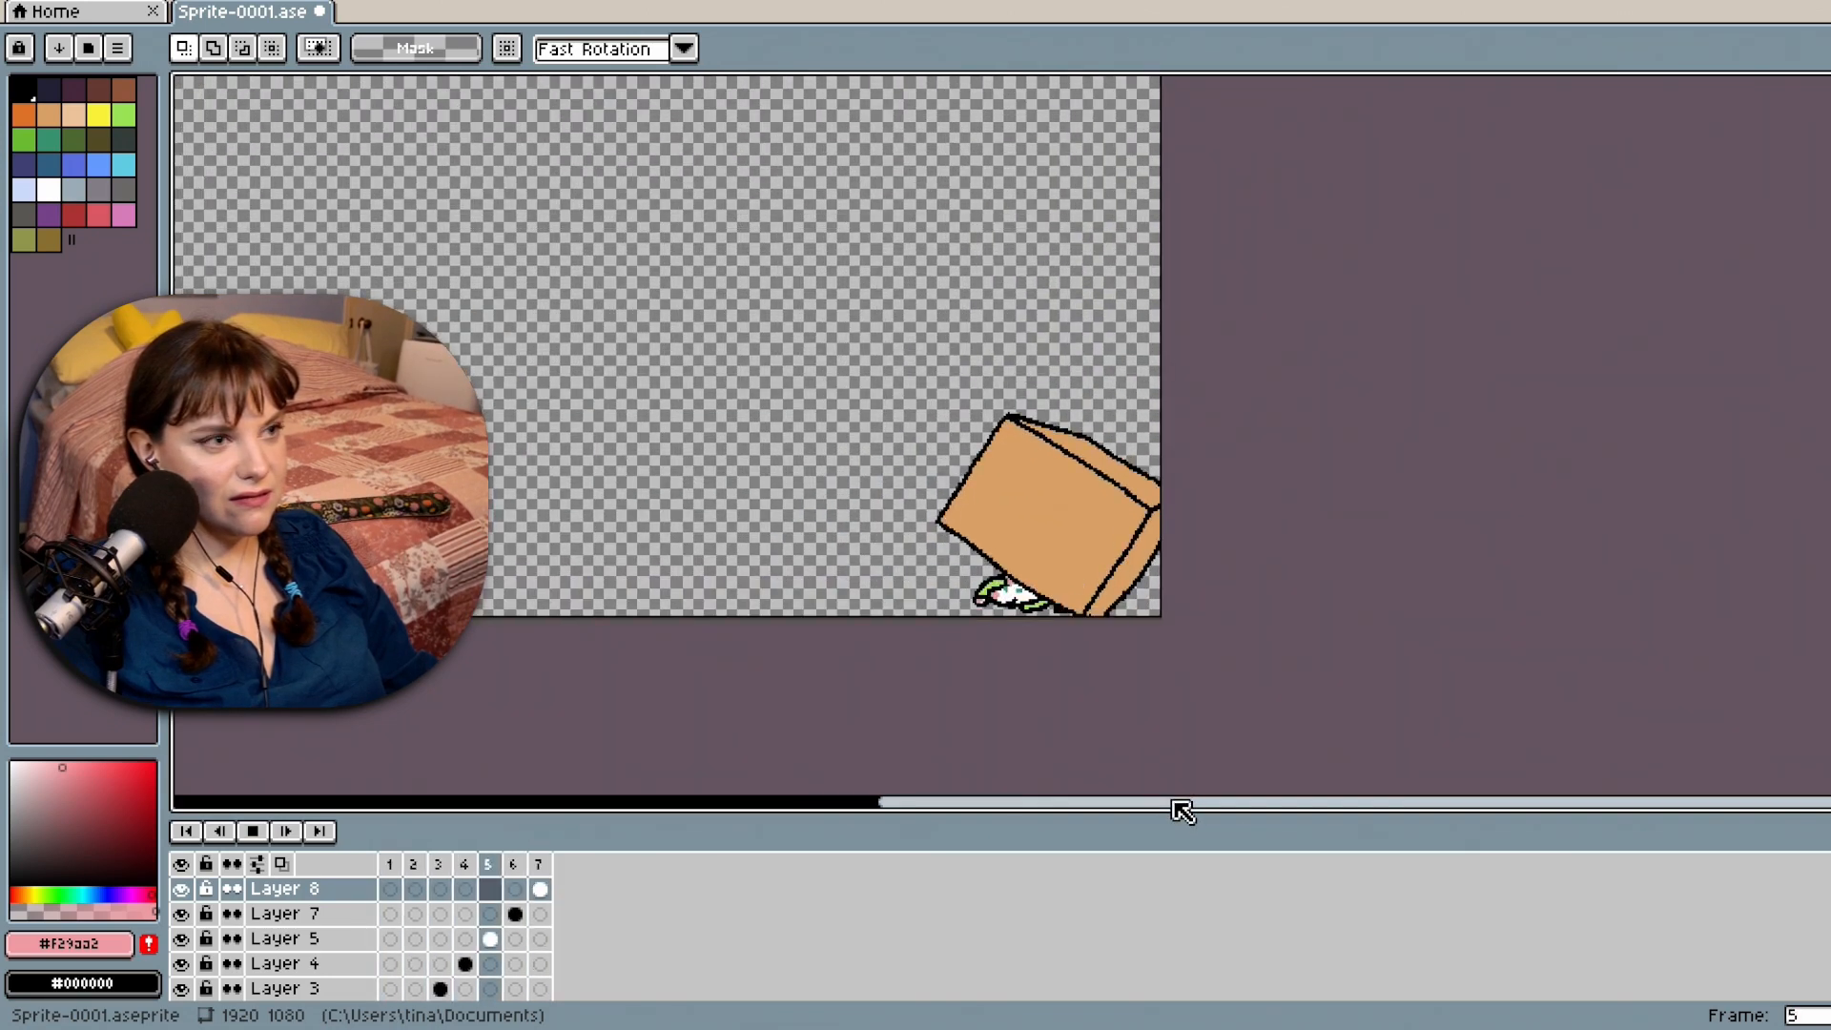
pyautogui.moveTo(1181, 805); pyautogui.dragTo(895, 788)
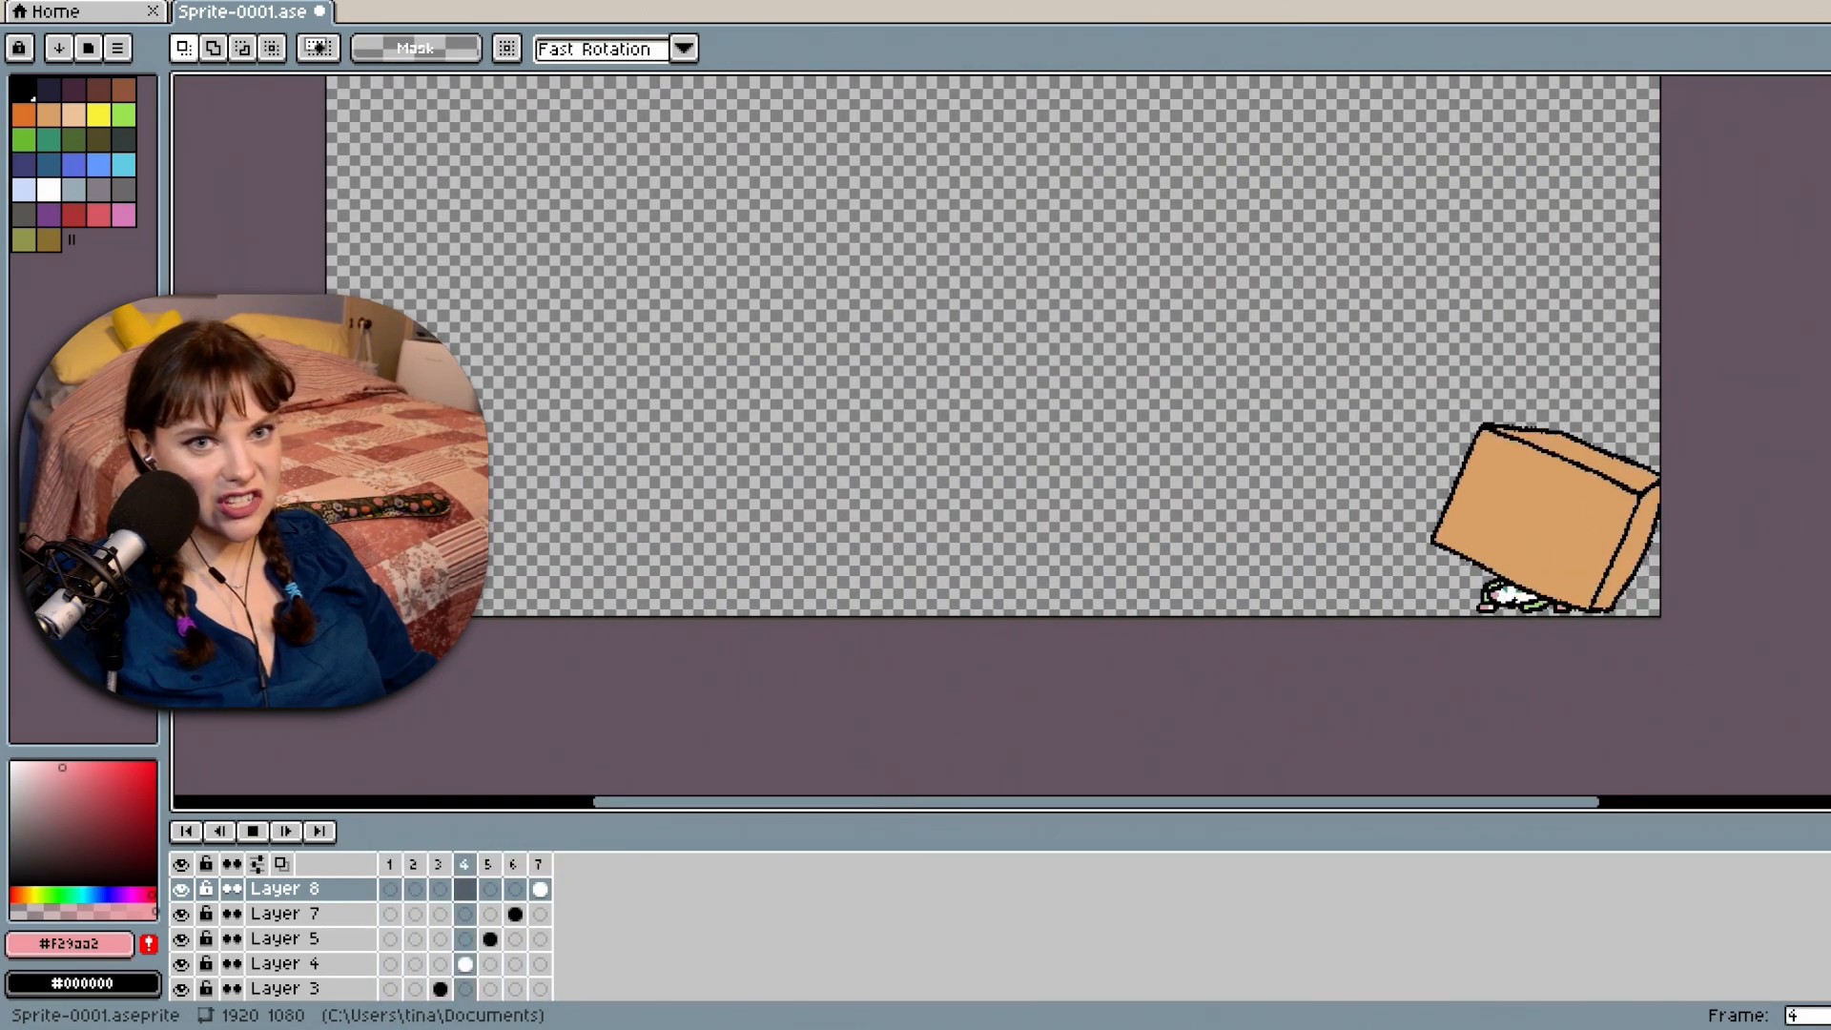
pyautogui.moveTo(1830, 523); pyautogui.dragTo(1830, 440)
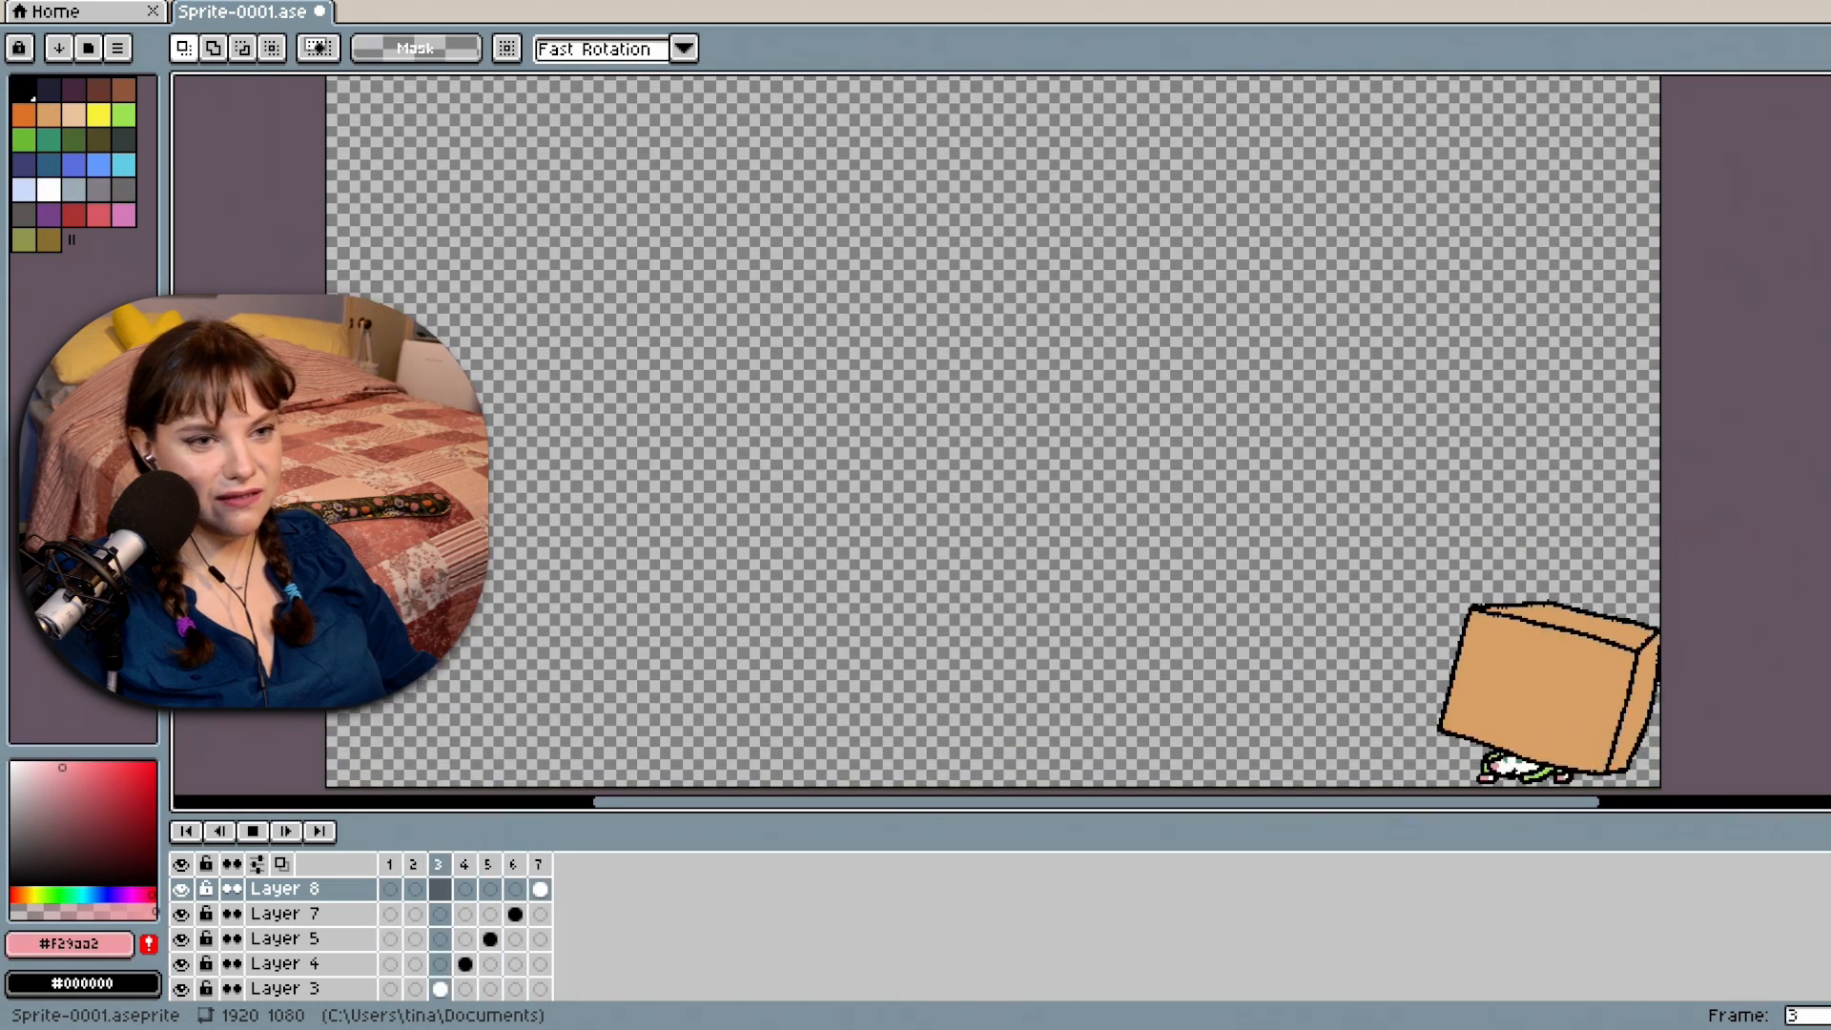
pyautogui.scroll(-1, 1425, 443)
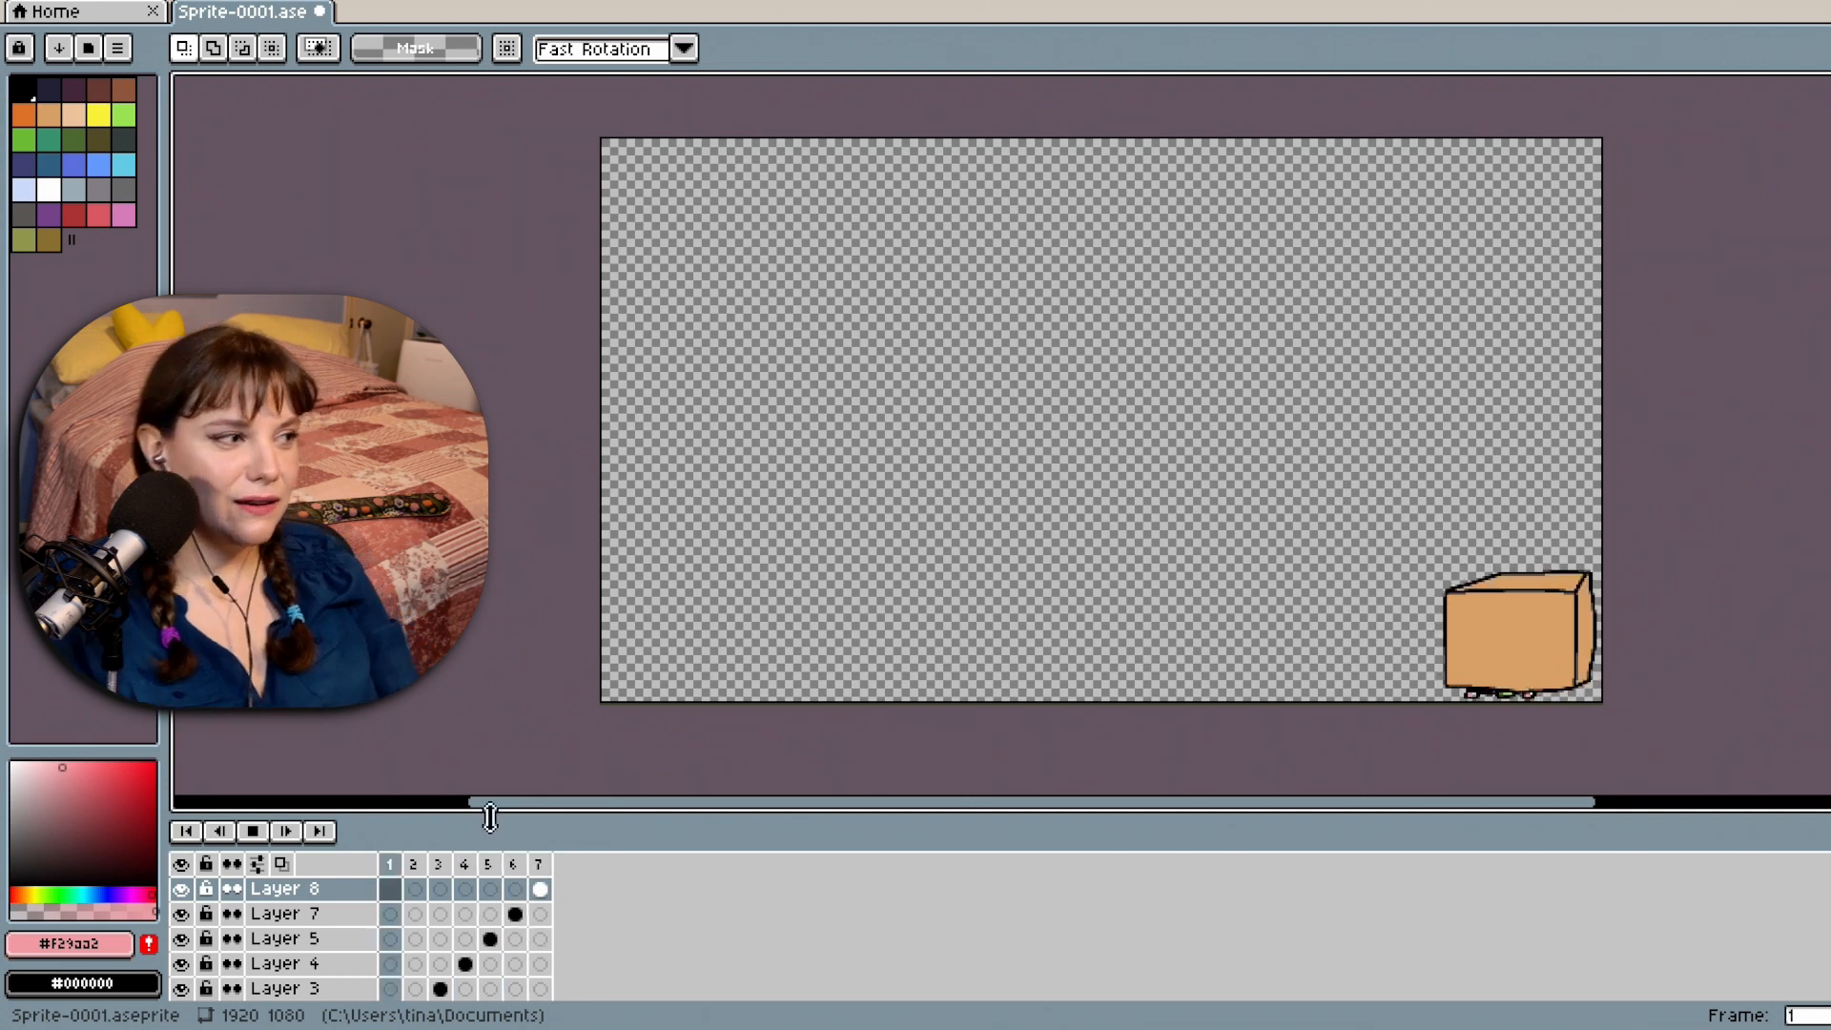
# Replay the animation closer up to review the box tilting over the mouse.
pyautogui.click(254, 833)
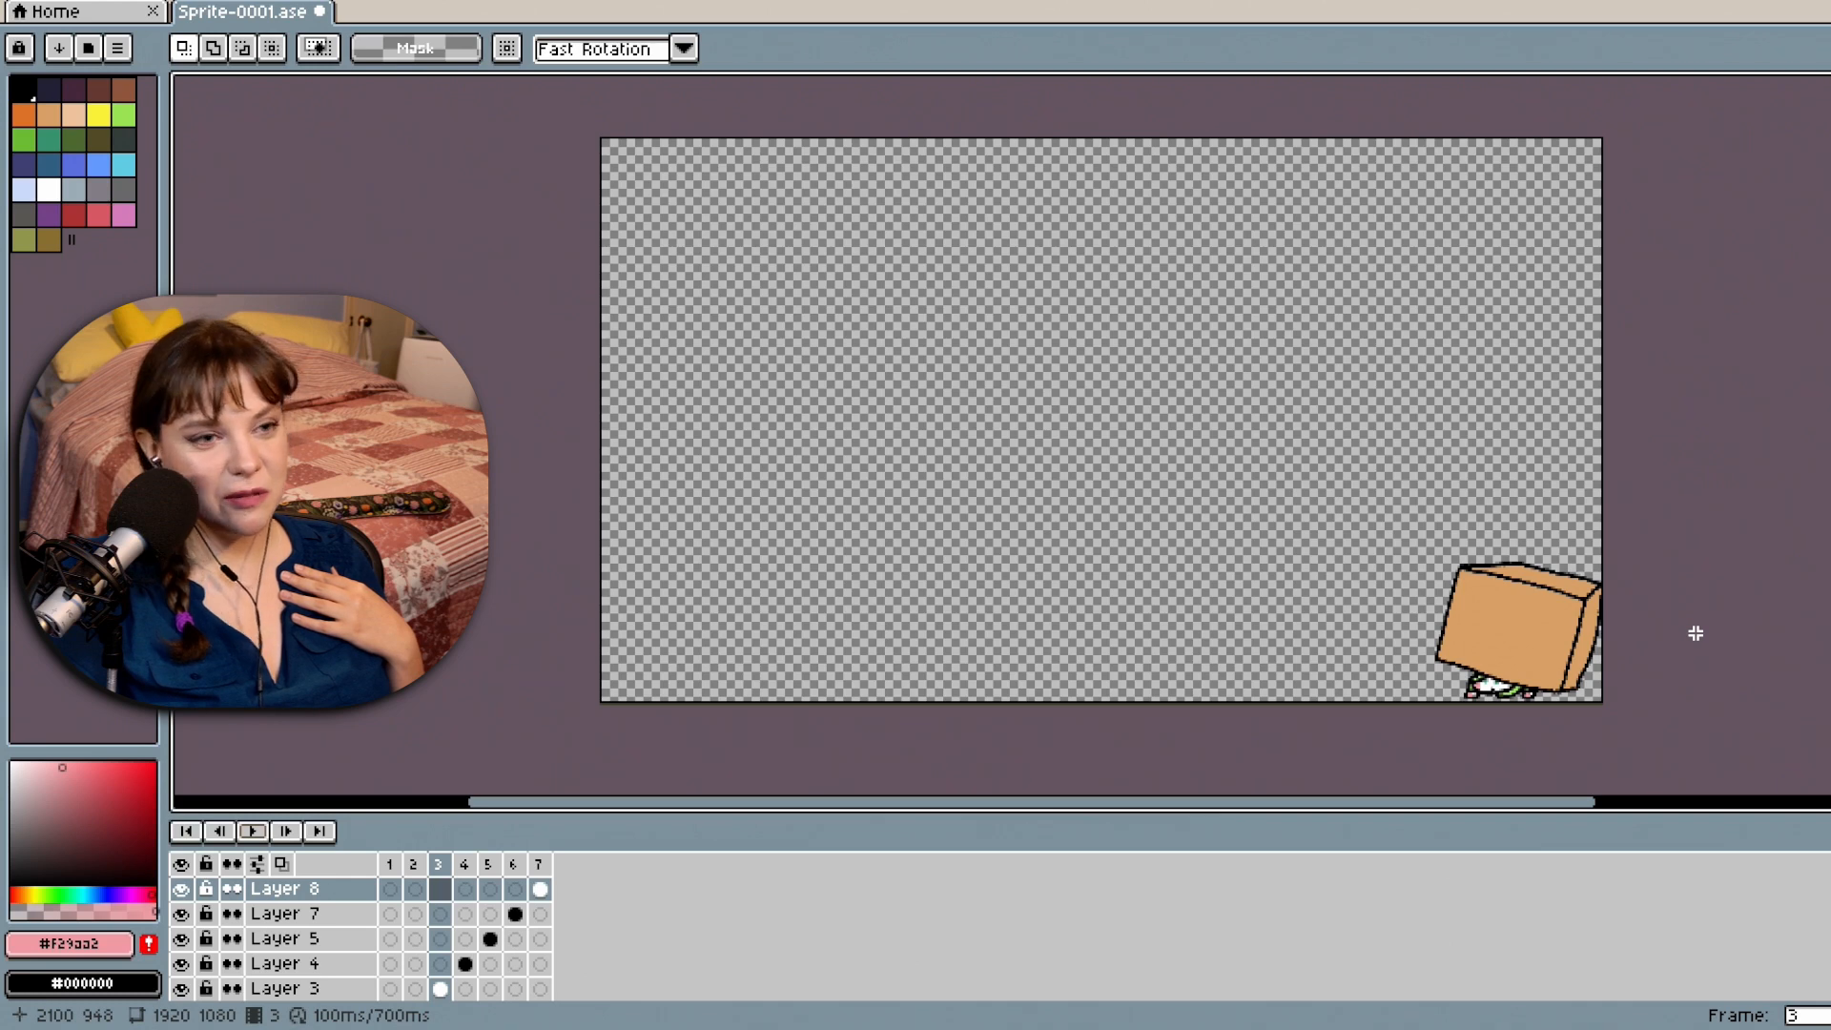
pyautogui.scroll(1, 1546, 643)
pyautogui.scroll(1, 1001, 435)
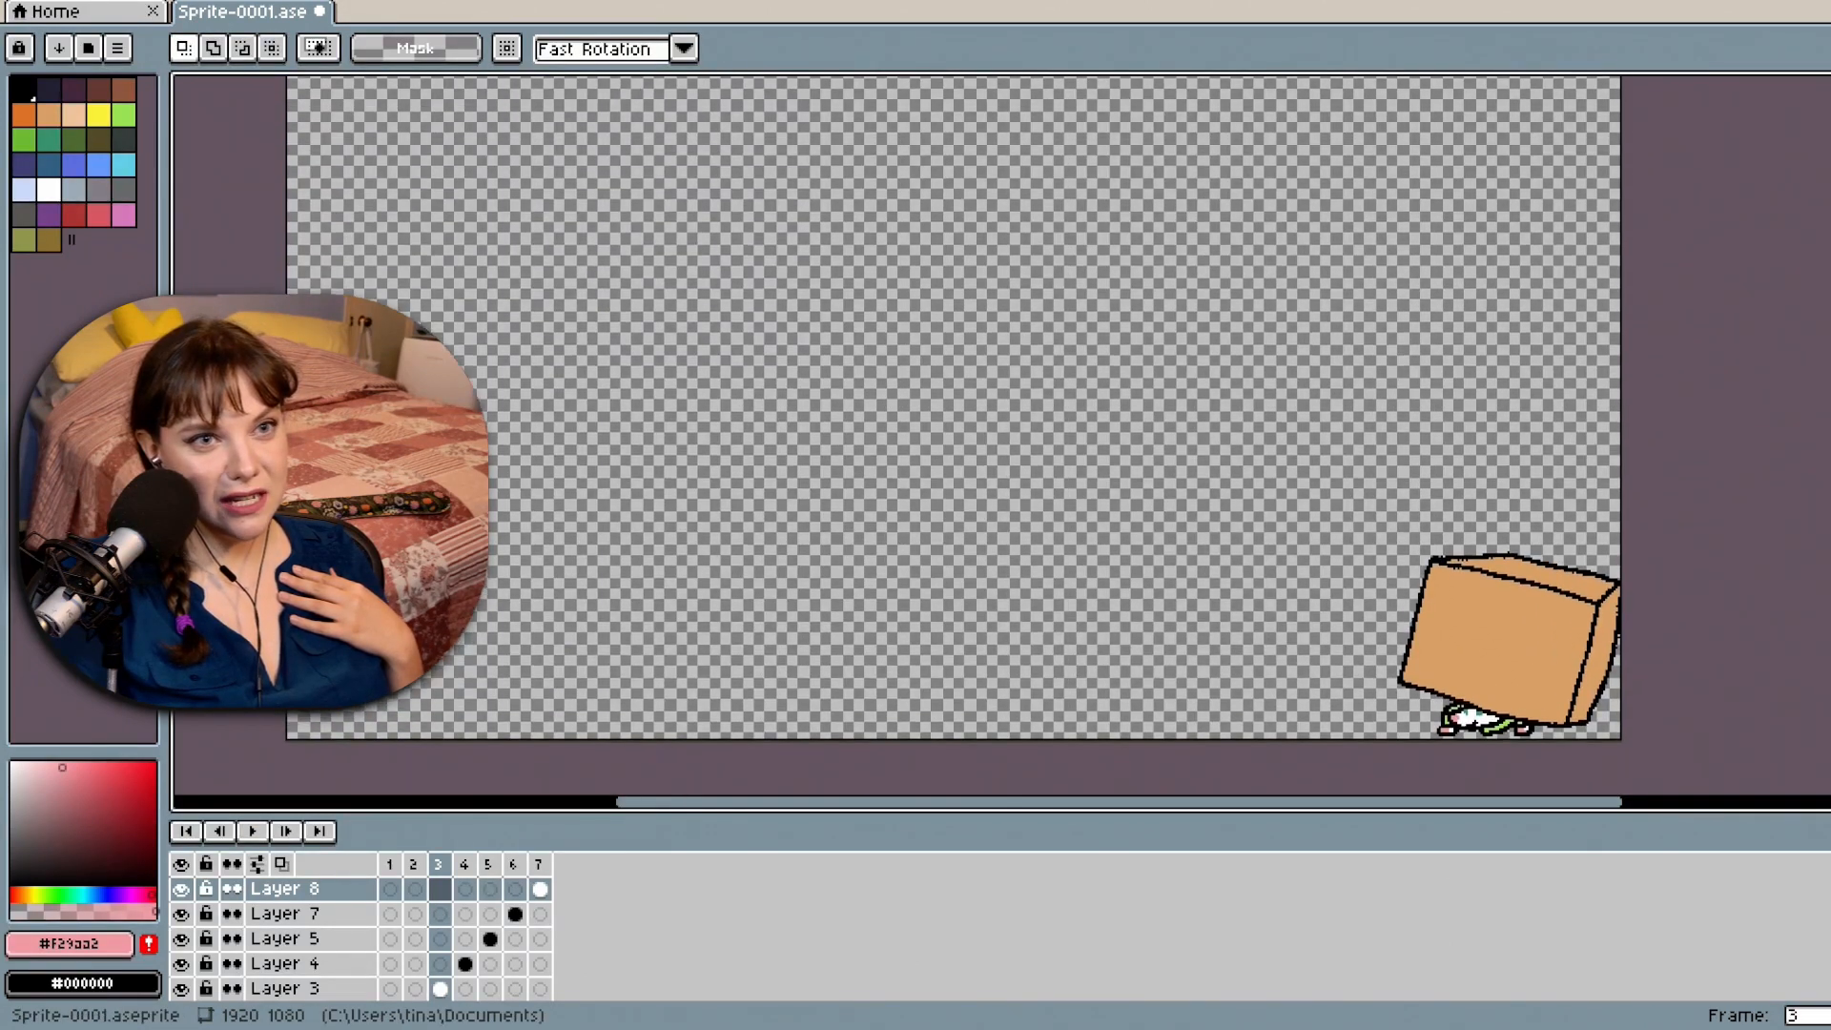
pyautogui.scroll(1, 1001, 434)
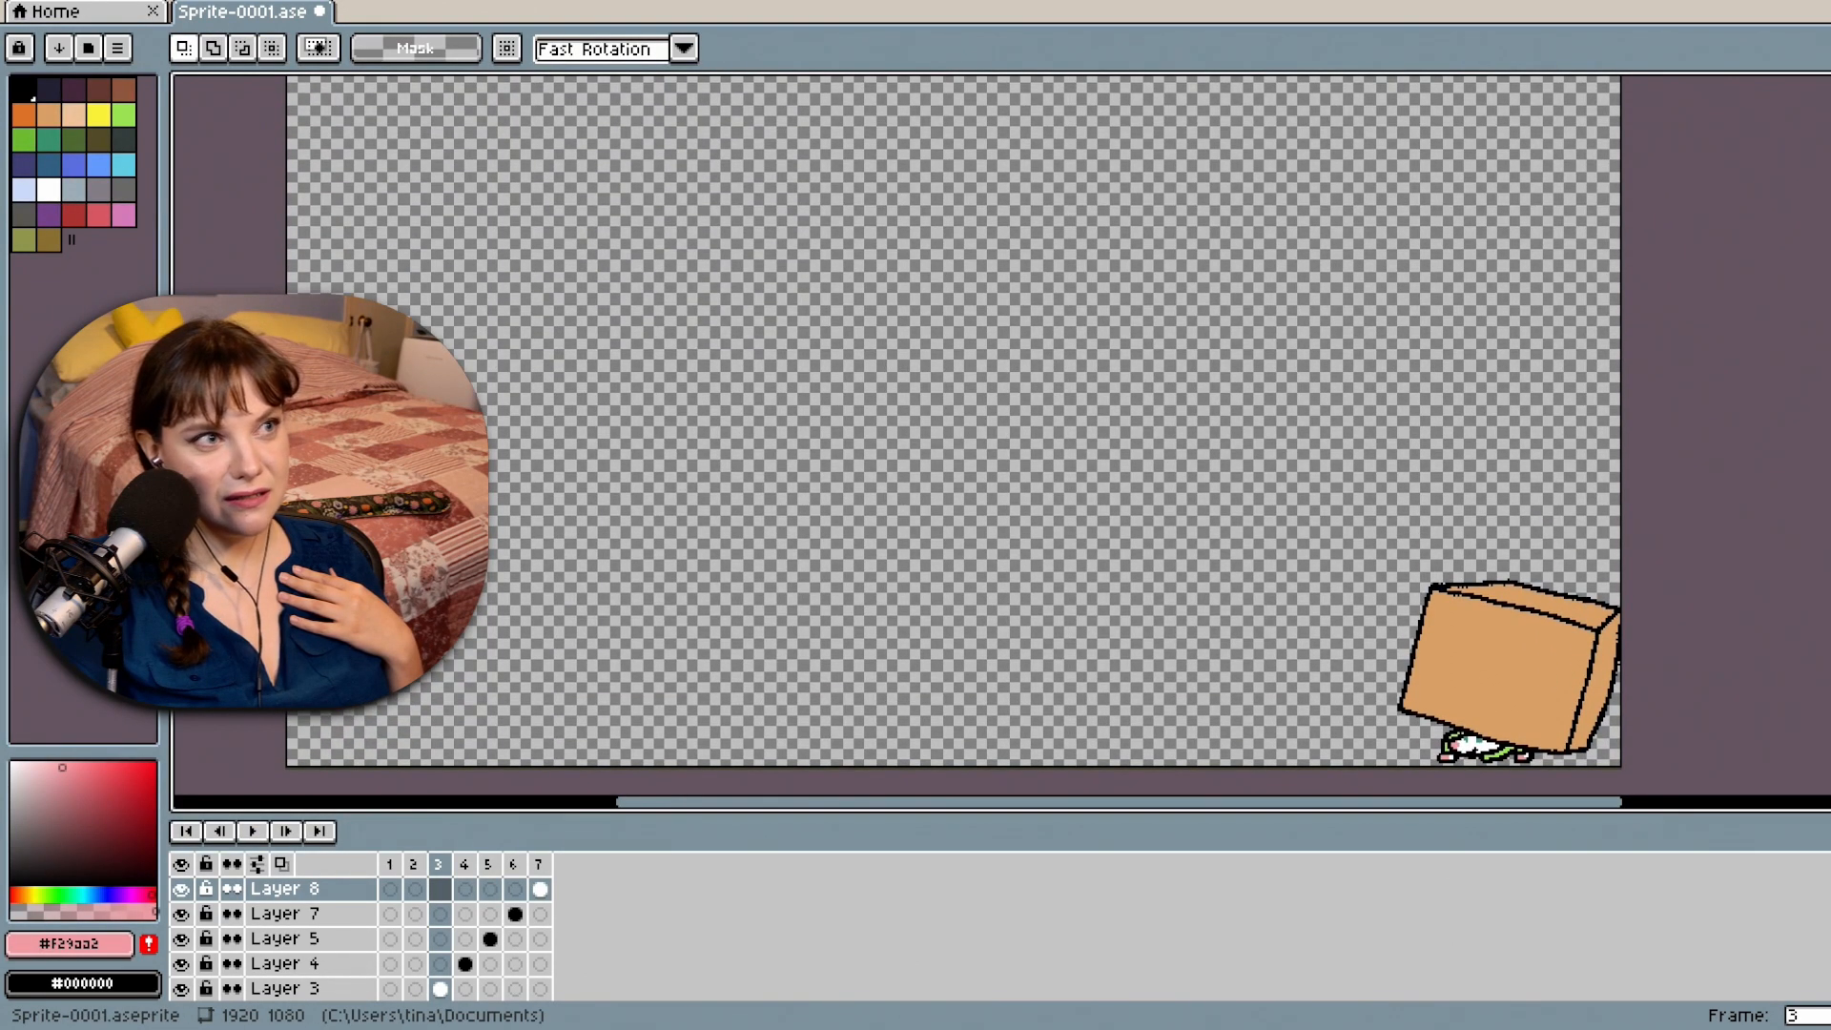
pyautogui.click(256, 834)
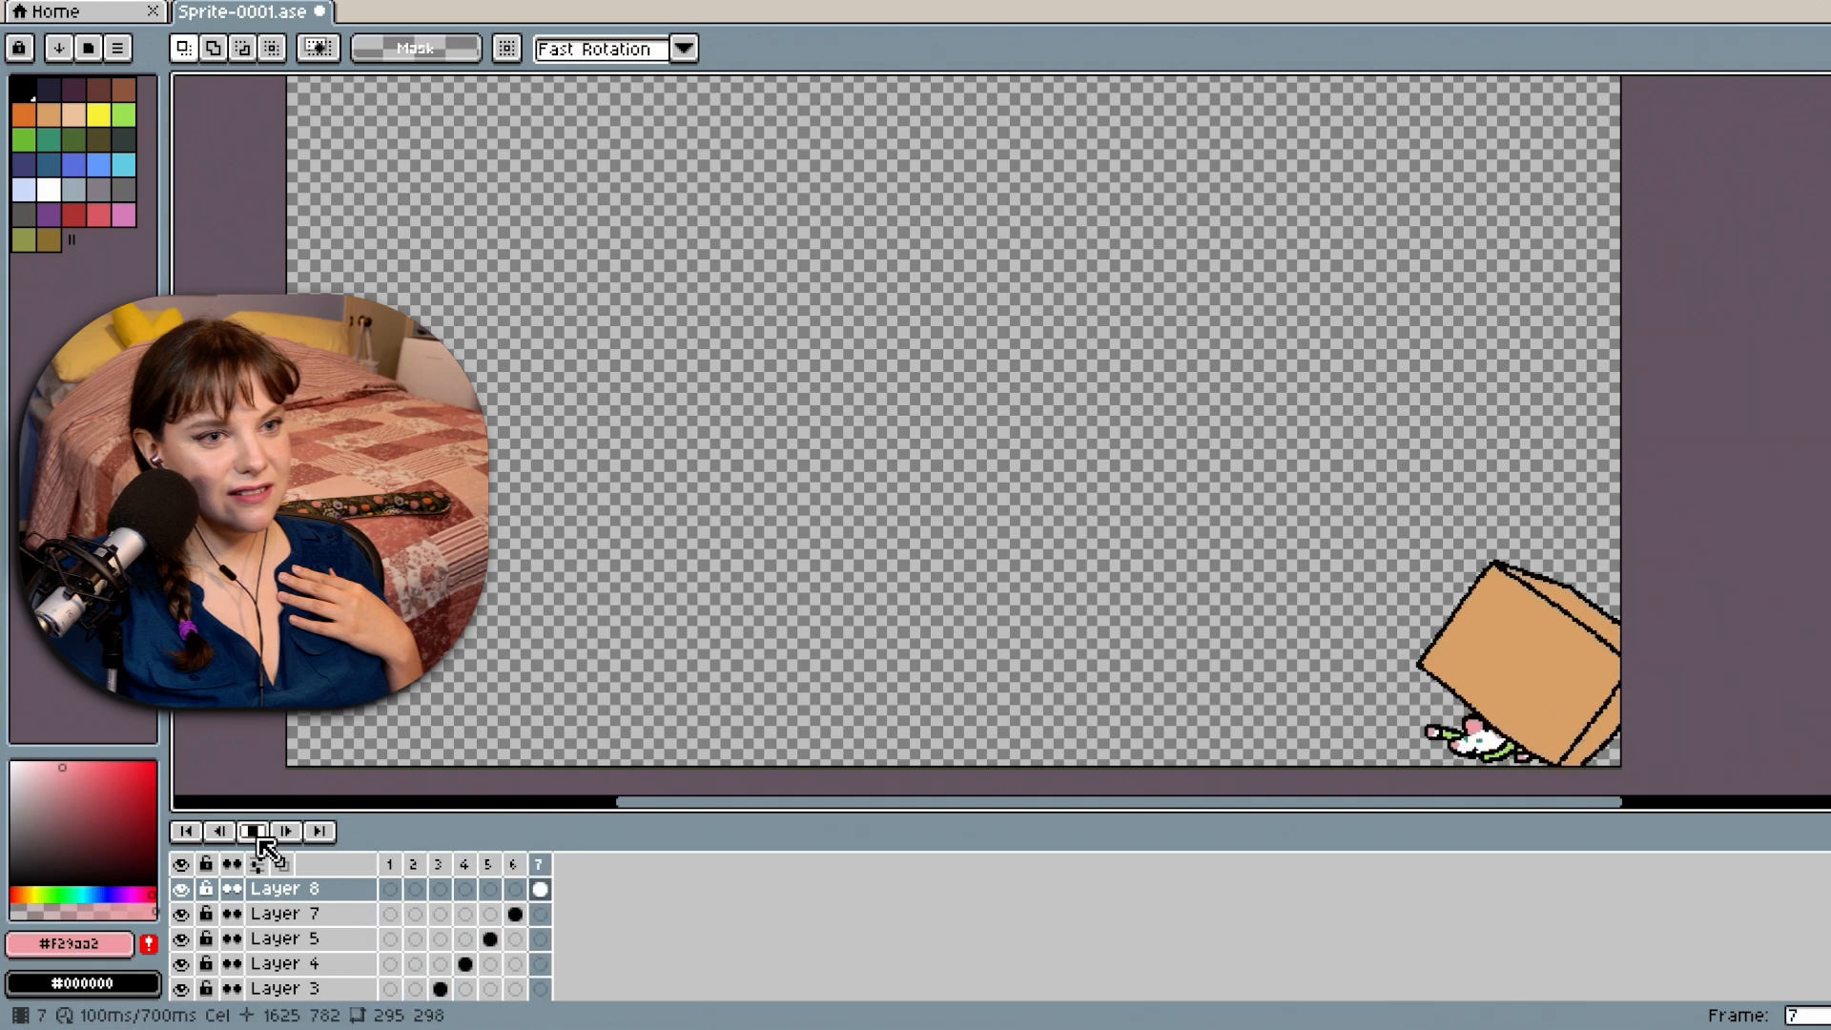
pyautogui.click(255, 833)
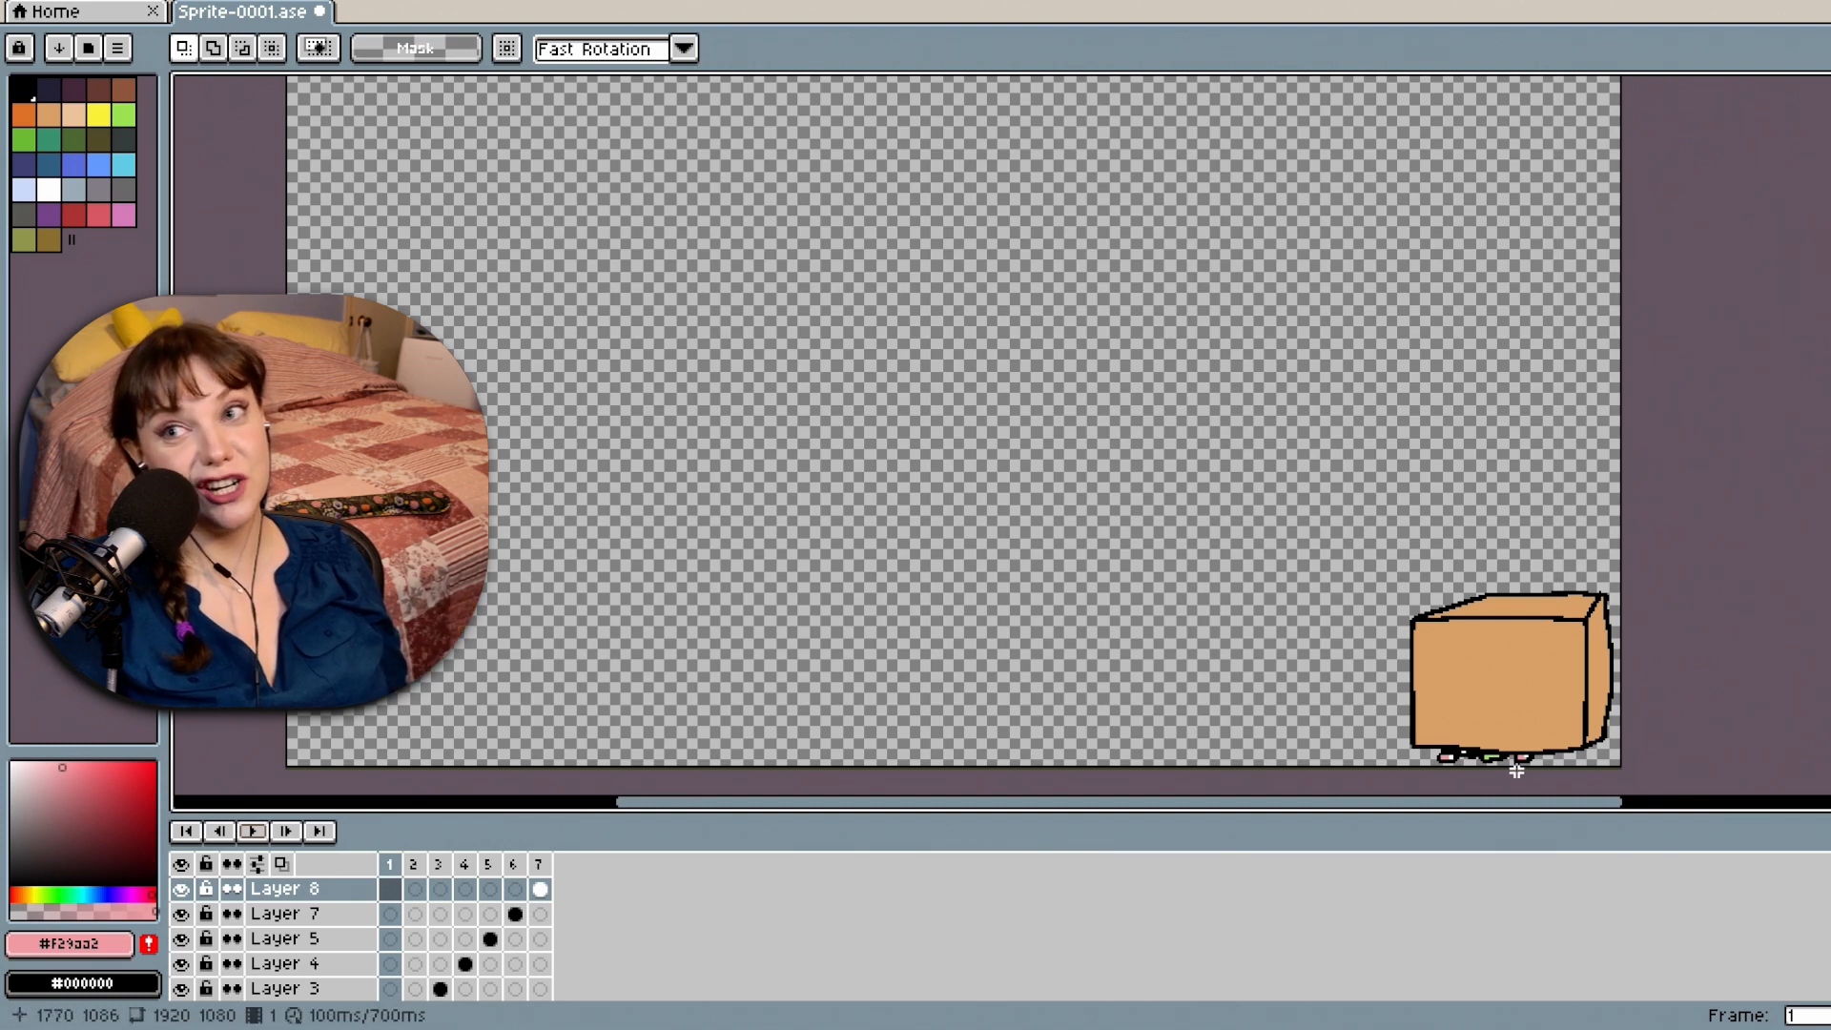
# Show frame 7 close up and examine the mouse under the tilted box and its lower layers' cels.
pyautogui.scroll(-1, 1520, 755)
pyautogui.scroll(2, 1492, 727)
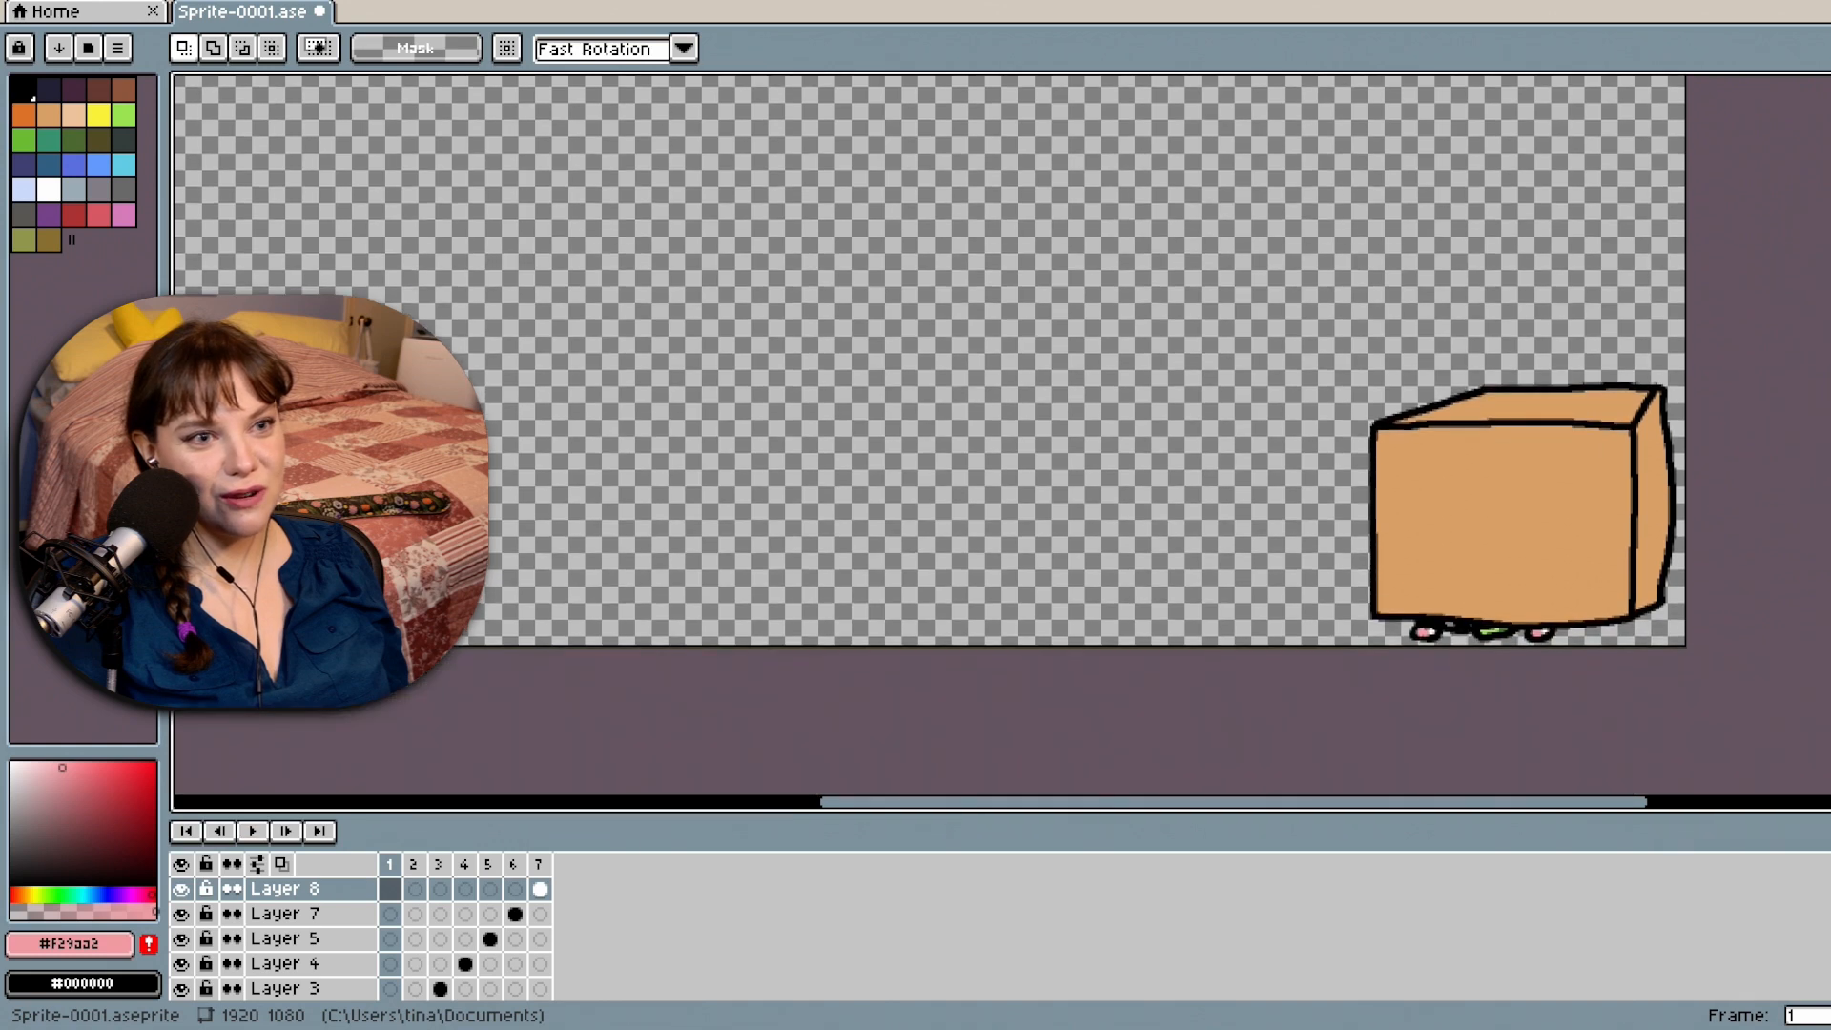
pyautogui.scroll(1, 1496, 531)
pyautogui.click(550, 865)
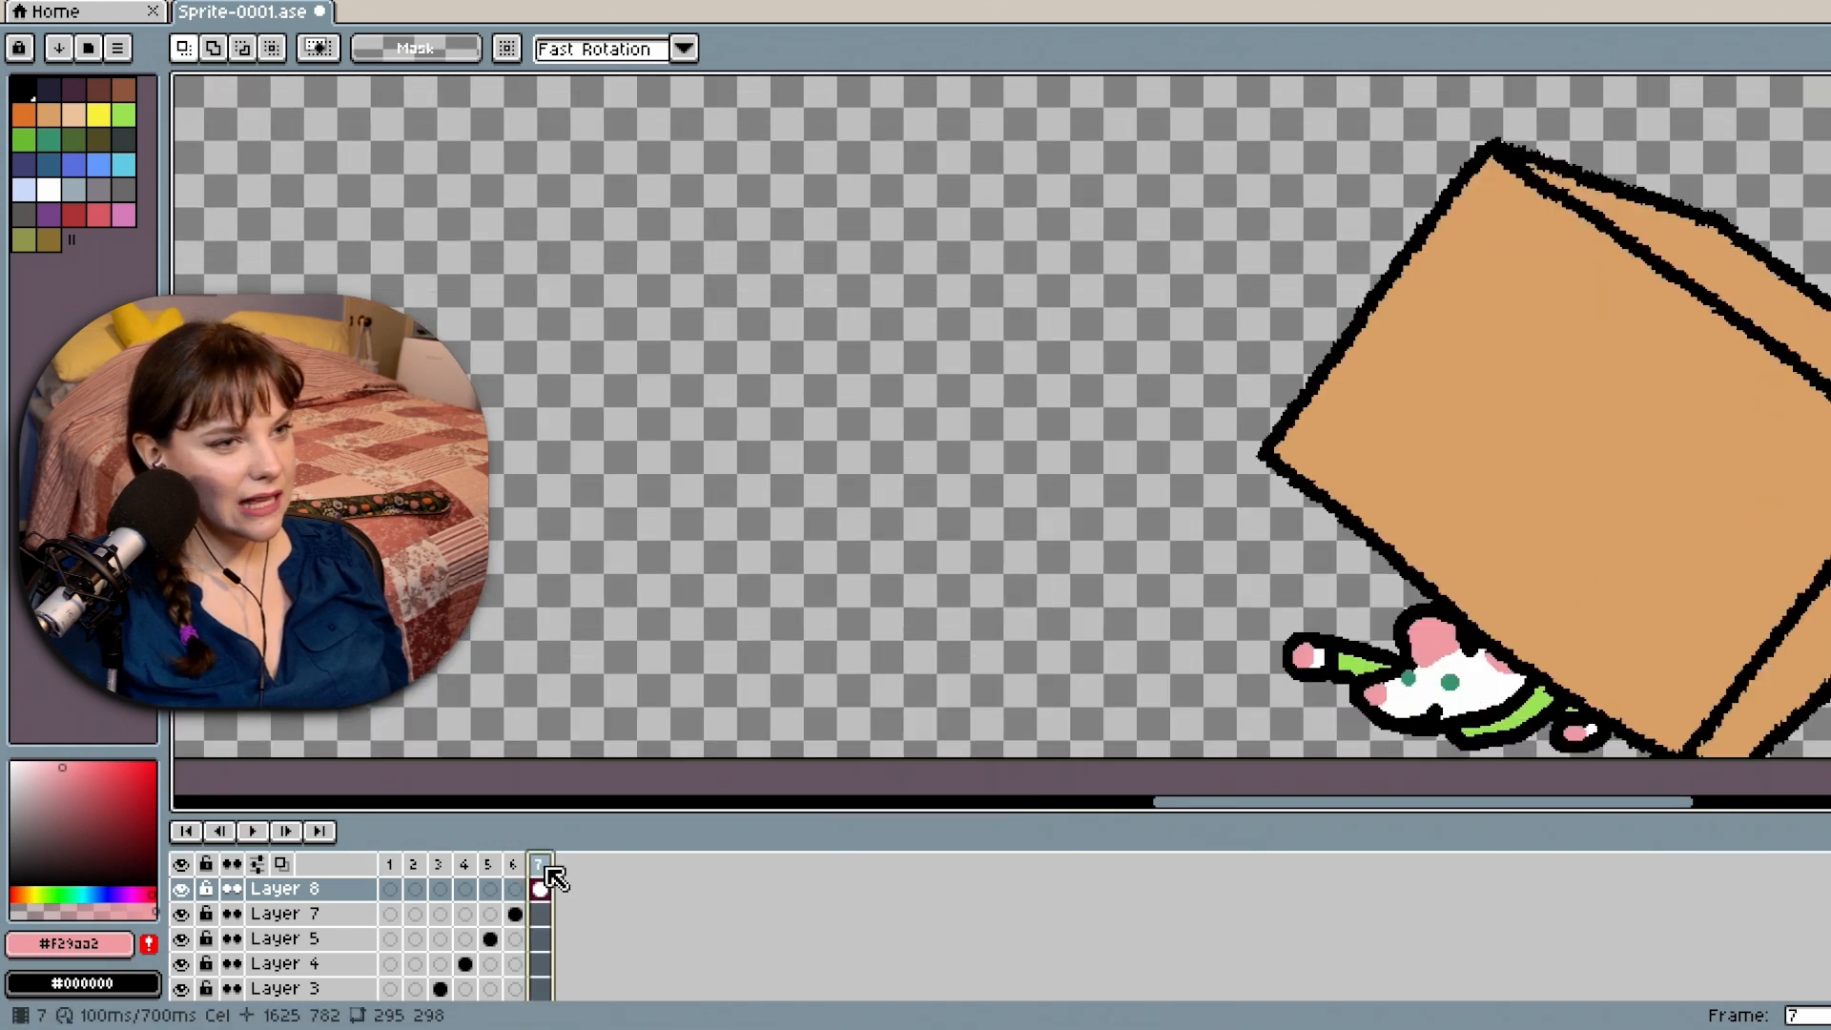
pyautogui.moveTo(1609, 803); pyautogui.dragTo(1683, 803)
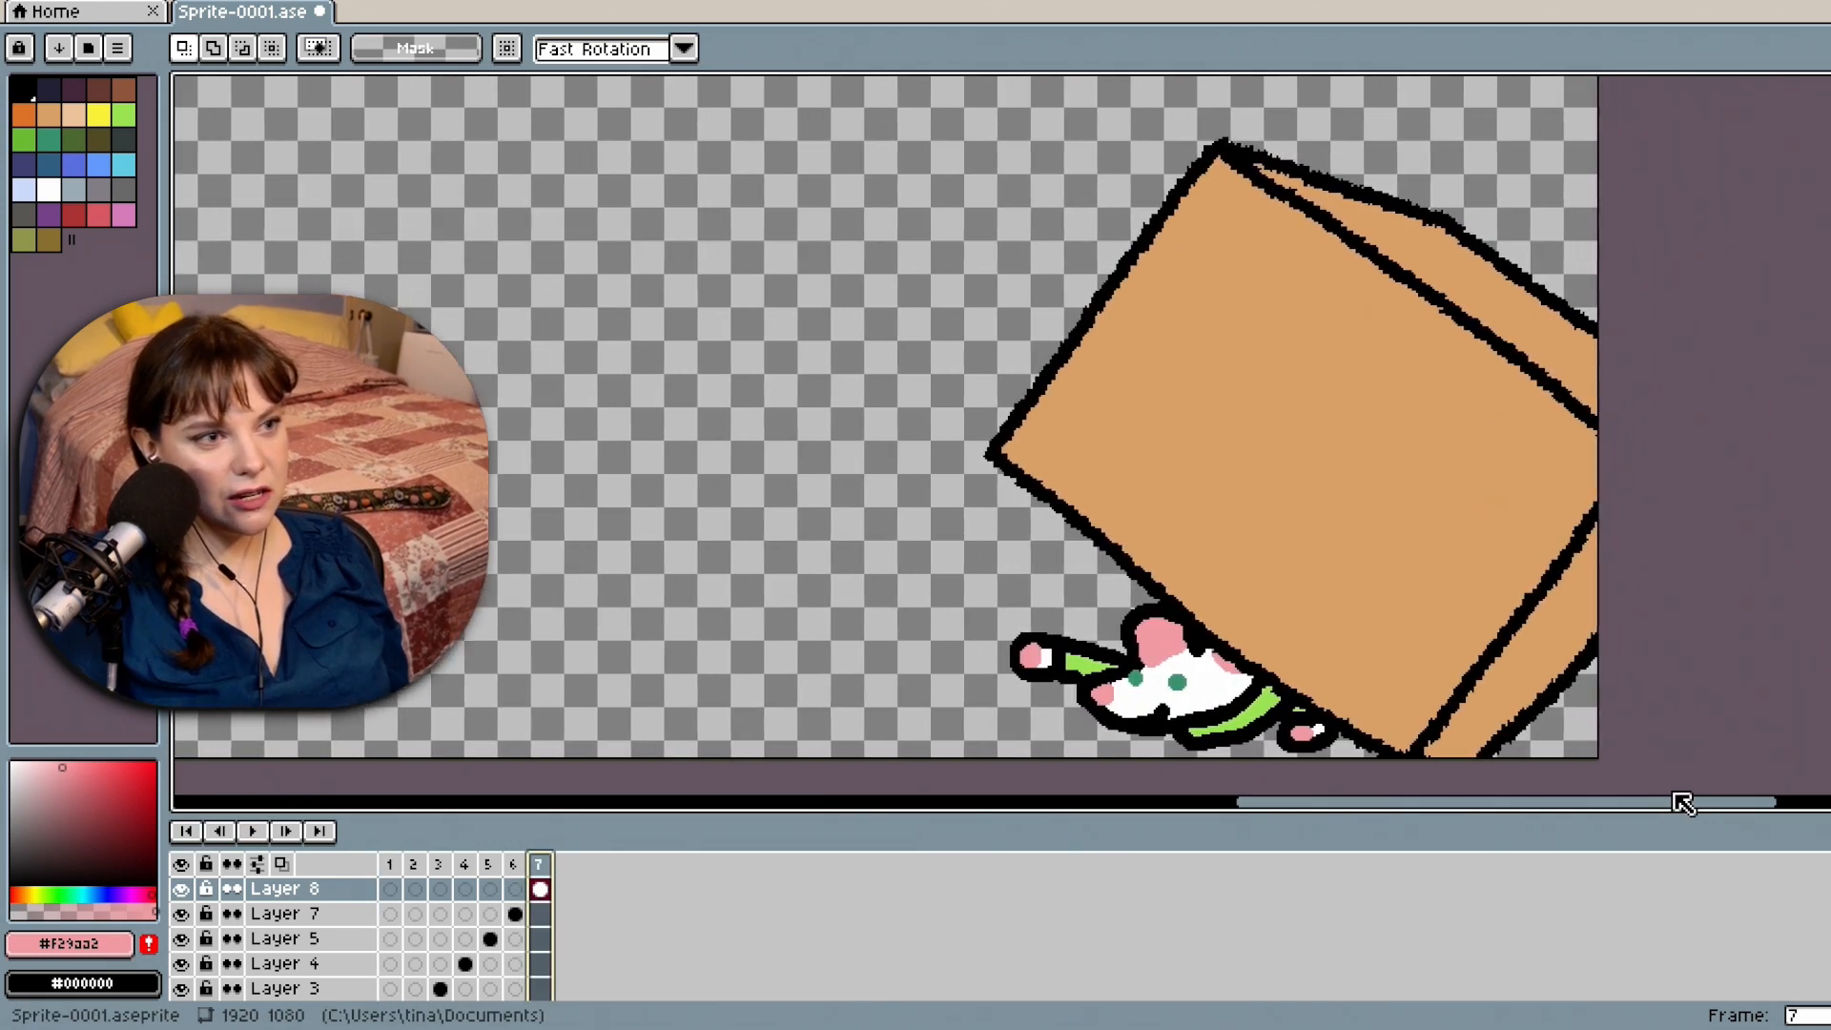
pyautogui.scroll(-4, 1001, 435)
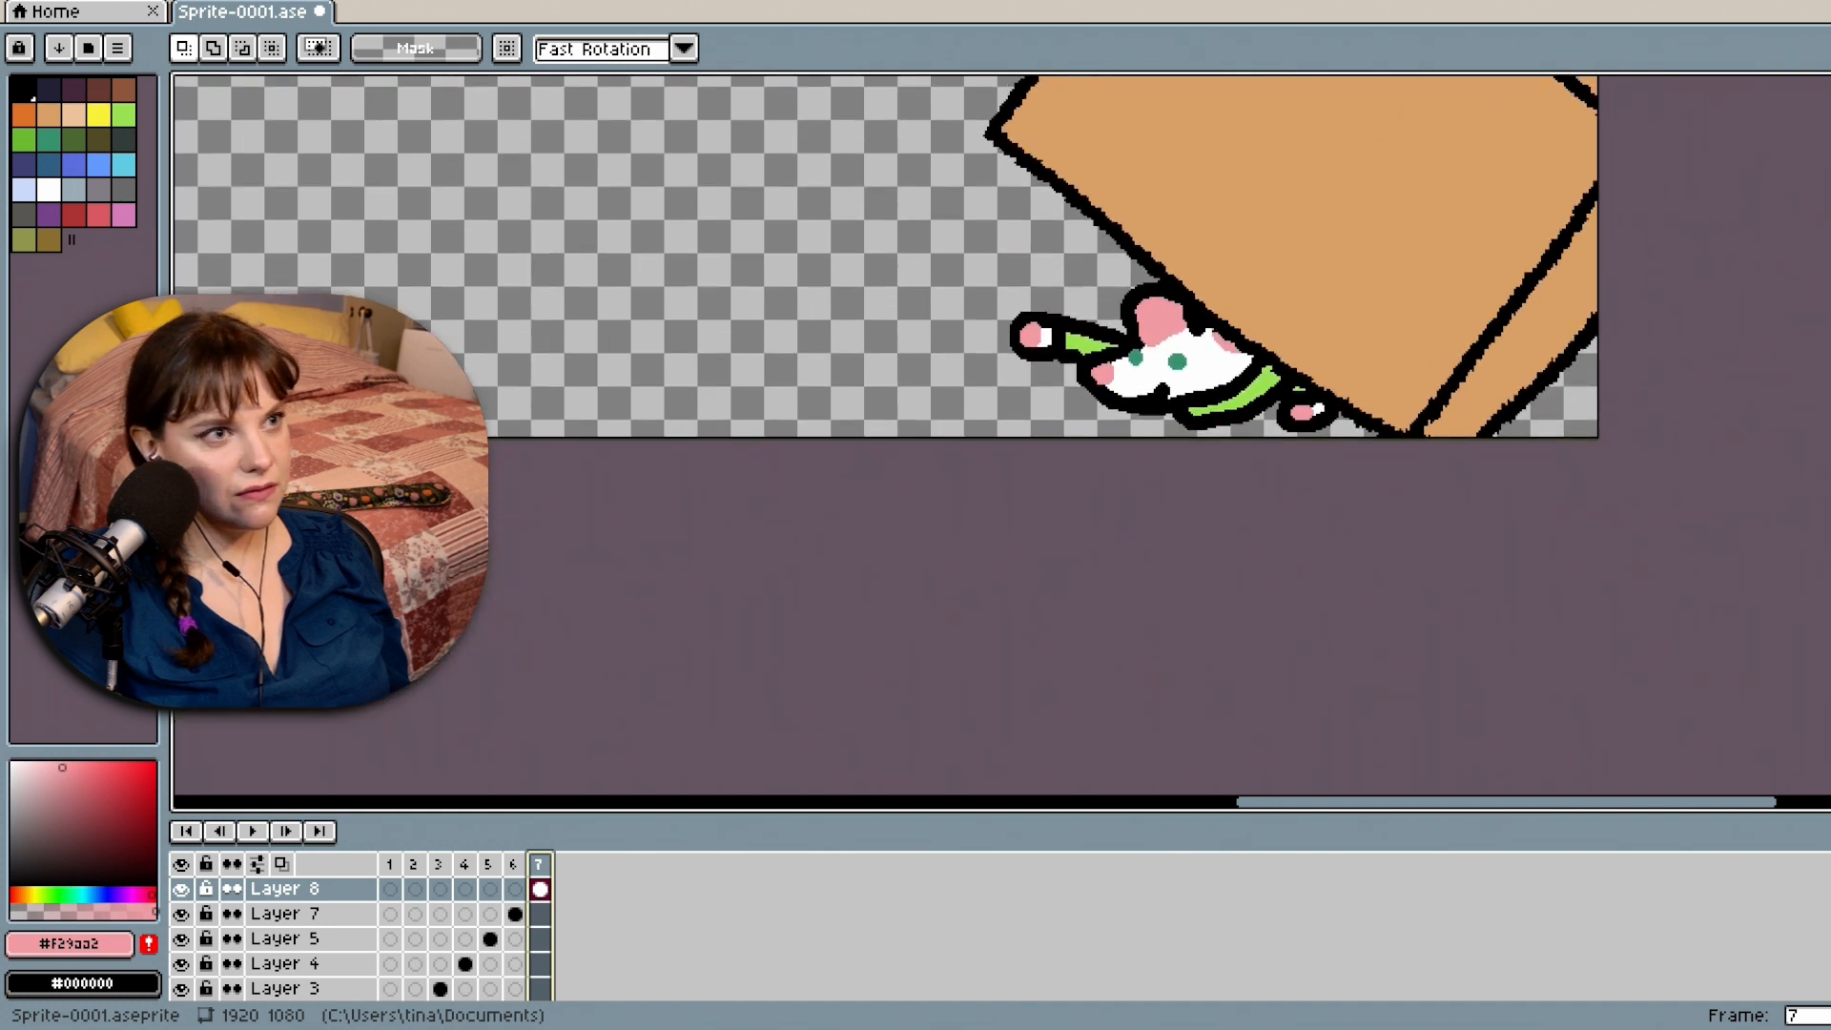
pyautogui.scroll(3, 1001, 435)
pyautogui.scroll(-5, 535, 963)
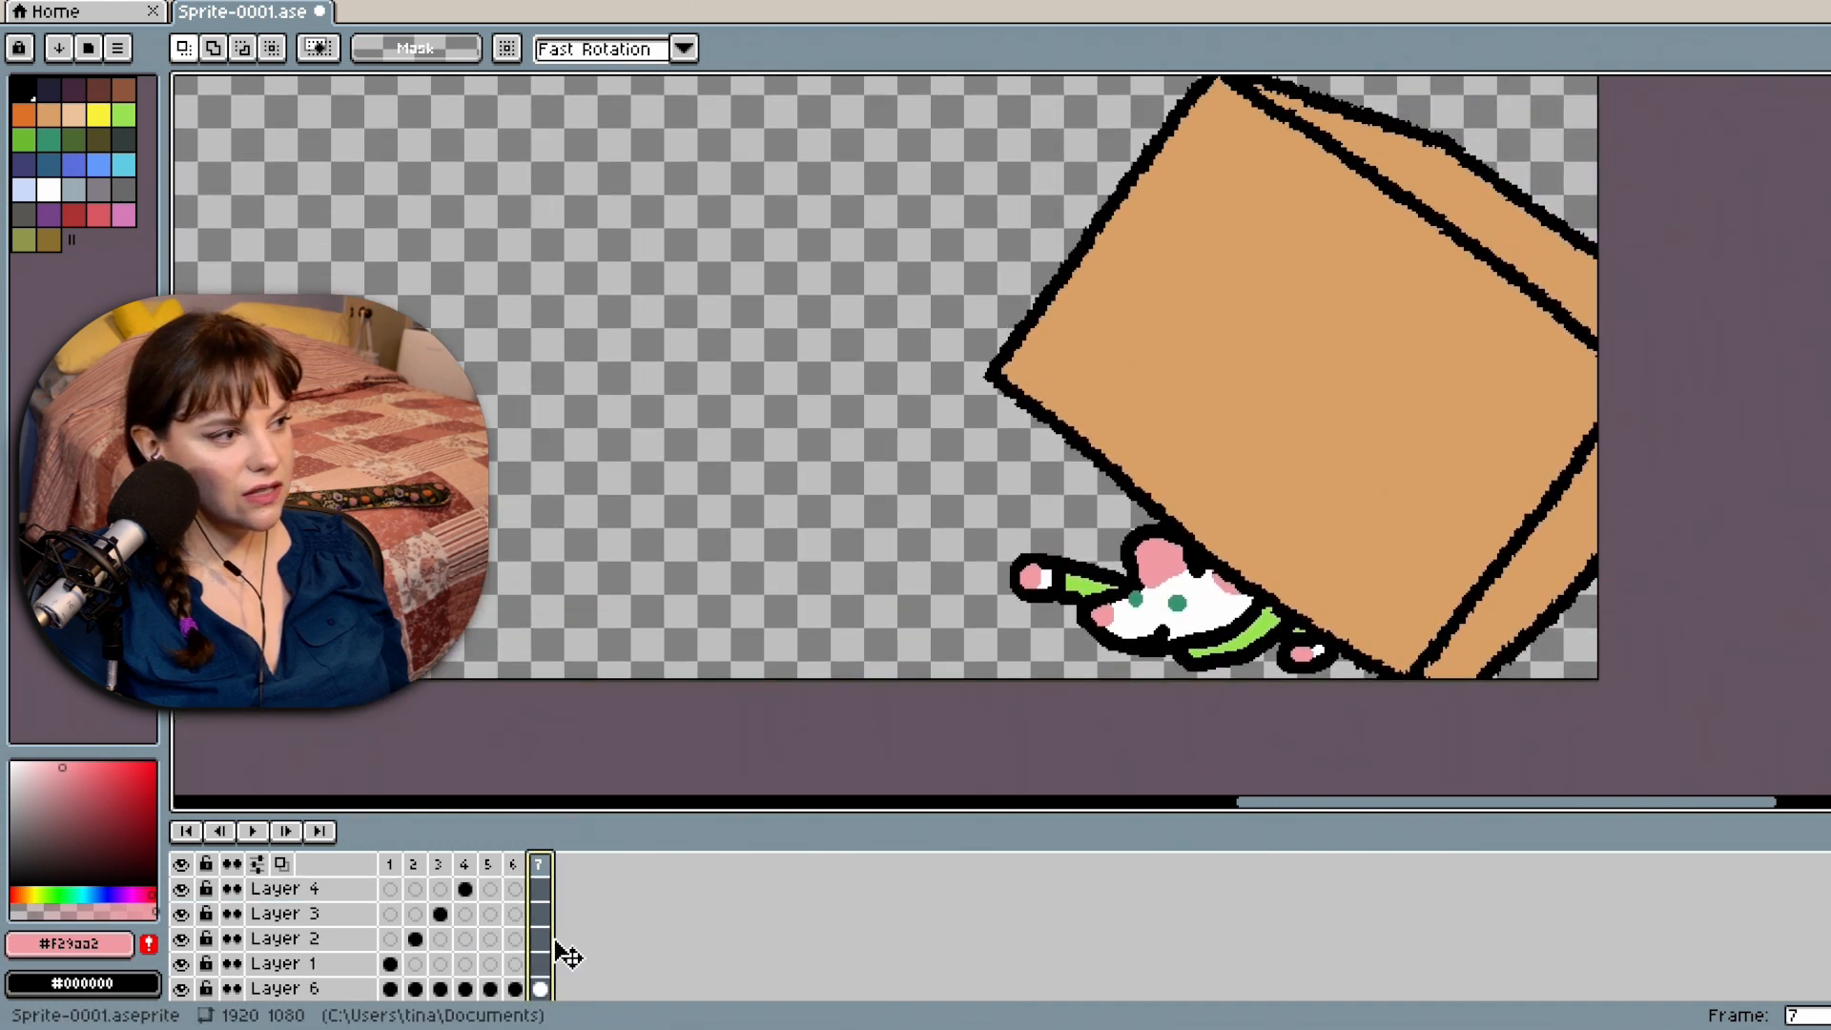
pyautogui.scroll(1, 528, 940)
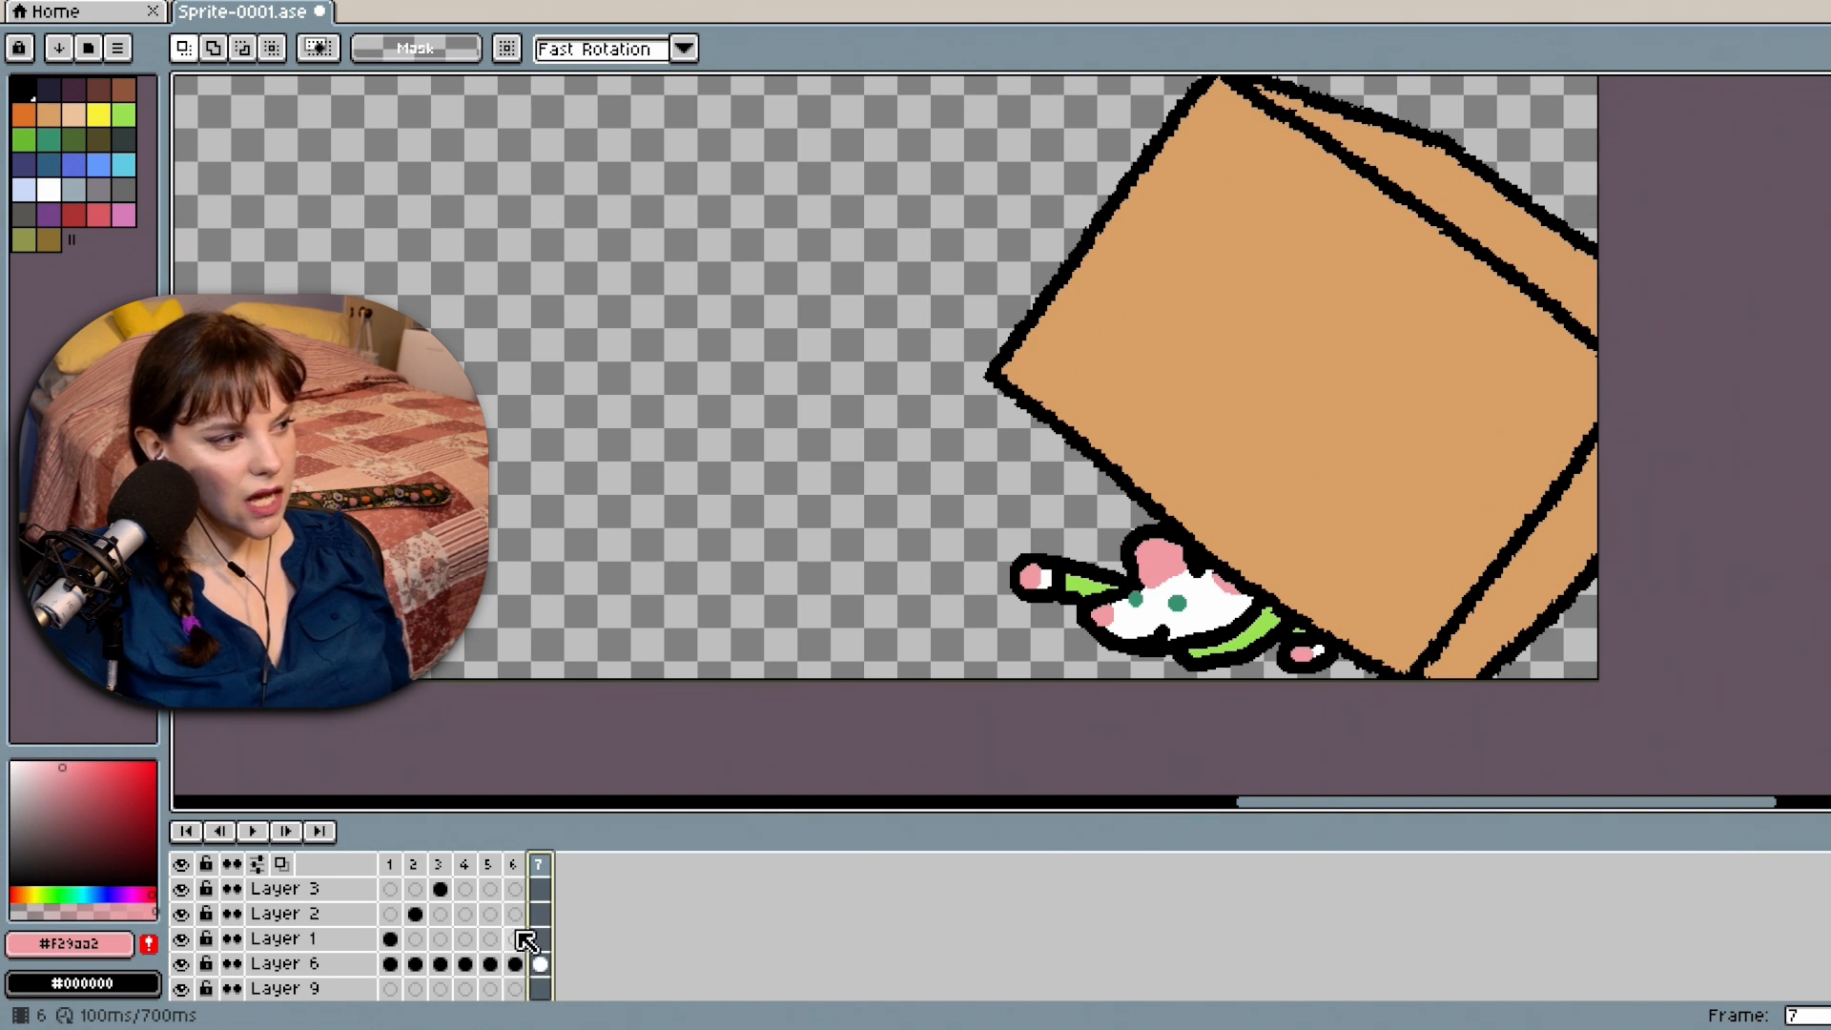
pyautogui.scroll(-1, 527, 944)
# Compare the mouse cels on Layer 6 across frames 3, 5, 6 and 7, and check Layer 9 in frames 5 to 7.
pyautogui.click(519, 939)
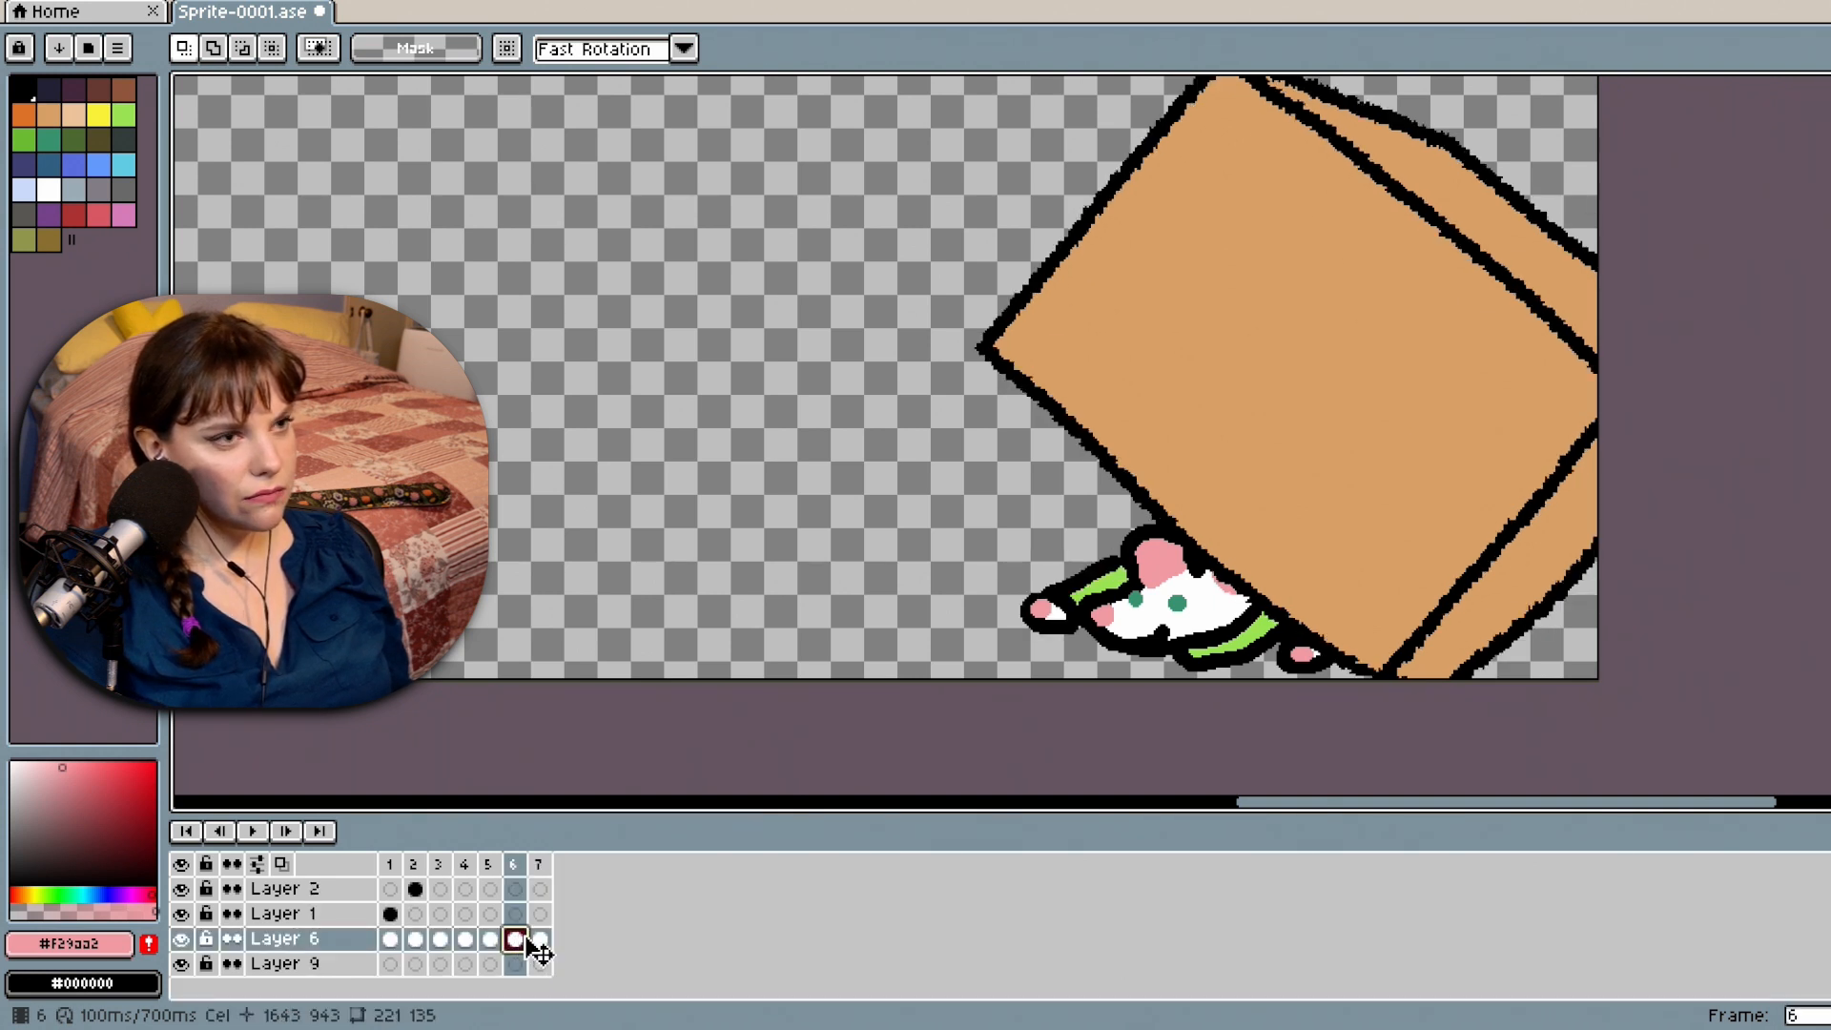
pyautogui.click(540, 940)
pyautogui.click(513, 946)
pyautogui.scroll(-1, 492, 975)
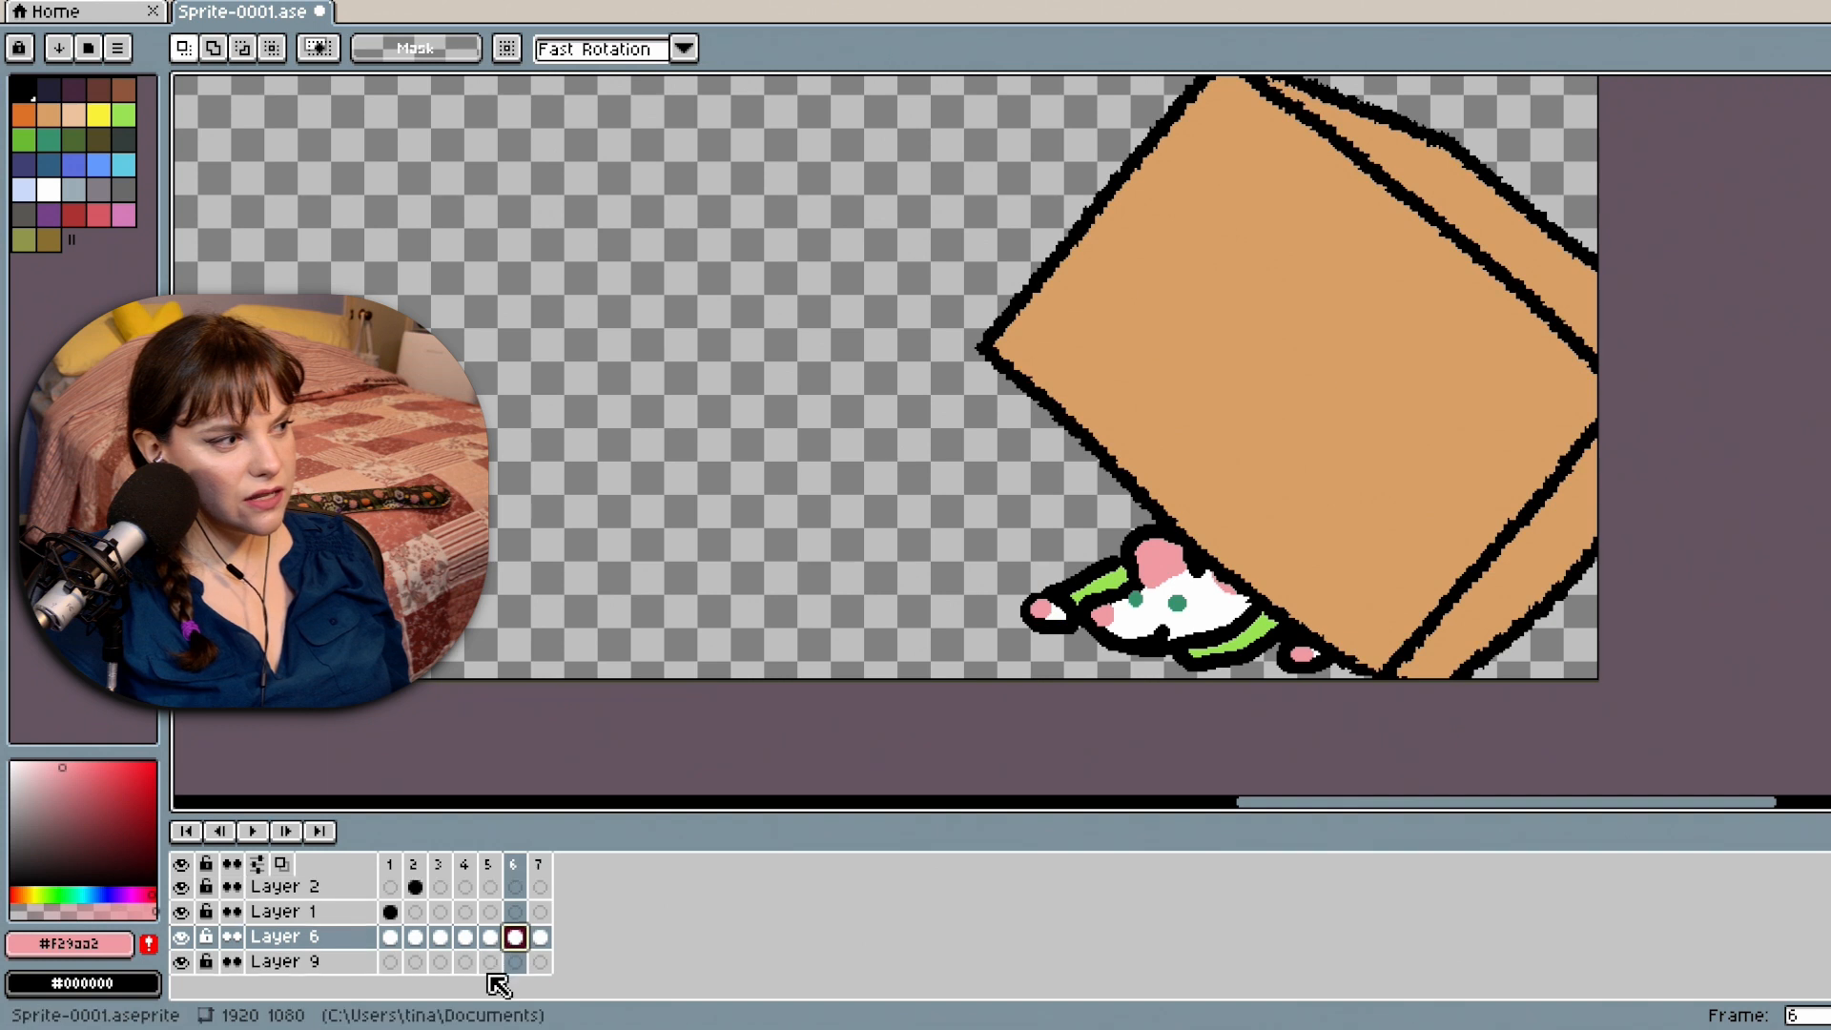
pyautogui.click(494, 962)
pyautogui.click(515, 965)
pyautogui.click(539, 963)
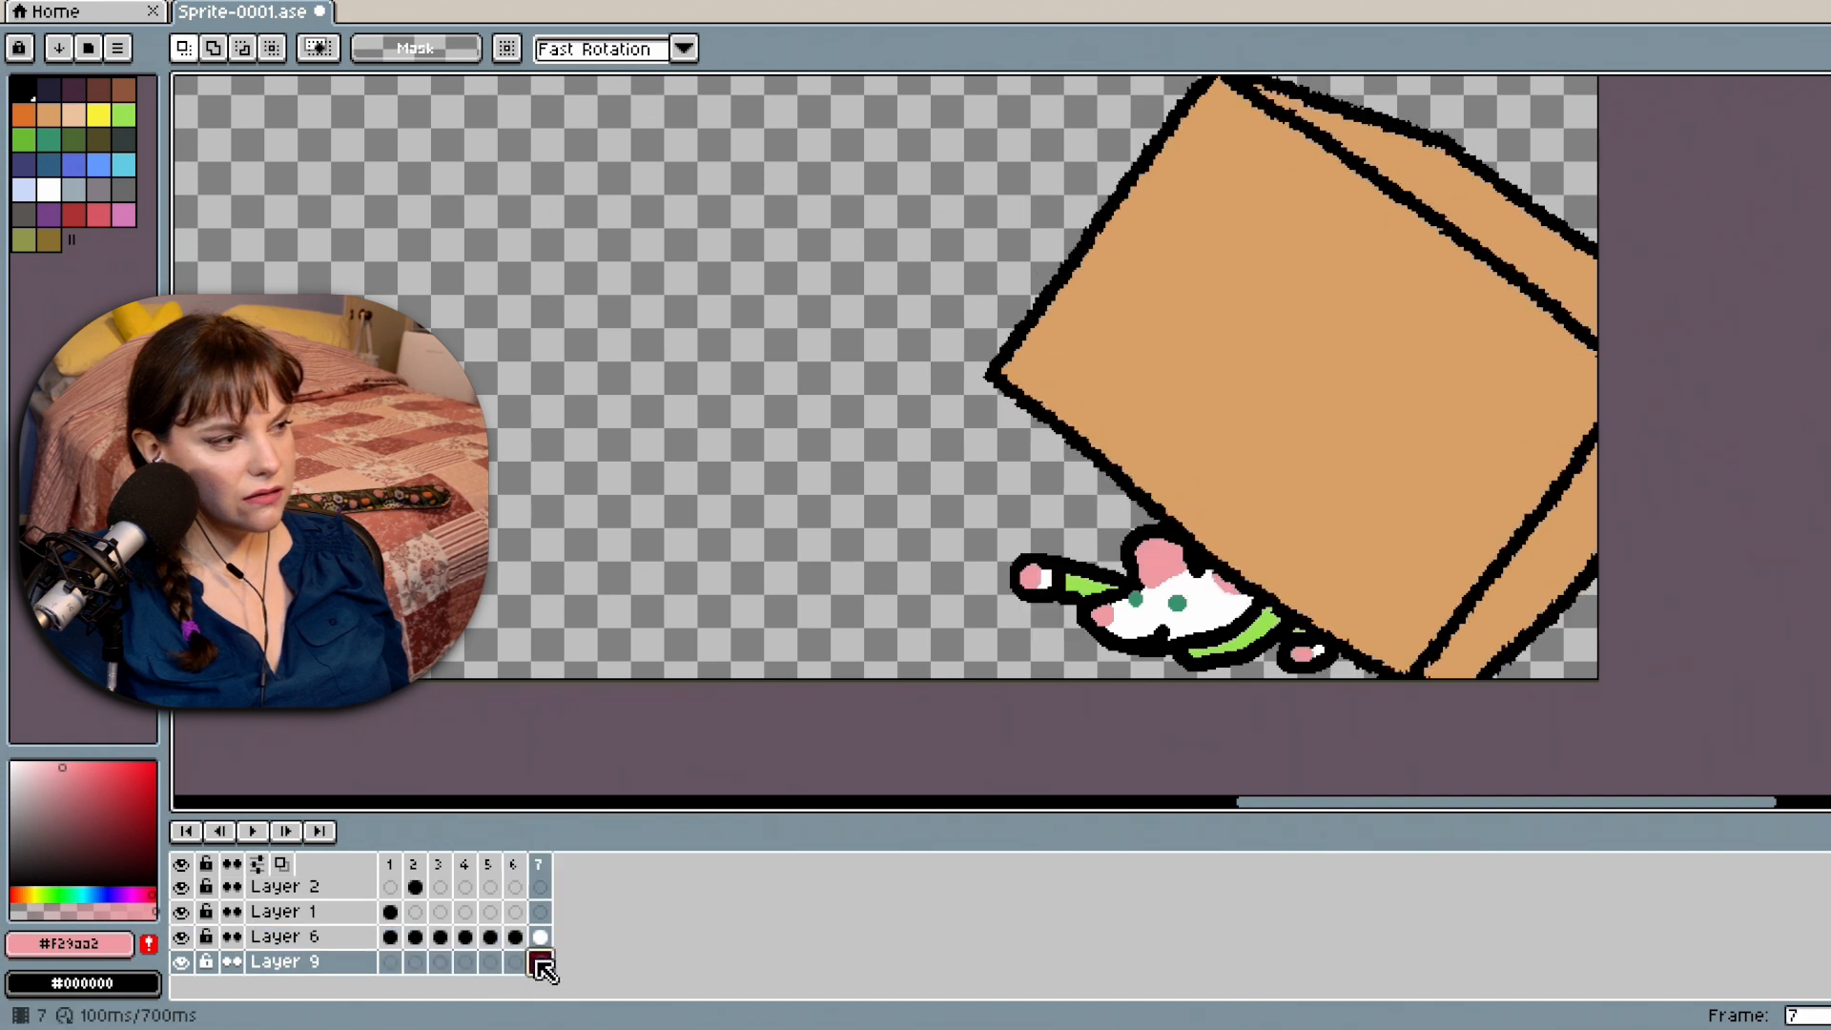
pyautogui.click(490, 938)
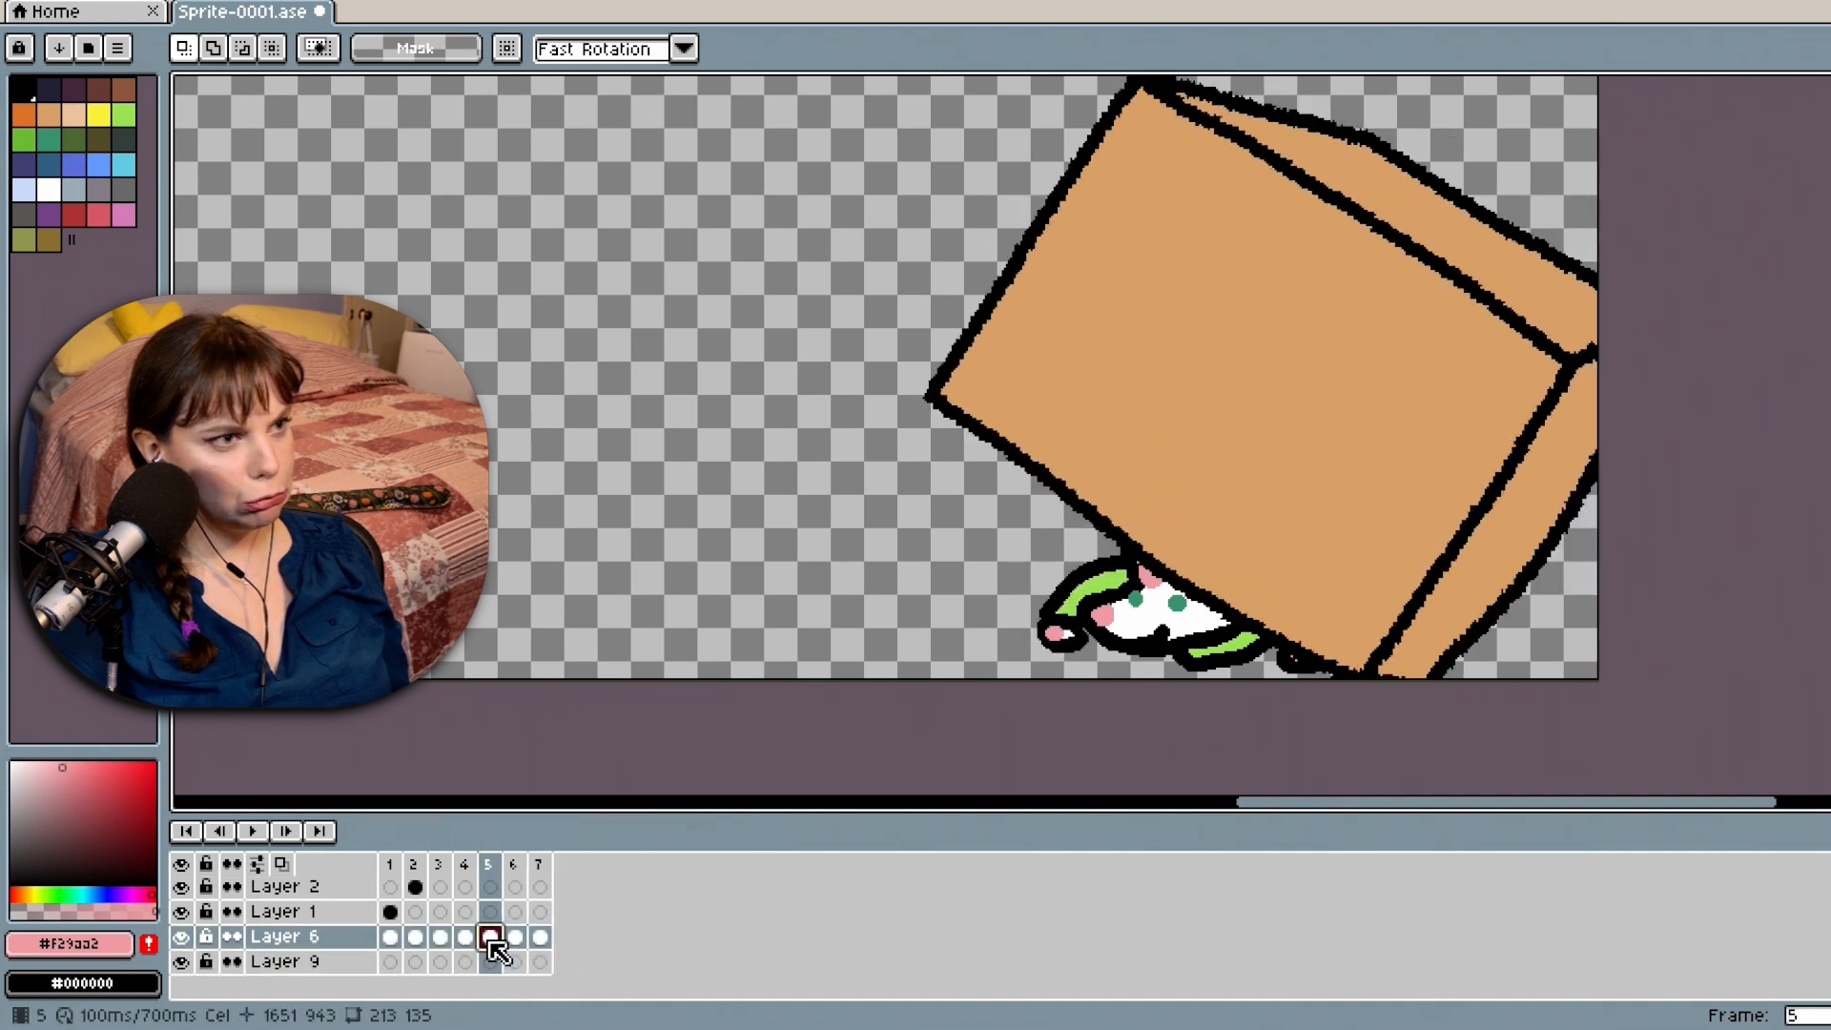
pyautogui.click(442, 938)
pyautogui.click(537, 936)
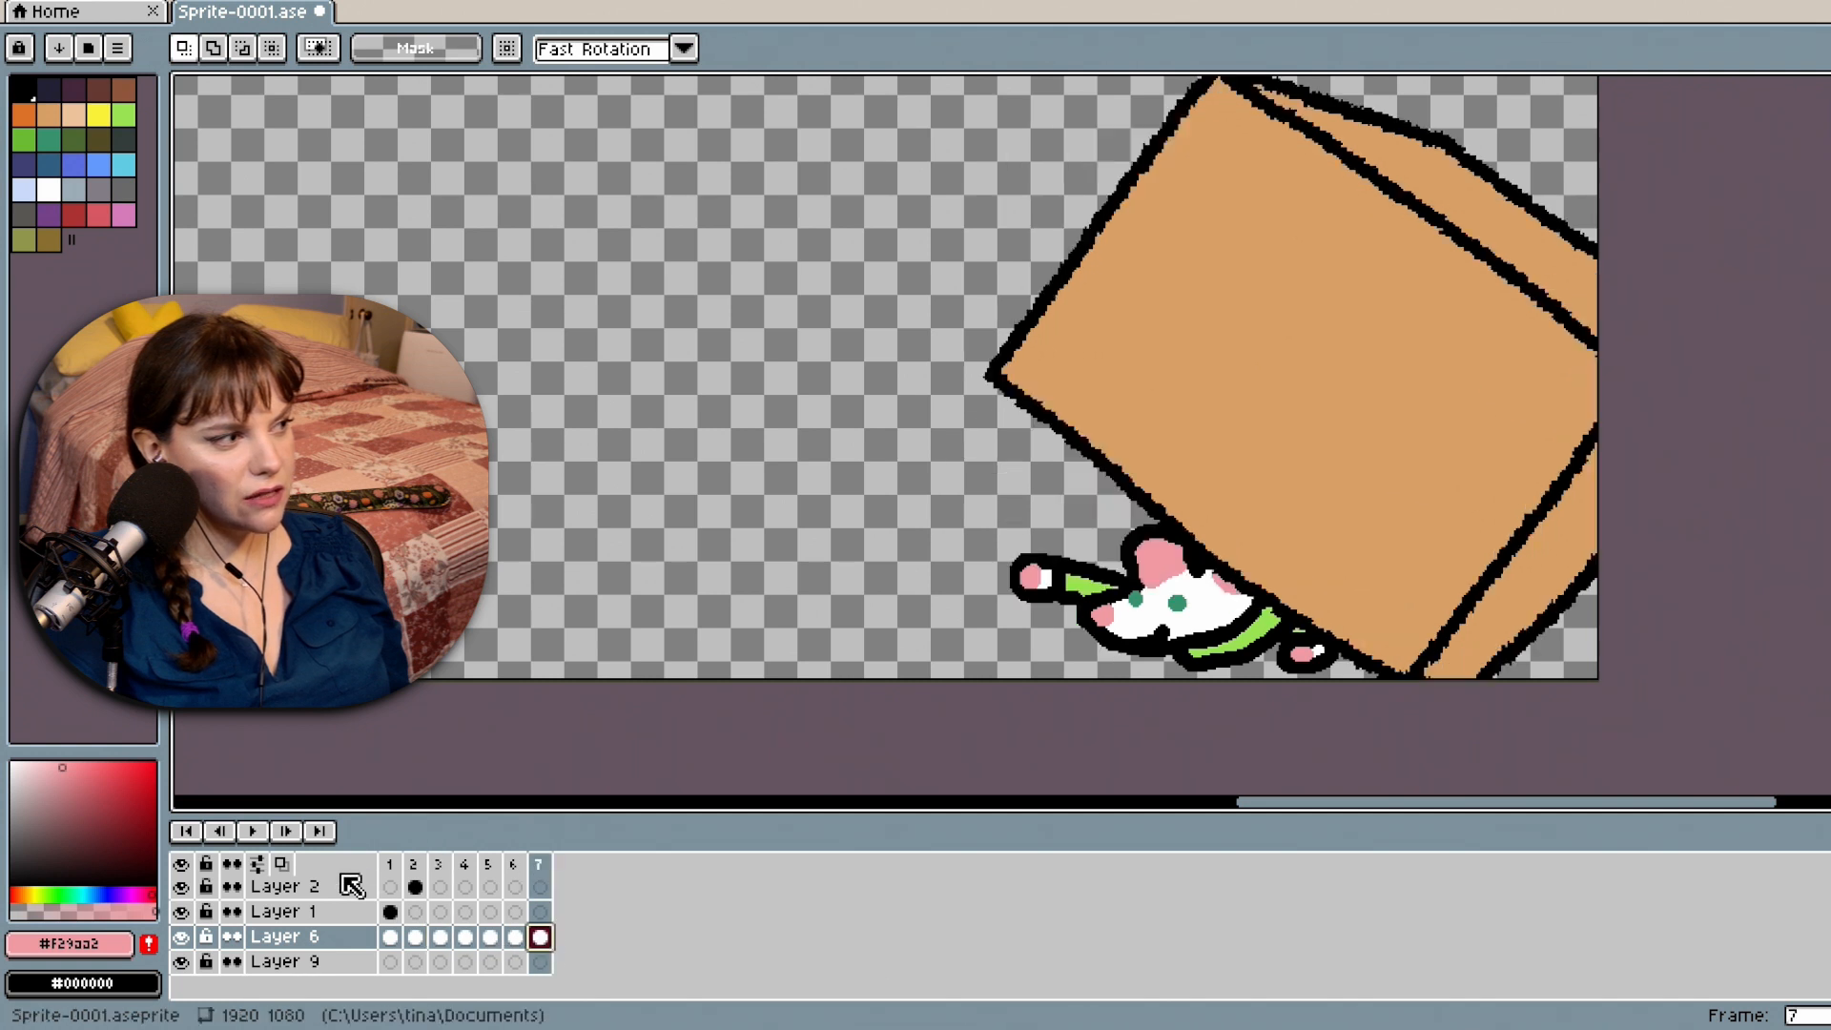
# Turn on onion skinning and compare the mouse and box positions in frames 3, 4, 6 and 7.
pyautogui.scroll(1, 315, 877)
pyautogui.click(282, 864)
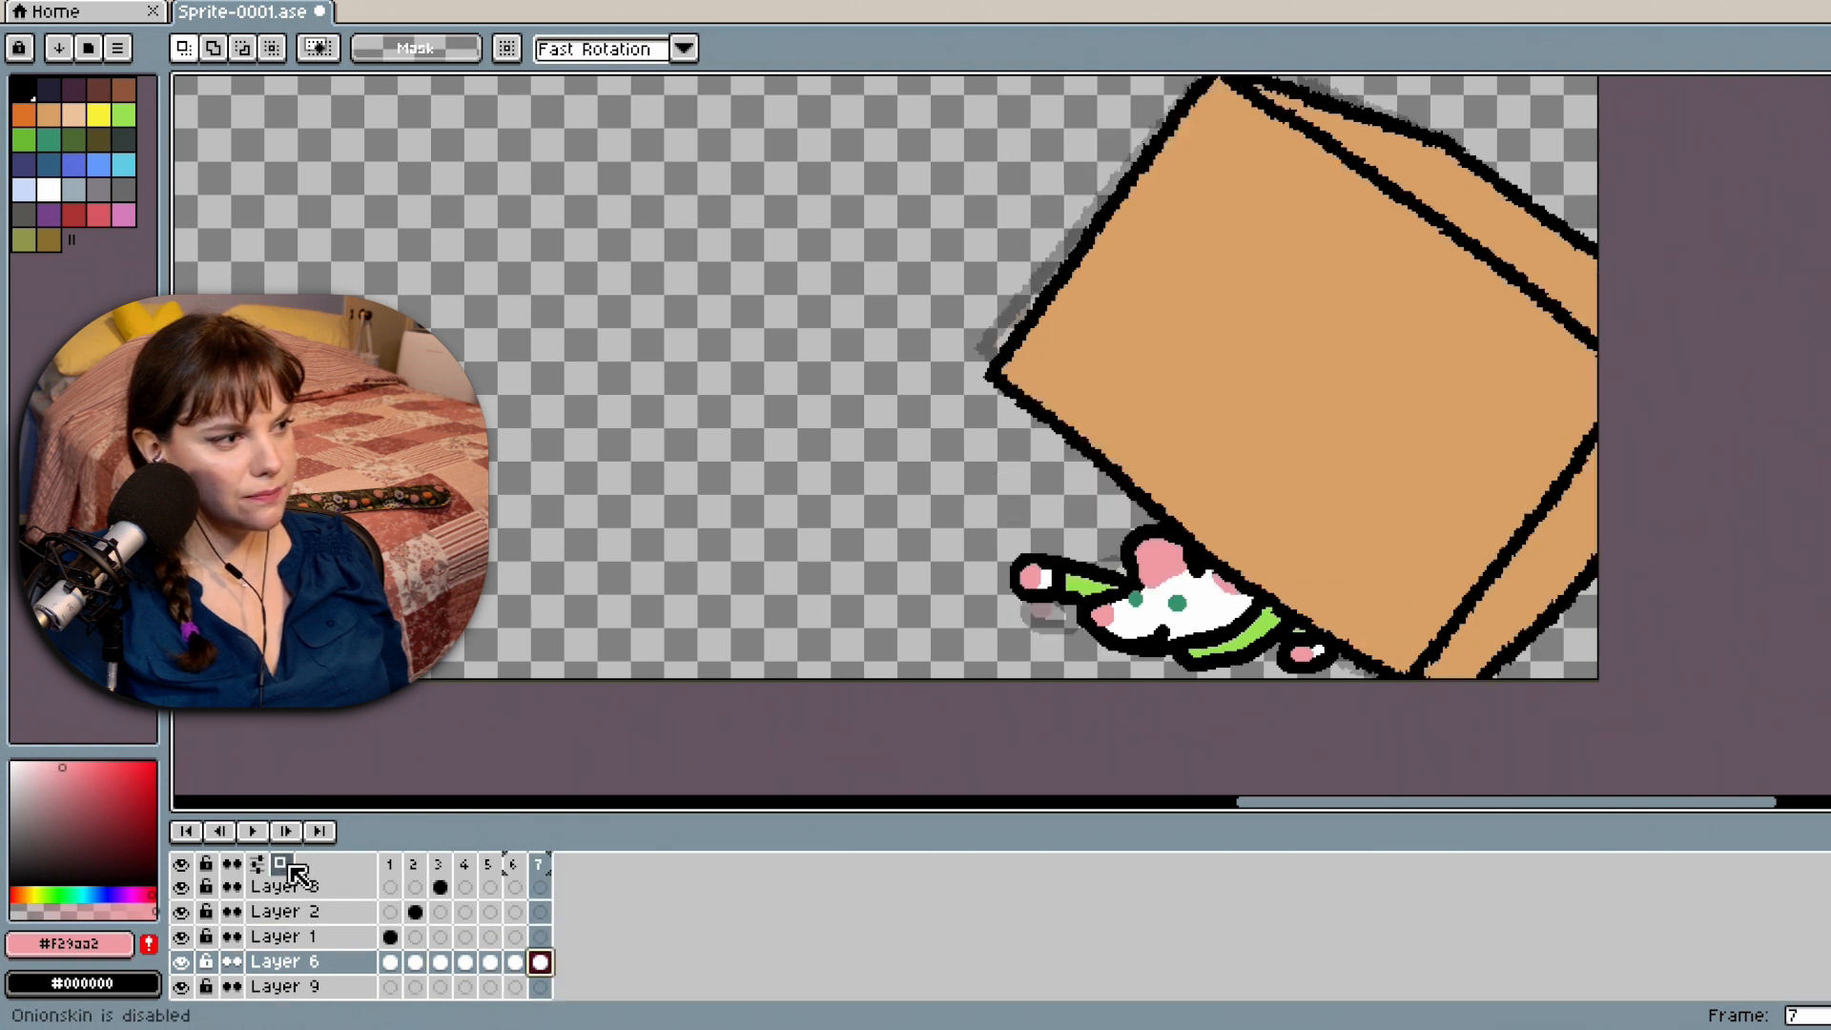
pyautogui.rightClick(539, 961)
pyautogui.click(520, 965)
pyautogui.click(520, 965)
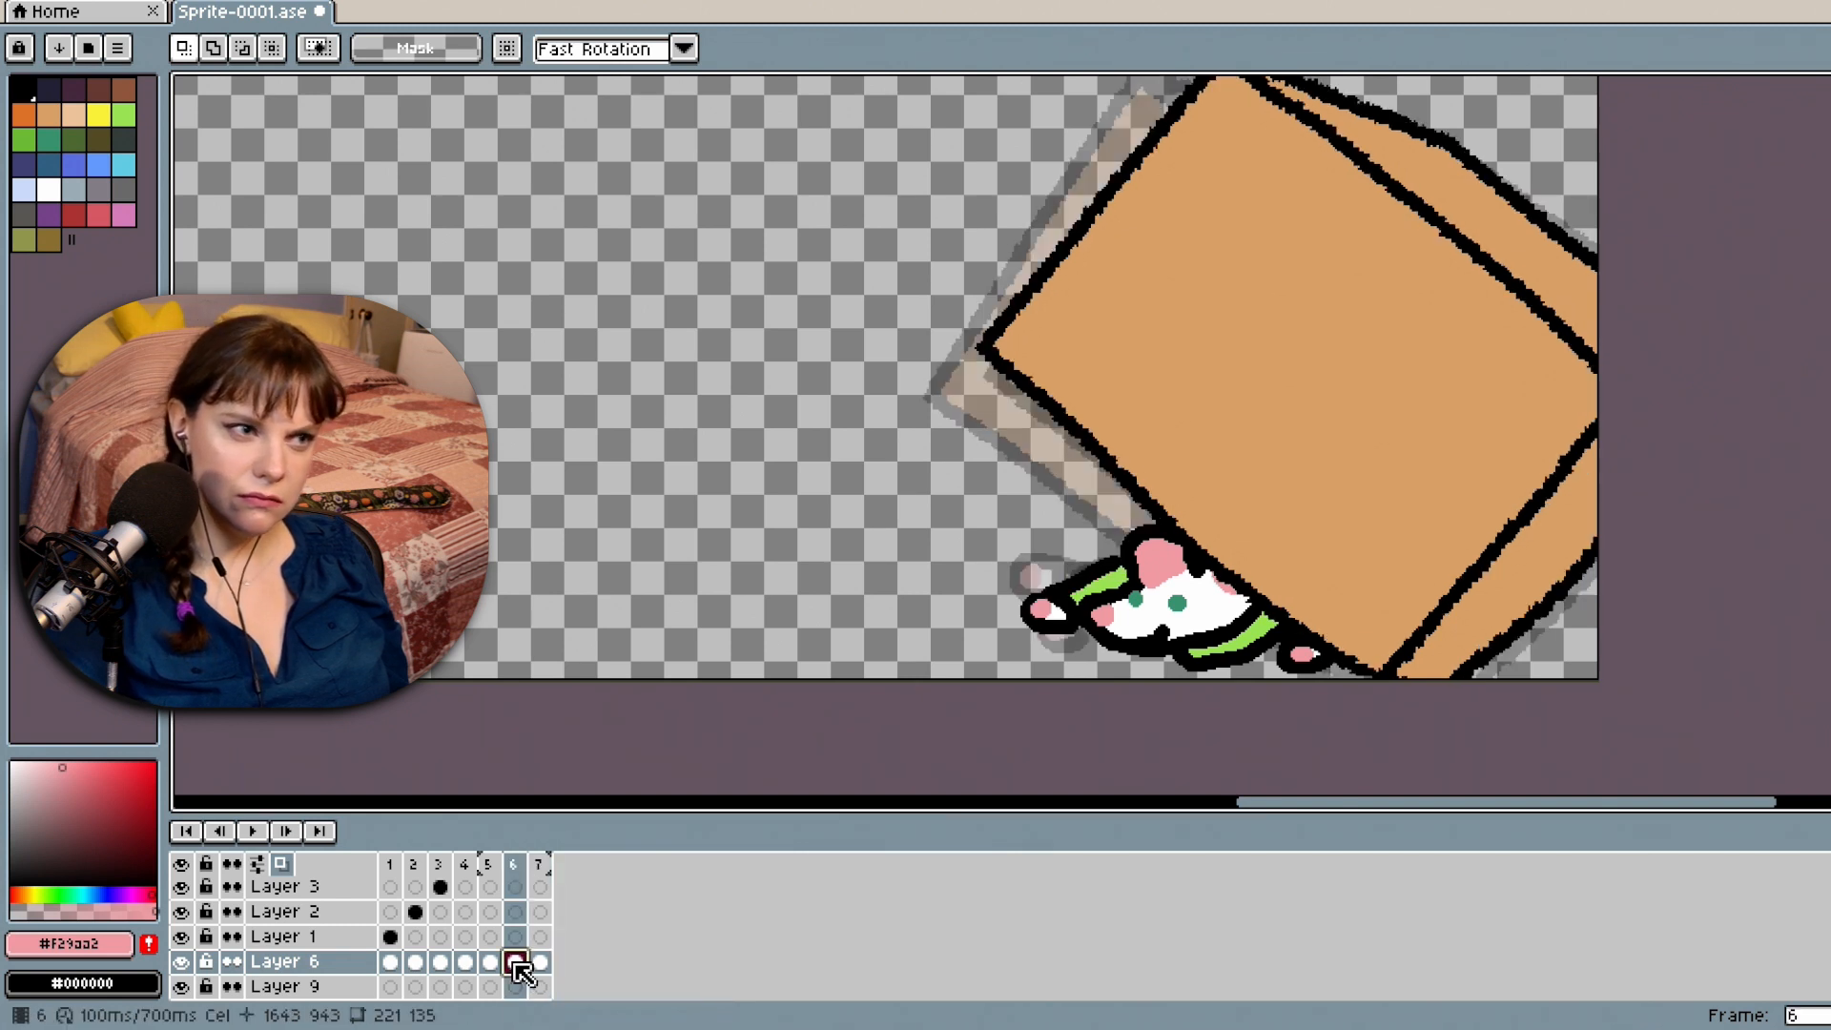
pyautogui.click(464, 963)
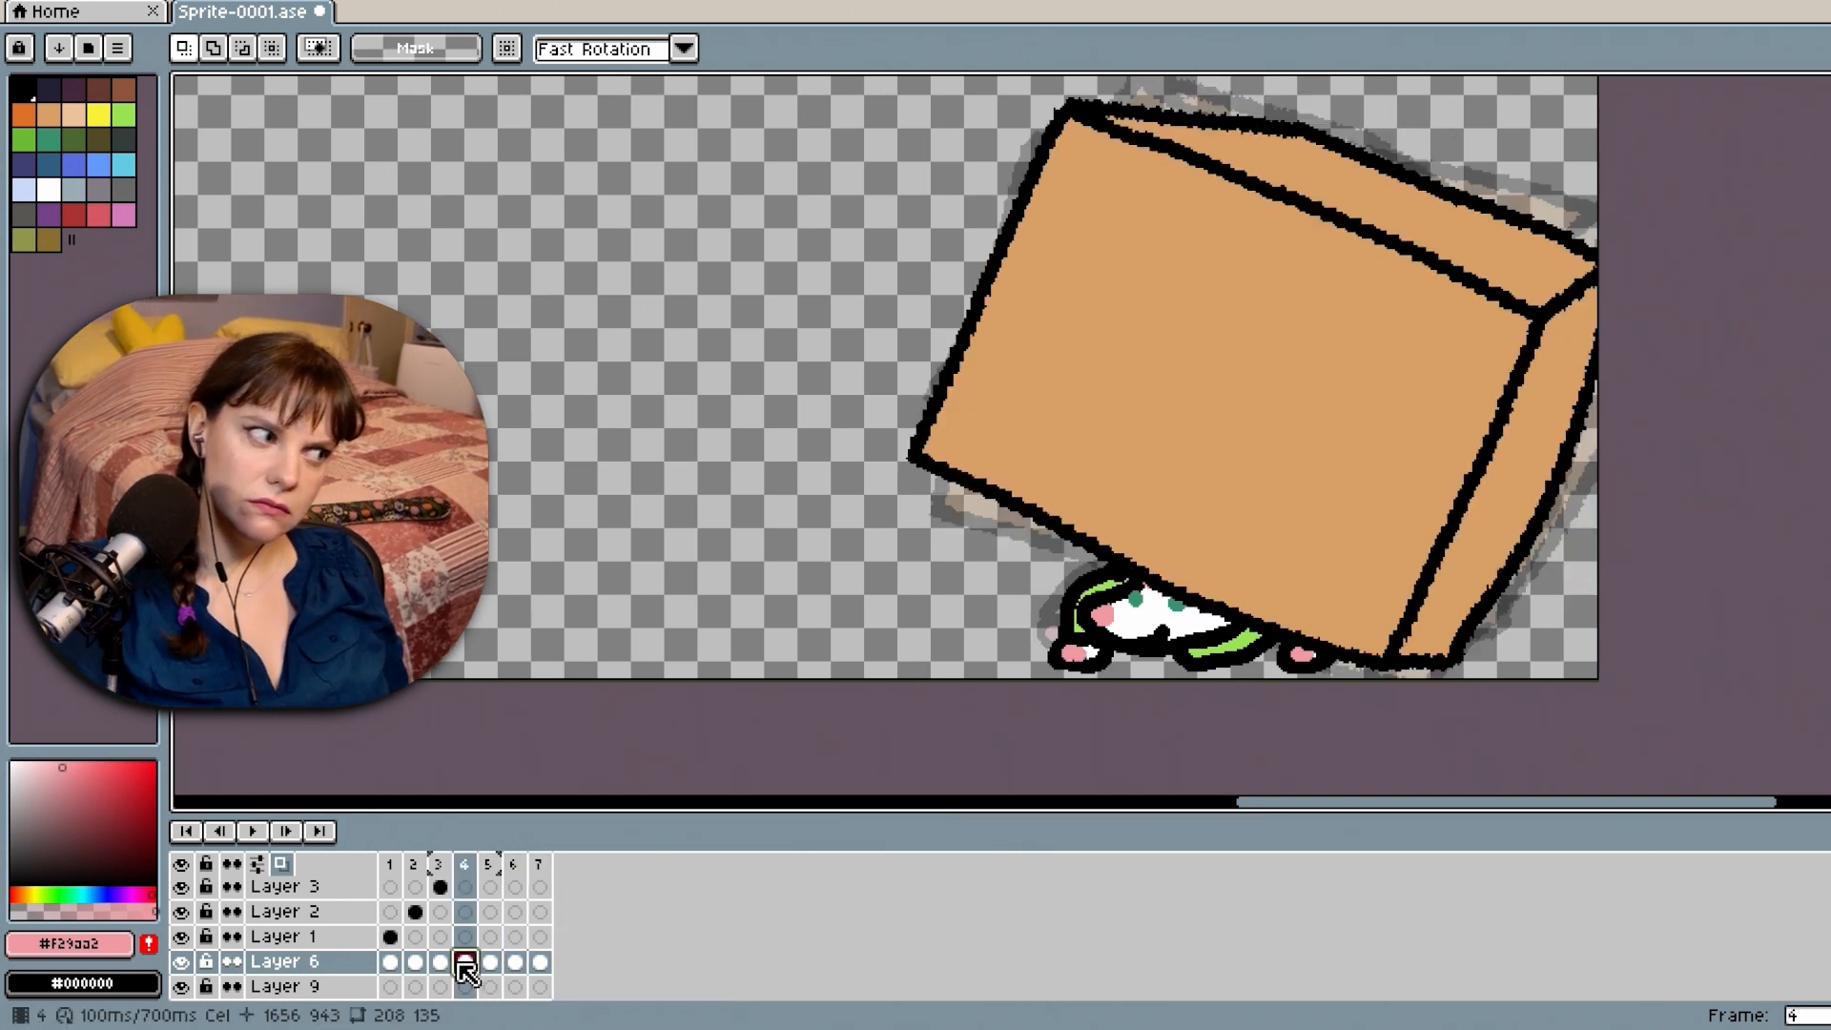
pyautogui.click(441, 965)
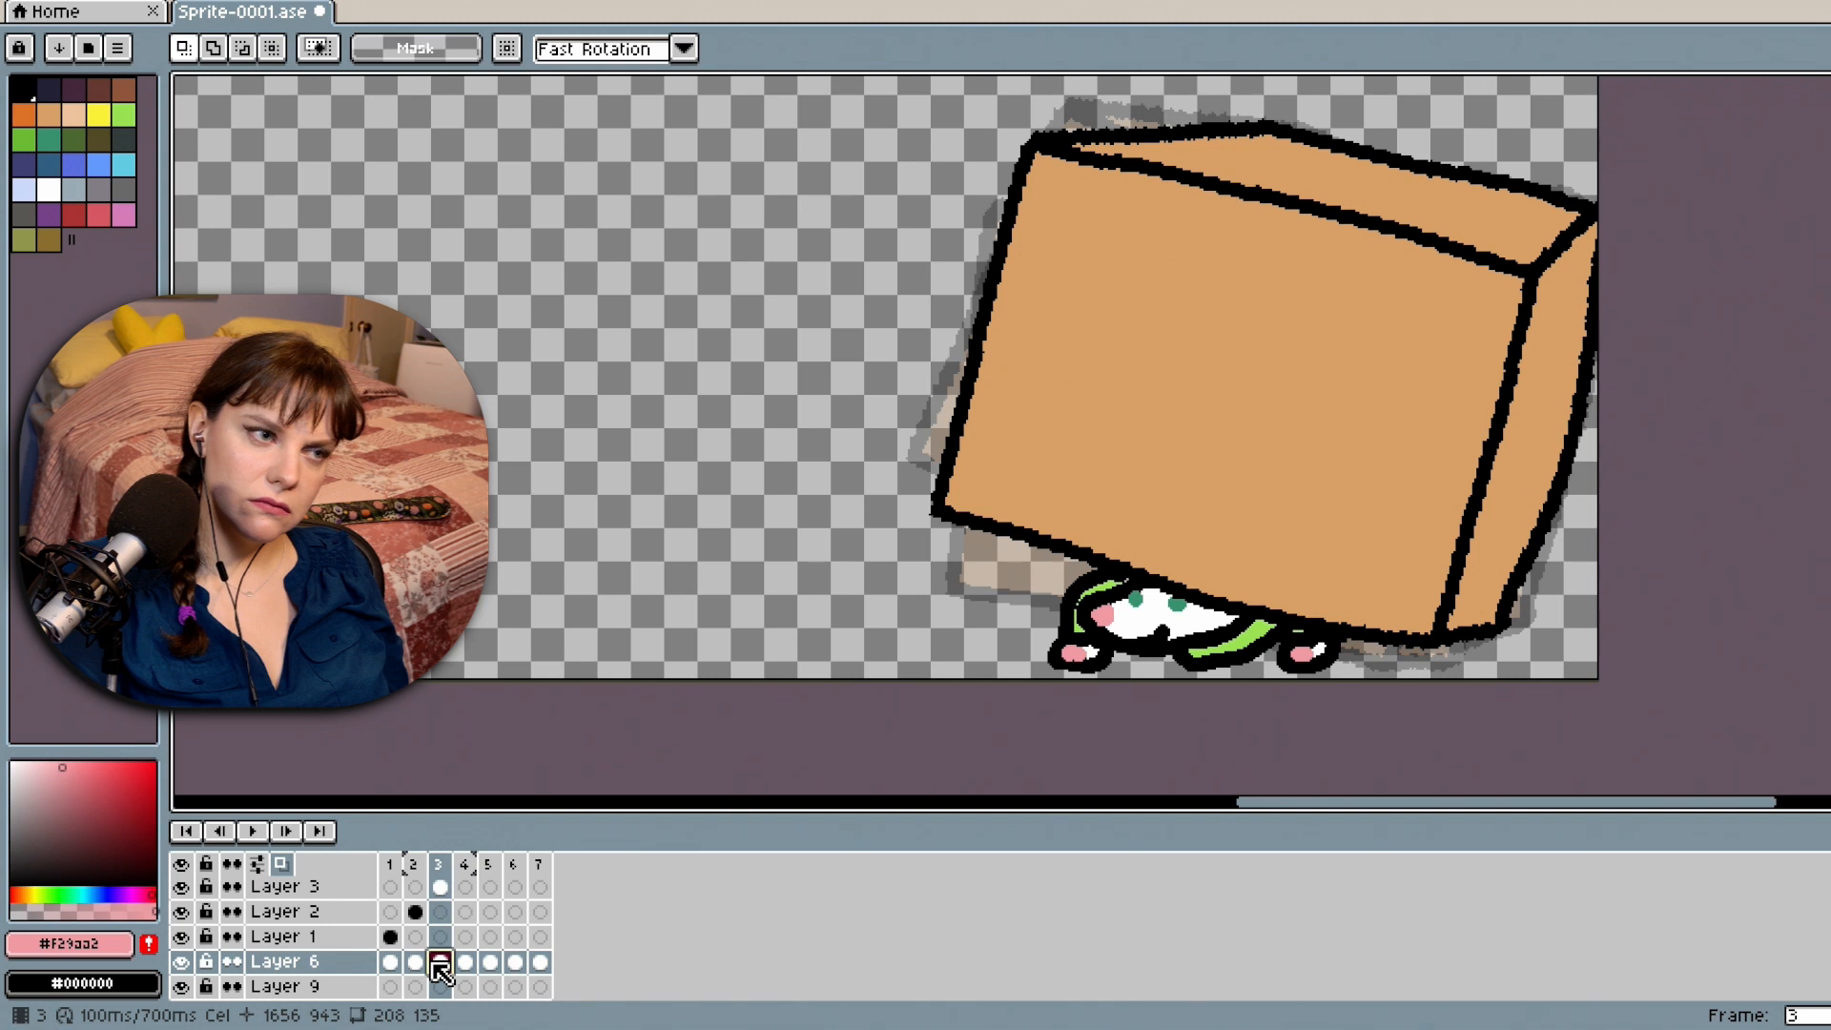
pyautogui.click(539, 961)
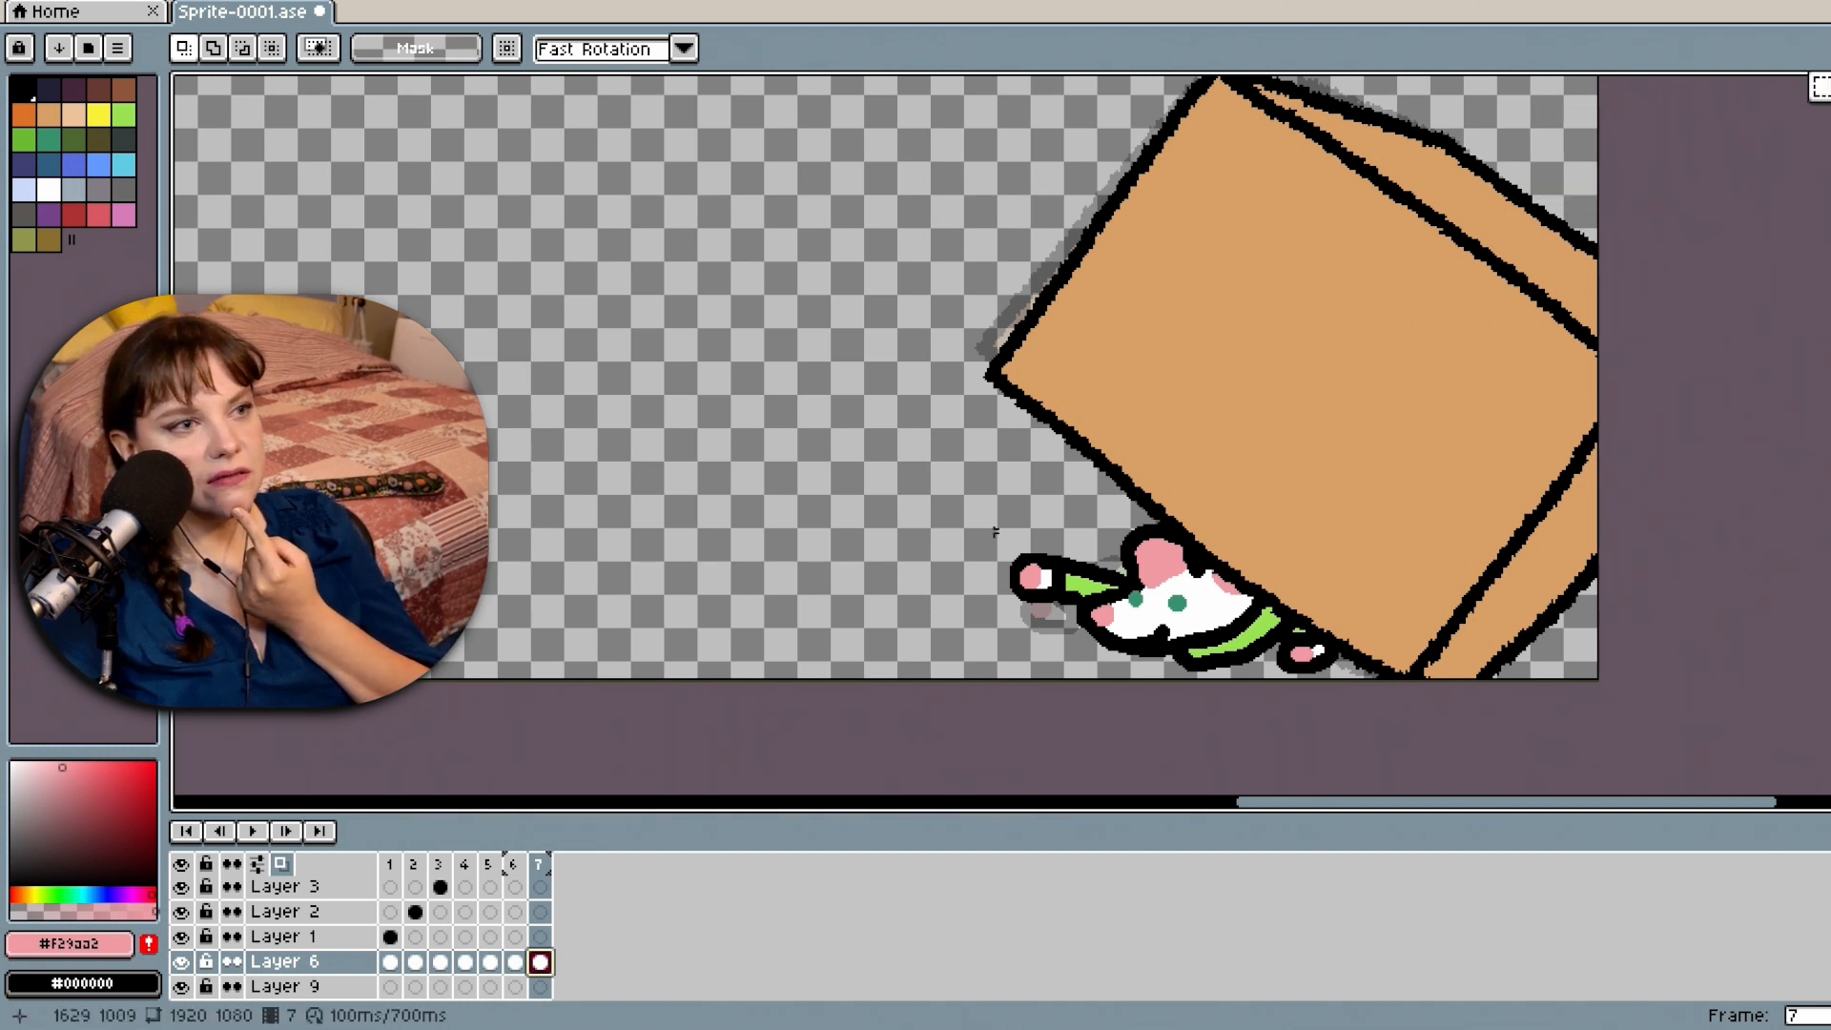
# Hide the box on Layer 8 and select the whole mouse in frame 7 with a marquee of about 316 × 178 pixels.
pyautogui.moveTo(983, 460); pyautogui.dragTo(1447, 680)
pyautogui.scroll(2, 324, 917)
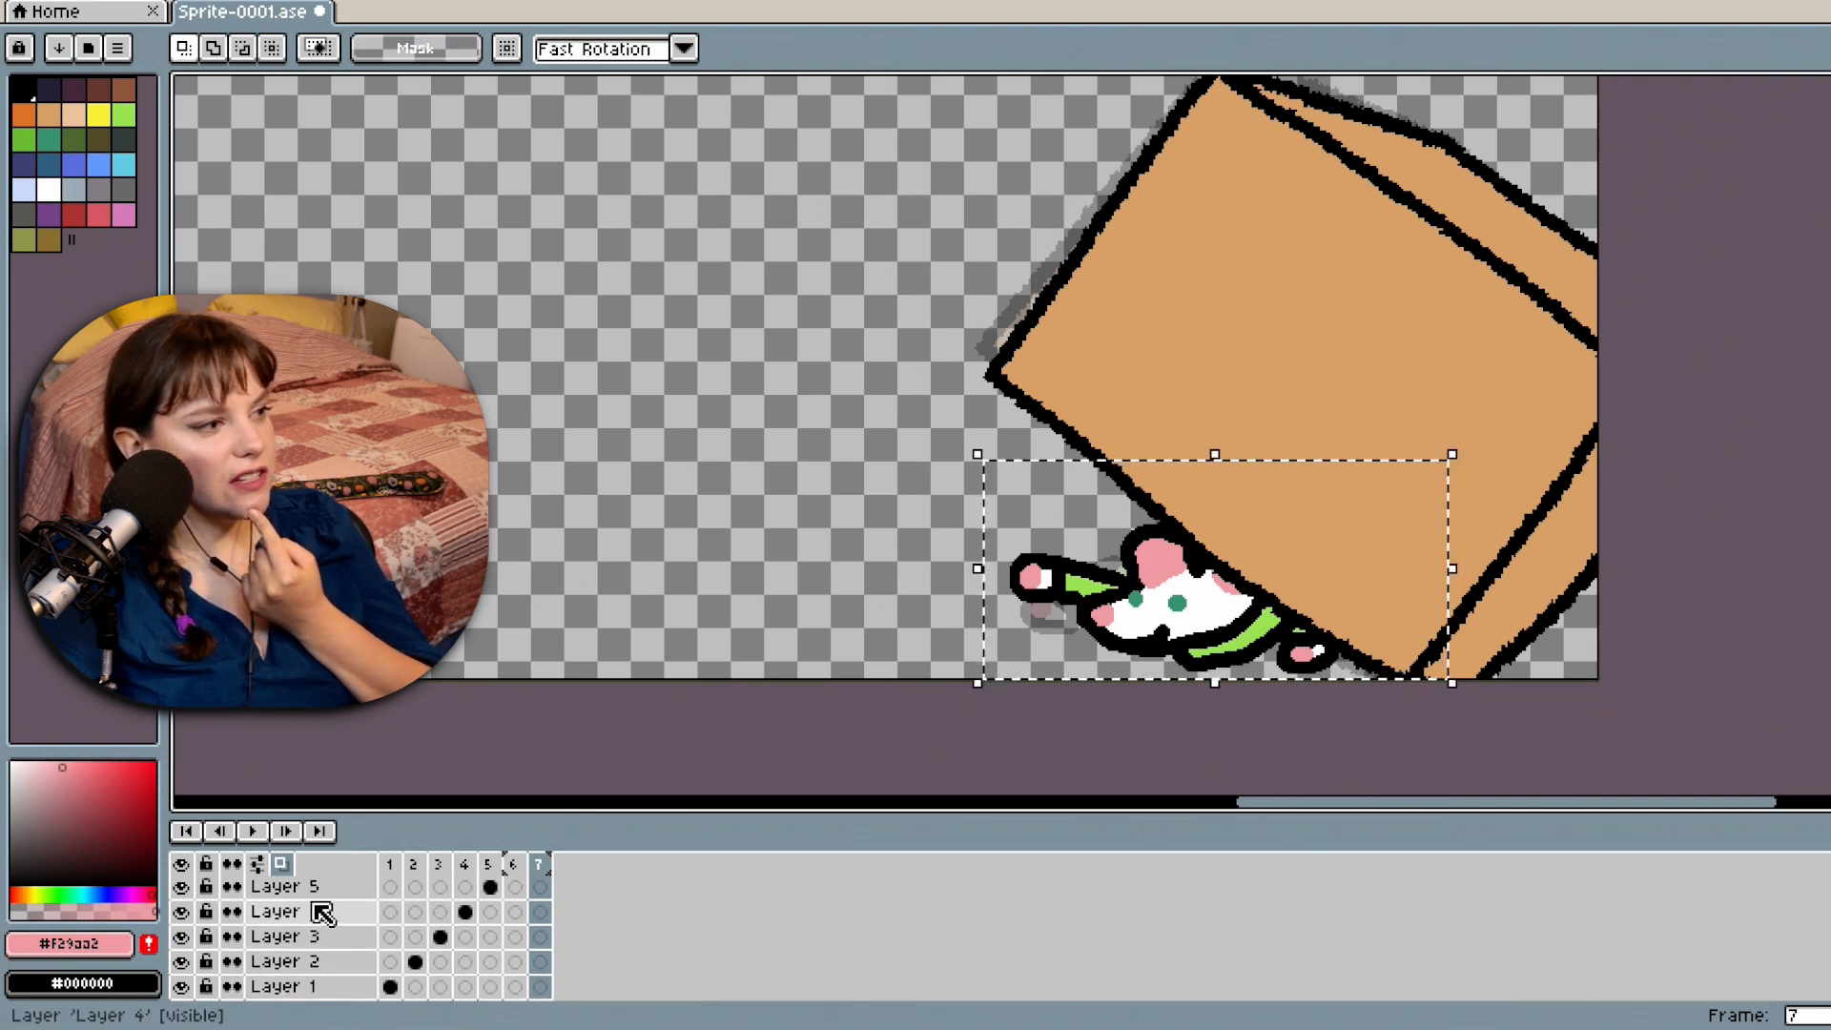
pyautogui.scroll(3, 322, 913)
pyautogui.click(183, 888)
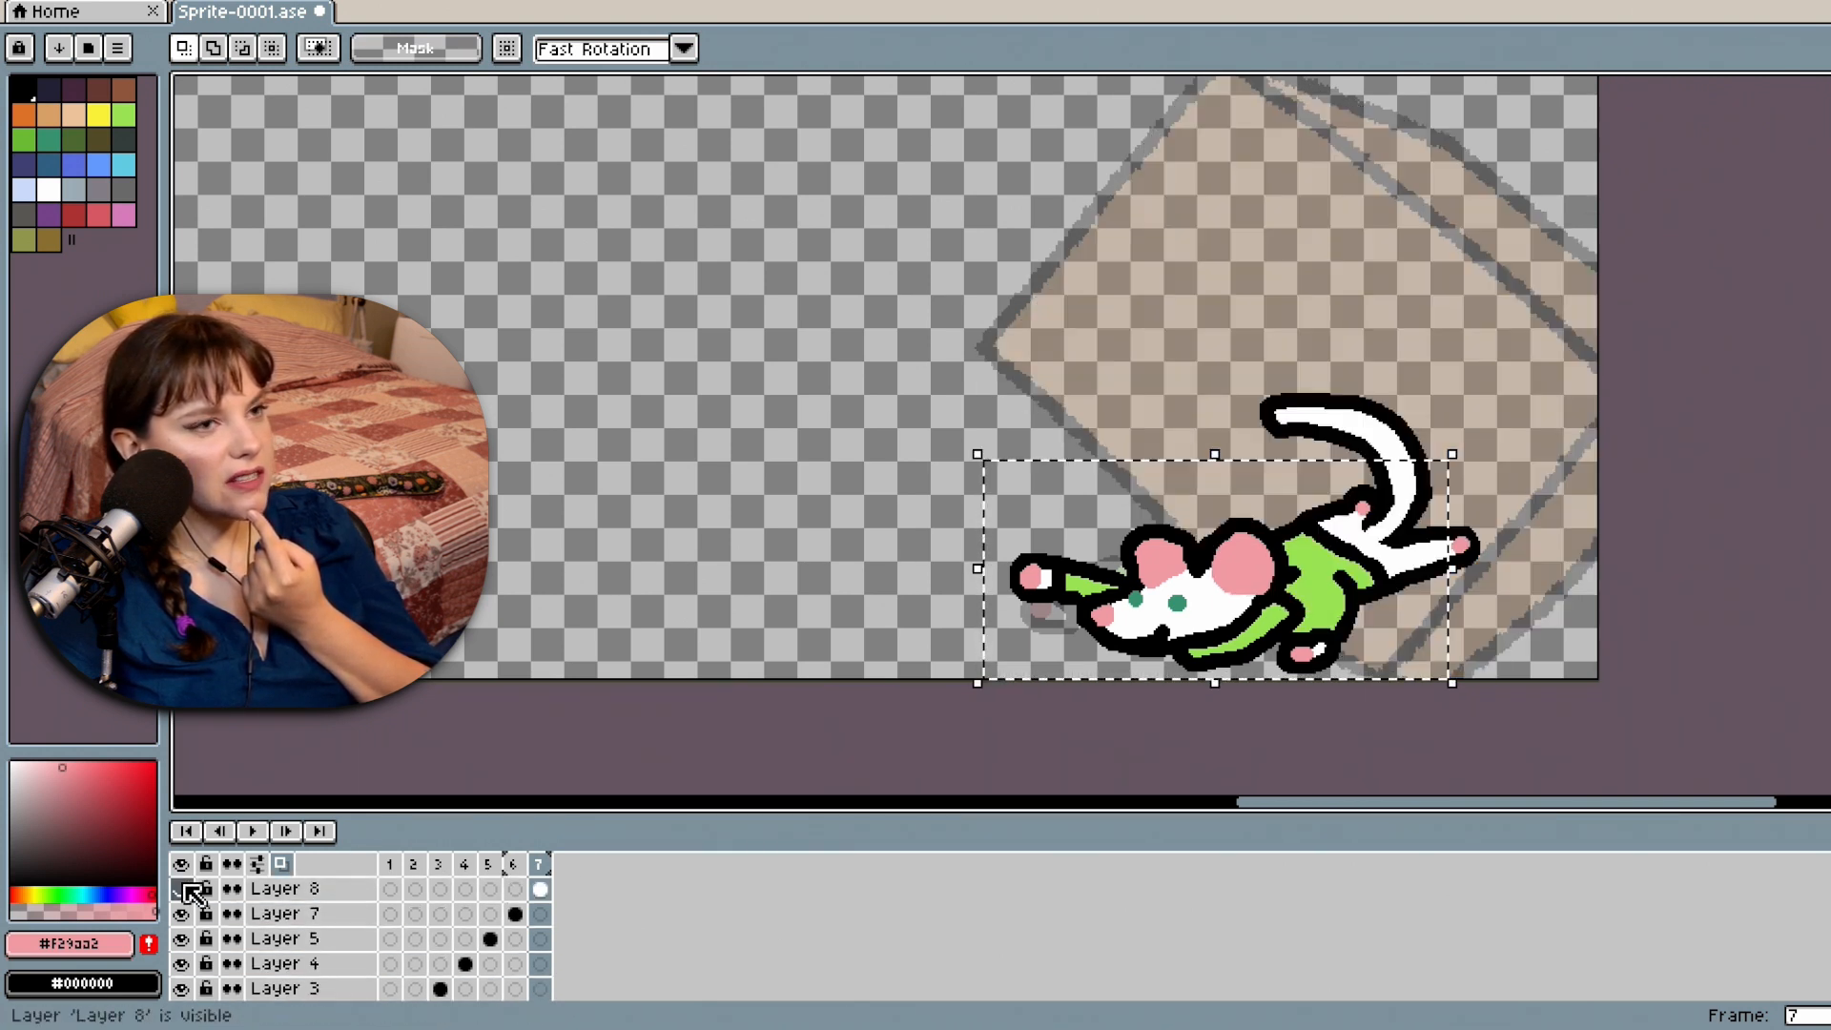
pyautogui.click(184, 888)
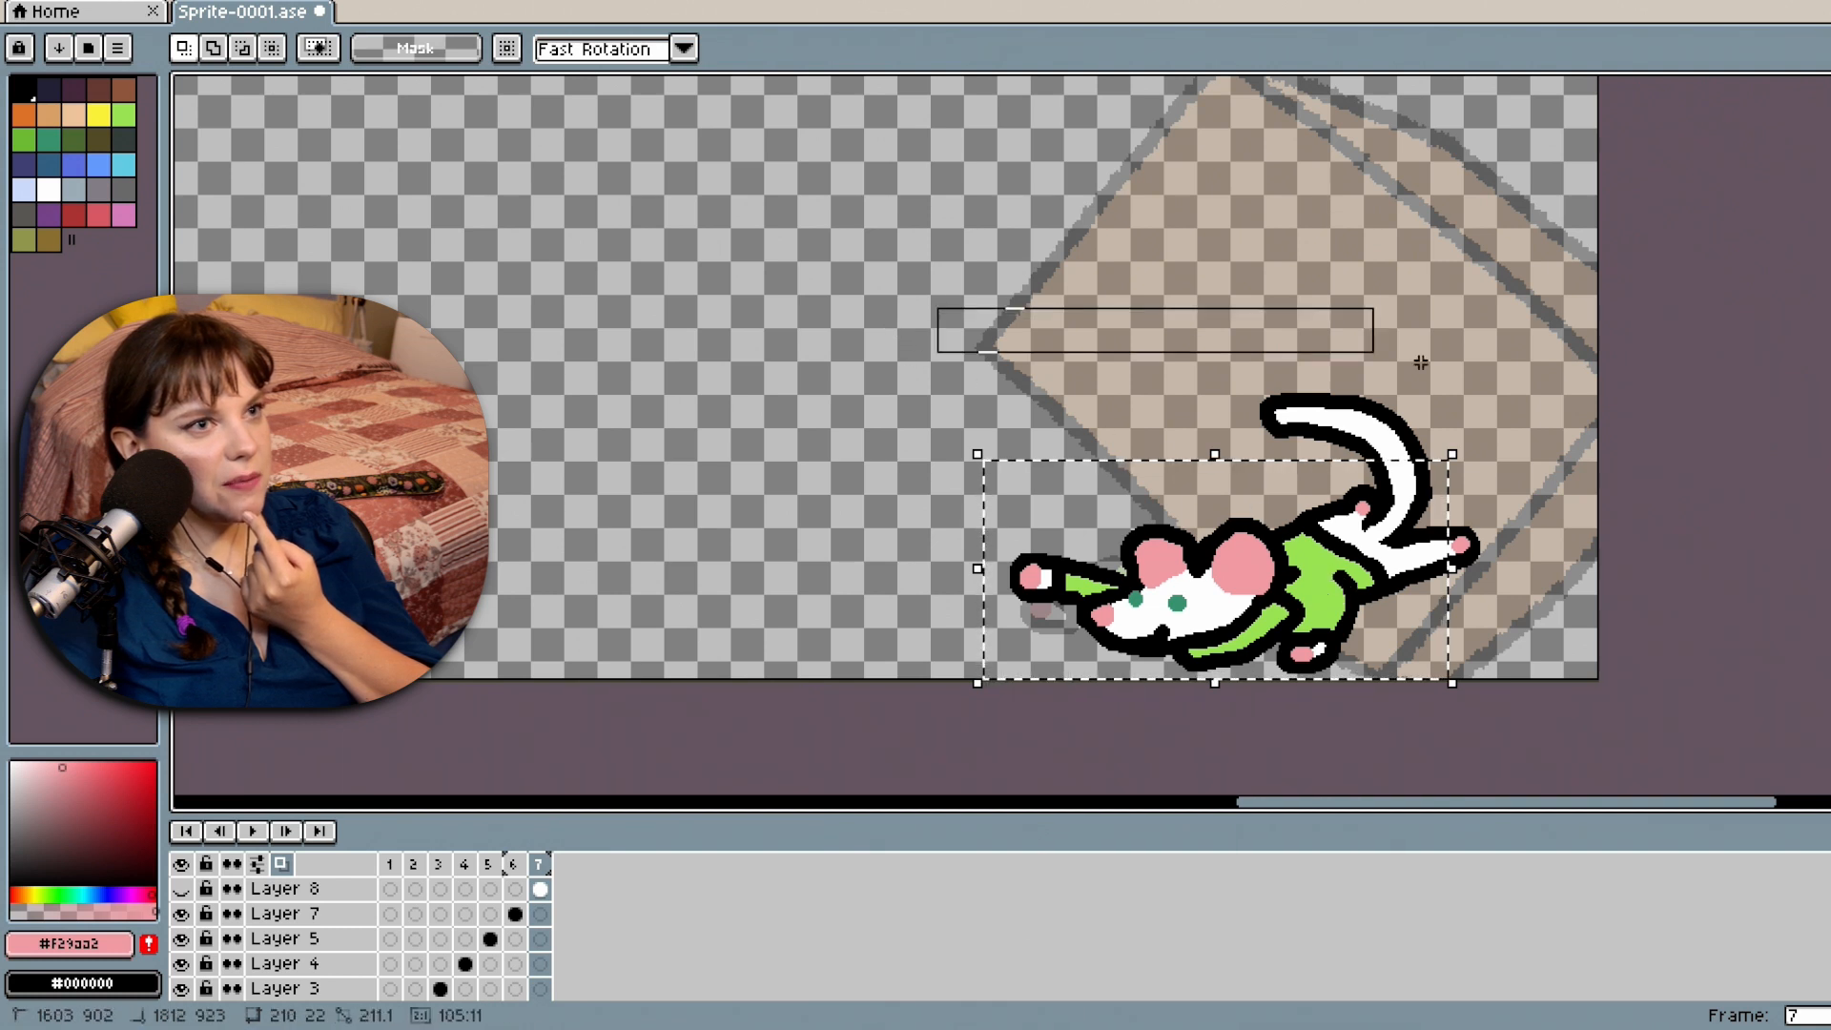
pyautogui.moveTo(1420, 363); pyautogui.dragTo(1599, 683)
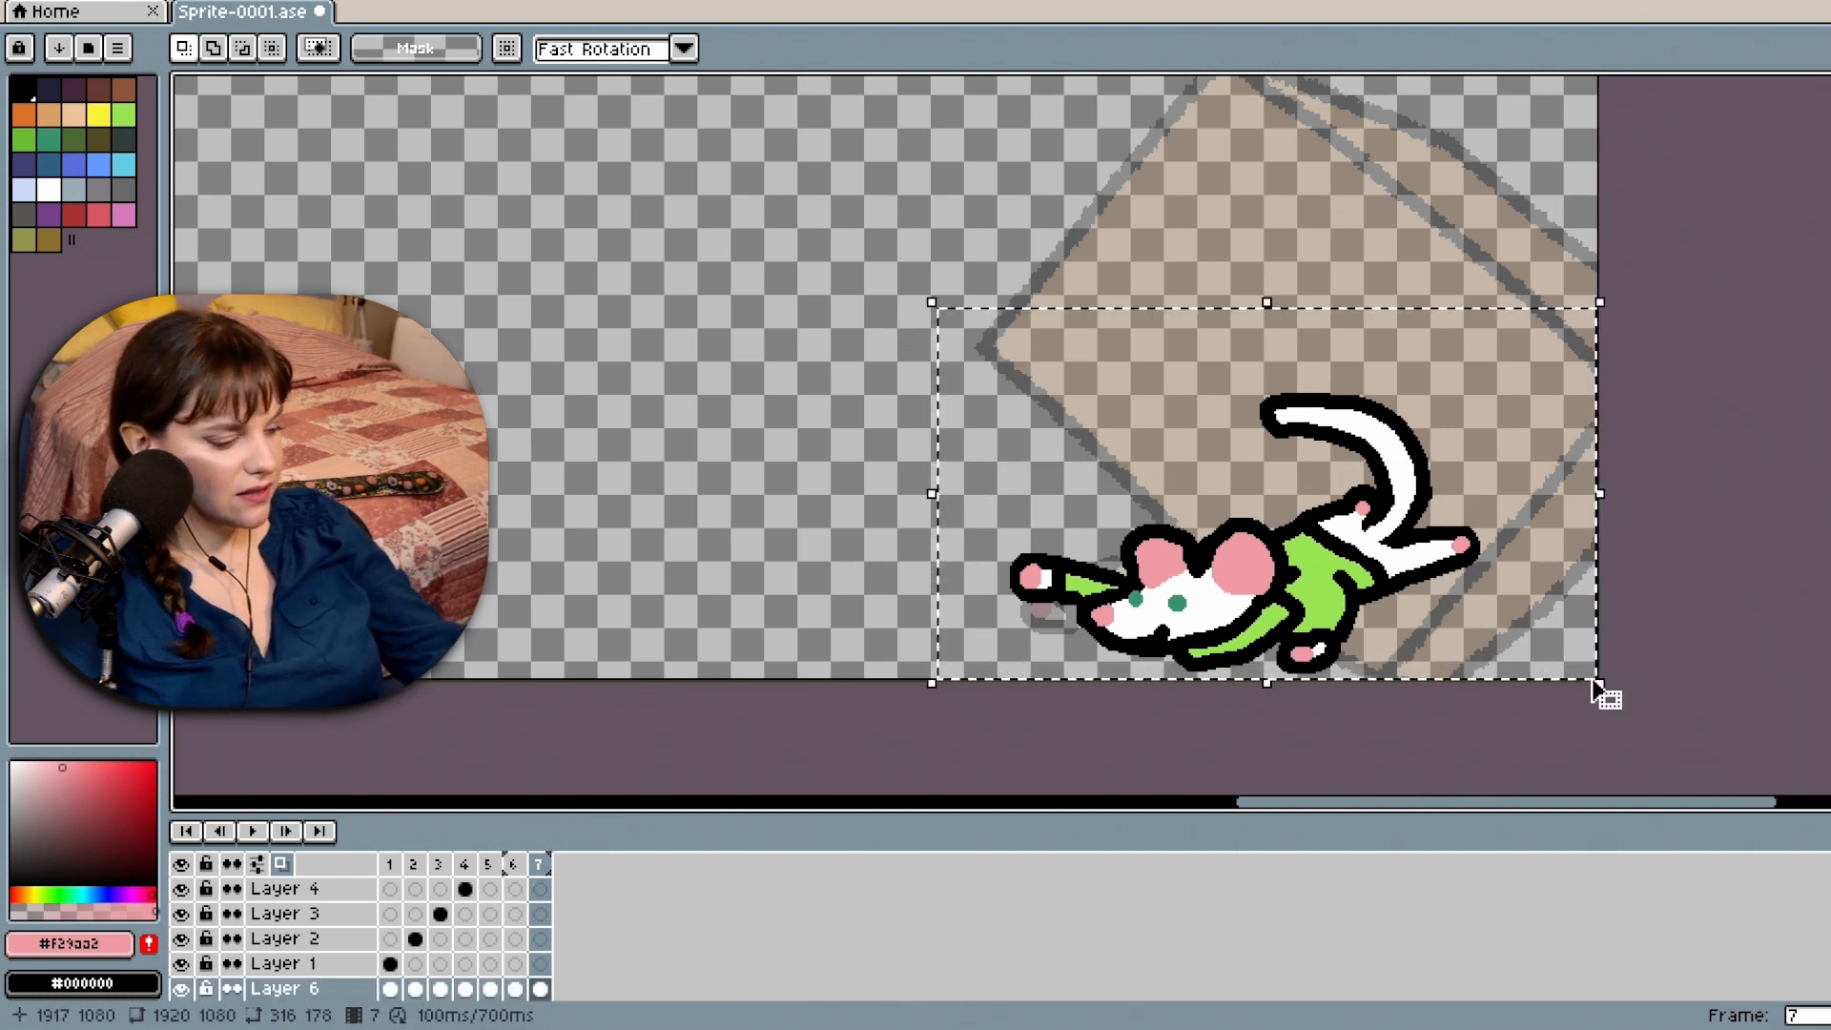
pyautogui.scroll(-1, 572, 961)
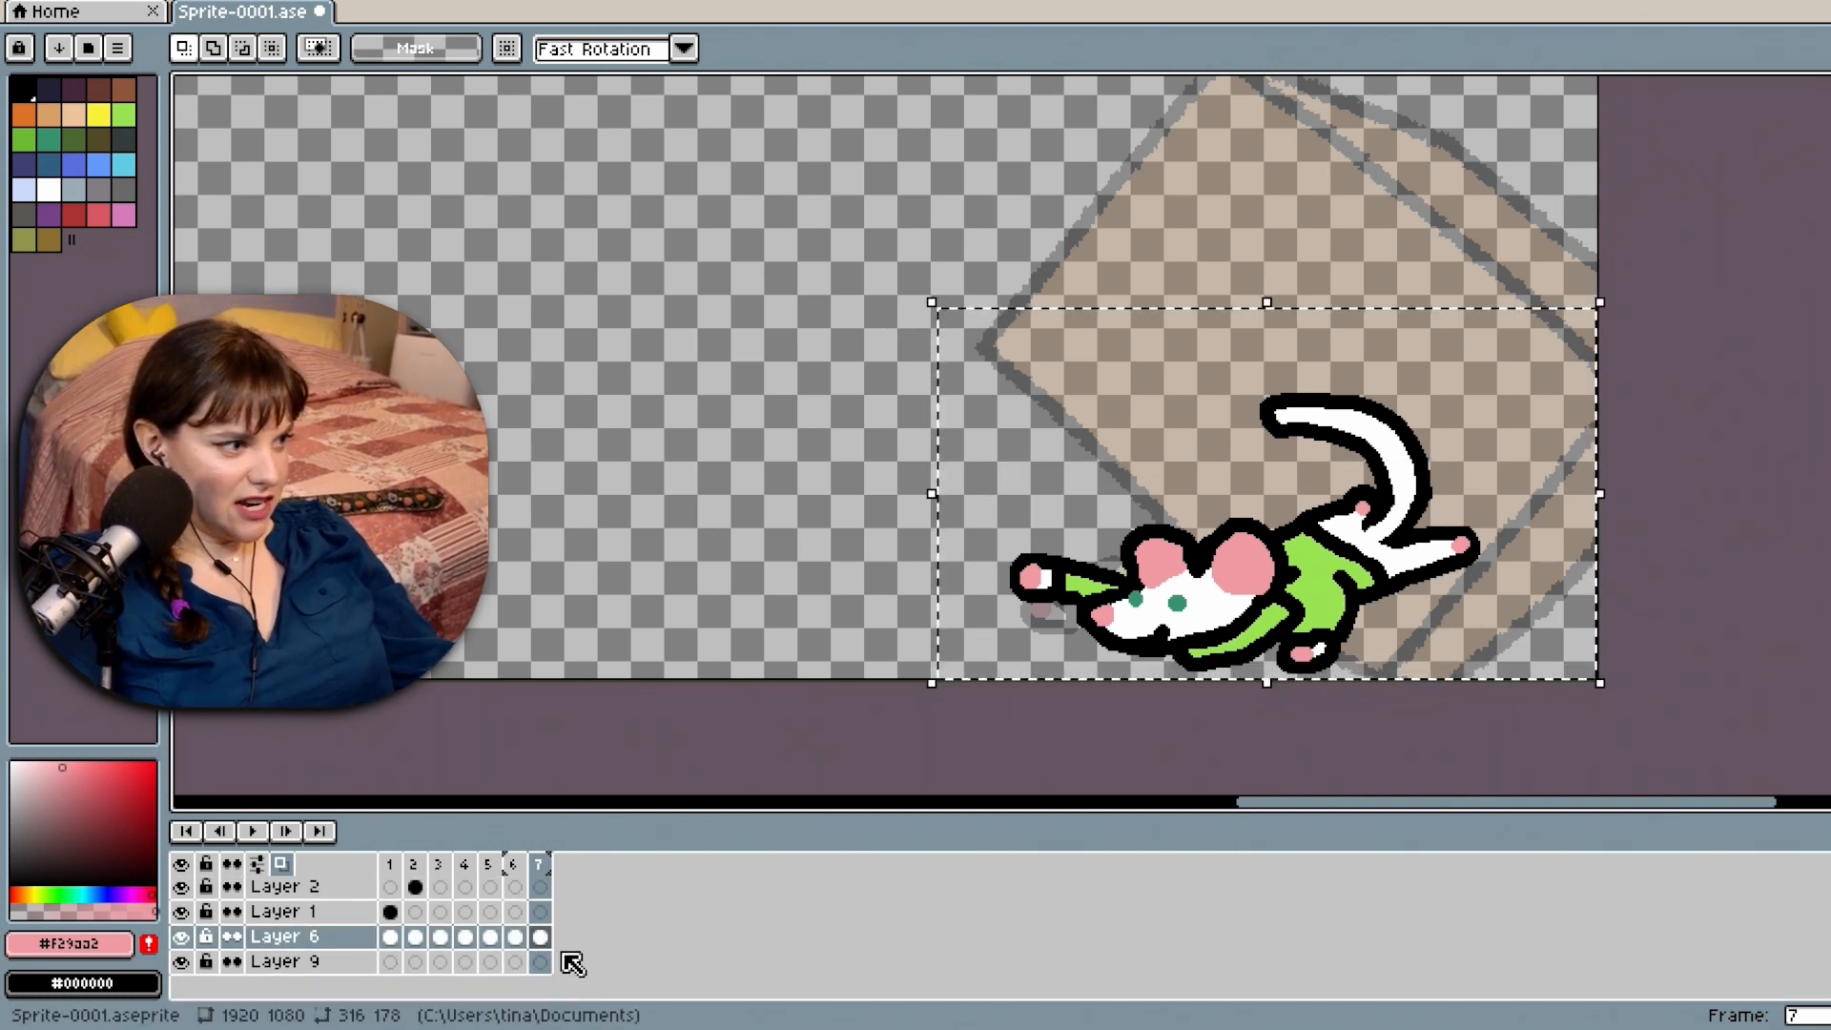
pyautogui.click(541, 962)
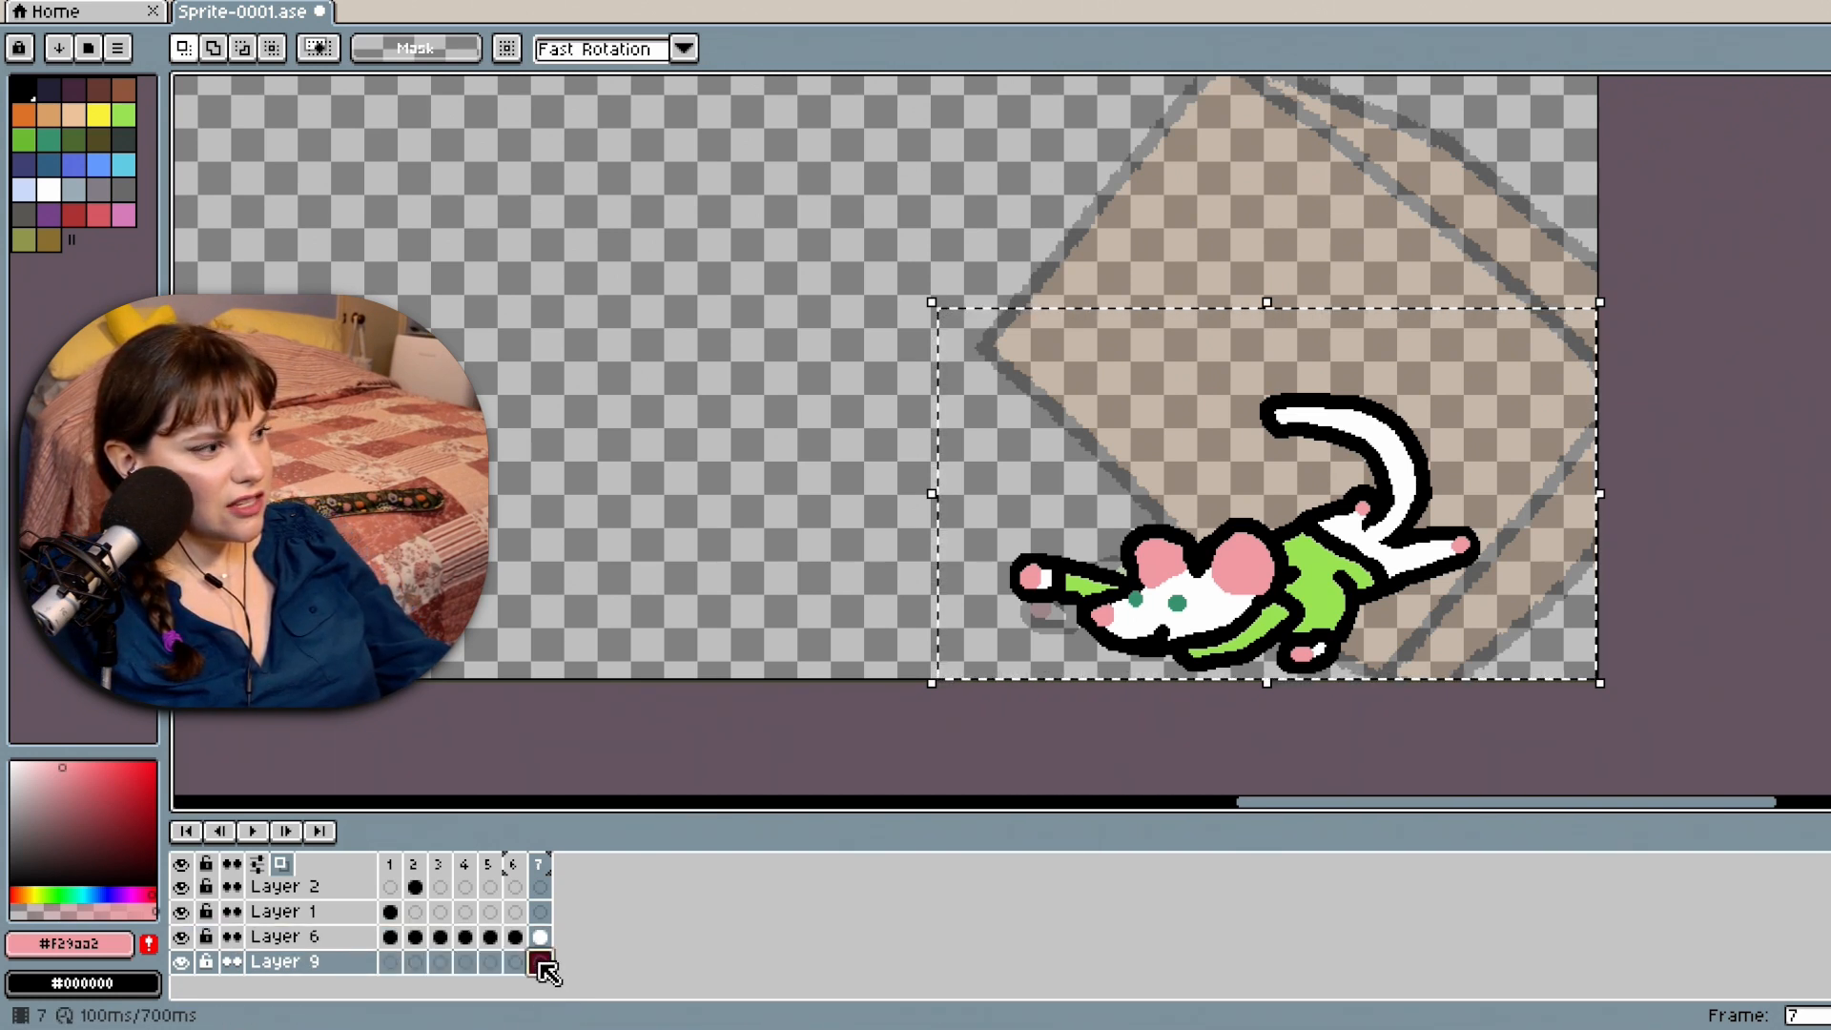
pyautogui.doubleClick(539, 962)
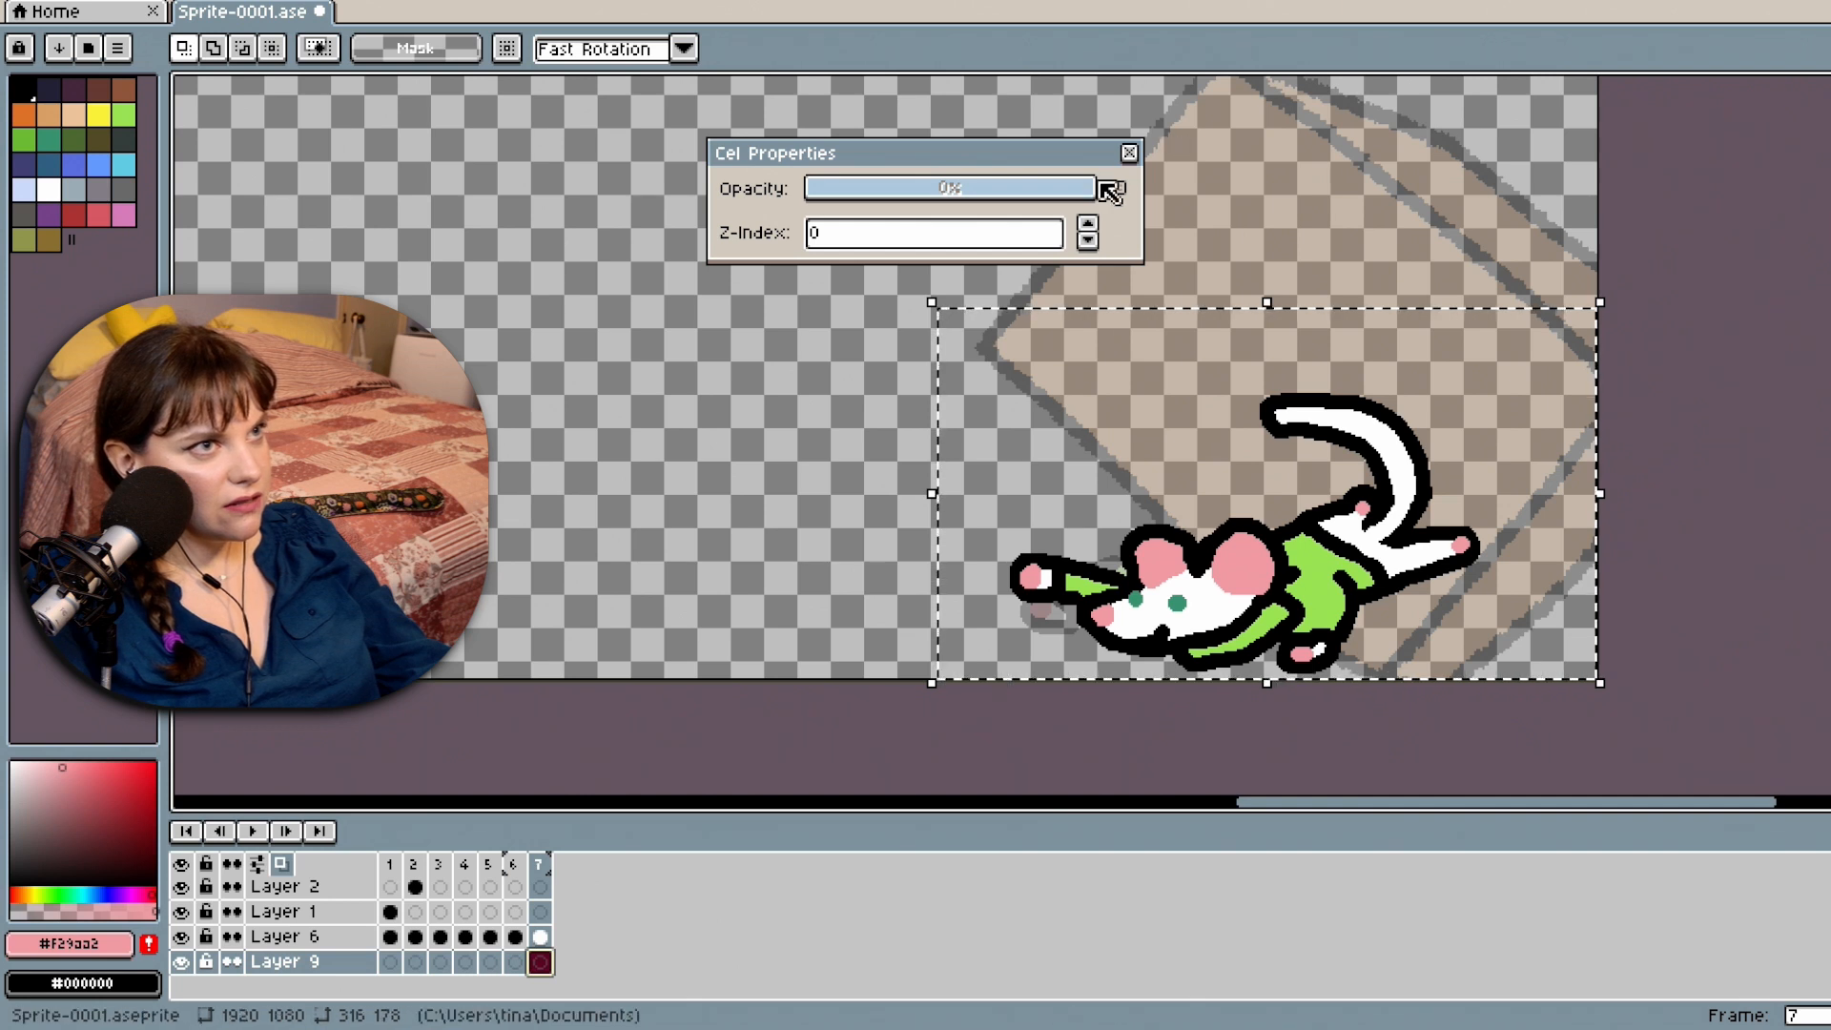
pyautogui.click(1130, 151)
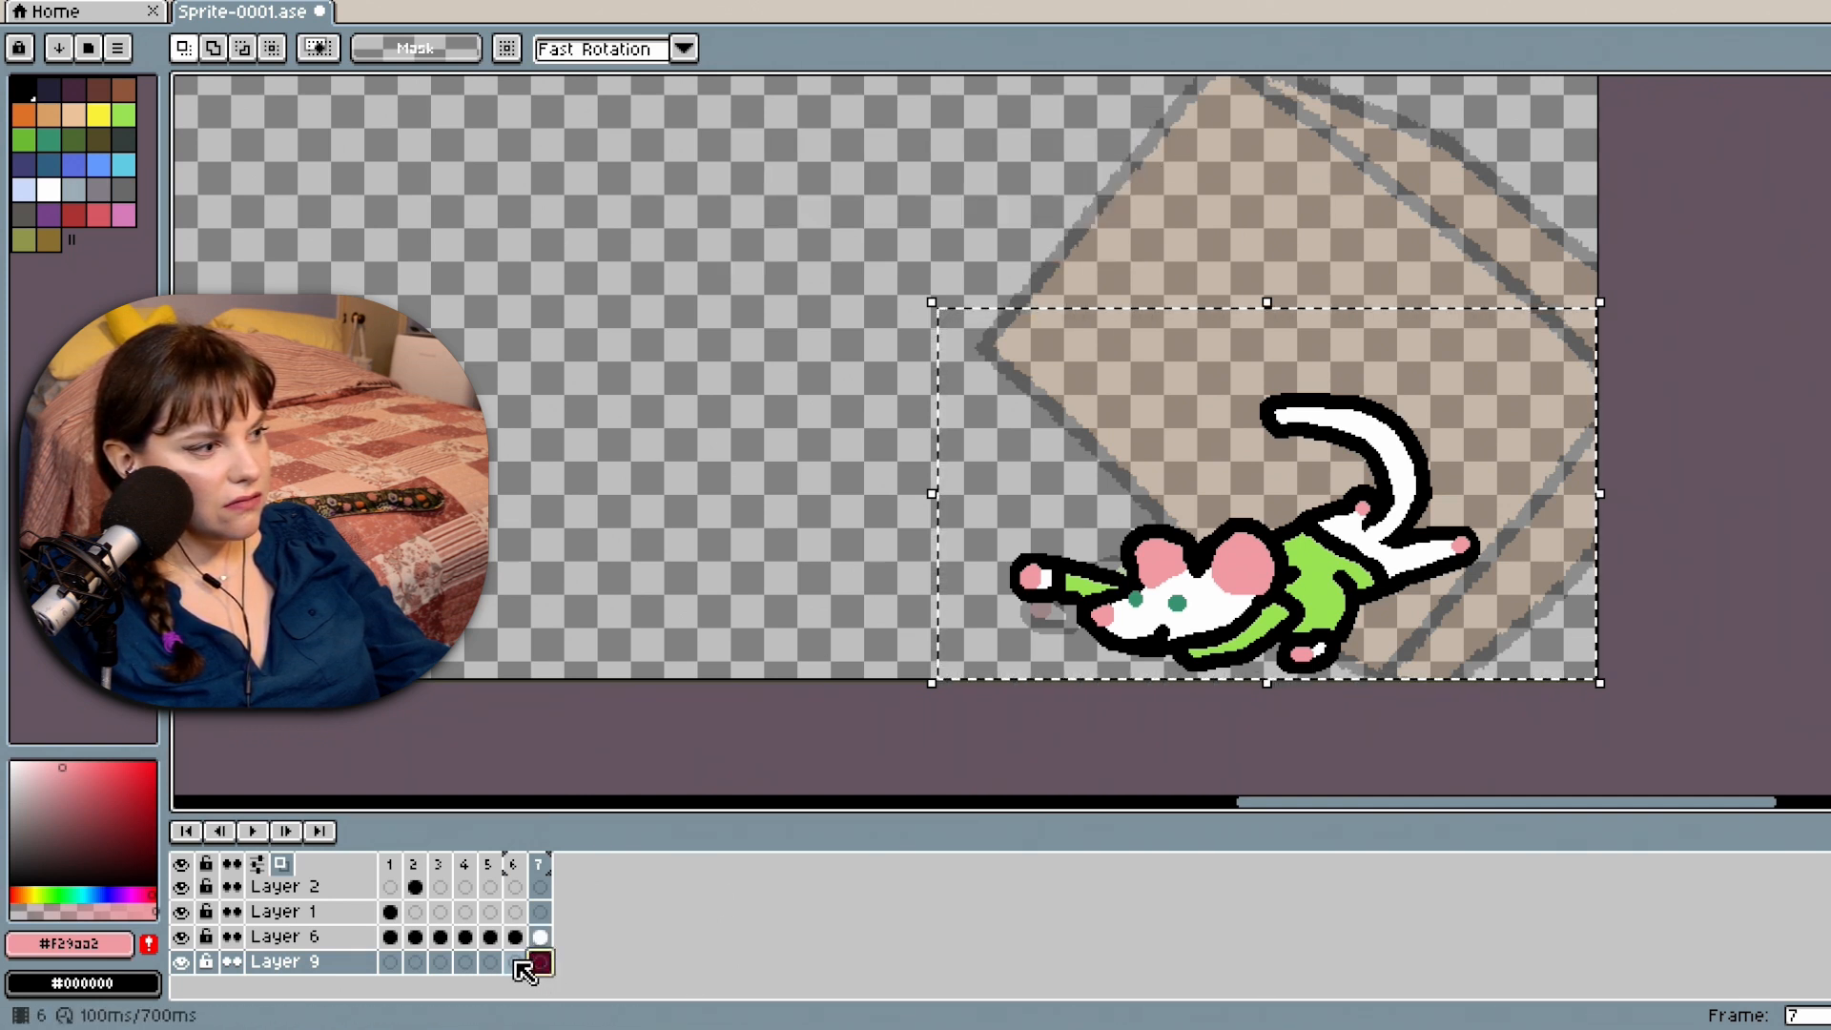
# Copy the selected mouse from Layer 6, frame 7, and paste it into Layer 9, frame 7.
pyautogui.click(540, 939)
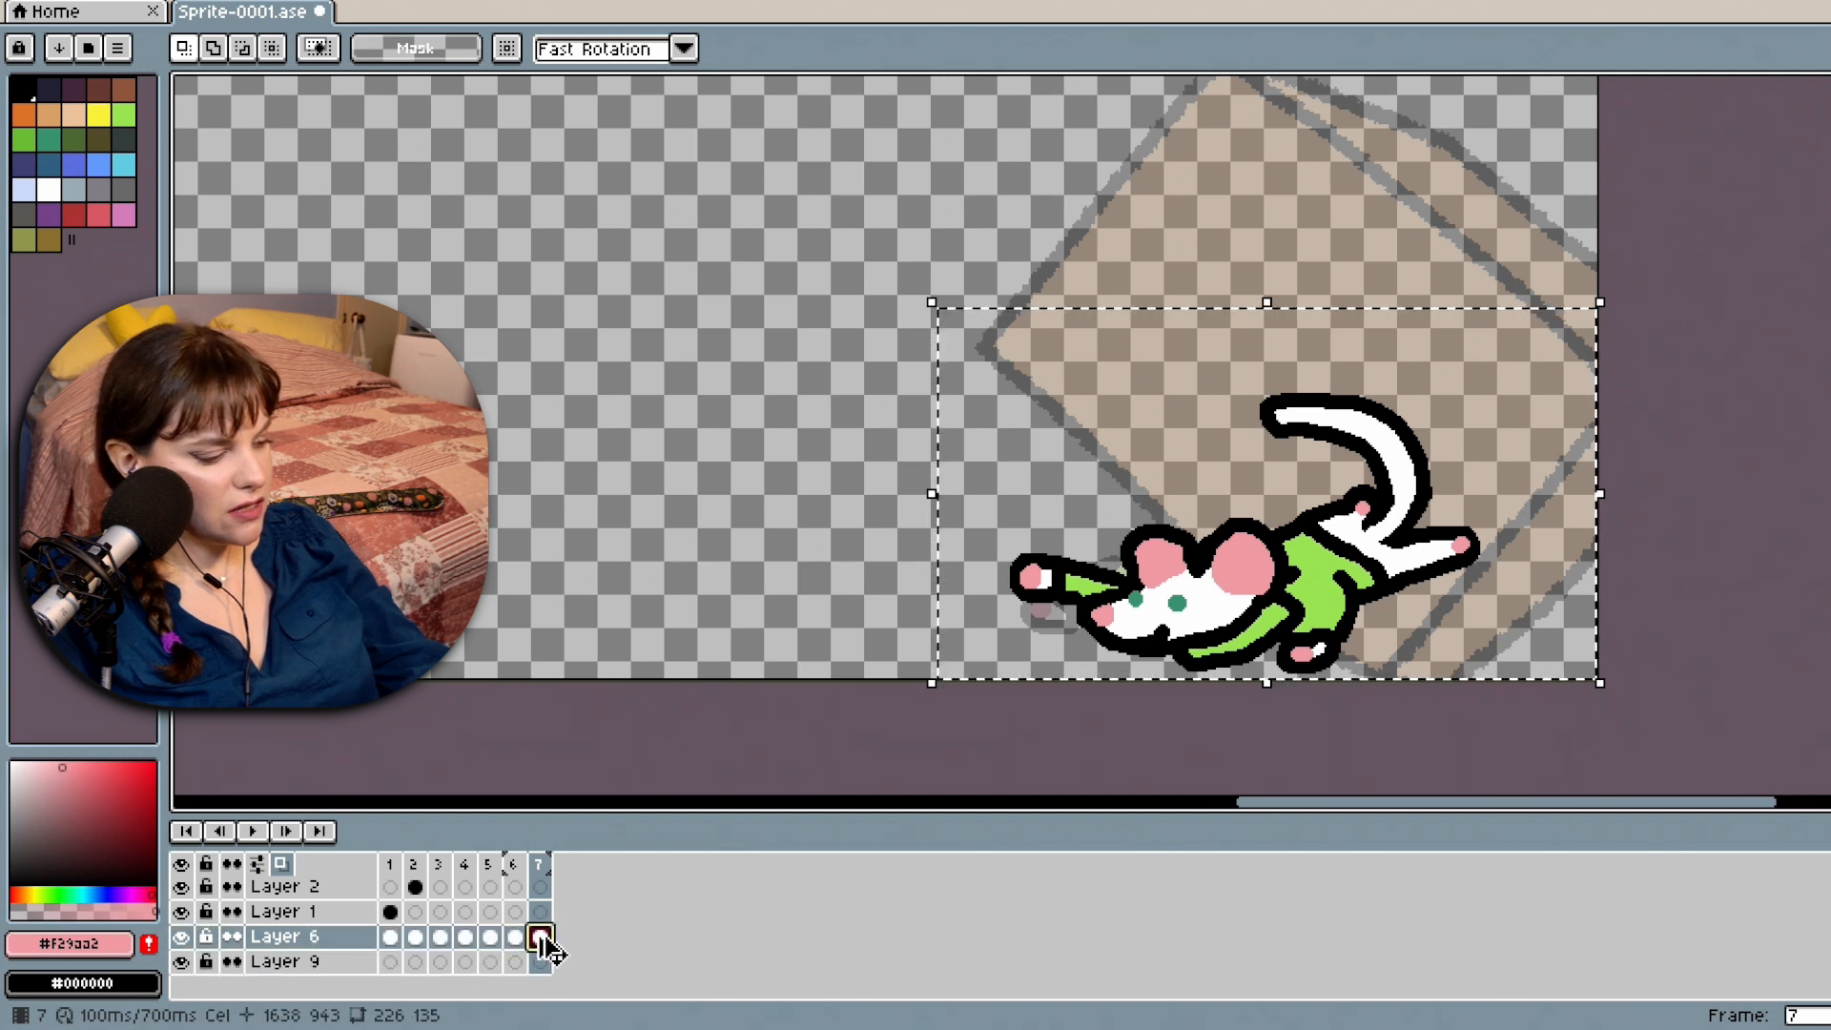
pyautogui.click(547, 964)
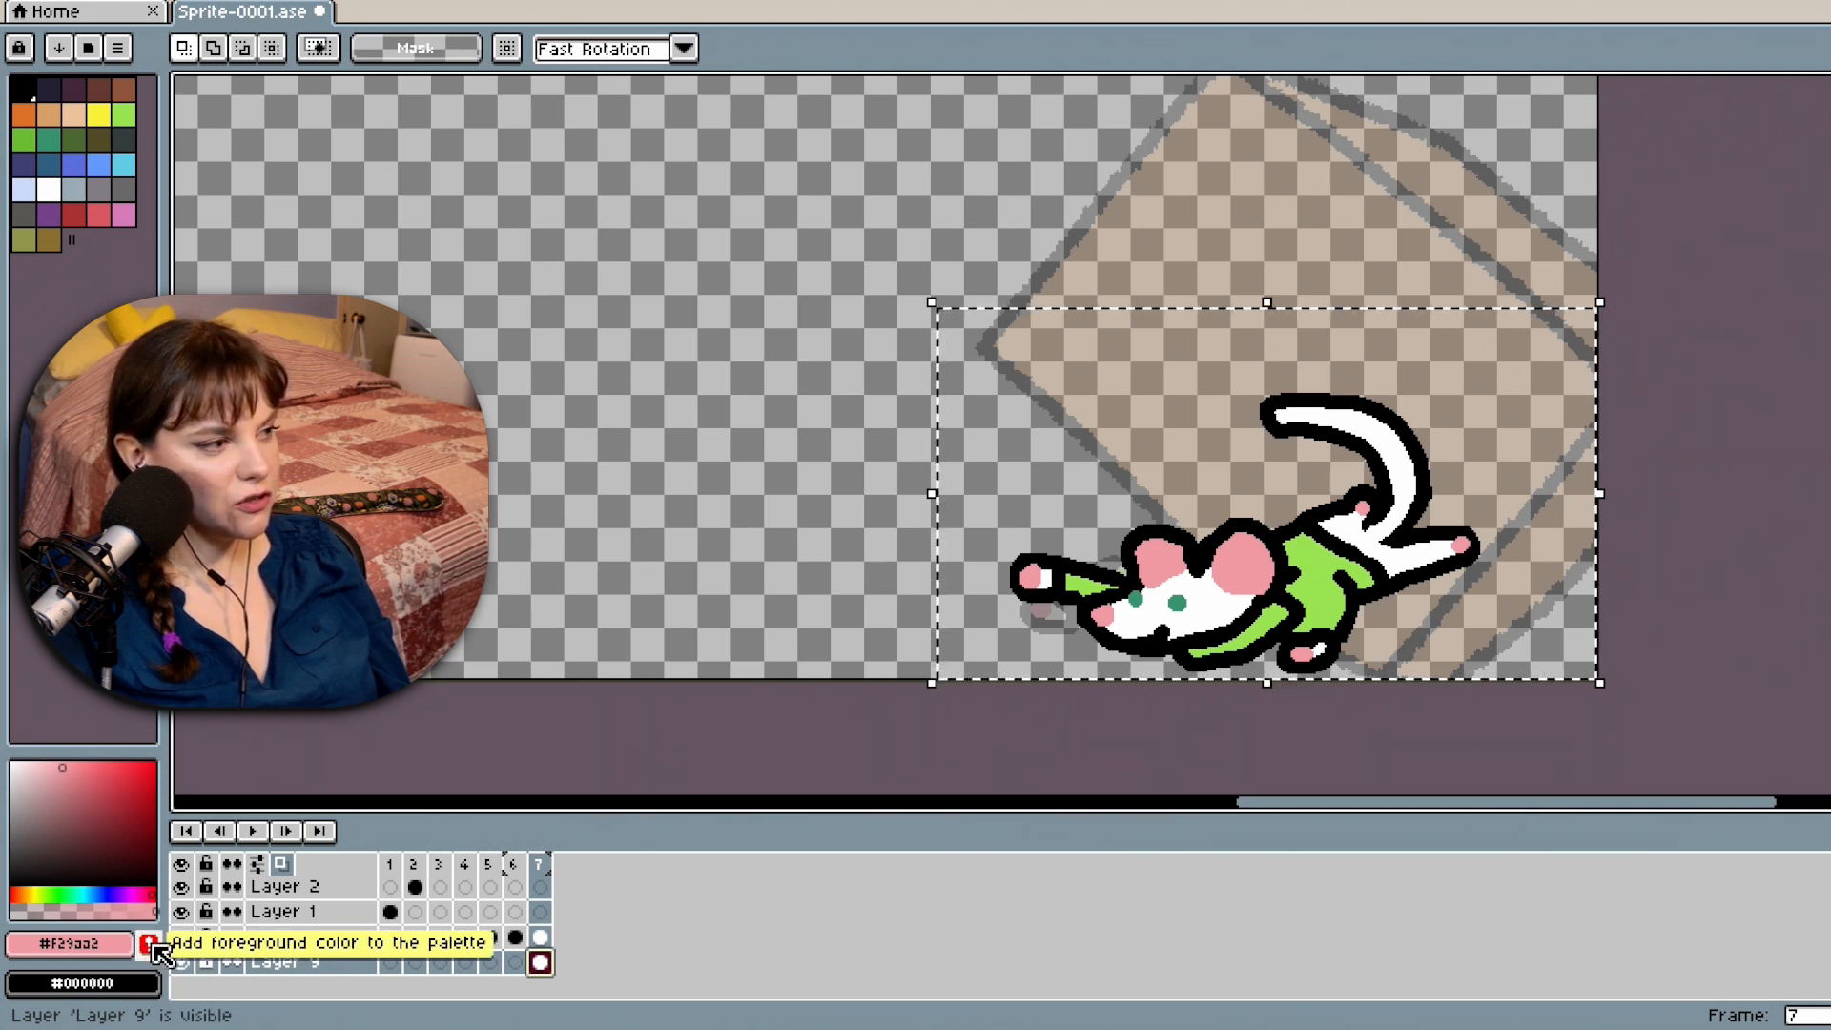
pyautogui.scroll(2, 1381, 498)
pyautogui.scroll(-2, 1382, 499)
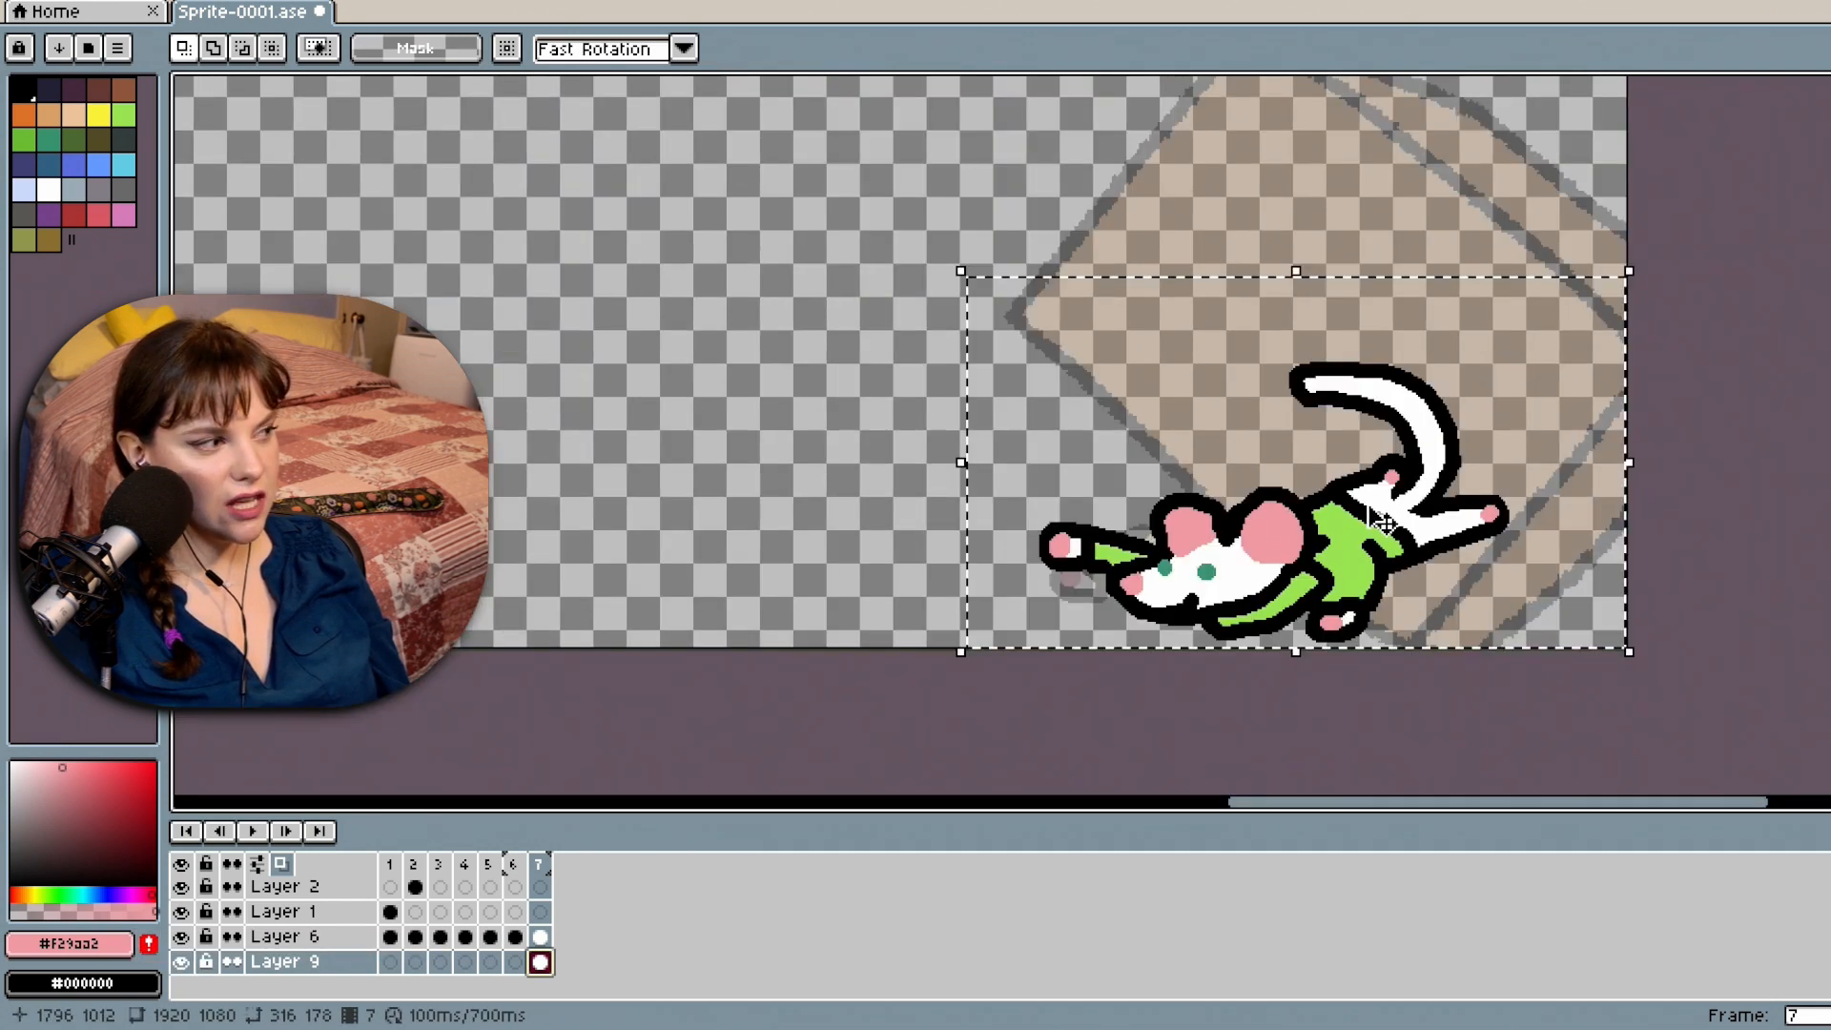
# Add the pink foreground color #f29aa2 to the palette and switch to the Eraser for Layer 9, frame 7.
pyautogui.click(148, 944)
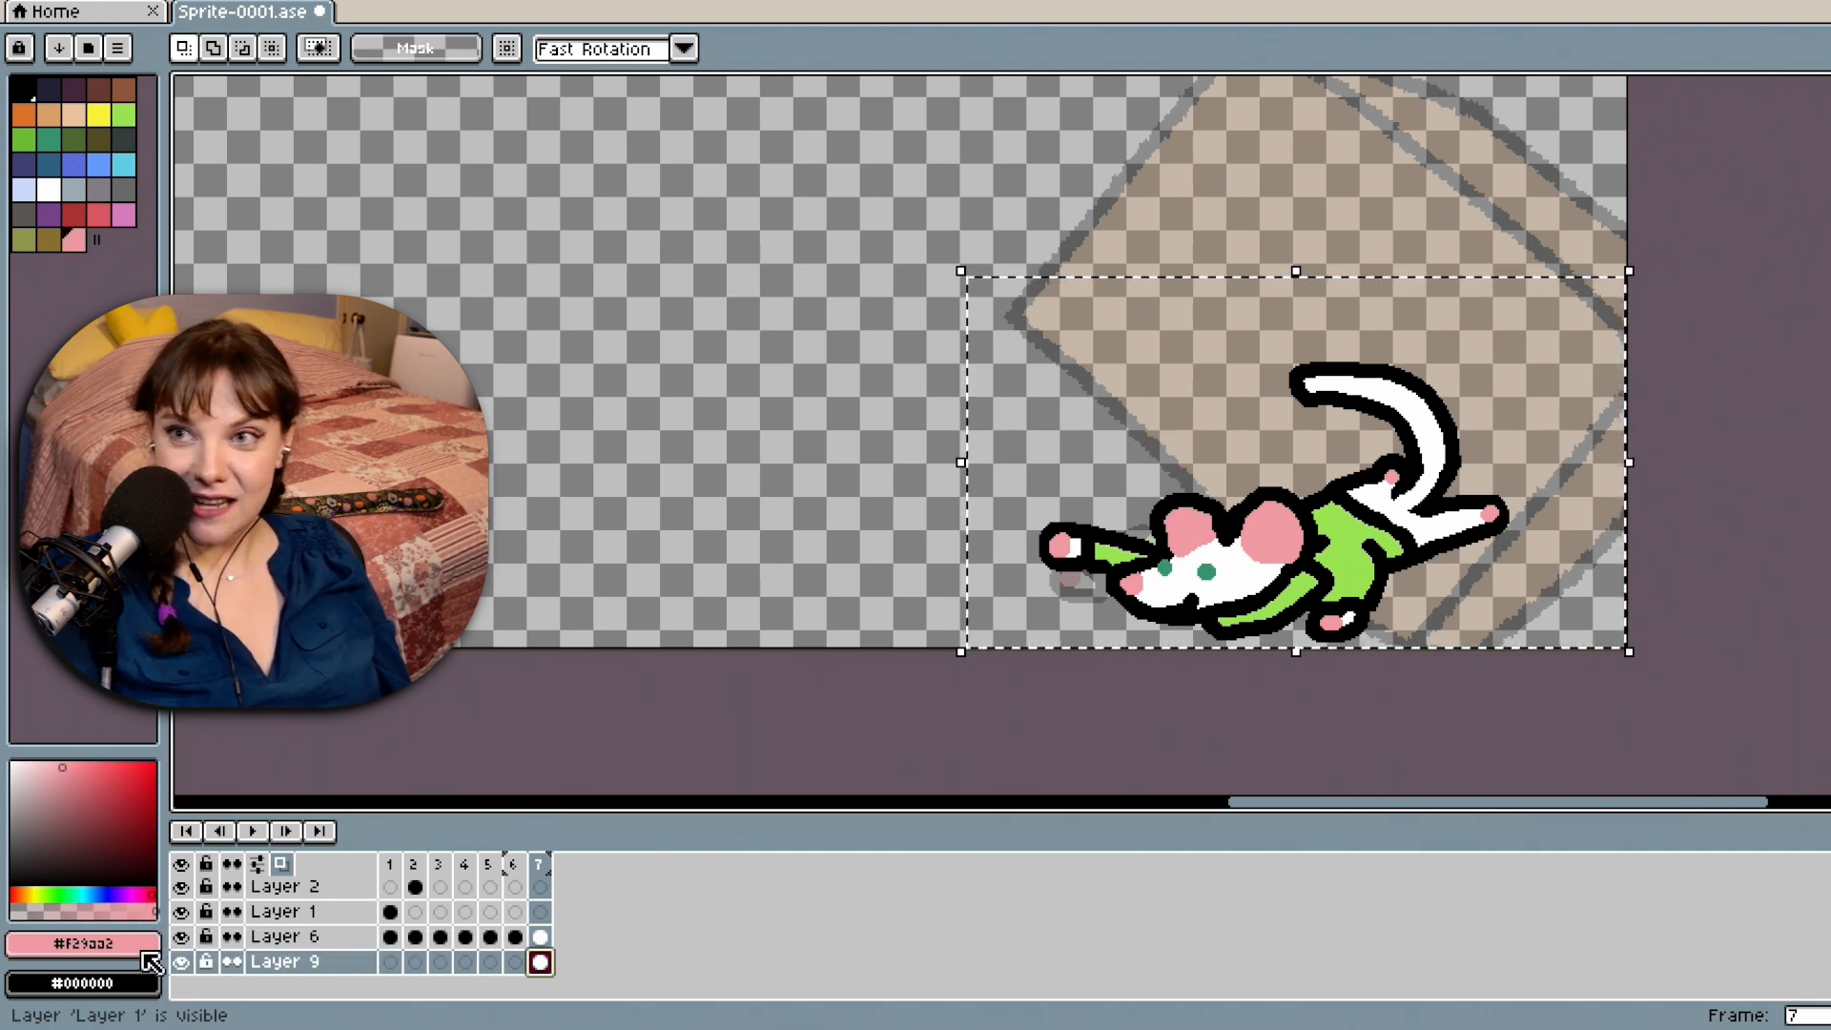
pyautogui.scroll(1, 1331, 629)
pyautogui.scroll(-1, 1321, 624)
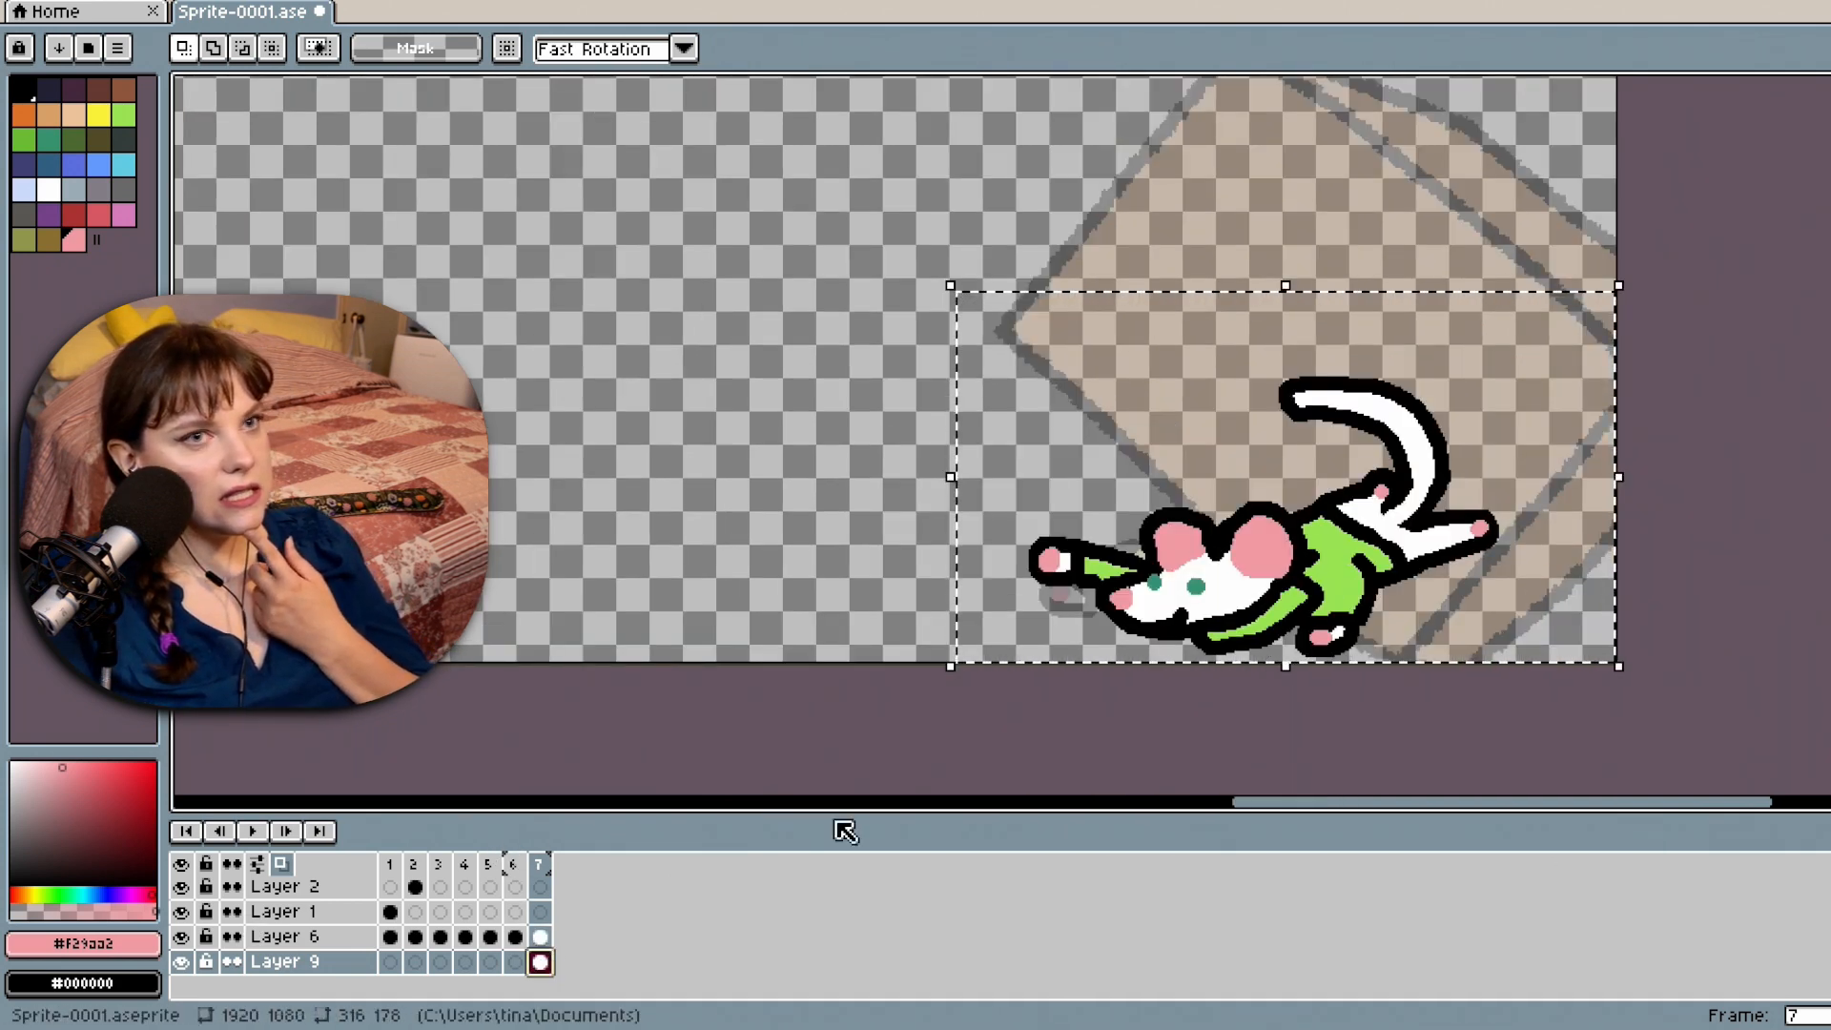
pyautogui.press('e')
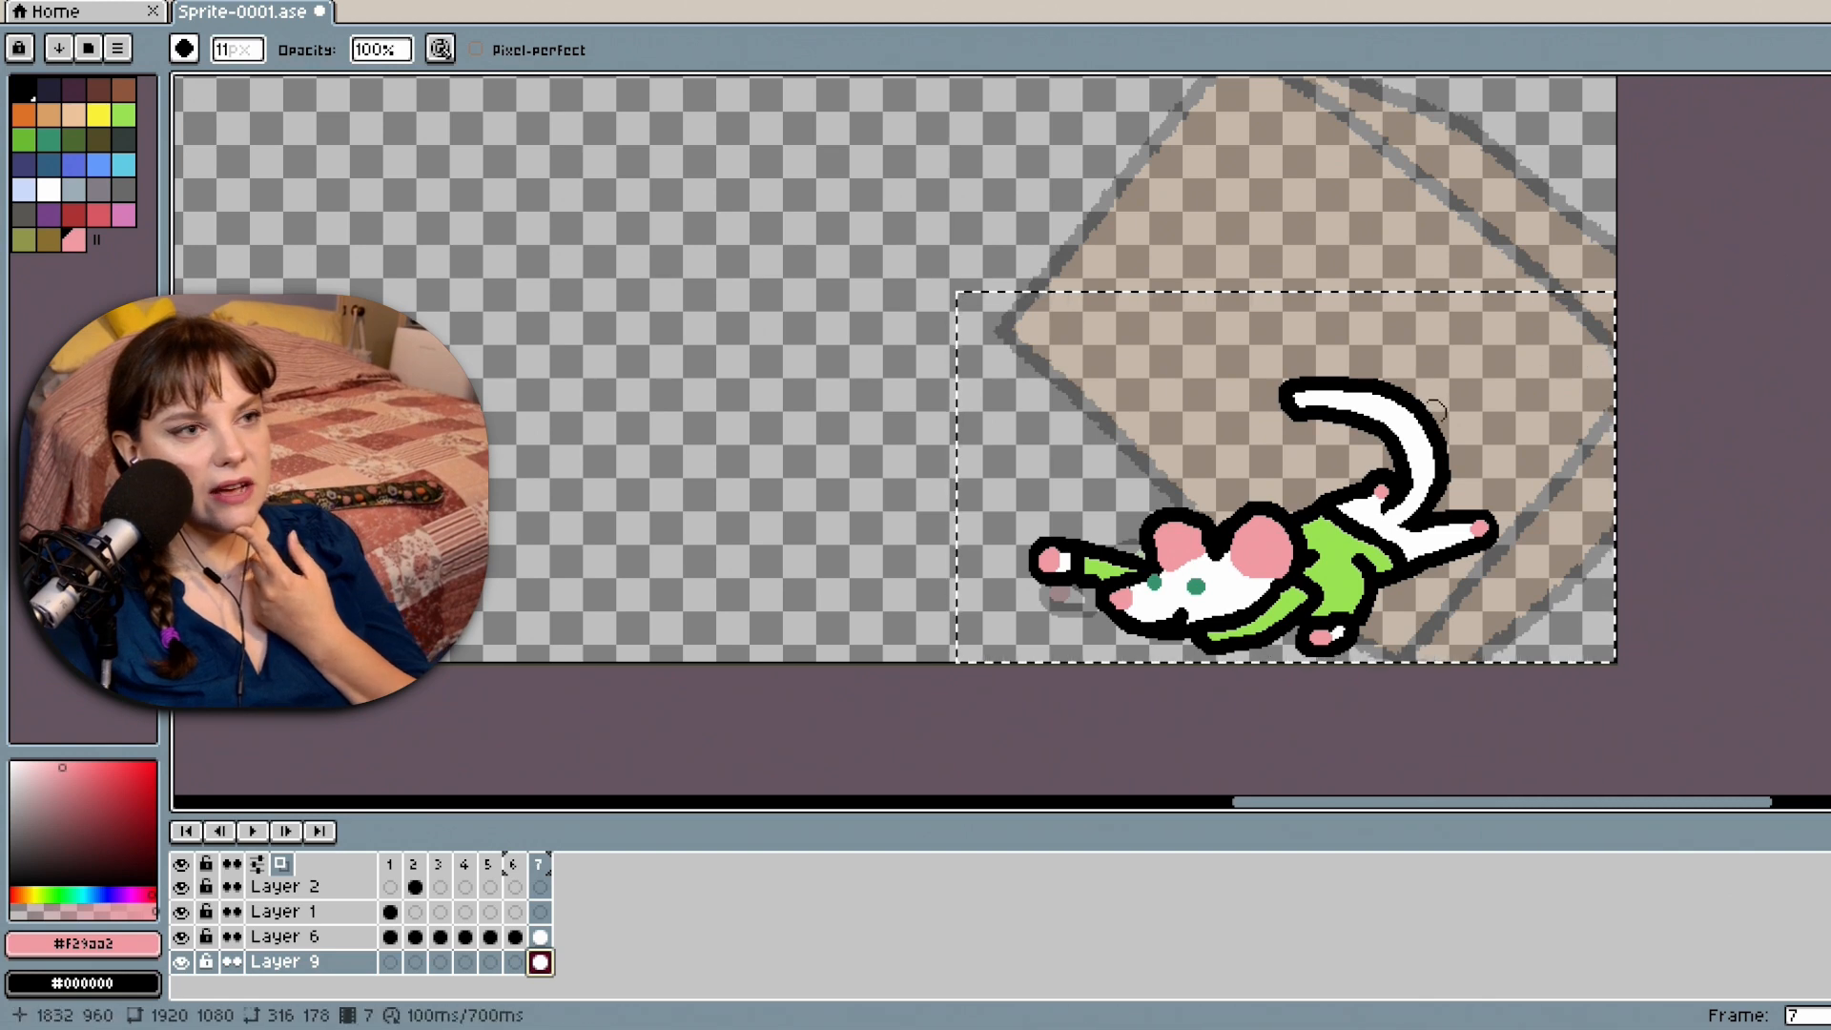
# Clear the marquee selection and hide Layer 6 to isolate the mouse copy on Layer 9, frame 7.
pyautogui.scroll(2, 1316, 515)
pyautogui.scroll(-1, 725, 581)
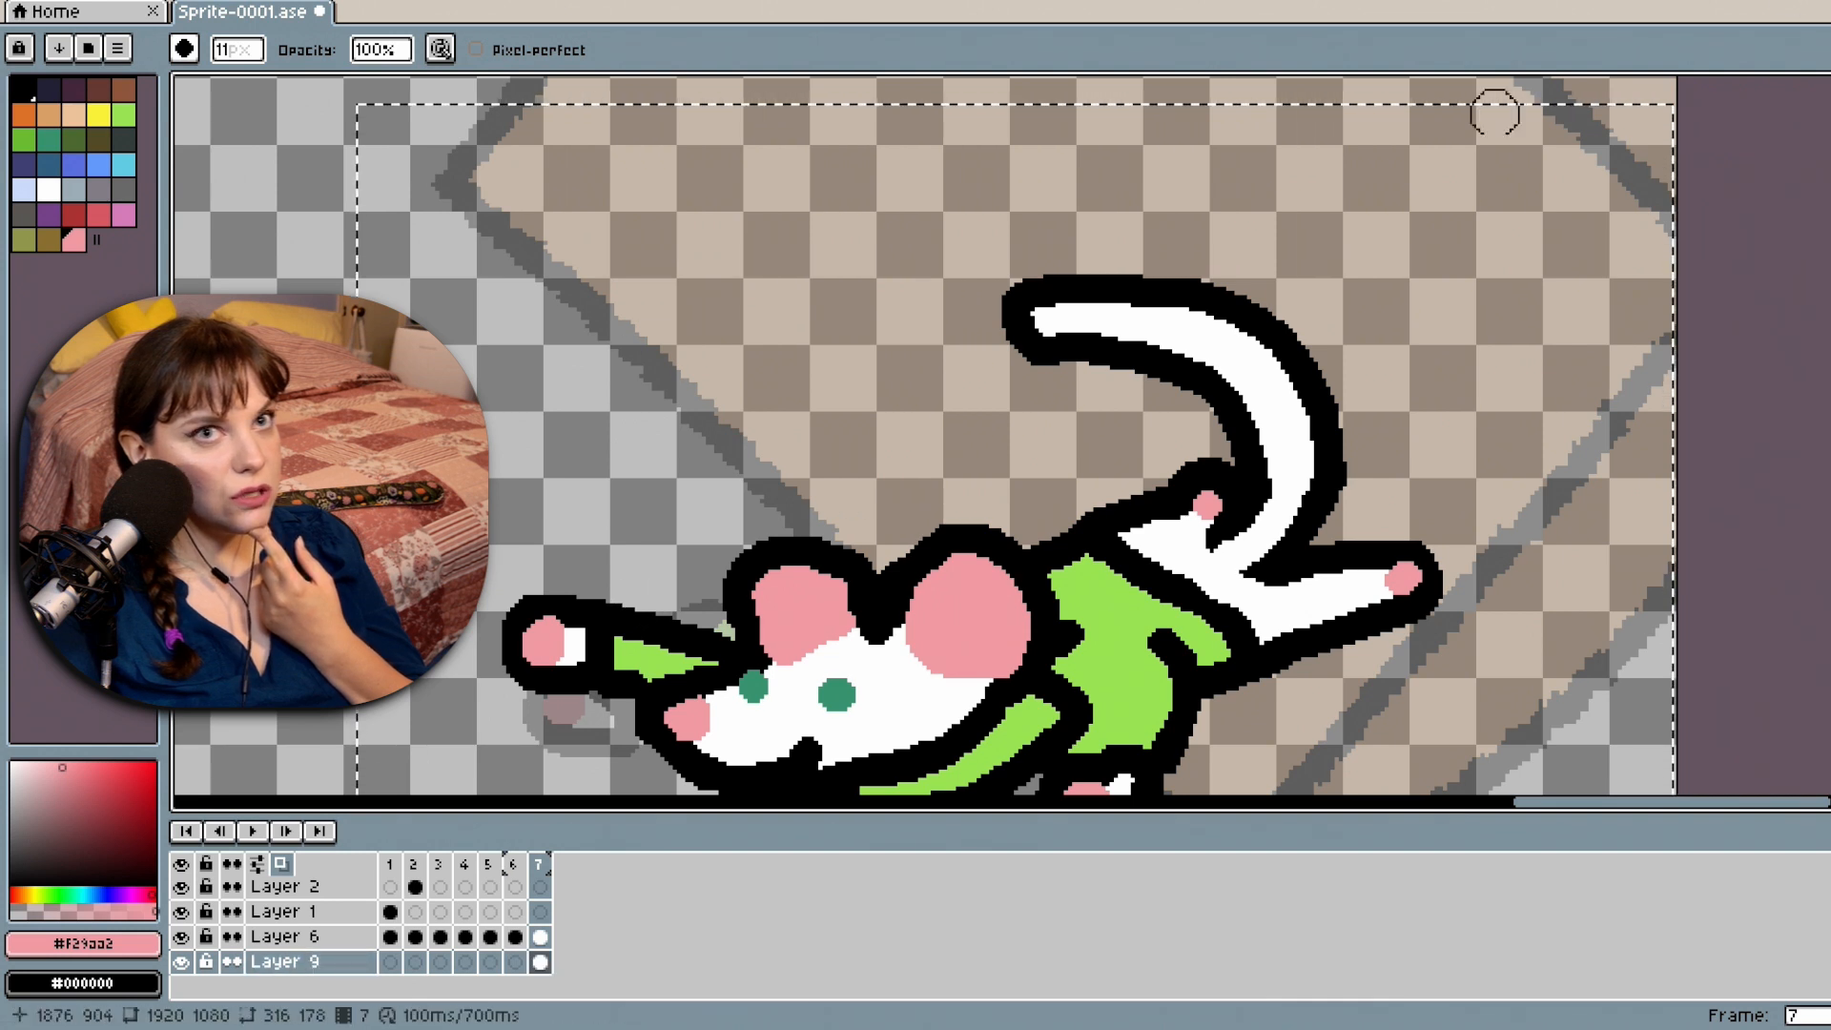
pyautogui.press('m')
pyautogui.hotkey('ctrl', 'd')
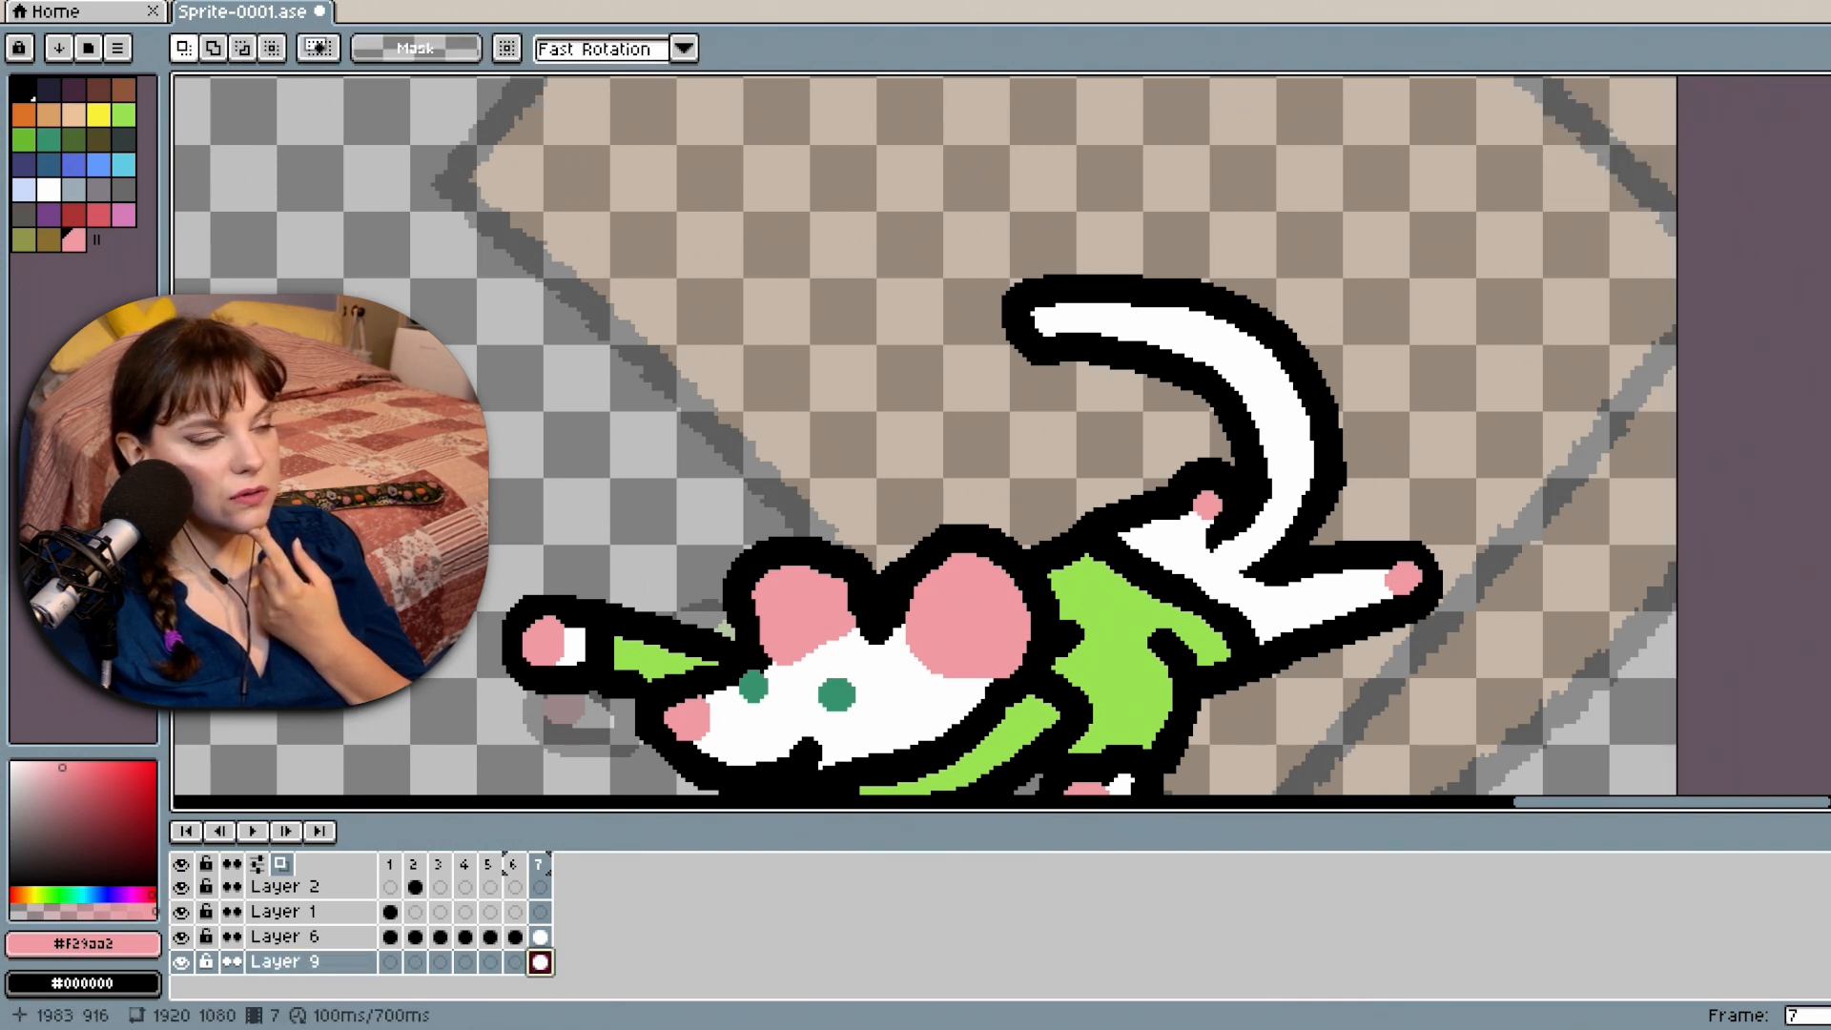
pyautogui.click(181, 937)
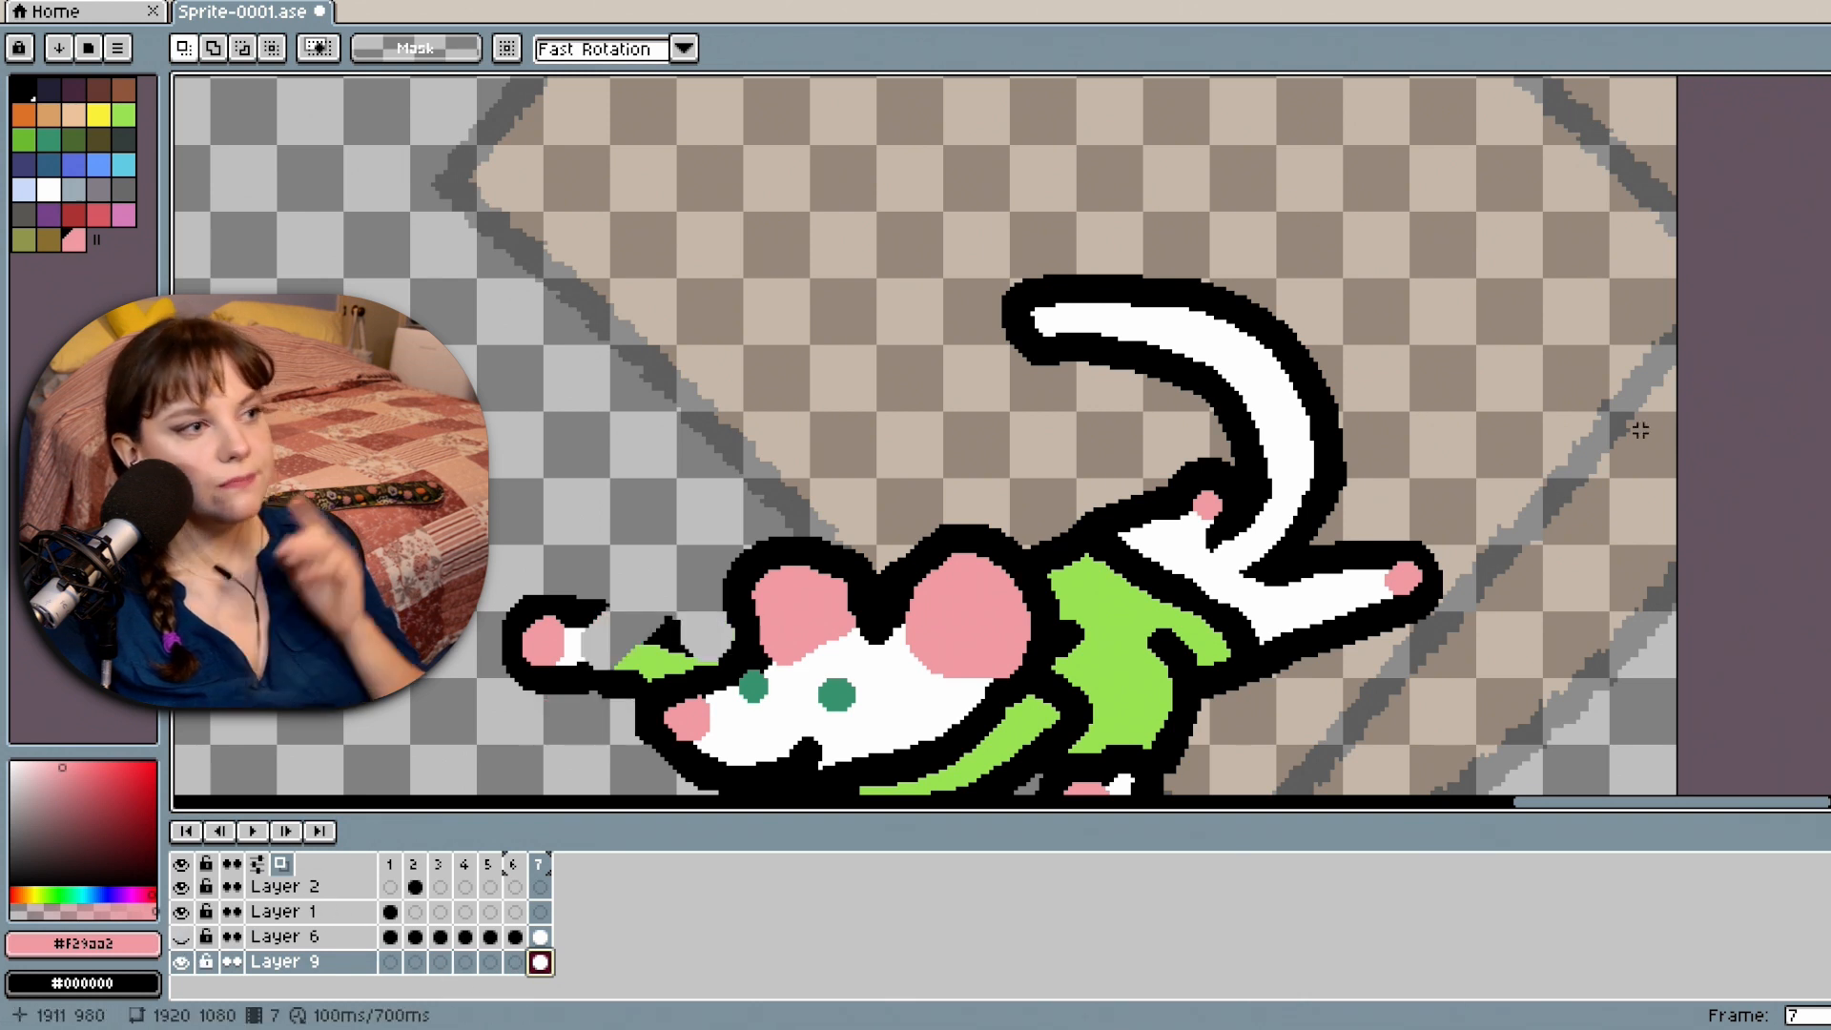
# Erase the mouse's outstretched front arm and paw beside its snout on Layer 9, frame 7, with the 11 px Eraser.
pyautogui.press('e')
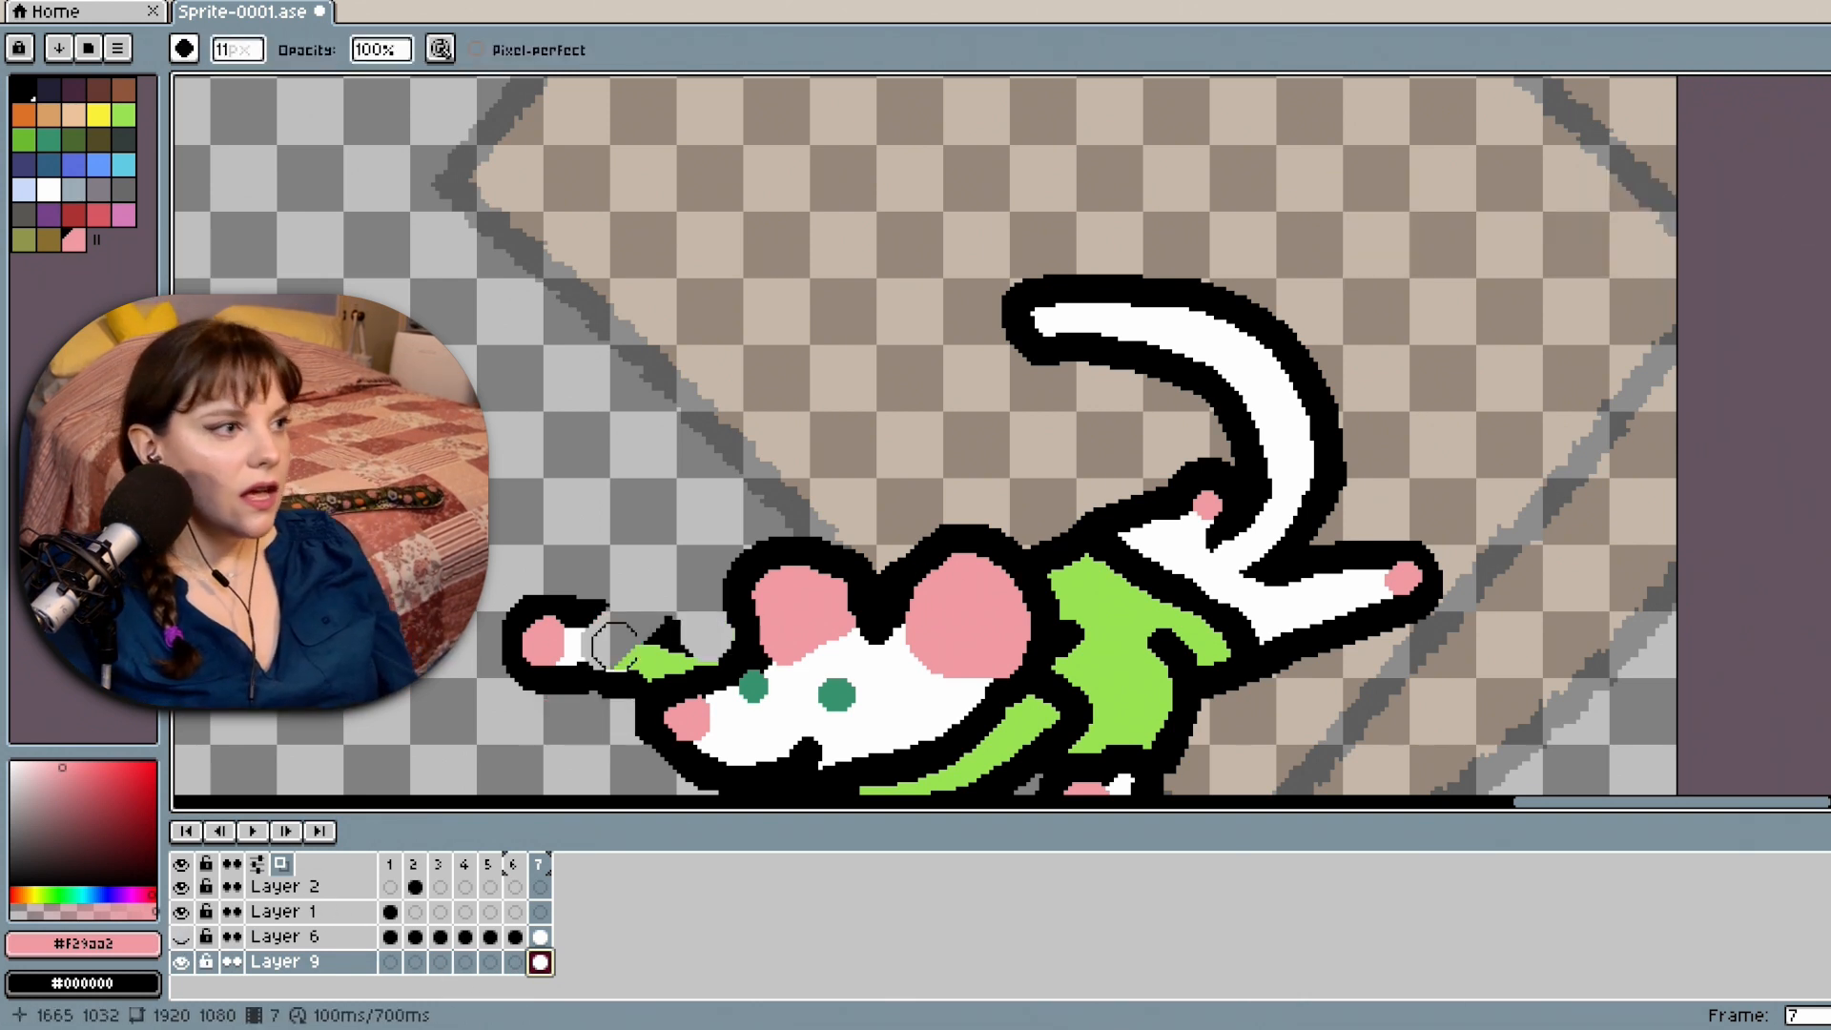
pyautogui.click(637, 658)
pyautogui.moveTo(662, 646); pyautogui.dragTo(704, 645)
pyautogui.moveTo(695, 645); pyautogui.dragTo(672, 647)
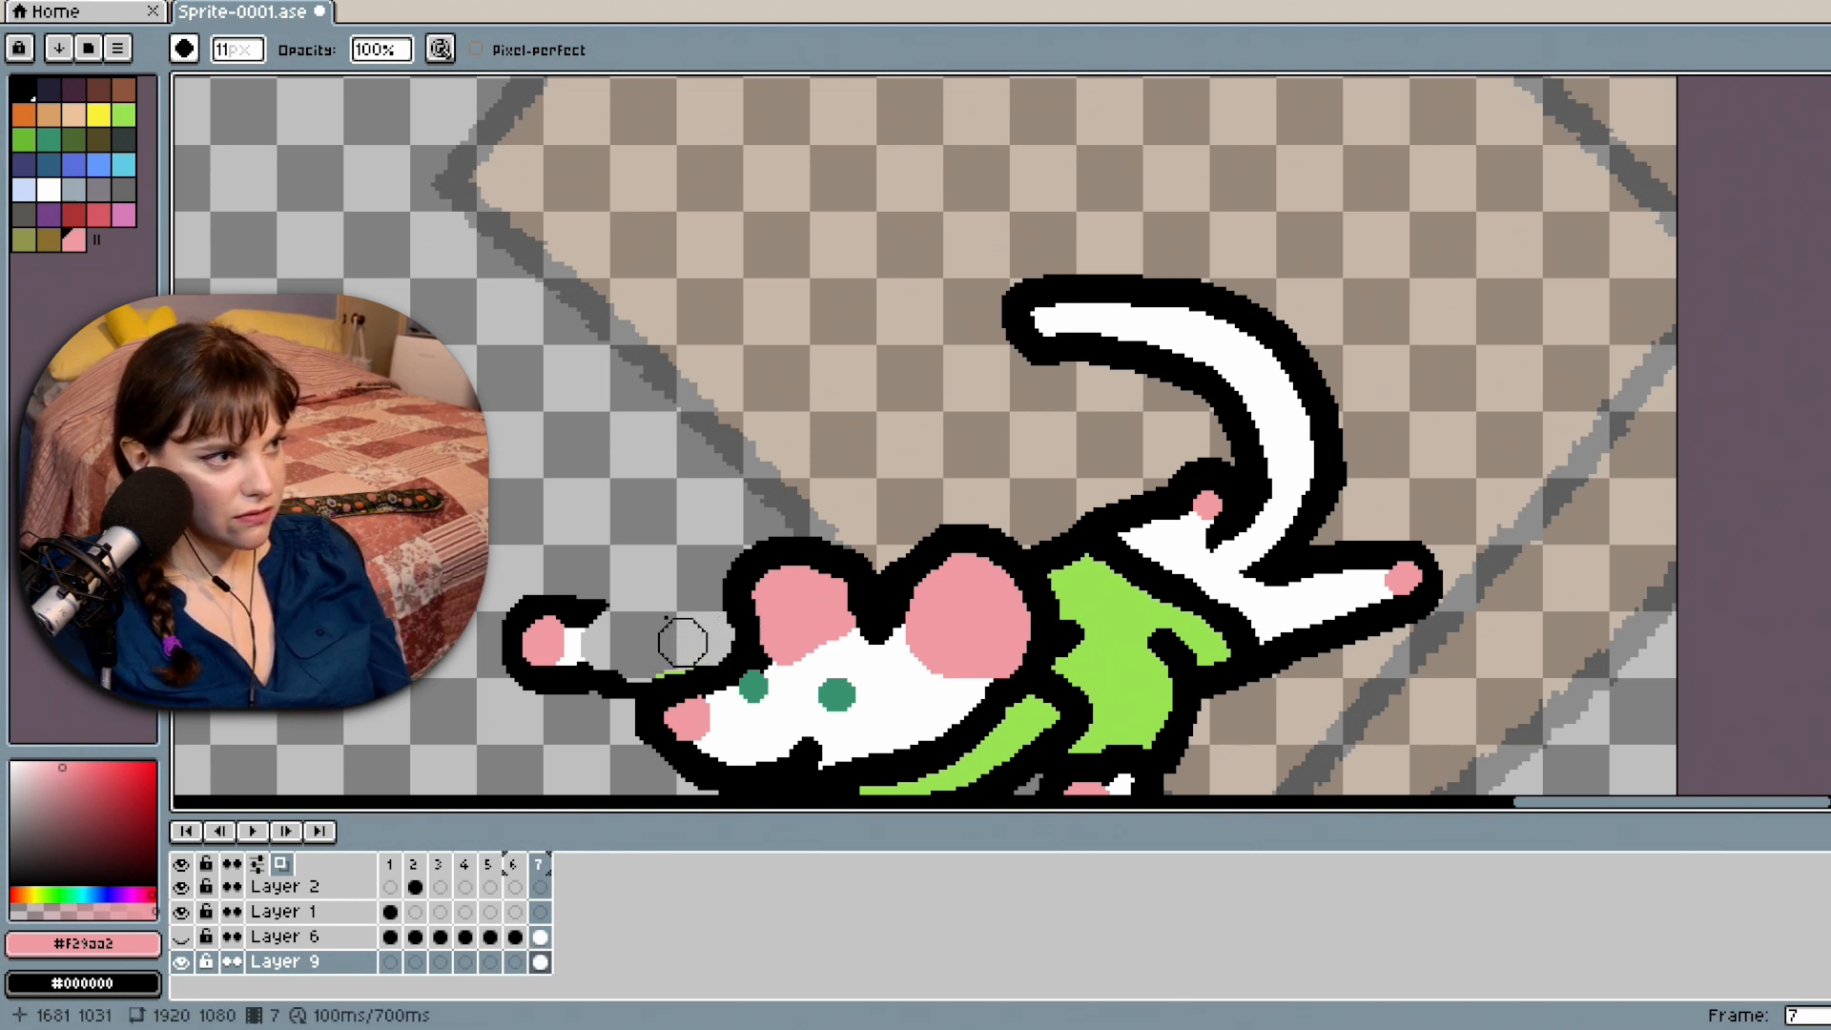
pyautogui.scroll(2, 665, 650)
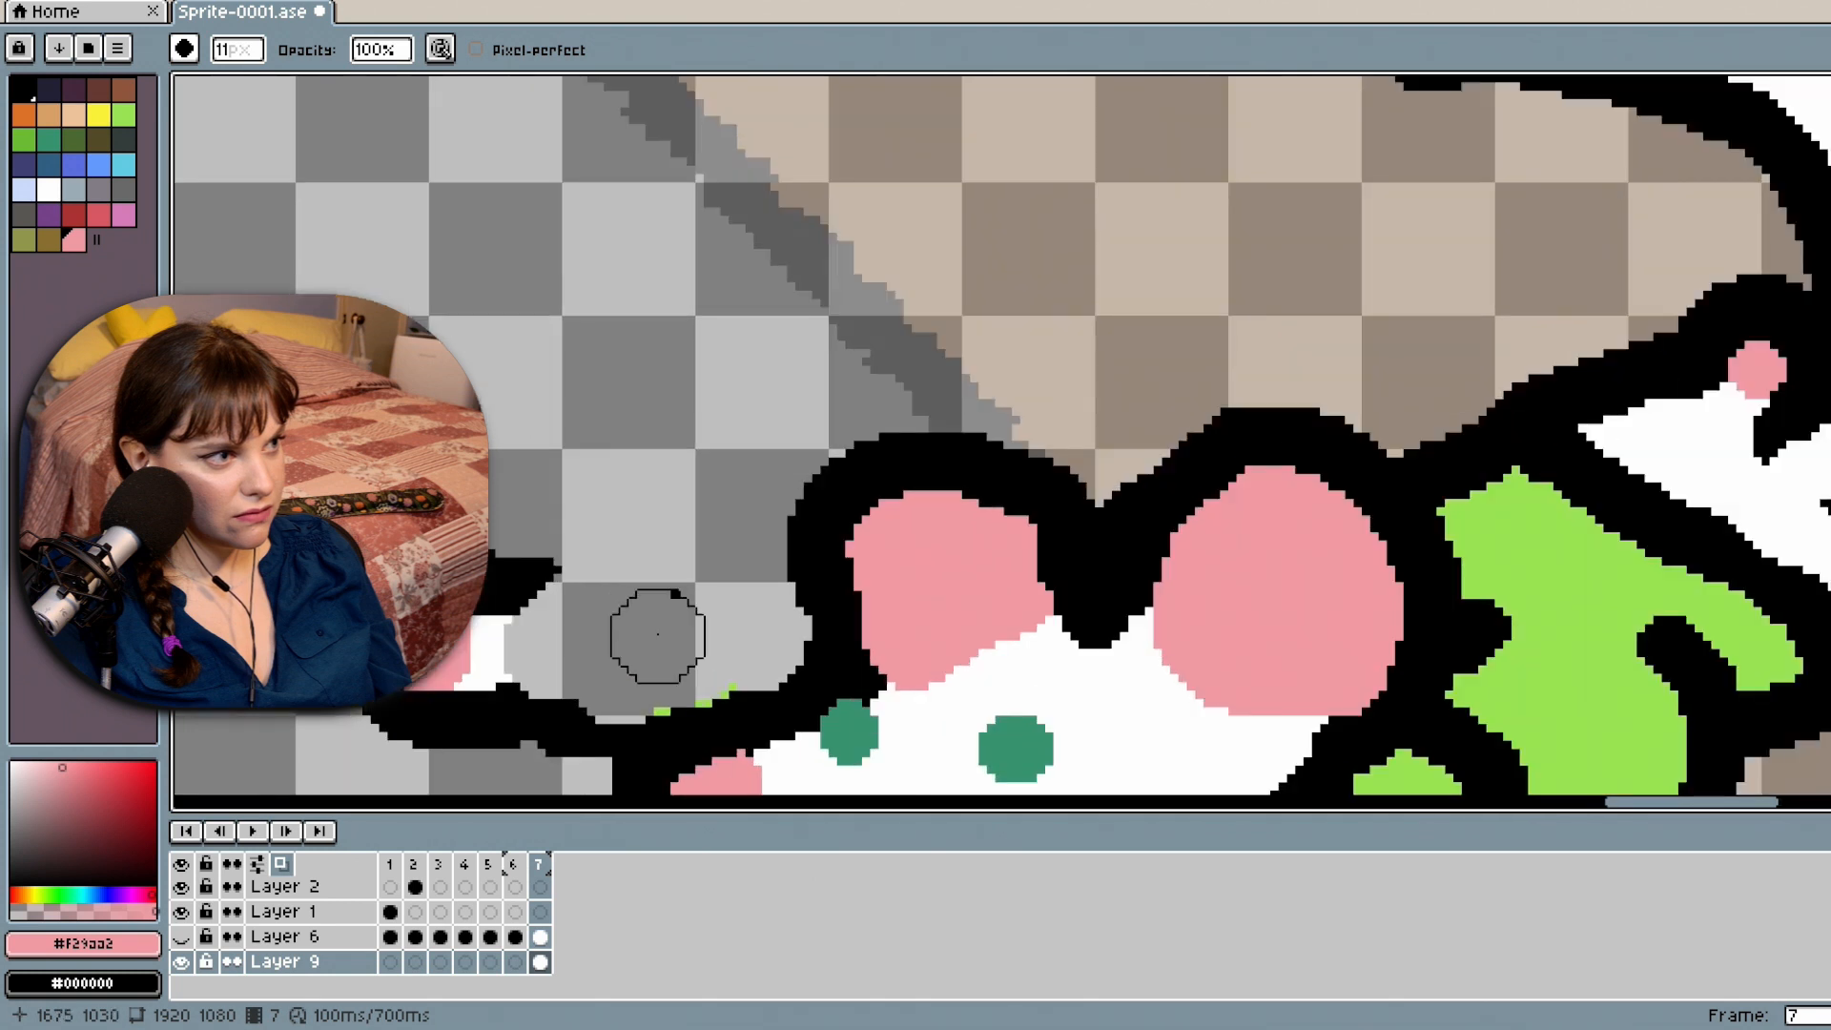
pyautogui.moveTo(703, 613); pyautogui.dragTo(725, 640)
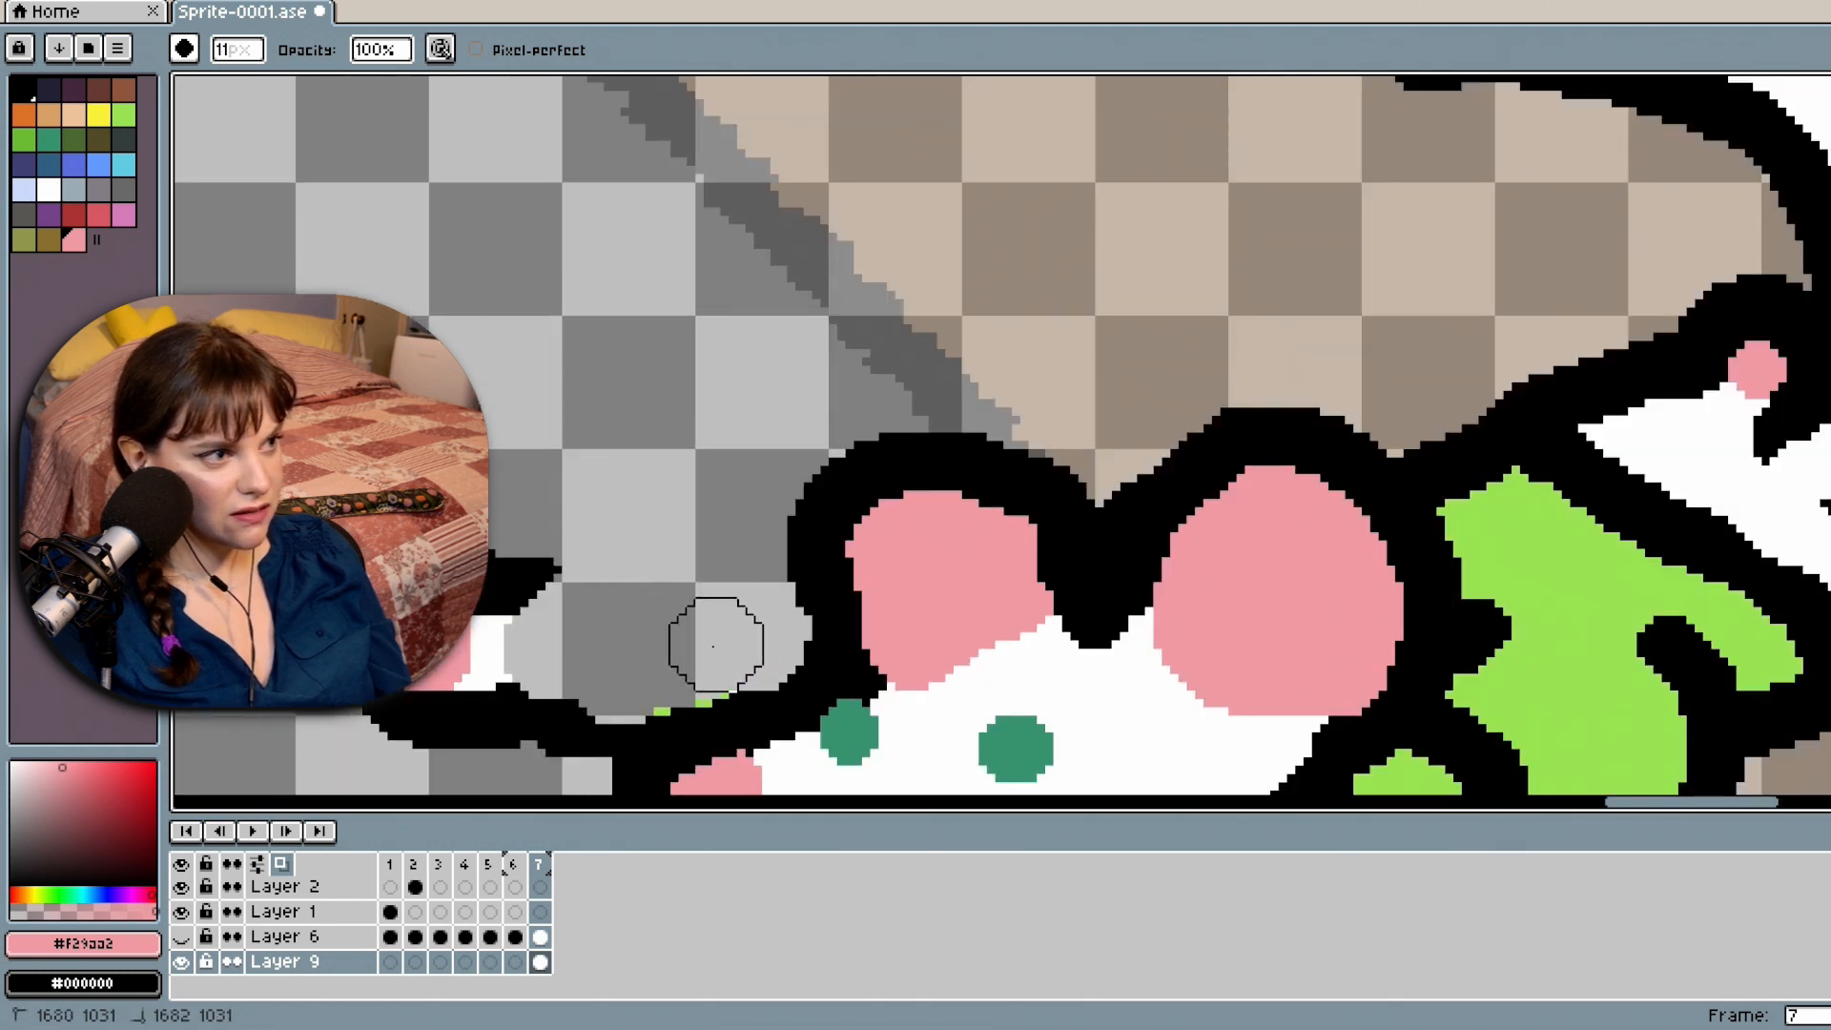
pyautogui.click(678, 660)
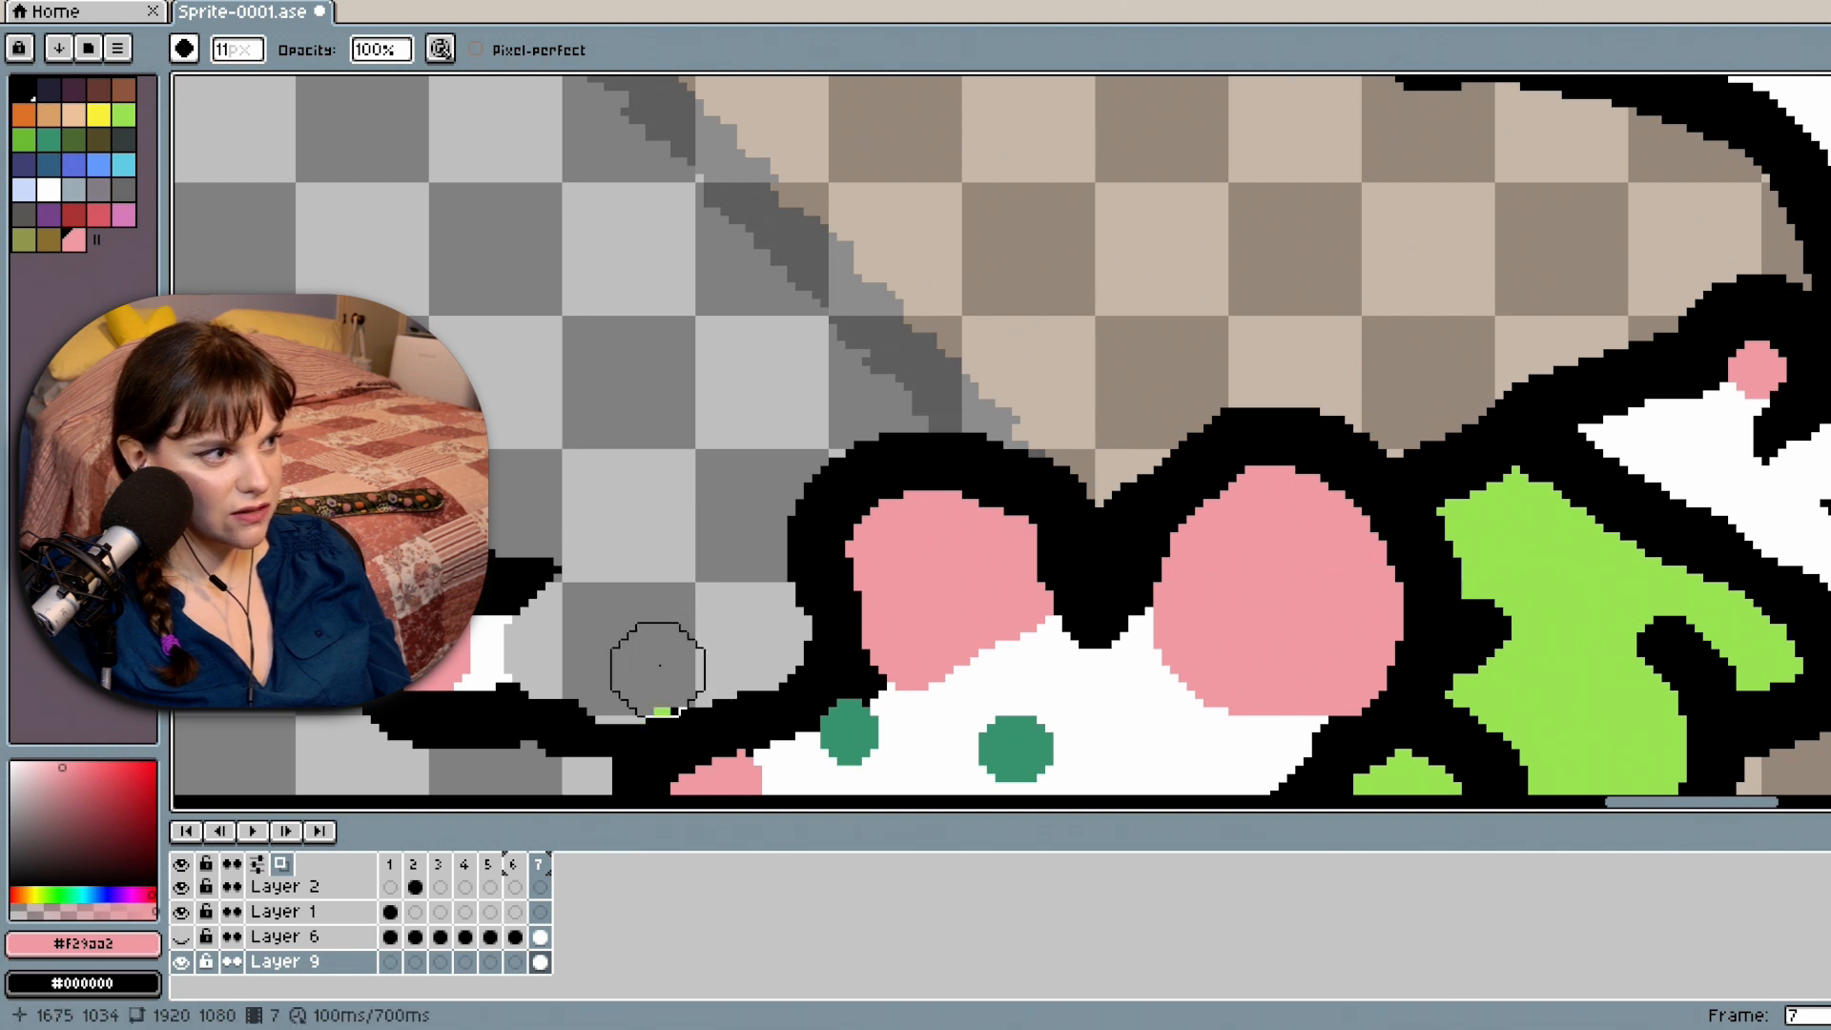
pyautogui.click(647, 669)
pyautogui.moveTo(617, 670)
pyautogui.mouseDown()
pyautogui.moveTo(541, 740)
pyautogui.moveTo(565, 745)
pyautogui.moveTo(396, 729)
pyautogui.moveTo(511, 592)
pyautogui.mouseUp()
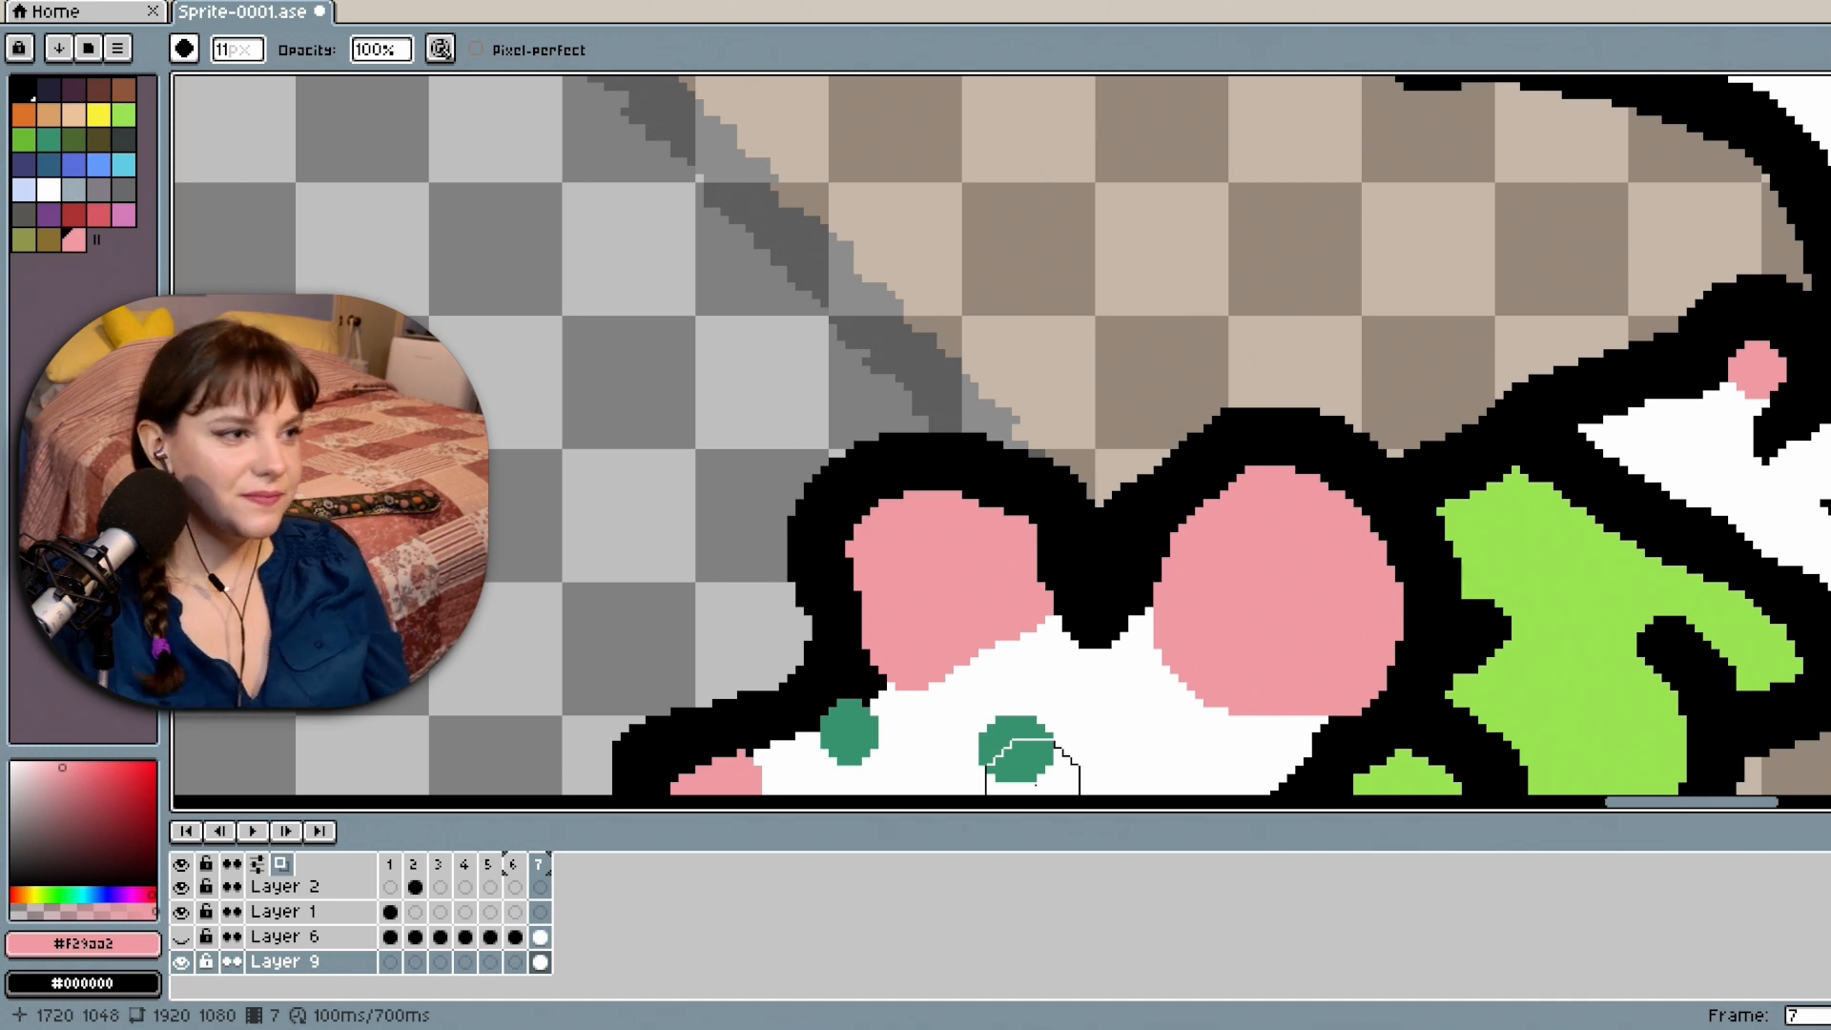
pyautogui.scroll(-1, 1205, 572)
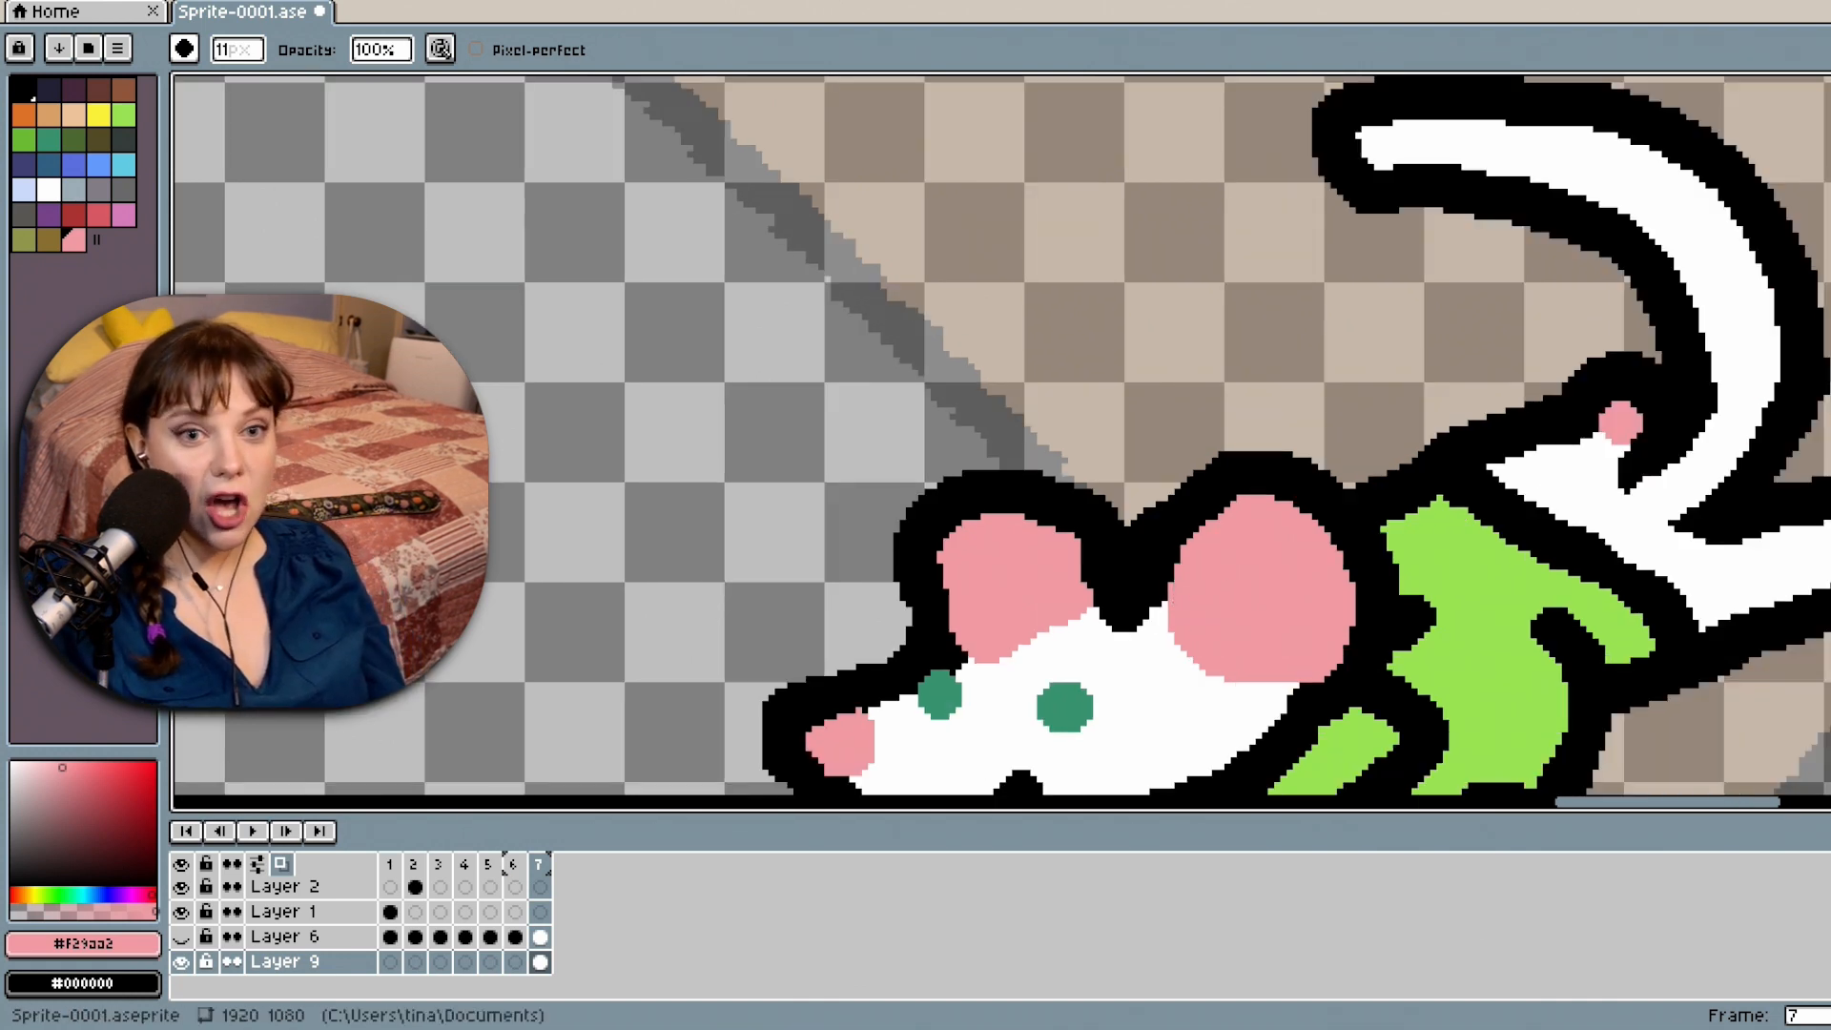
pyautogui.scroll(-3, 1001, 435)
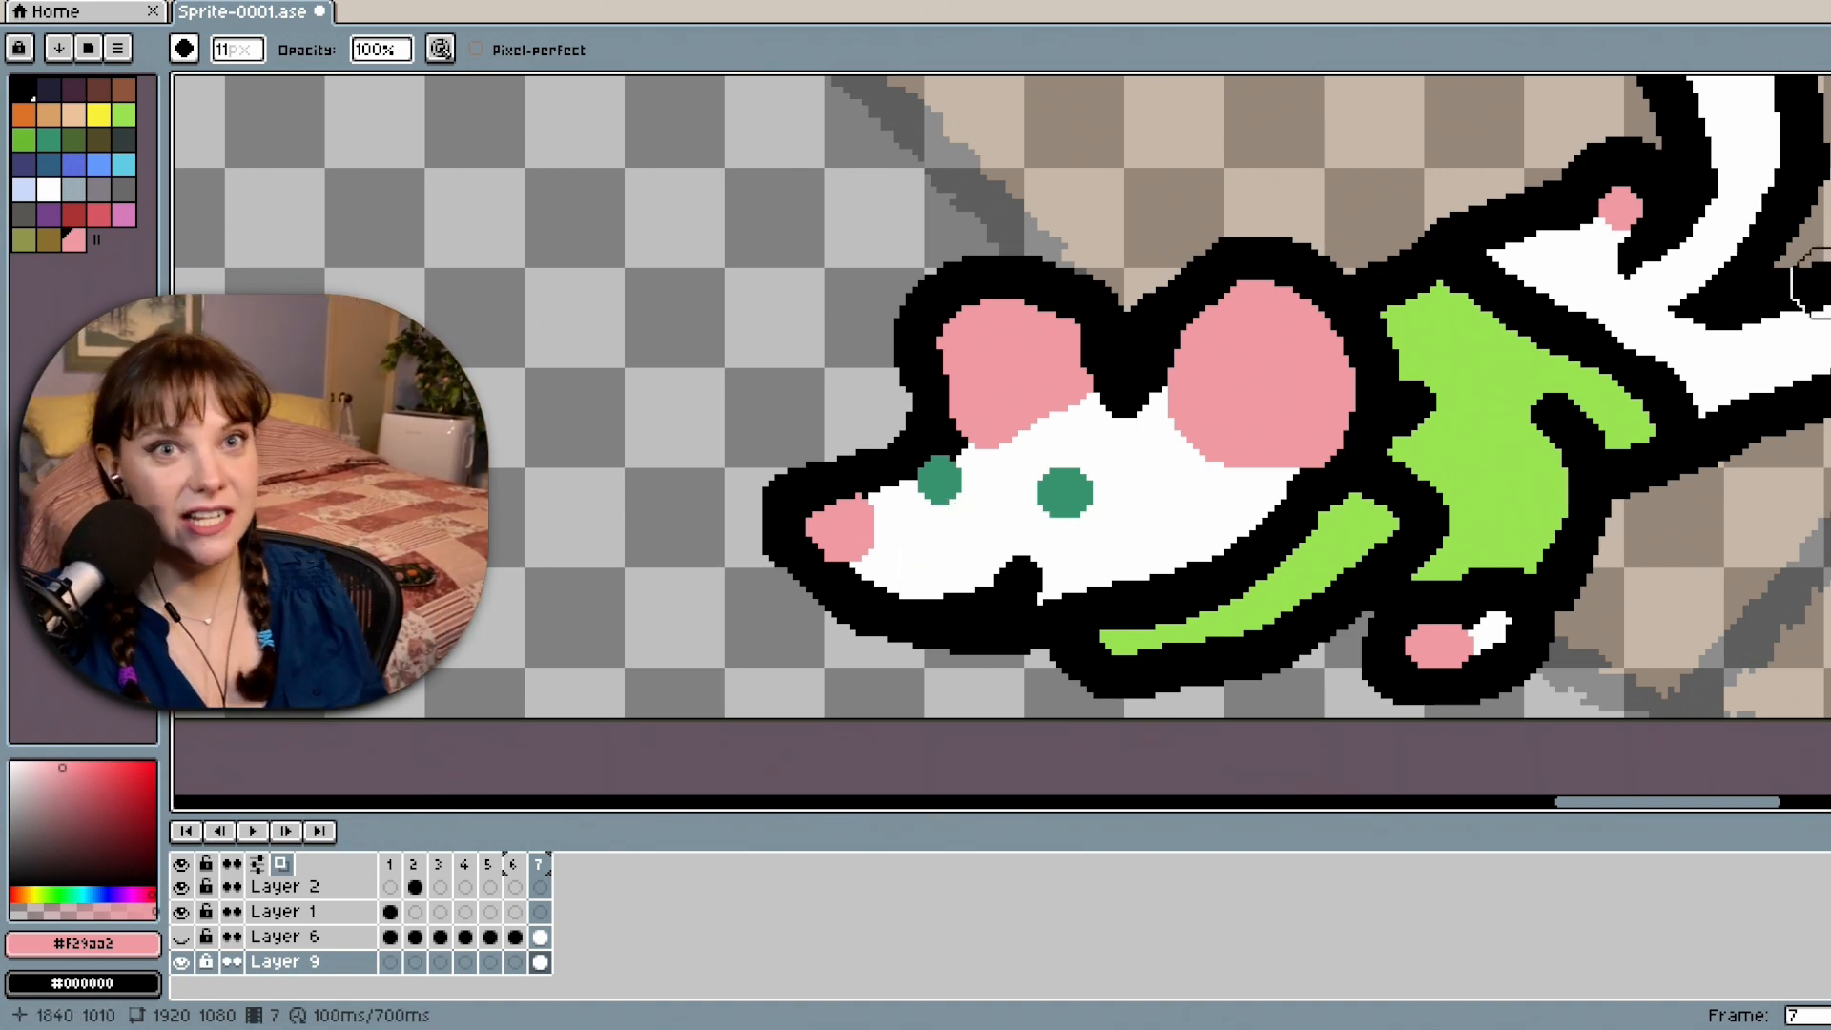
# Replace the mouse in Layer 6, frame 7, with the armless copy from Layer 9, leaving Layer 6 shown and Layer 9 hidden.
pyautogui.scroll(3, 1823, 284)
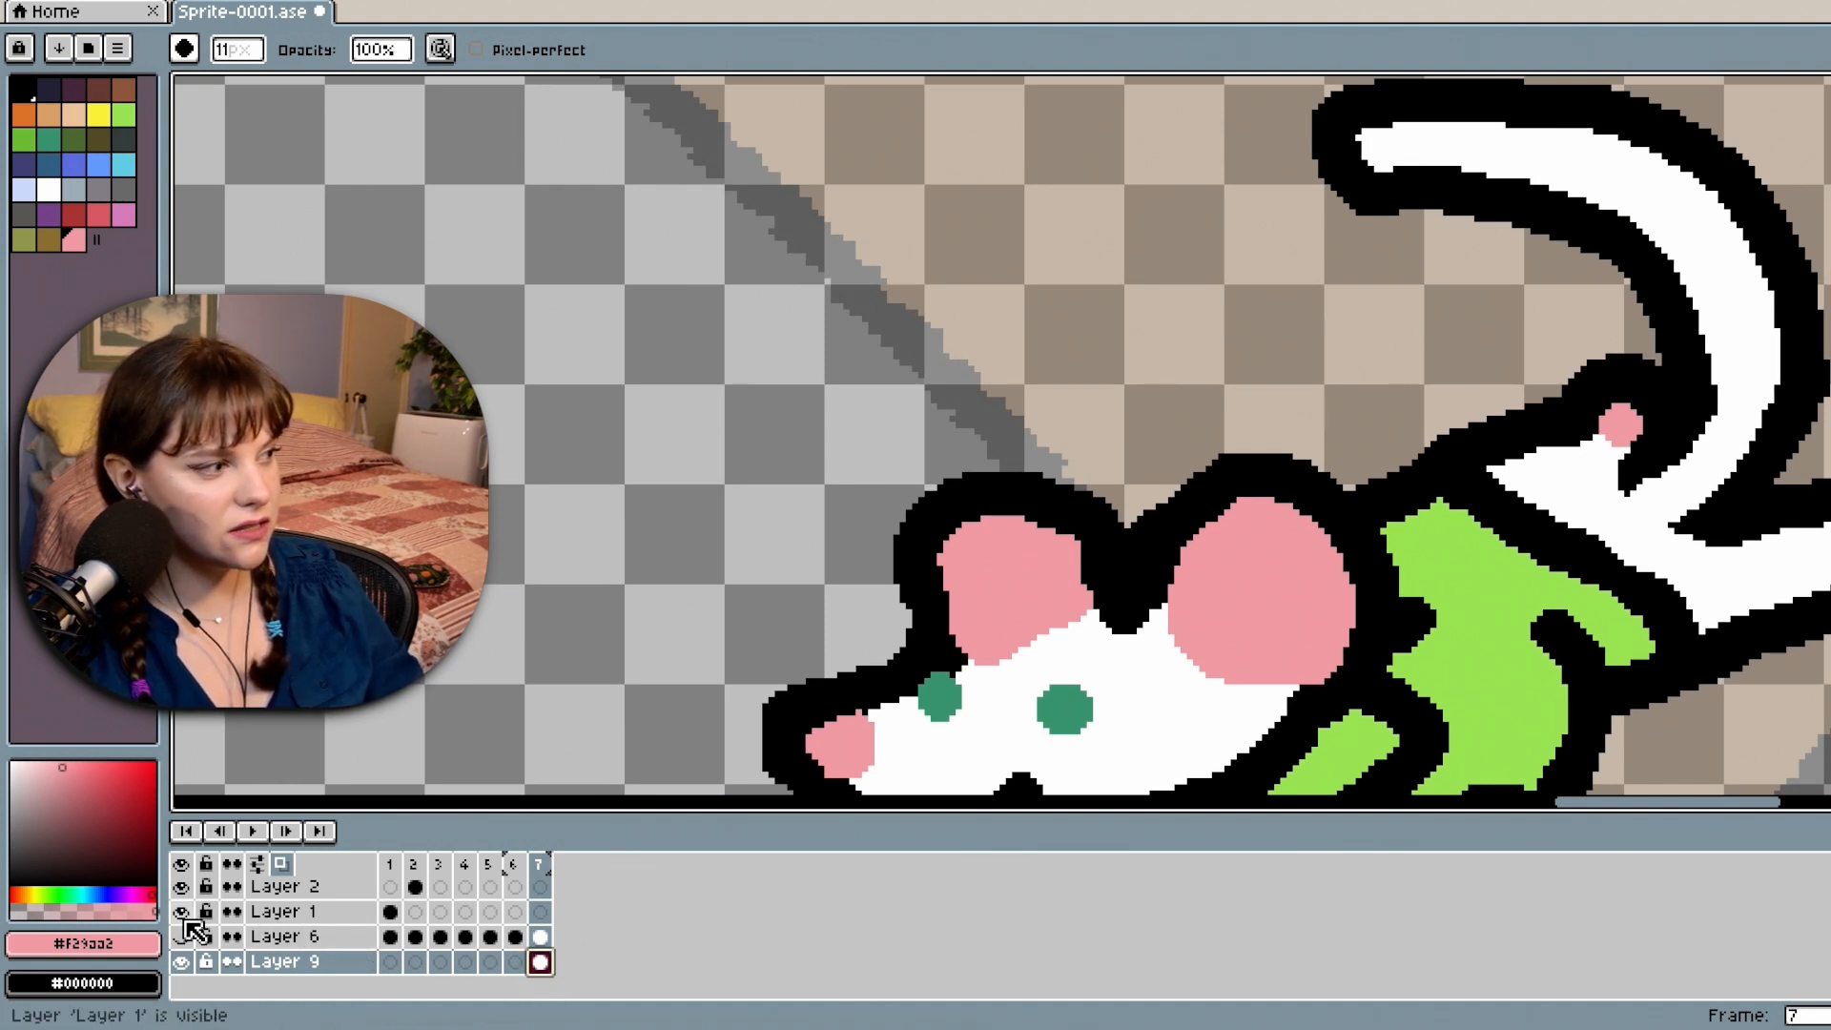
pyautogui.click(181, 963)
pyautogui.click(181, 963)
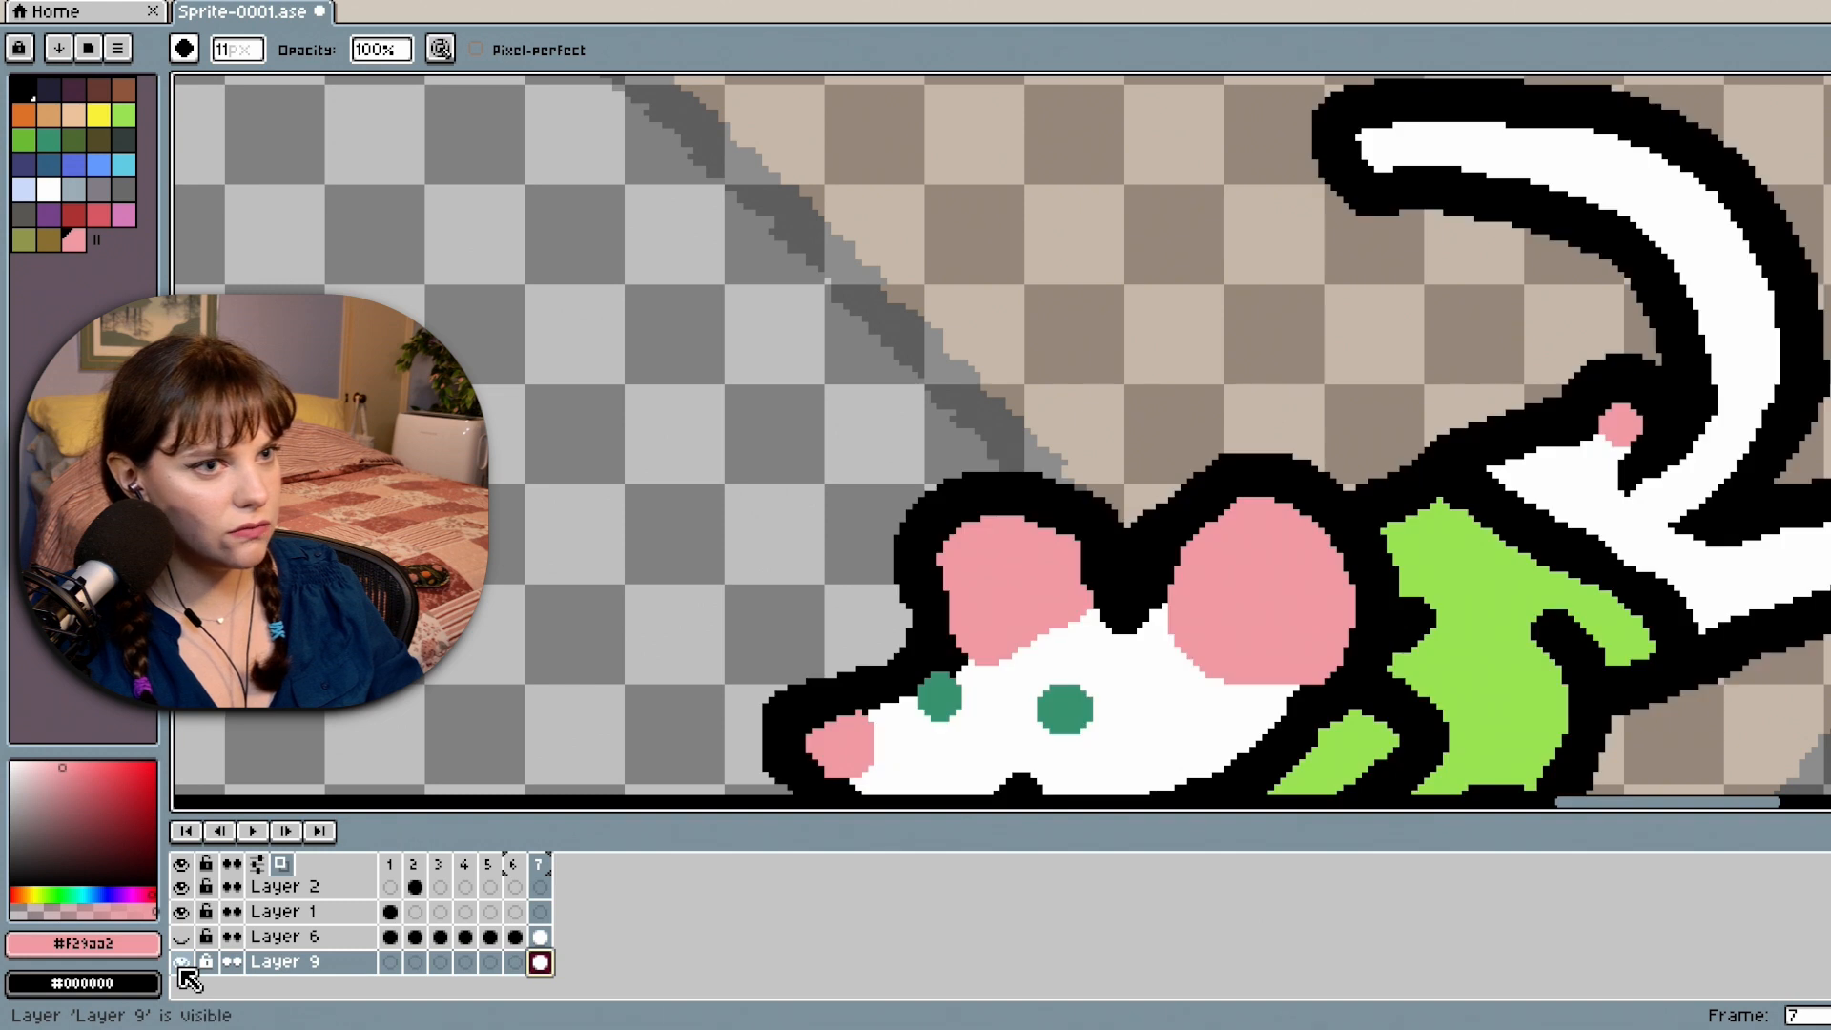
pyautogui.scroll(-3, 1001, 435)
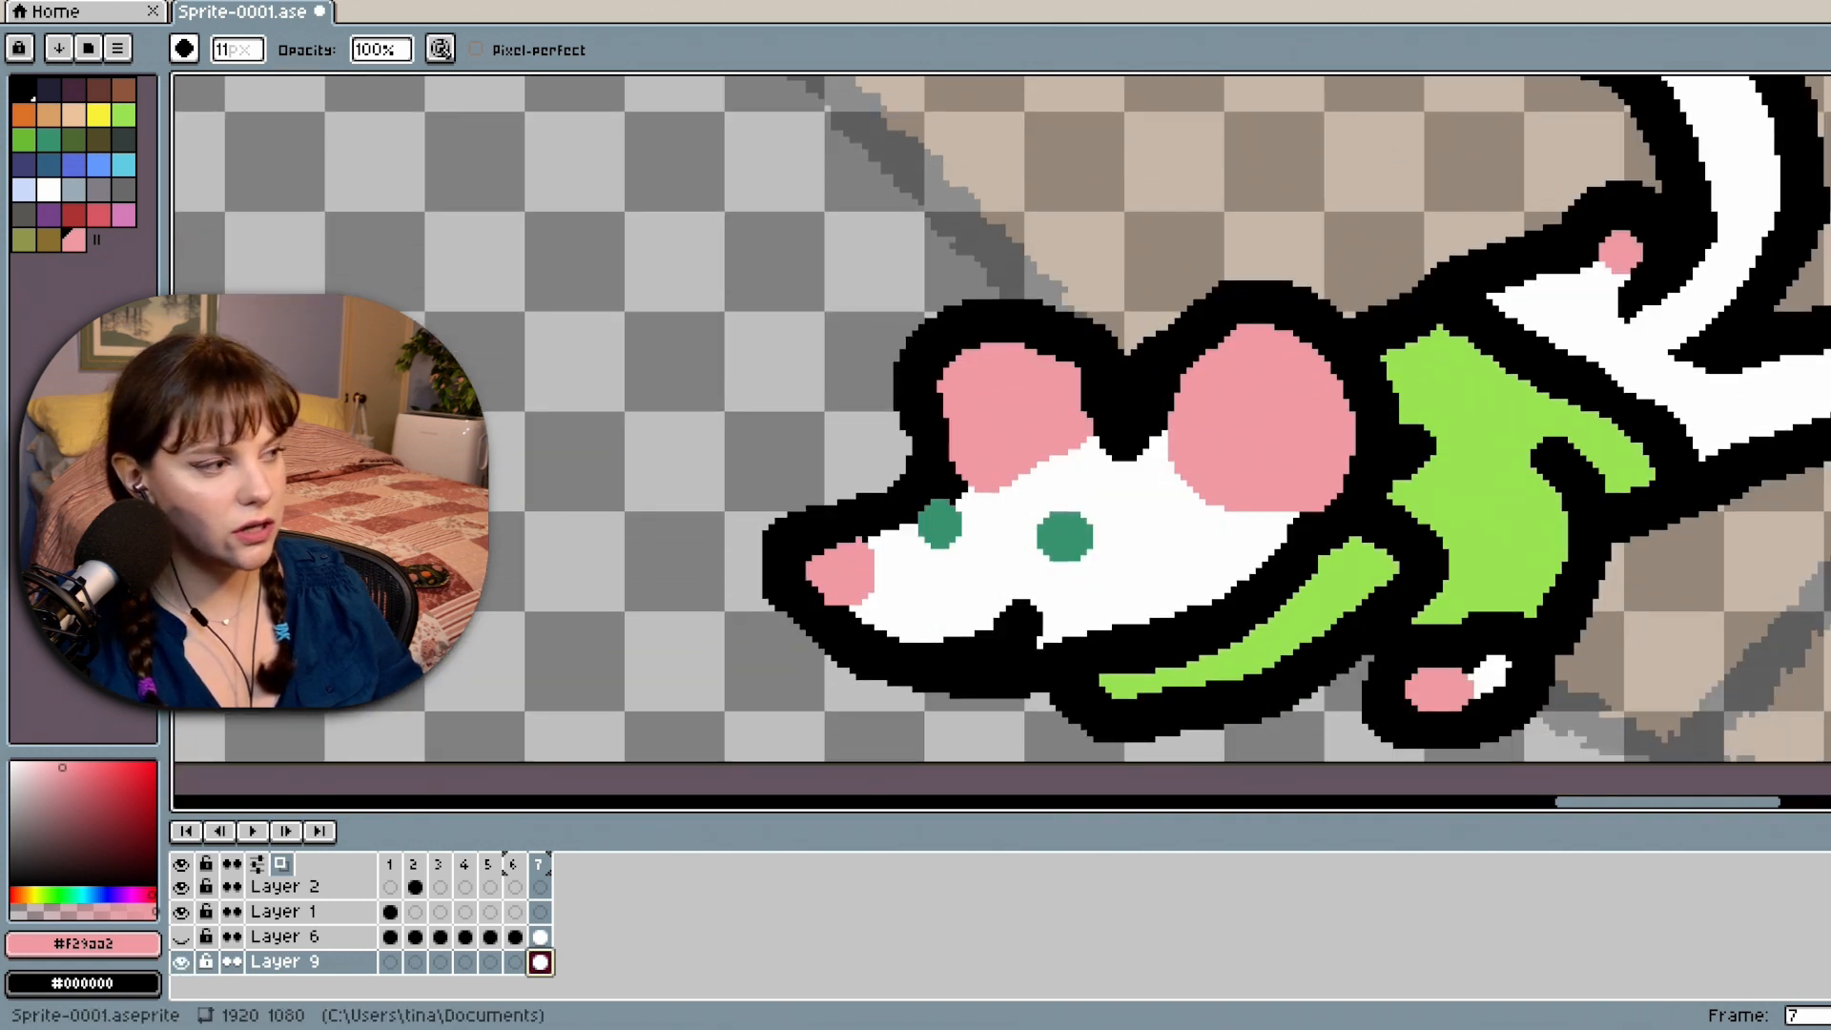
pyautogui.rightClick(540, 962)
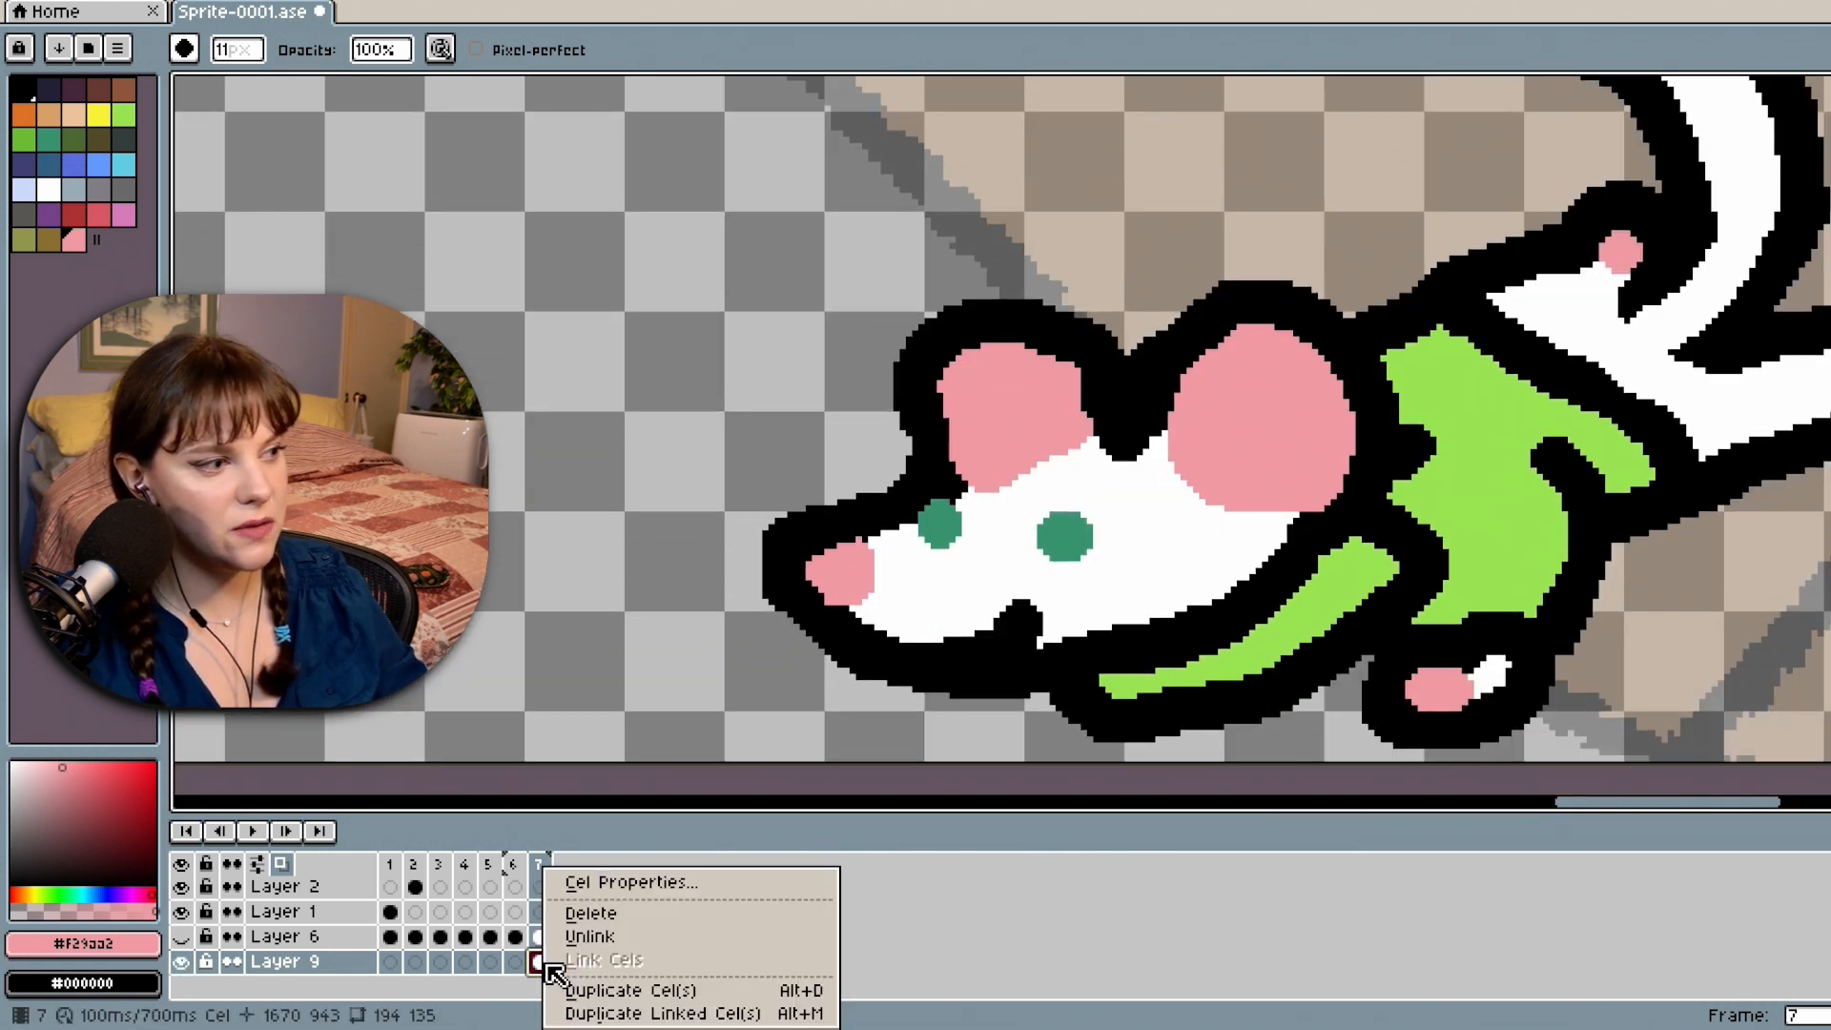
pyautogui.click(545, 965)
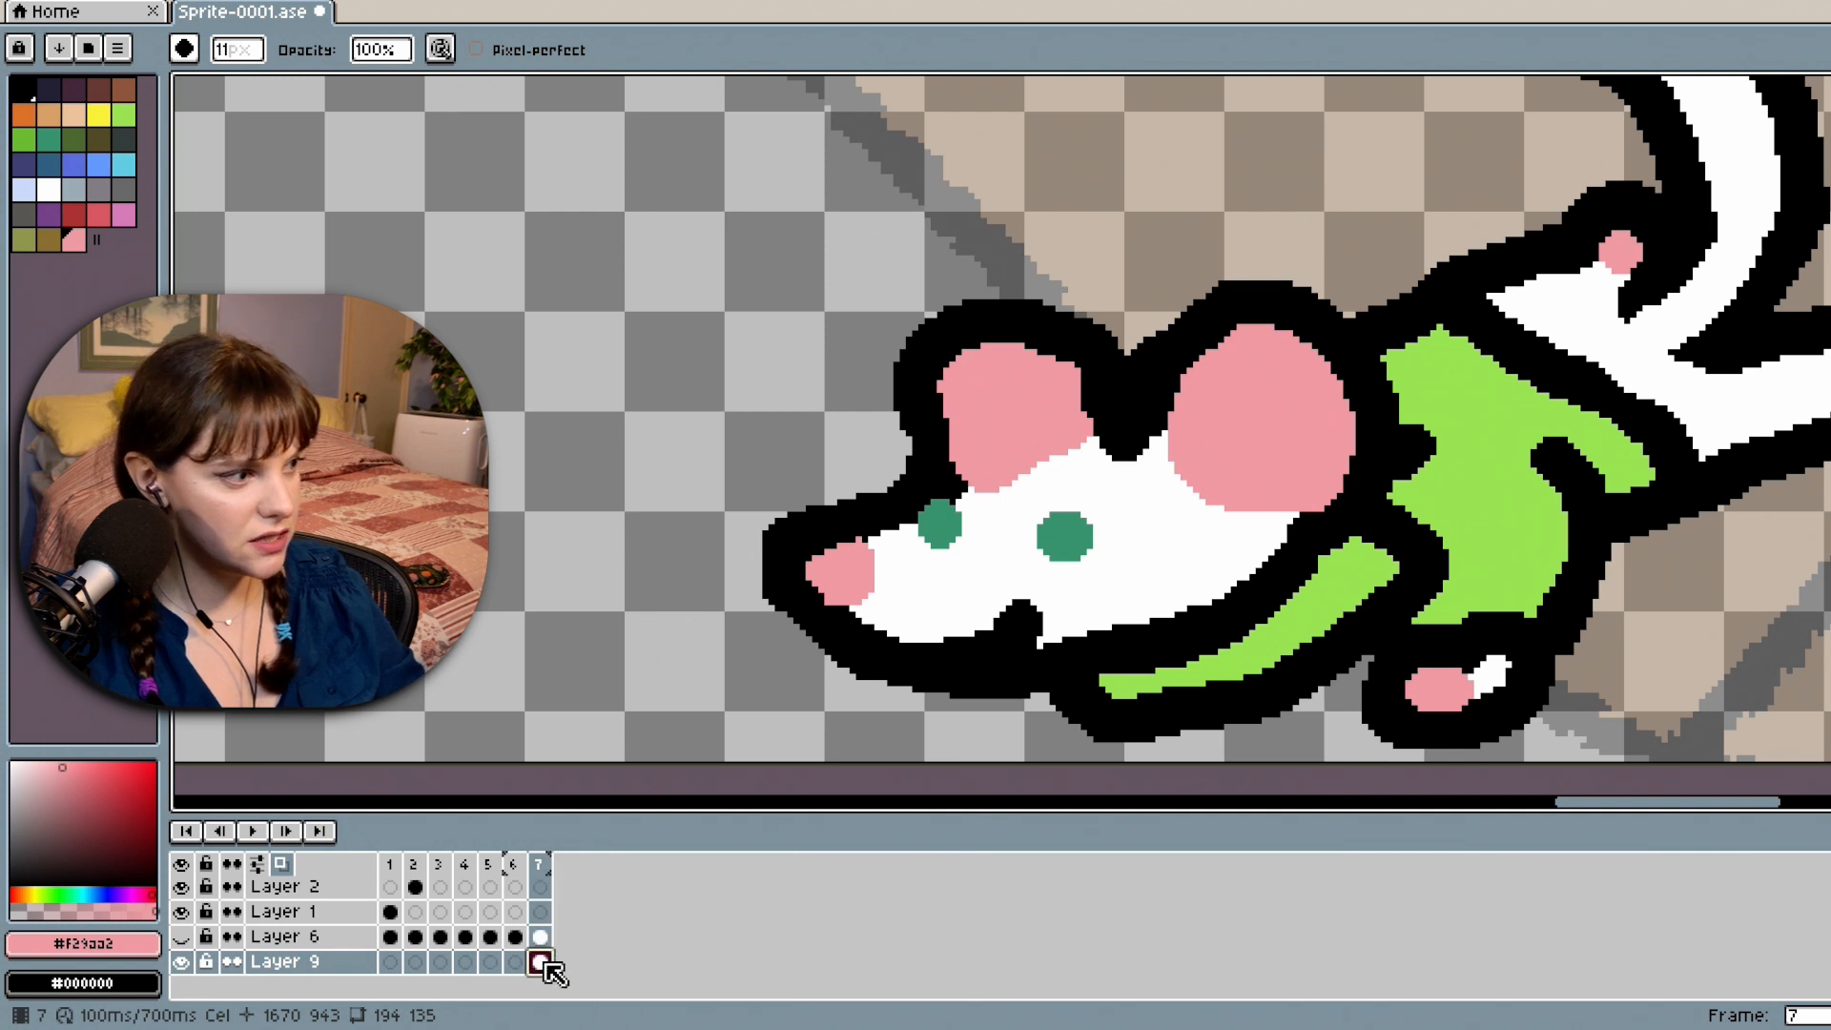
pyautogui.click(549, 940)
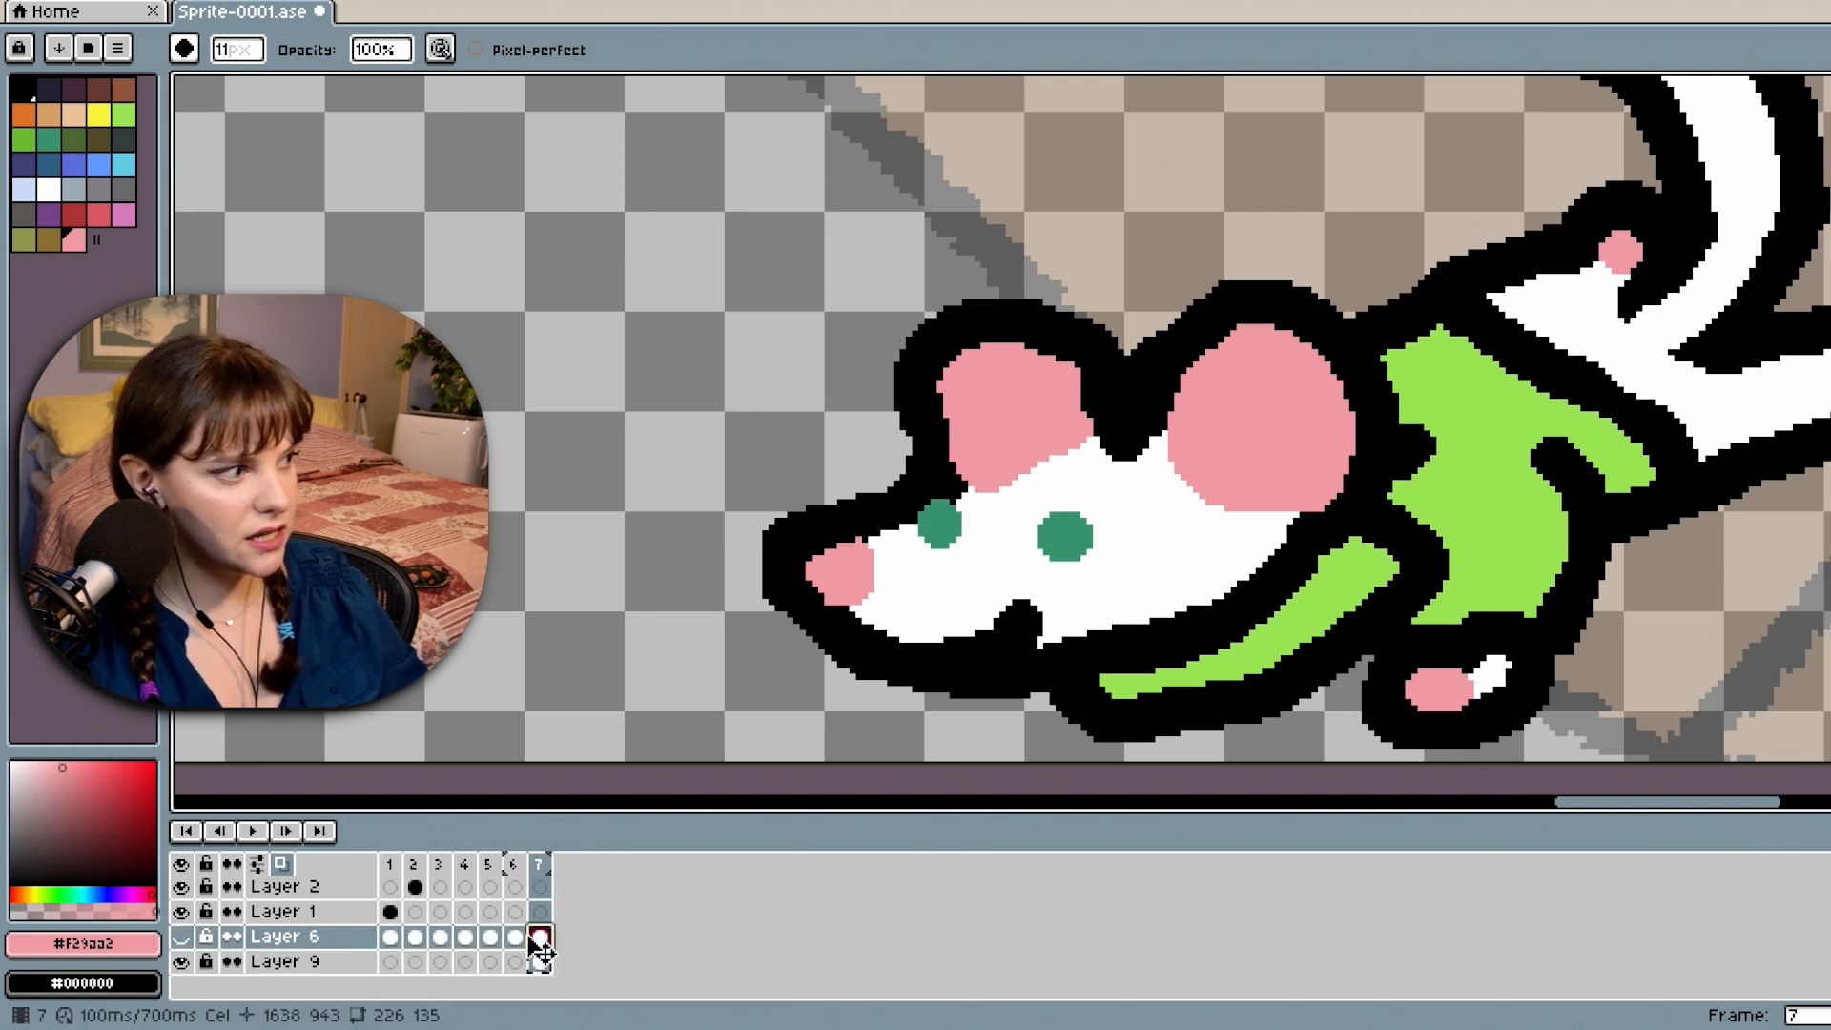
pyautogui.click(181, 937)
pyautogui.click(181, 937)
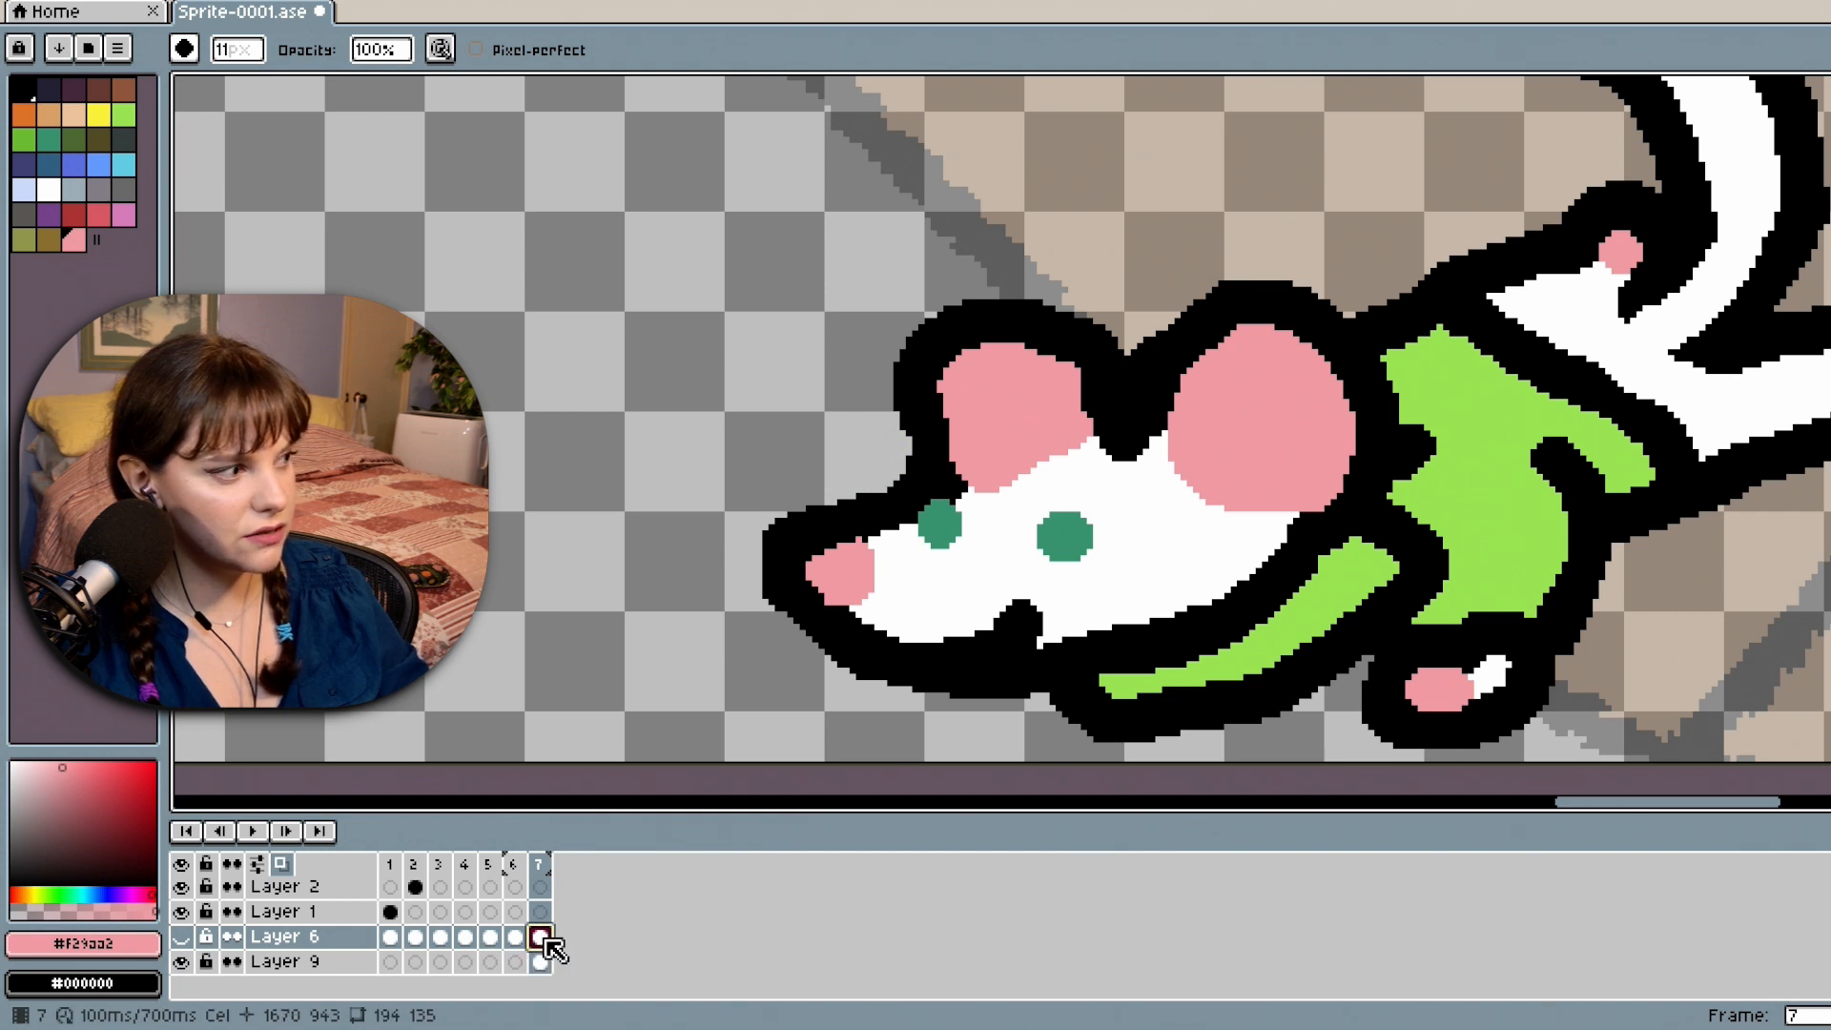
pyautogui.click(181, 961)
pyautogui.click(181, 937)
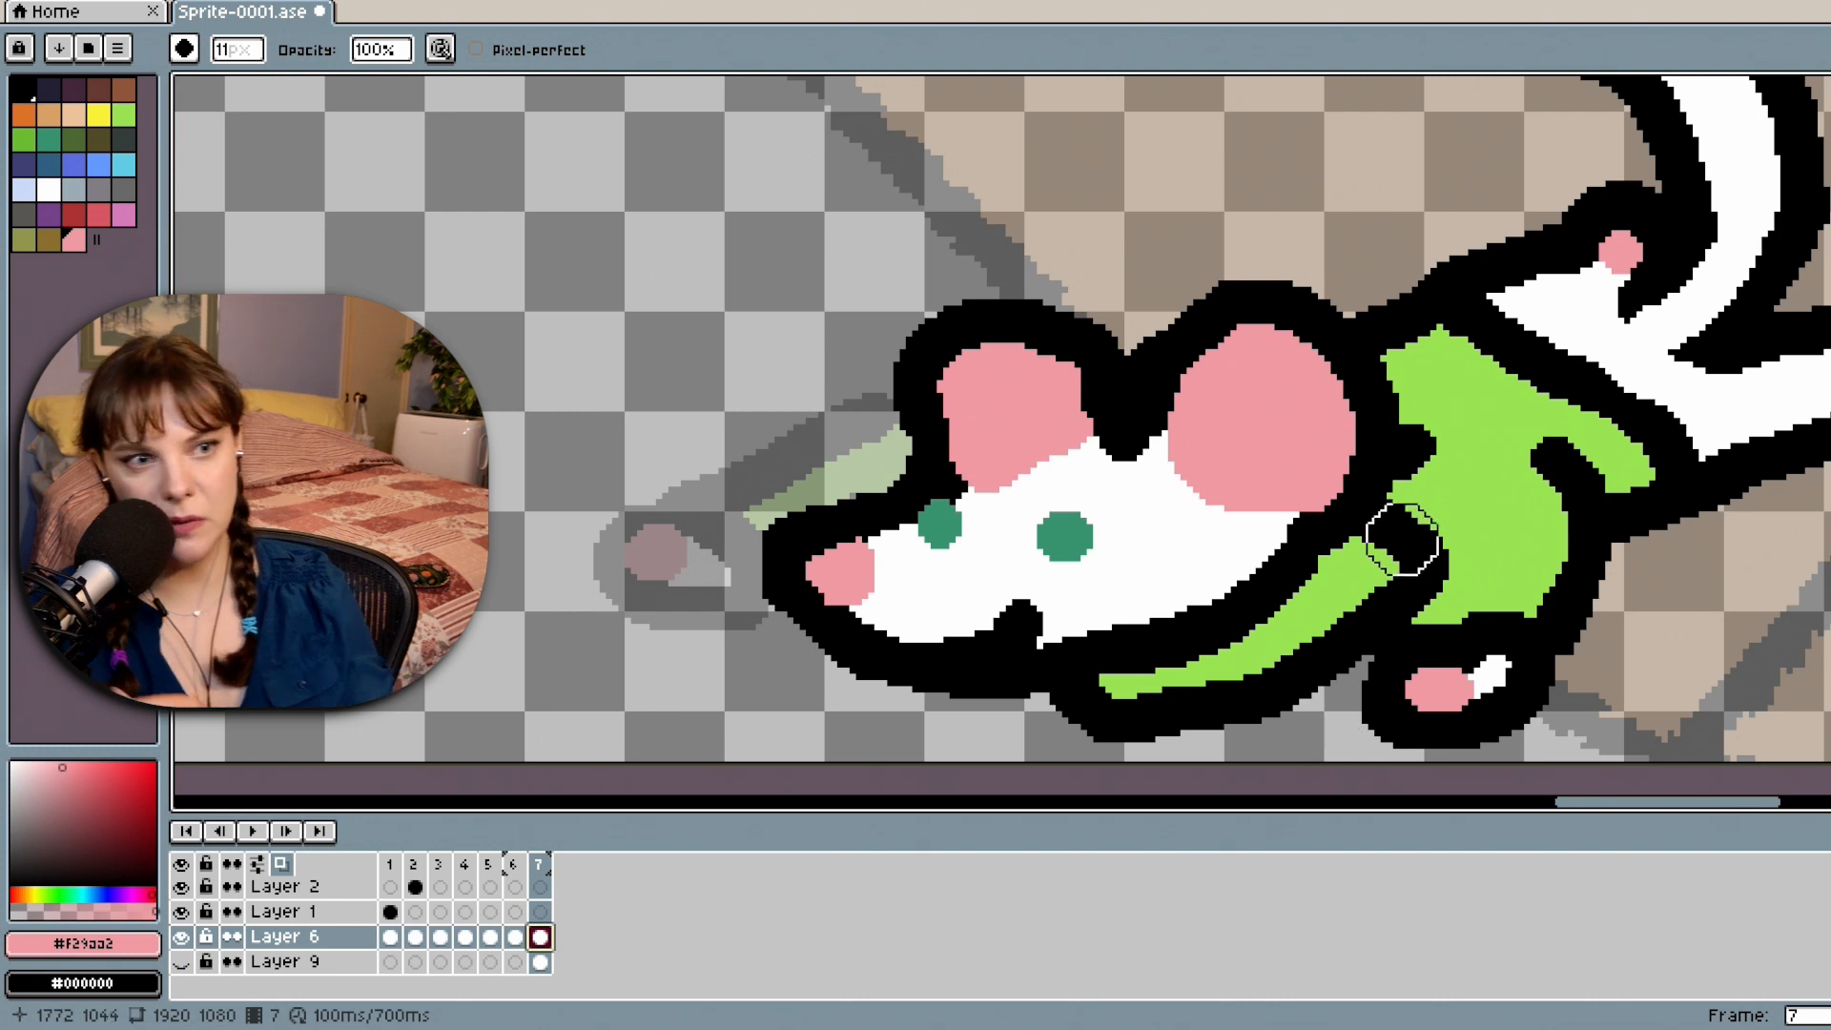
# Draw a black outline of a raised front arm and paw beside the mouse's head on Layer 6, frame 7, with the 7 px Pencil.
pyautogui.press('d')
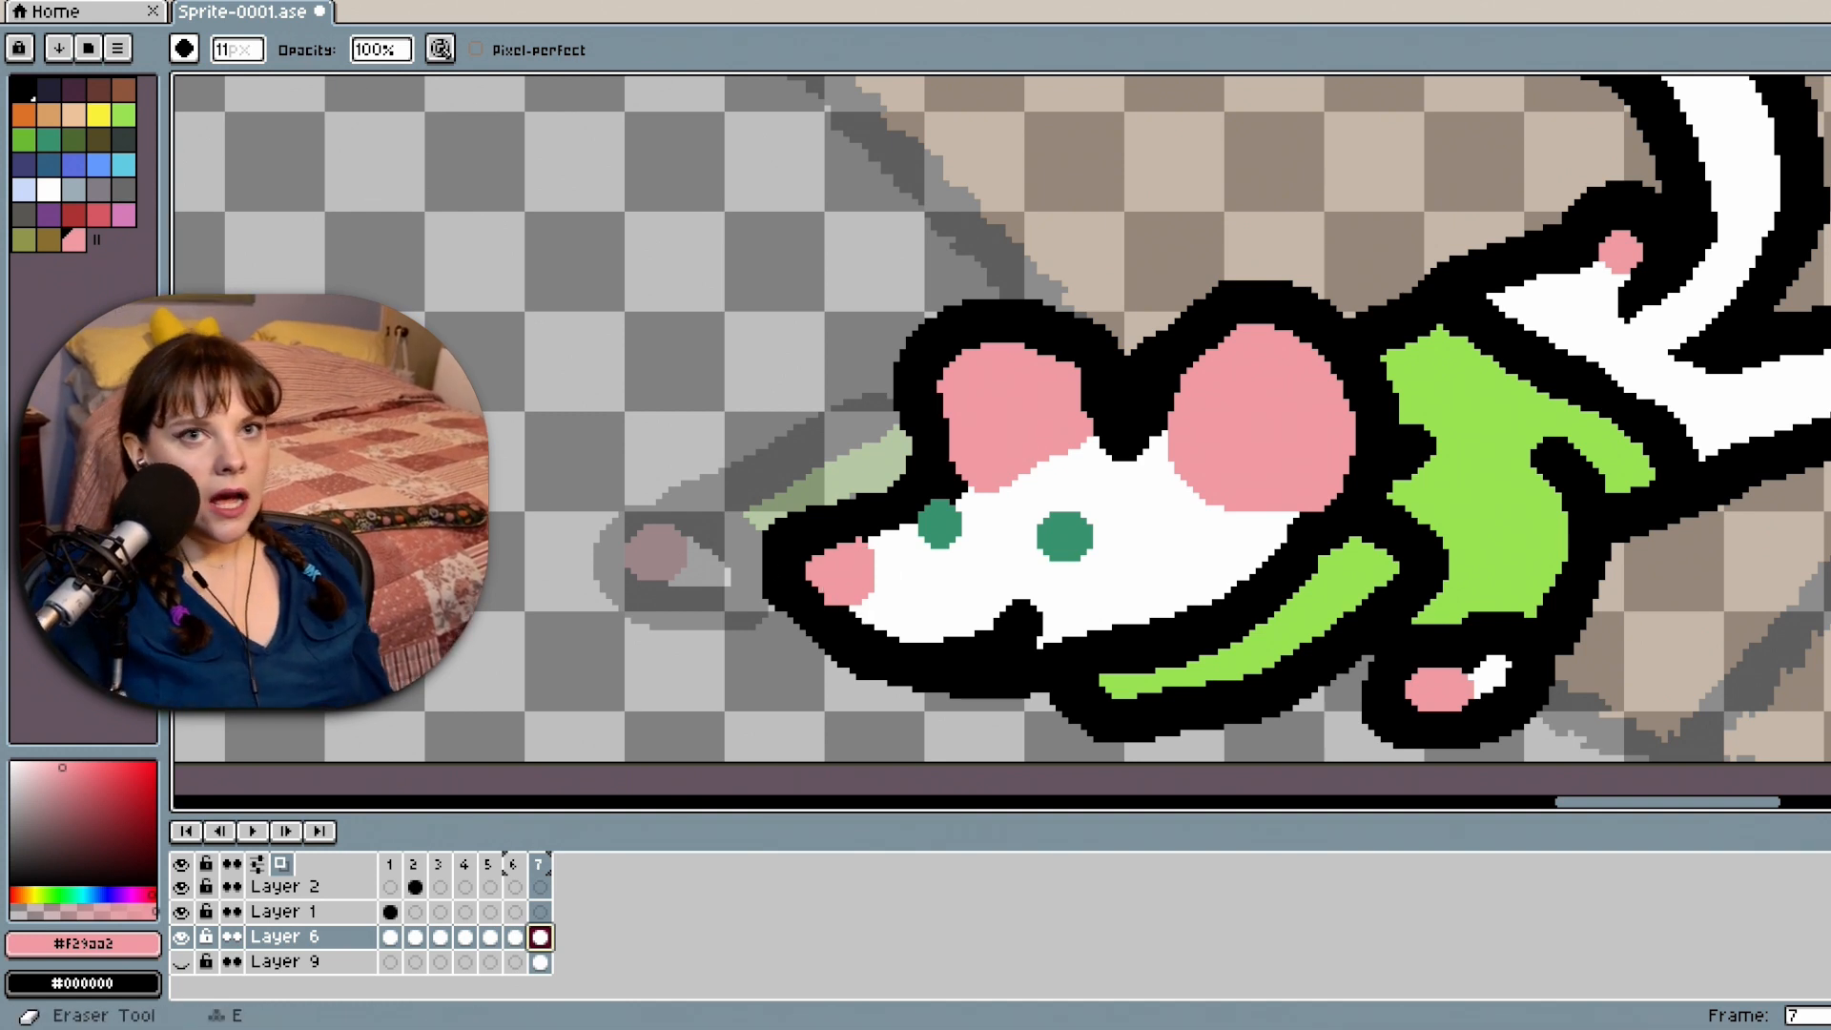
pyautogui.press('b')
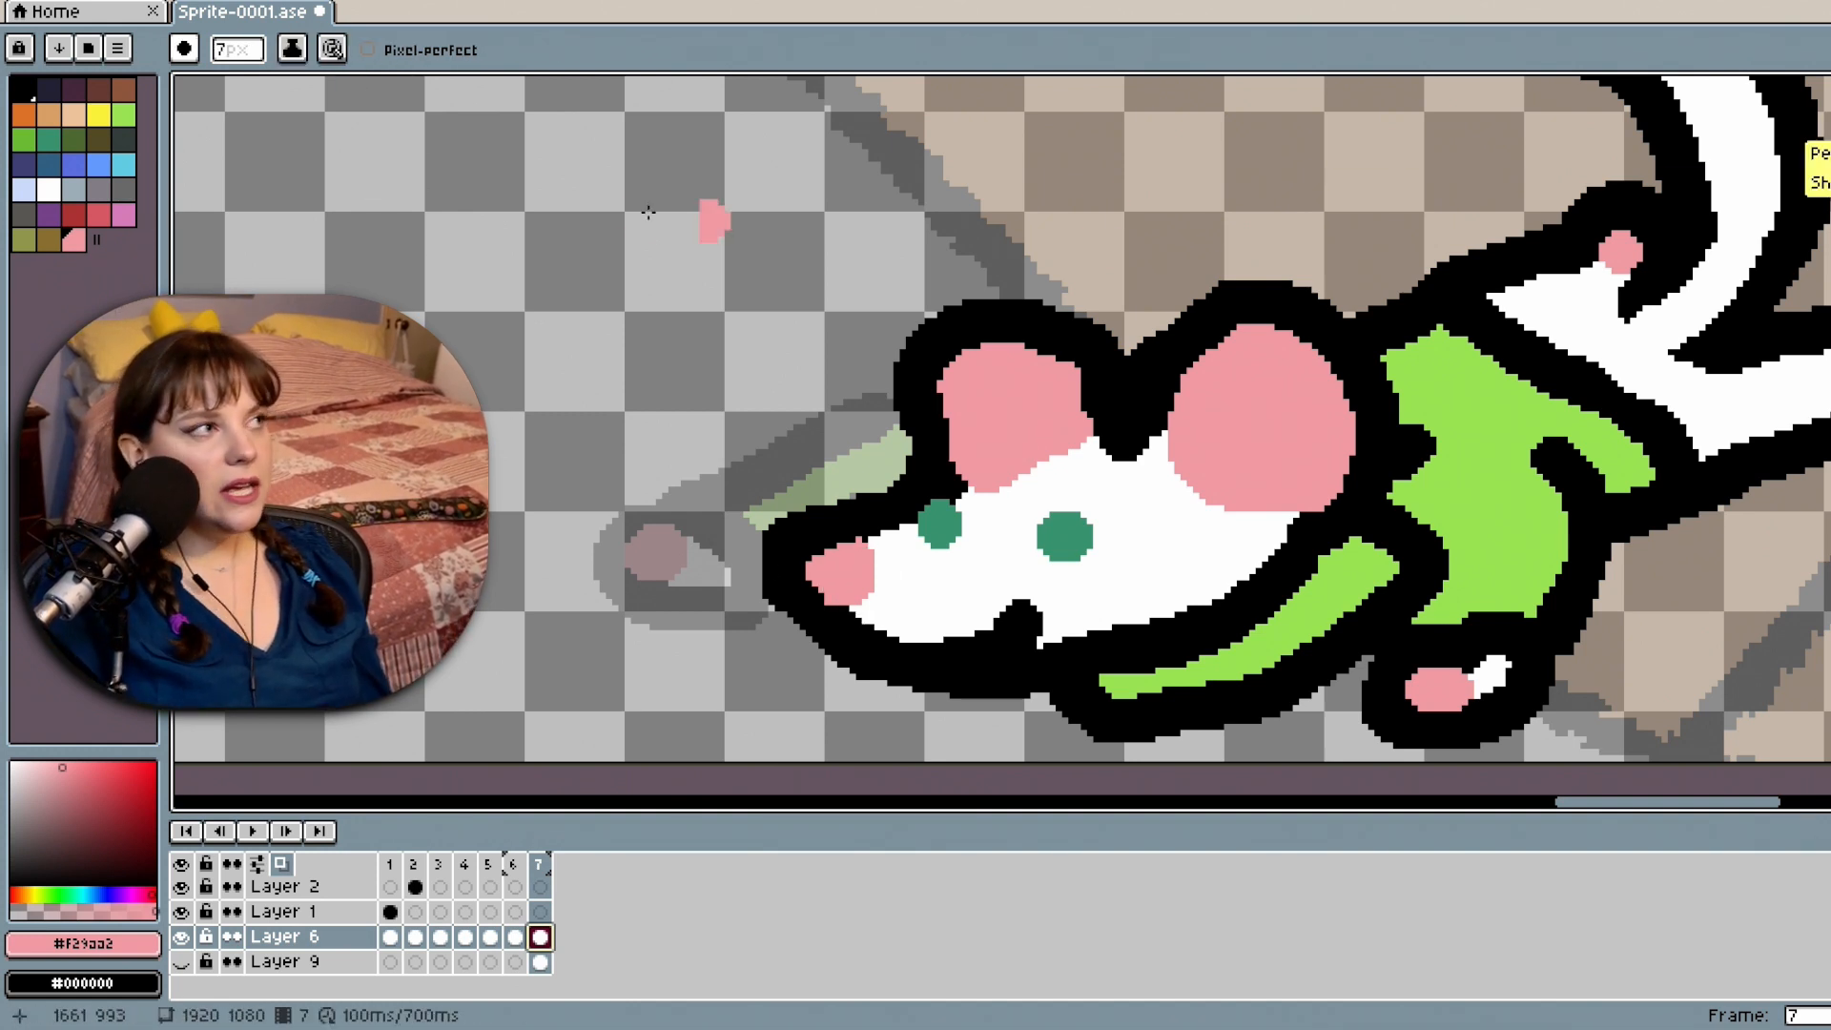
pyautogui.click(24, 95)
pyautogui.click(540, 936)
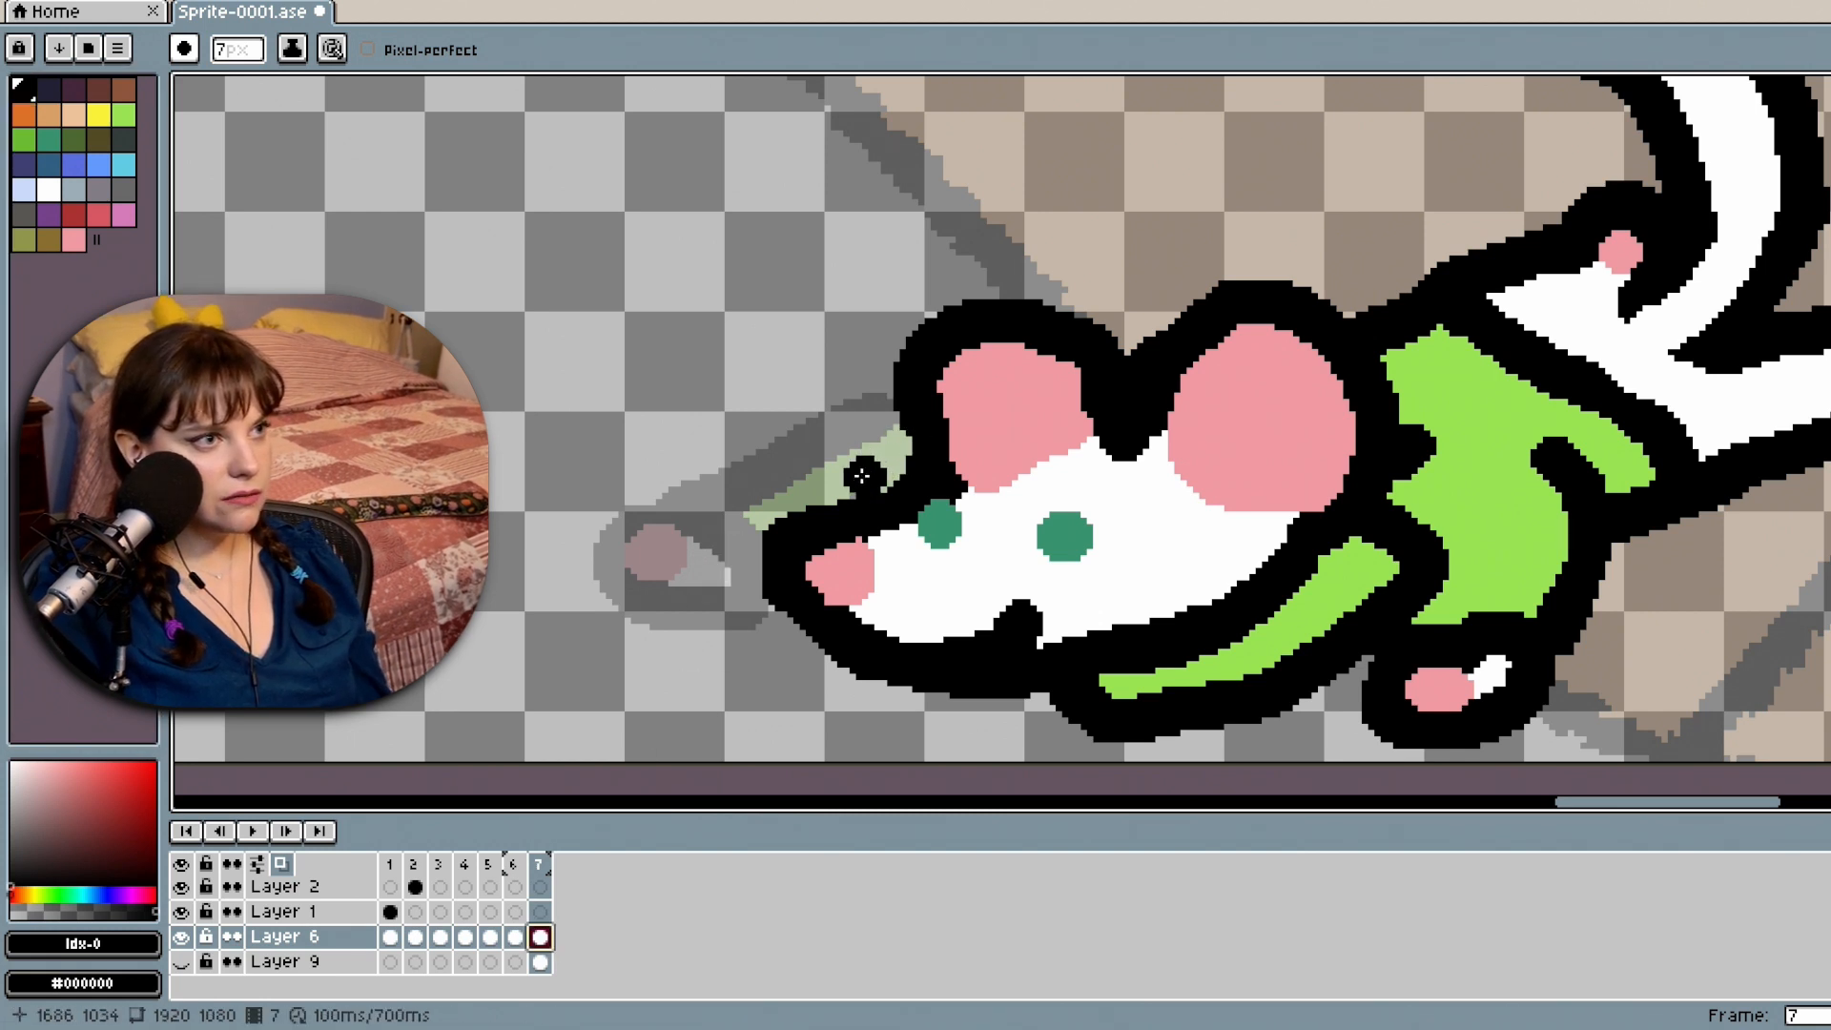
pyautogui.moveTo(889, 448)
pyautogui.mouseDown()
pyautogui.moveTo(717, 435)
pyautogui.moveTo(674, 378)
pyautogui.moveTo(625, 411)
pyautogui.moveTo(618, 477)
pyautogui.moveTo(739, 525)
pyautogui.moveTo(769, 512)
pyautogui.mouseUp()
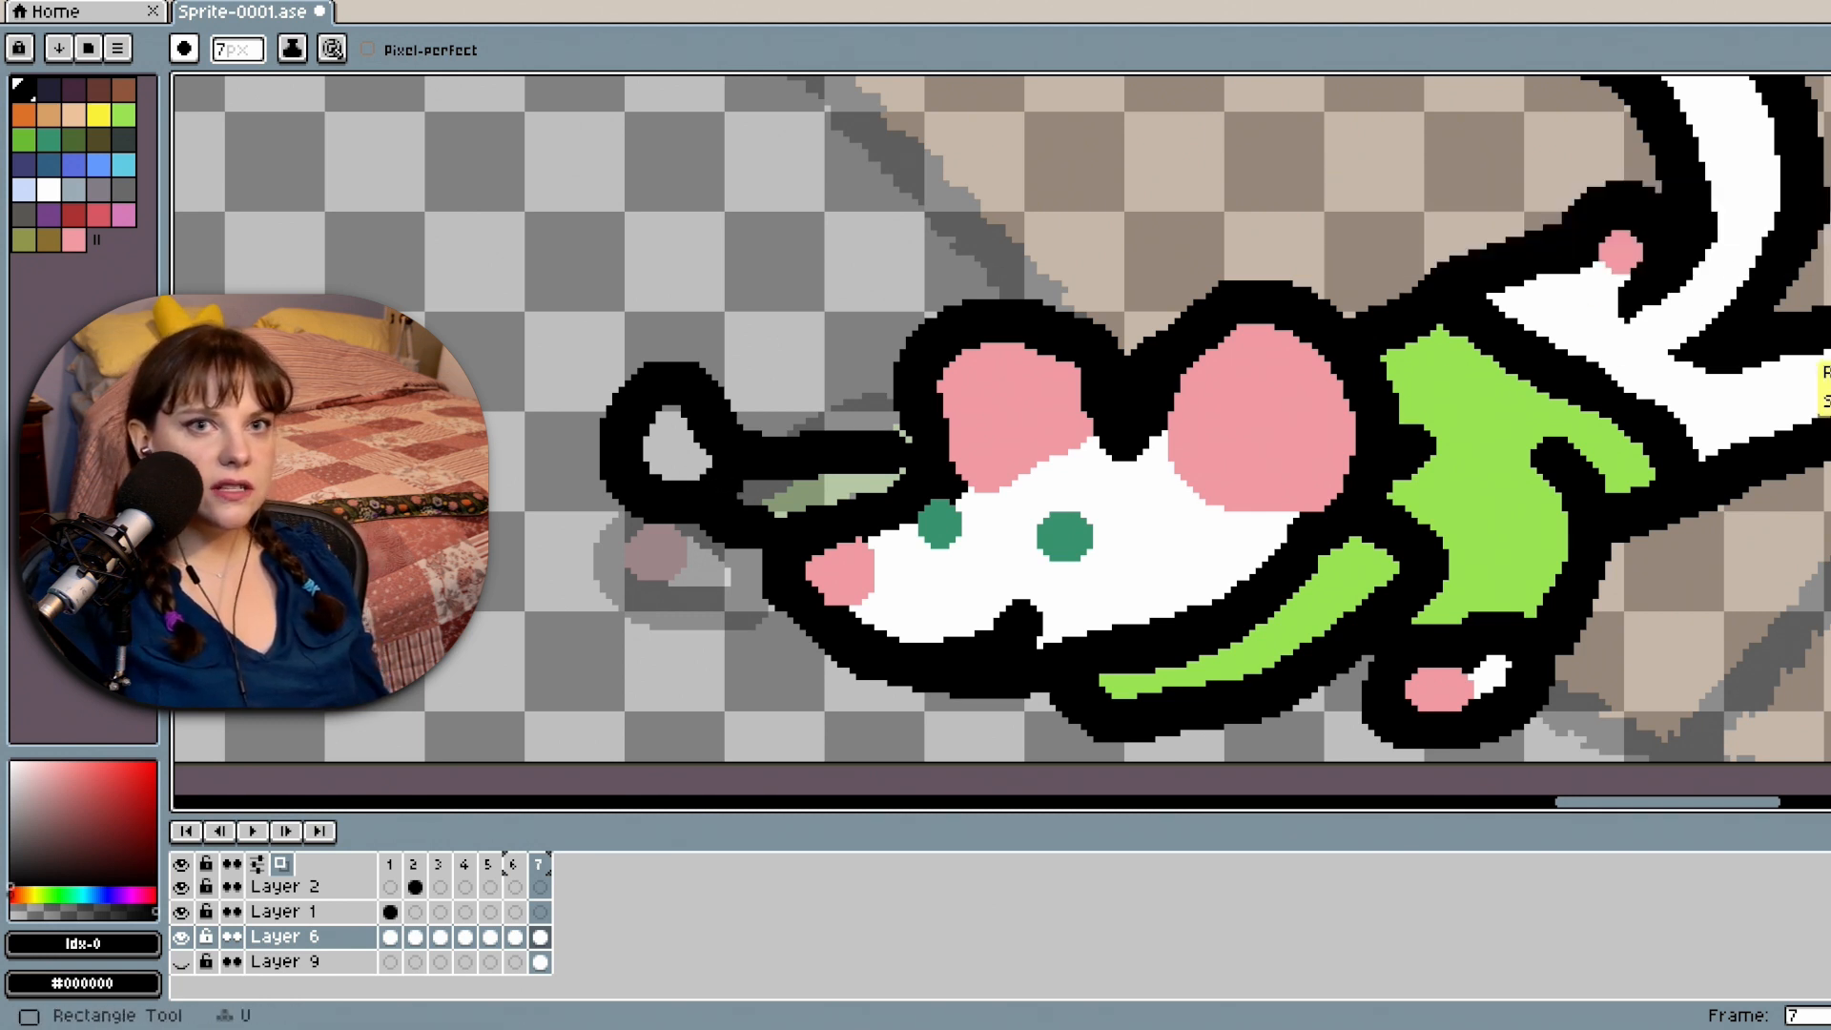
# Fill the new arm's sleeve with light green and its paw with white using the Paint Bucket.
pyautogui.click(1830, 324)
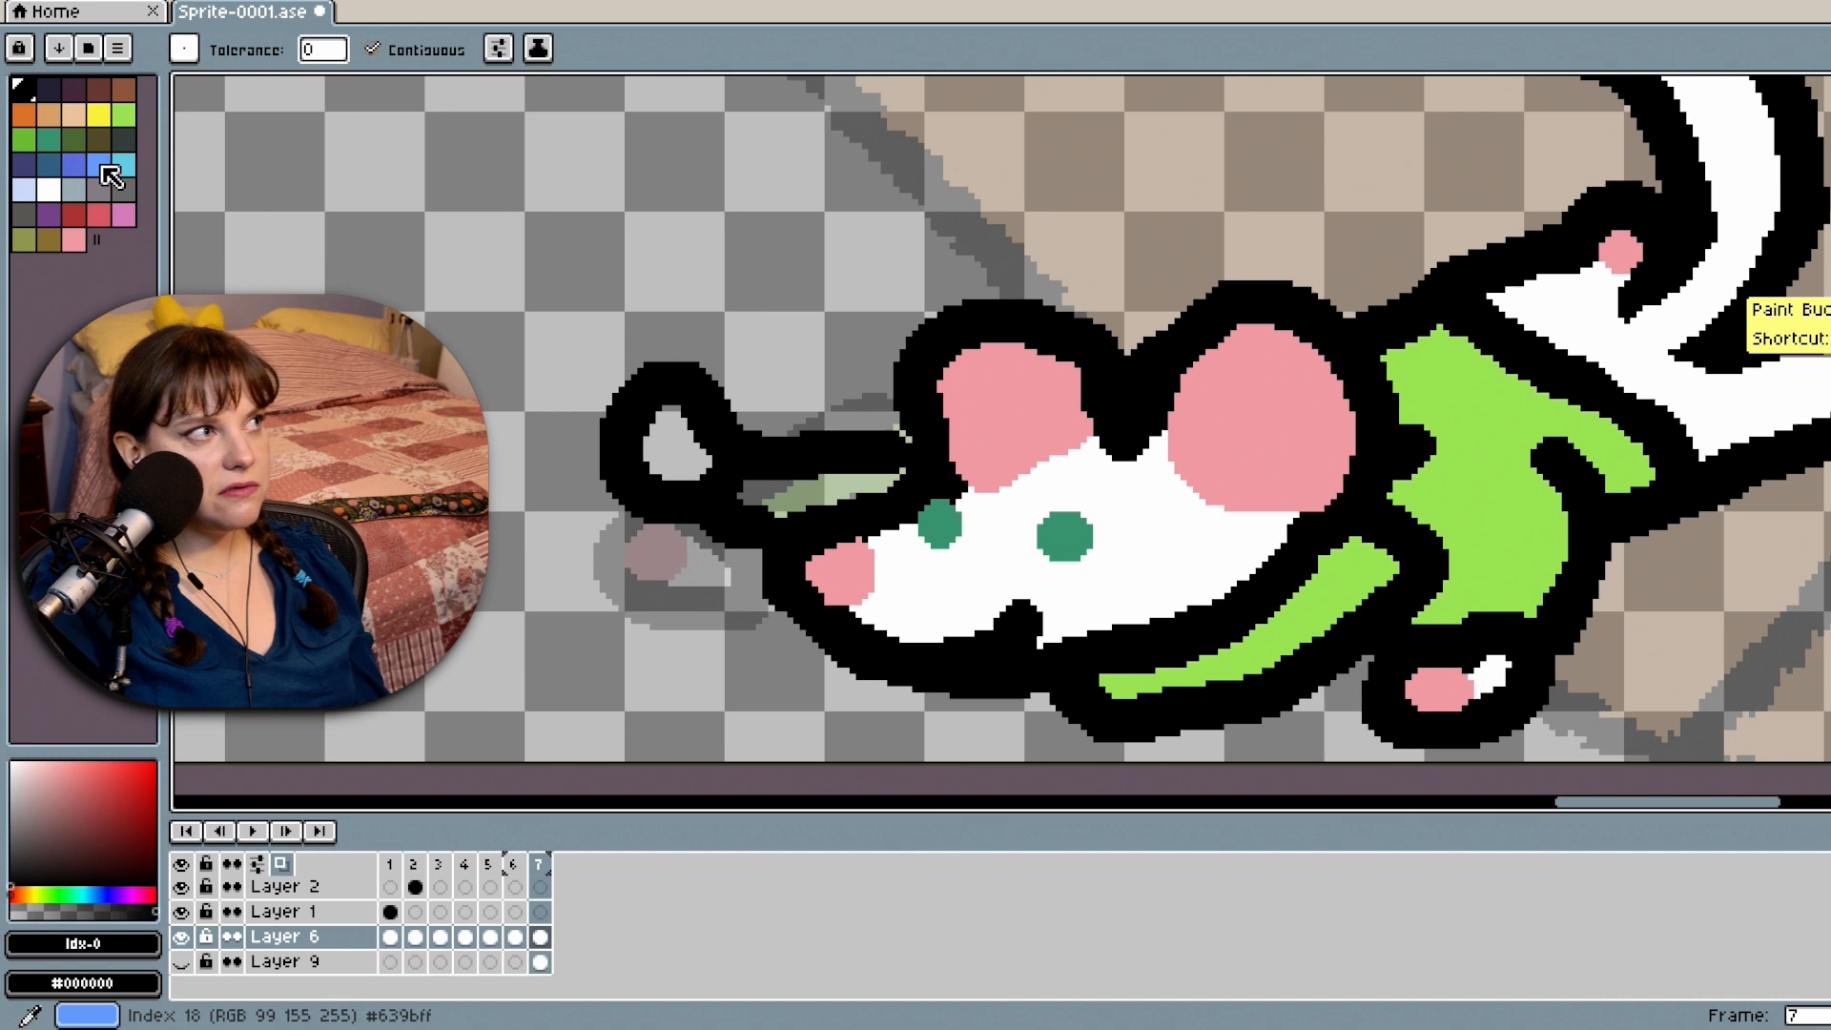
pyautogui.click(124, 115)
pyautogui.click(801, 494)
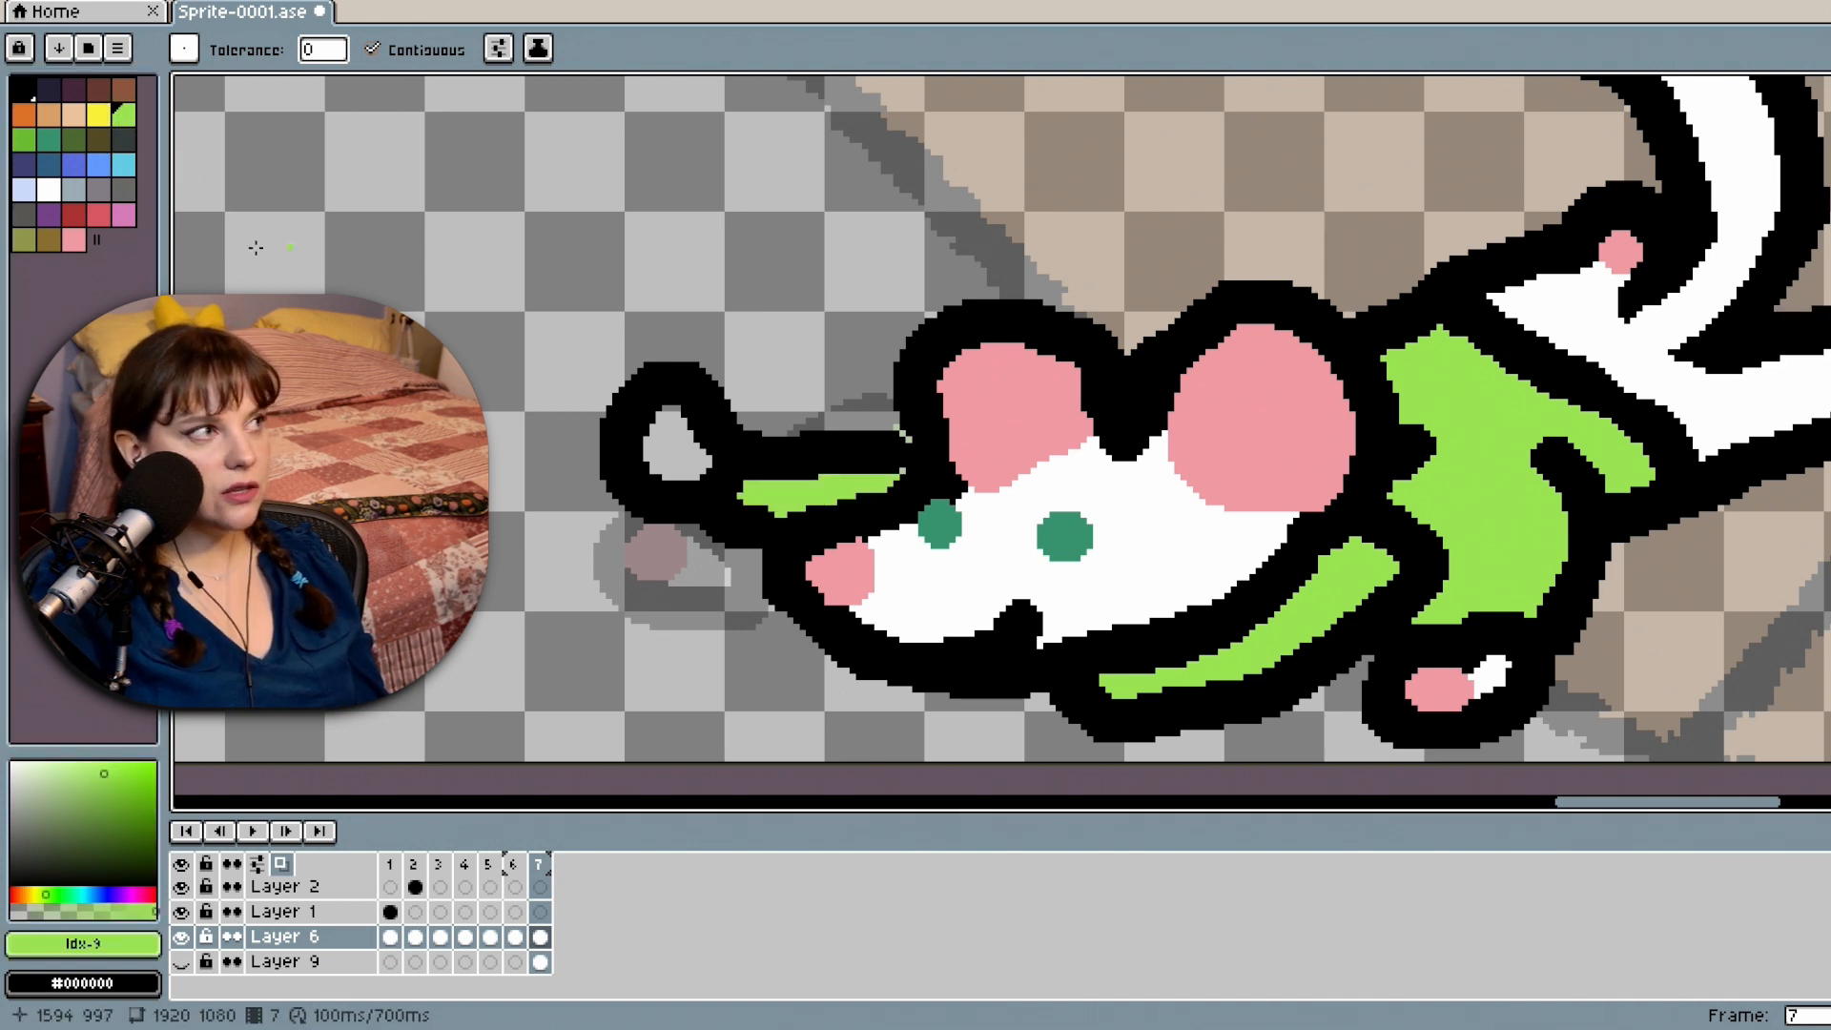
pyautogui.click(48, 190)
pyautogui.click(689, 448)
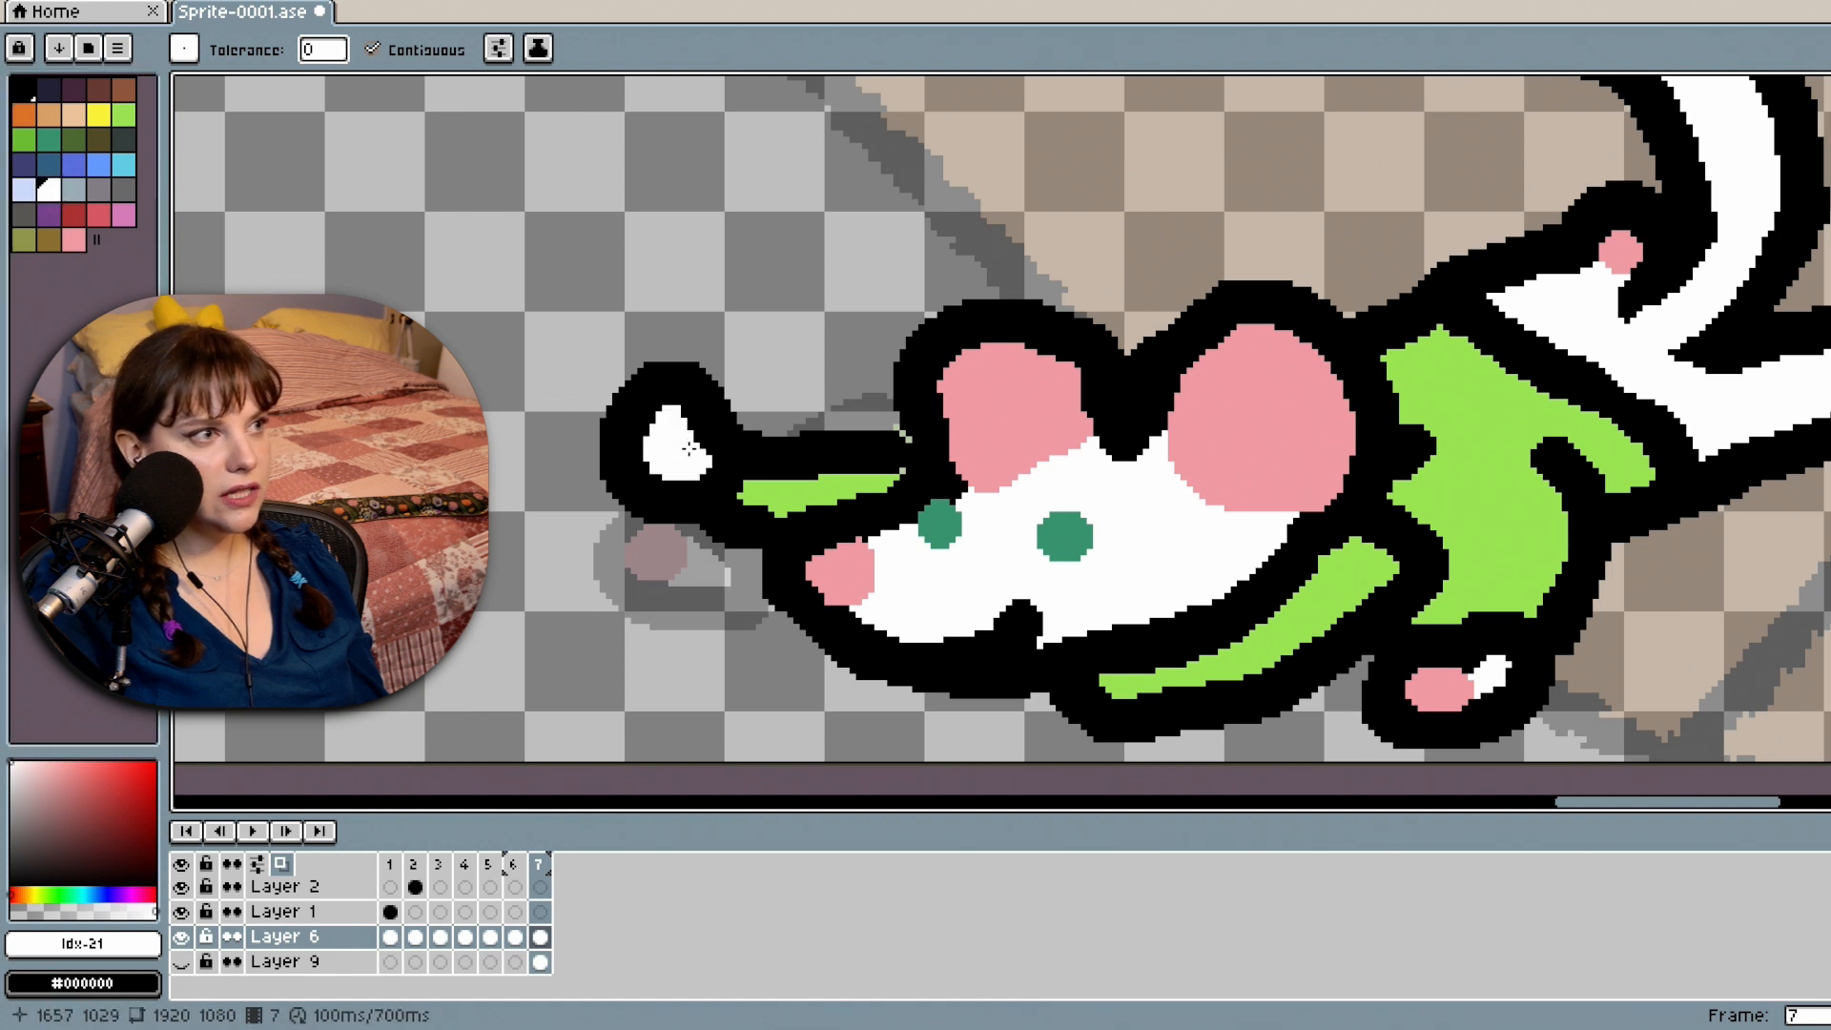
# Paint a pink tip on the new white paw with the 7 px Pencil.
pyautogui.press('b')
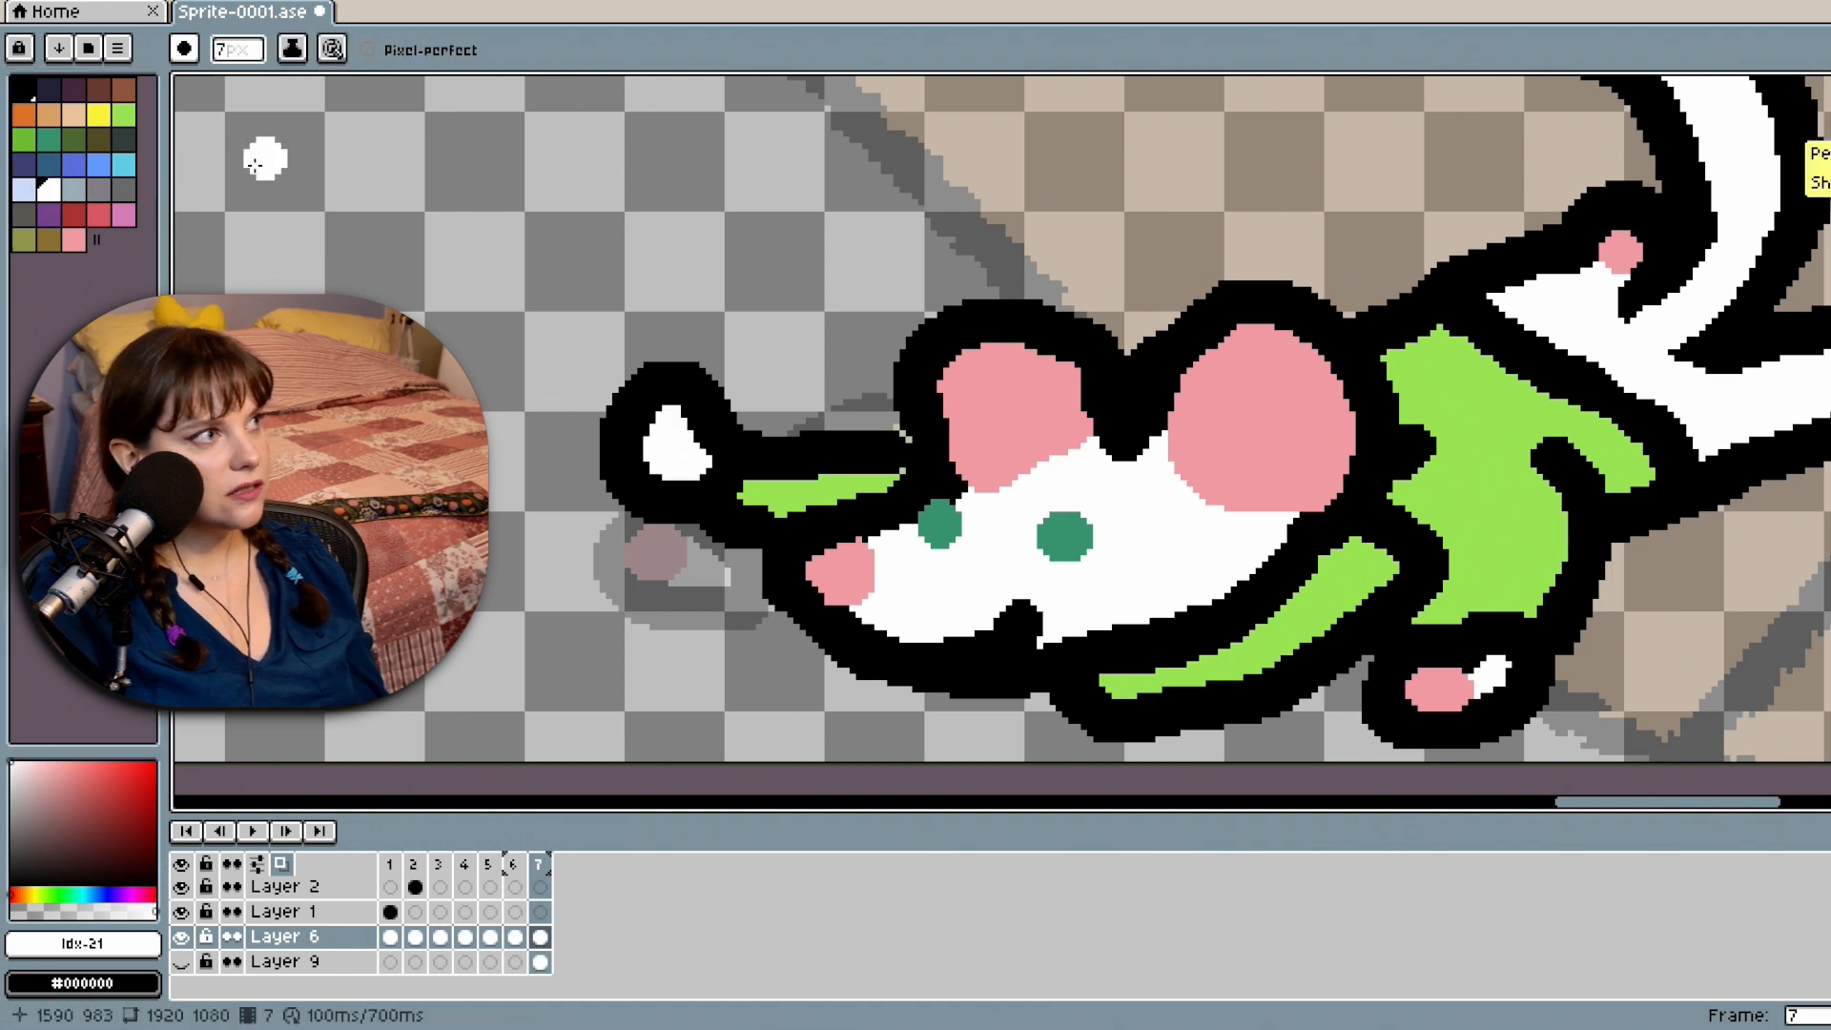
pyautogui.click(73, 239)
pyautogui.click(670, 420)
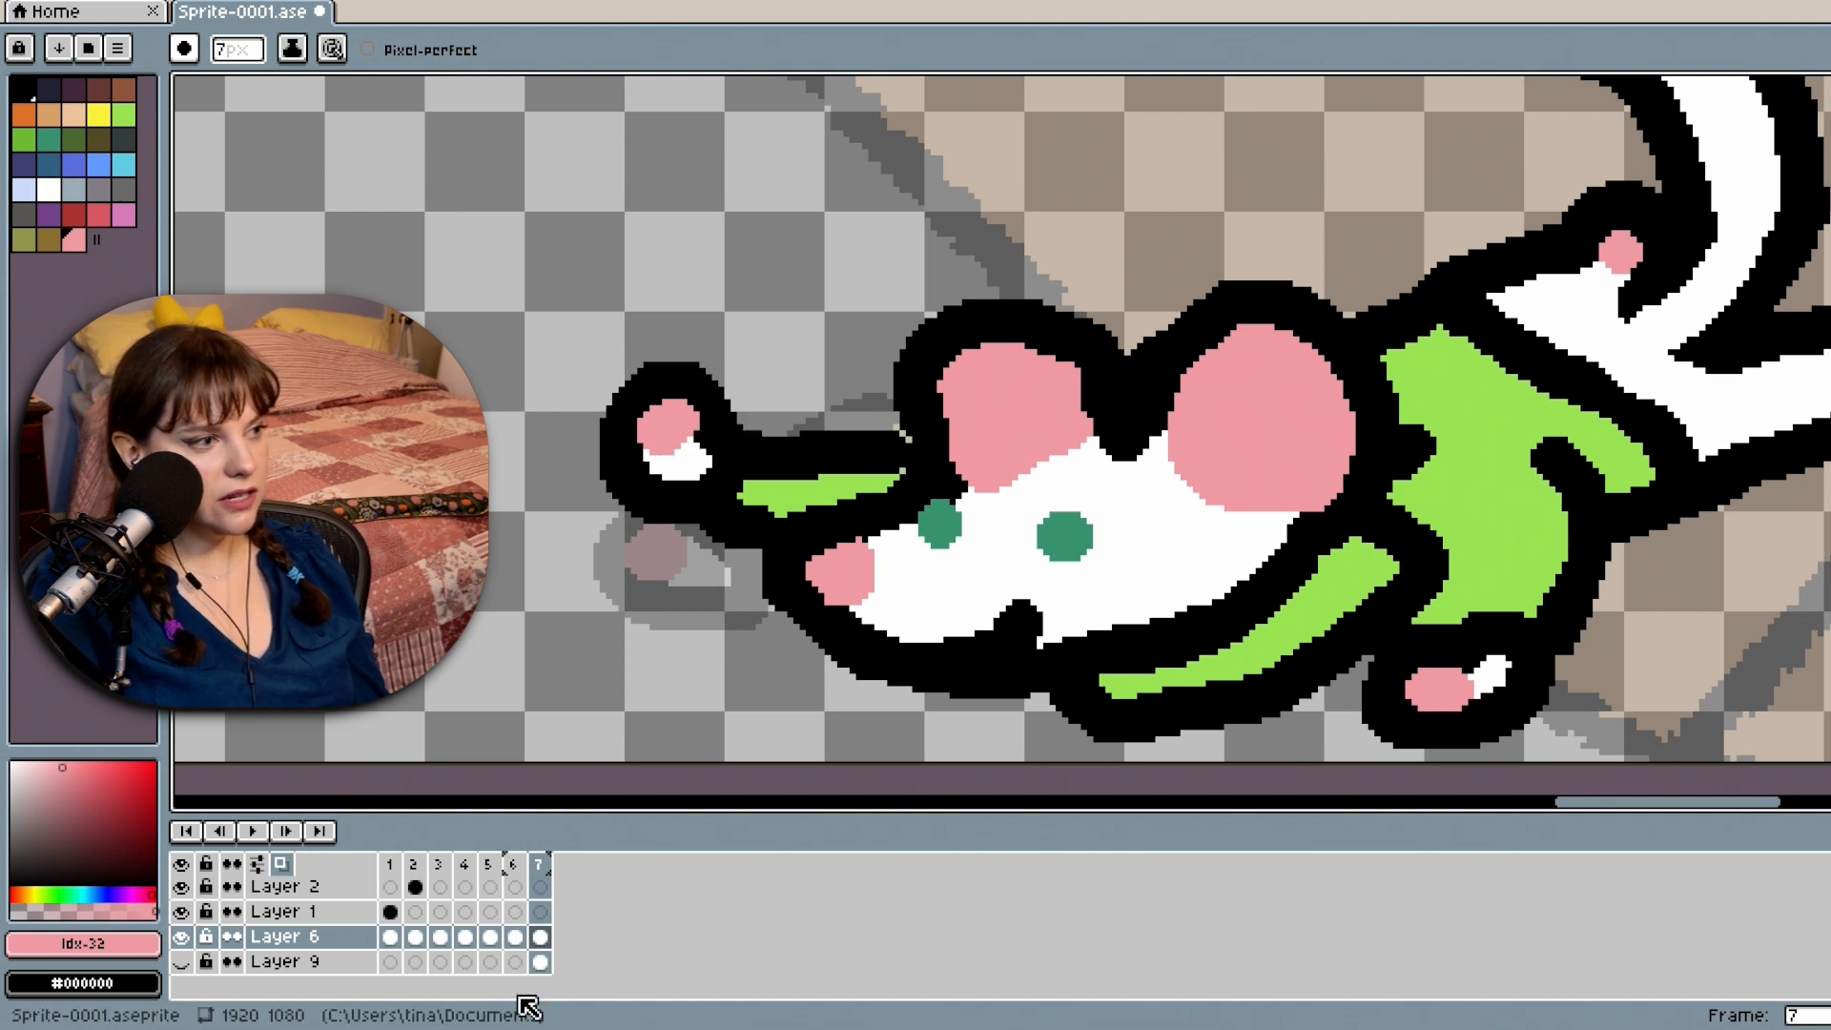
# Turn off onion skinning and play the animation to check the mouse's arm movement.
pyautogui.click(278, 863)
pyautogui.click(254, 832)
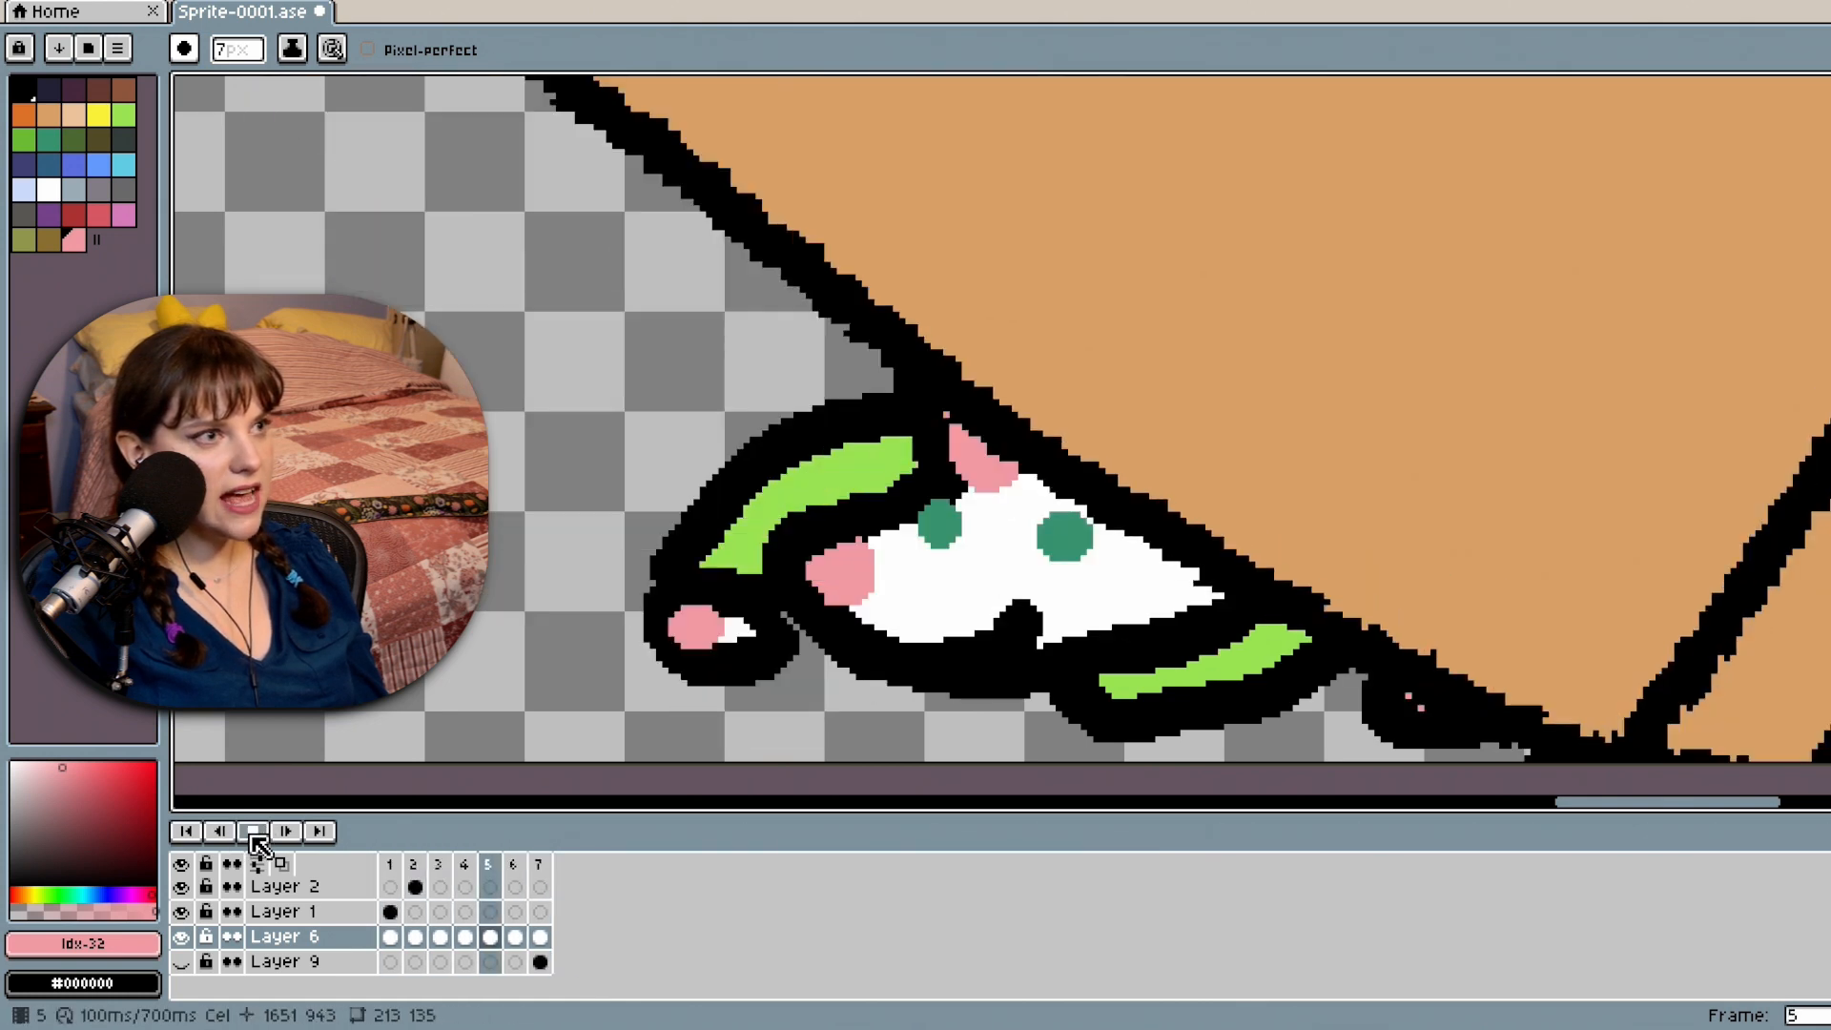
pyautogui.click(253, 832)
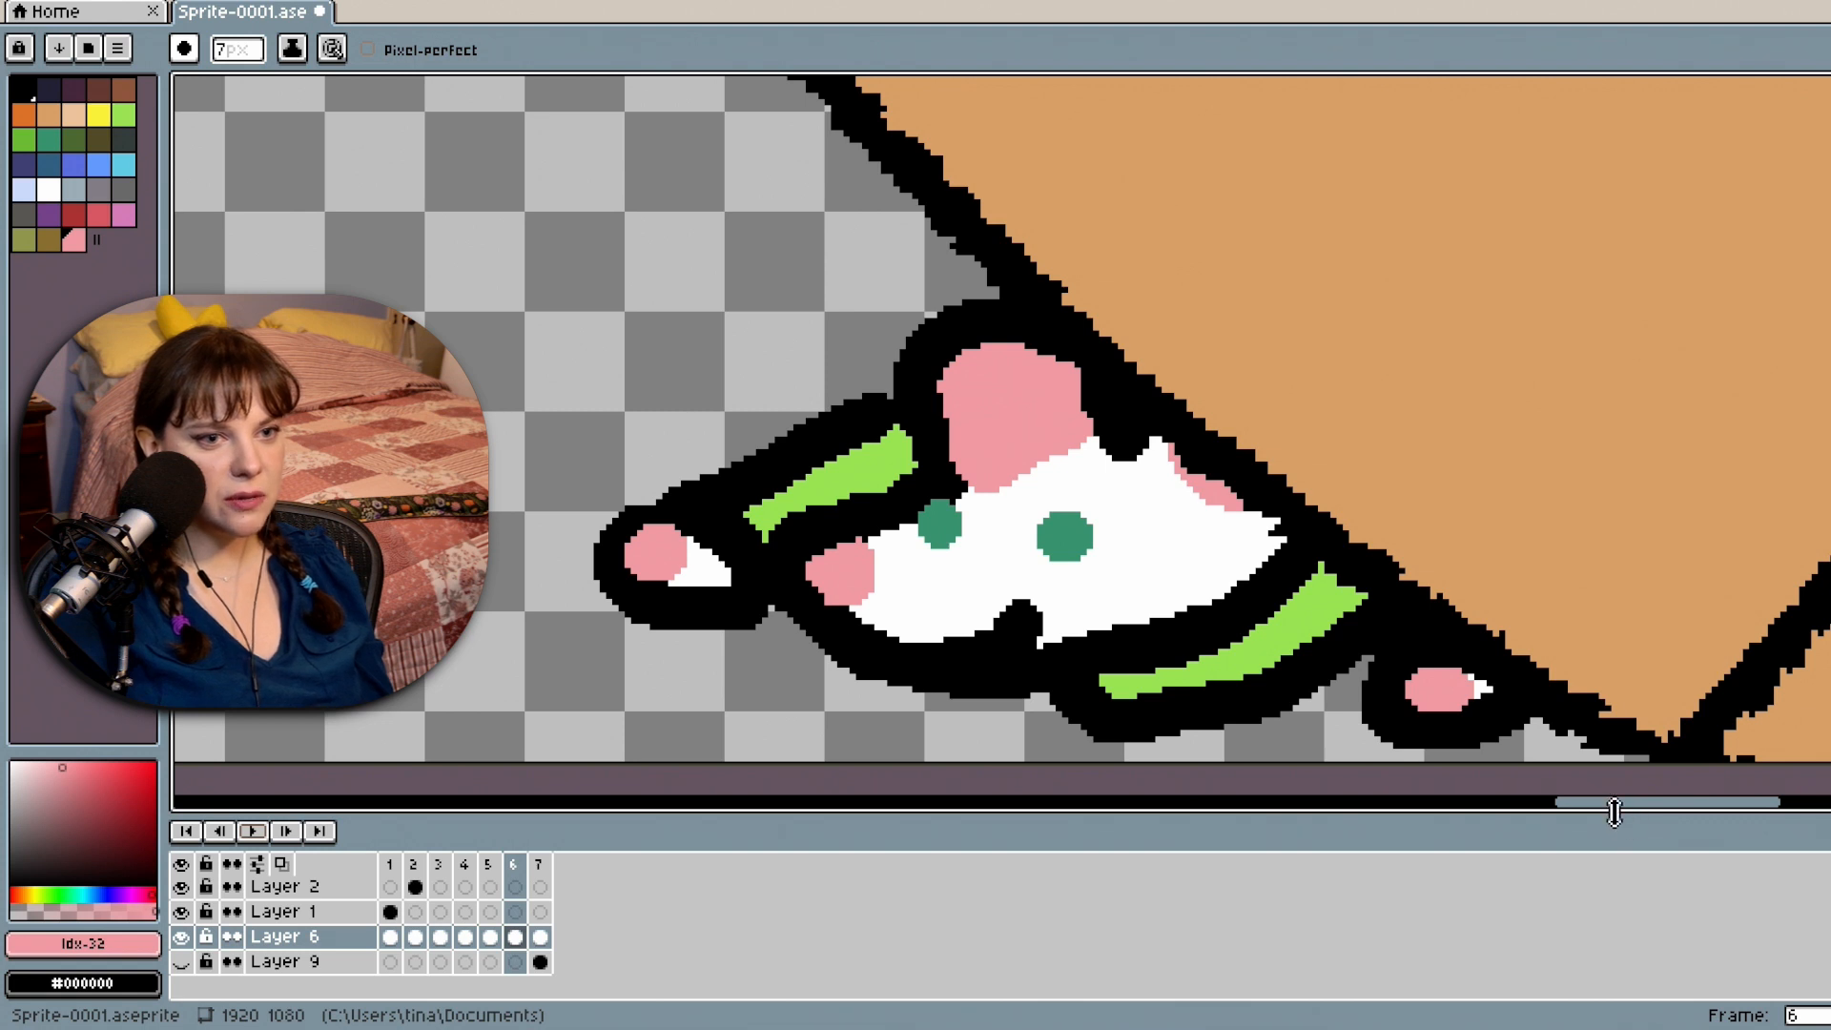
# Enlarge the timeline to reach Layer 8, show its box again and play the whole animation.
pyautogui.moveTo(1613, 813); pyautogui.dragTo(1618, 735)
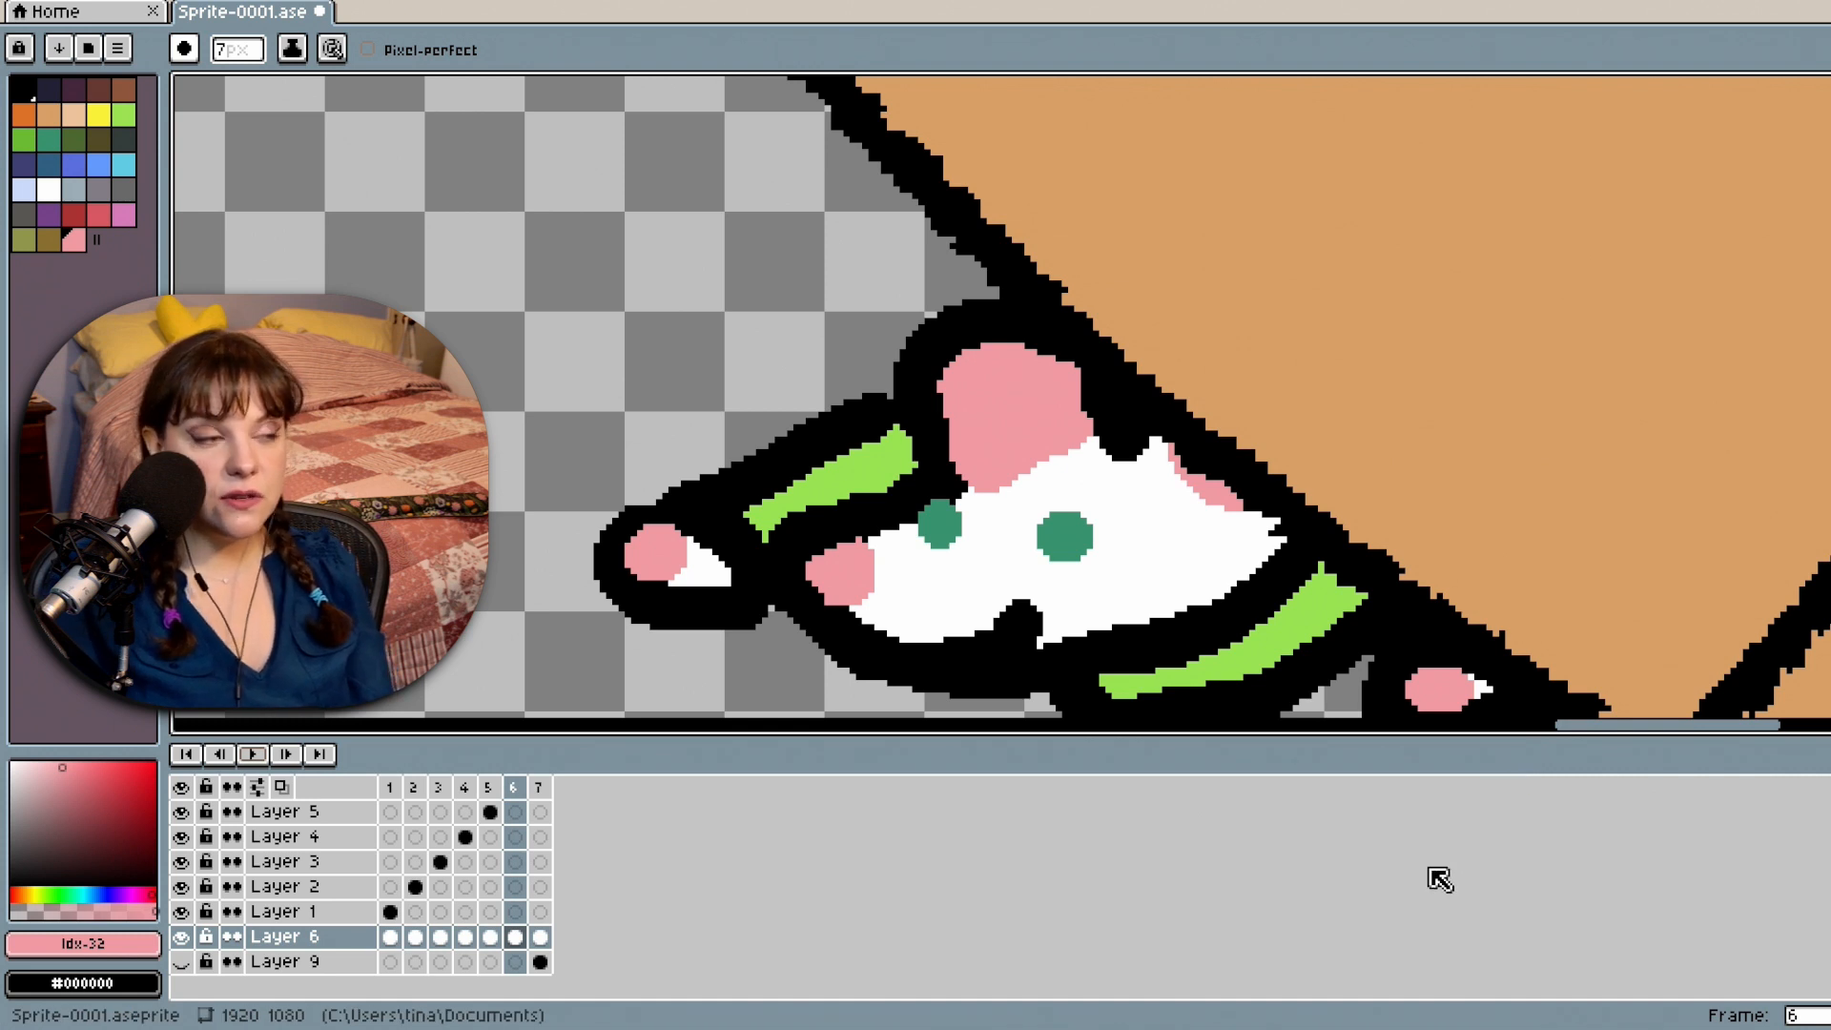
pyautogui.scroll(2, 547, 879)
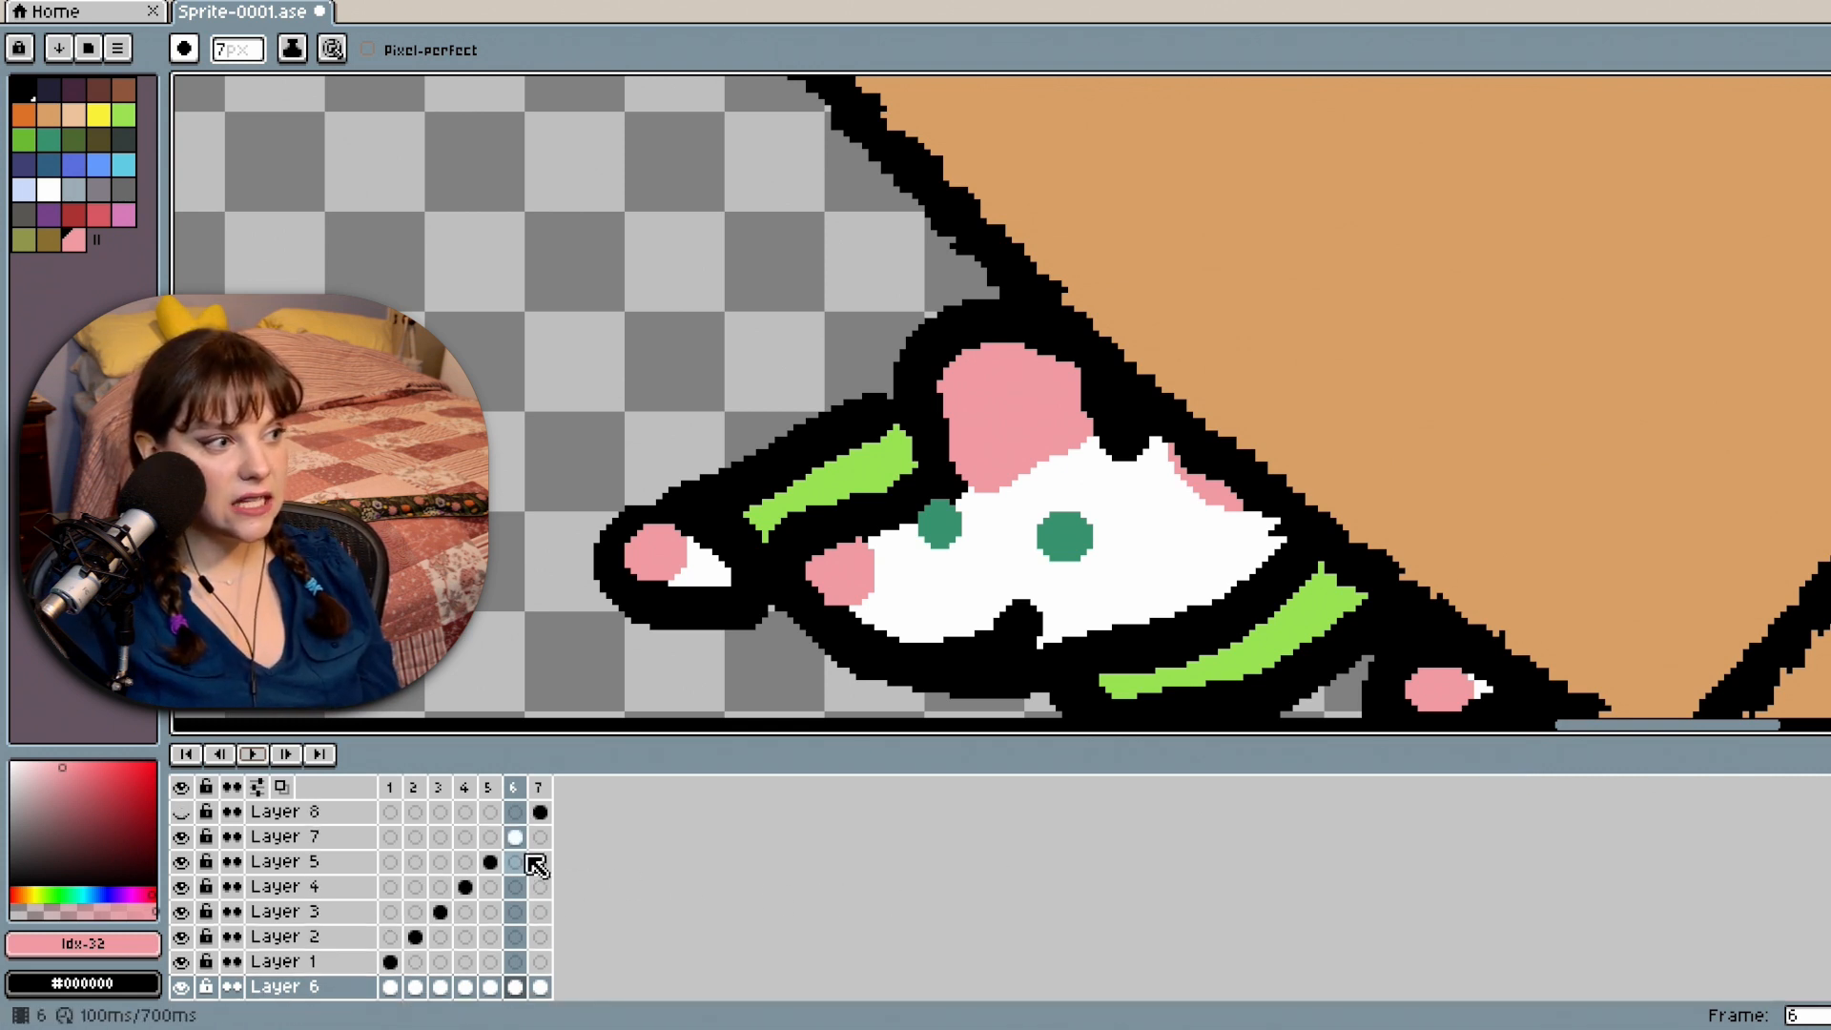
pyautogui.click(181, 811)
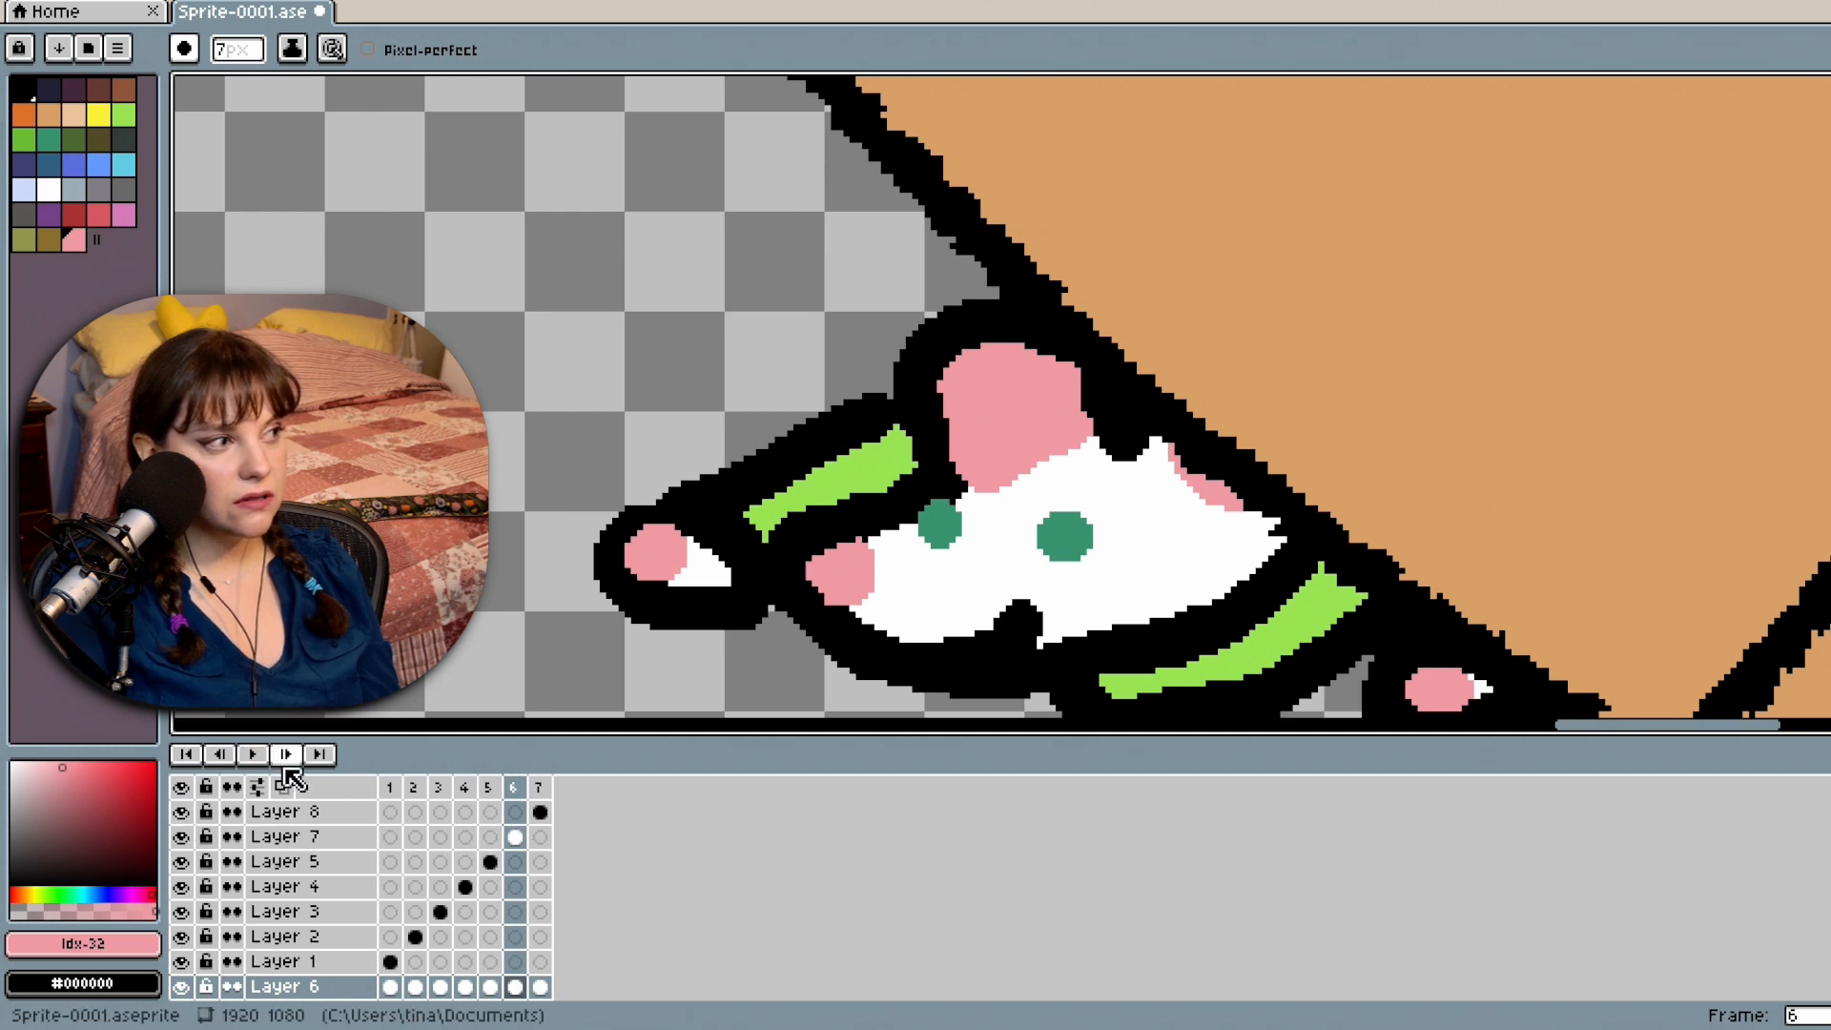
pyautogui.click(252, 754)
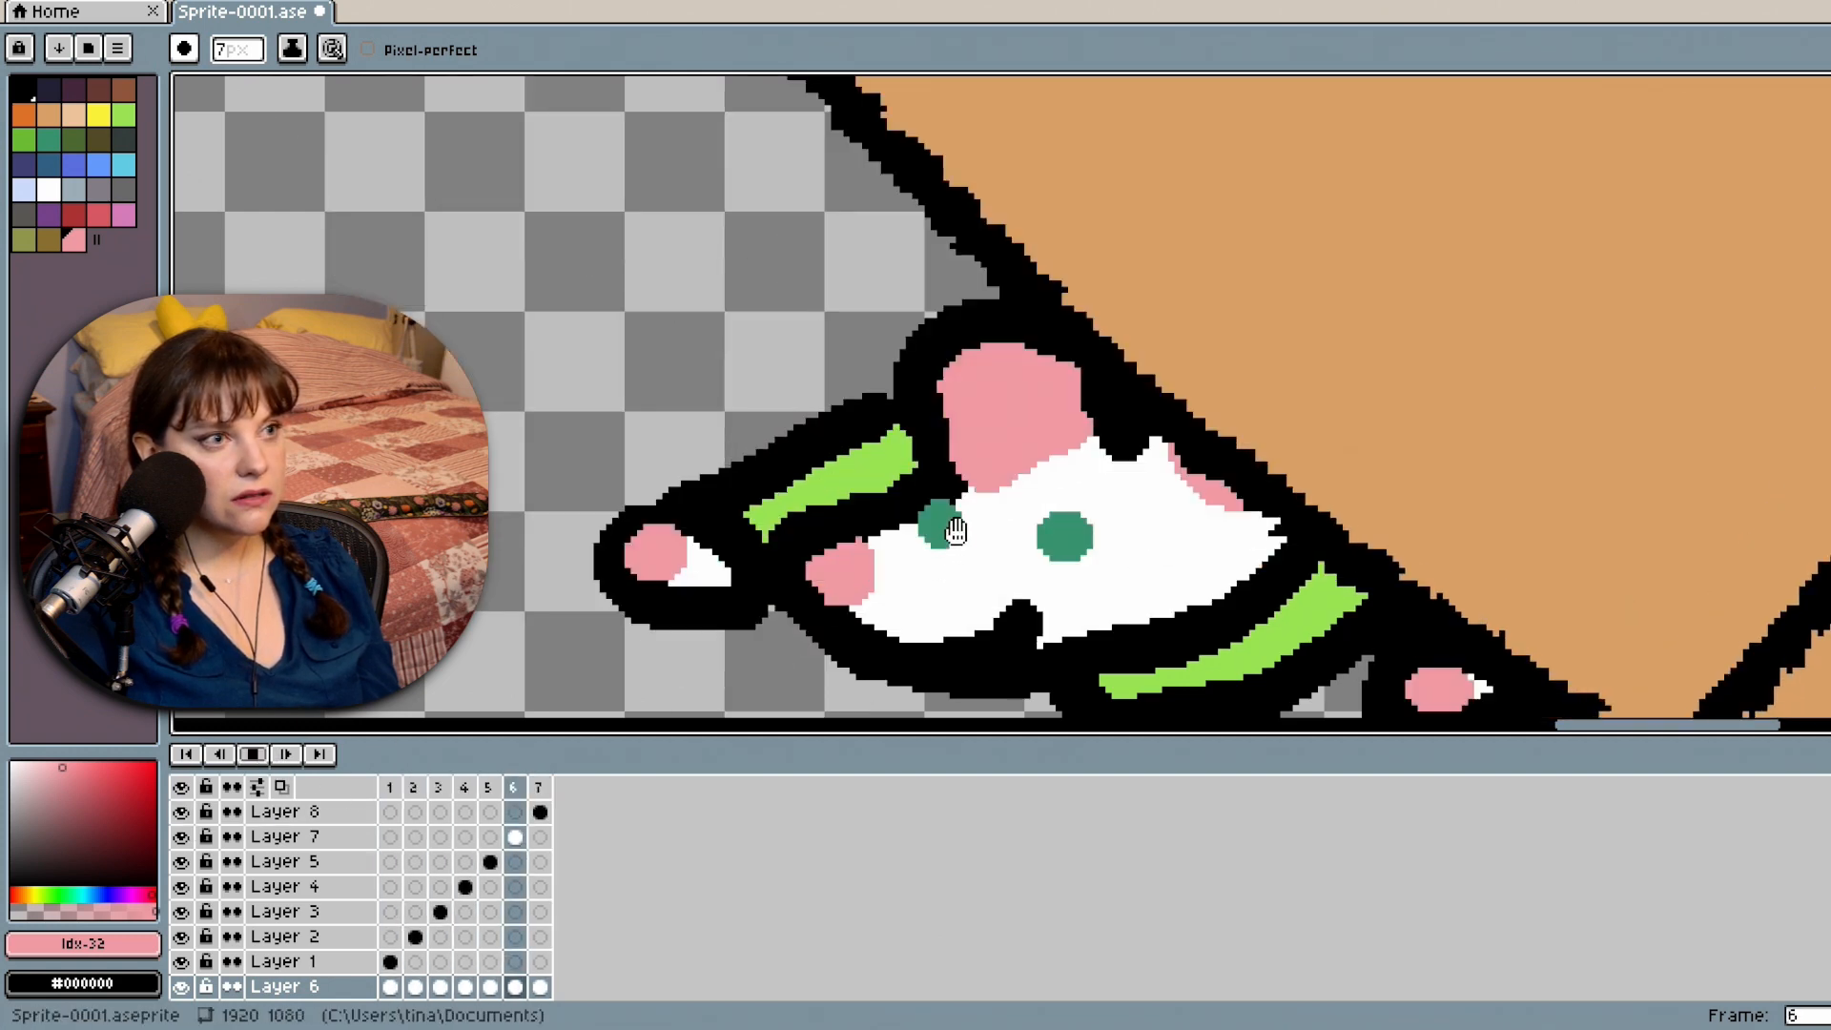
pyautogui.scroll(-7, 956, 531)
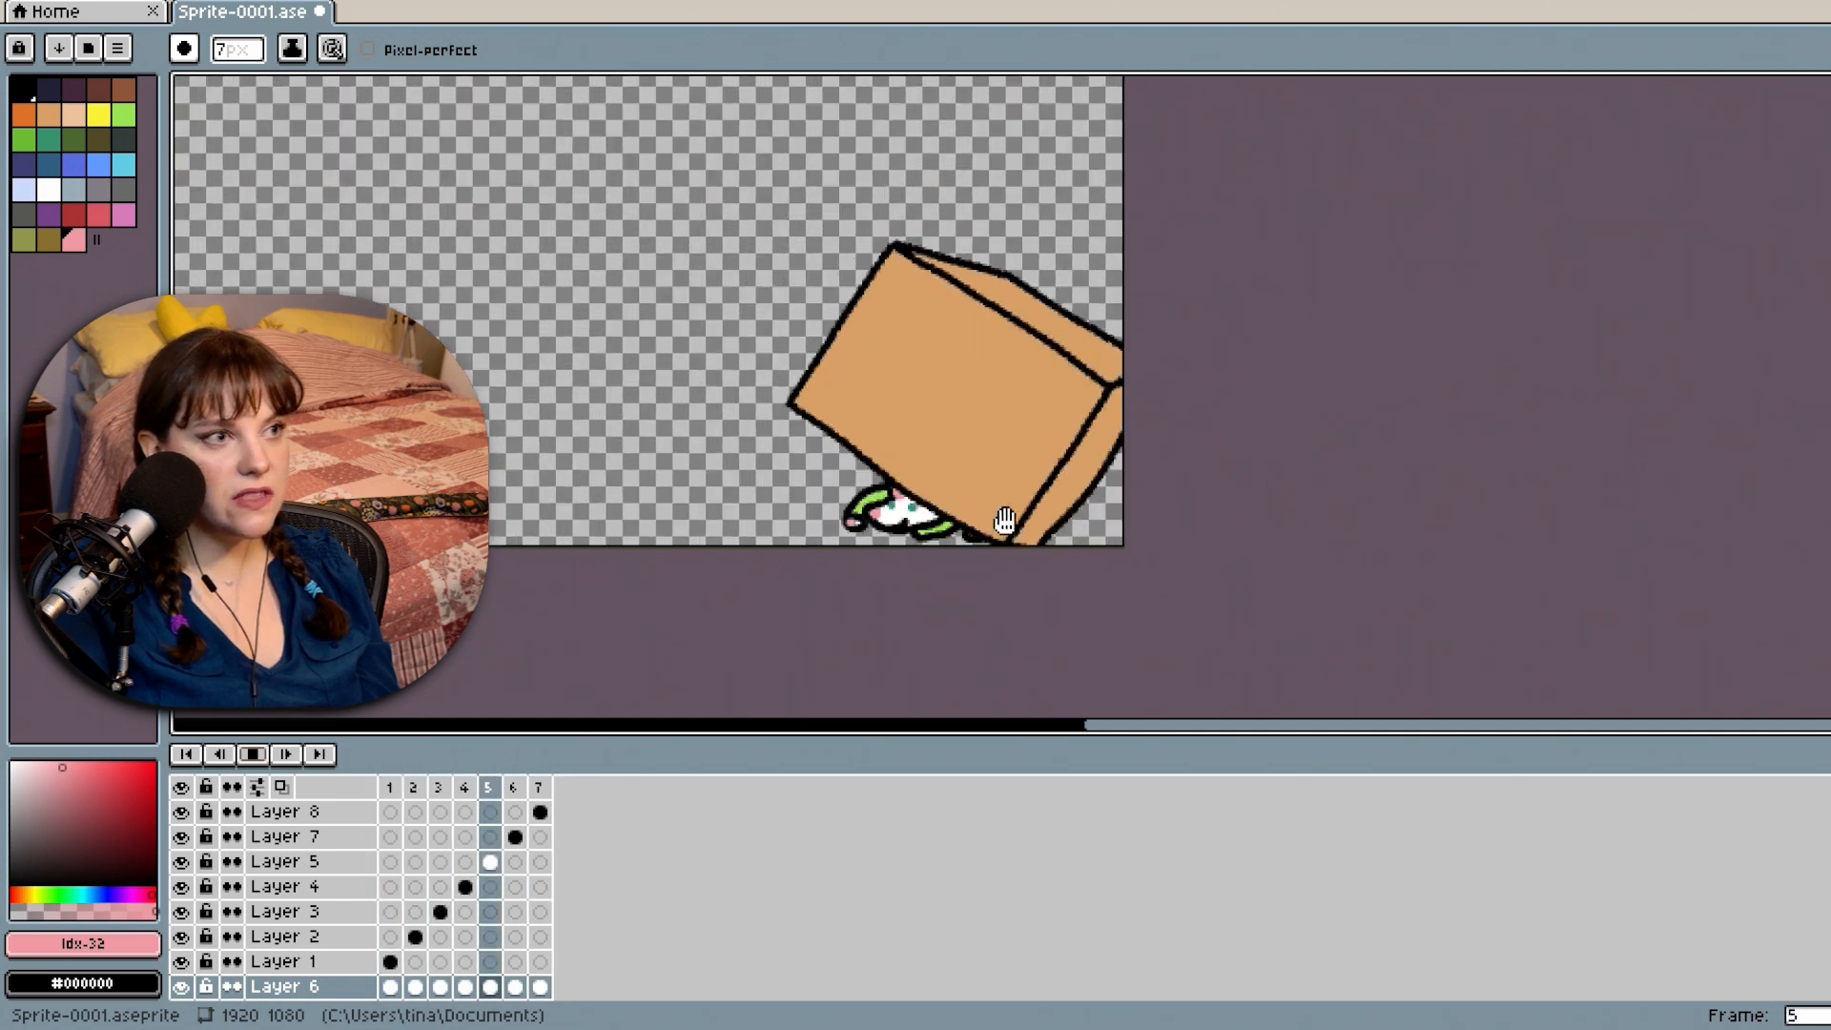
# Watch the box and mouse animation as it plays, and stop the playback.
pyautogui.moveTo(1005, 520); pyautogui.dragTo(1005, 630)
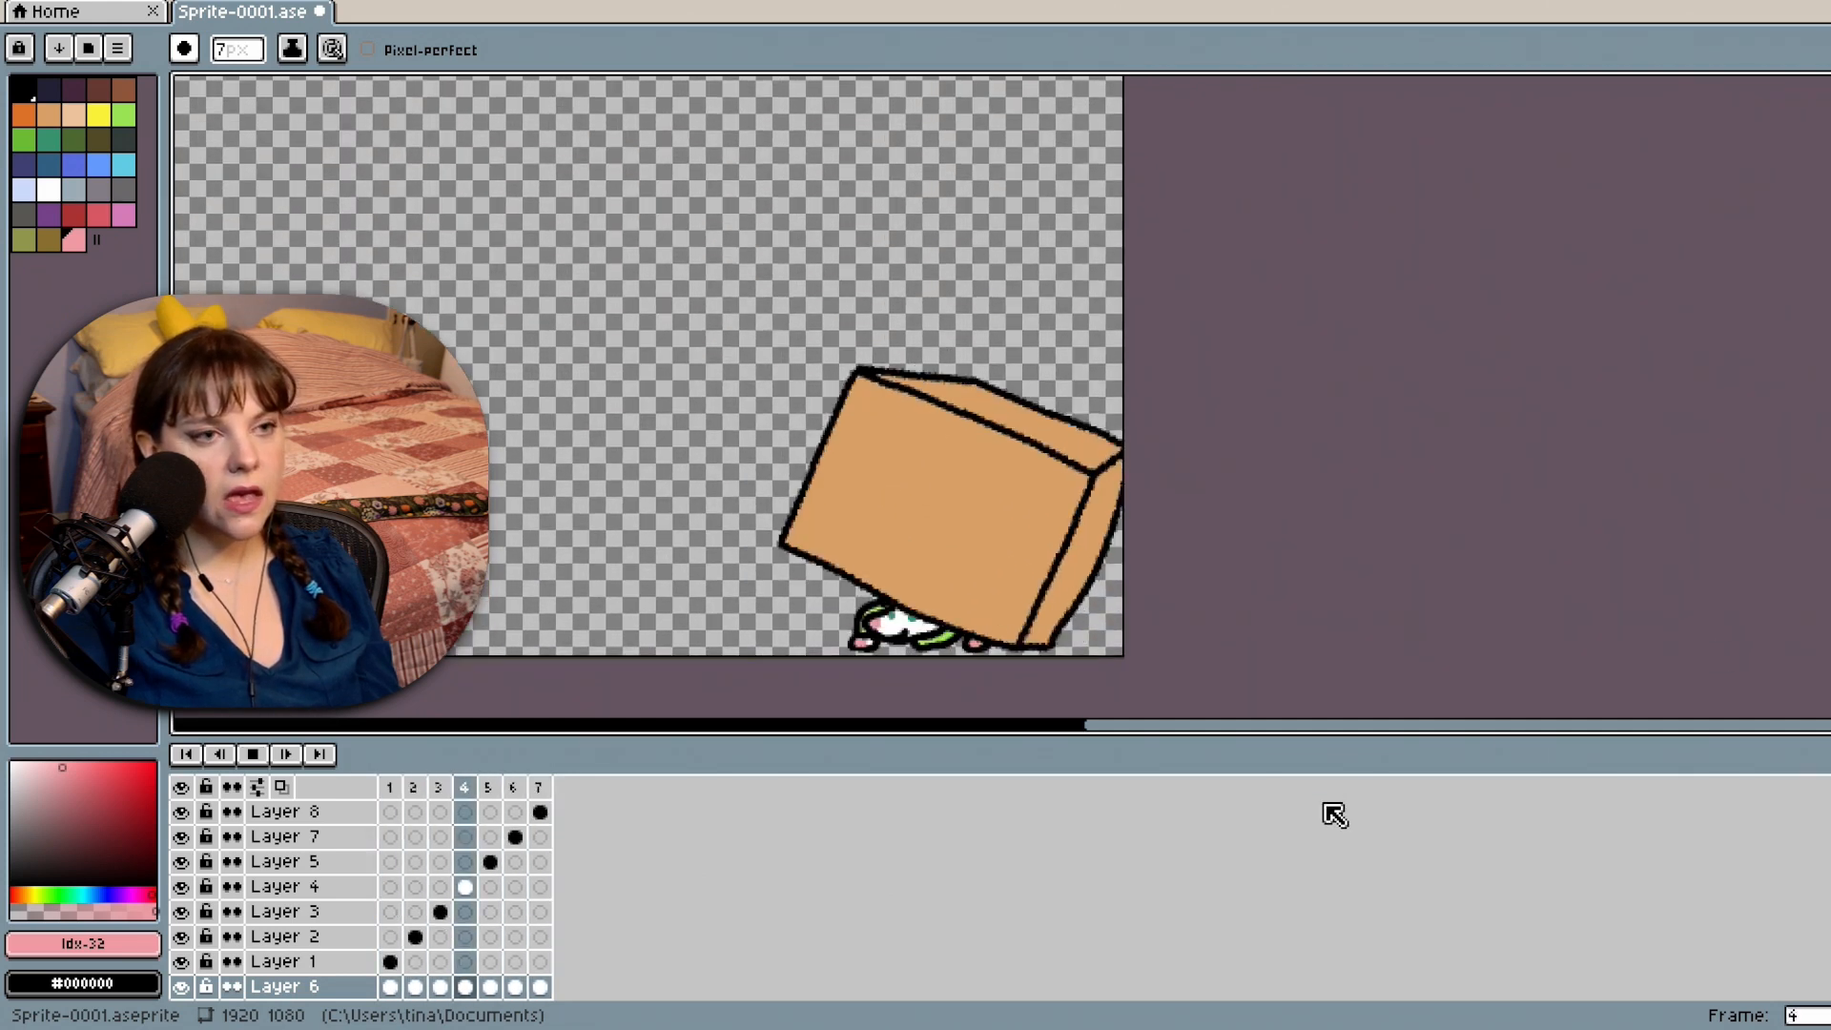
pyautogui.moveTo(1364, 727); pyautogui.dragTo(1275, 727)
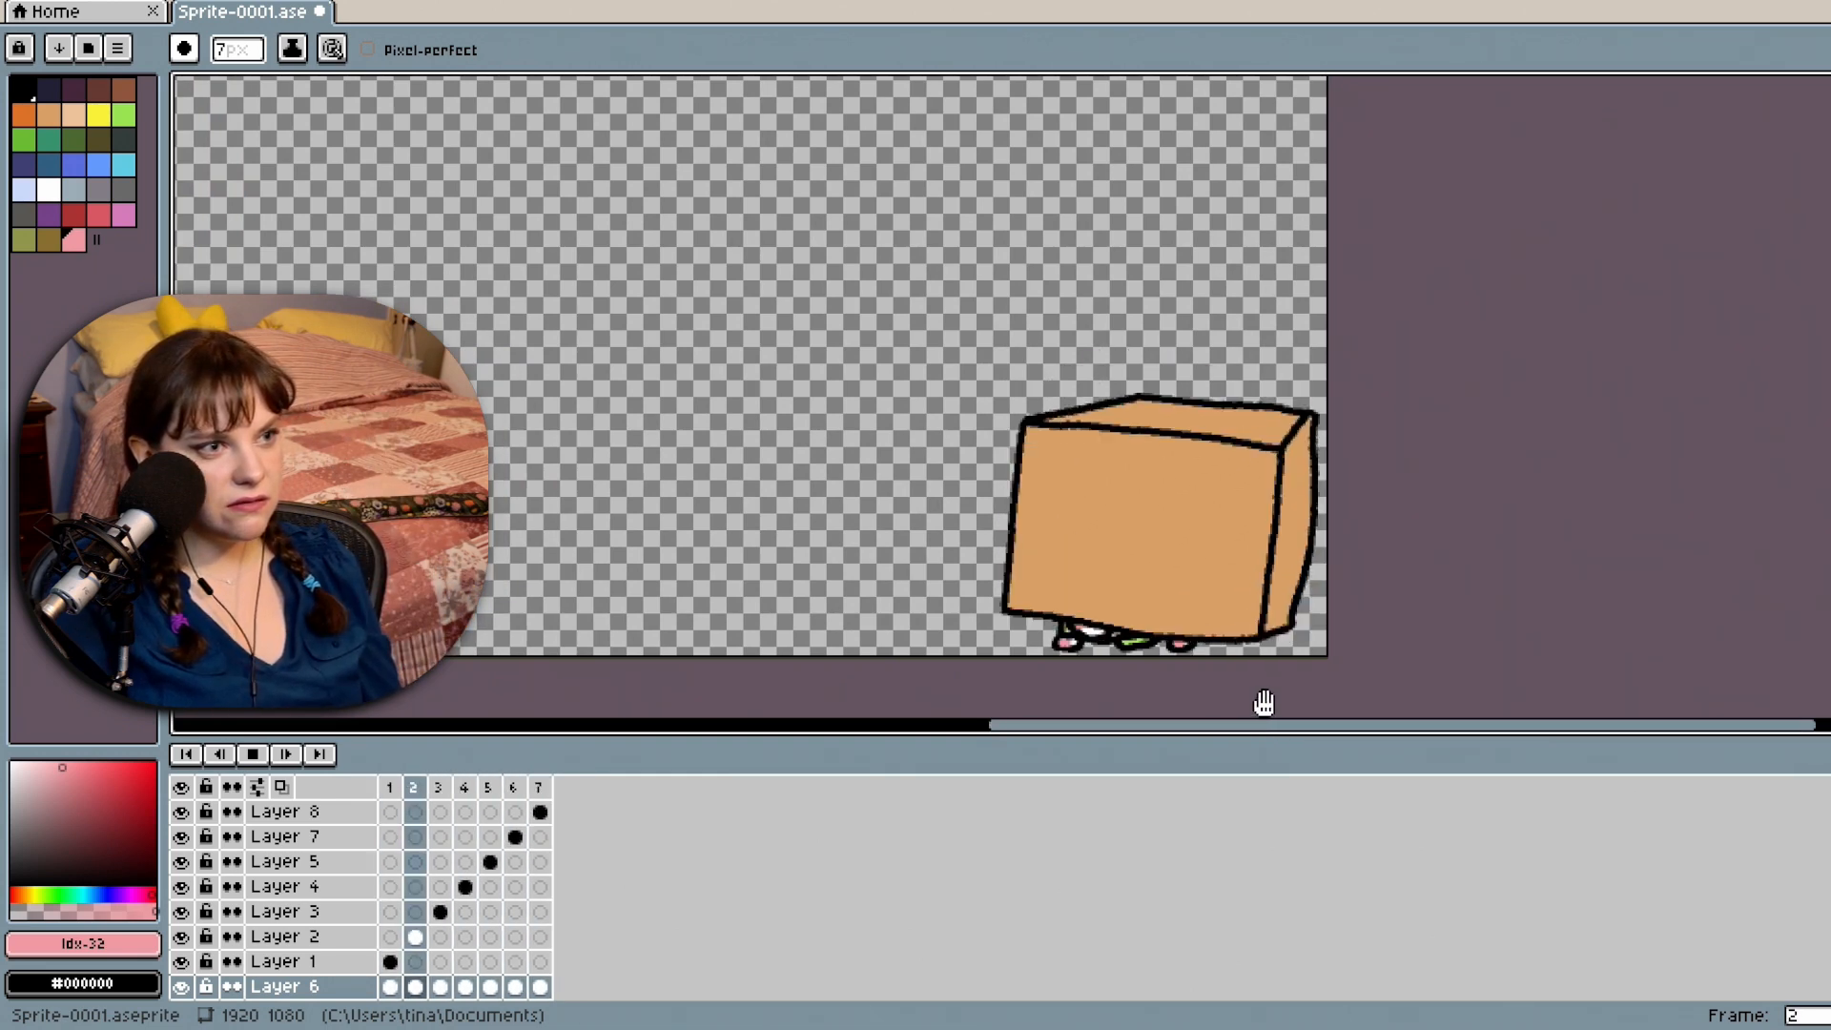
pyautogui.click(252, 754)
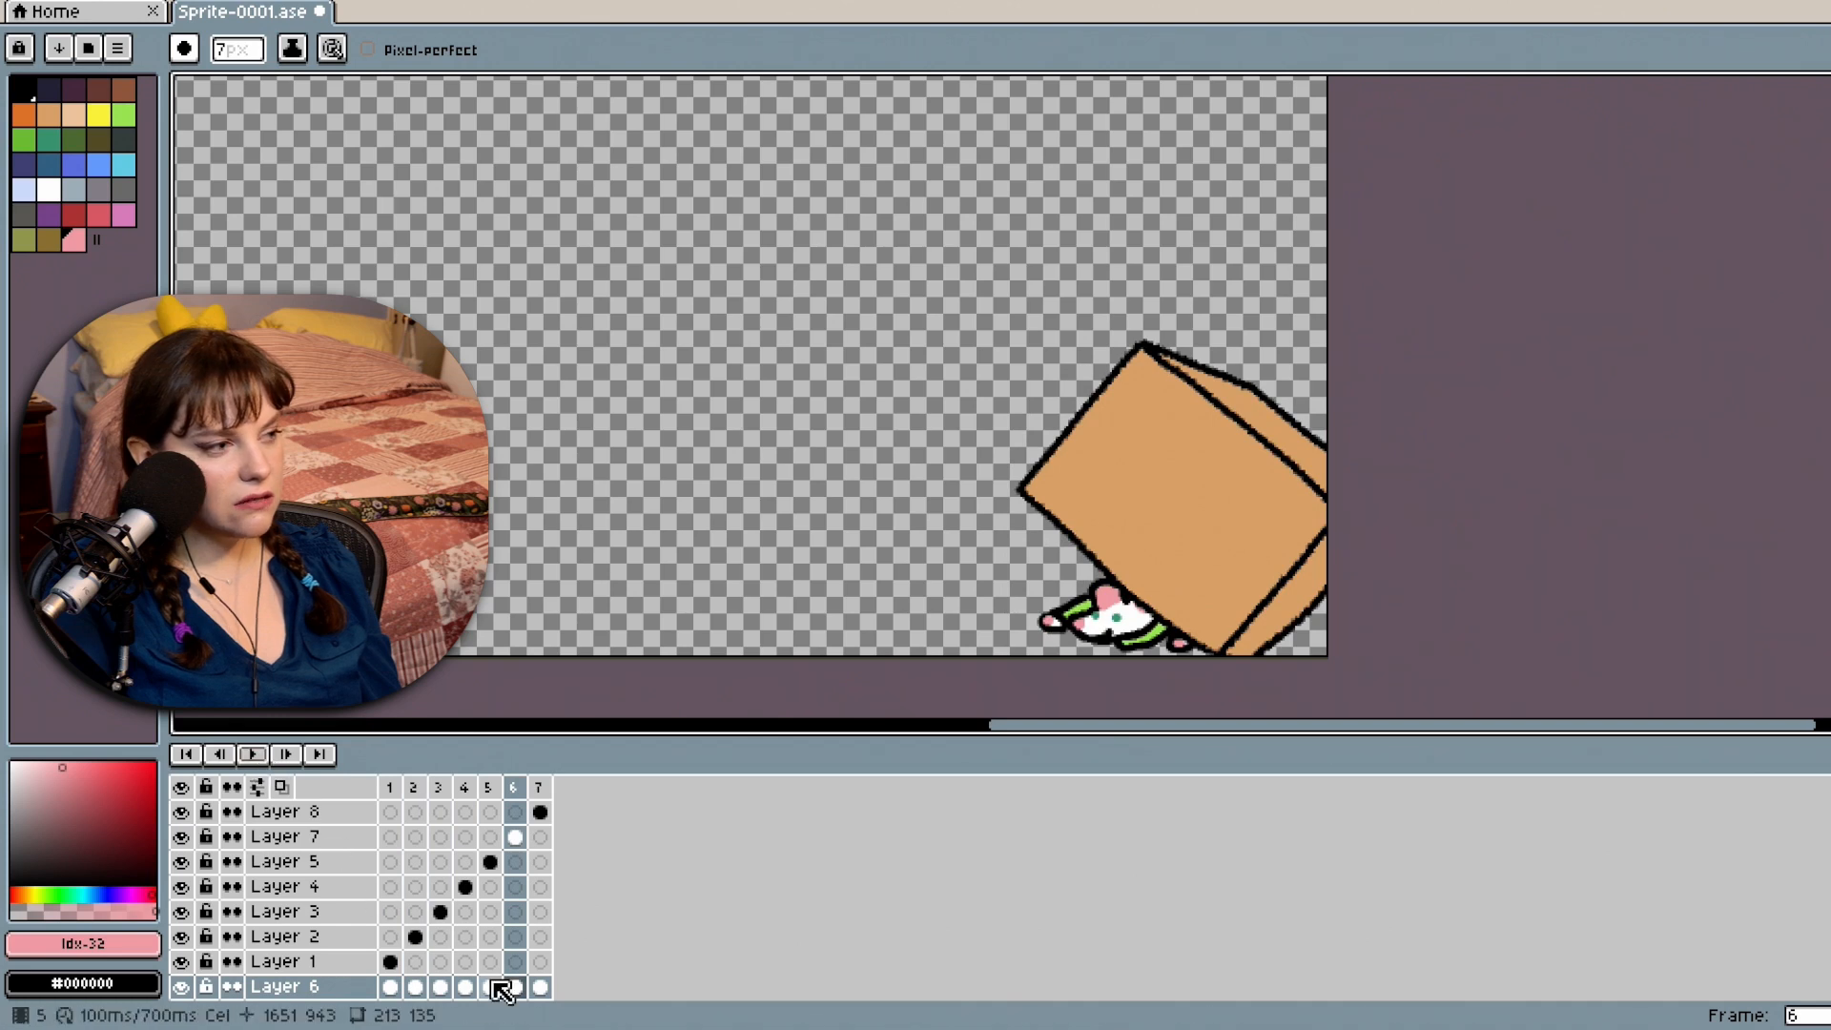
# Compare the mouse's raised arm on Layer 6 between frames 6 and 7 at close range.
pyautogui.click(536, 989)
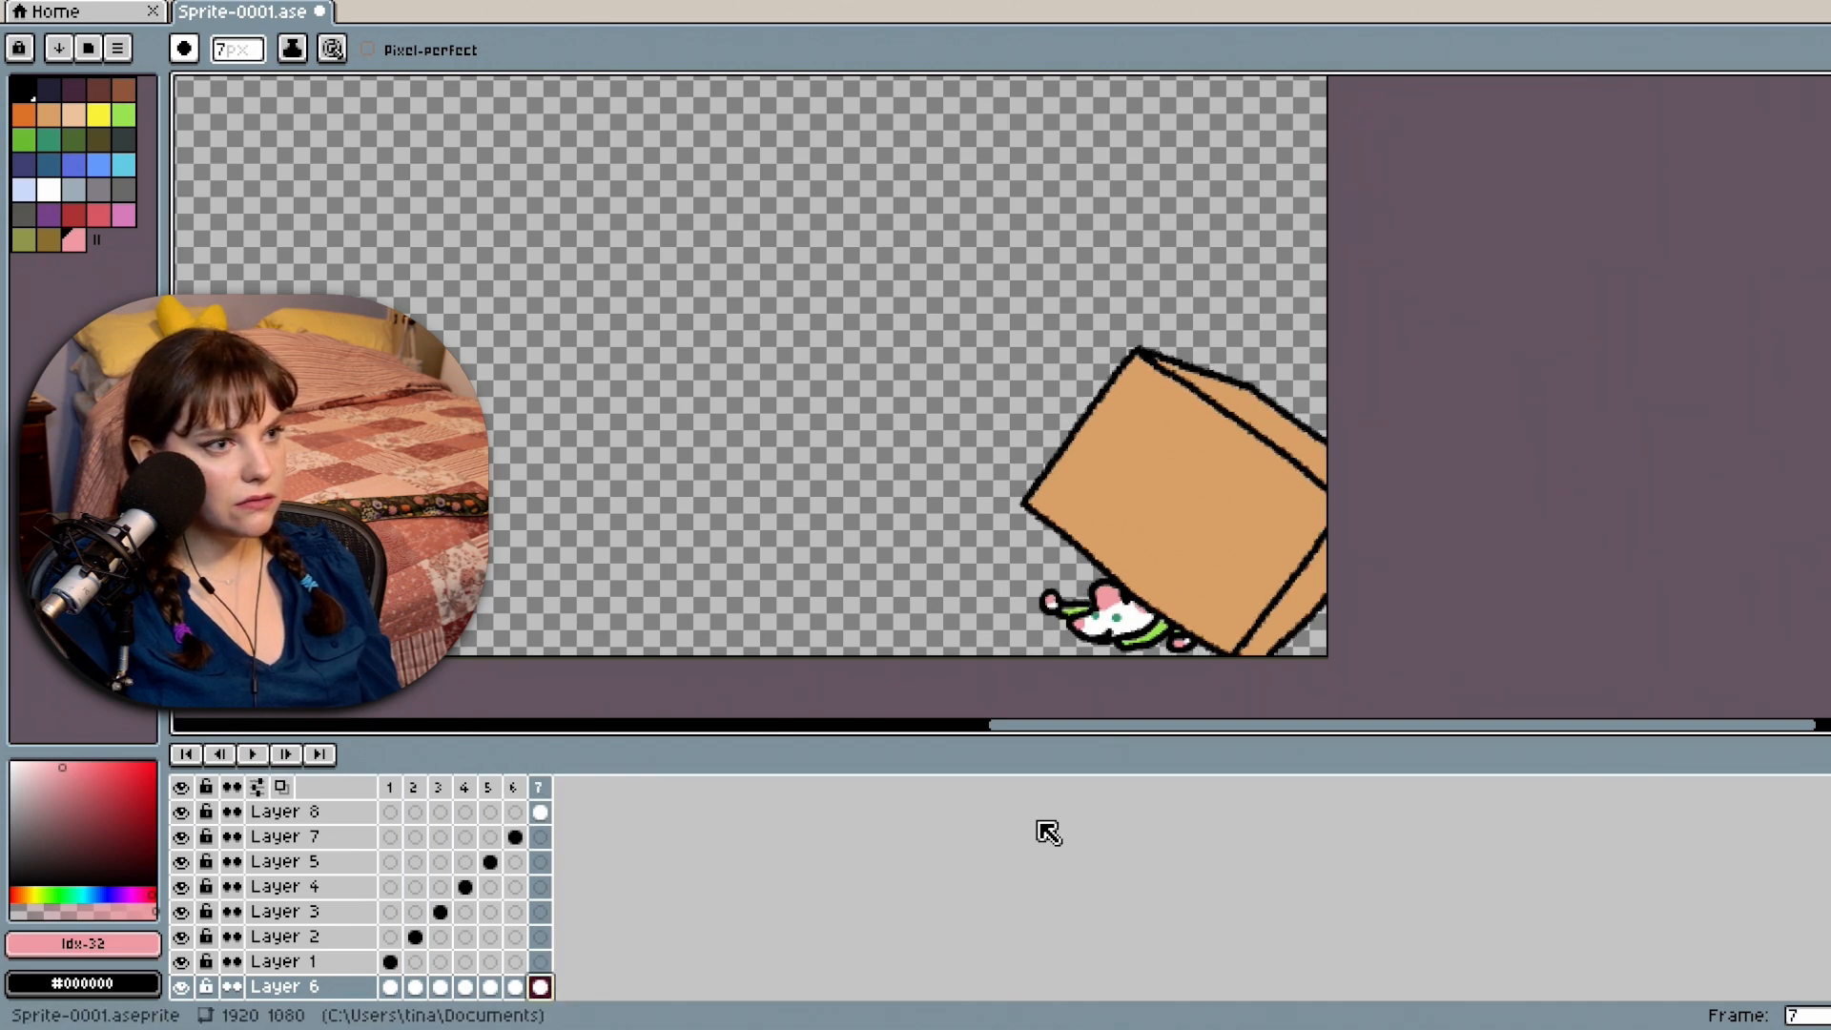
pyautogui.scroll(3, 1104, 581)
pyautogui.scroll(1, 1101, 586)
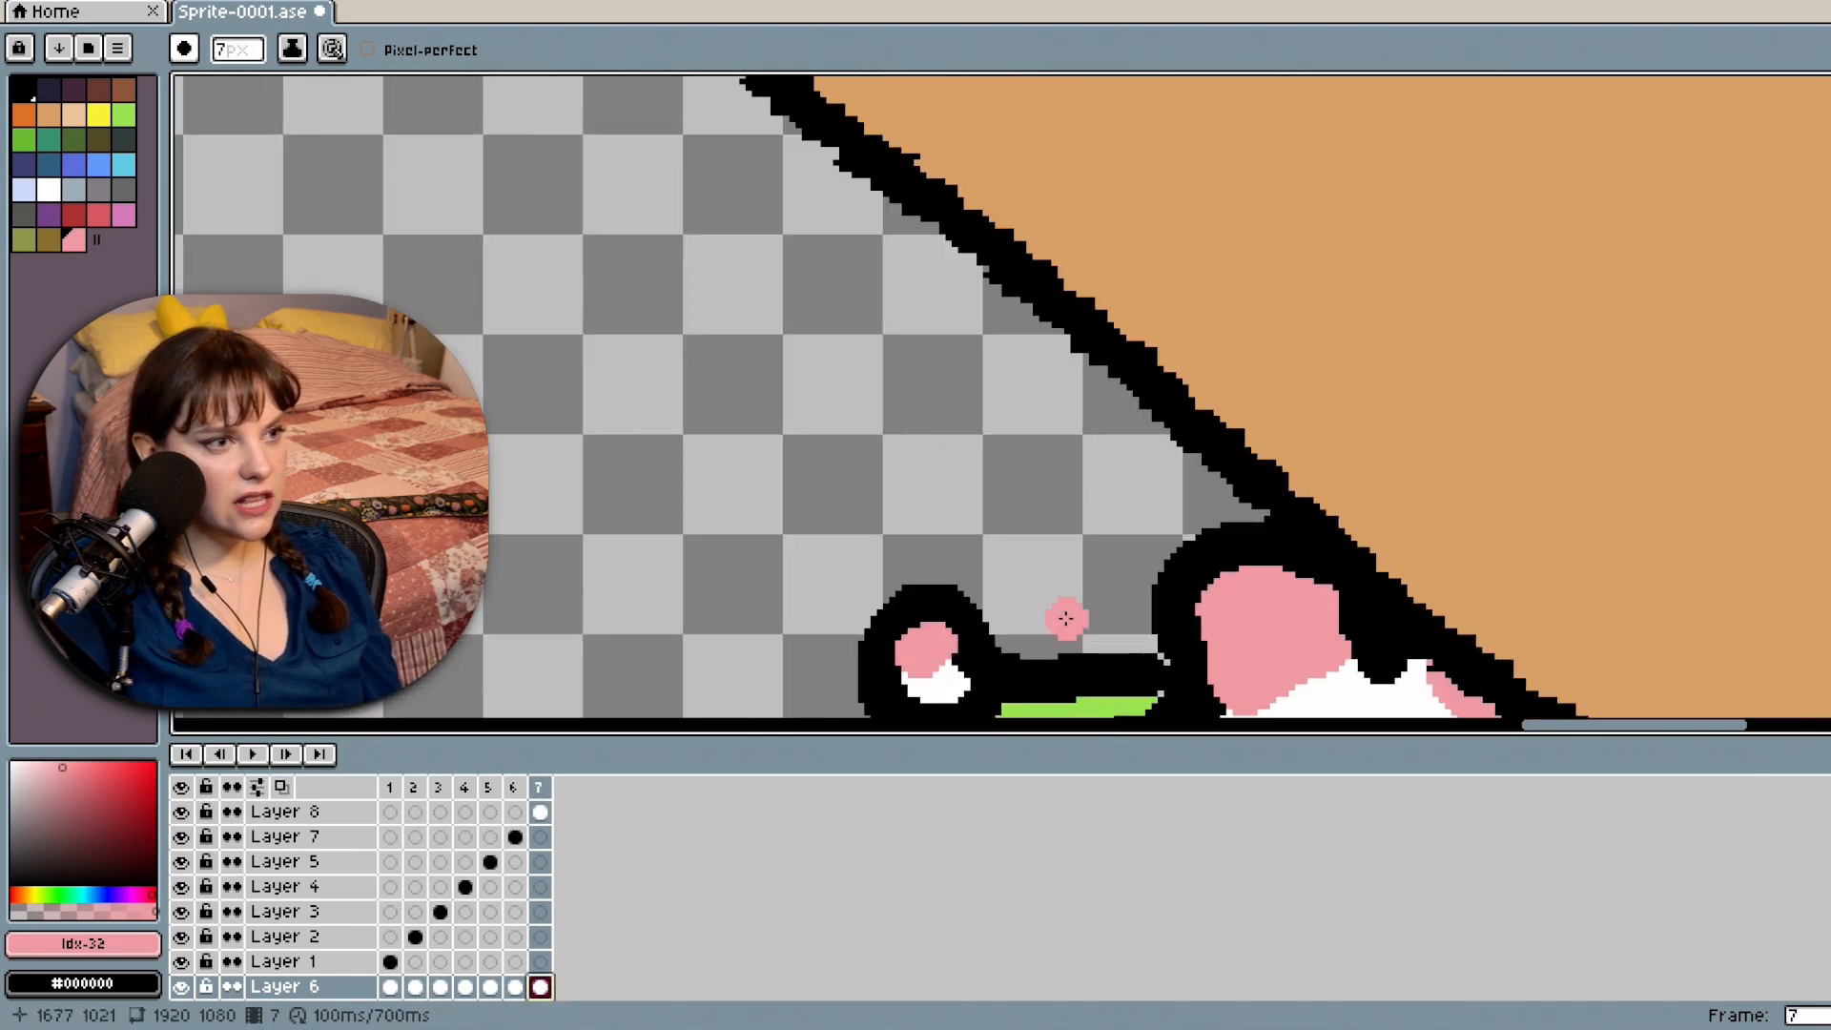
pyautogui.scroll(-3, 1101, 587)
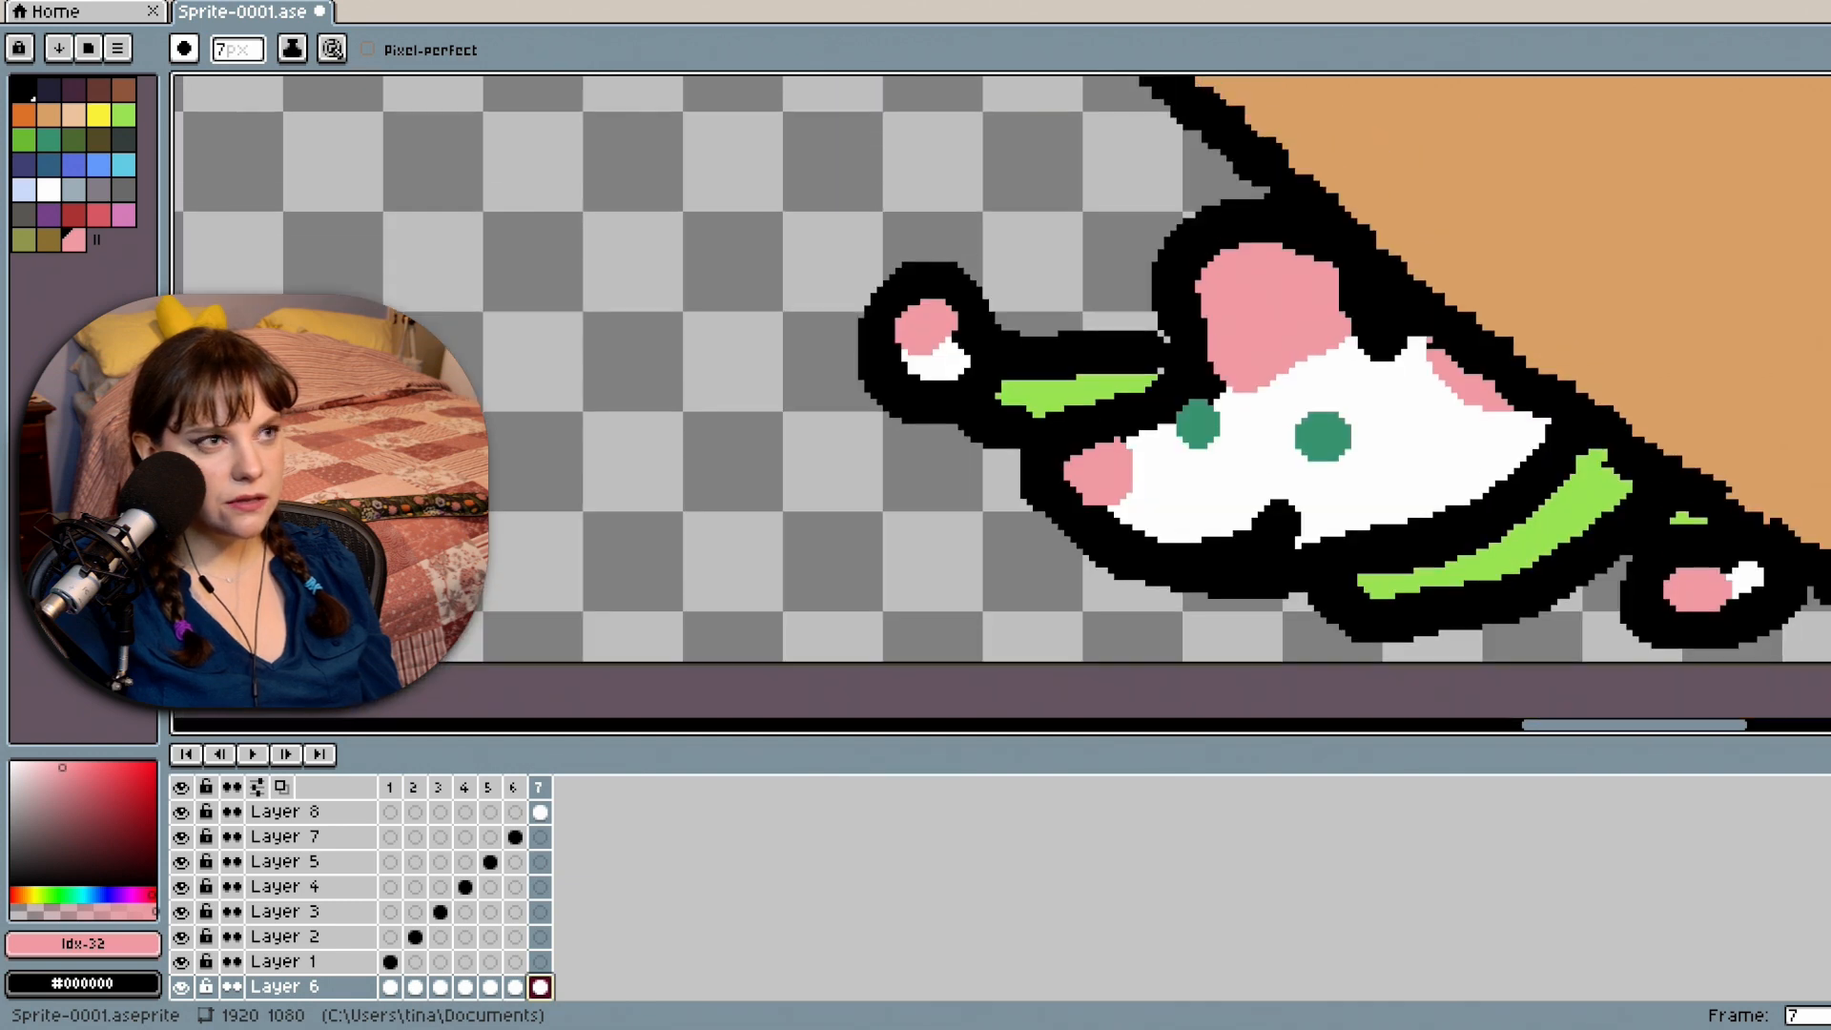
pyautogui.click(516, 989)
pyautogui.click(540, 988)
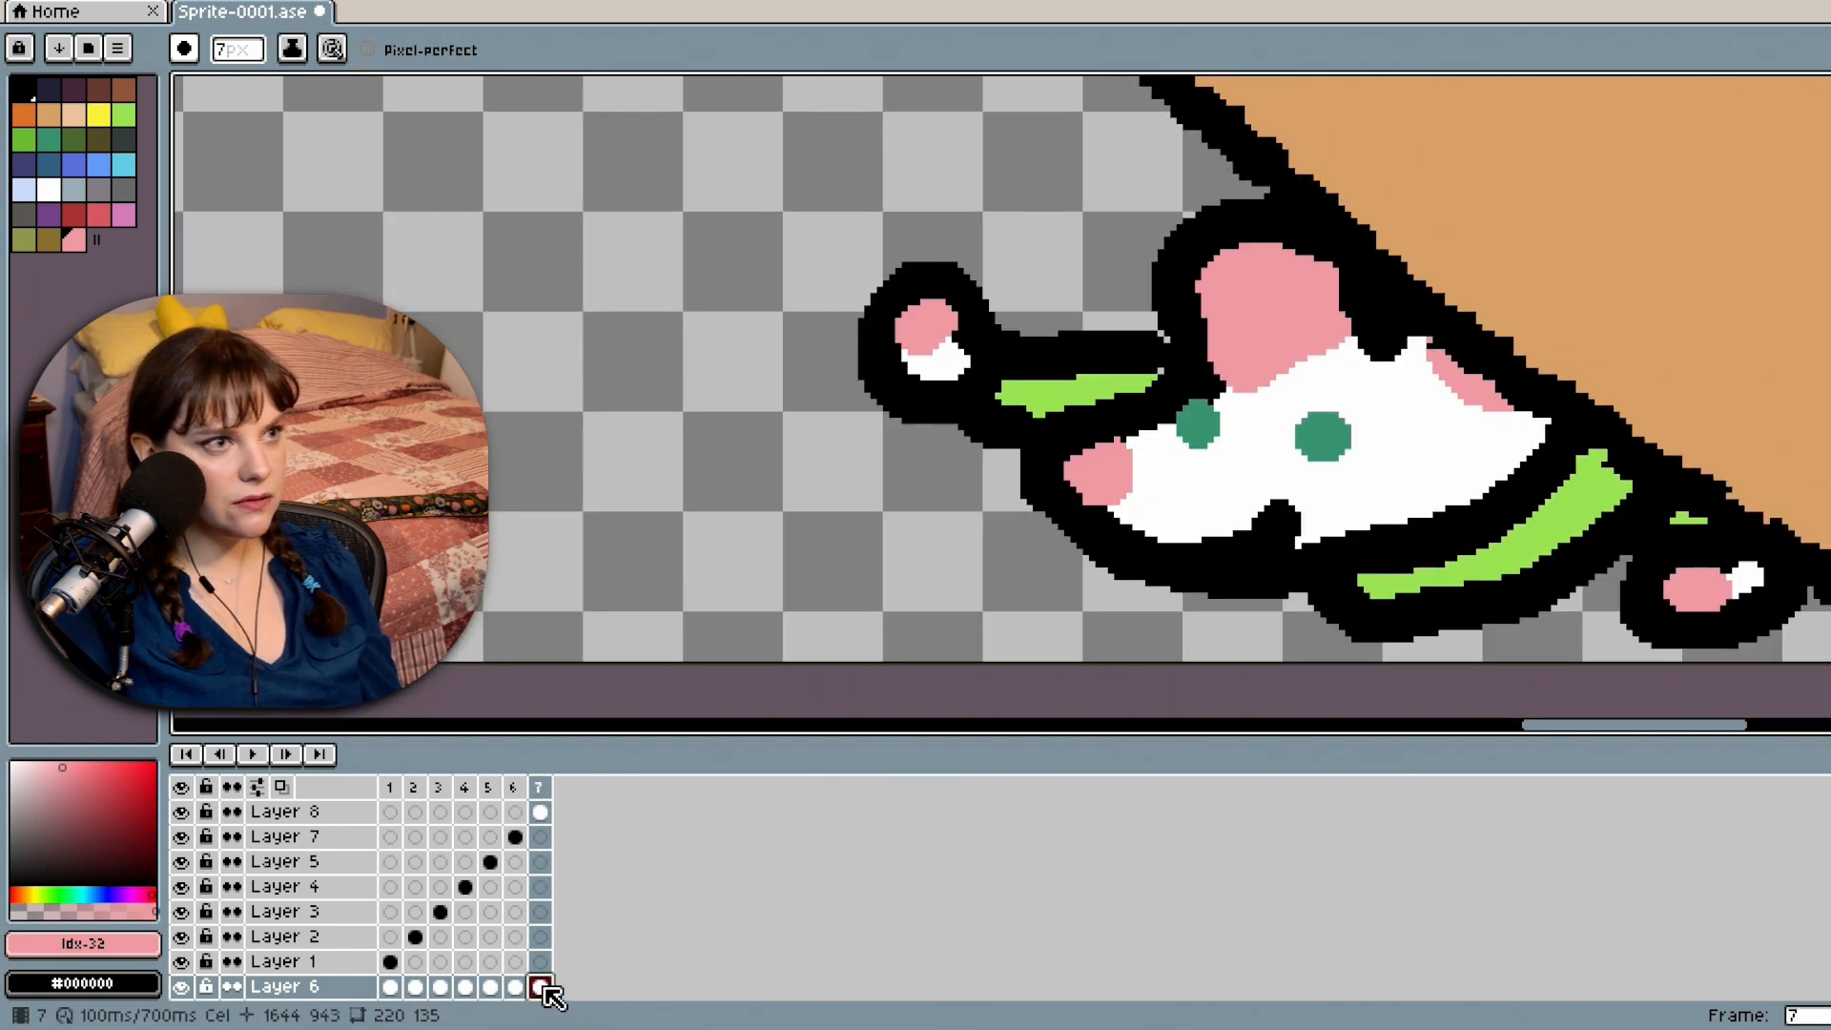
pyautogui.click(516, 988)
pyautogui.click(539, 988)
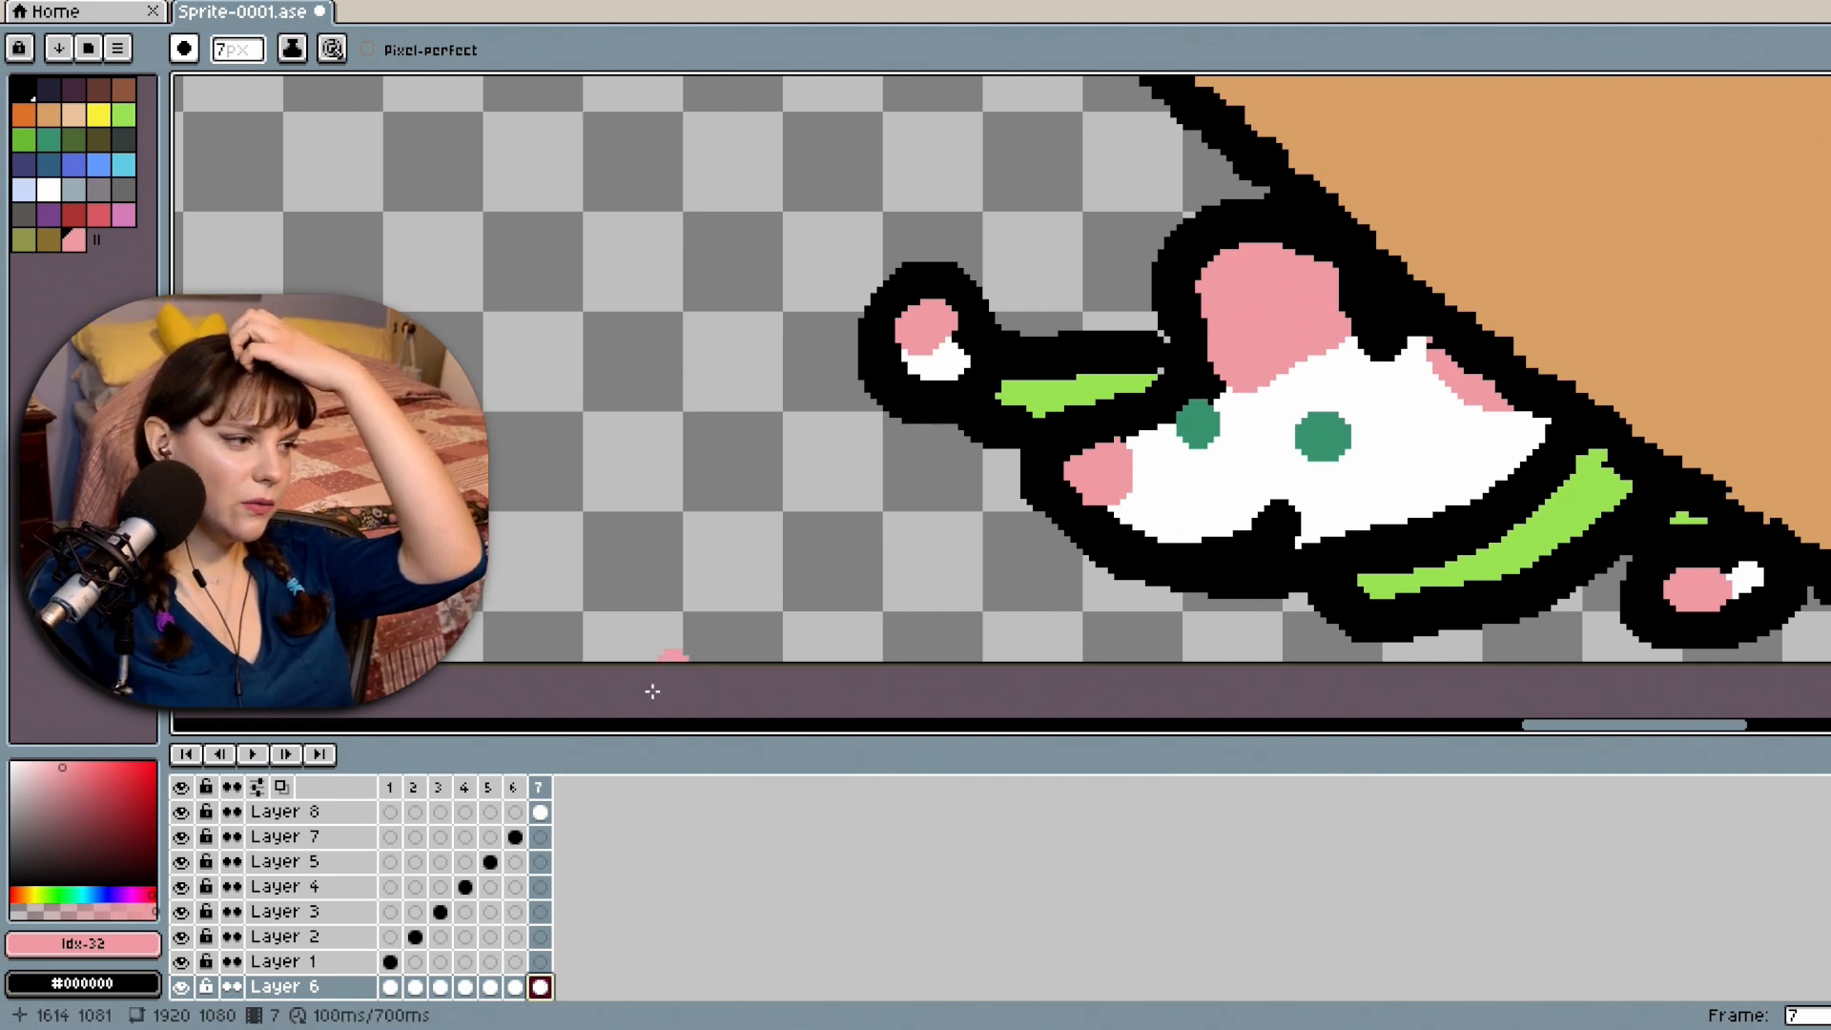
pyautogui.click(516, 988)
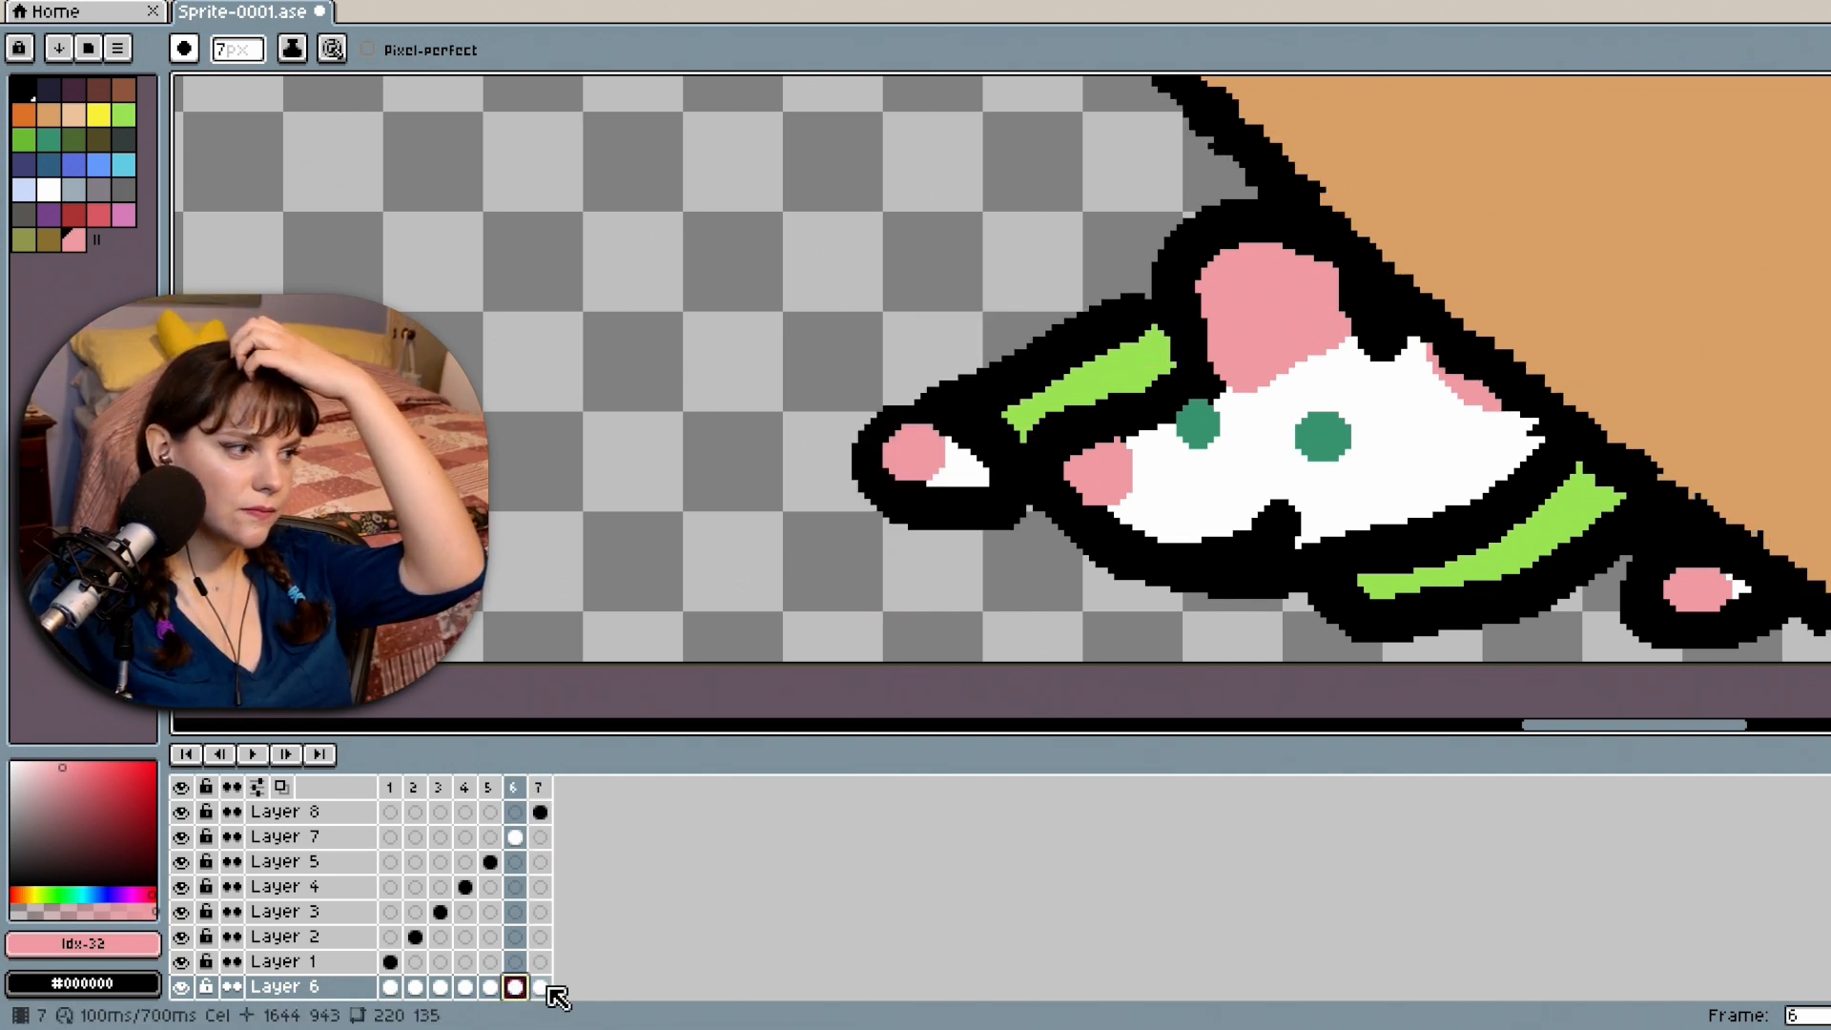
pyautogui.click(542, 989)
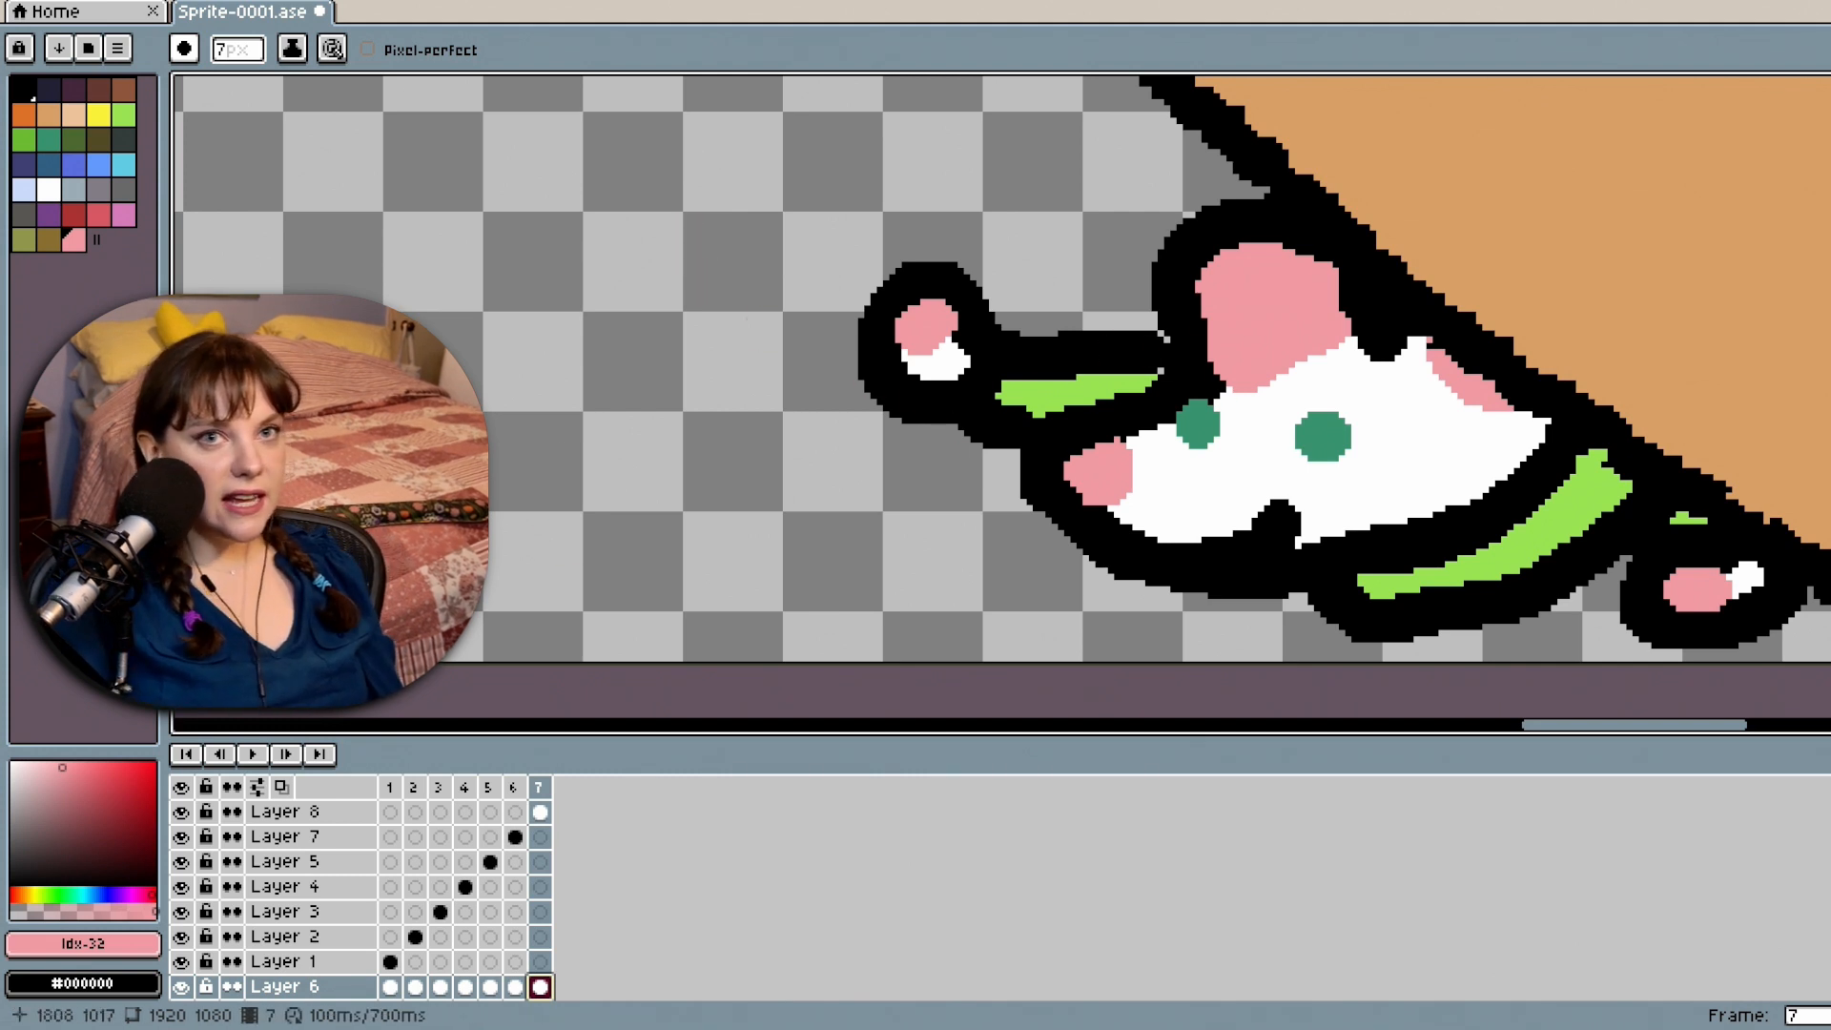
# In frame 7, enlarge the white of the raised paw and extend the light green sleeve up to it.
pyautogui.click(49, 190)
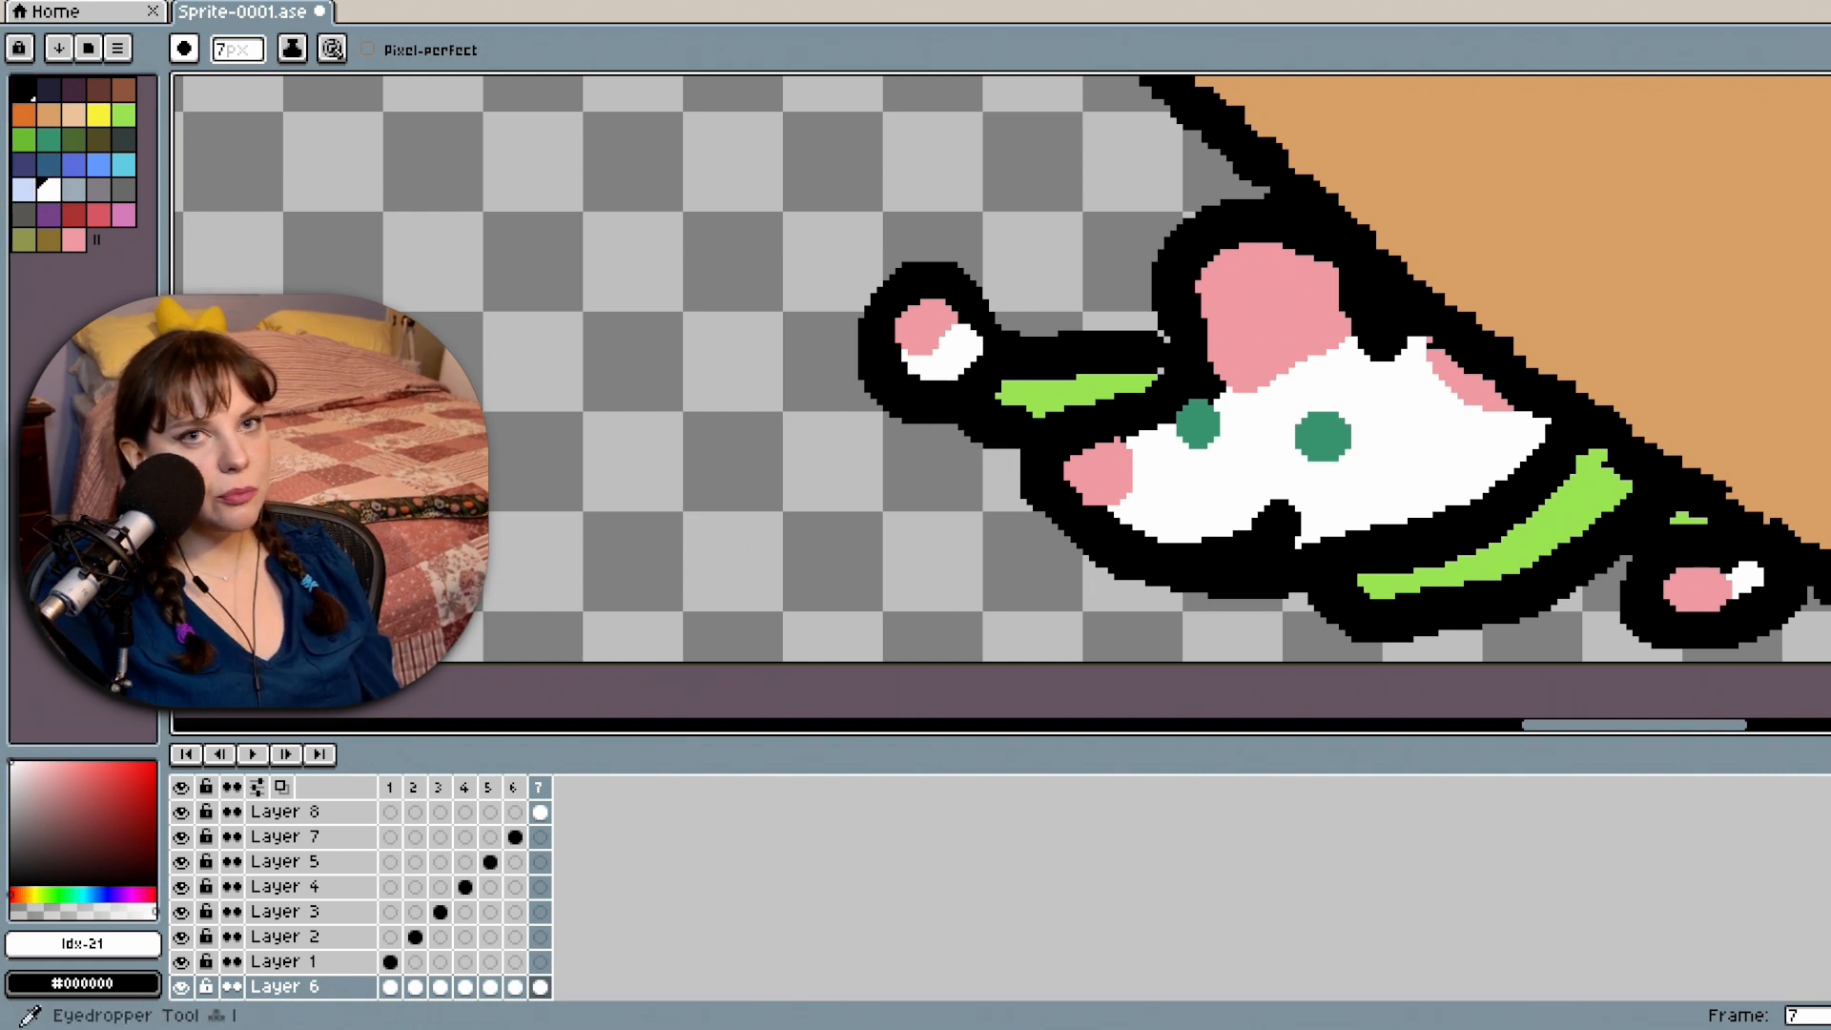
pyautogui.click(123, 115)
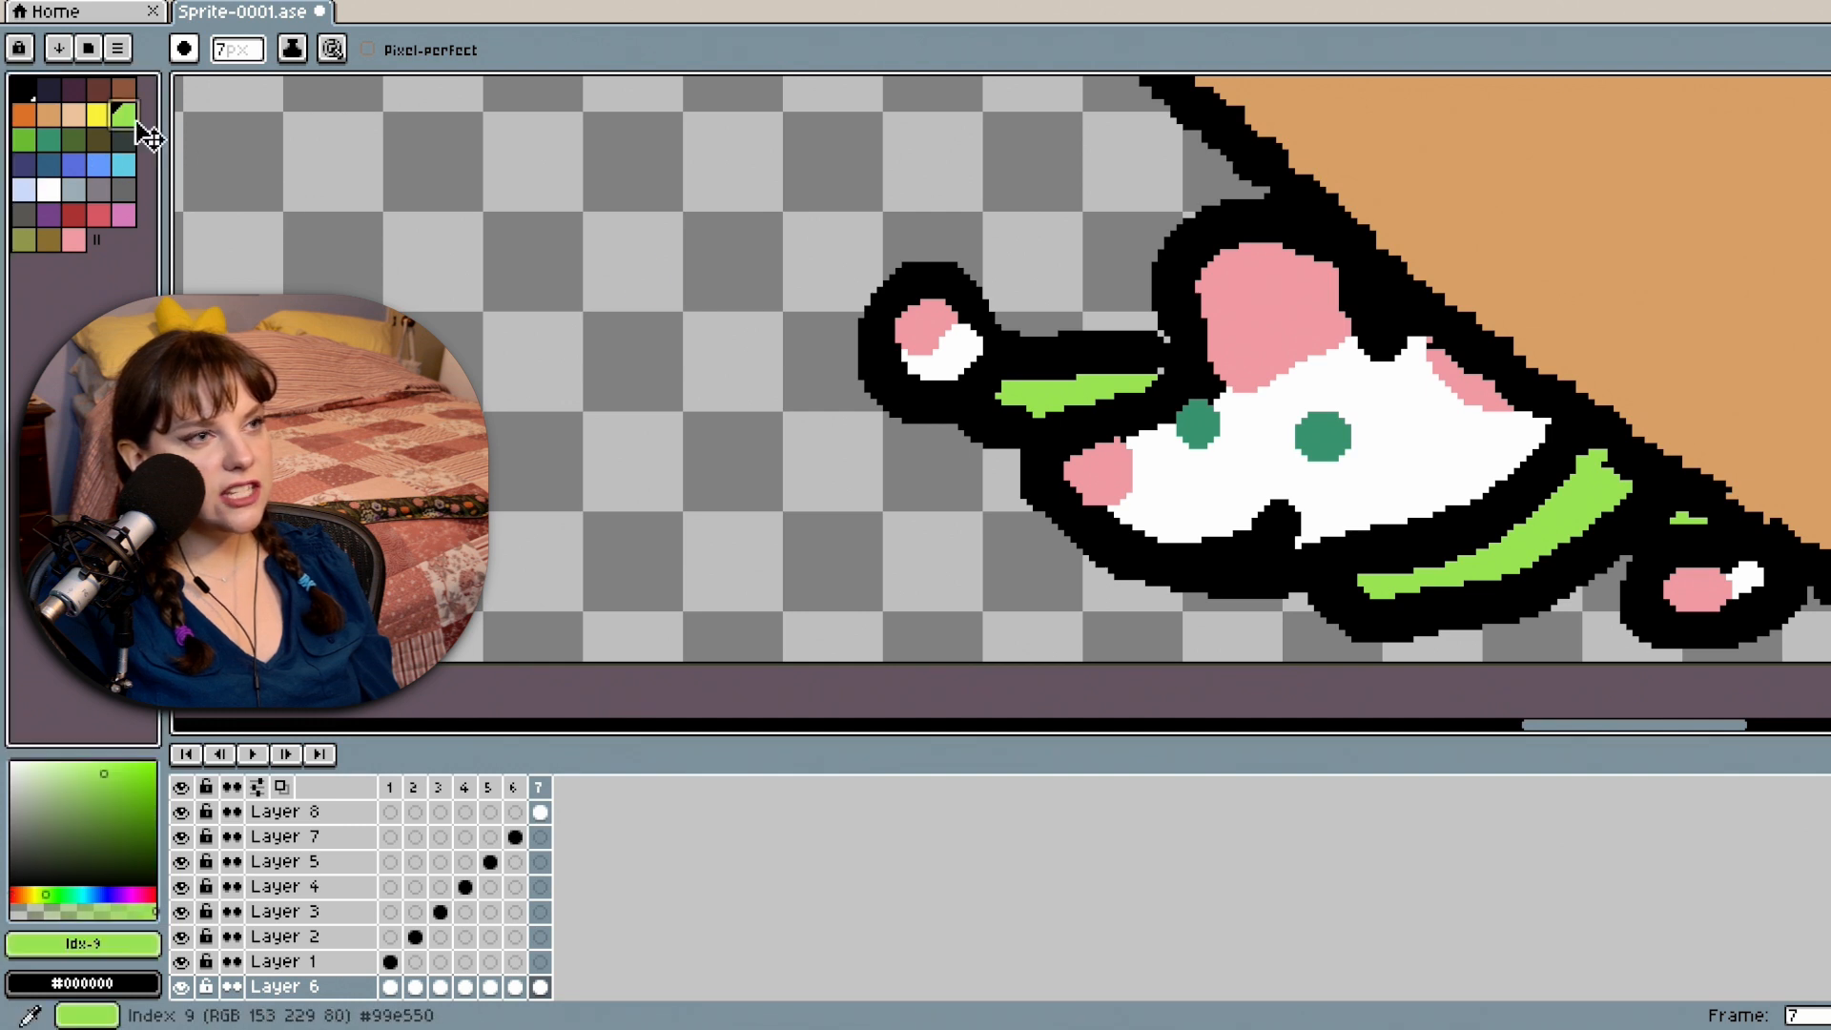
pyautogui.moveTo(975, 407); pyautogui.dragTo(1000, 412)
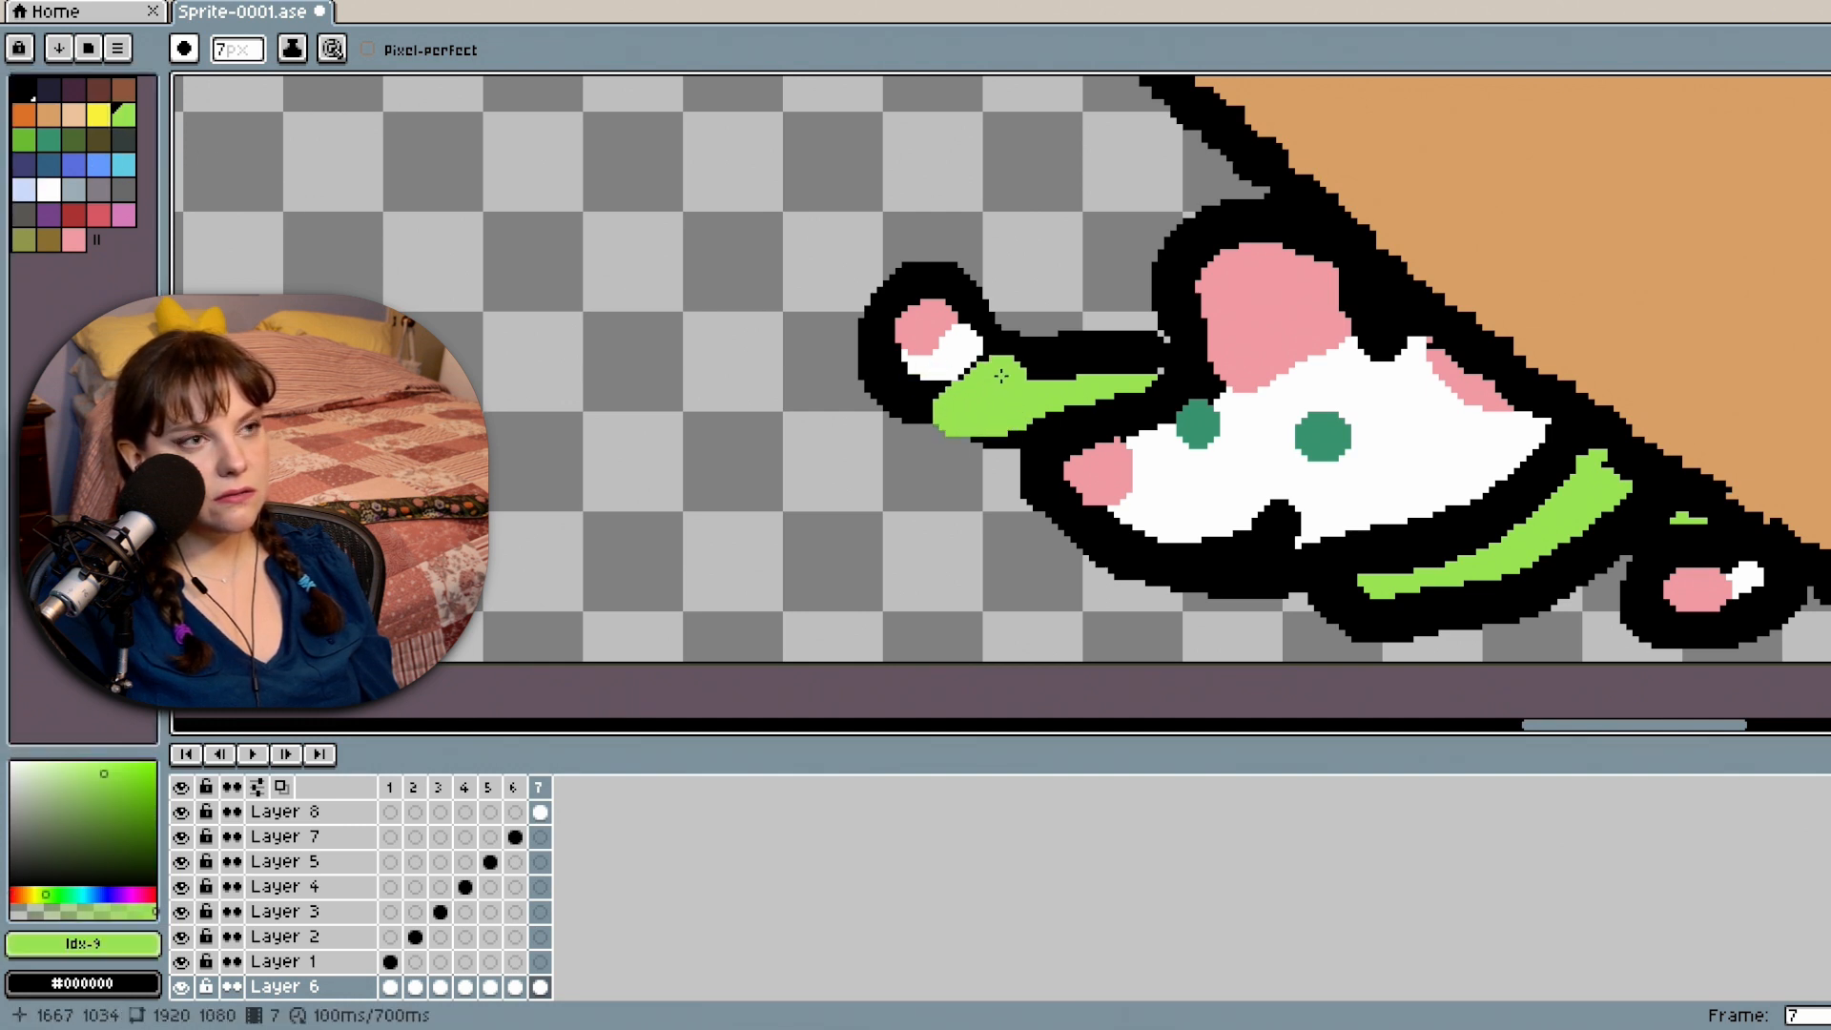
# Redraw the raised arm's outline in black, separating the paw from the sleeve and closing the arm's lower edge.
pyautogui.click(21, 87)
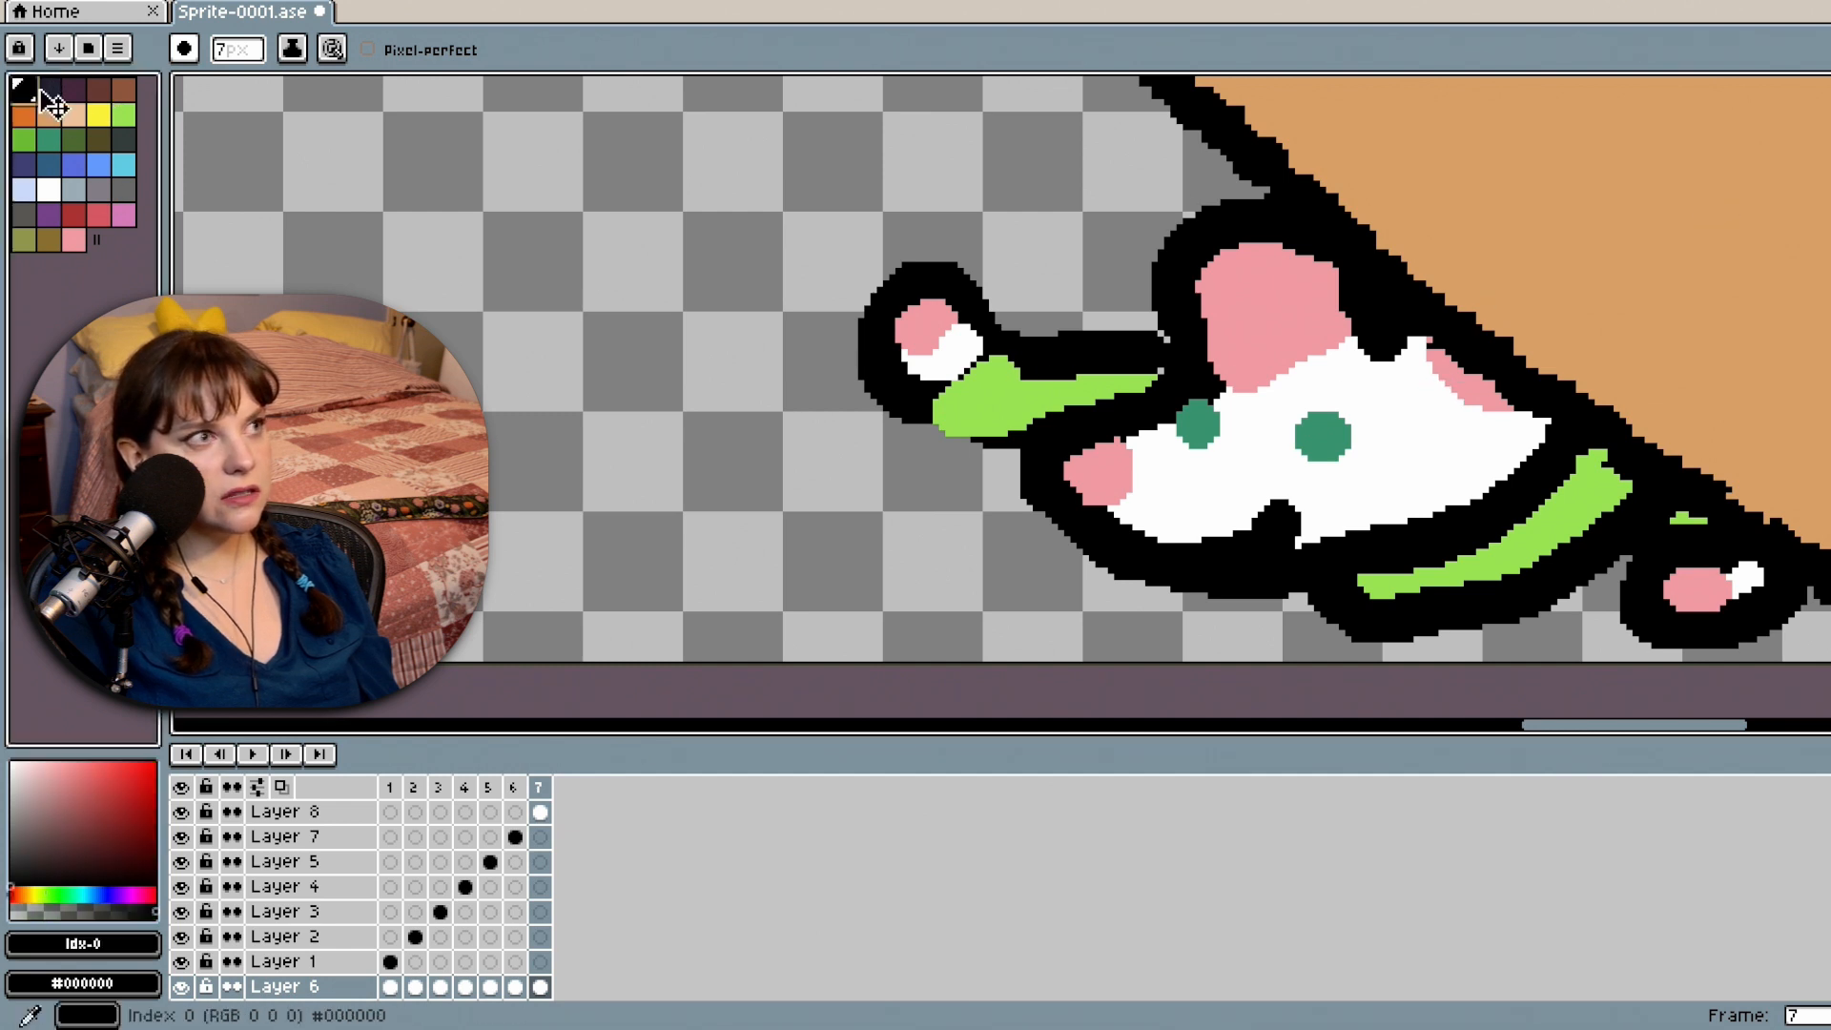
pyautogui.moveTo(1001, 351); pyautogui.dragTo(995, 354)
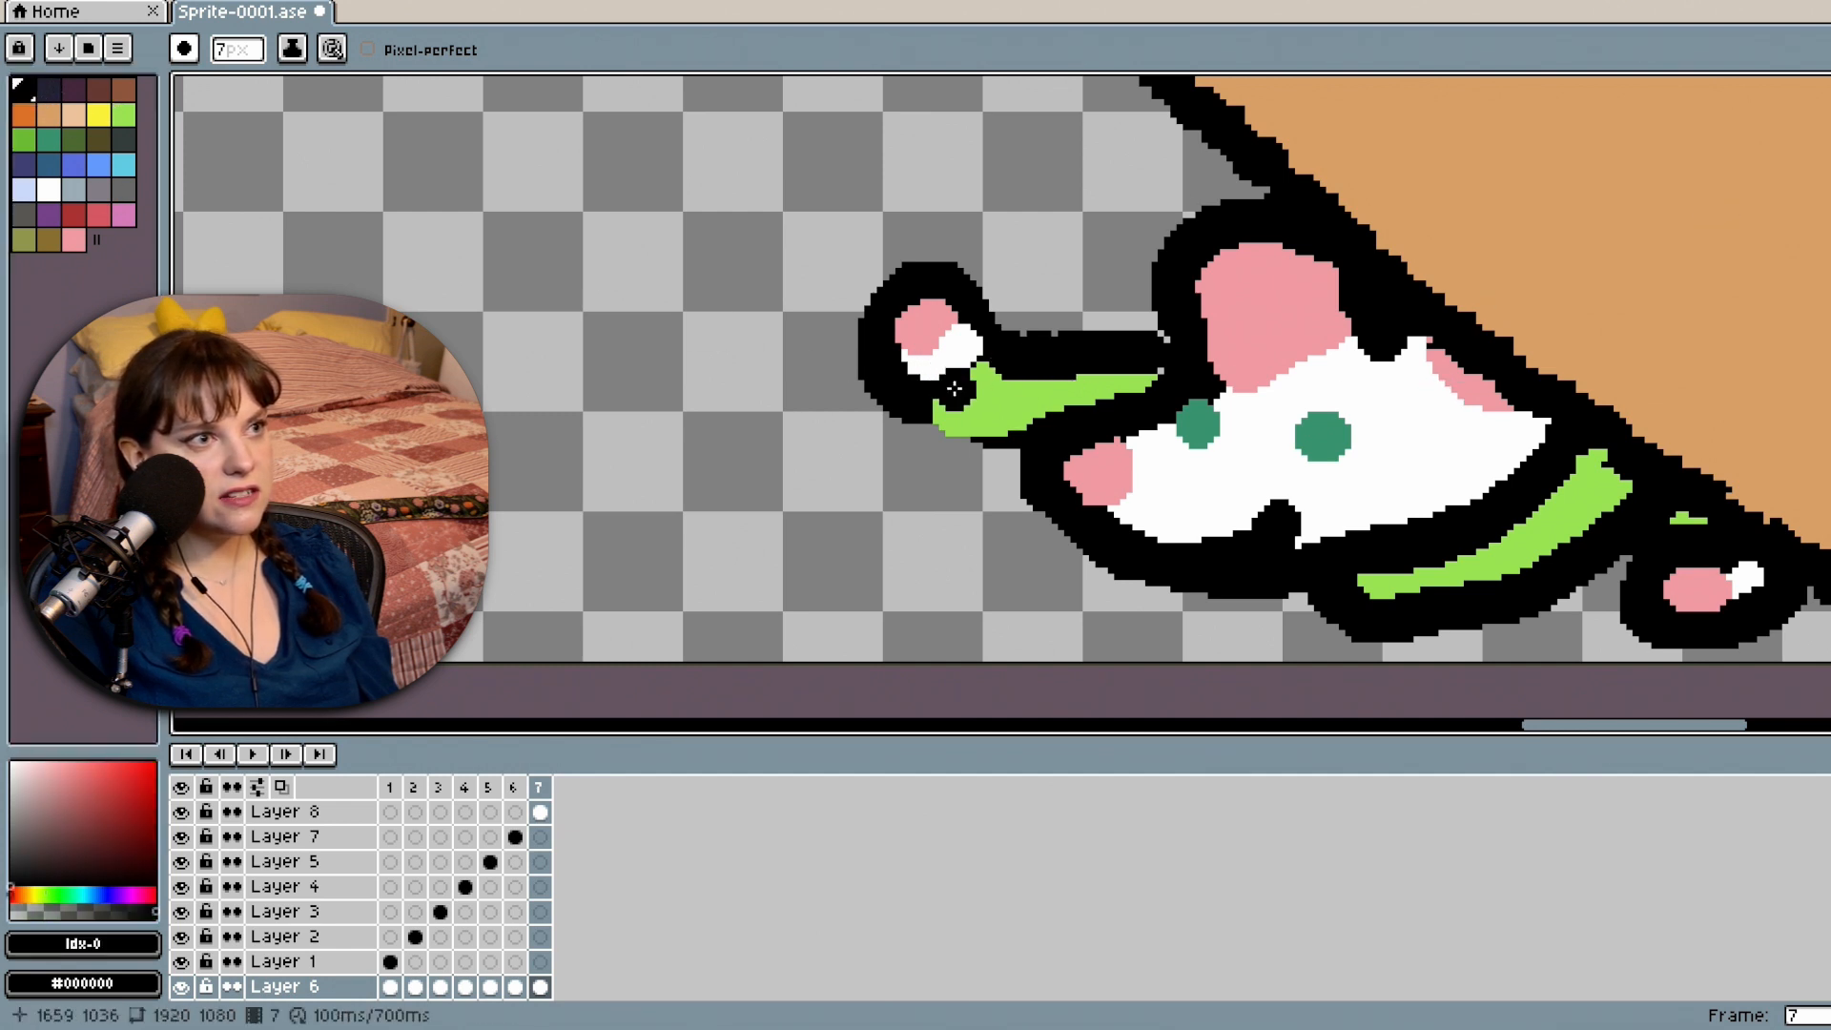
pyautogui.moveTo(925, 410)
pyautogui.mouseDown()
pyautogui.moveTo(1016, 442)
pyautogui.moveTo(956, 393)
pyautogui.mouseUp()
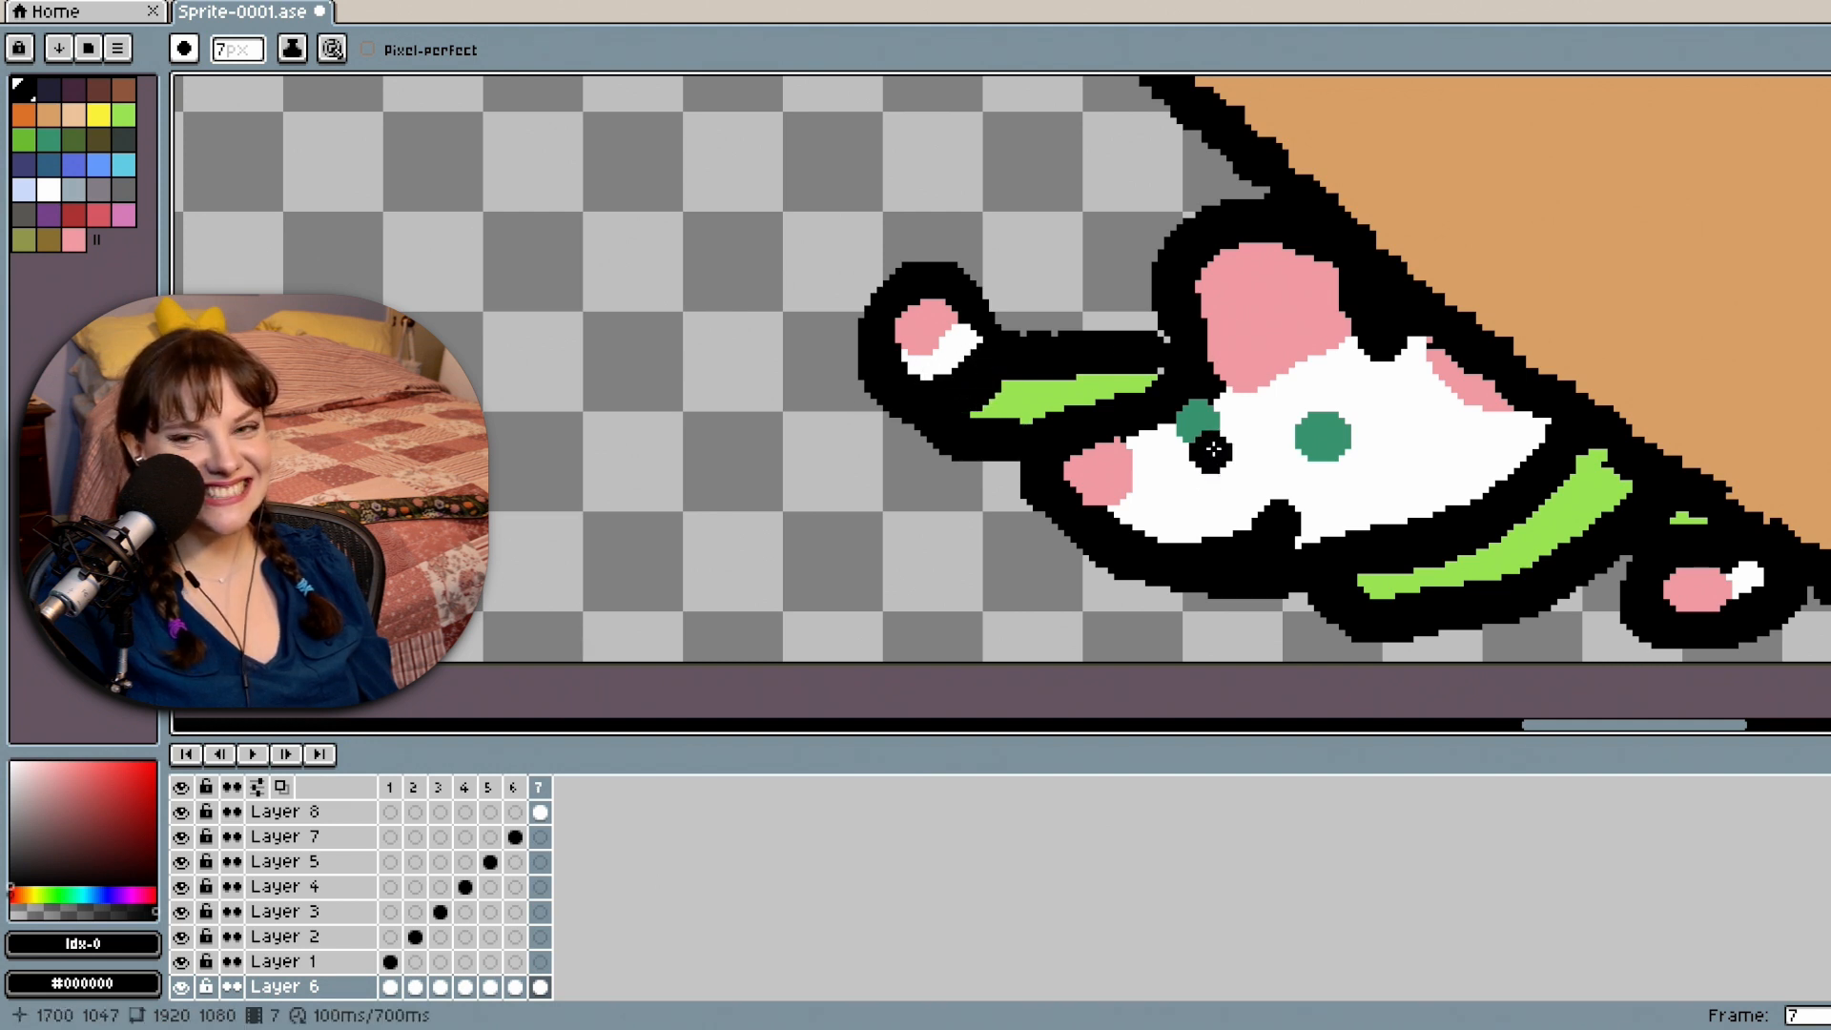
# Examine the reworked arm in frame 7 at different magnifications and play the animation briefly.
pyautogui.scroll(-5, 1303, 397)
pyautogui.scroll(2, 1573, 404)
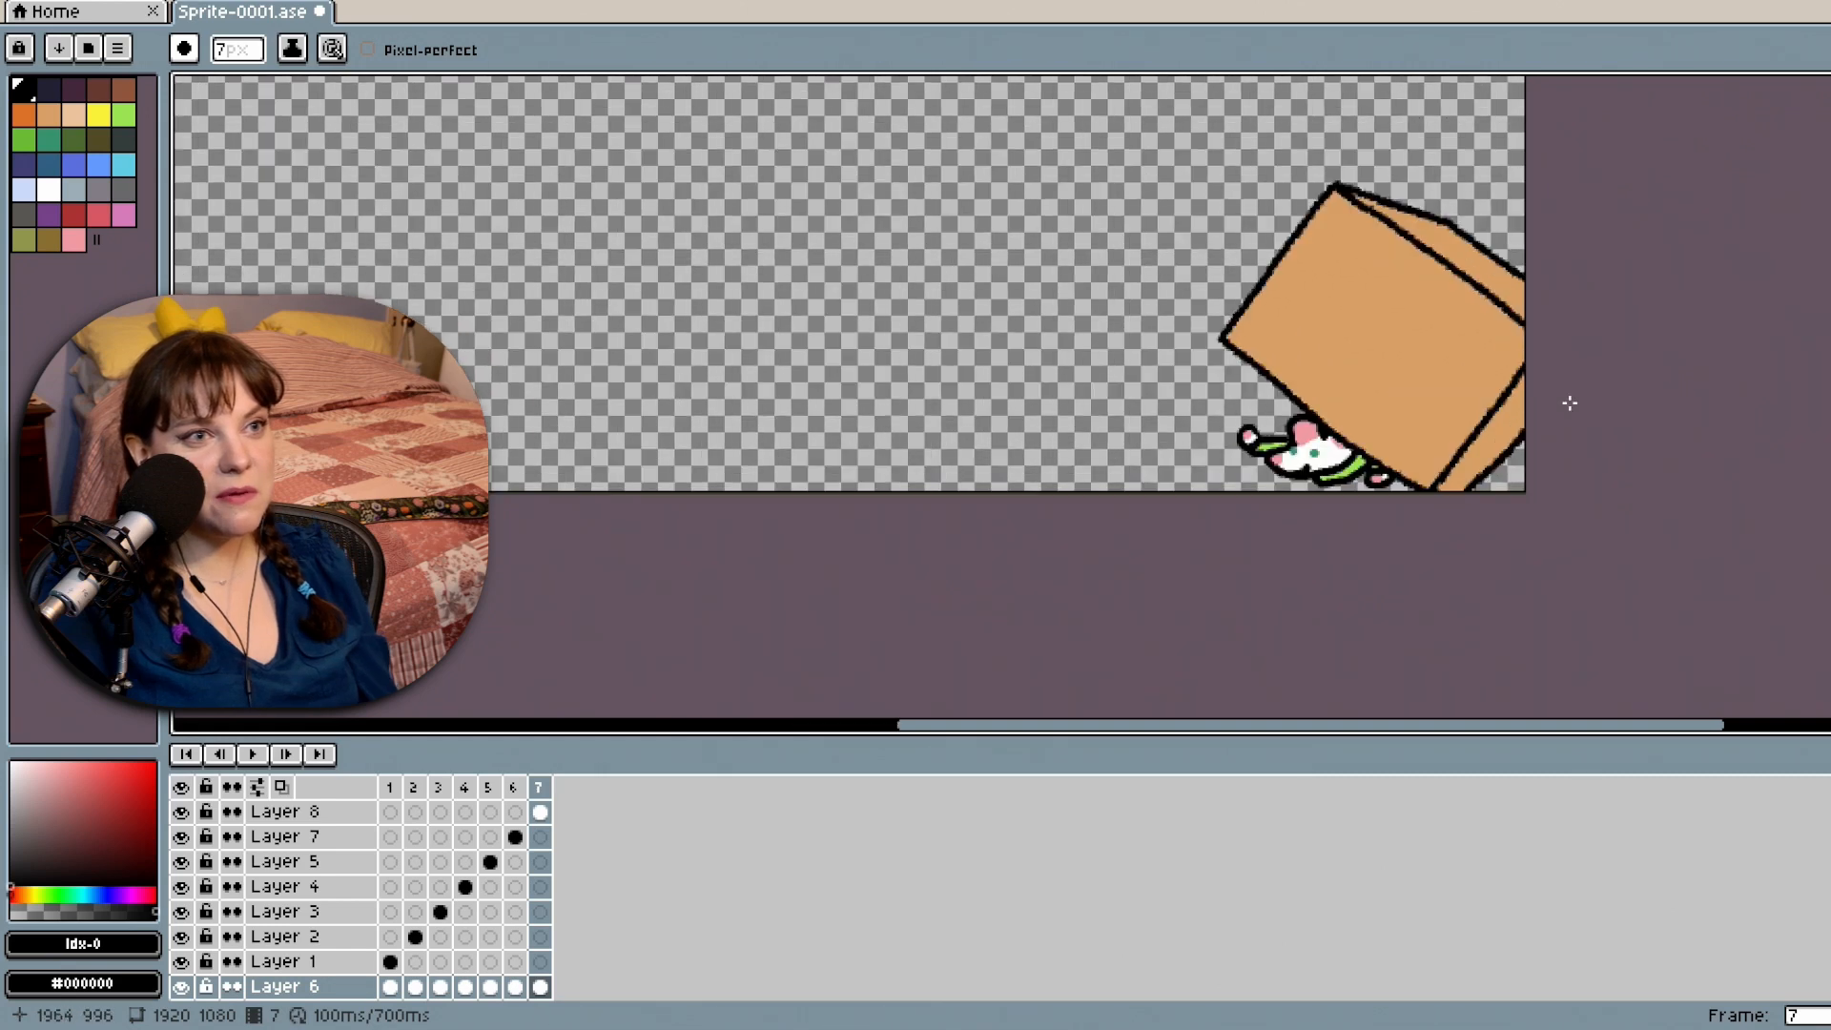
pyautogui.scroll(1, 1274, 406)
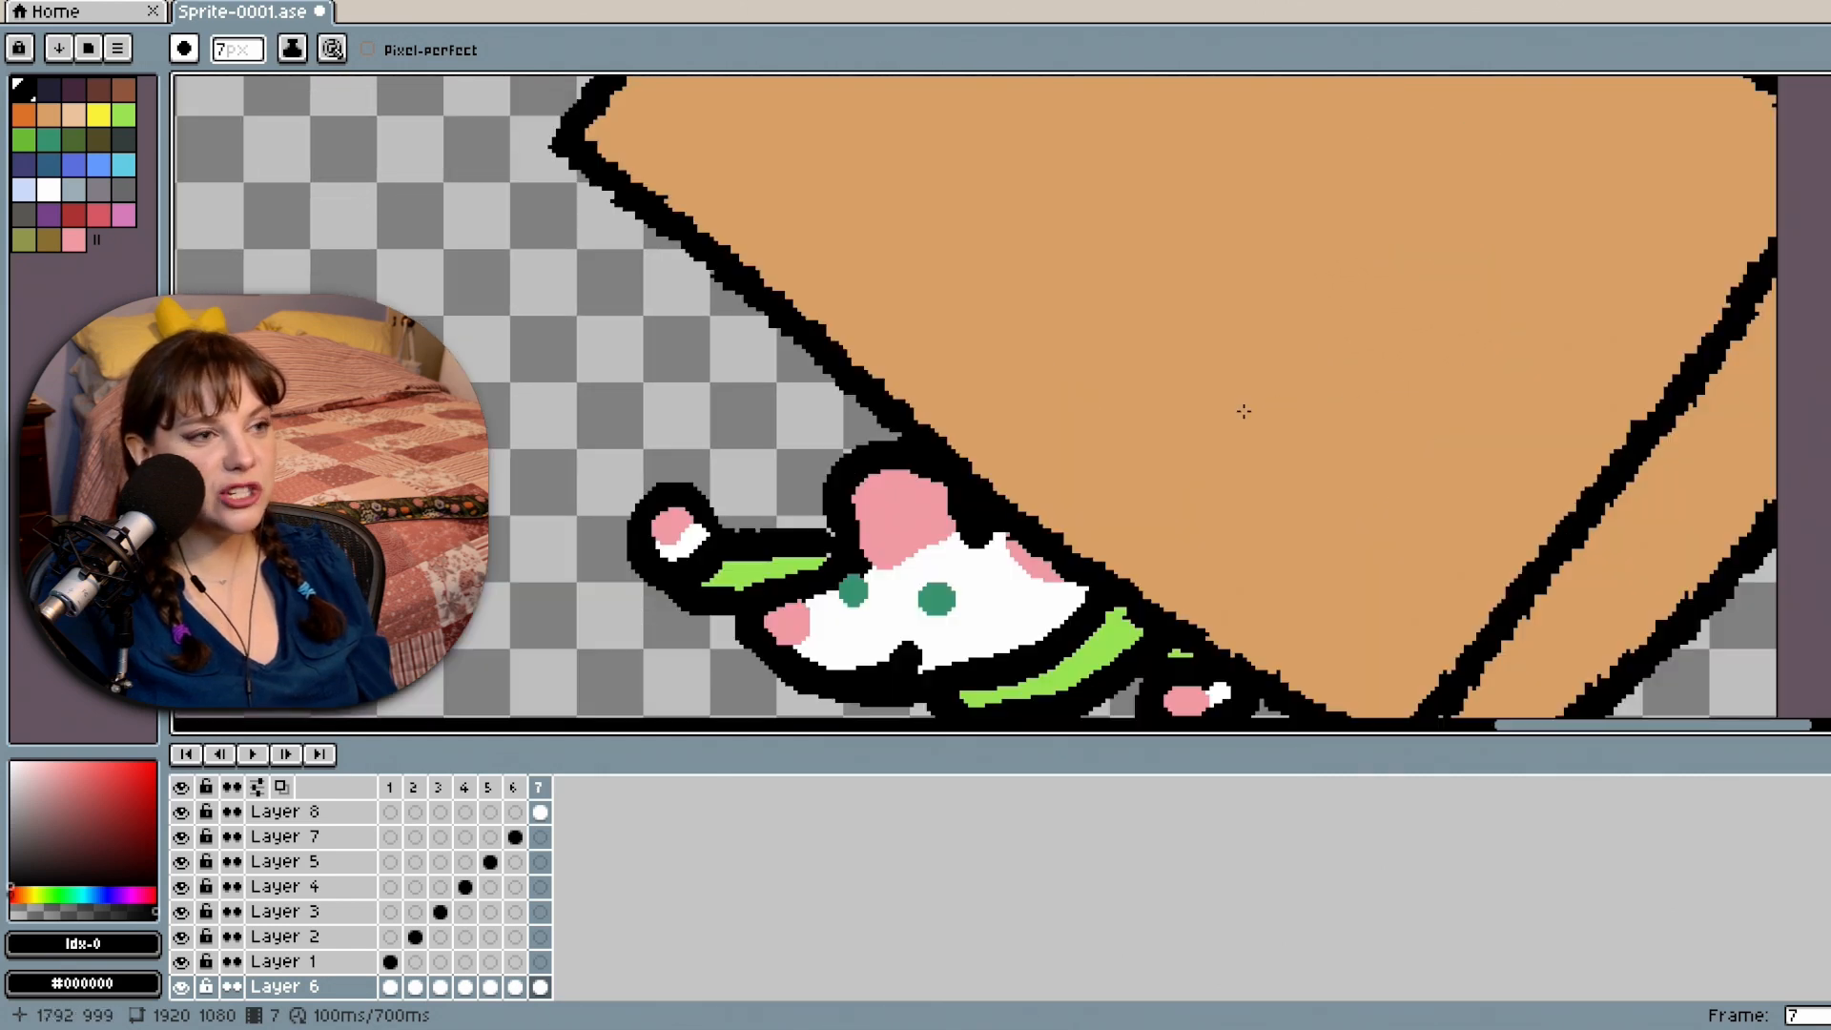
pyautogui.scroll(1, 1279, 408)
pyautogui.scroll(-3, 1291, 426)
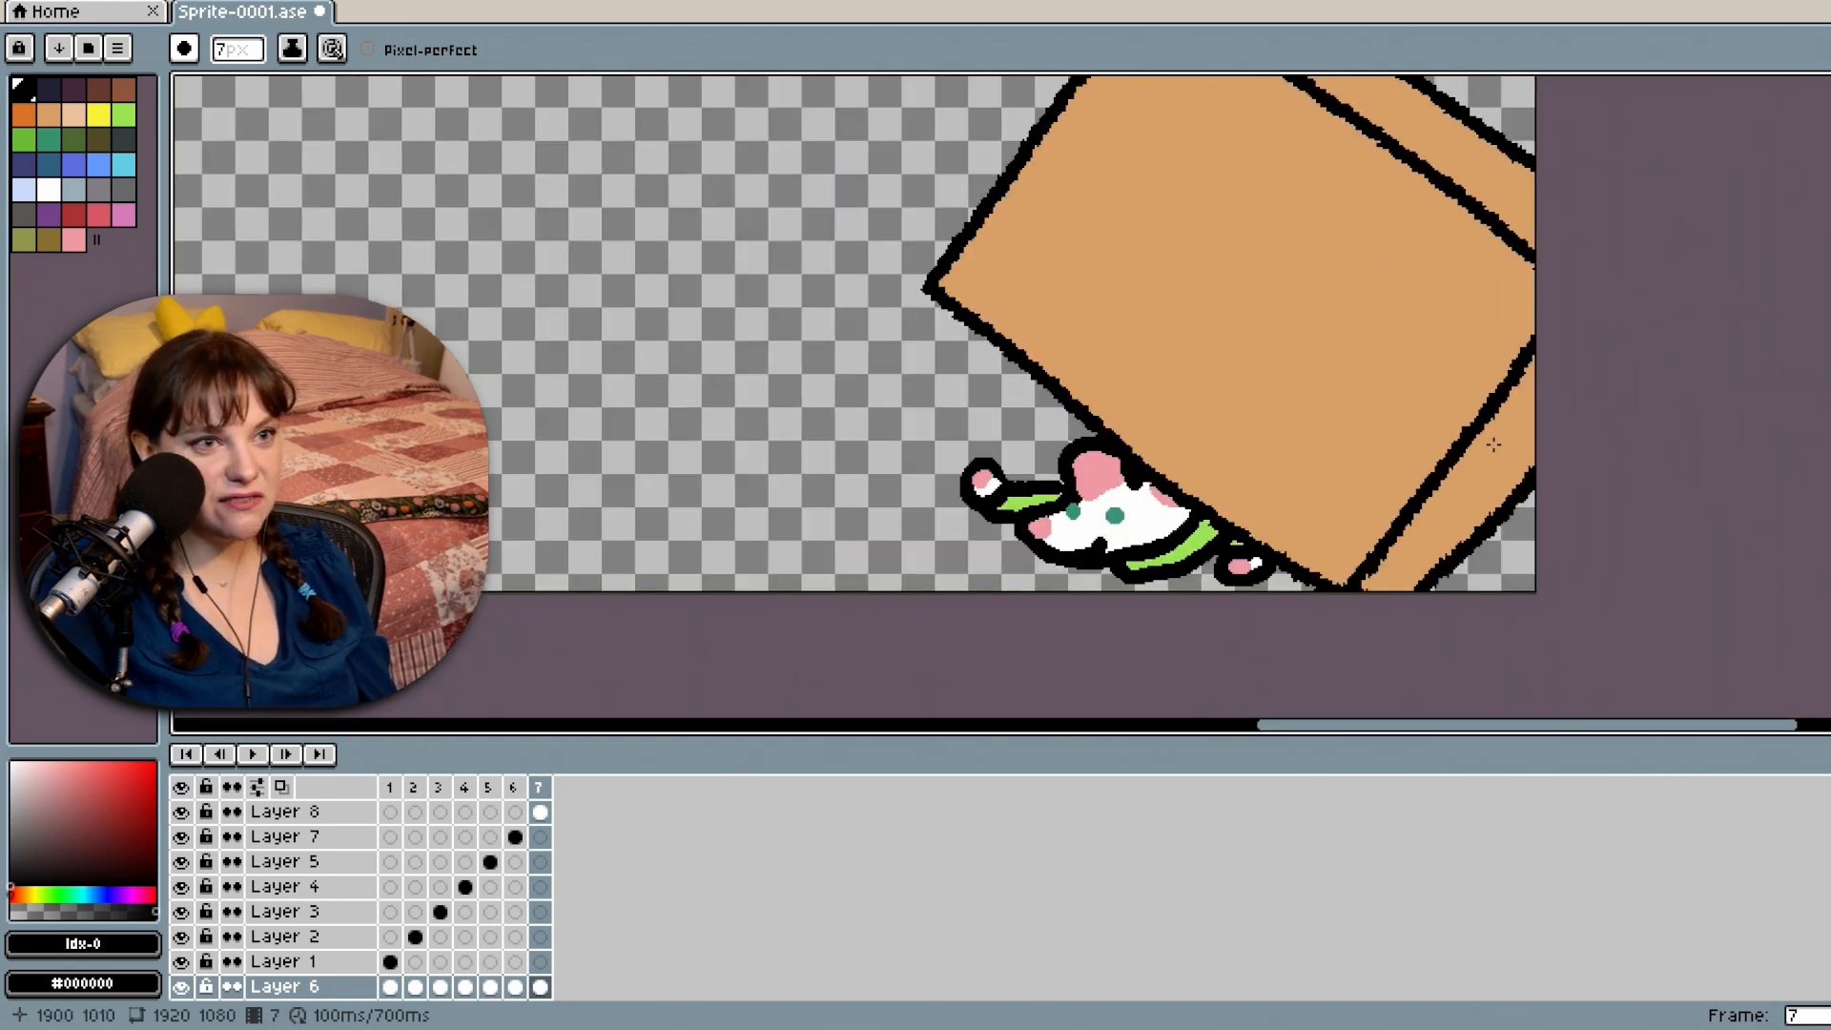
pyautogui.scroll(1, 1438, 450)
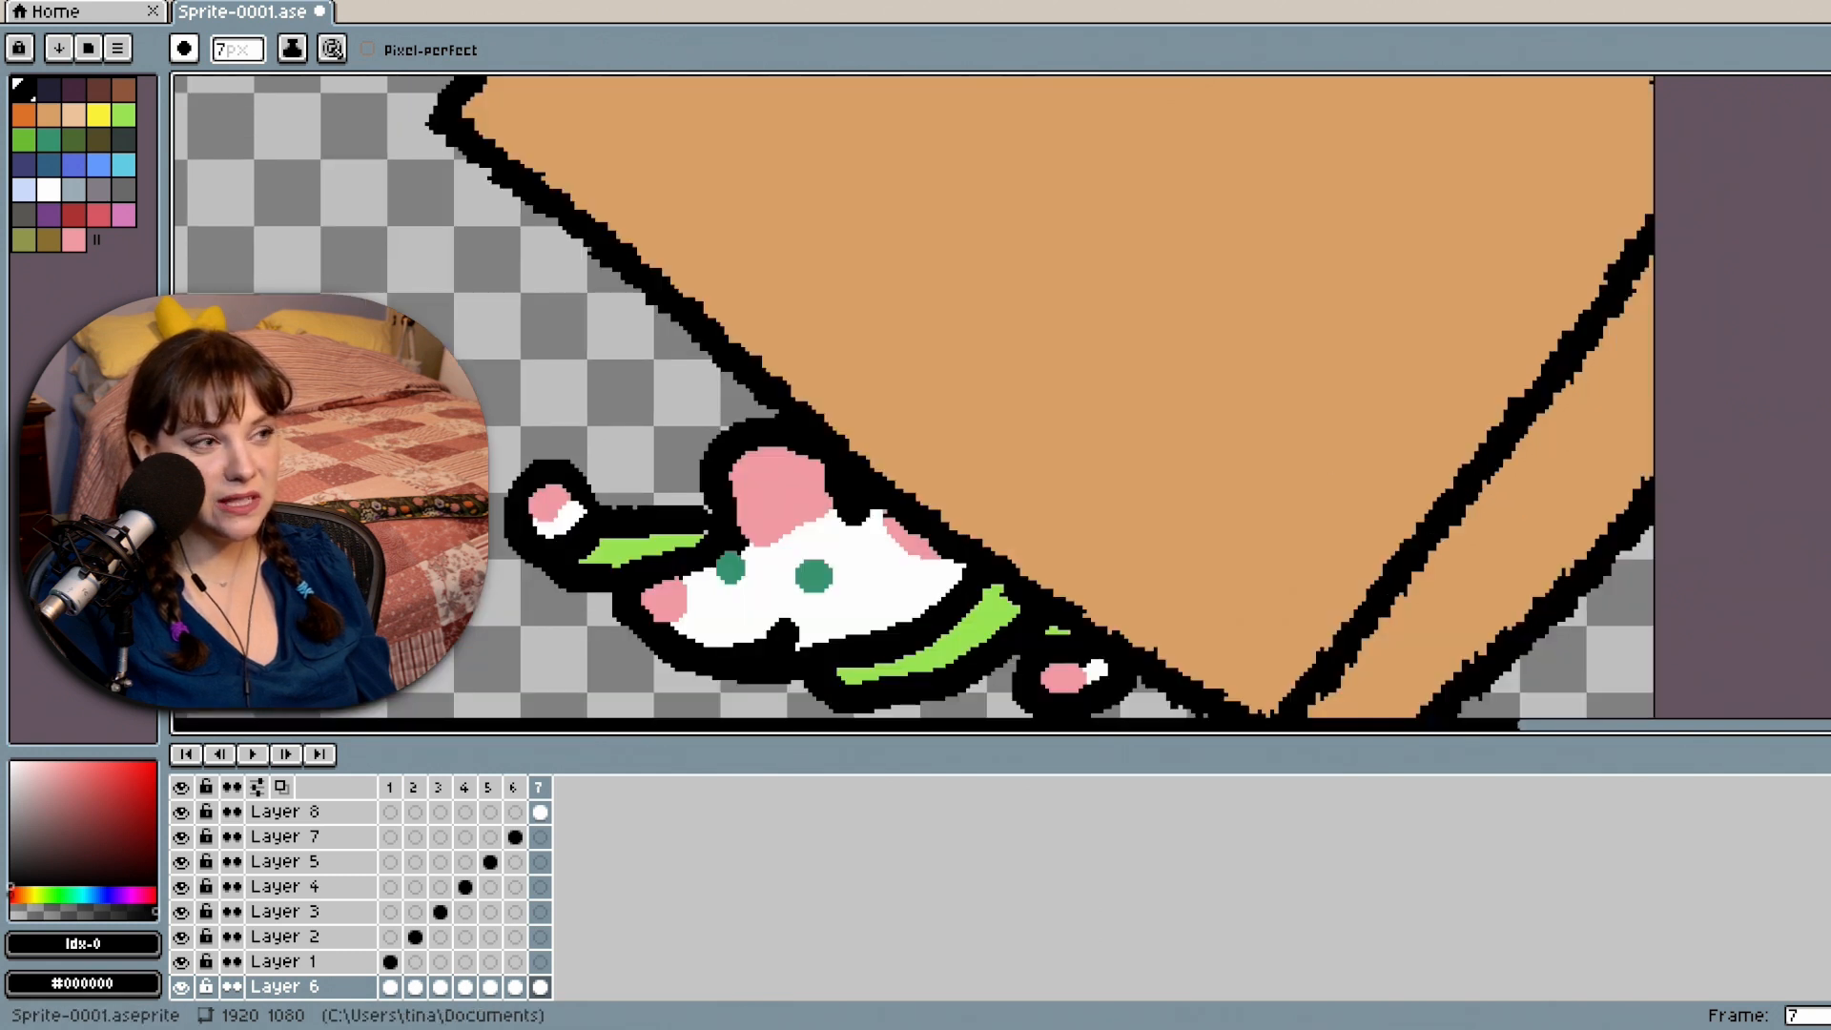
pyautogui.scroll(-1, 915, 395)
pyautogui.scroll(1, 916, 396)
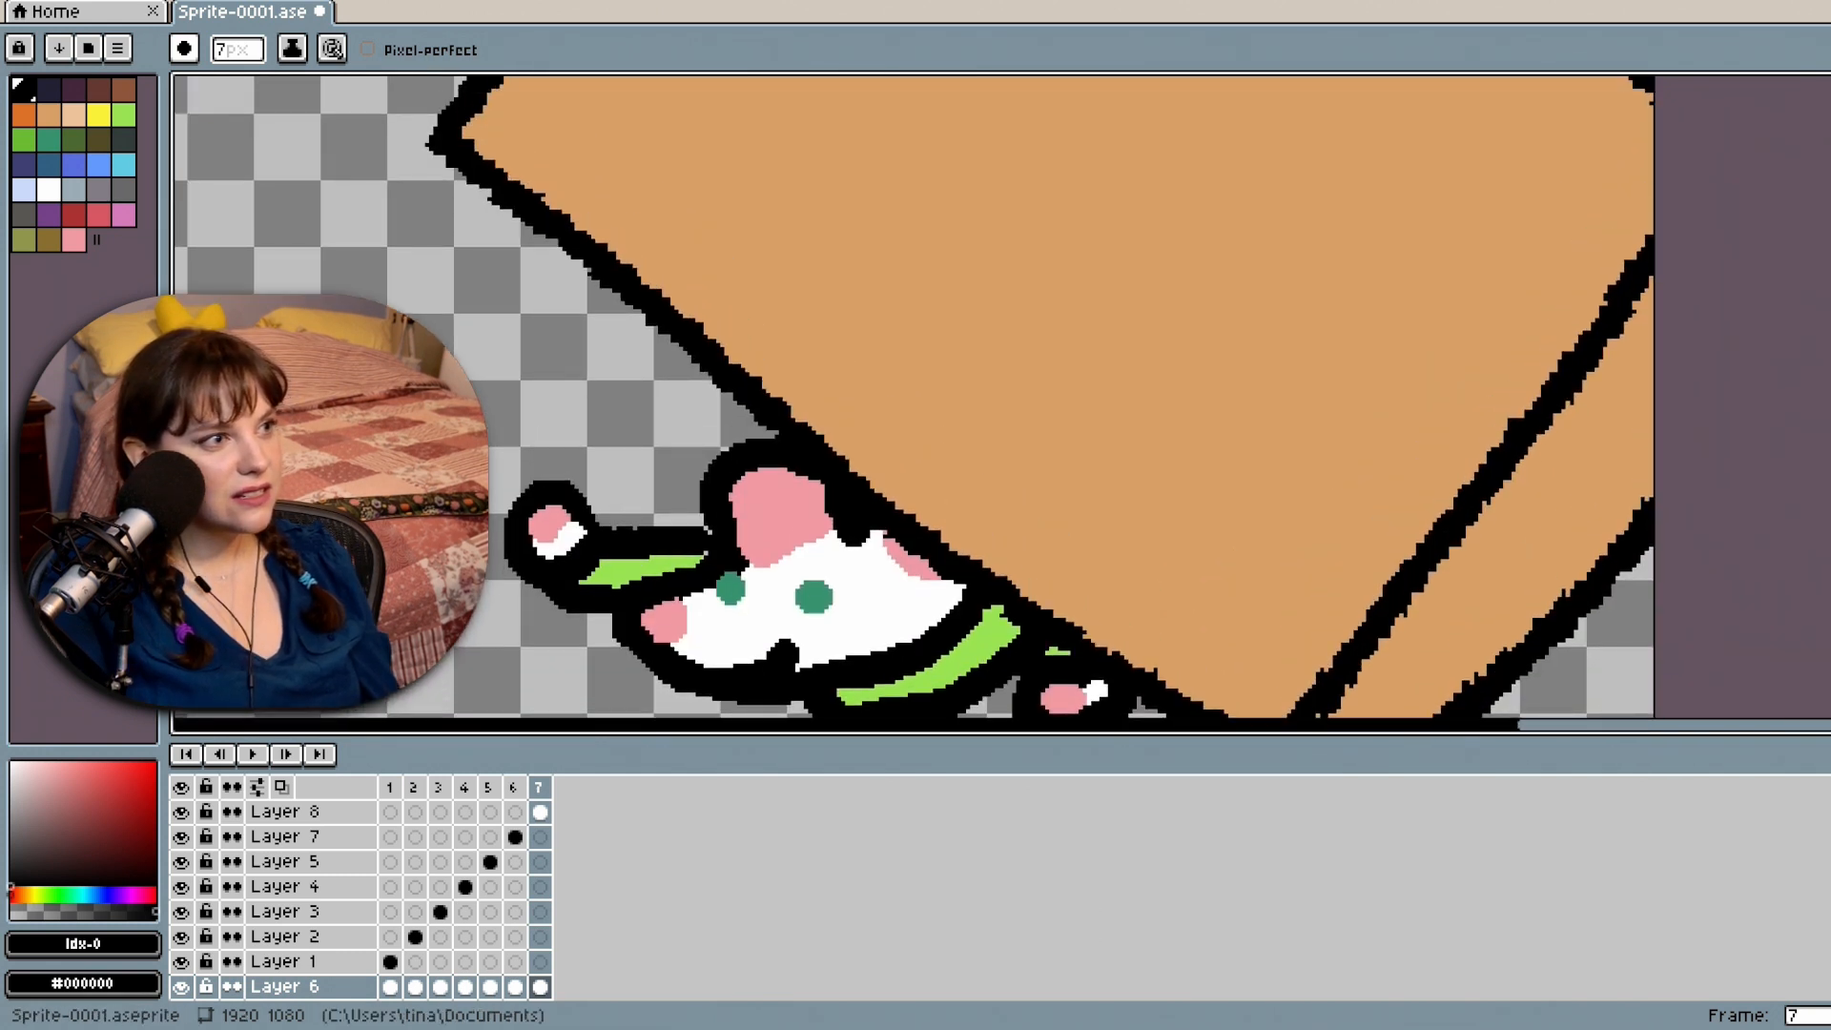
pyautogui.click(265, 758)
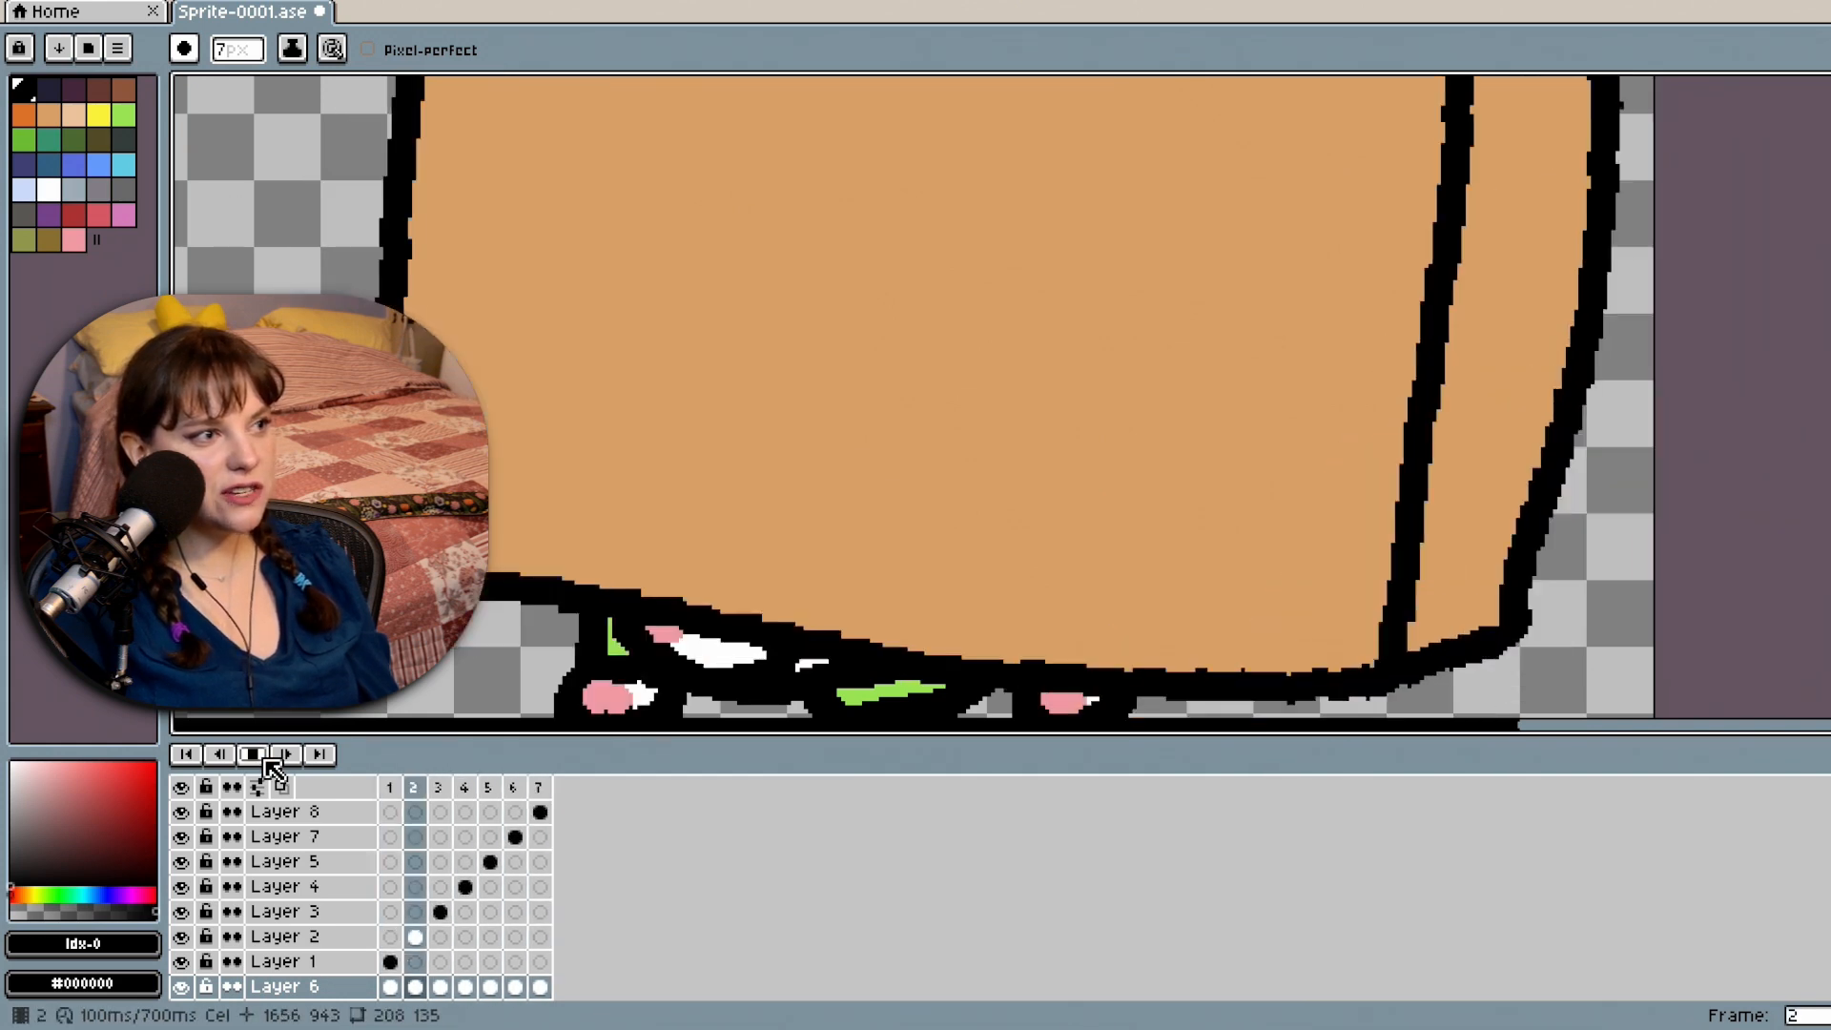
pyautogui.click(267, 760)
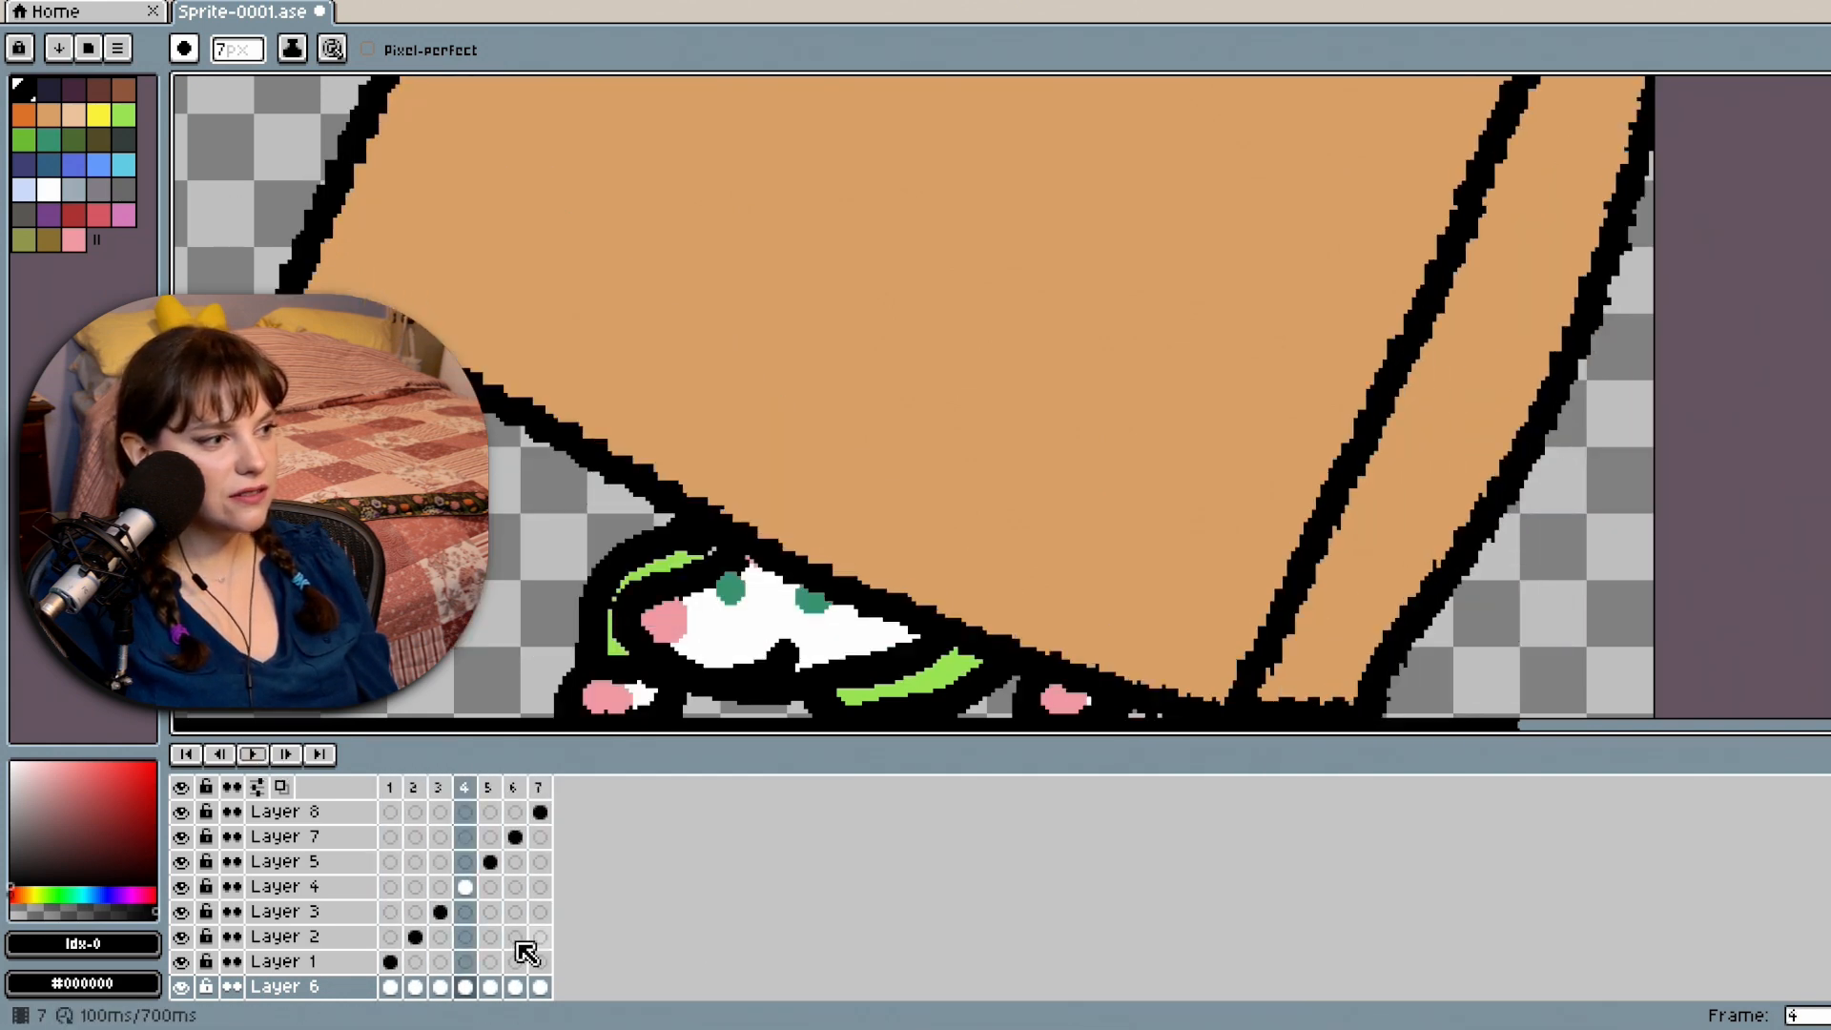
# Add a new frame after frame 7 that duplicates its content.
pyautogui.click(539, 987)
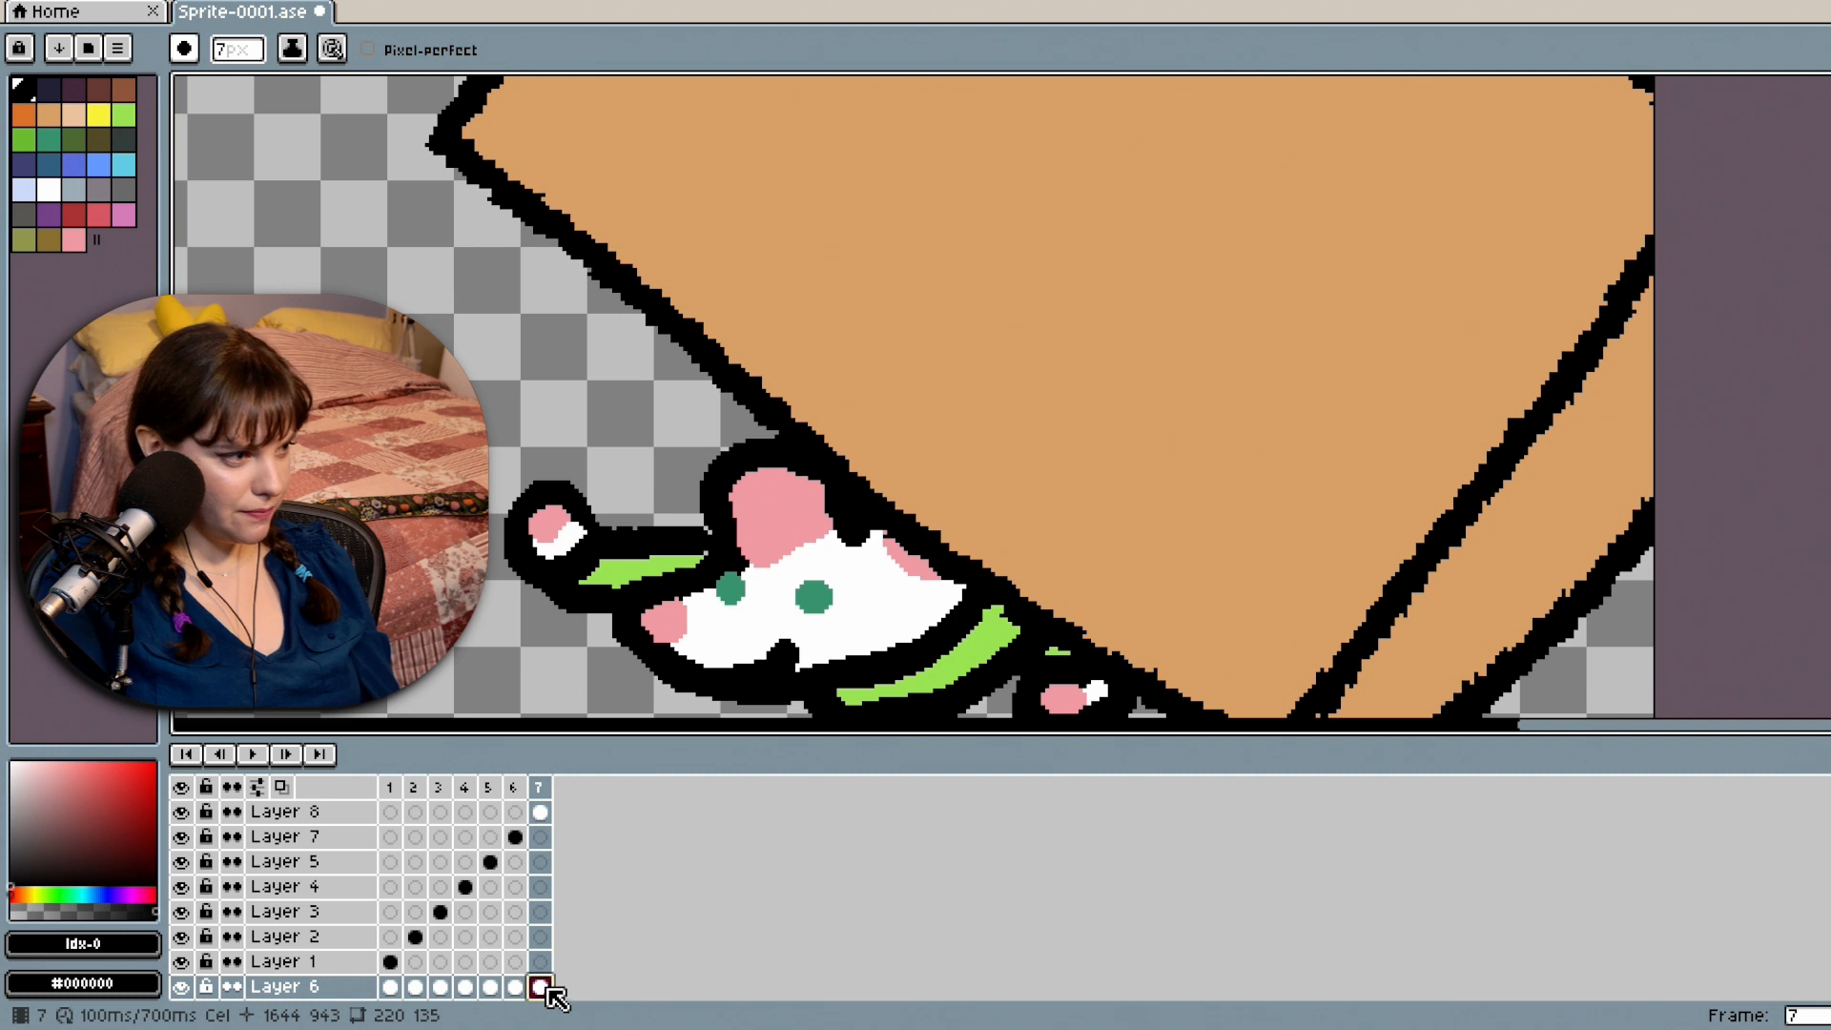
pyautogui.rightClick(540, 789)
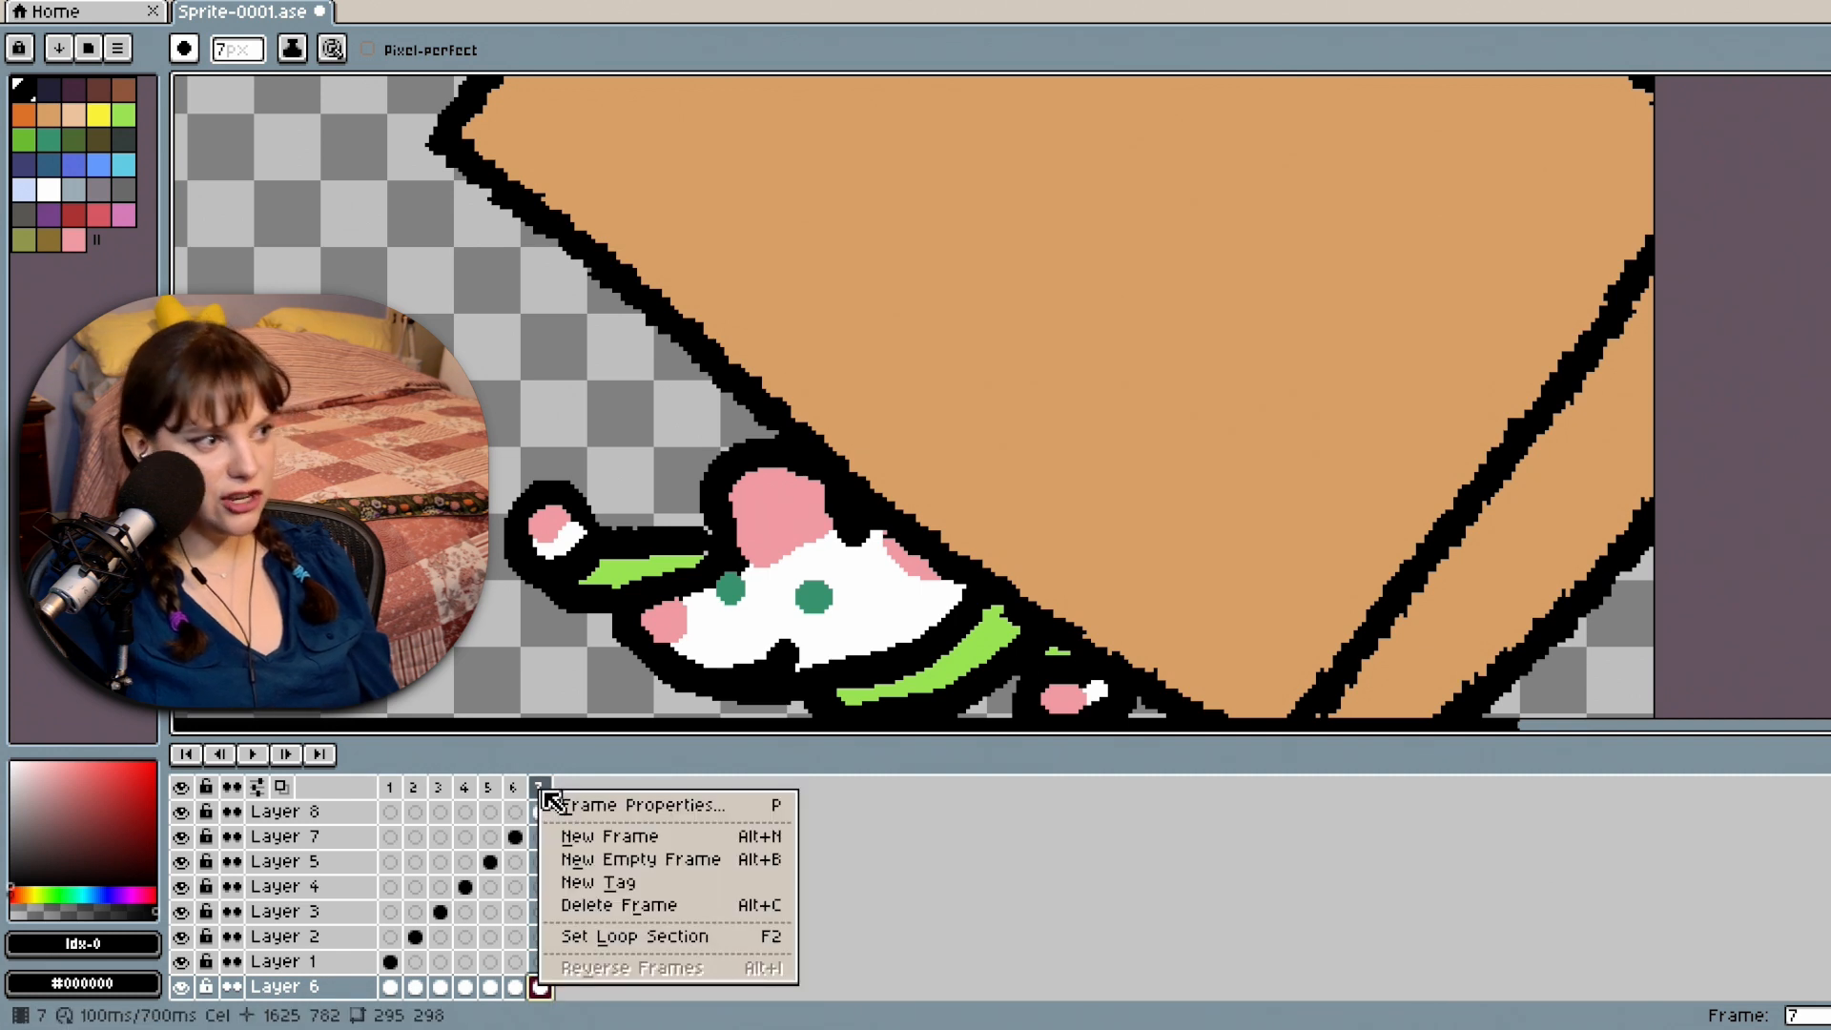
pyautogui.click(618, 845)
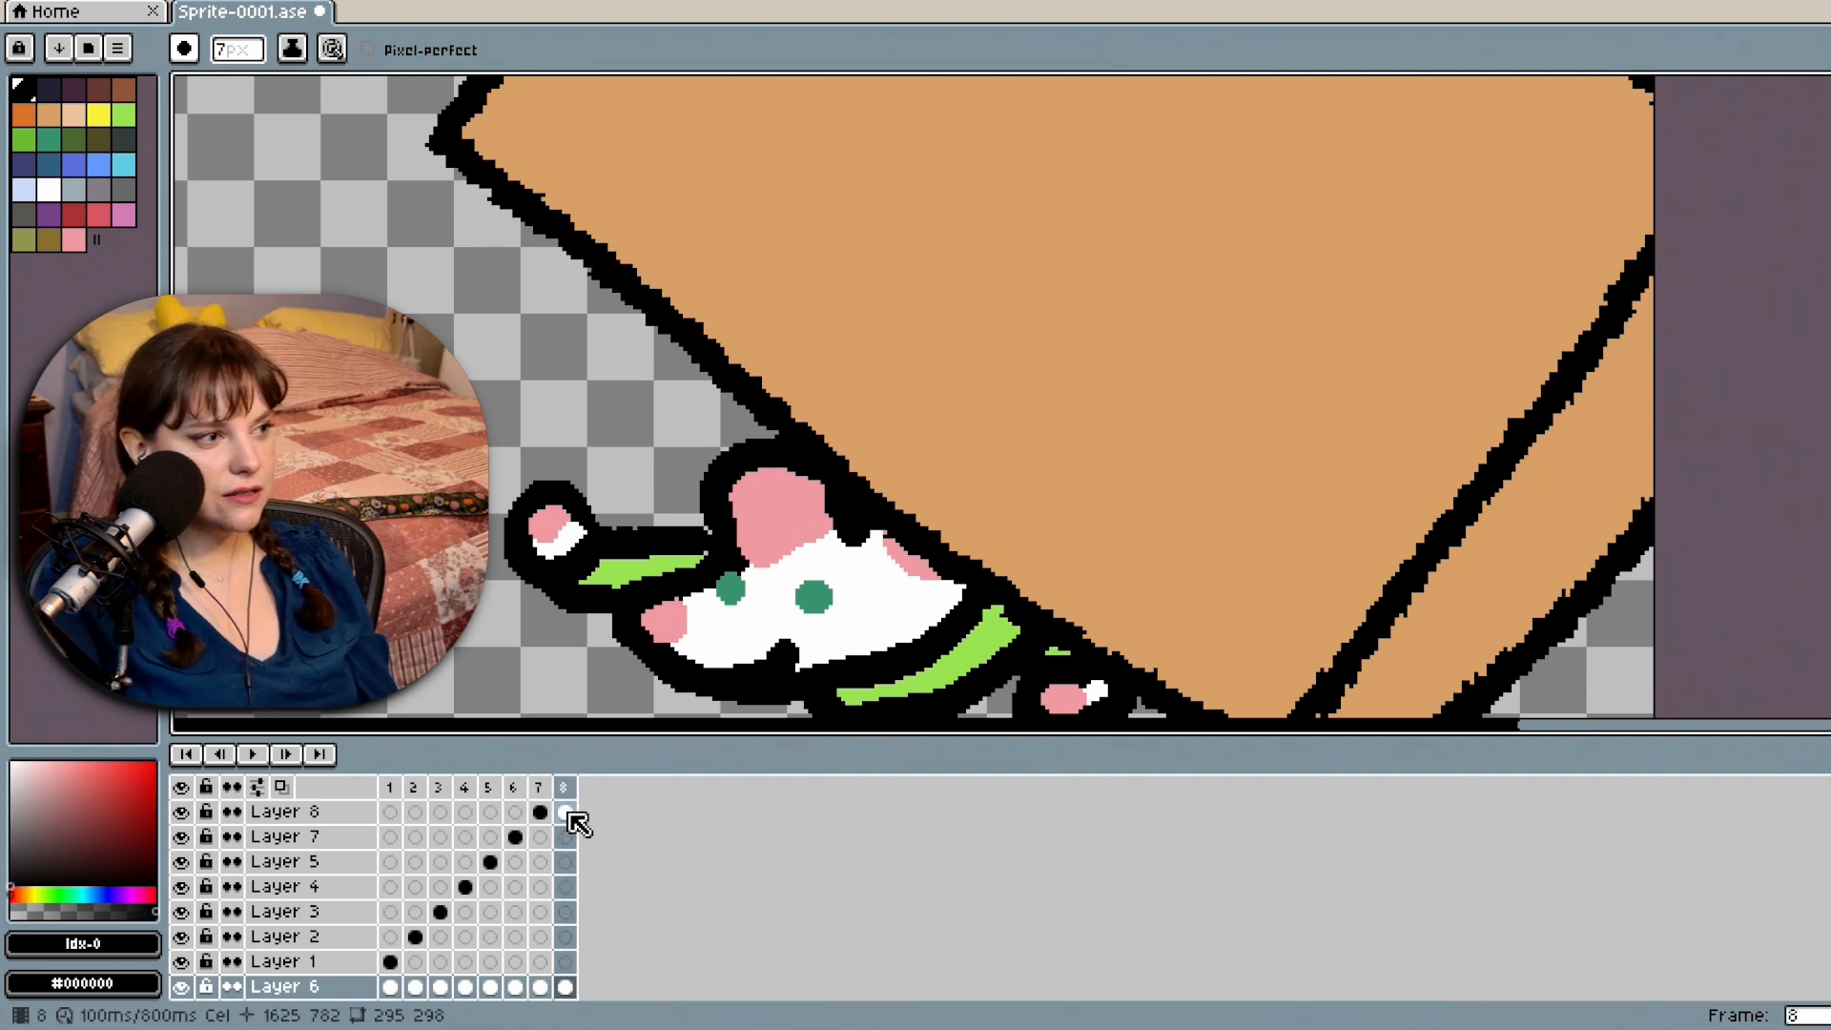
# Turn on onion skinning for the previous frame and select Layer 6's cel in frame 8.
pyautogui.click(568, 817)
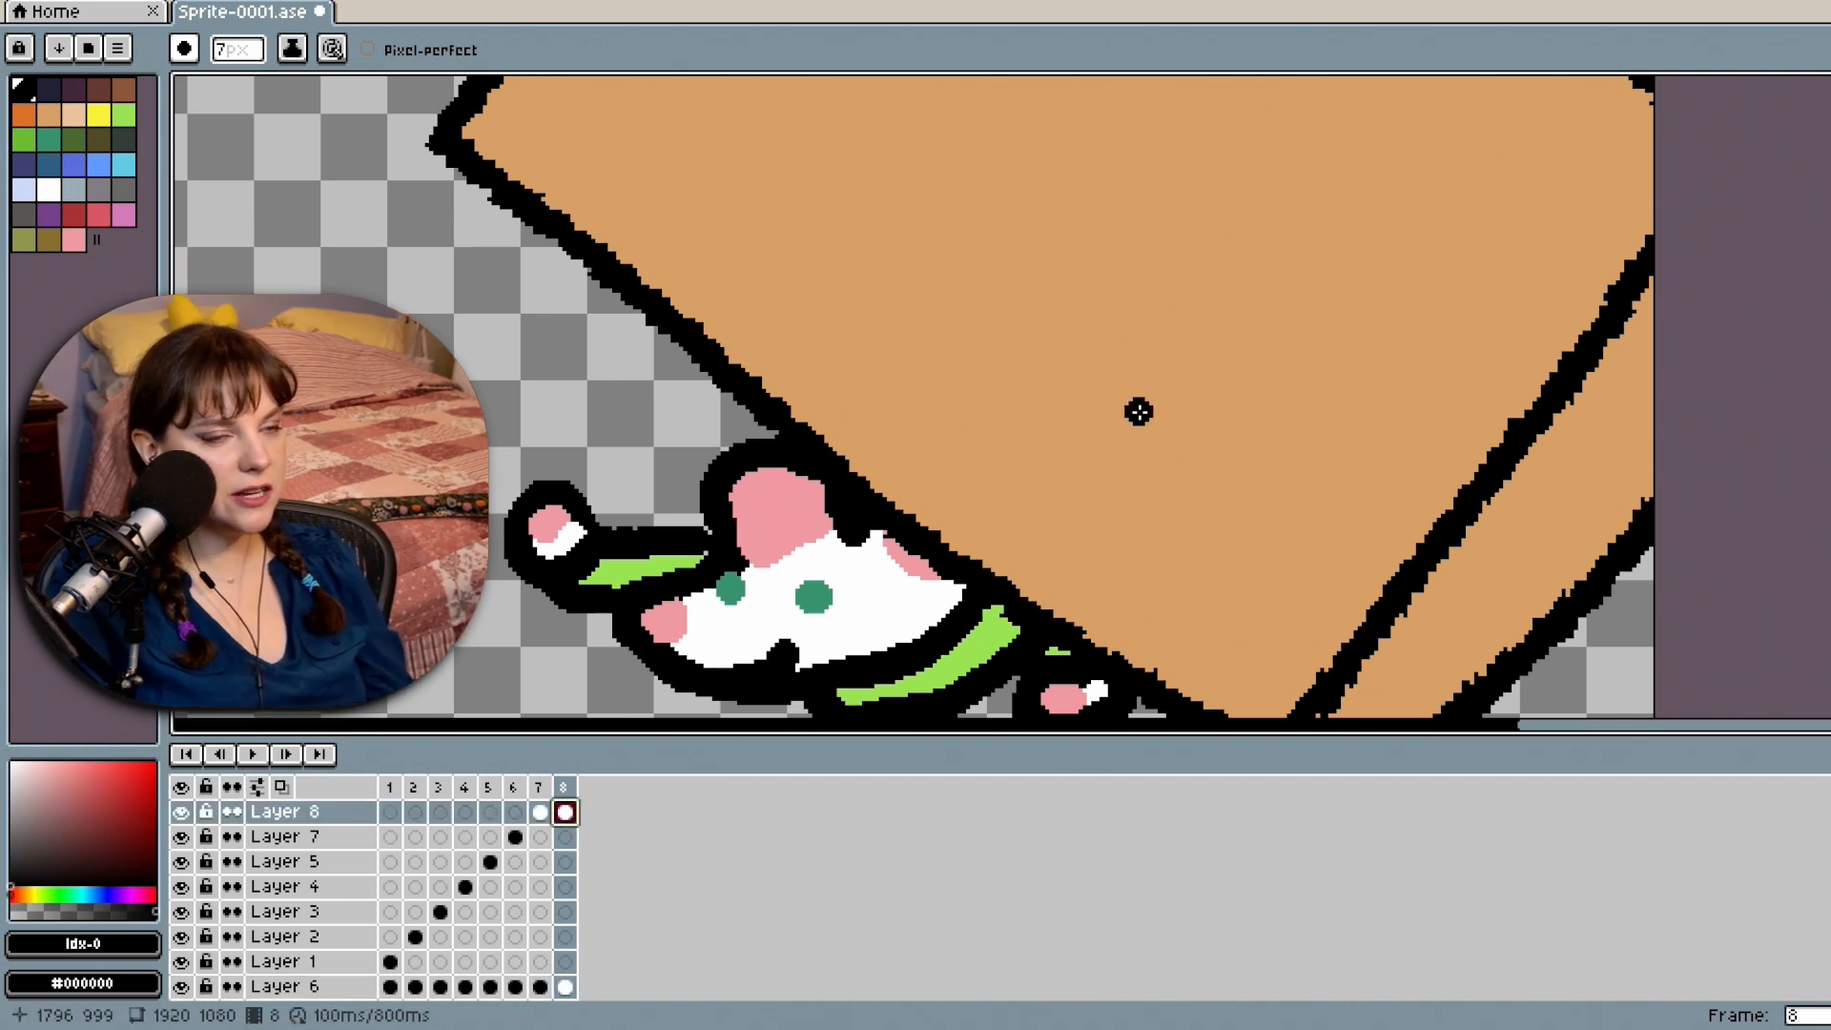
pyautogui.scroll(-5, 1240, 547)
pyautogui.scroll(5, 1234, 548)
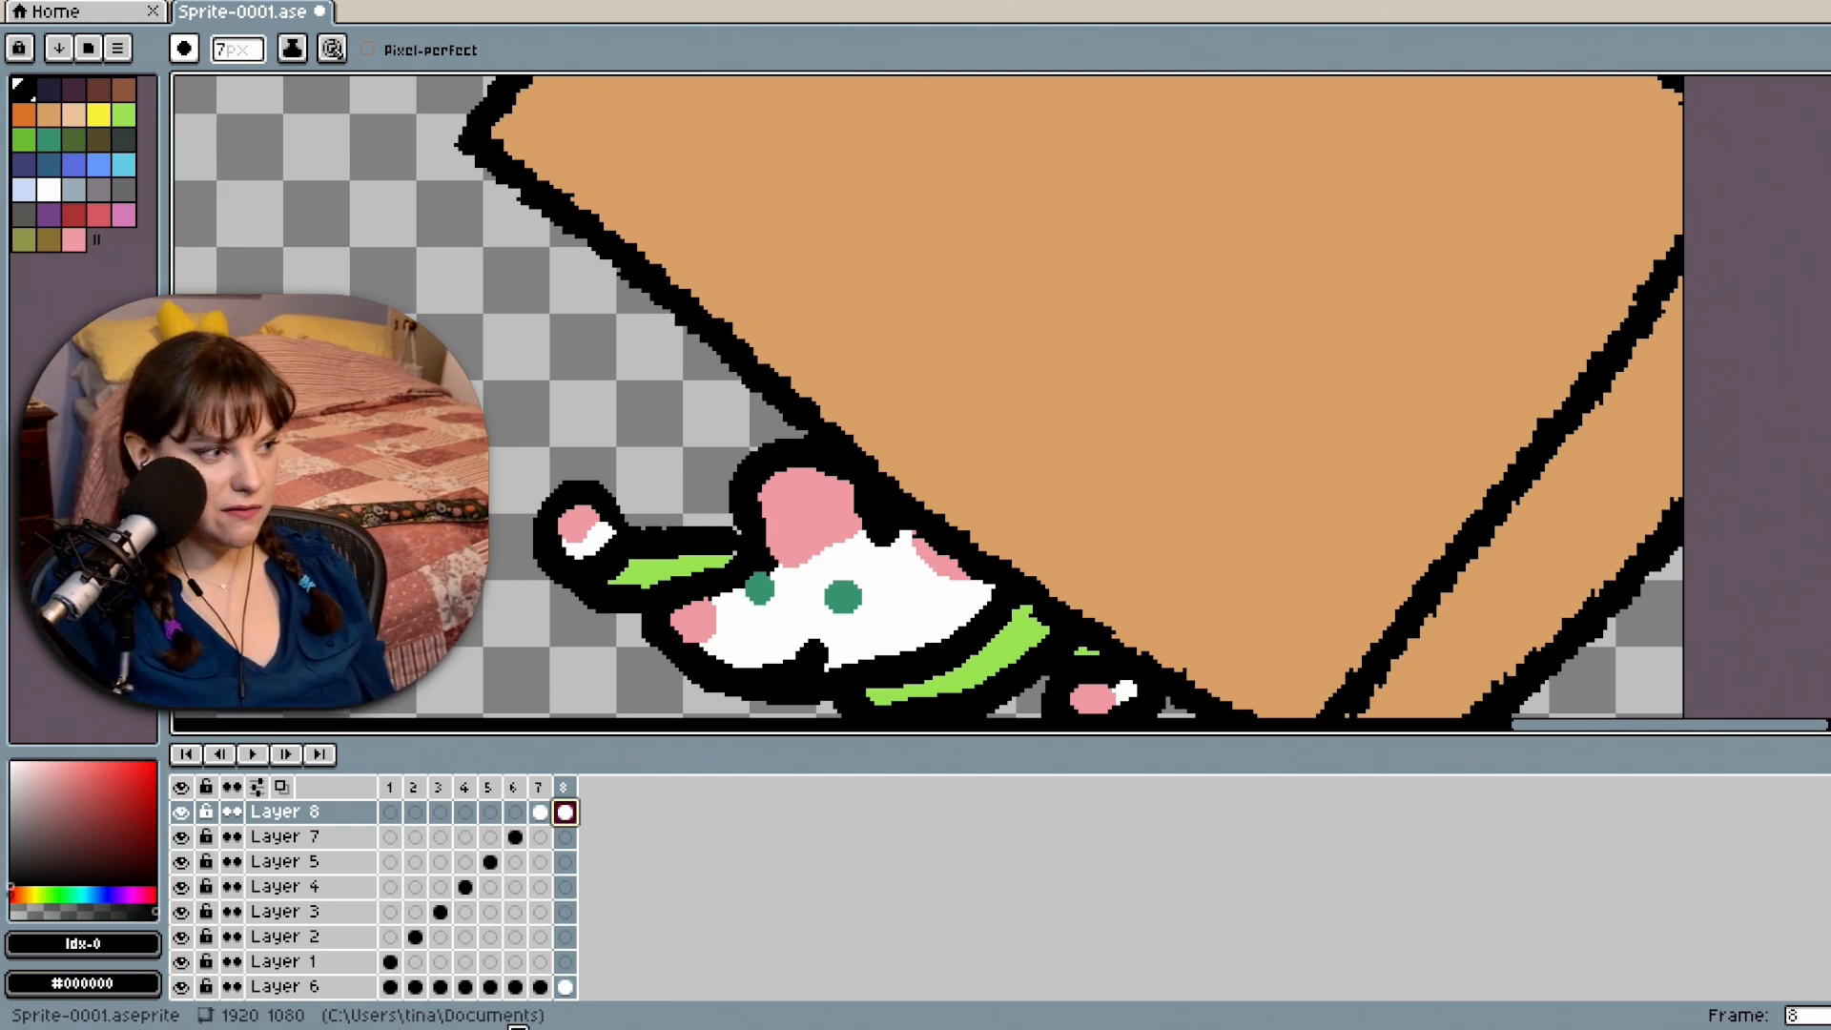
pyautogui.scroll(-1, 579, 894)
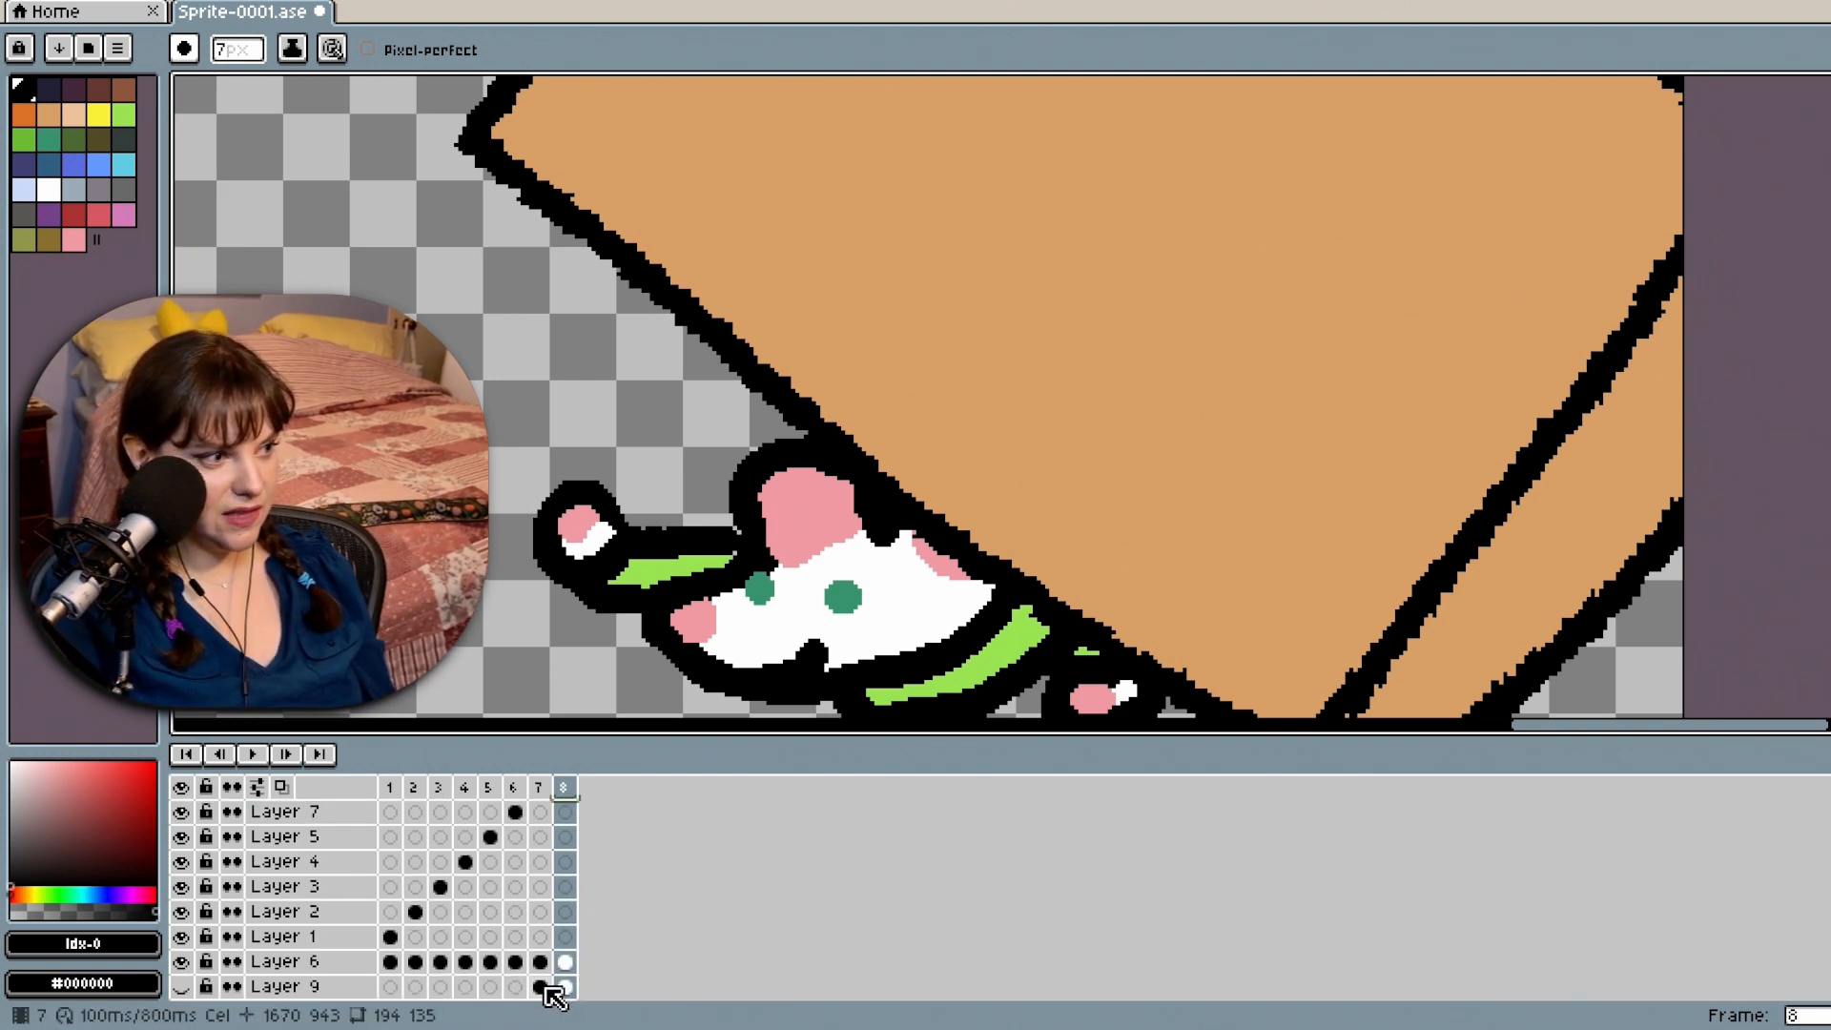
pyautogui.click(567, 962)
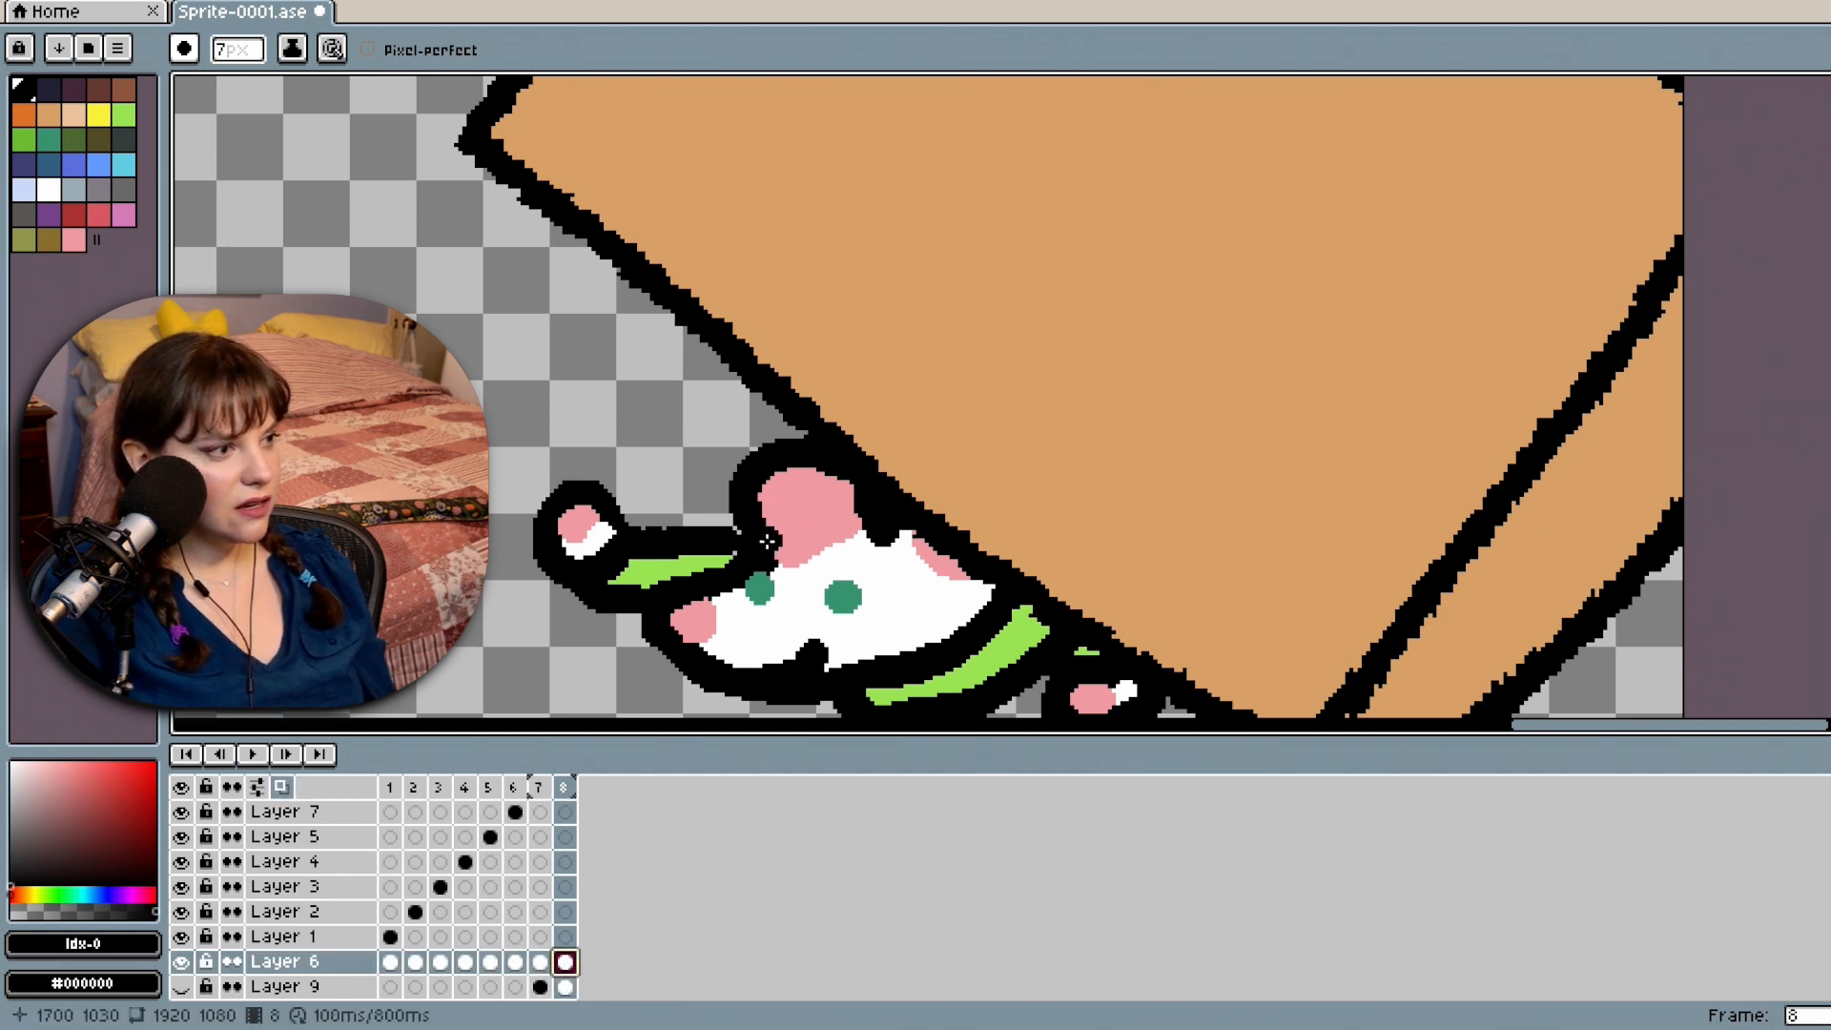
# Copy the armless mouse from Layer 9's frame 8 cel into Layer 6 at frame 8.
pyautogui.rightClick(556, 986)
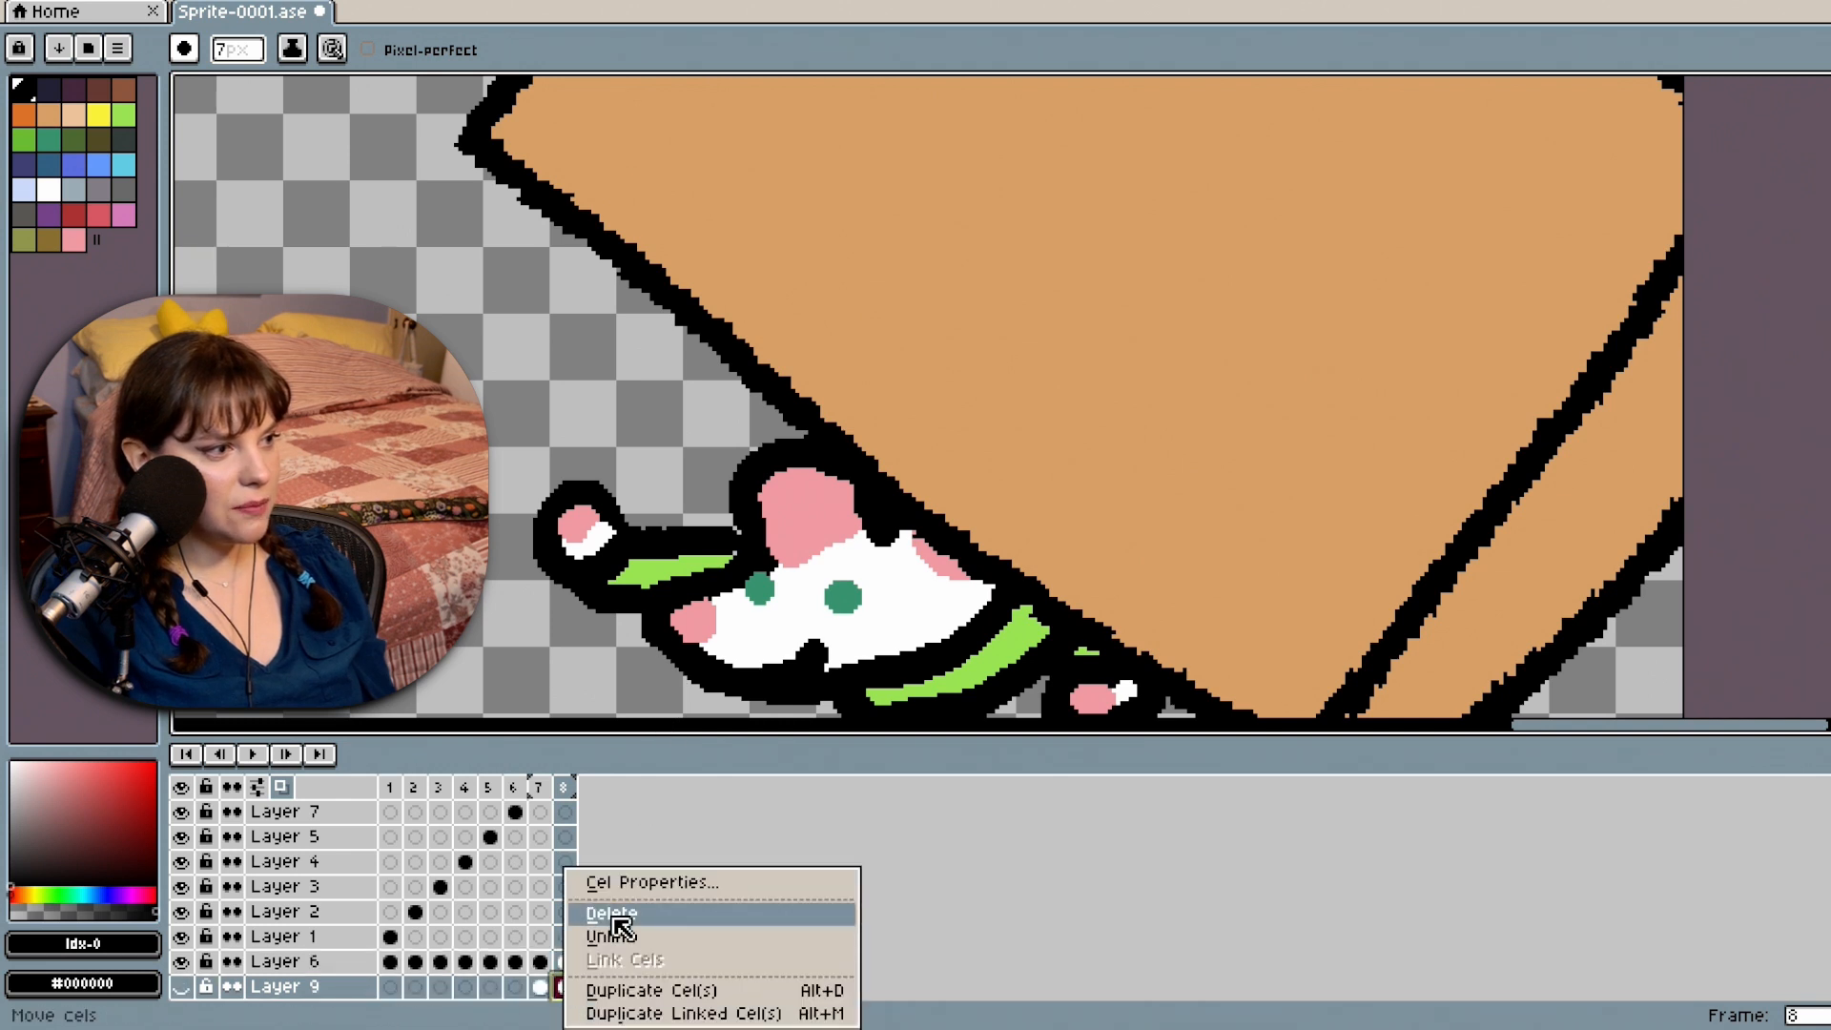
pyautogui.click(559, 986)
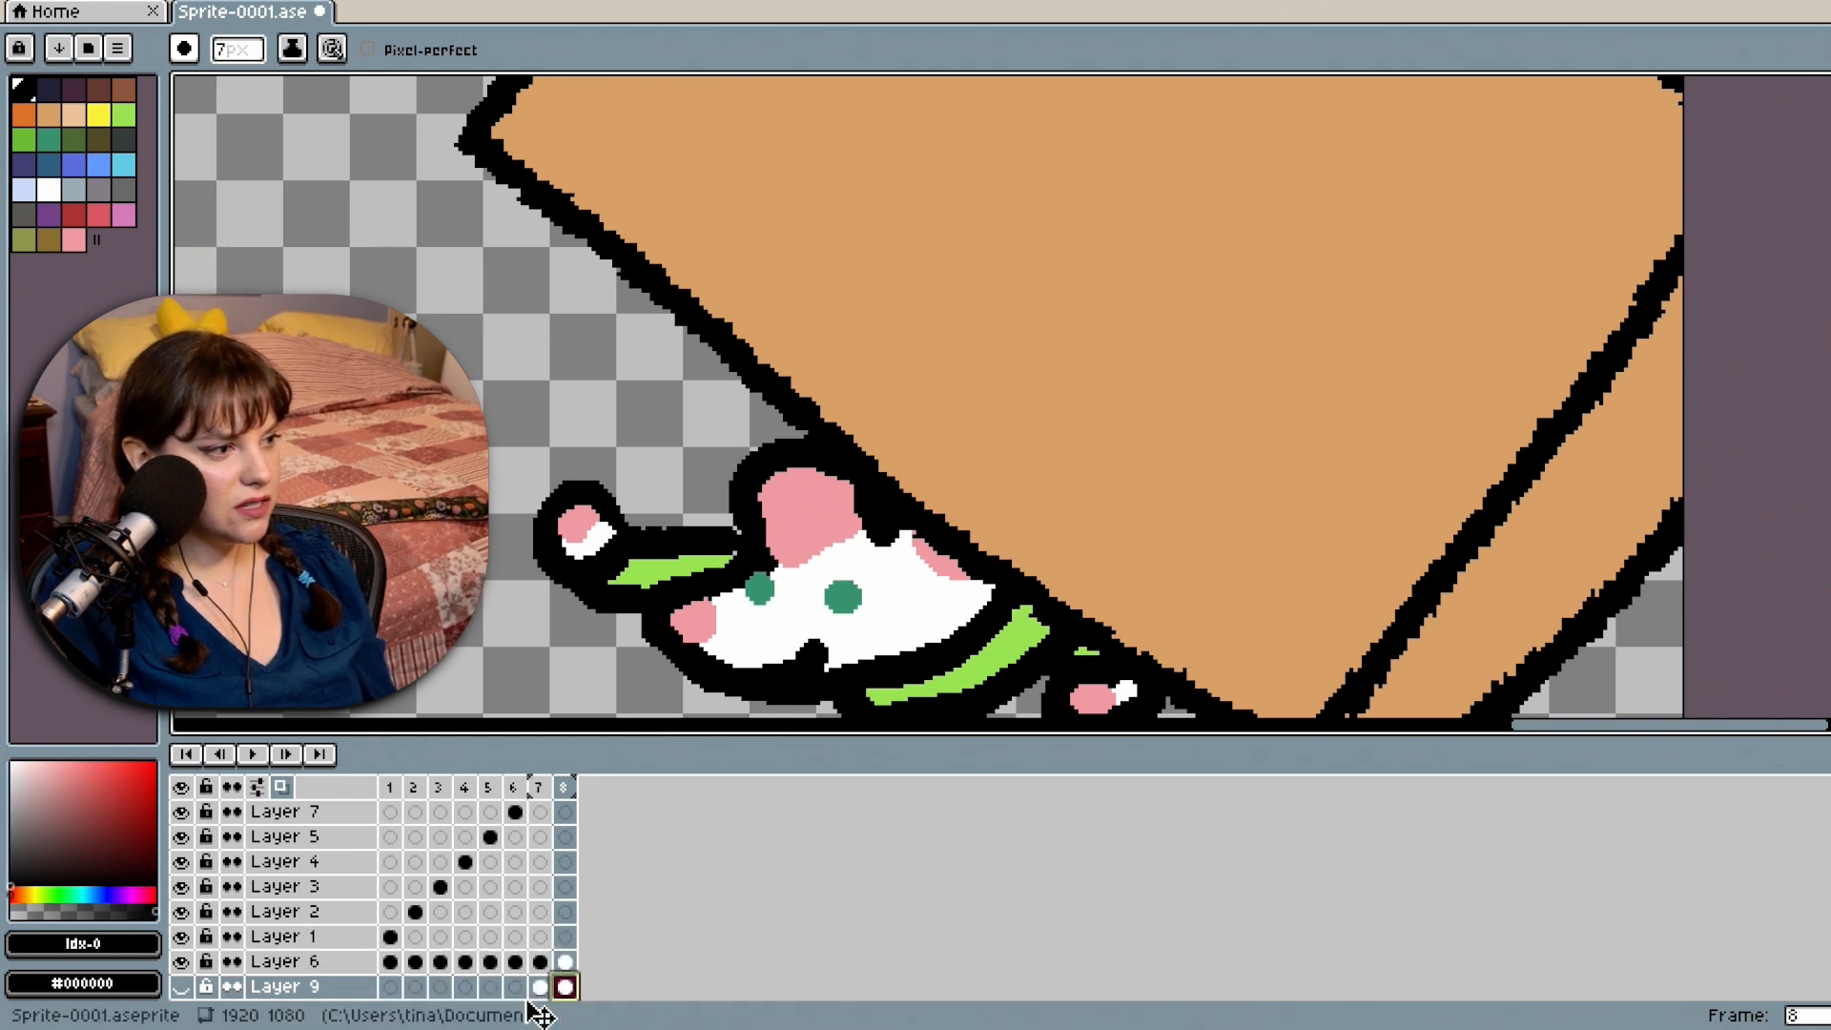
pyautogui.click(569, 963)
pyautogui.hotkey('ctrl', 'v')
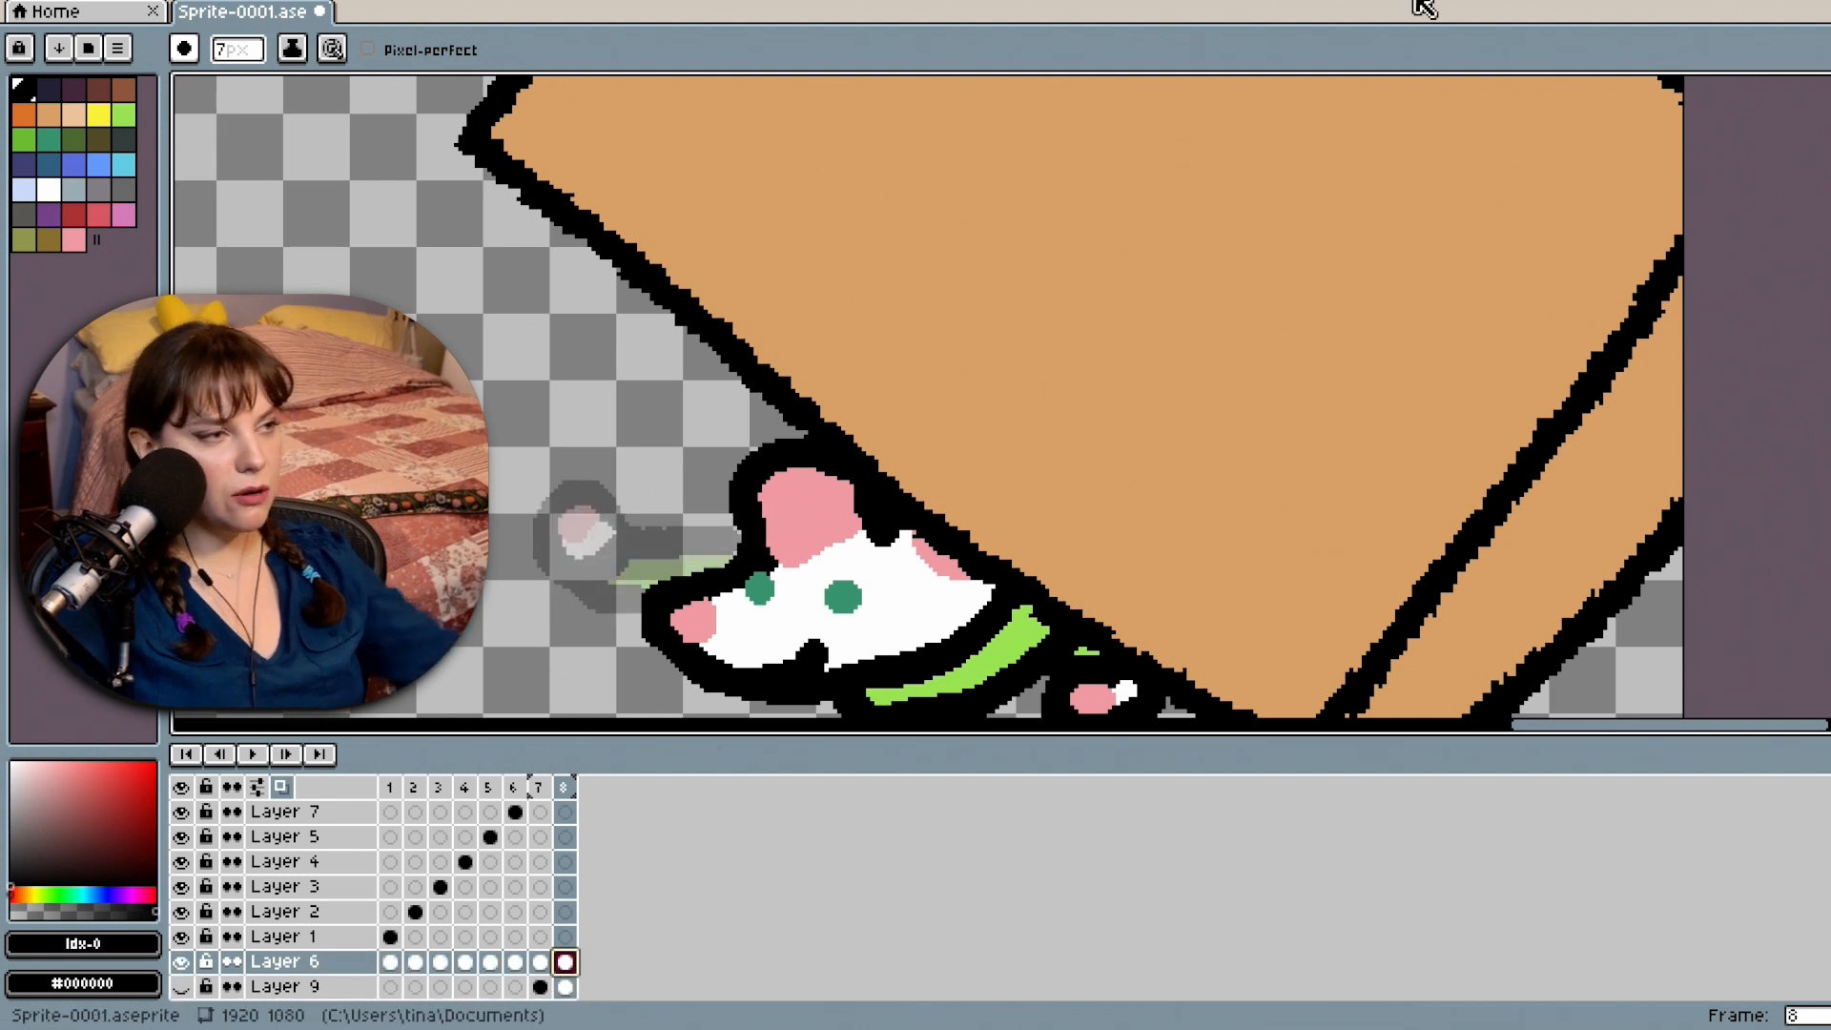
# Add five new frames after frame 8, each duplicating its content, to extend the animation to frame 13.
pyautogui.scroll(1, 580, 871)
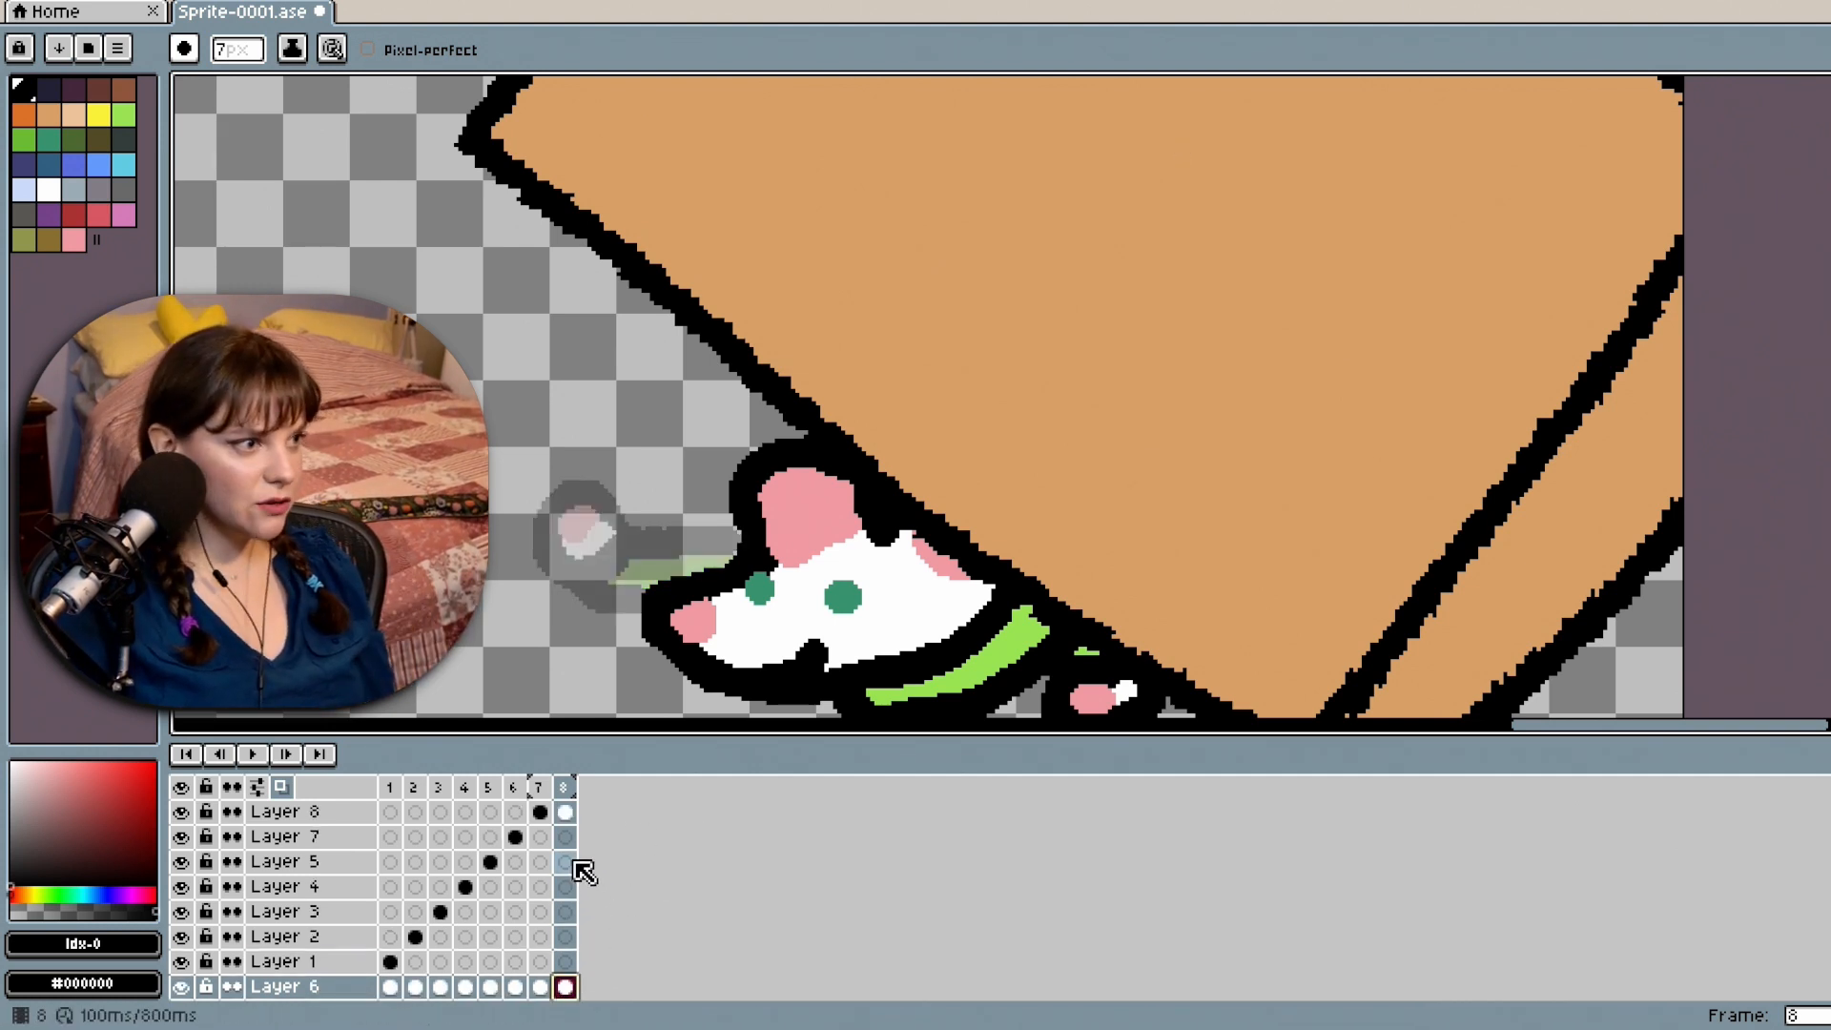
pyautogui.rightClick(578, 801)
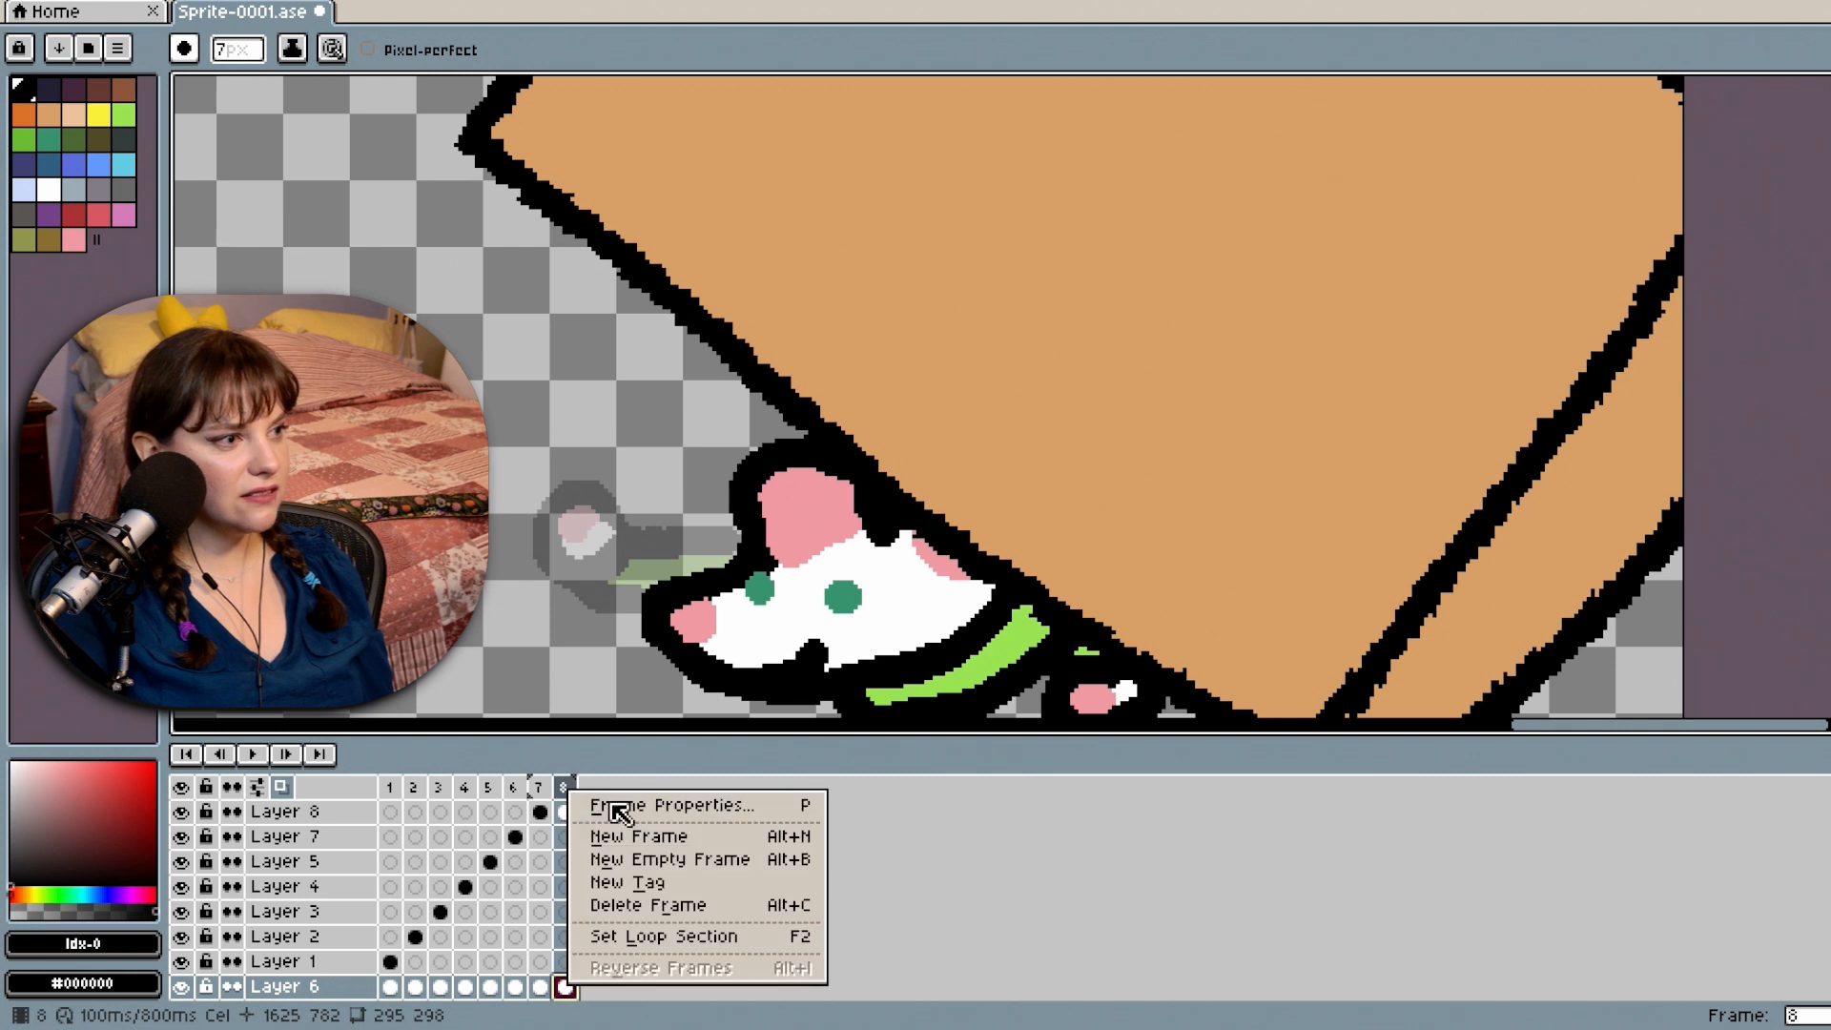
pyautogui.click(666, 835)
pyautogui.rightClick(593, 788)
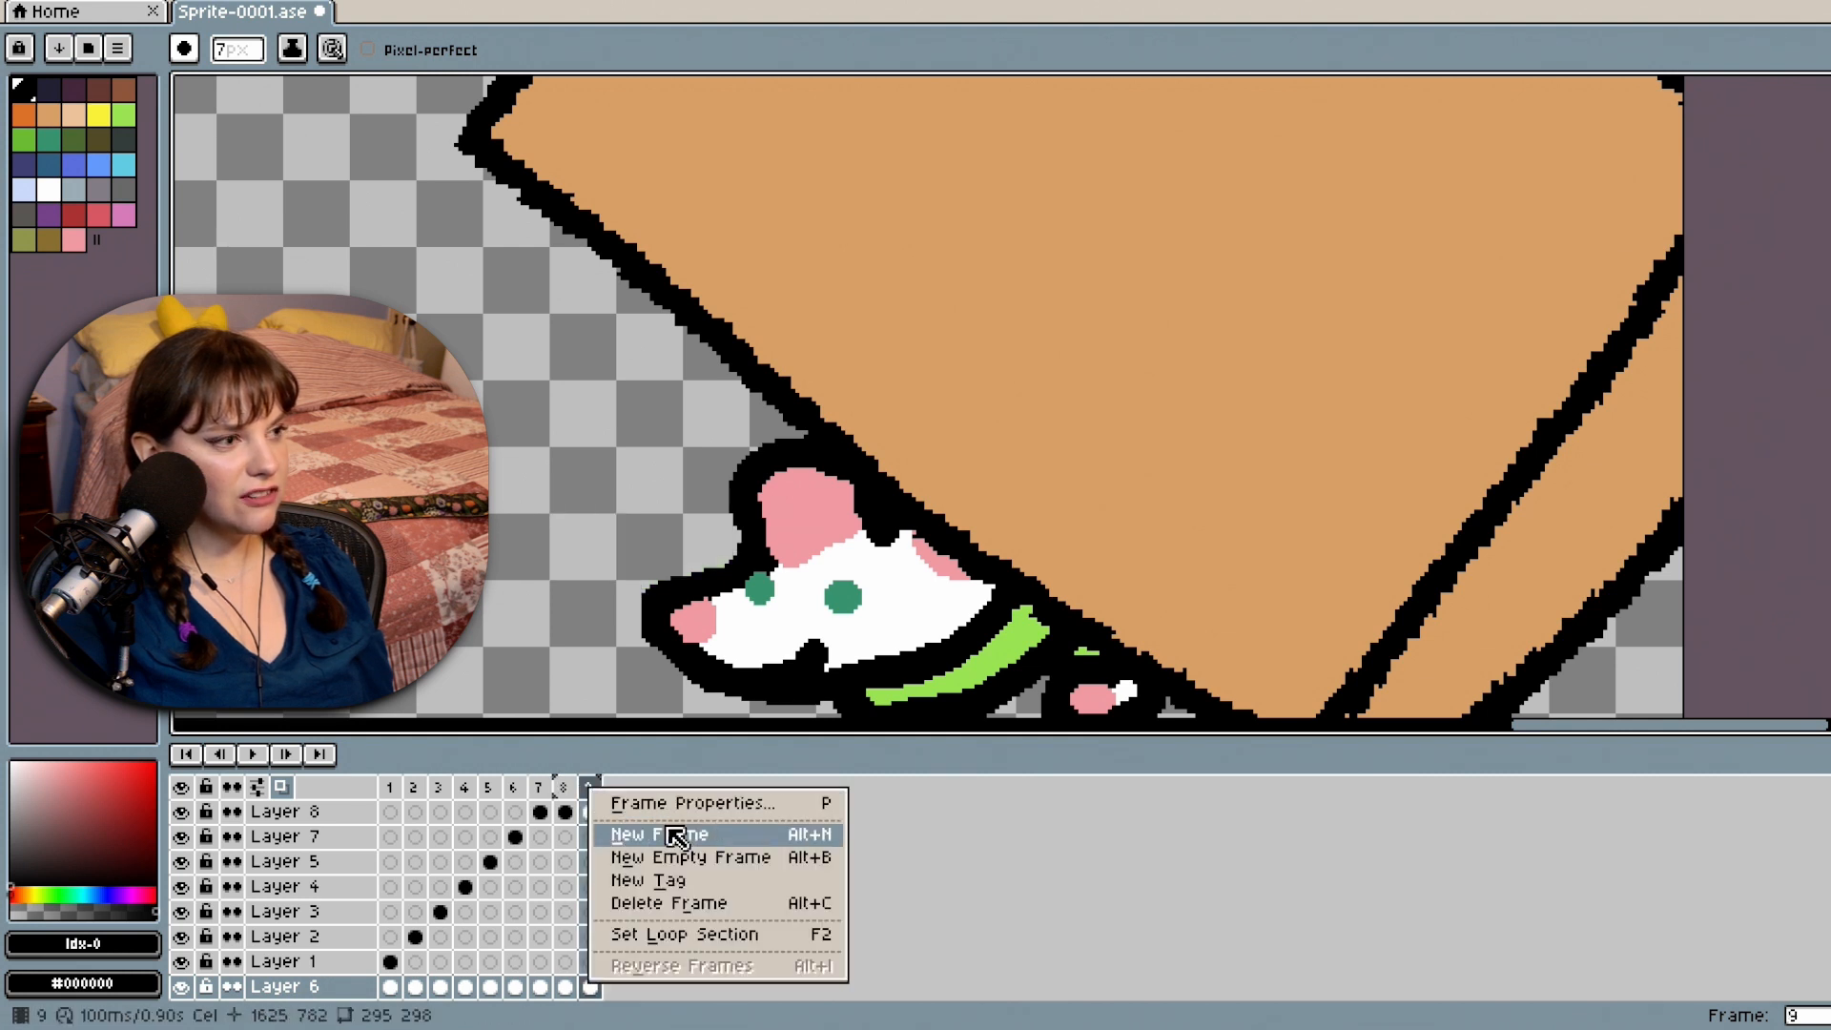
pyautogui.click(674, 836)
pyautogui.rightClick(615, 791)
pyautogui.click(675, 838)
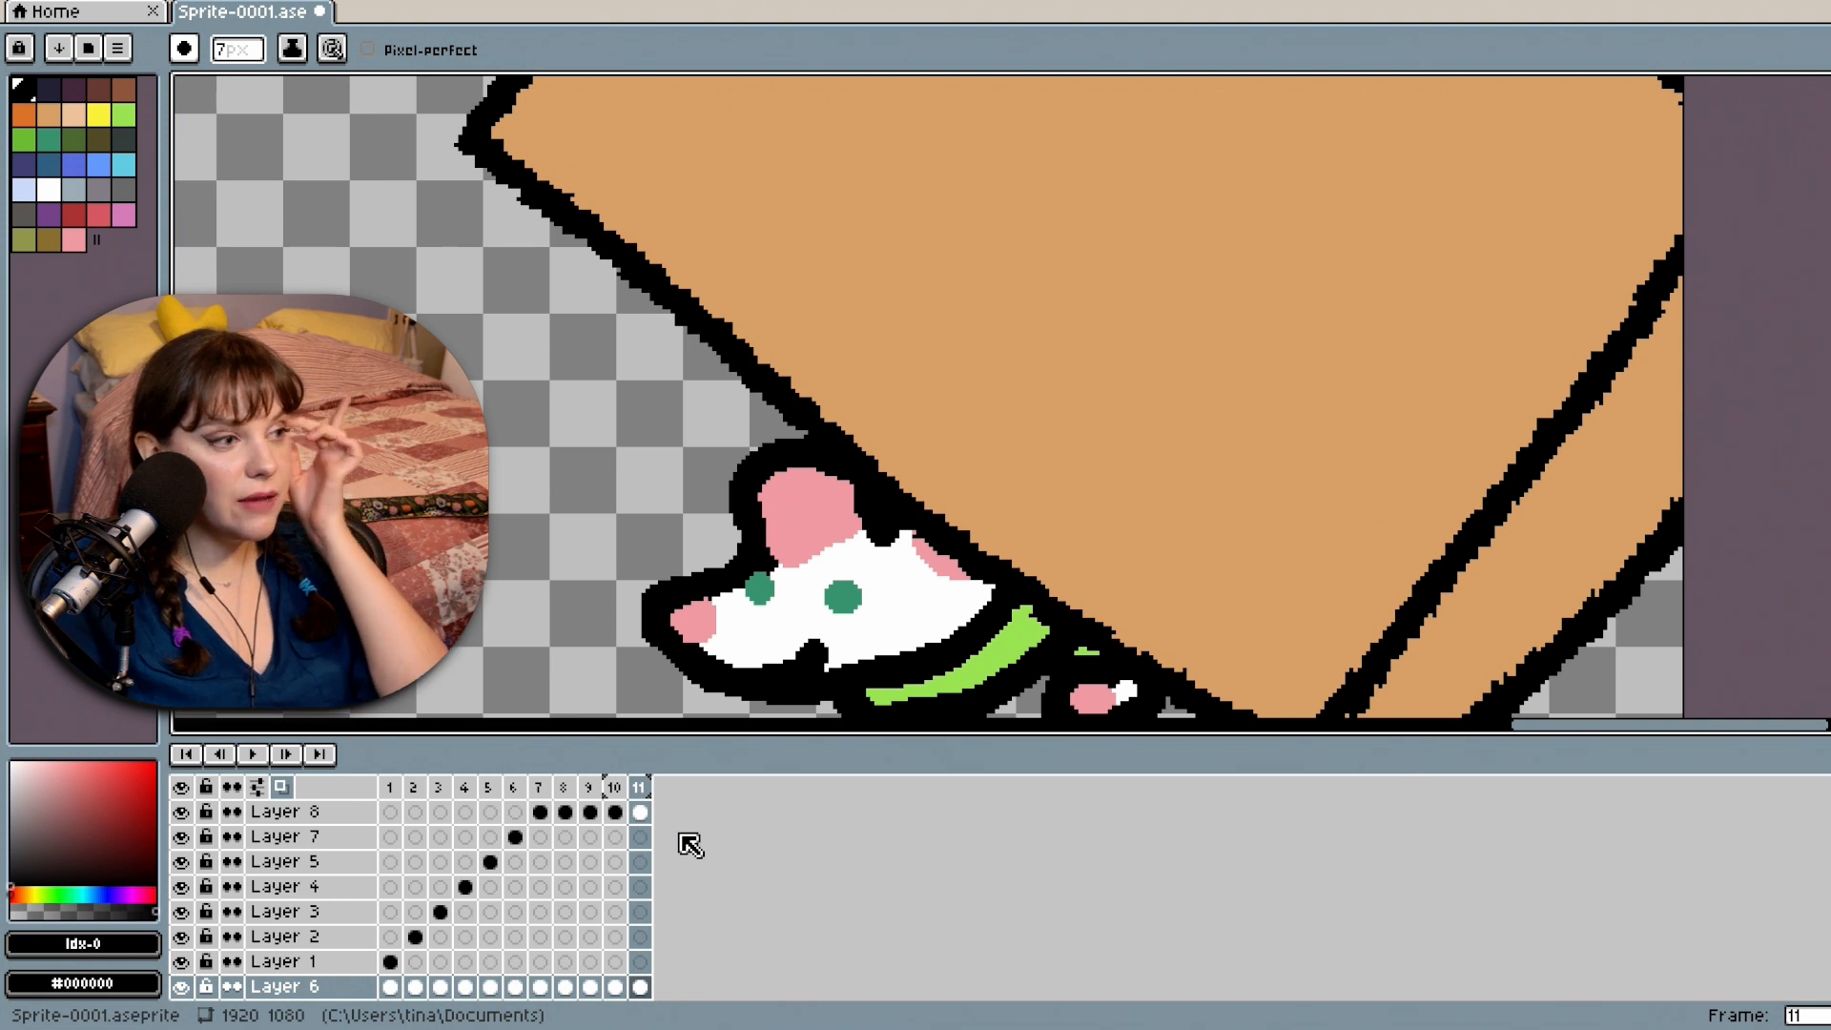
pyautogui.rightClick(638, 791)
pyautogui.click(739, 839)
pyautogui.rightClick(664, 791)
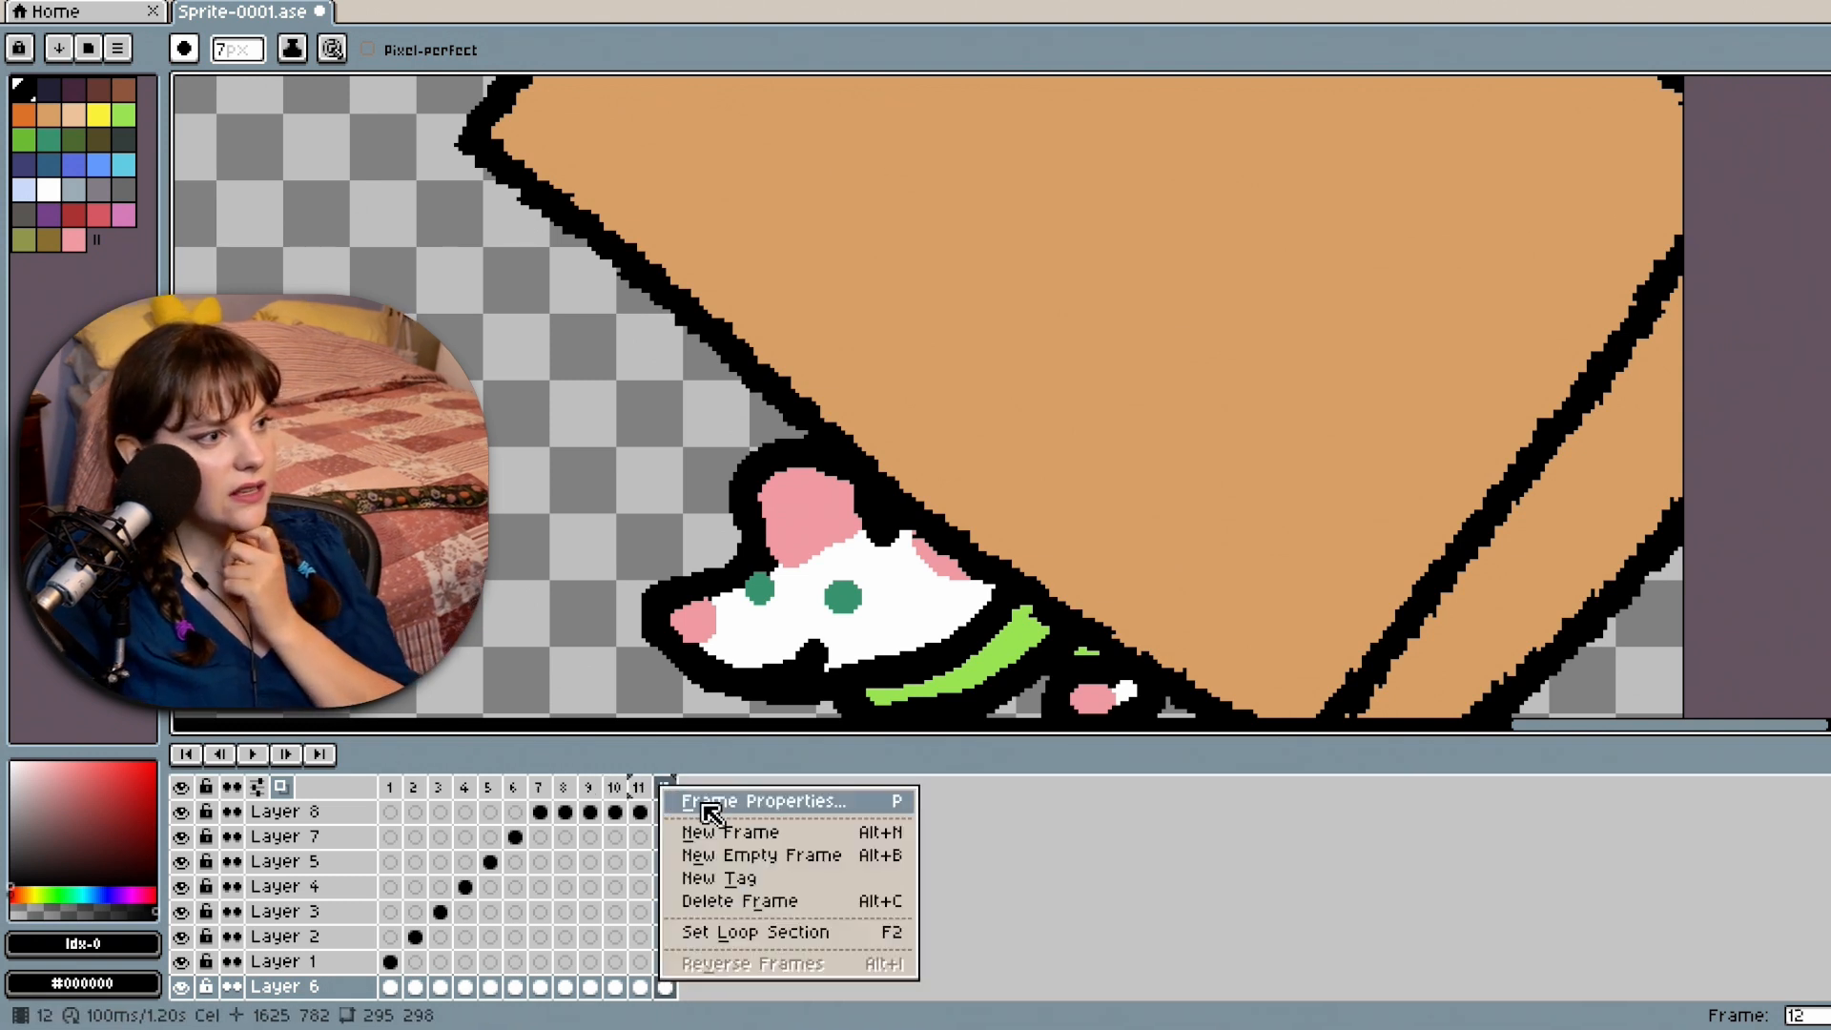
pyautogui.click(744, 835)
# Compare the mouse's arm area between frames 7 and 8, ending on Layer 6's cel in frame 8.
pyautogui.click(538, 786)
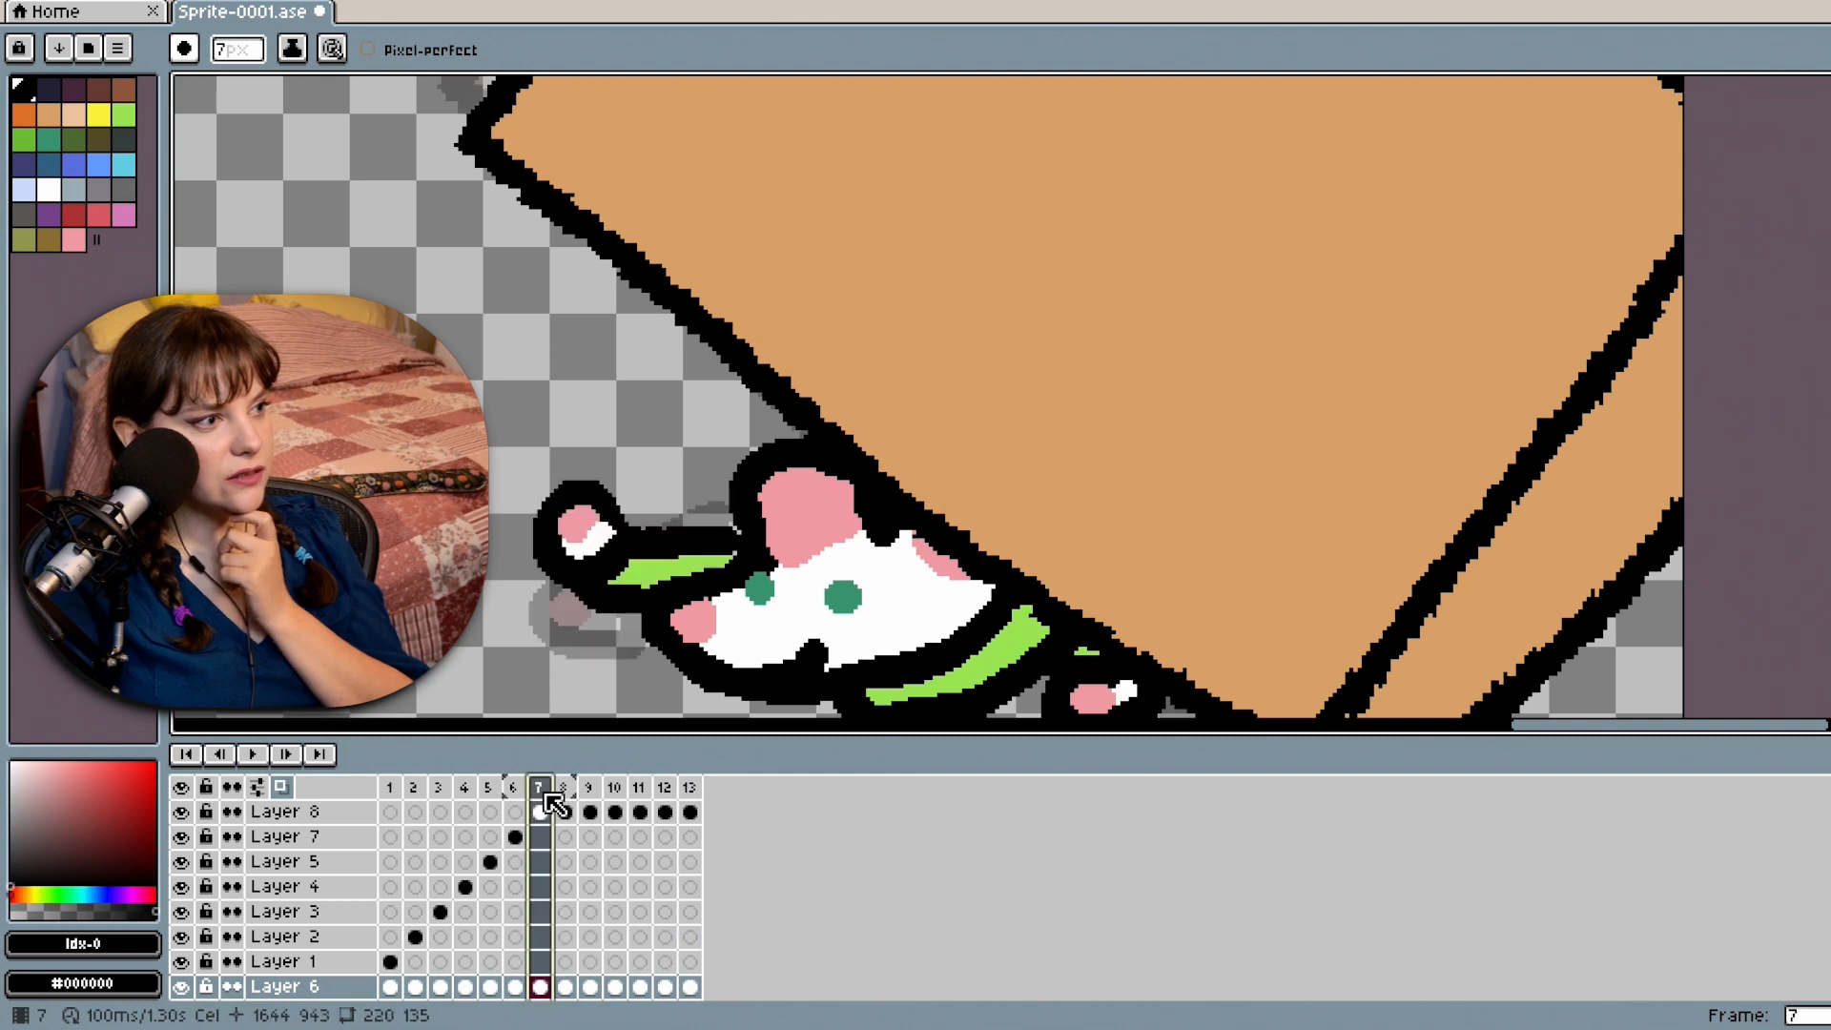
pyautogui.click(567, 787)
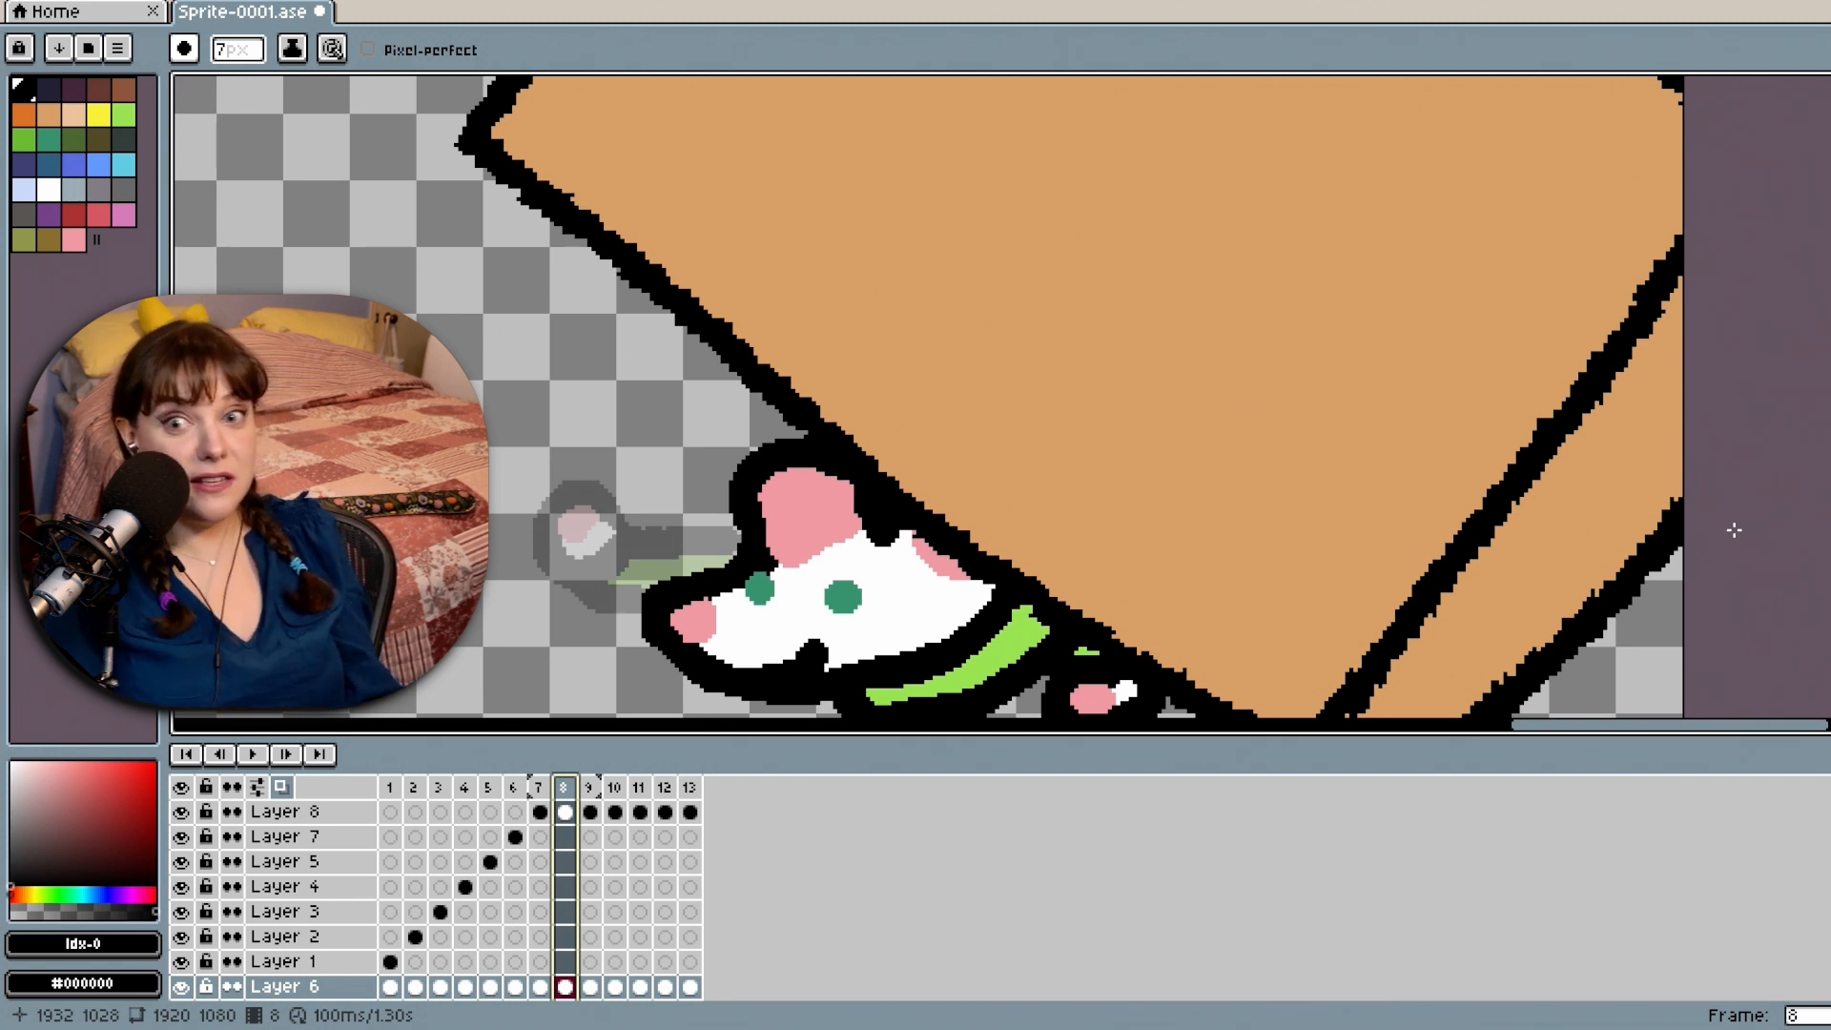
pyautogui.scroll(-3, 1337, 470)
pyautogui.scroll(3, 1321, 512)
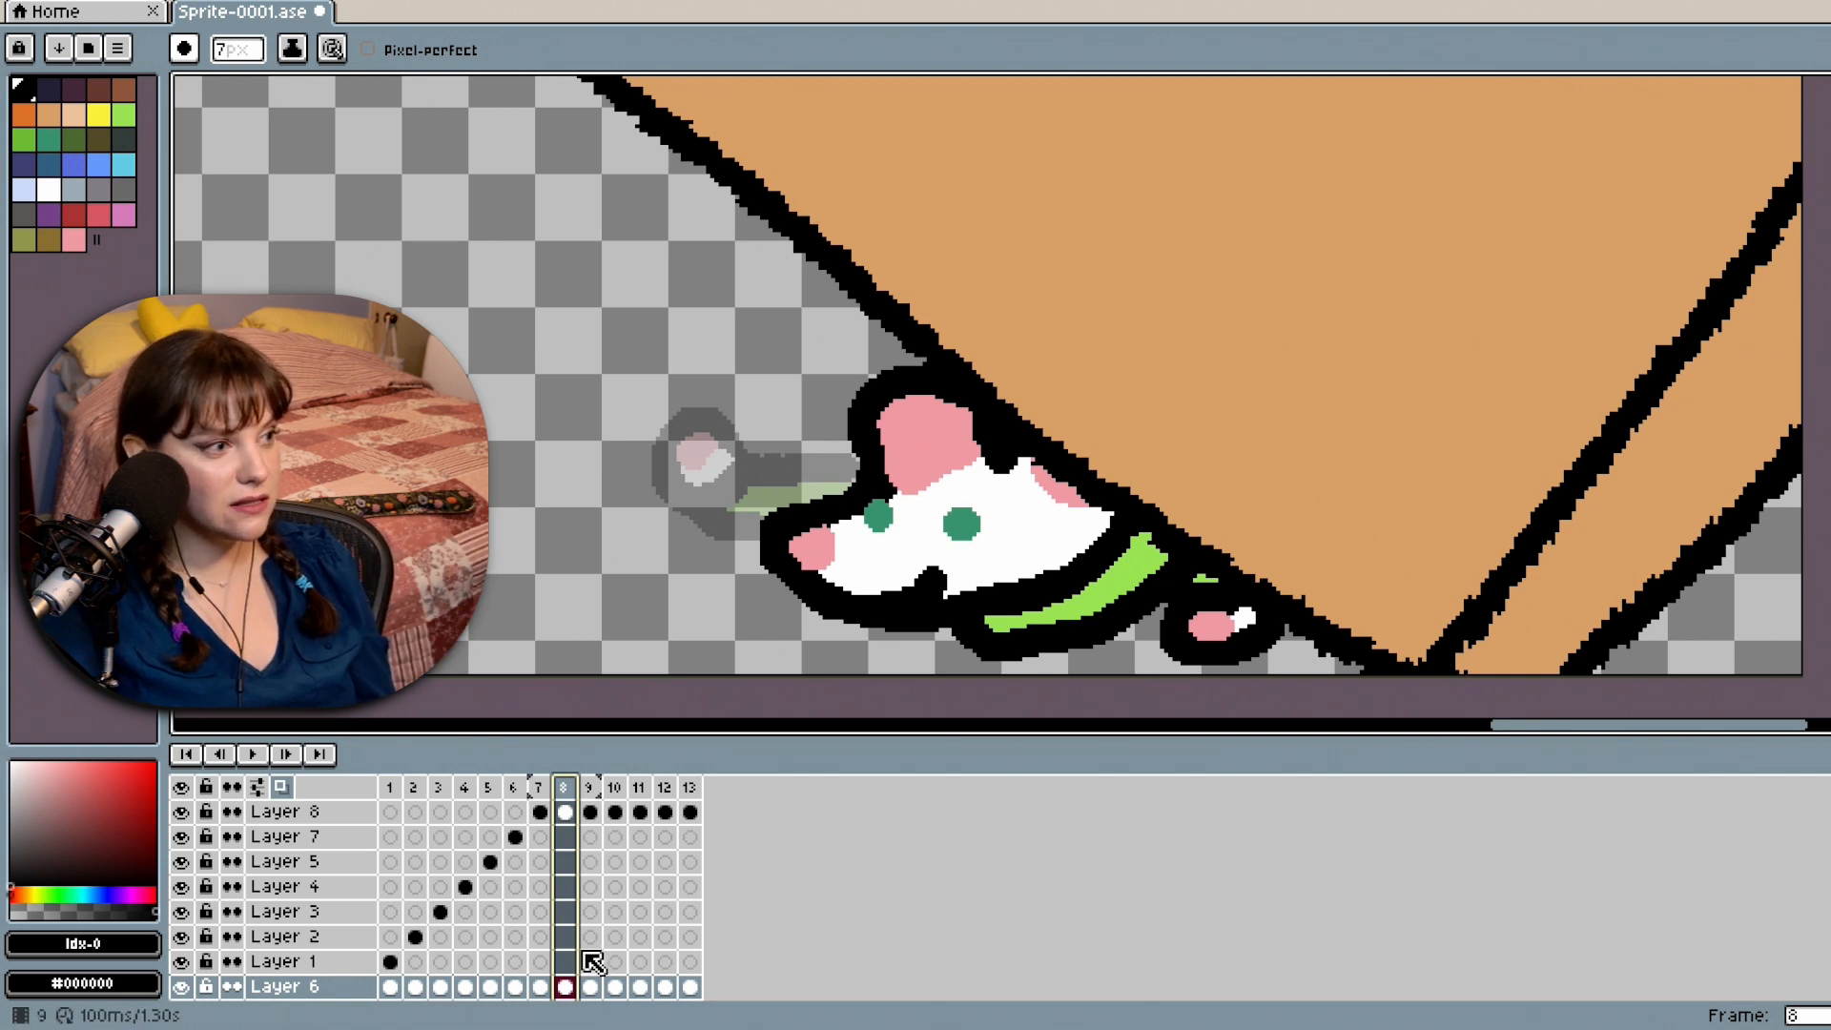
pyautogui.scroll(-2, 577, 949)
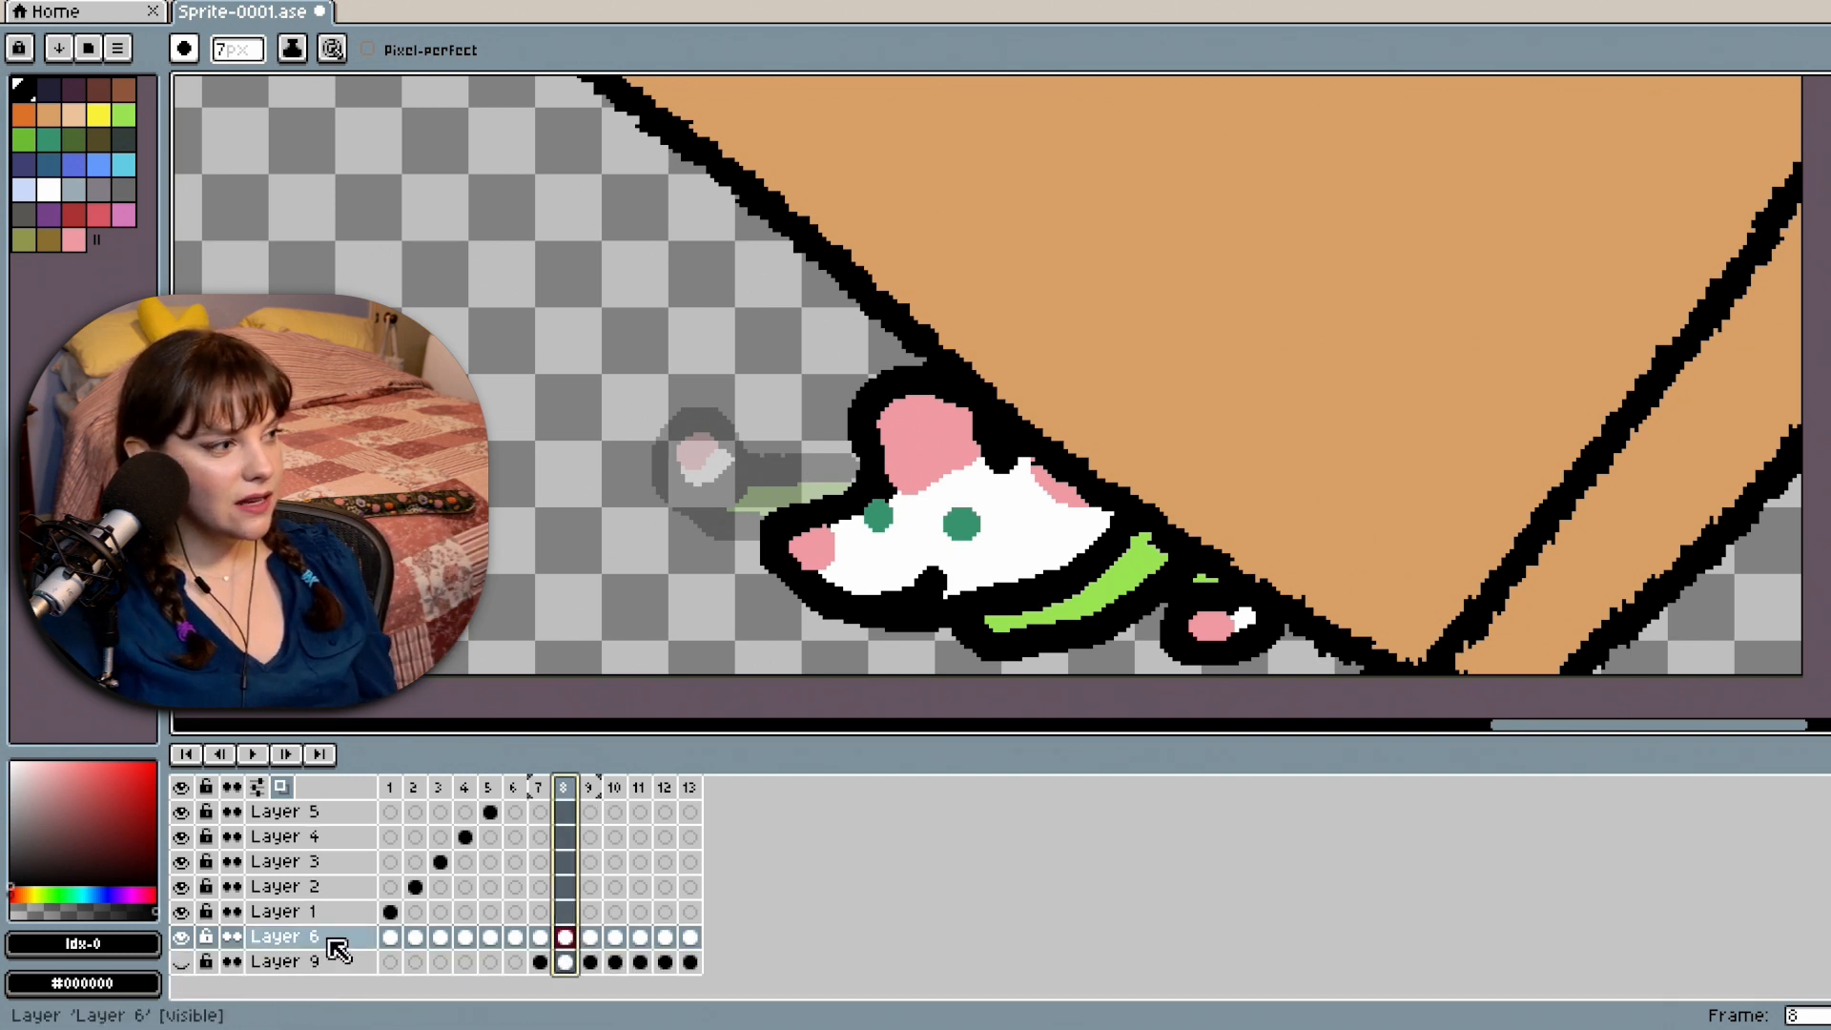
pyautogui.click(332, 939)
pyautogui.click(542, 937)
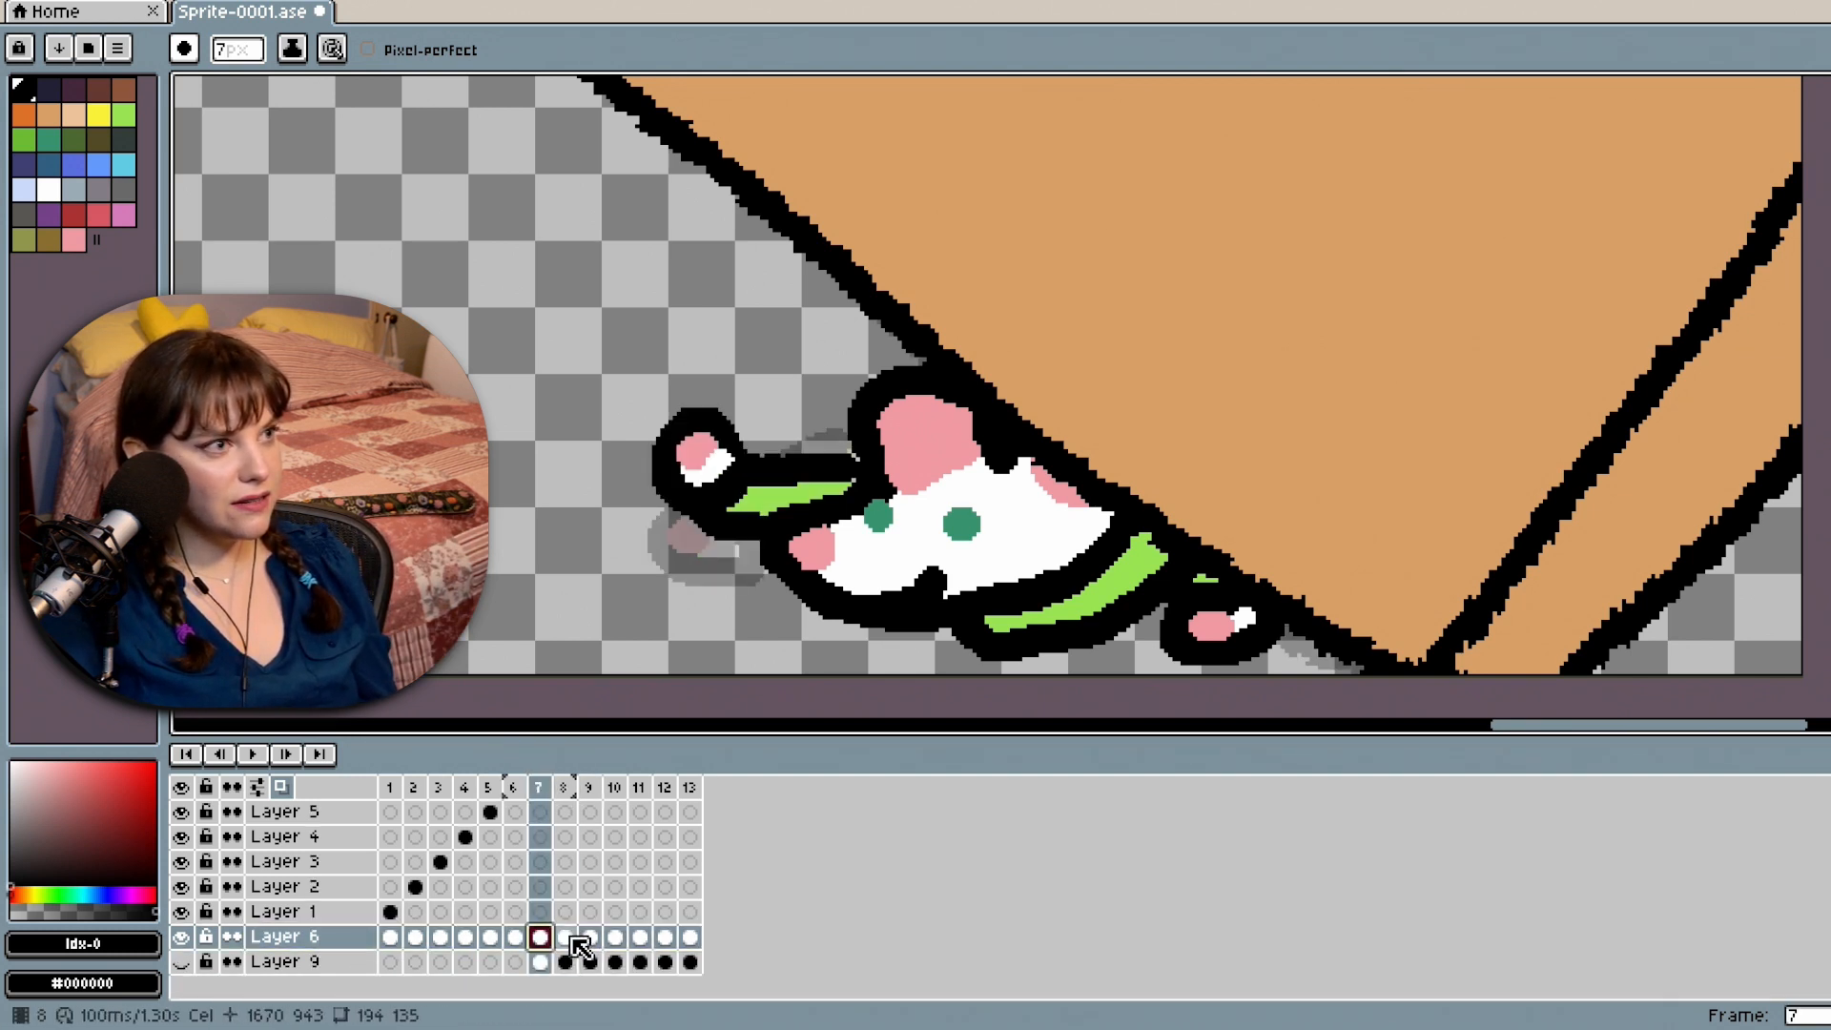
pyautogui.click(565, 938)
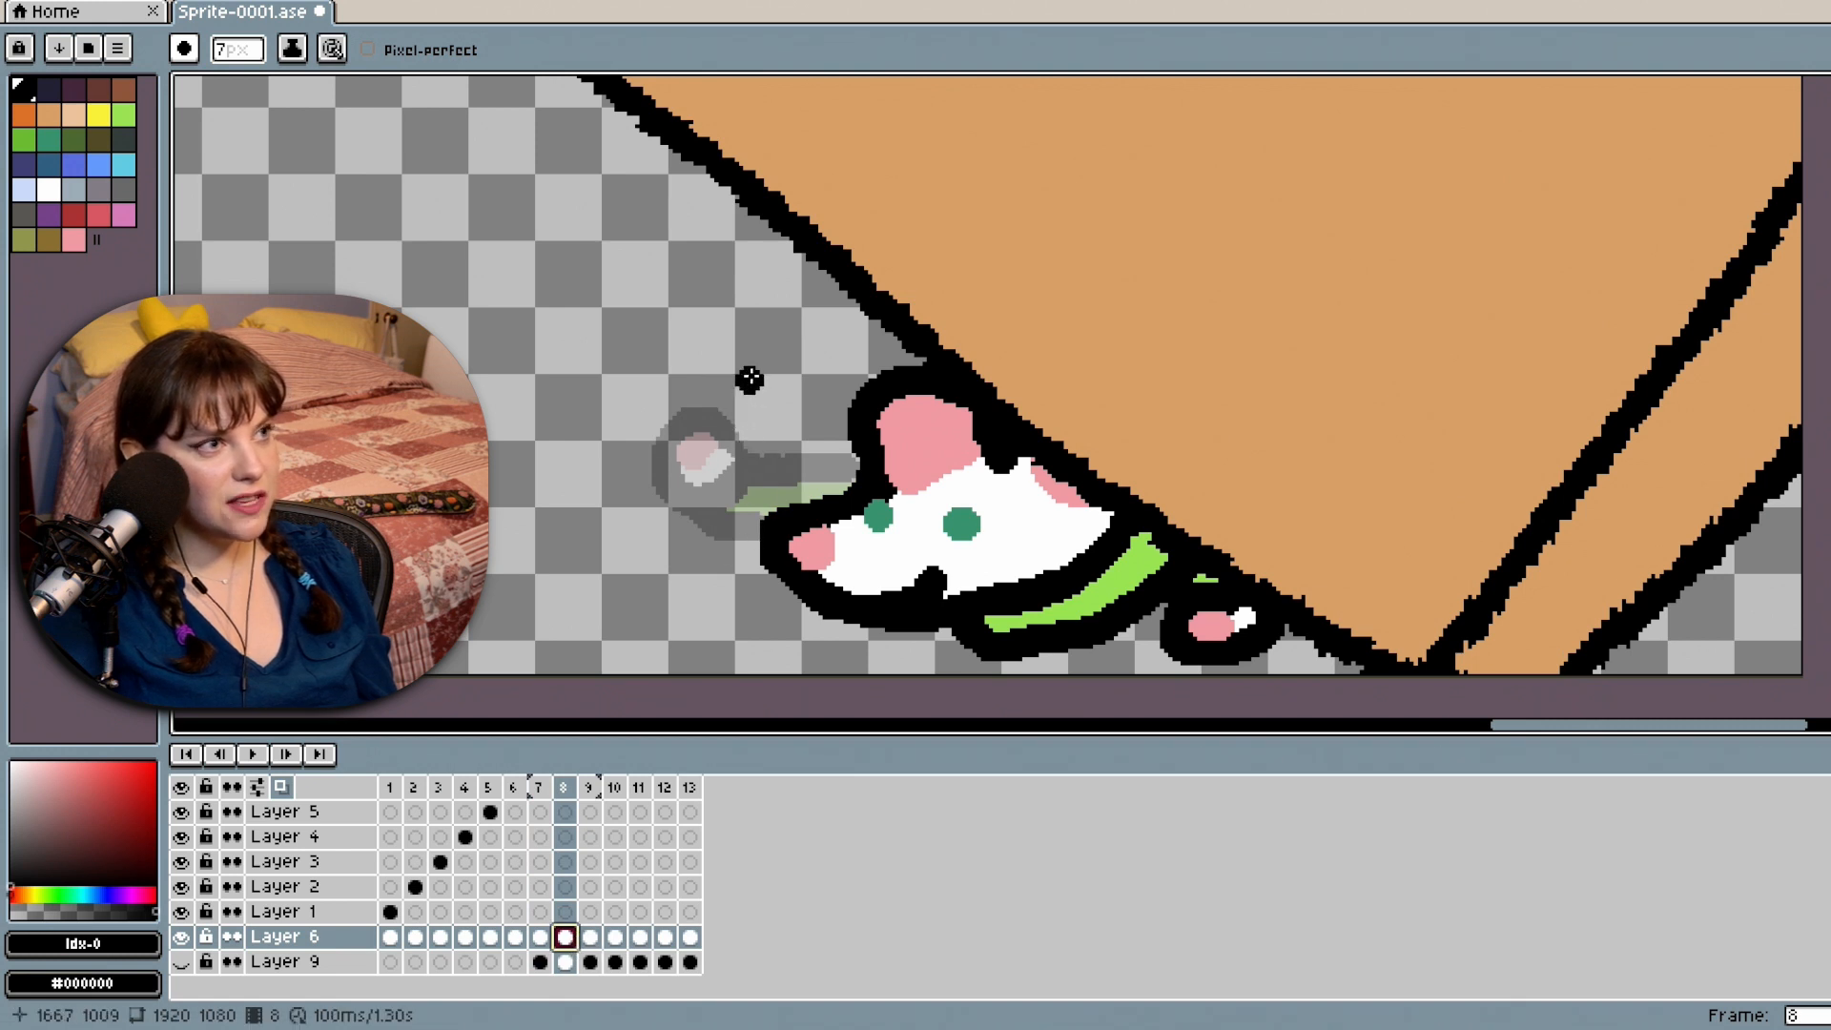
# Outline a raised, bent arm with a round paw in front of the mouse's head in frame 8, using the 7 px black brush.
pyautogui.moveTo(699, 372)
pyautogui.mouseDown()
pyautogui.moveTo(697, 422)
pyautogui.moveTo(732, 431)
pyautogui.moveTo(748, 364)
pyautogui.mouseUp()
pyautogui.moveTo(702, 435); pyautogui.dragTo(699, 503)
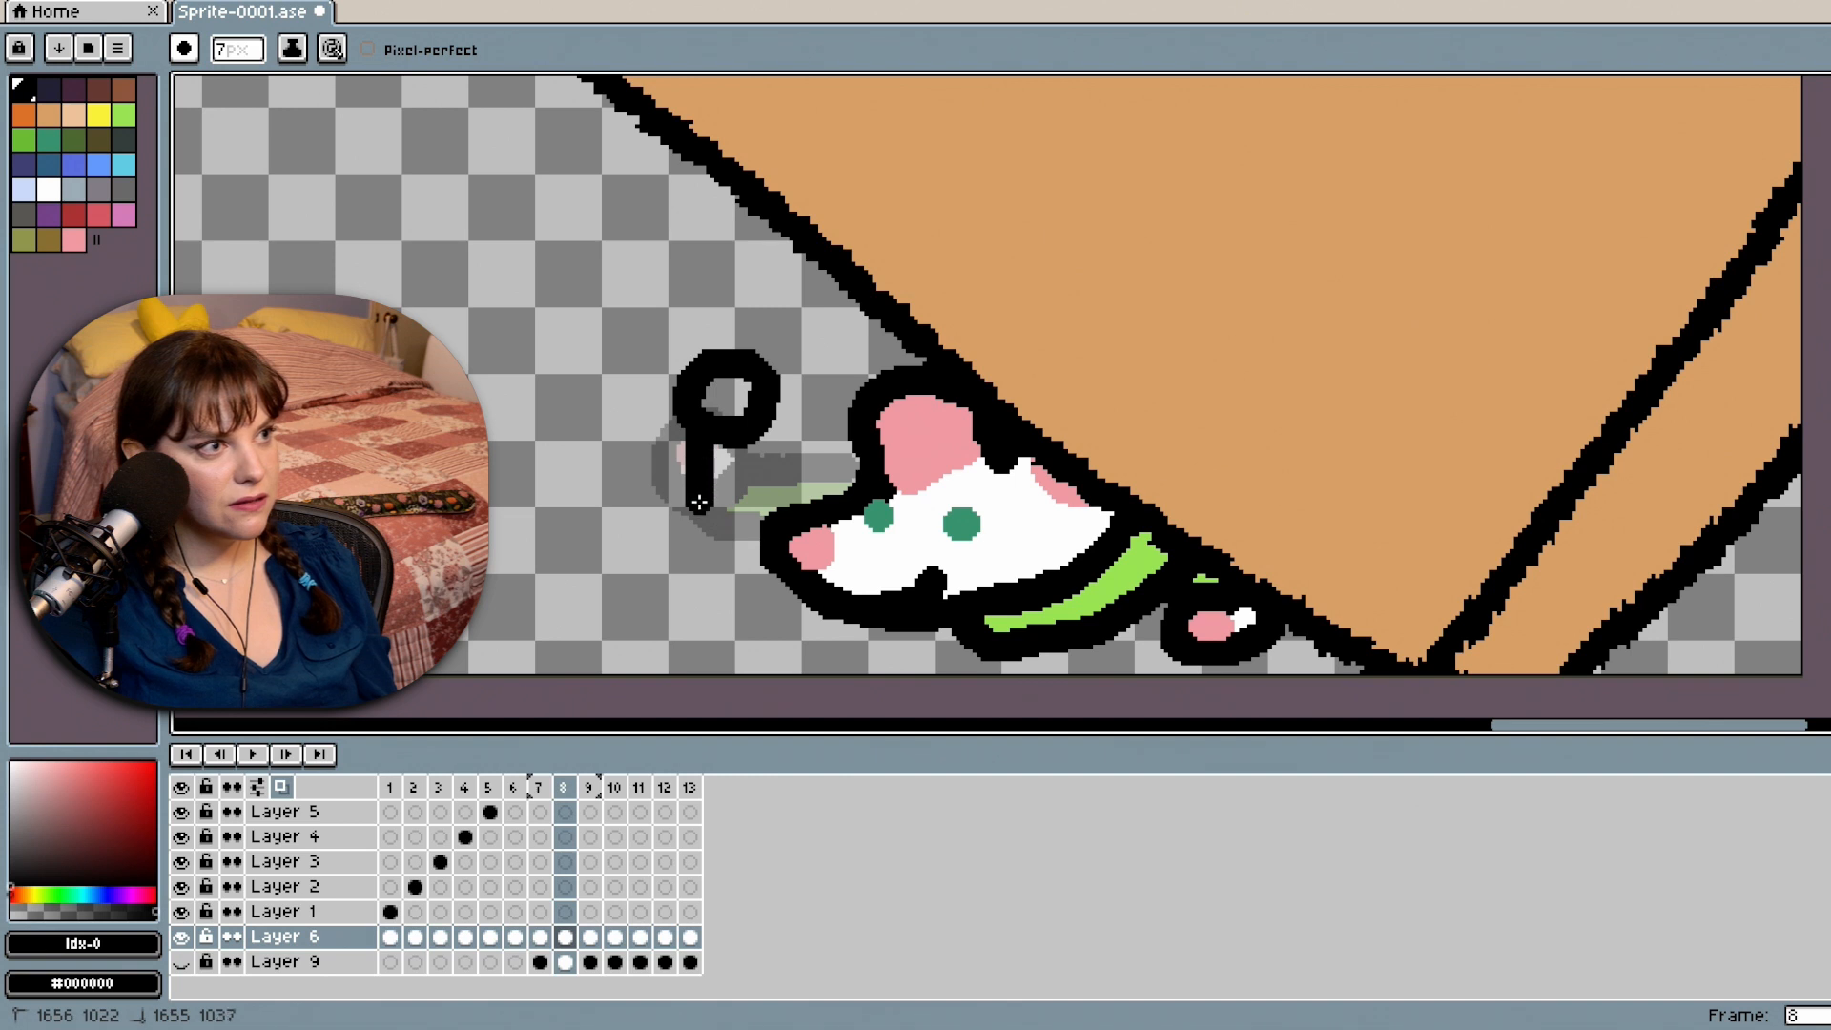
pyautogui.moveTo(780, 408); pyautogui.dragTo(844, 477)
pyautogui.hotkey('ctrl', 'z')
pyautogui.hotkey('ctrl', 'z')
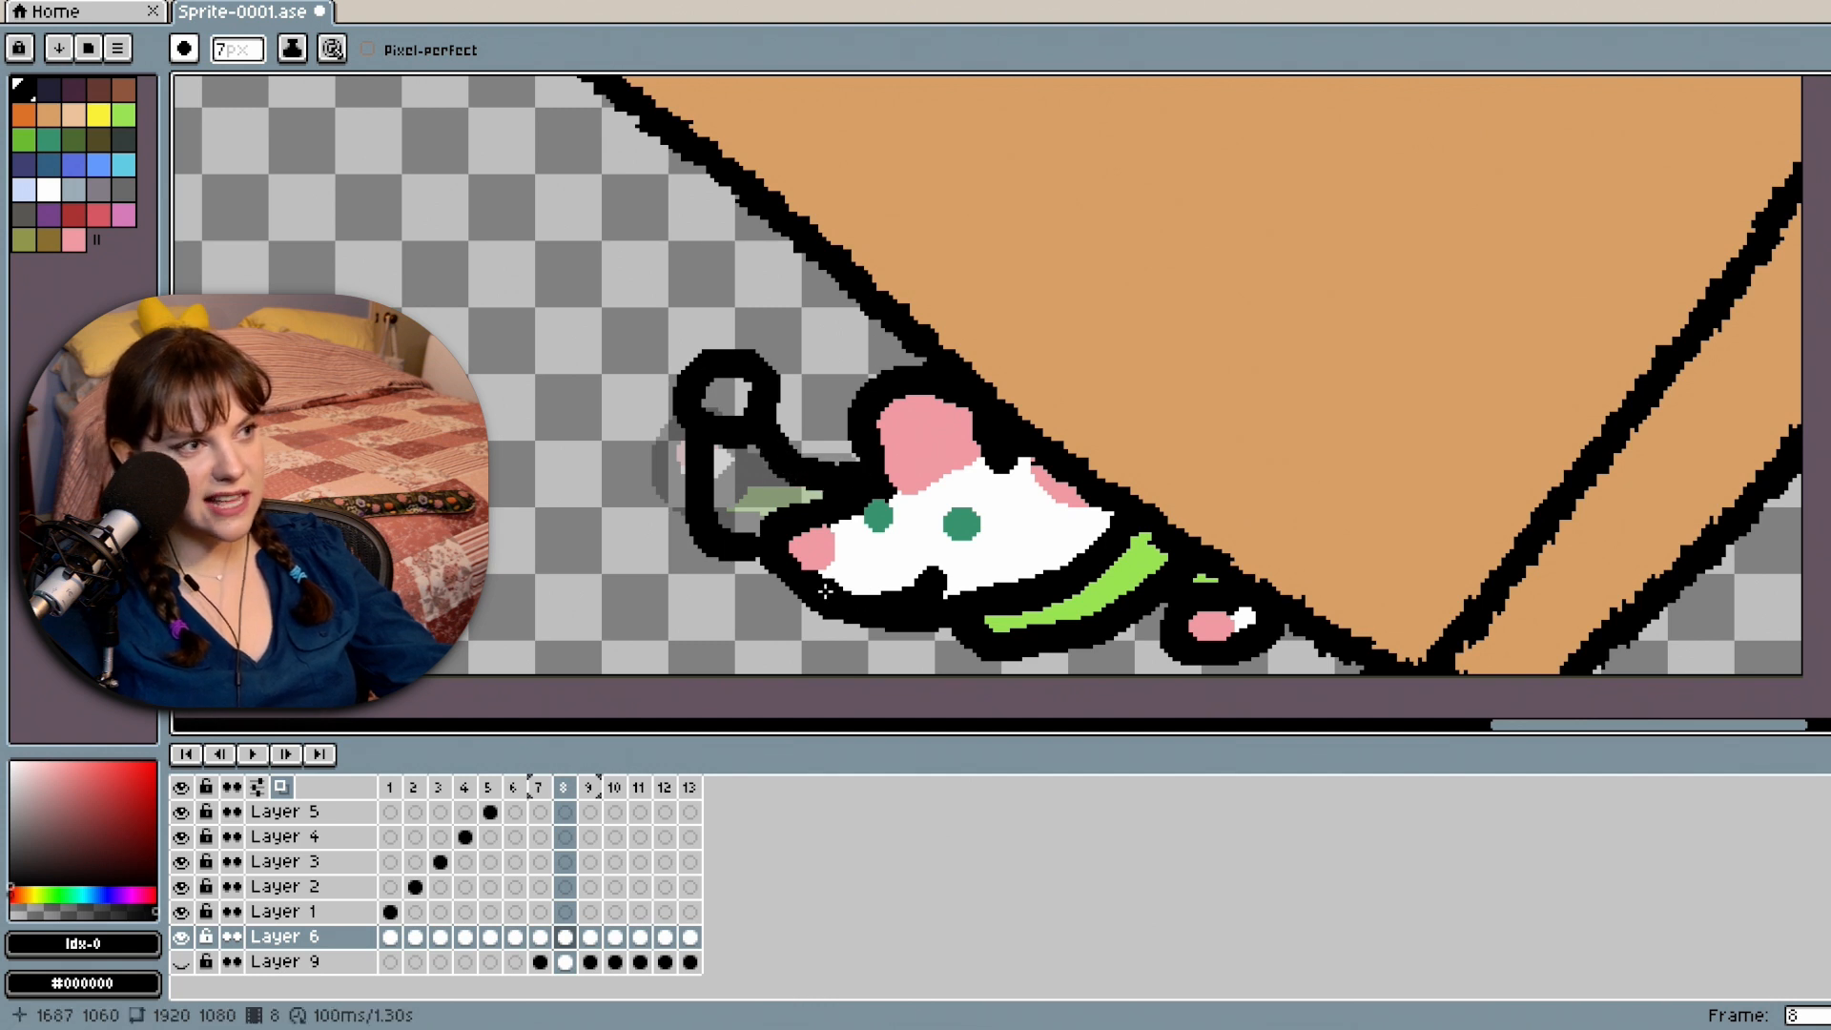
# Fill the new arm's sleeve with light green and its paw with white using the Paint Bucket.
pyautogui.press('g')
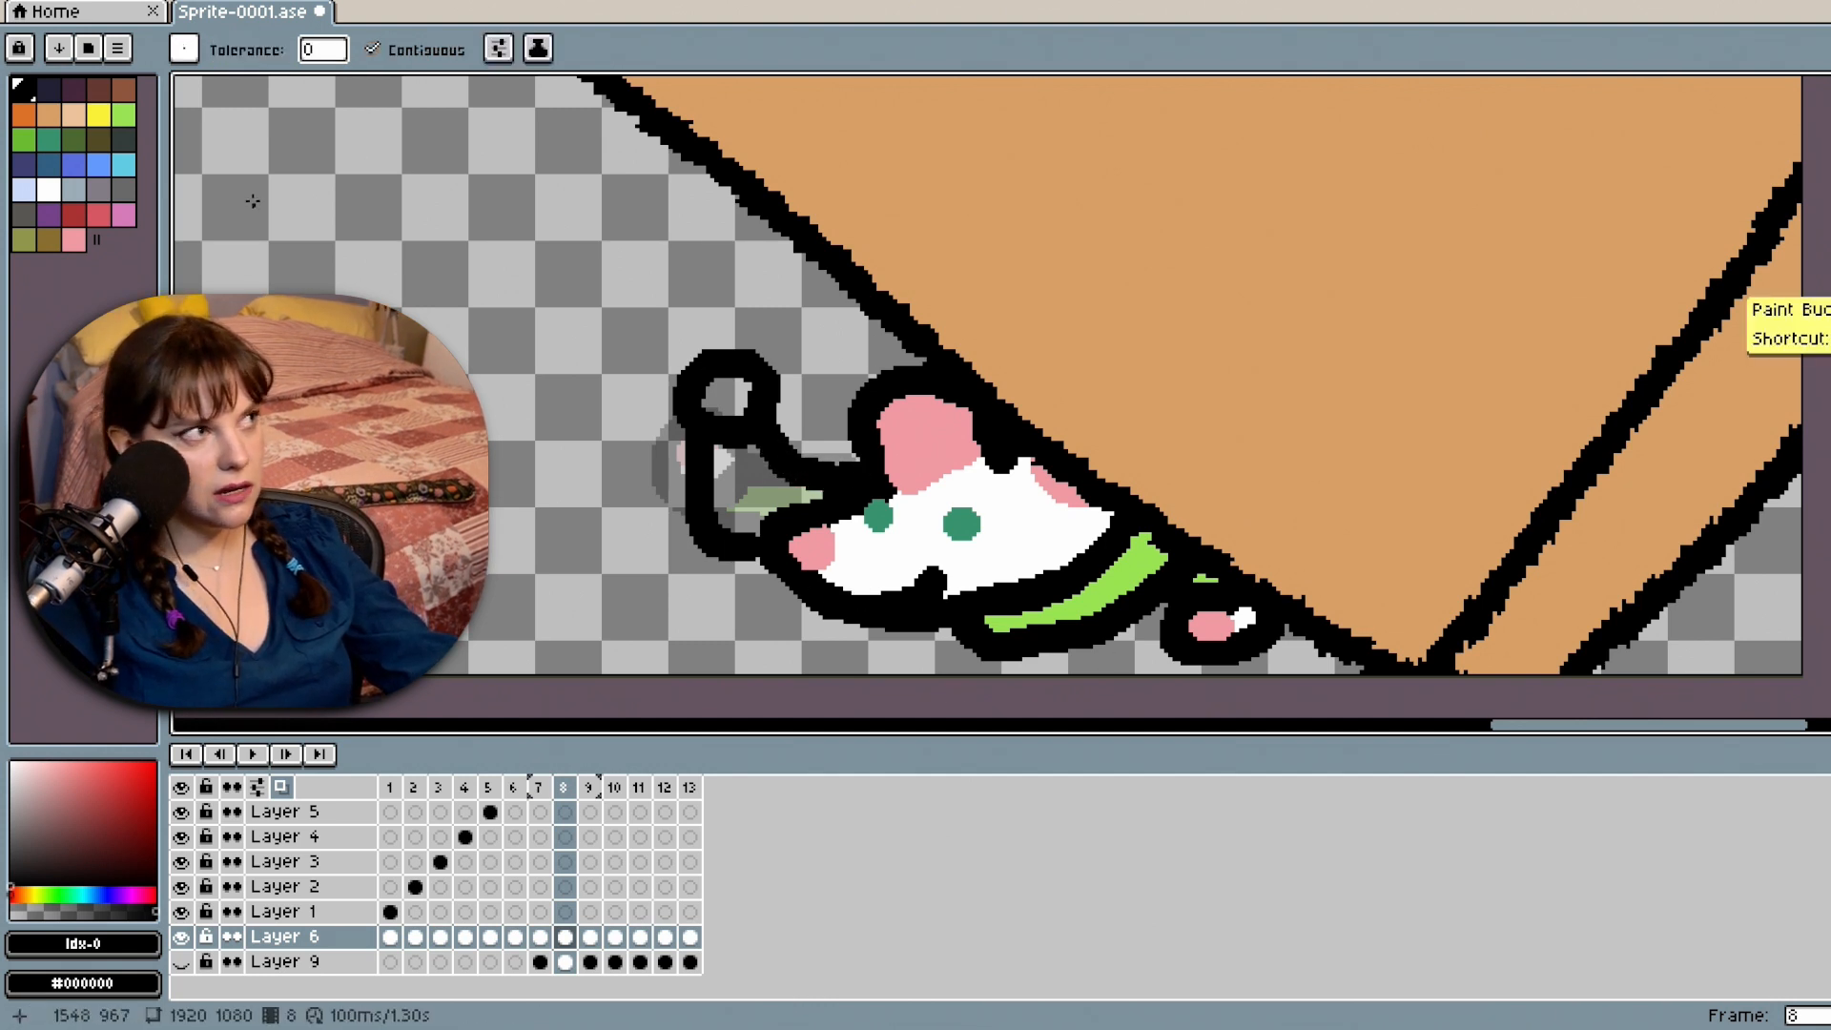
pyautogui.click(123, 114)
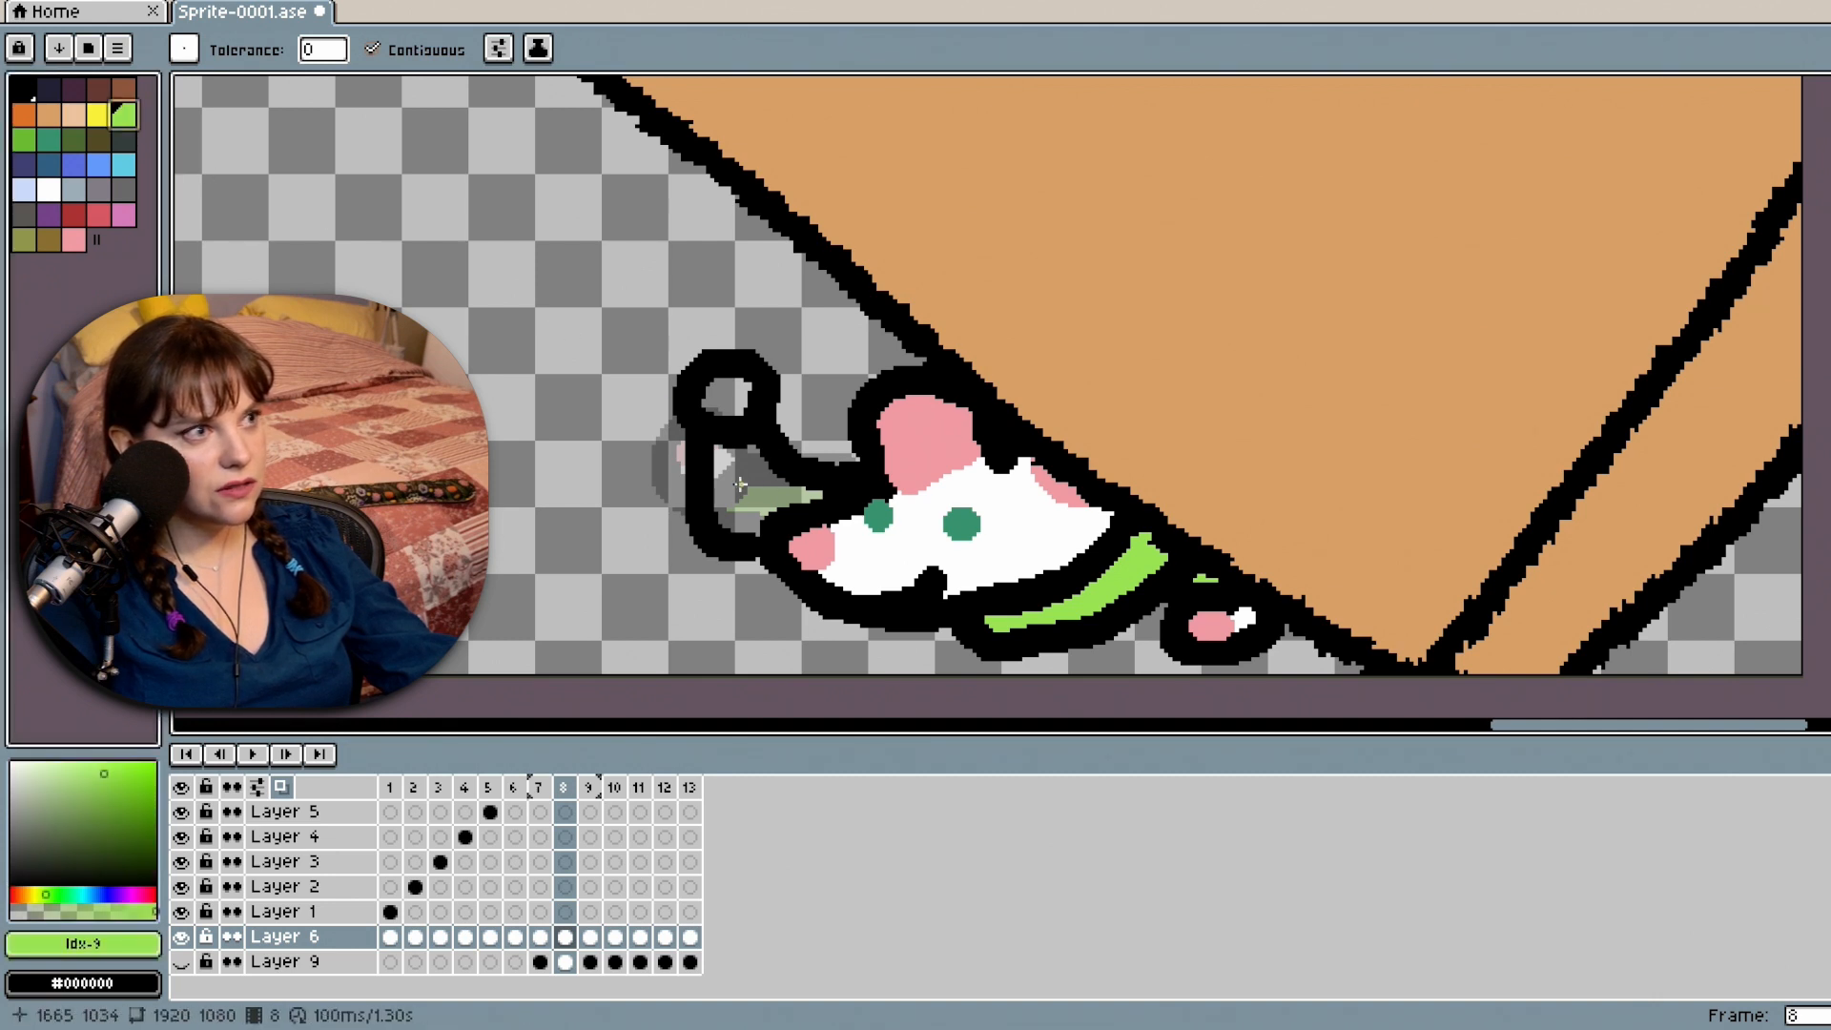
pyautogui.click(739, 486)
pyautogui.click(48, 190)
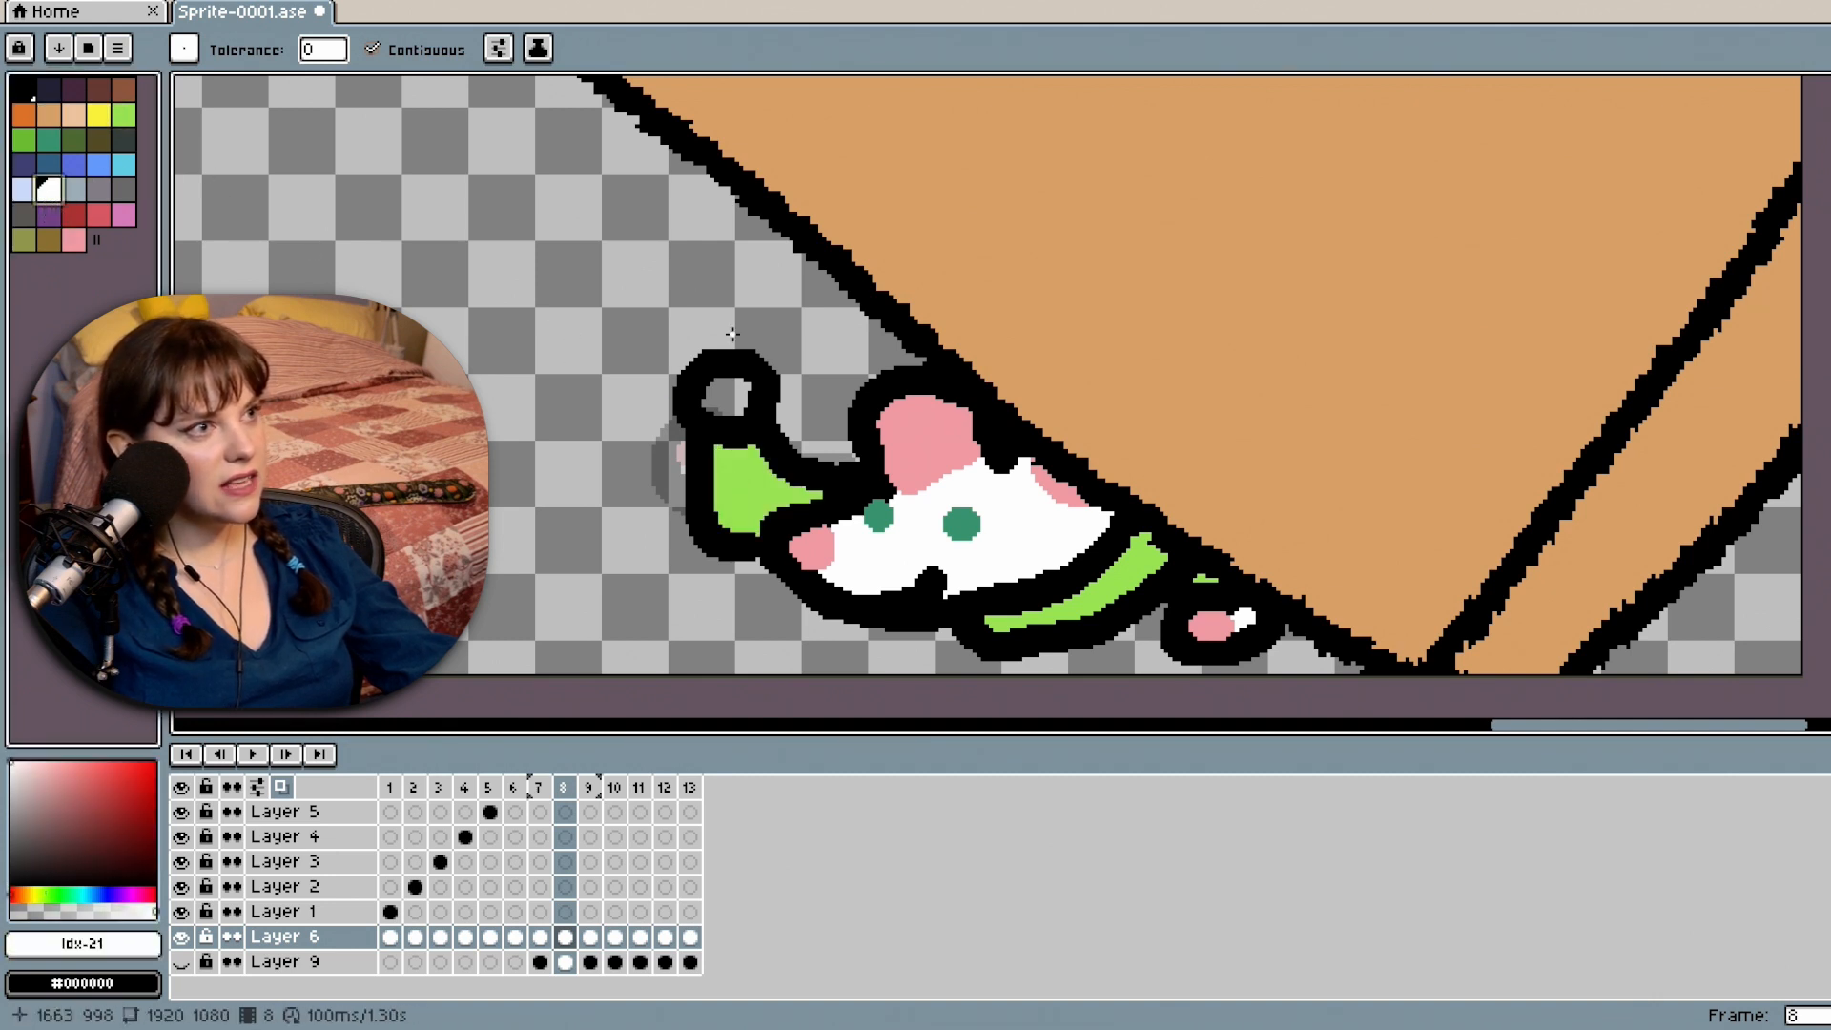
pyautogui.click(727, 395)
# Paint a pink pad on the raised white paw with the 7 px brush.
pyautogui.press('b')
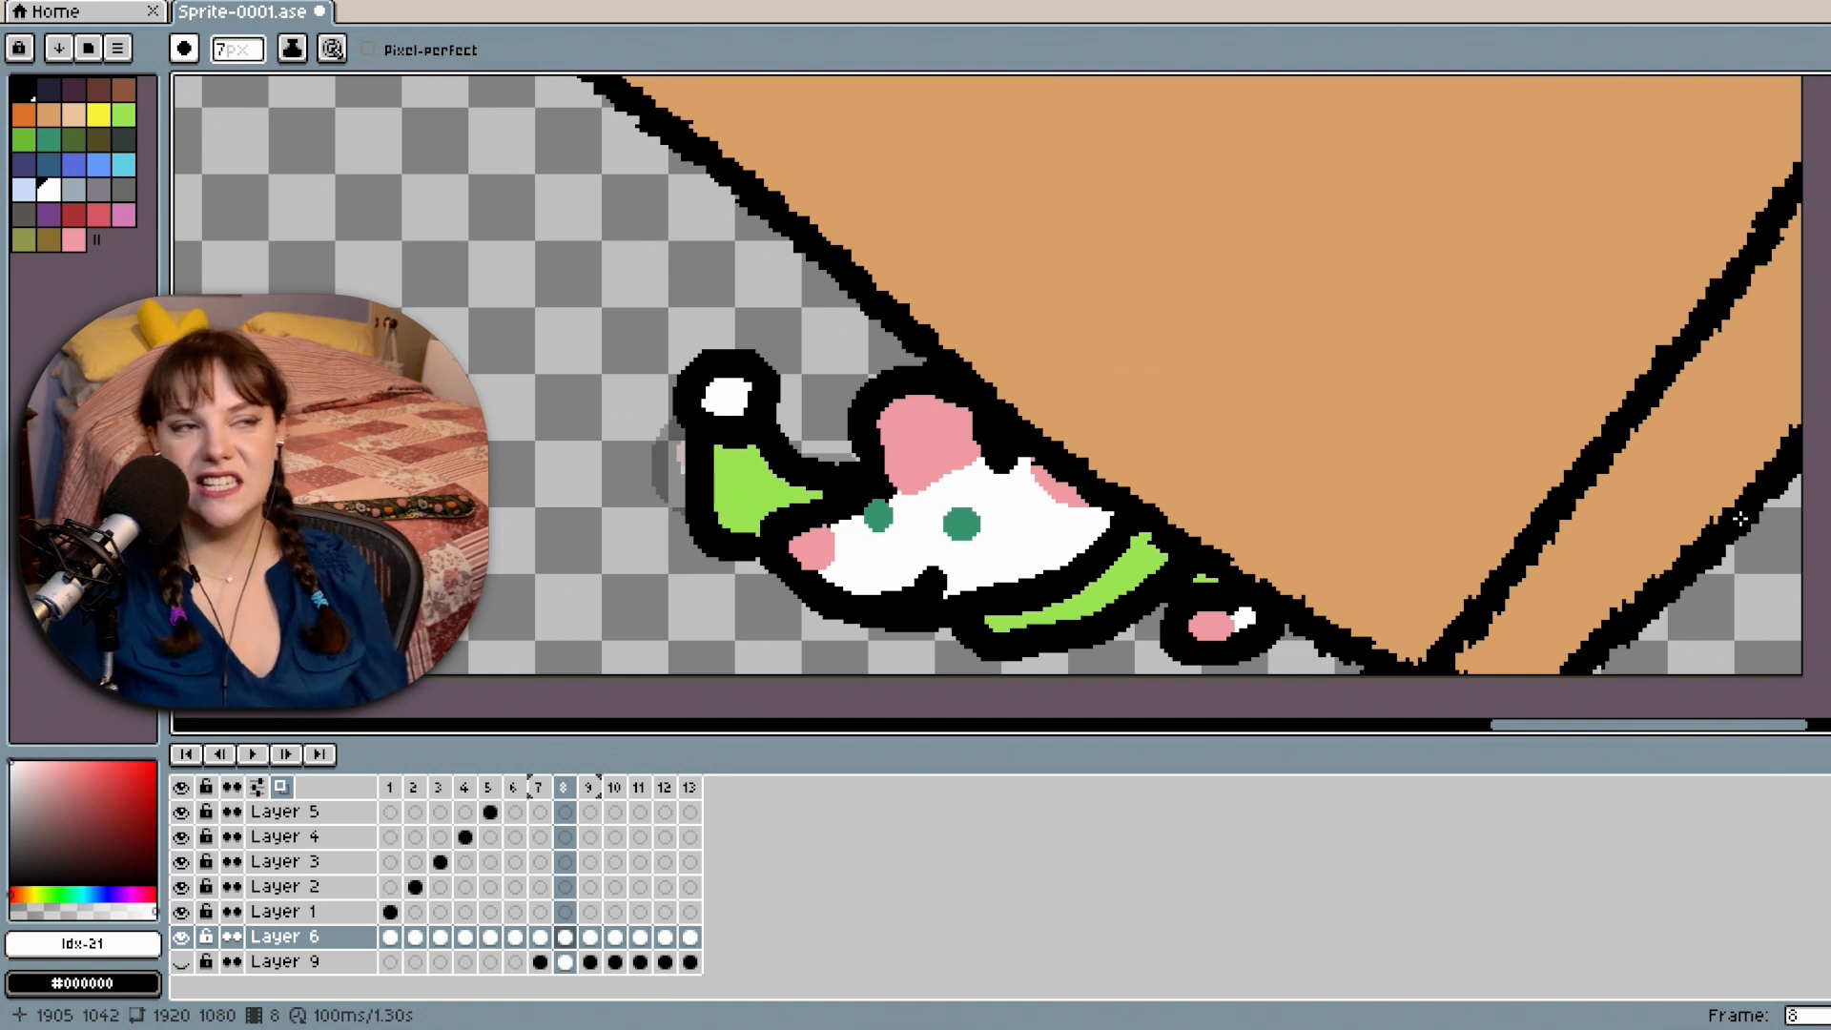
pyautogui.click(70, 241)
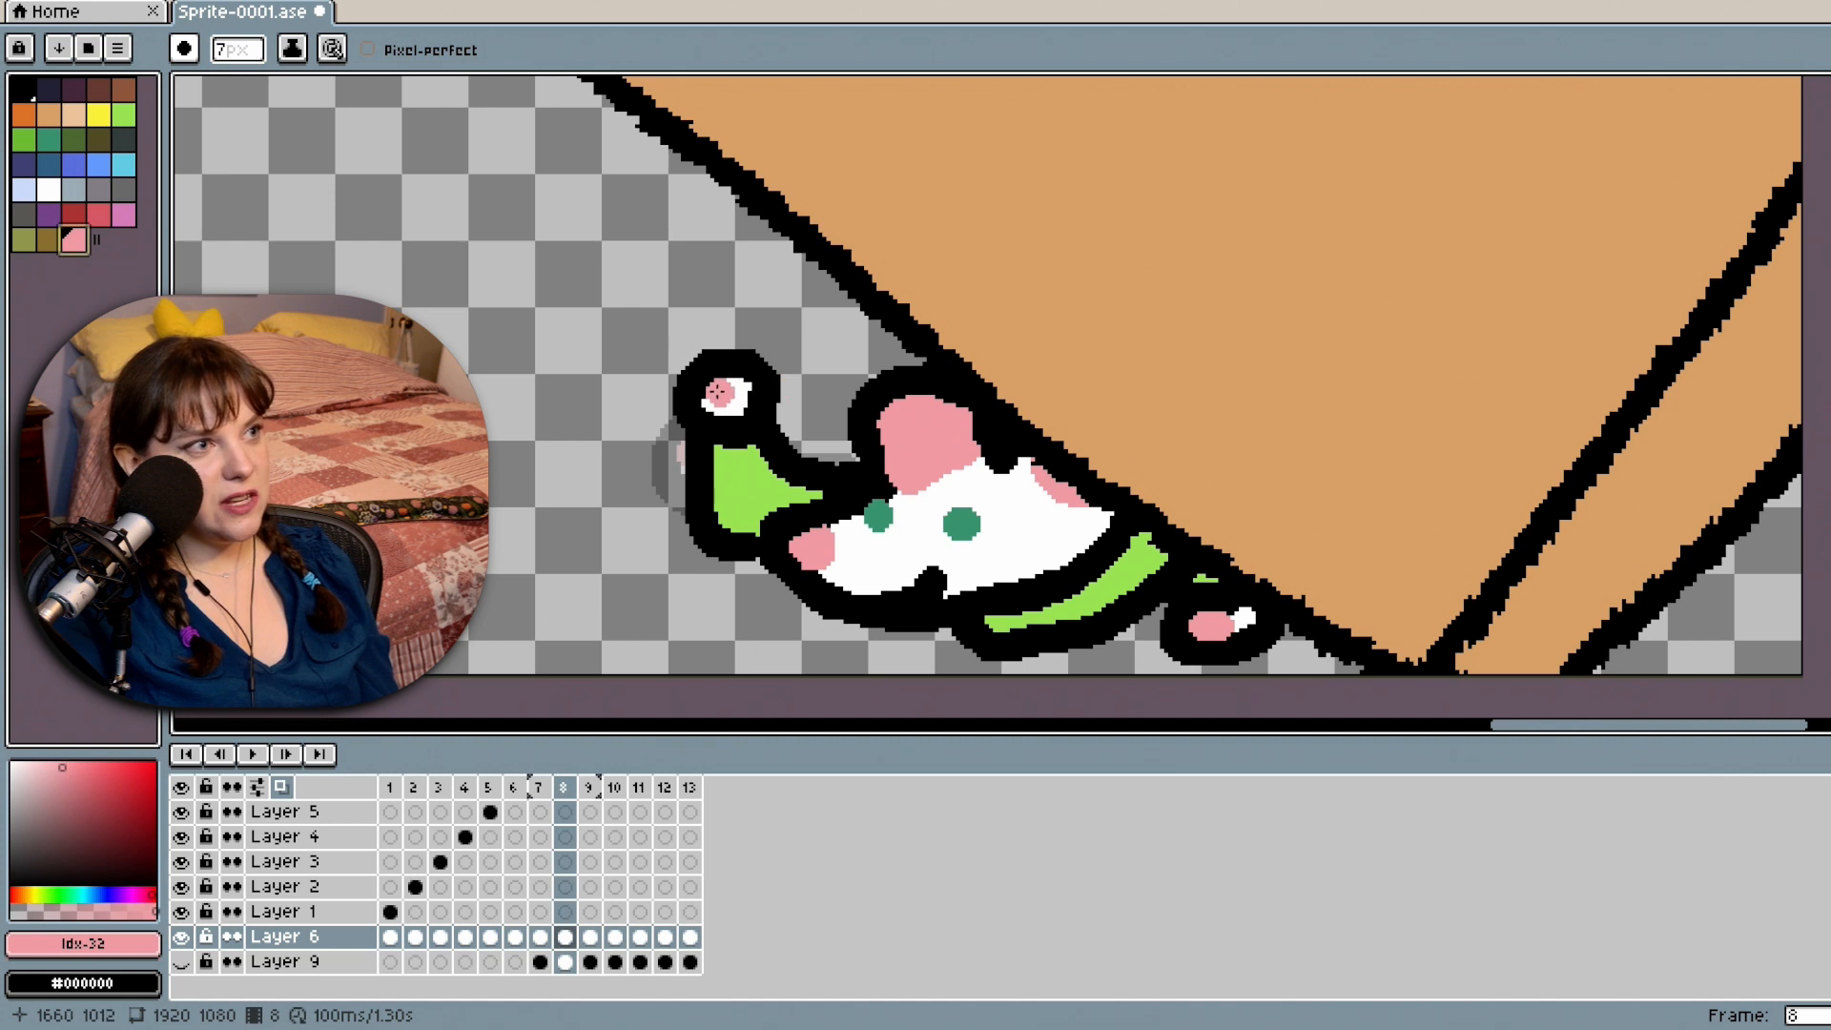
pyautogui.click(721, 383)
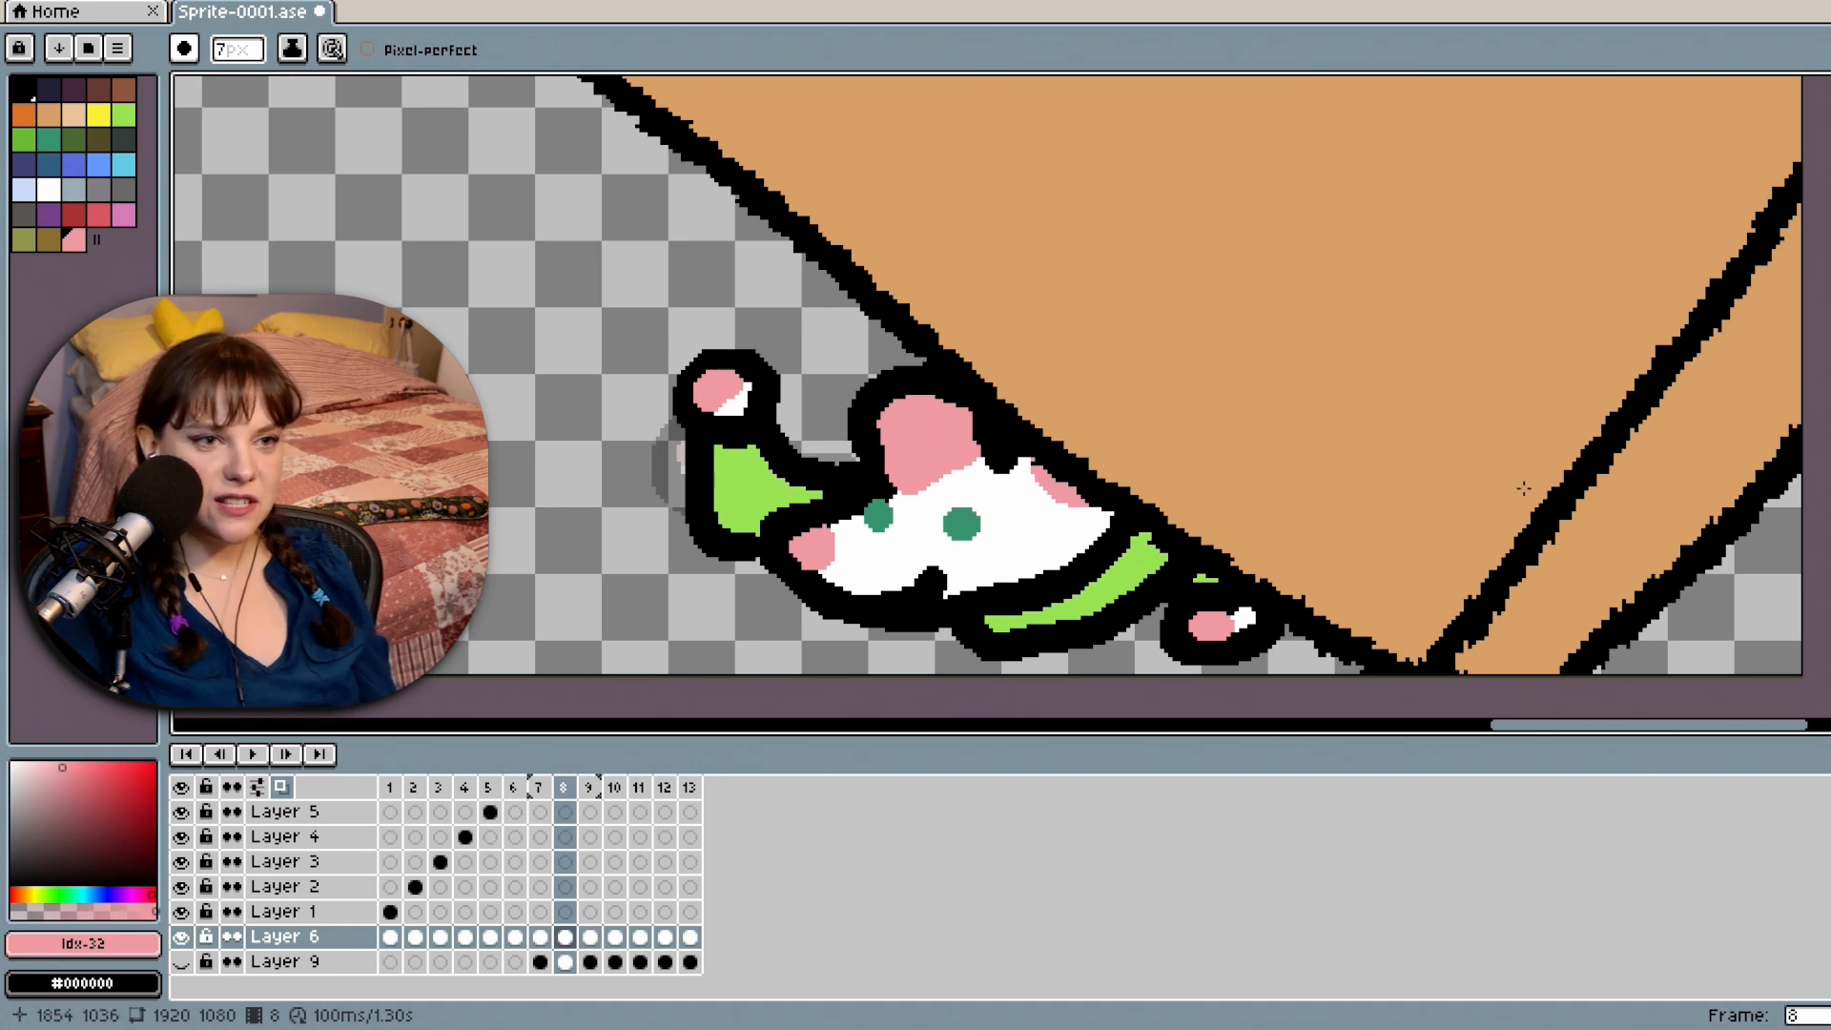
# Examine the new arm pose at different magnifications and step through frames 6 to 8 to check the arm's motion.
pyautogui.scroll(-2, 1335, 413)
pyautogui.scroll(4, 1336, 413)
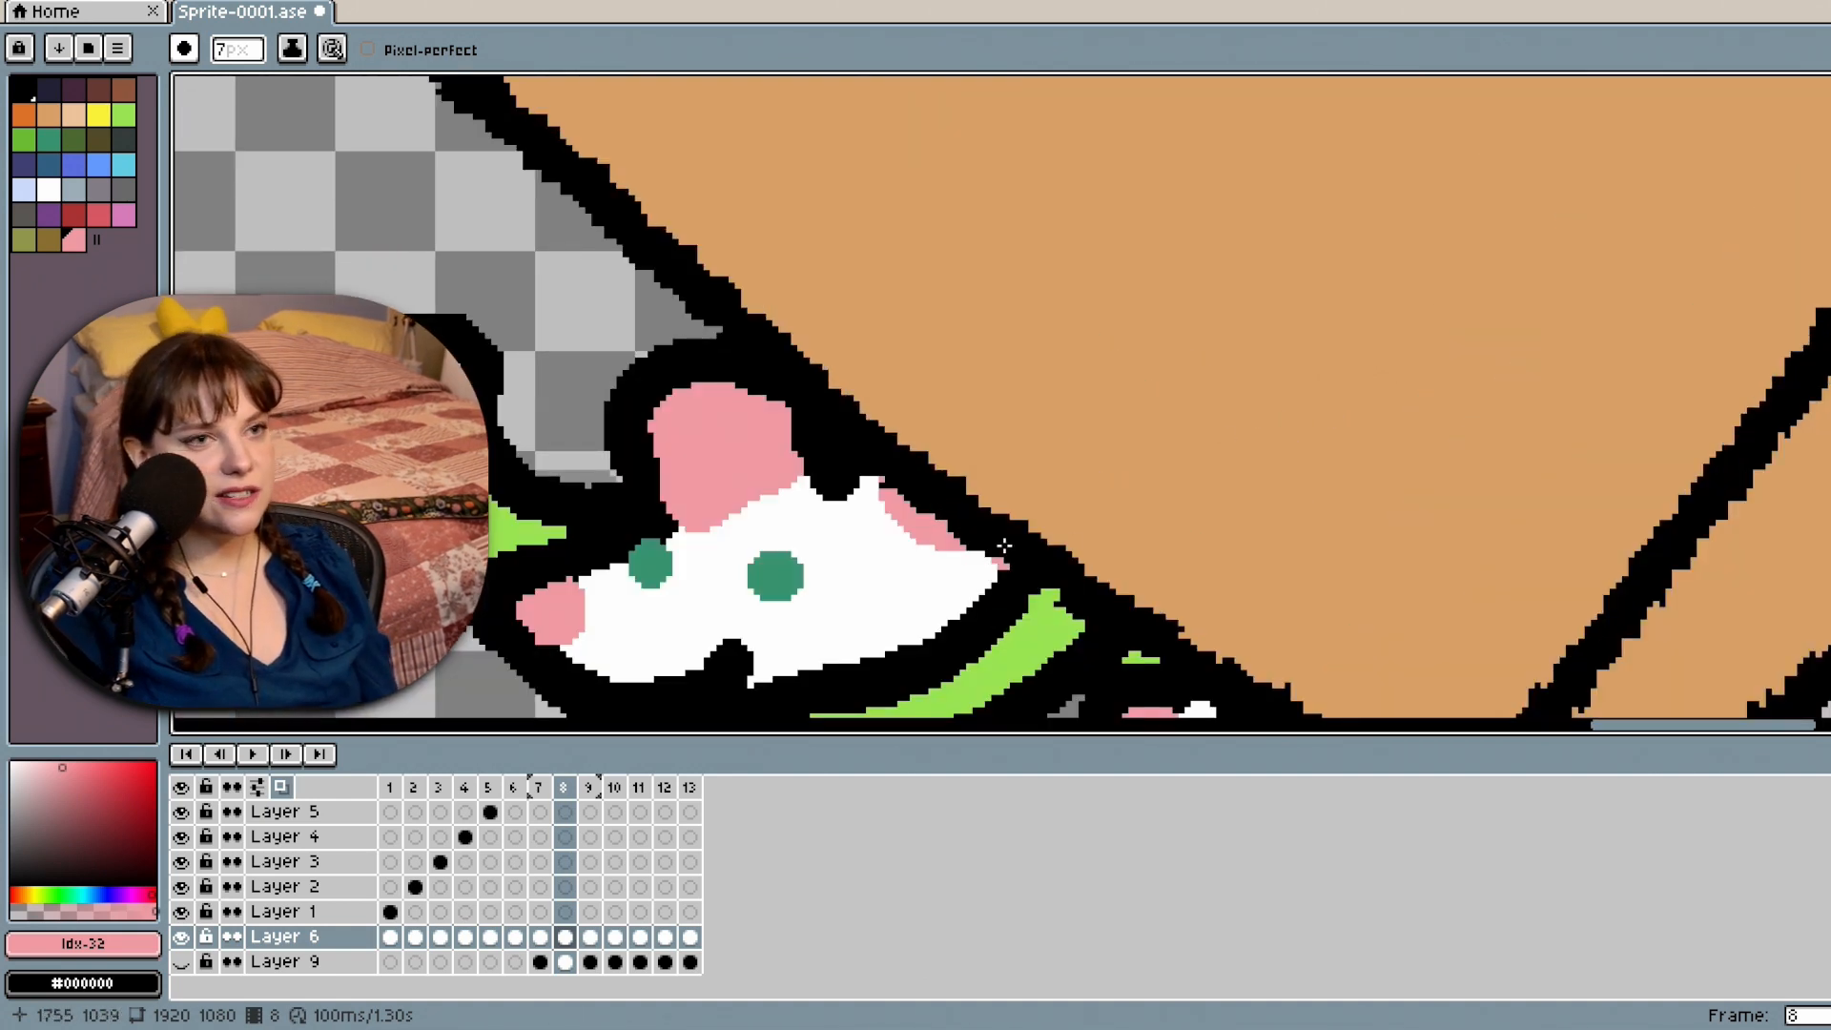
pyautogui.scroll(-1, 1606, 532)
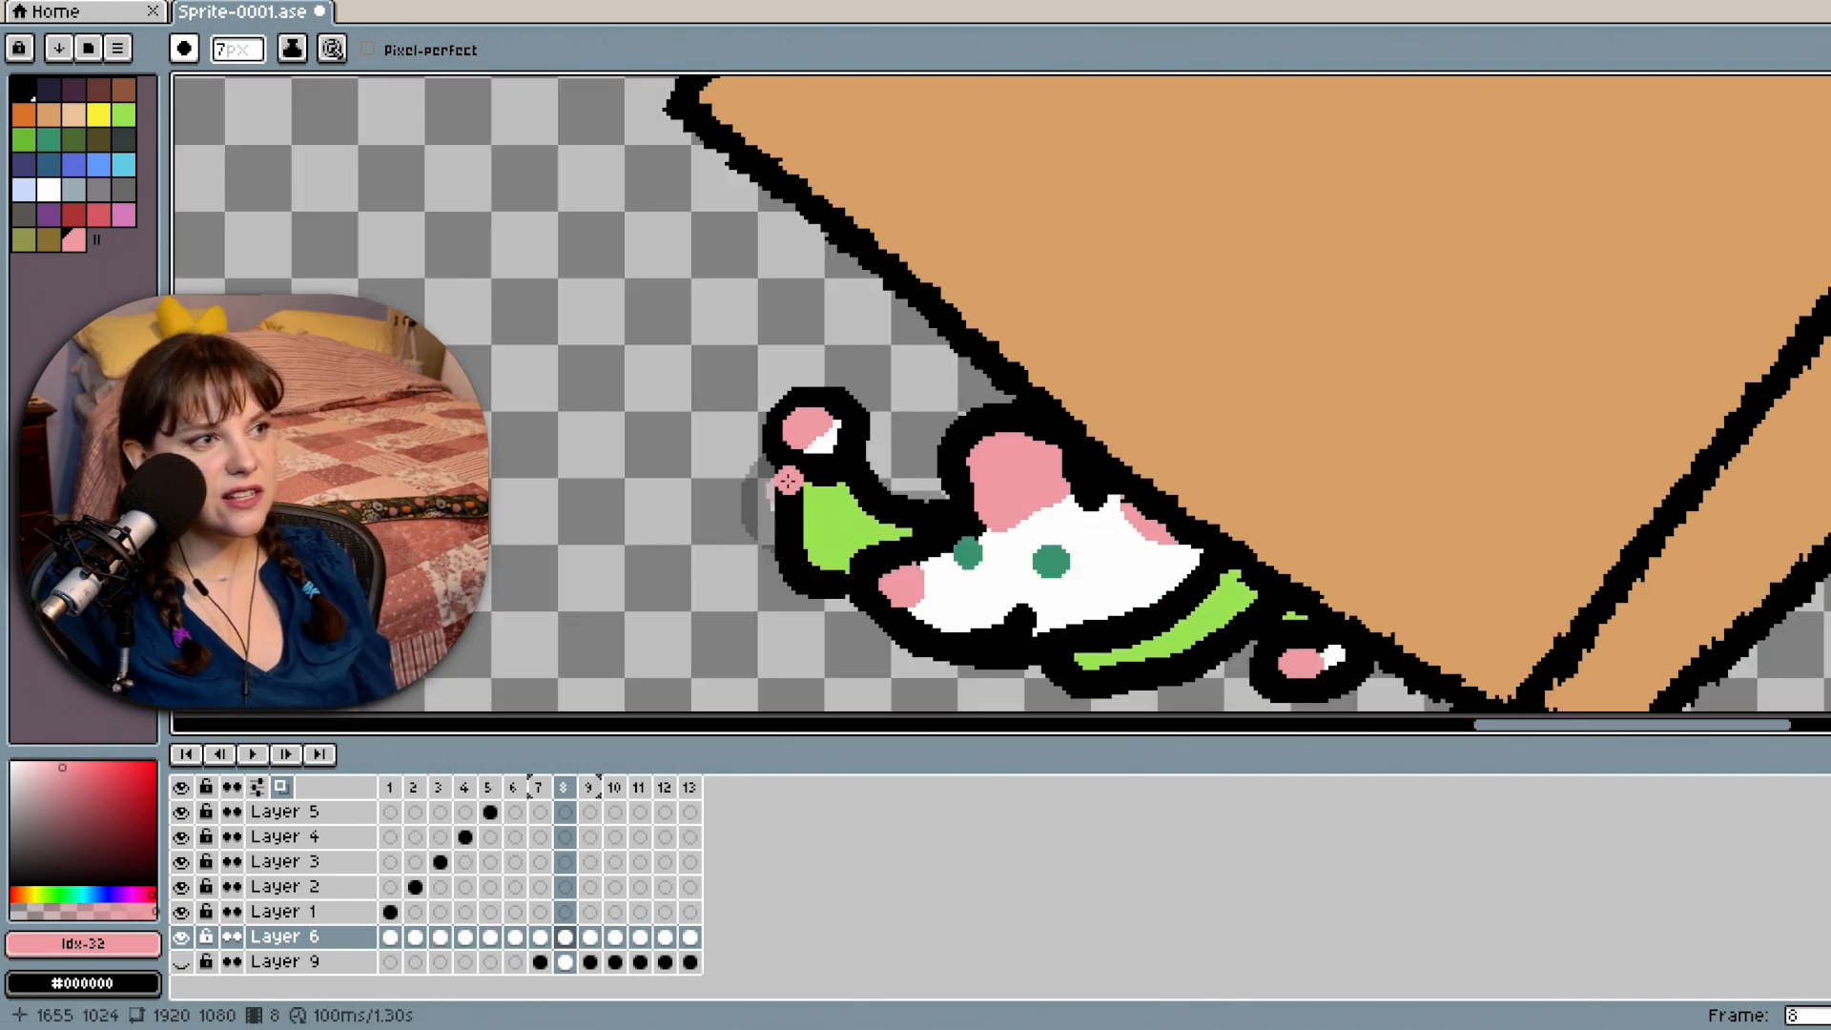
pyautogui.scroll(-3, 887, 491)
pyautogui.scroll(2, 896, 525)
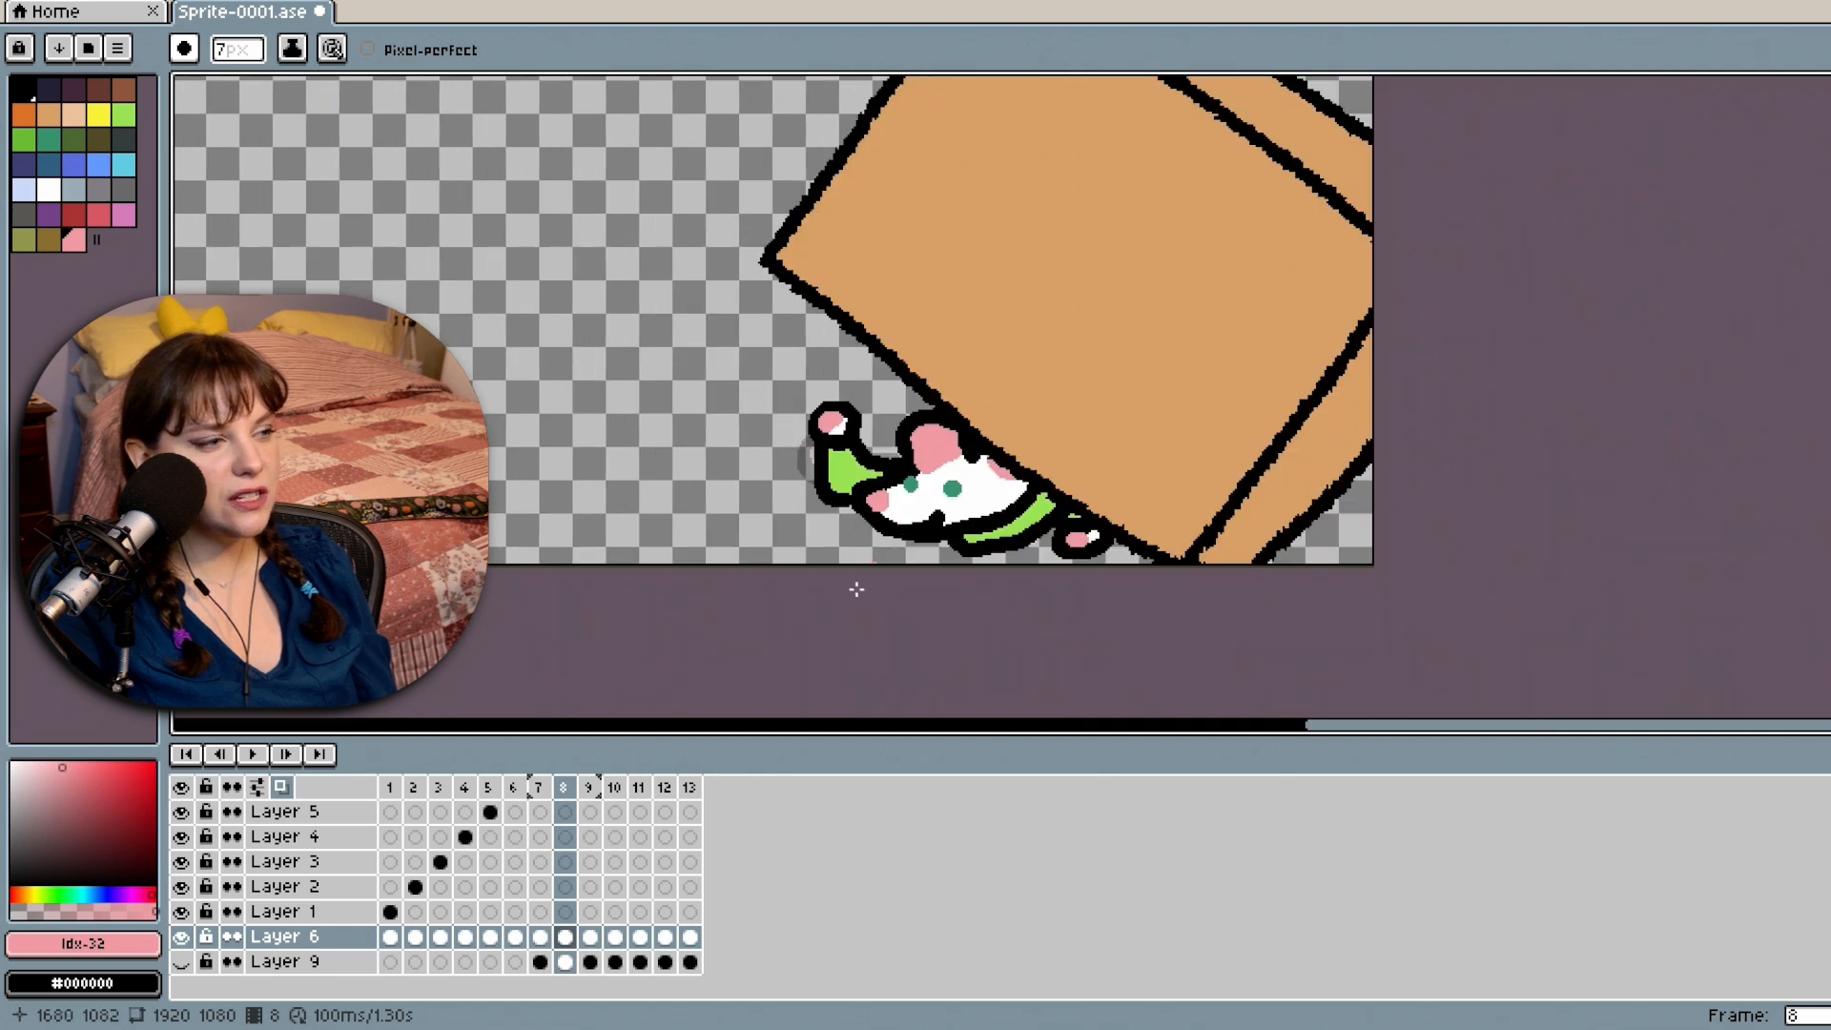
pyautogui.click(226, 758)
pyautogui.click(229, 760)
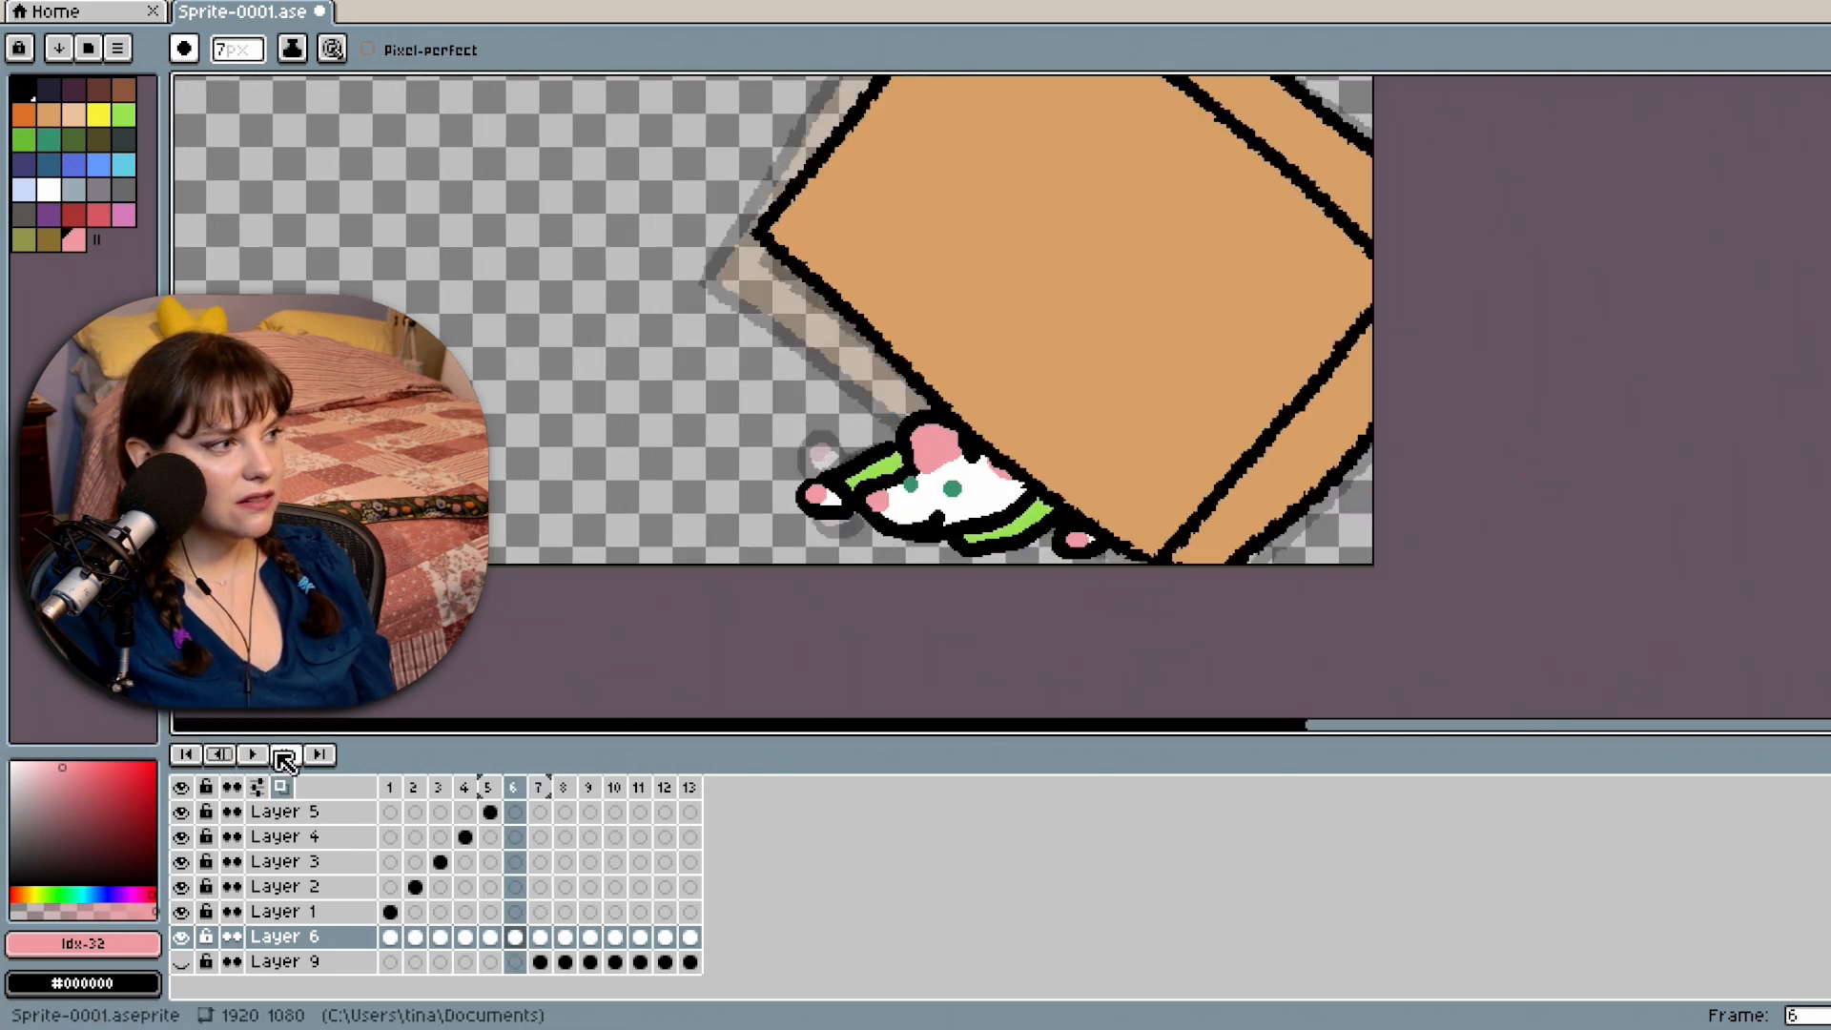
pyautogui.click(254, 755)
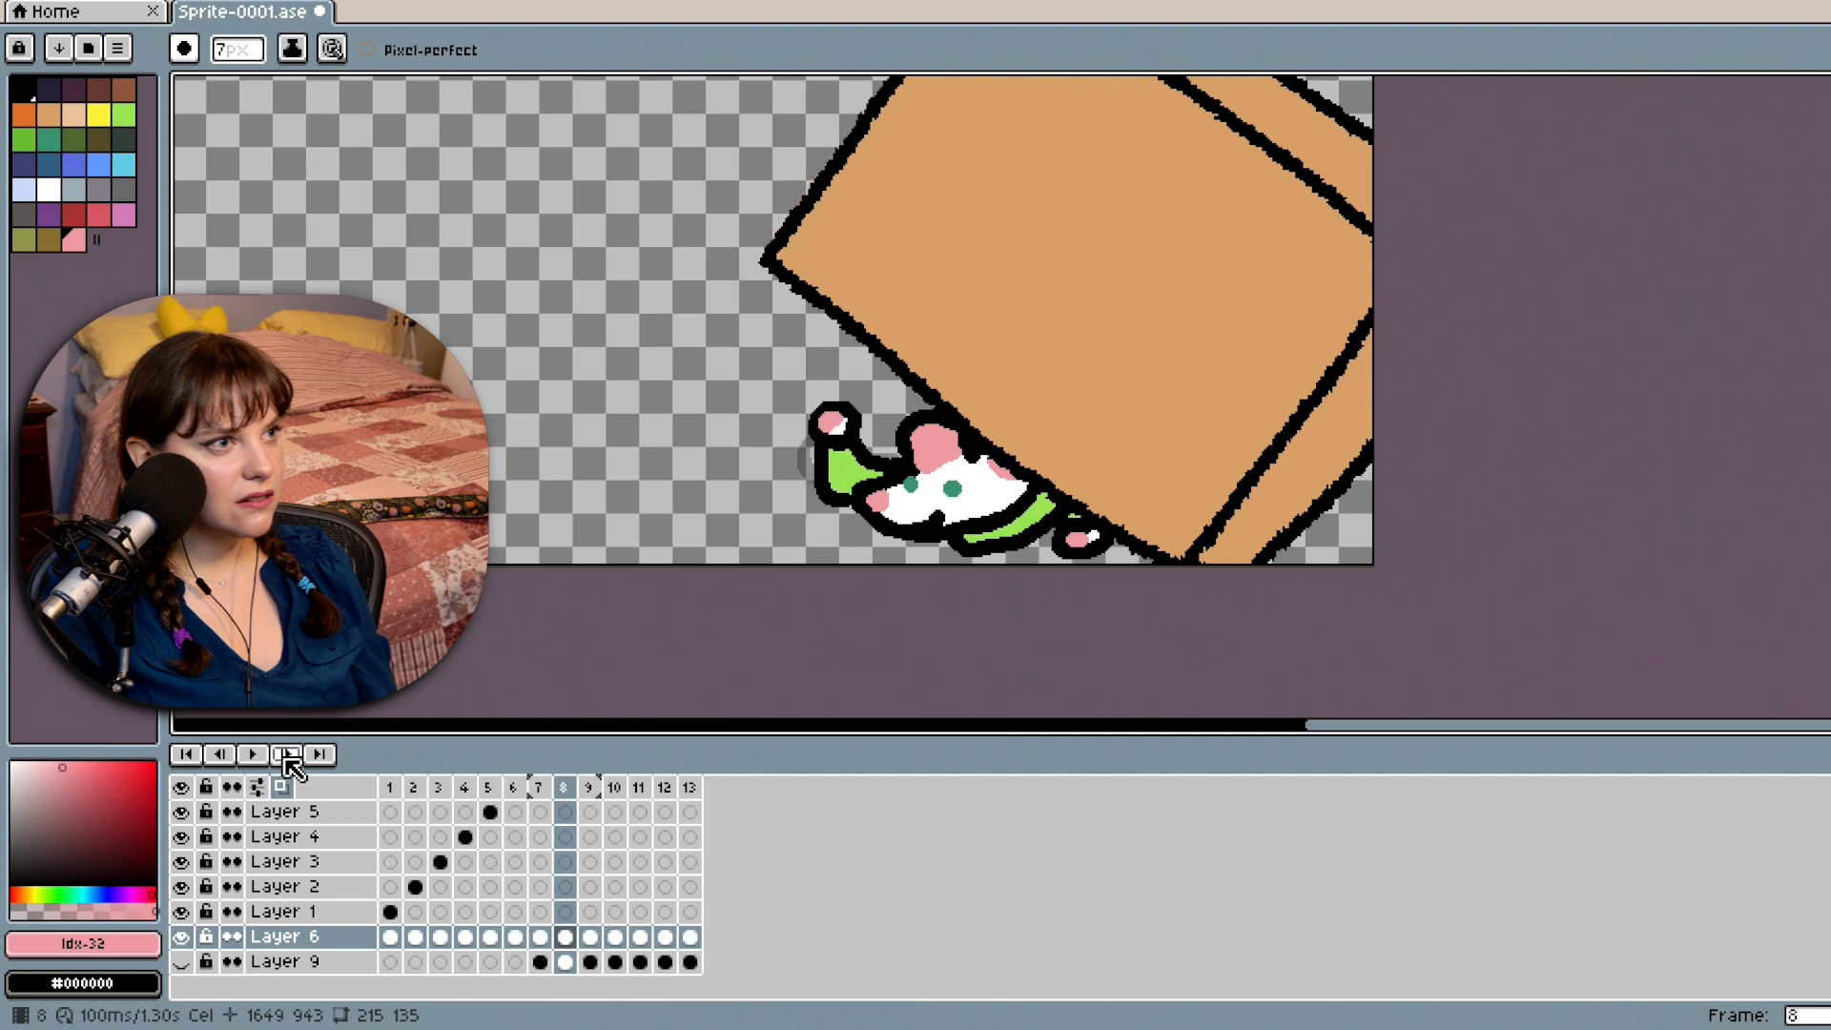
# Step between frames 7, 8 and 9 to compare the positions of the mouse's raised arm.
pyautogui.click(225, 758)
pyautogui.click(225, 759)
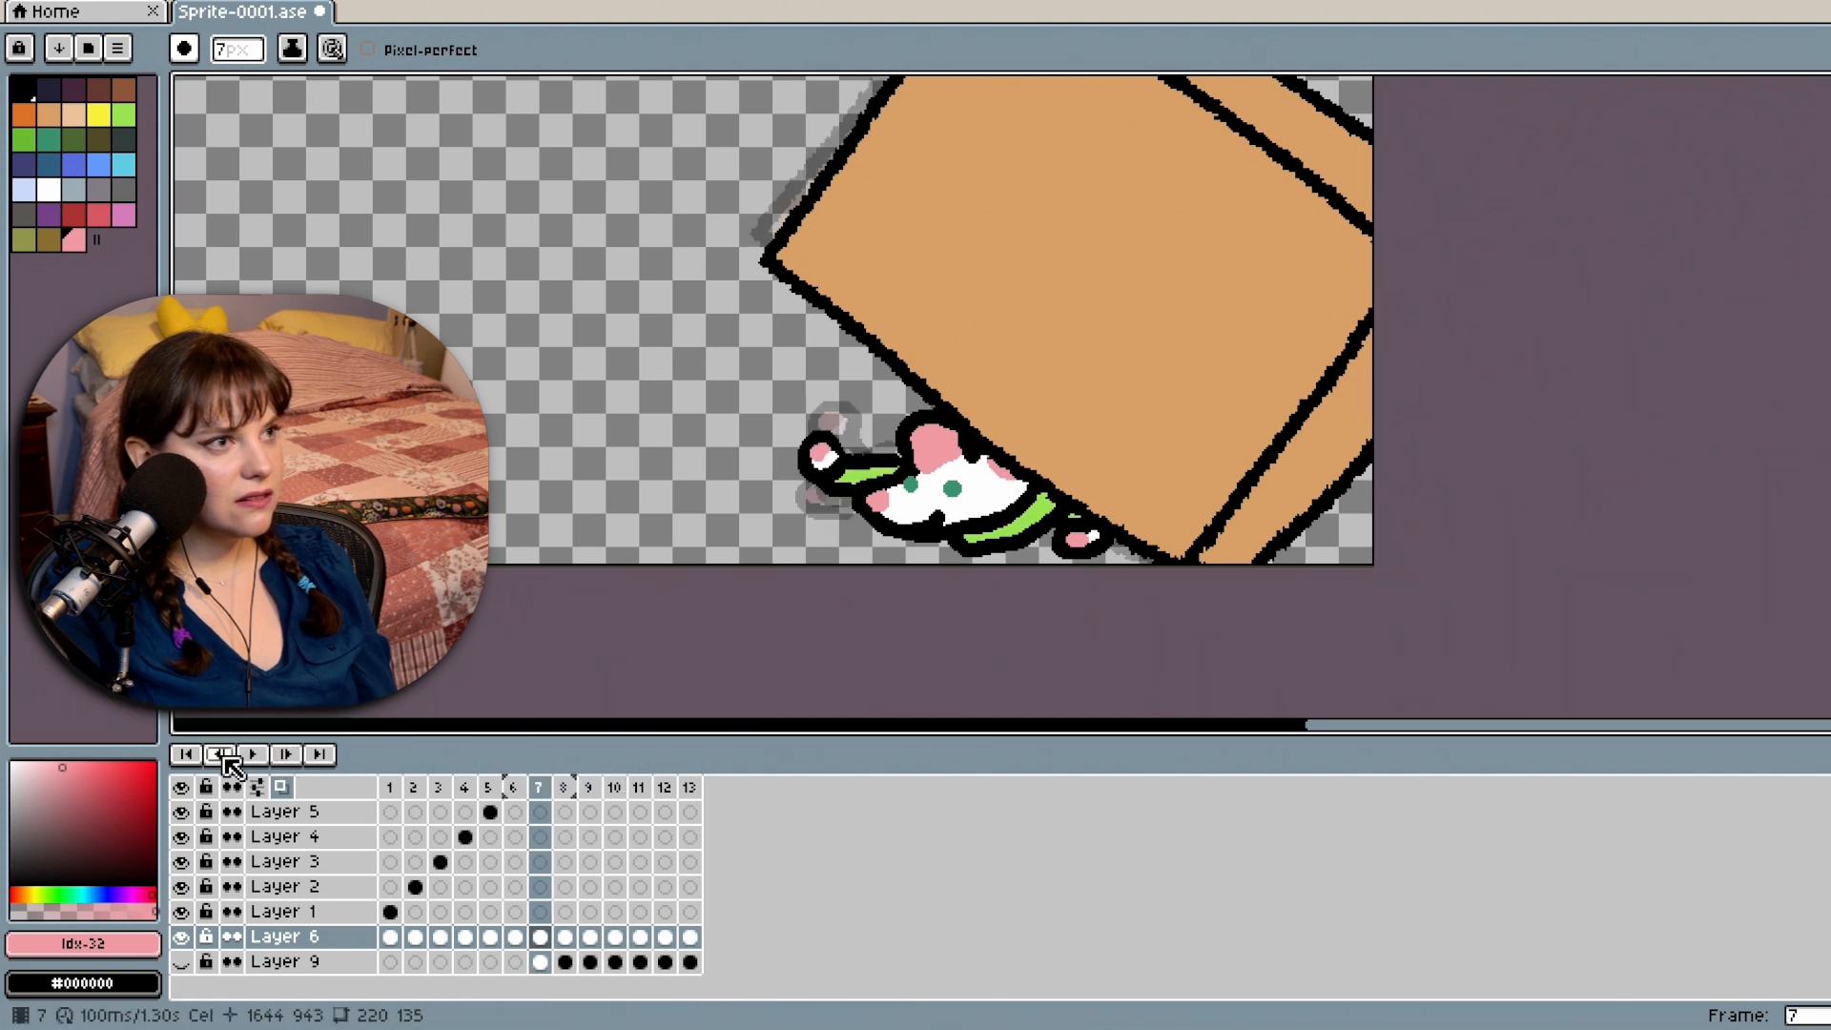
pyautogui.click(279, 758)
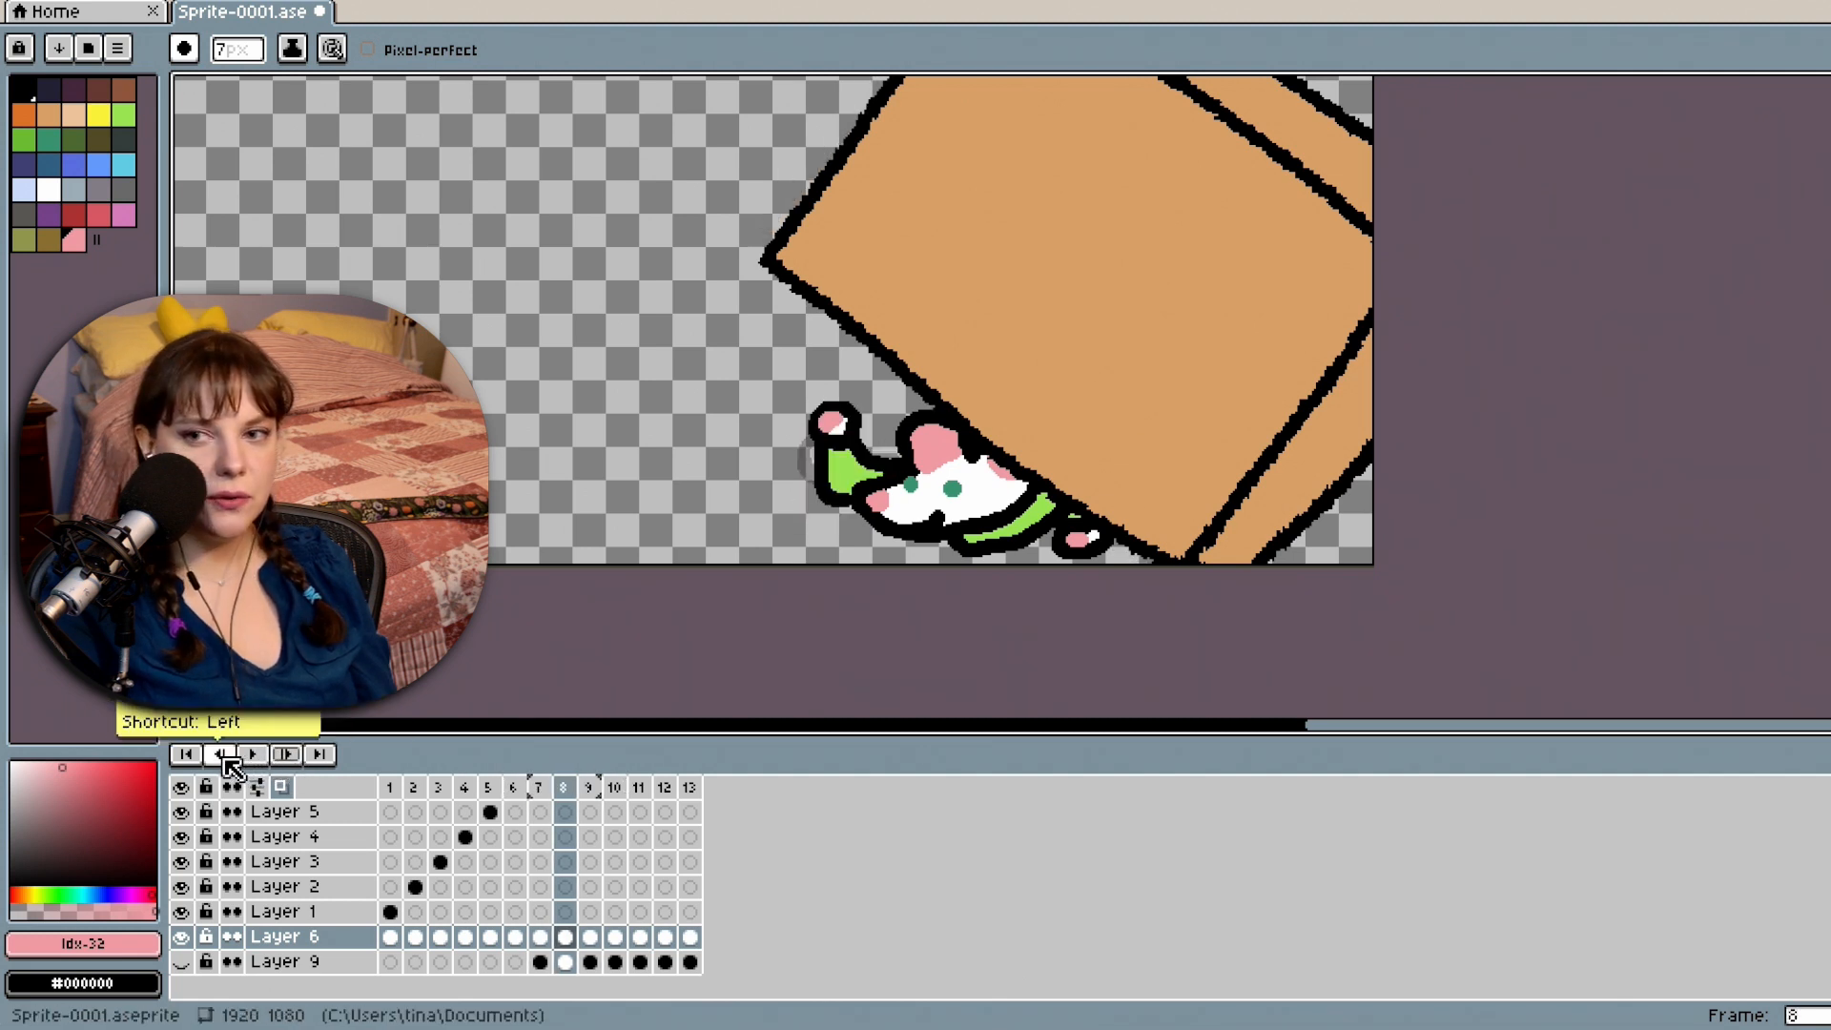
pyautogui.scroll(3, 687, 654)
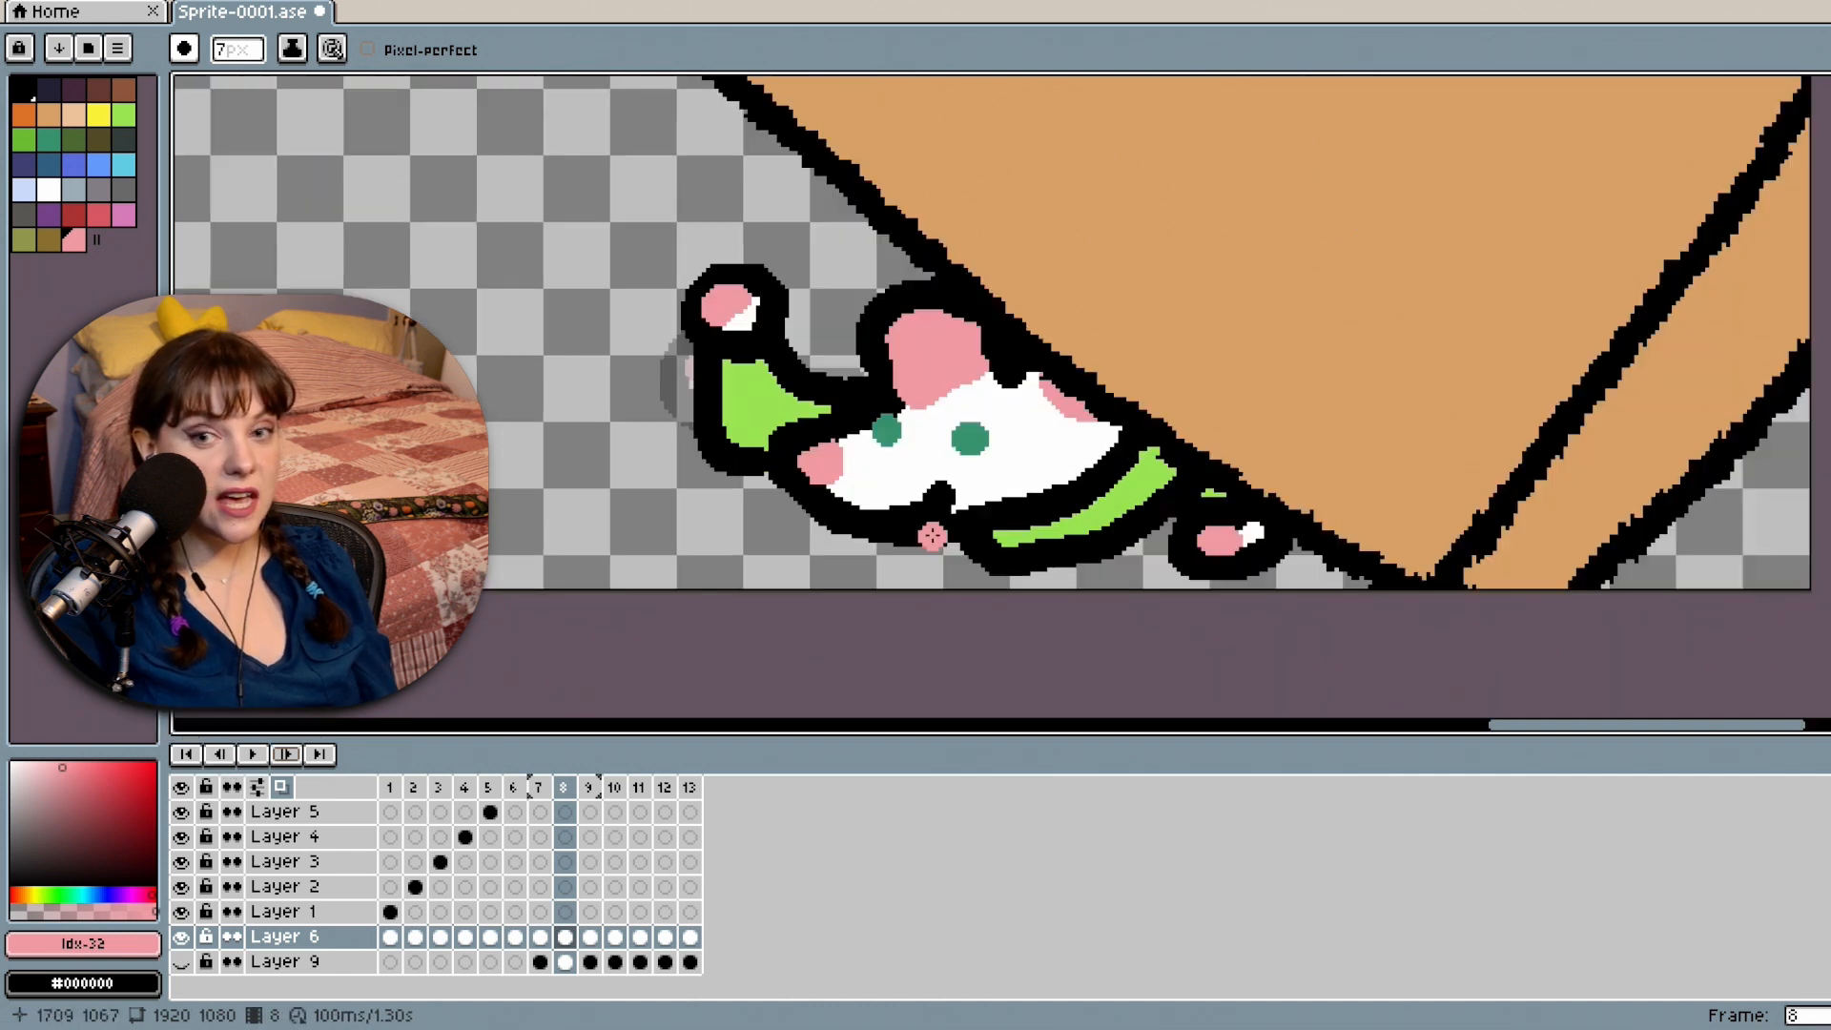
pyautogui.click(593, 939)
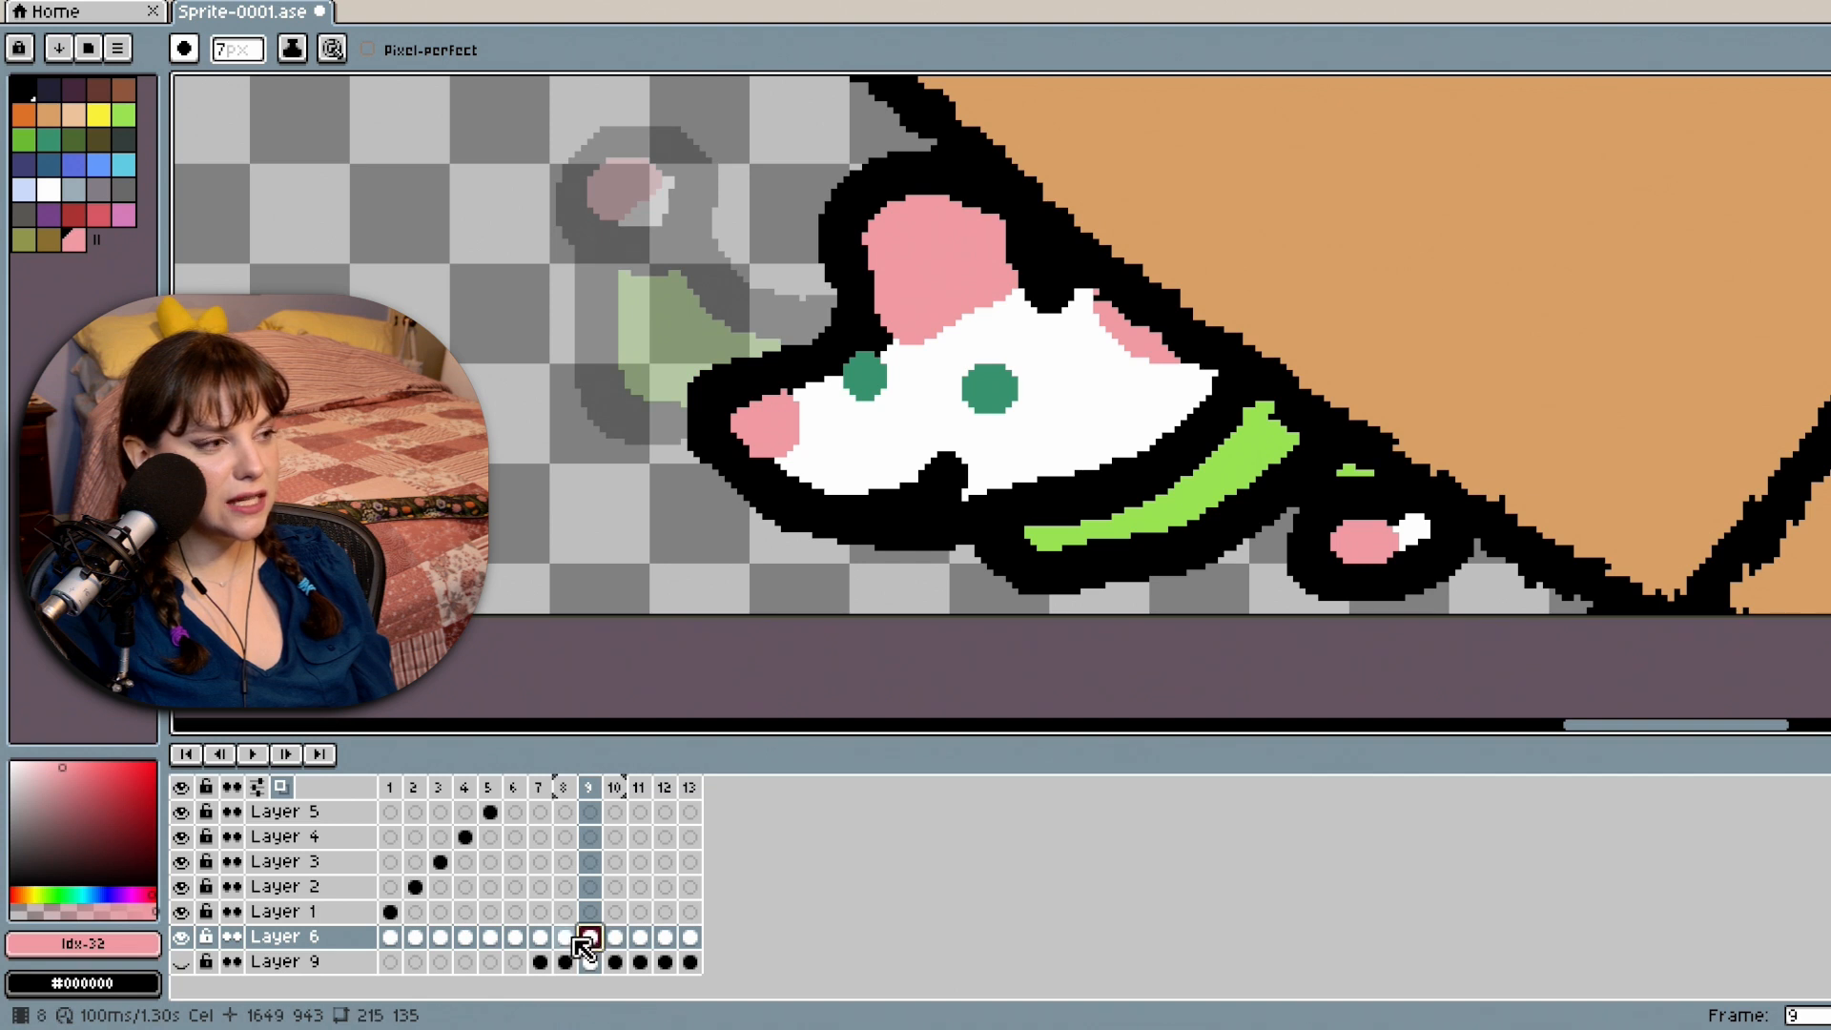
pyautogui.click(567, 937)
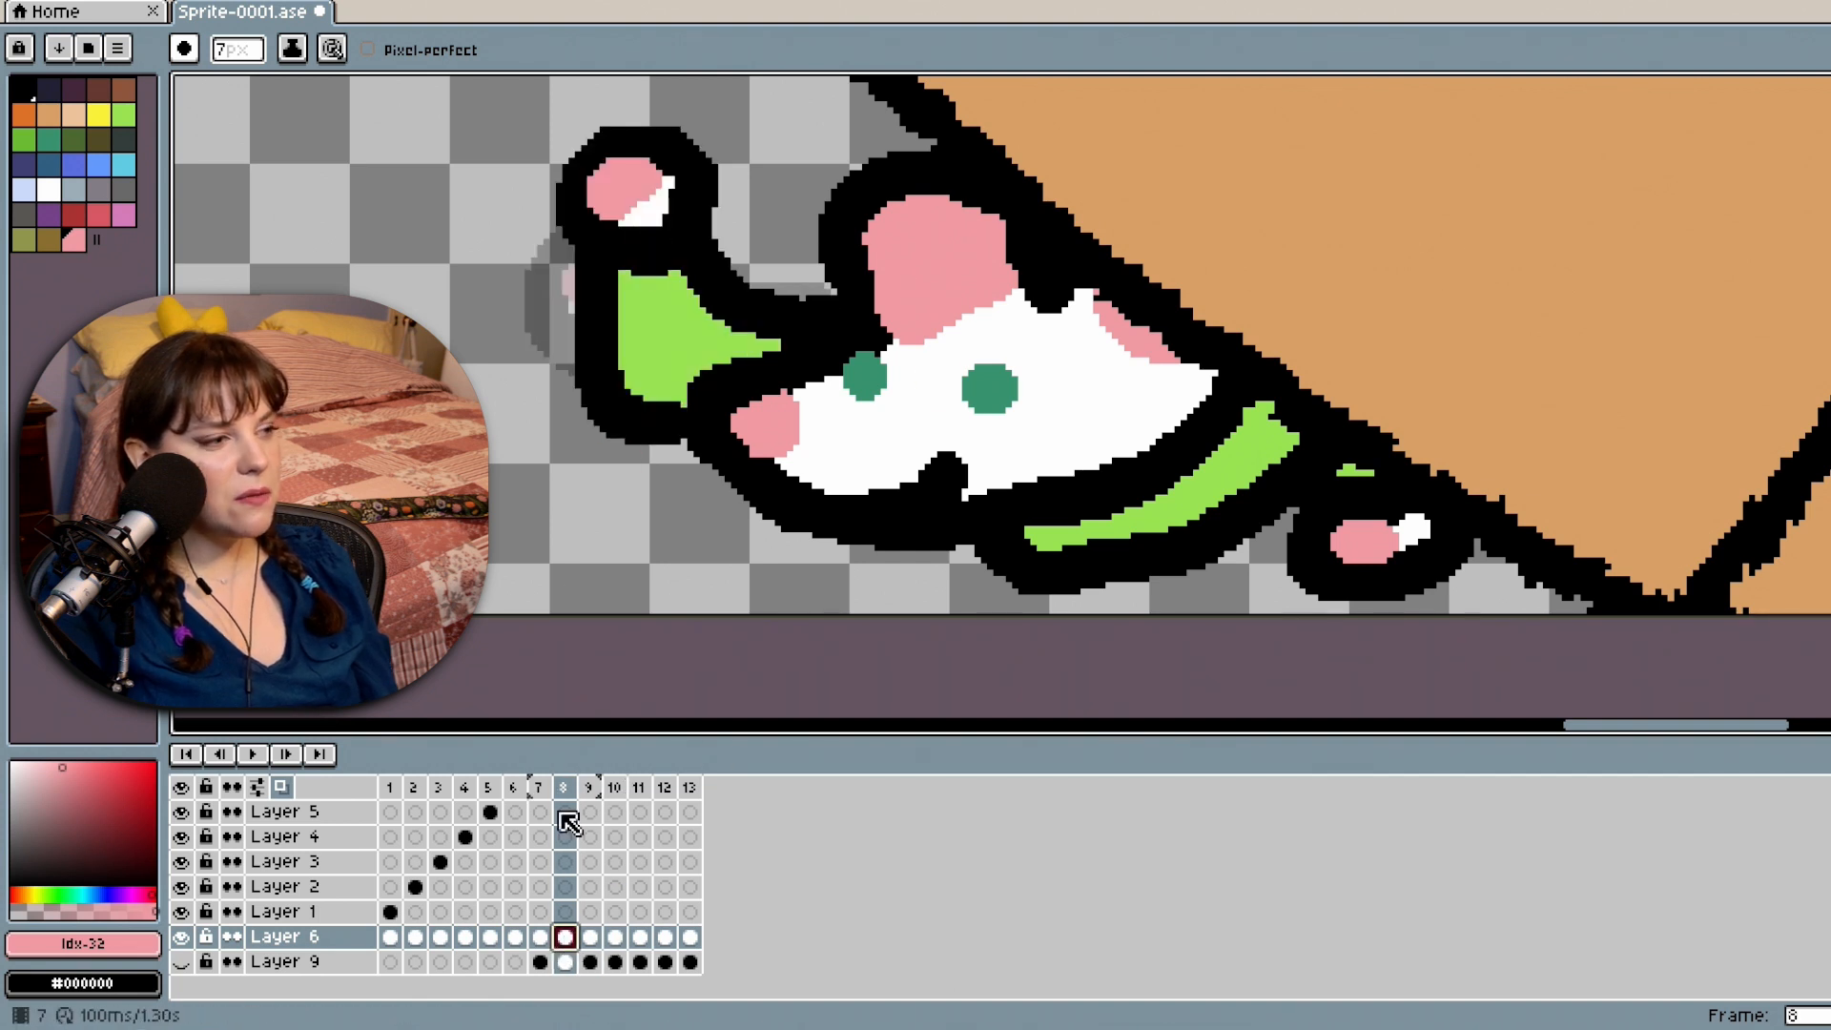
pyautogui.click(553, 941)
pyautogui.click(566, 937)
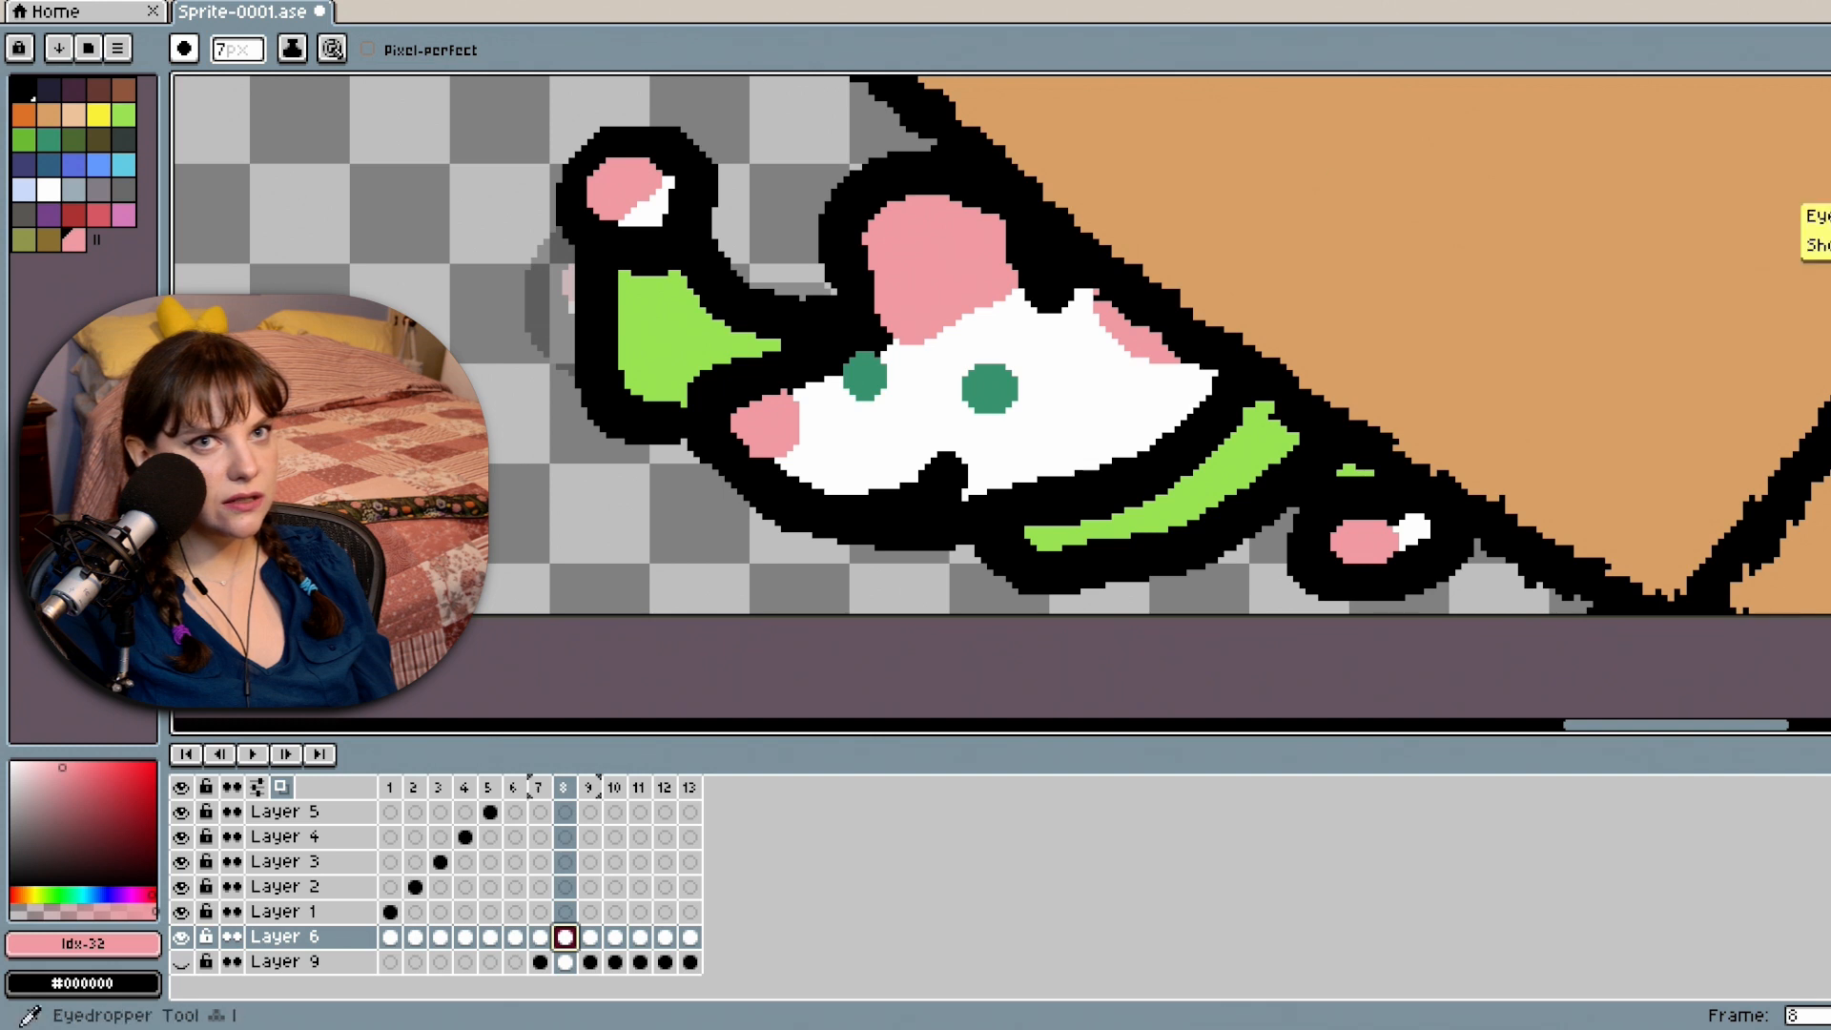
# Reshape the inner edge of the mouse's raised arm on frame 8 with the eraser and a black 7 px outline.
pyautogui.click(1828, 162)
pyautogui.moveTo(732, 263); pyautogui.dragTo(722, 303)
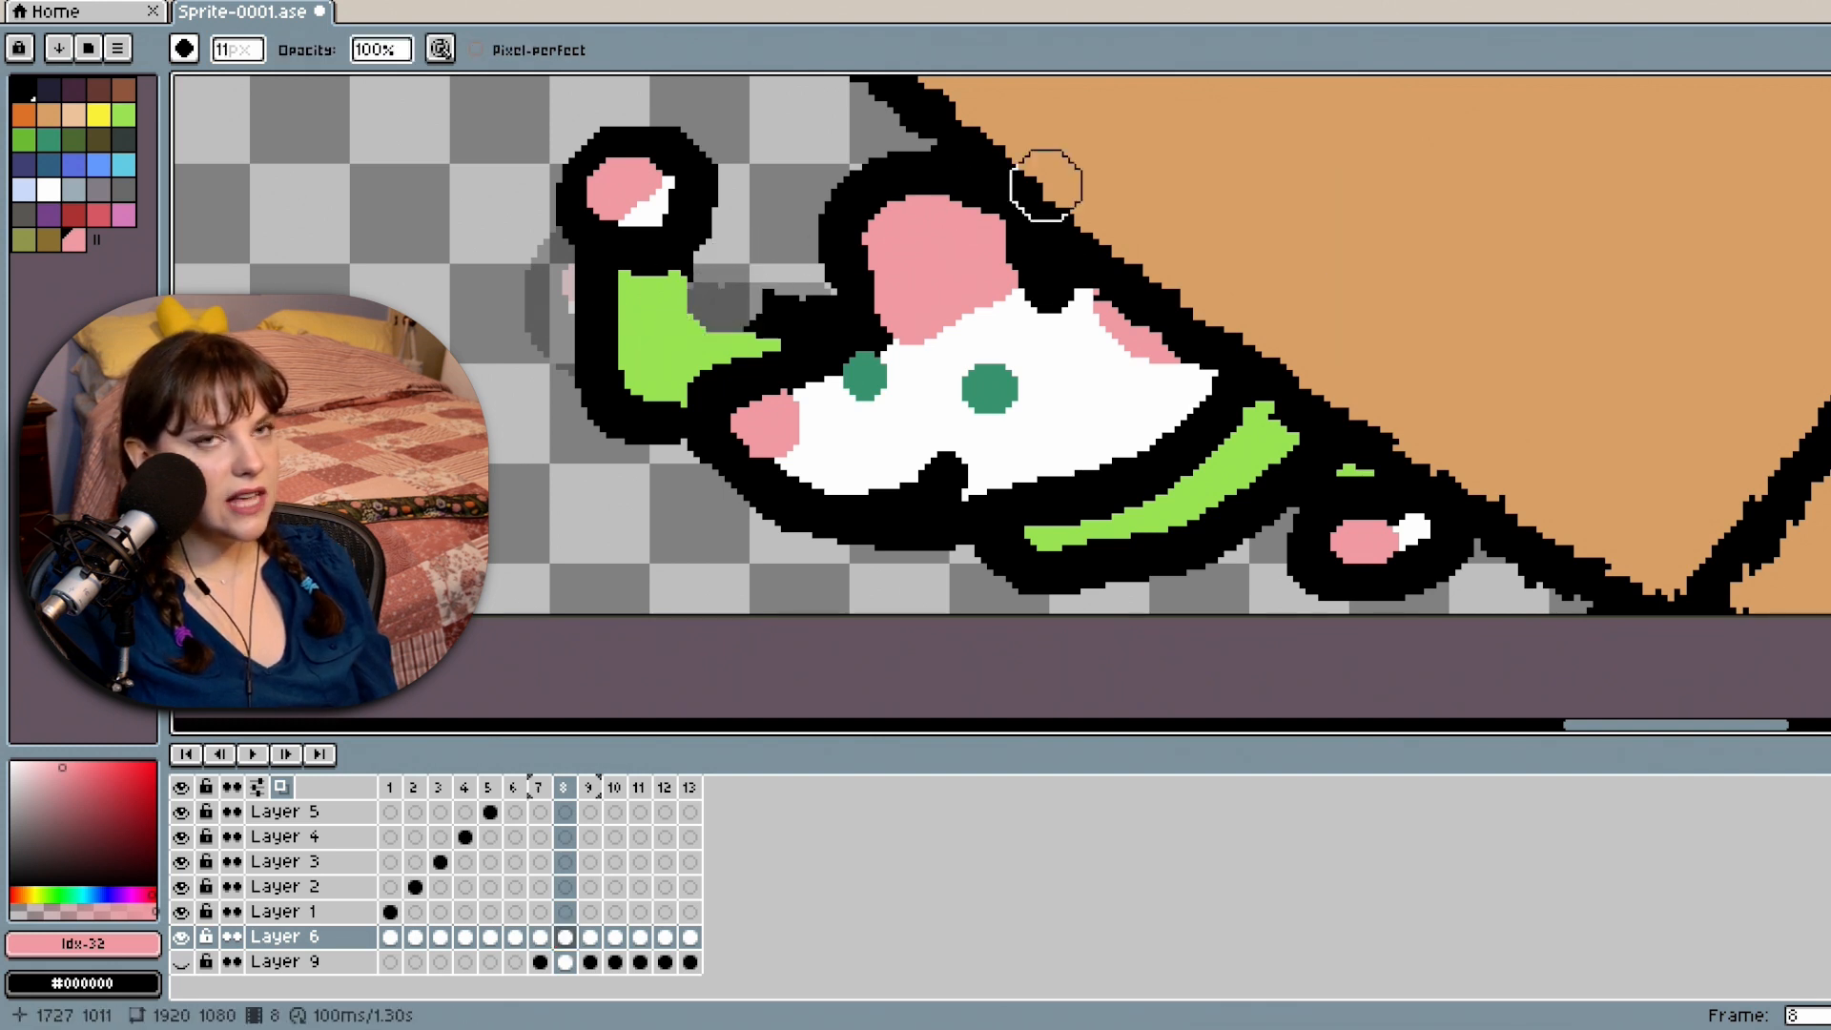
pyautogui.click(1829, 136)
pyautogui.click(23, 88)
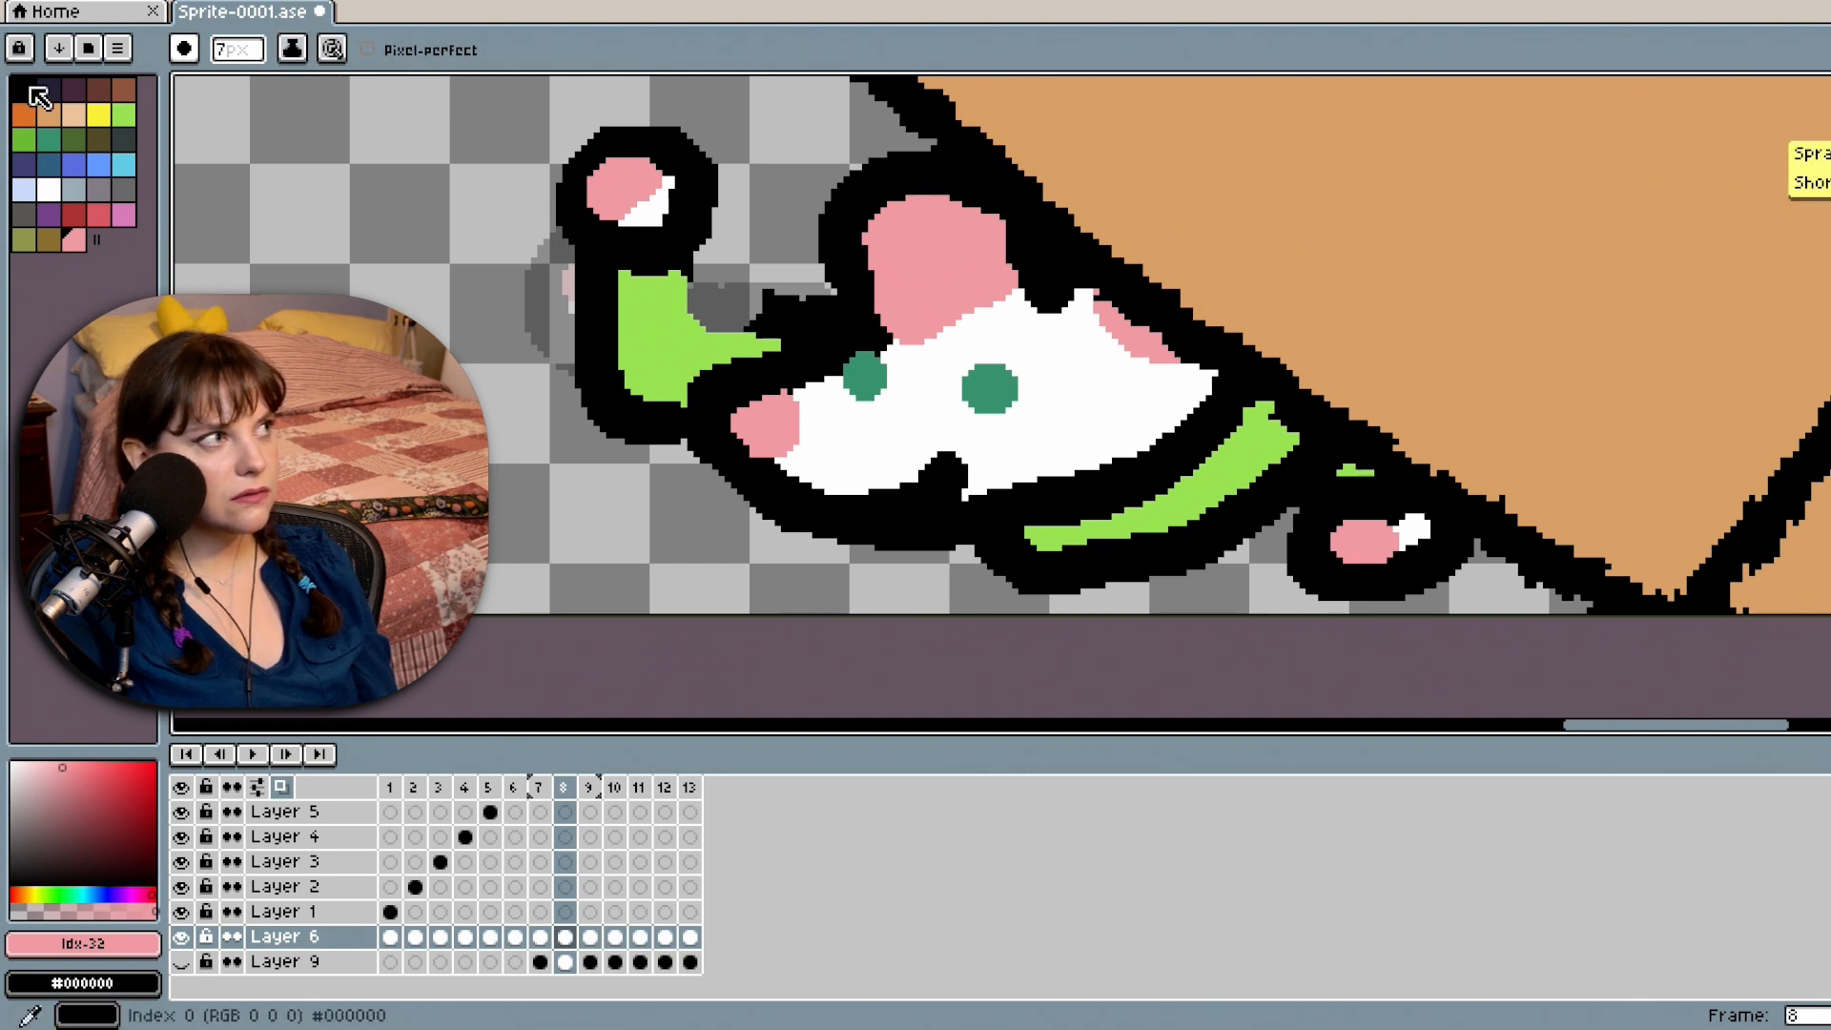
pyautogui.moveTo(710, 329)
pyautogui.mouseDown()
pyautogui.moveTo(761, 327)
pyautogui.moveTo(700, 320)
pyautogui.moveTo(685, 291)
pyautogui.moveTo(717, 239)
pyautogui.mouseUp()
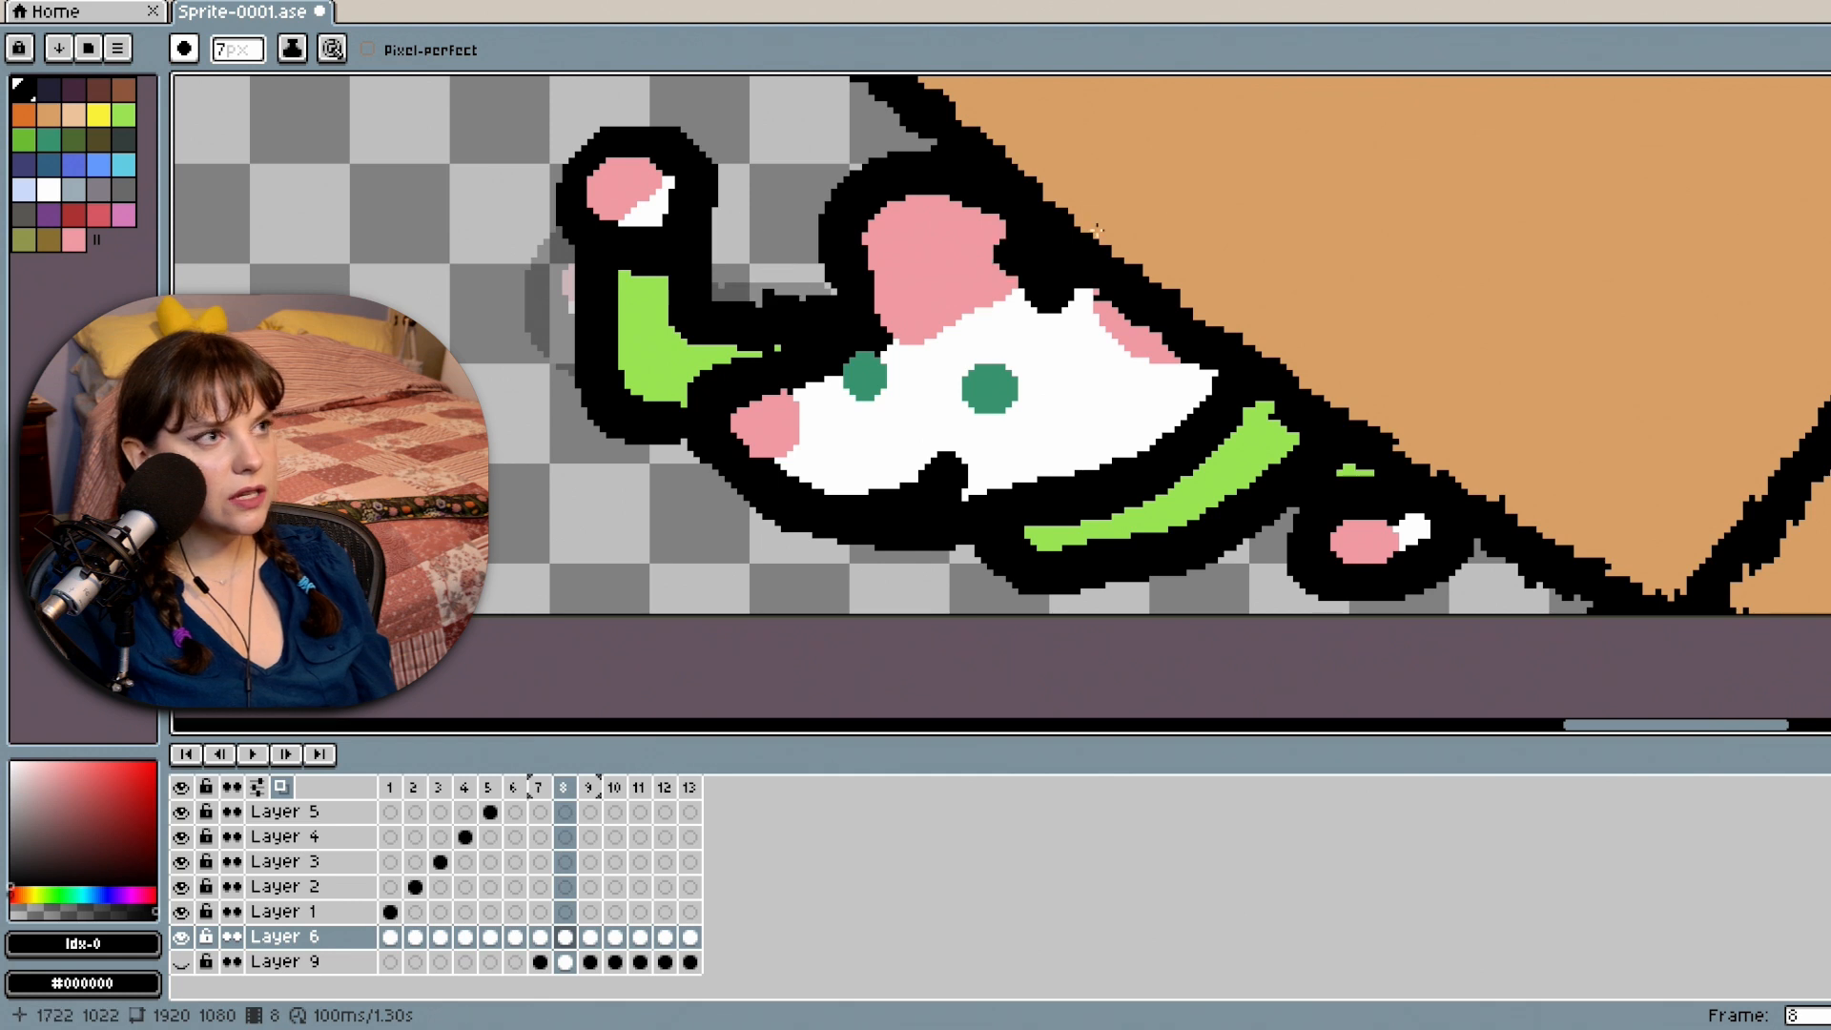
pyautogui.click(1816, 234)
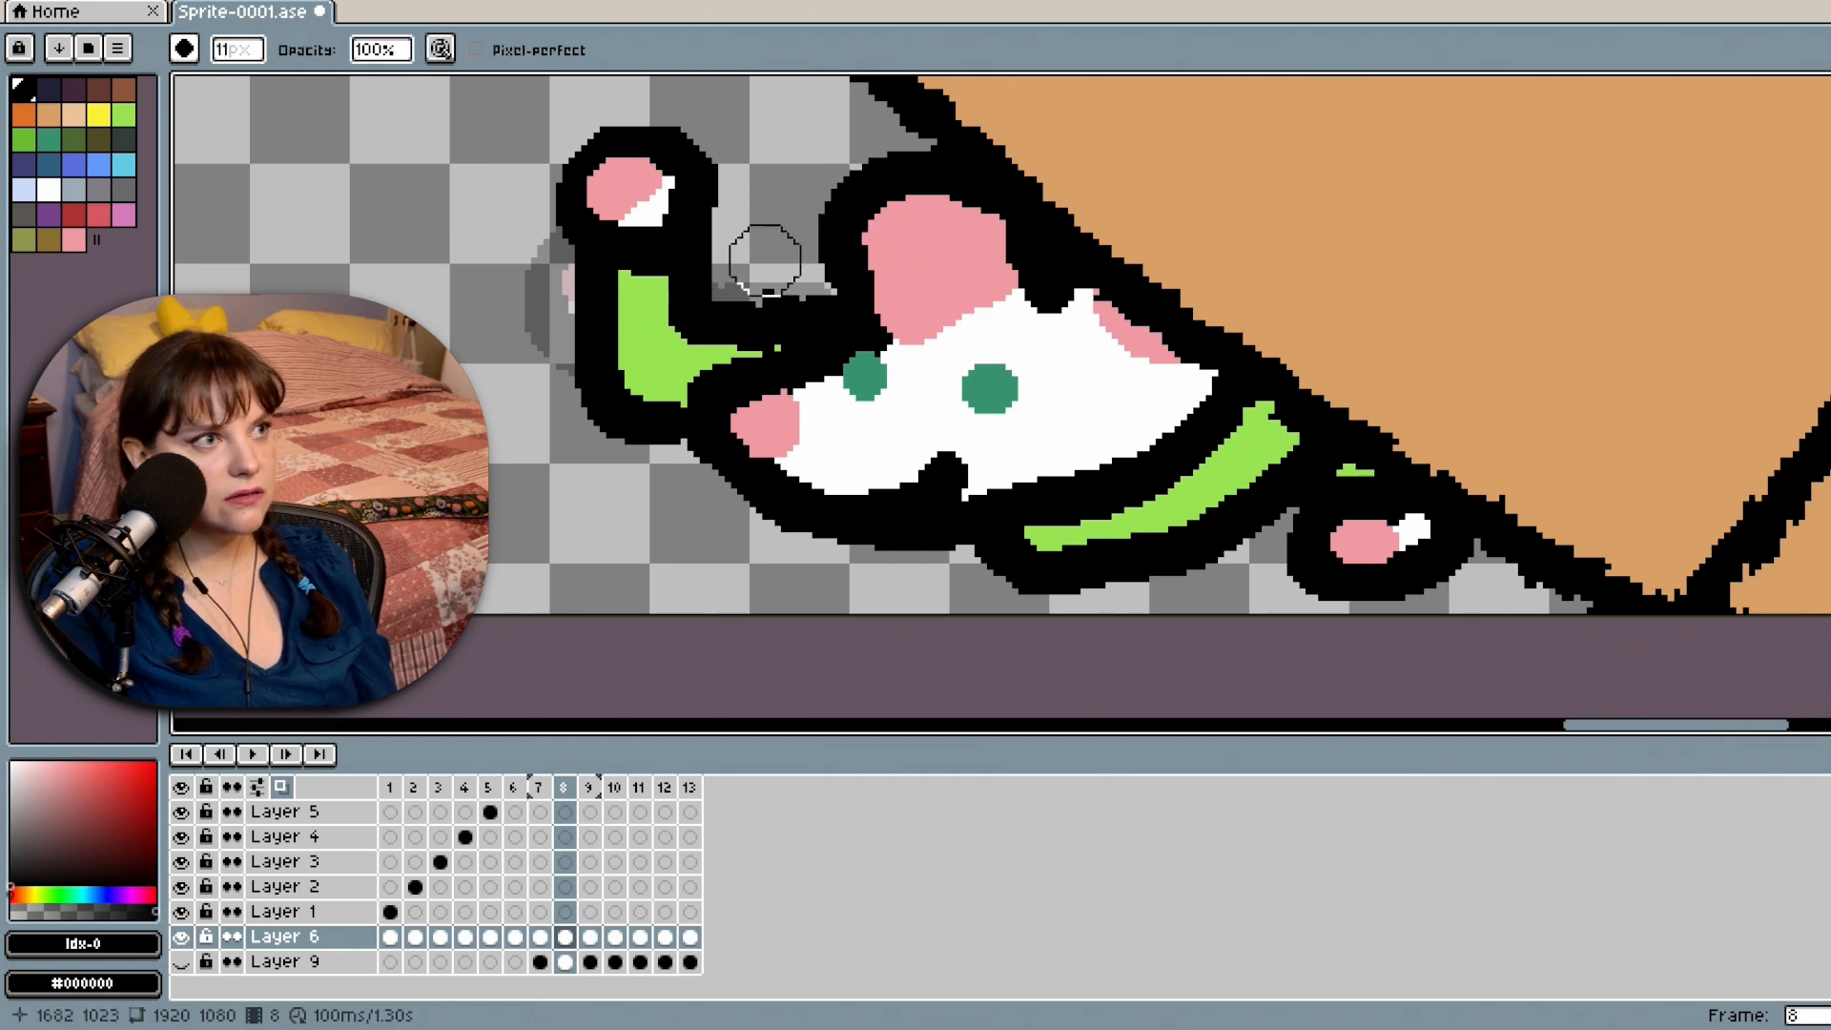
pyautogui.moveTo(763, 260); pyautogui.dragTo(776, 273)
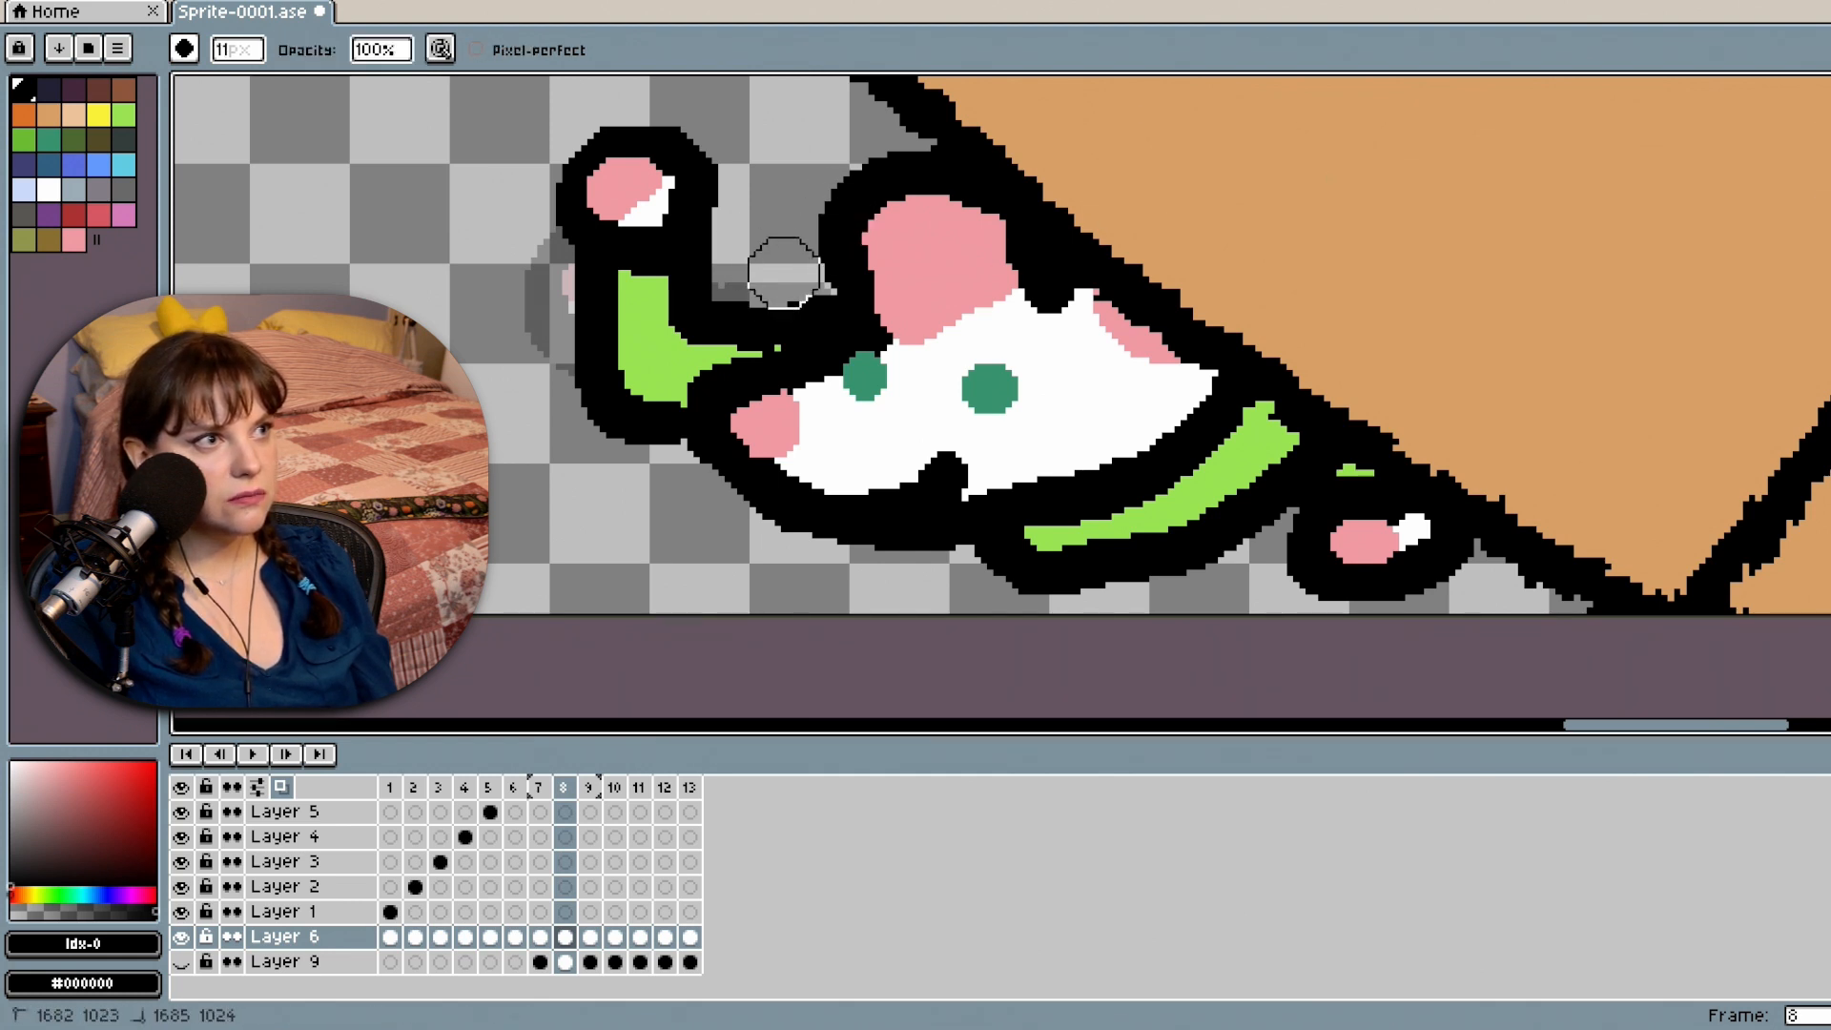
# Touch up the tip of the green sleeve on frame 8 with a 1 px pencil, and restore the pencil size to 7 px.
pyautogui.click(1106, 304)
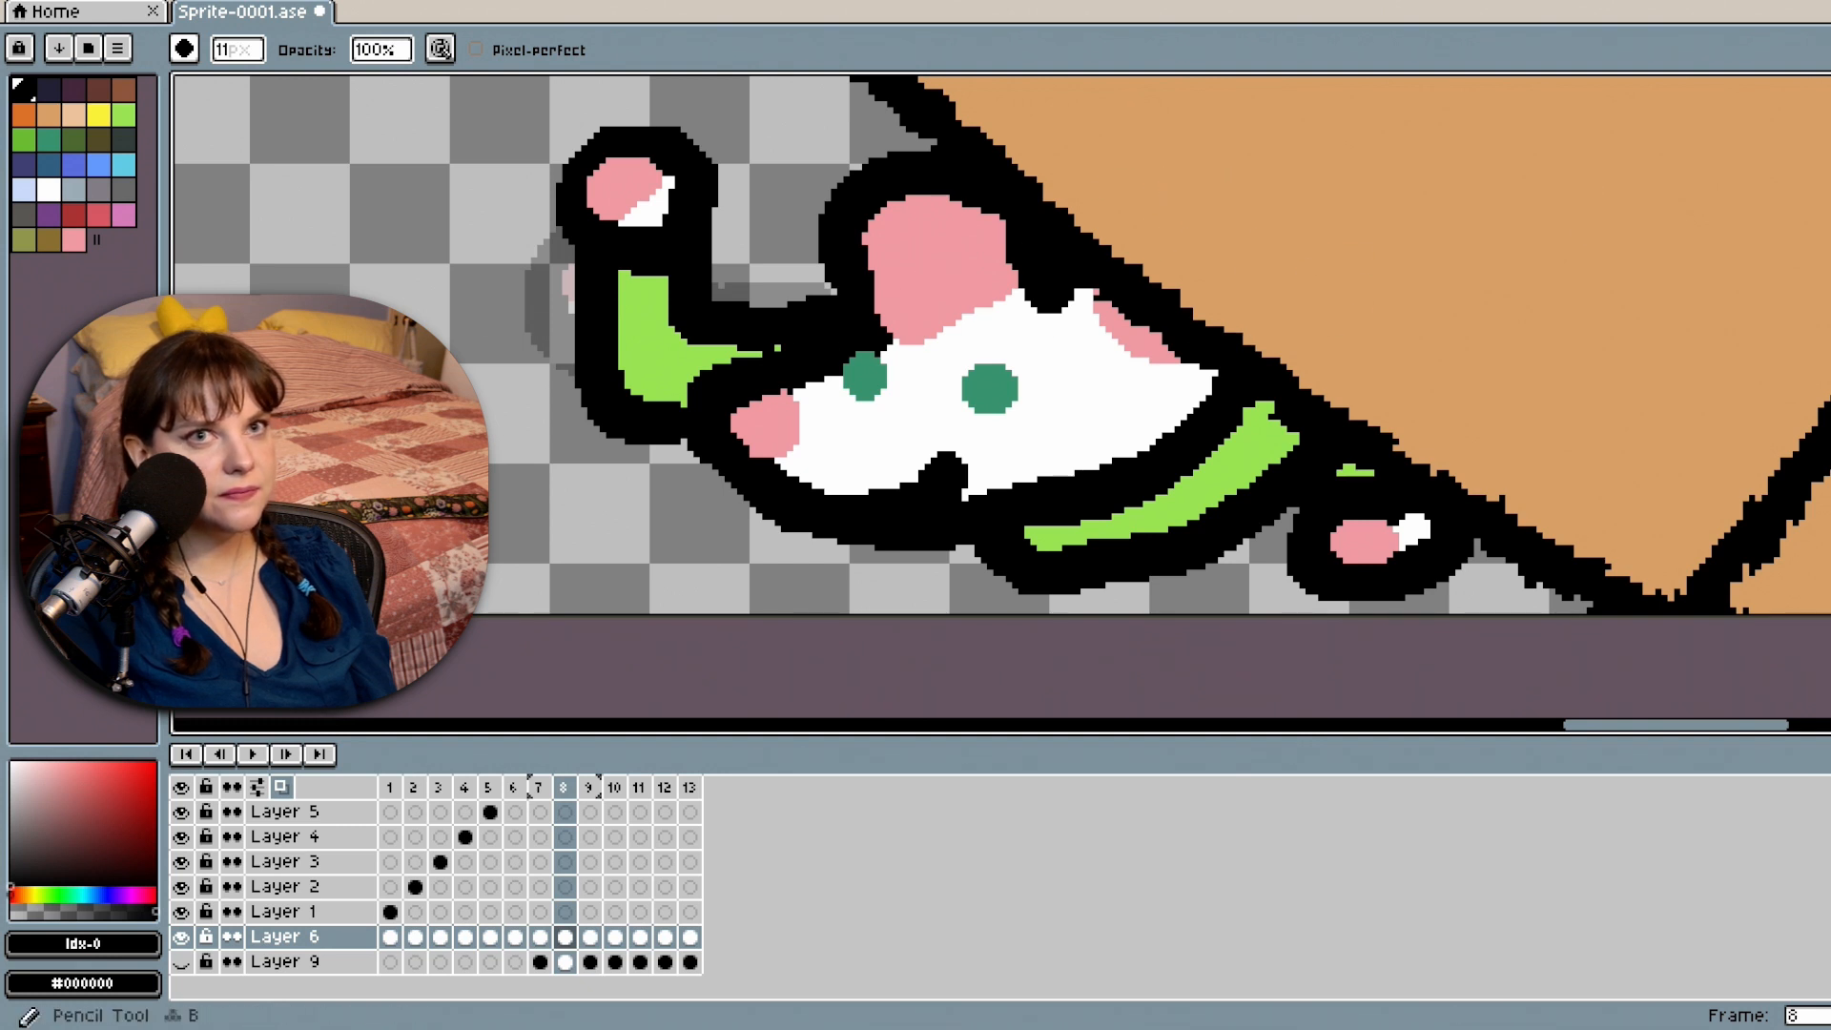
pyautogui.press('e')
pyautogui.click(236, 49)
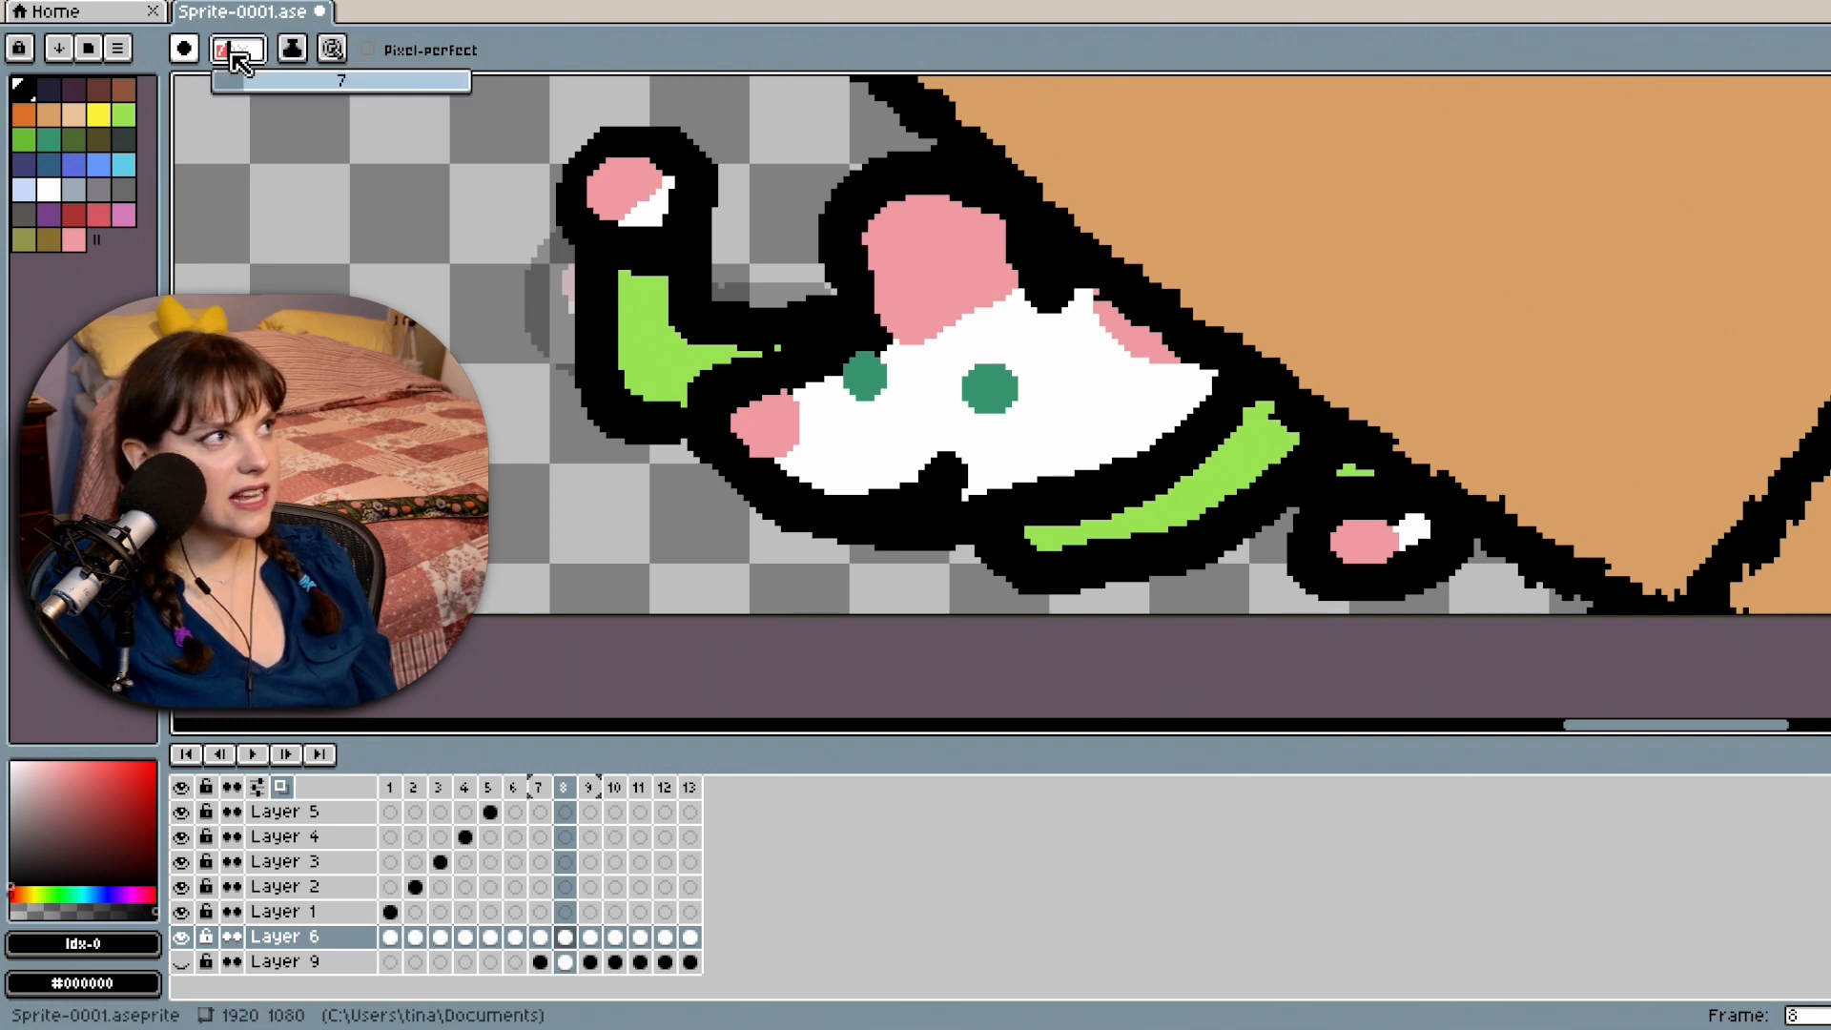
pyautogui.moveTo(286, 99); pyautogui.dragTo(215, 80)
pyautogui.keyDown('alt'); pyautogui.click(737, 315); pyautogui.keyUp('alt')
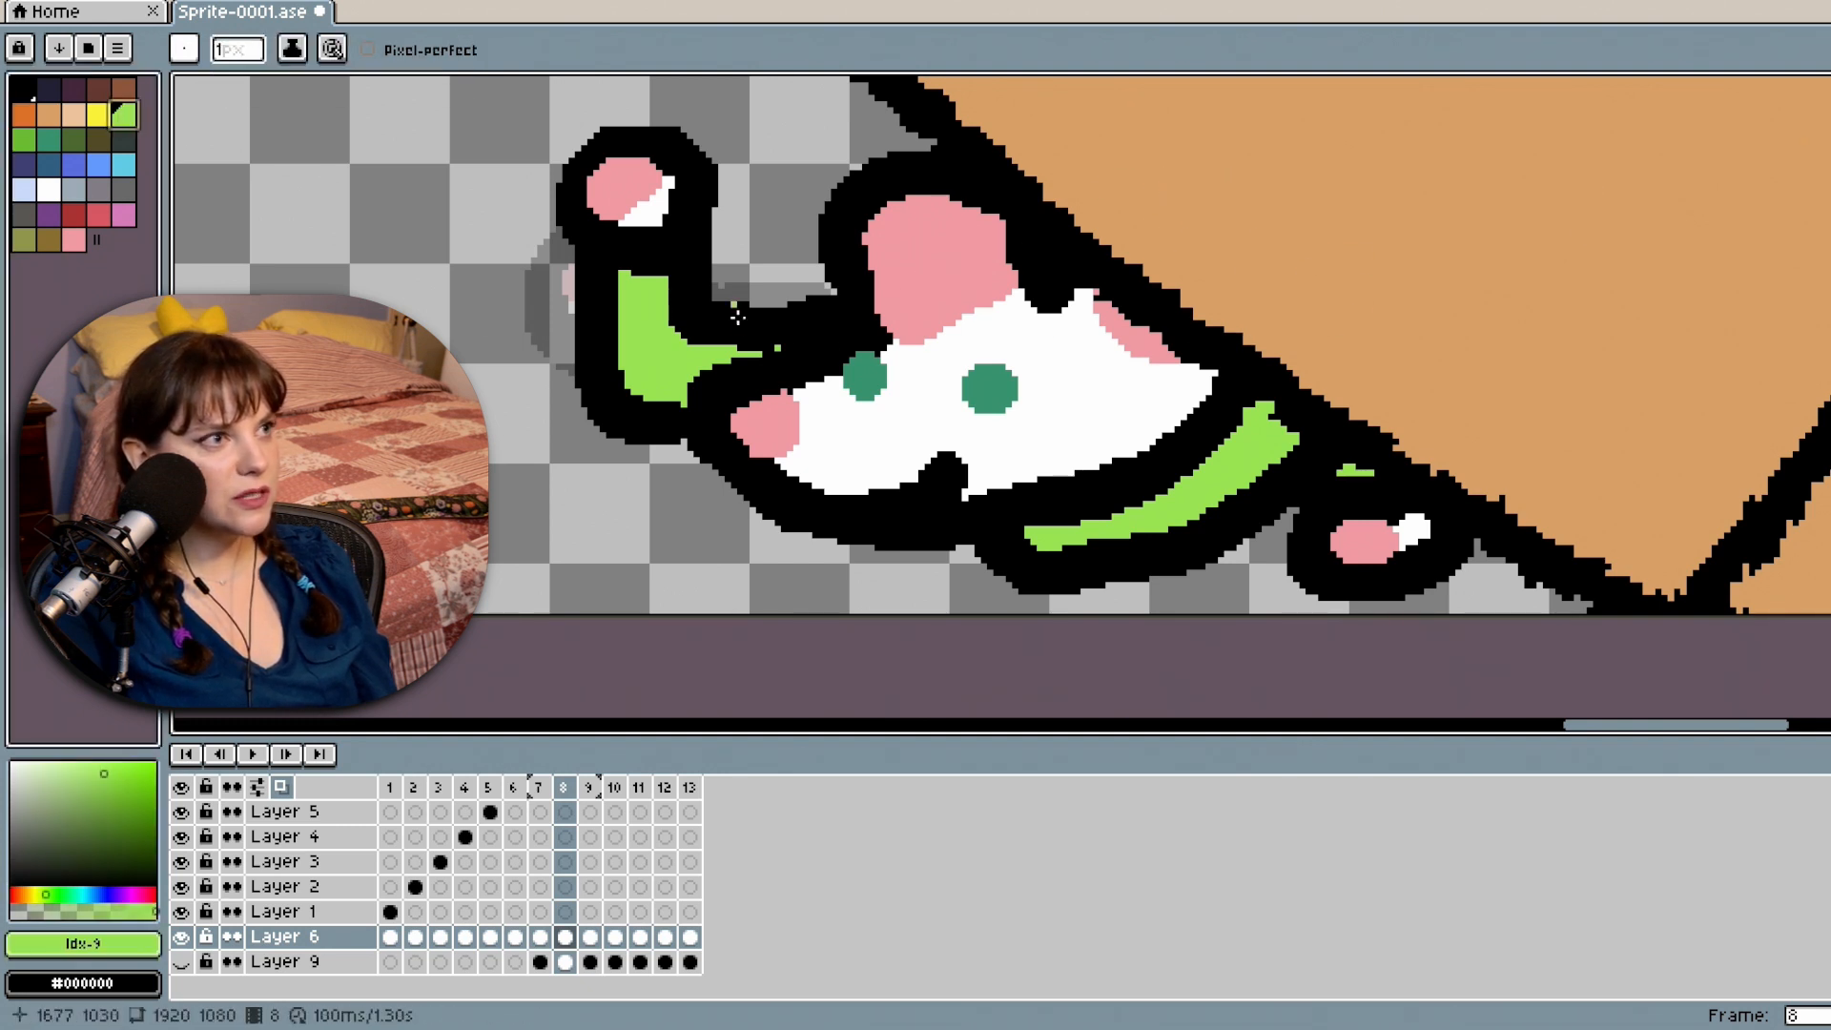
pyautogui.moveTo(773, 347); pyautogui.dragTo(765, 346)
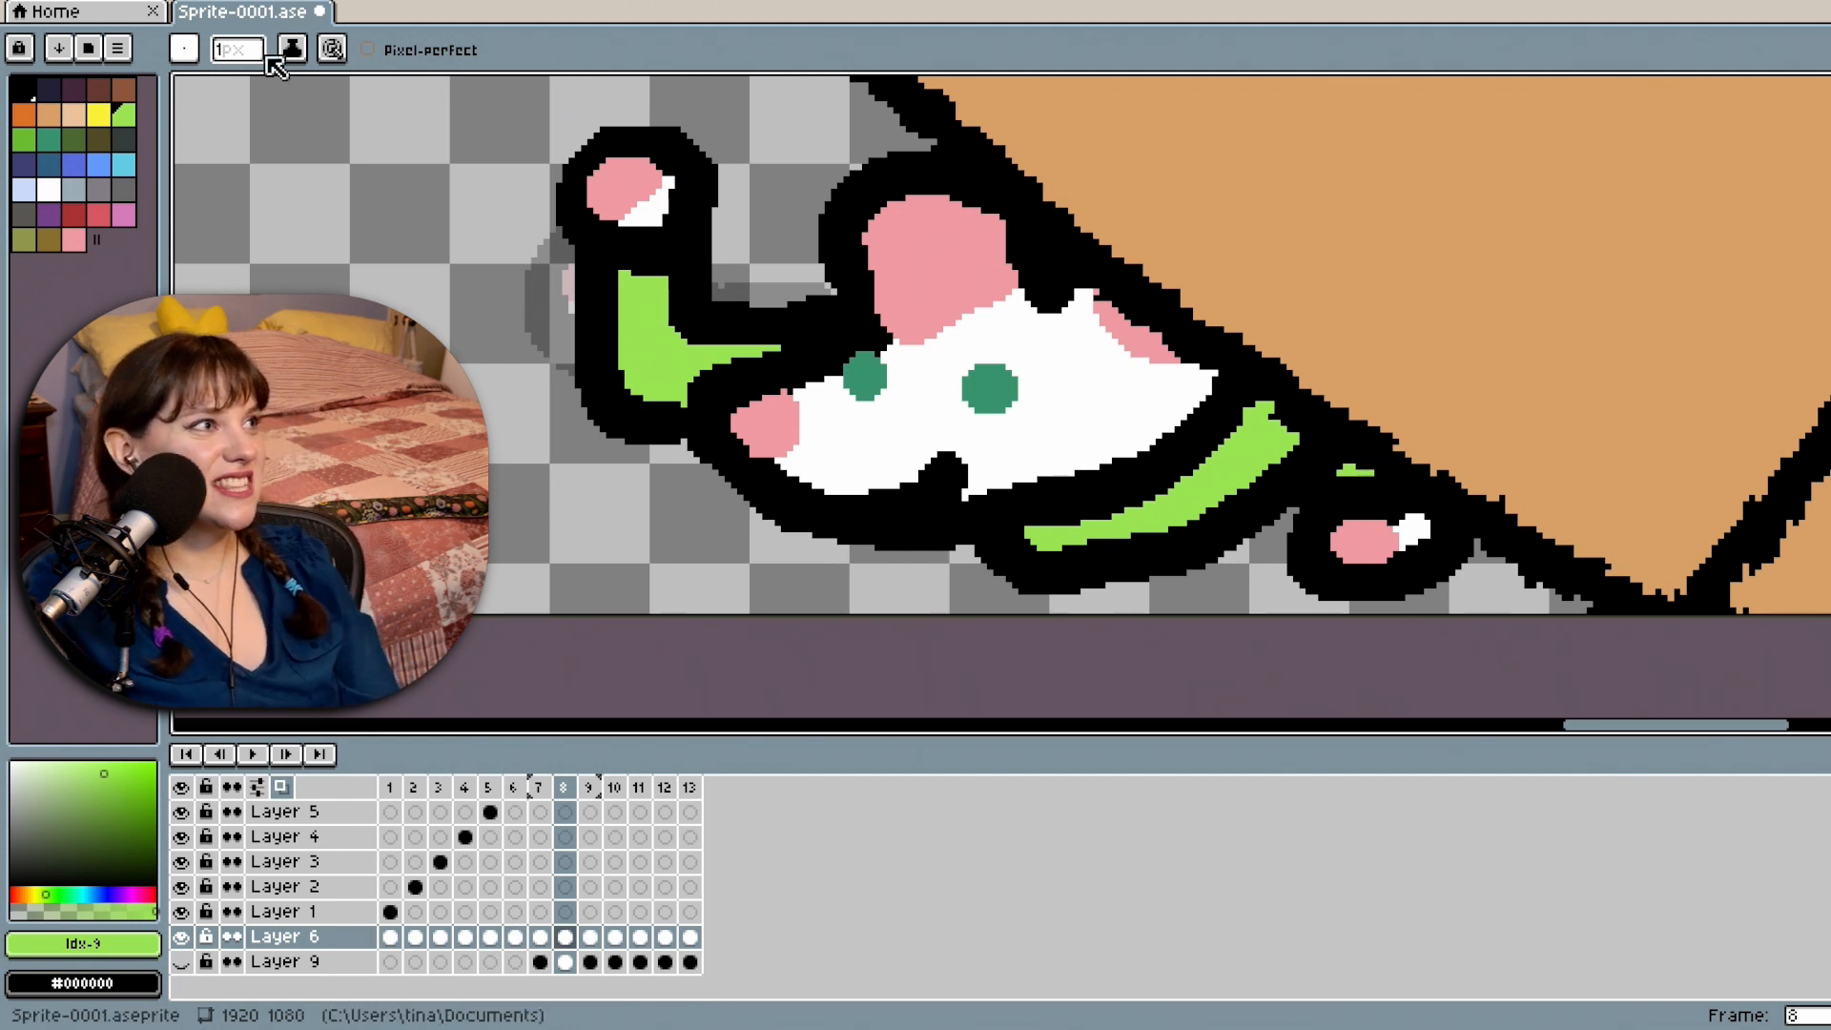
pyautogui.click(236, 50)
pyautogui.moveTo(289, 87); pyautogui.dragTo(250, 85)
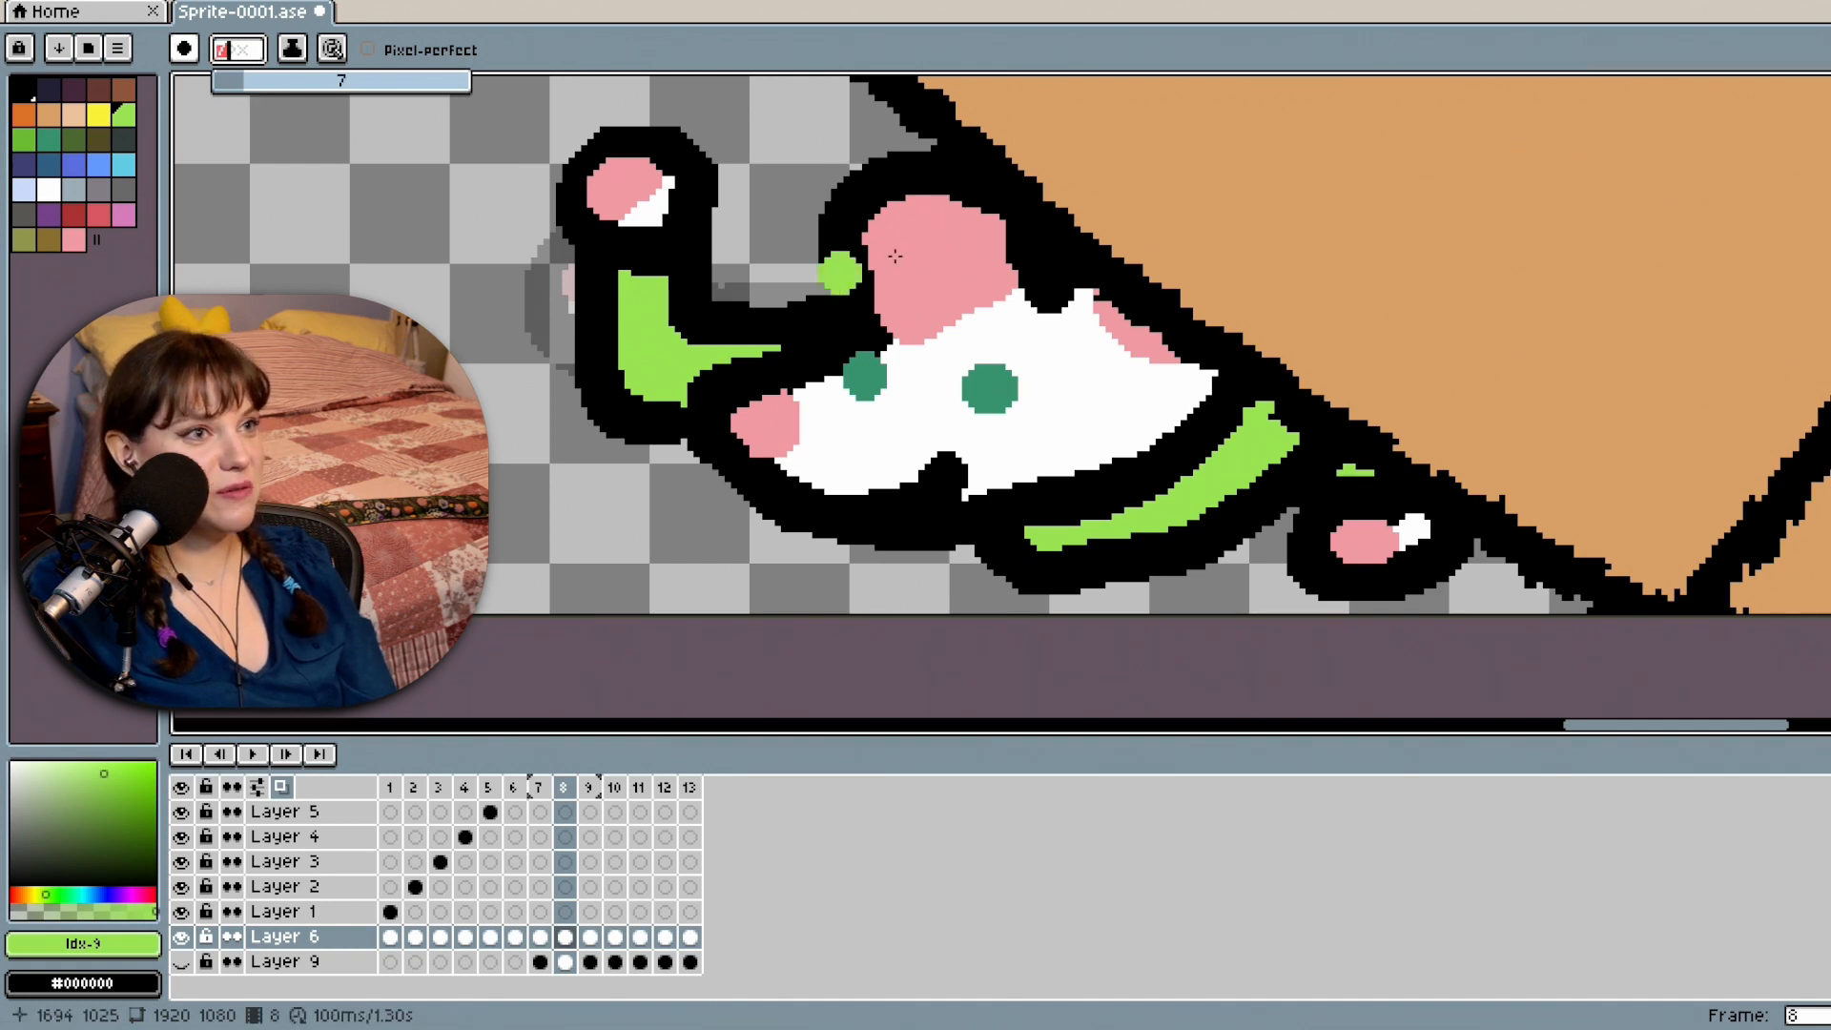
# Flip back and forth through frames 6 to 9 to check the motion of the mouse's waving arm.
pyautogui.scroll(-4, 1307, 315)
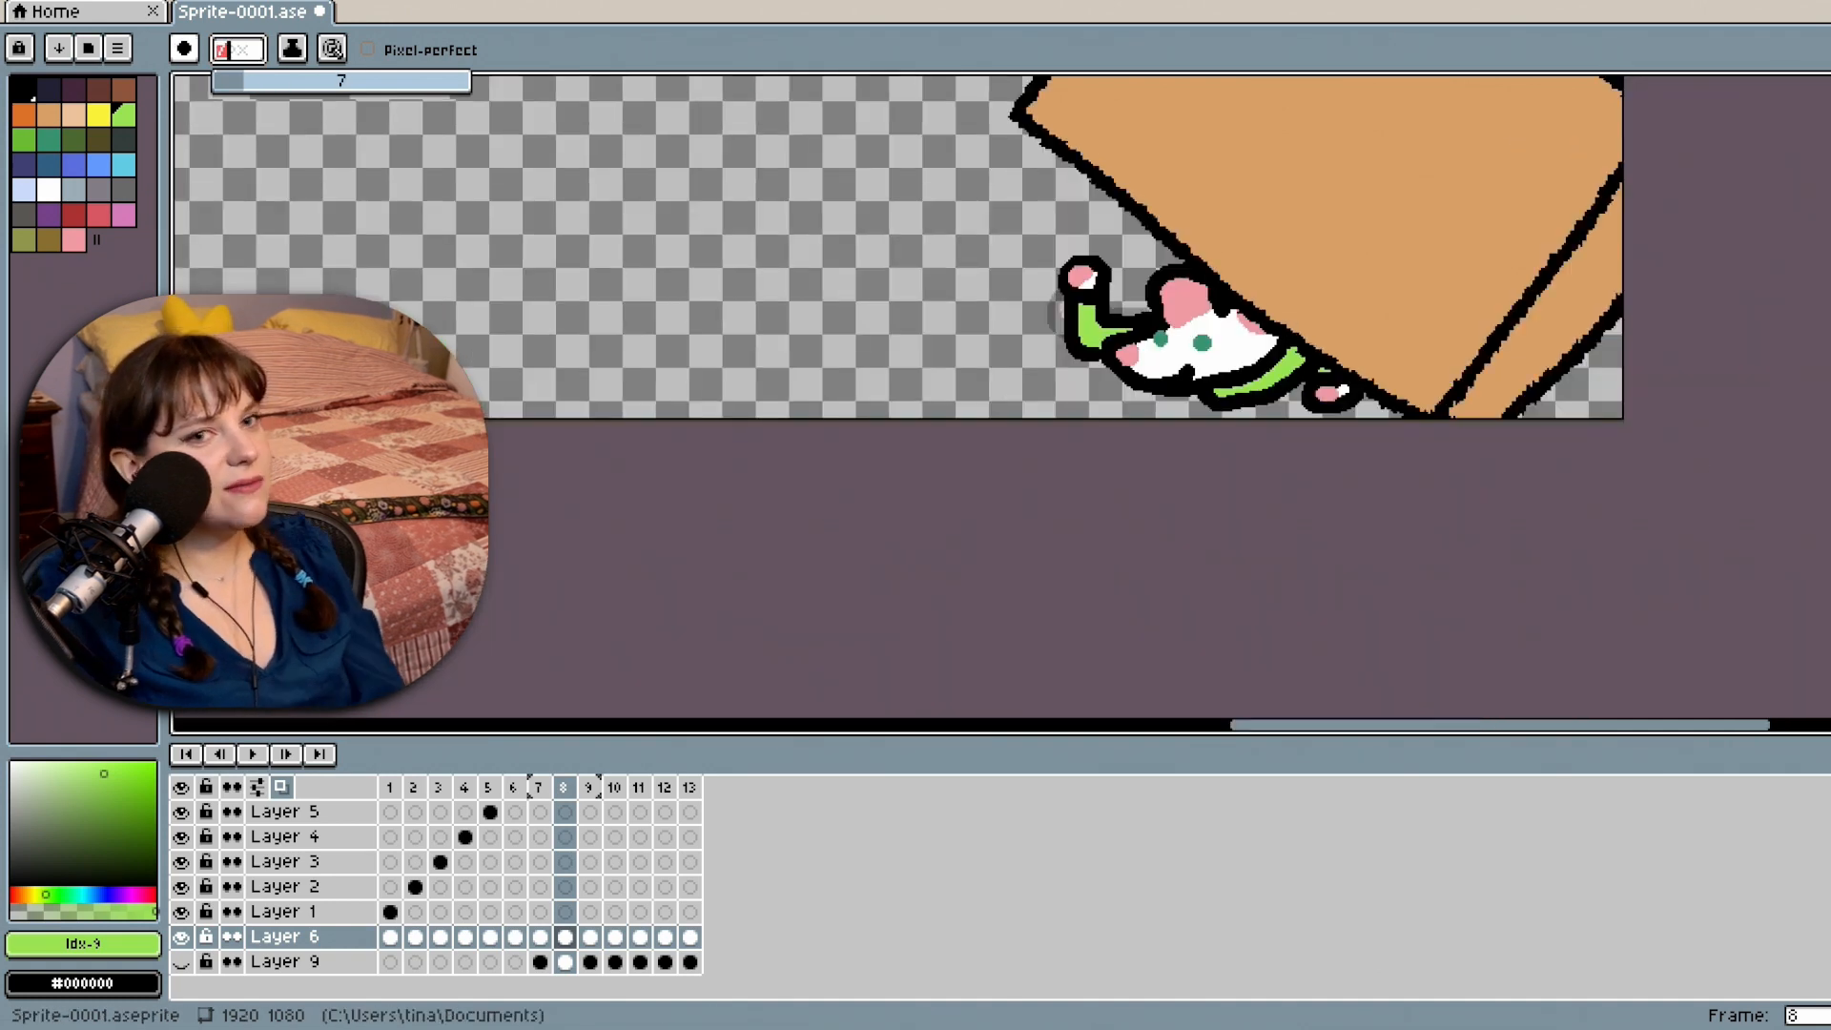
pyautogui.moveTo(1830, 639); pyautogui.dragTo(1830, 586)
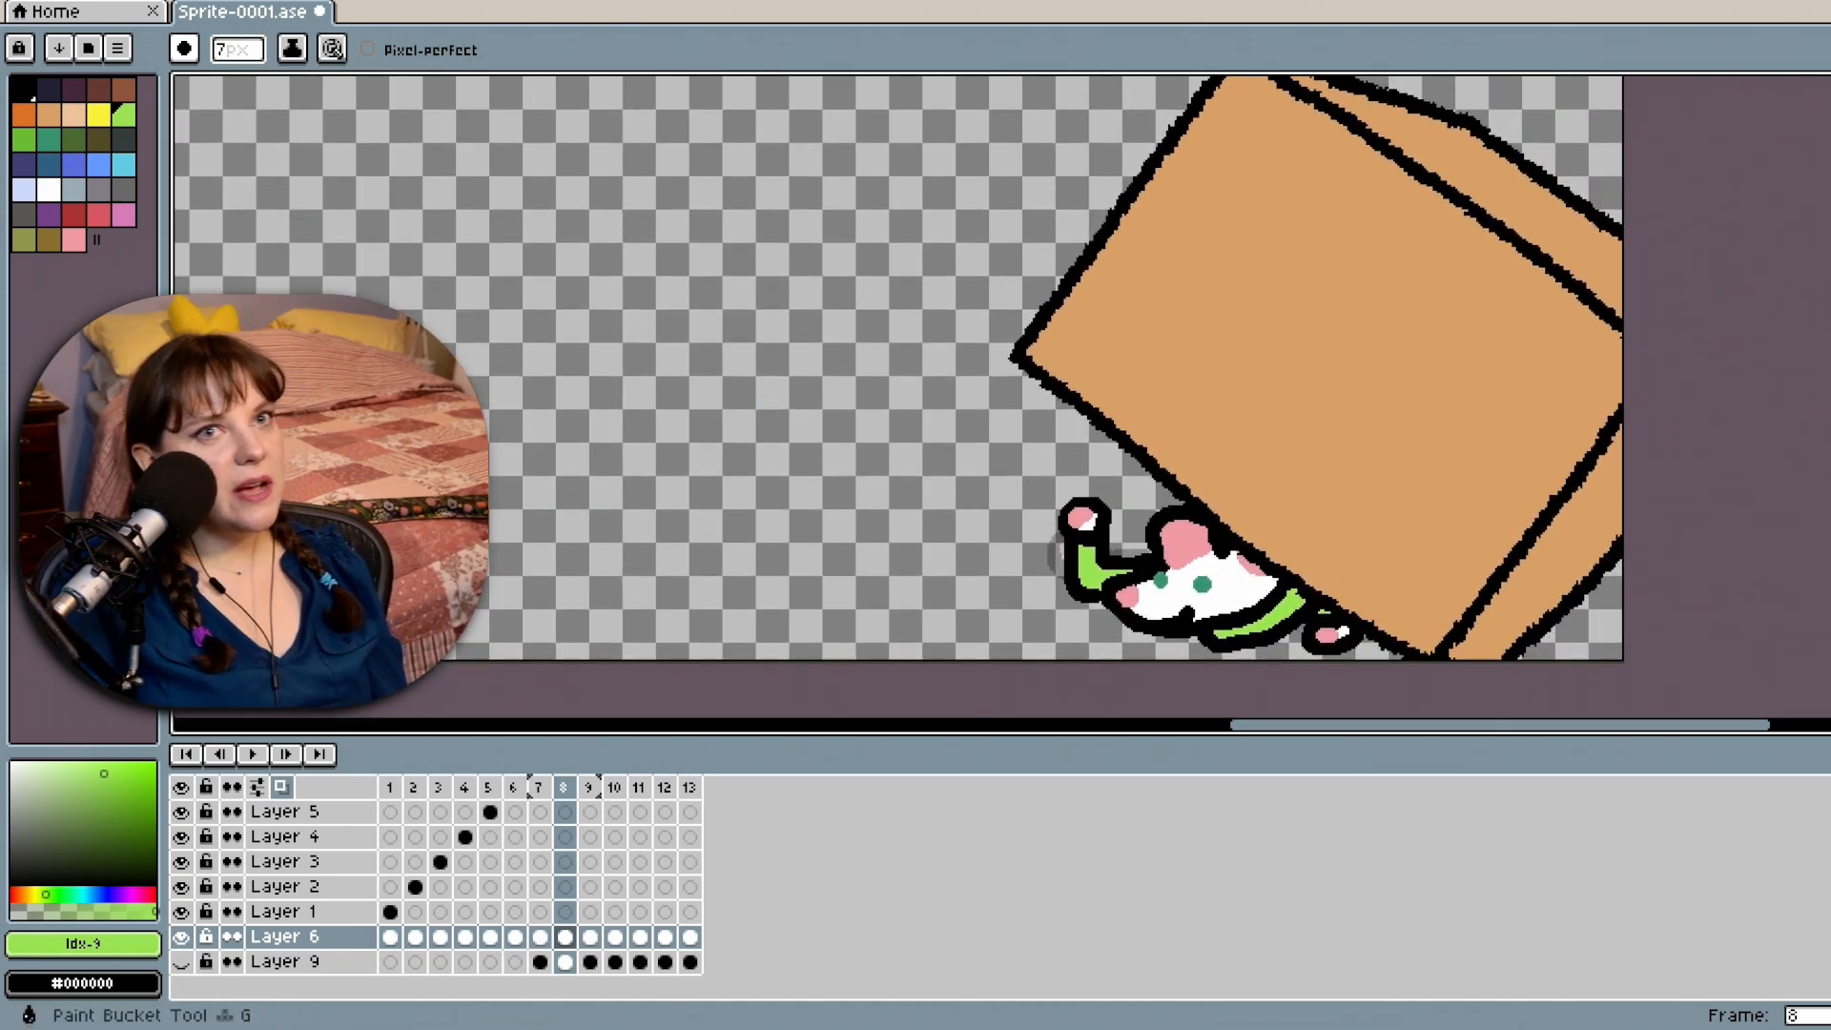
pyautogui.click(1830, 238)
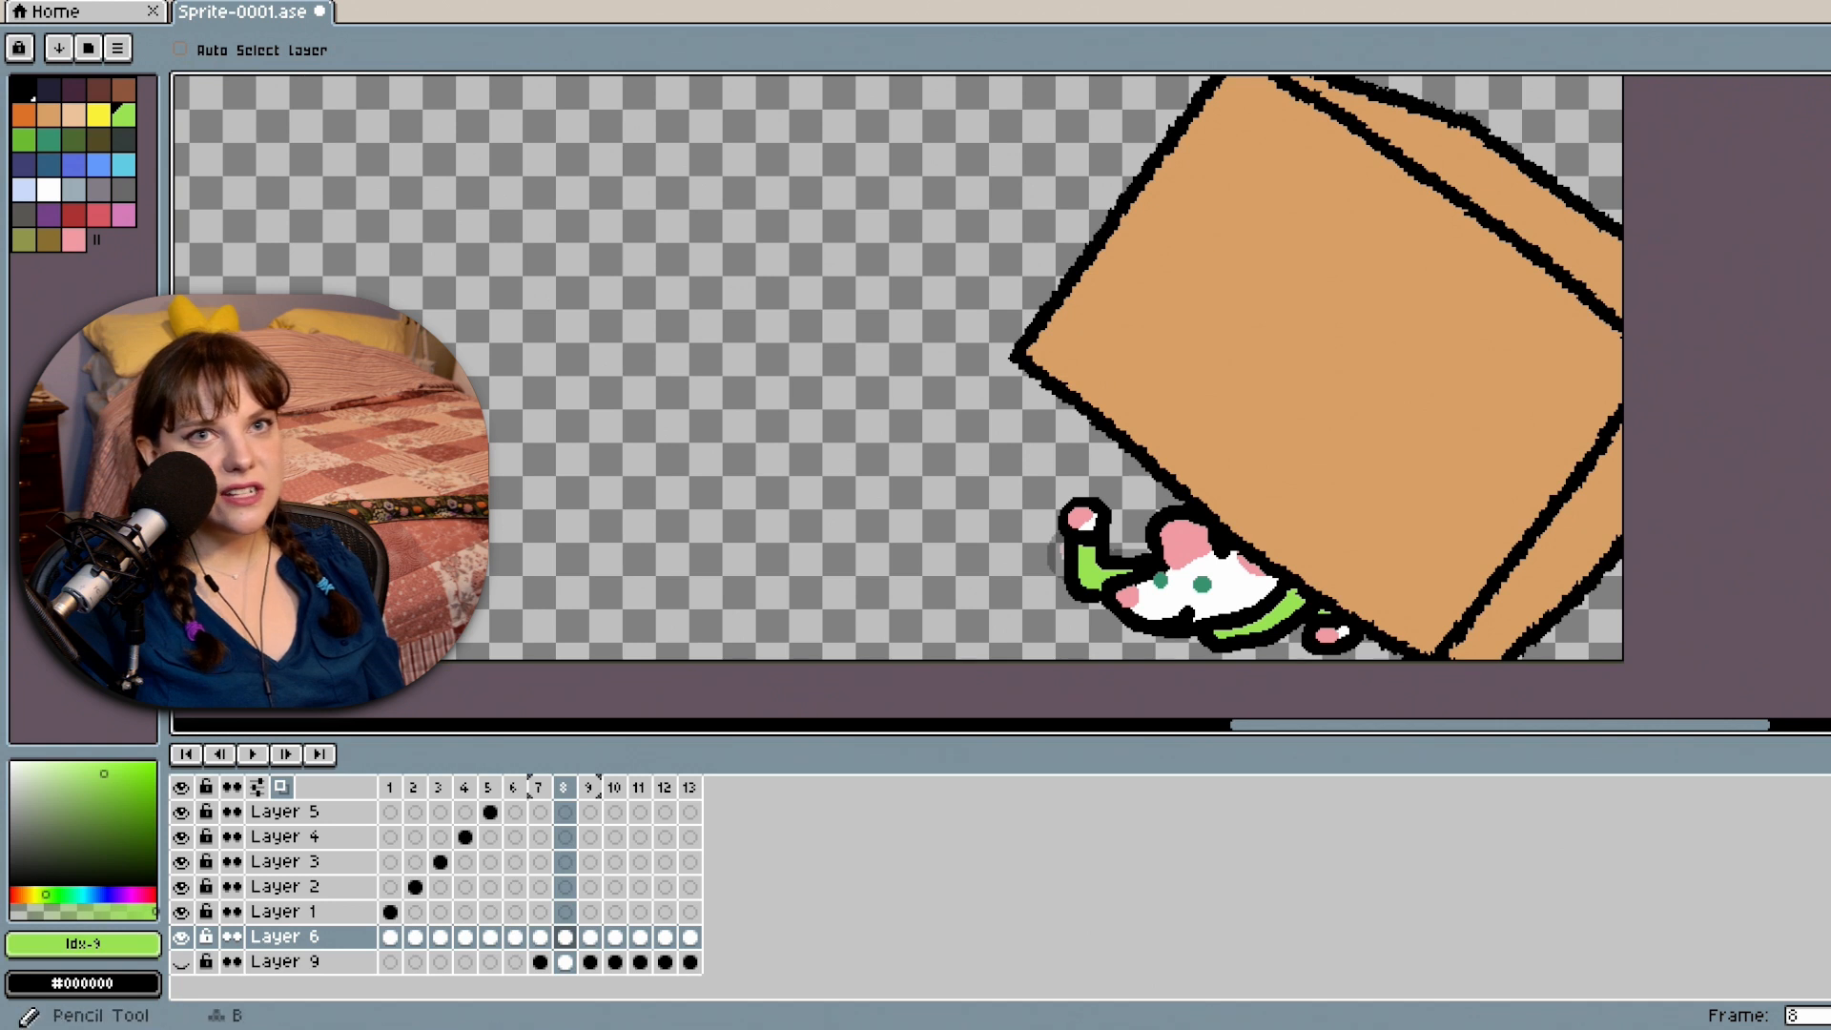
pyautogui.click(1830, 116)
pyautogui.click(1830, 87)
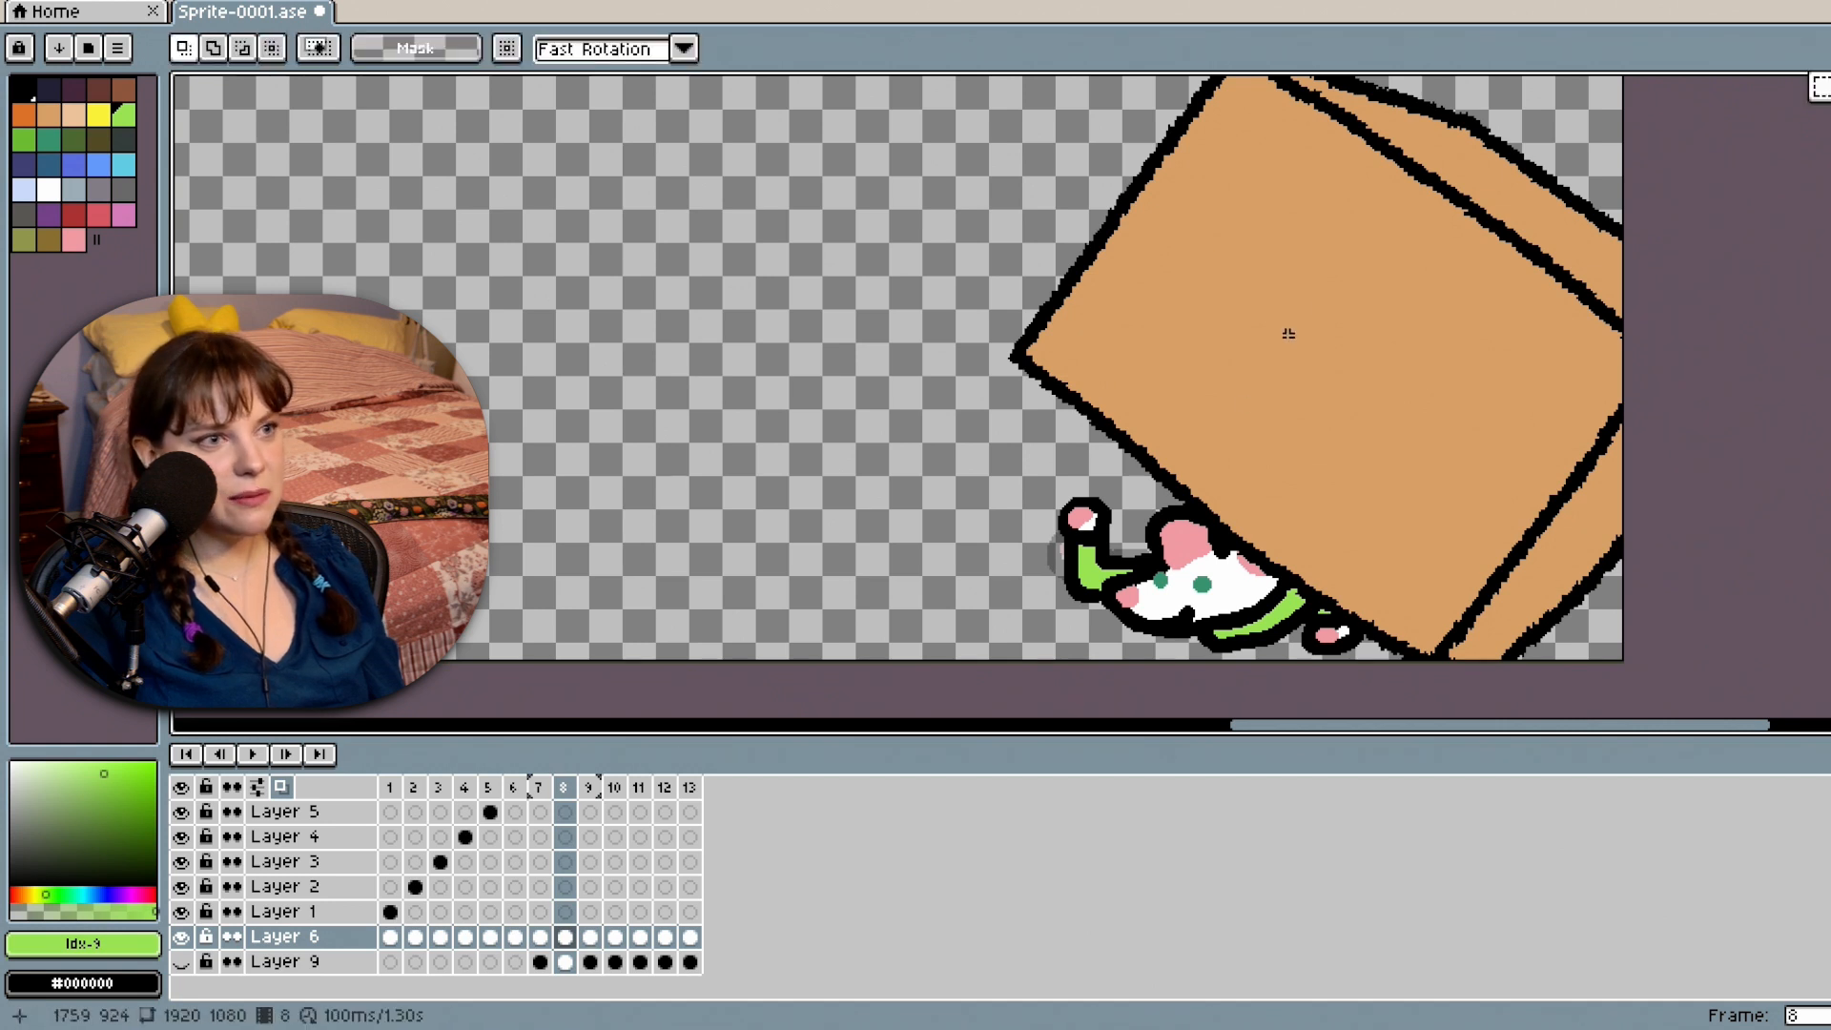
pyautogui.click(589, 939)
pyautogui.click(537, 938)
pyautogui.click(566, 938)
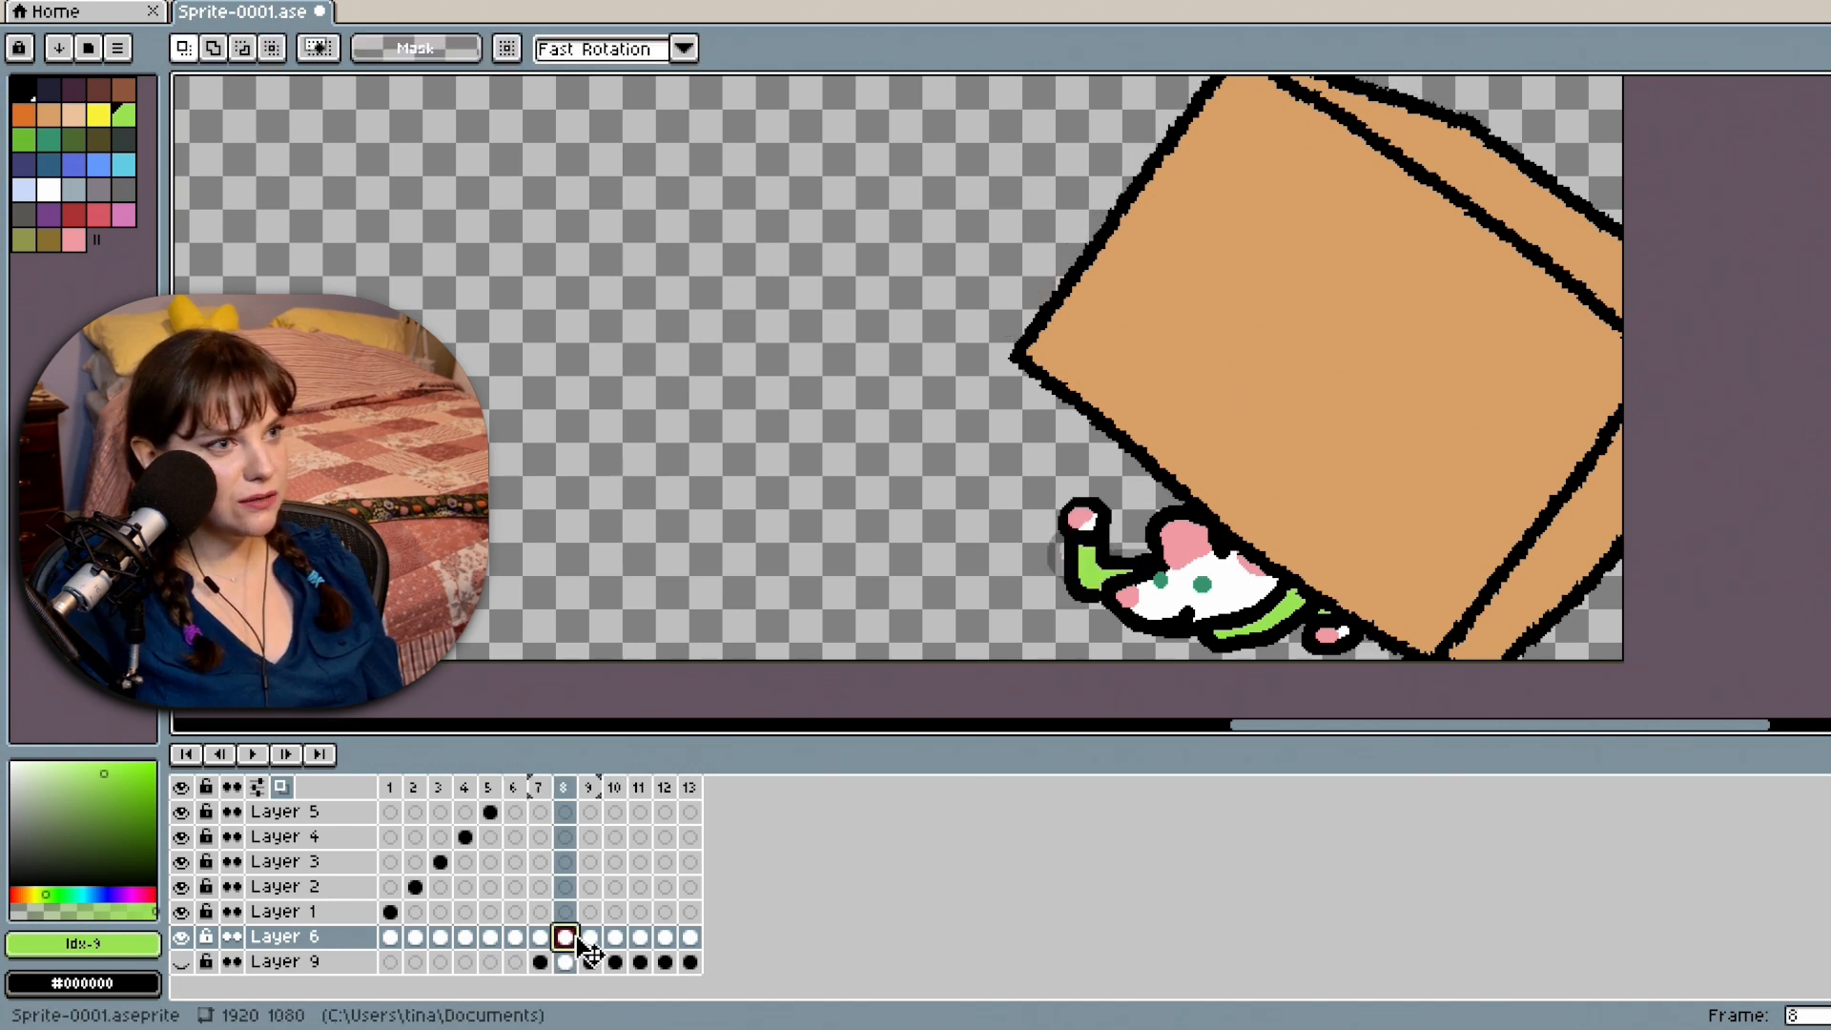
pyautogui.click(539, 938)
pyautogui.click(565, 939)
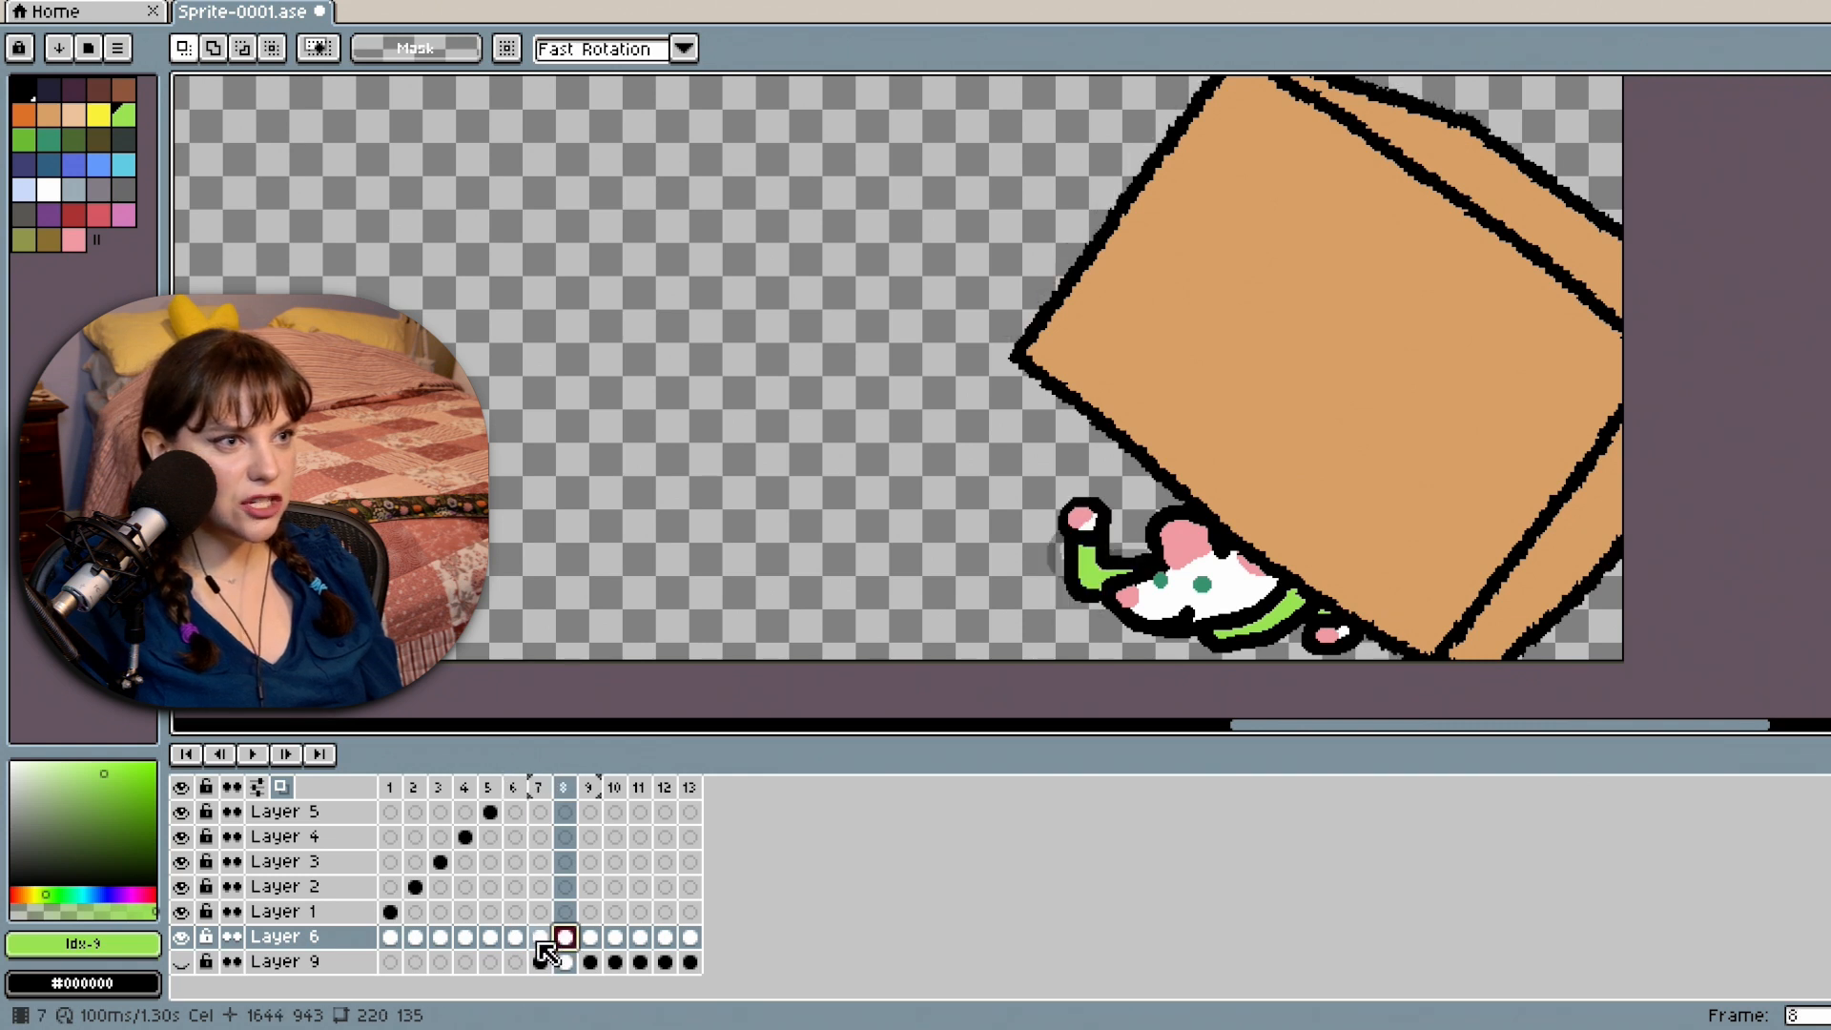
pyautogui.click(539, 940)
pyautogui.click(564, 941)
pyautogui.click(538, 941)
pyautogui.click(563, 941)
pyautogui.click(523, 941)
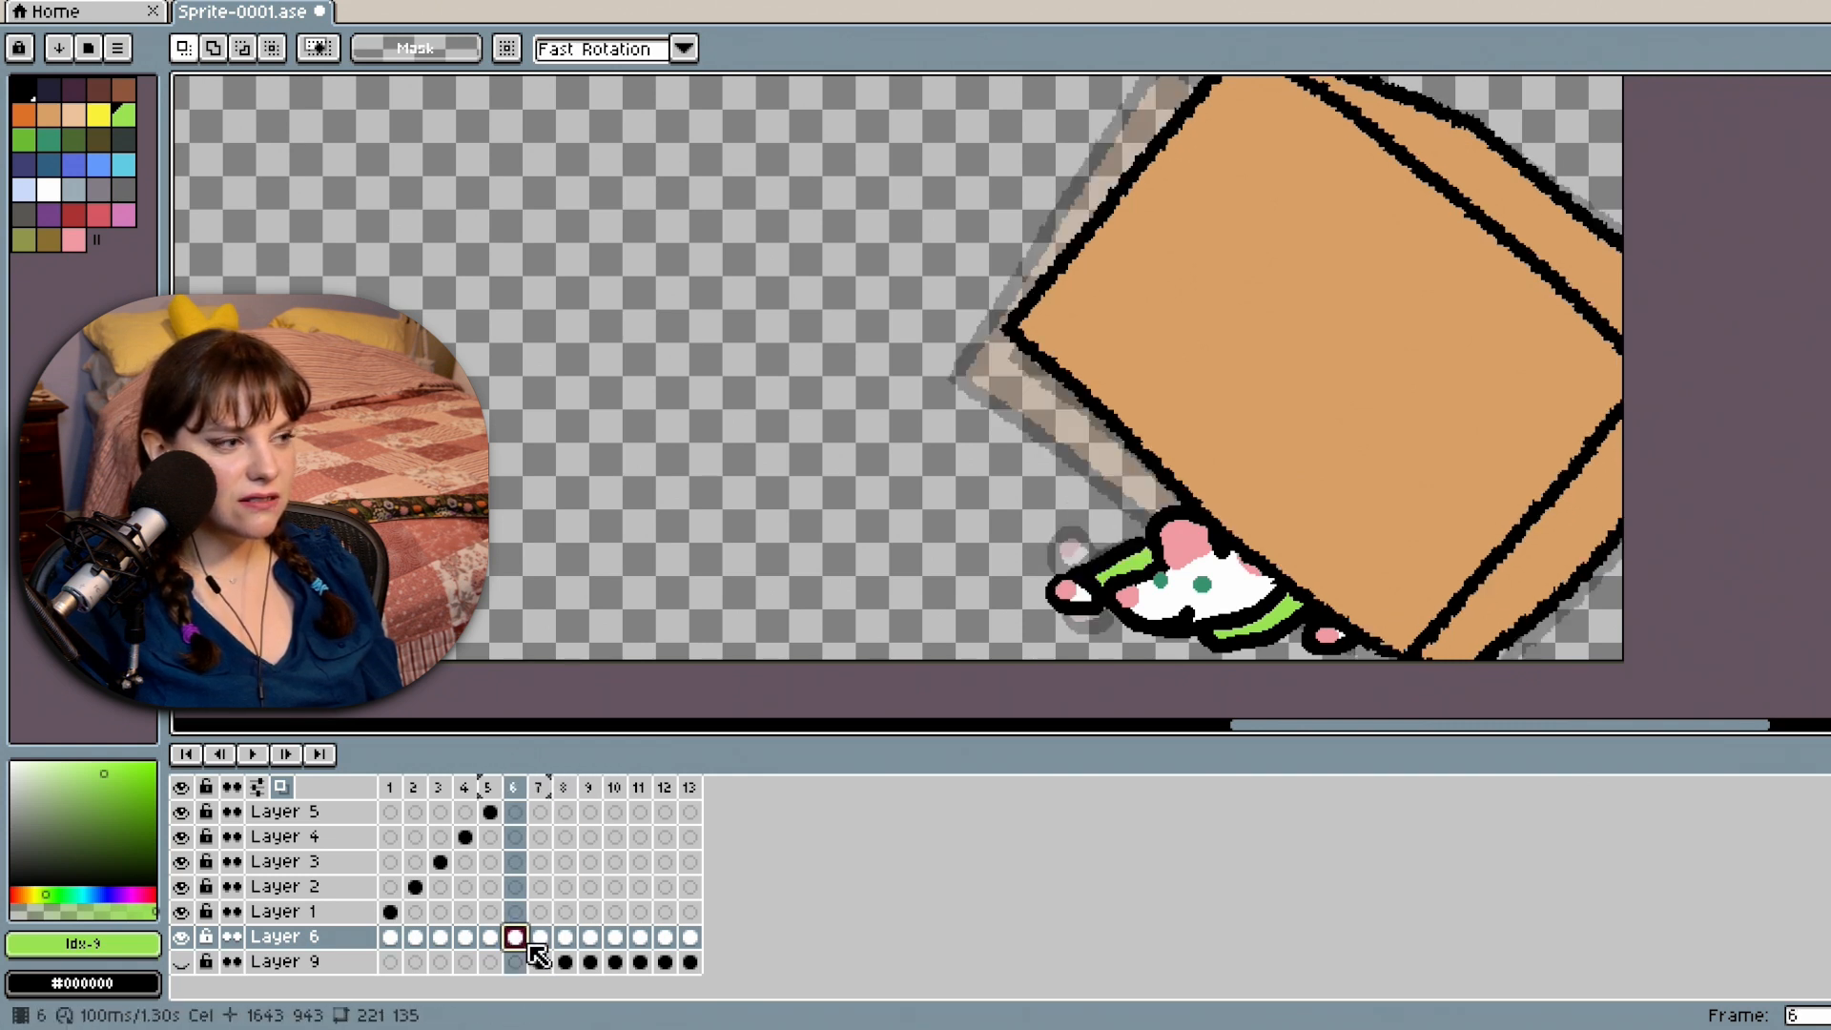
pyautogui.click(562, 942)
pyautogui.click(537, 942)
pyautogui.click(563, 943)
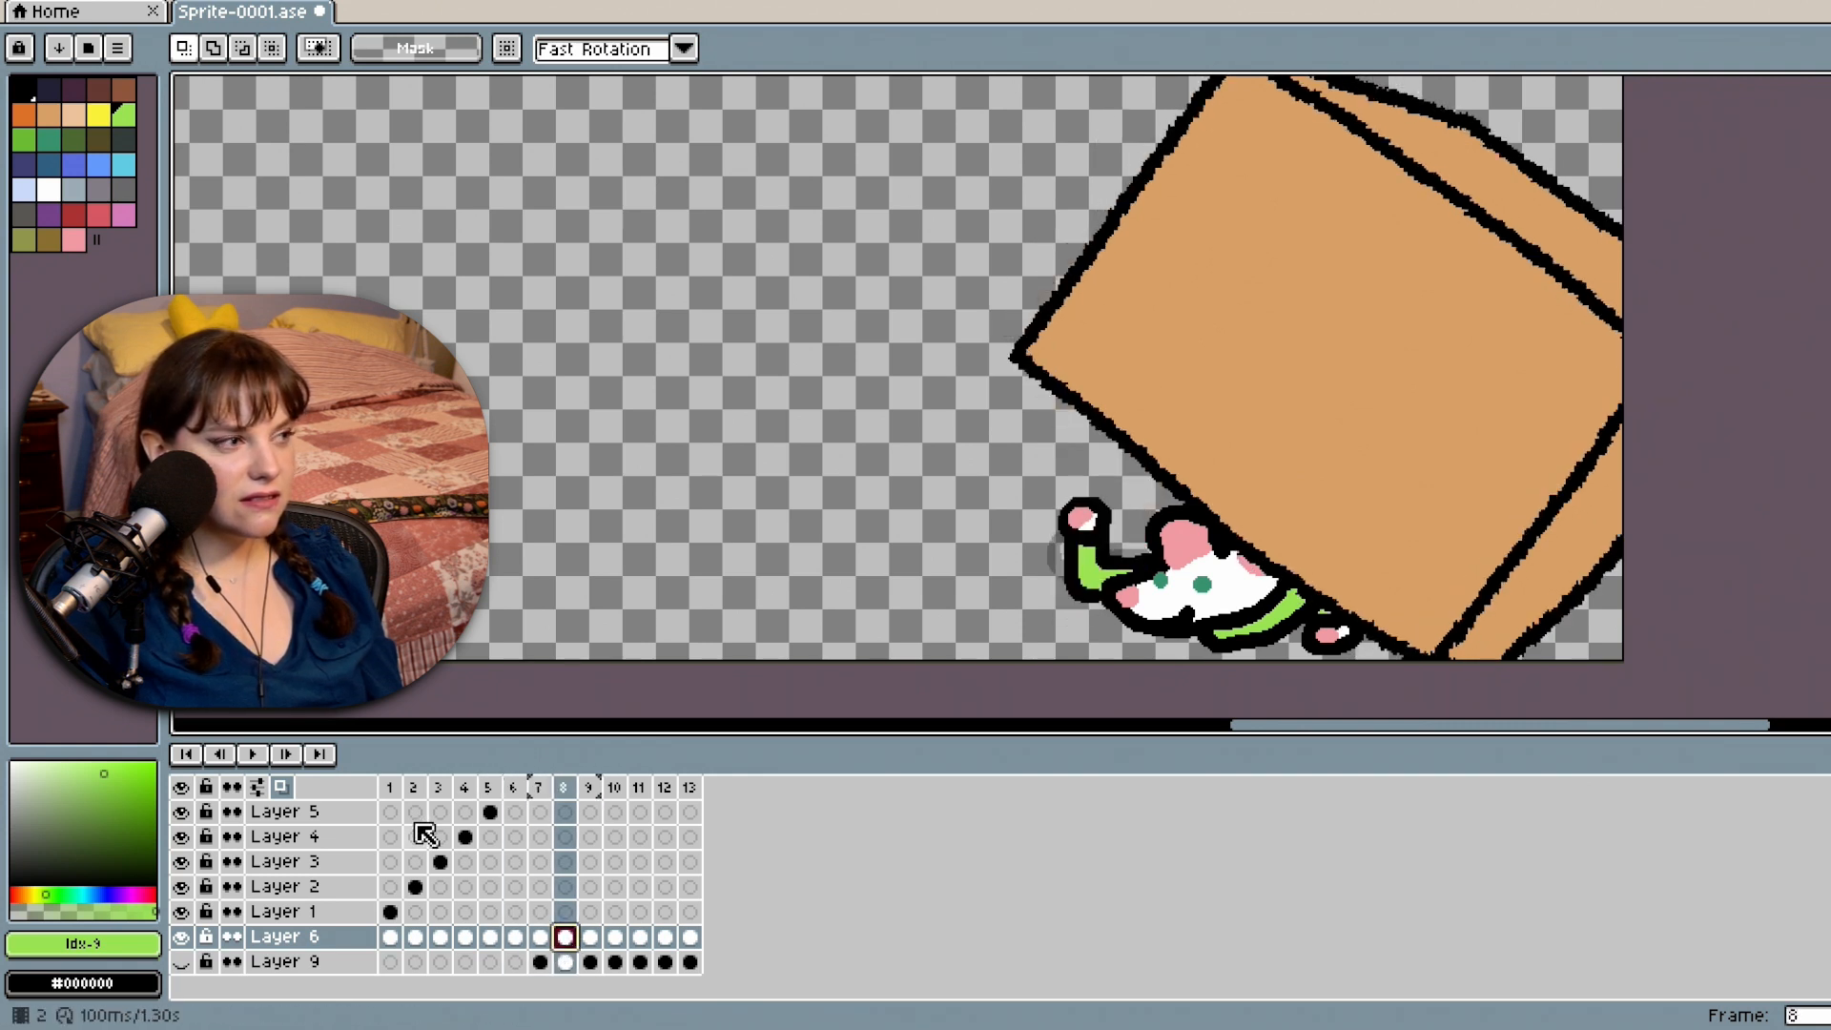
pyautogui.click(220, 756)
pyautogui.click(284, 755)
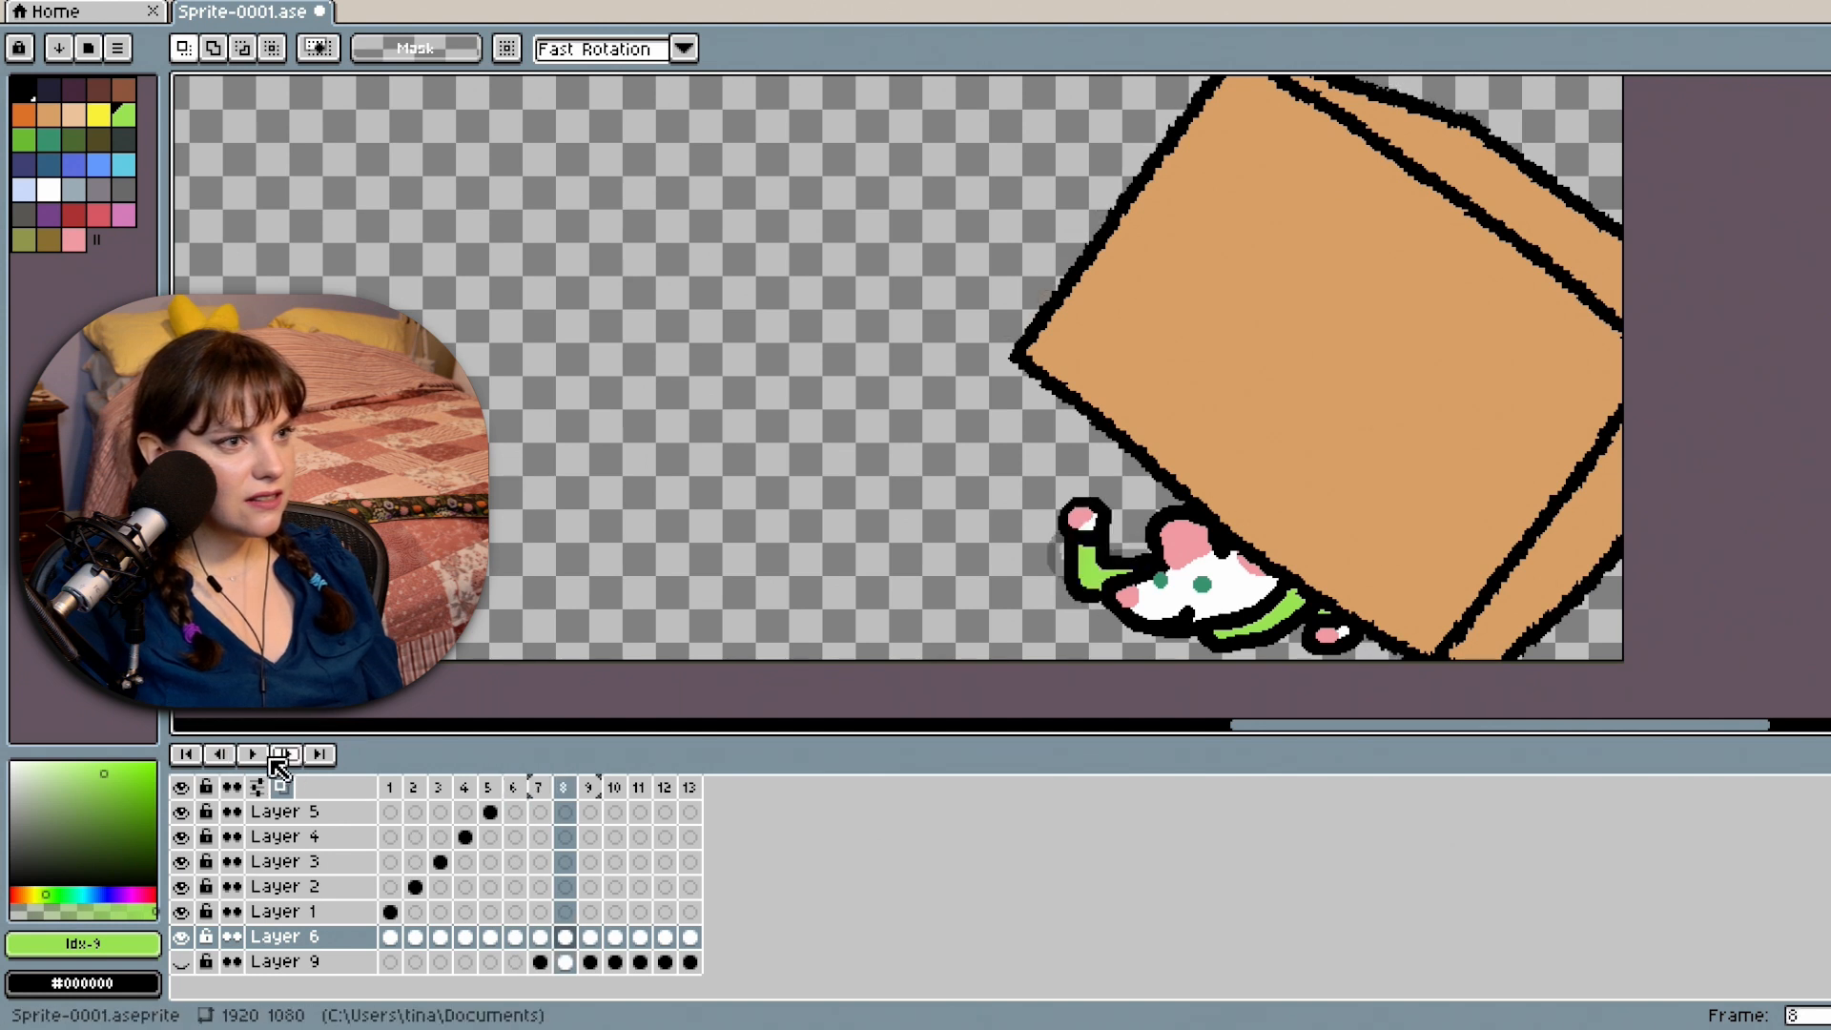
pyautogui.click(222, 756)
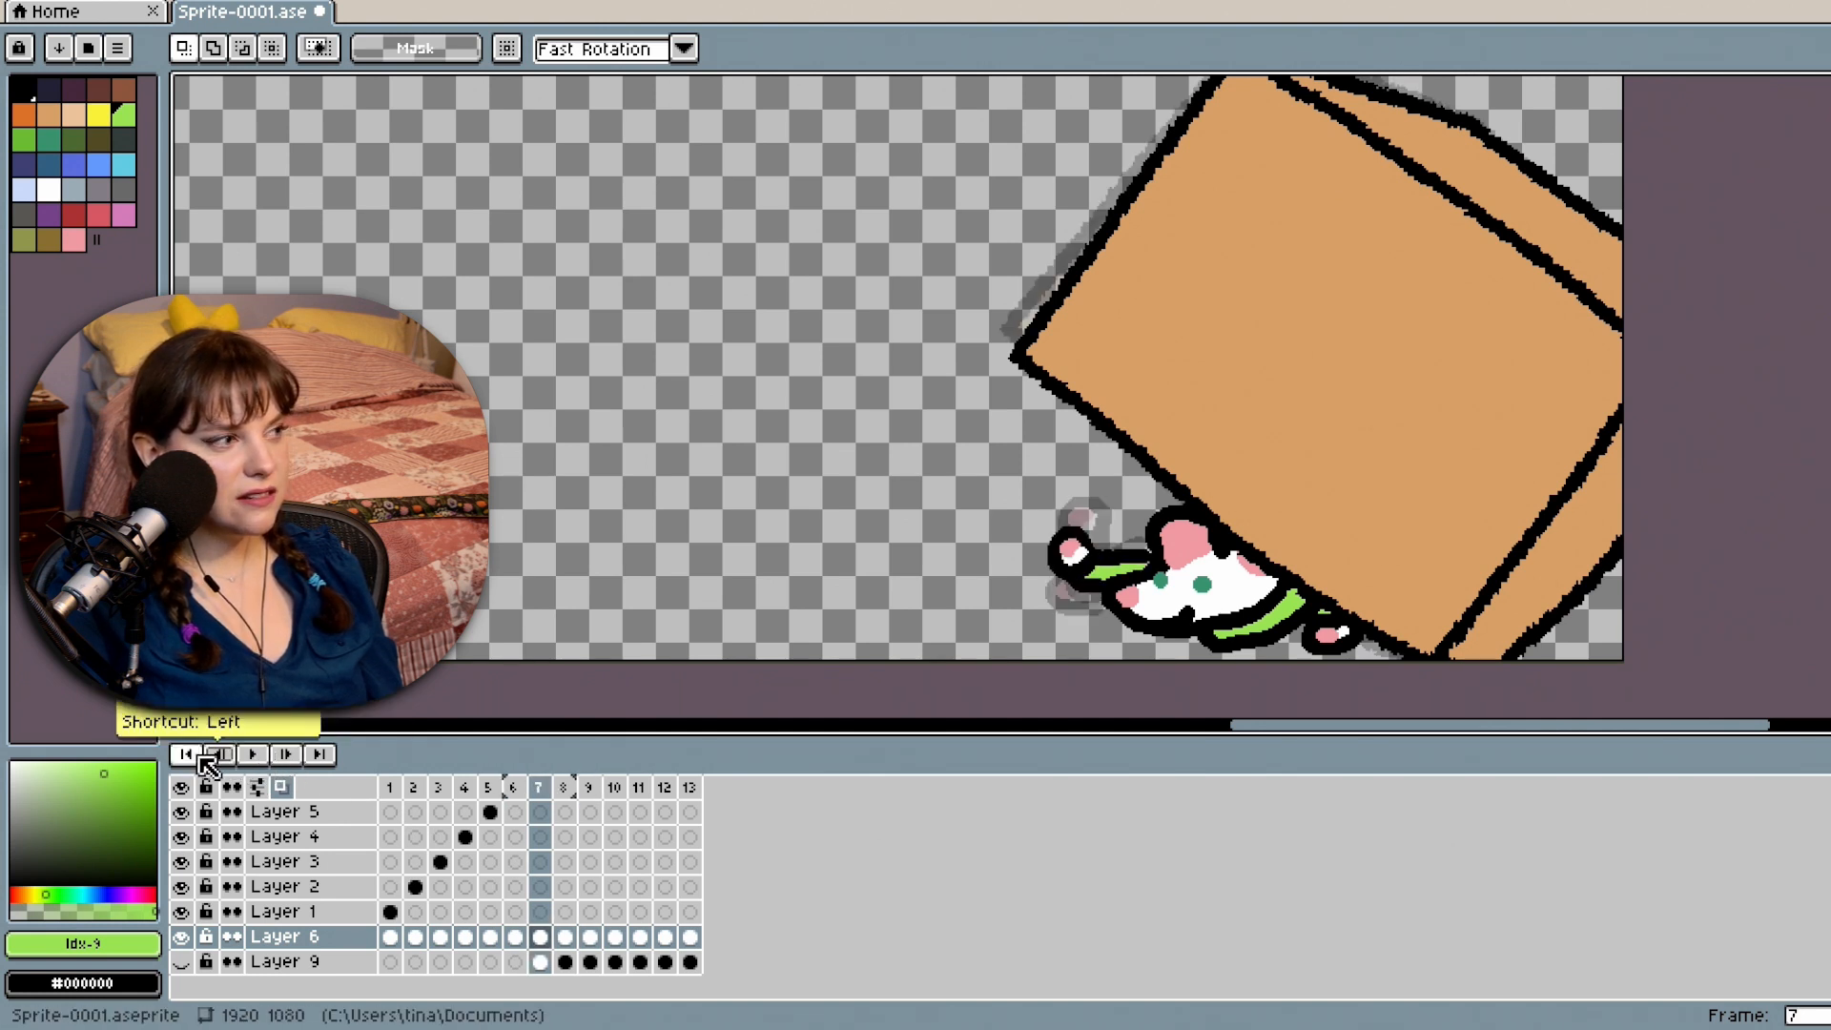
# Play the animation from the first frame to review the box lifting and the mouse waving.
pyautogui.click(188, 754)
pyautogui.click(254, 754)
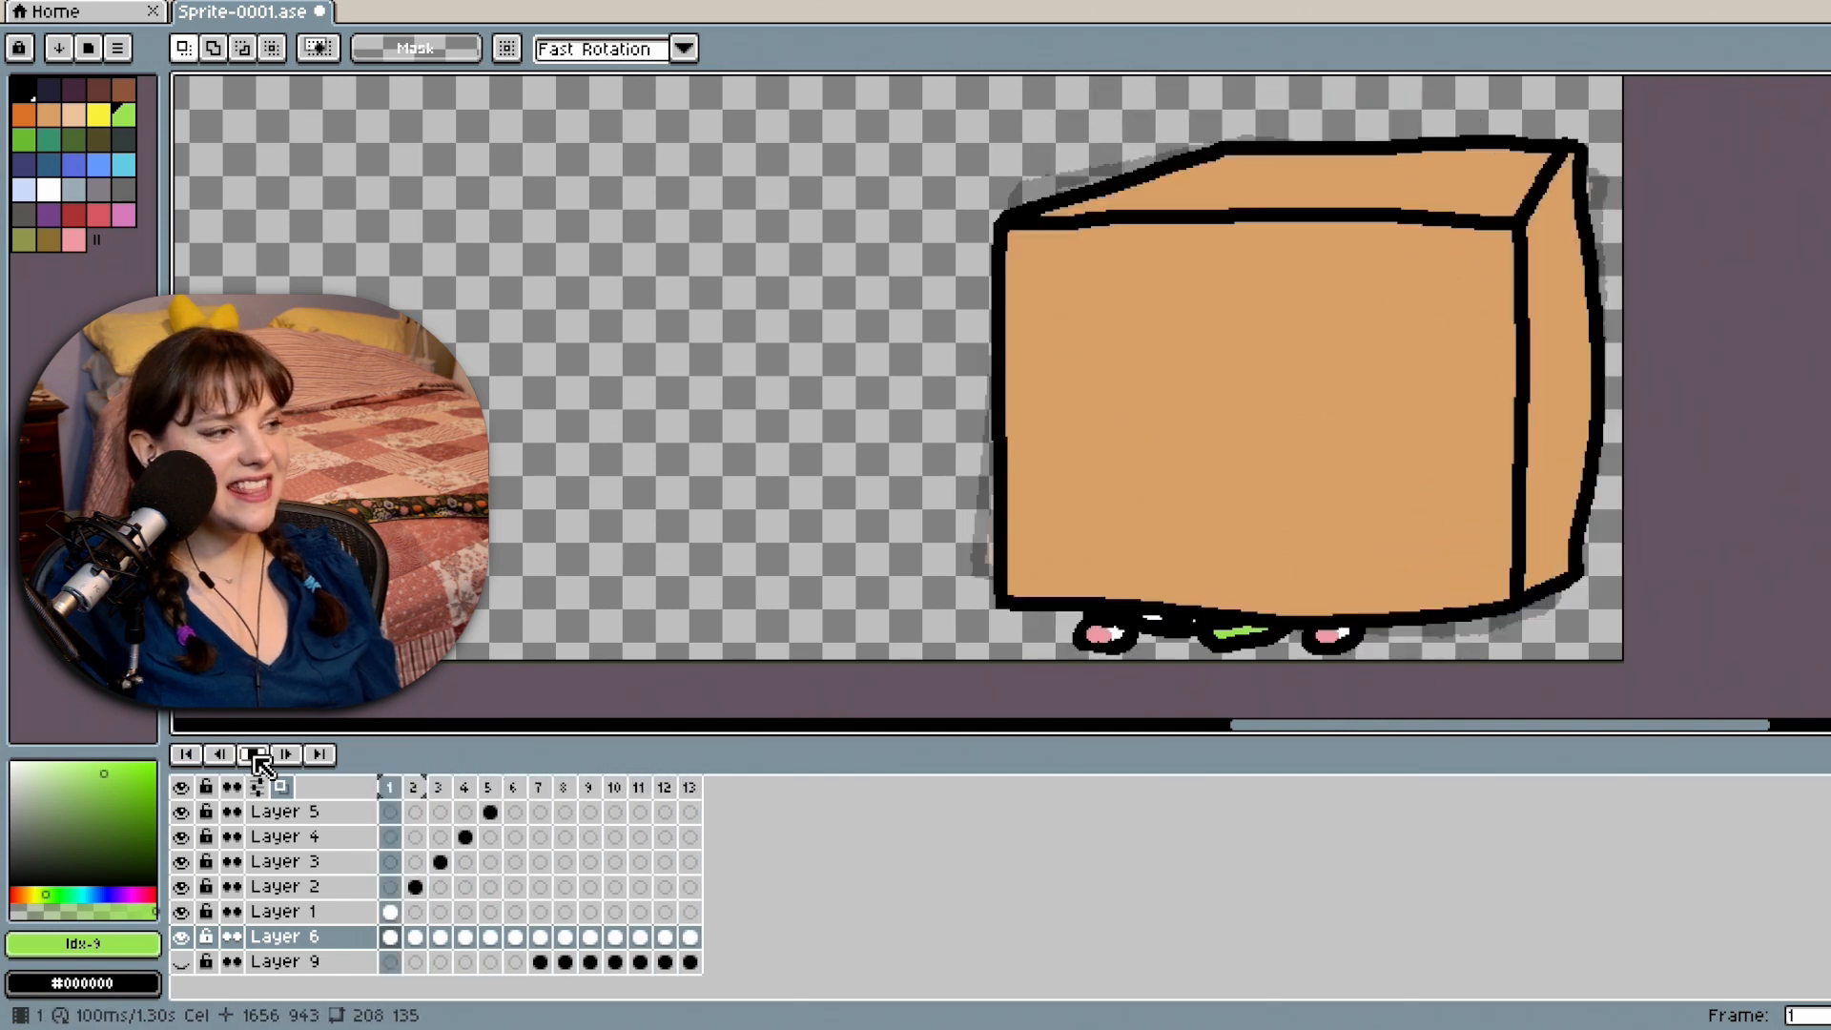
pyautogui.click(254, 754)
pyautogui.click(564, 936)
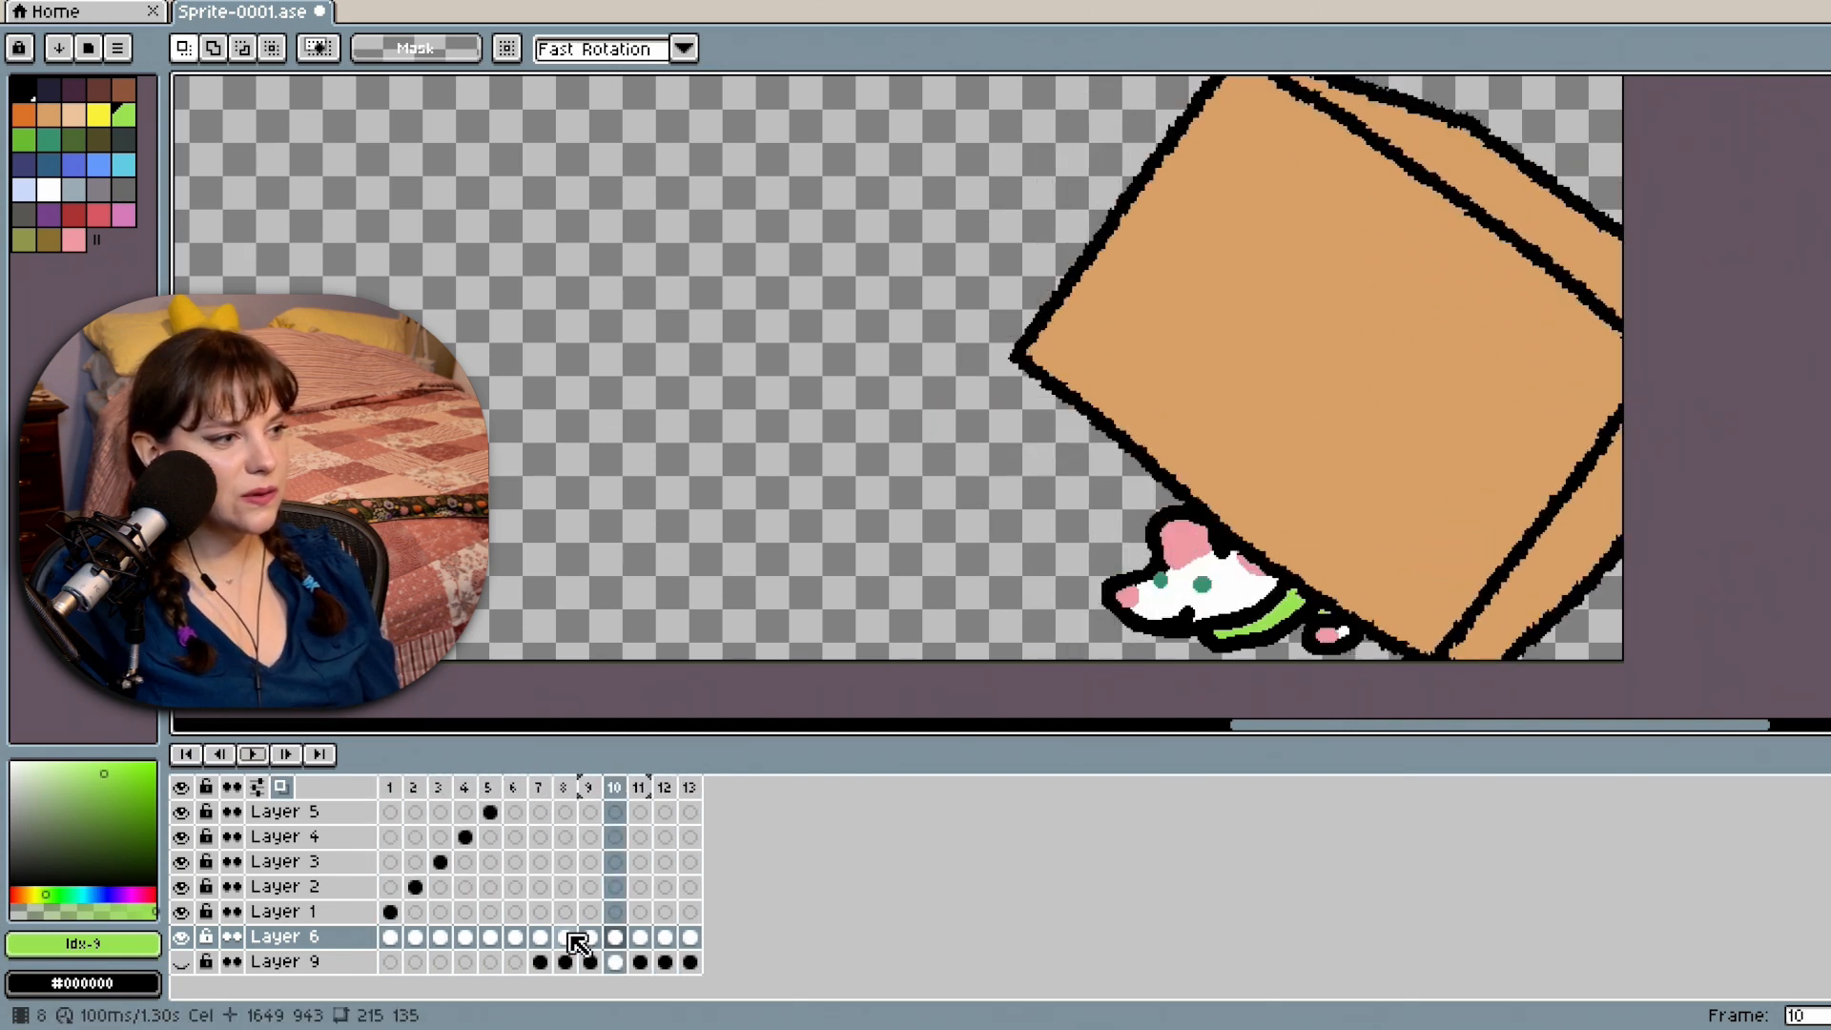
# Copy the mouse's raised-arm drawing from frame 8 to frame 9 on Layer 6.
pyautogui.click(592, 938)
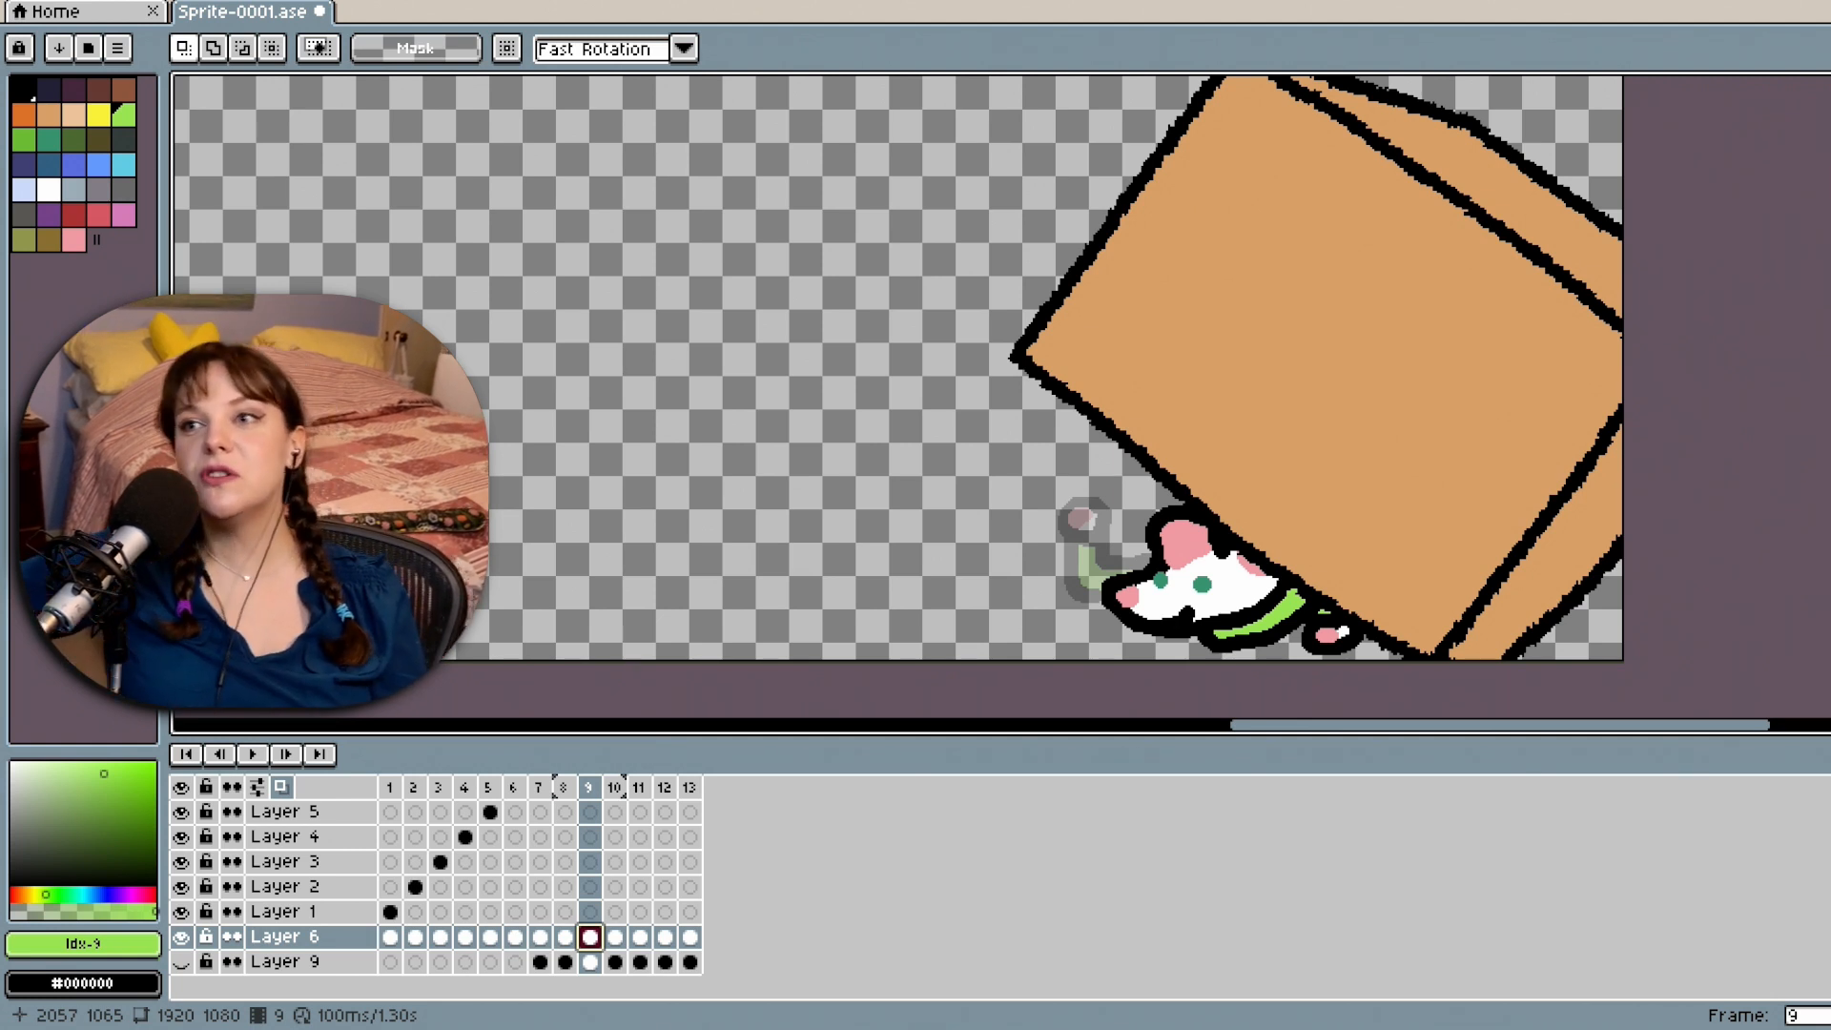
pyautogui.click(566, 946)
pyautogui.scroll(1, 770, 659)
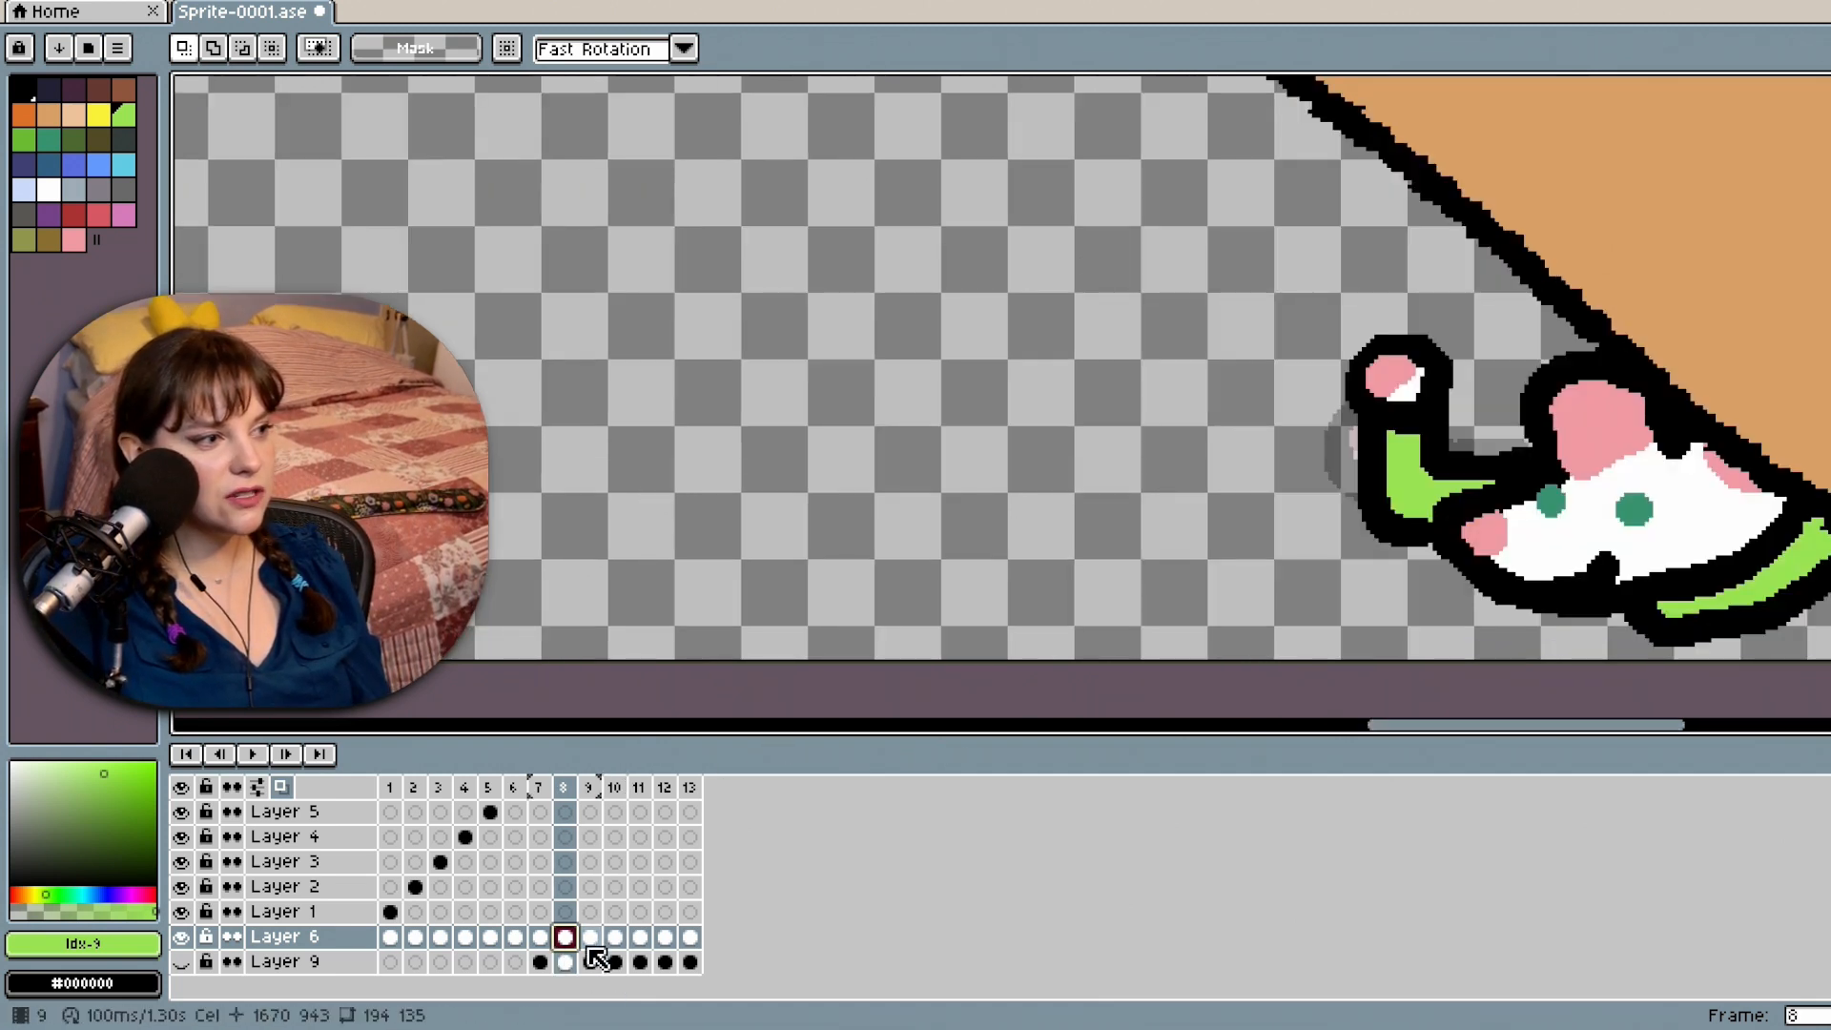
pyautogui.press('Right')
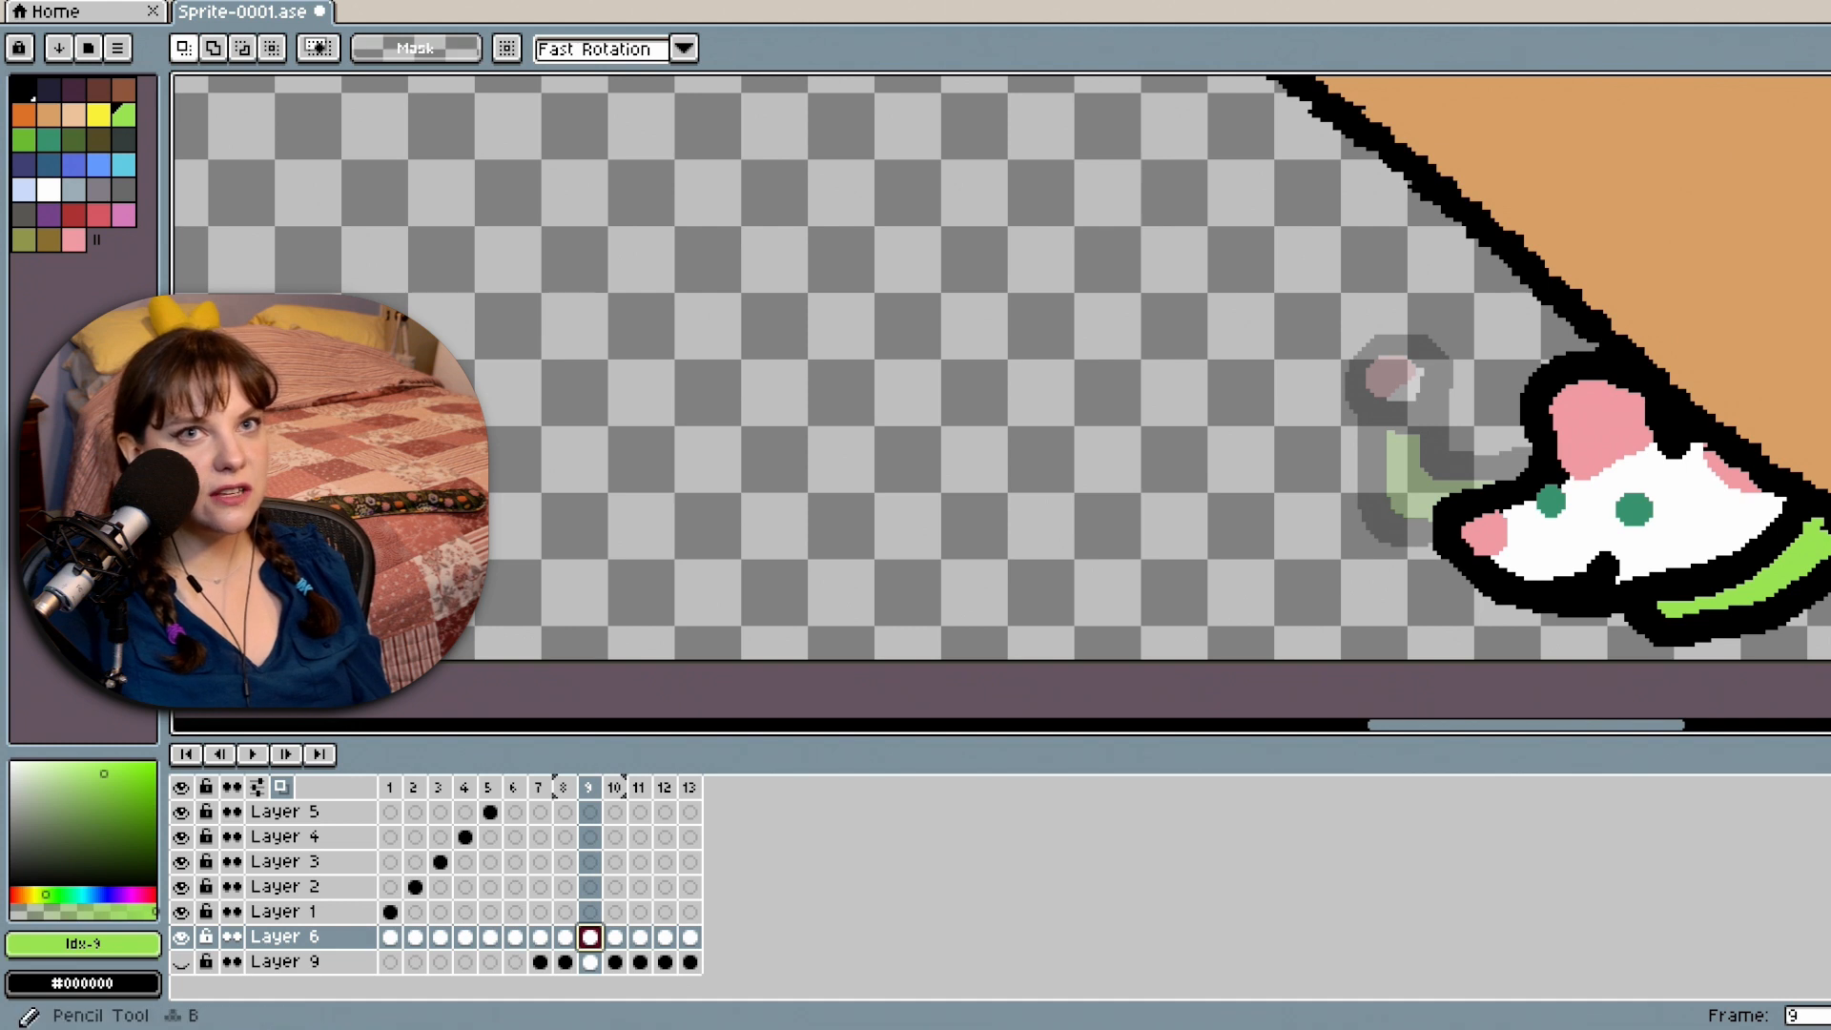
pyautogui.press('b')
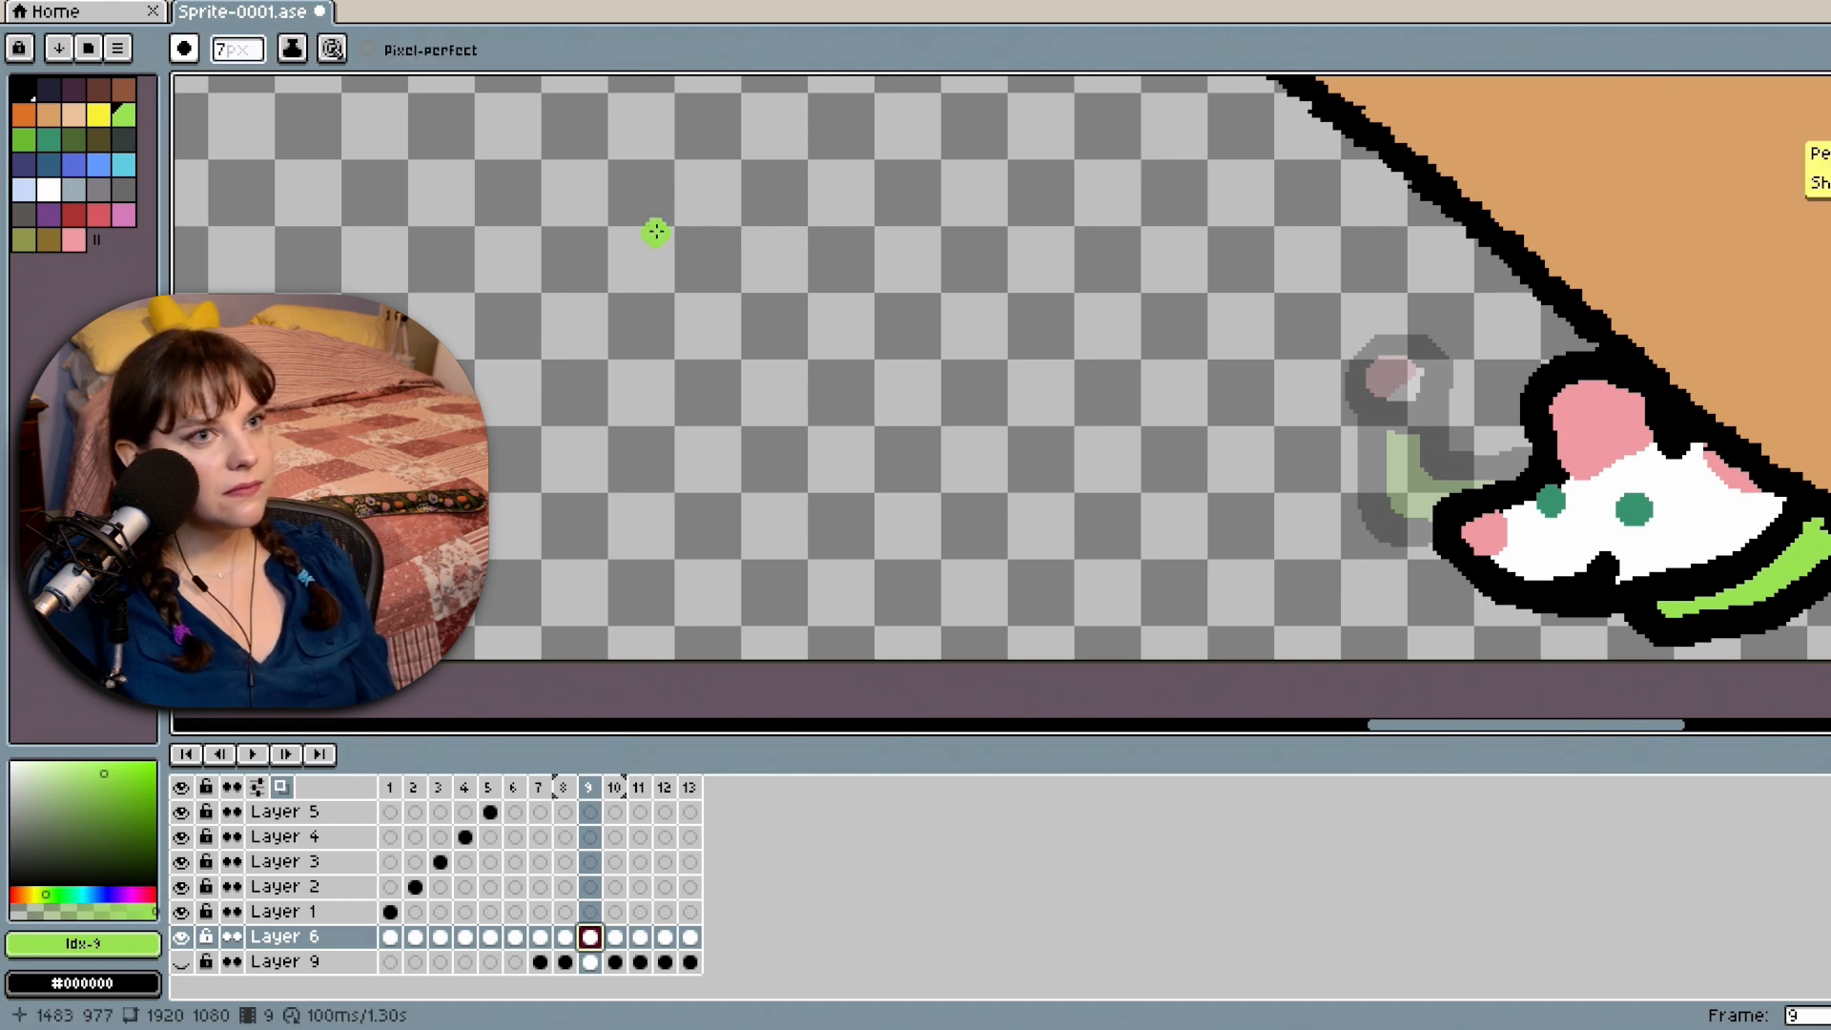
pyautogui.click(30, 93)
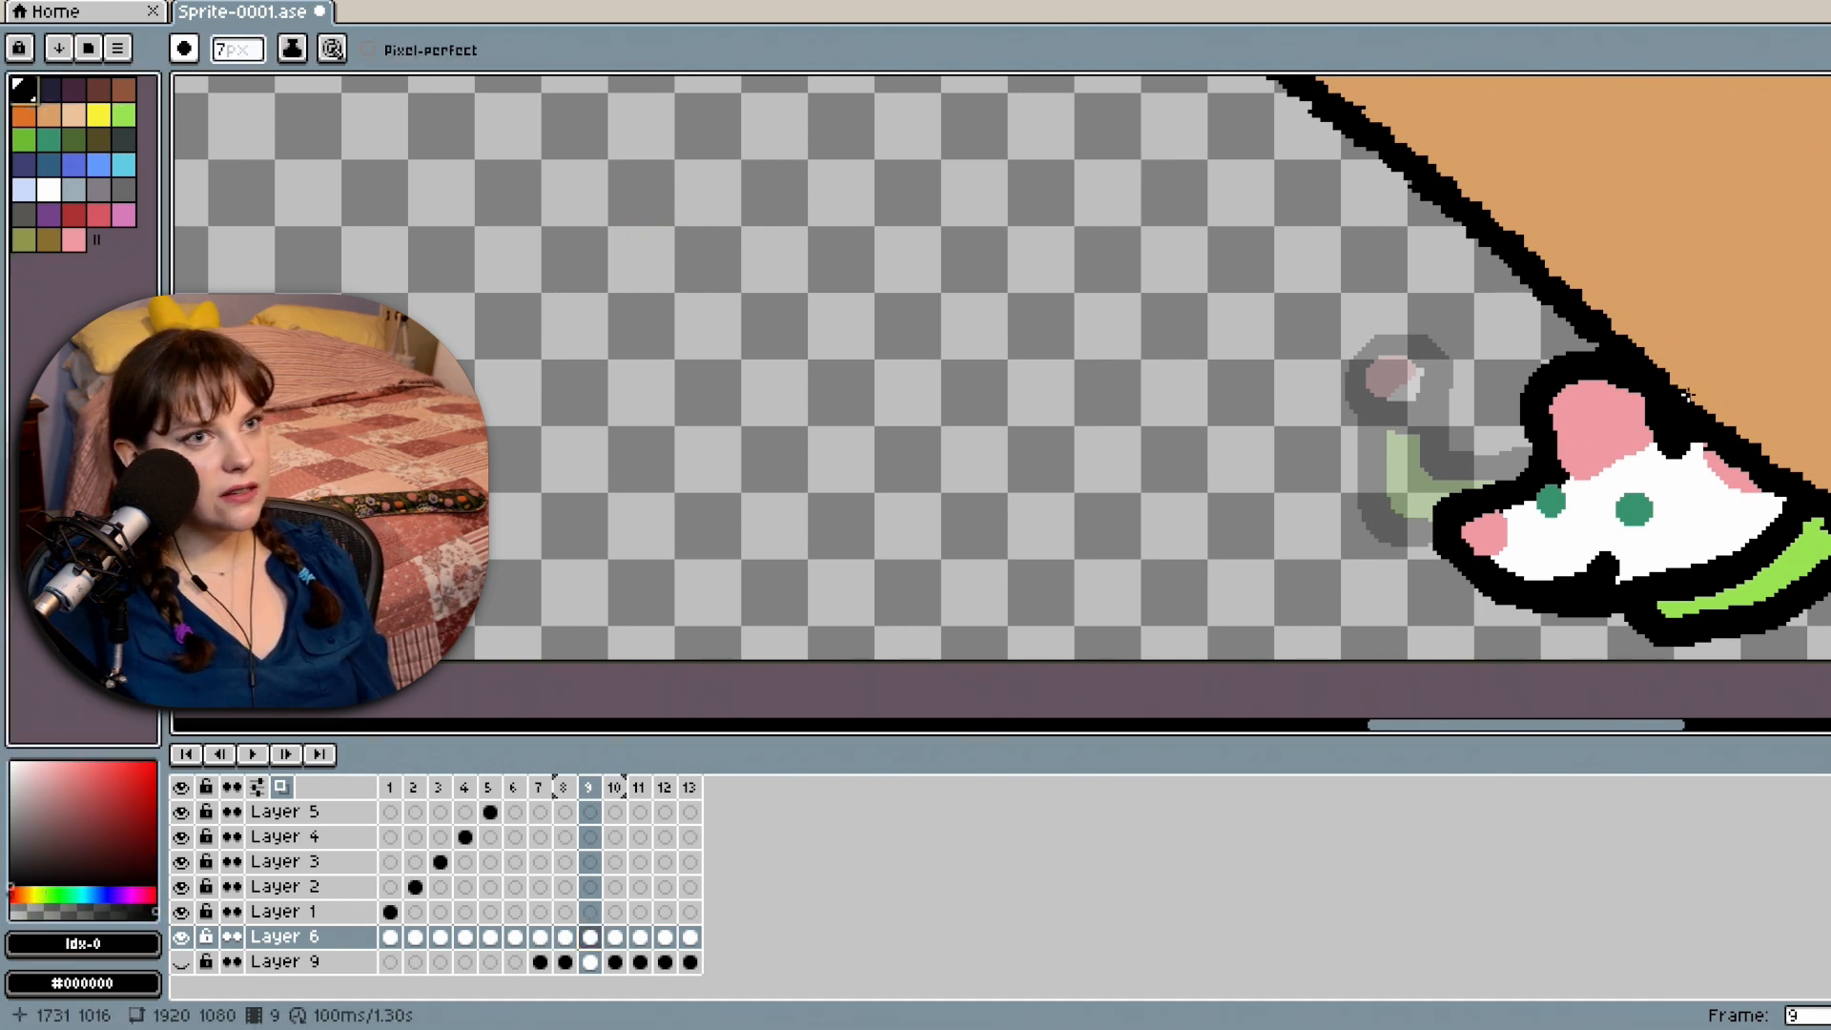
pyautogui.click(569, 940)
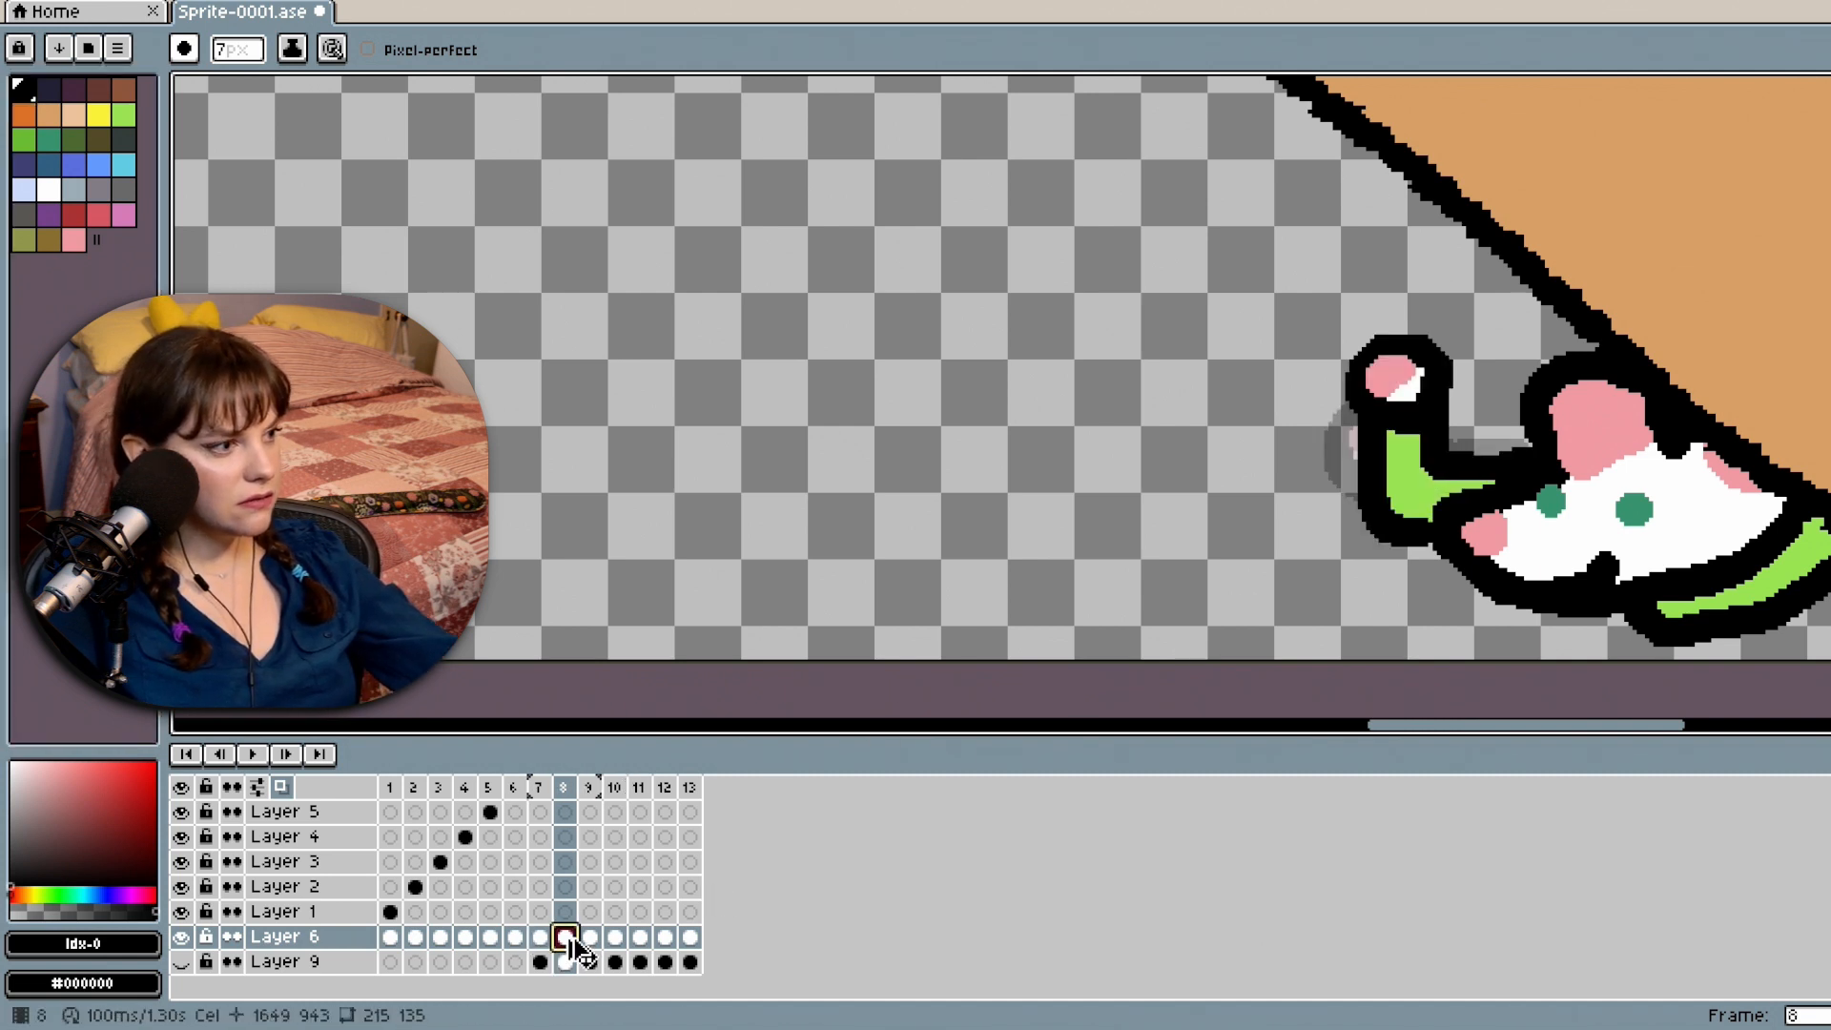
pyautogui.click(589, 939)
# Outline the arm bent towards the head on frame 10 with a black 7 px pencil, filling the paw white and the sleeve light green.
pyautogui.click(615, 939)
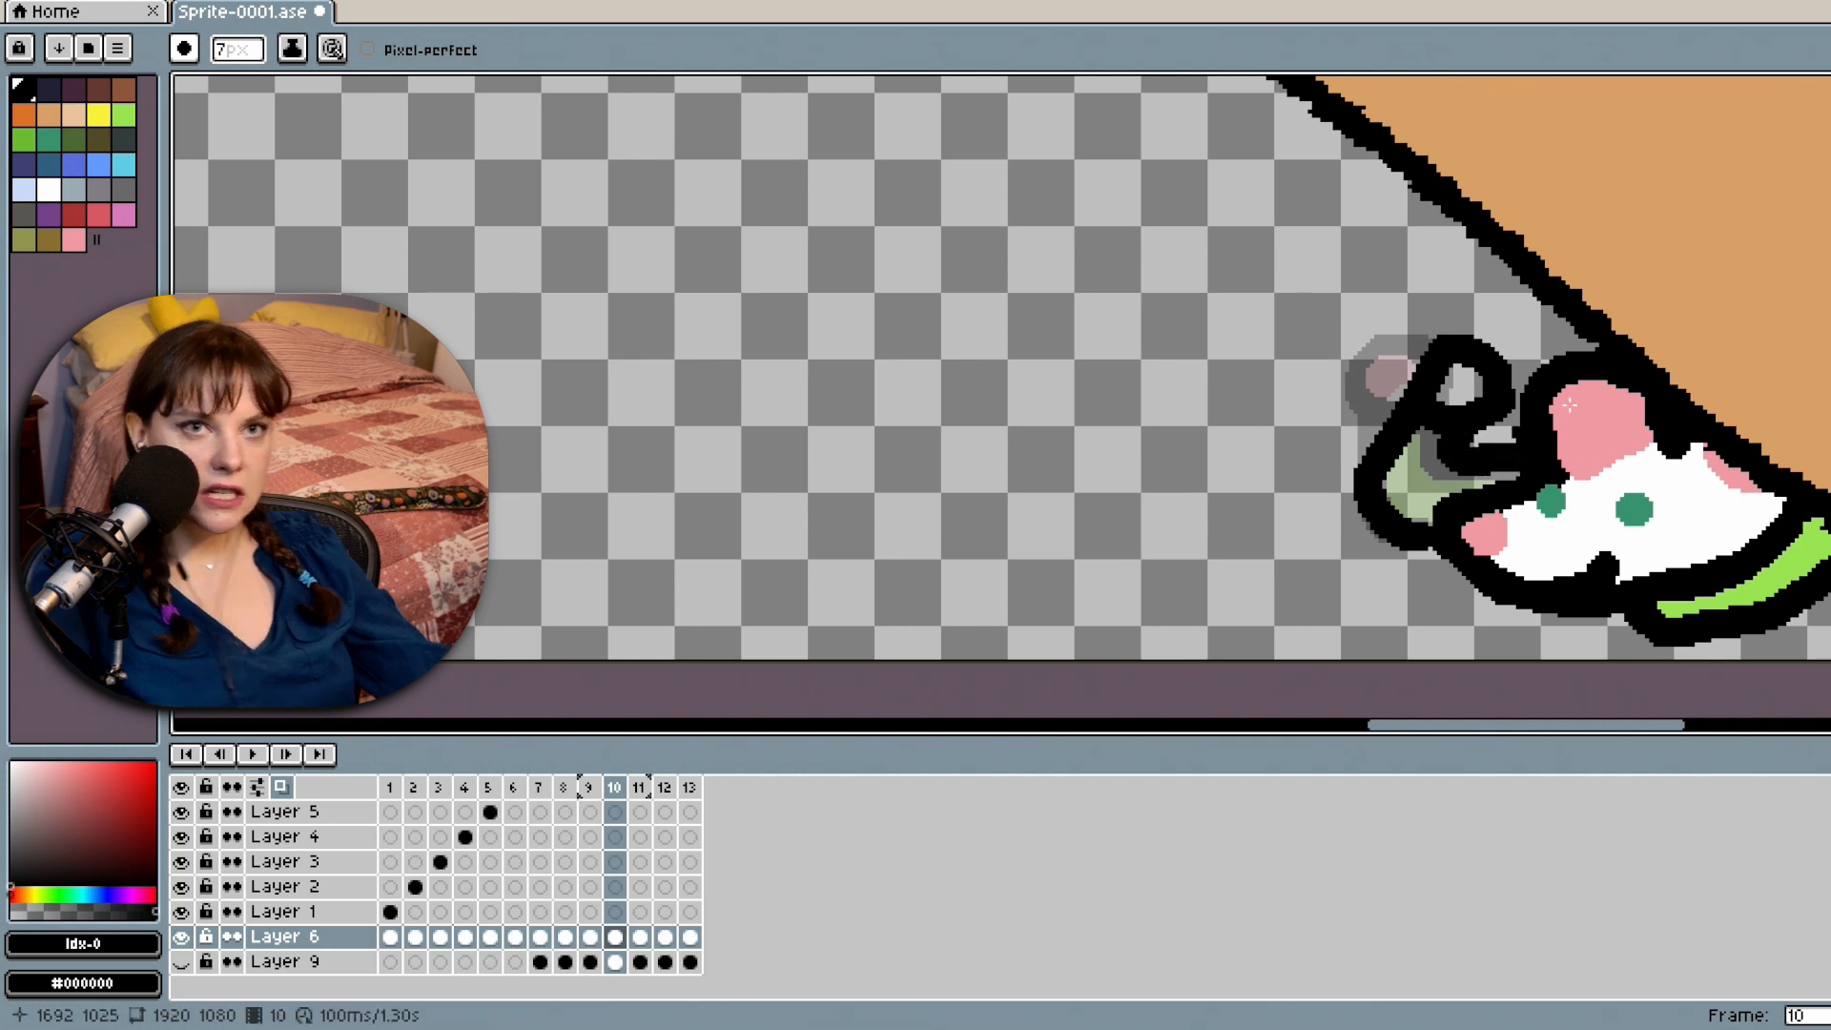
pyautogui.click(1830, 278)
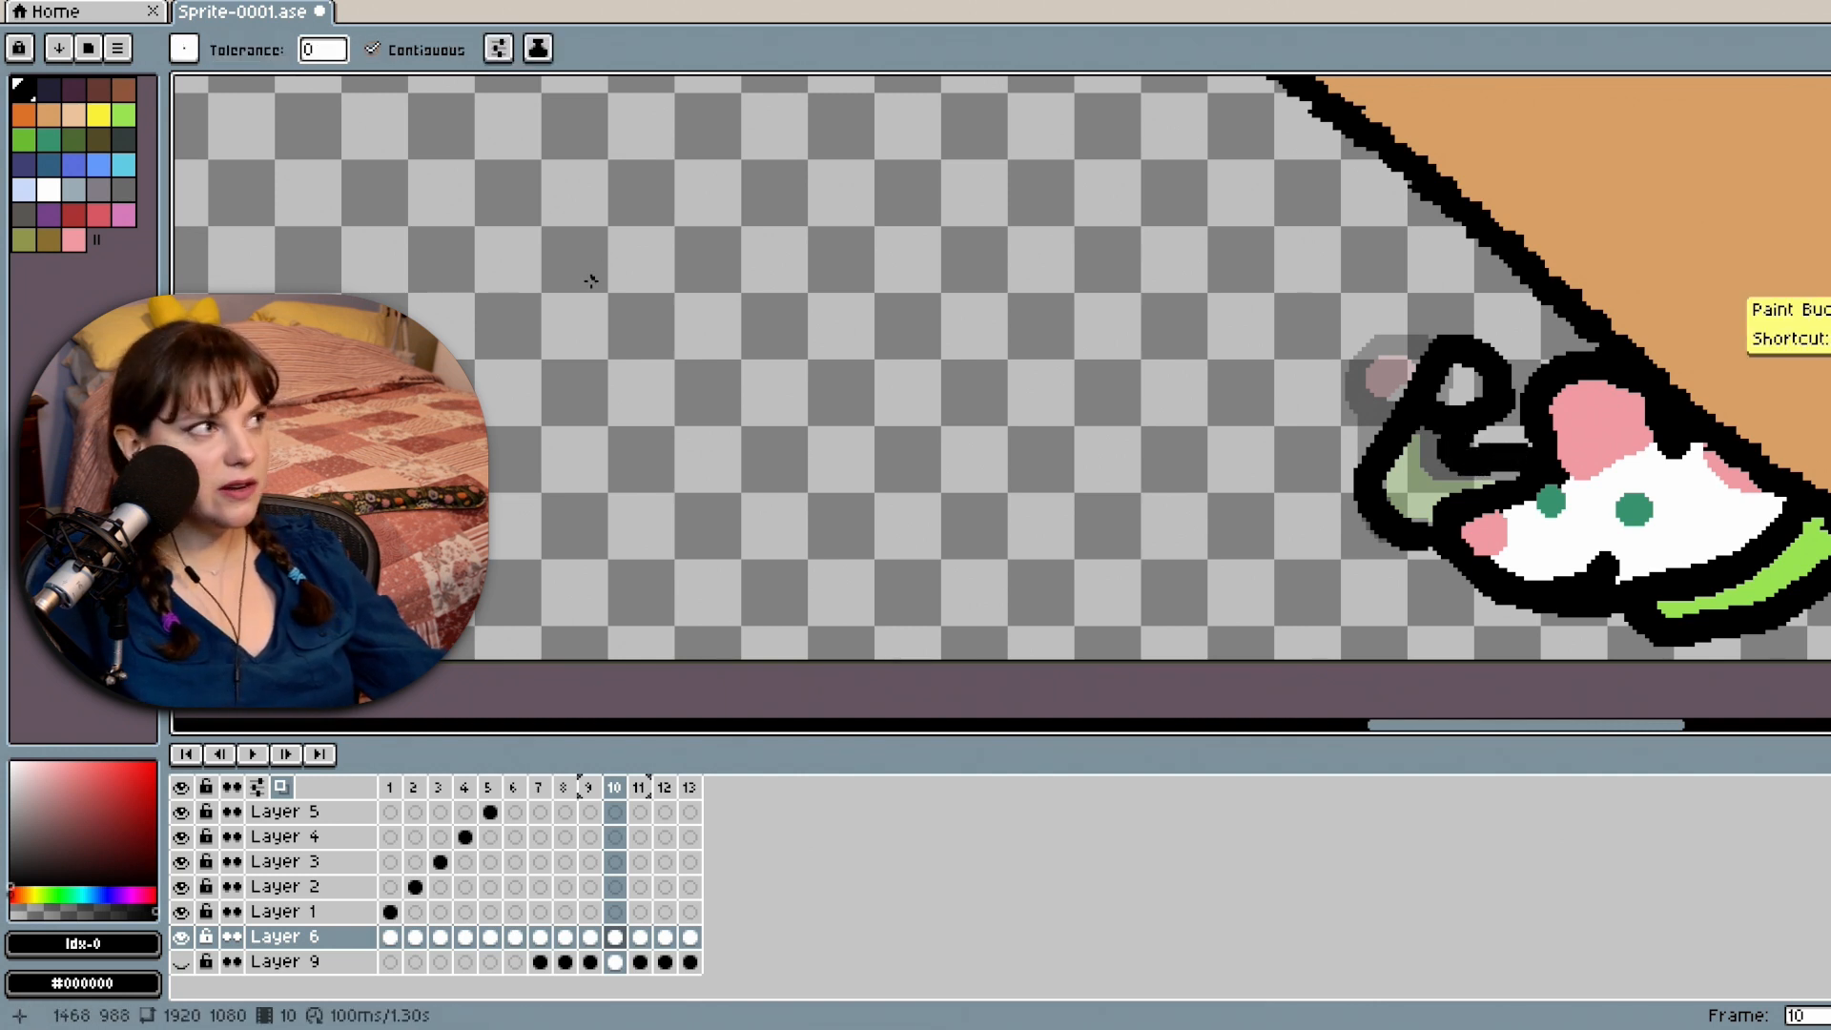
pyautogui.click(45, 201)
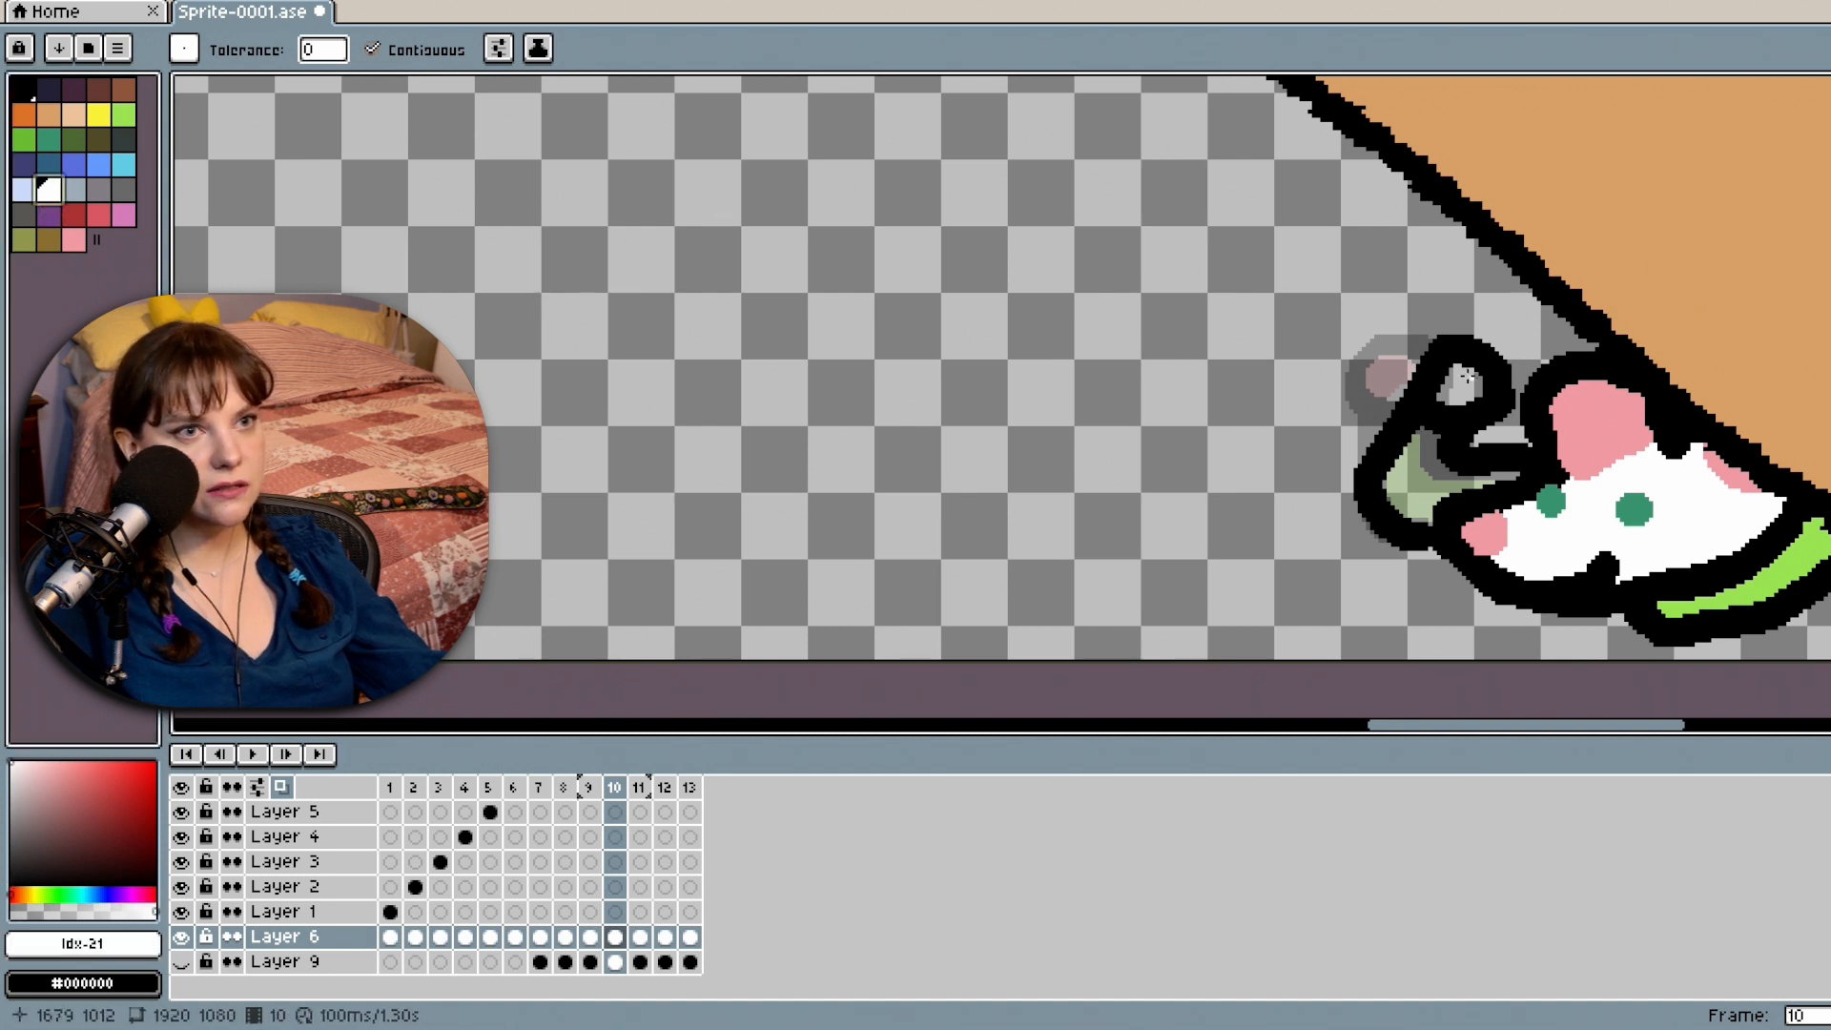
pyautogui.click(1458, 383)
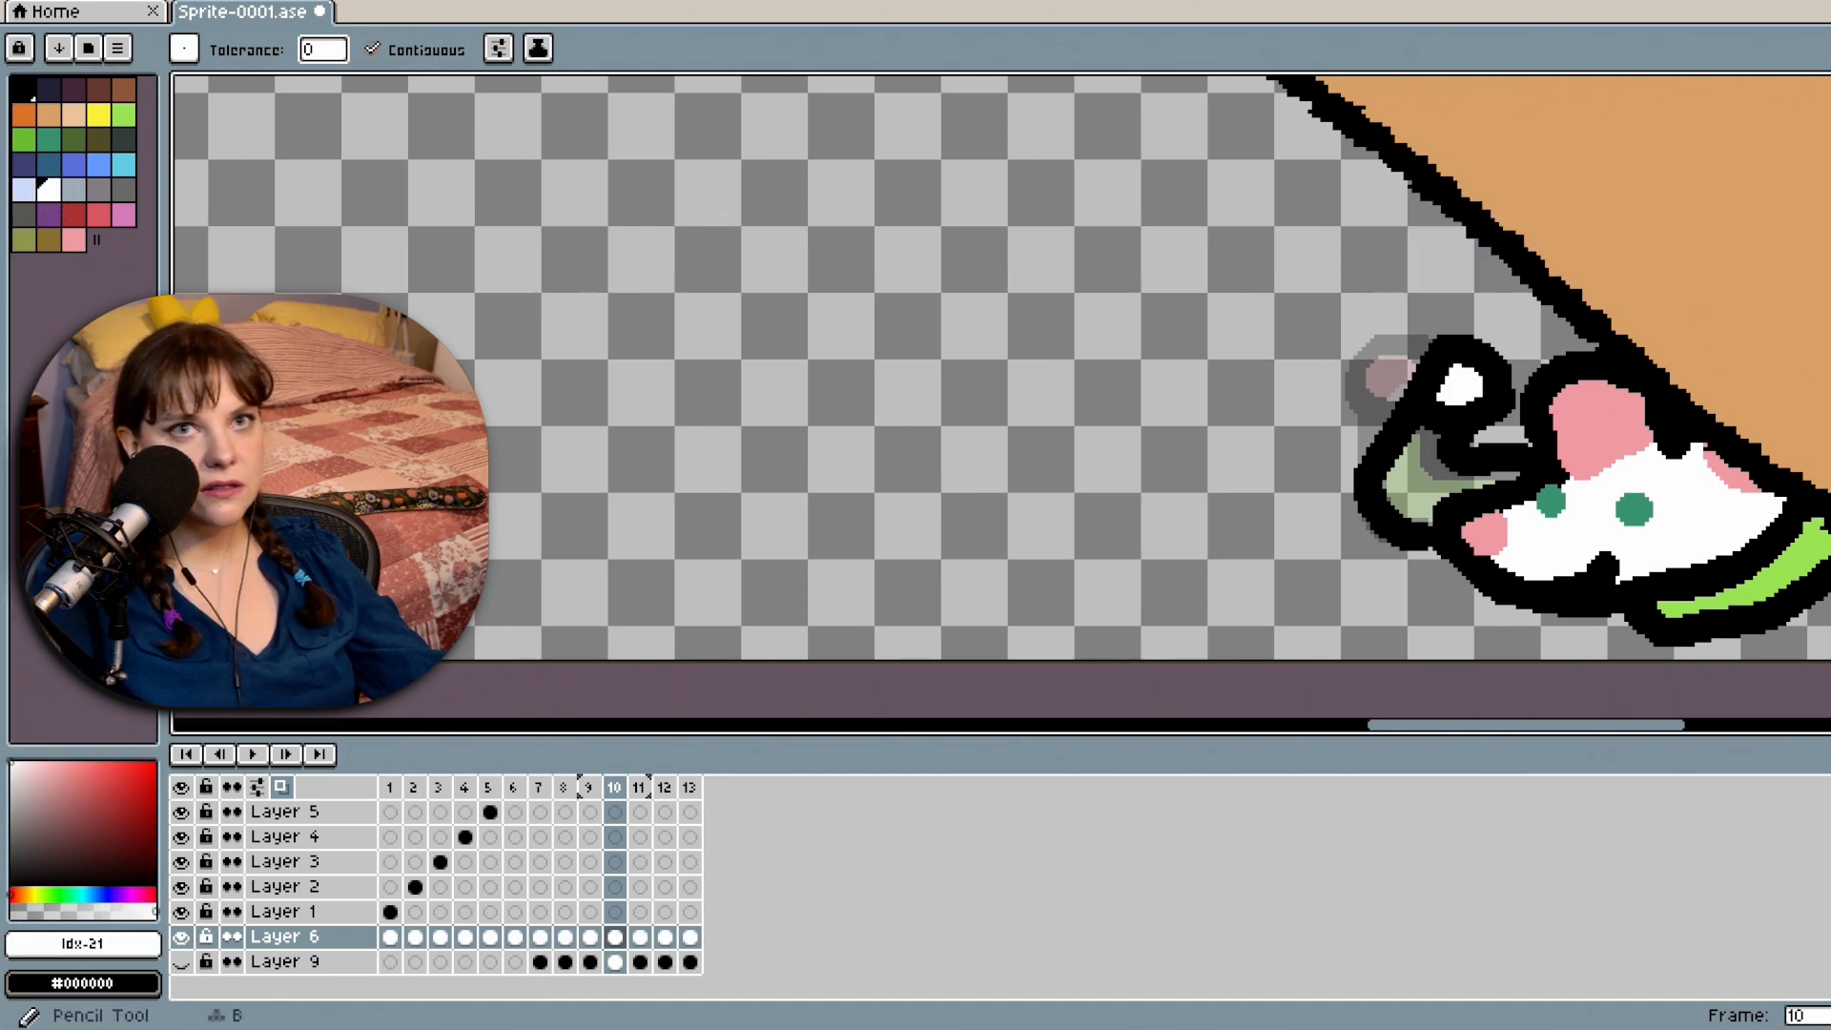
pyautogui.click(124, 116)
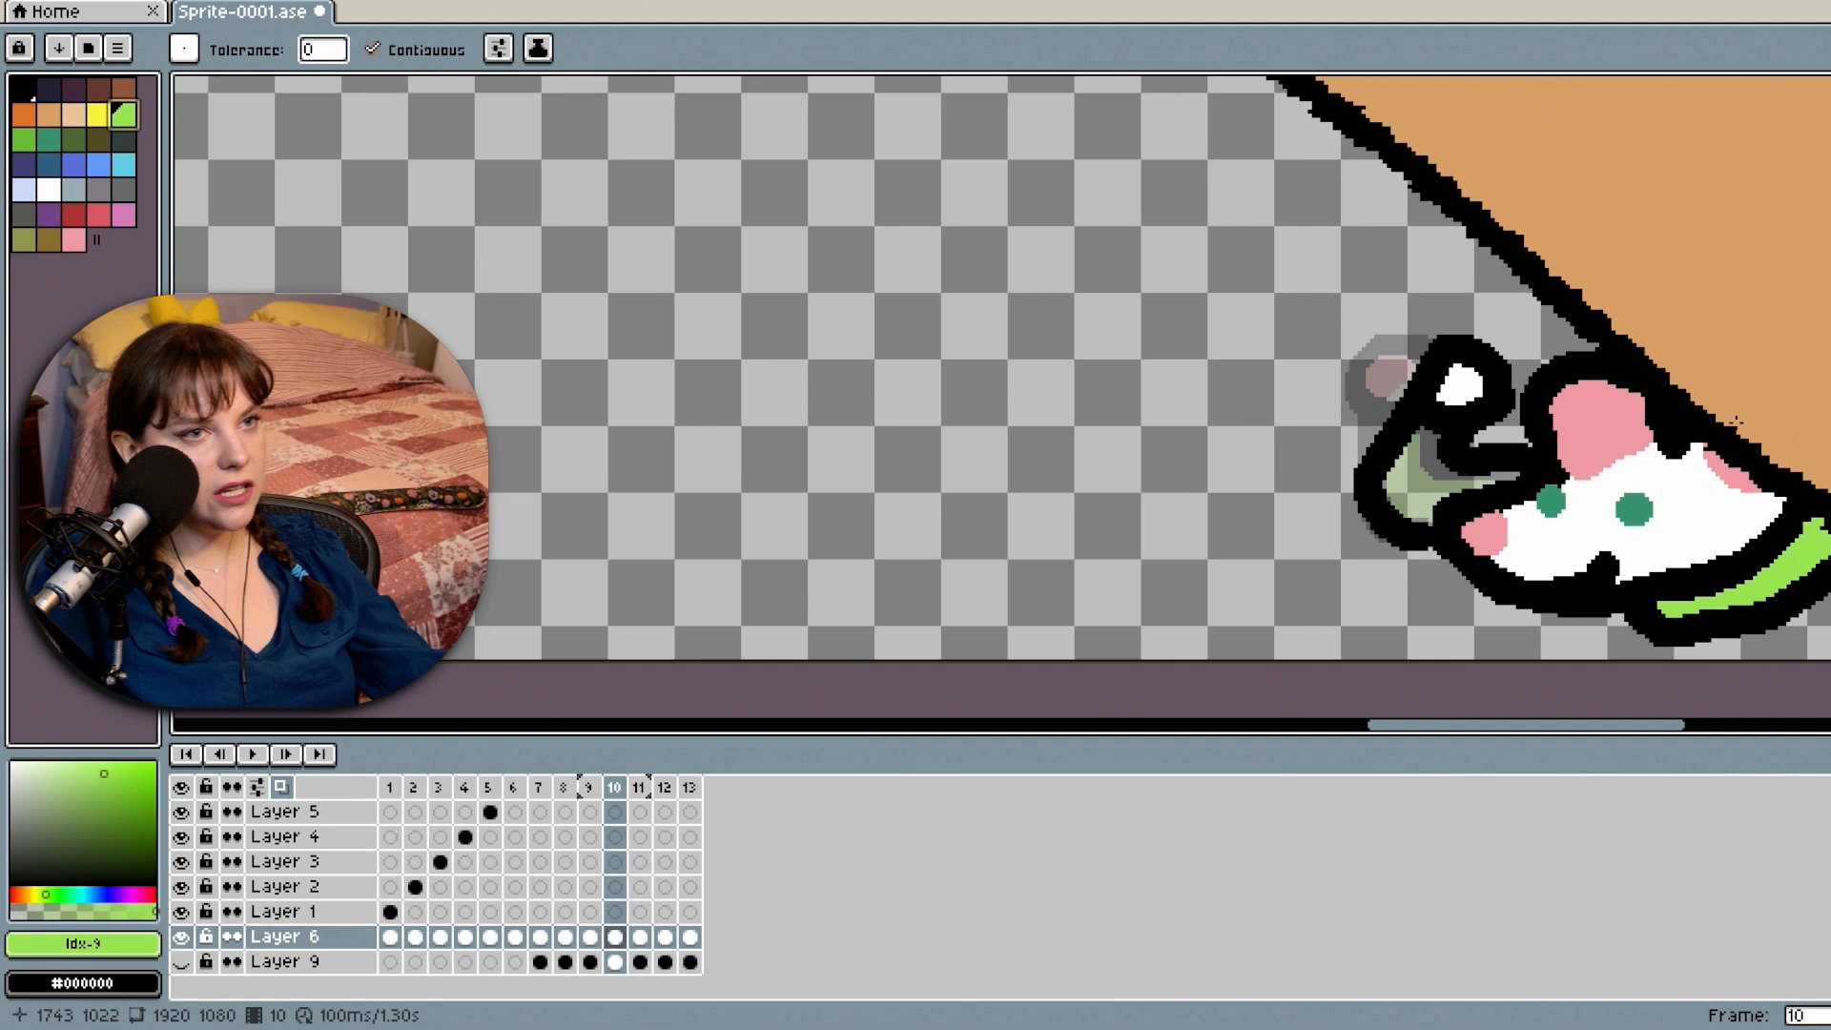
pyautogui.click(1415, 477)
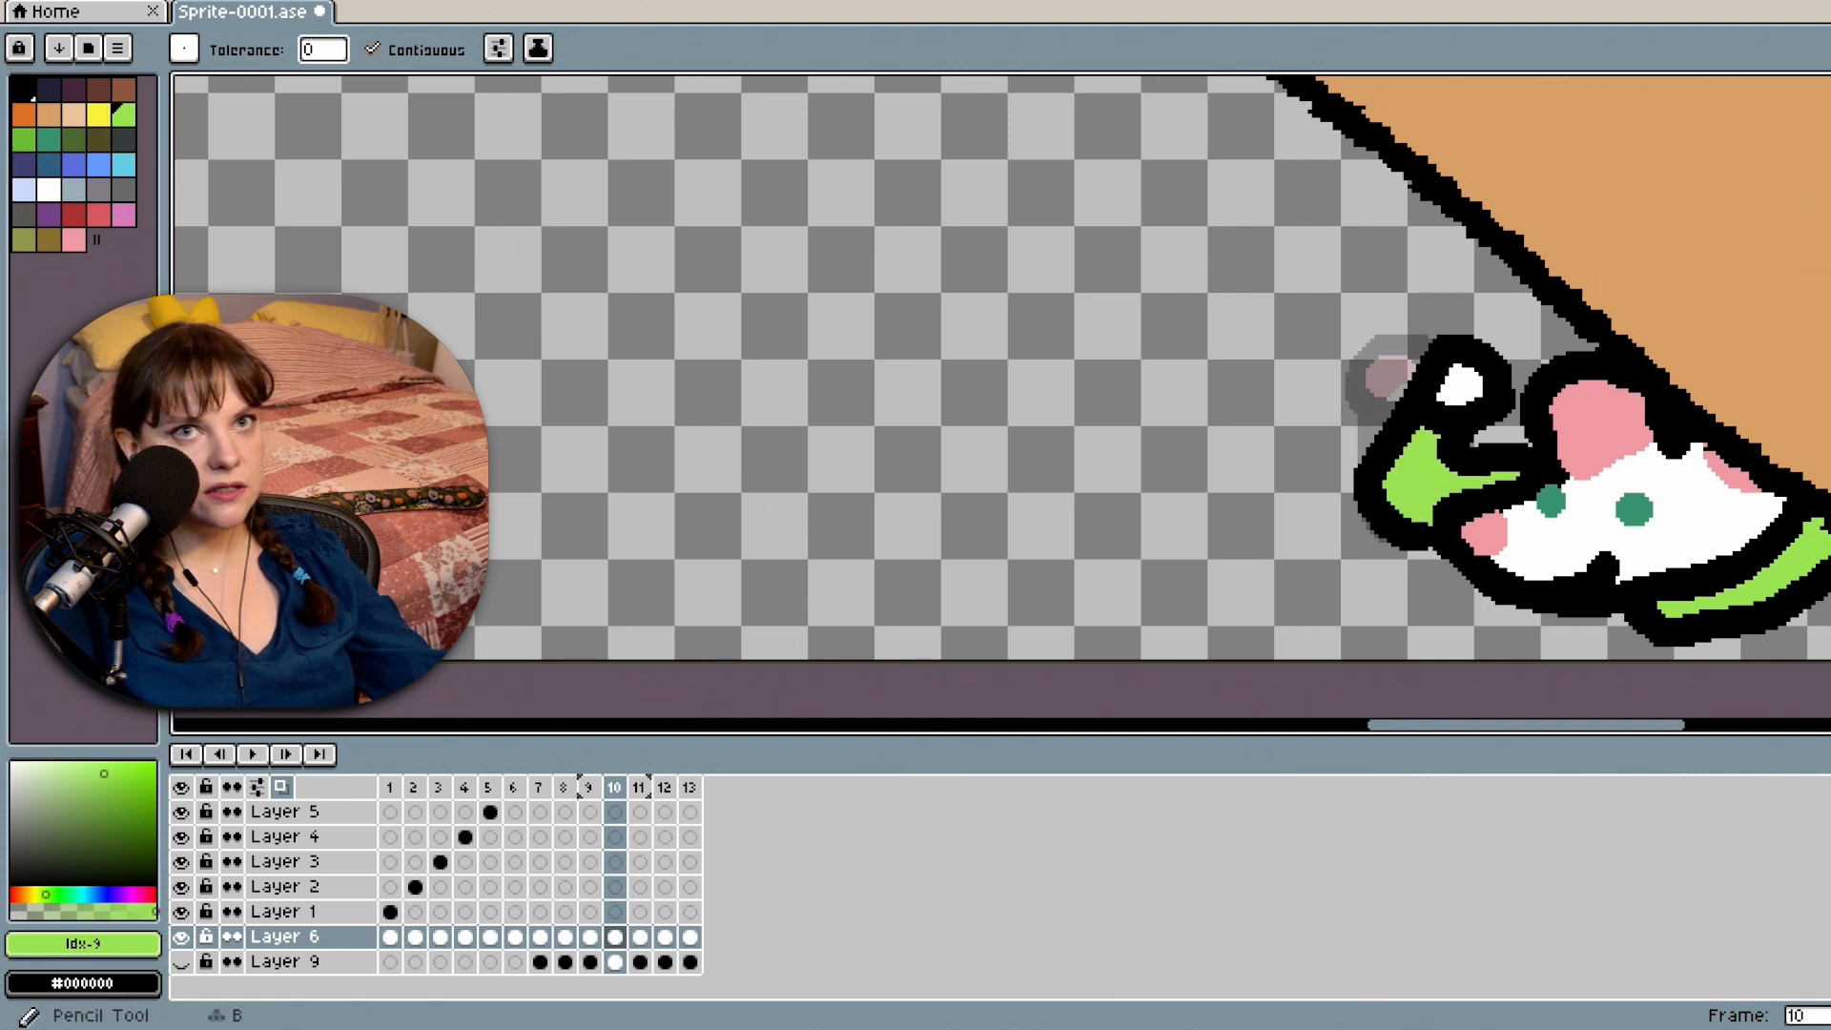
# Paint a pink pad on the upper part of the raised paw on frame 10 with the 7 px pencil.
pyautogui.click(1817, 171)
pyautogui.click(74, 238)
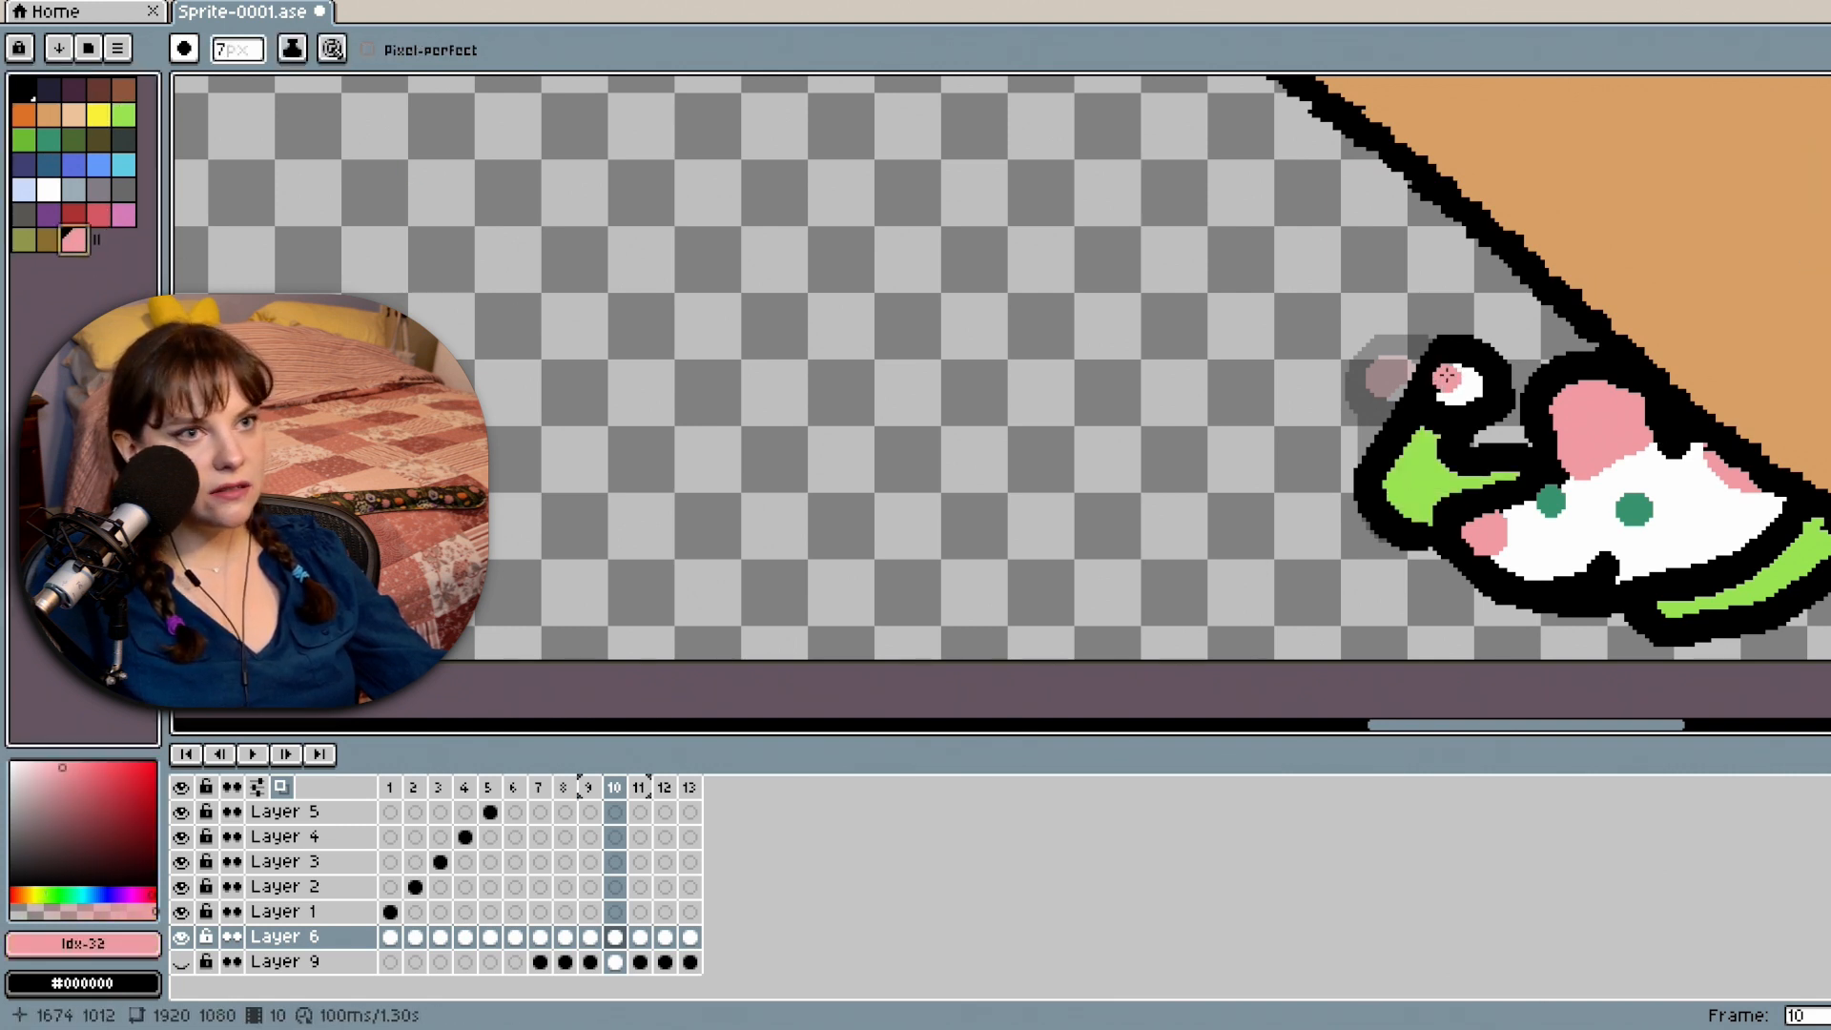
pyautogui.click(1462, 372)
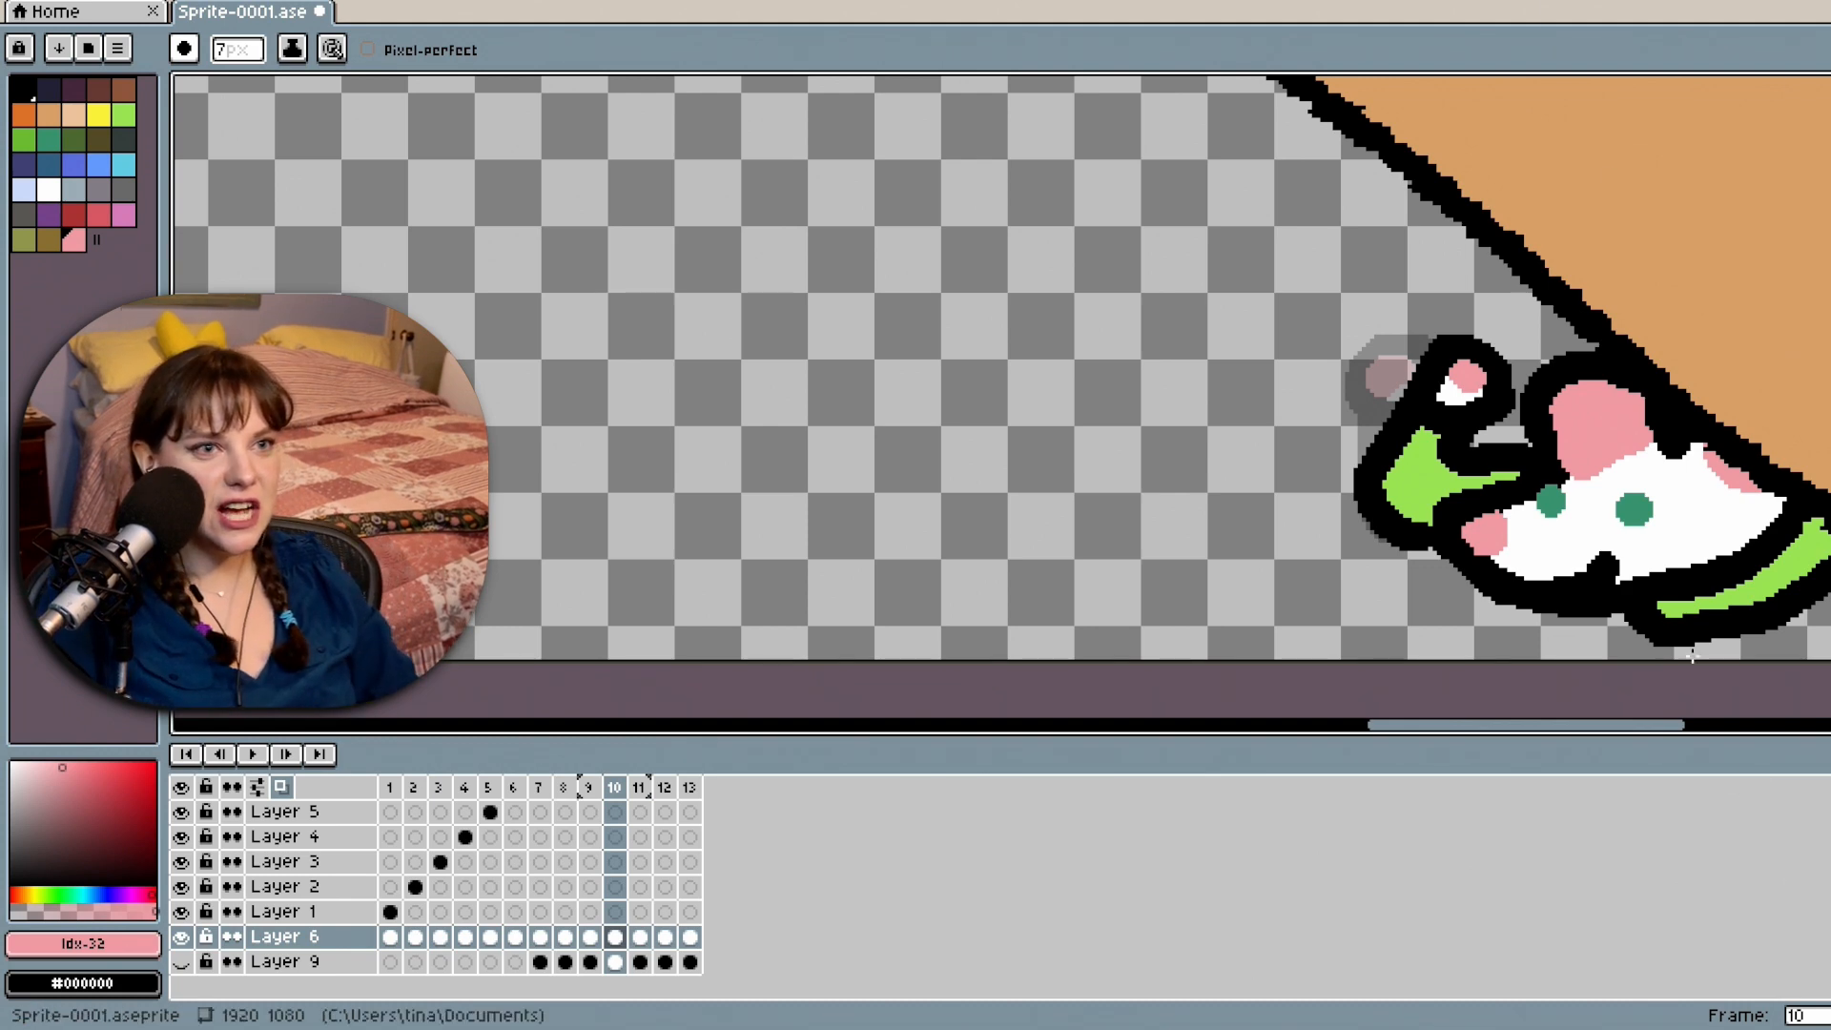
# Step back to frame 5 and forward to frame 11, and play the animation to check the arm's wave.
pyautogui.scroll(-3, 1609, 446)
pyautogui.moveTo(1436, 736); pyautogui.dragTo(1611, 729)
pyautogui.scroll(2, 1511, 465)
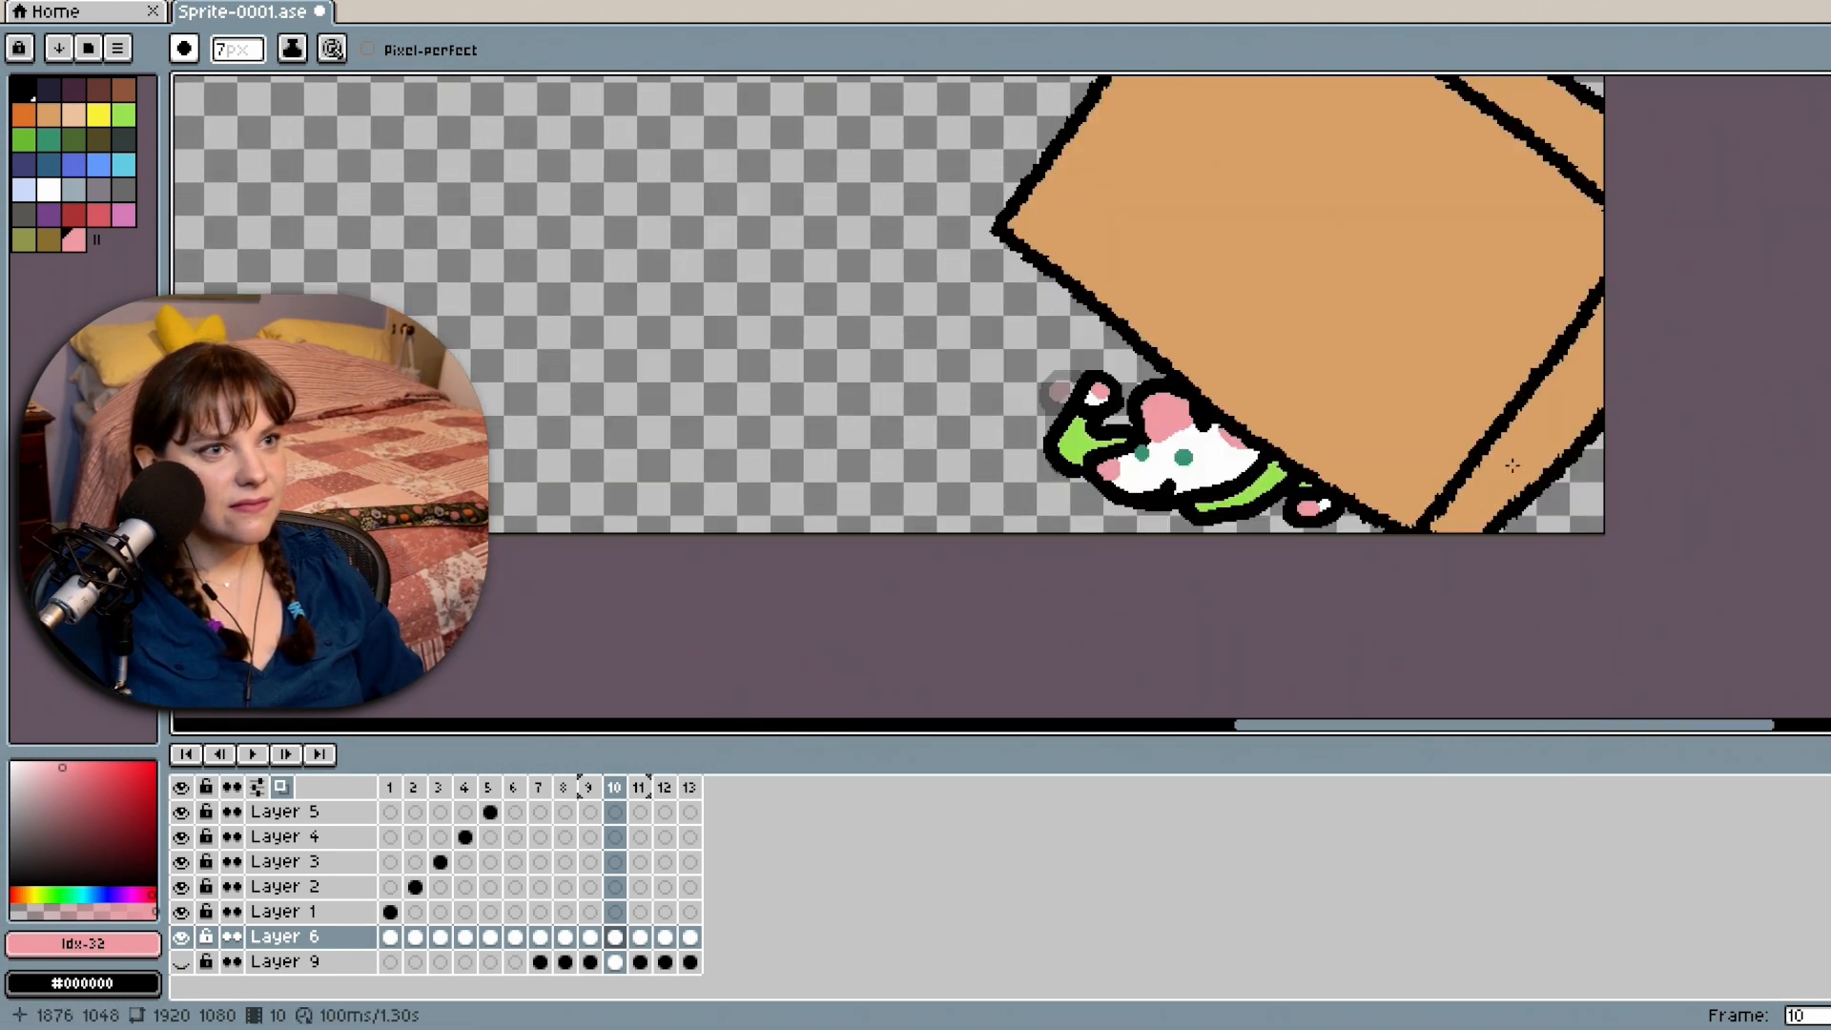
pyautogui.click(230, 759)
pyautogui.click(231, 759)
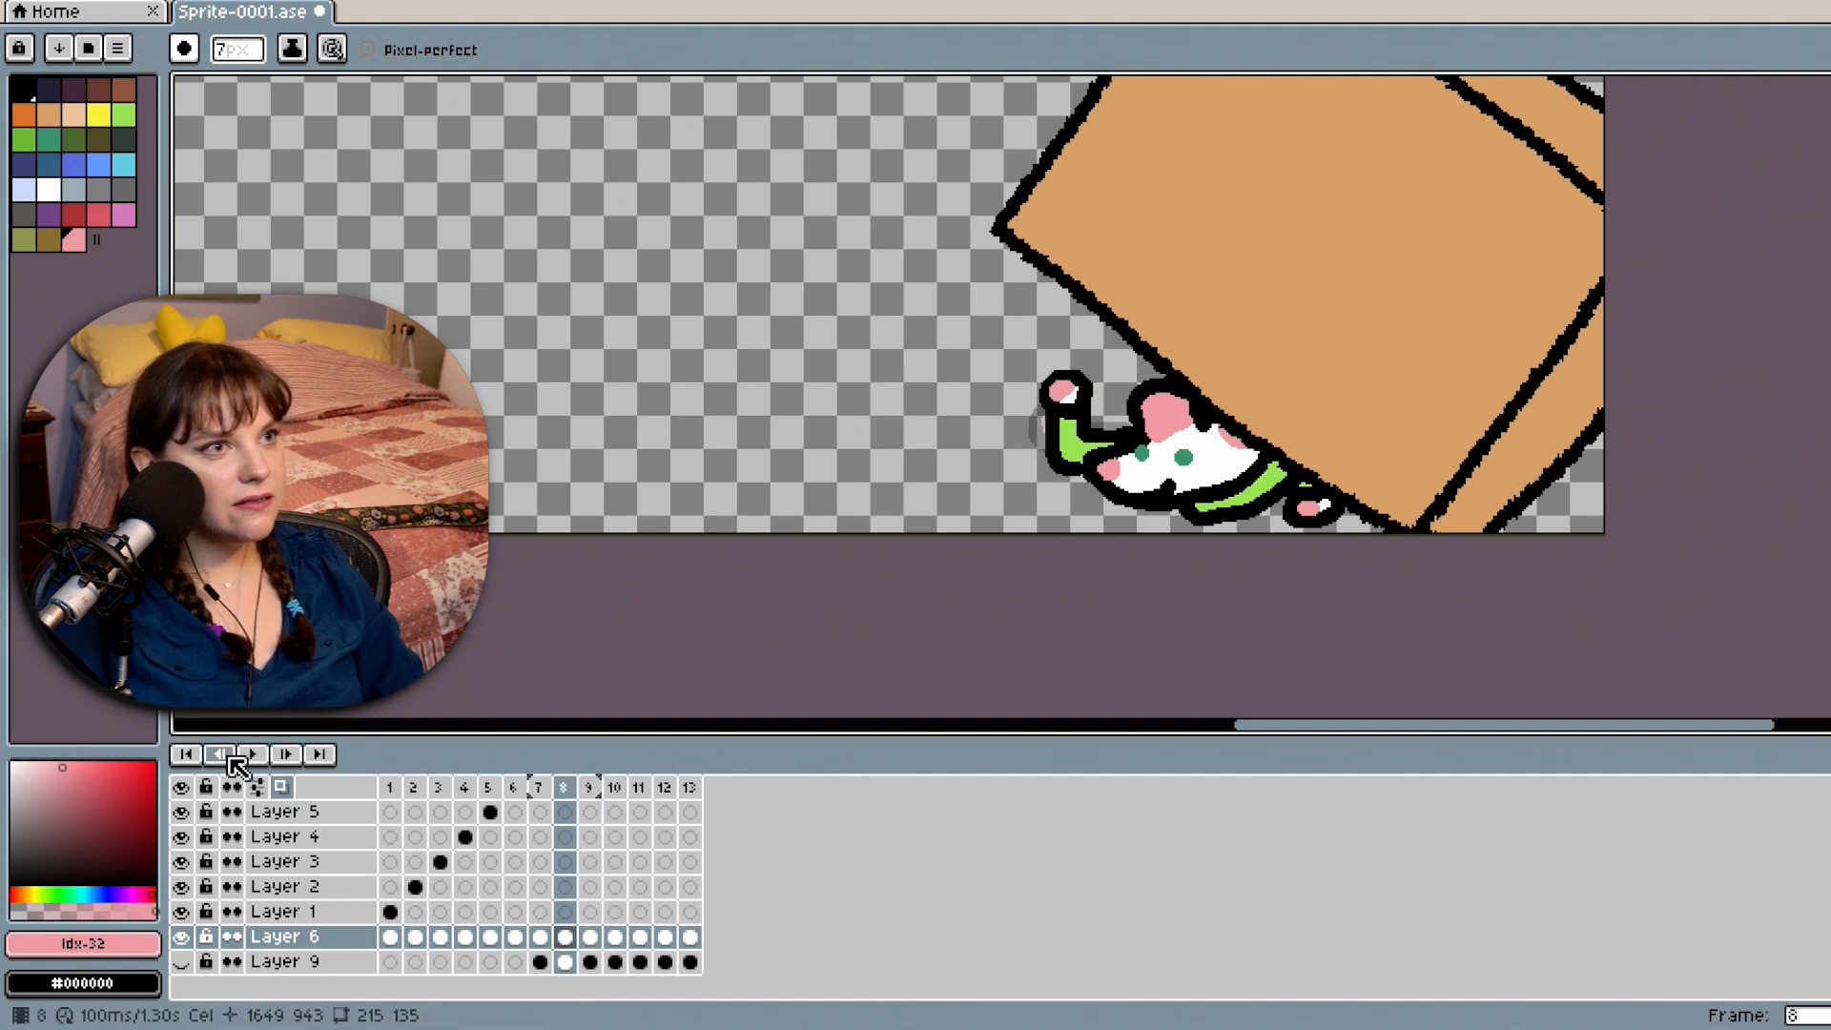
pyautogui.click(230, 759)
pyautogui.click(231, 759)
pyautogui.click(231, 759)
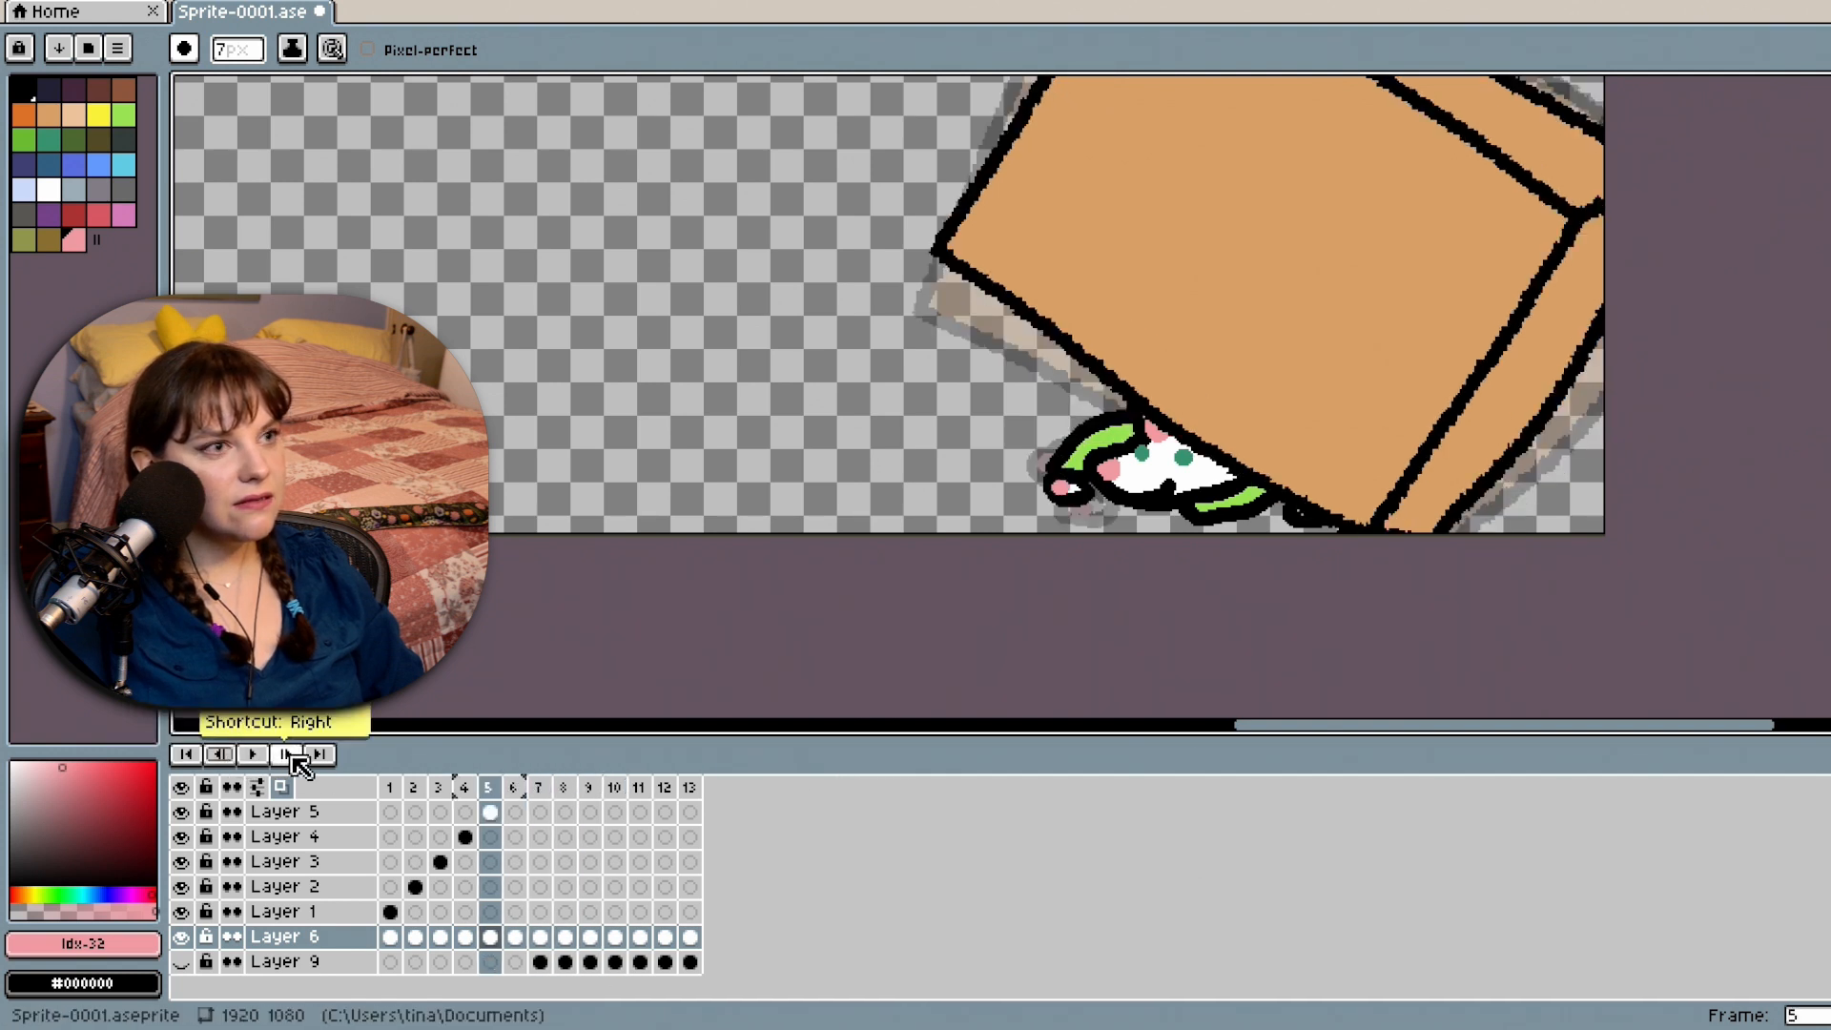
pyautogui.click(287, 754)
pyautogui.click(287, 754)
pyautogui.click(287, 754)
pyautogui.click(287, 754)
pyautogui.click(287, 755)
pyautogui.click(287, 754)
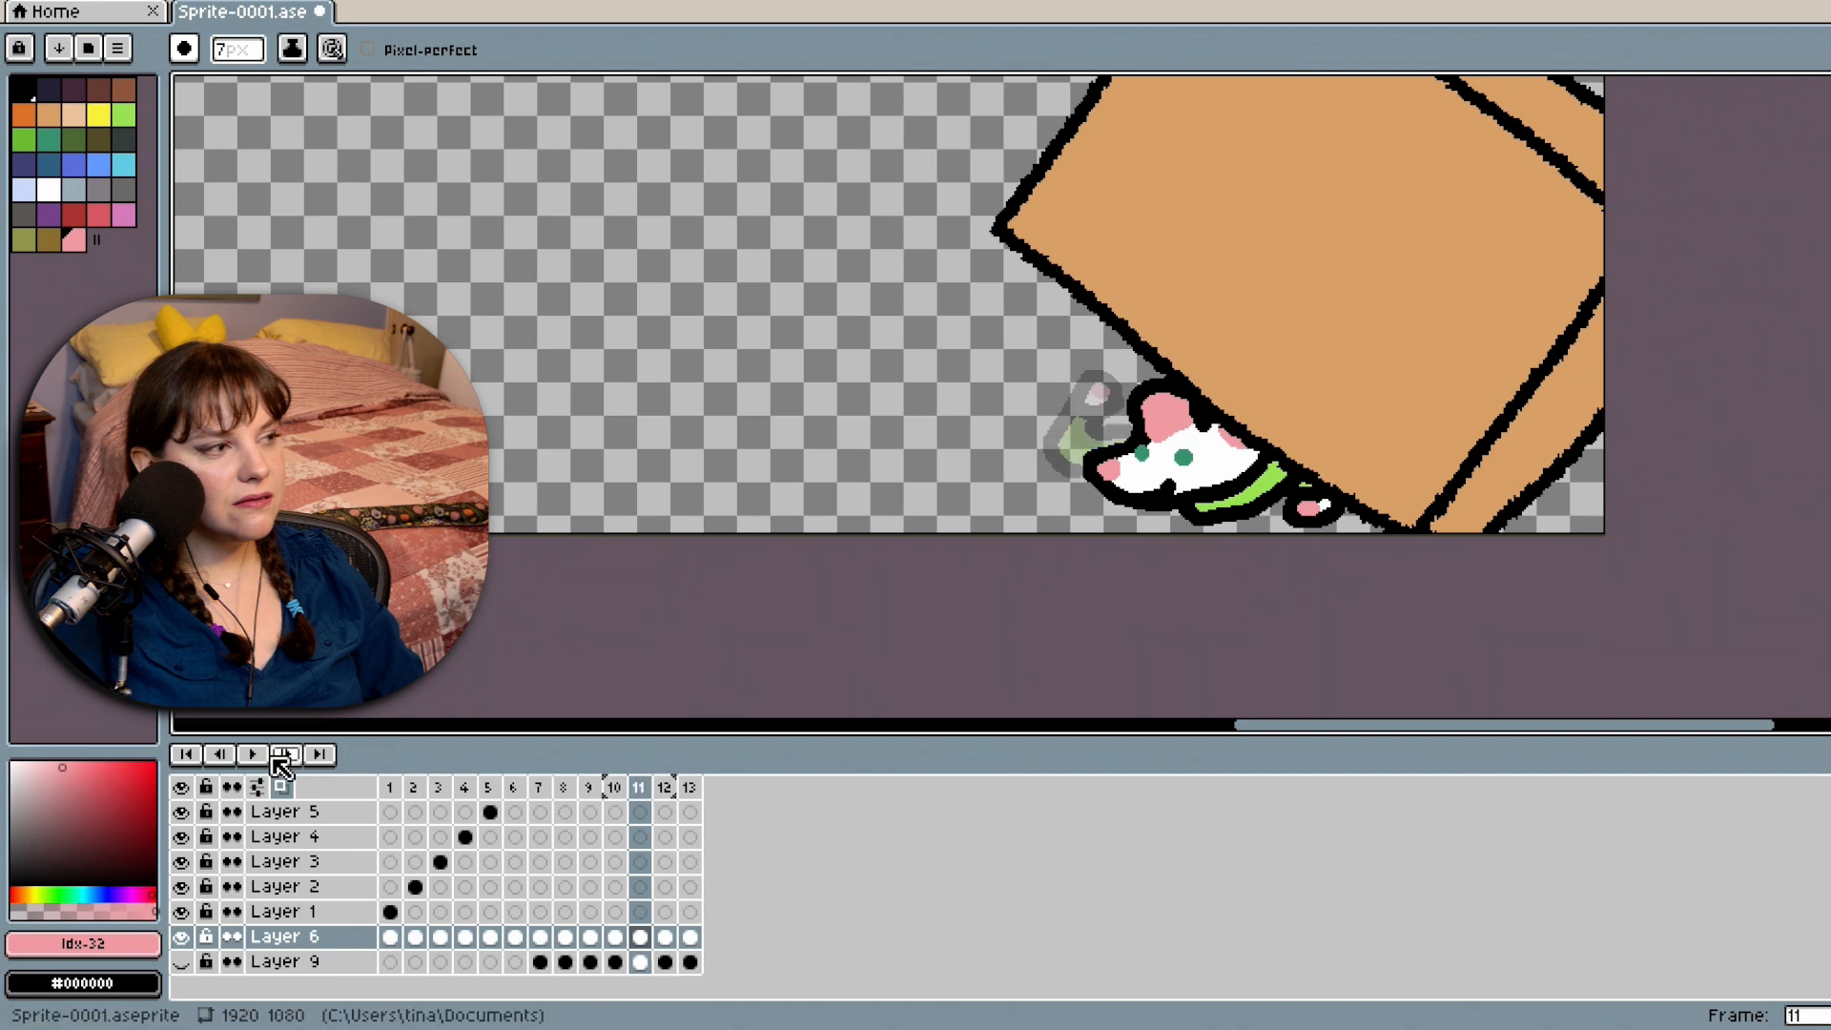
pyautogui.click(256, 758)
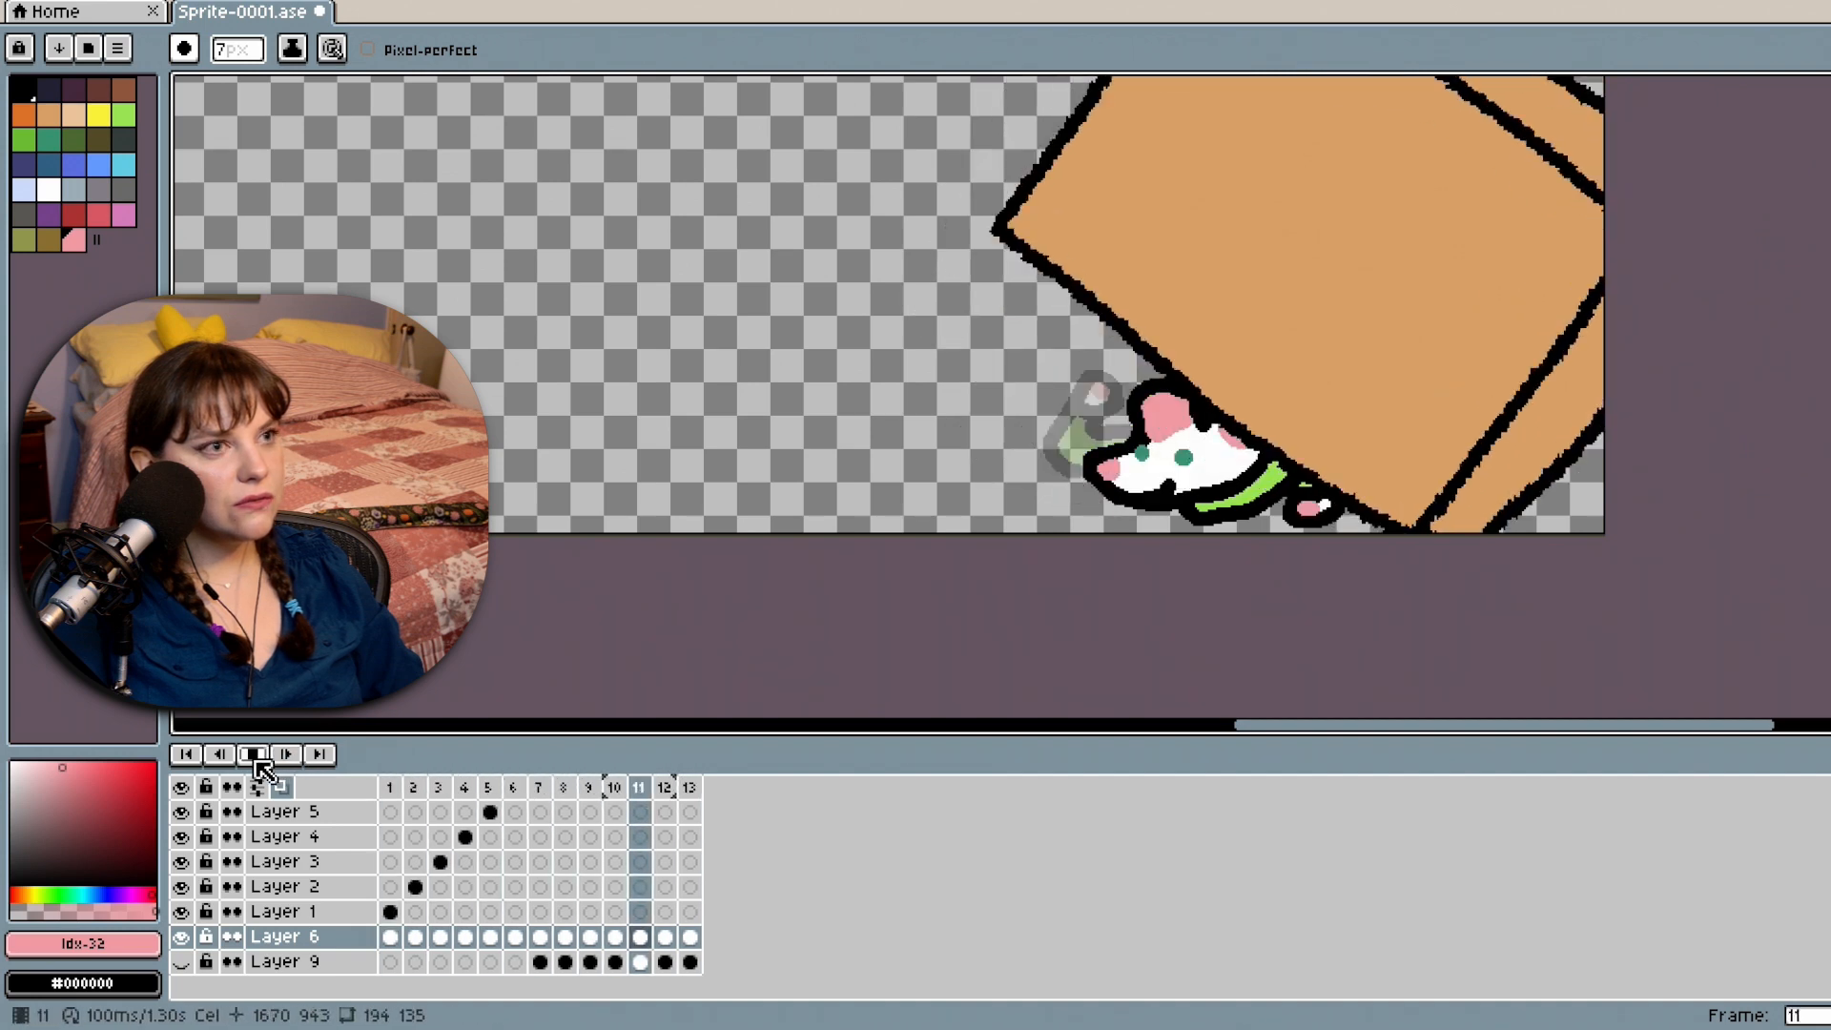
pyautogui.click(256, 756)
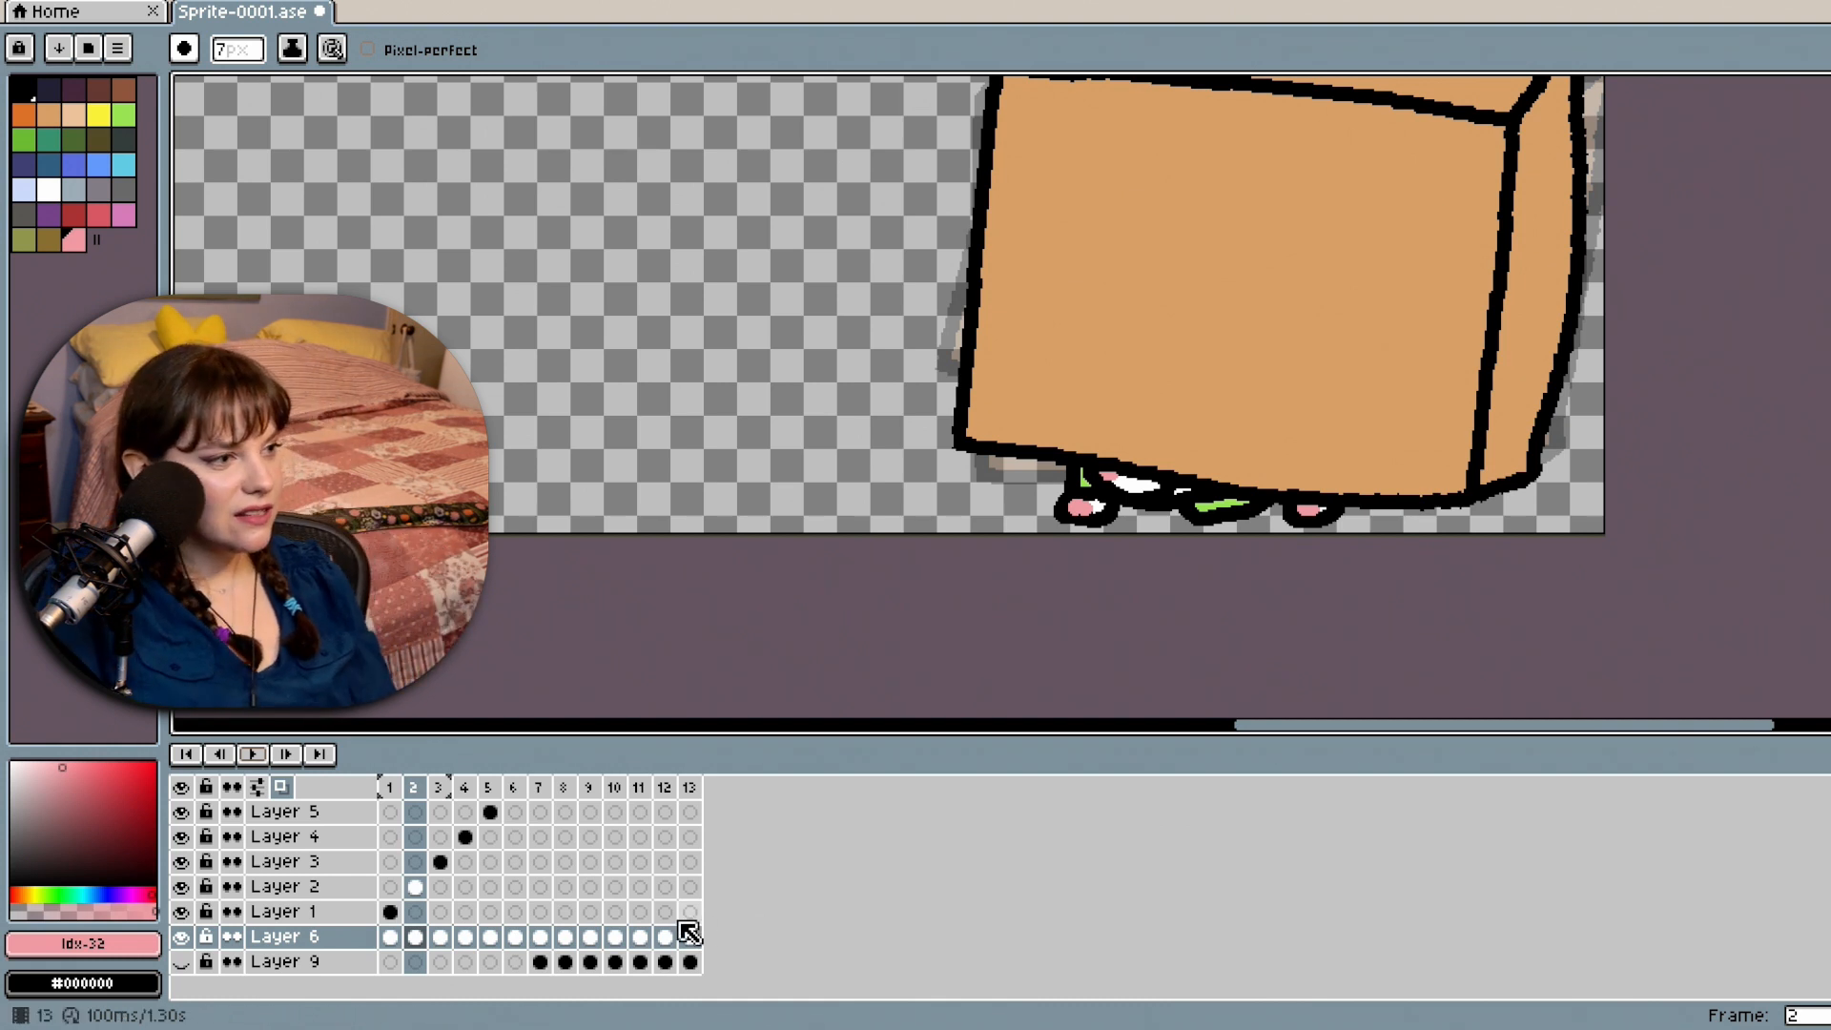
# Copy the upright-arm drawing from frame 9 to frame 11 on Layer 6.
pyautogui.click(615, 937)
pyautogui.click(590, 937)
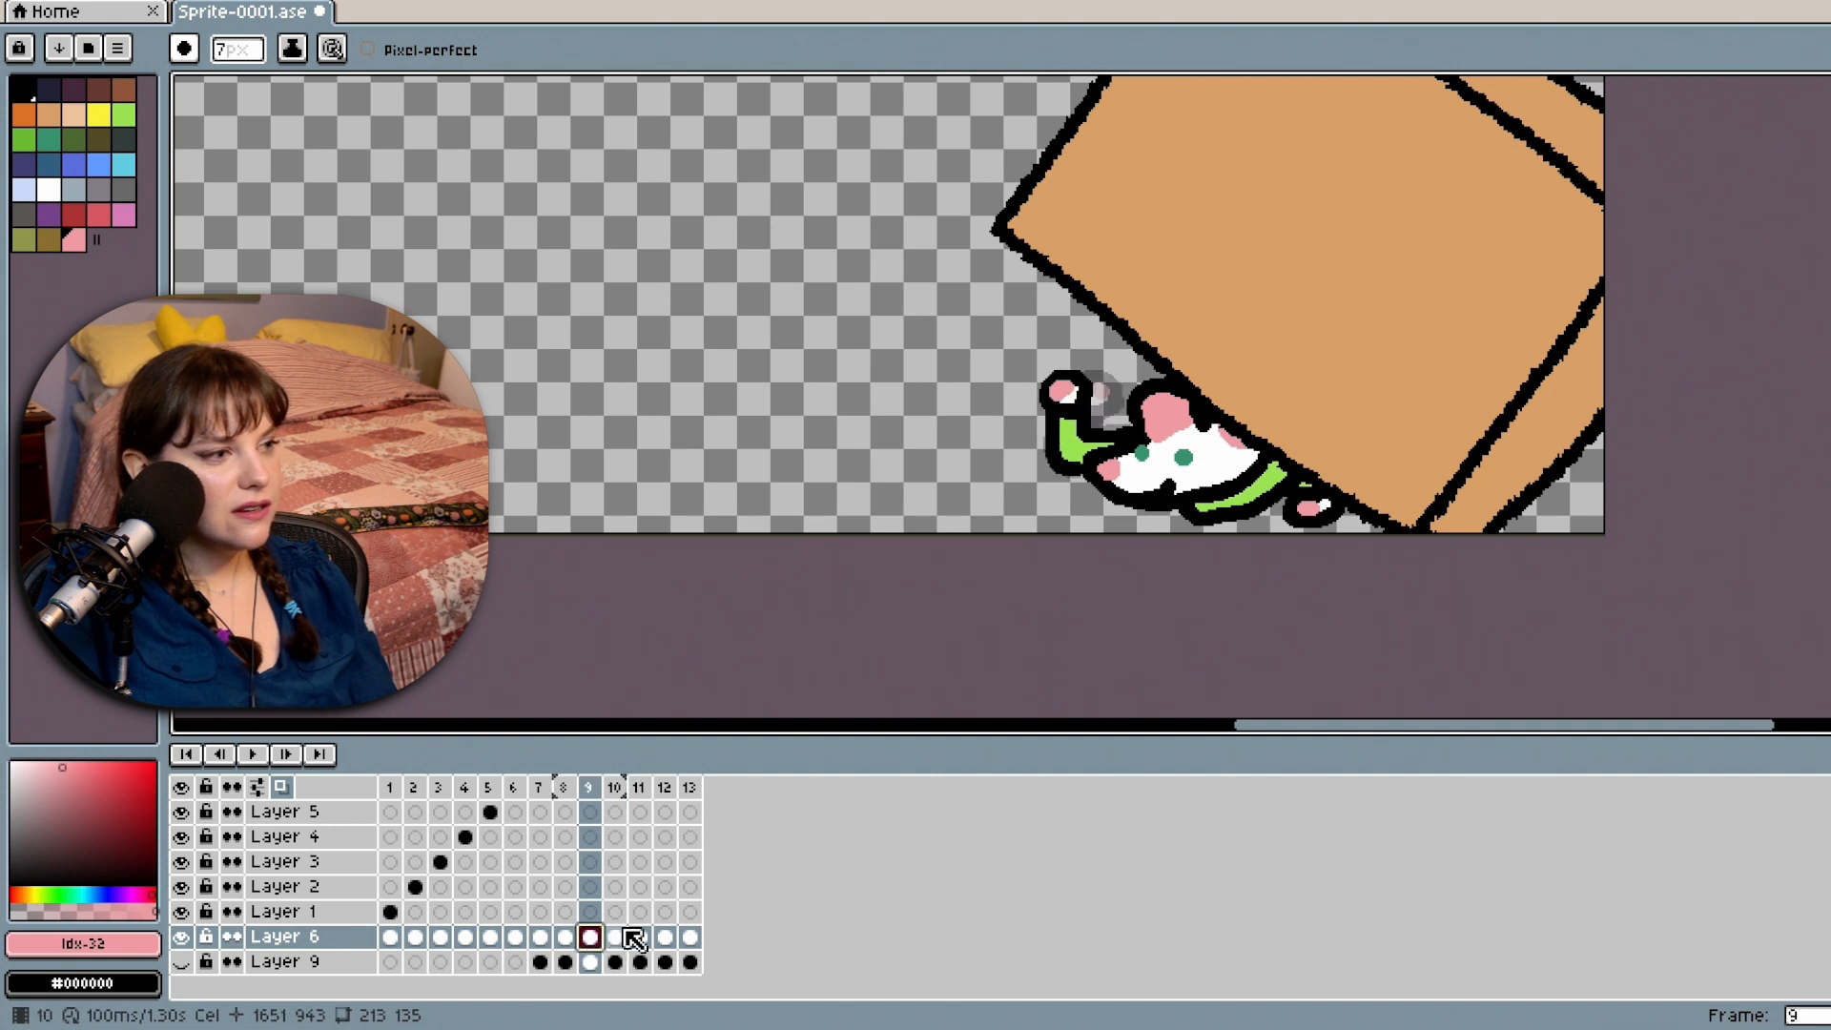
pyautogui.click(616, 937)
pyautogui.click(640, 937)
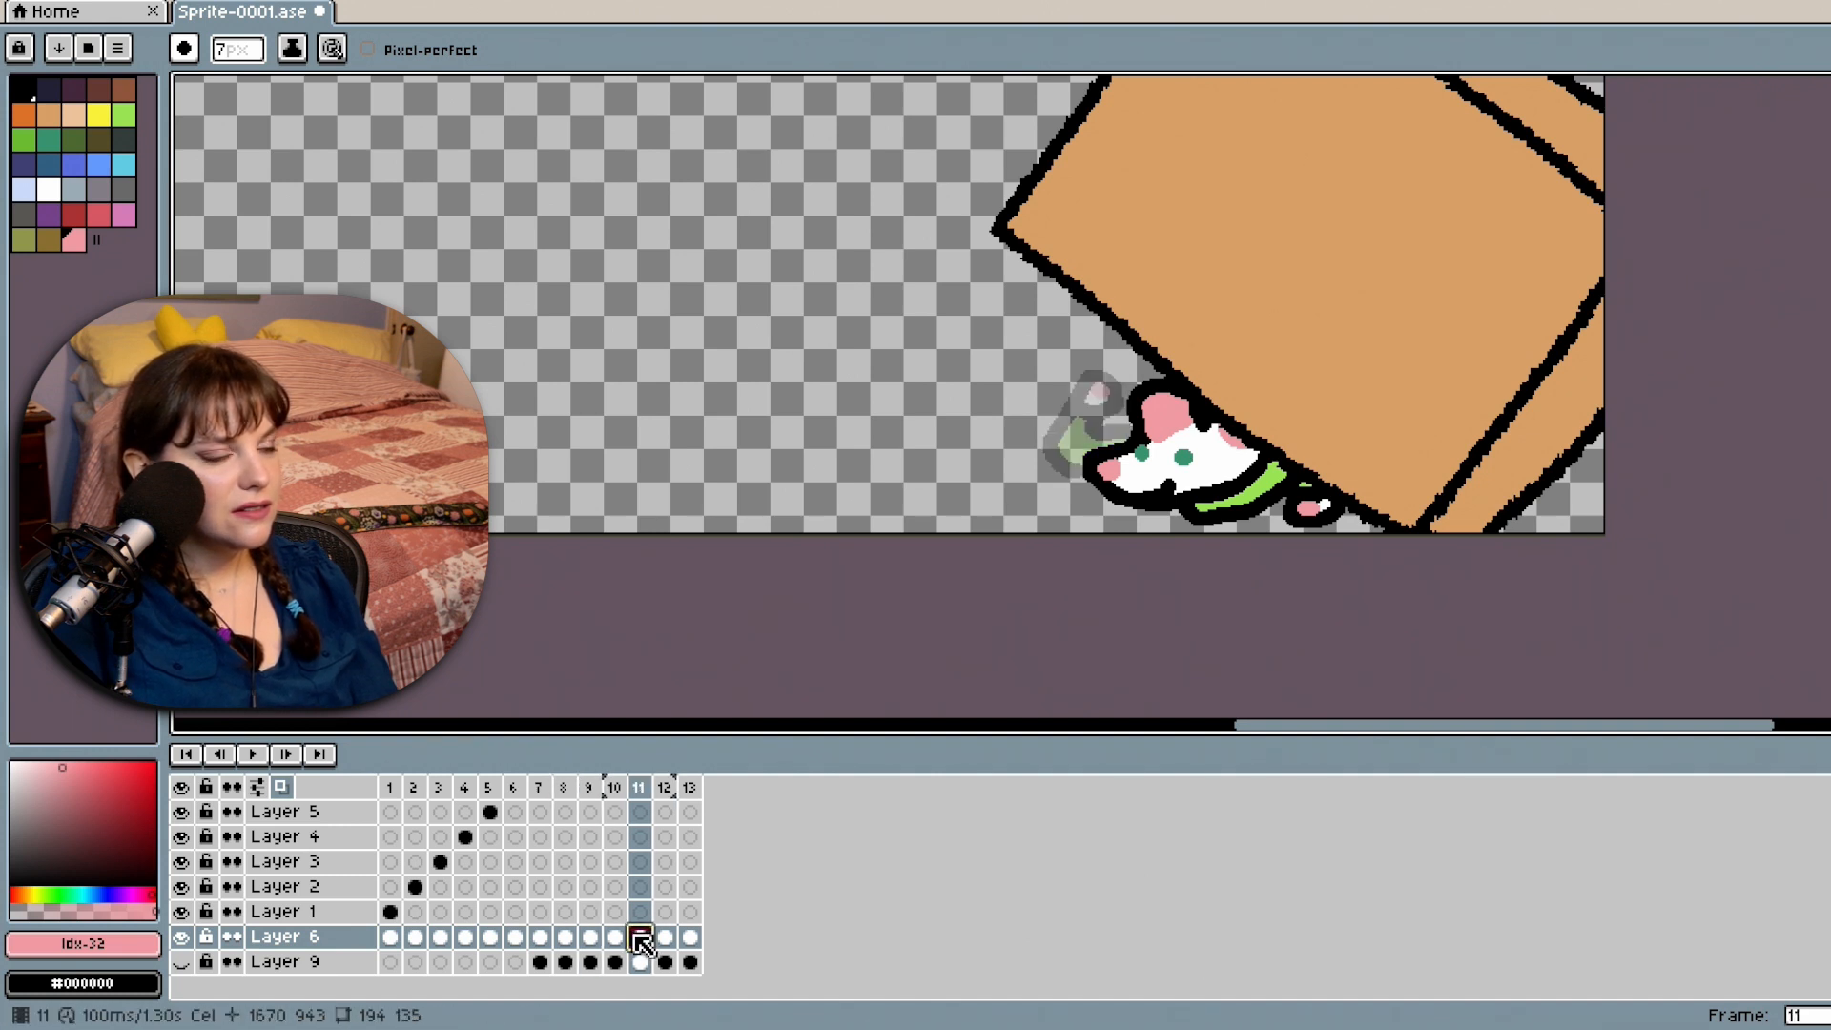
pyautogui.scroll(3, 1234, 327)
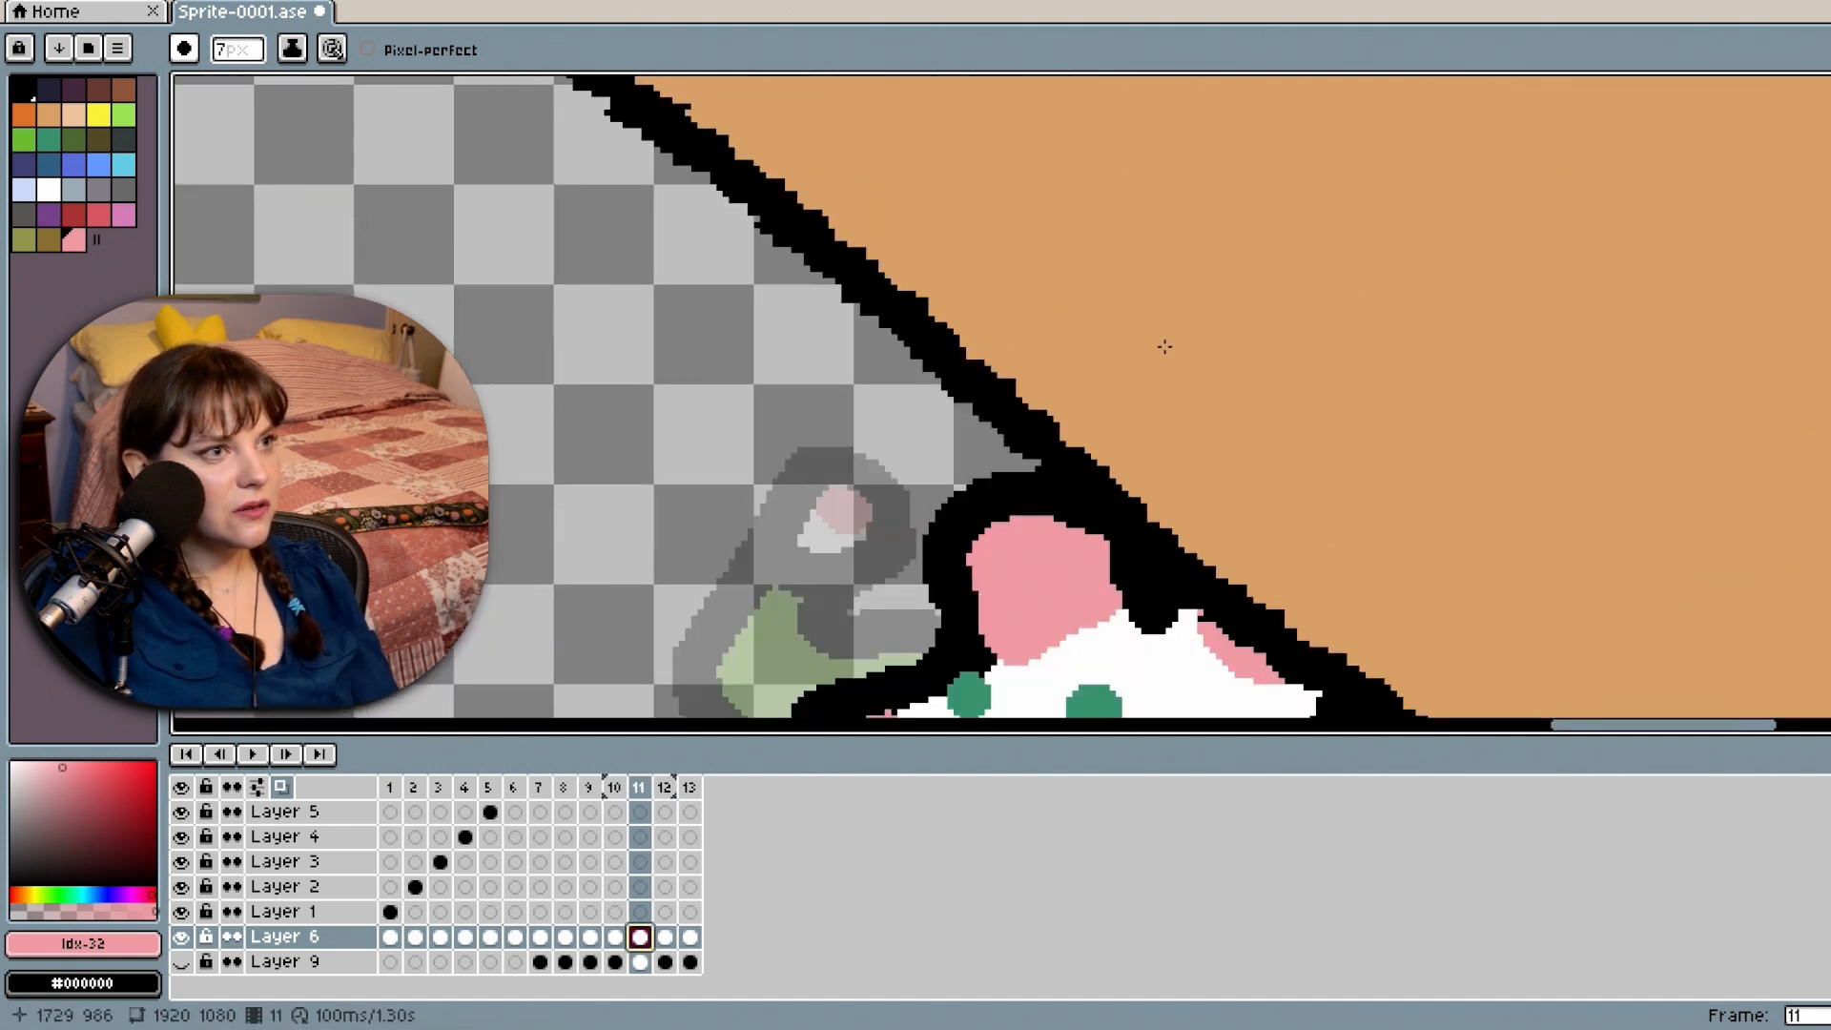
pyautogui.click(616, 938)
pyautogui.click(590, 937)
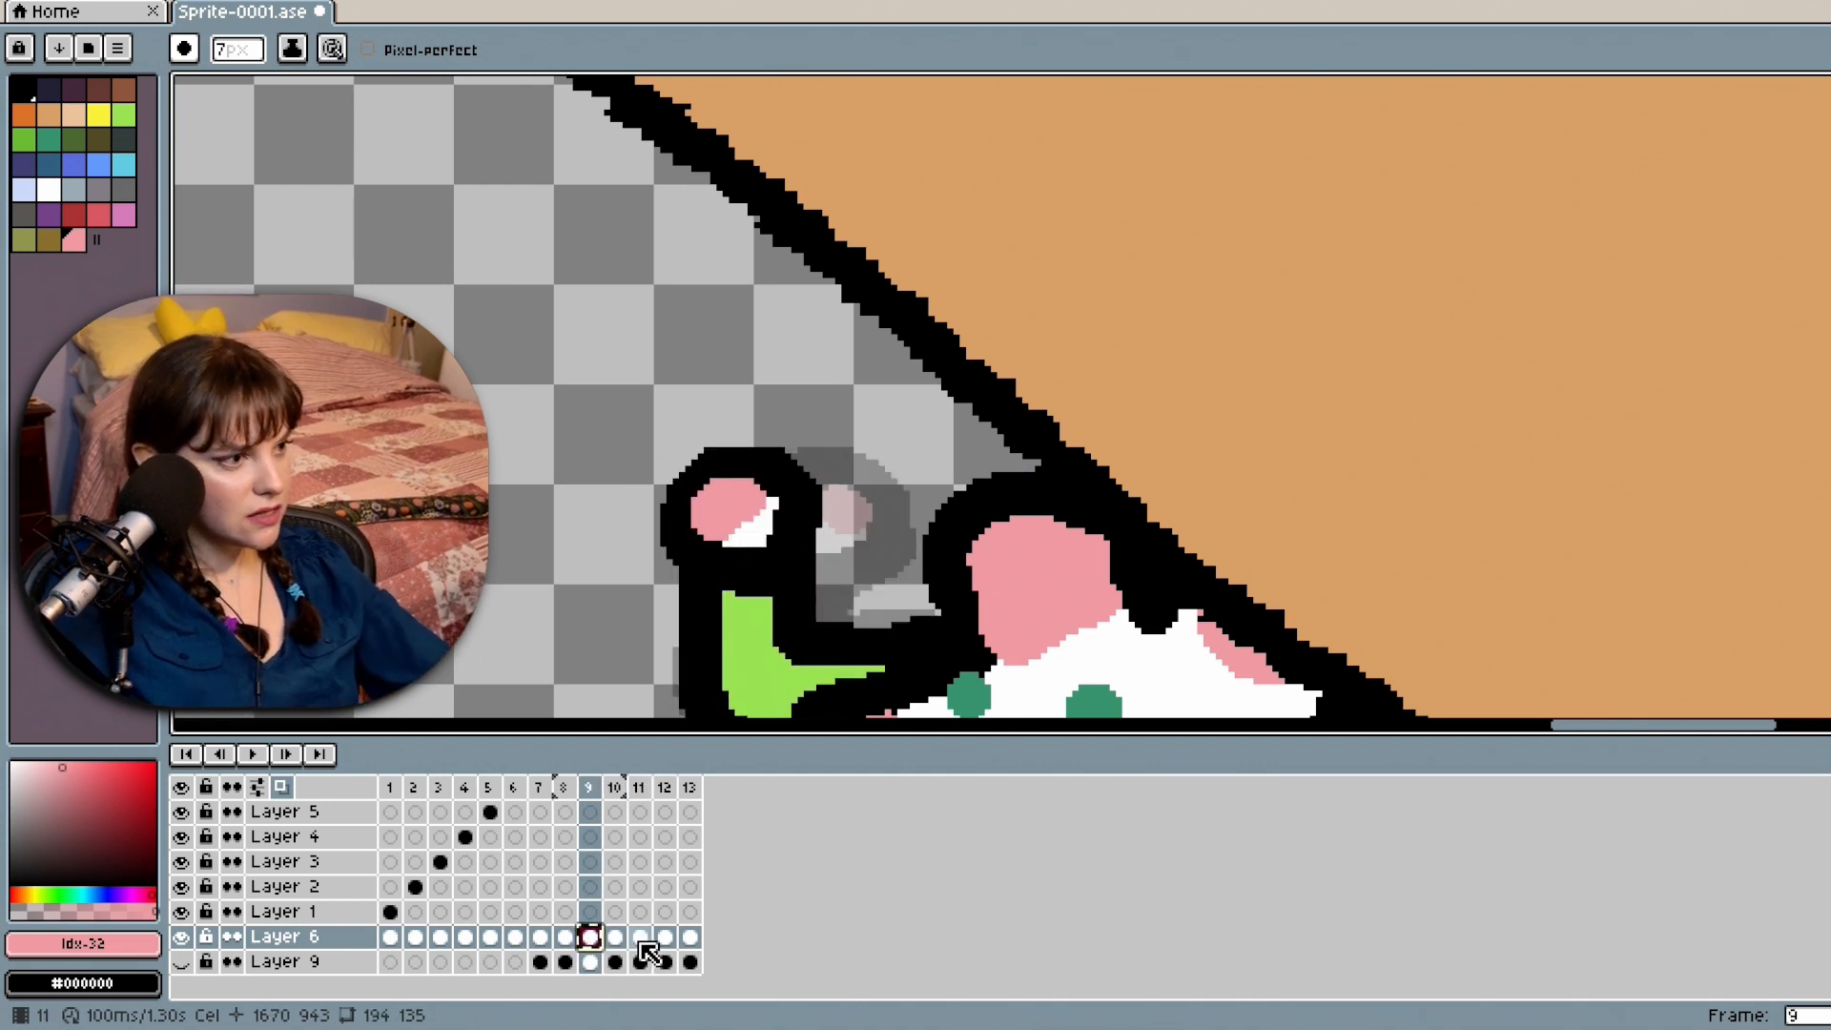
pyautogui.click(640, 937)
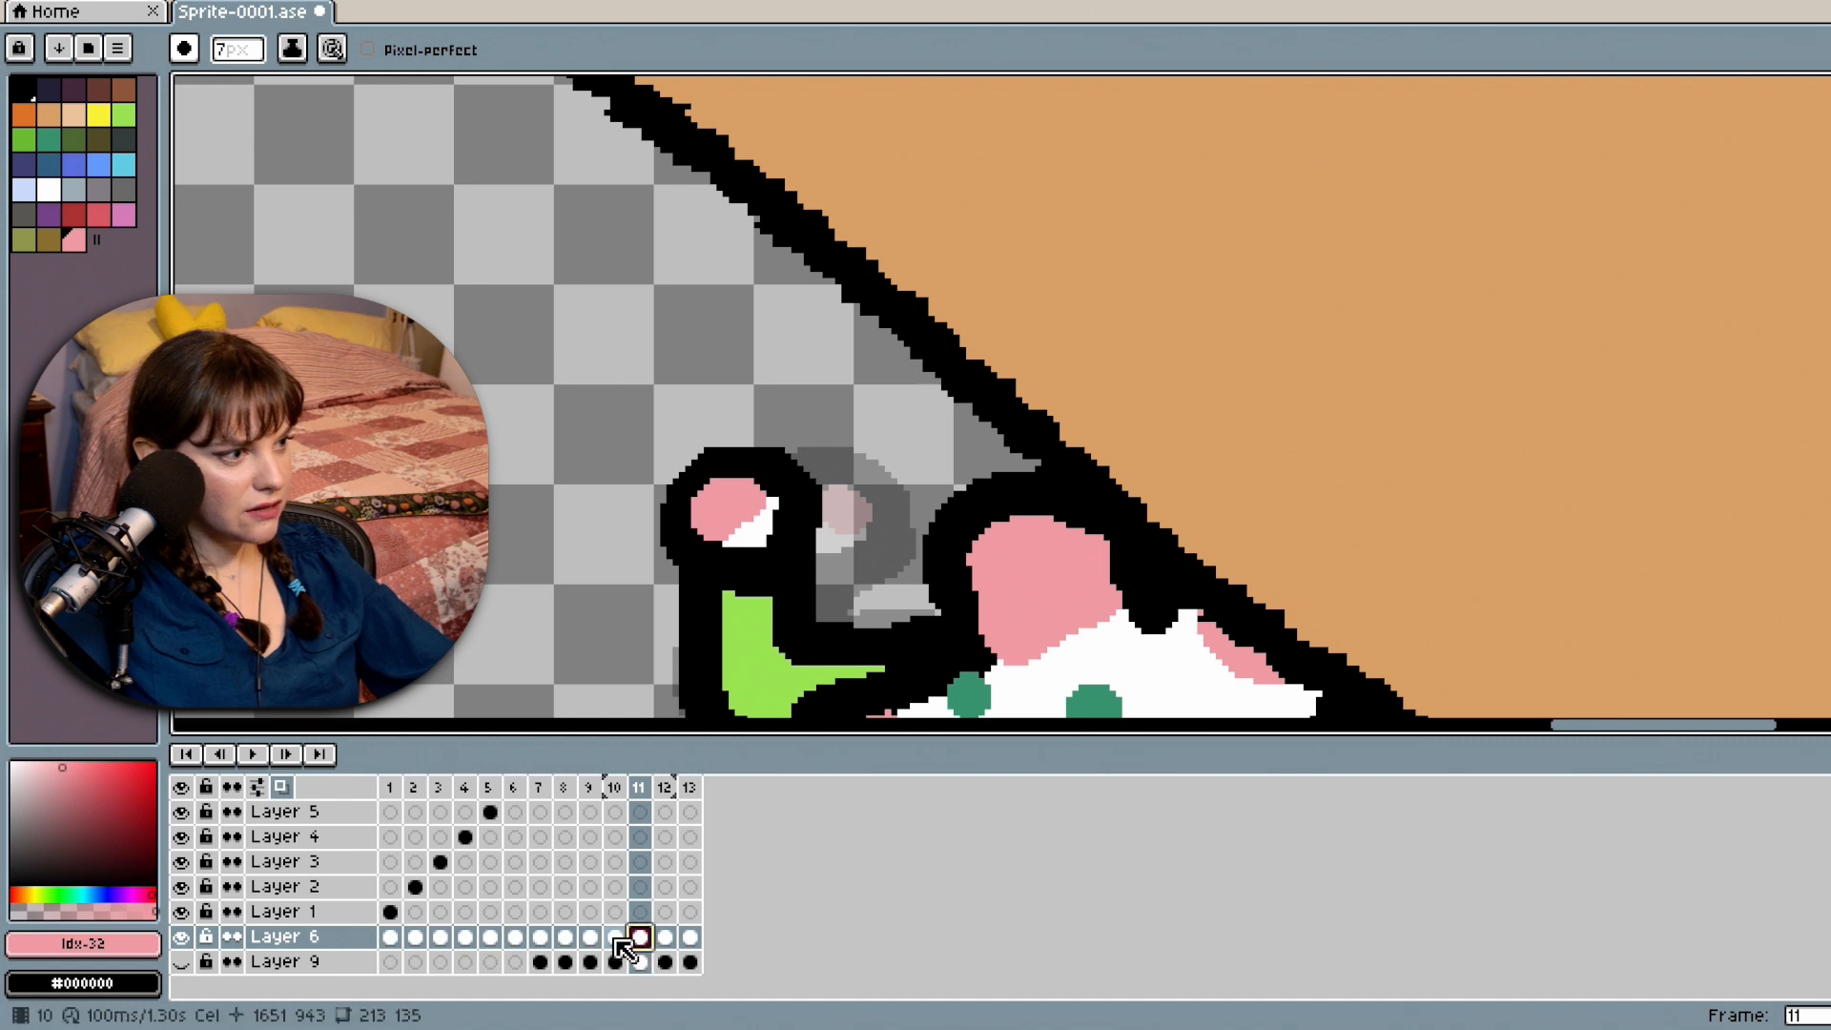
# Outline the arm leaning outward from the head on frame 12 in black with the 7 px pencil, closing off the paw from the sleeve.
pyautogui.click(666, 938)
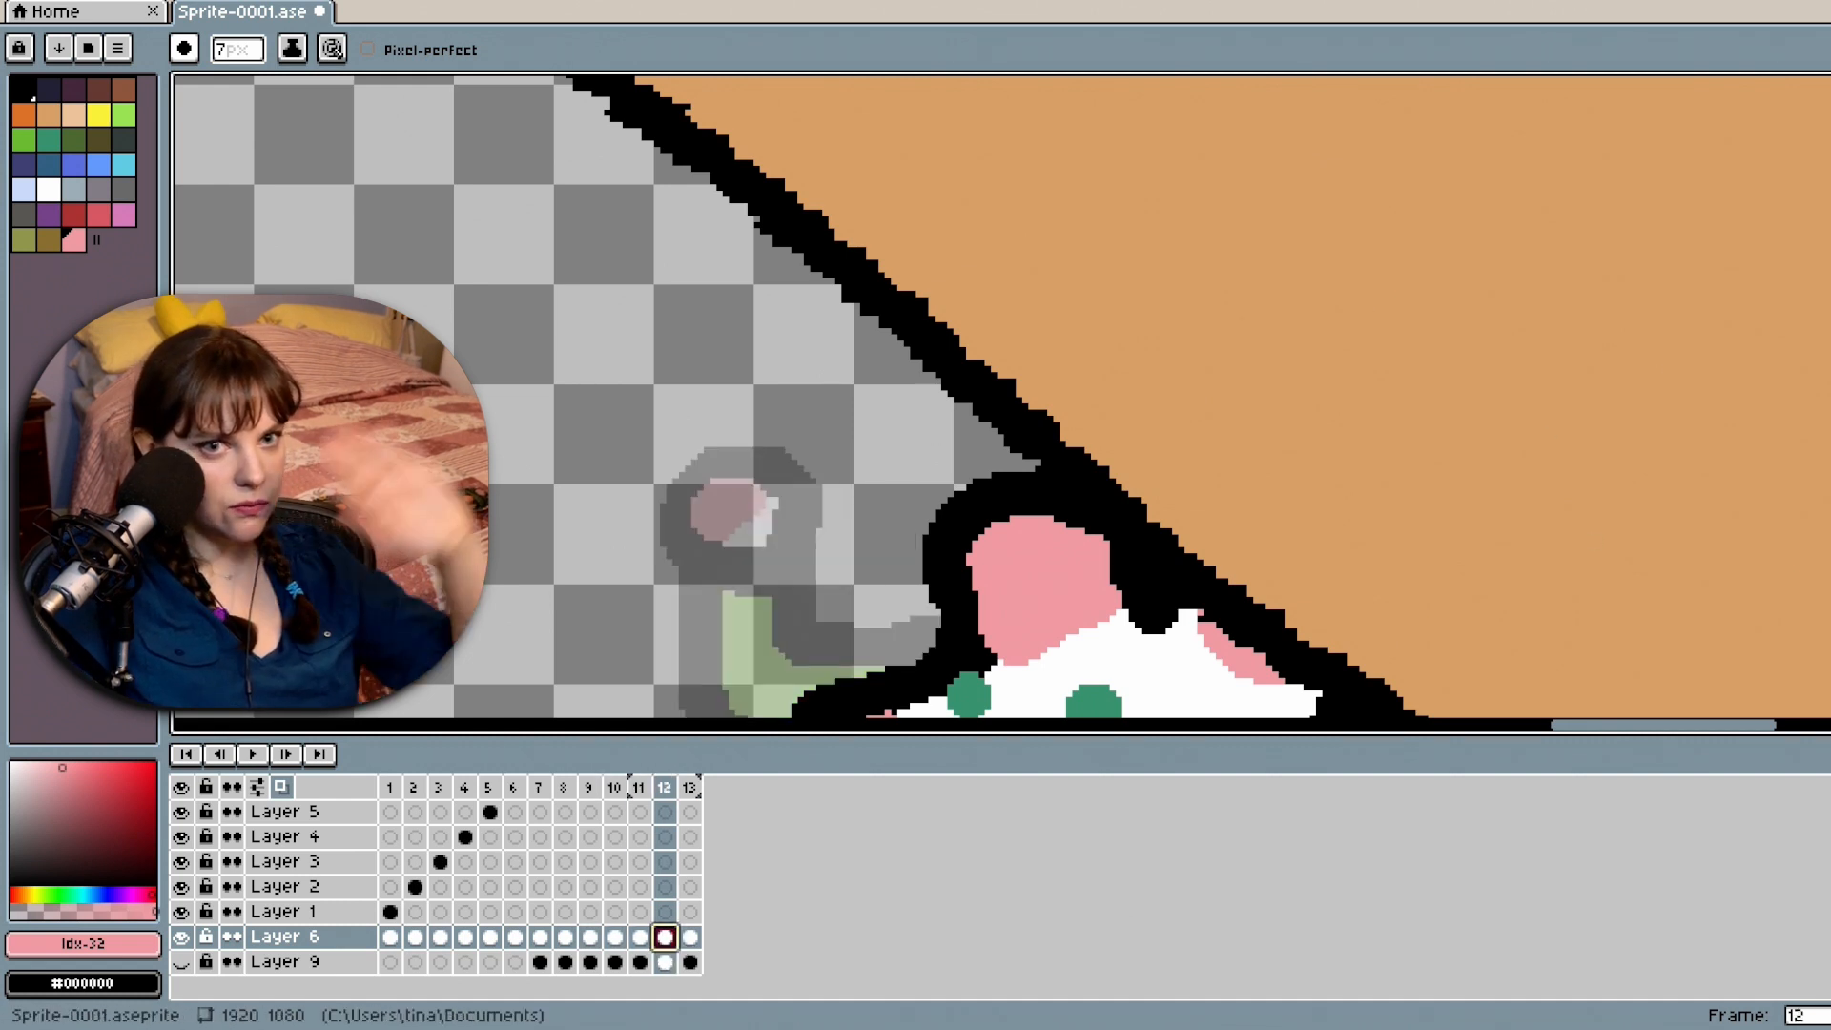
pyautogui.scroll(-3, 1001, 396)
pyautogui.scroll(-1, 1001, 395)
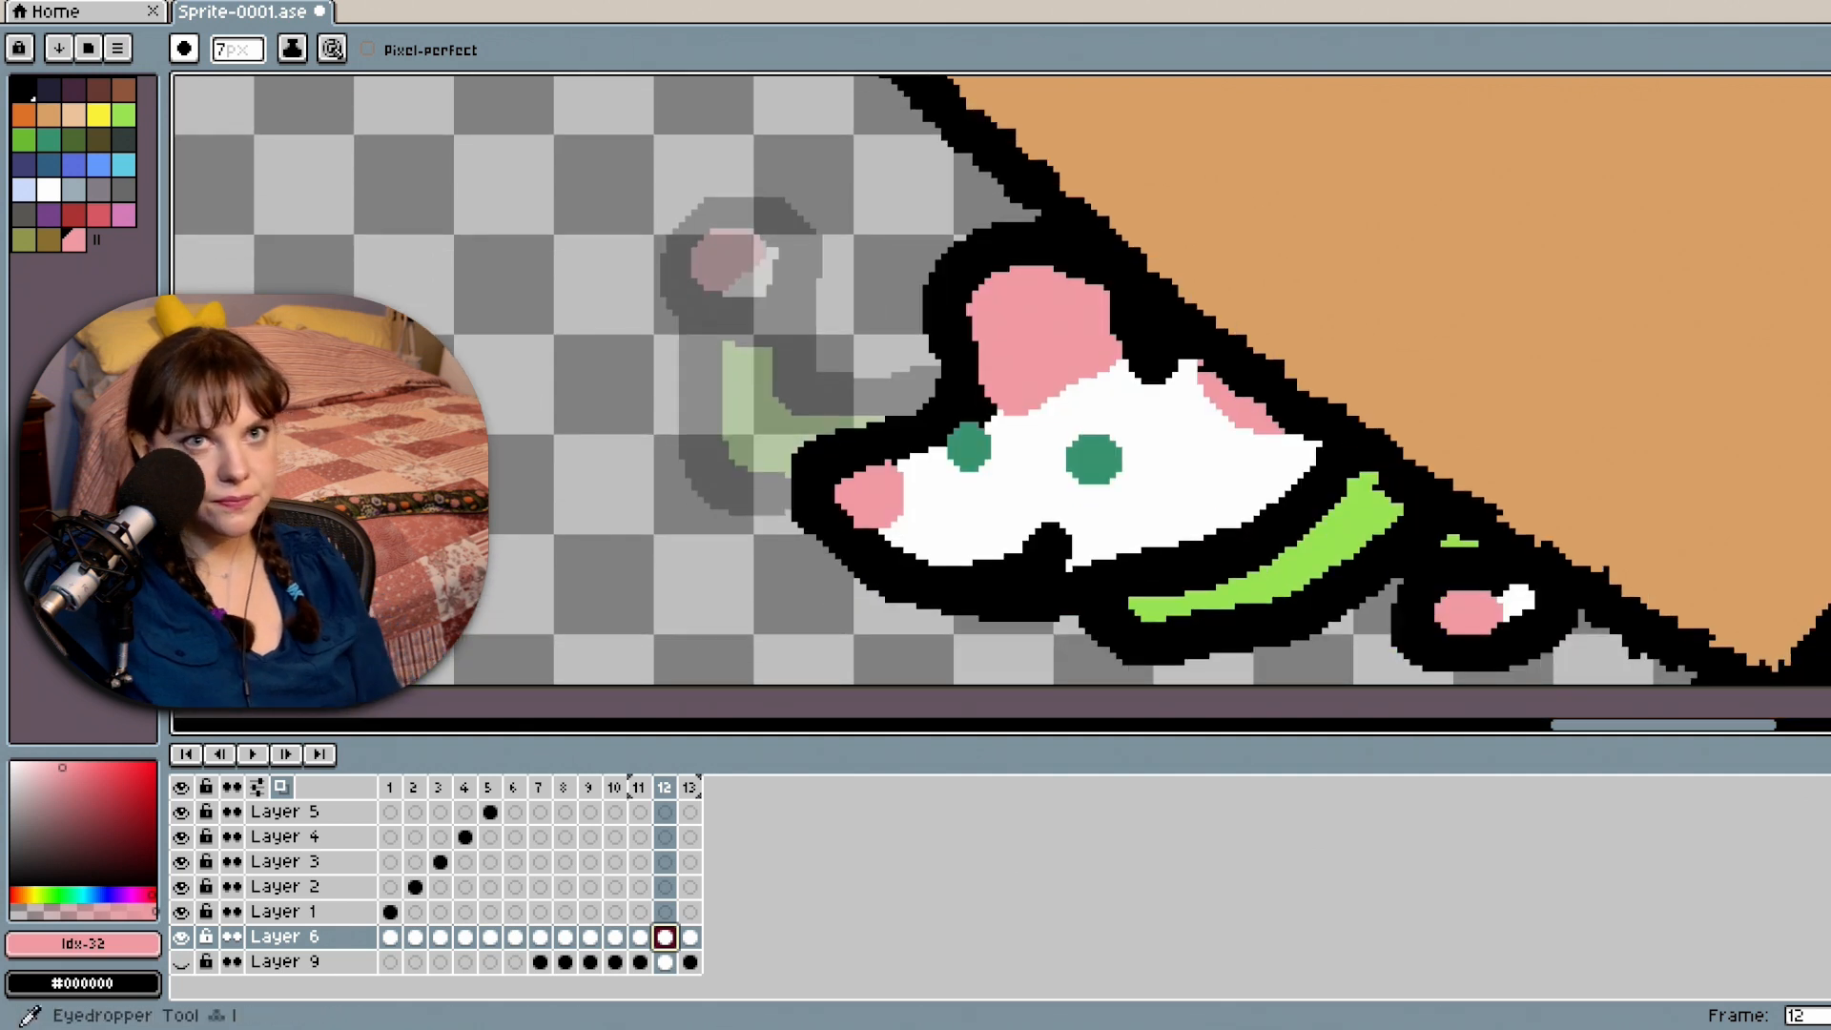
pyautogui.click(21, 89)
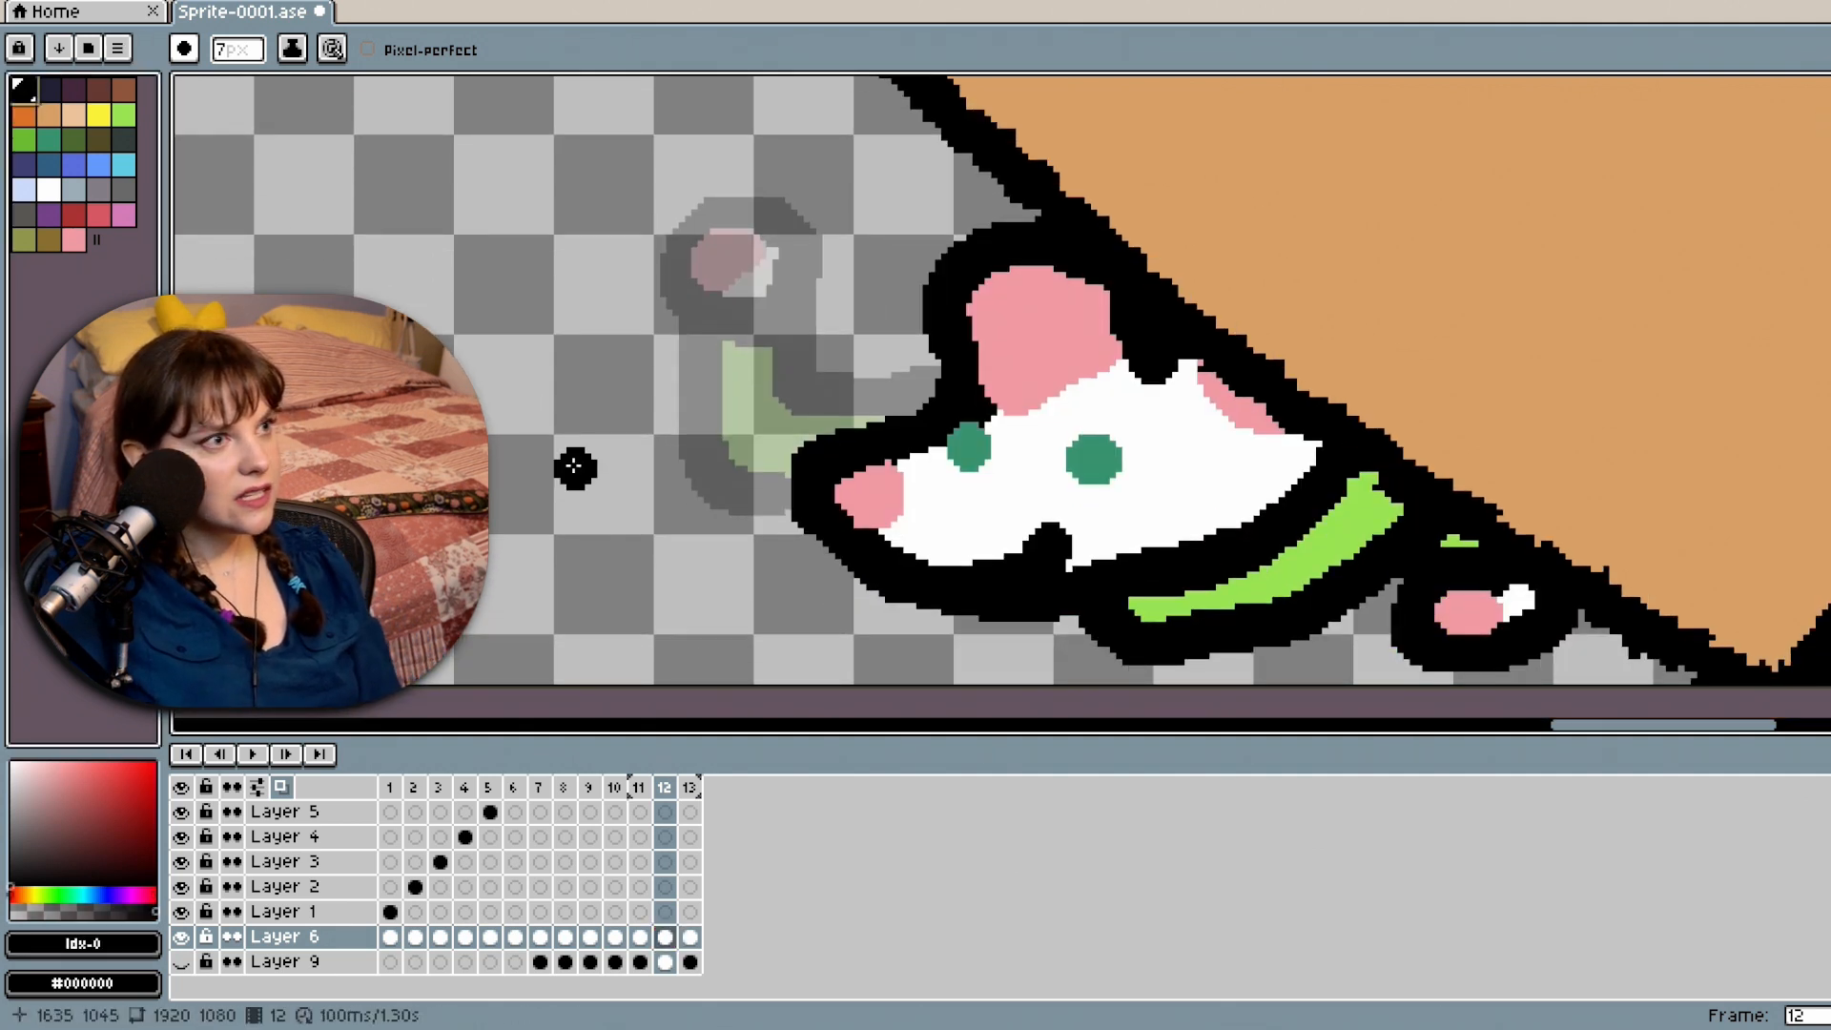
pyautogui.moveTo(769, 498)
pyautogui.mouseDown()
pyautogui.moveTo(629, 395)
pyautogui.moveTo(548, 260)
pyautogui.moveTo(632, 223)
pyautogui.moveTo(674, 261)
pyautogui.mouseUp()
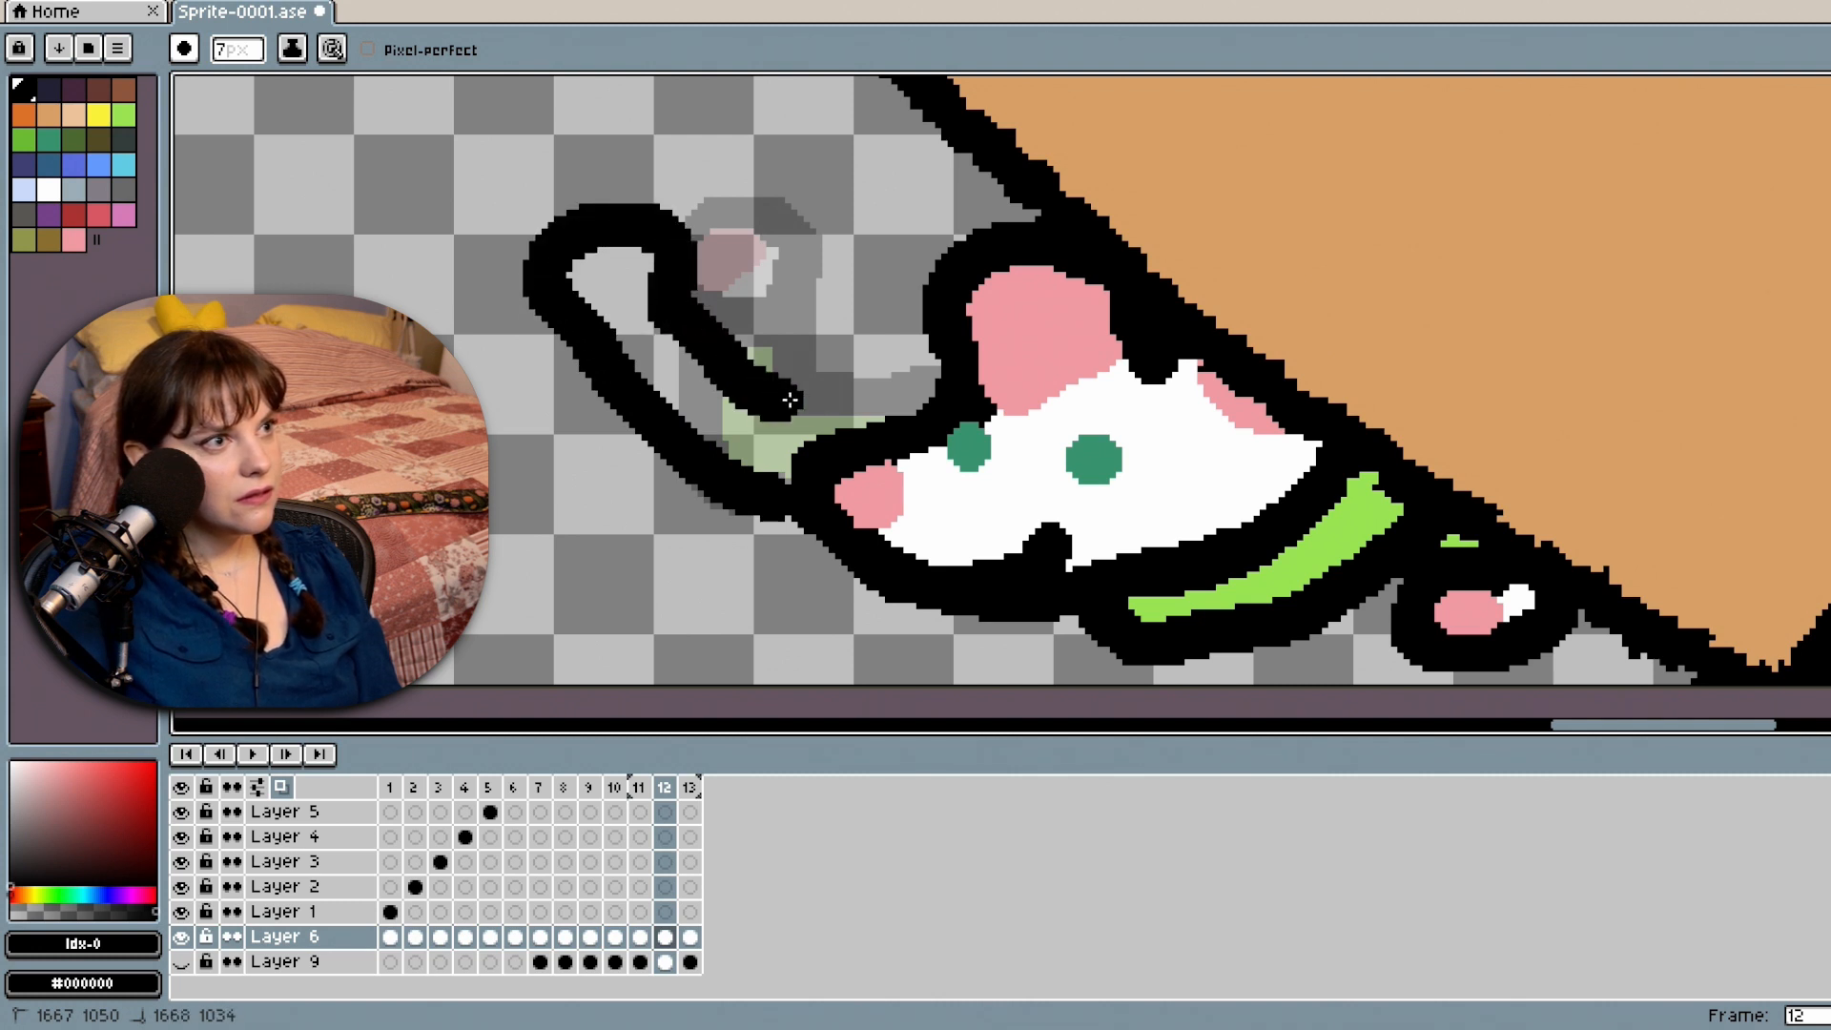
pyautogui.moveTo(791, 401); pyautogui.dragTo(939, 389)
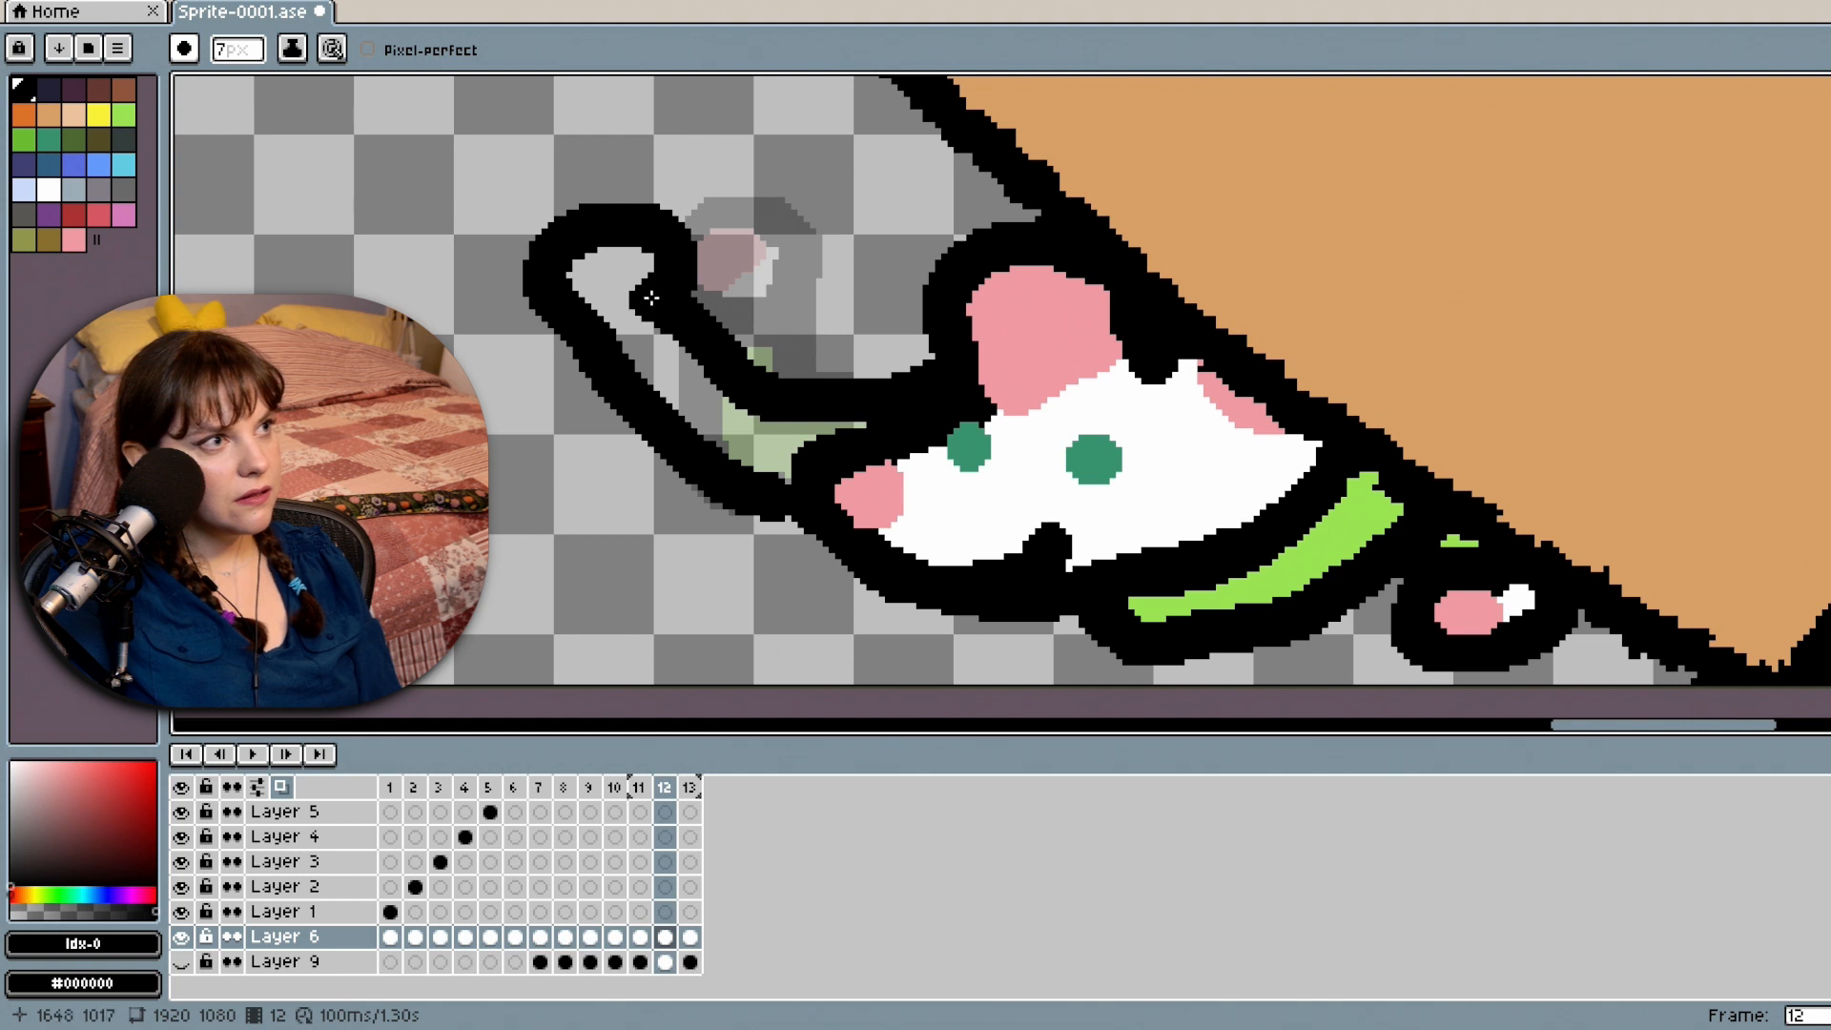
pyautogui.hotkey('ctrl', 'z')
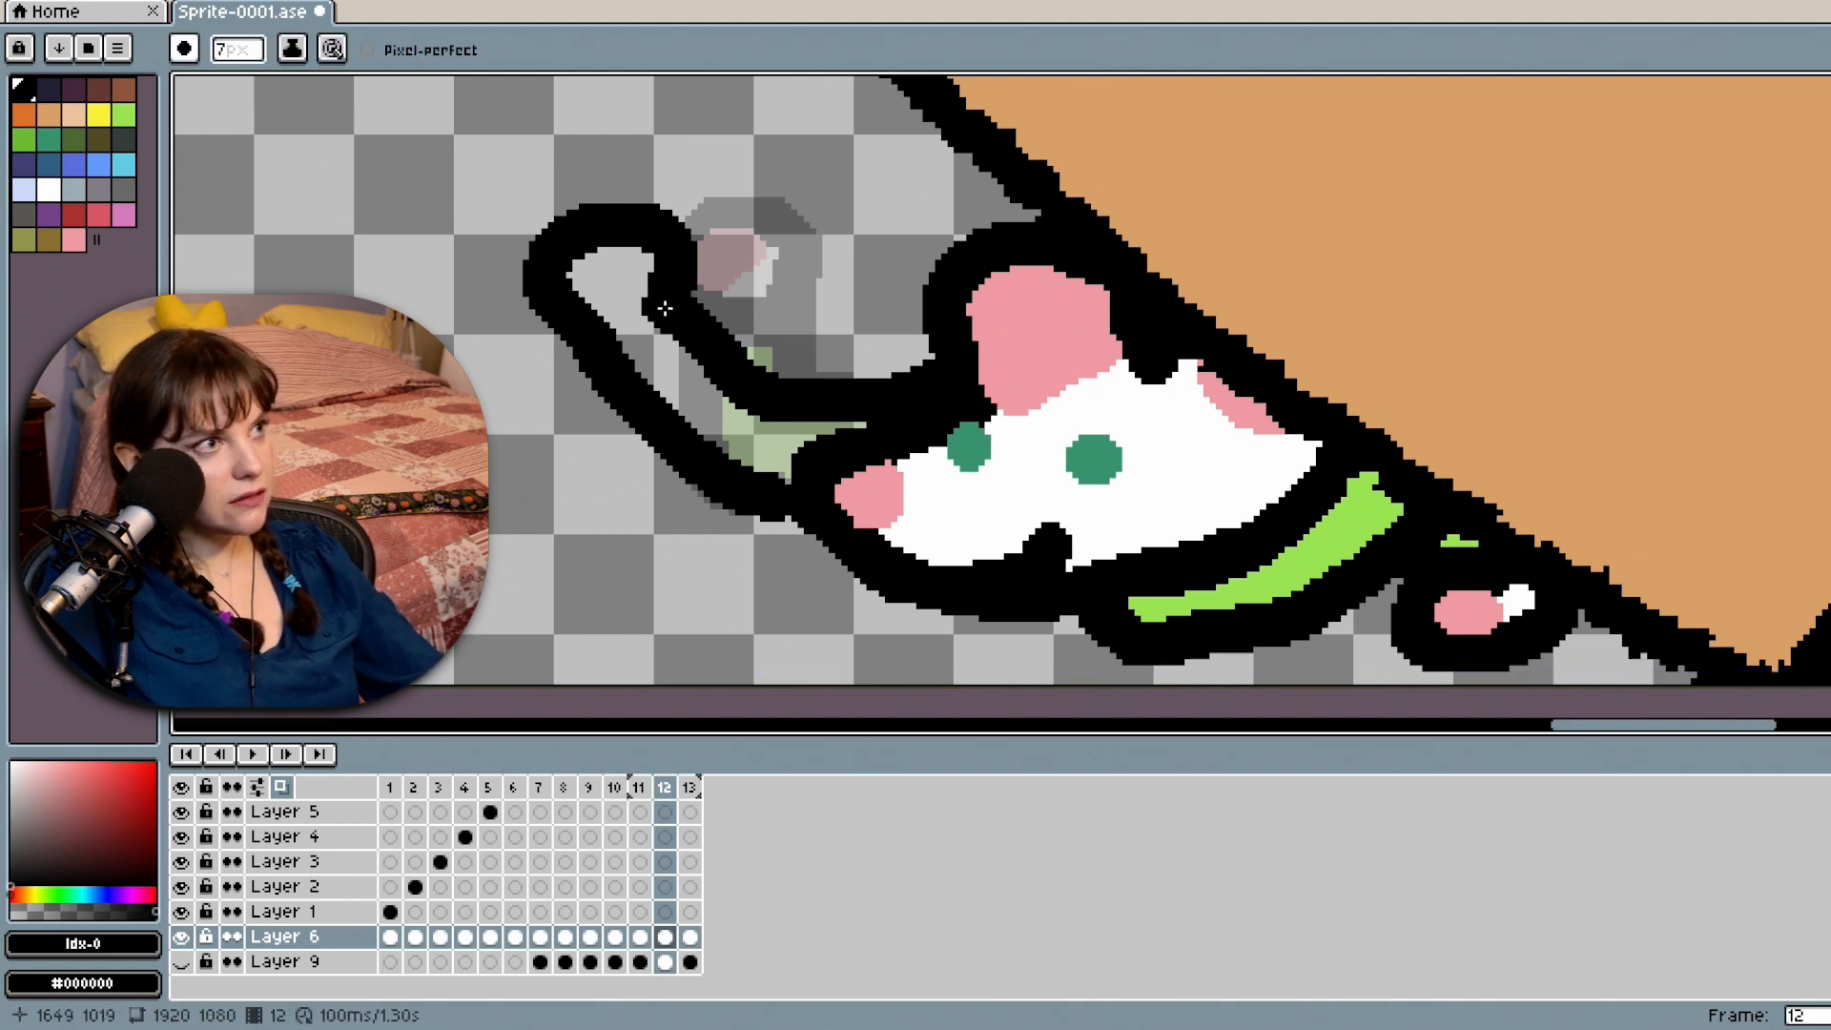
pyautogui.moveTo(661, 306); pyautogui.dragTo(652, 314)
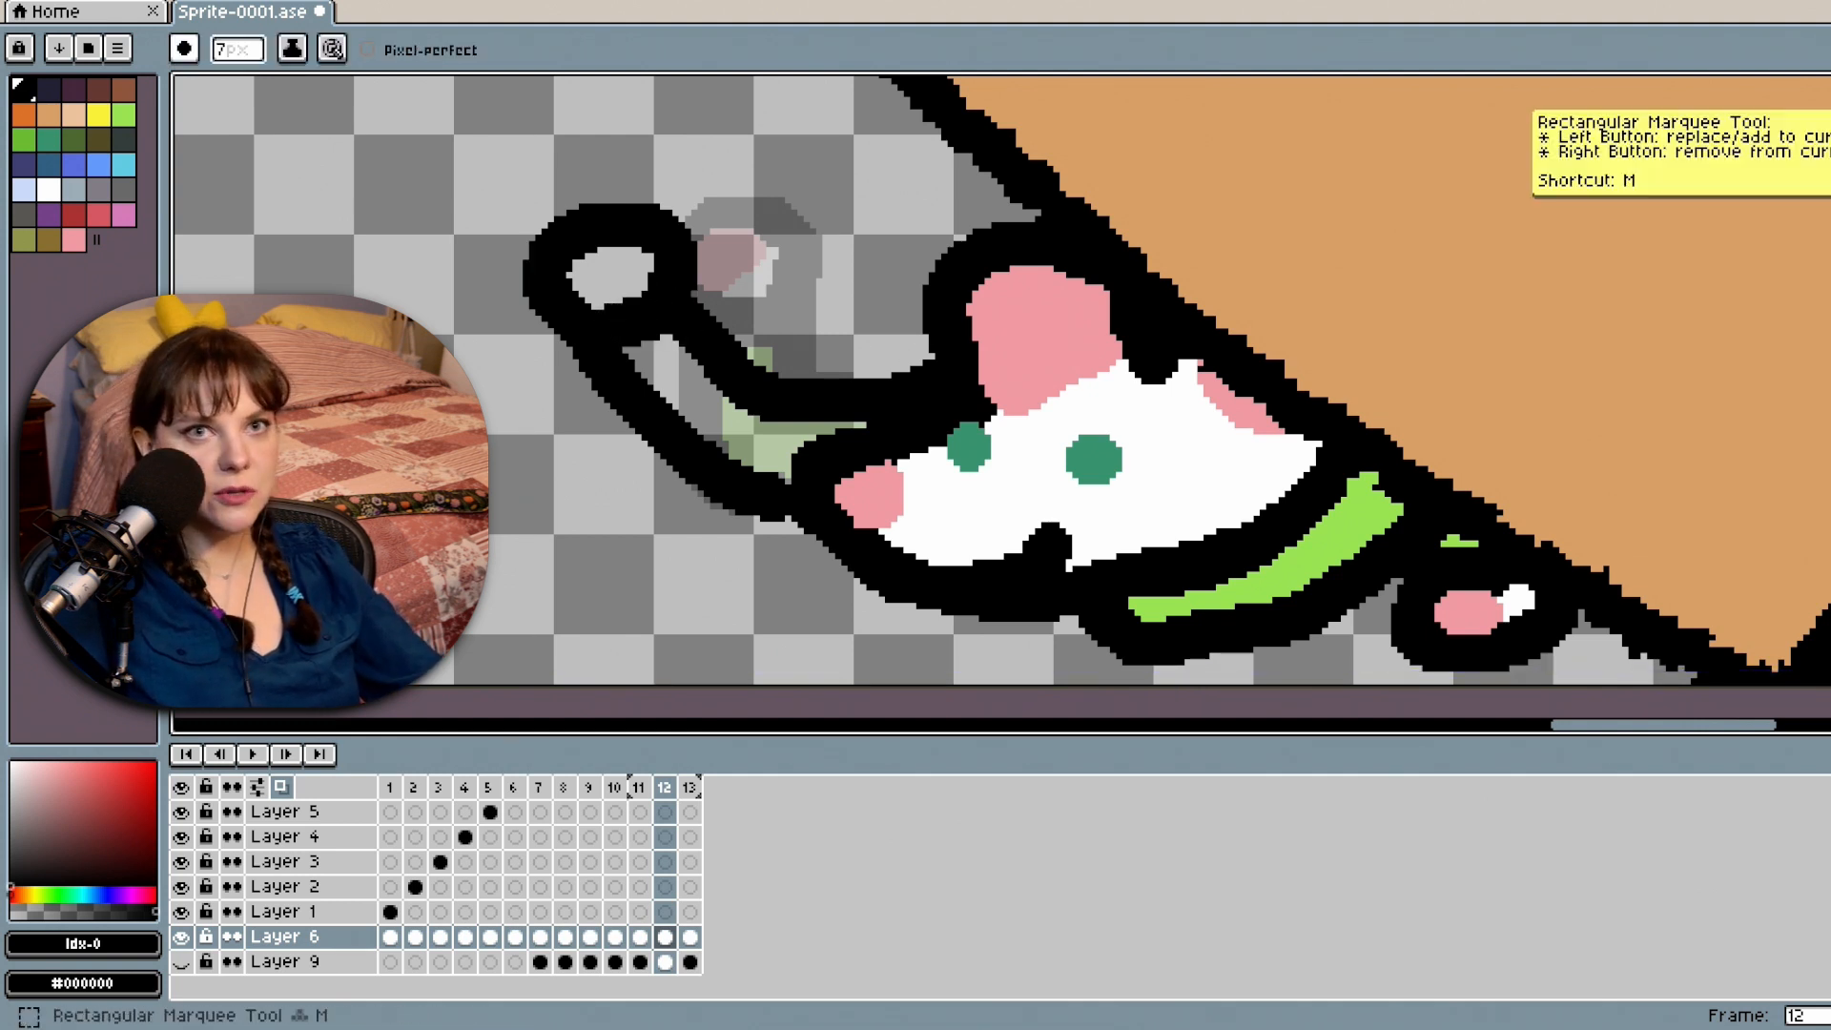
# Fill the outward-leaning arm on frame 12 with the Paint Bucket, making the paw white and the sleeve light green.
pyautogui.click(1830, 282)
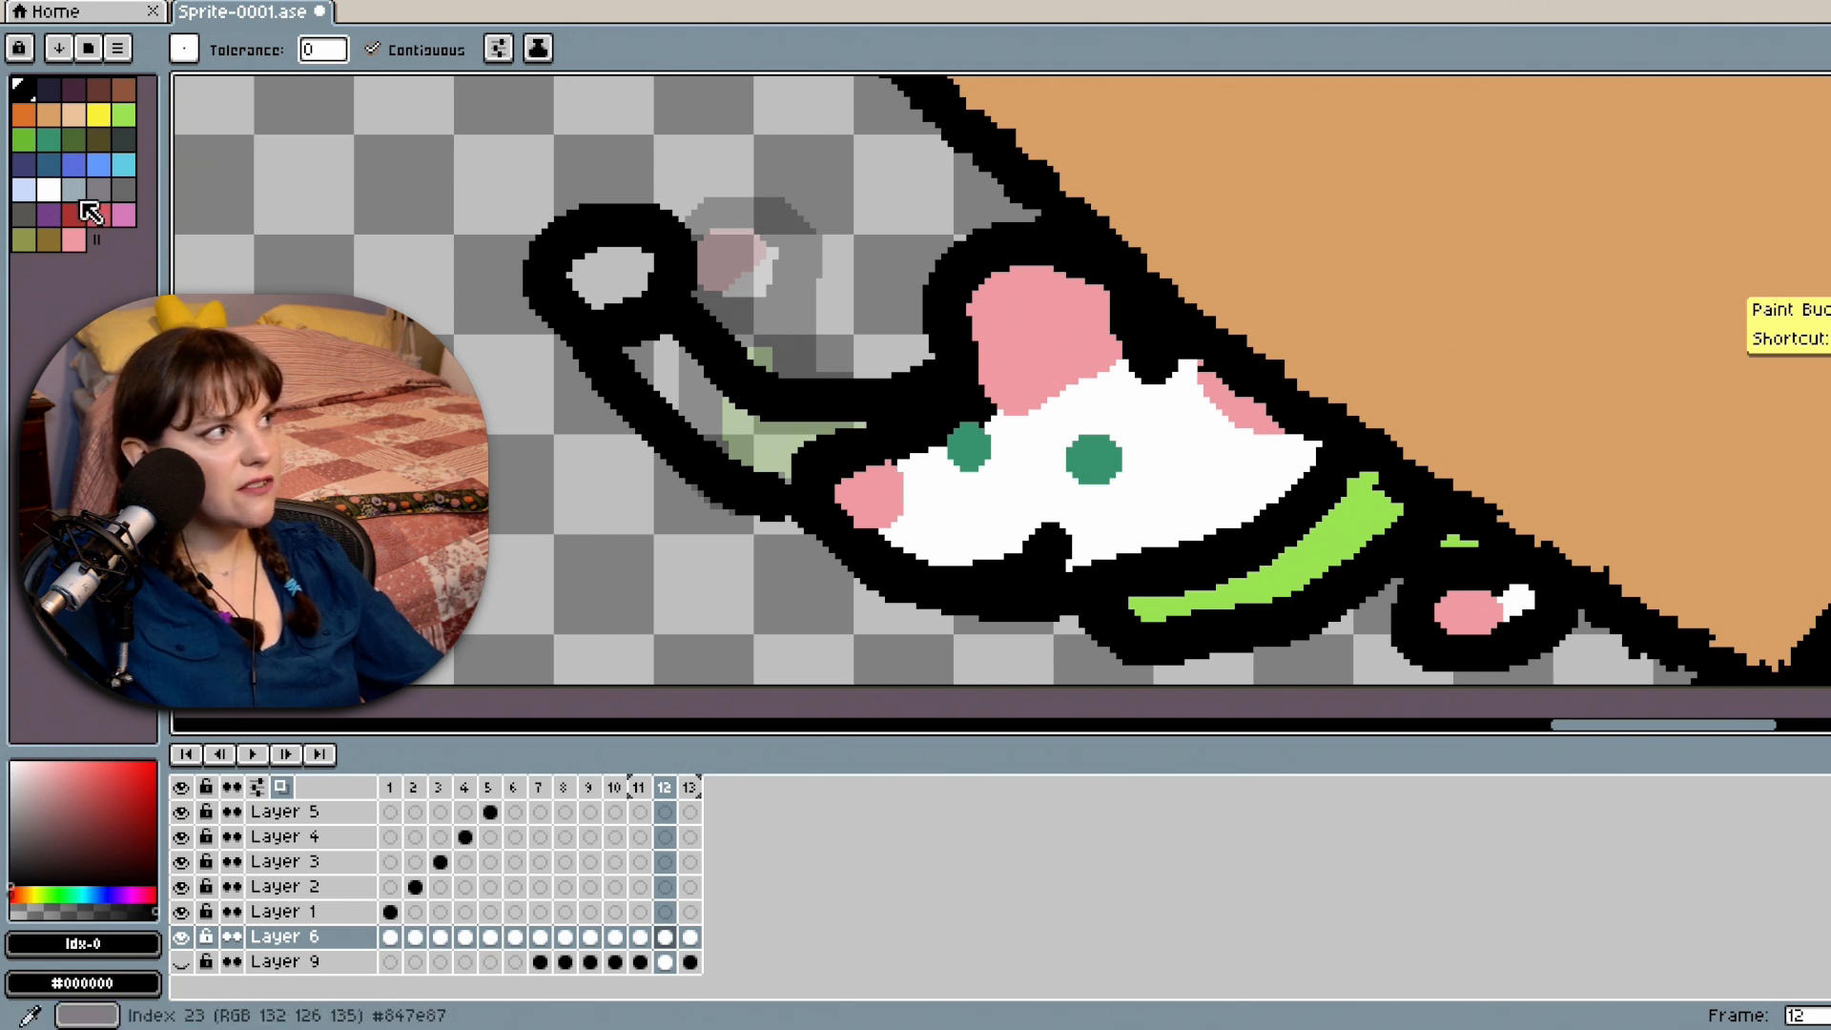
pyautogui.click(49, 189)
pyautogui.click(615, 275)
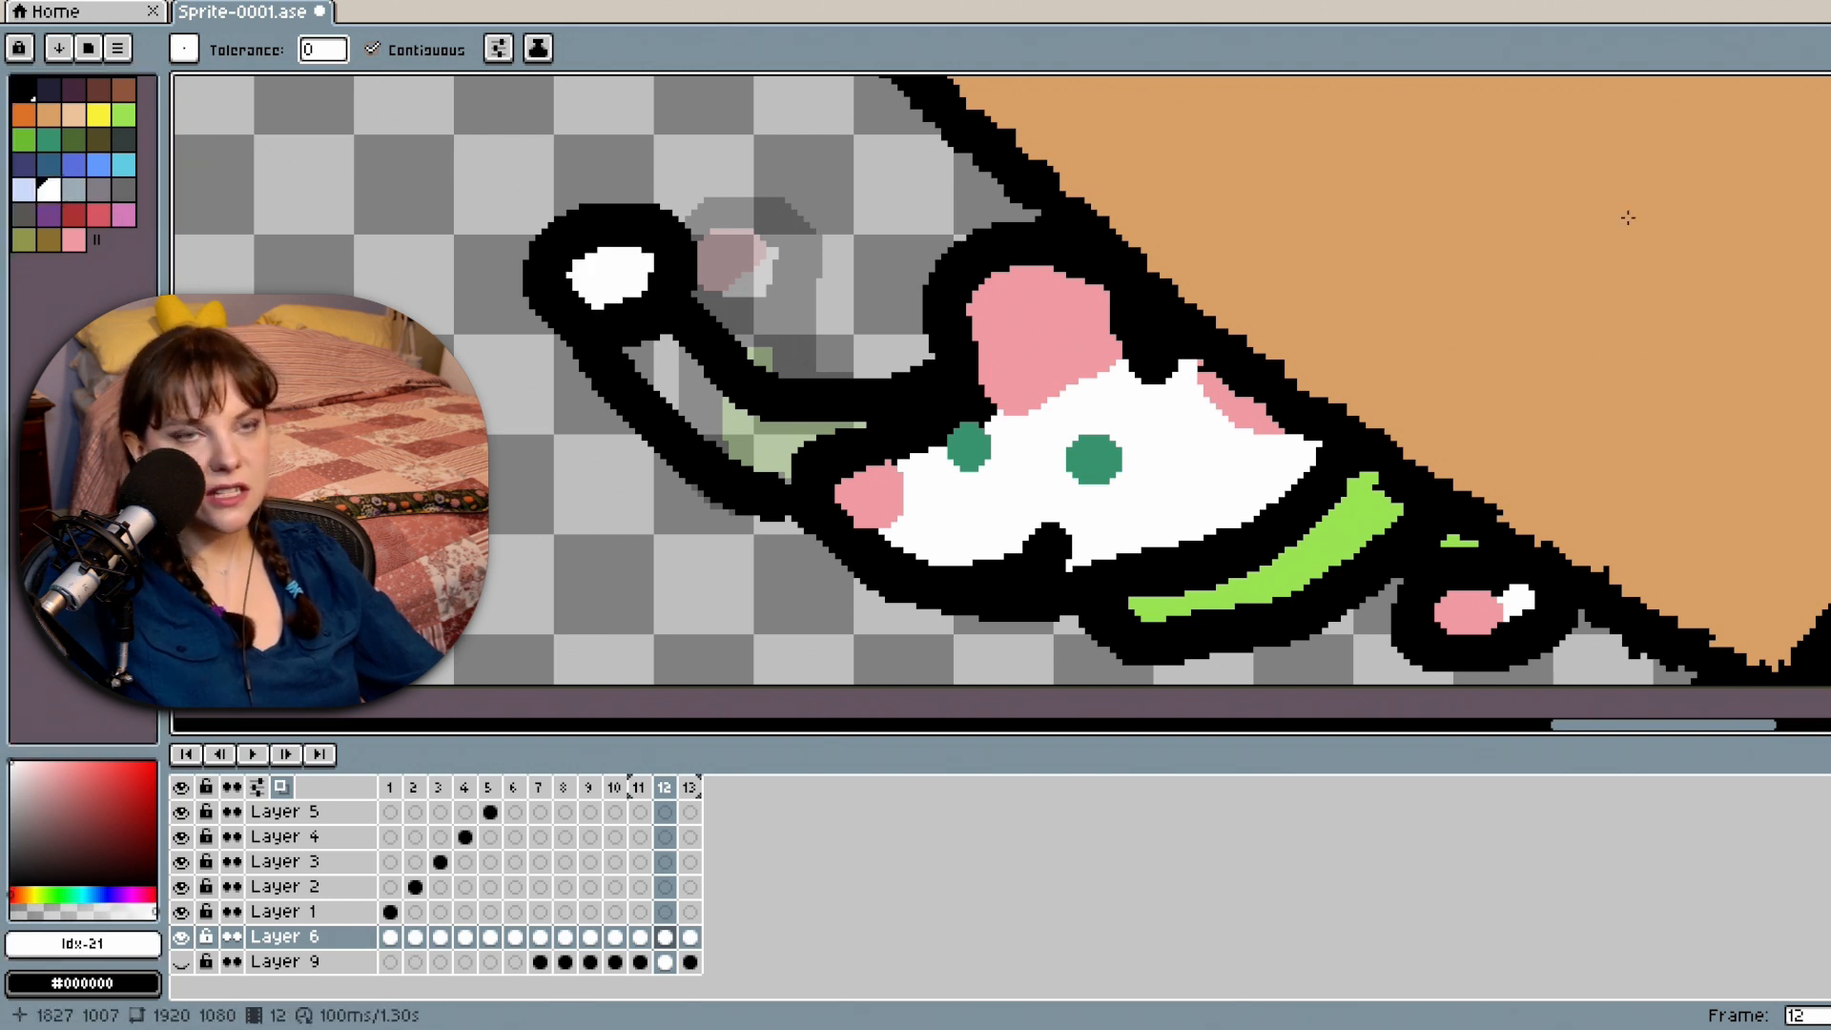
pyautogui.click(123, 114)
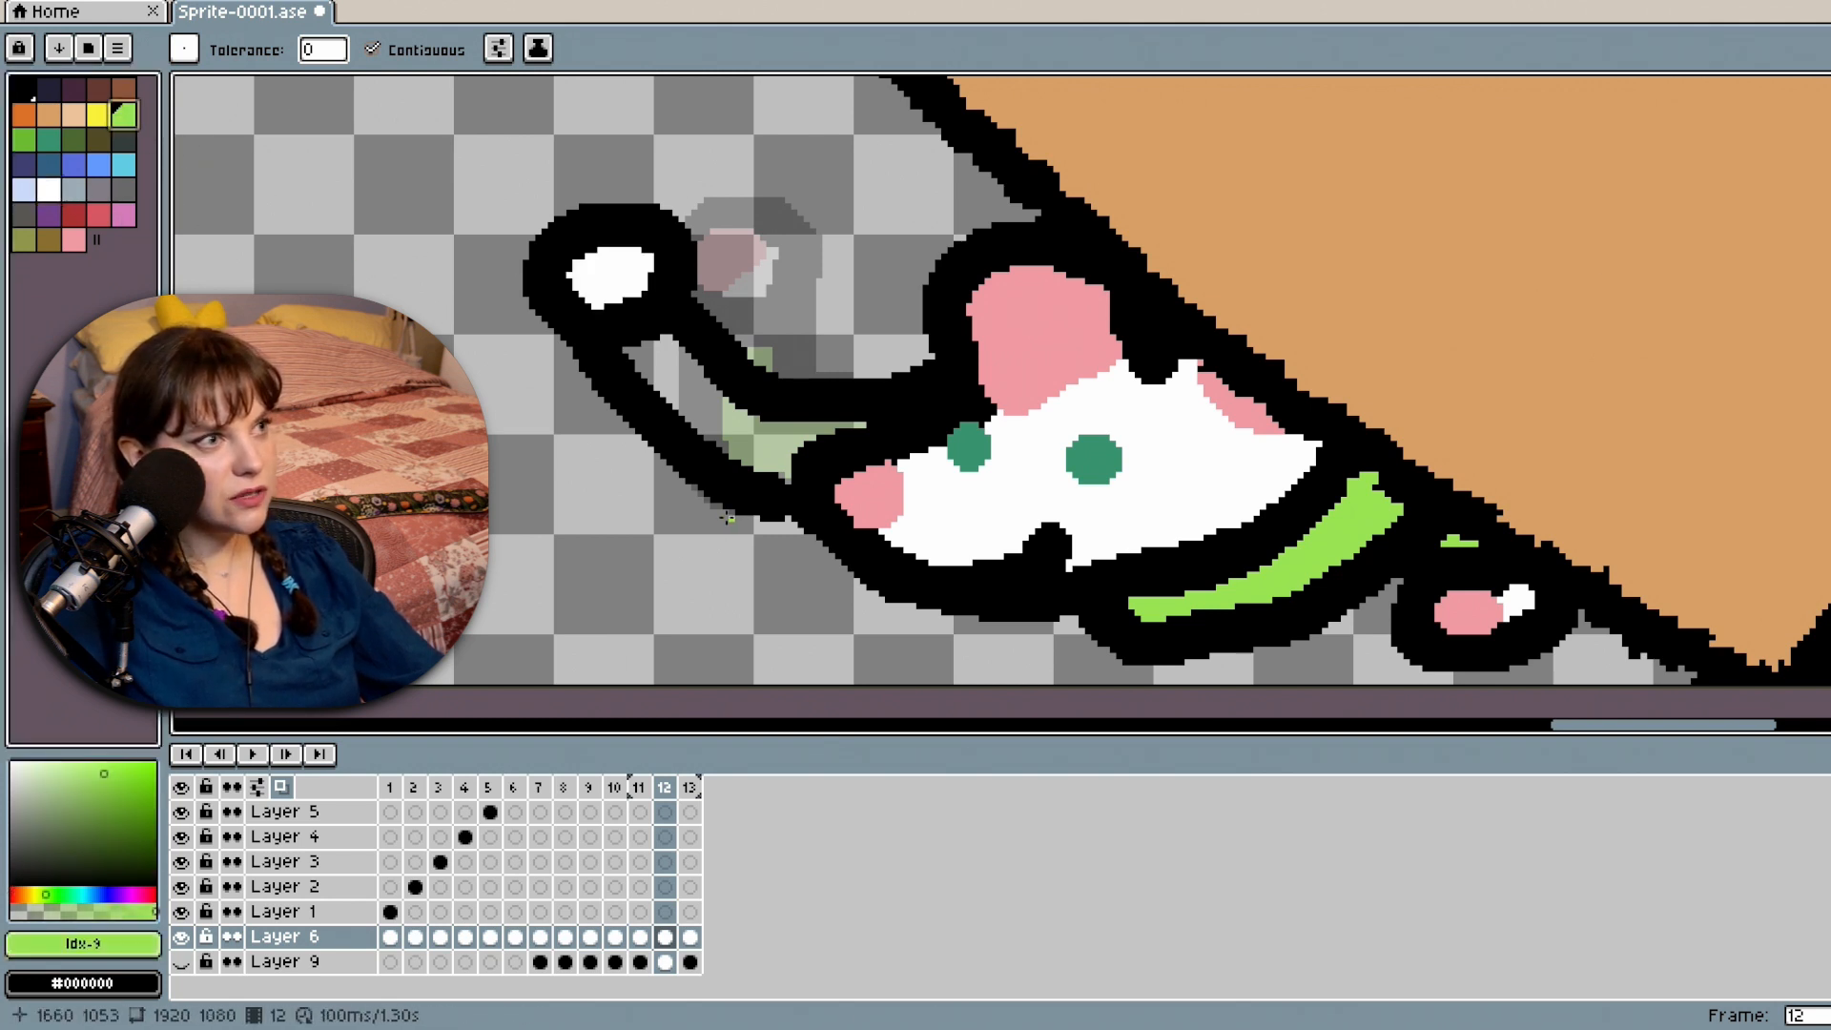
pyautogui.click(725, 405)
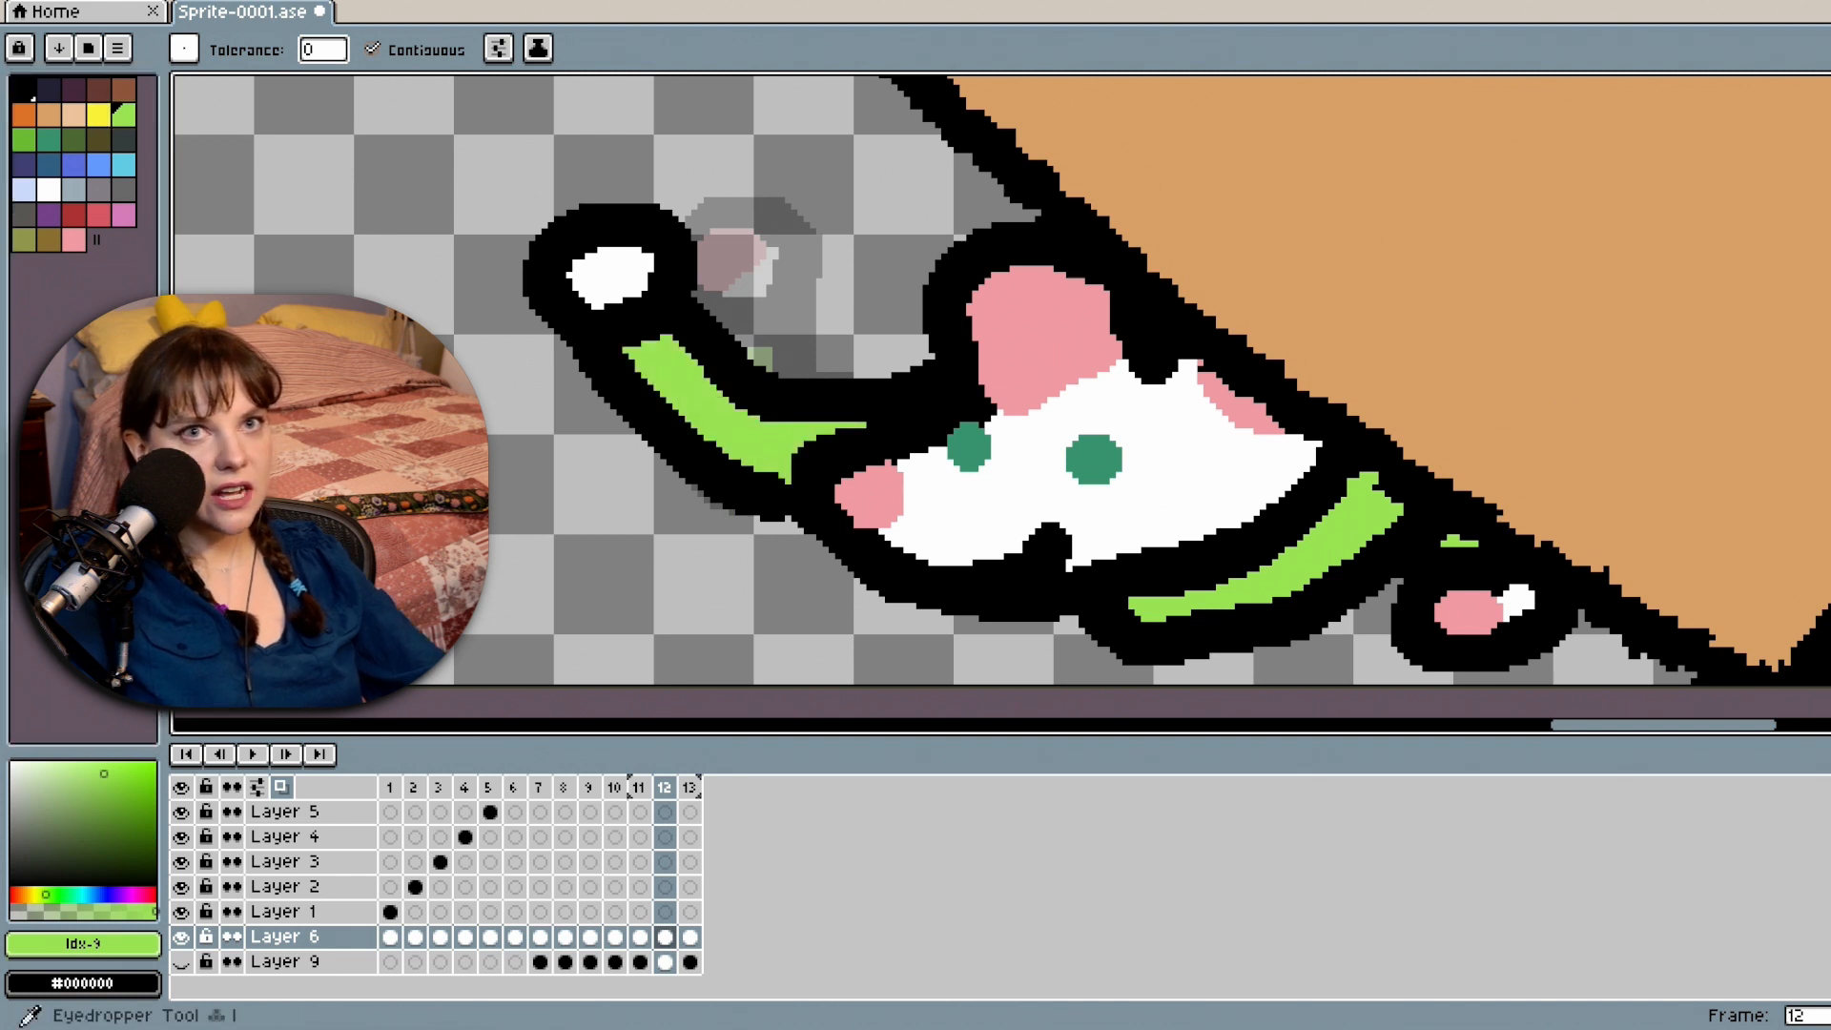
# Paint a pink pad on the upper part of the raised paw on frame 12 with the 7 px pencil.
pyautogui.press('b')
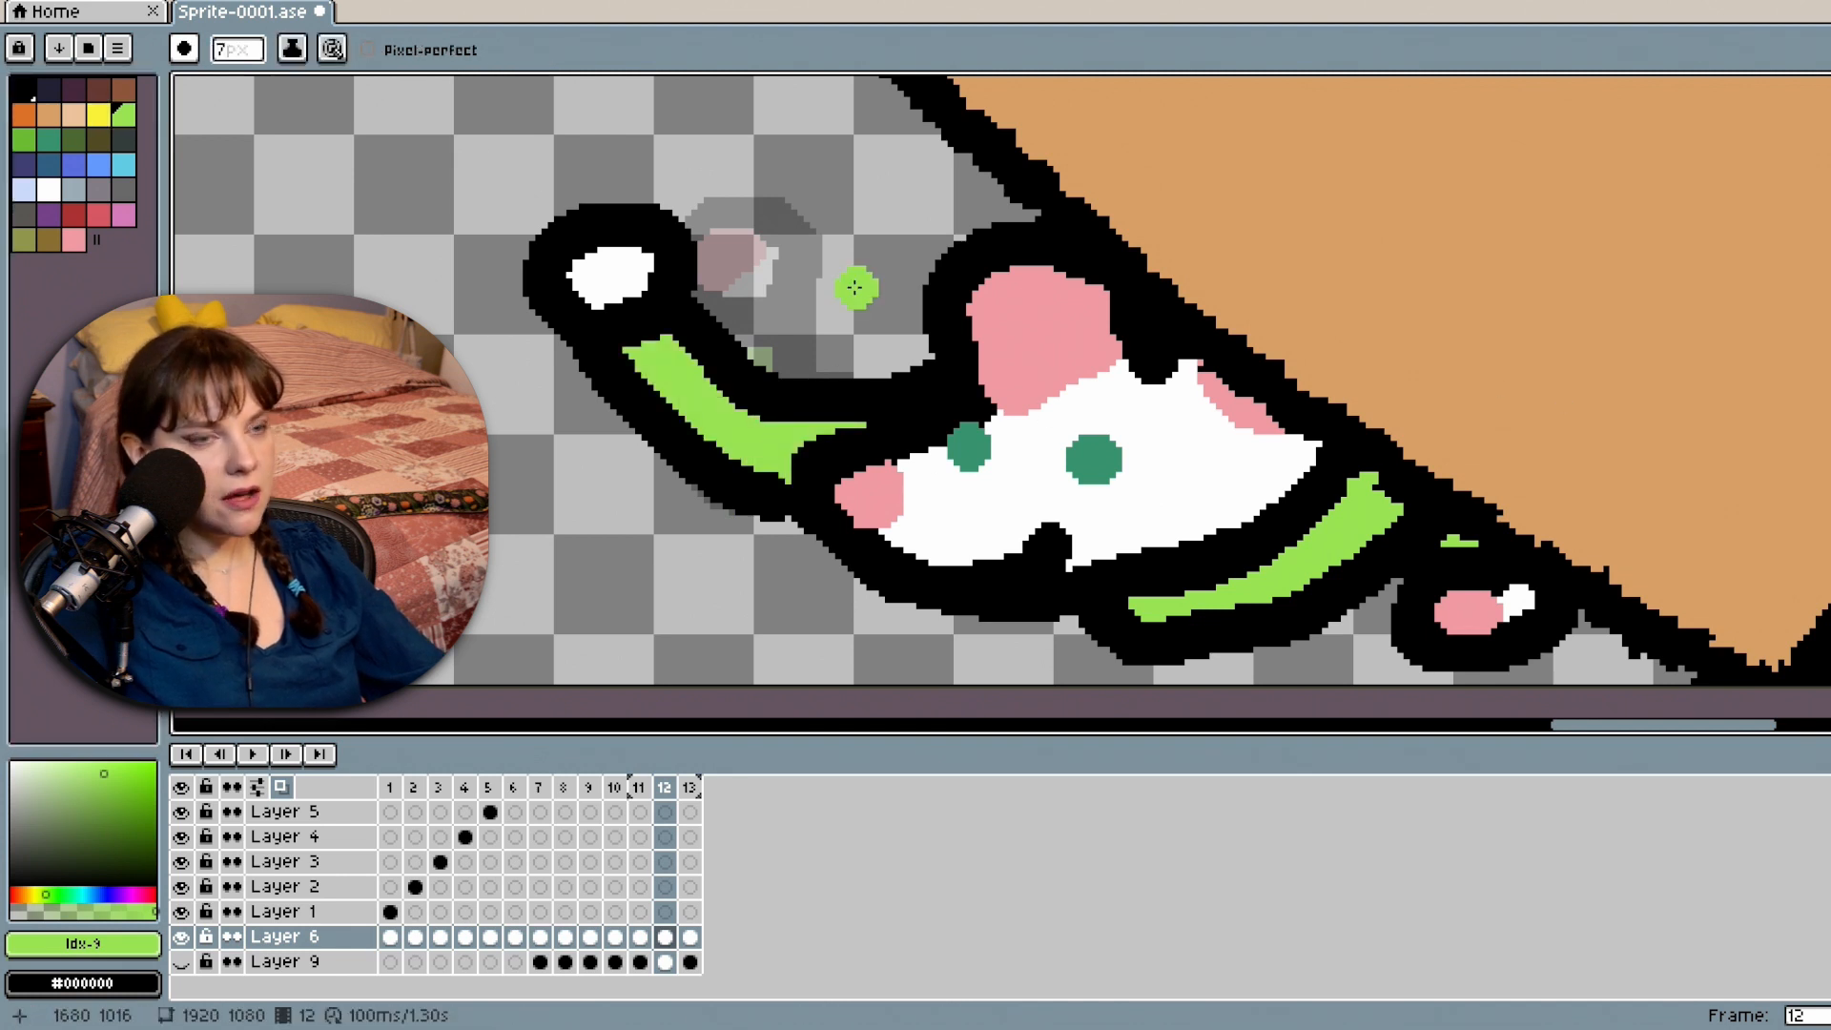
pyautogui.click(73, 240)
pyautogui.moveTo(625, 250); pyautogui.dragTo(596, 255)
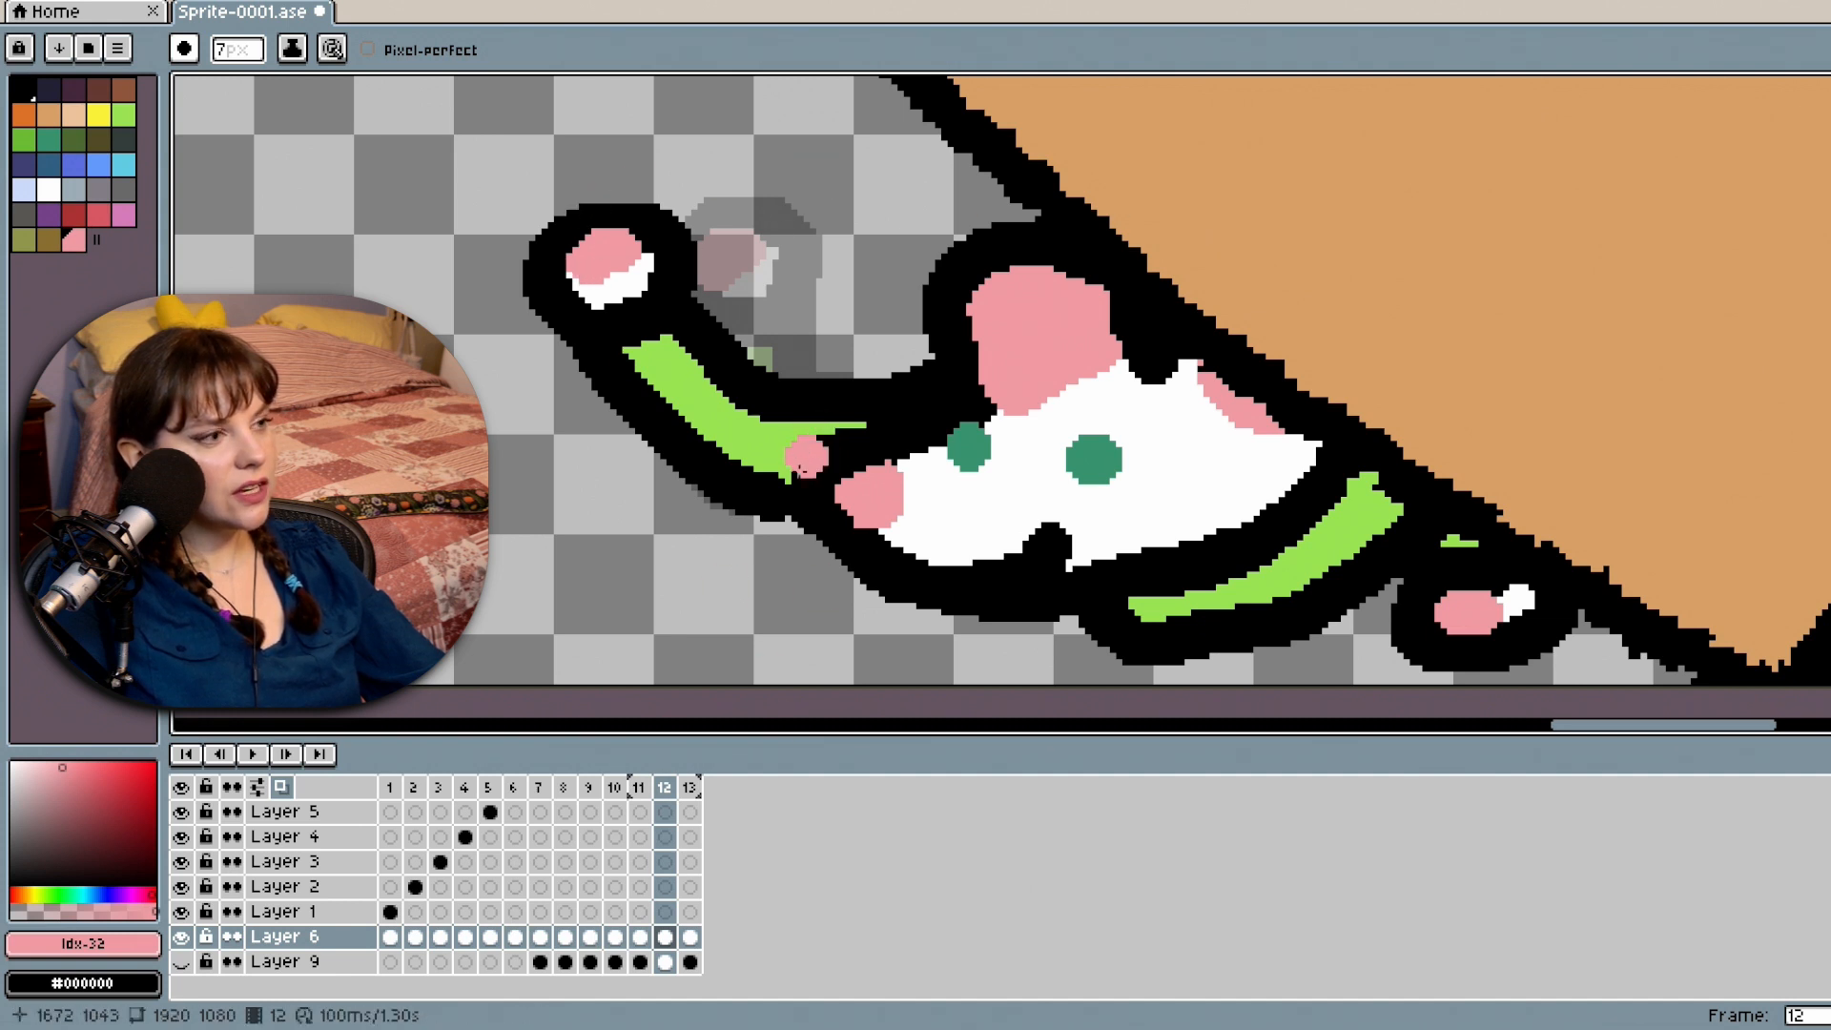
# Step back to frame 7 and forward to frame 12 to check how the arm moves between frames.
pyautogui.click(230, 758)
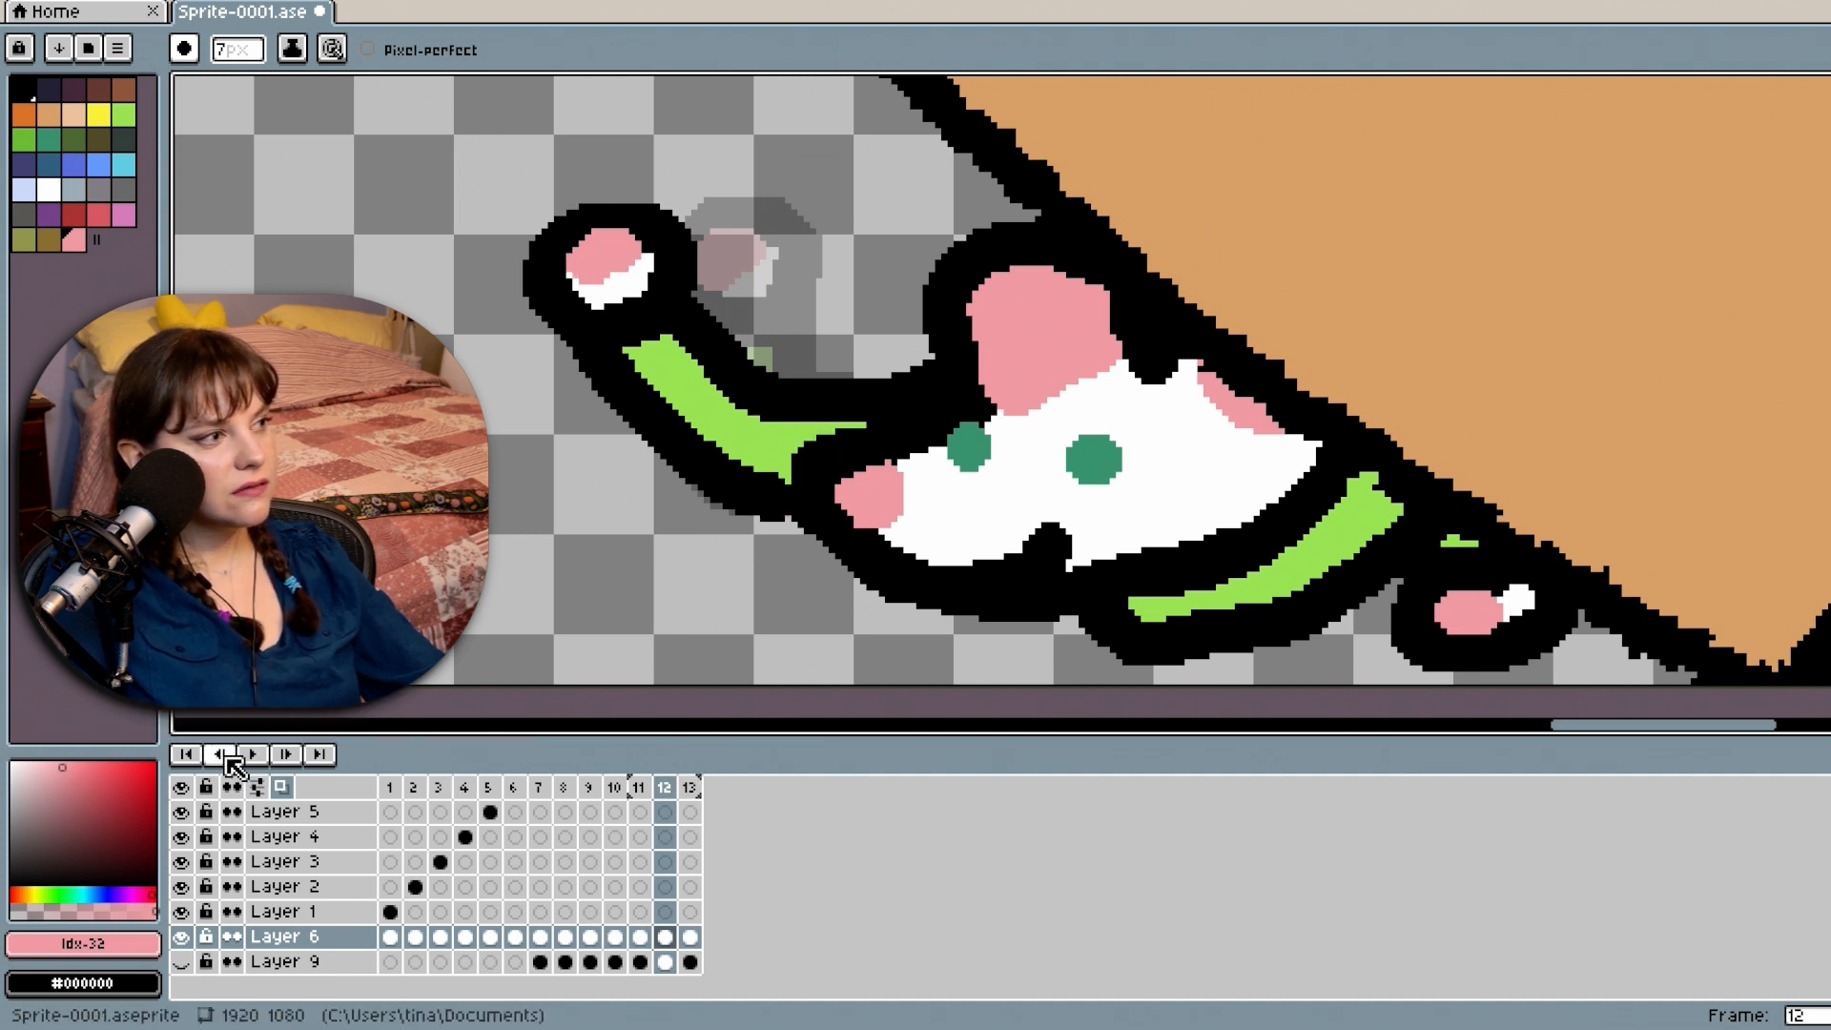
pyautogui.click(230, 758)
pyautogui.click(229, 758)
pyautogui.click(229, 758)
pyautogui.click(230, 758)
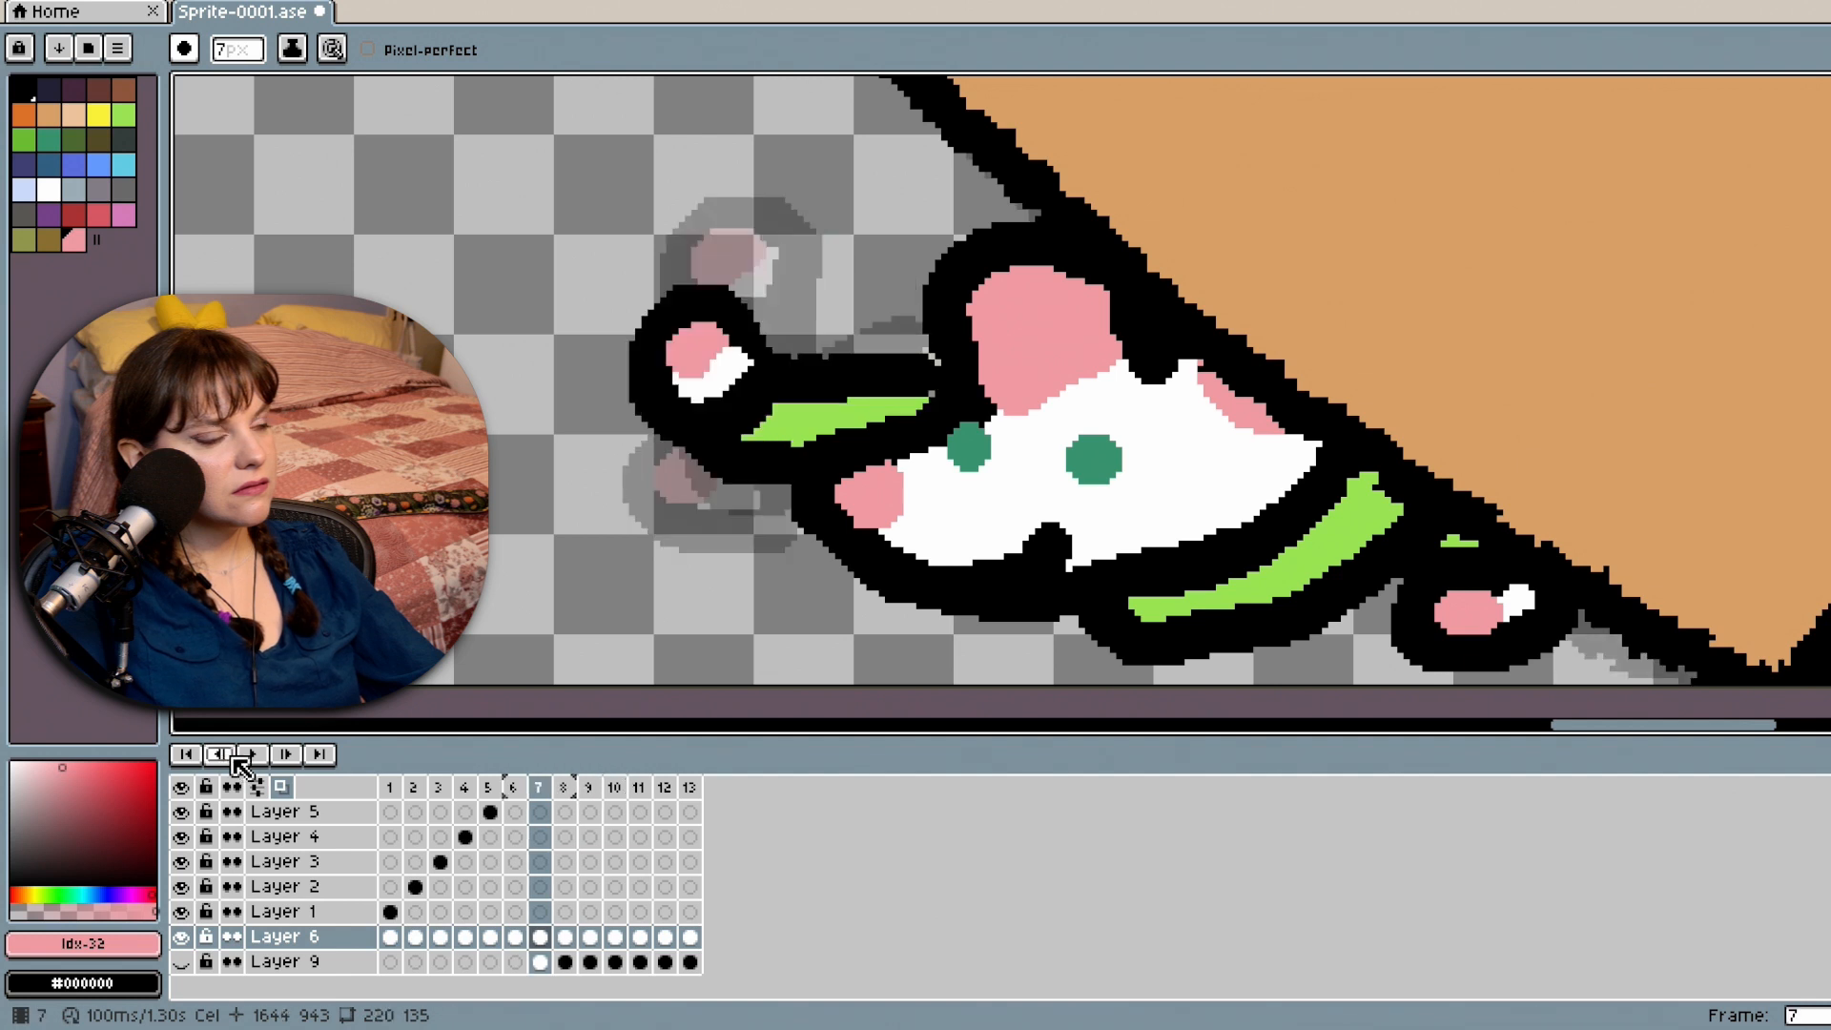
pyautogui.click(288, 754)
pyautogui.click(288, 754)
pyautogui.click(288, 754)
pyautogui.click(287, 755)
pyautogui.click(288, 754)
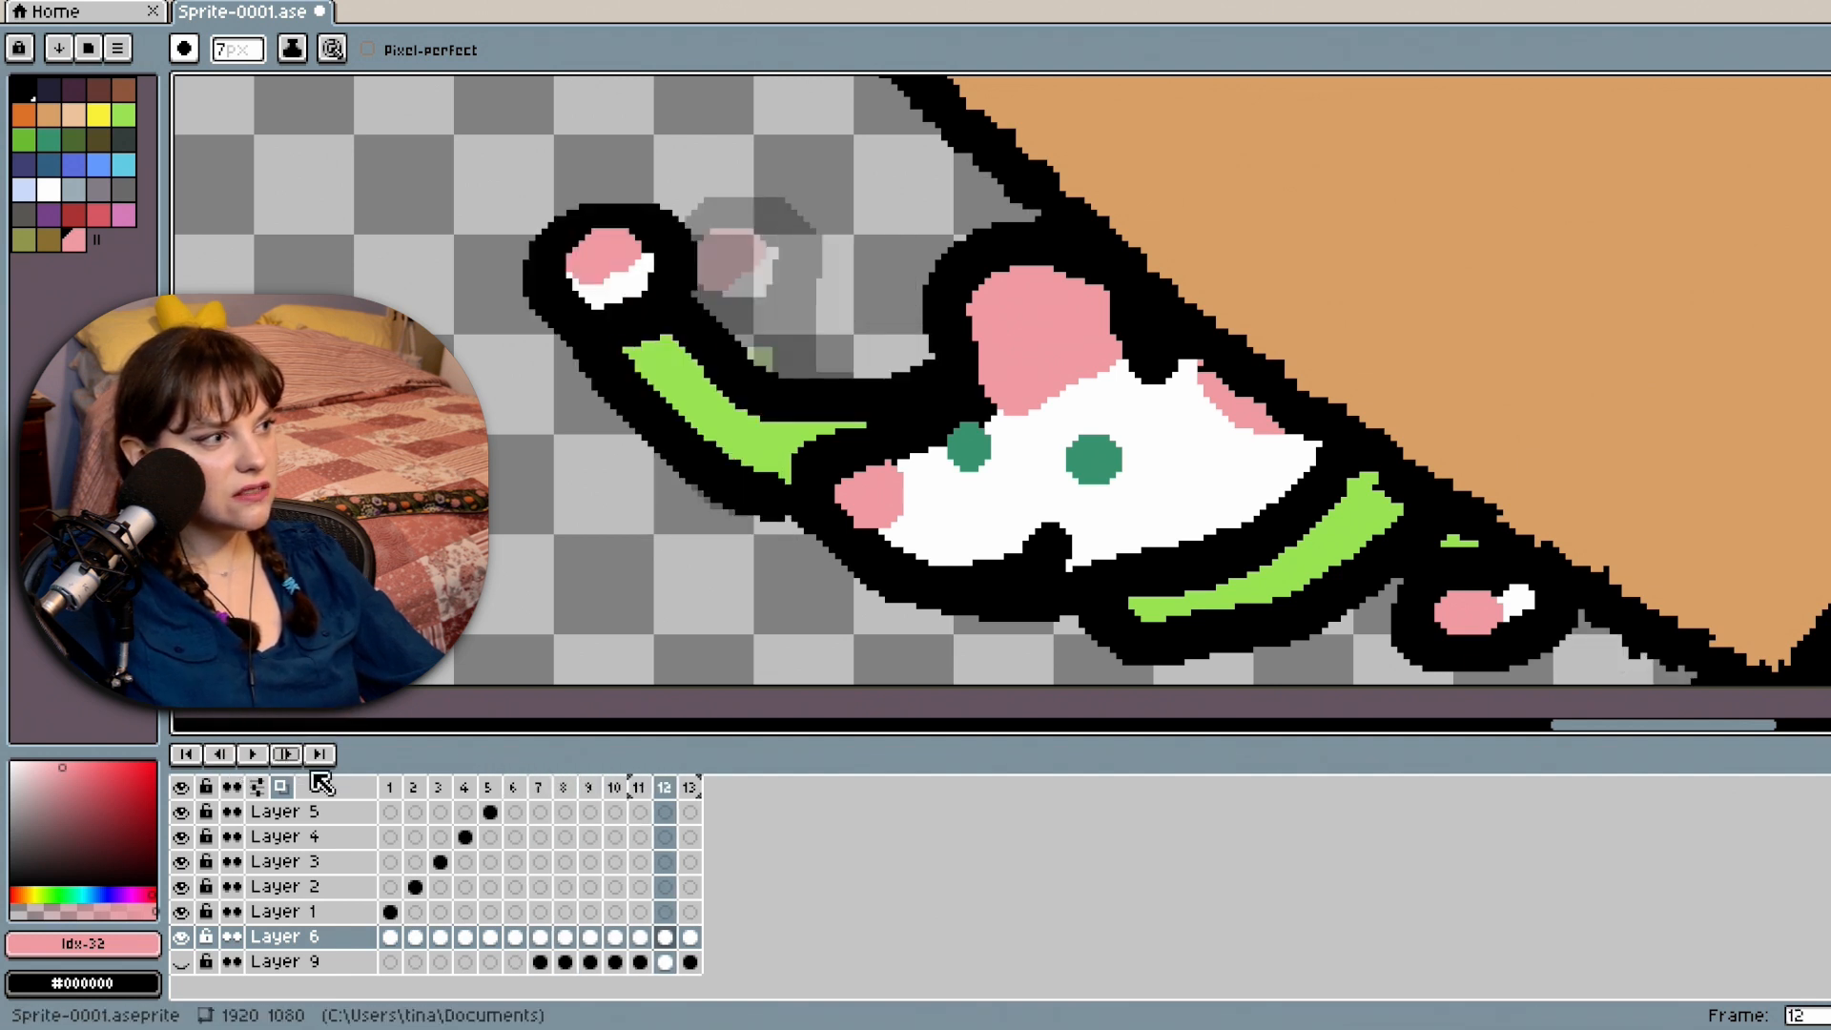
# Copy the upright-arm drawing from frame 11 to frame 13 on Layer 6.
pyautogui.click(643, 938)
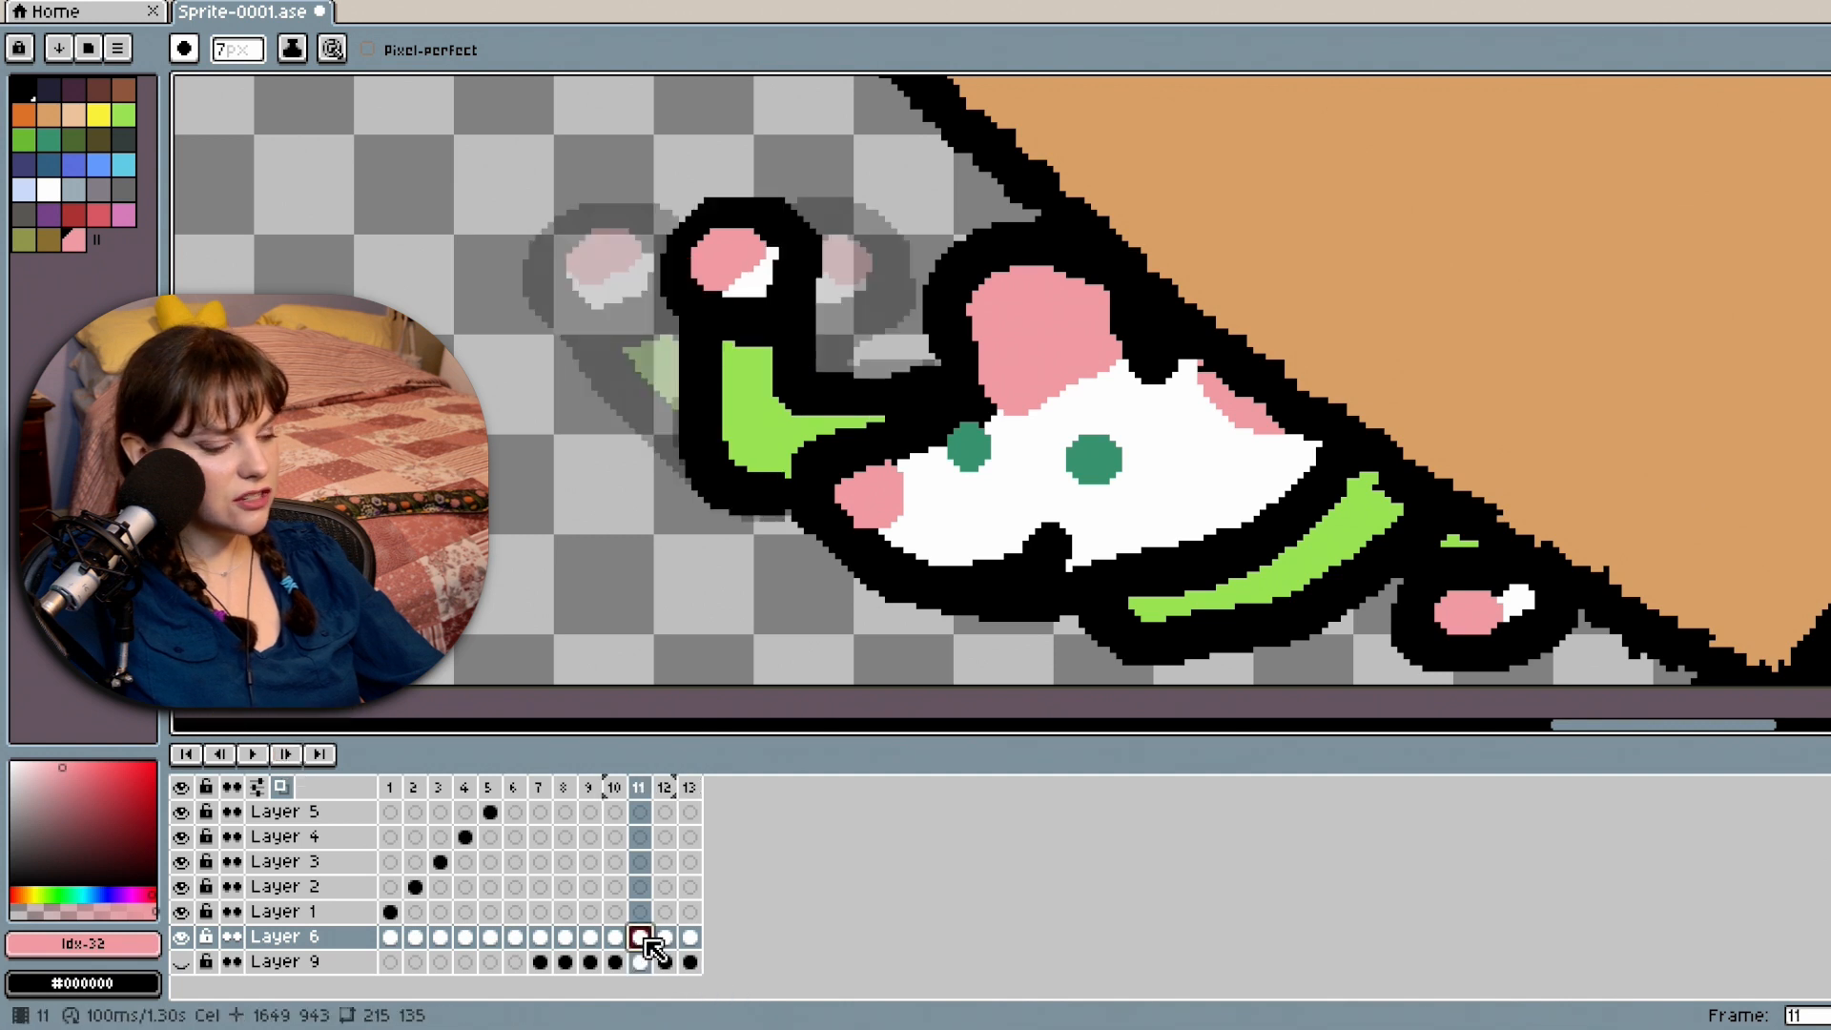
pyautogui.click(664, 937)
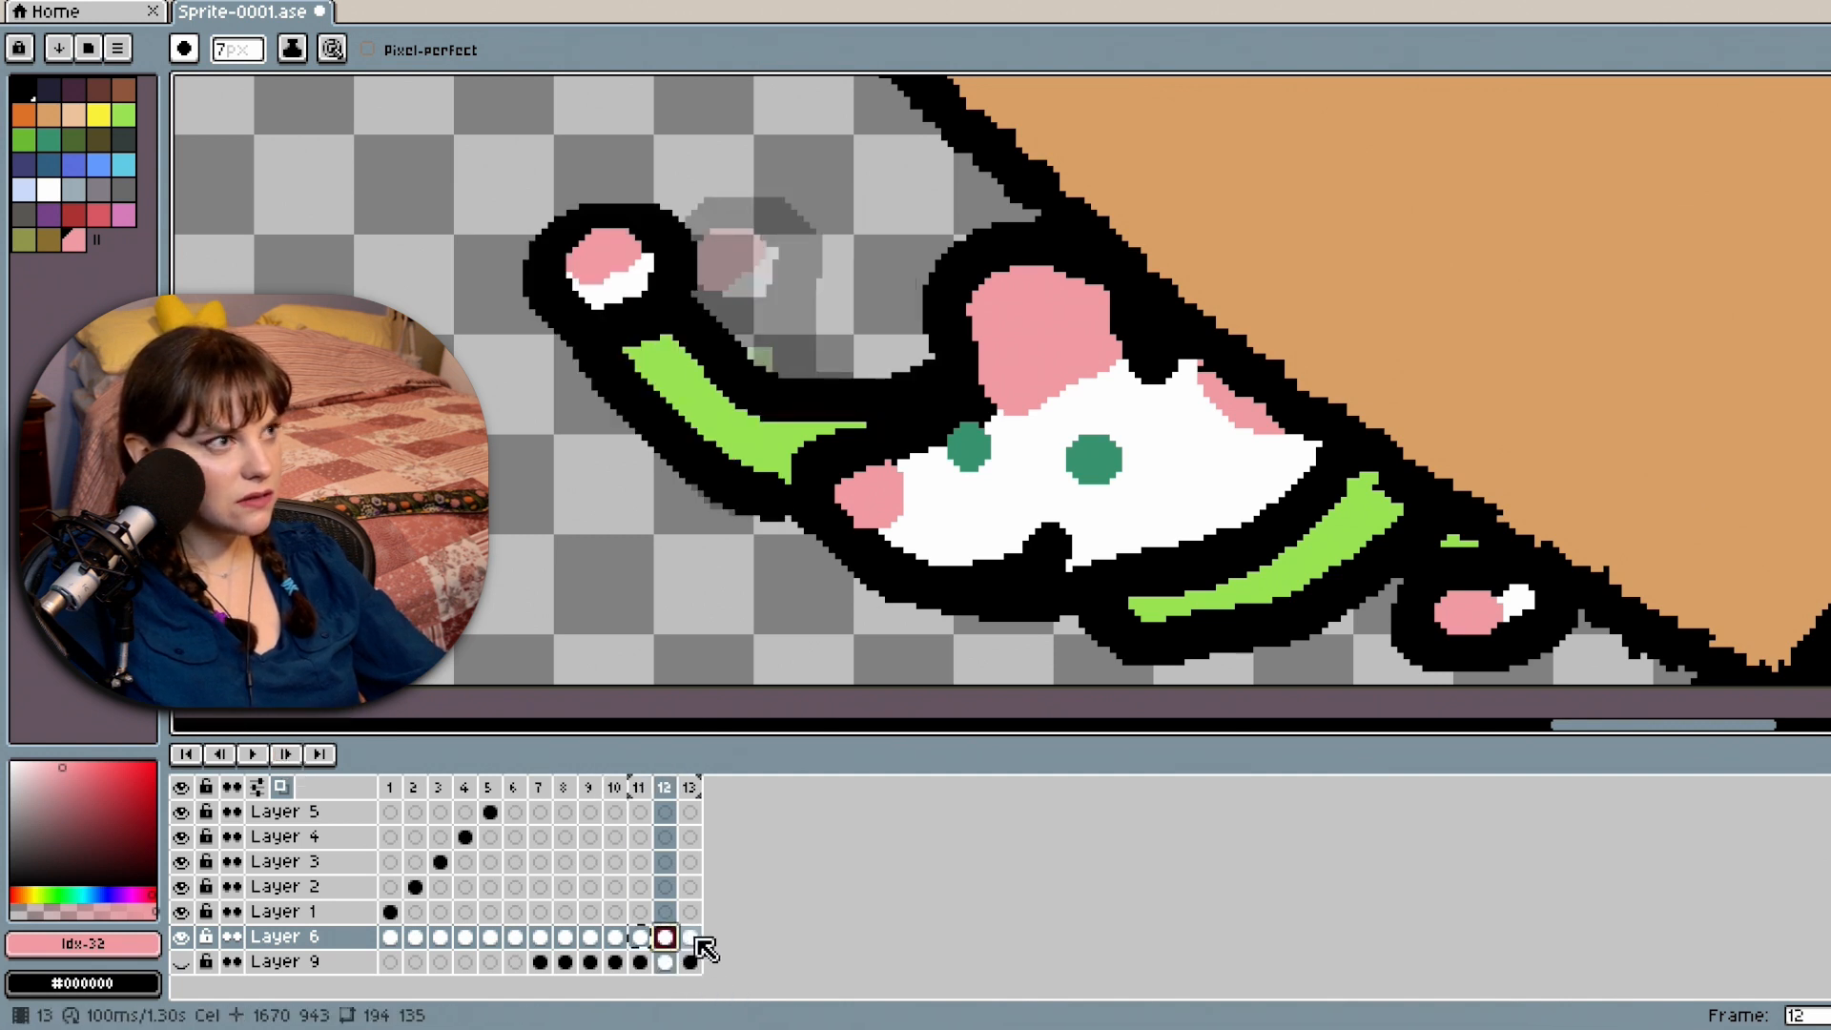
pyautogui.click(690, 937)
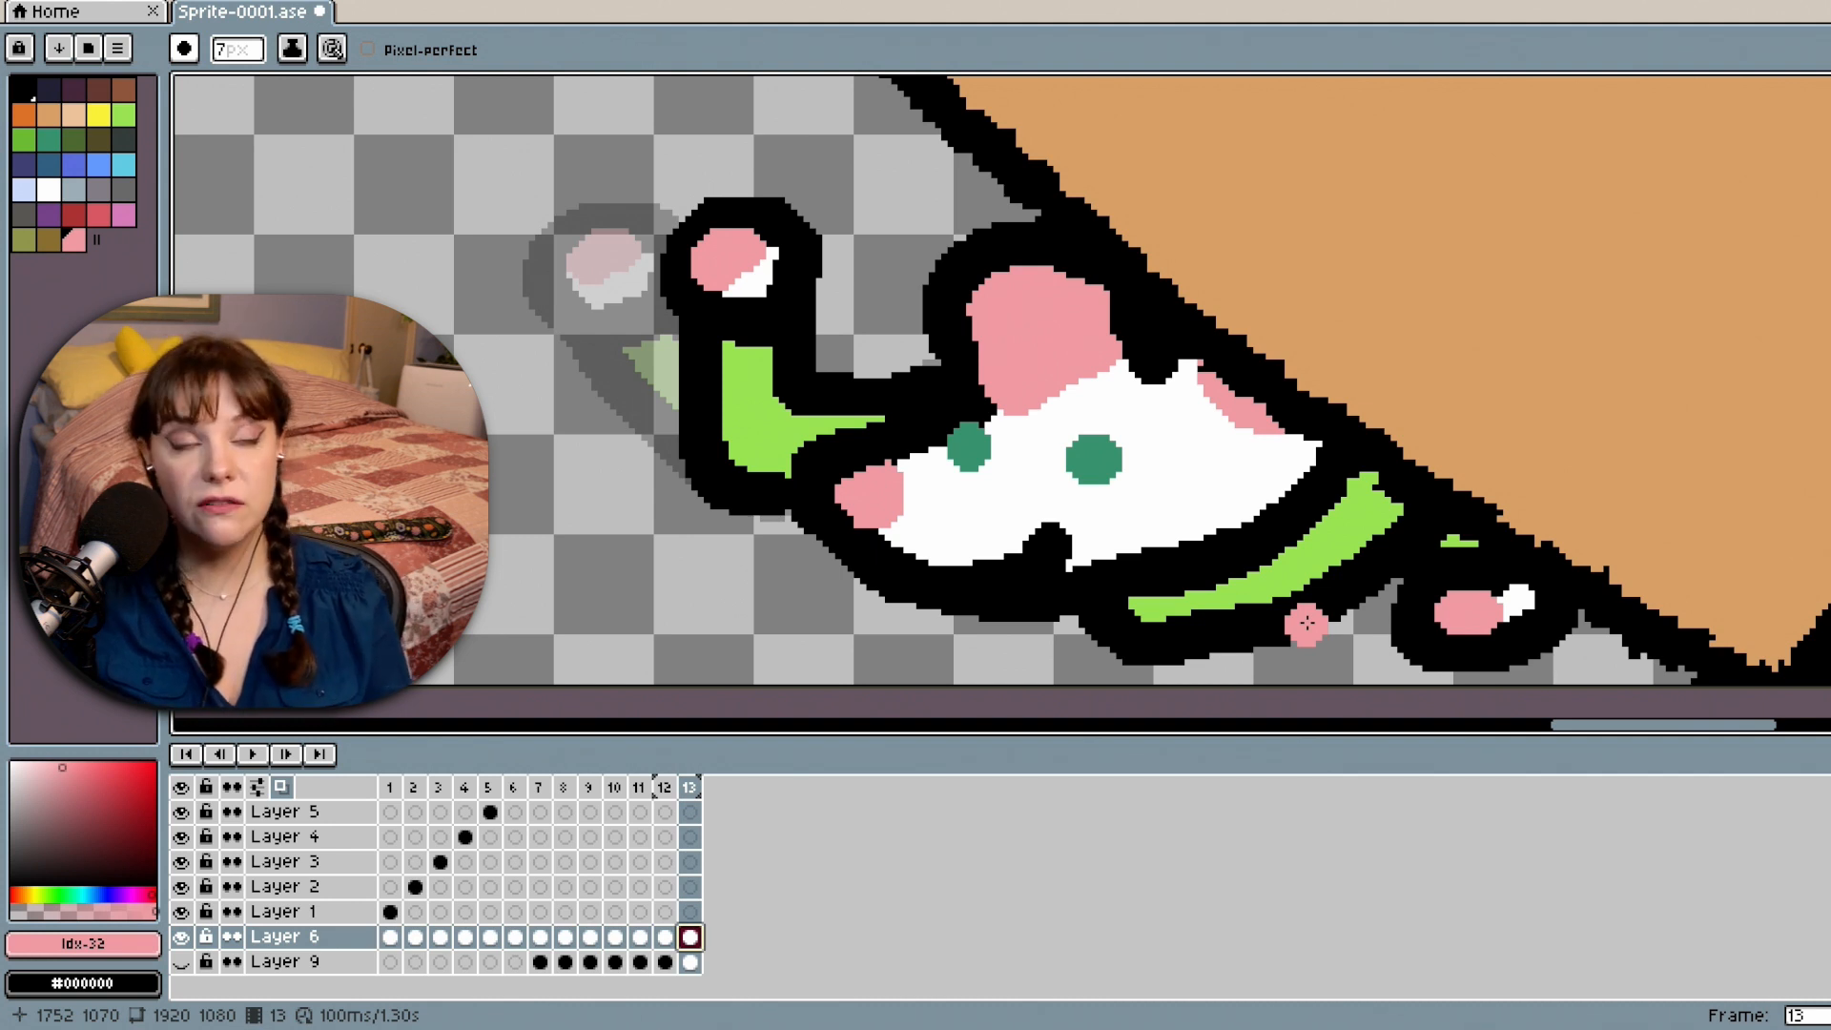
# Add three new frames, 14 to 16, after frame 13, each duplicating the previous frame's drawing.
pyautogui.rightClick(695, 788)
pyautogui.click(789, 832)
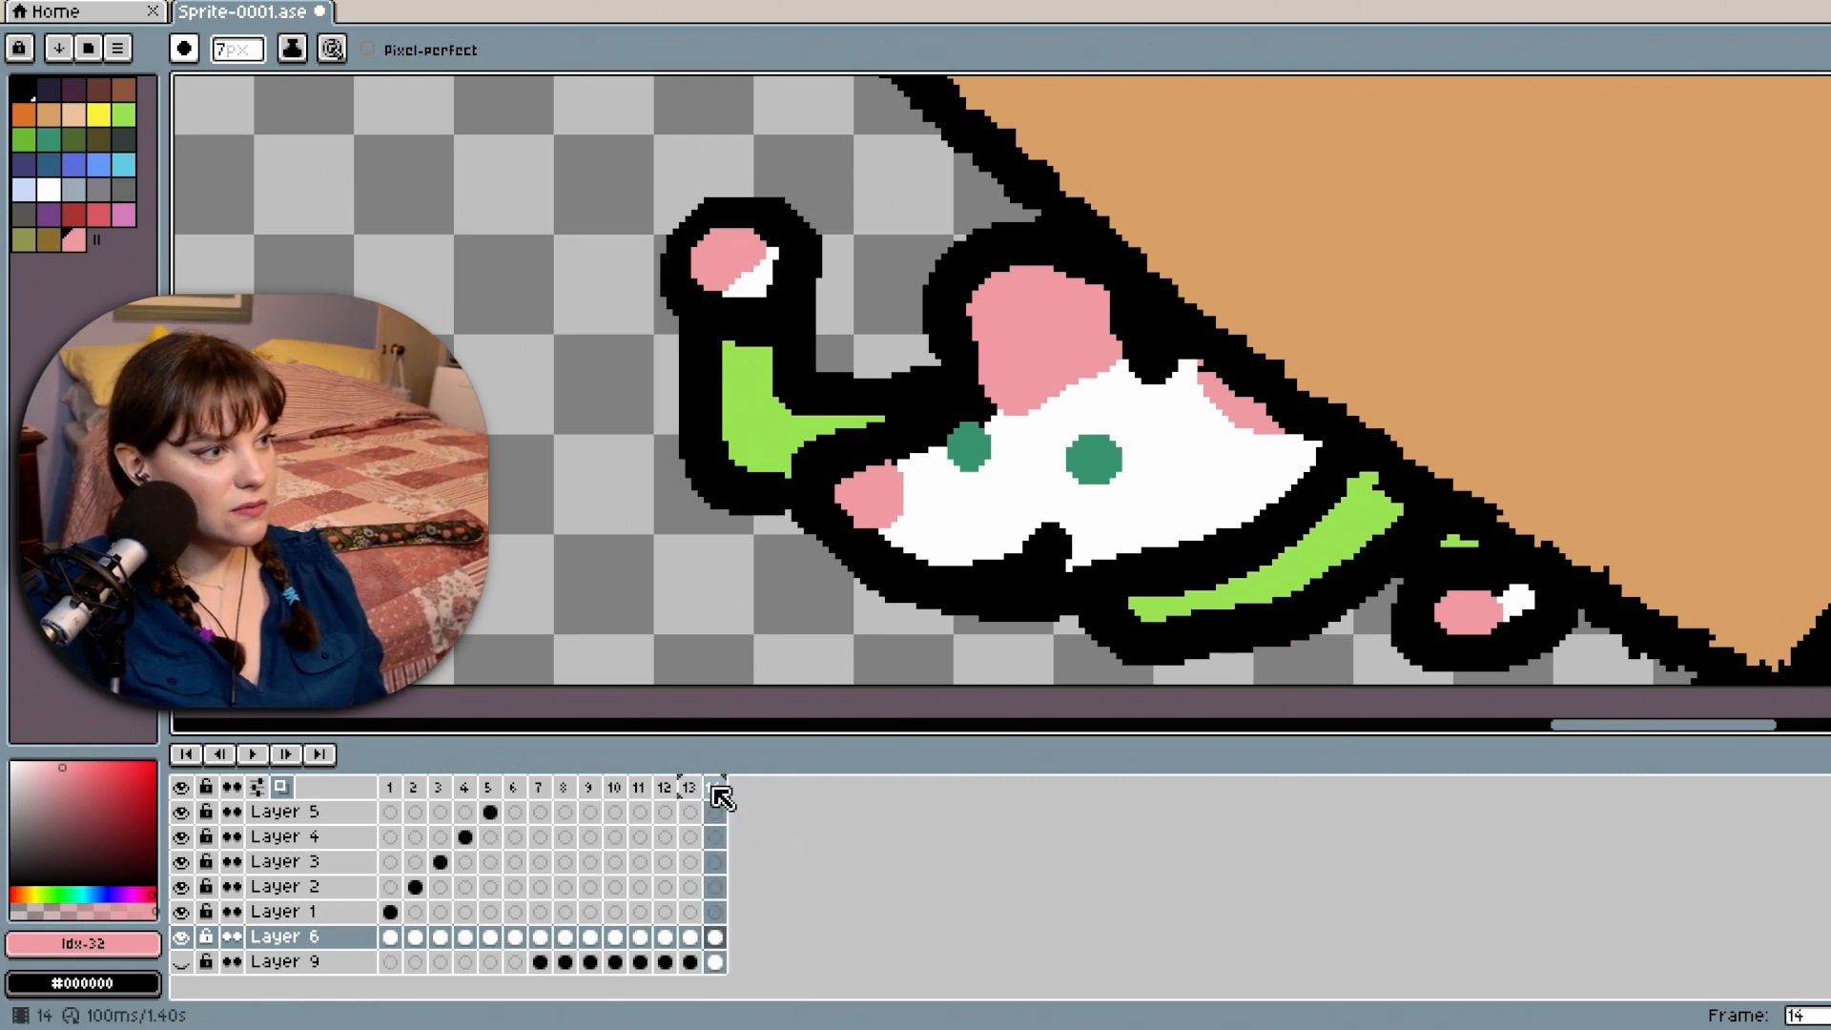
pyautogui.rightClick(722, 797)
pyautogui.click(758, 833)
pyautogui.rightClick(742, 788)
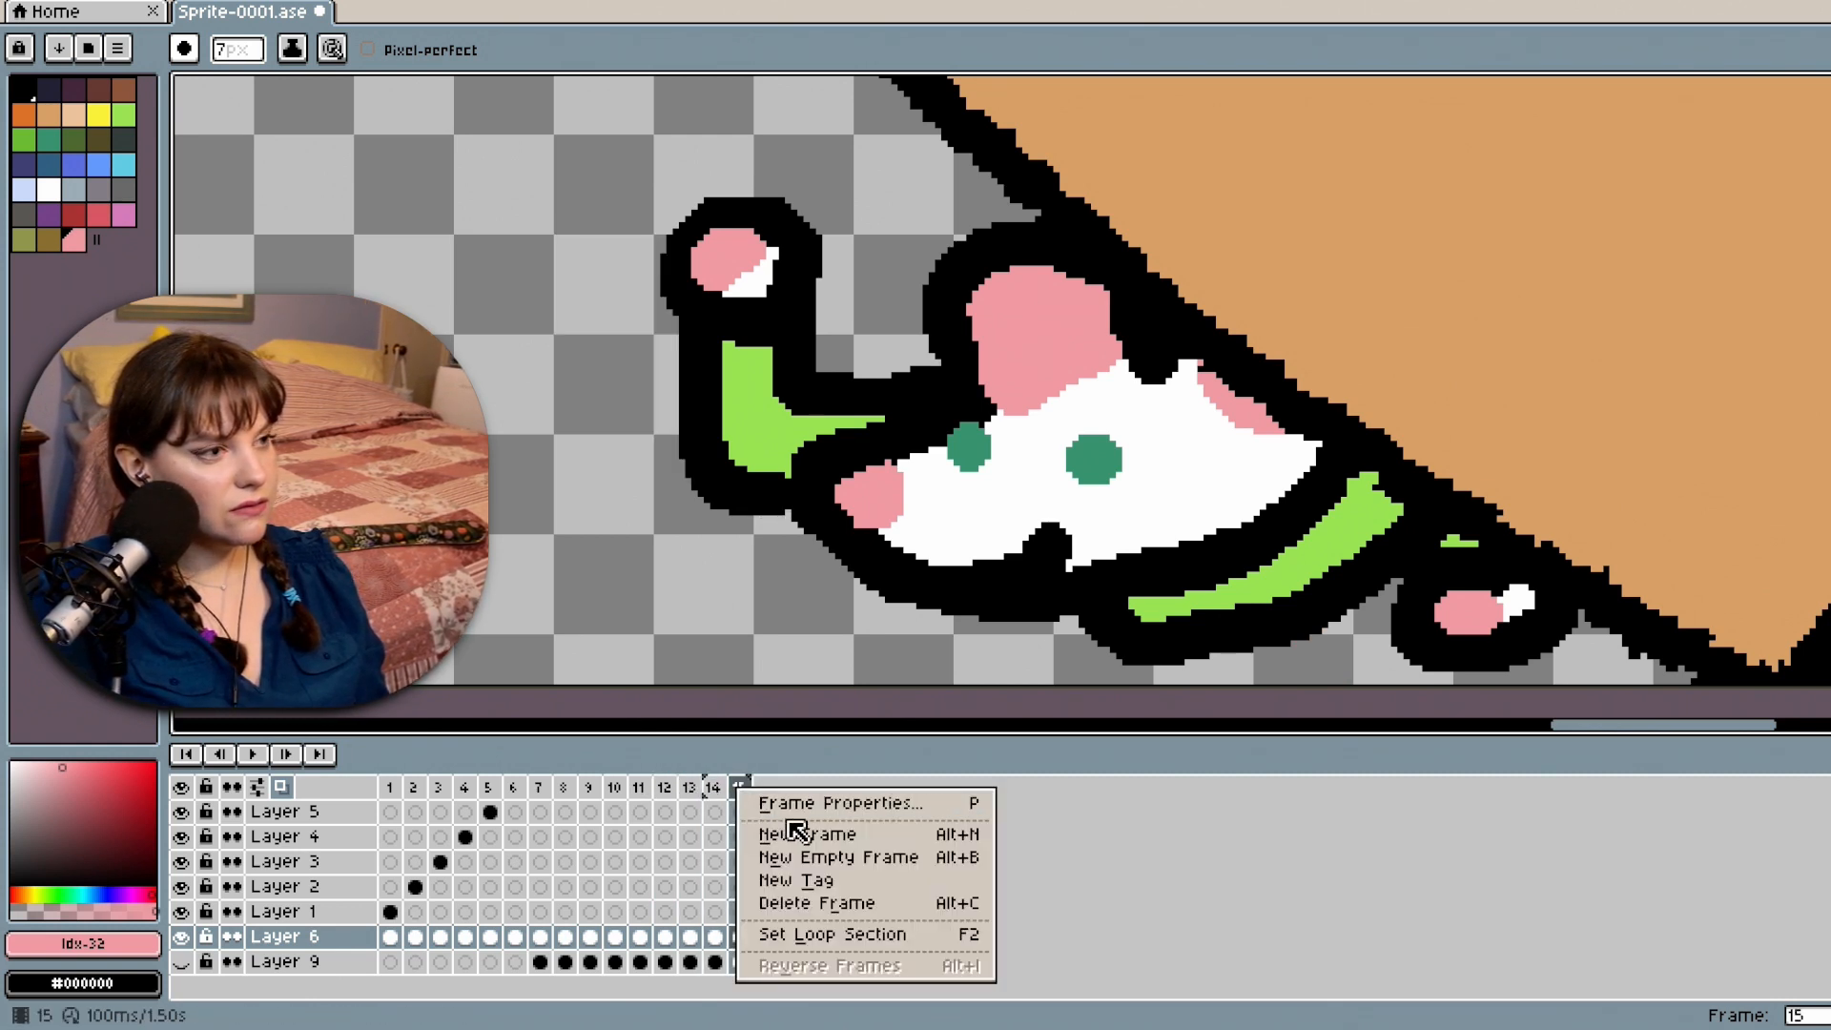
pyautogui.click(797, 831)
# Copy the drawing of the arm leaning toward the head from frame 10 to frame 14 on Layer 6.
pyautogui.click(639, 792)
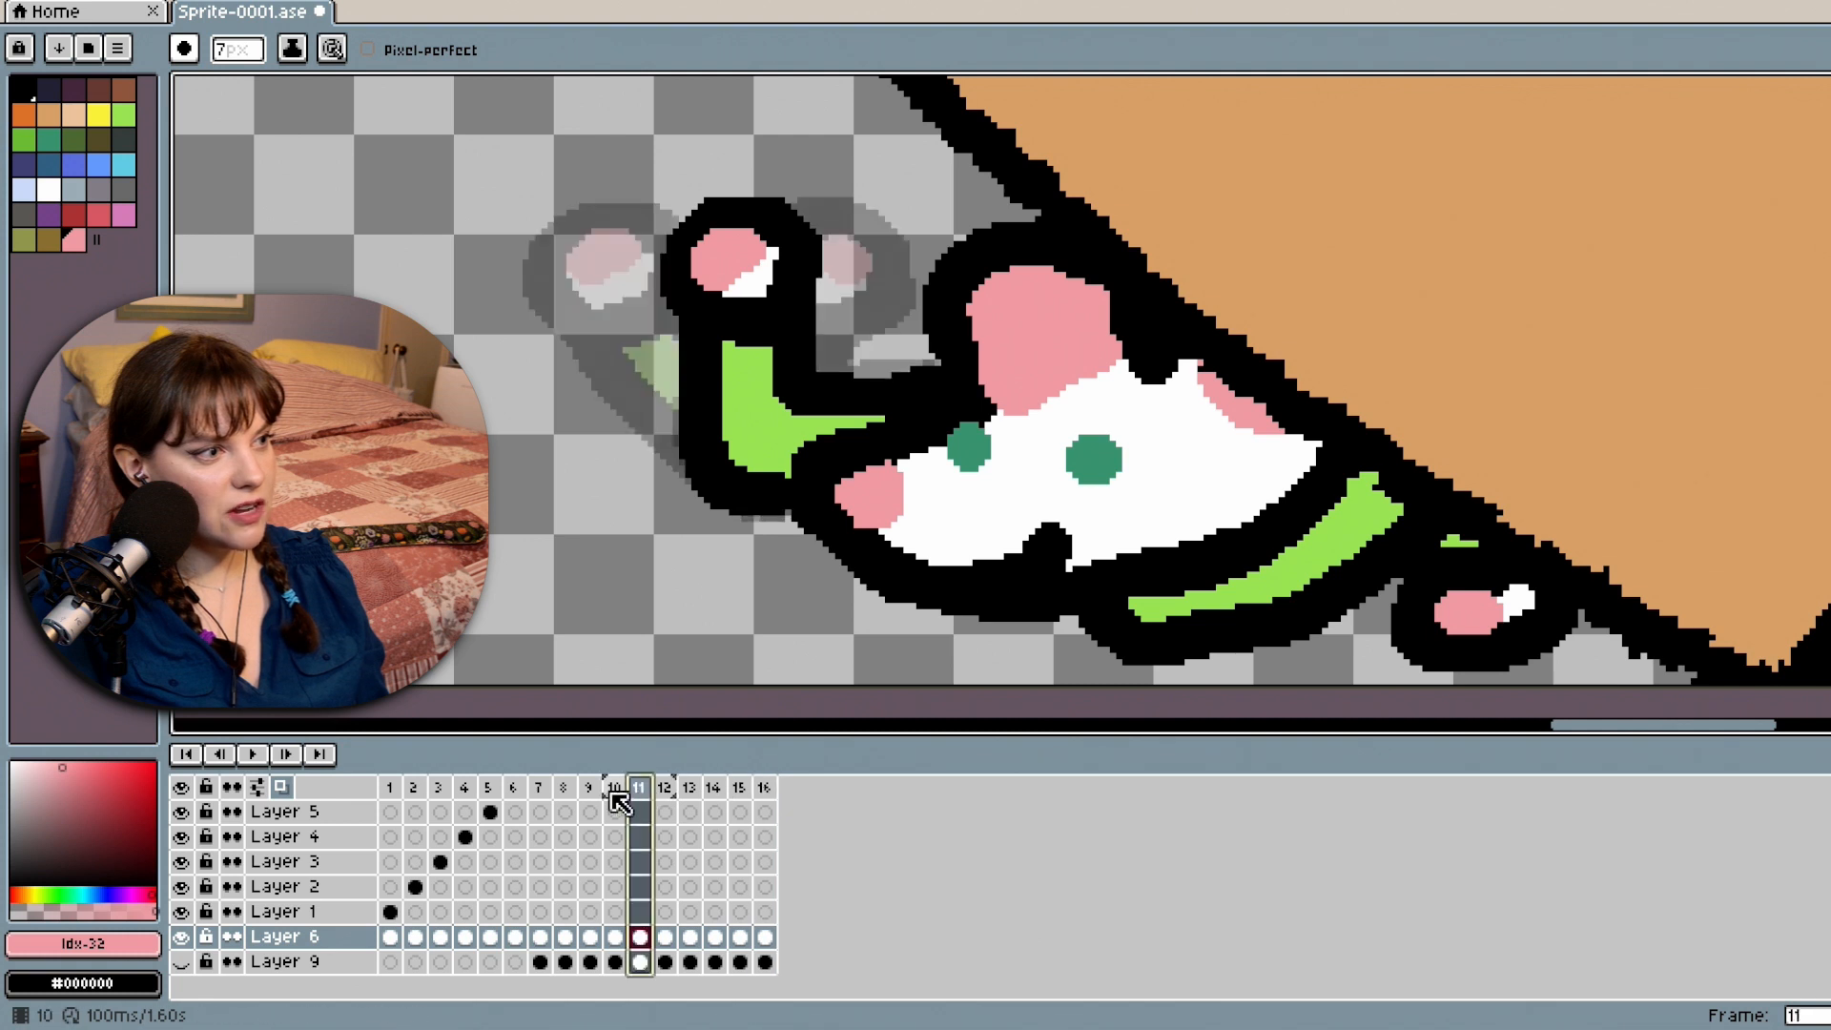
pyautogui.click(614, 791)
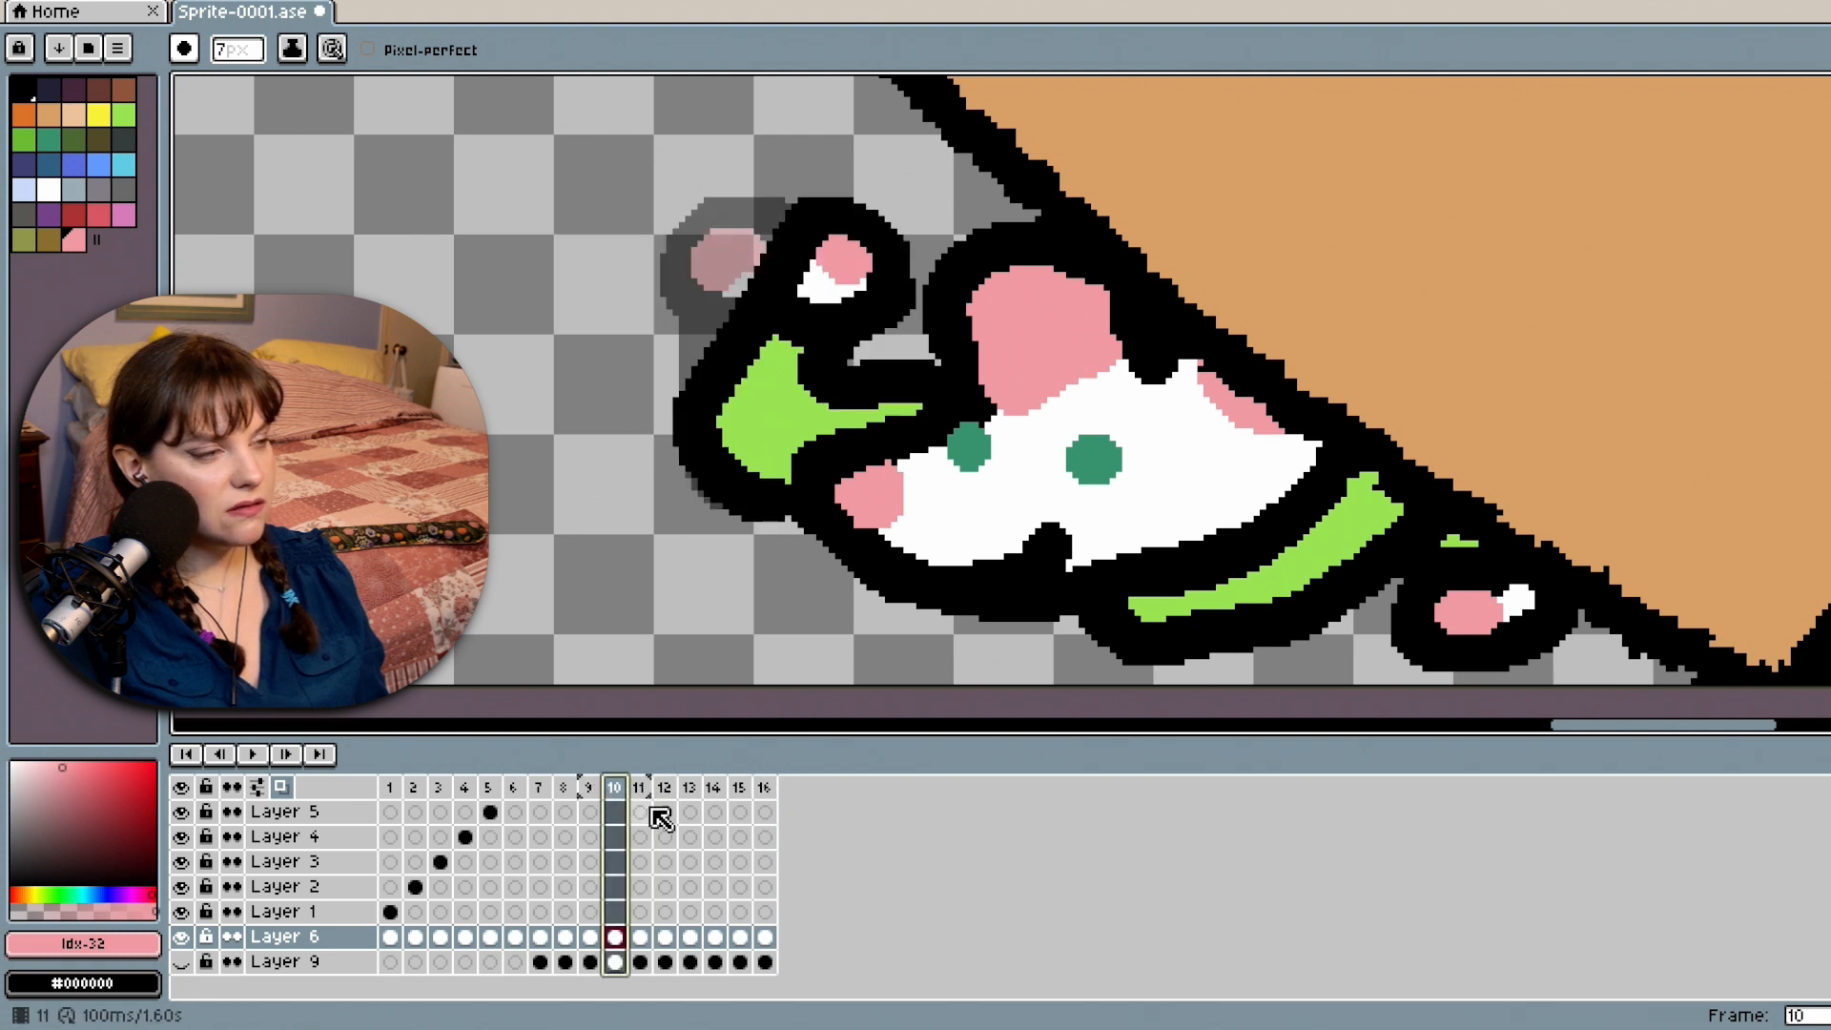
pyautogui.click(588, 793)
pyautogui.click(562, 792)
pyautogui.click(589, 792)
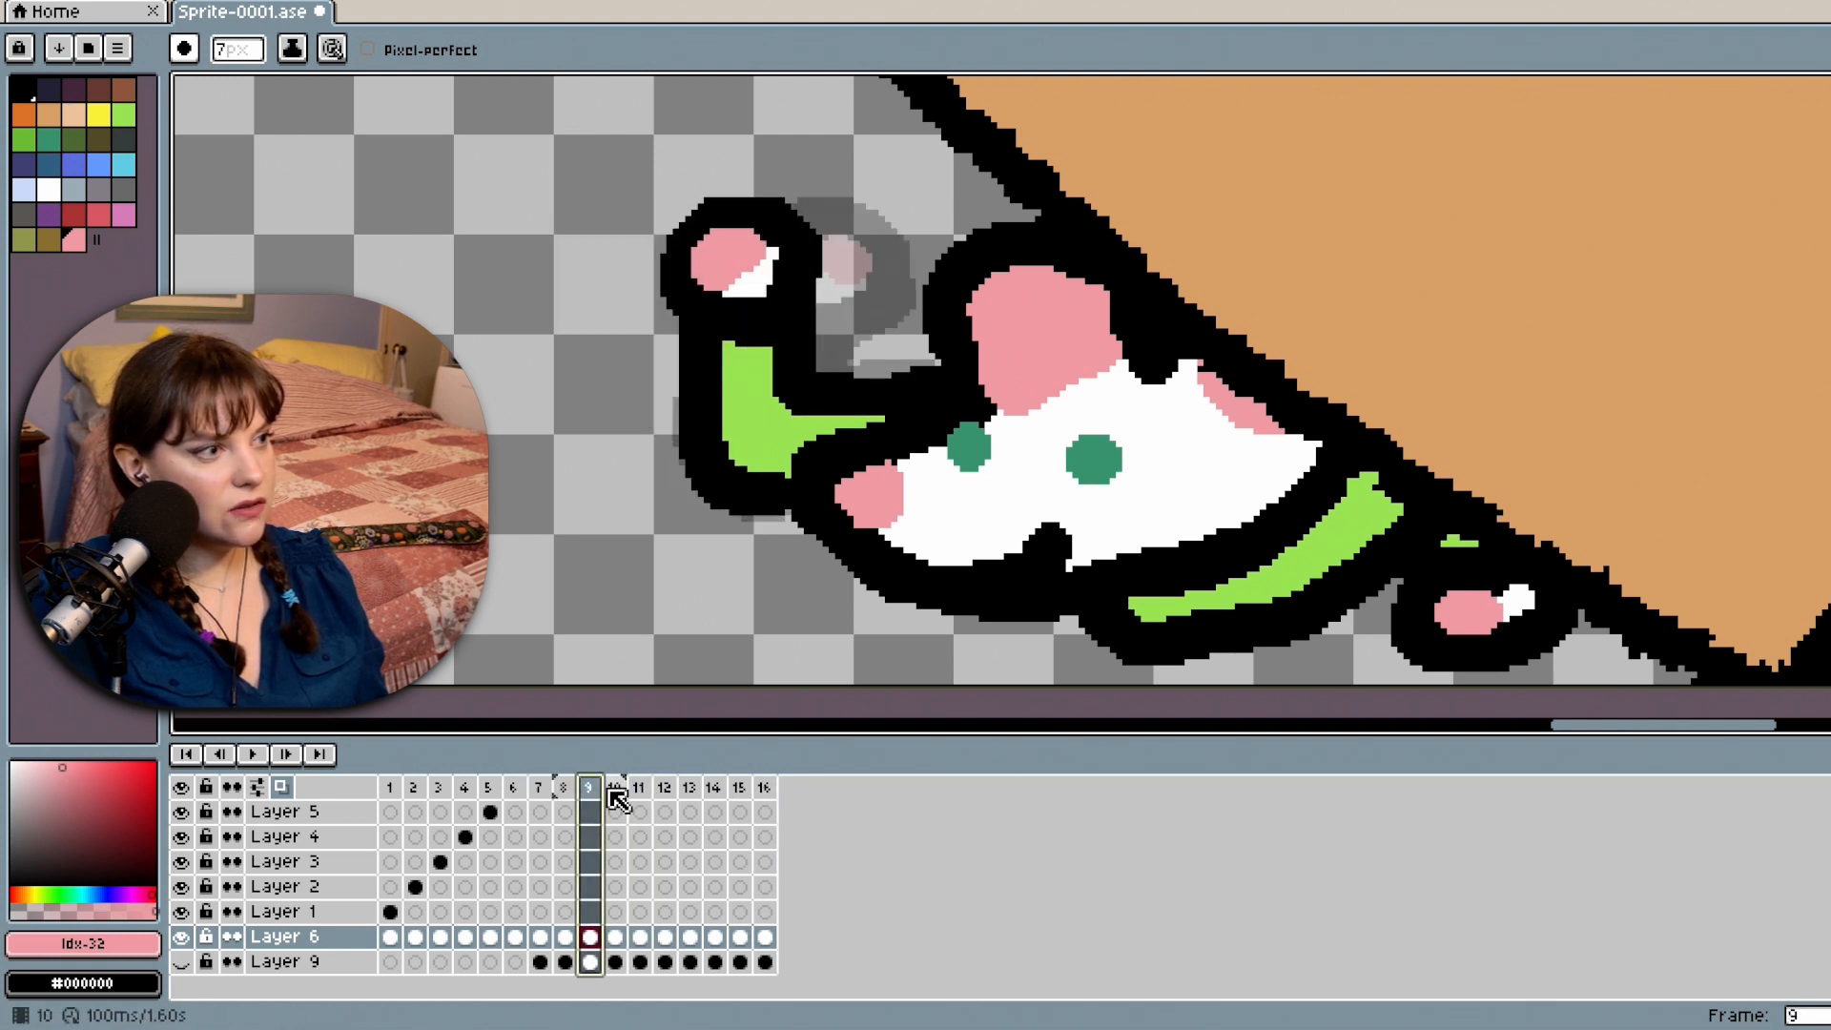
pyautogui.click(615, 791)
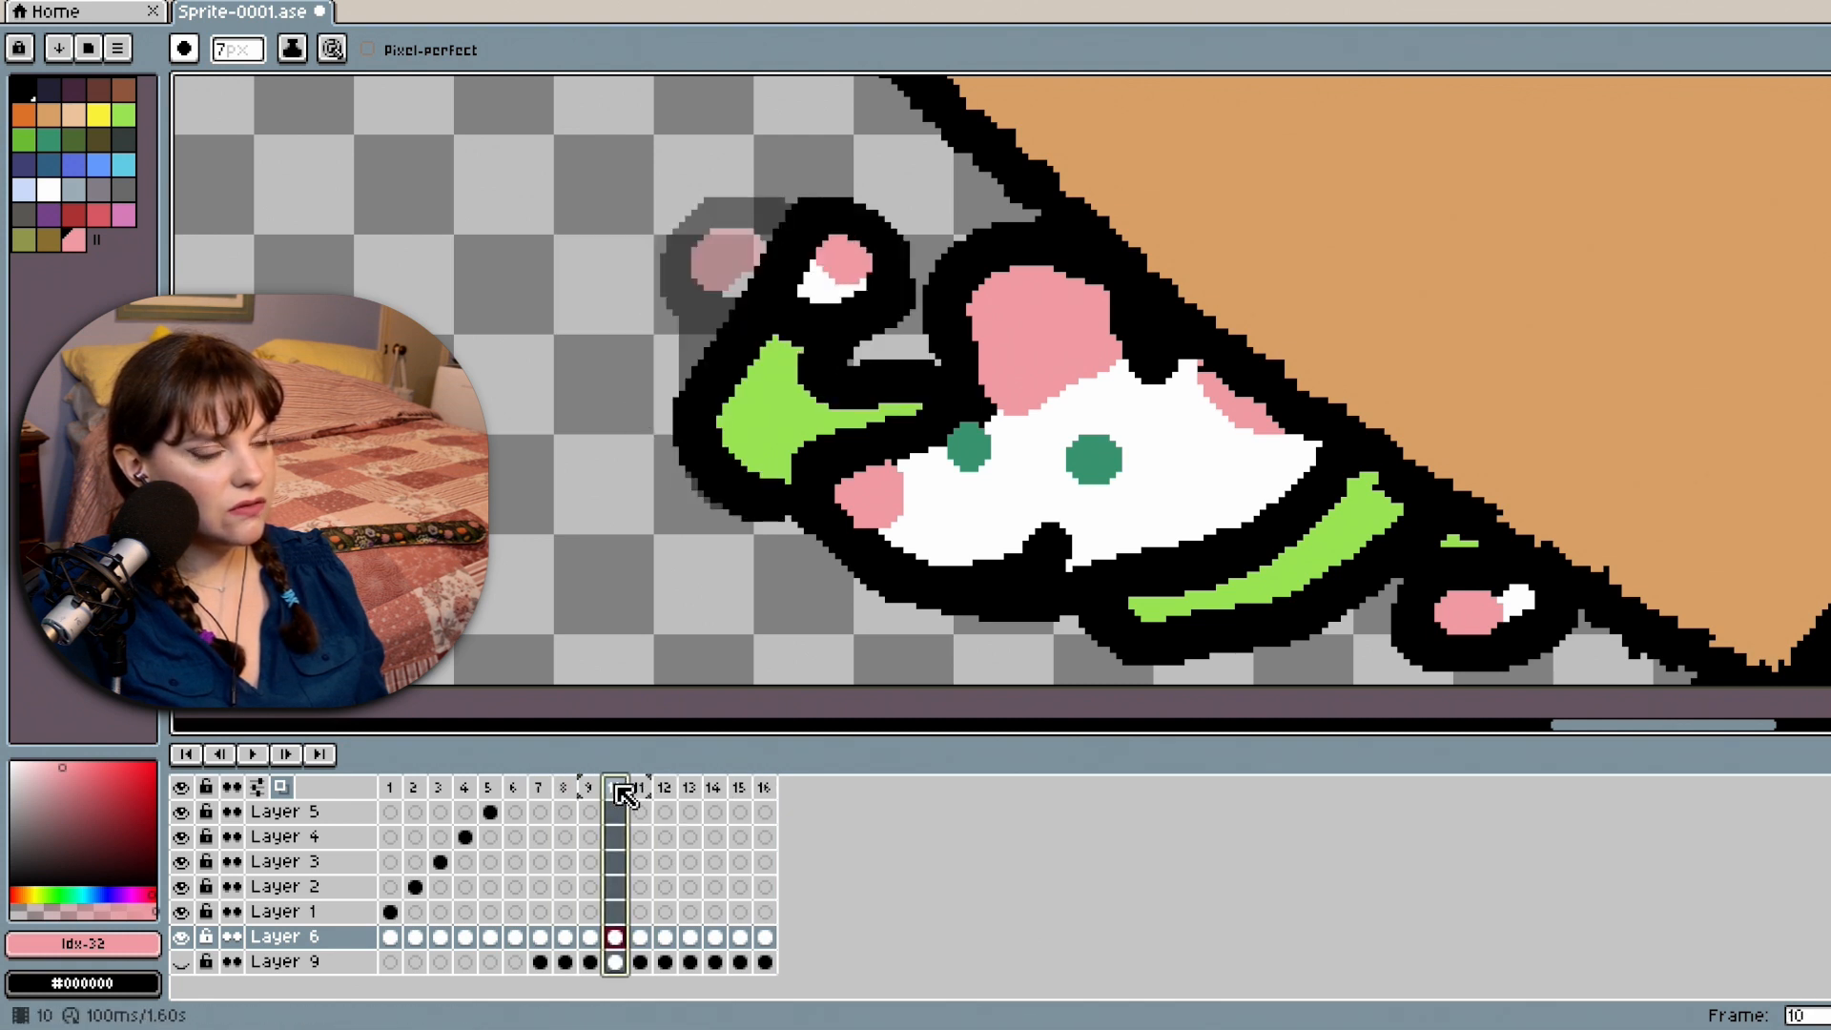
pyautogui.rightClick(615, 938)
pyautogui.click(615, 939)
pyautogui.click(615, 939)
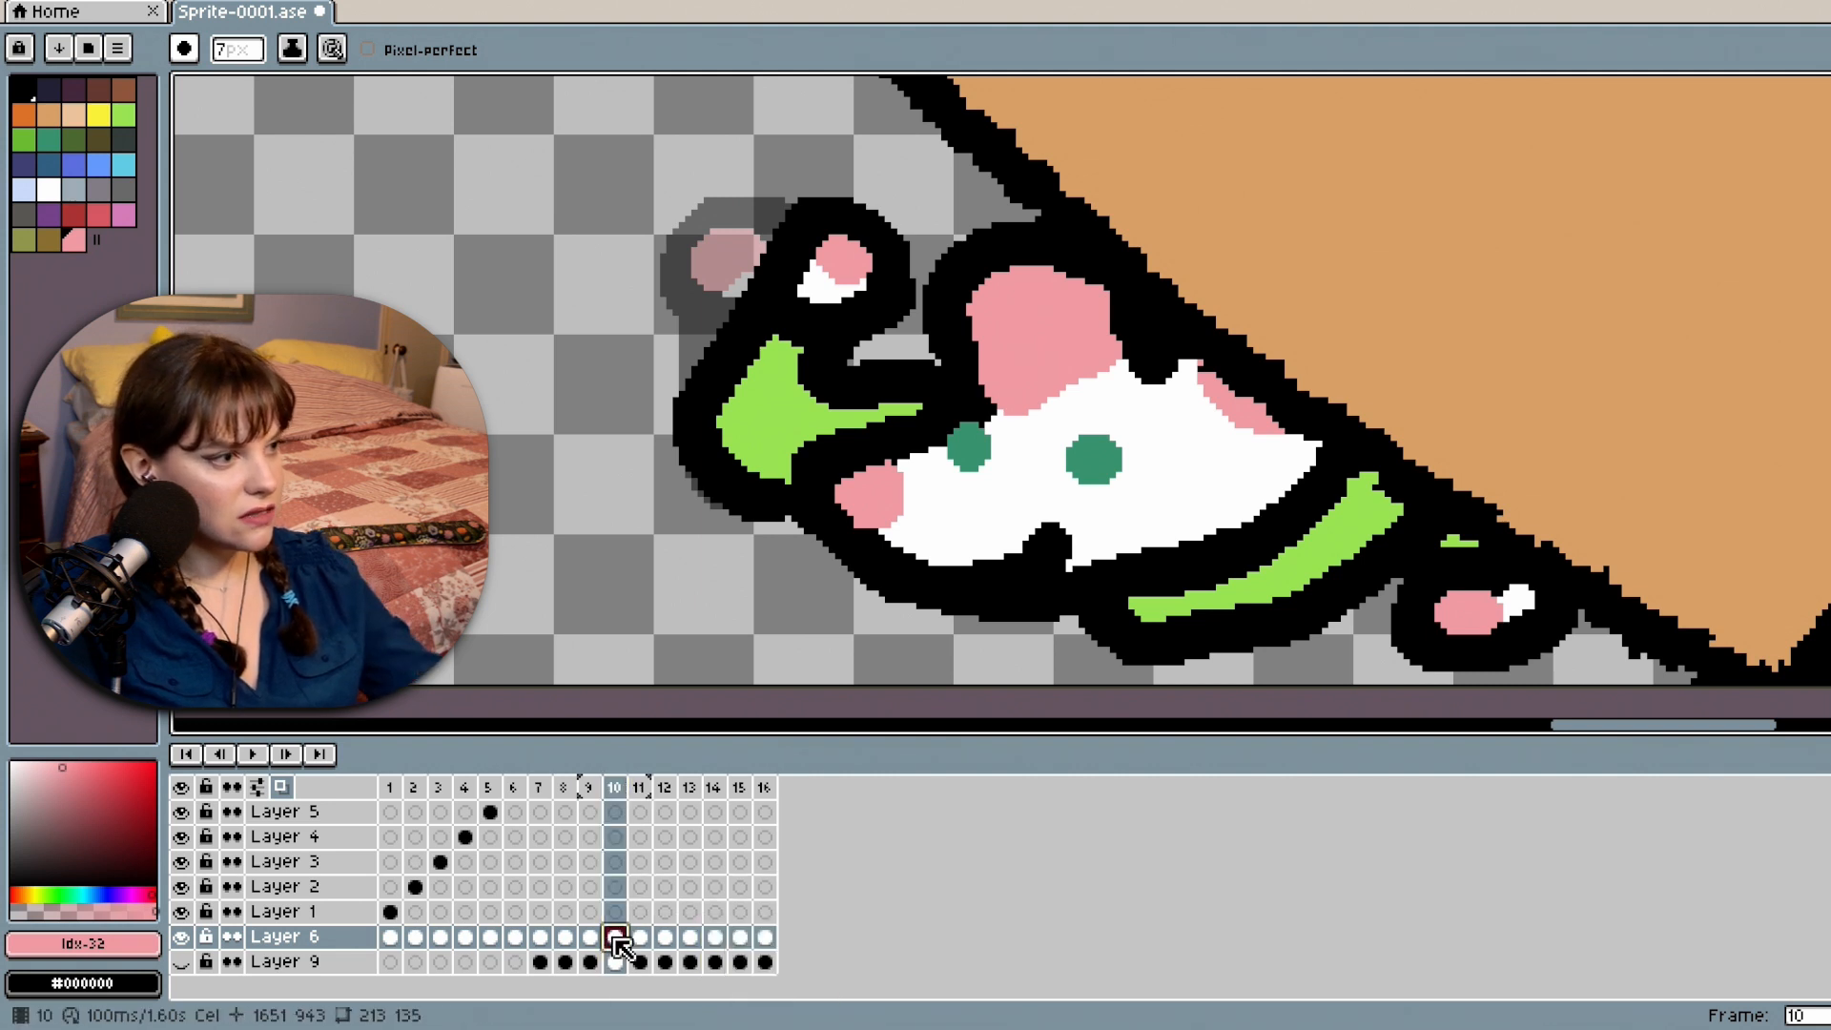
pyautogui.click(639, 797)
pyautogui.click(665, 798)
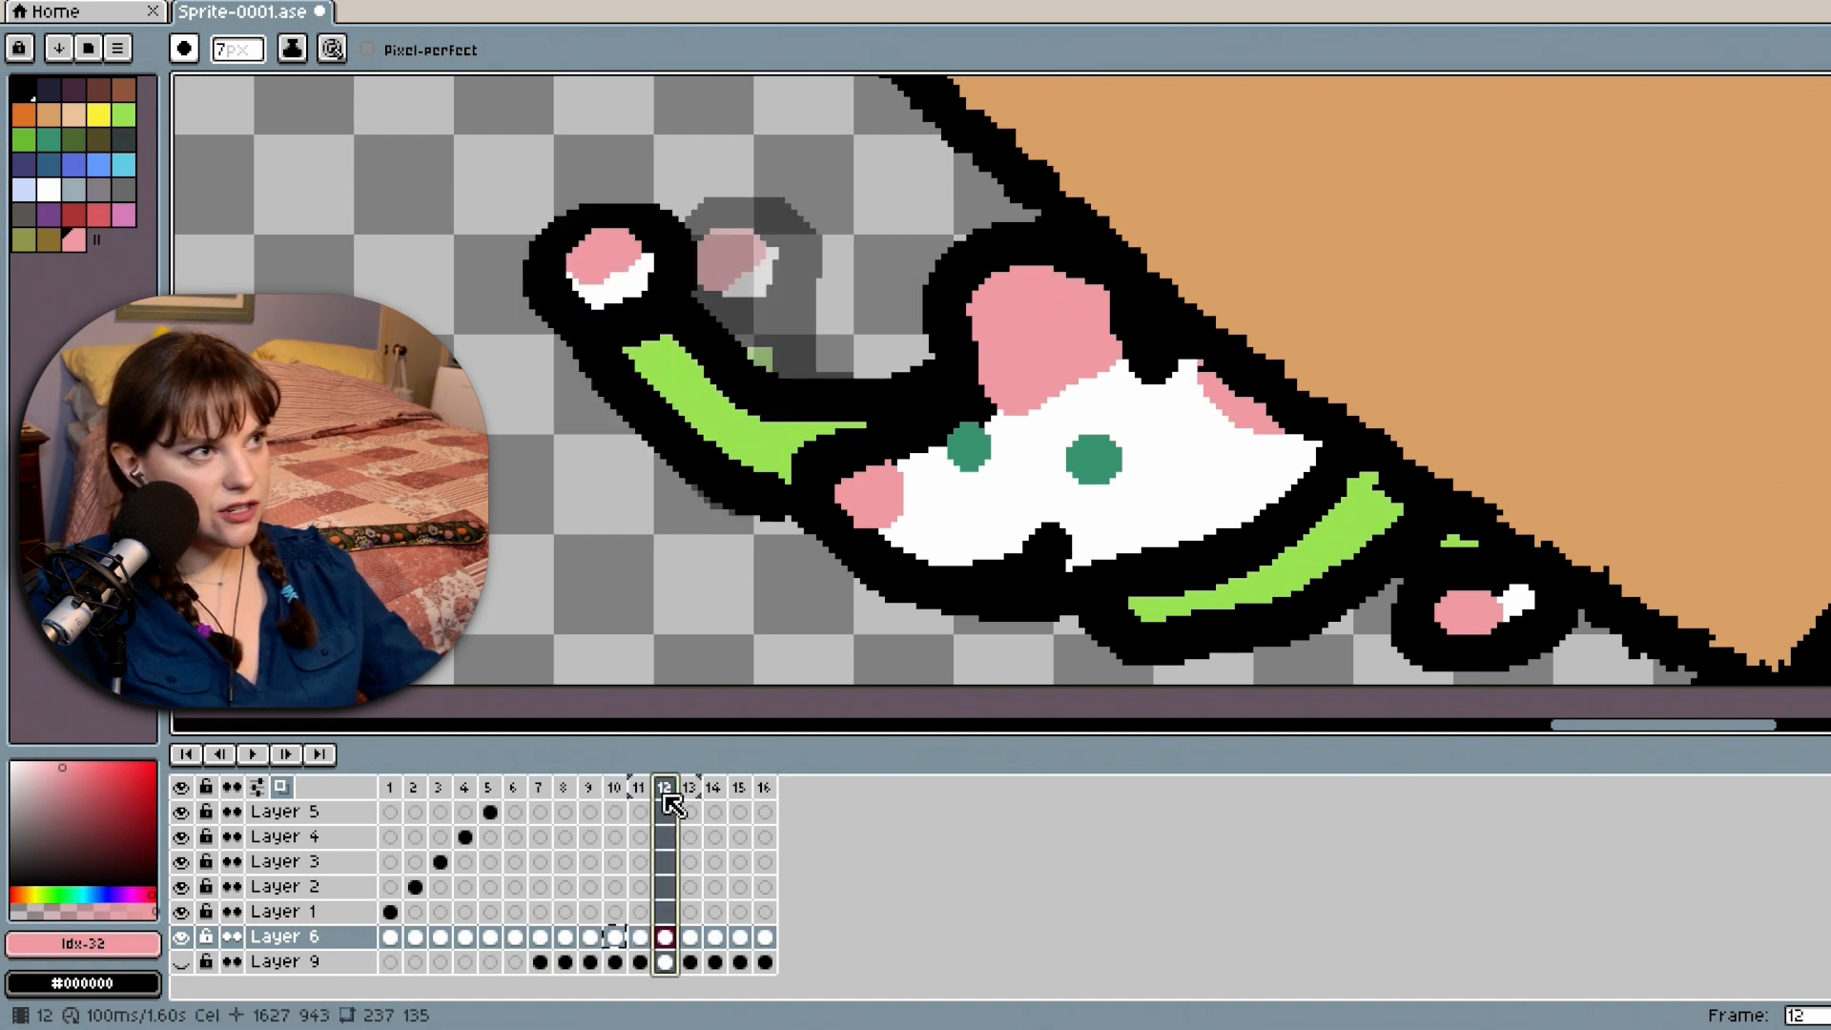
pyautogui.click(689, 797)
pyautogui.click(716, 796)
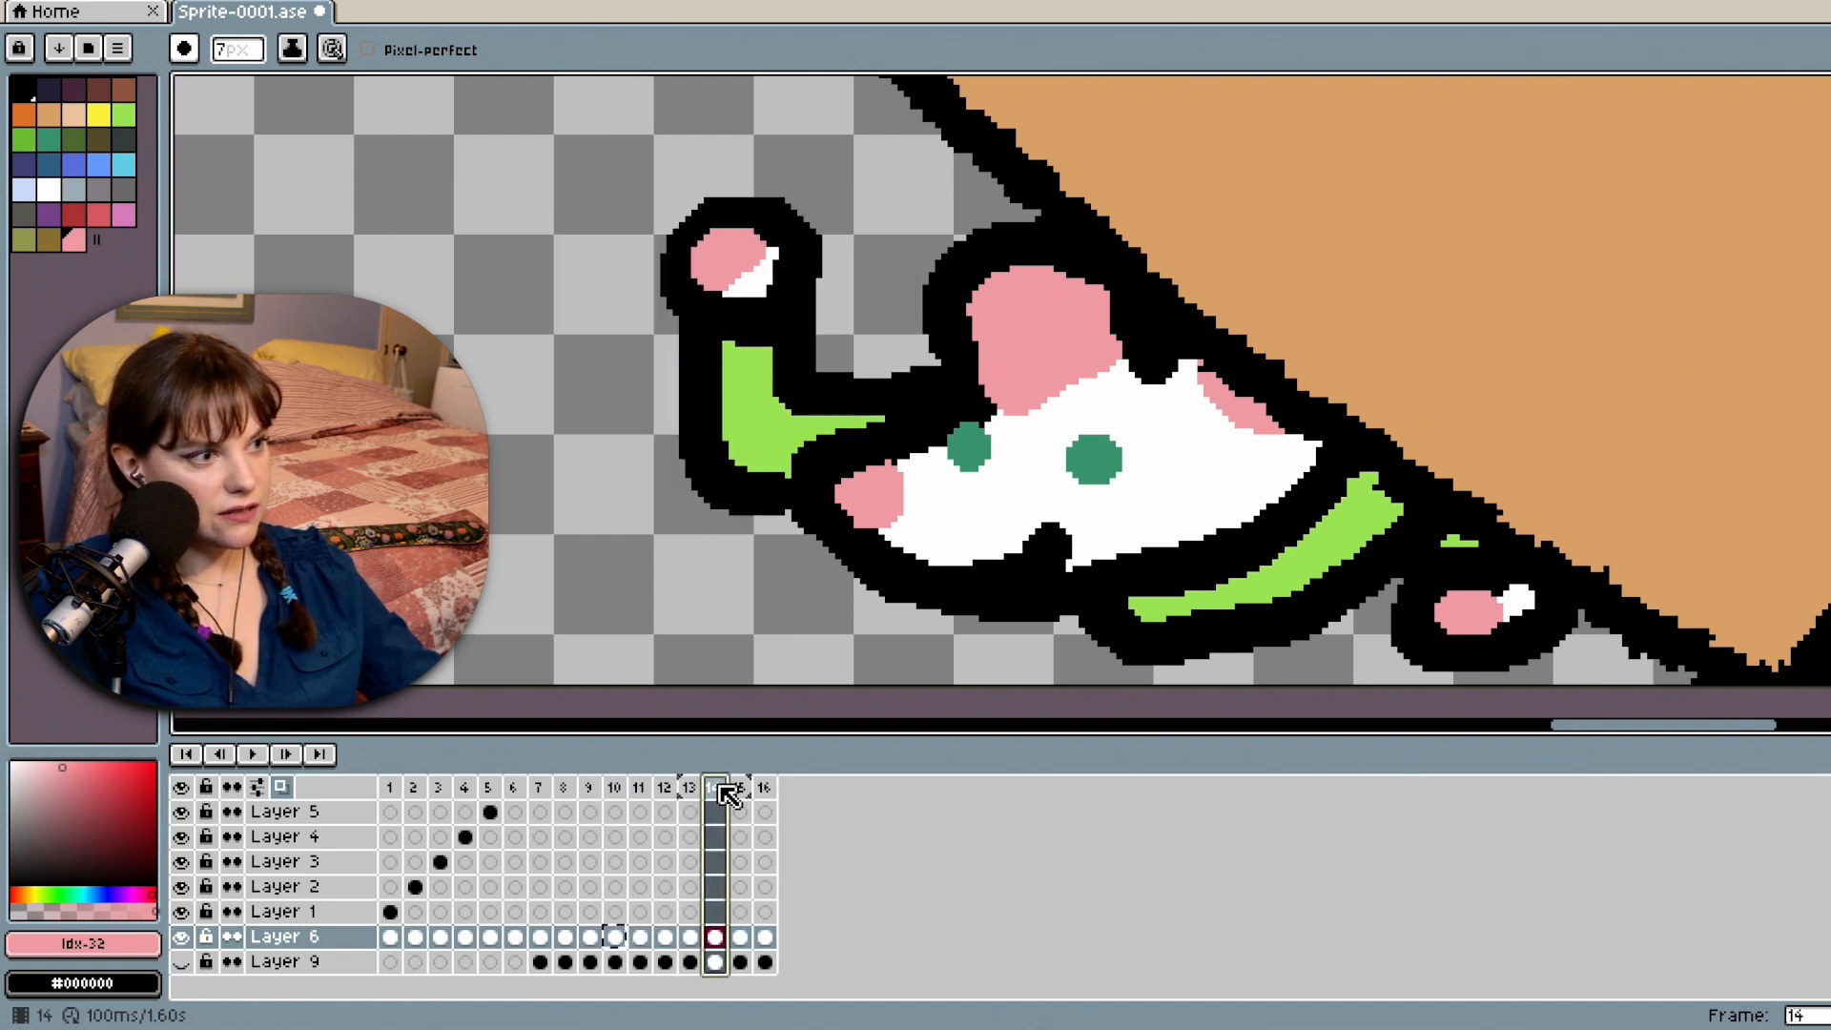
pyautogui.click(716, 937)
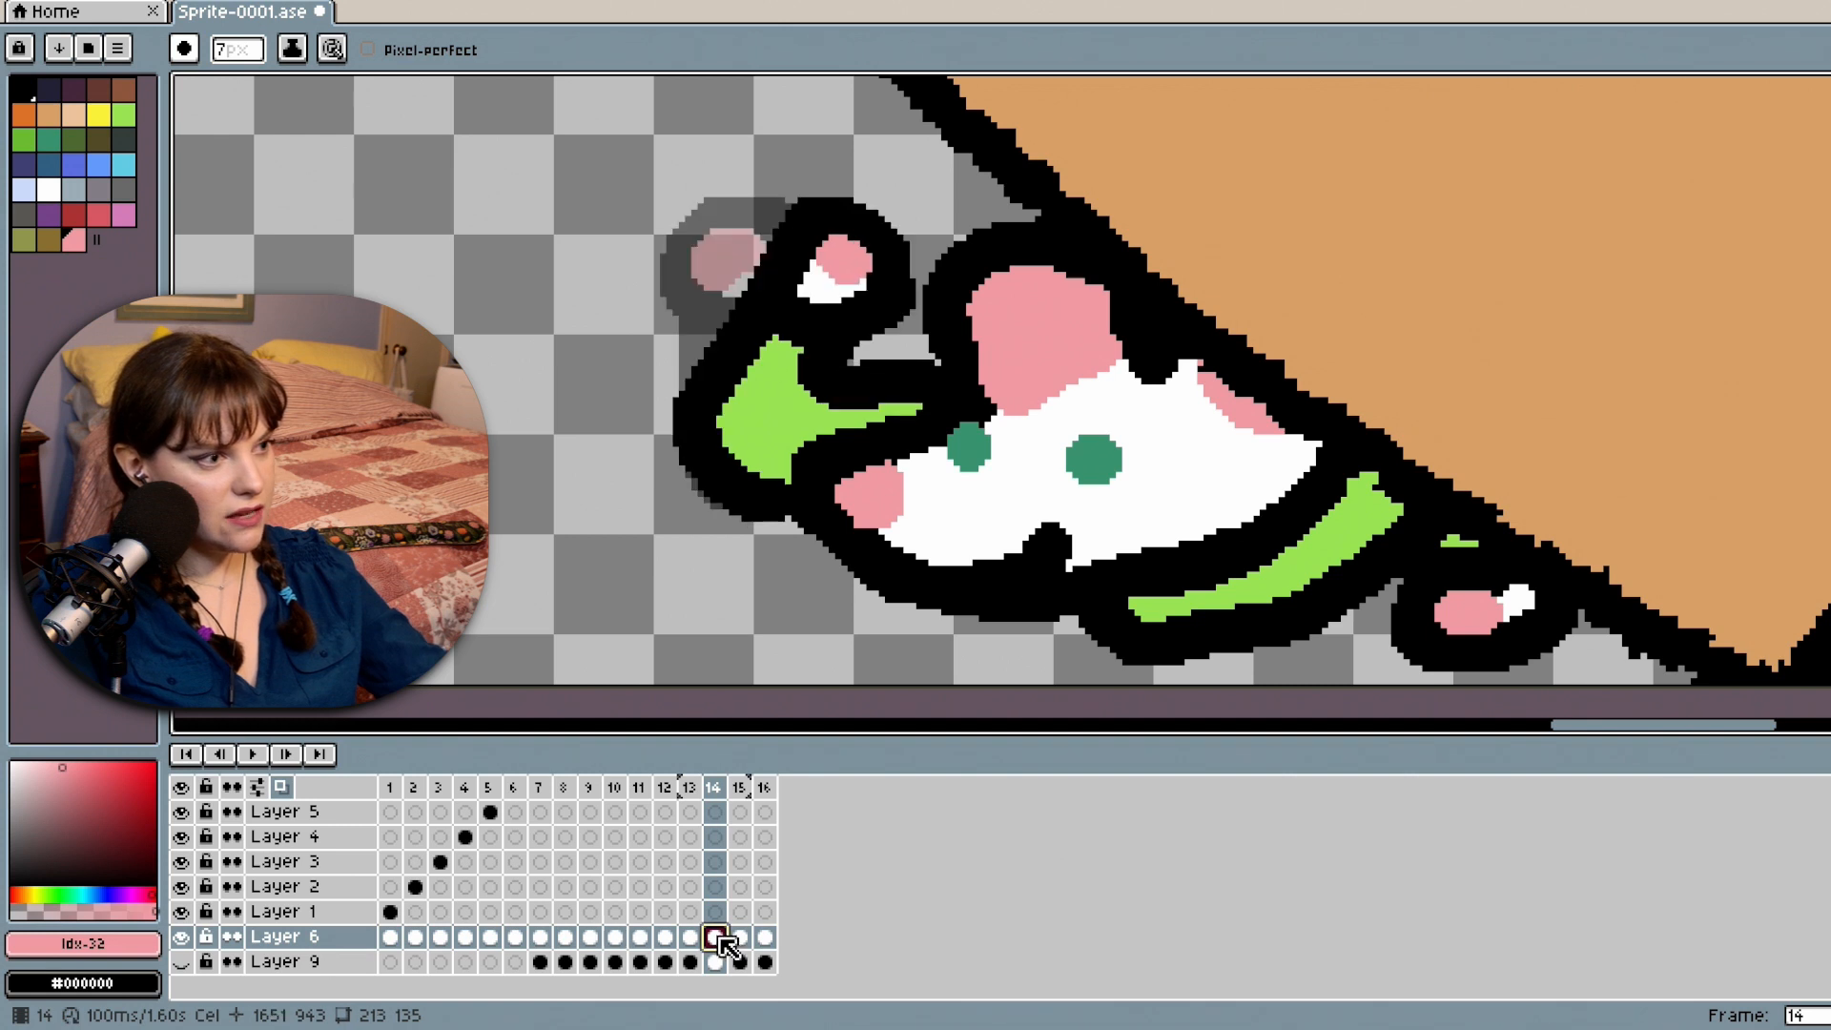
# Copy the outward-leaning arm drawing from frame 12 to frame 16 on Layer 6.
pyautogui.click(741, 937)
pyautogui.click(689, 939)
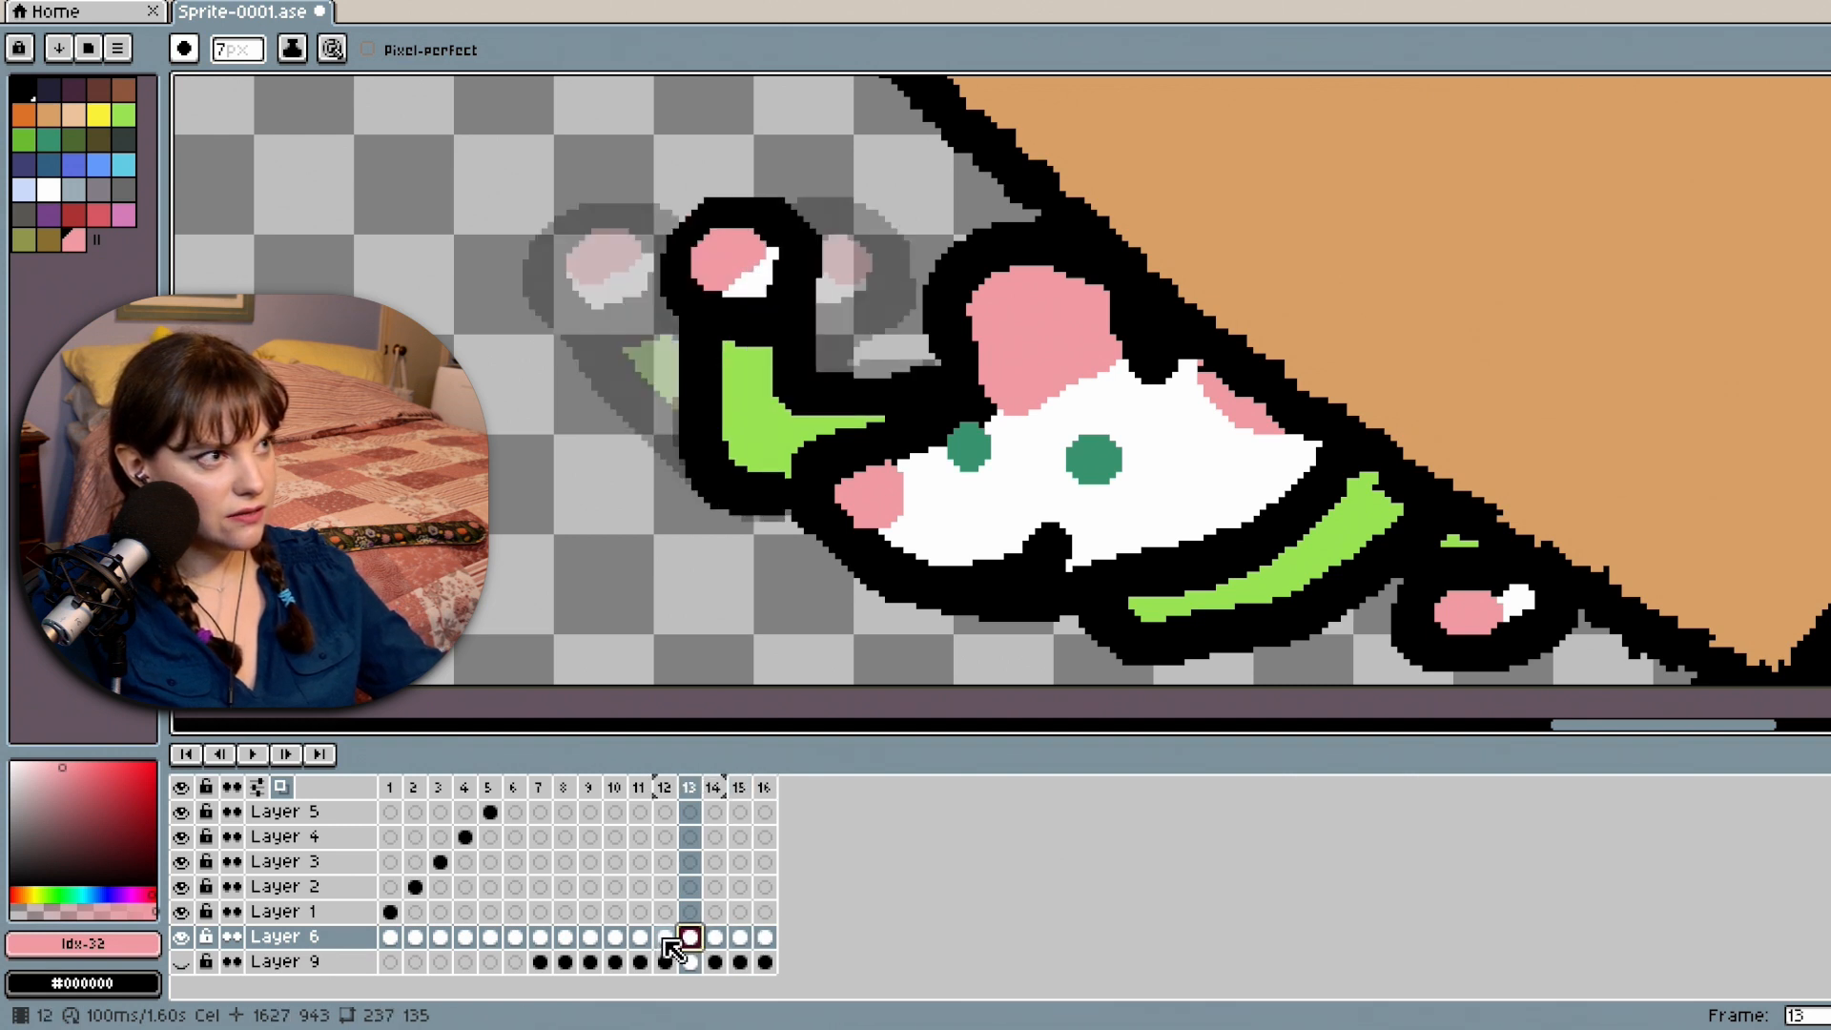
pyautogui.click(667, 939)
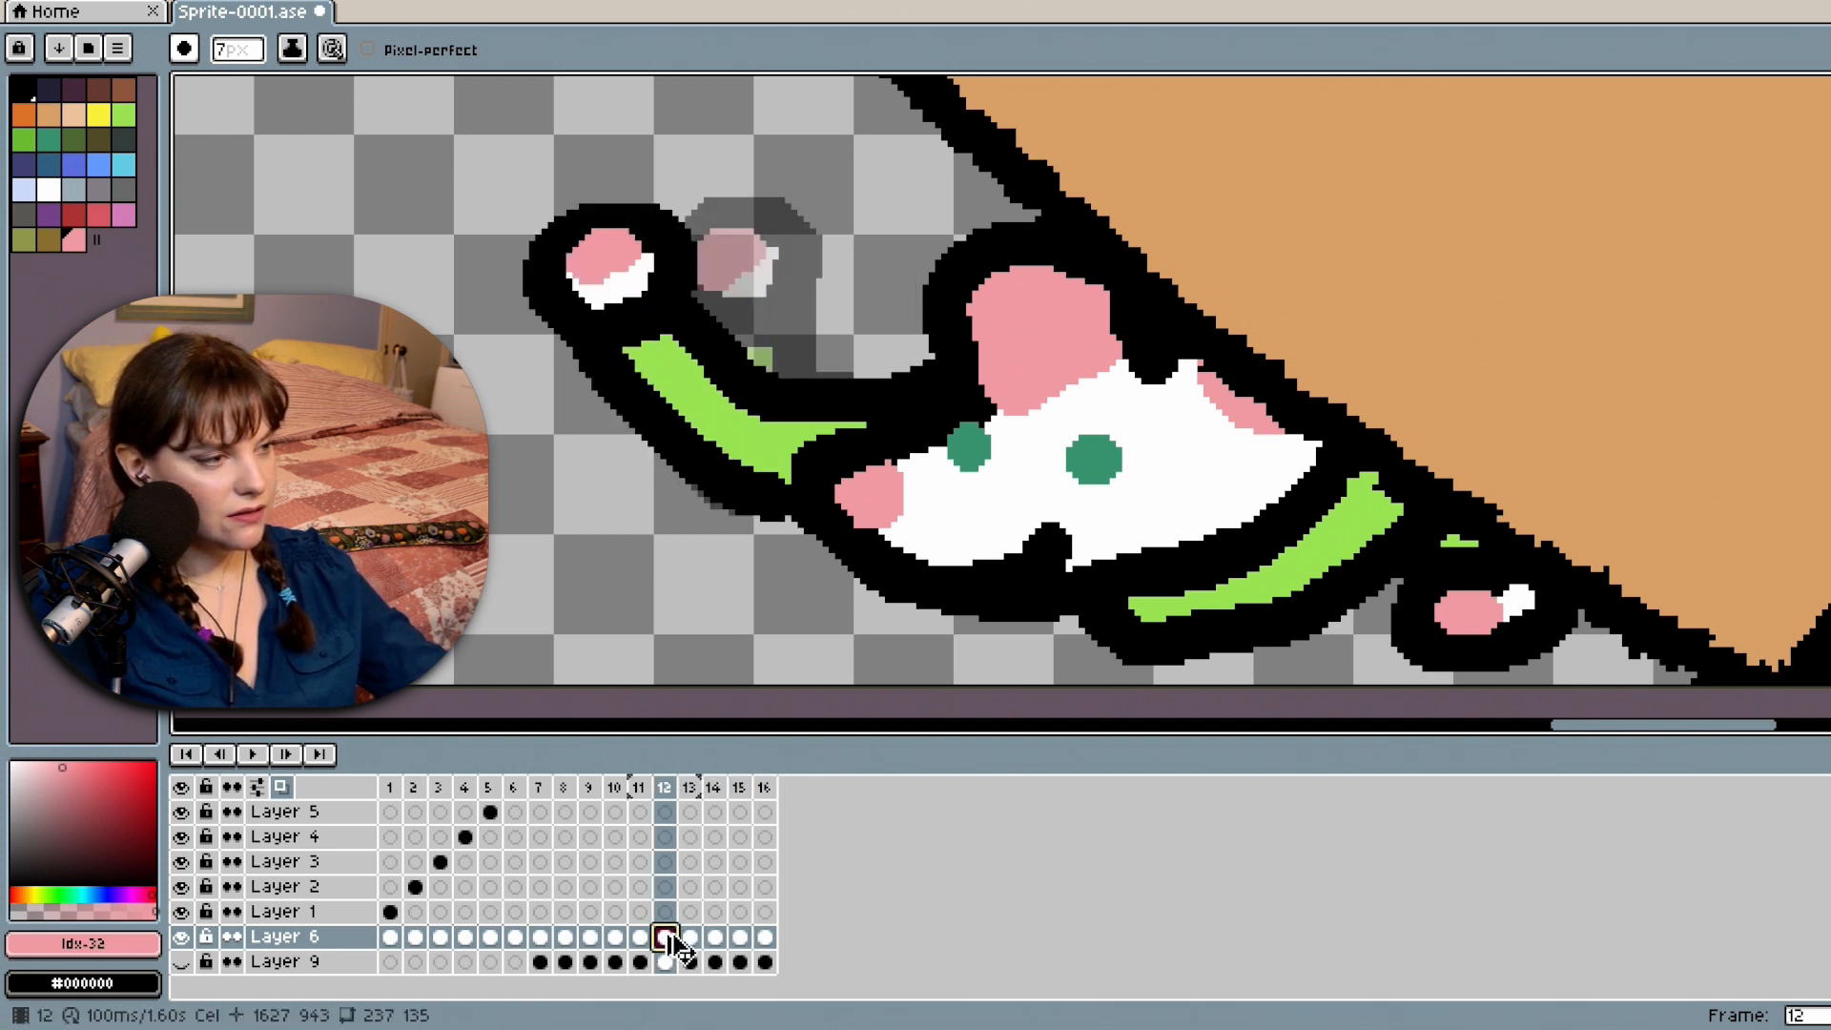
pyautogui.click(765, 938)
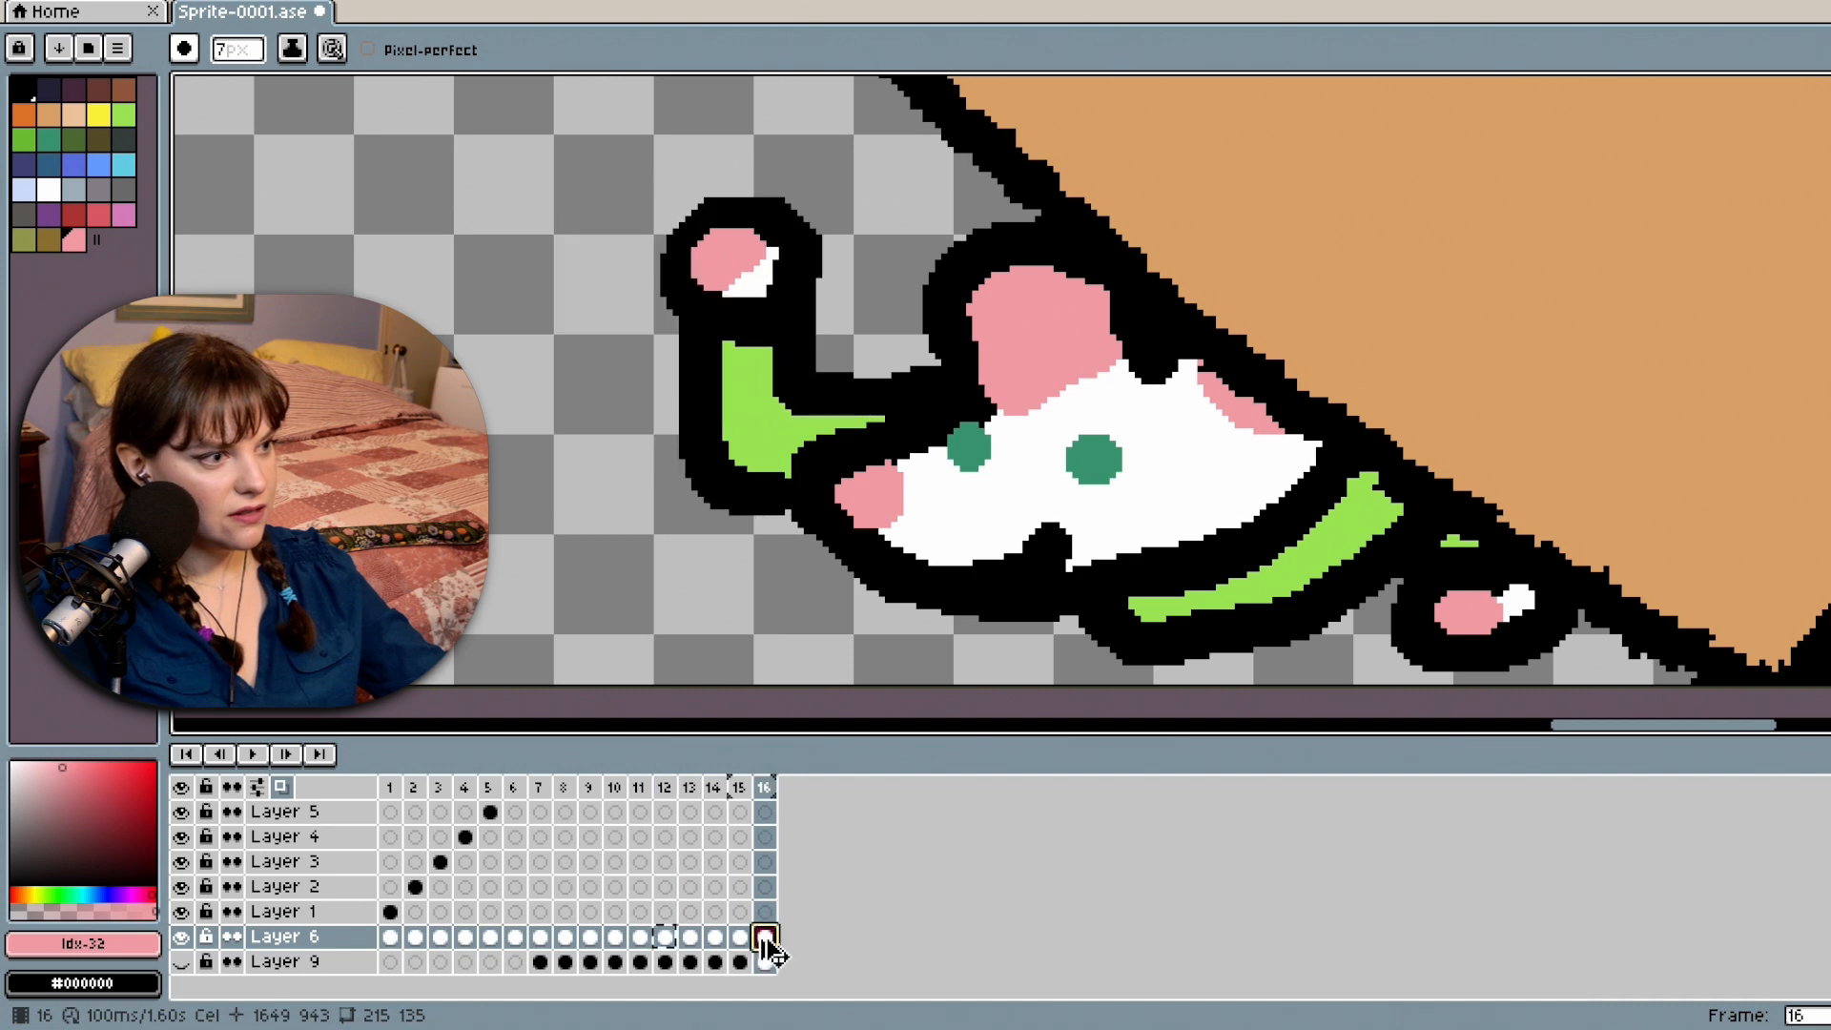
# Play the whole animation, examine the tilting box and the mouse's waving arm, and stop playback.
pyautogui.click(256, 755)
pyautogui.scroll(-5, 932, 461)
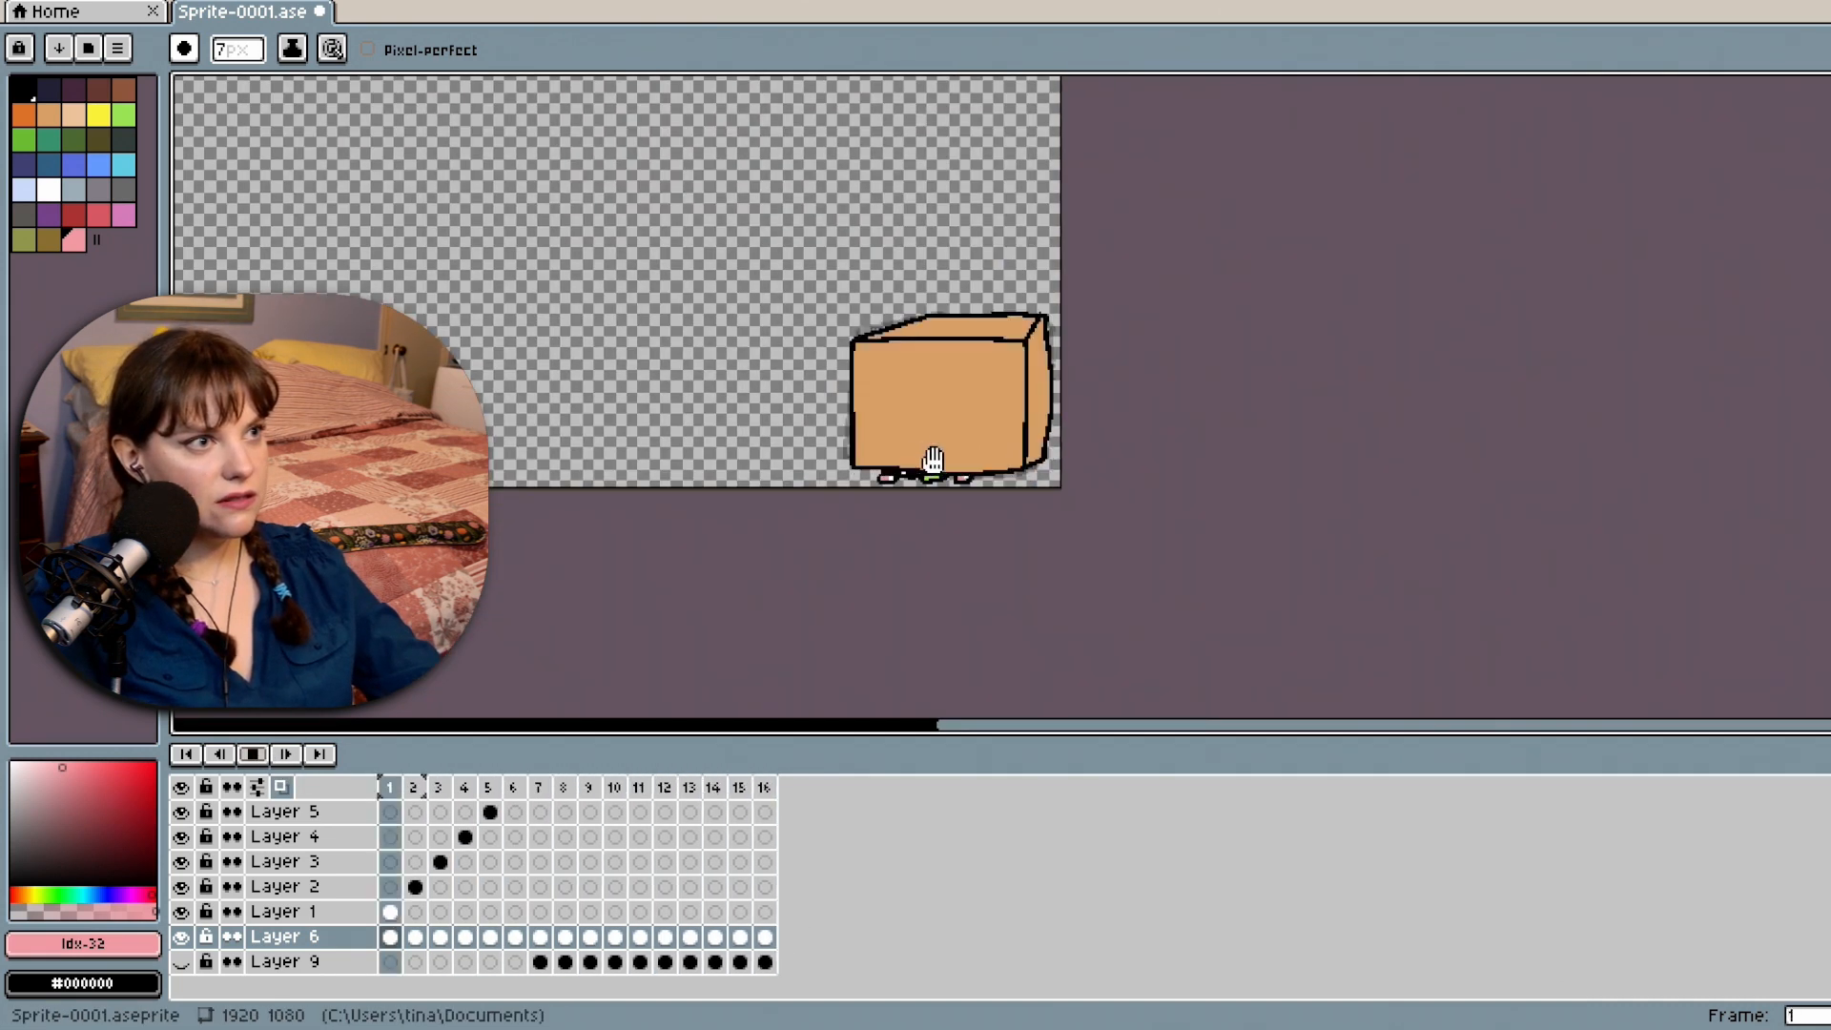
pyautogui.moveTo(1636, 465); pyautogui.dragTo(1634, 625)
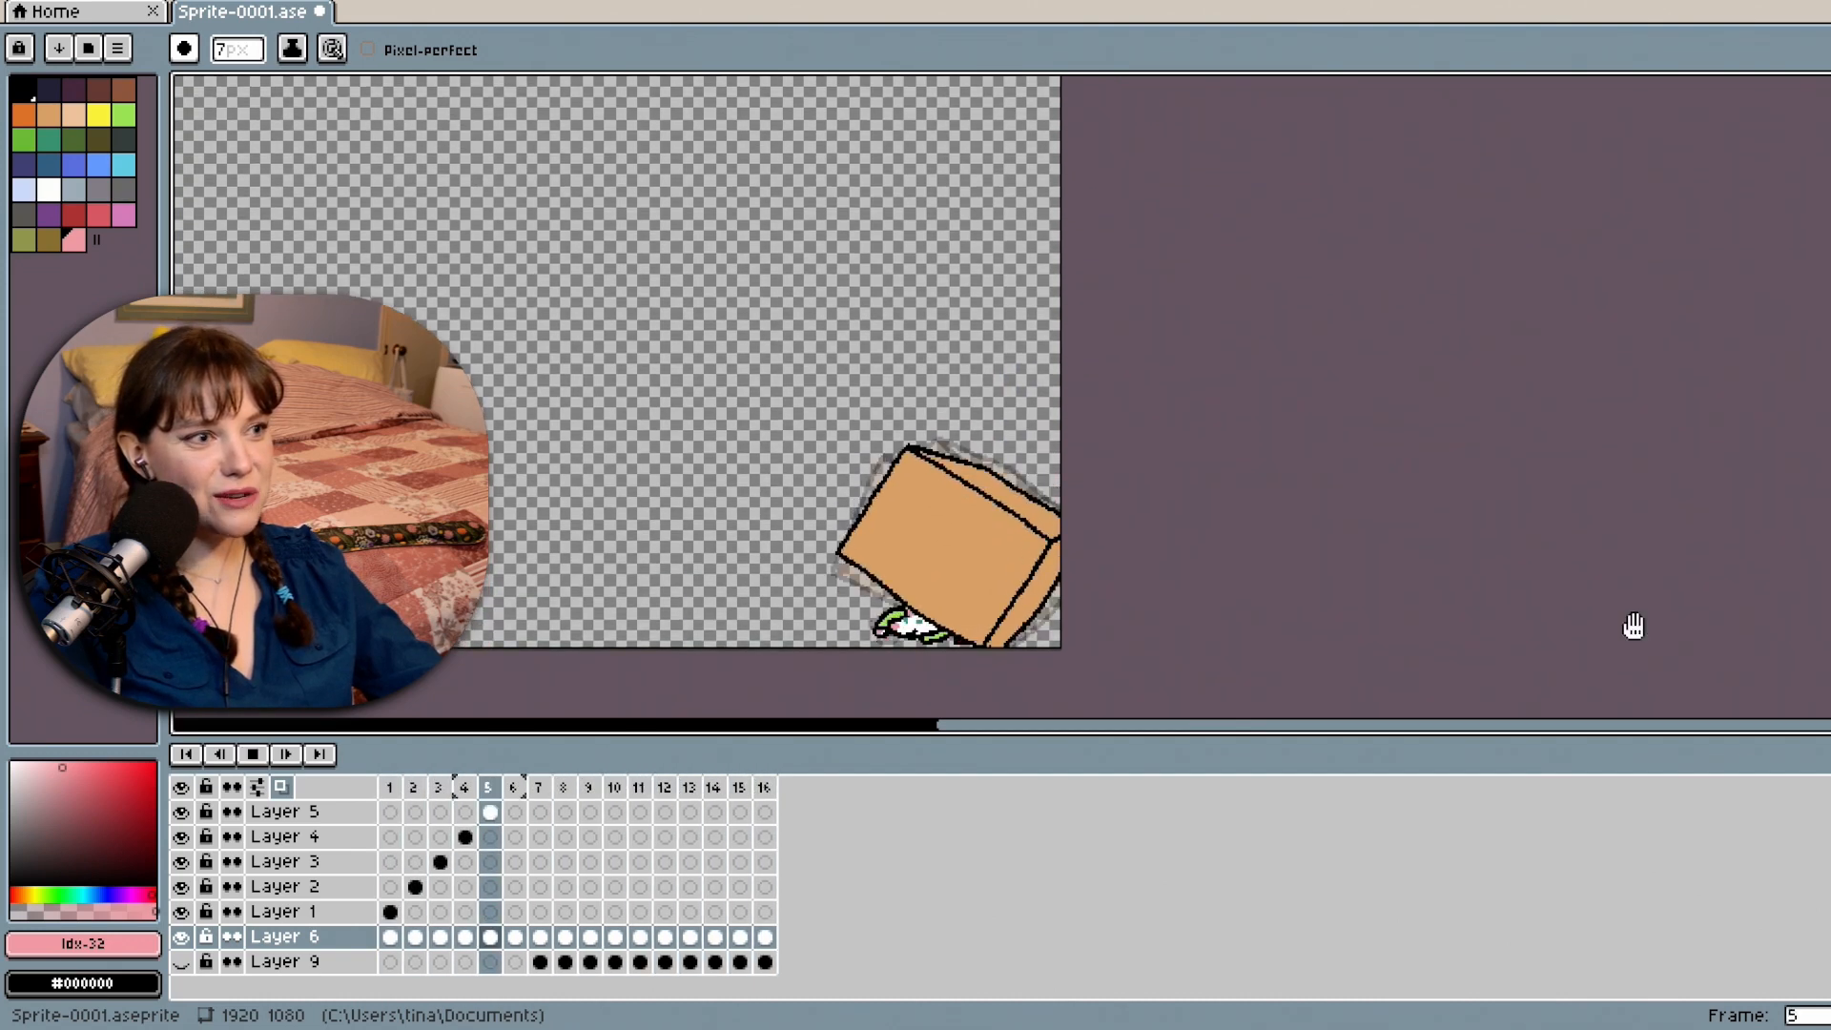
pyautogui.scroll(3, 944, 547)
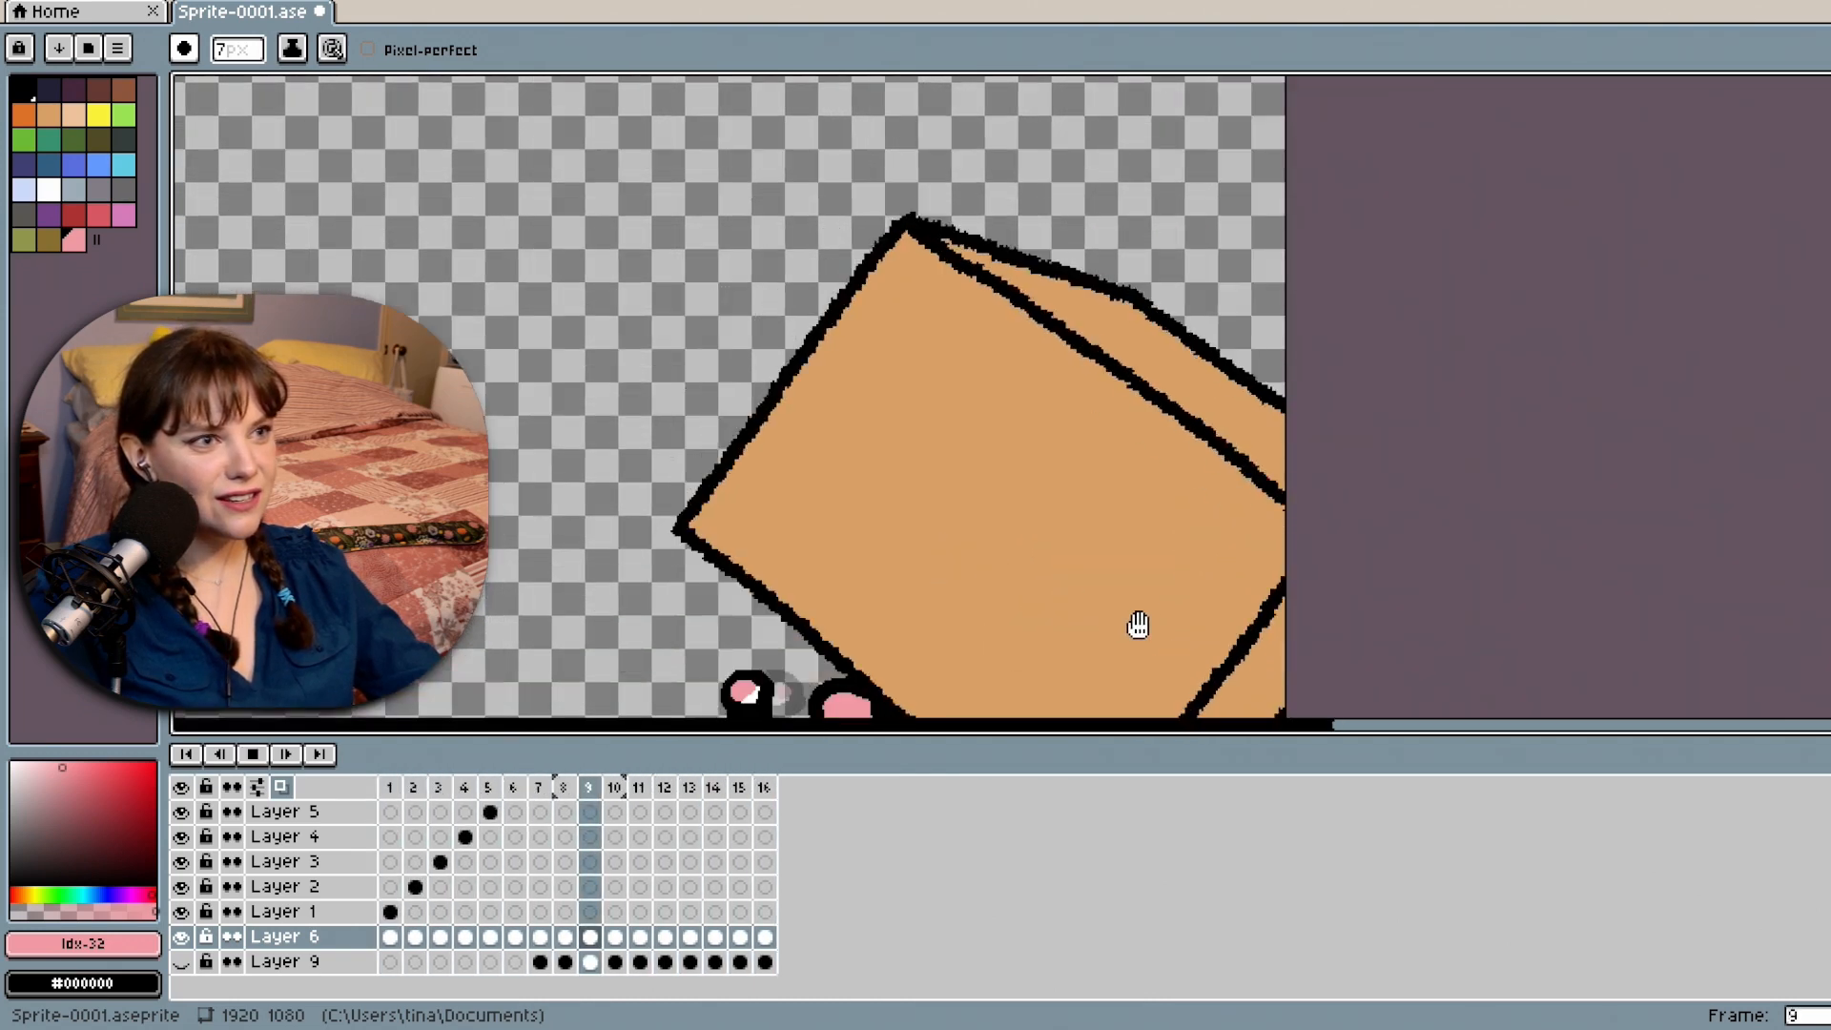
pyautogui.scroll(-3, 1139, 625)
pyautogui.scroll(-2, 1278, 582)
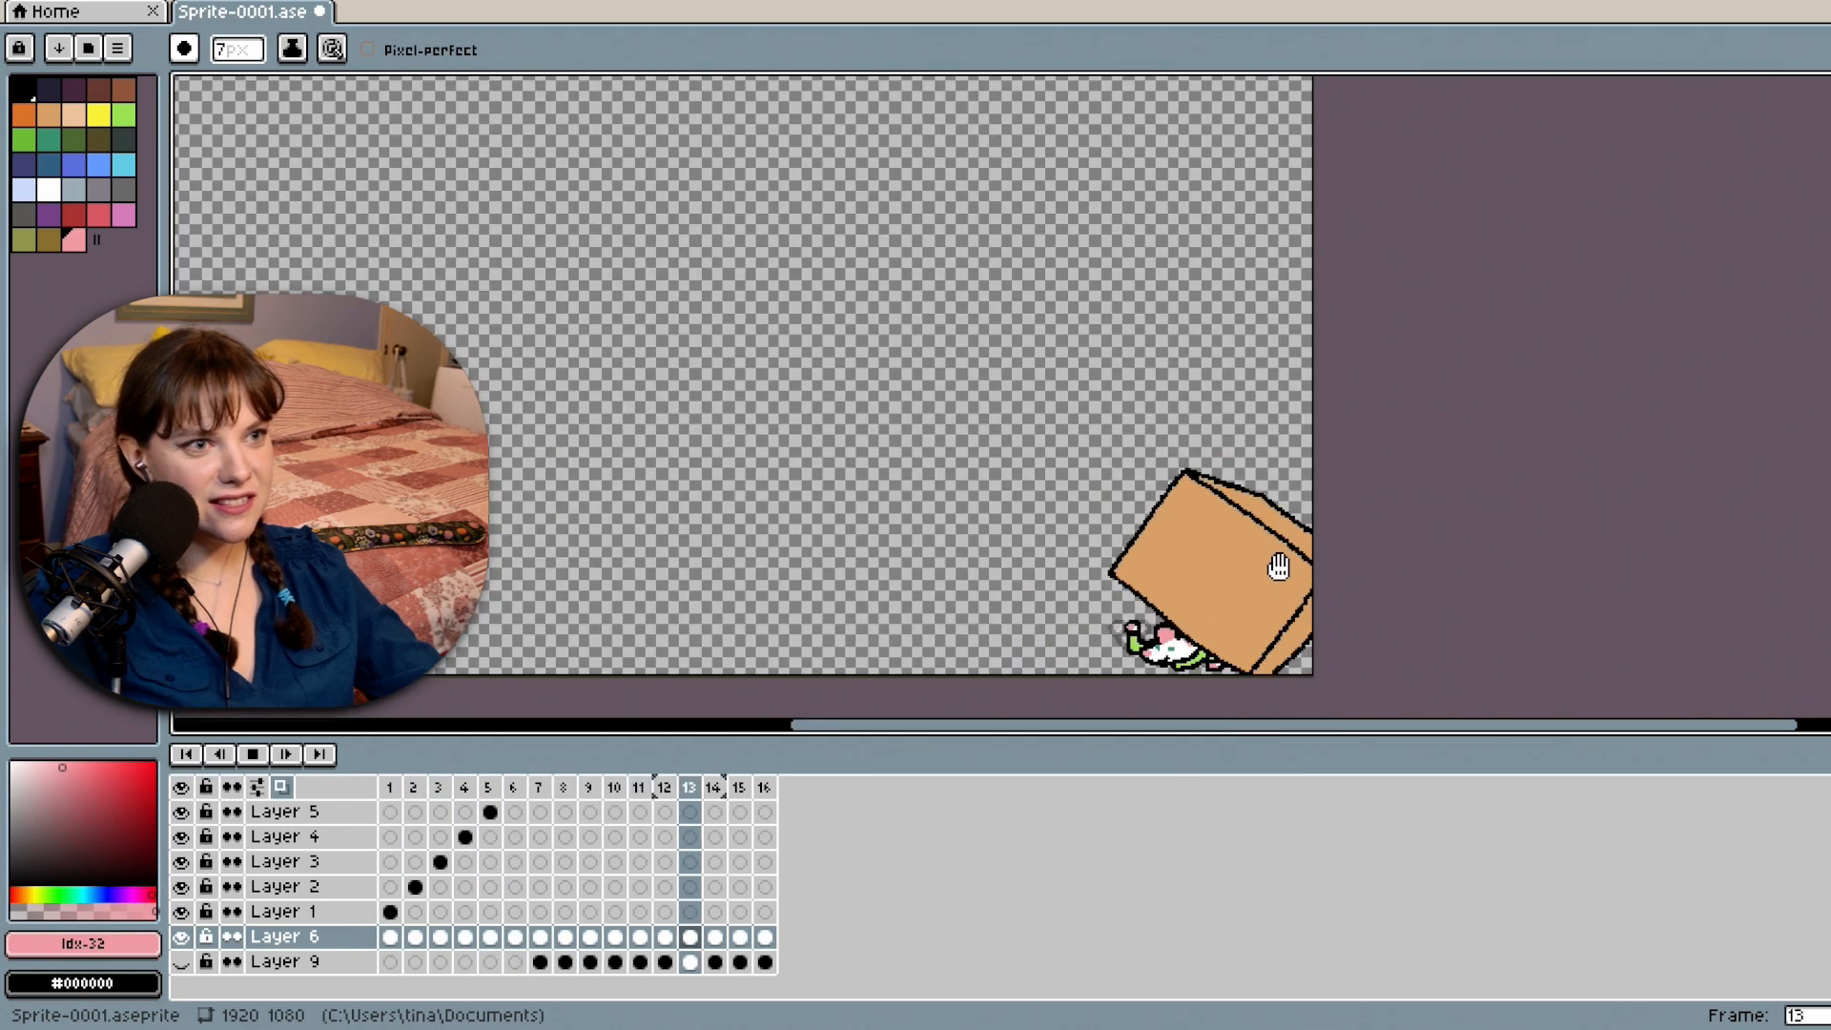
pyautogui.moveTo(1278, 567); pyautogui.dragTo(1278, 499)
pyautogui.scroll(1, 1242, 435)
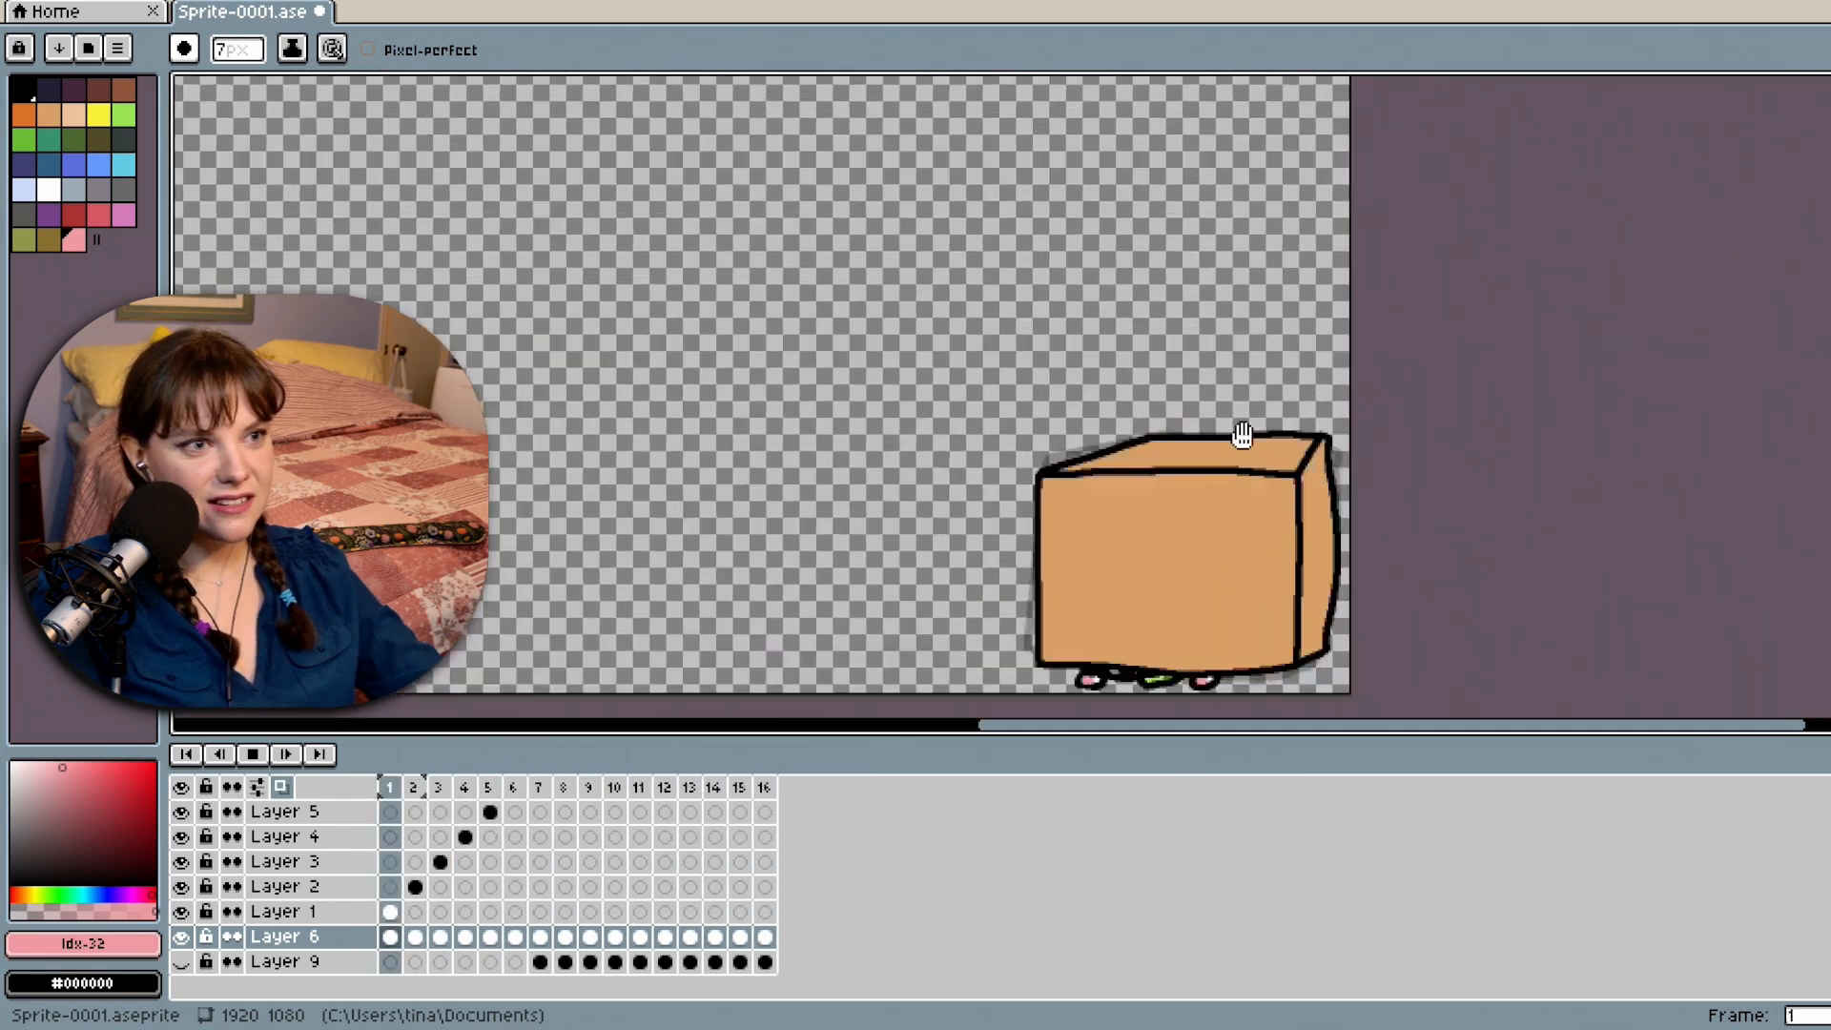
pyautogui.scroll(1, 1243, 435)
pyautogui.moveTo(1242, 435); pyautogui.dragTo(1242, 173)
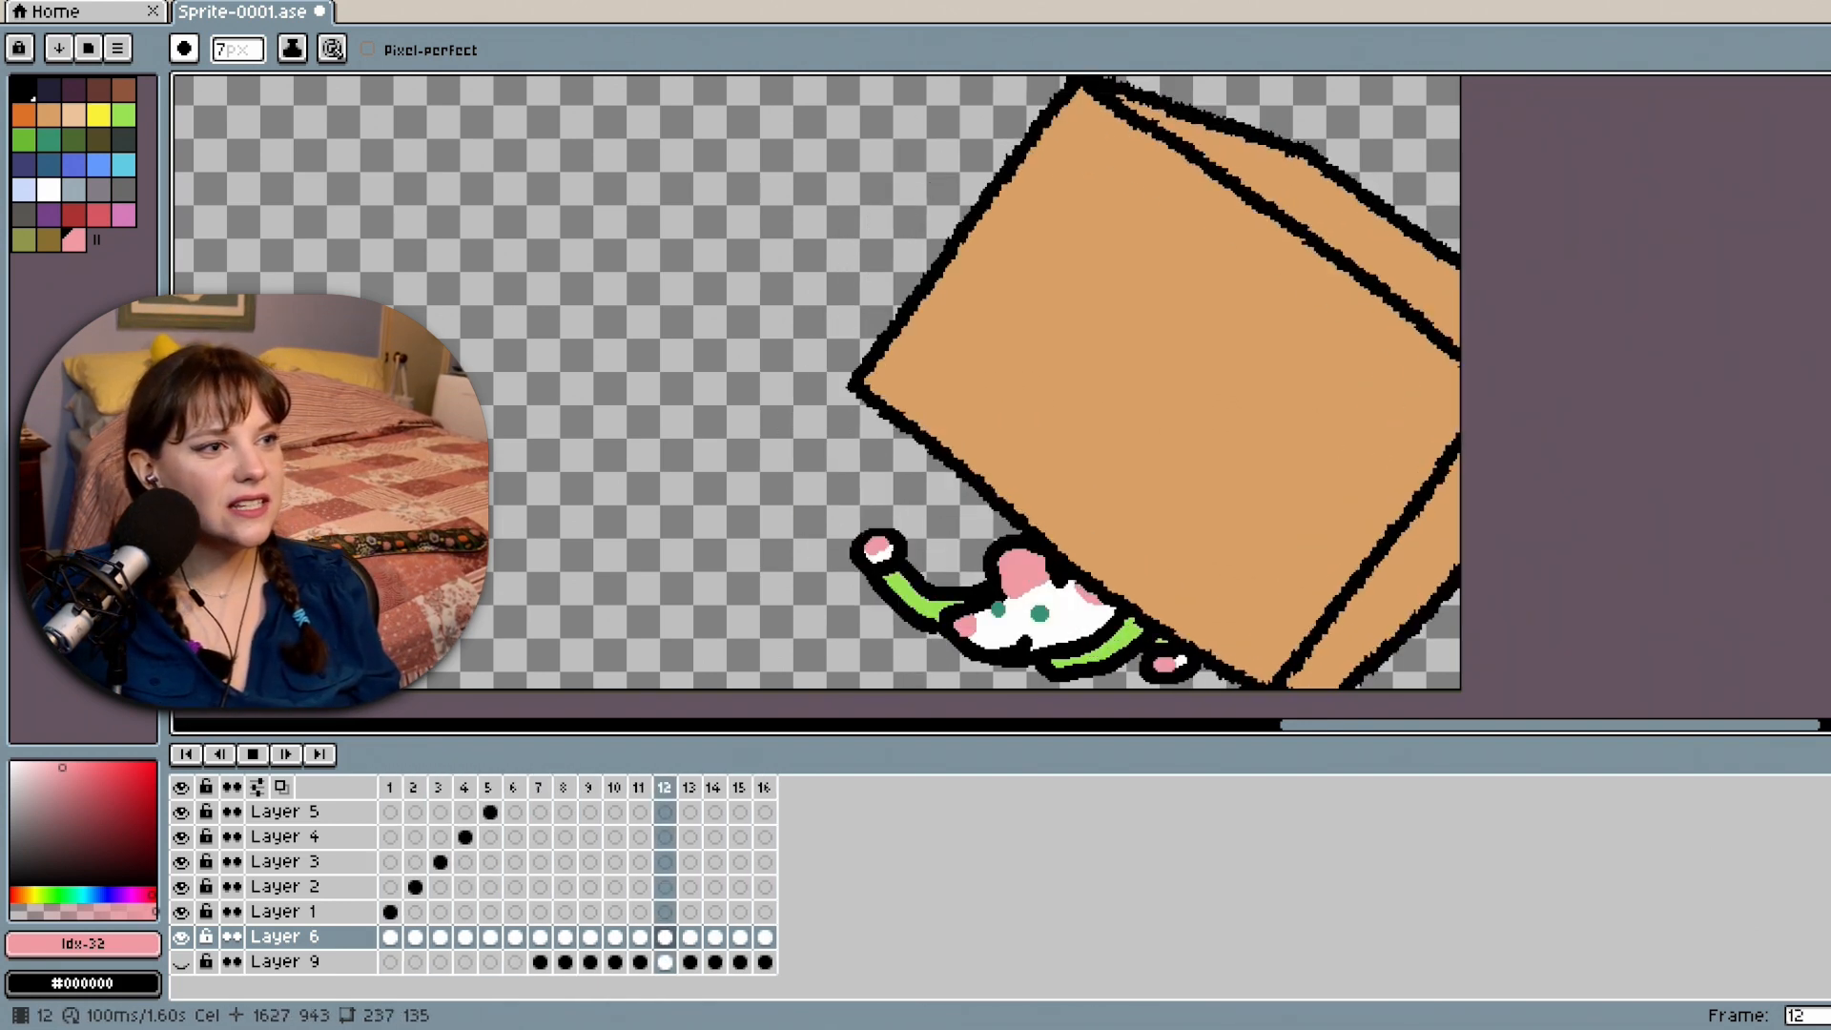
pyautogui.click(253, 754)
# Inspect the arm's pose on frames 7 and 8, and play the animation again.
pyautogui.click(539, 788)
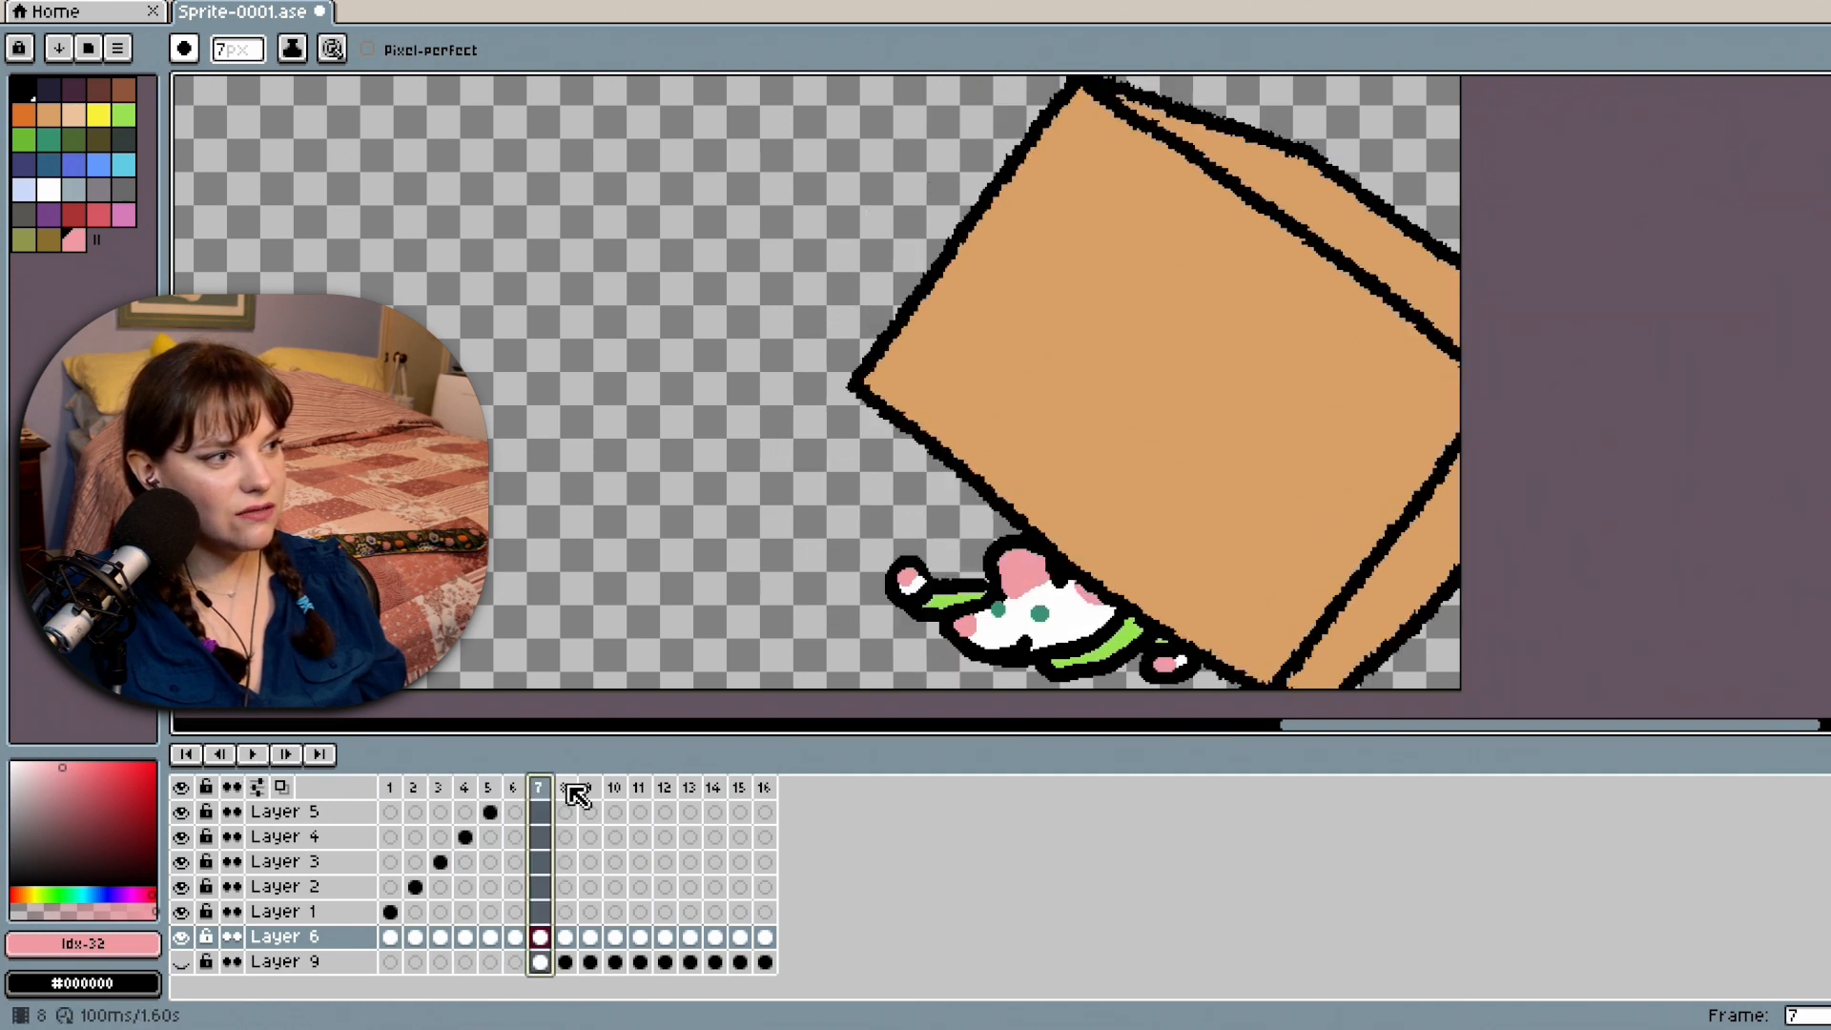
pyautogui.click(565, 787)
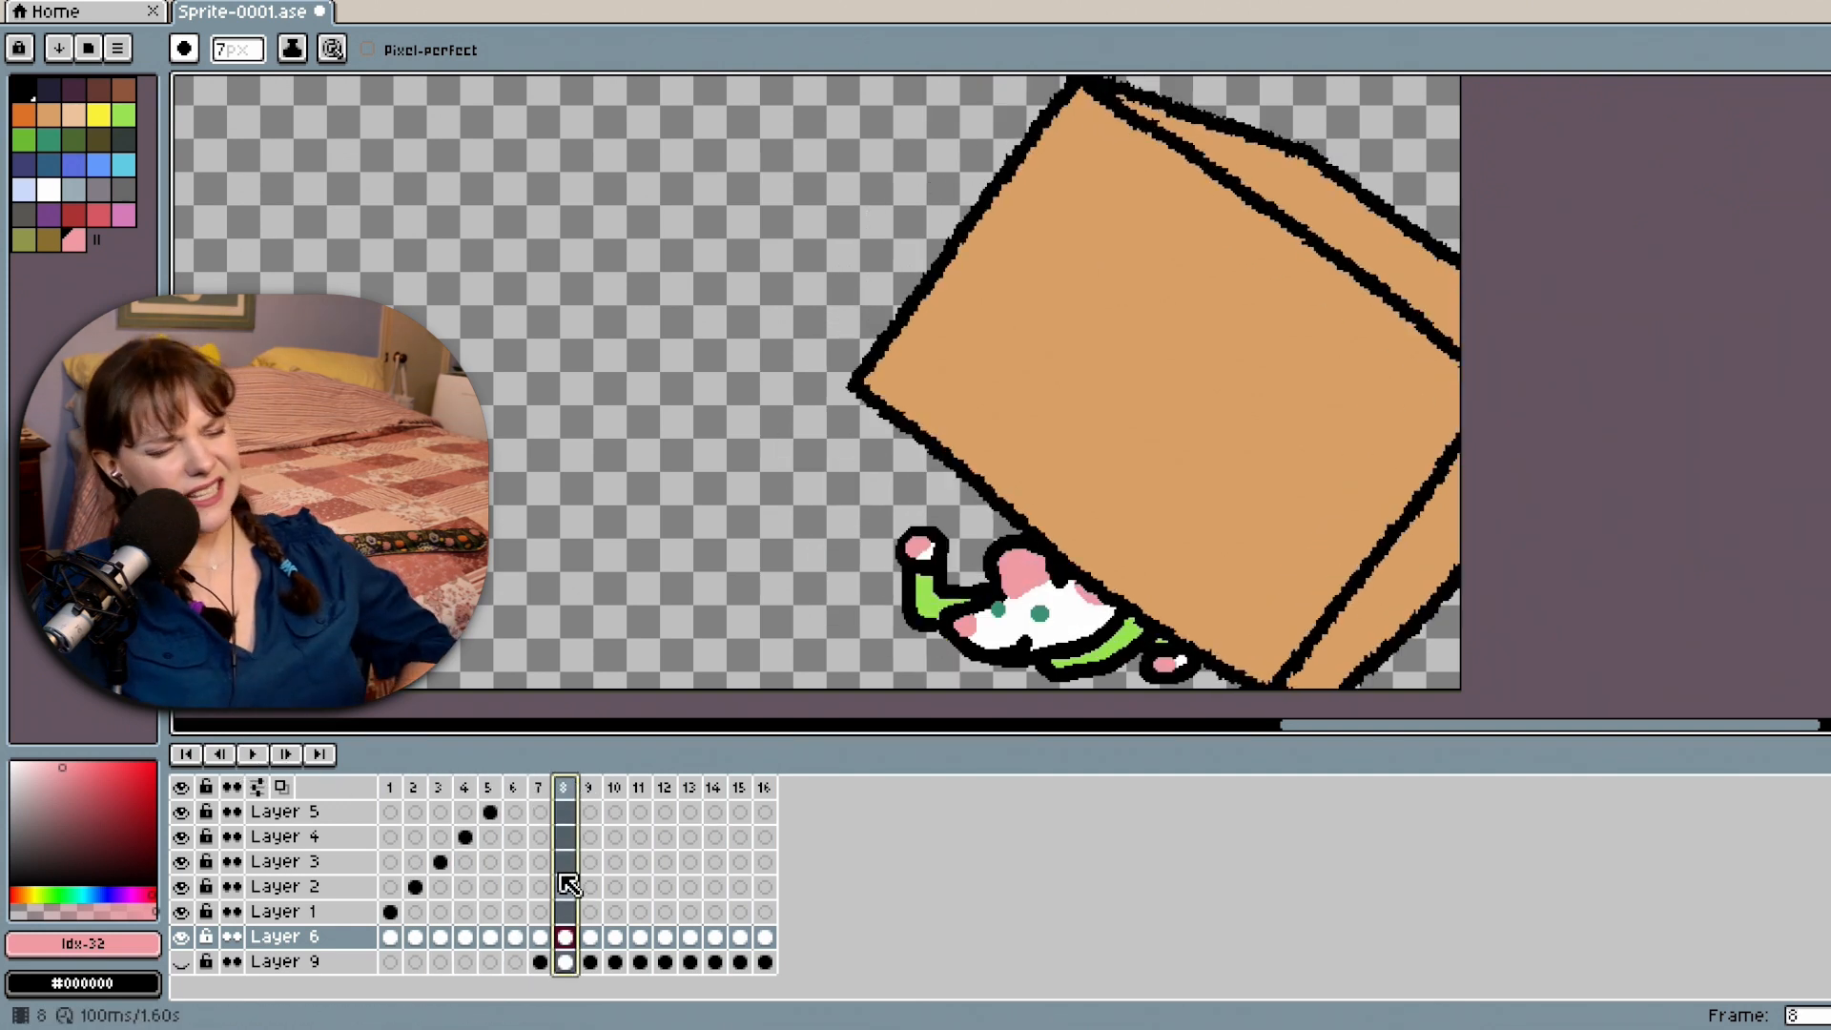
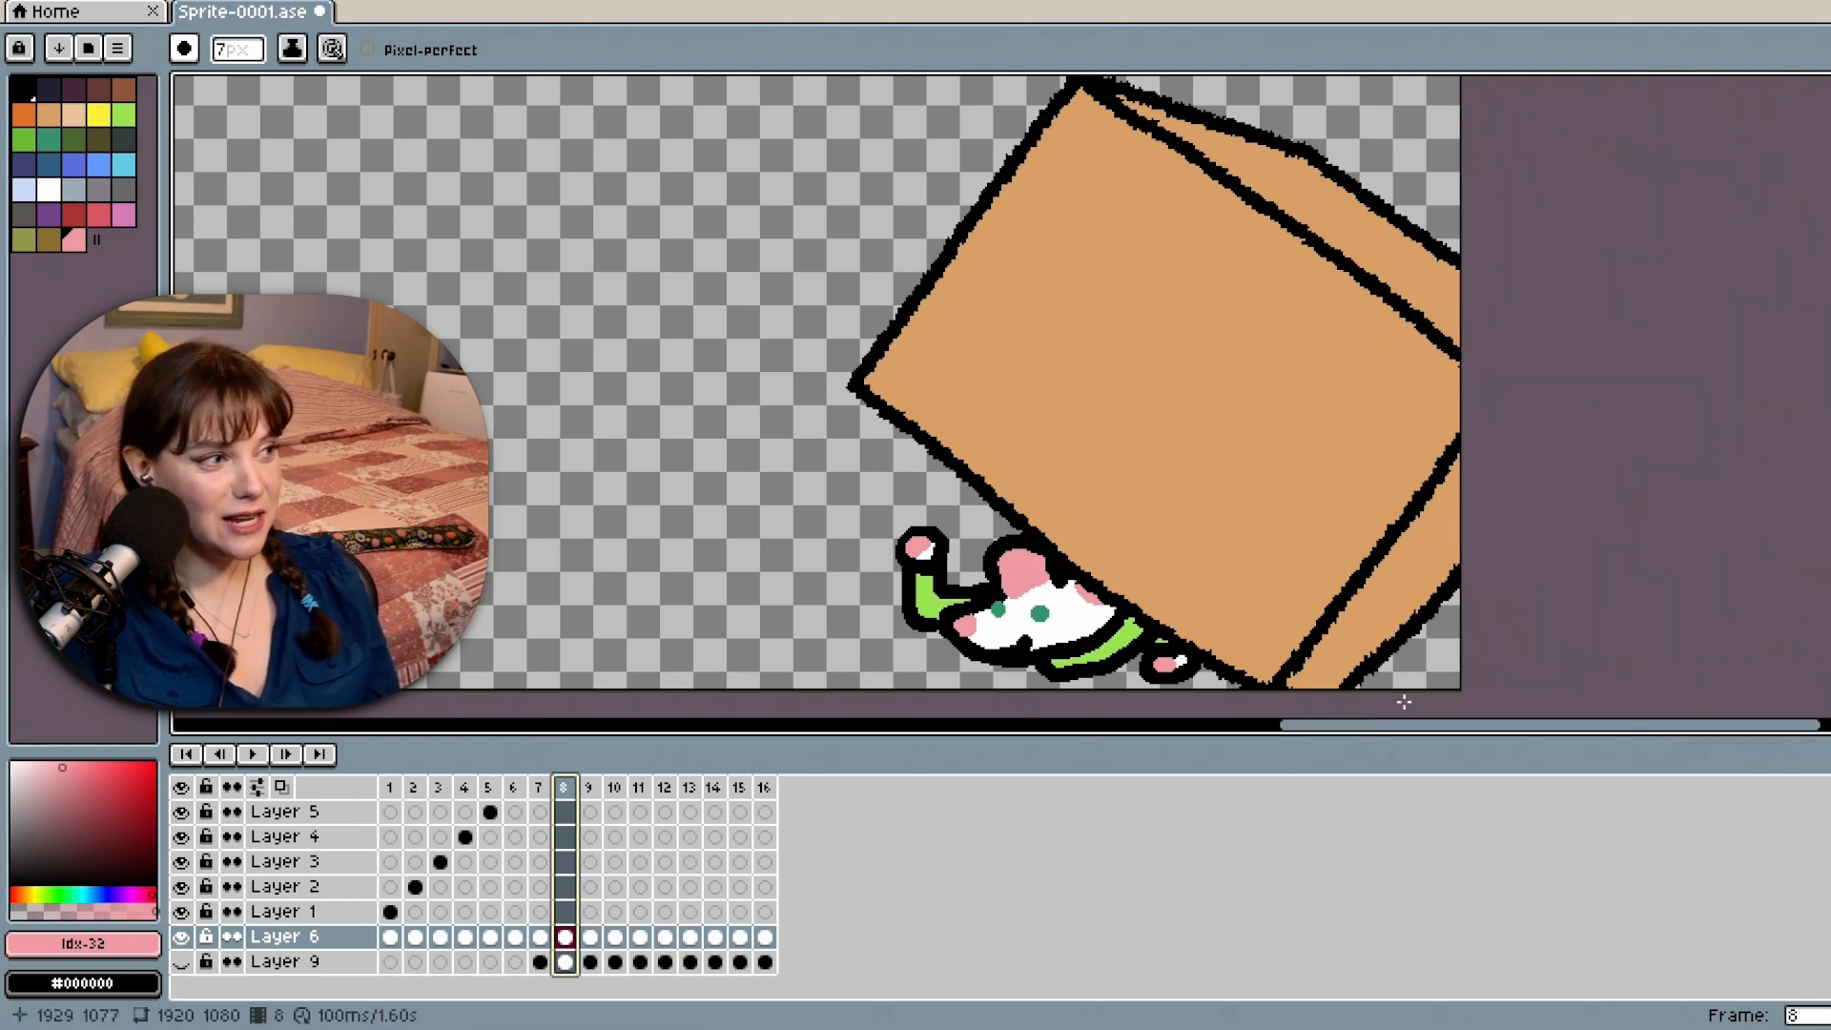
pyautogui.click(254, 755)
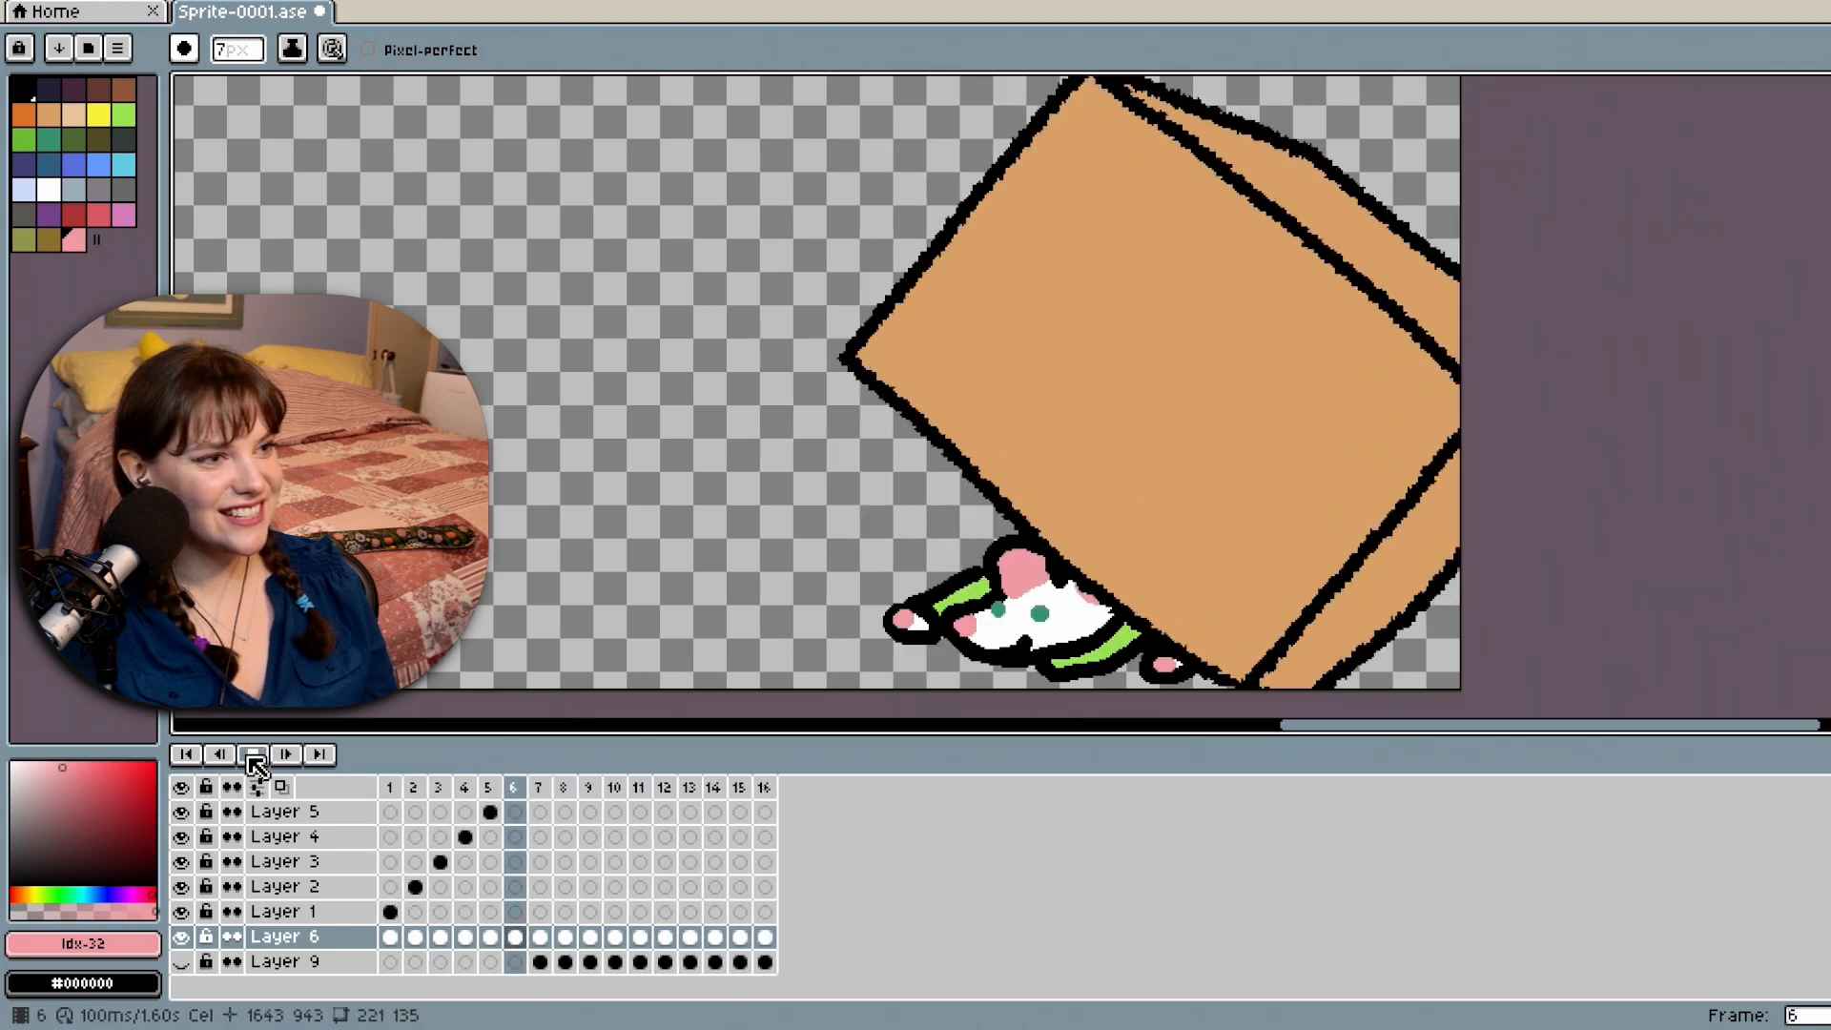
# Paint white over the lower part of both mouse eyes on frame 8 of Layer 6, leaving closed, smiling green arcs.
pyautogui.click(253, 754)
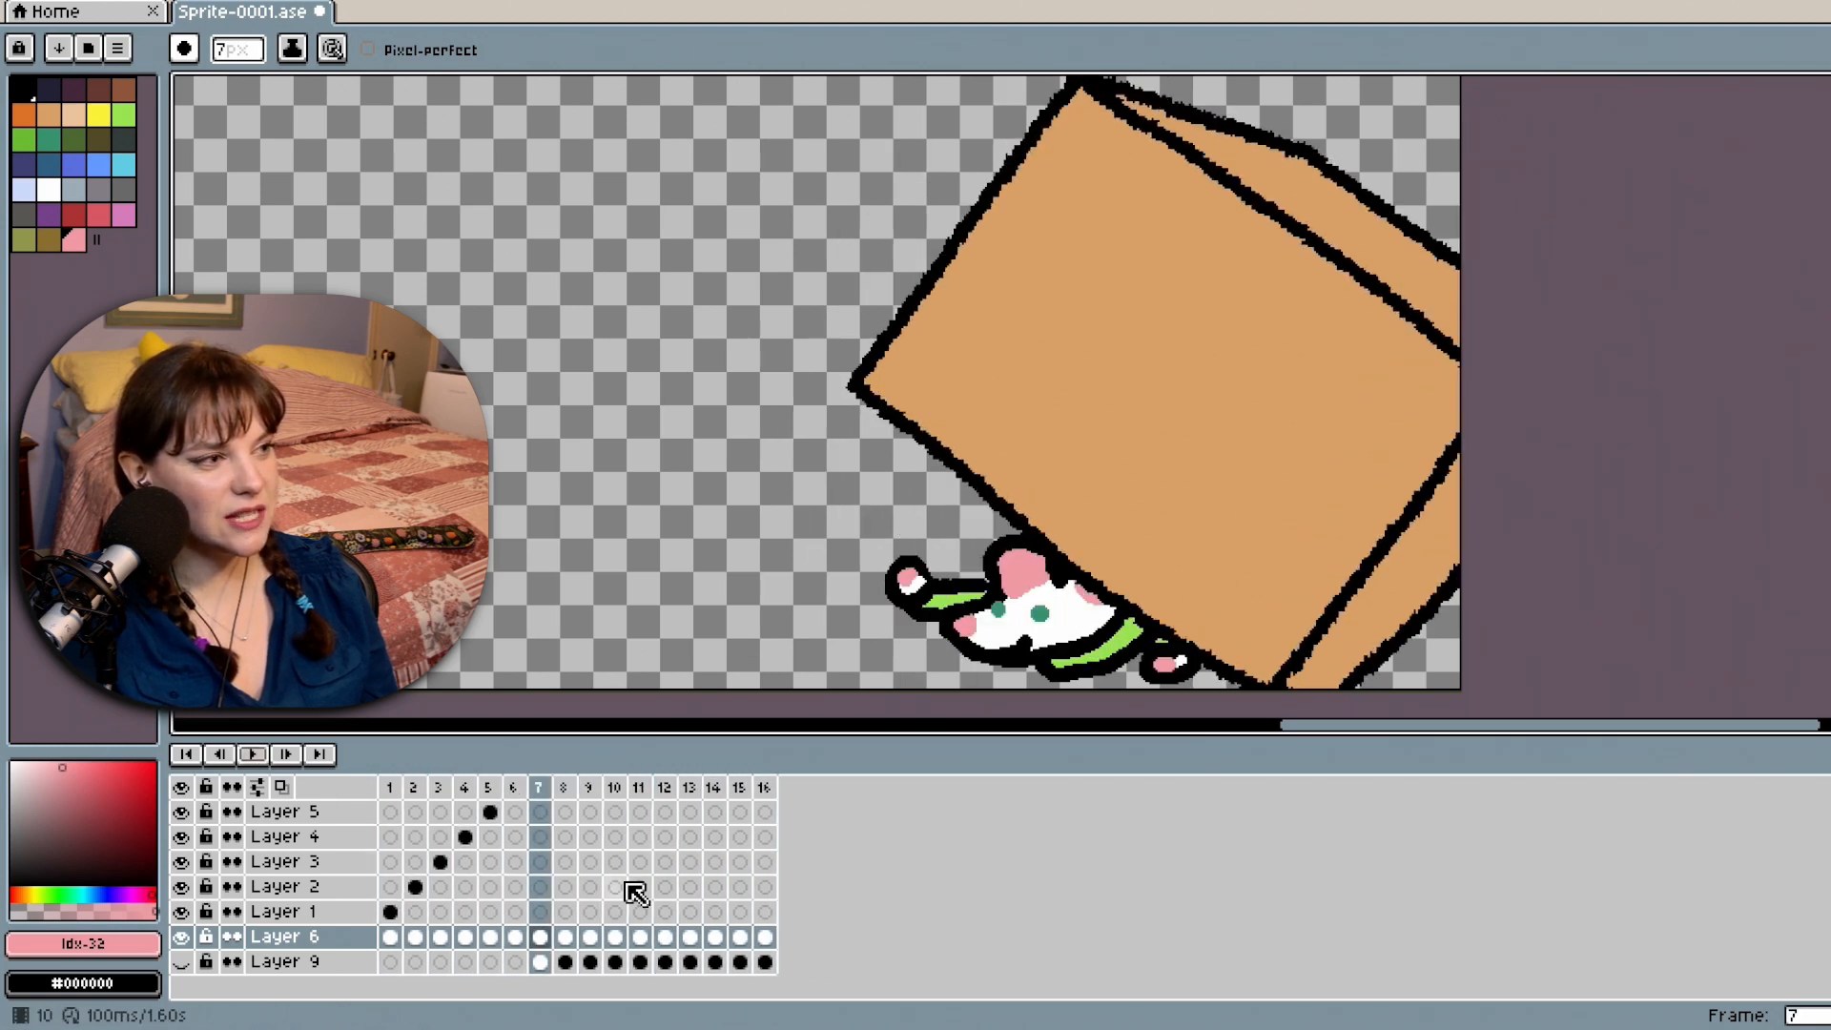
pyautogui.click(563, 787)
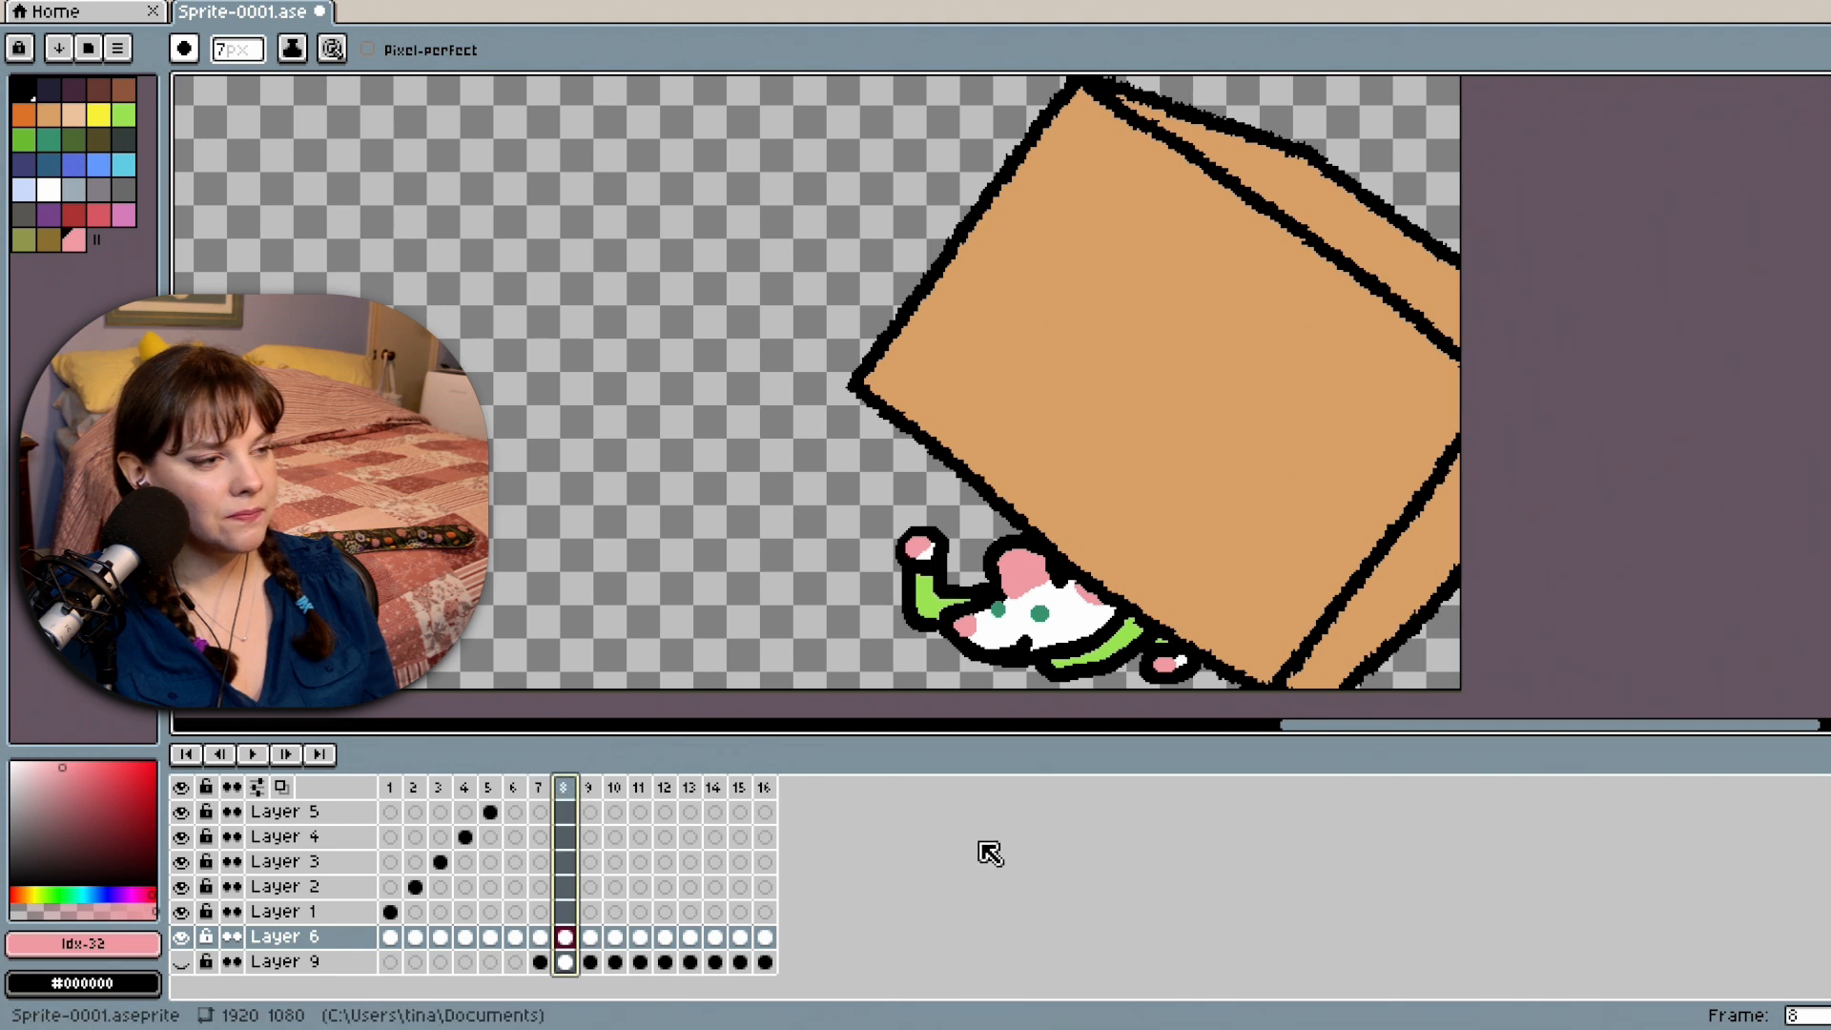
pyautogui.click(566, 940)
pyautogui.scroll(1, 1106, 634)
pyautogui.scroll(1, 1106, 634)
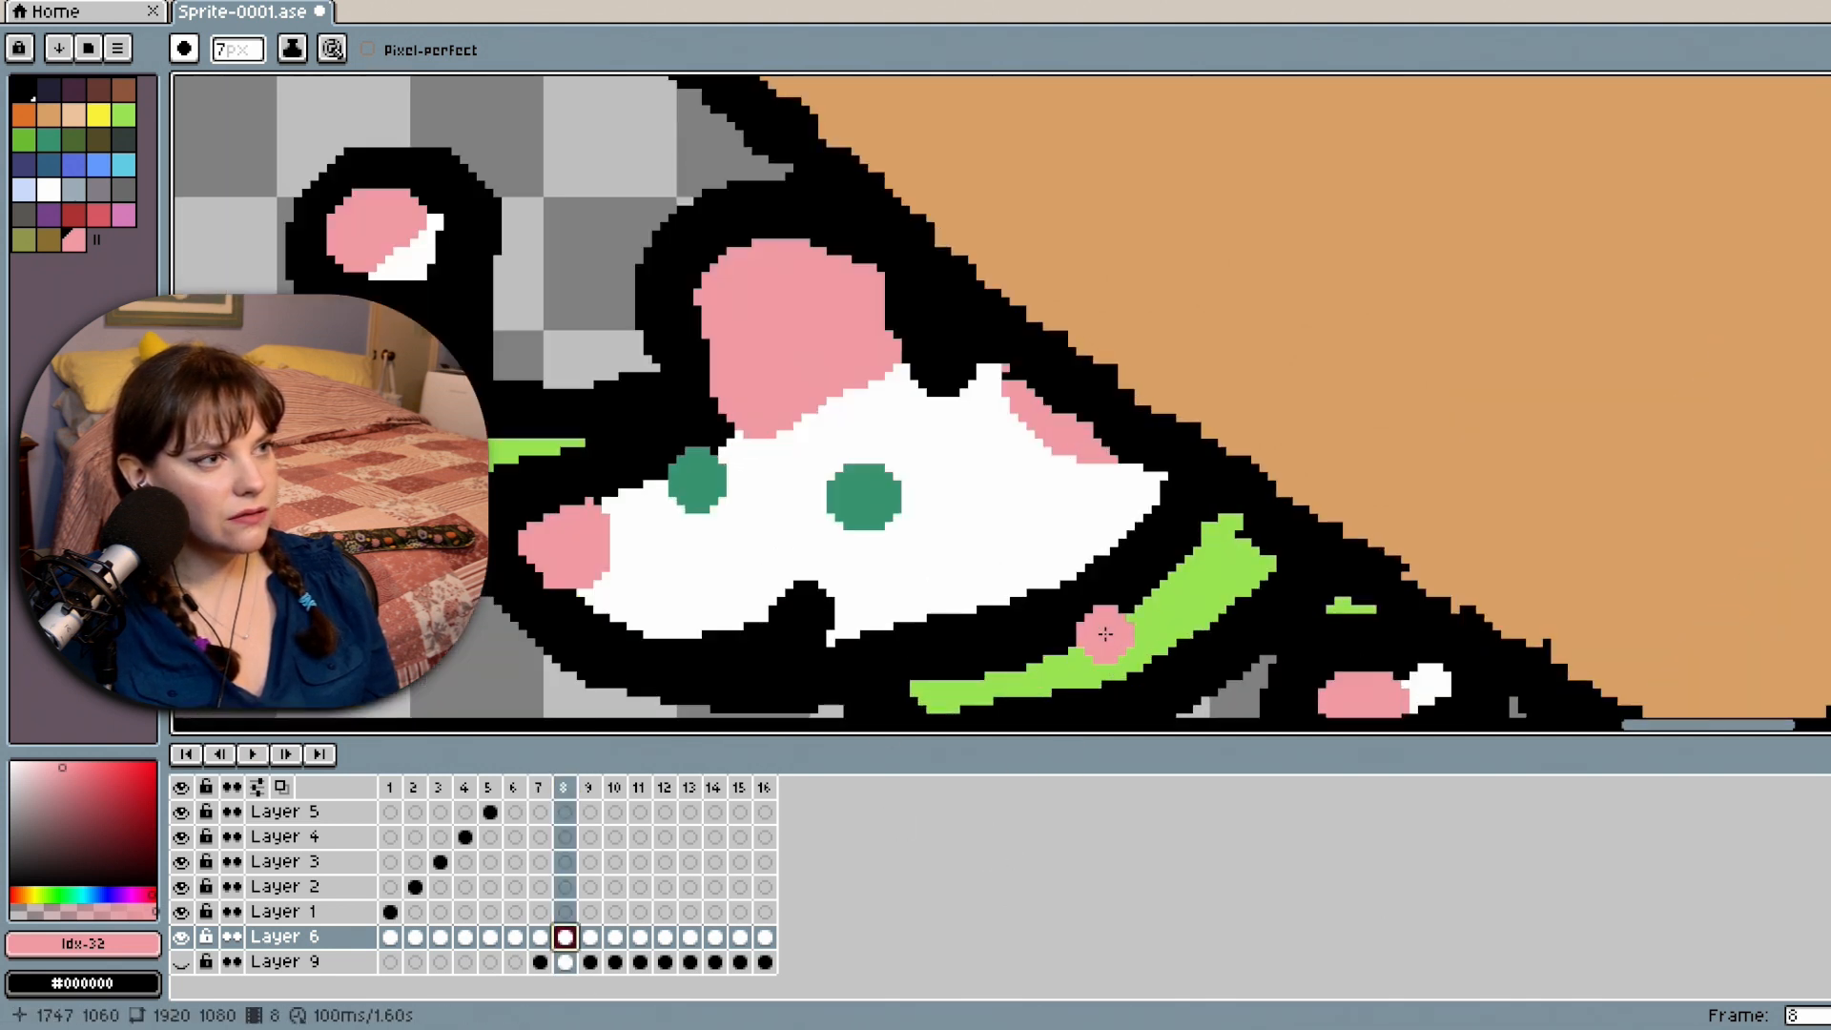
pyautogui.scroll(-1, 1106, 634)
pyautogui.scroll(-1, 1106, 634)
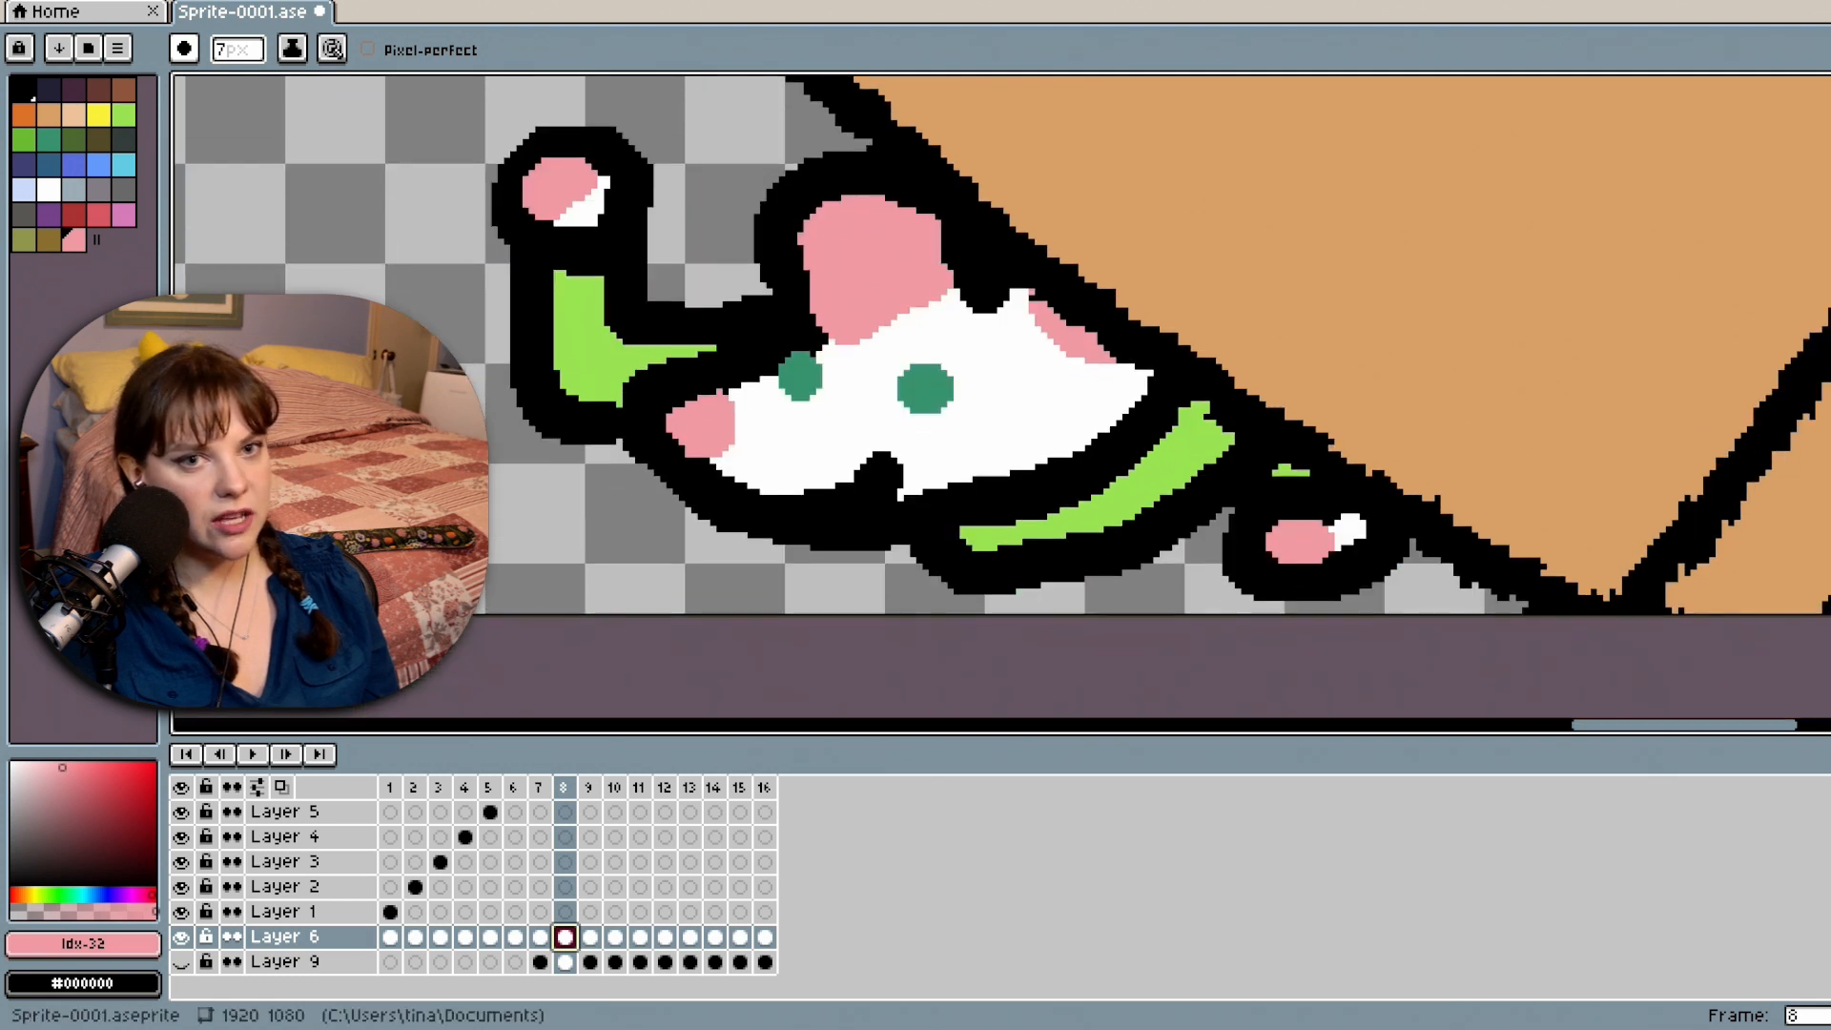
pyautogui.scroll(1, 1106, 634)
pyautogui.click(893, 515)
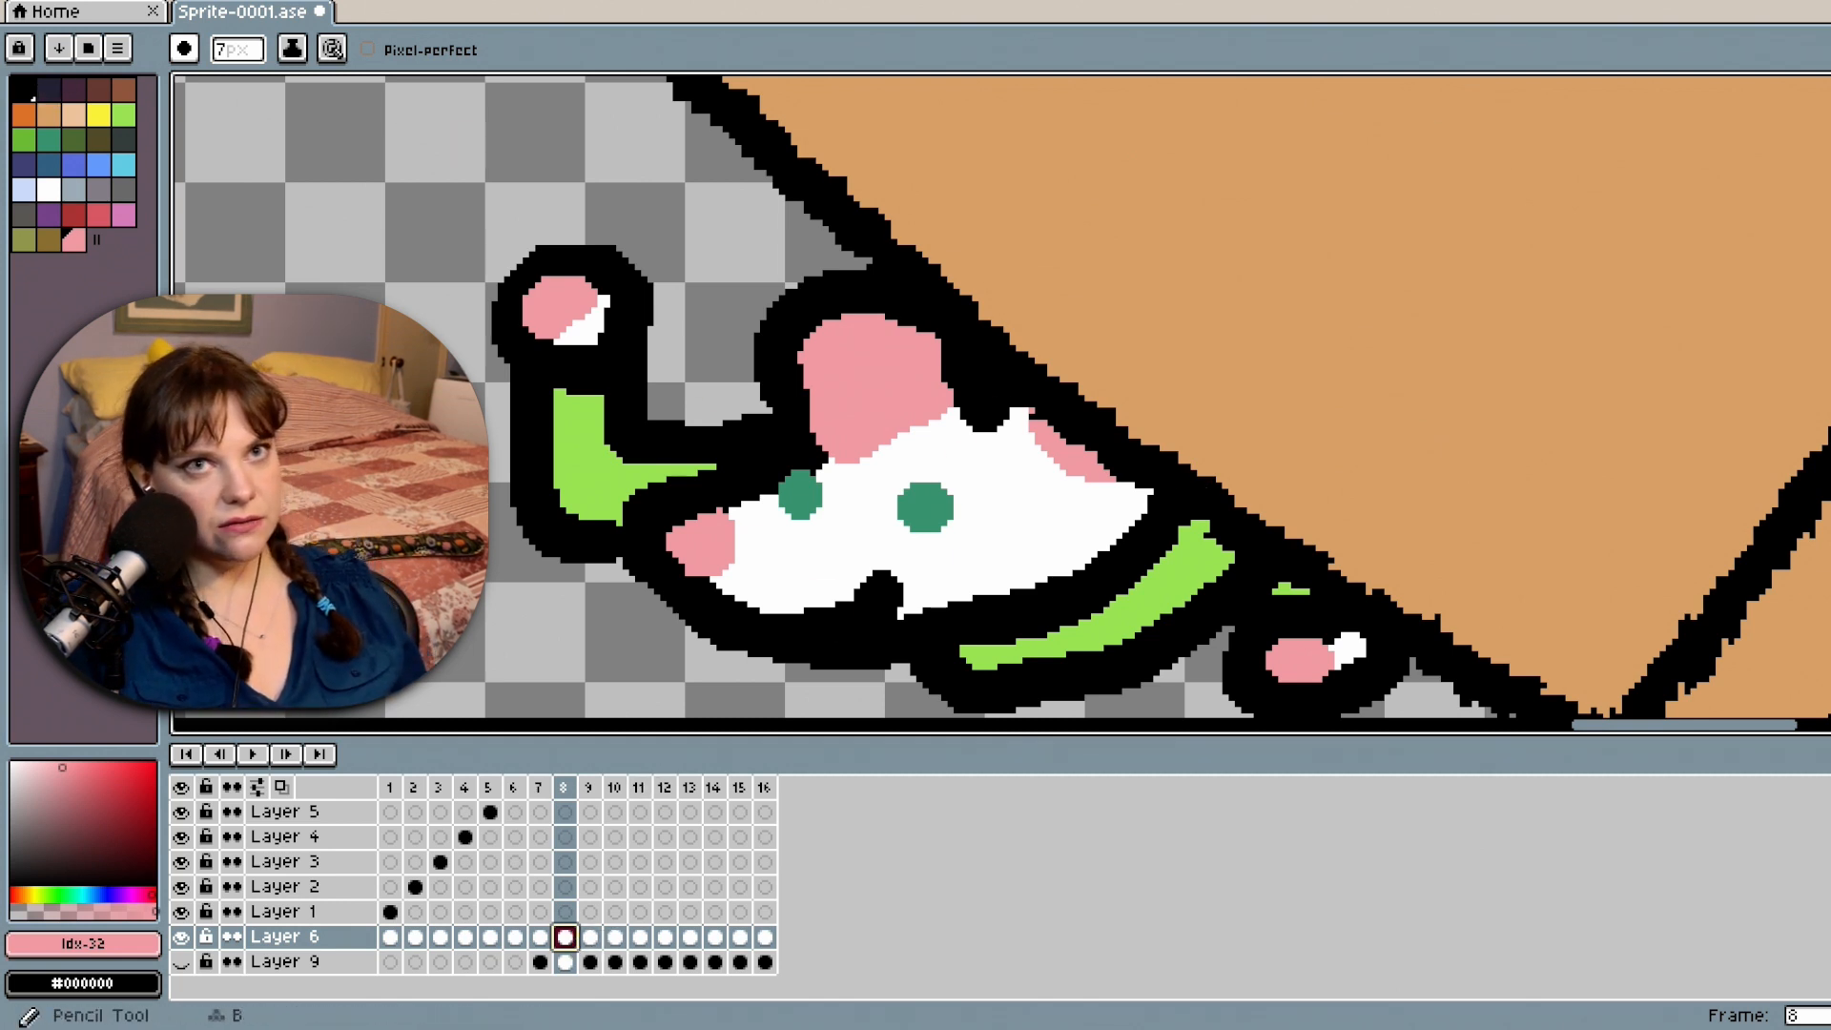
pyautogui.click(49, 190)
pyautogui.click(914, 540)
pyautogui.moveTo(927, 520); pyautogui.dragTo(915, 516)
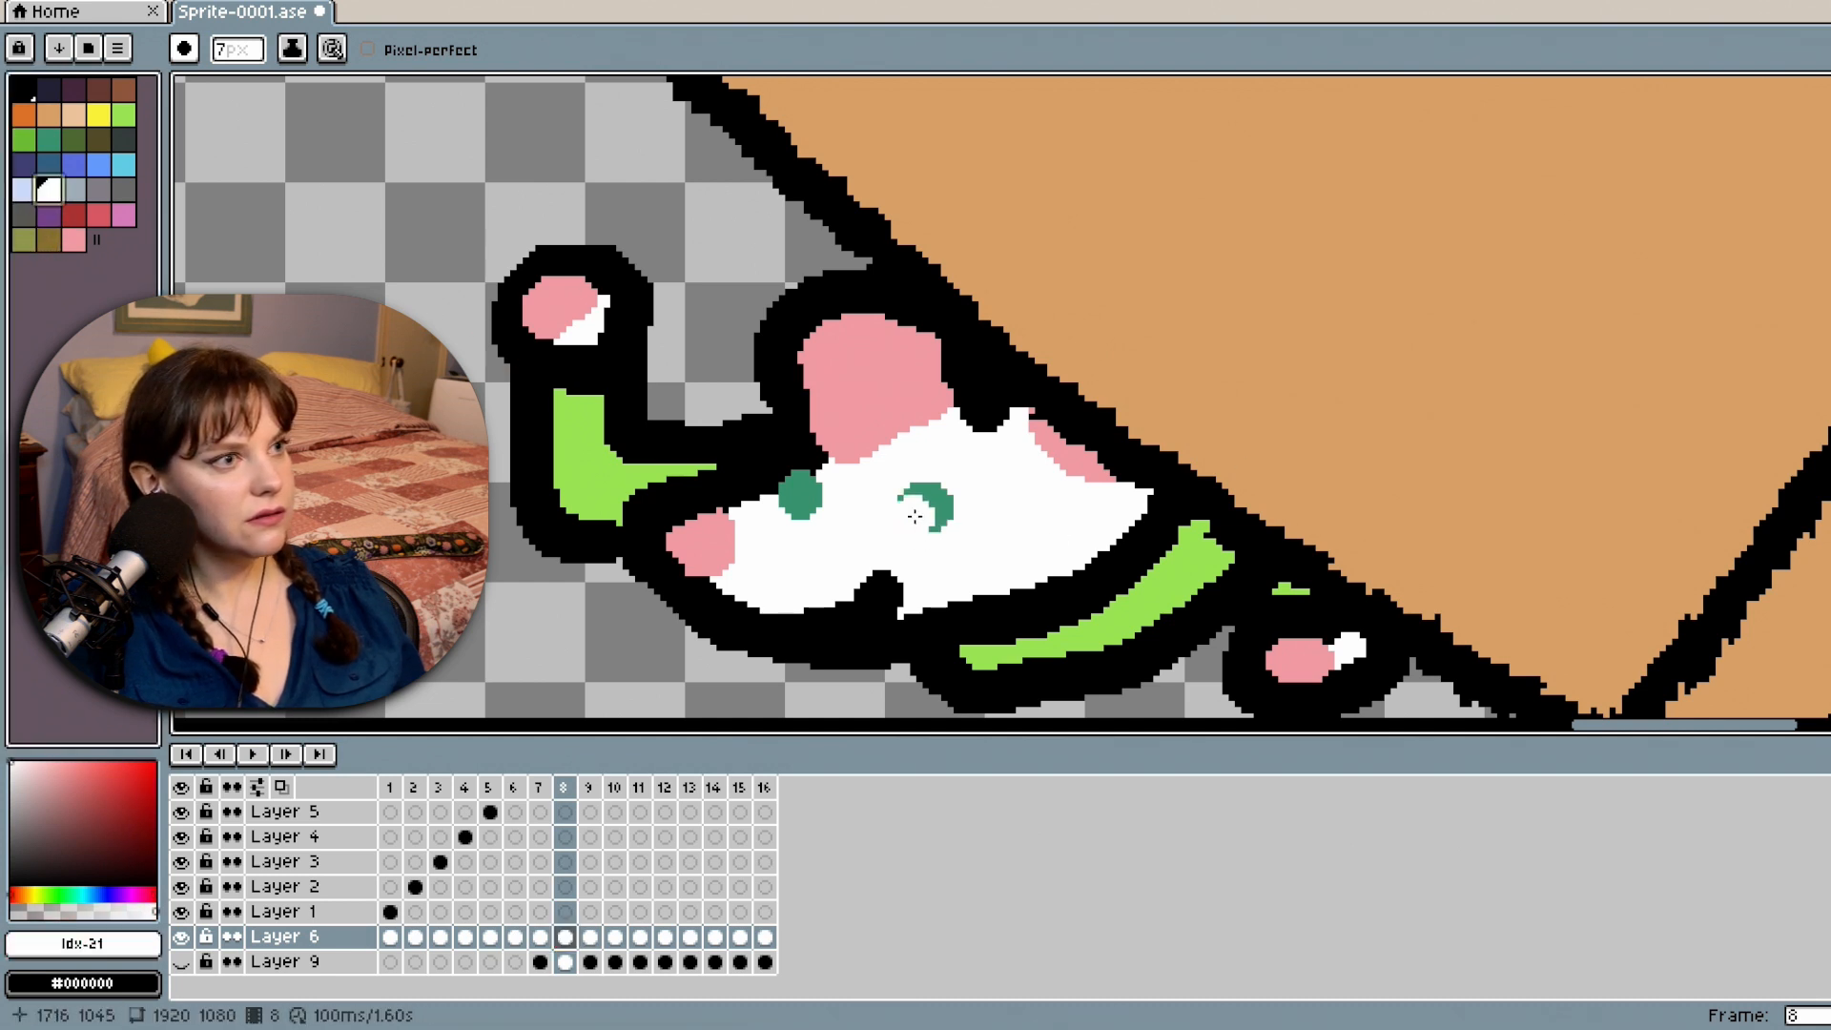
pyautogui.click(919, 516)
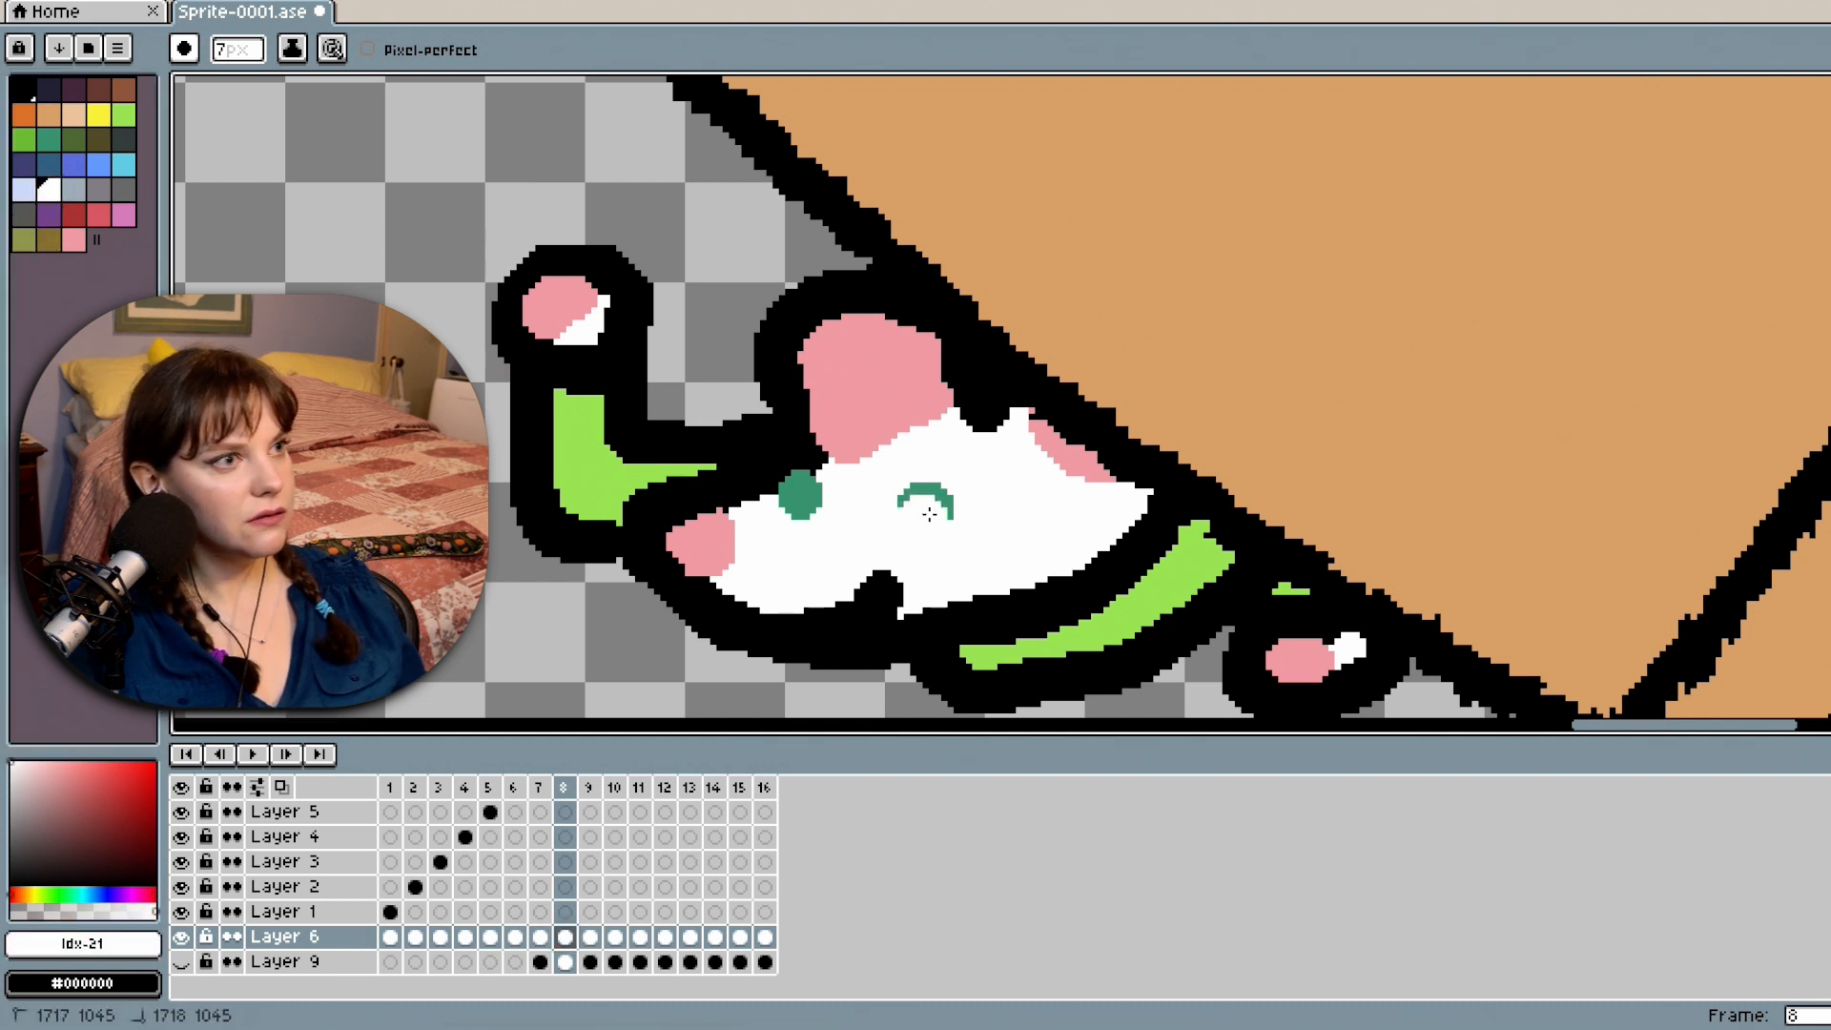
pyautogui.click(799, 514)
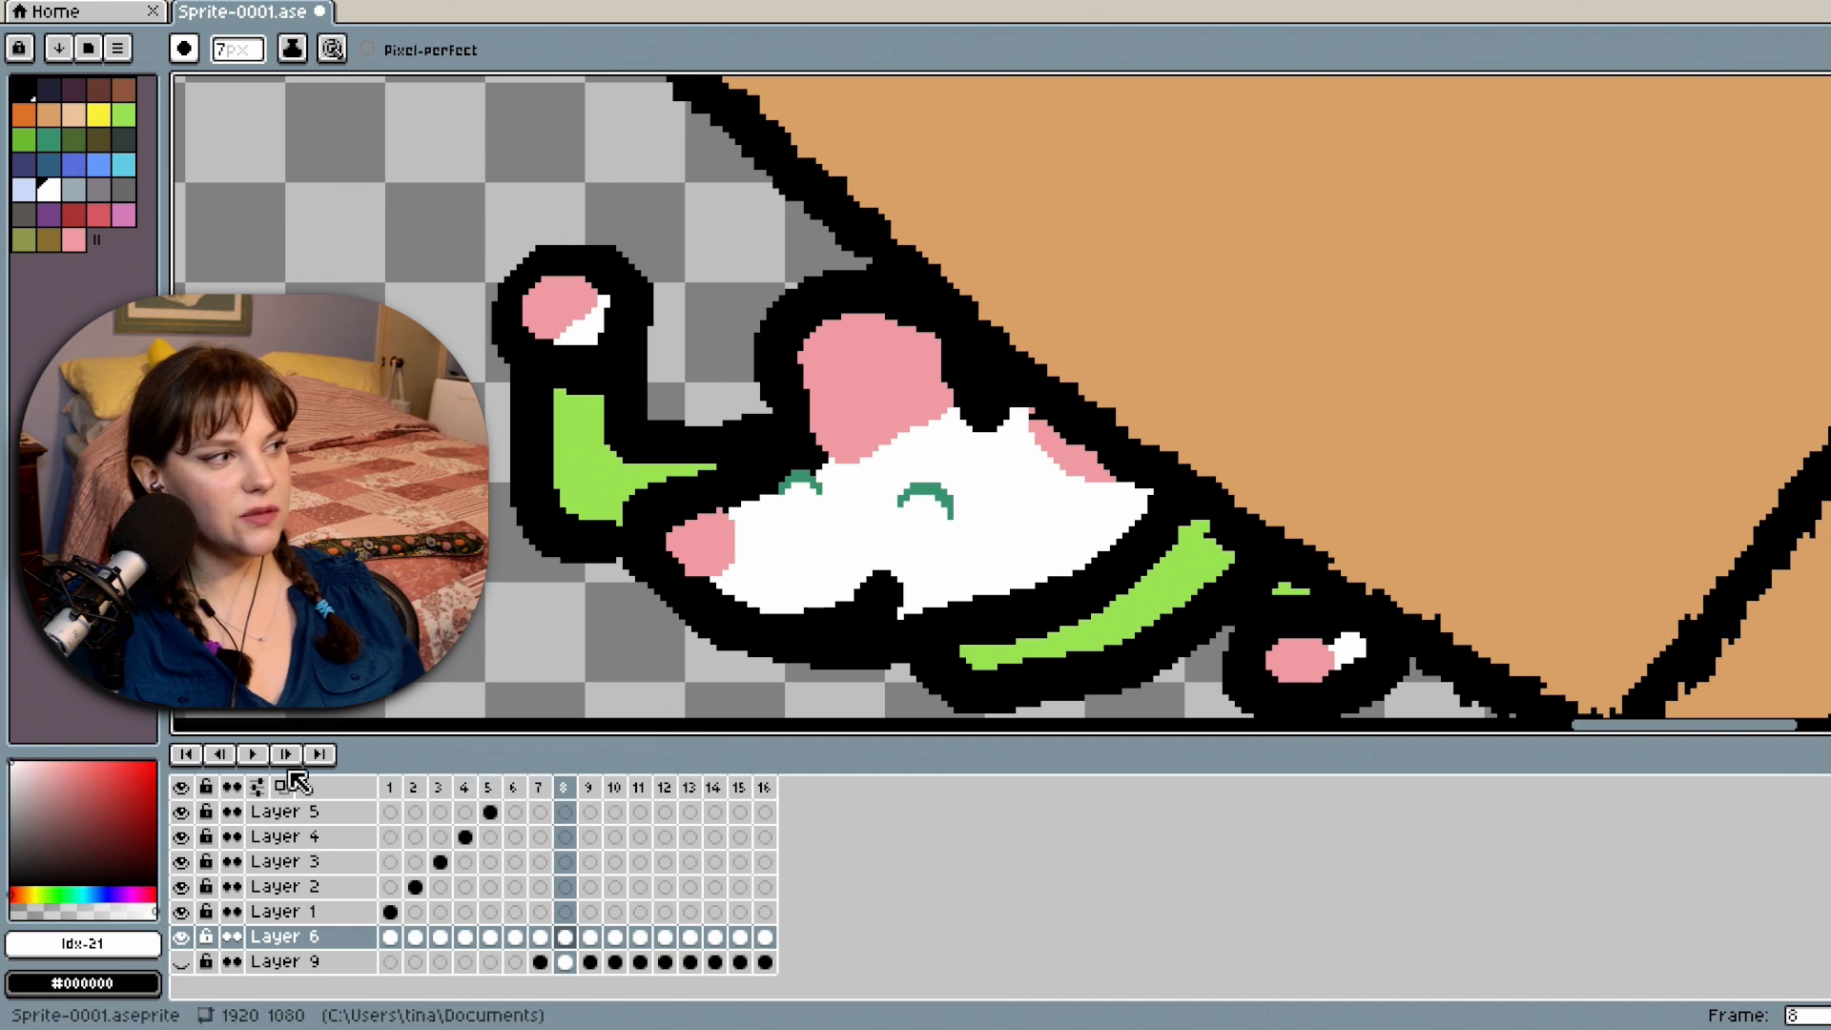
# Play the animation twice to check how the closed eyes read during the wave.
pyautogui.click(253, 754)
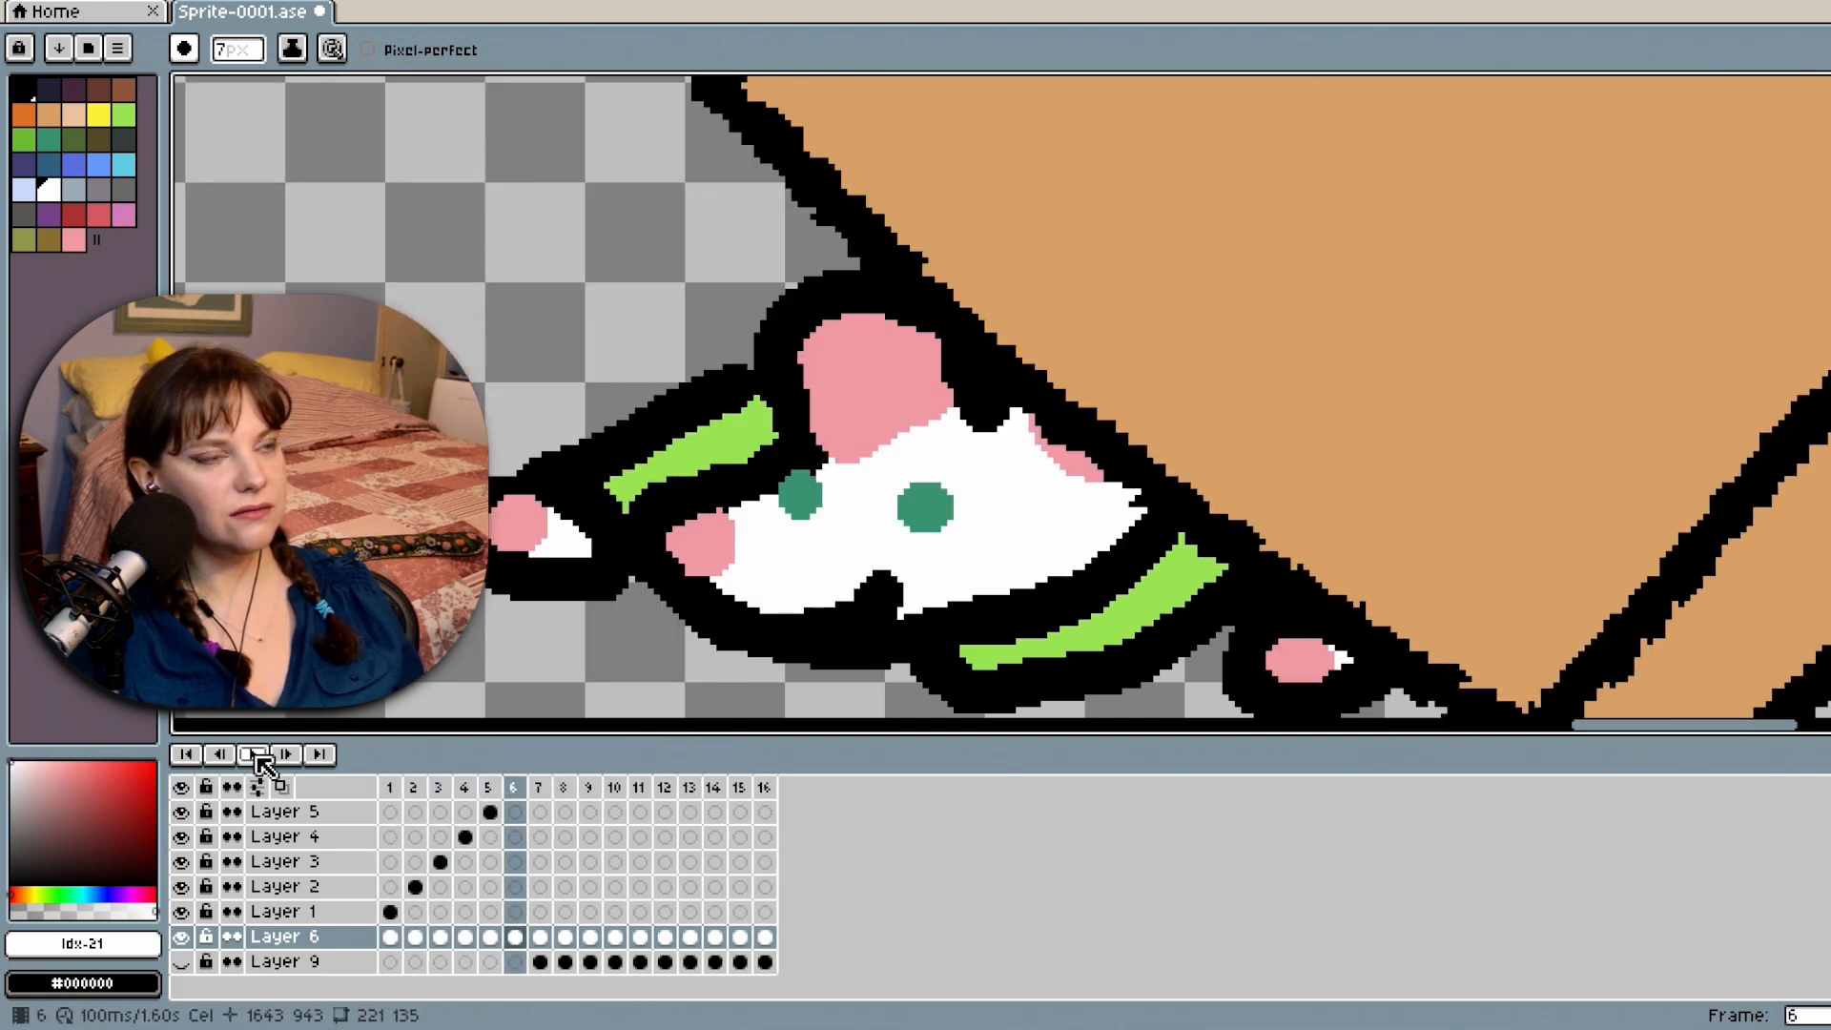
pyautogui.click(258, 755)
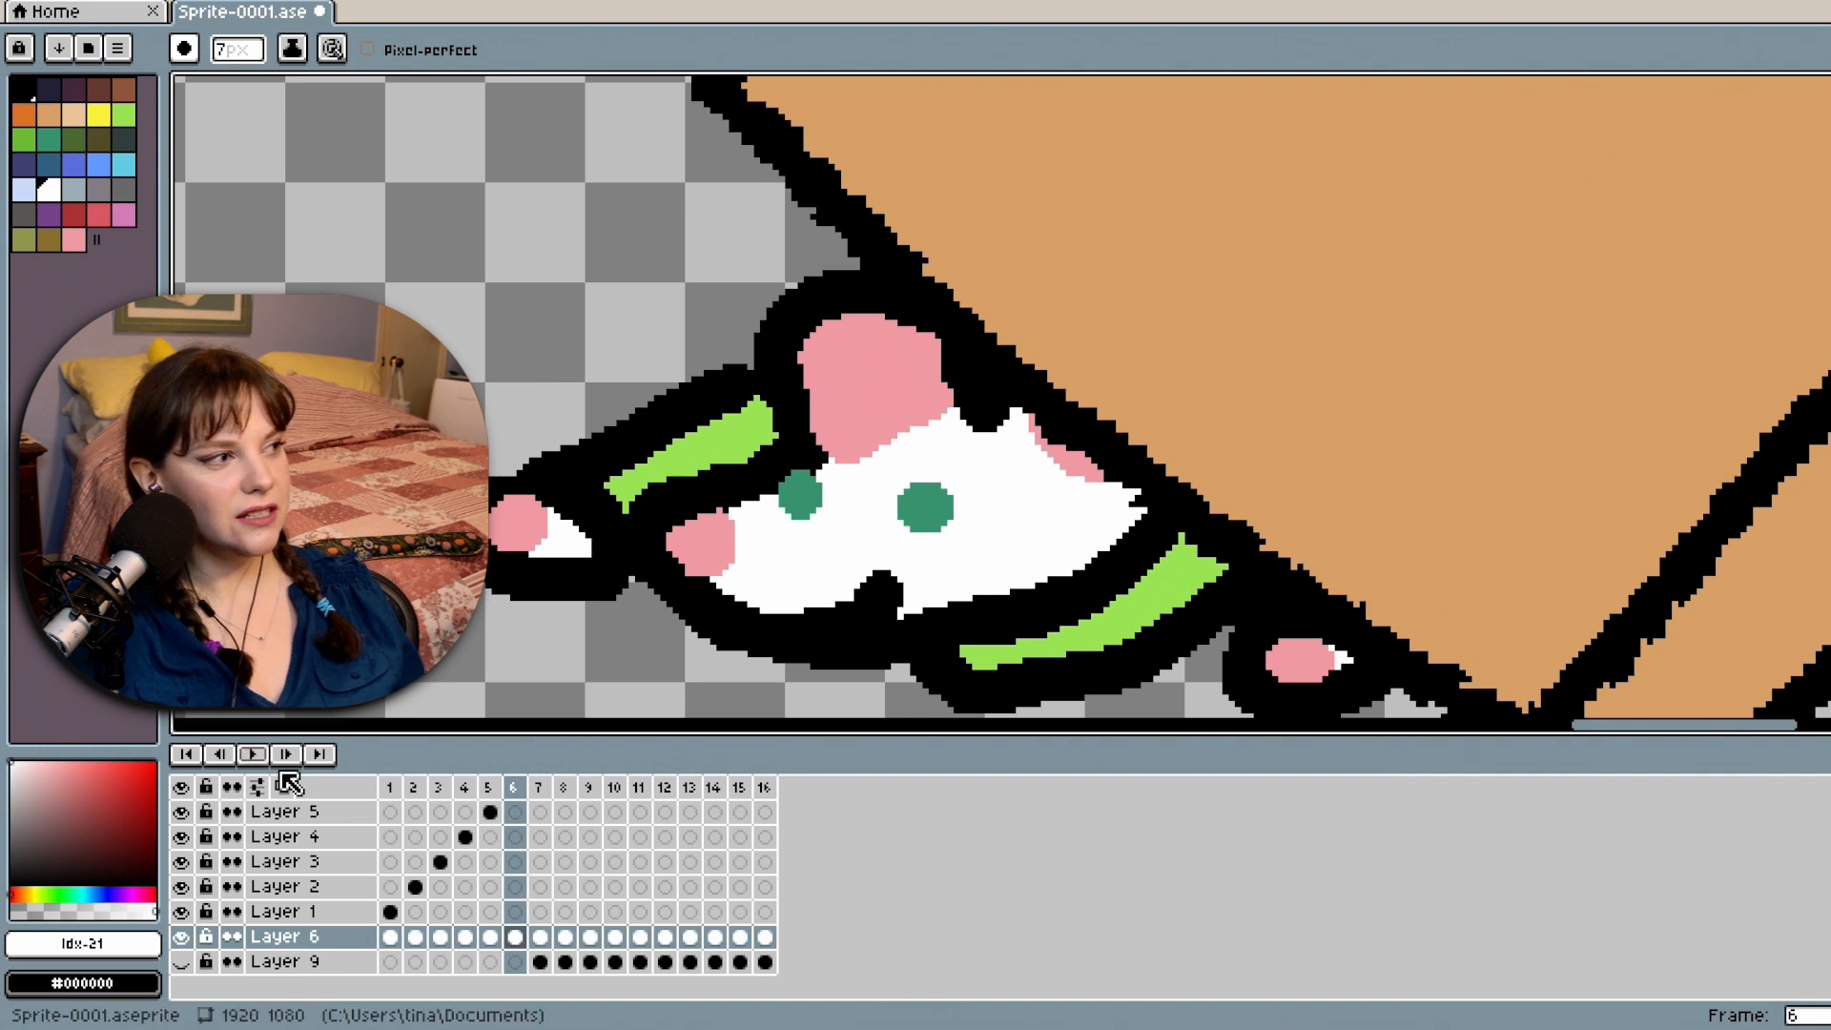
pyautogui.click(256, 754)
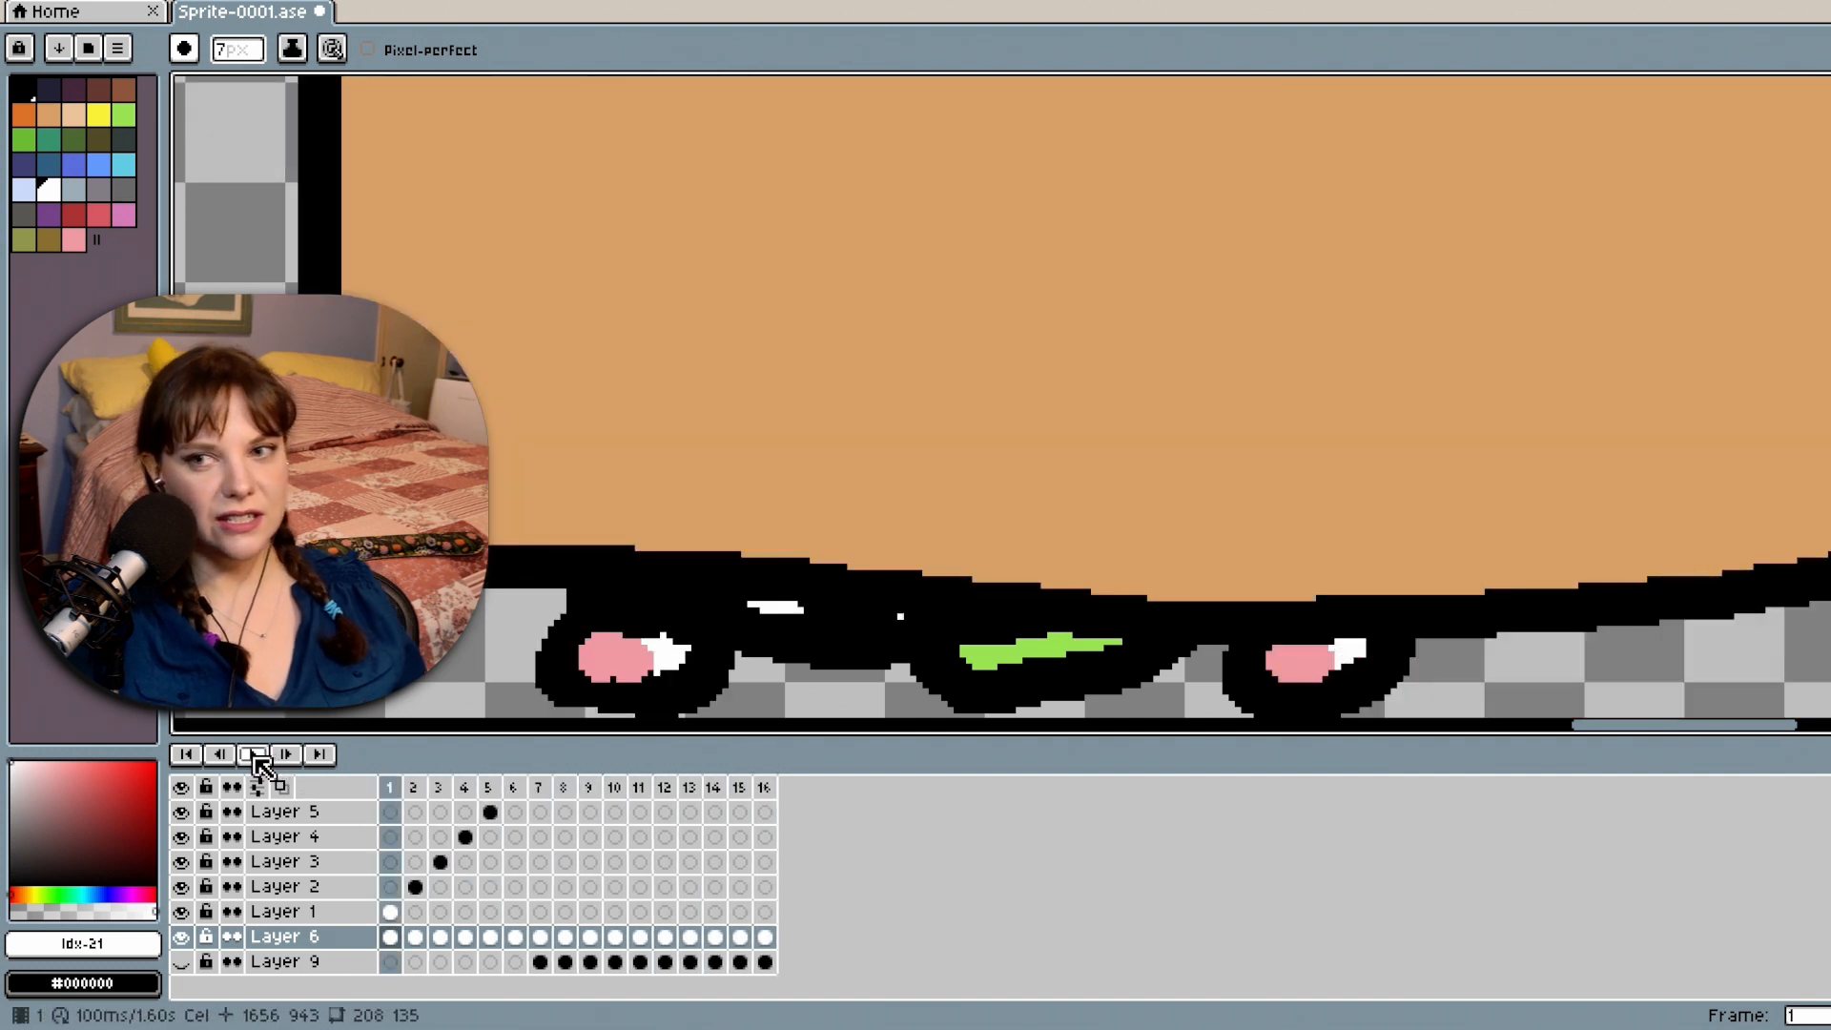
pyautogui.click(255, 755)
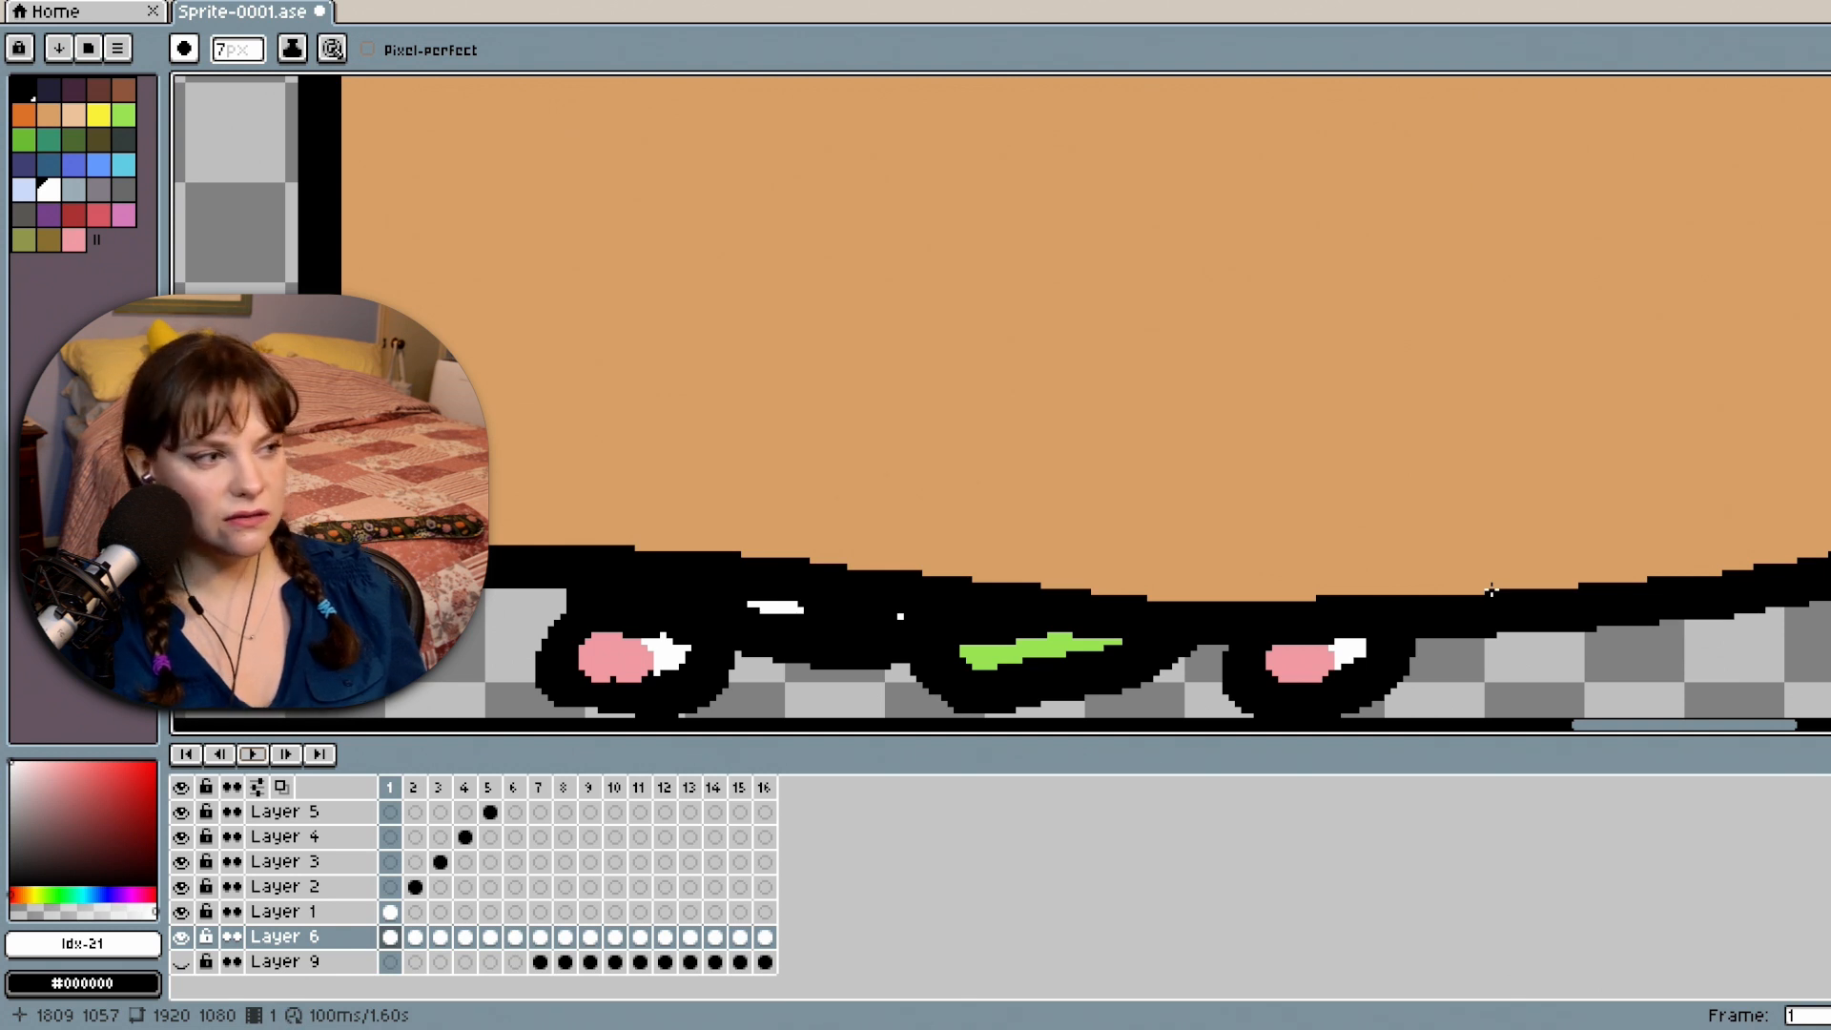
# Paint matching closed-eye arcs in white over both eyes on frame 9 of Layer 6, comparing them with frame 8.
pyautogui.click(564, 938)
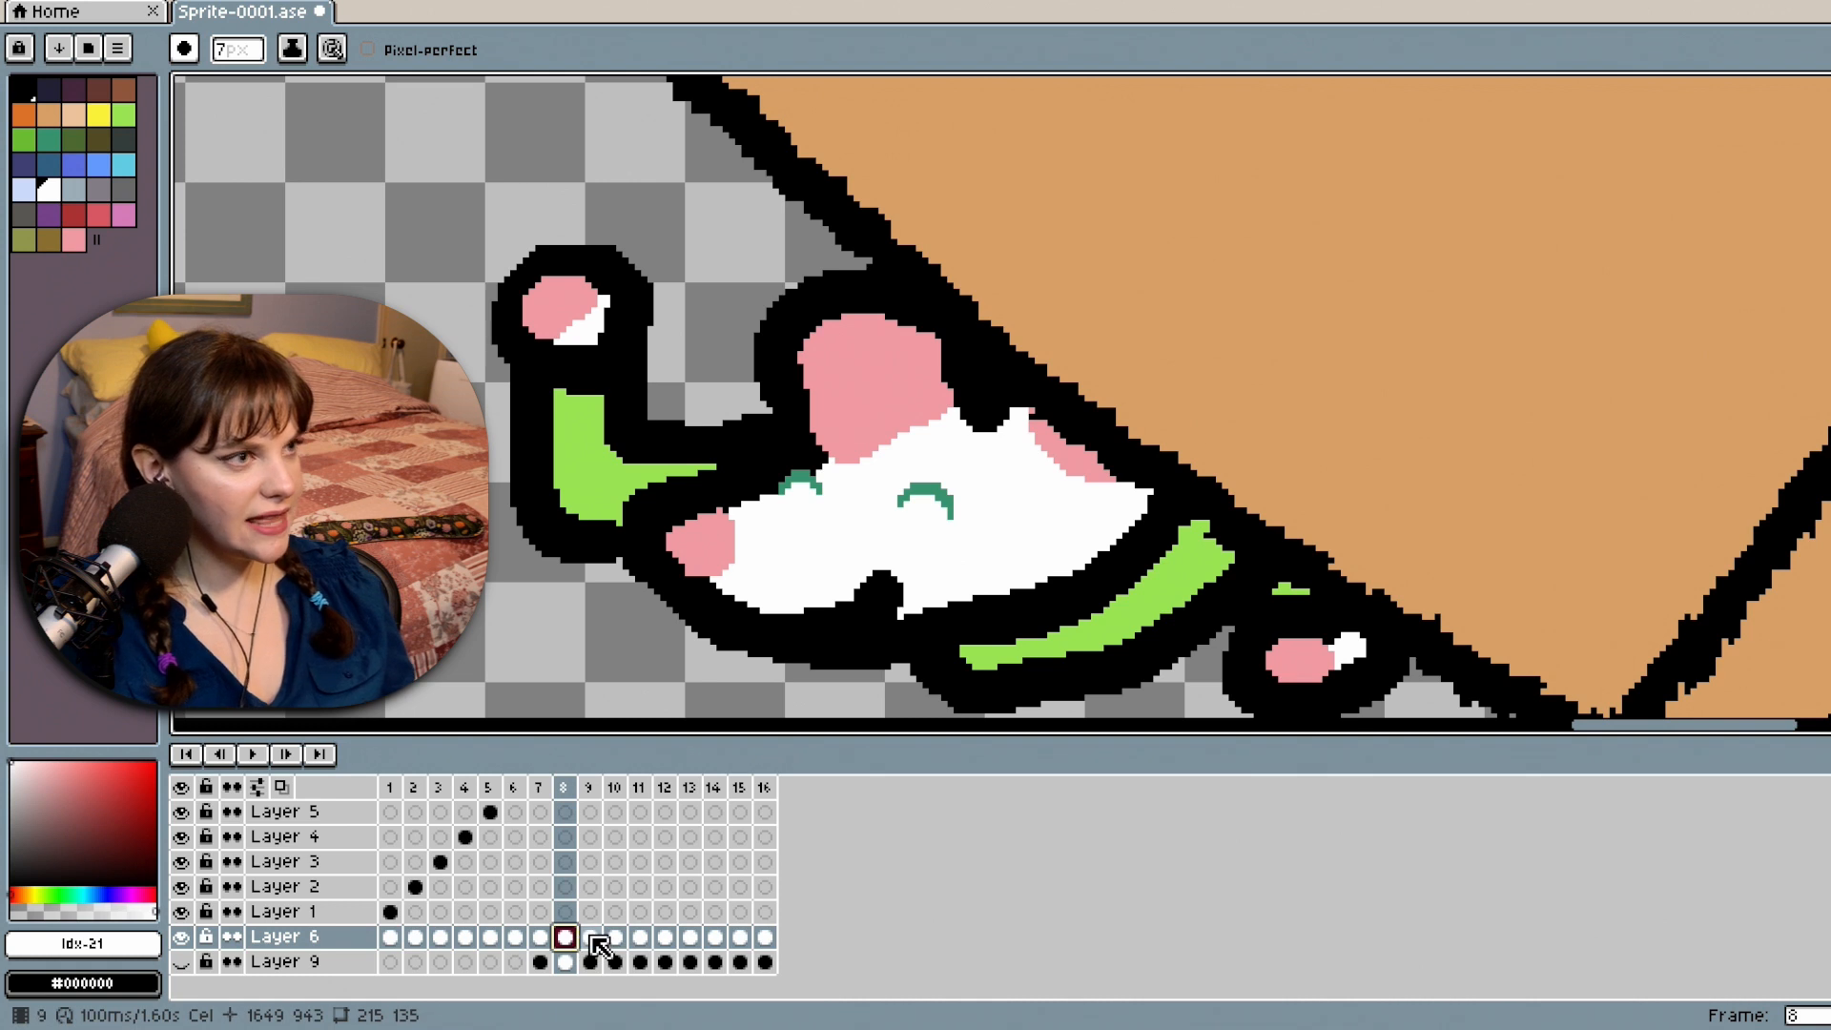
pyautogui.click(591, 937)
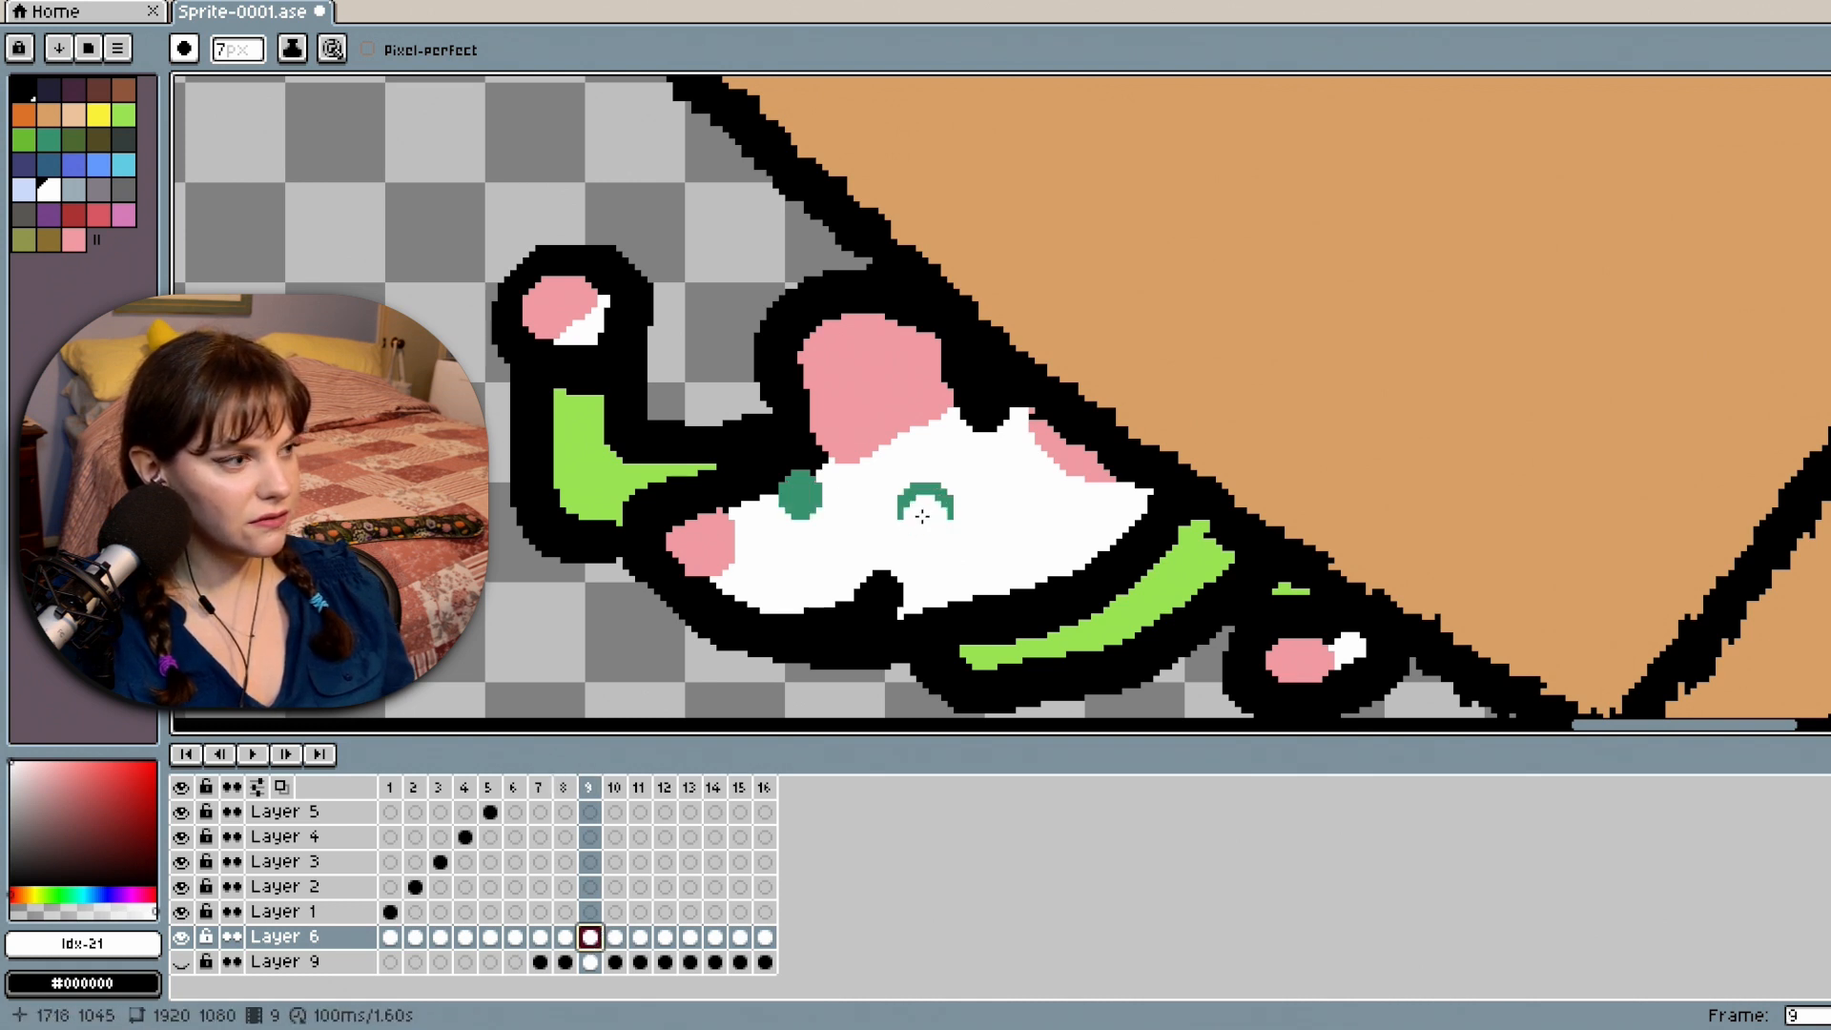
pyautogui.click(922, 516)
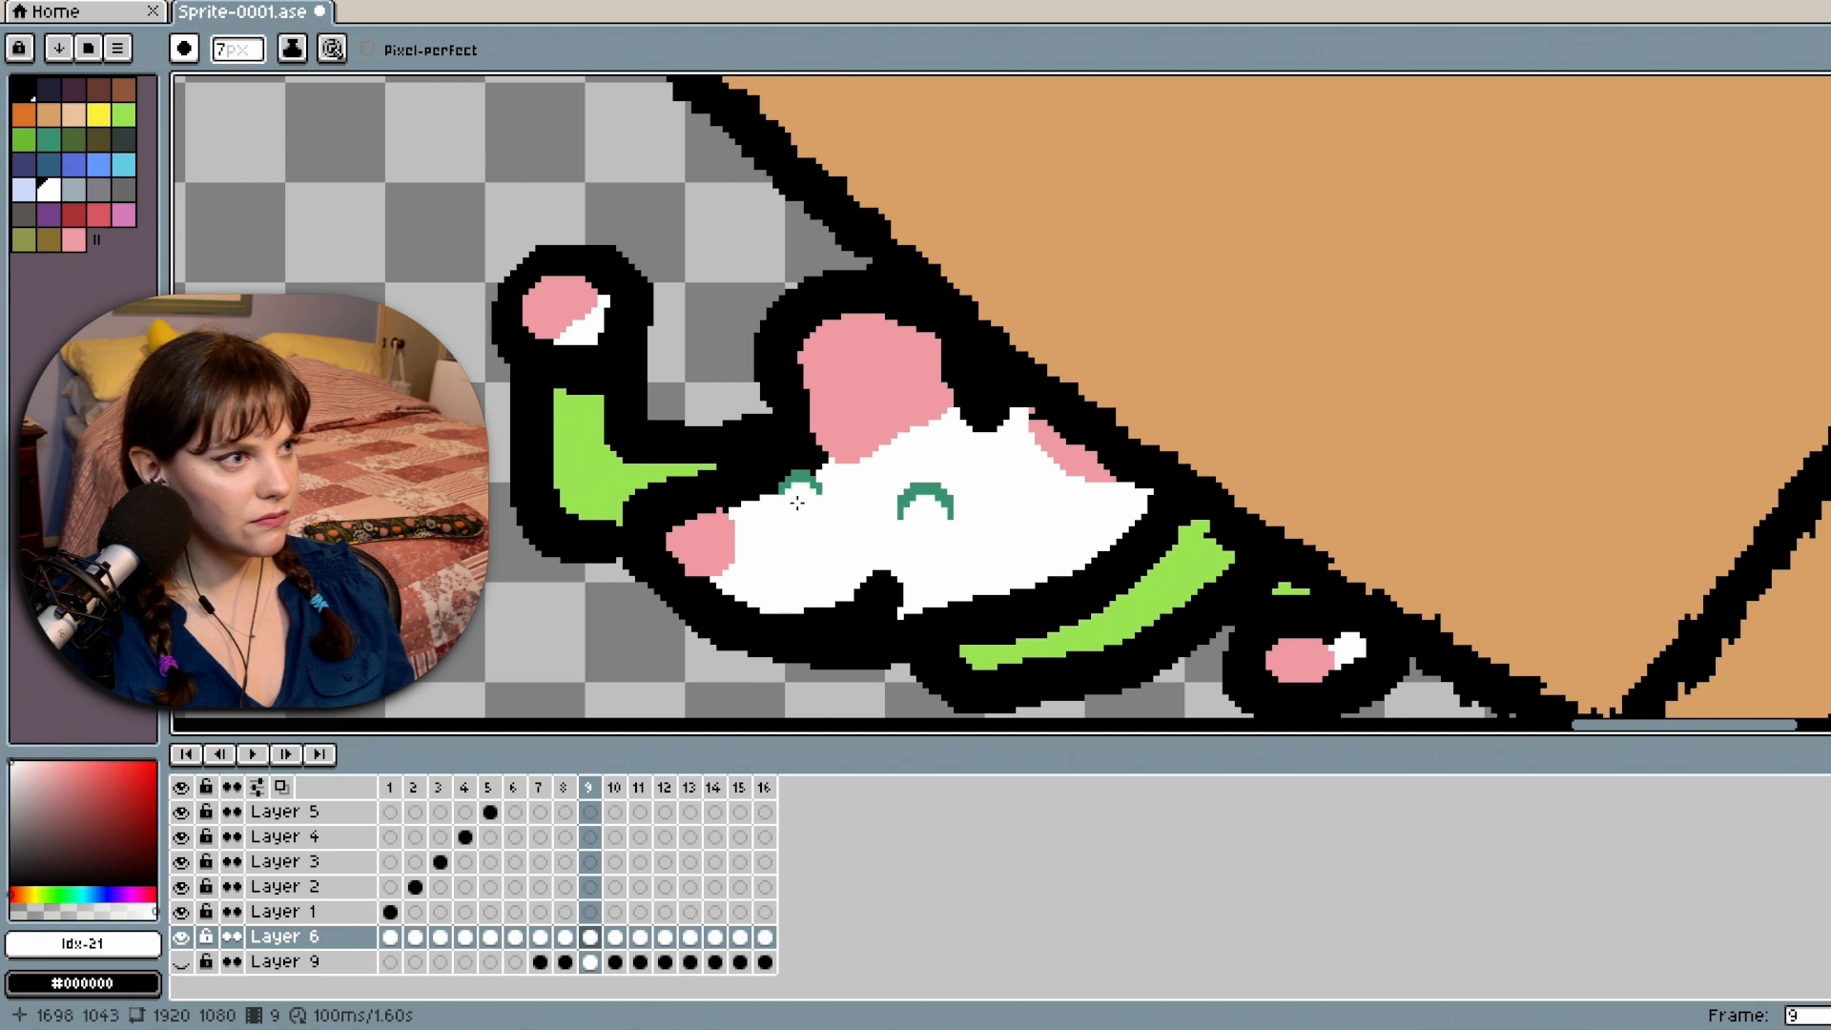
pyautogui.click(565, 936)
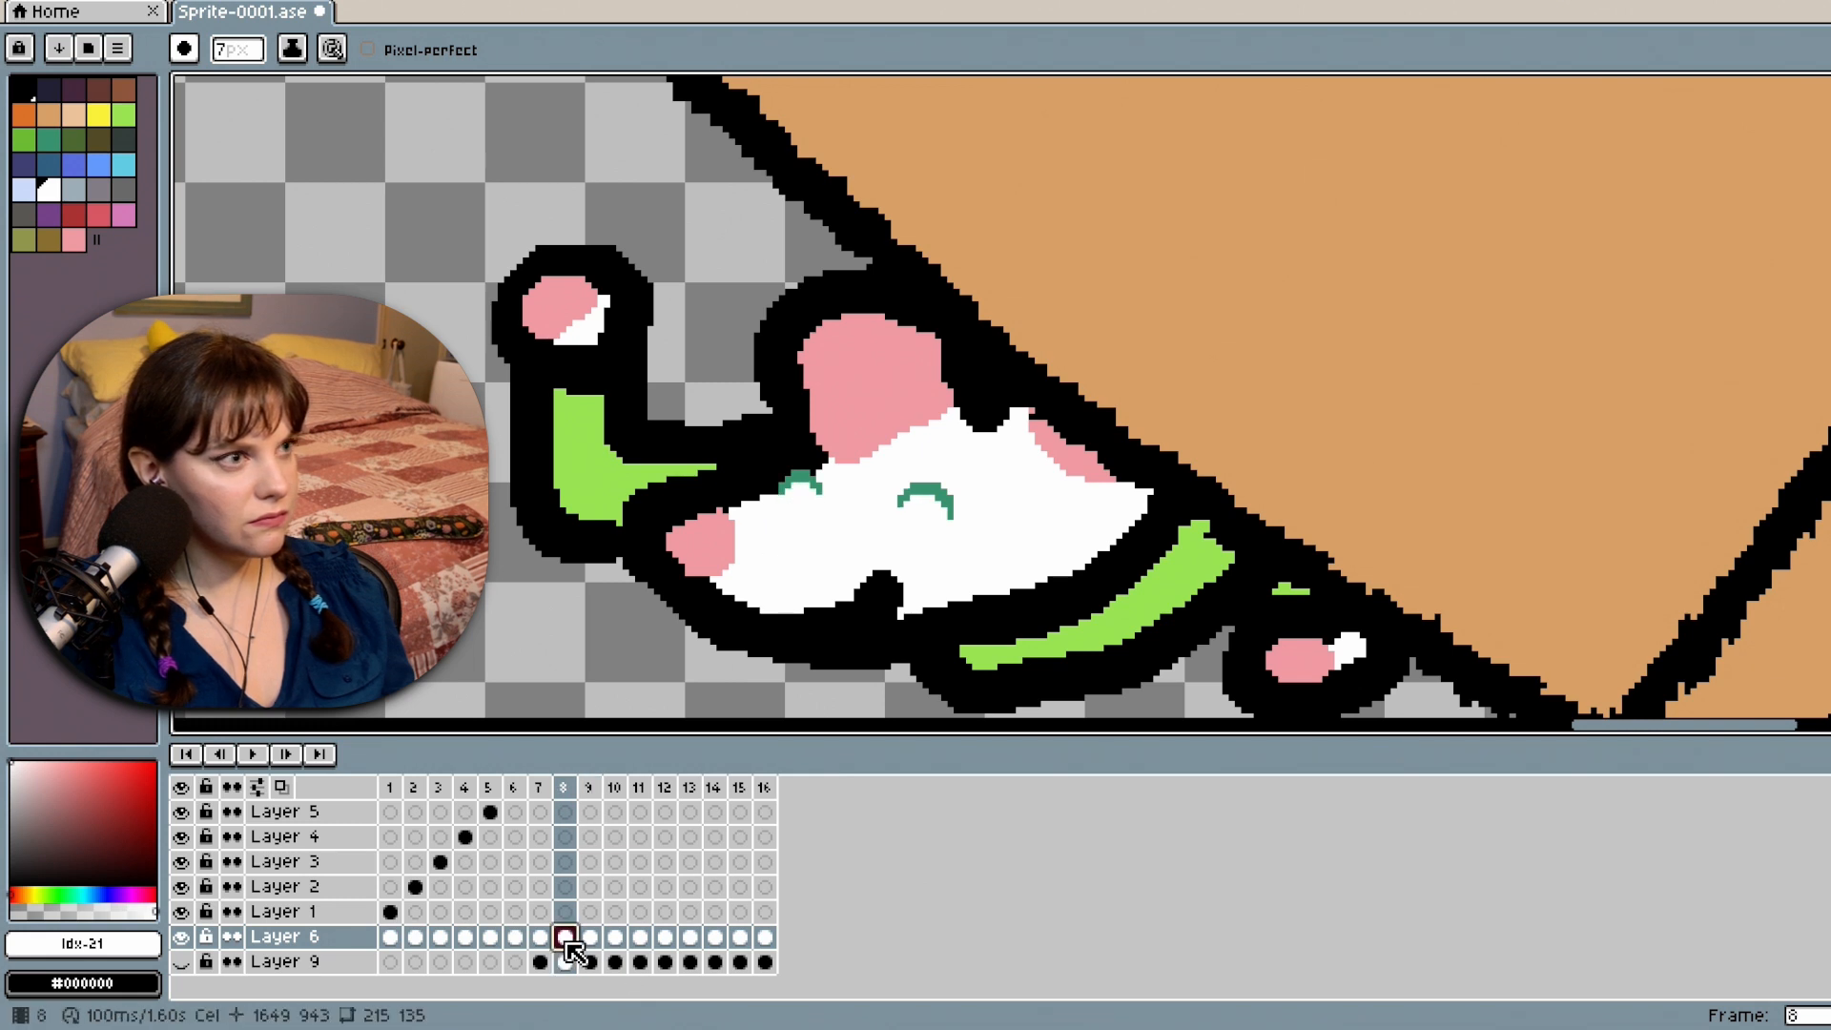
pyautogui.click(589, 937)
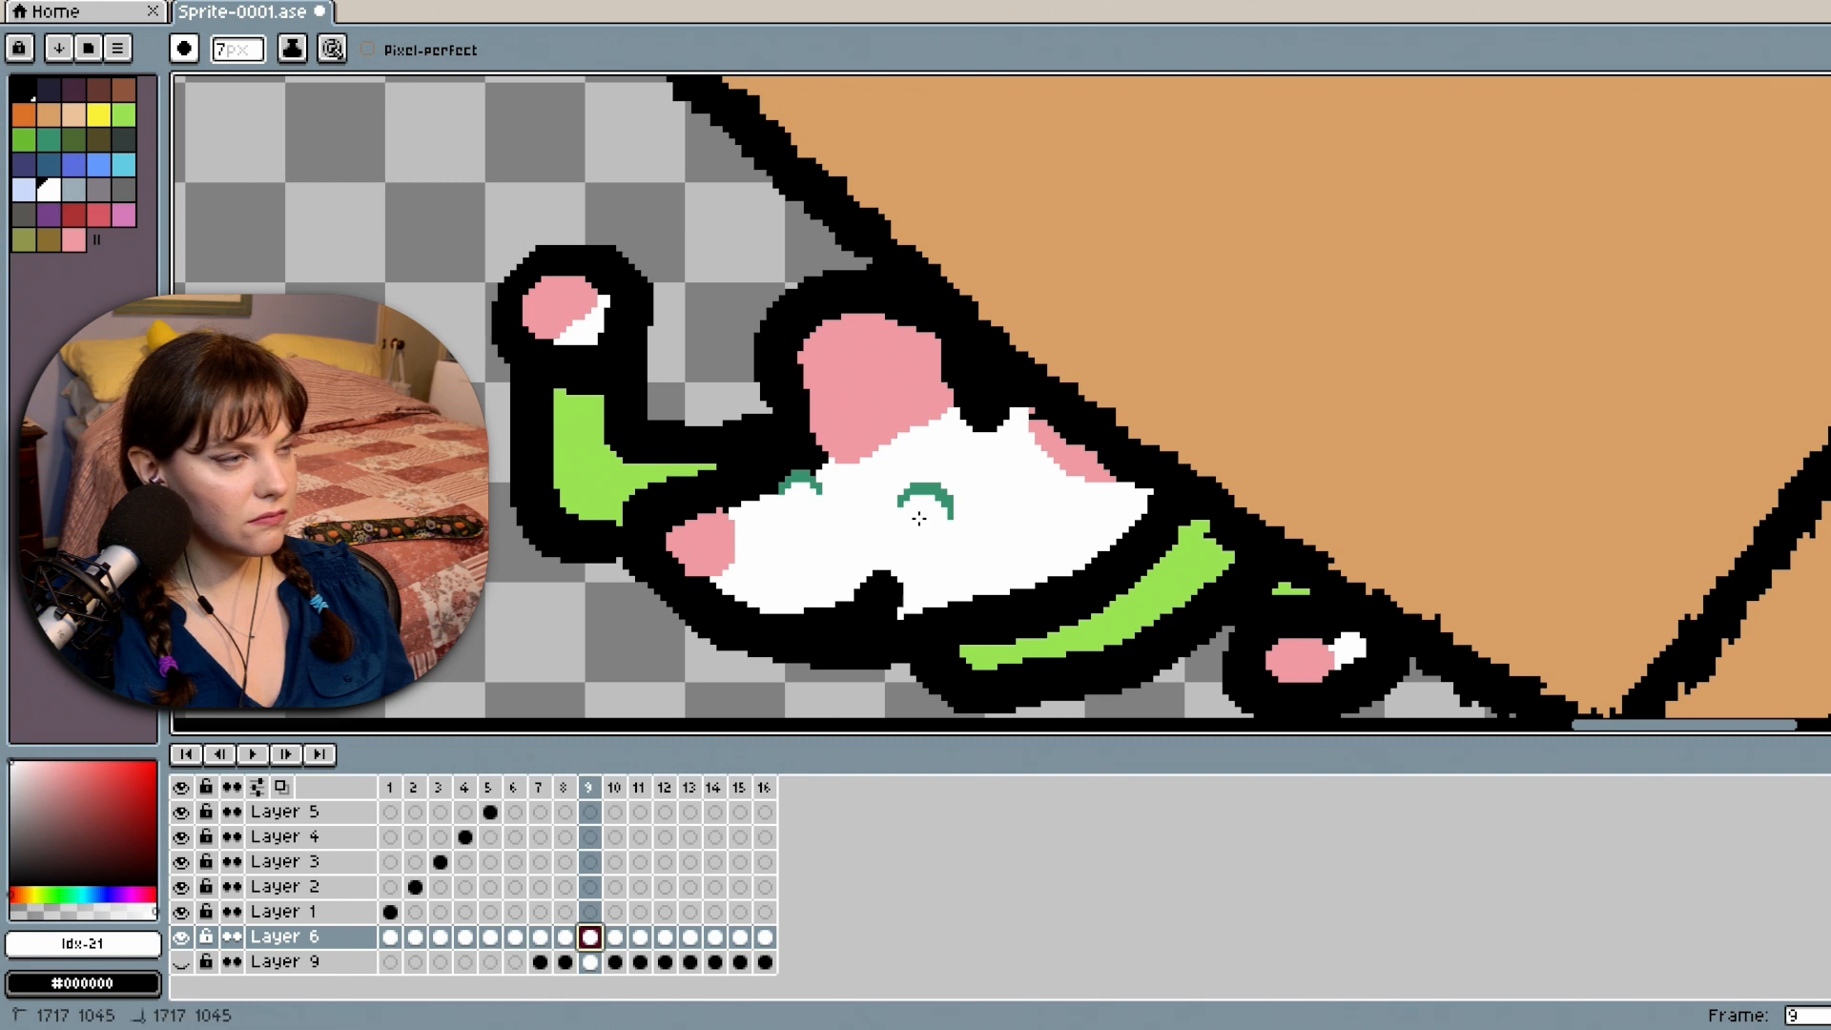
pyautogui.click(566, 936)
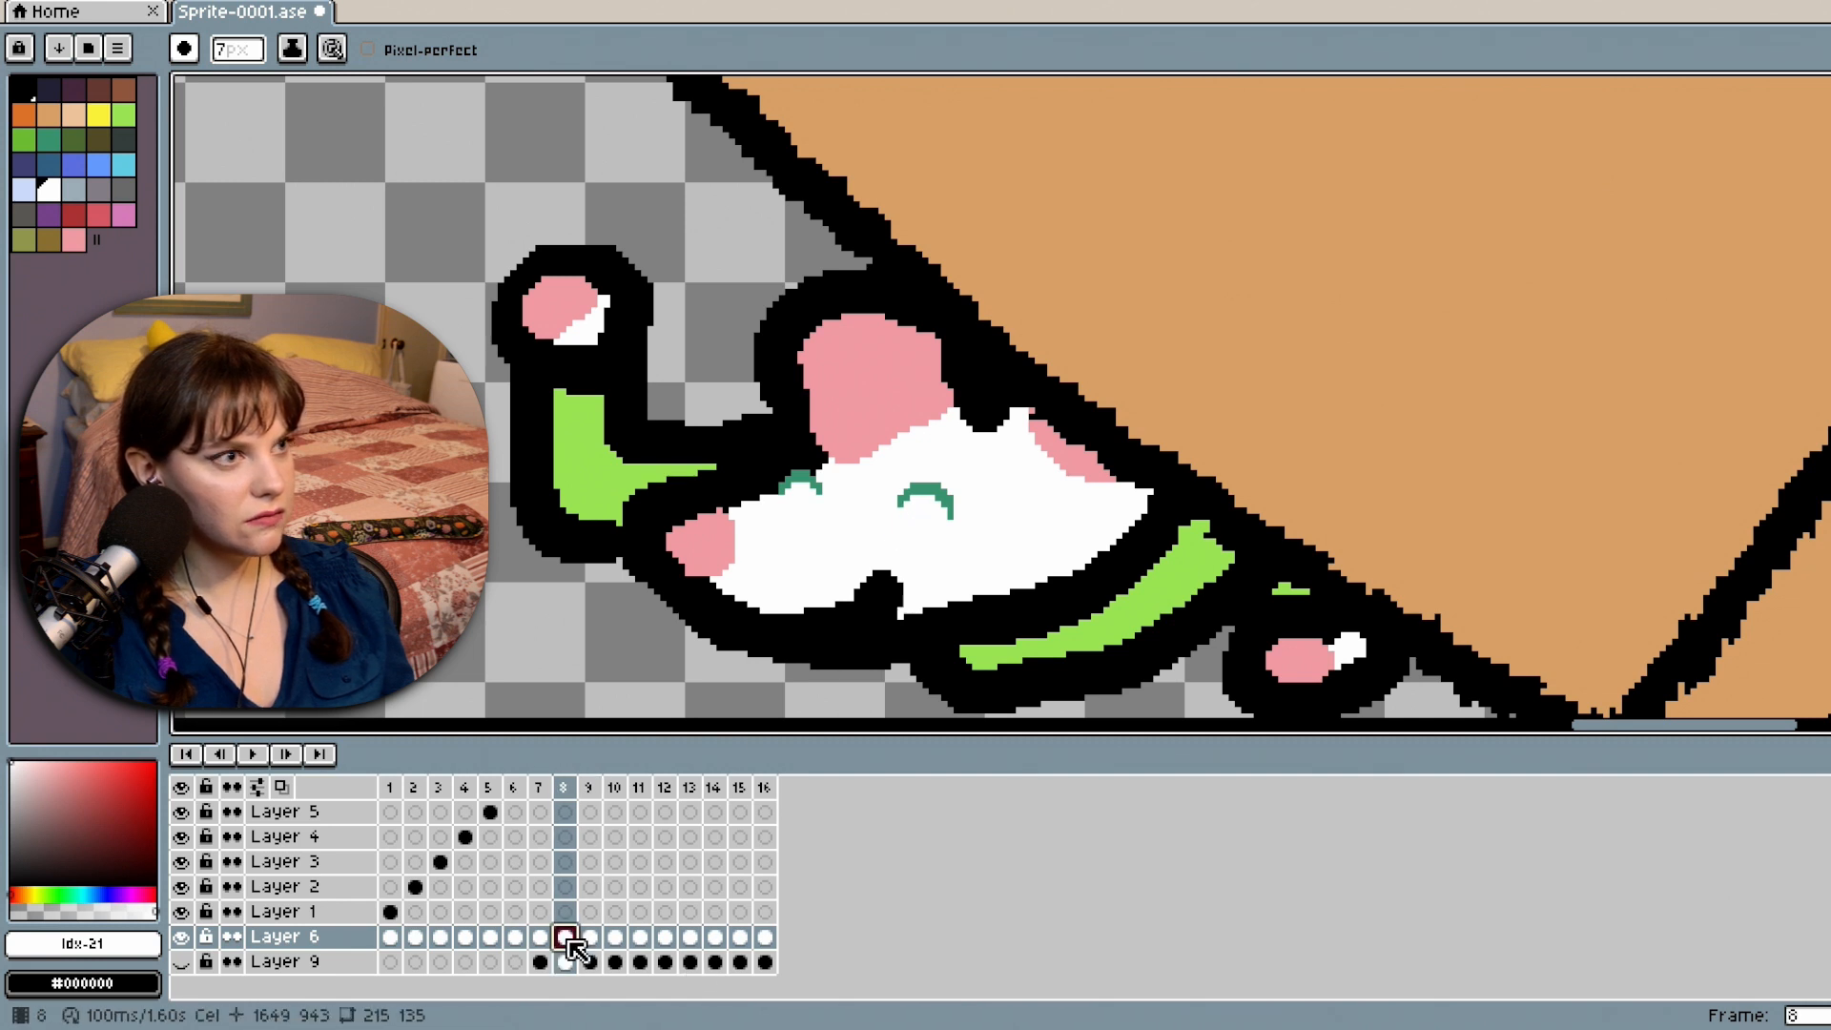
pyautogui.click(589, 939)
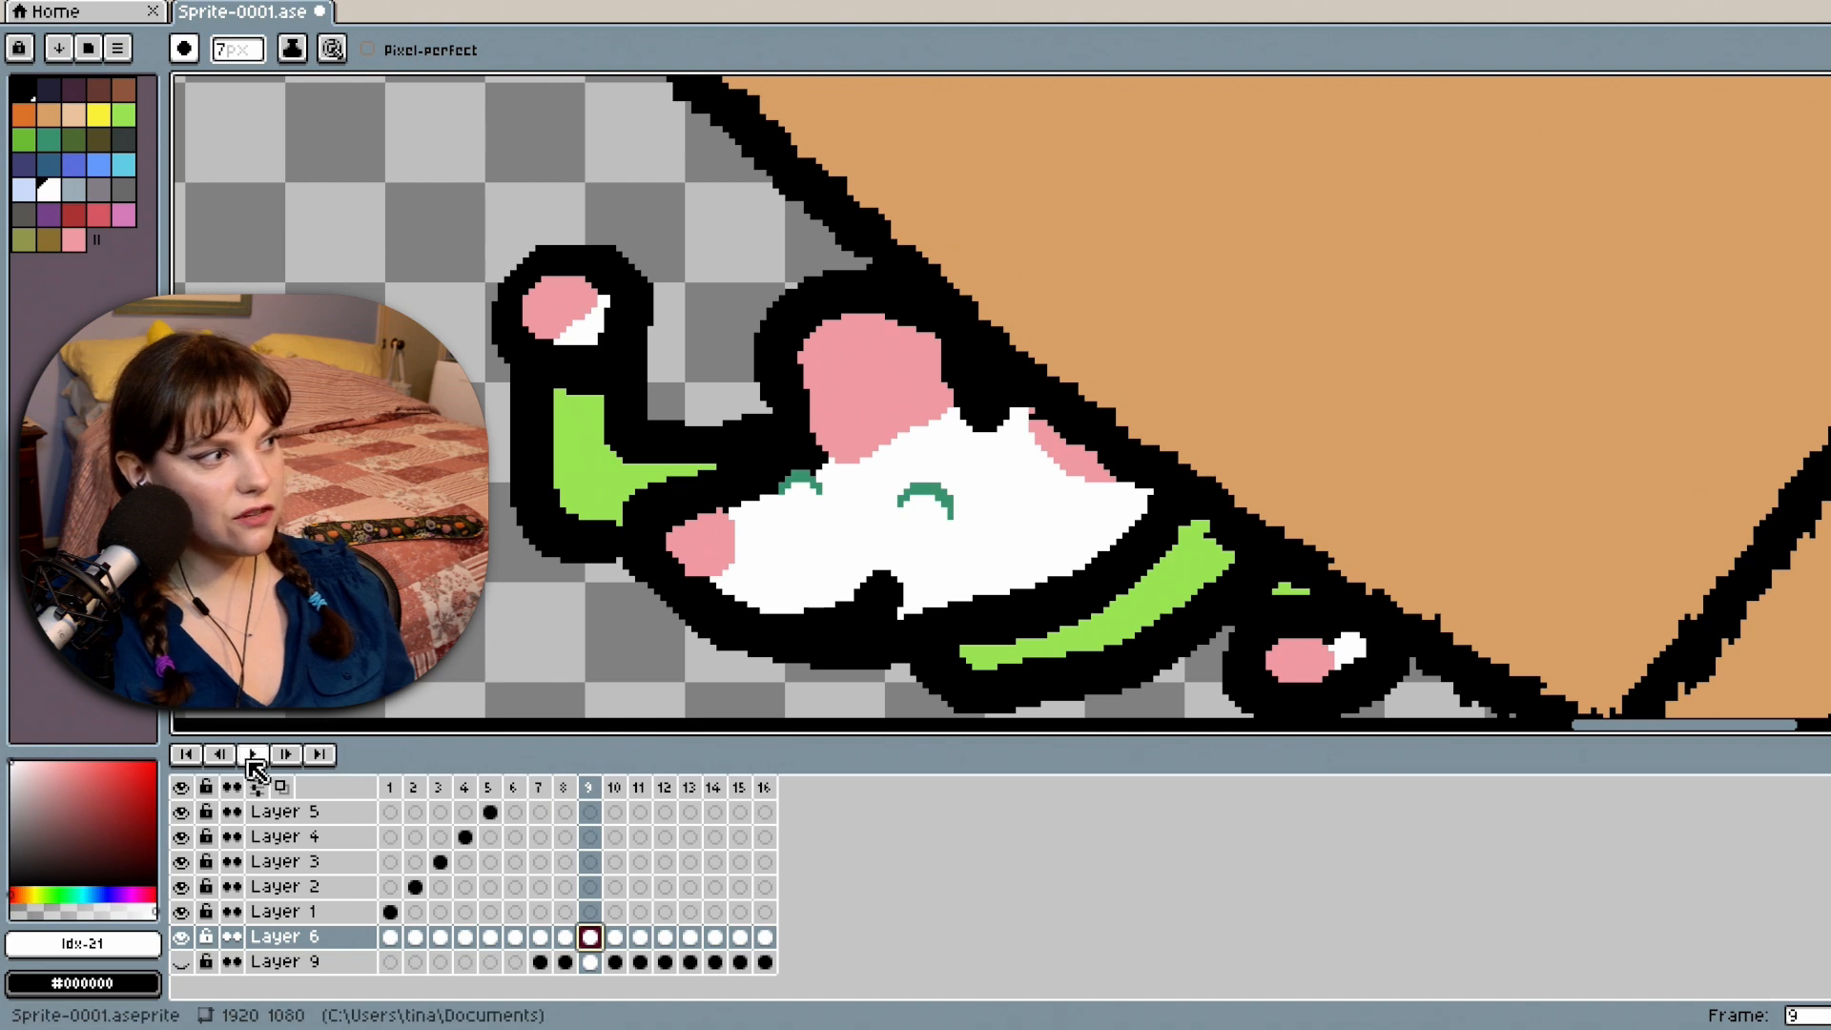
# Play the whole animation, examine the box tilt, wave and blink at several magnifications, and stop playback.
pyautogui.click(188, 753)
pyautogui.click(251, 753)
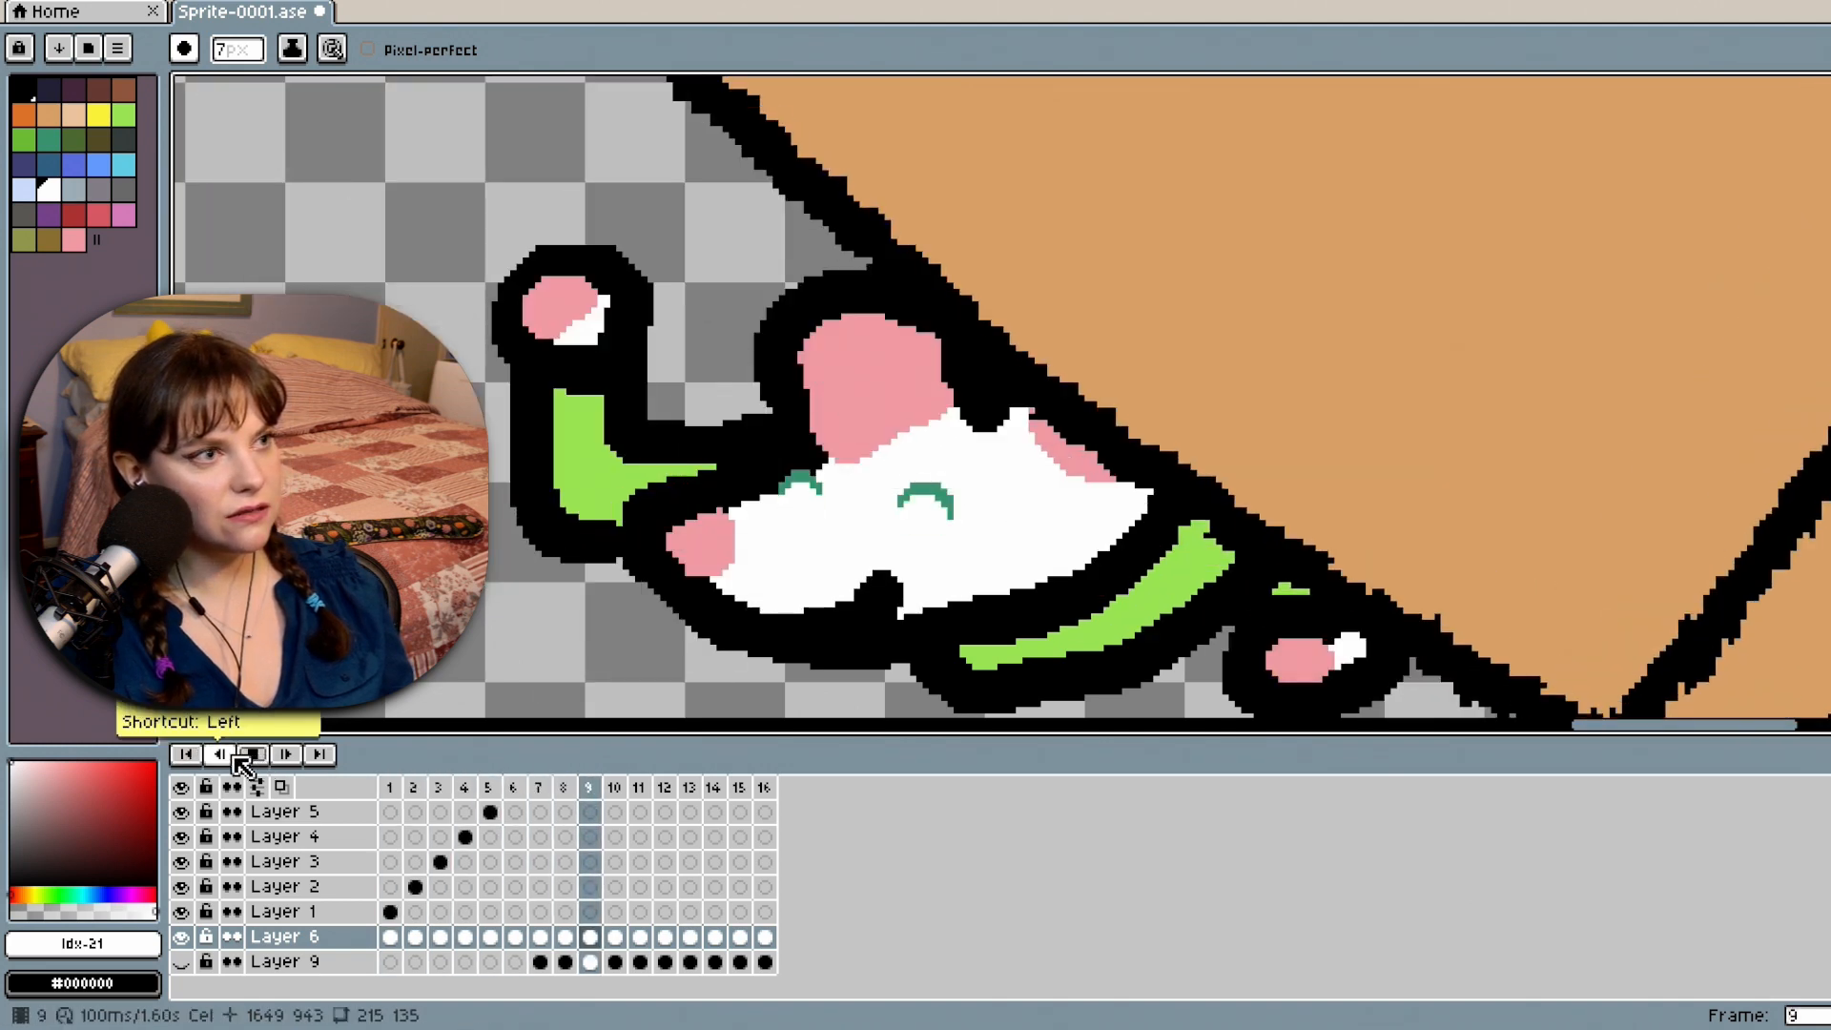
pyautogui.scroll(-4, 1262, 155)
pyautogui.scroll(-3, 1261, 155)
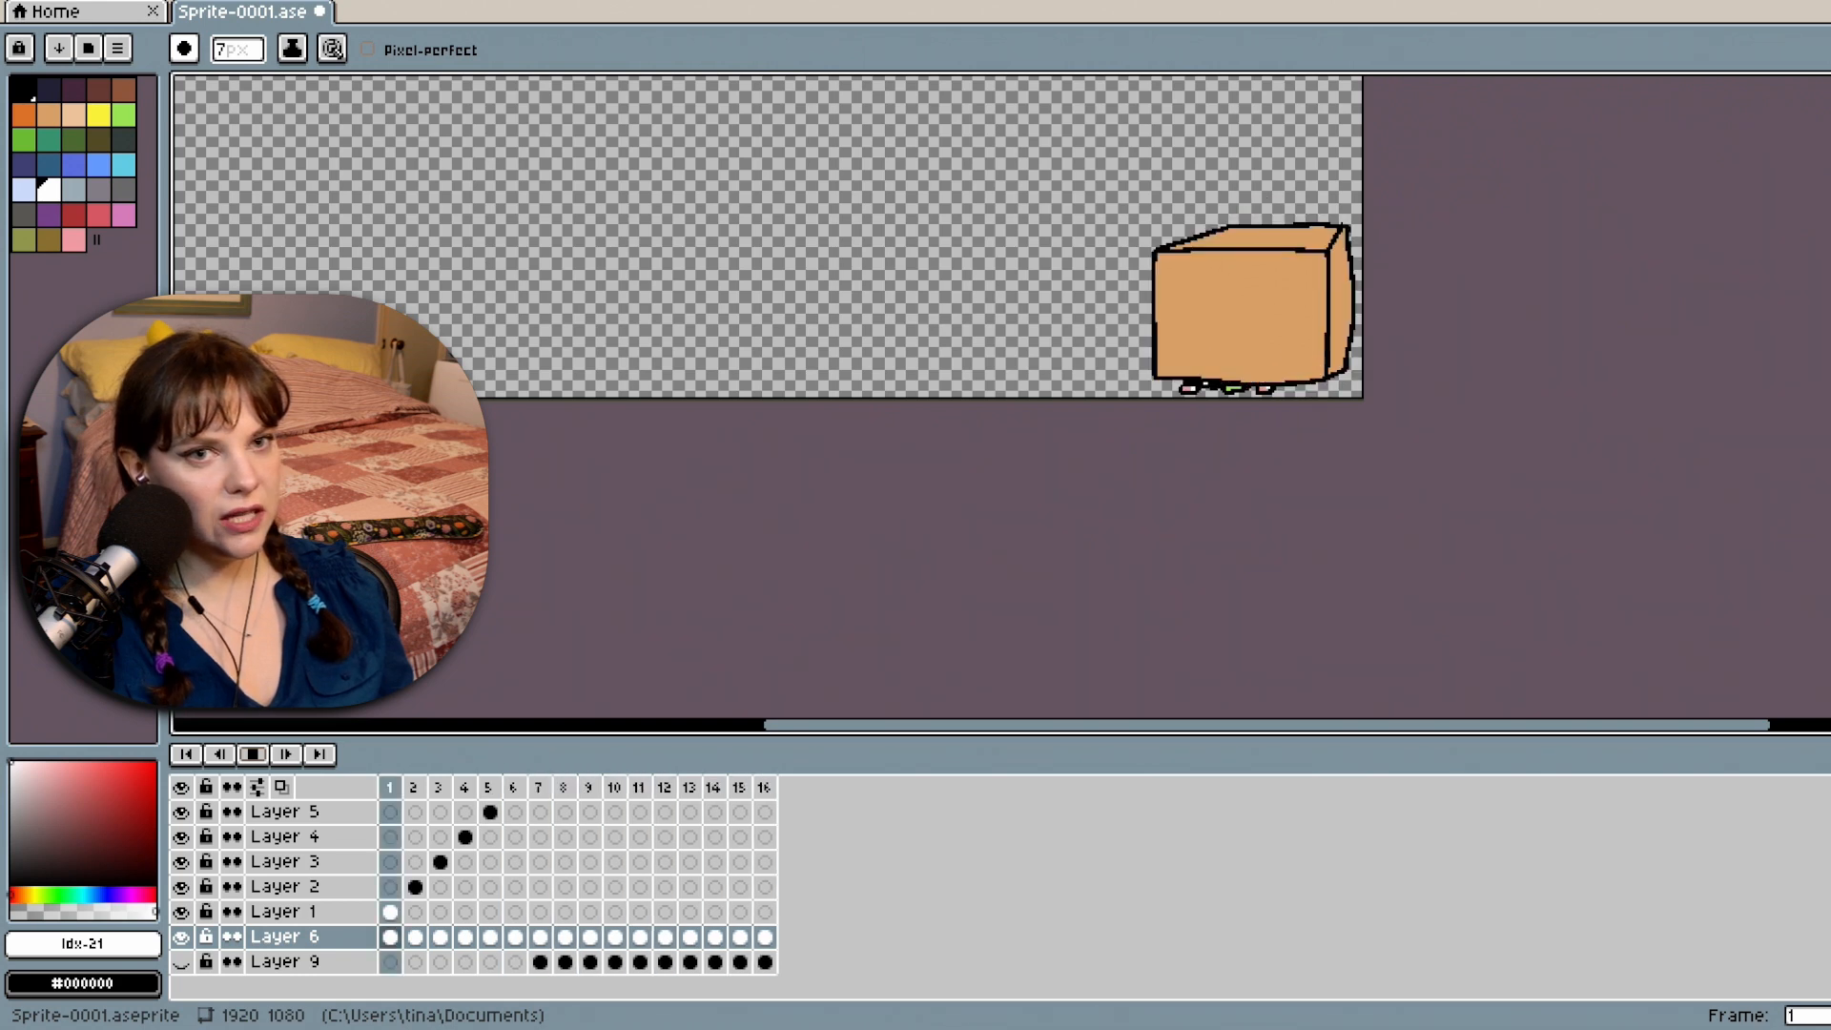
pyautogui.moveTo(1462, 294); pyautogui.dragTo(1462, 529)
pyautogui.scroll(1, 1462, 528)
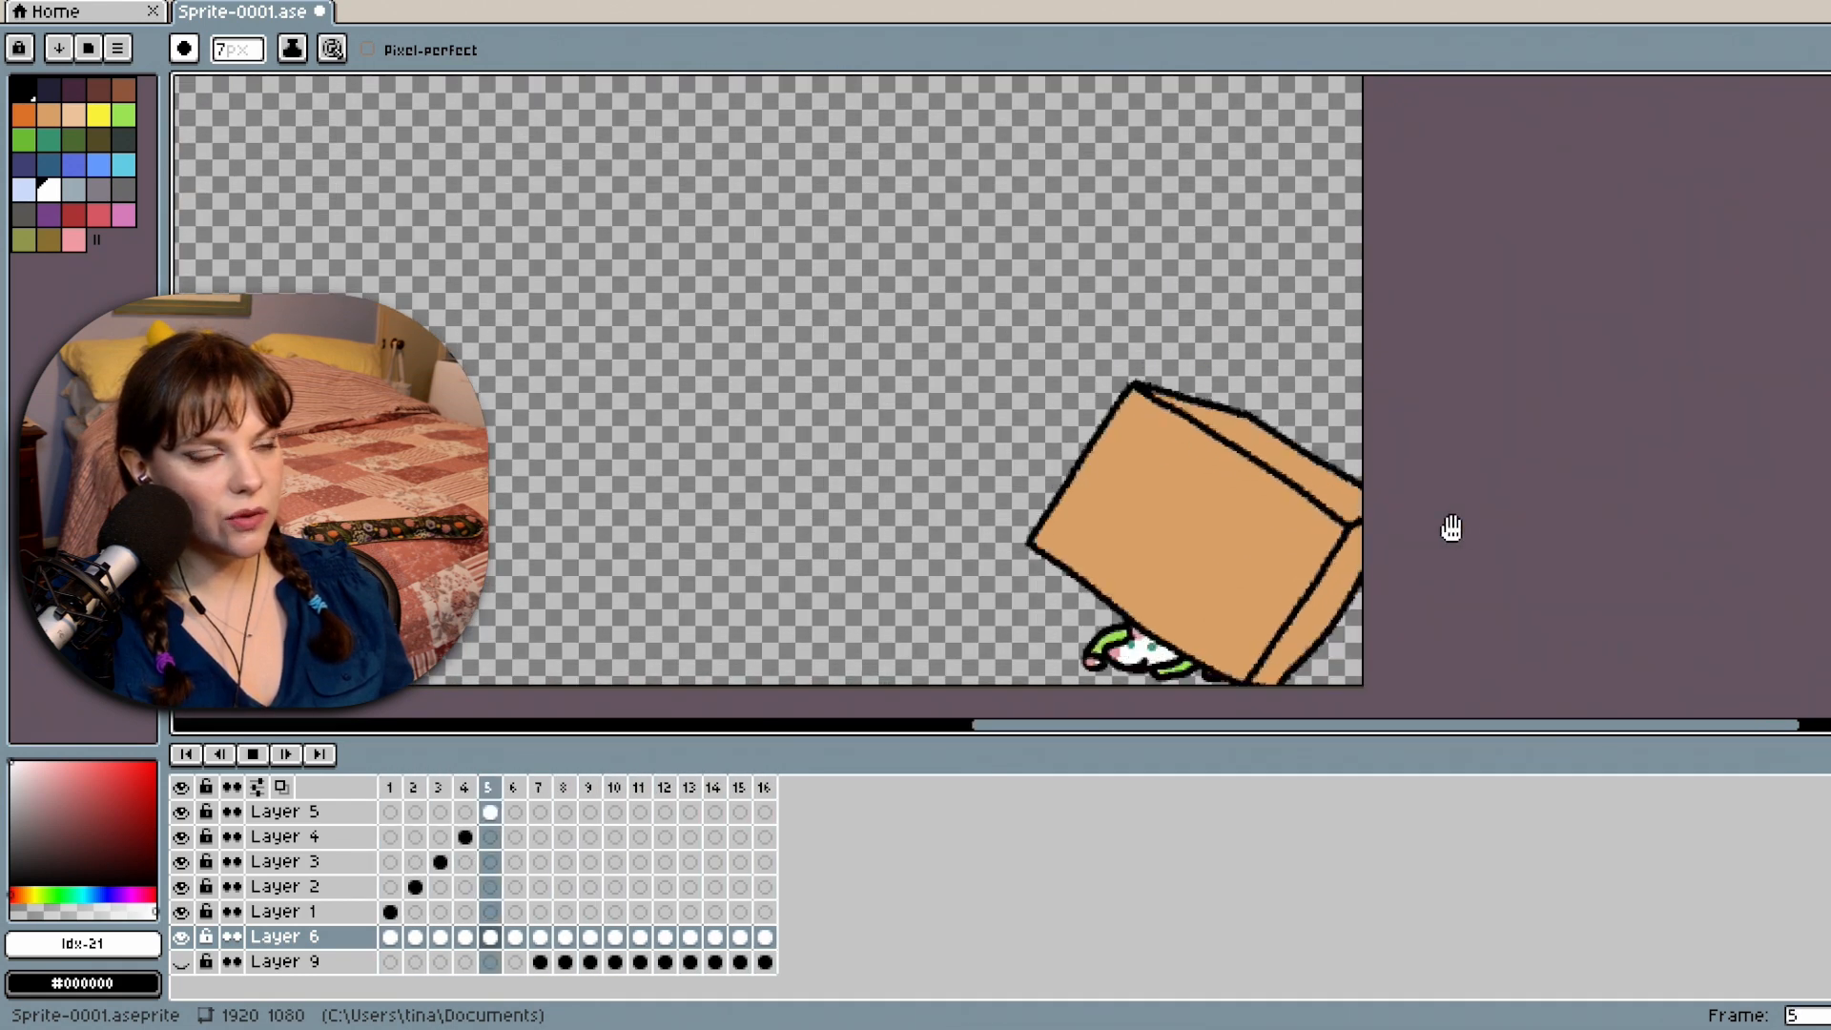
pyautogui.scroll(-2, 1450, 528)
pyautogui.moveTo(1296, 523); pyautogui.dragTo(1296, 592)
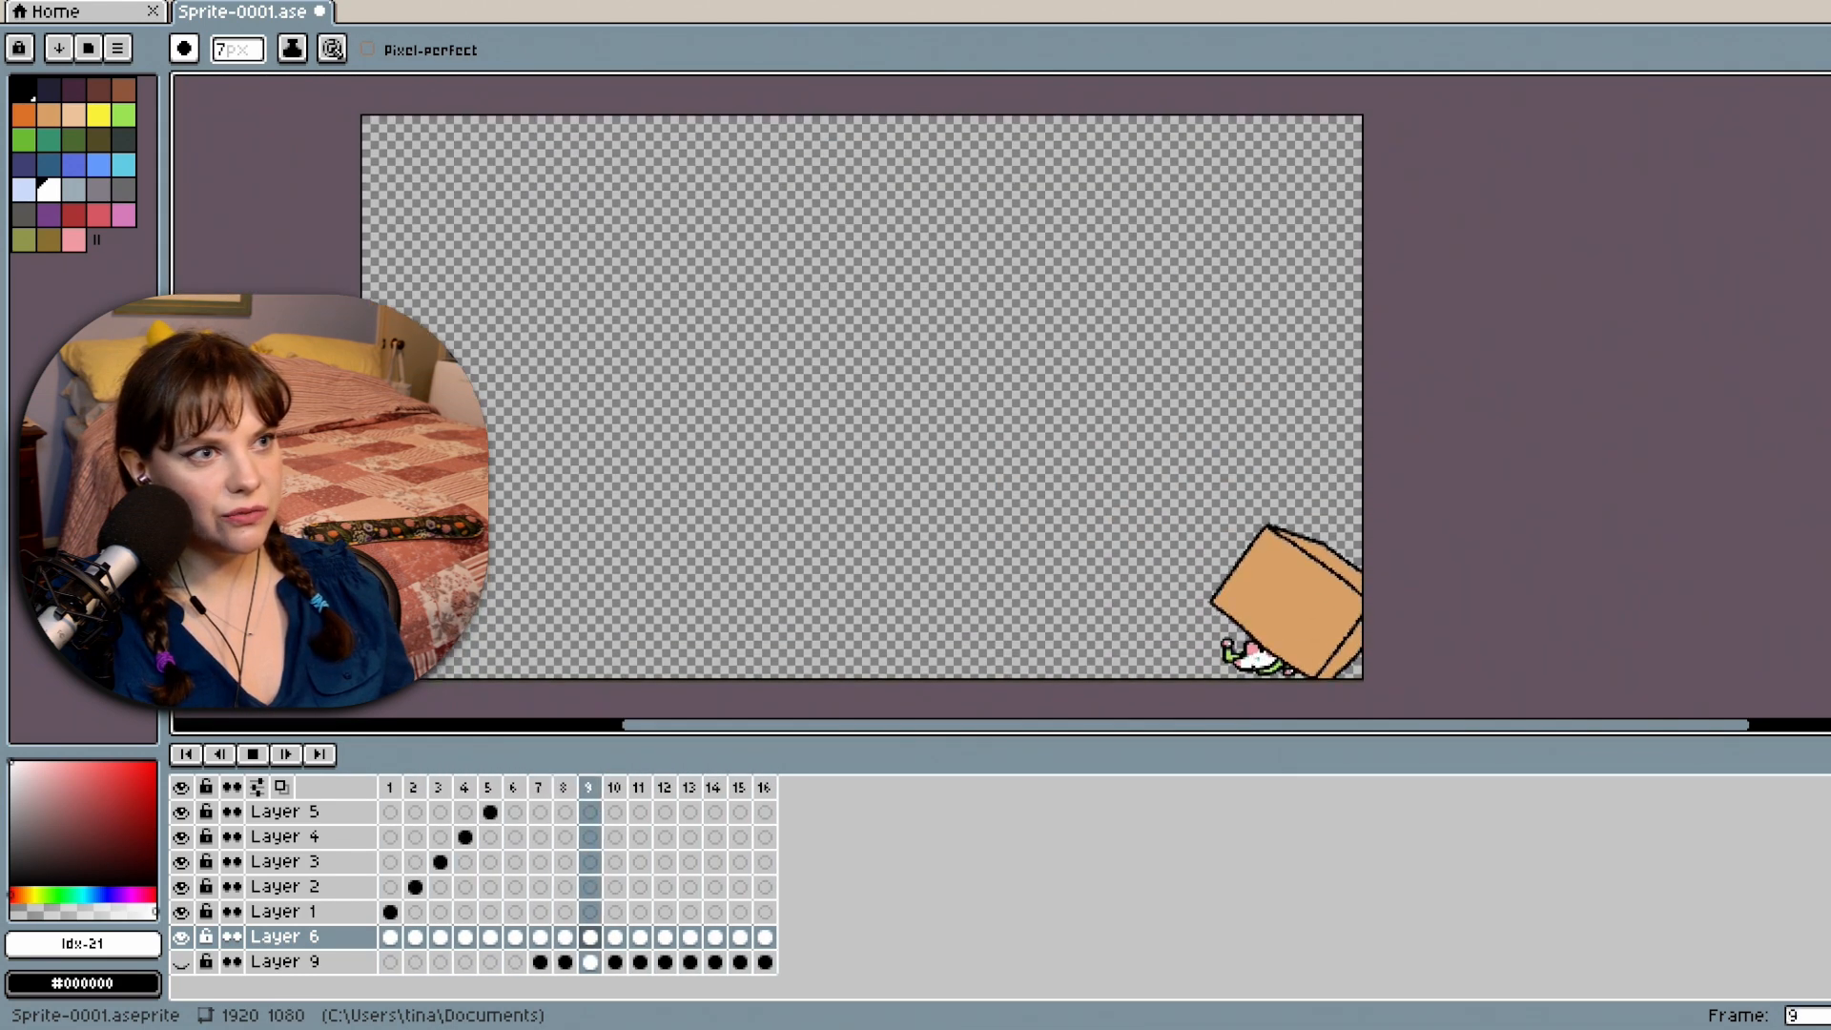
pyautogui.scroll(1, 1264, 503)
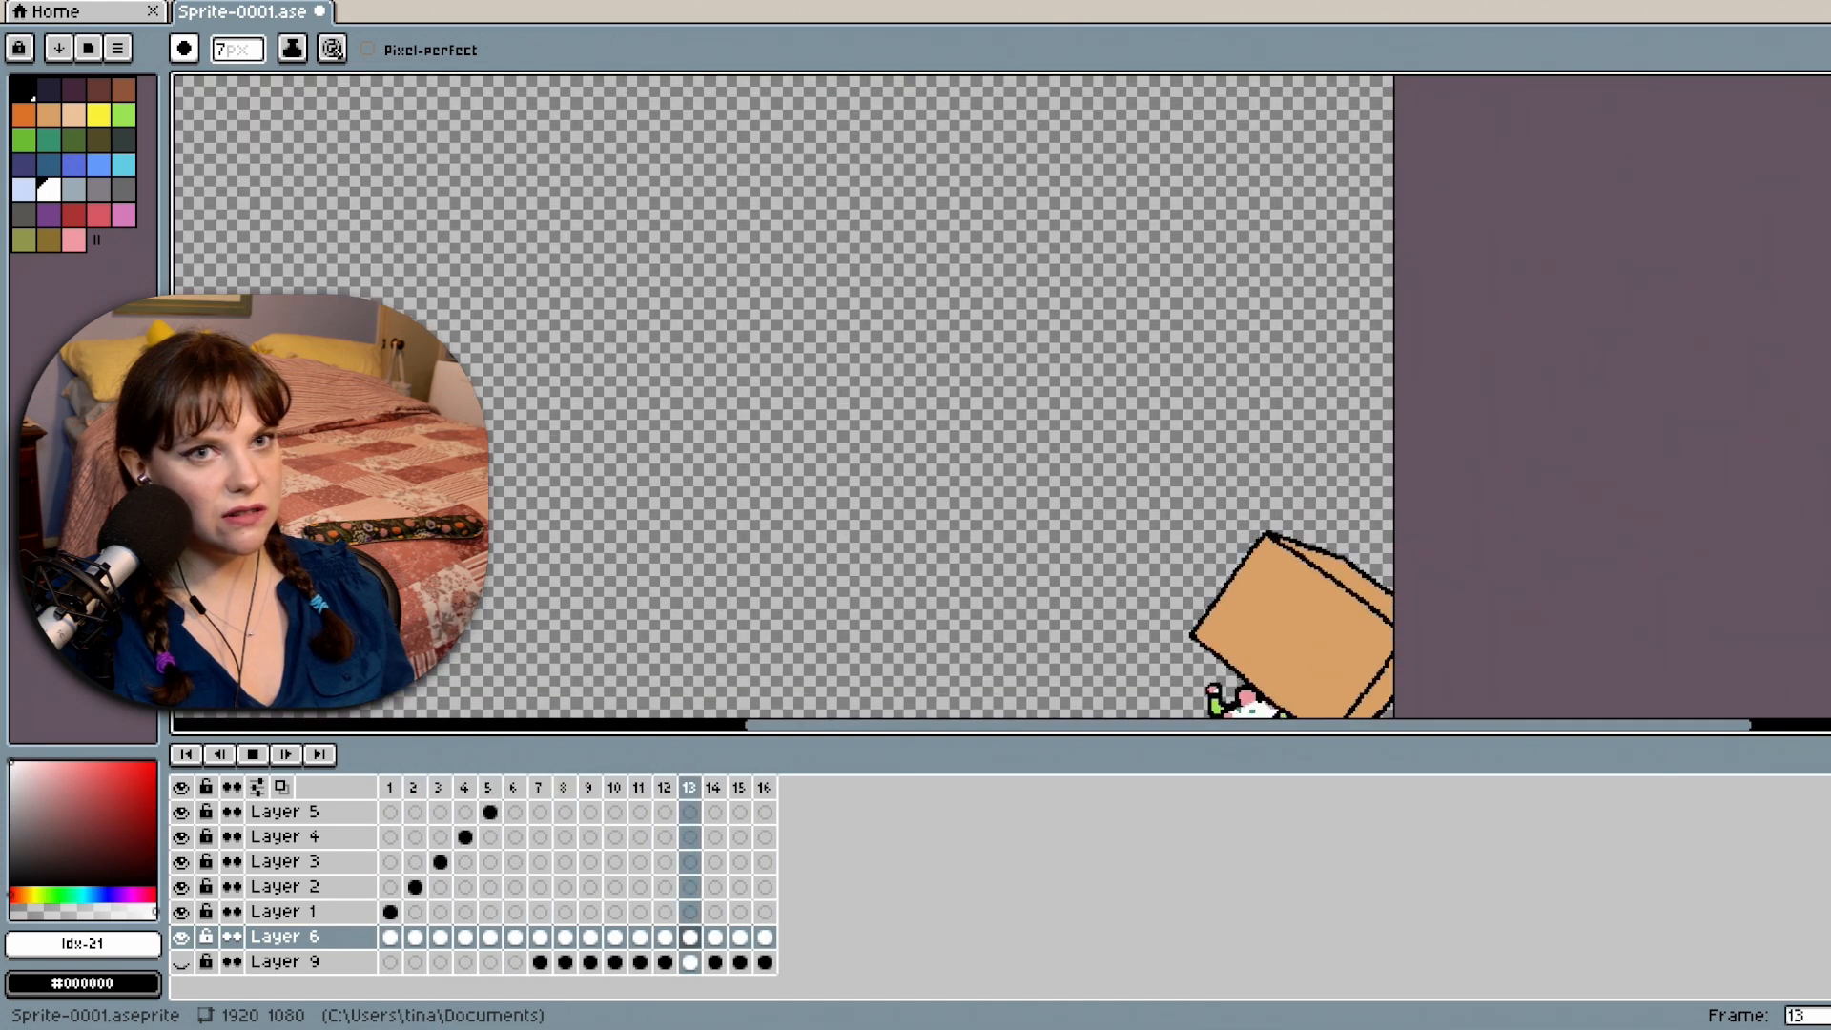
pyautogui.moveTo(1195, 542); pyautogui.dragTo(1196, 465)
pyautogui.scroll(-1, 1196, 466)
pyautogui.scroll(-3, 1195, 466)
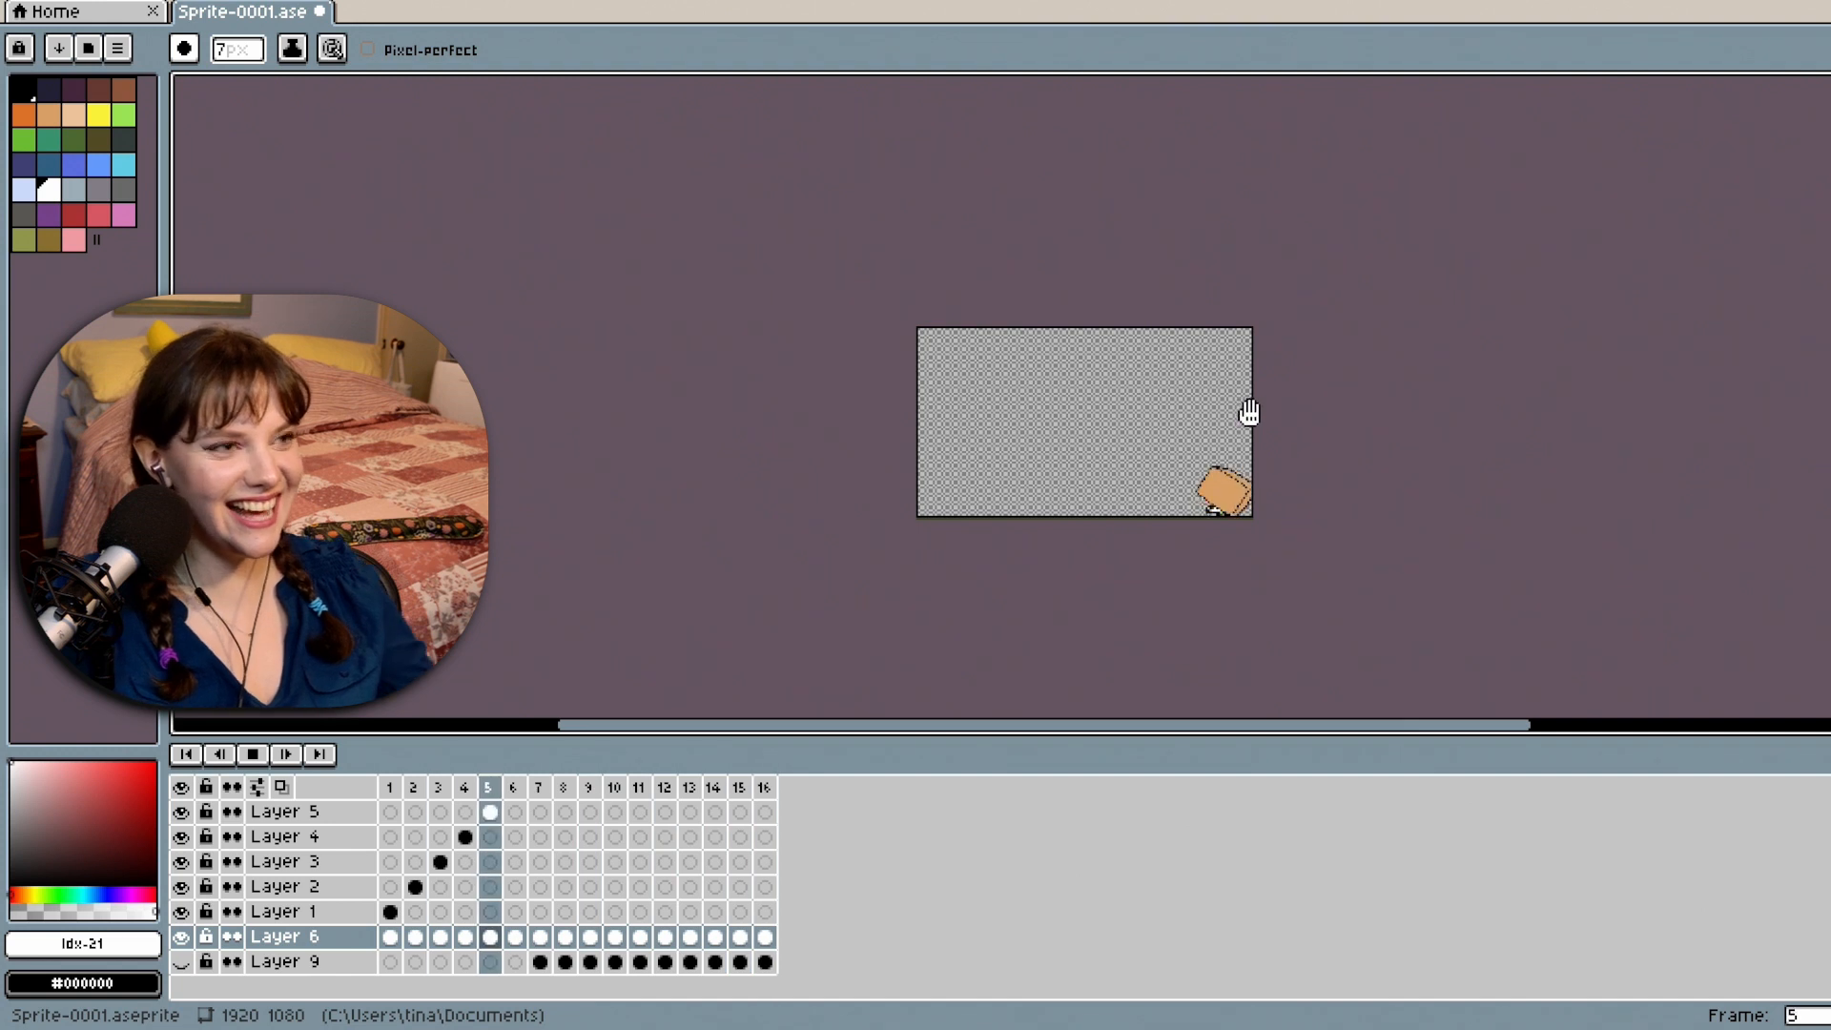
pyautogui.scroll(1, 1250, 410)
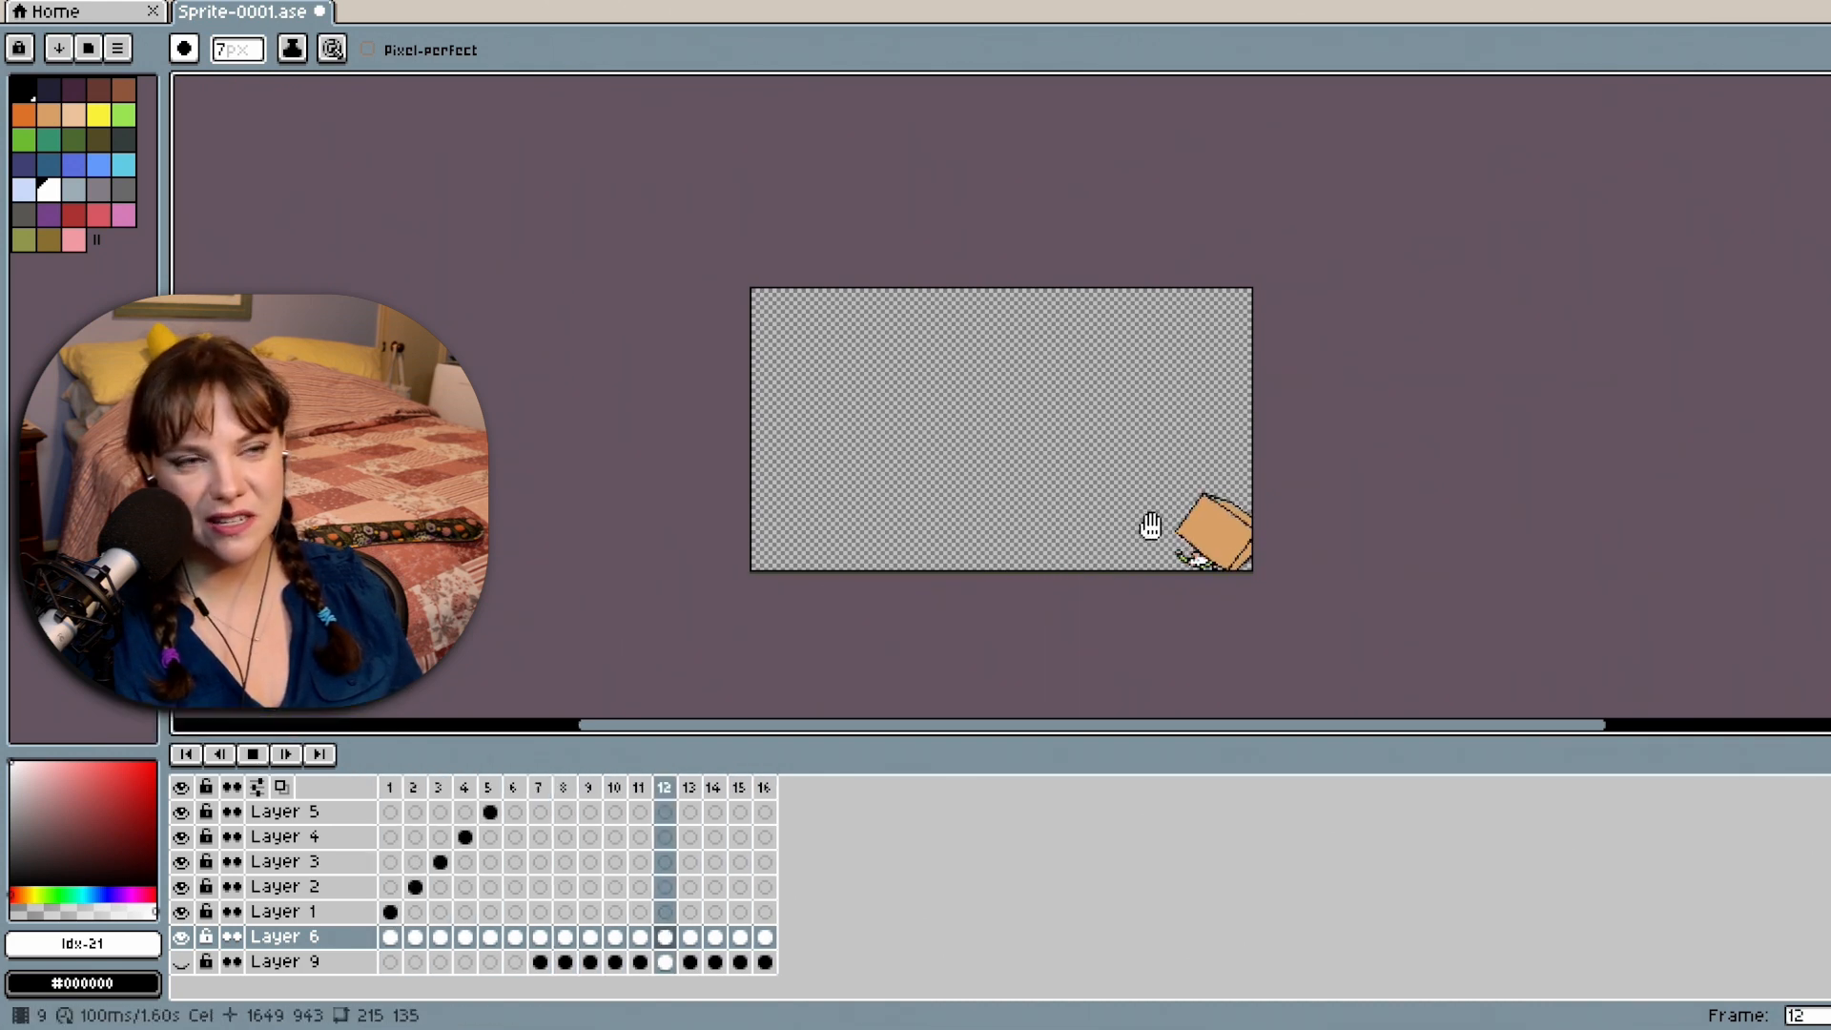
pyautogui.scroll(1, 1151, 543)
pyautogui.scroll(1, 1159, 559)
pyautogui.scroll(1, 1161, 555)
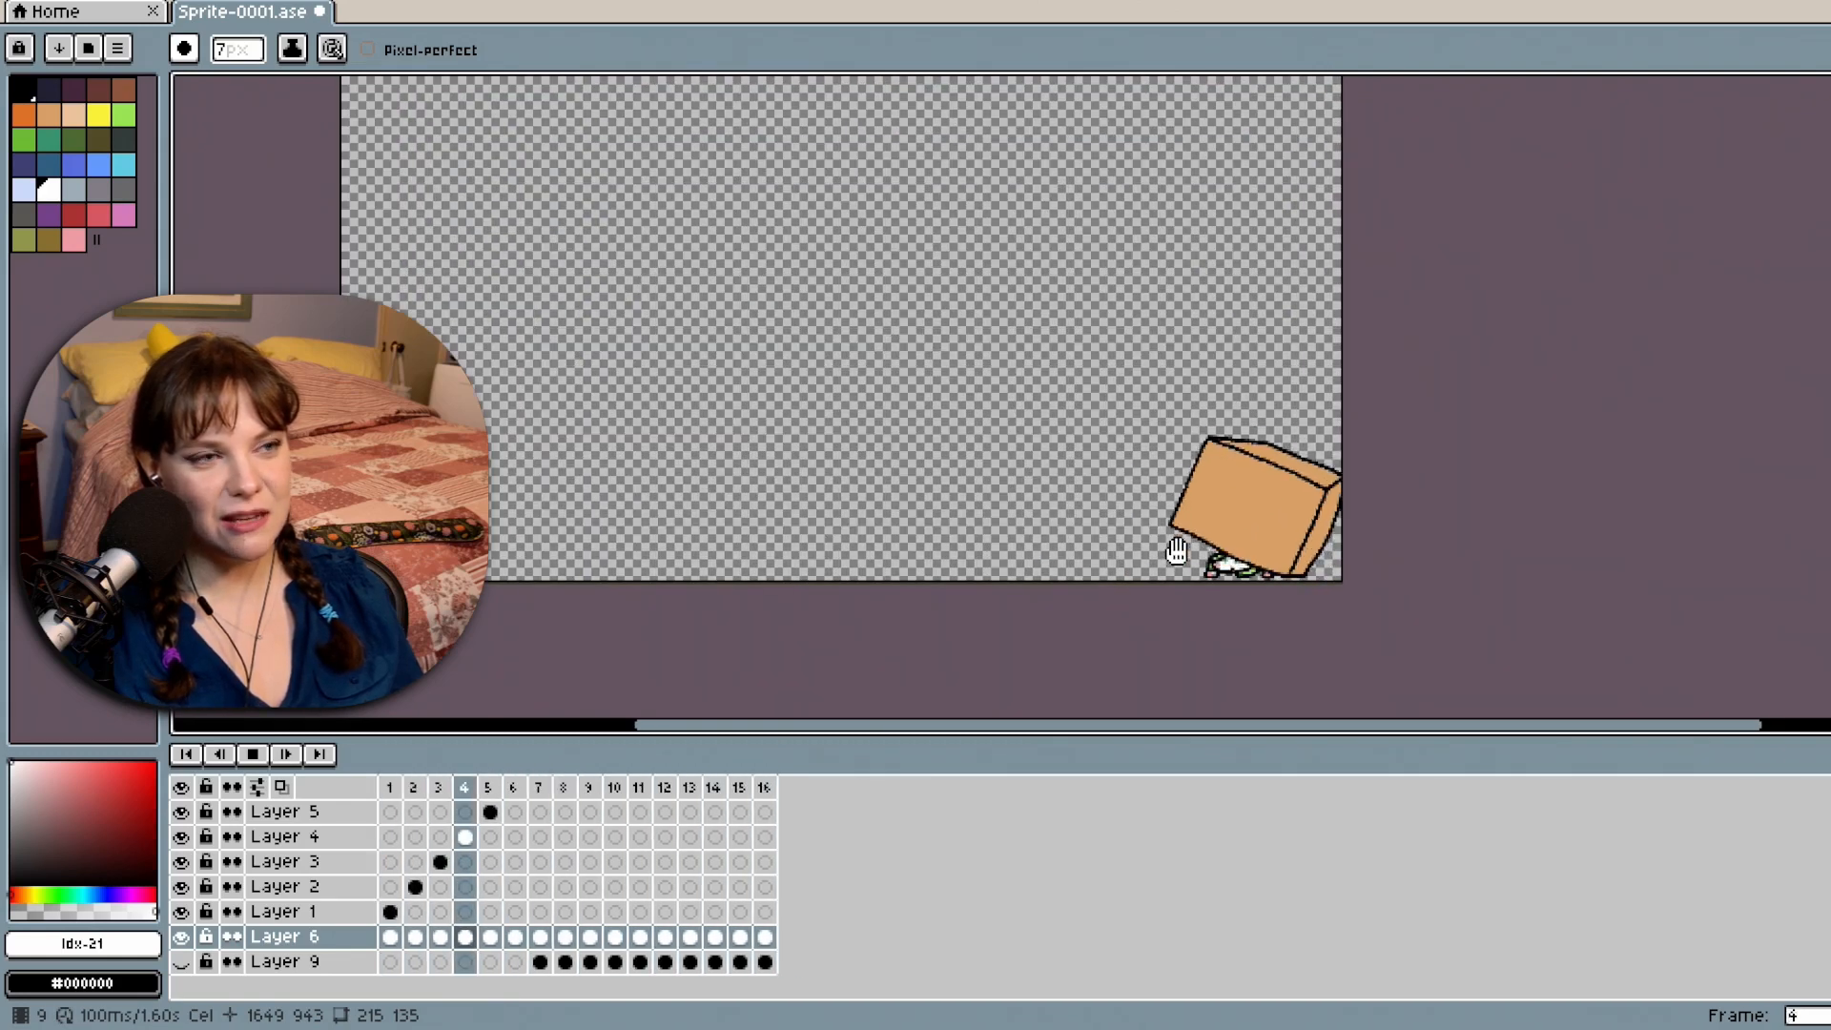
pyautogui.scroll(1, 1179, 552)
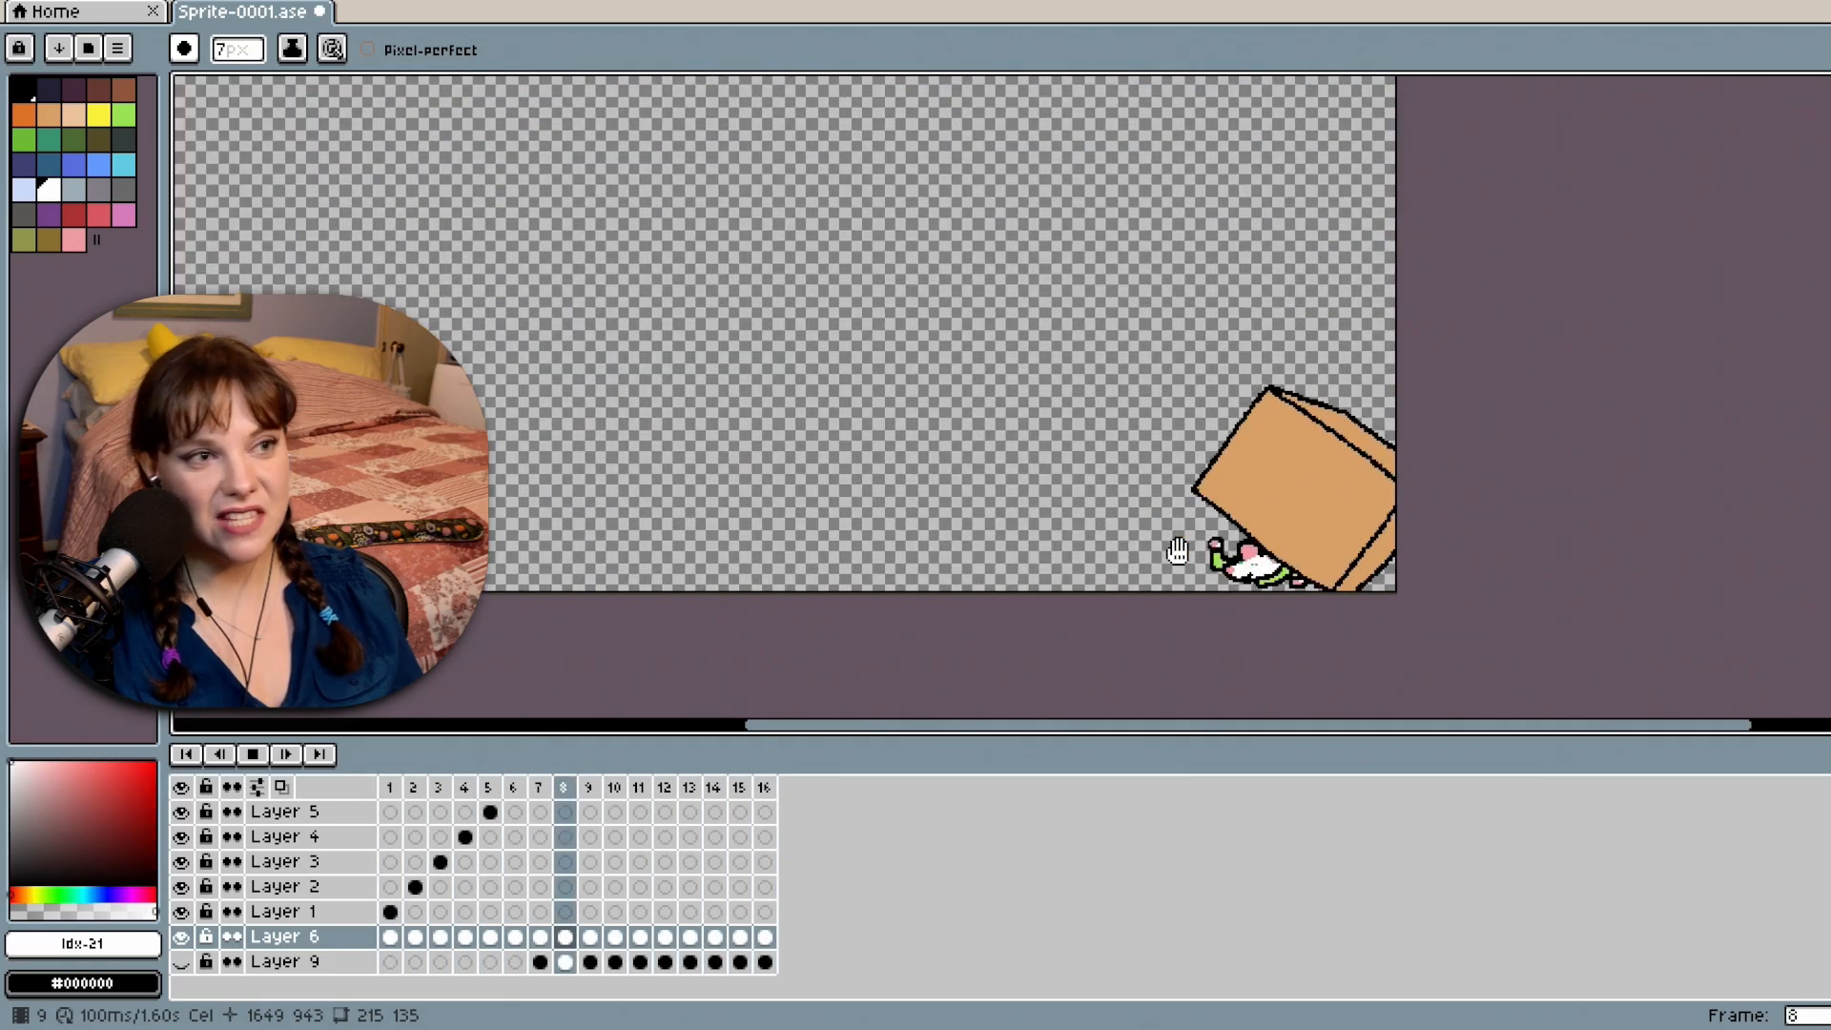
pyautogui.scroll(1, 1239, 567)
pyautogui.scroll(2, 1345, 583)
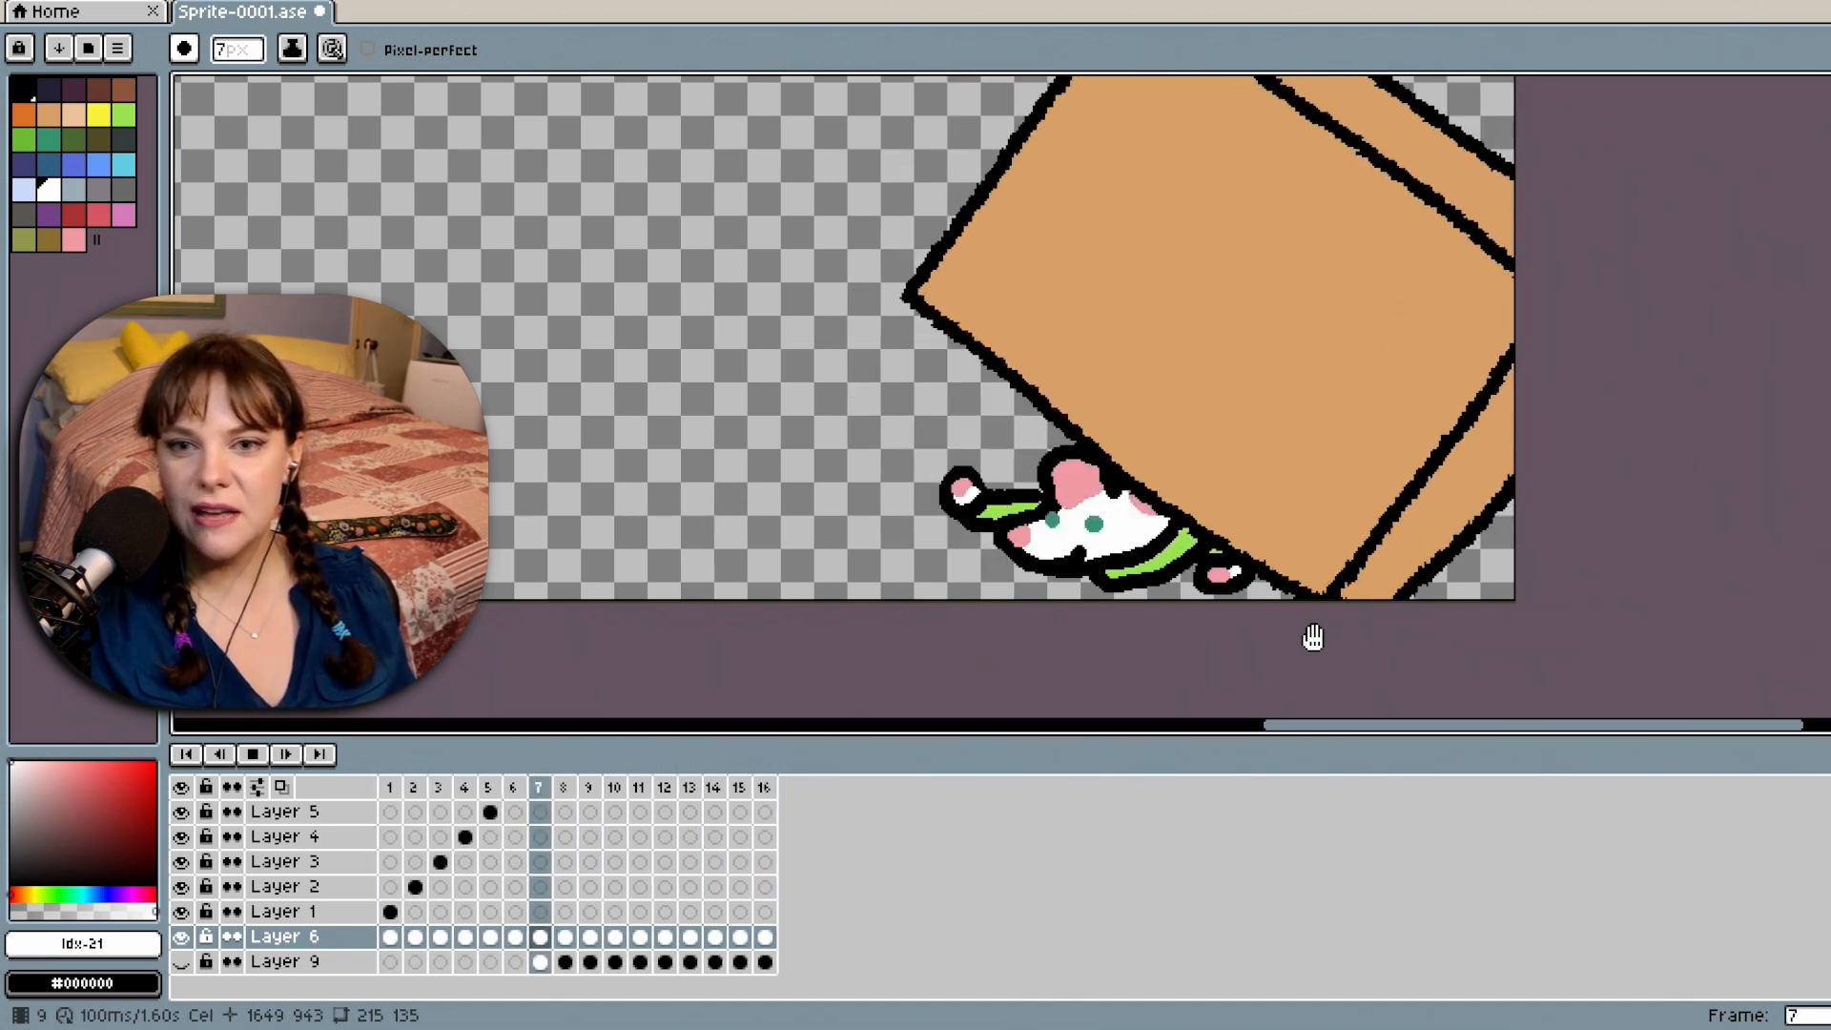
pyautogui.scroll(-1, 1219, 504)
pyautogui.scroll(-1, 1221, 504)
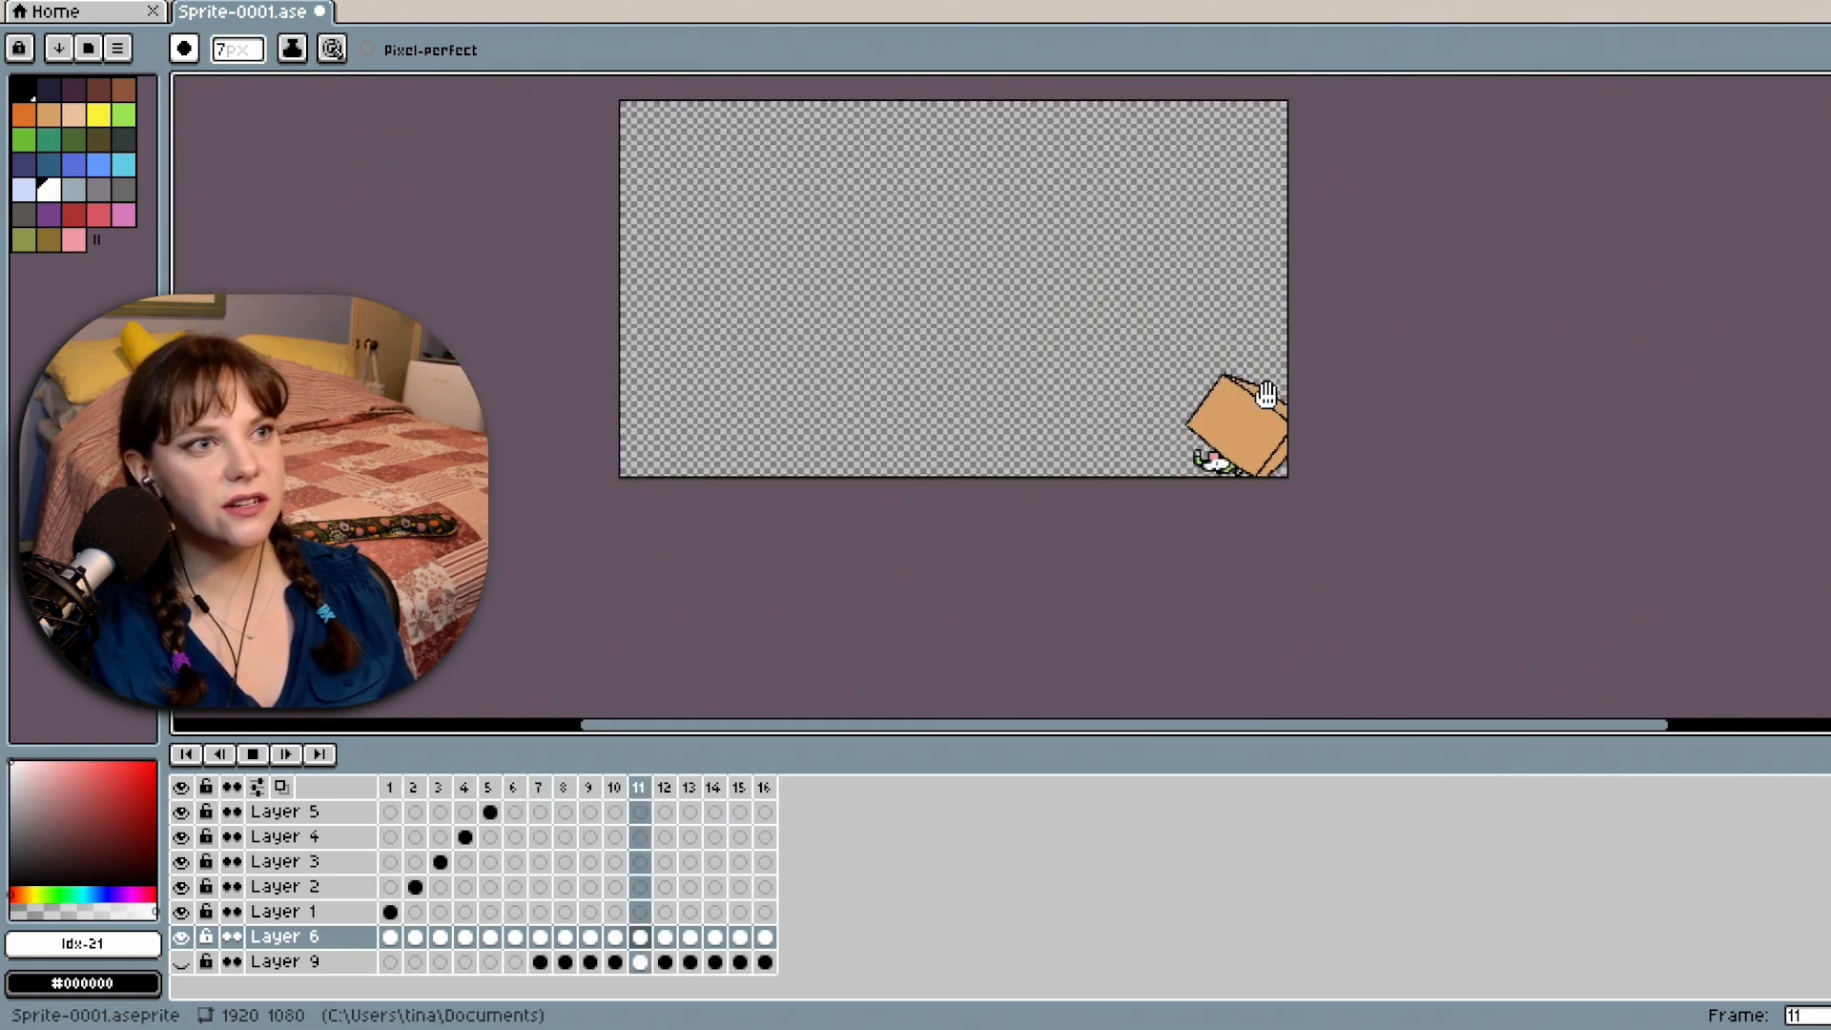
pyautogui.moveTo(1828, 482); pyautogui.dragTo(1828, 466)
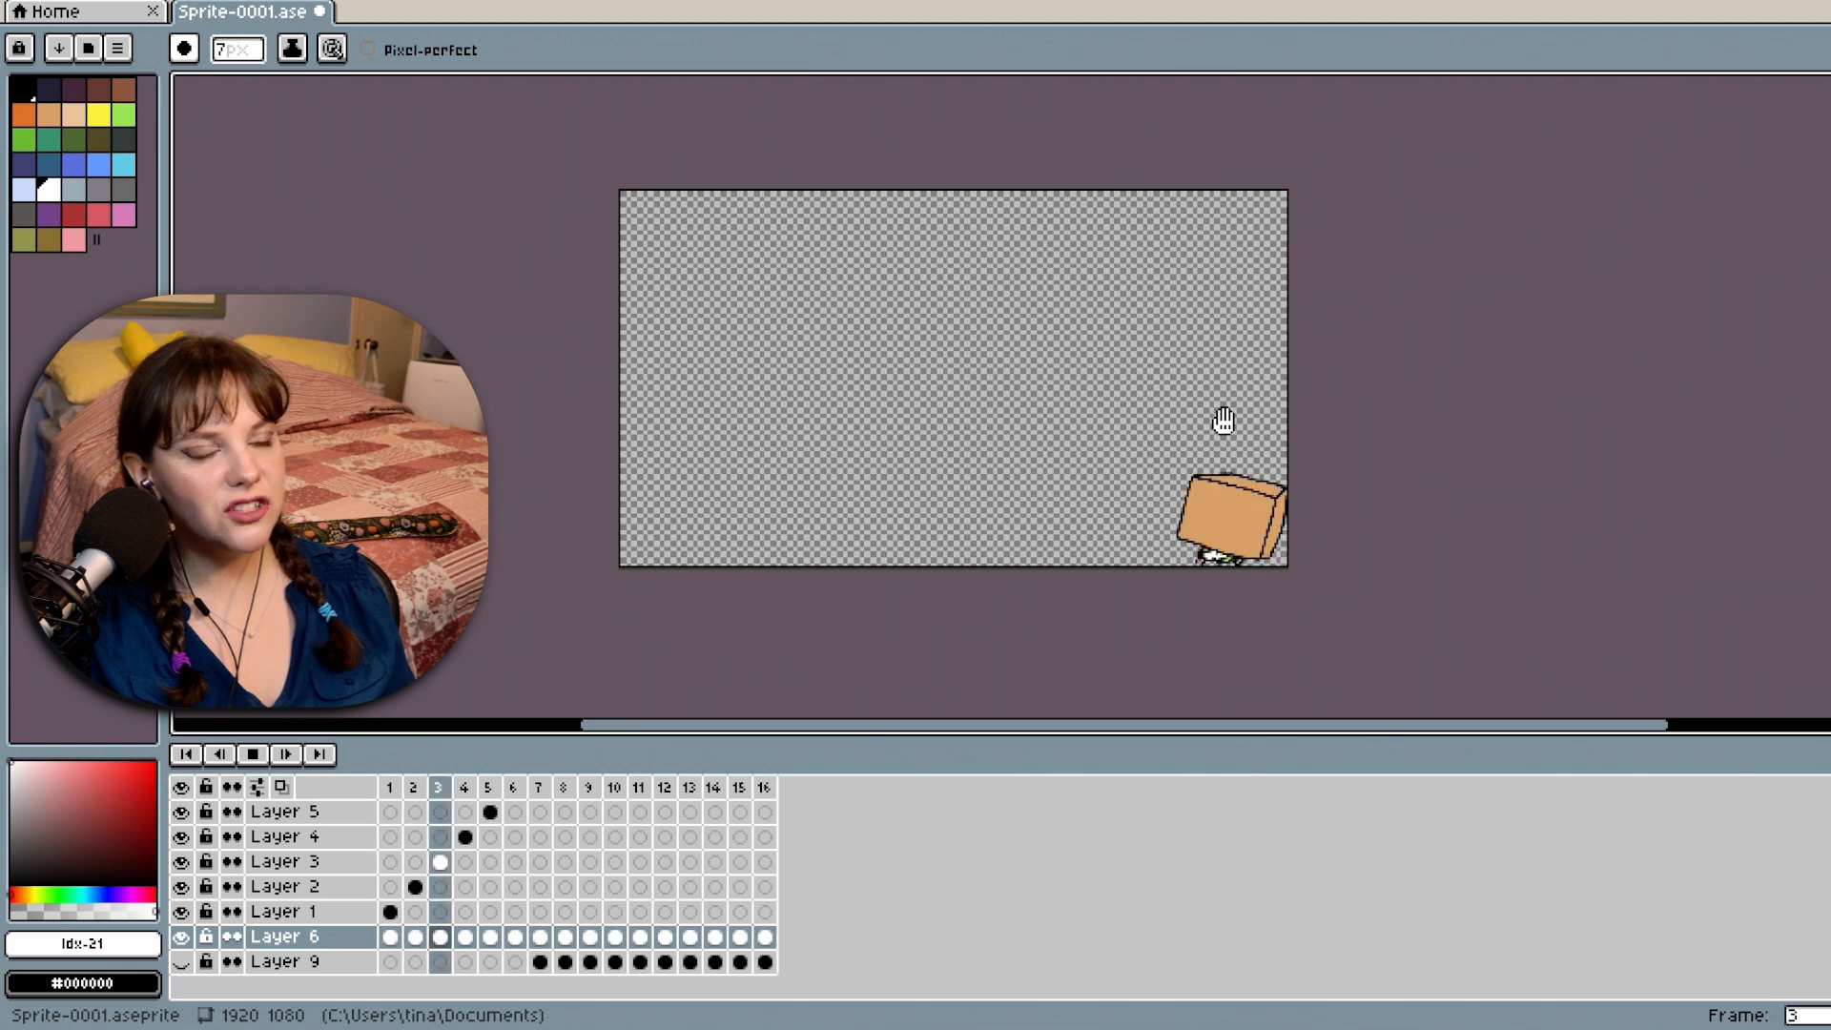
pyautogui.scroll(1, 1224, 421)
pyautogui.scroll(1, 1227, 431)
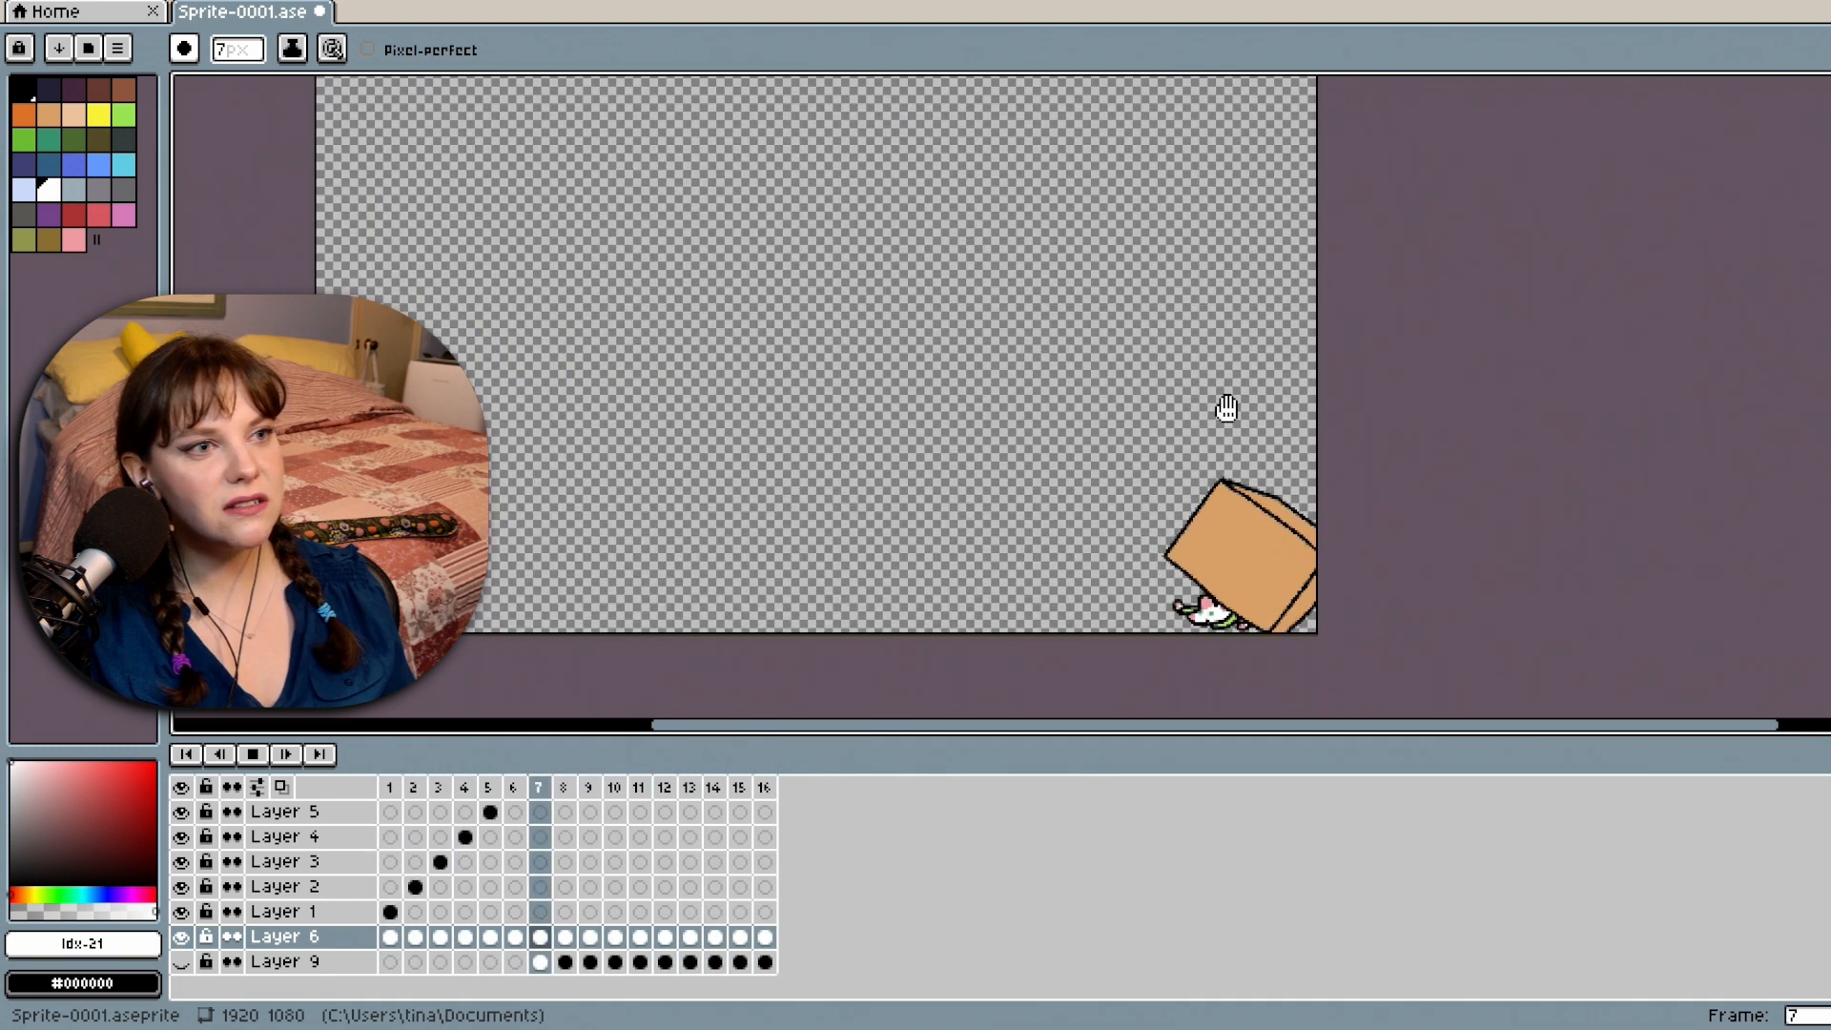
pyautogui.moveTo(1828, 477); pyautogui.dragTo(1827, 451)
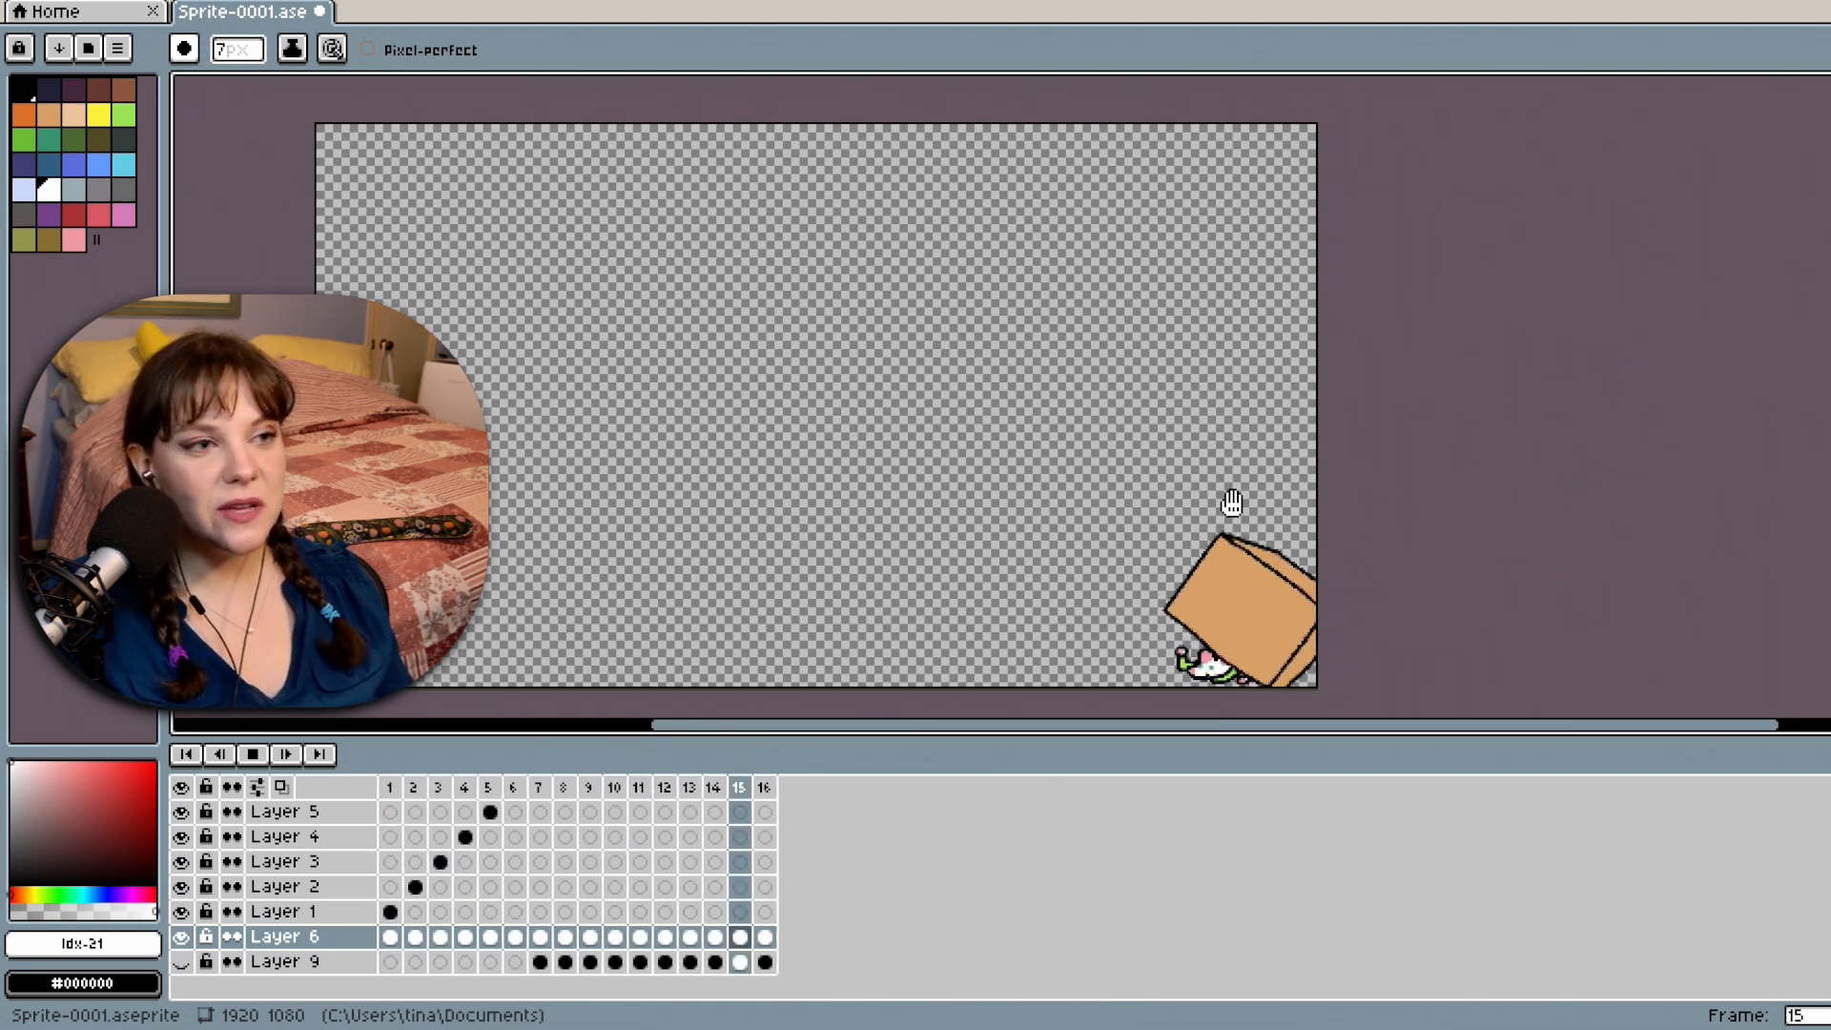
pyautogui.click(252, 754)
# Examine the box on frame 1, compare the mouse's arm poses on Layer 6 up to frame 16.
pyautogui.click(391, 912)
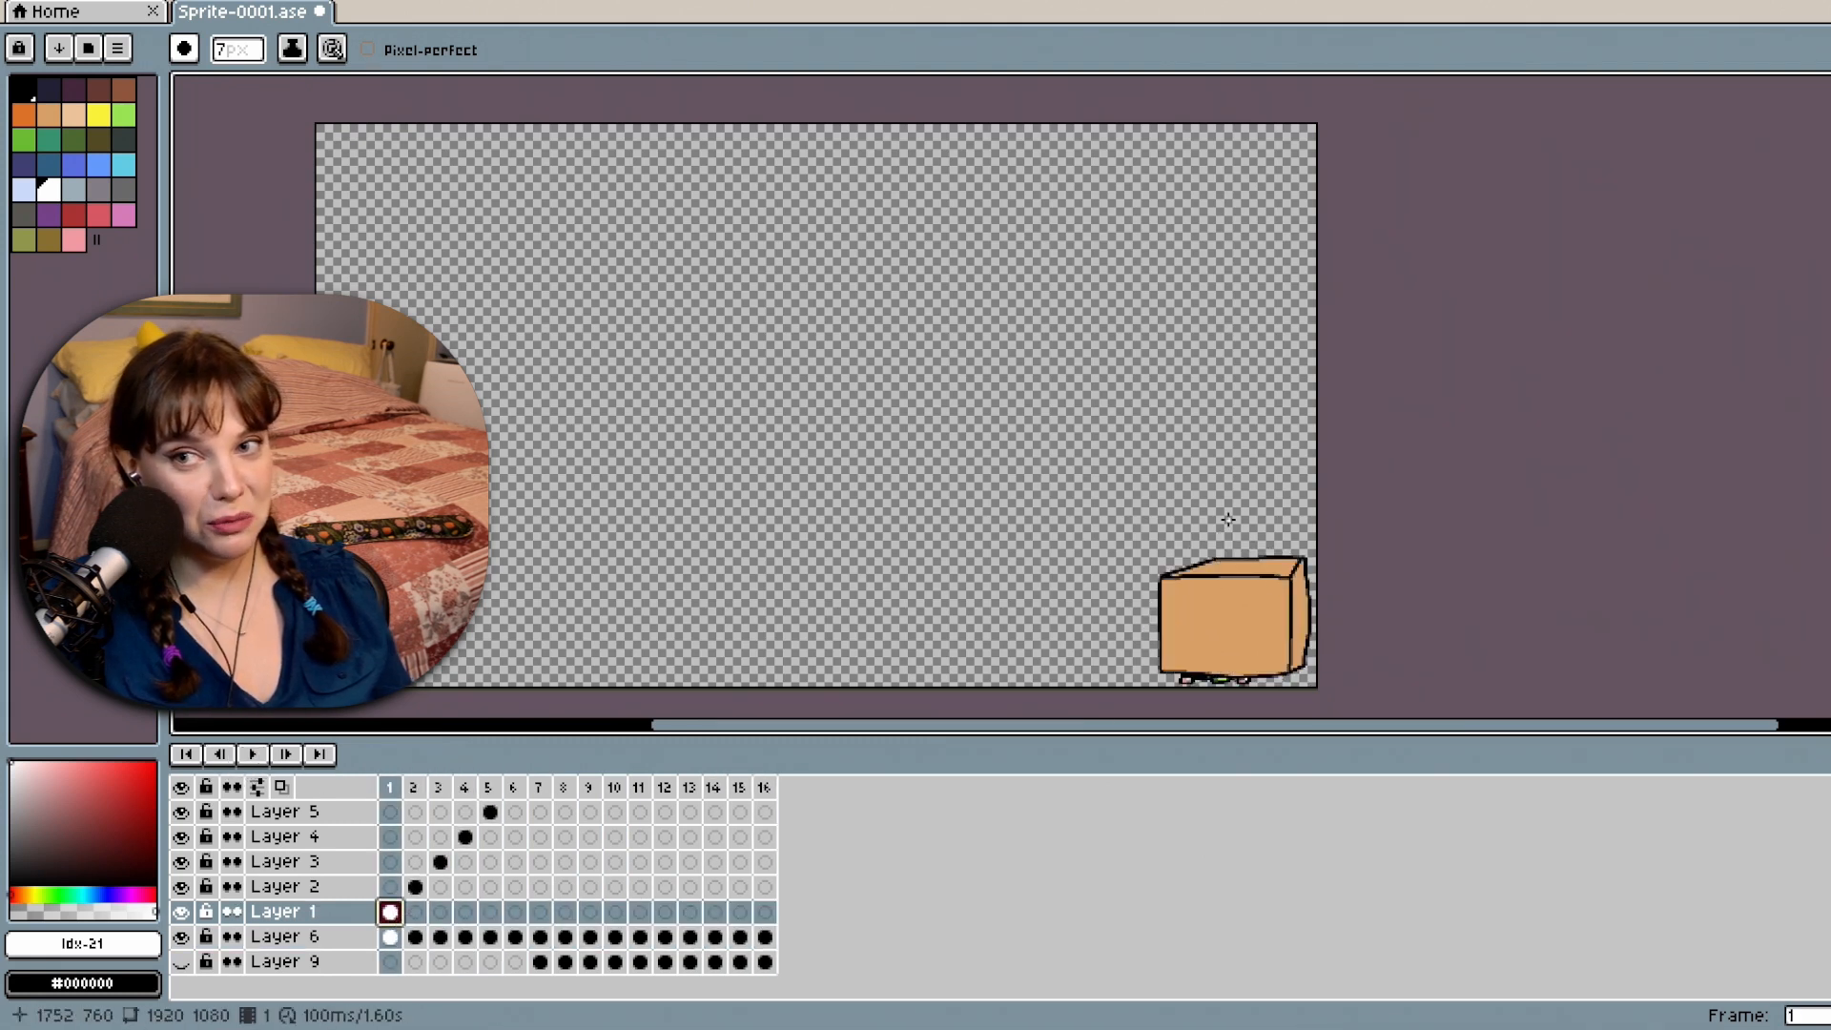
pyautogui.click(666, 938)
pyautogui.click(697, 939)
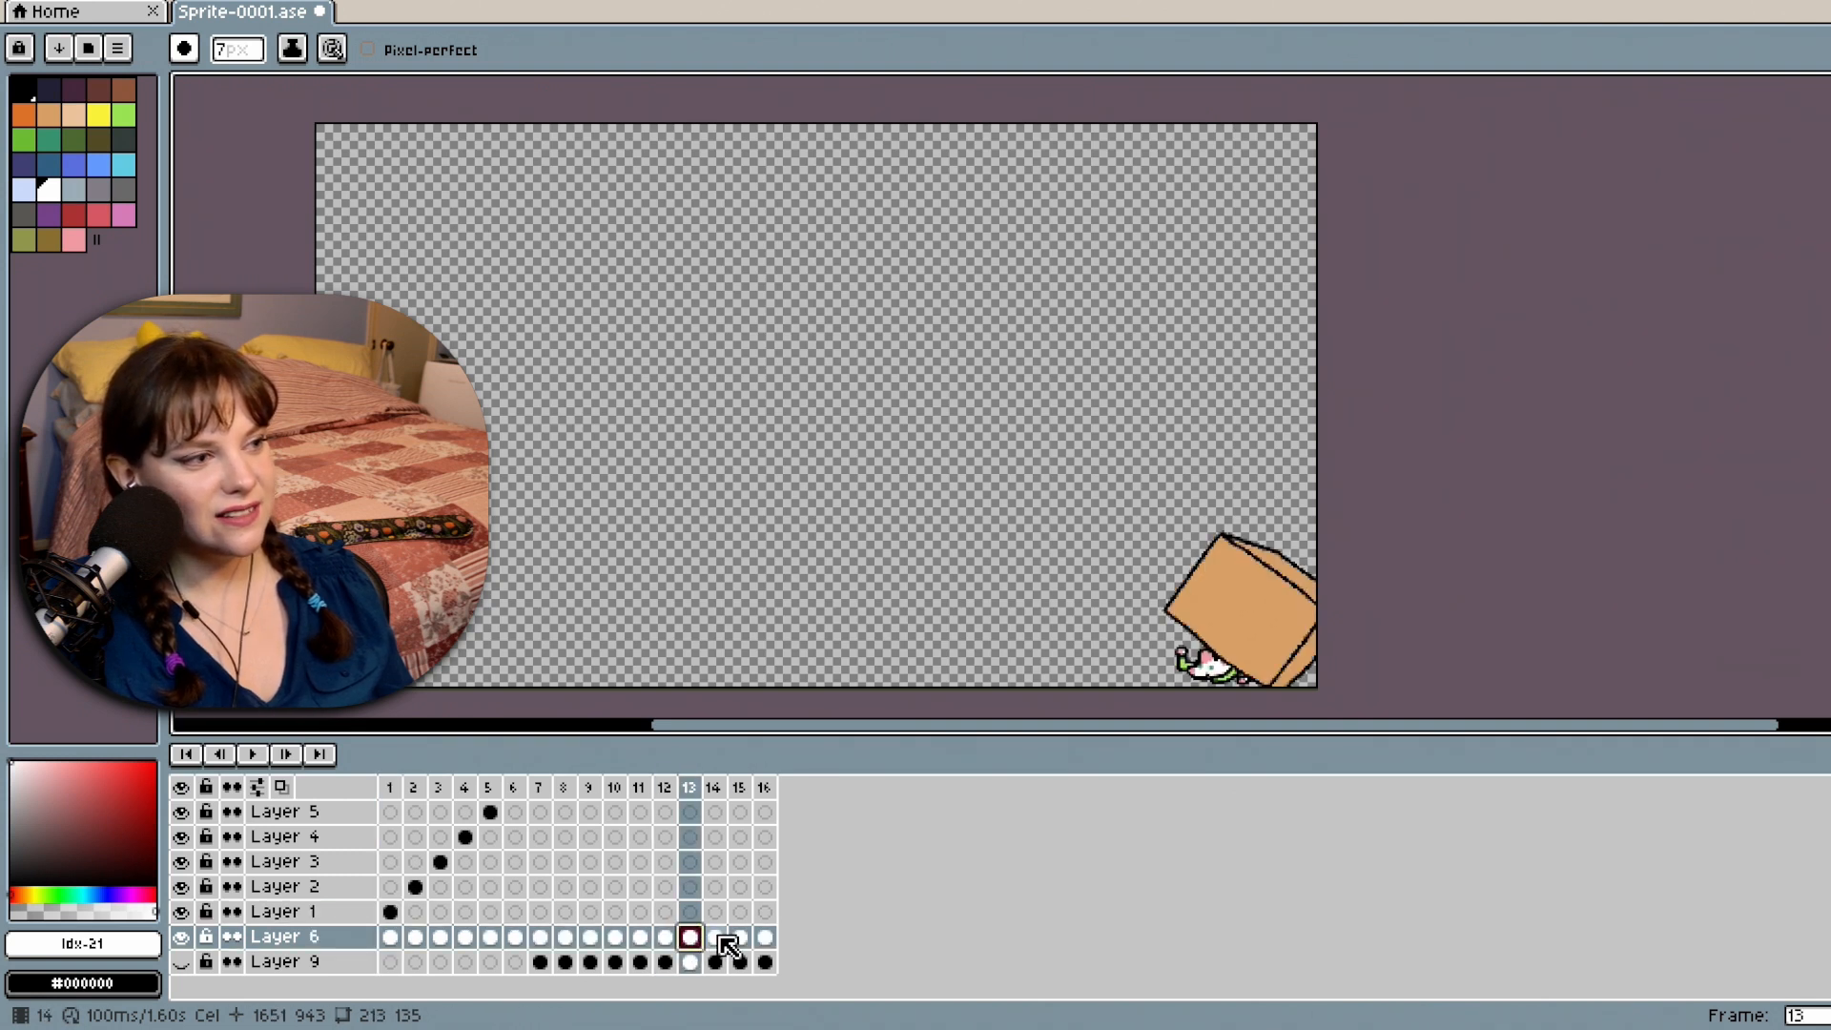
pyautogui.click(724, 942)
pyautogui.click(748, 943)
pyautogui.click(767, 944)
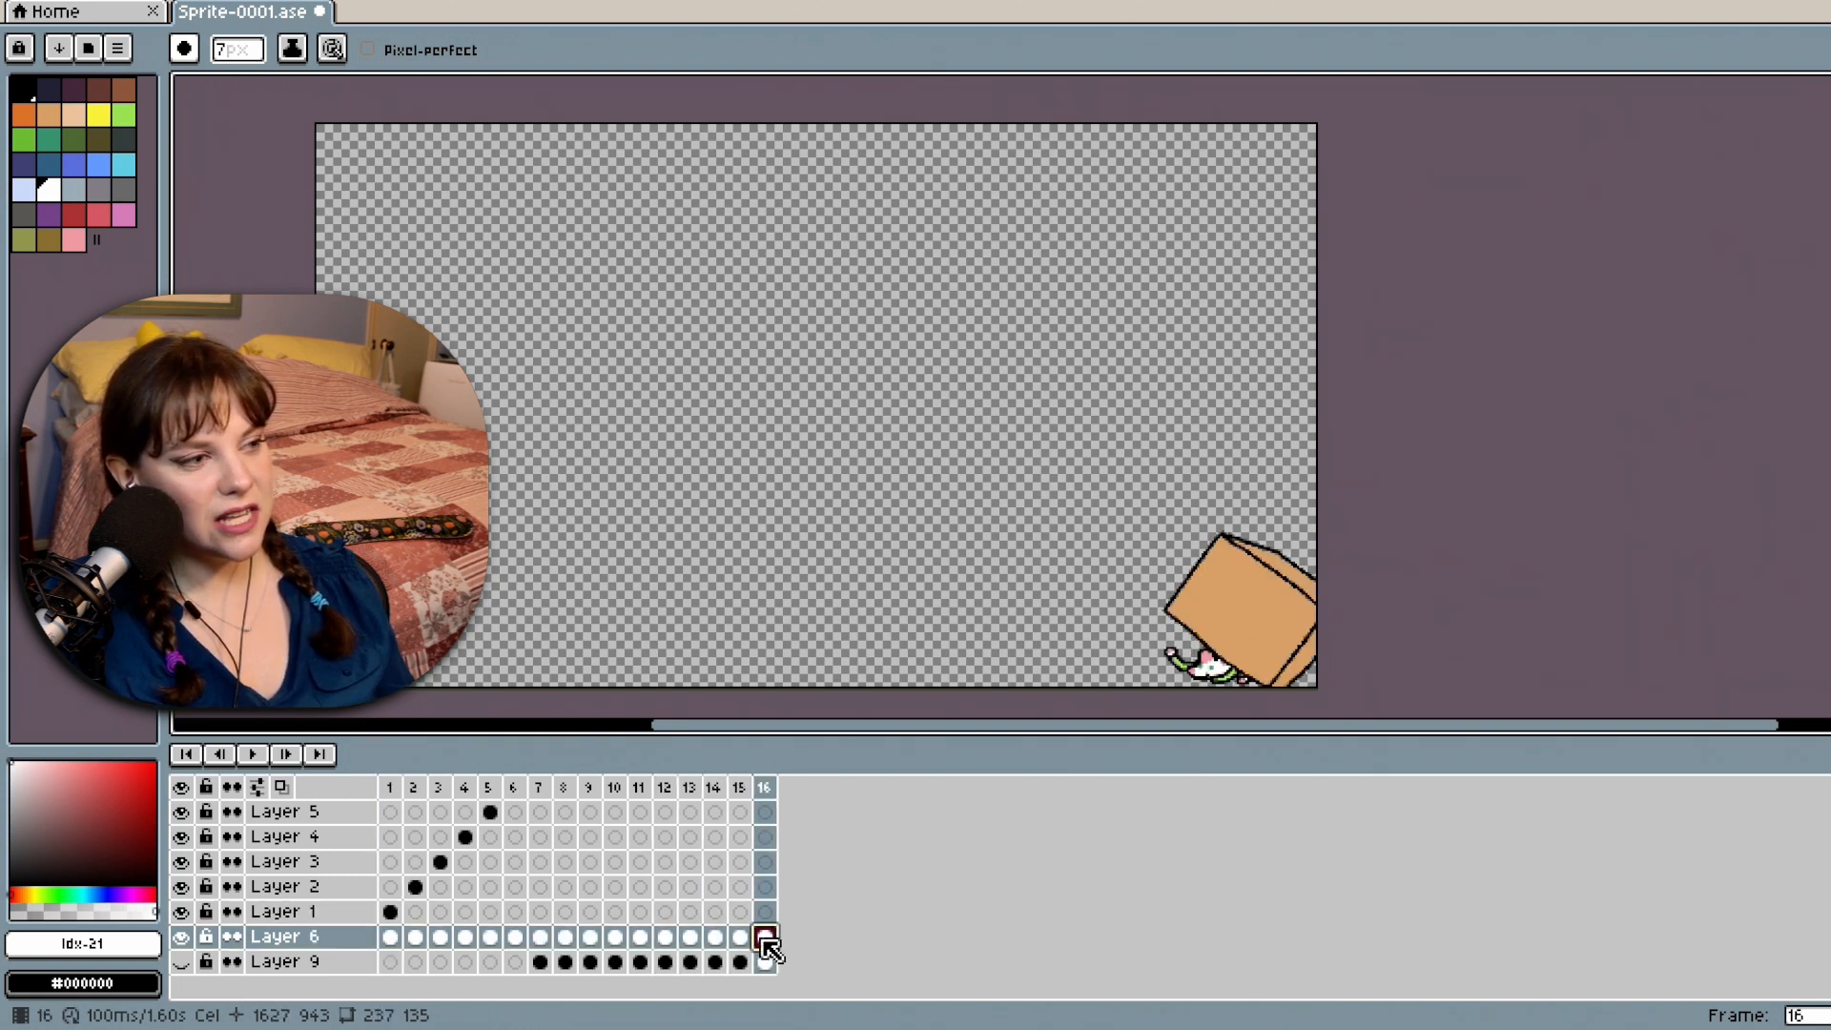
# Play the animation from frame 1 to check how the box tilt leads into the wave, and stop playback.
pyautogui.click(225, 760)
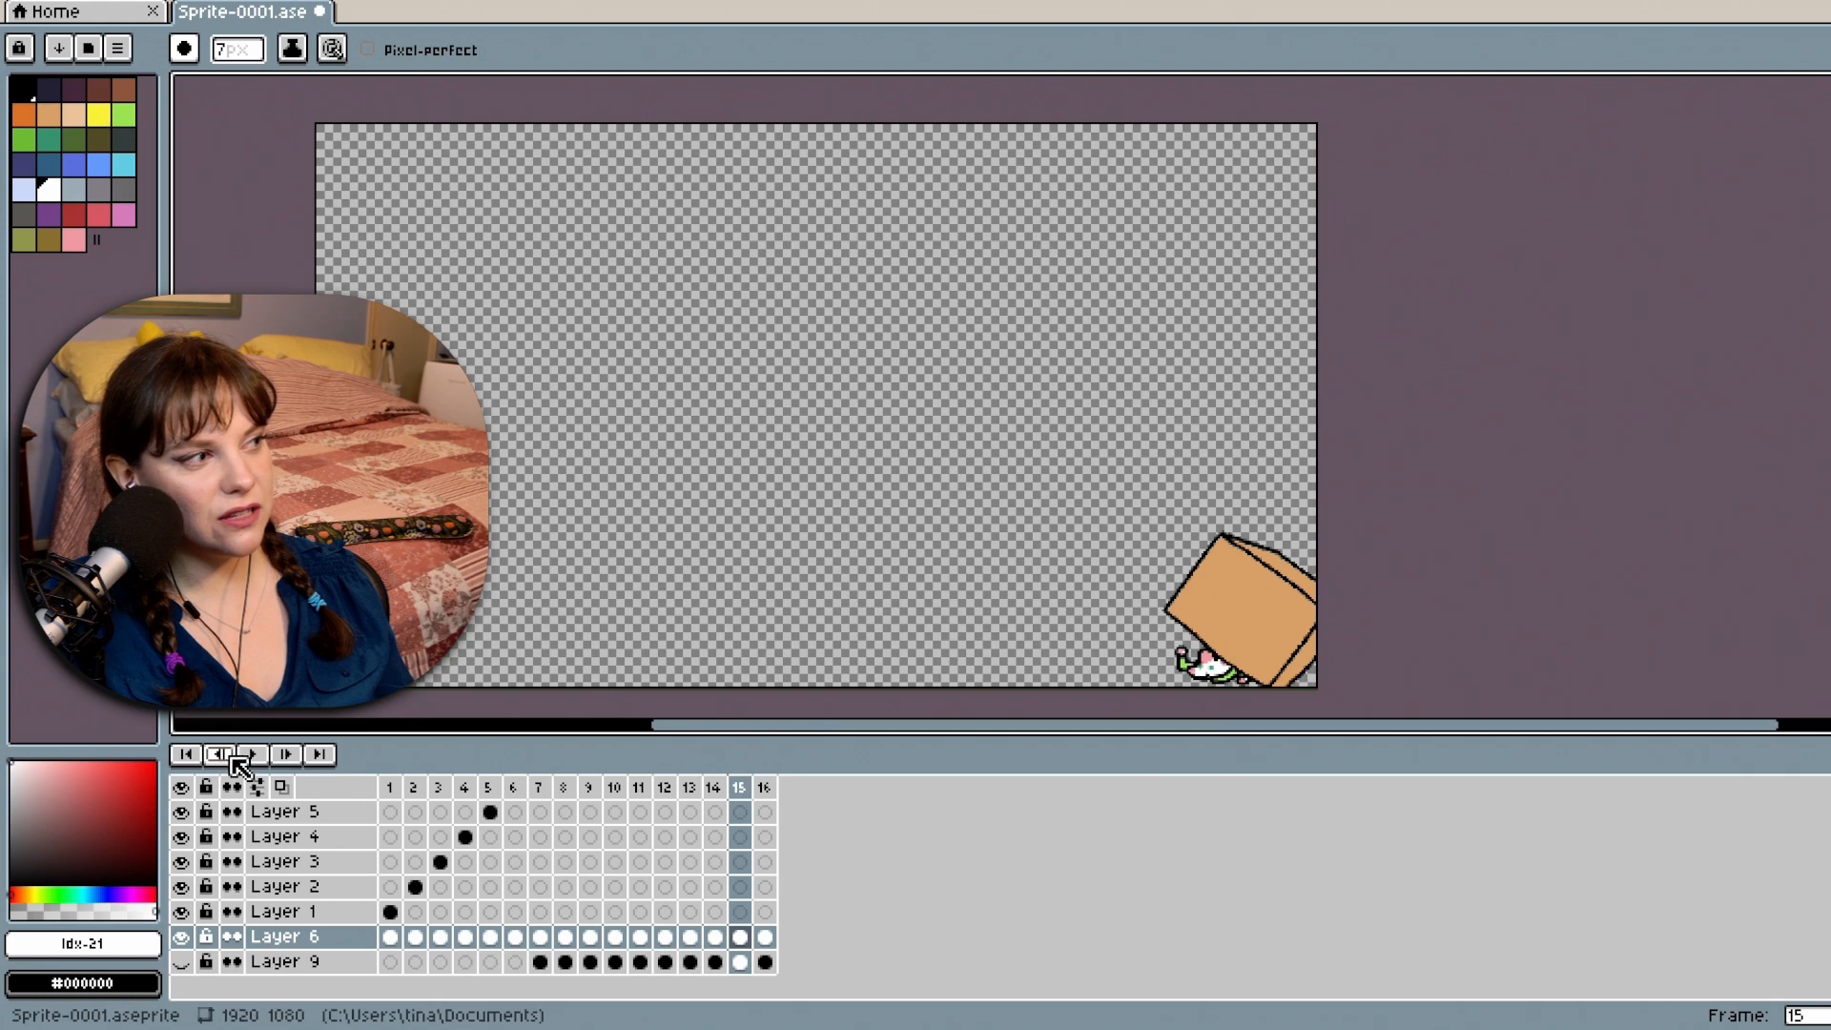
pyautogui.click(390, 788)
pyautogui.click(259, 755)
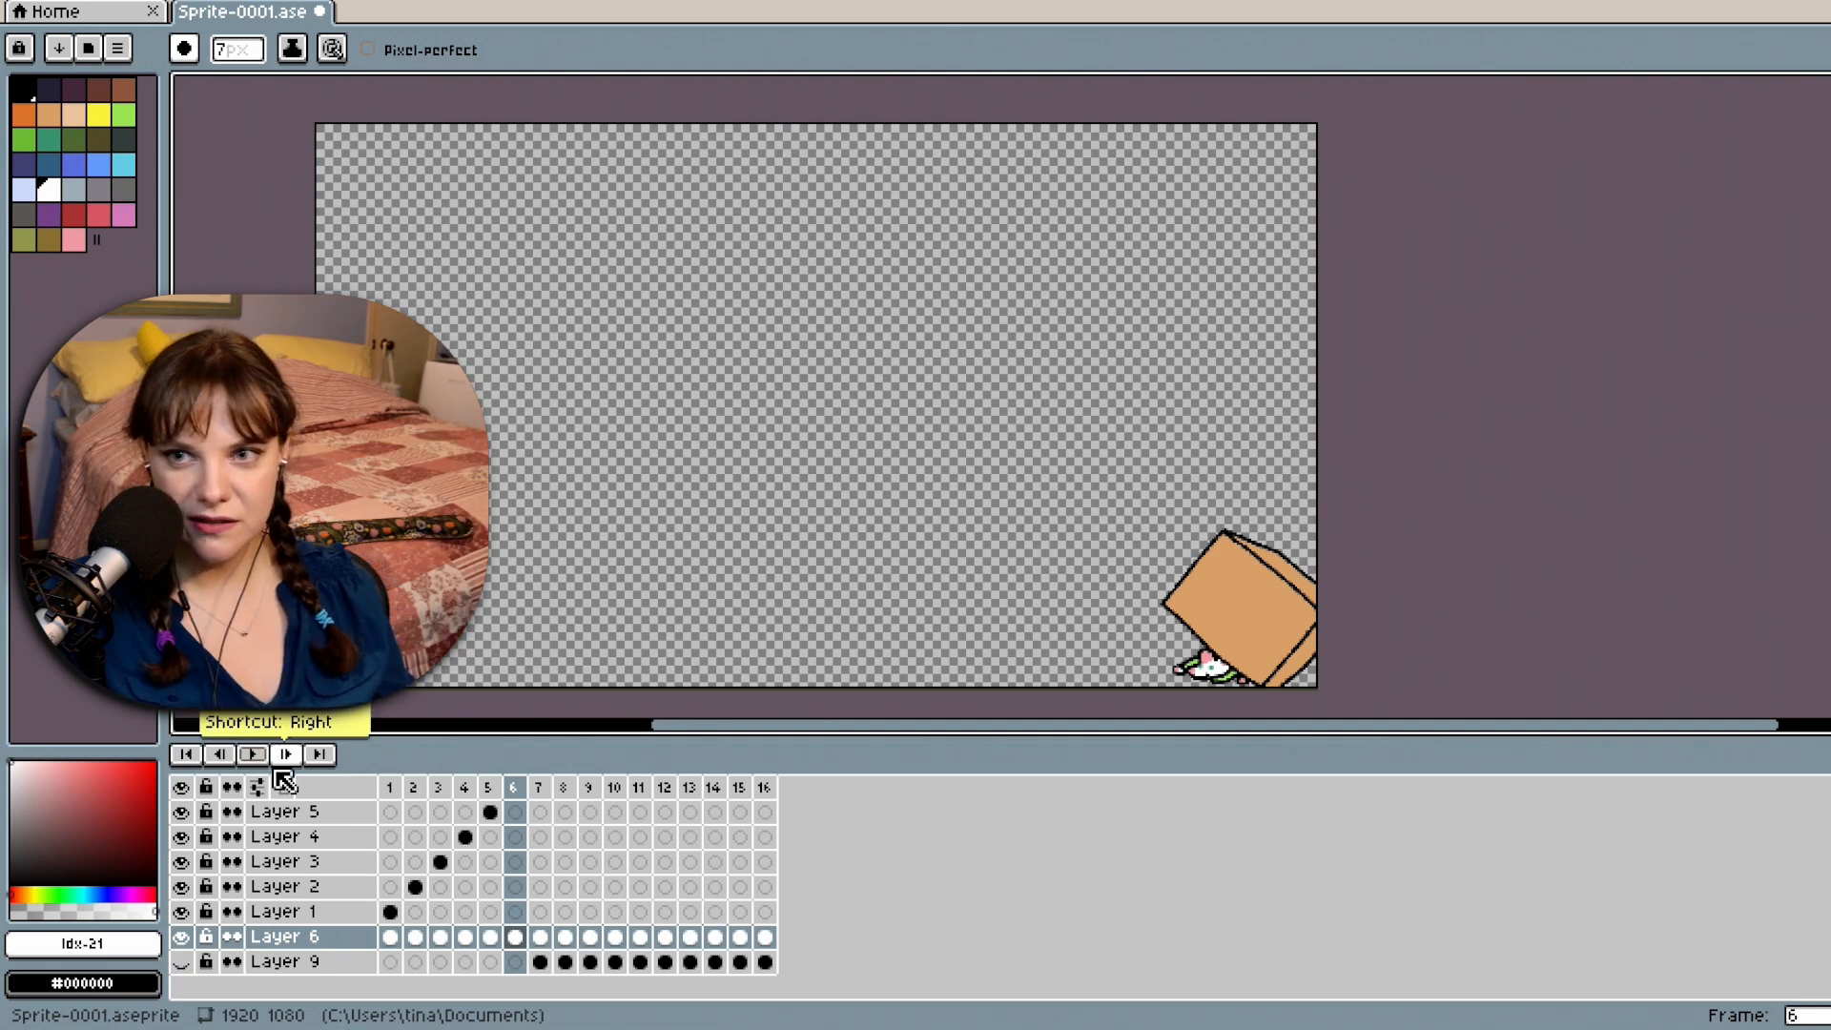
pyautogui.scroll(1, 764, 575)
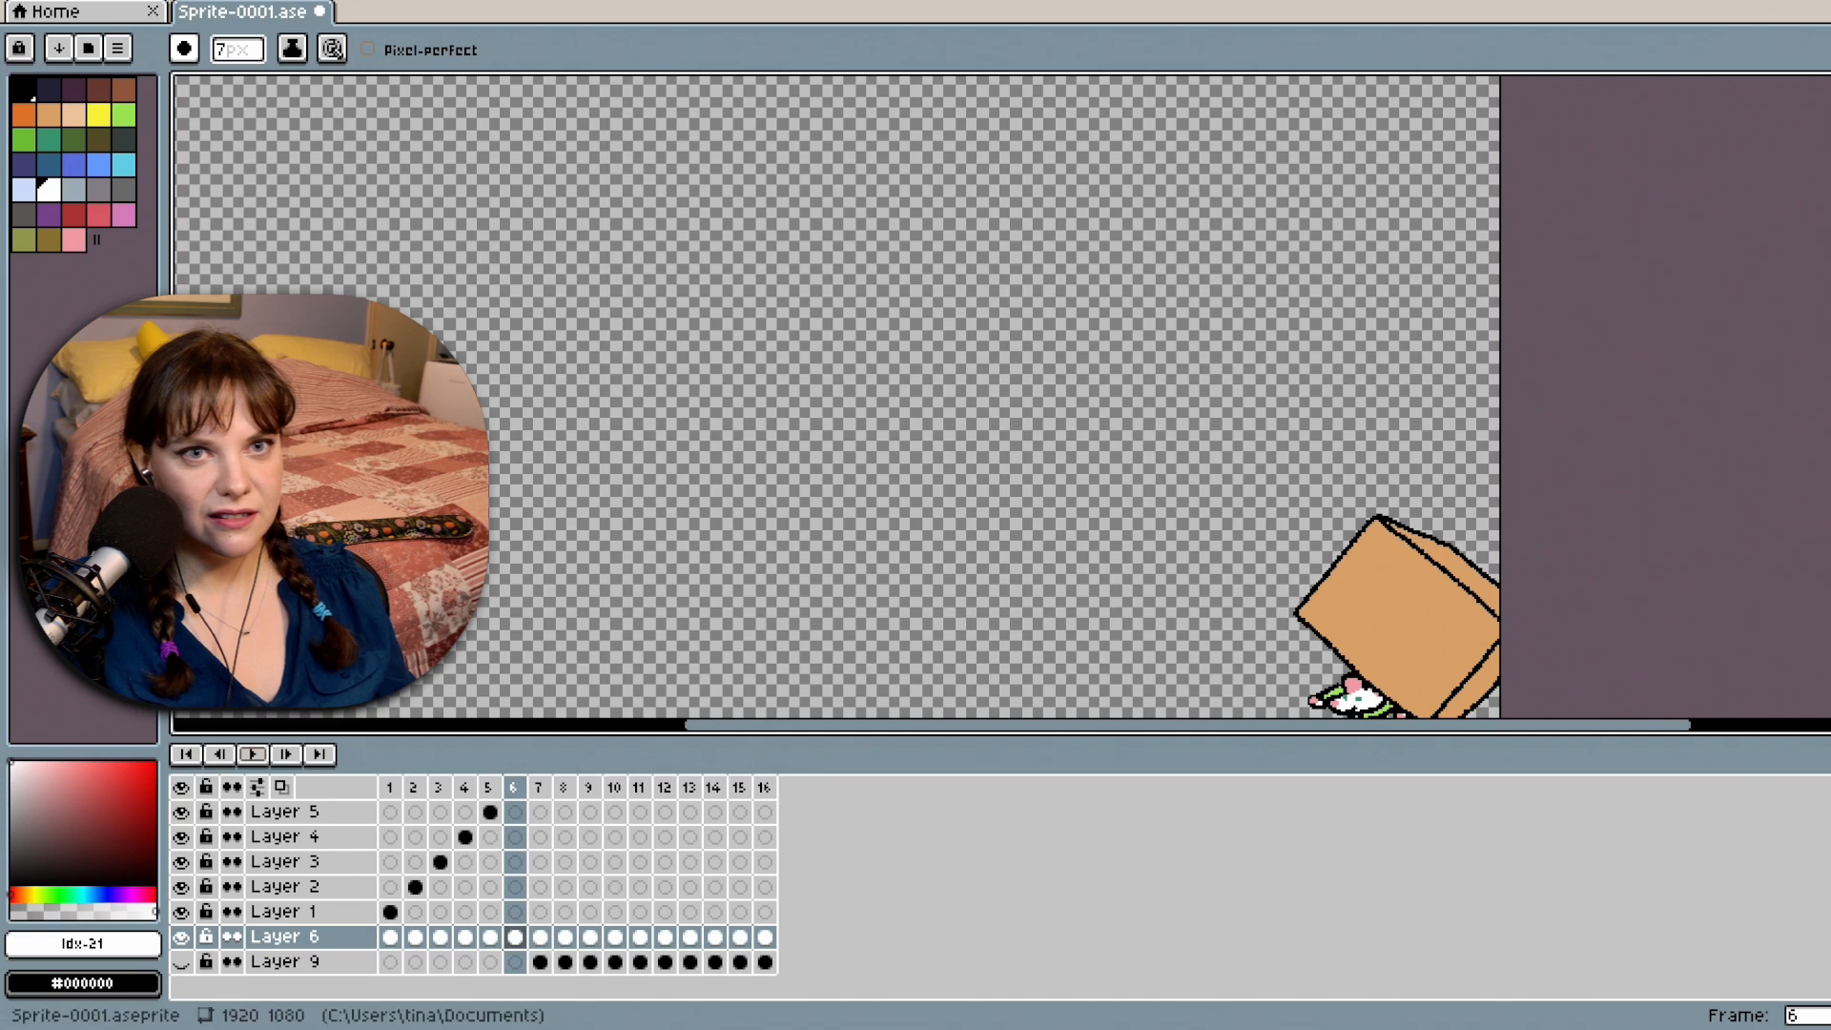
pyautogui.scroll(-2, 1001, 401)
pyautogui.click(263, 761)
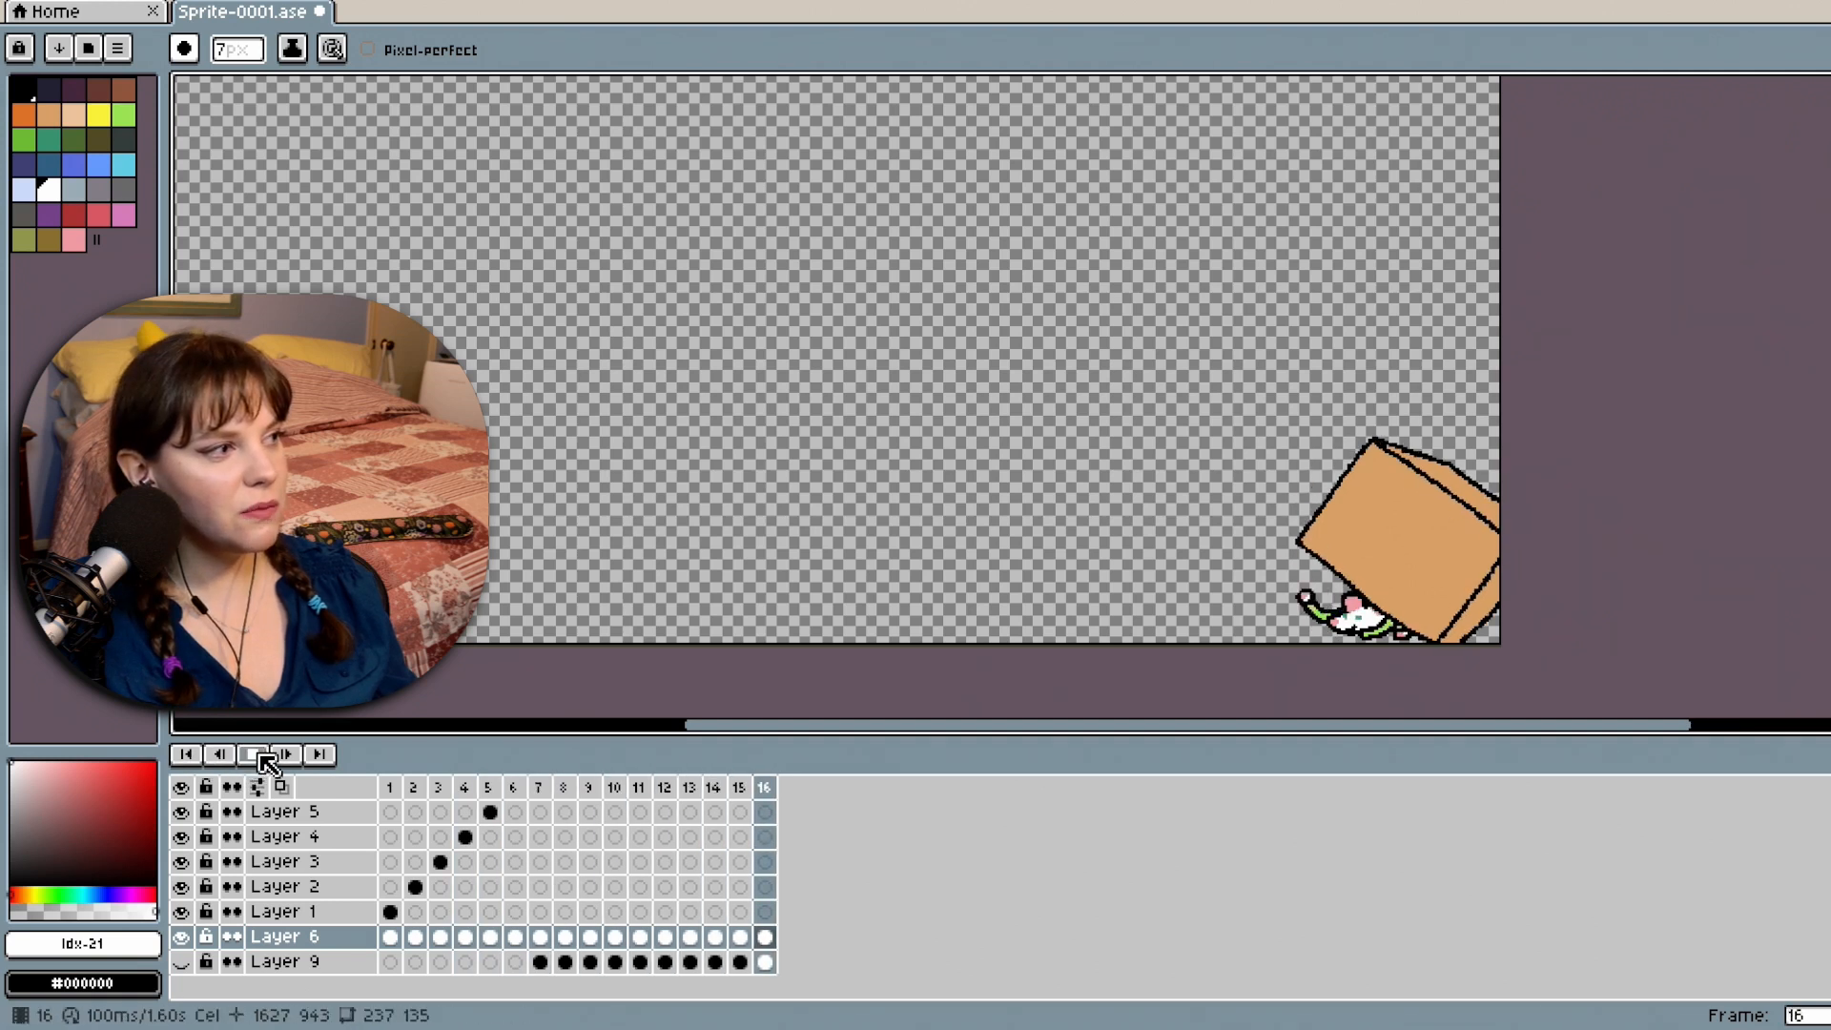
pyautogui.click(260, 760)
# Compare the mouse's waving arm up close on frames 13, 15 and 16 of Layer 6.
pyautogui.click(688, 939)
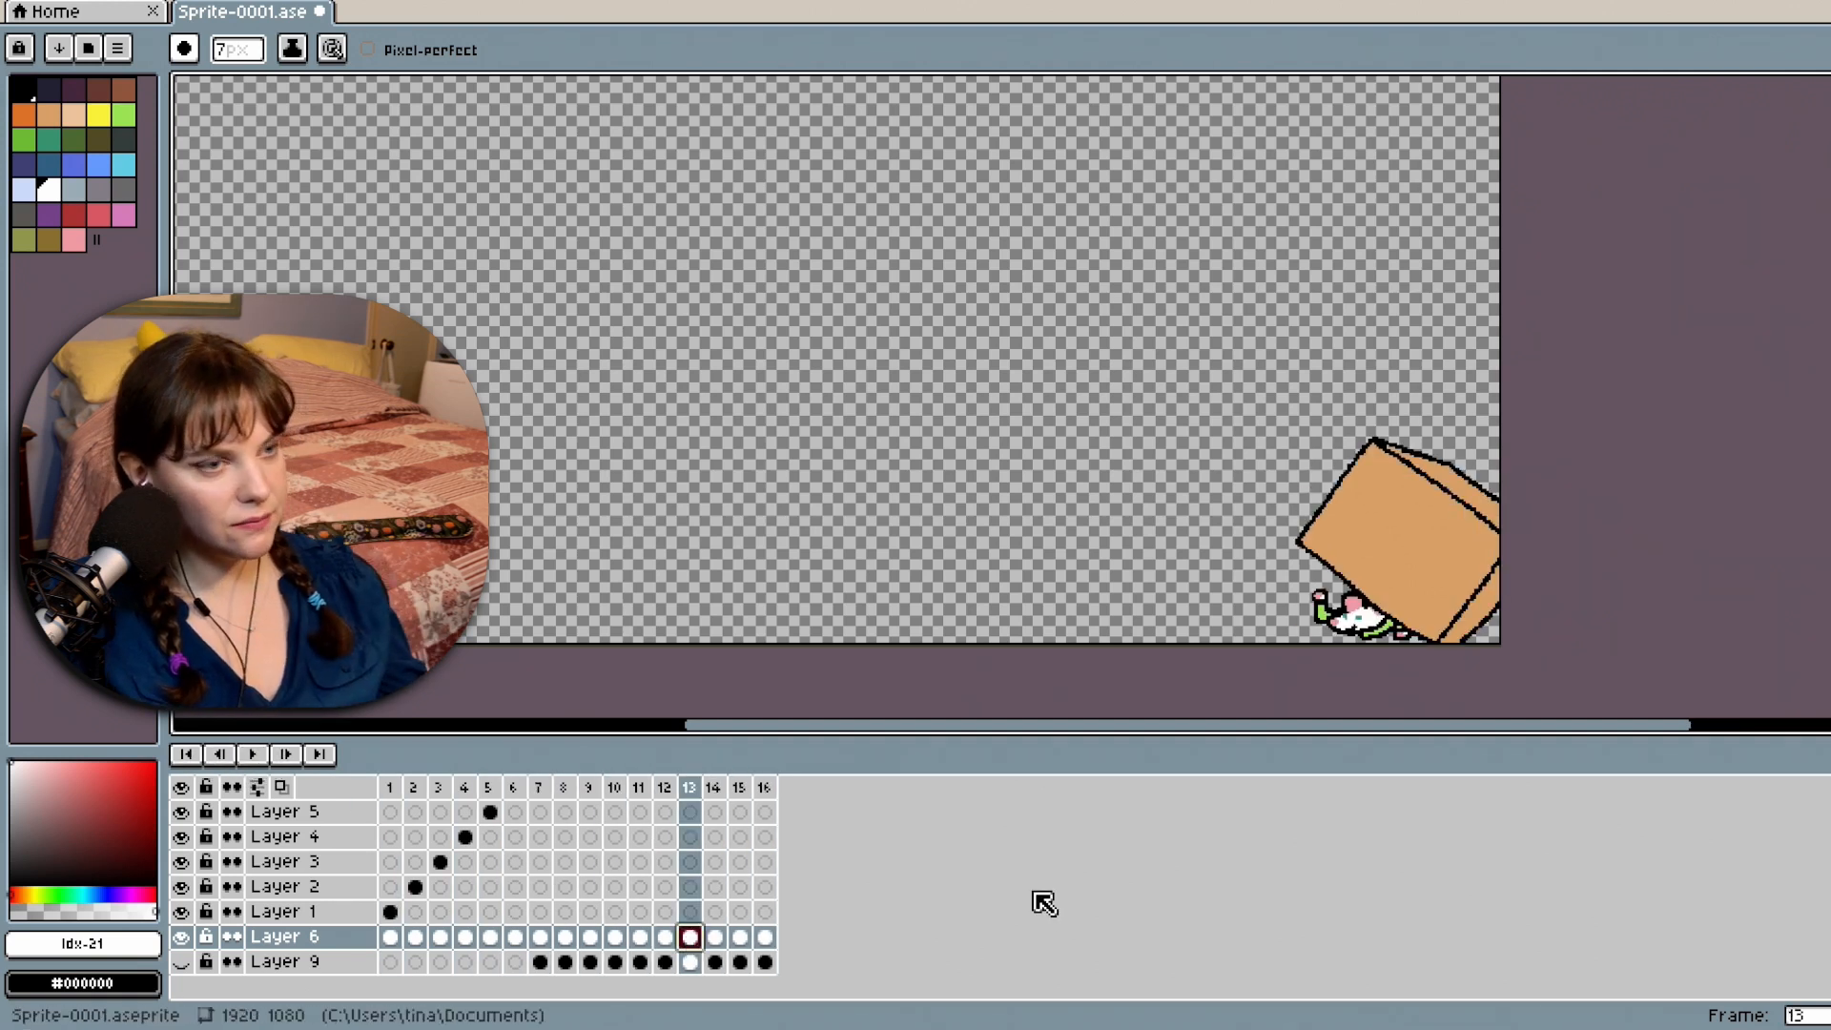
pyautogui.click(763, 940)
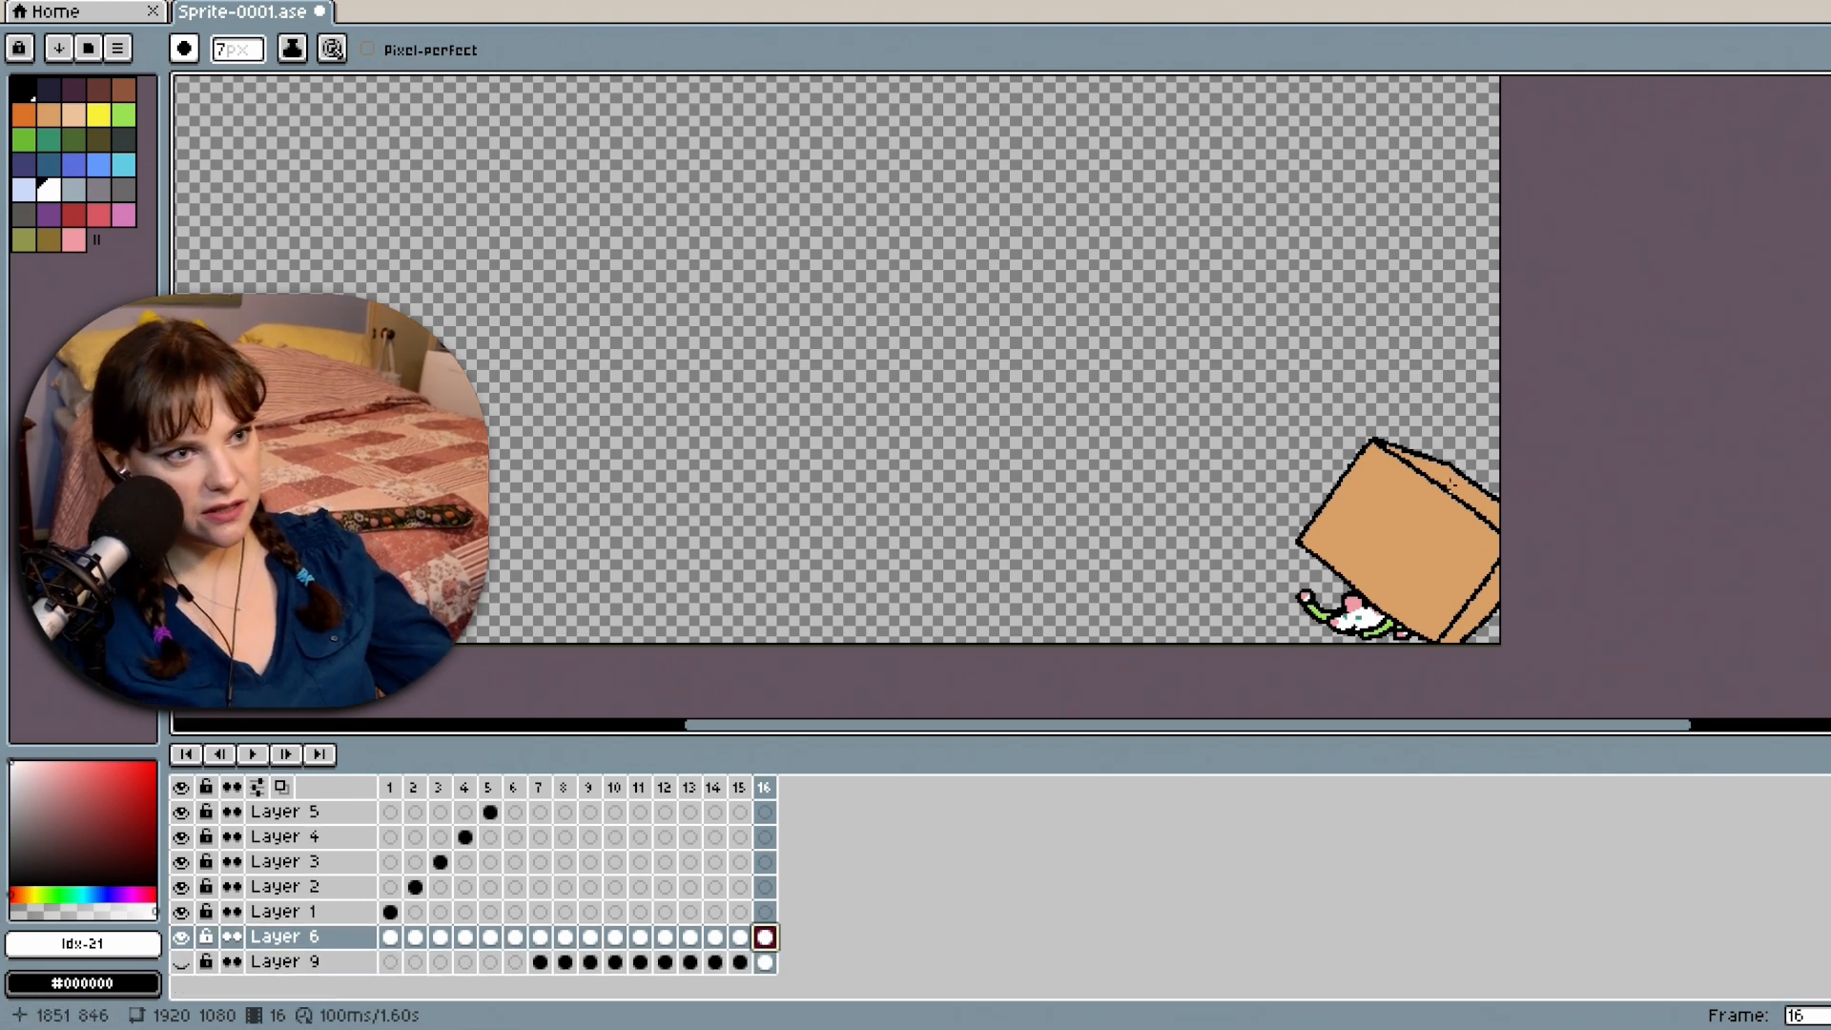
pyautogui.scroll(5, 1447, 524)
pyautogui.scroll(-2, 1323, 659)
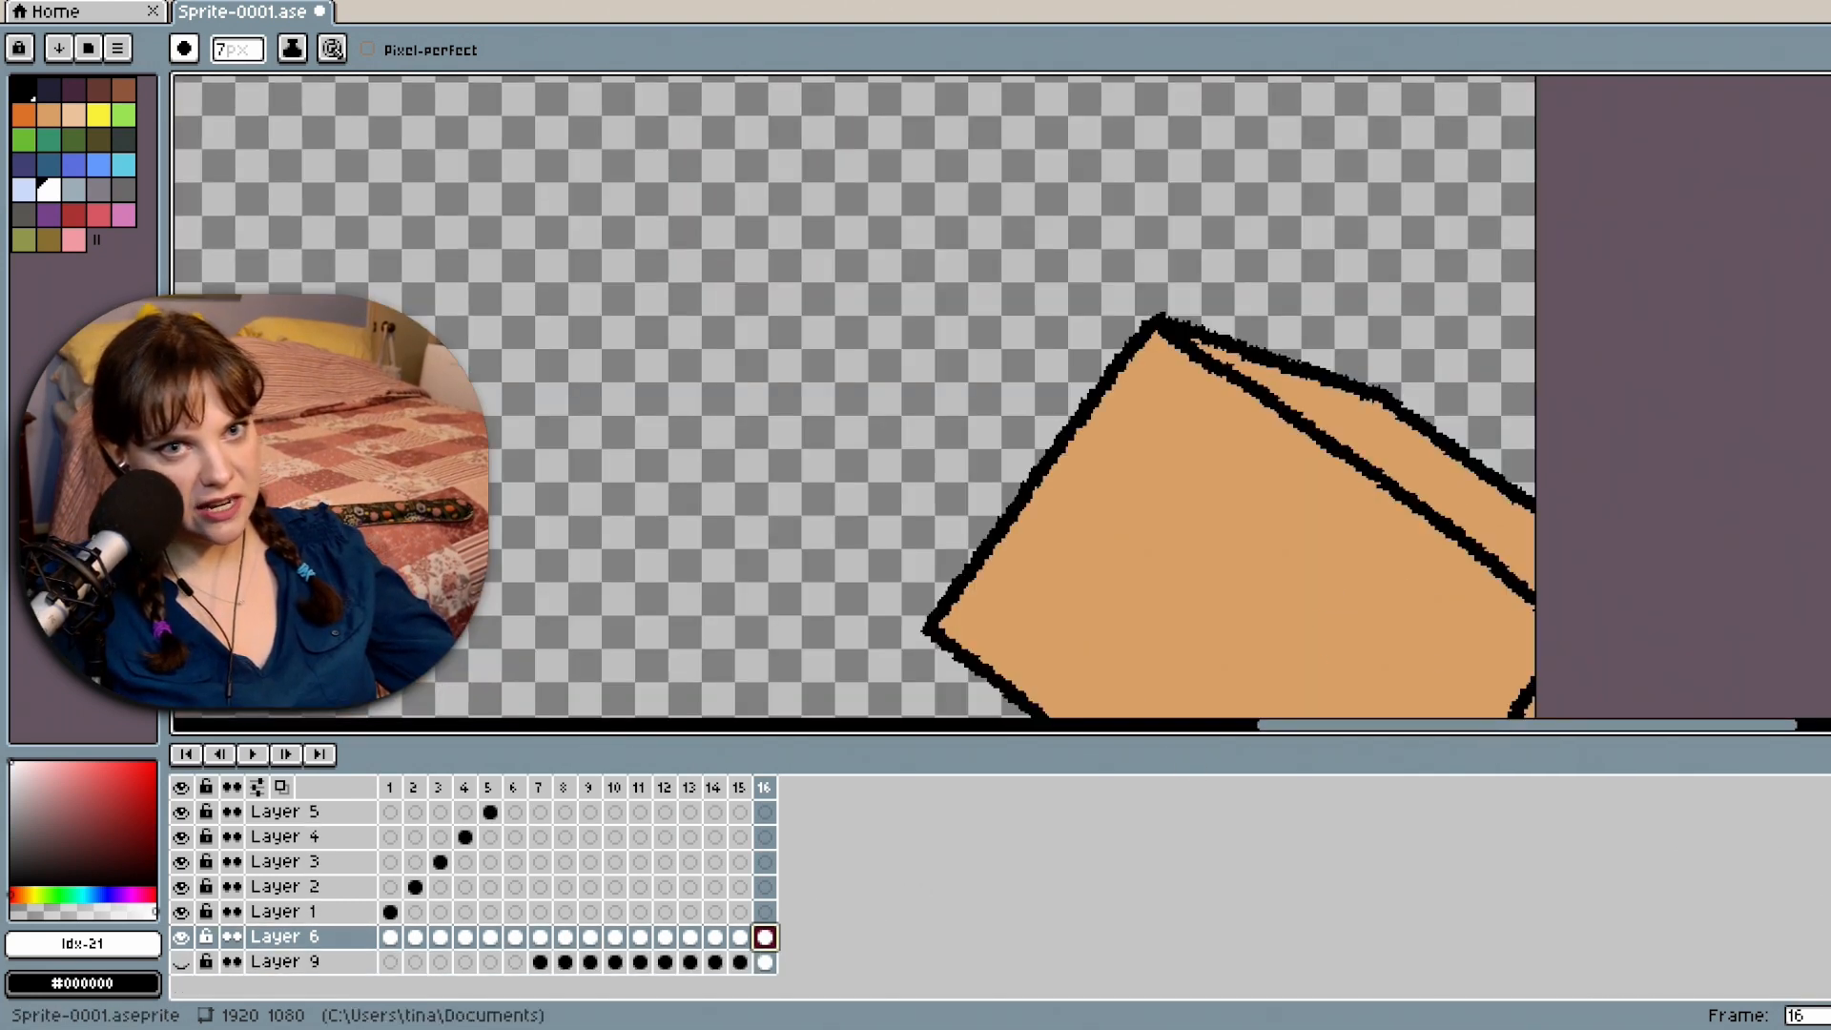
pyautogui.scroll(-1, 1239, 524)
pyautogui.scroll(1, 998, 400)
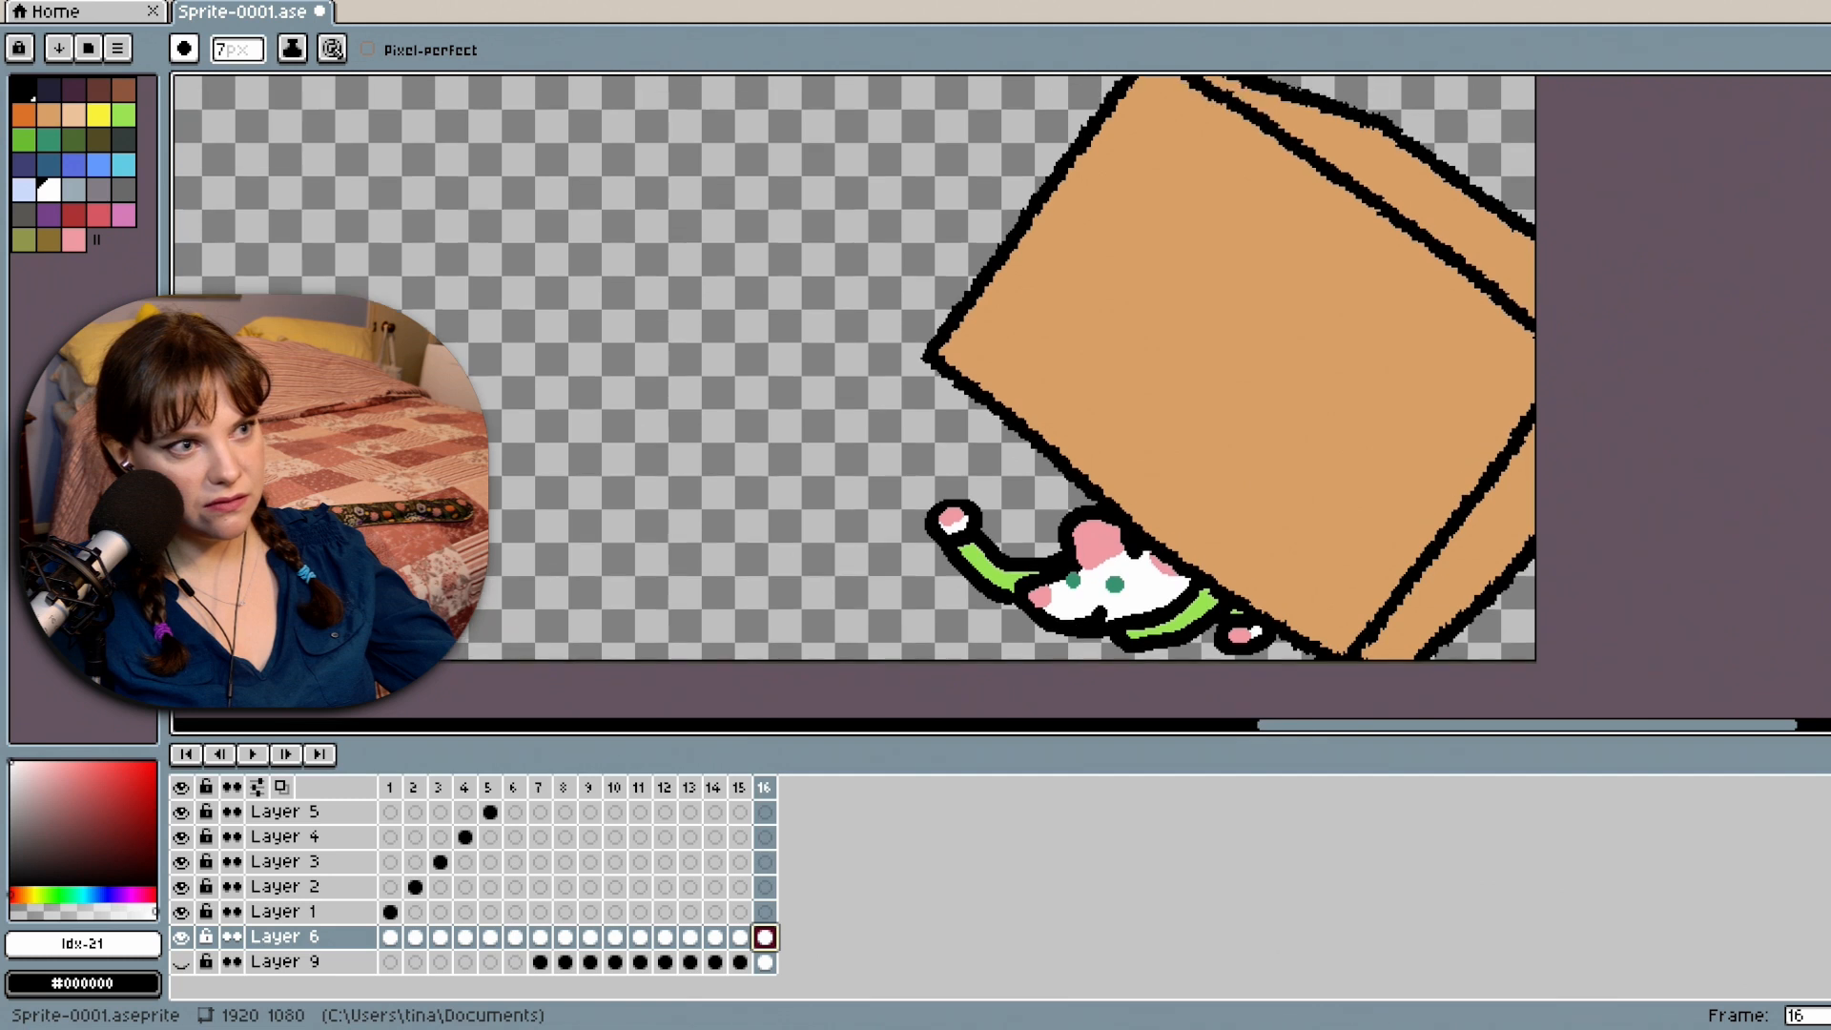
pyautogui.click(741, 942)
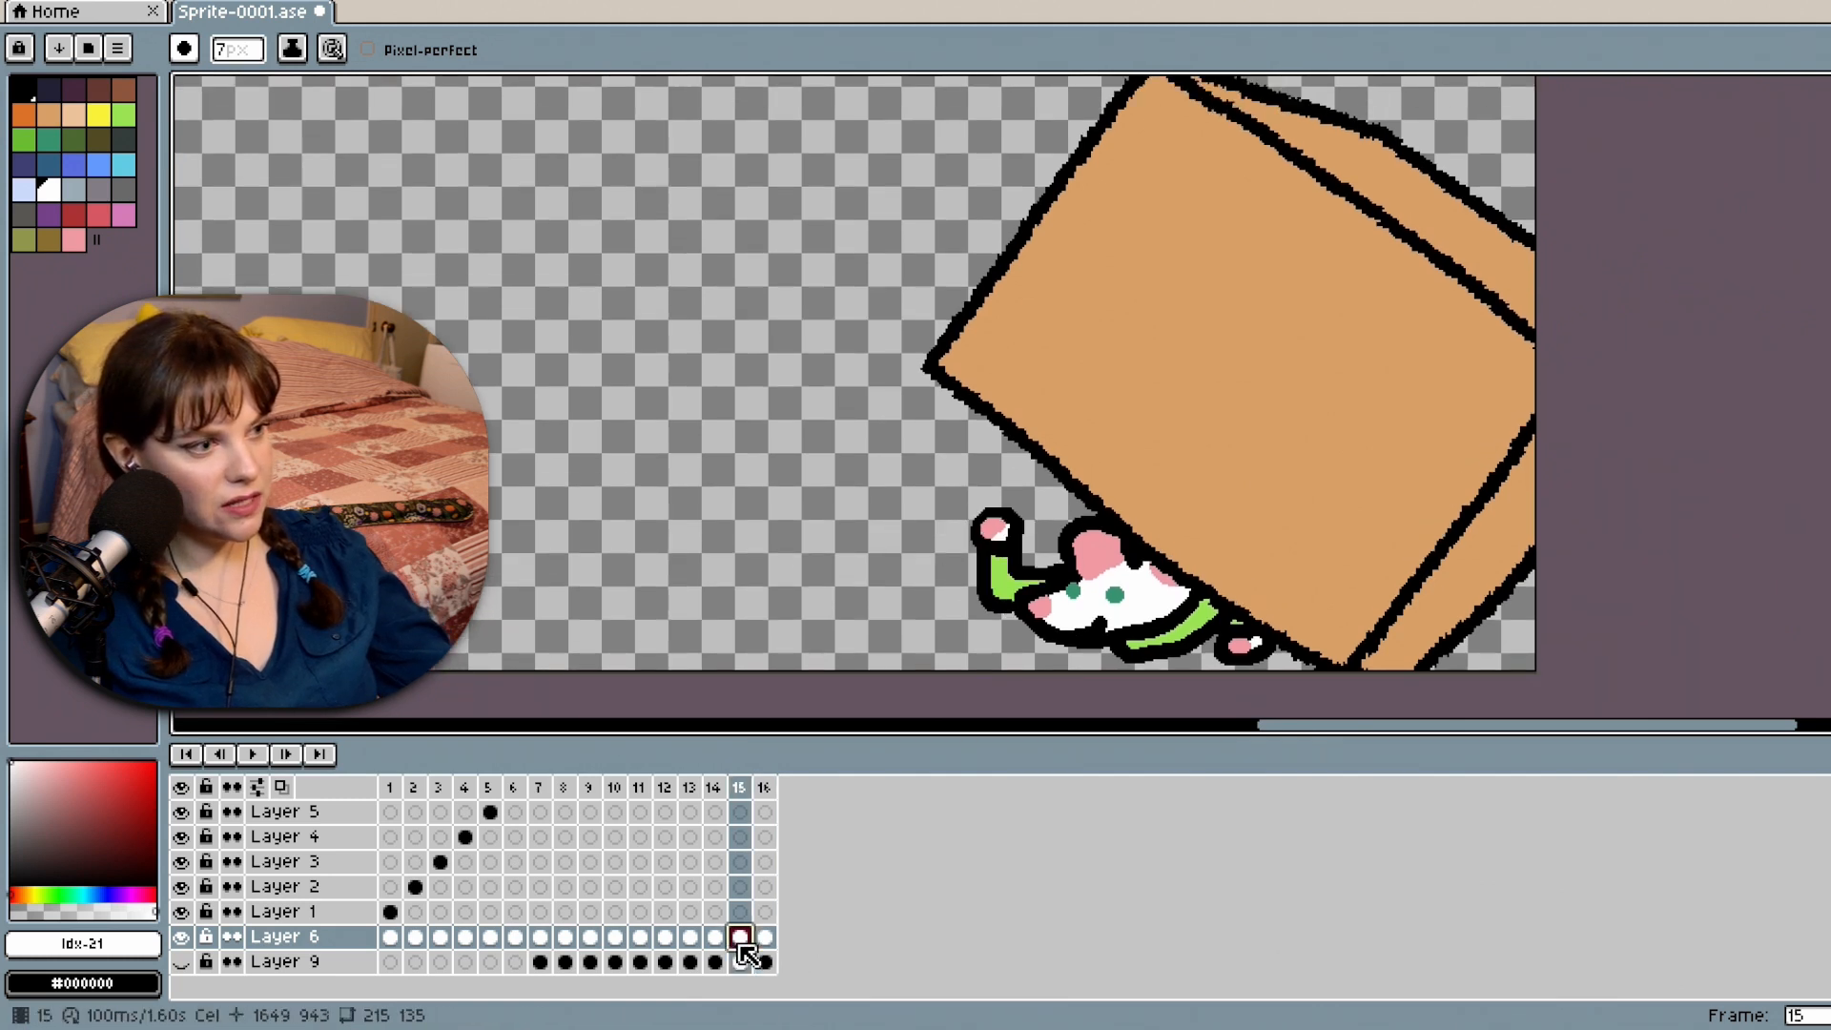
pyautogui.click(763, 938)
# Add three new frames after frame 16 that duplicate its drawing, extending the timeline to frame 19.
pyautogui.rightClick(763, 938)
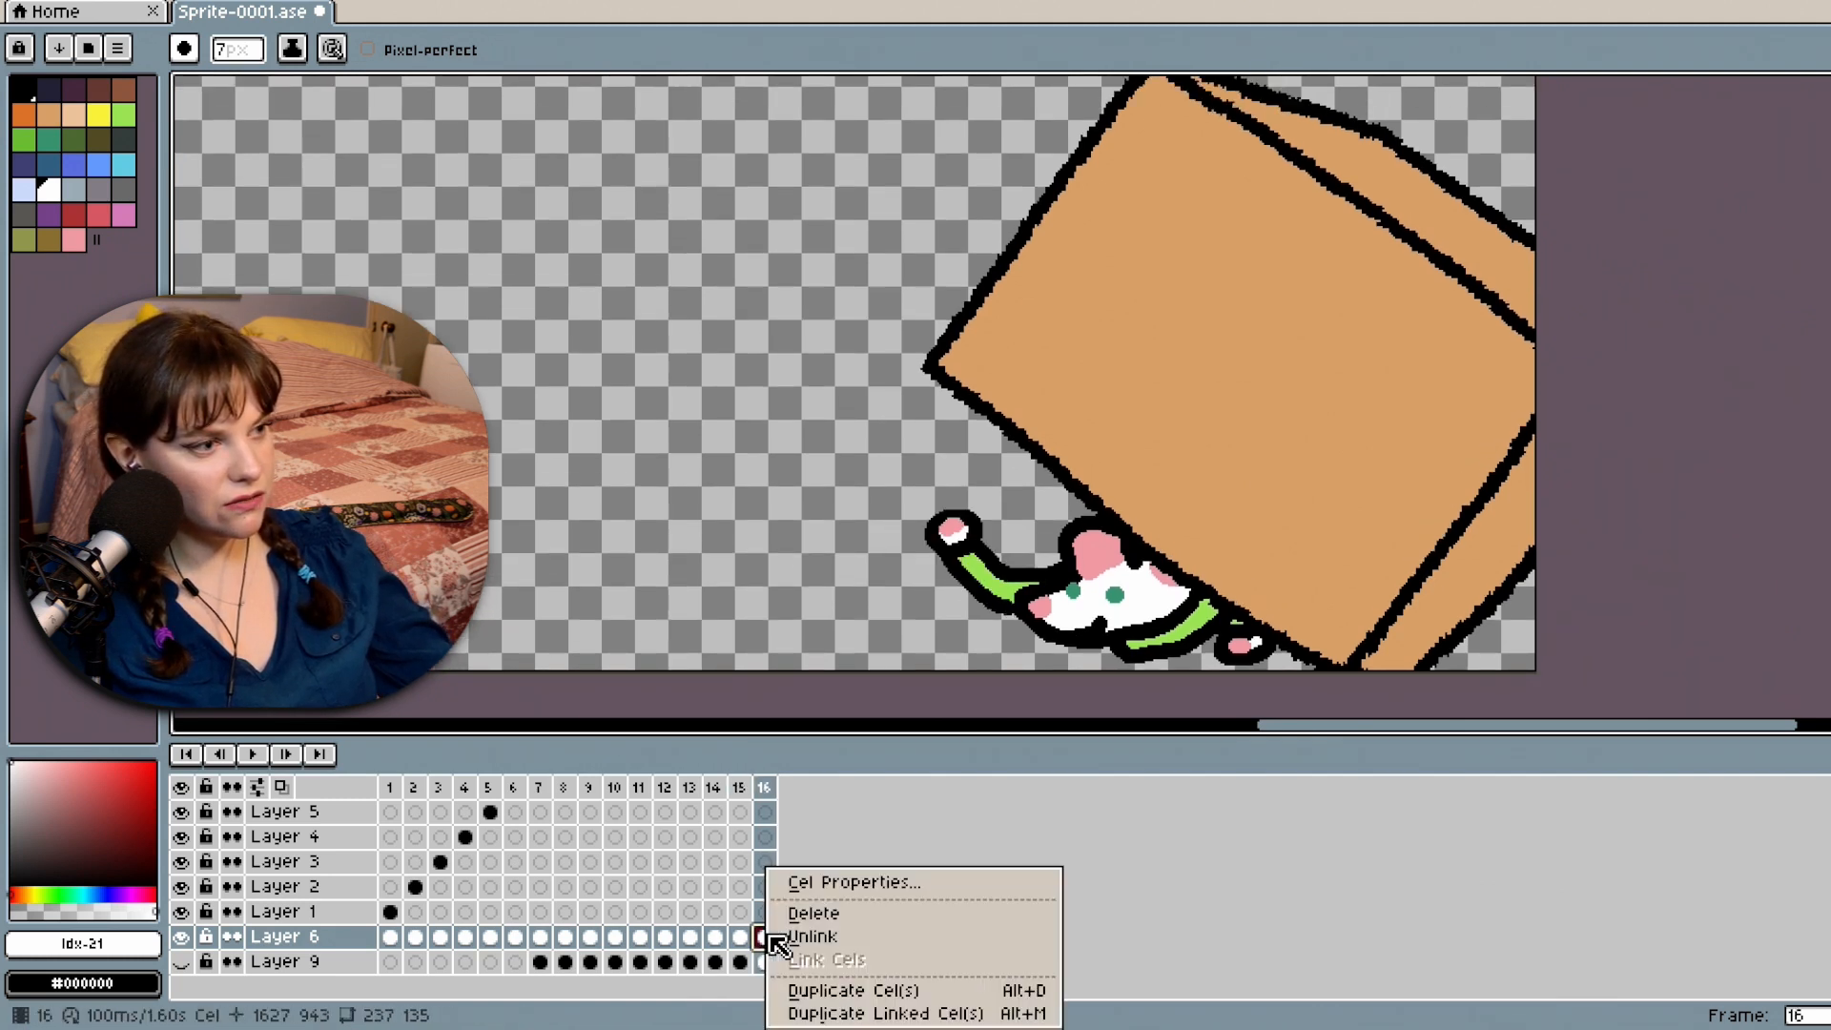
pyautogui.click(771, 790)
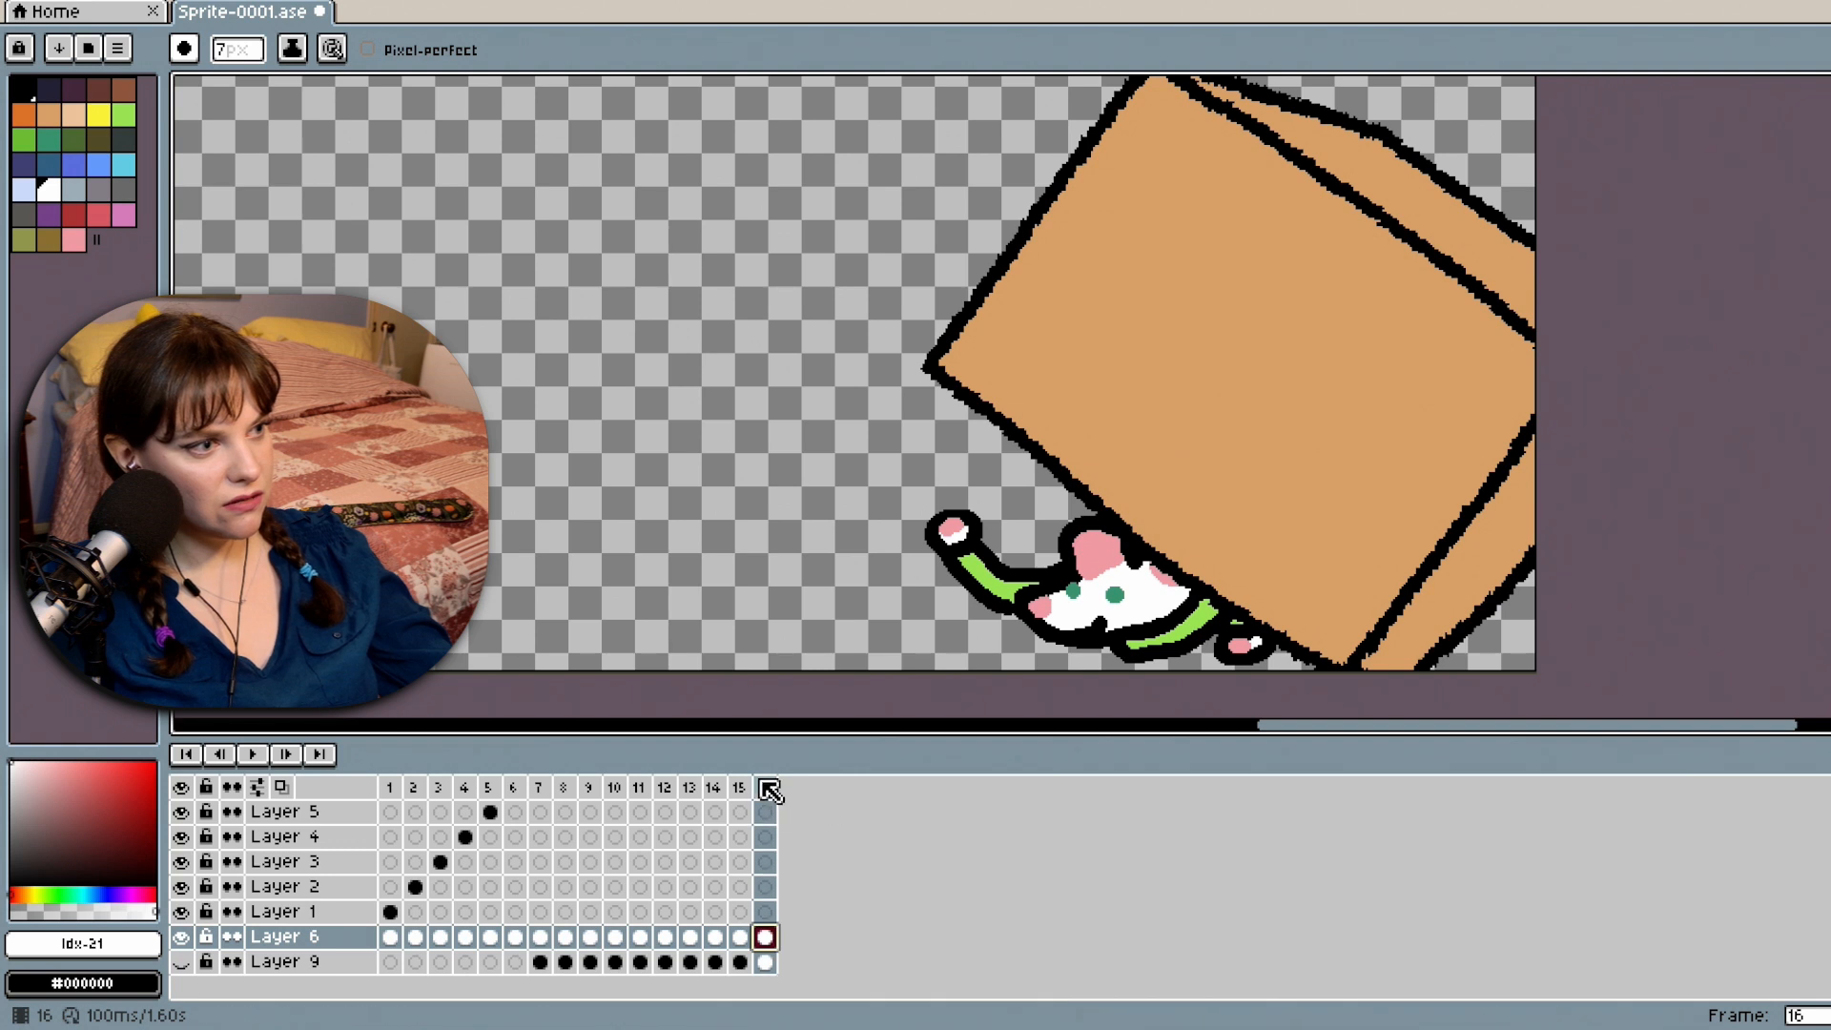
pyautogui.rightClick(769, 791)
pyautogui.click(833, 818)
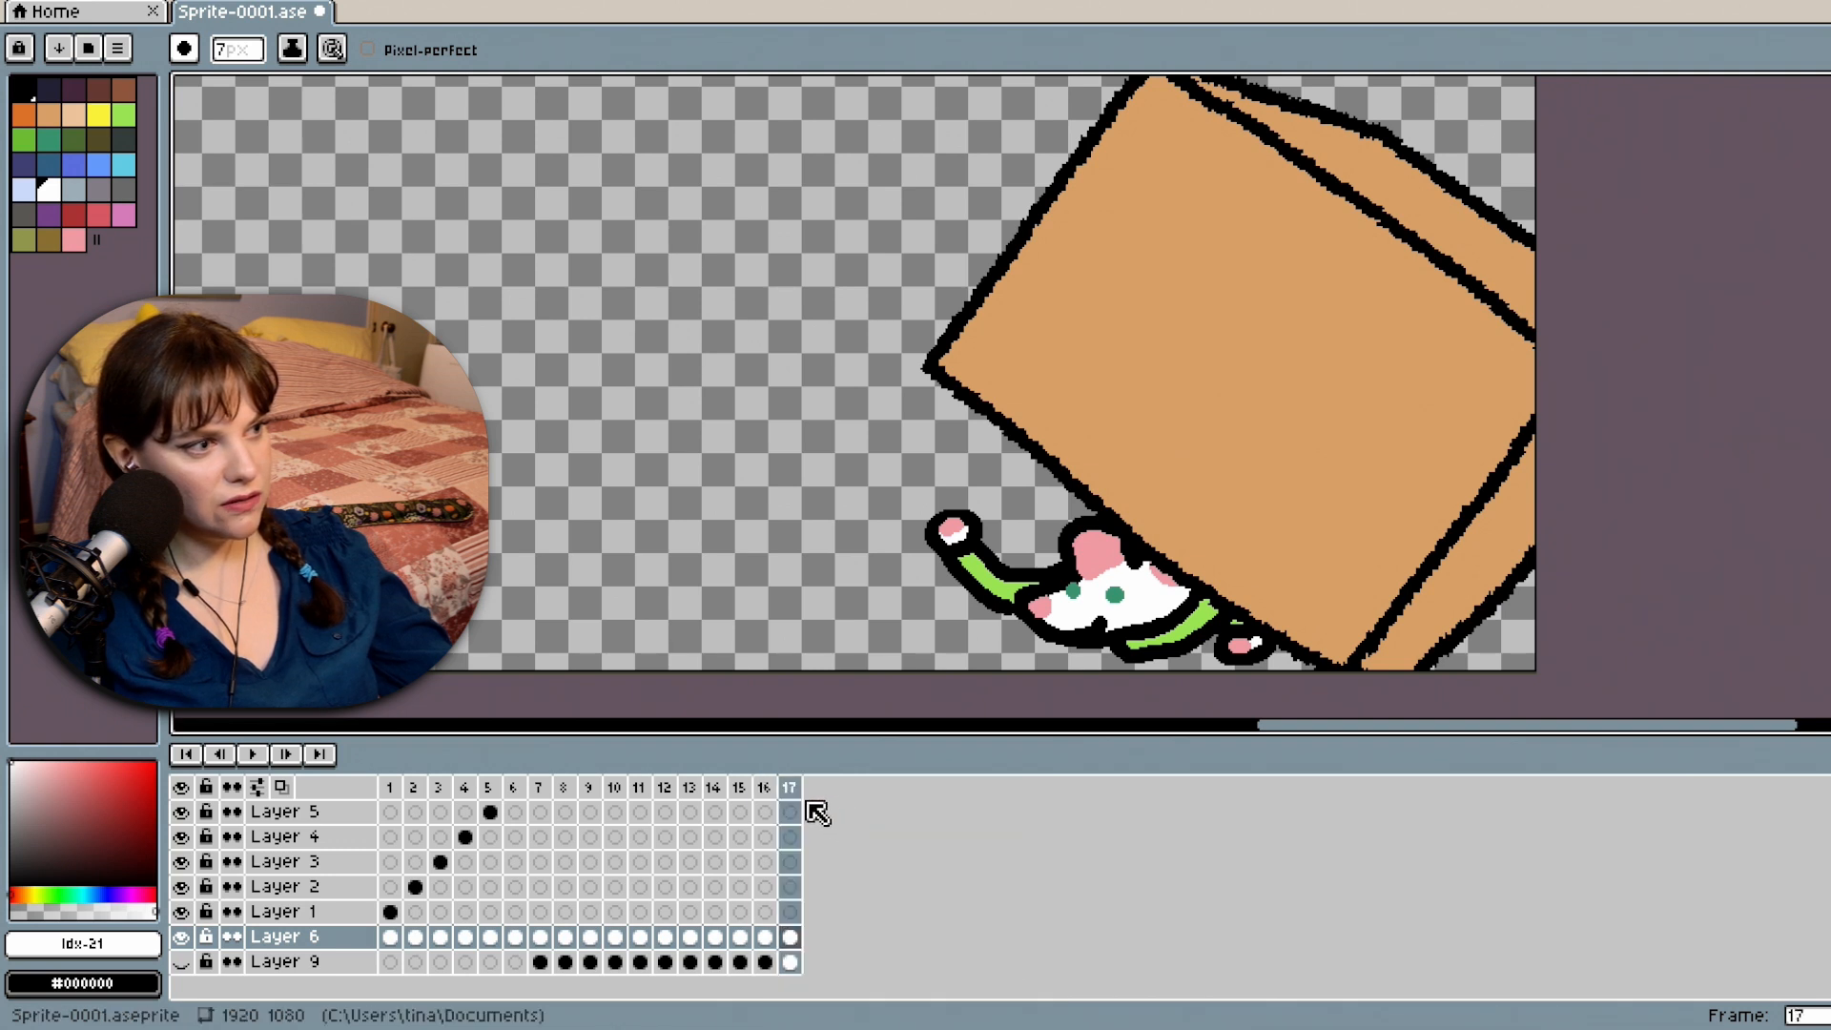
pyautogui.rightClick(796, 796)
pyautogui.click(849, 826)
pyautogui.rightClick(818, 795)
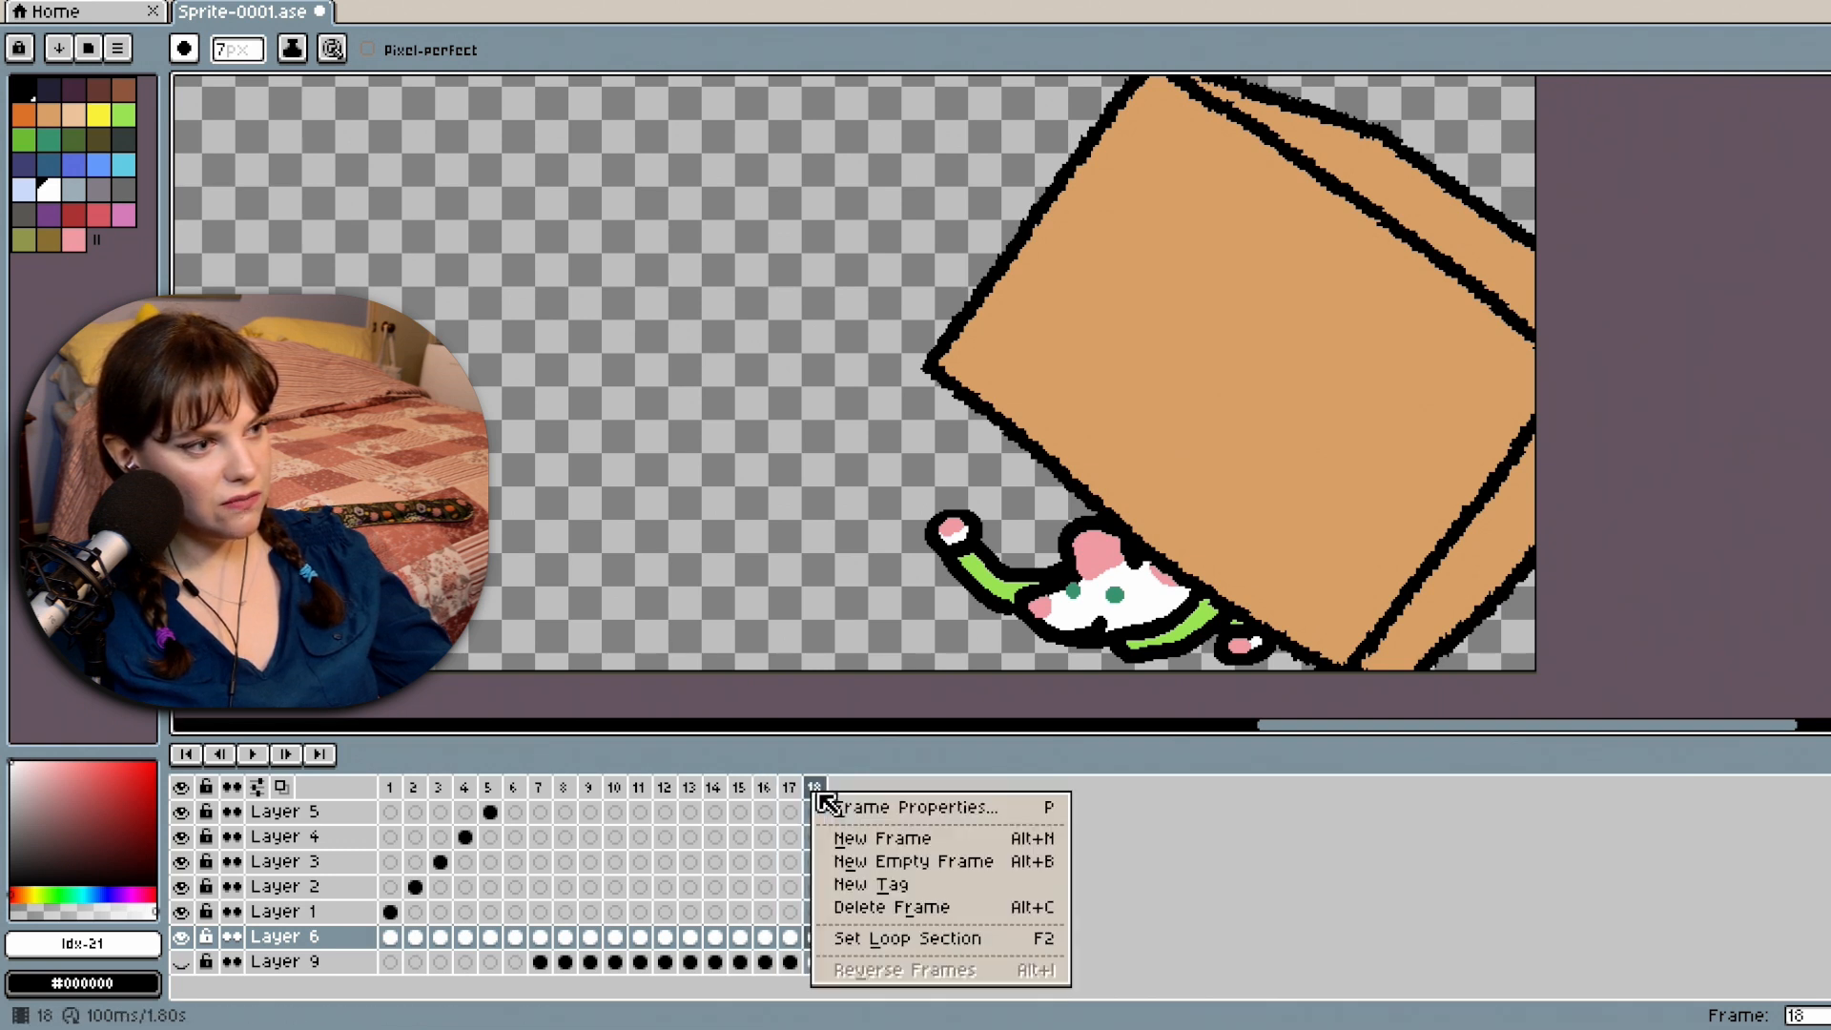
pyautogui.click(879, 841)
# Enable onion skinning and copy the raised-arm cel from frame 15 to frame 17 on Layer 6.
pyautogui.click(741, 936)
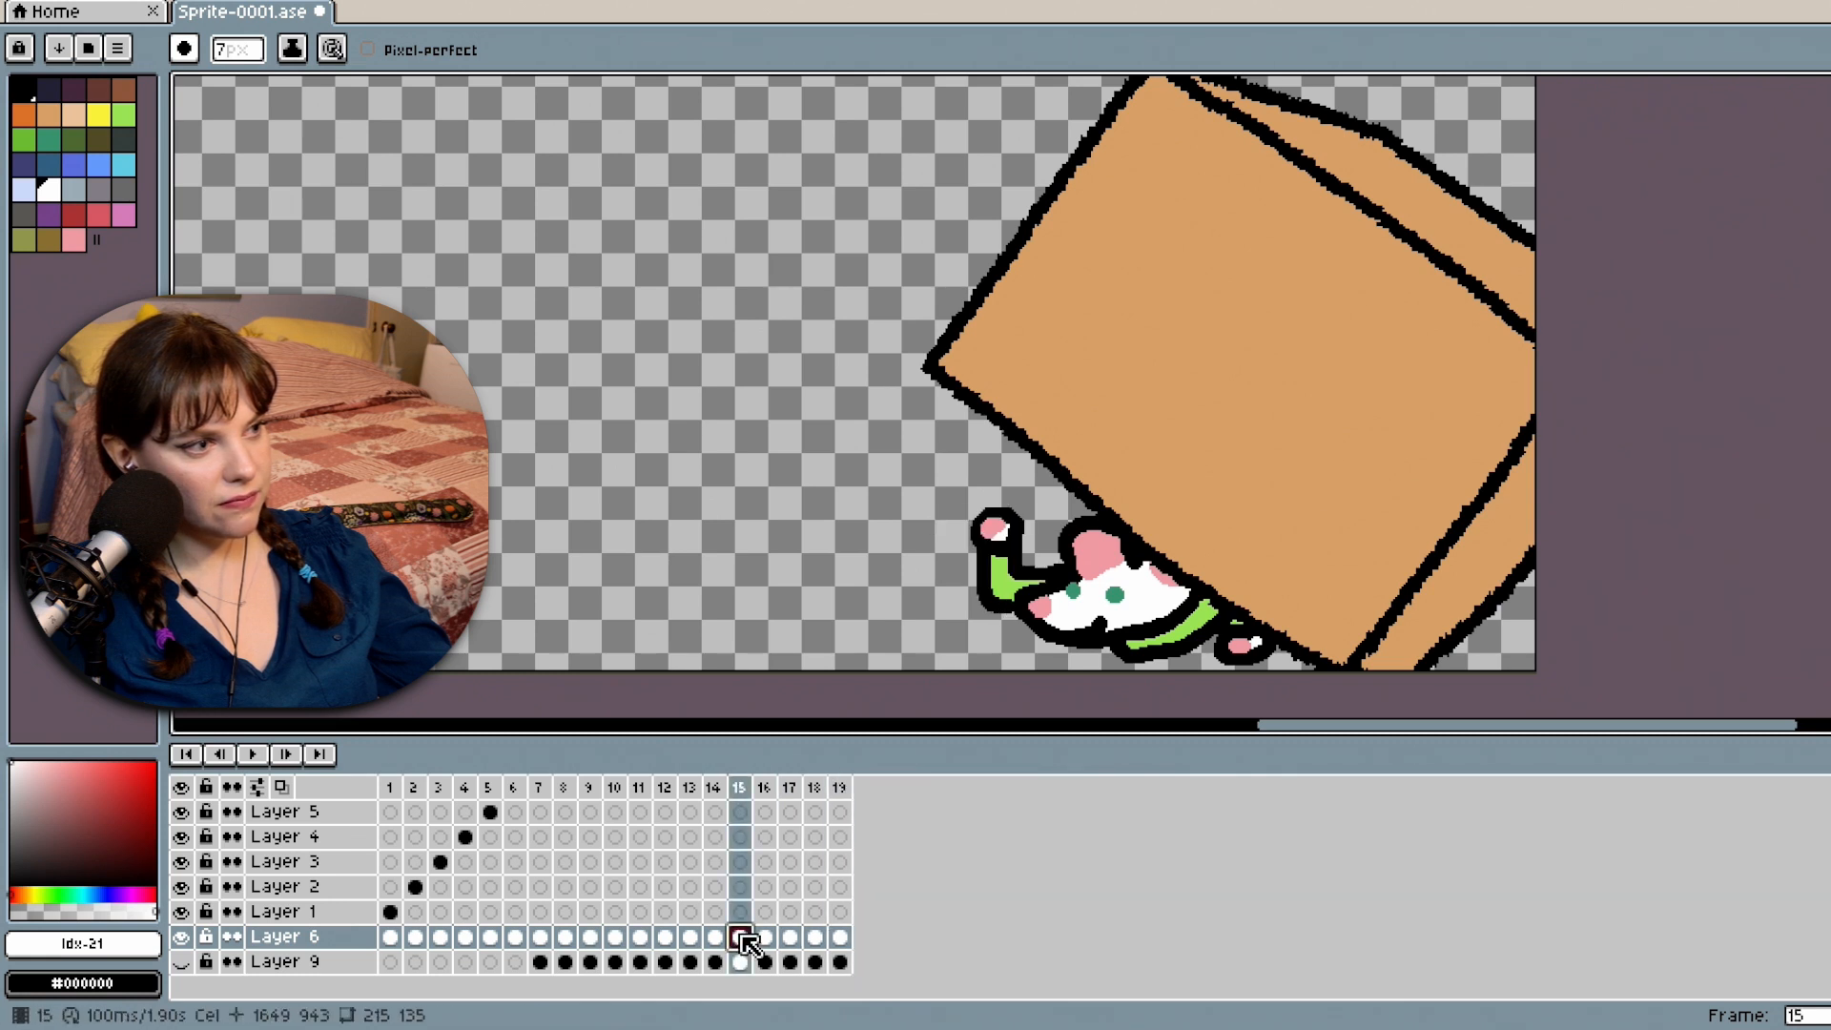
pyautogui.click(766, 937)
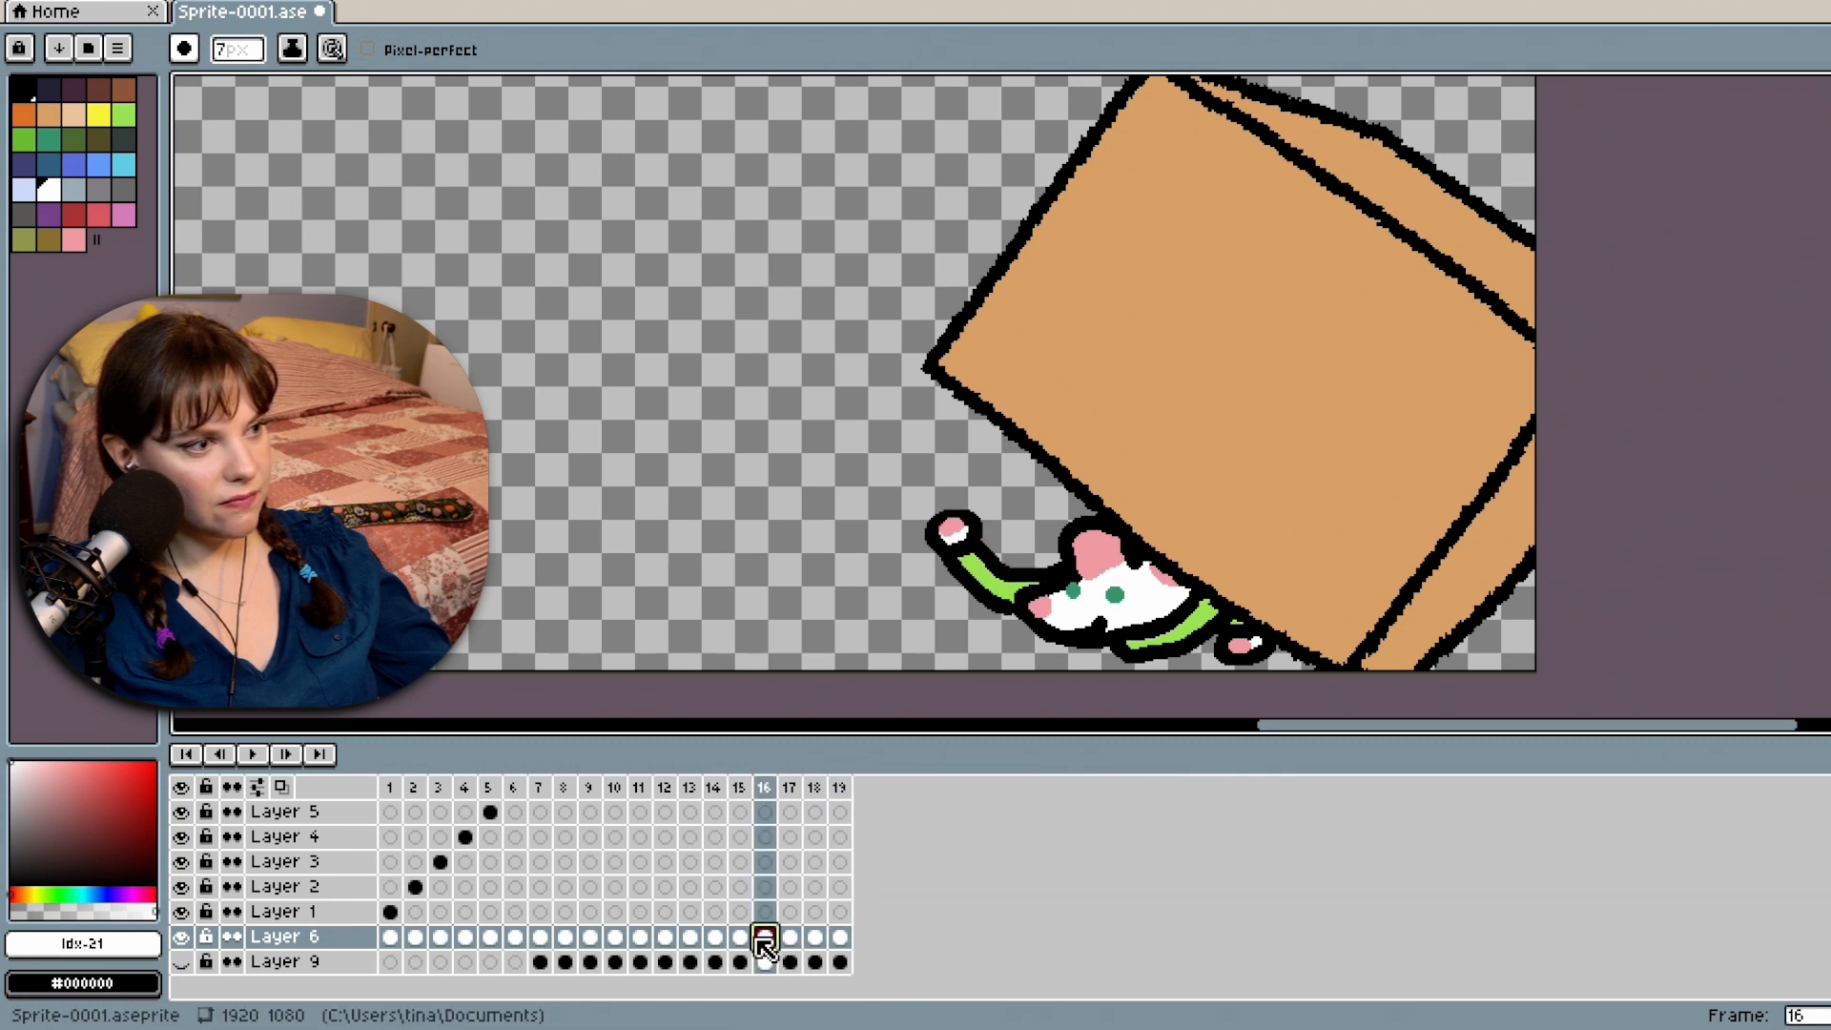
pyautogui.click(741, 937)
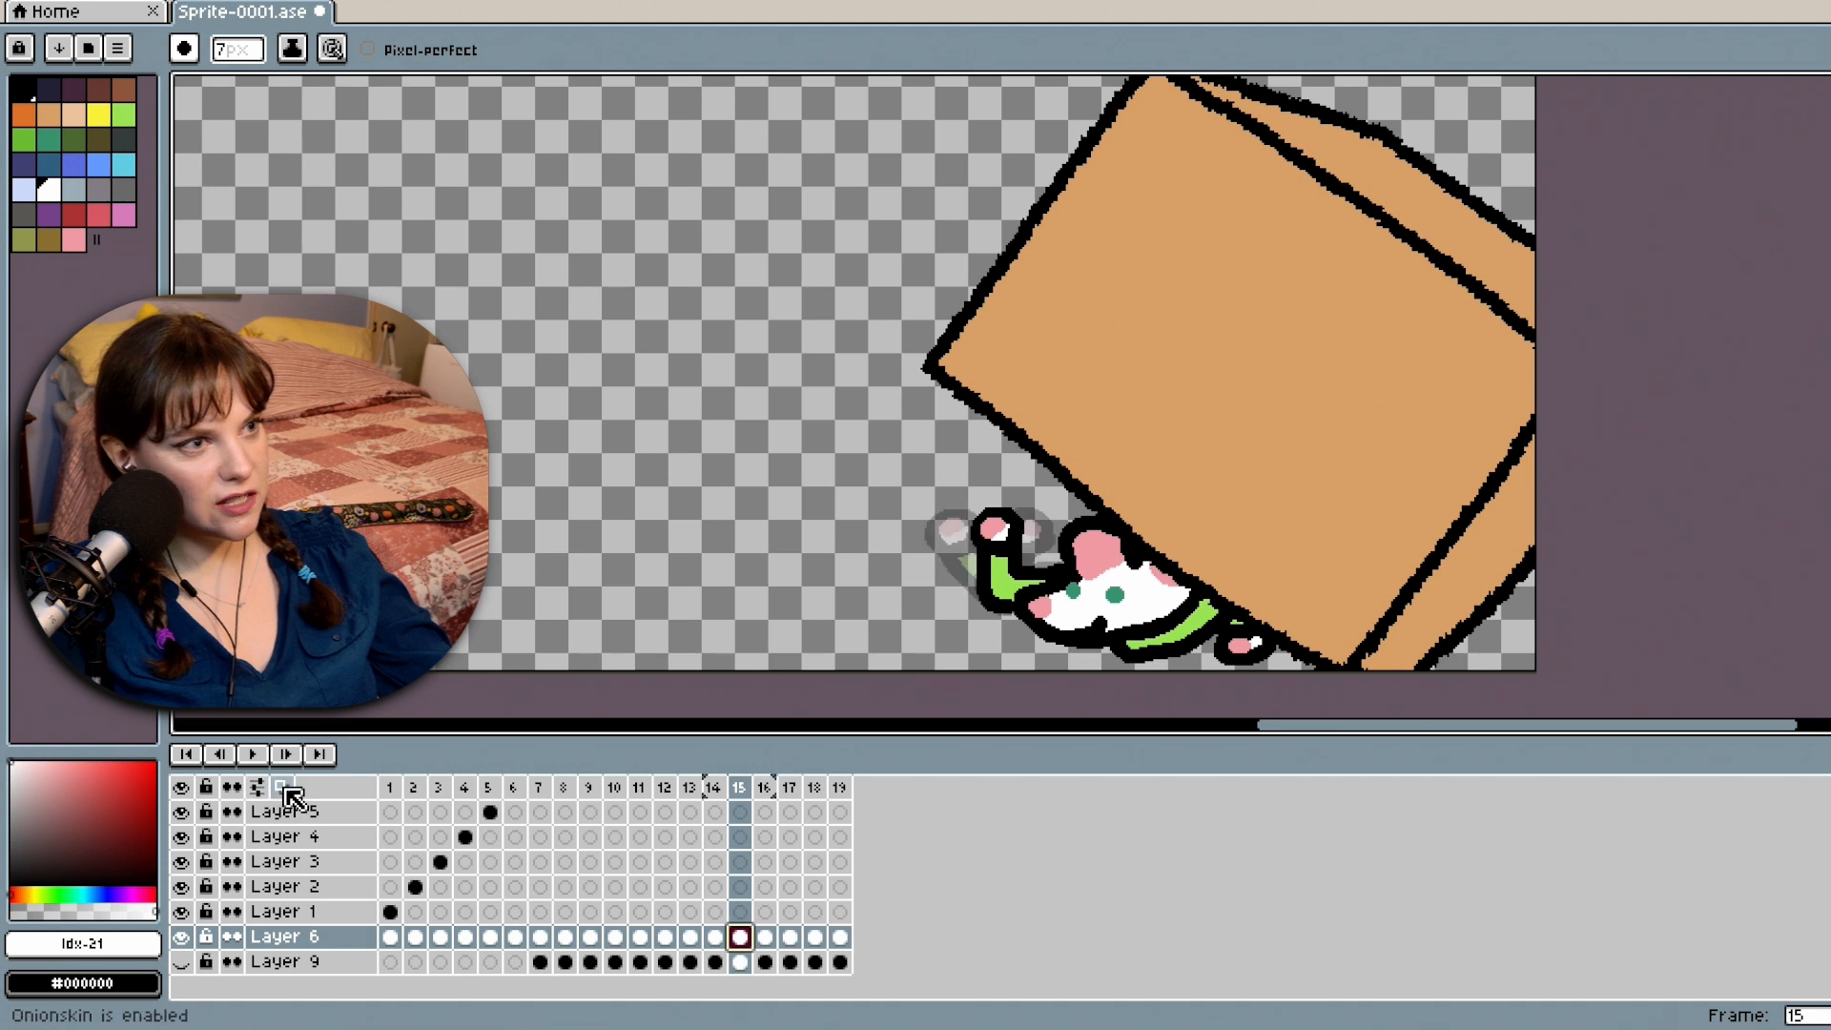
pyautogui.click(767, 938)
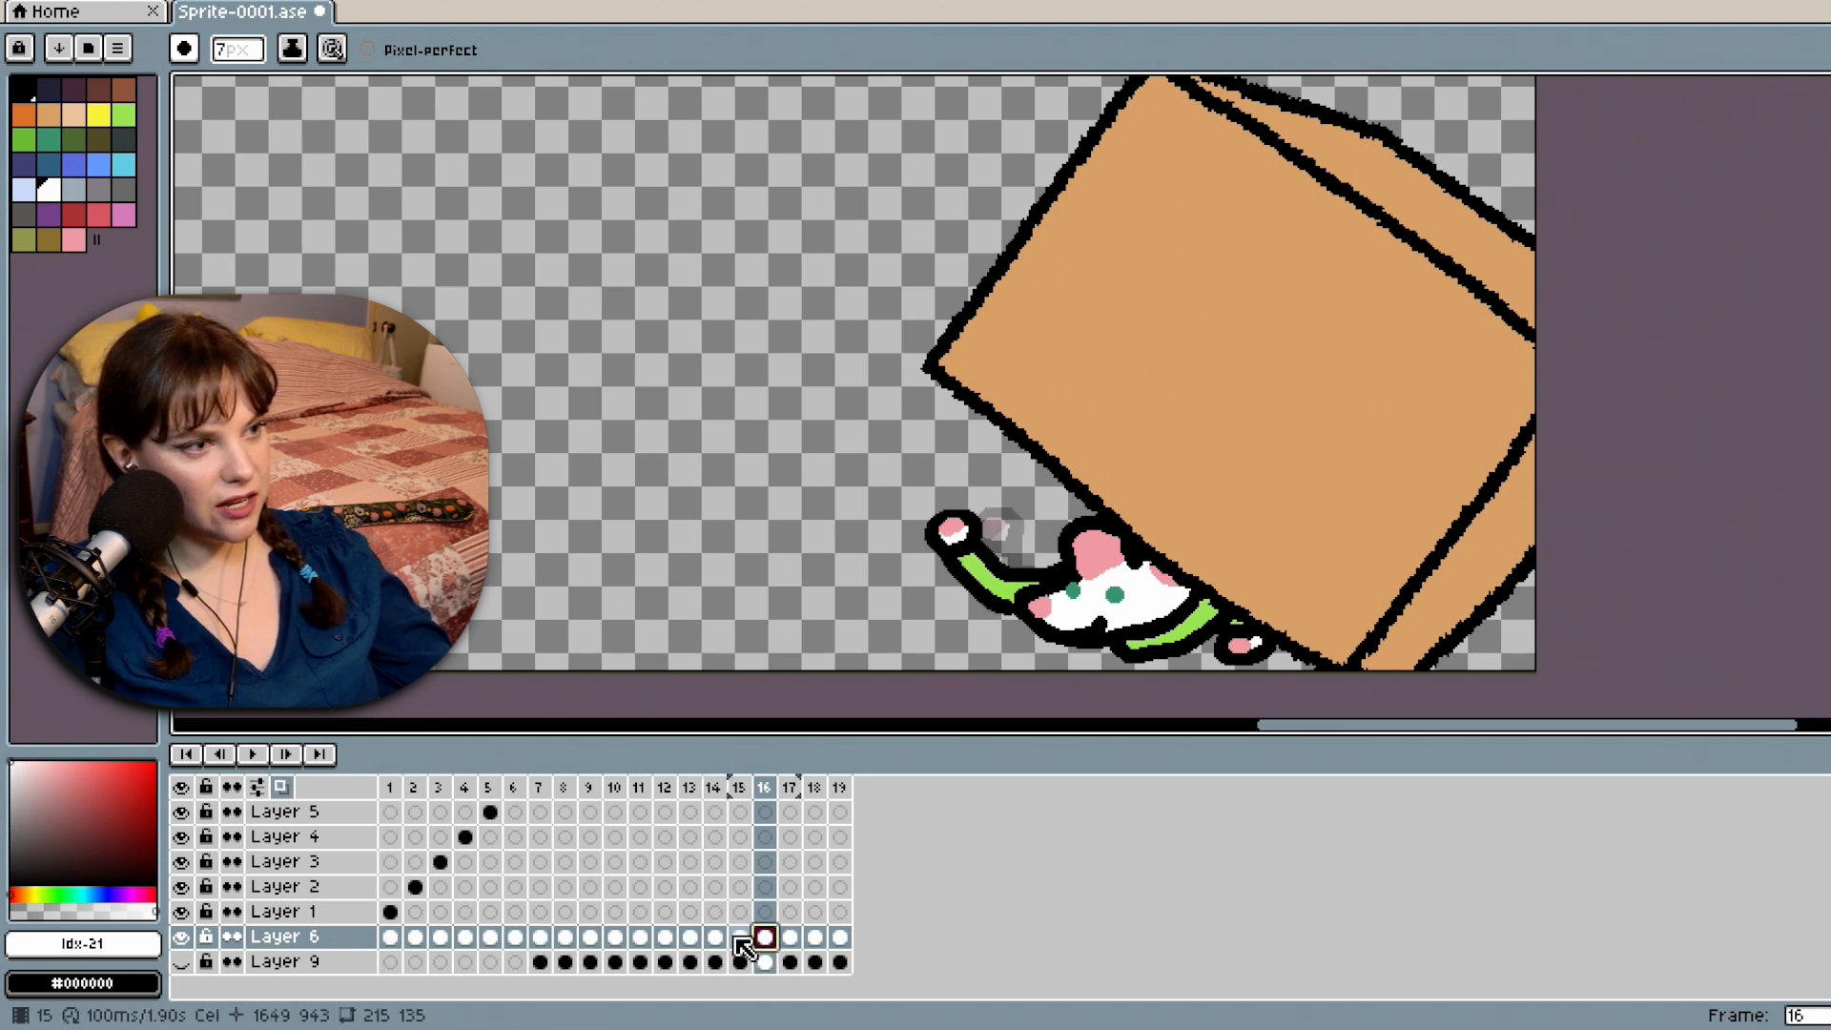
pyautogui.click(741, 939)
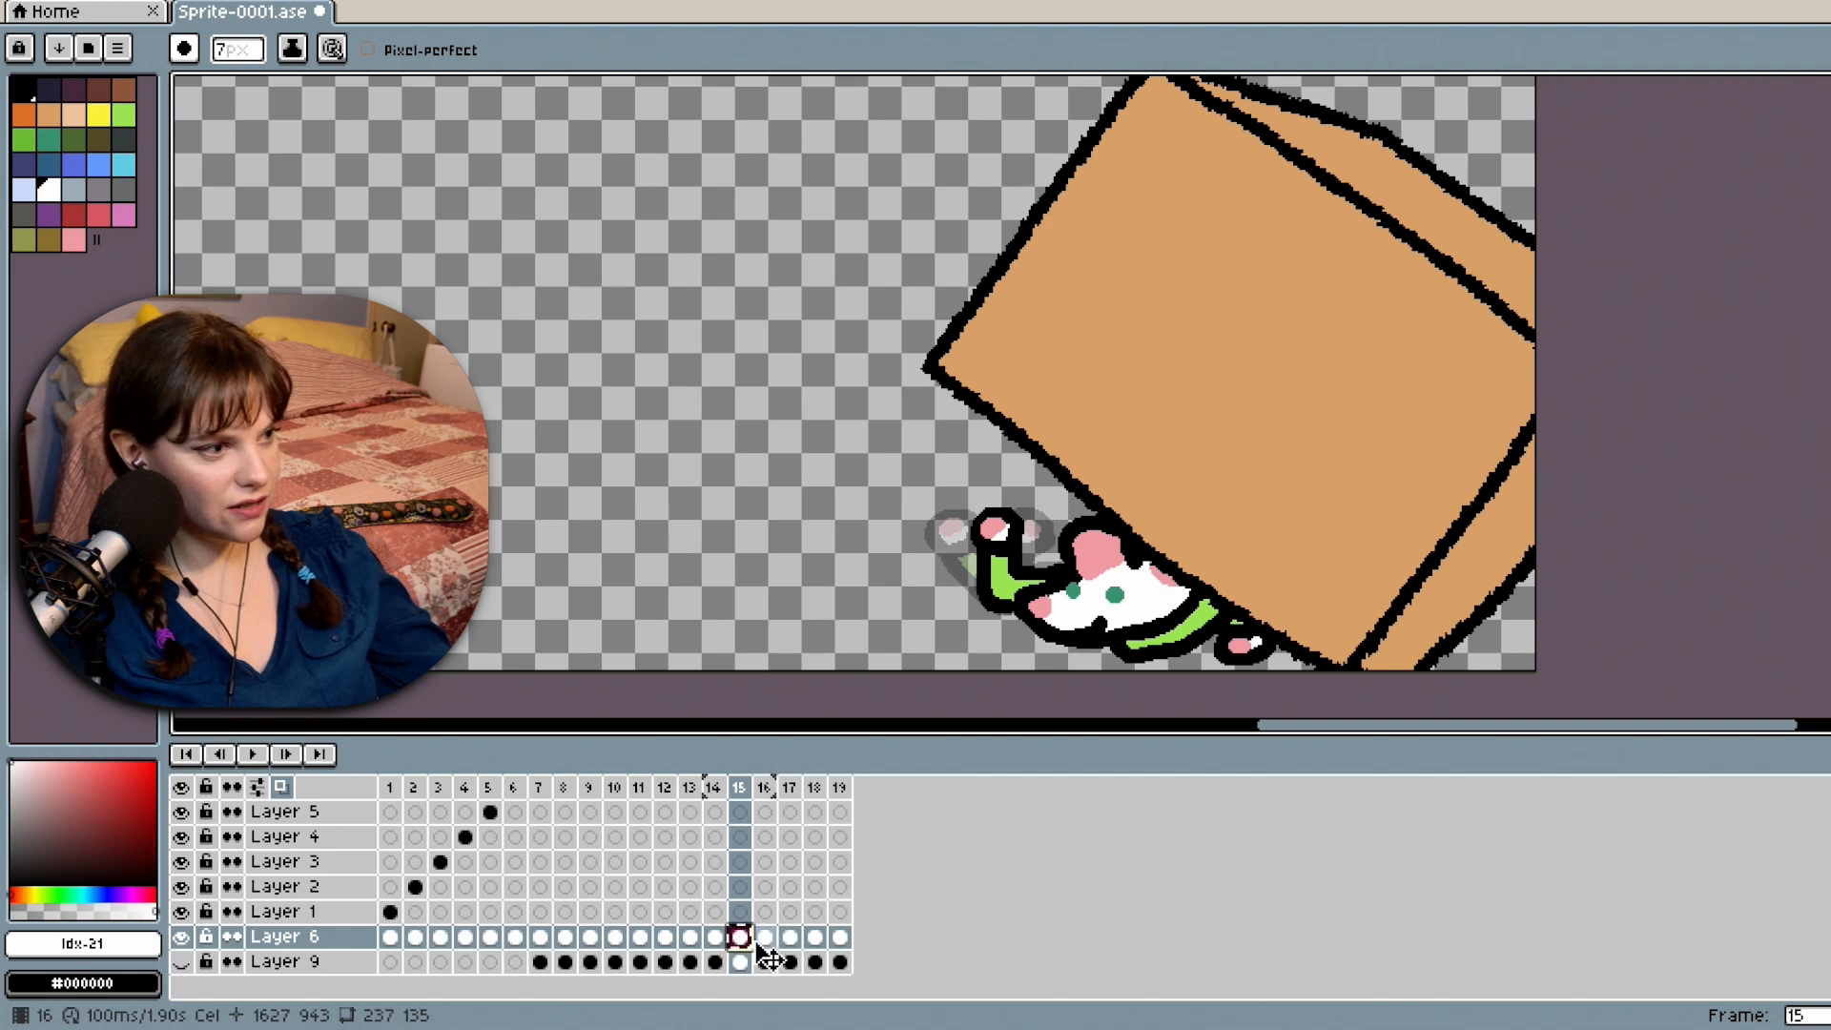
pyautogui.click(767, 938)
pyautogui.click(795, 936)
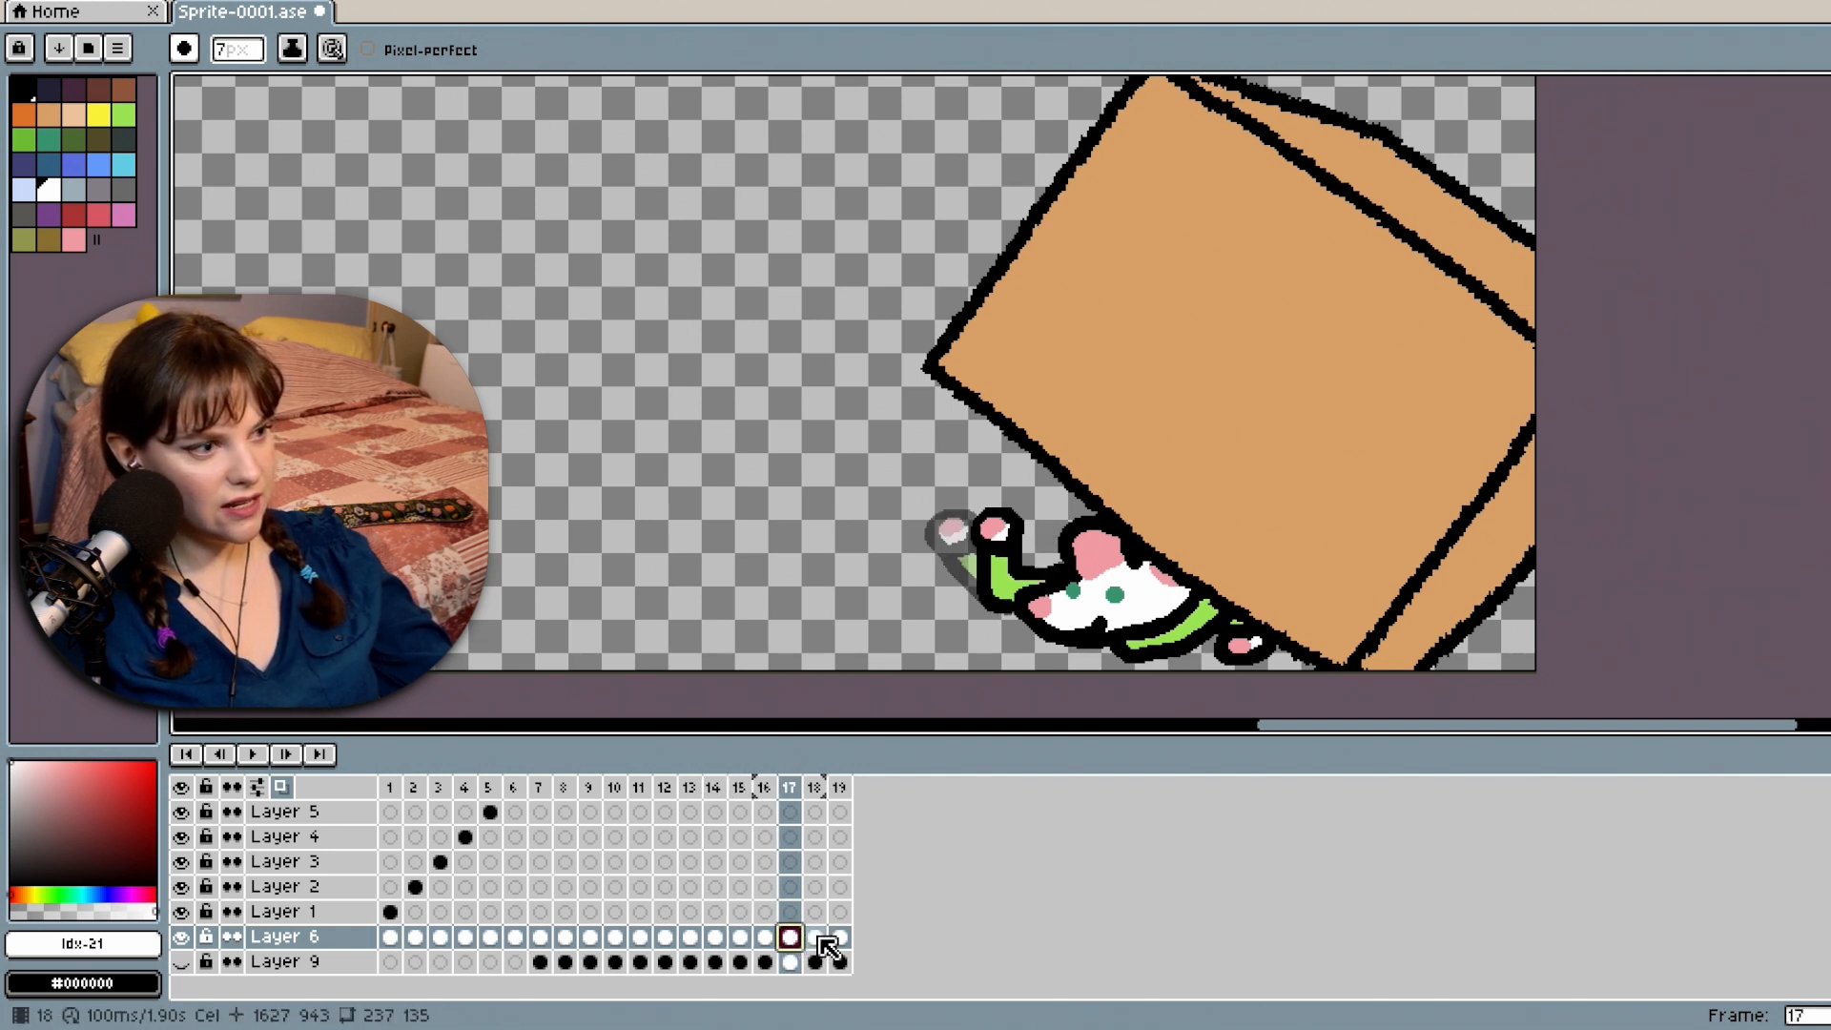
# Copy the bent-arm cel from frame 14 of Layer 6 and go to frame 18.
pyautogui.click(766, 938)
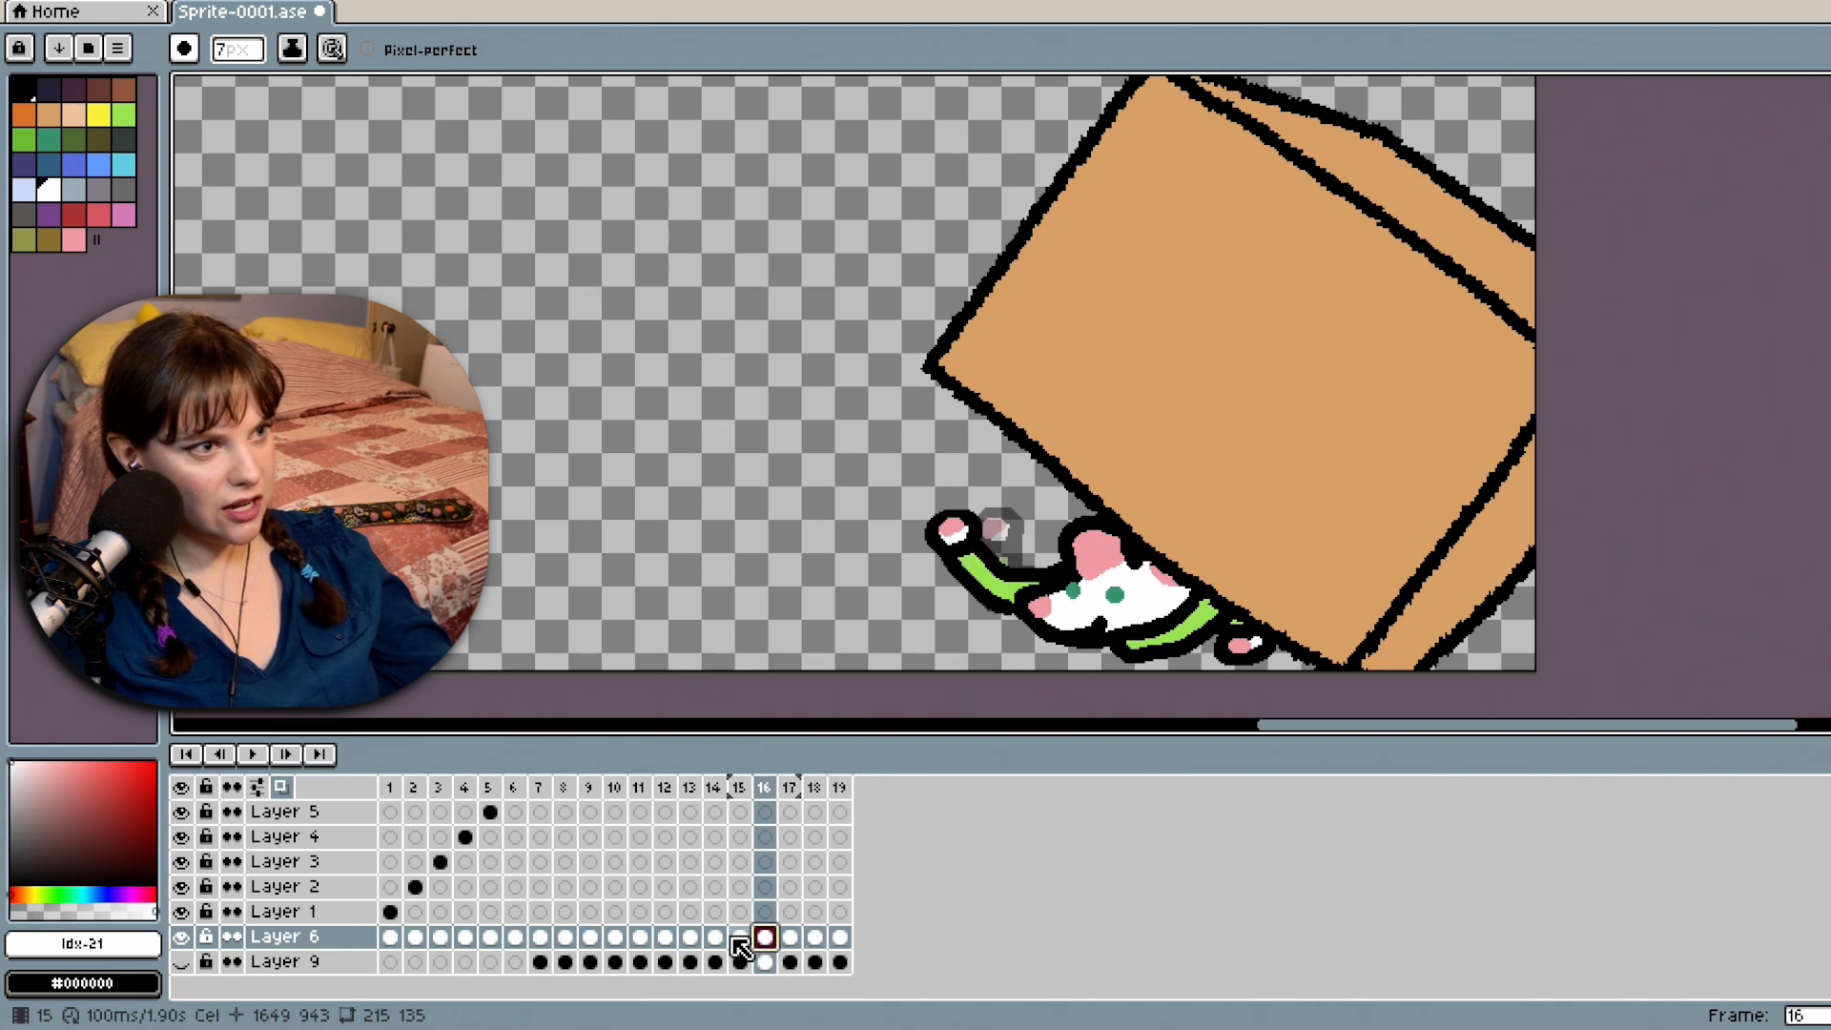
pyautogui.click(741, 939)
pyautogui.click(716, 938)
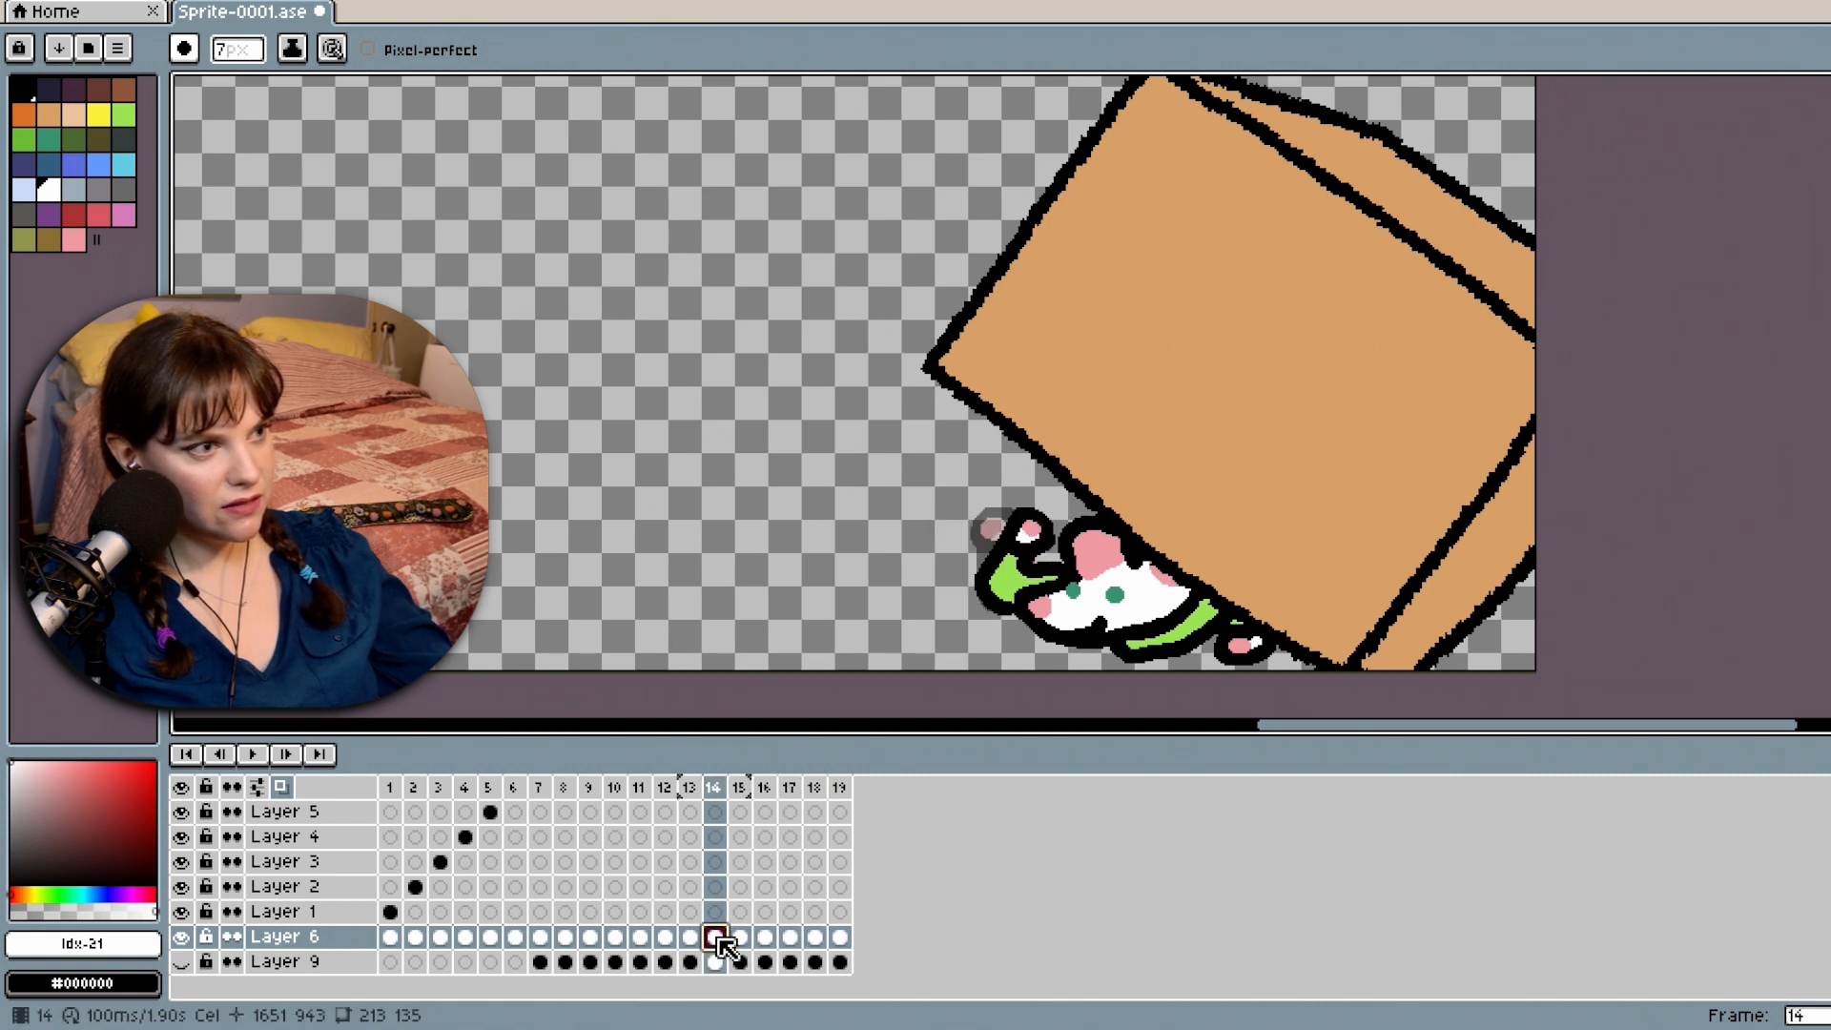
pyautogui.click(743, 940)
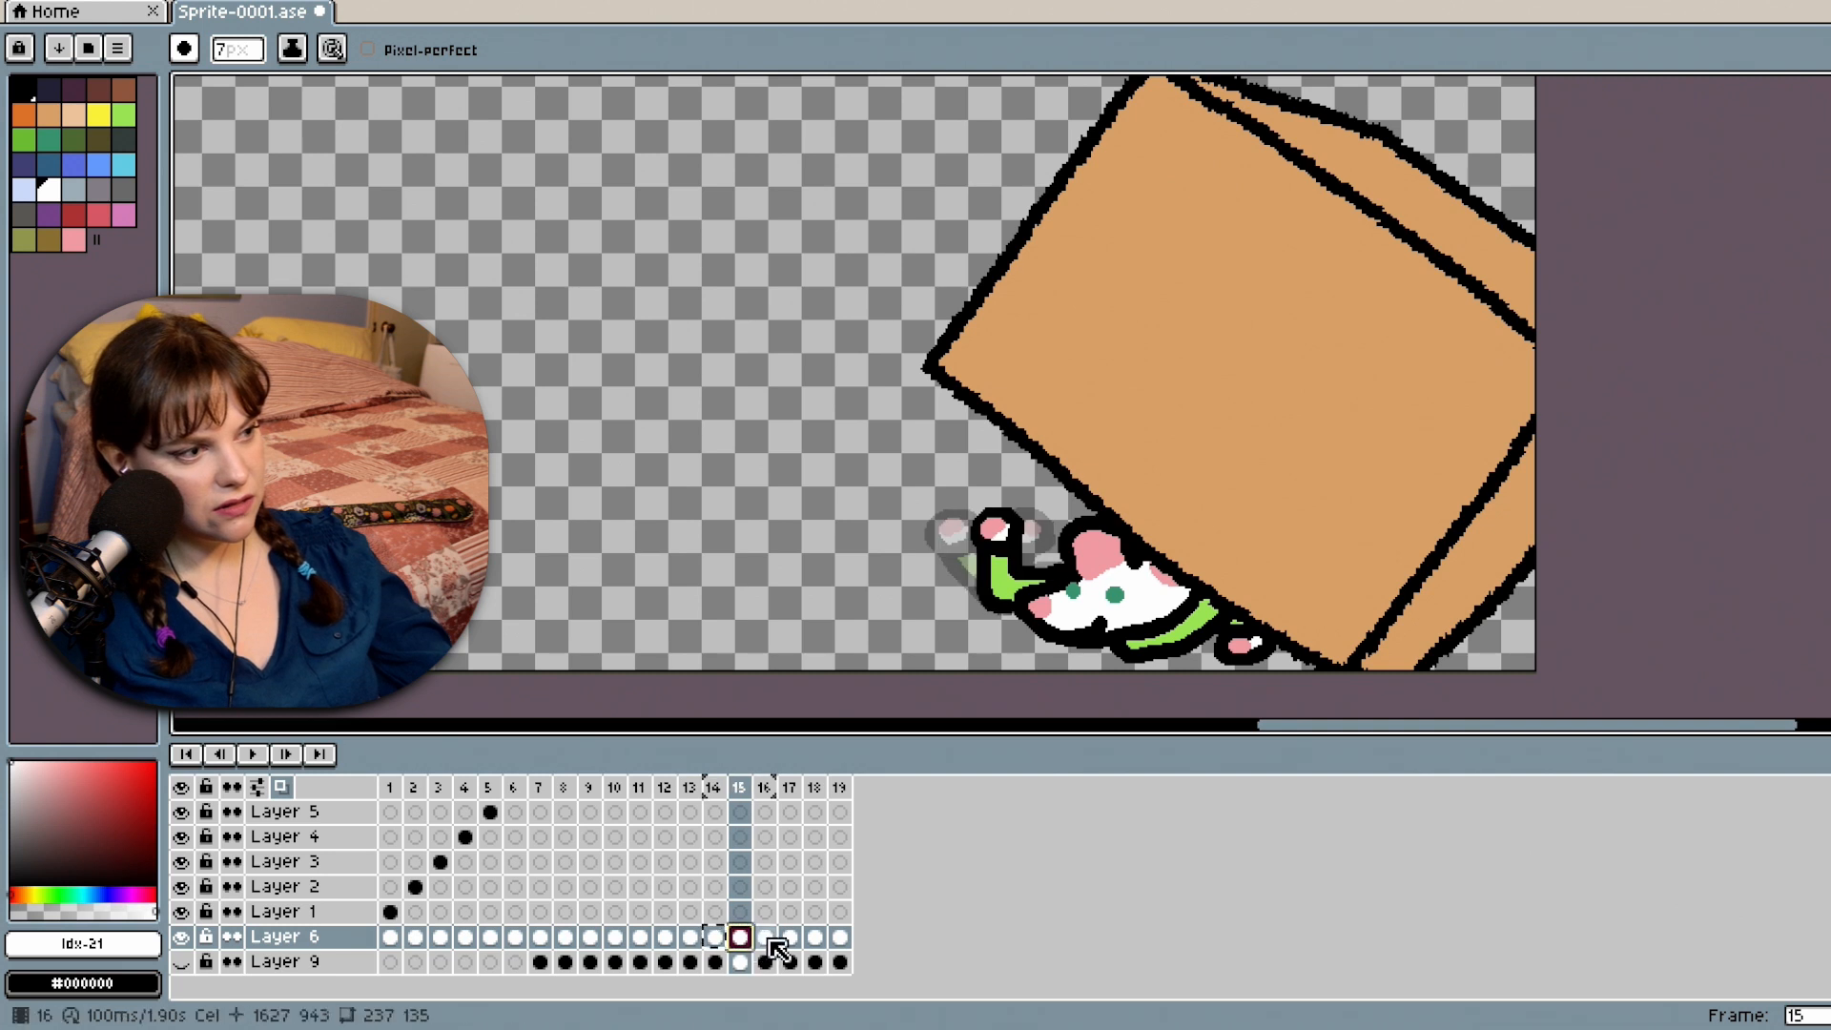
pyautogui.click(768, 940)
pyautogui.click(792, 937)
pyautogui.click(815, 938)
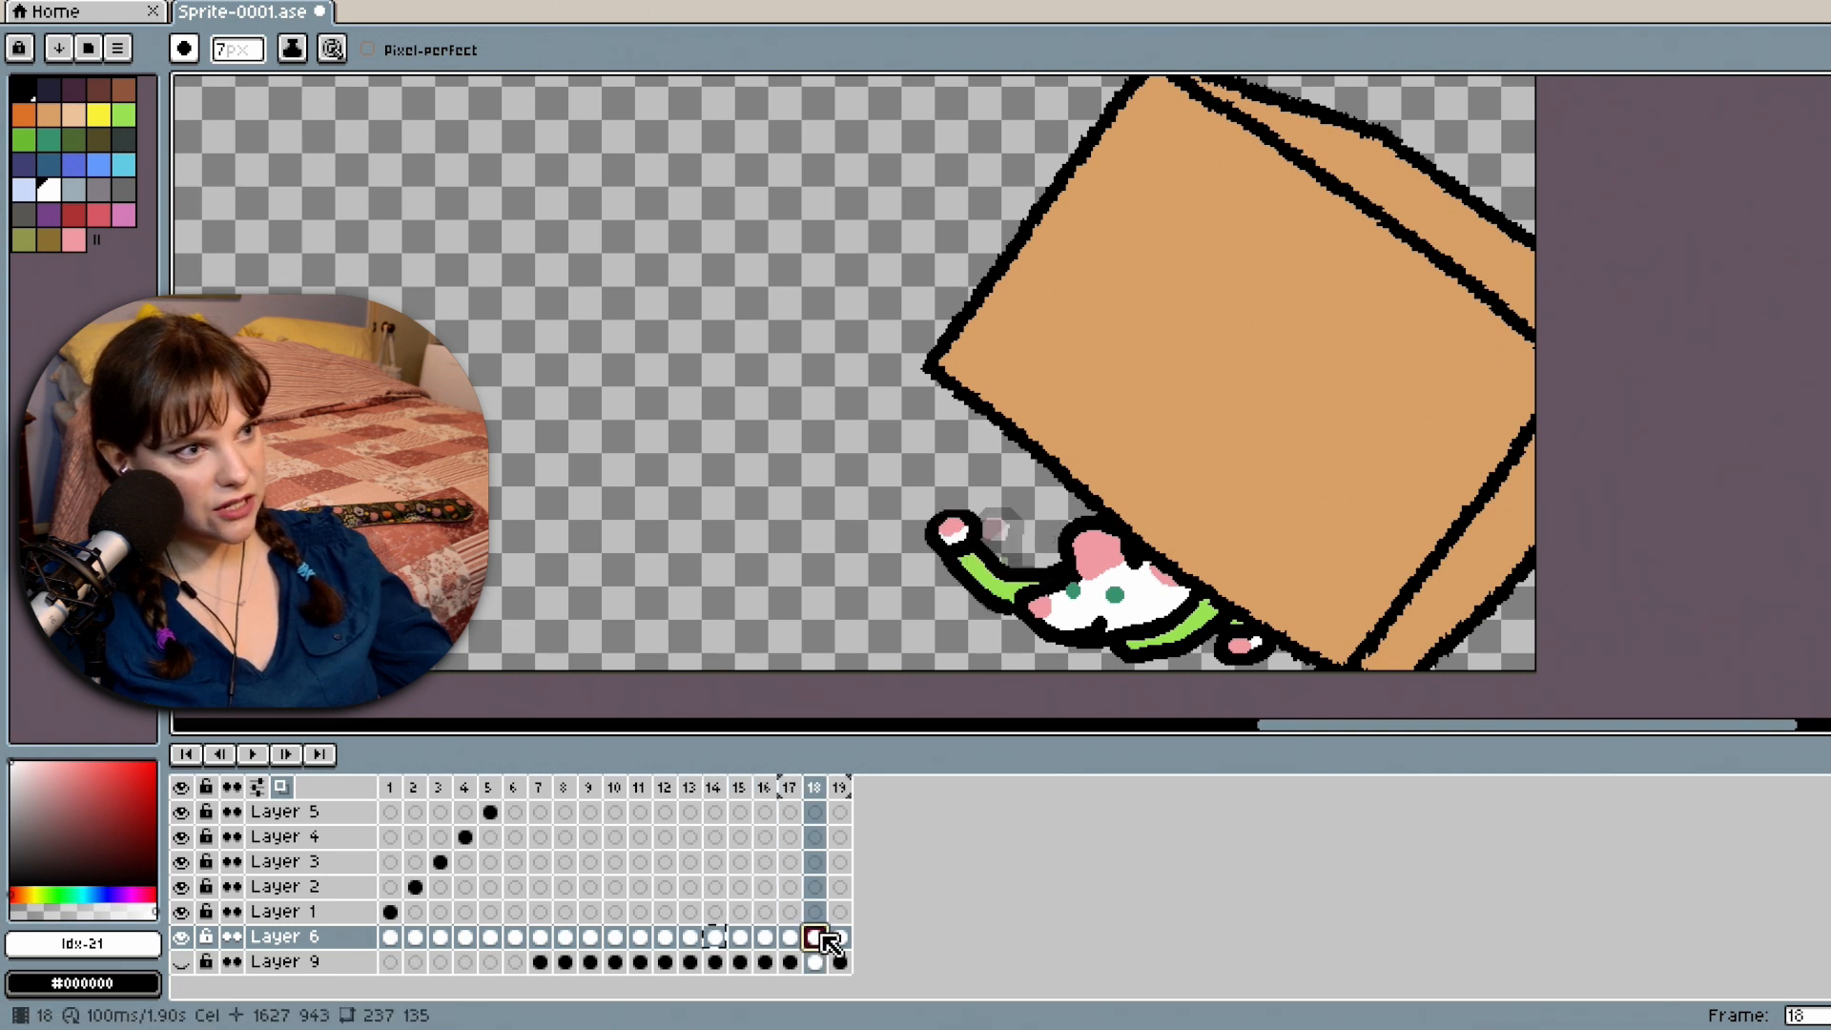
# Step through frames 12 to 18 of Layer 6 with onion skinning to check the order of the wave poses.
pyautogui.click(767, 938)
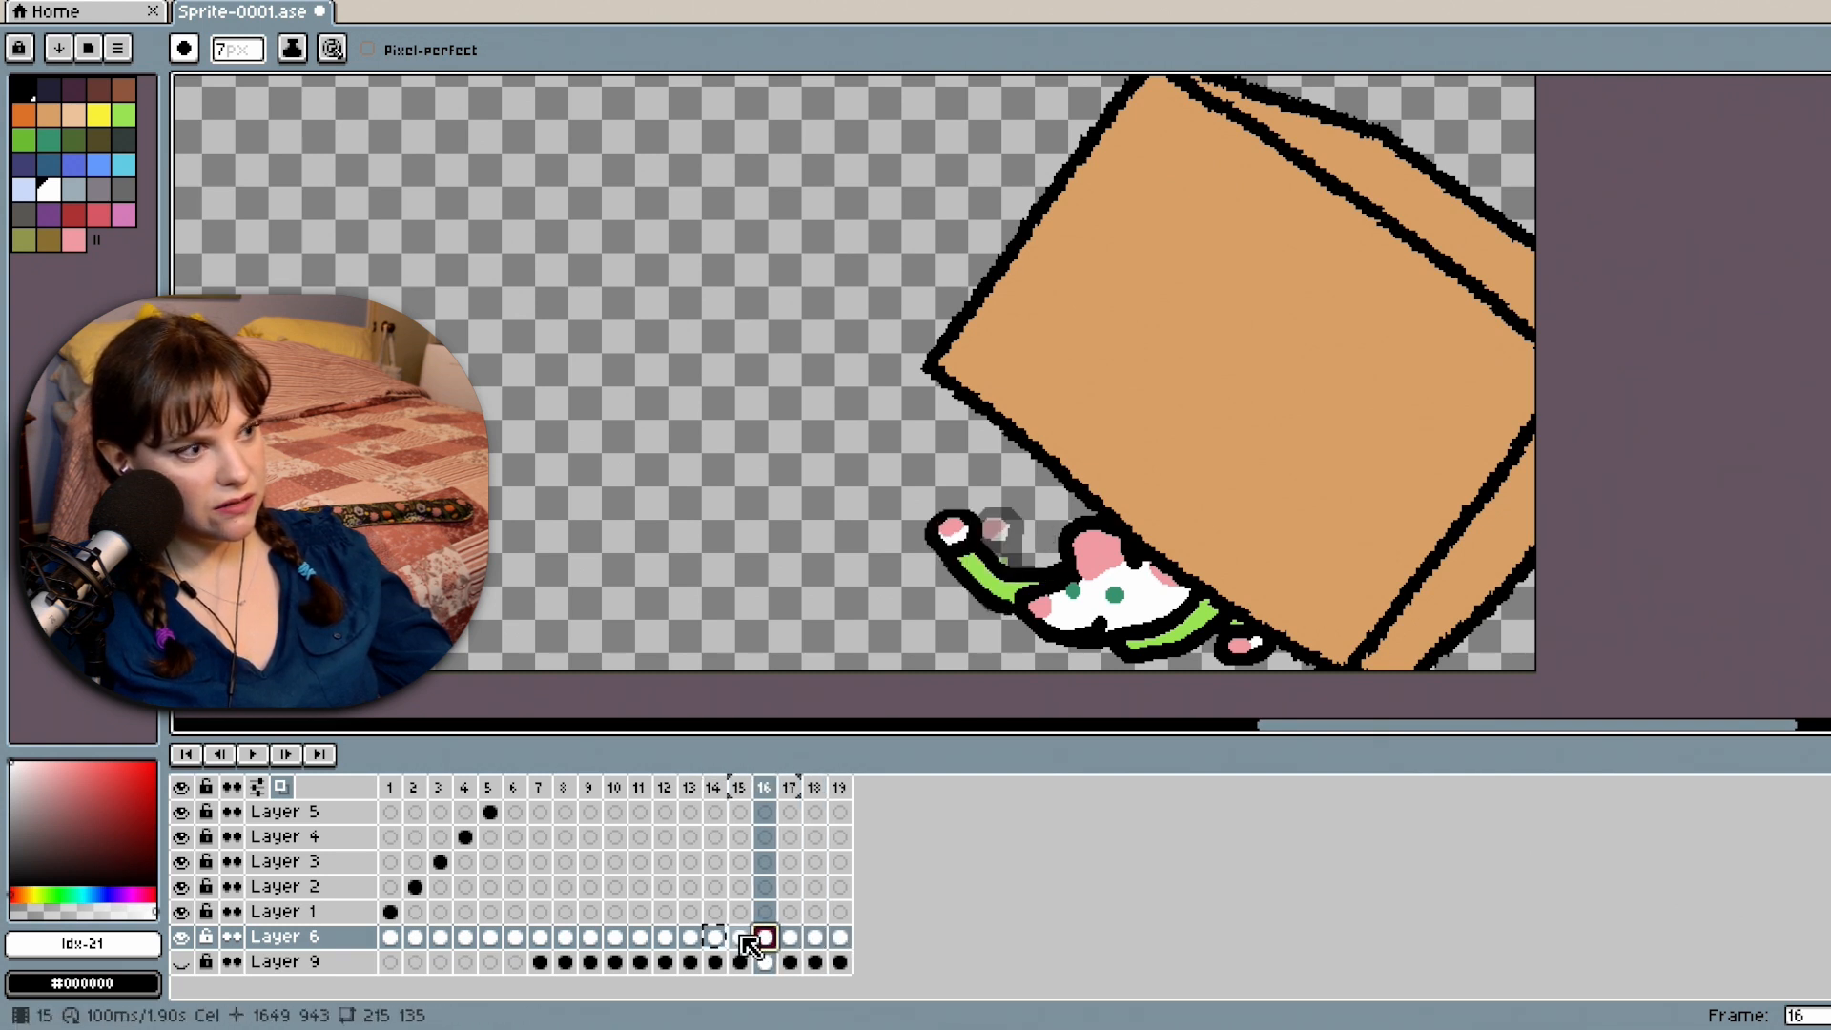
pyautogui.click(667, 938)
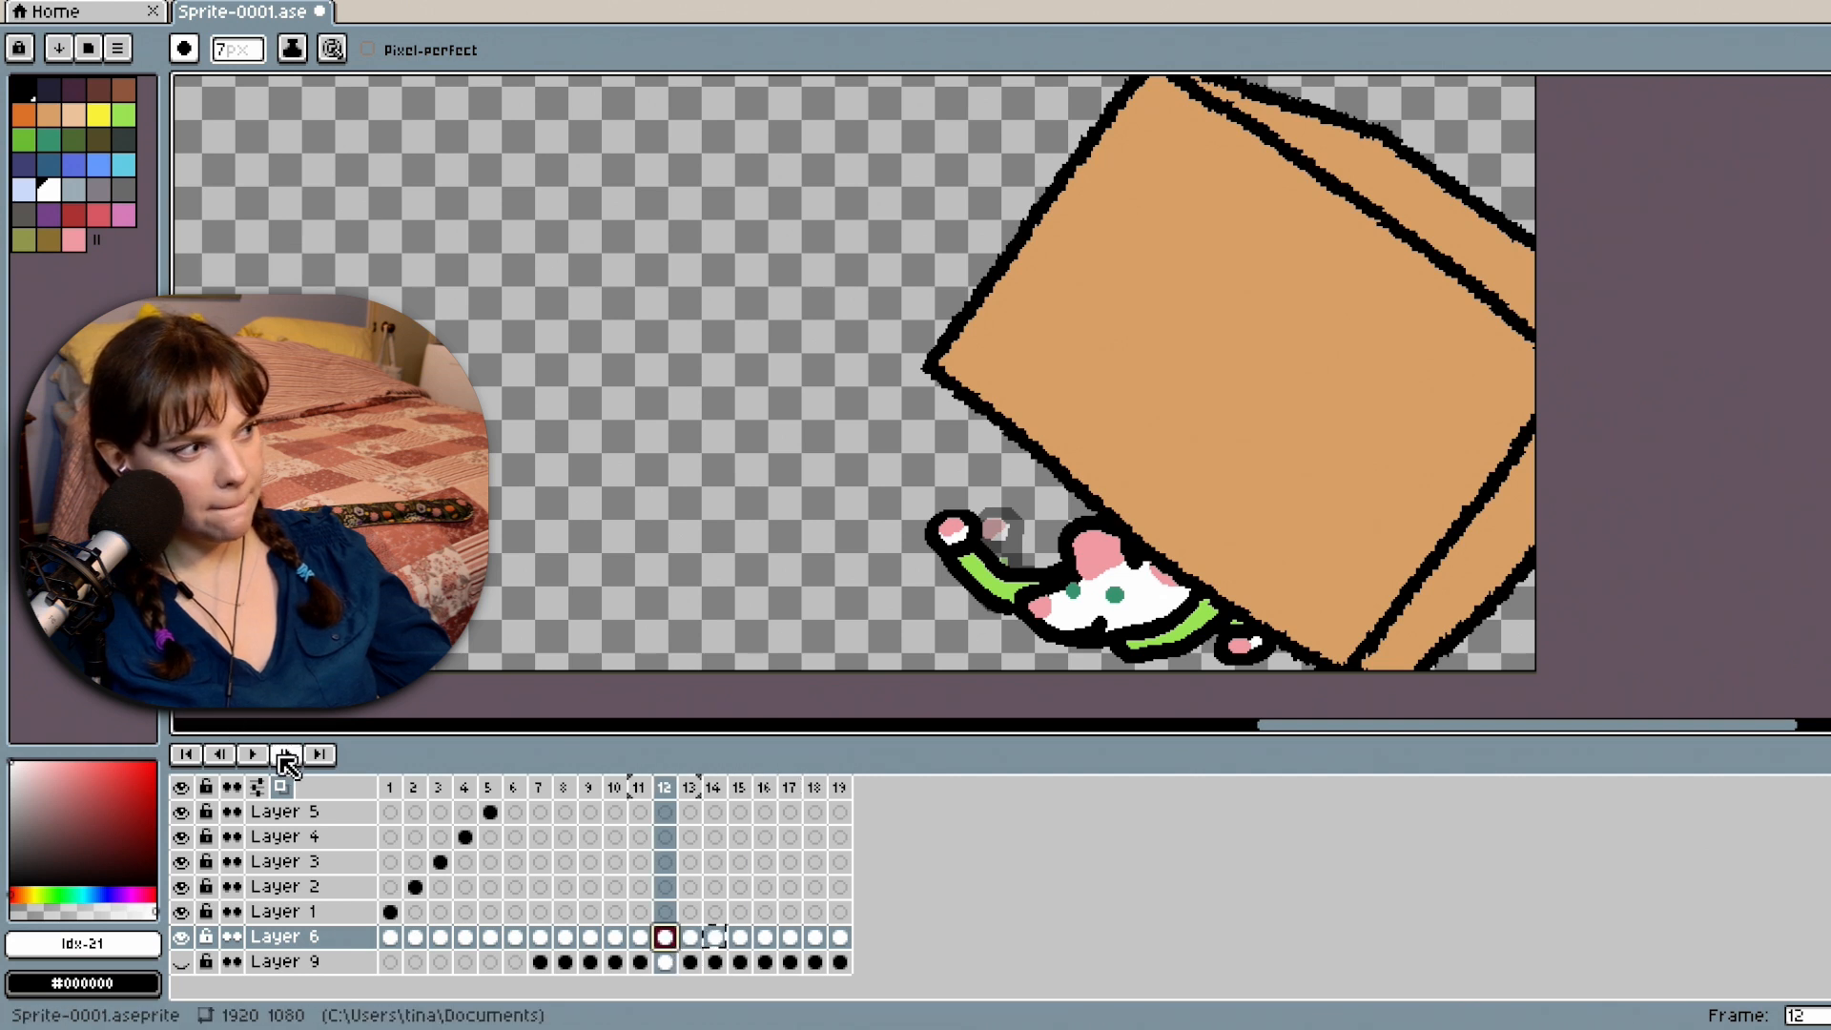
pyautogui.click(286, 754)
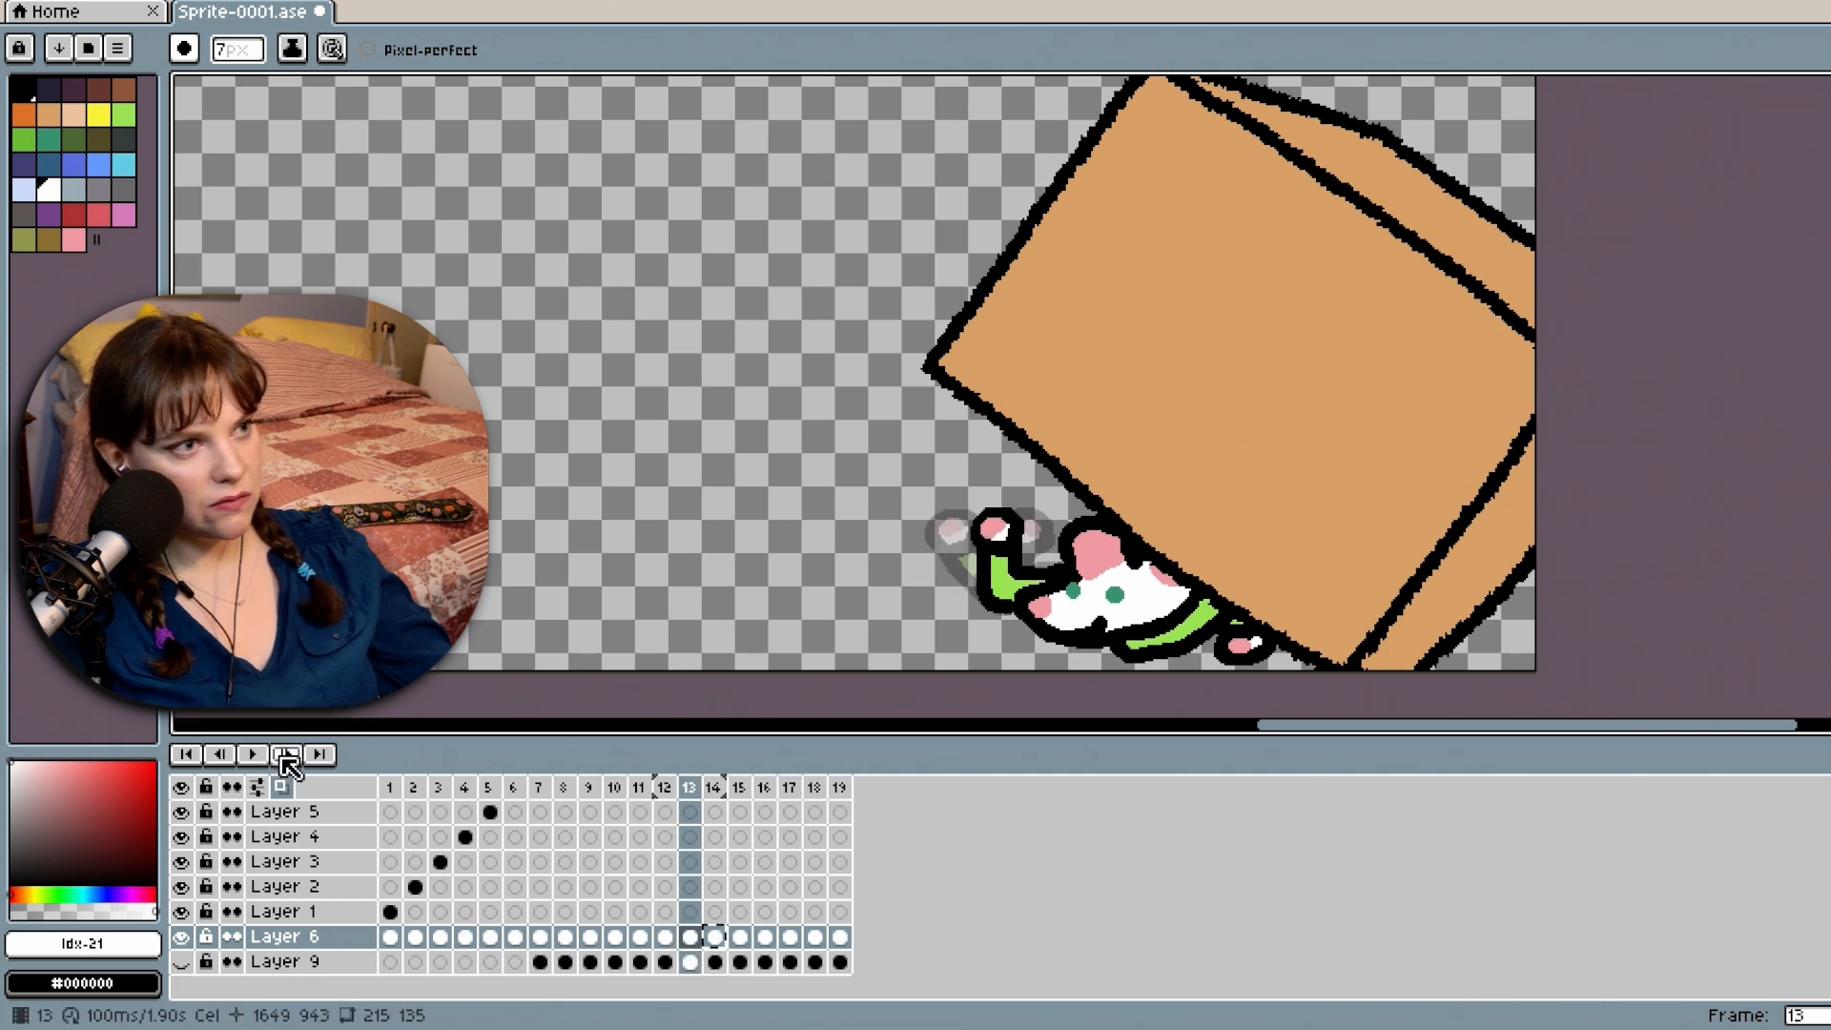
pyautogui.click(286, 754)
pyautogui.click(286, 754)
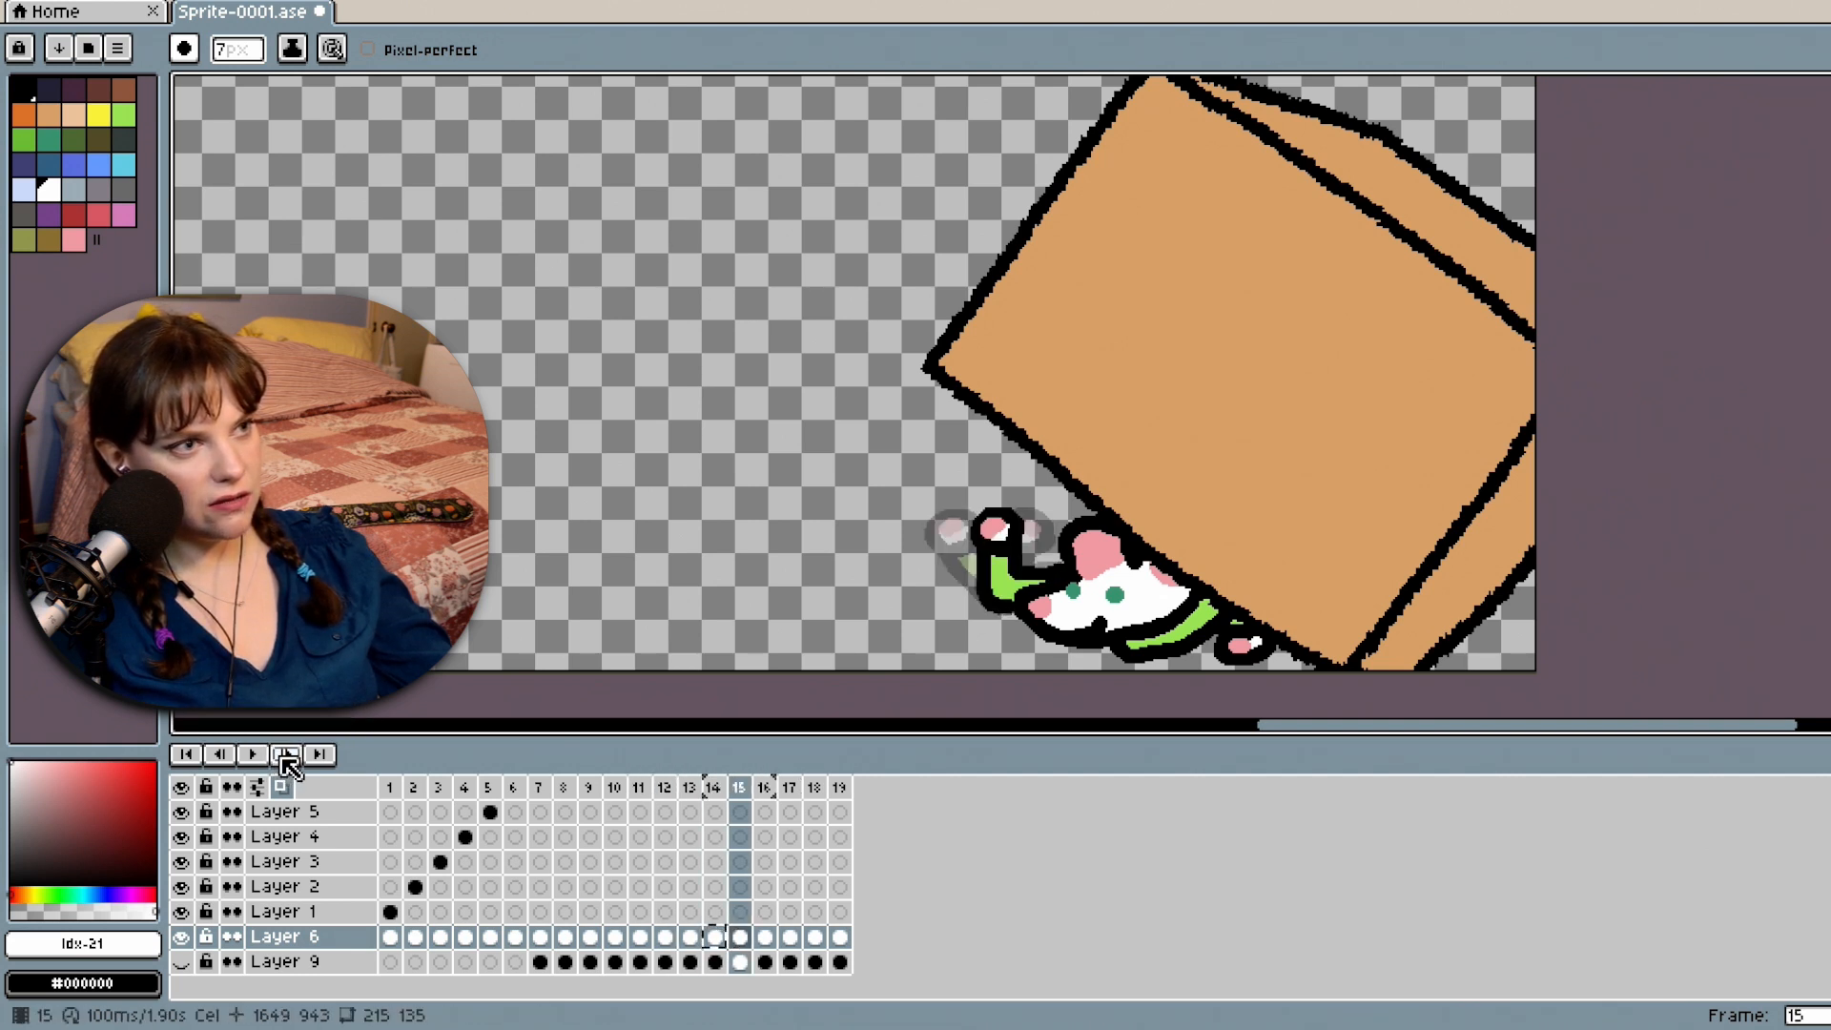
pyautogui.click(286, 755)
pyautogui.click(286, 755)
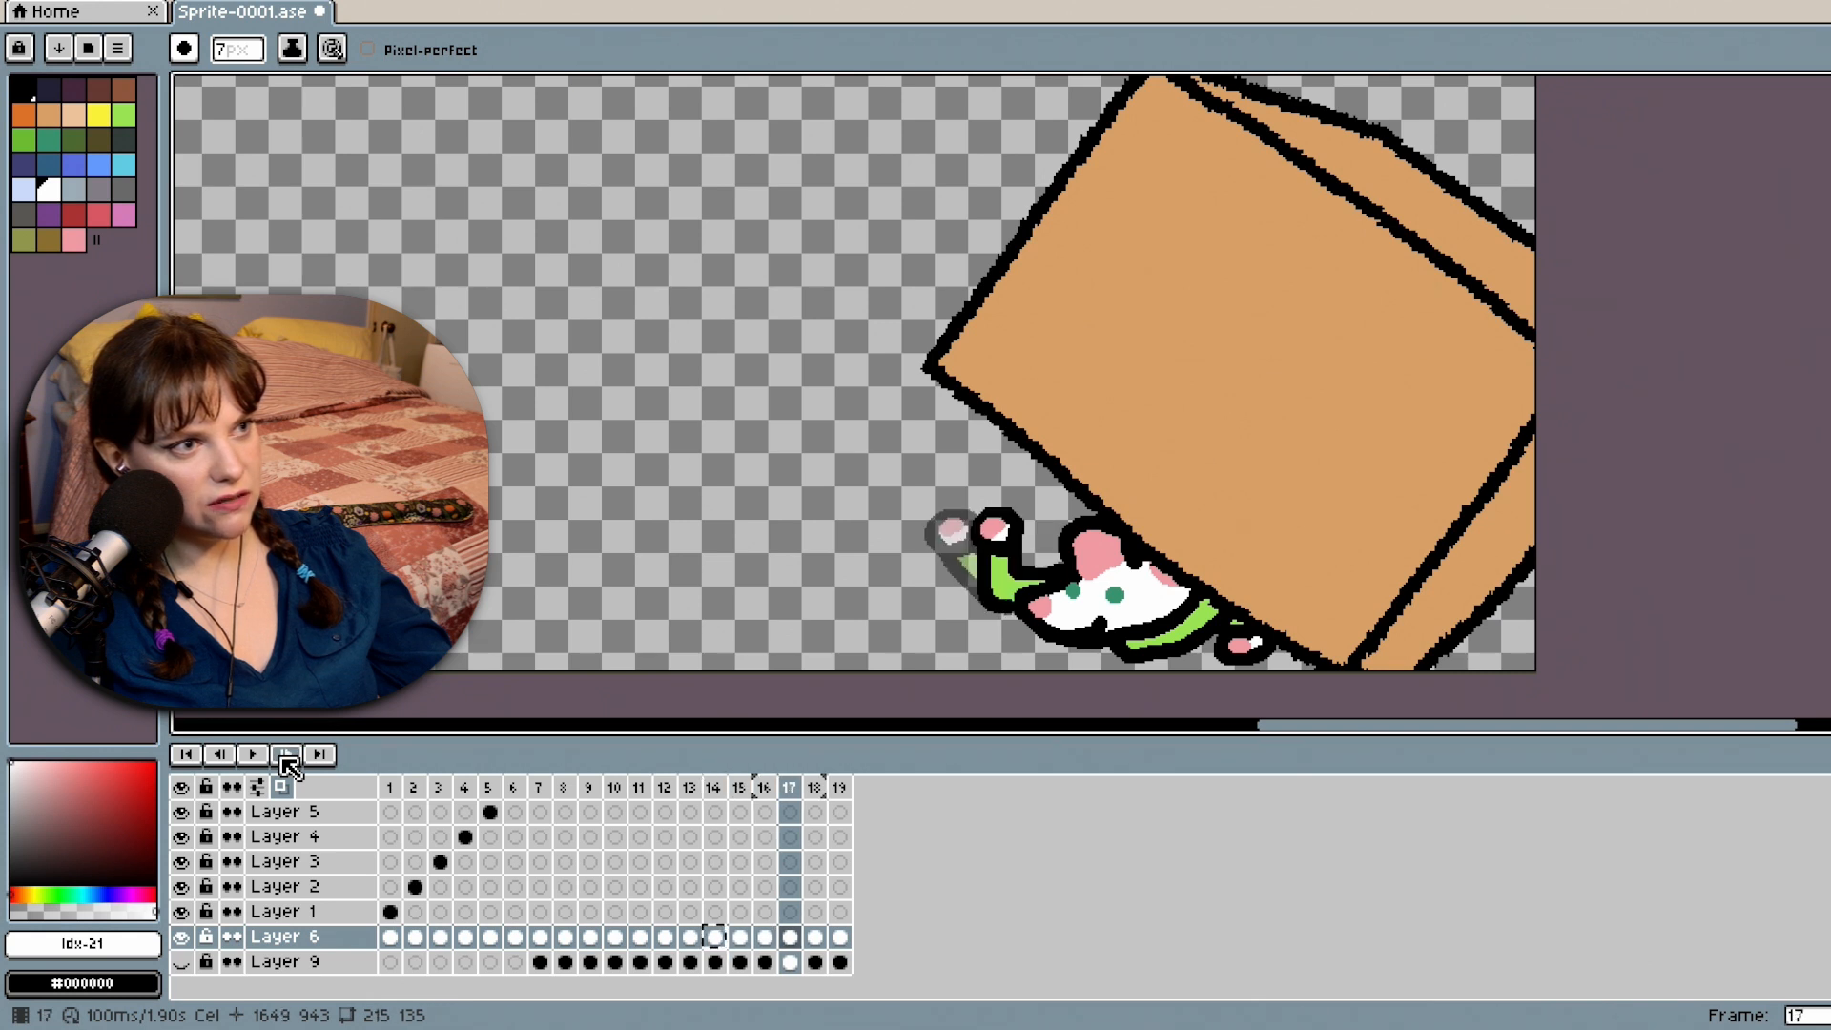
pyautogui.click(286, 754)
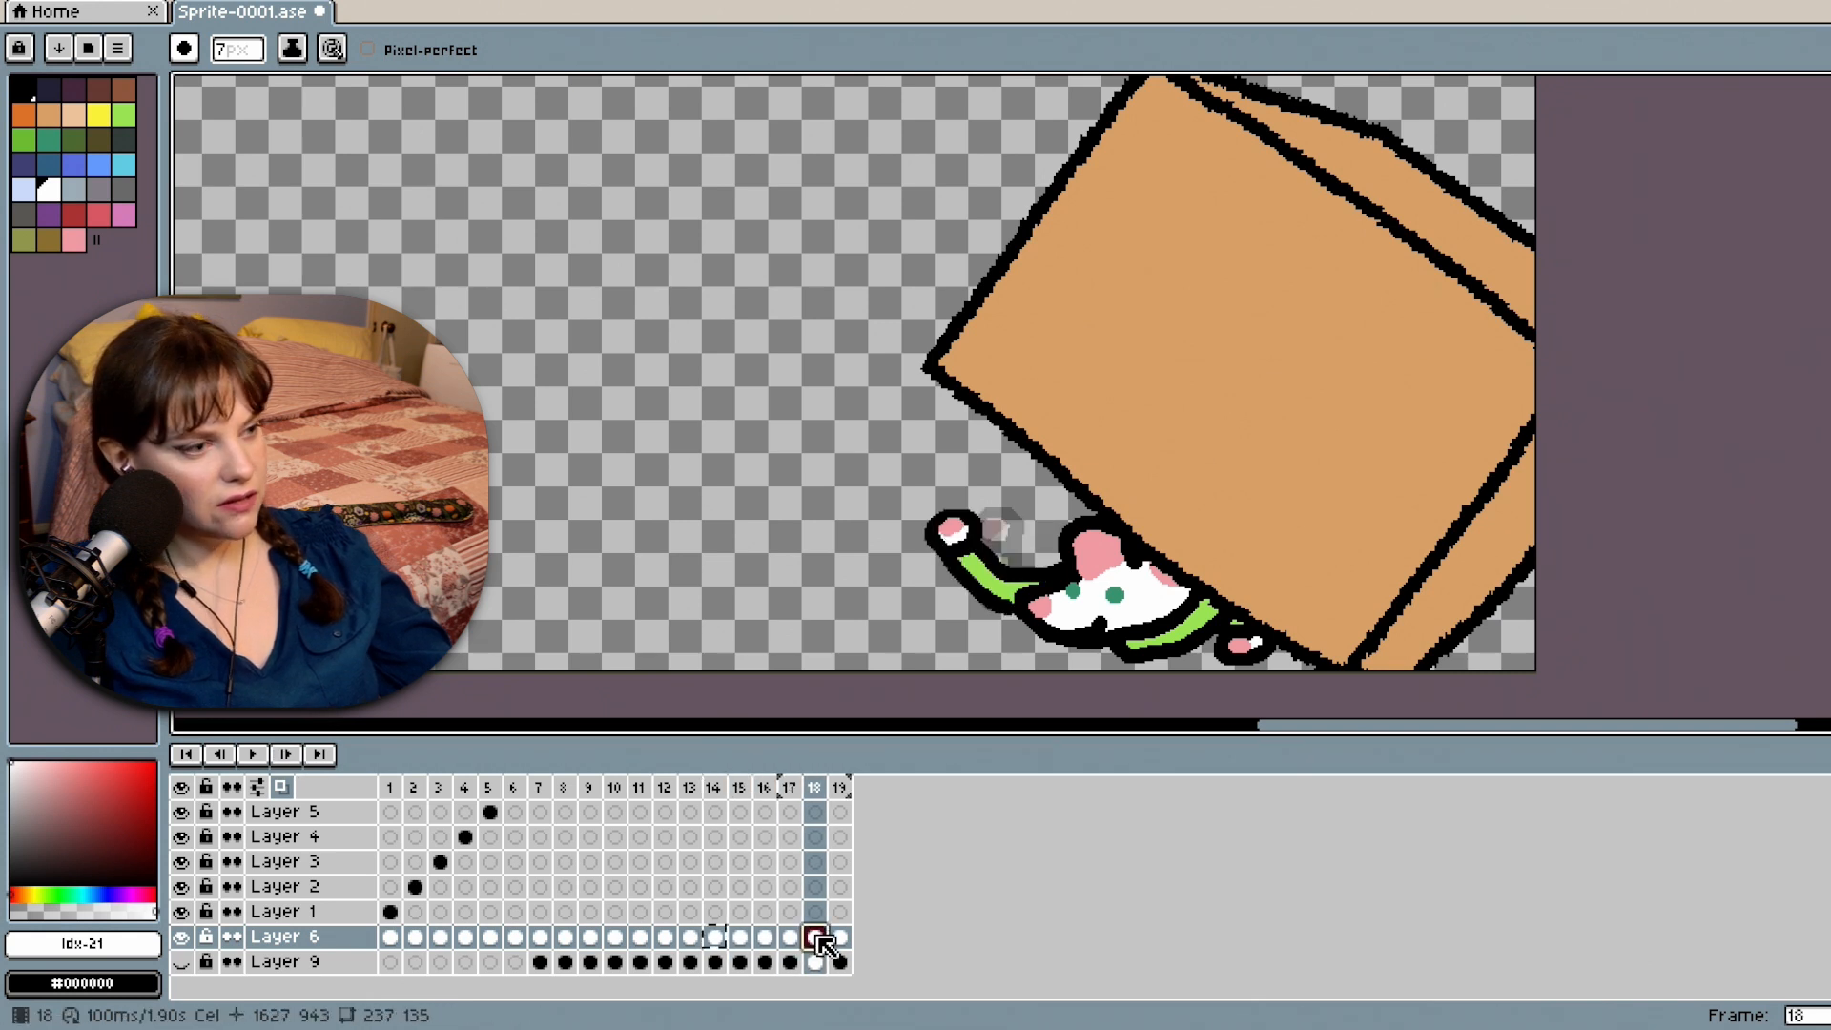
# Paste the copied frame 14 arm pose onto frame 18 of Layer 6 and compare it with frames 17 and 19.
pyautogui.hotkey('ctrl', 'z')
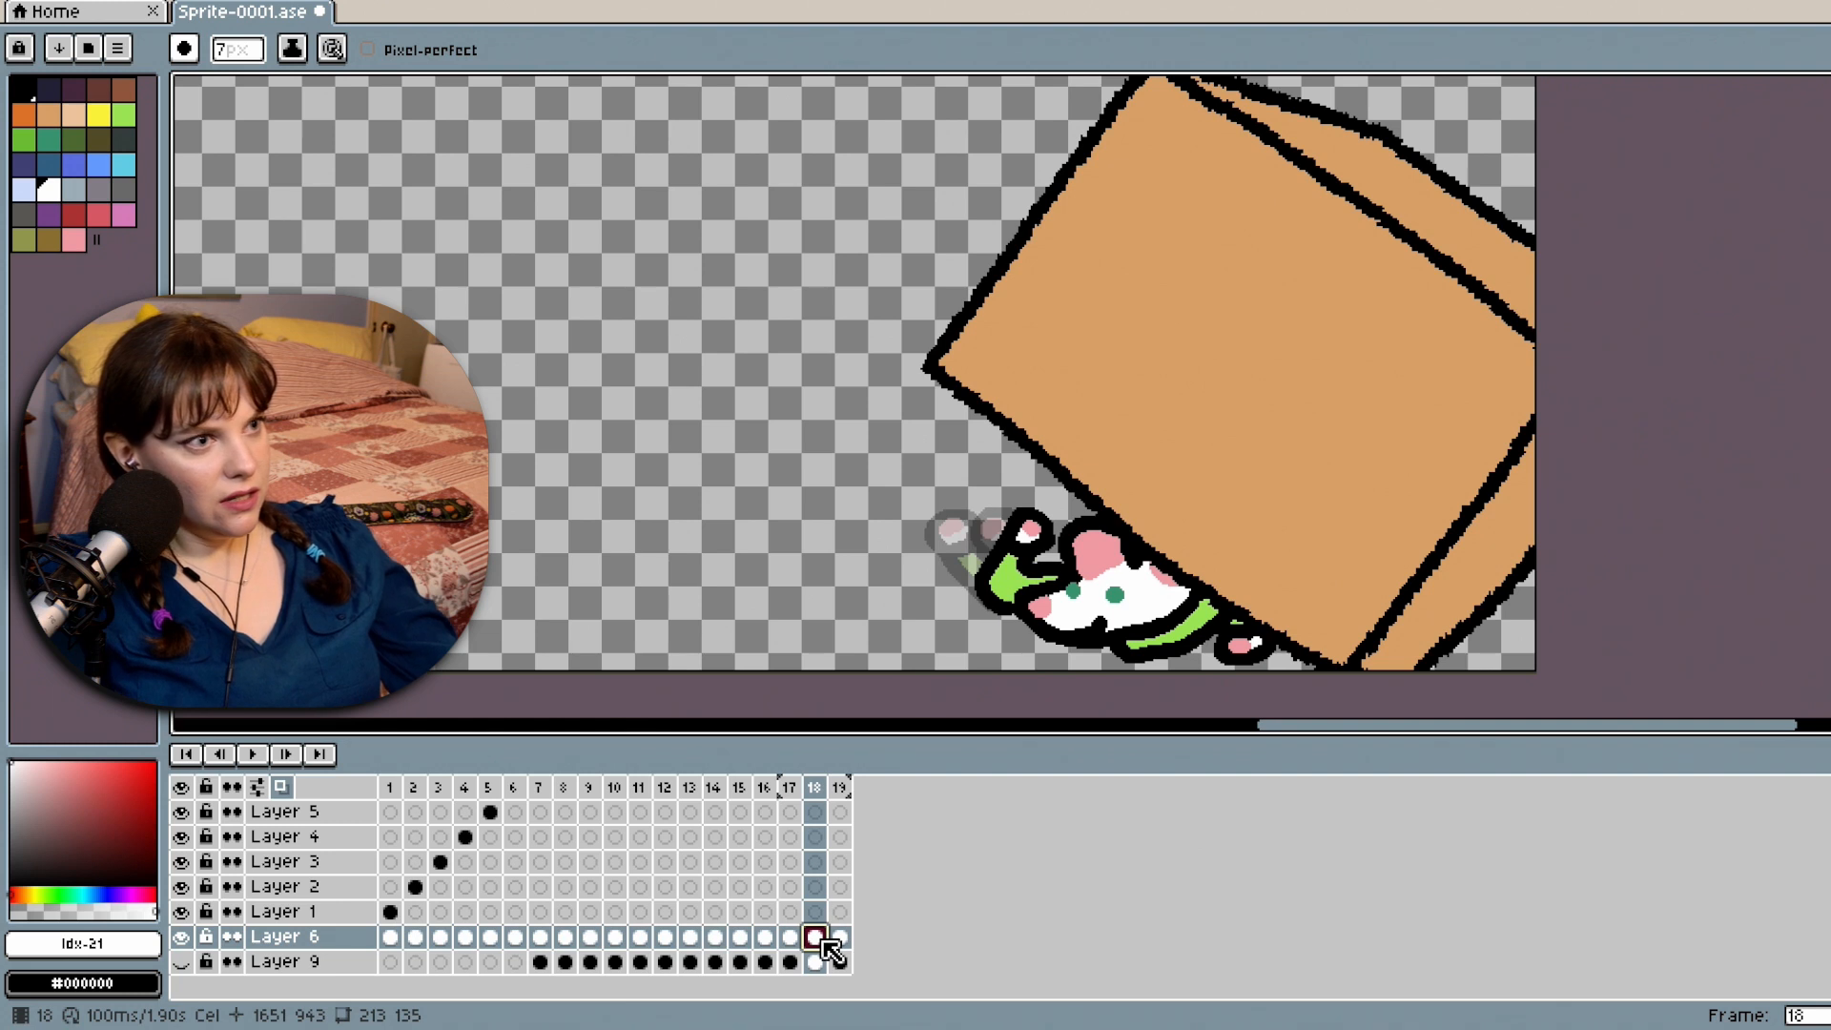
pyautogui.click(839, 938)
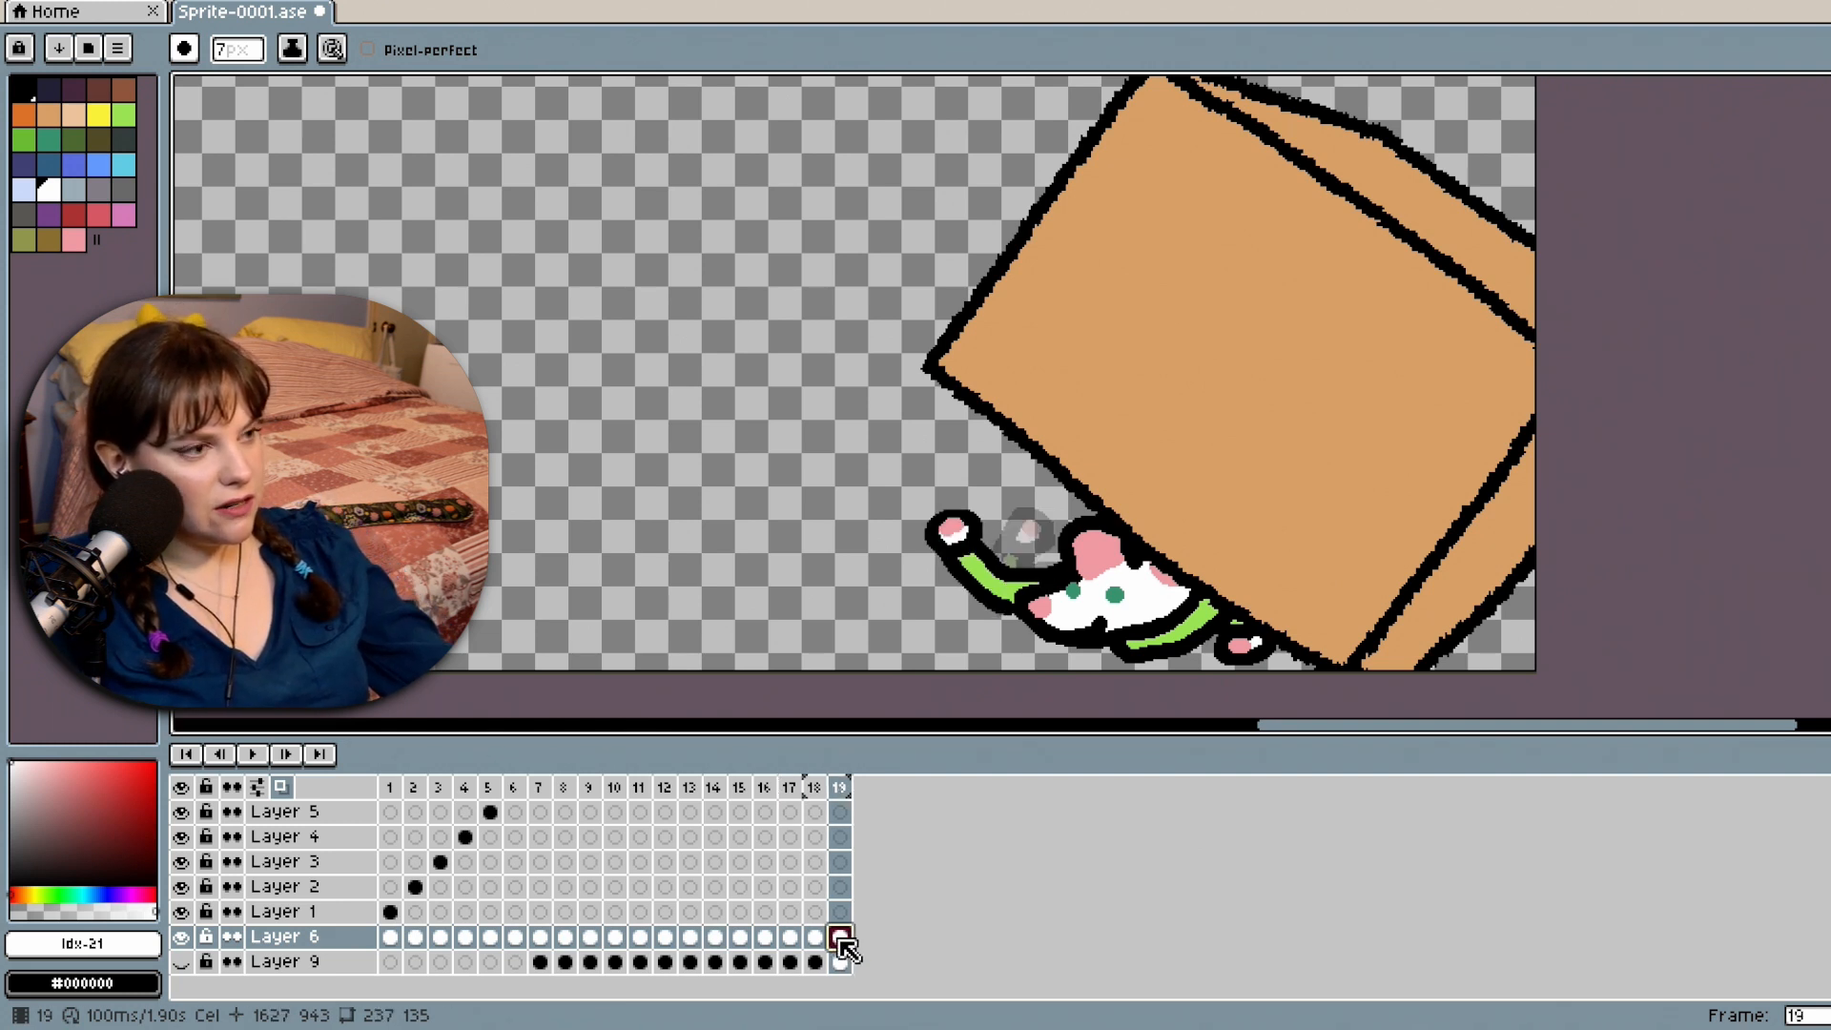
pyautogui.click(790, 938)
pyautogui.click(816, 939)
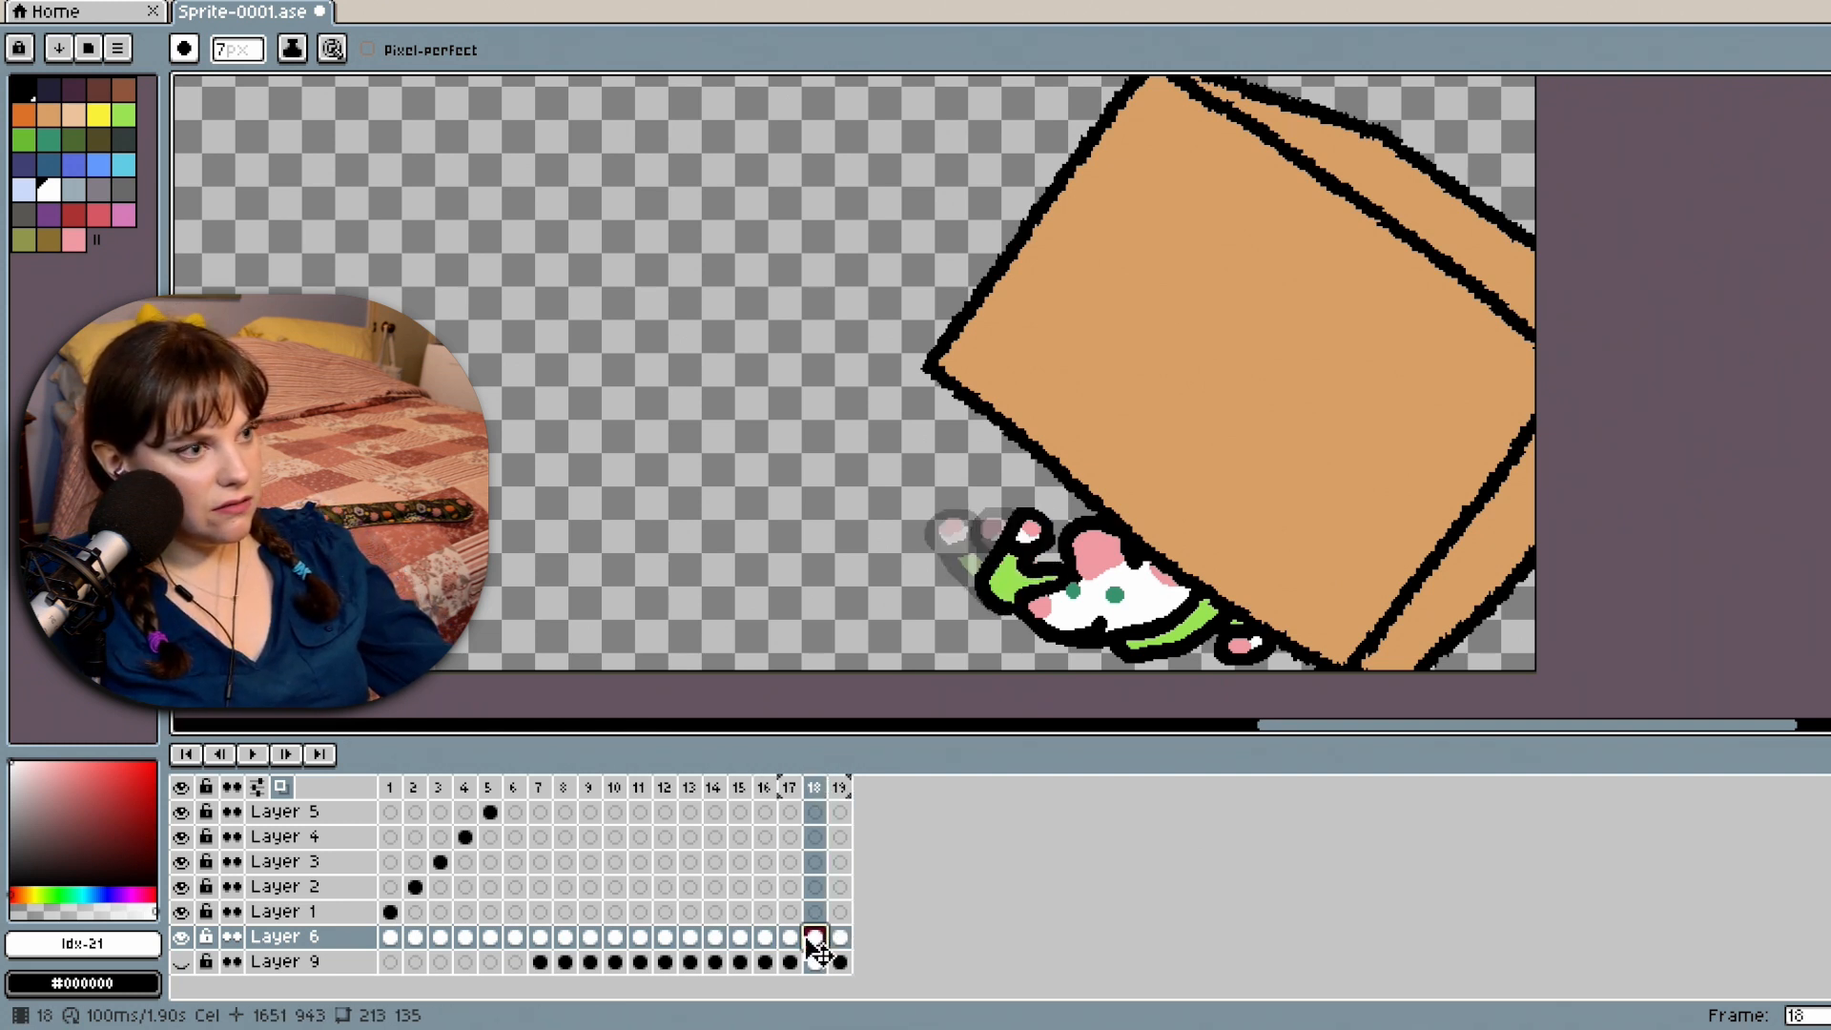
# Compare the wave poses on frames 17 to 19 of Layer 6, step back through the earlier frames, and play the animation.
pyautogui.click(791, 939)
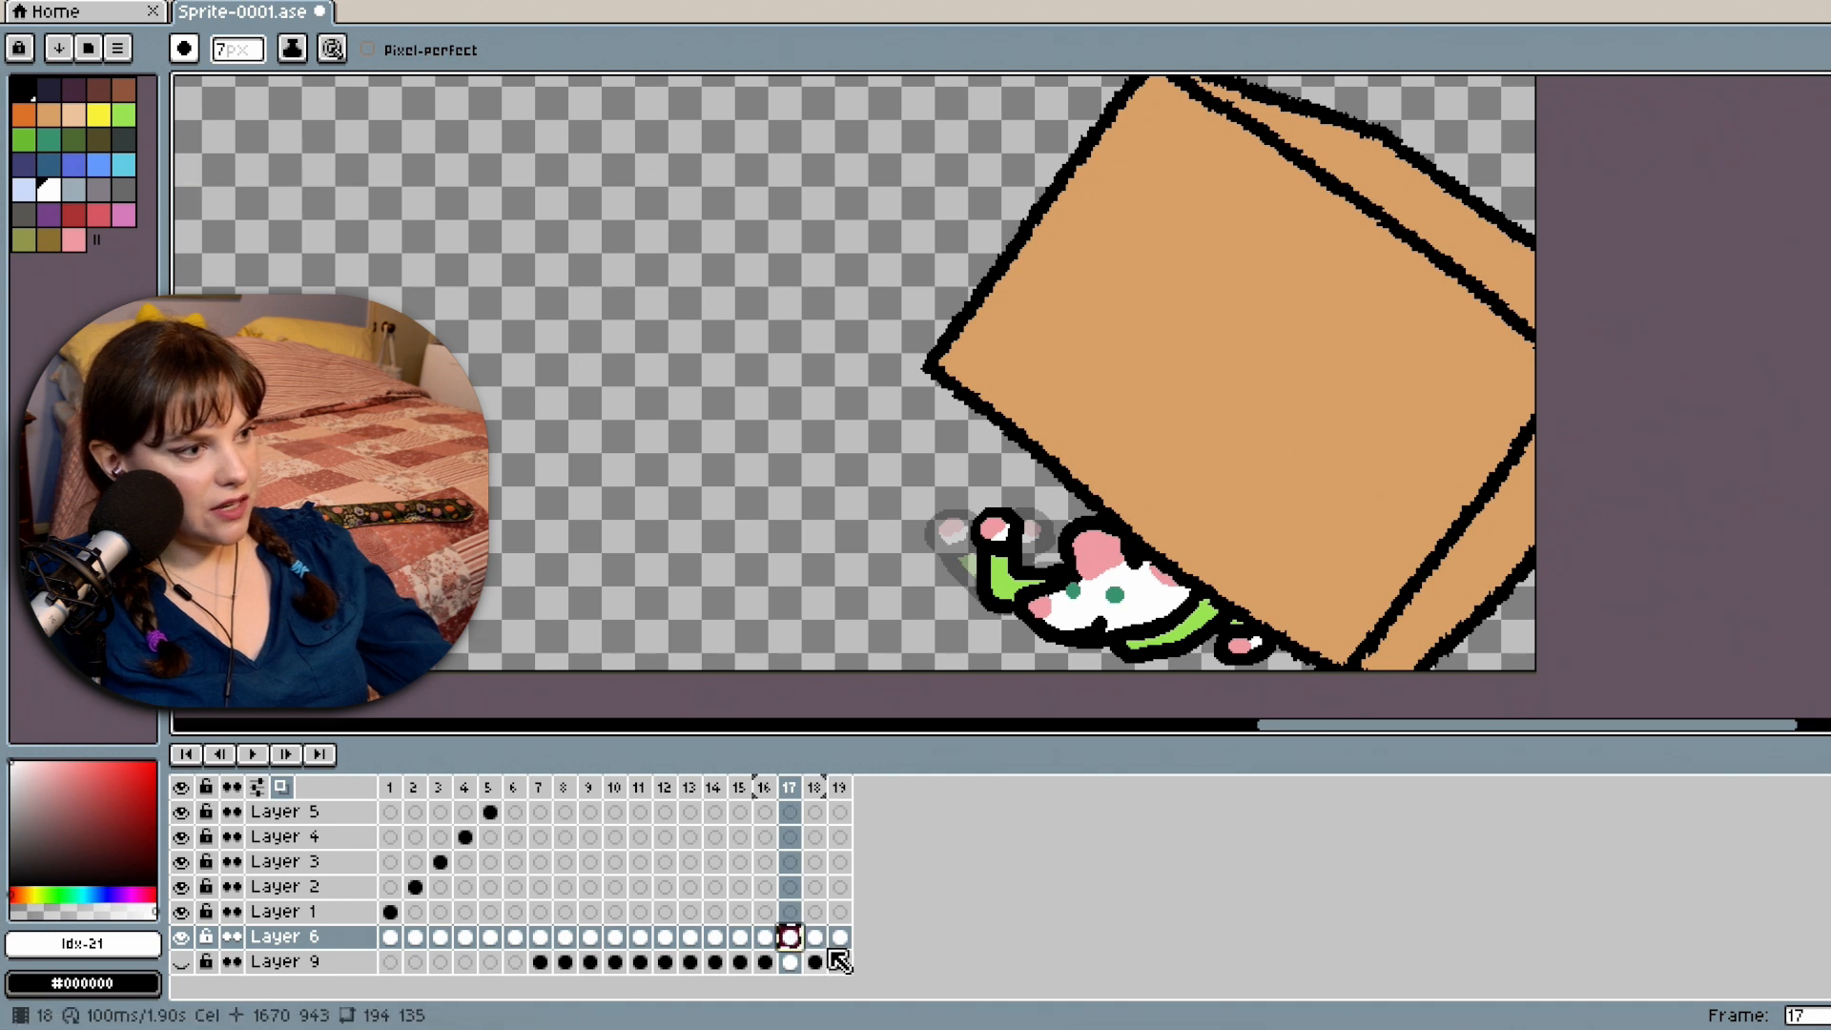
pyautogui.click(815, 939)
pyautogui.click(839, 939)
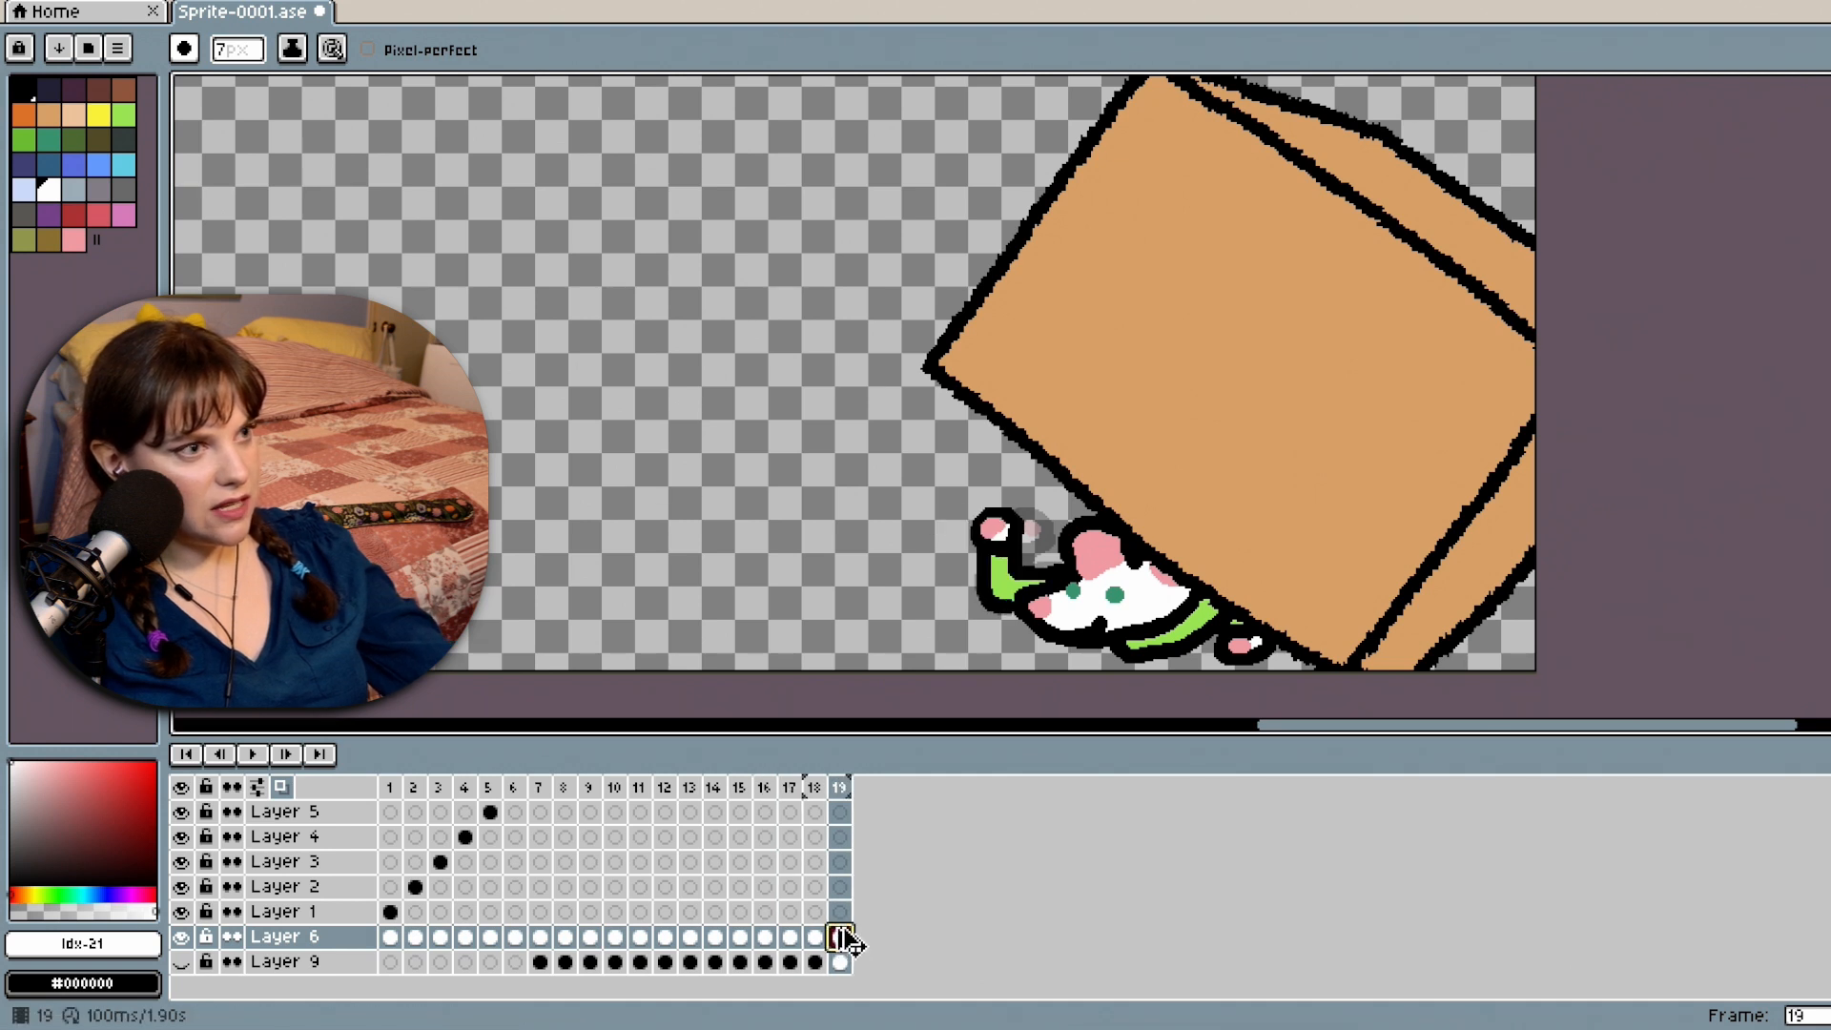
pyautogui.doubleClick(219, 754)
pyautogui.doubleClick(219, 754)
pyautogui.tripleClick(219, 754)
pyautogui.tripleClick(219, 754)
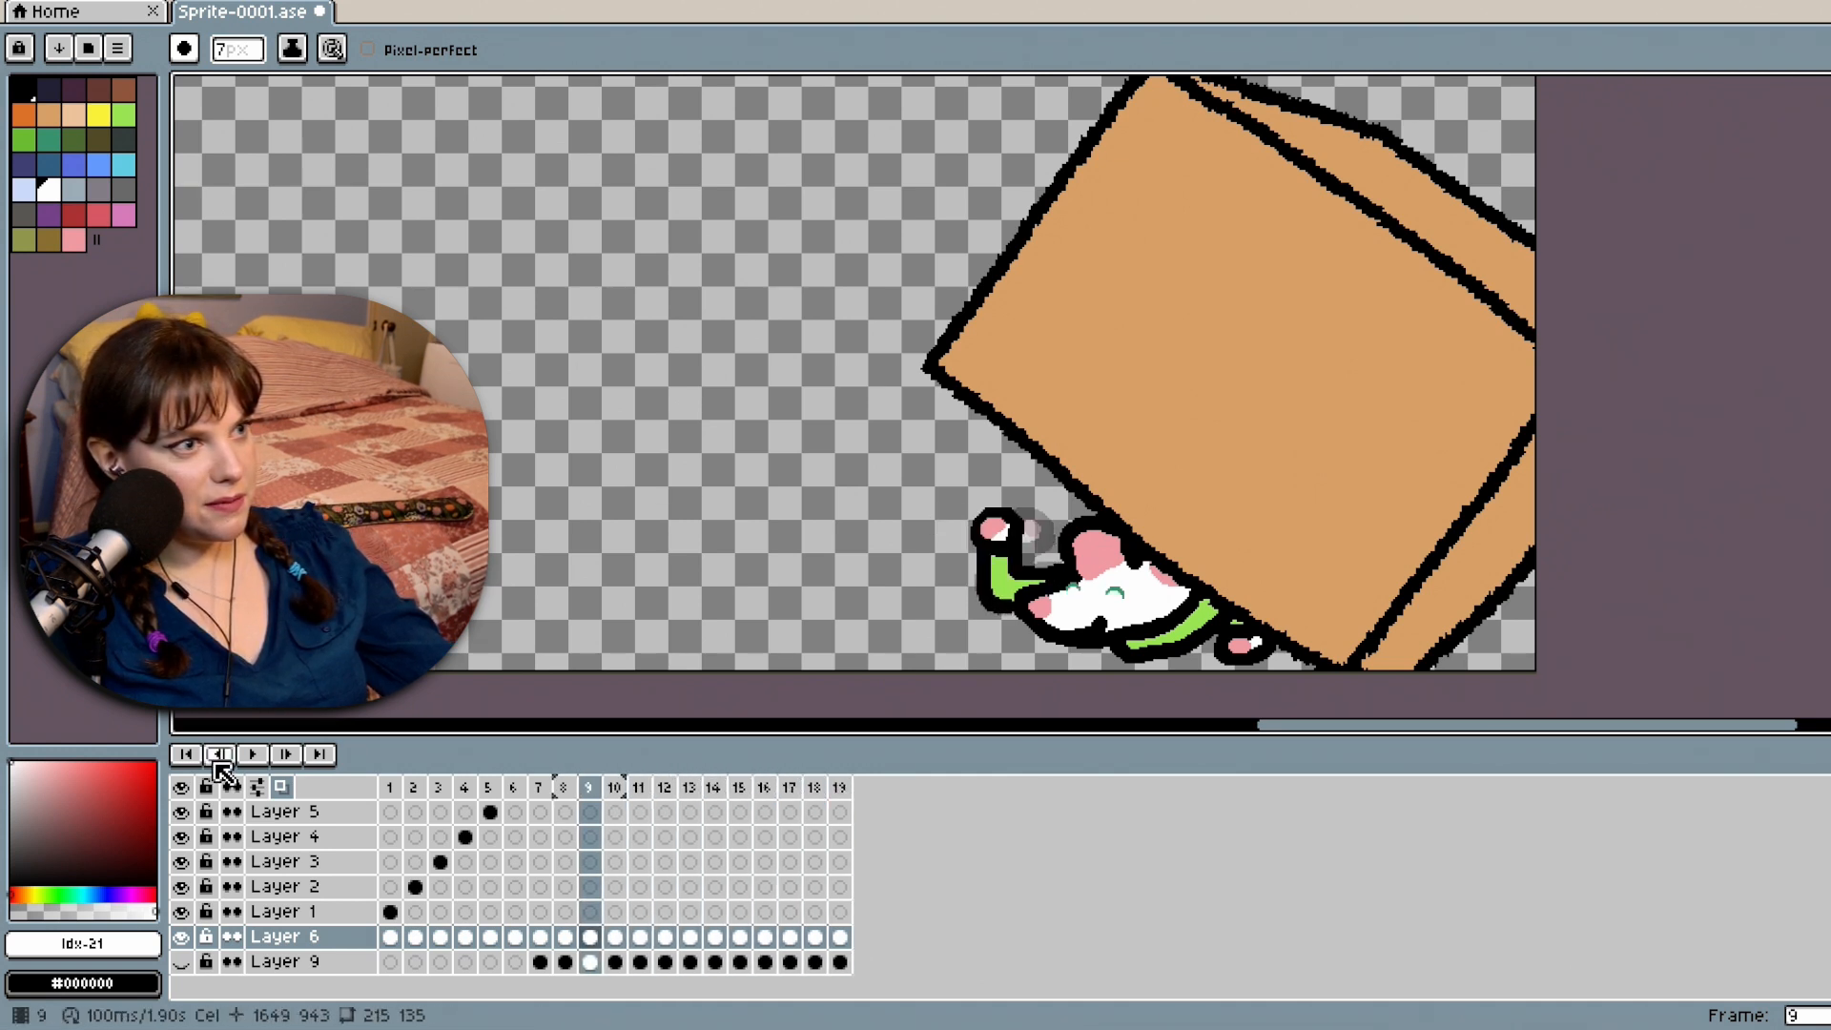
pyautogui.doubleClick(219, 755)
pyautogui.doubleClick(219, 755)
pyautogui.click(260, 760)
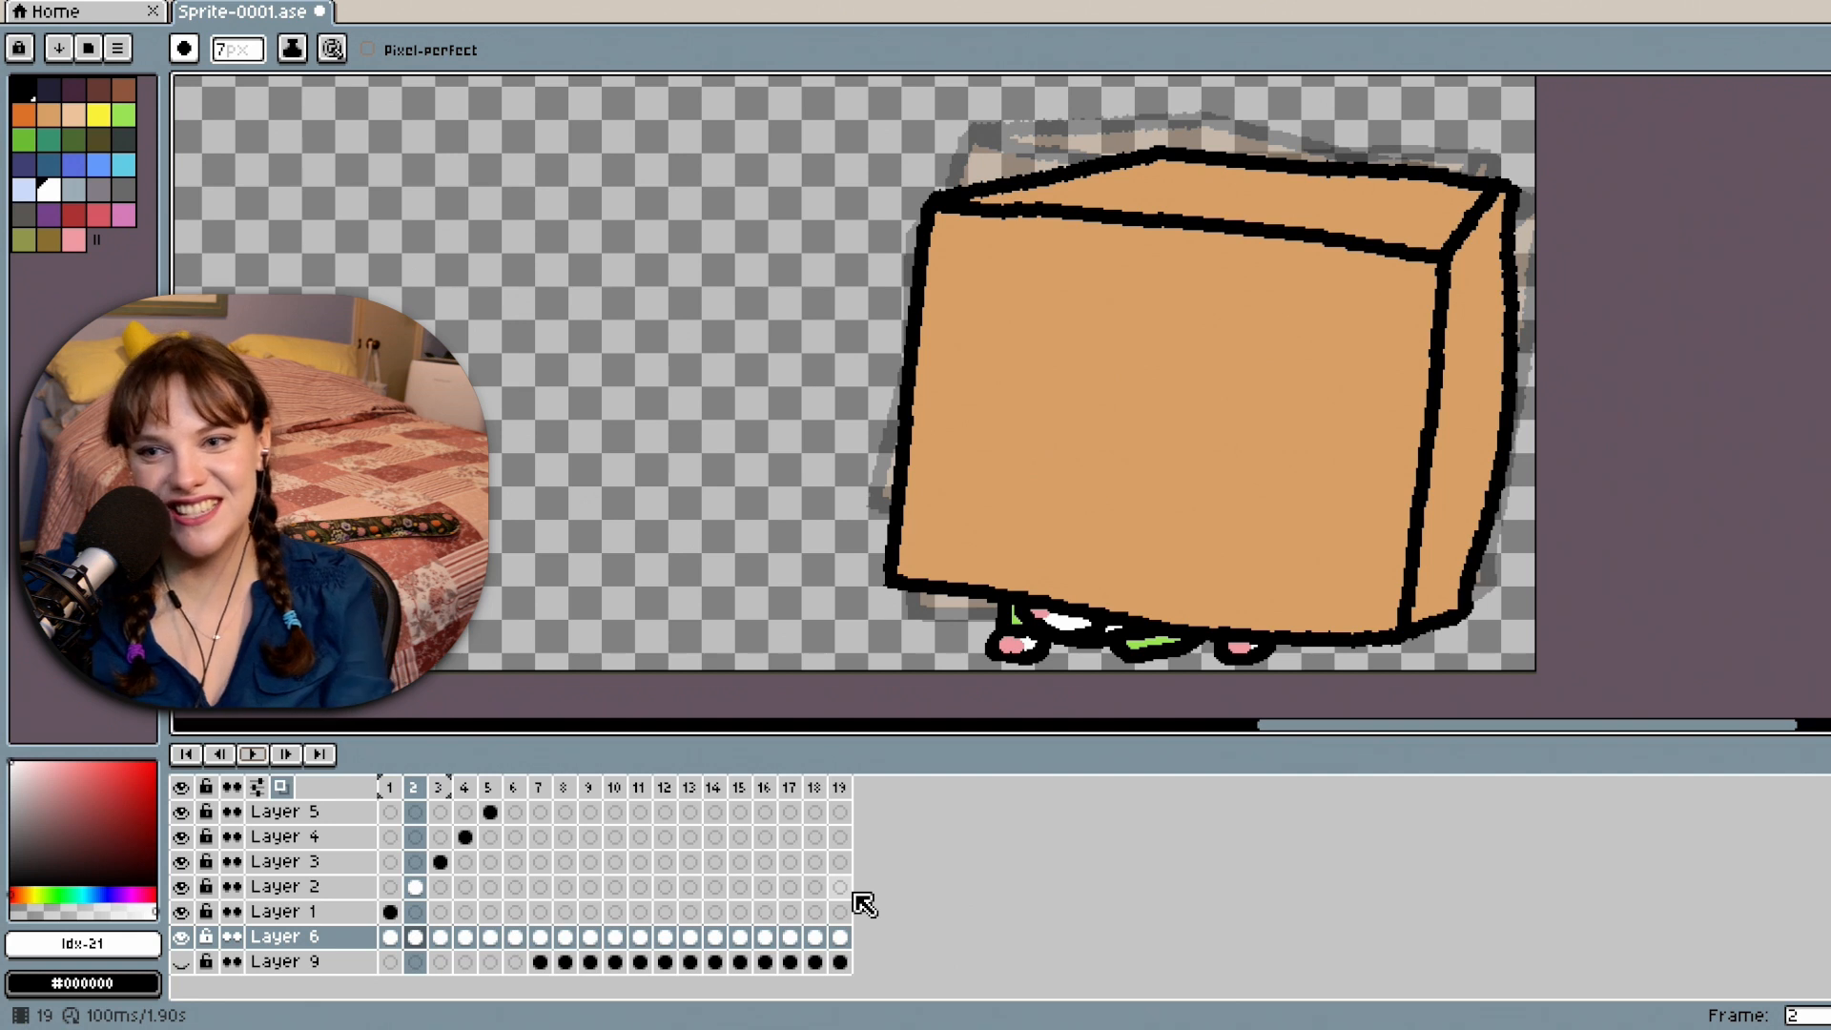
# Try to marquee the box on frame 1 across the box layers and compare the selected area with the tilted box on frame 7.
pyautogui.click(390, 912)
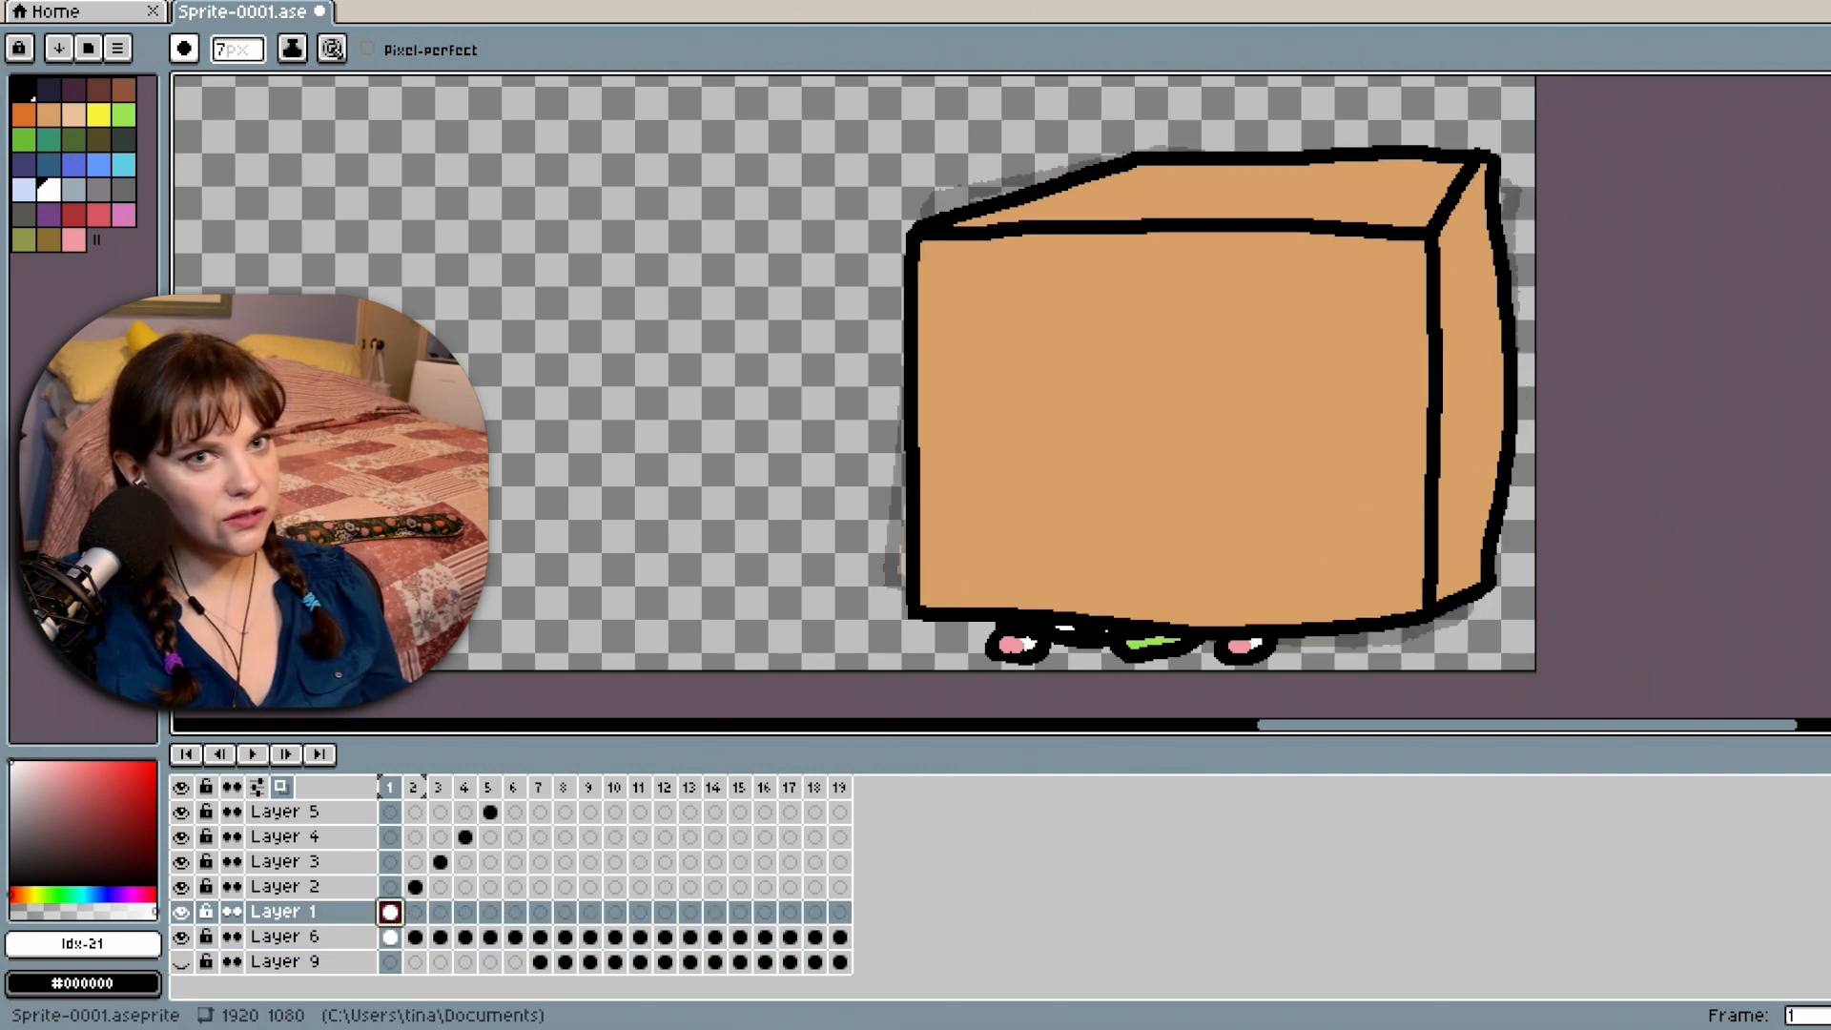
pyautogui.scroll(2, 1510, 558)
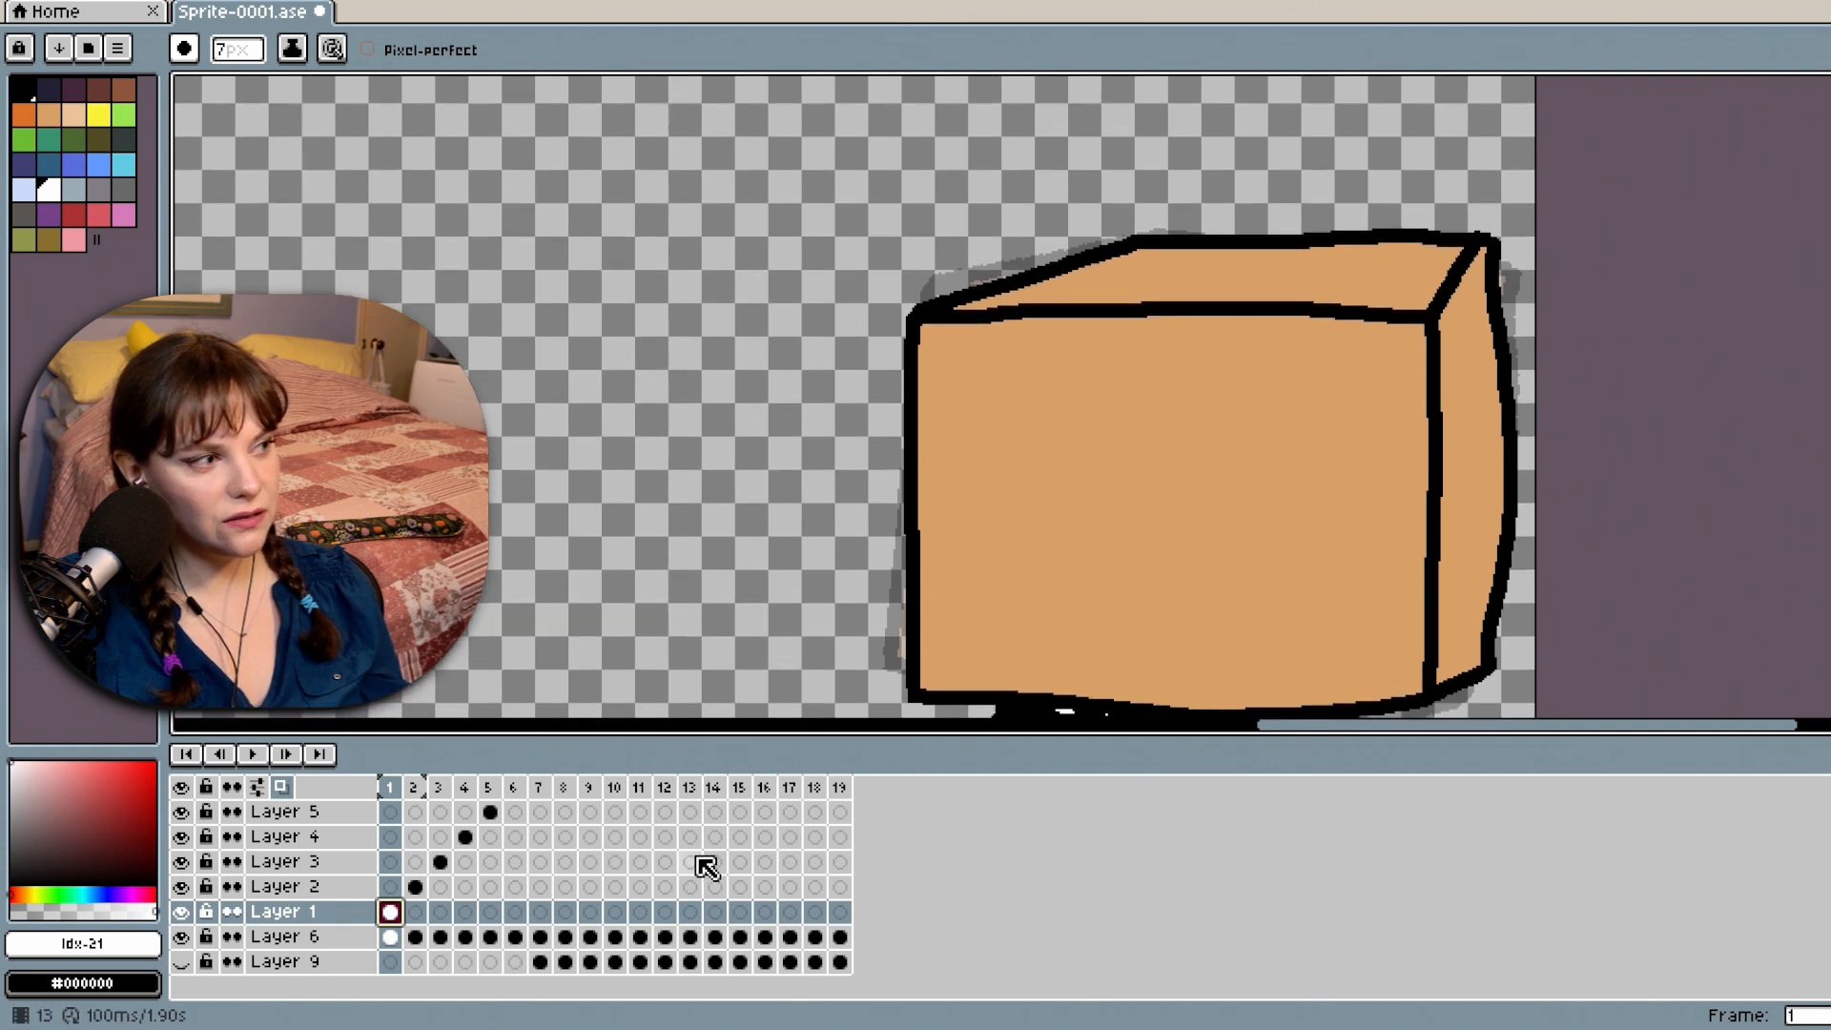
pyautogui.hotkey('ctrl', 'z')
pyautogui.hotkey('ctrl', 'z')
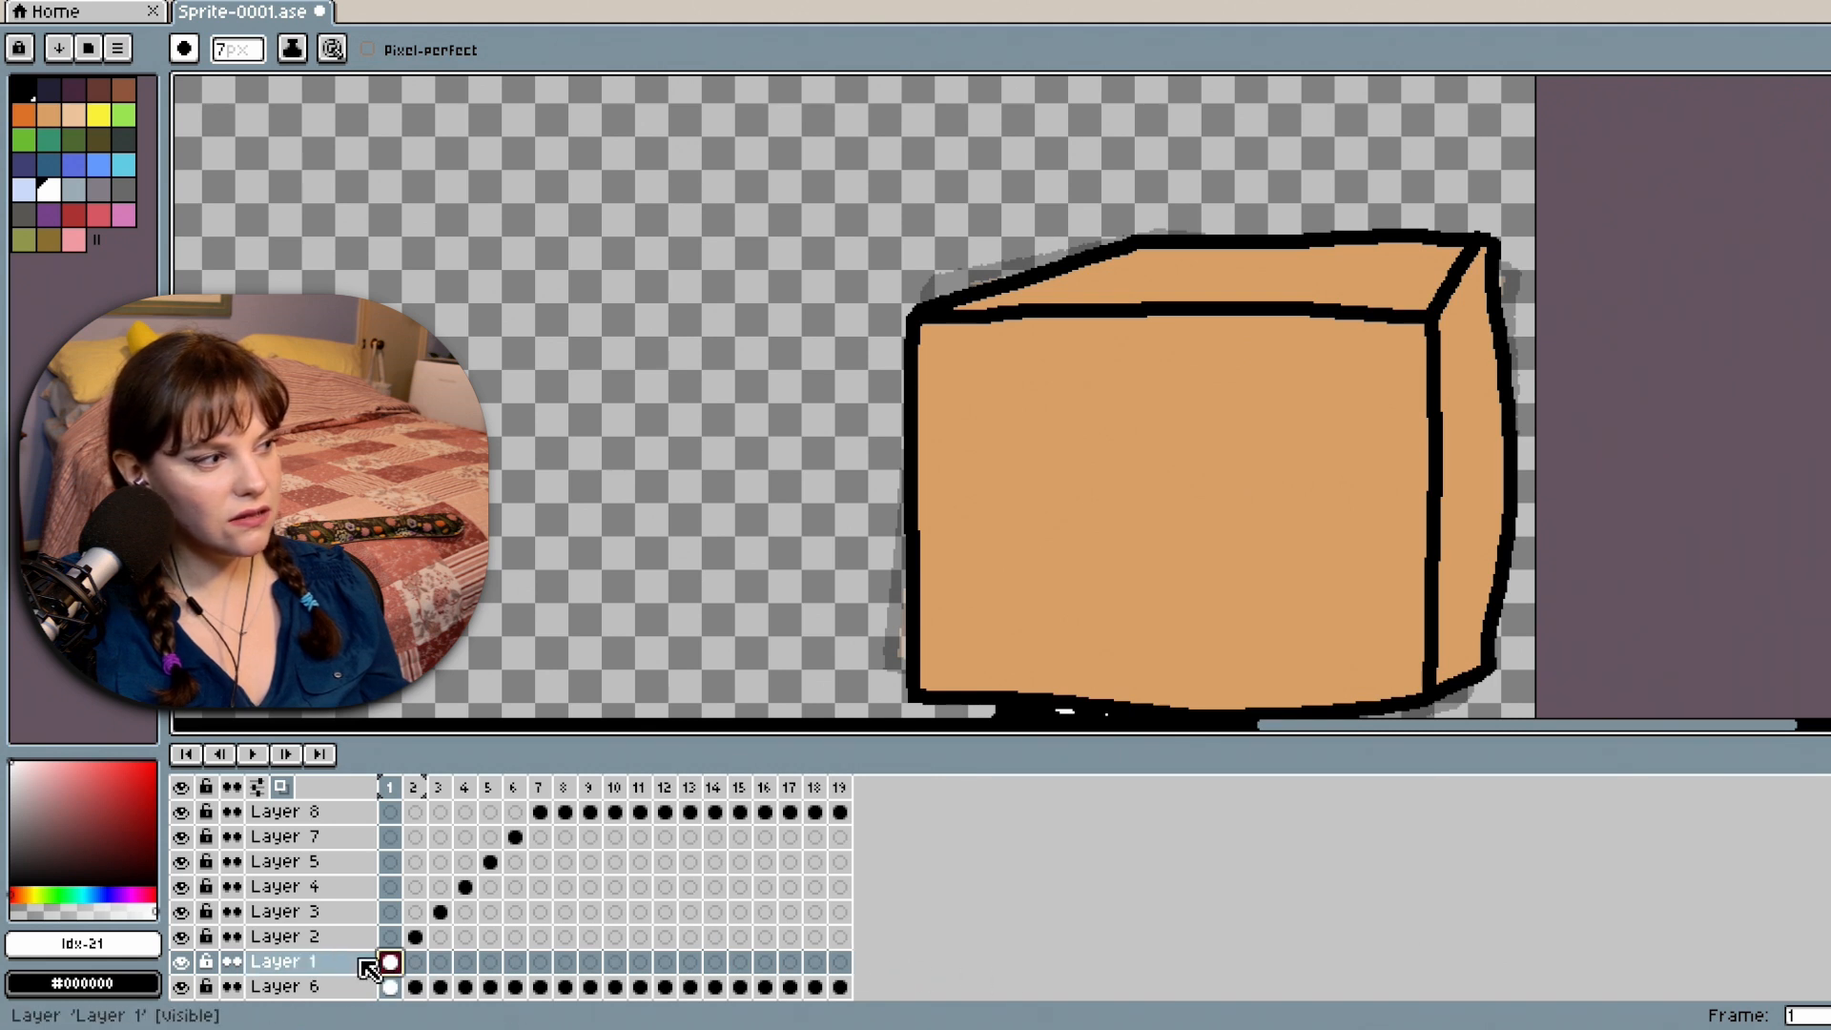
pyautogui.moveTo(368, 960); pyautogui.dragTo(345, 818)
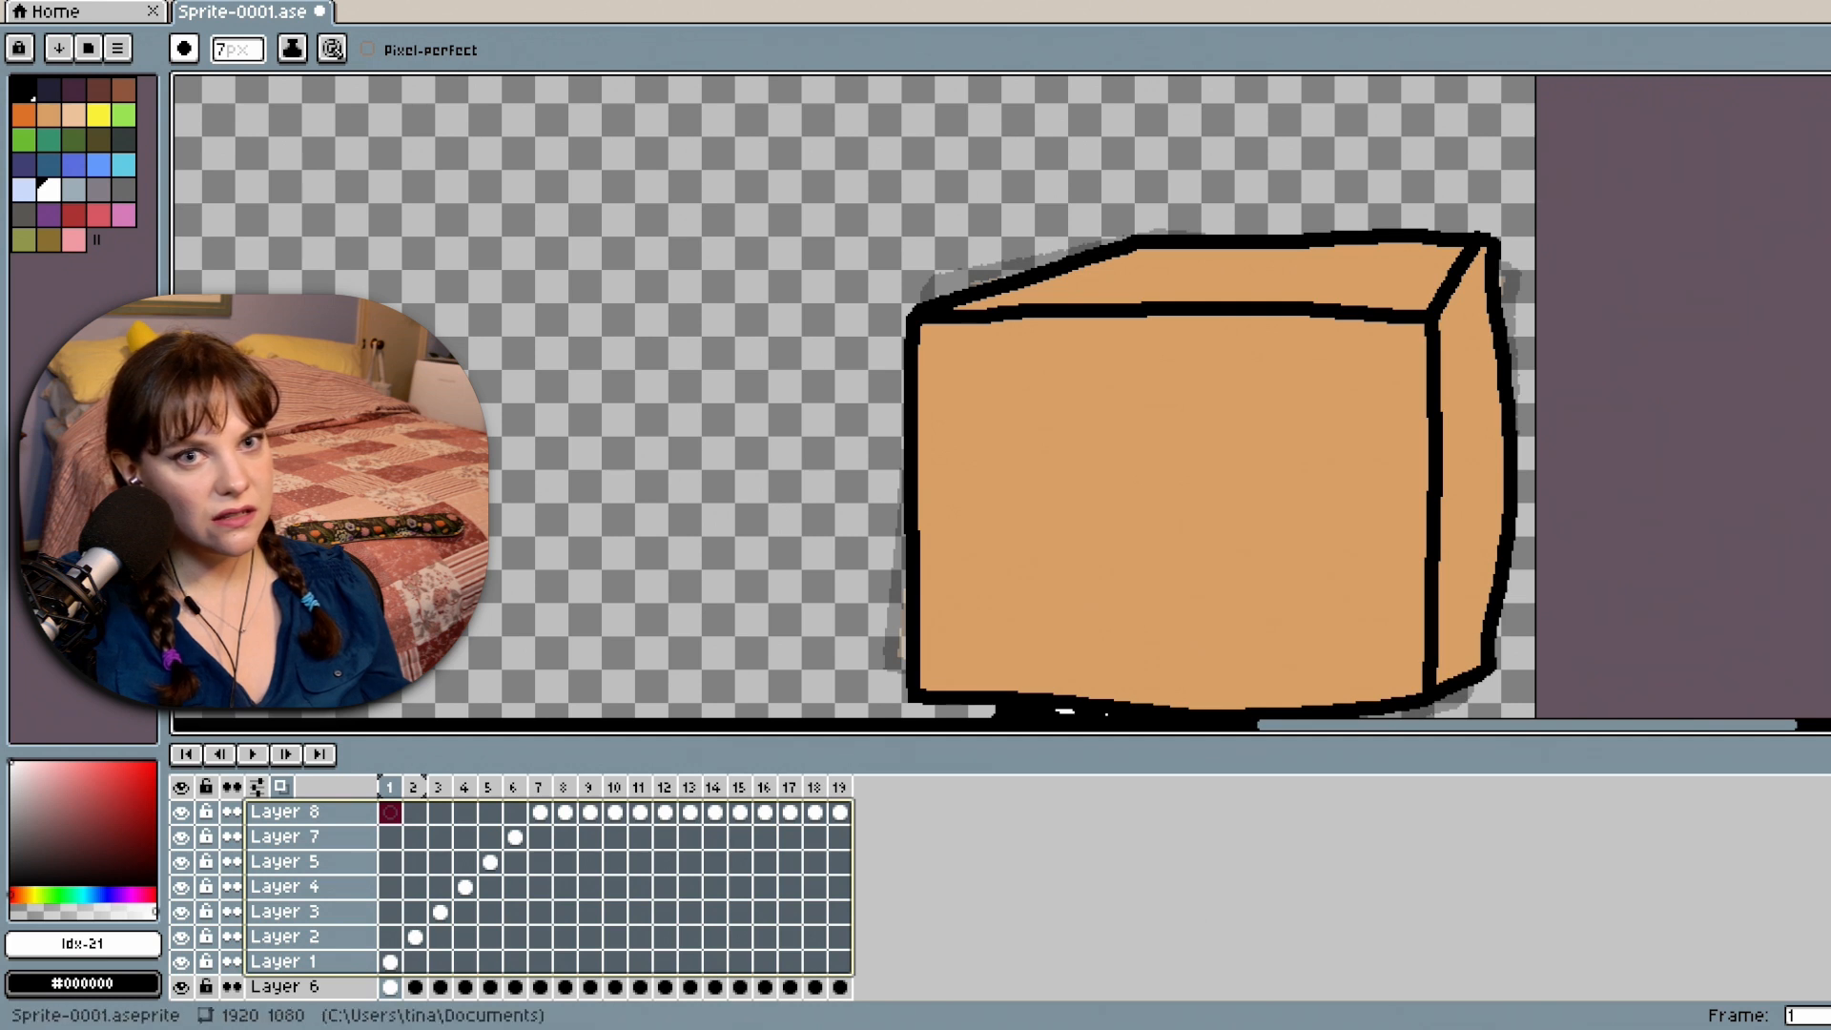
pyautogui.scroll(-3, 1684, 464)
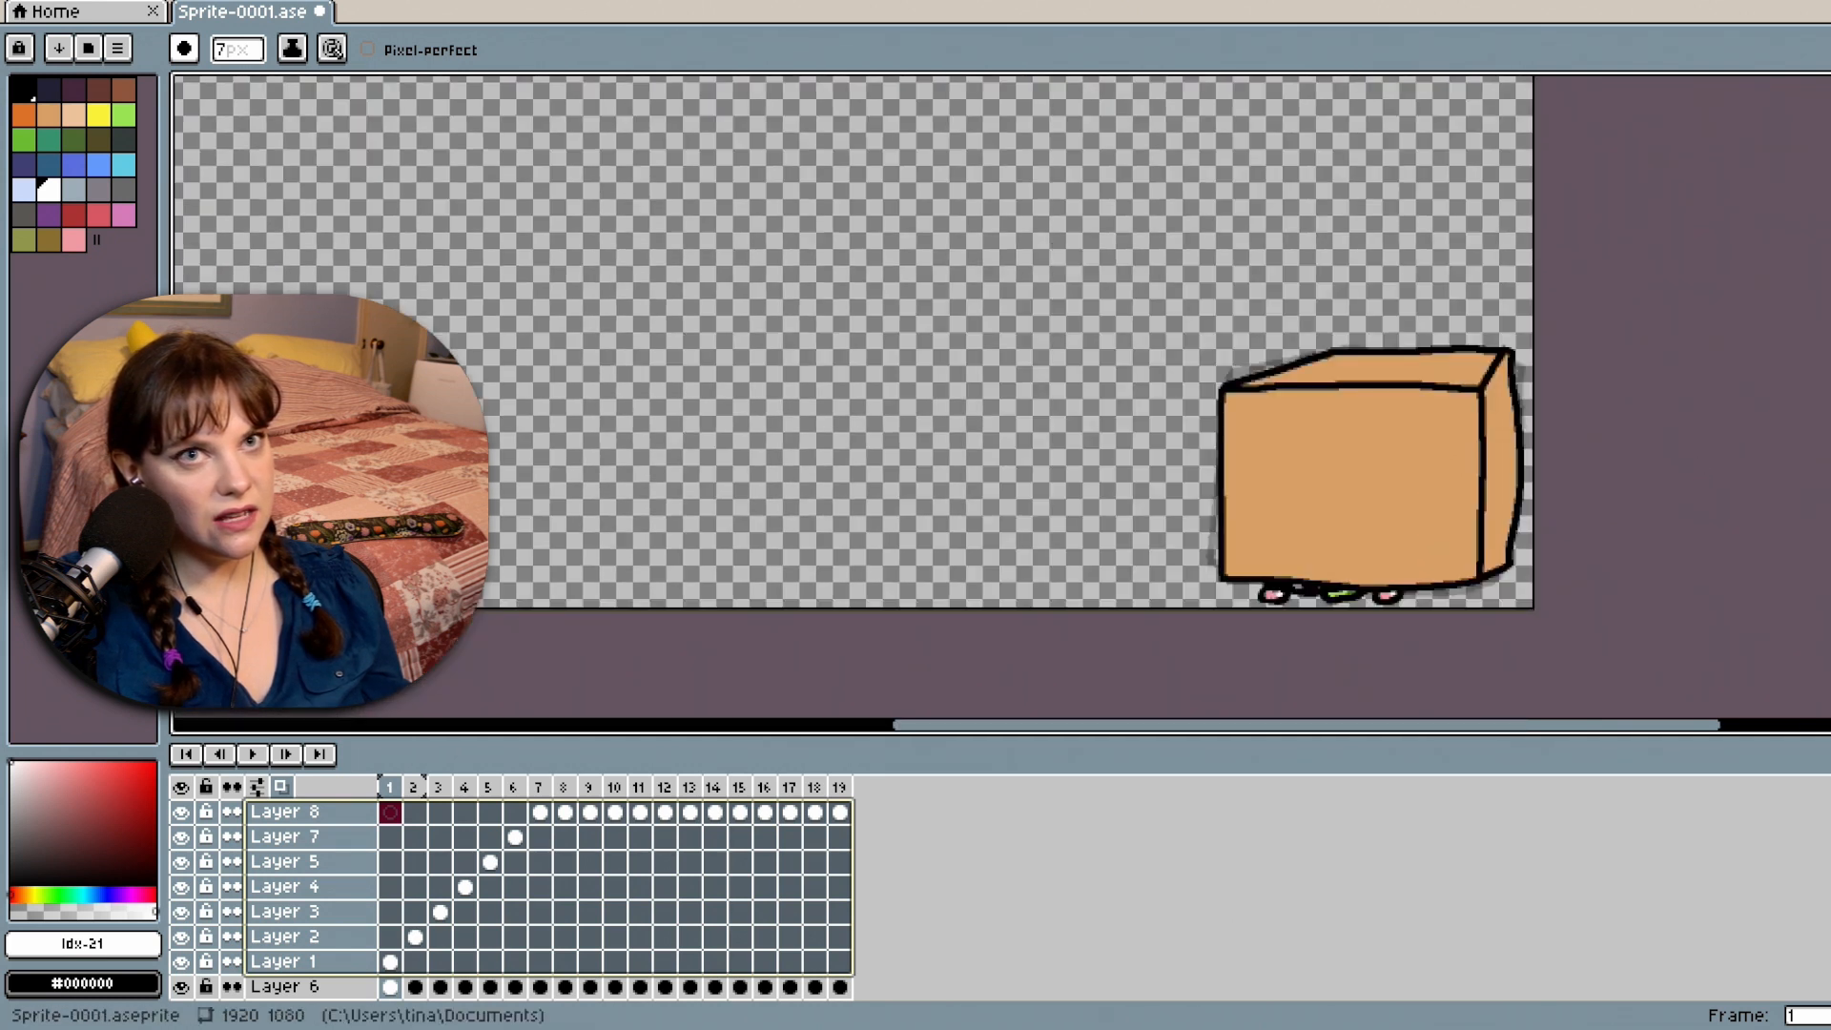
pyautogui.press('w')
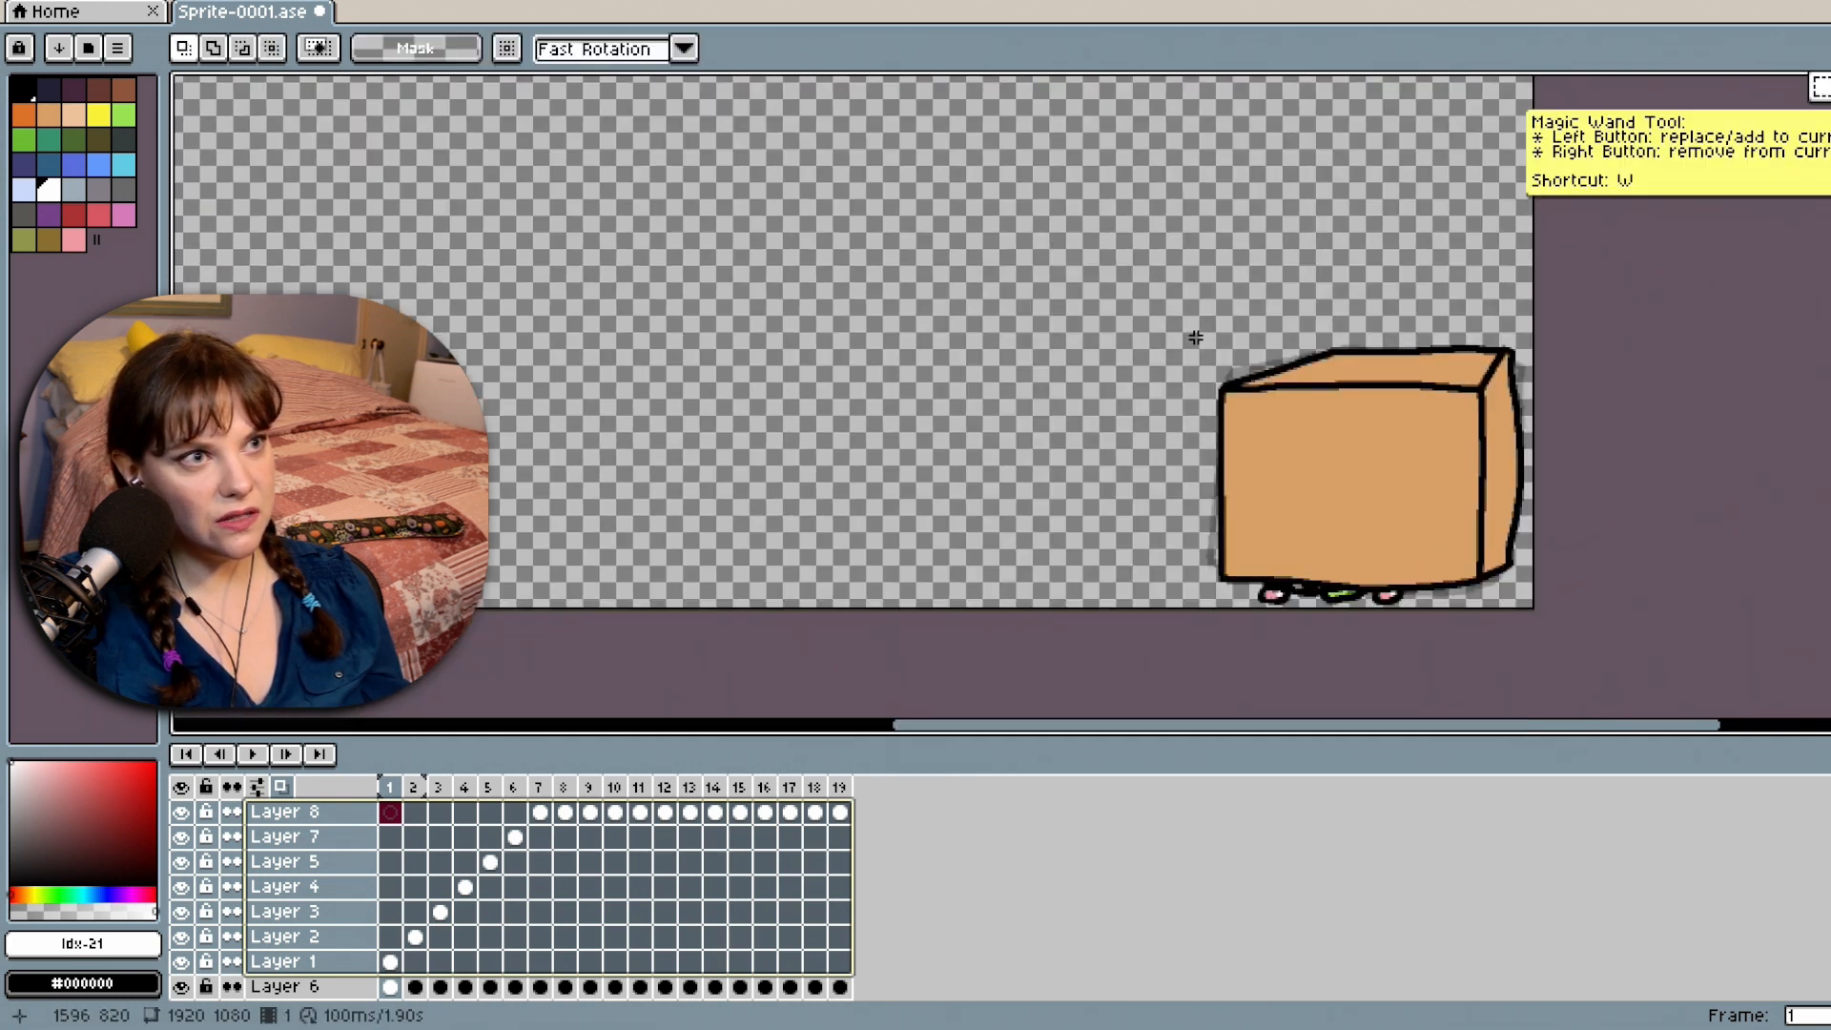
pyautogui.moveTo(1199, 330); pyautogui.dragTo(1550, 625)
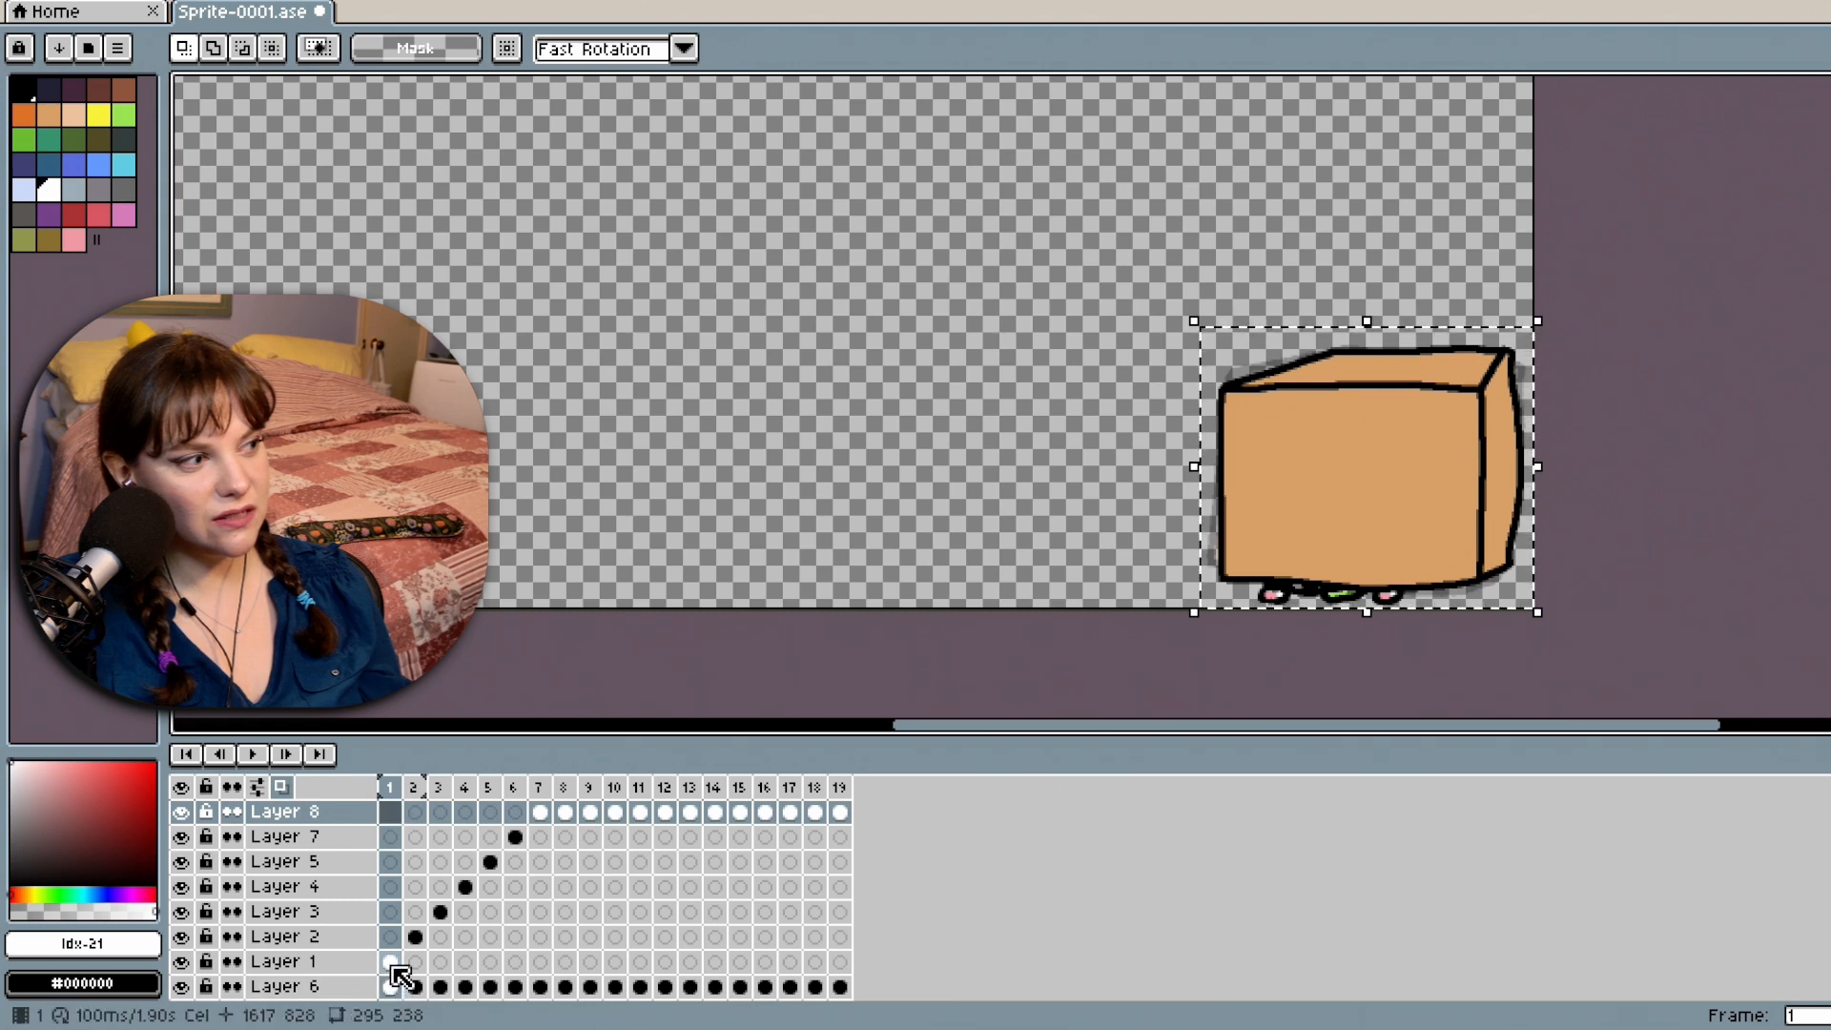
pyautogui.click(541, 813)
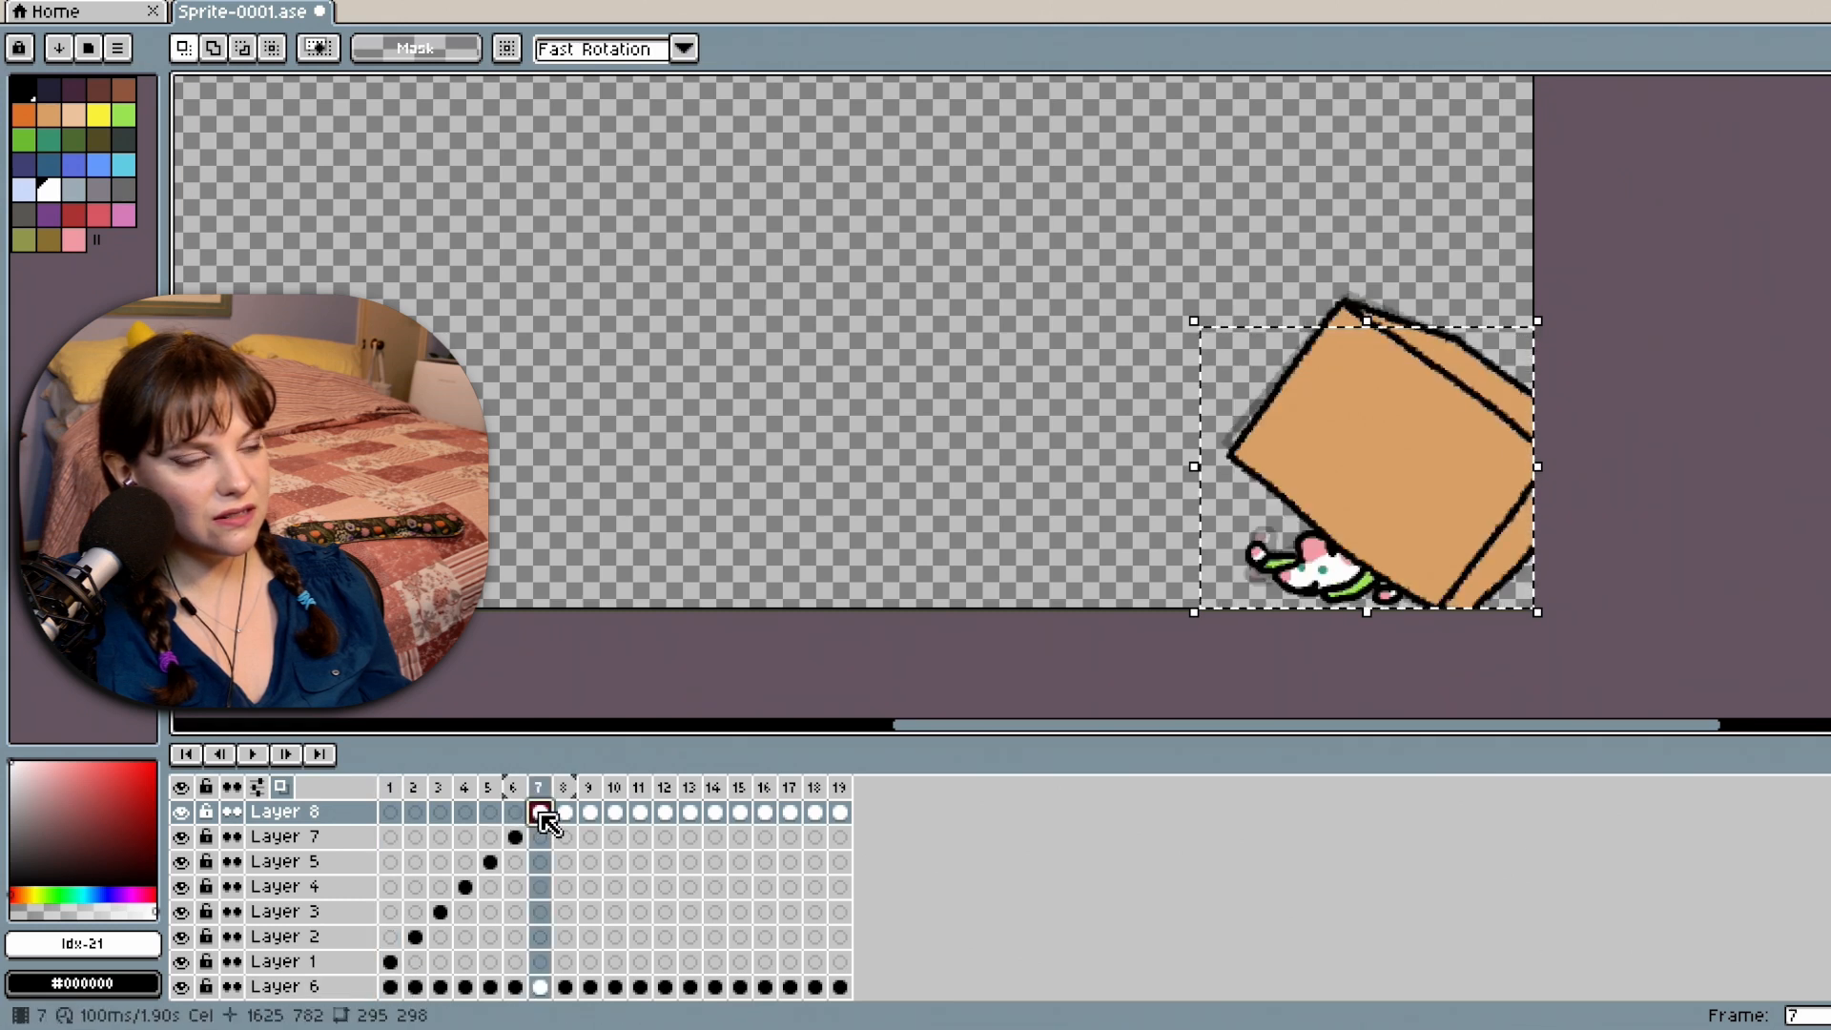
pyautogui.click(390, 961)
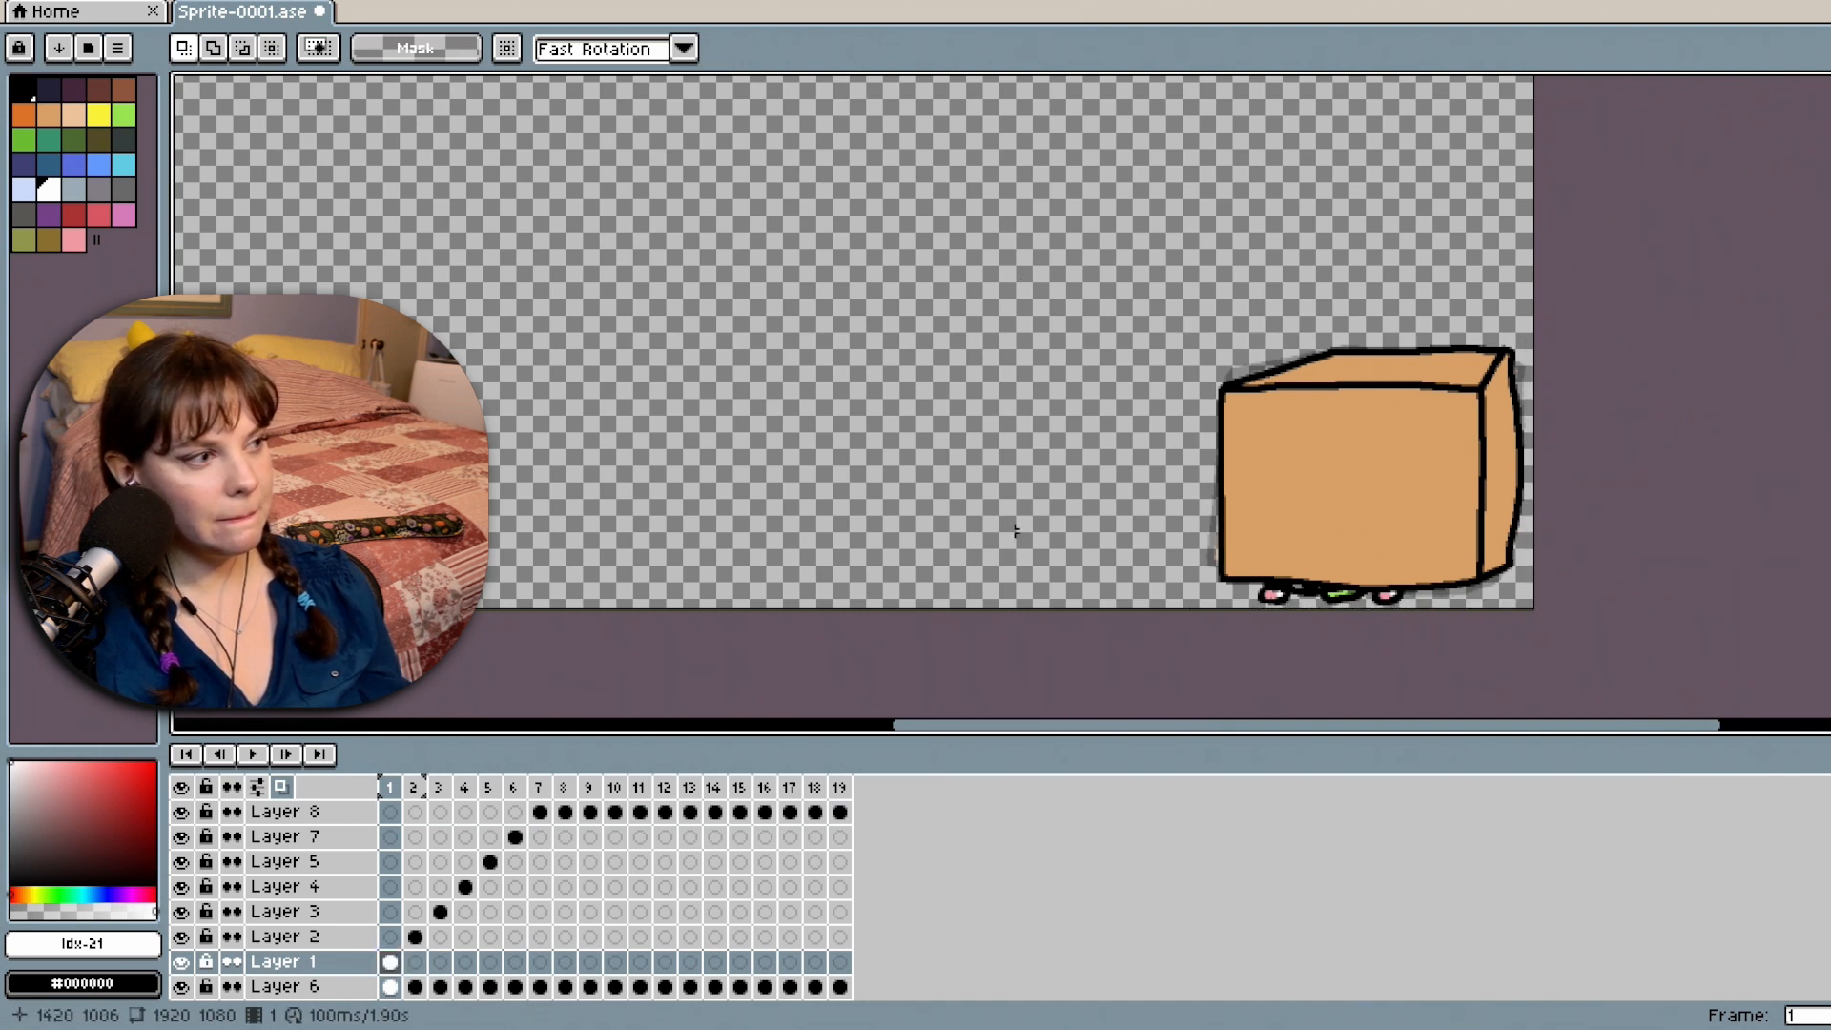
pyautogui.click(331, 964)
pyautogui.doubleClick(331, 964)
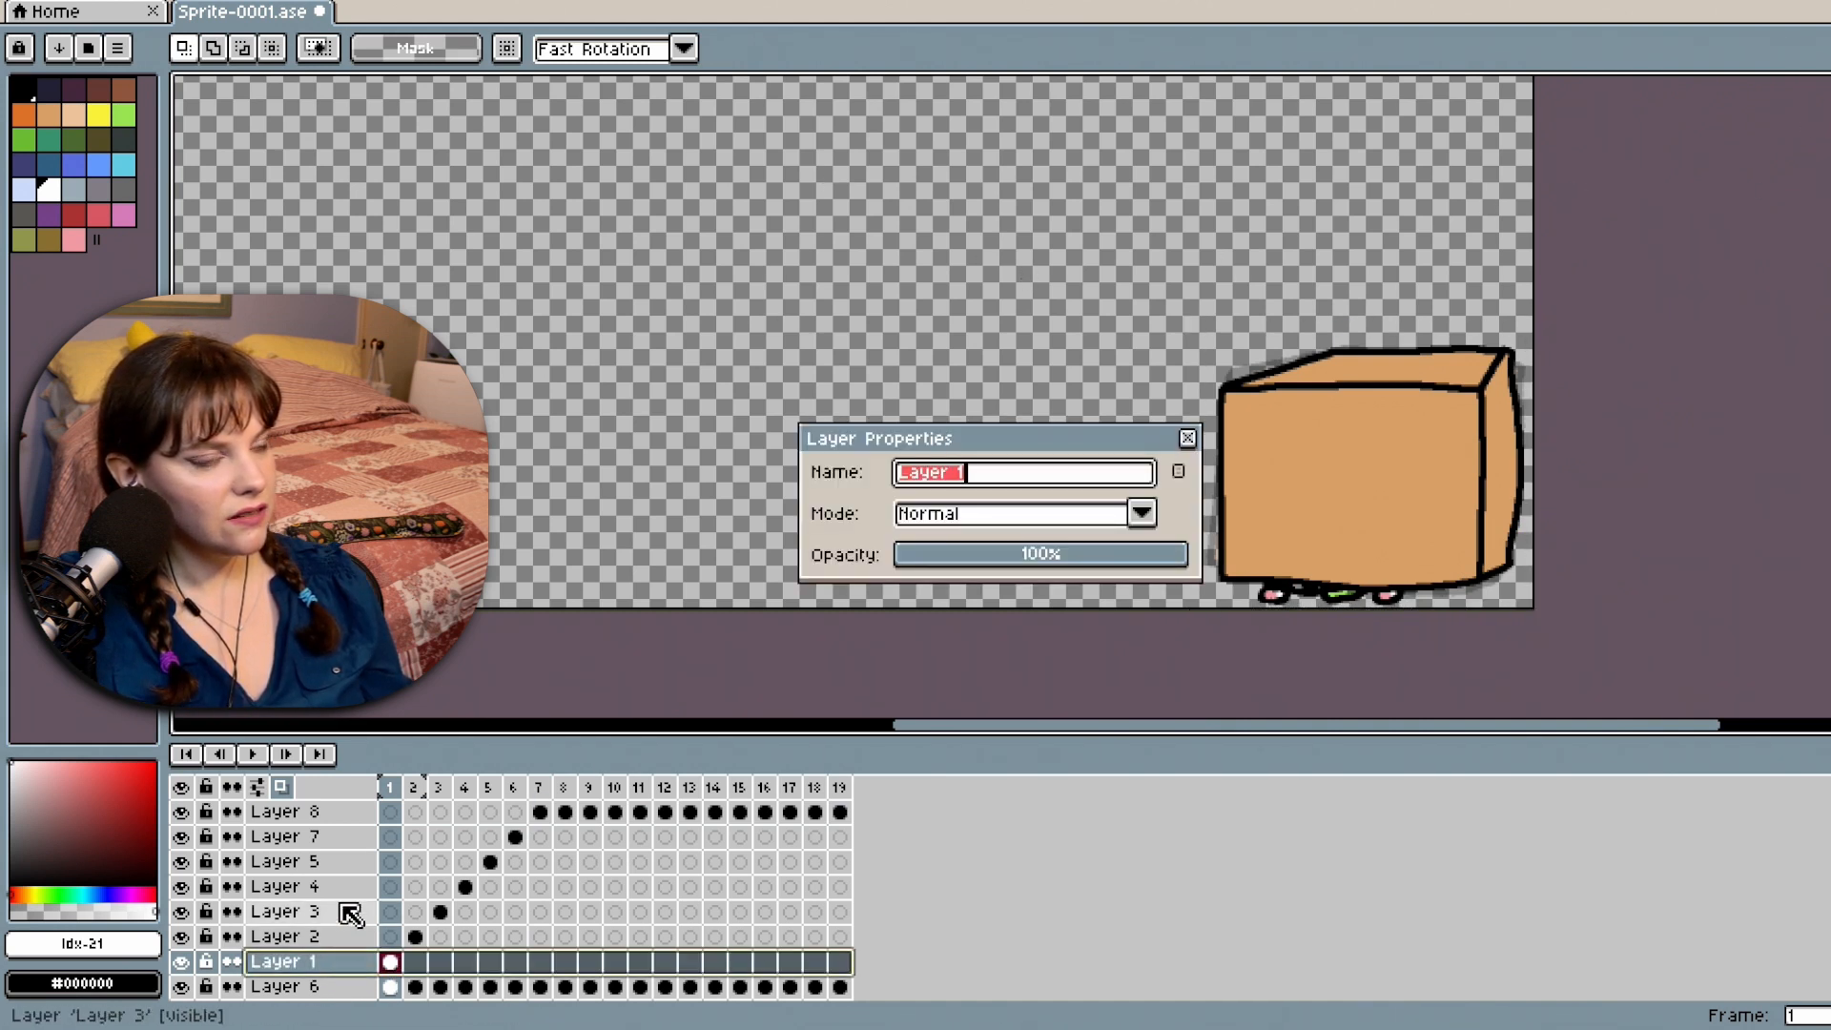
pyautogui.click(1185, 433)
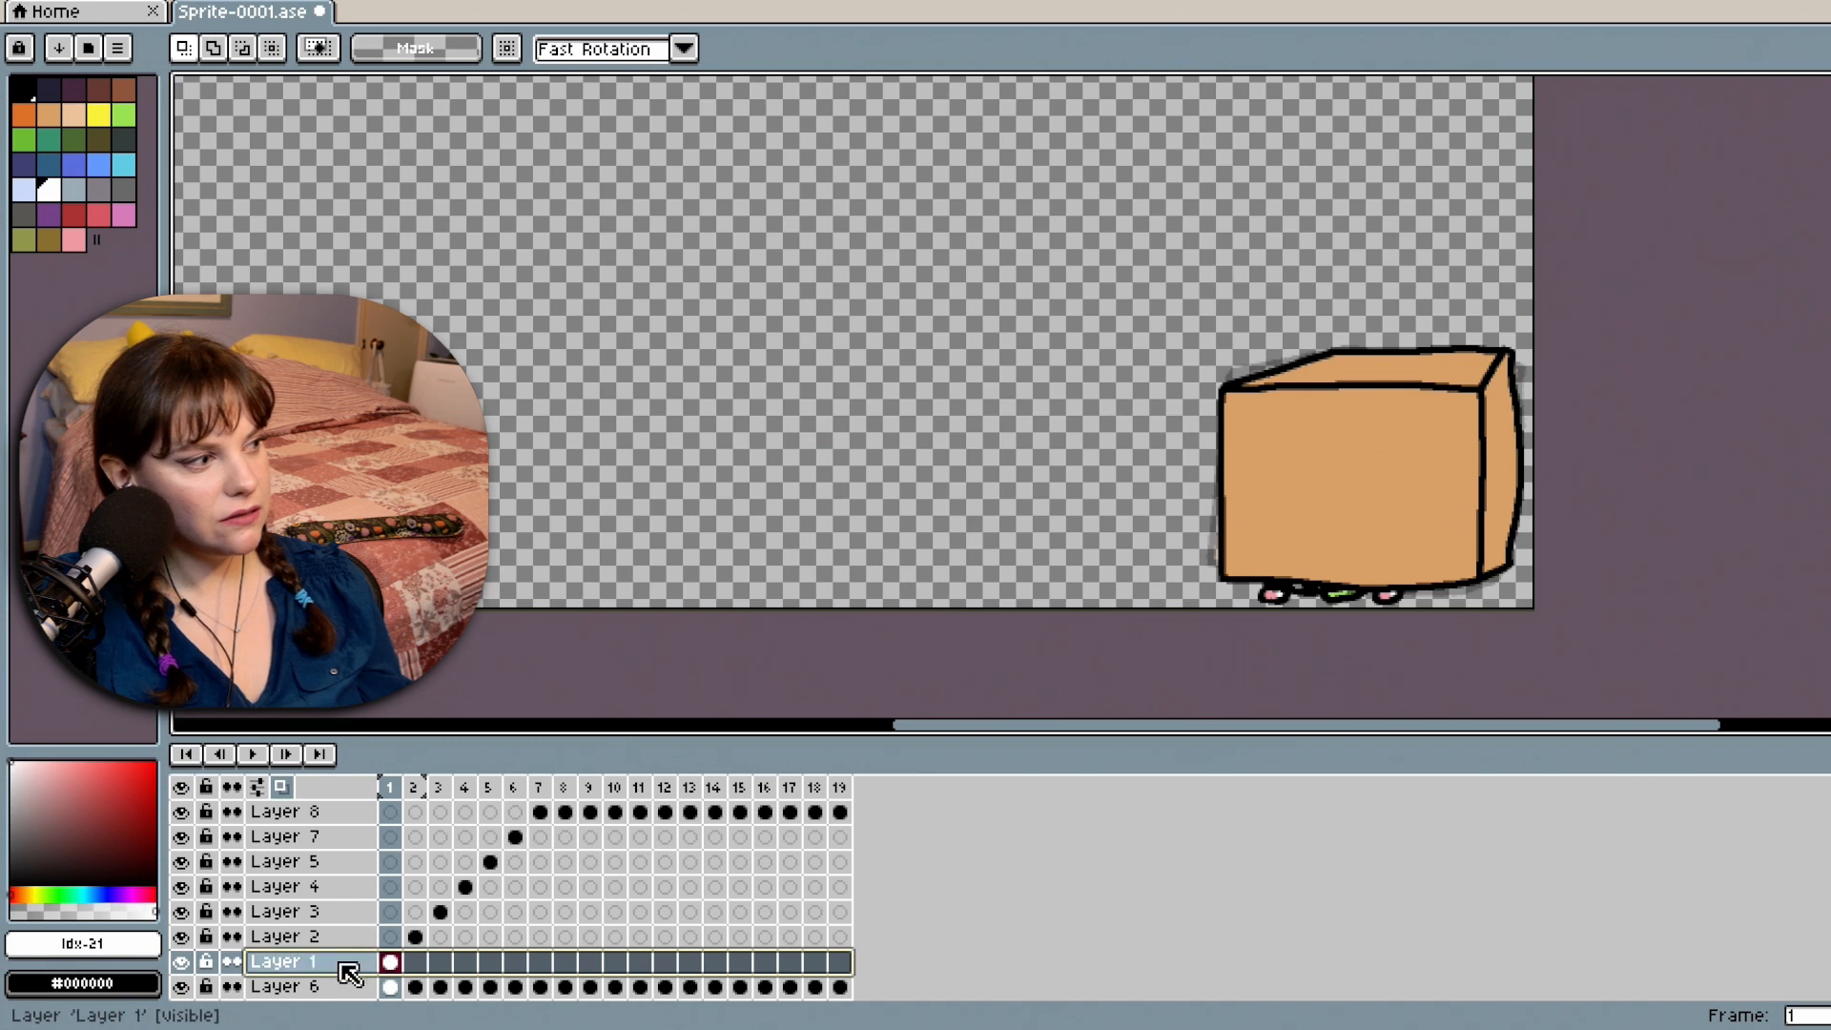
# Marquee an area of about 408 by 352 px around the box on frame 1, leaving extra room above and beside it.
pyautogui.moveTo(347, 965); pyautogui.dragTo(362, 799)
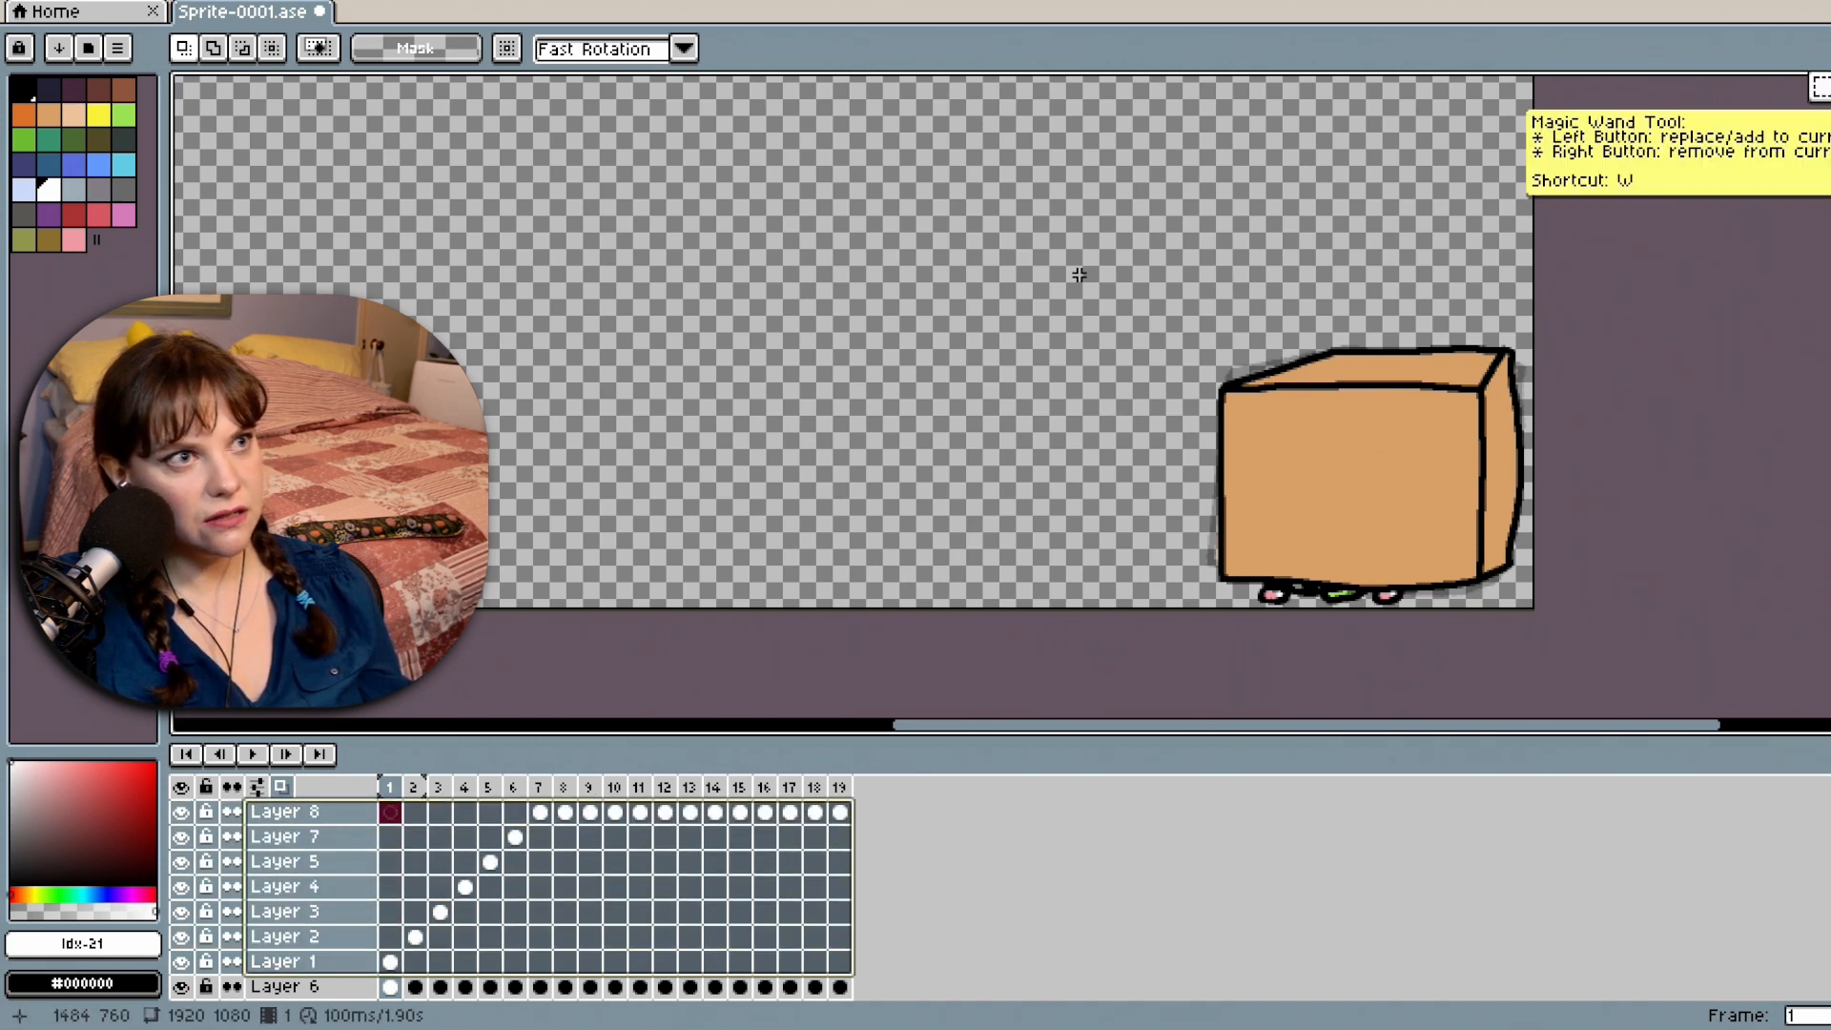
pyautogui.moveTo(1110, 243); pyautogui.dragTo(1504, 572)
pyautogui.moveTo(1594, 667); pyautogui.dragTo(1594, 667)
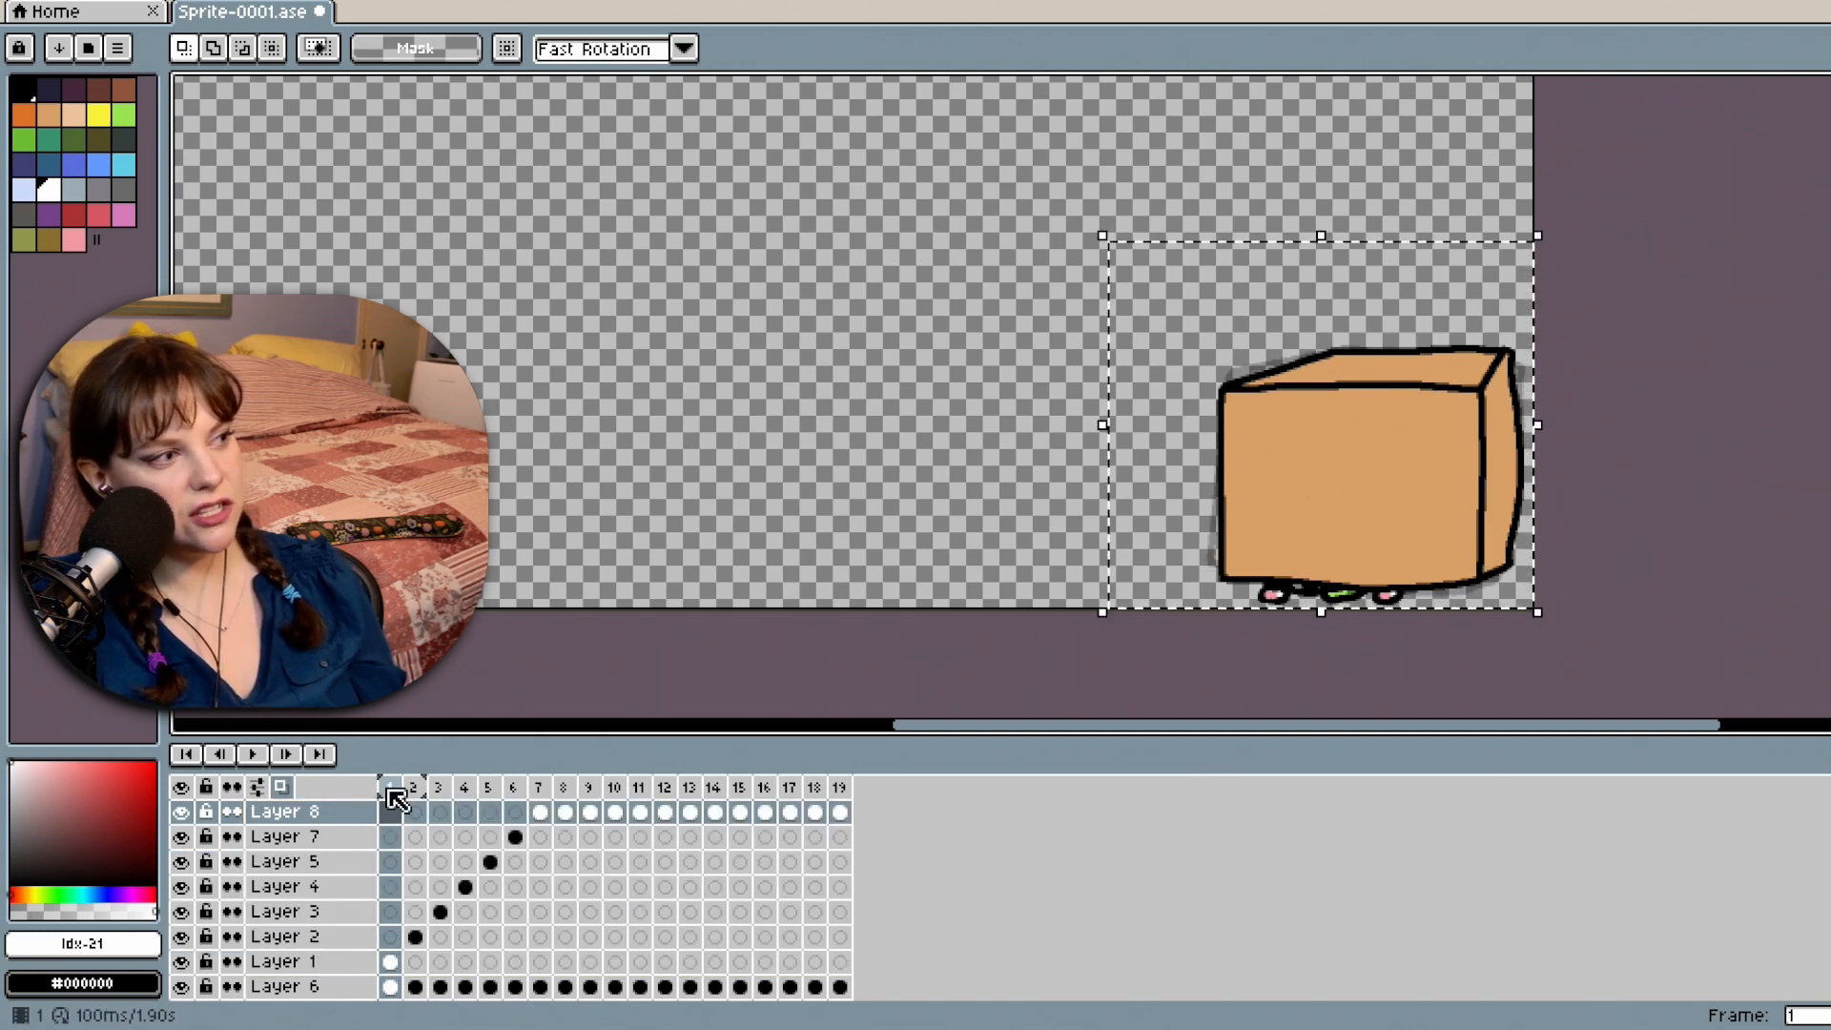
pyautogui.click(418, 788)
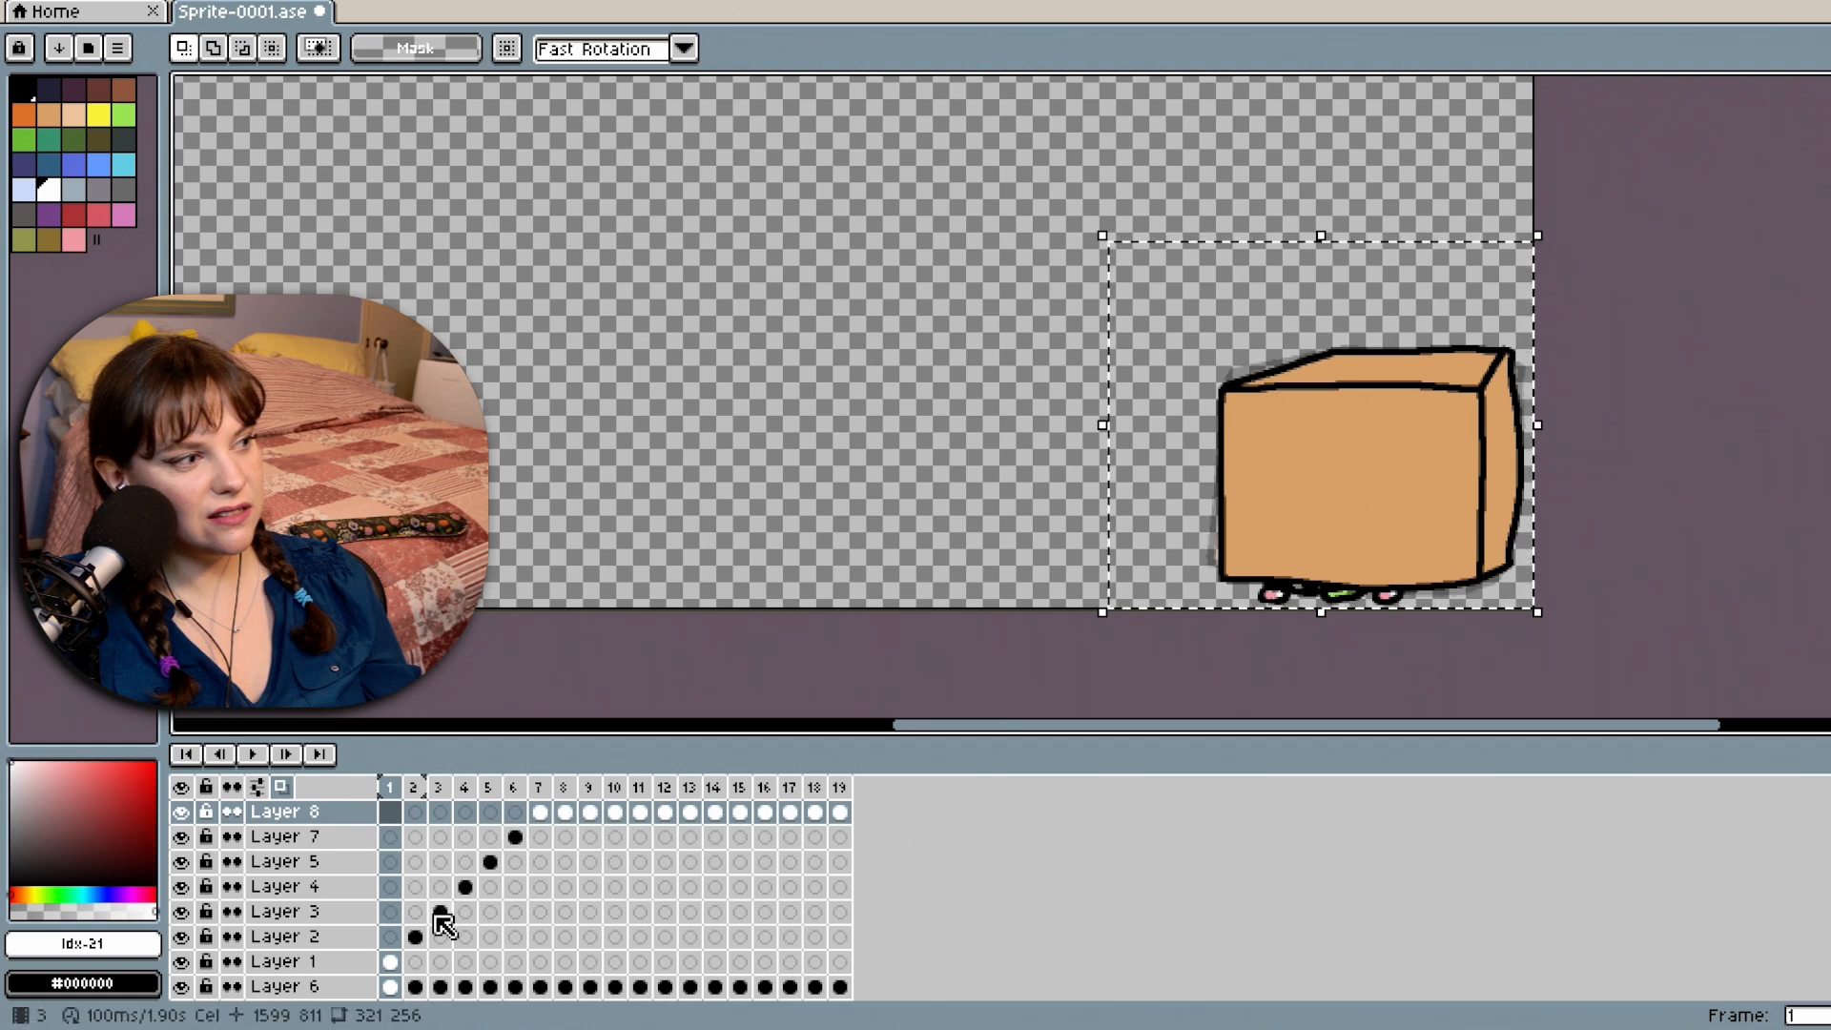
# Merge Layer 8 down into Layer 7 and check the merged box on frames 6 and 7.
pyautogui.click(358, 961)
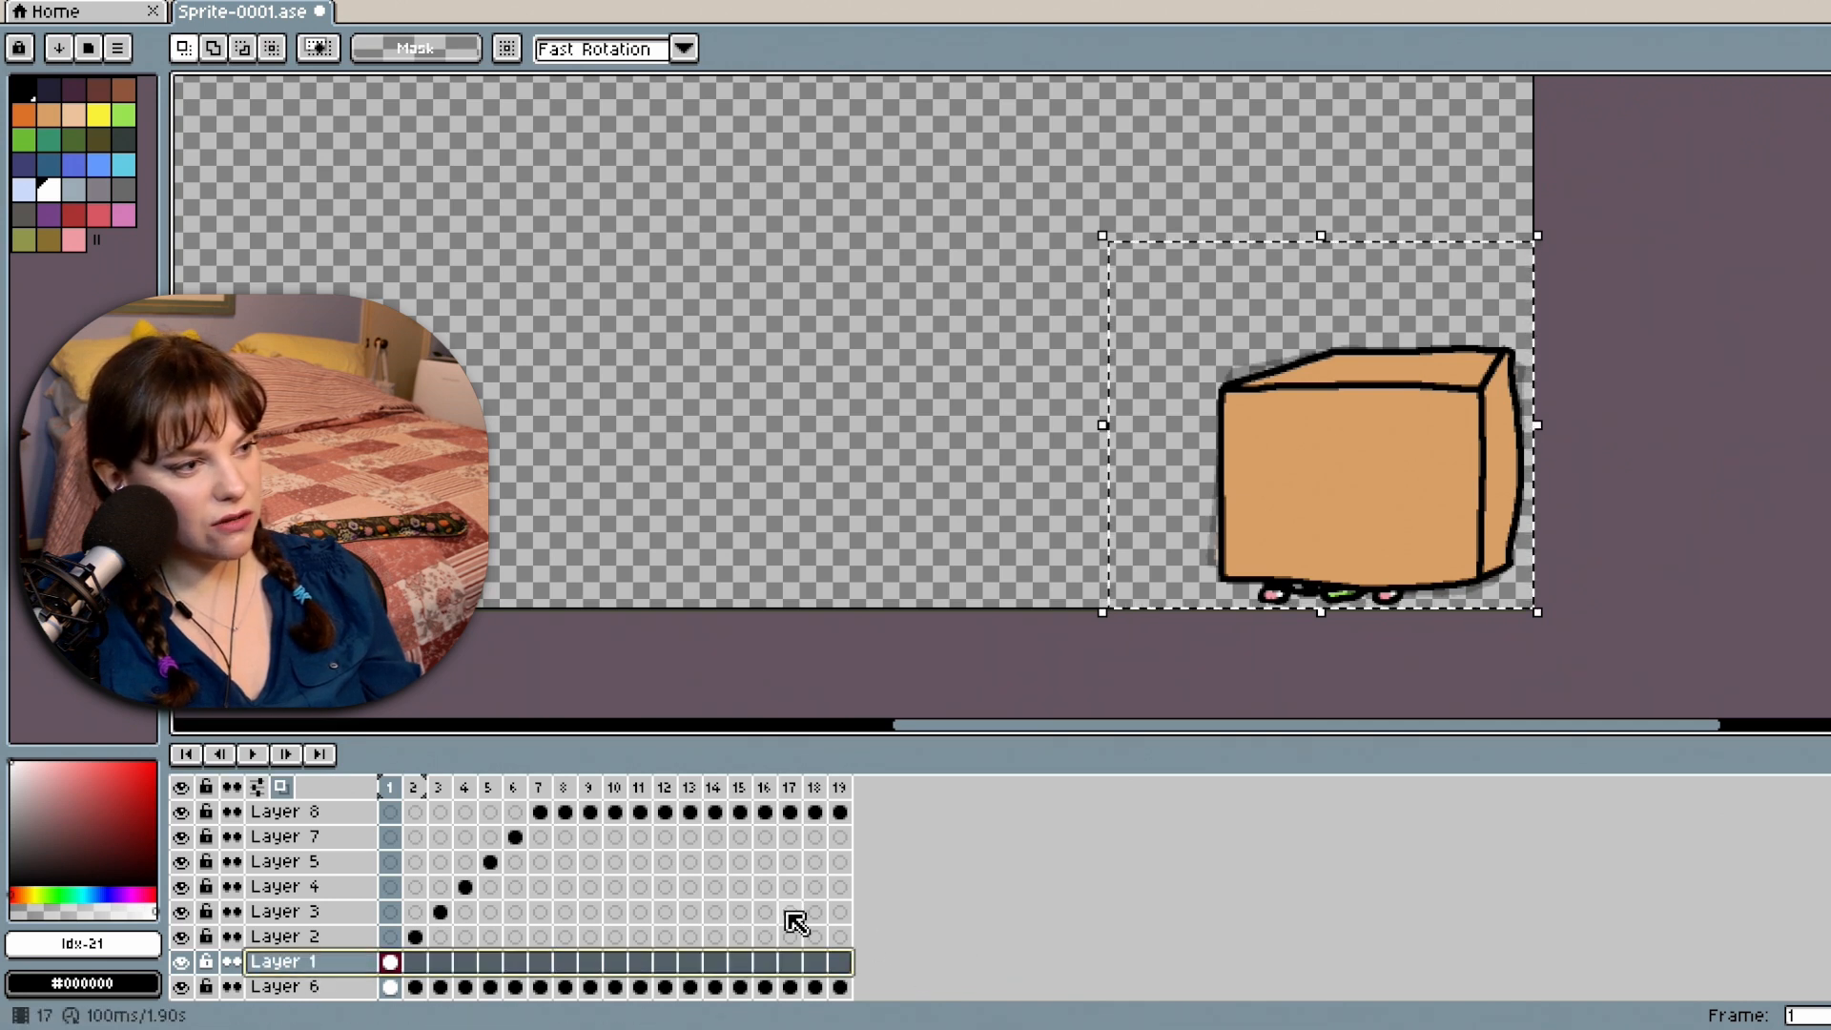
pyautogui.moveTo(307, 961); pyautogui.dragTo(317, 826)
pyautogui.rightClick(319, 826)
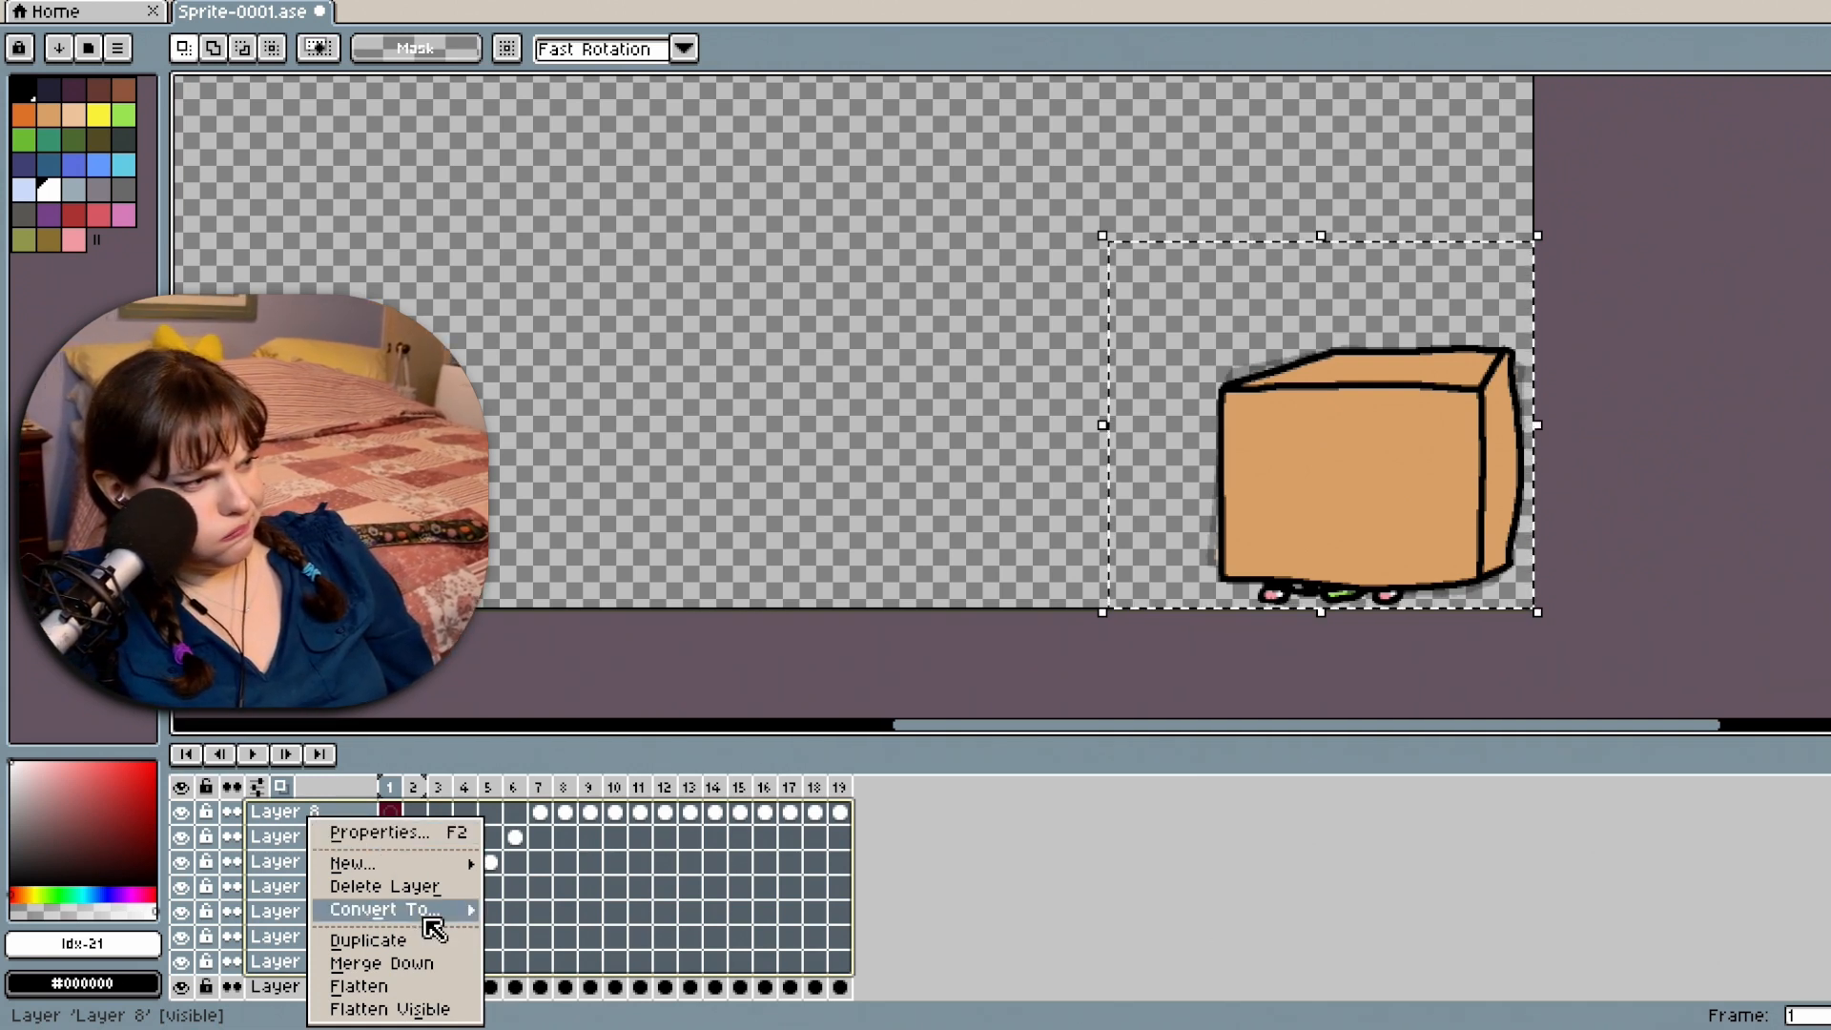
pyautogui.moveTo(428, 918)
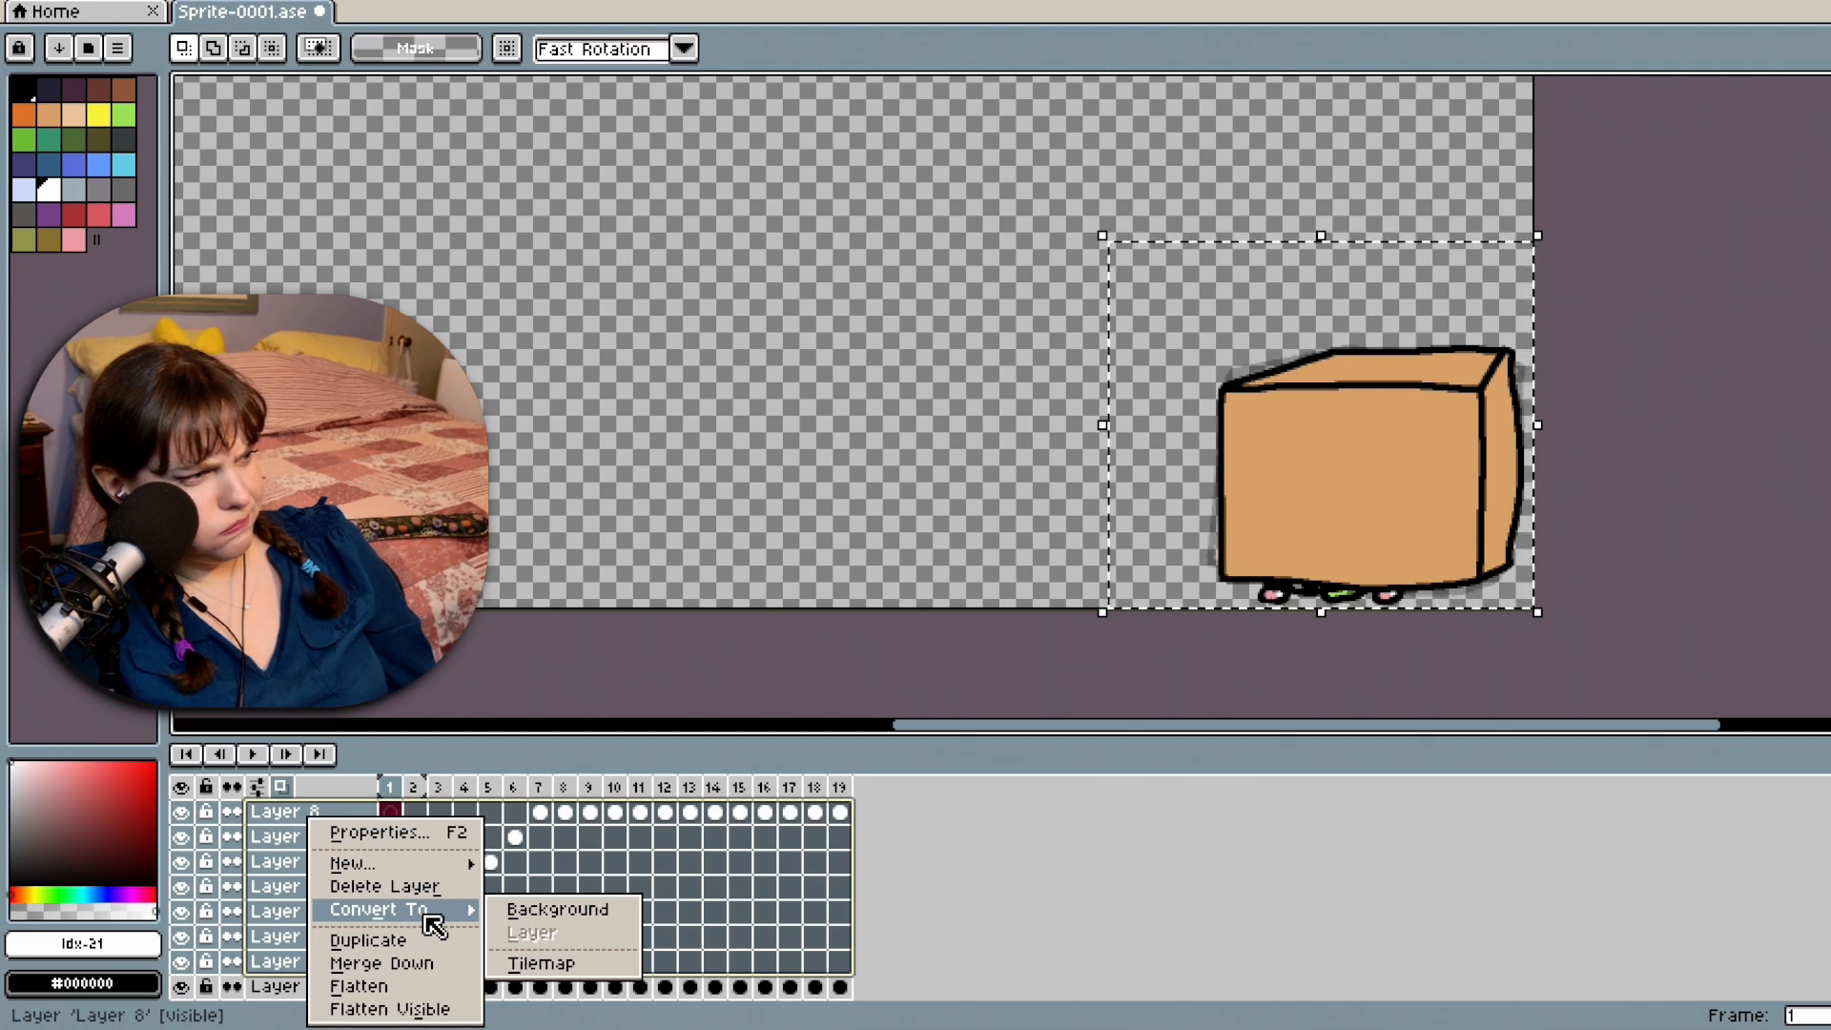
pyautogui.moveTo(420, 865)
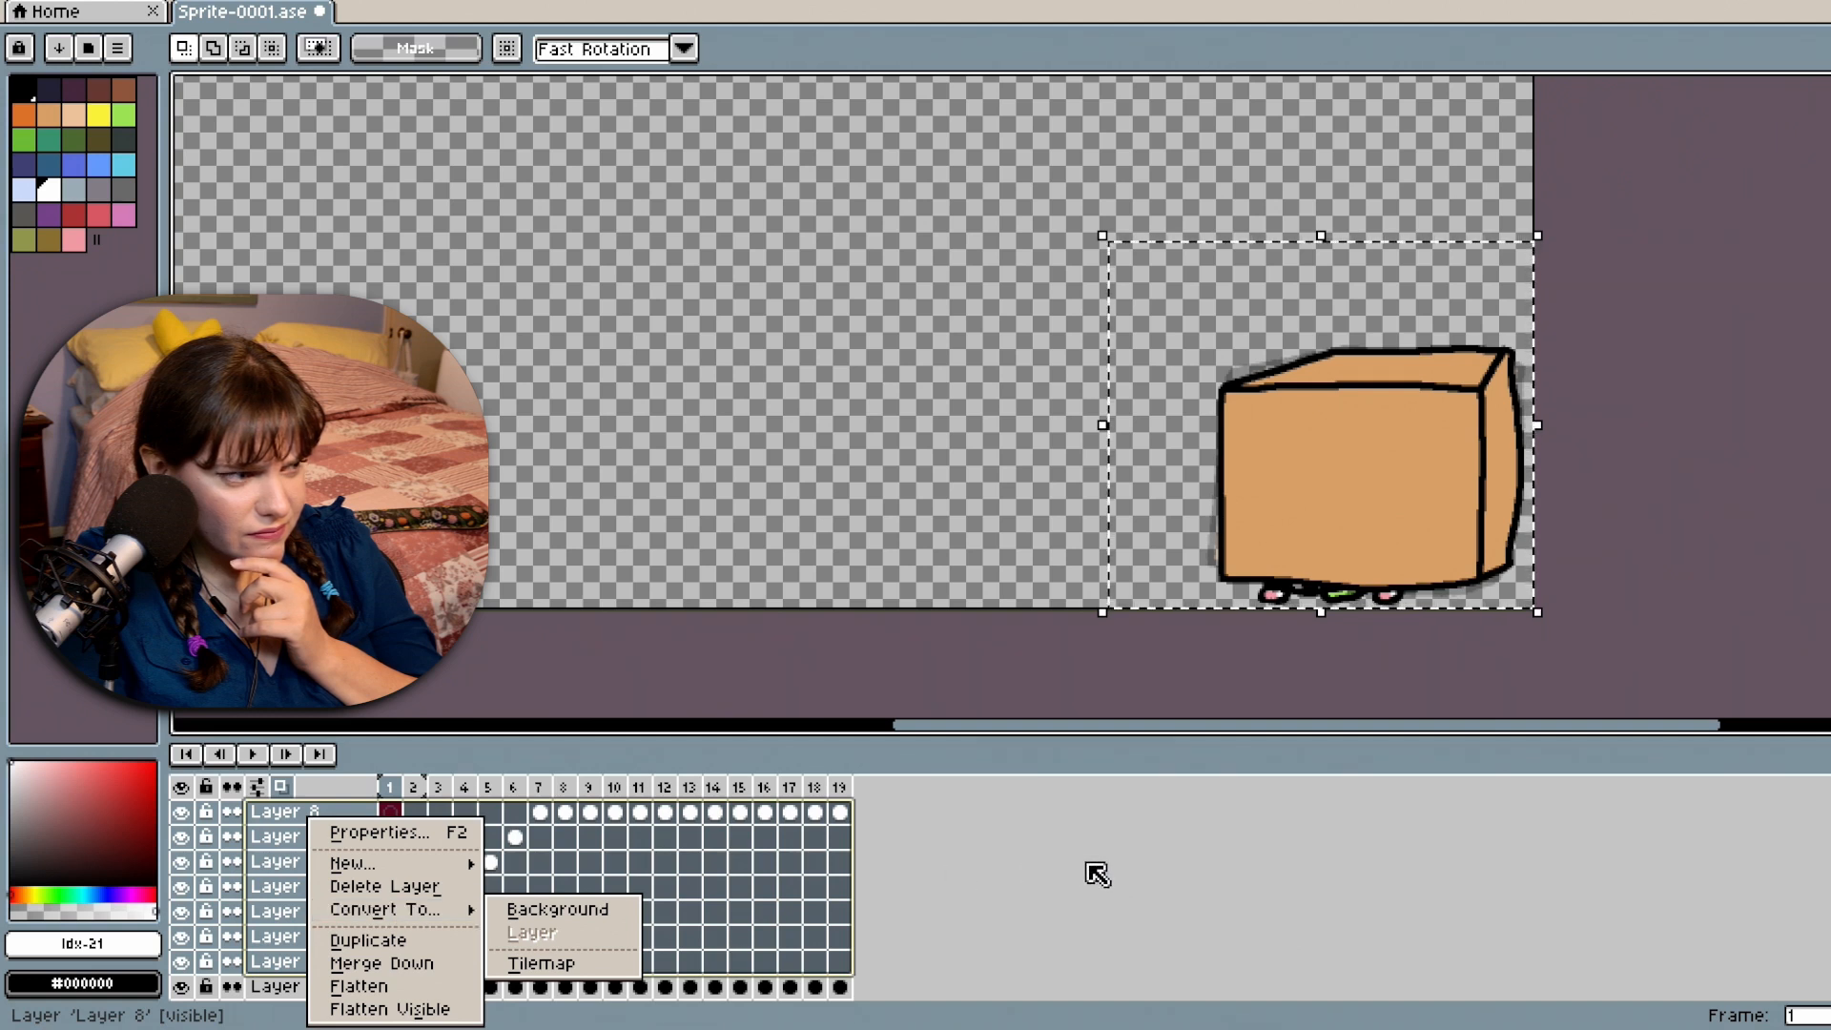
pyautogui.click(431, 965)
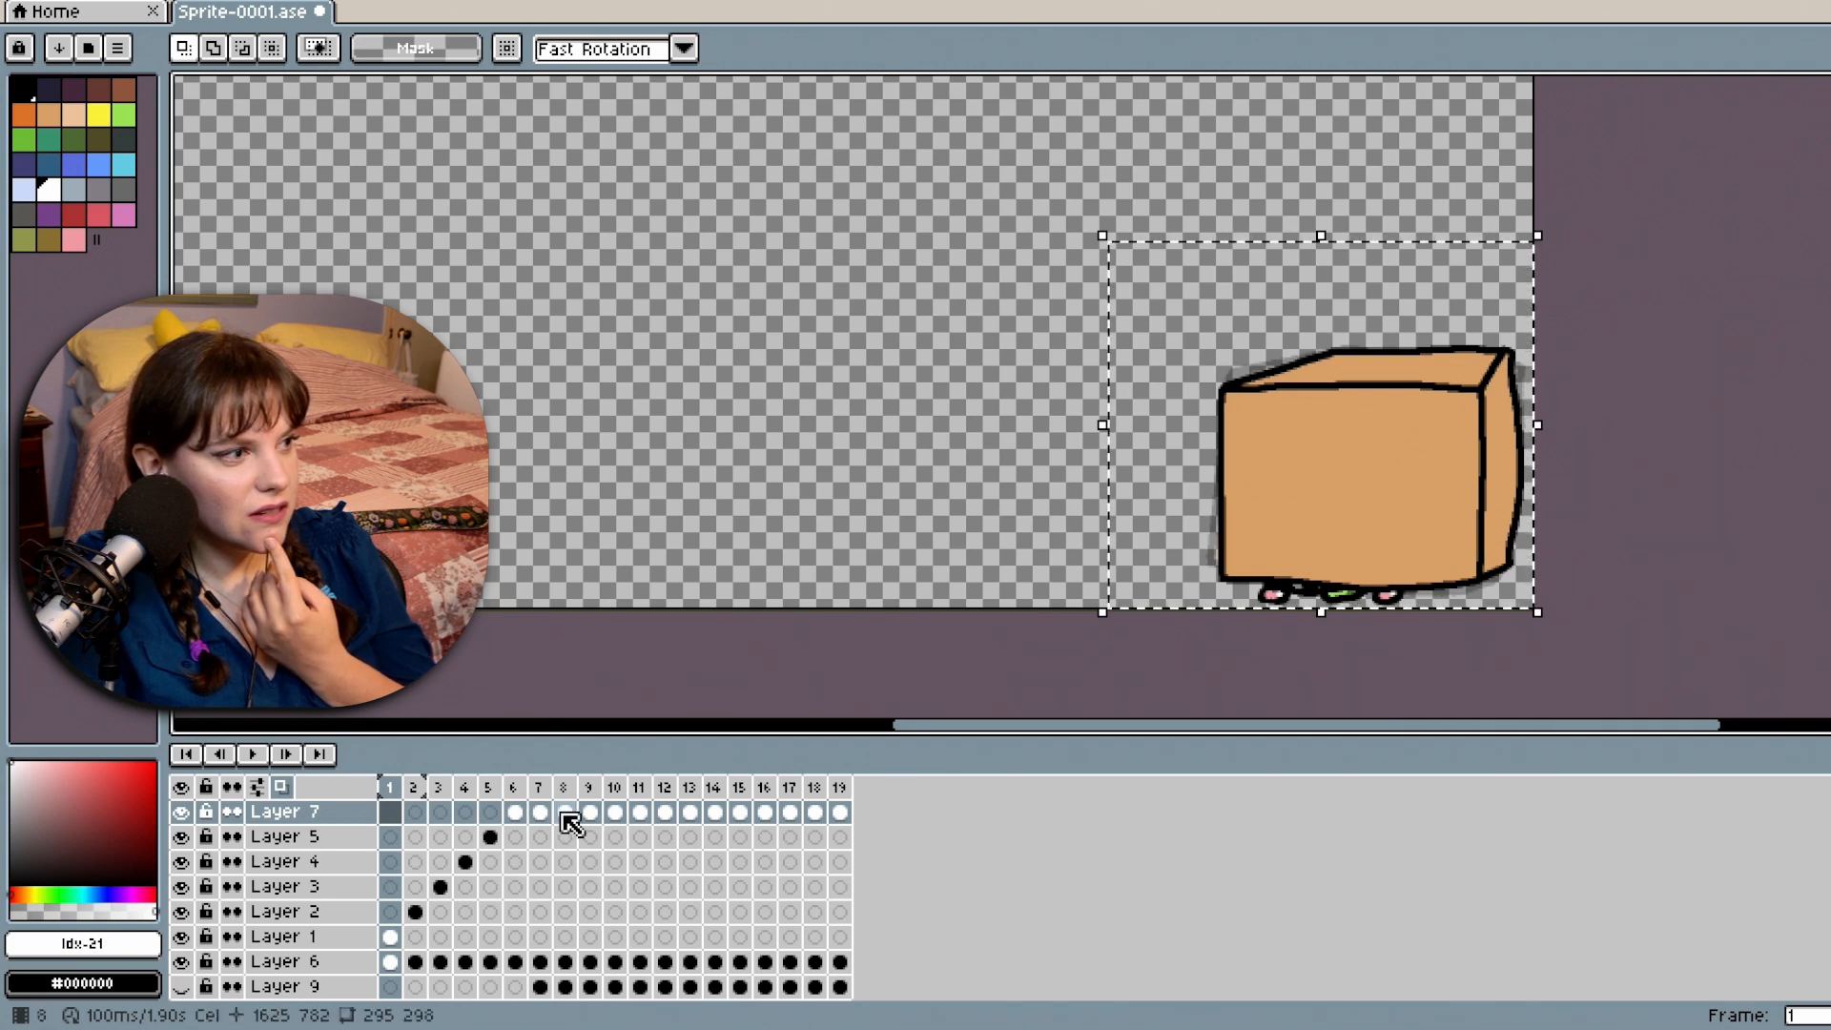
pyautogui.click(514, 812)
pyautogui.click(540, 813)
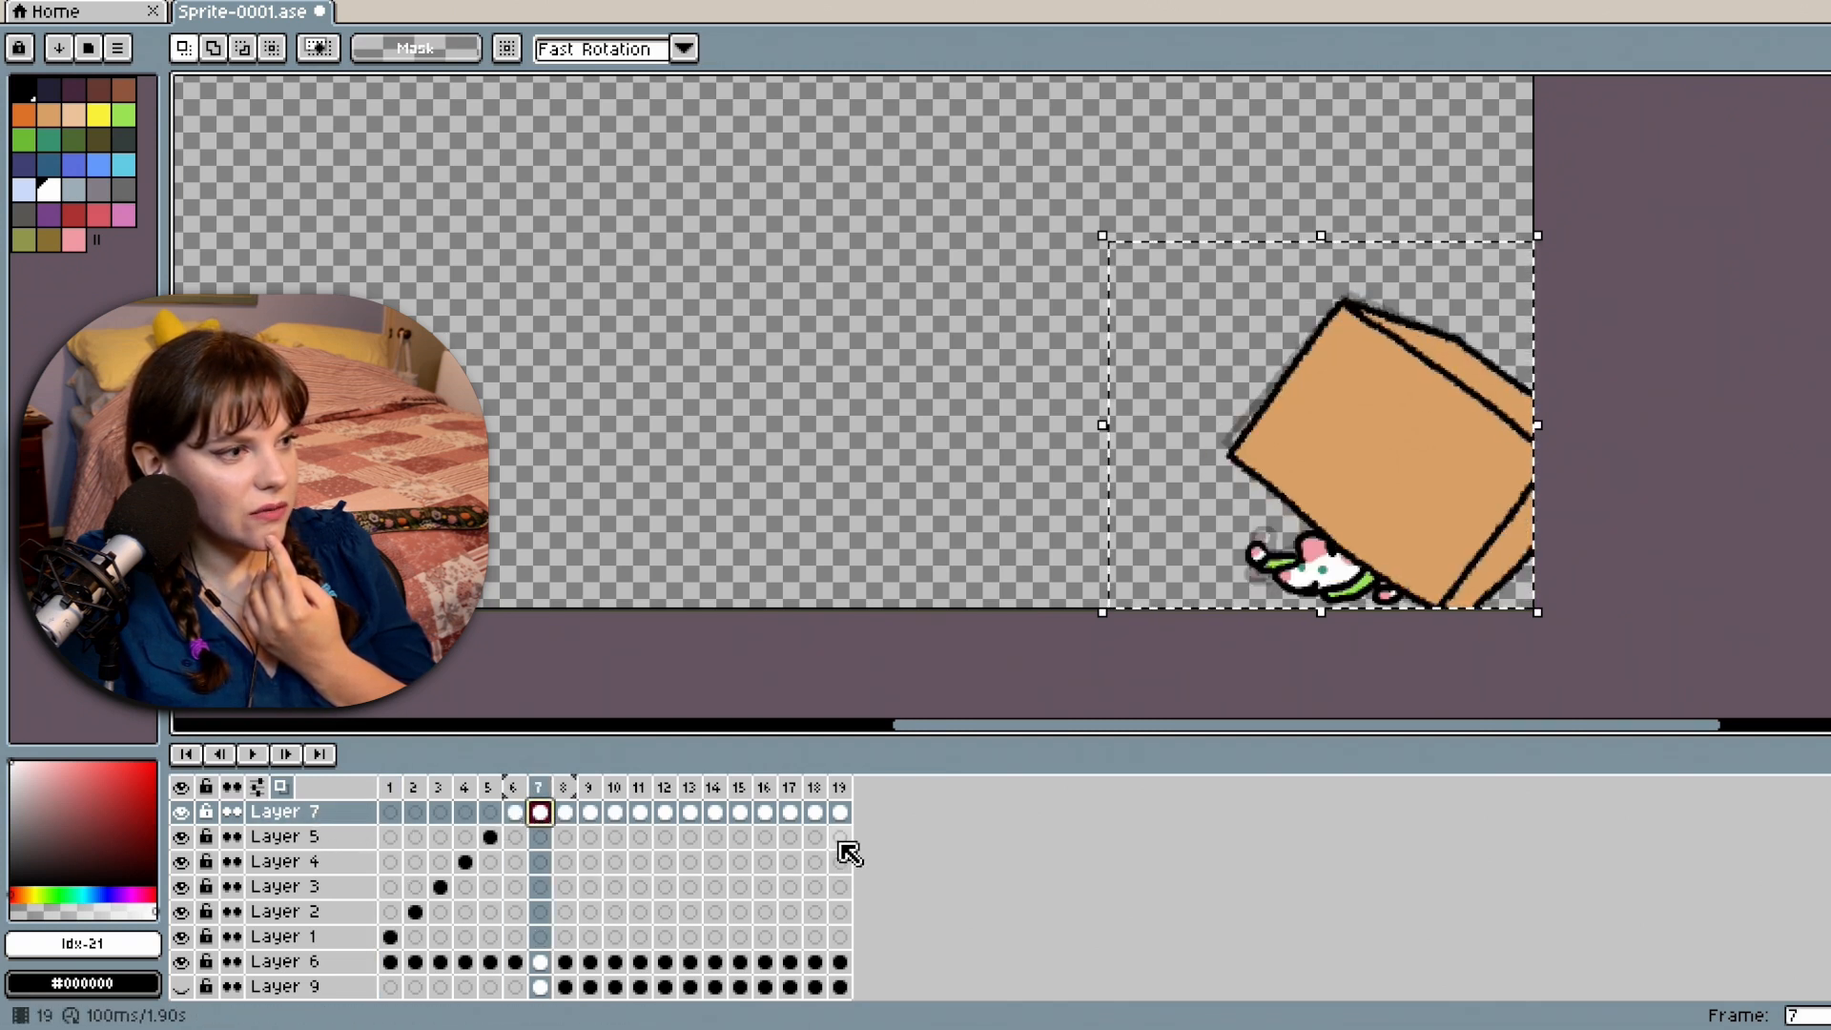
# Merge the box layers down one after another, from Layer 7 through Layers 5, 4, 3 and 2 into Layer 1.
pyautogui.click(298, 813)
pyautogui.rightClick(299, 814)
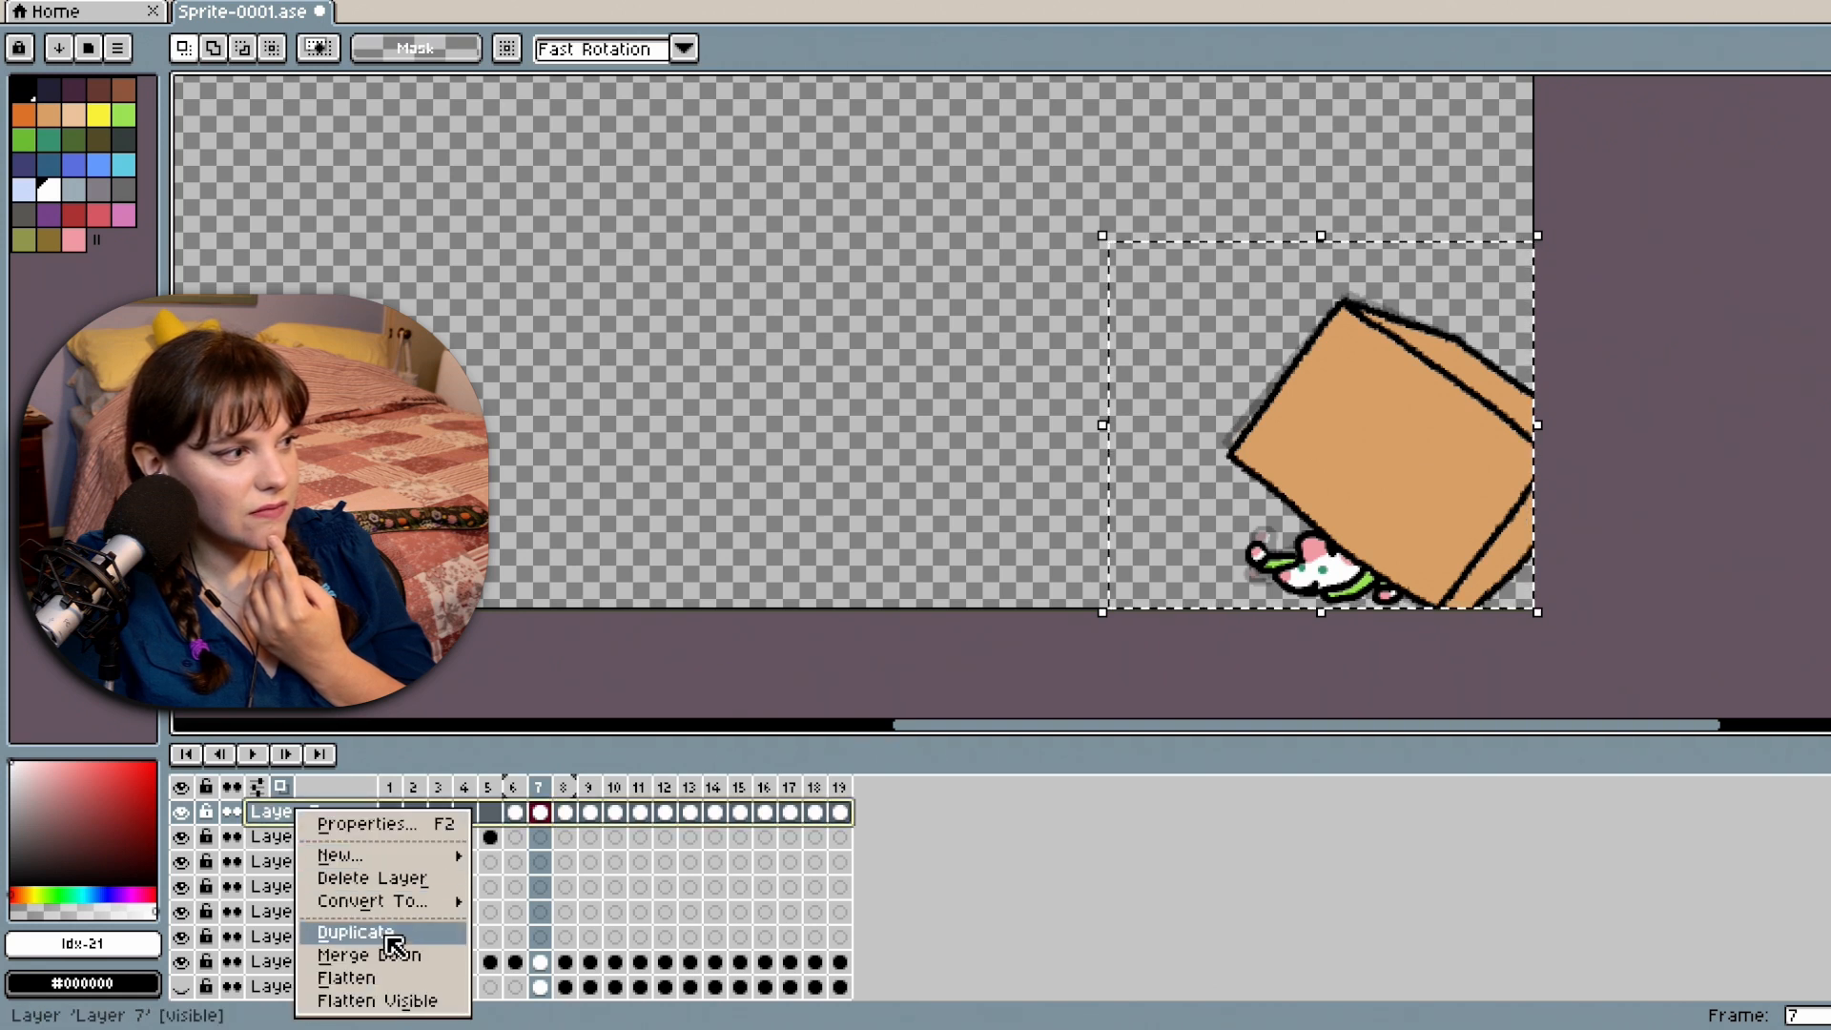
pyautogui.click(416, 955)
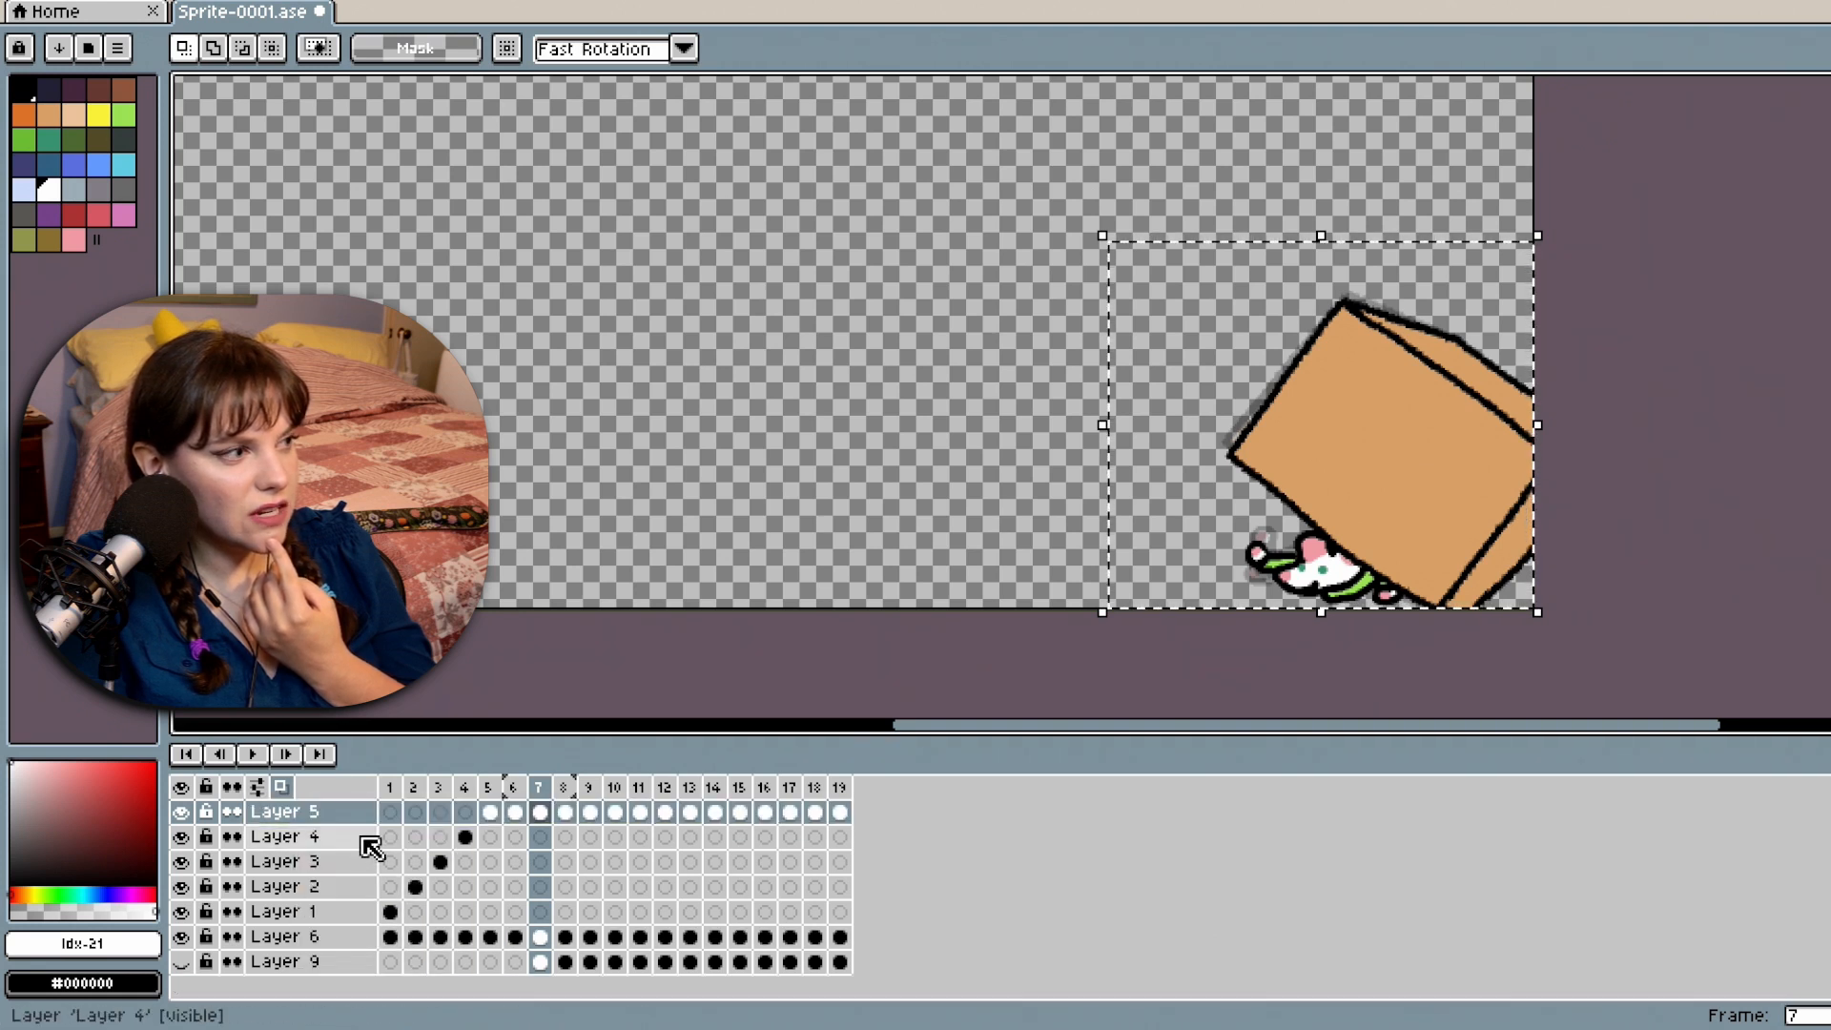
pyautogui.click(278, 813)
pyautogui.rightClick(278, 815)
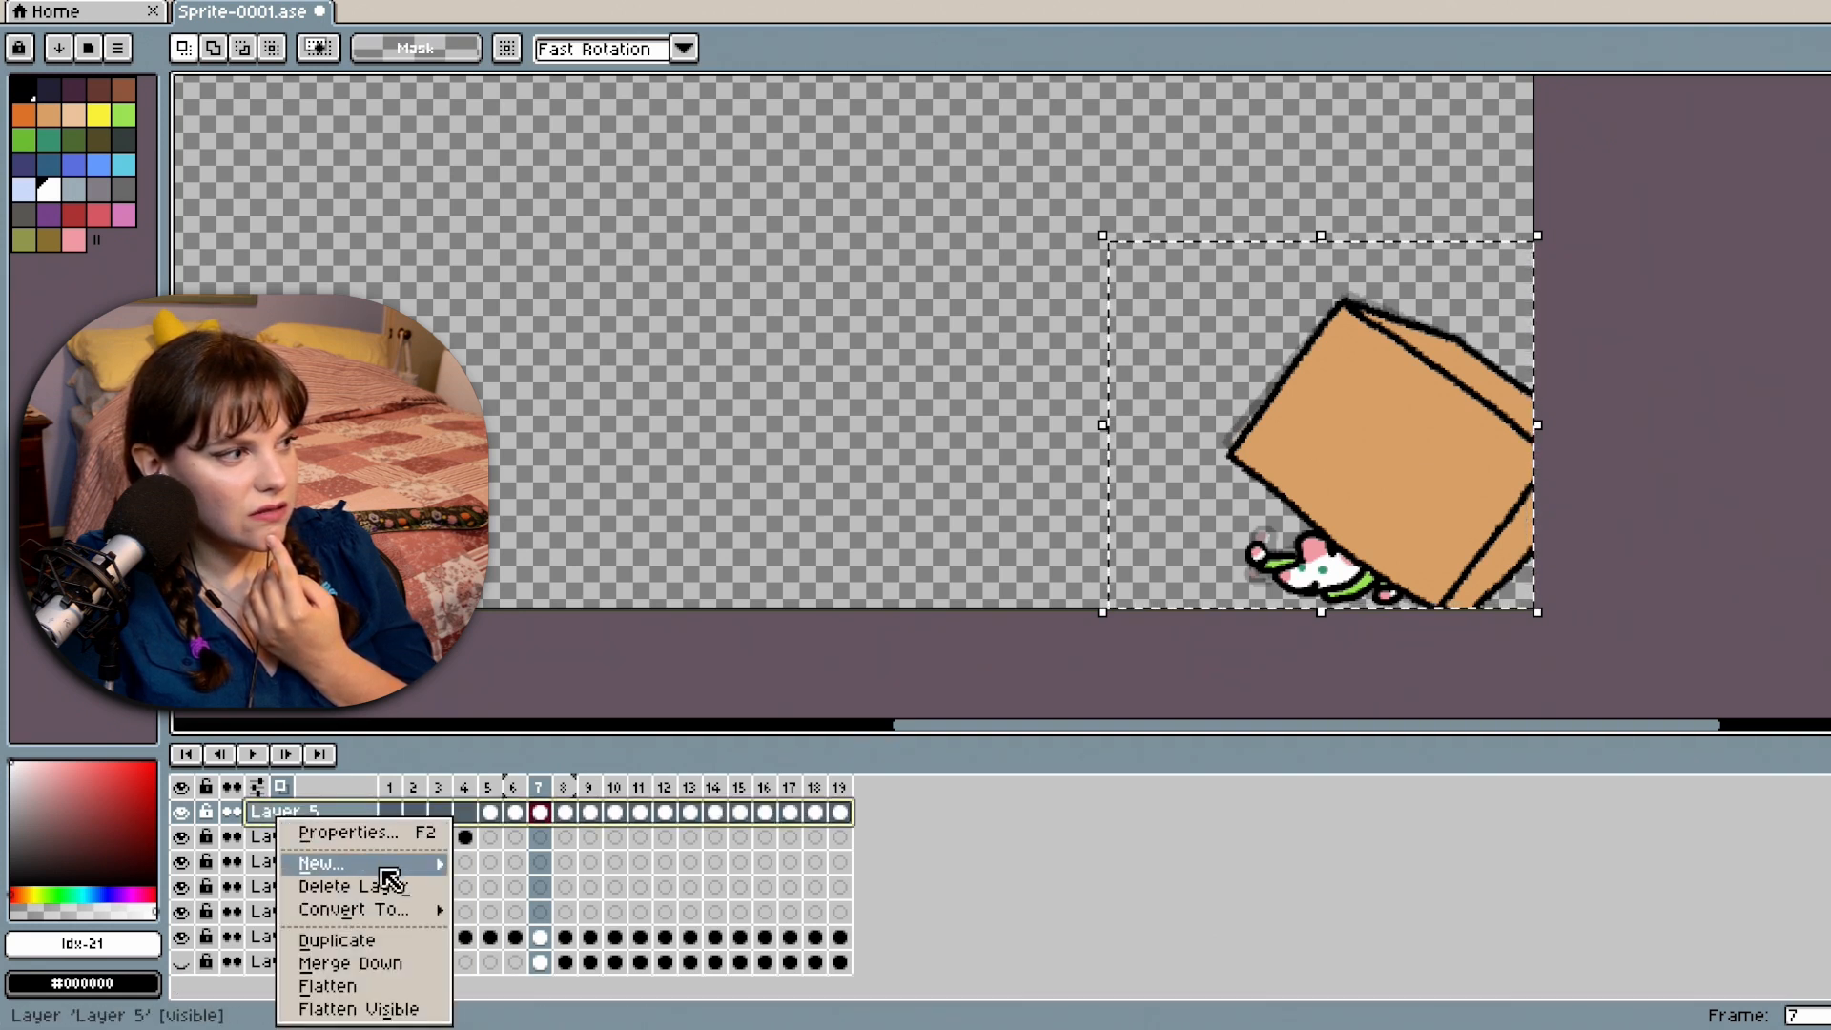
pyautogui.click(423, 958)
pyautogui.rightClick(330, 815)
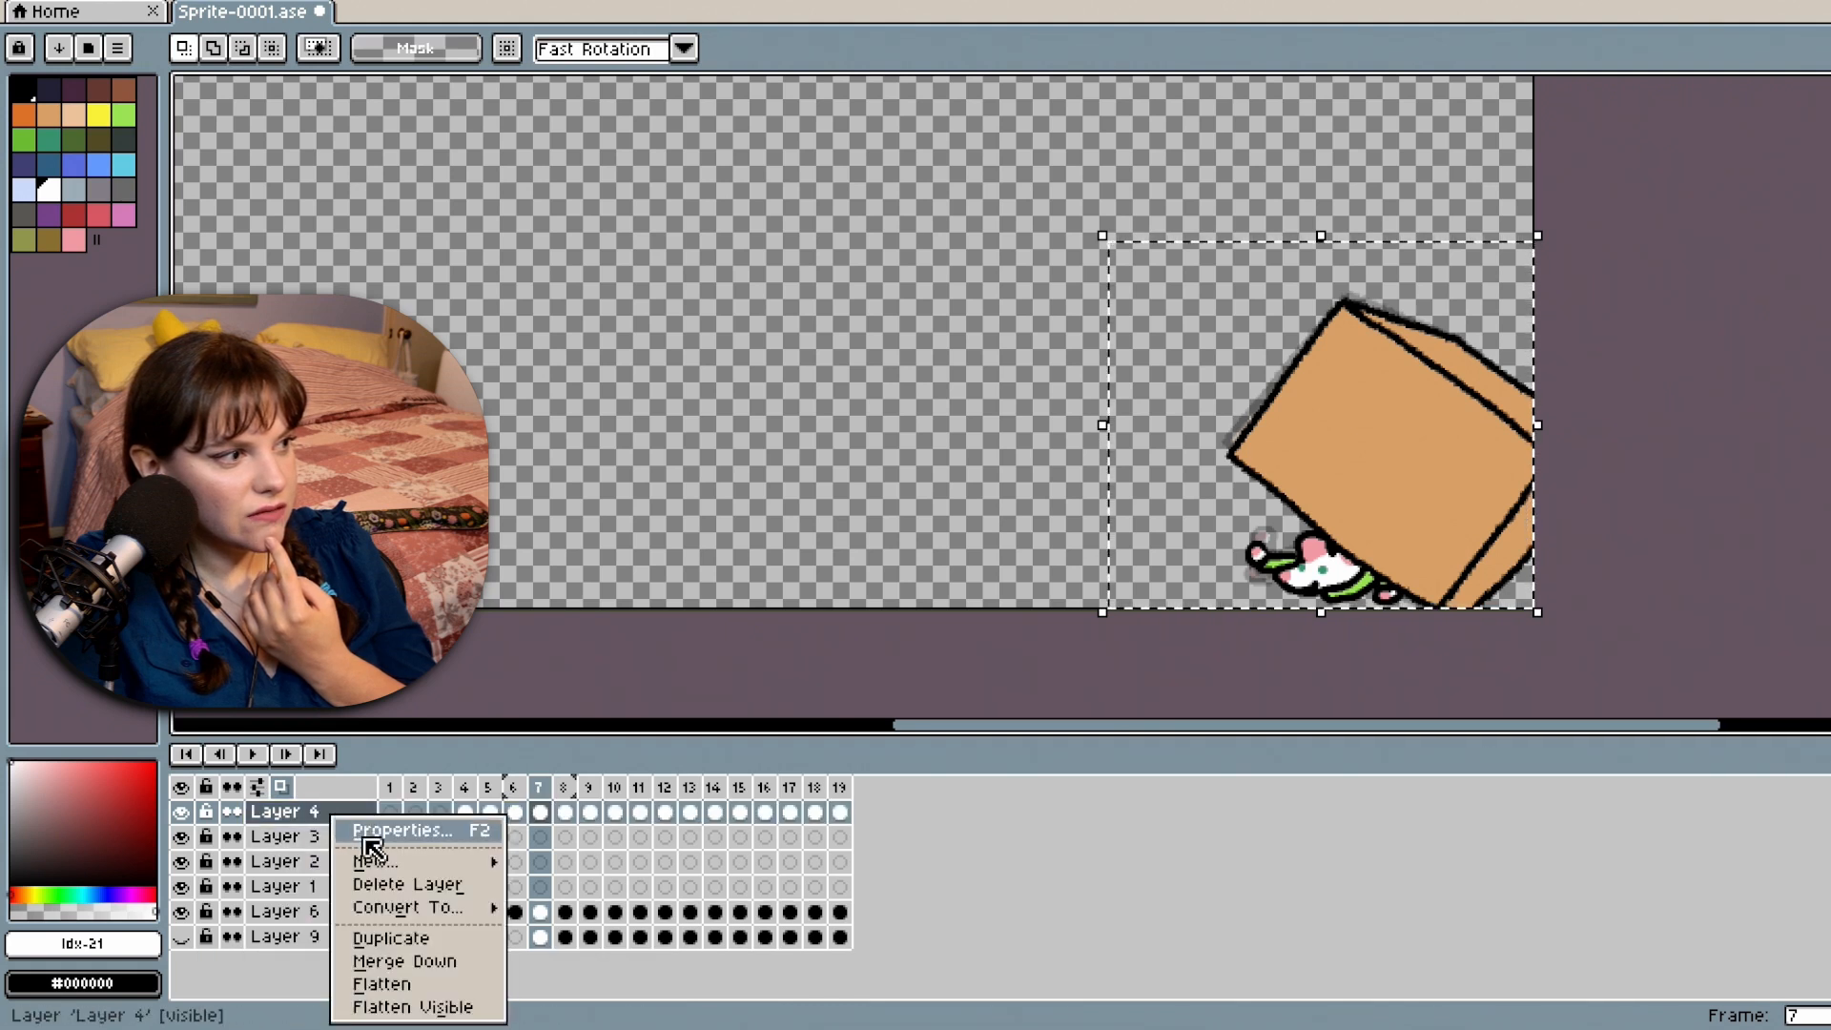
pyautogui.click(426, 963)
pyautogui.rightClick(307, 817)
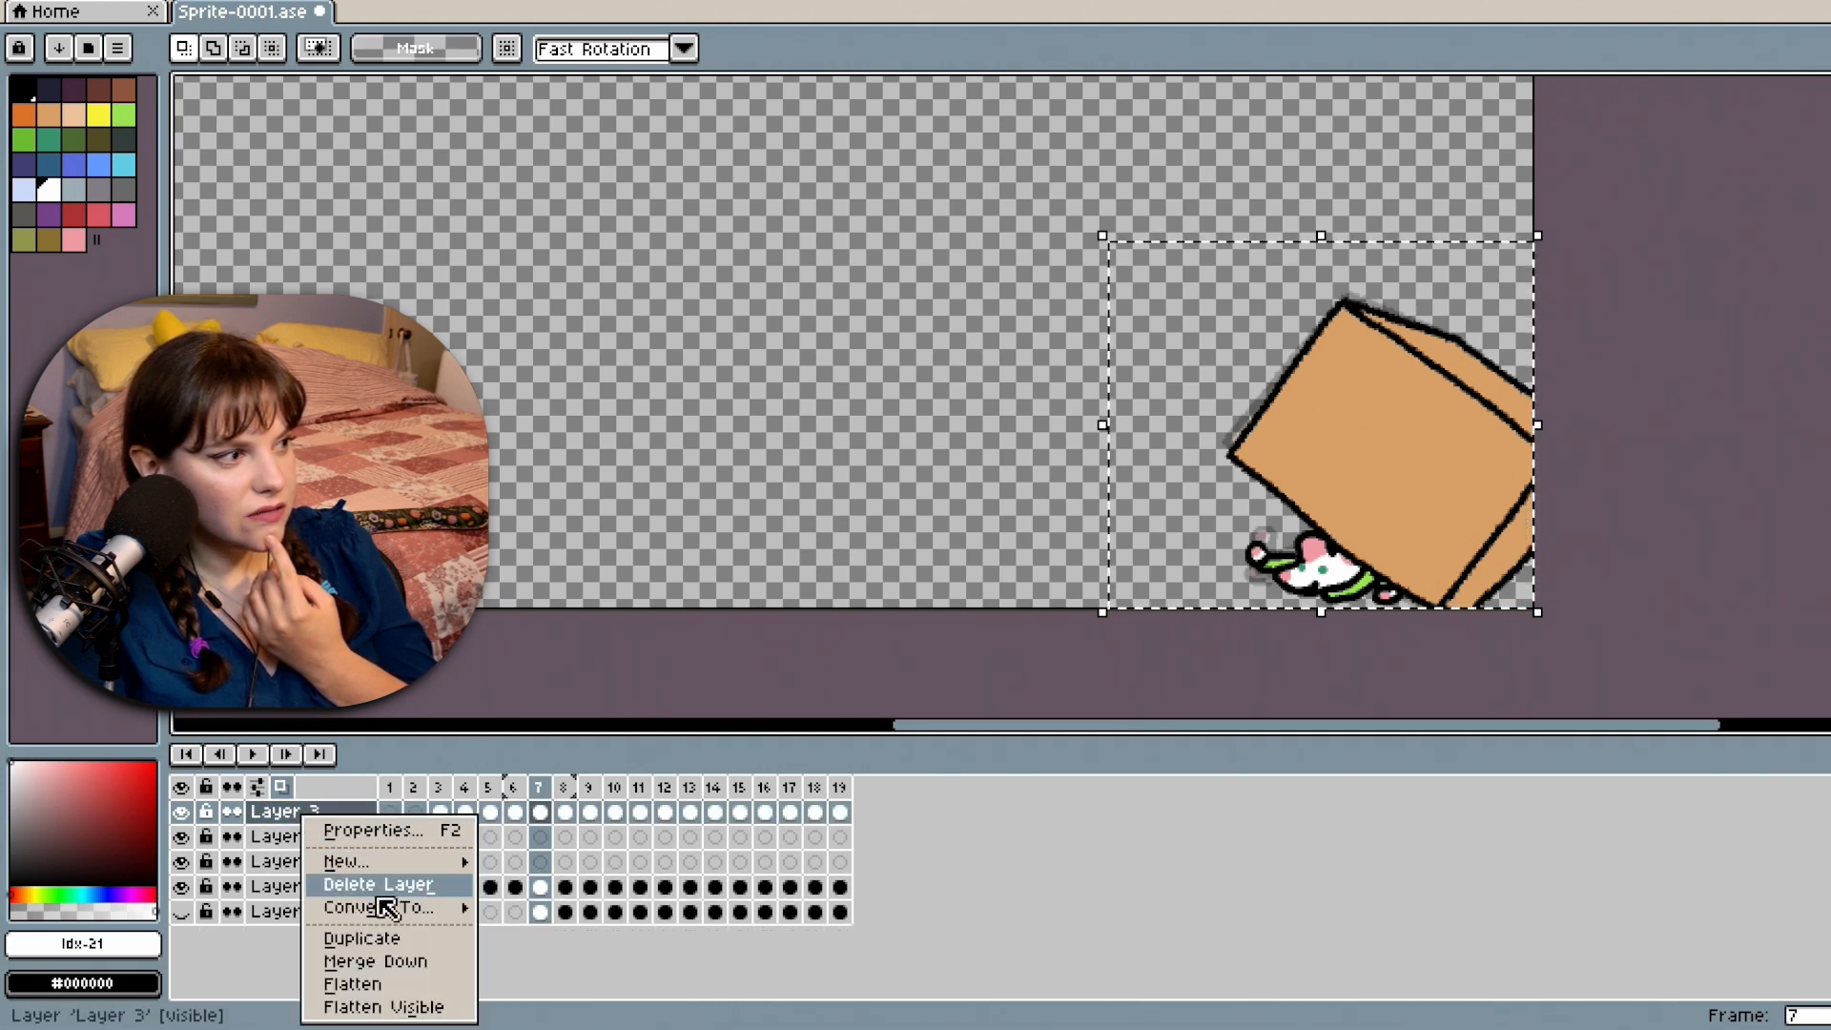
pyautogui.click(432, 963)
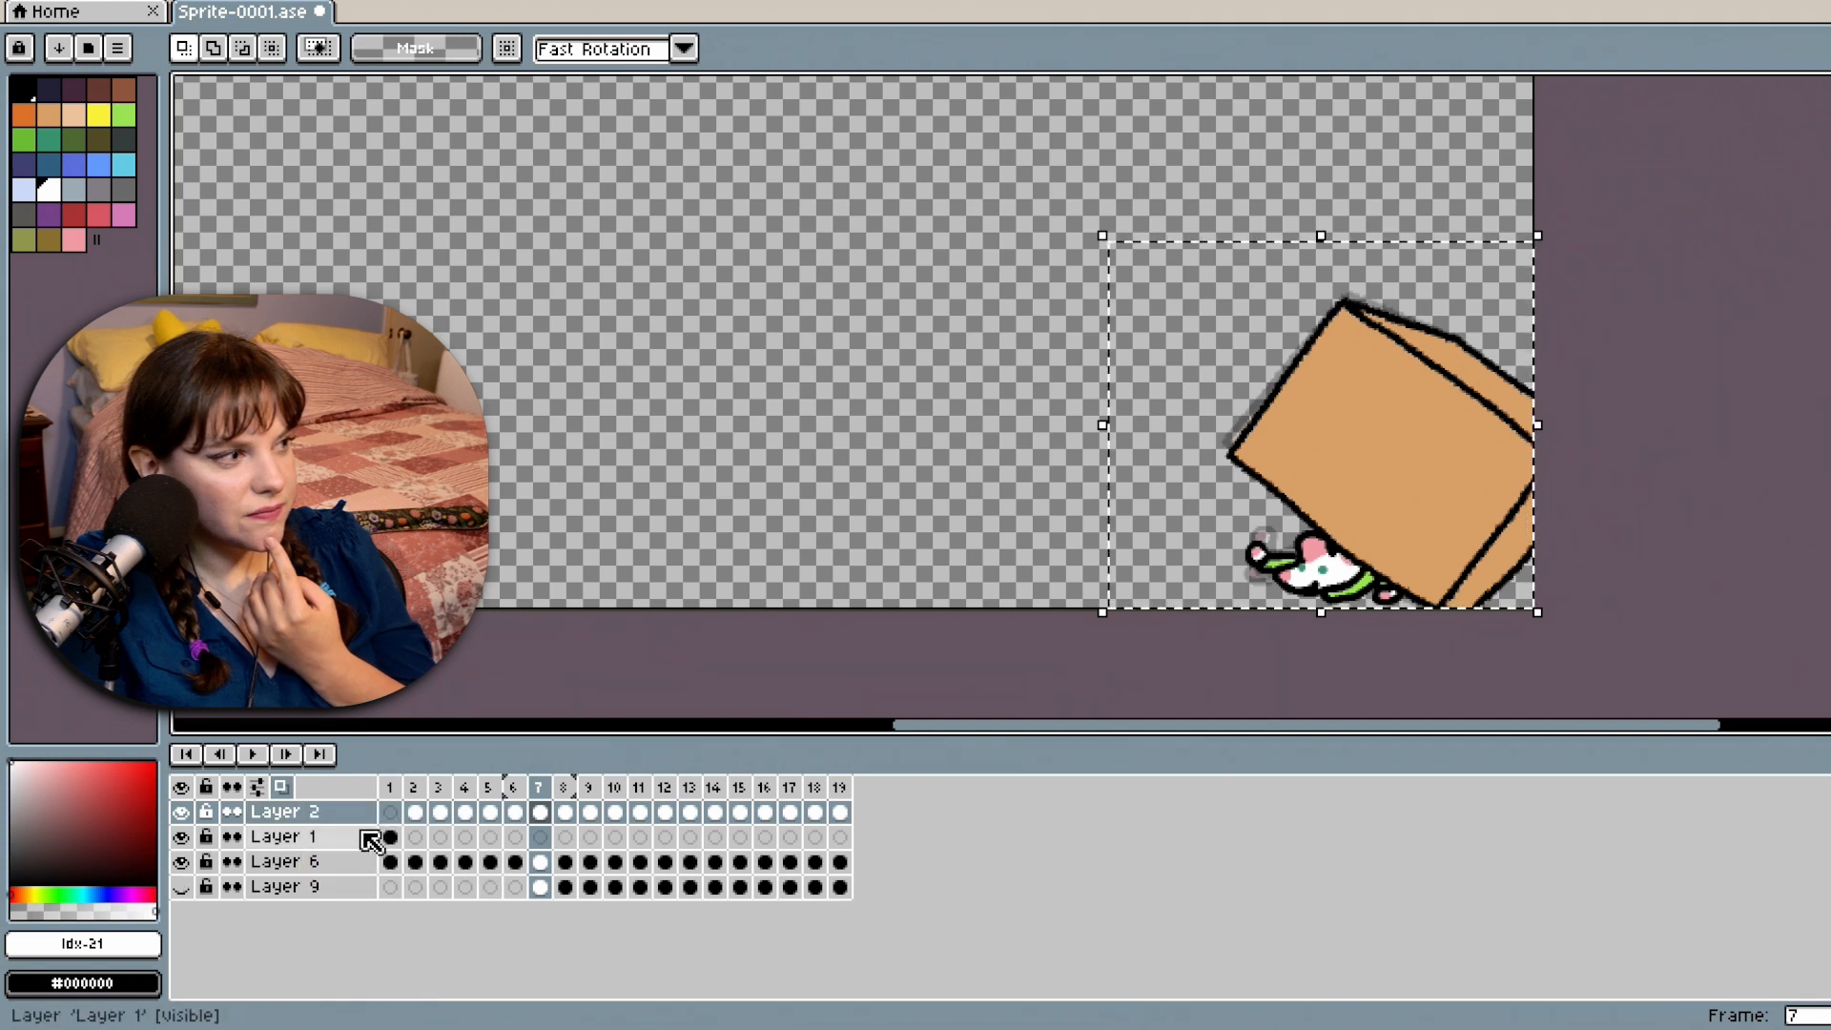
pyautogui.rightClick(331, 818)
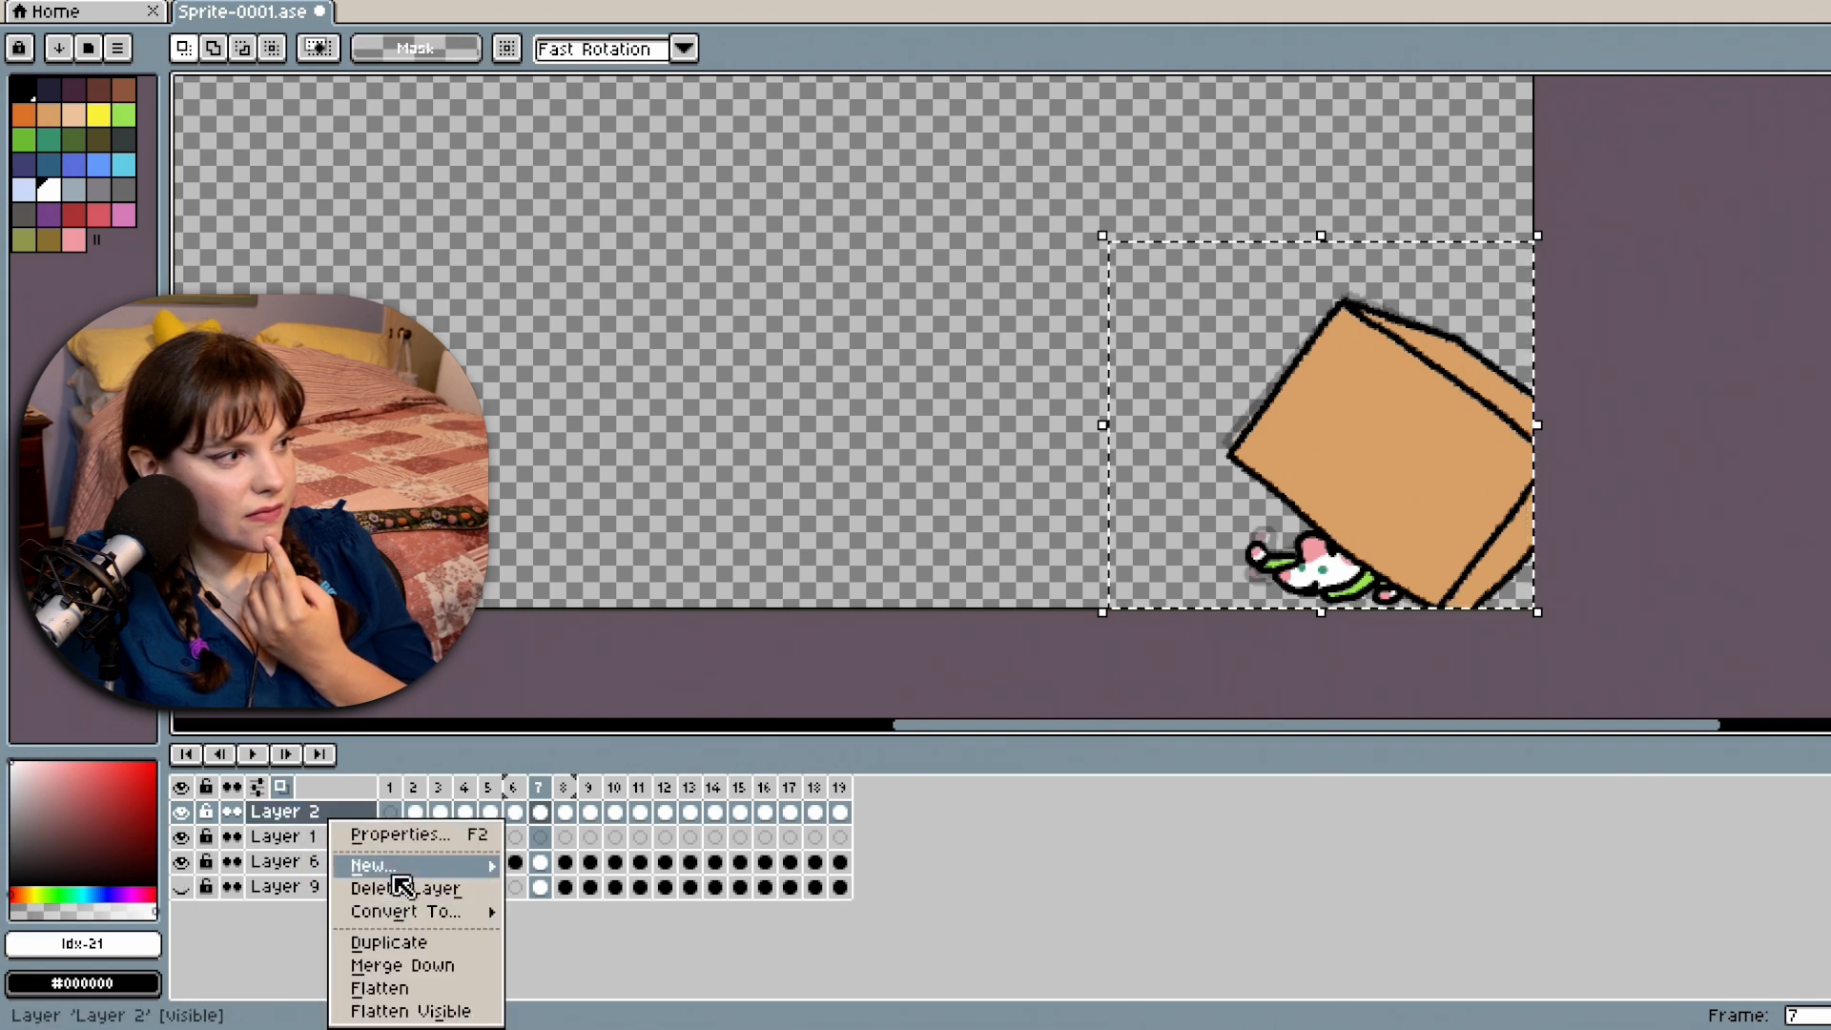
pyautogui.click(429, 964)
# Play the animation from frame 1 to check the merged box, stop it, and select the whole of Layer 1.
pyautogui.click(389, 786)
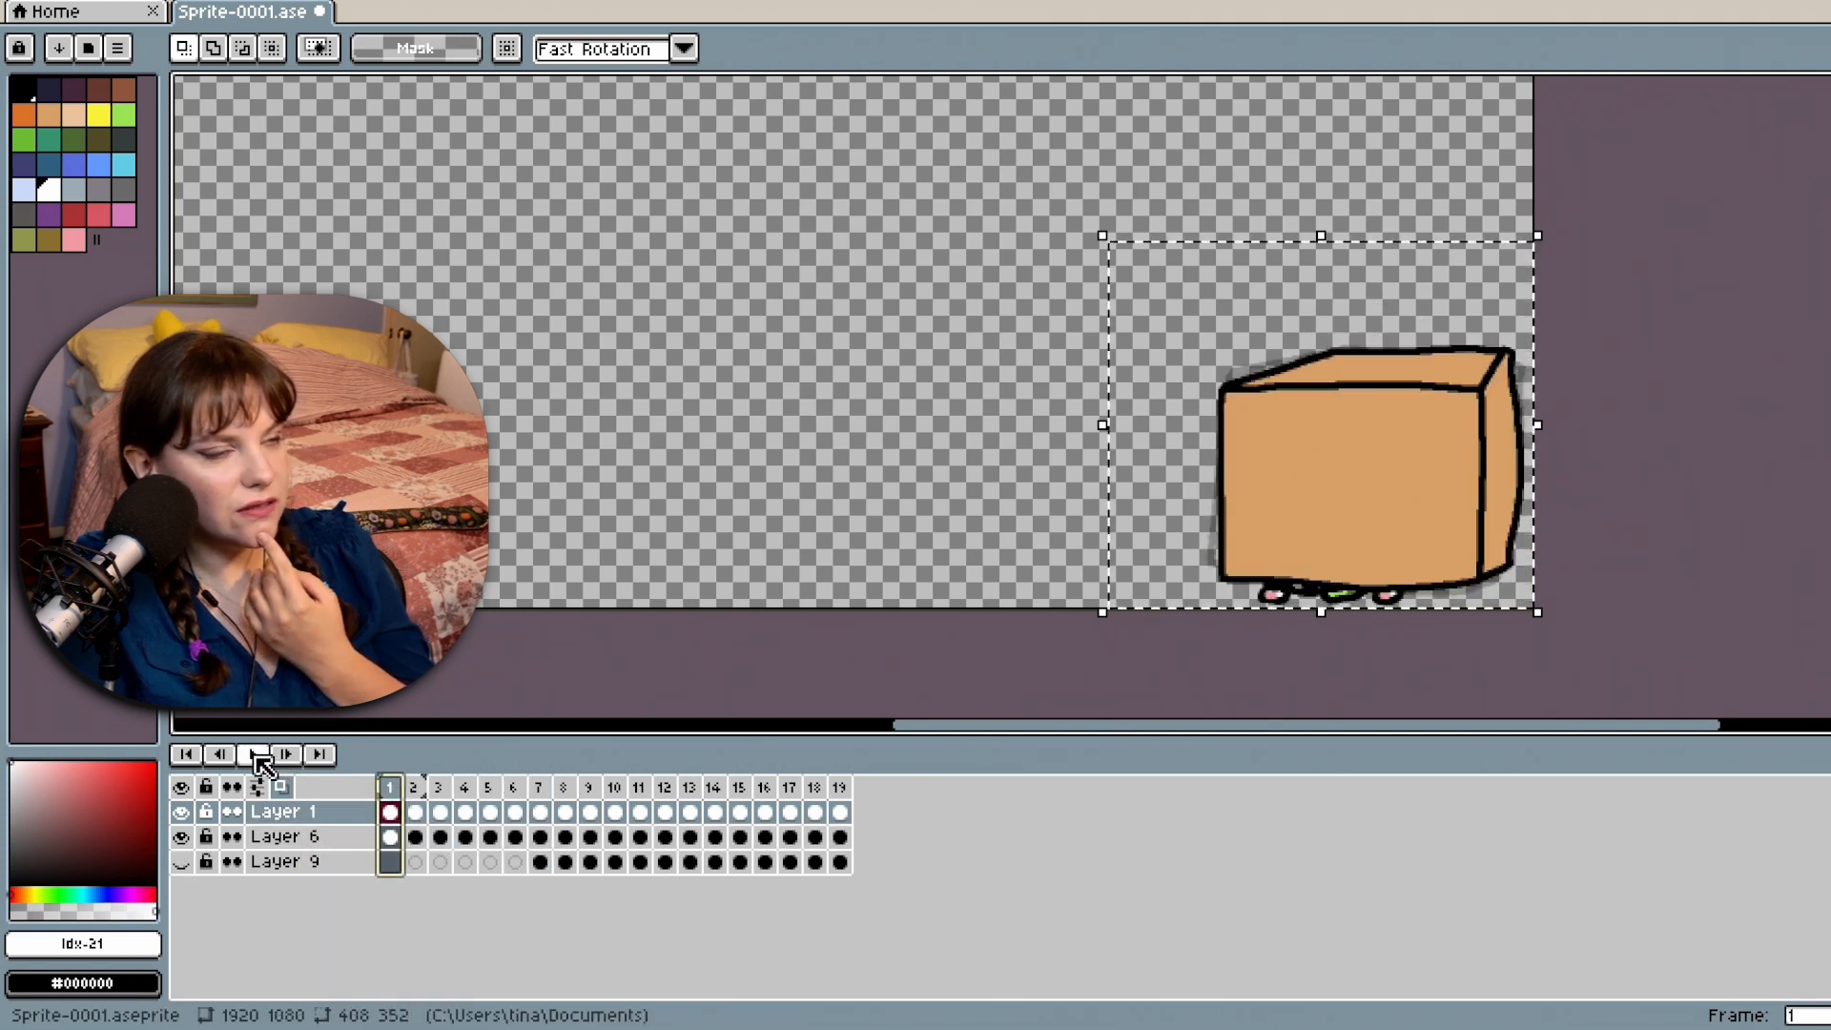
pyautogui.click(253, 754)
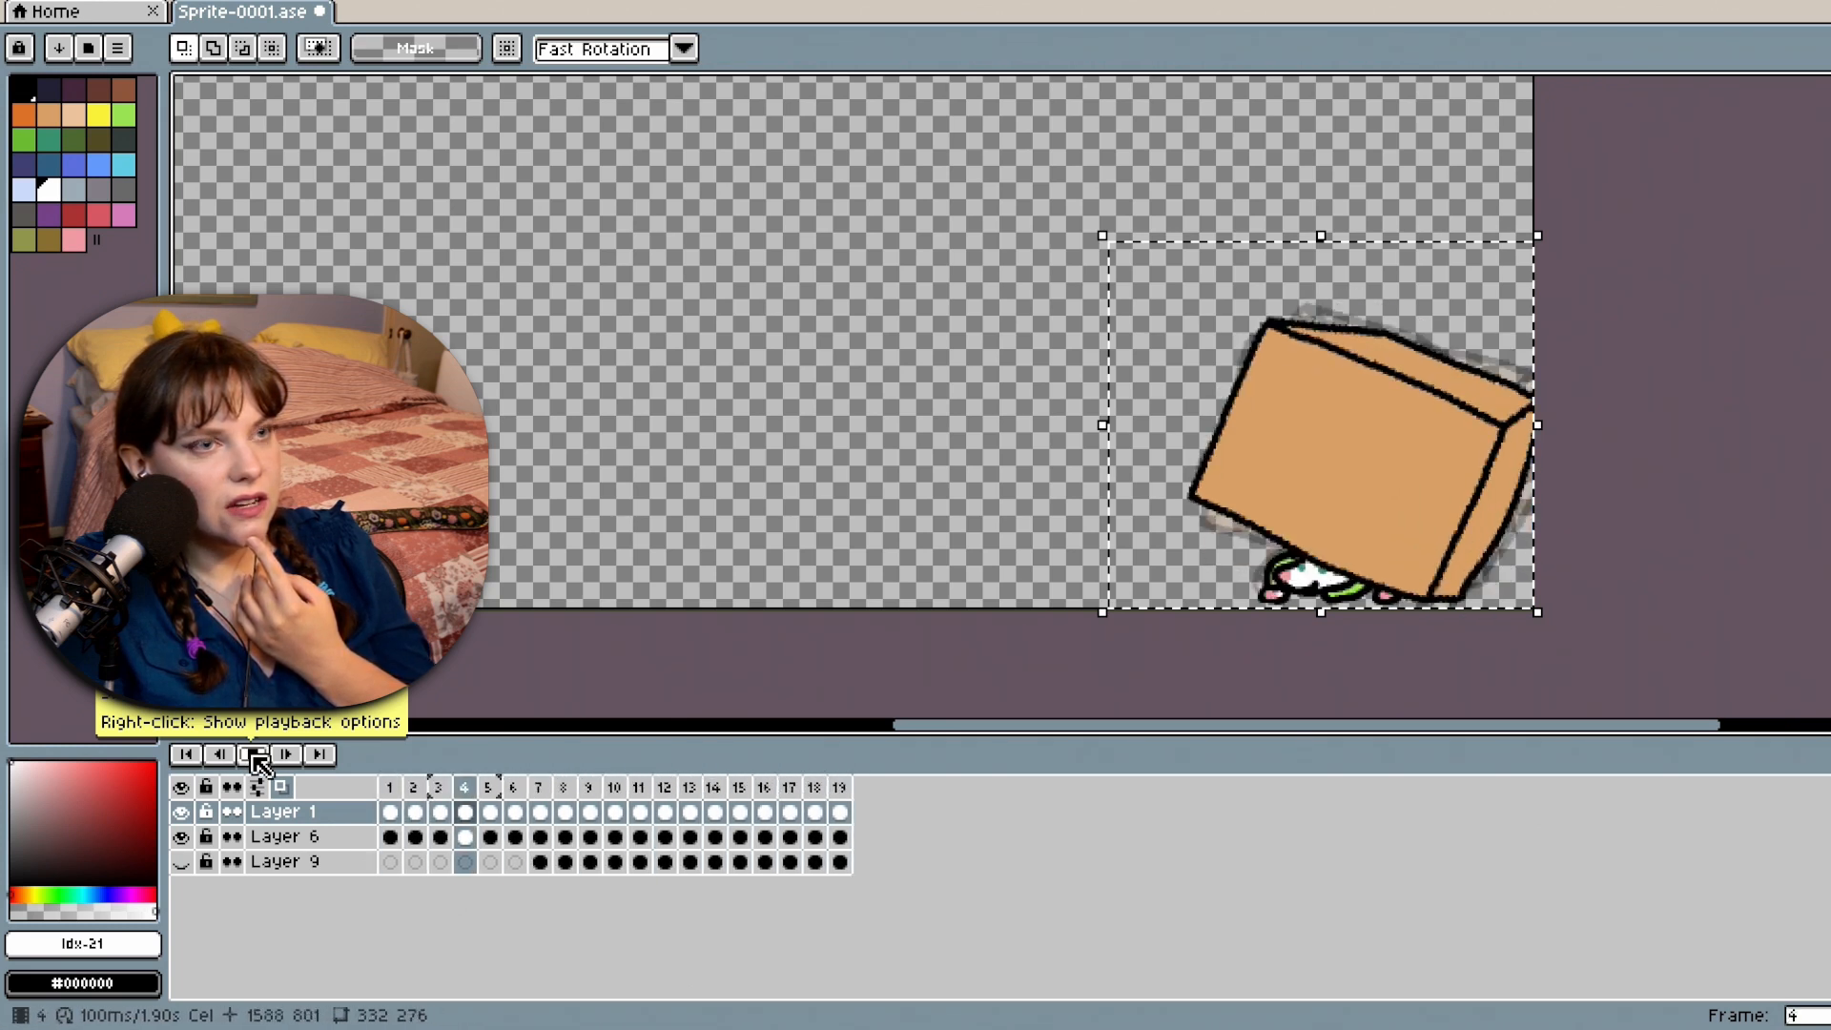
pyautogui.click(255, 755)
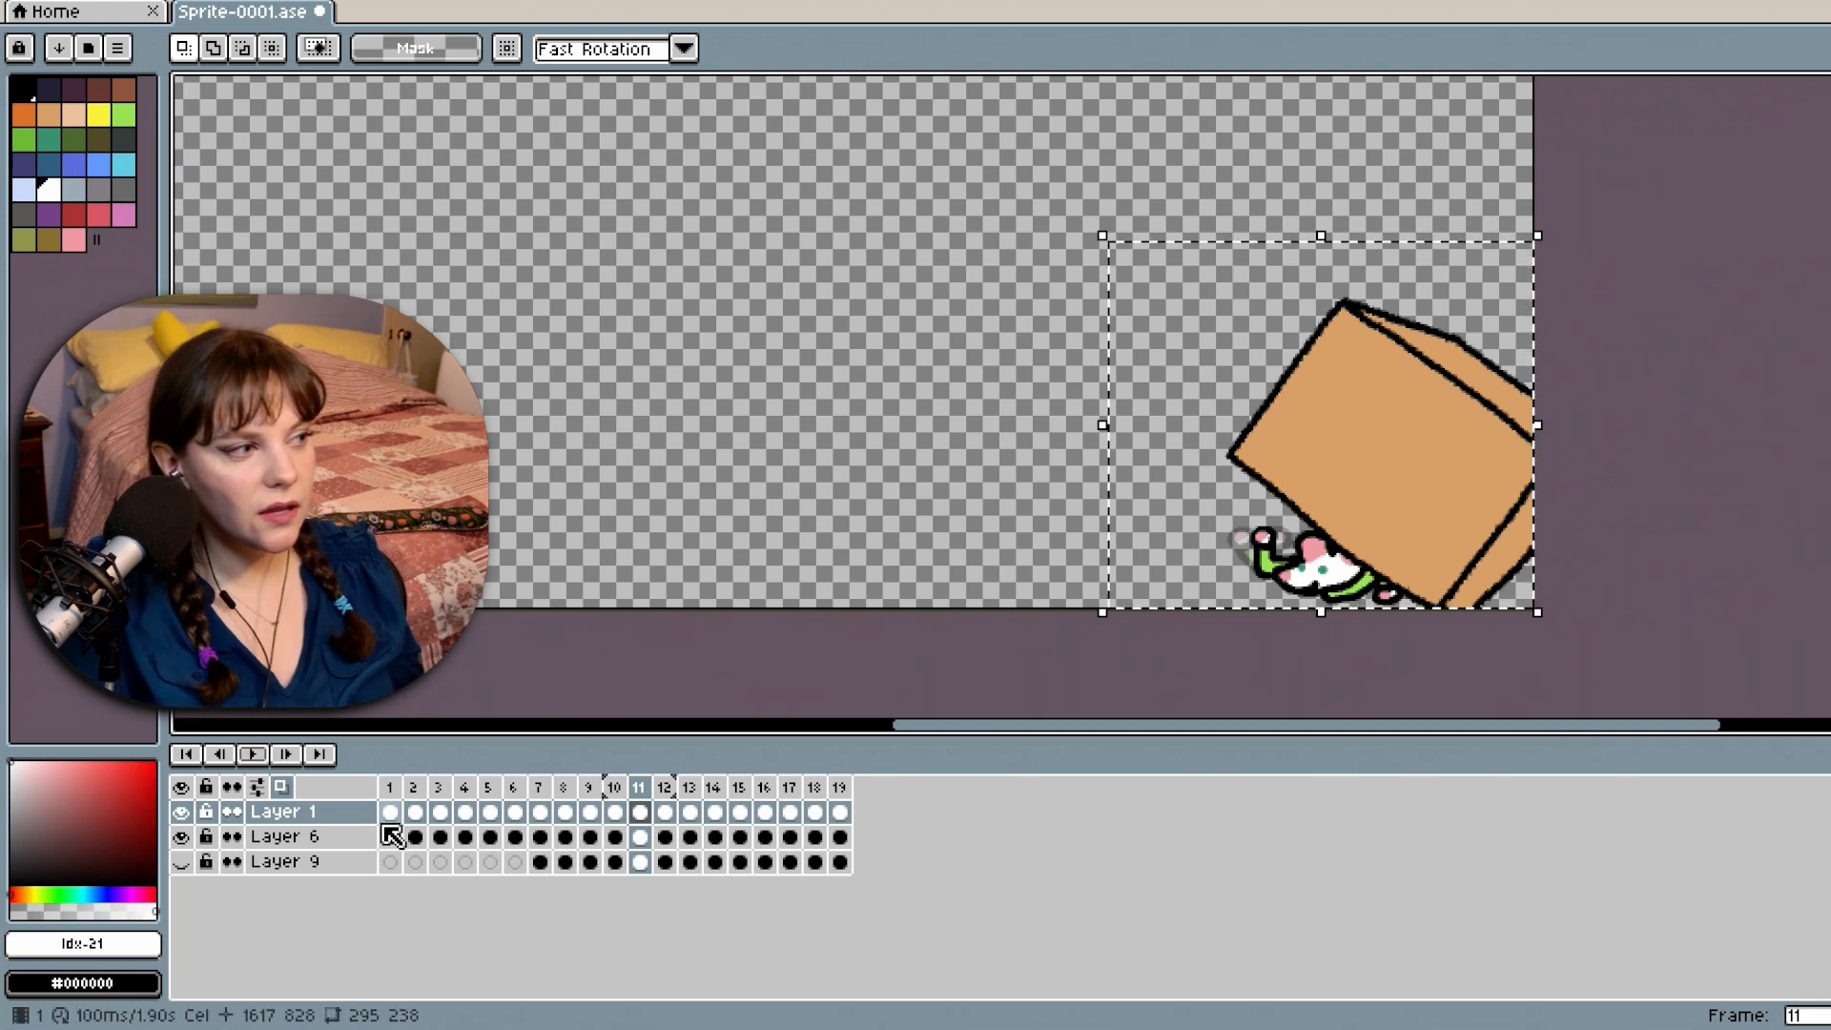
pyautogui.click(358, 811)
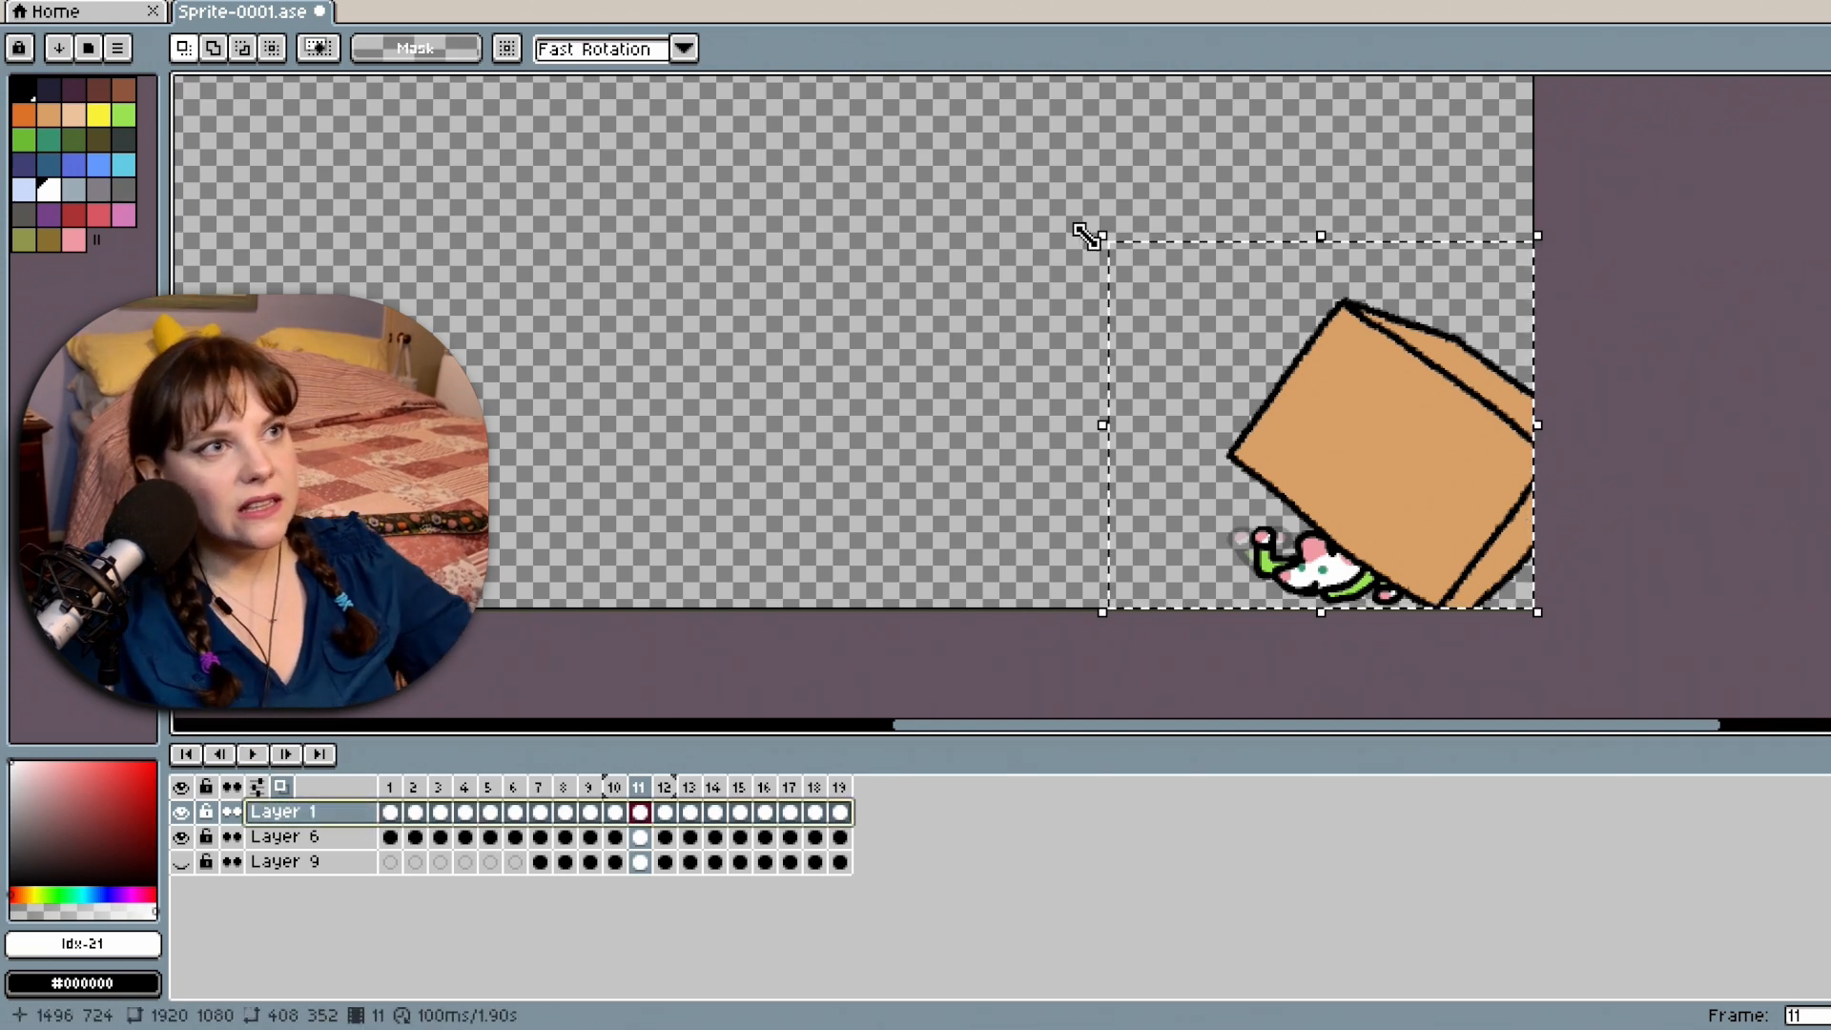
# Scale the selected box area down proportionally to about 372 by 312 px on all Layer 1 frames and check frames 10 and 1 to 4.
pyautogui.moveTo(1099, 236); pyautogui.dragTo(1151, 295)
pyautogui.click(614, 812)
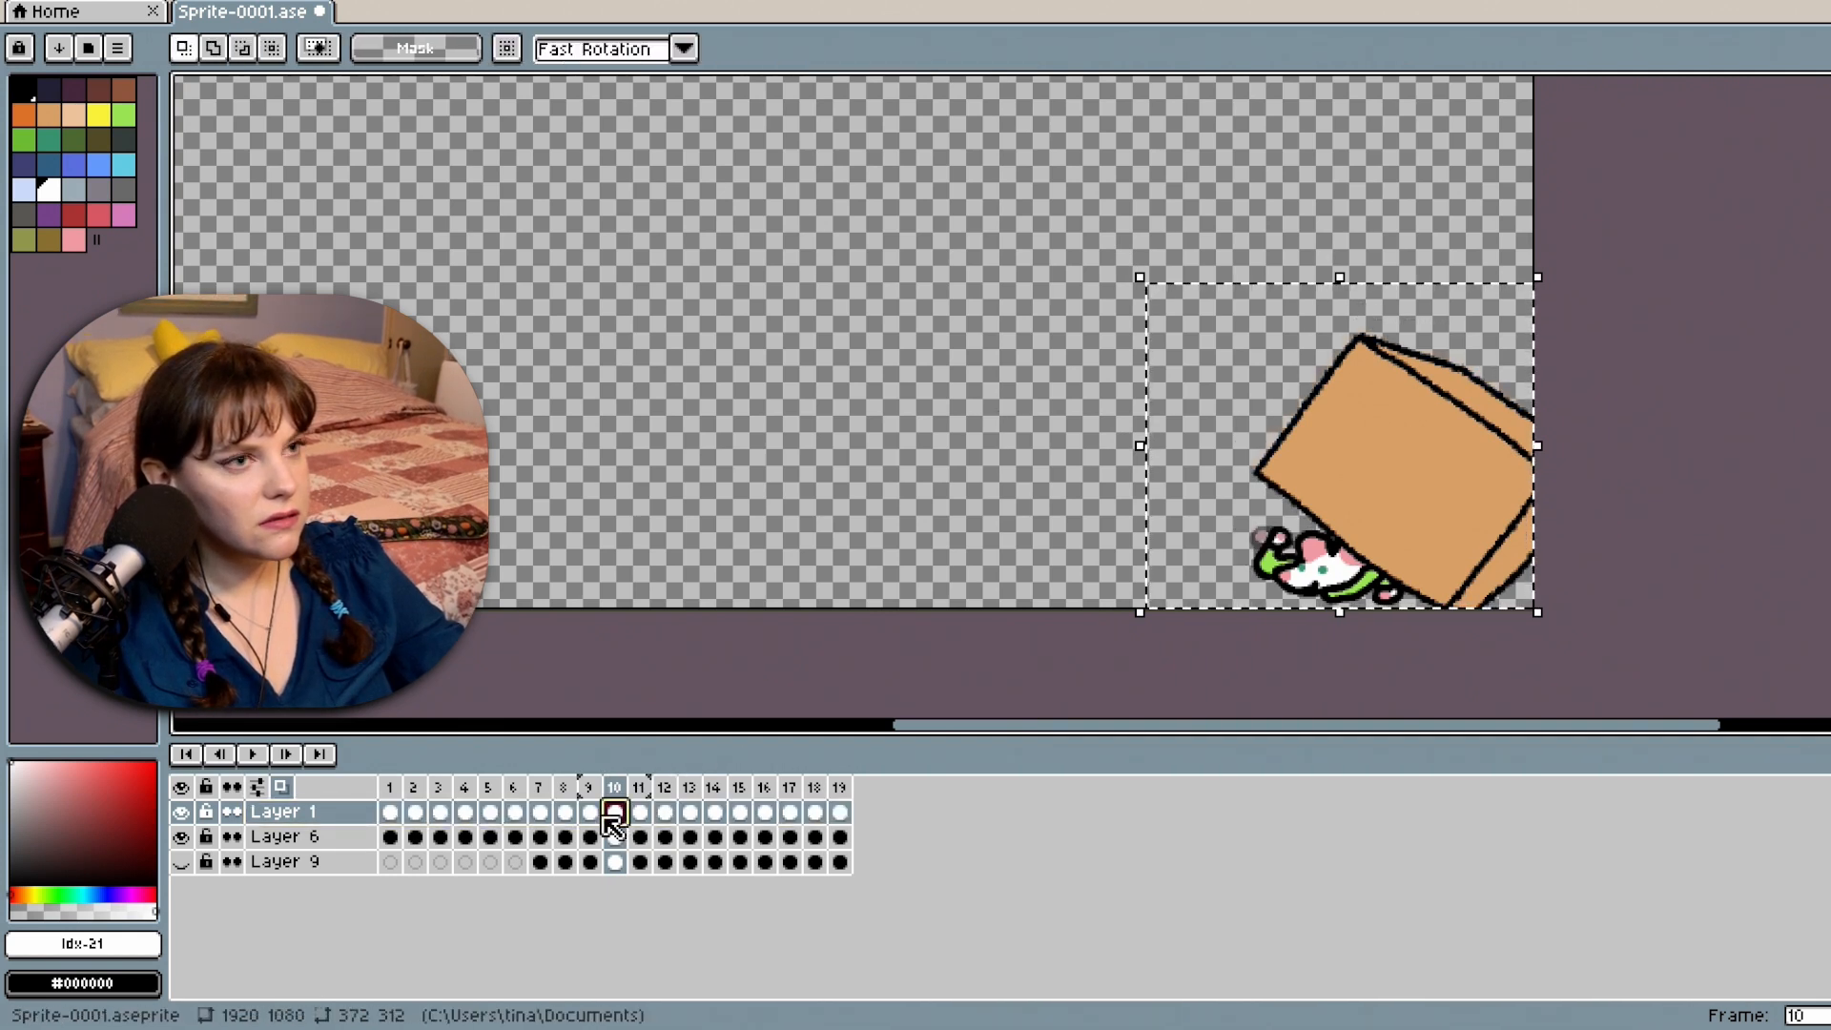
pyautogui.click(390, 813)
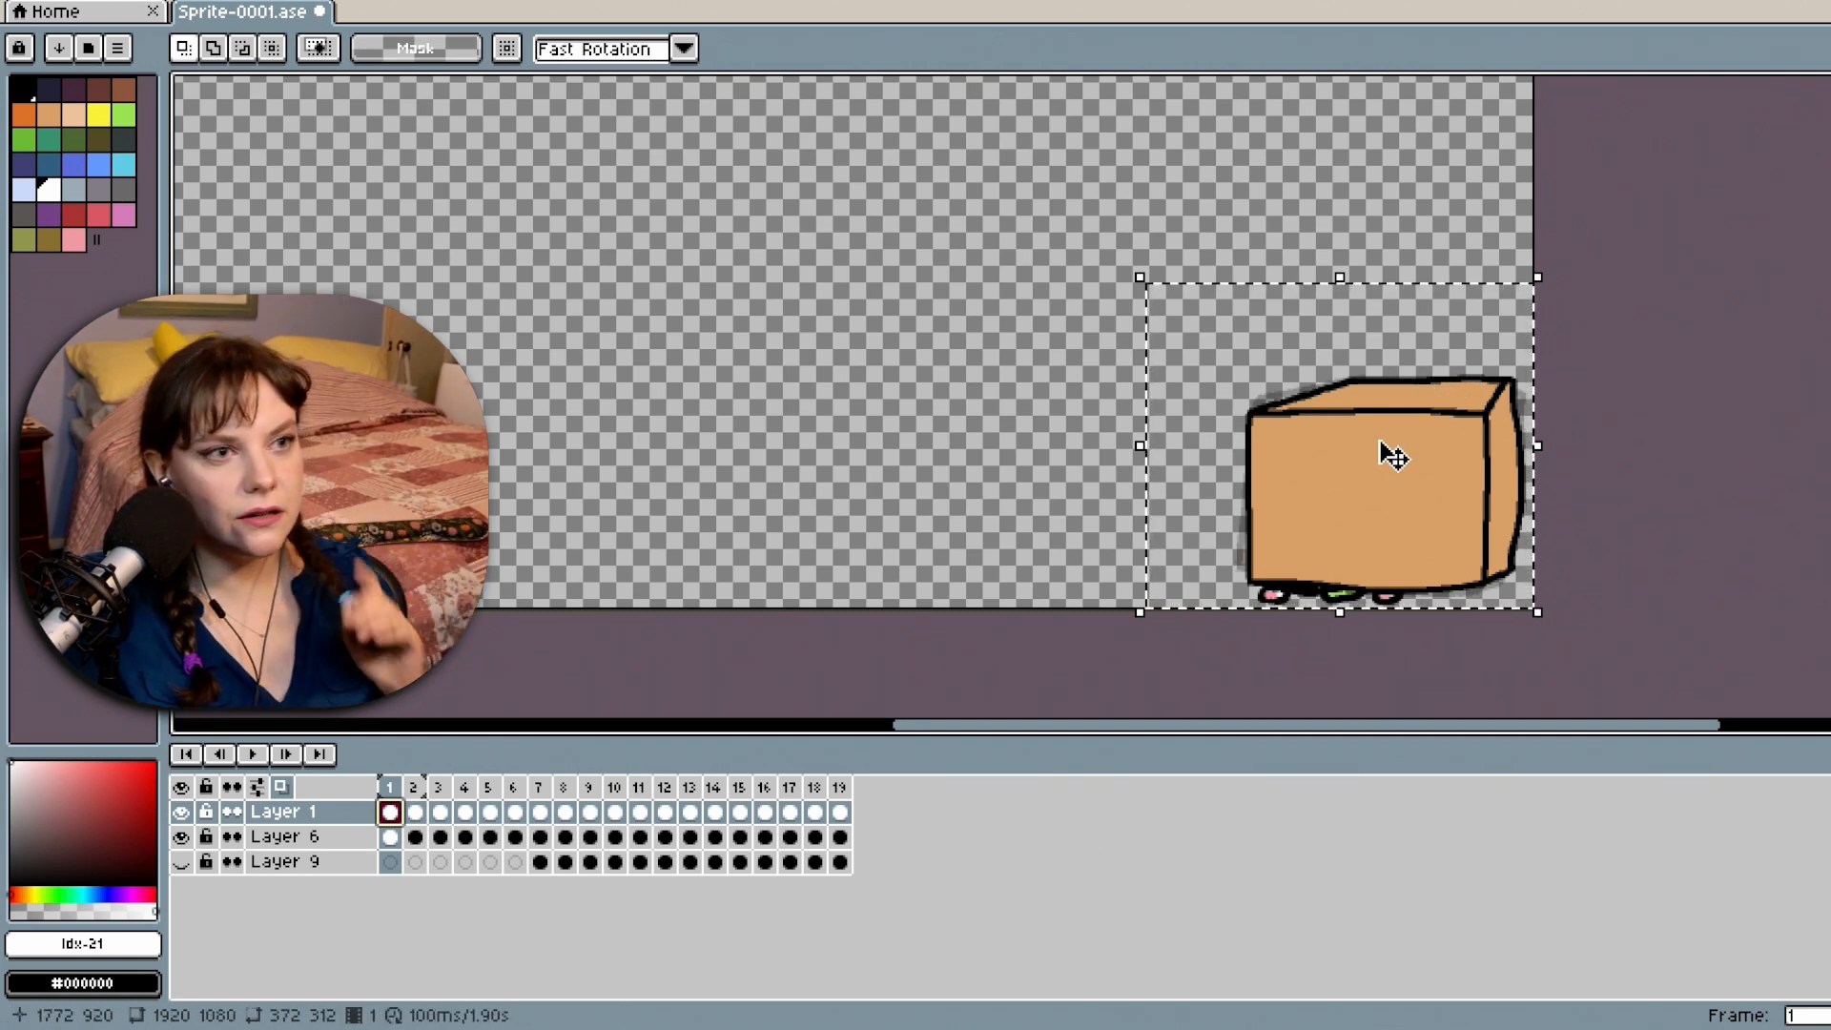
pyautogui.scroll(1, 1348, 465)
pyautogui.scroll(-1, 1347, 466)
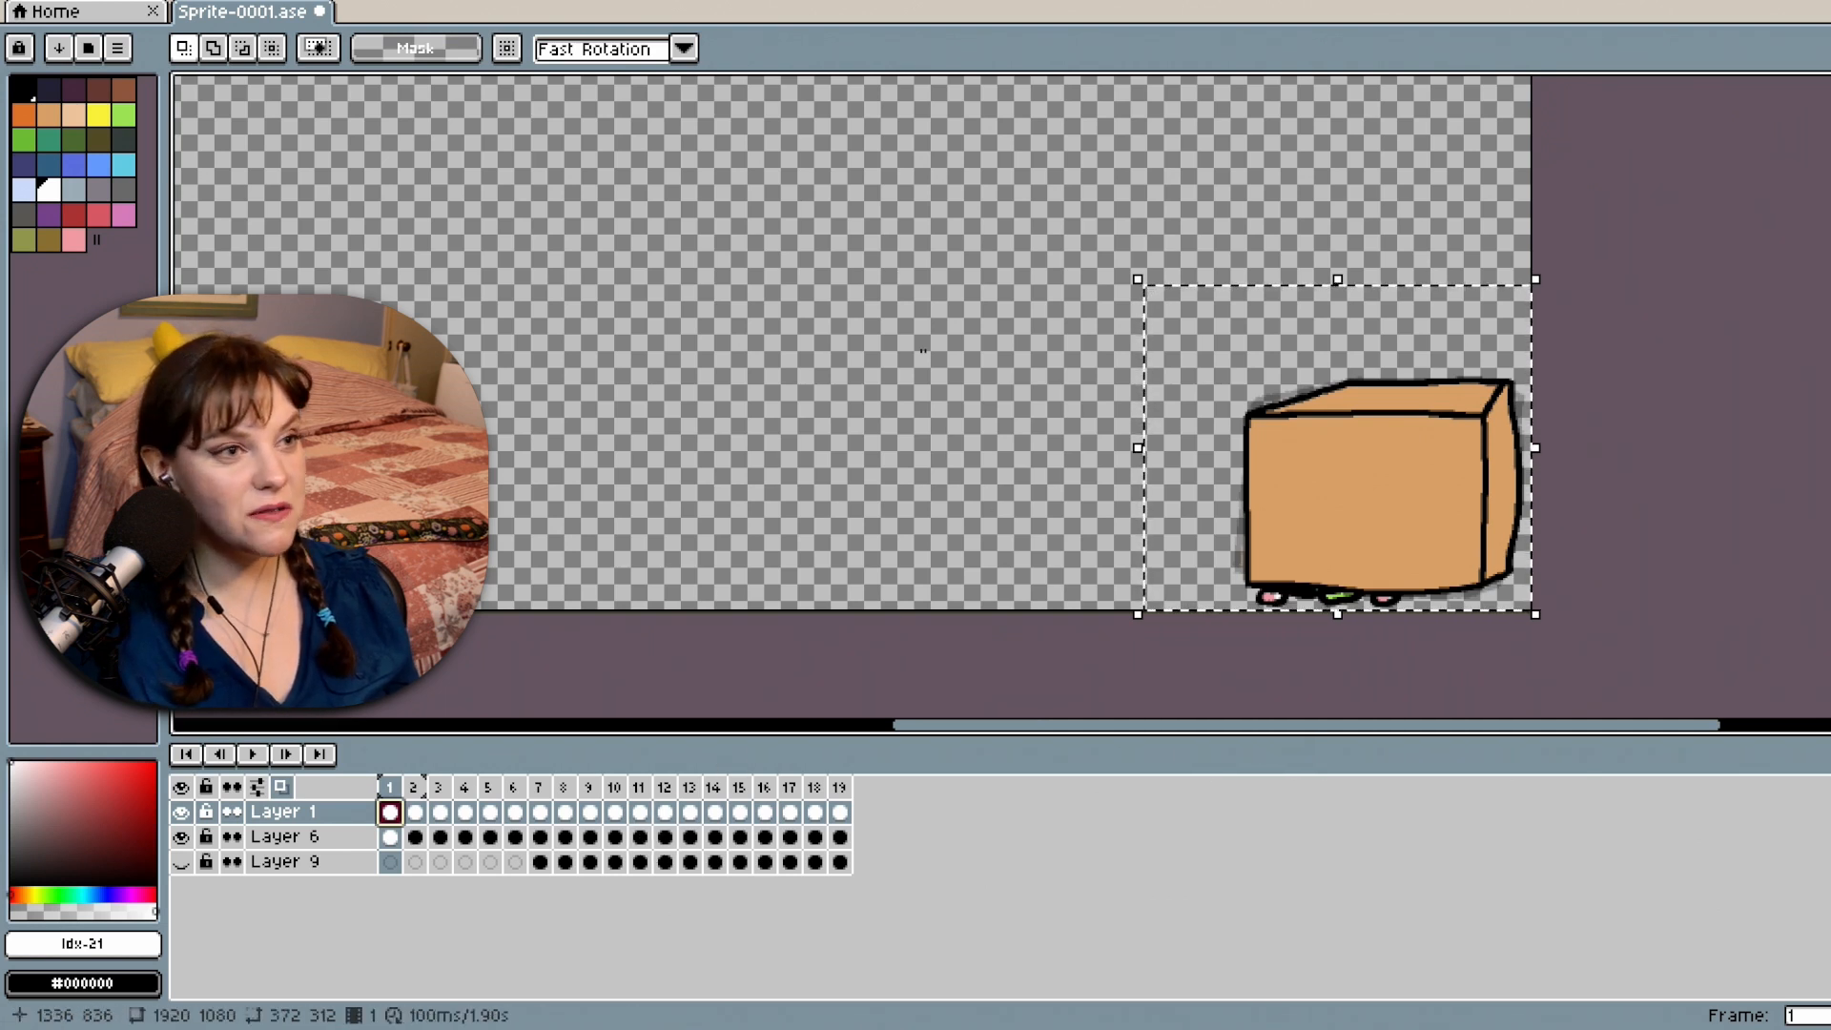
pyautogui.click(412, 812)
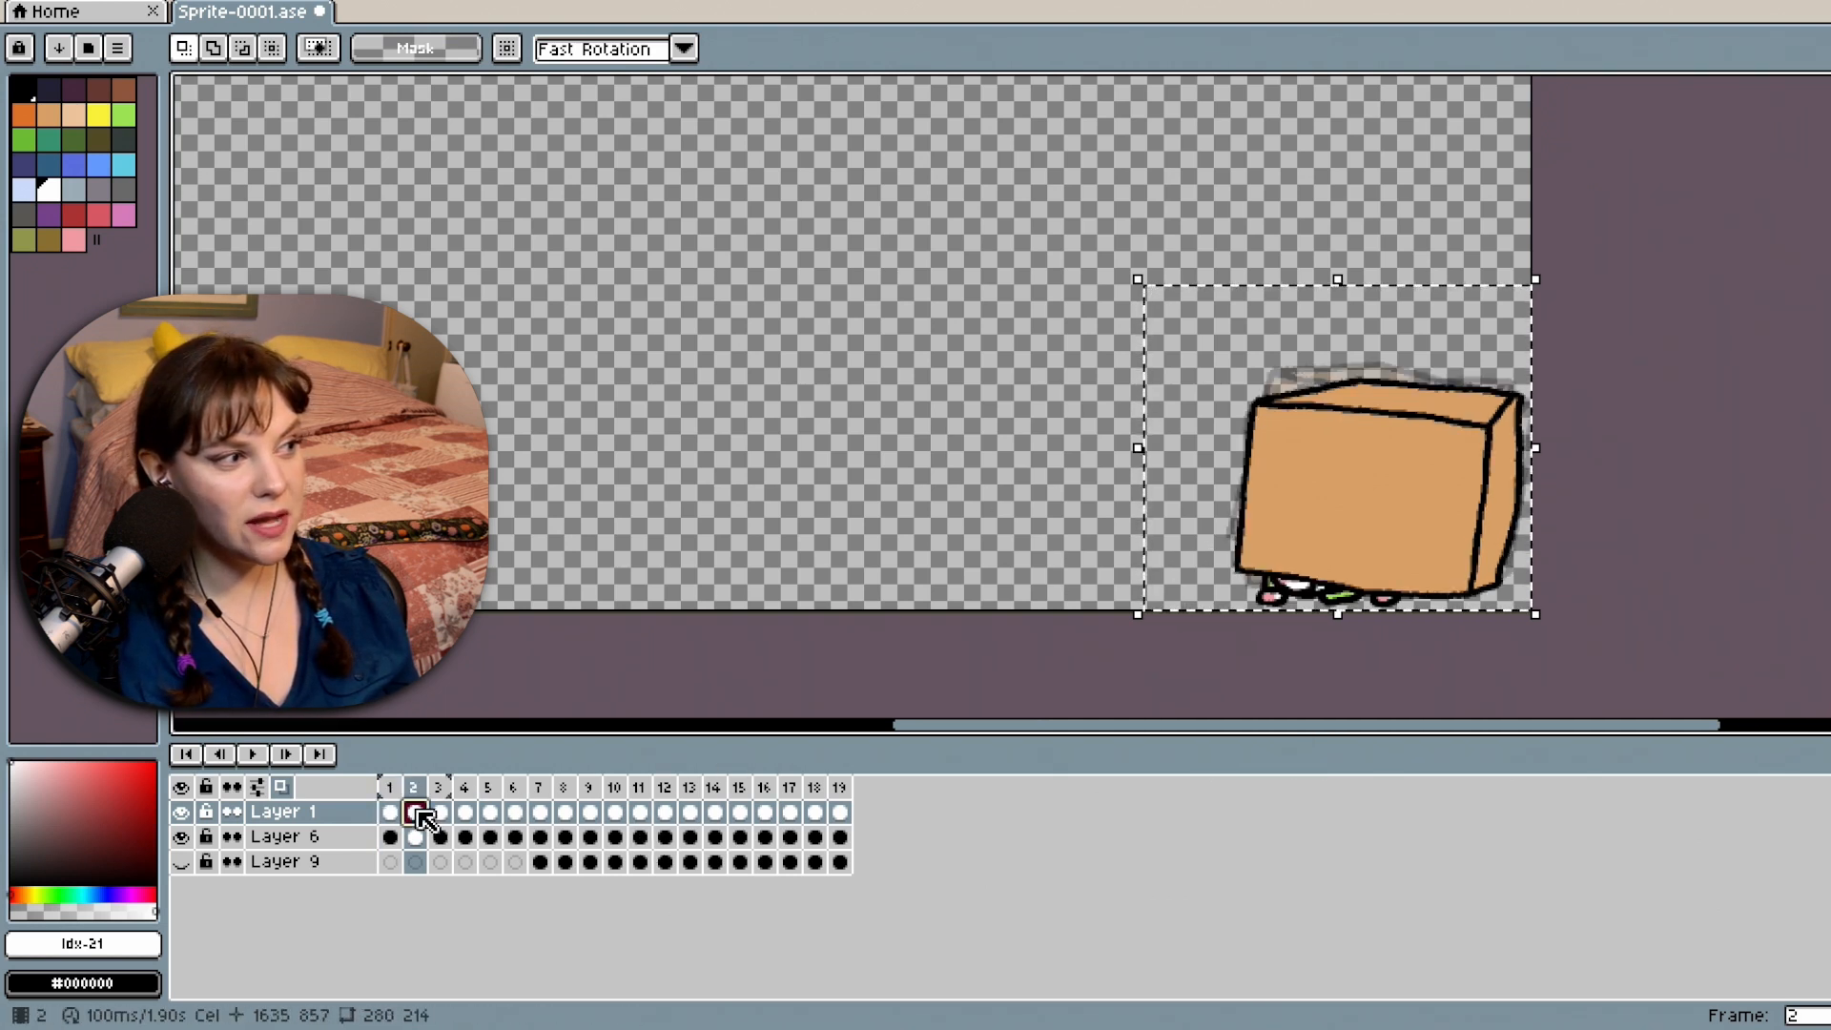
pyautogui.click(438, 812)
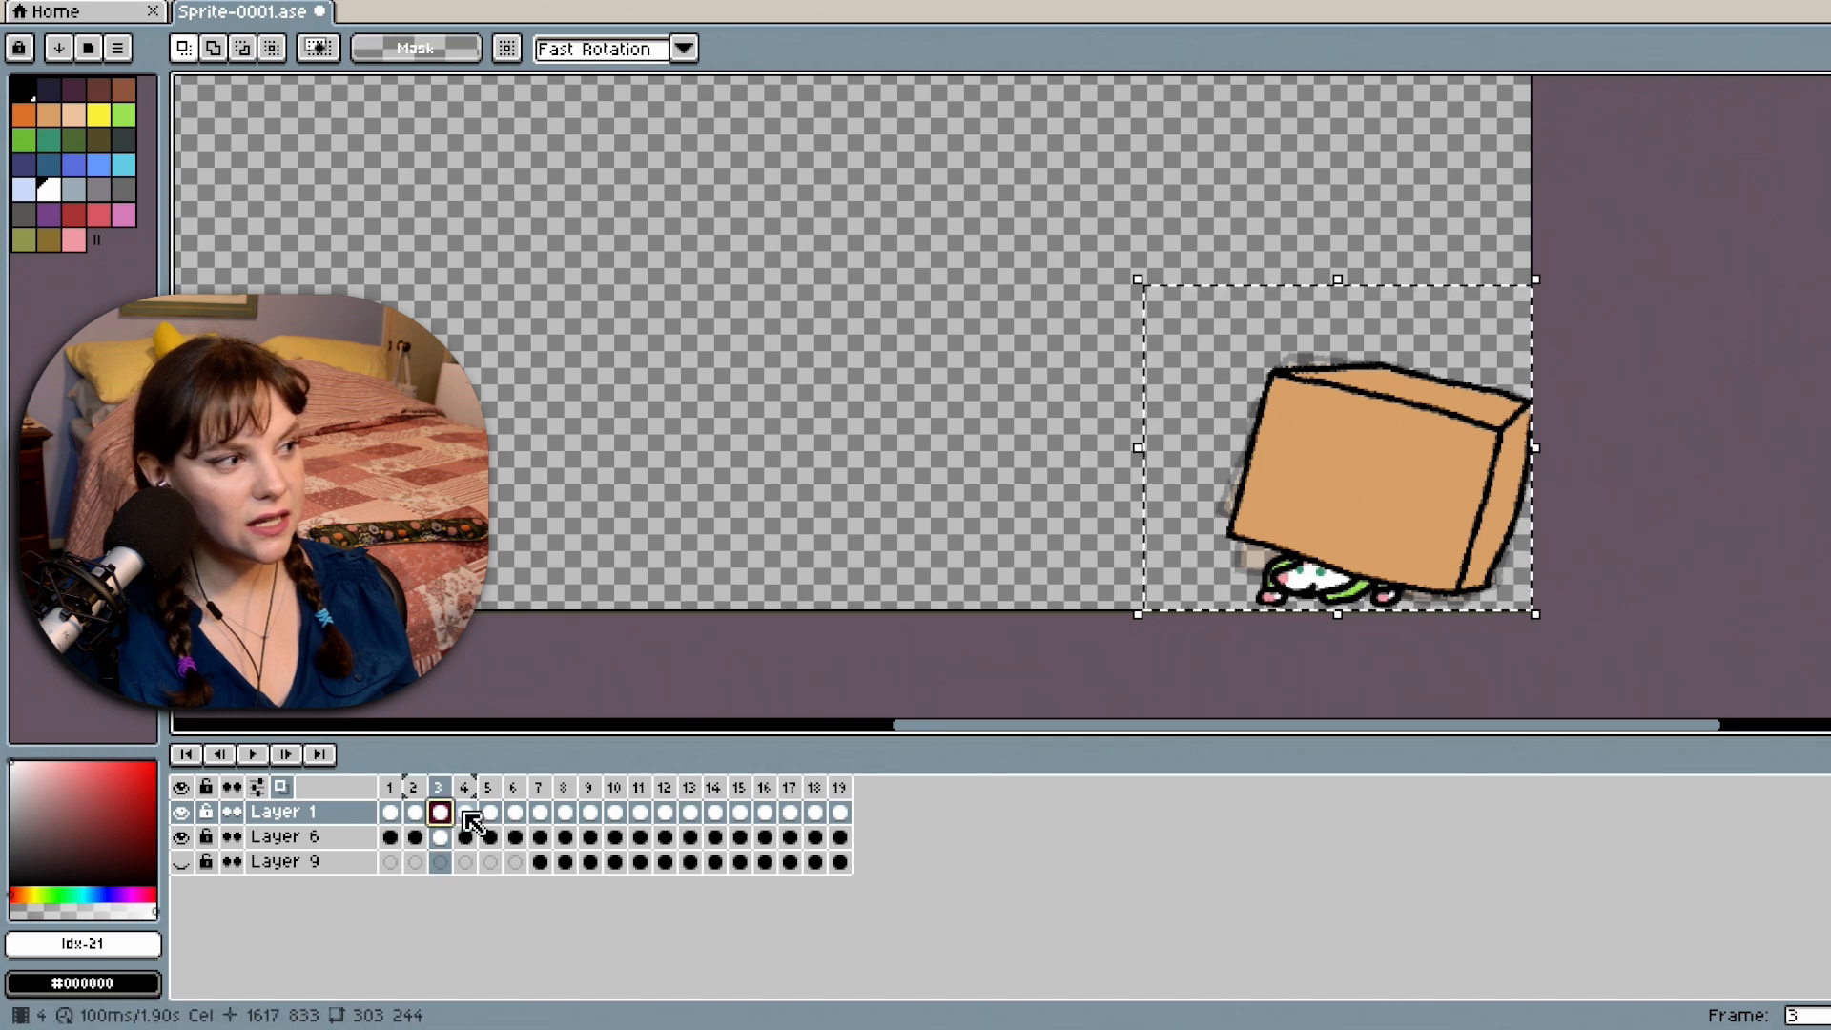
pyautogui.click(464, 812)
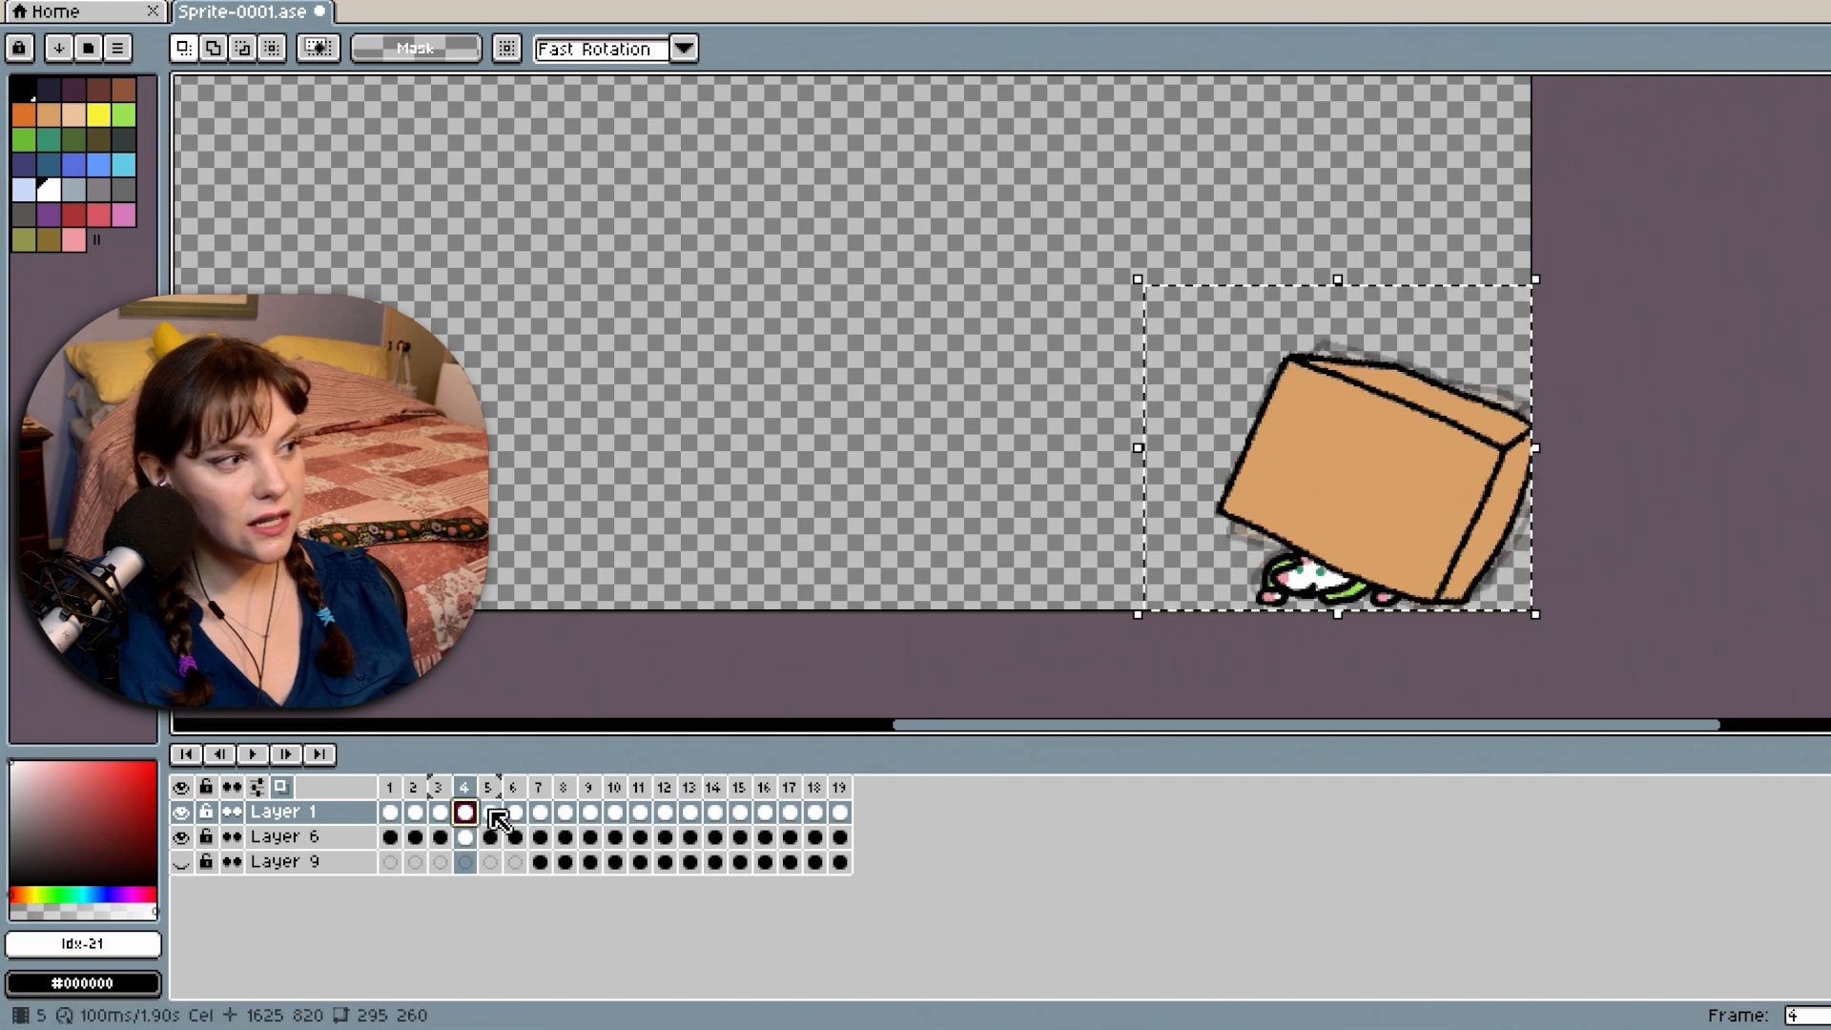
# Play the animation from frame 1 to check the smaller box, stop it, and save the sprite.
pyautogui.click(191, 811)
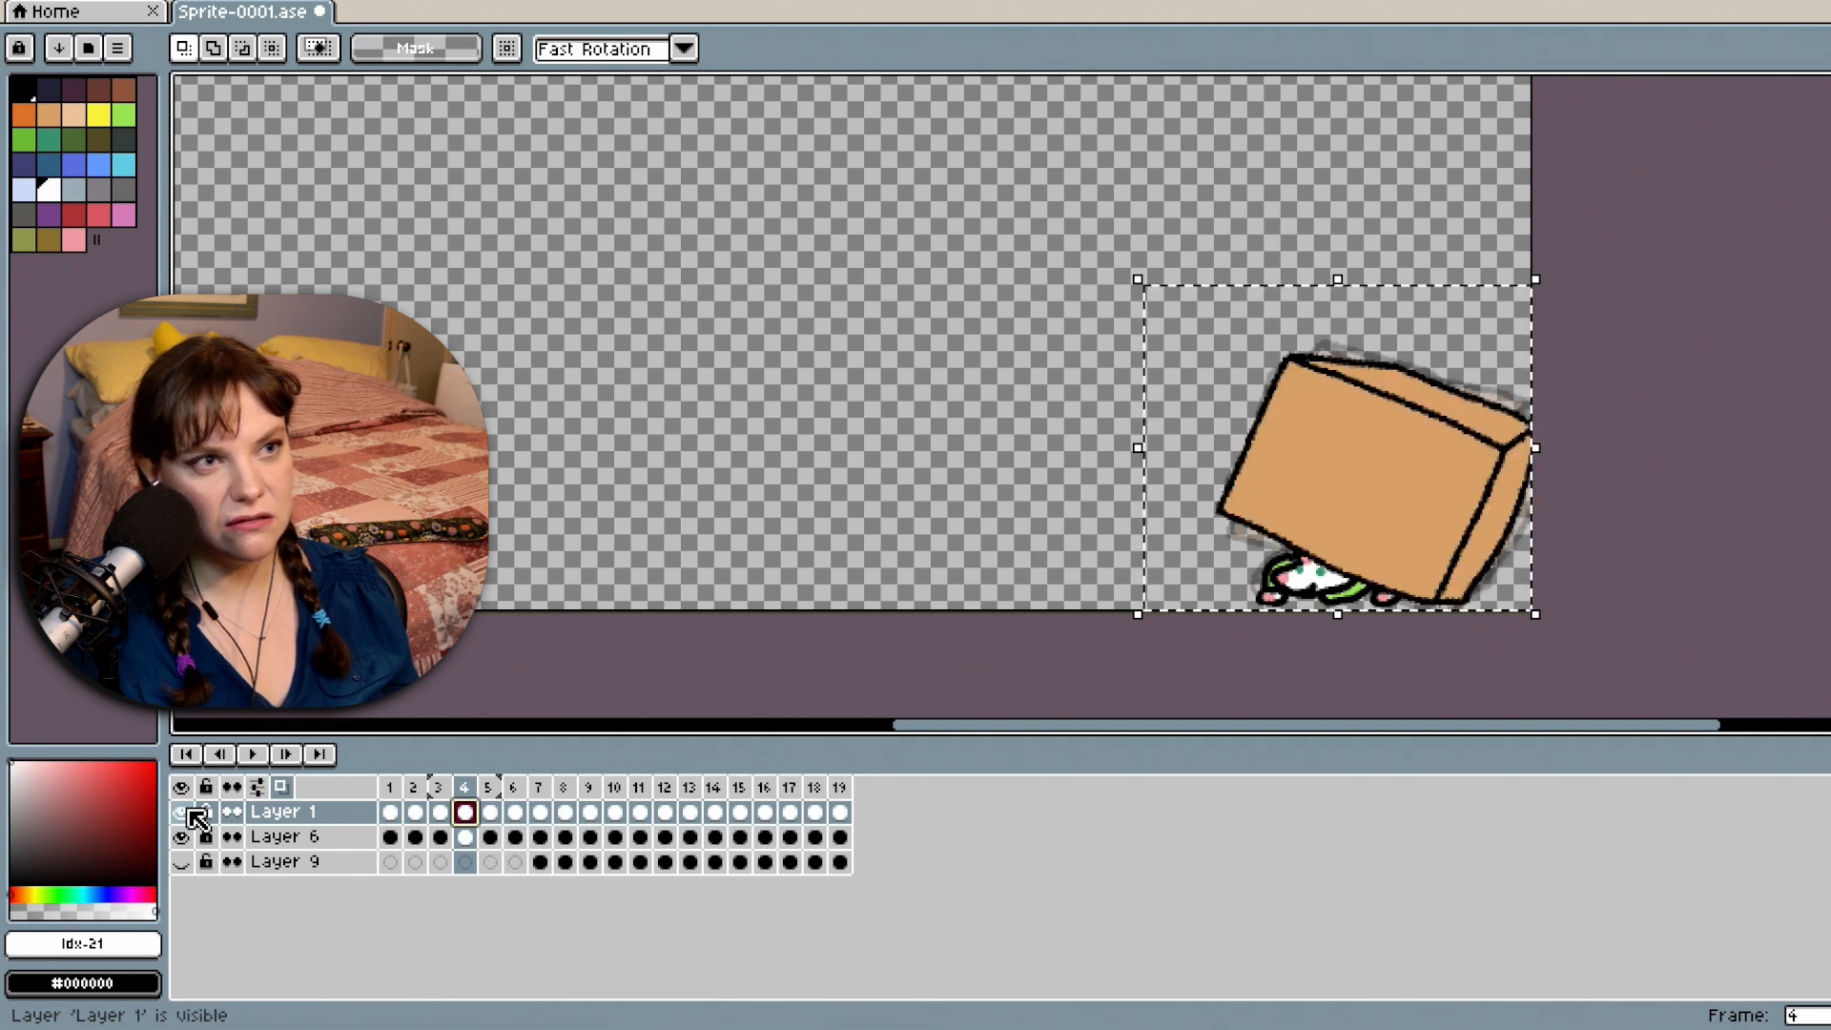
pyautogui.click(389, 787)
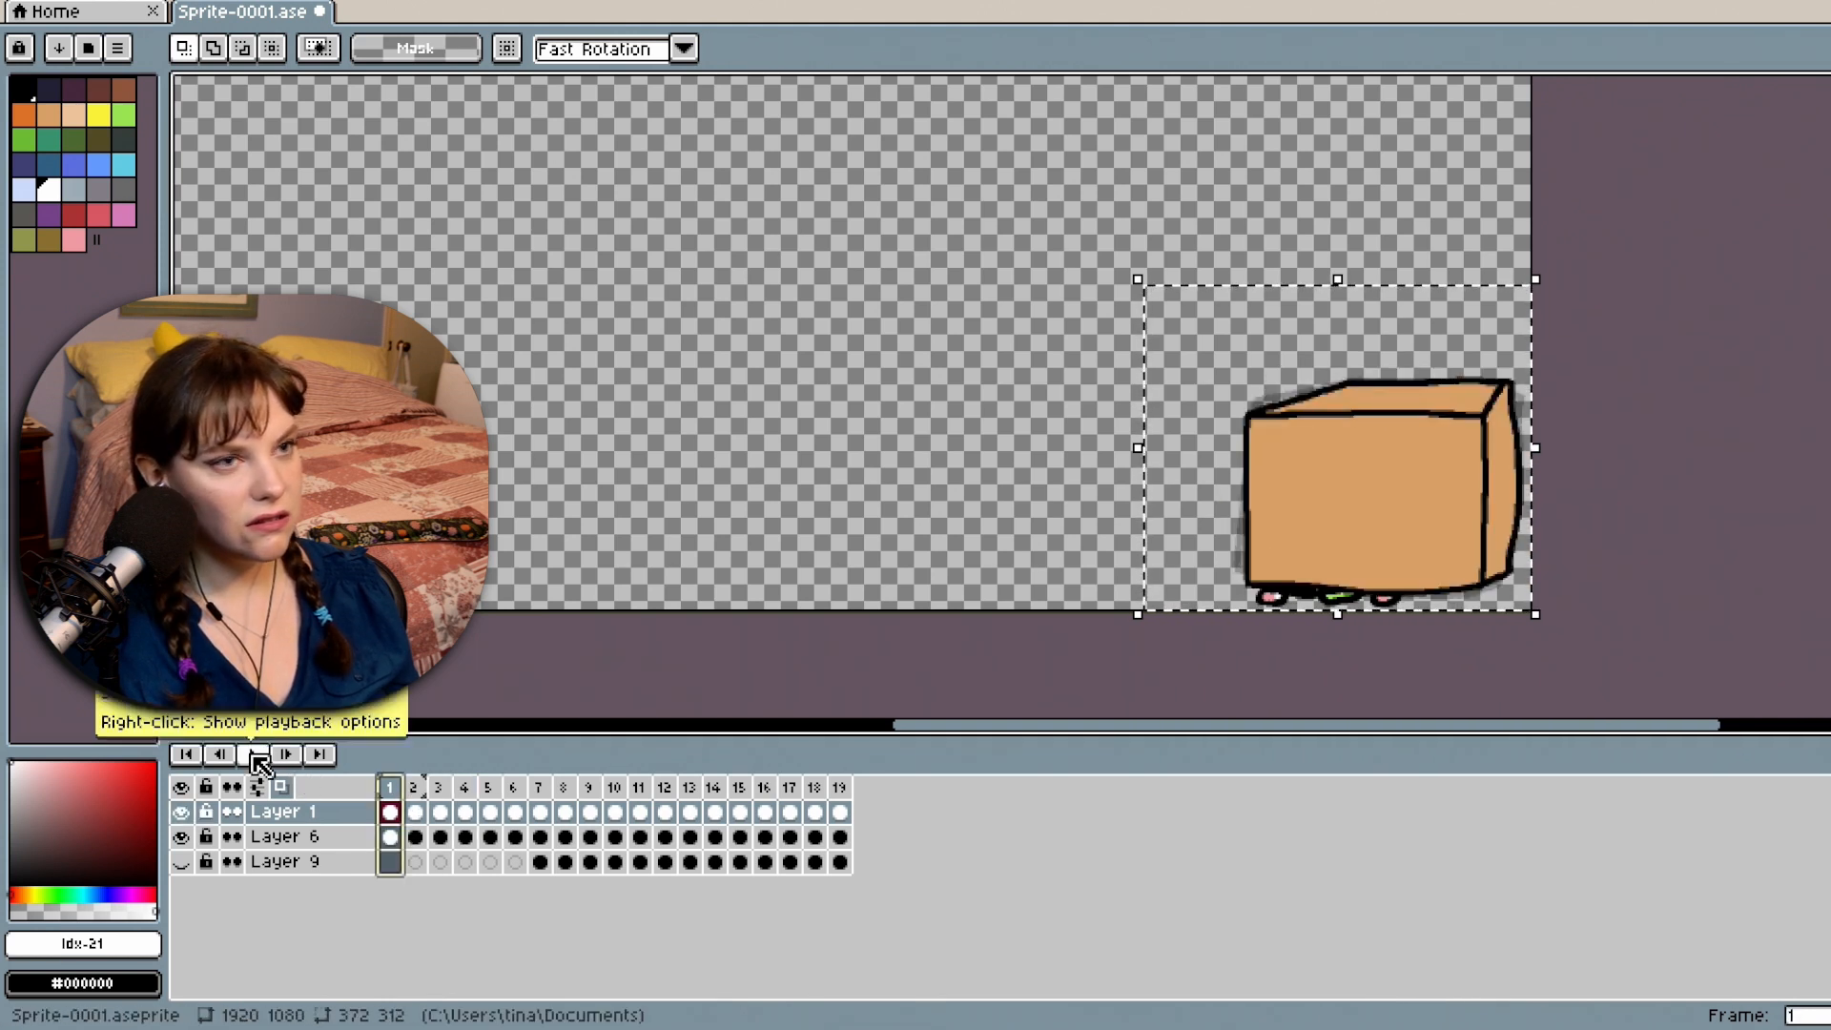
pyautogui.click(254, 755)
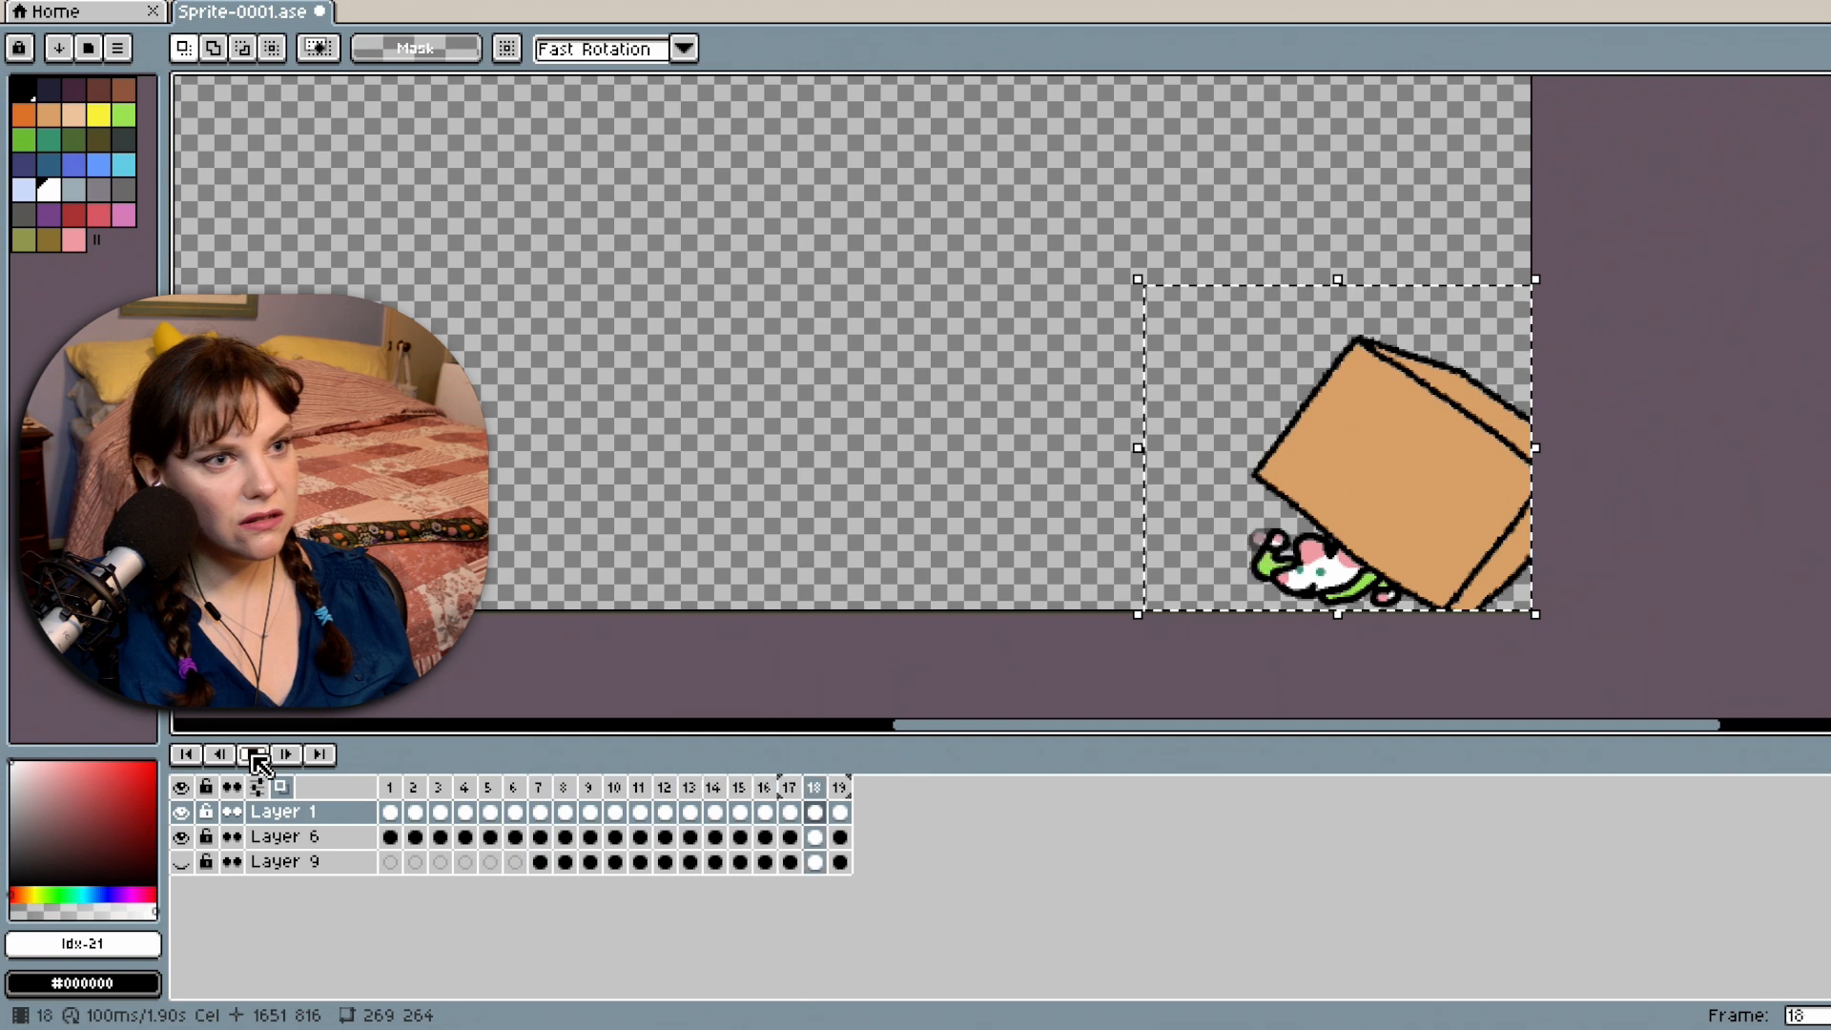
pyautogui.click(255, 755)
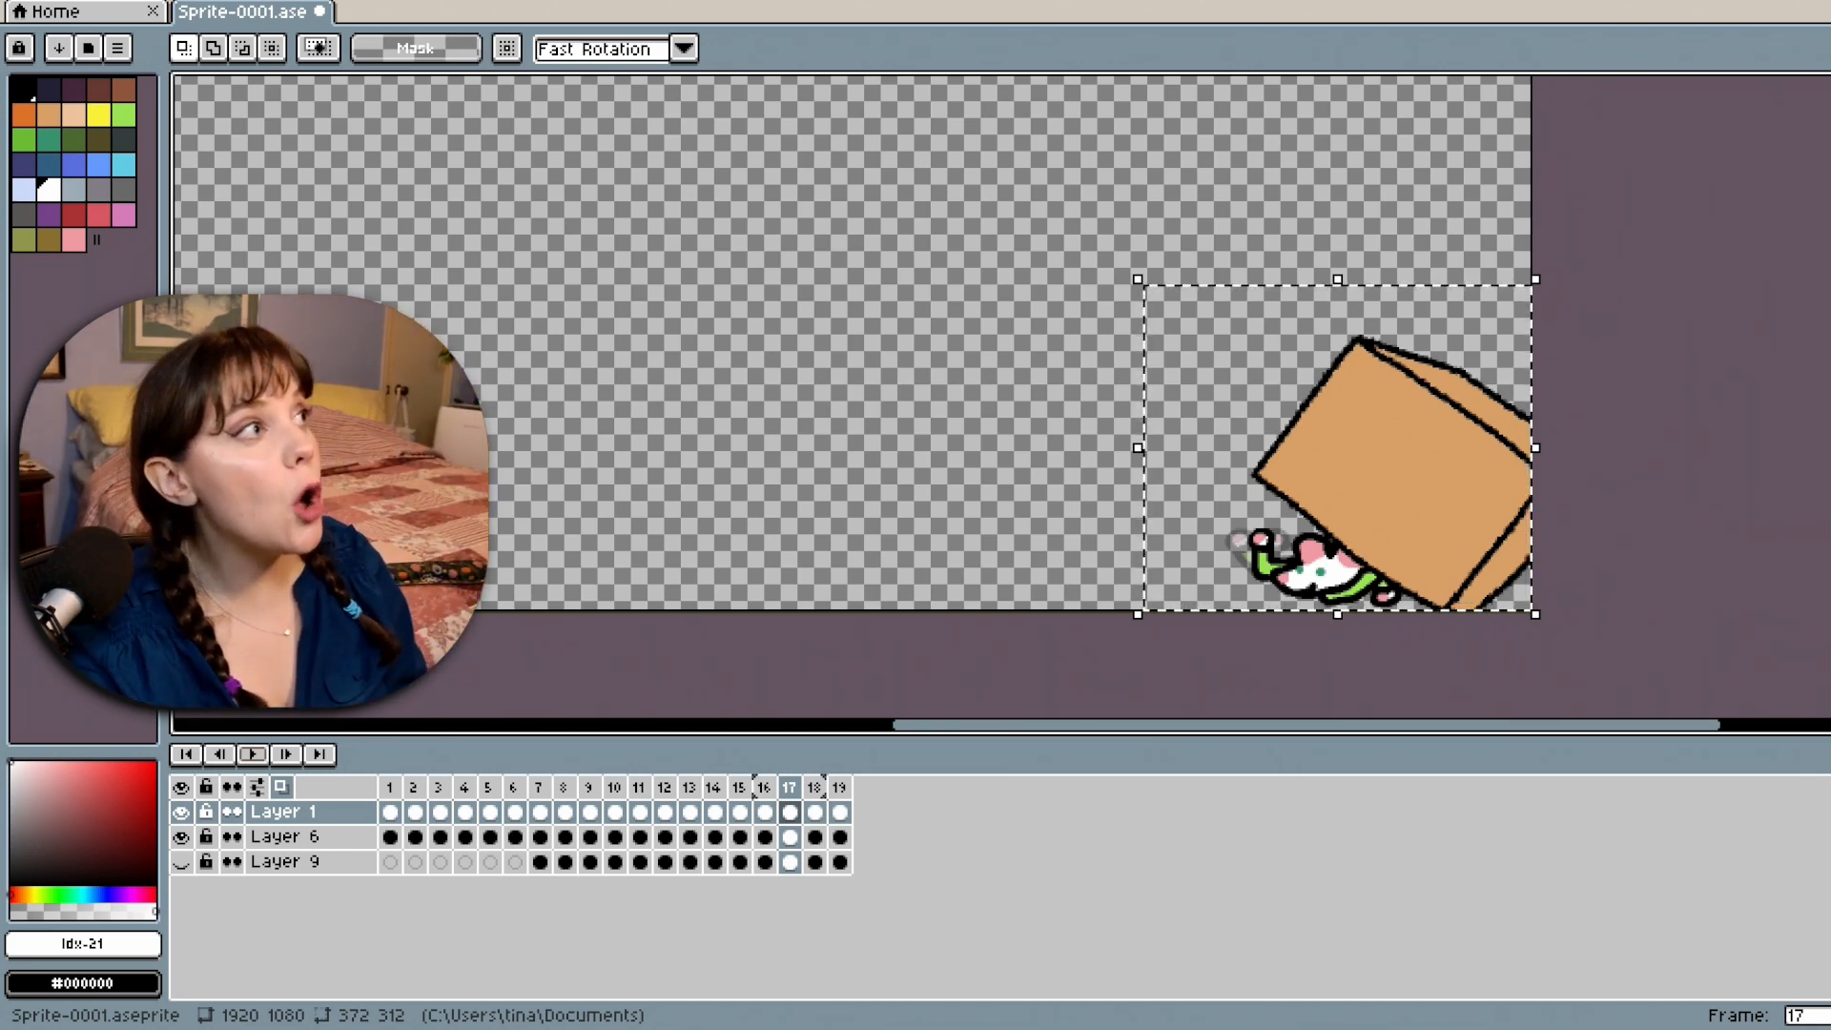
pyautogui.click(40, 4)
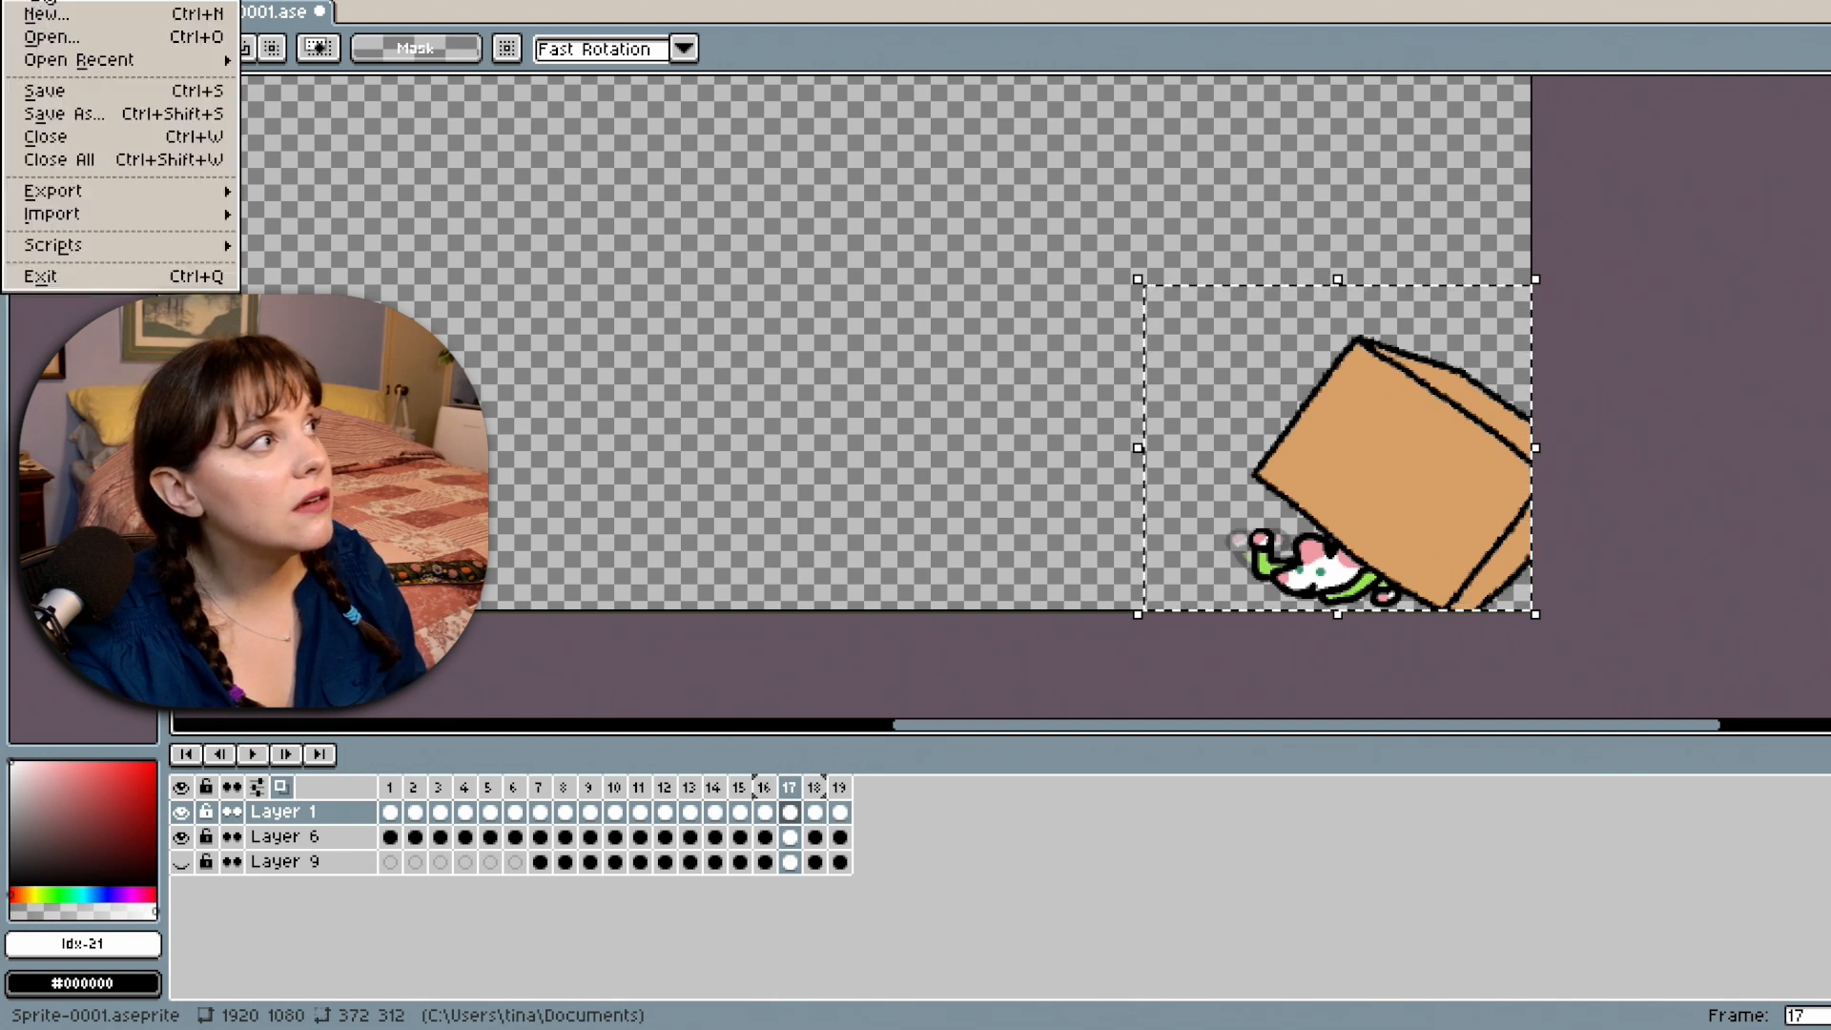
pyautogui.click(85, 114)
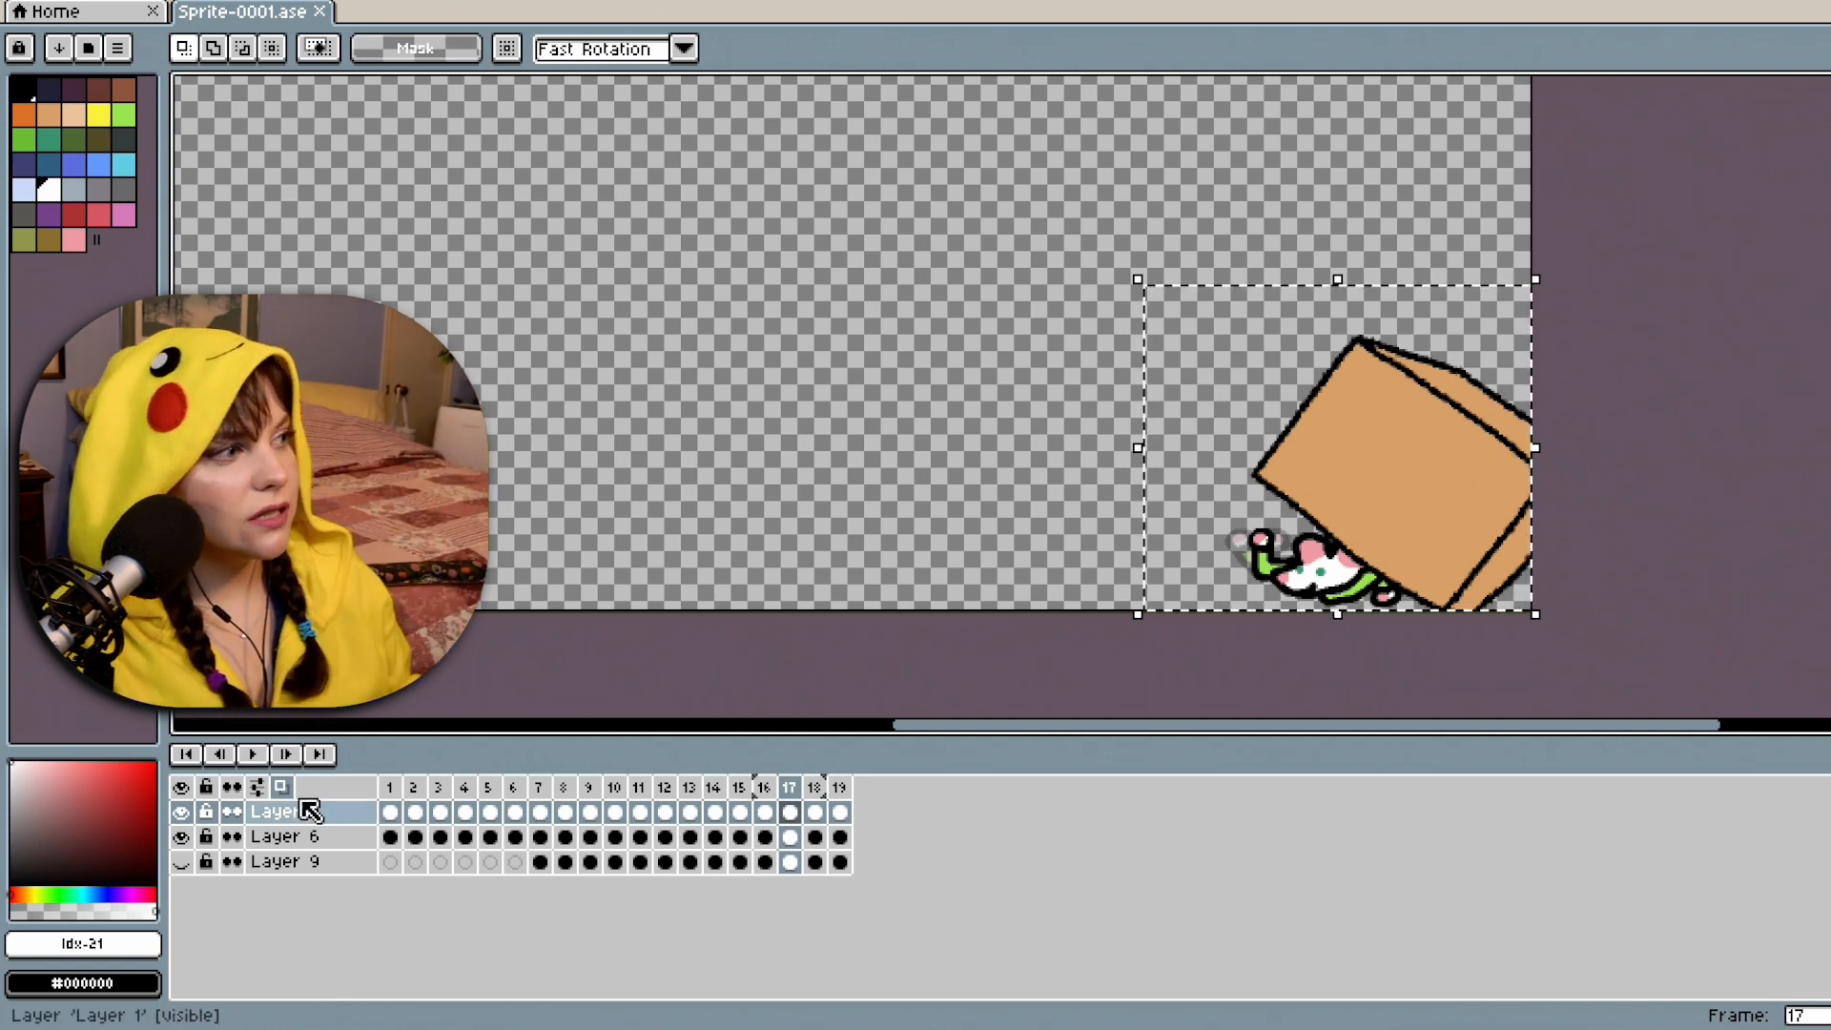
# Play the animation while inspecting the box and mouse close up and at full-canvas size, stop it, and clear the selection.
pyautogui.click(252, 754)
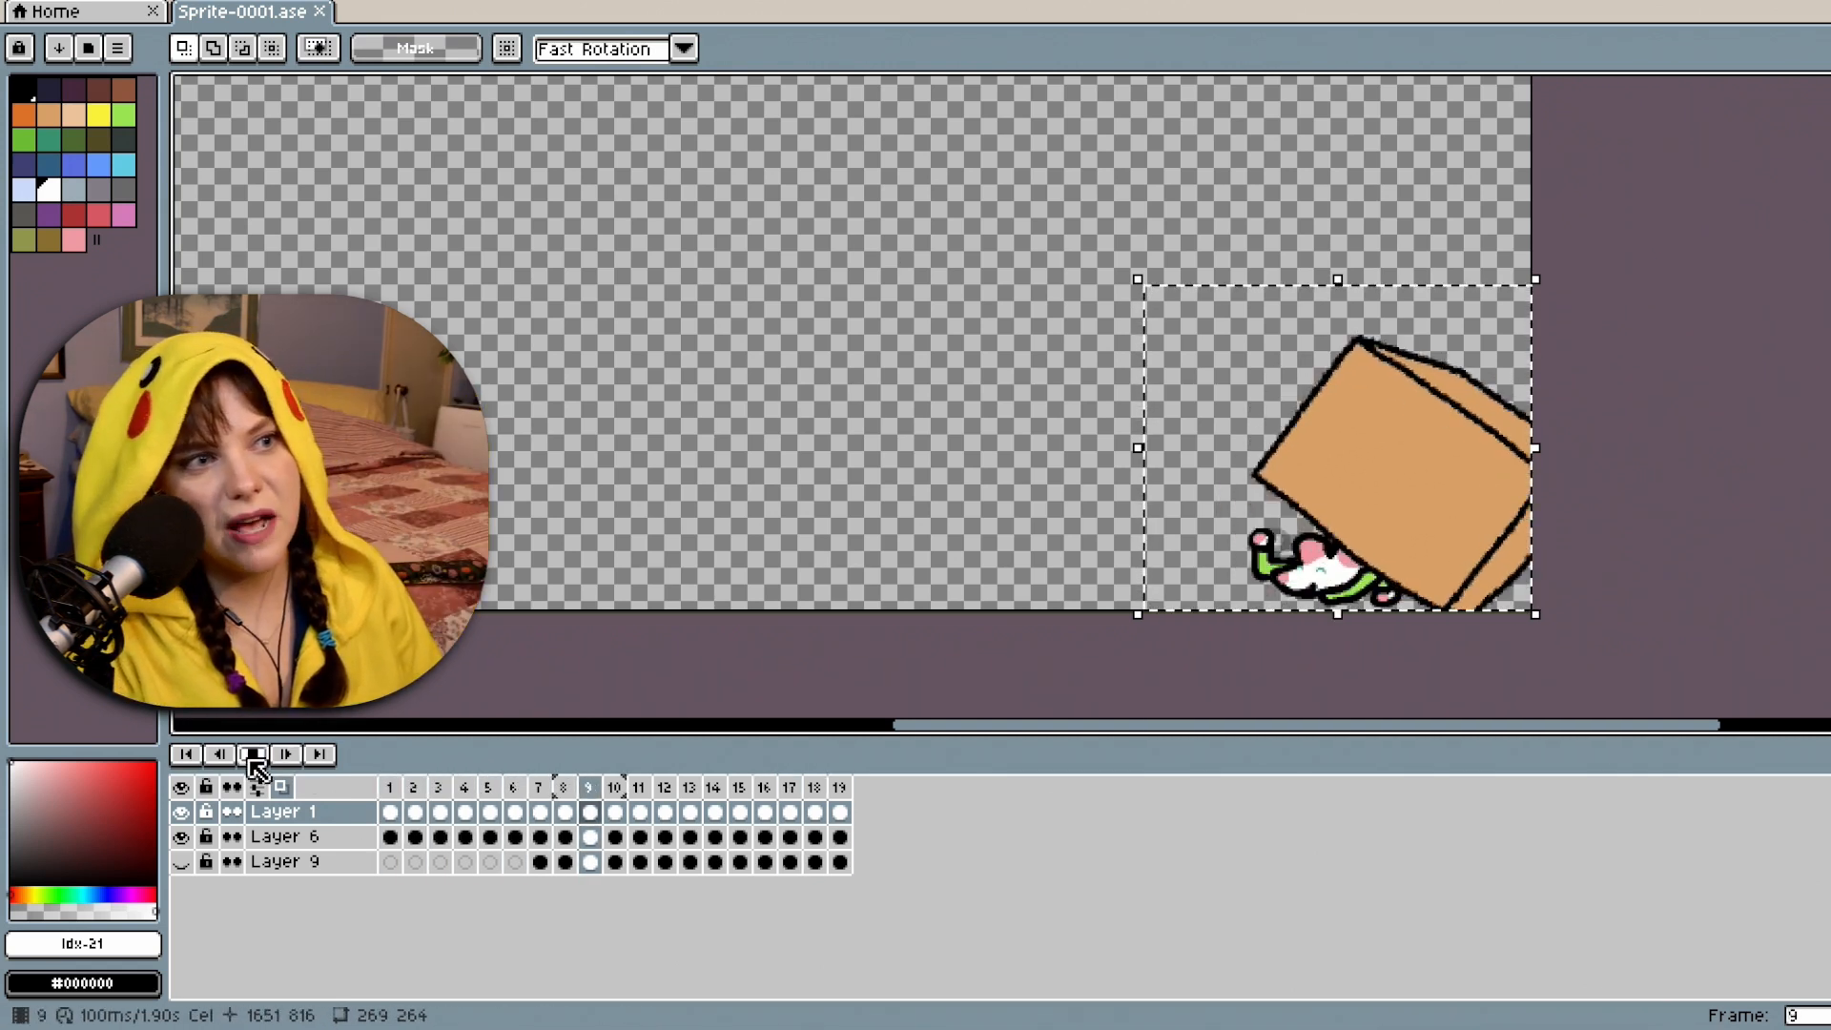
pyautogui.scroll(1, 1336, 535)
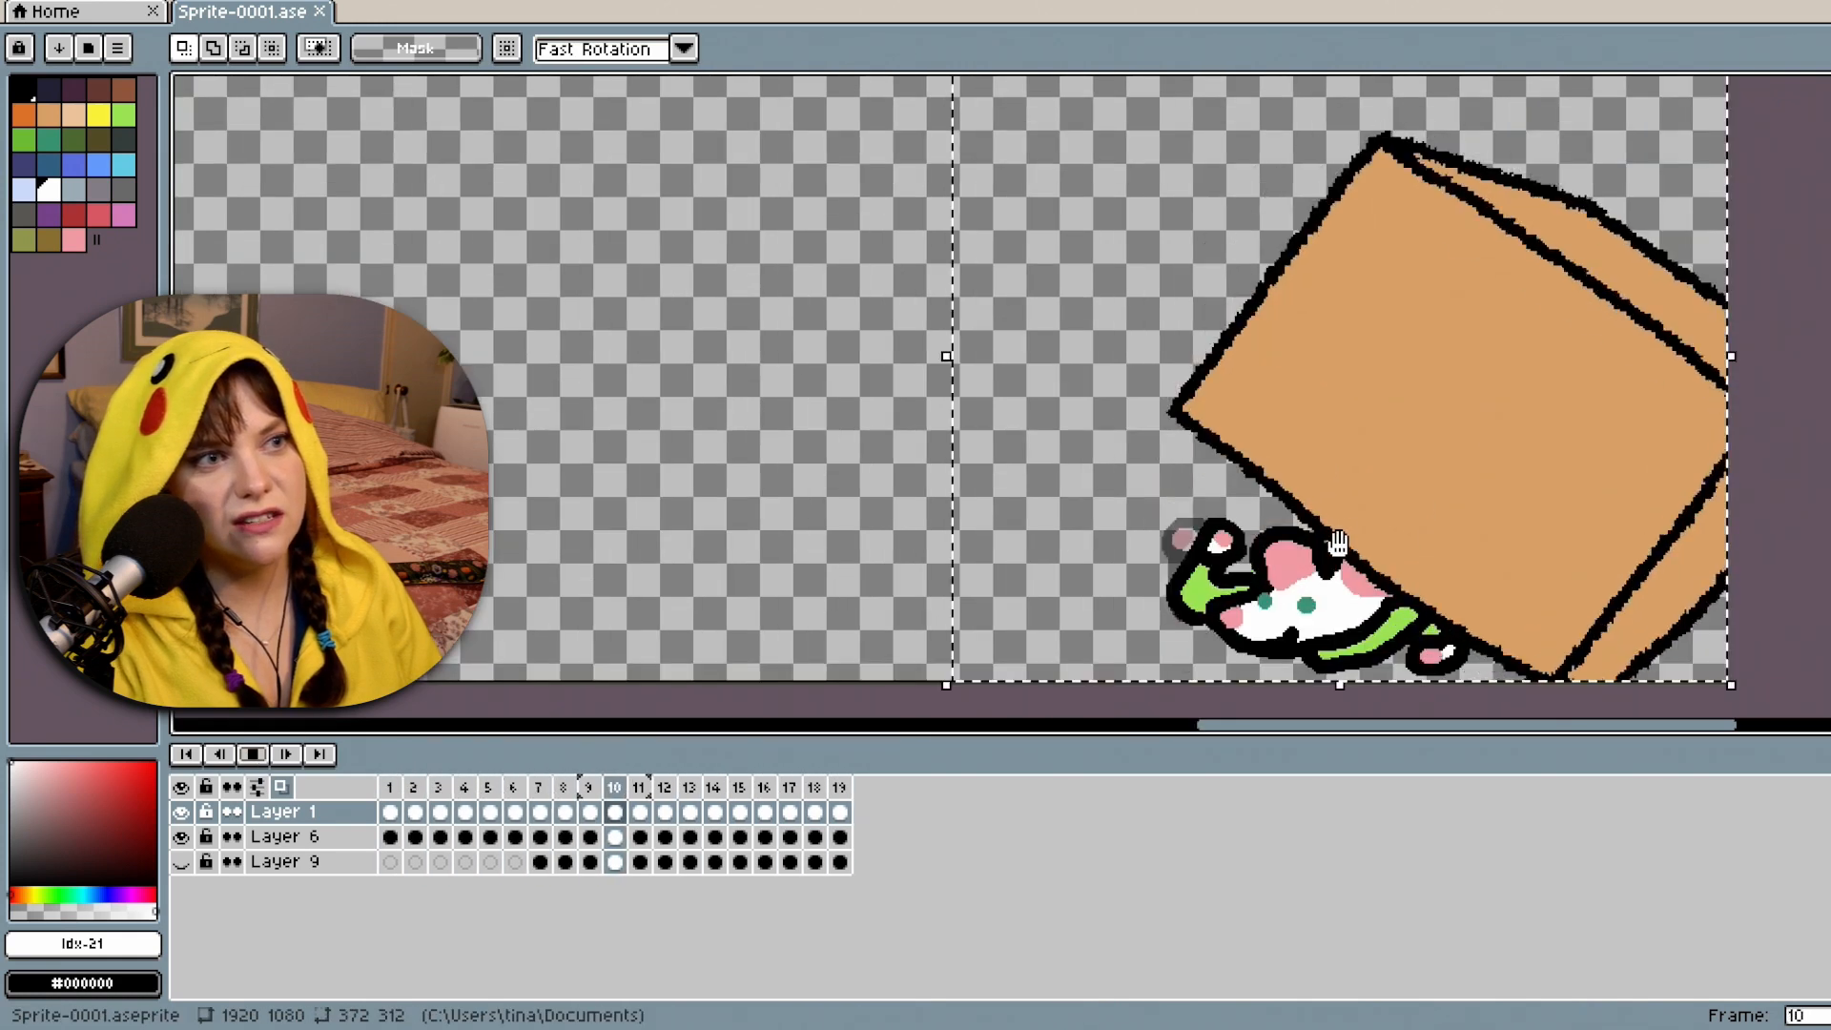
pyautogui.moveTo(1338, 542); pyautogui.dragTo(1338, 578)
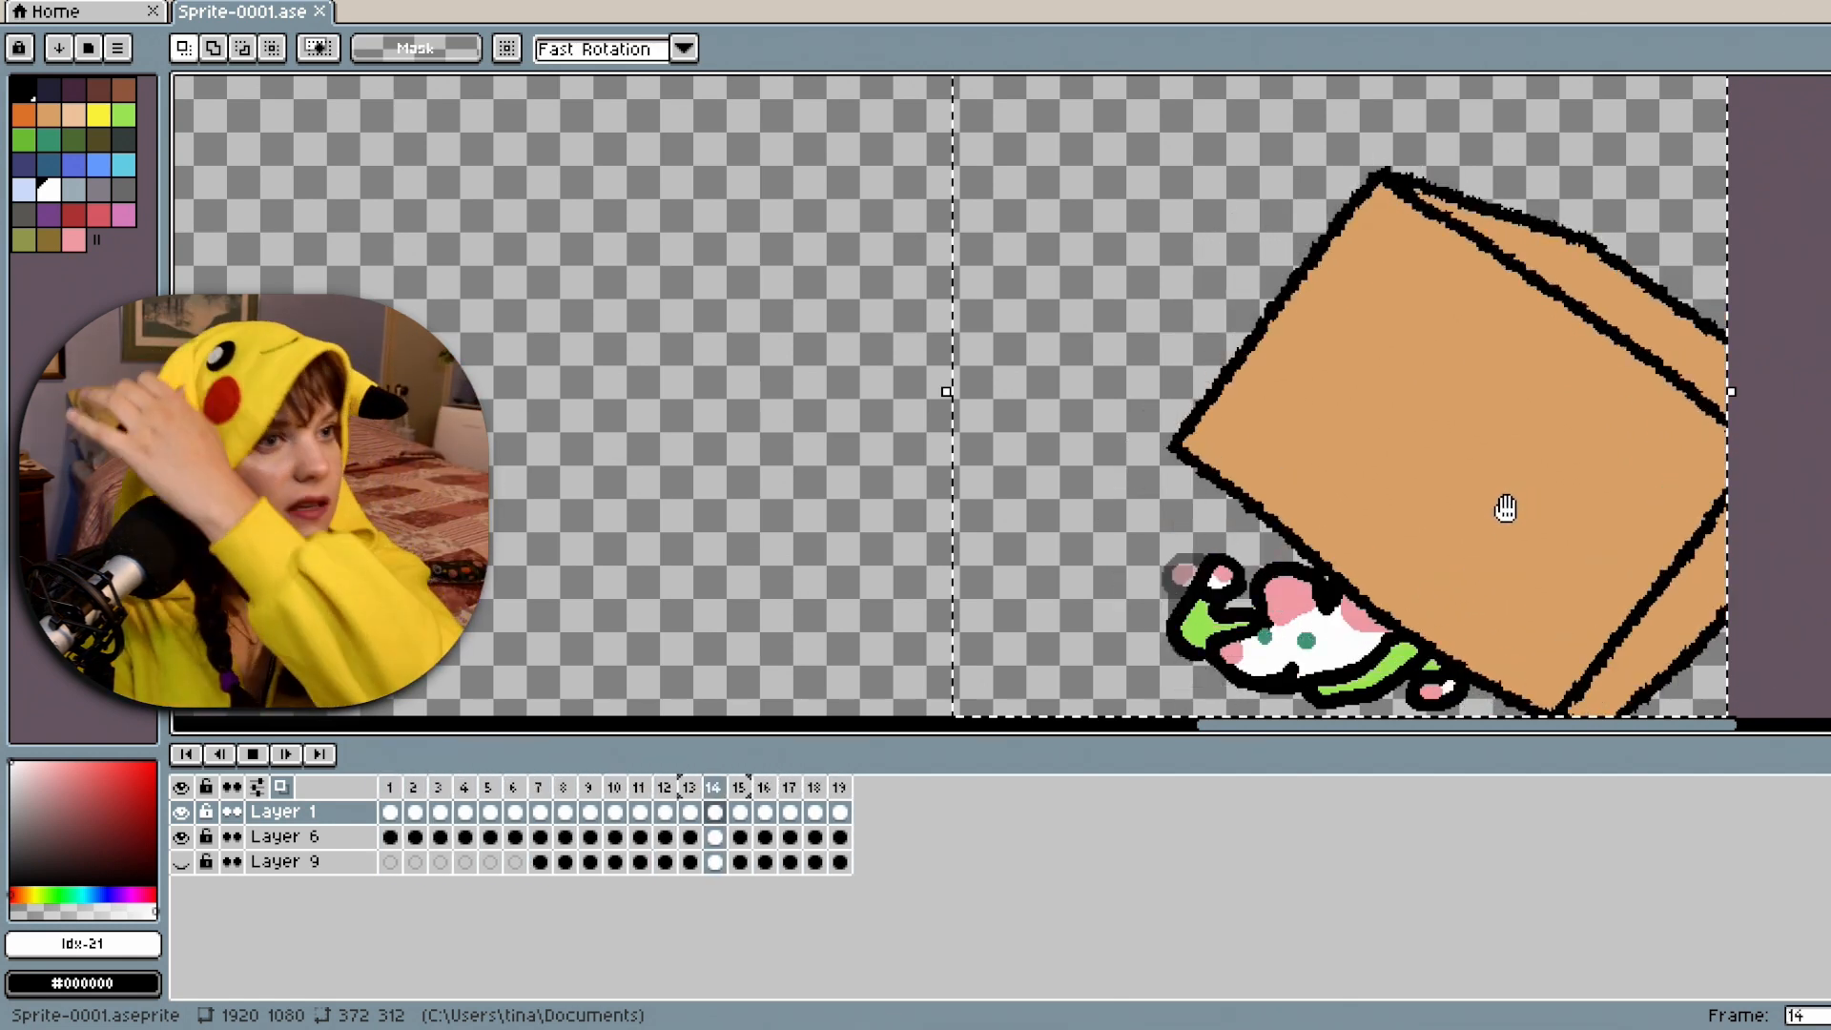
pyautogui.scroll(-1, 1504, 508)
pyautogui.scroll(-2, 1356, 490)
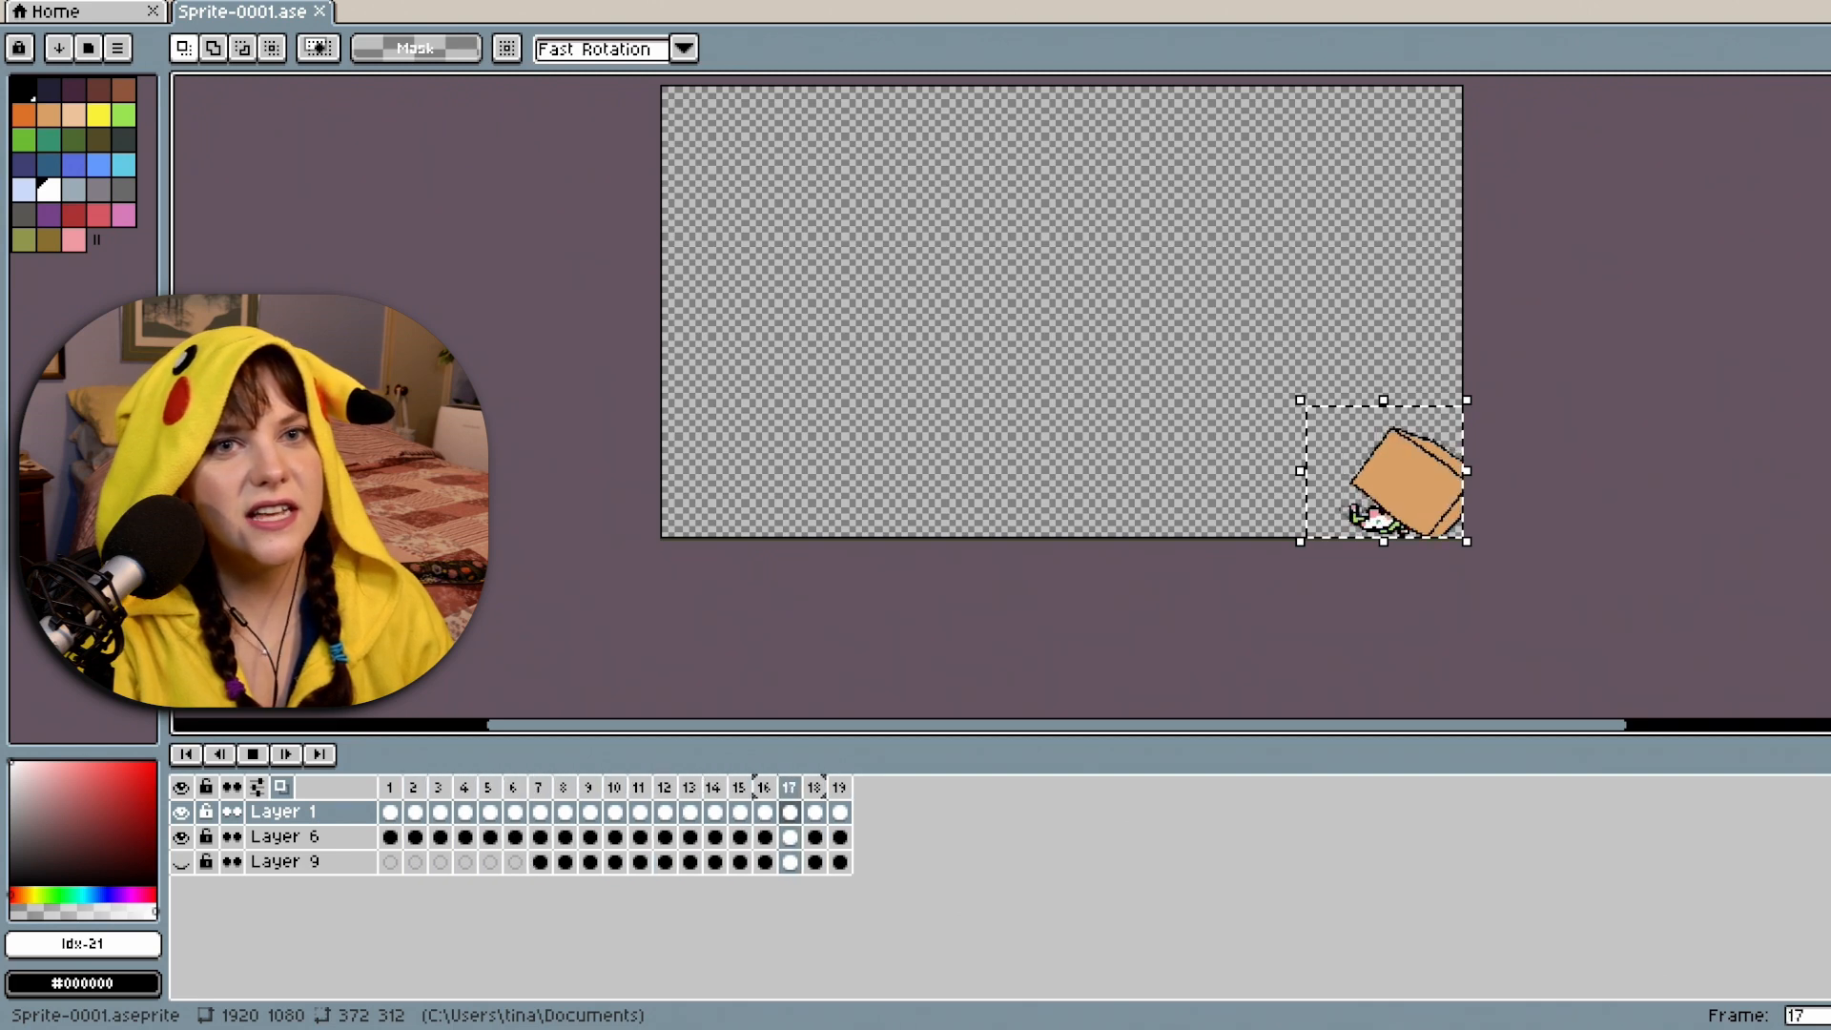
pyautogui.moveTo(1830, 506); pyautogui.dragTo(1829, 458)
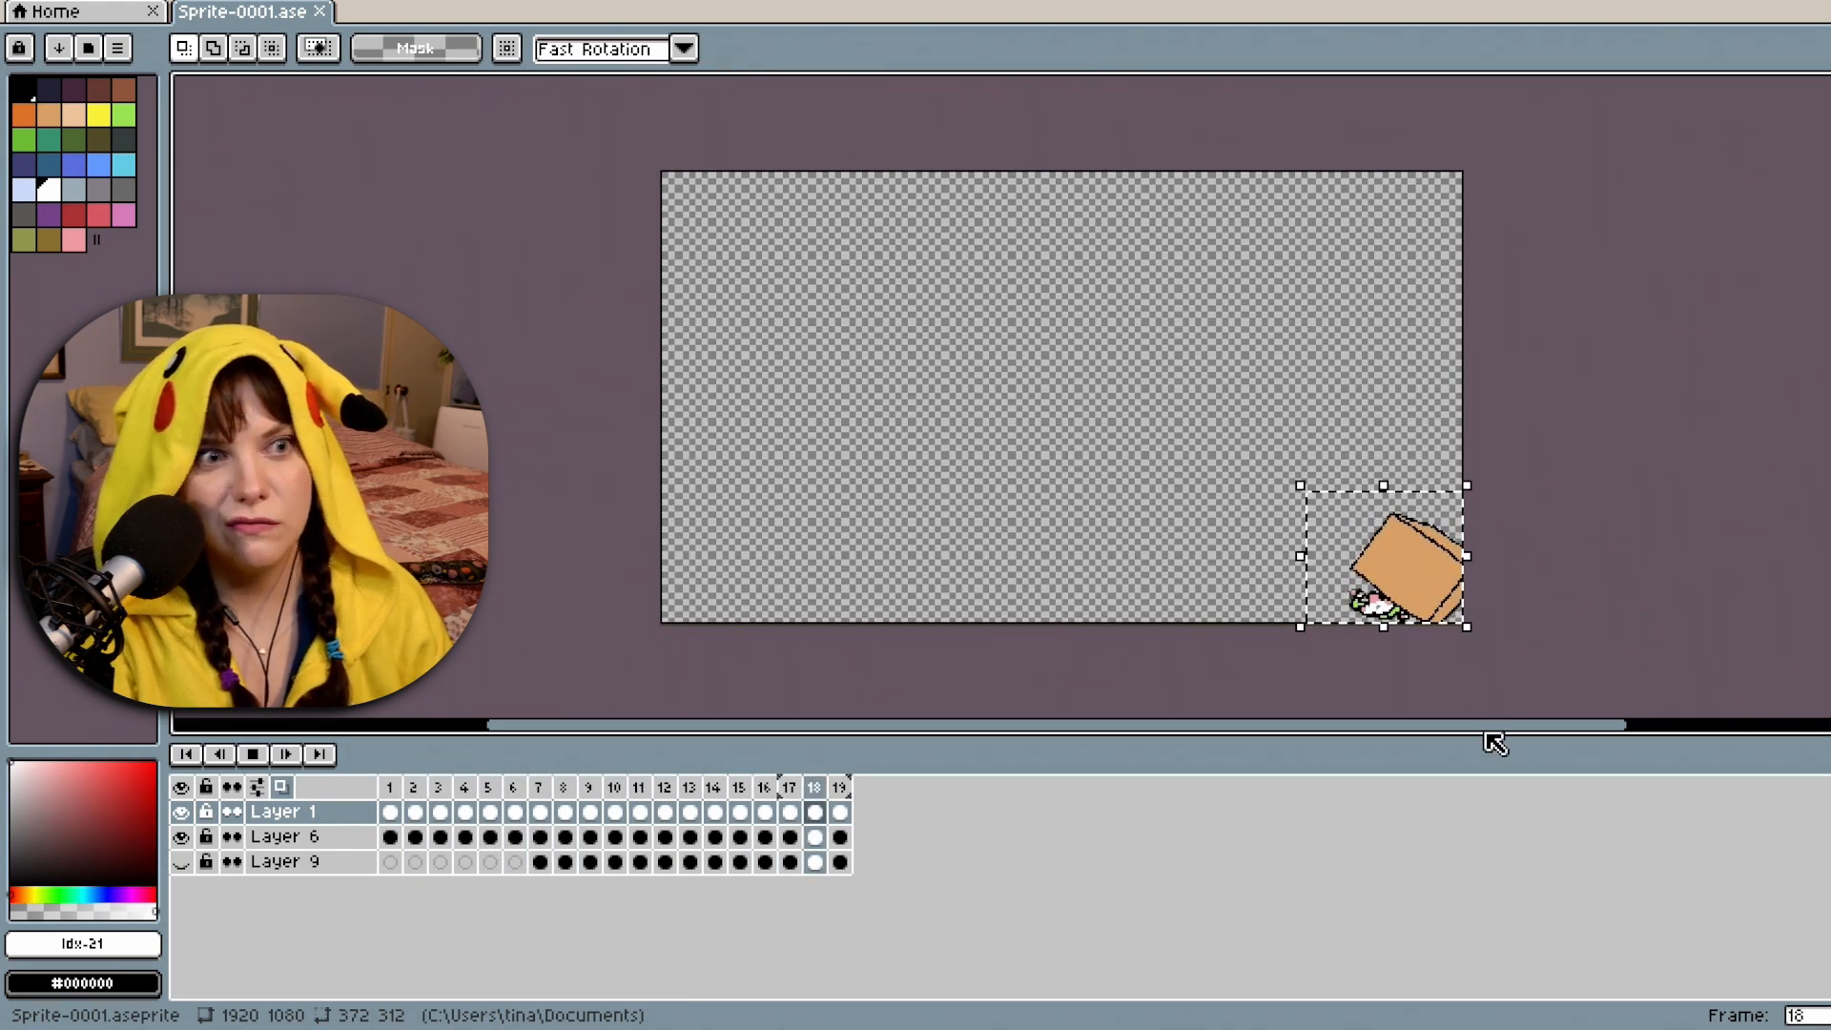
pyautogui.moveTo(1496, 727); pyautogui.dragTo(1557, 719)
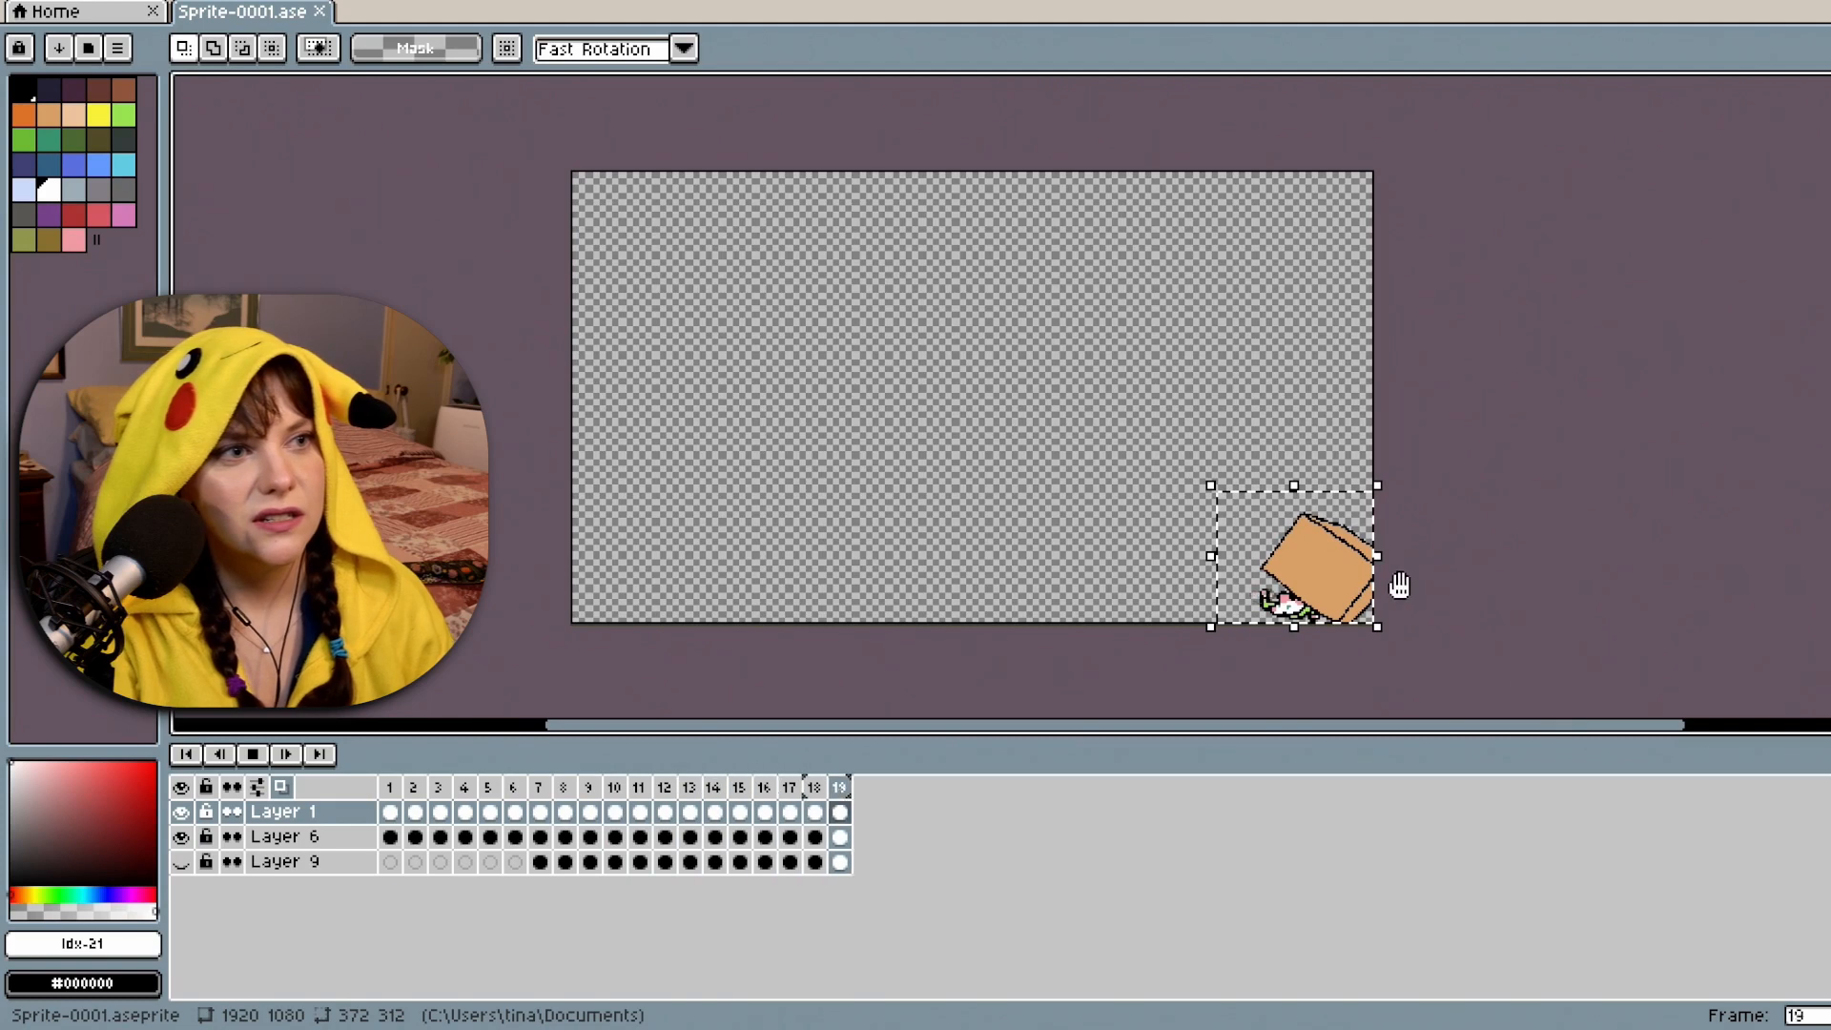
pyautogui.scroll(1, 1393, 576)
pyautogui.scroll(2, 1393, 576)
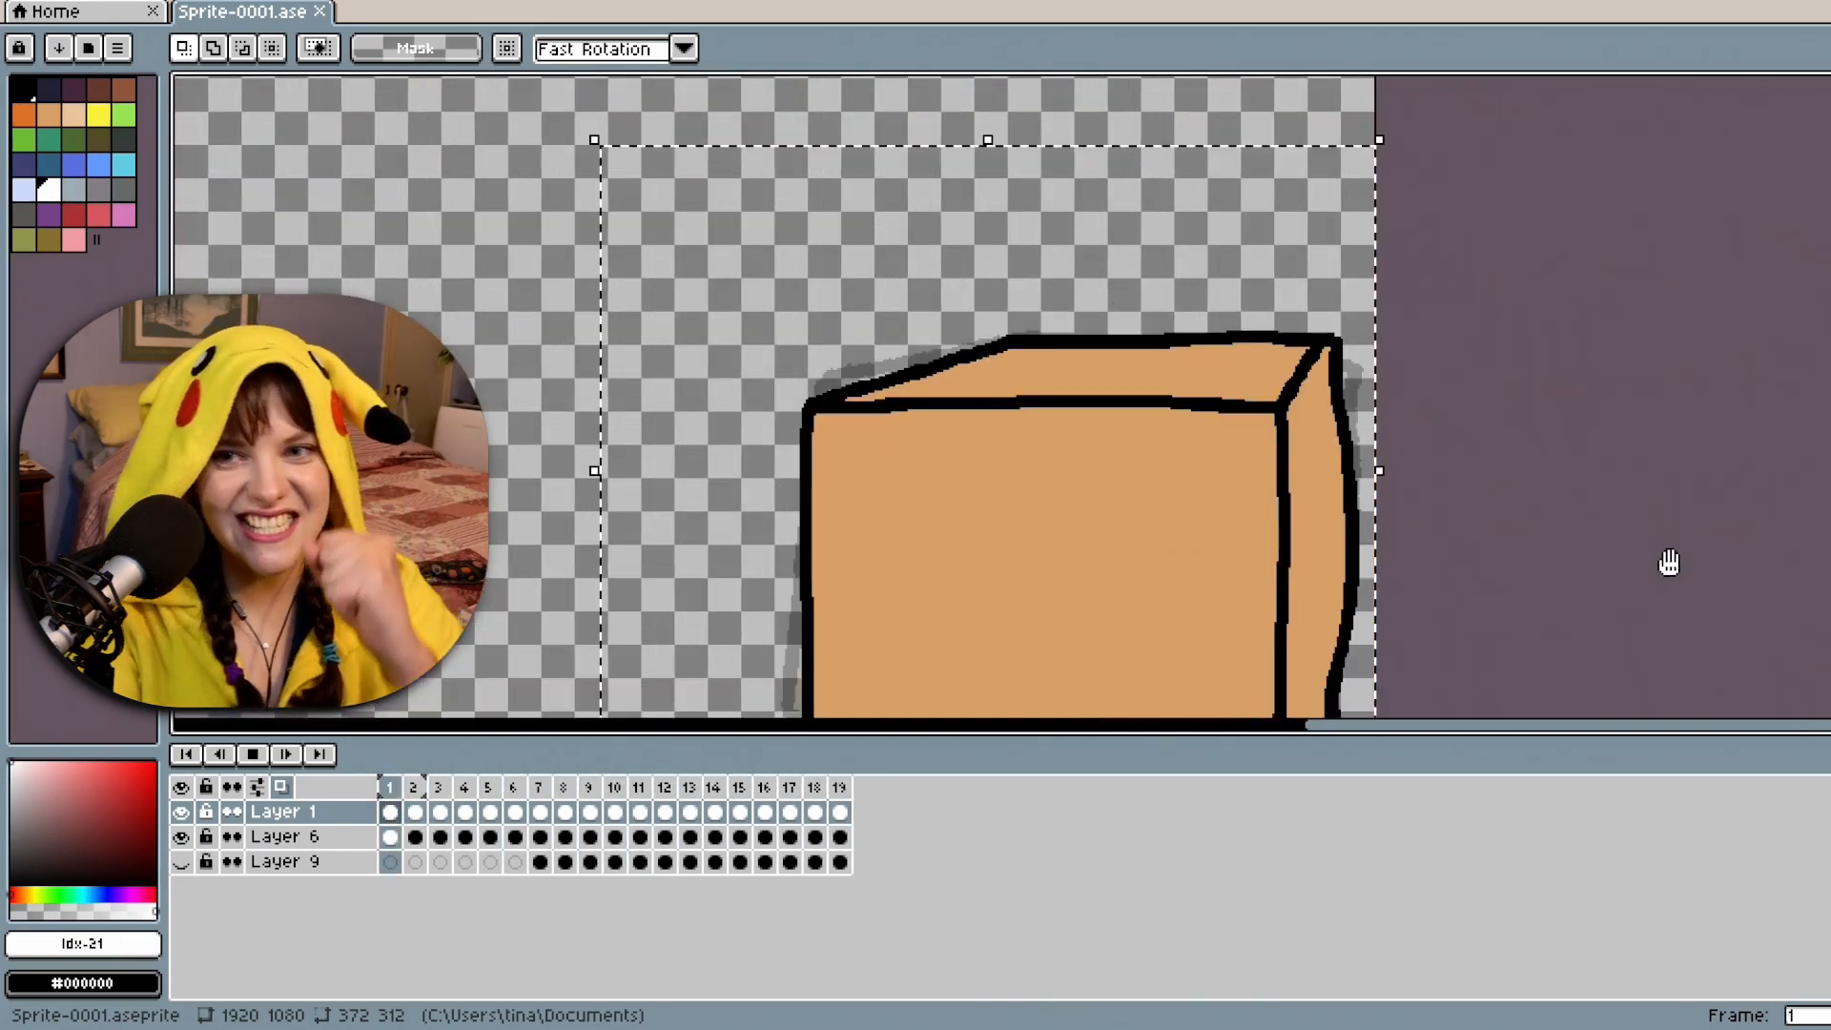
pyautogui.moveTo(1830, 576); pyautogui.dragTo(1830, 631)
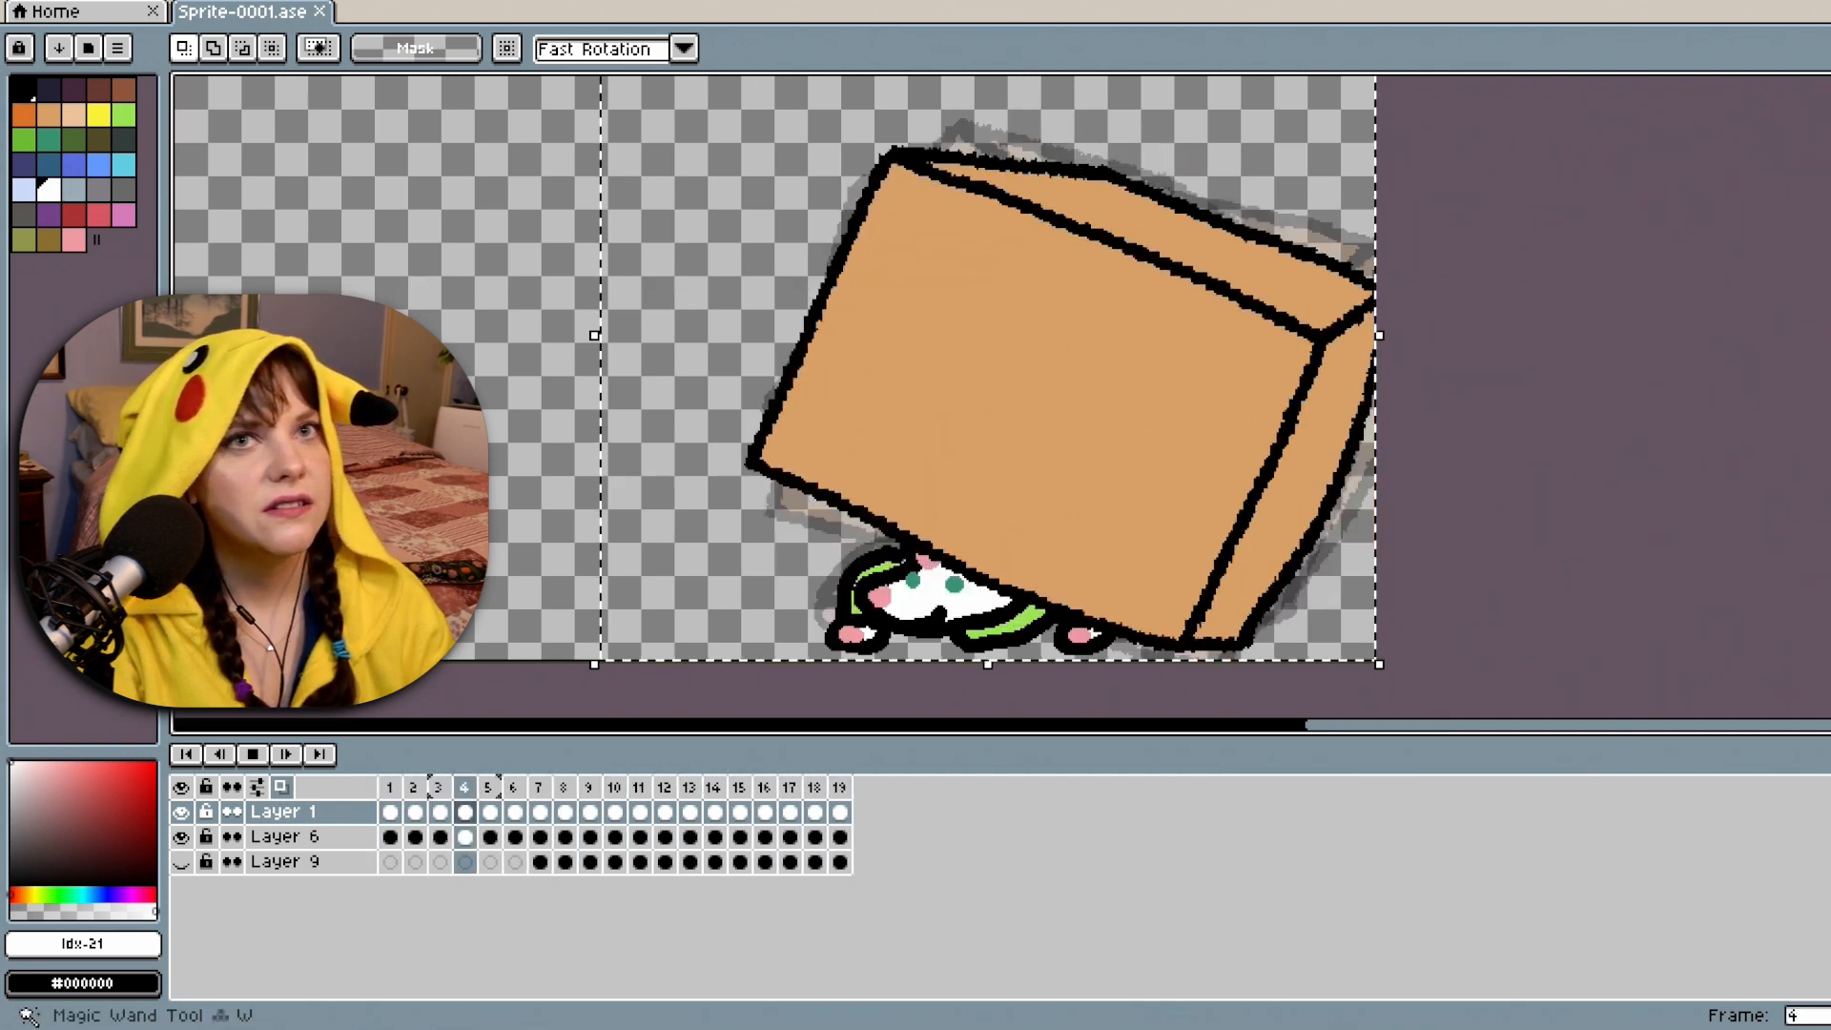
pyautogui.click(256, 756)
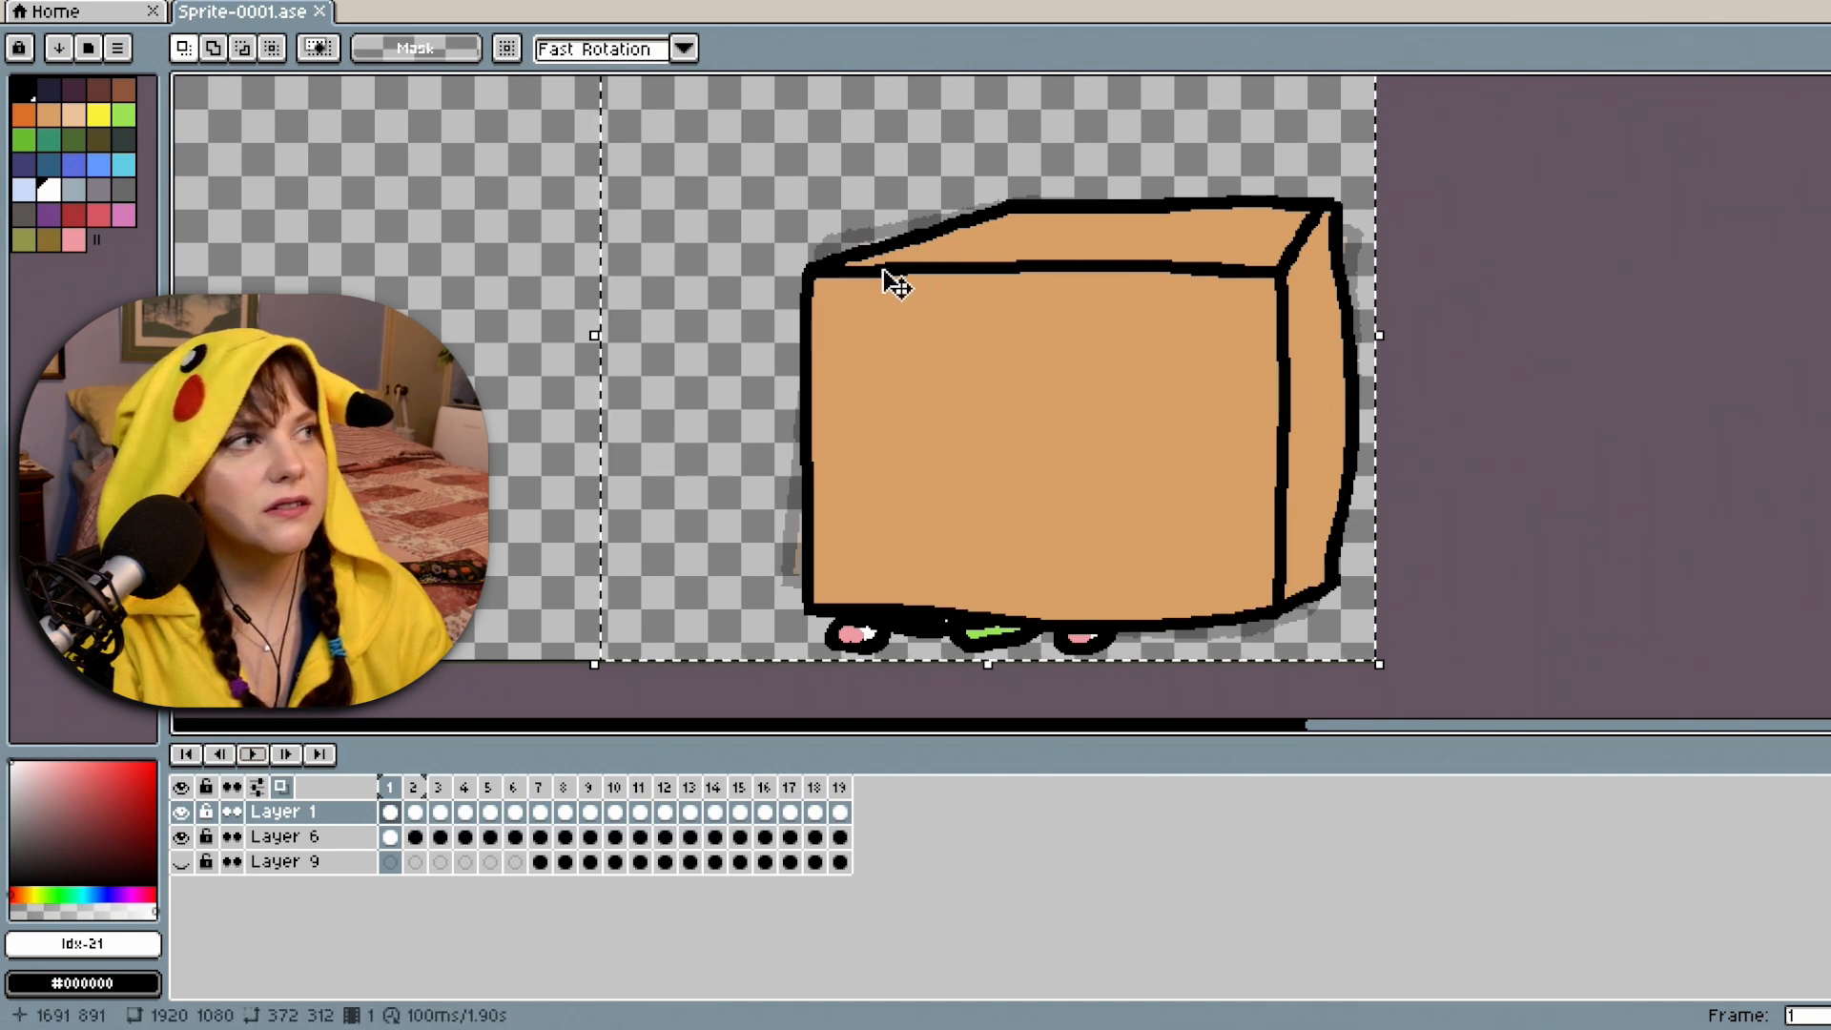
pyautogui.click(350, 300)
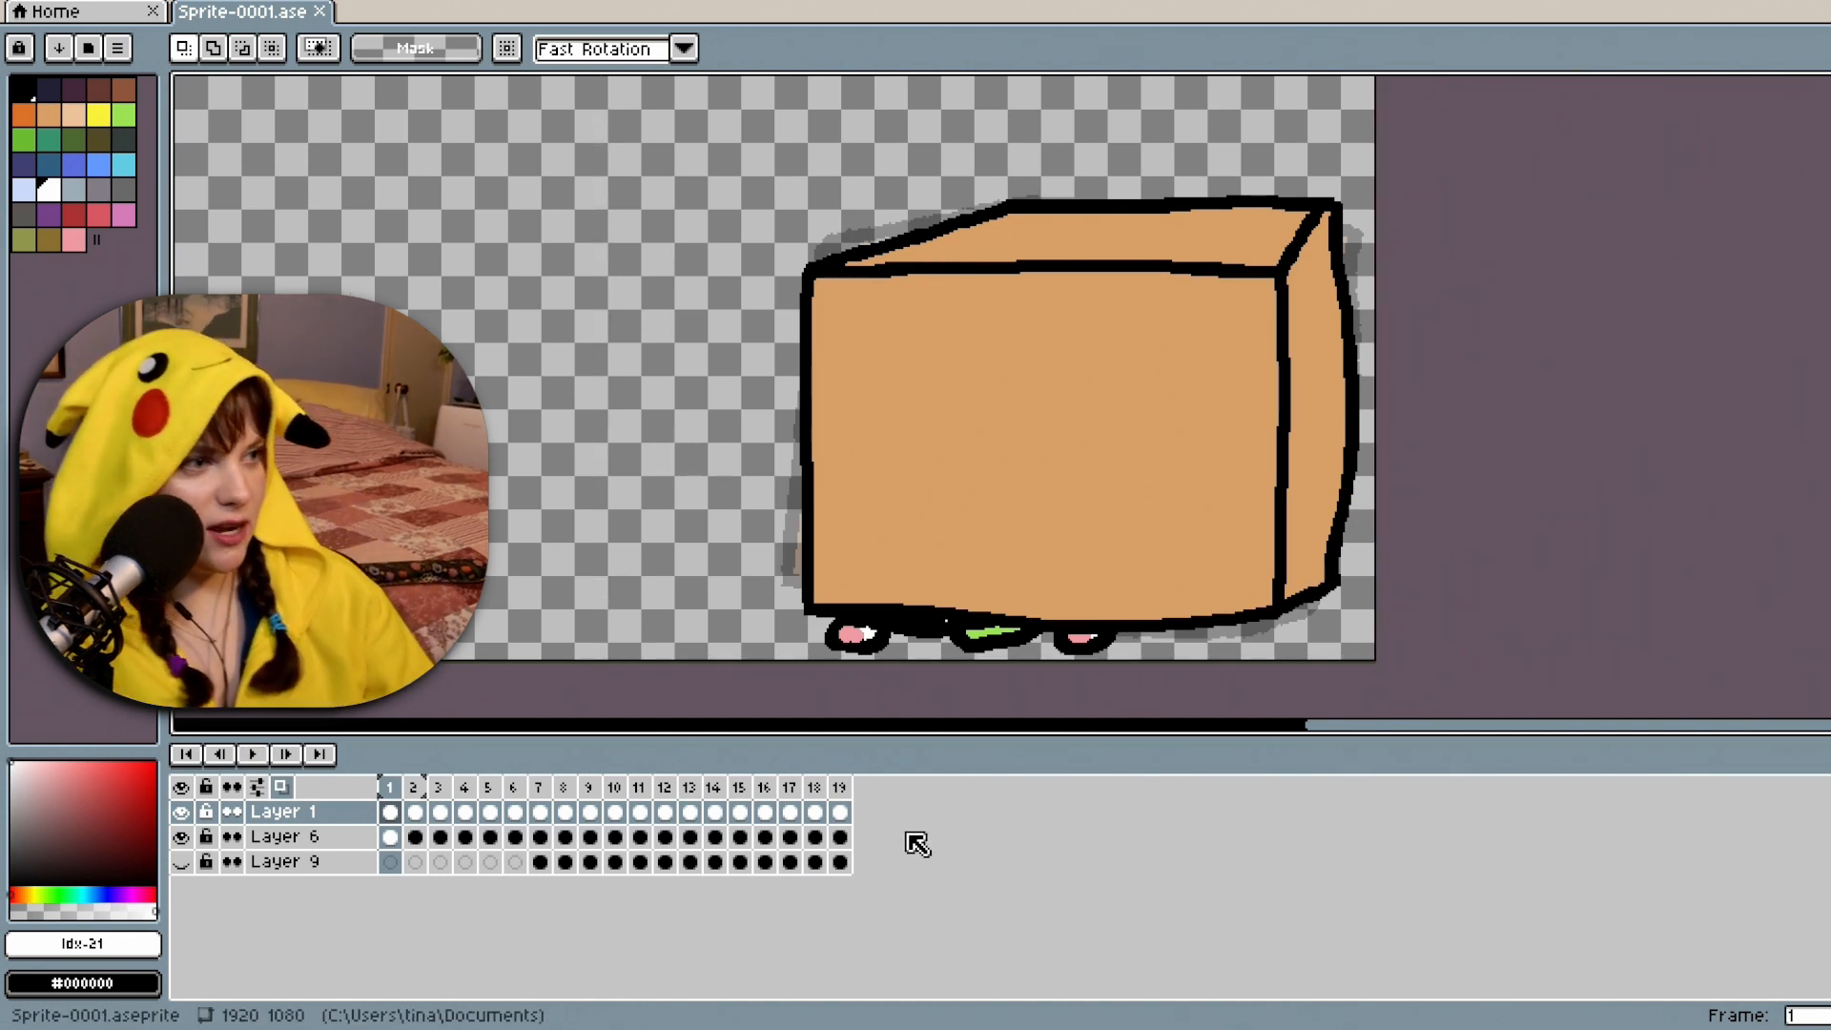
# Play the animation from Layer 6's frame 19, stop it, and review the mouse's waving arm on frames 11 back to 7.
pyautogui.click(841, 837)
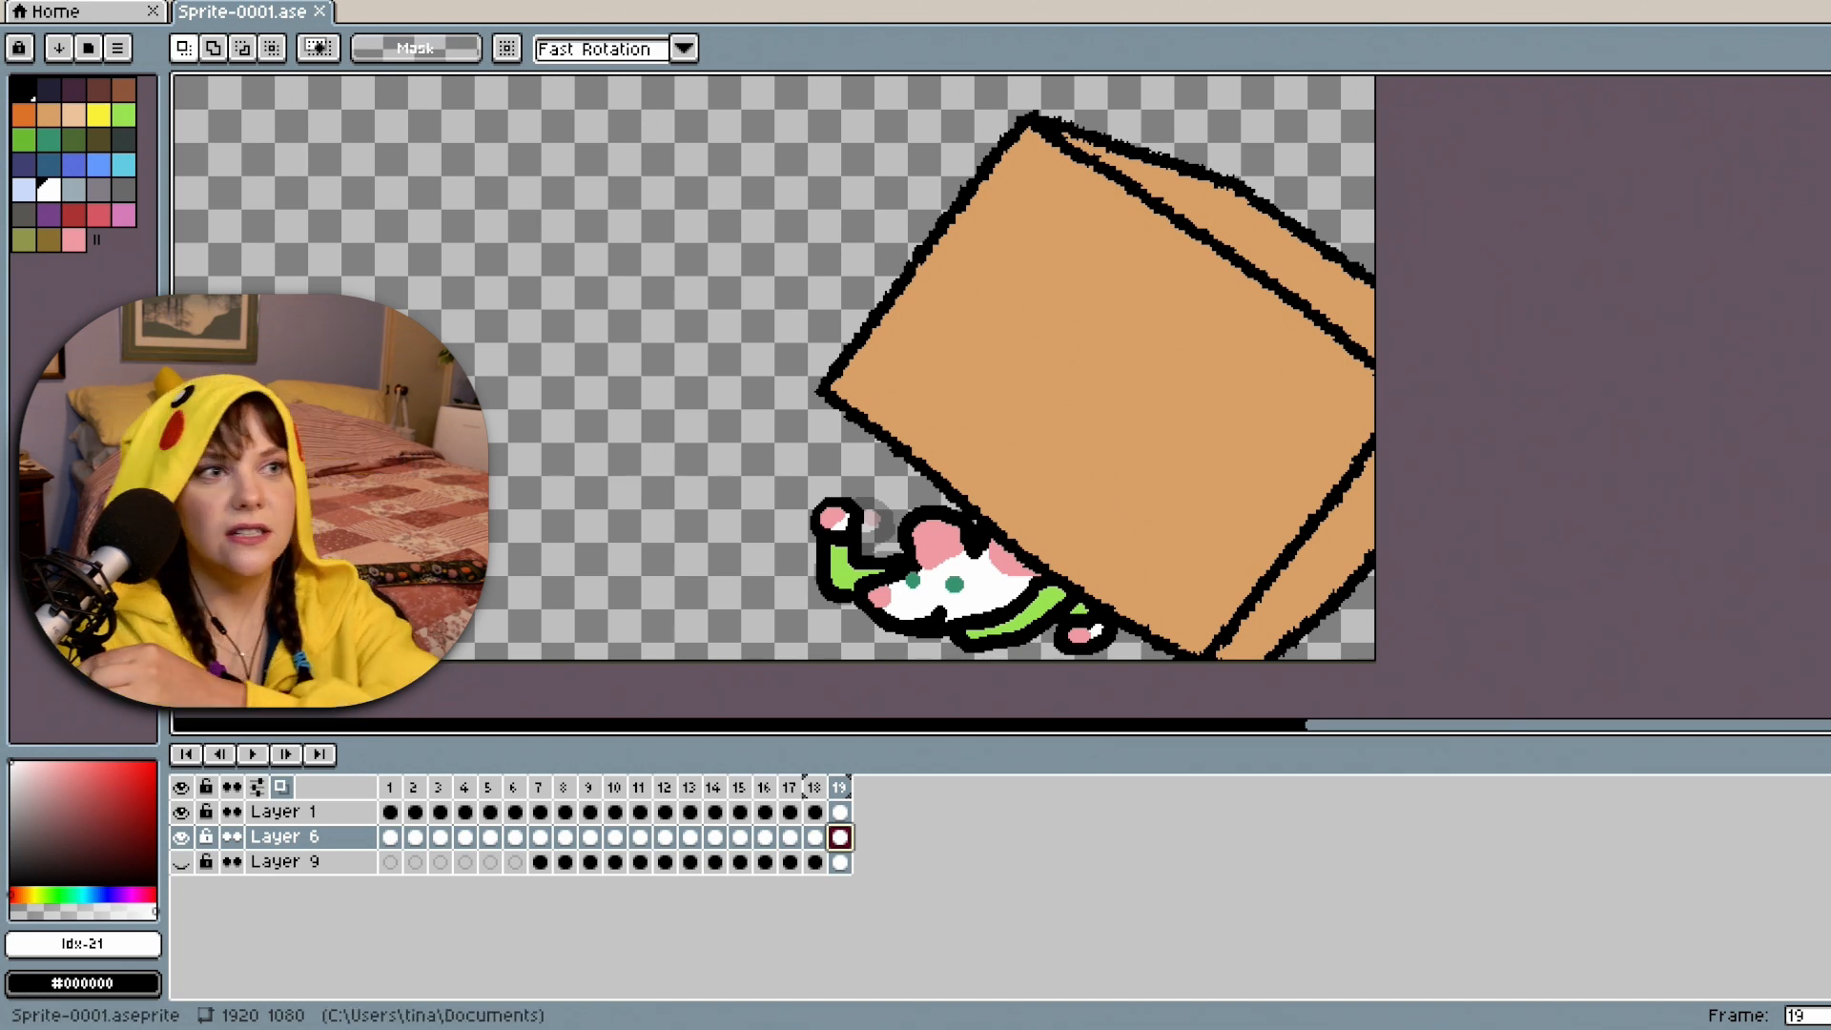
pyautogui.click(254, 755)
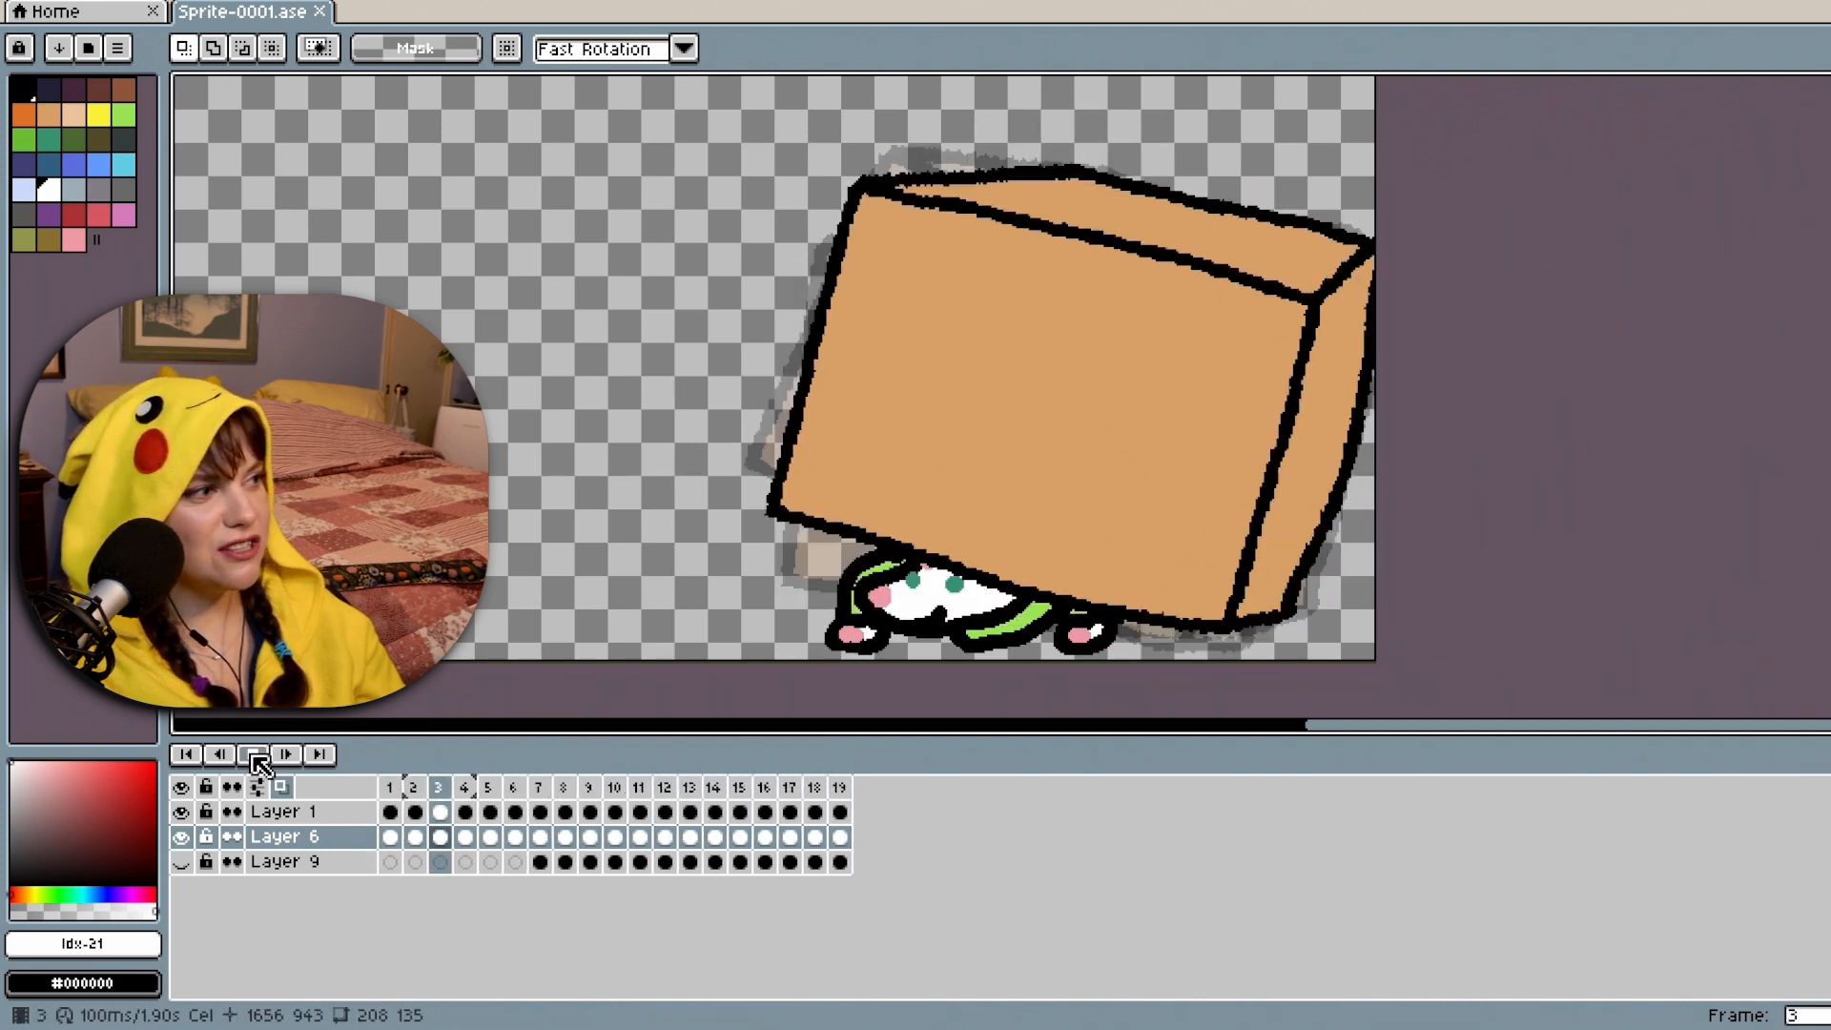
pyautogui.click(255, 755)
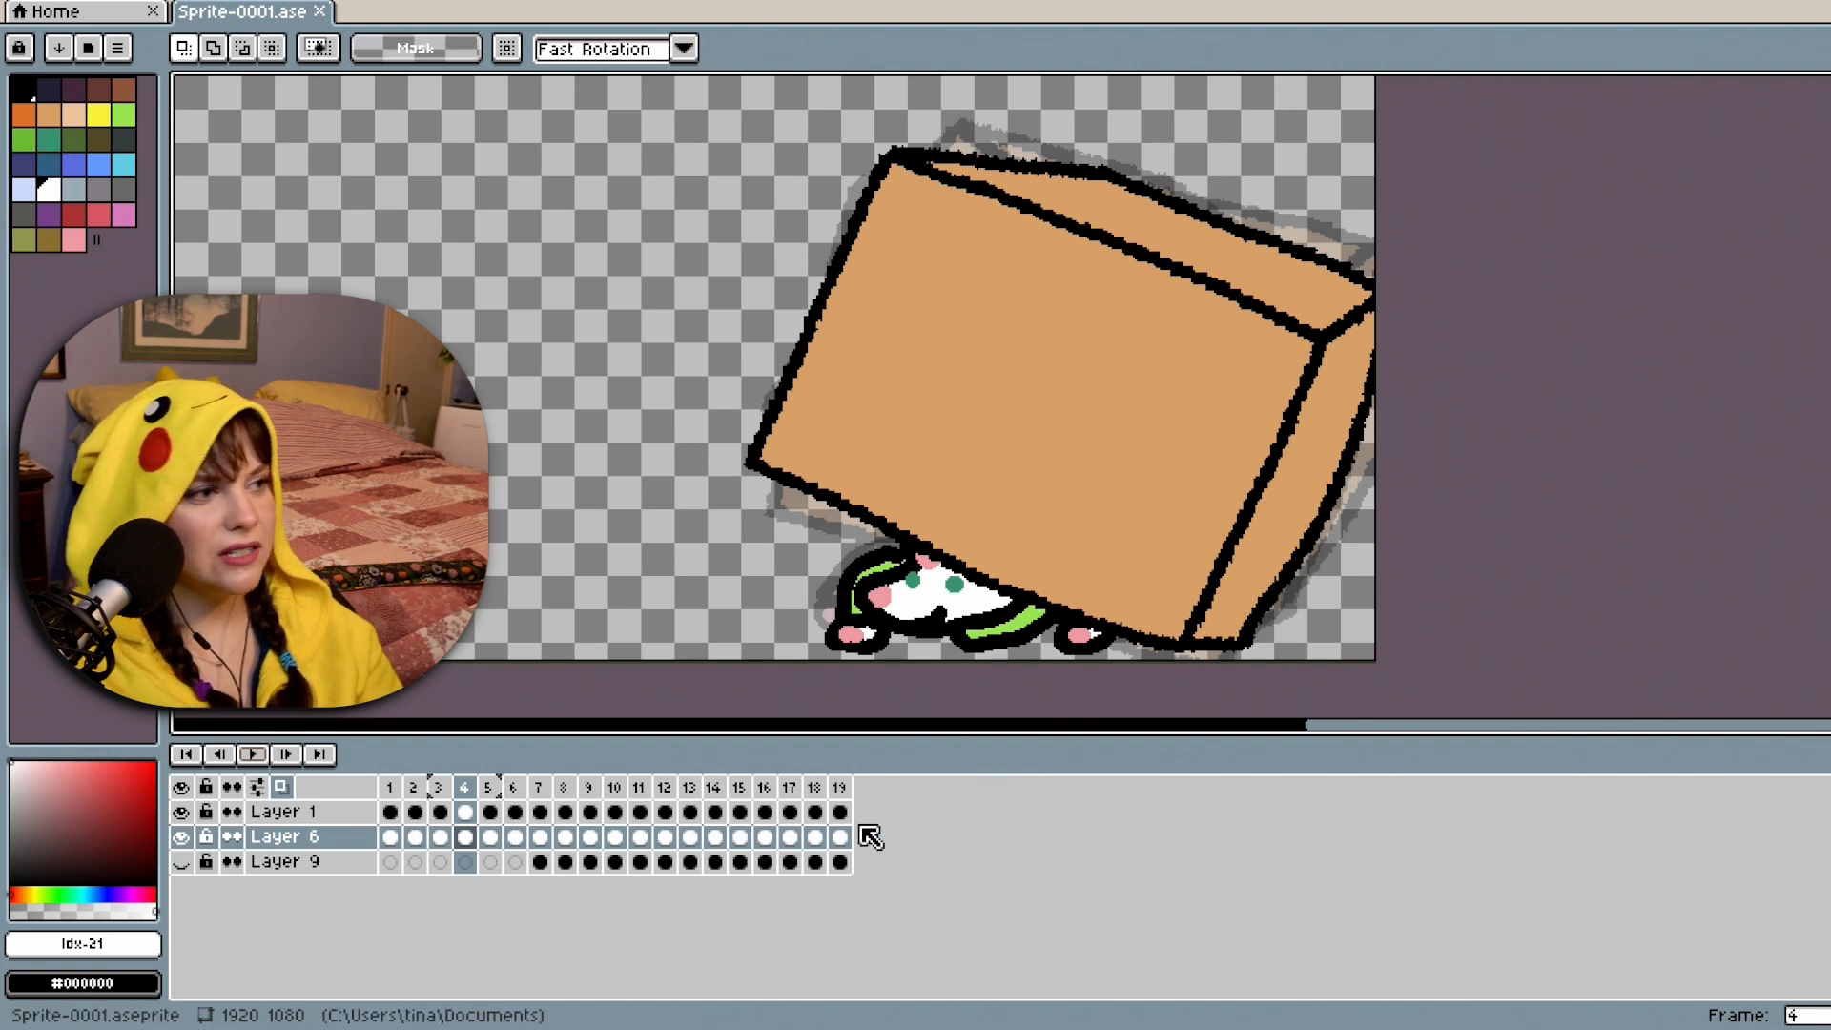
pyautogui.click(648, 788)
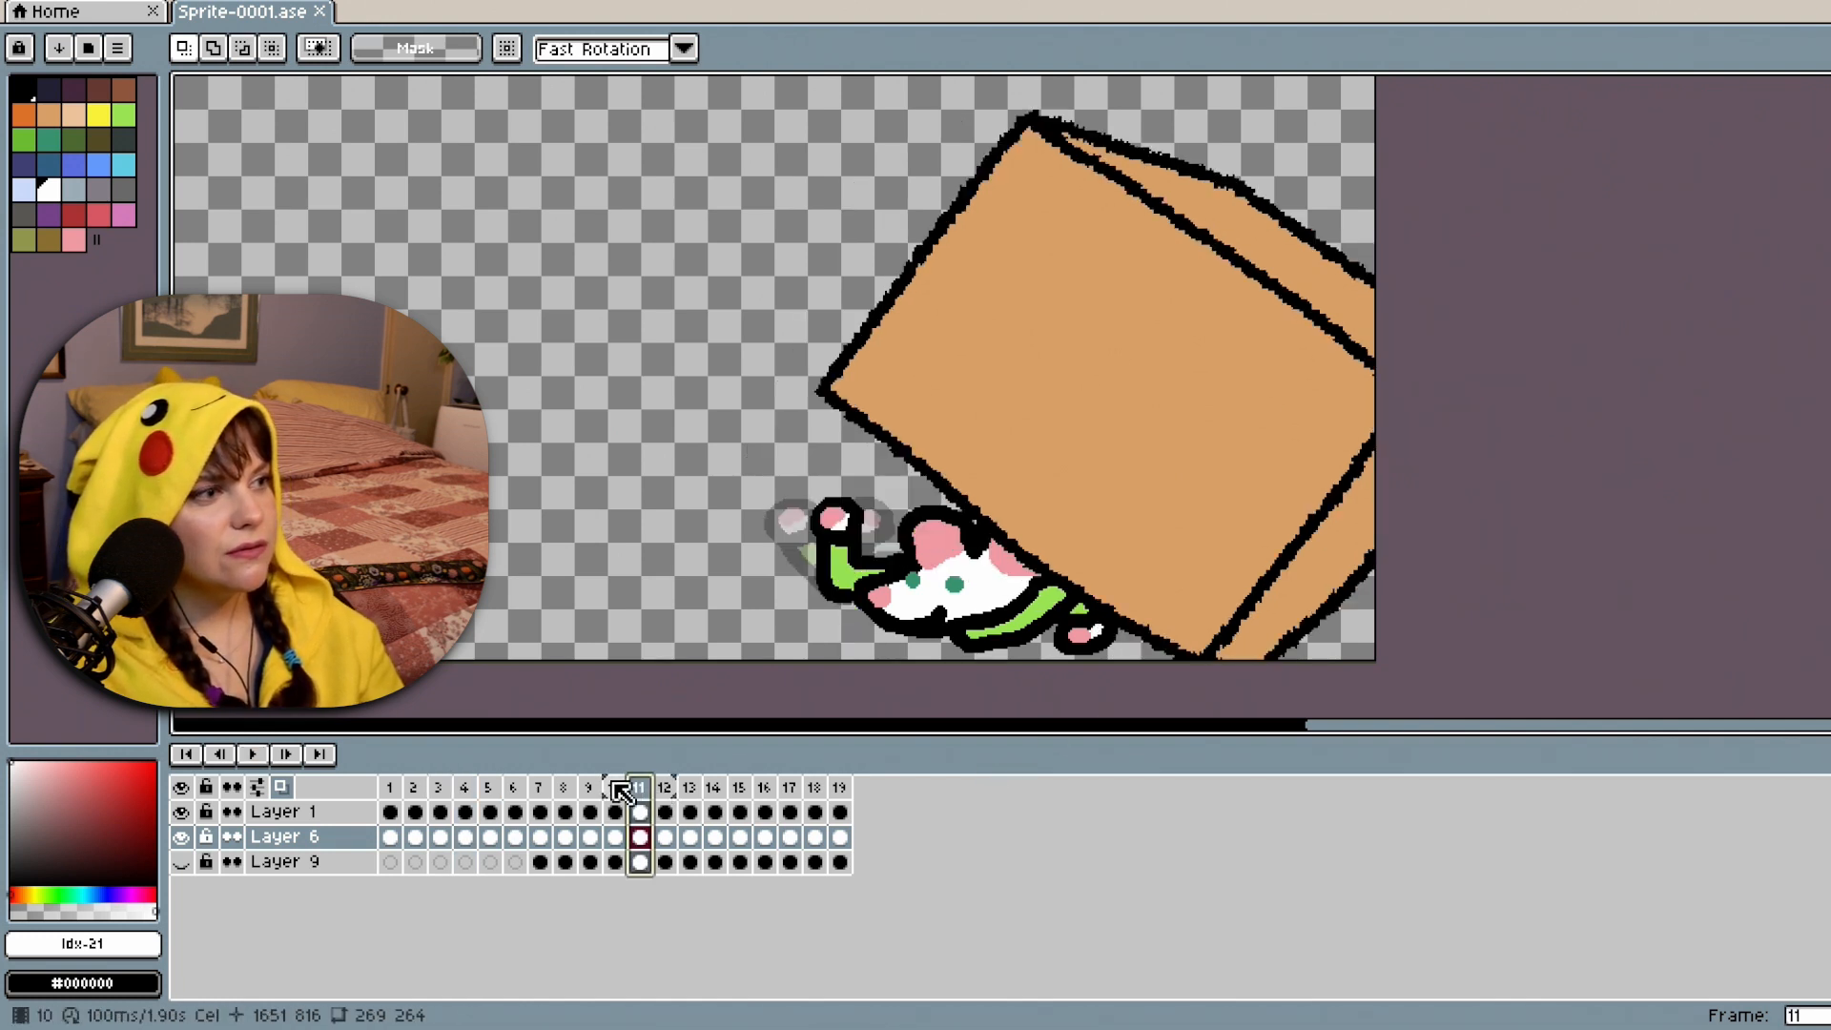
pyautogui.click(616, 789)
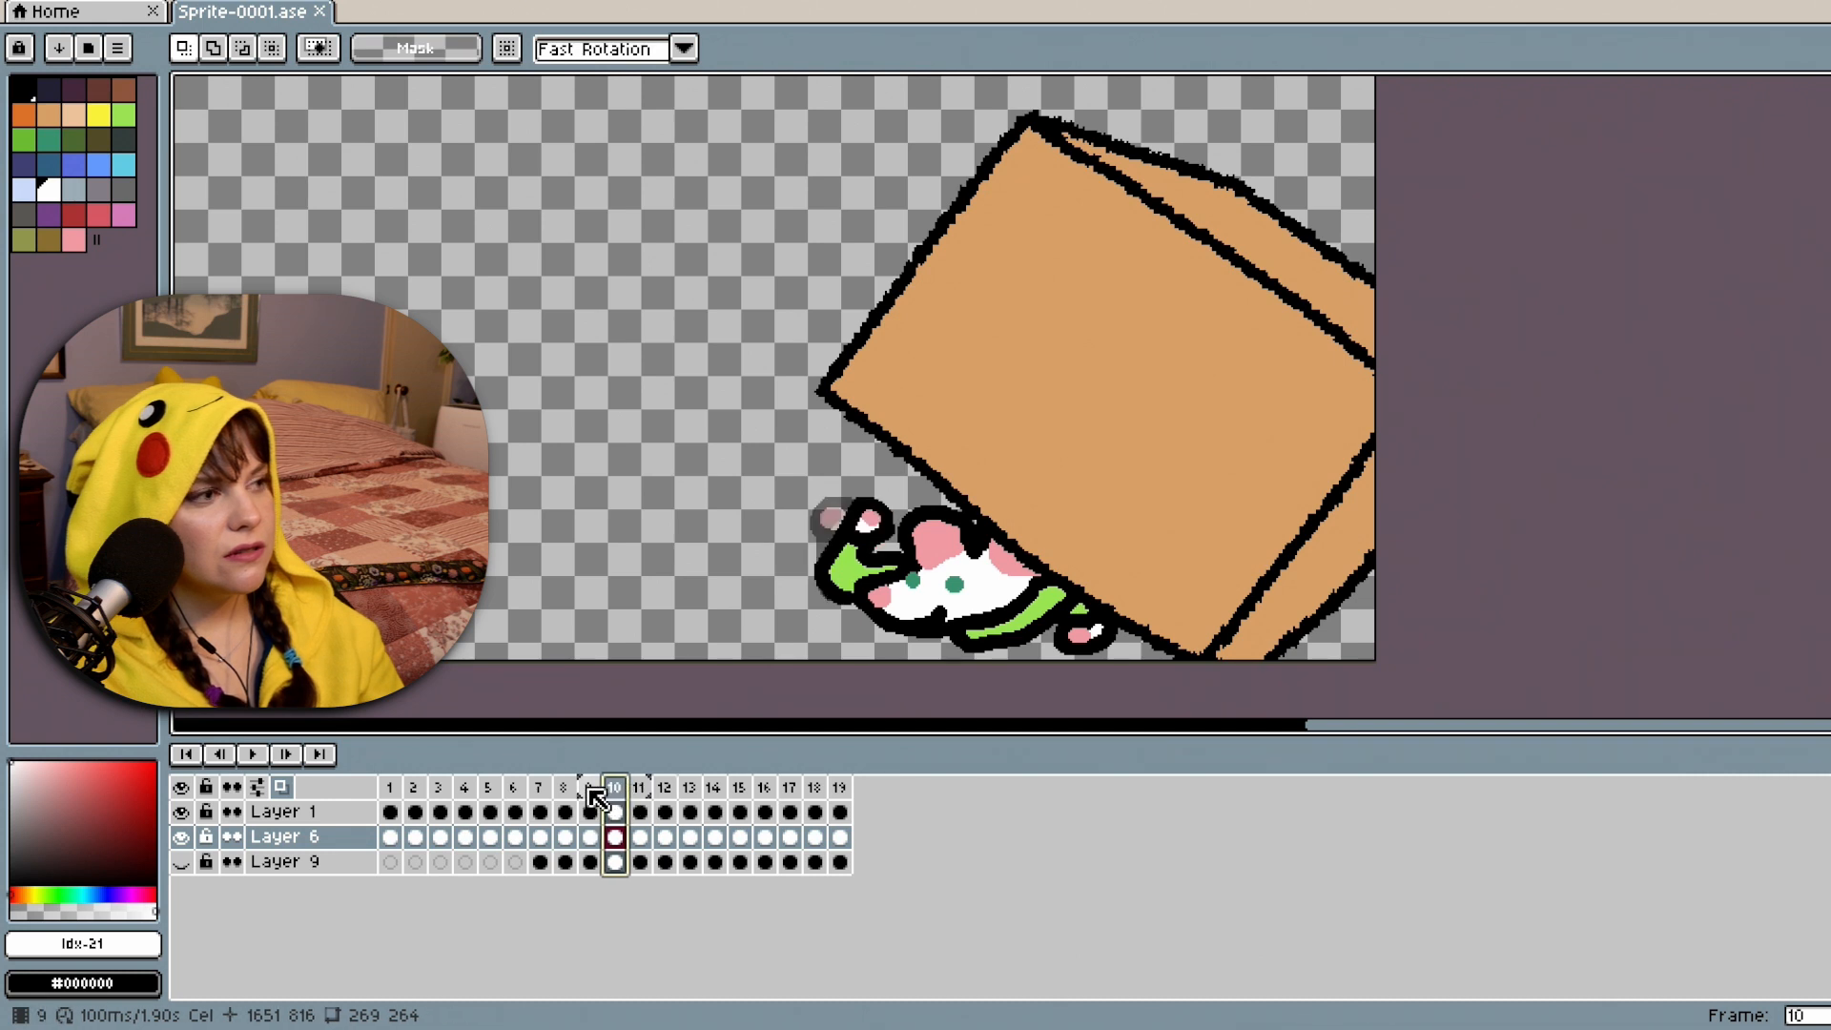
pyautogui.click(589, 792)
pyautogui.click(565, 796)
pyautogui.click(541, 789)
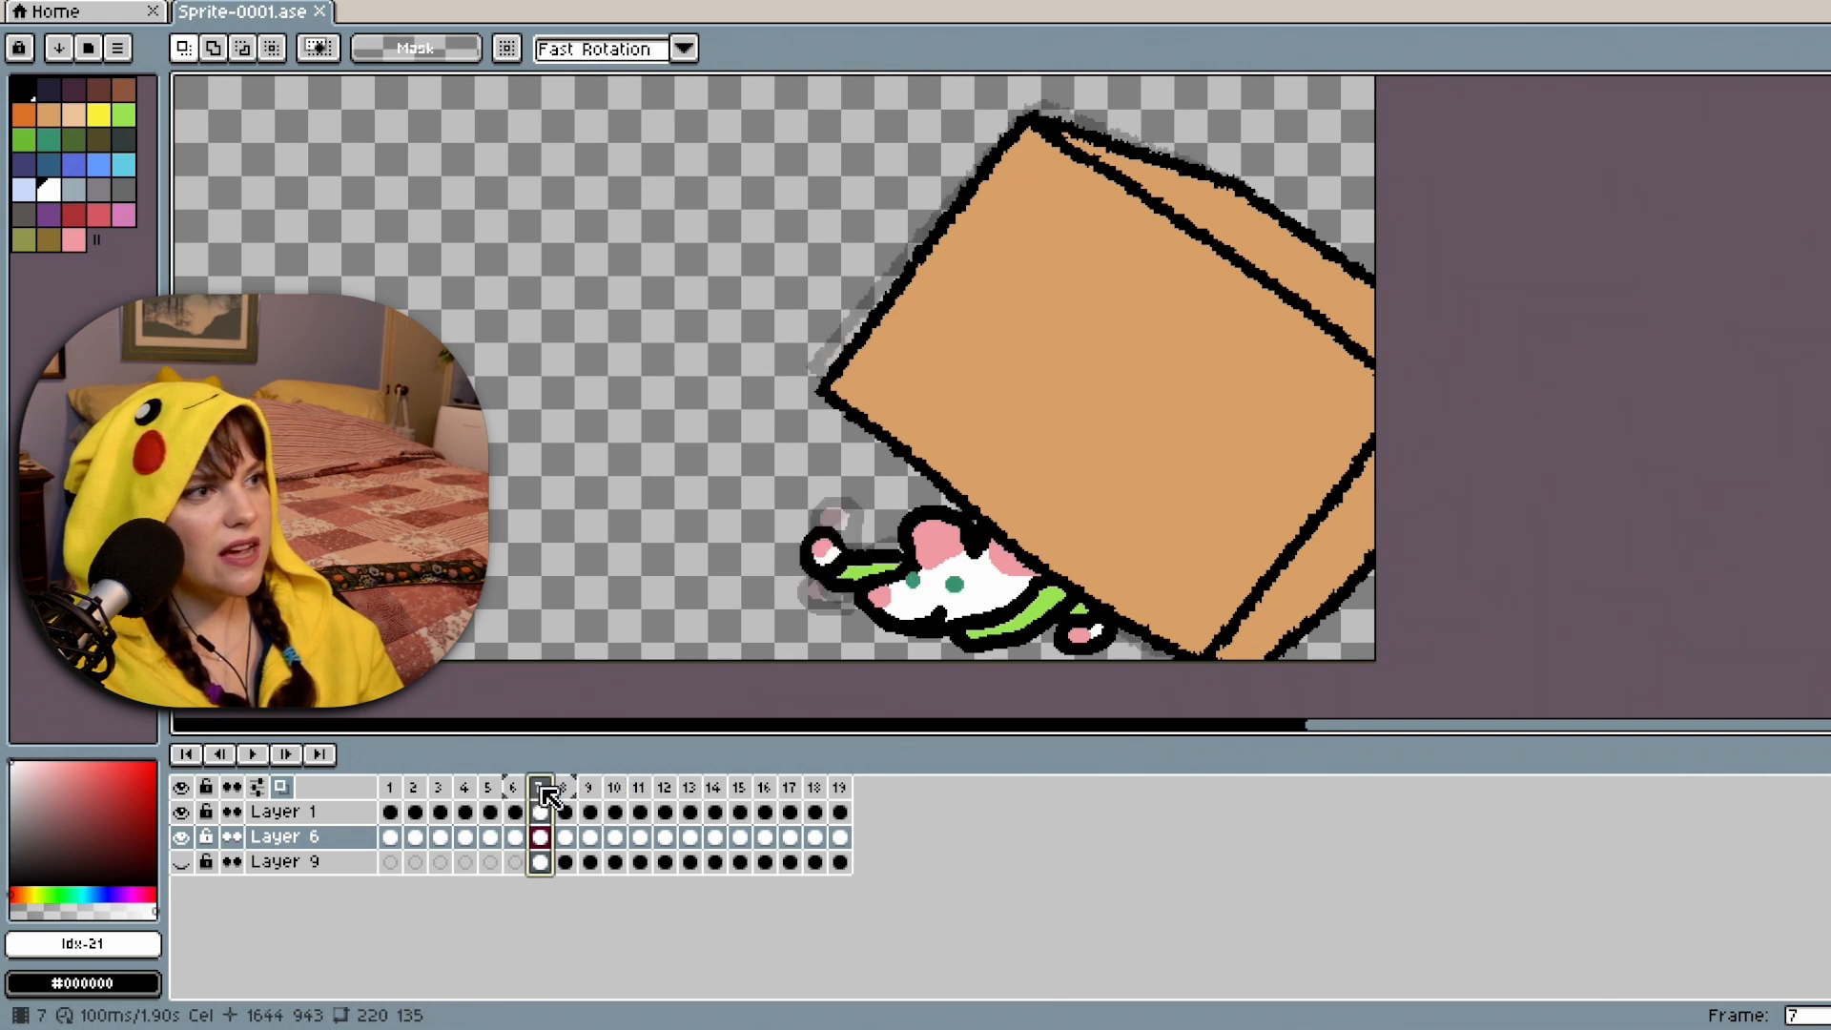
pyautogui.rightClick(550, 797)
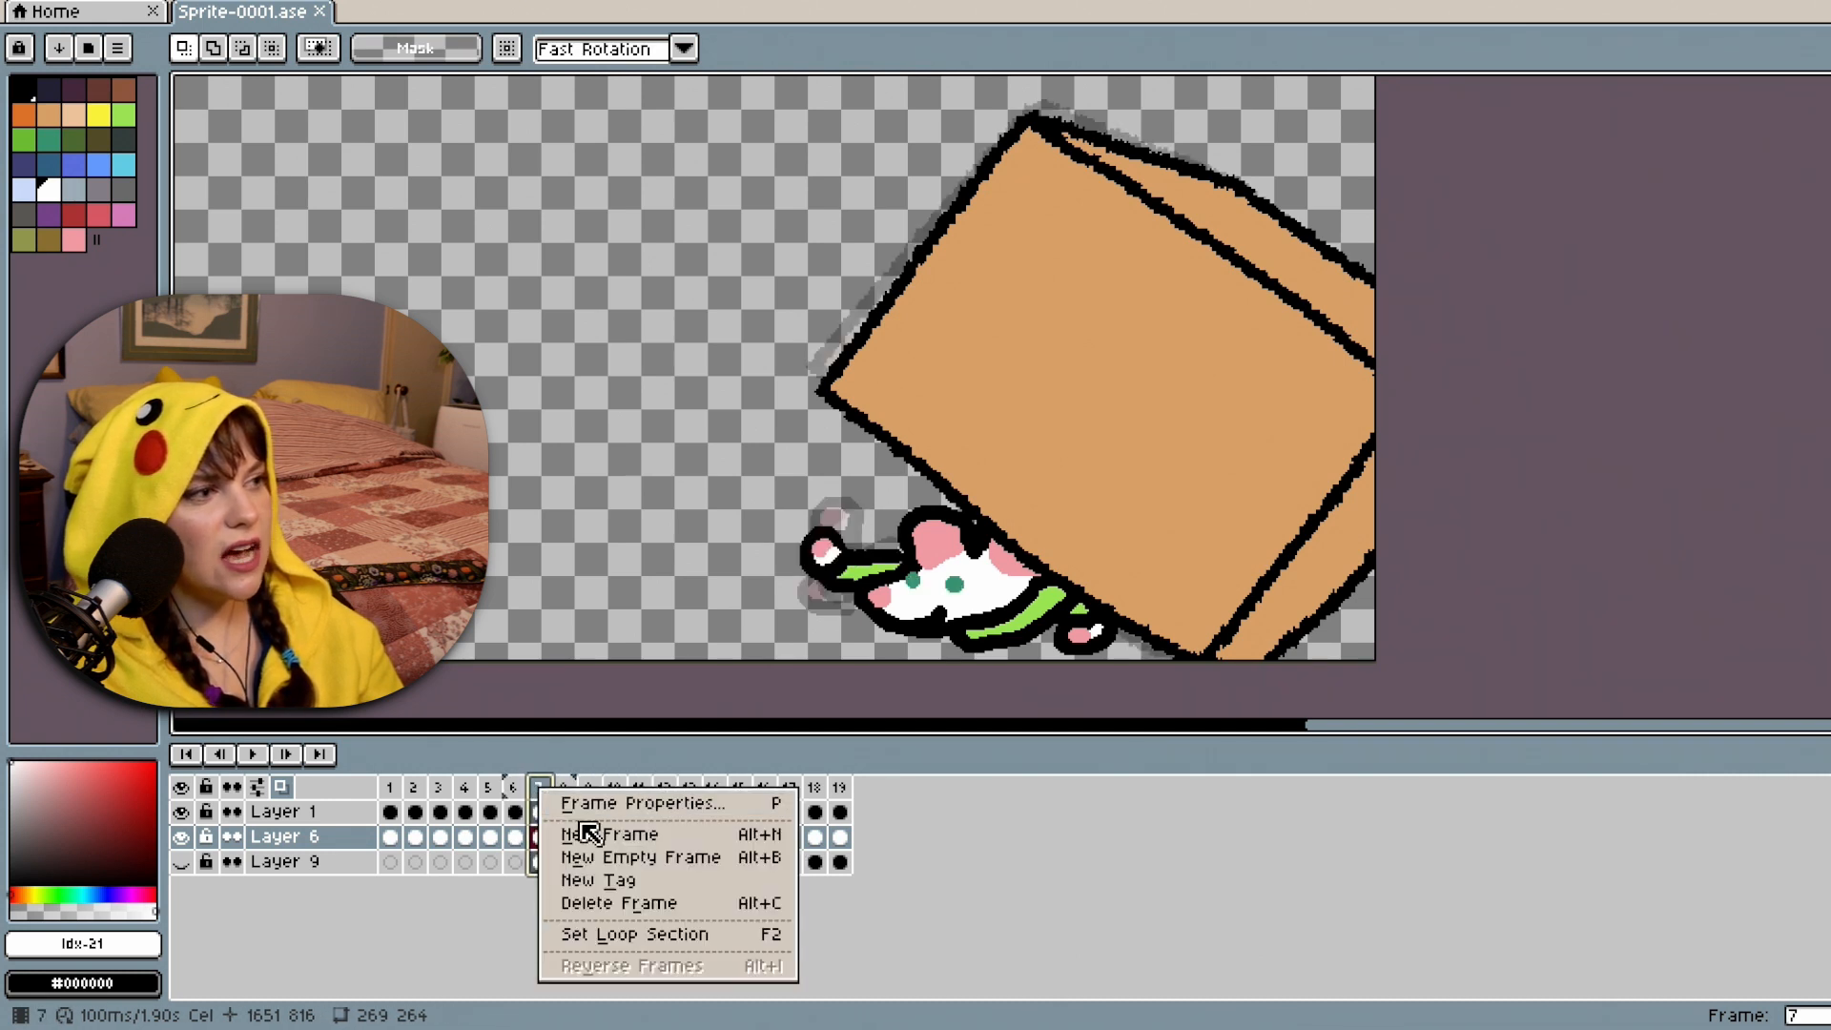
pyautogui.click(536, 785)
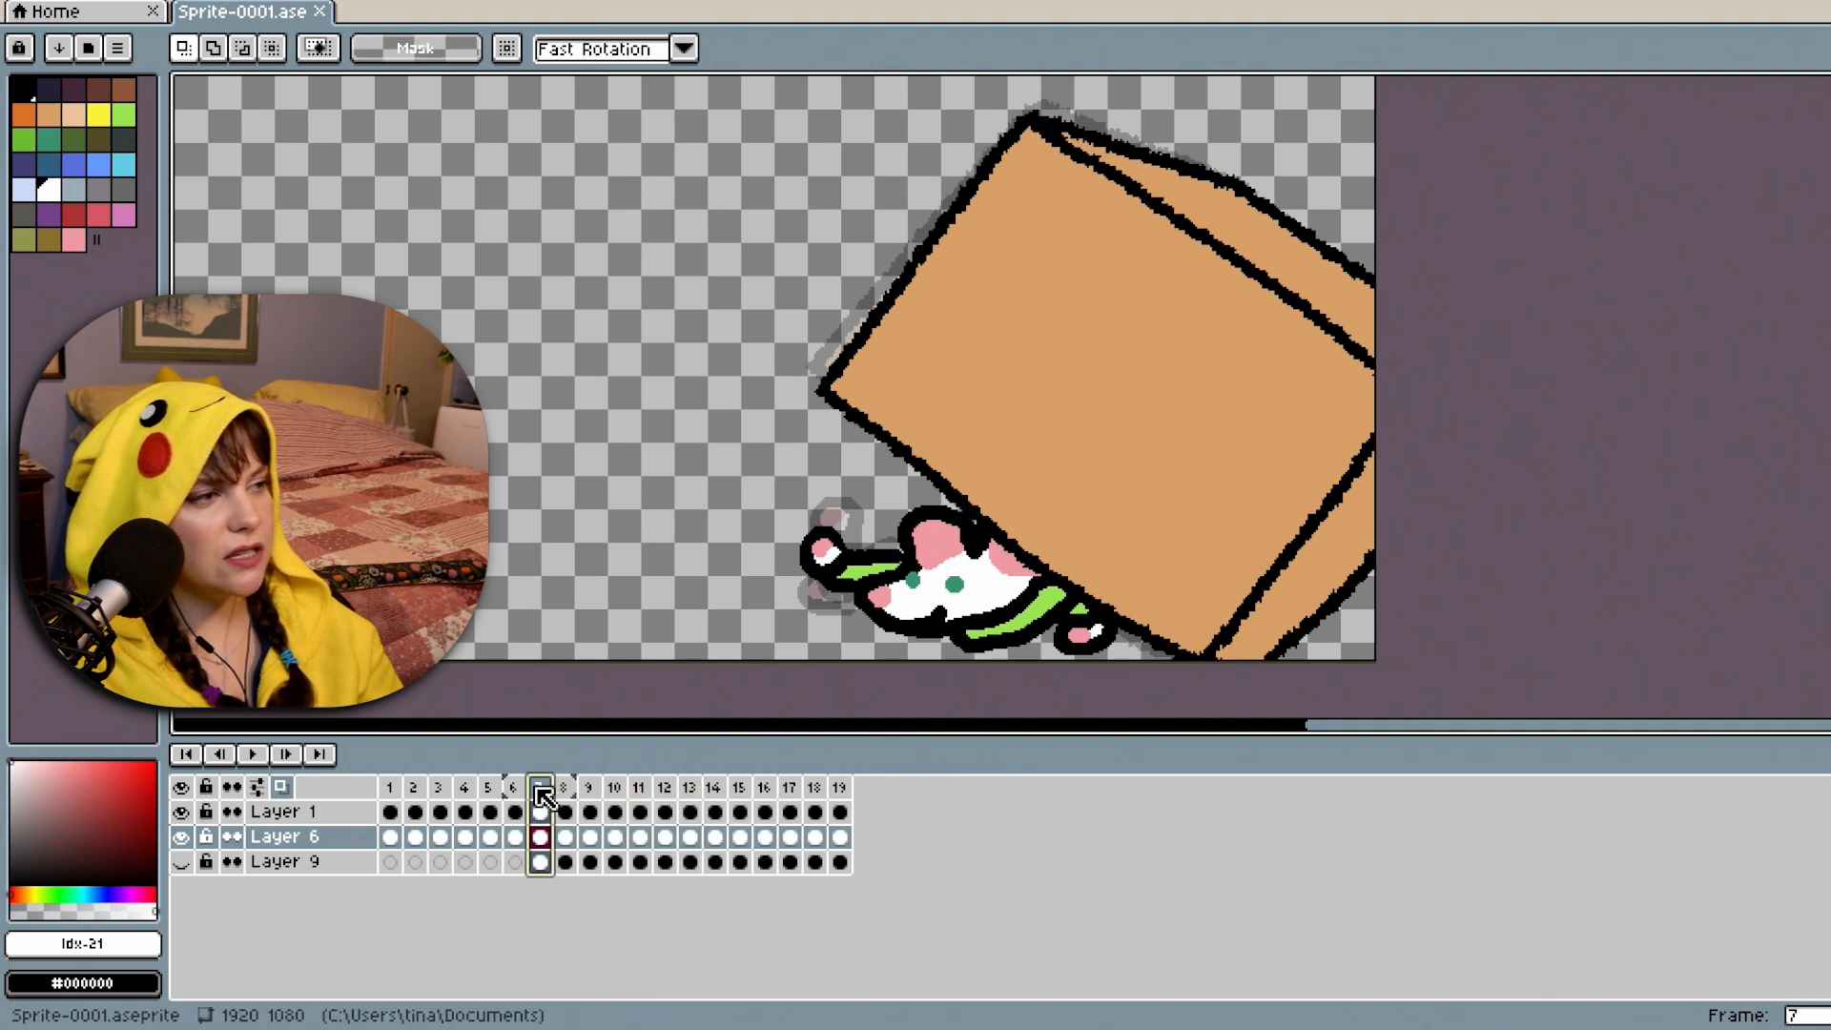
pyautogui.rightClick(544, 795)
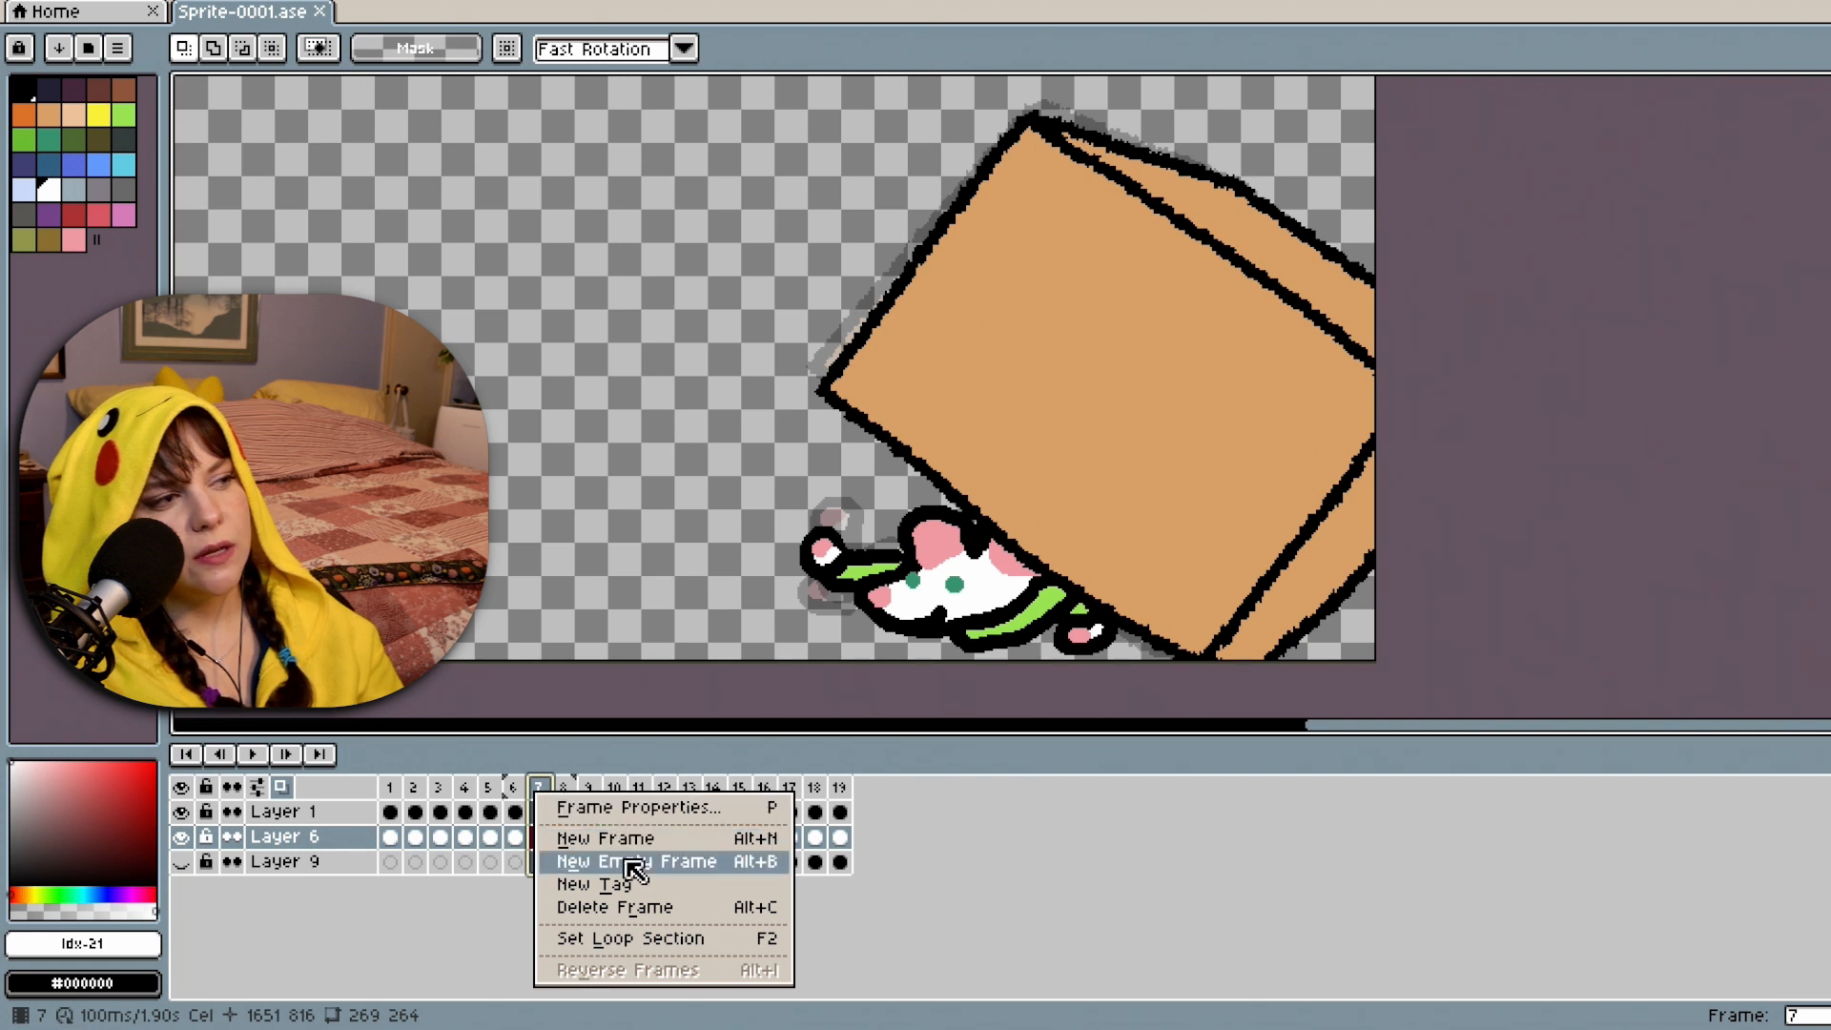
pyautogui.click(545, 789)
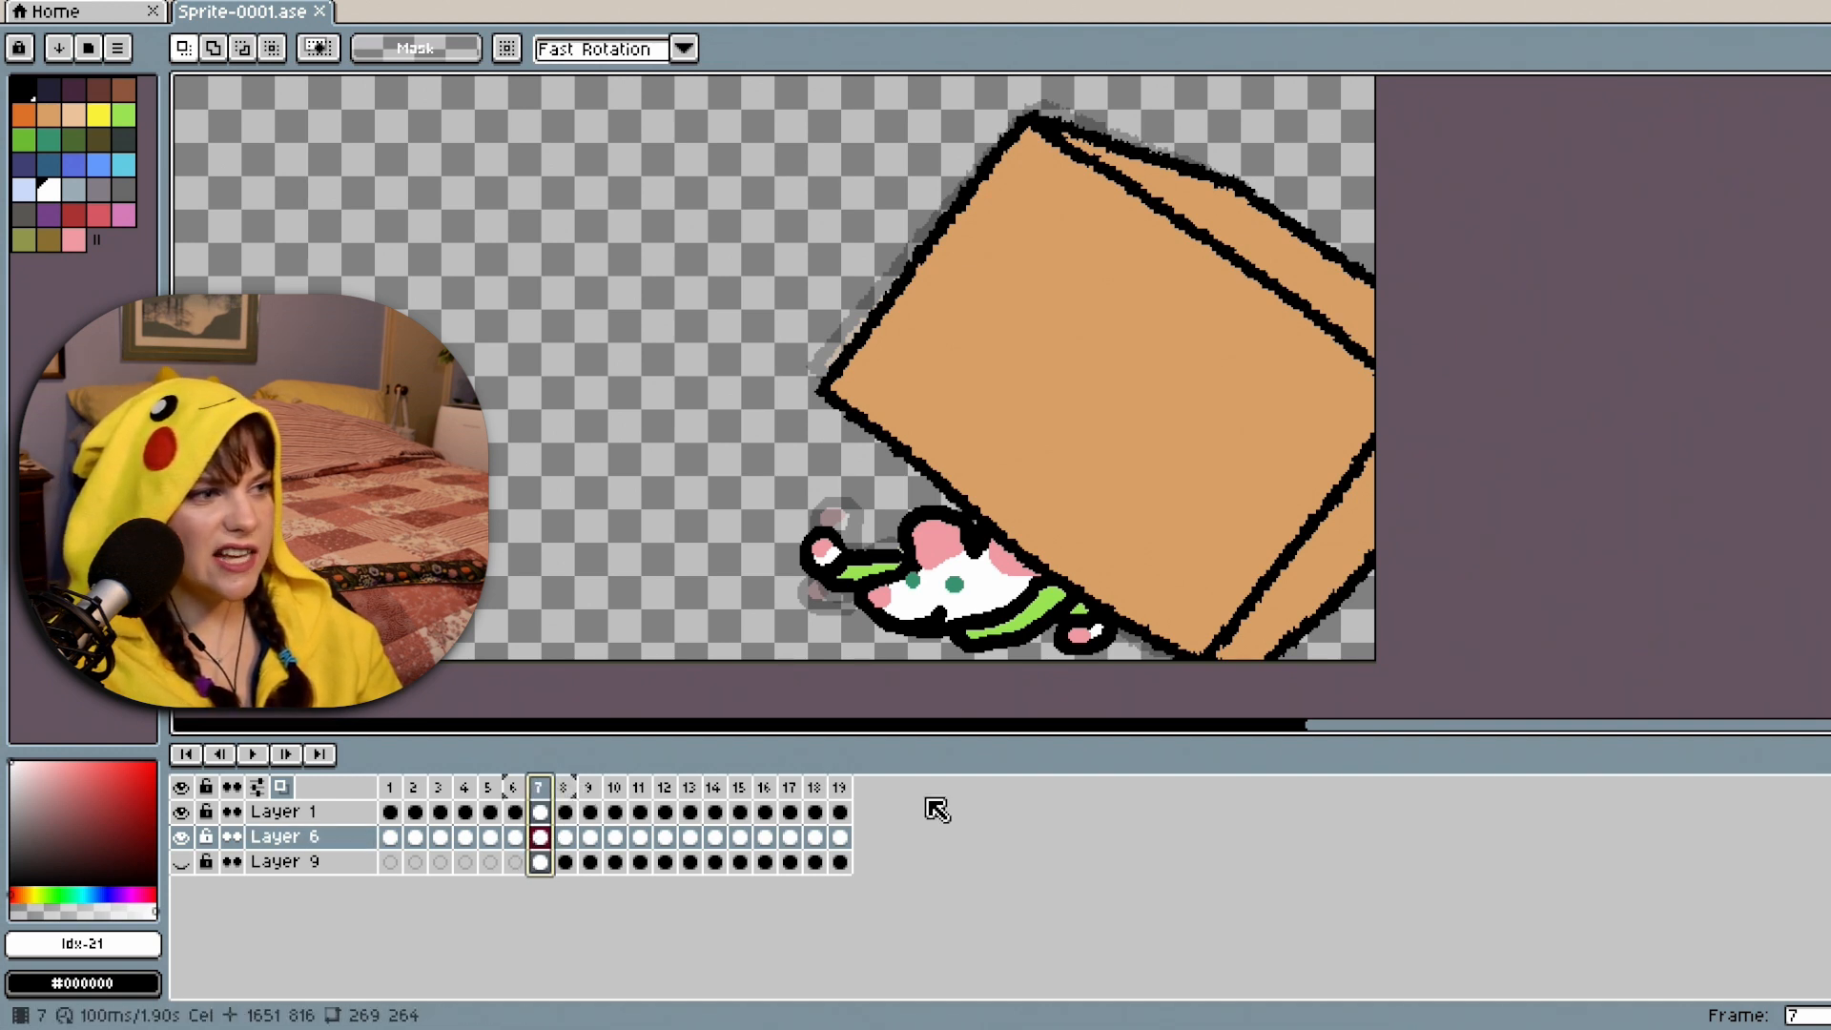
# Add a new frame after frame 19 that duplicates its contents, and go back to frame 7.
pyautogui.click(842, 789)
pyautogui.rightClick(849, 787)
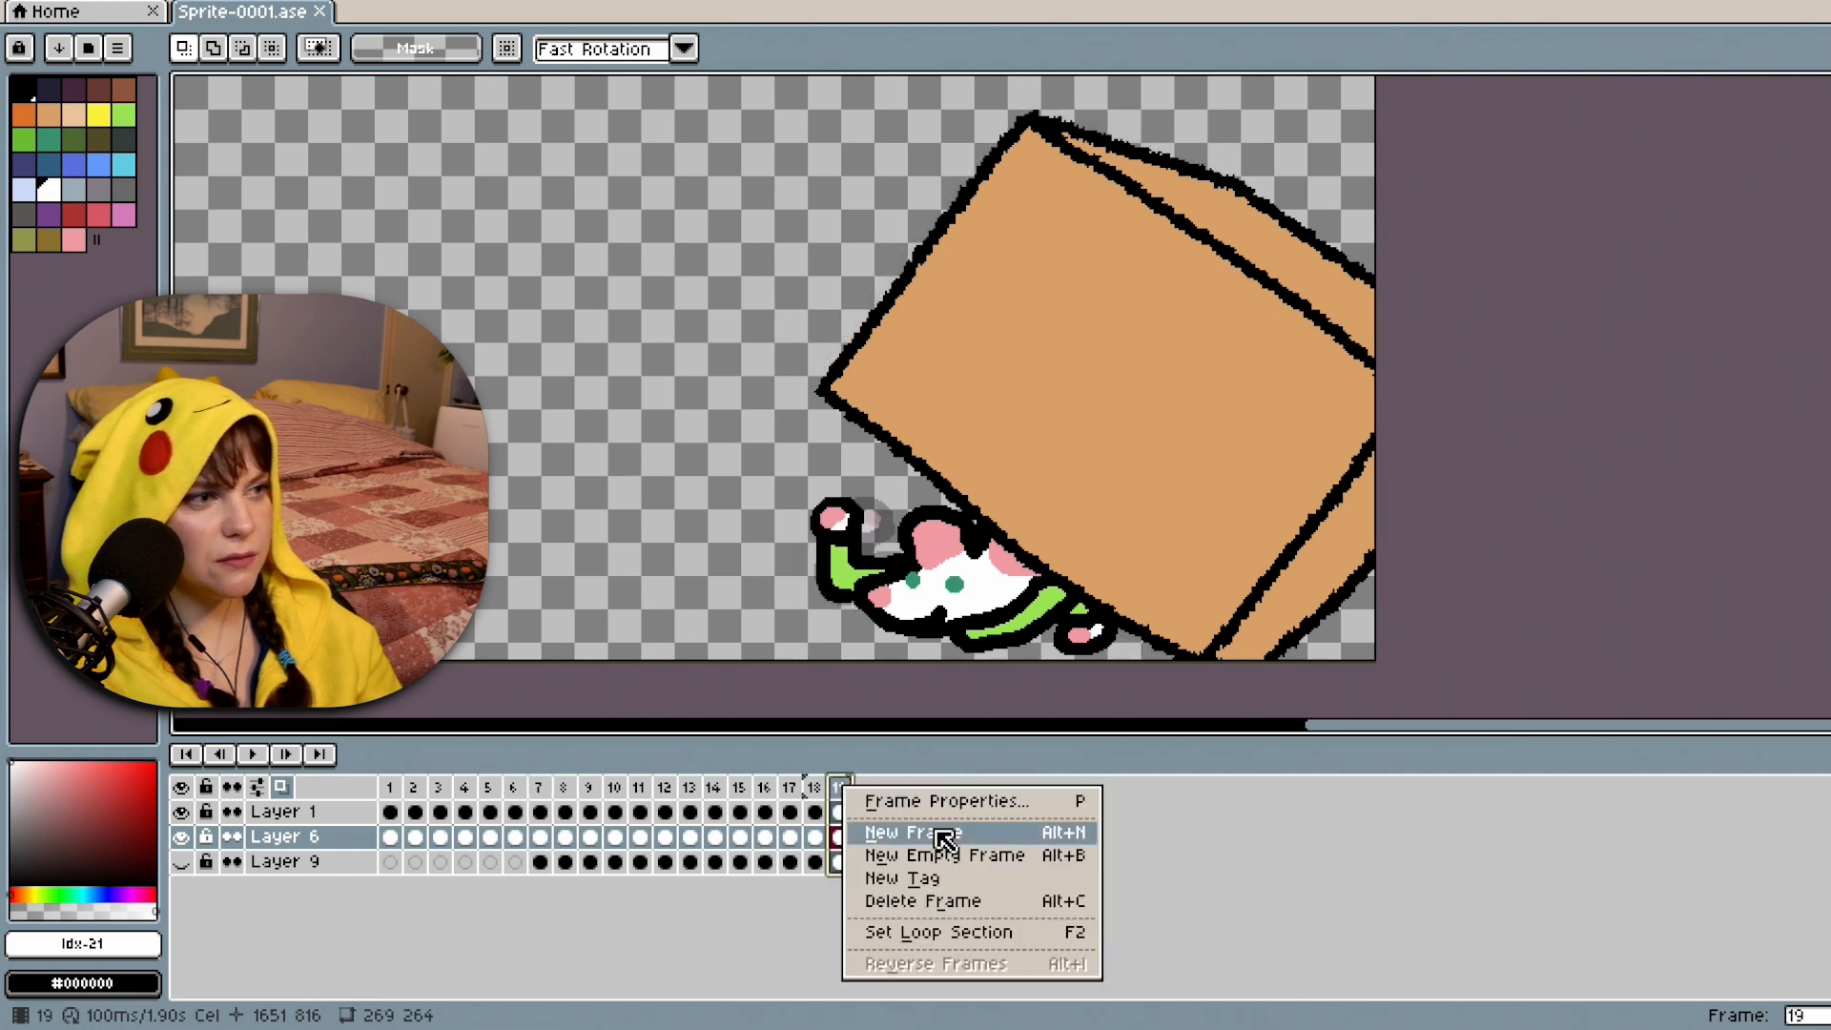
pyautogui.click(940, 834)
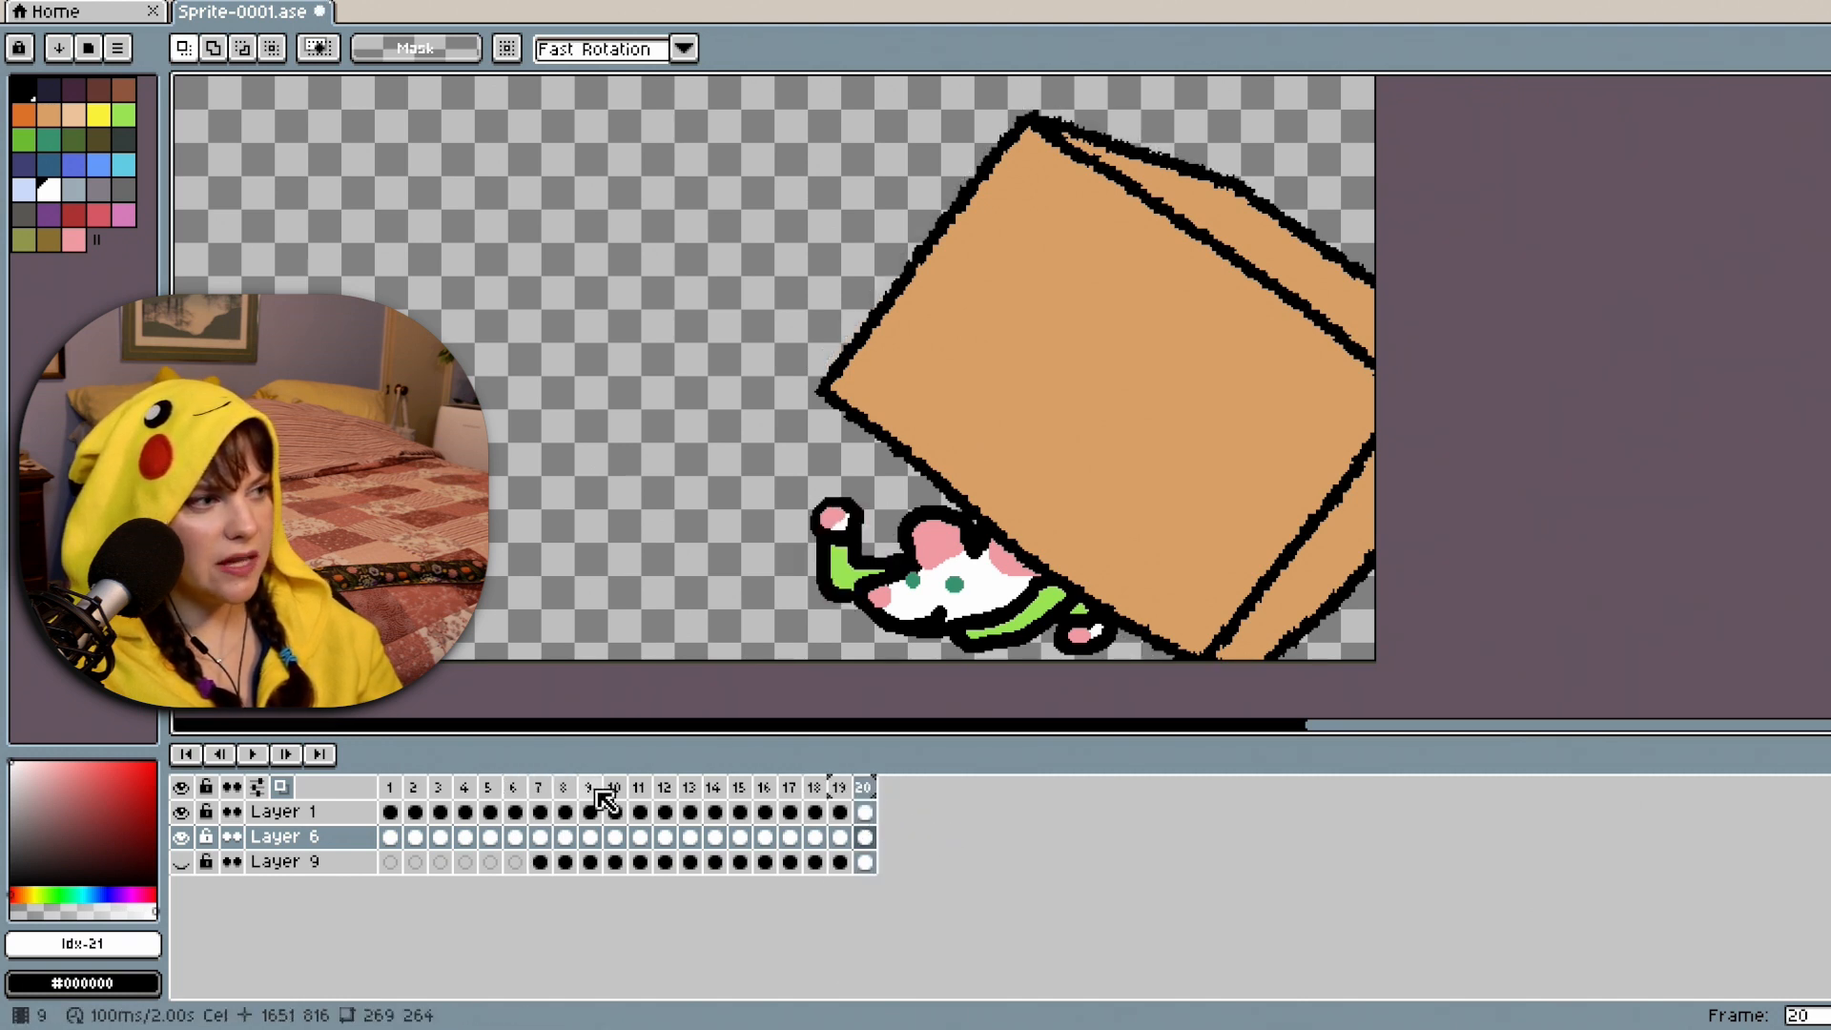
pyautogui.click(539, 788)
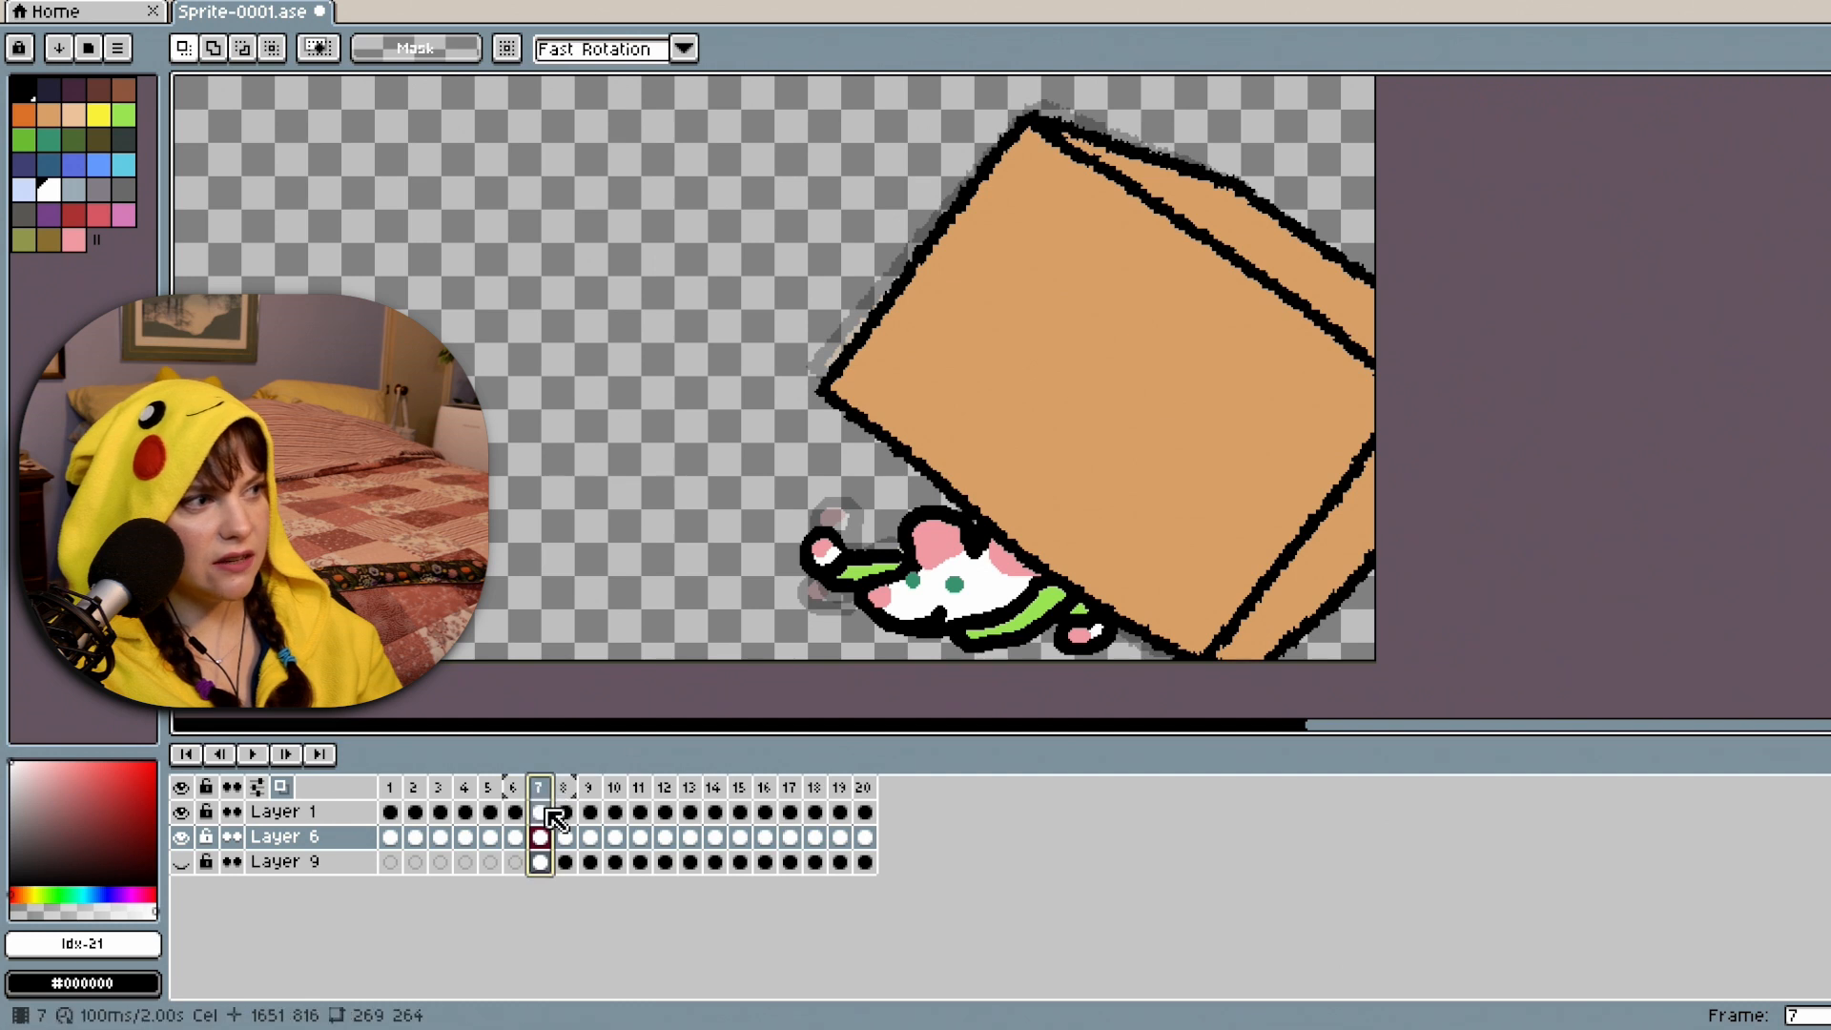
# Try pasting the copied frame 7 at frame 20, and undo both the paste and the added frame 20.
pyautogui.rightClick(554, 817)
pyautogui.press('Escape')
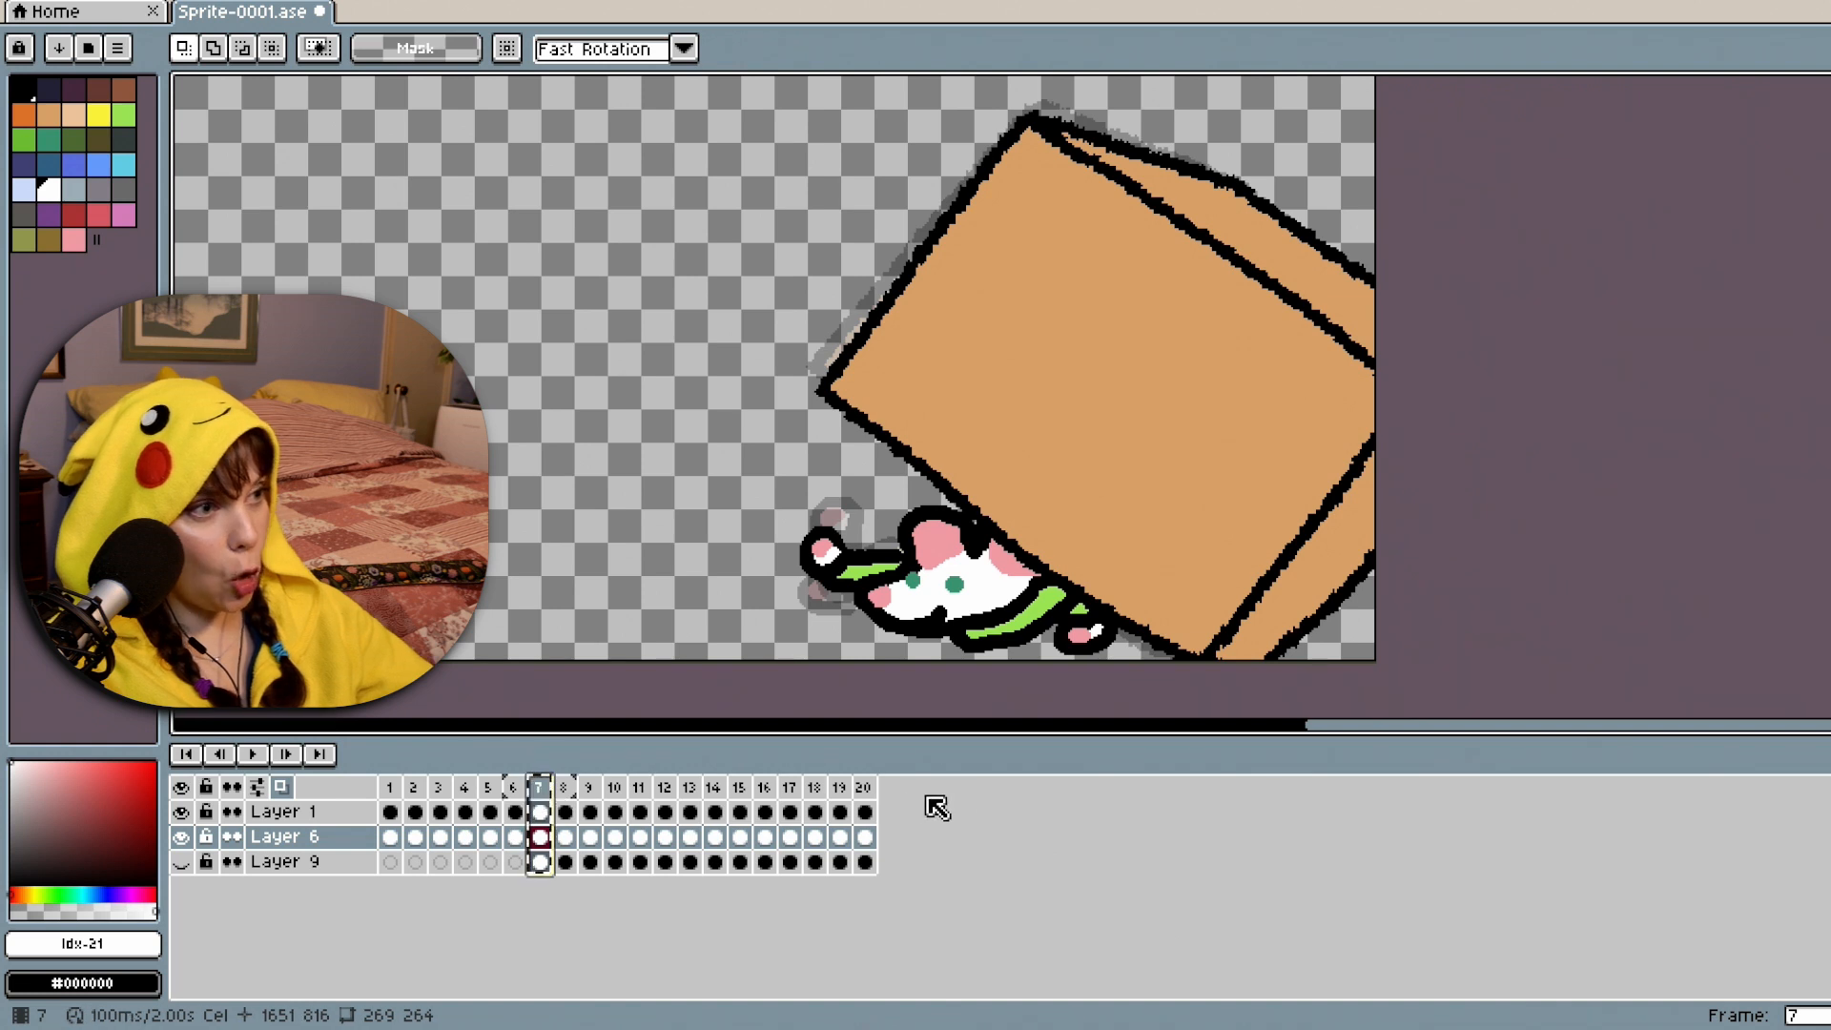
pyautogui.click(865, 792)
pyautogui.hotkey('ctrl', 'v')
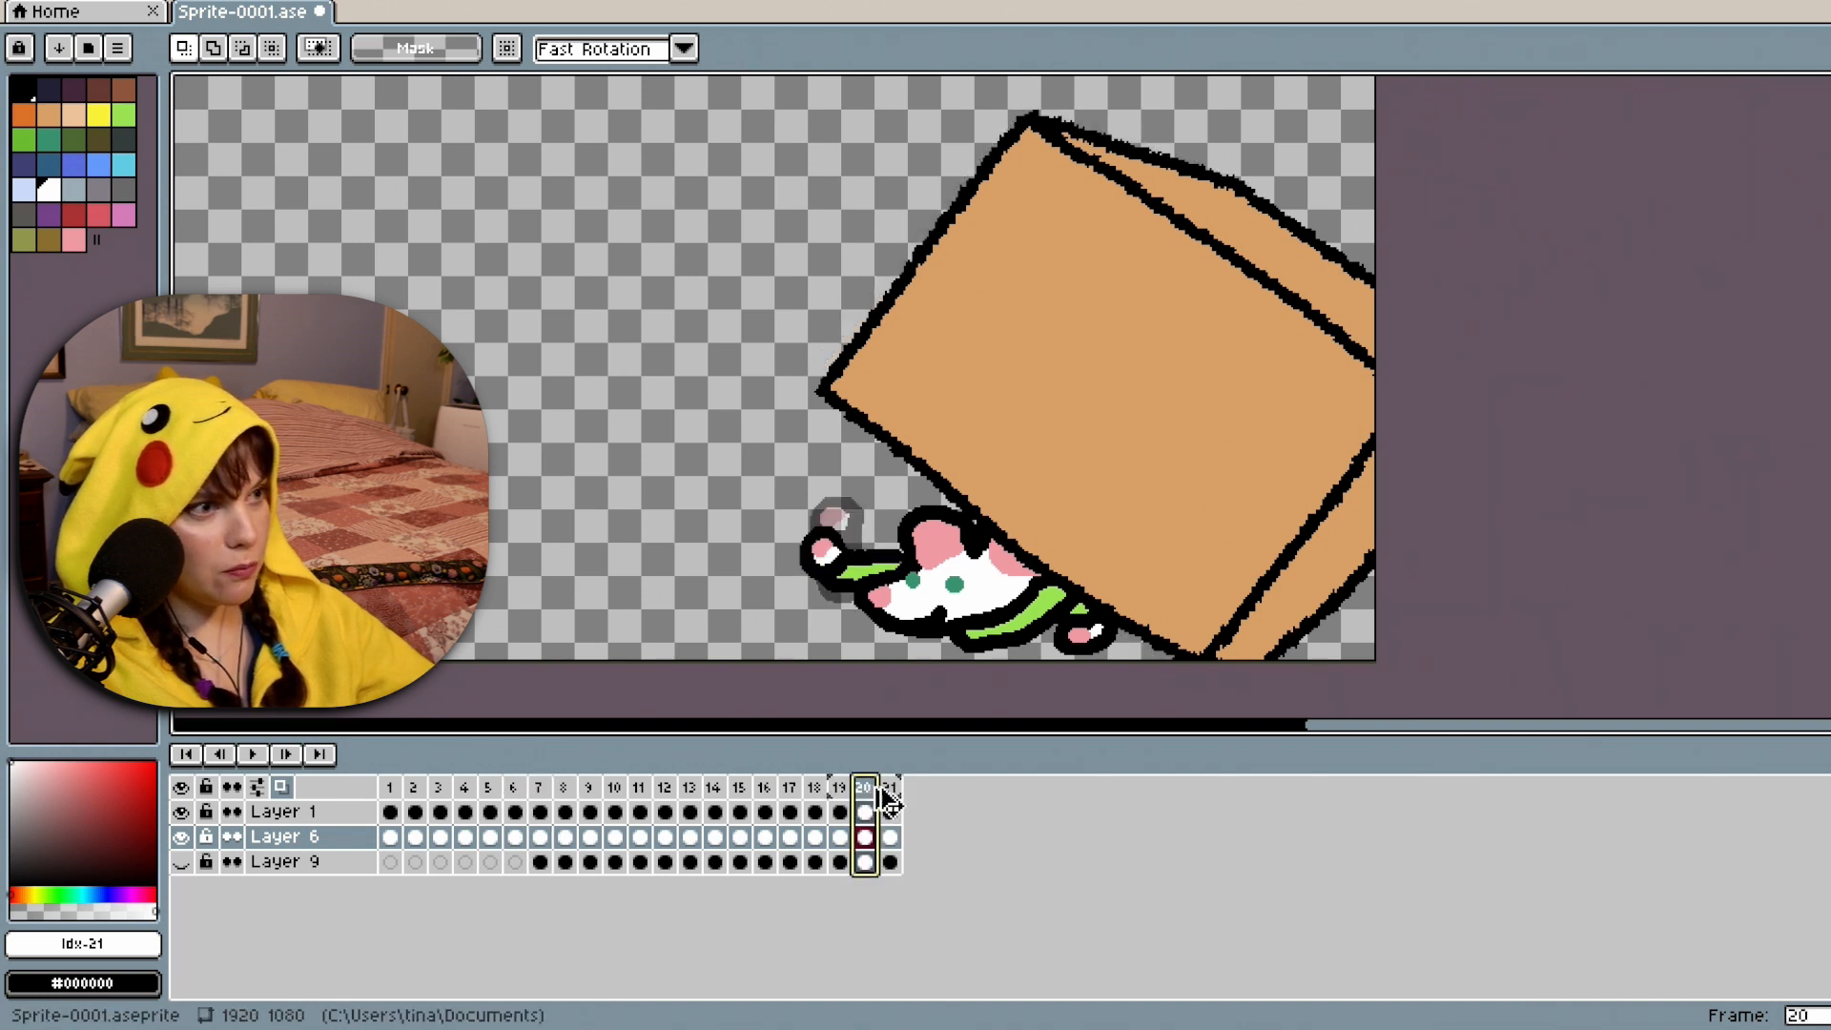
pyautogui.hotkey('ctrl', 'z')
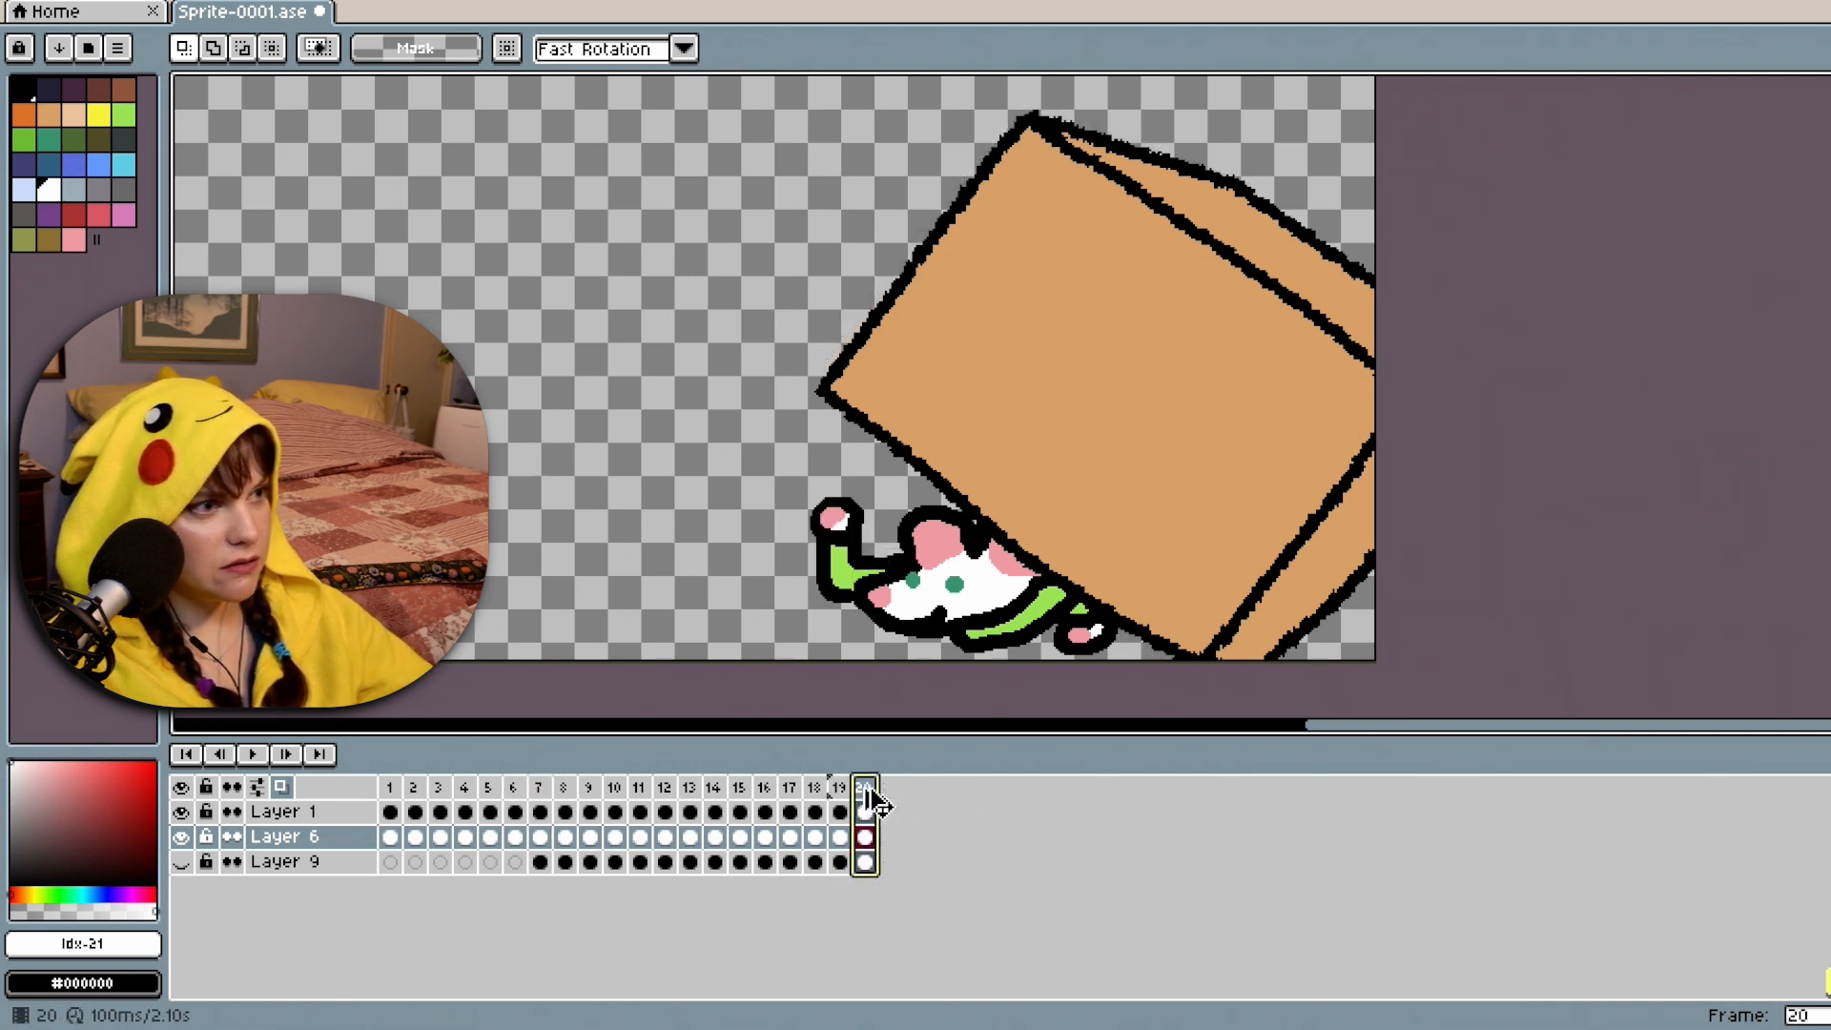
pyautogui.hotkey('ctrl', 'z')
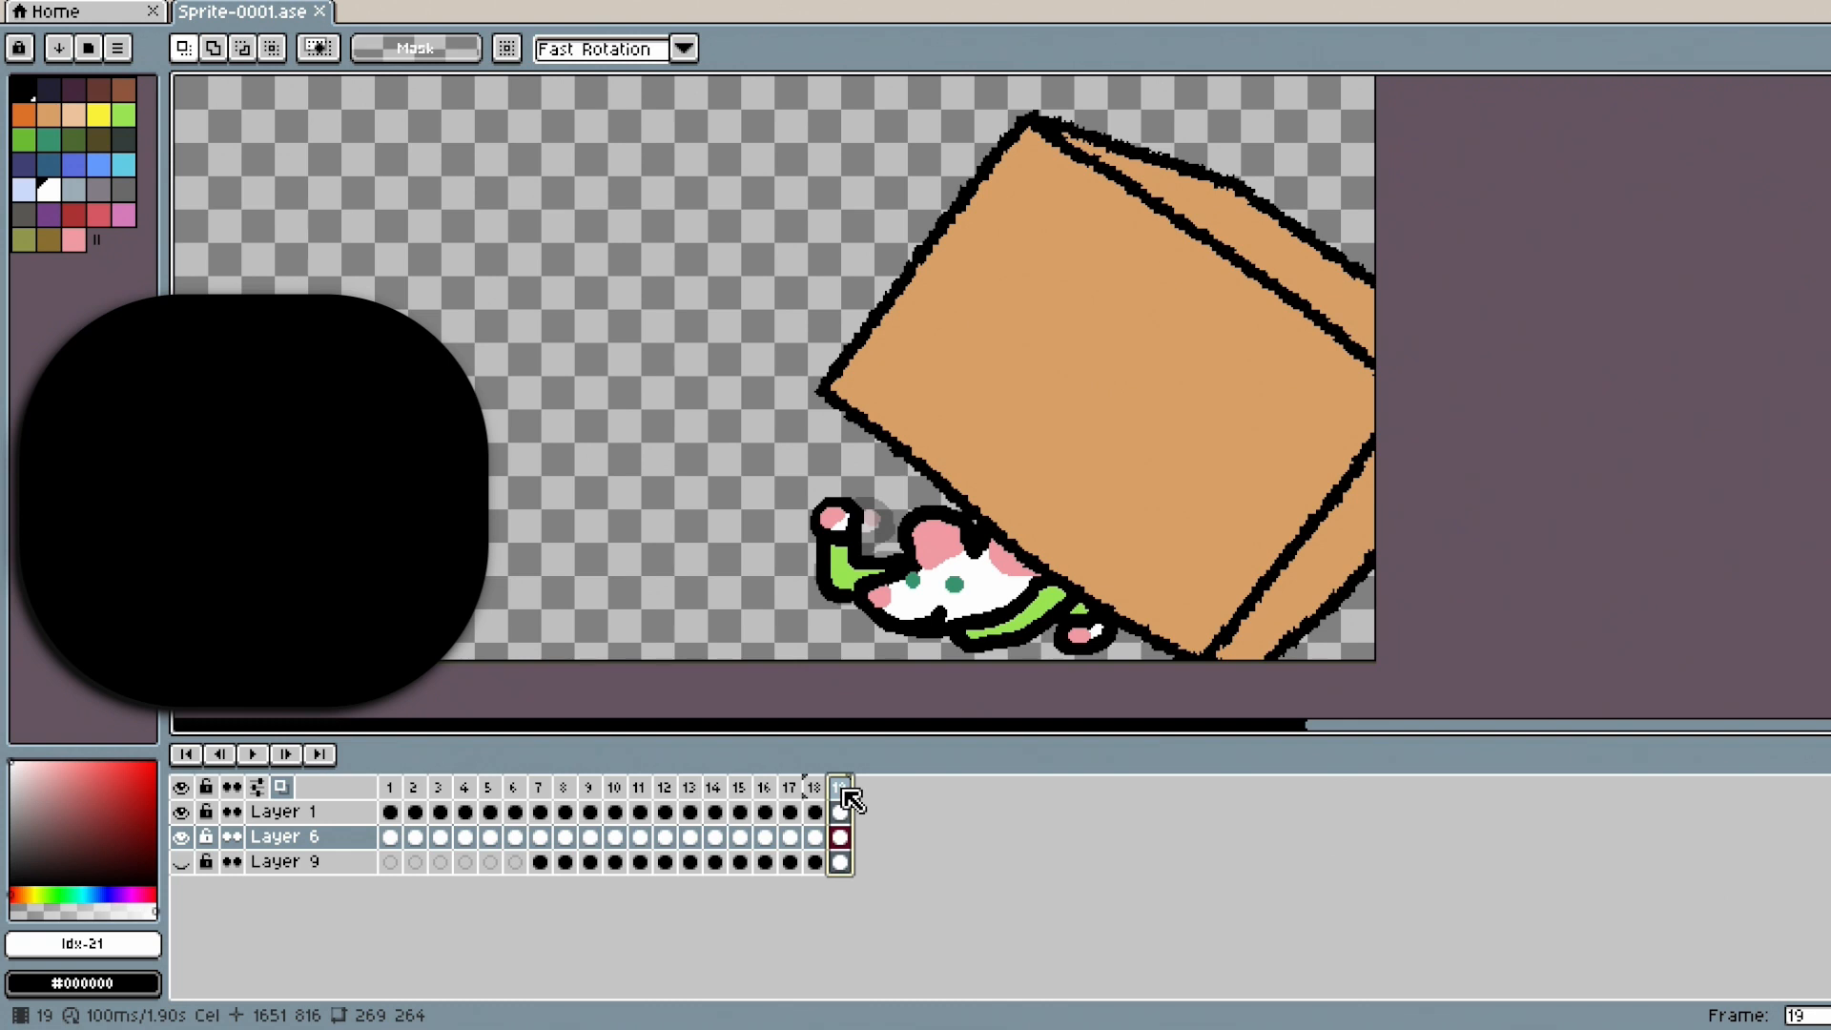
# Play the animation from frame 19 to check the waving loop, and stop it on frame 7.
pyautogui.click(263, 760)
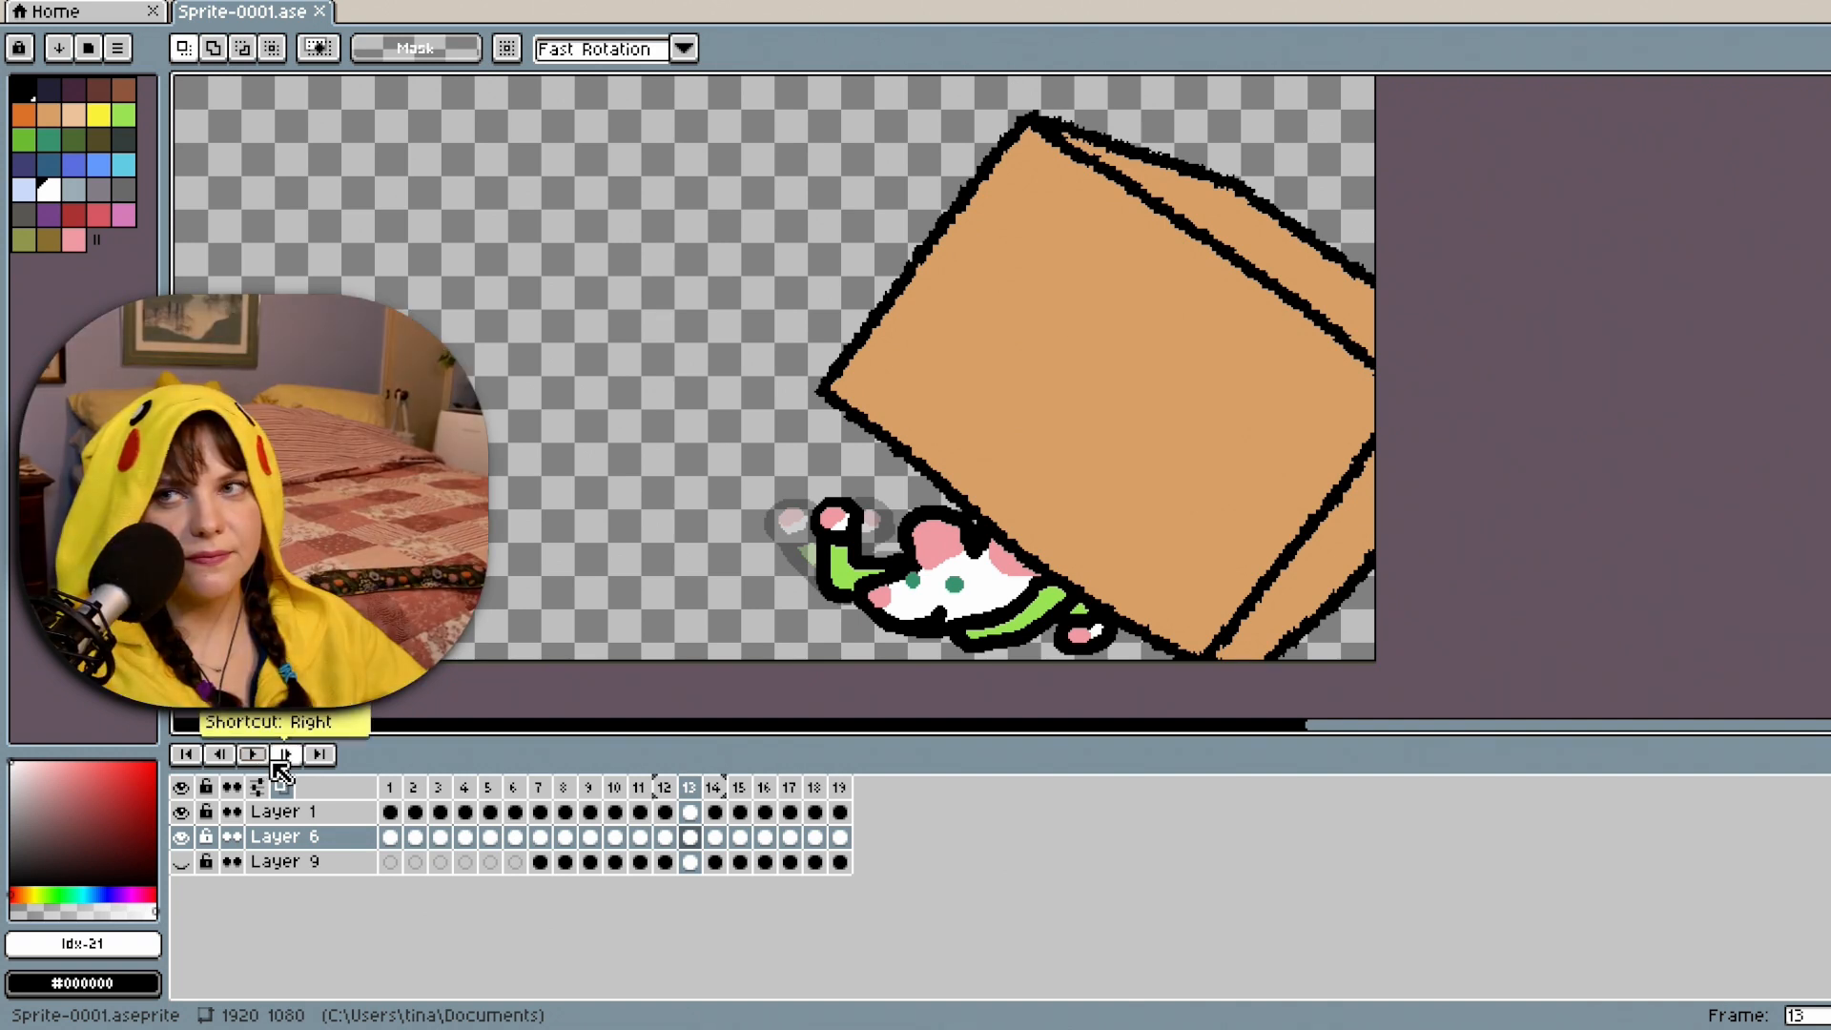
pyautogui.click(540, 789)
pyautogui.rightClick(543, 792)
pyautogui.press('Escape')
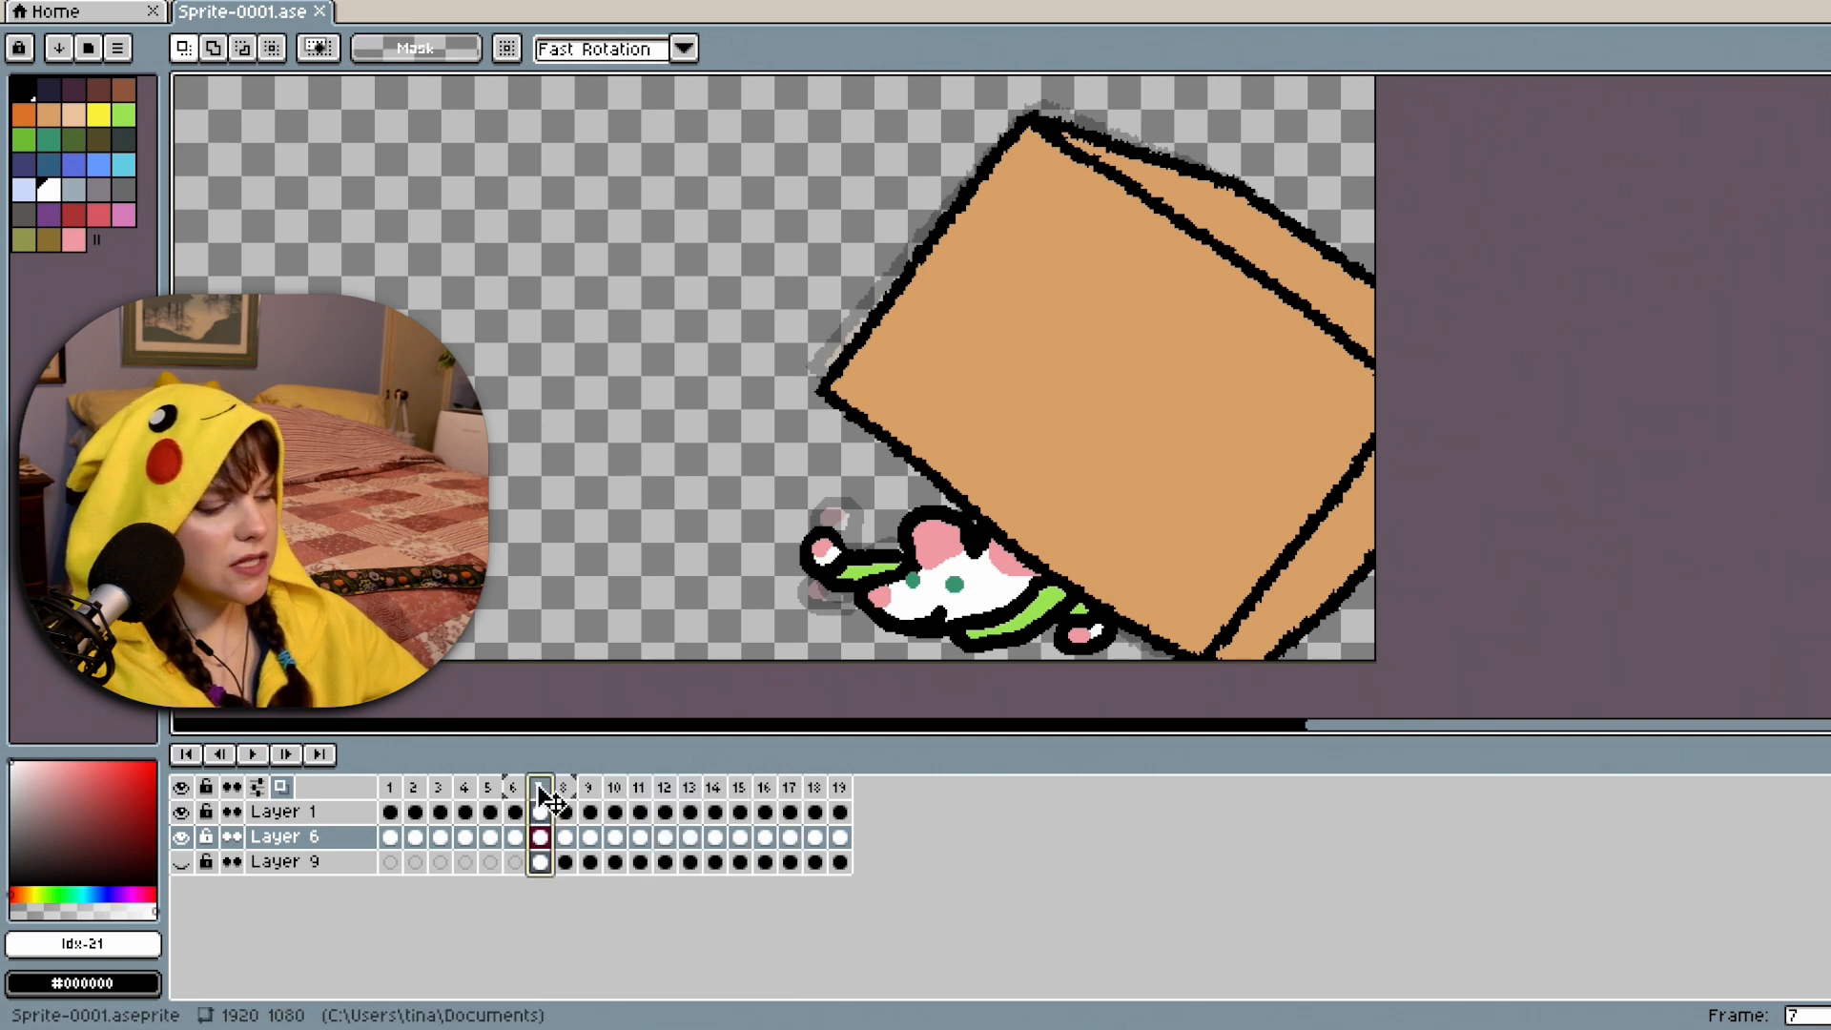
# Add a new frame after frame 19 that duplicates its contents, and select the new frame 20.
pyautogui.click(841, 789)
pyautogui.rightClick(847, 797)
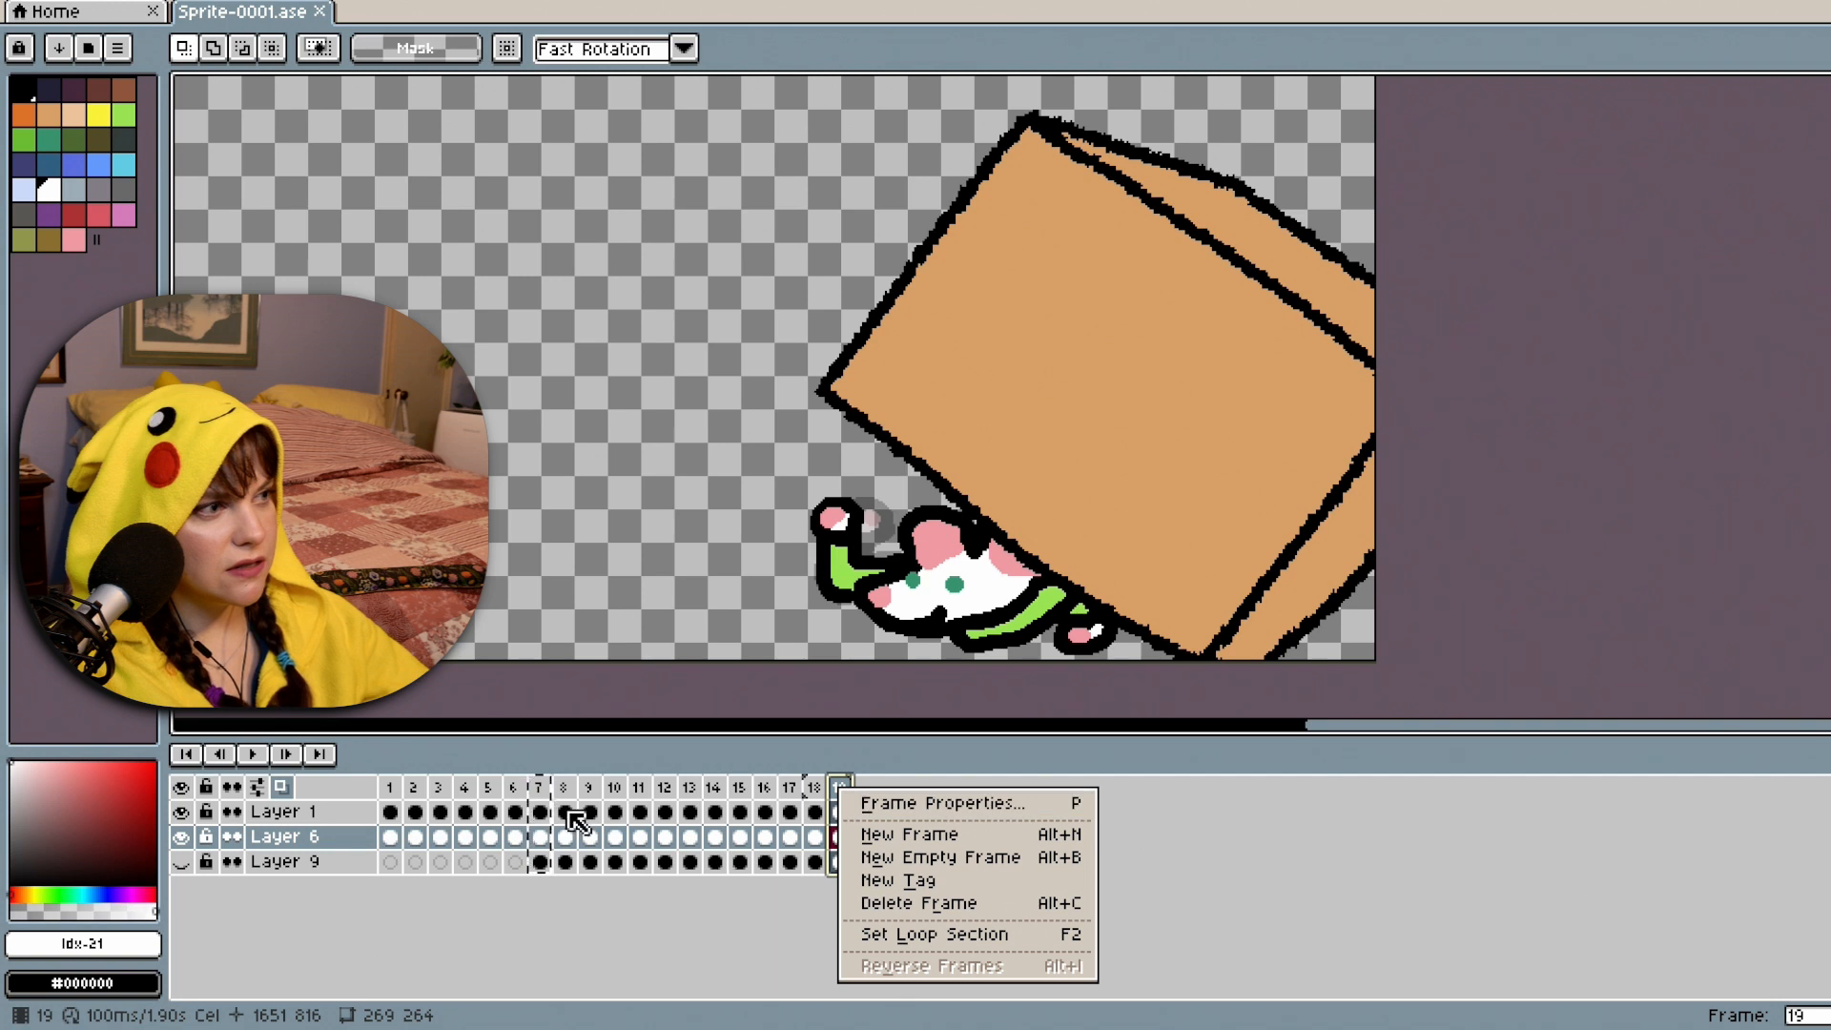
pyautogui.press('Escape')
pyautogui.click(540, 794)
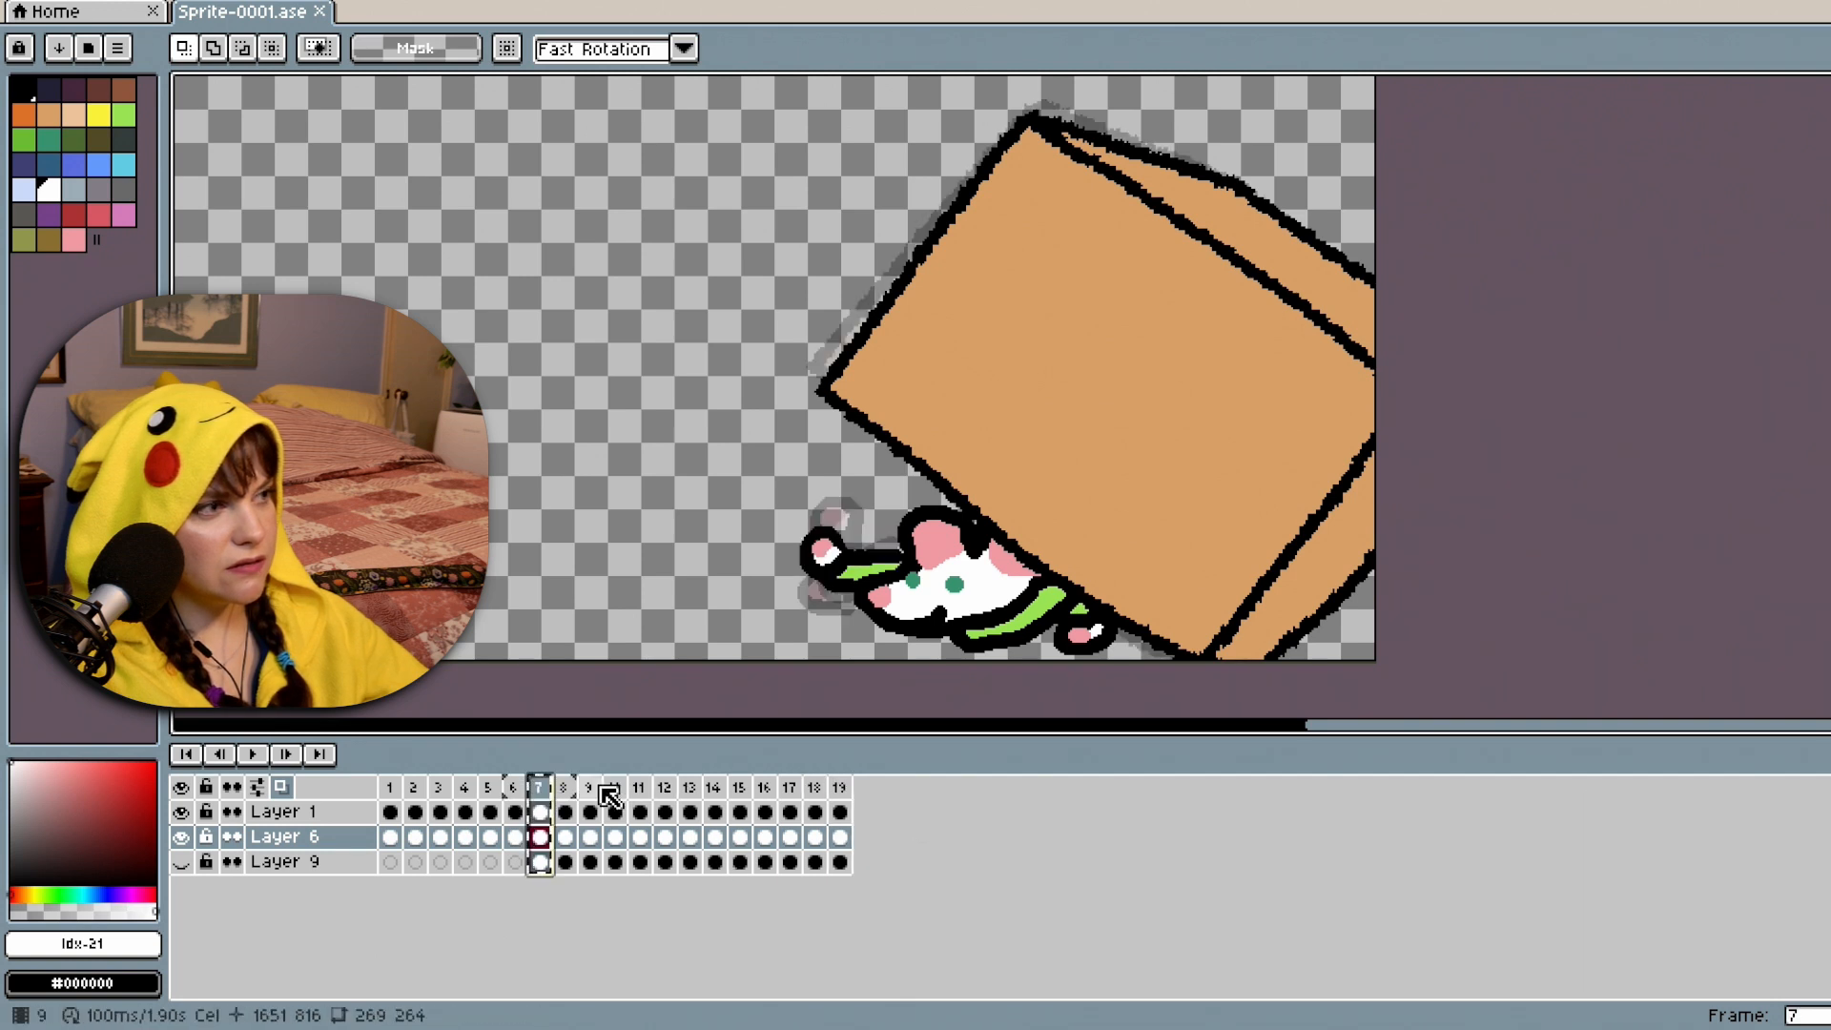
pyautogui.click(569, 794)
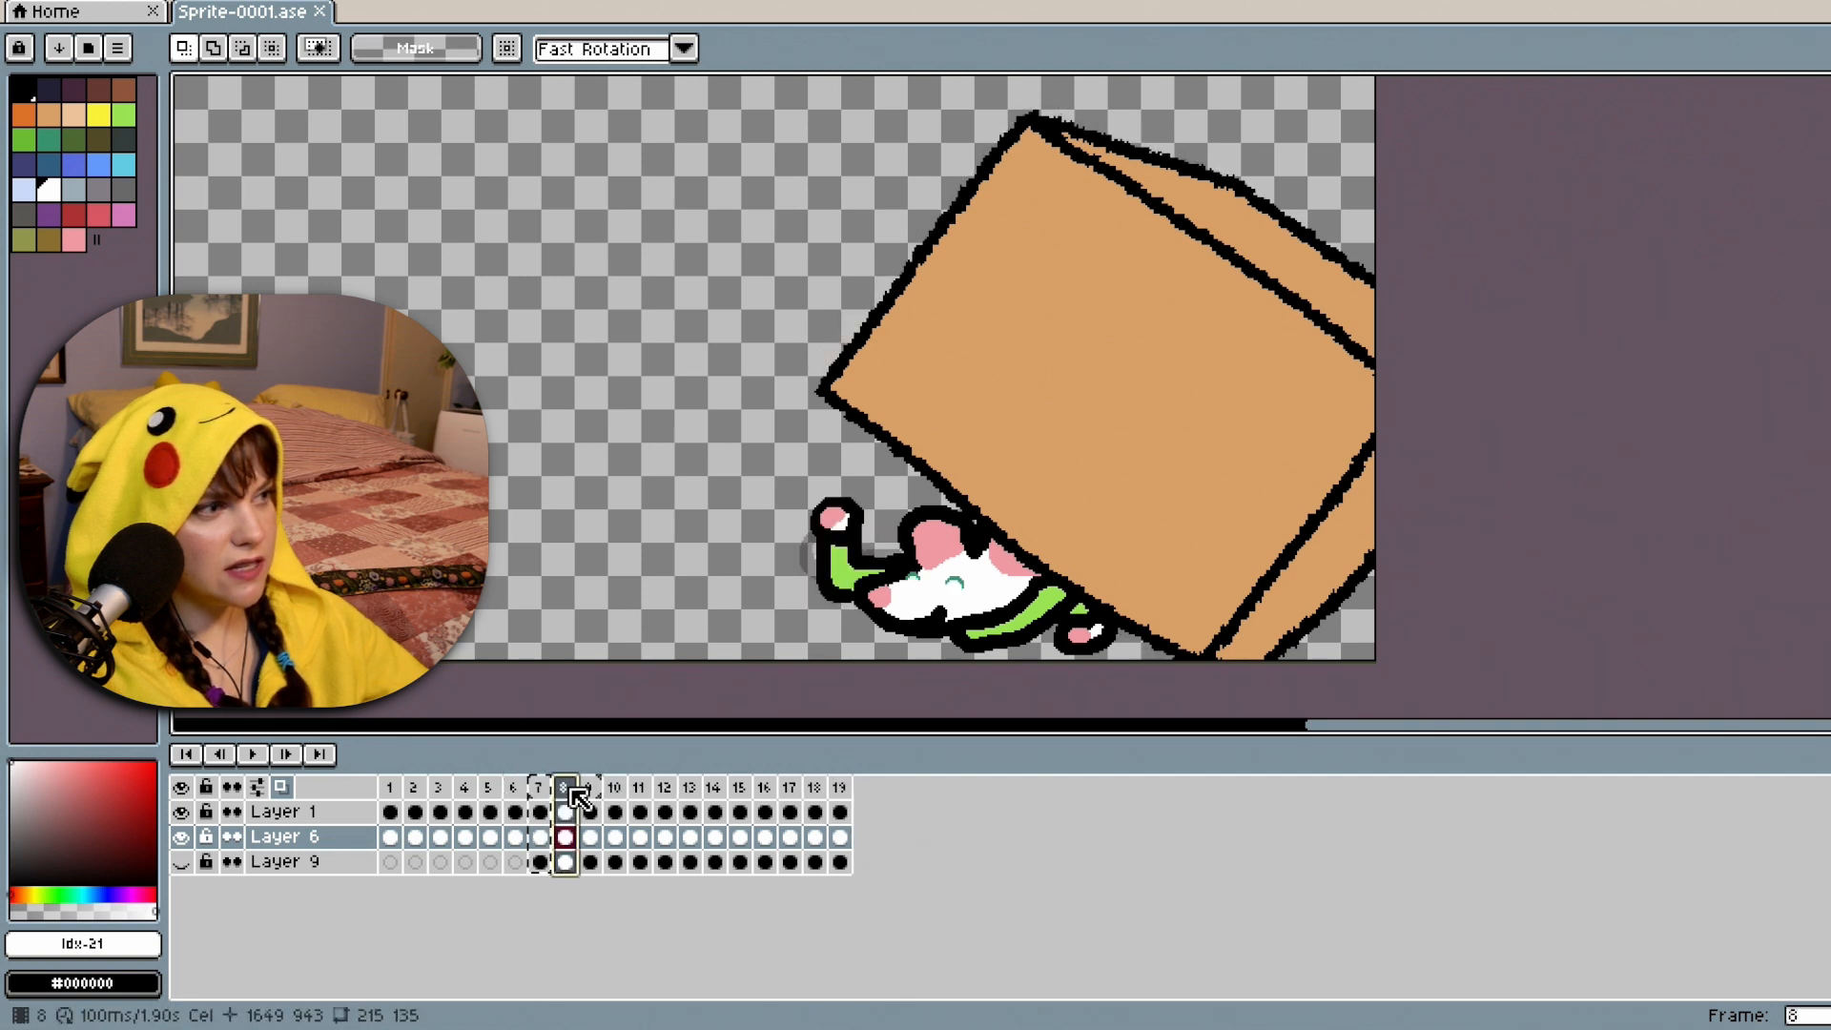
pyautogui.click(839, 790)
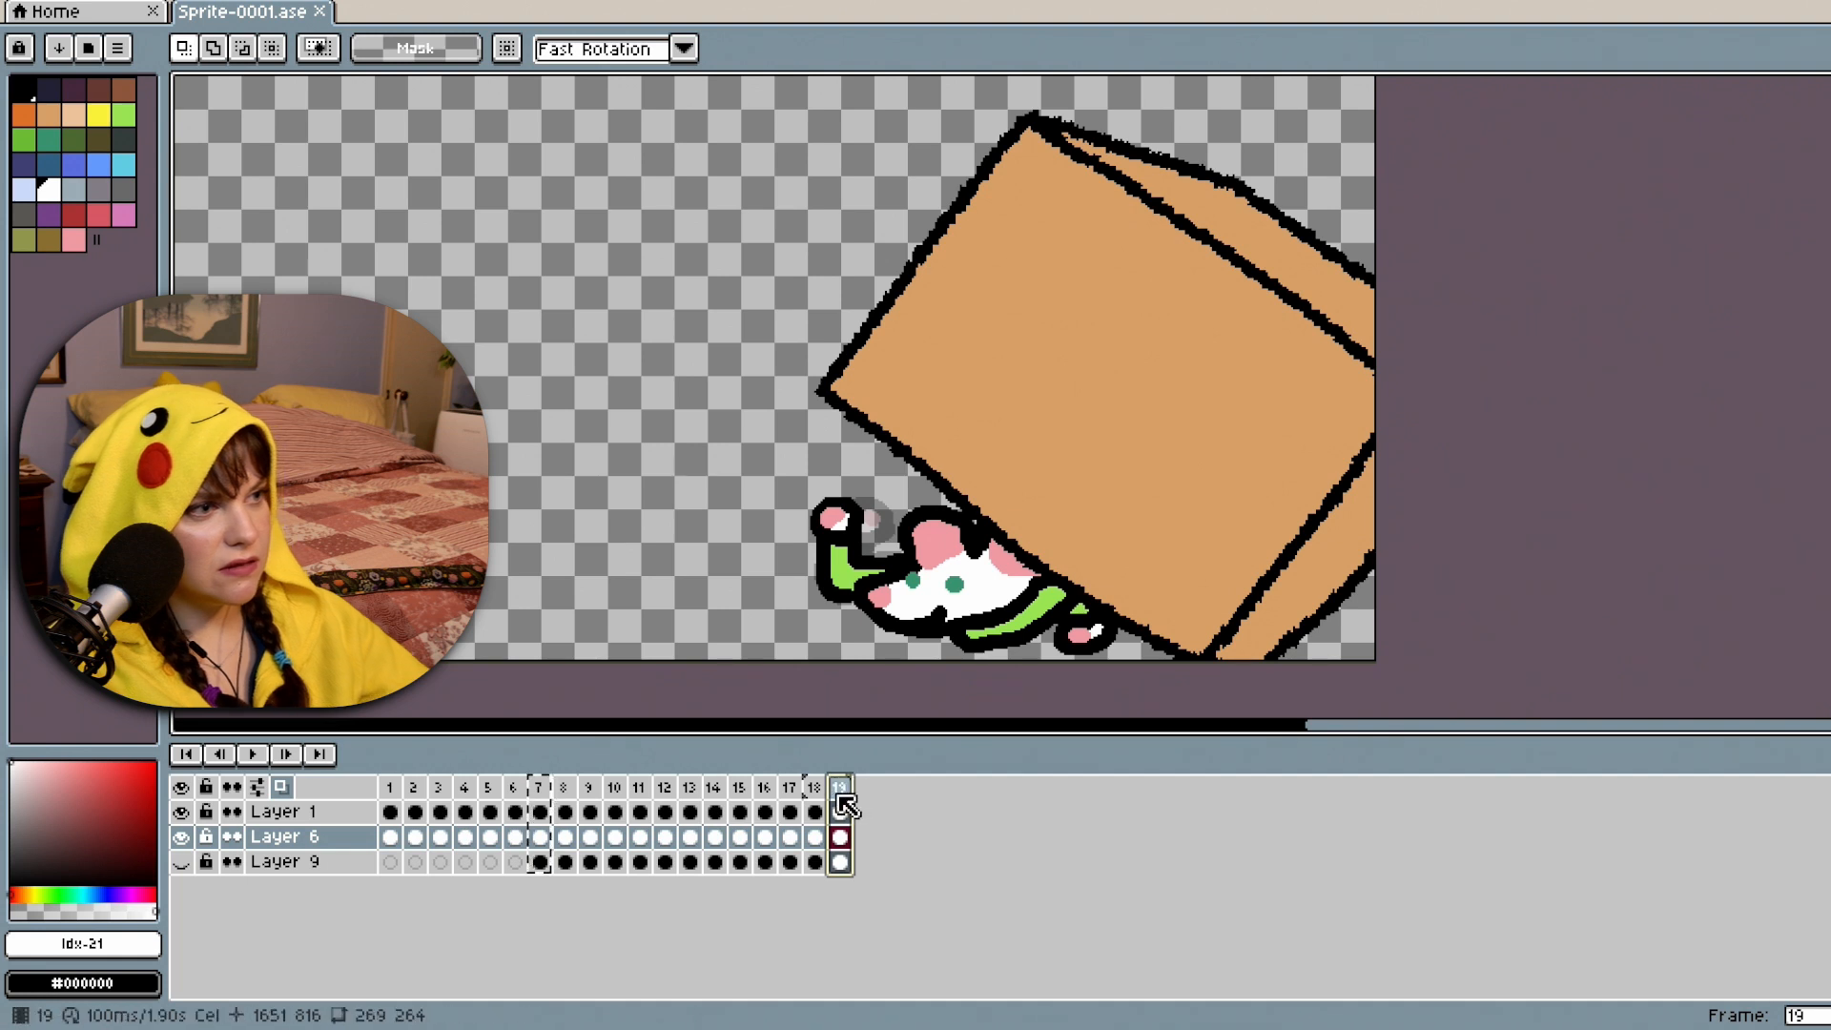
pyautogui.rightClick(842, 799)
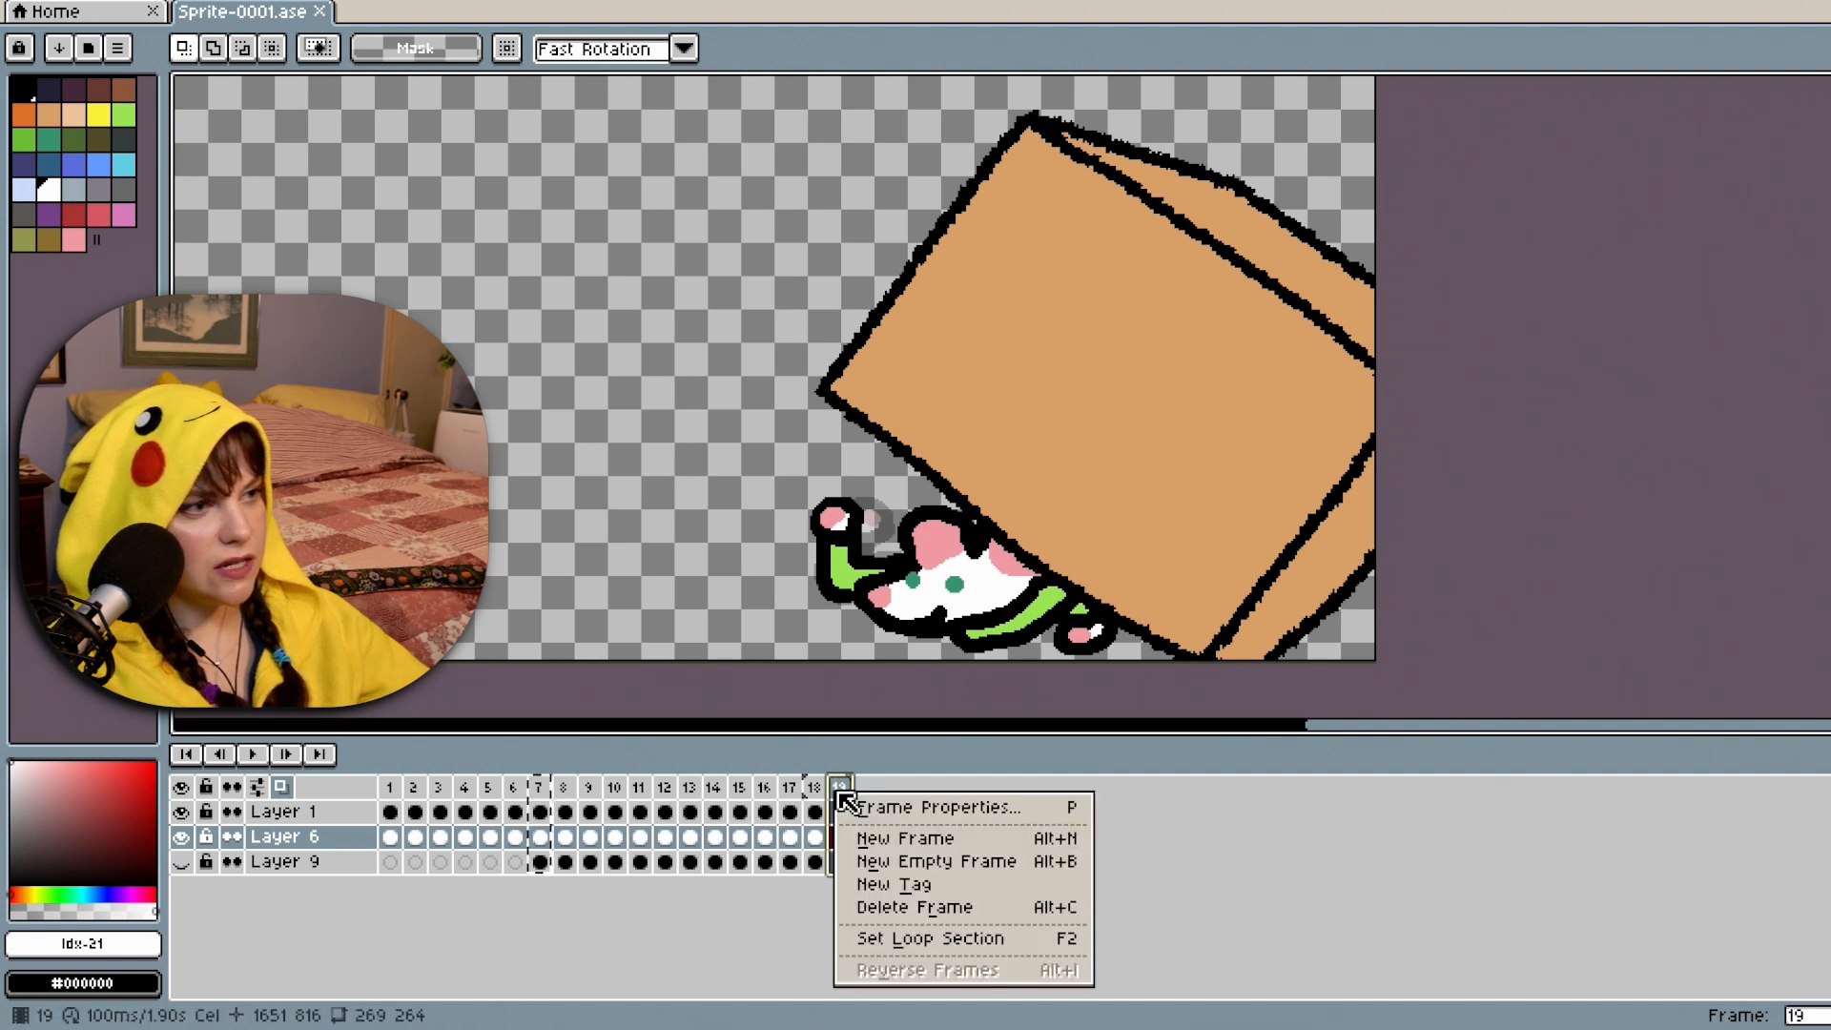
pyautogui.click(896, 837)
pyautogui.click(864, 790)
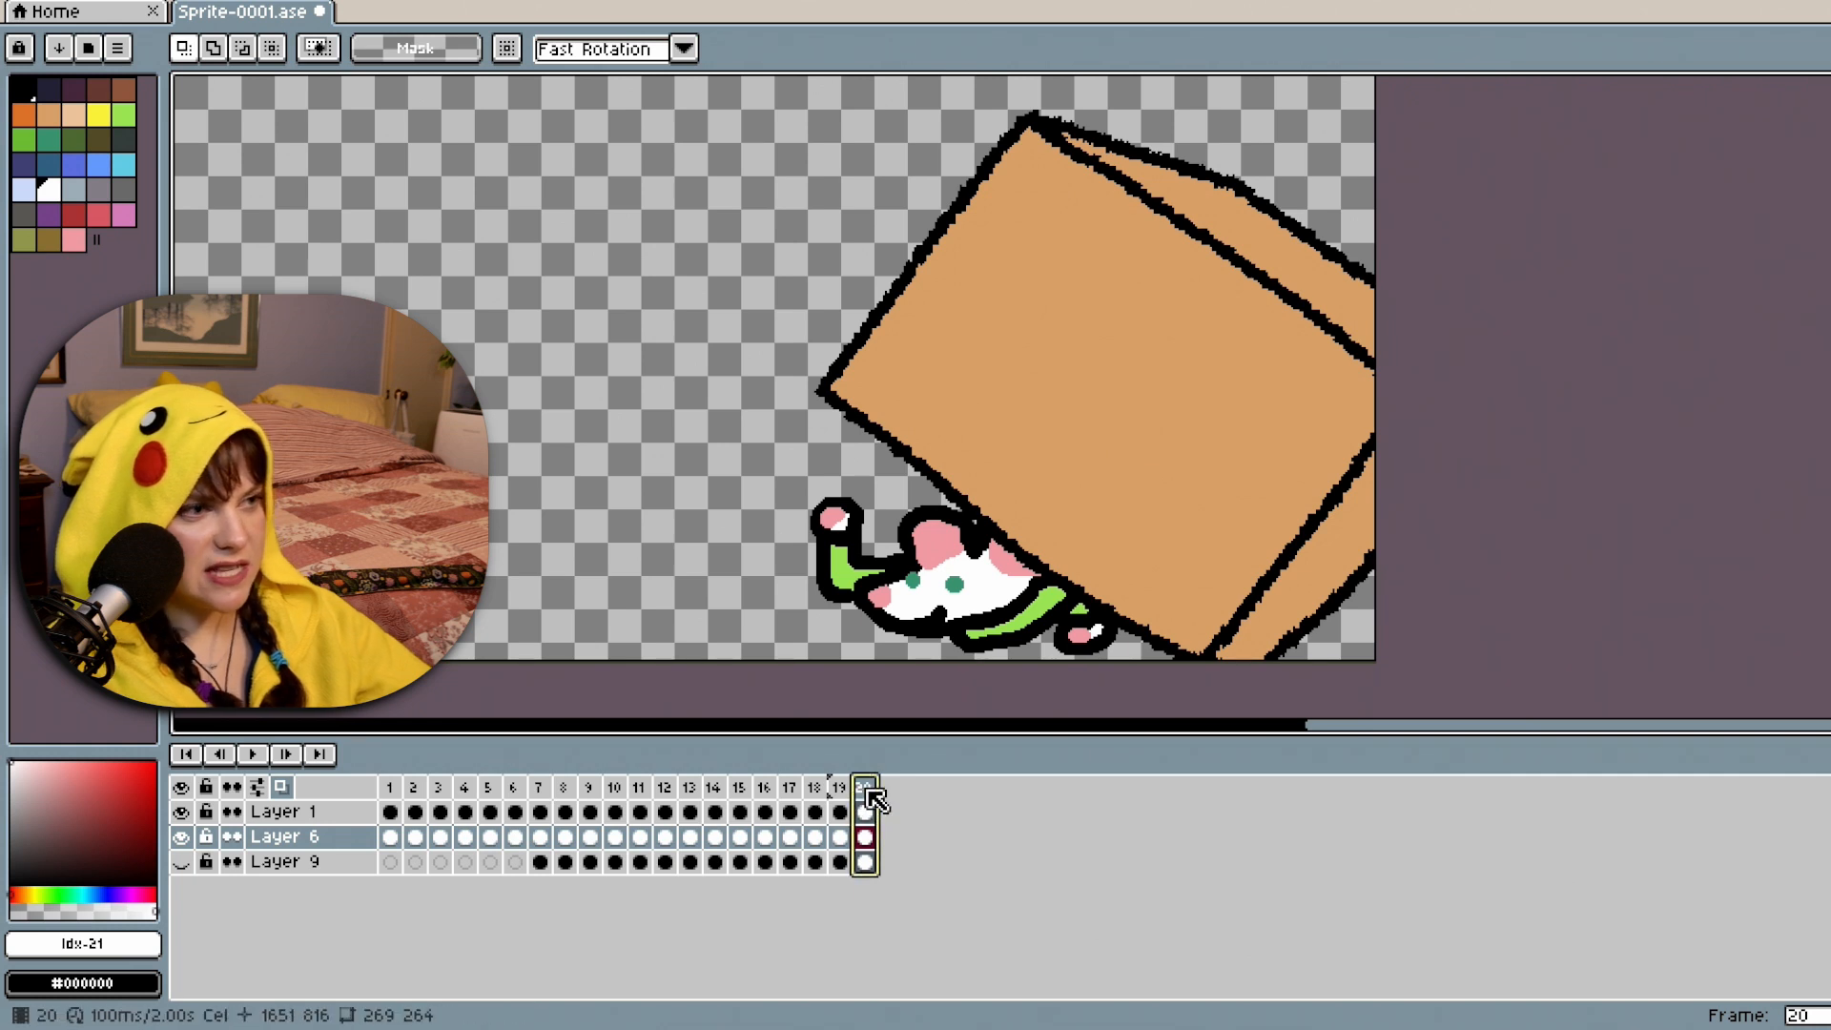
pyautogui.rightClick(871, 799)
pyautogui.click(875, 804)
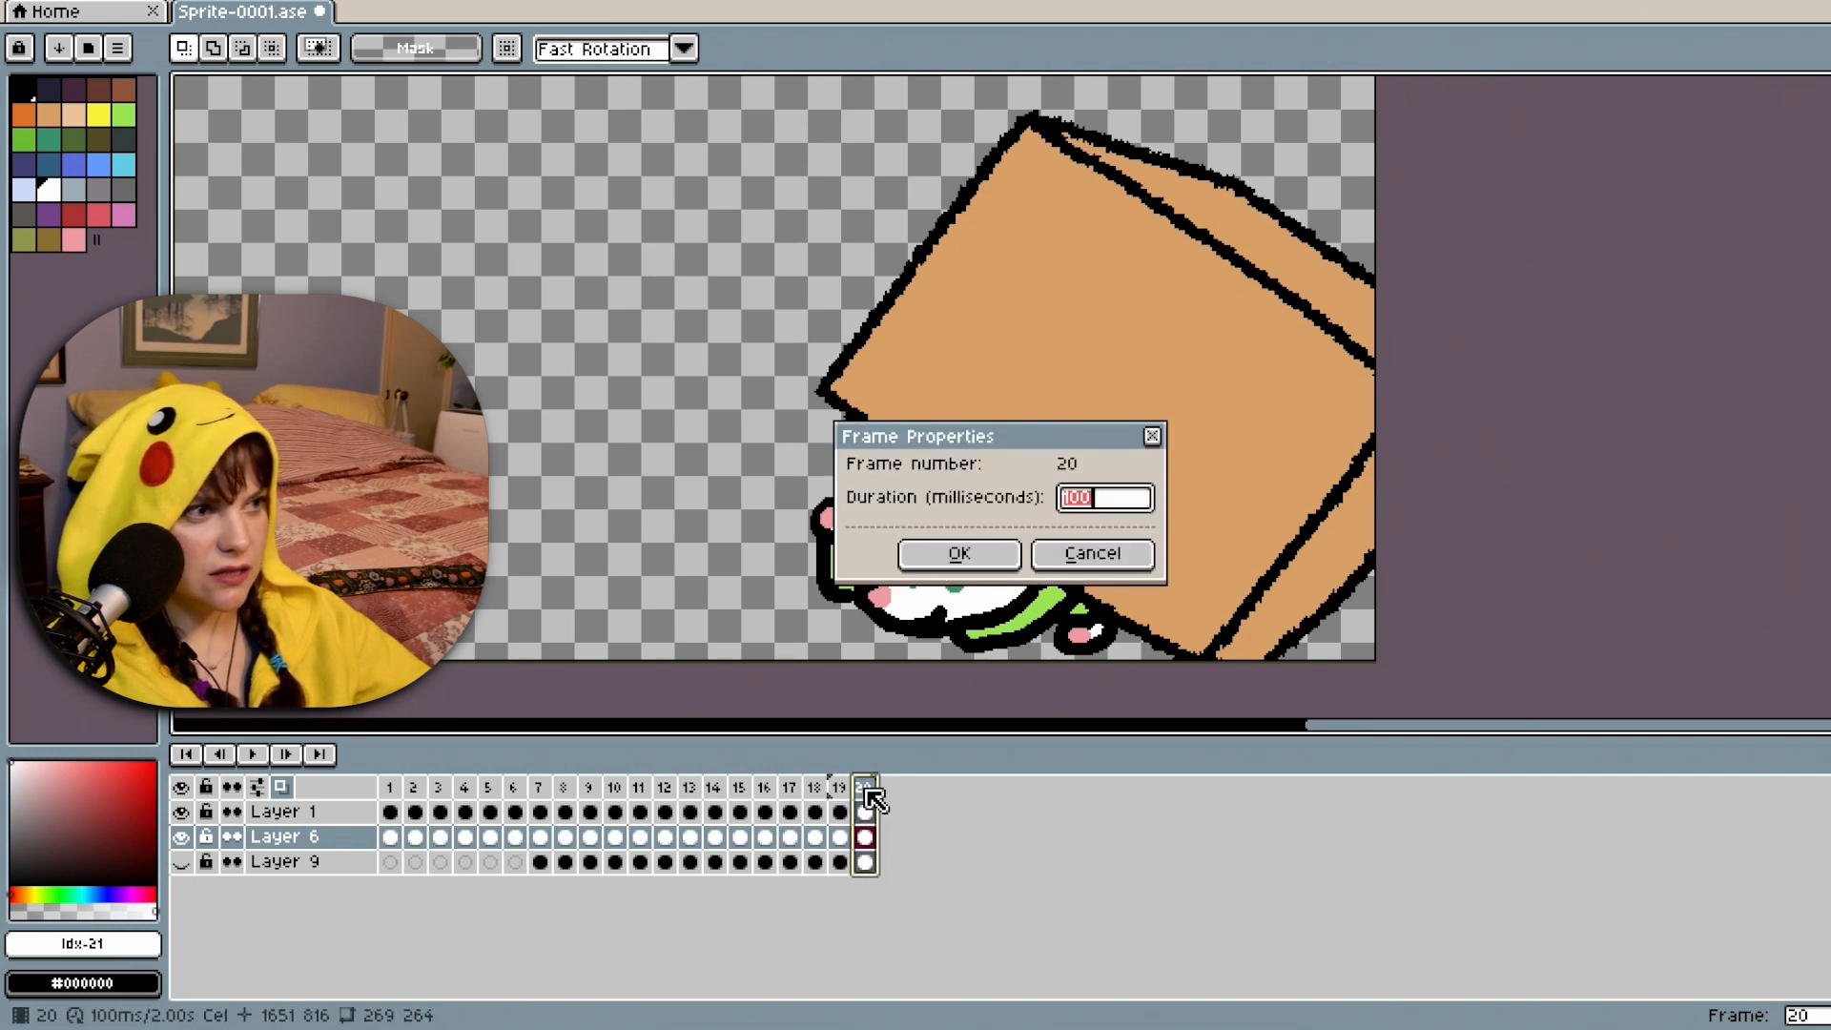
pyautogui.click(1117, 560)
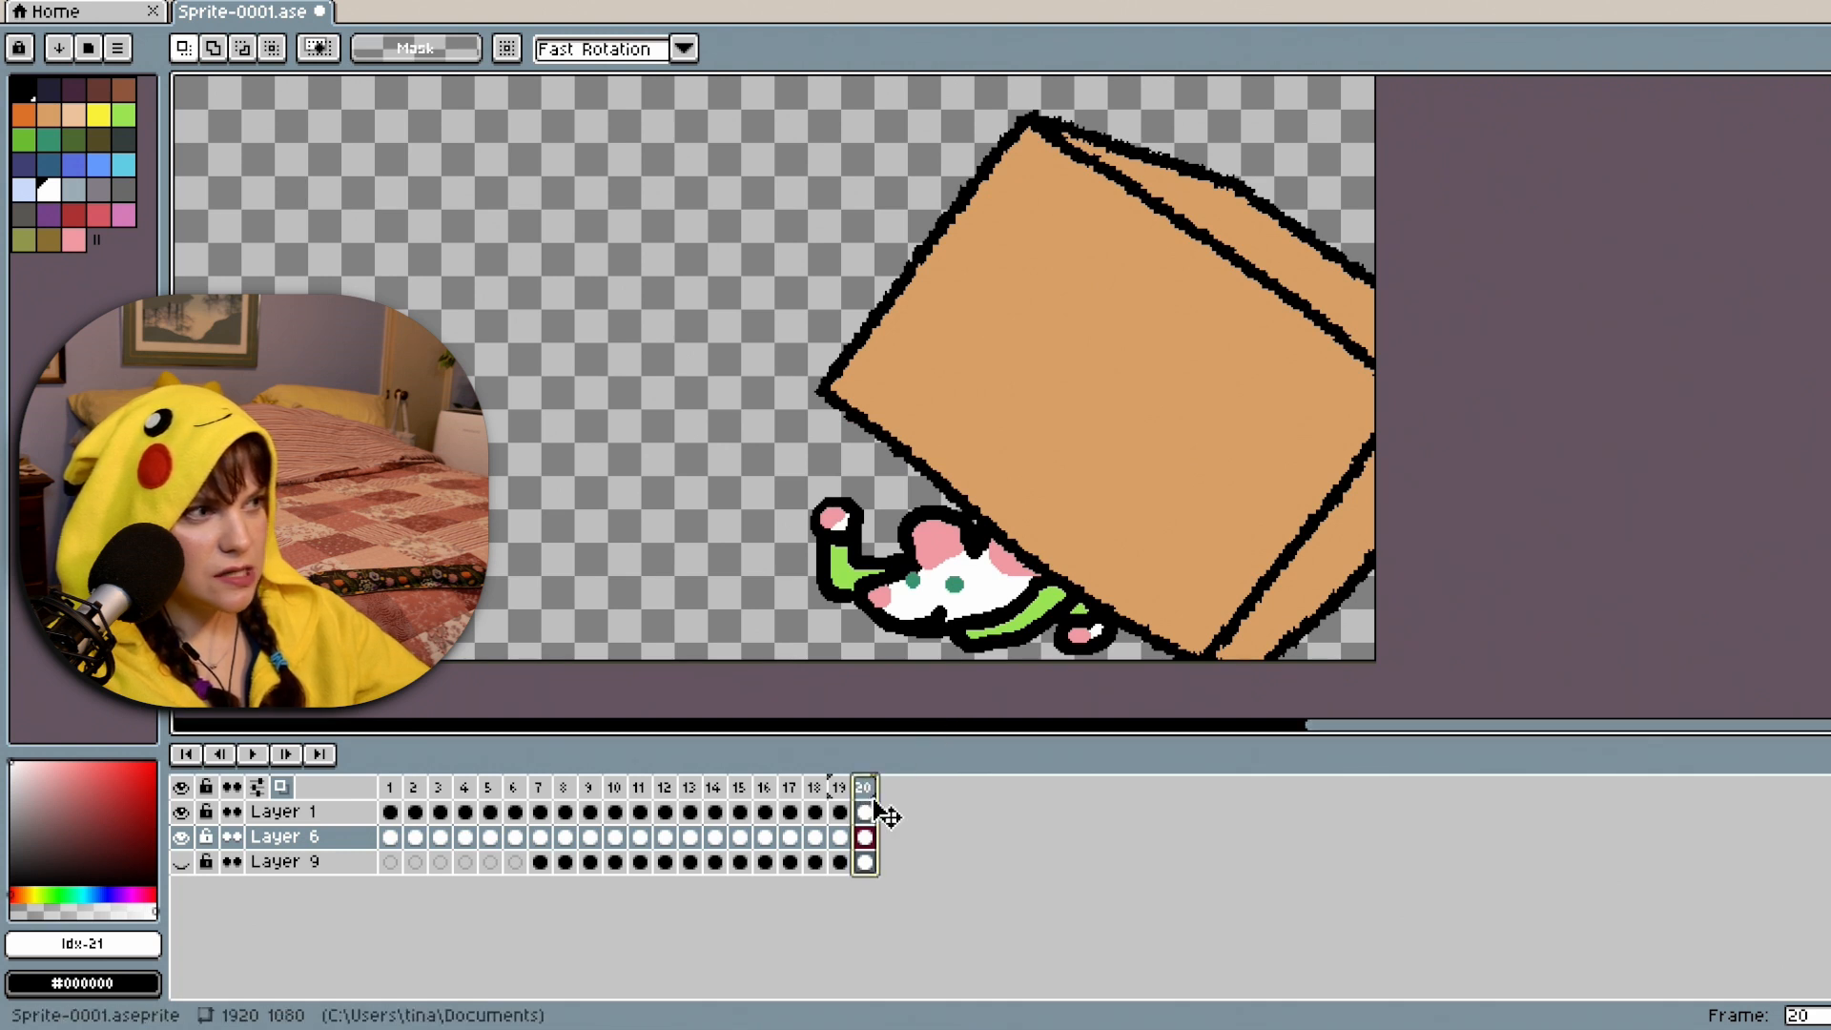
# Play the animation from frame 7 to check it with the added frame 20.
pyautogui.click(539, 787)
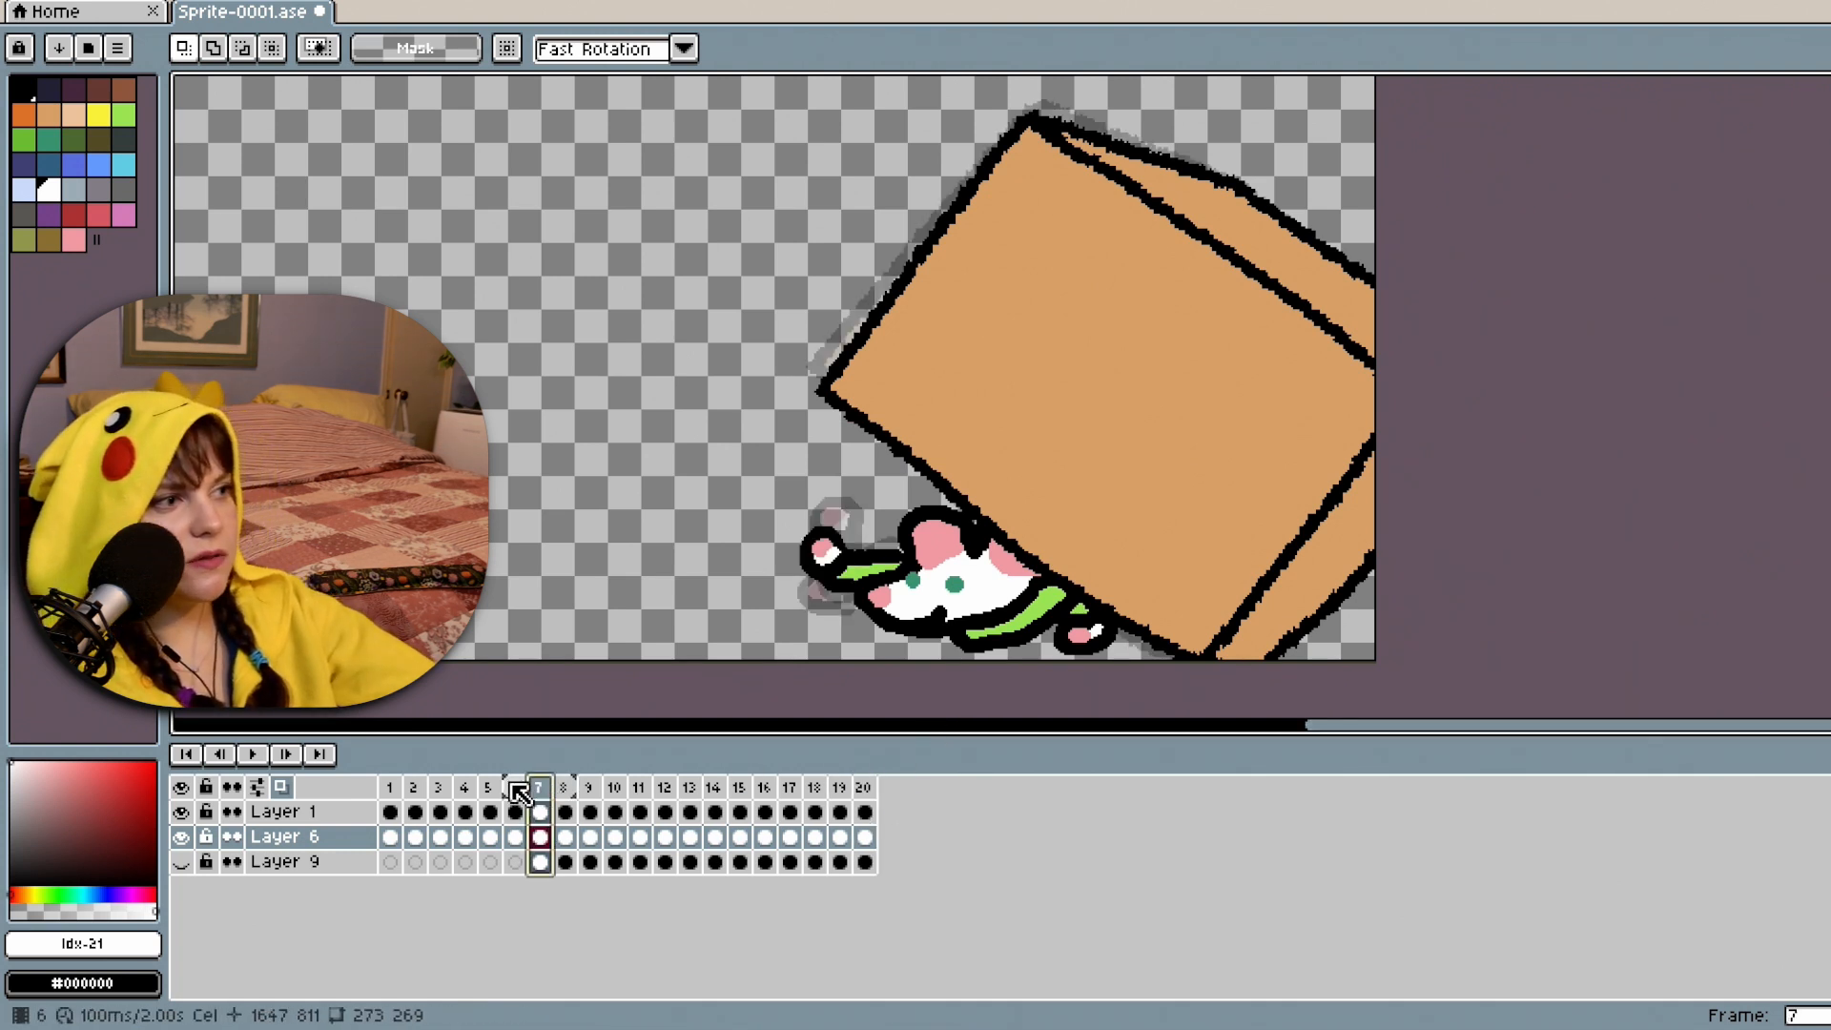
pyautogui.click(255, 758)
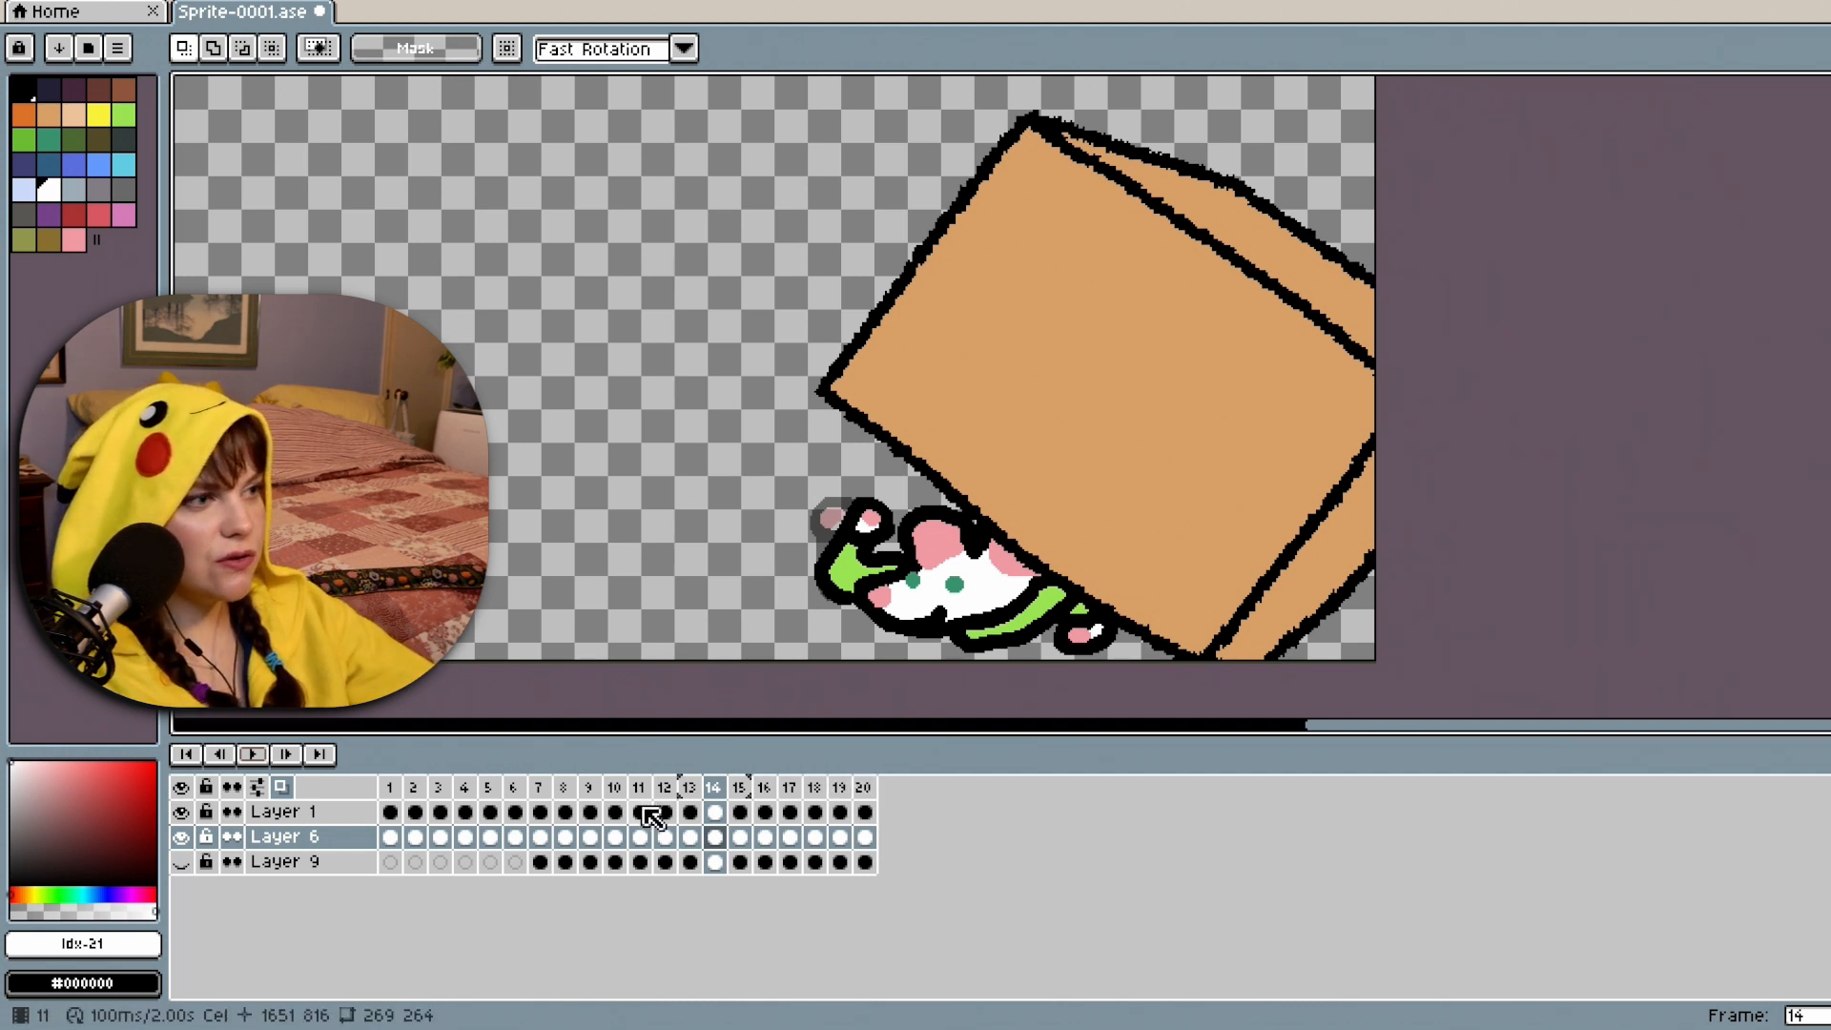
# Paste the copied frame at frame 7 to double it, and check the last frames, 19 to 21.
pyautogui.click(541, 788)
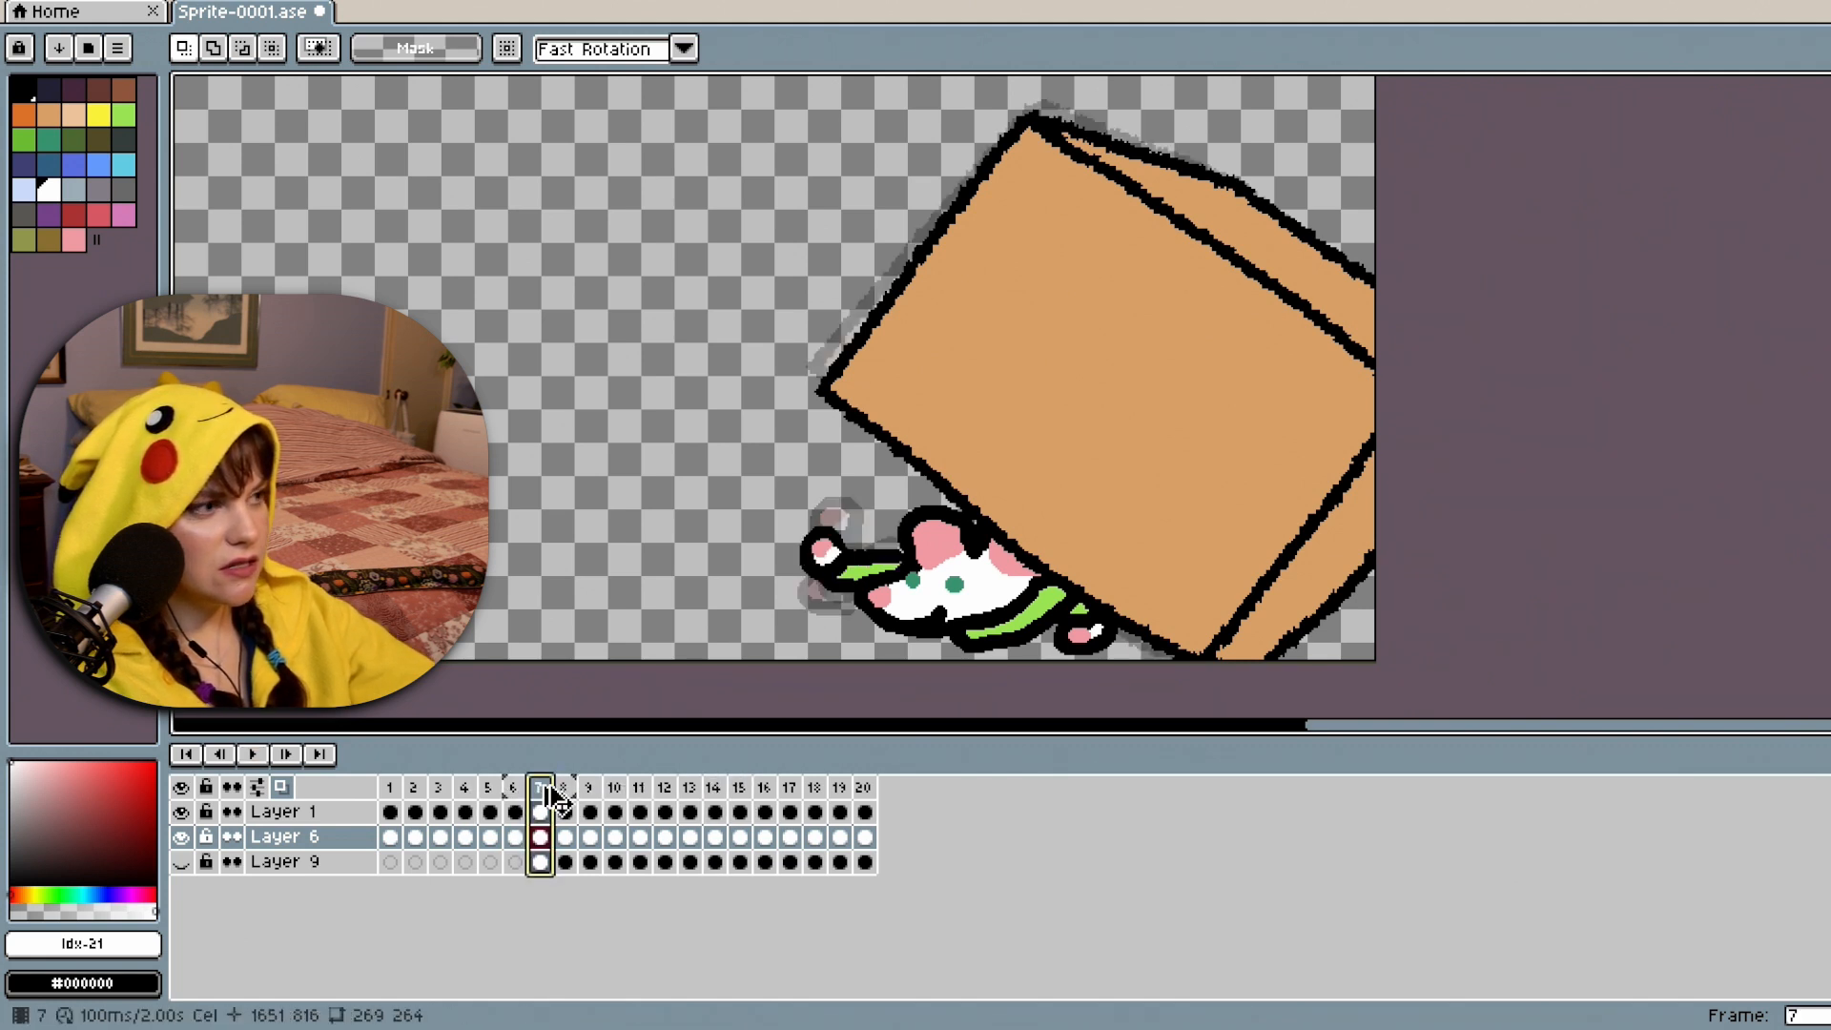
pyautogui.hotkey('ctrl', 'v')
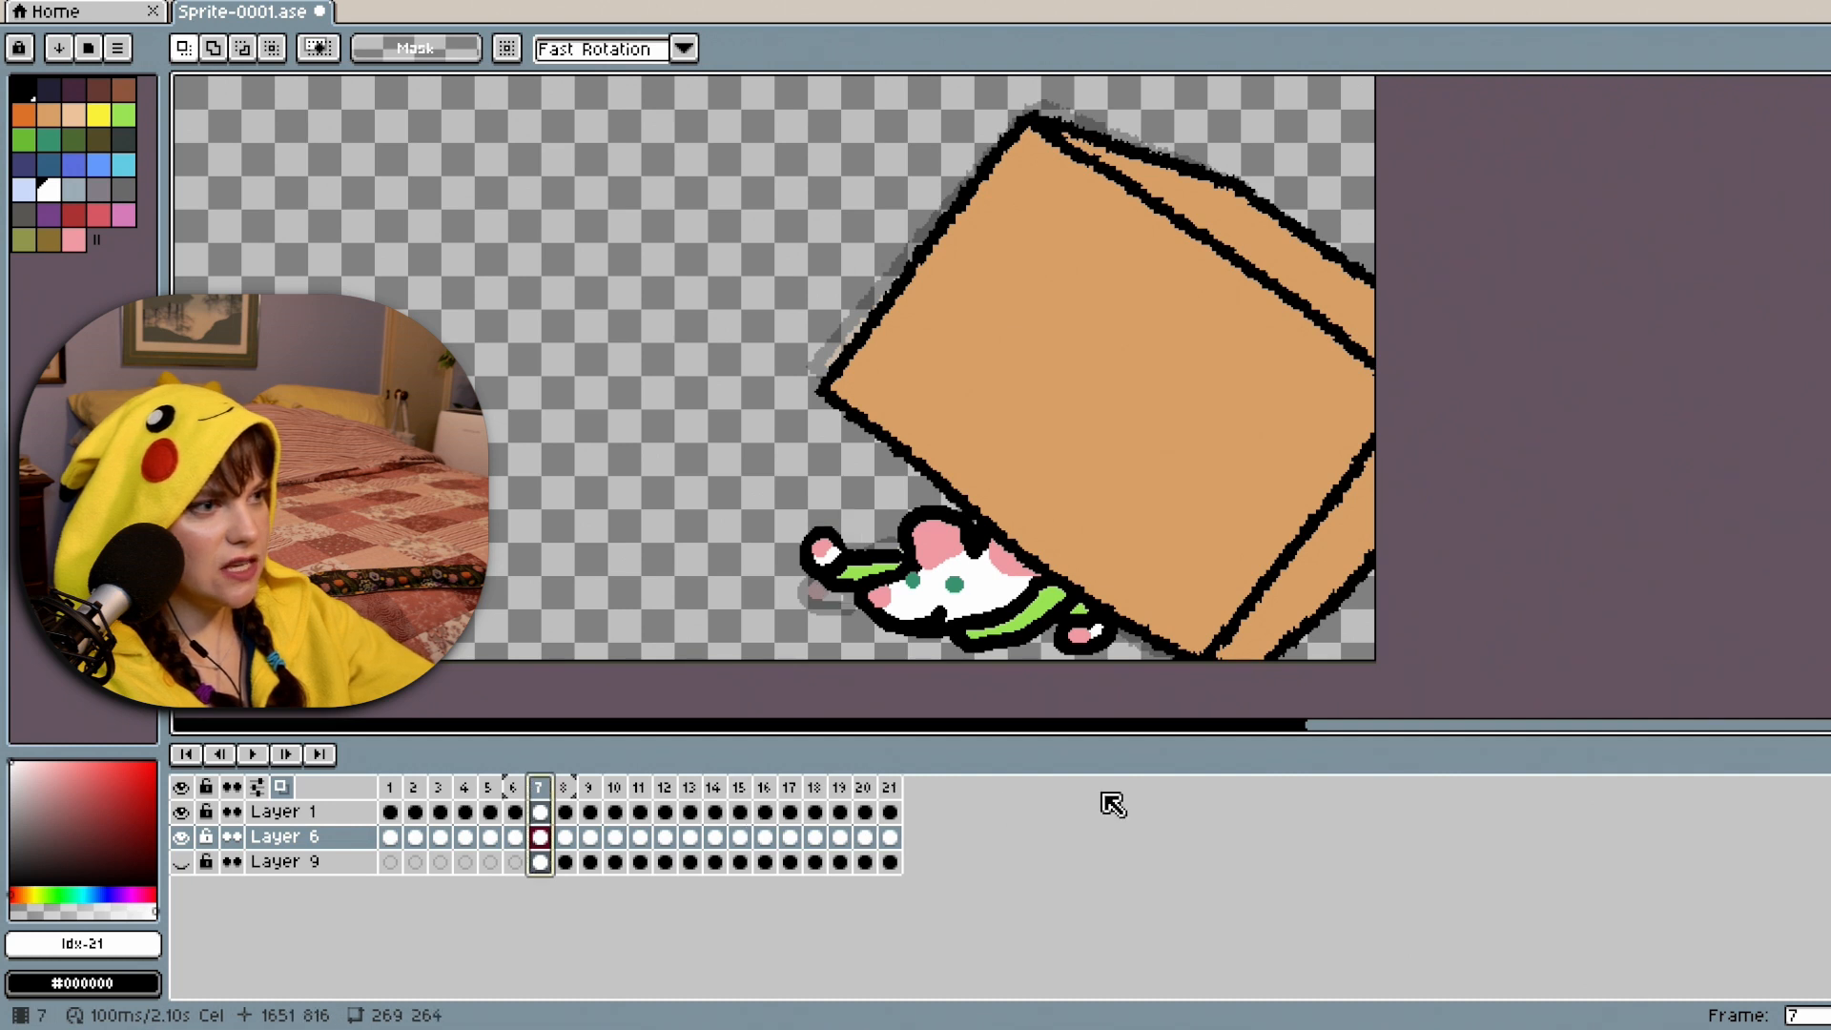
pyautogui.click(889, 788)
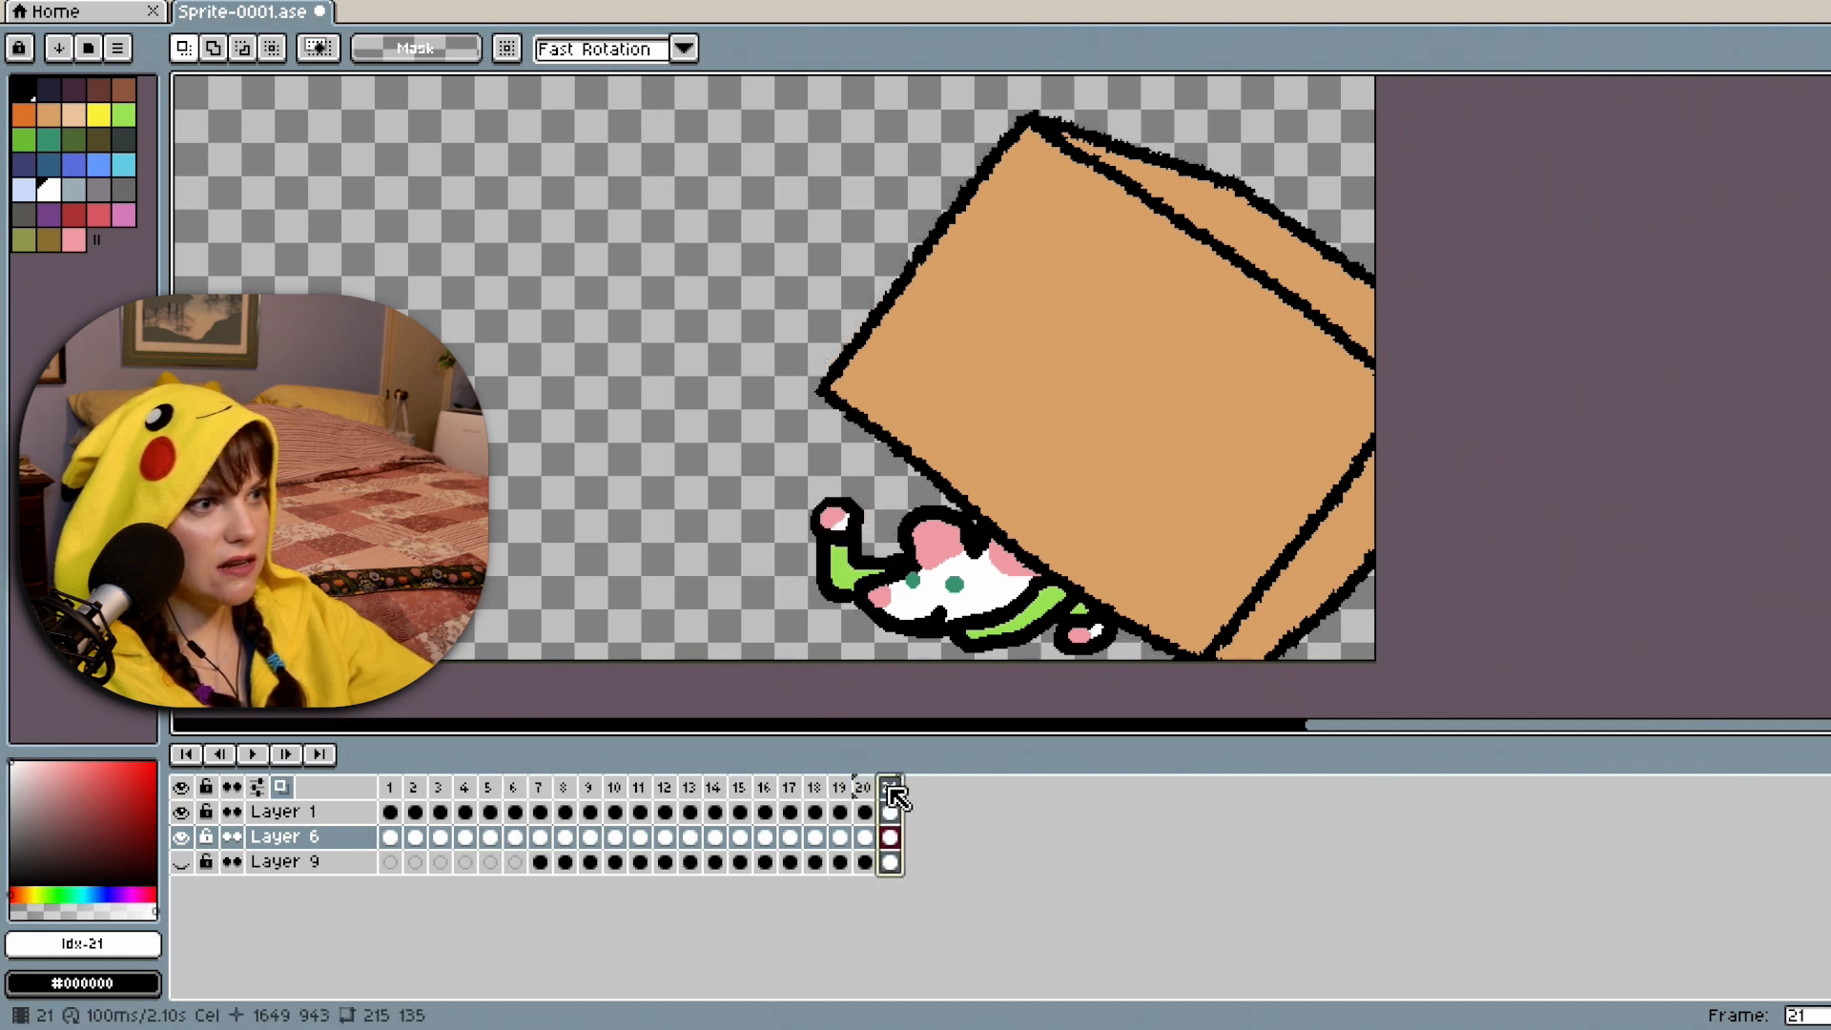
pyautogui.click(840, 788)
pyautogui.click(864, 787)
pyautogui.click(889, 787)
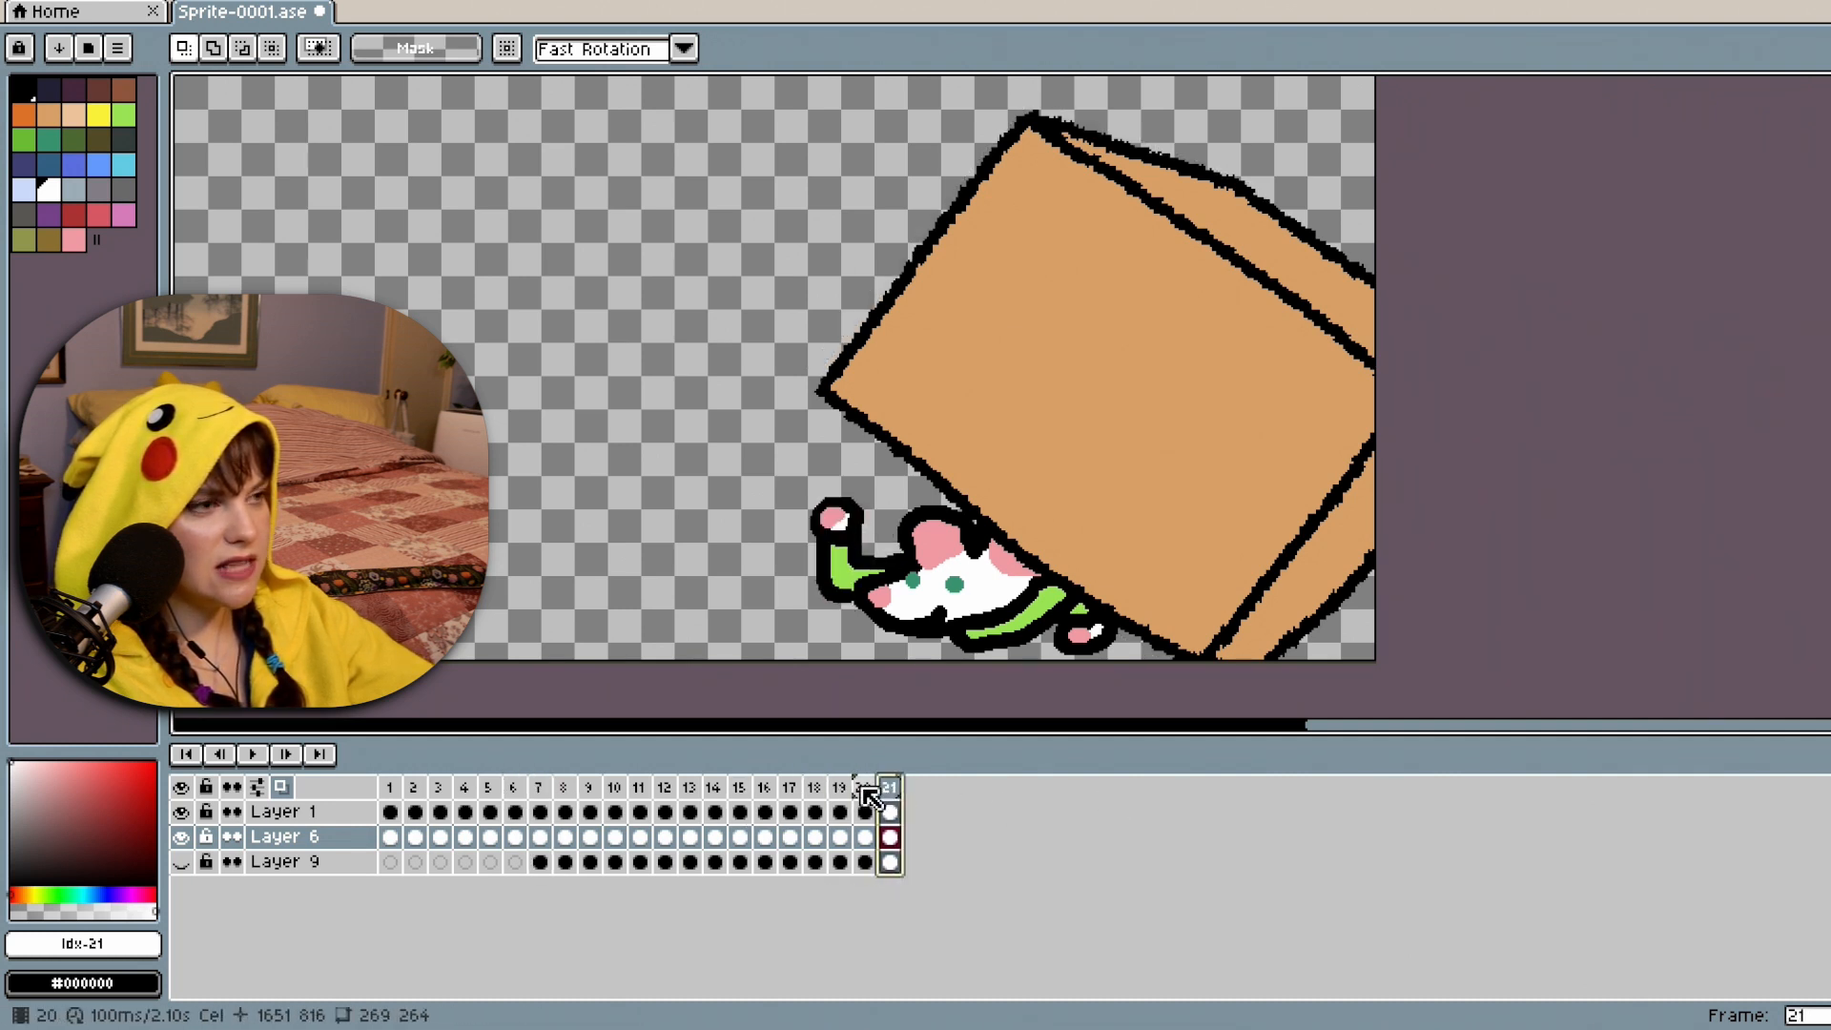
pyautogui.click(863, 787)
# Play the animation from frame 6 to check the doubled frame 7, and stop it.
pyautogui.click(538, 788)
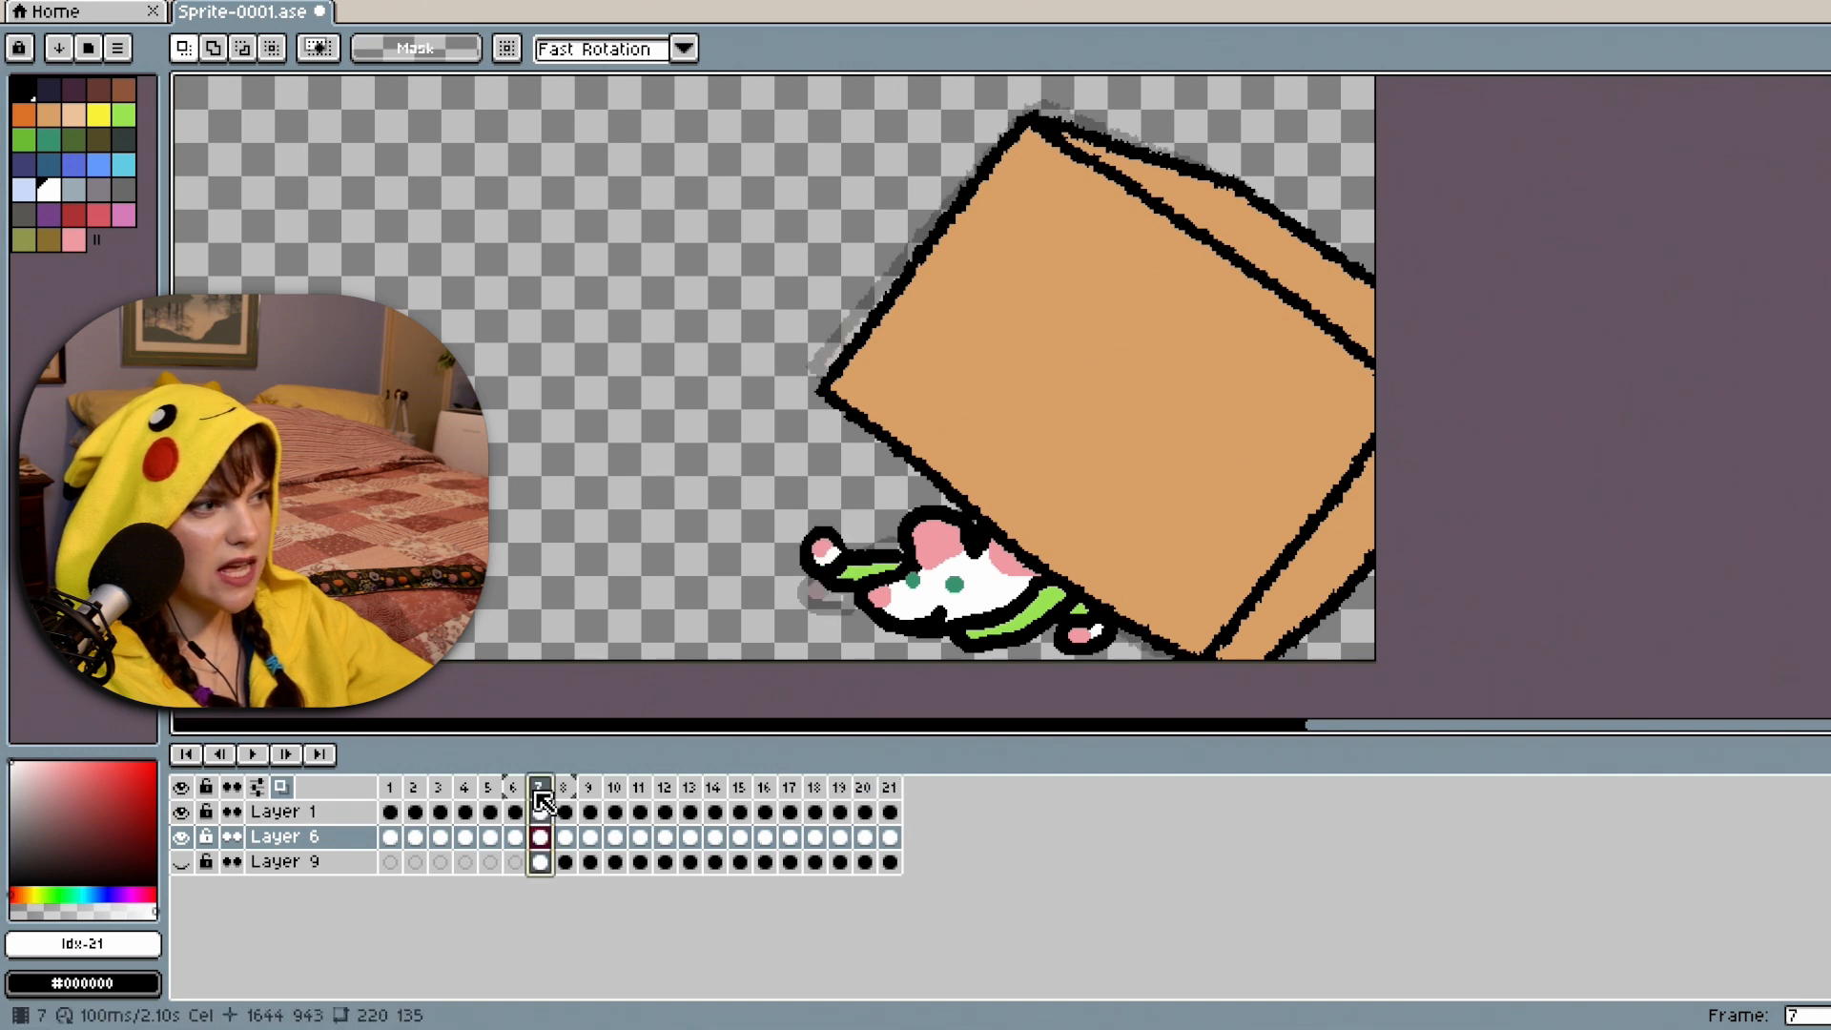
pyautogui.click(513, 790)
pyautogui.click(253, 755)
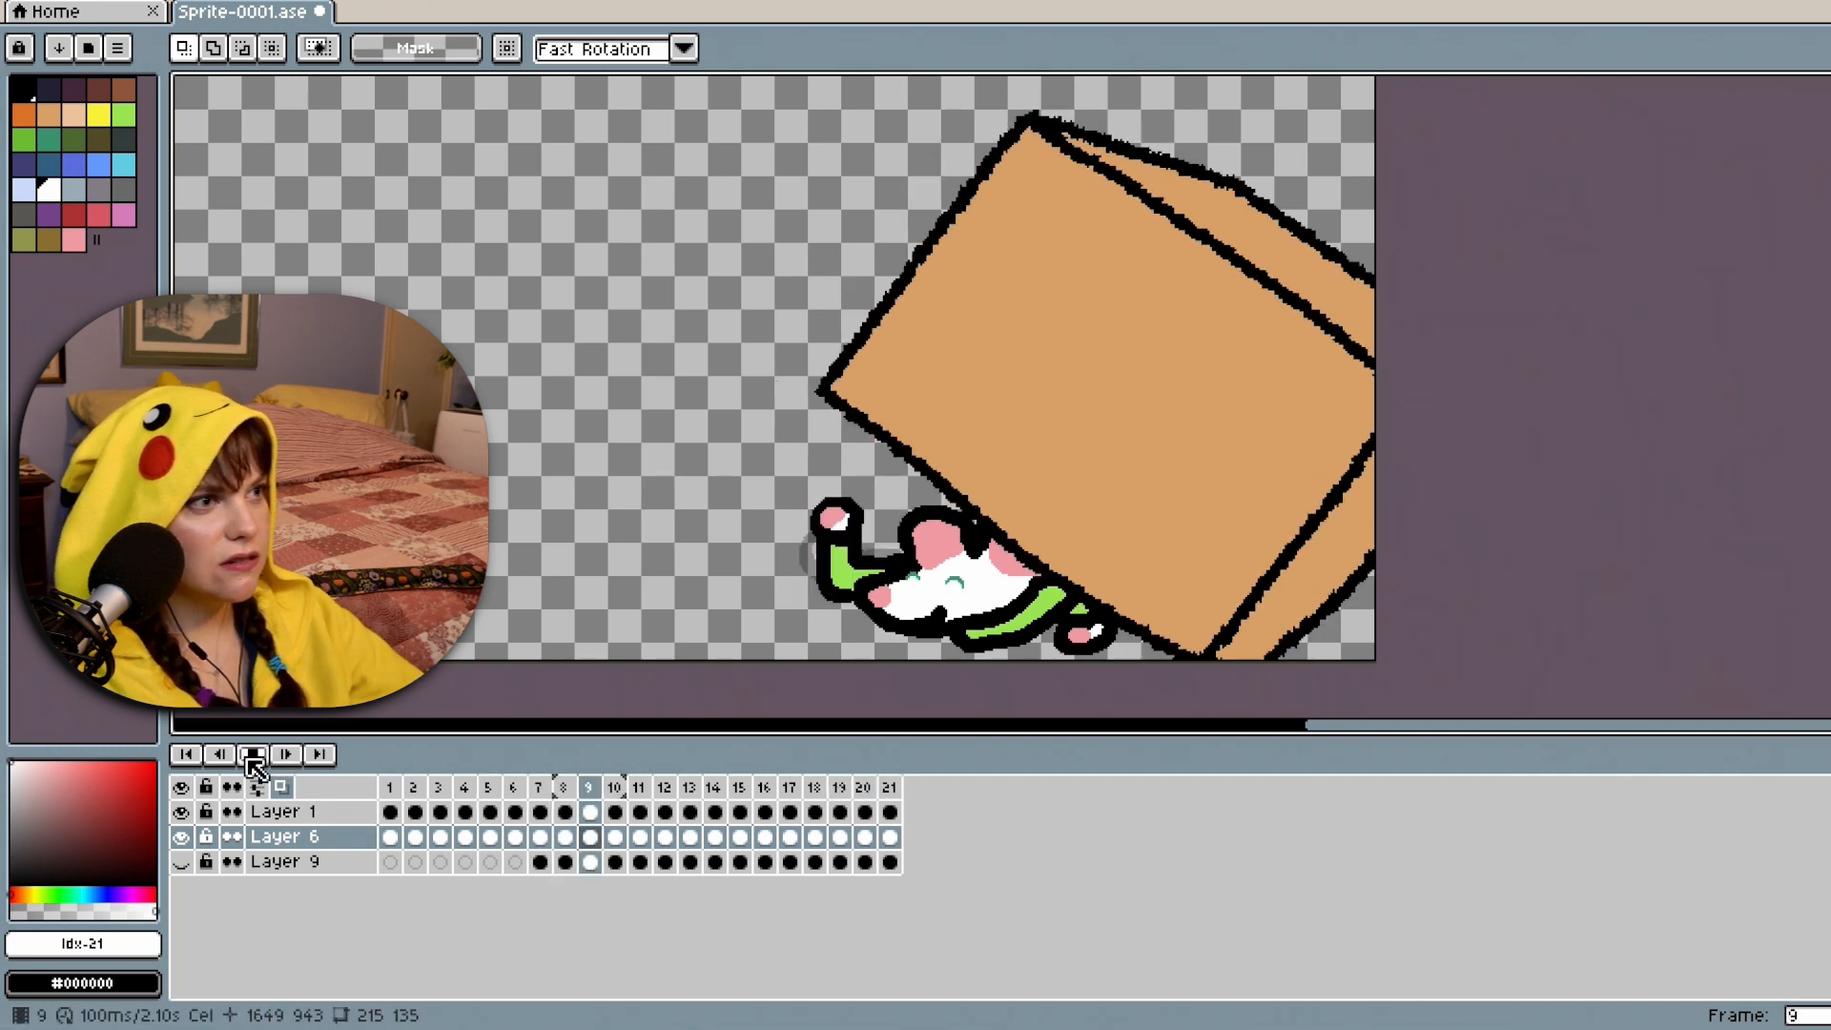
pyautogui.click(255, 757)
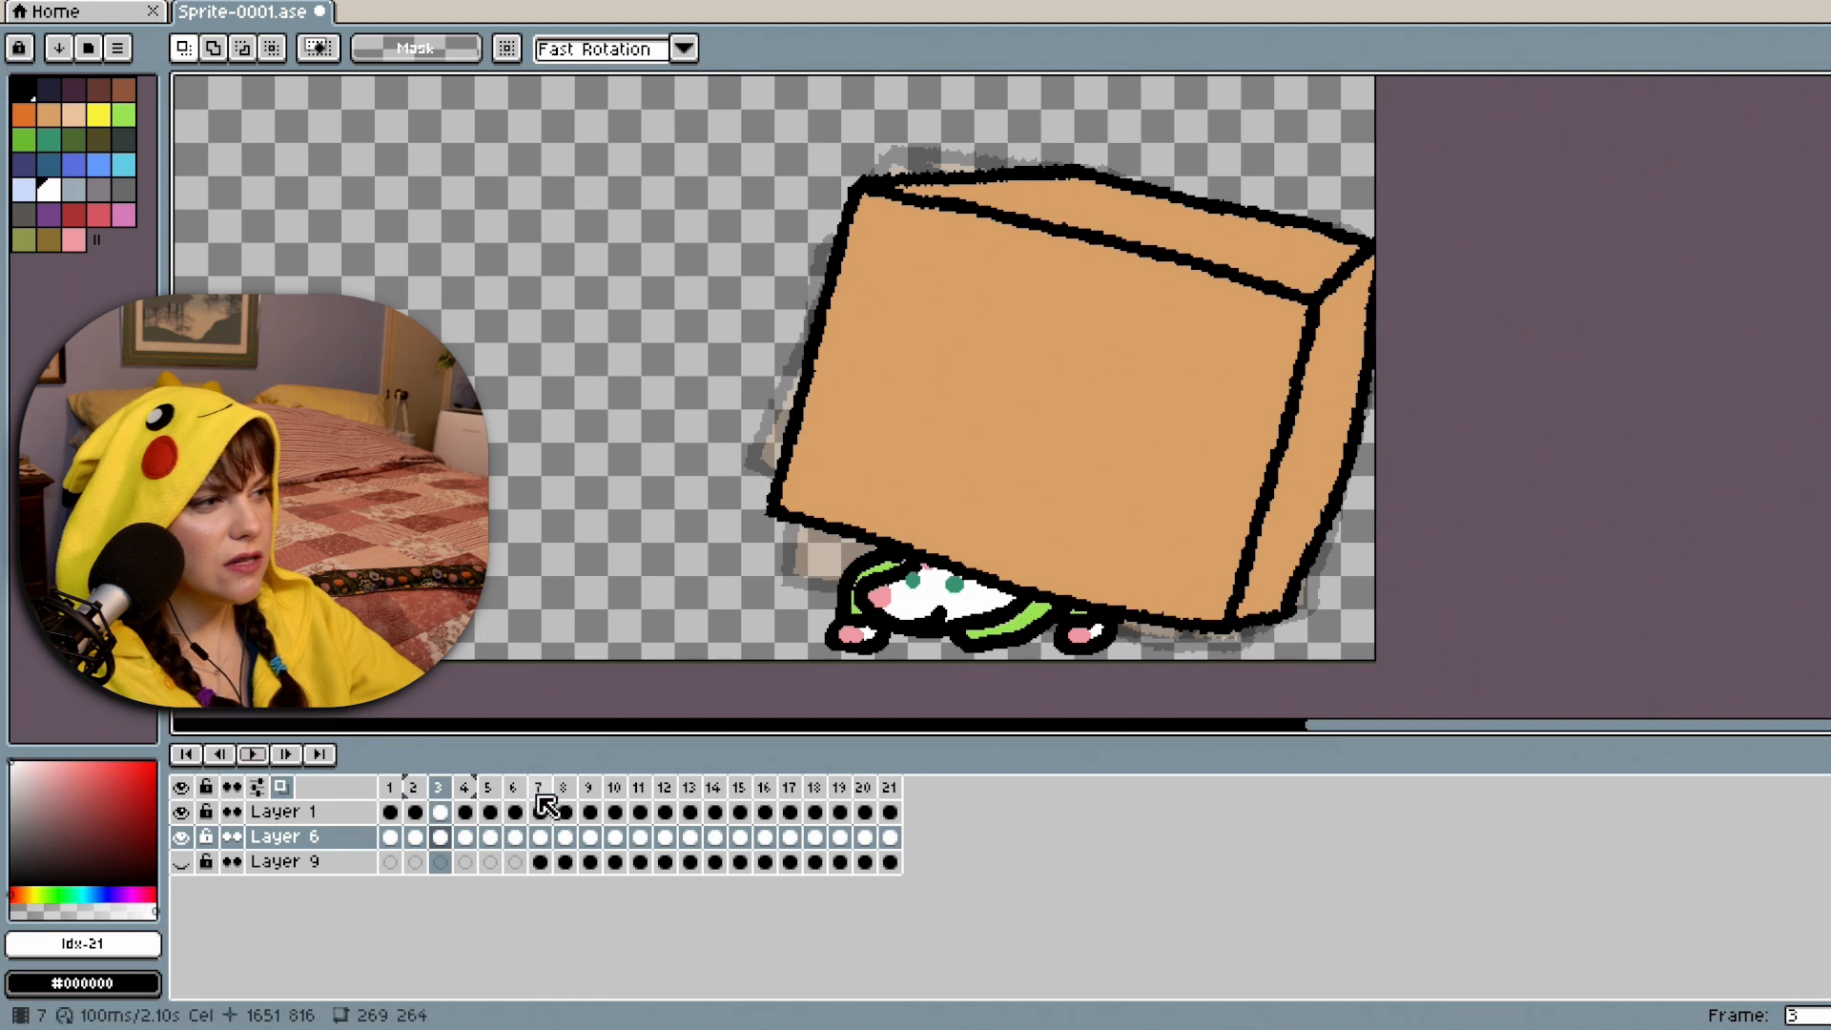
# Compare frames 7 and 8, delete the duplicate frame 7, and compare the two frames again.
pyautogui.click(538, 791)
pyautogui.click(563, 789)
pyautogui.click(537, 788)
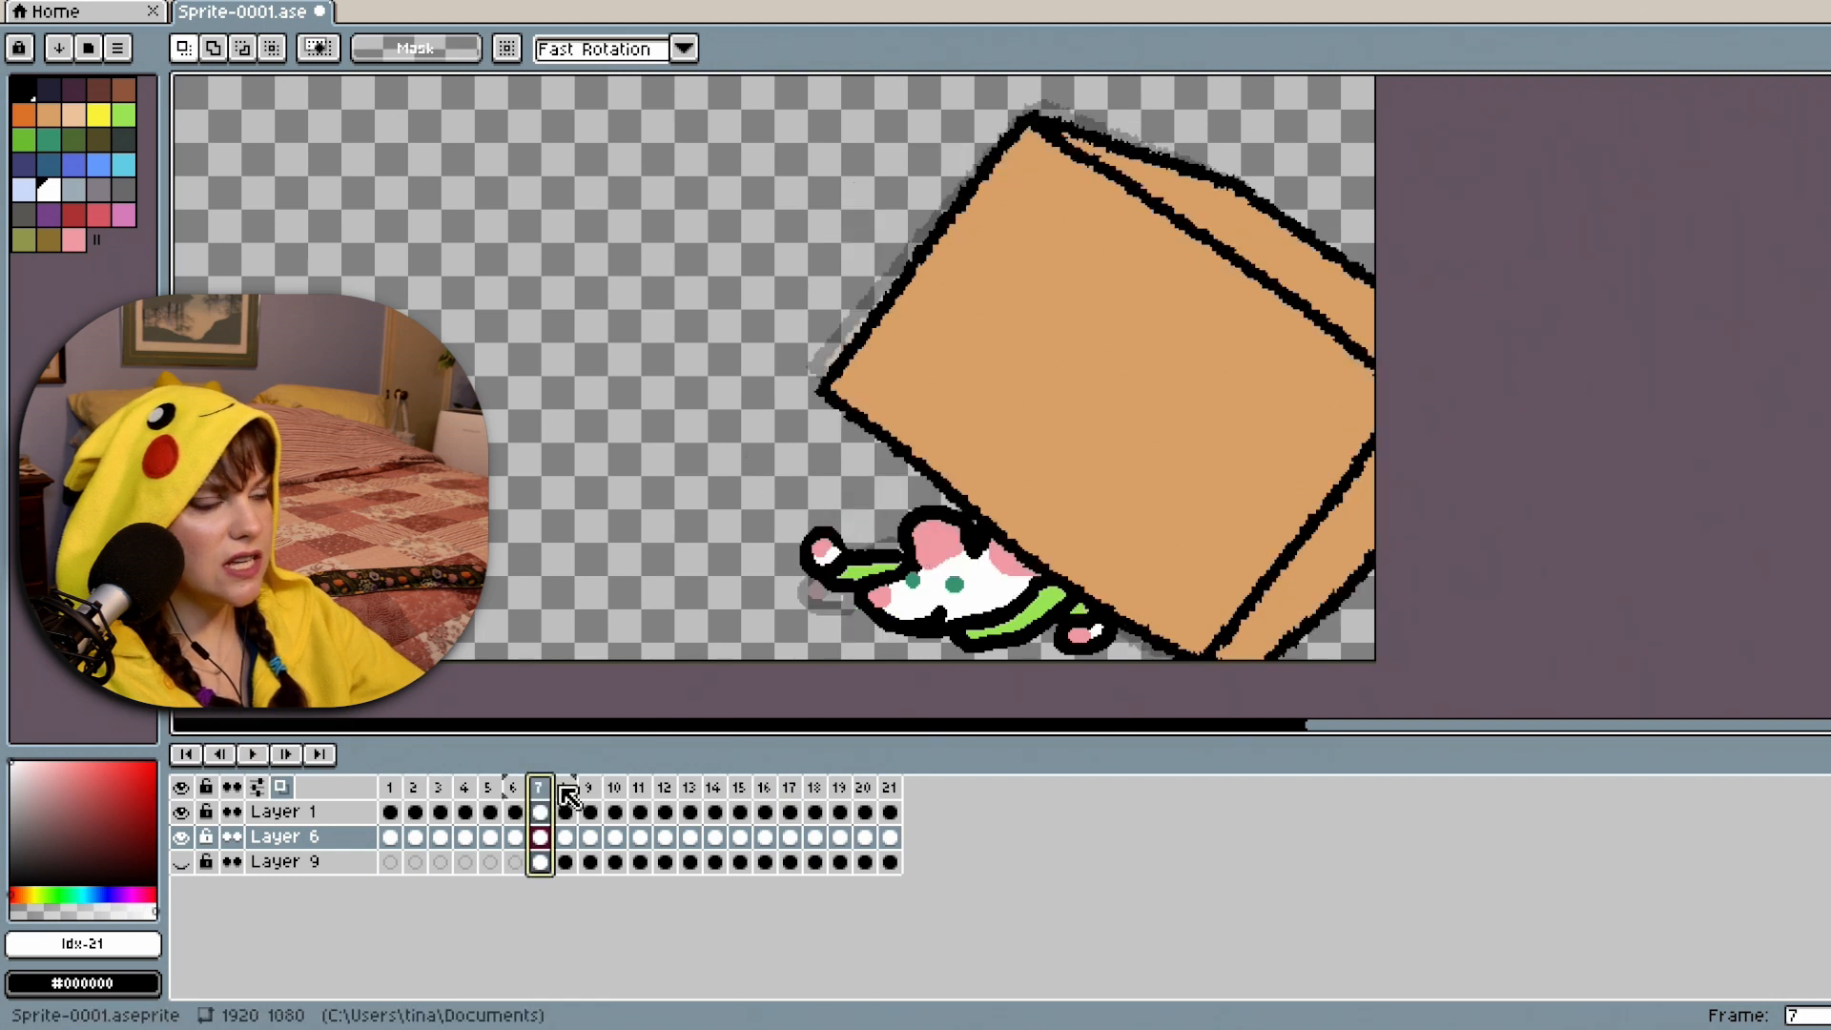
pyautogui.click(563, 788)
pyautogui.click(539, 790)
pyautogui.click(563, 790)
pyautogui.click(539, 789)
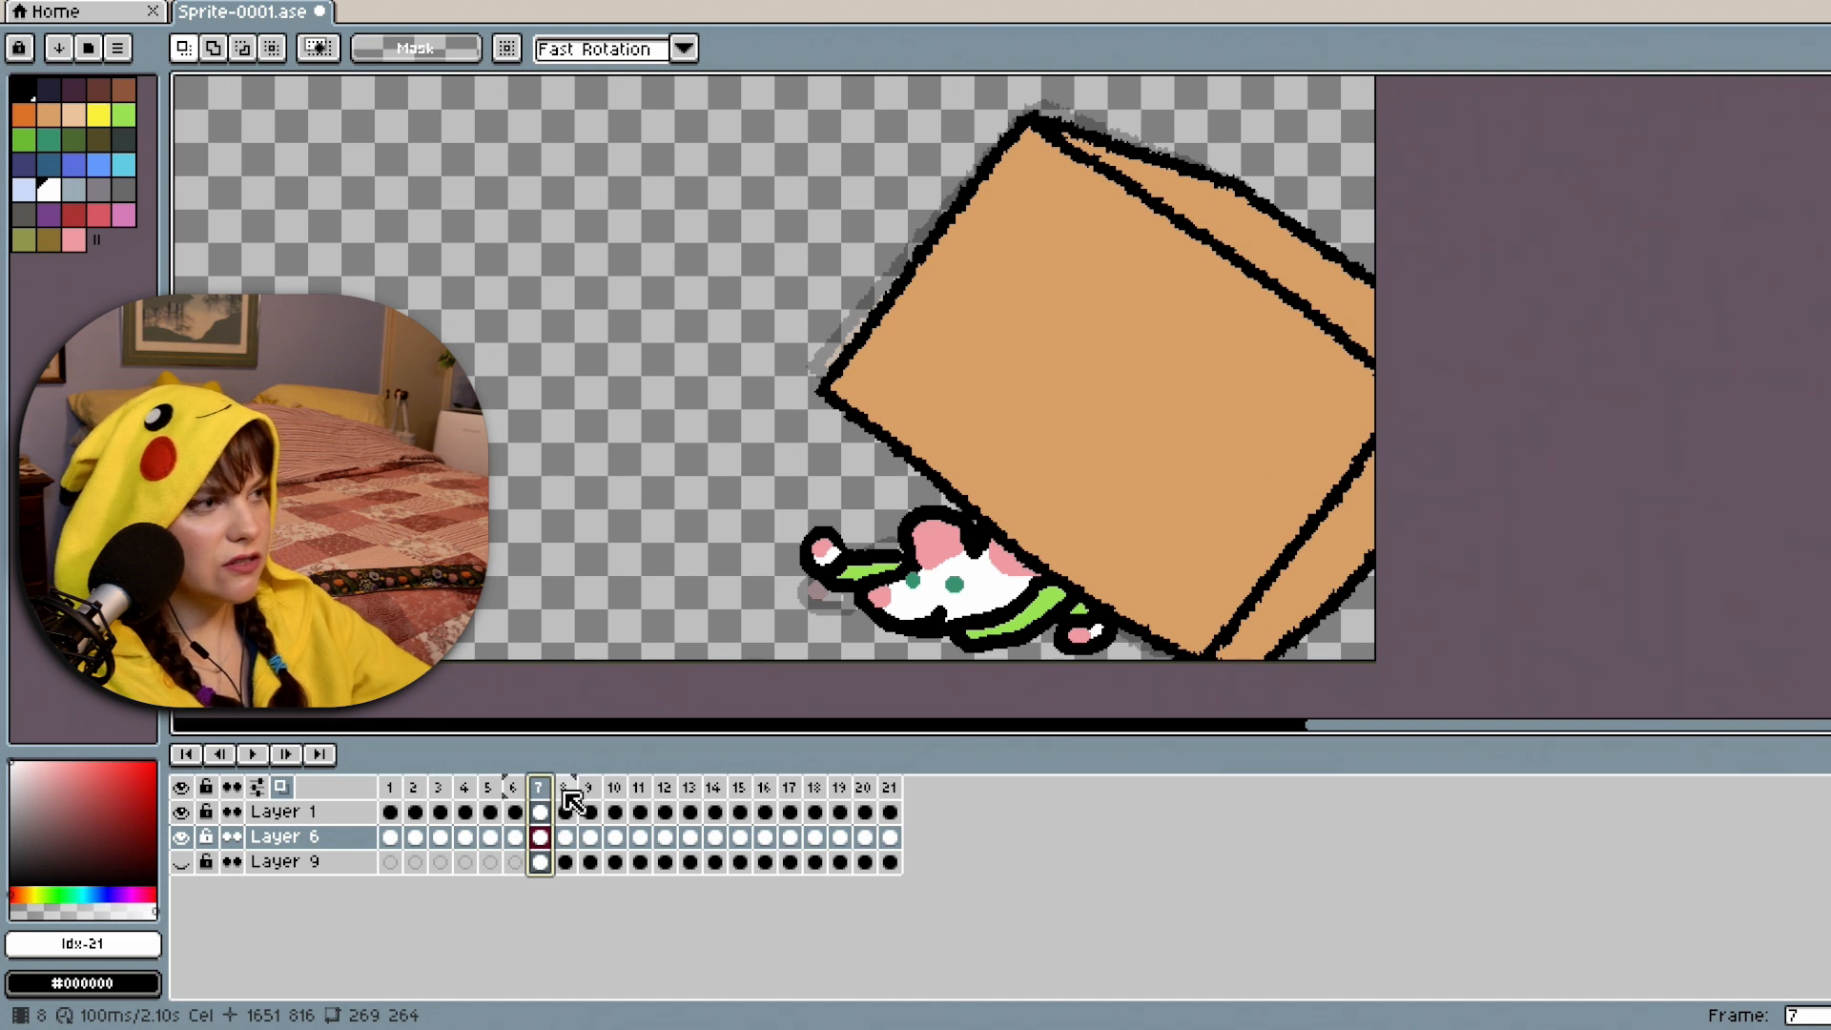
pyautogui.press('Delete')
pyautogui.click(562, 788)
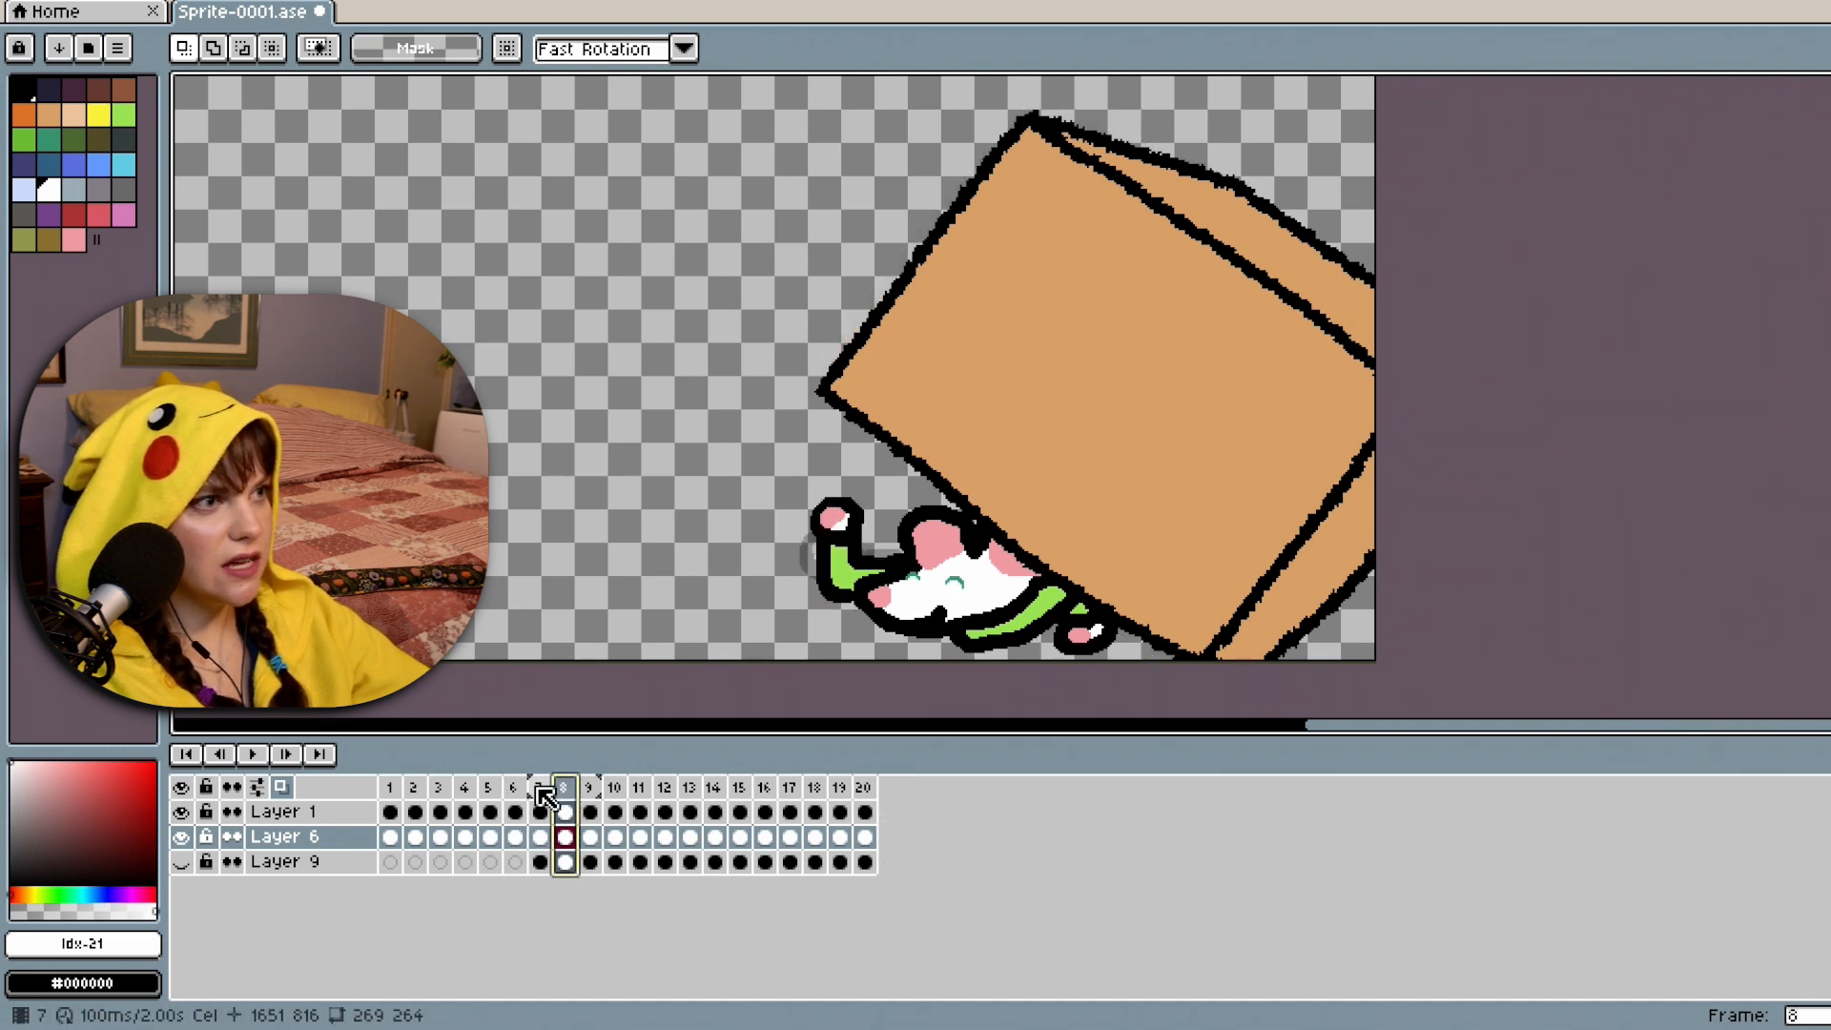
pyautogui.click(540, 789)
pyautogui.click(567, 790)
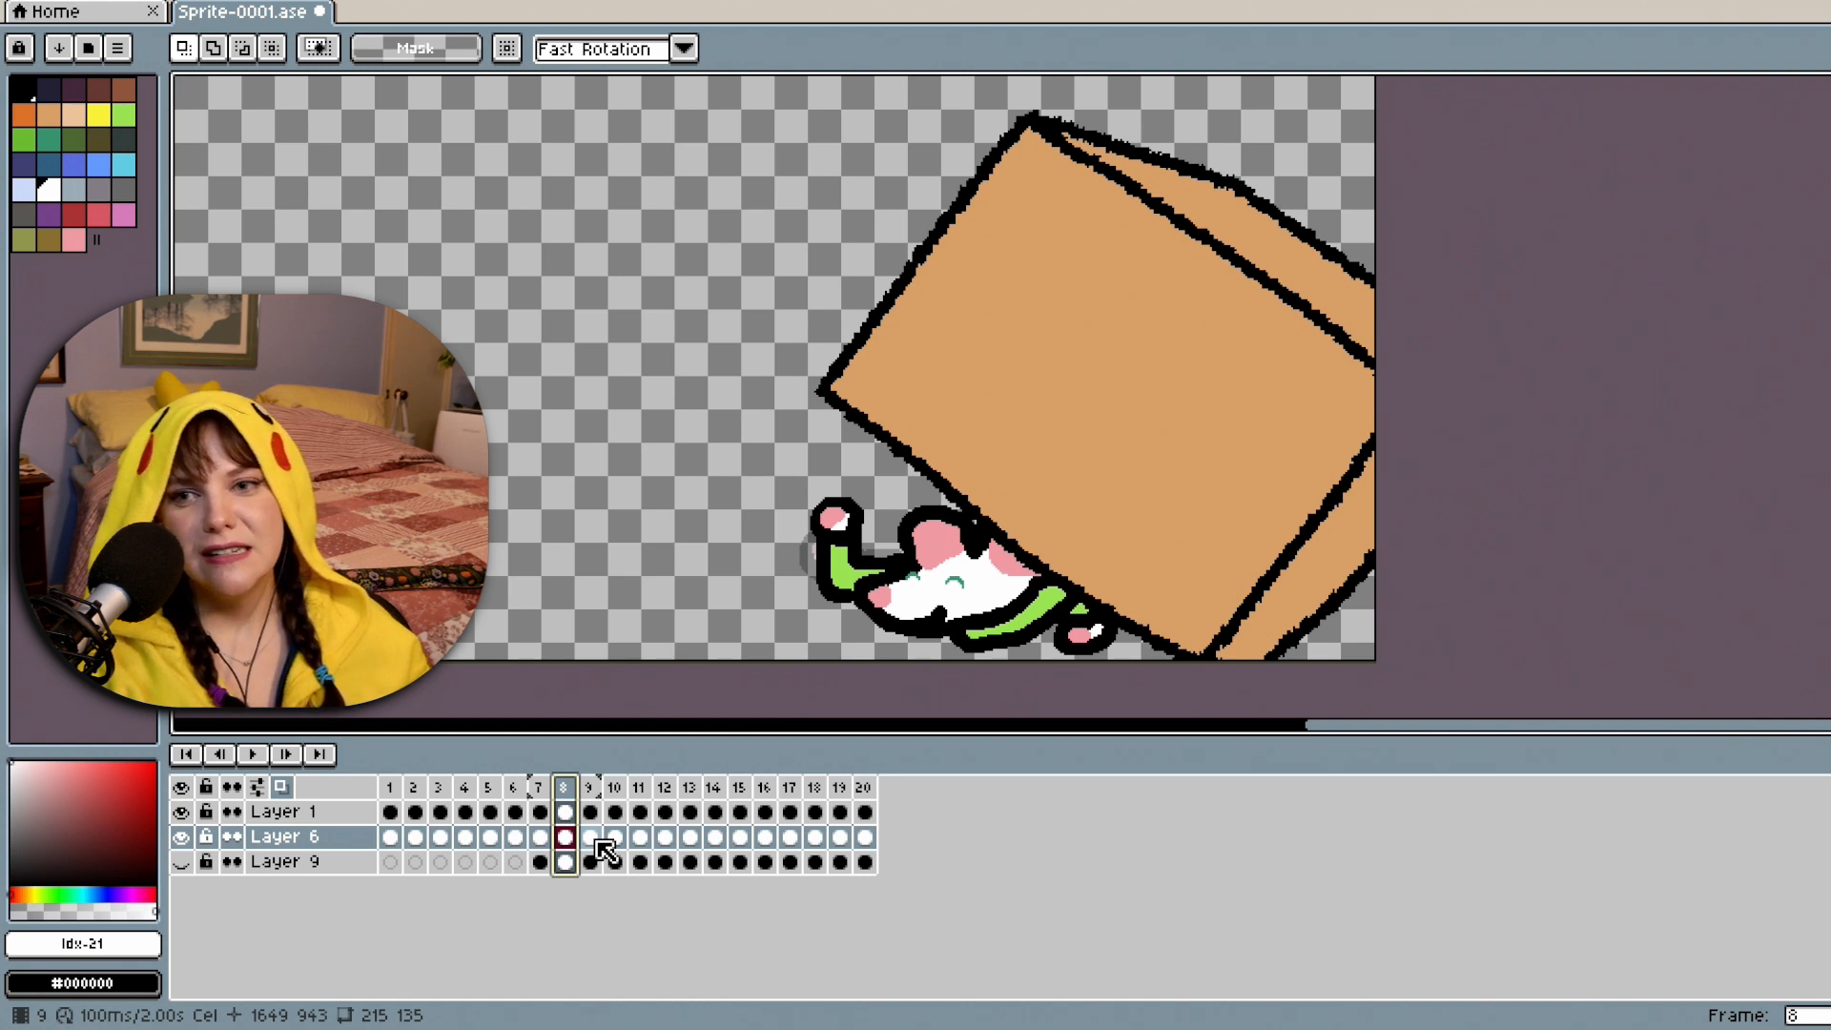
# Inspect Layer 1's cels on frames 7, 19, 20 and 8, including the cel properties of frame 7.
pyautogui.click(540, 790)
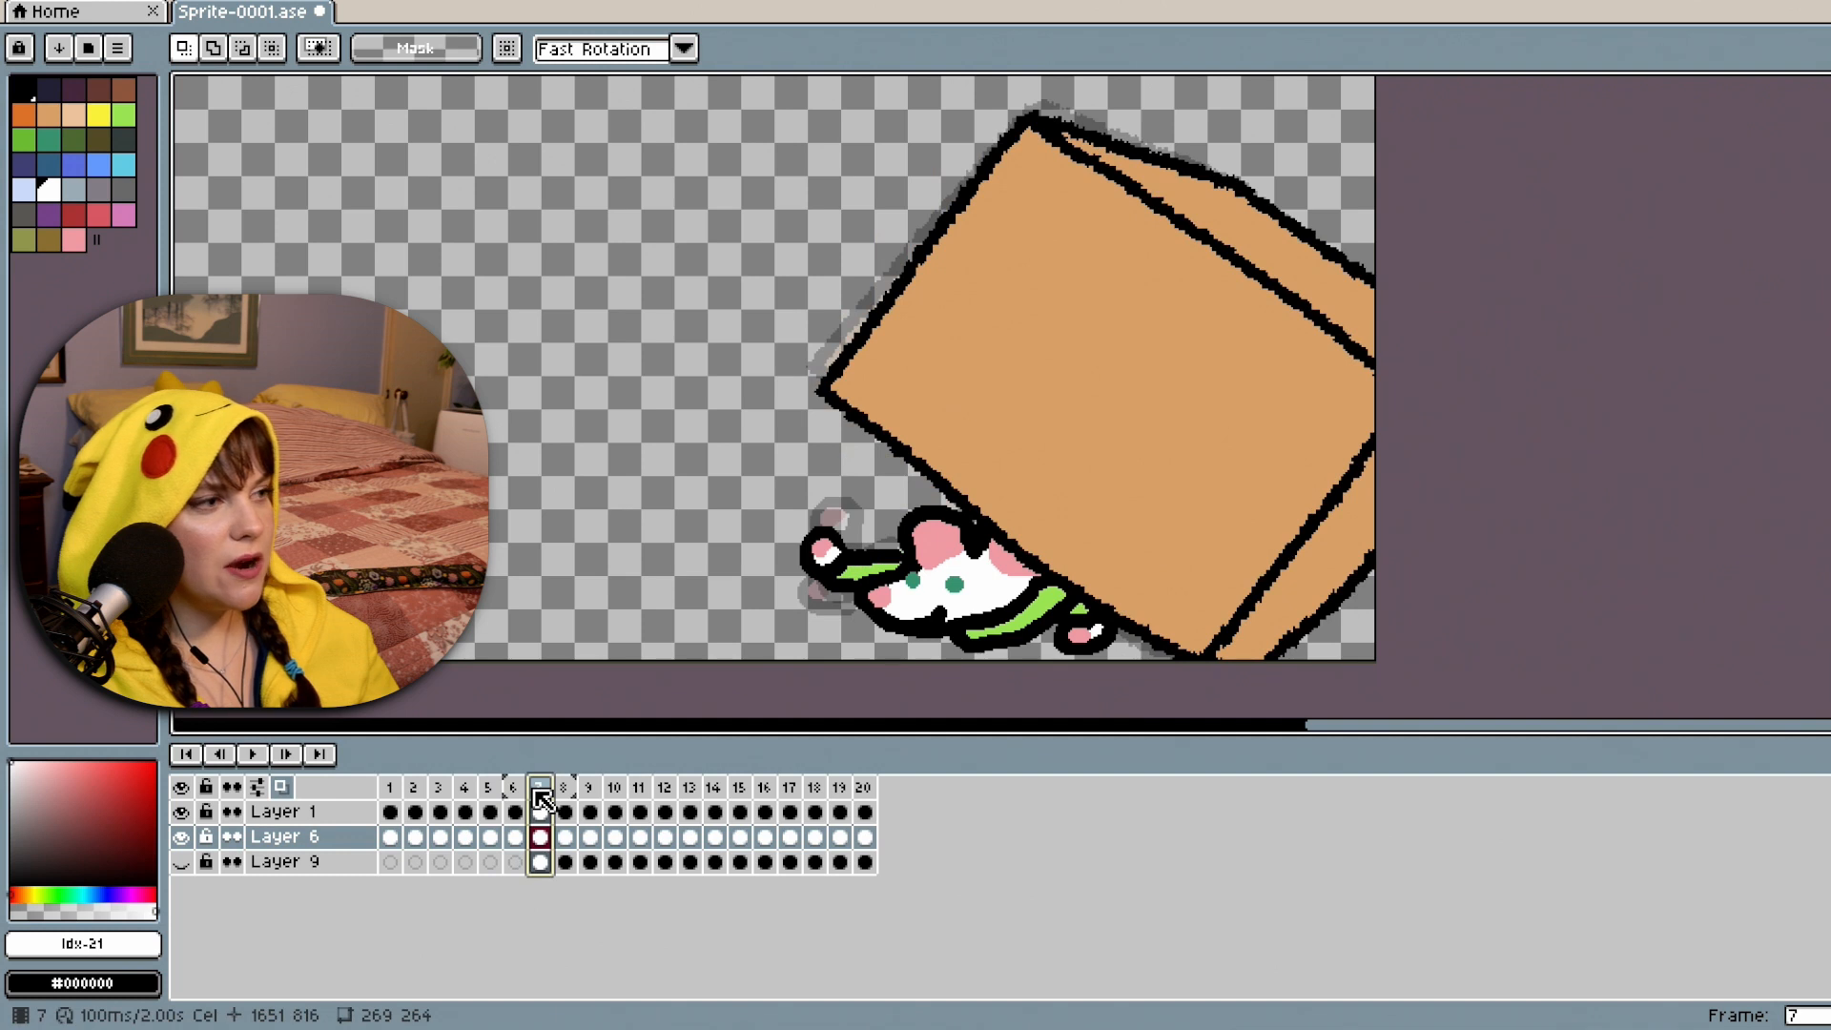
pyautogui.rightClick(536, 791)
pyautogui.press('Escape')
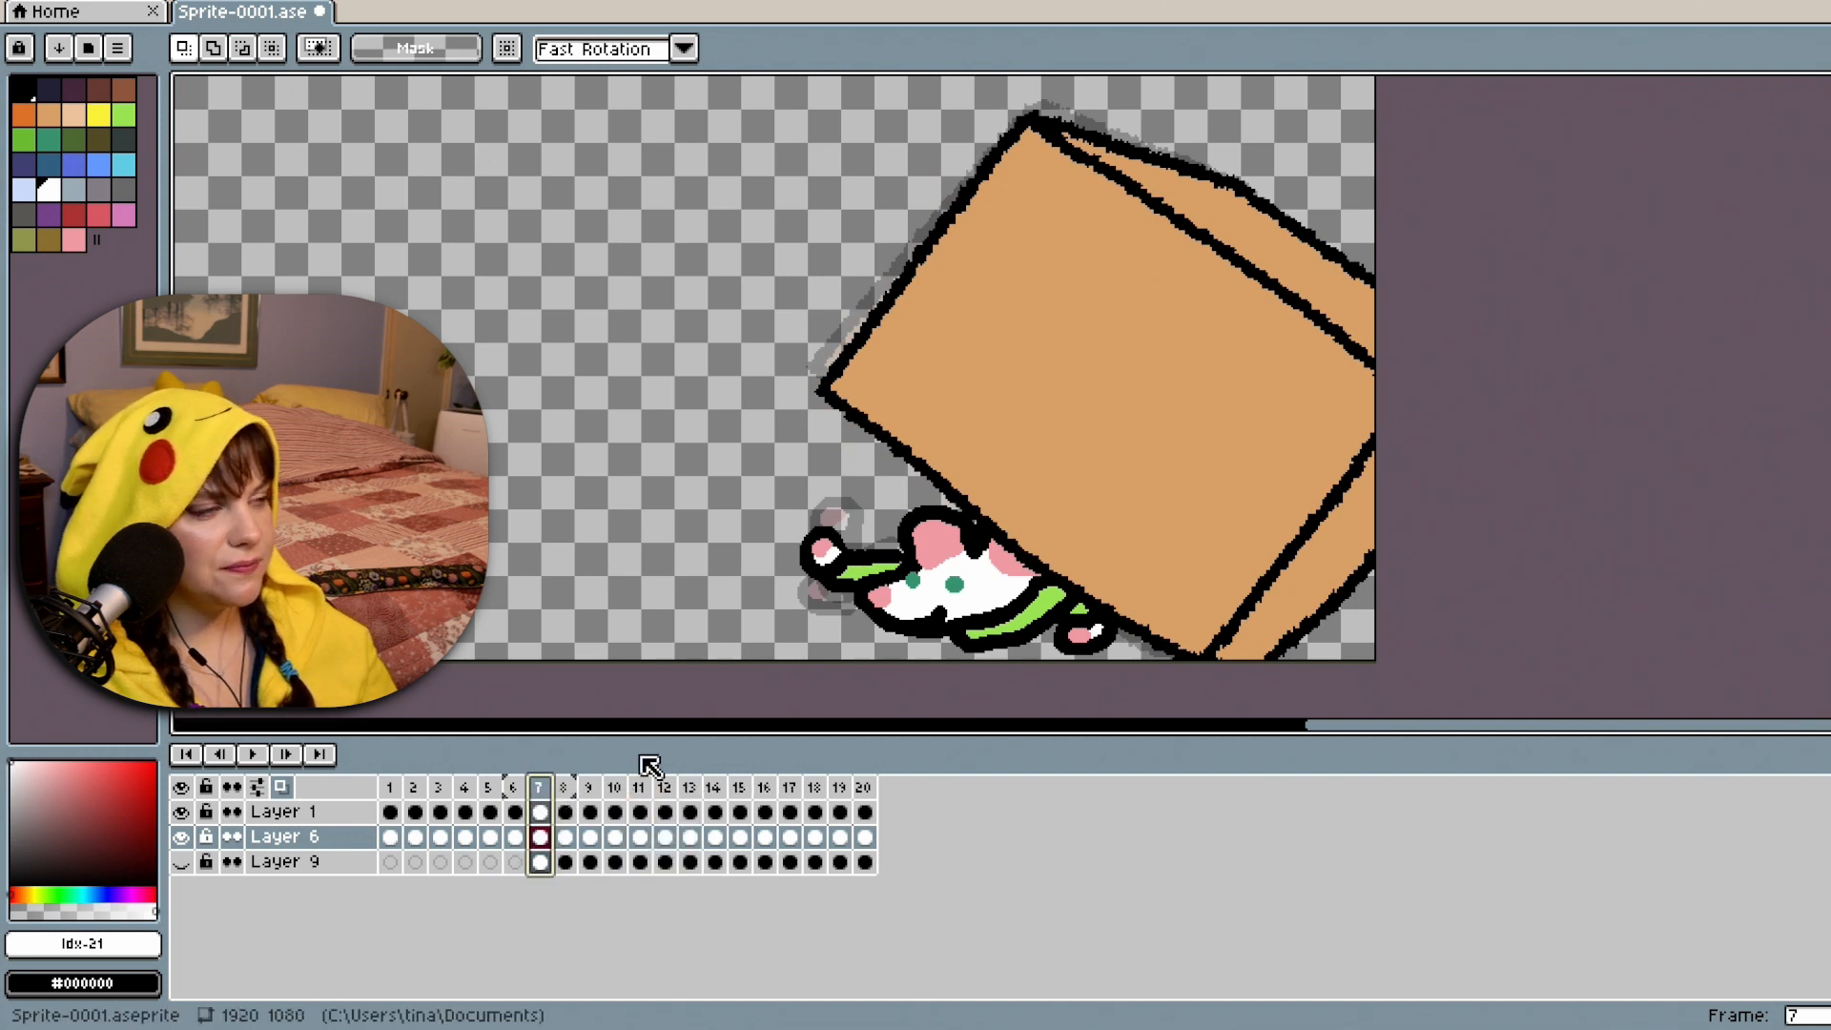
pyautogui.click(540, 813)
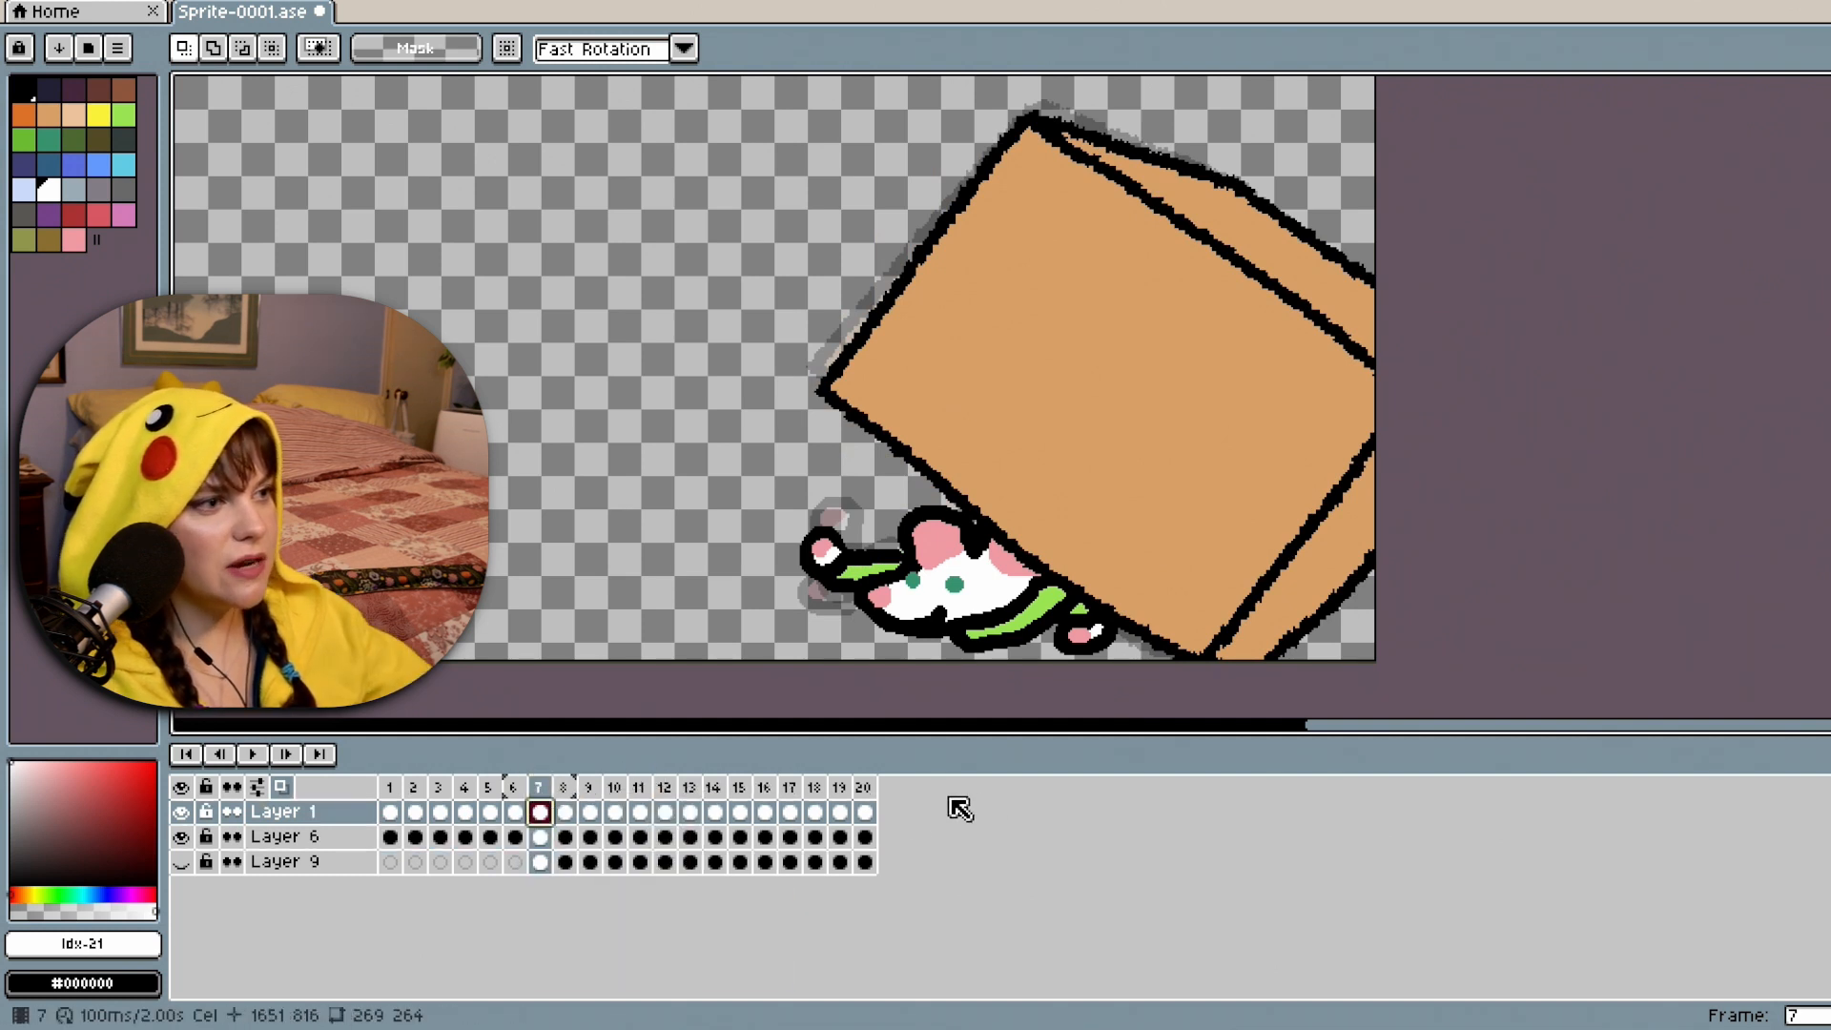
pyautogui.click(839, 813)
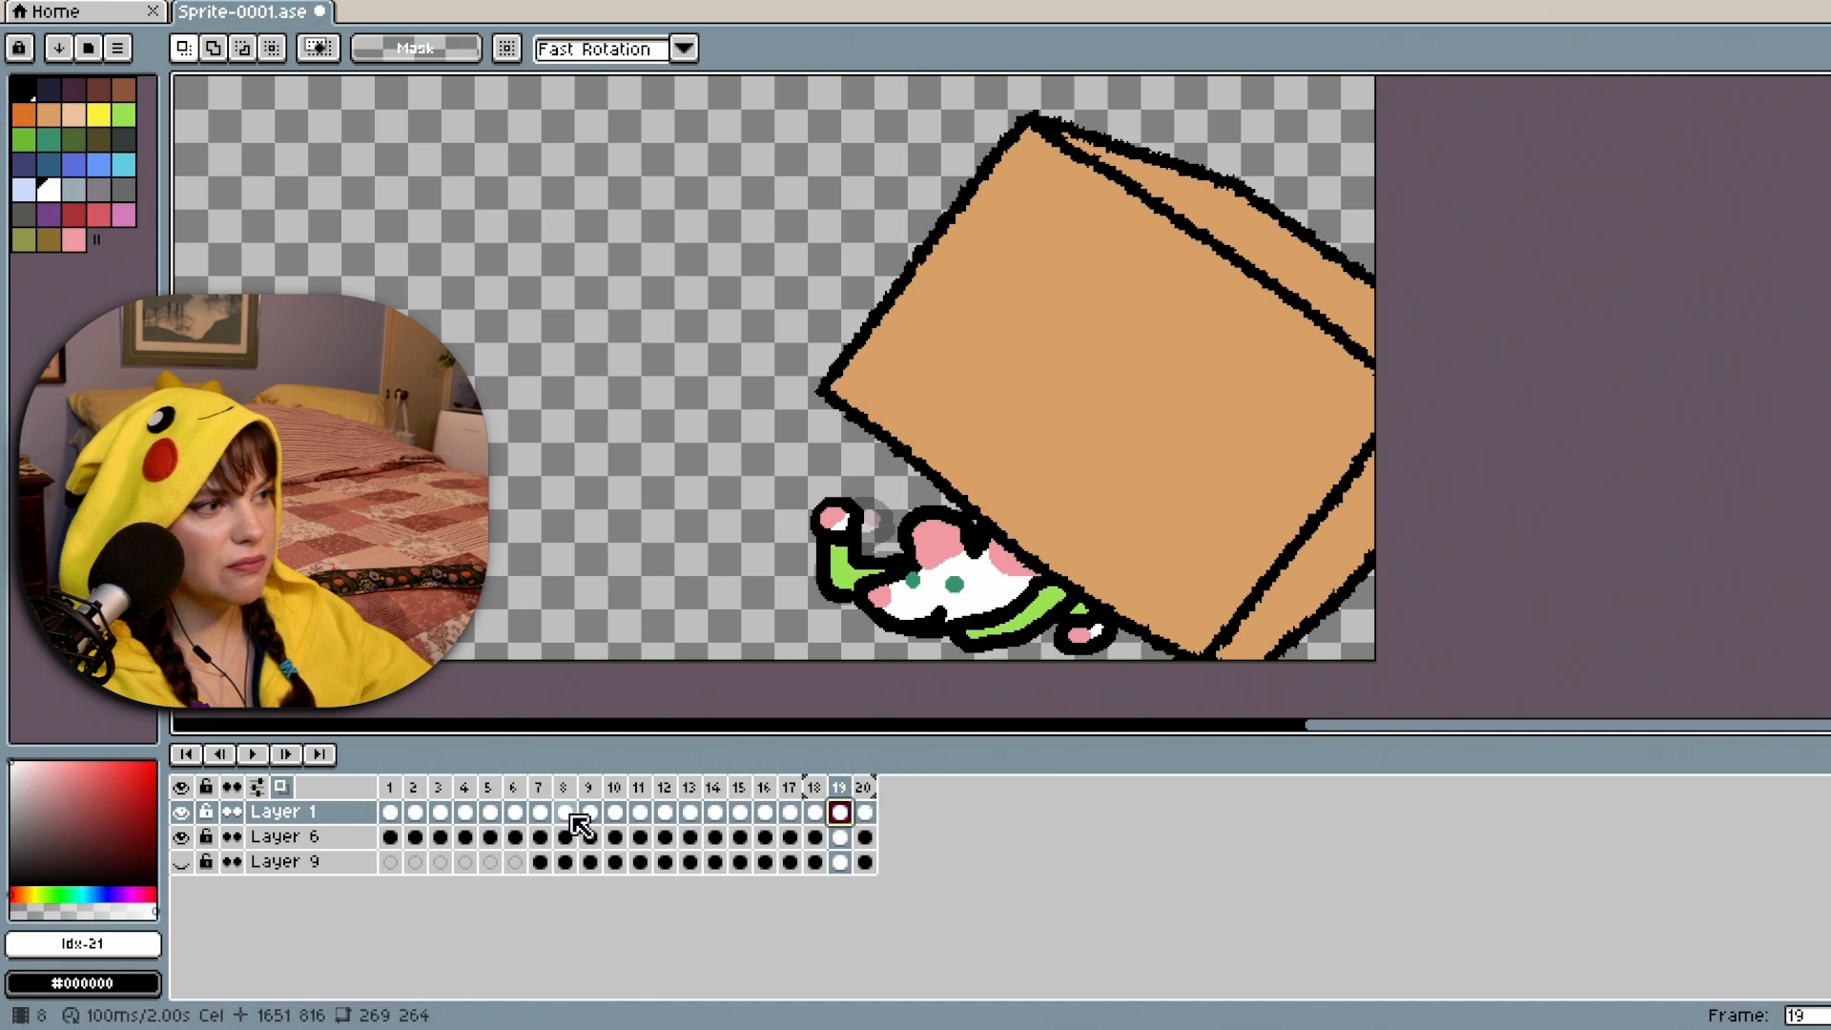
pyautogui.doubleClick(540, 813)
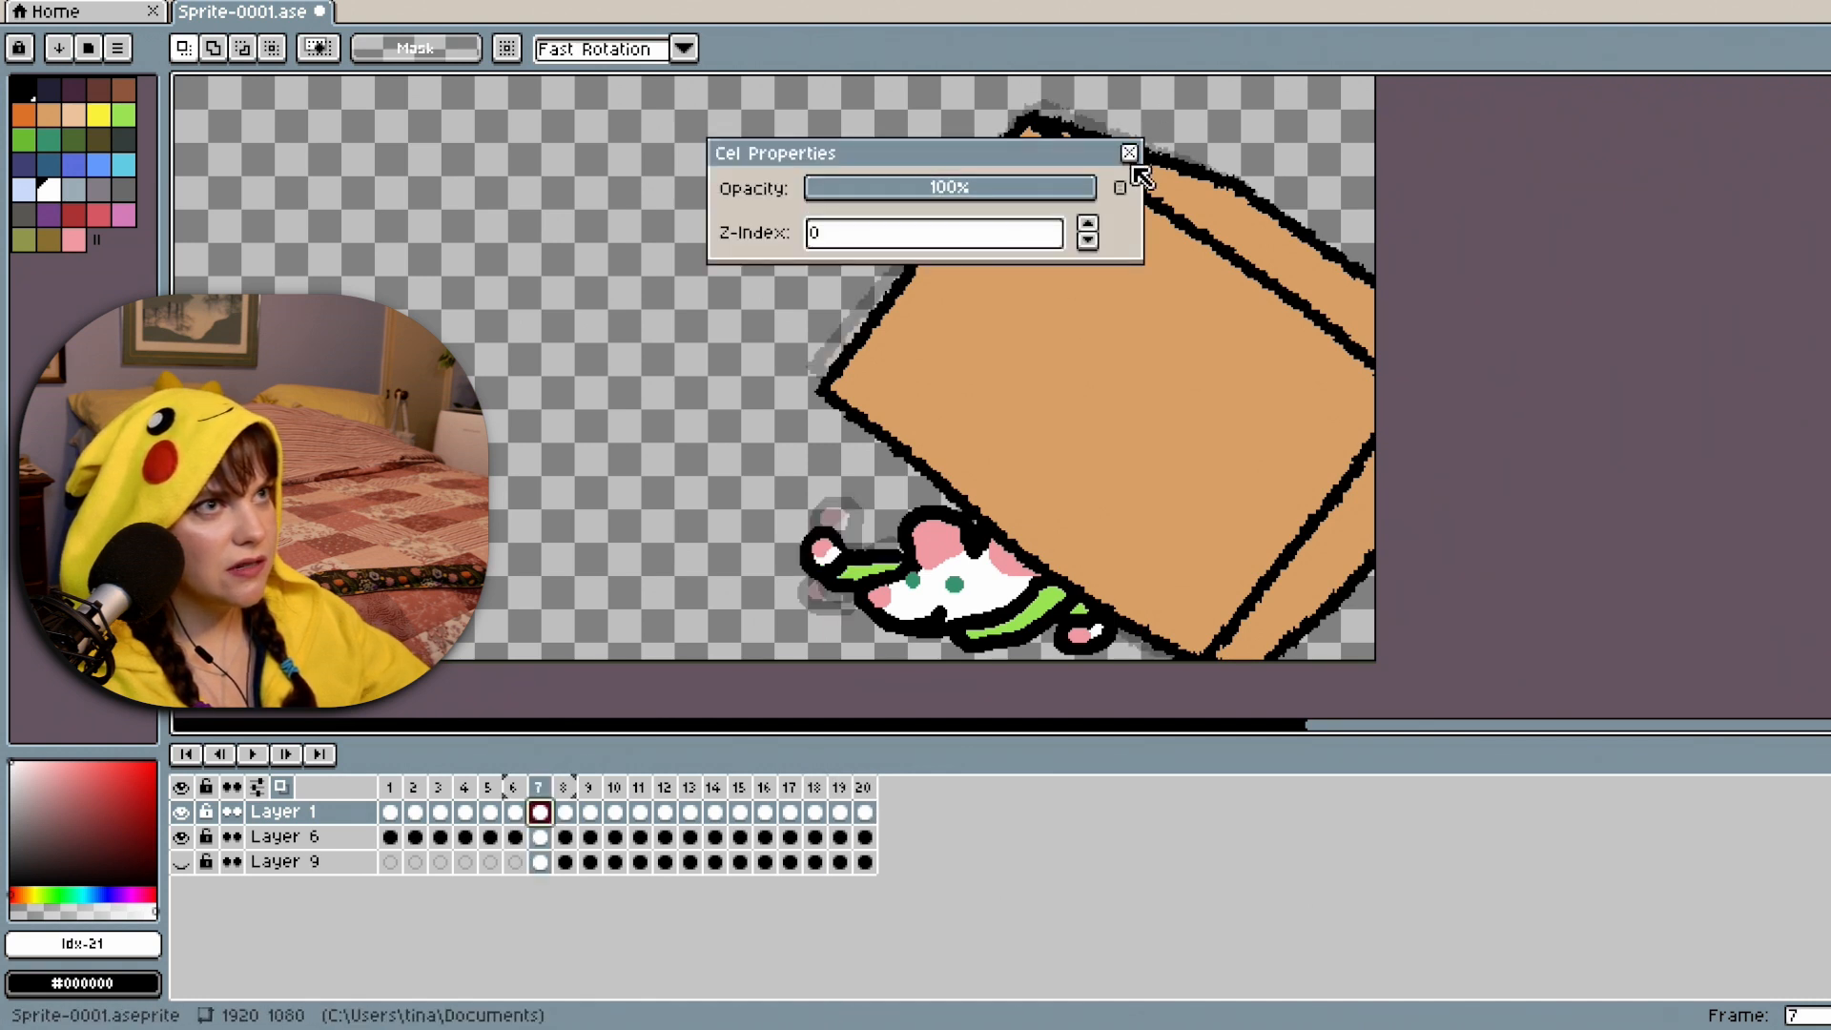
pyautogui.click(1129, 153)
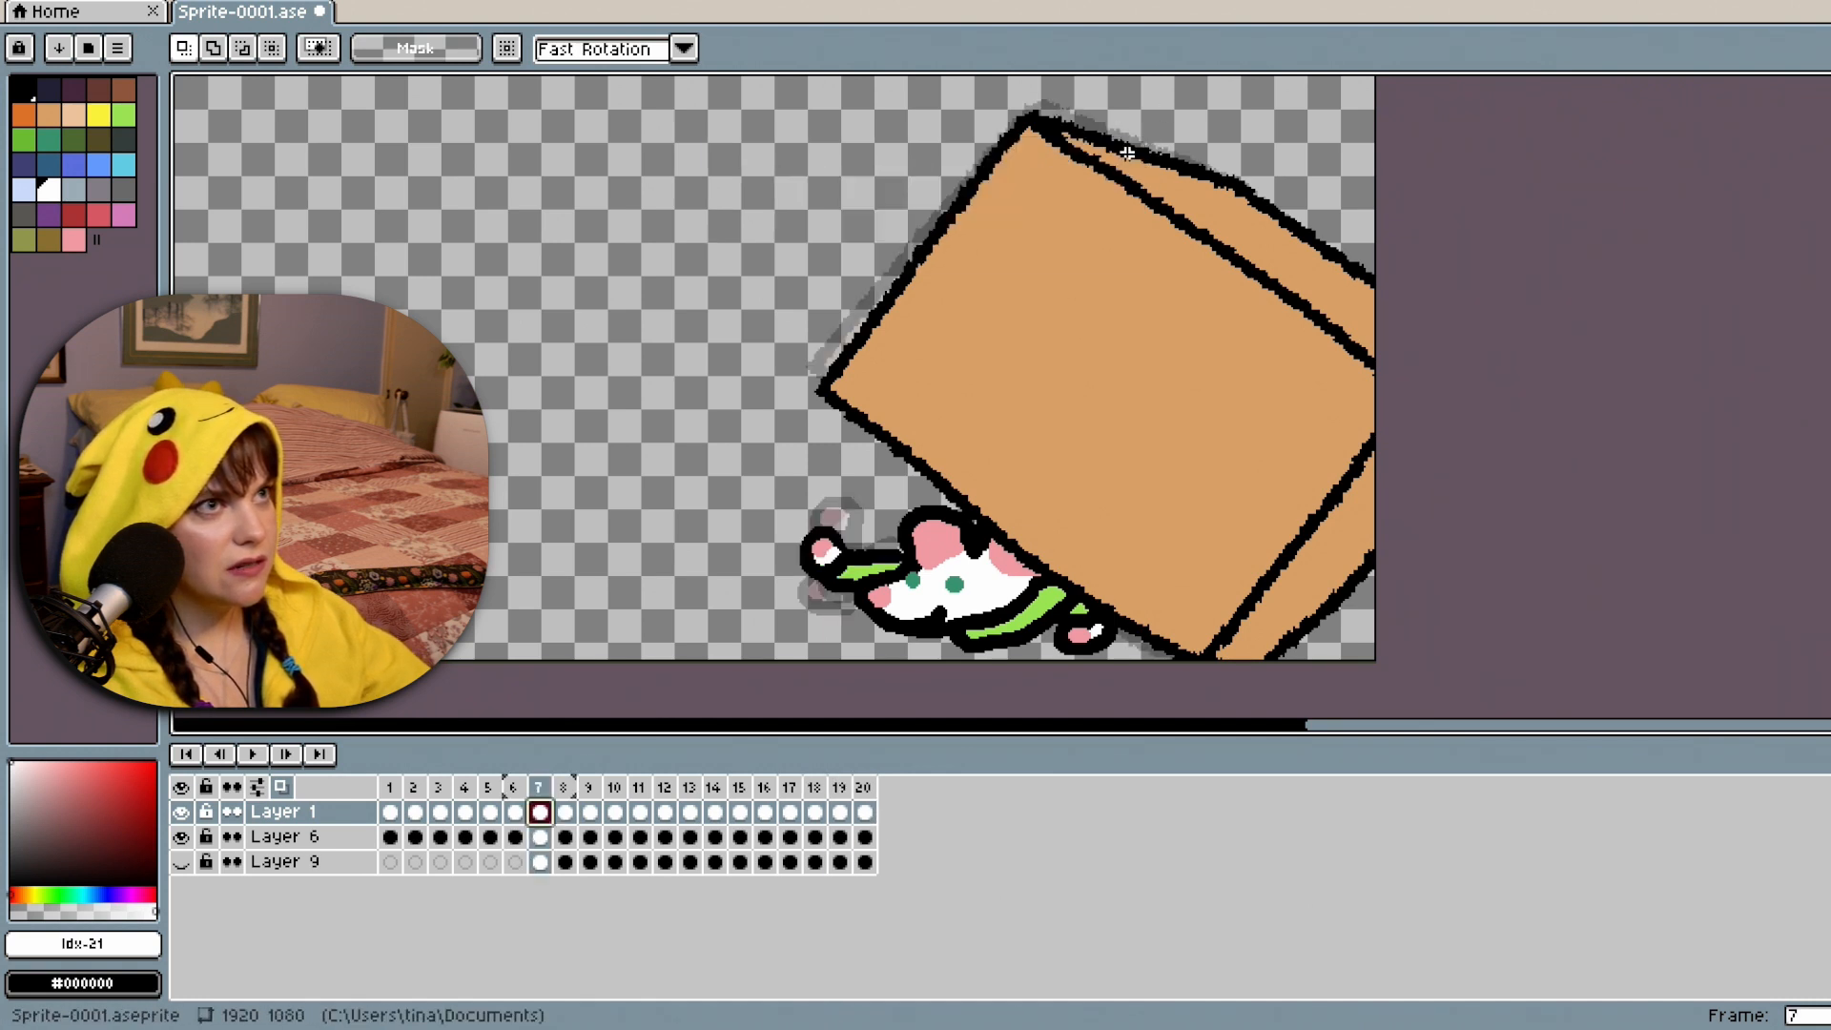
pyautogui.click(864, 813)
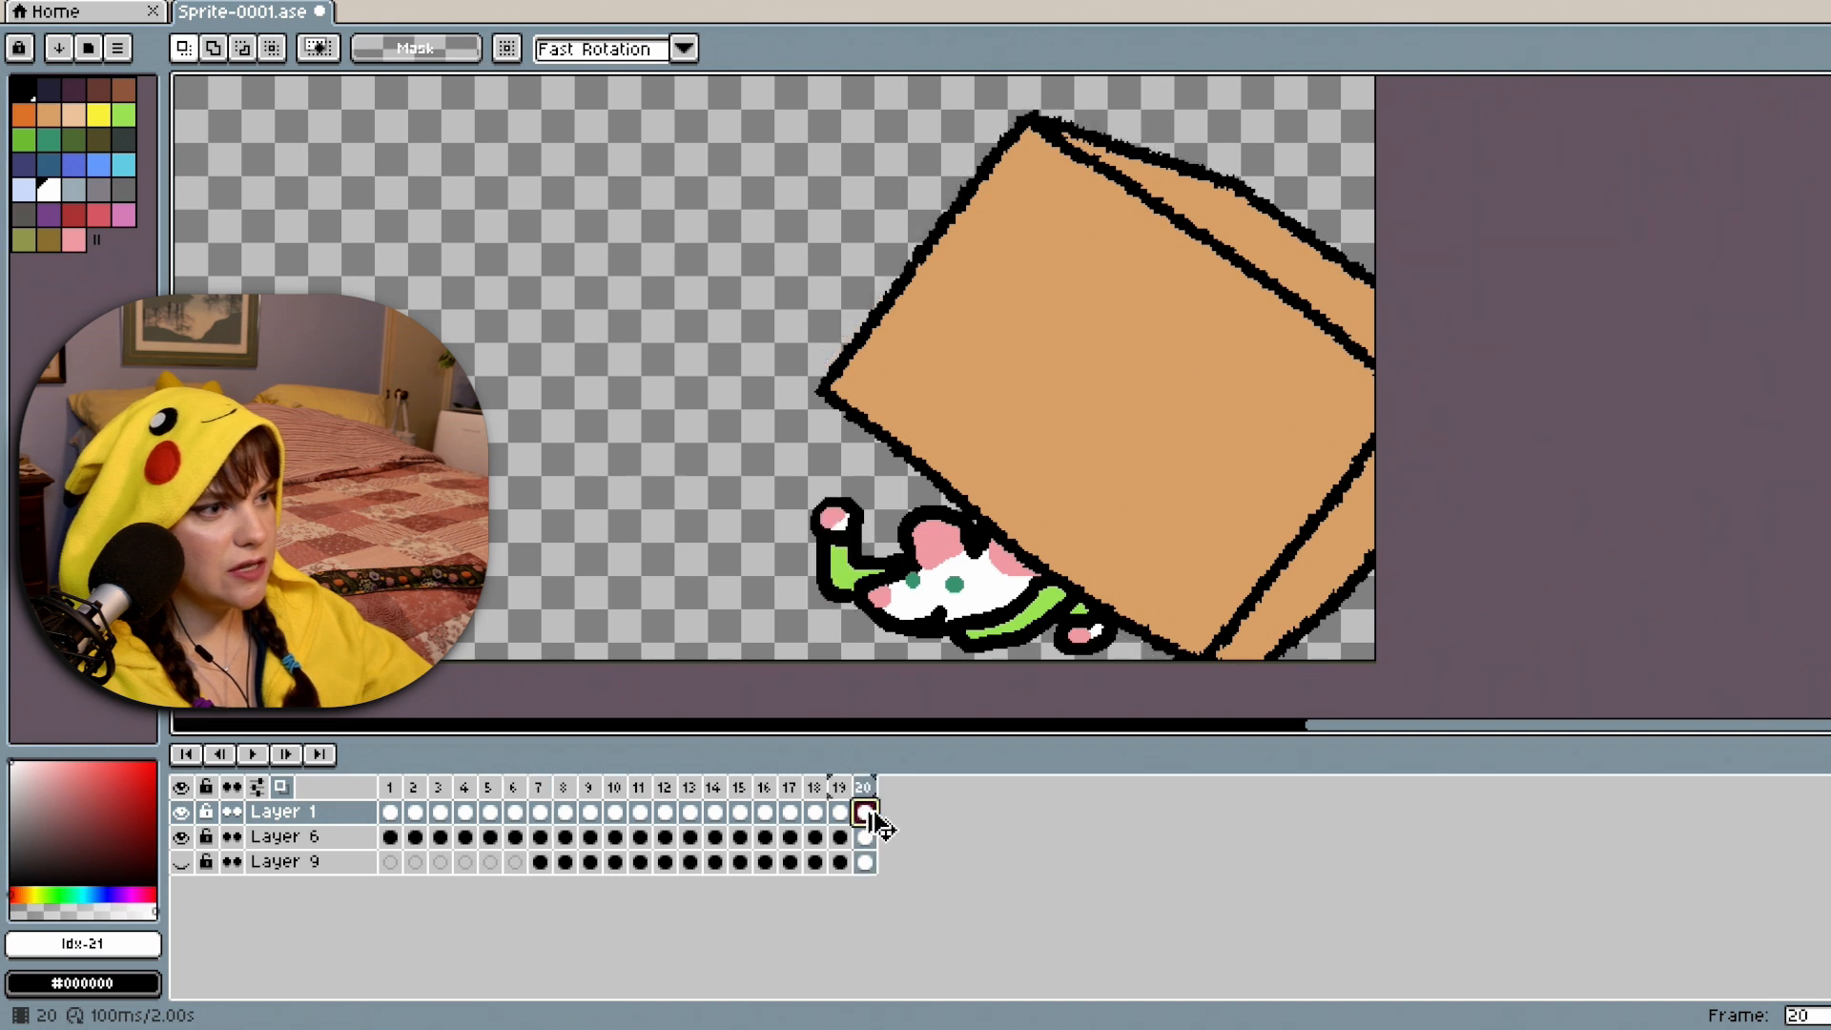
pyautogui.click(543, 812)
pyautogui.click(564, 812)
pyautogui.click(561, 815)
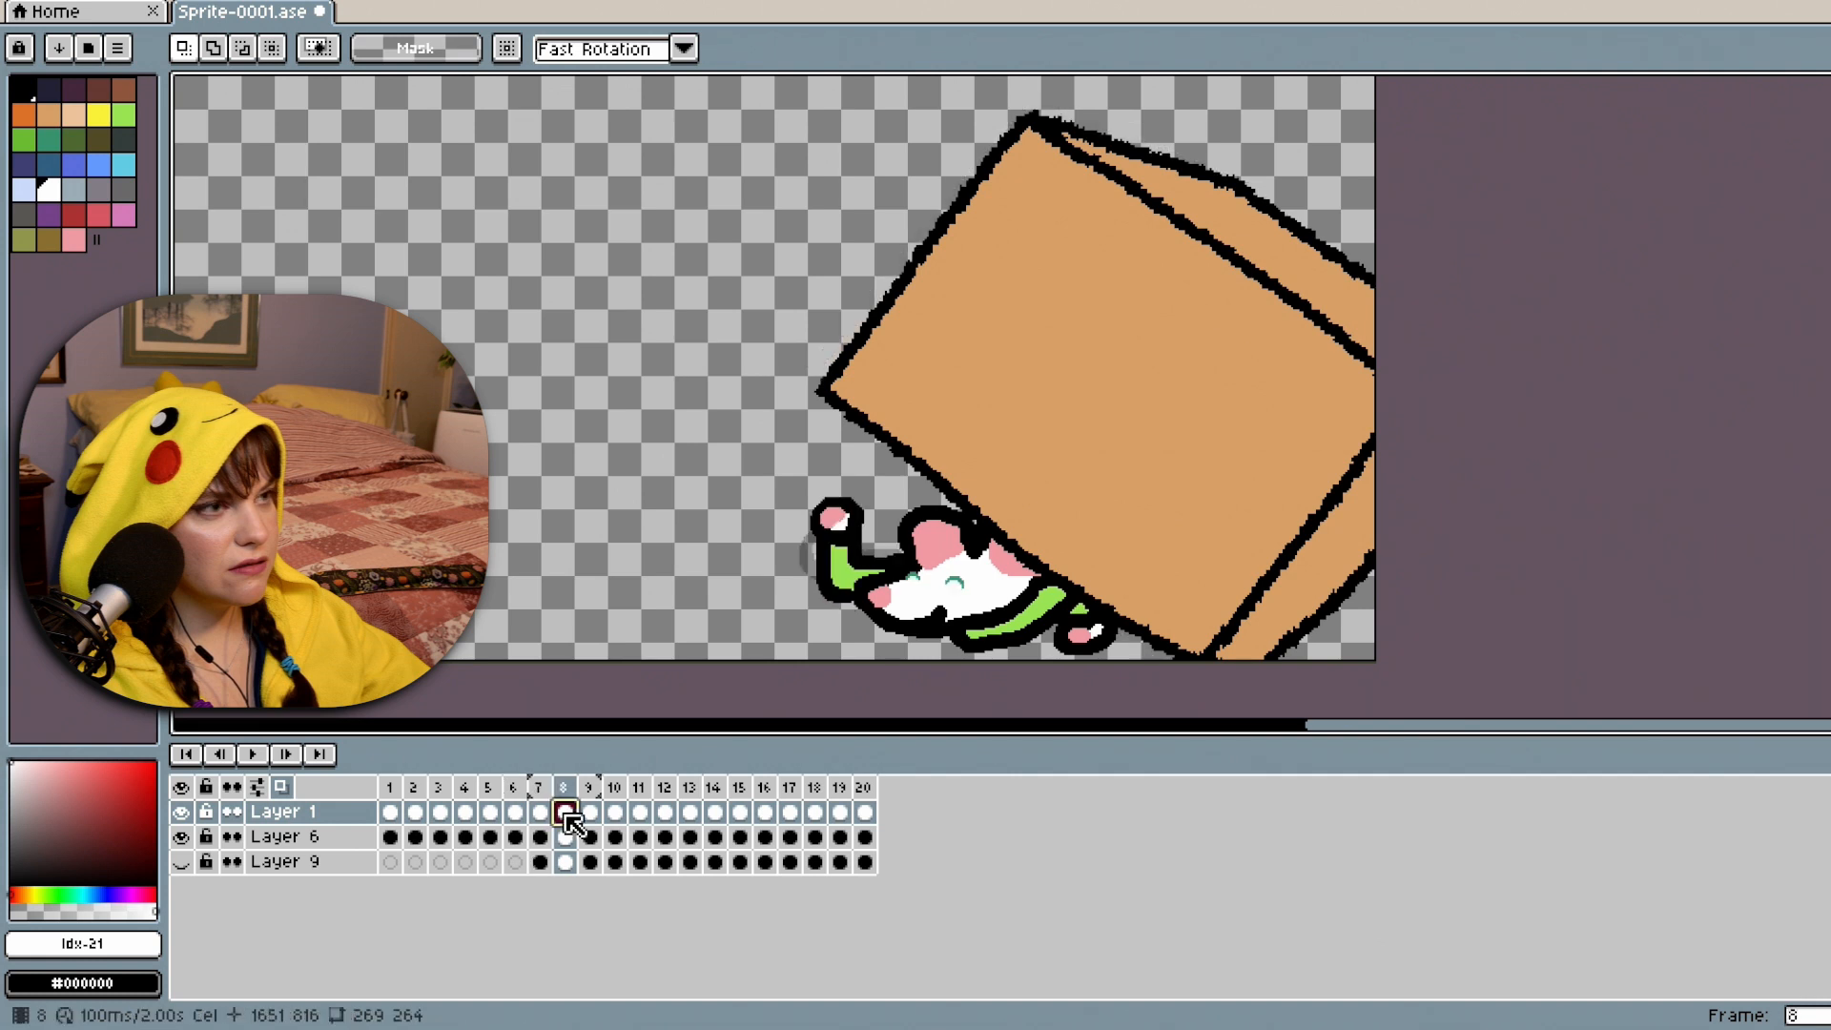
# Inspect the cel options of Layer 1 on frame 7 and the cel properties on frame 20.
pyautogui.click(542, 813)
pyautogui.rightClick(548, 820)
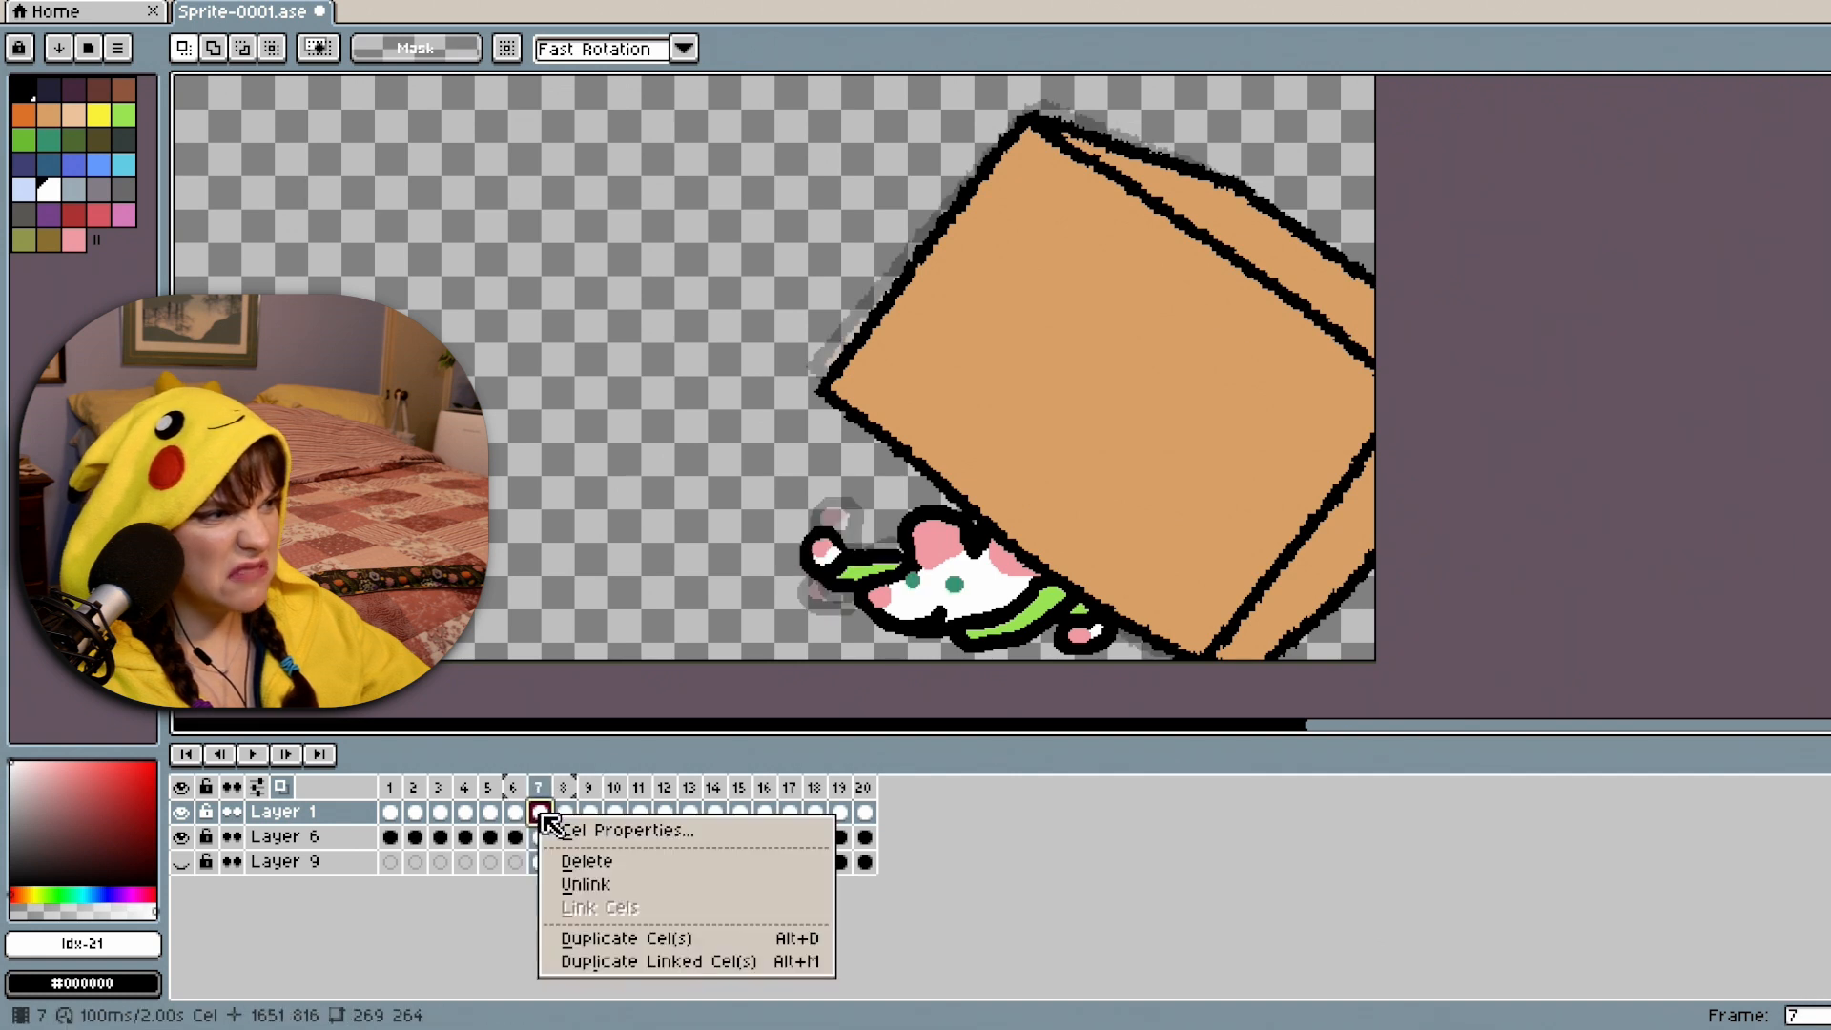
pyautogui.press('Escape')
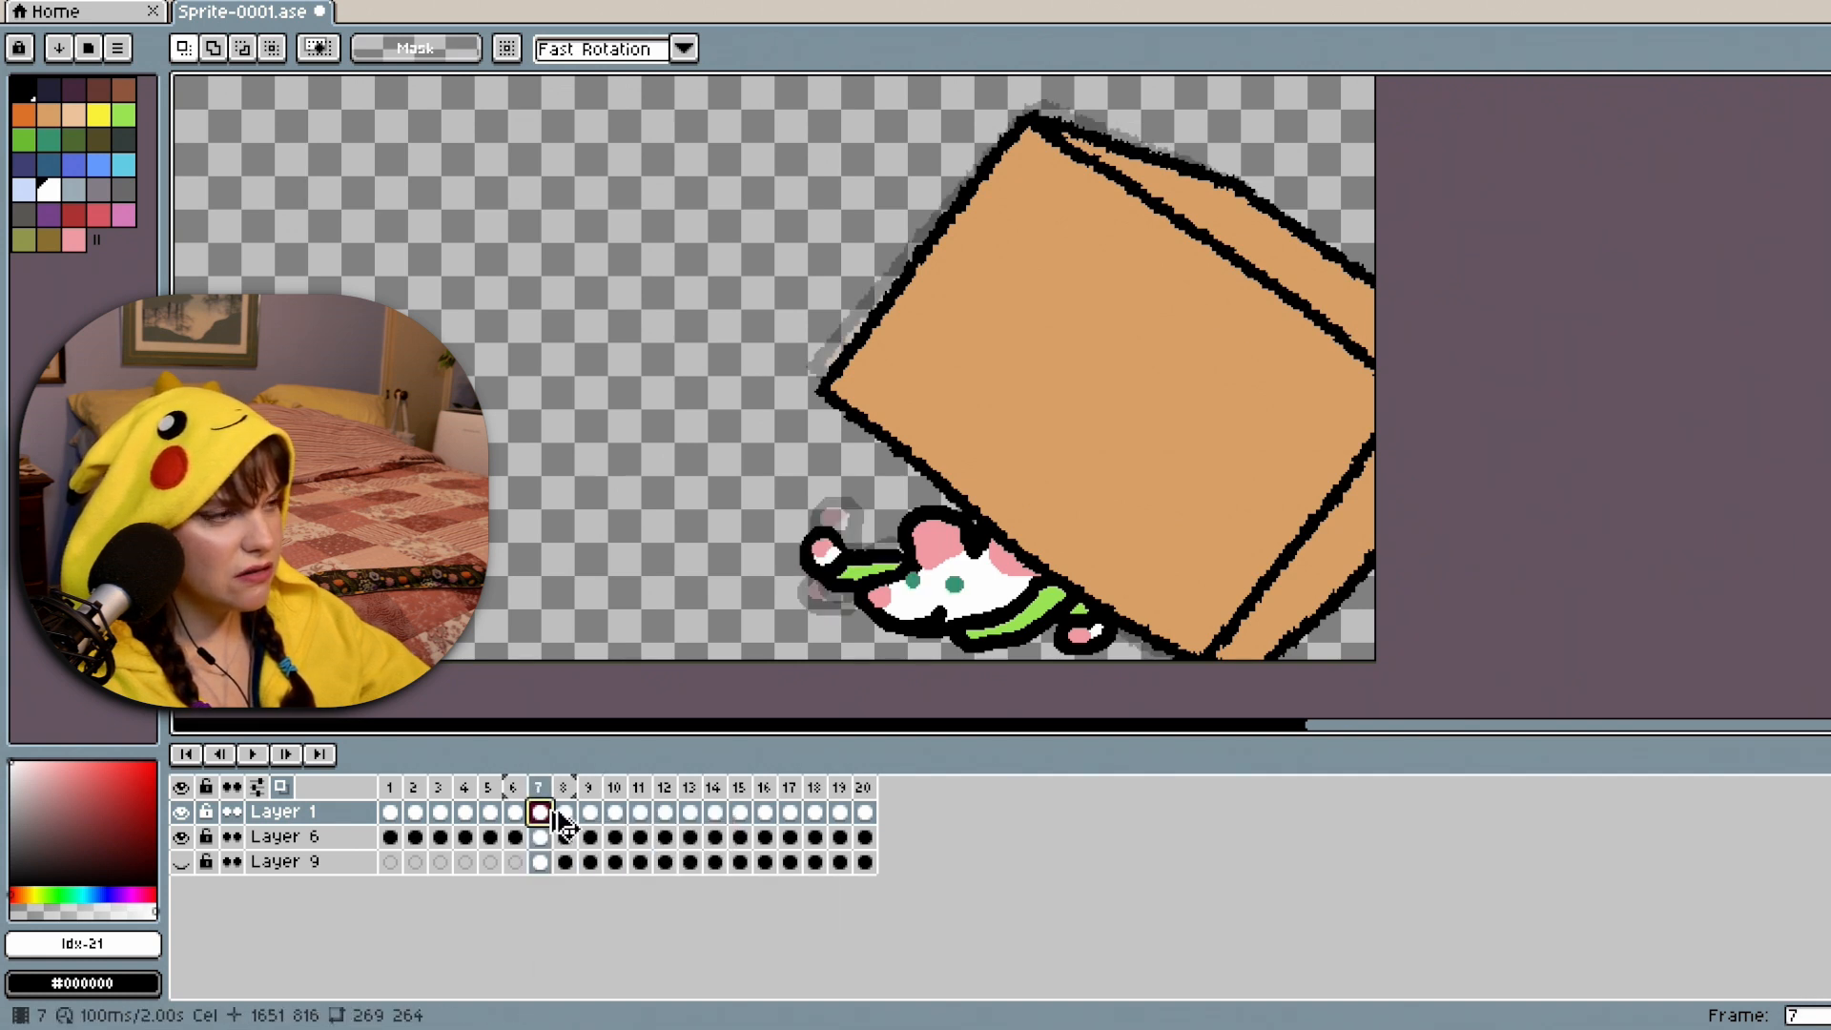
pyautogui.doubleClick(866, 814)
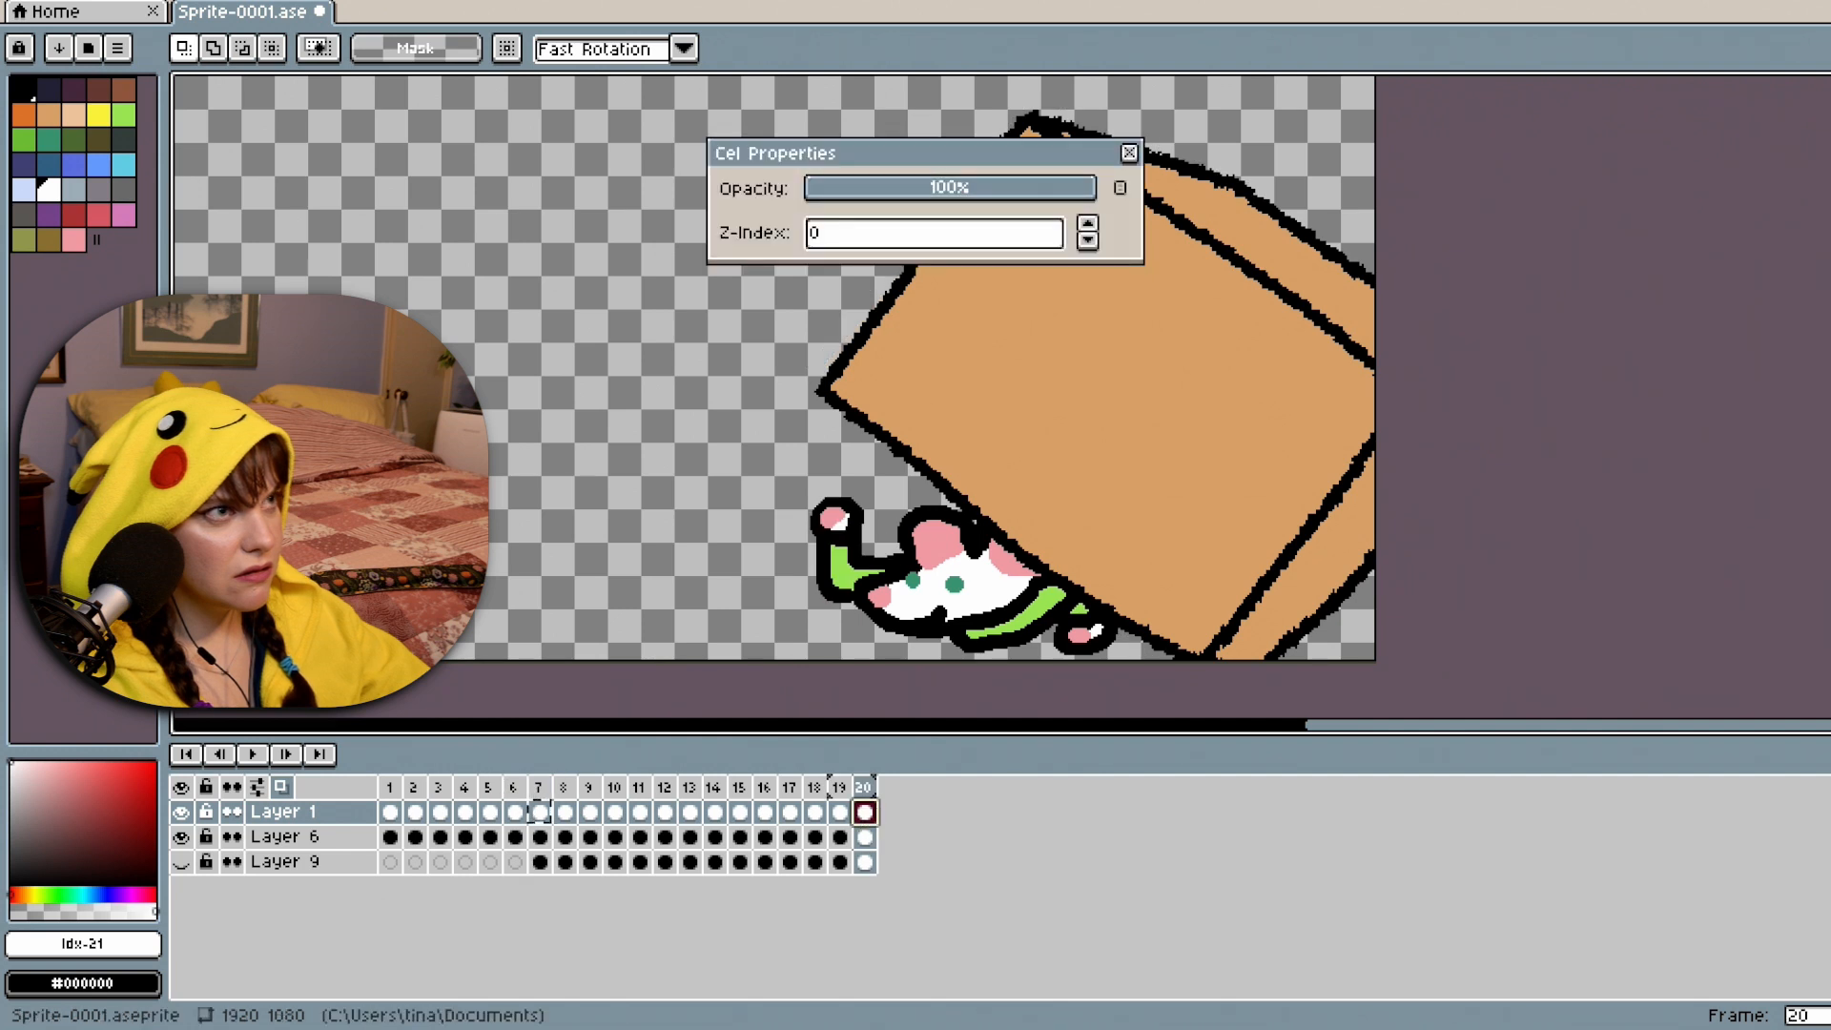
pyautogui.click(1129, 154)
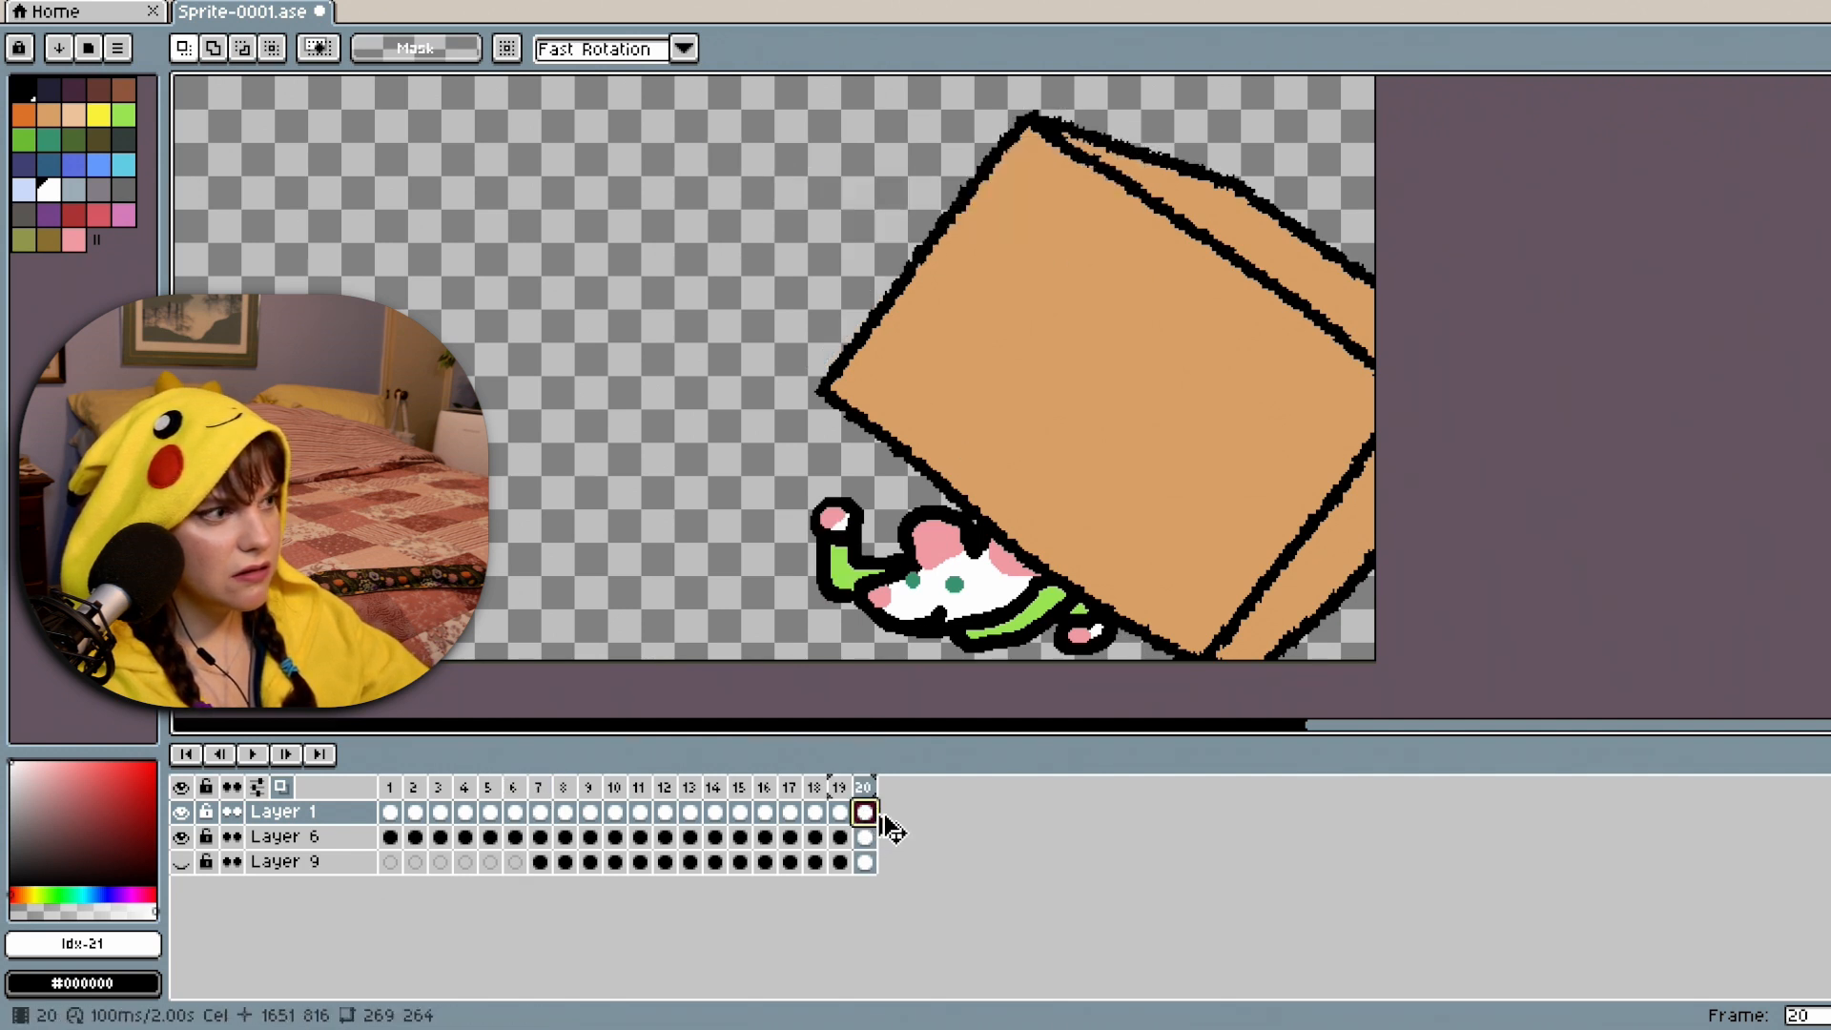
# Compare the arm and box poses on frames 6, 7 and 8 of Layer 1.
pyautogui.click(541, 815)
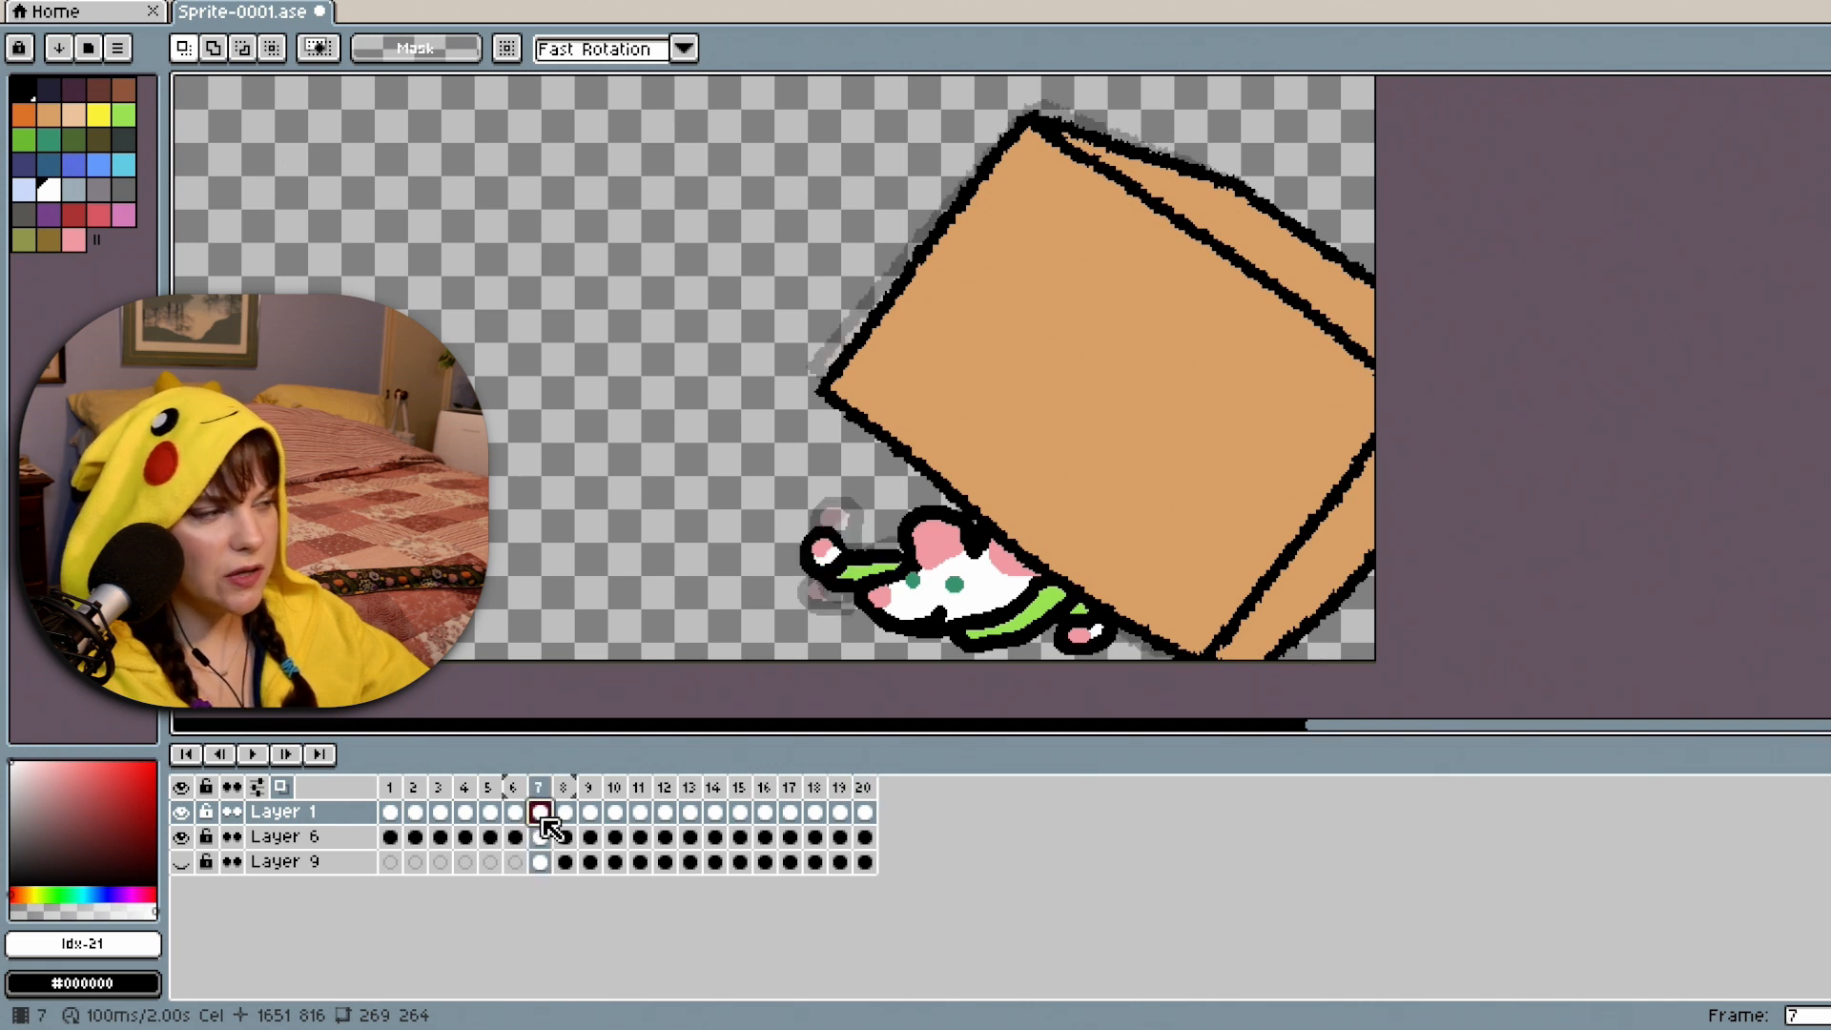
pyautogui.click(560, 818)
pyautogui.click(521, 815)
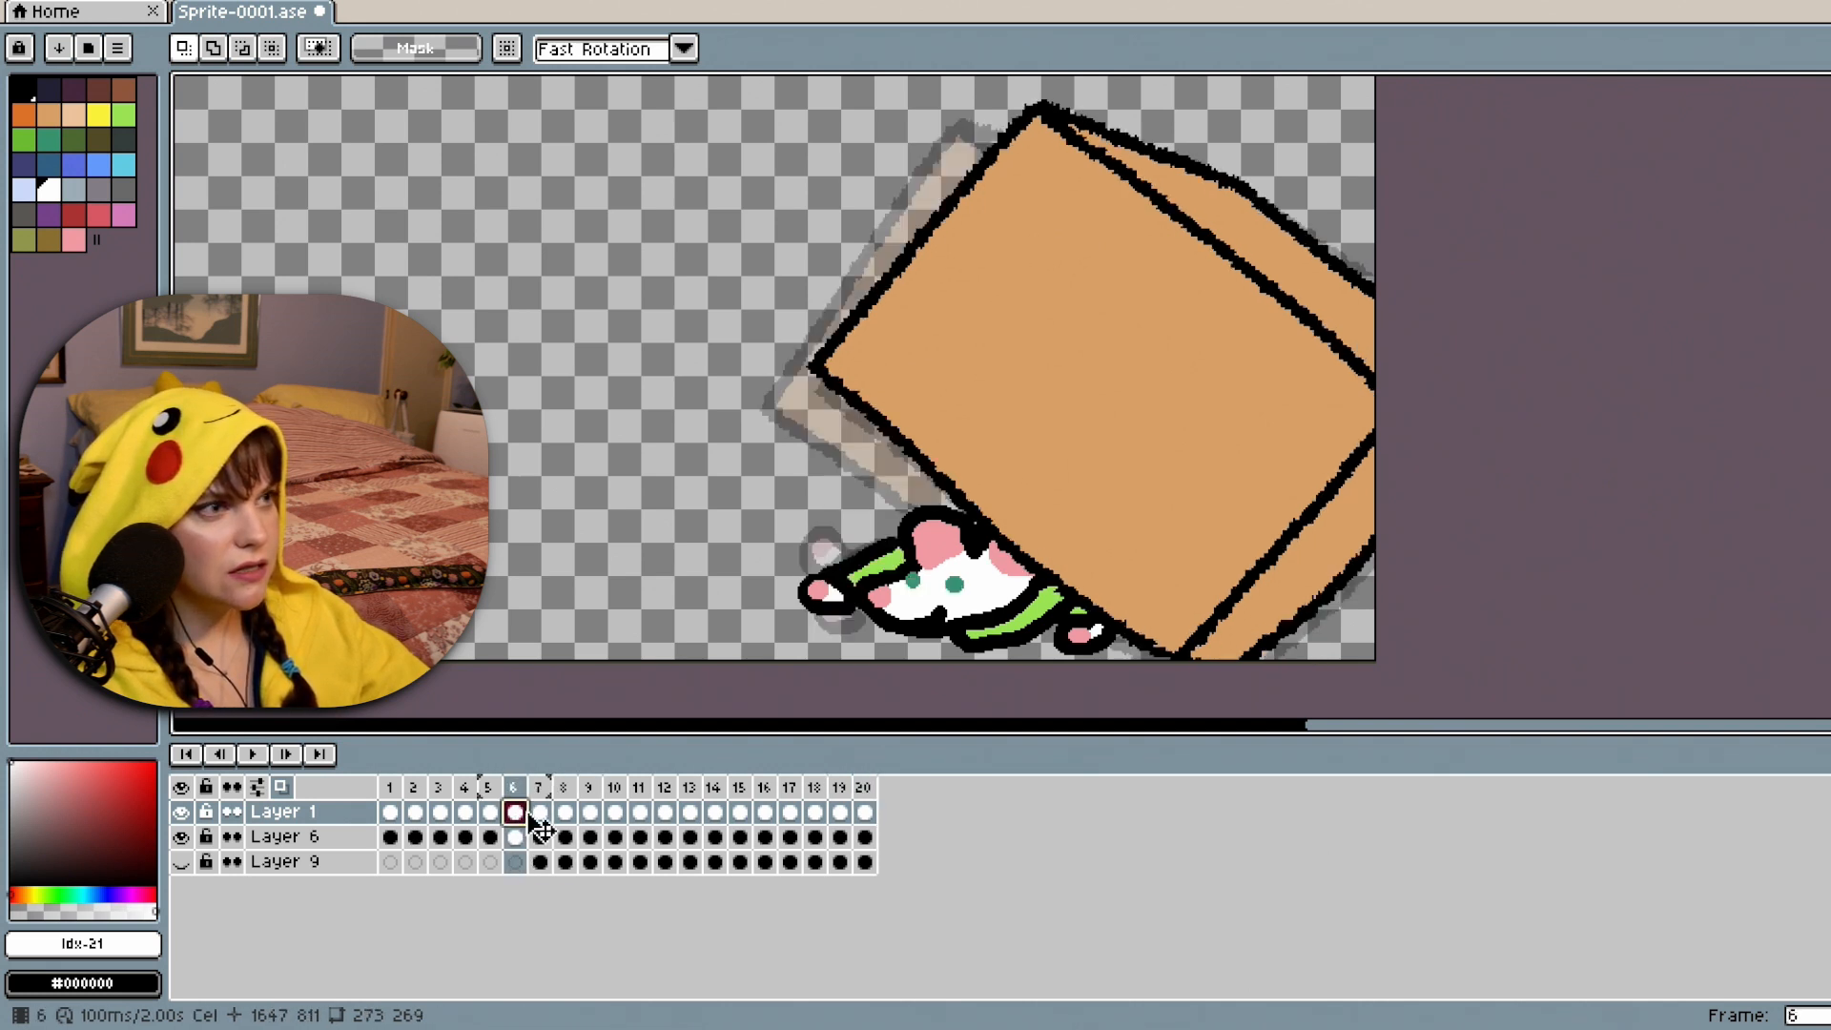
pyautogui.click(547, 815)
pyautogui.click(557, 814)
pyautogui.click(541, 814)
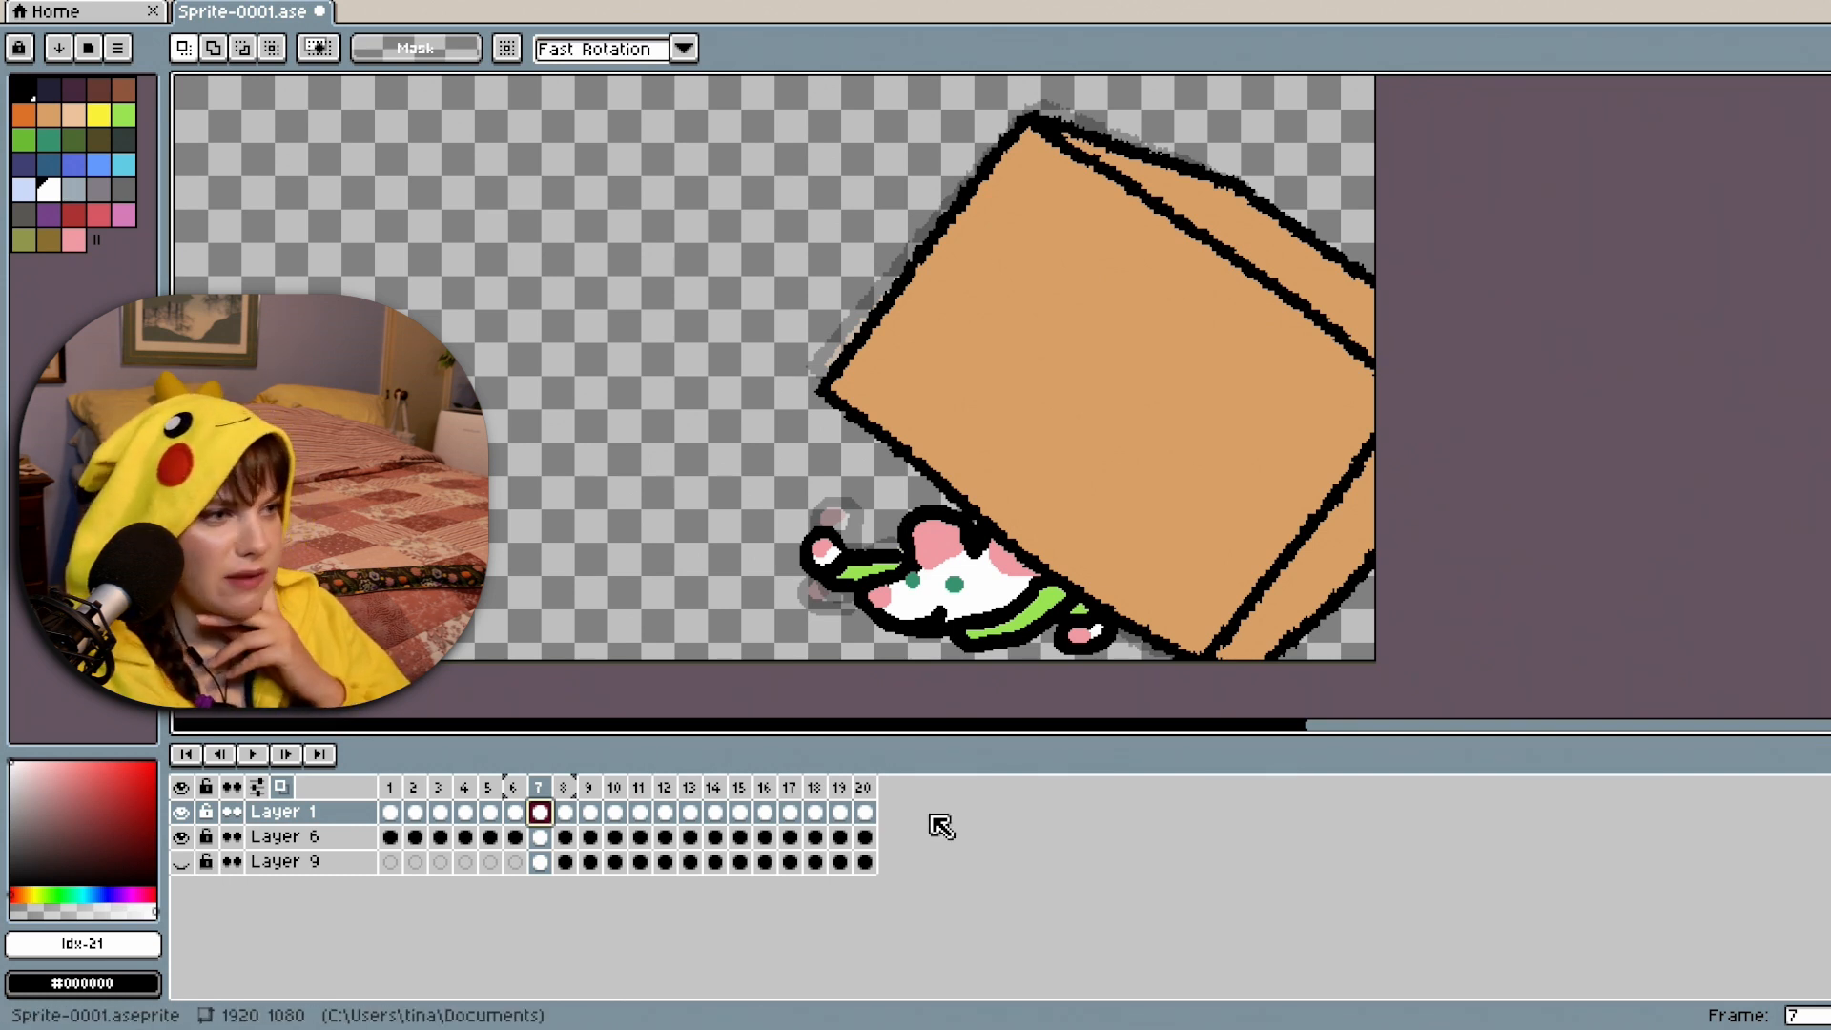
# Check the poses on frames 18 to 20 against Layer 6's frame 3, ending on Layer 6's cel at frame 20.
pyautogui.click(864, 812)
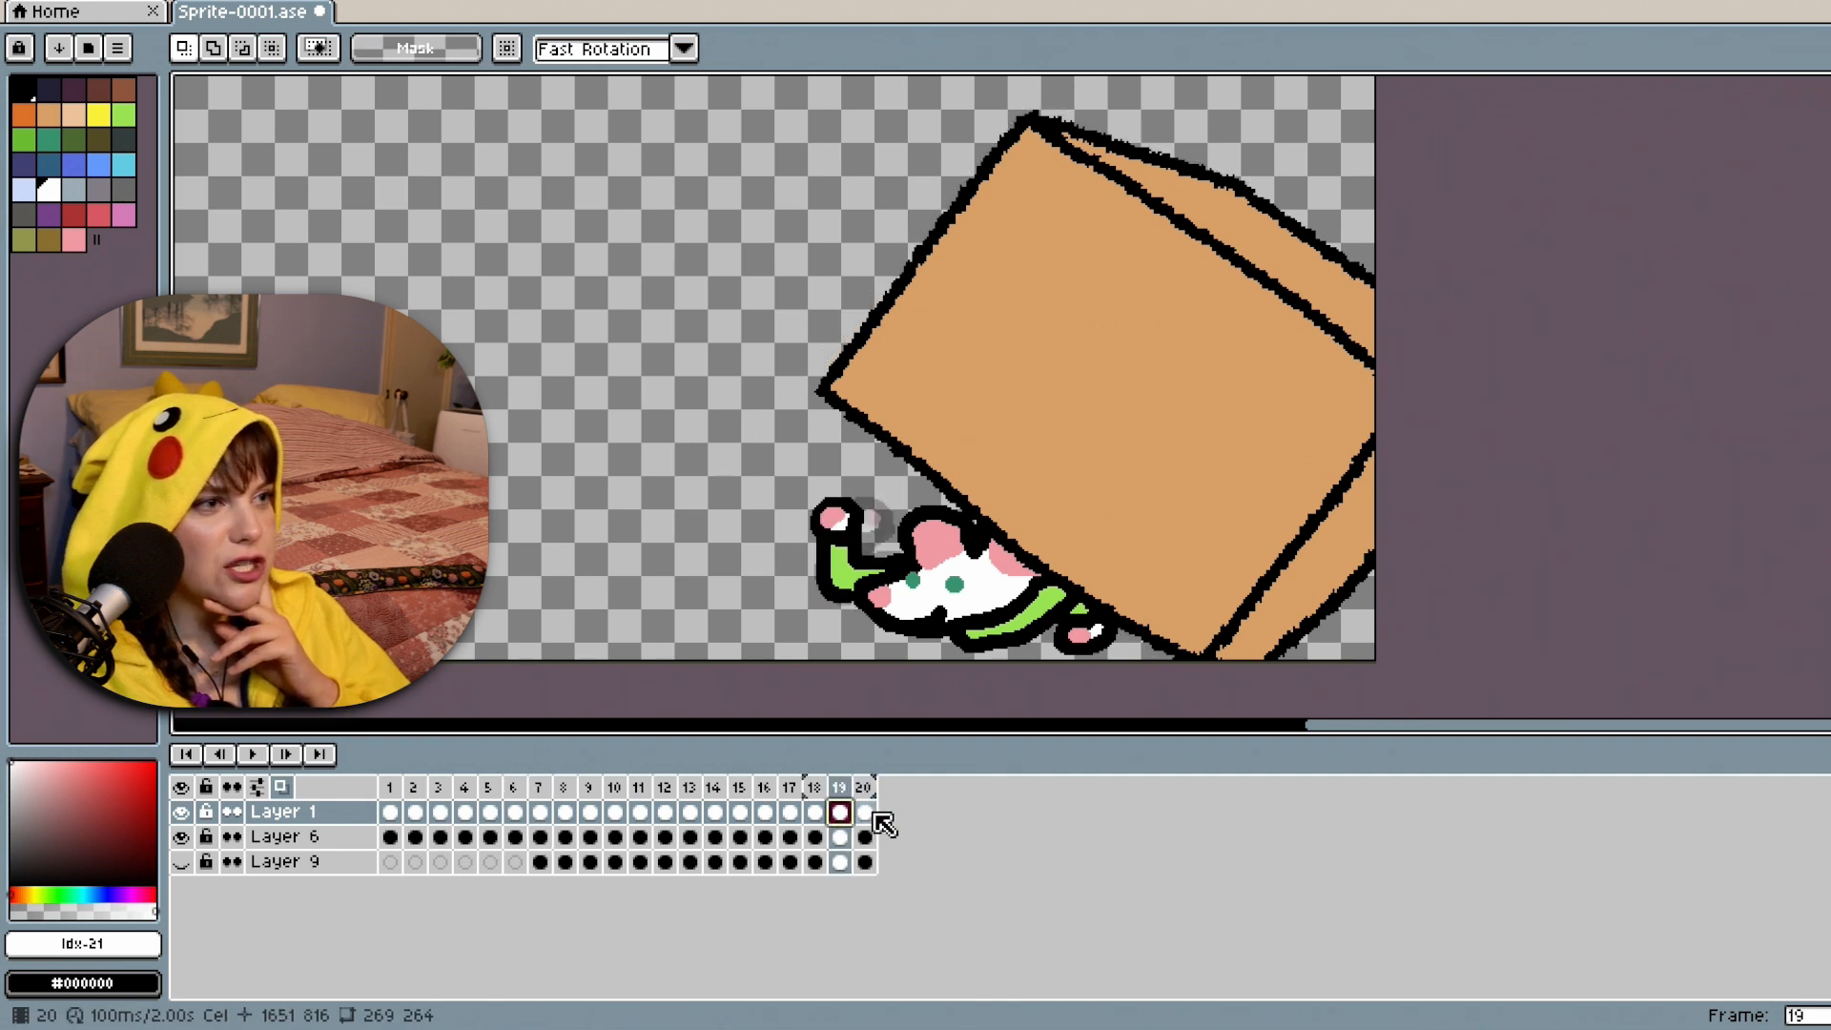
pyautogui.click(819, 812)
pyautogui.click(841, 811)
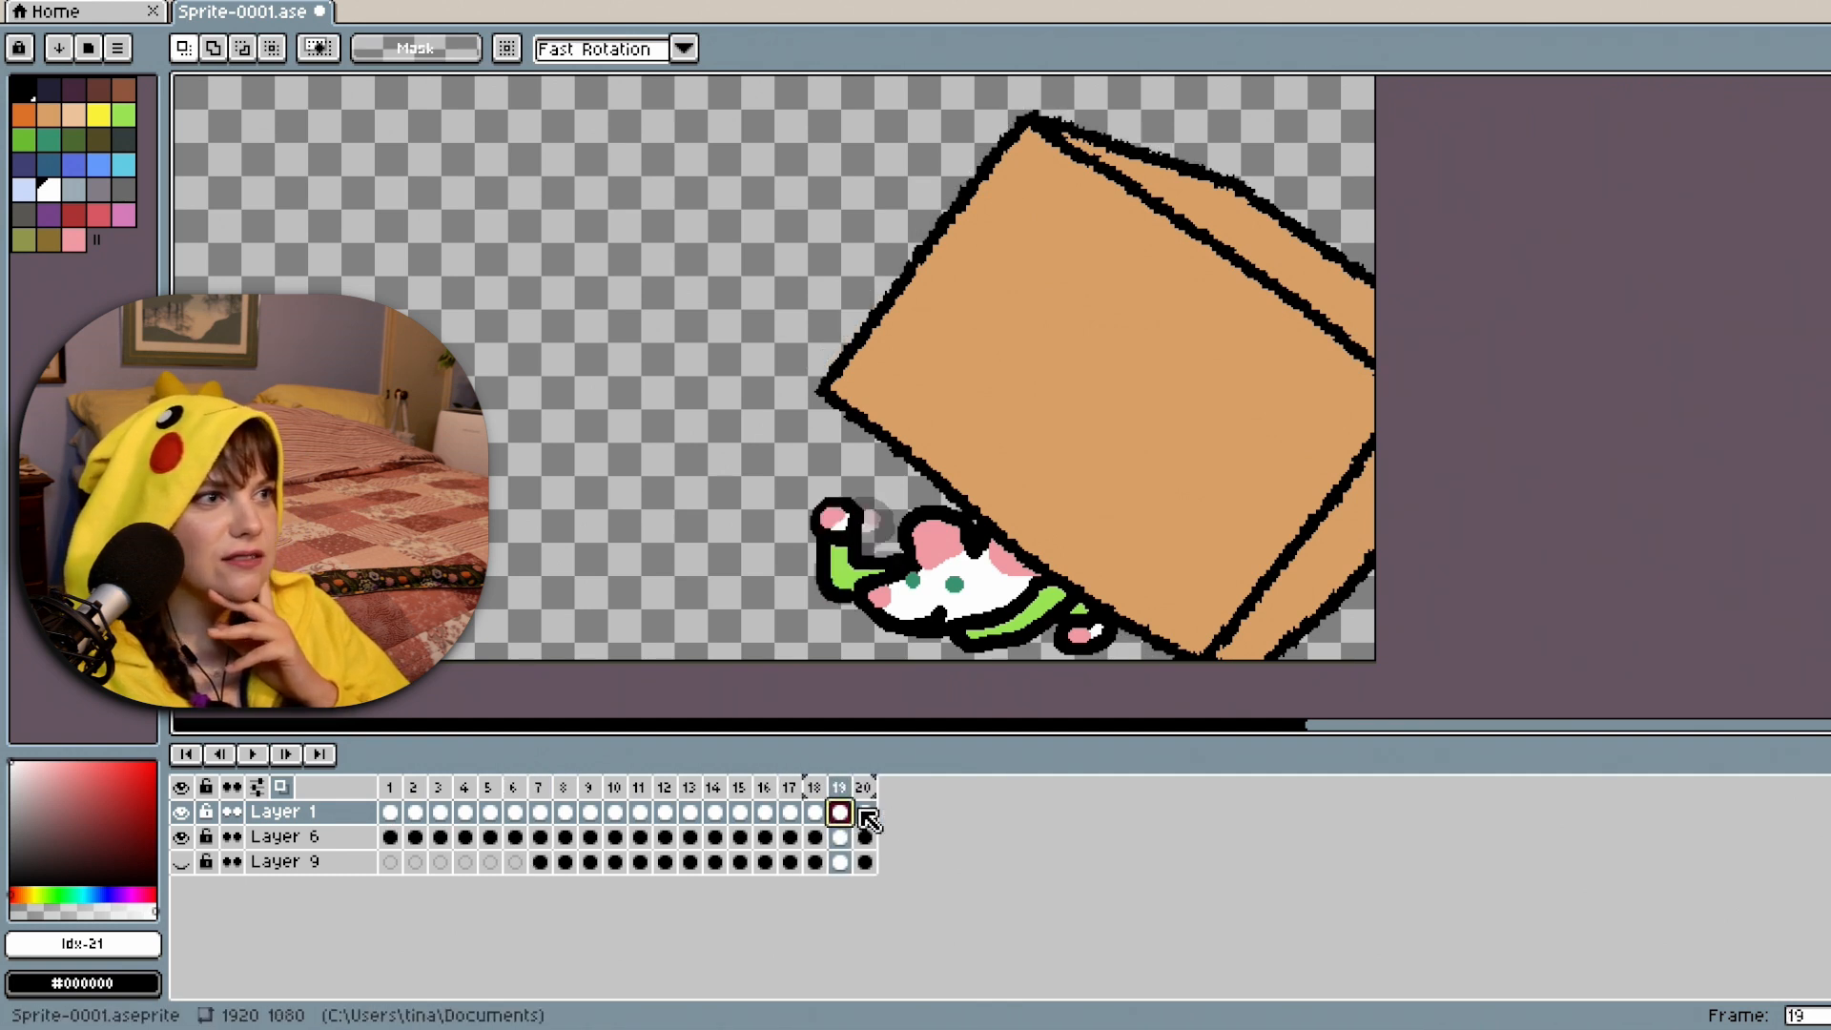
pyautogui.click(863, 810)
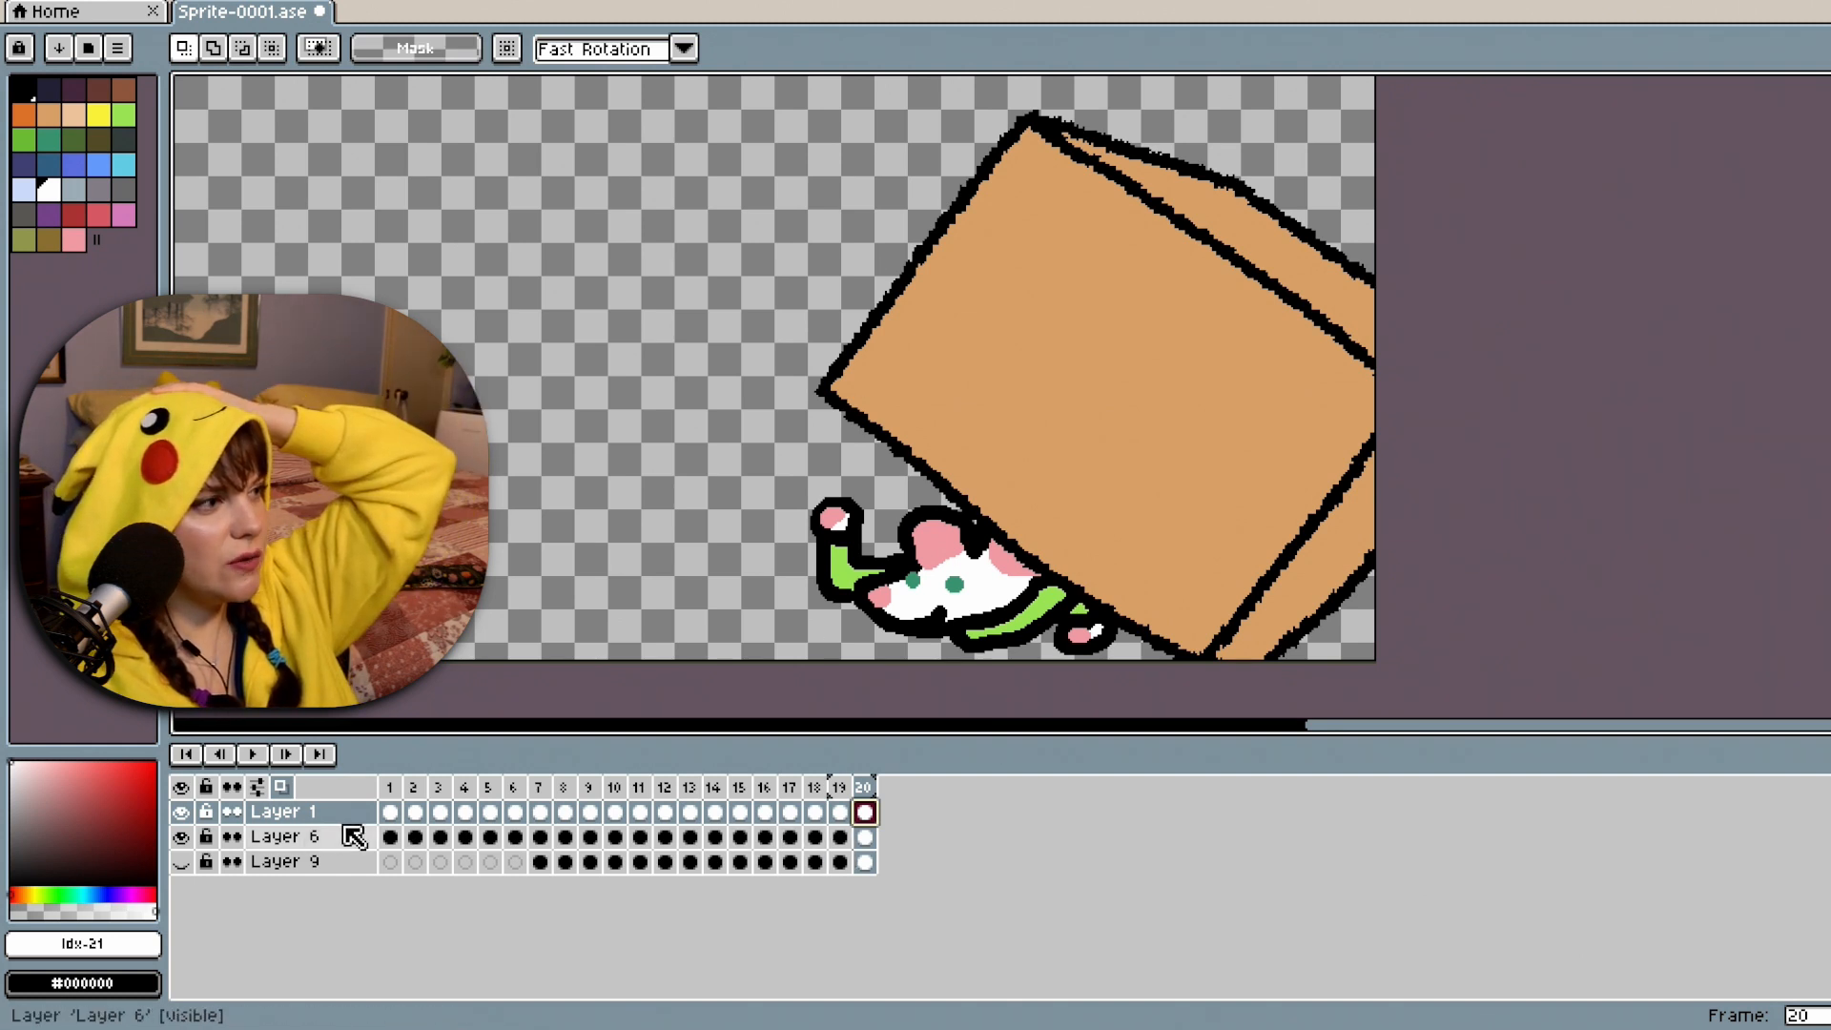
pyautogui.click(440, 836)
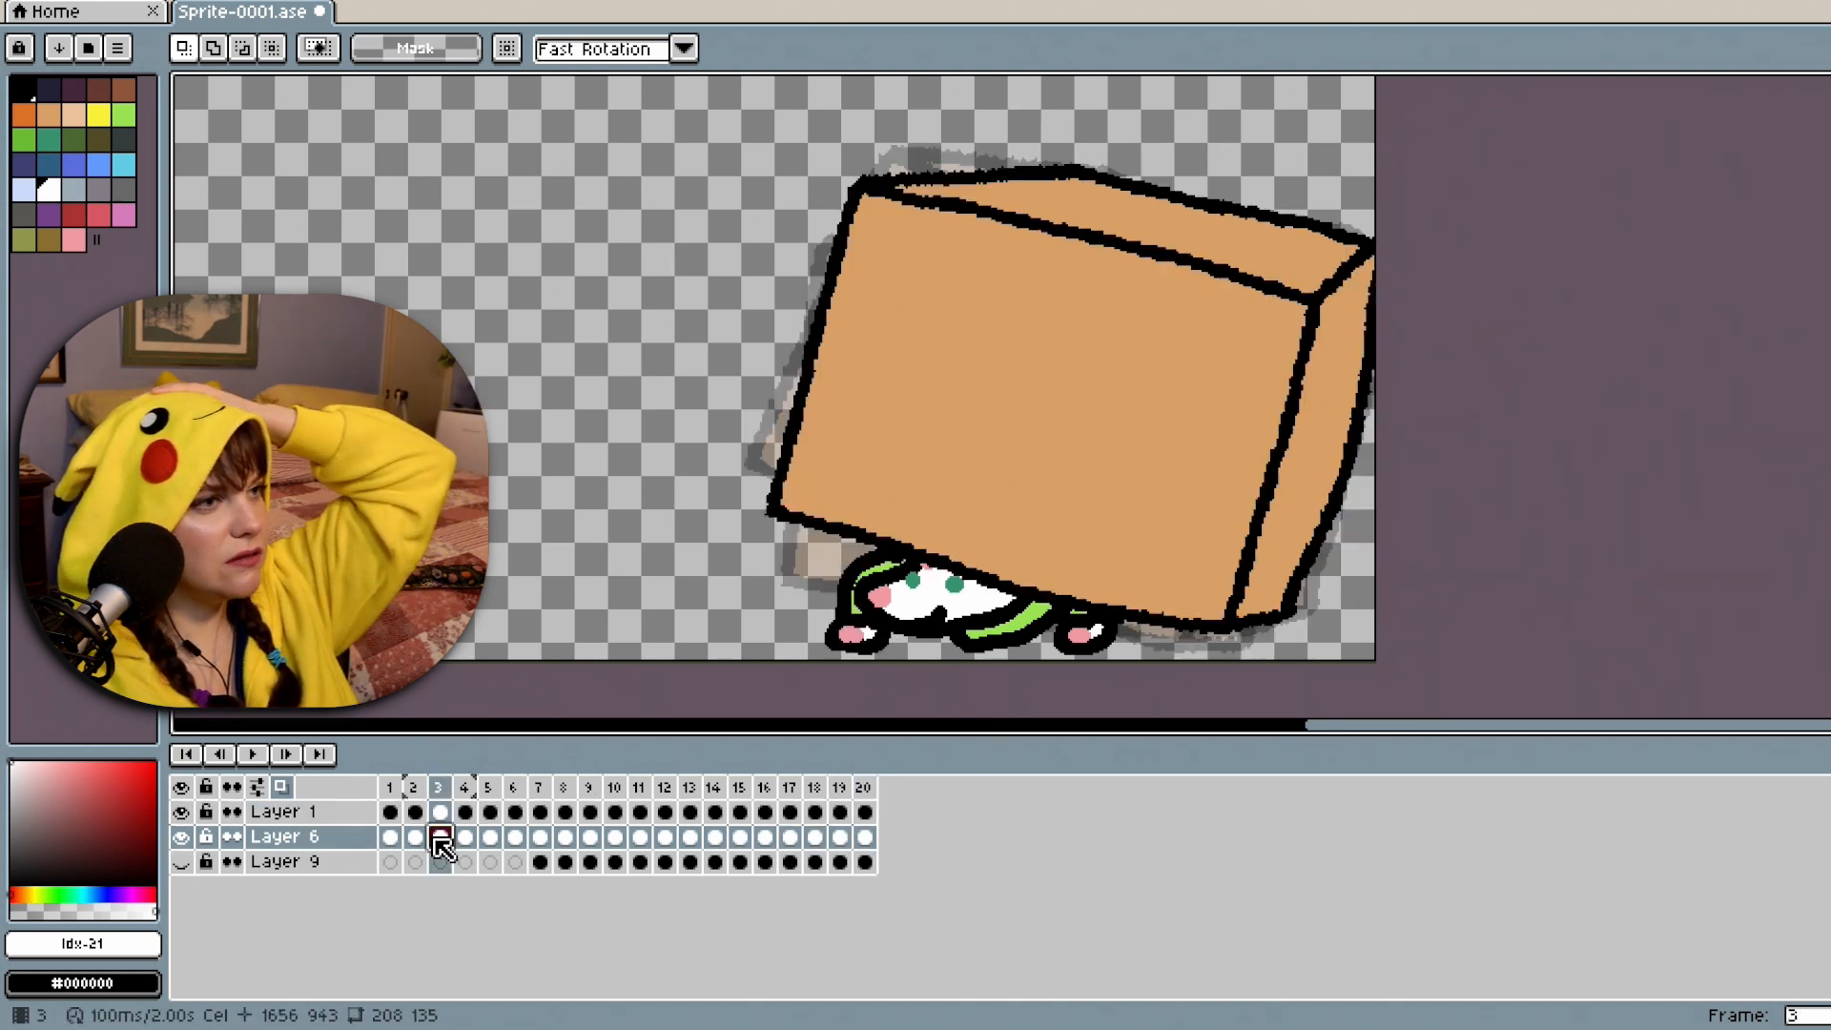
pyautogui.click(865, 812)
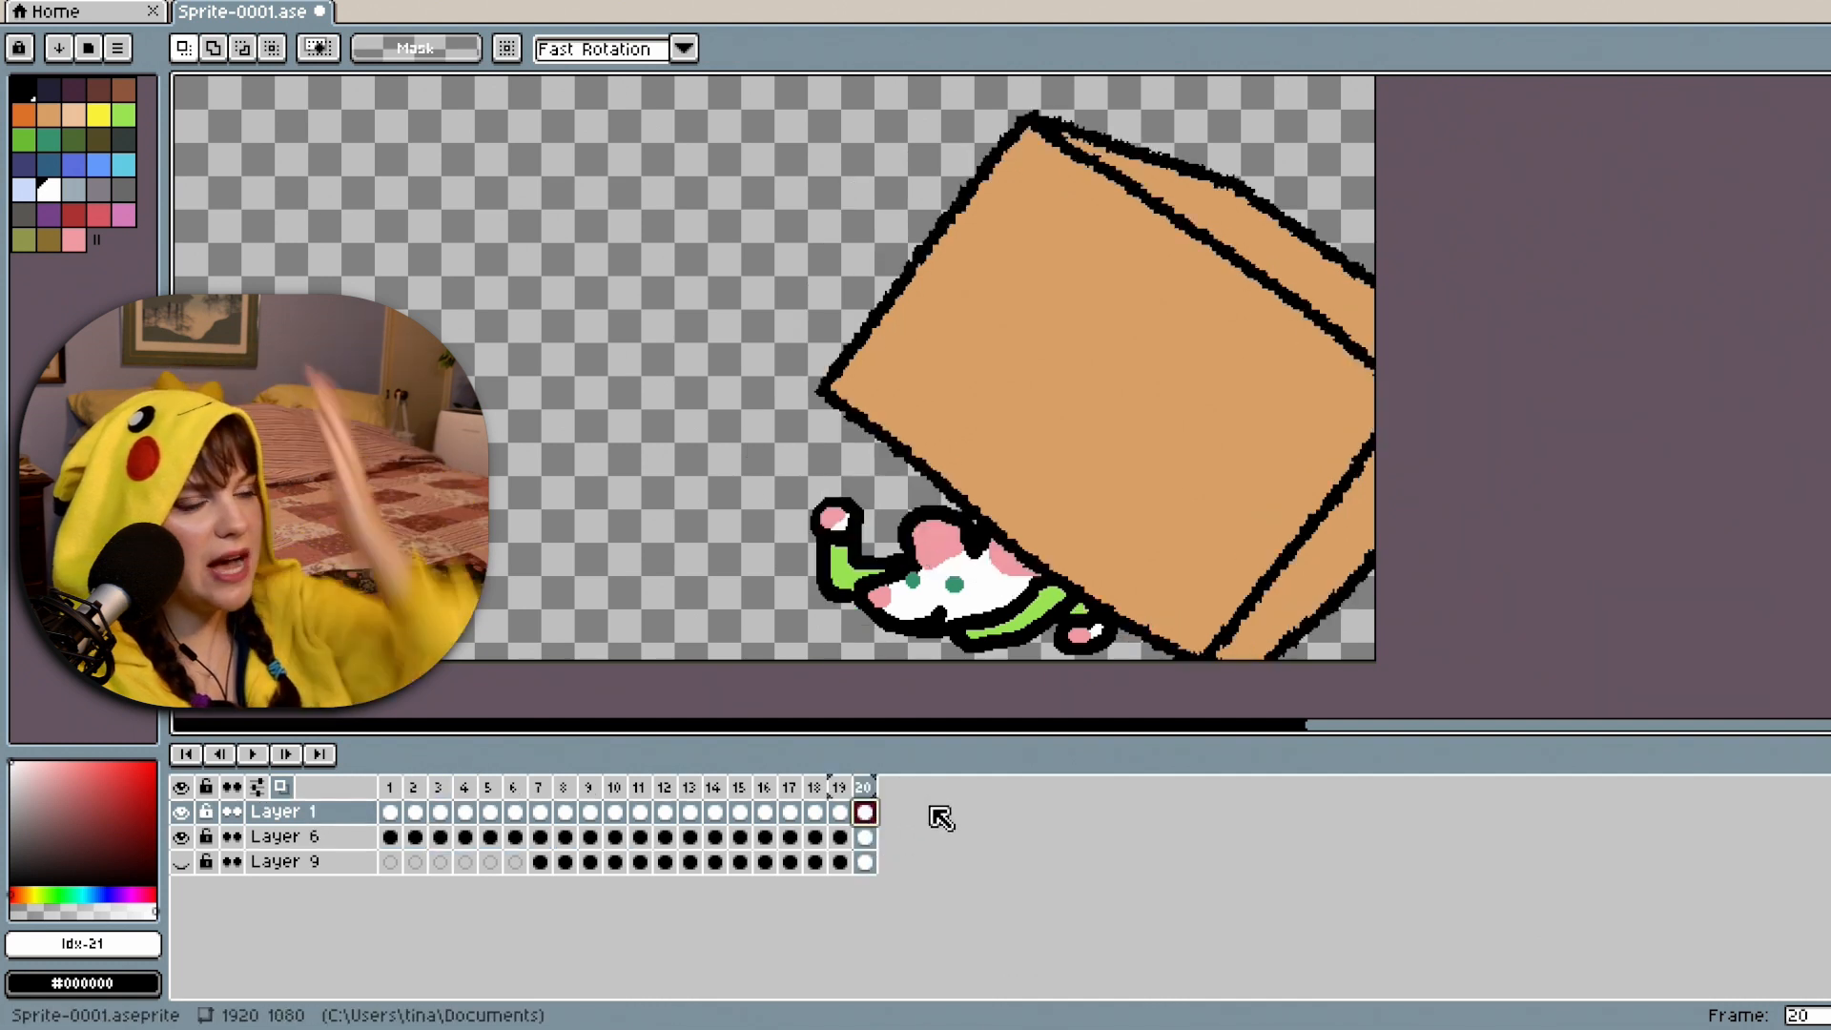
pyautogui.click(866, 837)
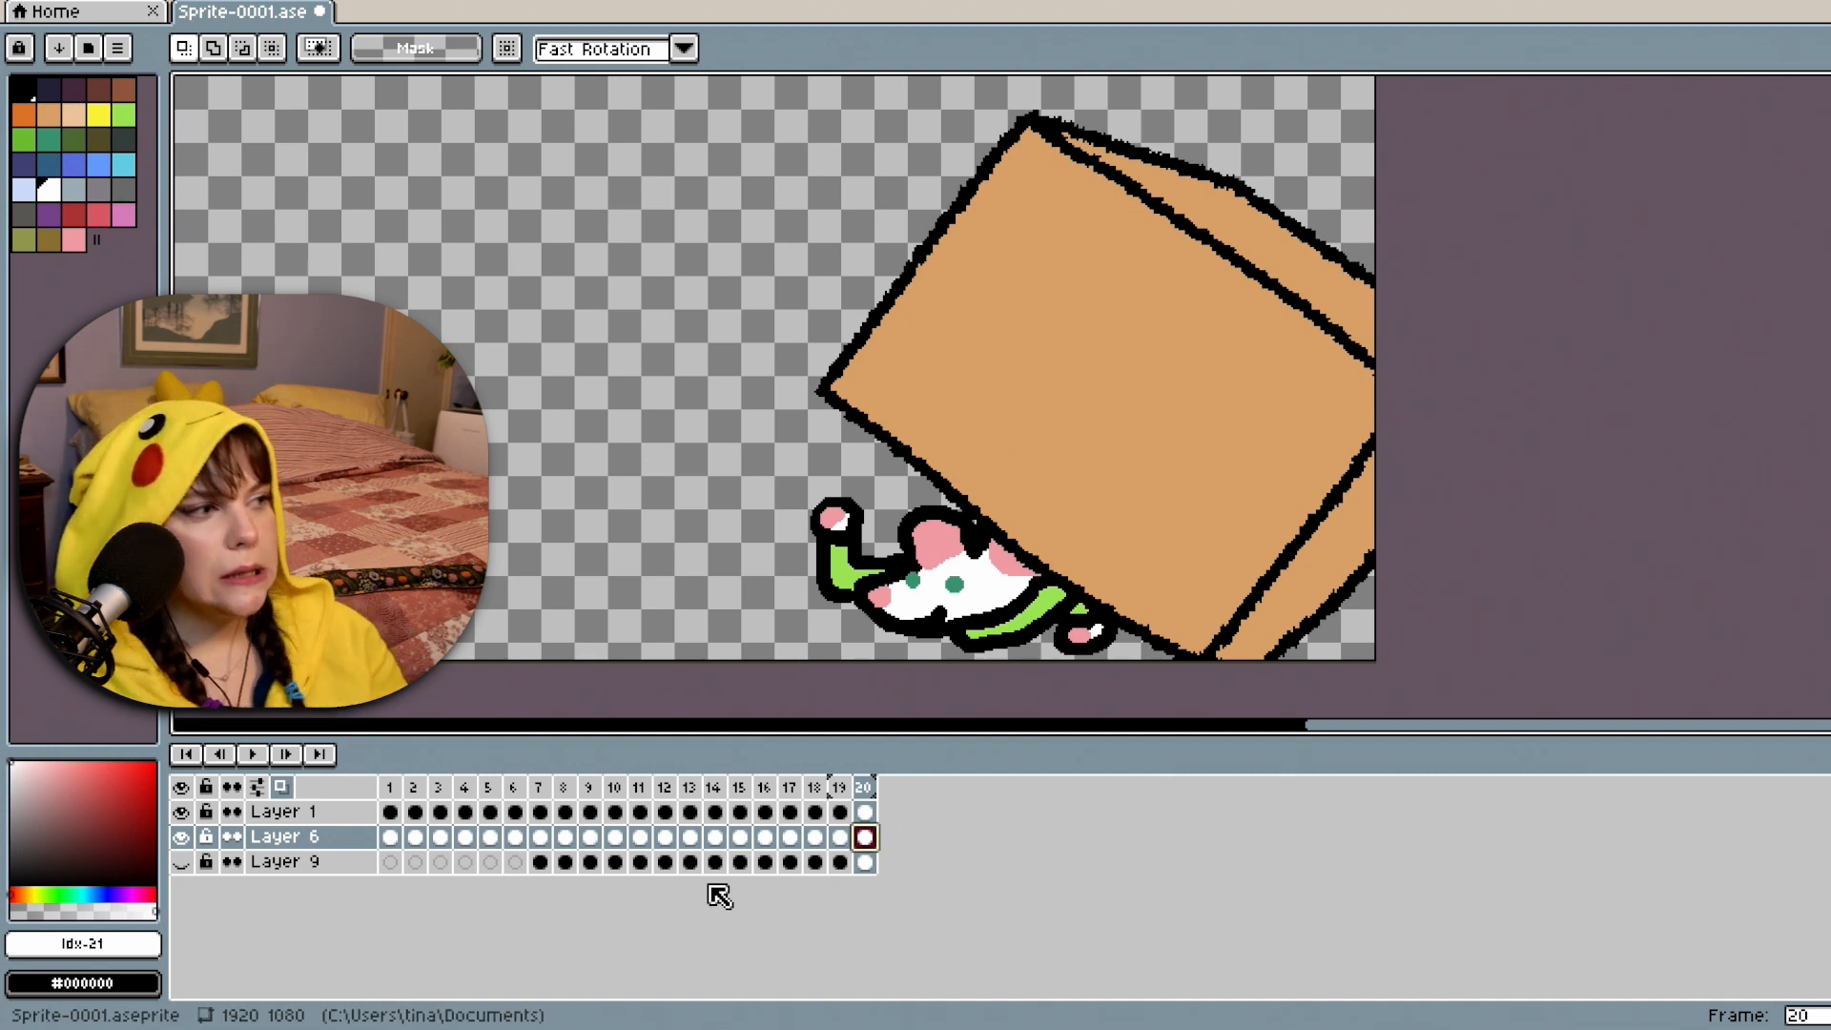
# Try to duplicate the cels of frame 7 as linked cels into frame 8, and return to frame 7.
pyautogui.click(542, 813)
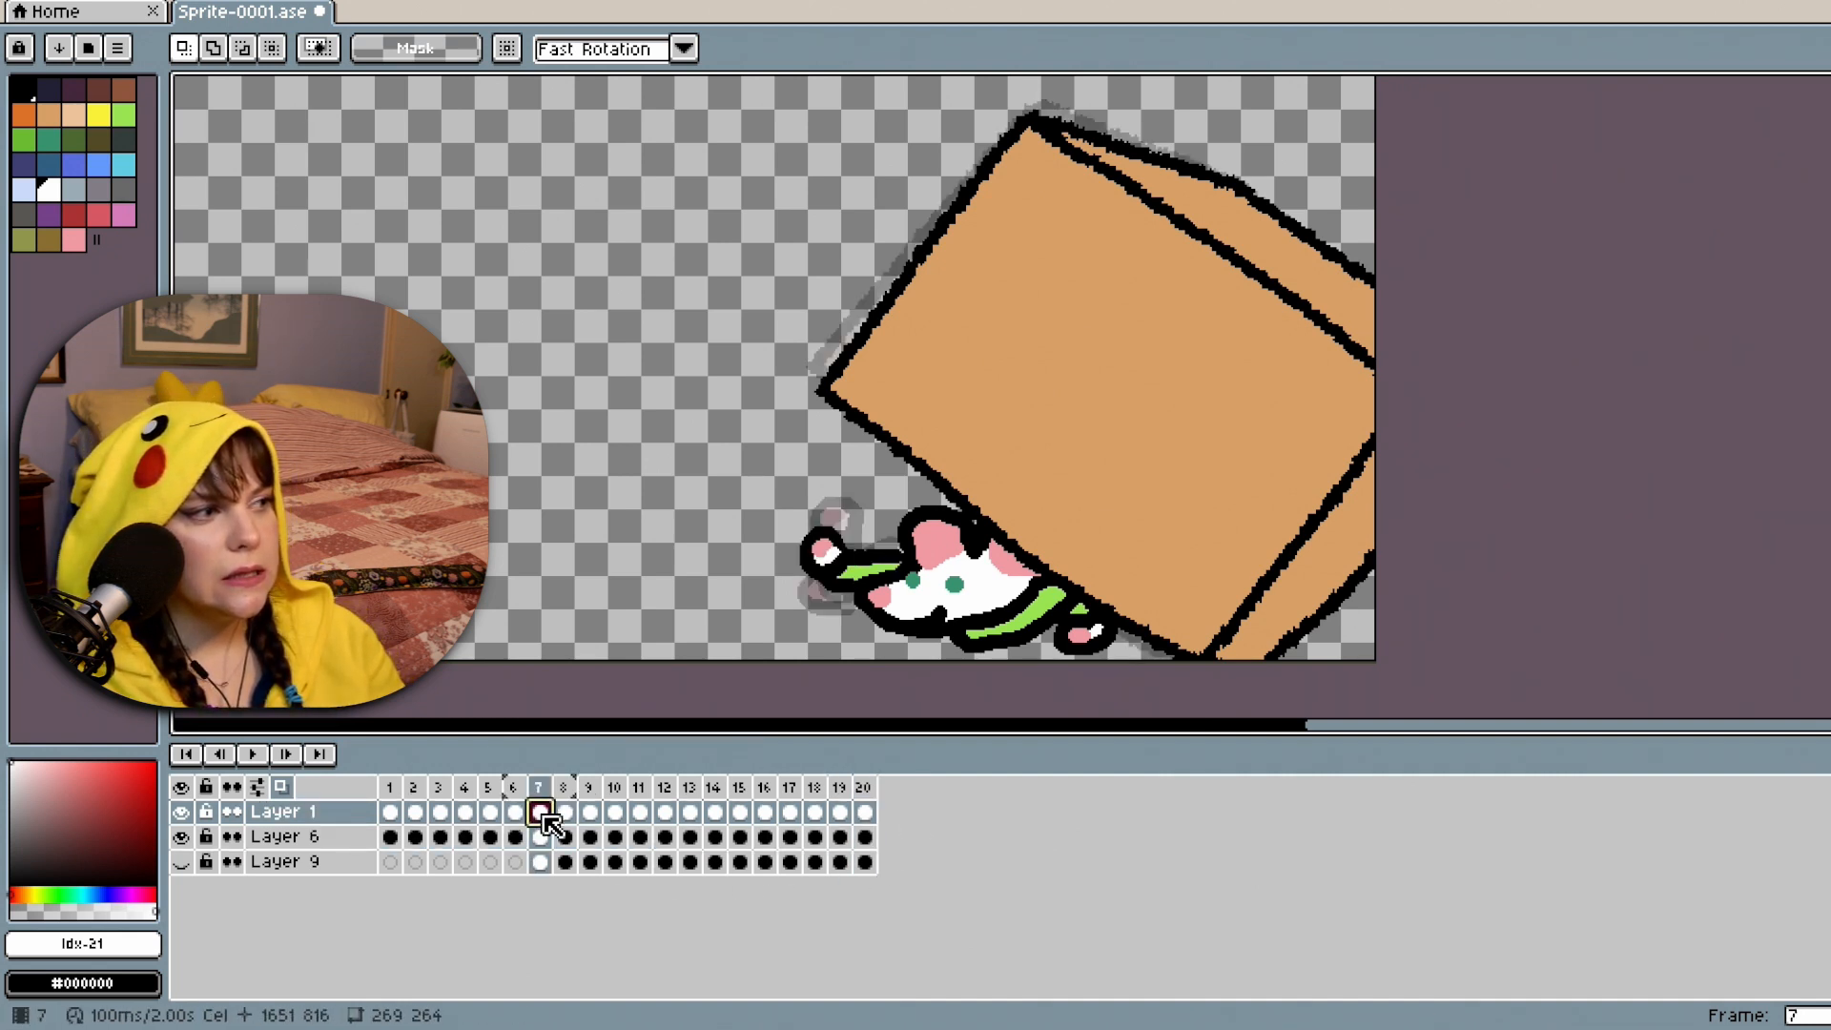
pyautogui.rightClick(551, 826)
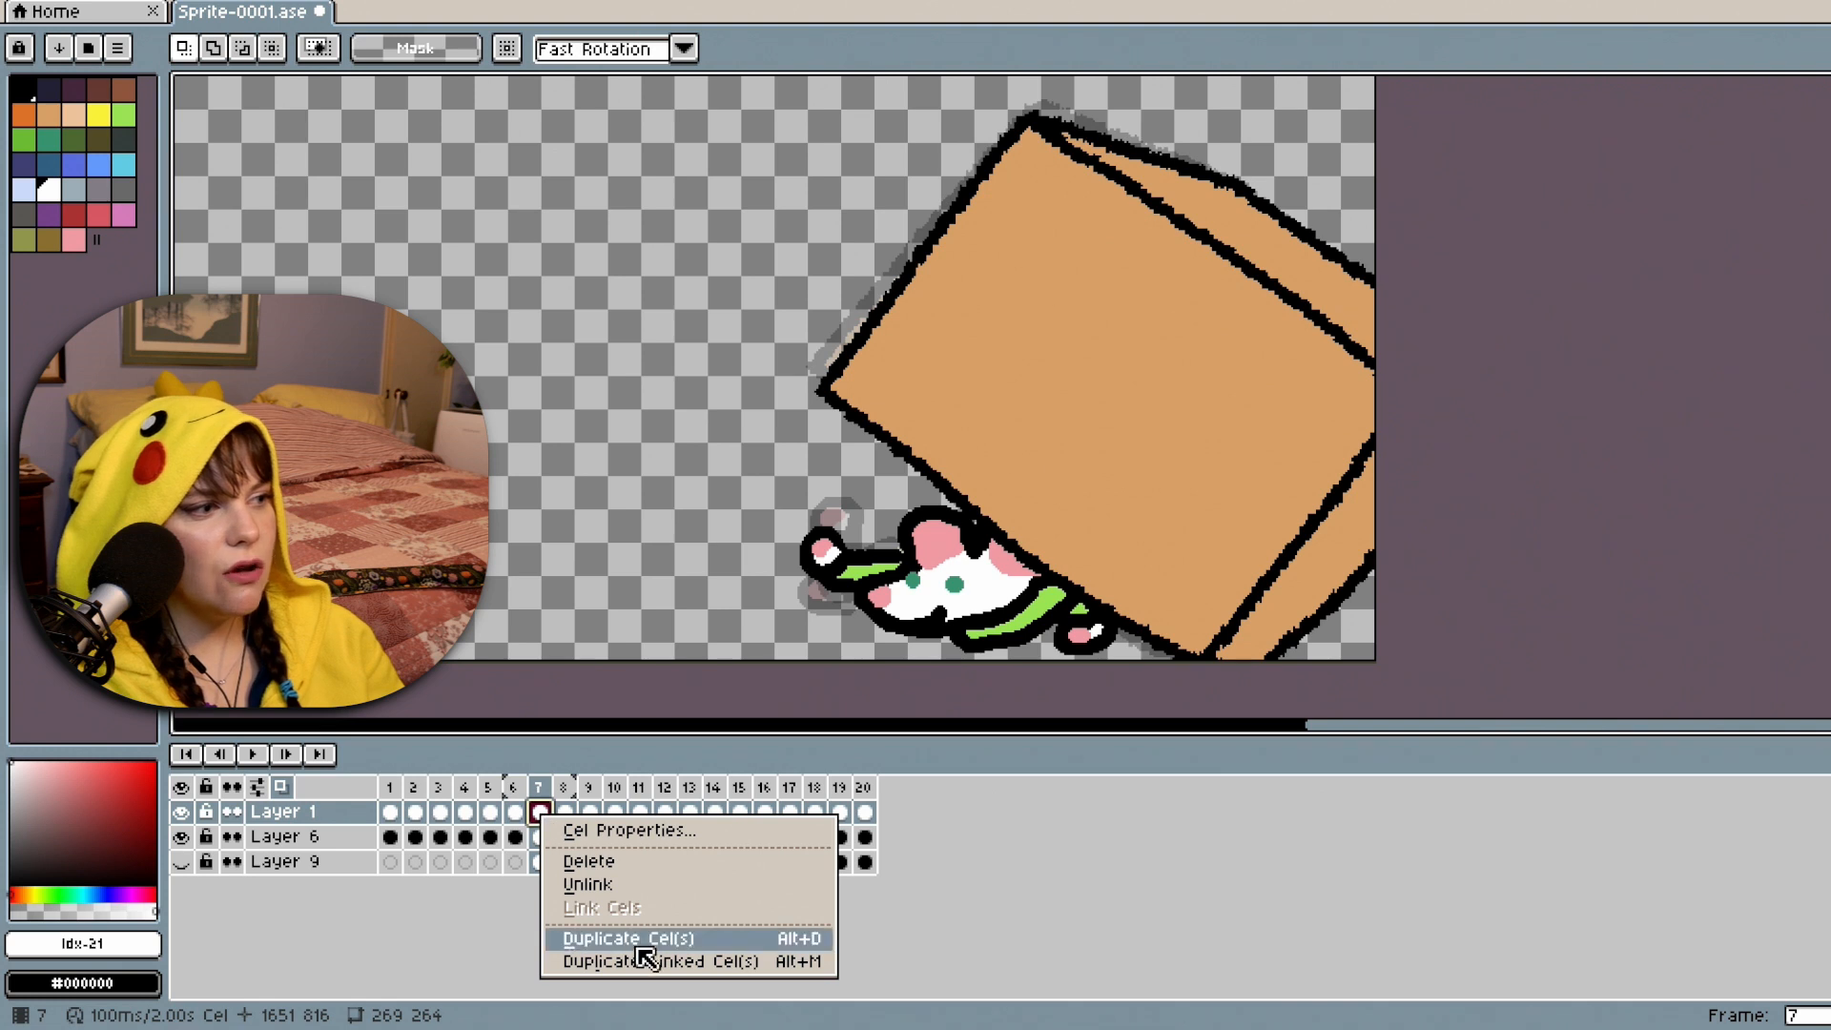
pyautogui.click(544, 789)
pyautogui.click(549, 789)
pyautogui.rightClick(546, 790)
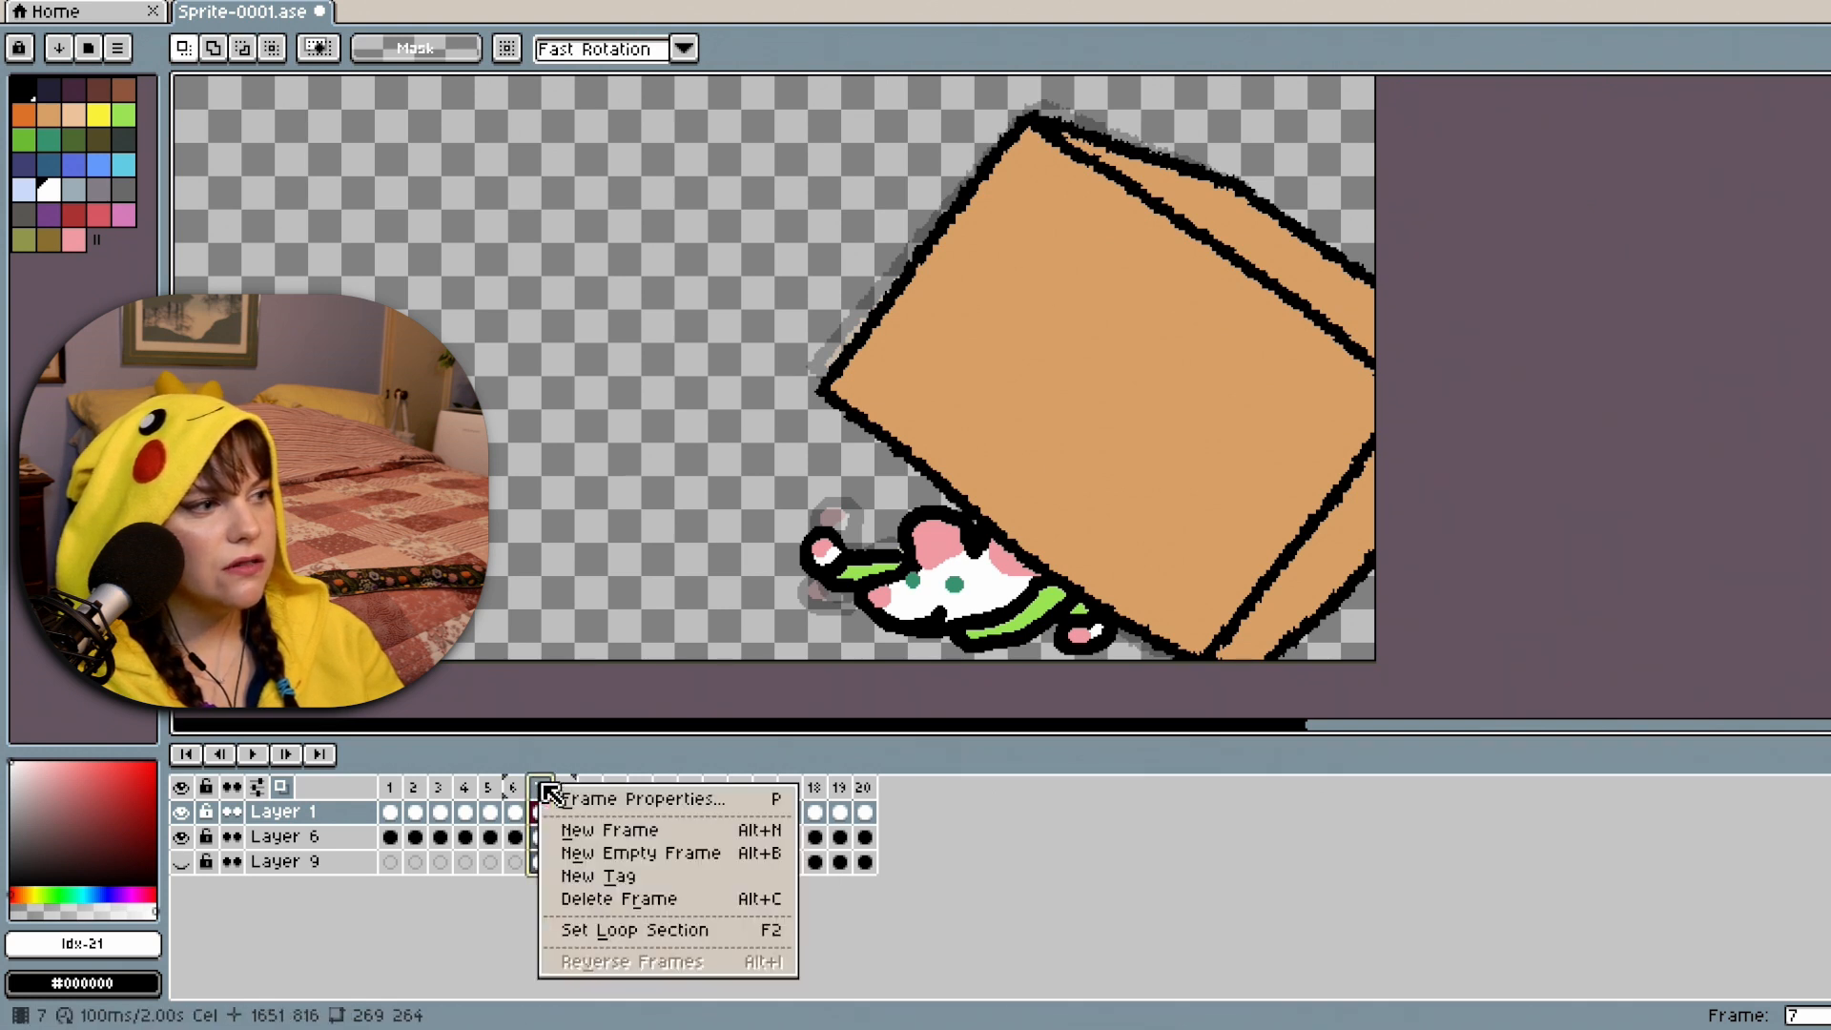
pyautogui.click(510, 831)
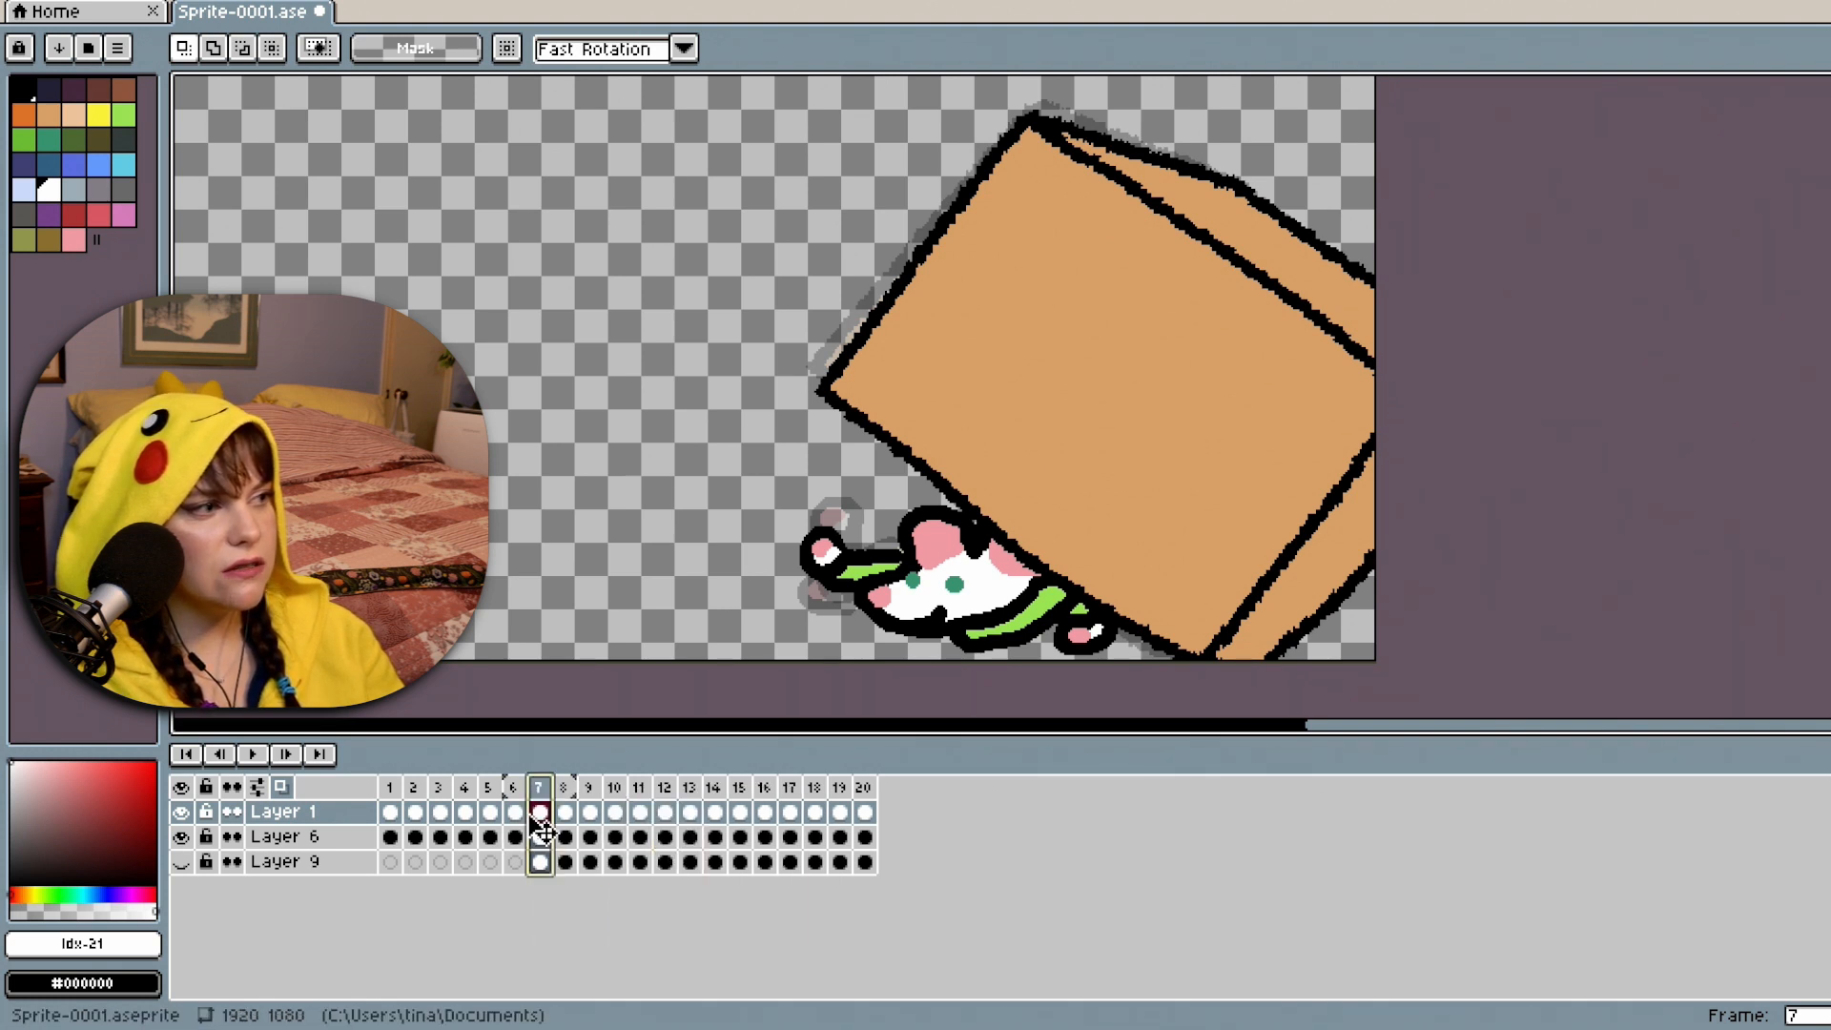
pyautogui.rightClick(539, 812)
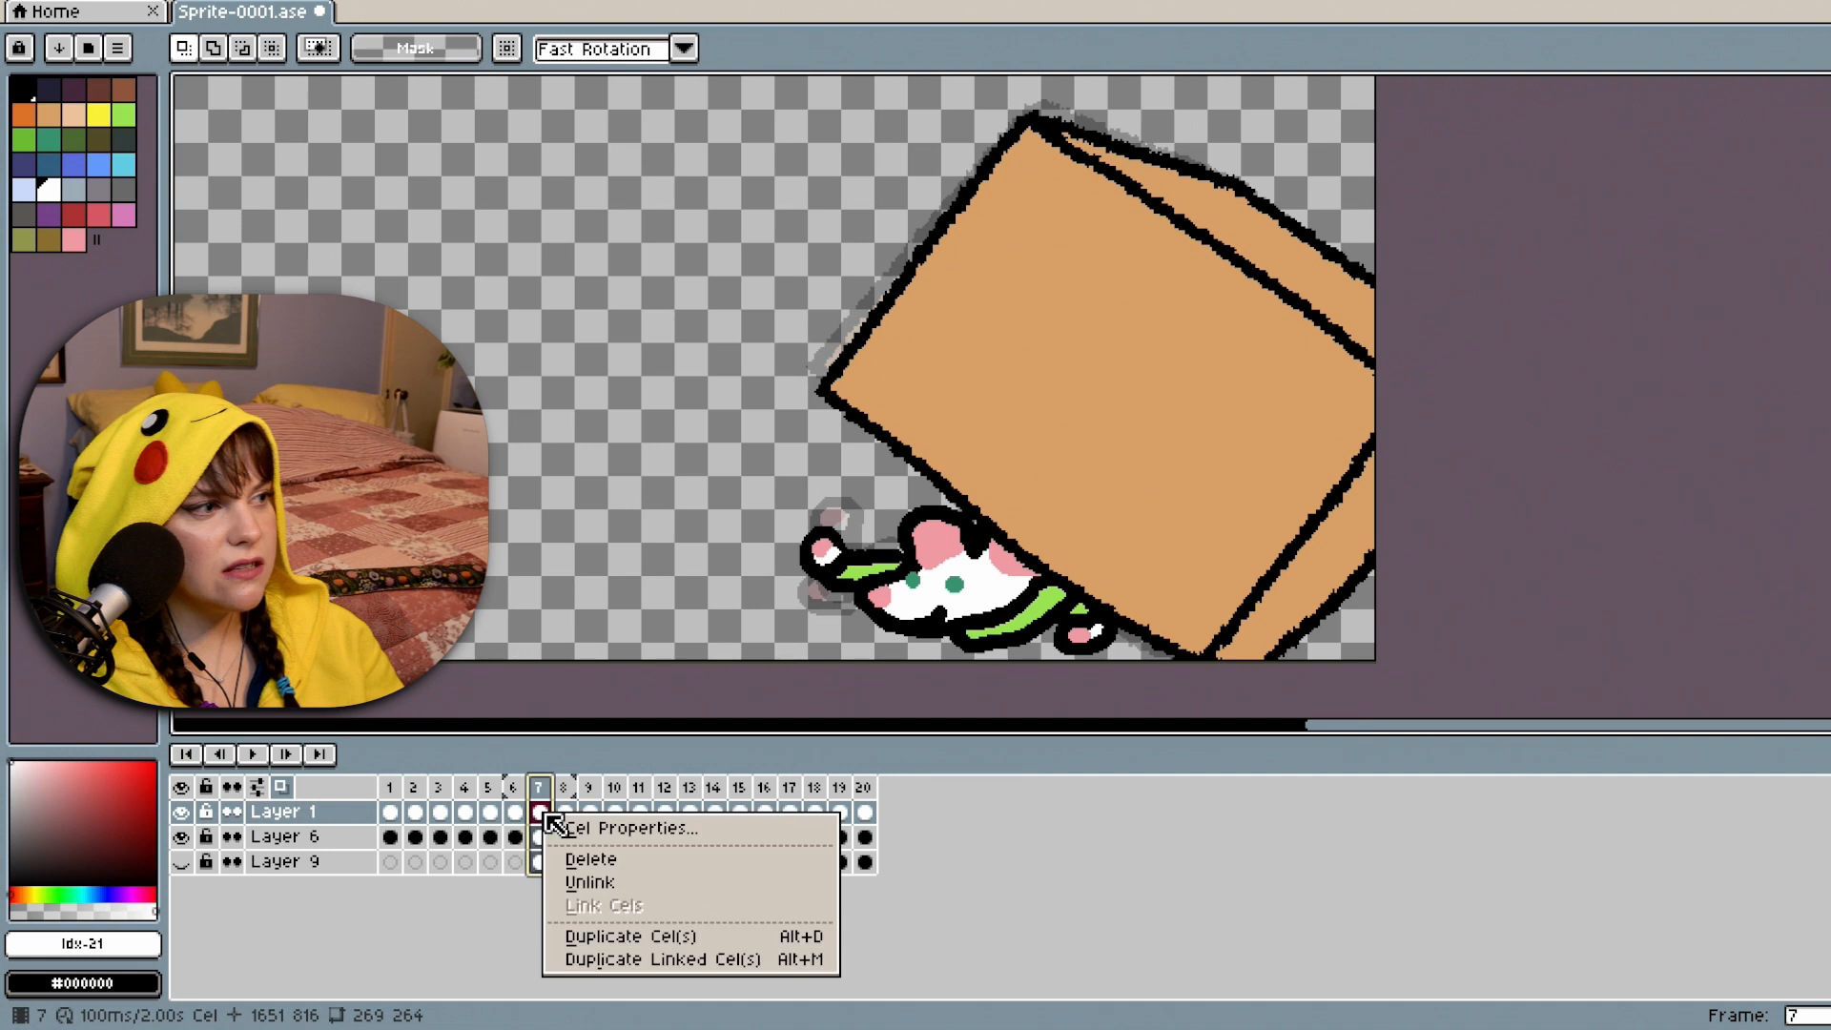
pyautogui.click(646, 961)
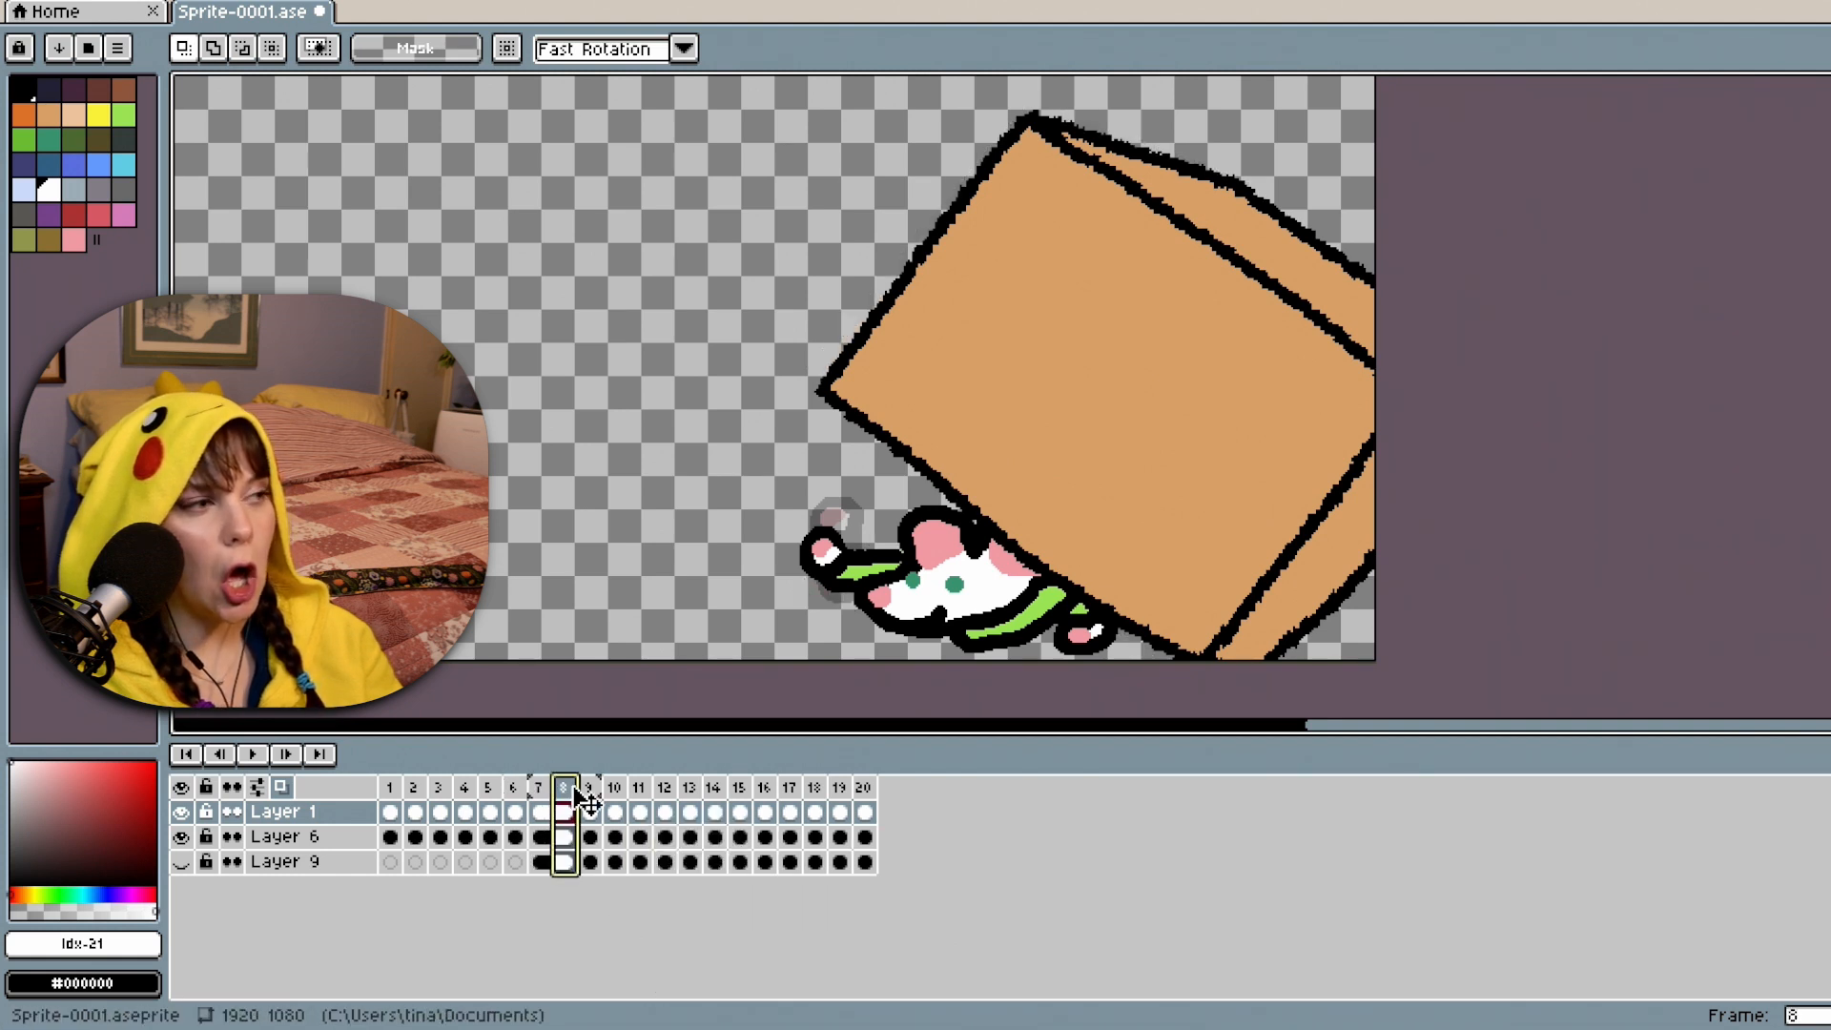
pyautogui.click(539, 811)
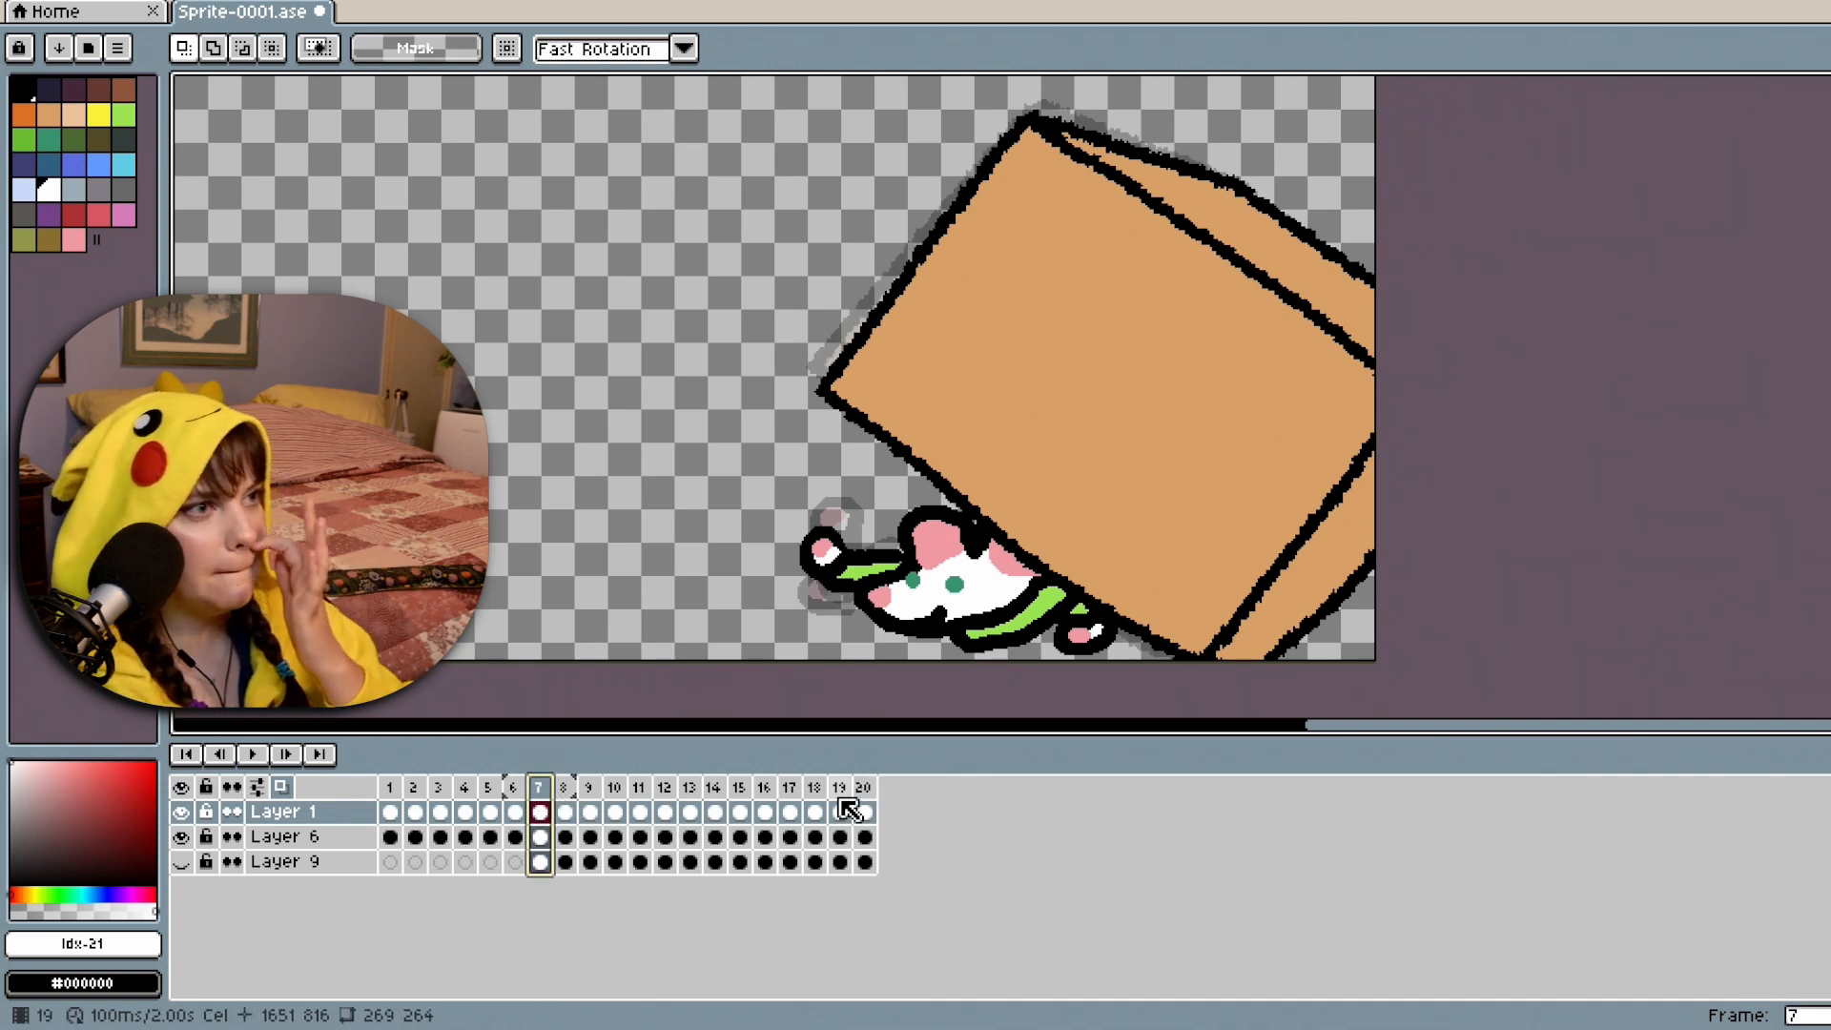
# Hide Layer 6 and play the box animation on Layer 1 alone from frame 1, and stop it.
pyautogui.moveTo(540, 786); pyautogui.dragTo(540, 862)
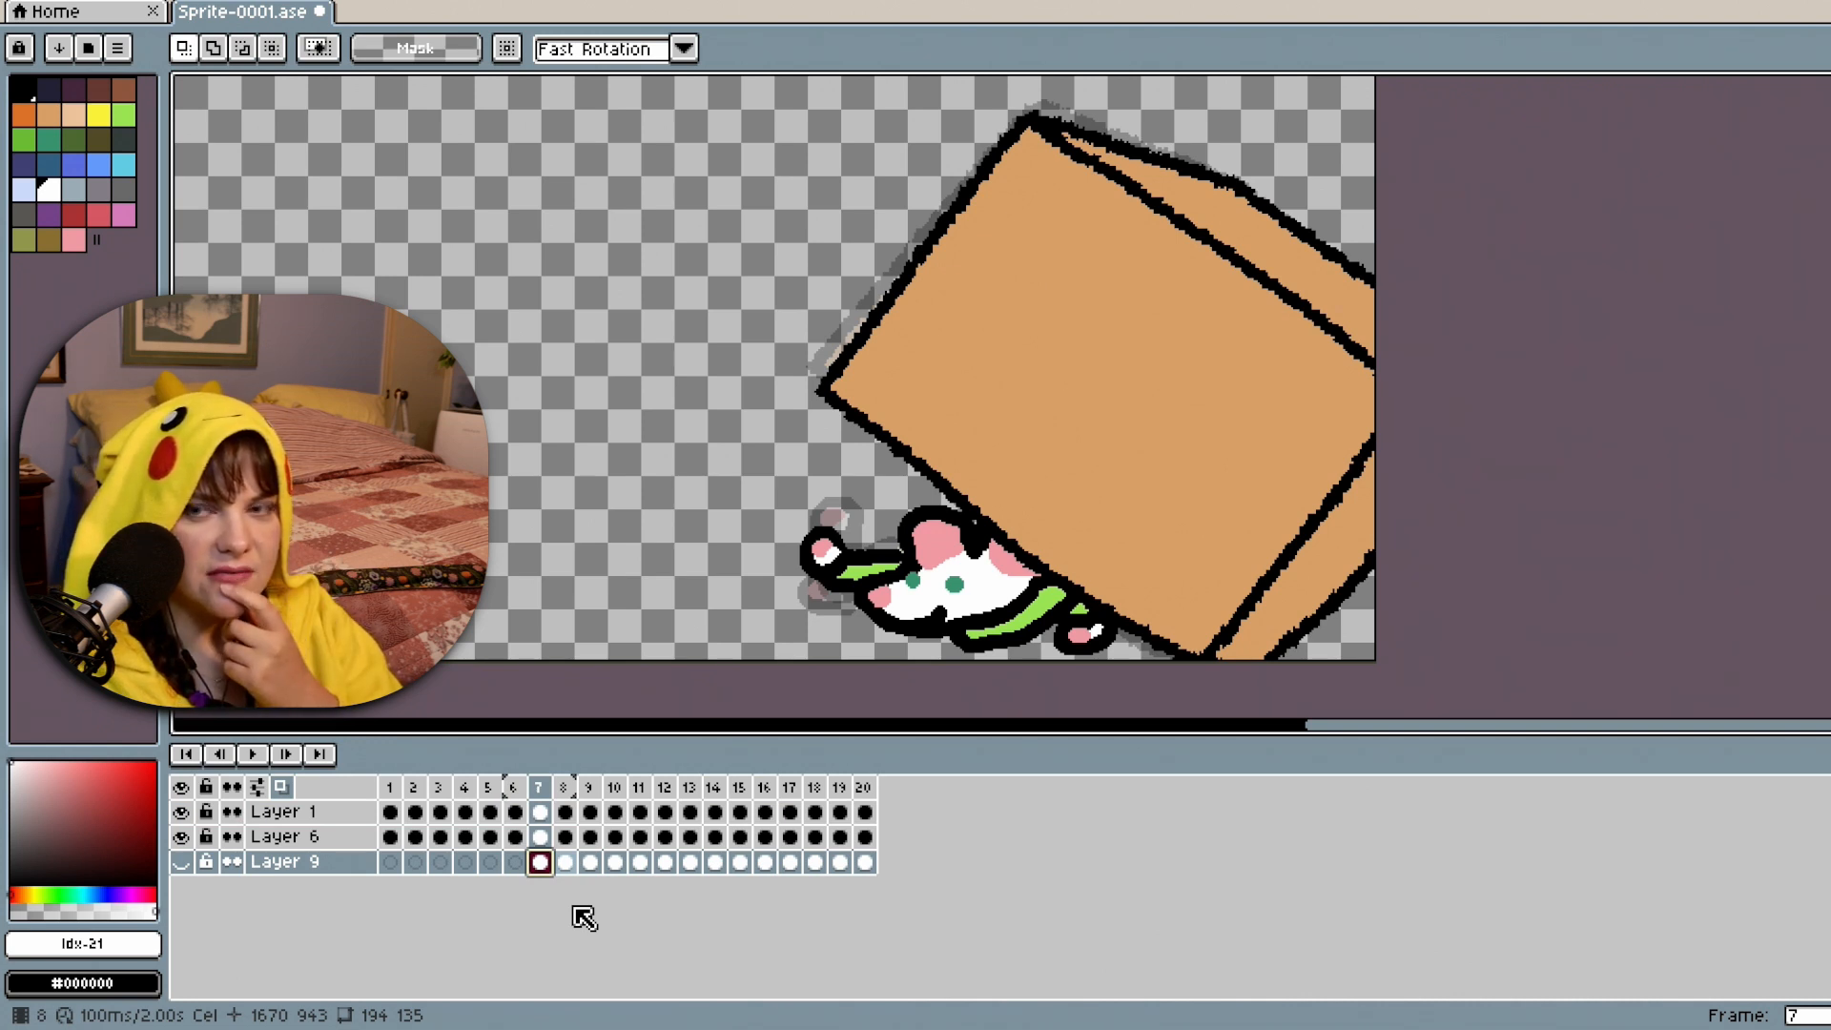
pyautogui.click(183, 837)
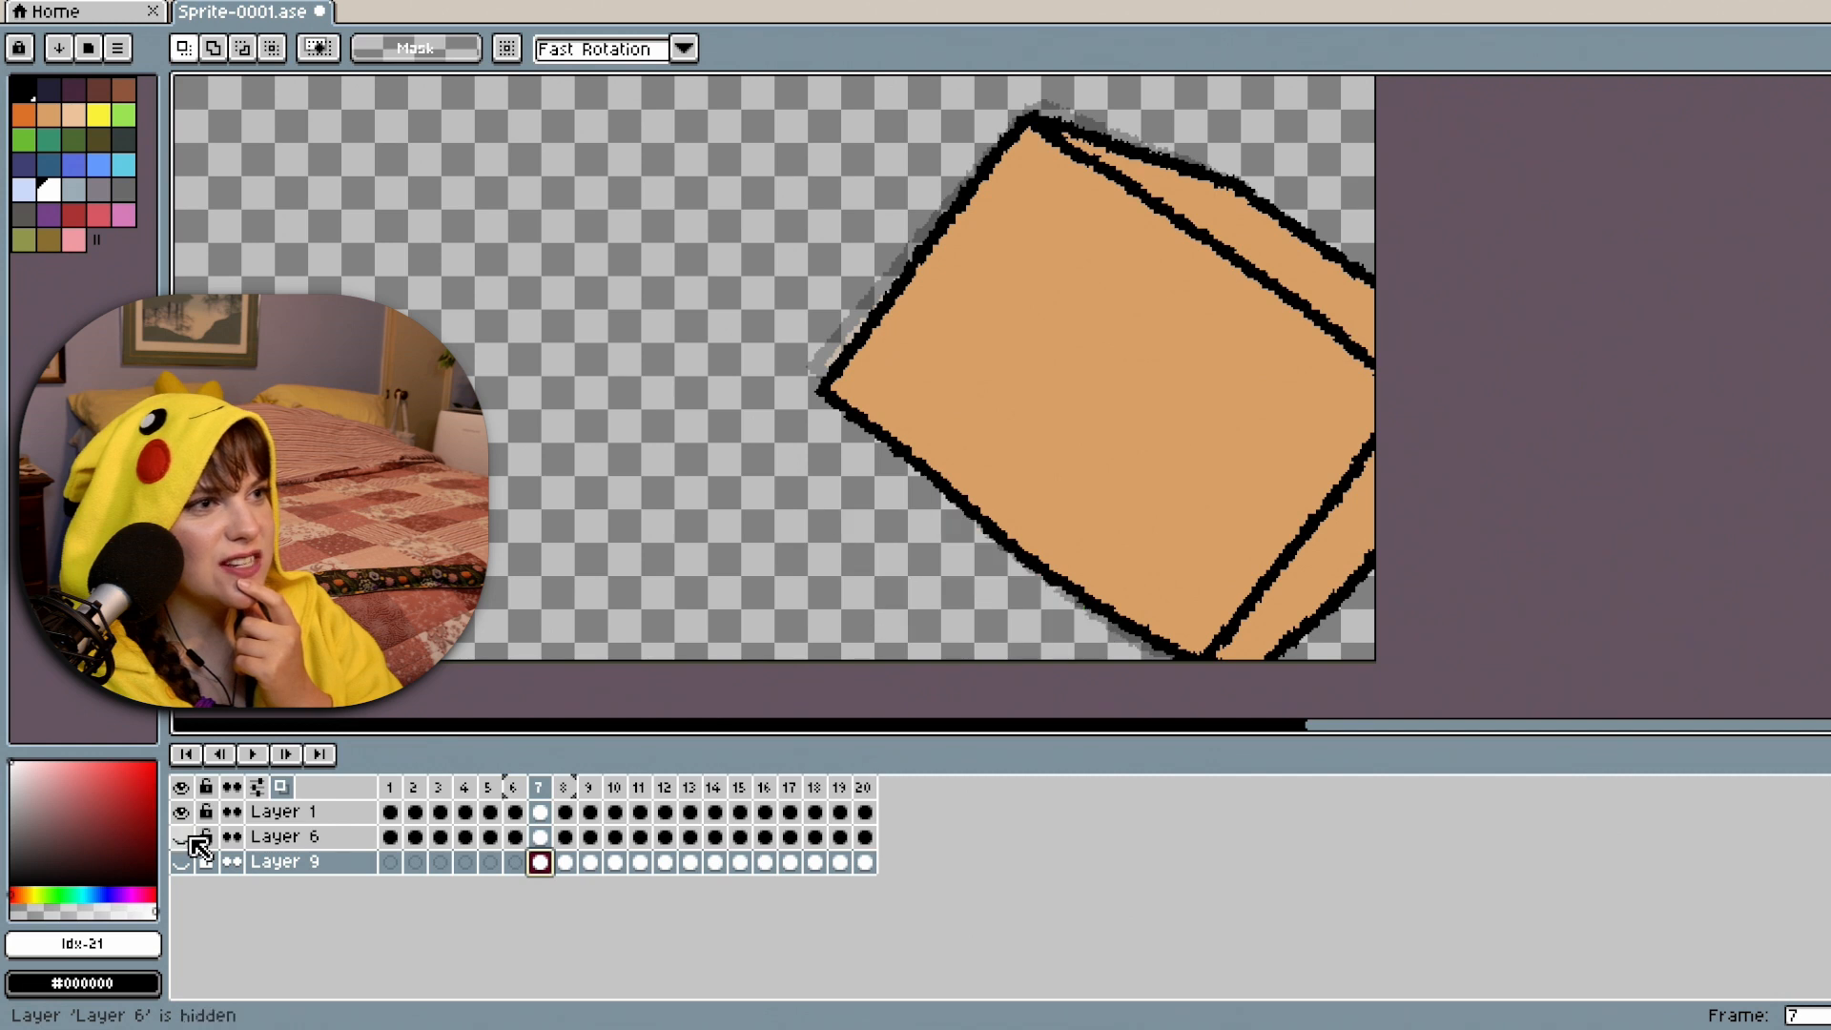
pyautogui.click(367, 812)
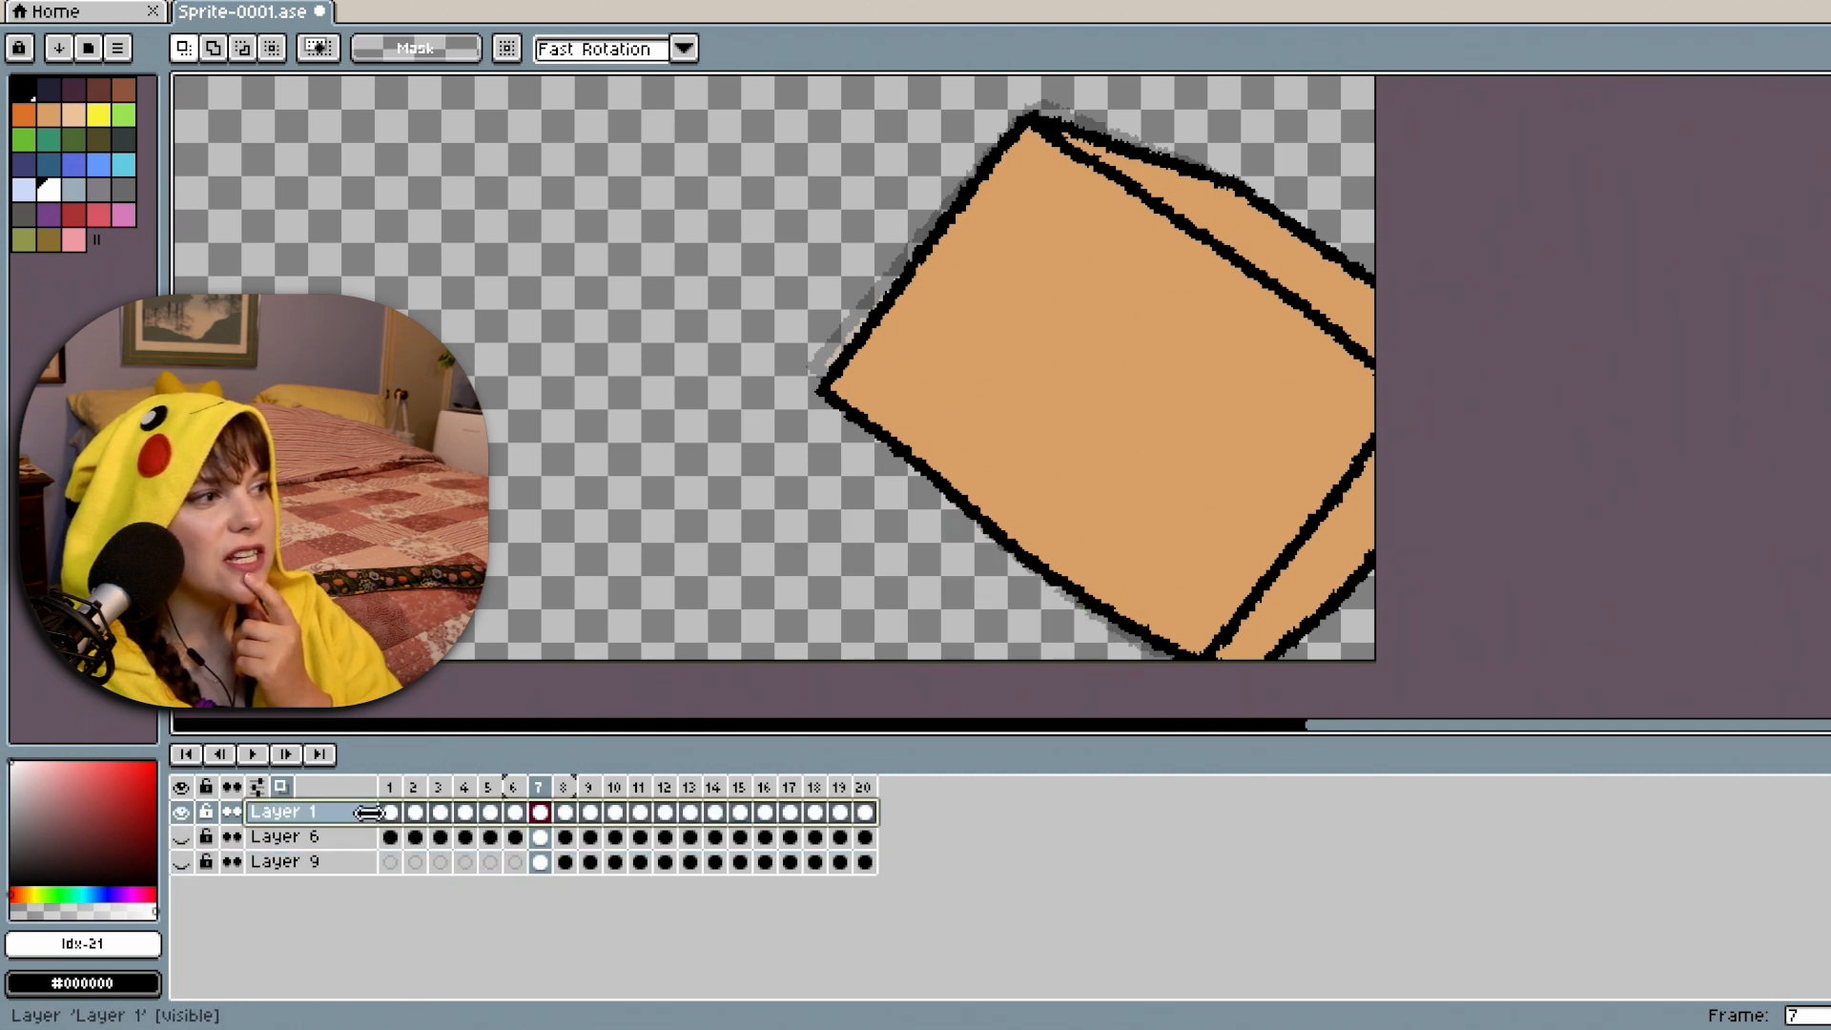
pyautogui.click(225, 755)
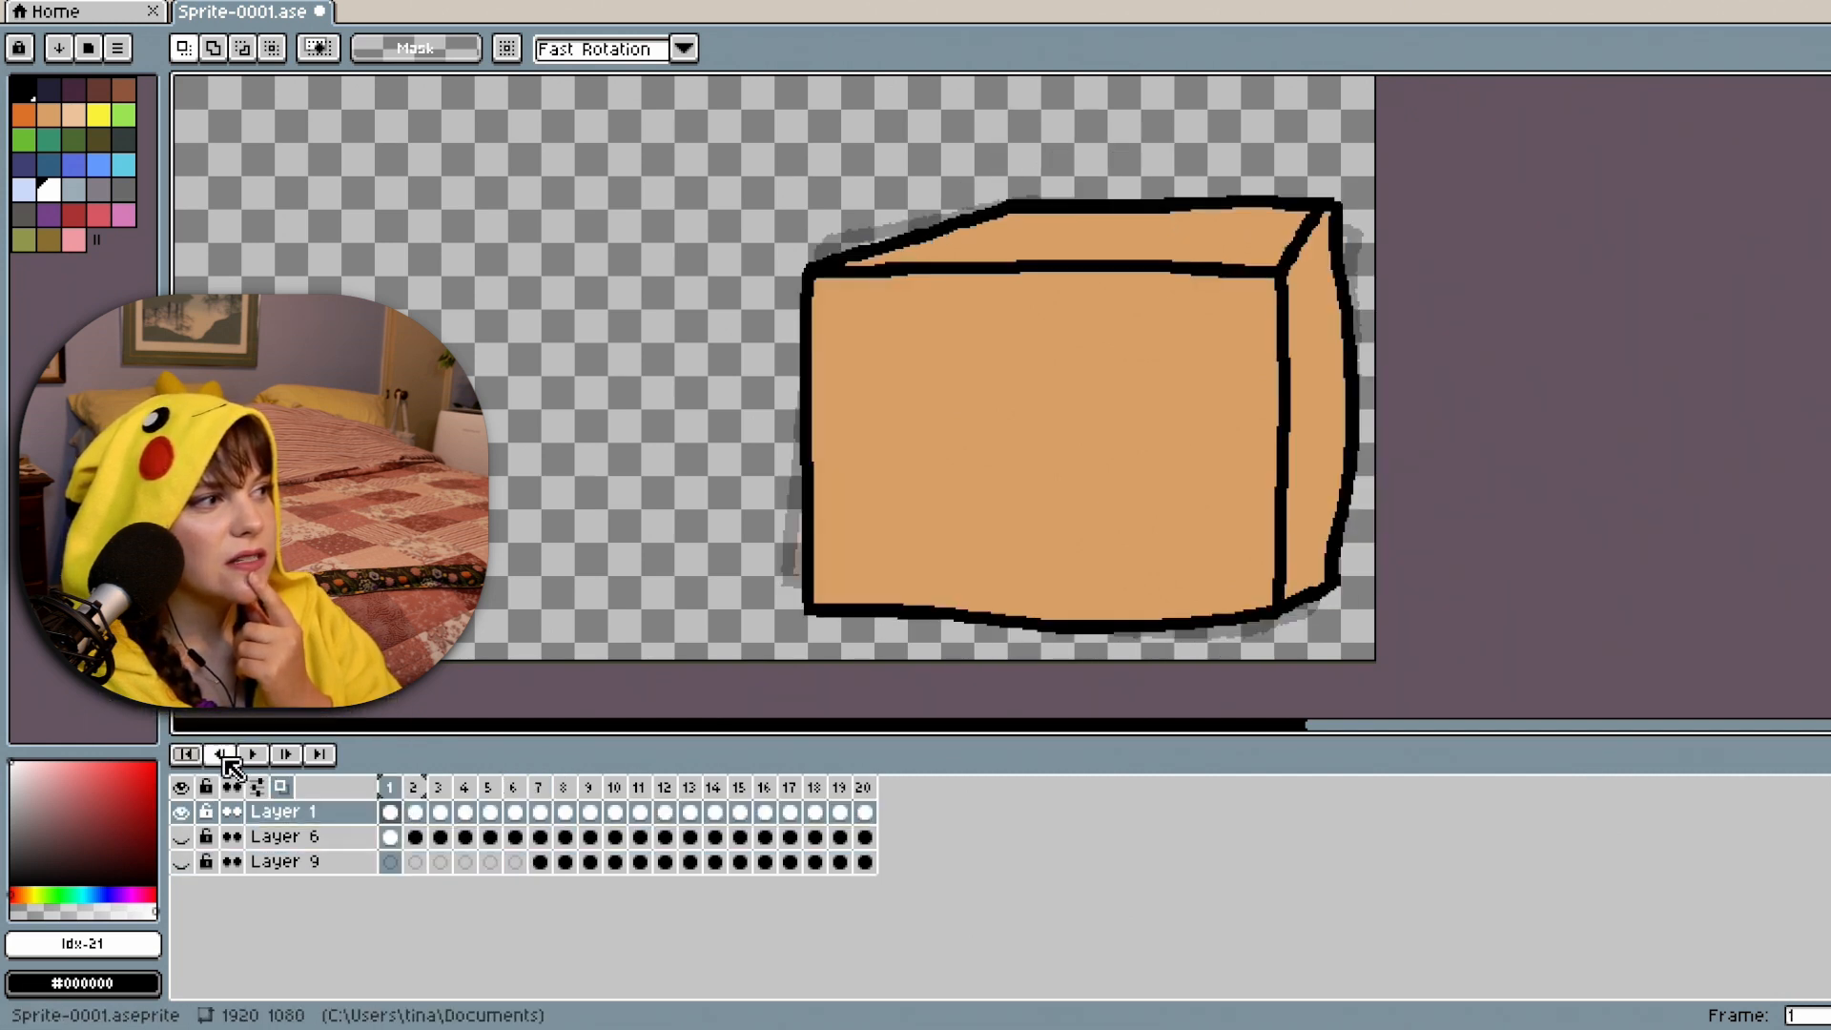
pyautogui.click(255, 756)
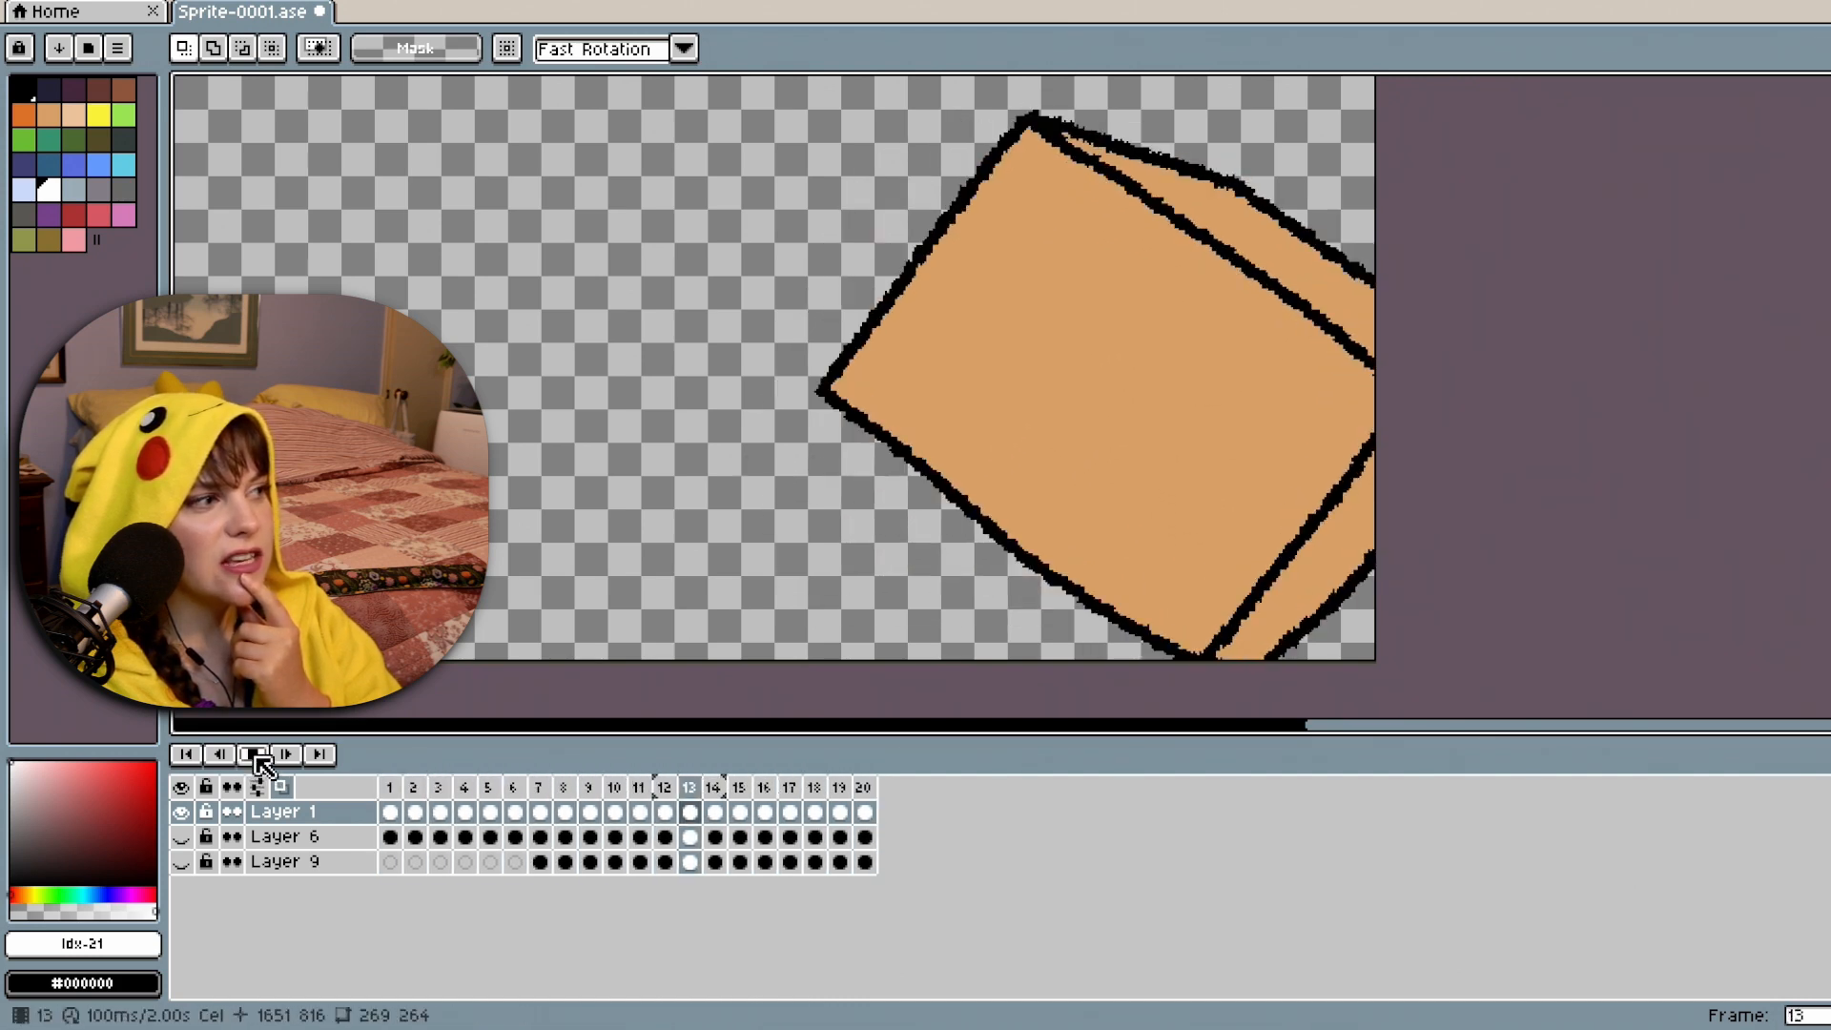
pyautogui.click(255, 757)
# Play the mouse animation with Layer 6 visible and Layer 1 hidden, stop it, and show Layer 1 again.
pyautogui.click(181, 811)
pyautogui.click(181, 836)
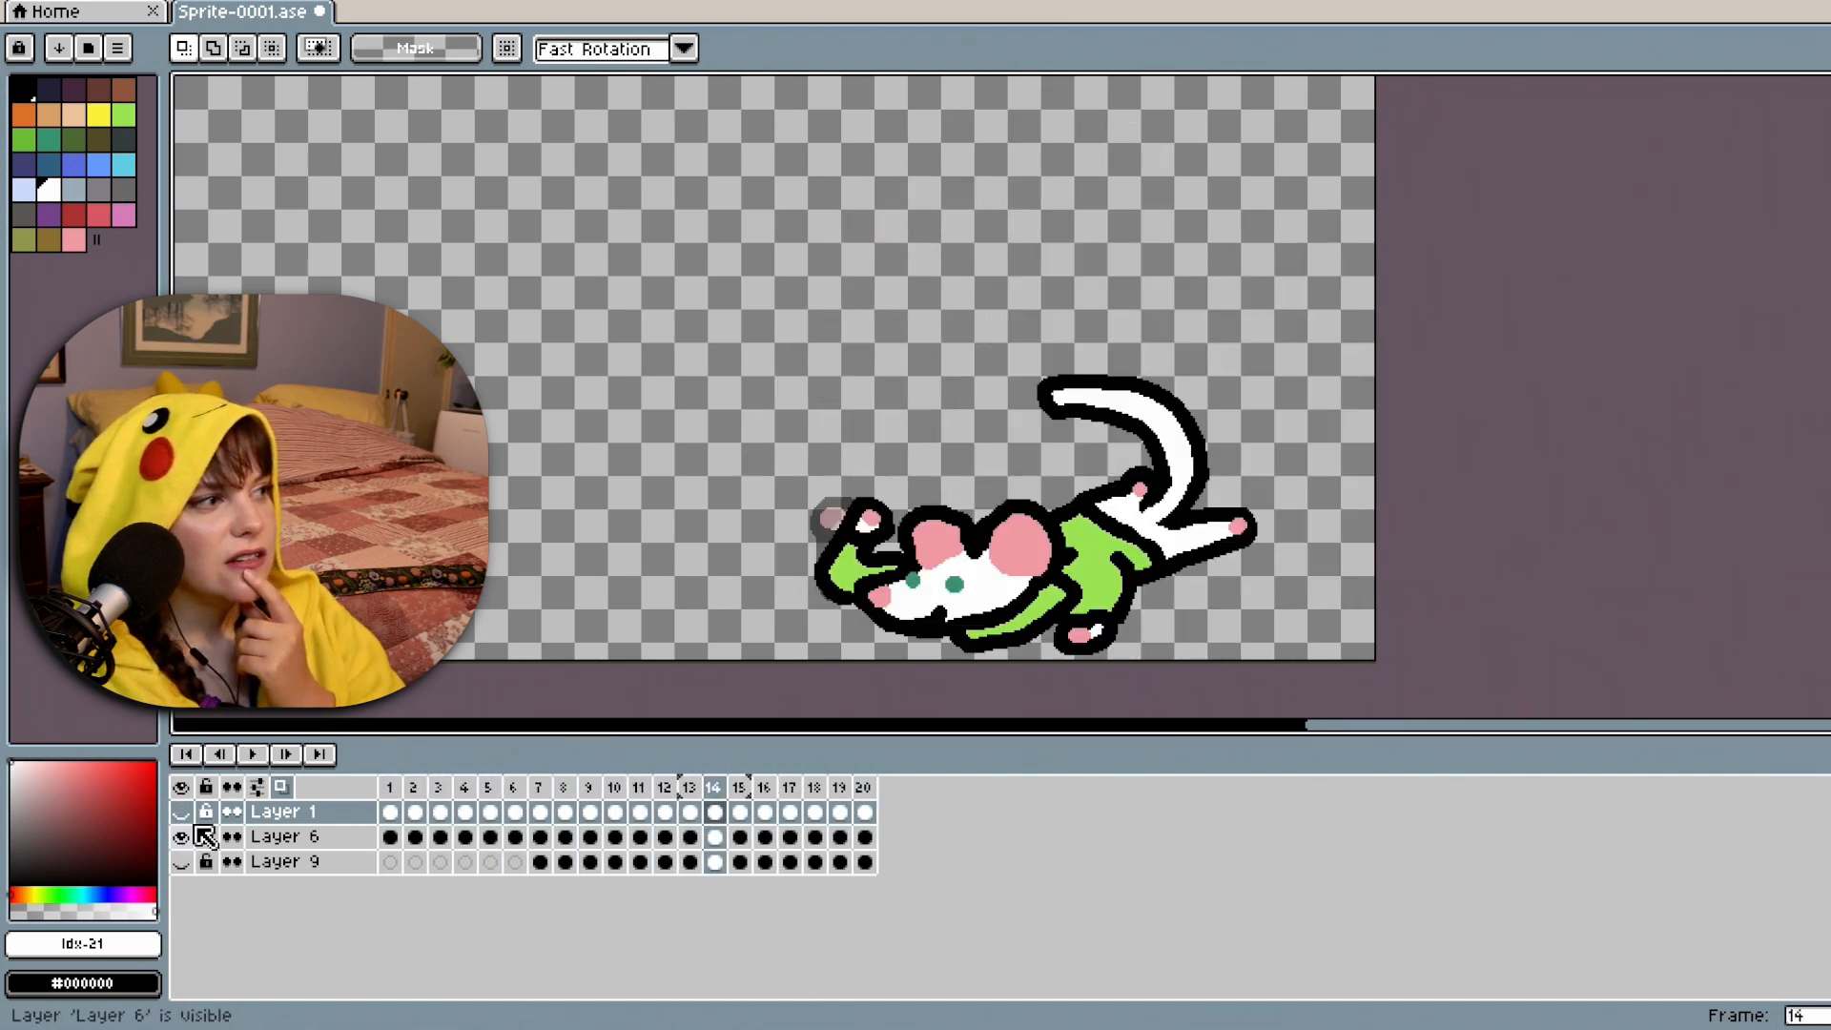
pyautogui.click(255, 755)
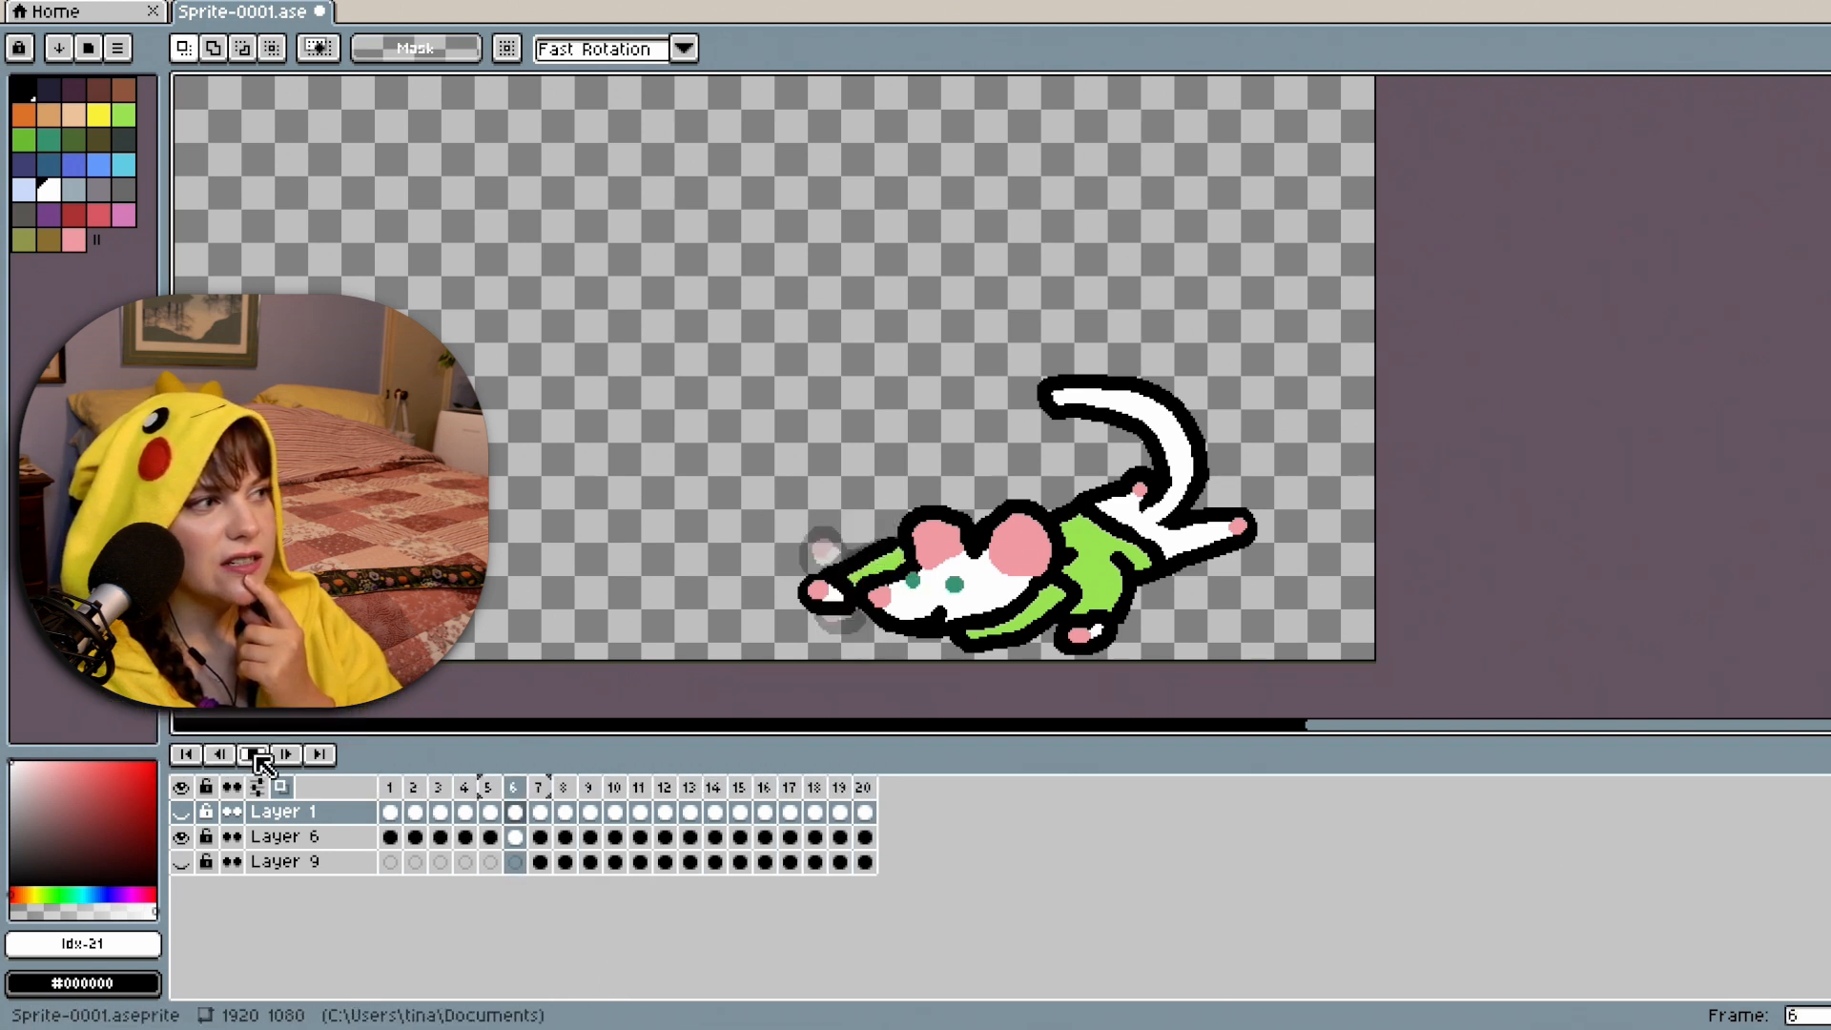
pyautogui.click(258, 756)
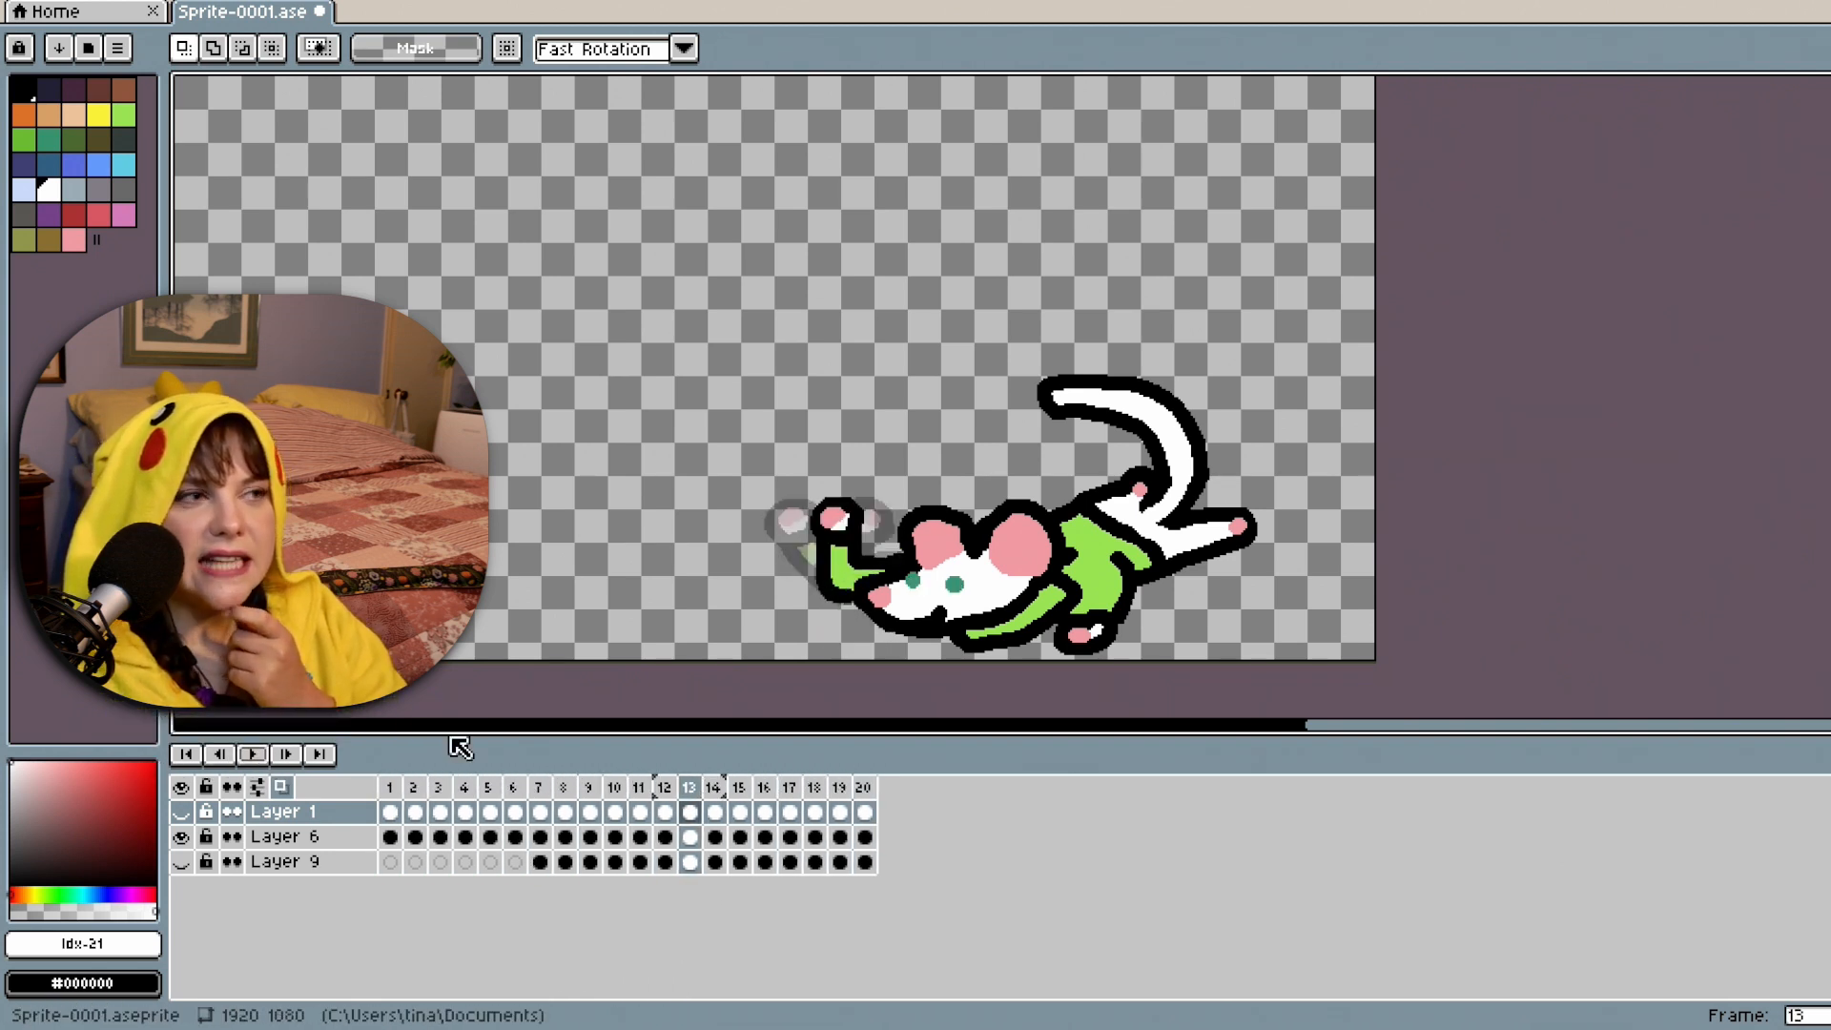
pyautogui.click(182, 812)
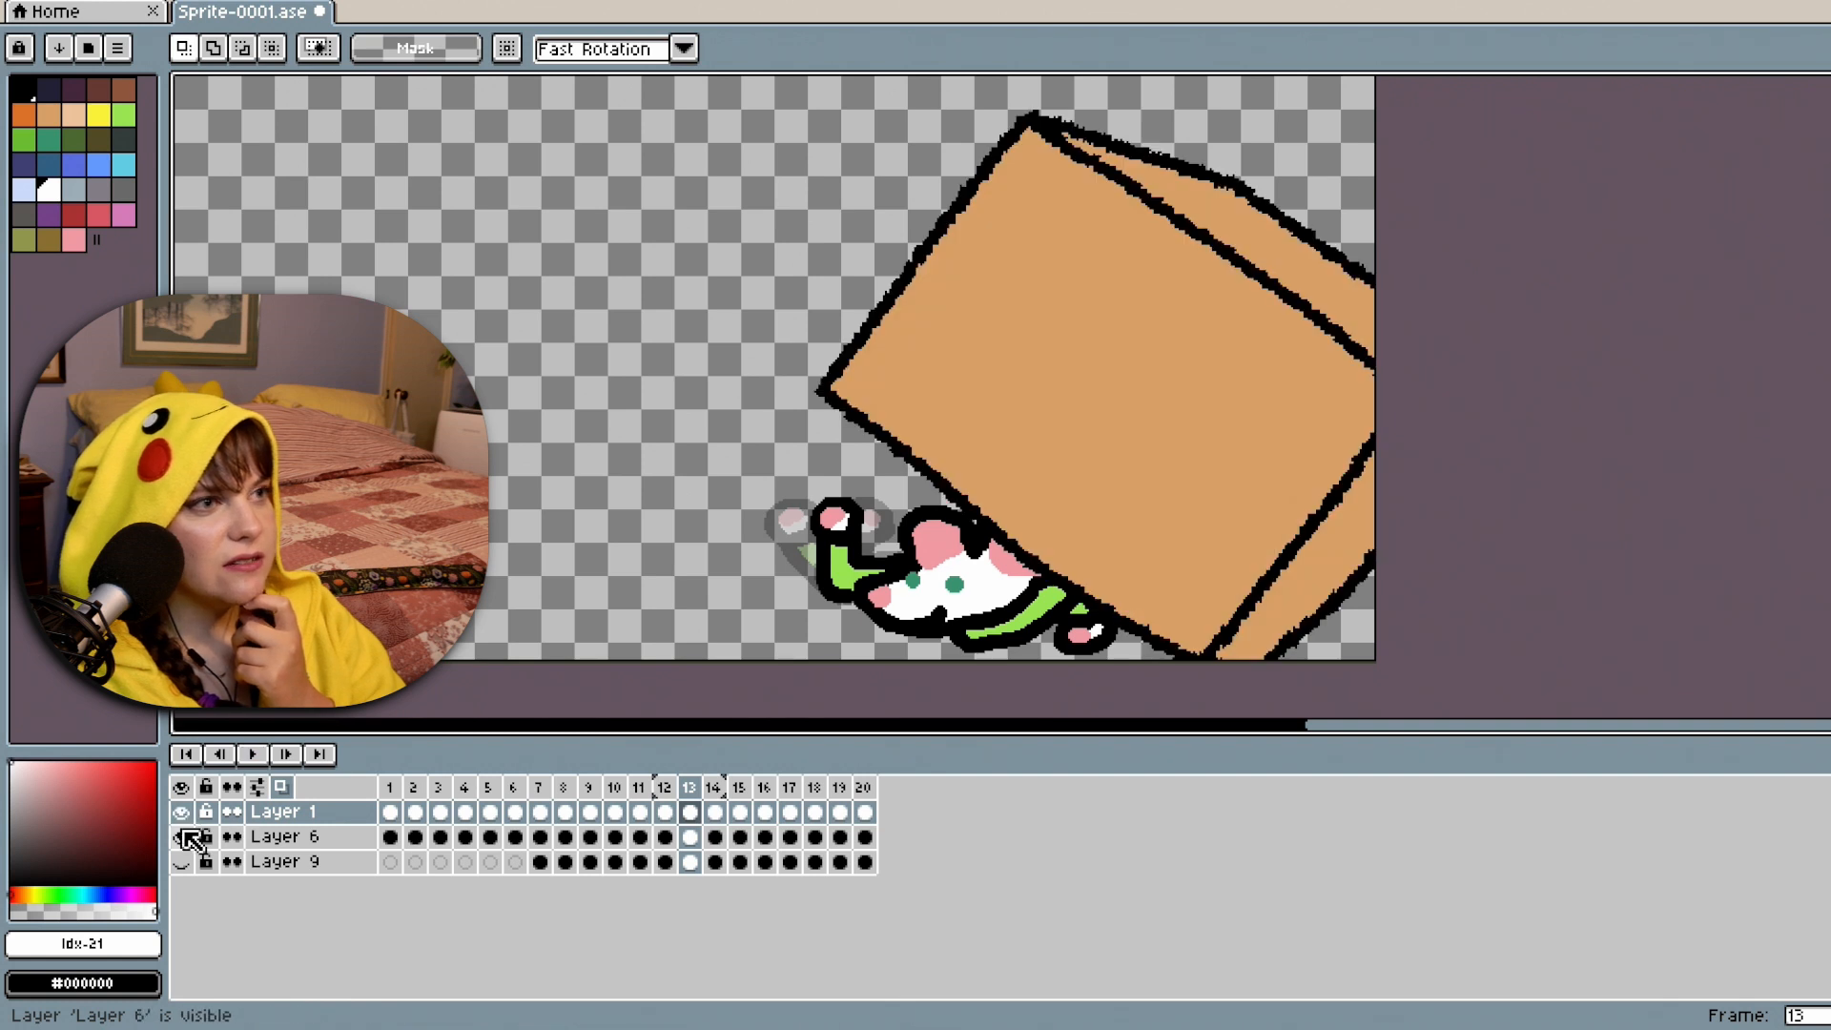
# Compare the opening frames 1 and 2 with the closing frames 19 and 20.
pyautogui.click(391, 812)
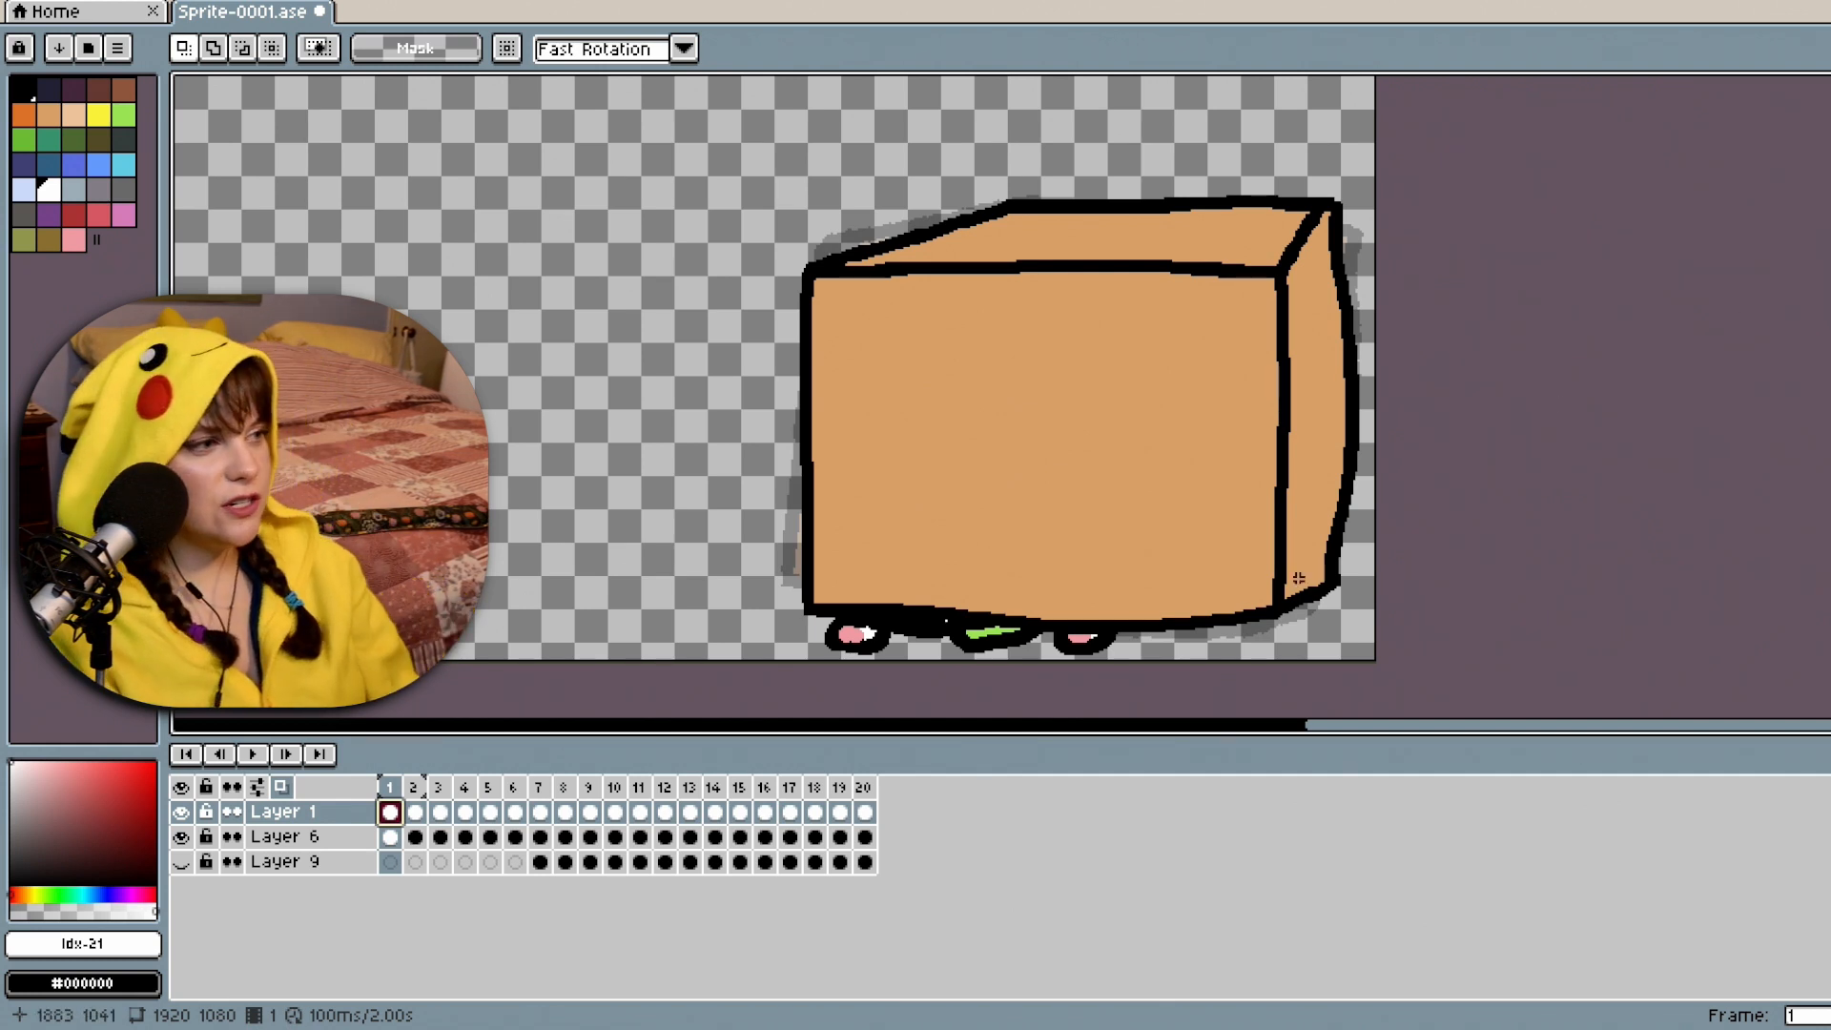
pyautogui.click(414, 812)
pyautogui.click(391, 812)
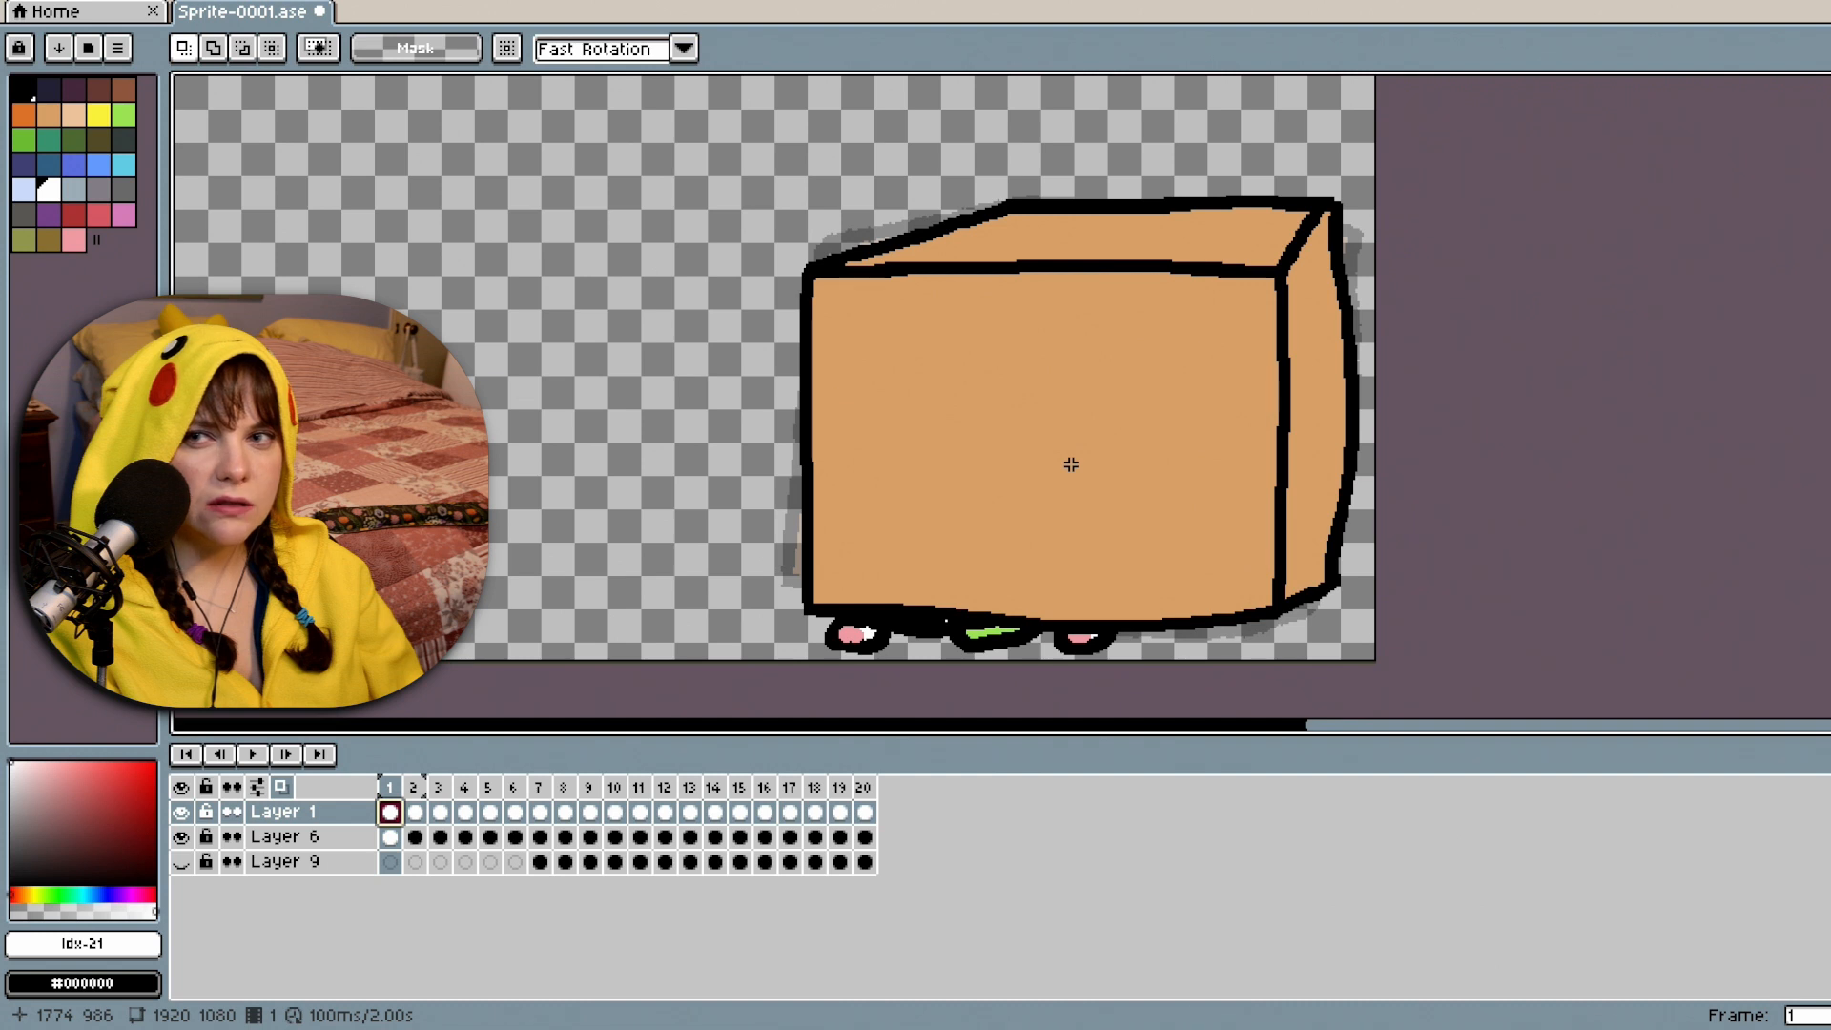
pyautogui.click(858, 816)
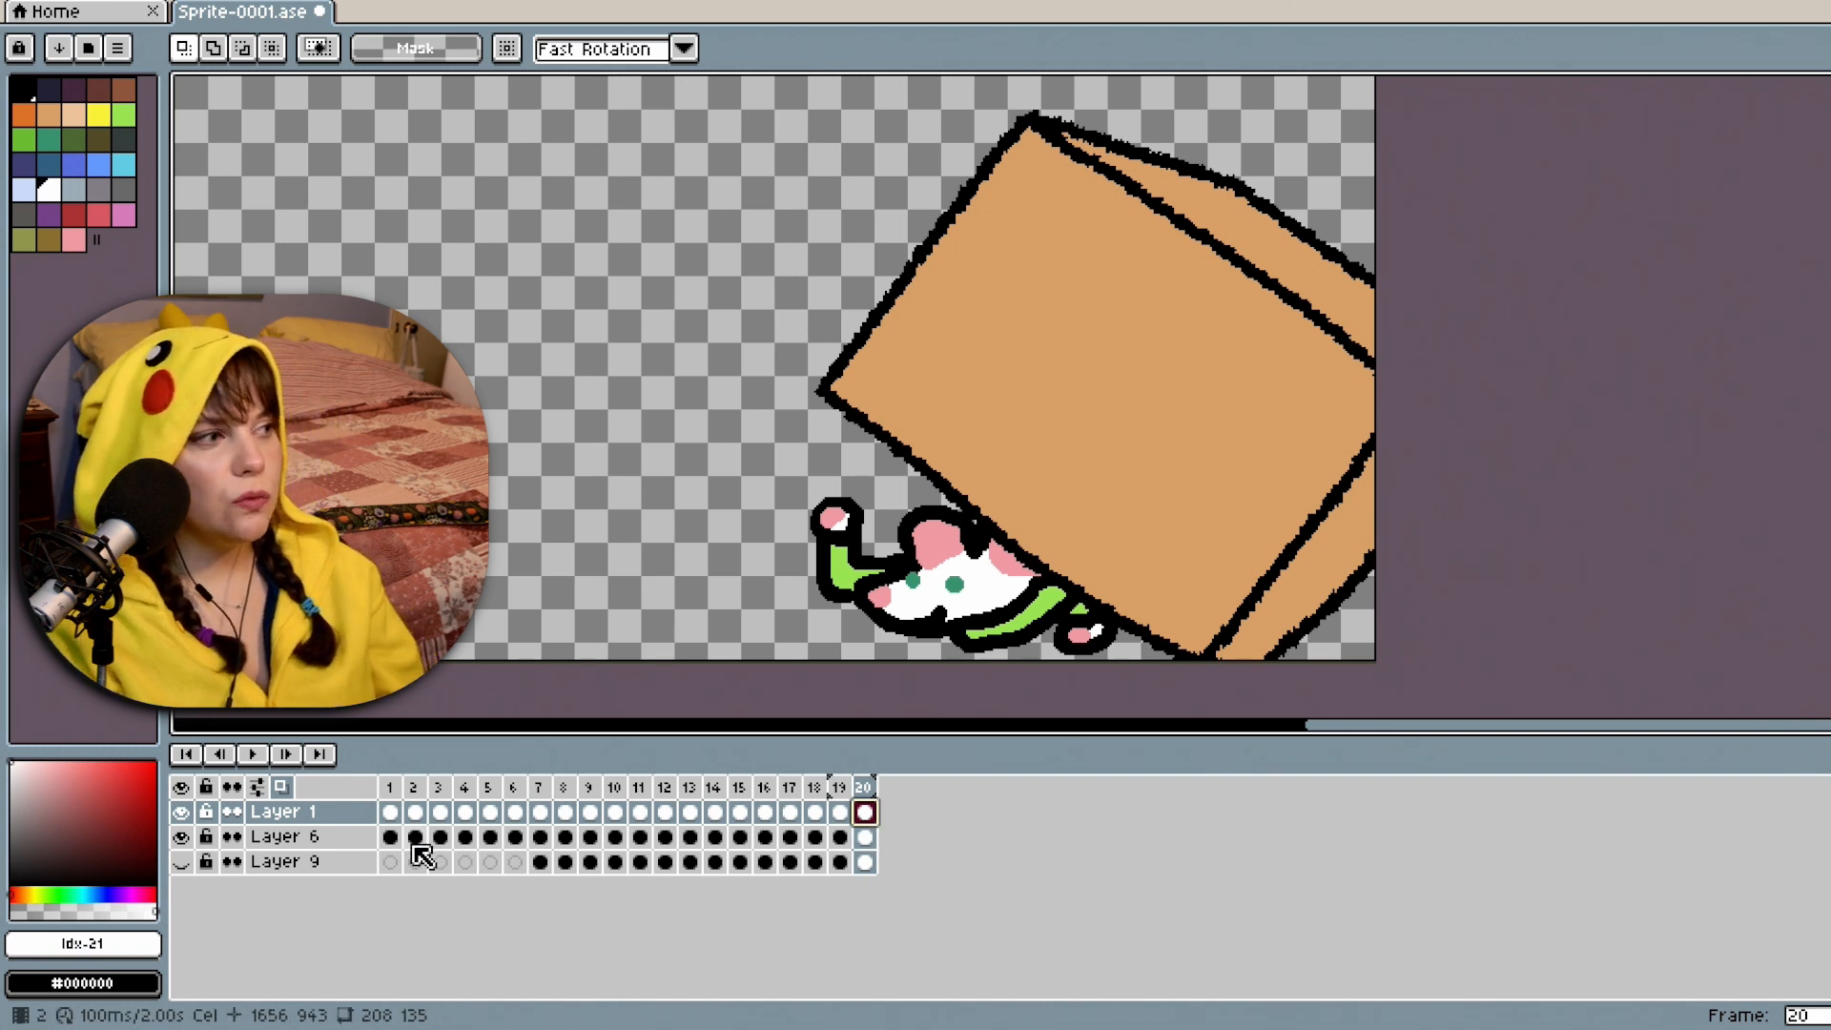
pyautogui.click(392, 799)
pyautogui.click(420, 799)
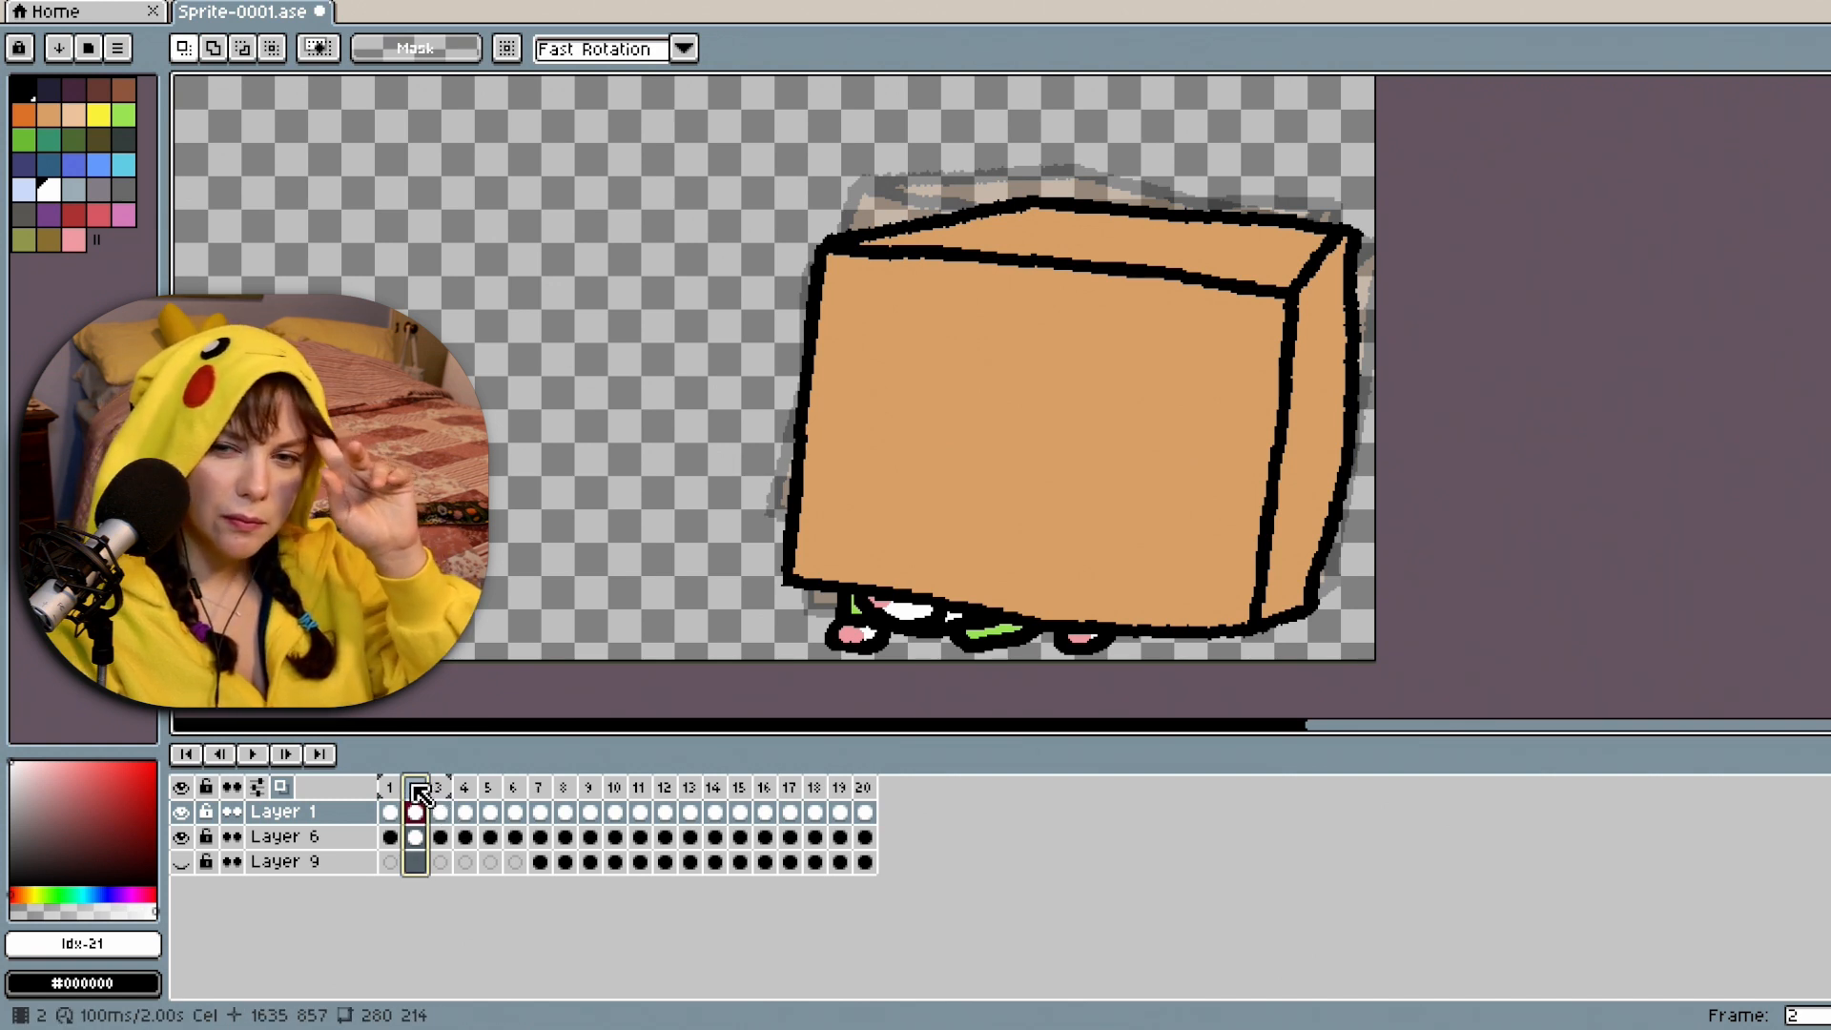
pyautogui.click(870, 791)
pyautogui.press('Left')
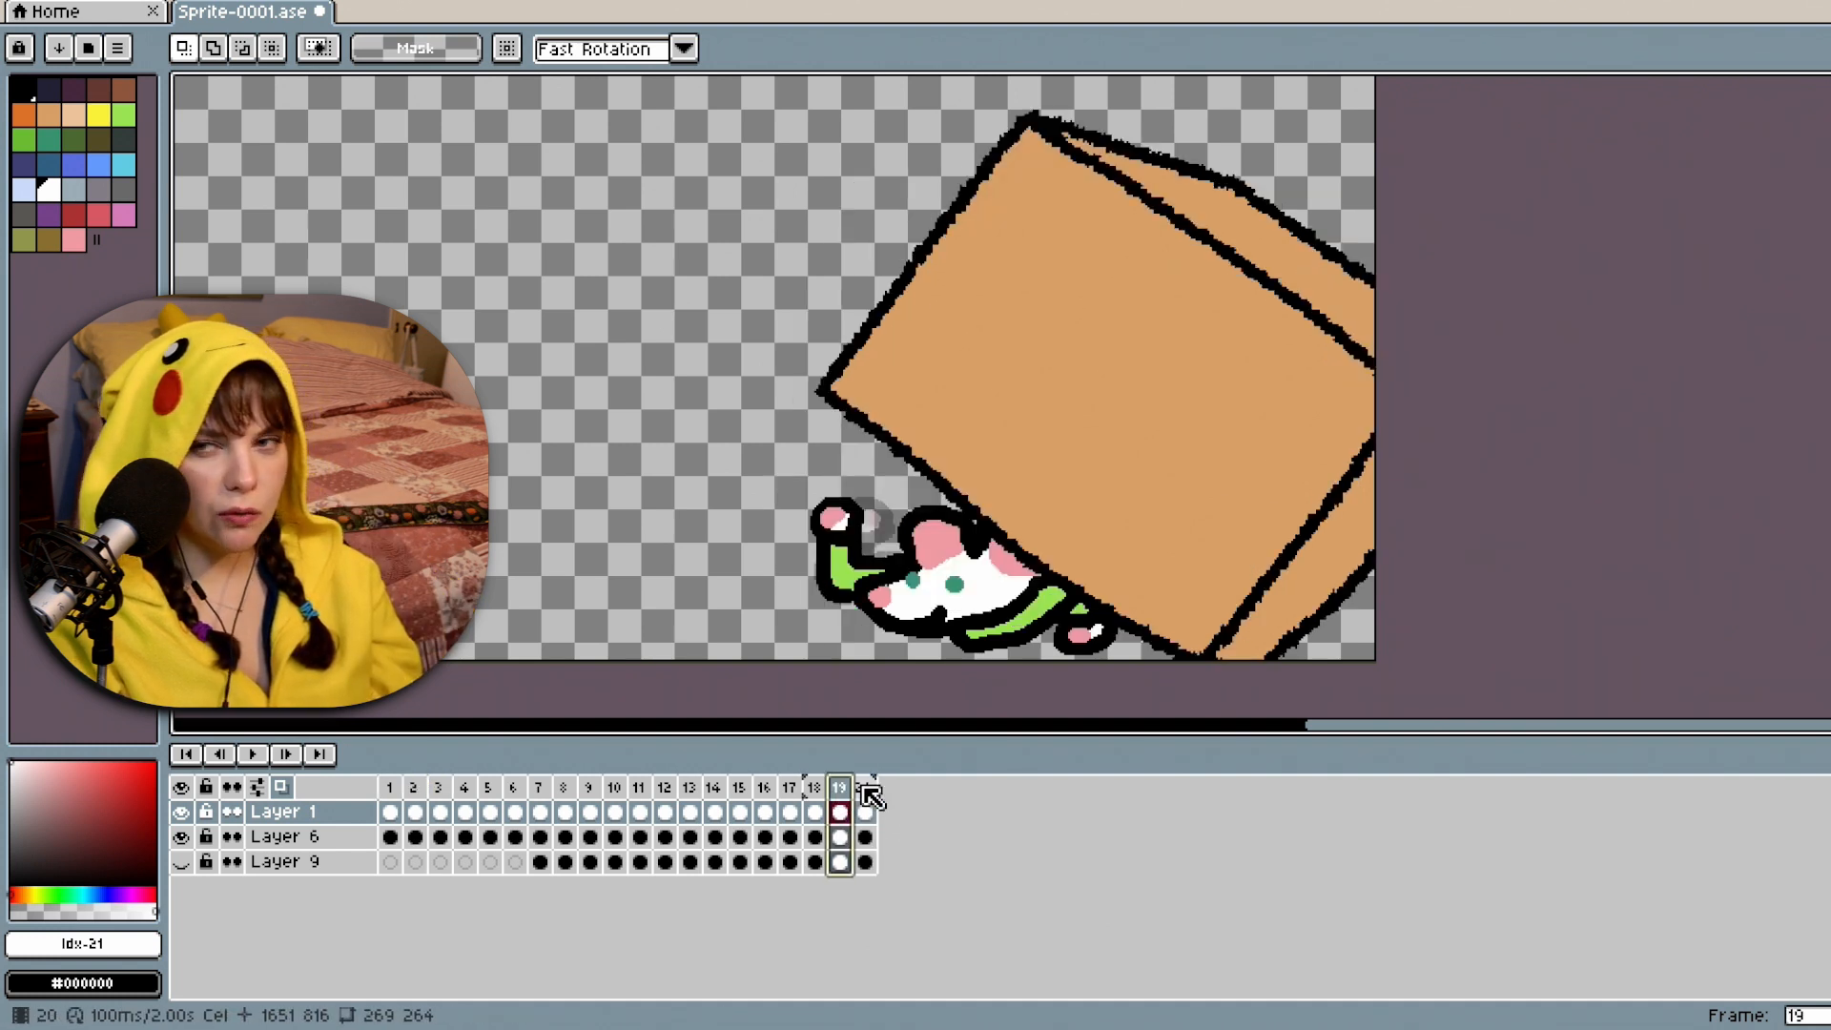
pyautogui.click(871, 791)
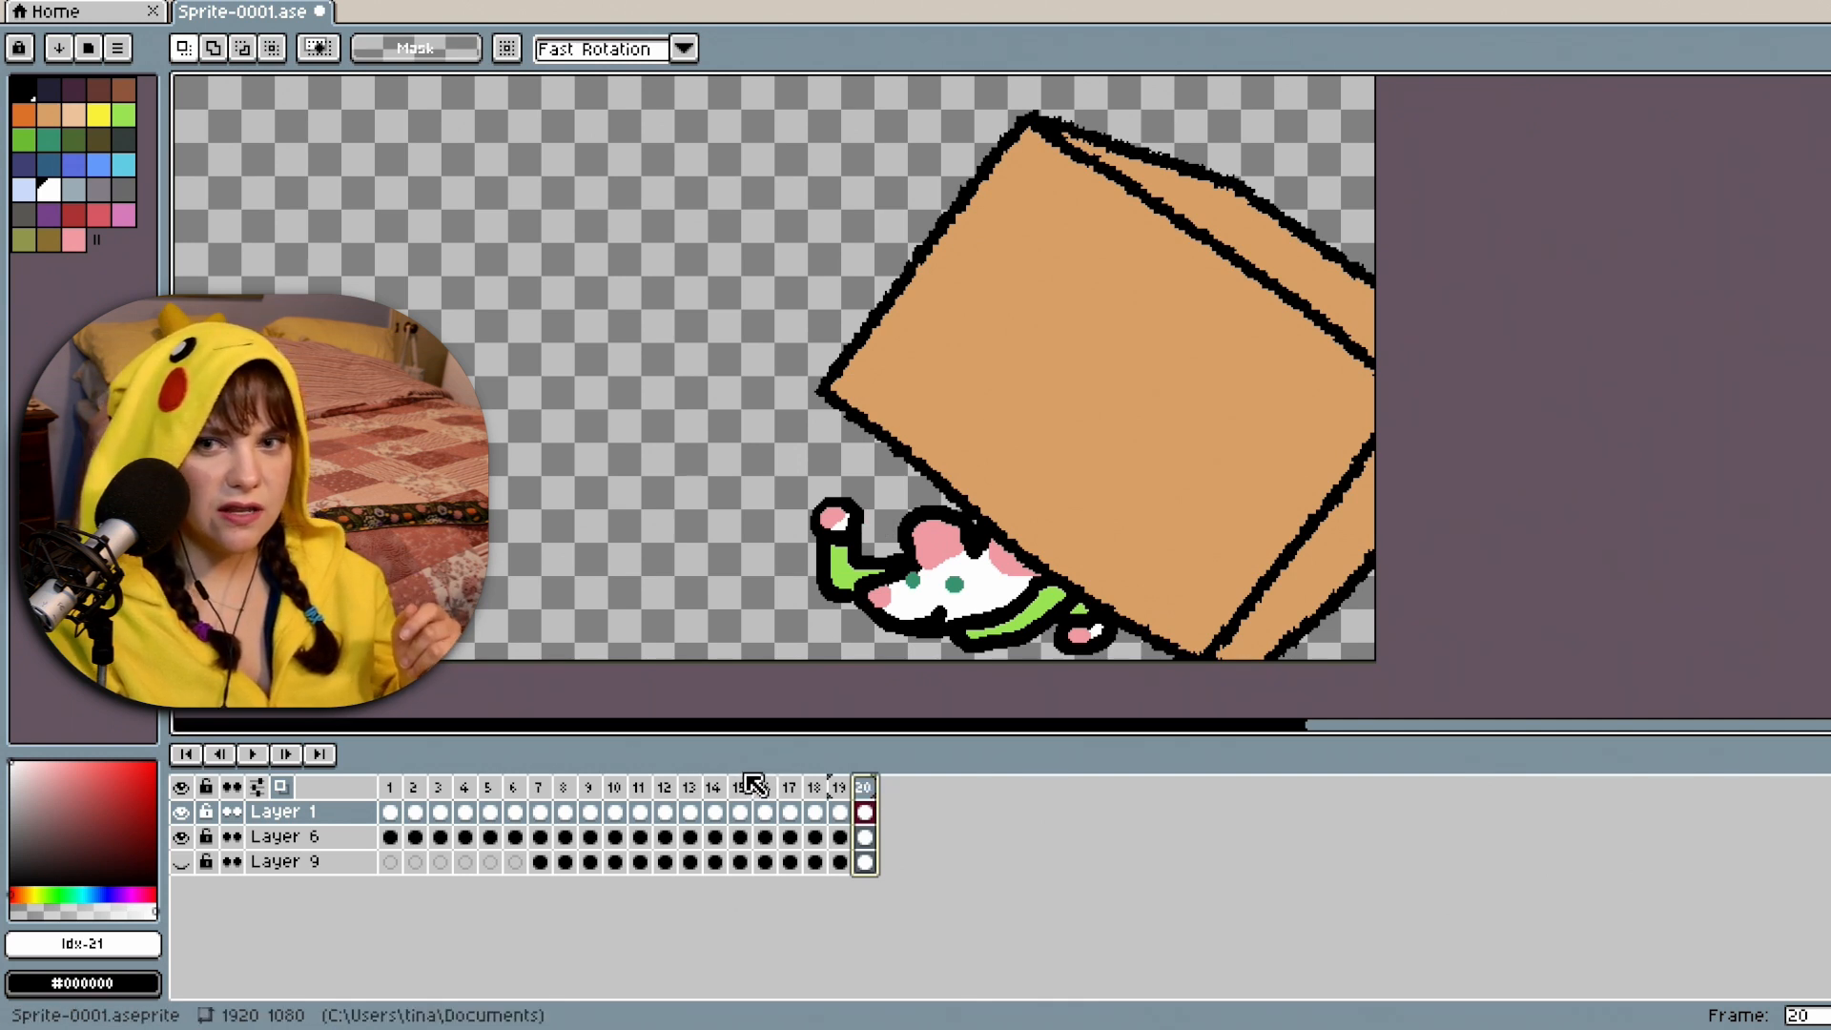
# Replace the Layer 6 mouse cel in frame 20 with a copy of the frame 7 cel and check it against frame 19.
pyautogui.click(566, 813)
pyautogui.click(567, 837)
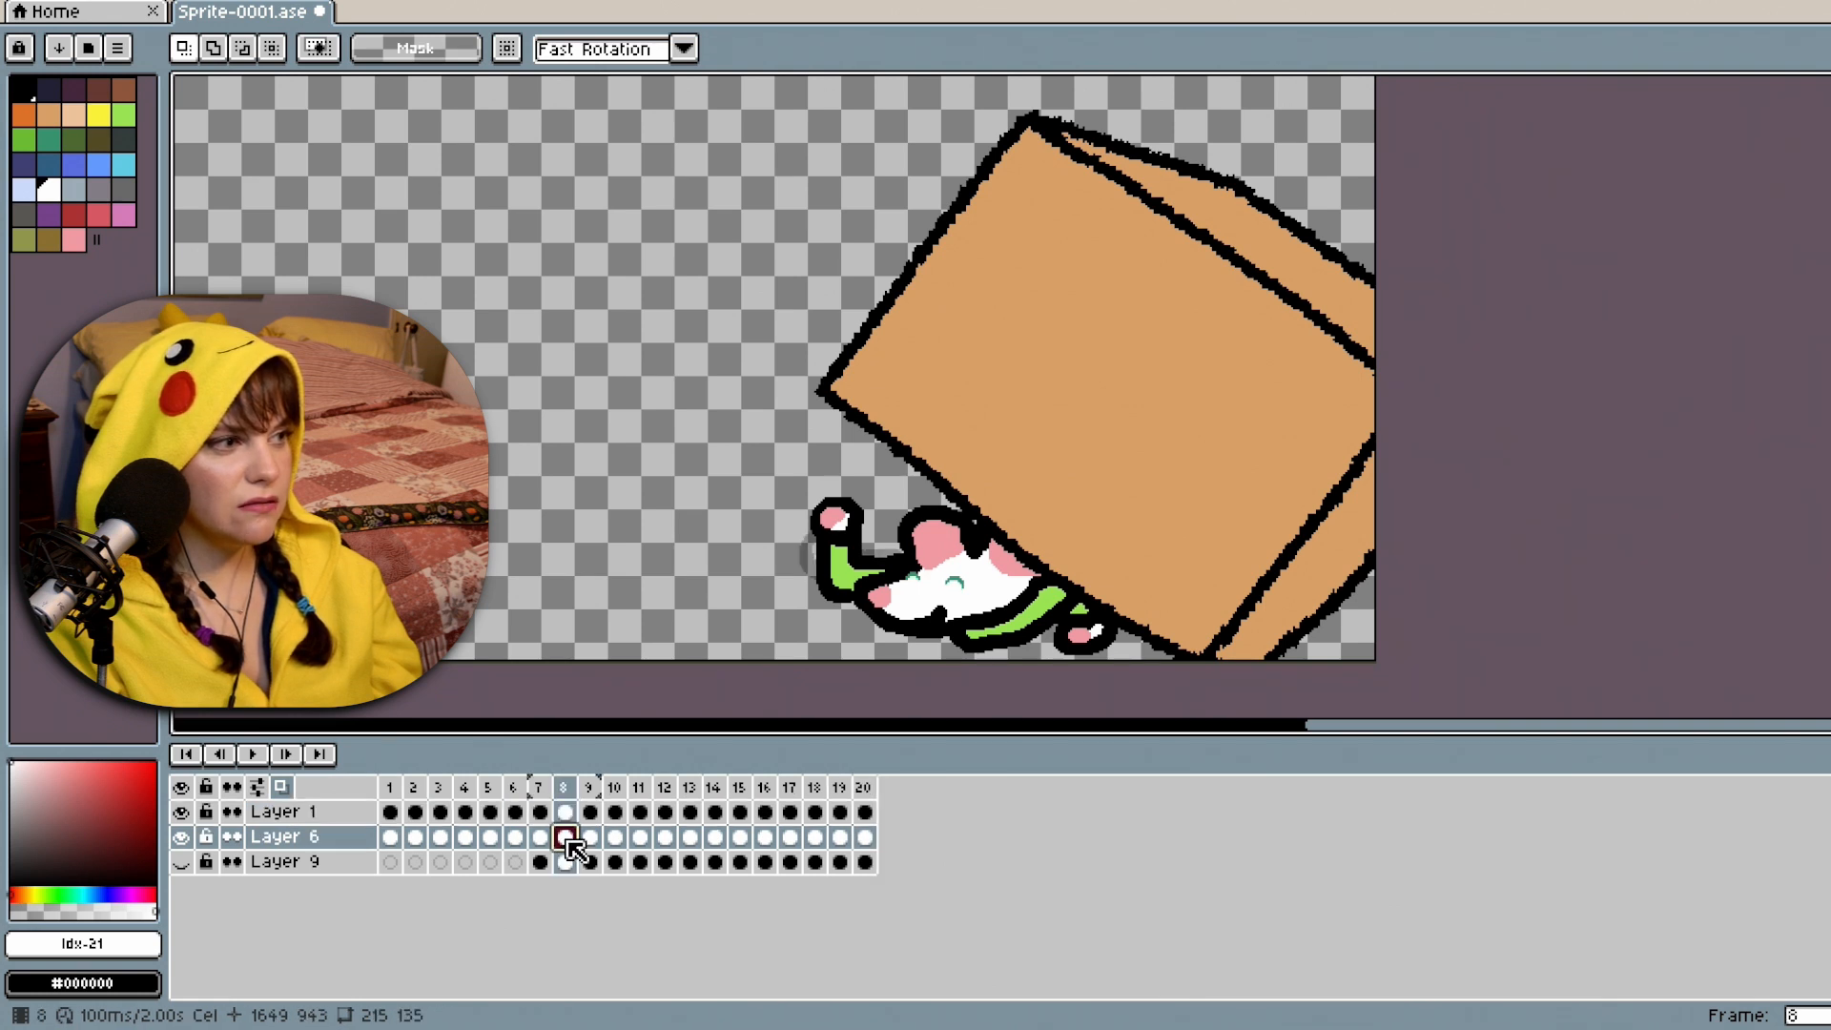
pyautogui.click(540, 838)
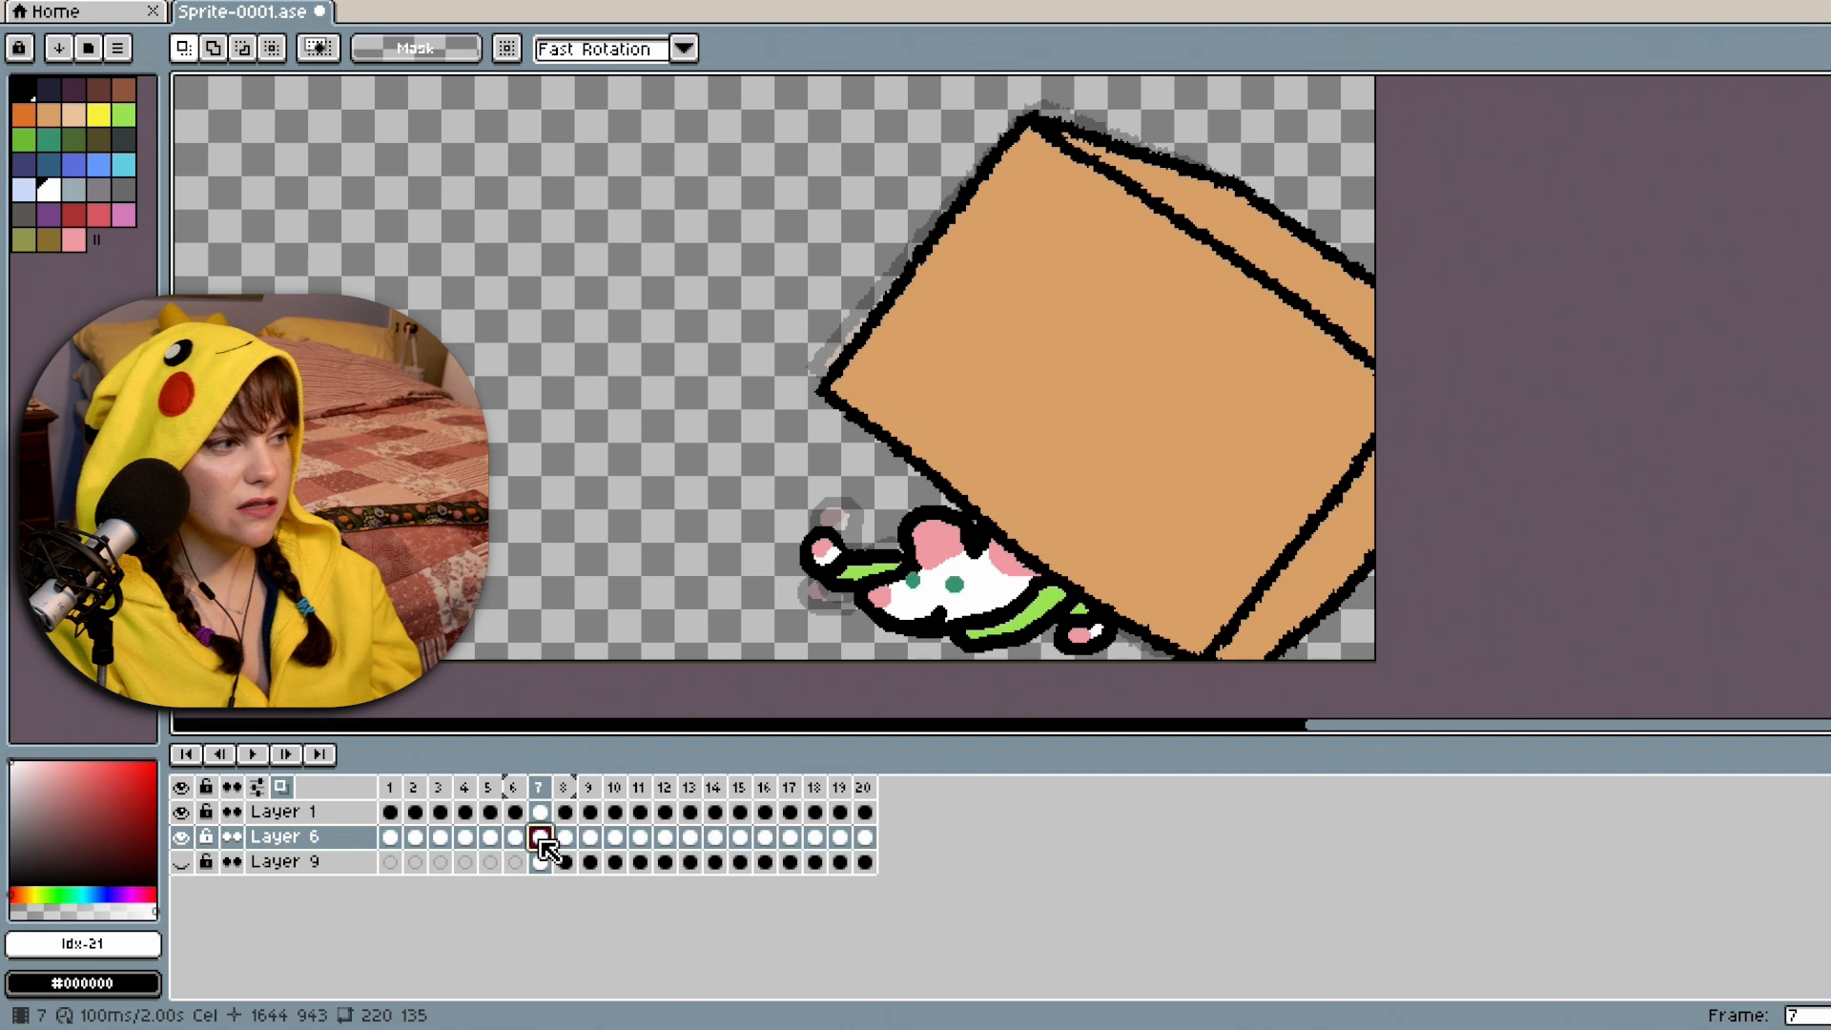
pyautogui.rightClick(546, 847)
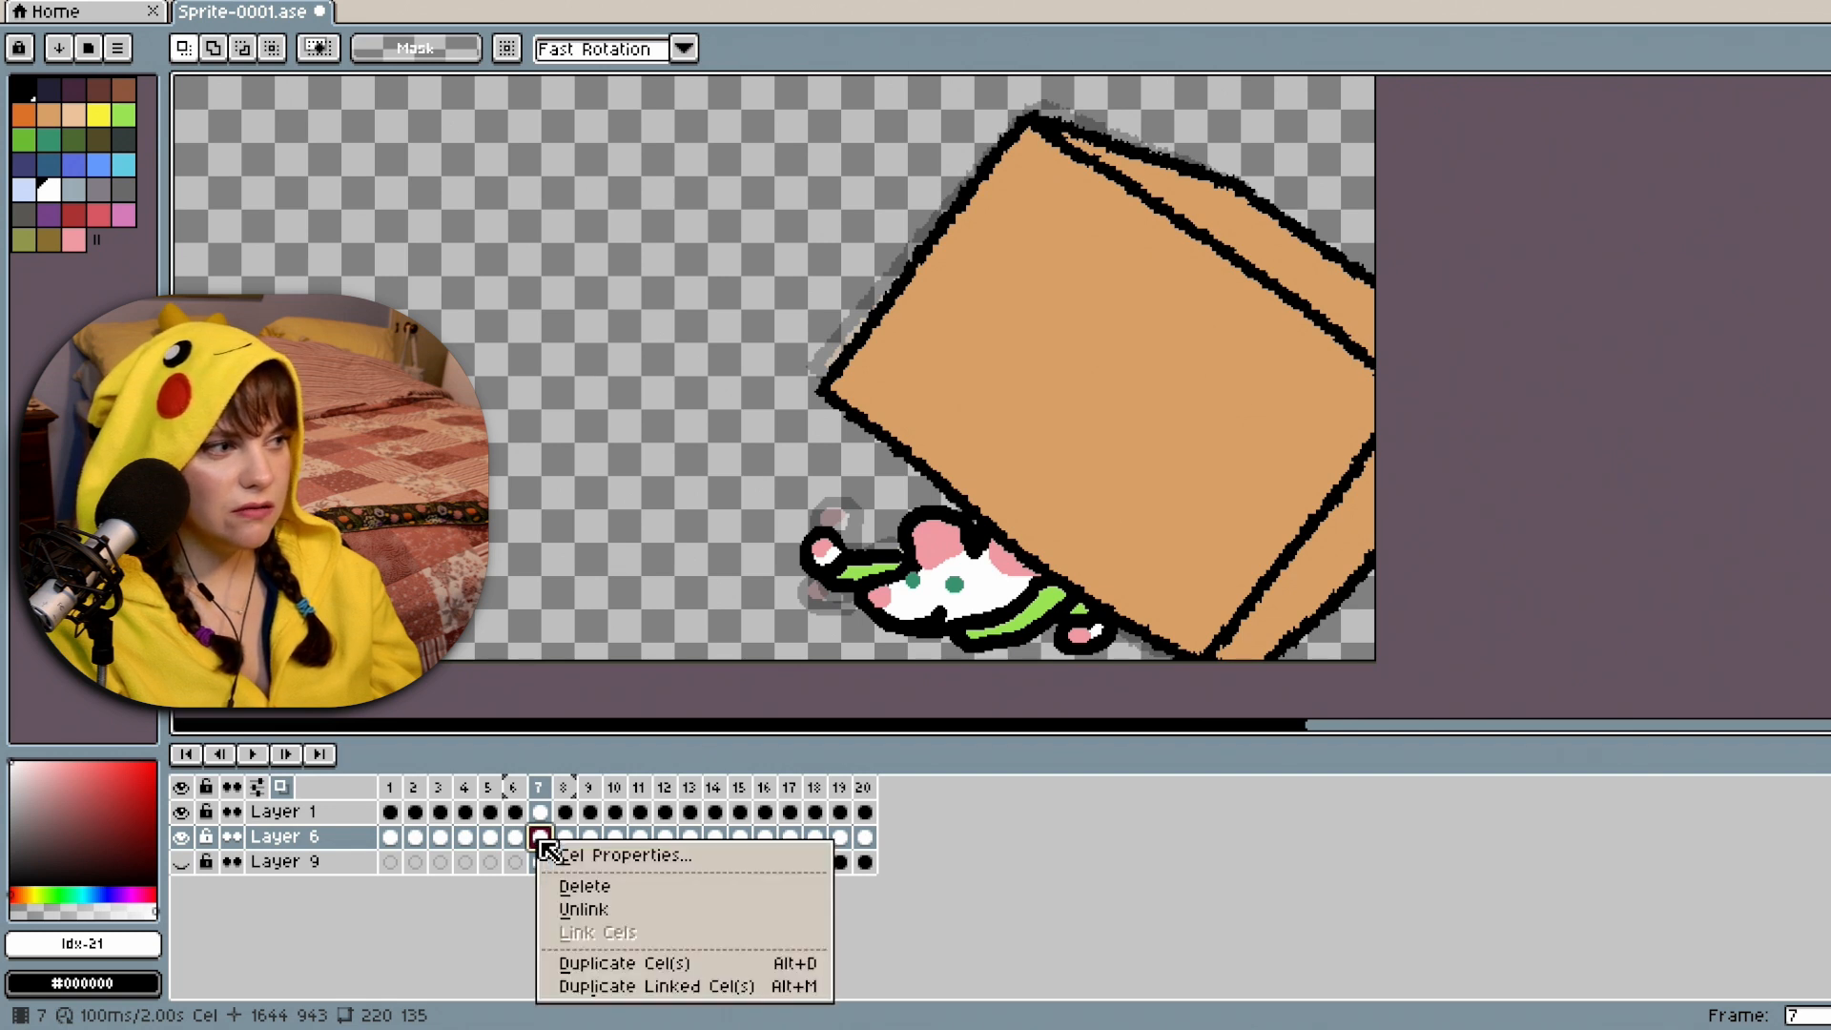
pyautogui.press('Escape')
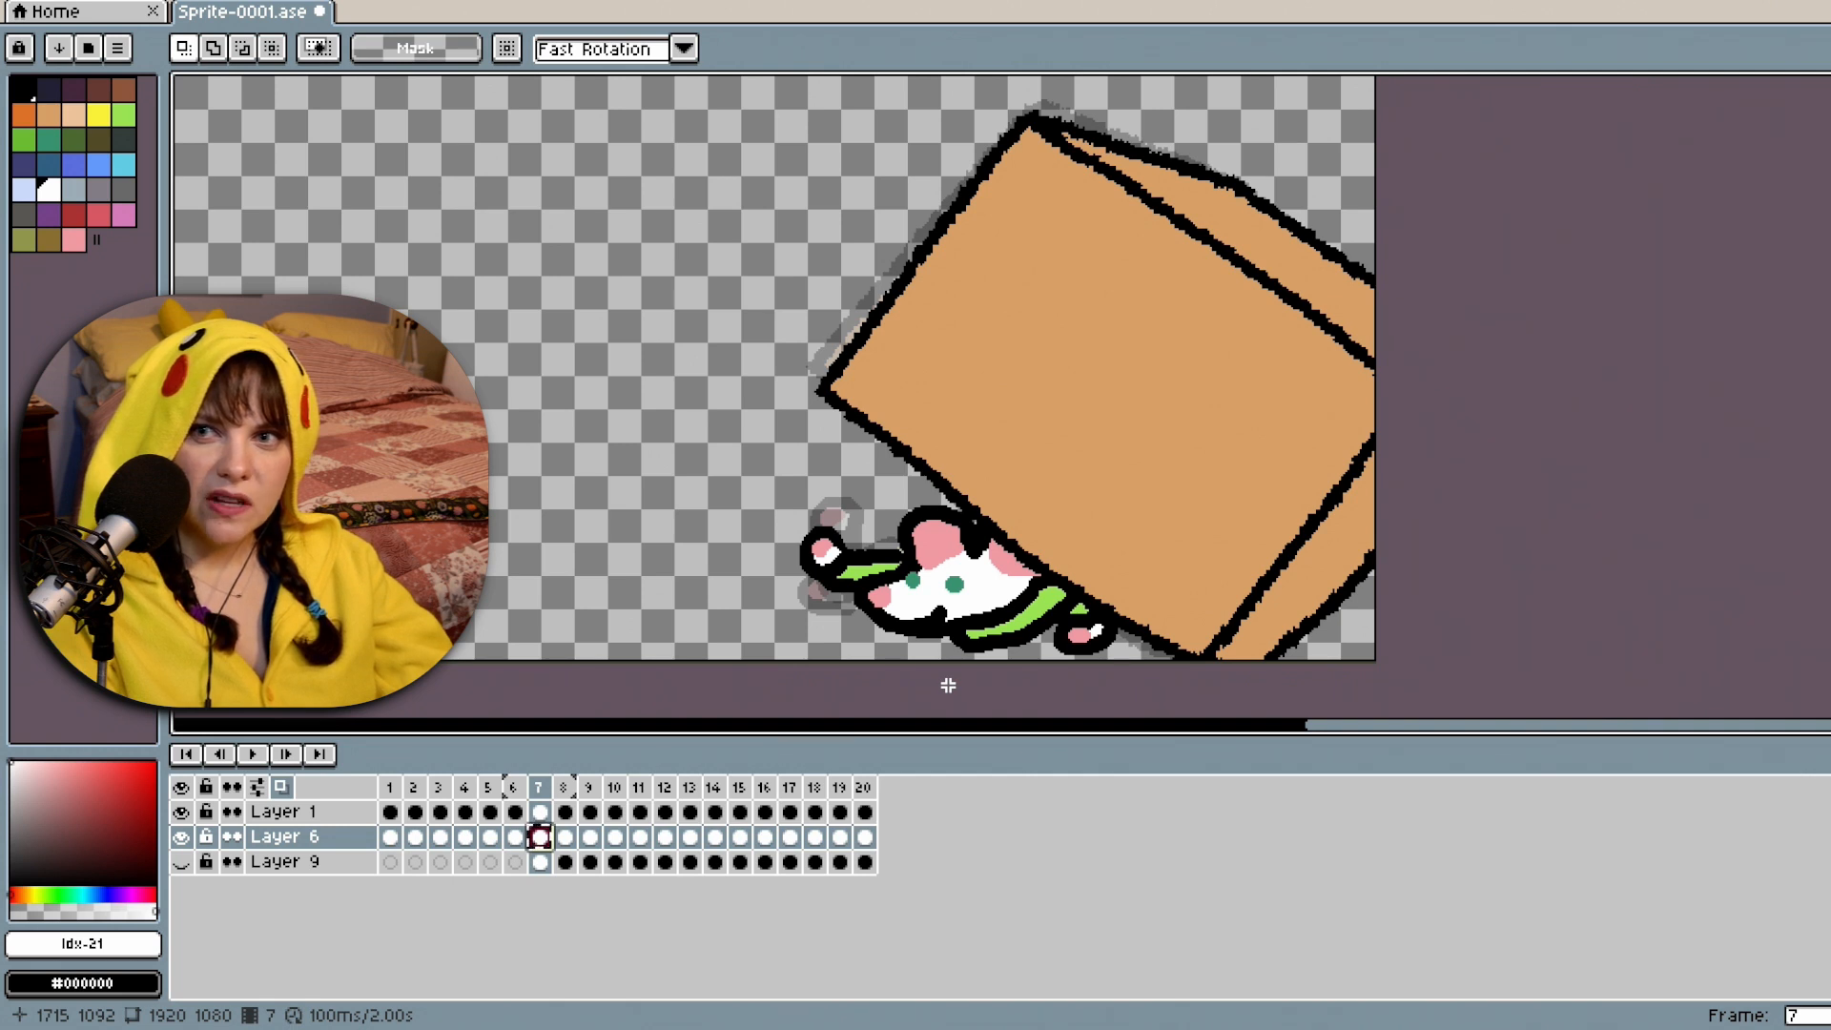
pyautogui.click(865, 837)
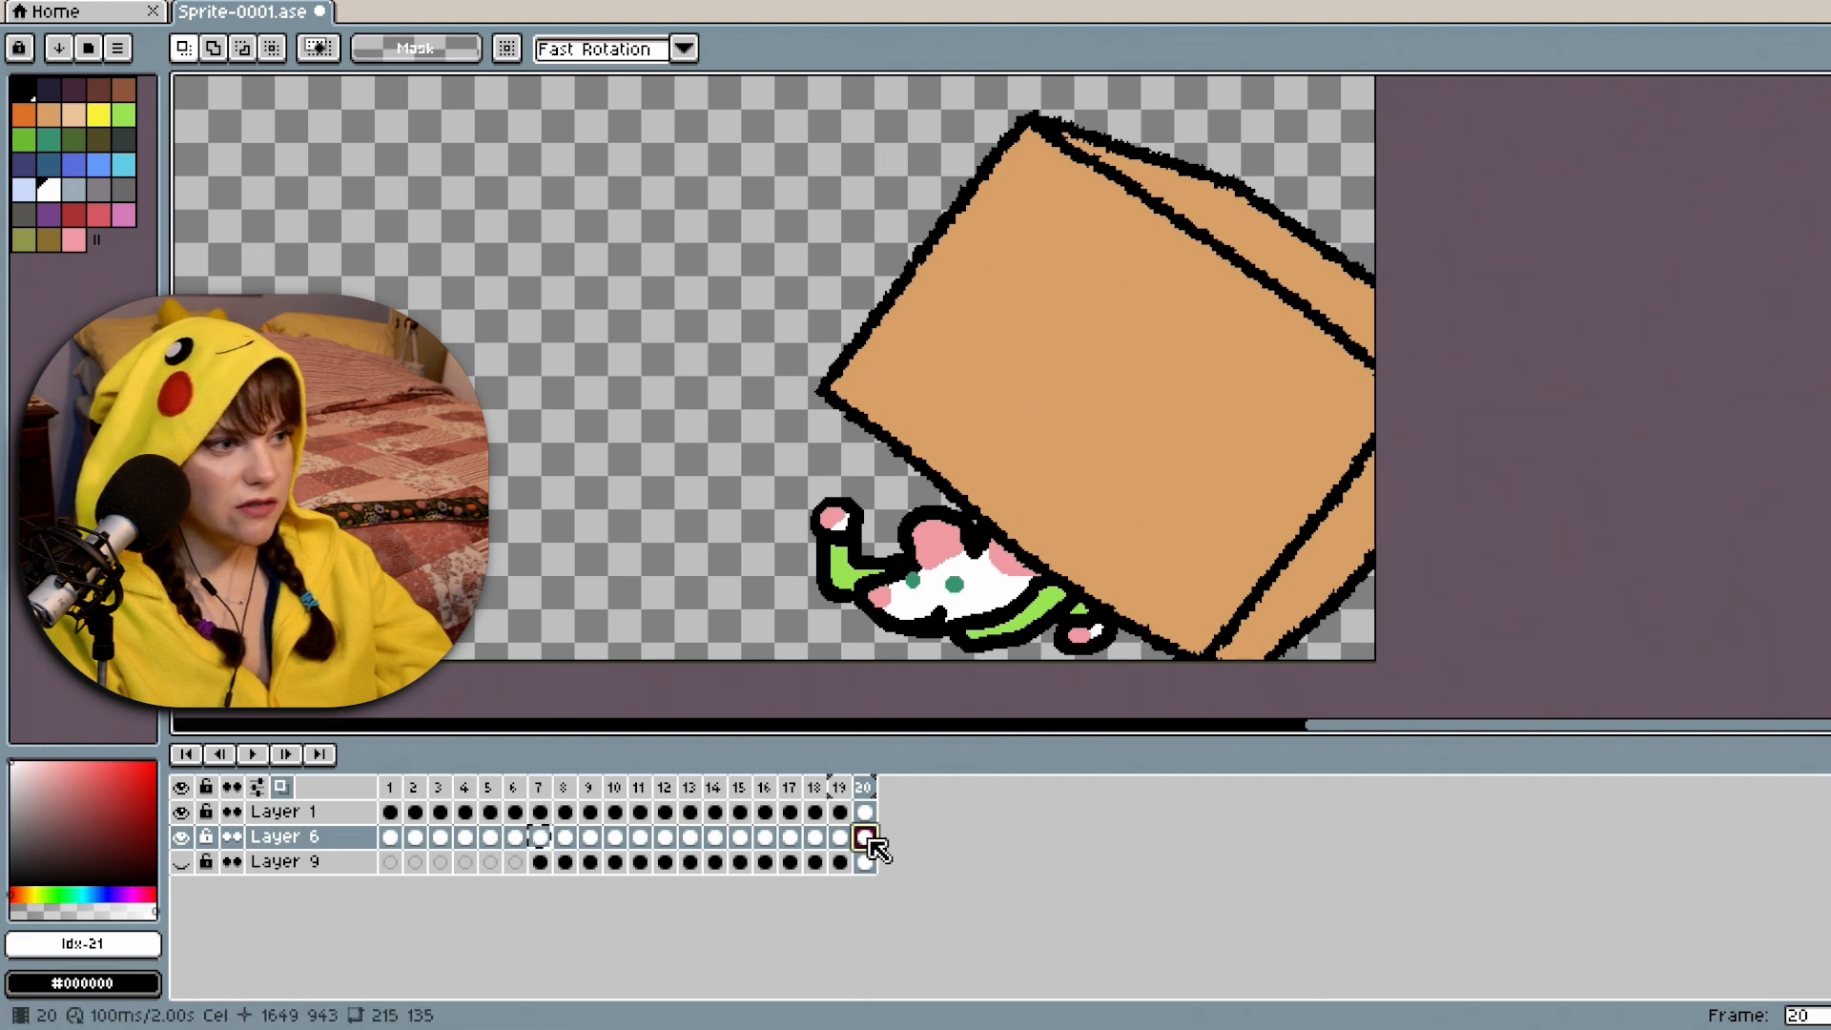
pyautogui.hotkey('ctrl', 'v')
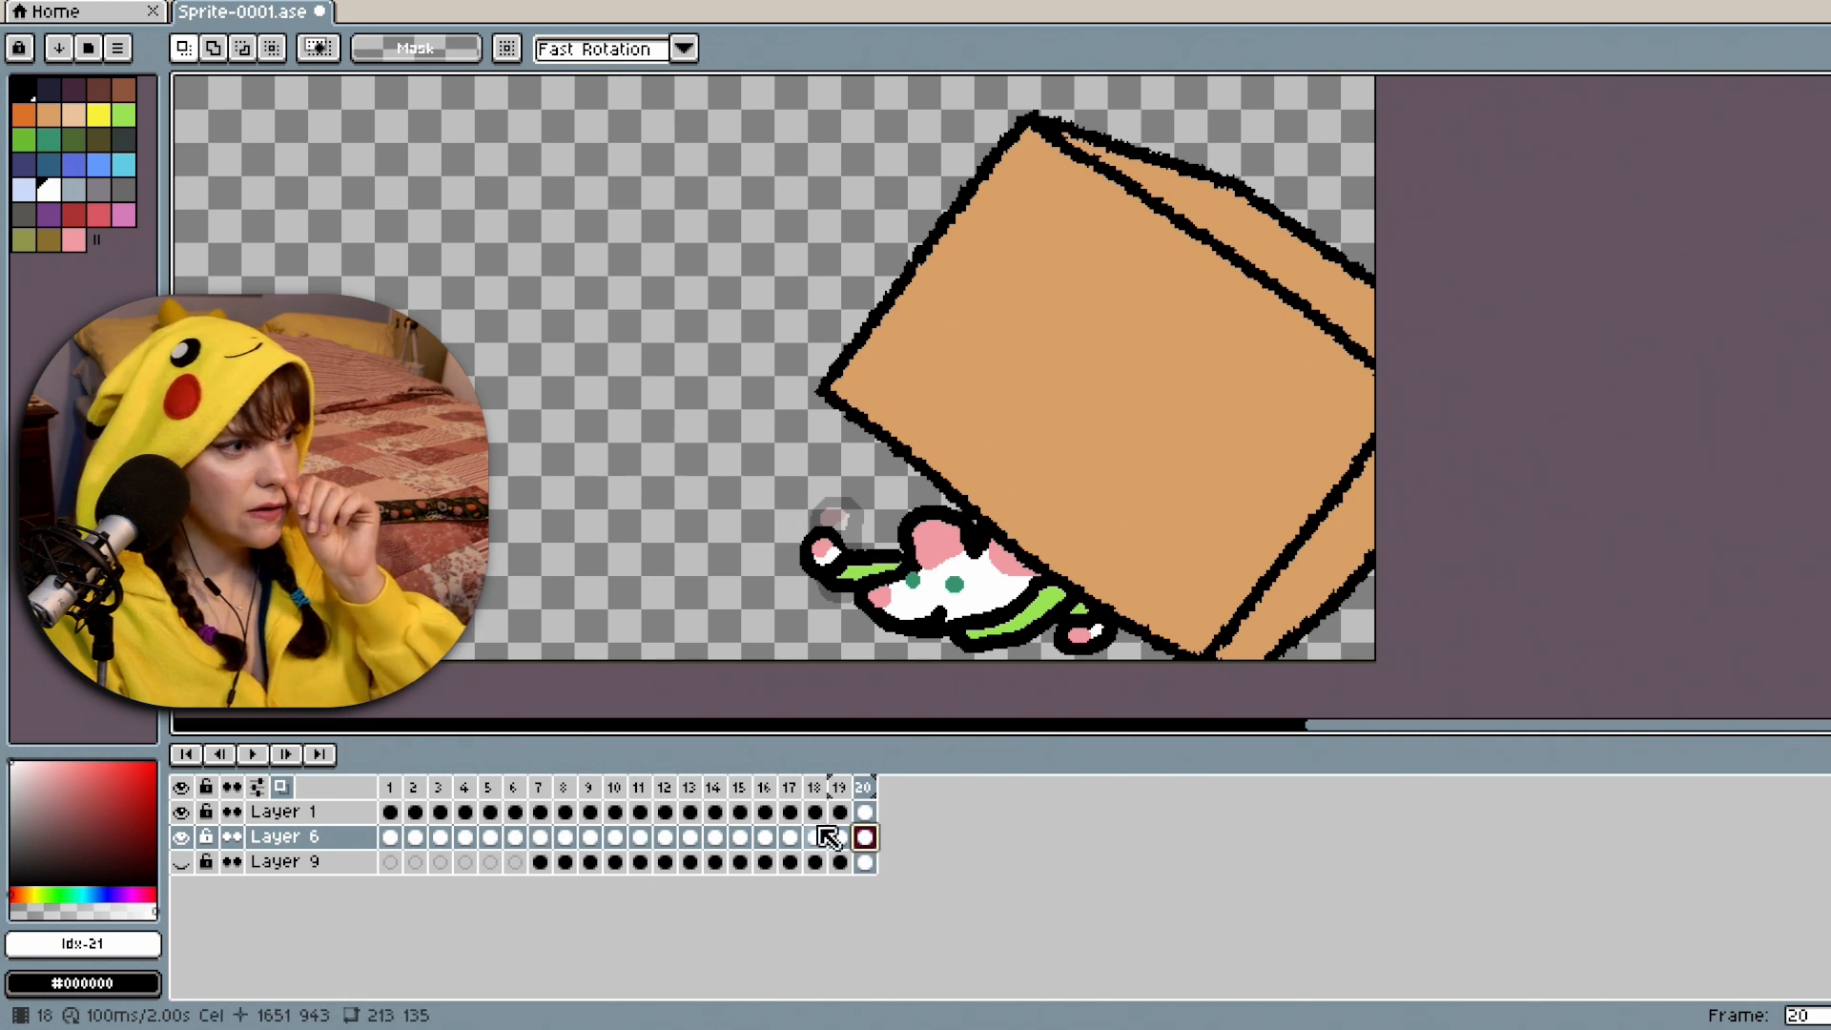
pyautogui.click(840, 836)
pyautogui.click(864, 837)
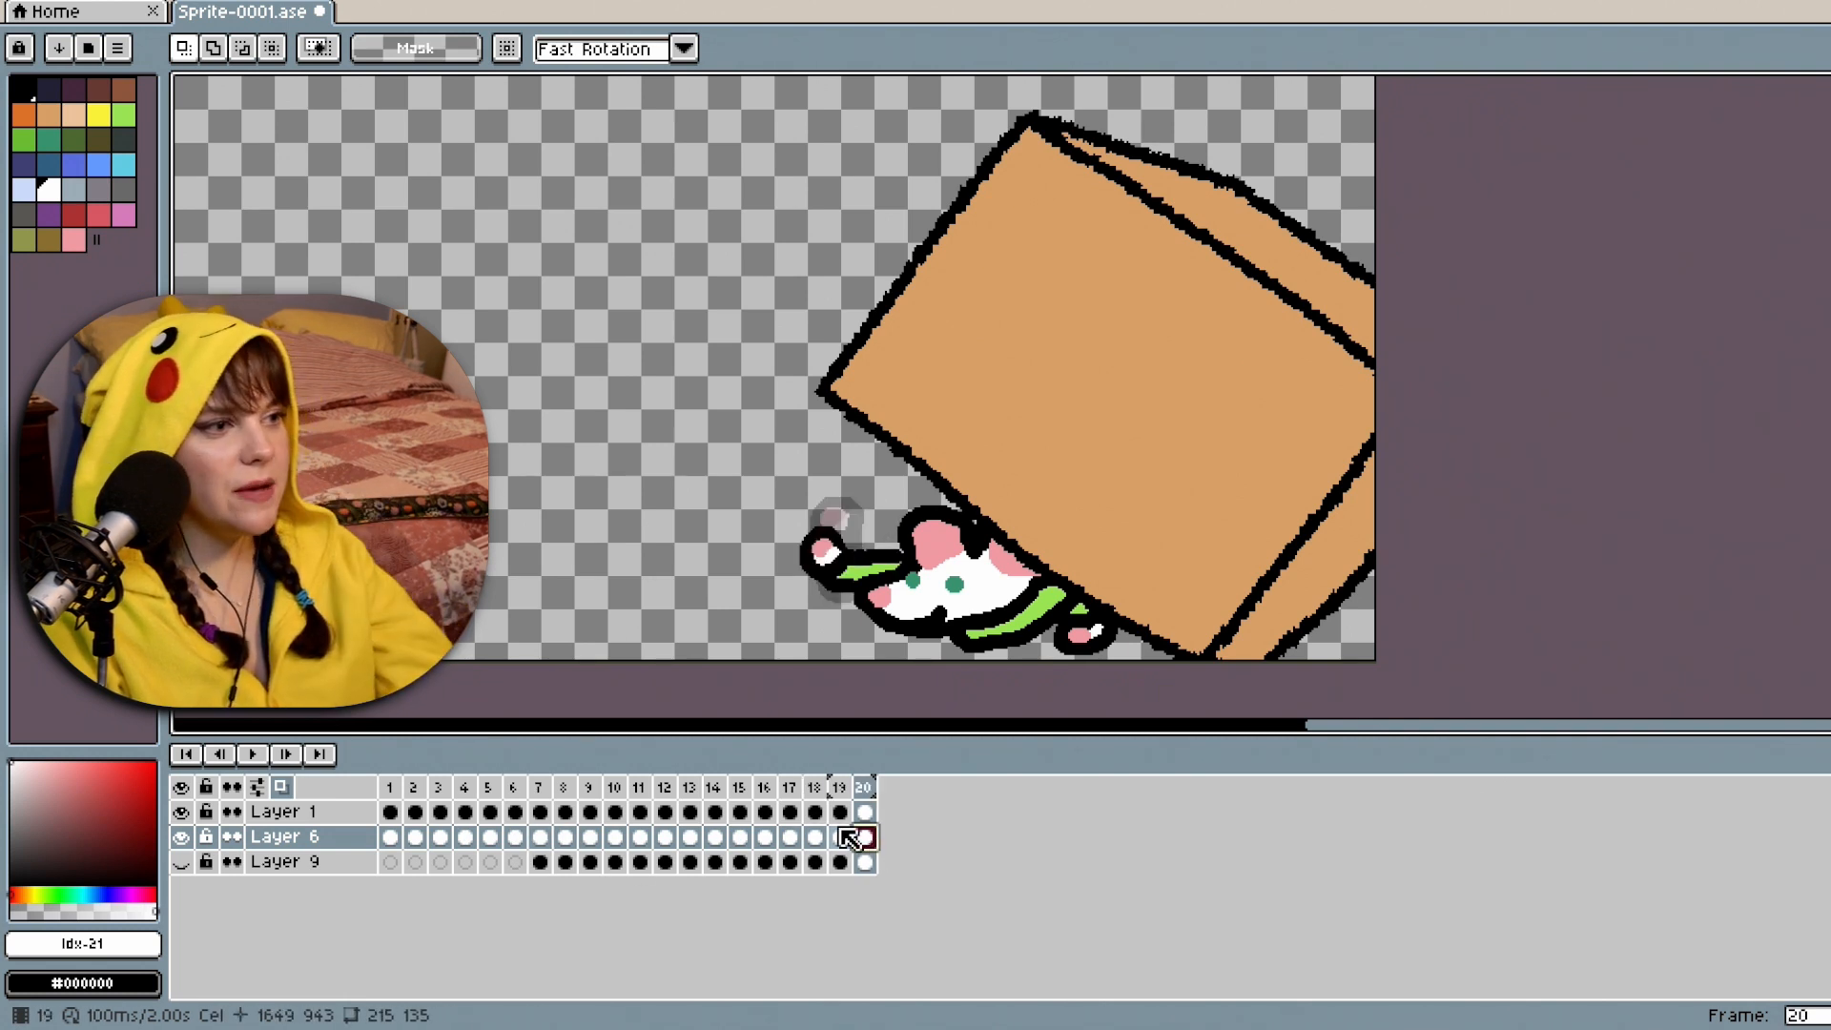
# Compare the box position on Layer 1 between frames 6, 7 and 20.
pyautogui.click(540, 814)
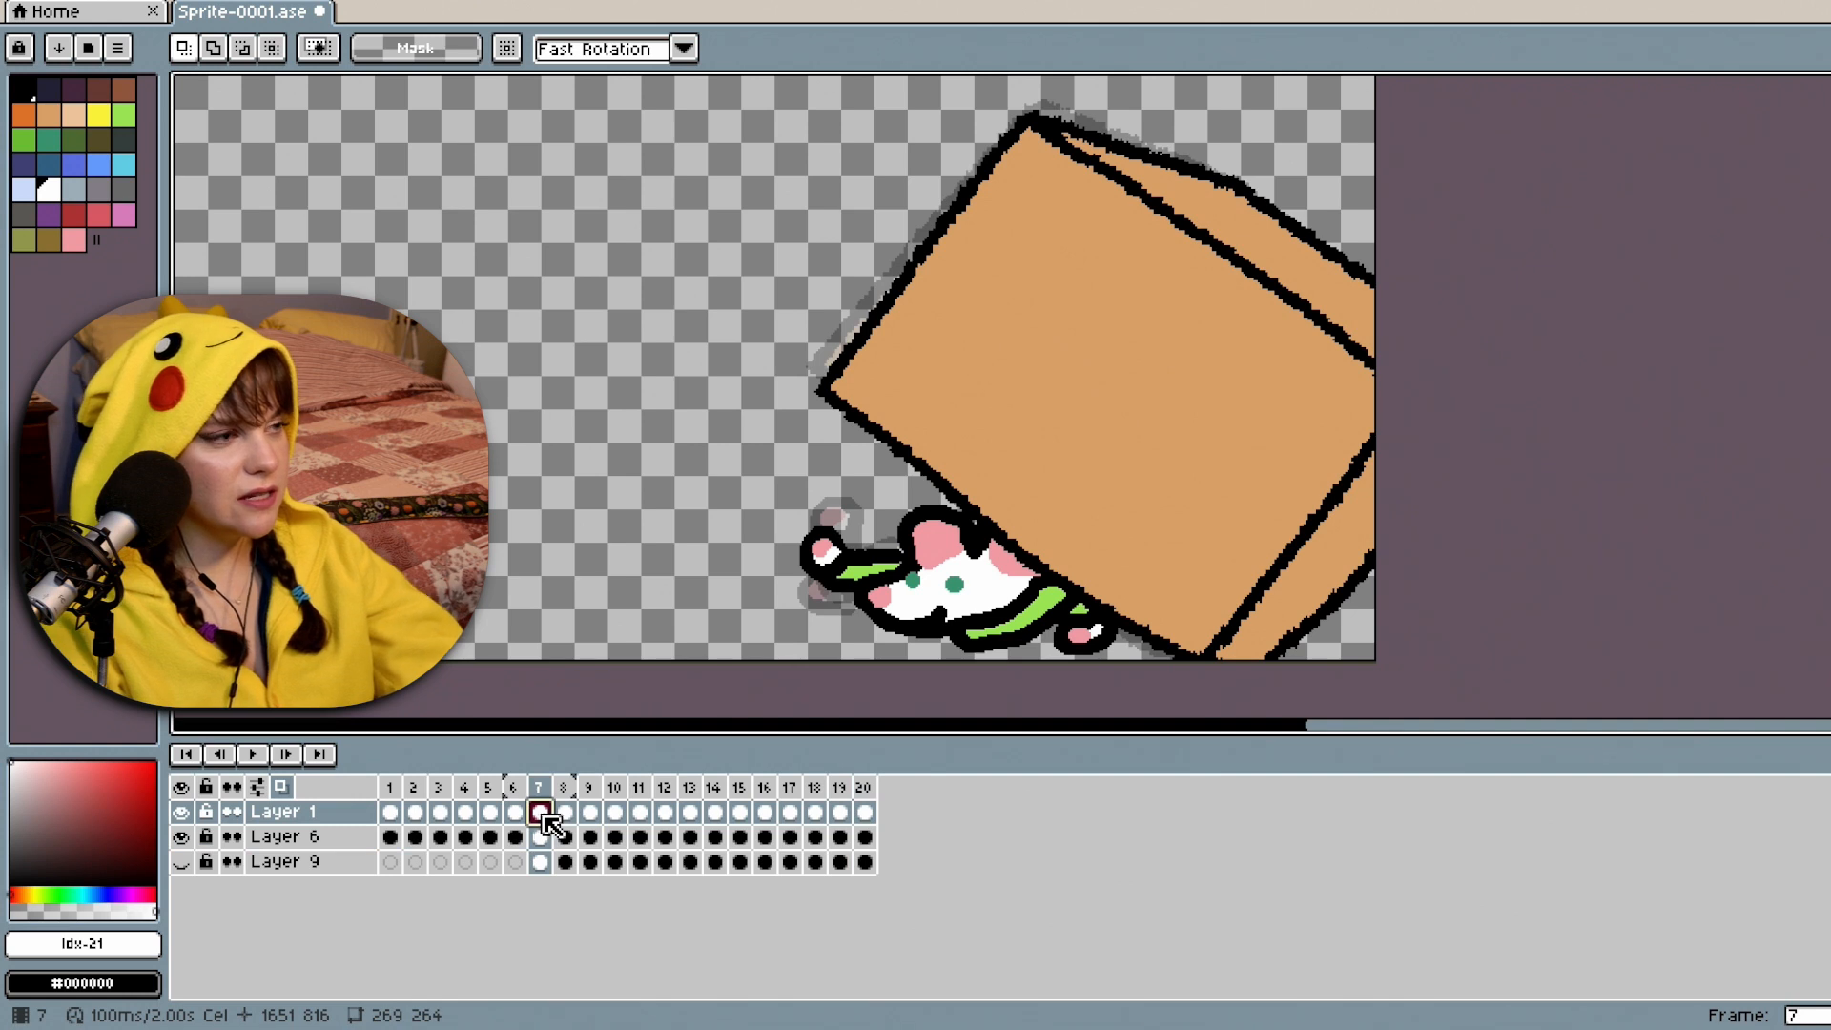
pyautogui.click(866, 787)
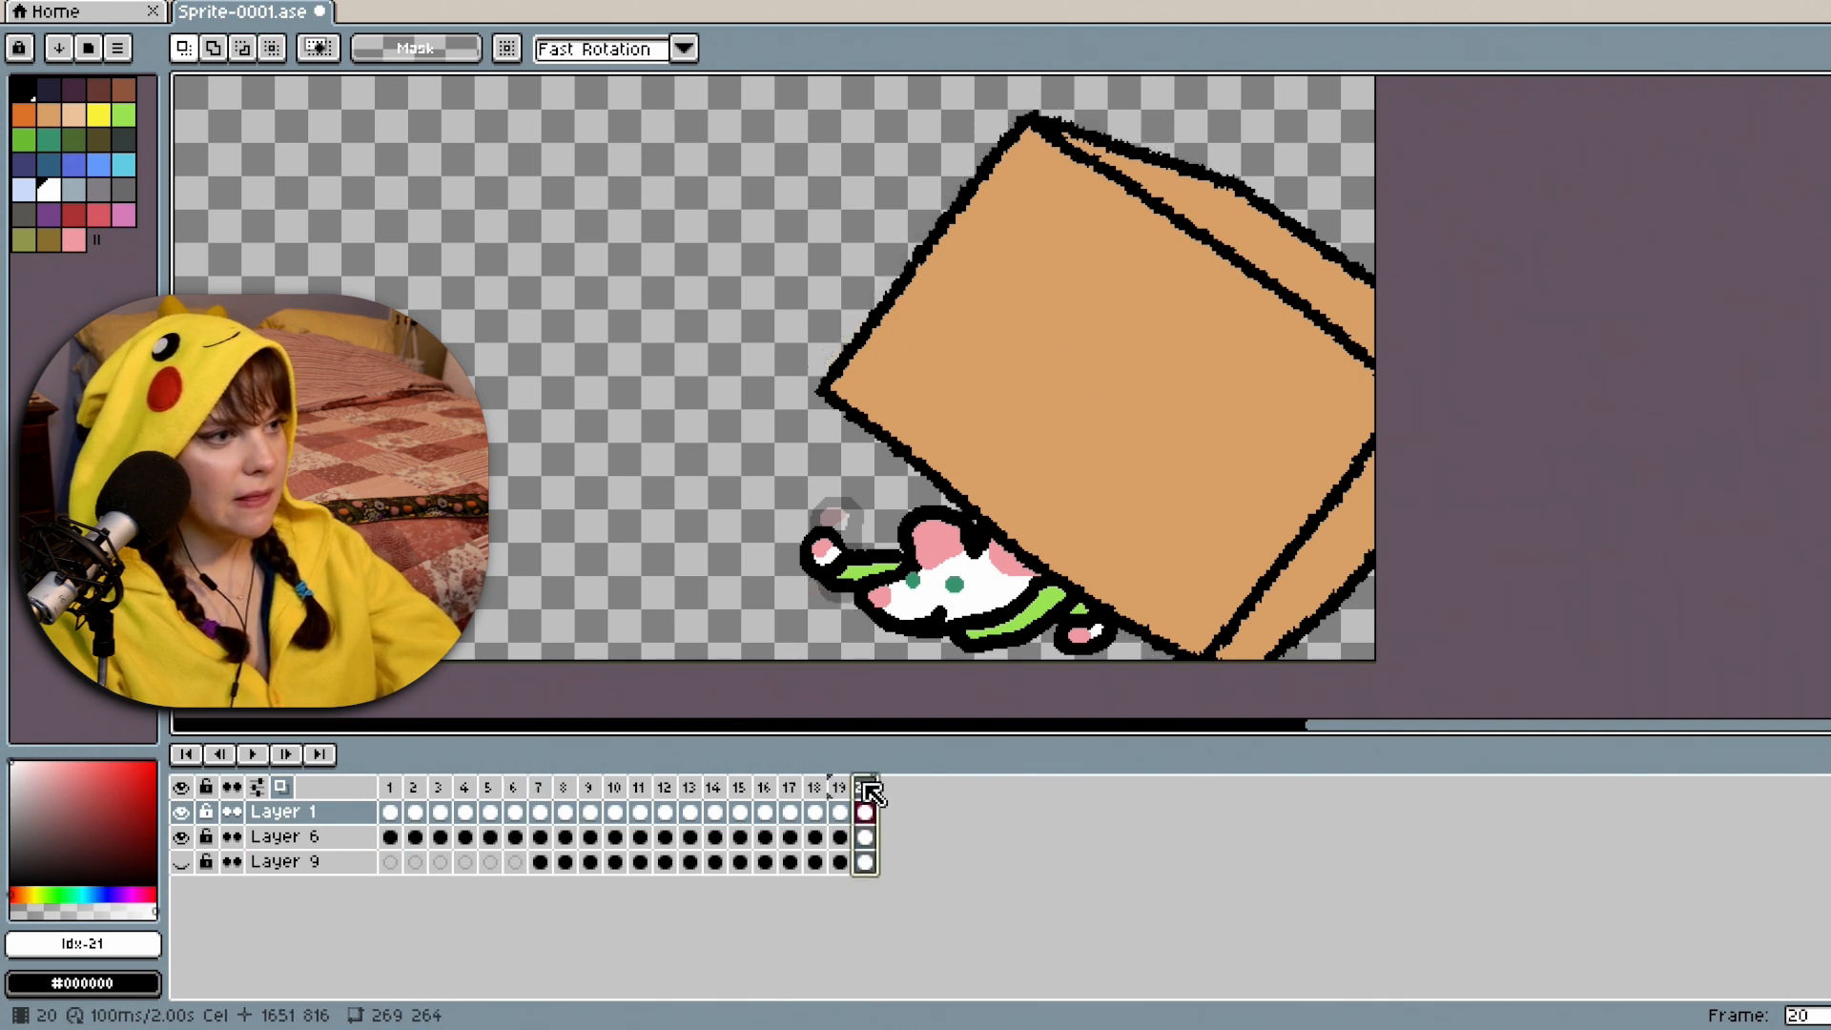
pyautogui.click(543, 812)
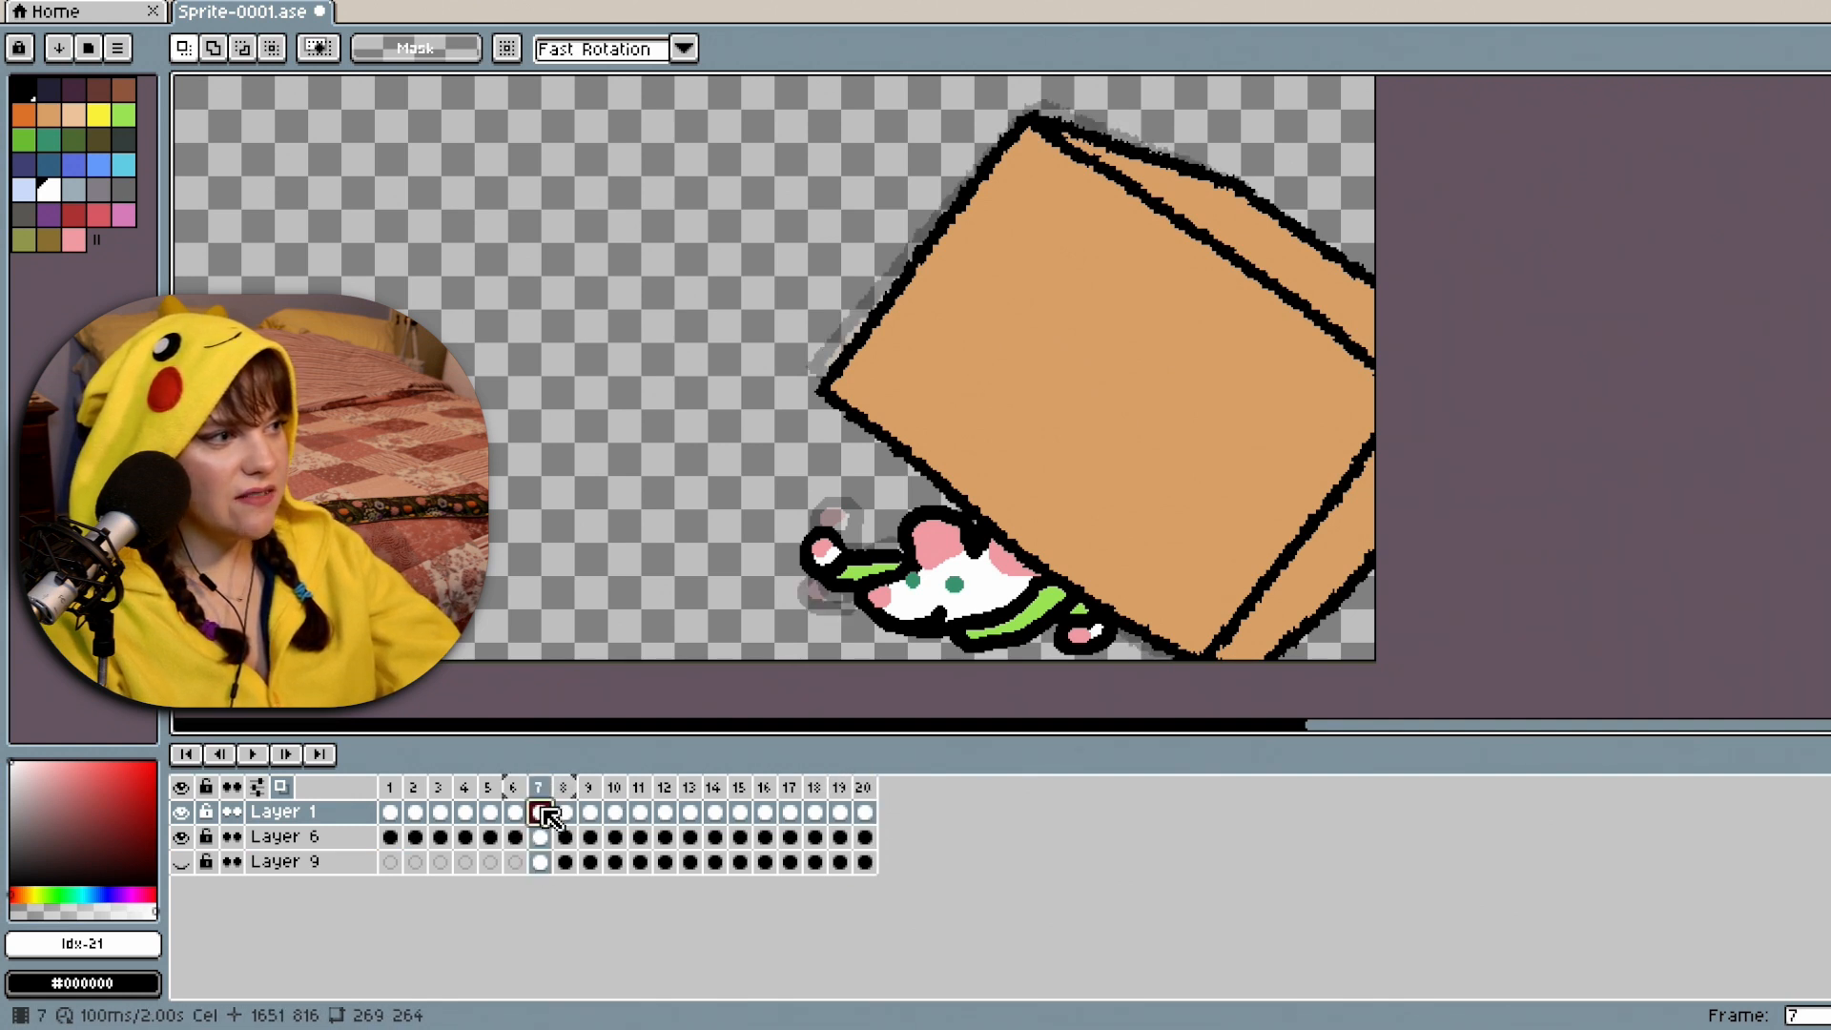
pyautogui.click(515, 813)
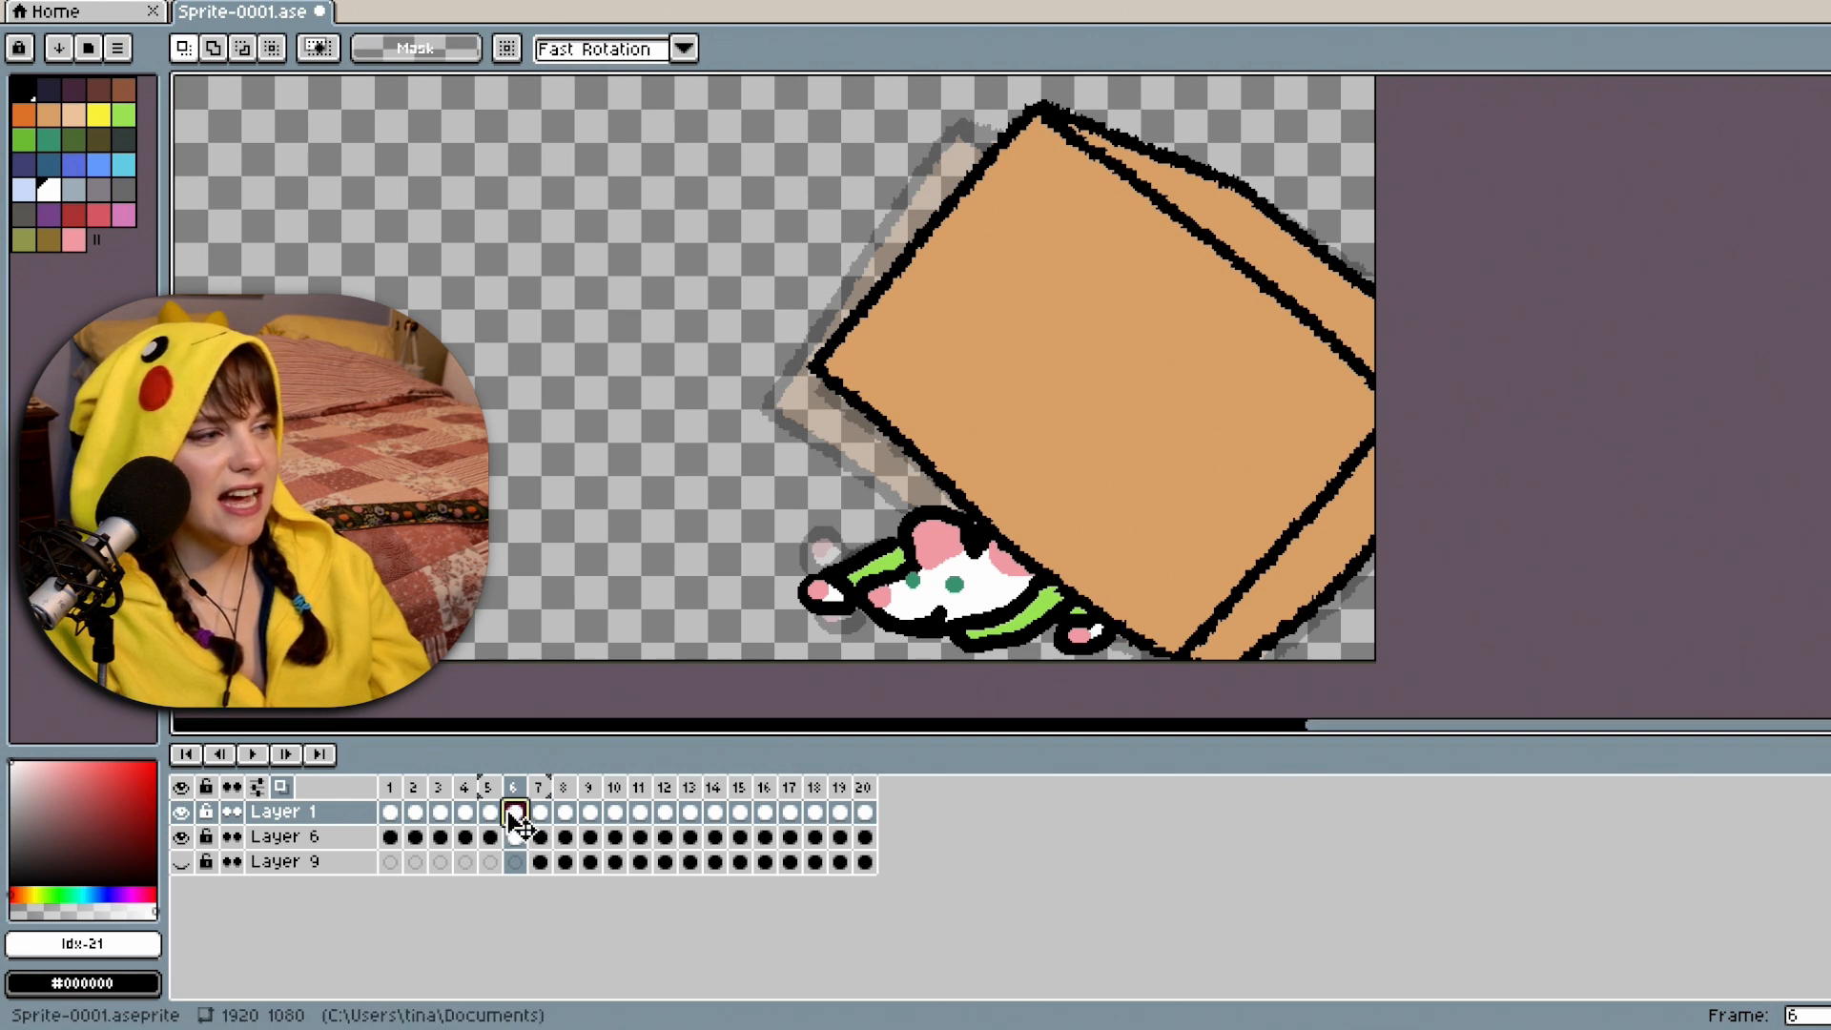
pyautogui.click(538, 812)
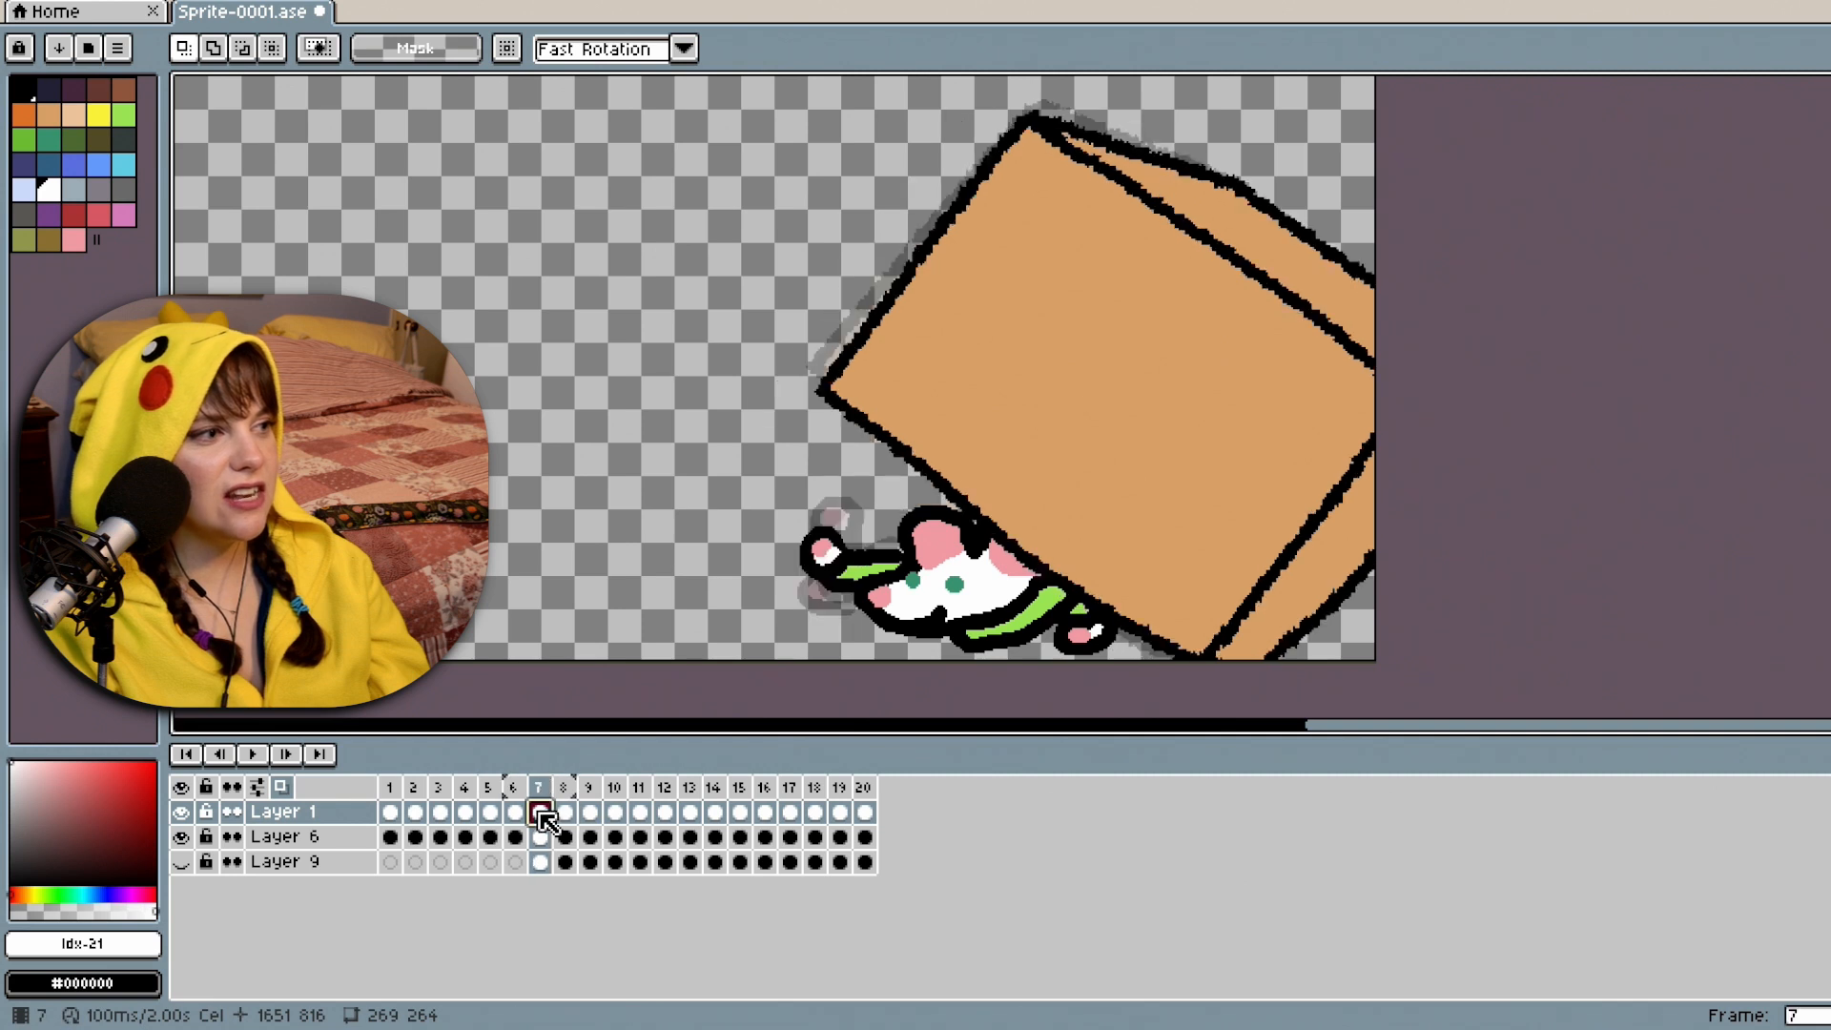
pyautogui.click(515, 812)
pyautogui.click(539, 812)
# Try replacing the Layer 1 box cel in frame 20 with a copy of the frame 6 cel.
pyautogui.click(515, 812)
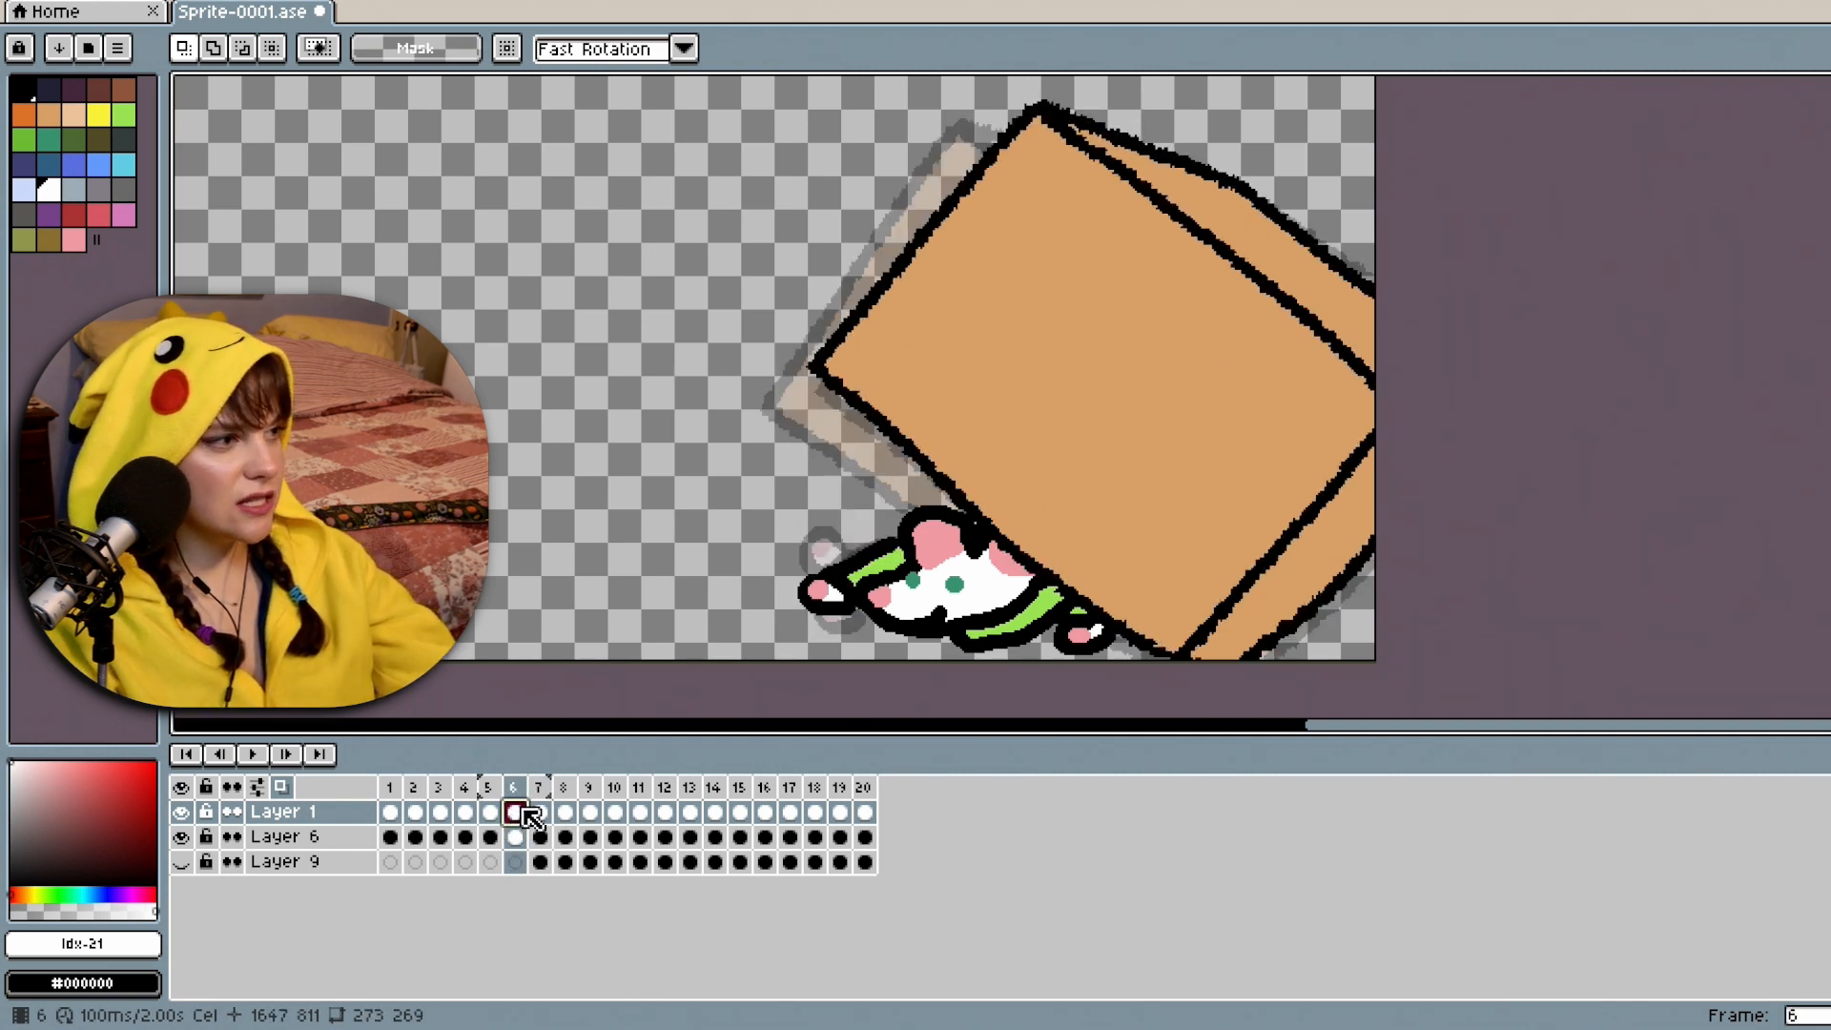
pyautogui.click(865, 812)
pyautogui.hotkey('ctrl', 'v')
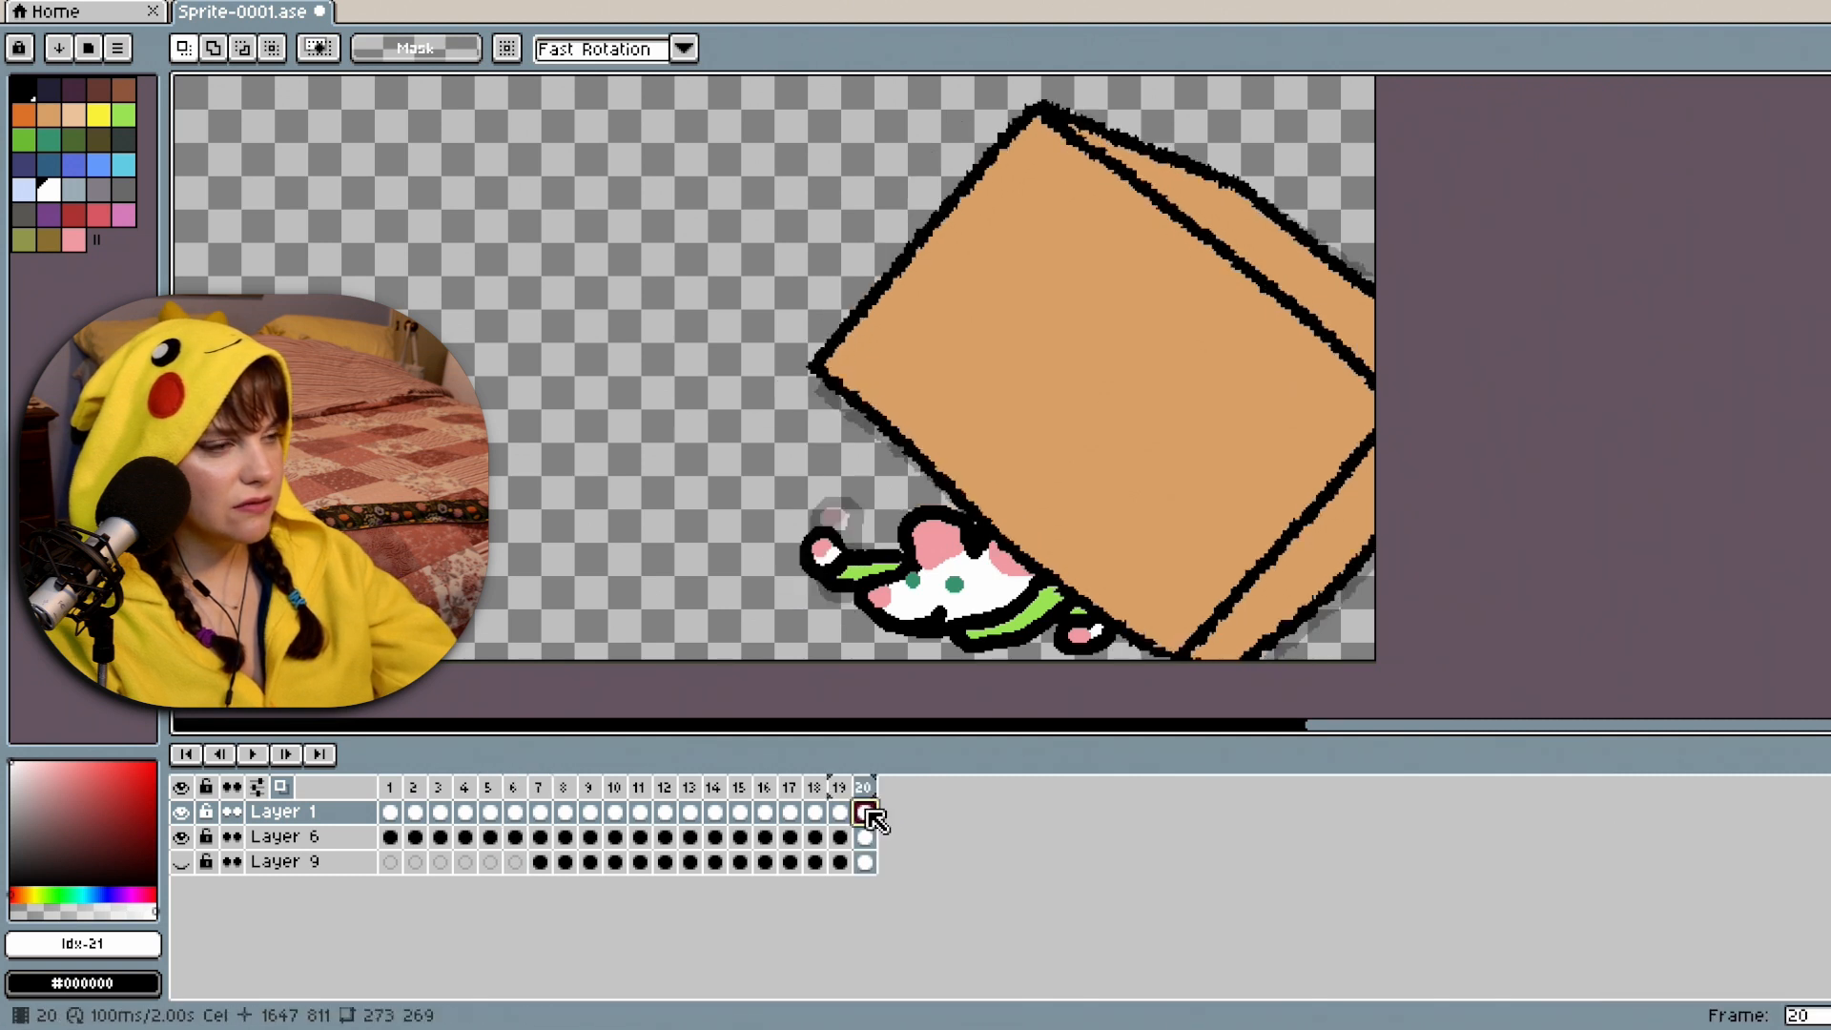
pyautogui.click(520, 838)
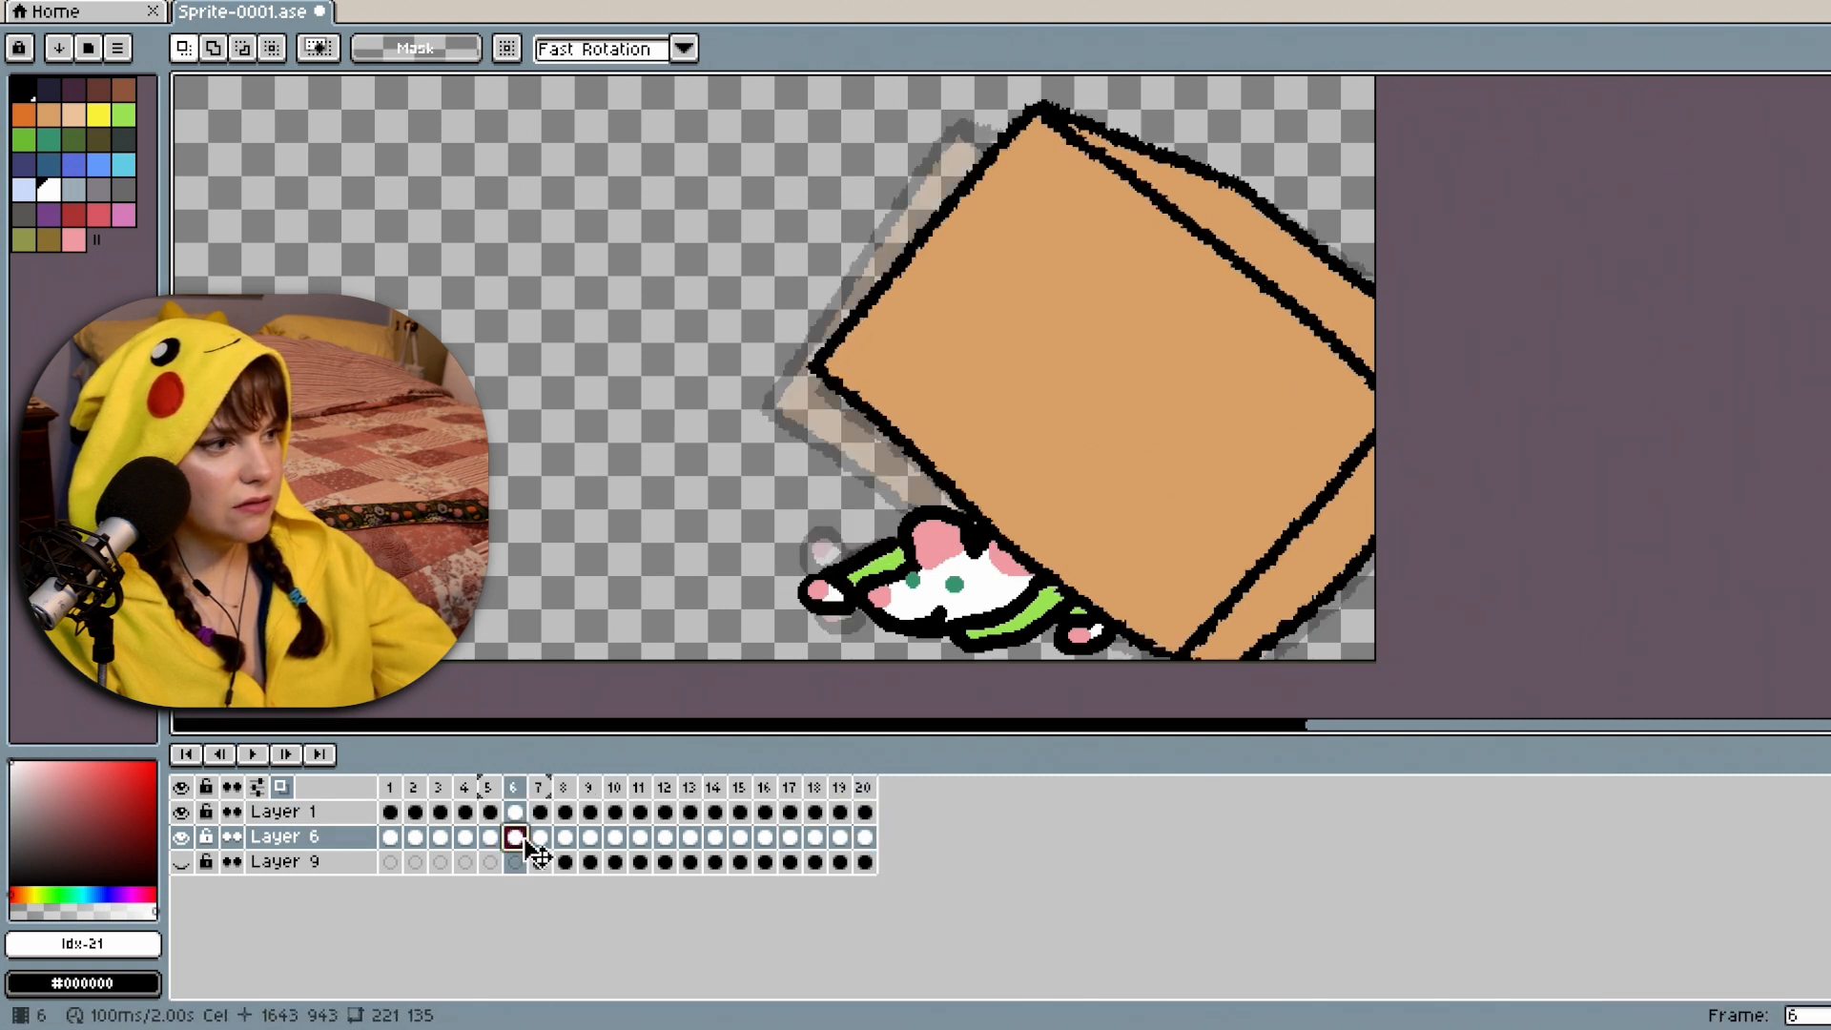
pyautogui.click(865, 812)
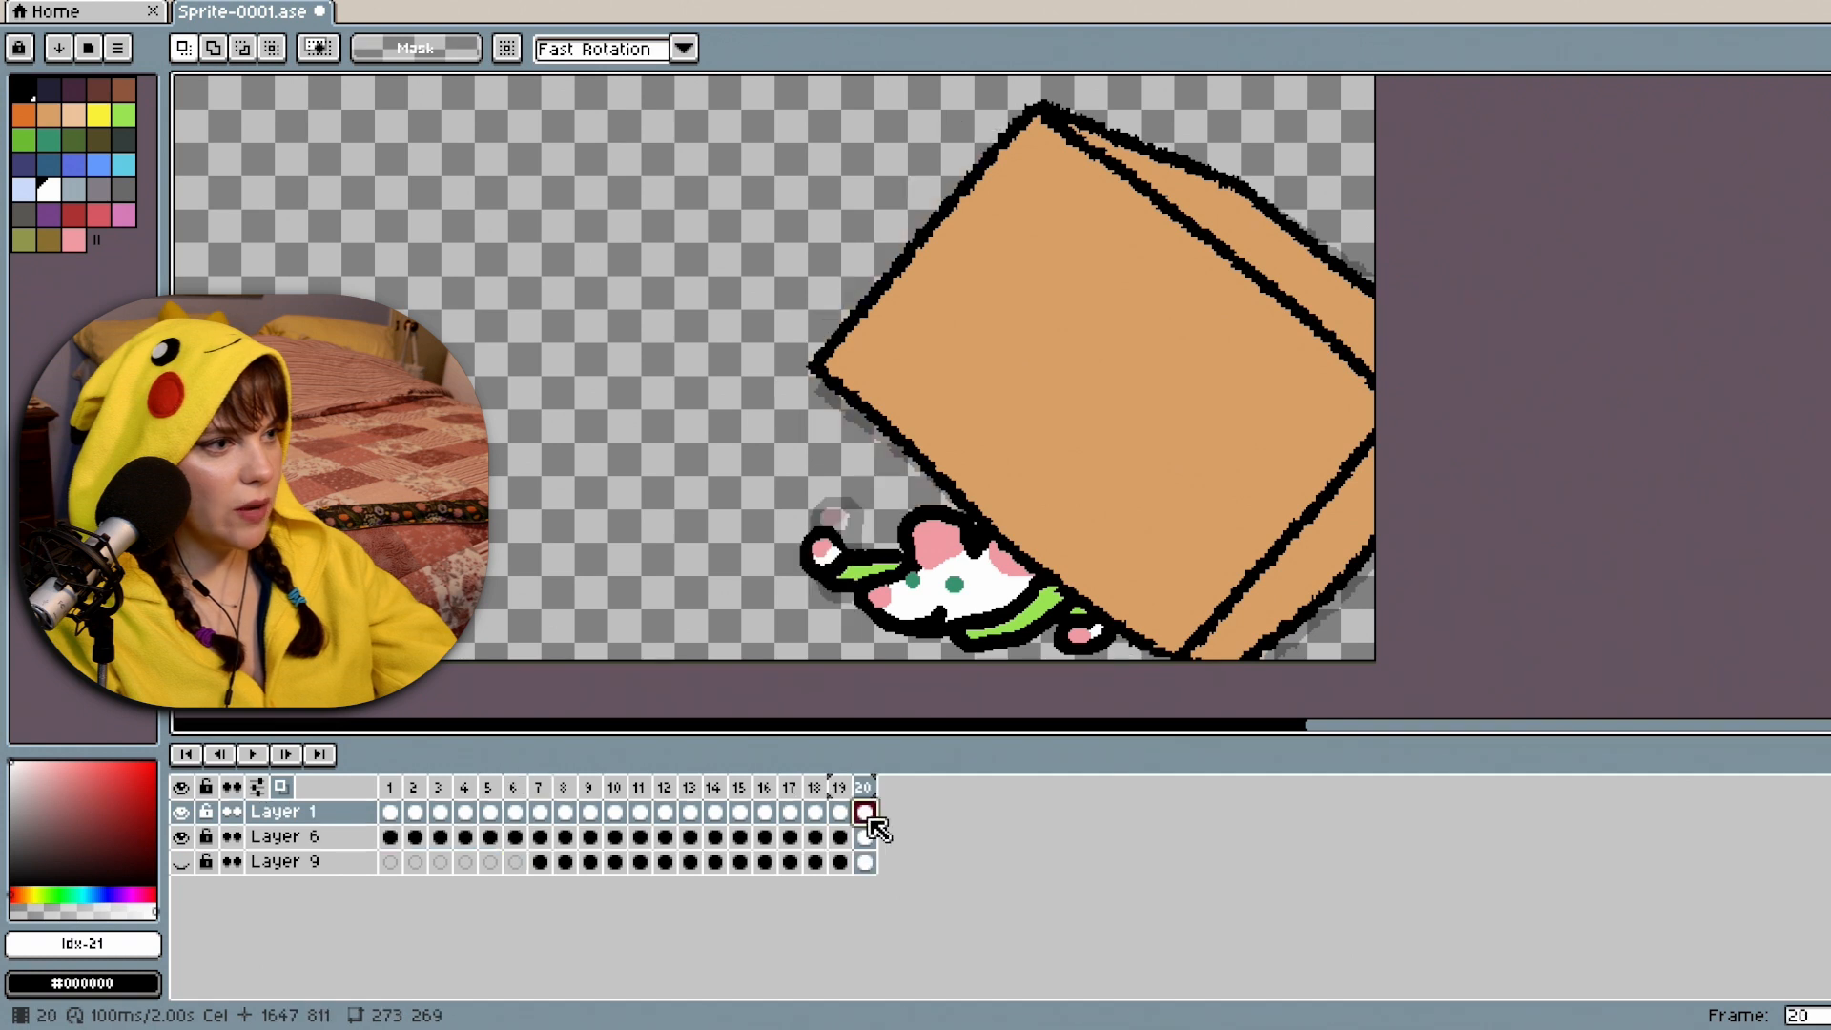
# Restore the box in frame 20 by copying the Layer 1 cel of frame 7 onto it.
pyautogui.click(541, 812)
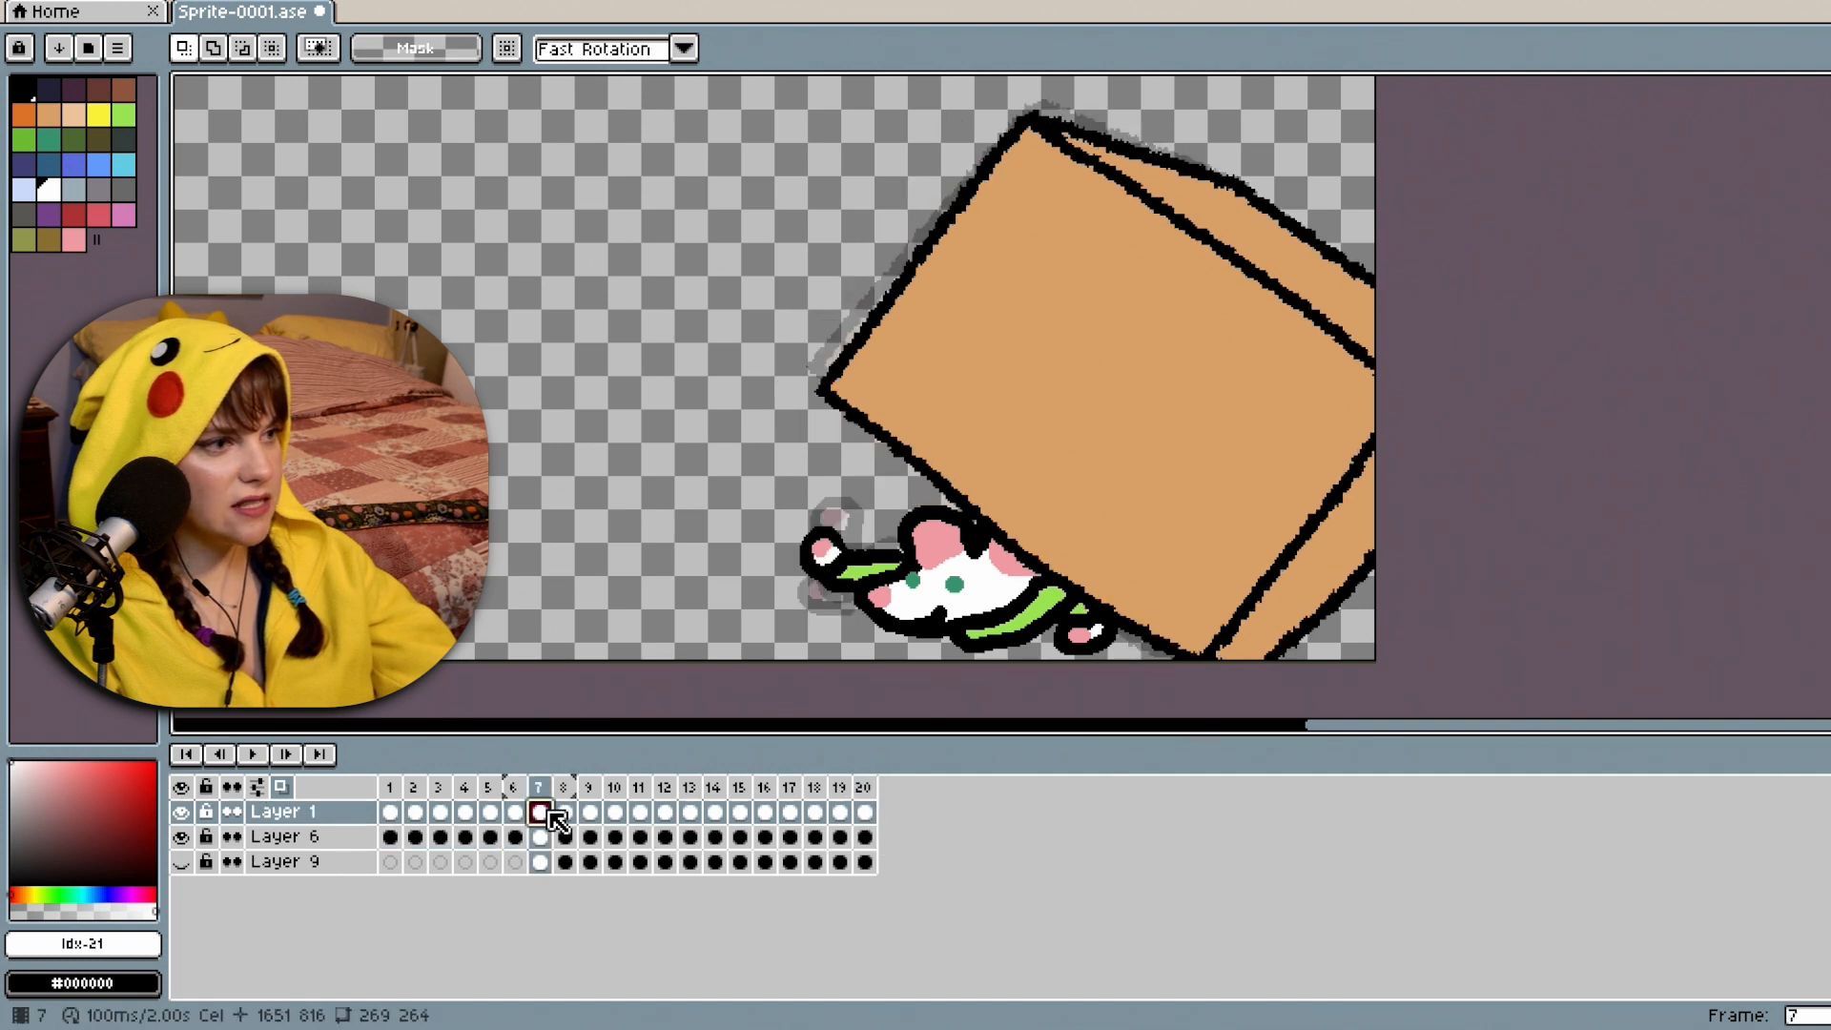
pyautogui.click(865, 812)
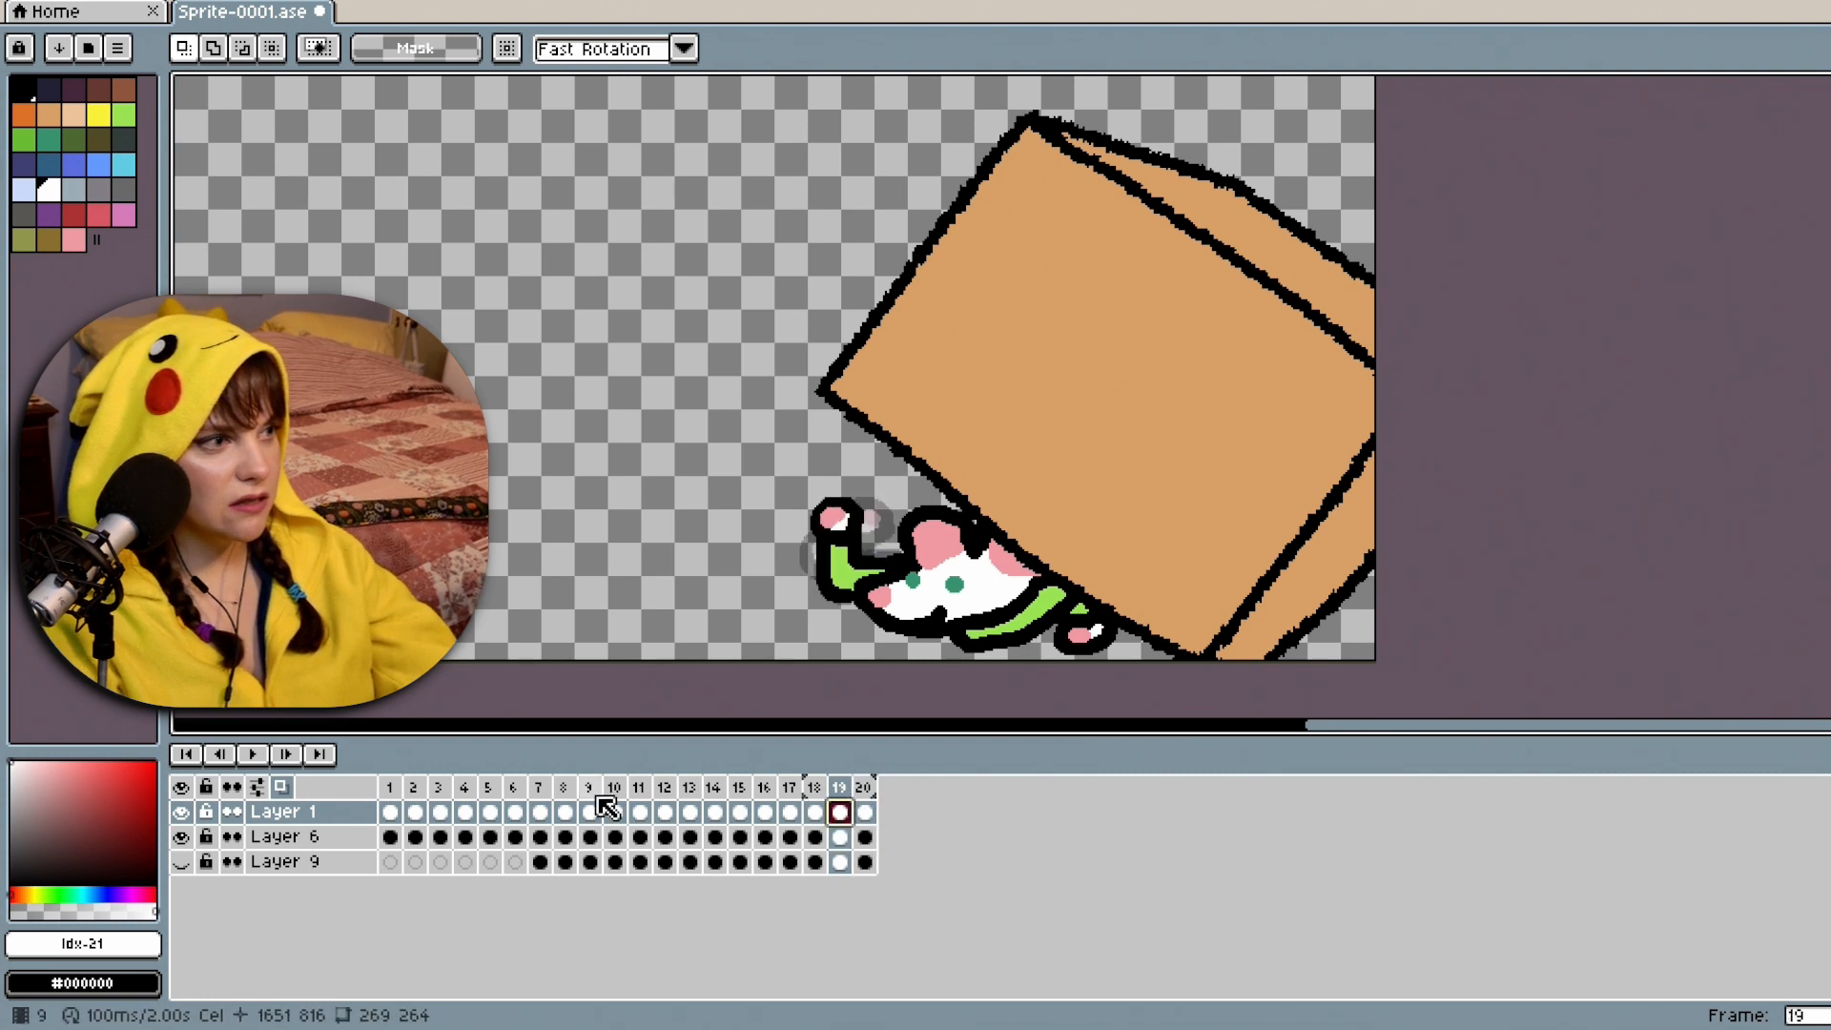
pyautogui.click(541, 813)
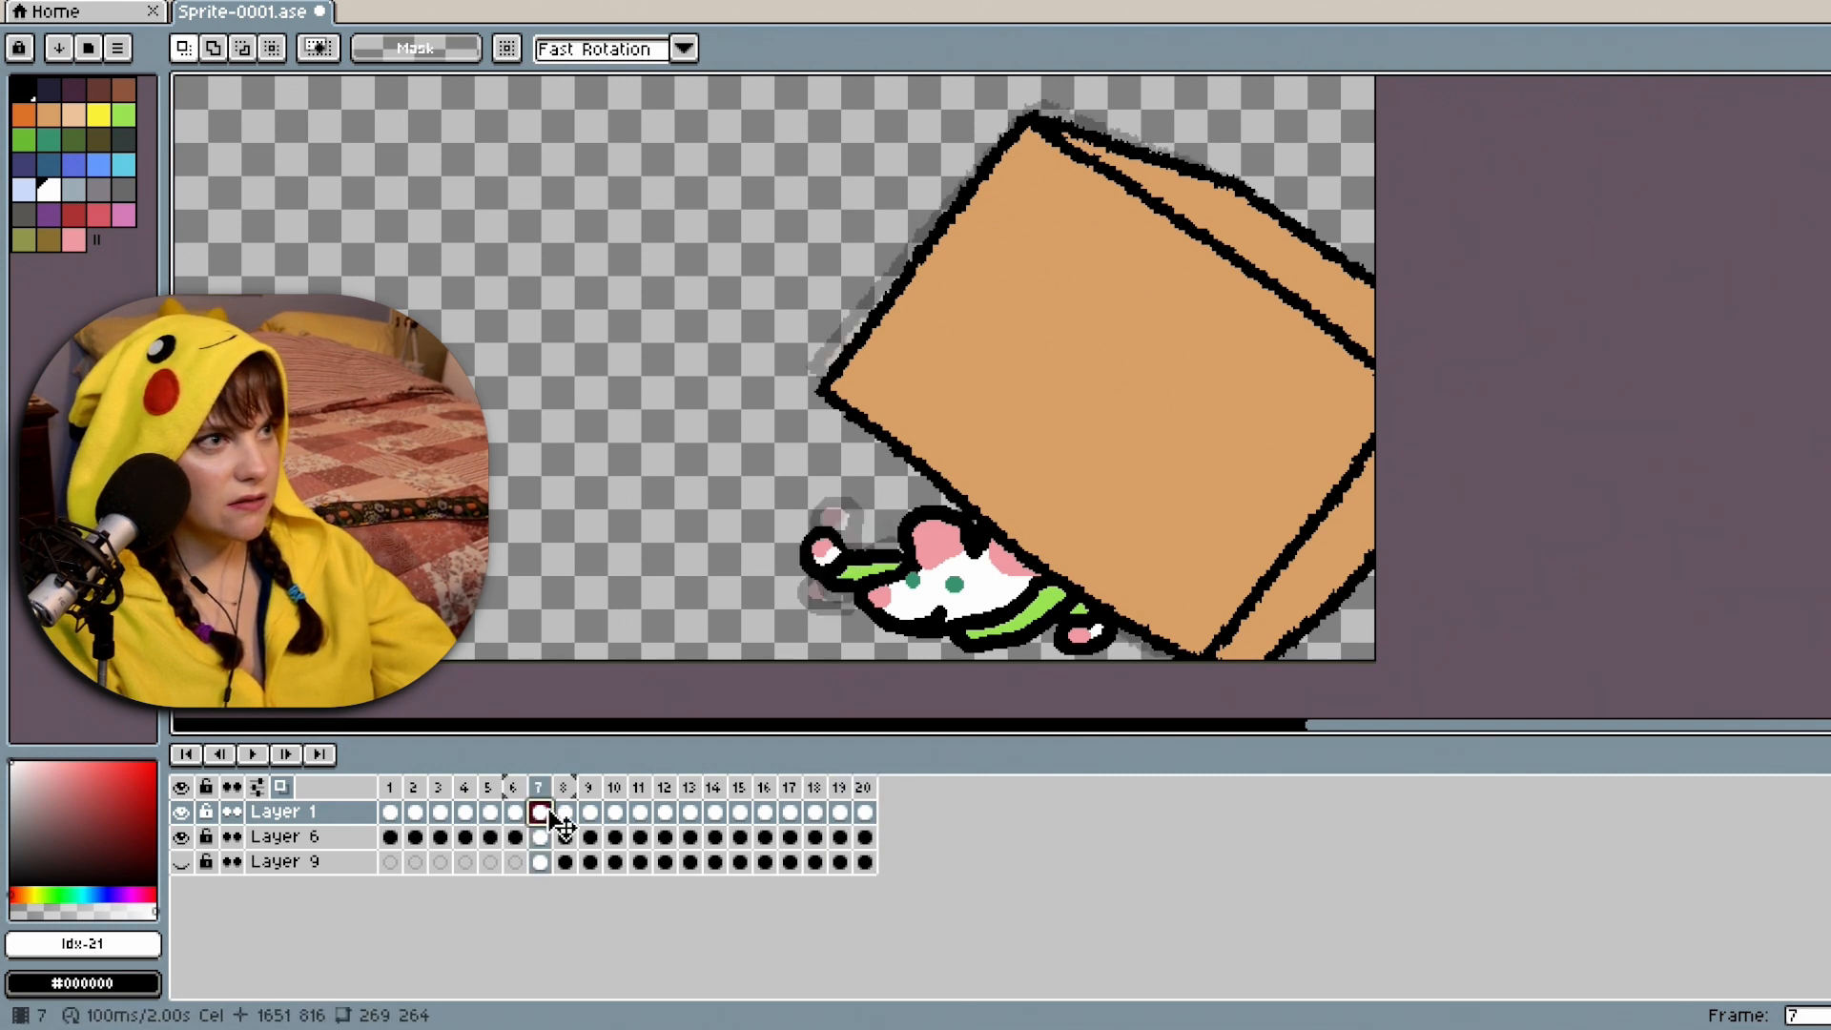
pyautogui.click(867, 814)
# Add a new empty frame after frame 20.
pyautogui.rightClick(869, 791)
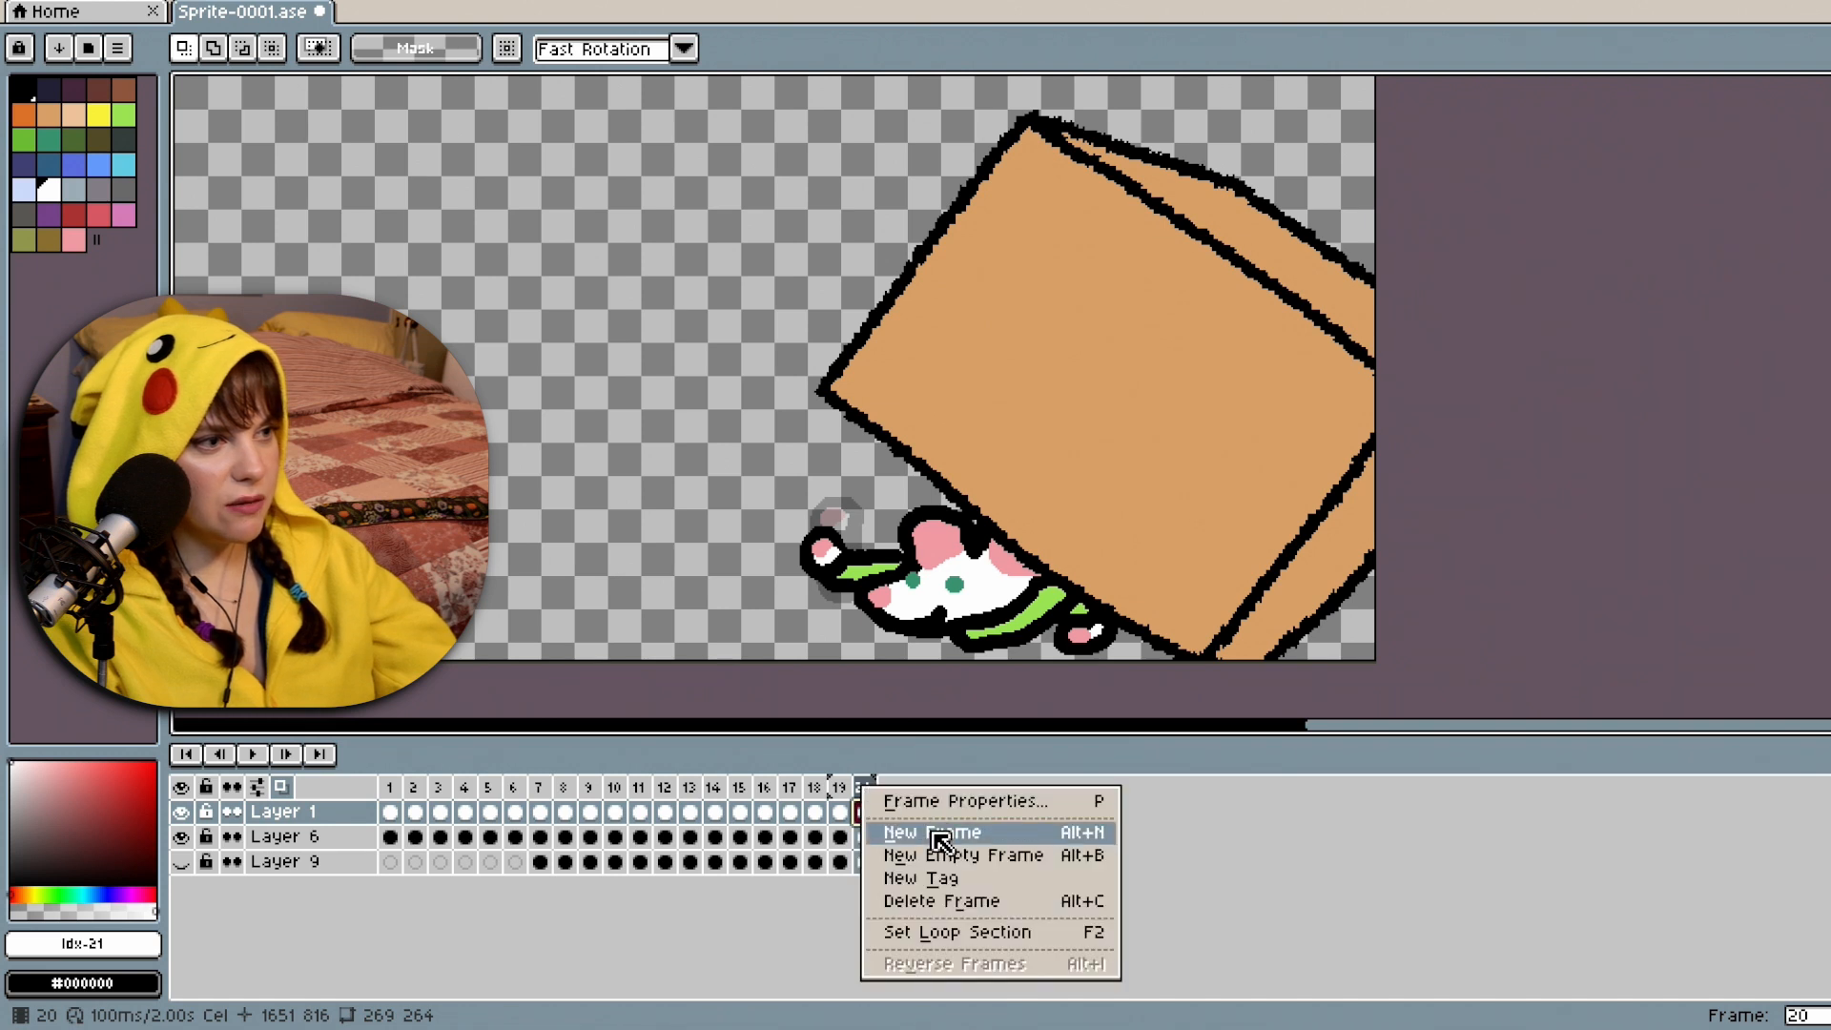
pyautogui.click(939, 835)
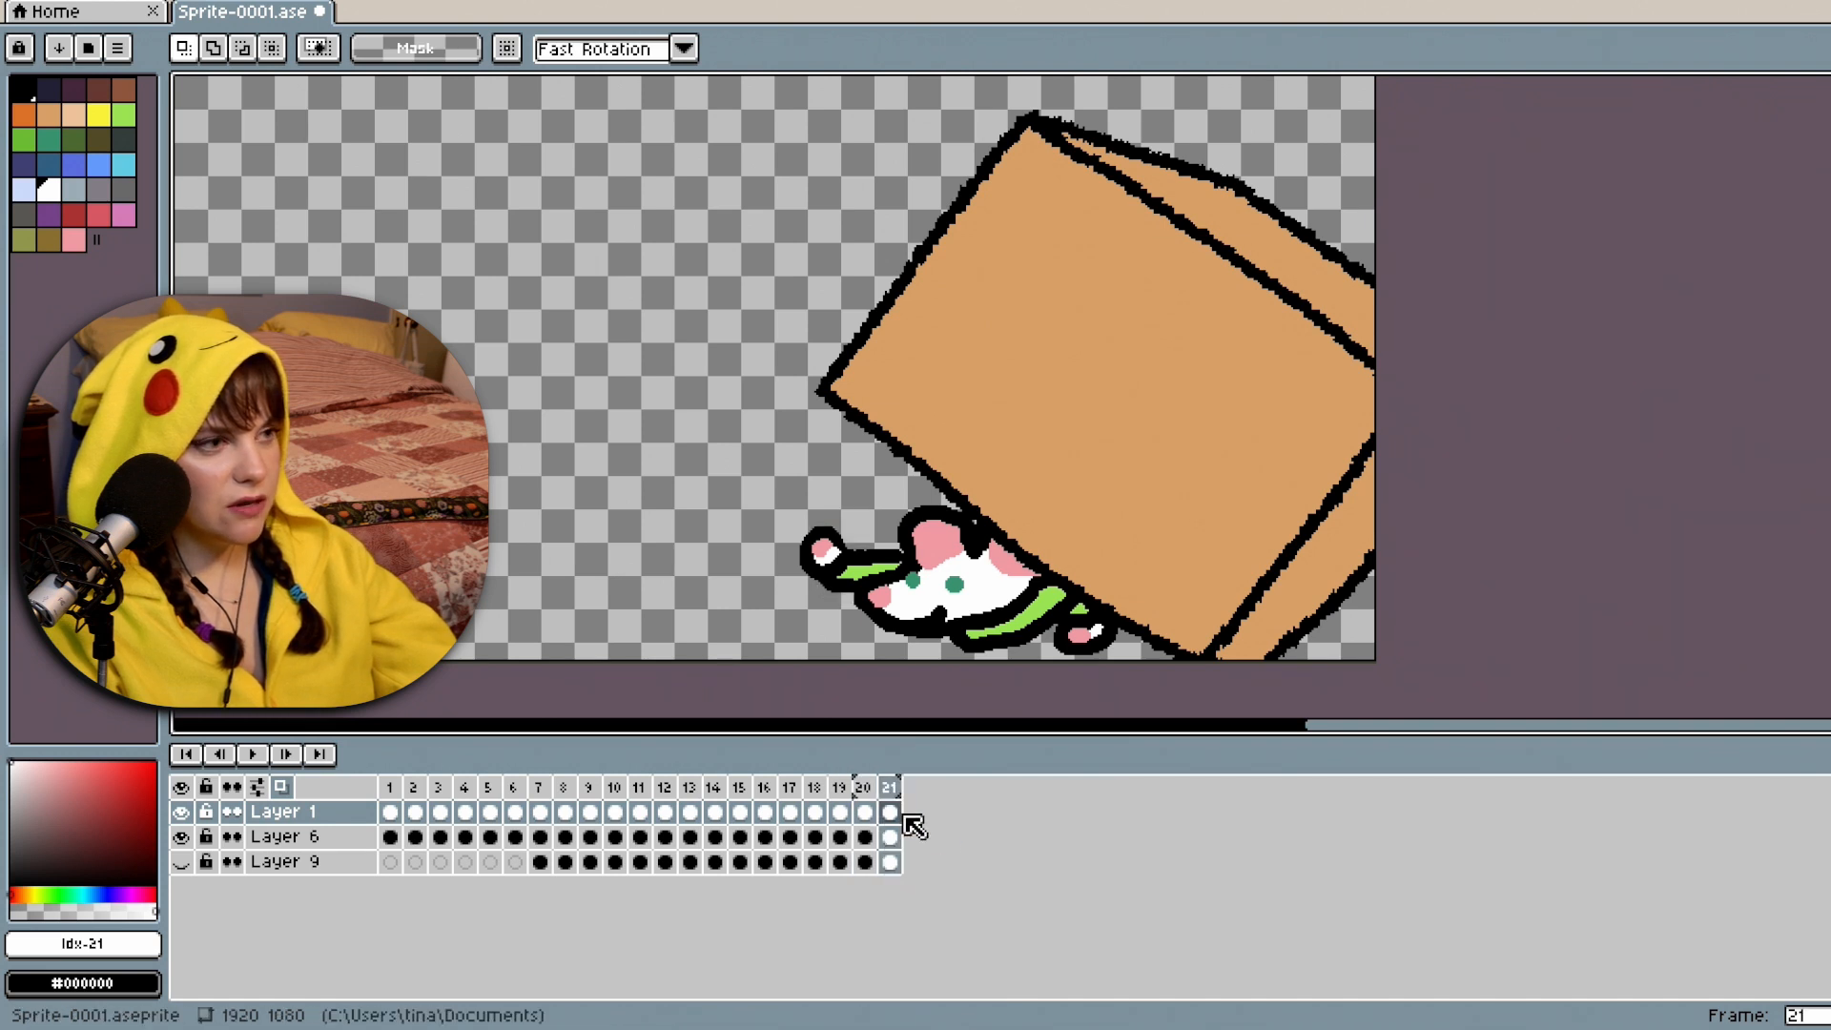
pyautogui.rightClick(864, 786)
pyautogui.click(948, 855)
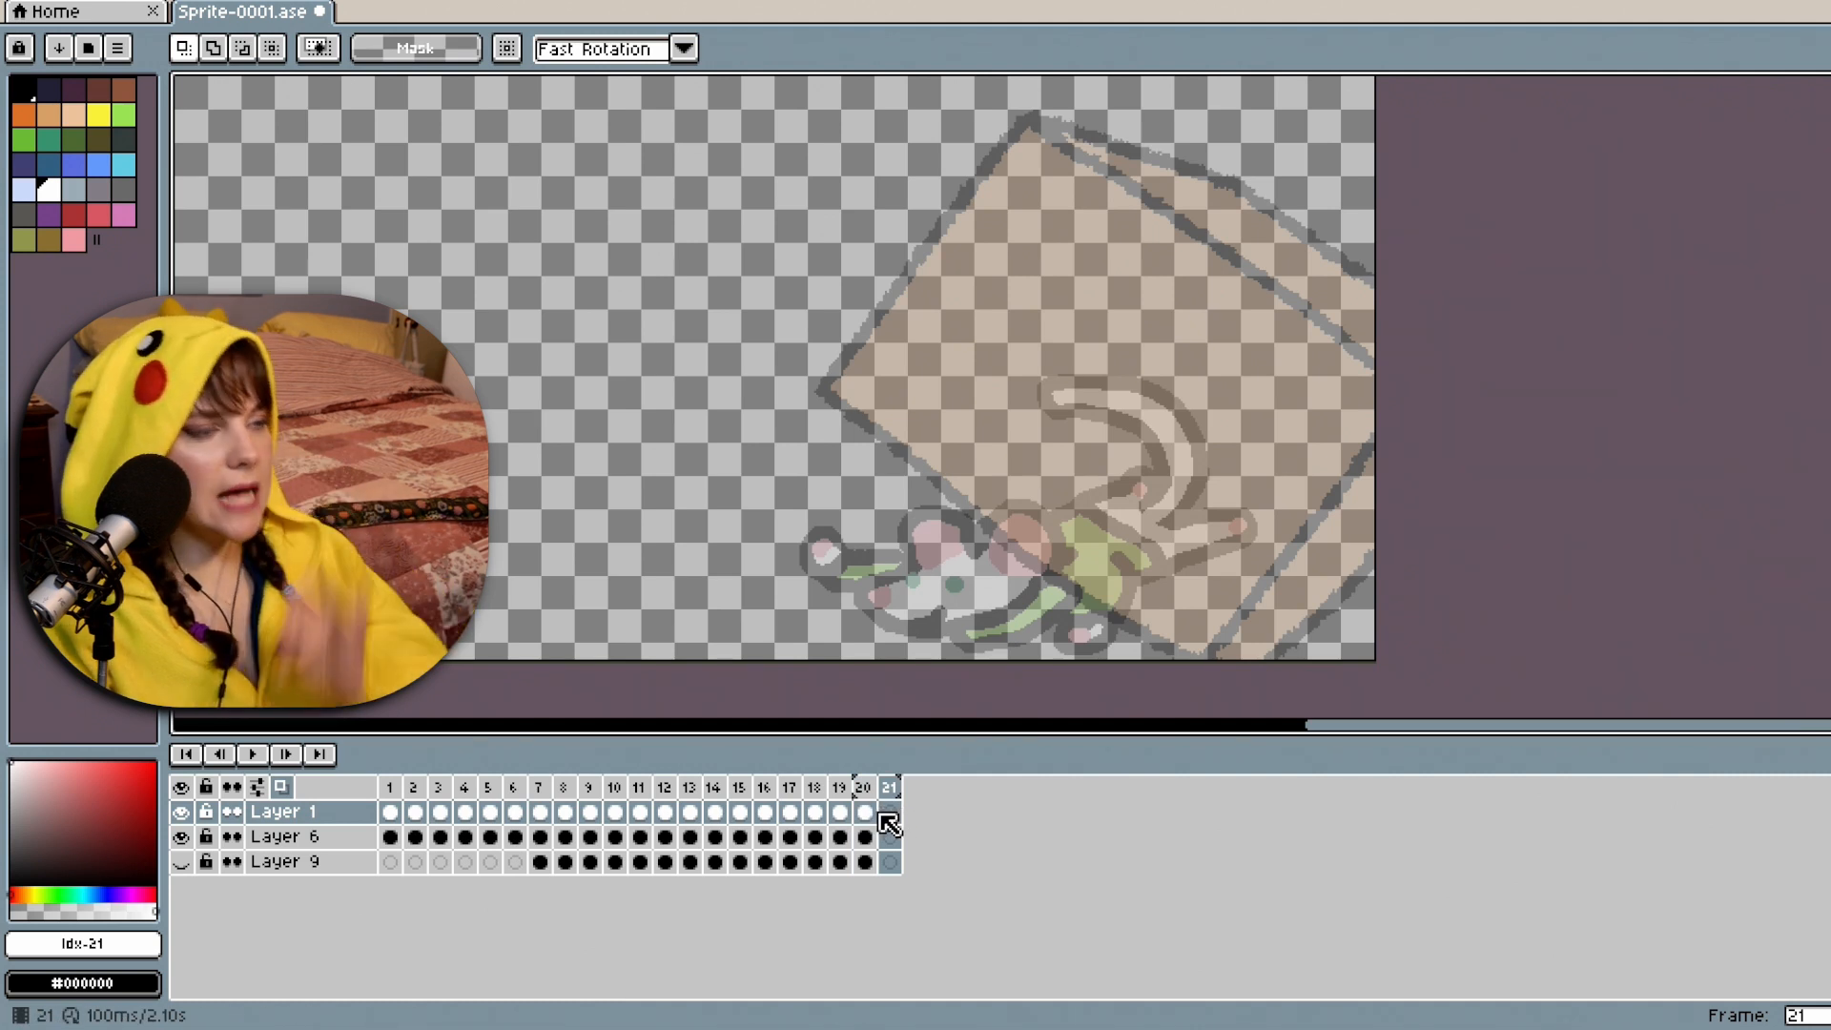
# Copy the Layer 1 box cel and the Layer 6 mouse cel of frame 6 into frame 21.
pyautogui.click(864, 812)
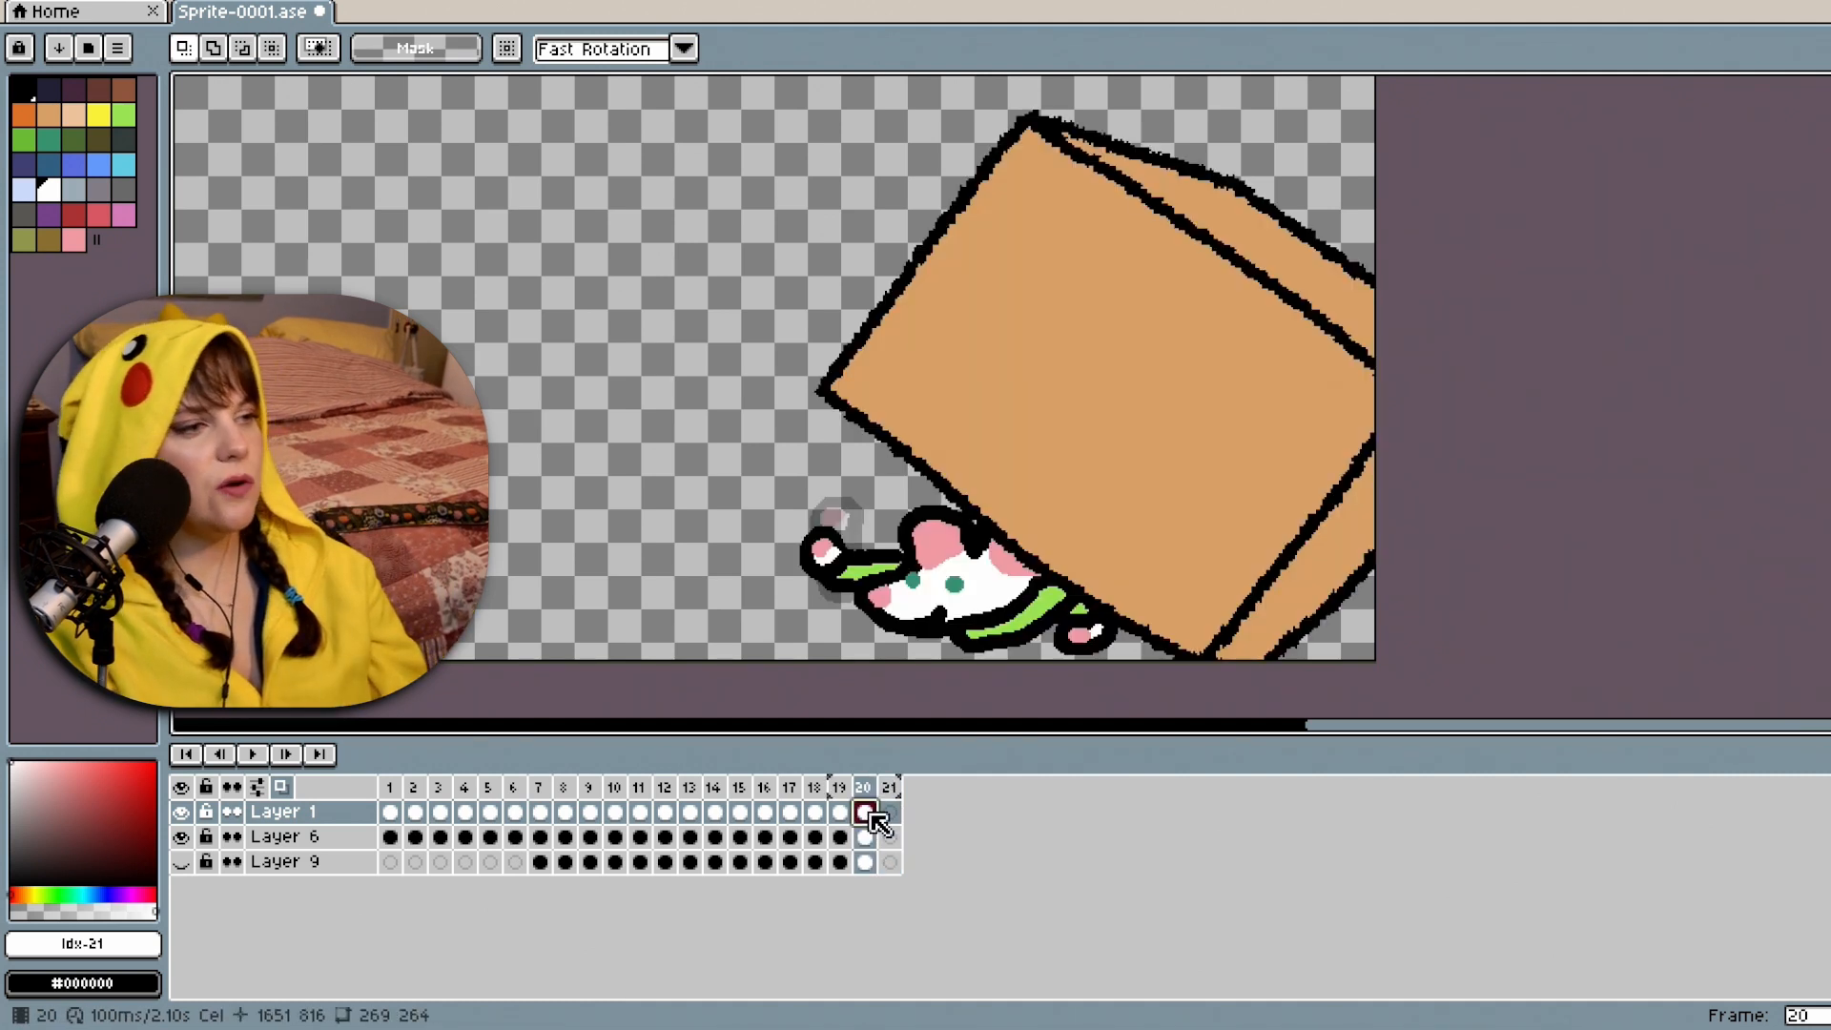
pyautogui.click(520, 816)
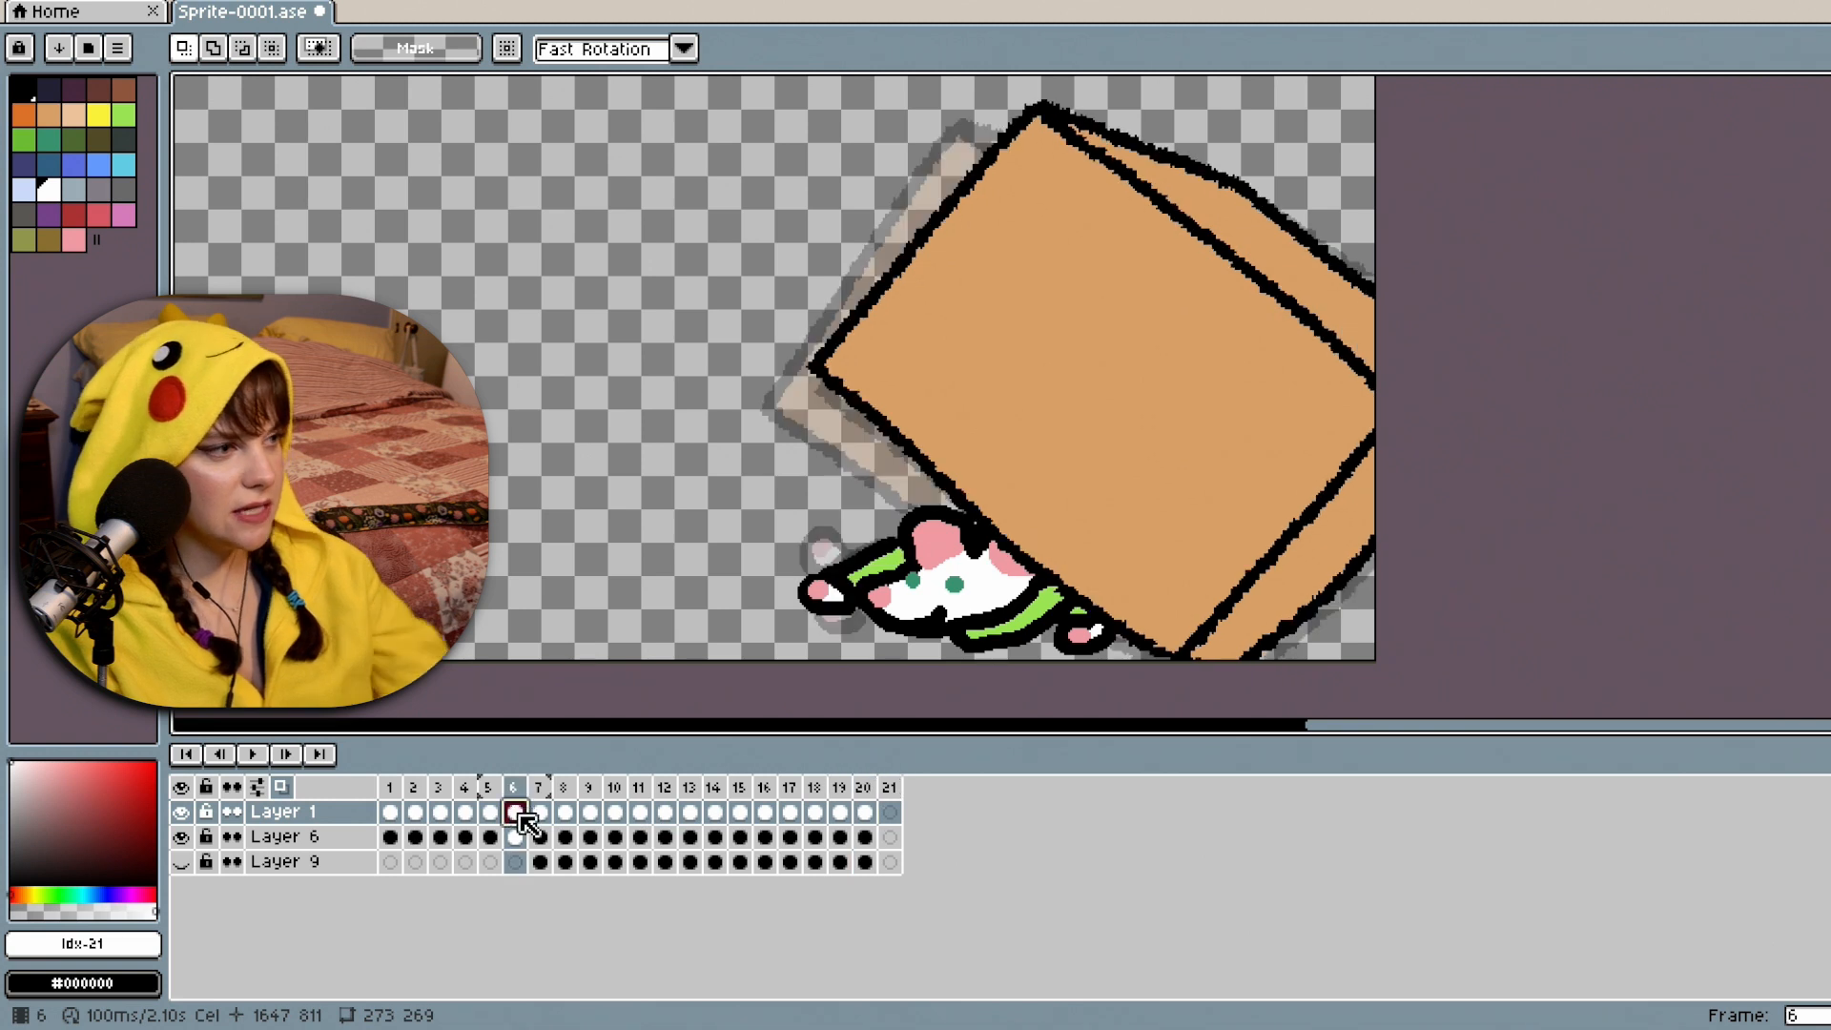
pyautogui.click(889, 812)
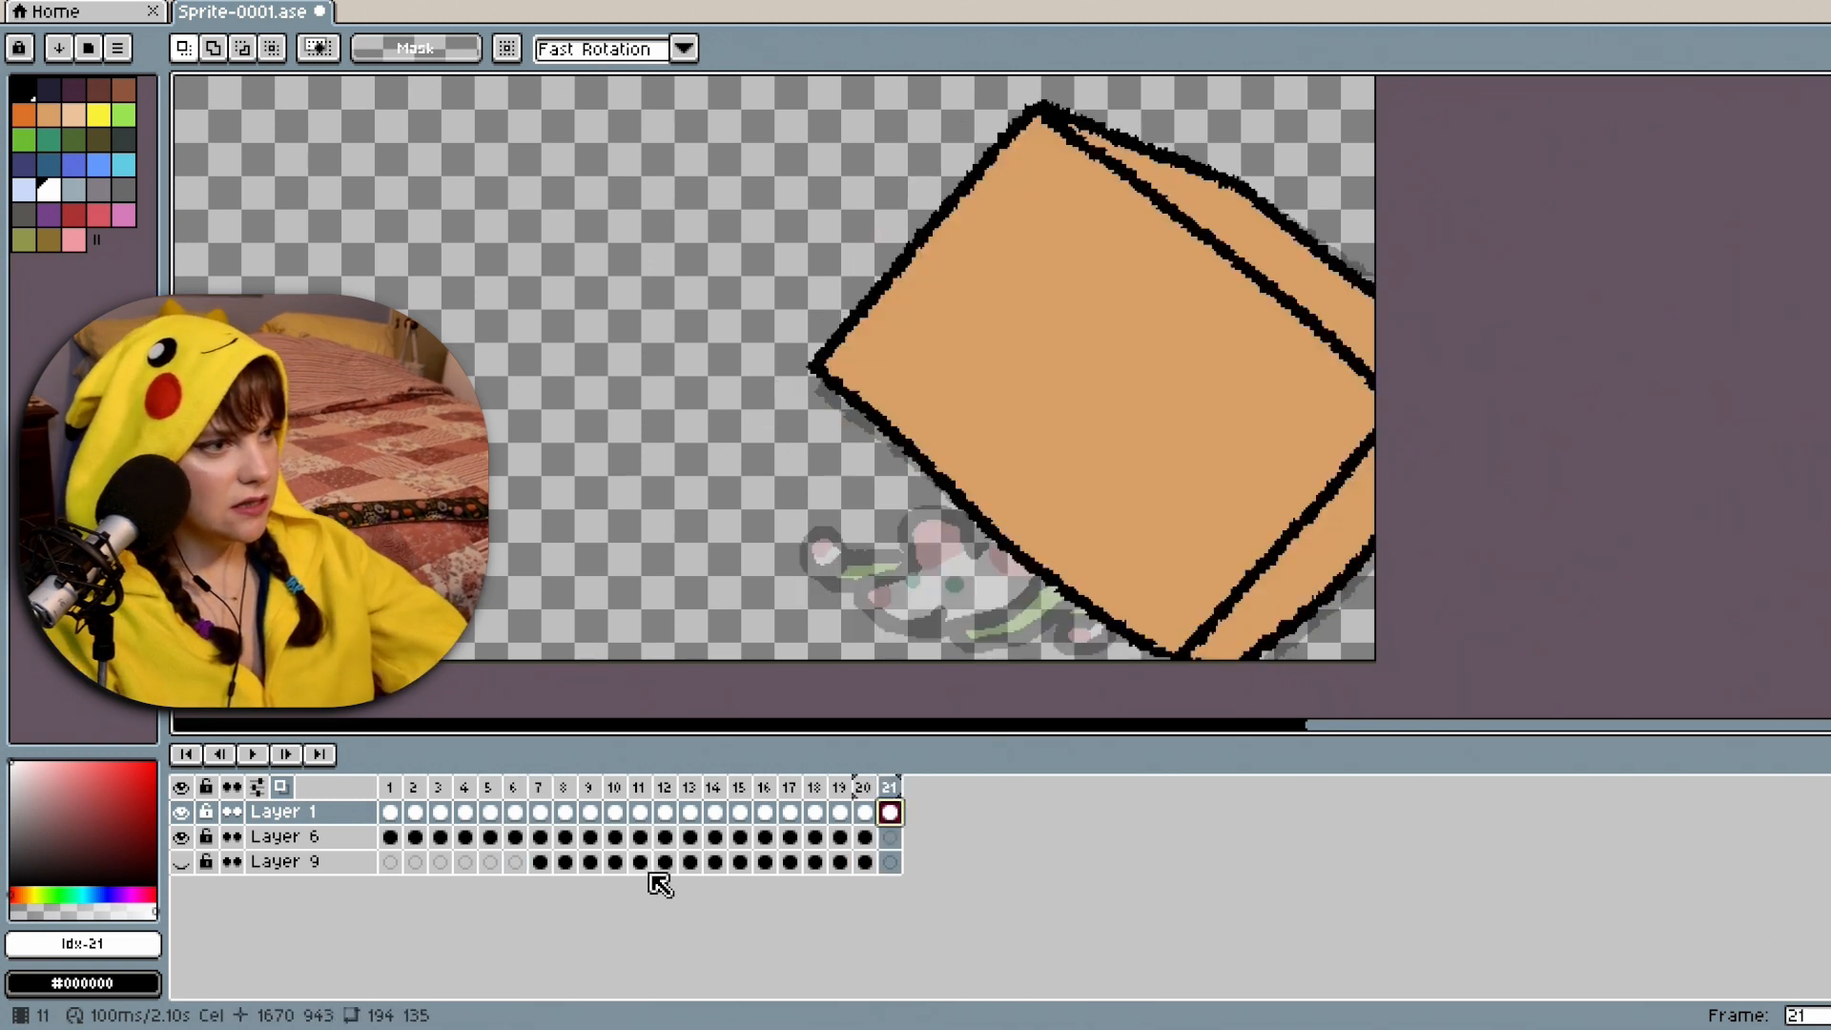
pyautogui.click(516, 838)
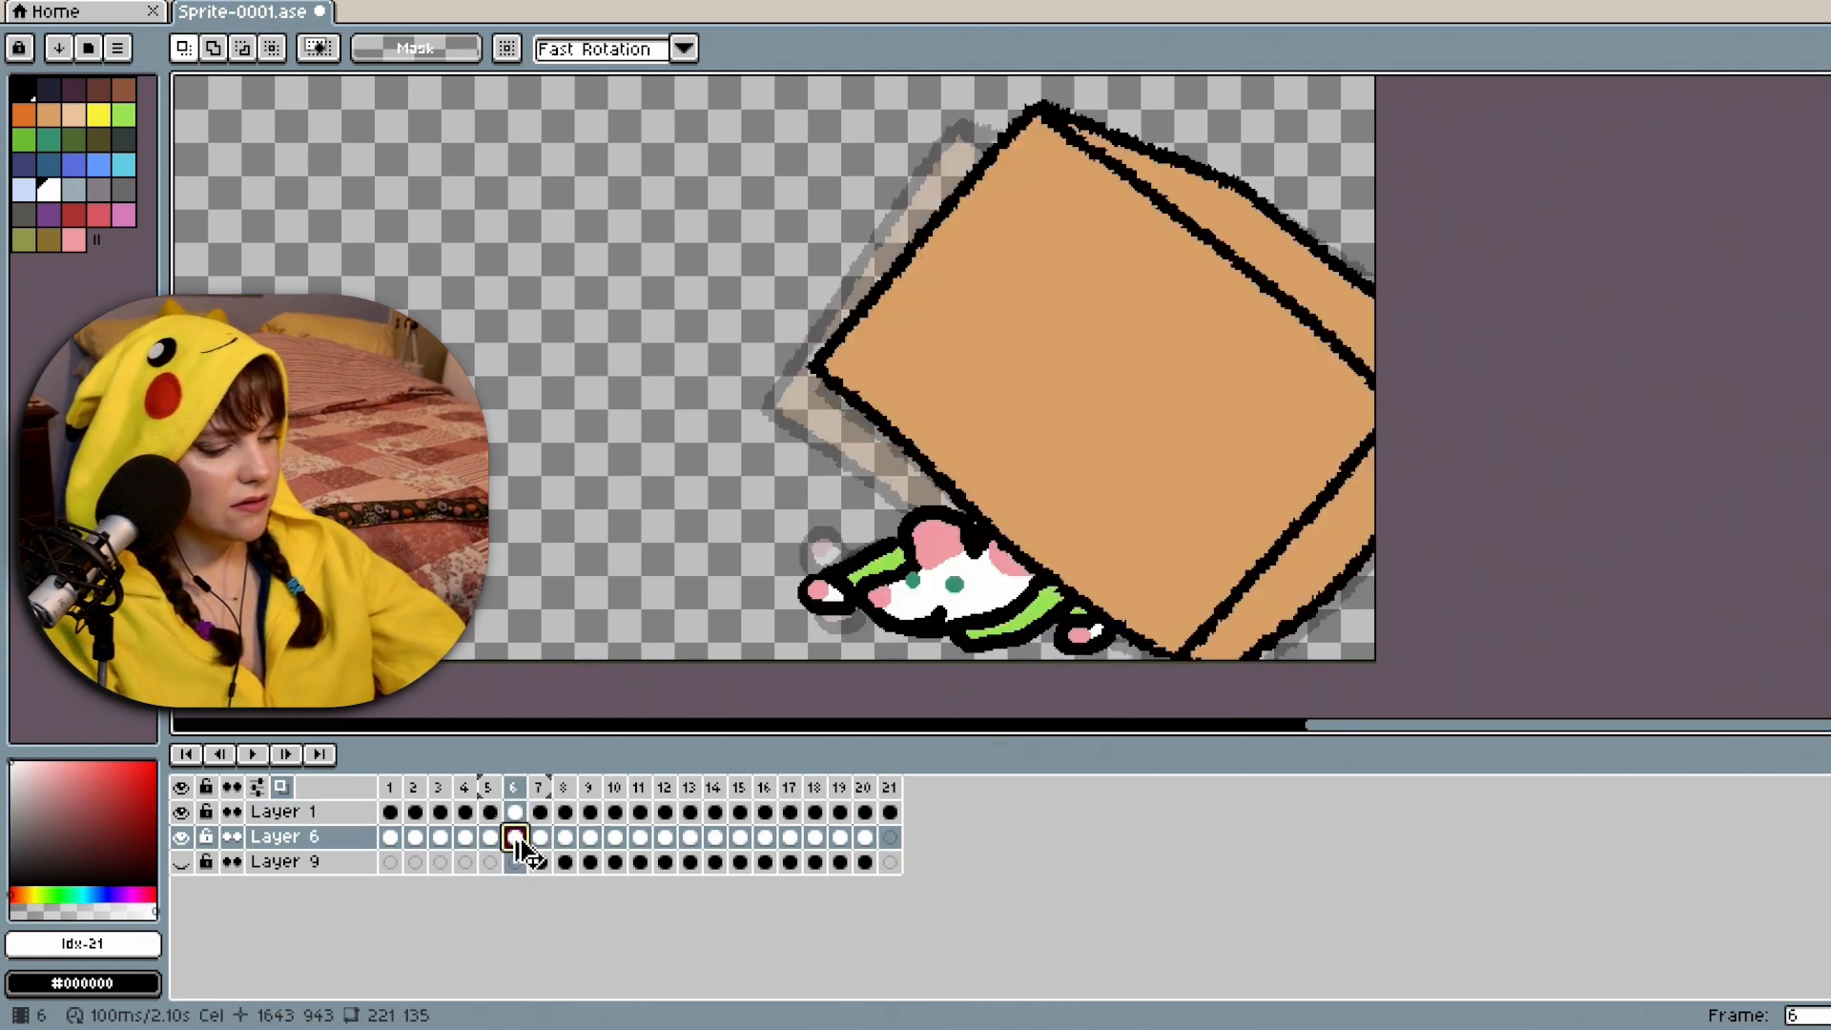
pyautogui.click(890, 839)
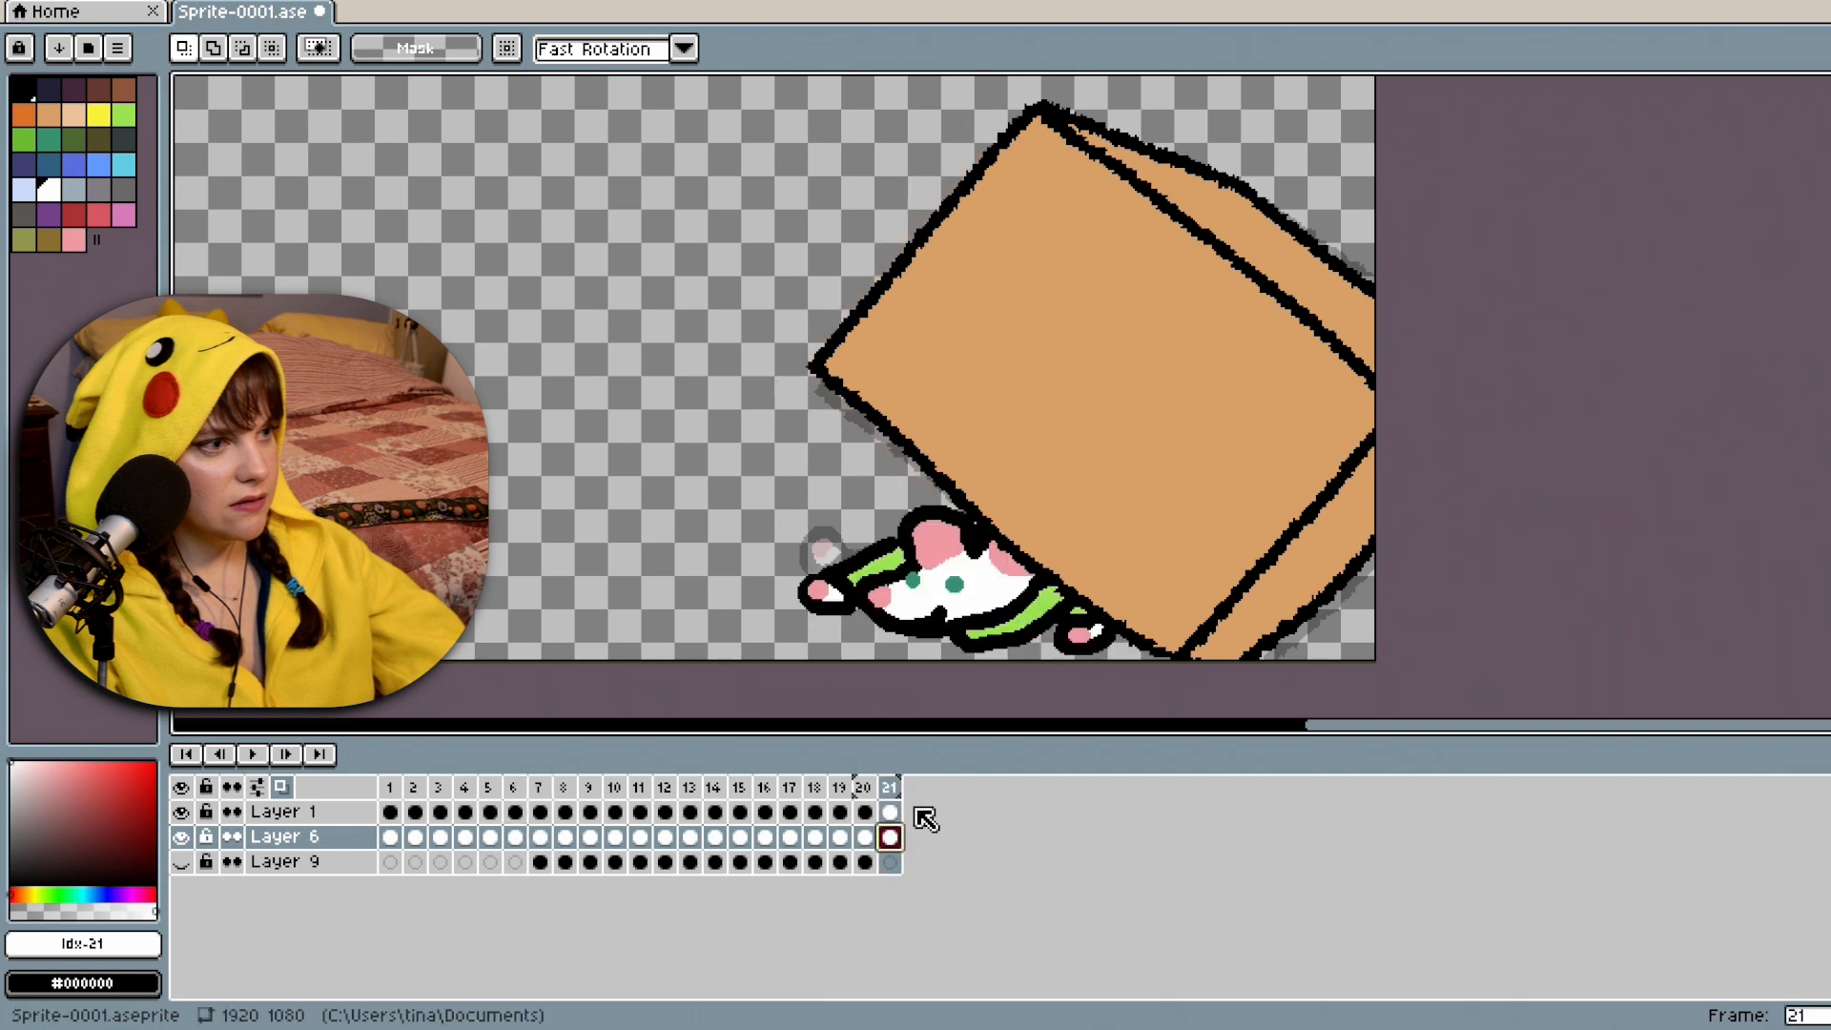
# Add an empty frame after frame 21 and copy the Layer 1 and Layer 6 cels of frame 5 into it.
pyautogui.rightClick(890, 786)
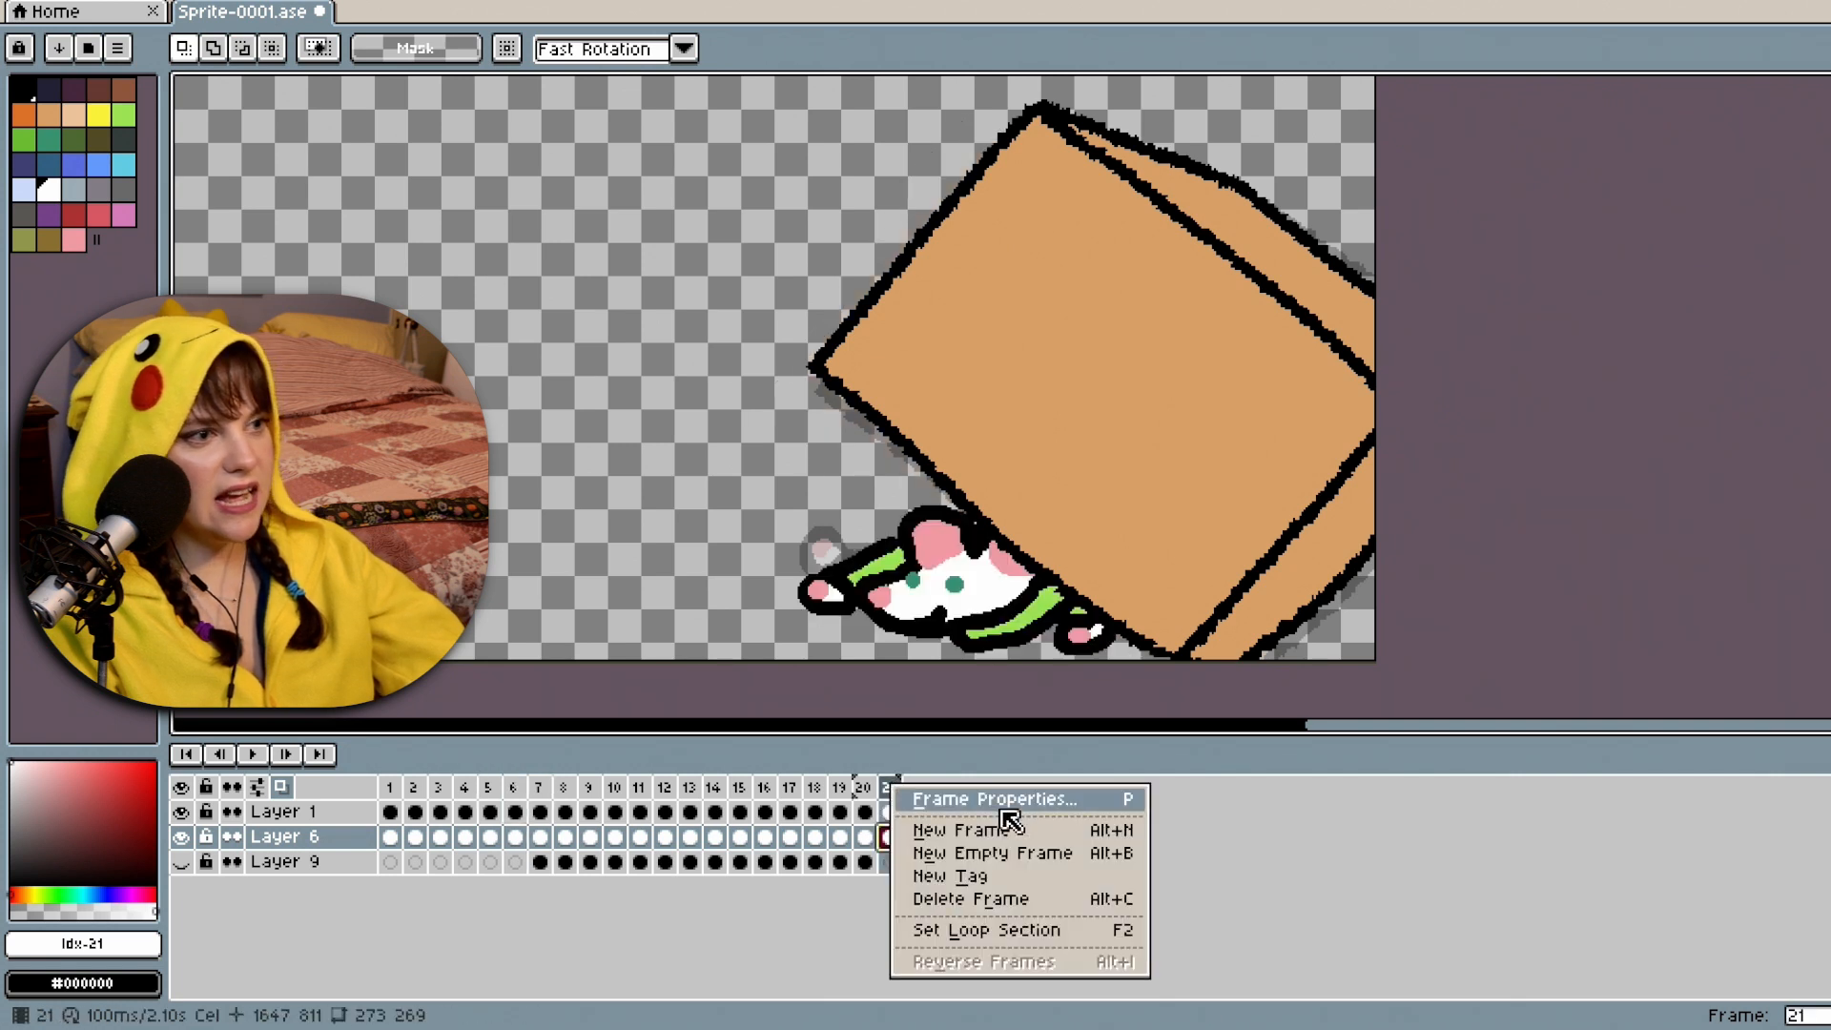
pyautogui.click(1018, 855)
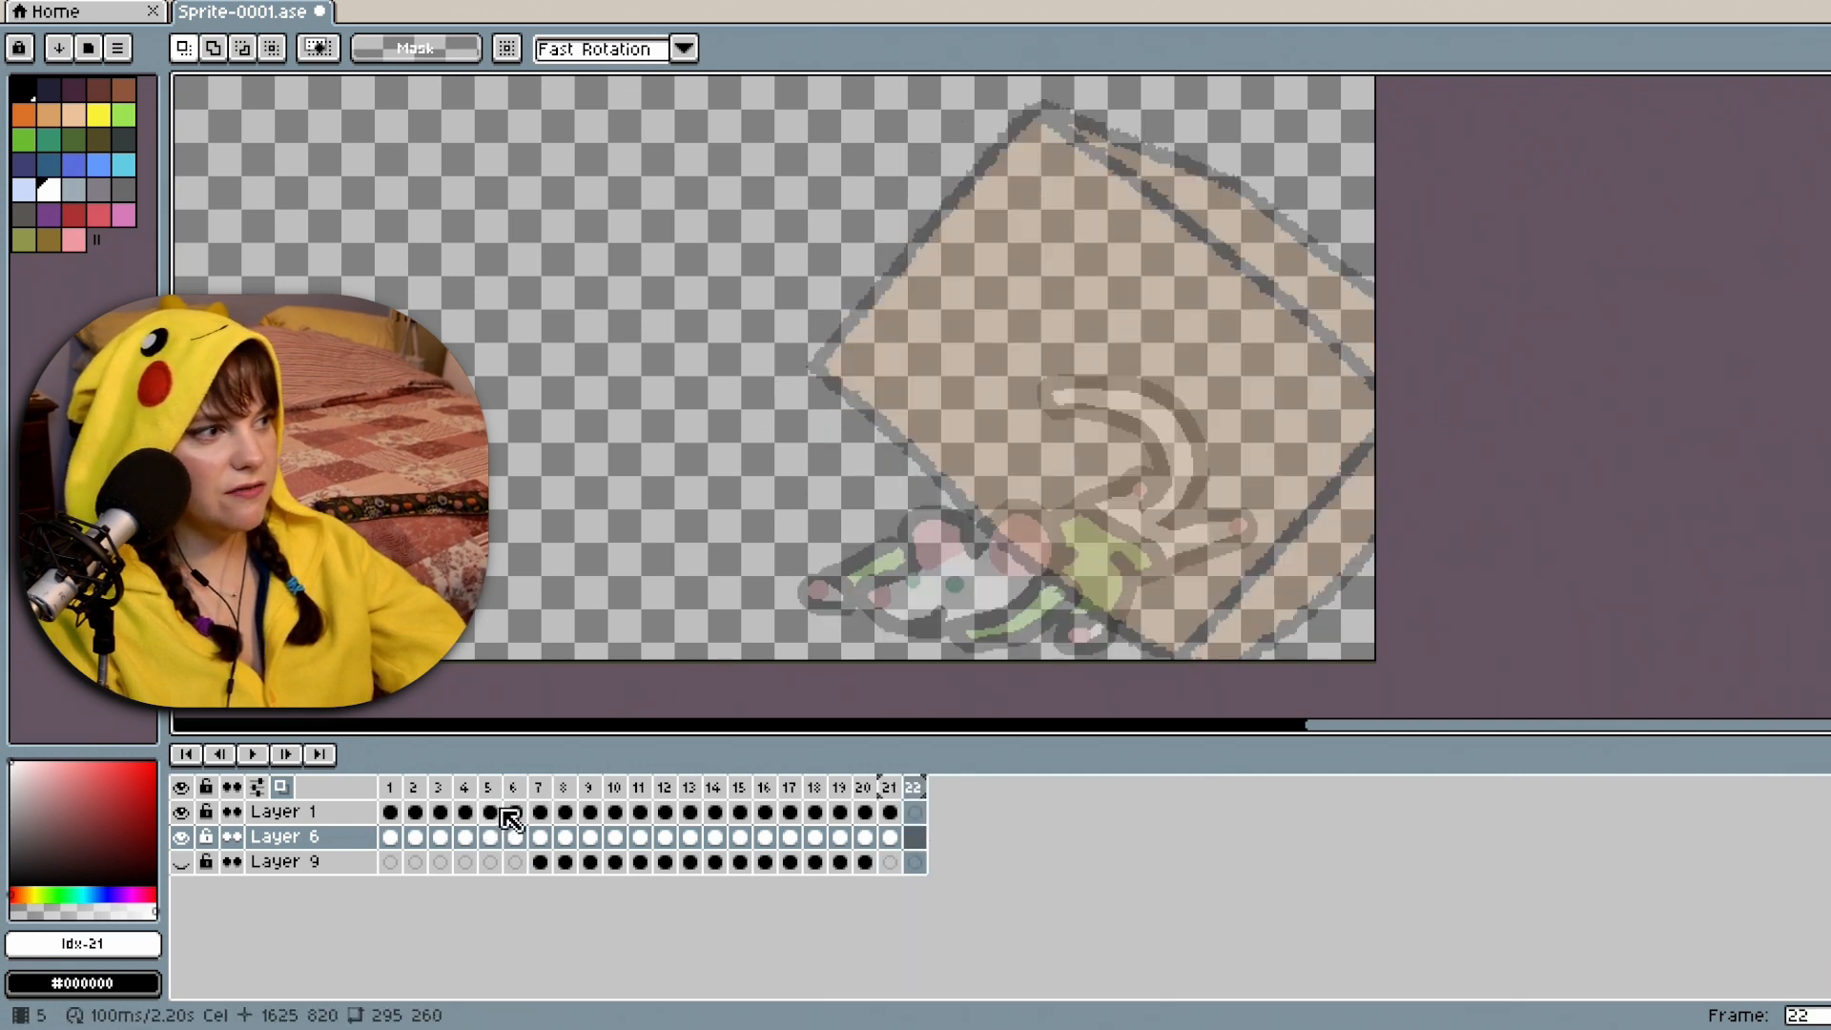
pyautogui.click(492, 812)
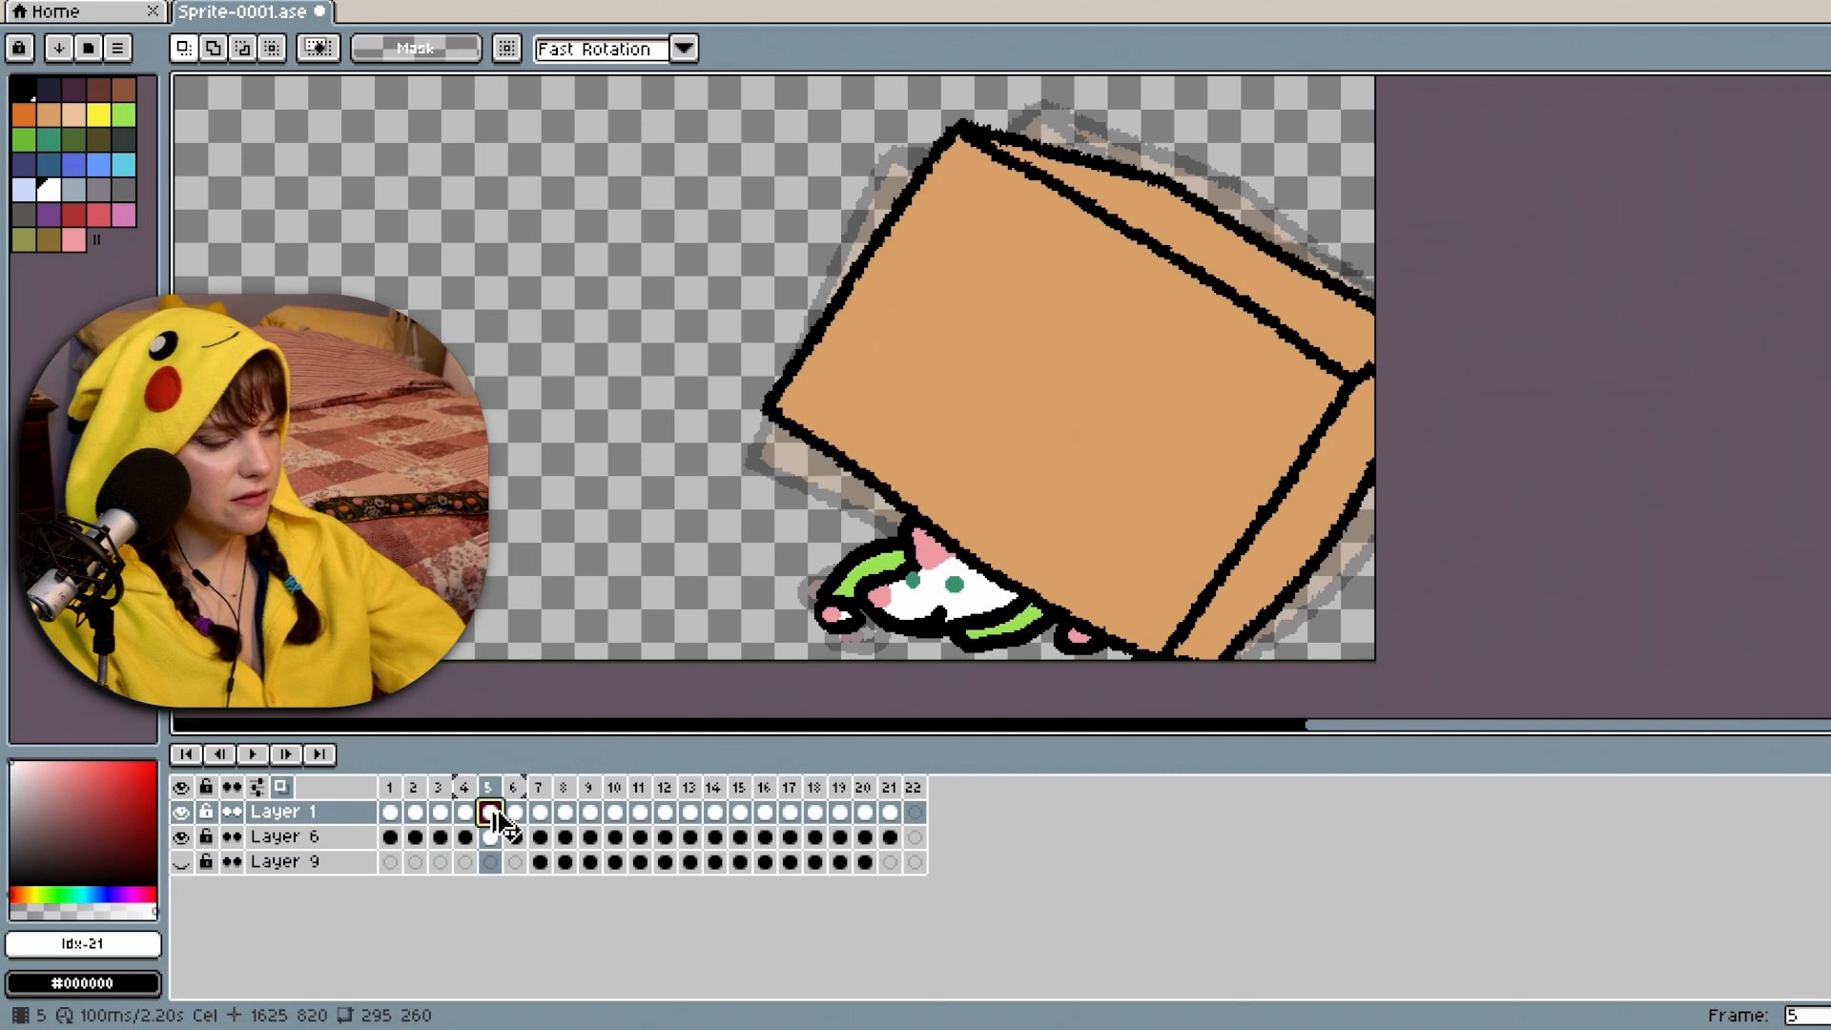
pyautogui.click(914, 813)
pyautogui.hotkey('ctrl', 'v')
pyautogui.click(490, 837)
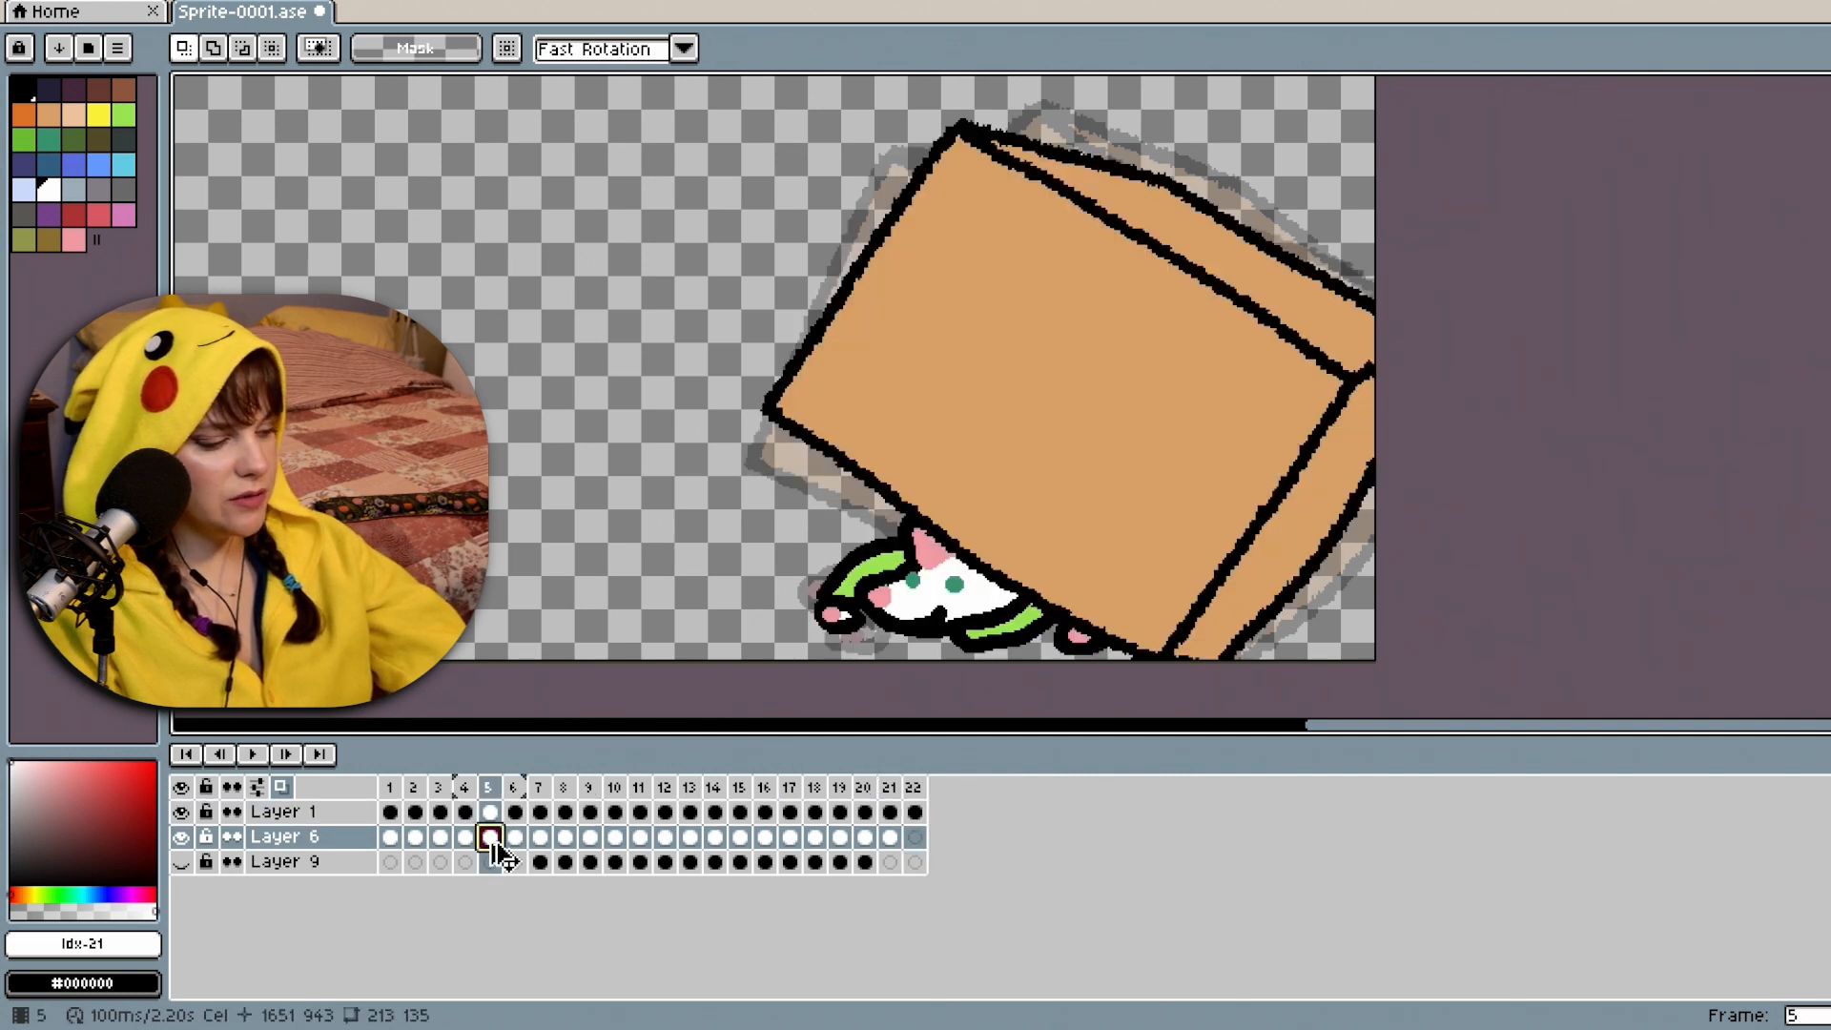
pyautogui.click(916, 839)
pyautogui.hotkey('ctrl', 'v')
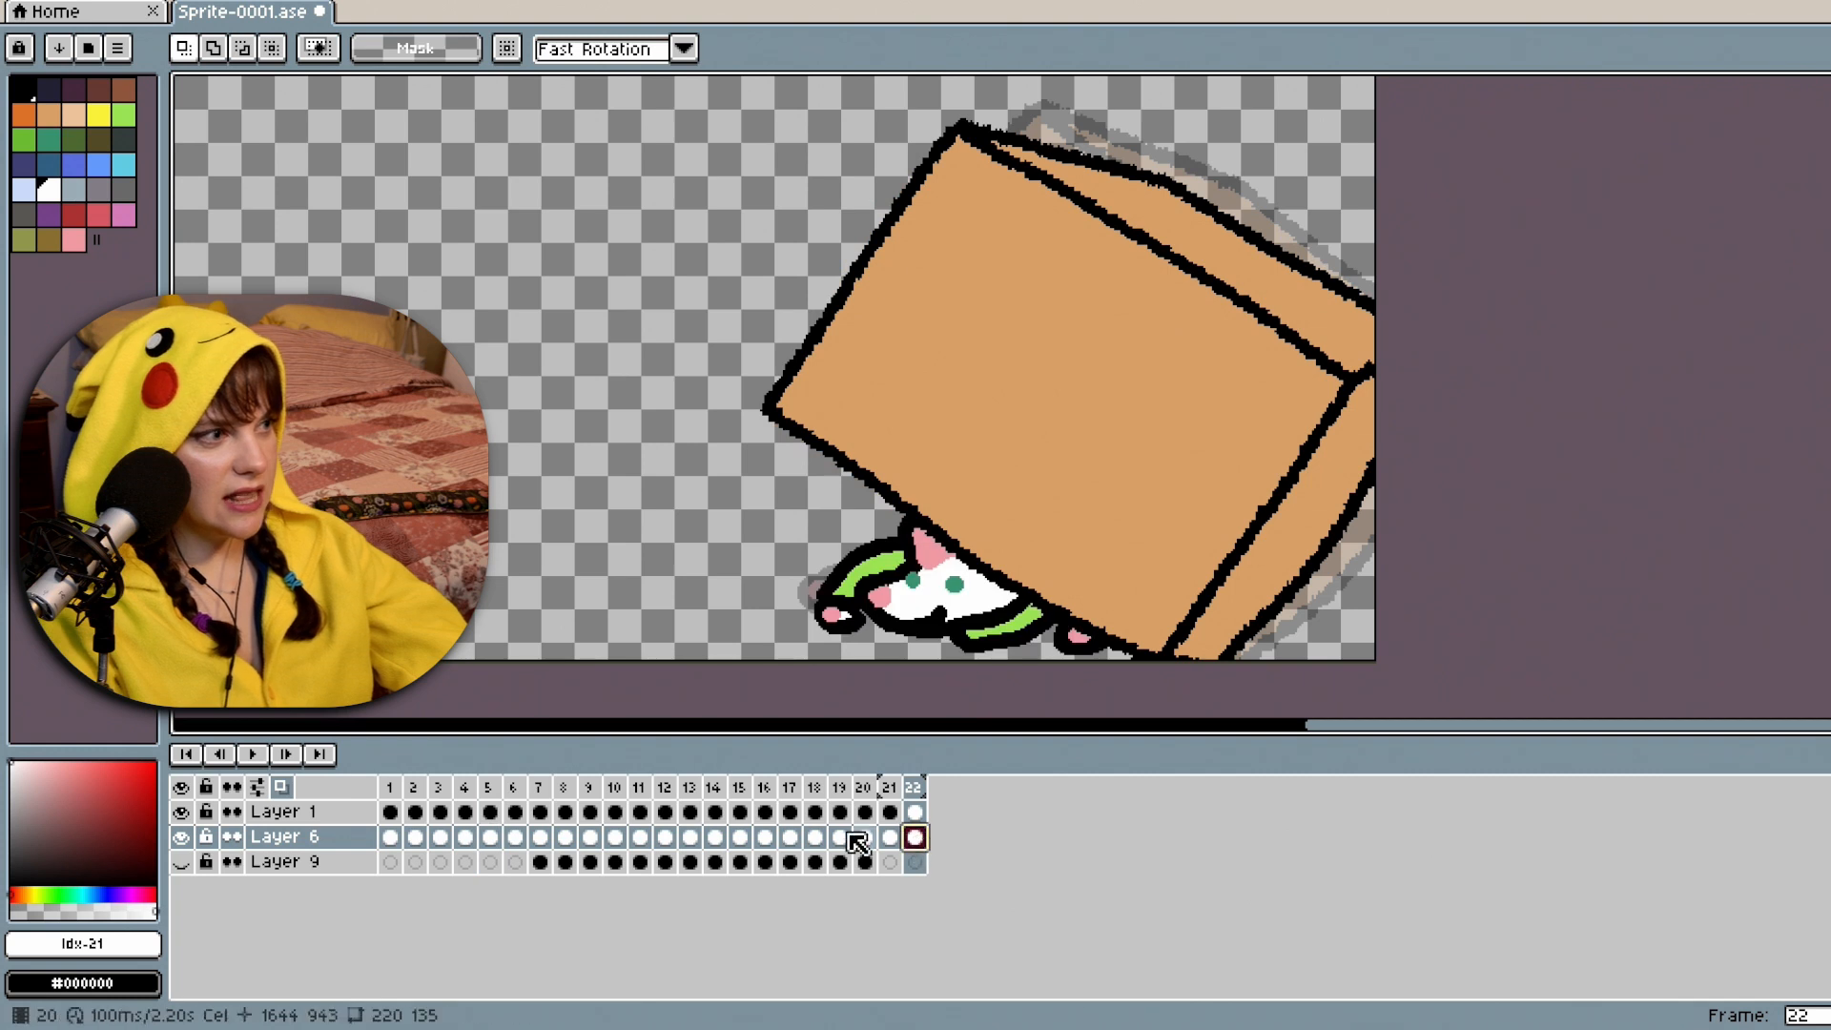
# Select the Layer 1 cel of frame 4 for reuse and add a new frame after frame 22.
pyautogui.click(465, 812)
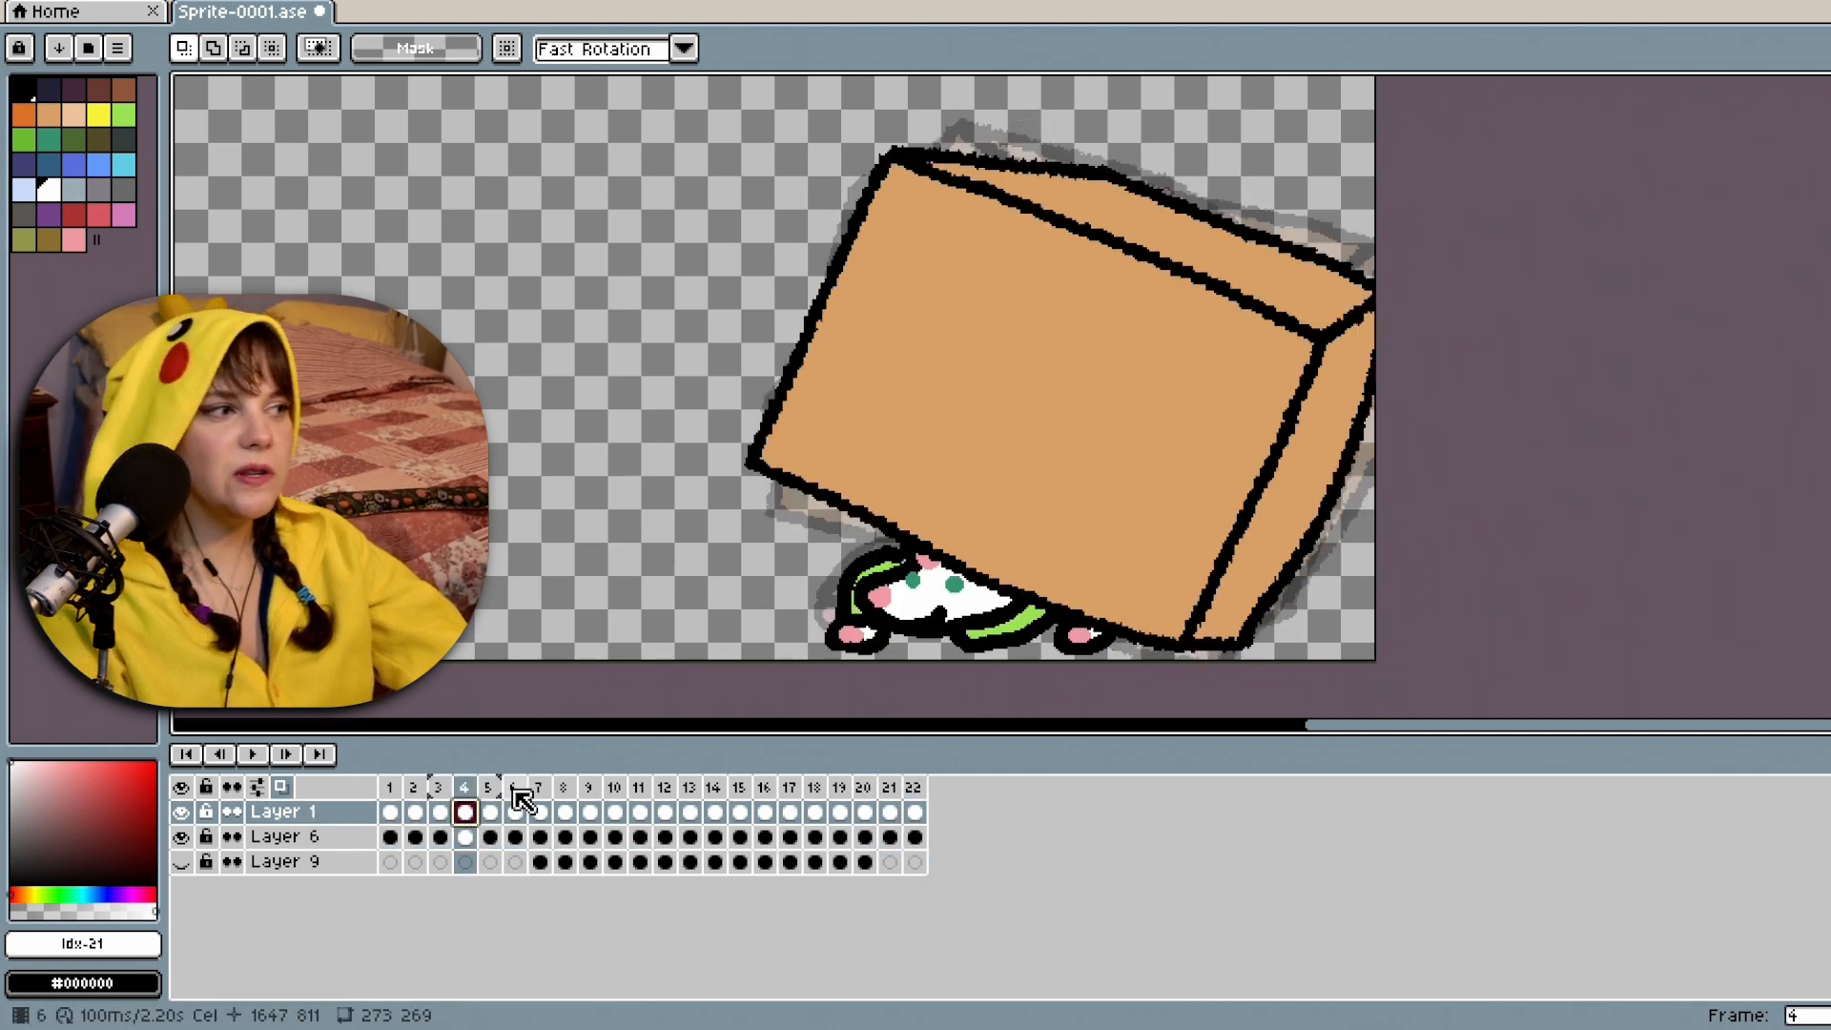
pyautogui.click(913, 791)
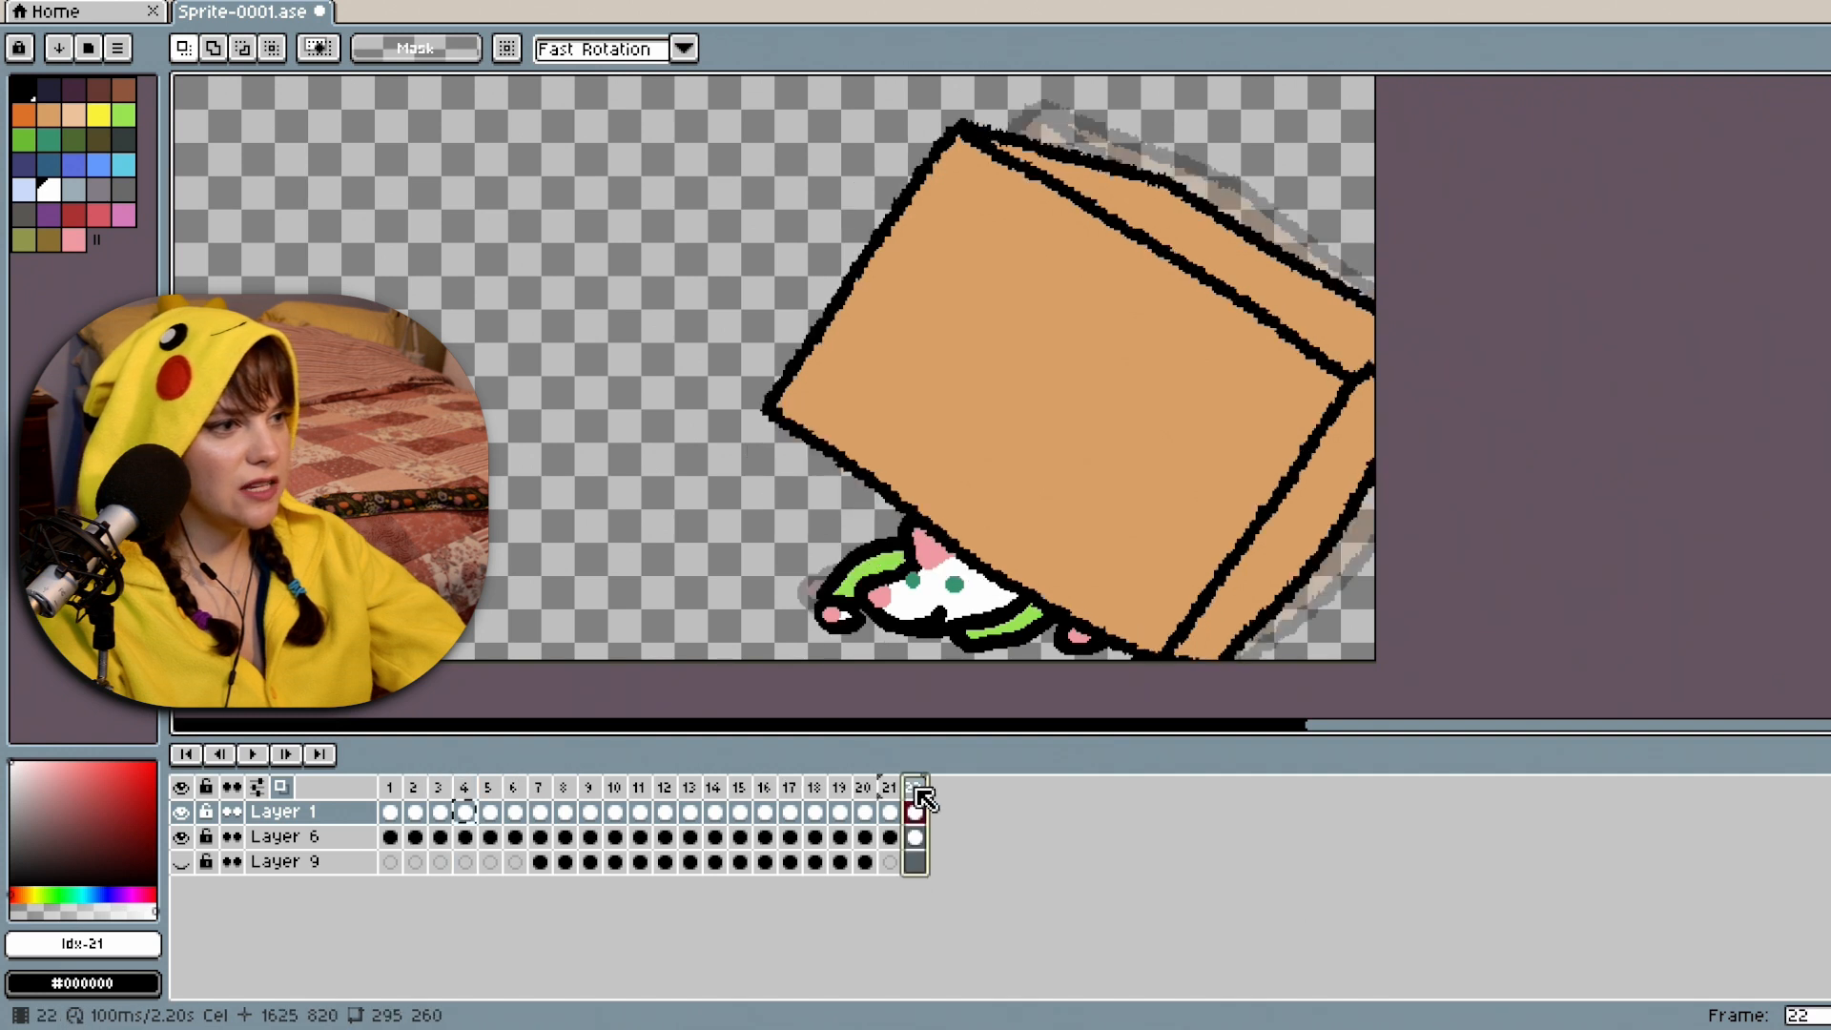
pyautogui.rightClick(917, 799)
pyautogui.click(948, 835)
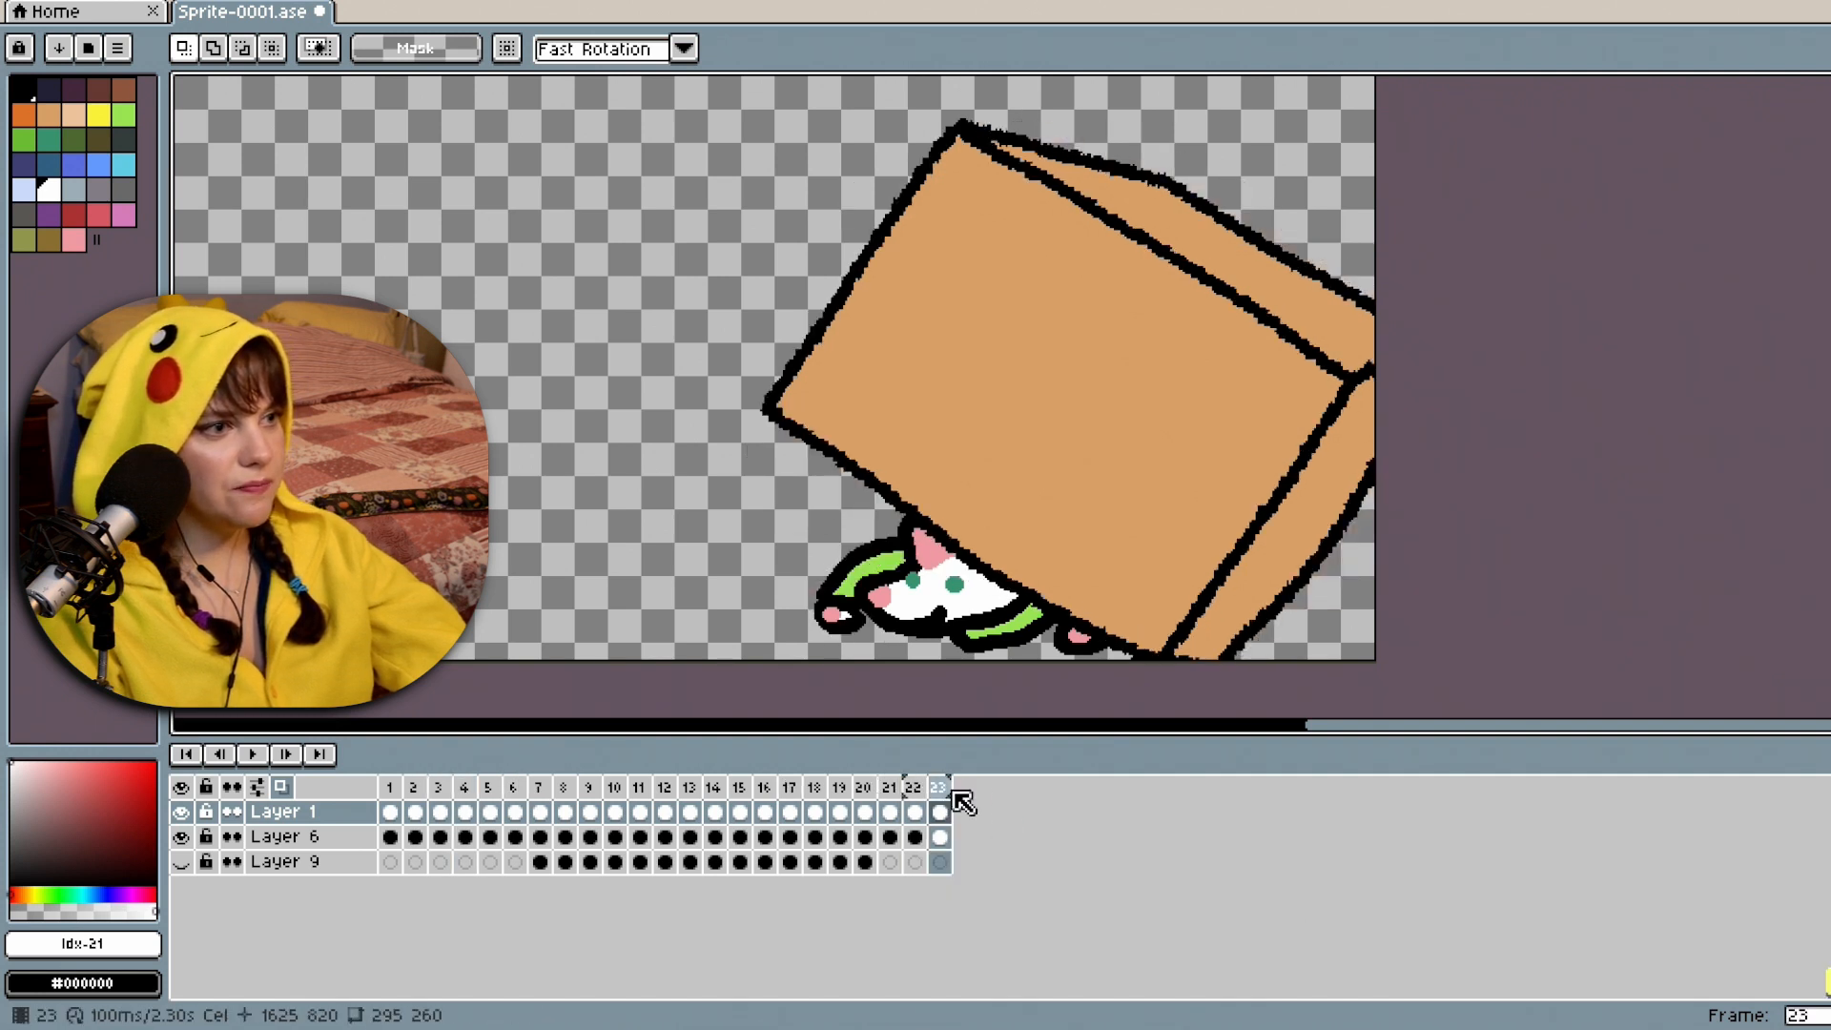
# Replace the duplicated frame 23 with a new empty frame after frame 22.
pyautogui.rightClick(944, 790)
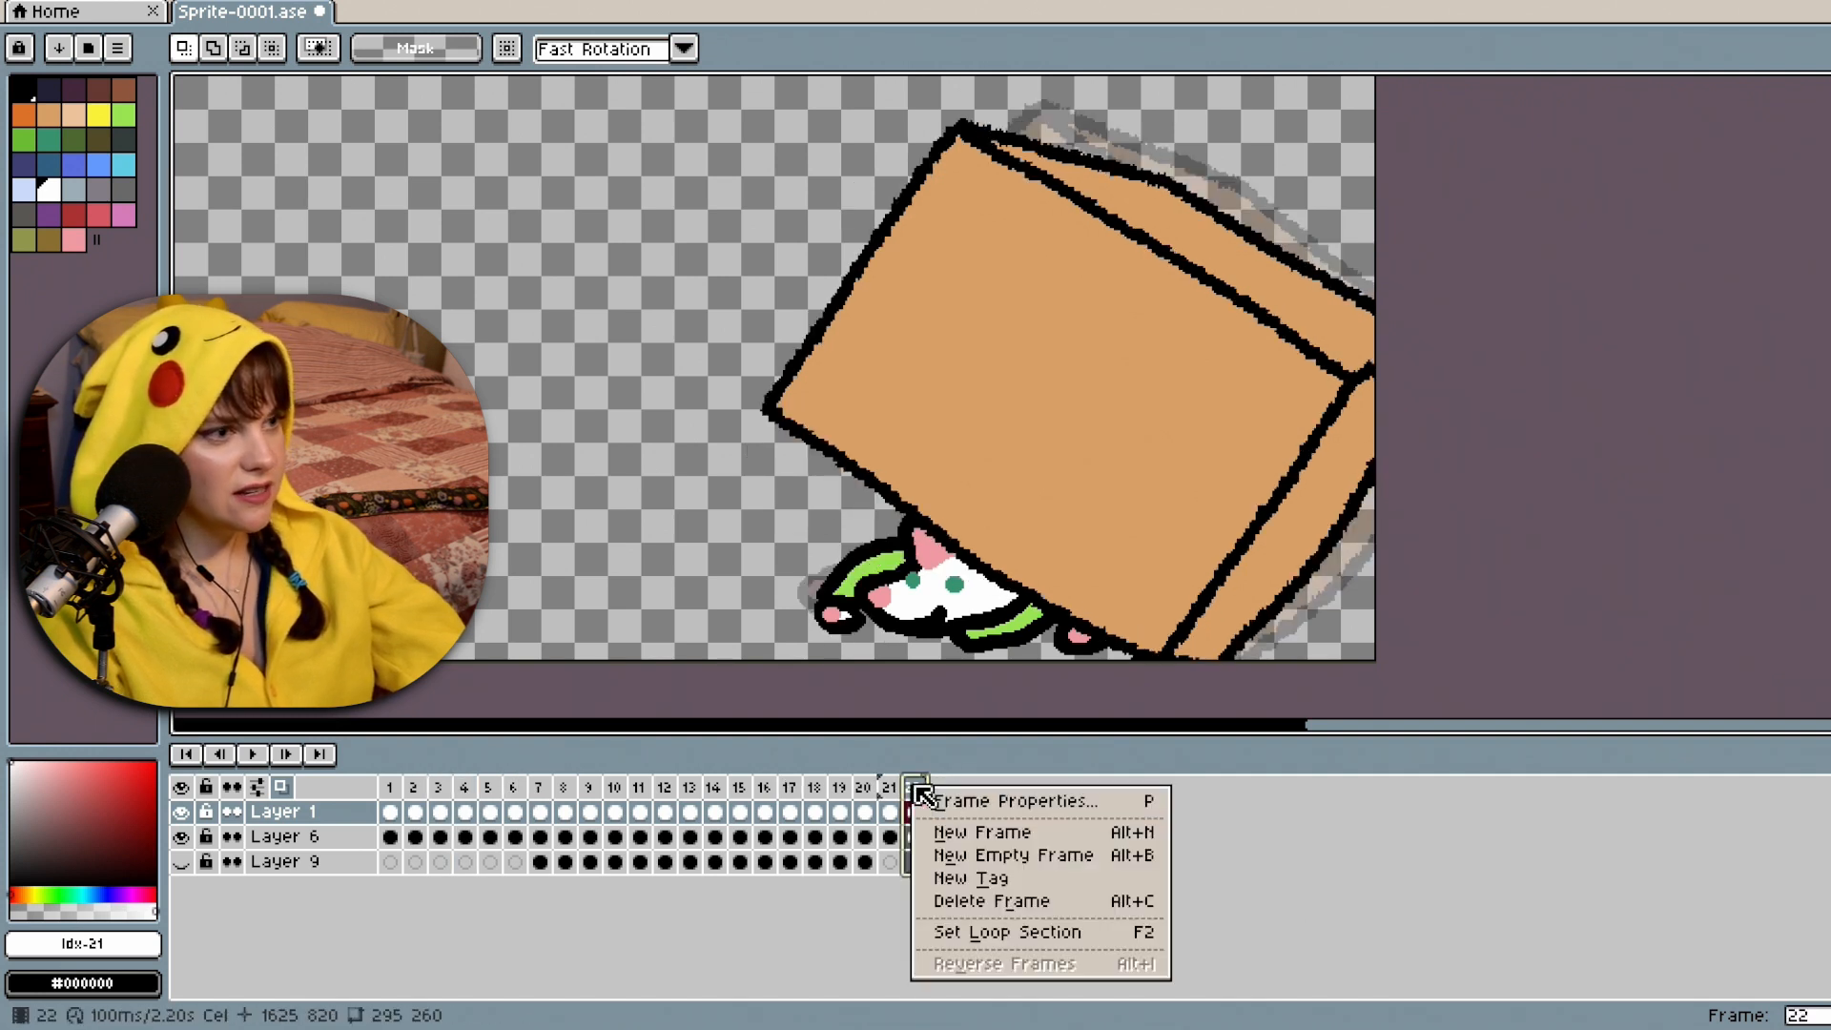
pyautogui.click(983, 851)
pyautogui.click(939, 811)
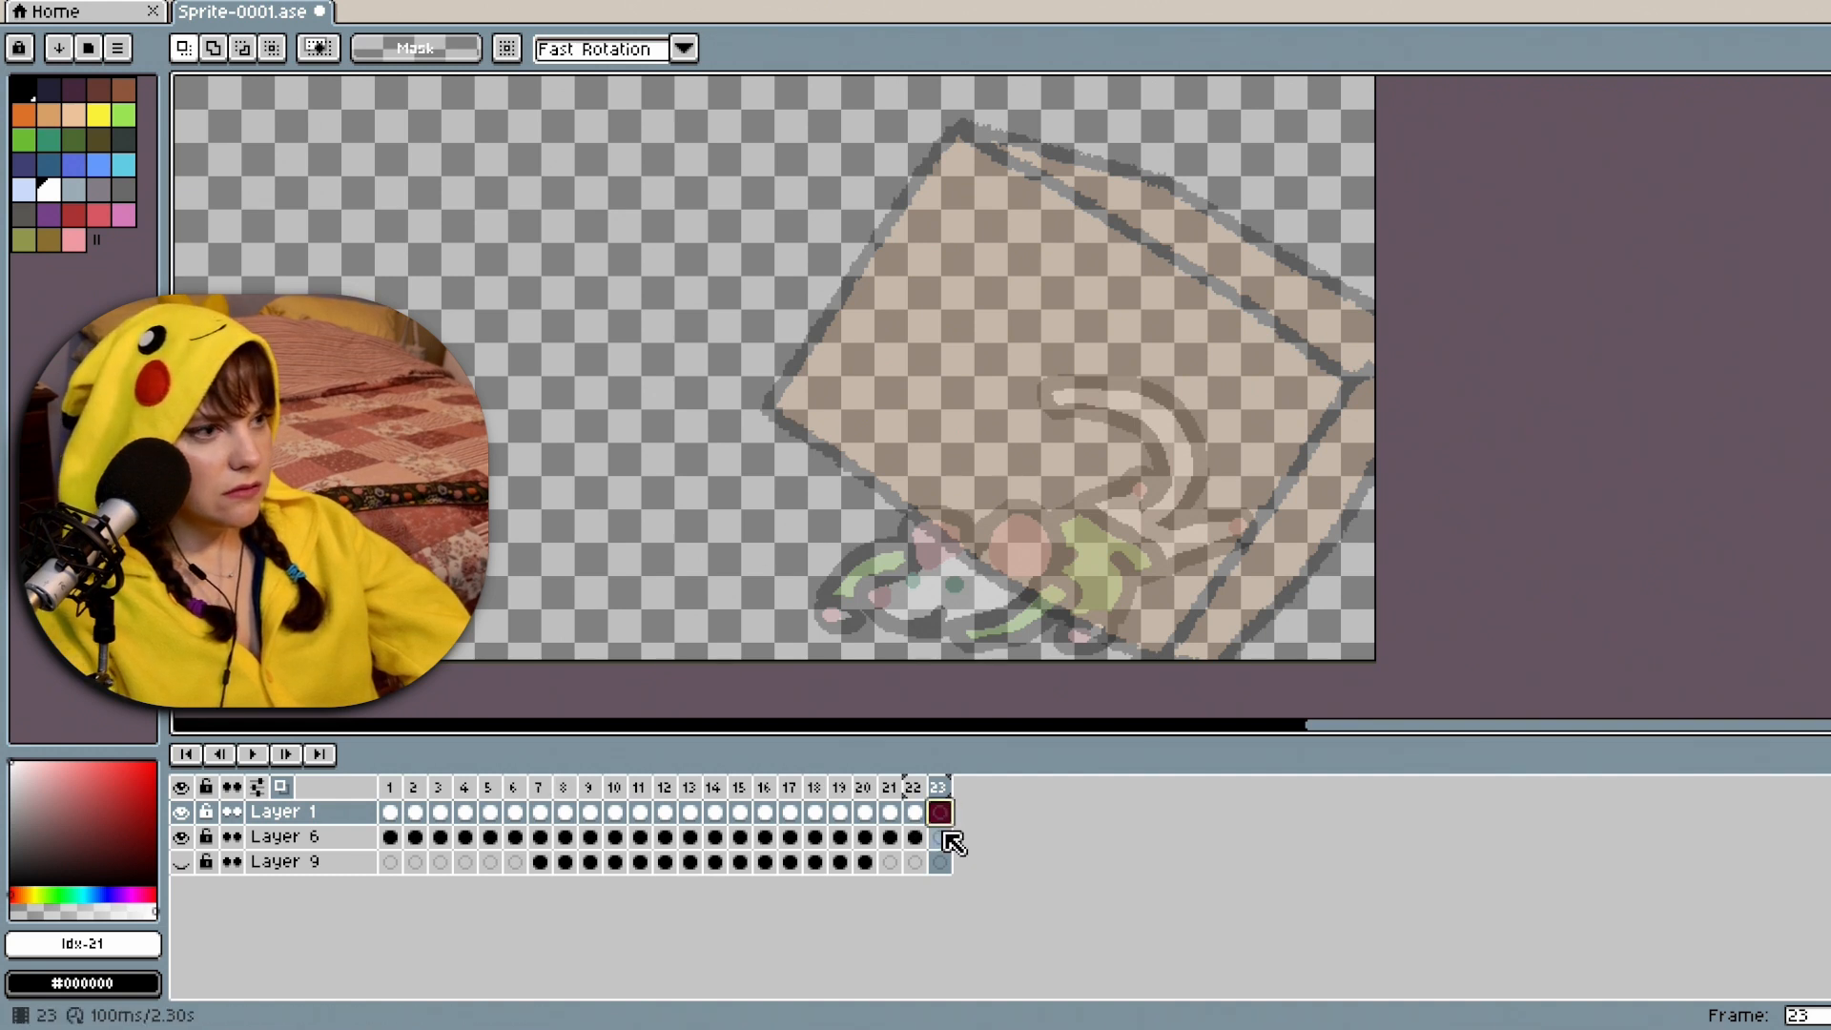
# Copy the Layer 1 box cel and the Layer 6 mouse cel of frame 4 into frame 23.
pyautogui.click(914, 811)
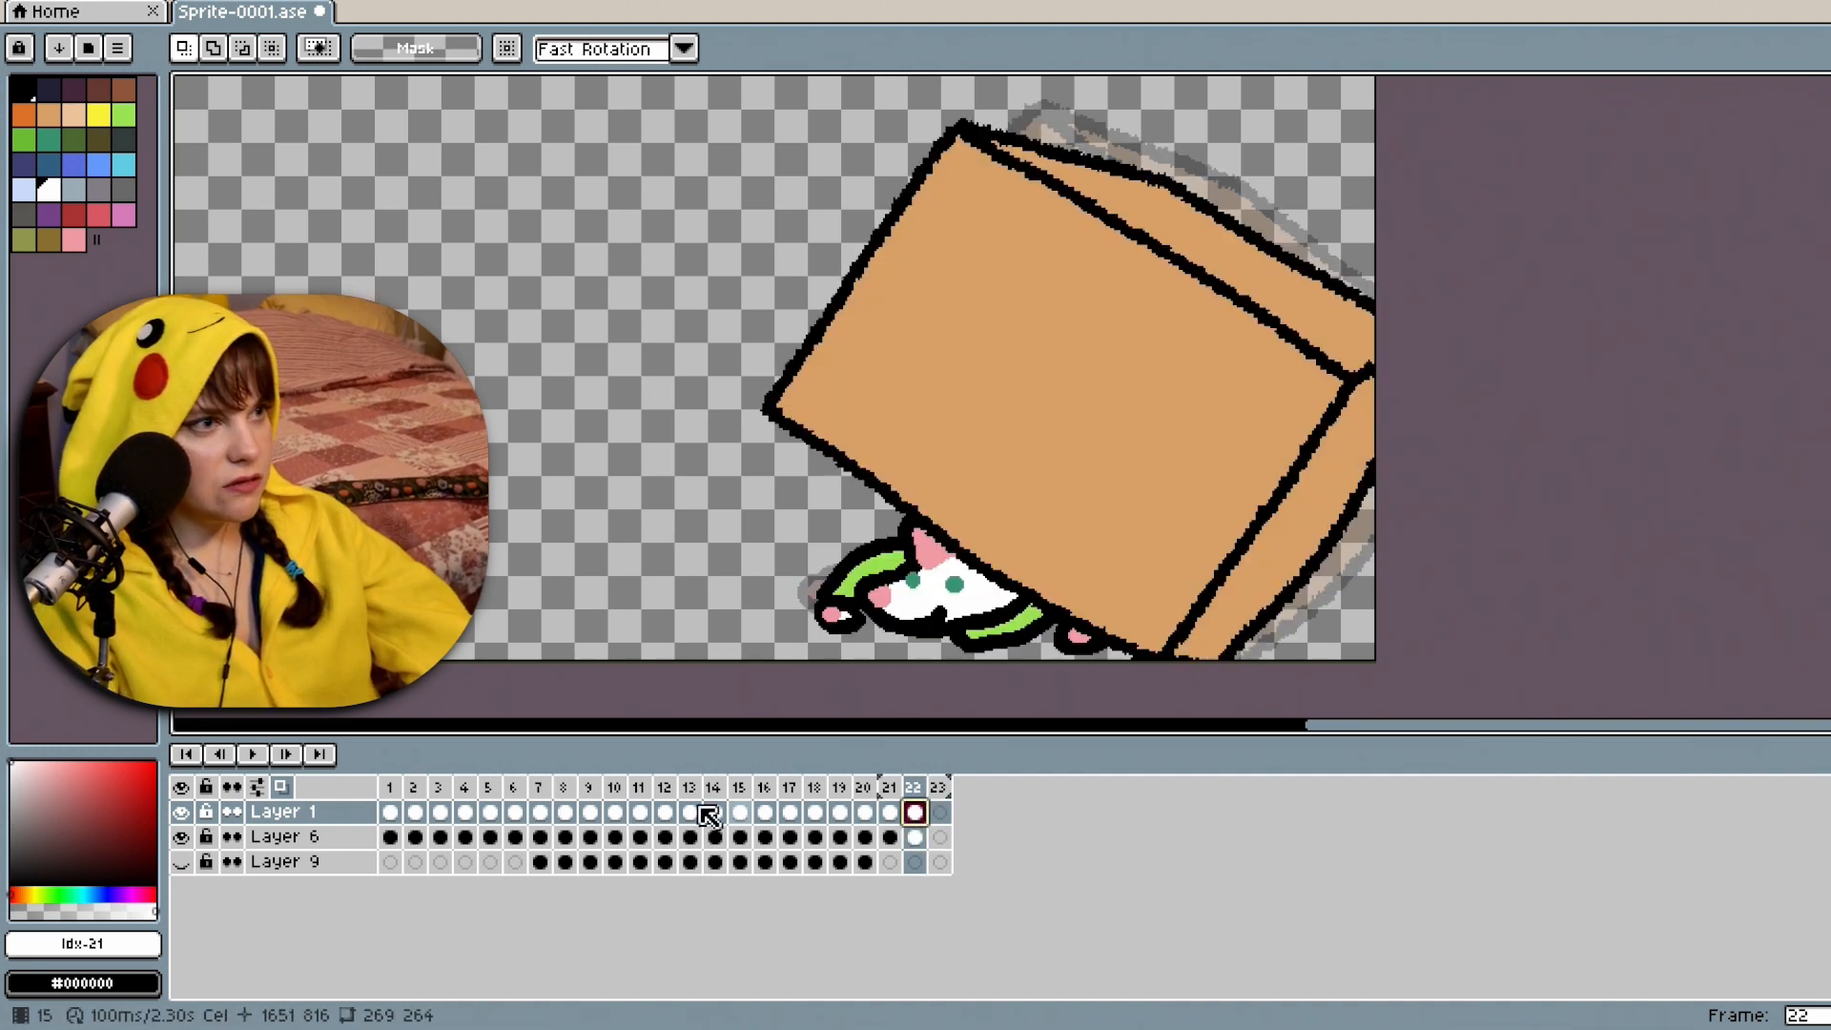
pyautogui.click(465, 813)
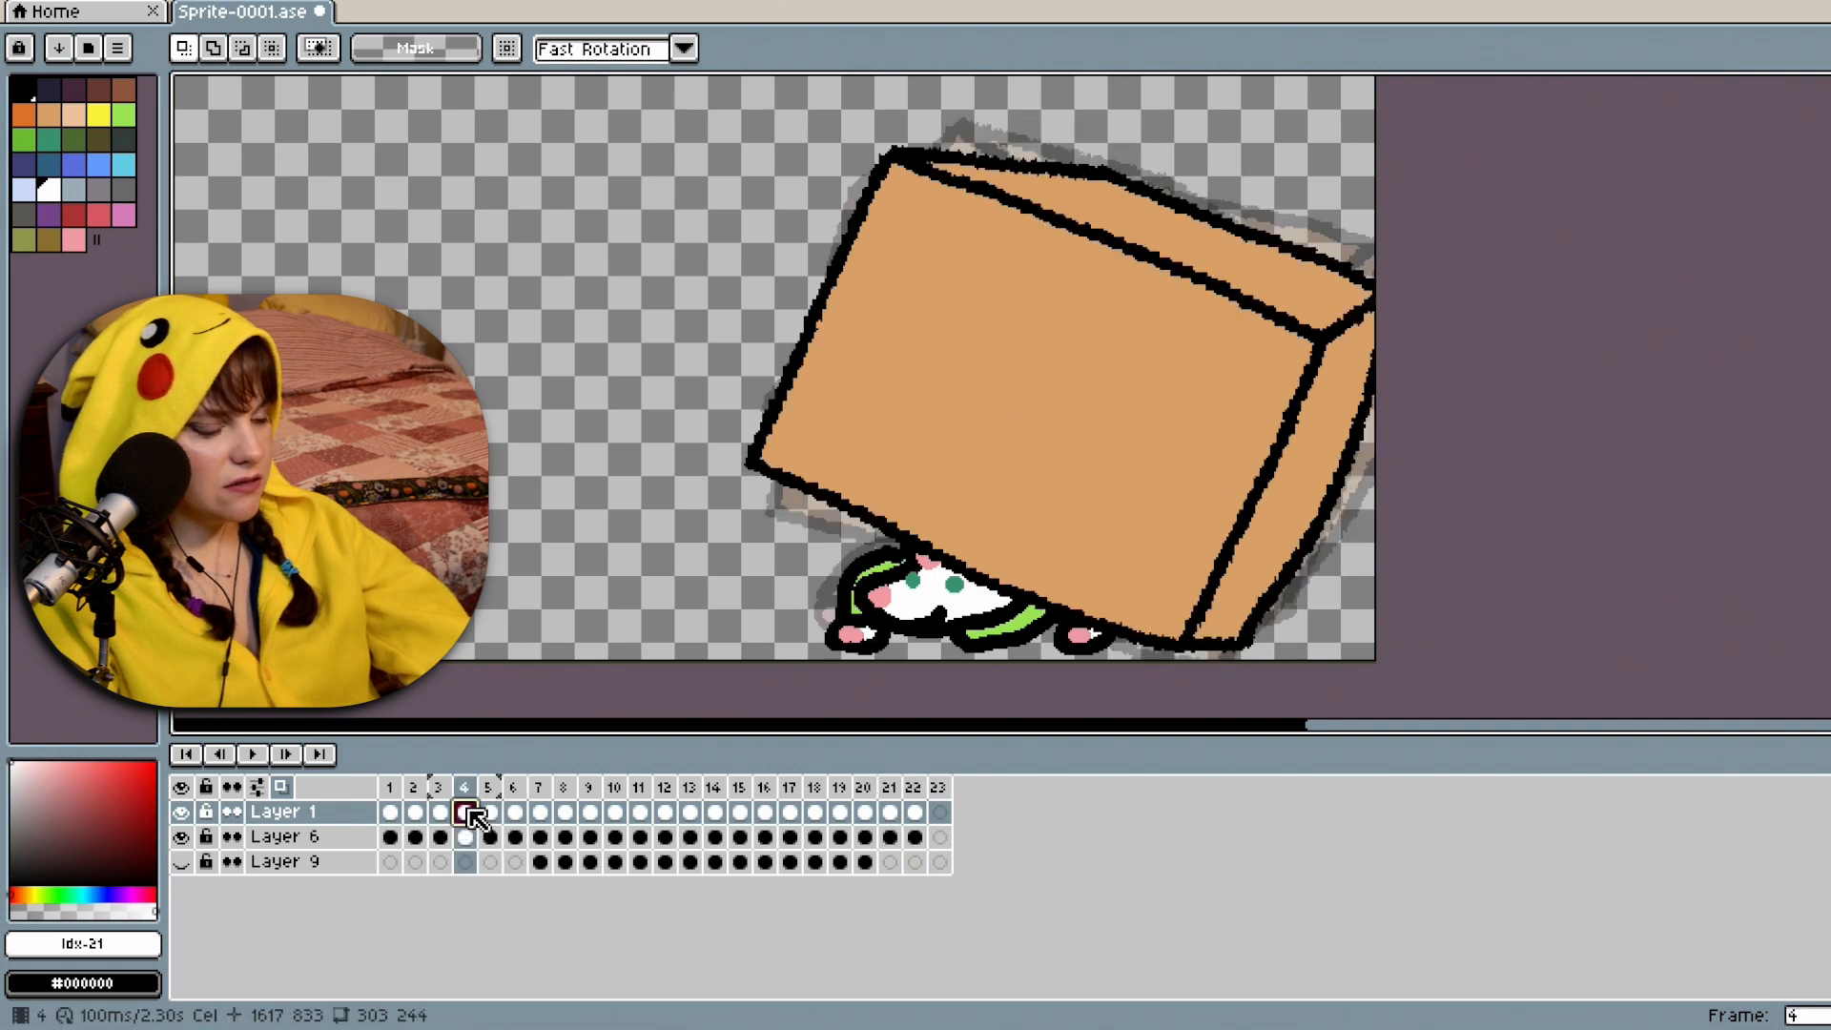
pyautogui.click(915, 815)
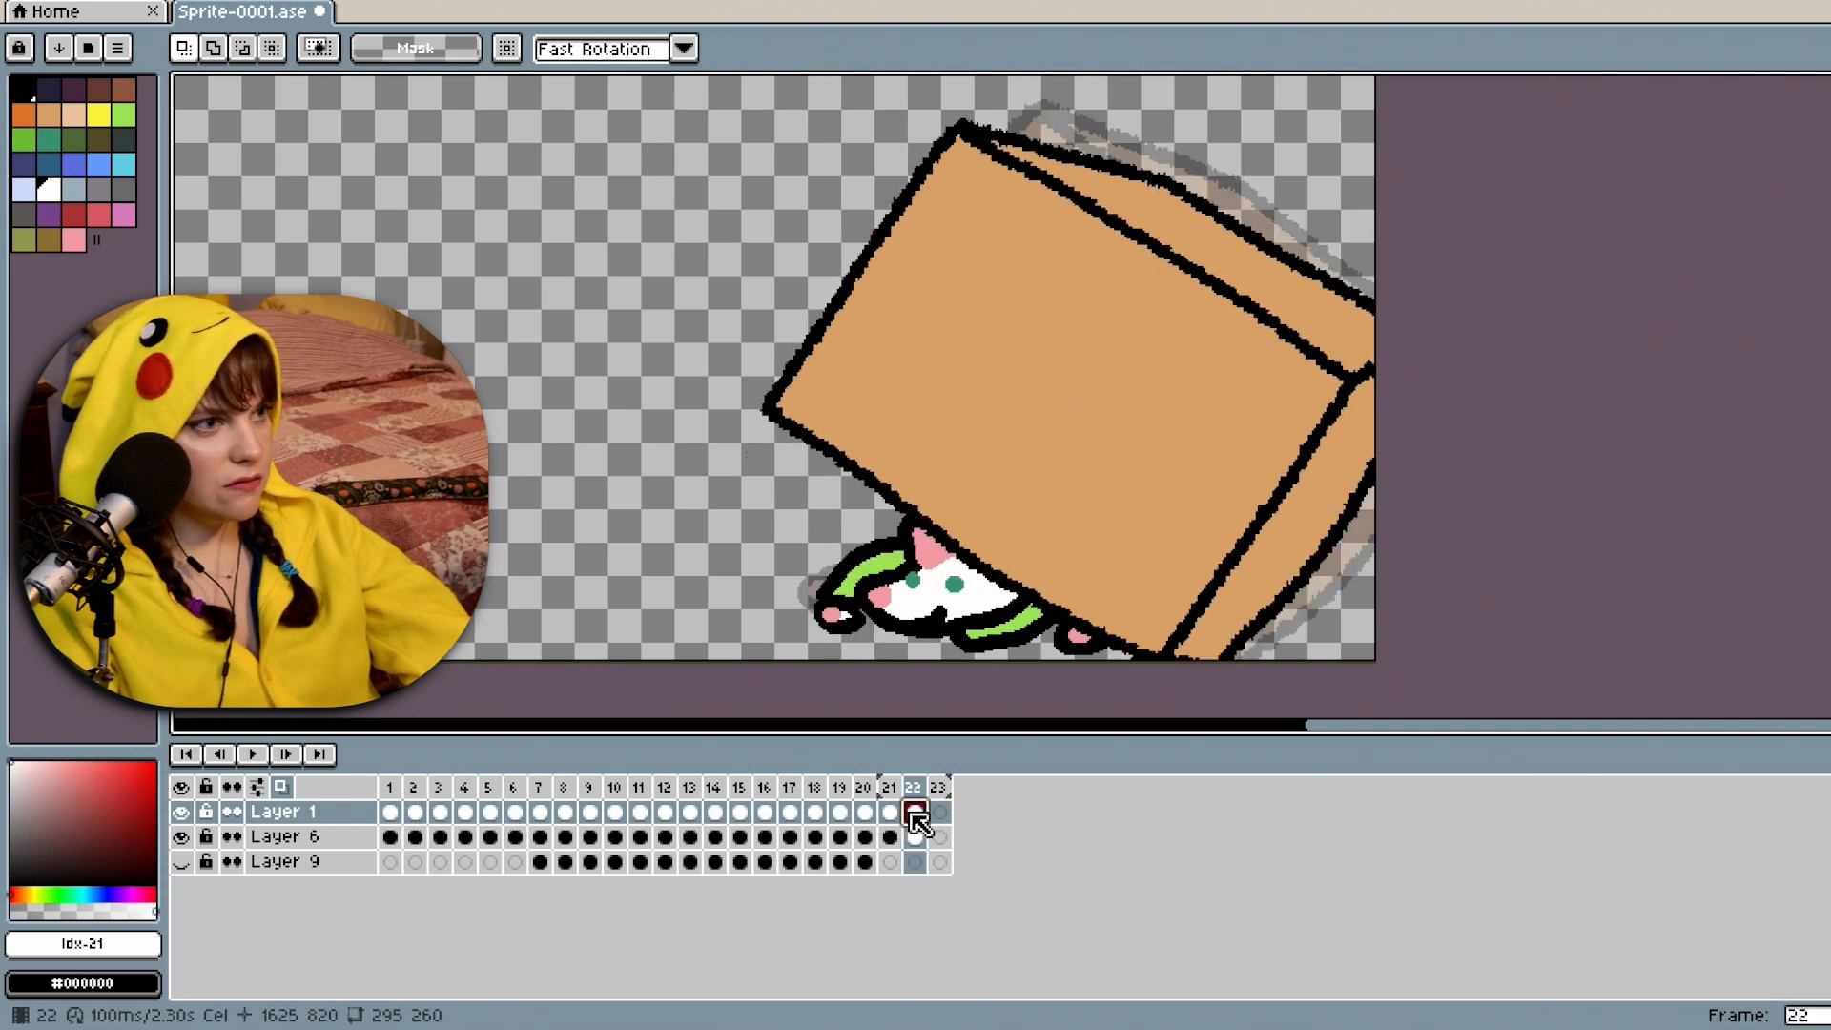
pyautogui.click(492, 815)
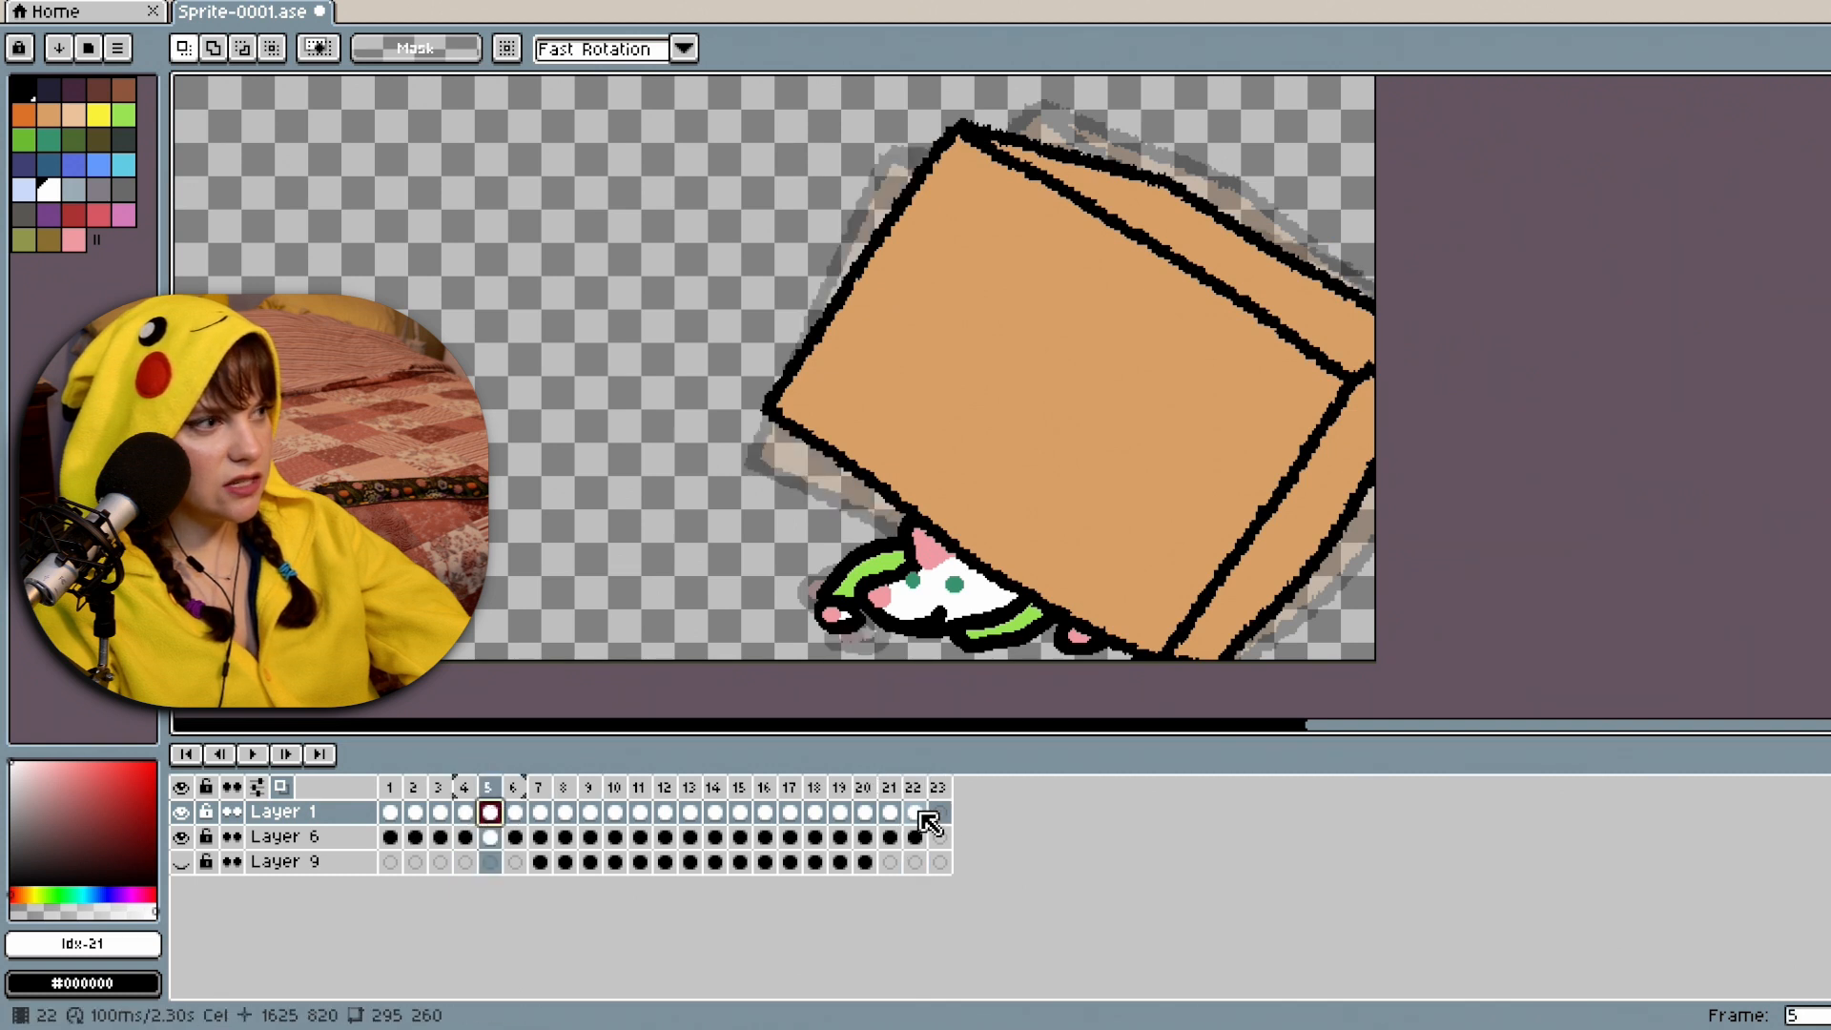
pyautogui.click(465, 811)
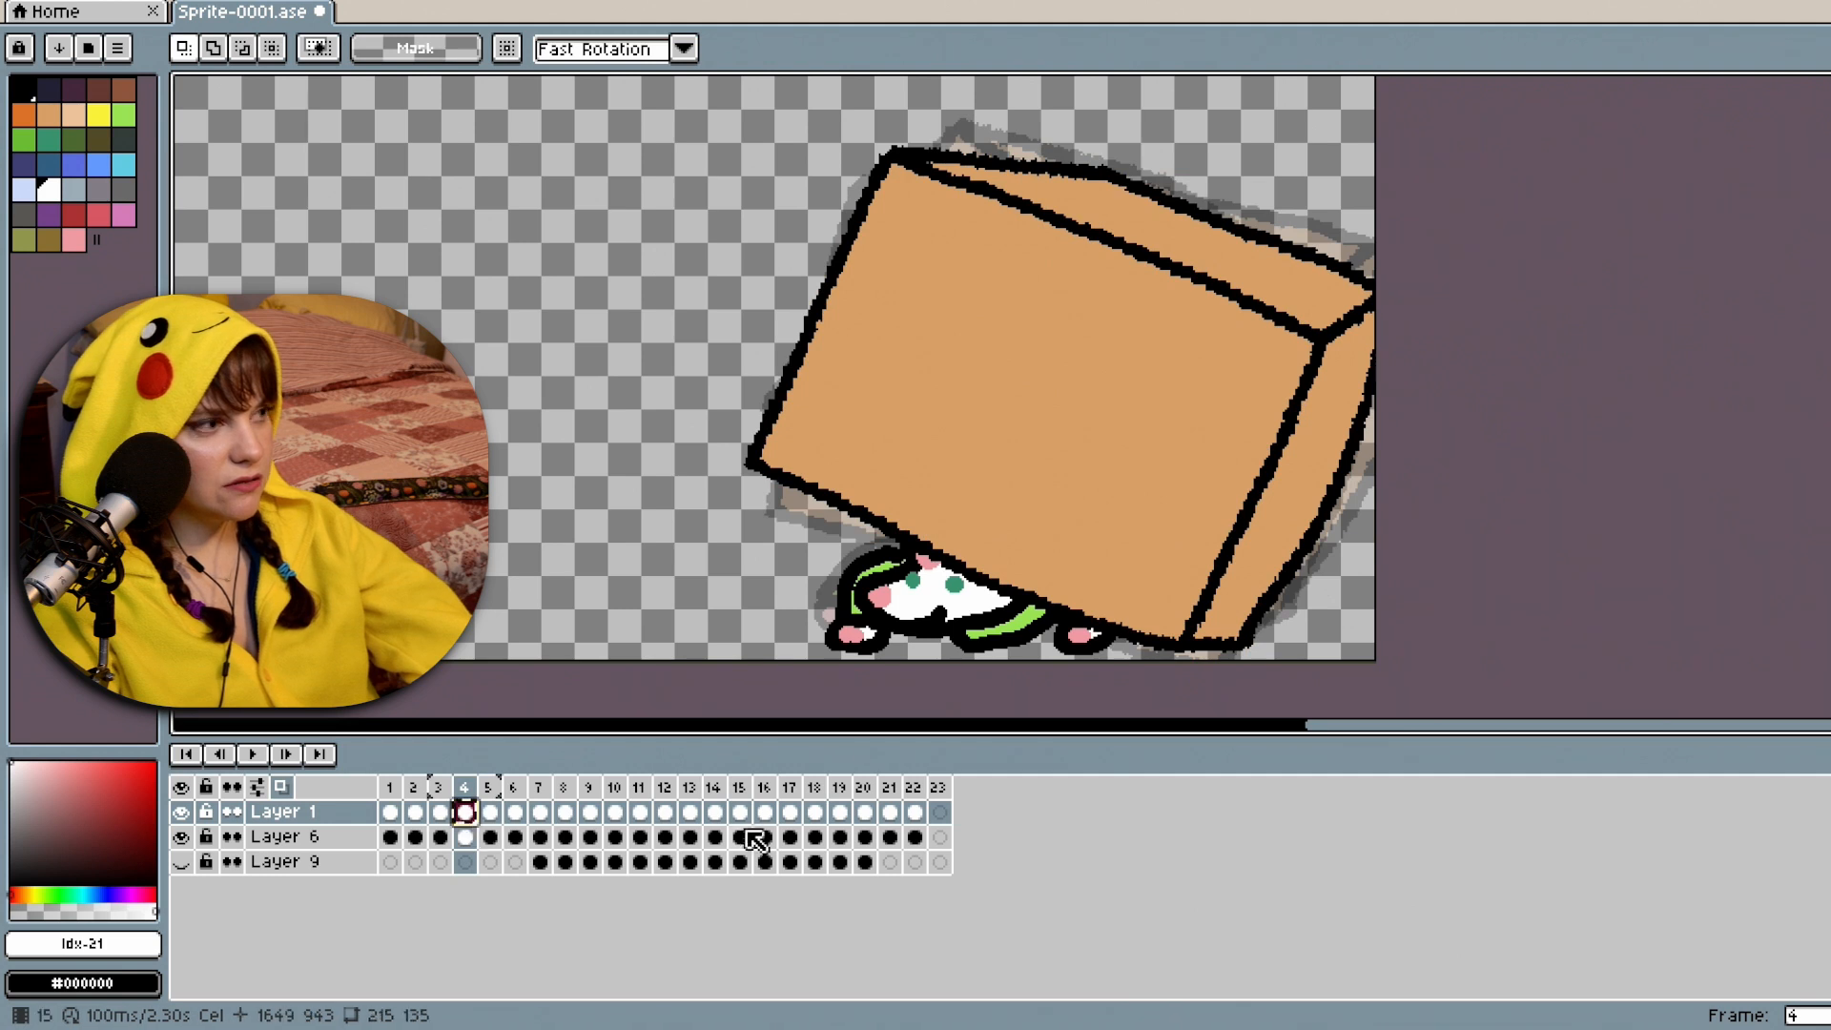
pyautogui.click(942, 815)
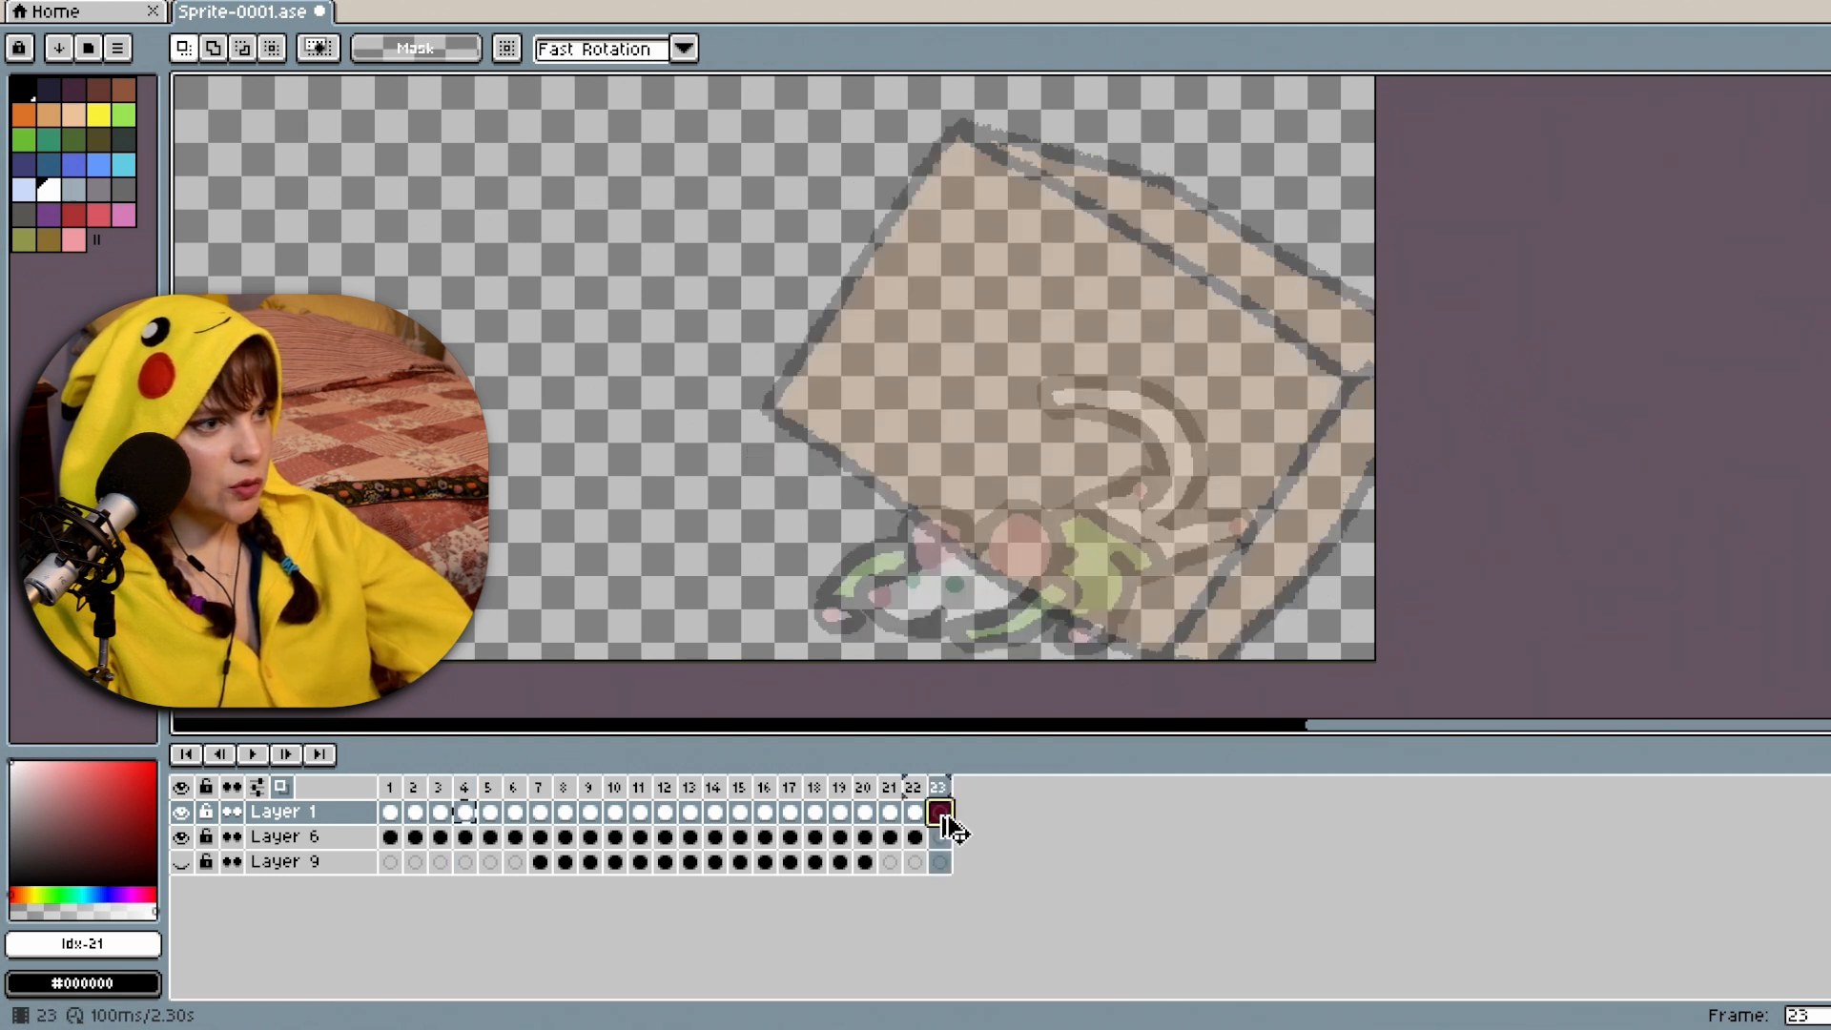
pyautogui.hotkey('ctrl', 'v')
pyautogui.click(472, 837)
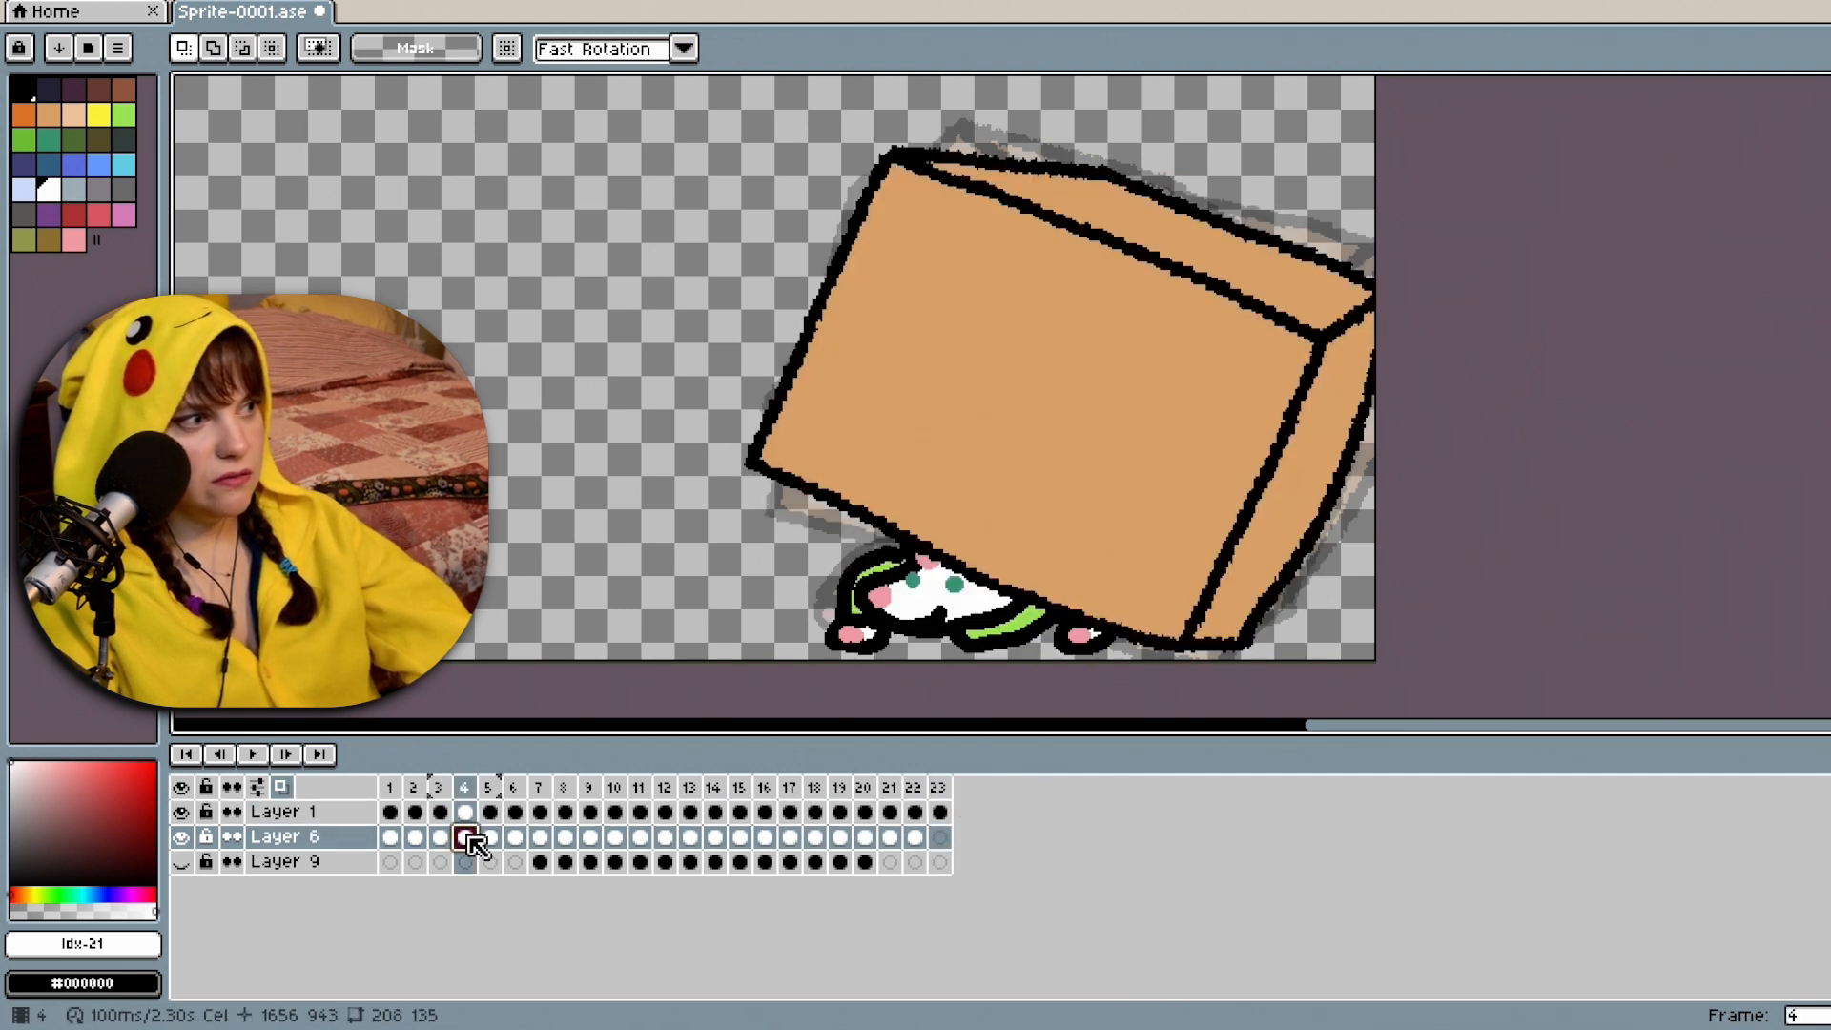
pyautogui.click(940, 837)
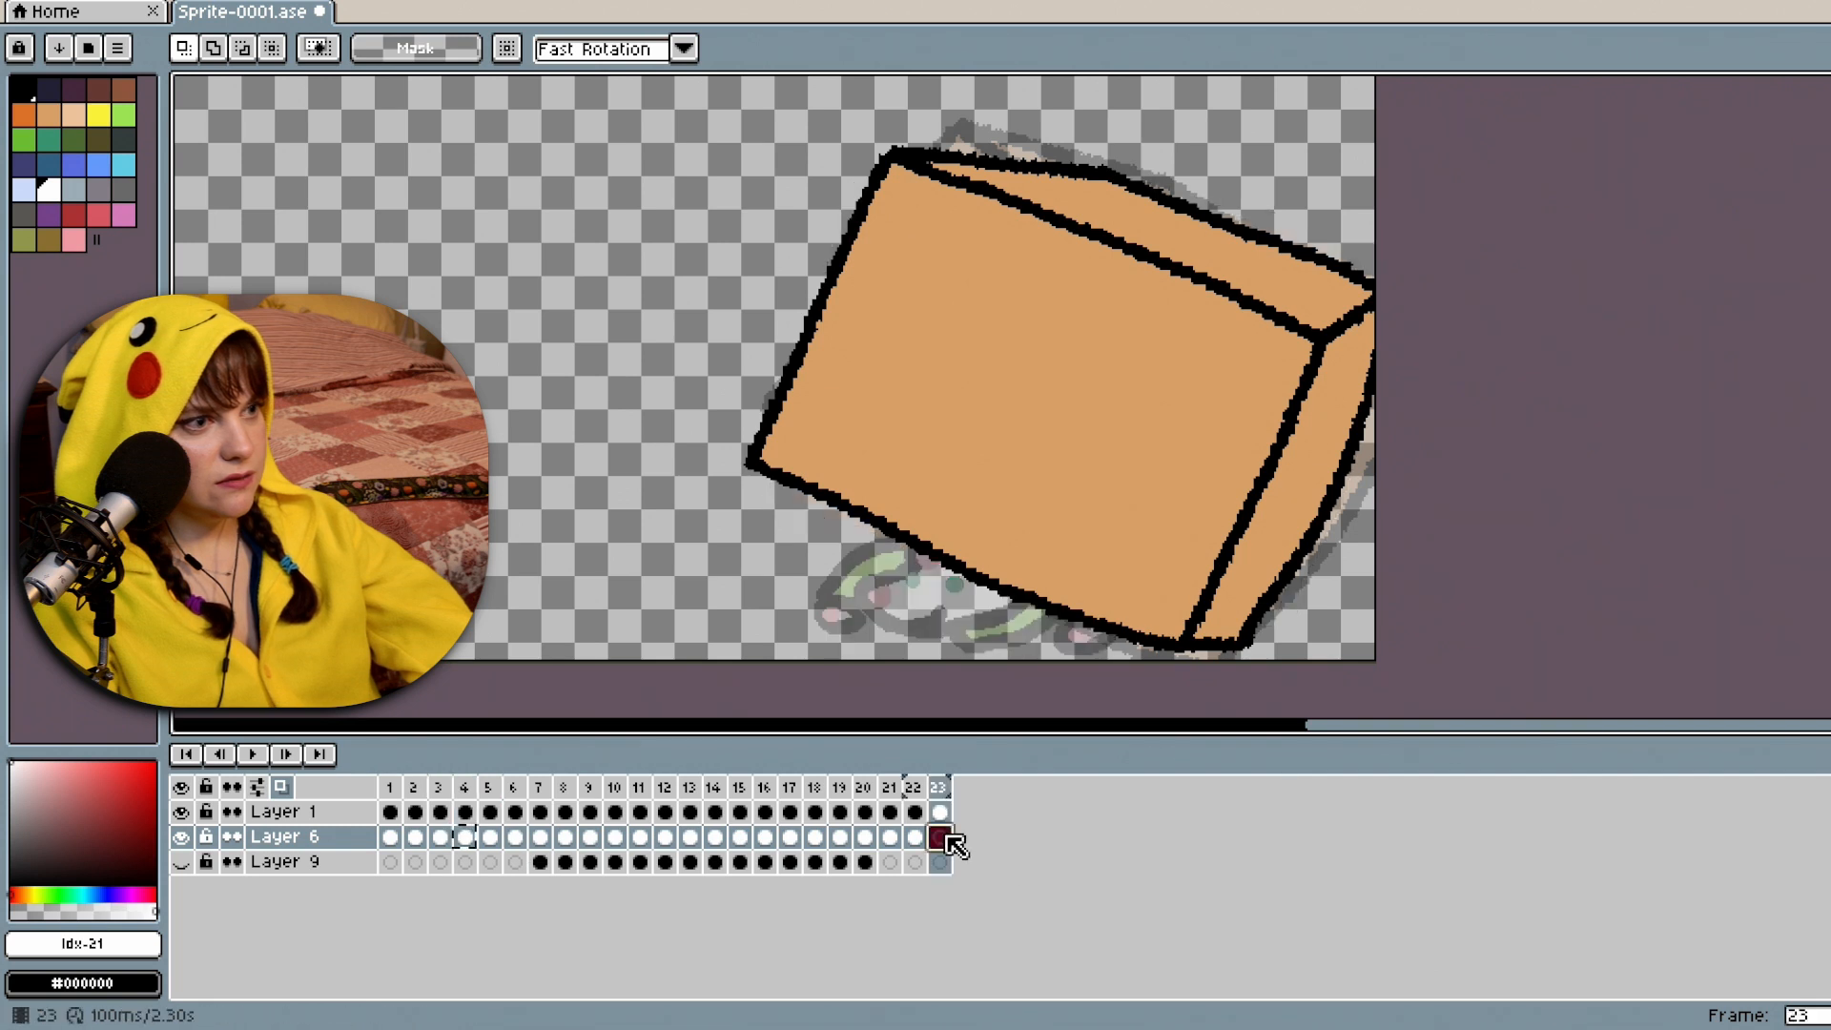
# Add an empty frame after frame 23 and copy the Layer 1 and Layer 6 cels of frame 3 into it.
pyautogui.rightClick(938, 786)
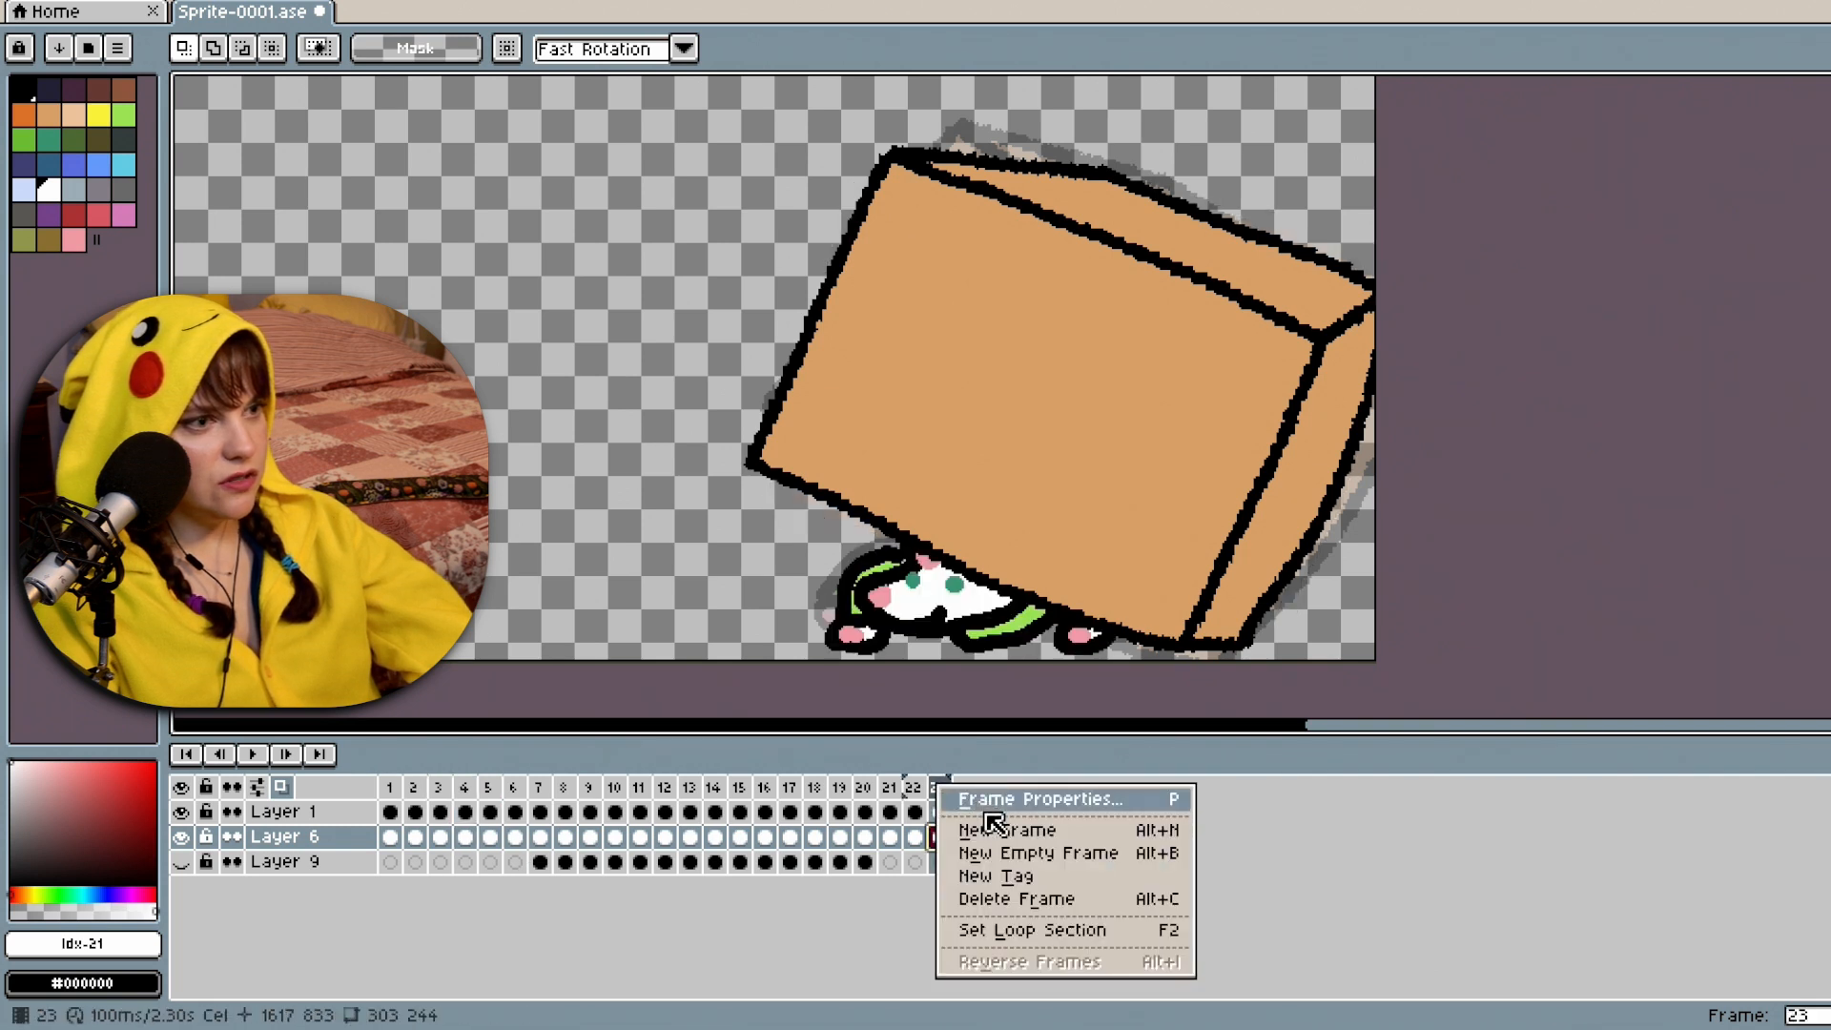
pyautogui.click(1027, 863)
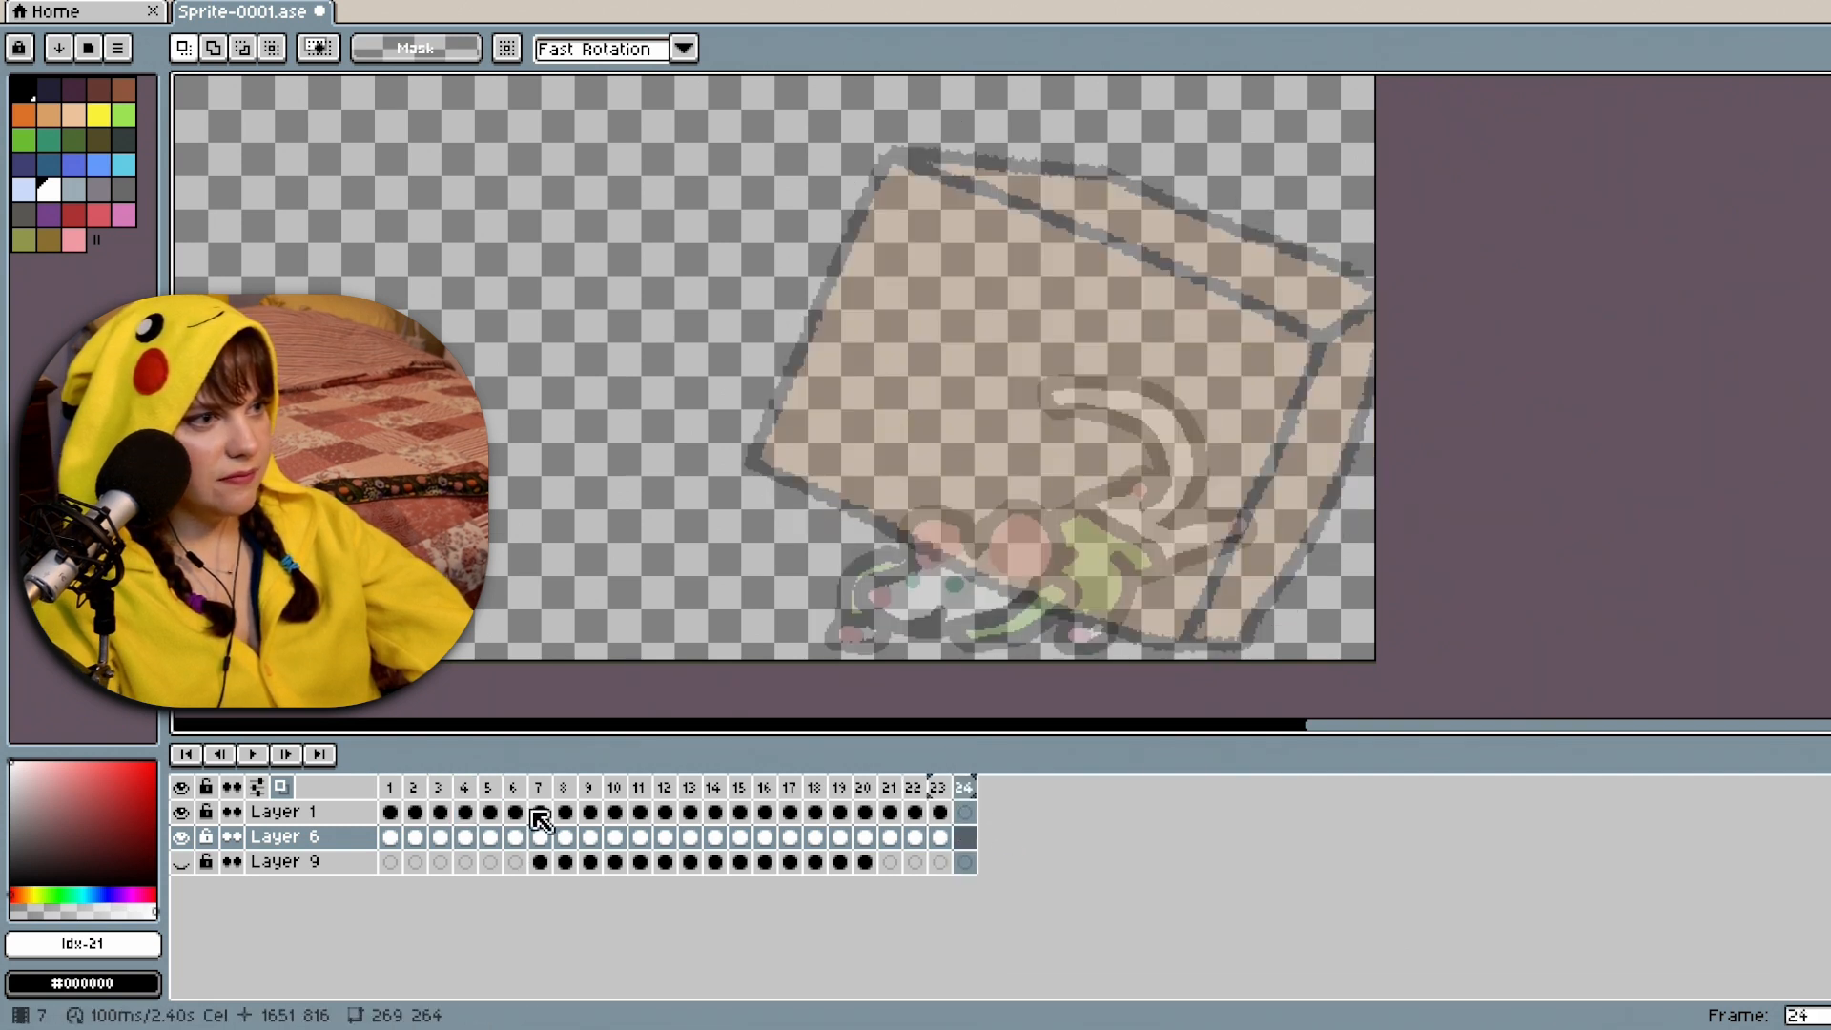
pyautogui.click(439, 813)
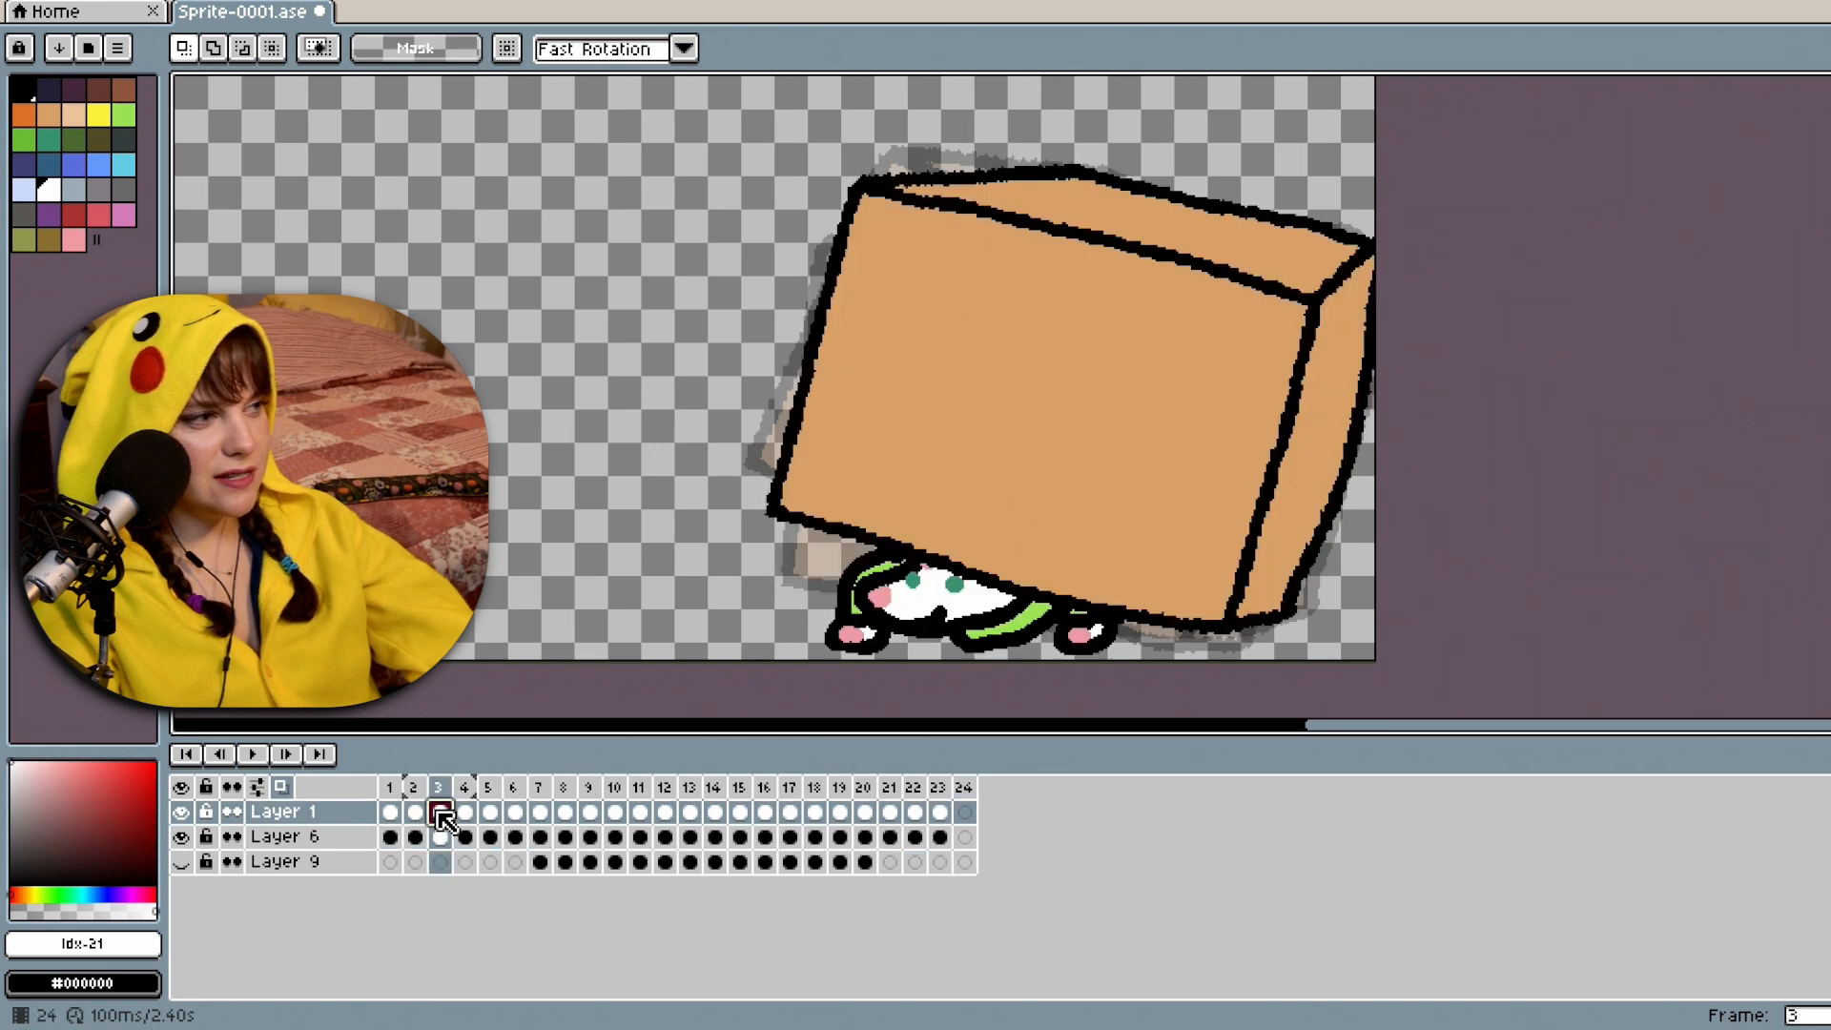
pyautogui.click(964, 812)
pyautogui.hotkey('ctrl', 'v')
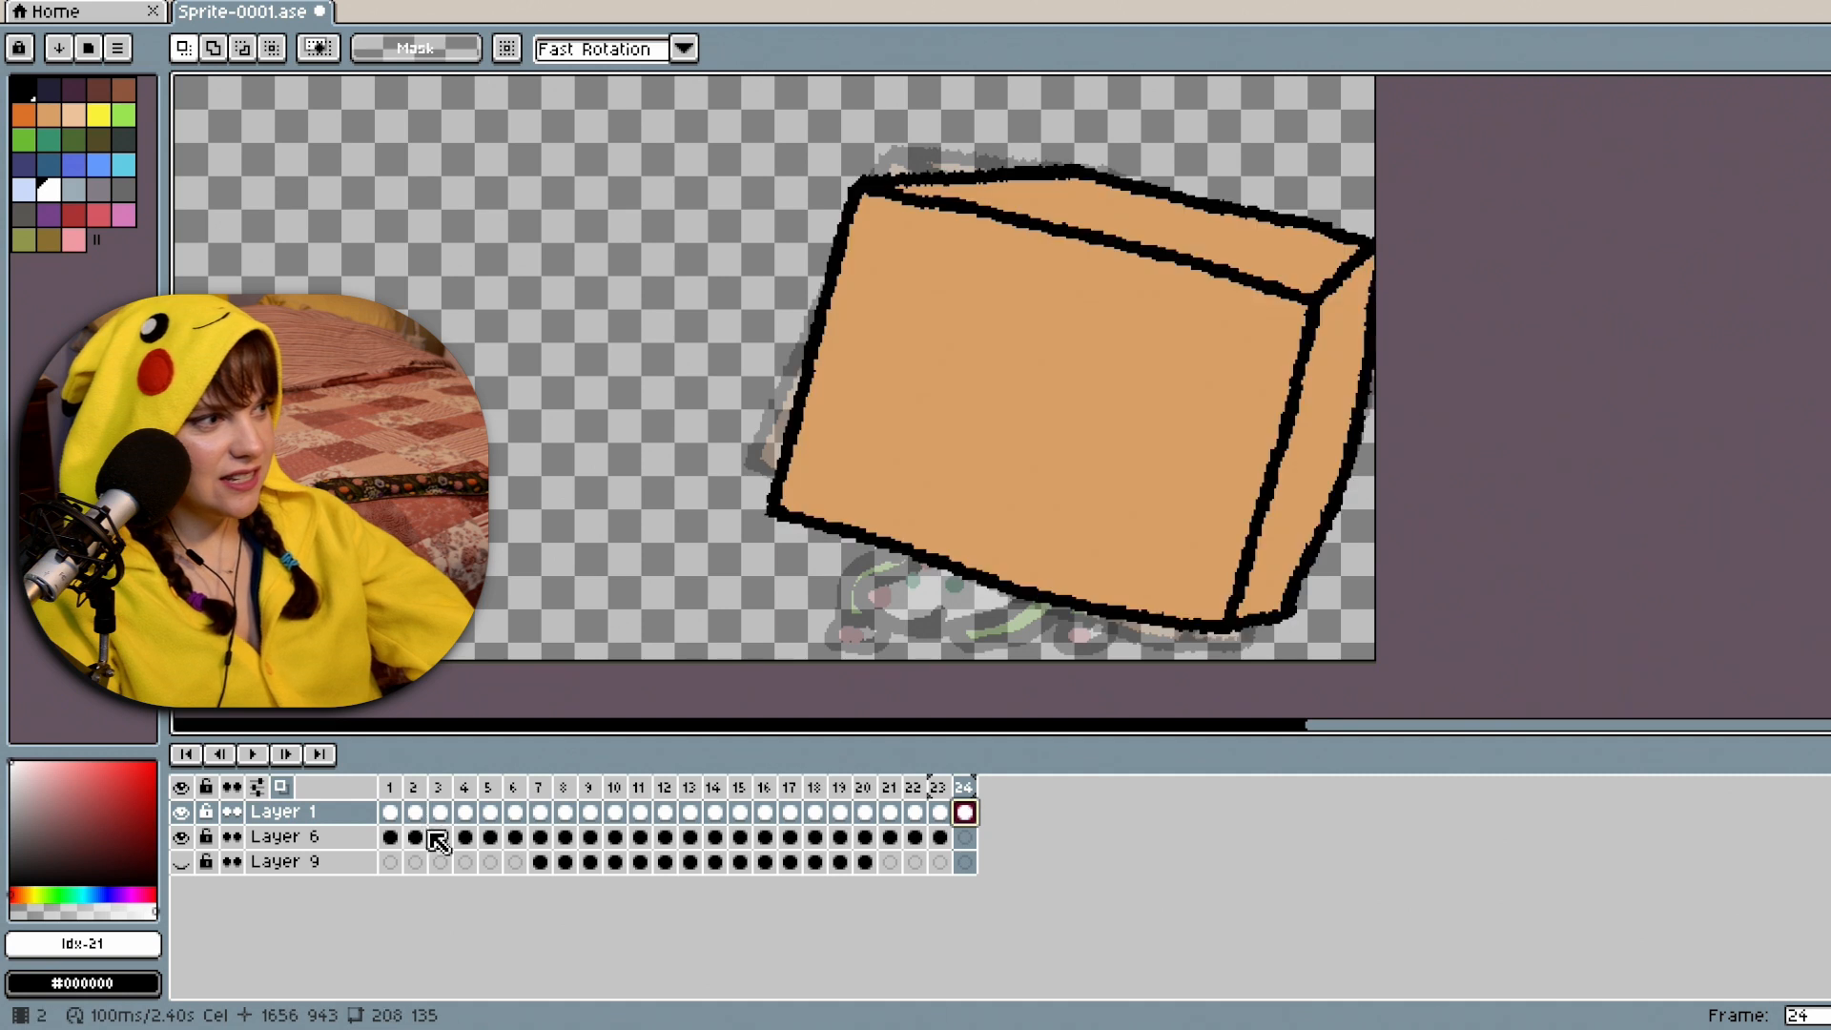
pyautogui.click(439, 837)
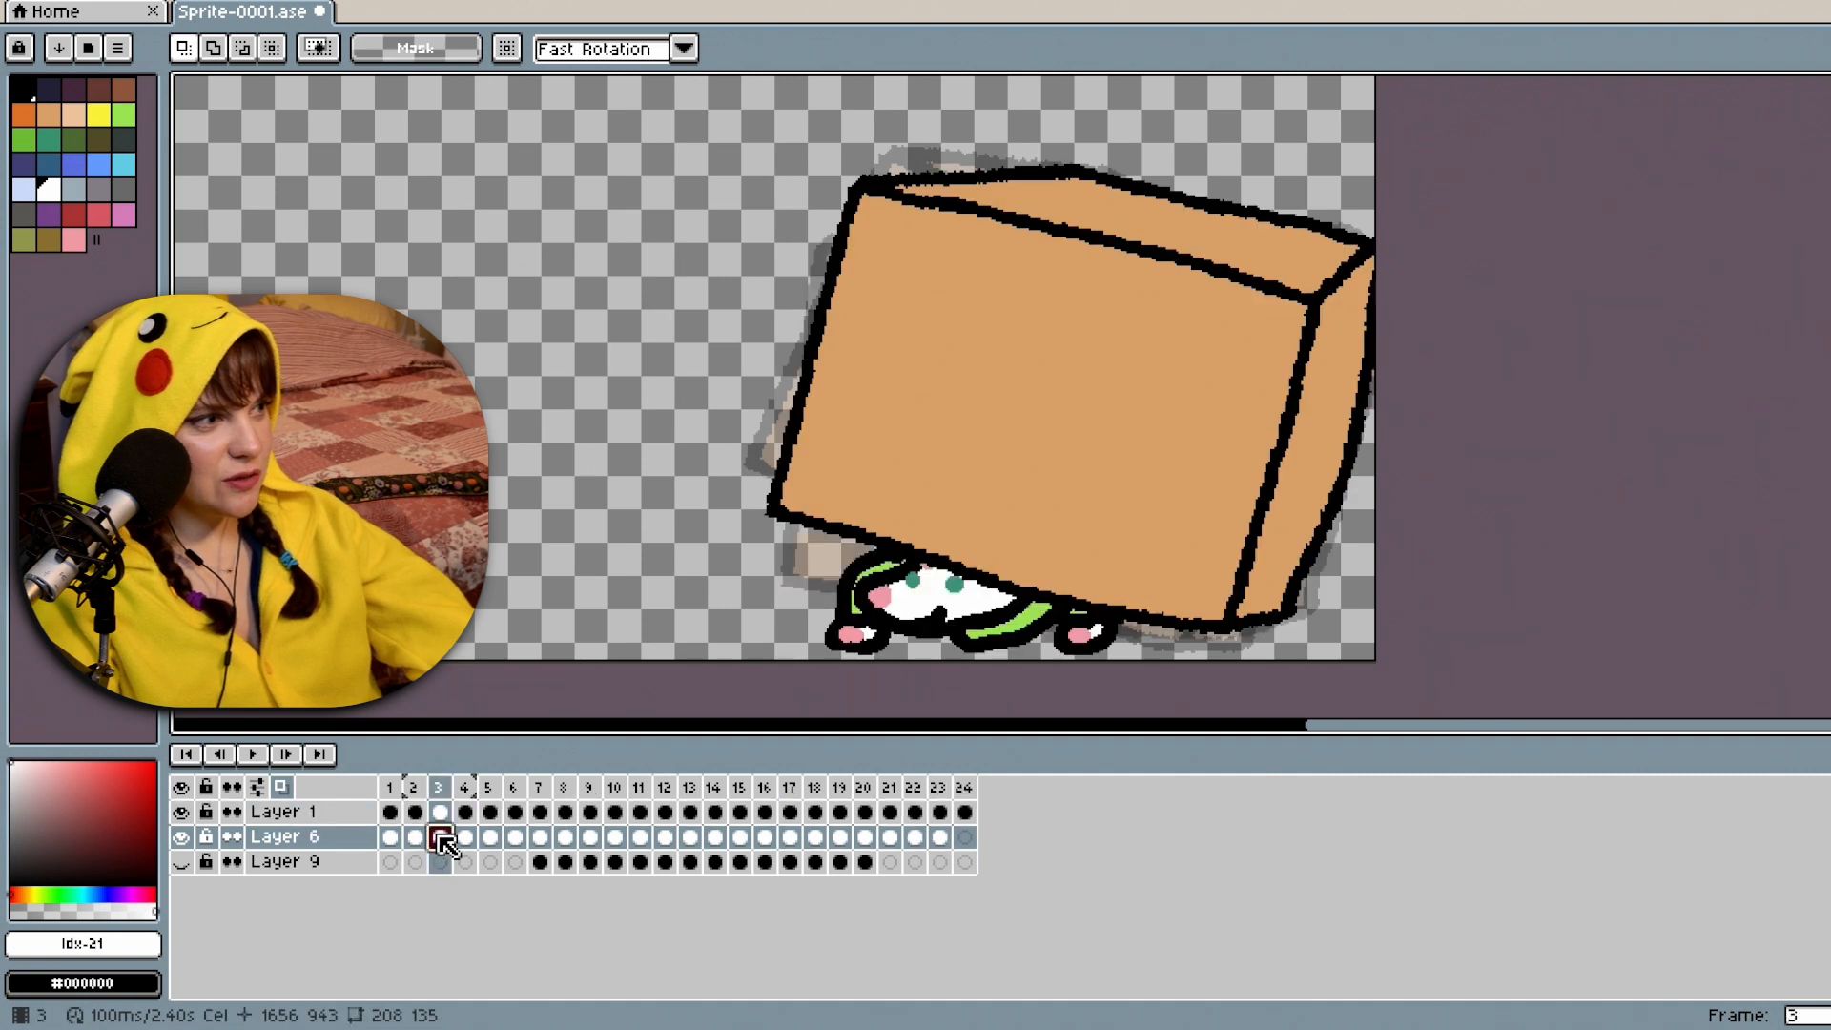
pyautogui.click(965, 838)
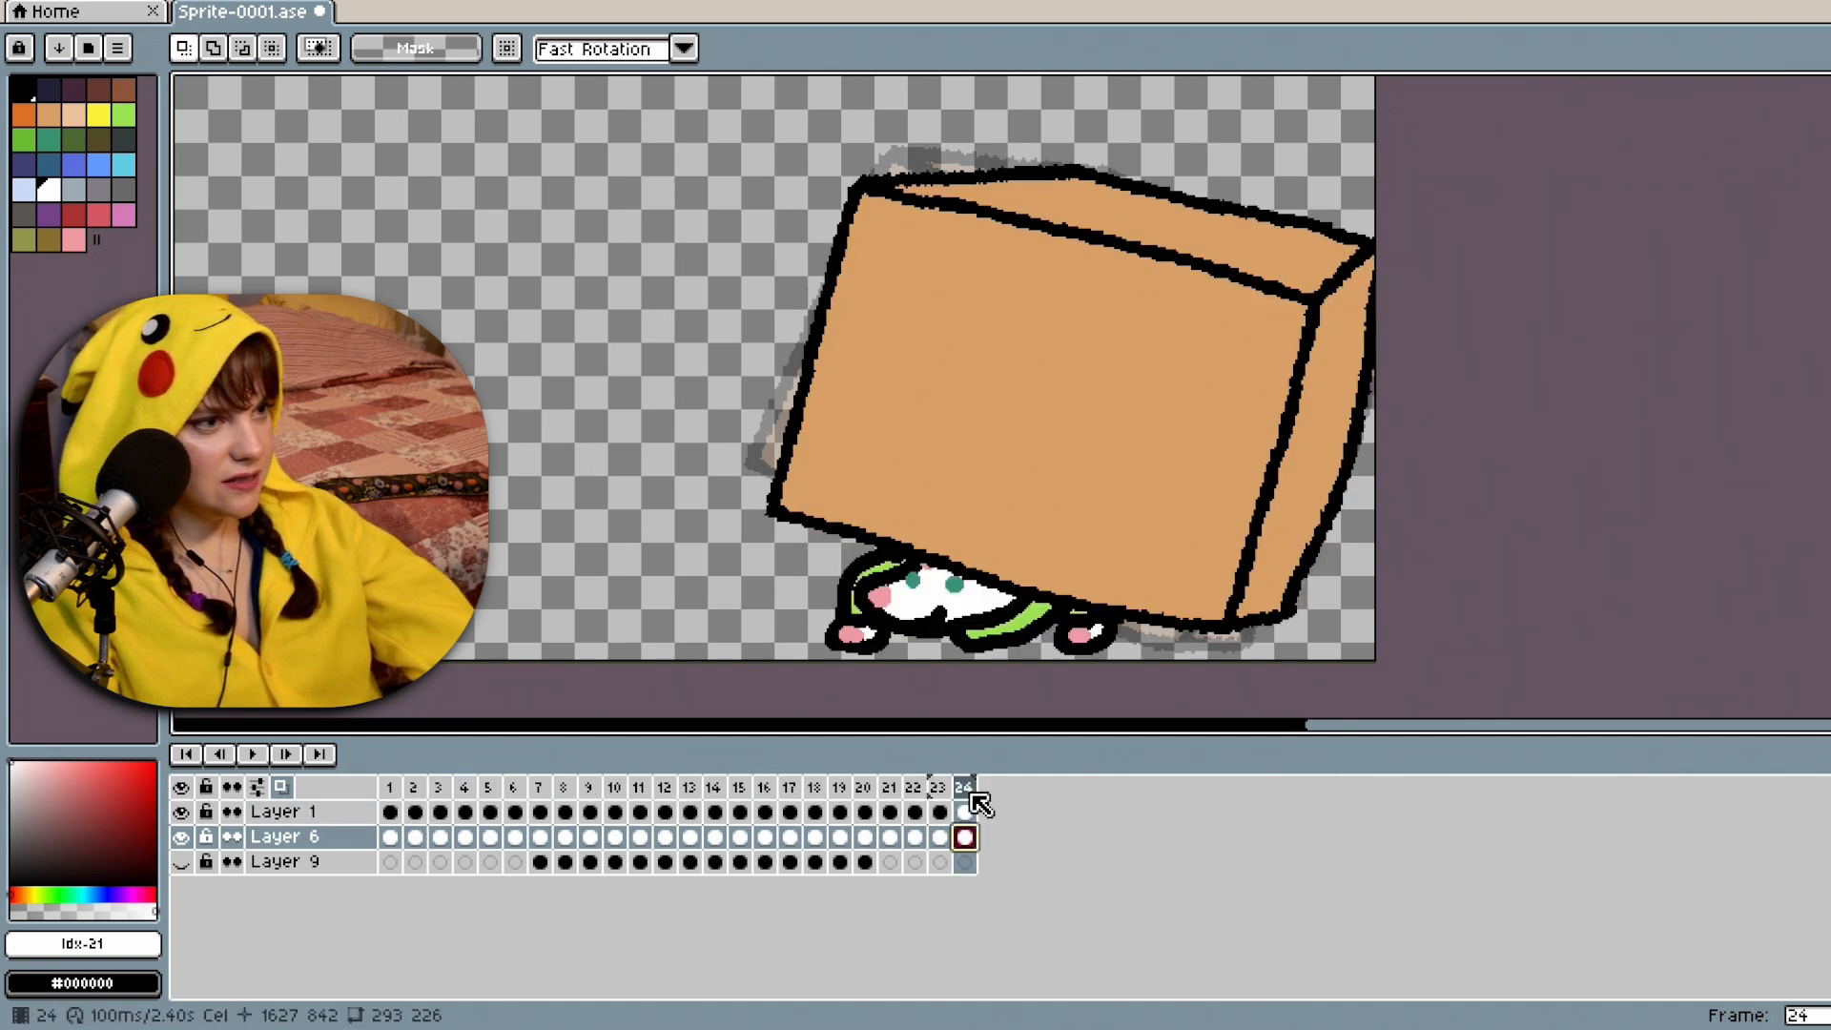
# Add an empty frame after frame 24 and copy the Layer 1 and Layer 6 cels of frame 2 into it.
pyautogui.rightClick(969, 795)
pyautogui.click(1081, 866)
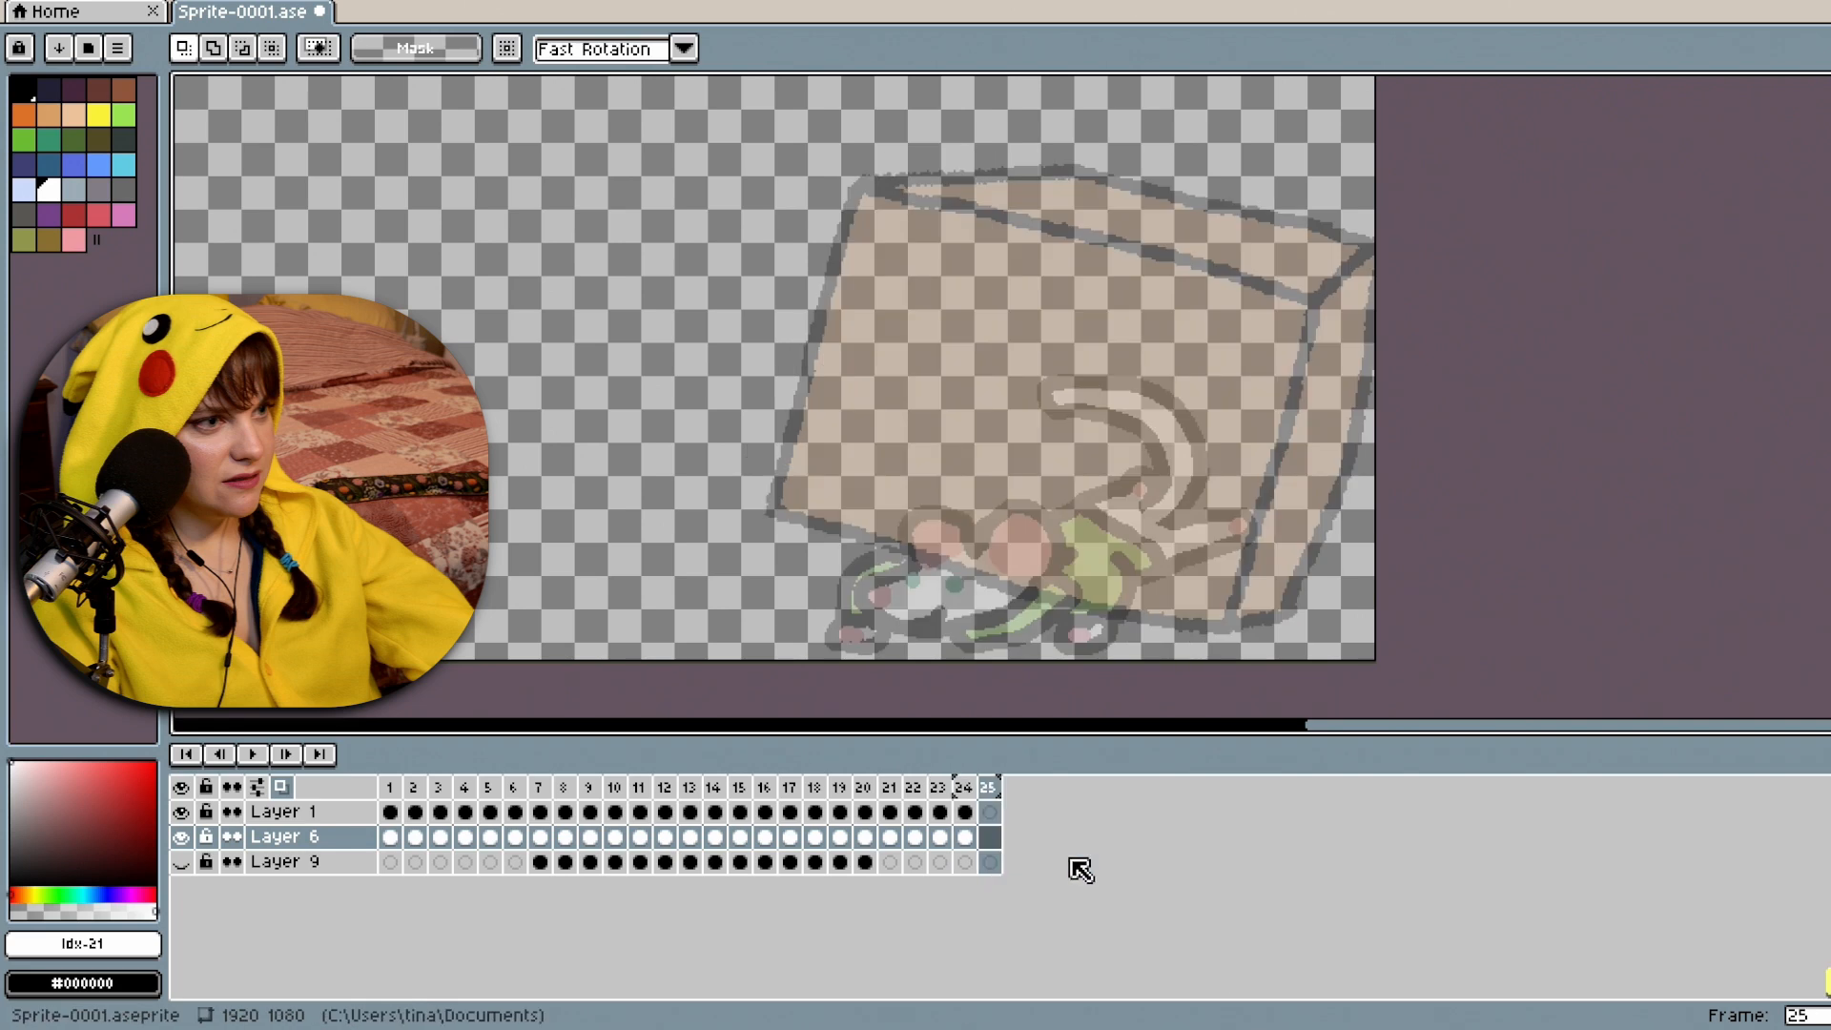
pyautogui.click(417, 812)
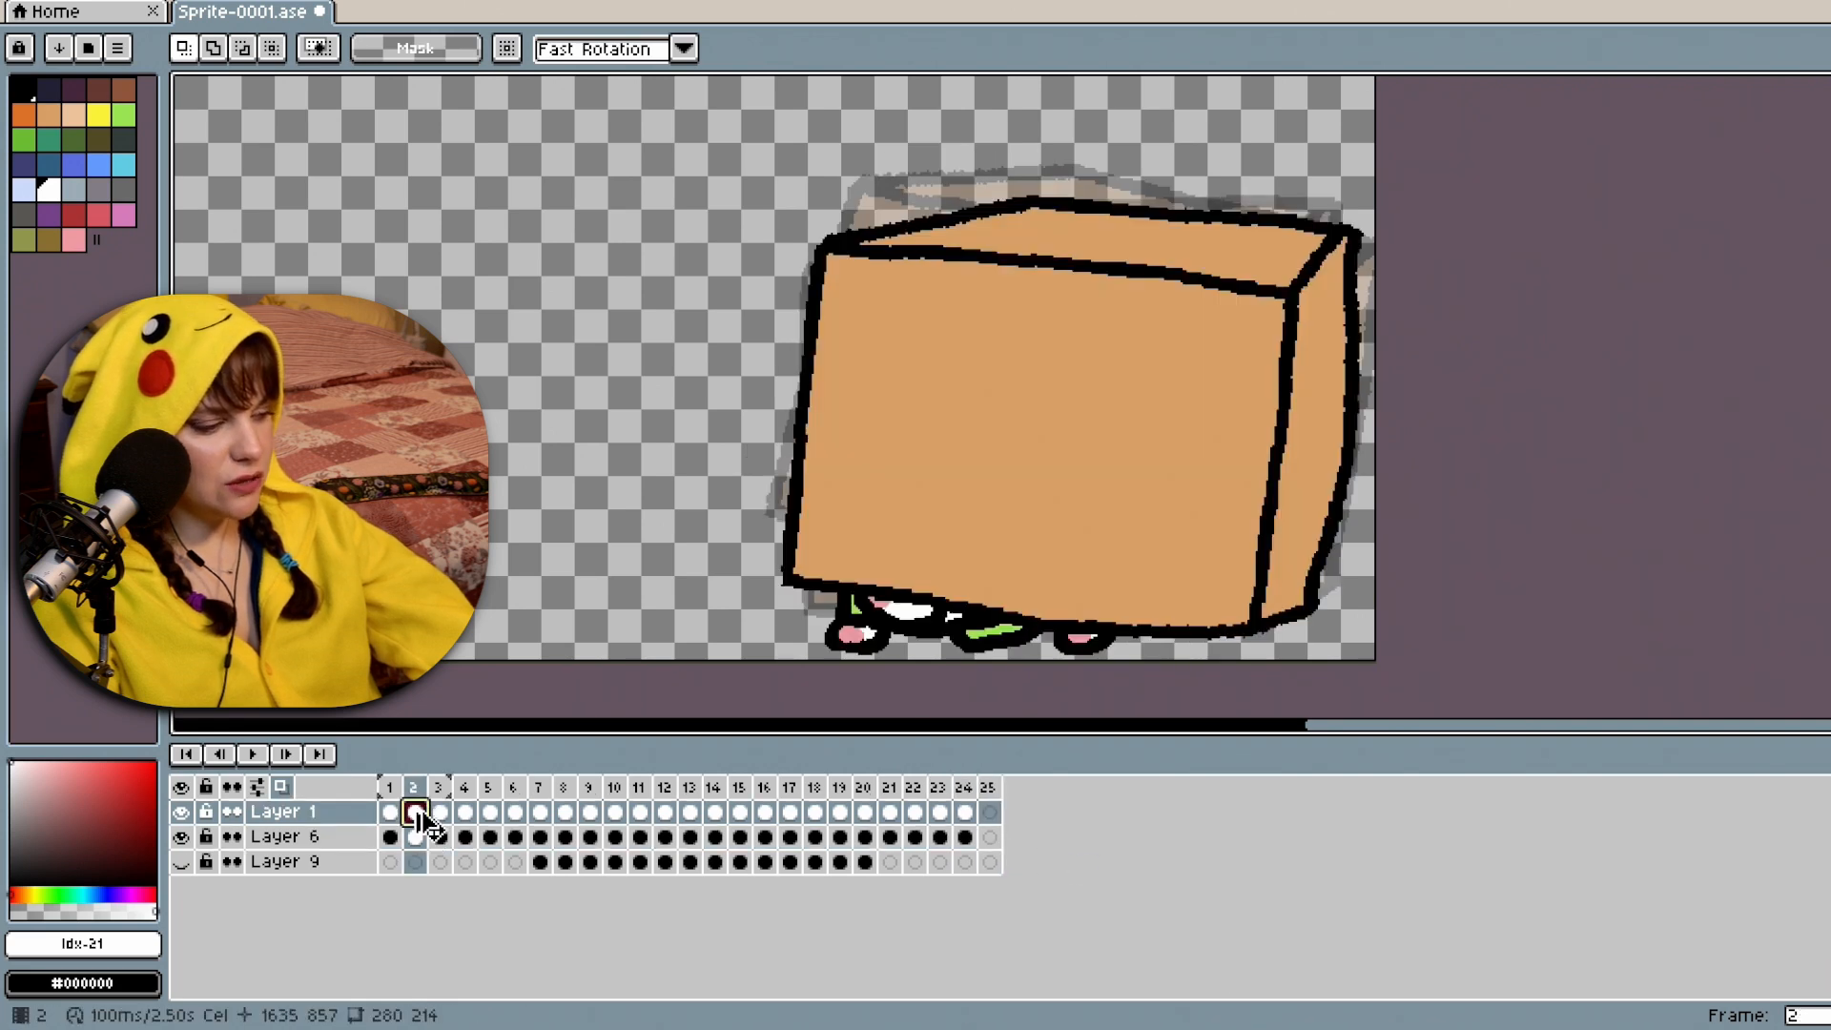
pyautogui.click(990, 812)
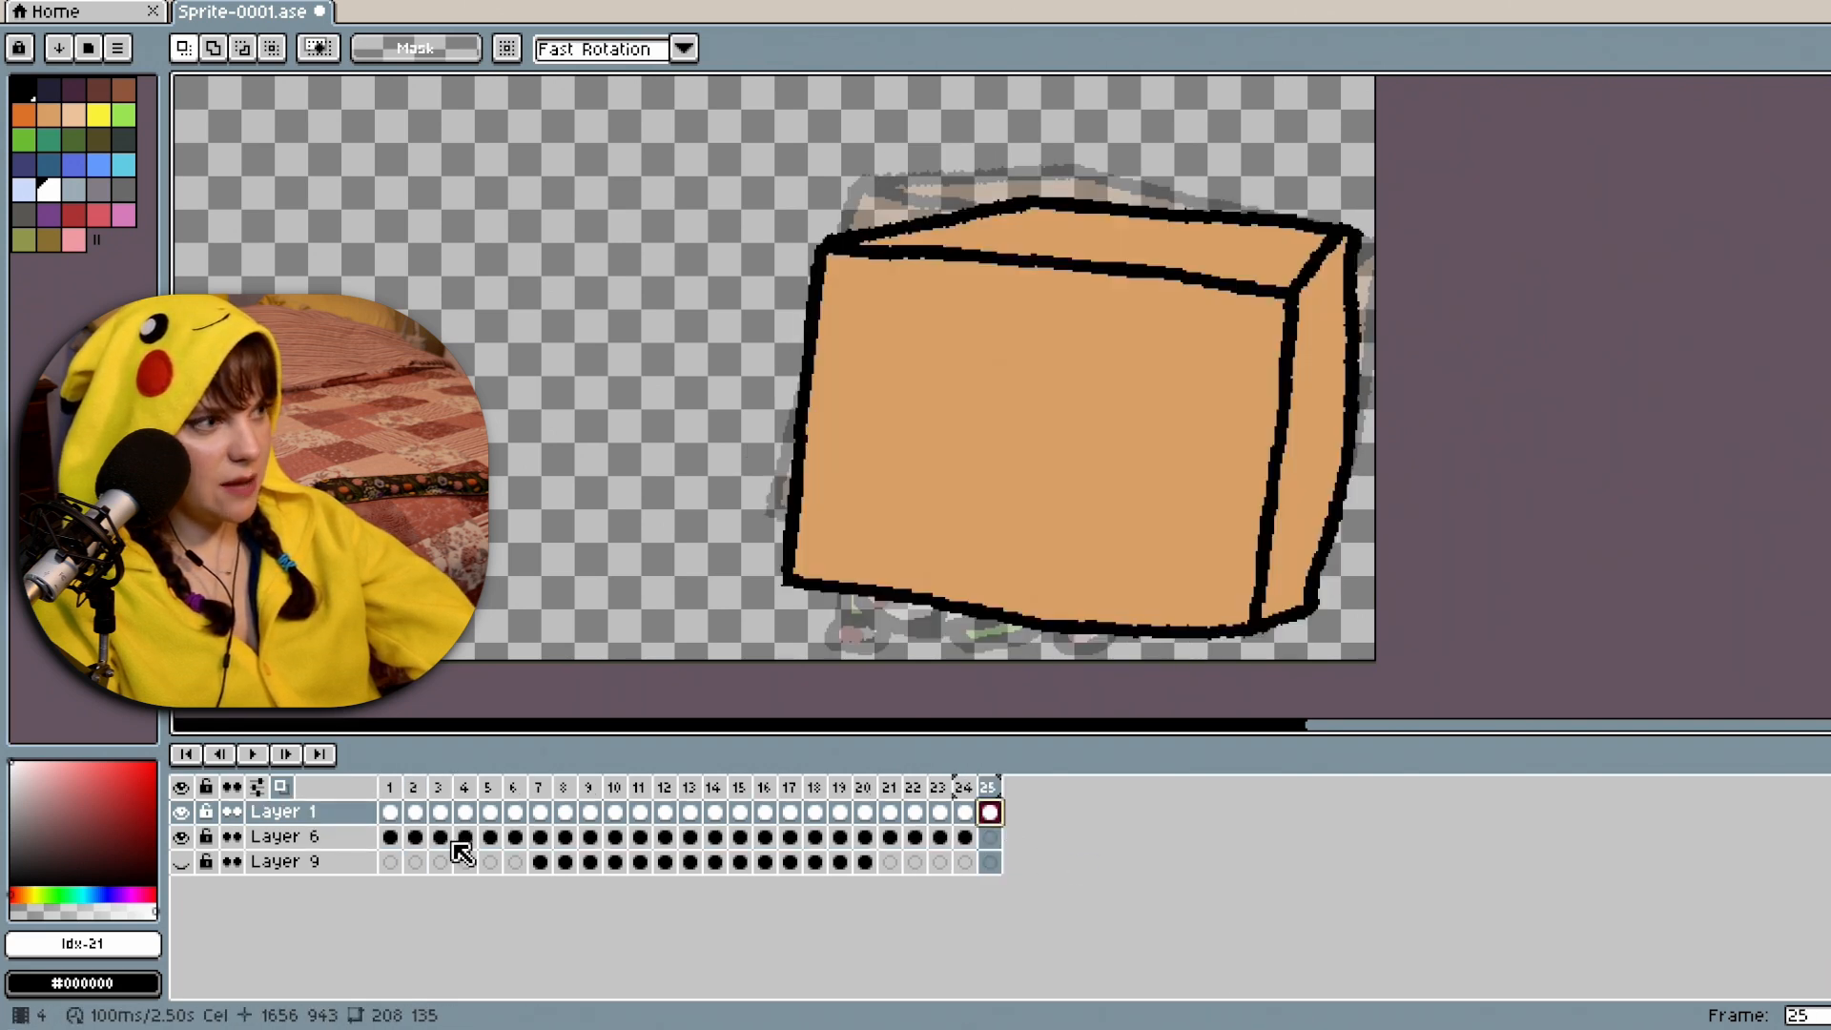
pyautogui.click(414, 837)
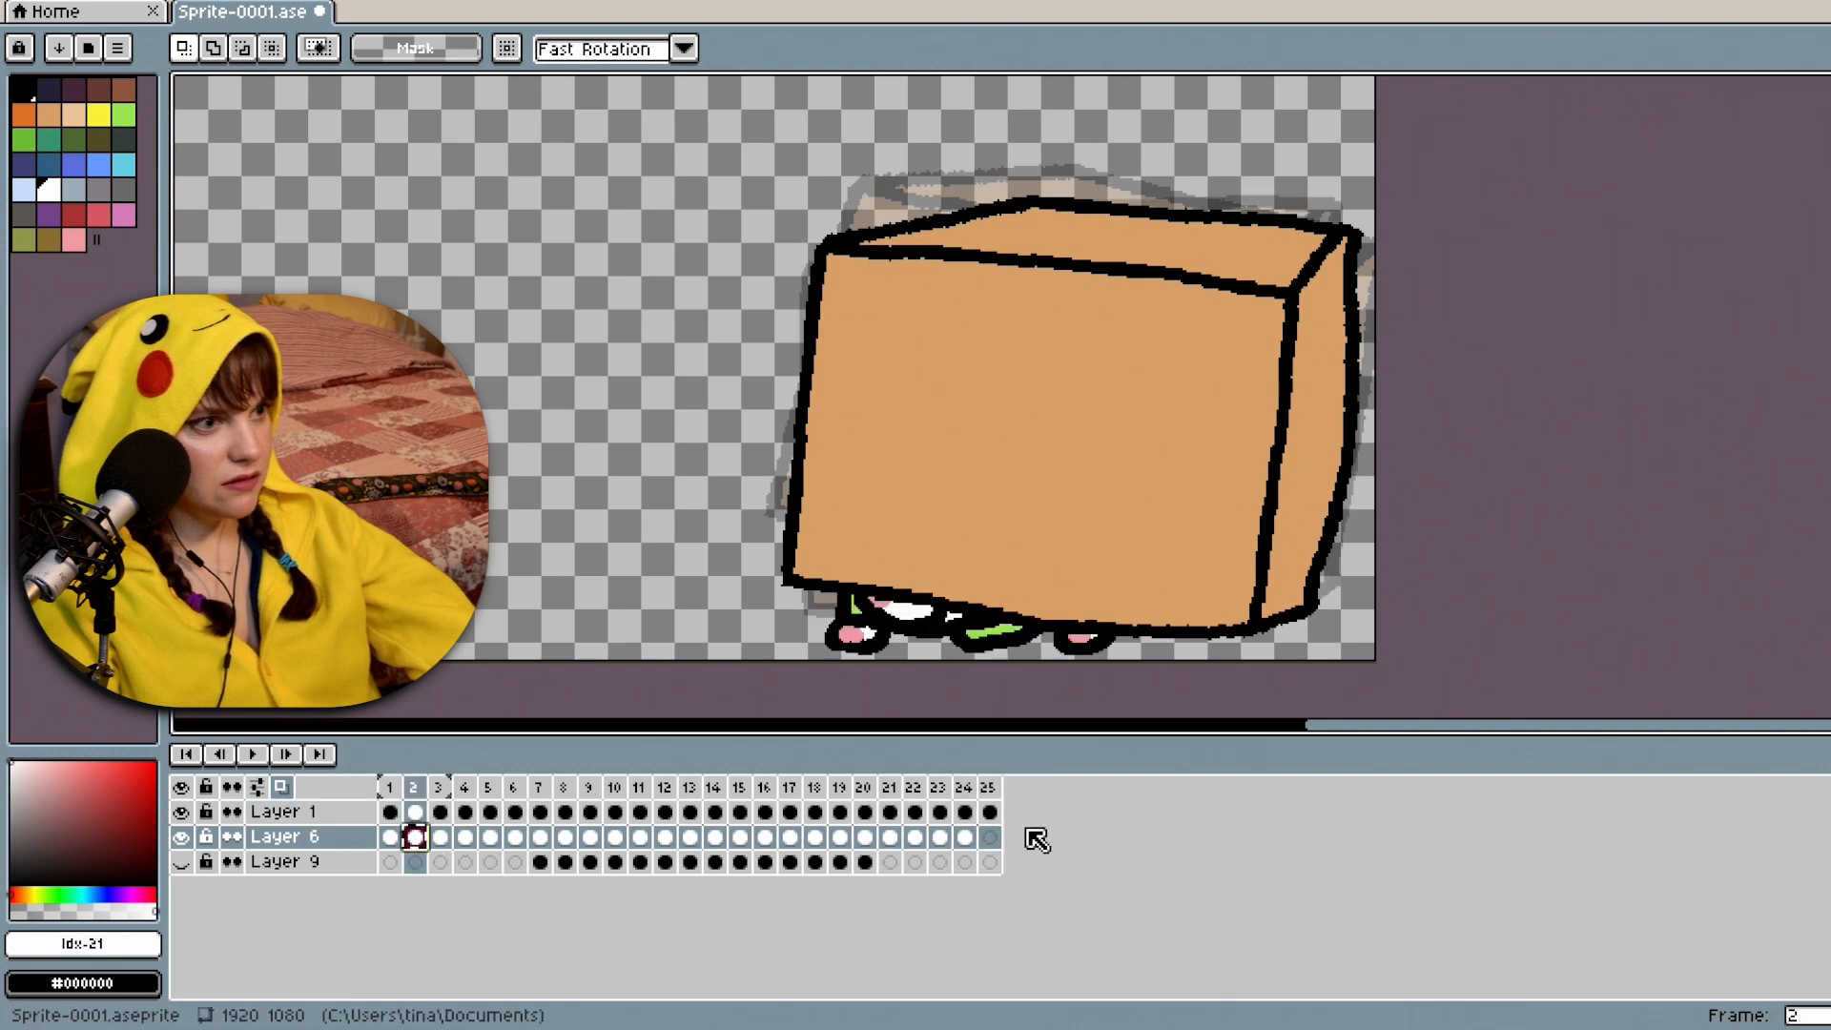
pyautogui.click(990, 838)
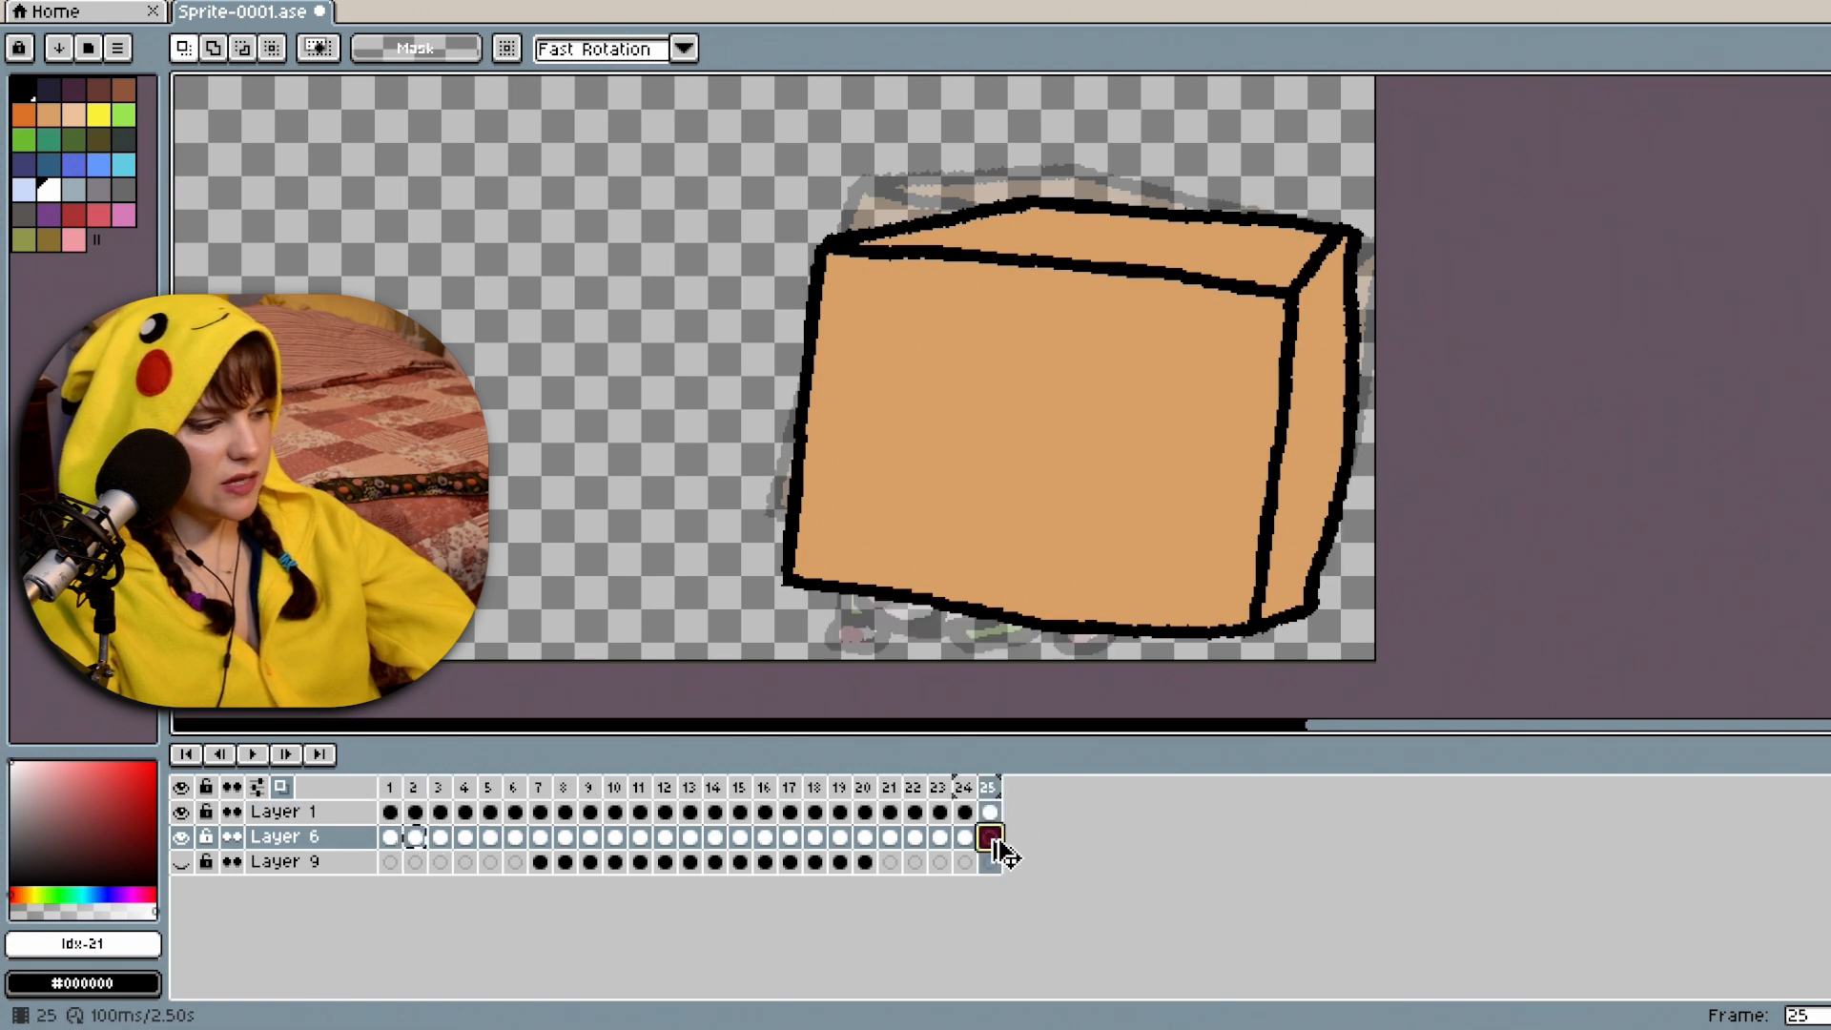
# Play the full 25-frame animation to check the box's opening and closing motion, and stop the playback.
pyautogui.click(261, 760)
pyautogui.press('Return')
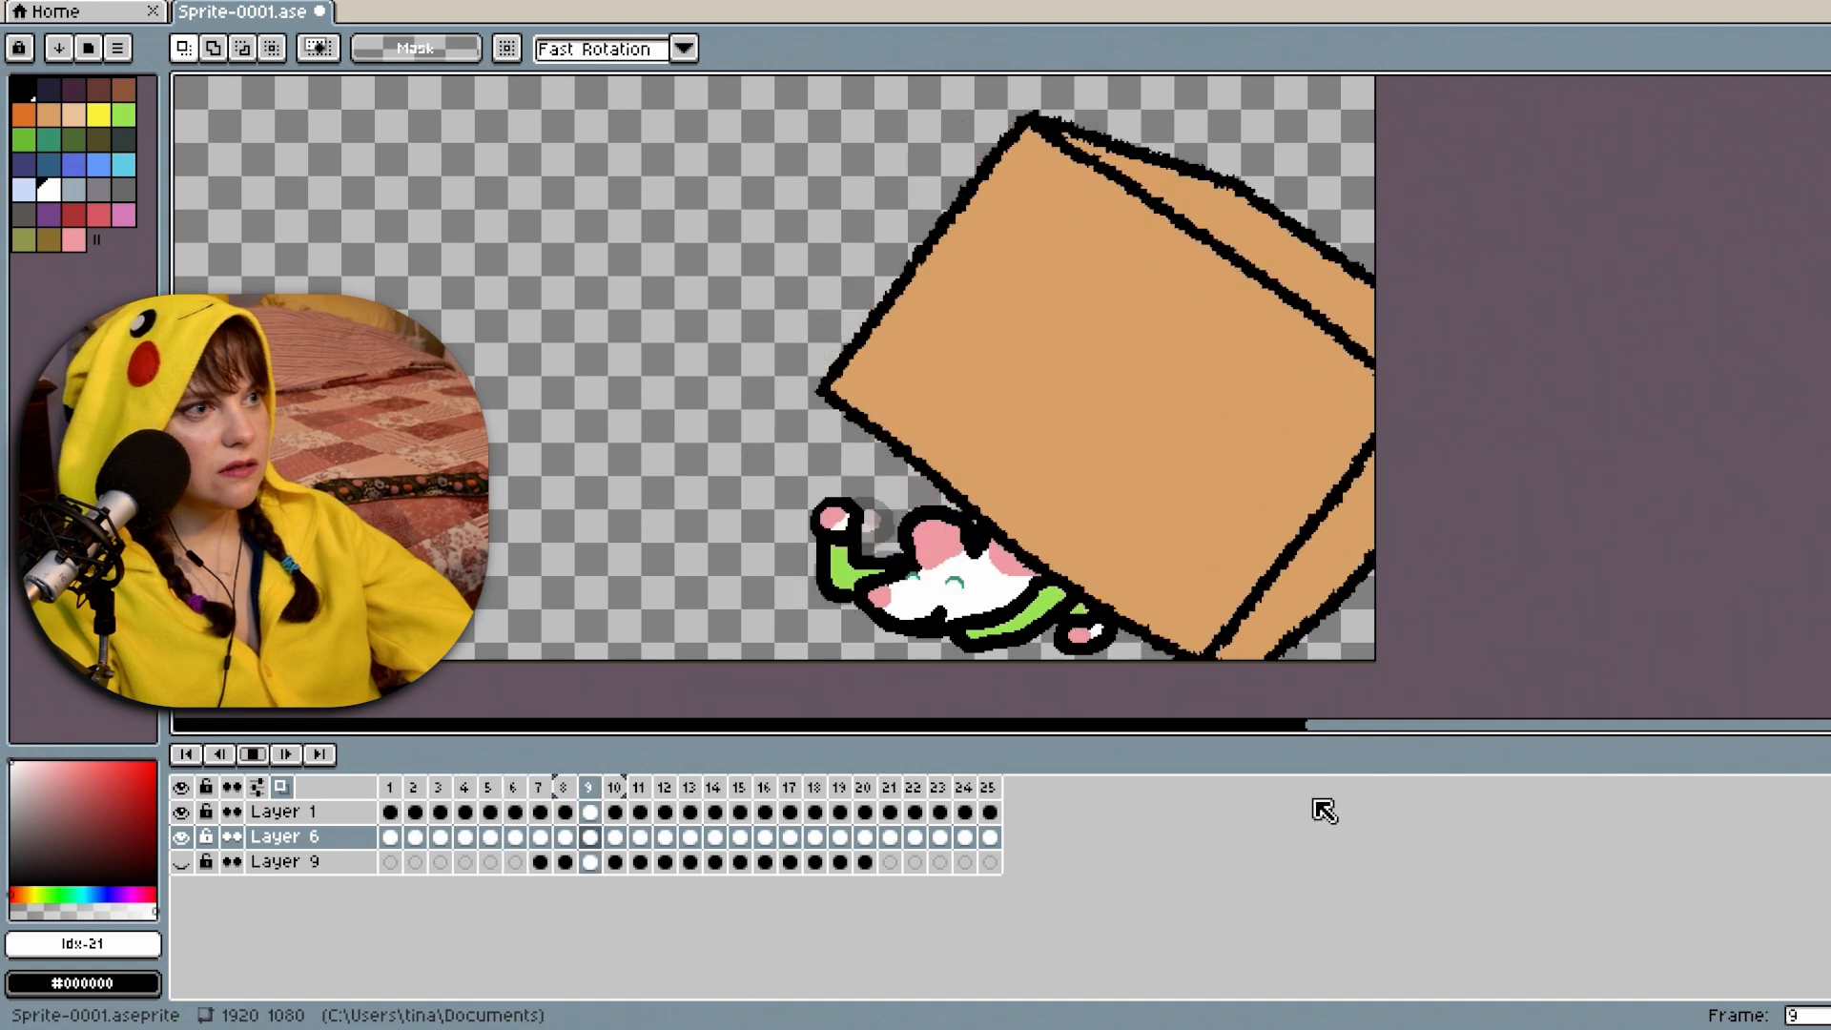
pyautogui.scroll(-2, 839, 517)
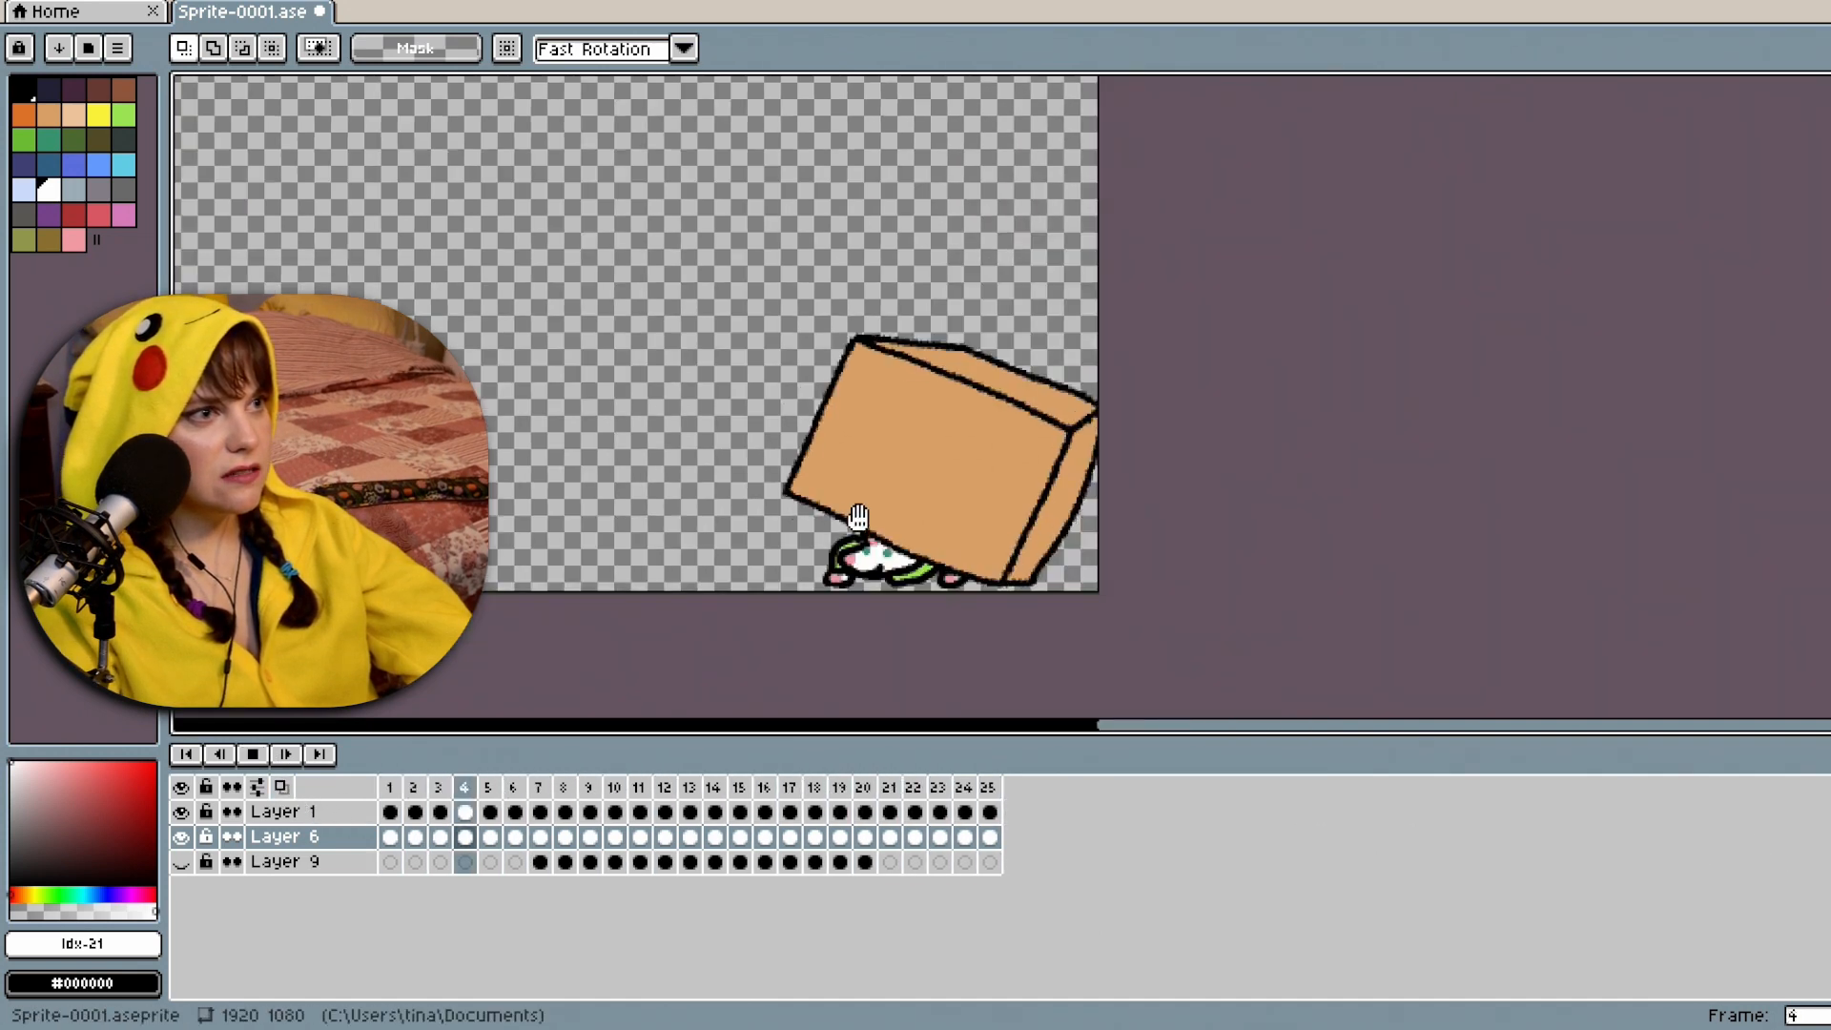
pyautogui.scroll(2, 1062, 515)
pyautogui.scroll(-1, 1058, 520)
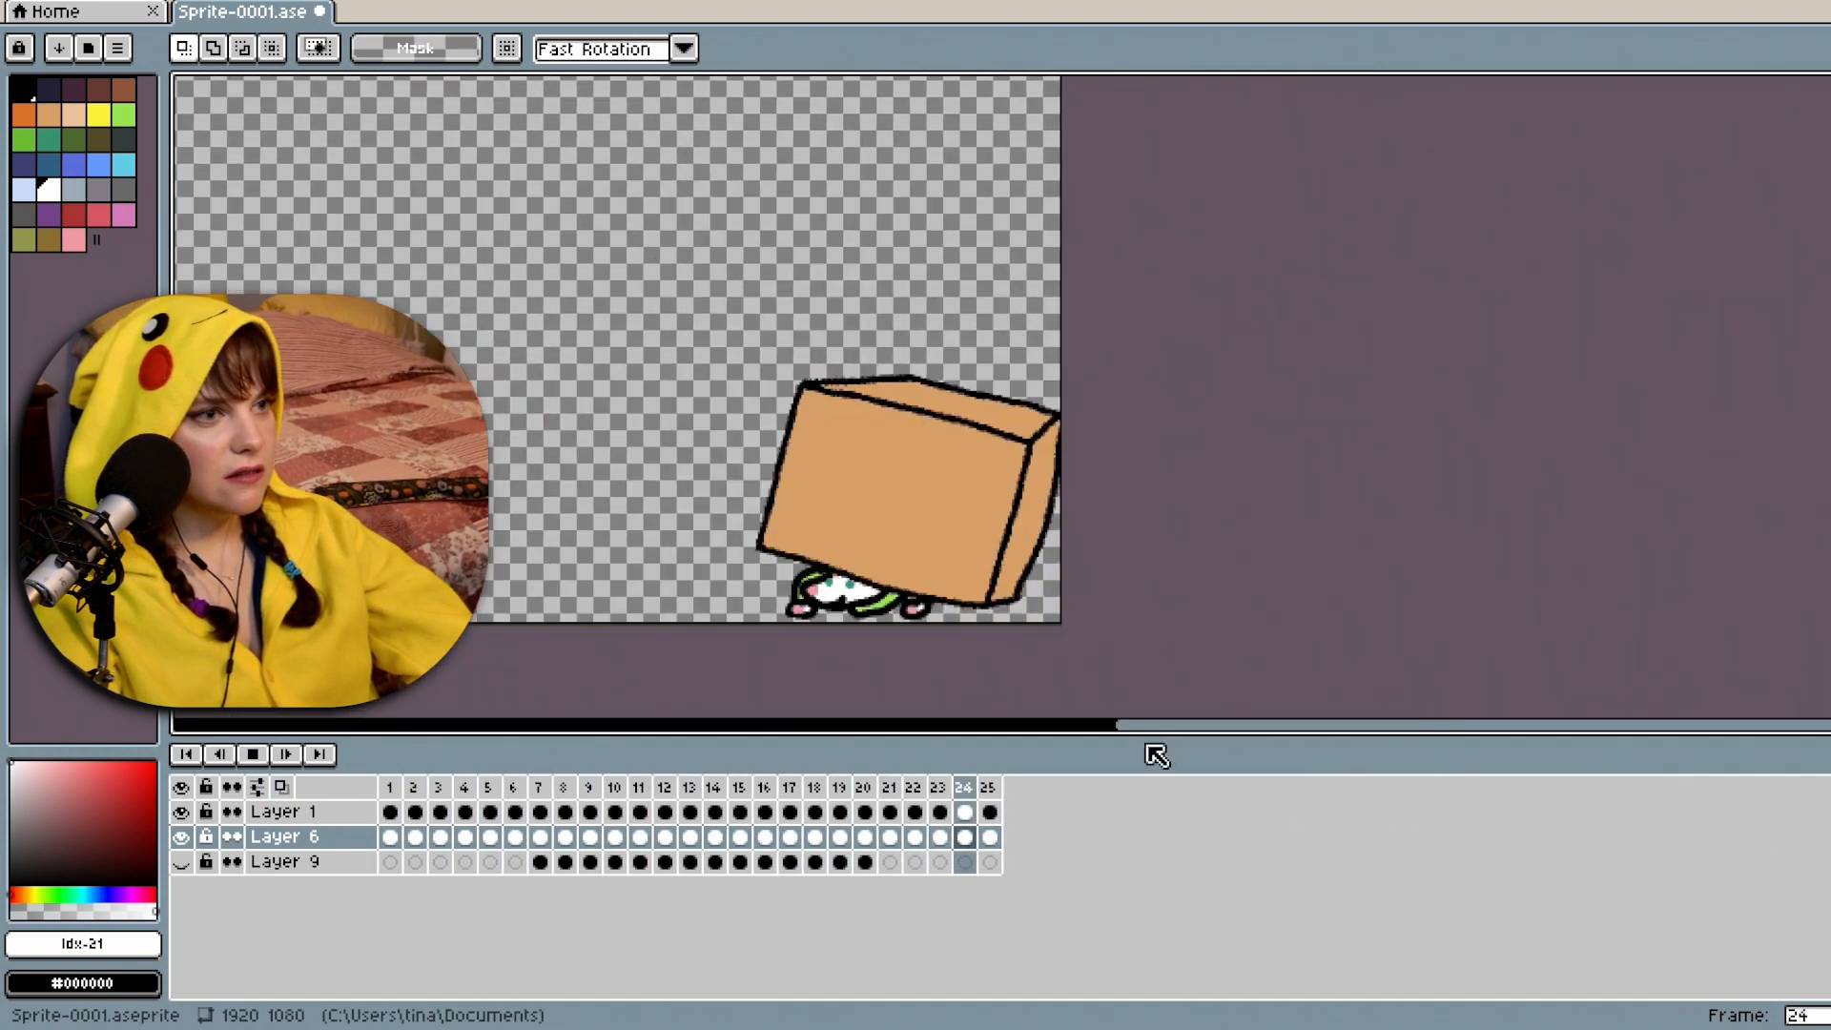
pyautogui.scroll(2, 1130, 658)
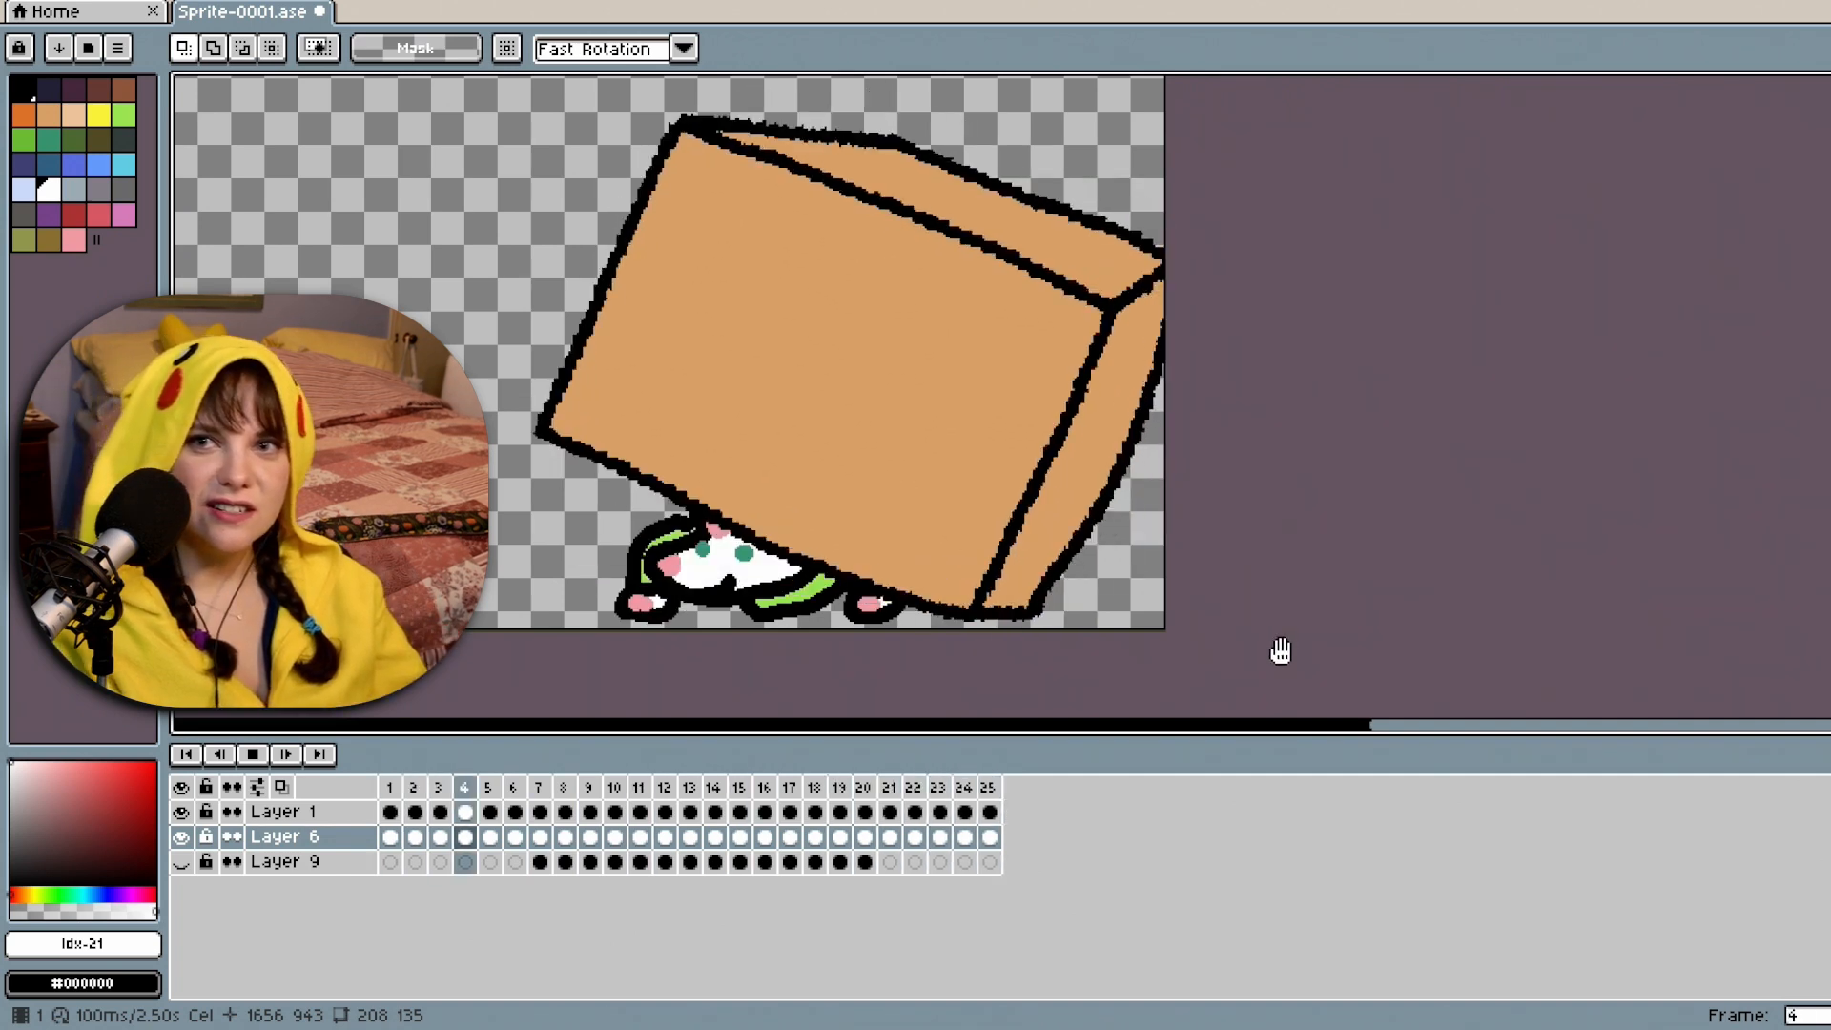
pyautogui.click(253, 756)
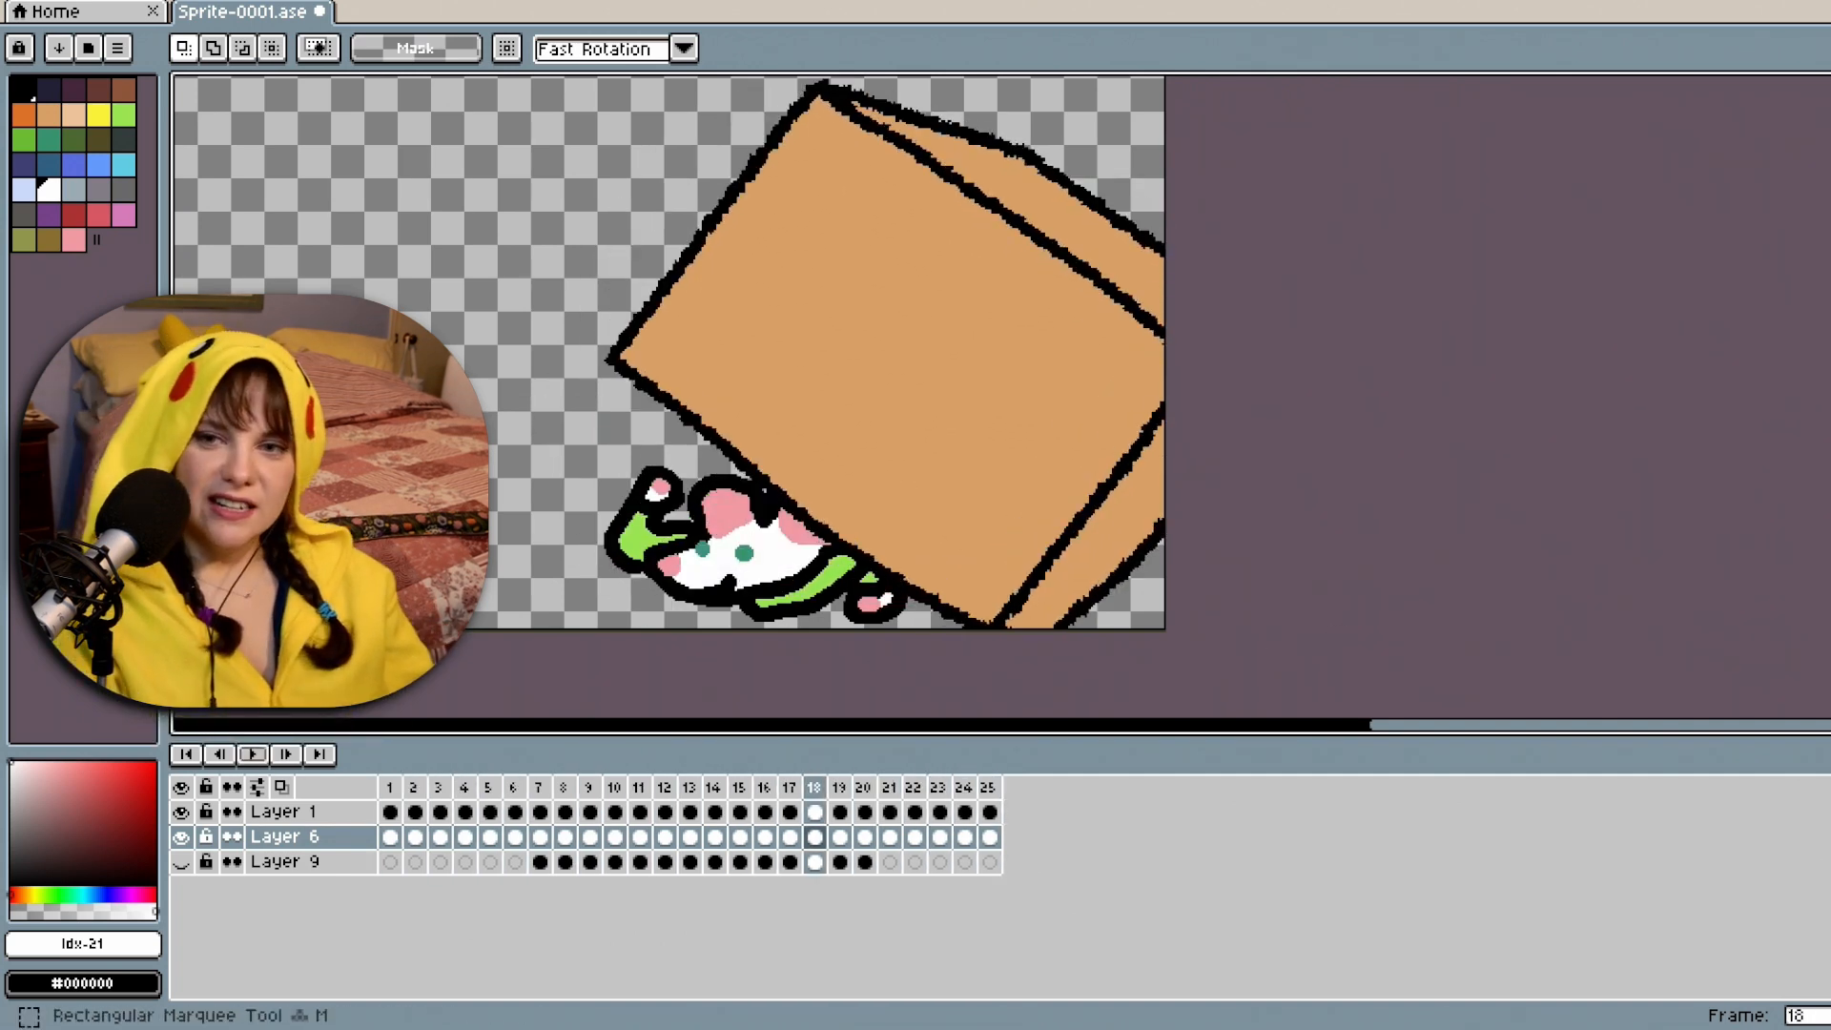
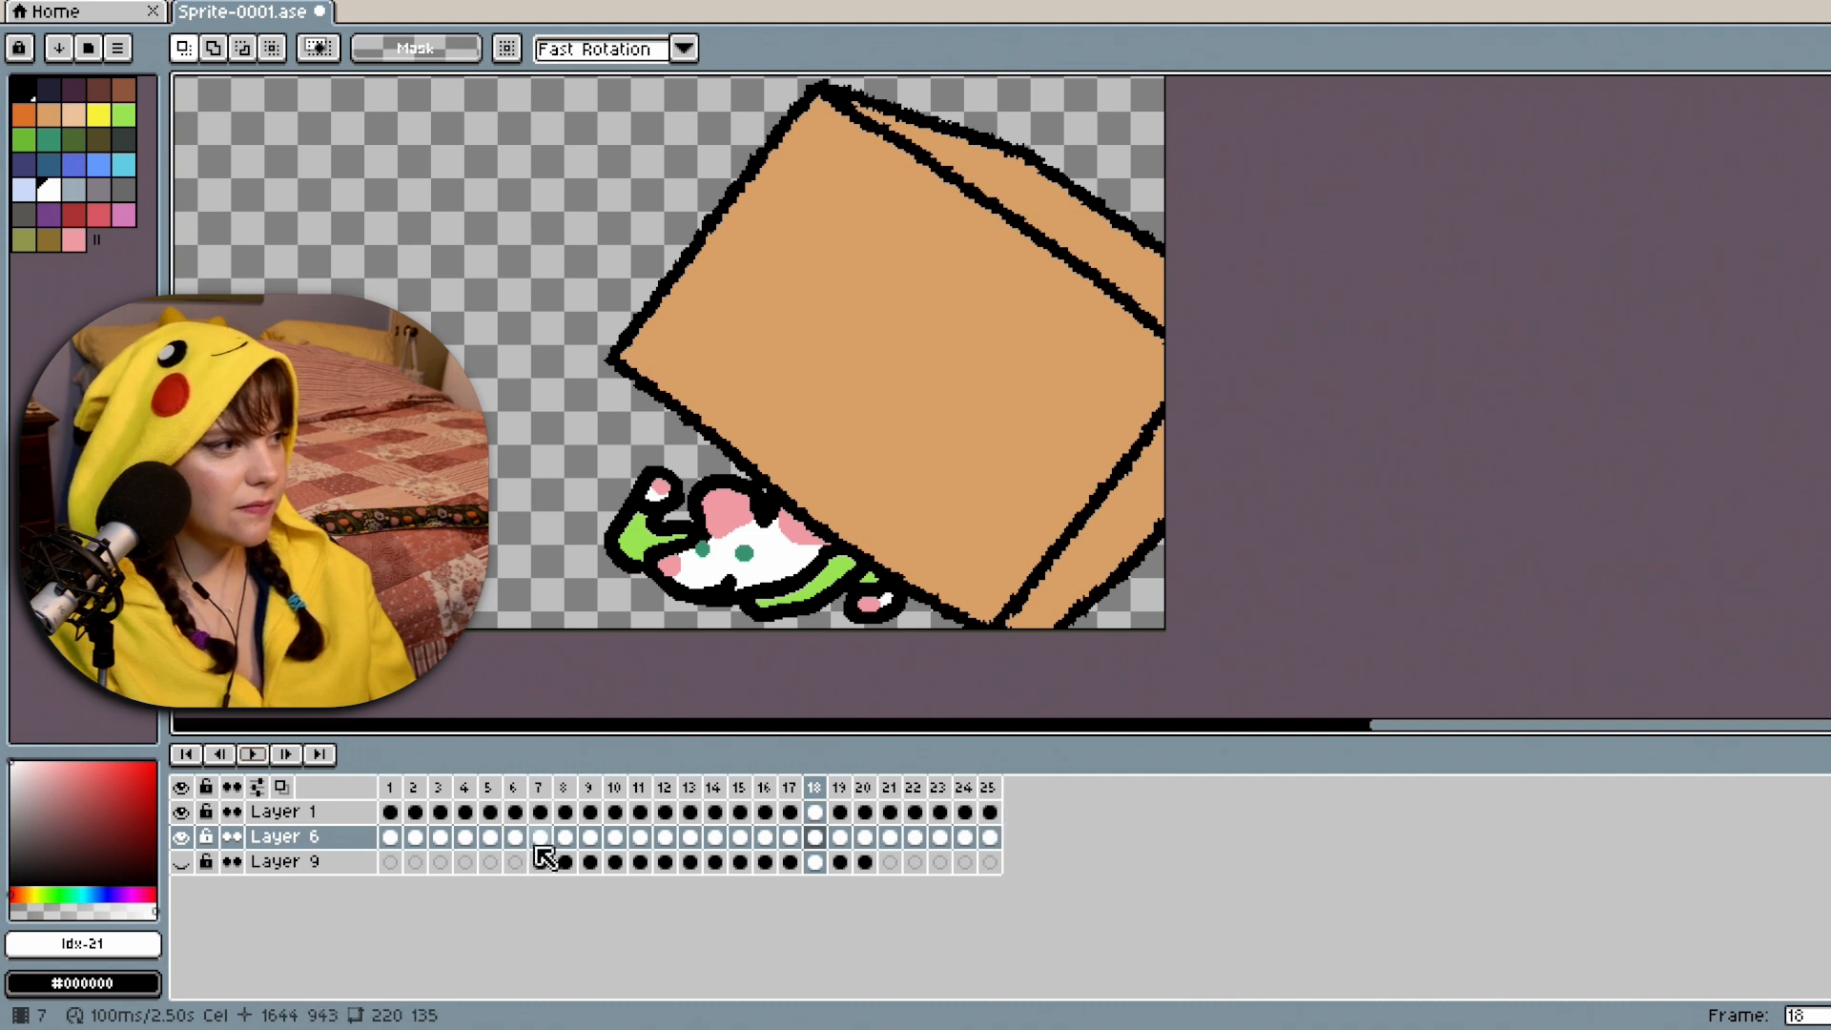
# Add an empty frame after frame 25 and copy Layer 1's frame 1 cel into it.
pyautogui.click(988, 787)
pyautogui.rightClick(988, 787)
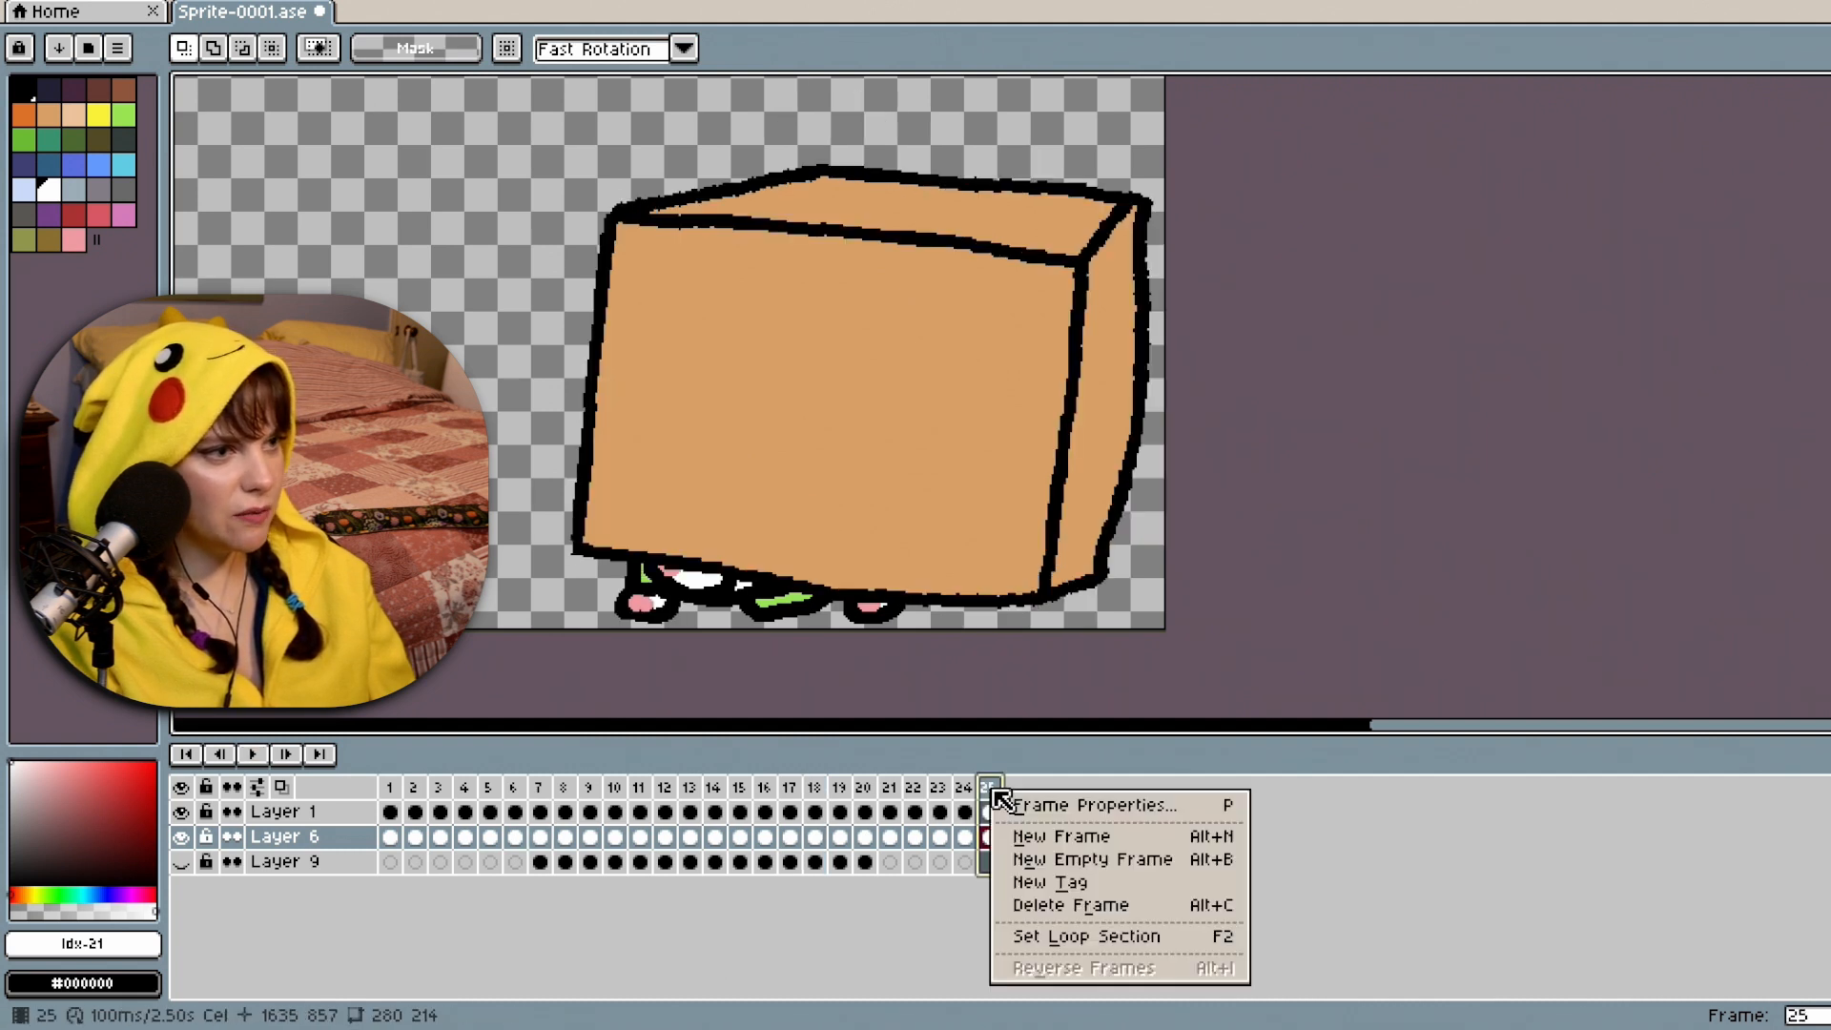
pyautogui.click(1087, 859)
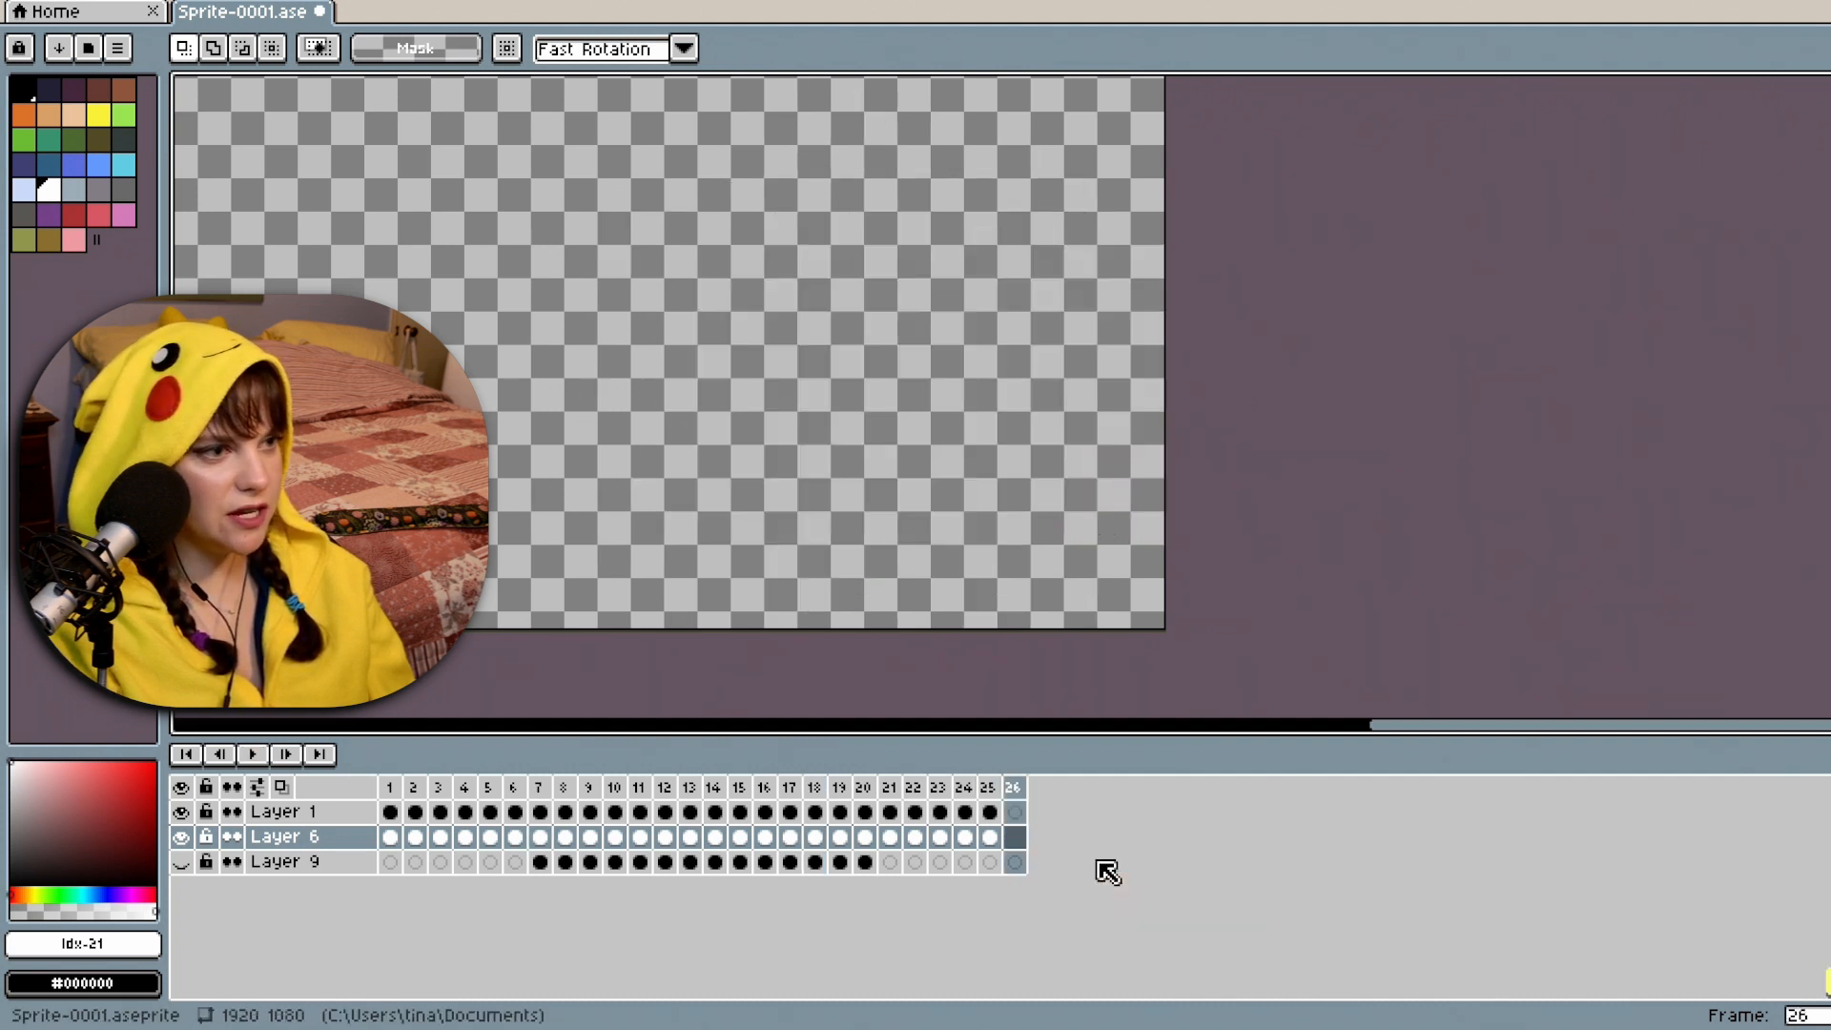
pyautogui.click(390, 812)
pyautogui.click(1015, 812)
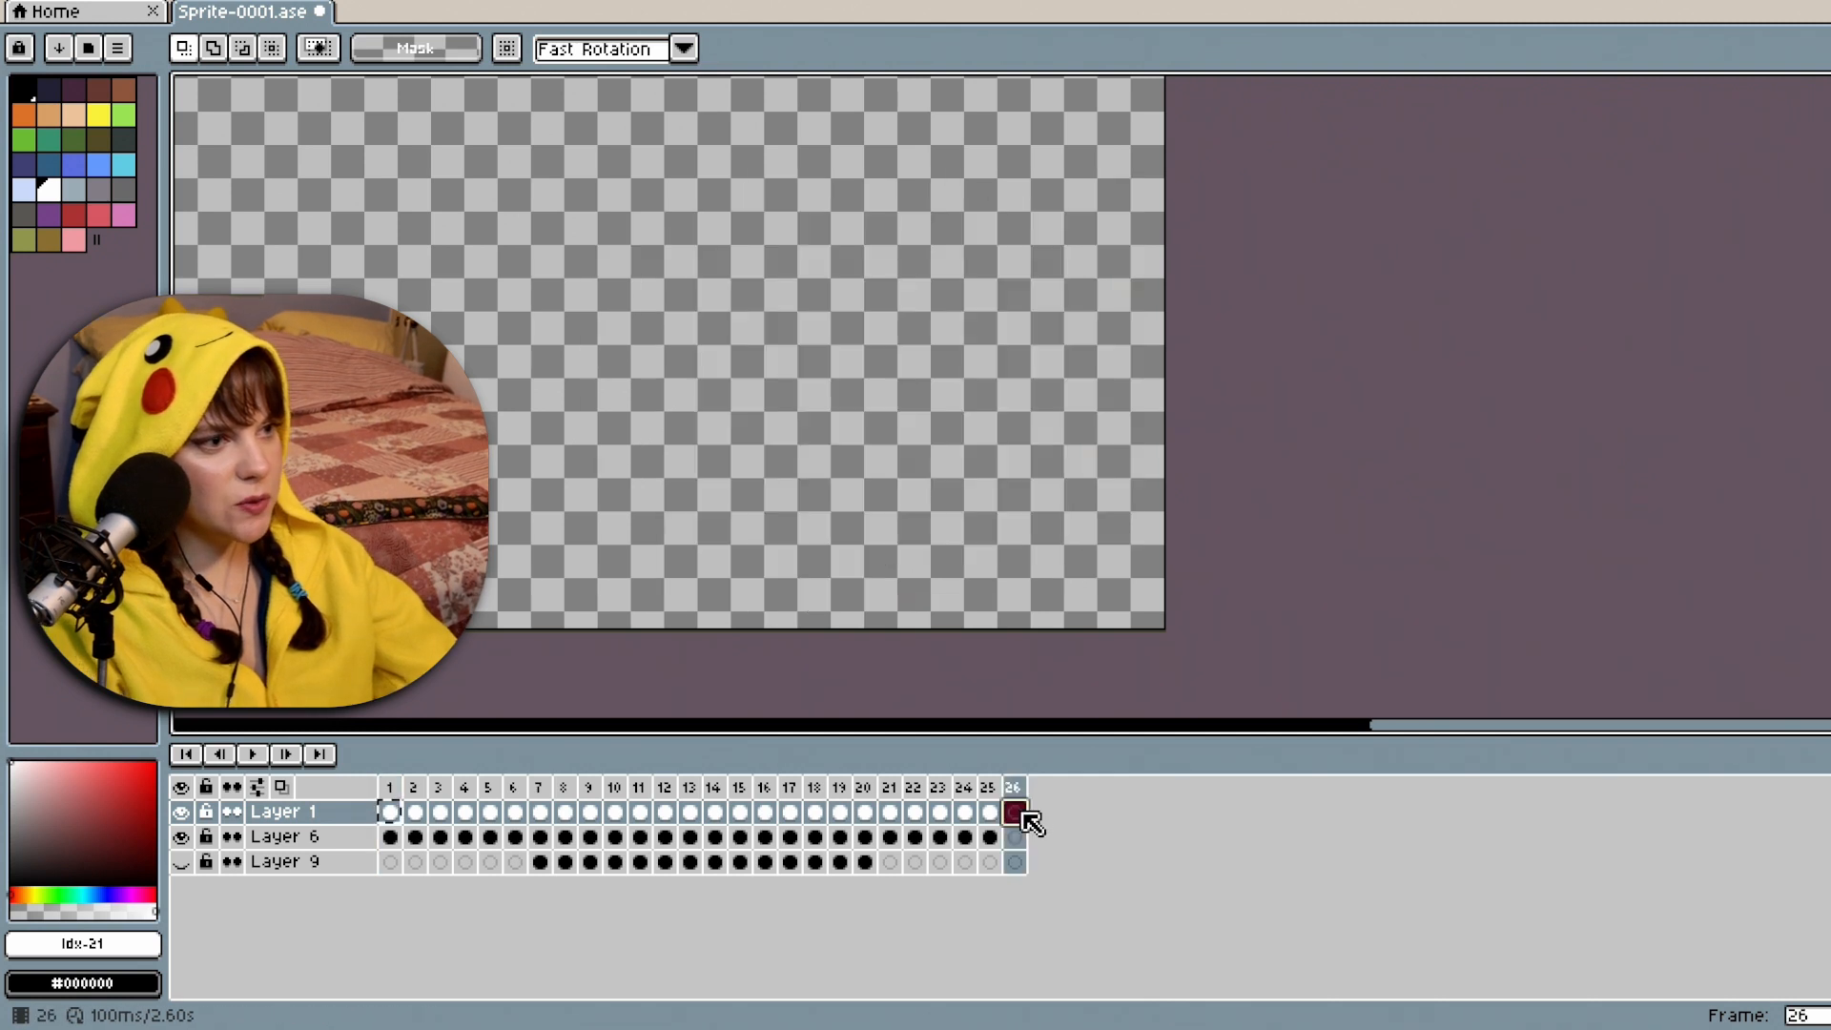
pyautogui.hotkey('ctrl', 'v')
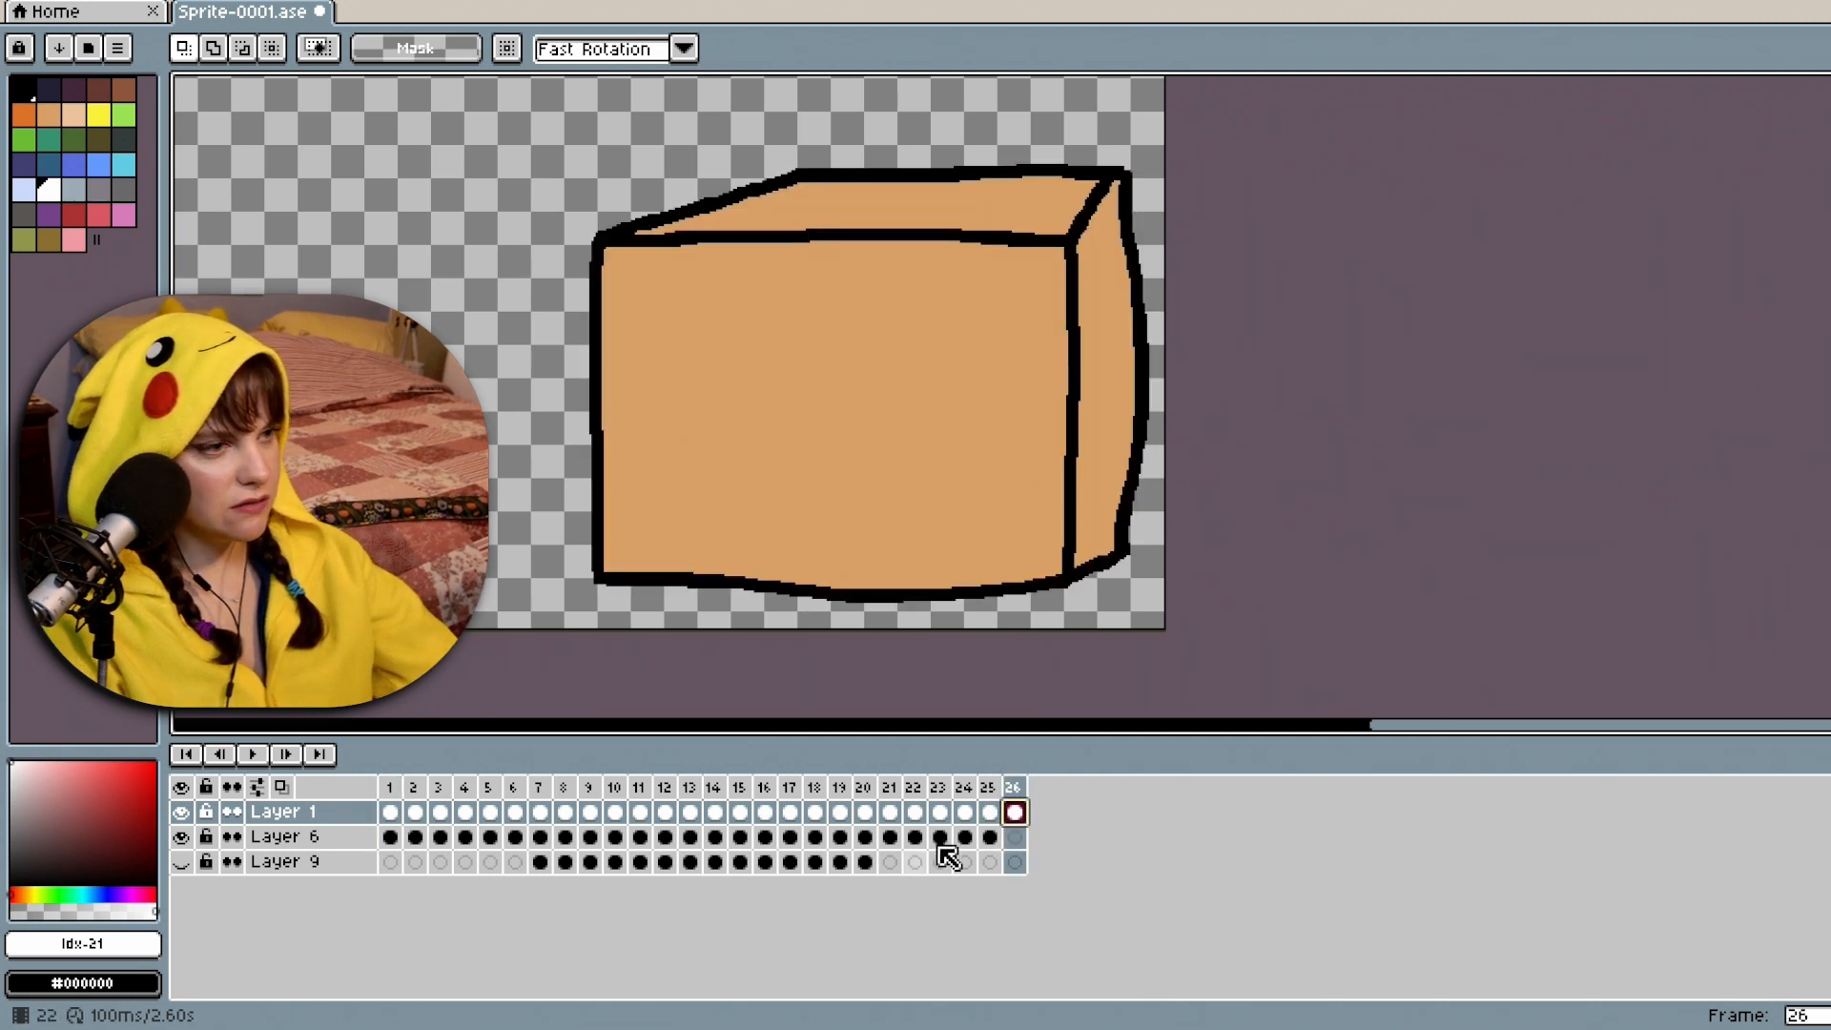
# Copy Layer 6's frame 1 cel into frame 26 and add a duplicate of that frame as frame 27.
pyautogui.click(391, 837)
pyautogui.hotkey('ctrl', 'c')
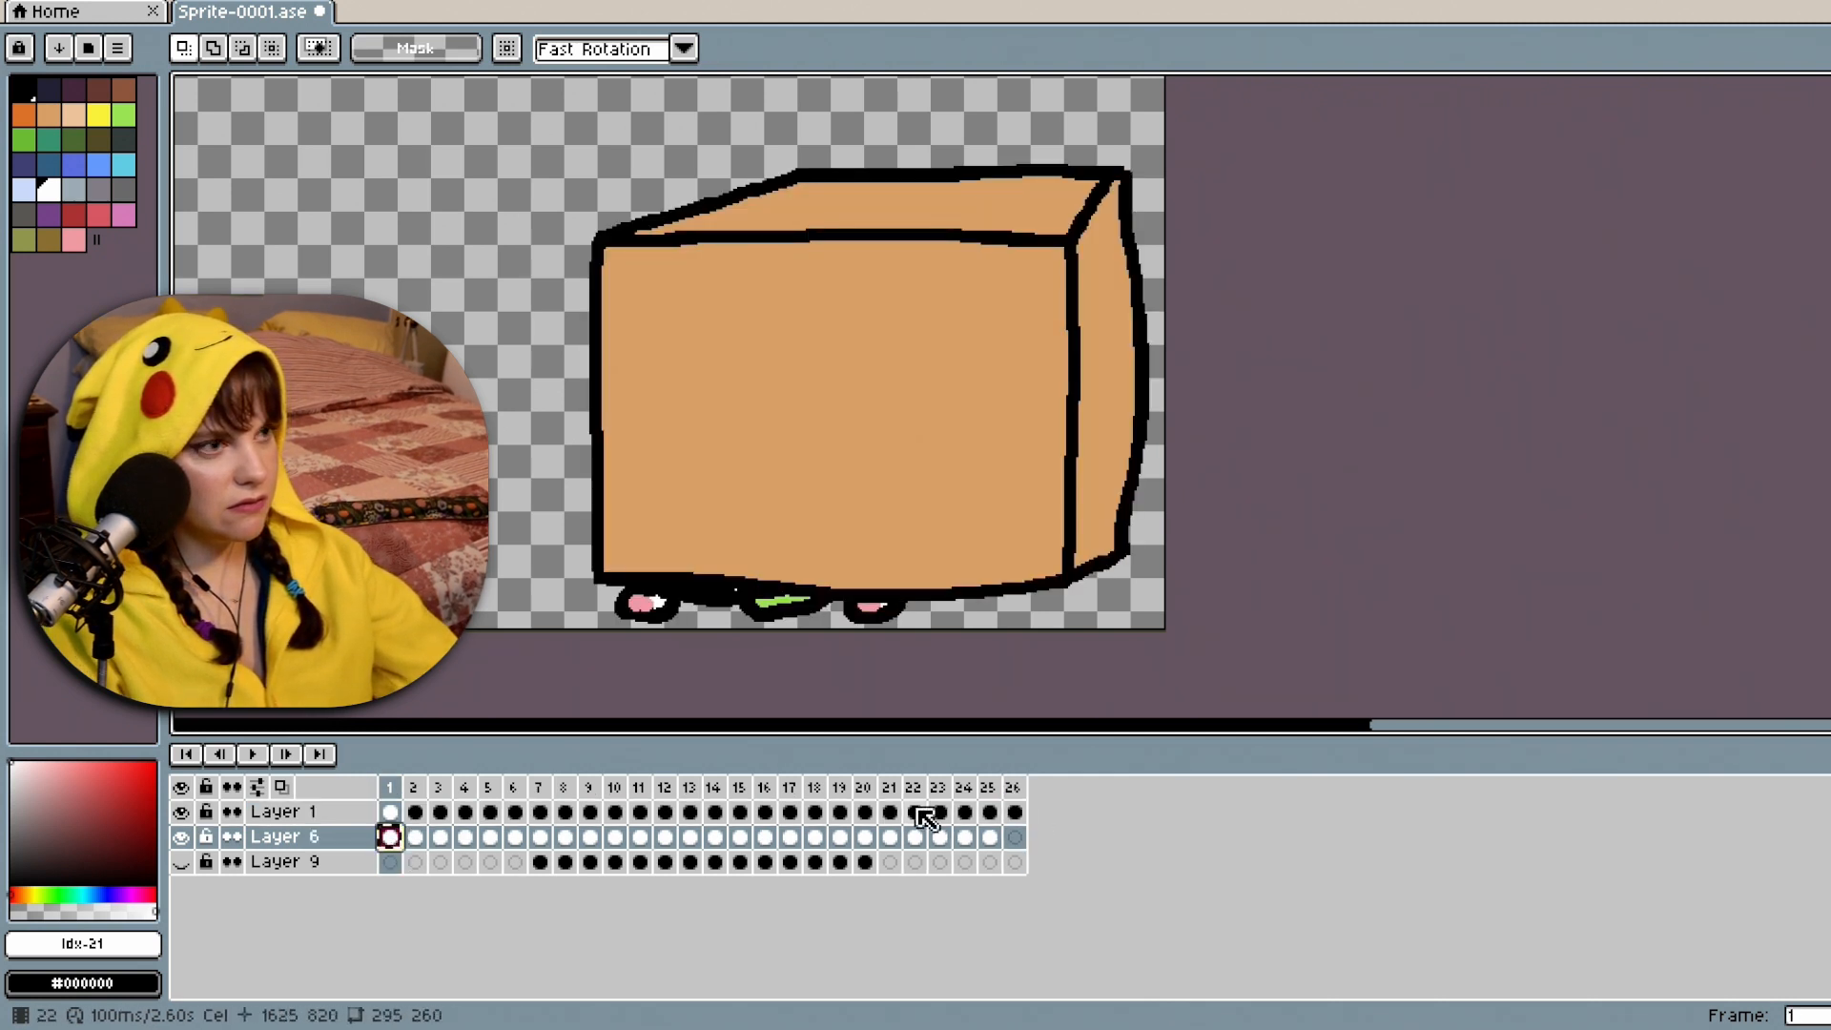
pyautogui.click(1014, 837)
pyautogui.hotkey('ctrl', 'v')
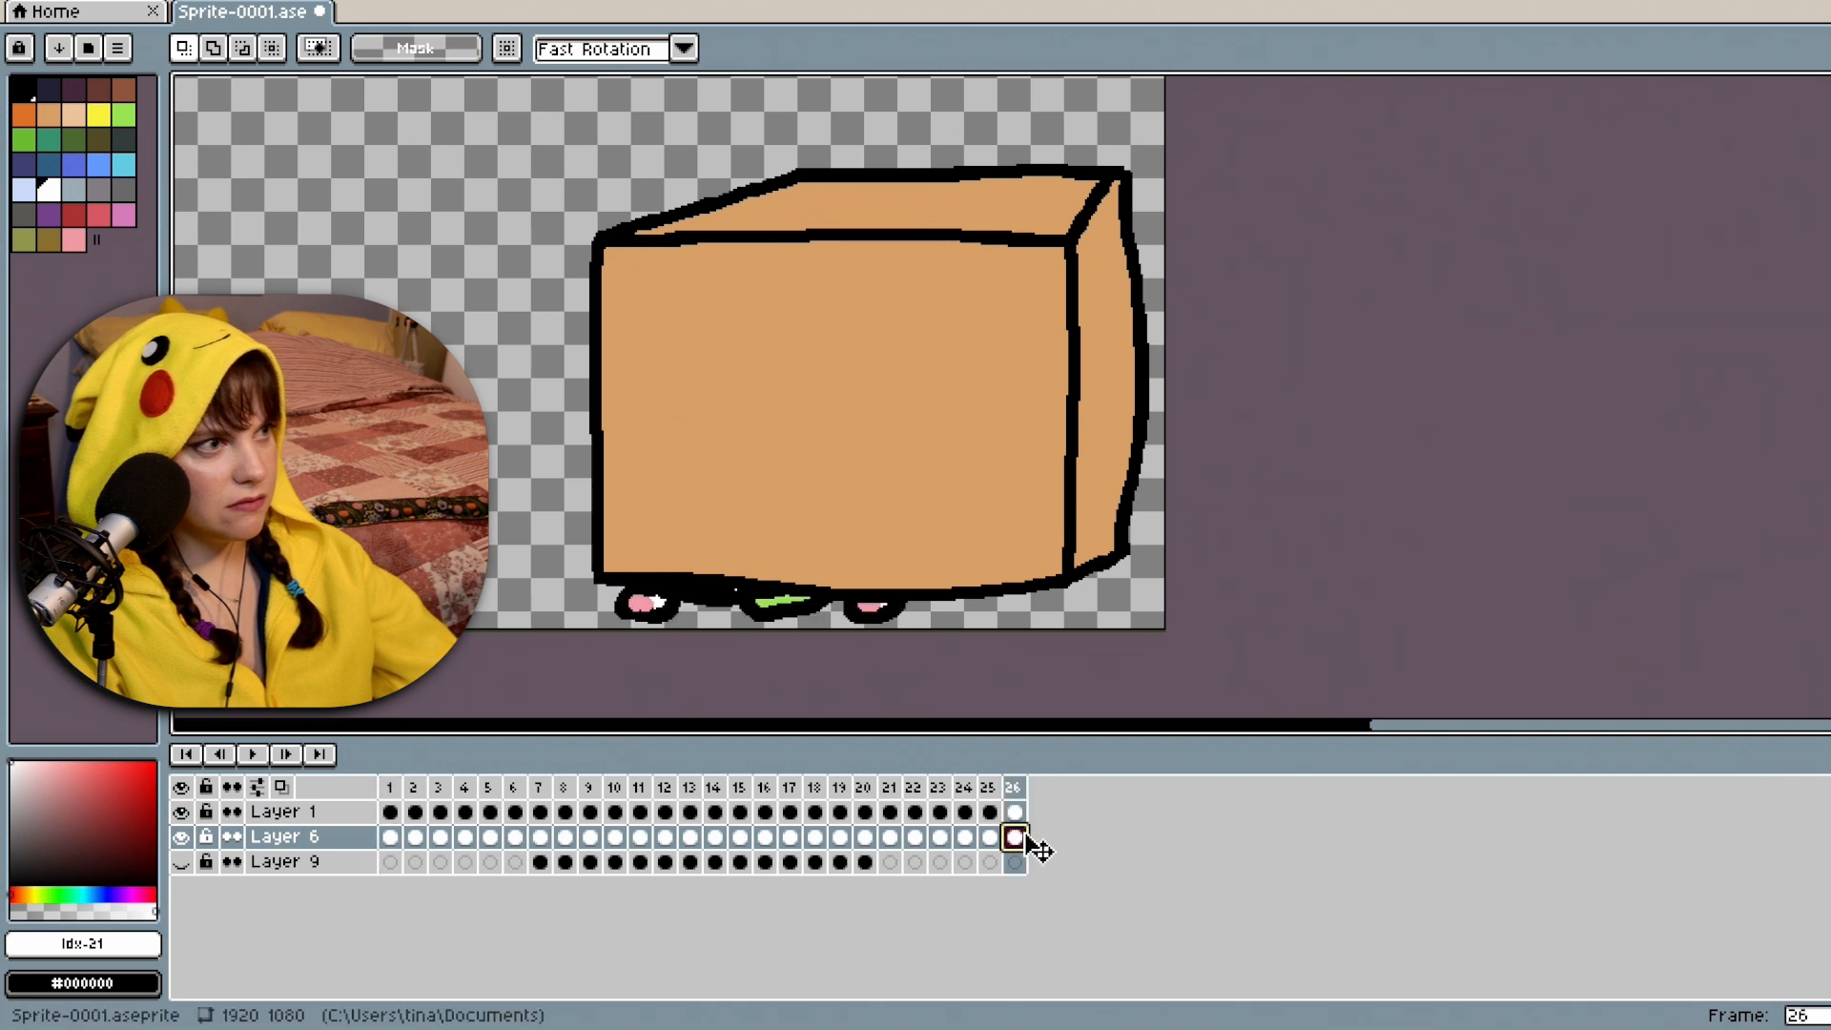
pyautogui.rightClick(1022, 792)
pyautogui.click(1099, 838)
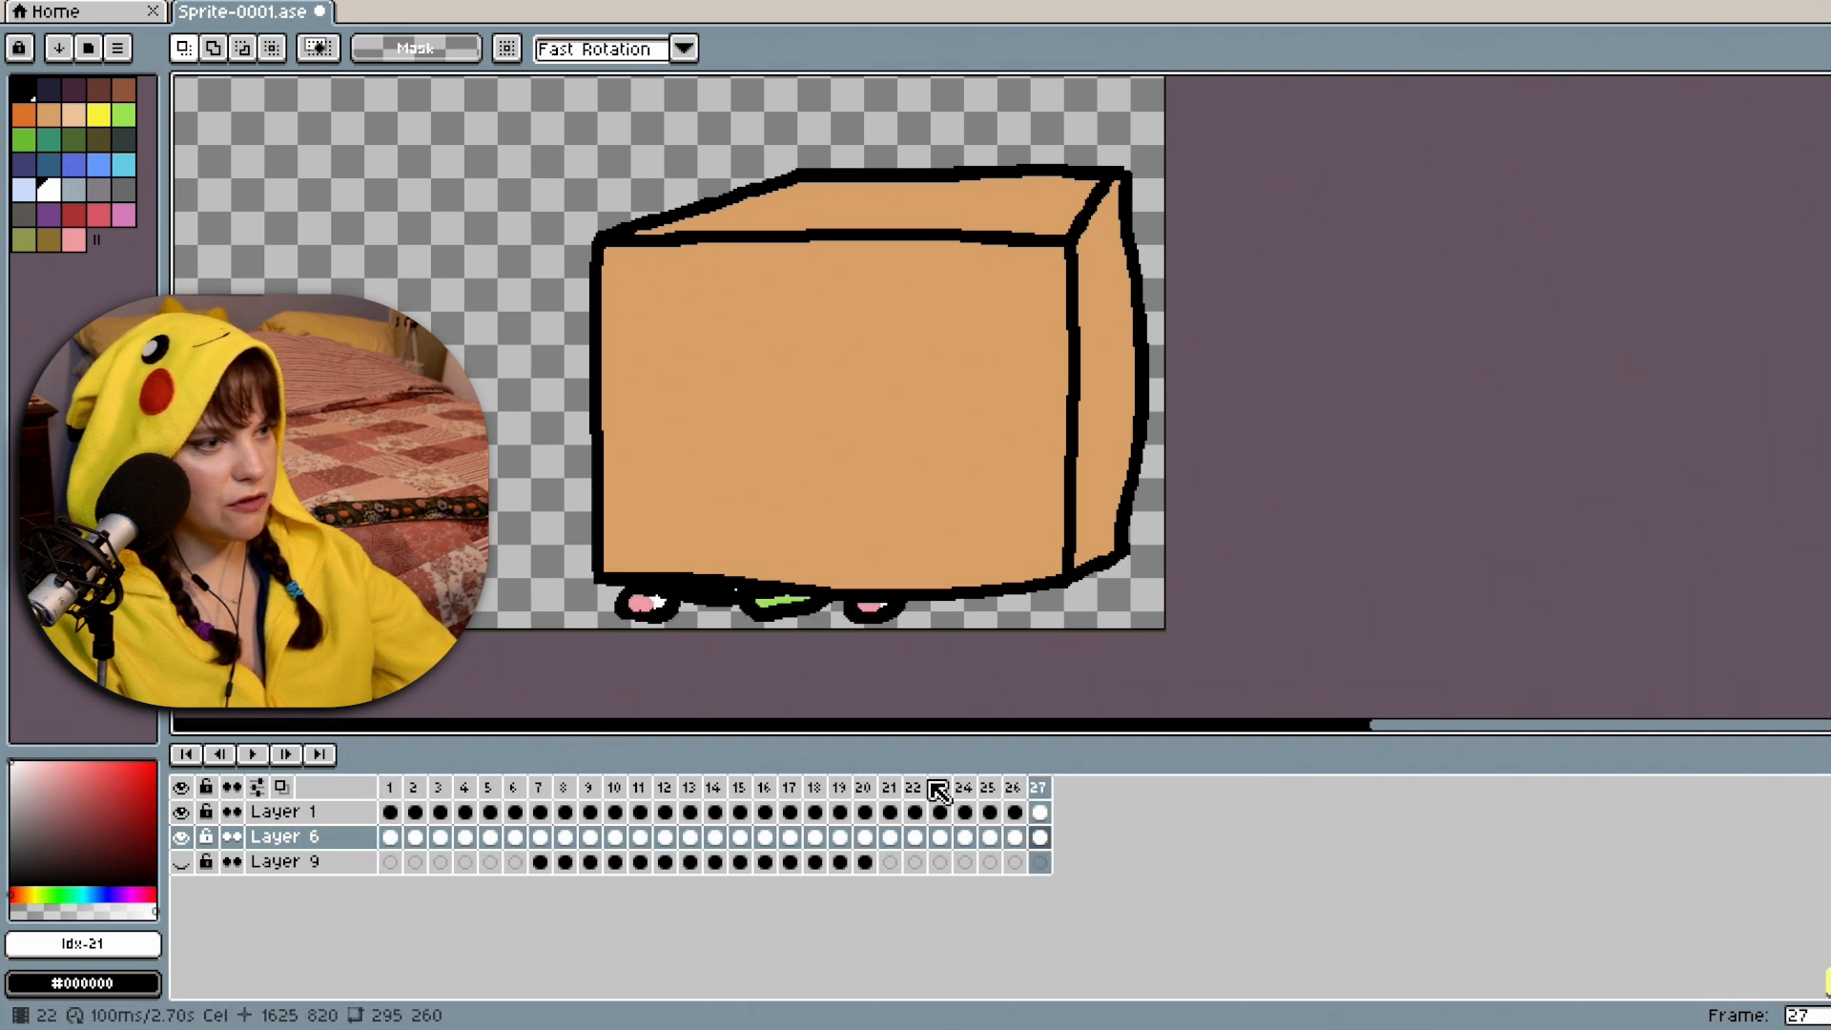
# Play back the animation to check the motion of the box and the character, and stop playback.
pyautogui.click(253, 754)
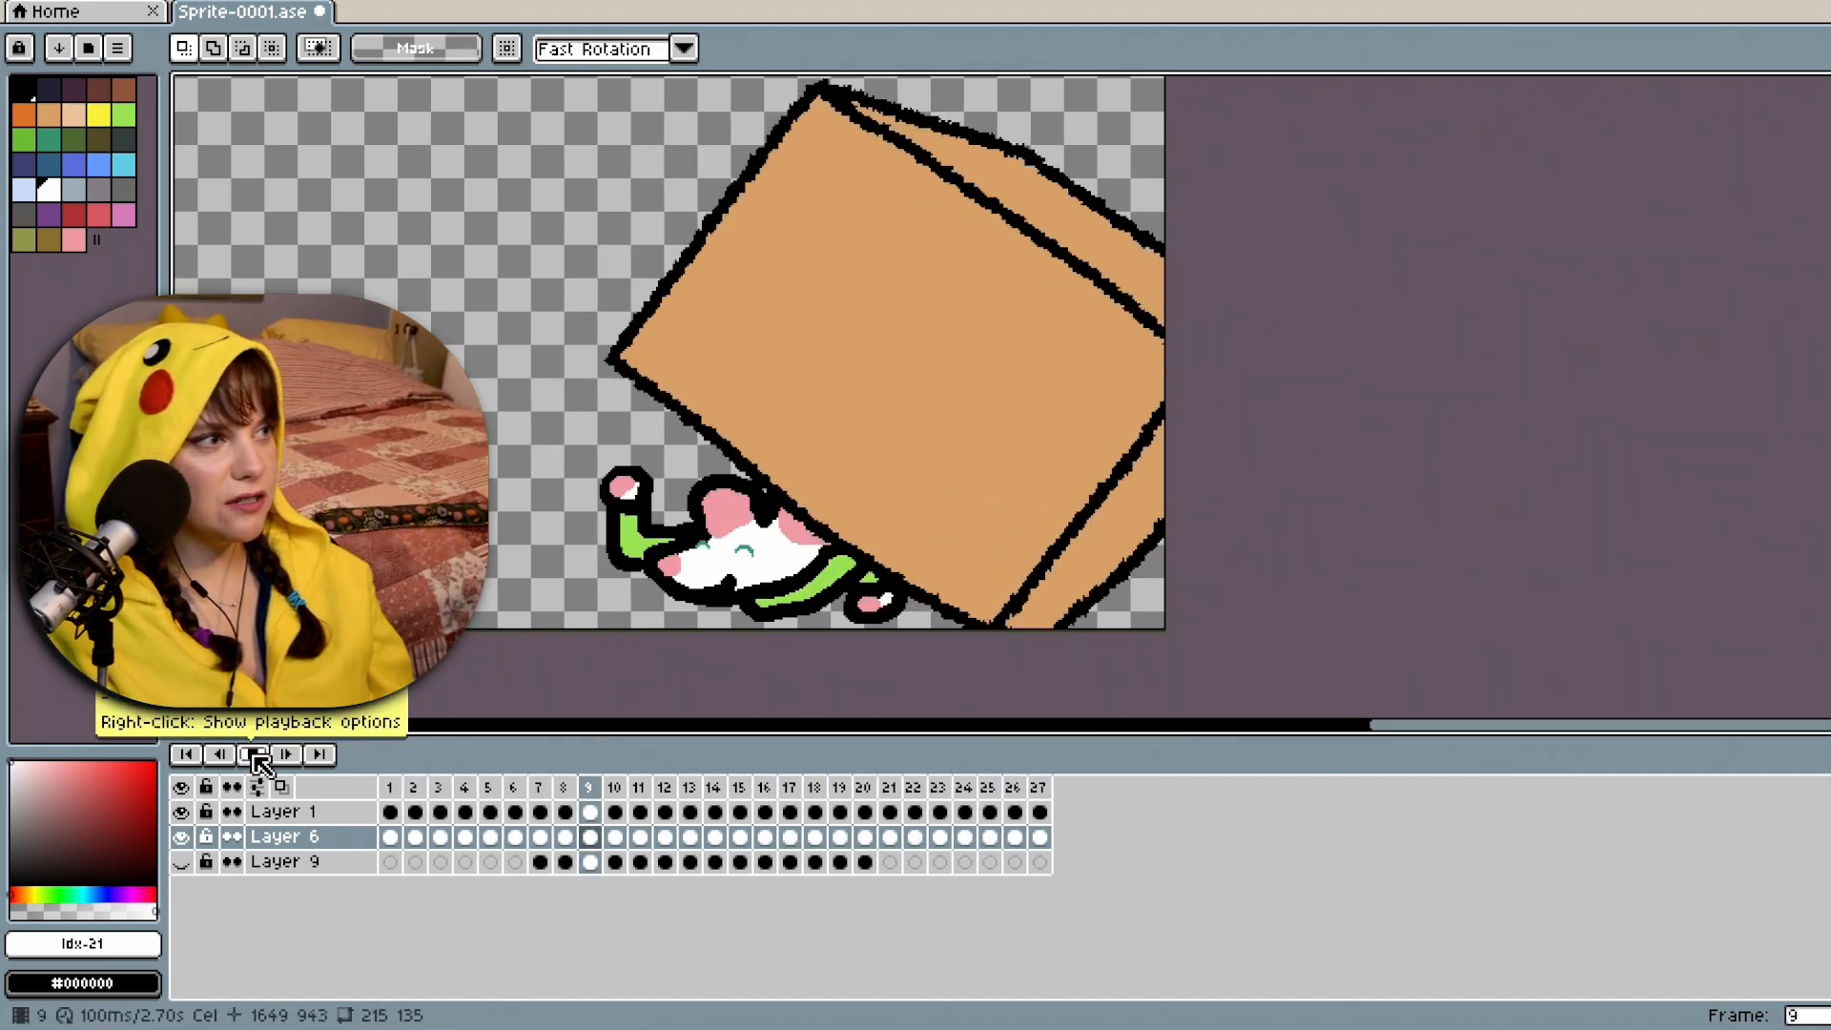
pyautogui.click(254, 755)
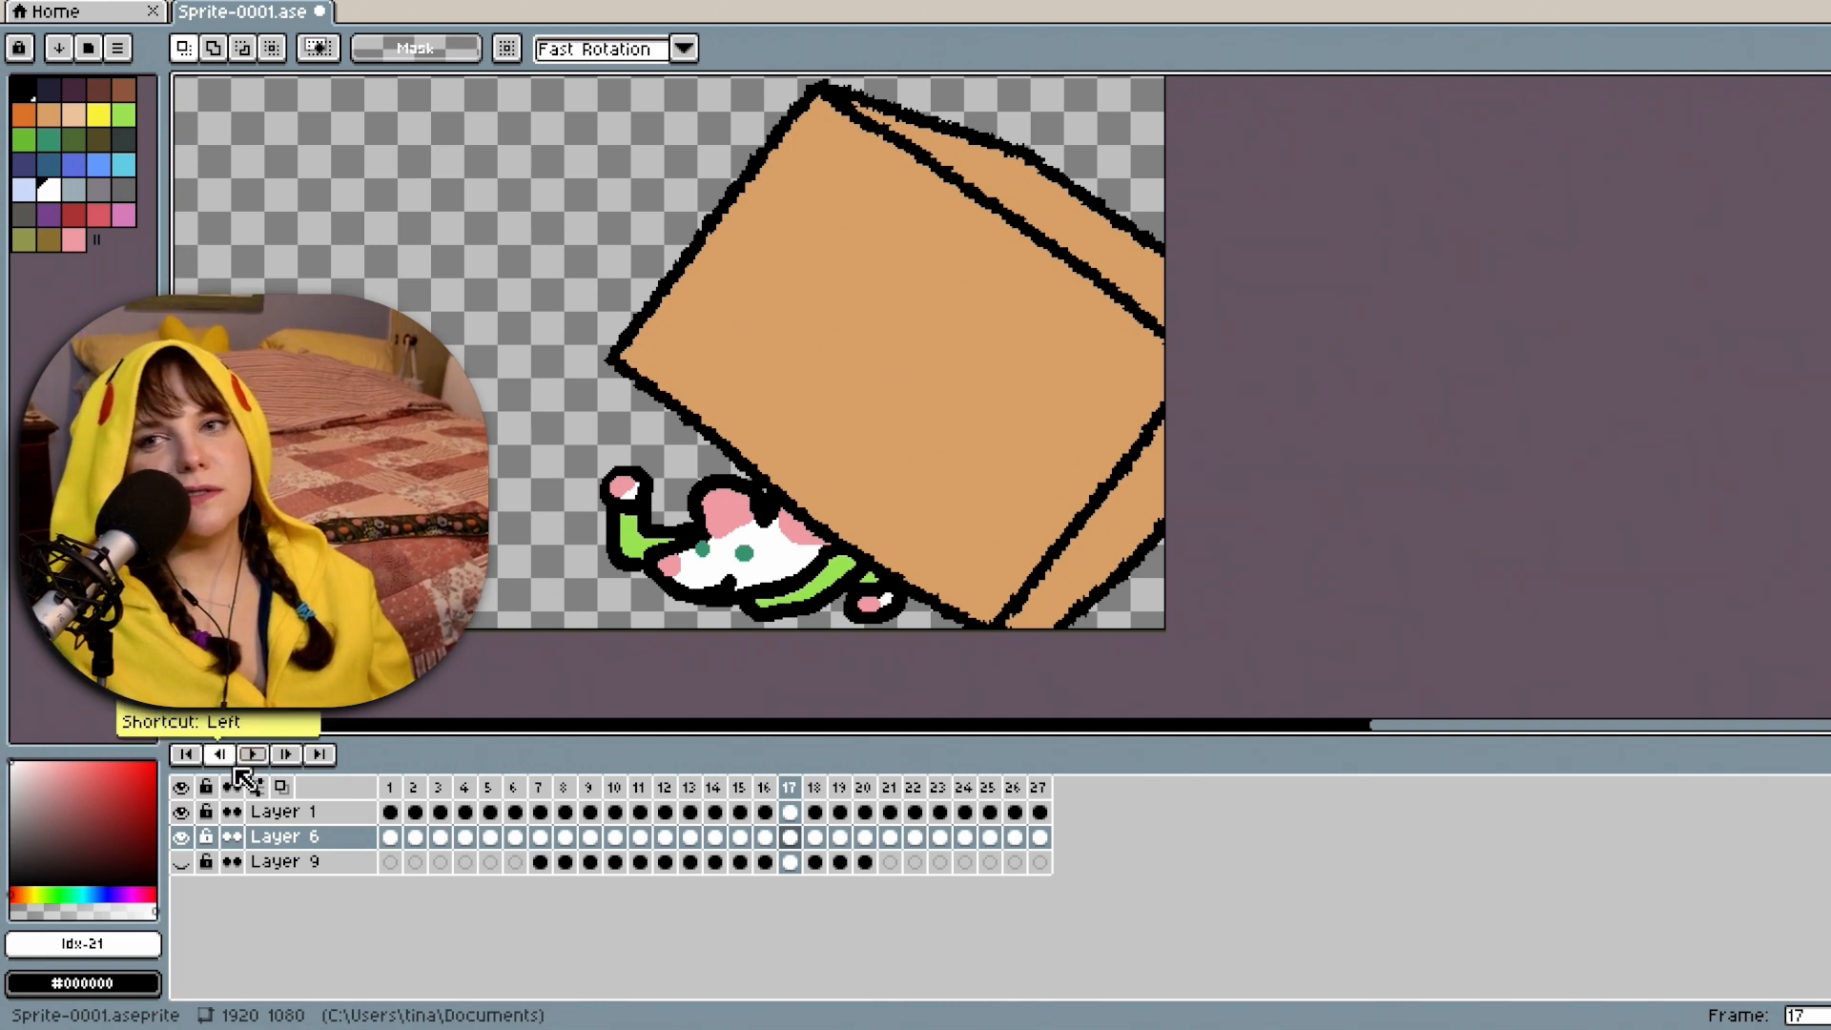
pyautogui.scroll(-2, 1343, 312)
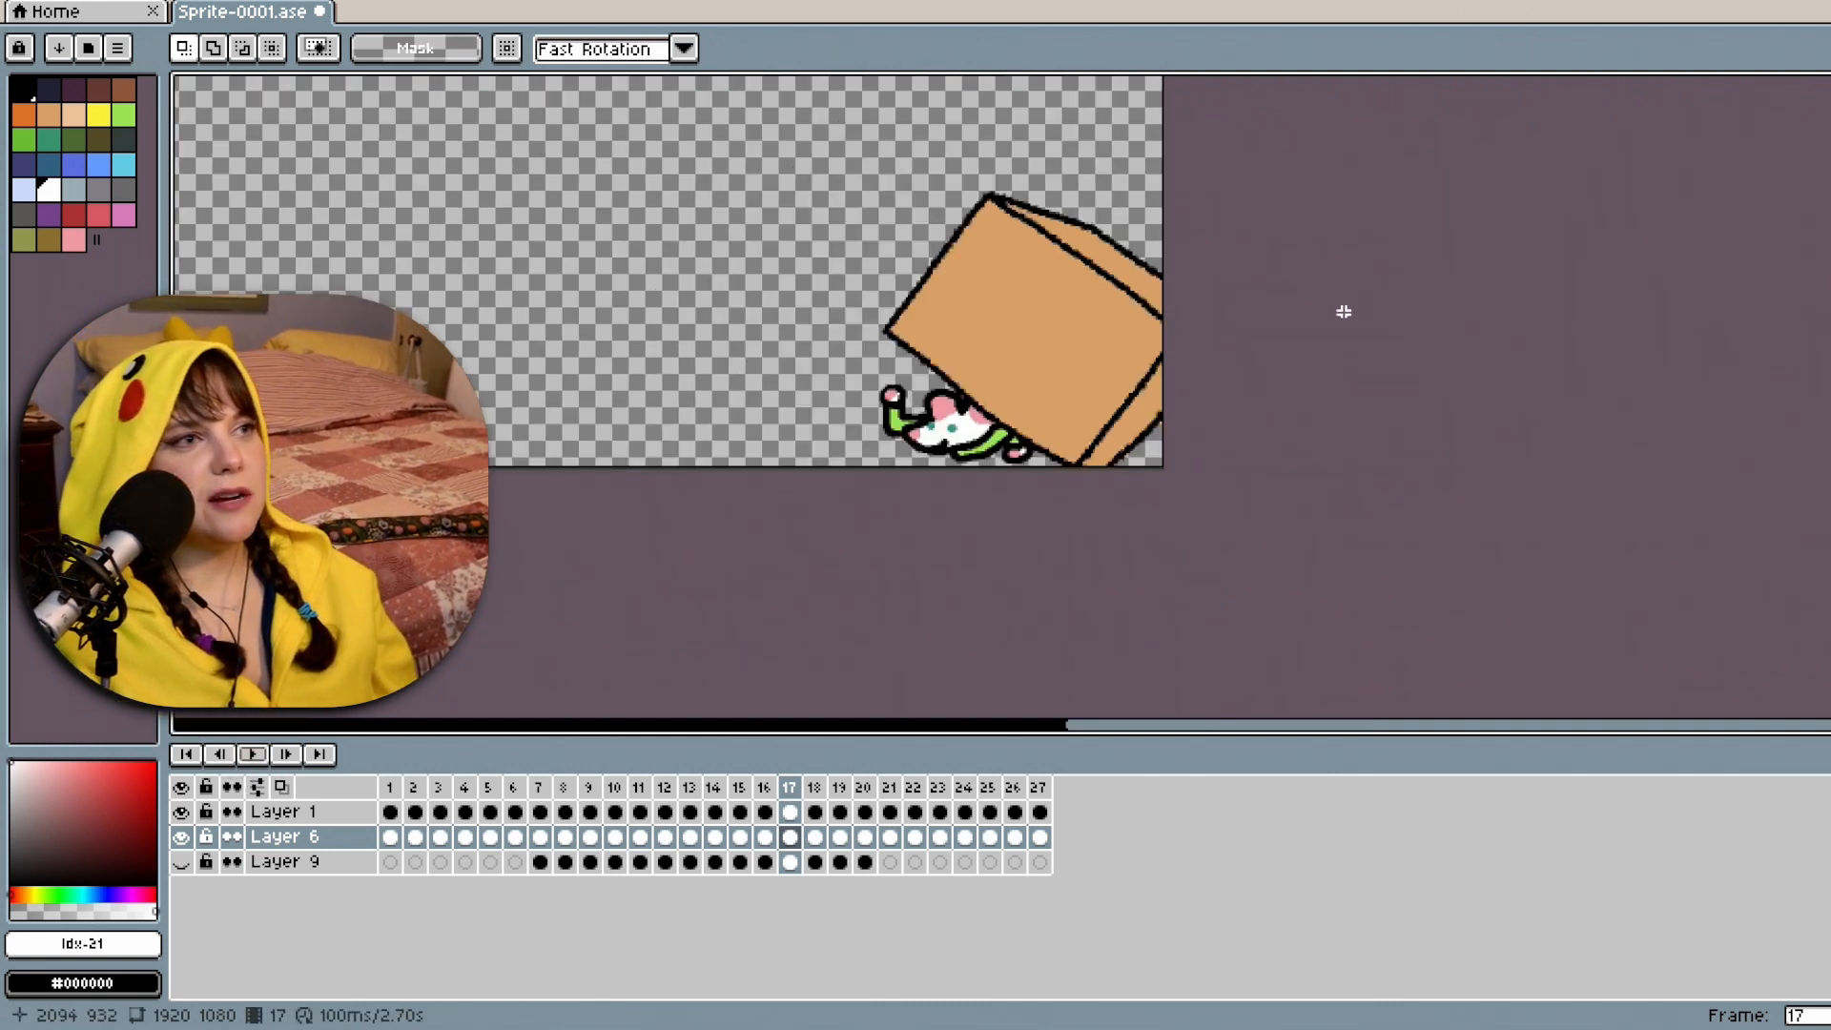
pyautogui.scroll(2, 1072, 396)
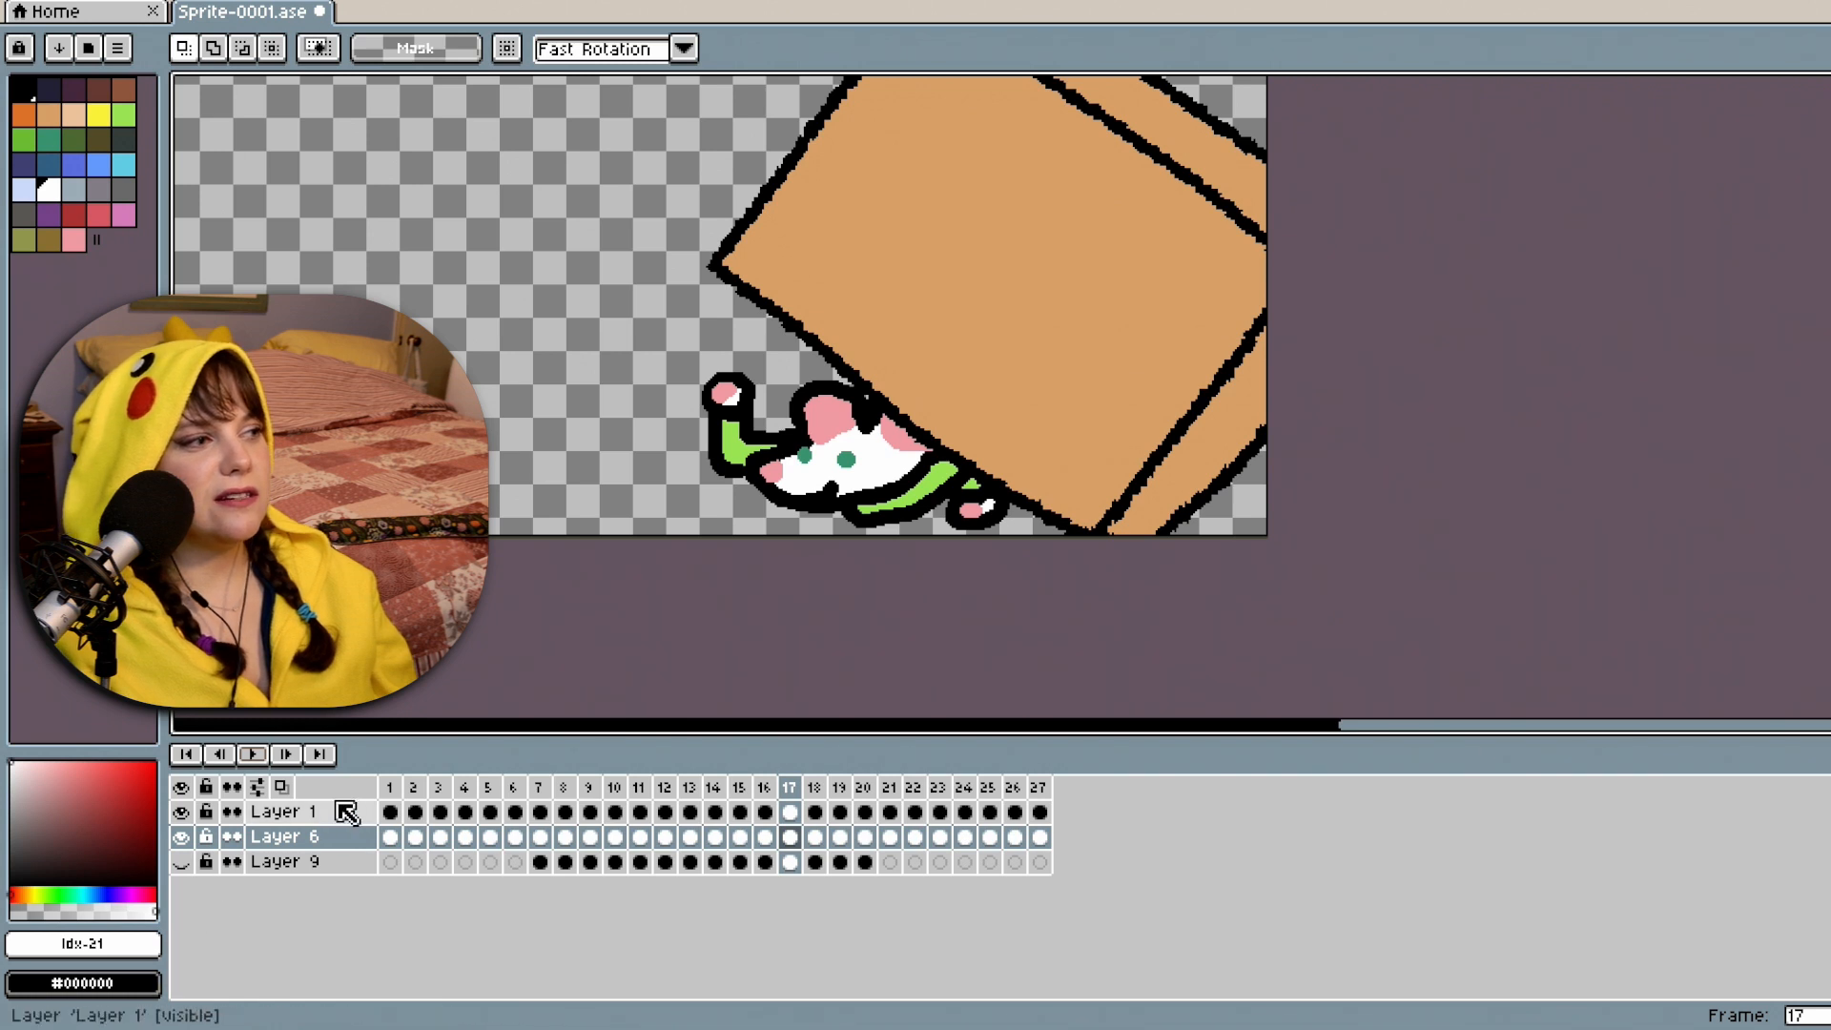
# On Layer 1 in frame 1, draw a dark grey-green 7 px pencil line across the lower part of the box's front.
pyautogui.click(397, 818)
pyautogui.scroll(2, 1489, 413)
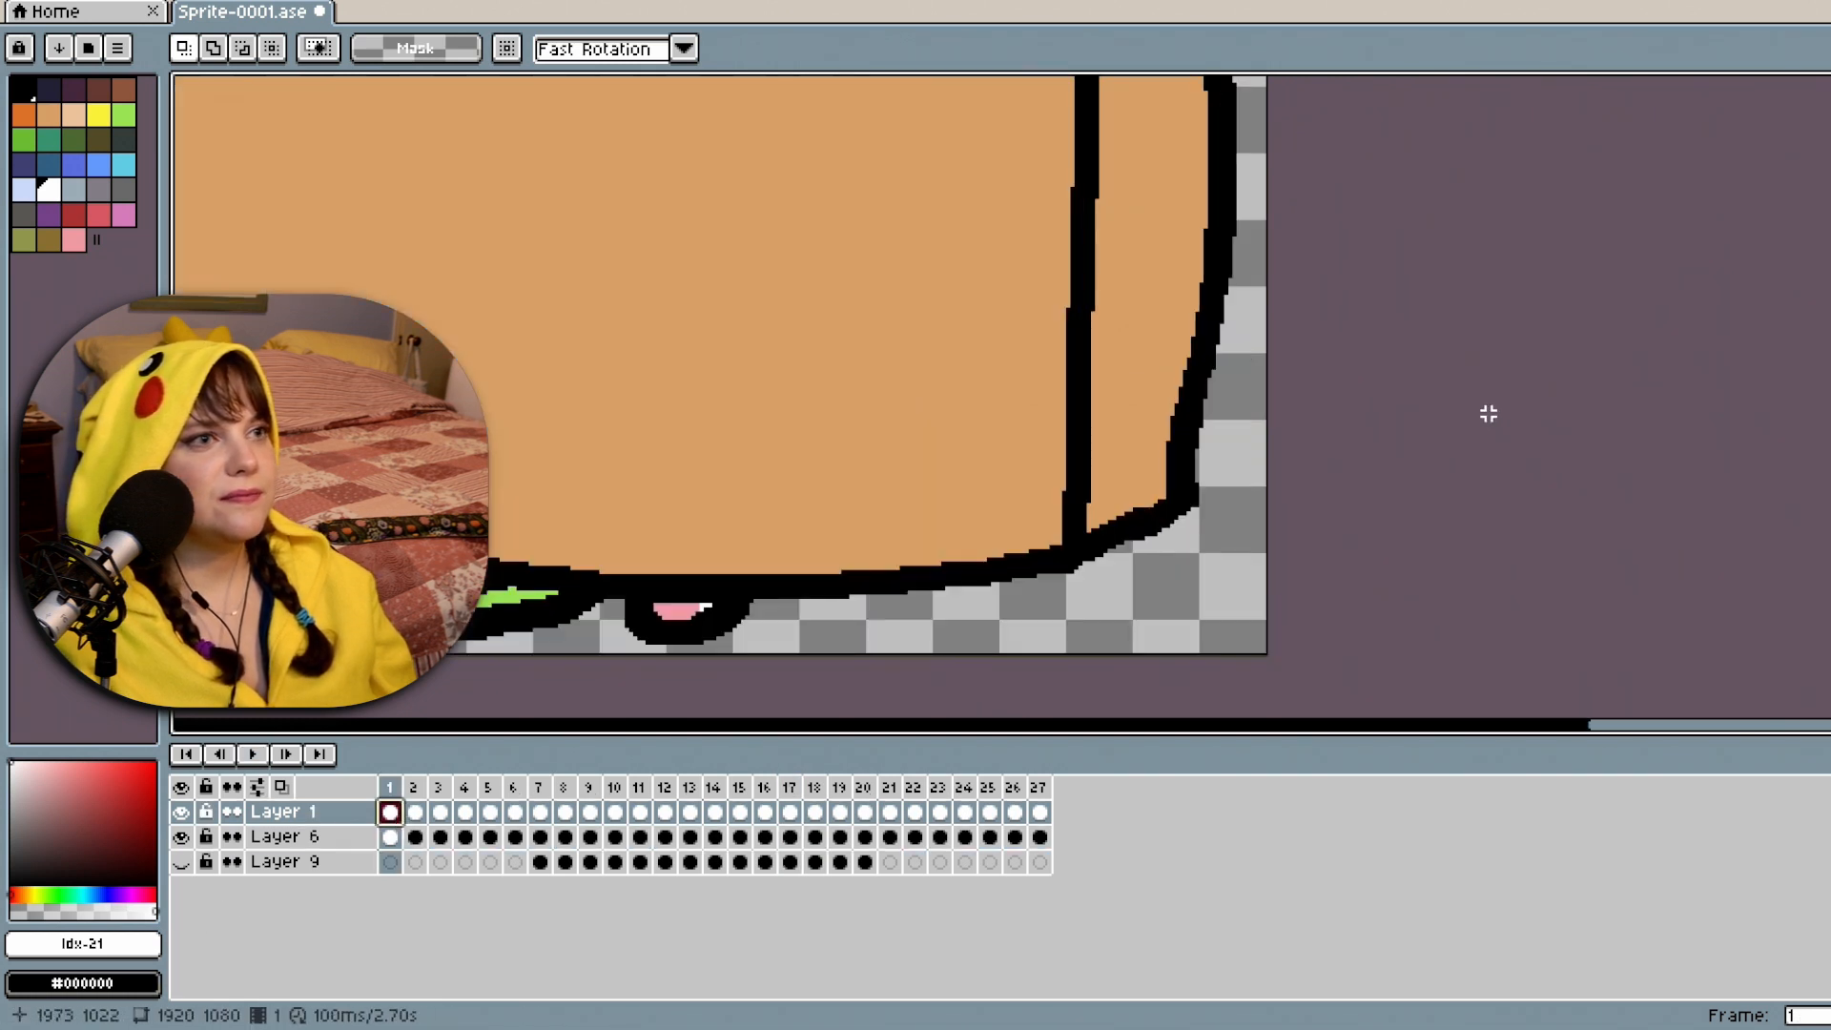
pyautogui.moveTo(1830, 591); pyautogui.dragTo(1829, 577)
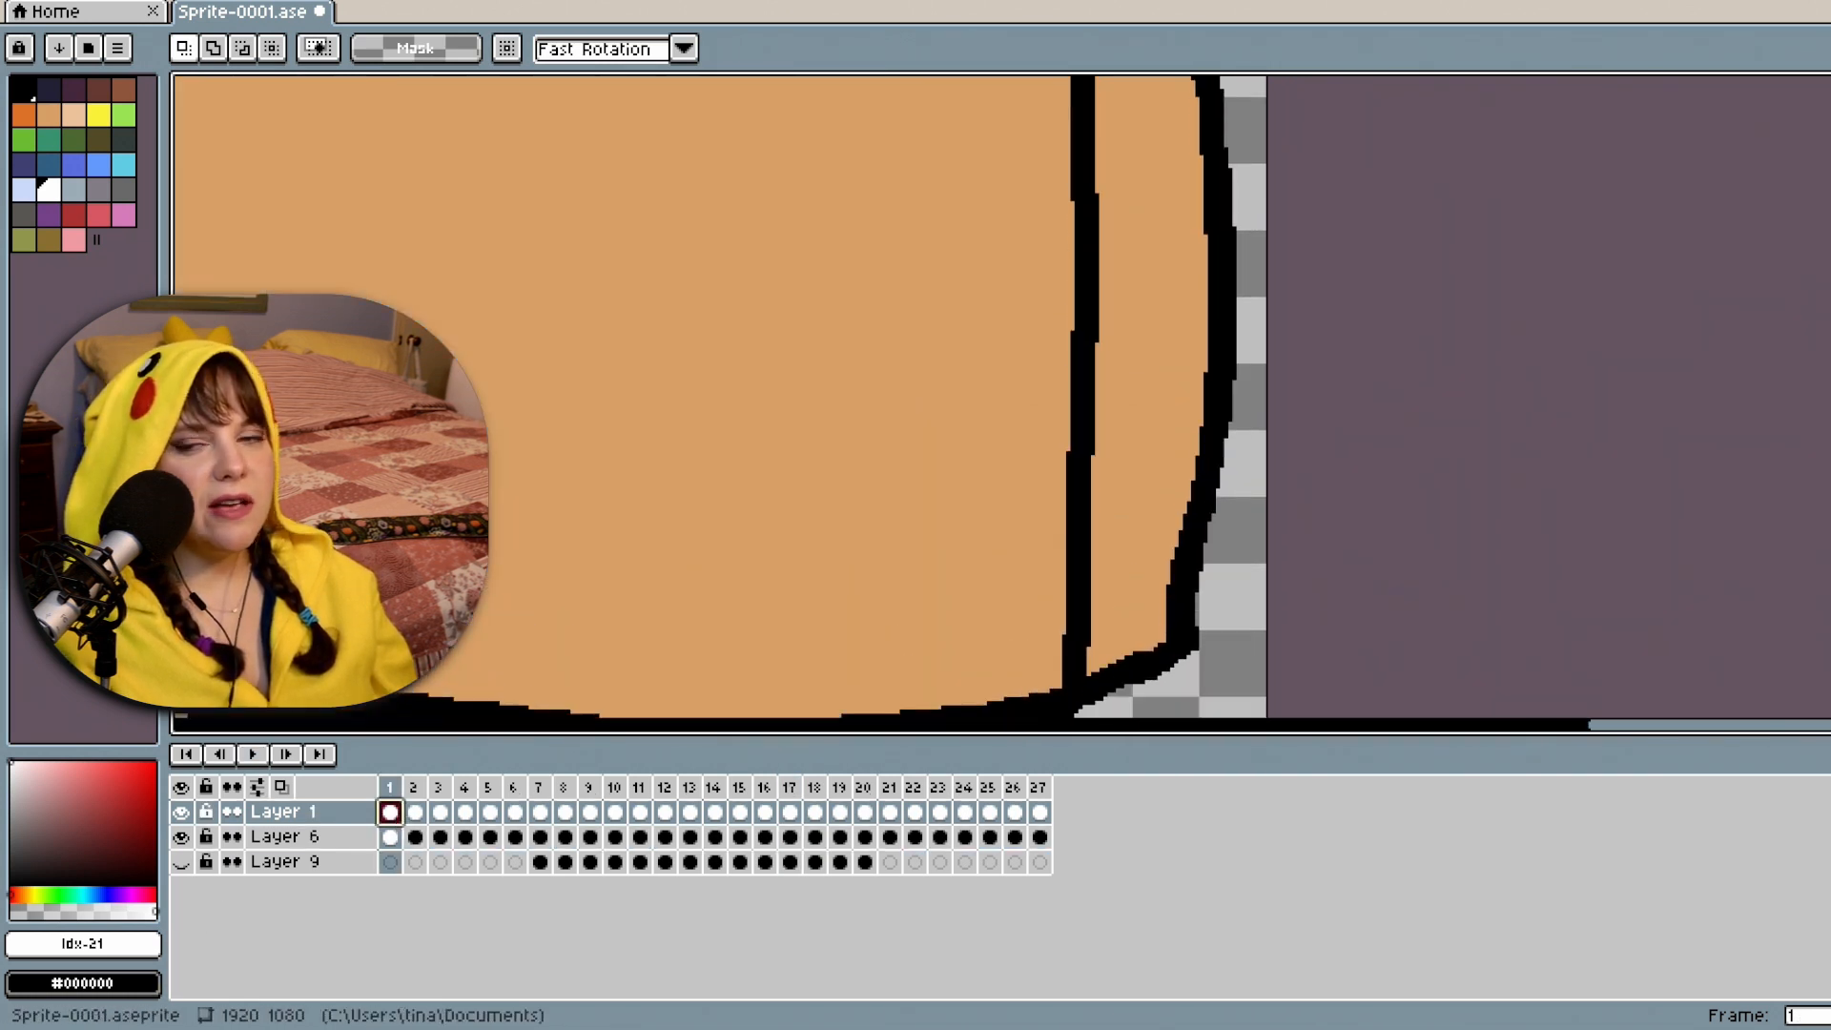
pyautogui.scroll(-1, 852, 483)
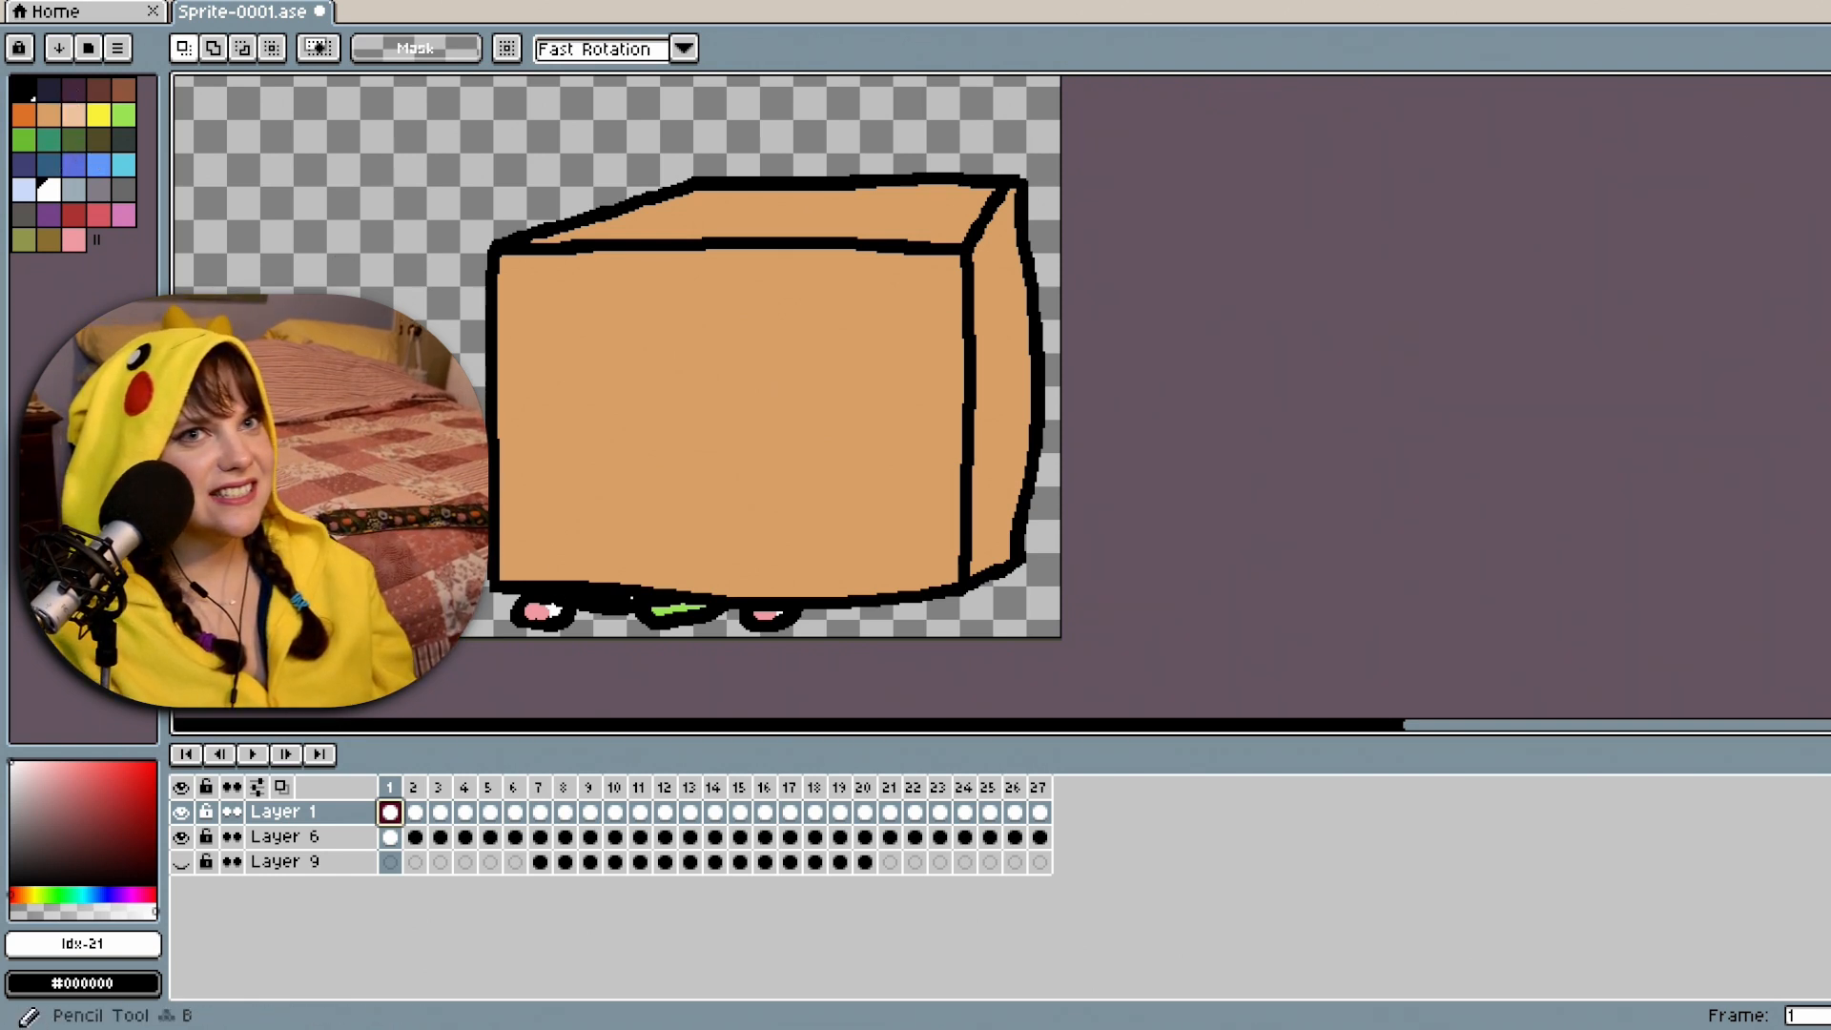
pyautogui.click(1830, 125)
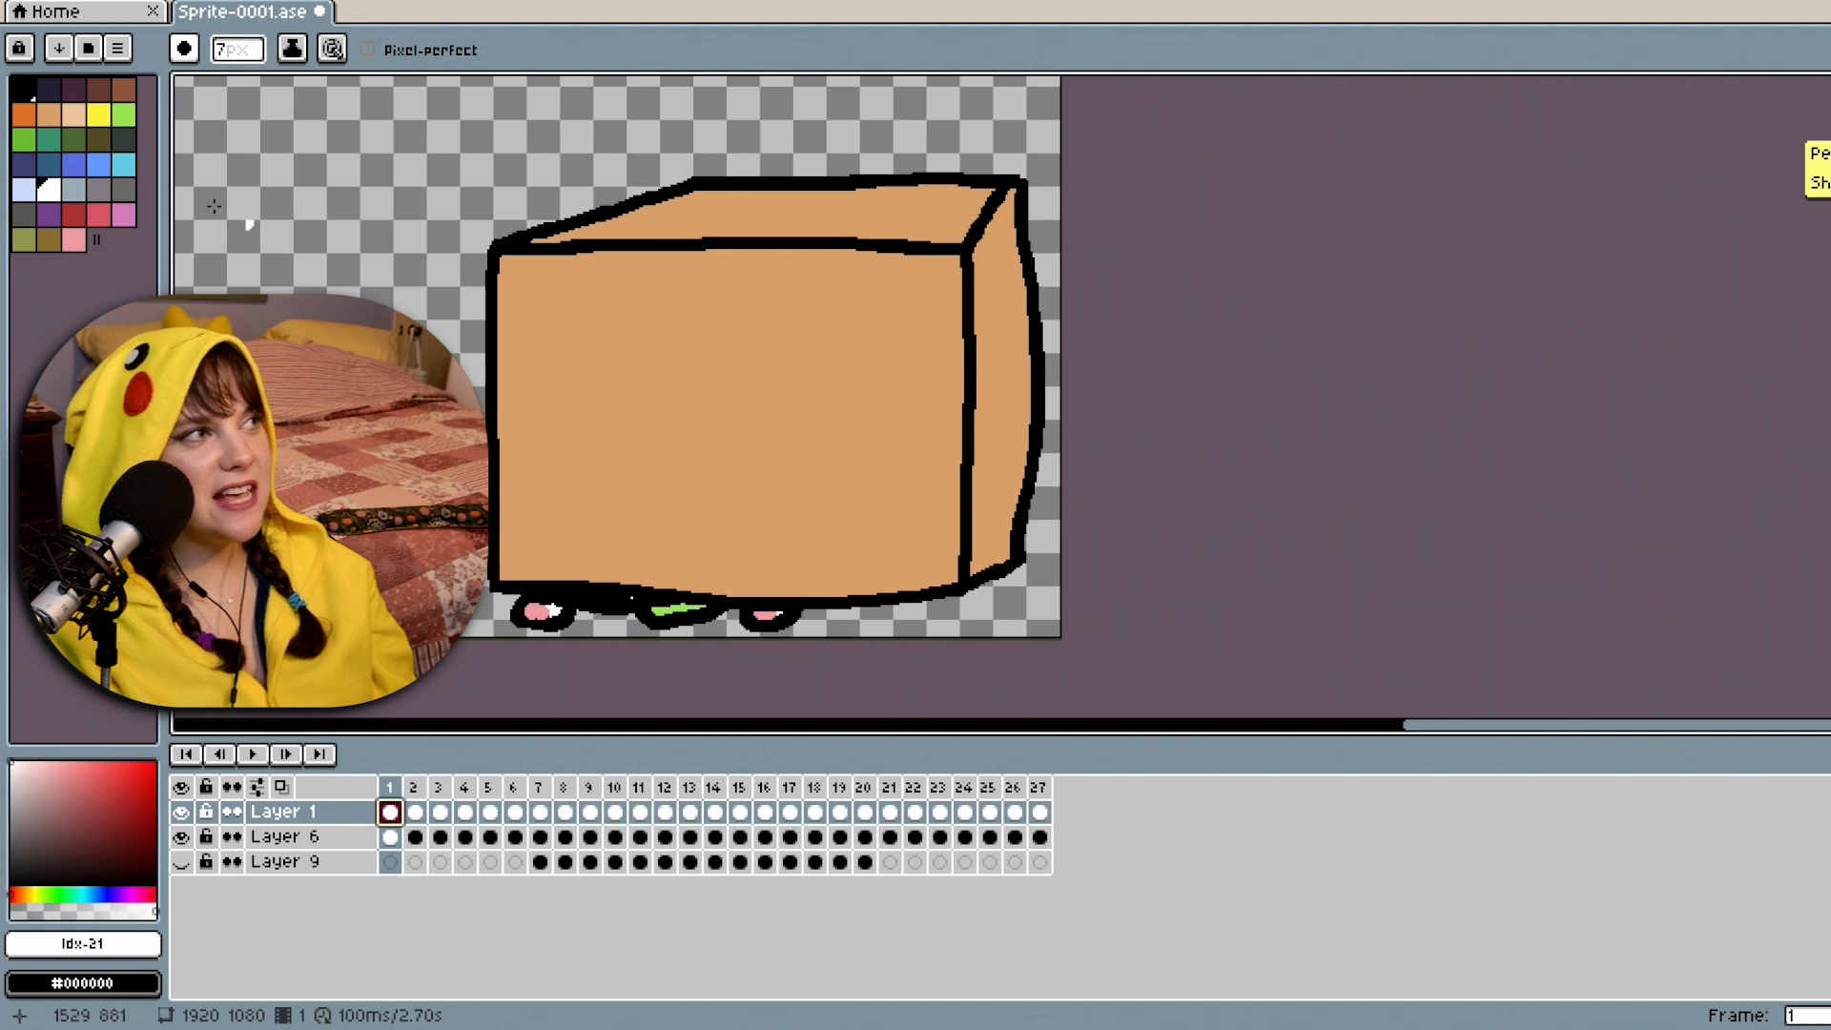
pyautogui.click(123, 139)
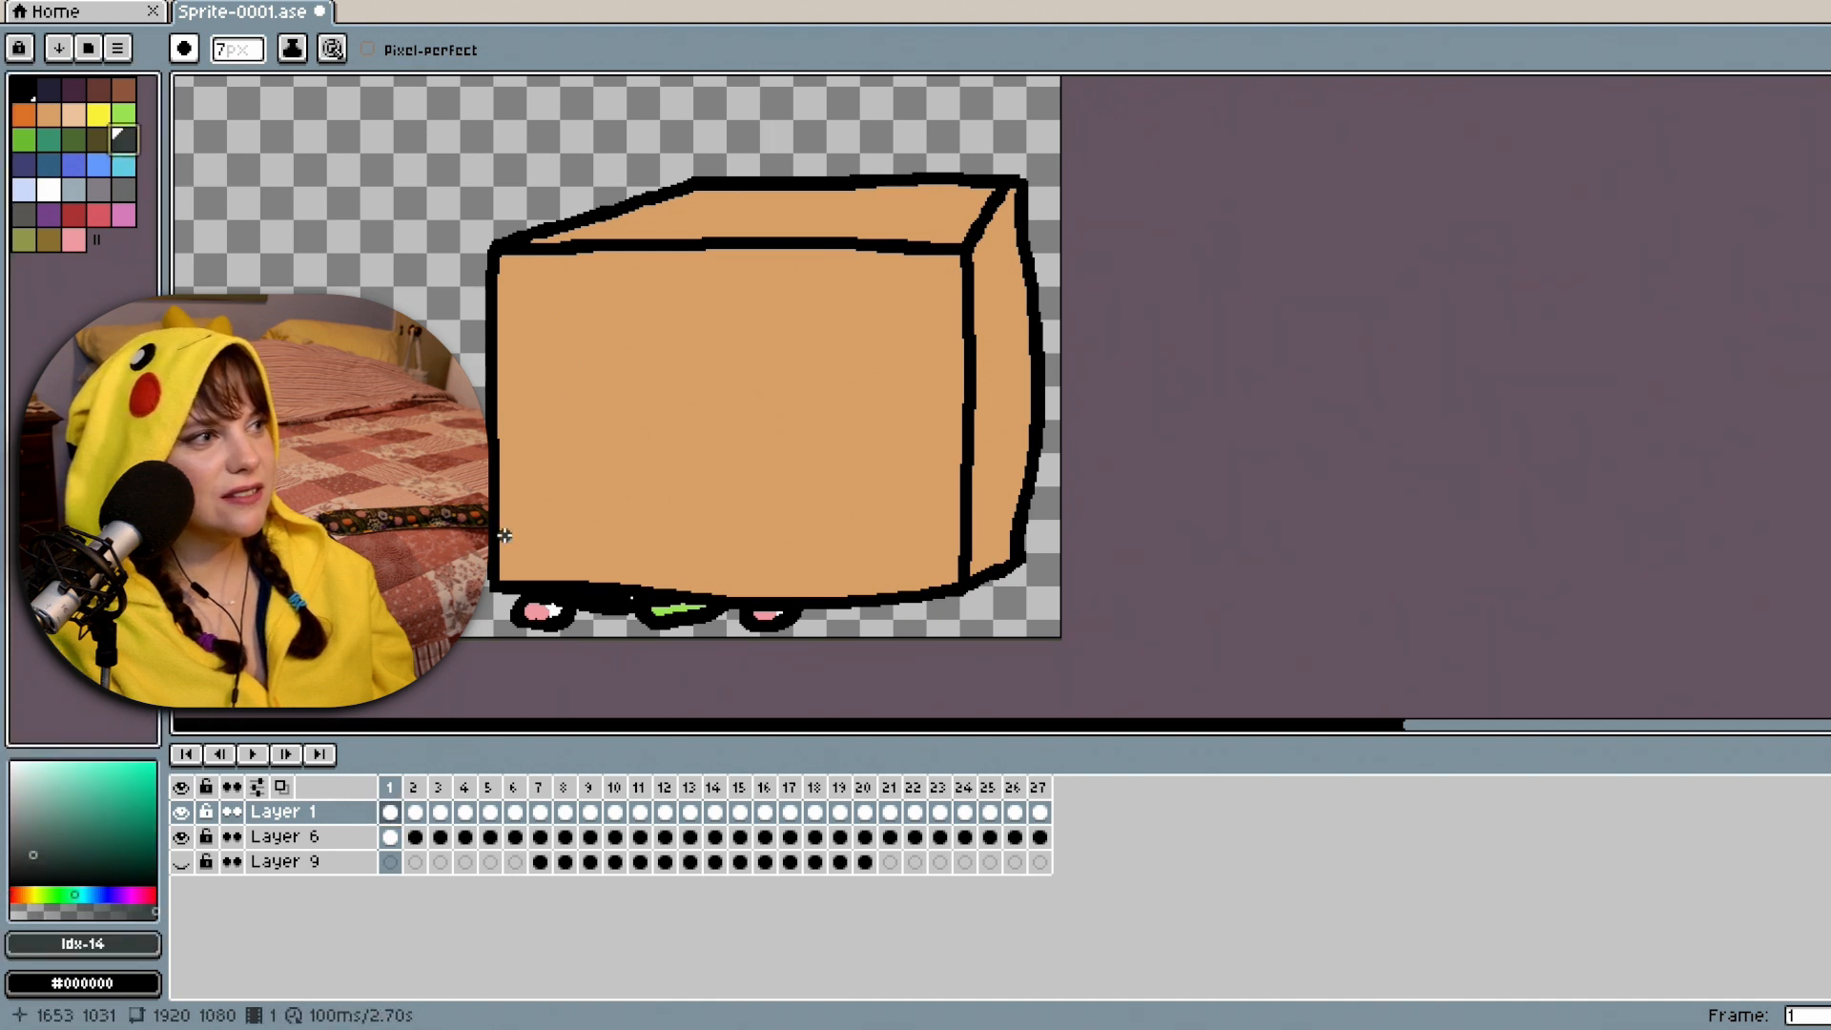
pyautogui.moveTo(503, 536); pyautogui.dragTo(896, 540)
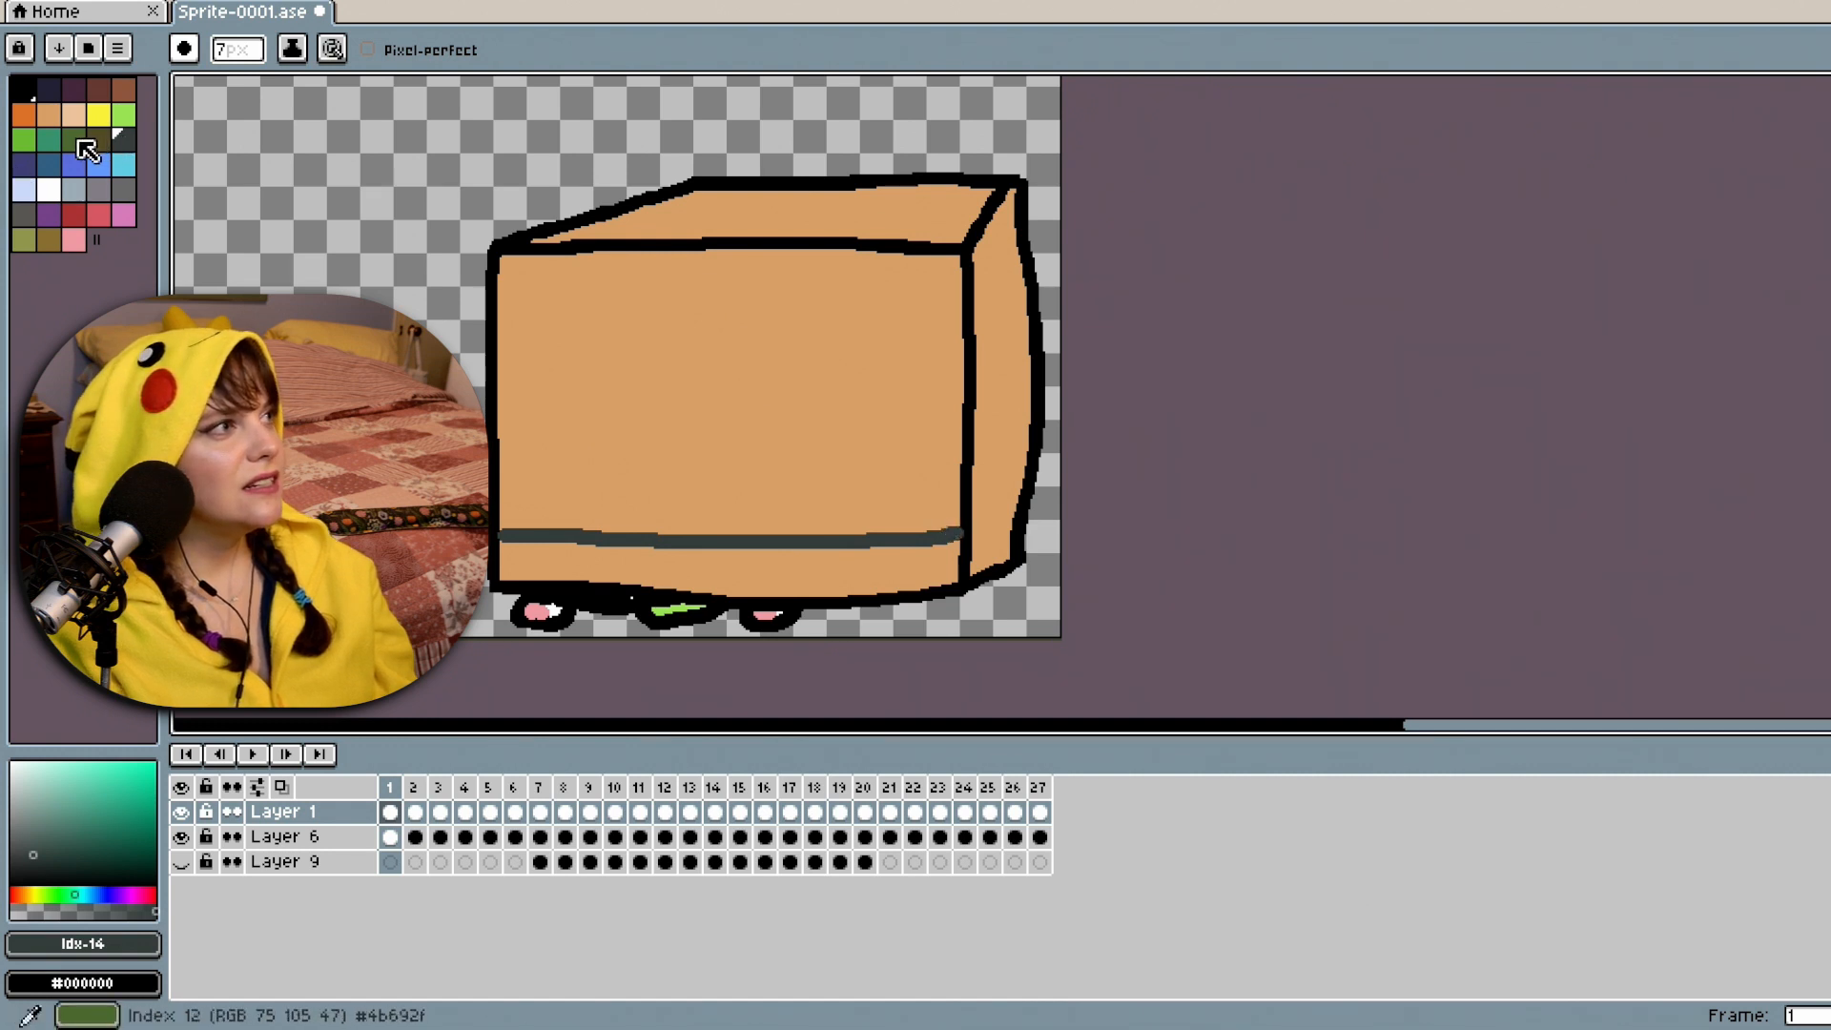
# Fill the strip below the line and the line itself with purple to form a band on the box's front.
pyautogui.click(53, 218)
pyautogui.press('z')
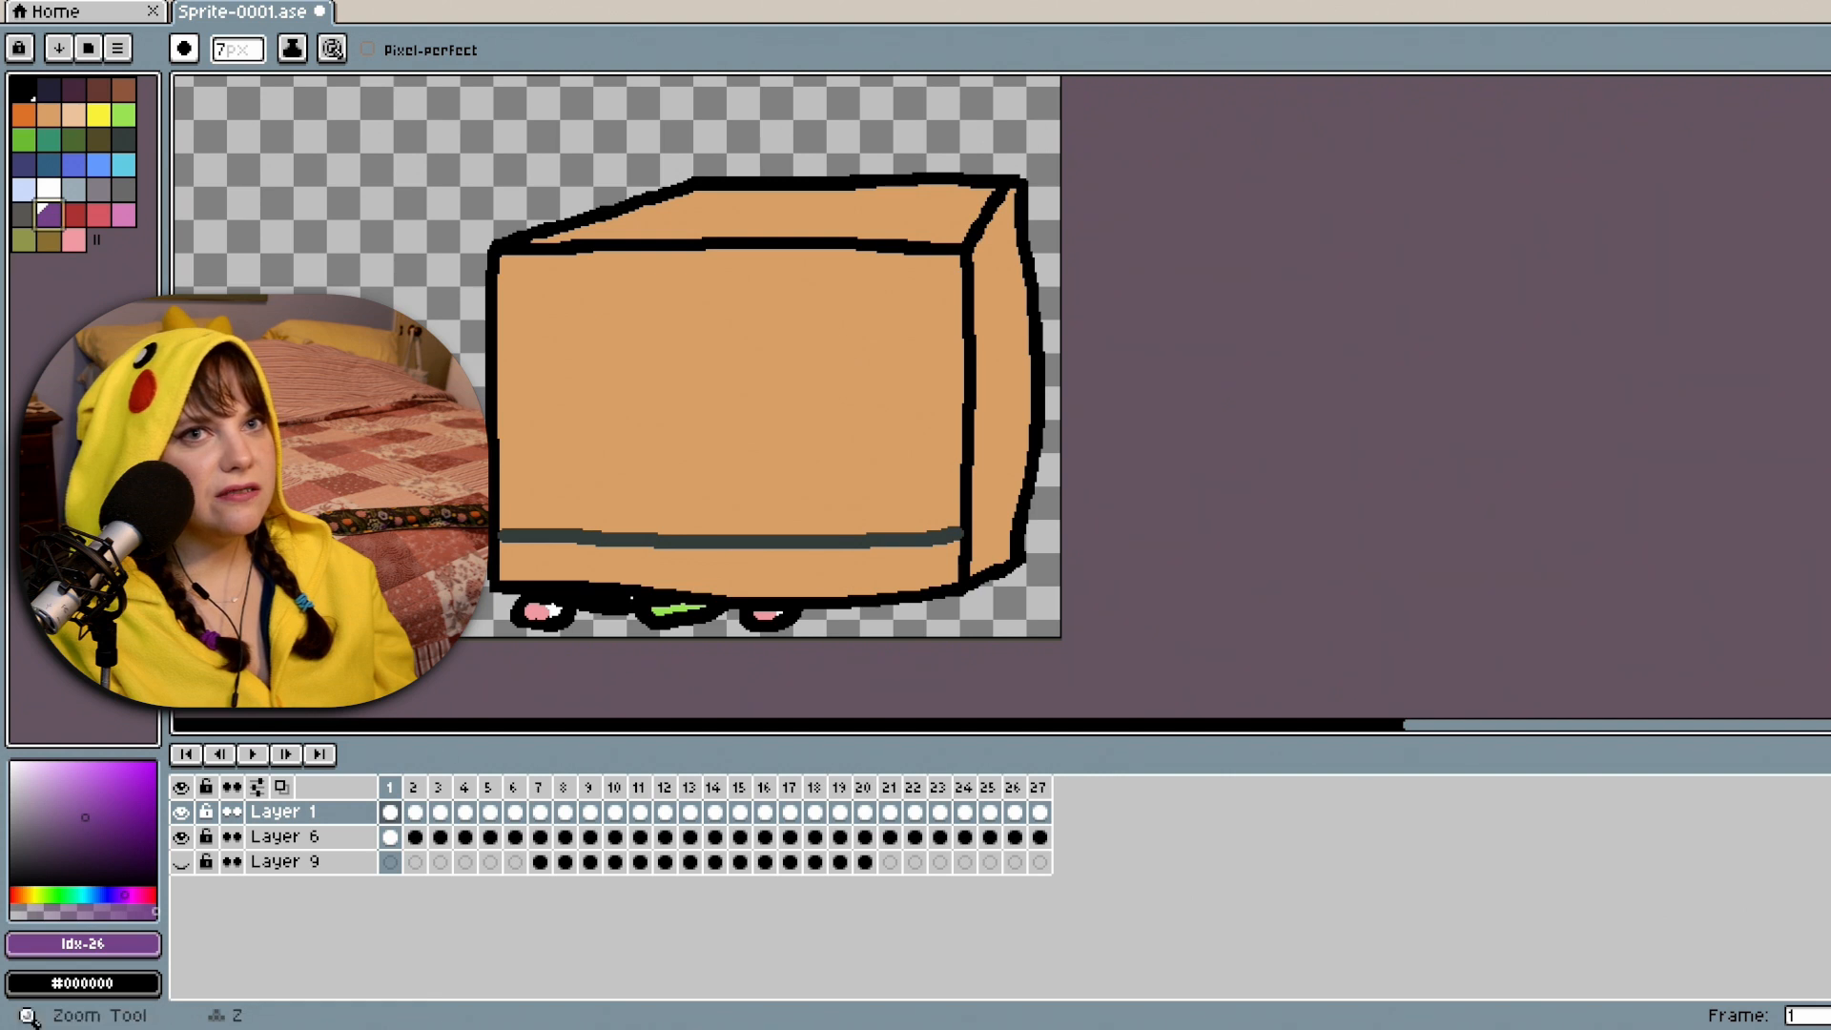
pyautogui.click(1816, 314)
pyautogui.click(863, 568)
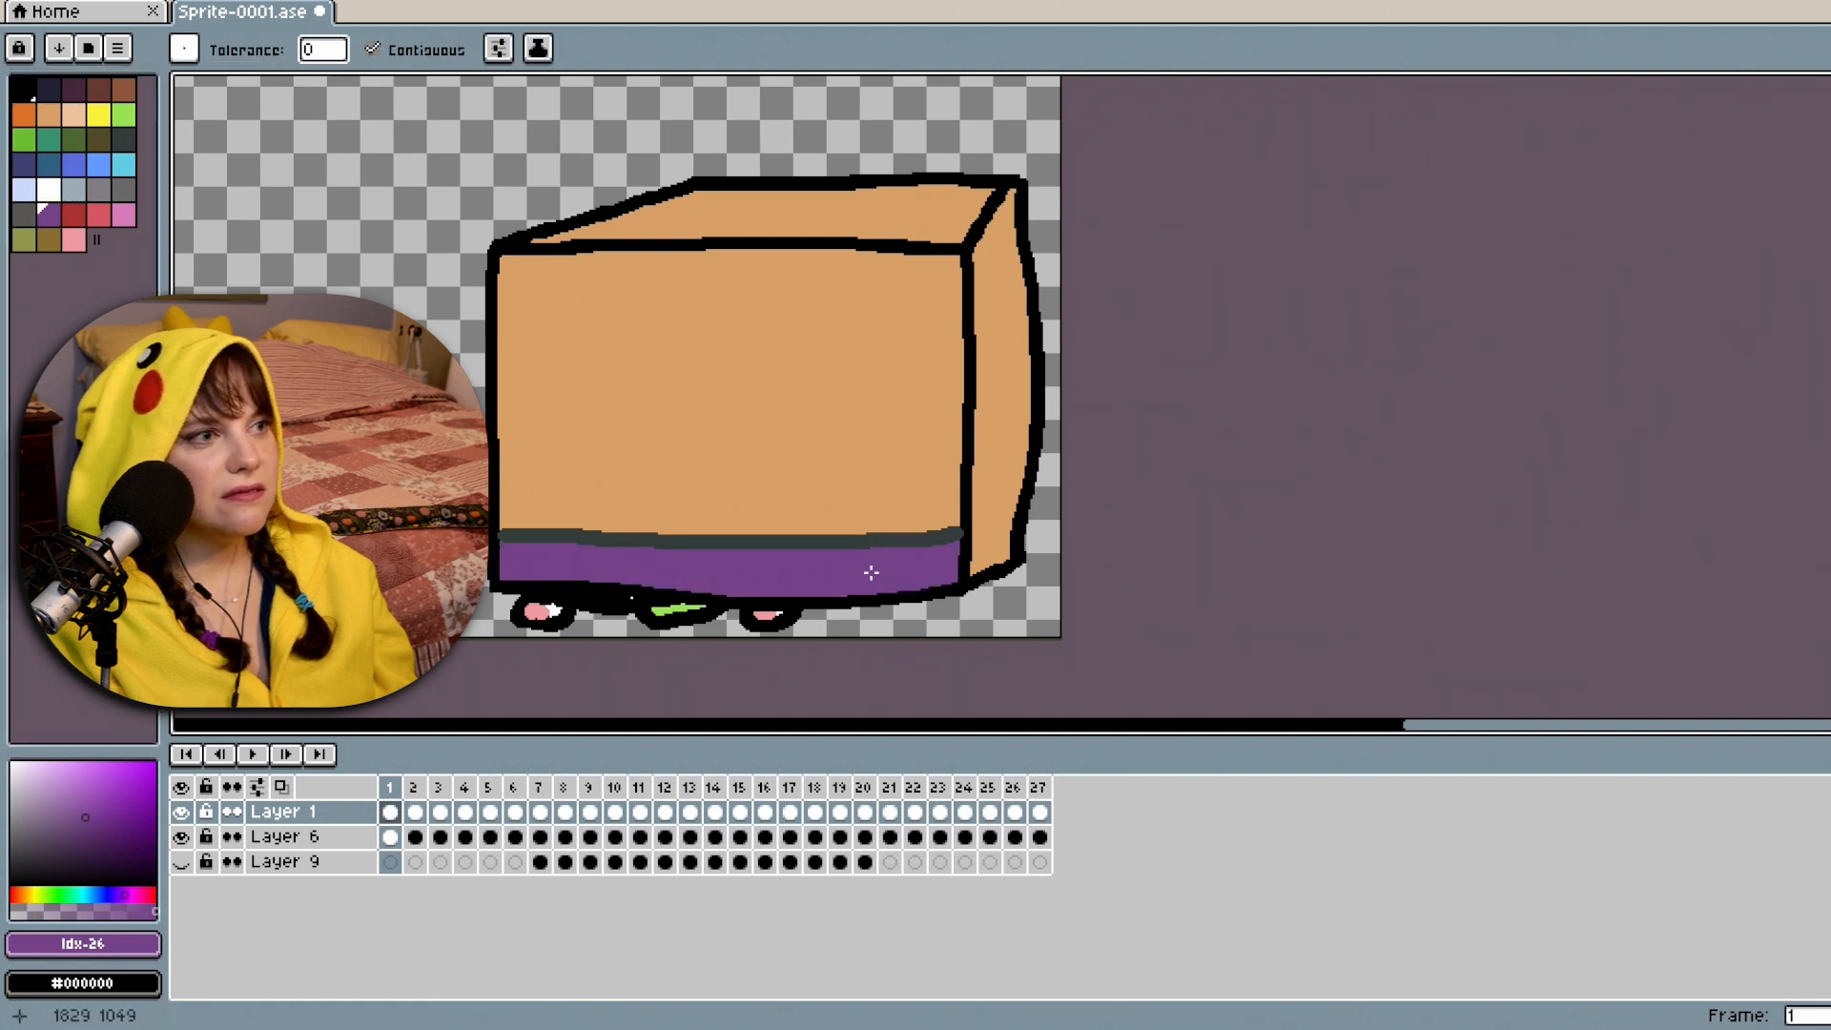
pyautogui.click(854, 542)
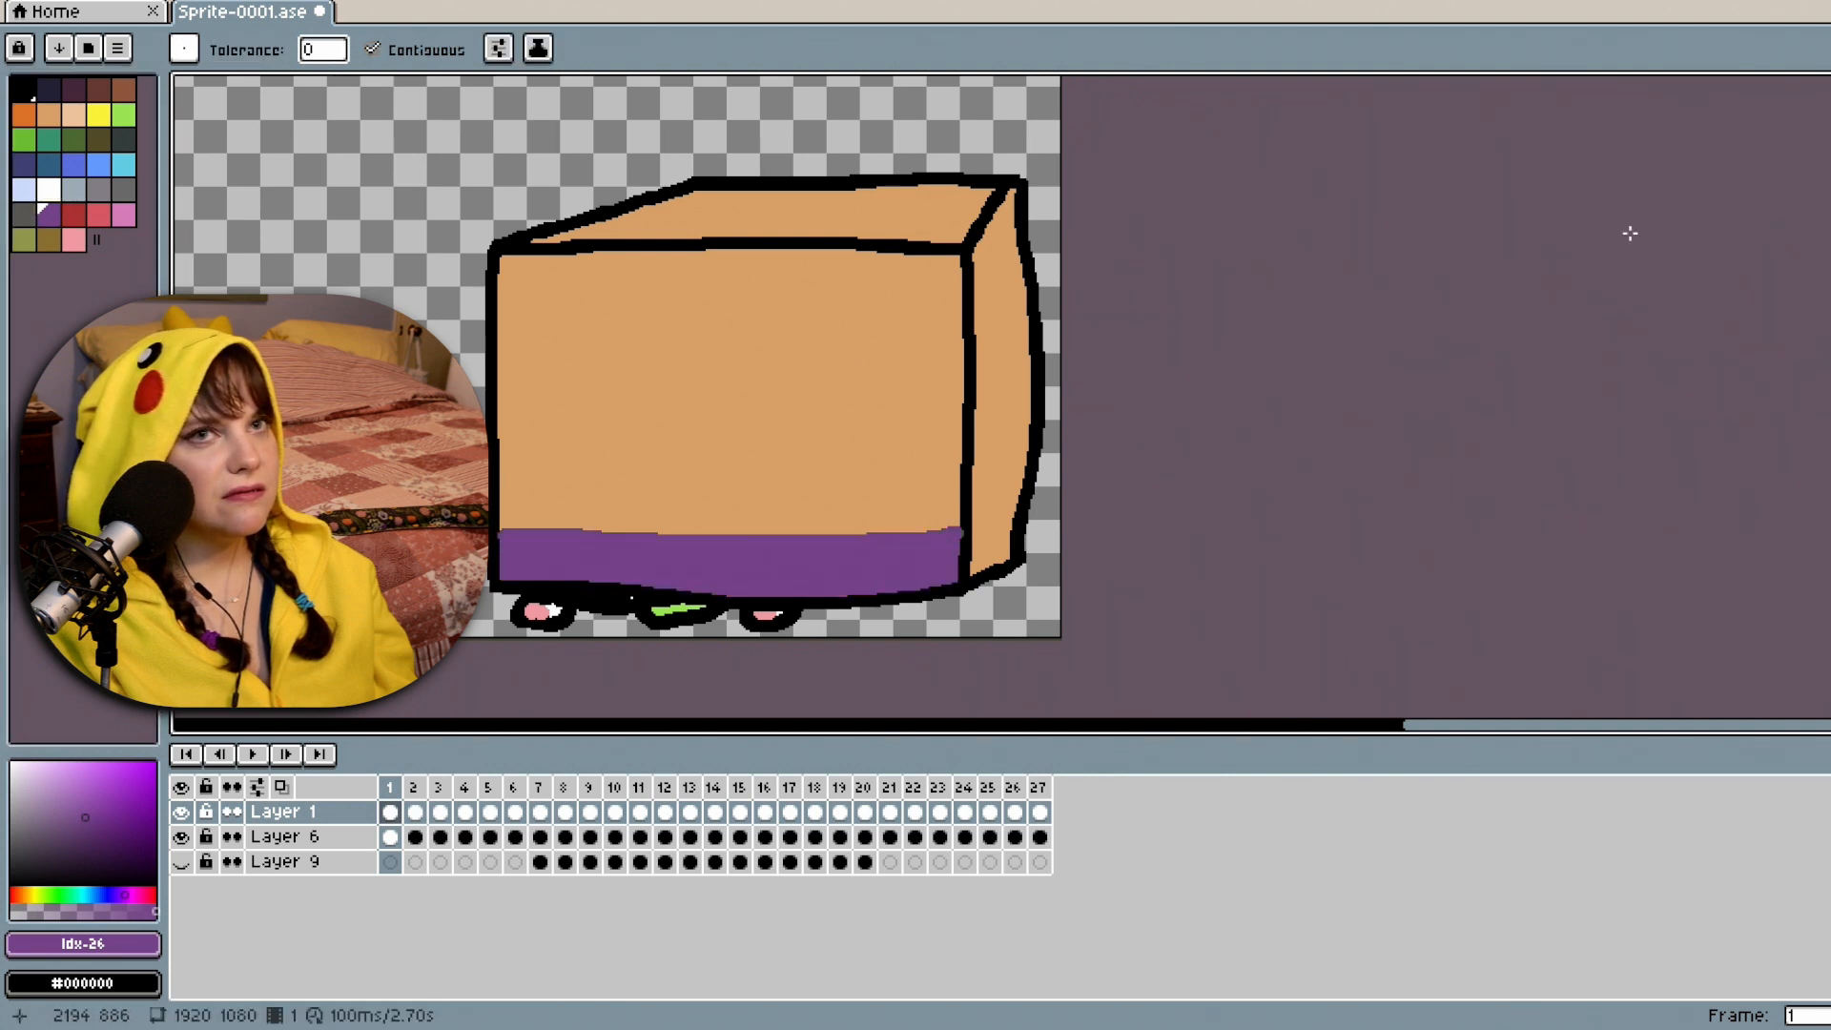
# Hand-letter the word LURK in purple with the 7 px pencil on the box's front face.
pyautogui.click(1817, 181)
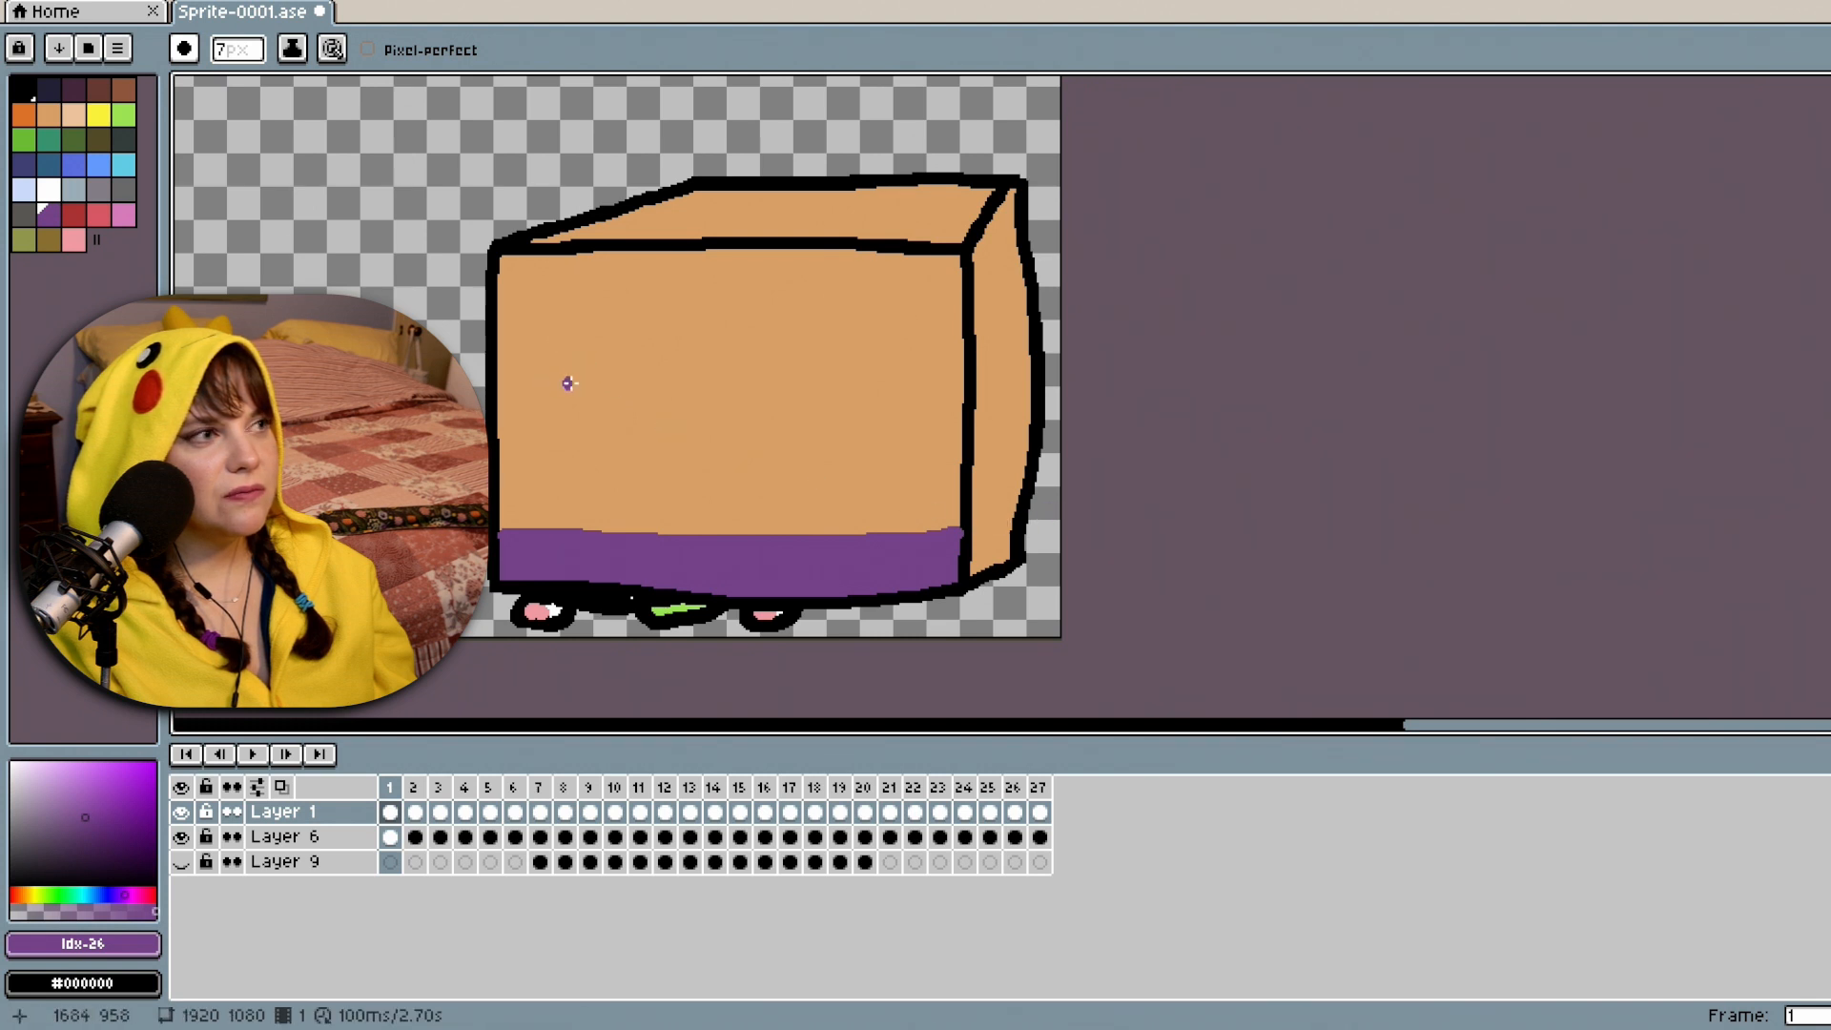
pyautogui.moveTo(579, 353)
pyautogui.mouseDown()
pyautogui.moveTo(576, 456)
pyautogui.moveTo(639, 457)
pyautogui.mouseUp()
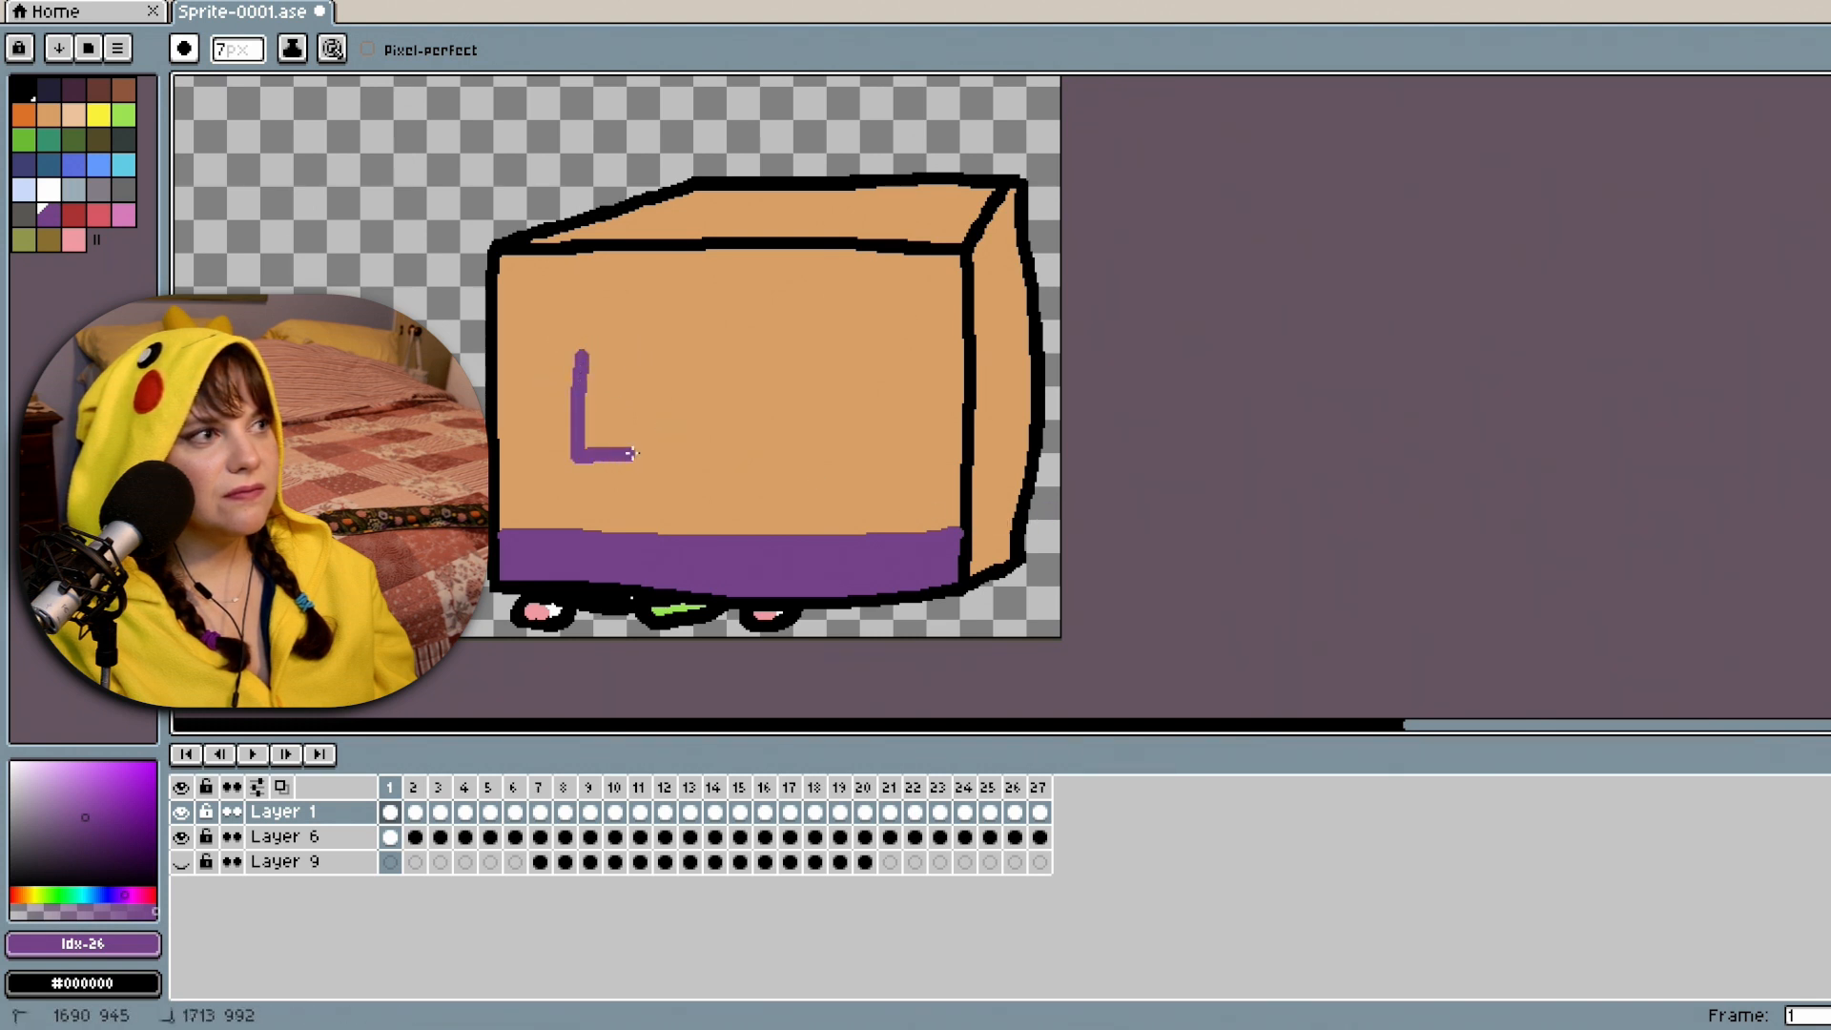
pyautogui.moveTo(658, 355)
pyautogui.mouseDown()
pyautogui.moveTo(680, 459)
pyautogui.moveTo(703, 454)
pyautogui.moveTo(705, 355)
pyautogui.moveTo(737, 358)
pyautogui.moveTo(756, 458)
pyautogui.moveTo(762, 353)
pyautogui.moveTo(789, 364)
pyautogui.moveTo(766, 402)
pyautogui.moveTo(818, 472)
pyautogui.mouseUp()
pyautogui.moveTo(826, 347); pyautogui.dragTo(843, 443)
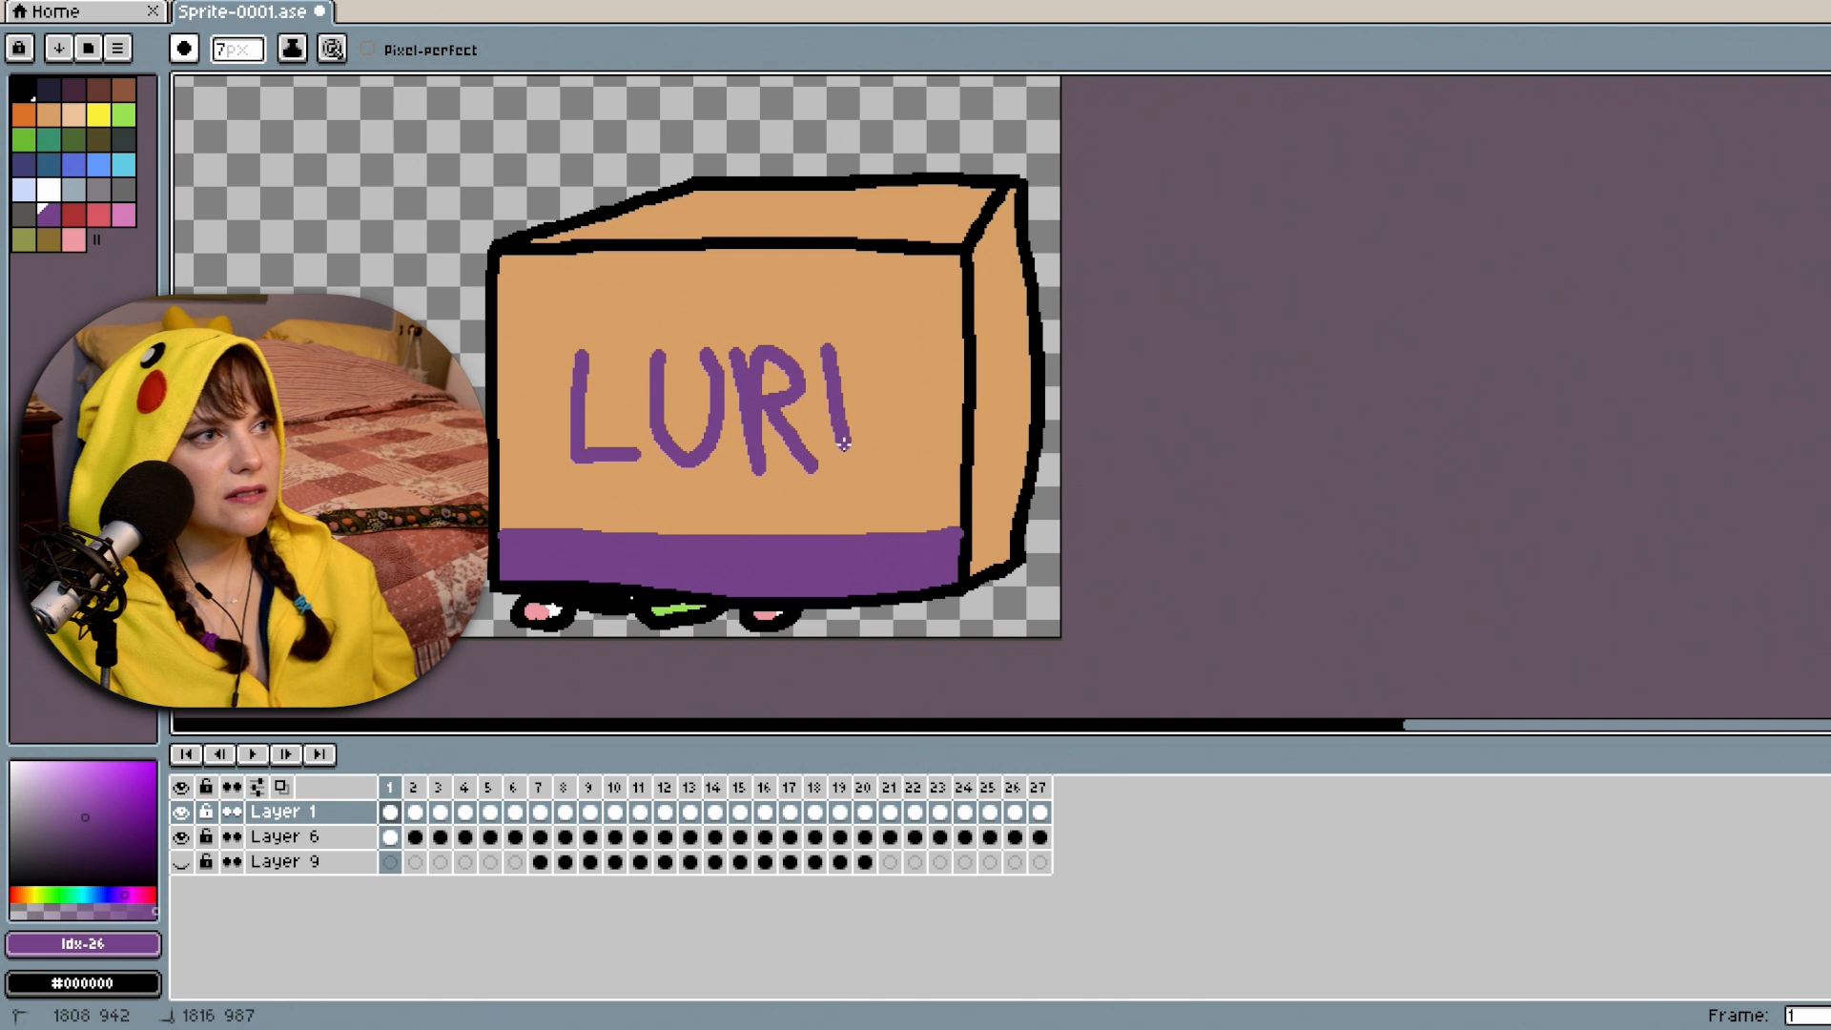
pyautogui.moveTo(866, 353)
pyautogui.mouseDown()
pyautogui.moveTo(845, 410)
pyautogui.moveTo(890, 458)
pyautogui.mouseUp()
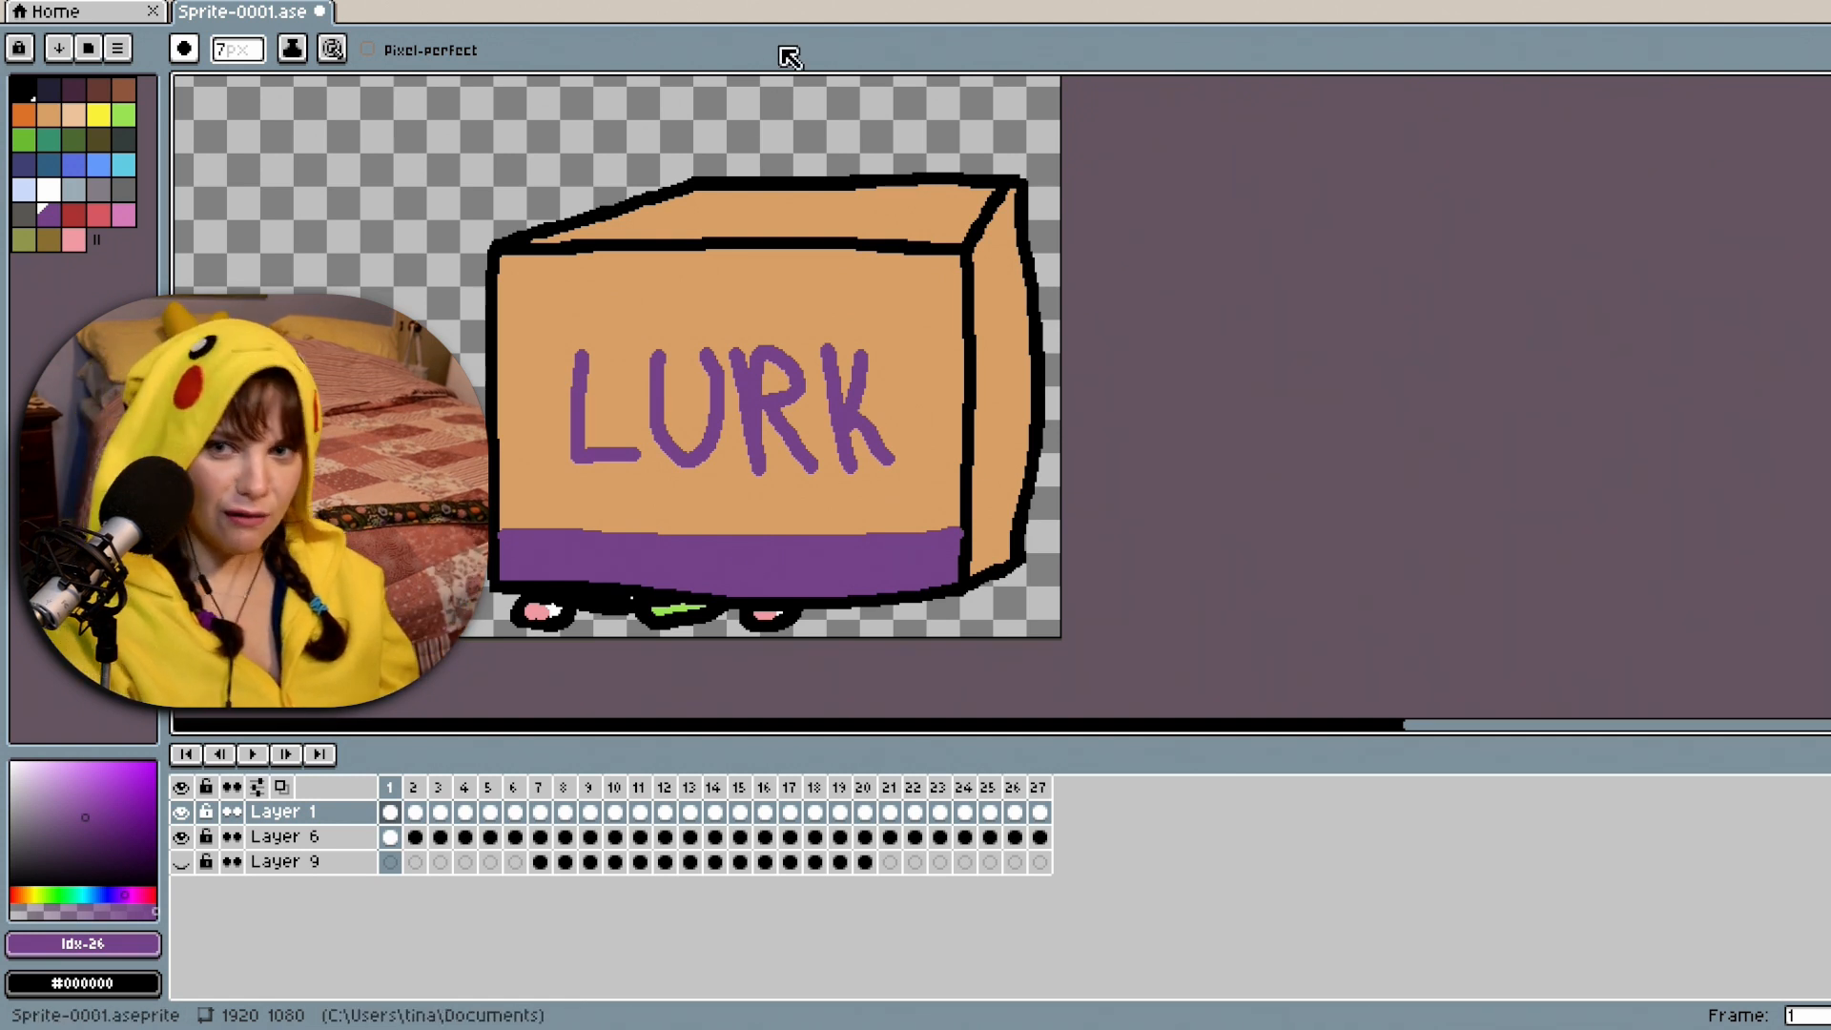
# Paint the purple band onto the box's narrow side face and redraw the black corner edge between the two faces.
pyautogui.scroll(3, 1007, 524)
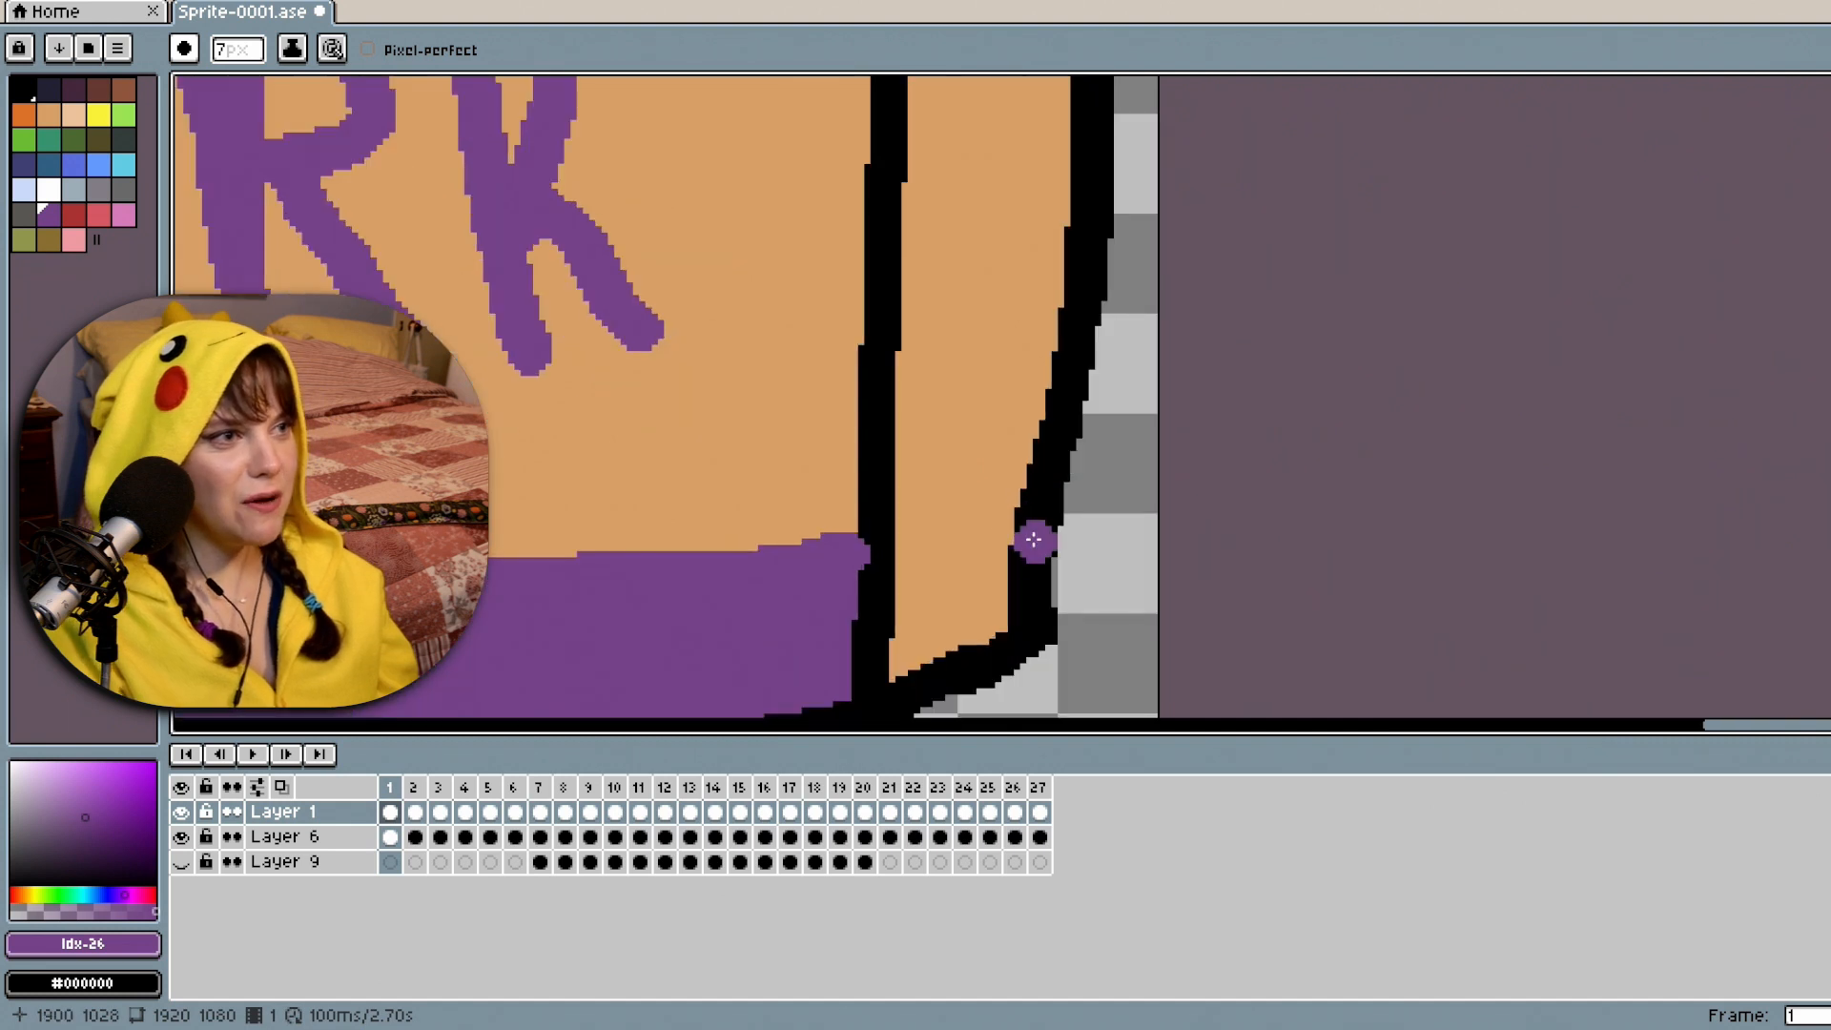
pyautogui.moveTo(916, 536)
pyautogui.mouseDown()
pyautogui.moveTo(999, 506)
pyautogui.moveTo(988, 618)
pyautogui.moveTo(903, 666)
pyautogui.moveTo(914, 546)
pyautogui.moveTo(930, 597)
pyautogui.moveTo(1021, 536)
pyautogui.mouseUp()
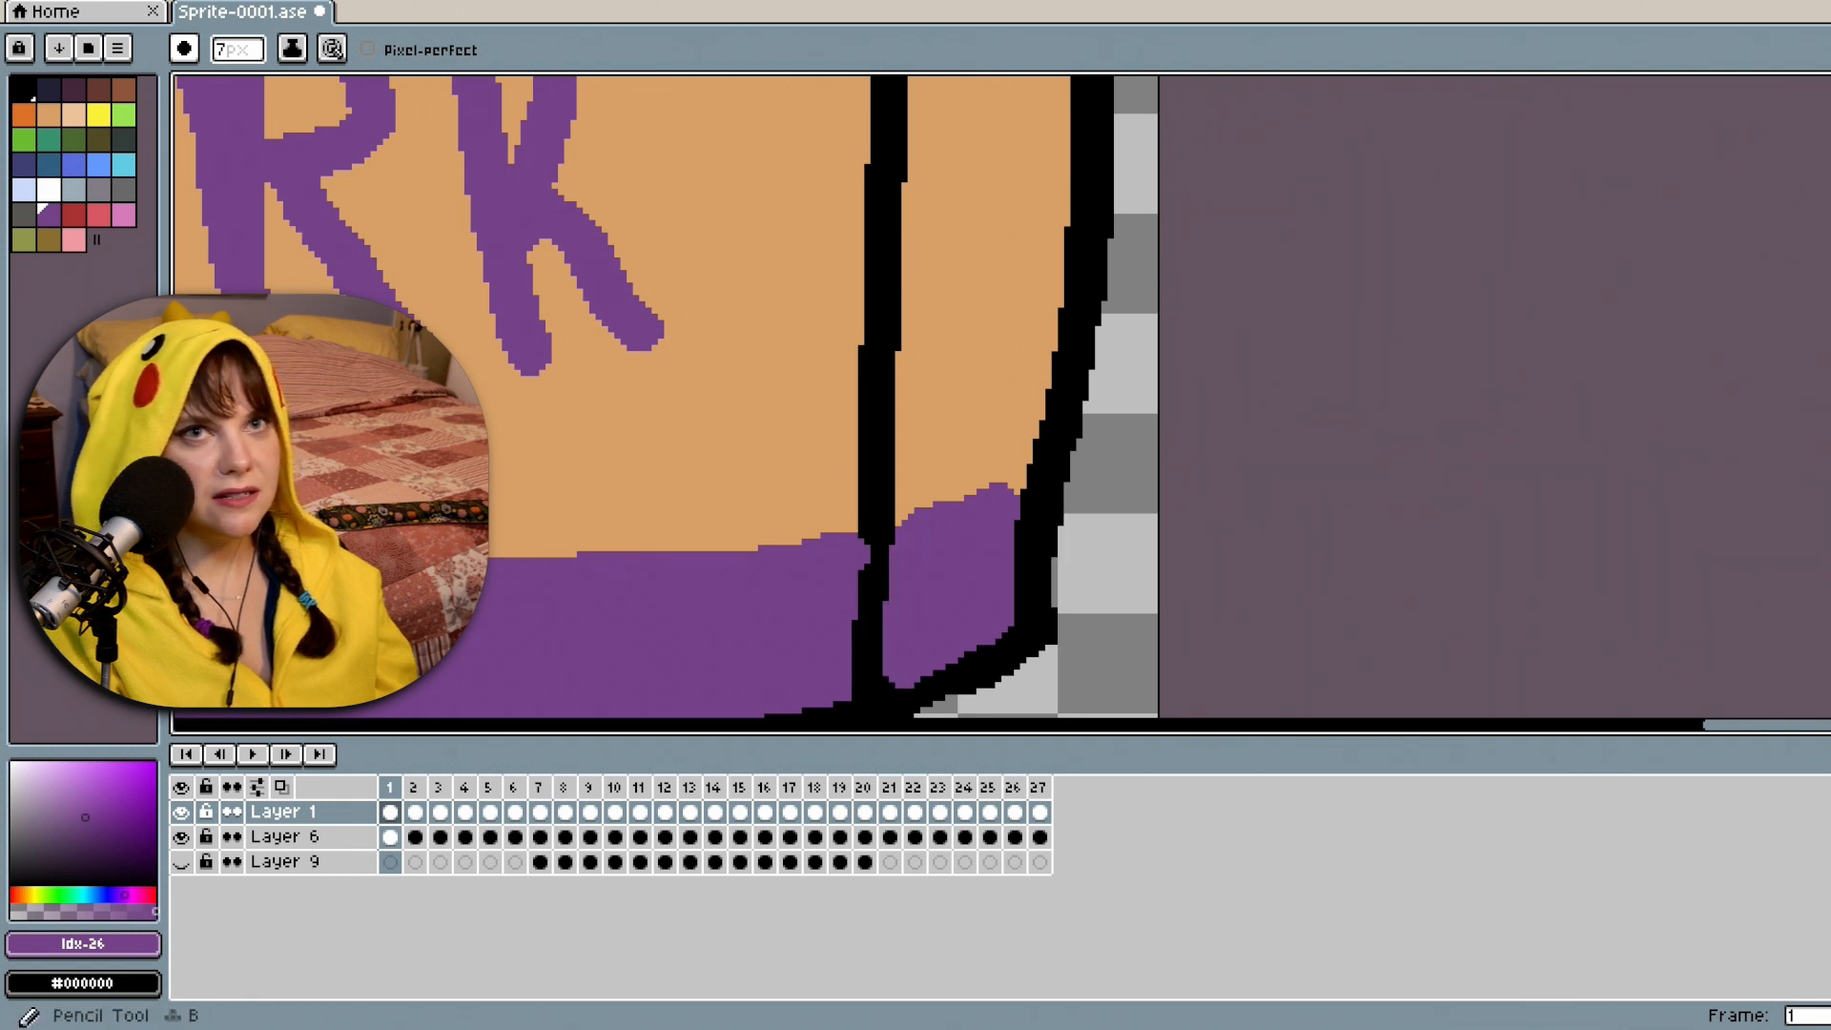
pyautogui.click(28, 94)
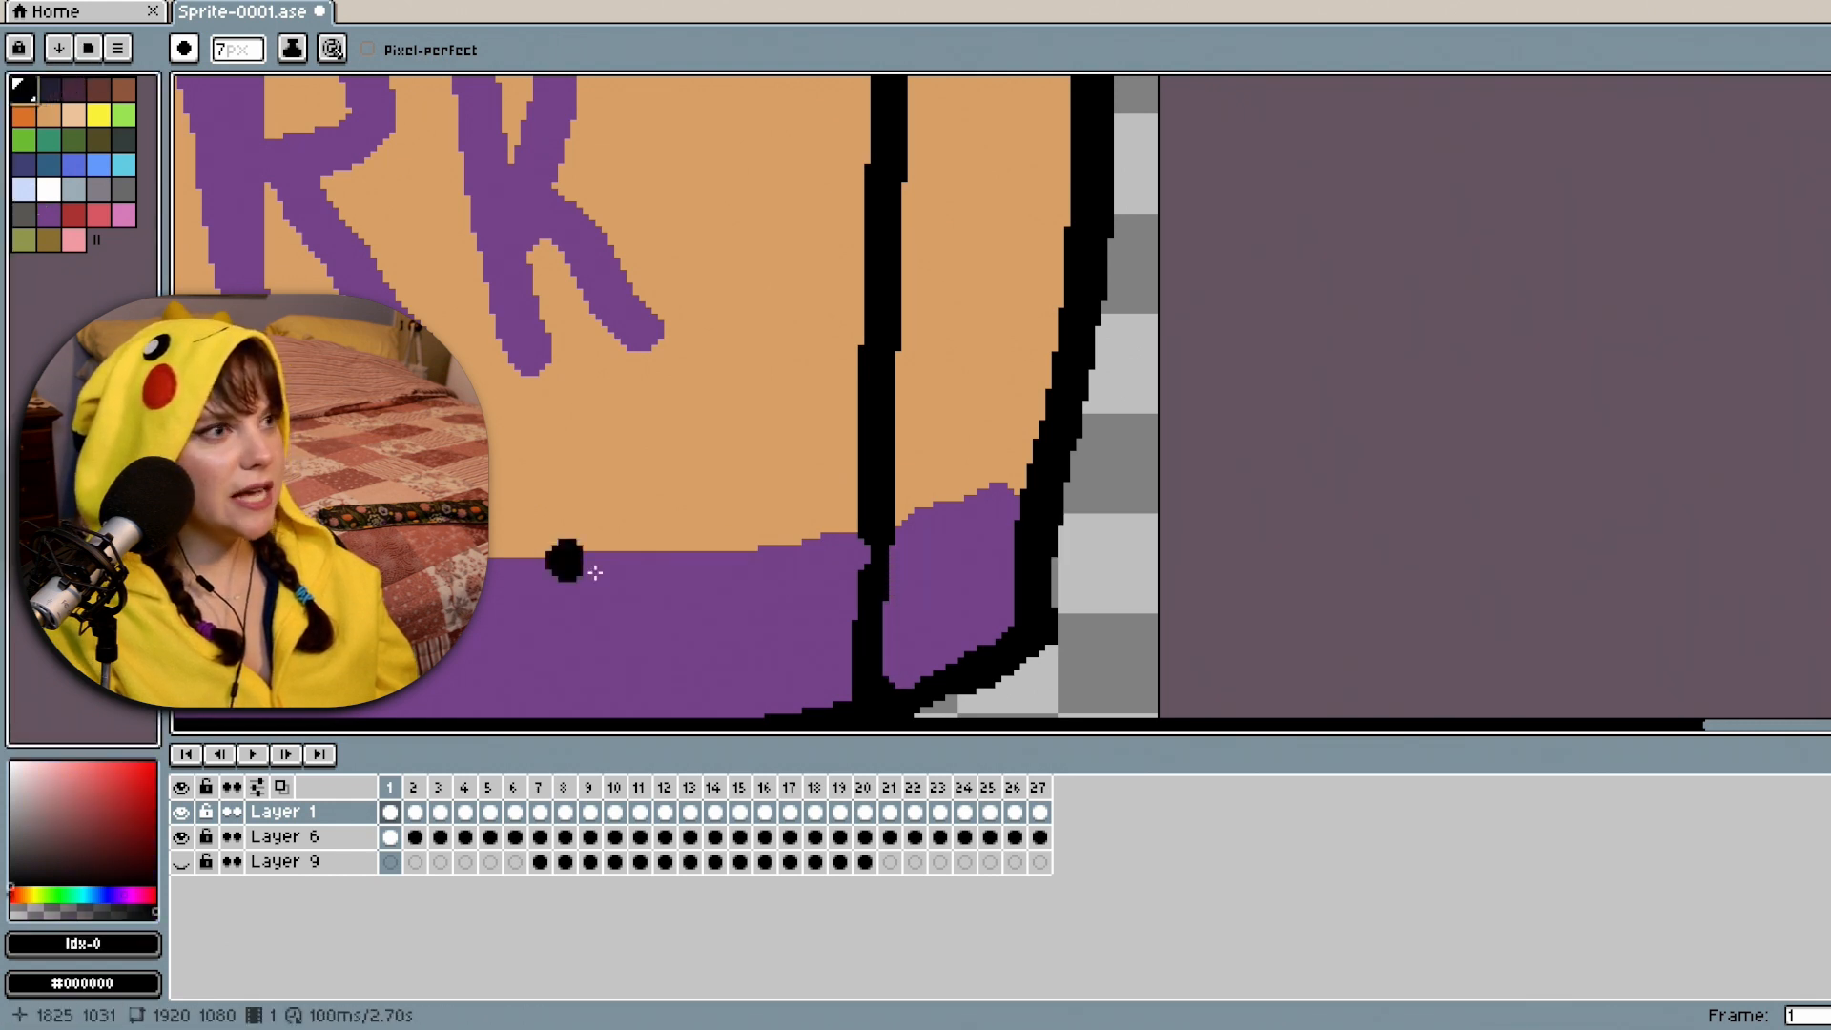
pyautogui.moveTo(871, 528)
pyautogui.mouseDown()
pyautogui.moveTo(888, 716)
pyautogui.moveTo(862, 641)
pyautogui.moveTo(872, 587)
pyautogui.moveTo(873, 648)
pyautogui.mouseUp()
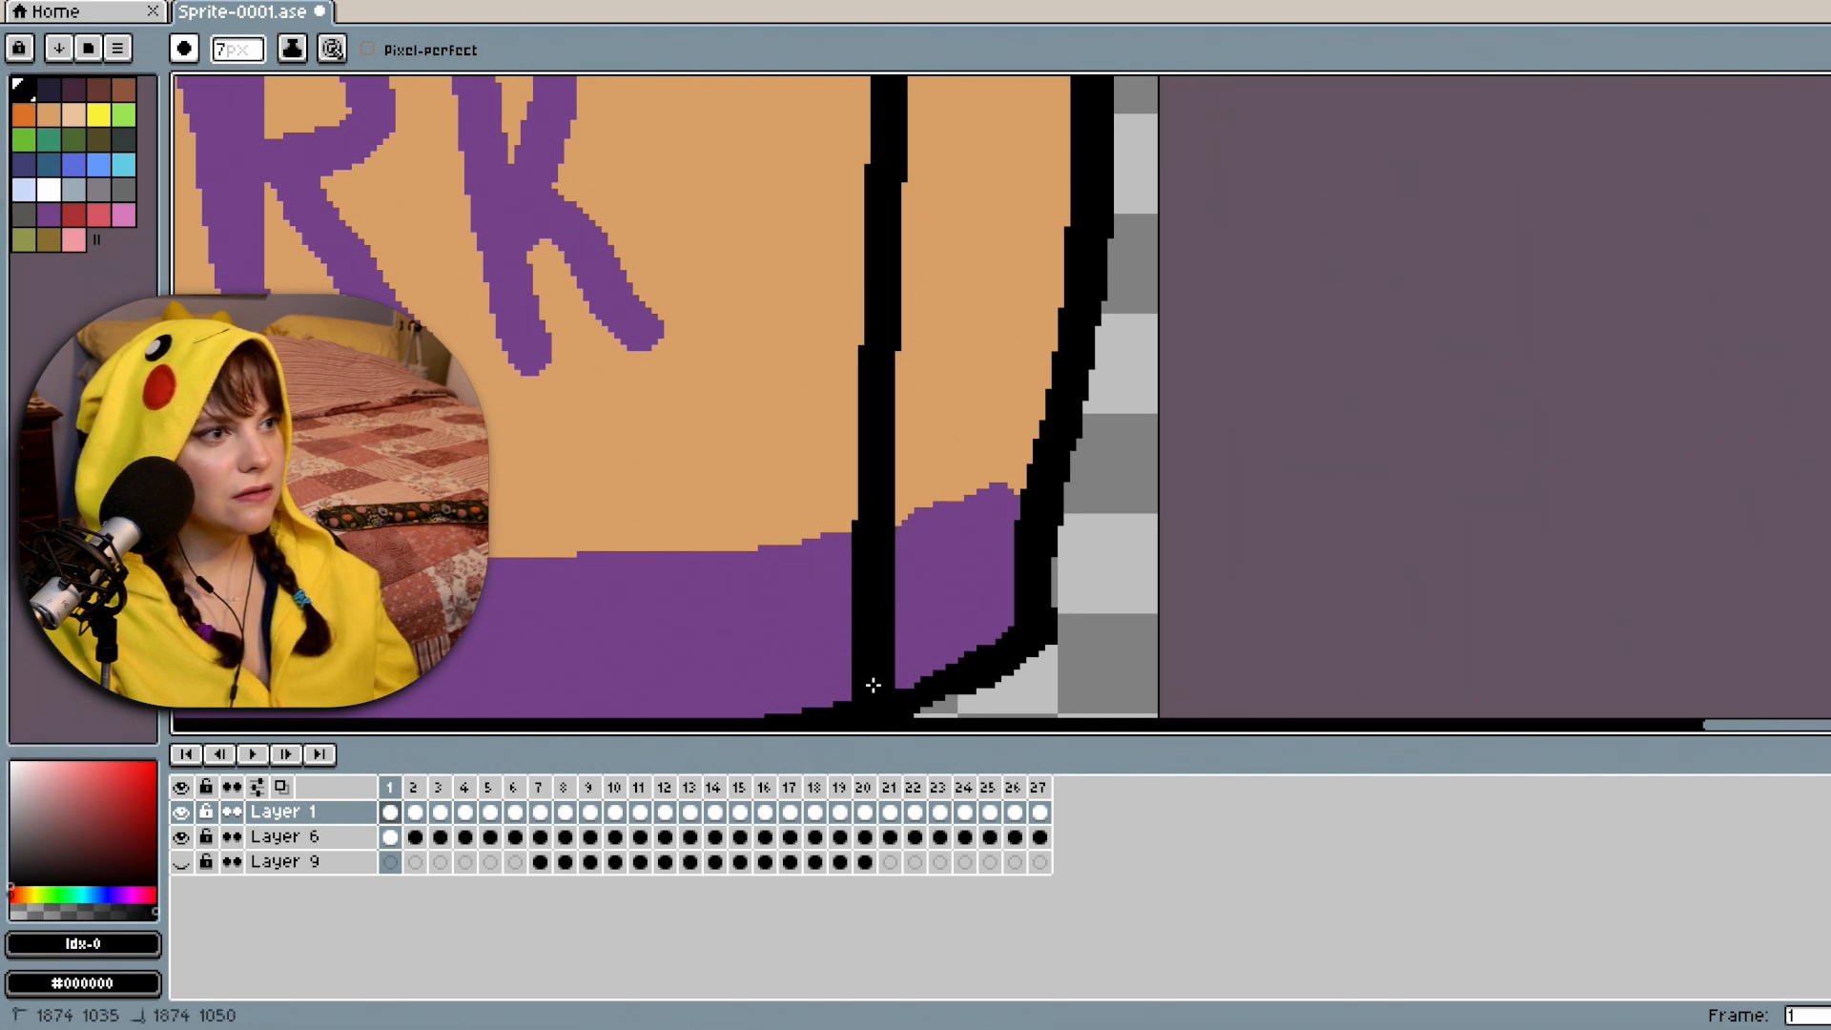
# Try a black seam line along the length of the box's top face, and undo it.
pyautogui.scroll(-3, 858, 476)
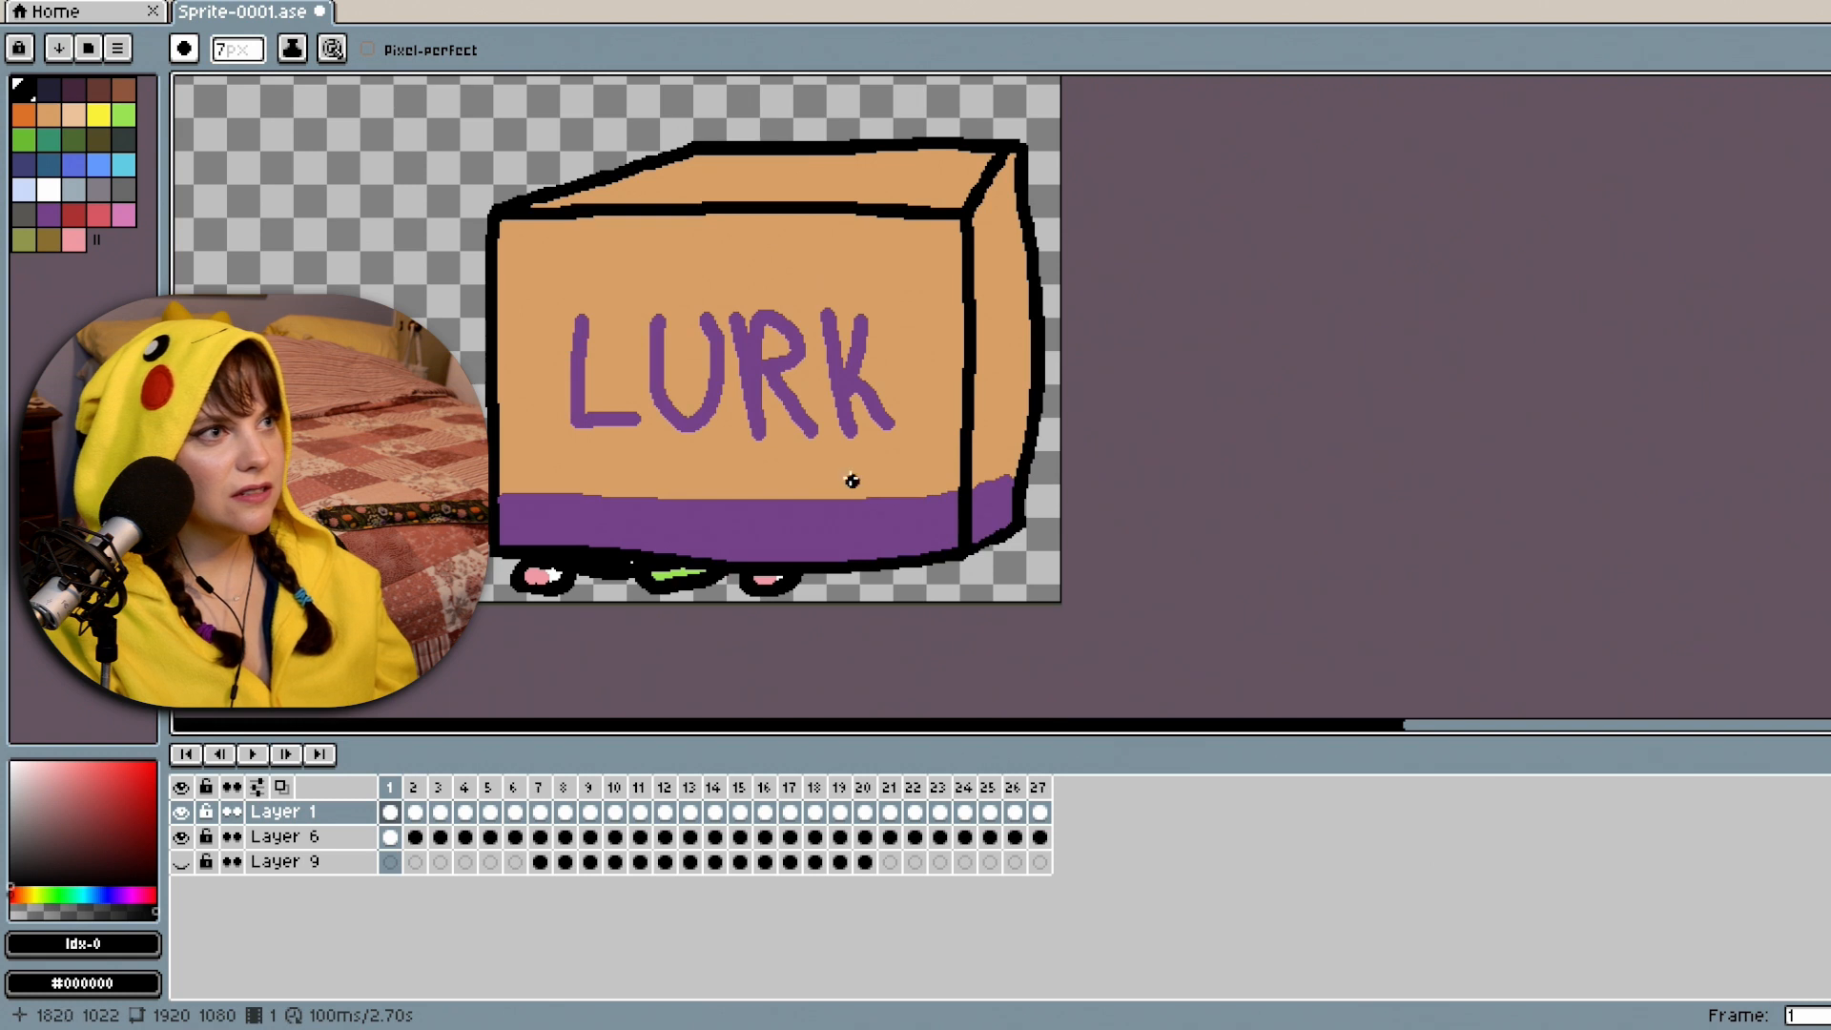
pyautogui.moveTo(606, 177); pyautogui.dragTo(977, 175)
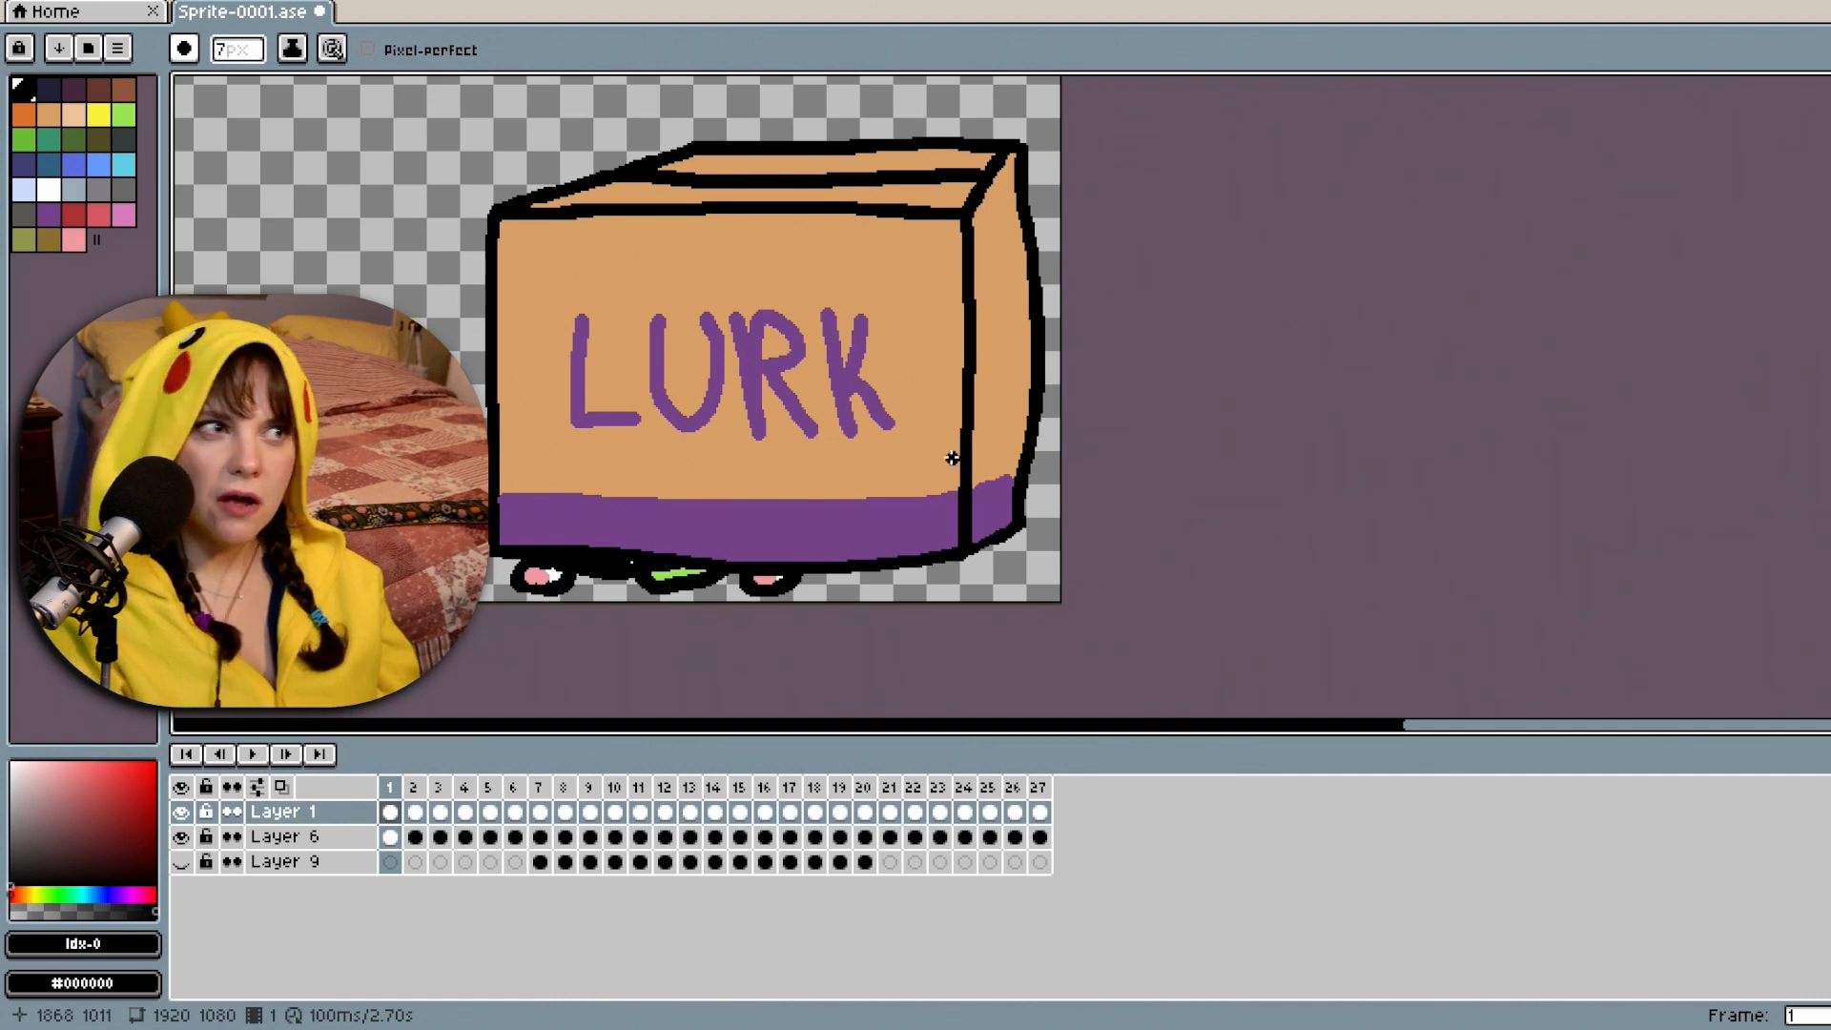
pyautogui.scroll(-3, 951, 446)
pyautogui.scroll(1, 1011, 424)
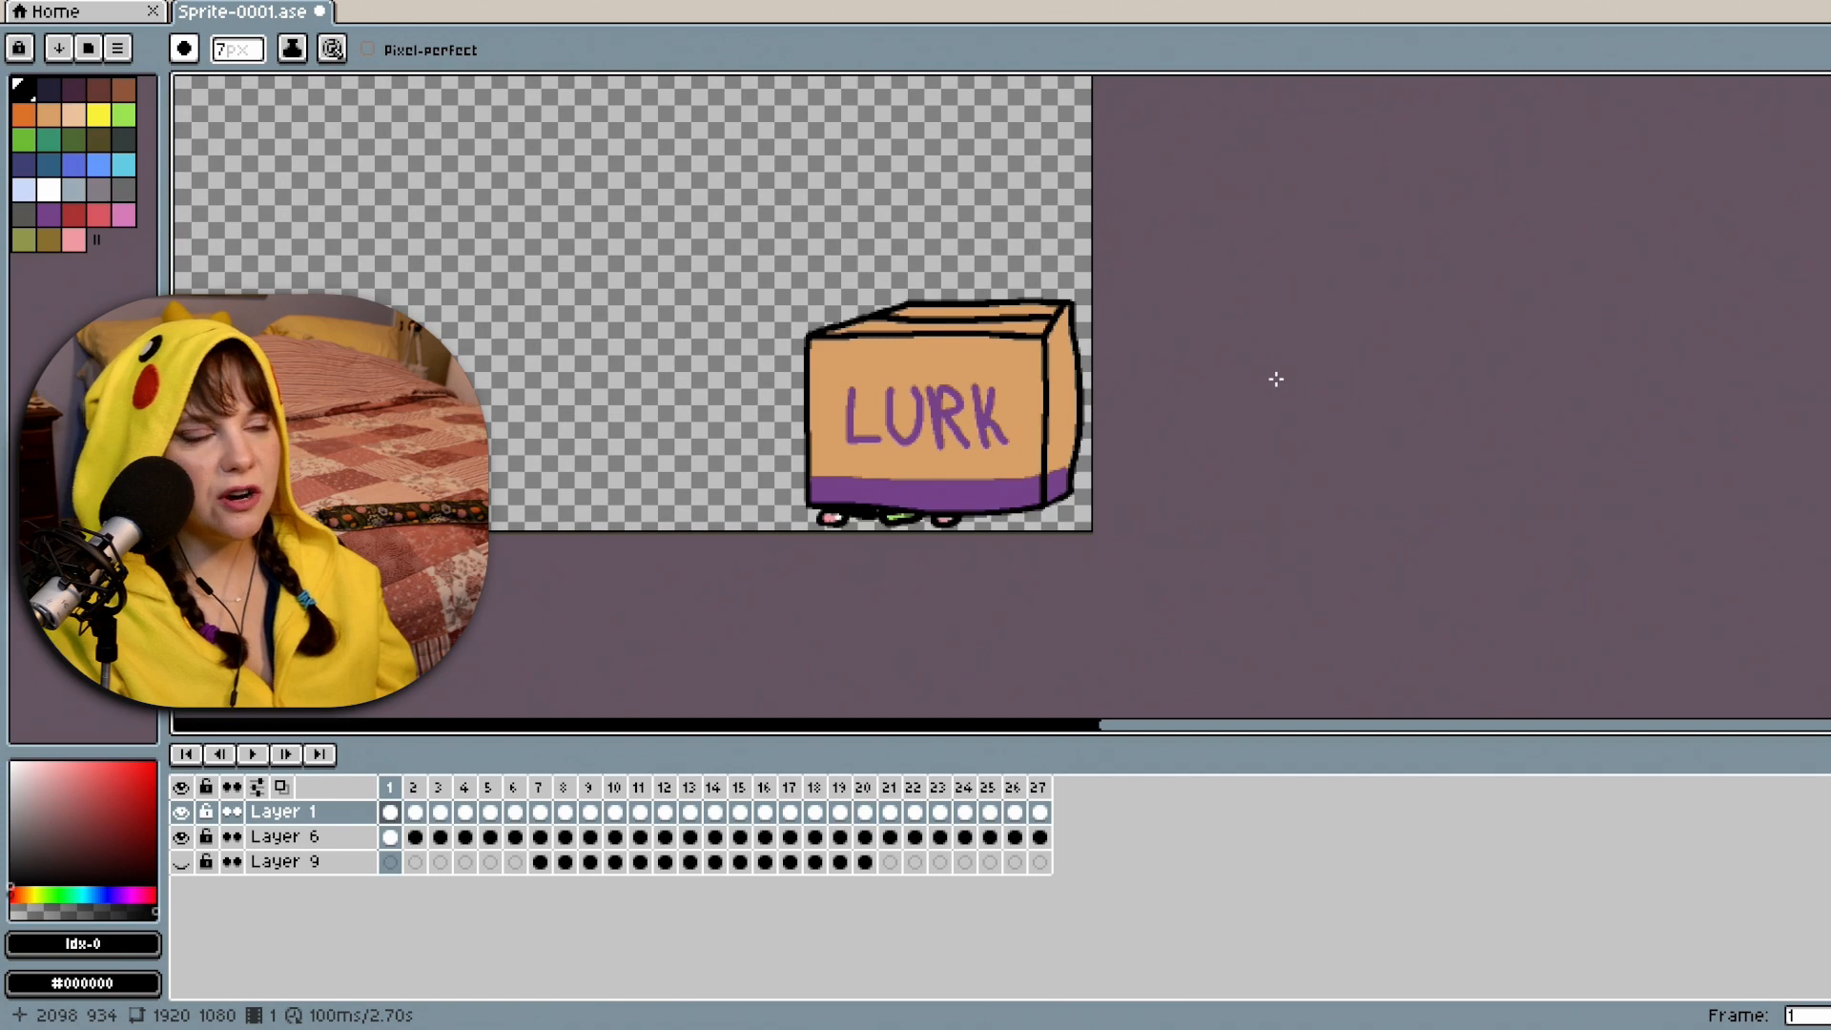
pyautogui.scroll(1, 1031, 329)
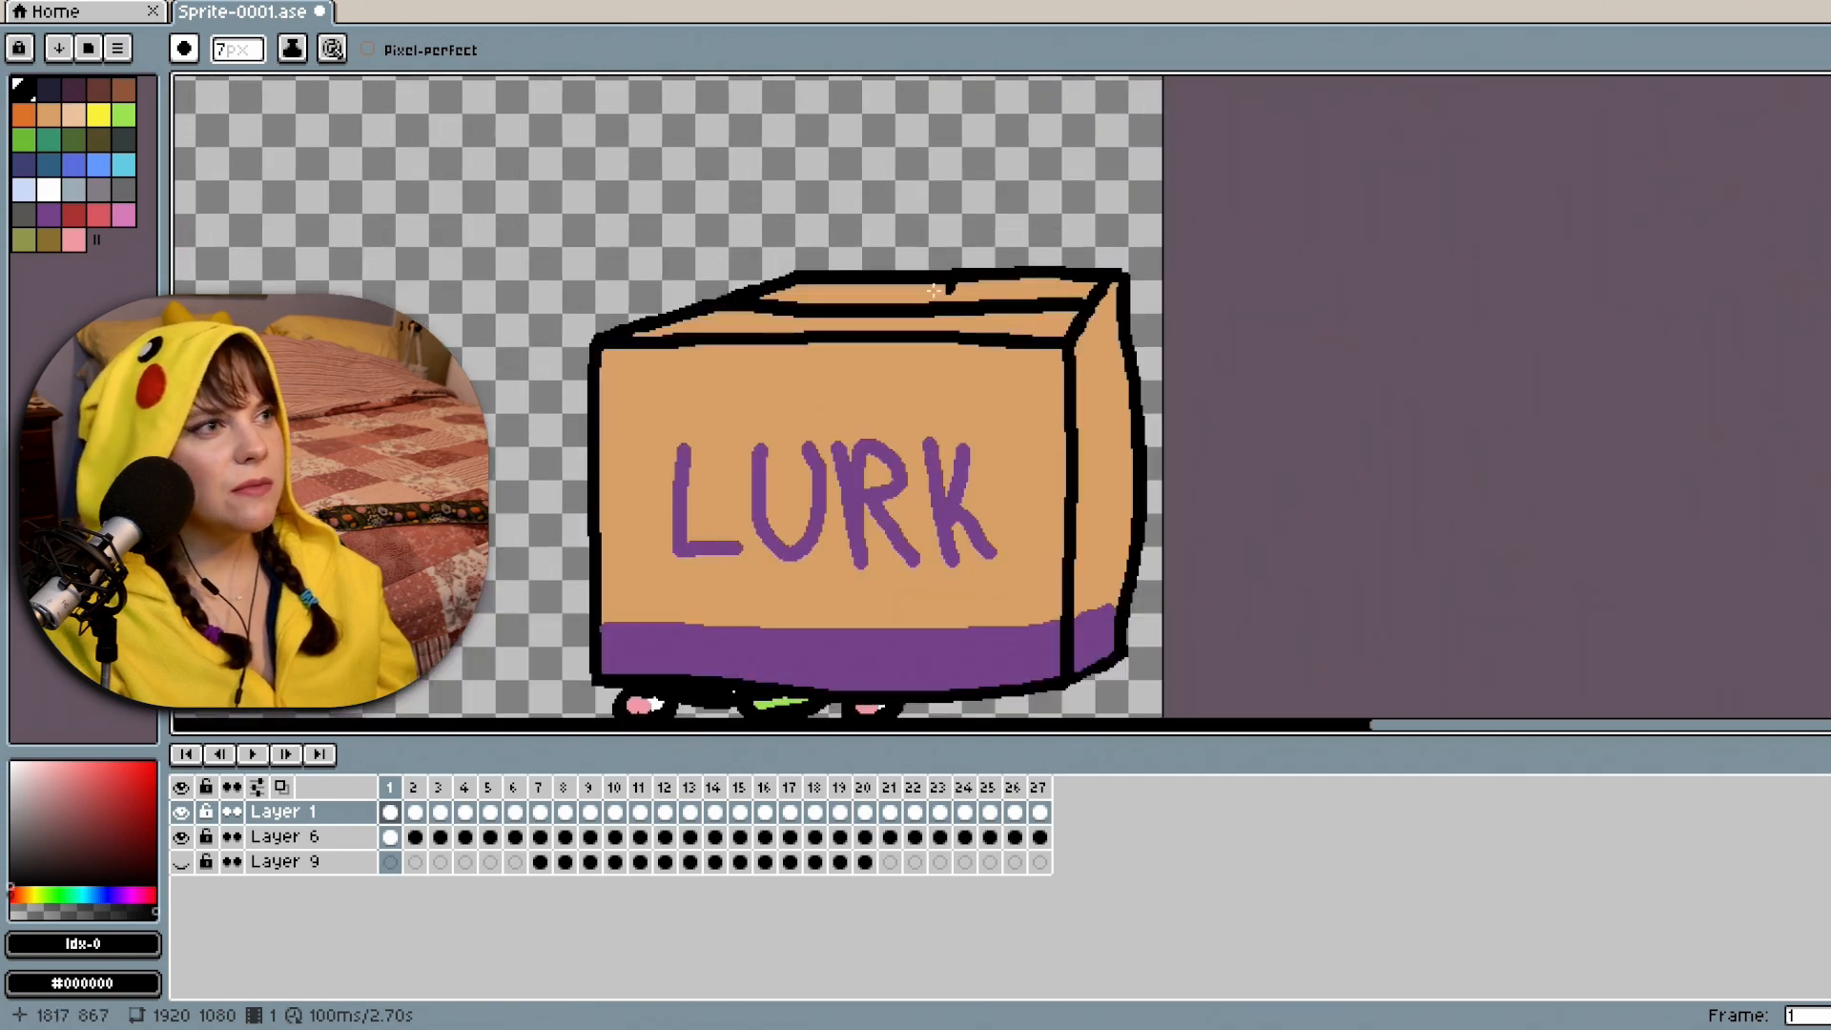
pyautogui.hotkey('ctrl', 'z')
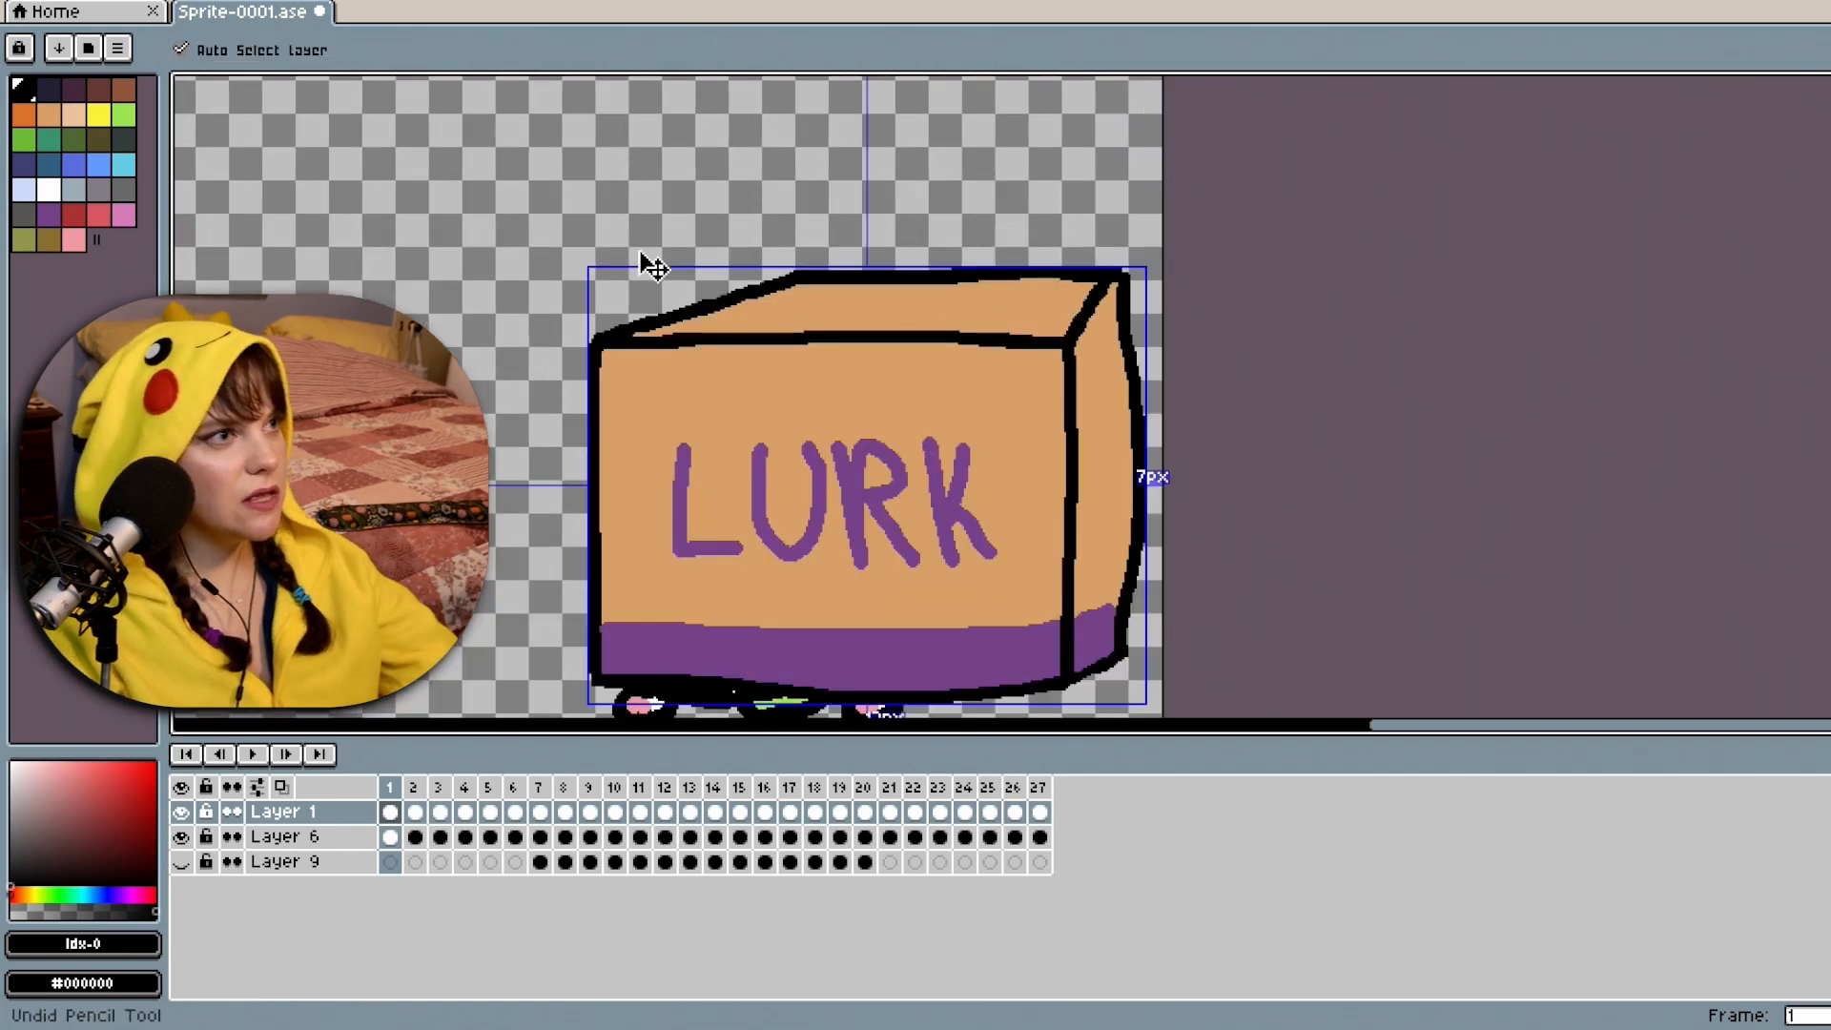
# Try a dark navy seam line along the length of the box's top face, and undo it.
pyautogui.click(48, 88)
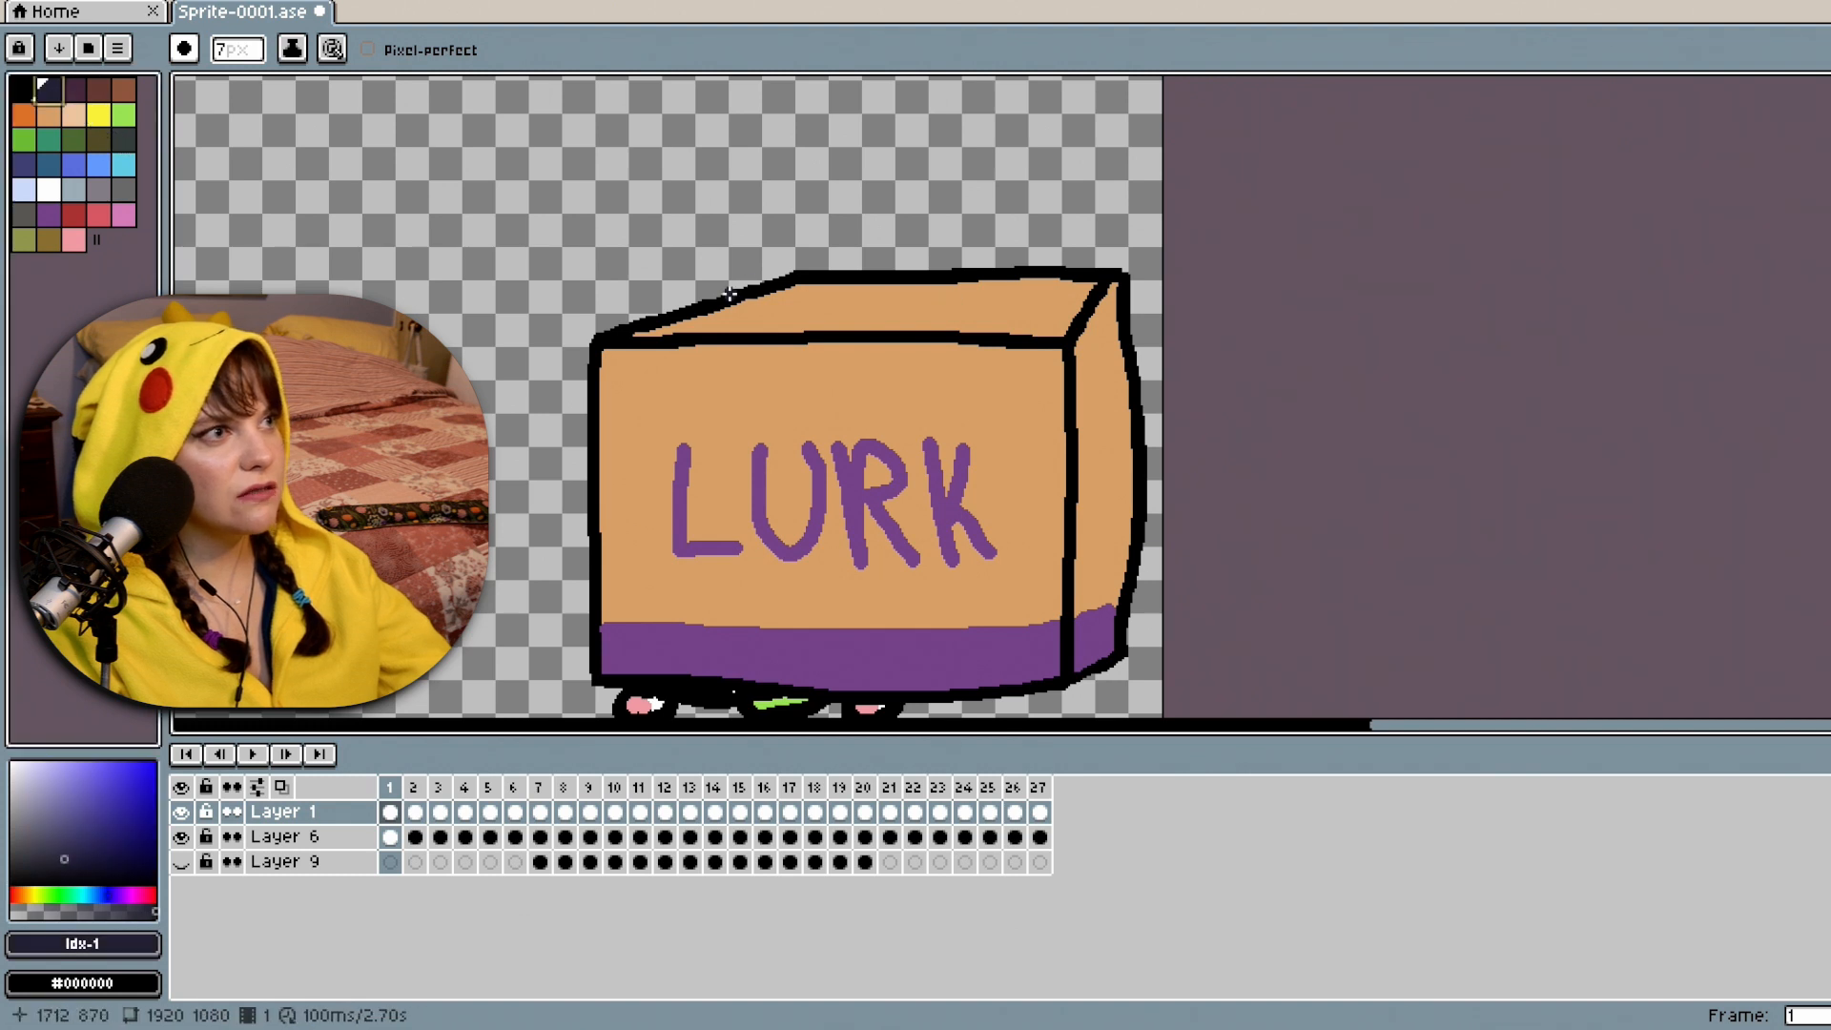
pyautogui.moveTo(737, 302); pyautogui.dragTo(803, 305)
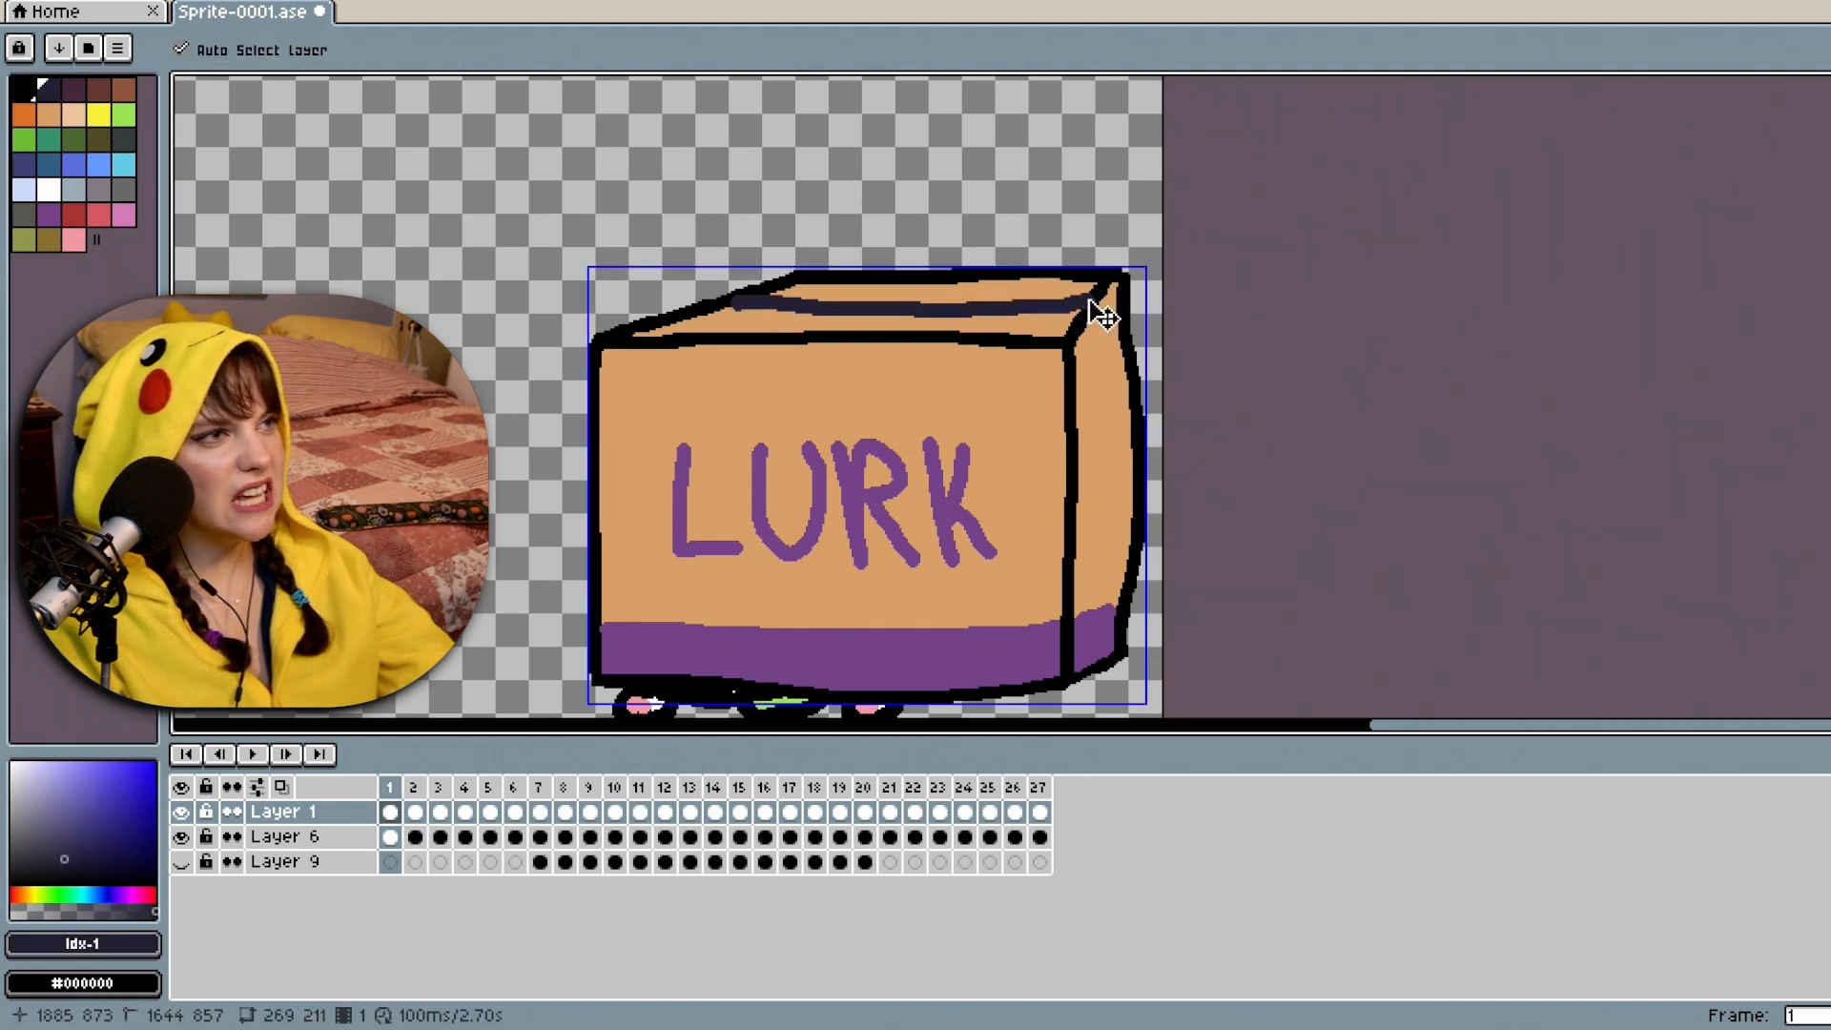
pyautogui.hotkey('ctrl', 'z')
# Draw a black 7 px seam line along the length of the box's top face.
pyautogui.click(22, 88)
pyautogui.scroll(1, 706, 208)
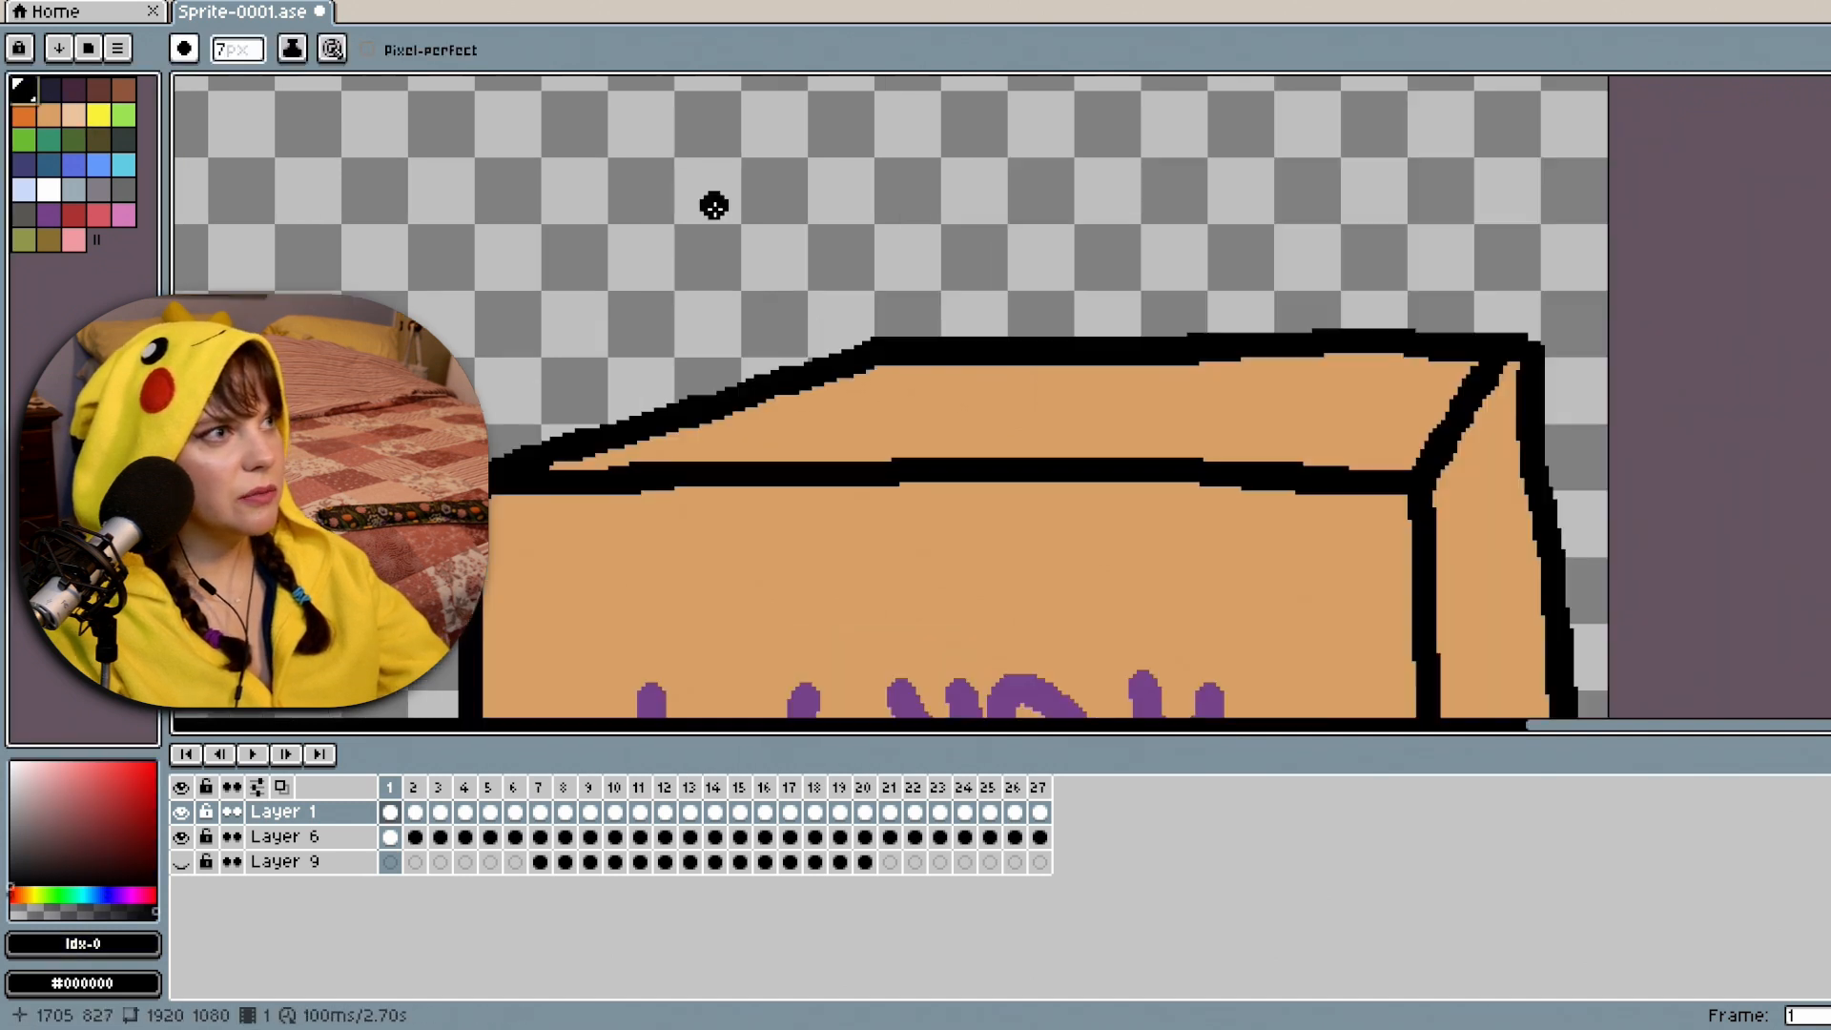
pyautogui.moveTo(765, 409); pyautogui.dragTo(1454, 396)
pyautogui.scroll(-4, 992, 351)
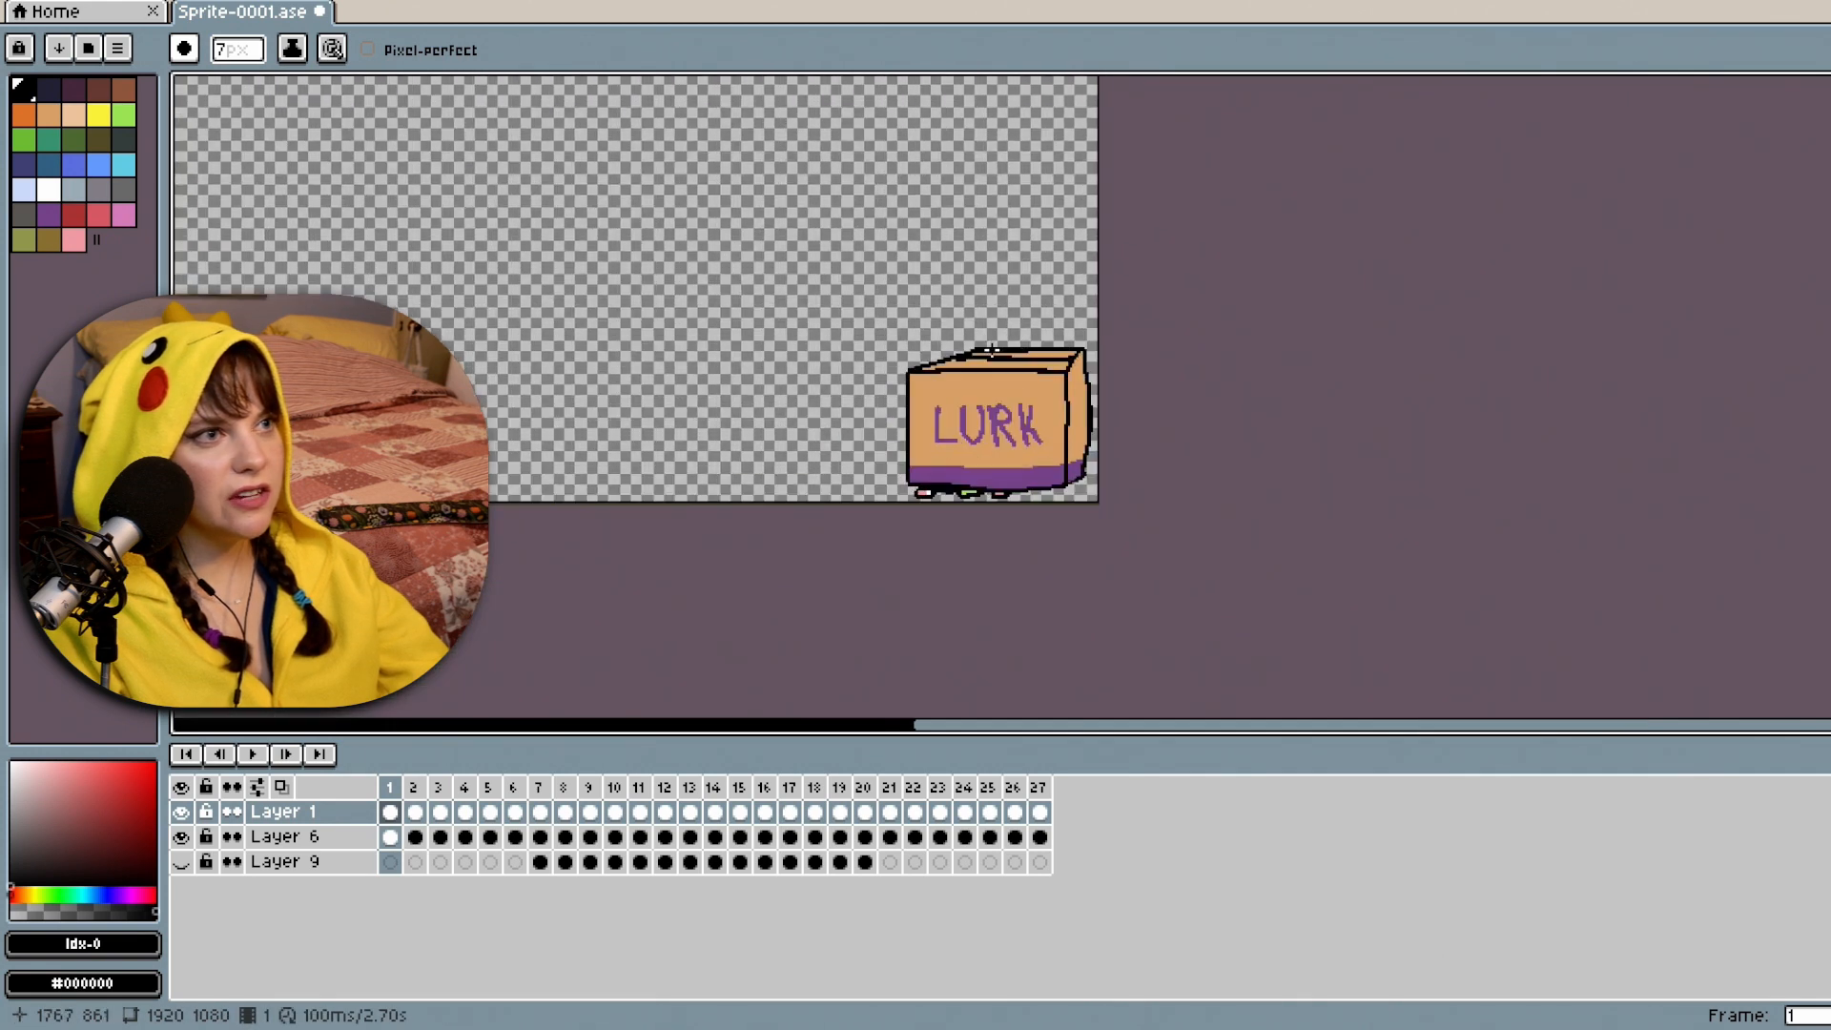
# Paint a small slanted black handle hole near the upper end of the box's narrow side face.
pyautogui.scroll(4, 991, 348)
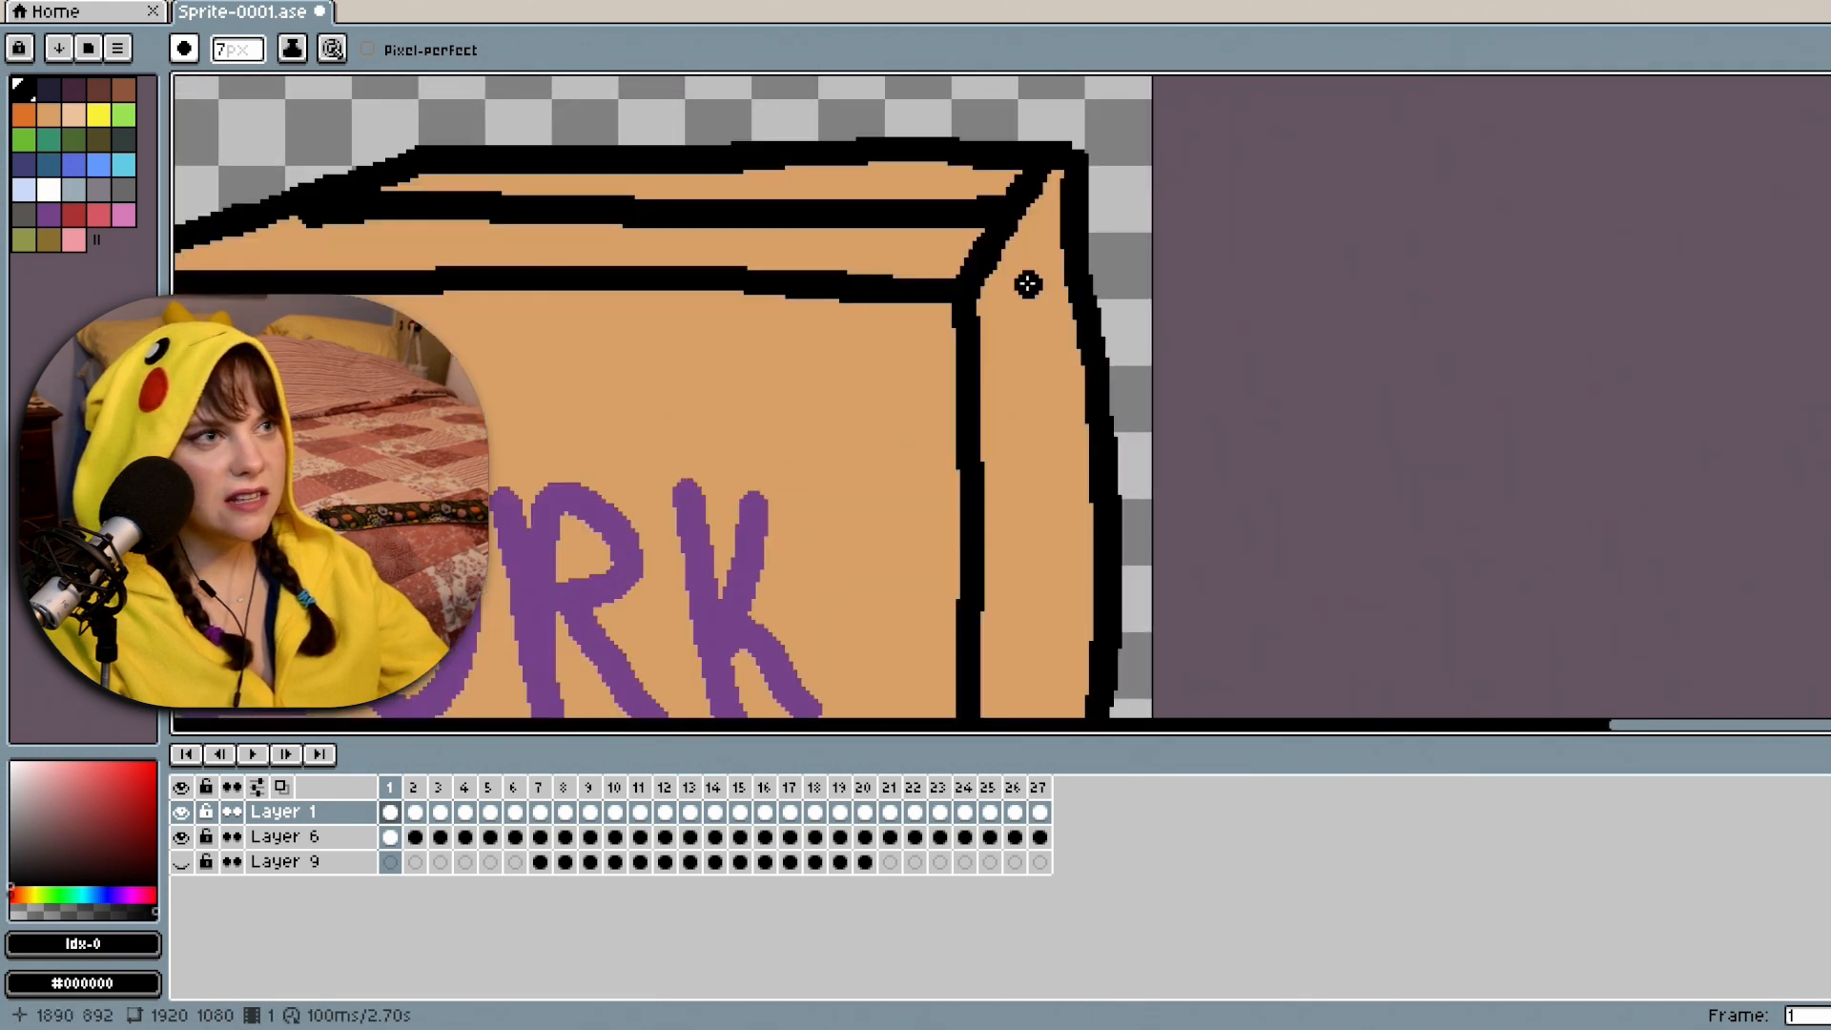
pyautogui.moveTo(1052, 326)
pyautogui.mouseDown()
pyautogui.moveTo(1013, 348)
pyautogui.moveTo(1037, 363)
pyautogui.mouseUp()
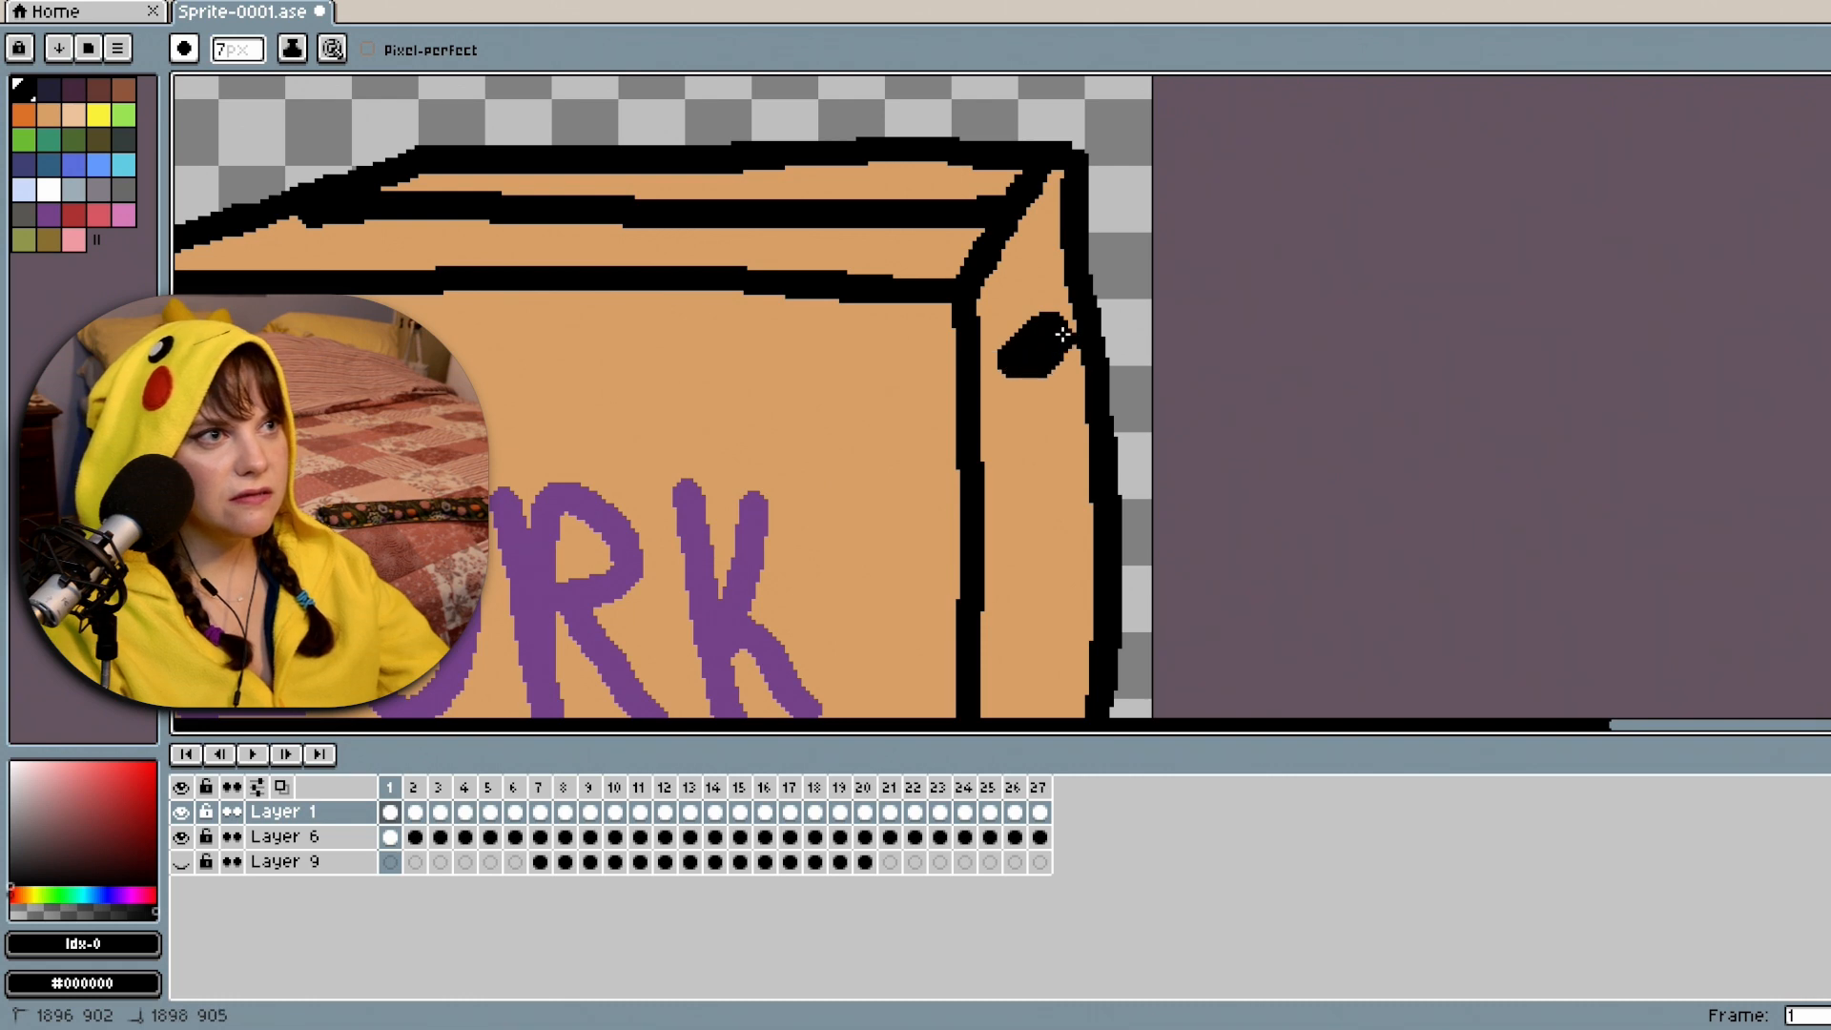
pyautogui.scroll(-5, 1062, 334)
pyautogui.scroll(1, 1019, 378)
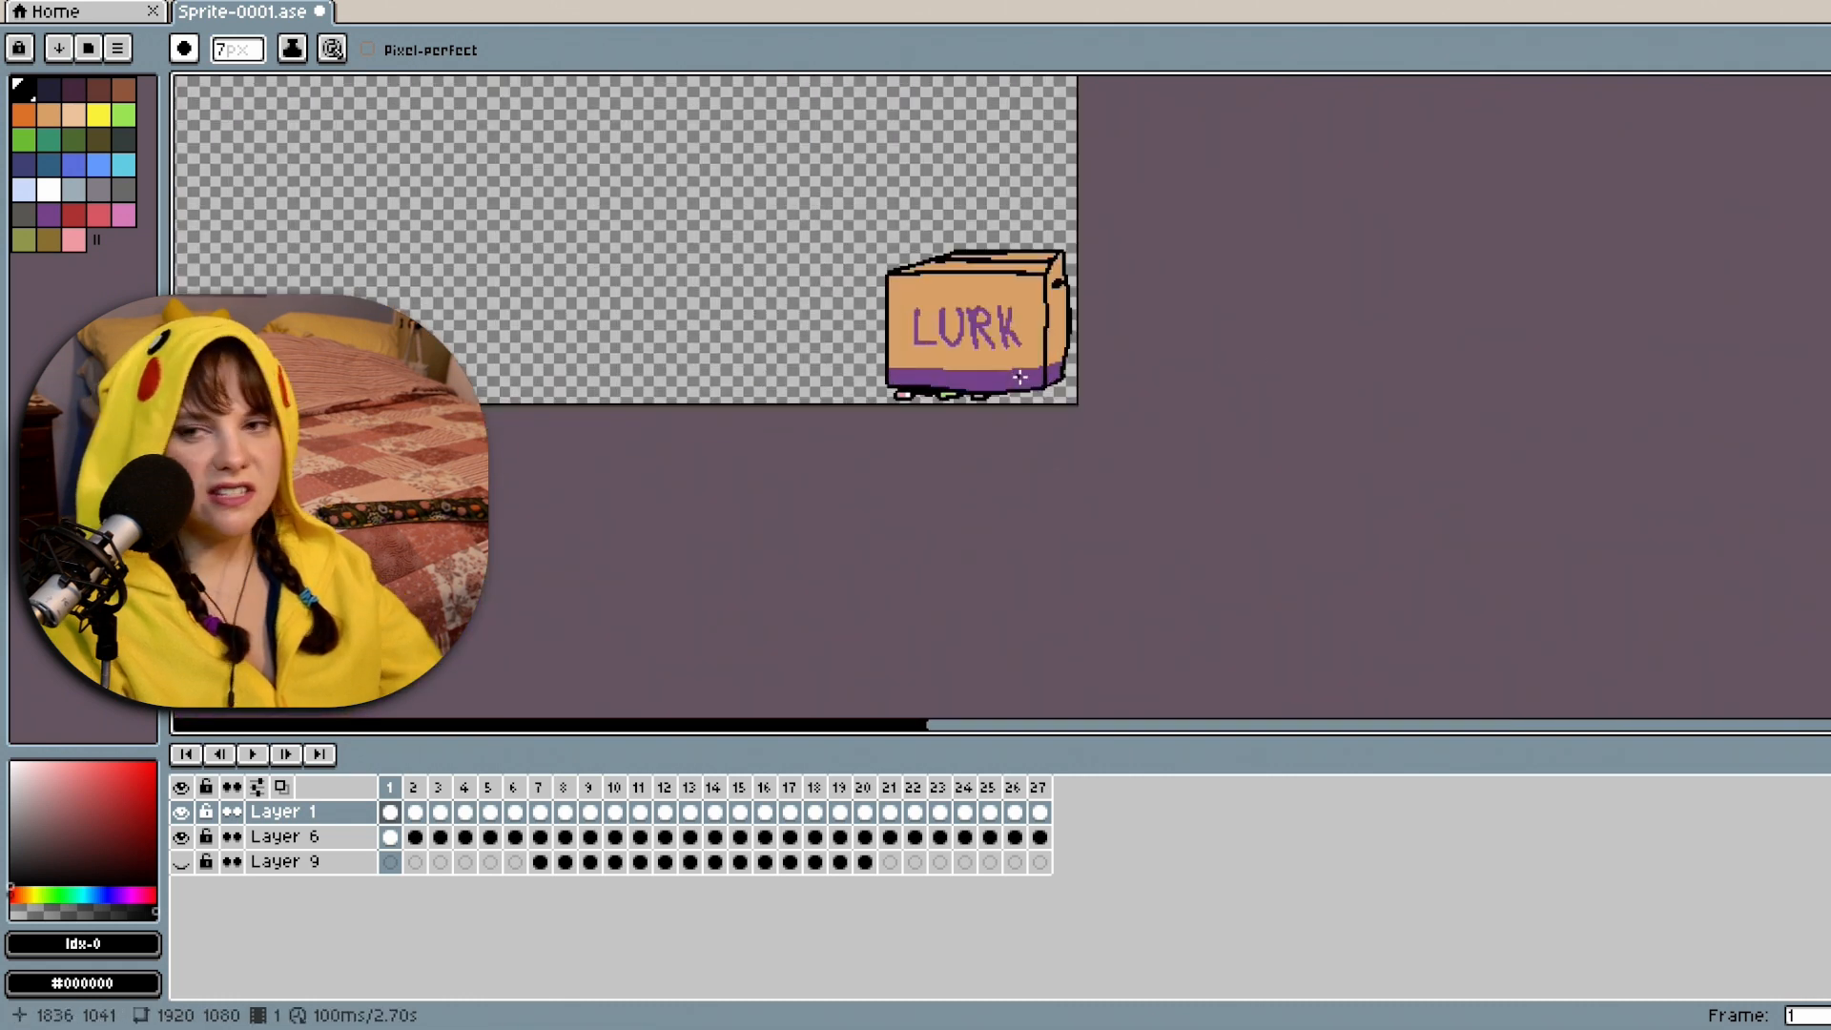
# Paint a small white label below the handle hole on the box's narrow side face.
pyautogui.scroll(2, 1036, 402)
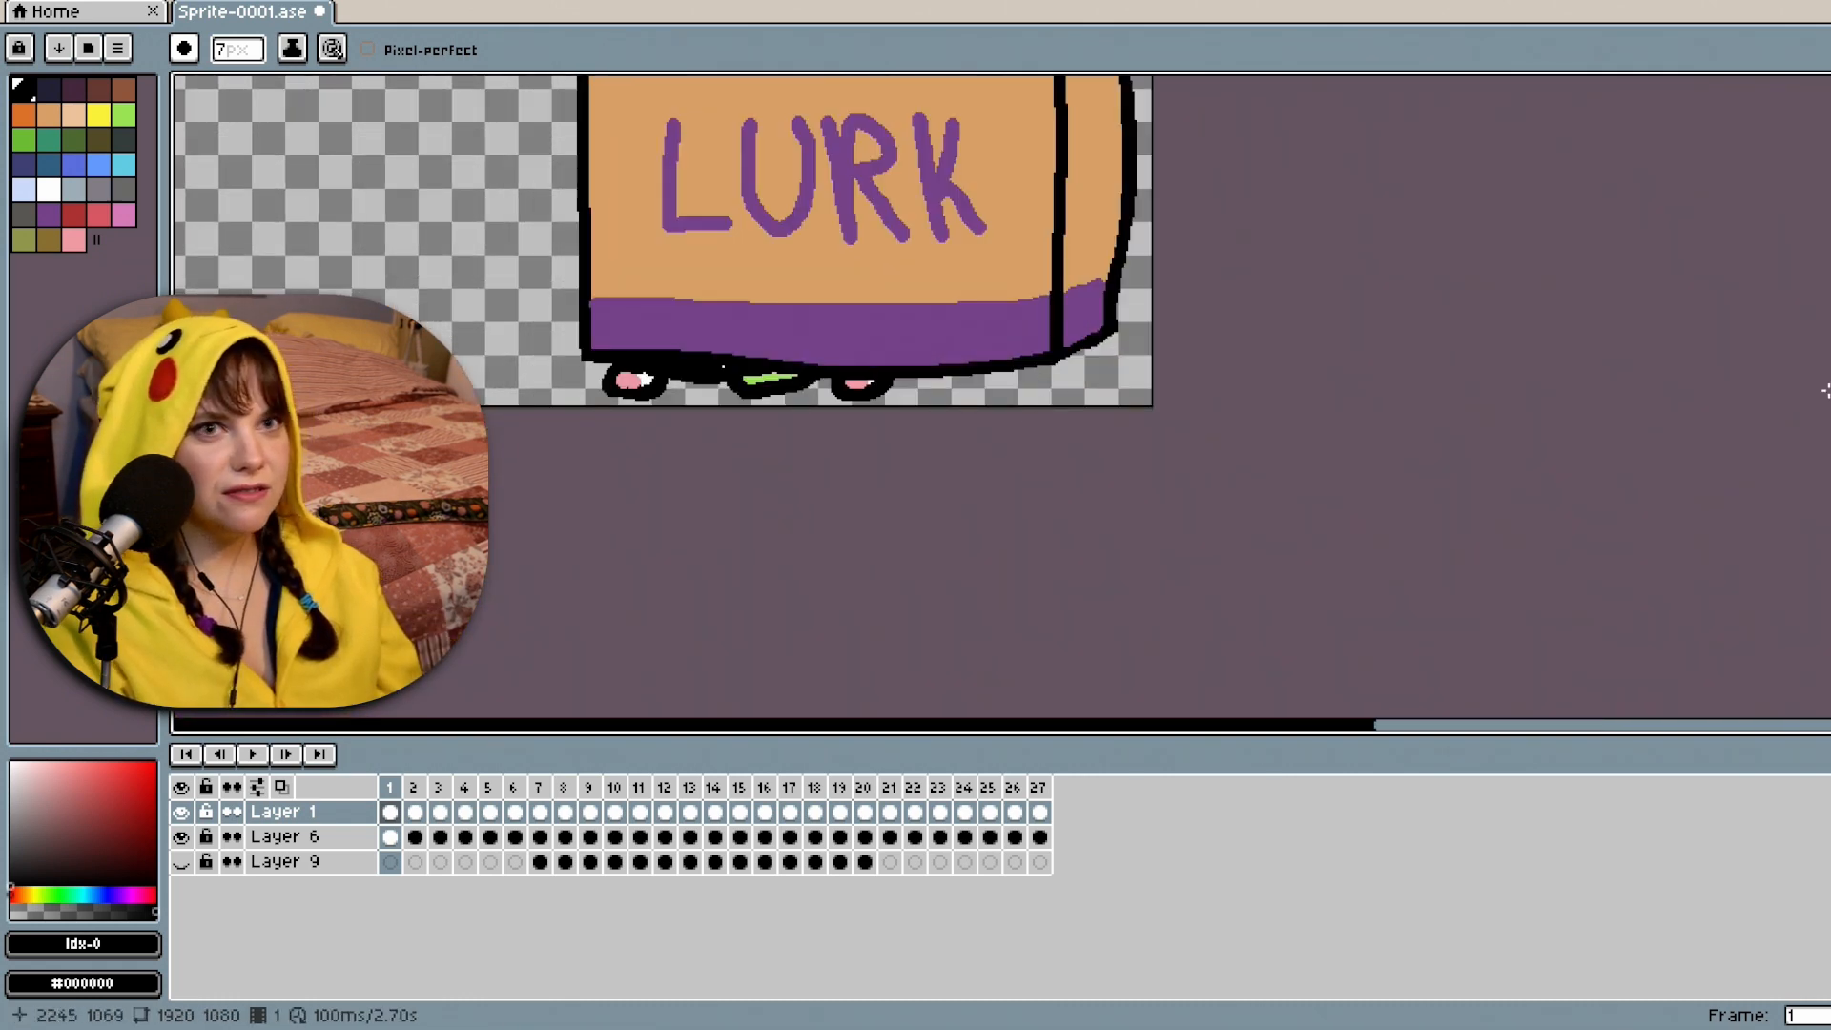
pyautogui.moveTo(1830, 592); pyautogui.dragTo(1830, 542)
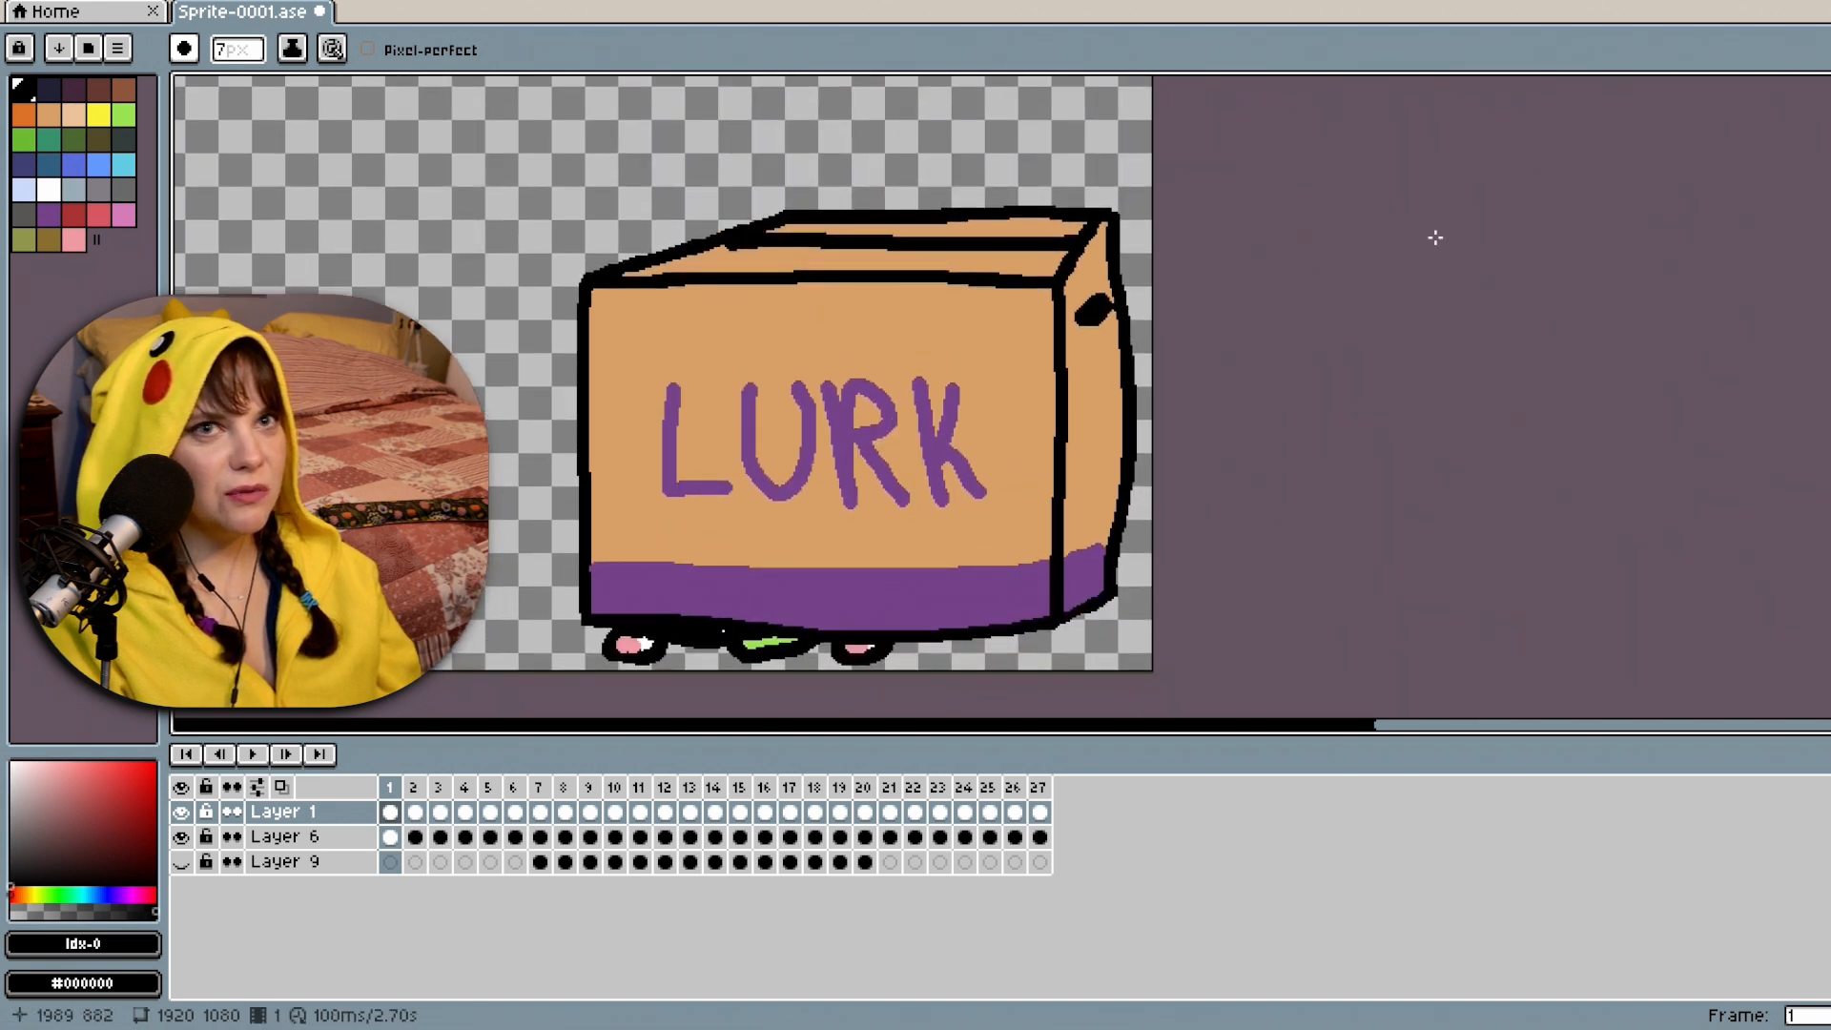
pyautogui.click(49, 190)
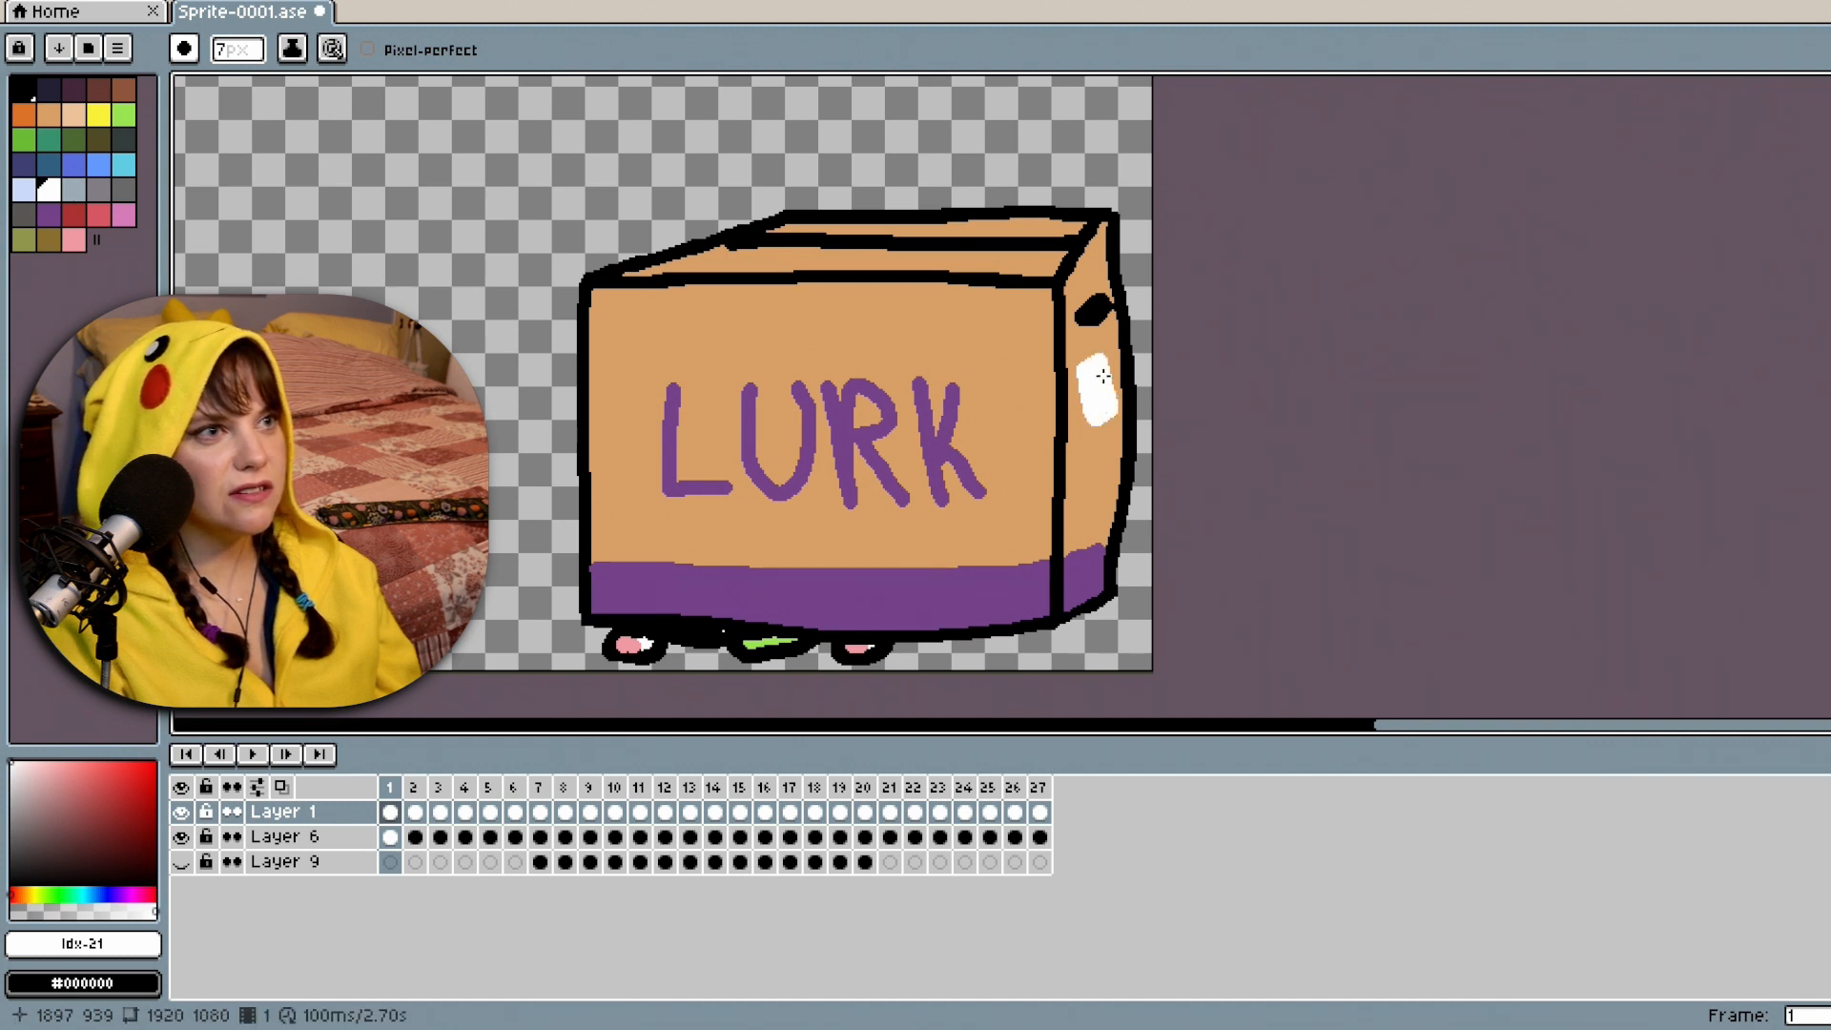
# Mark the white label with short black text lines and a small star-like mark using a 2 px brush.
pyautogui.scroll(3, 1101, 411)
pyautogui.click(185, 49)
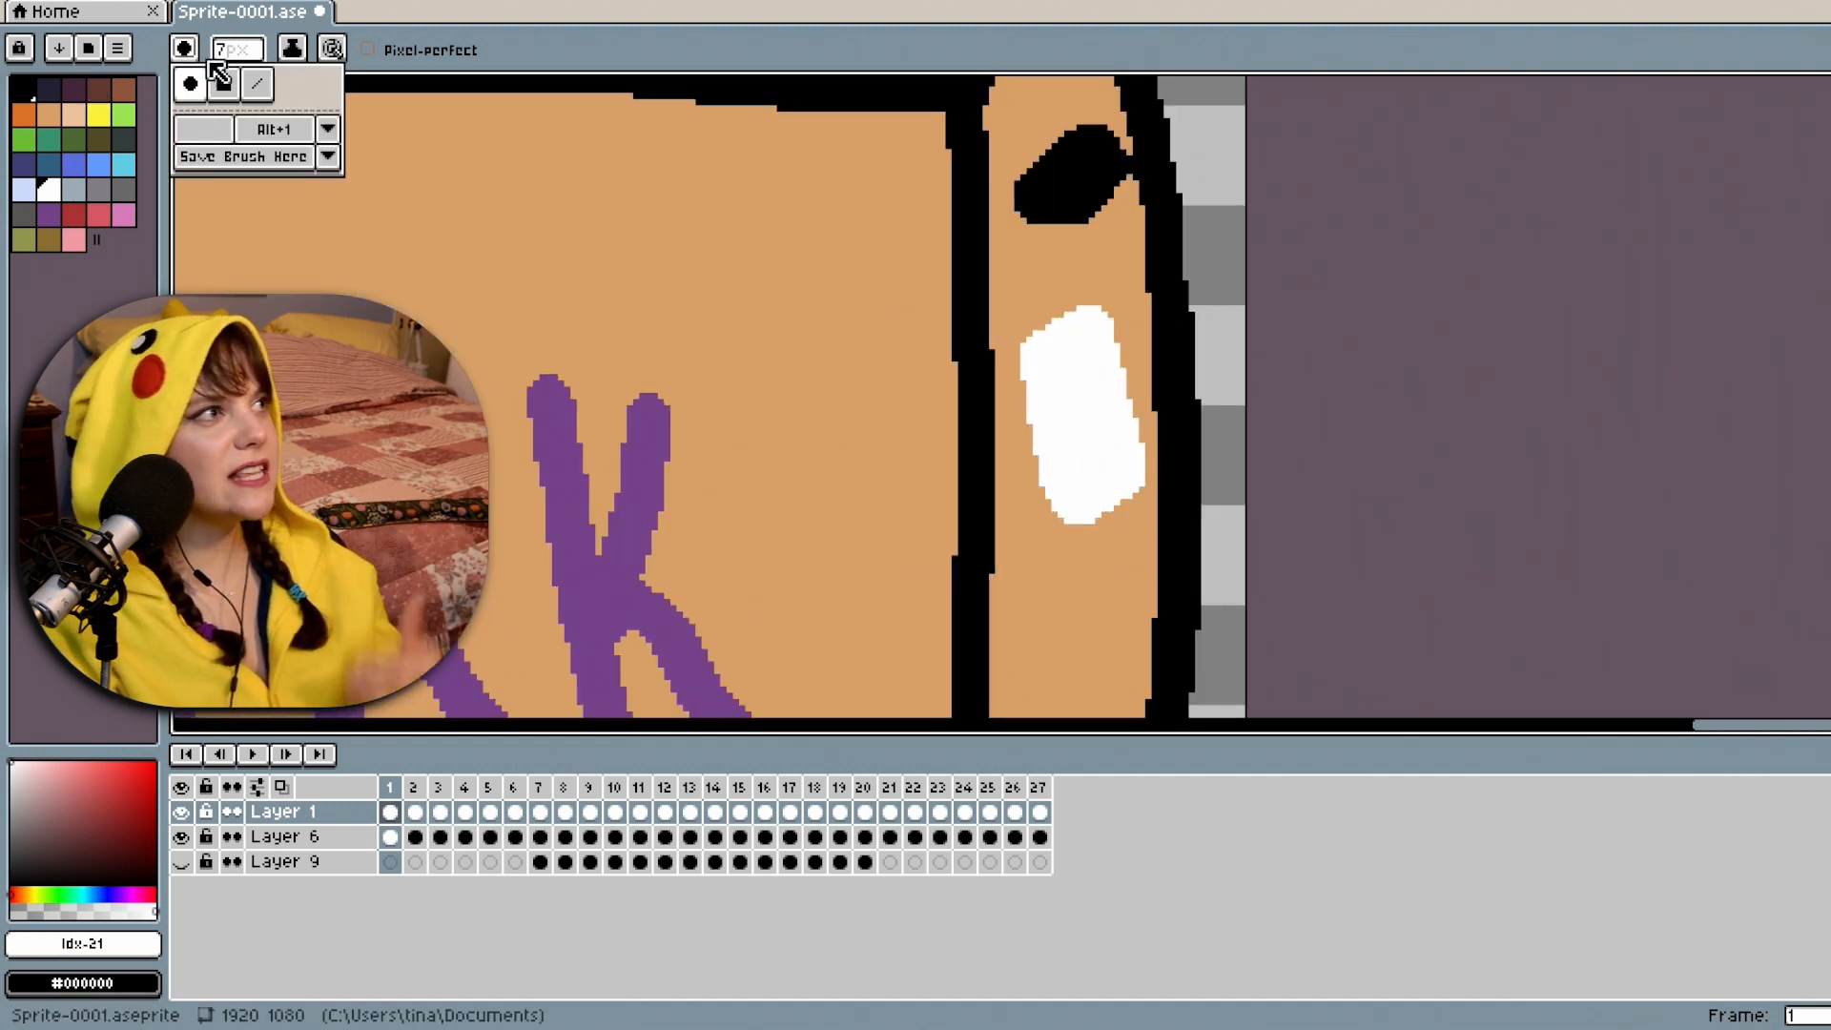
pyautogui.click(243, 52)
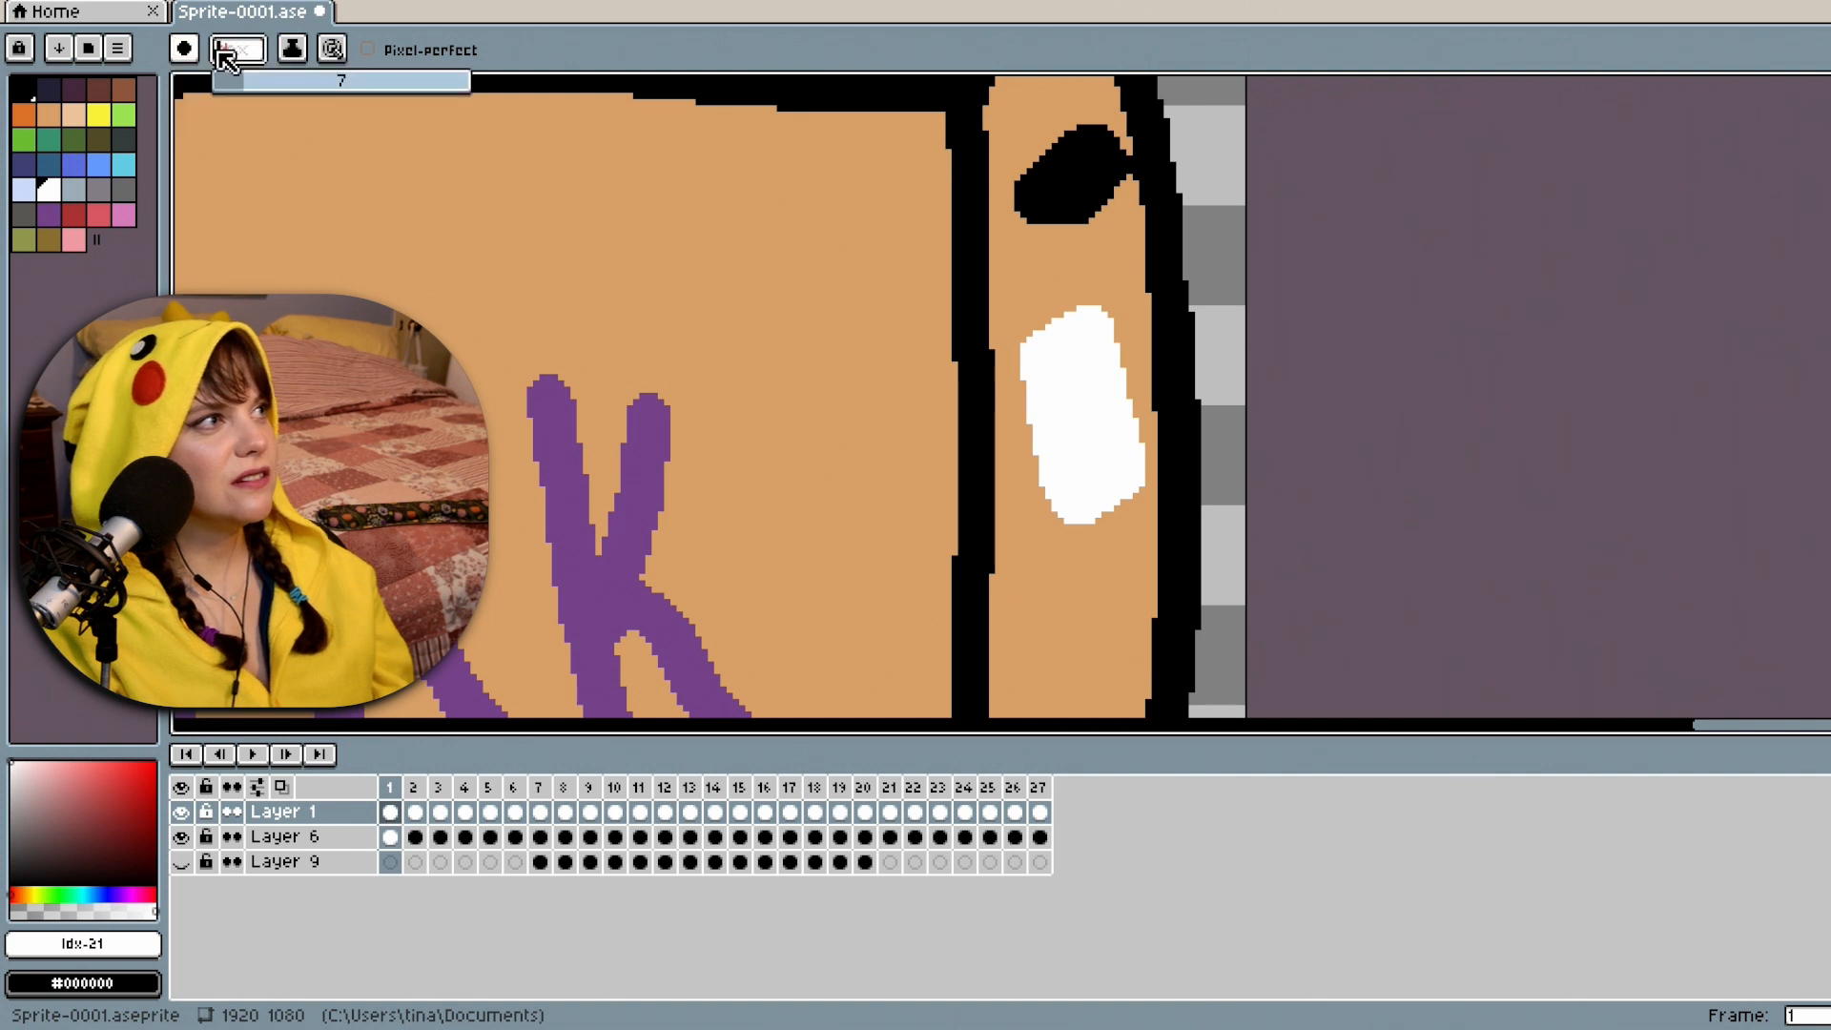
pyautogui.click(220, 83)
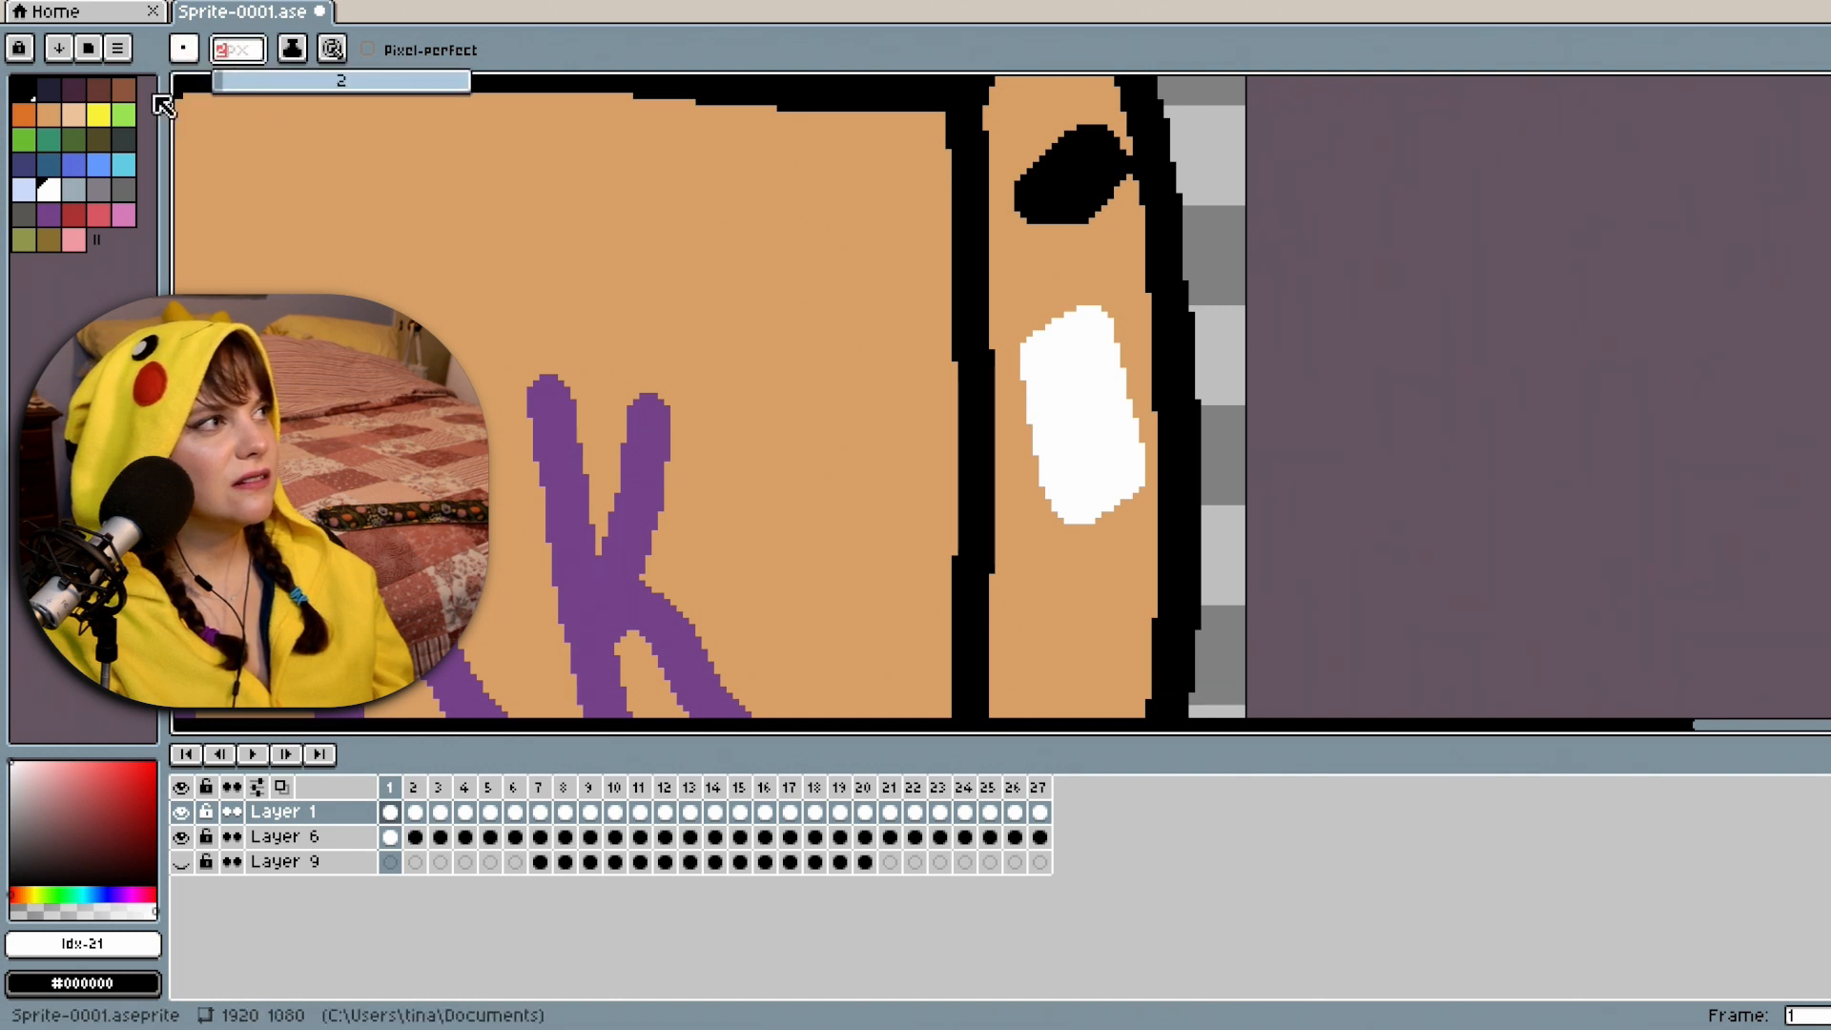
pyautogui.click(29, 96)
pyautogui.click(1040, 386)
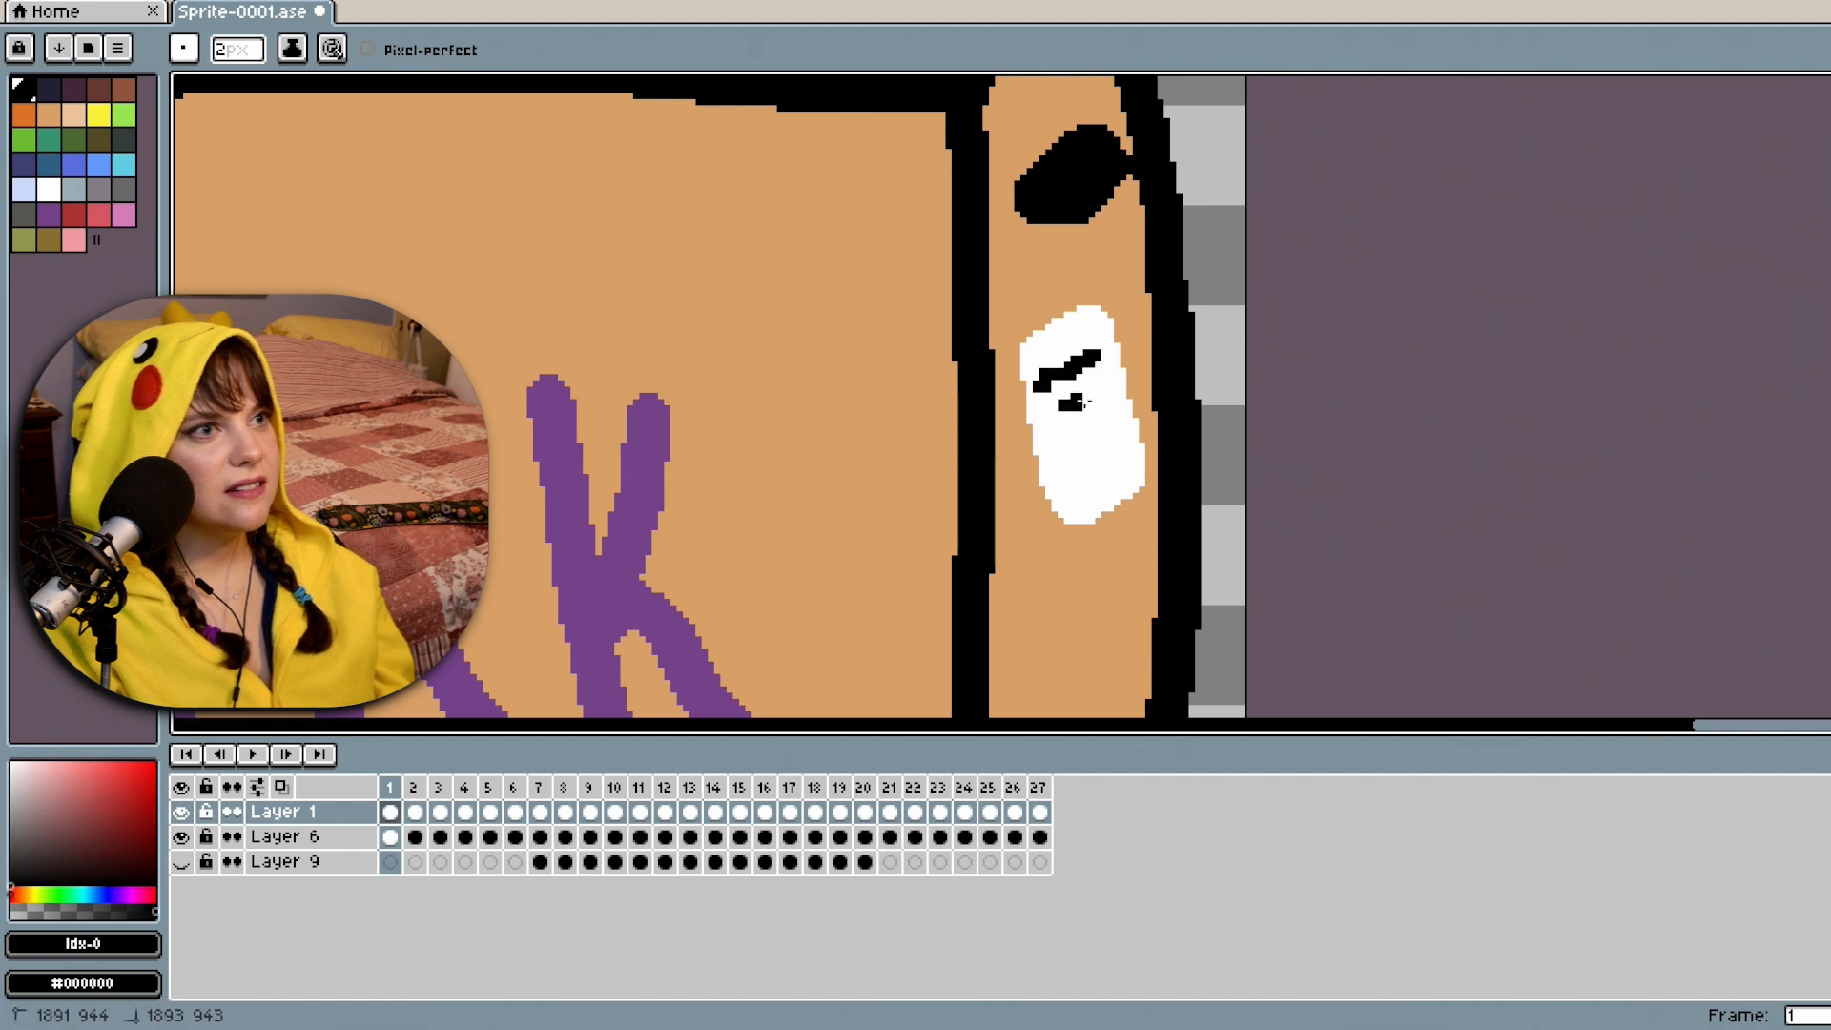
pyautogui.moveTo(1085, 429); pyautogui.dragTo(1096, 425)
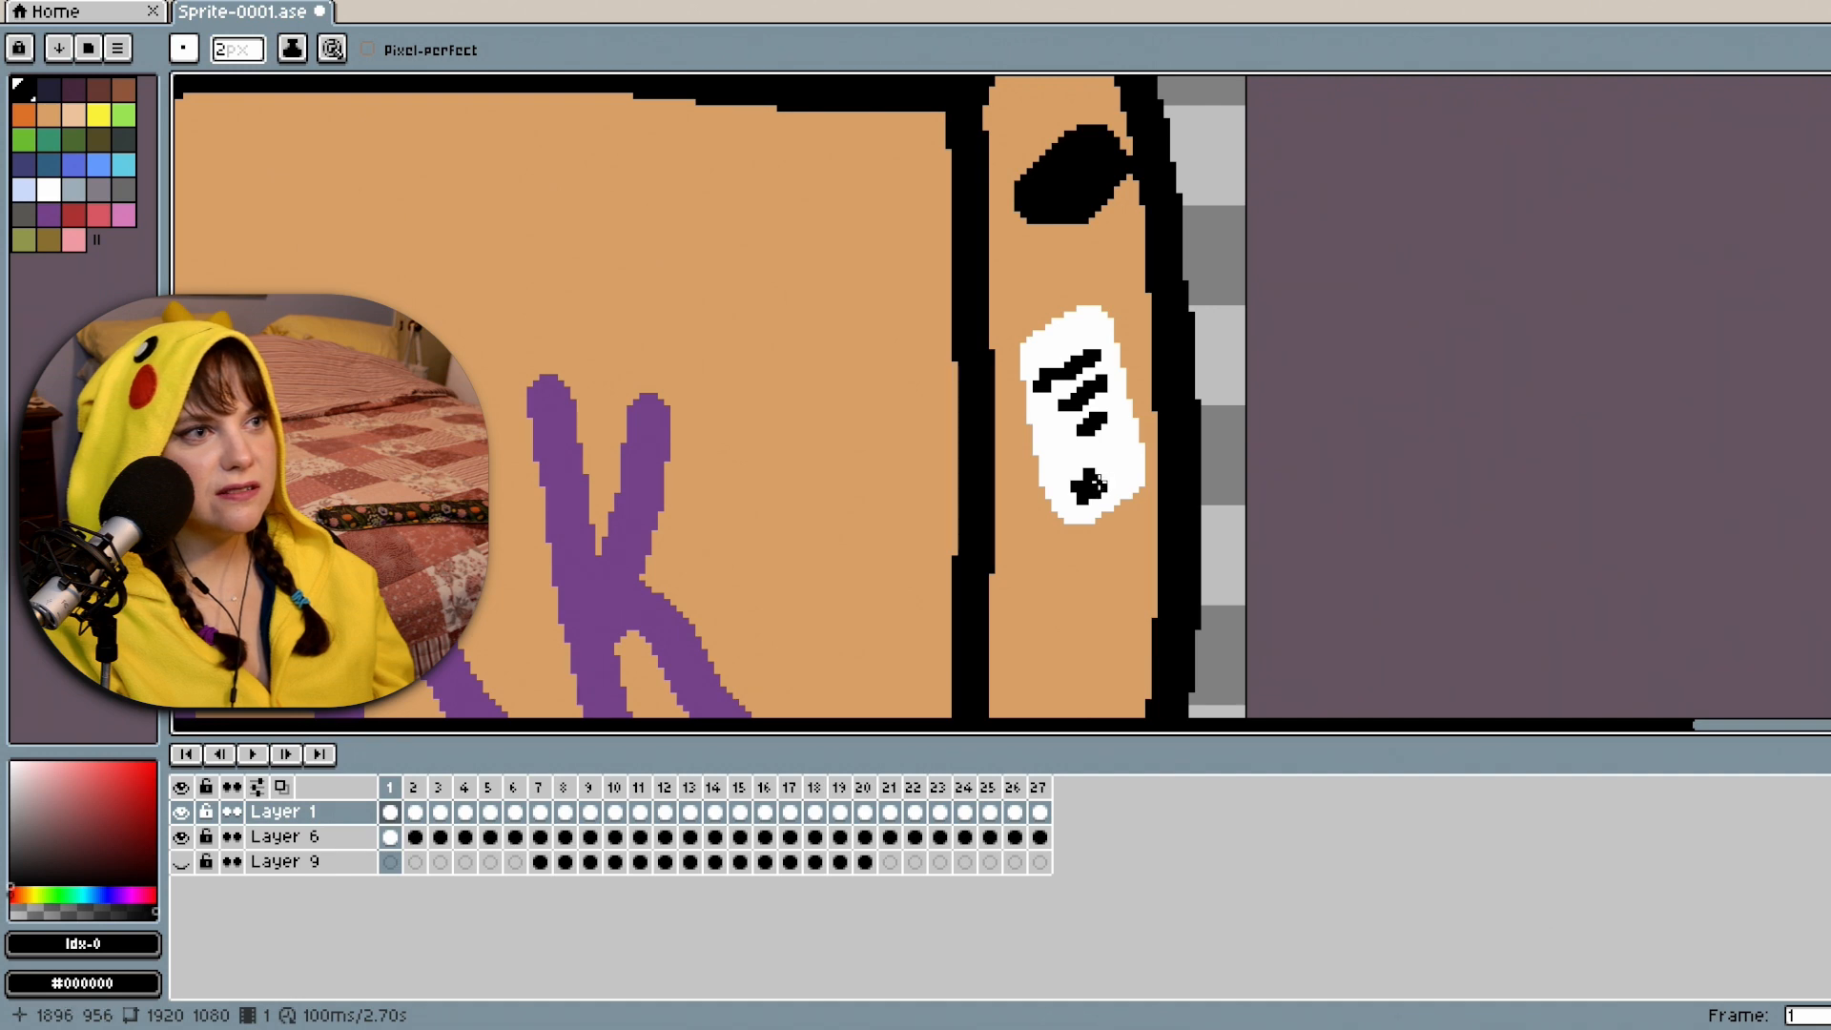
# Examine the decorated box on frame 1, both close up and at overview size.
pyautogui.scroll(-4, 1070, 395)
pyautogui.scroll(4, 1059, 420)
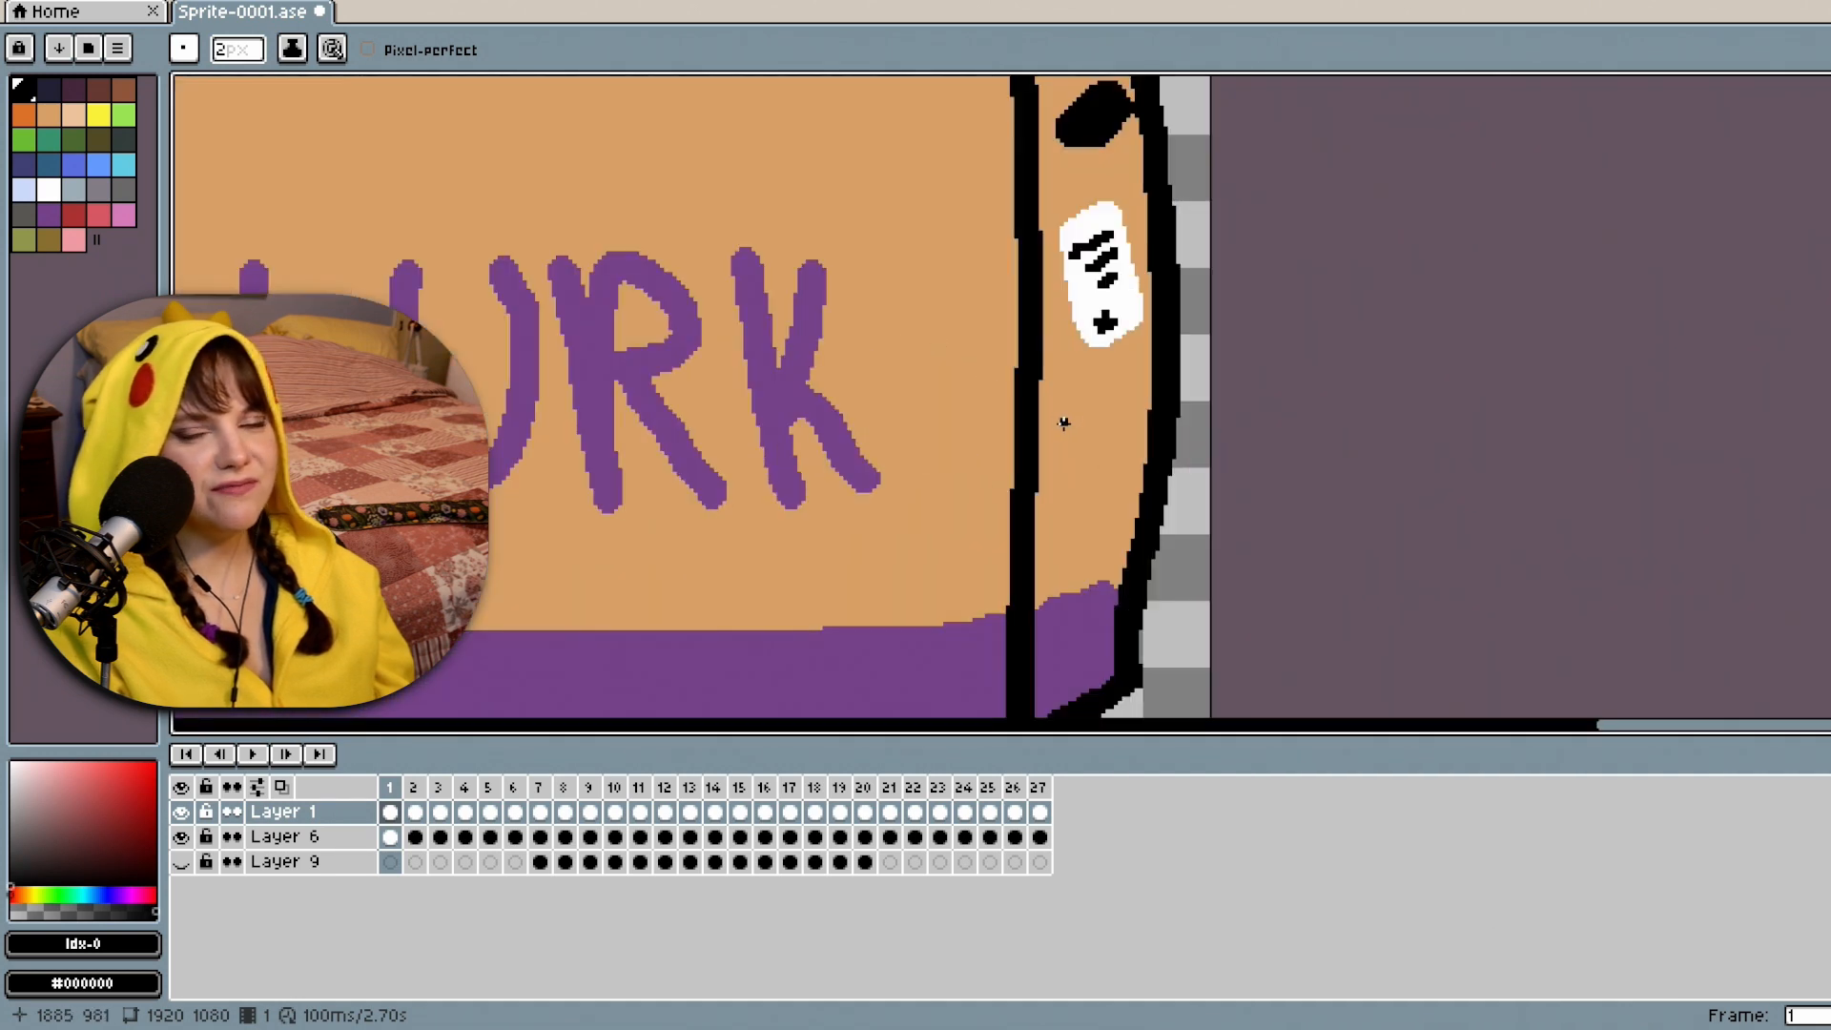
pyautogui.scroll(-2, 1064, 427)
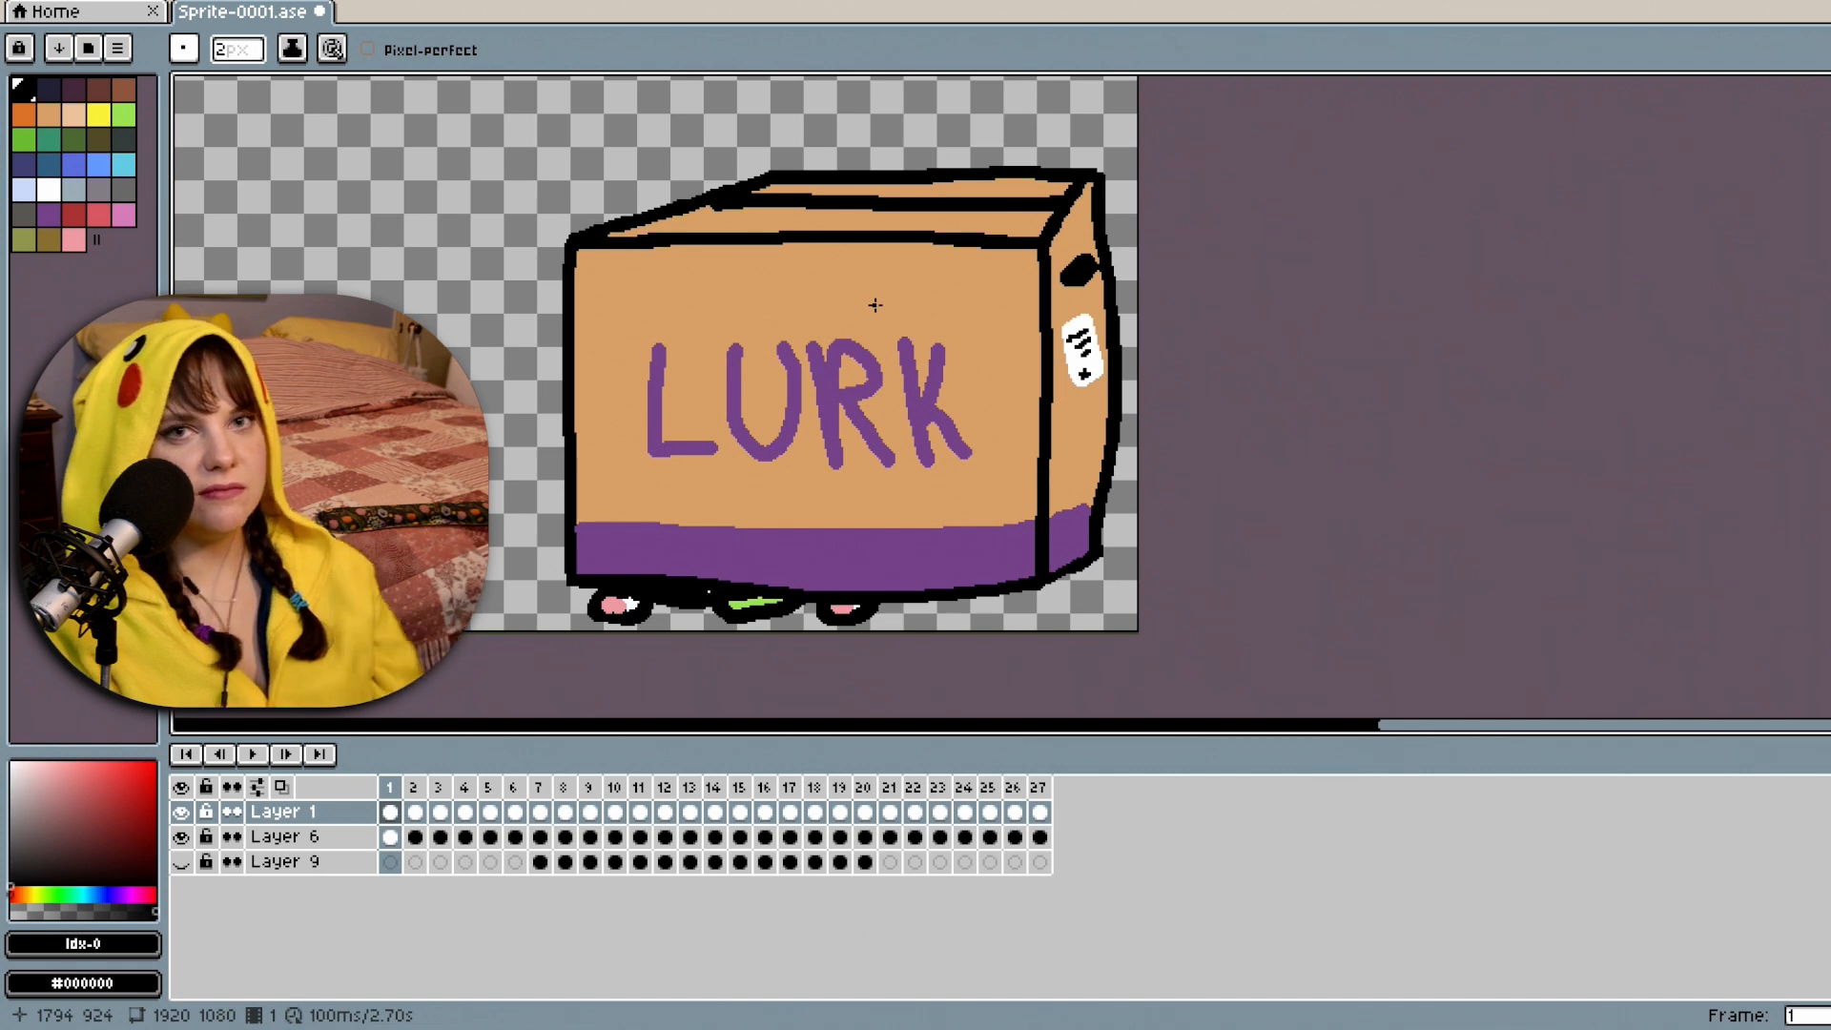
pyautogui.scroll(-3, 852, 313)
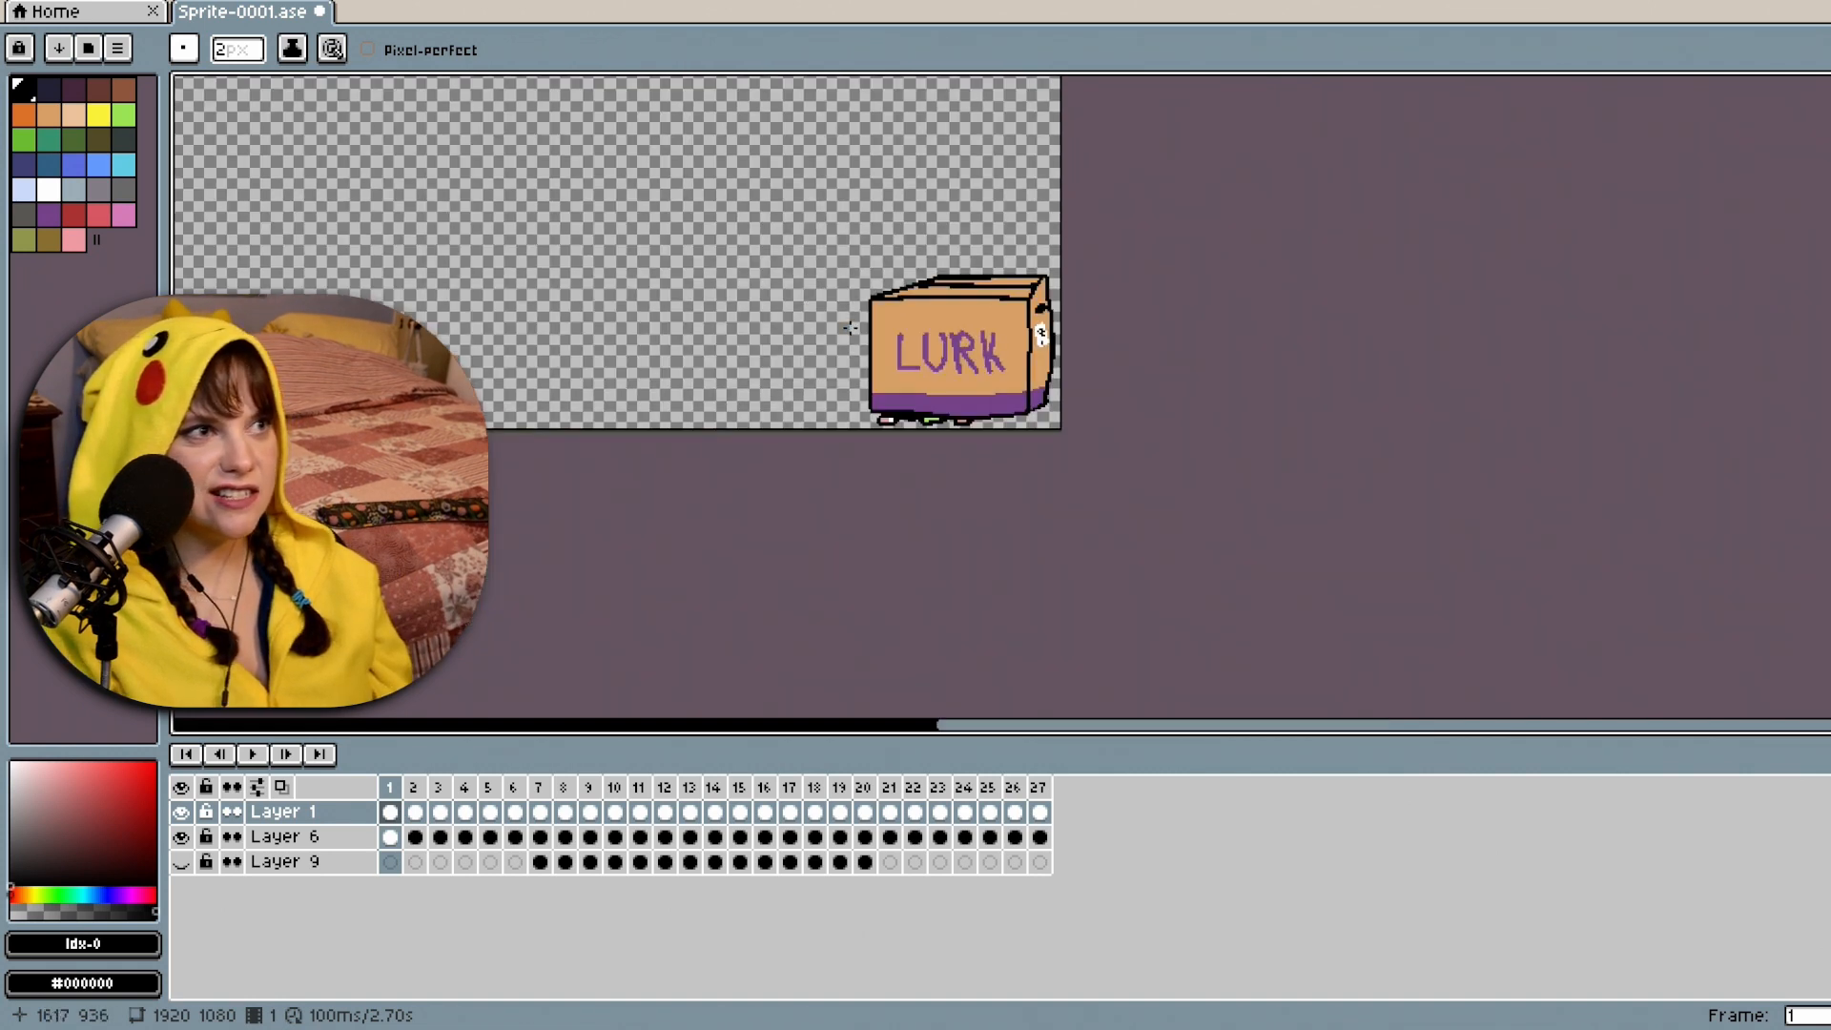
pyautogui.scroll(3, 850, 327)
pyautogui.scroll(-2, 849, 327)
pyautogui.scroll(-1, 1182, 372)
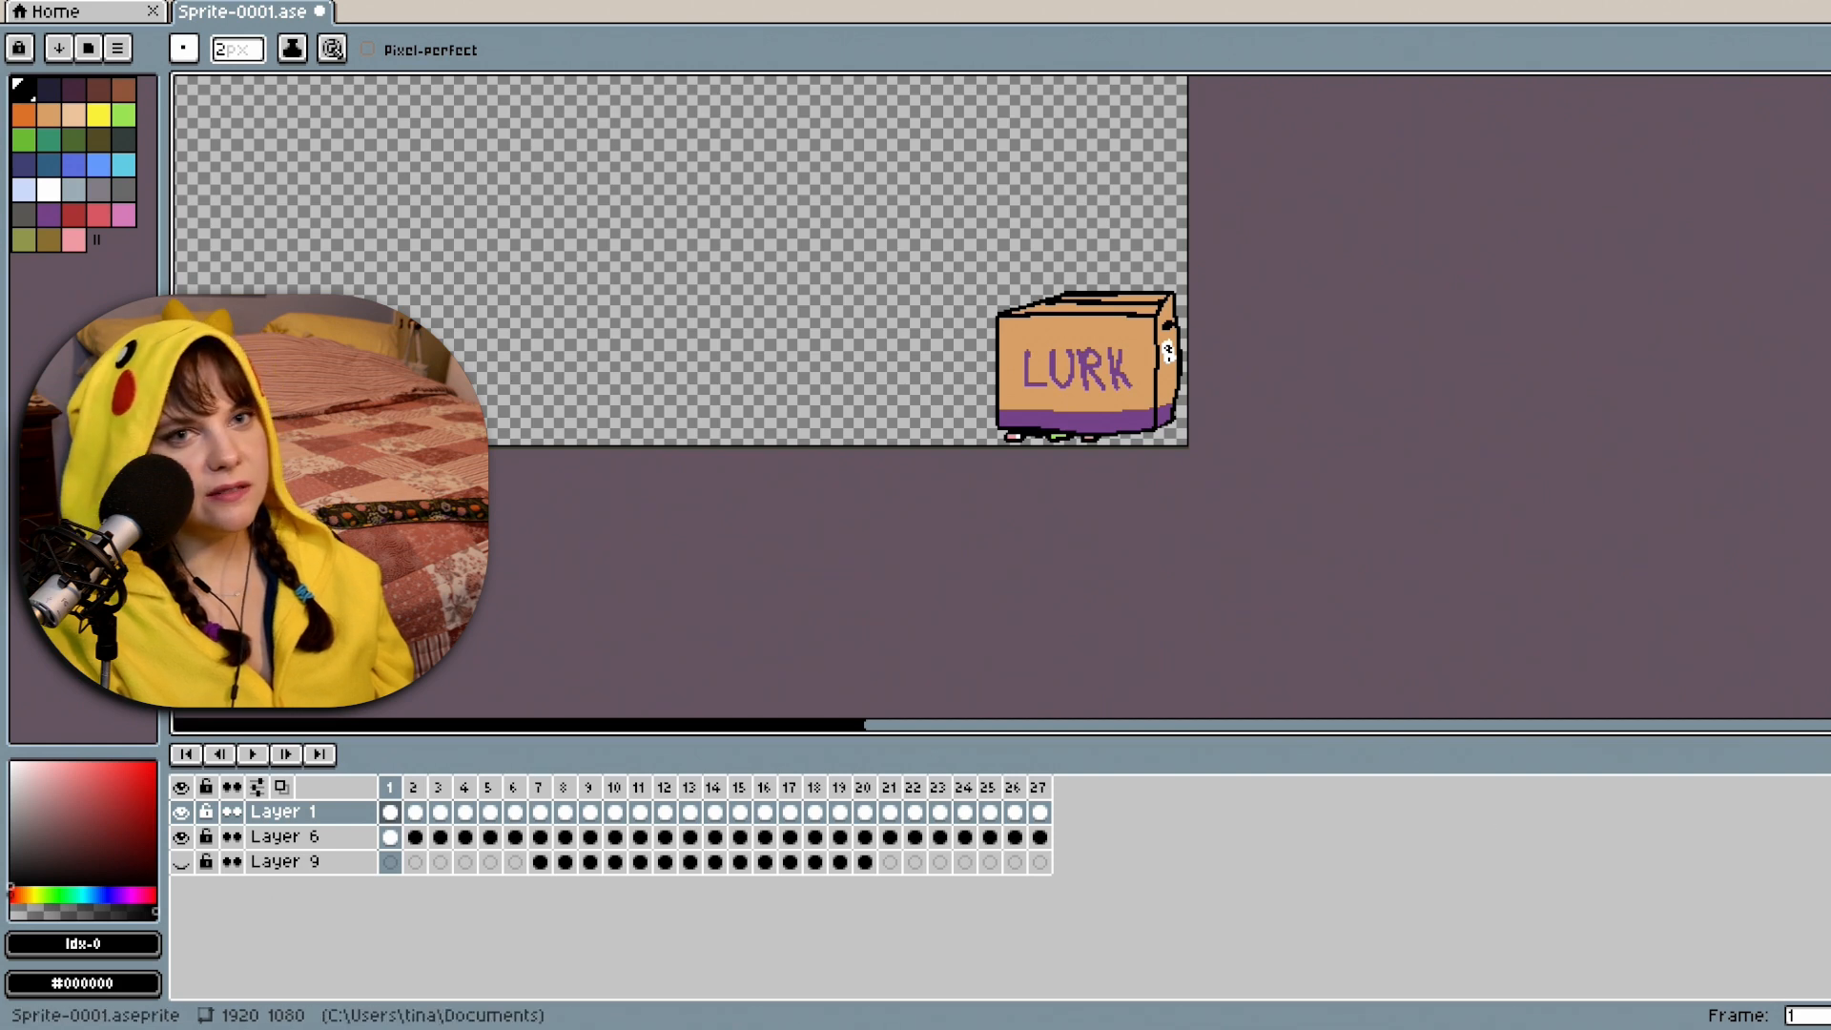
# Select the whole decorated box on frame 1 with a rectangular marquee of about 318 by 257 px for copying.
pyautogui.moveTo(1830, 448); pyautogui.dragTo(1830, 410)
pyautogui.scroll(2, 1122, 462)
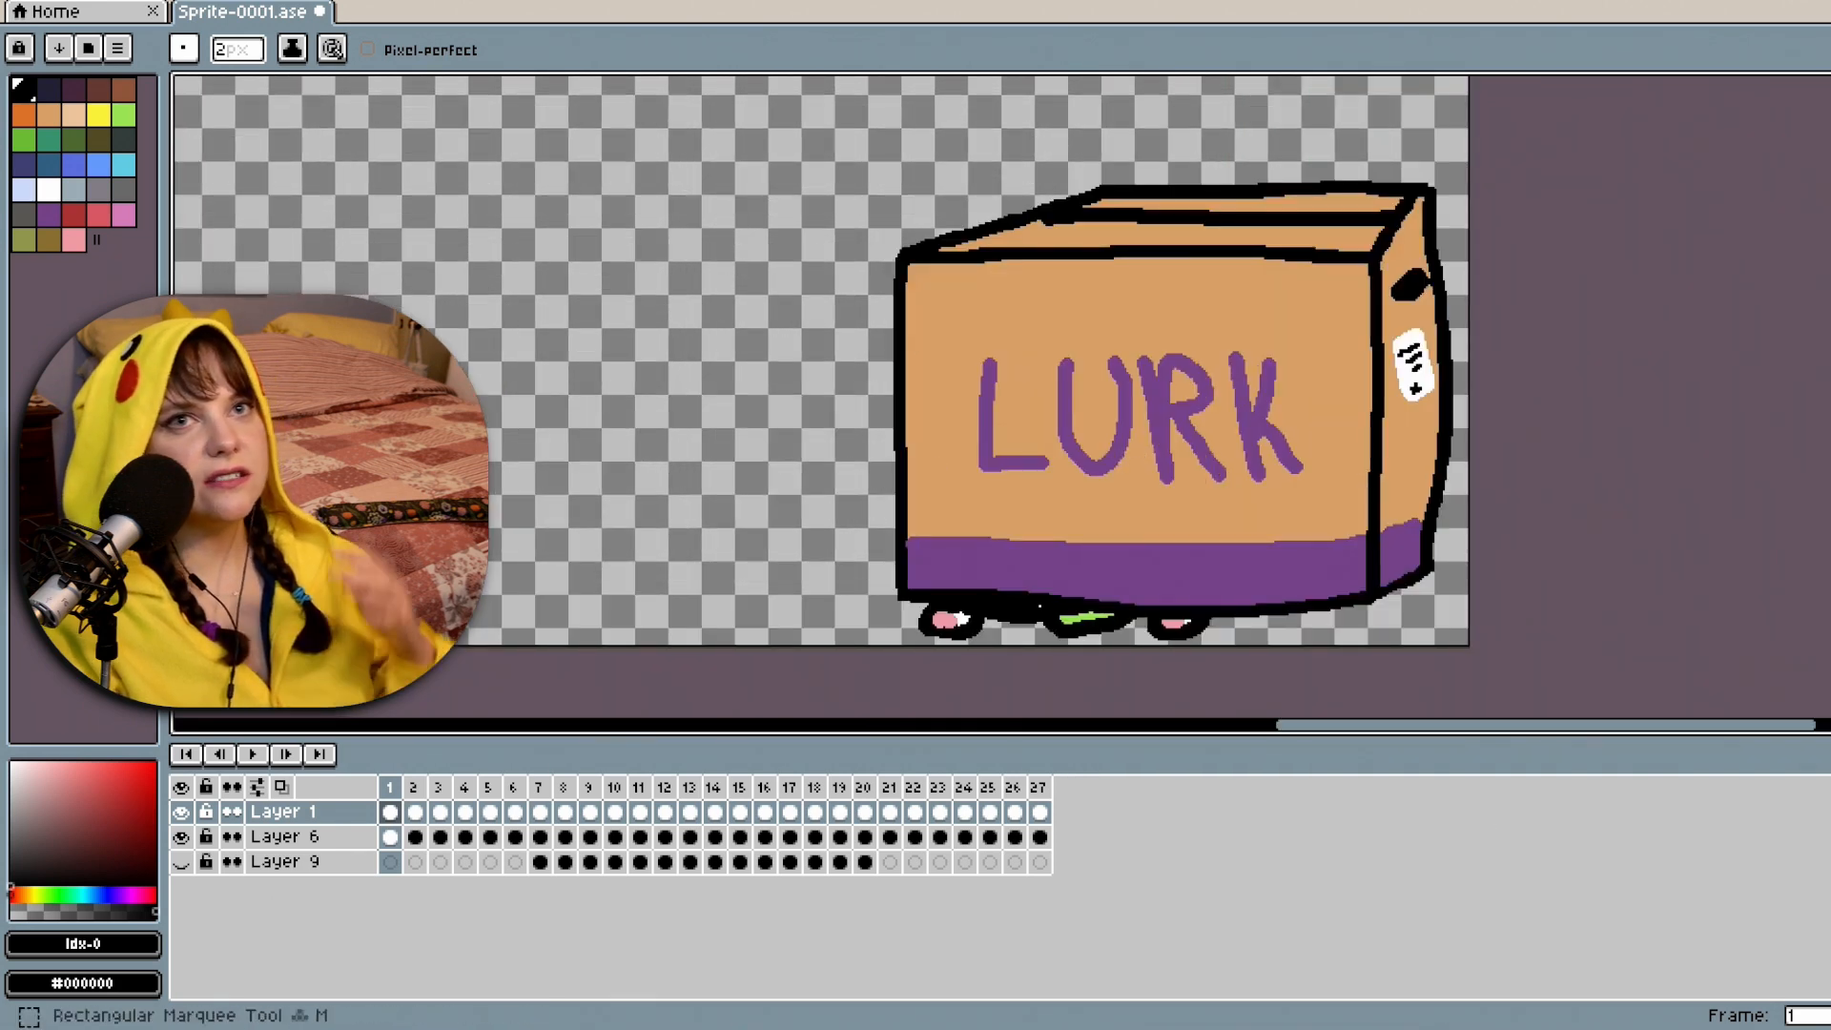
pyautogui.click(1821, 87)
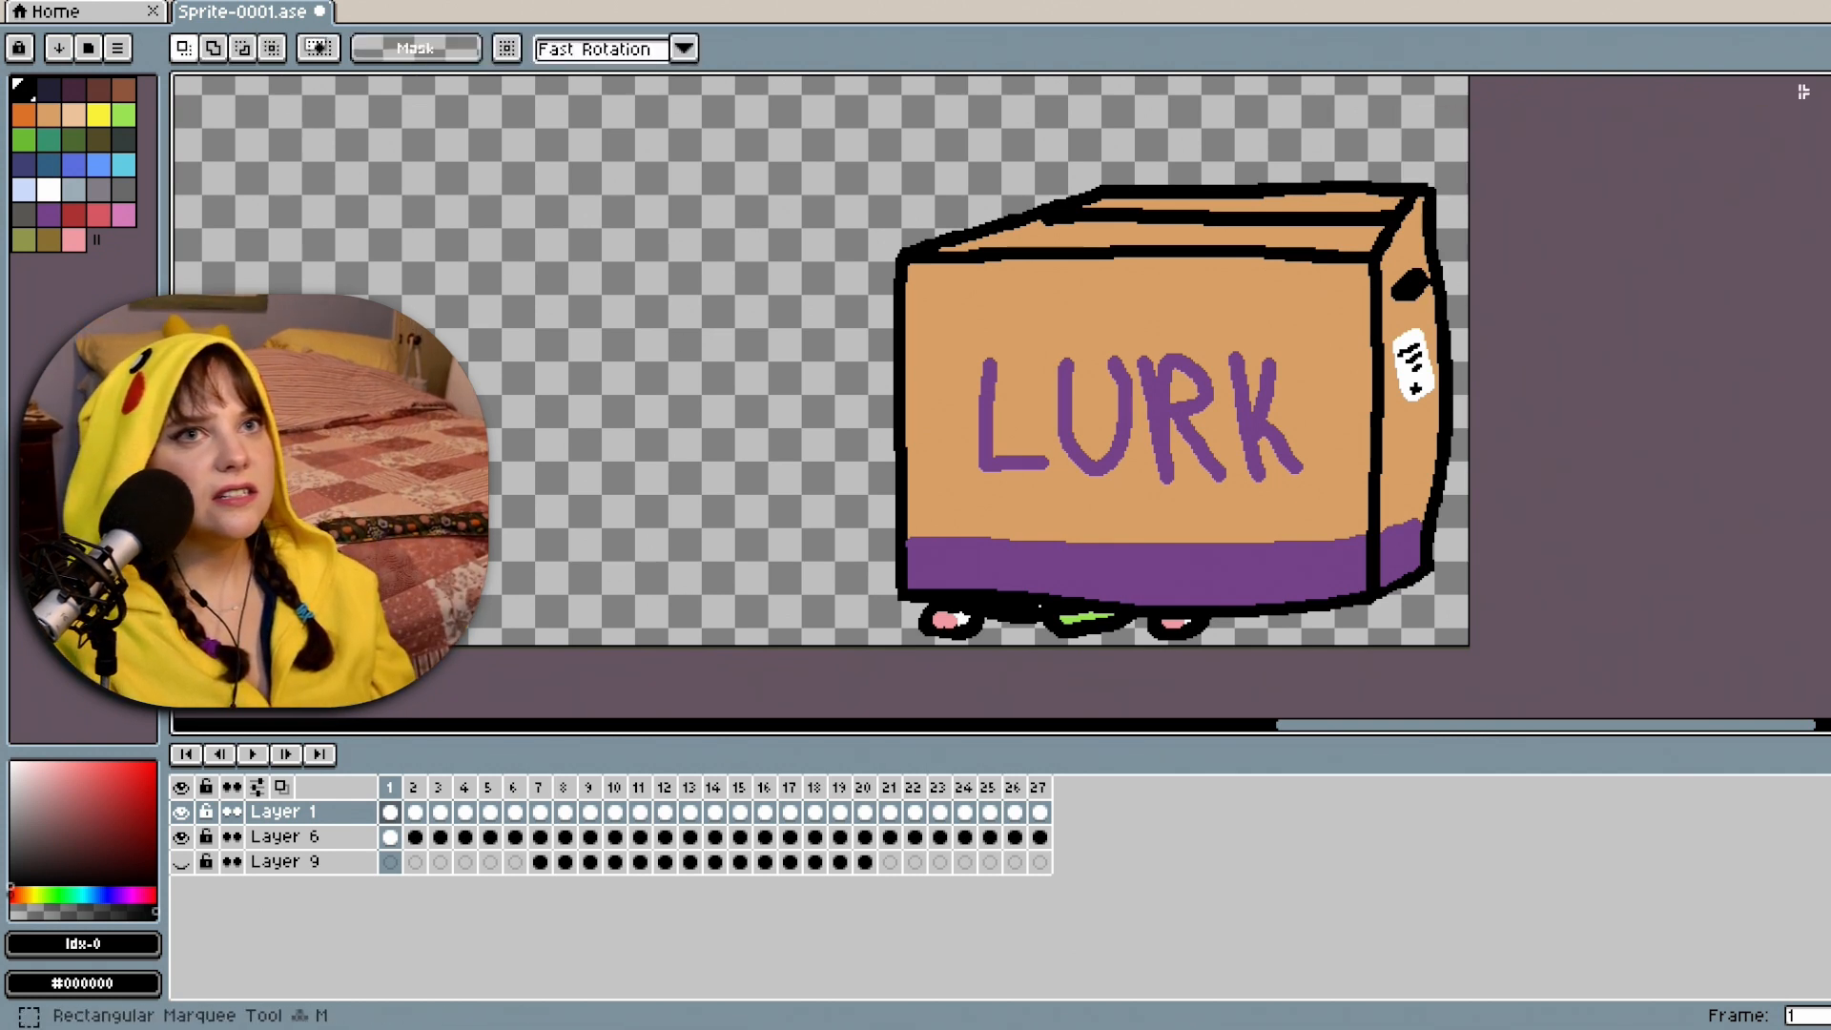
pyautogui.moveTo(807, 112); pyautogui.dragTo(1475, 647)
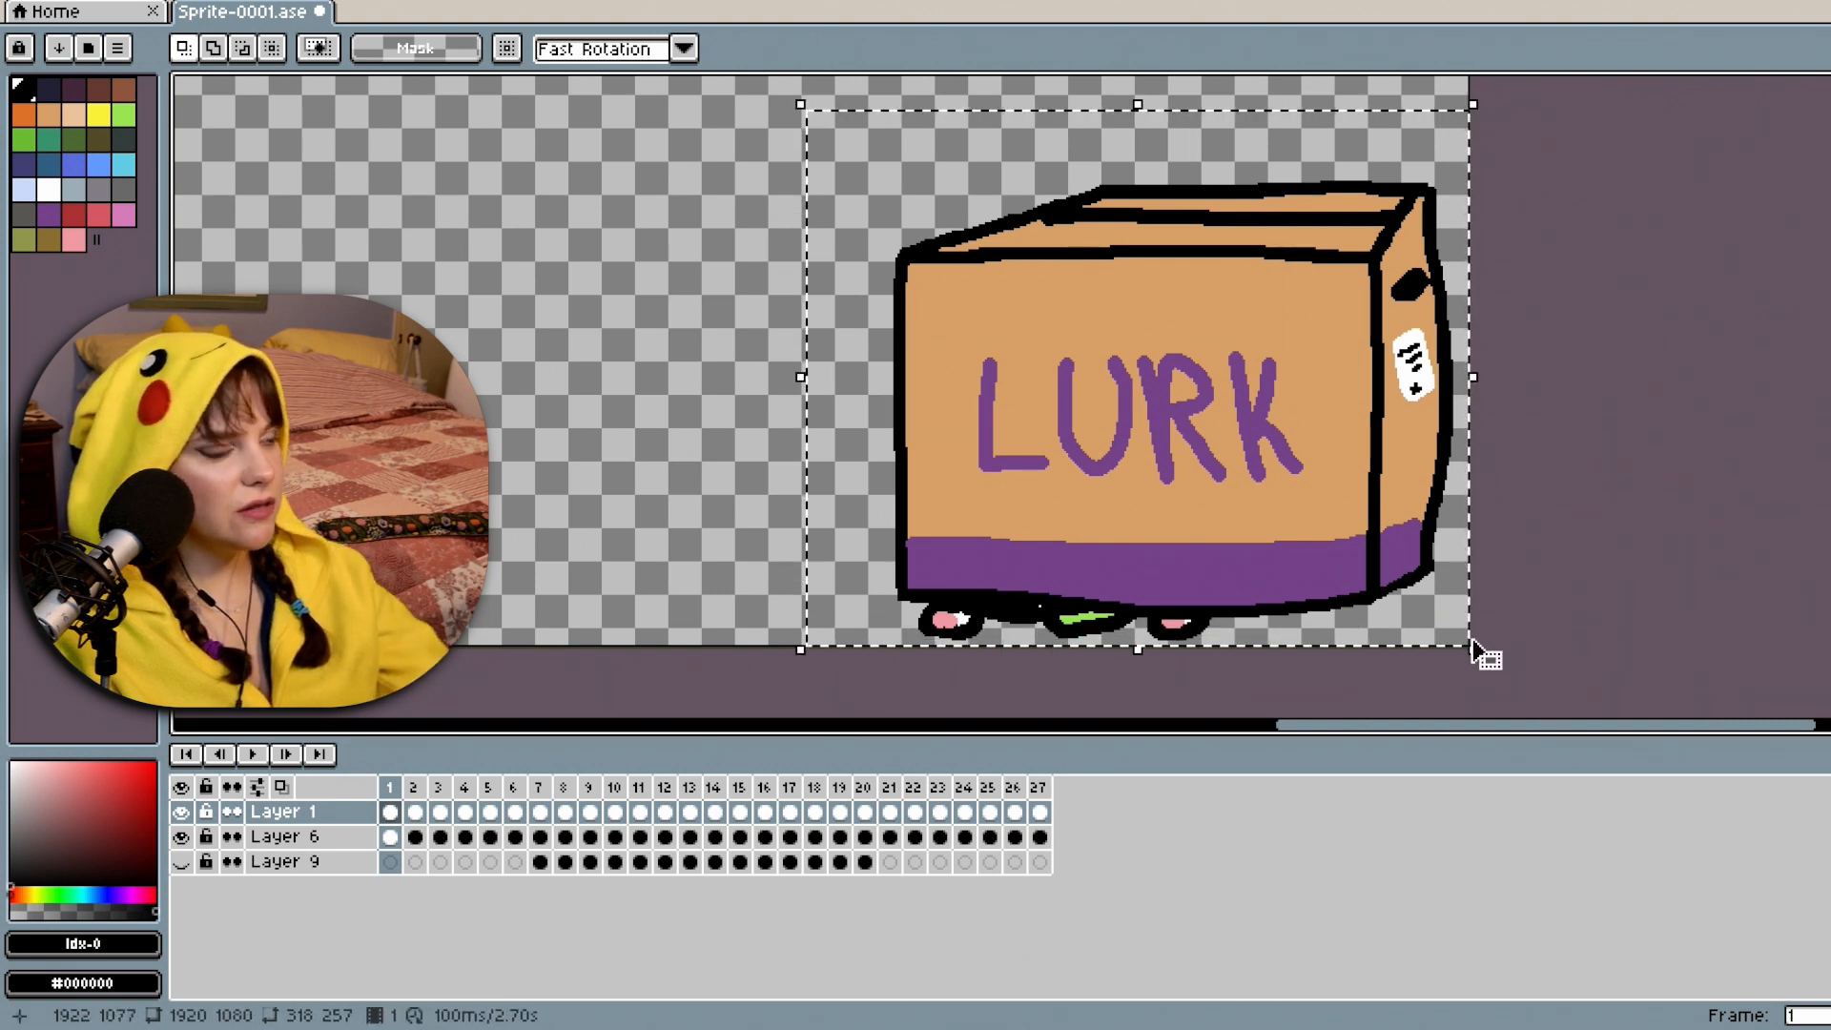
# Paste the decorated box onto frame 2 of Layer 1 and rotate it -6.2° to cover the plain tilted box.
pyautogui.click(415, 812)
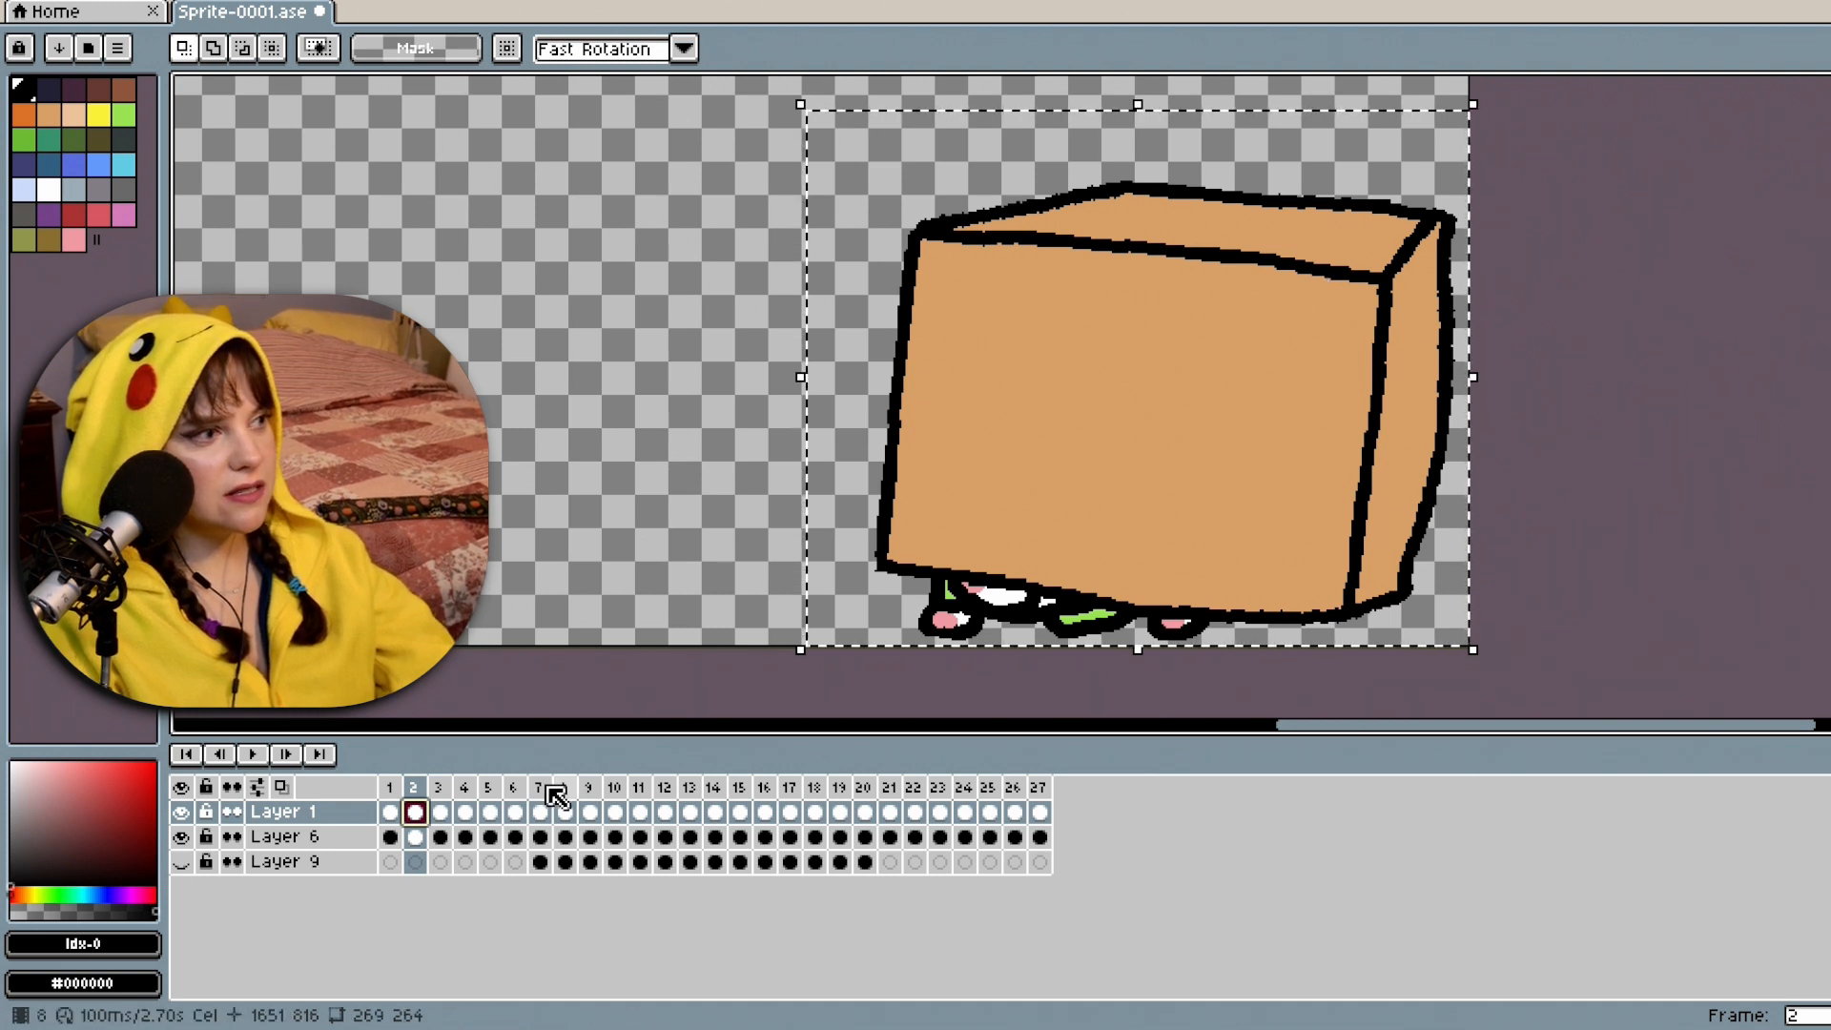
pyautogui.click(729, 239)
pyautogui.hotkey('ctrl', 'v')
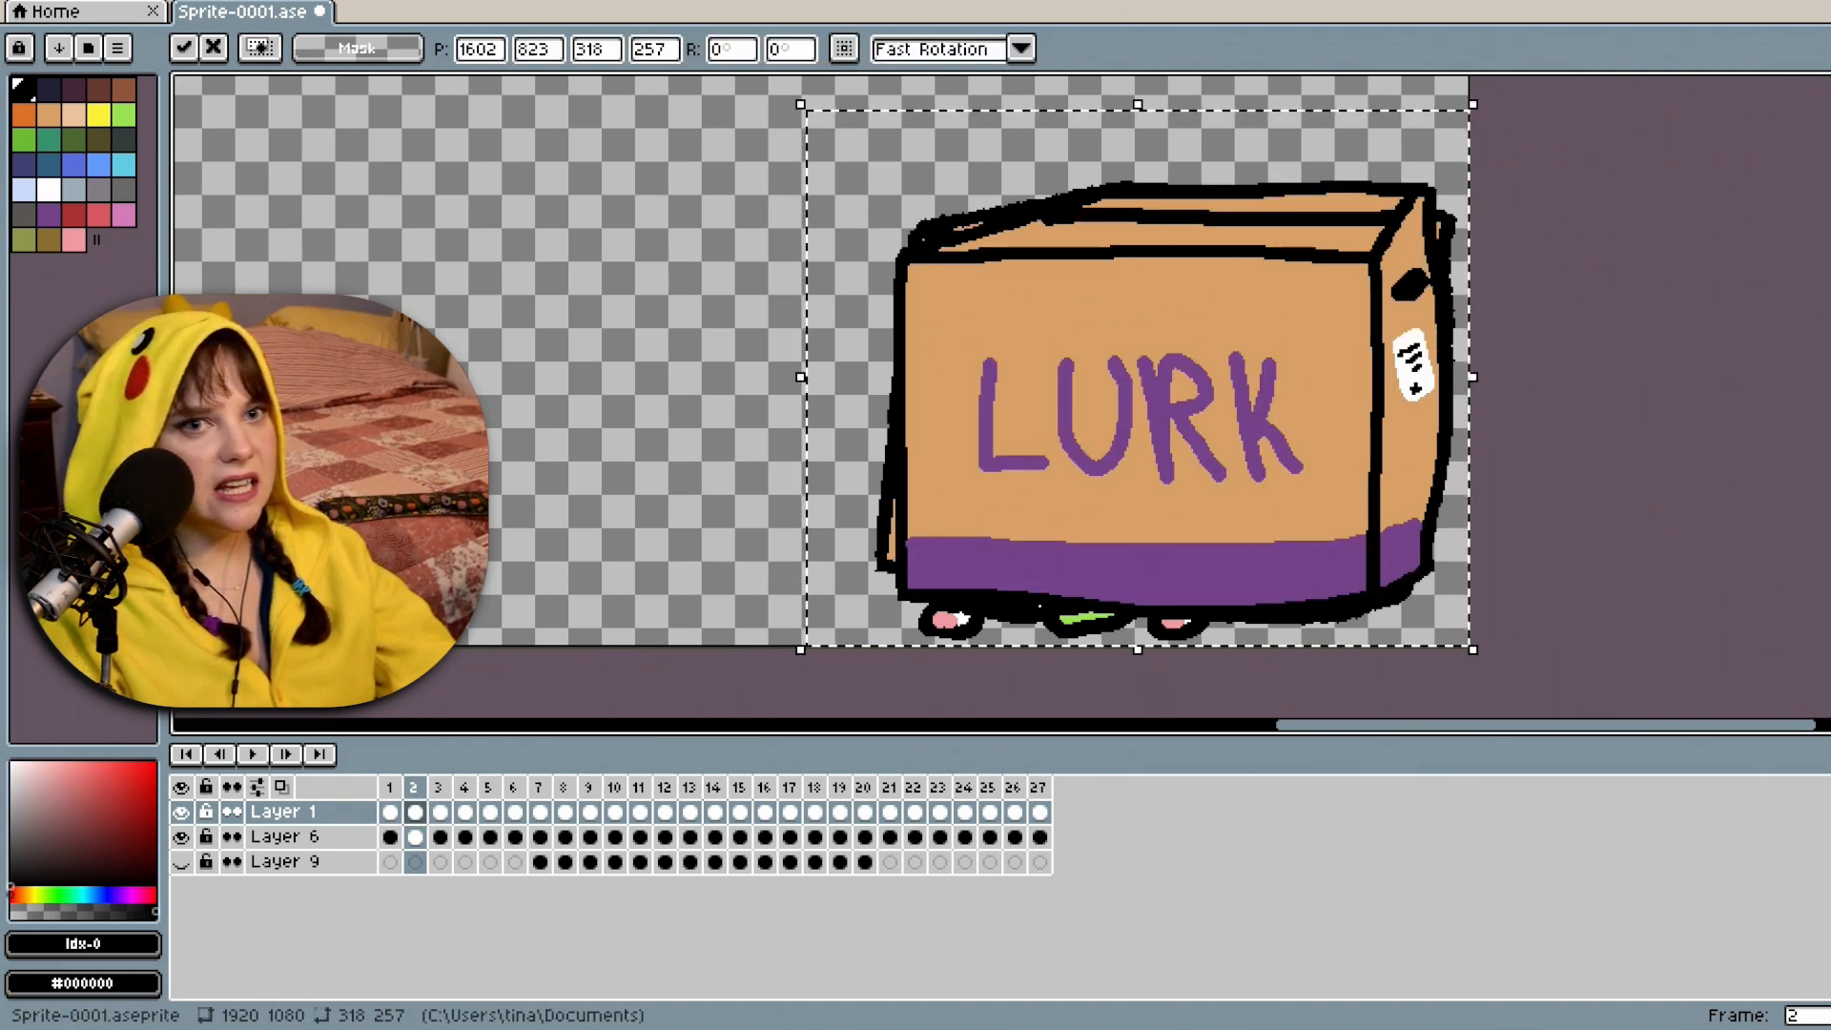
pyautogui.moveTo(1830, 591); pyautogui.dragTo(1830, 580)
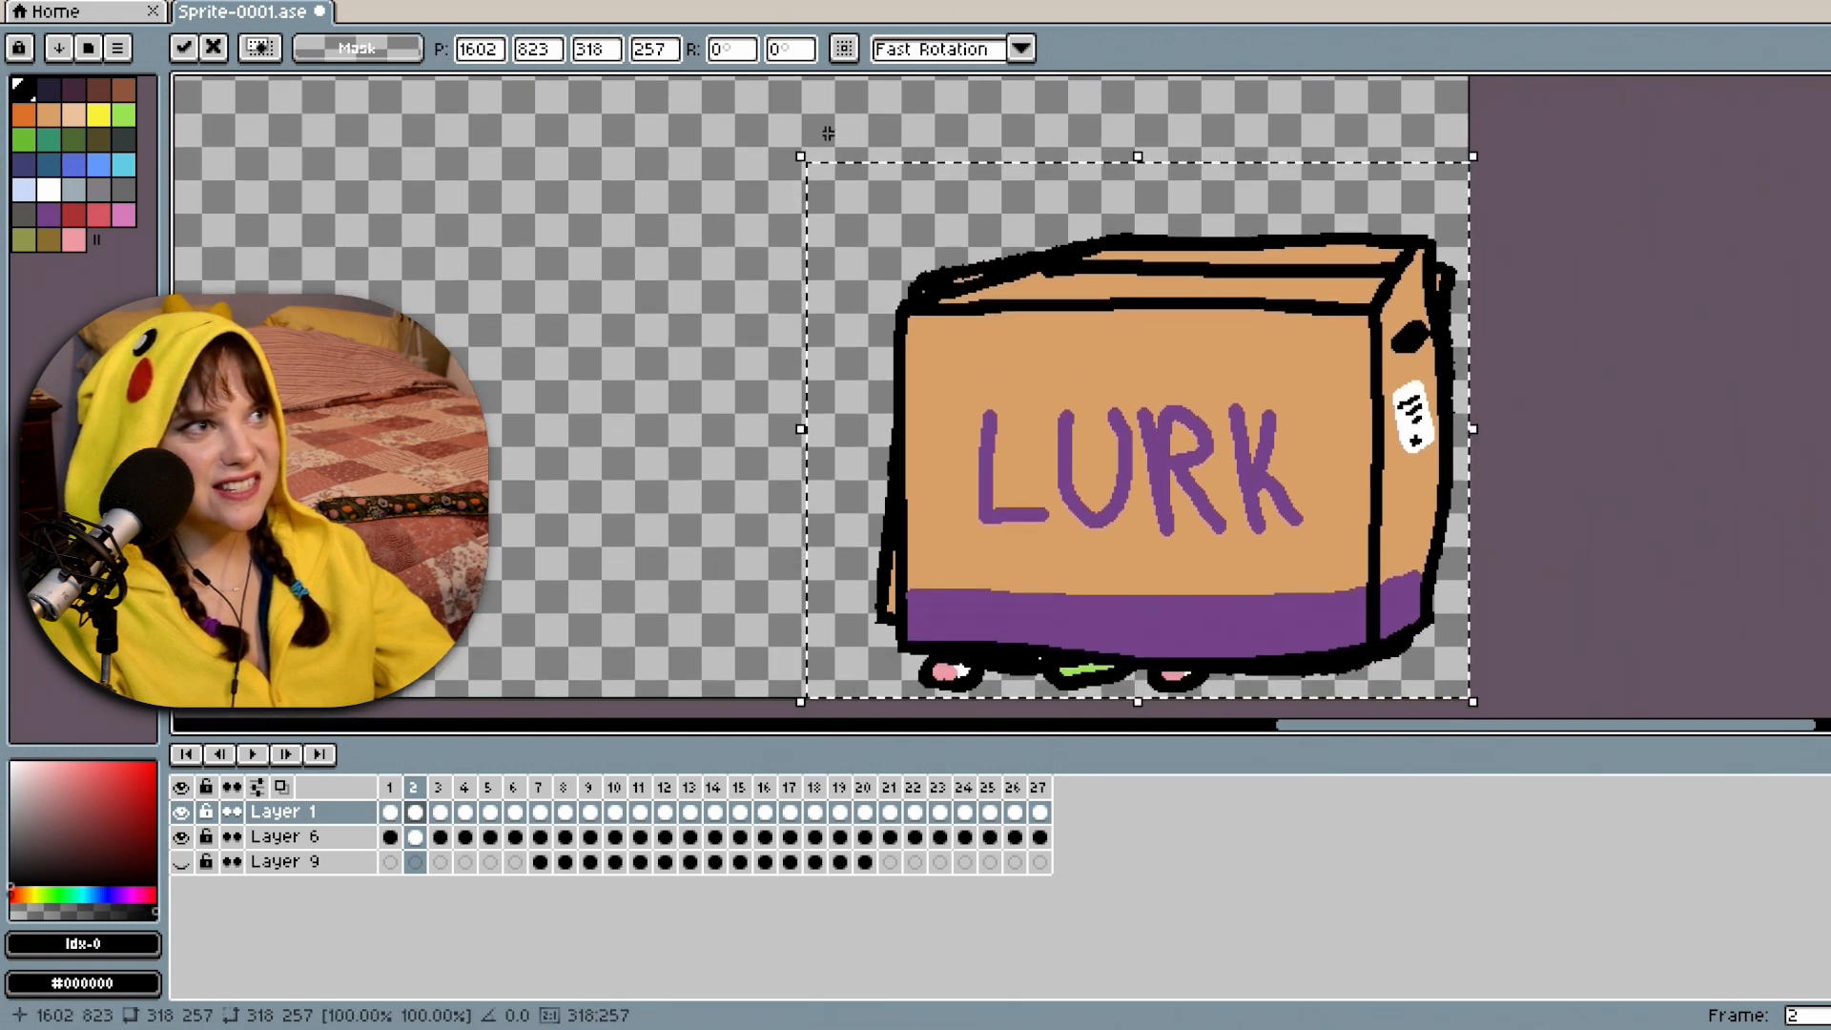
pyautogui.moveTo(788, 139); pyautogui.dragTo(856, 136)
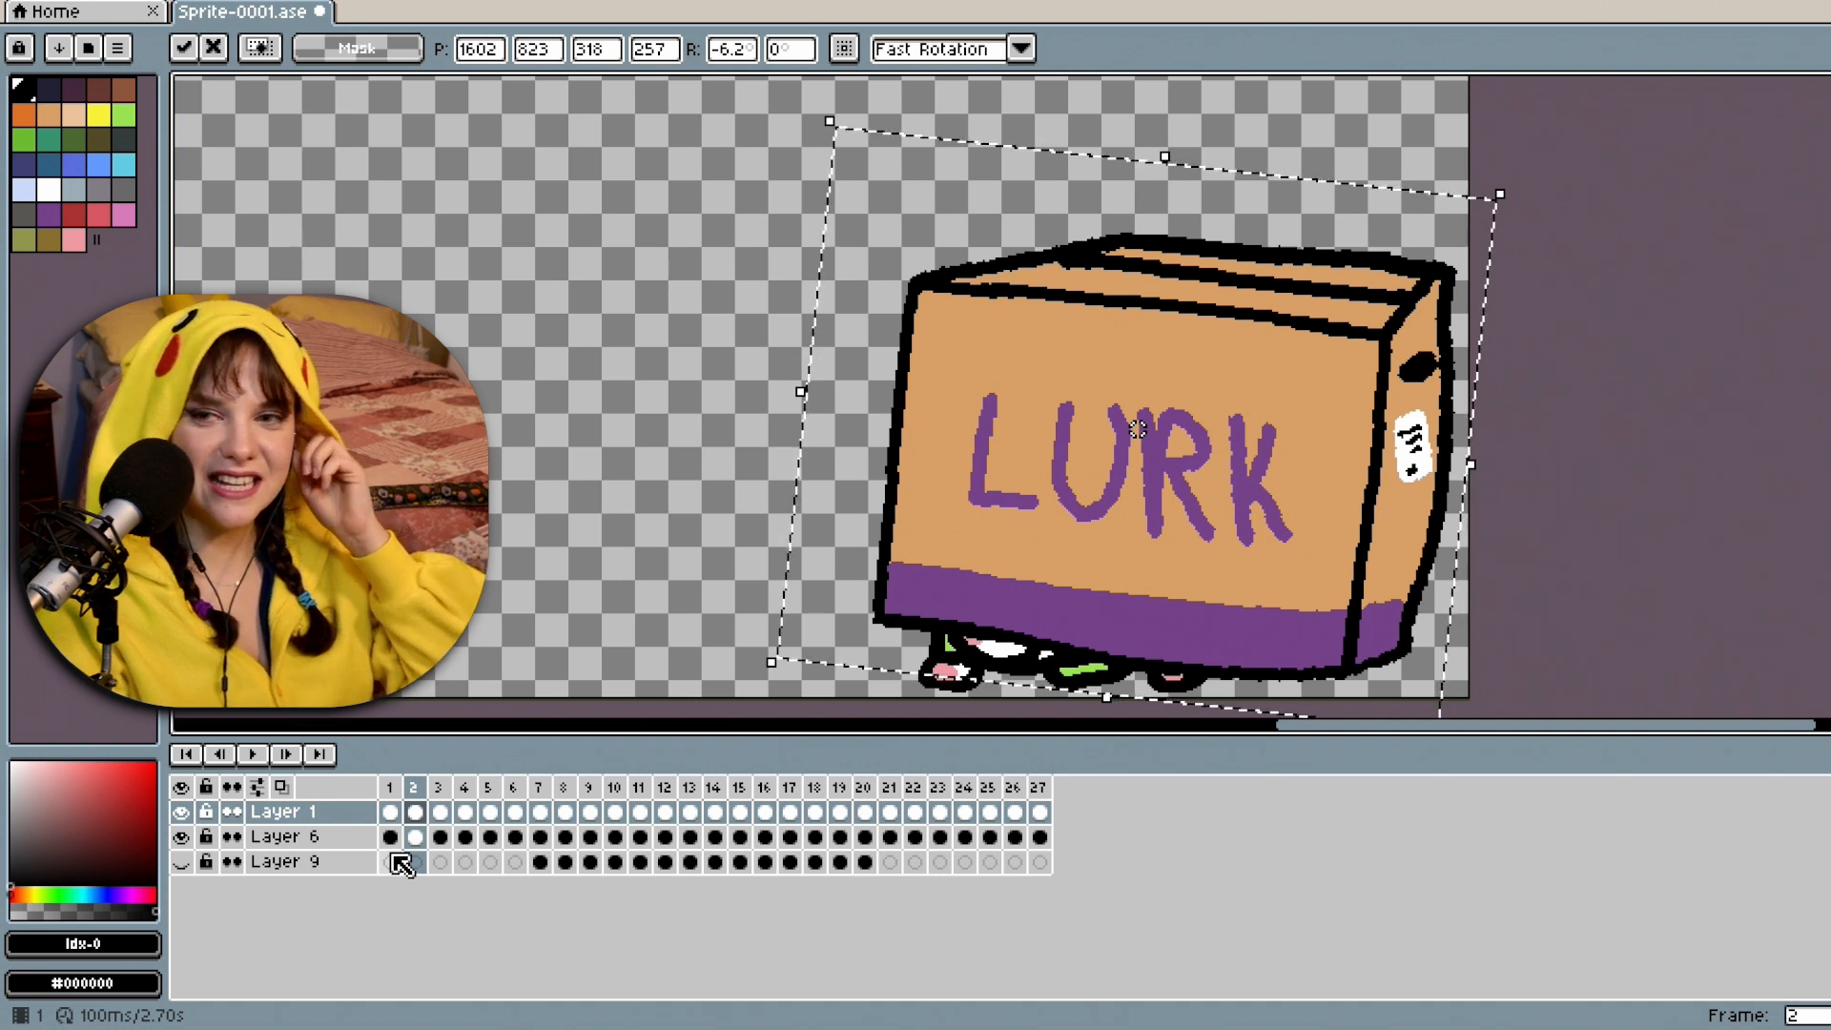
# Try the decorated box on frame 3, rotated -17.9° and moved to 1606, 809 over the plain box, and discard it.
pyautogui.click(445, 796)
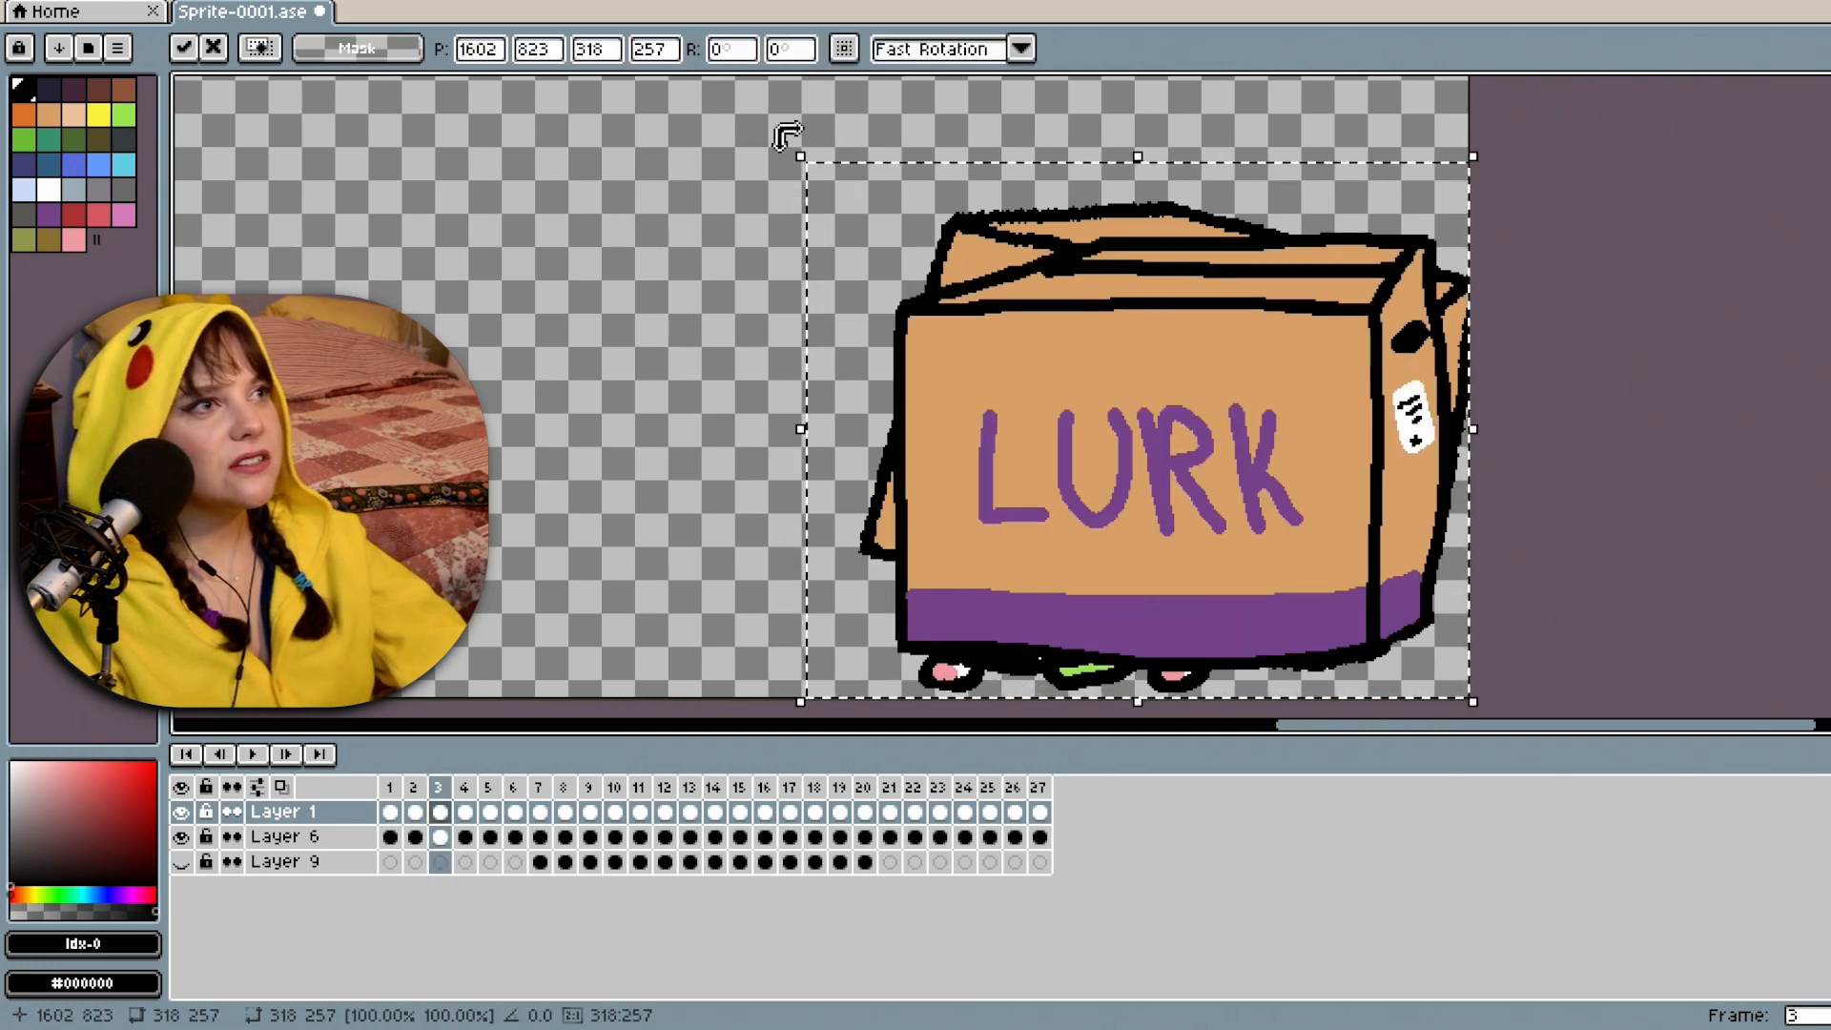
pyautogui.moveTo(784, 140); pyautogui.dragTo(936, 106)
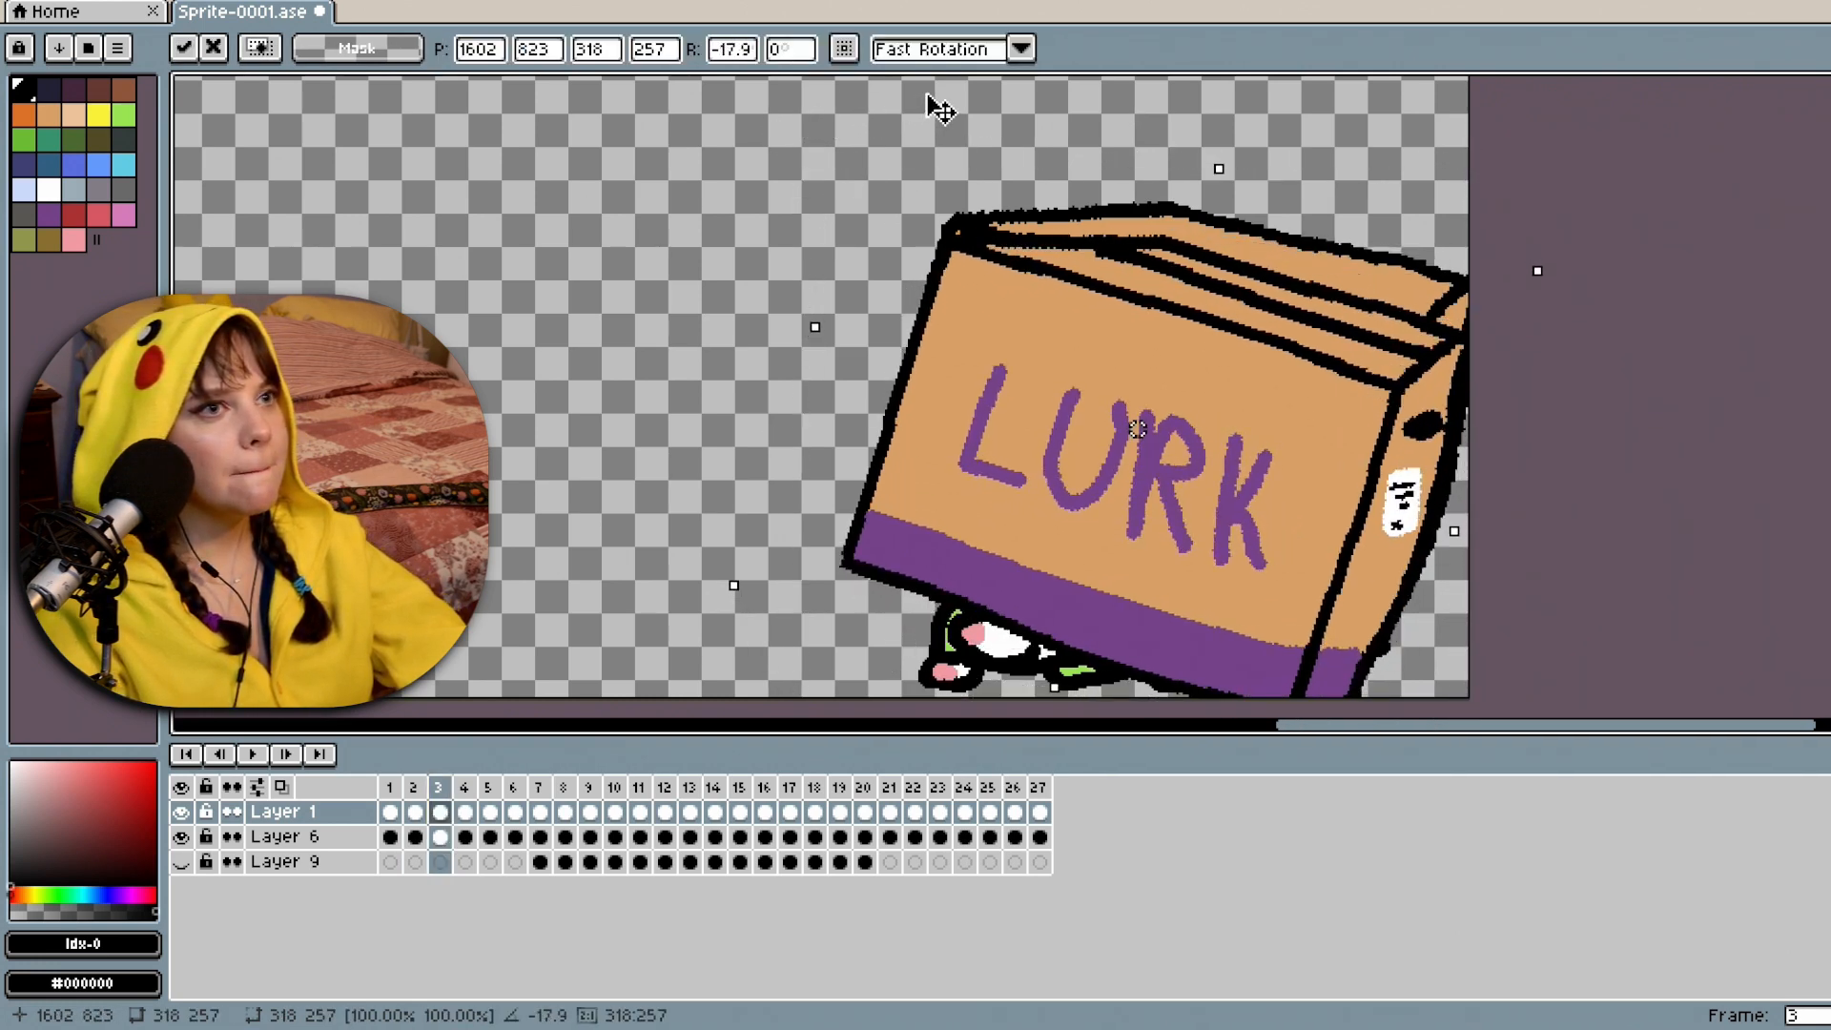
pyautogui.moveTo(1259, 495); pyautogui.dragTo(1268, 467)
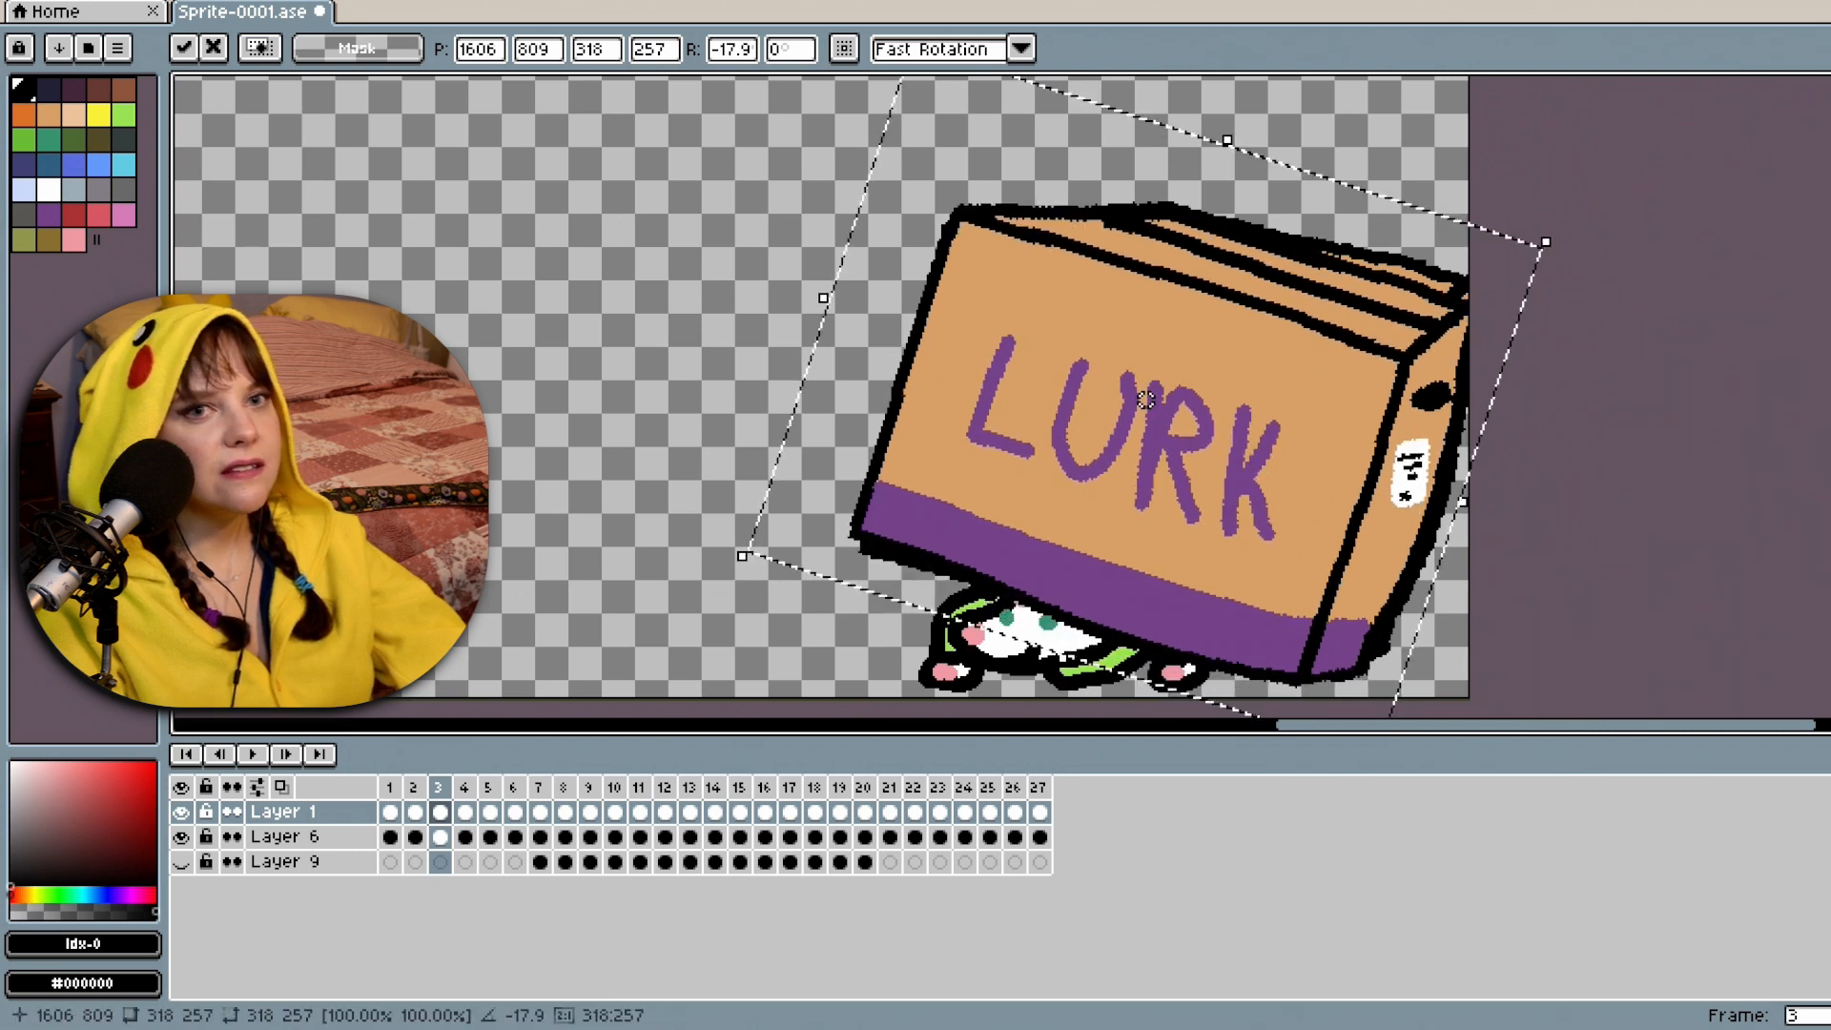
pyautogui.scroll(2, 1145, 399)
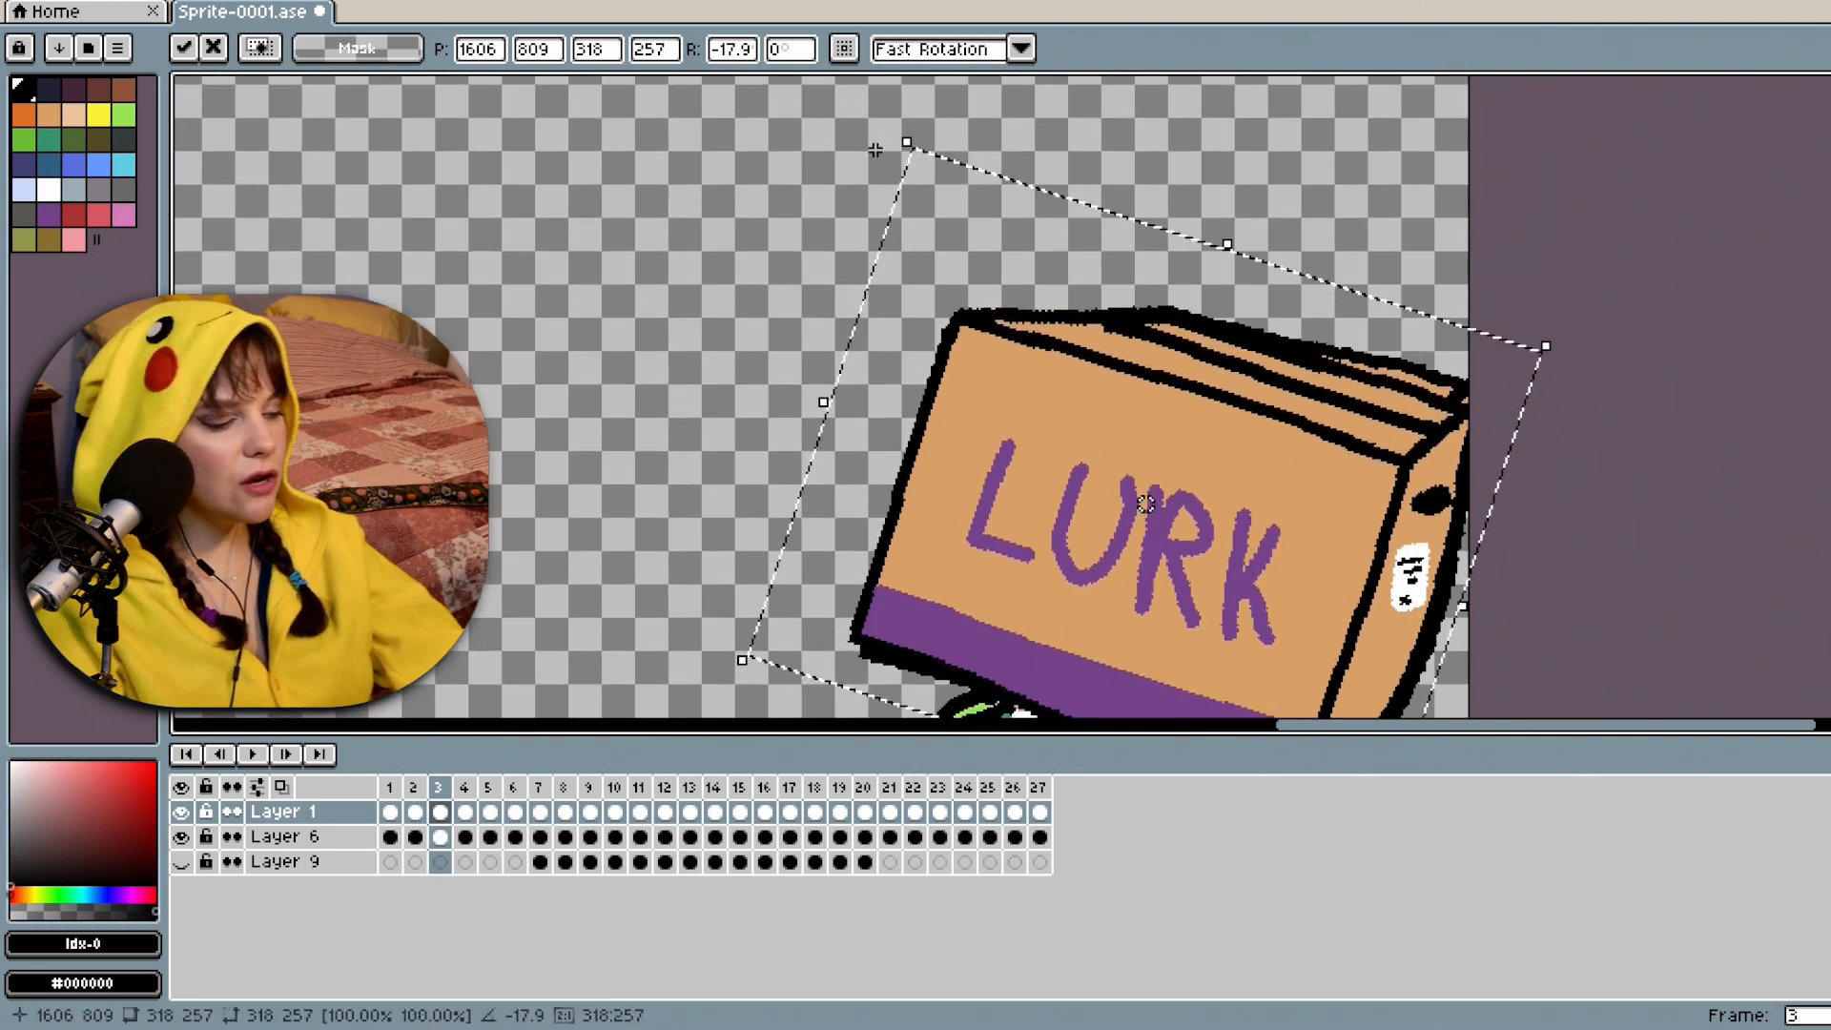
pyautogui.press('Delete')
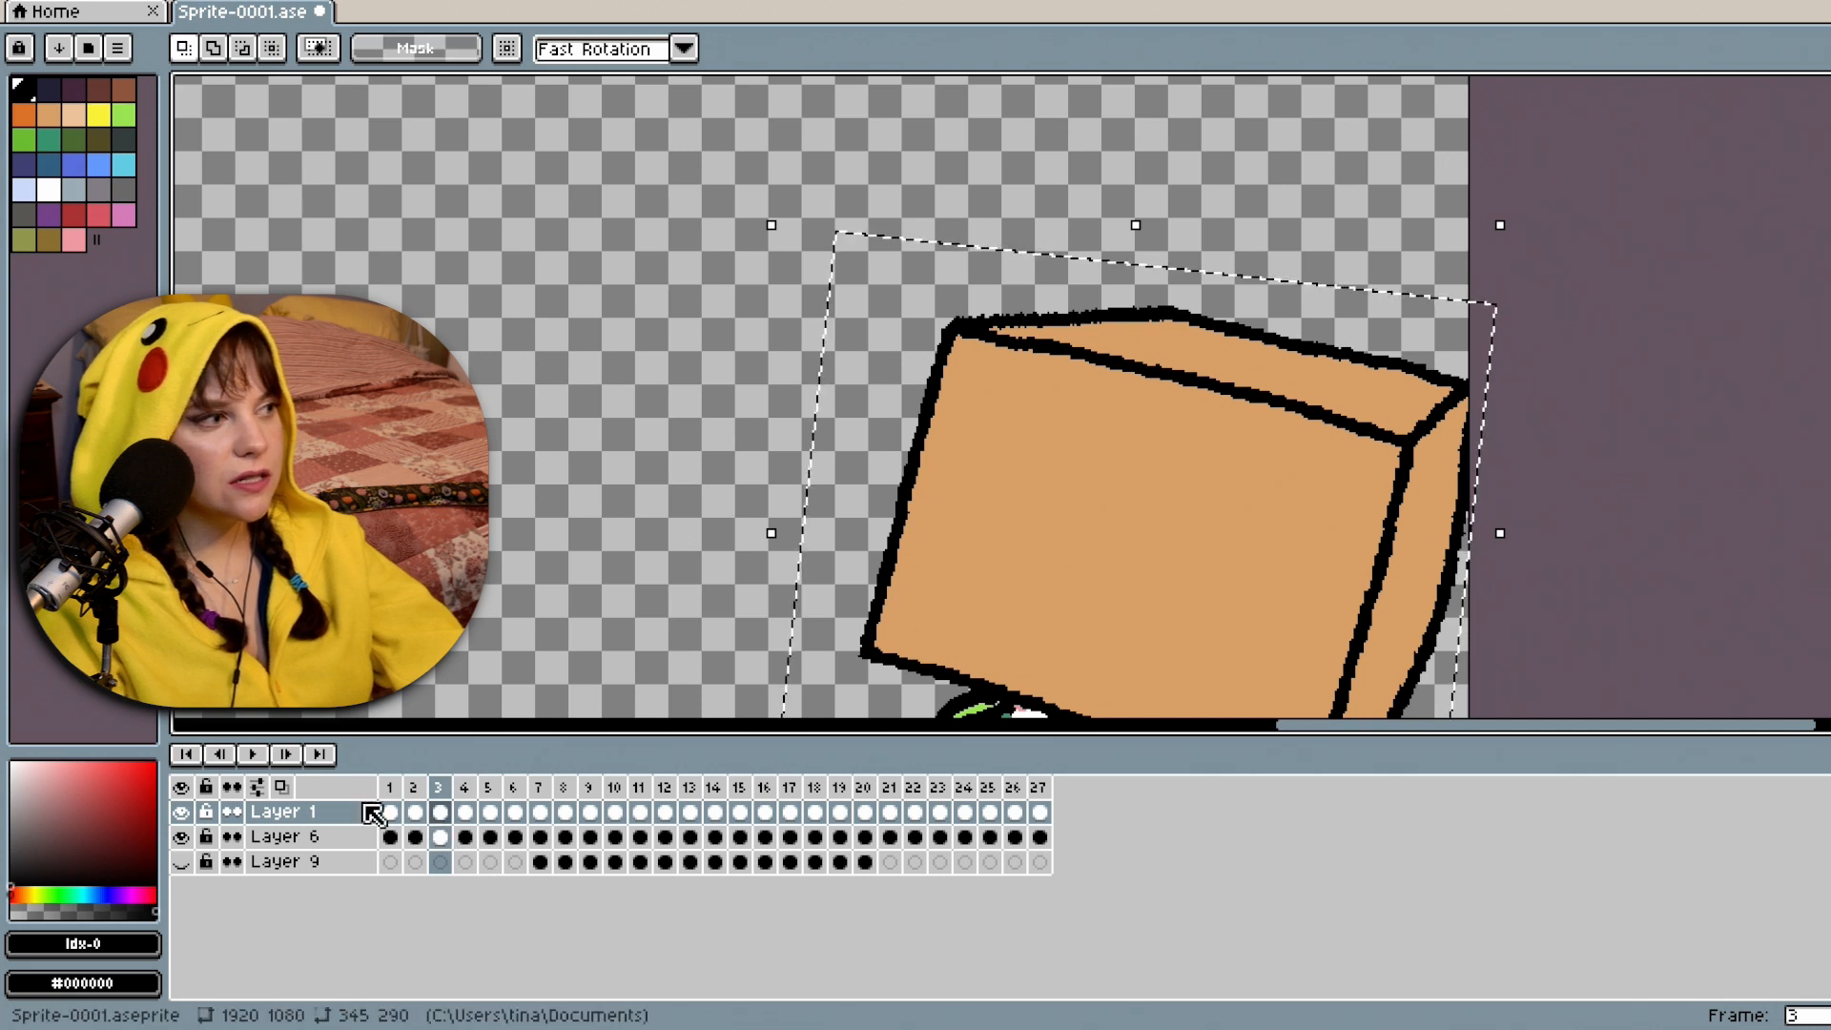
# Add a new layer above Layer 1 and select its empty cel on frame 3.
pyautogui.rightClick(336, 812)
pyautogui.moveTo(405, 862)
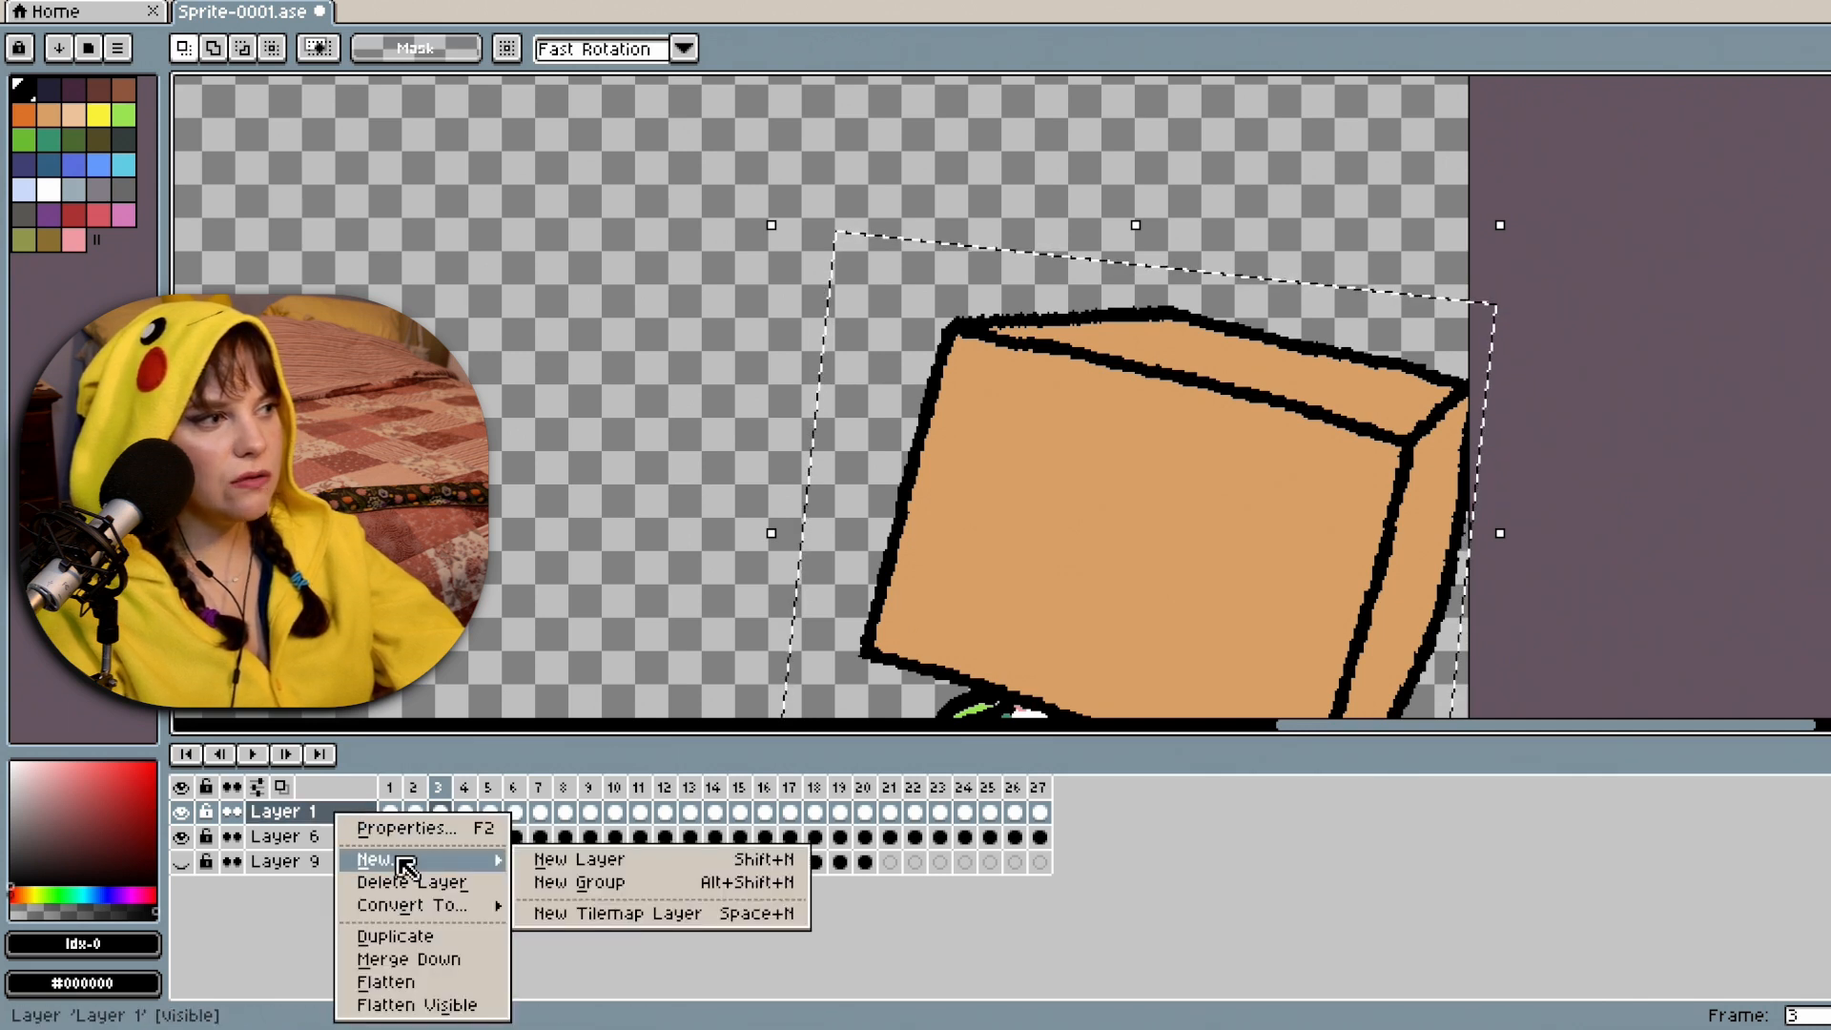
pyautogui.click(601, 860)
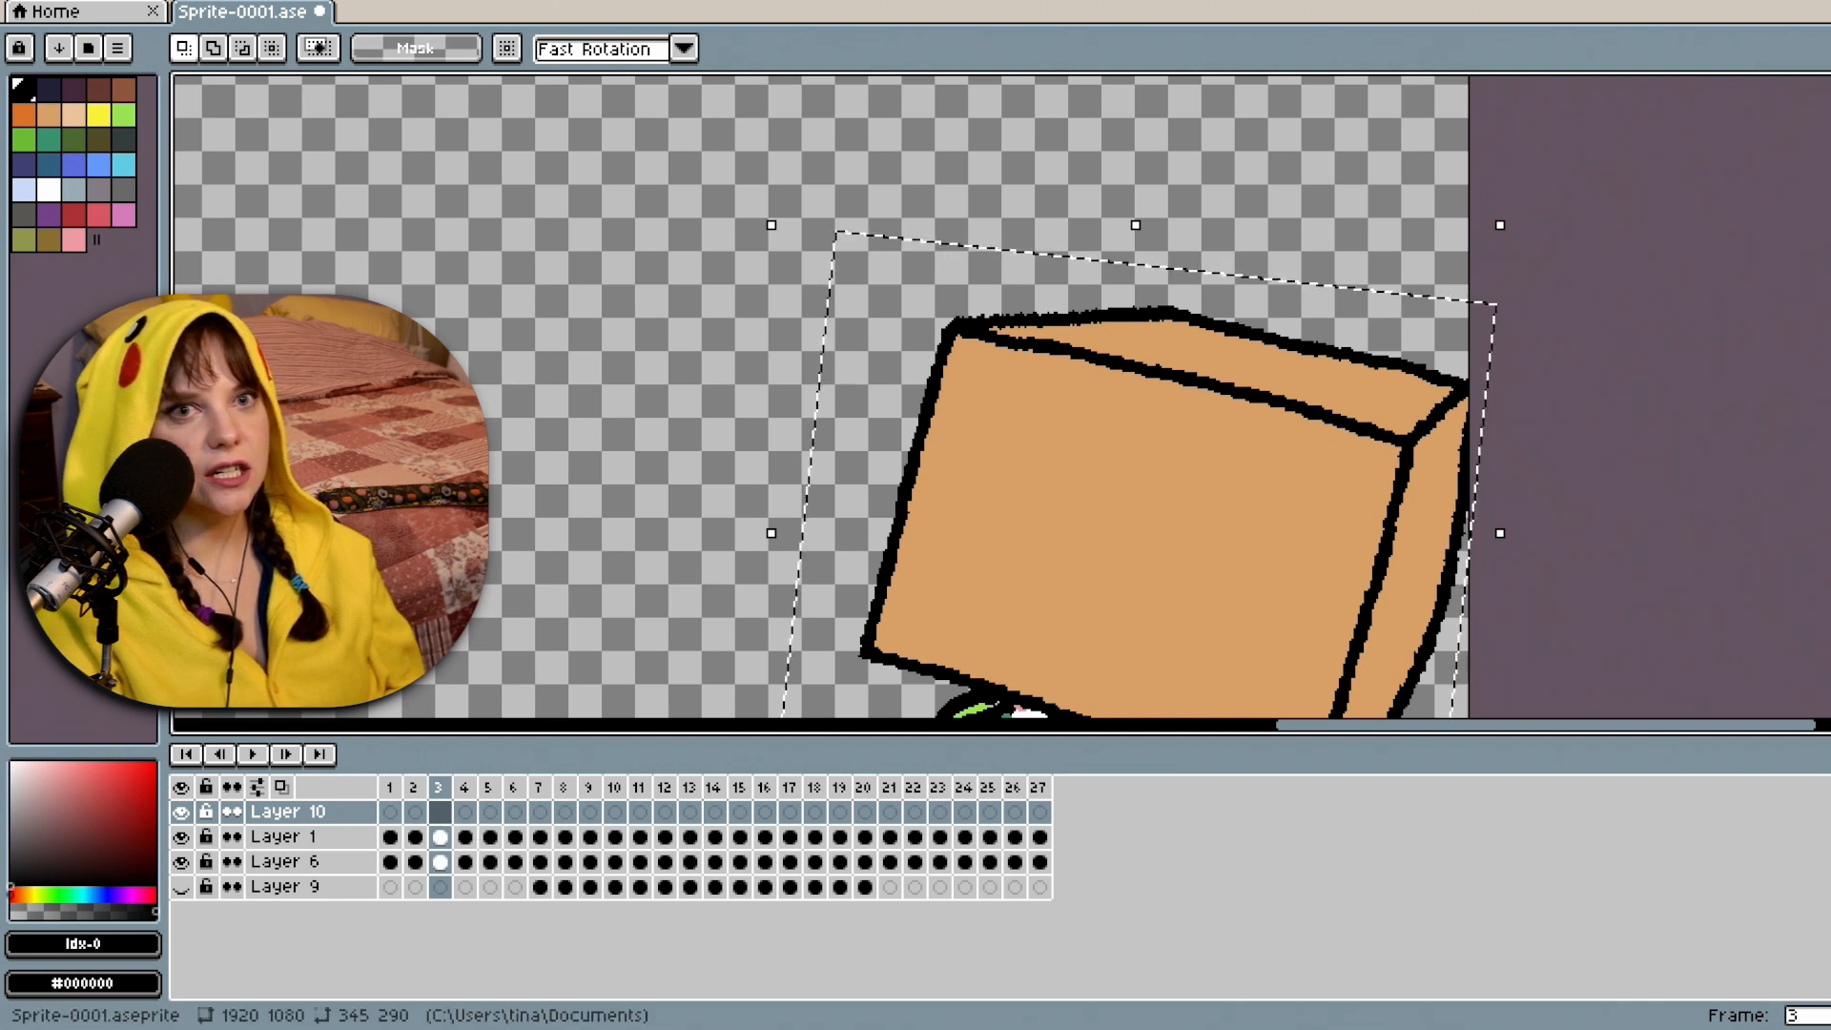
pyautogui.scroll(-3, 1002, 396)
pyautogui.scroll(1, 1002, 396)
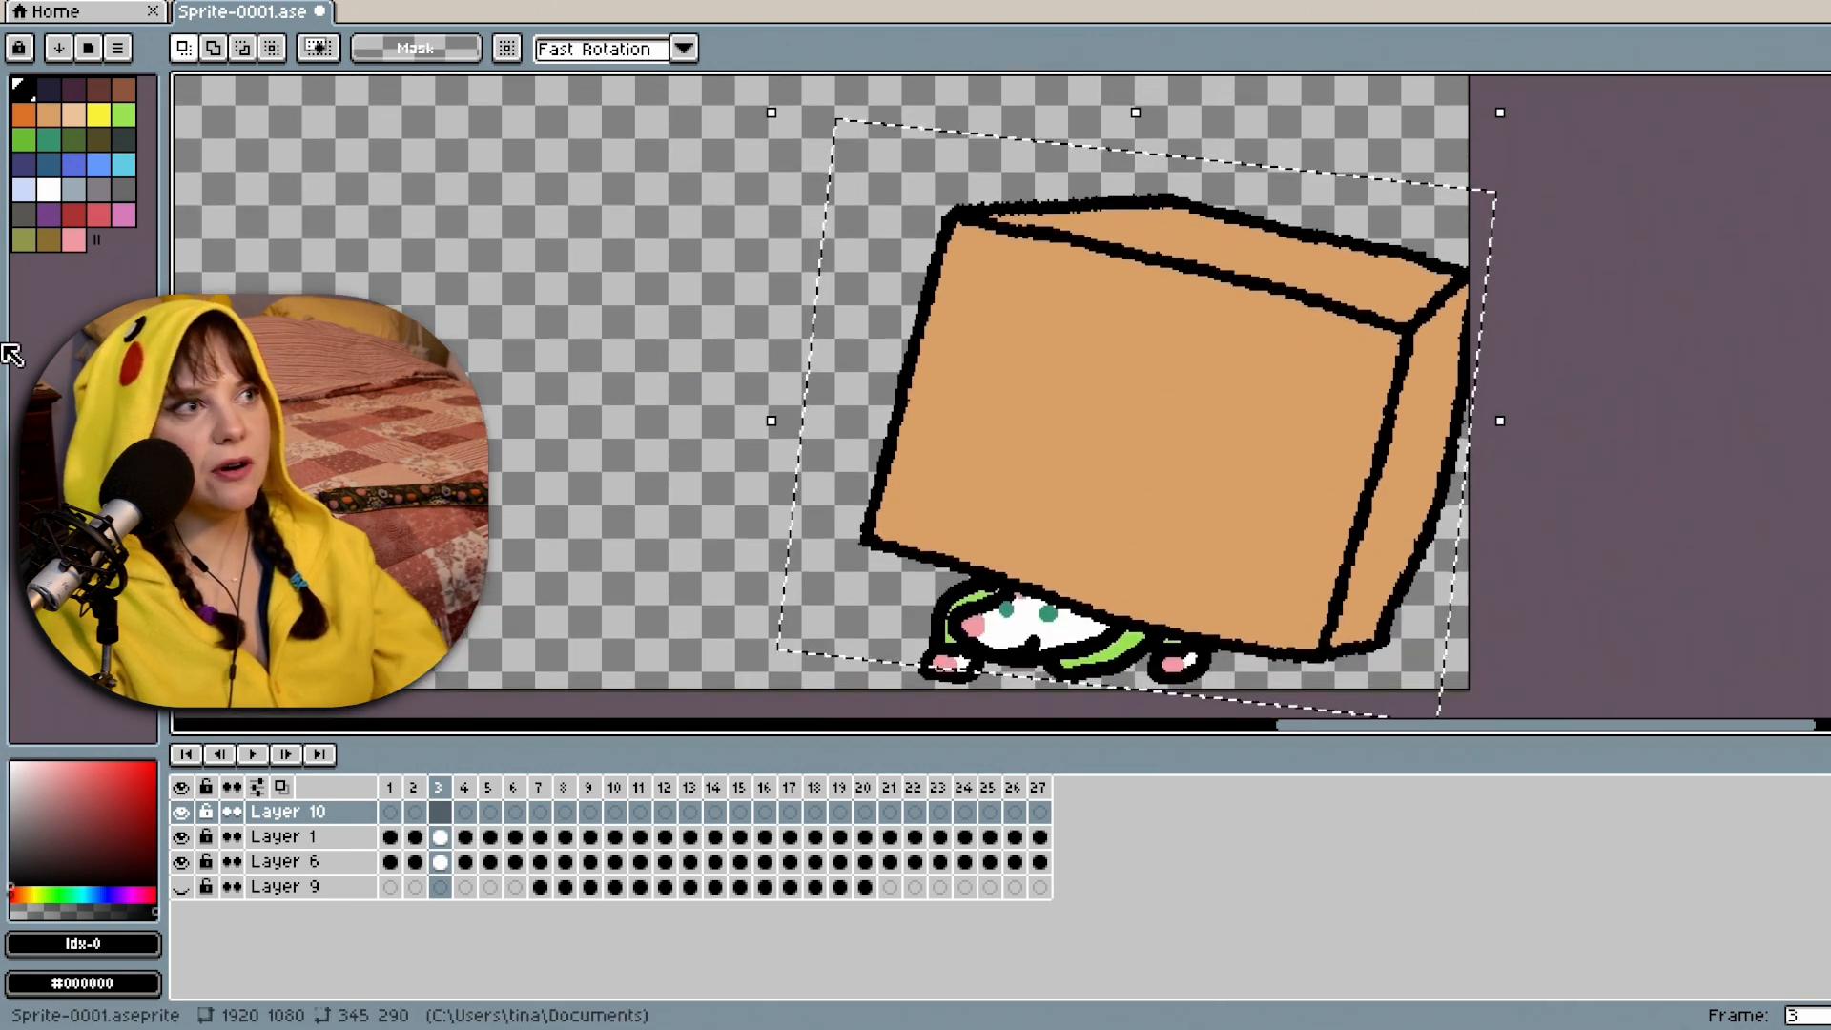
pyautogui.click(439, 812)
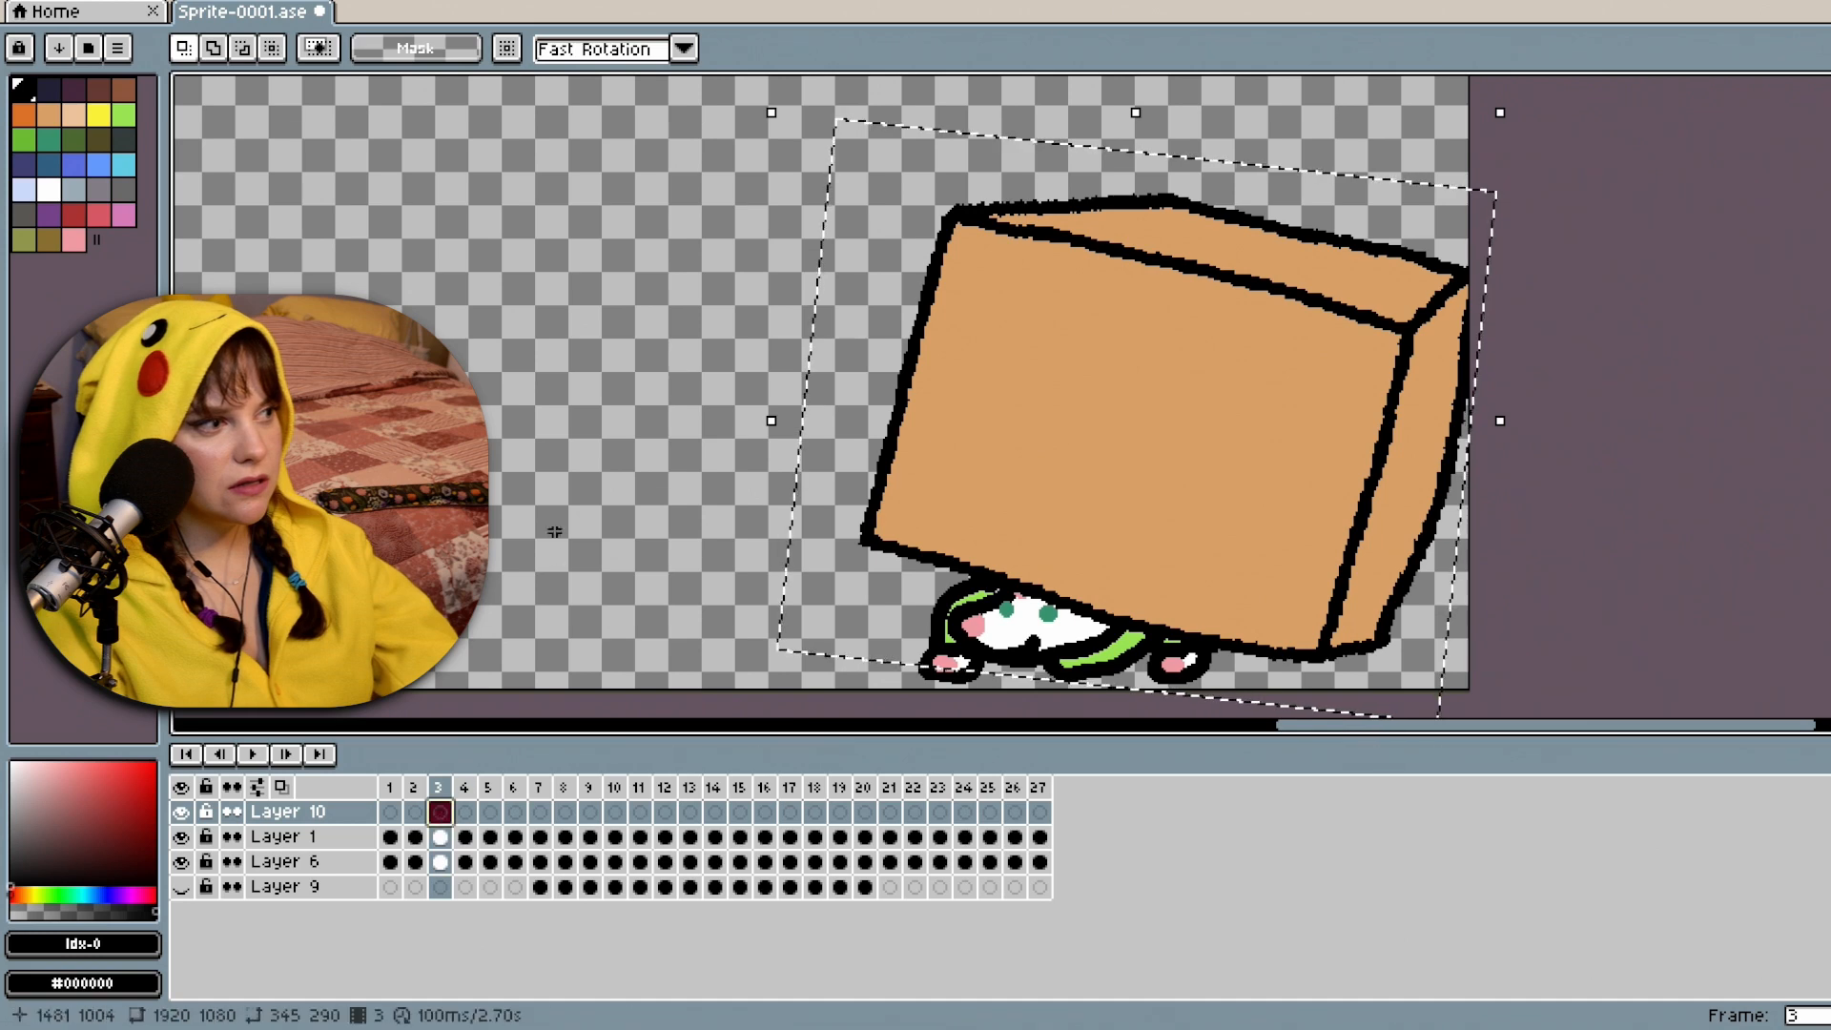
# Paste the decorated box onto frame 3 of Layer 10, rotated -14.9° at position 1606, 804 to cover the plain tilted box.
pyautogui.hotkey('ctrl', 'v')
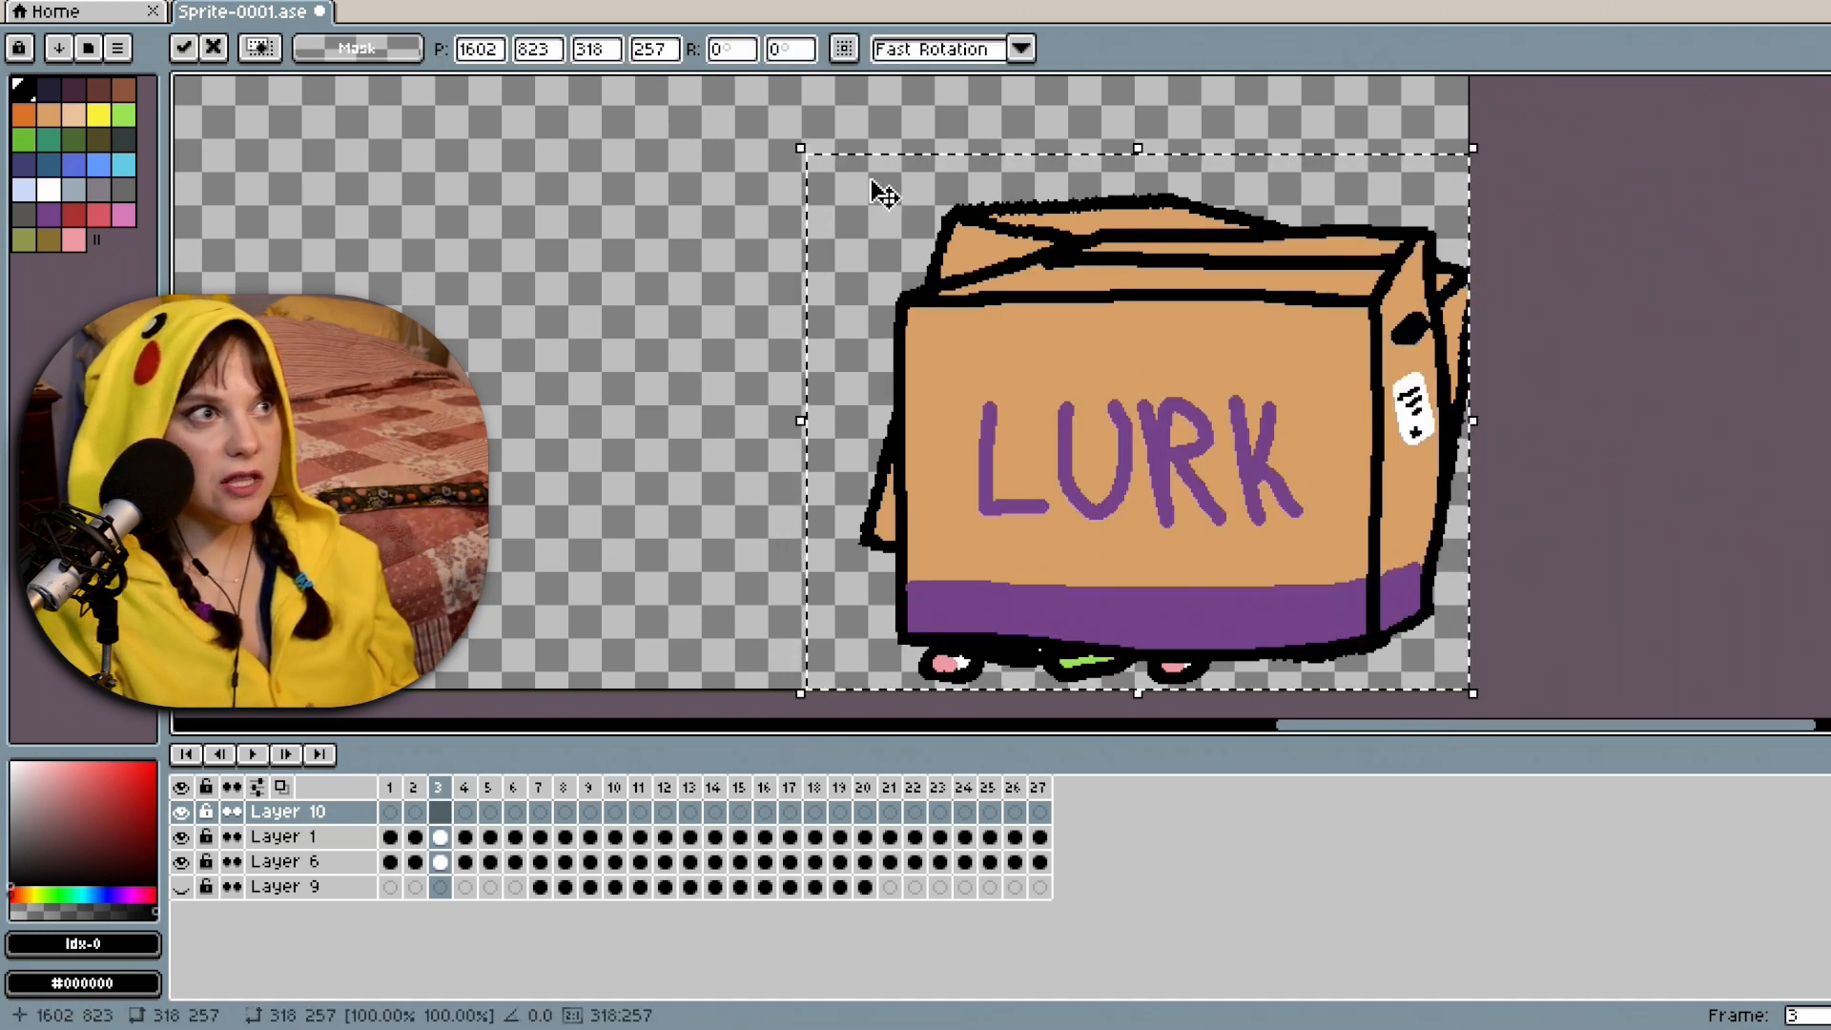
pyautogui.moveTo(1046, 389); pyautogui.dragTo(1050, 368)
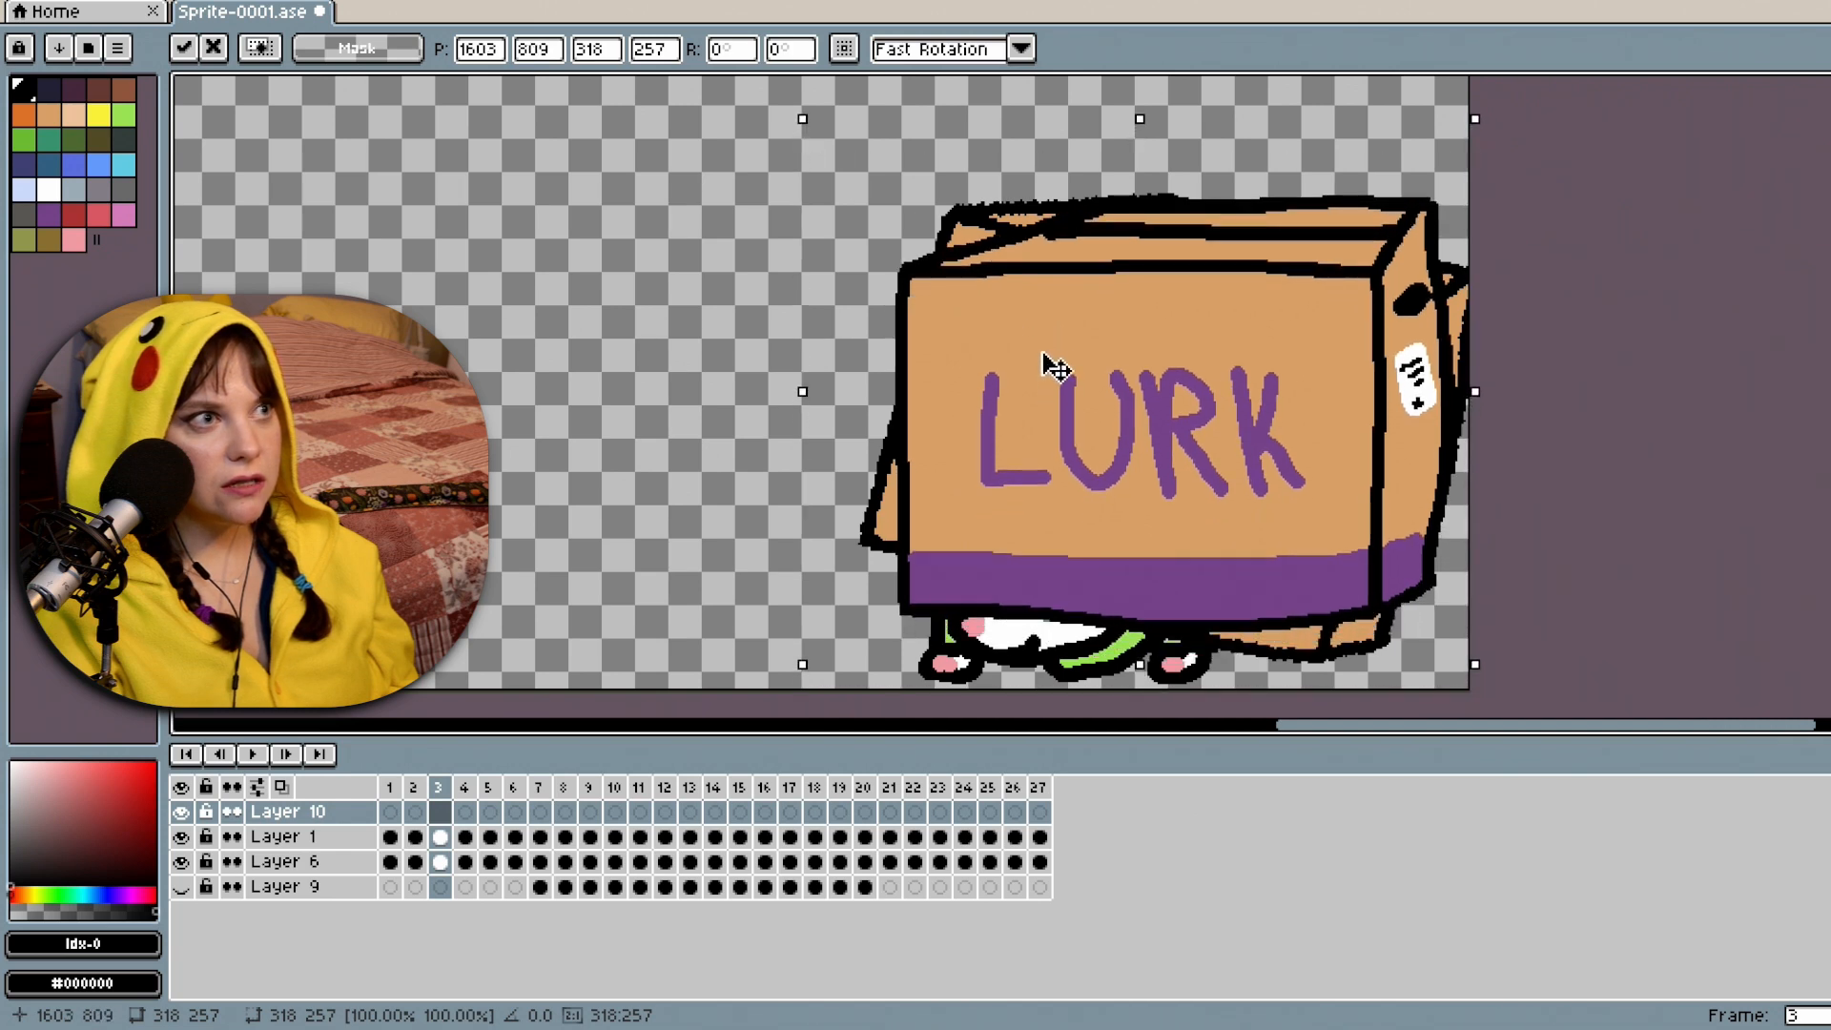
pyautogui.moveTo(779, 96); pyautogui.dragTo(938, 101)
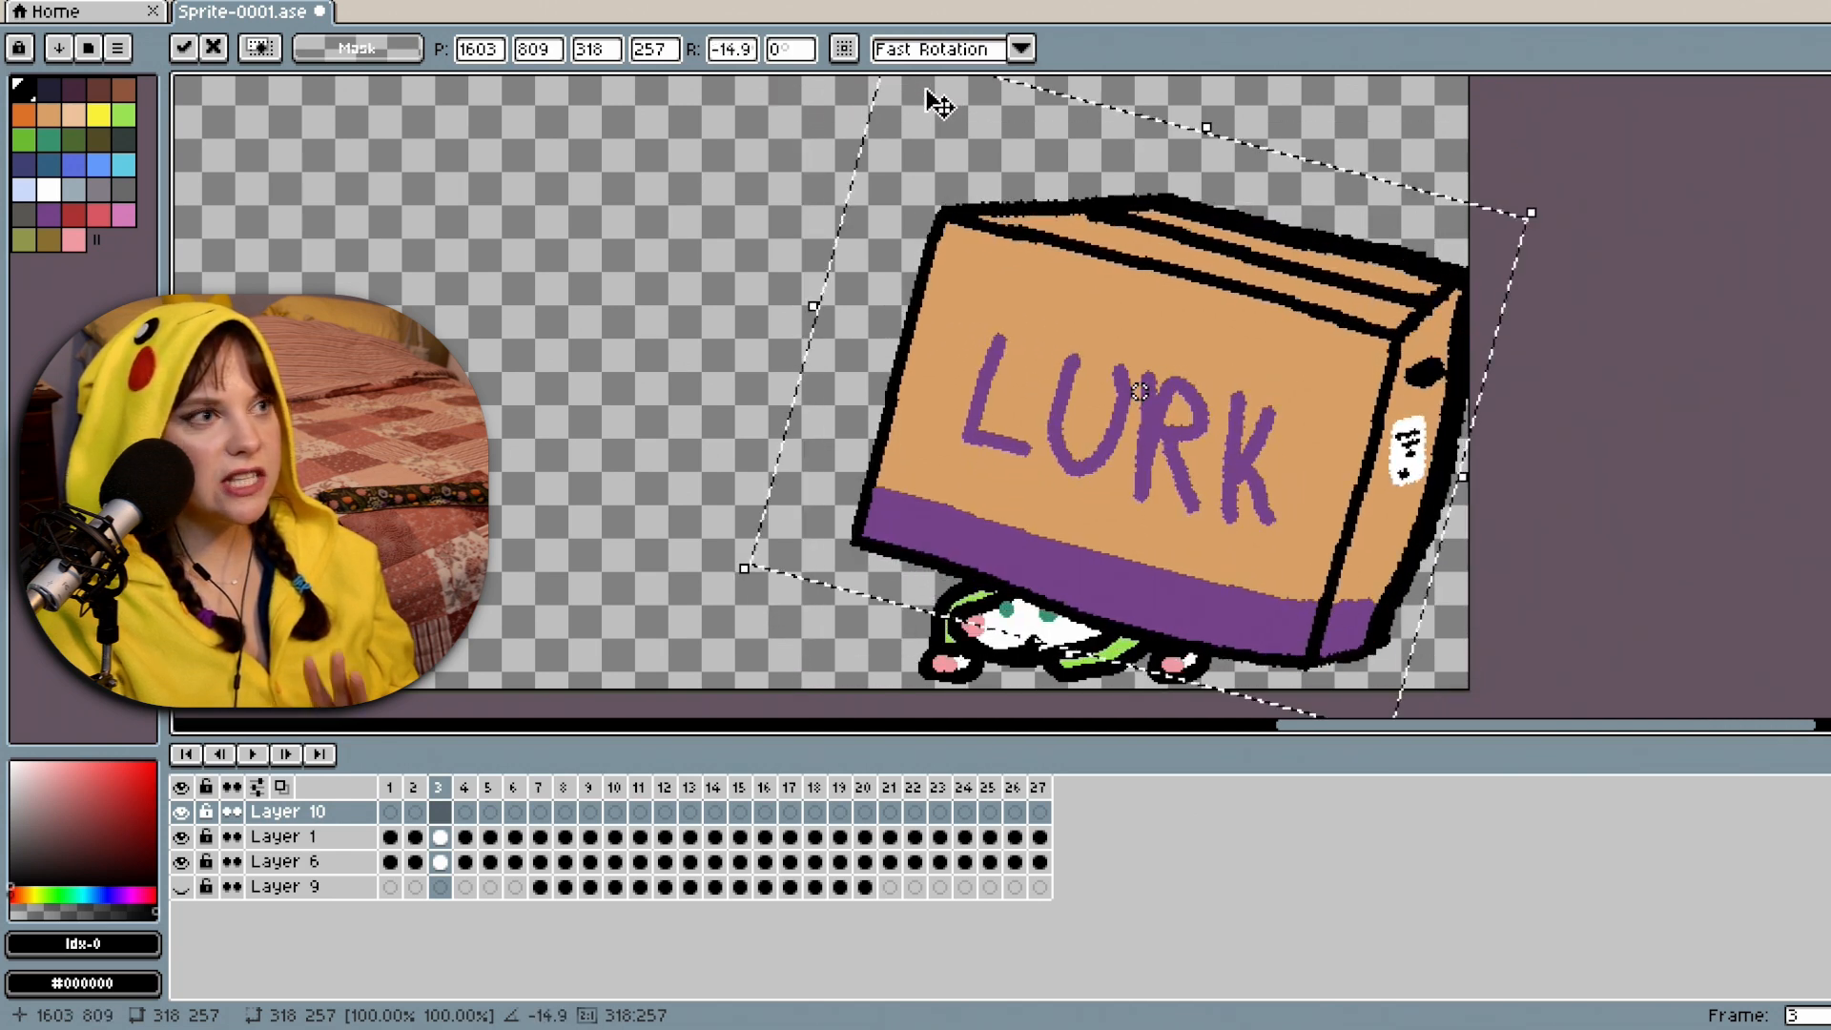
pyautogui.moveTo(1179, 380); pyautogui.dragTo(1185, 372)
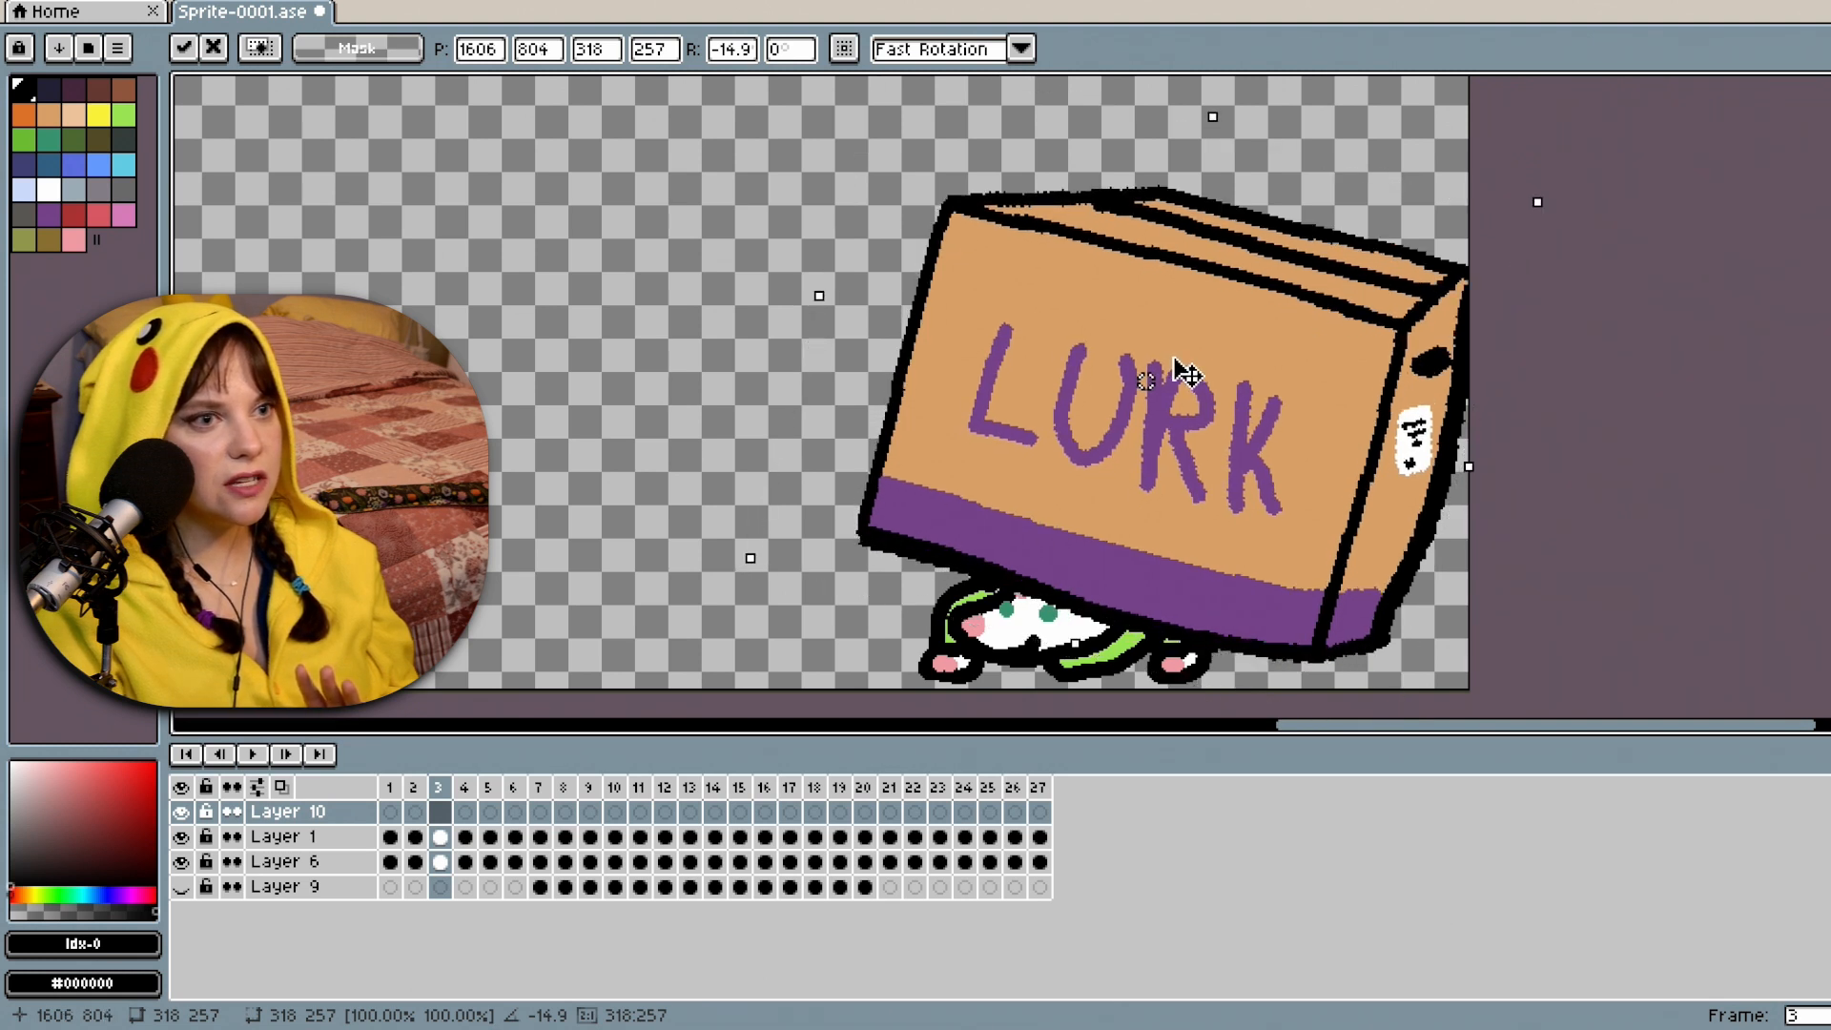
# Paste the decorated box onto frame 4 of Layer 10, rotated -24.3° at position 1611, 804 over the plain box.
pyautogui.click(465, 811)
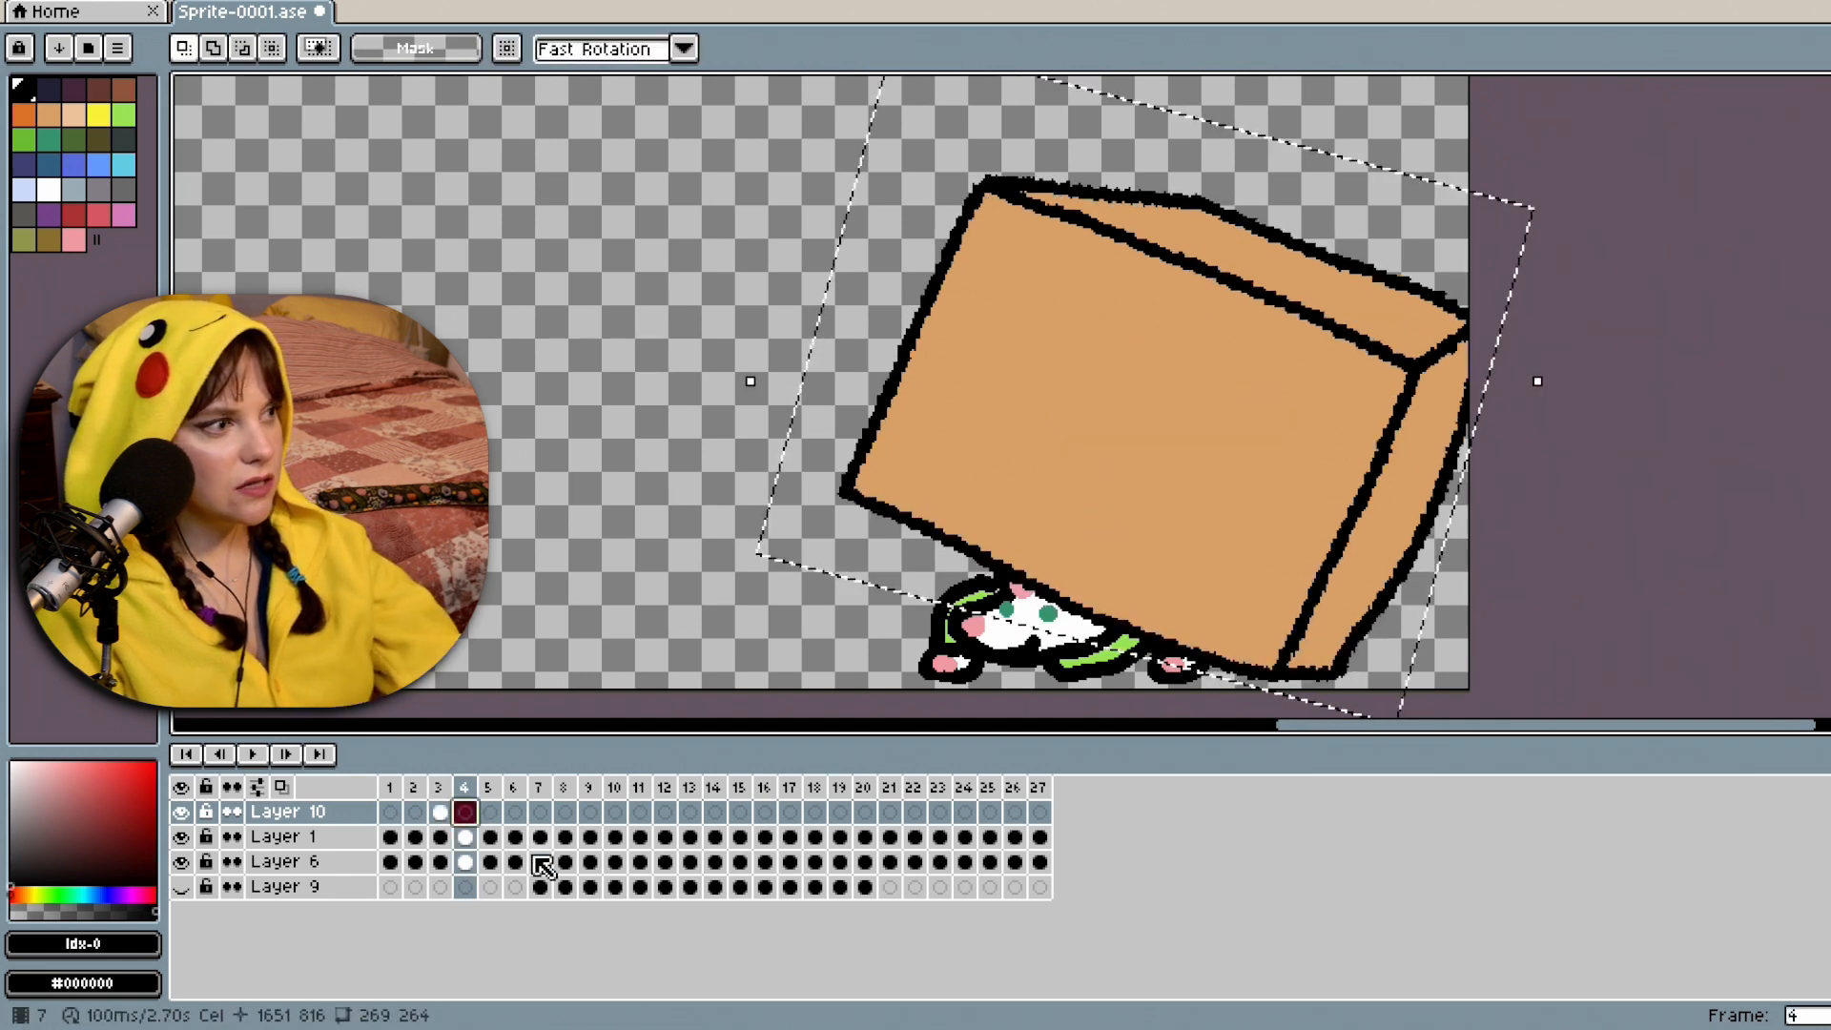
pyautogui.hotkey('ctrl', 'v')
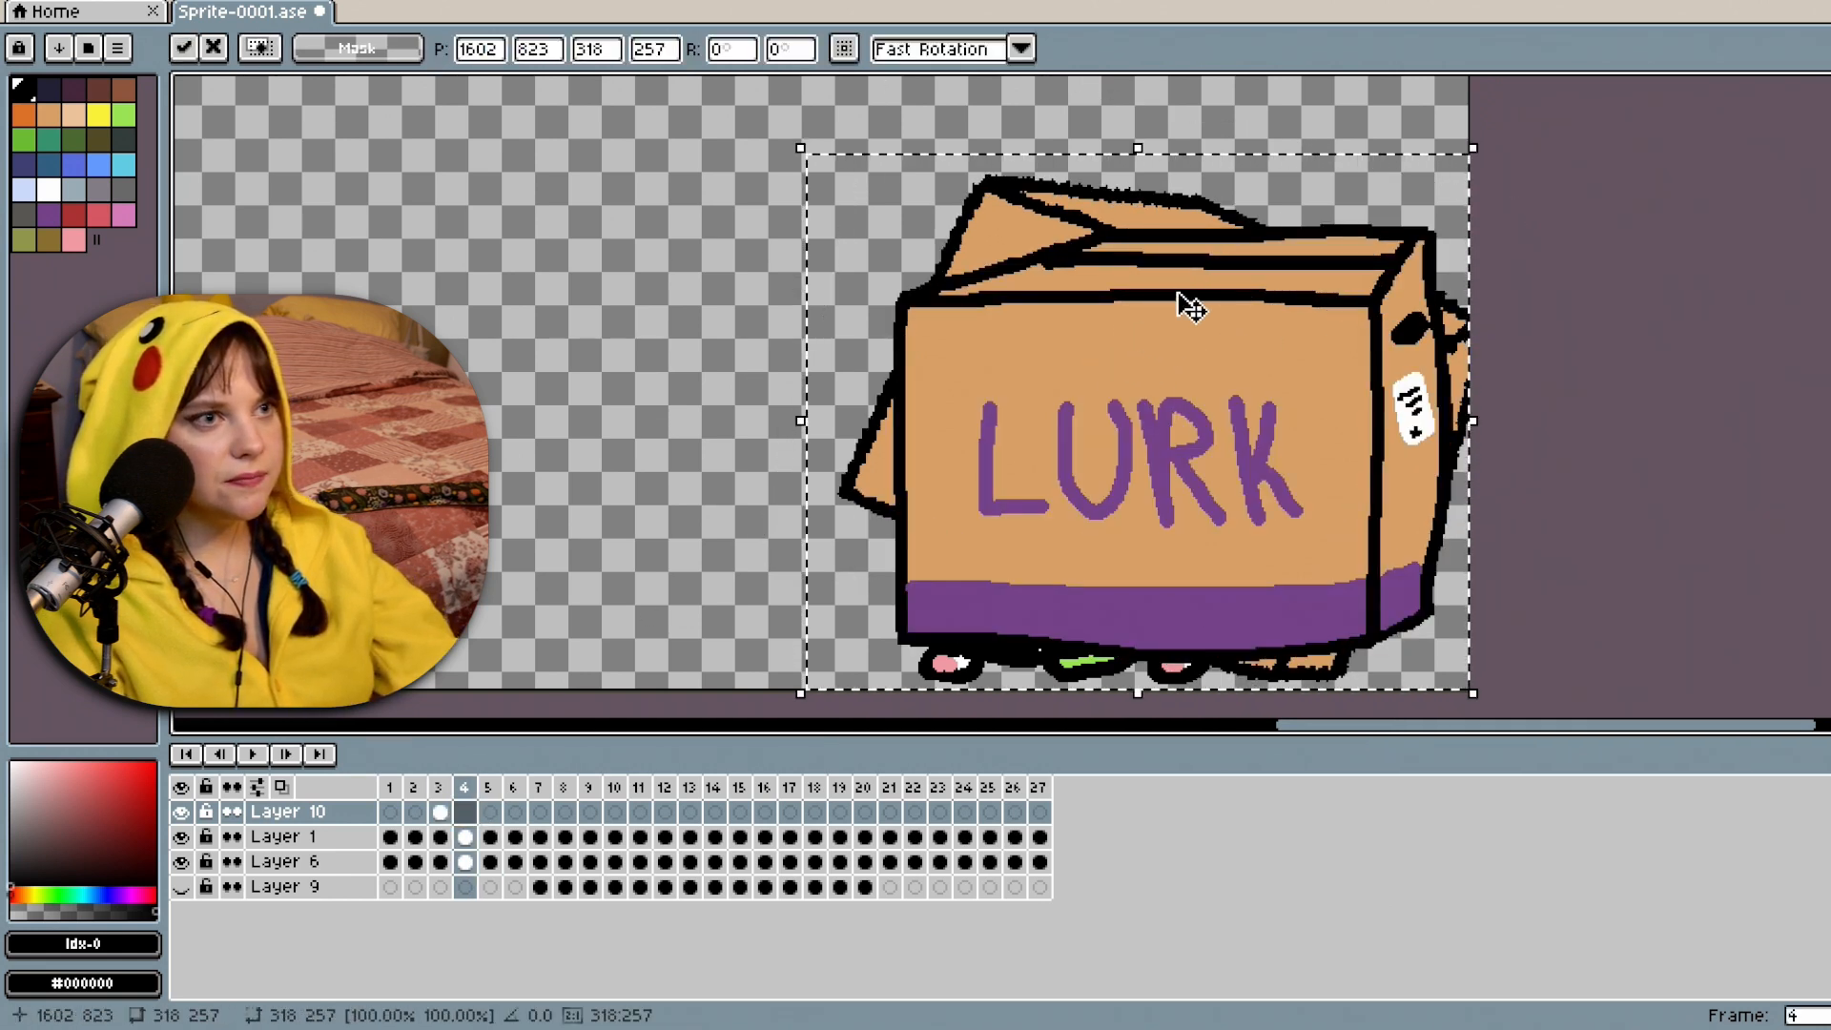
pyautogui.scroll(3, 961, 662)
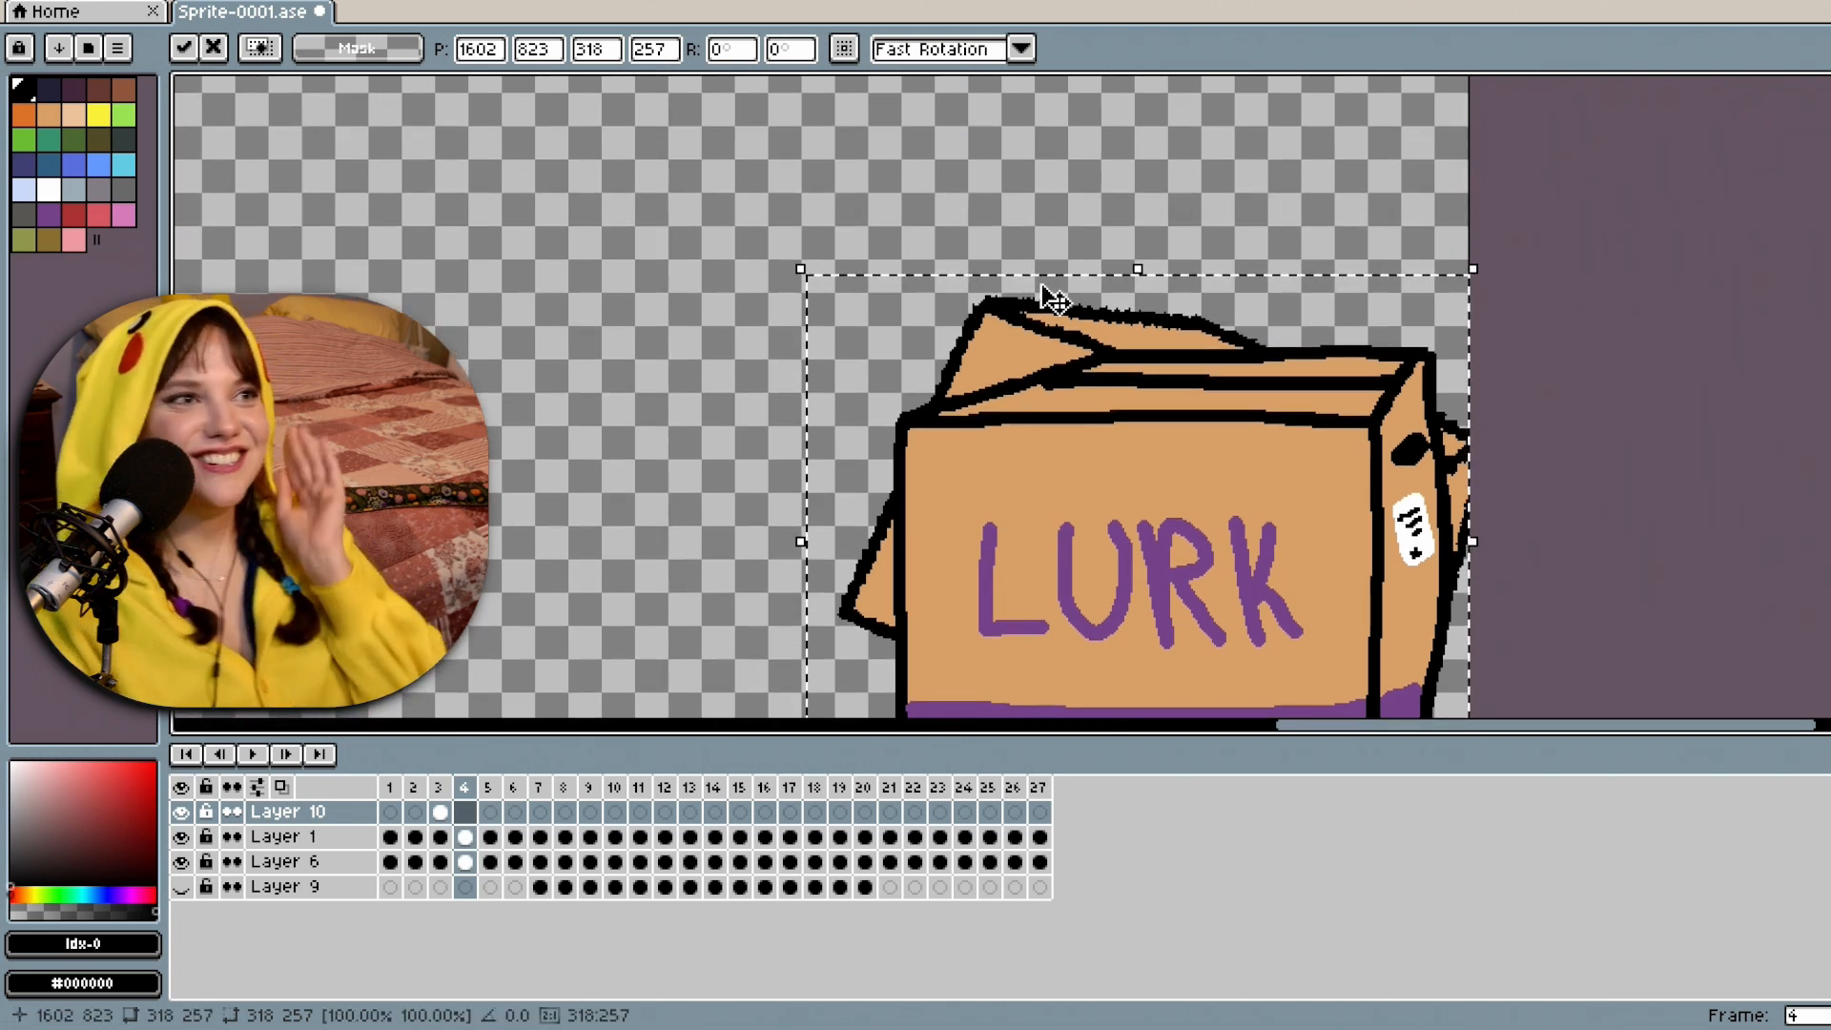
pyautogui.moveTo(776, 257); pyautogui.dragTo(985, 232)
pyautogui.moveTo(1173, 616); pyautogui.dragTo(1201, 538)
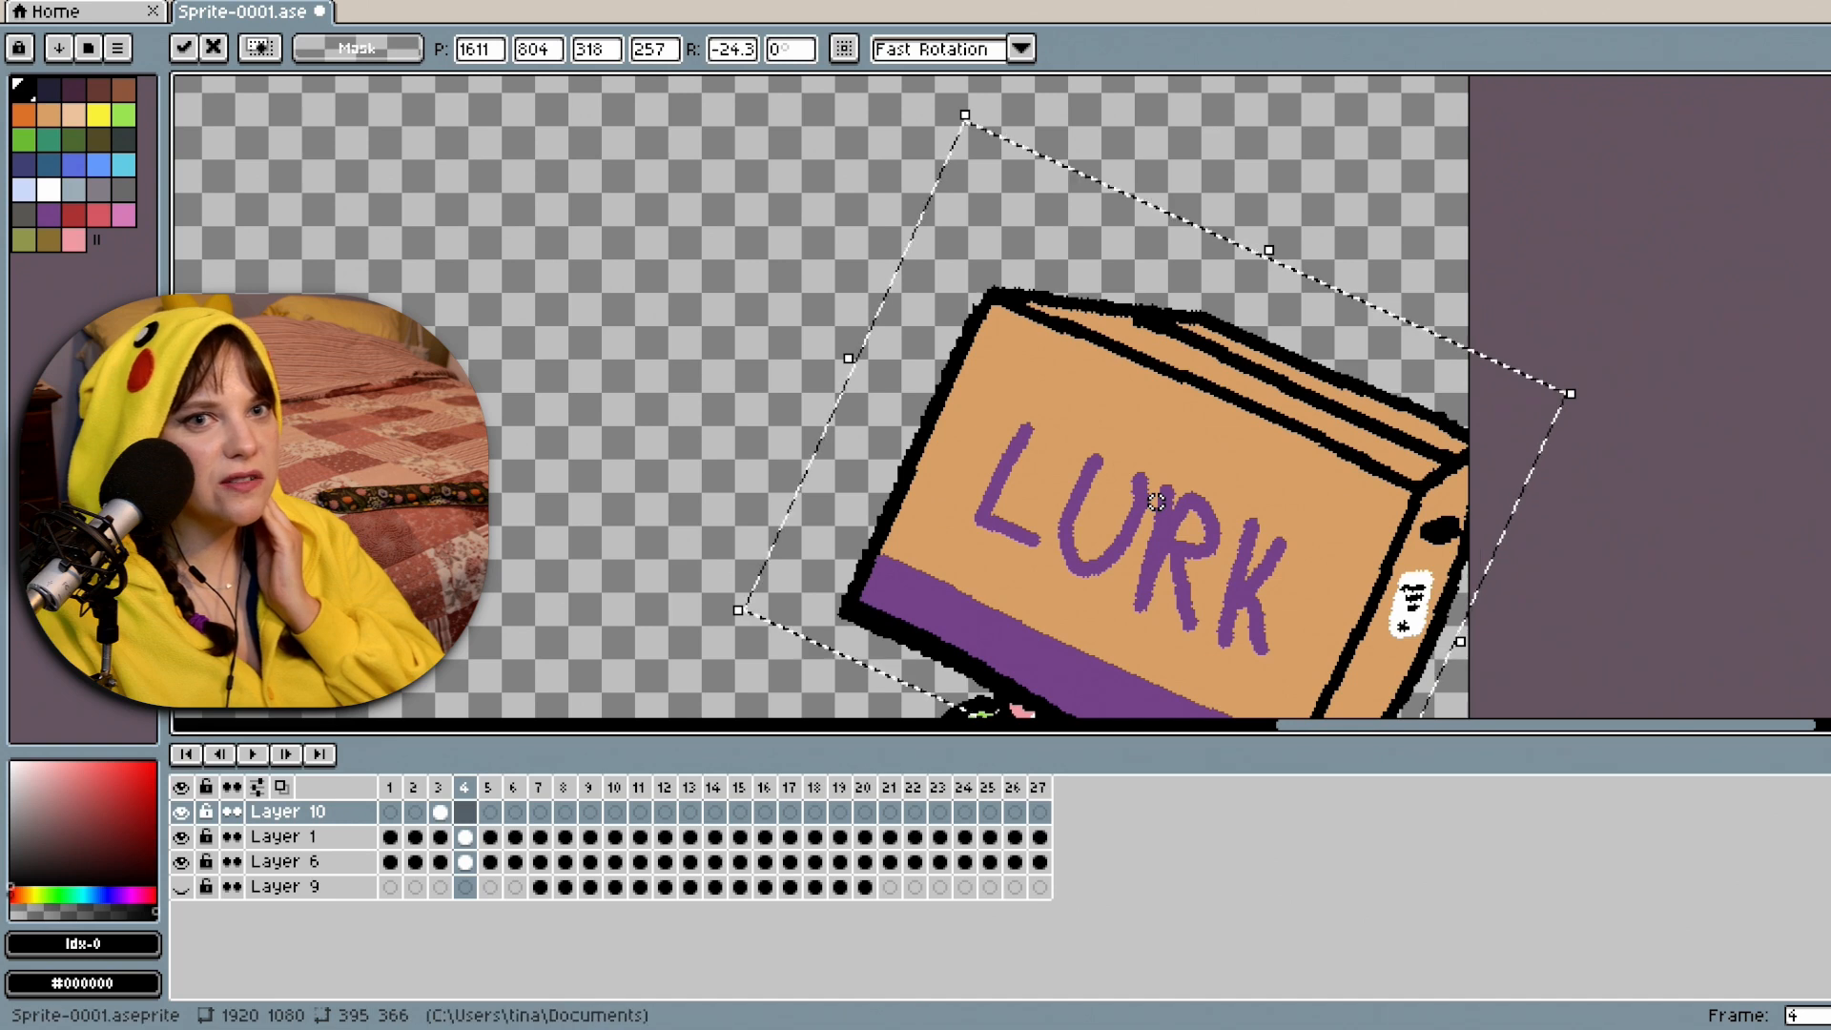
pyautogui.scroll(-3, 1001, 396)
pyautogui.scroll(1, 1156, 350)
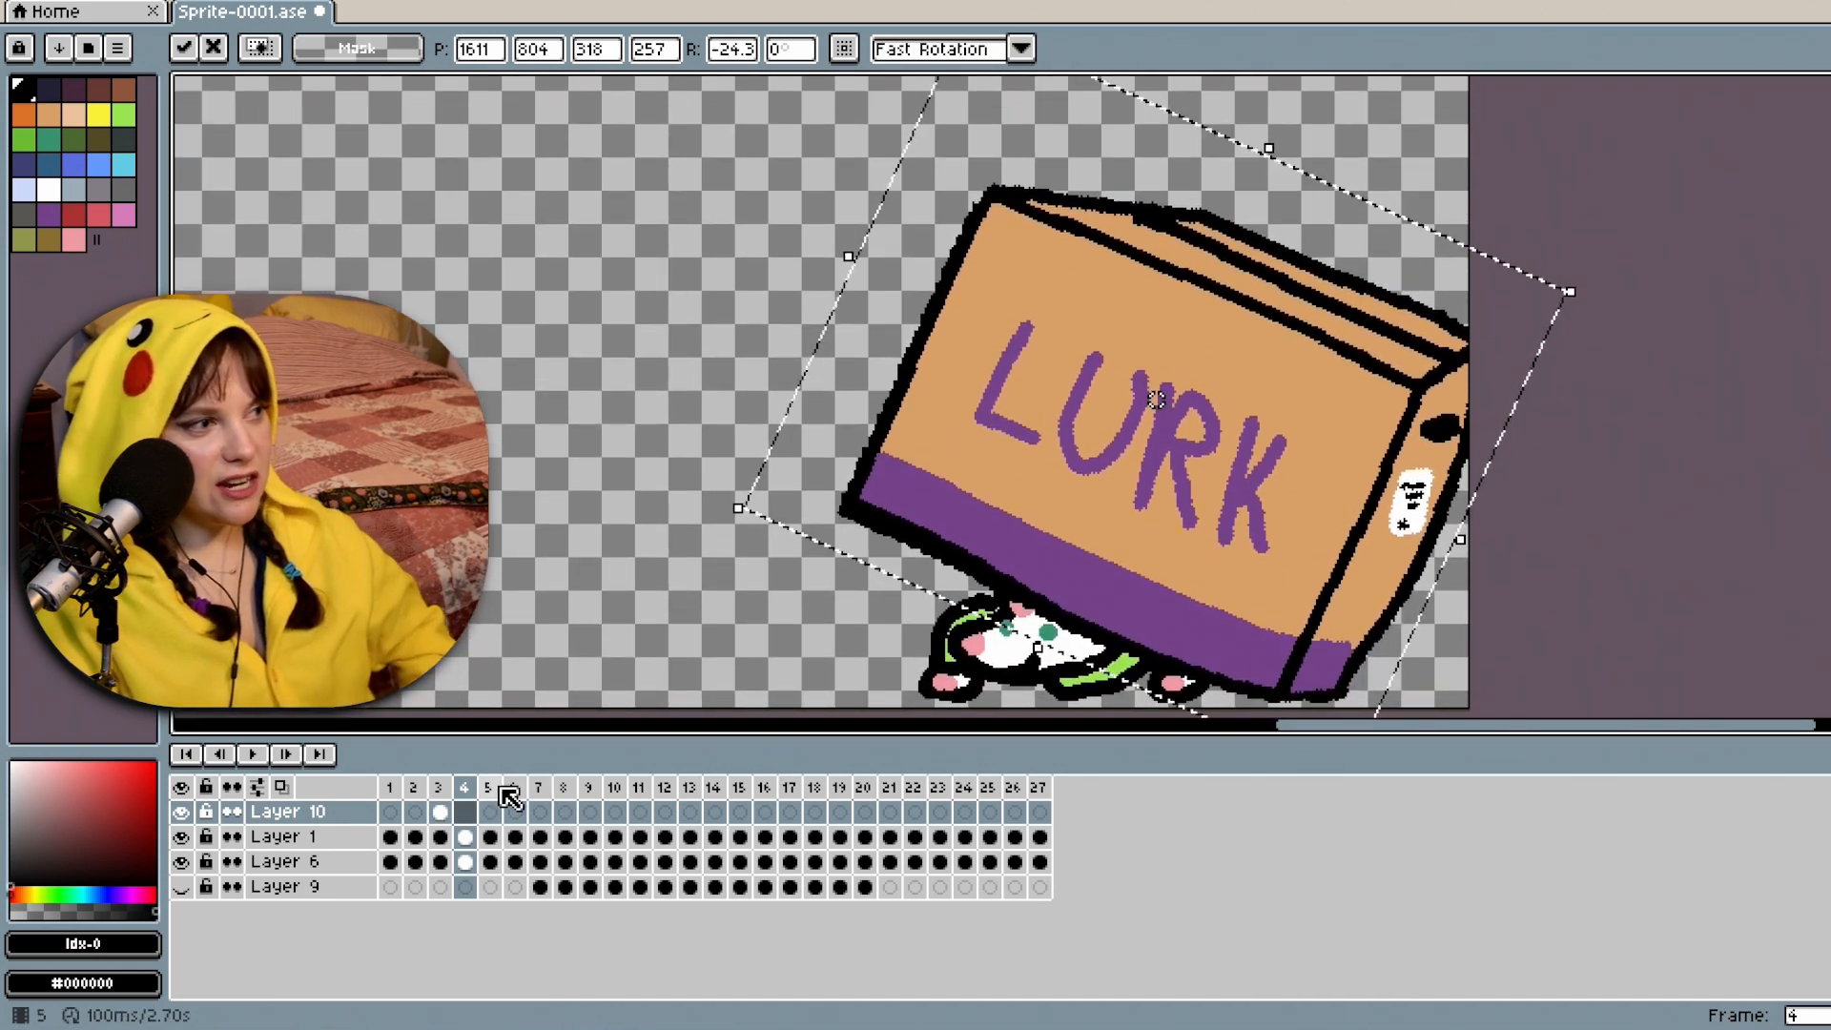
# Paste the decorated box onto frame 5 of Layer 10, rotated -34.8° at position 1624, 802, and hide Layer 1.
pyautogui.click(492, 814)
pyautogui.hotkey('ctrl', 'v')
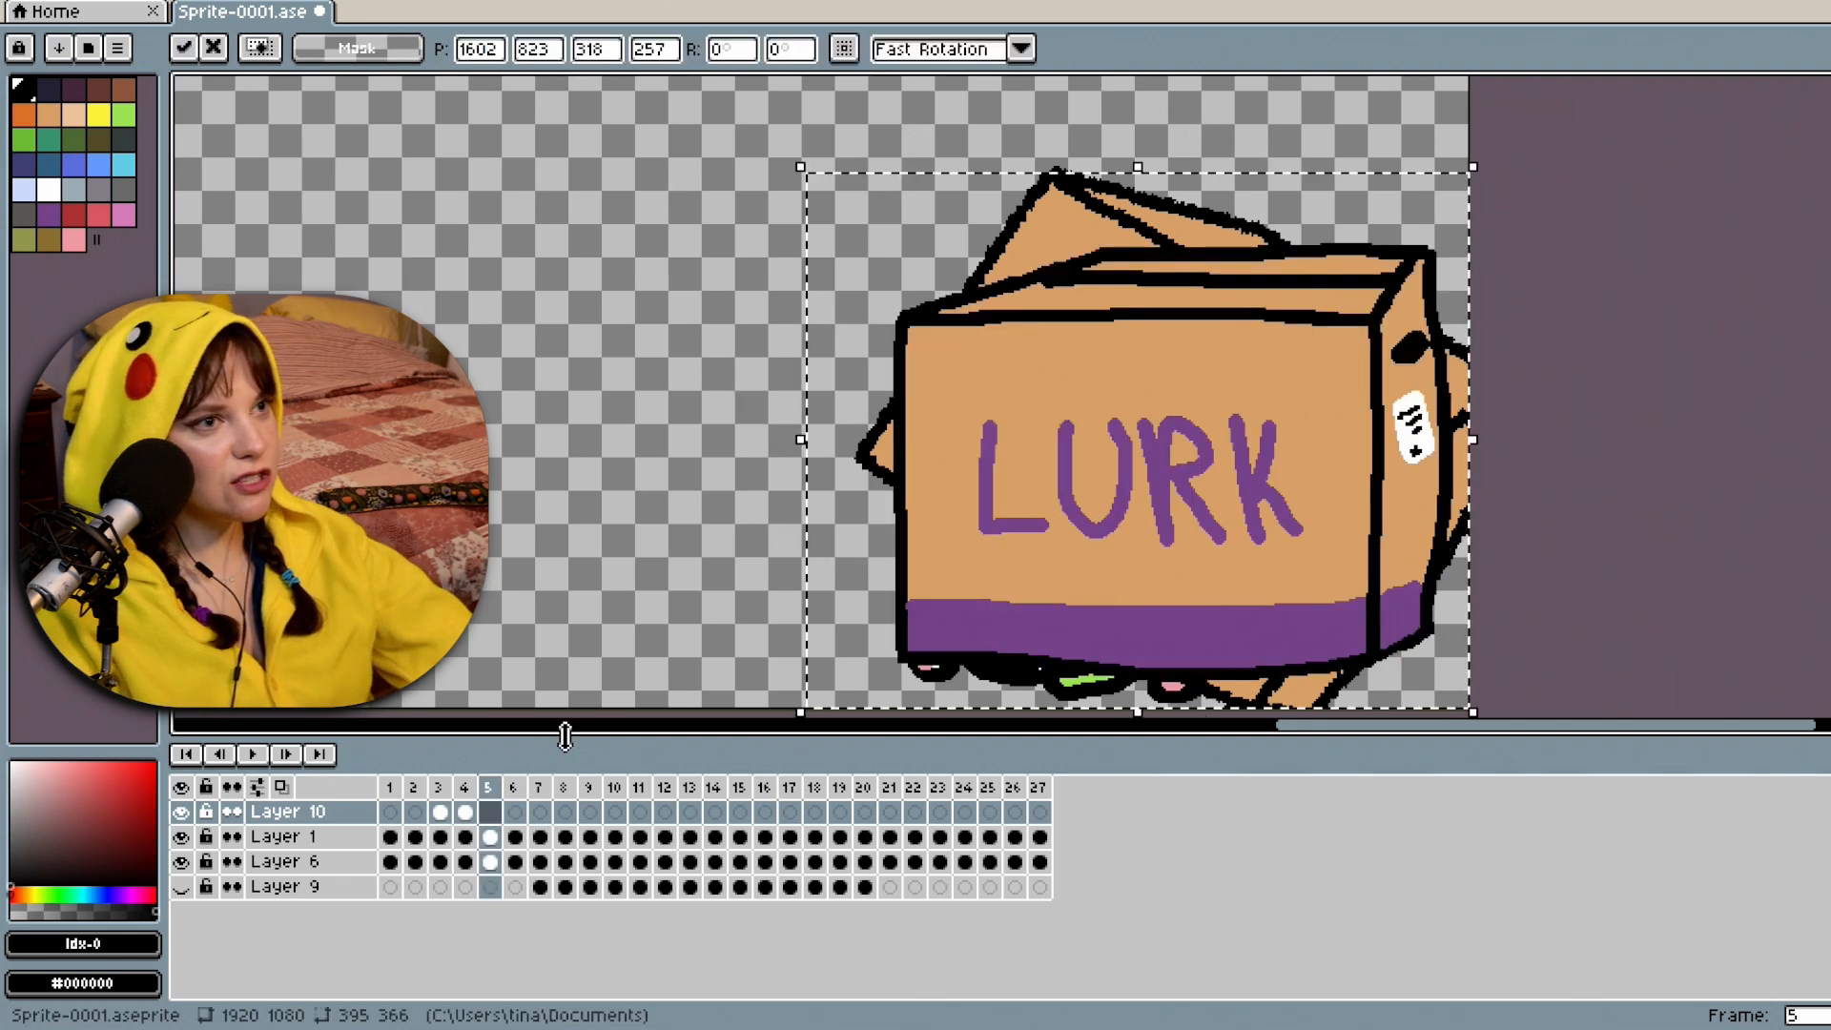
pyautogui.moveTo(889, 164); pyautogui.dragTo(888, 265)
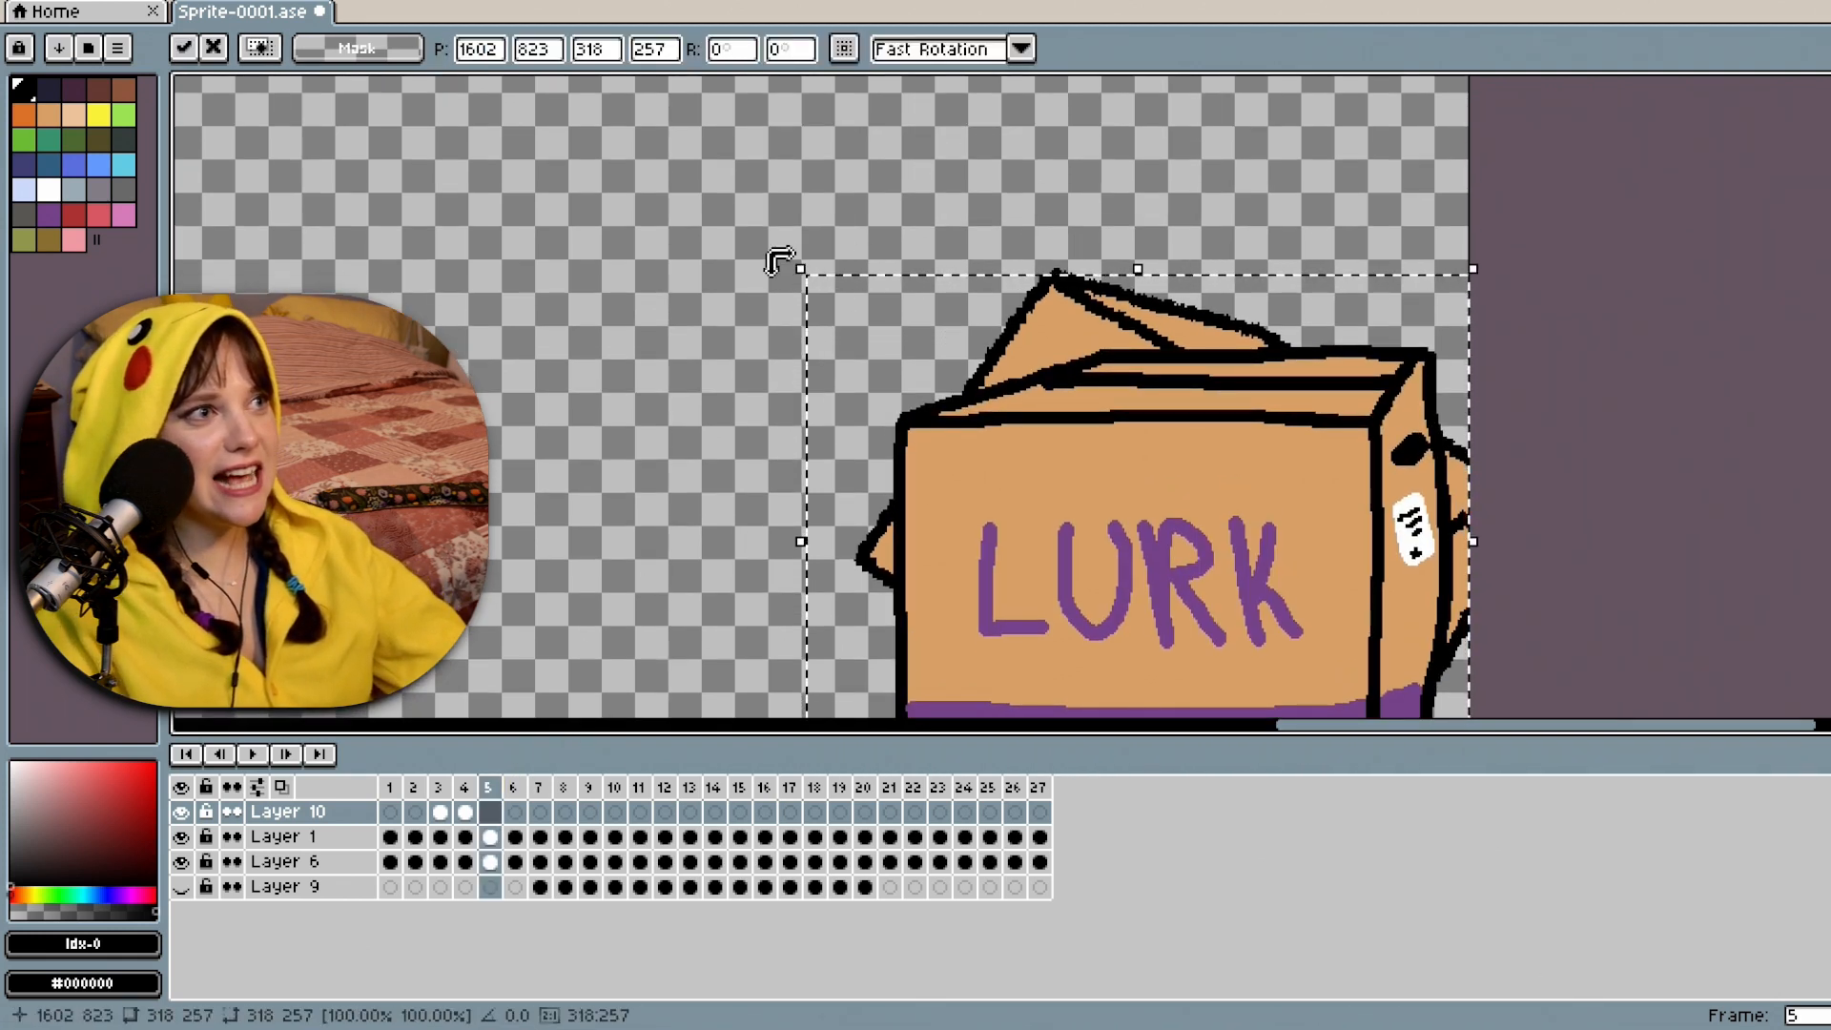
pyautogui.moveTo(776, 261); pyautogui.dragTo(1046, 208)
pyautogui.moveTo(1185, 541); pyautogui.dragTo(1239, 514)
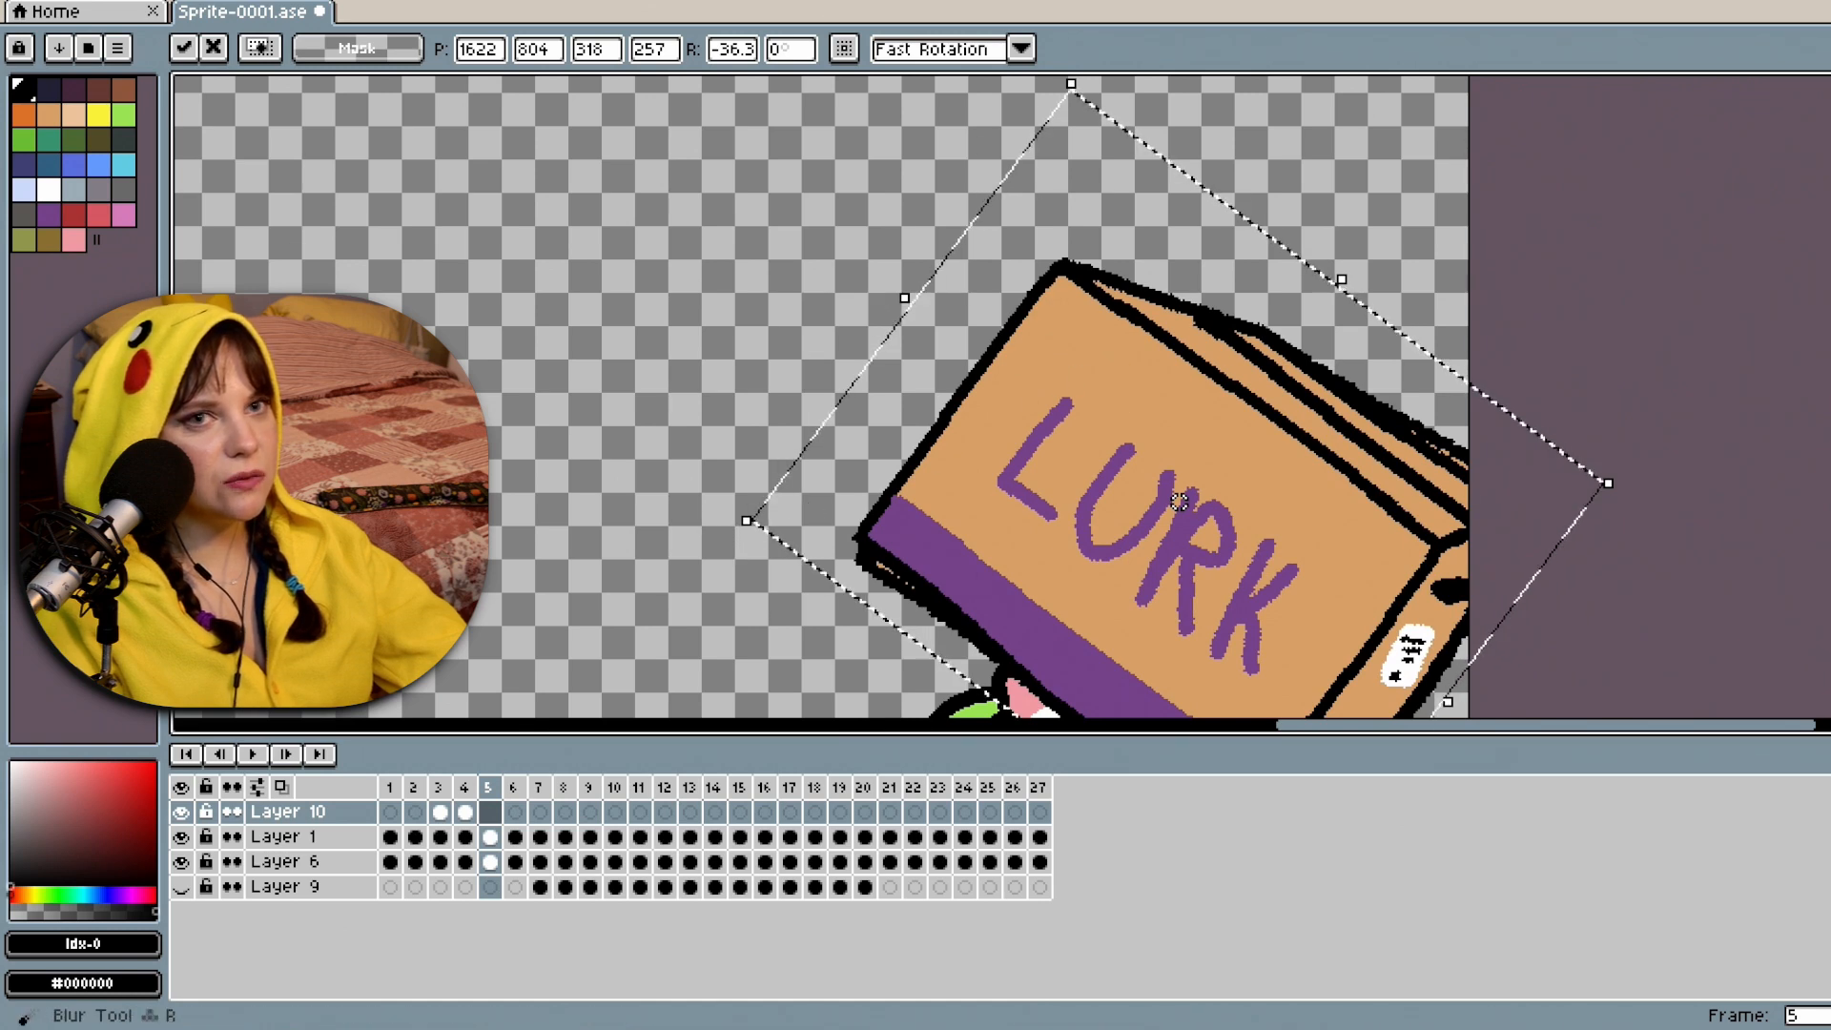
pyautogui.scroll(1, 930, 415)
pyautogui.scroll(-2, 1154, 375)
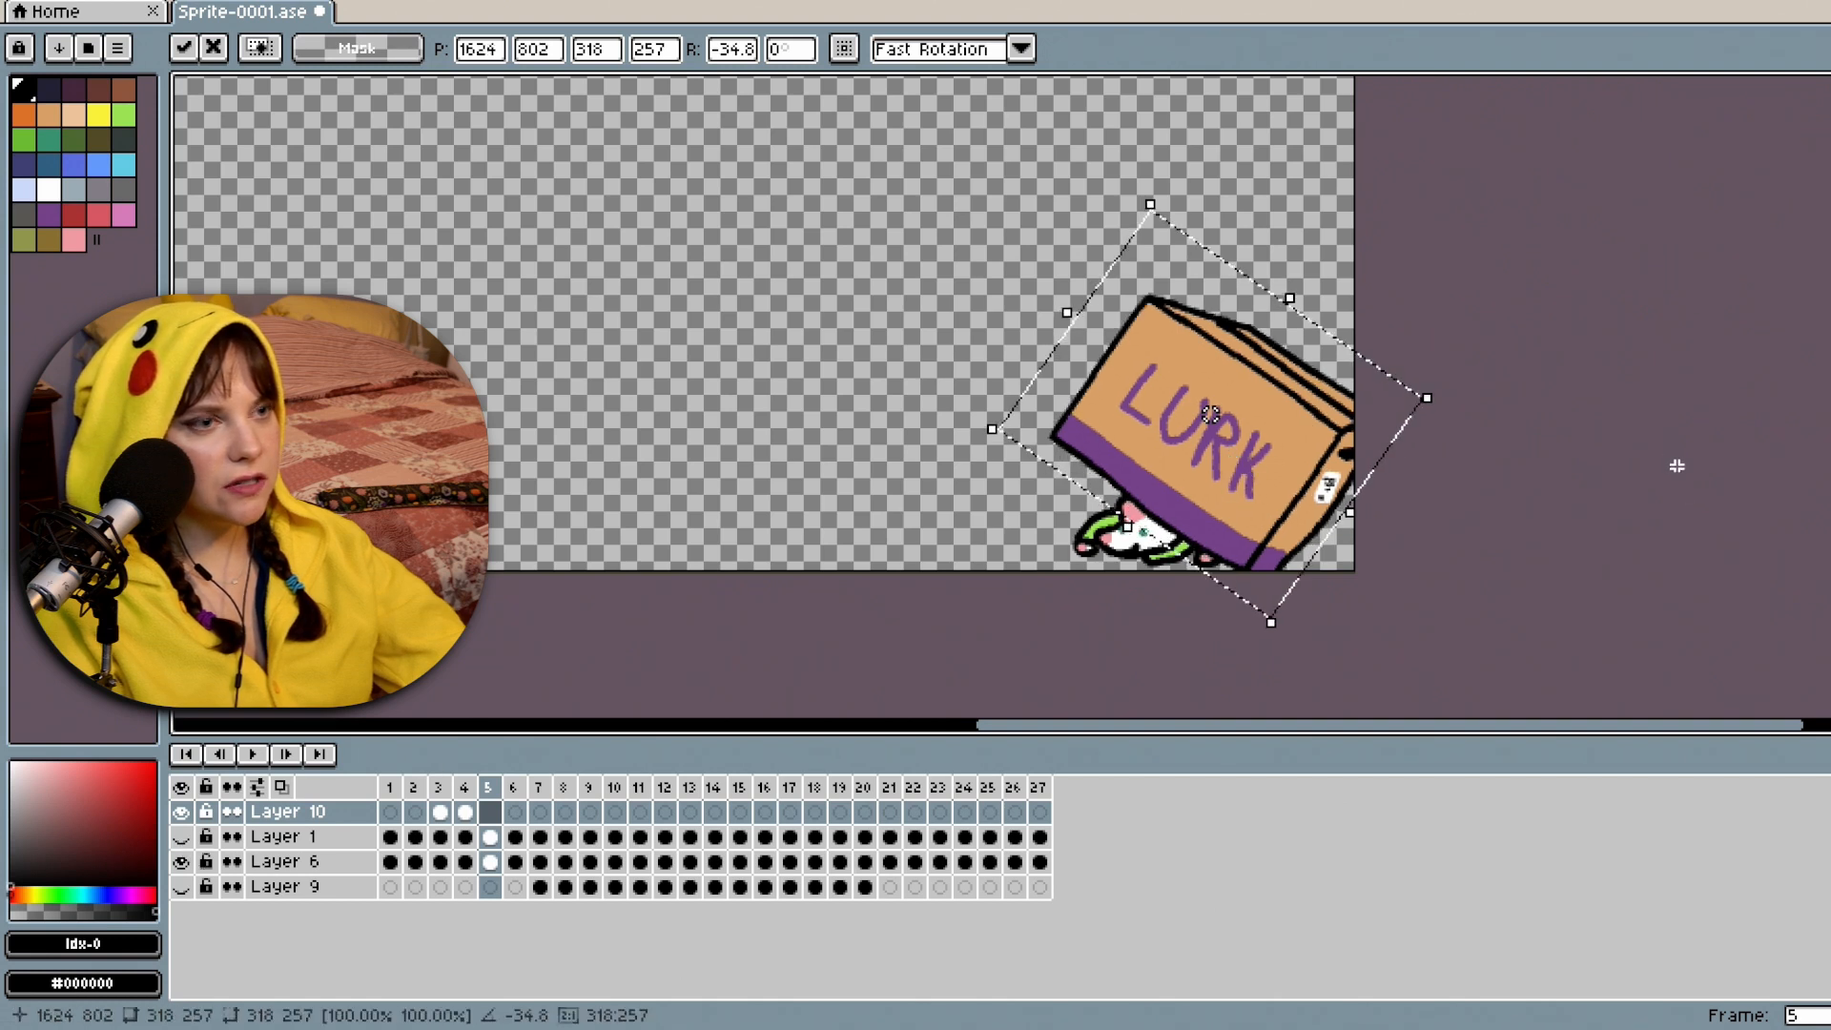
# Paste the decorated box onto frame 6 of Layer 10, rotated -39.4° at 1654, 801.7, using Layer 1's plain box as the alignment guide.
pyautogui.click(522, 792)
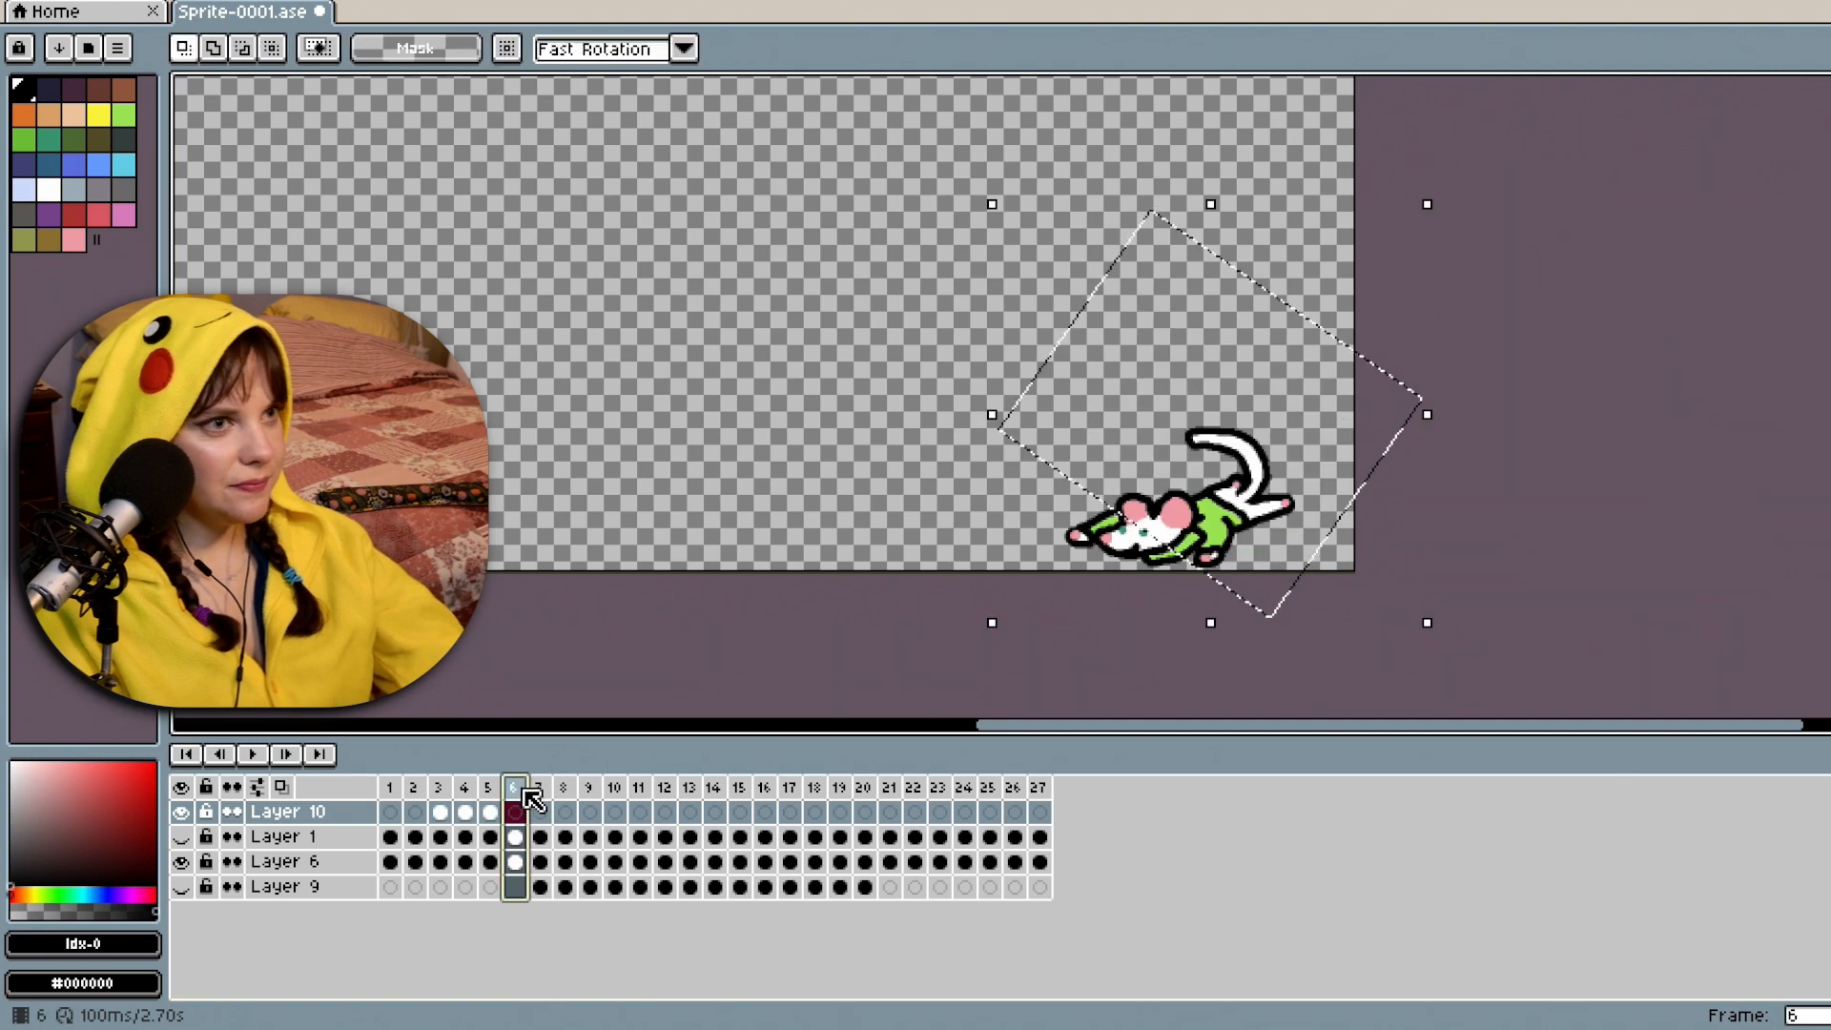
pyautogui.click(181, 836)
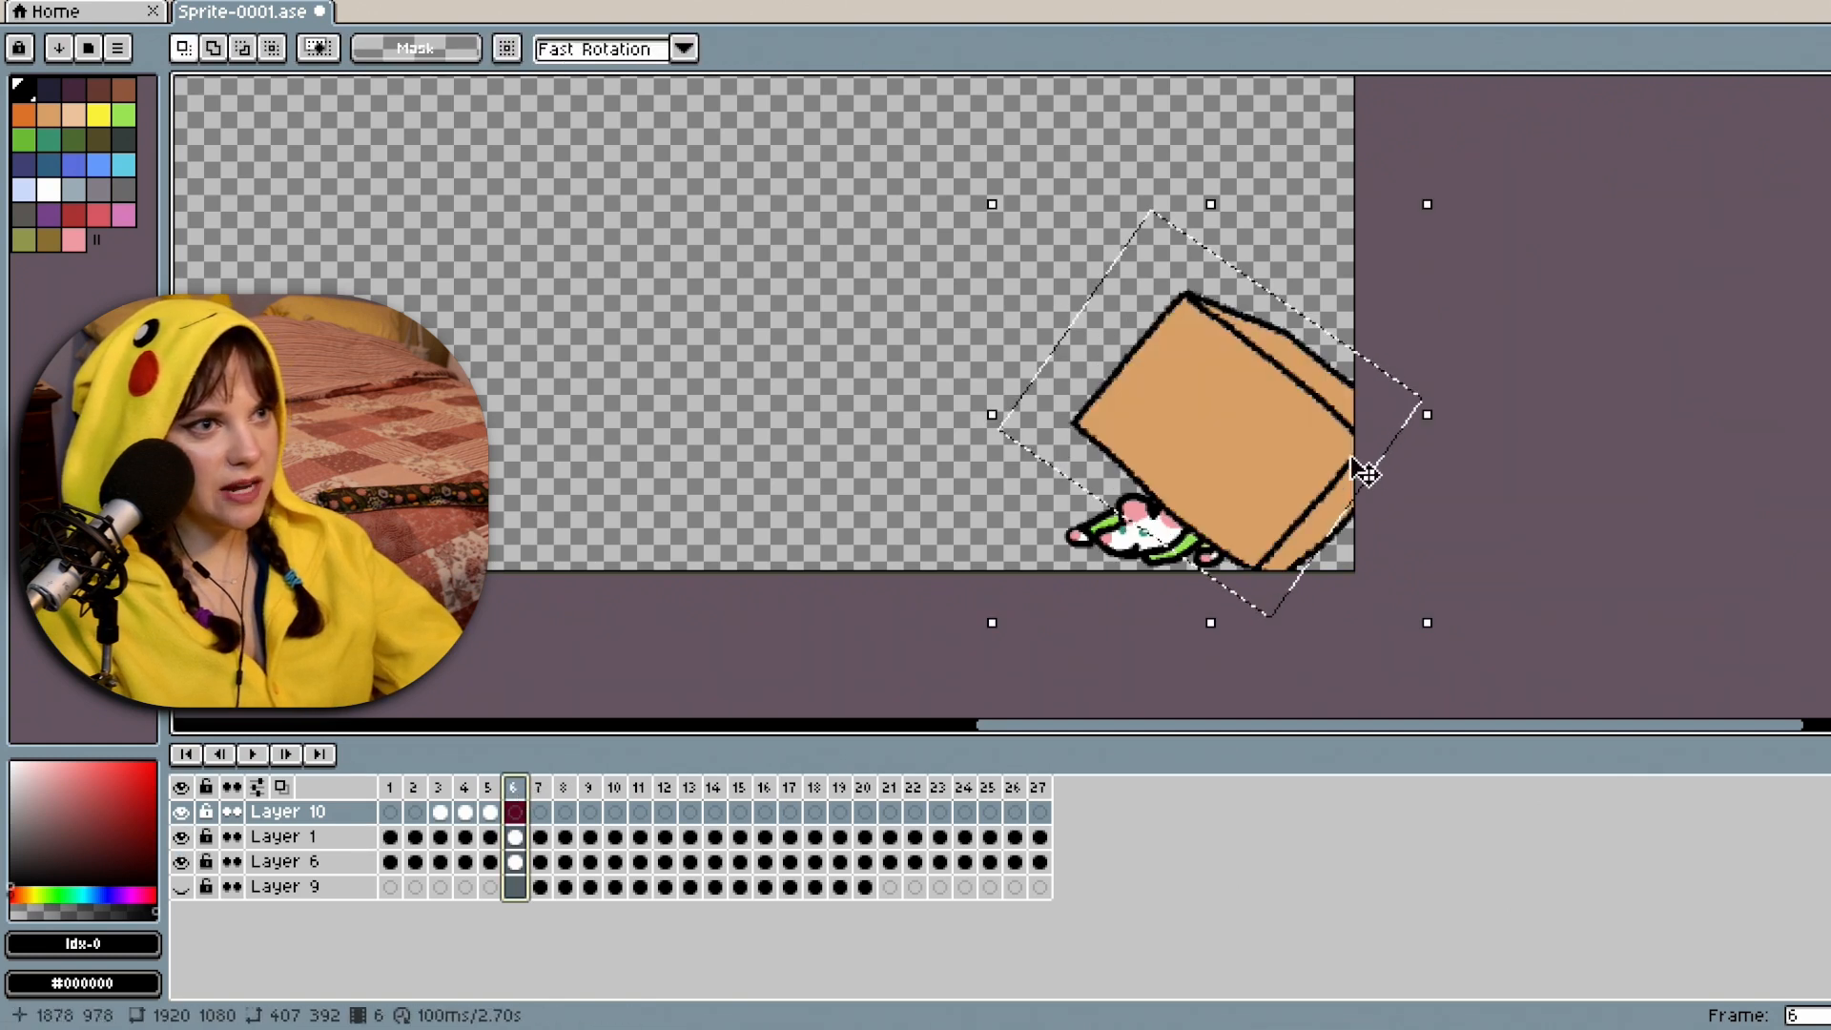
pyautogui.hotkey('ctrl', 'v')
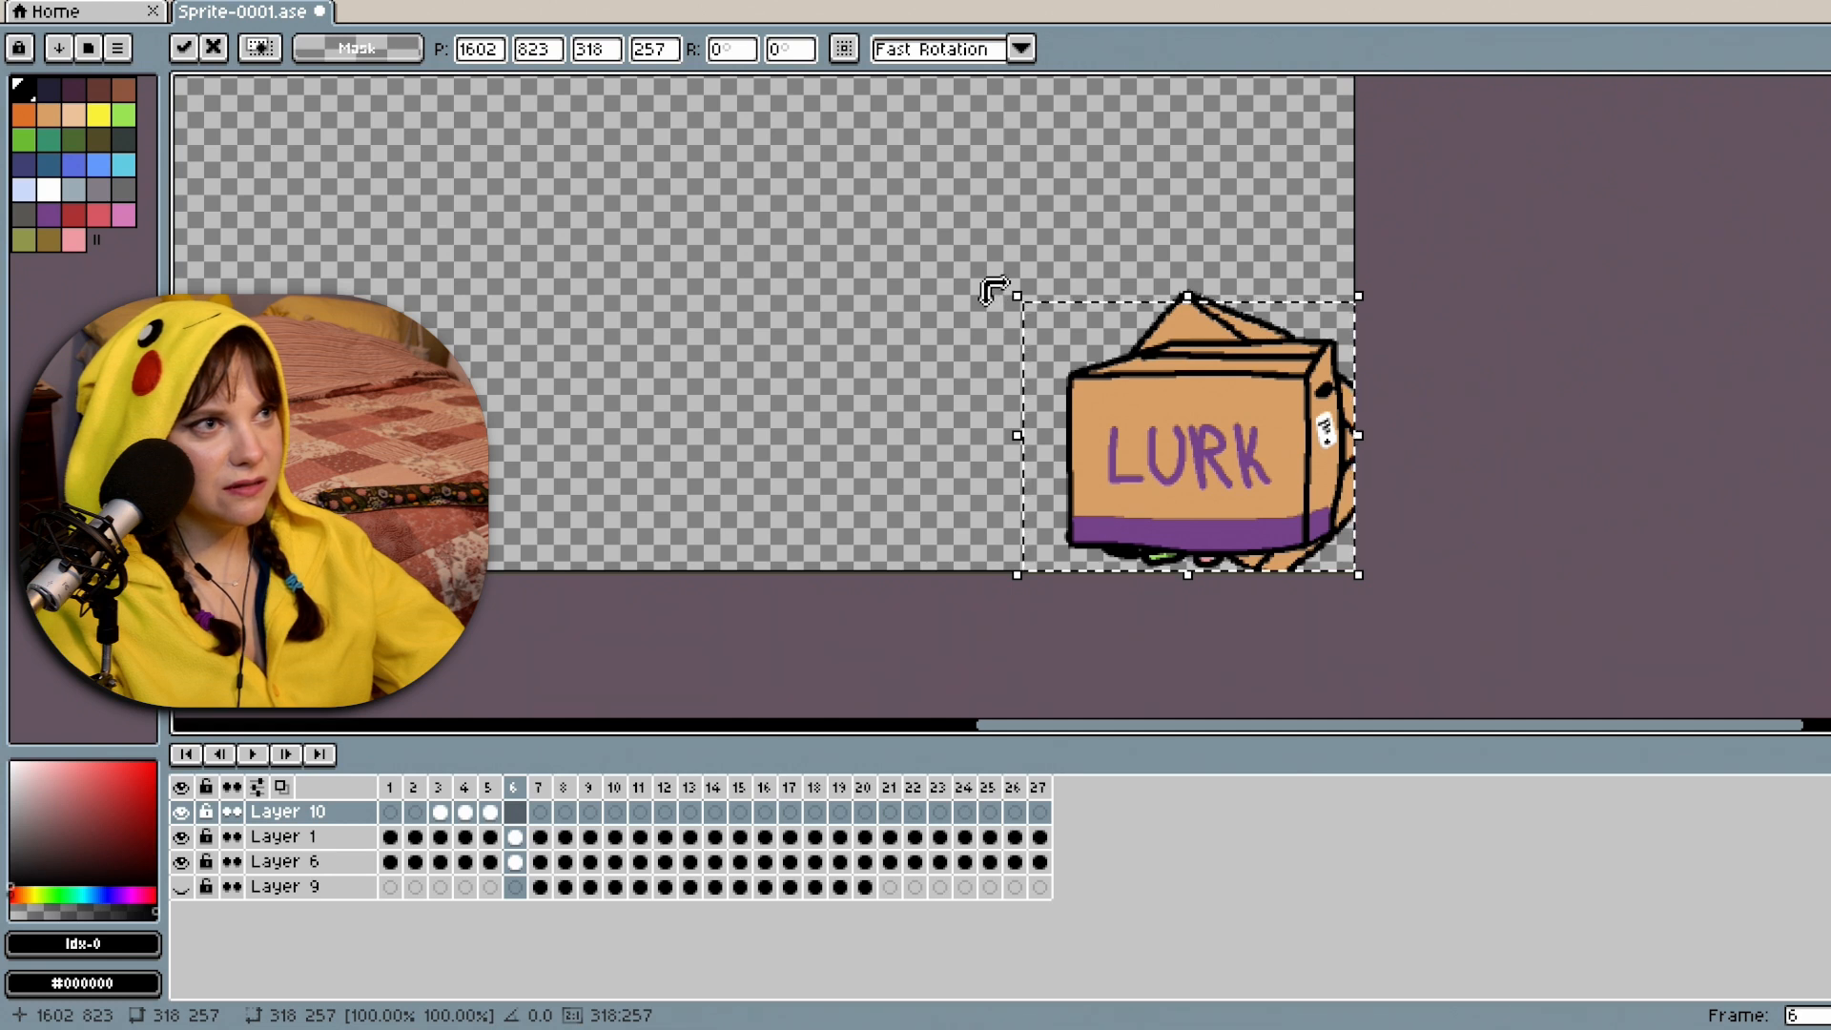
pyautogui.moveTo(991, 289); pyautogui.dragTo(1100, 234)
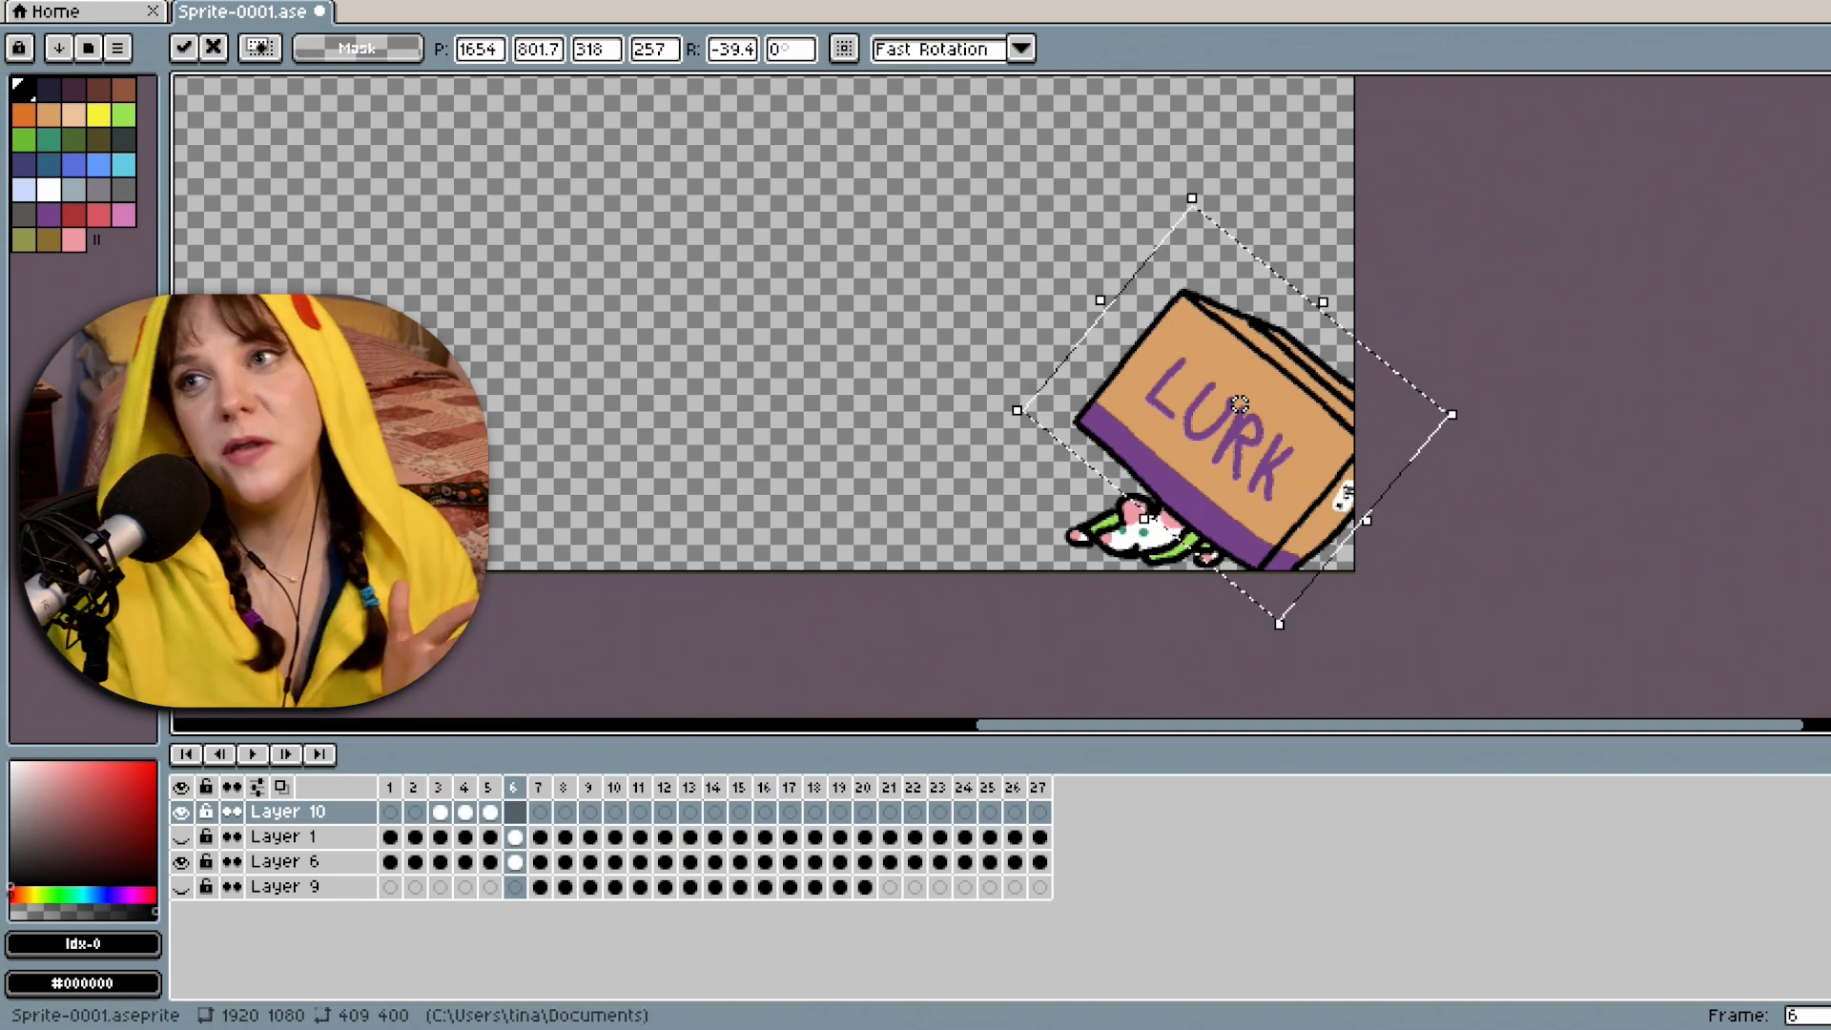
# Show Layer 1 and compare the box position across frames 6, 7 and 8.
pyautogui.click(543, 818)
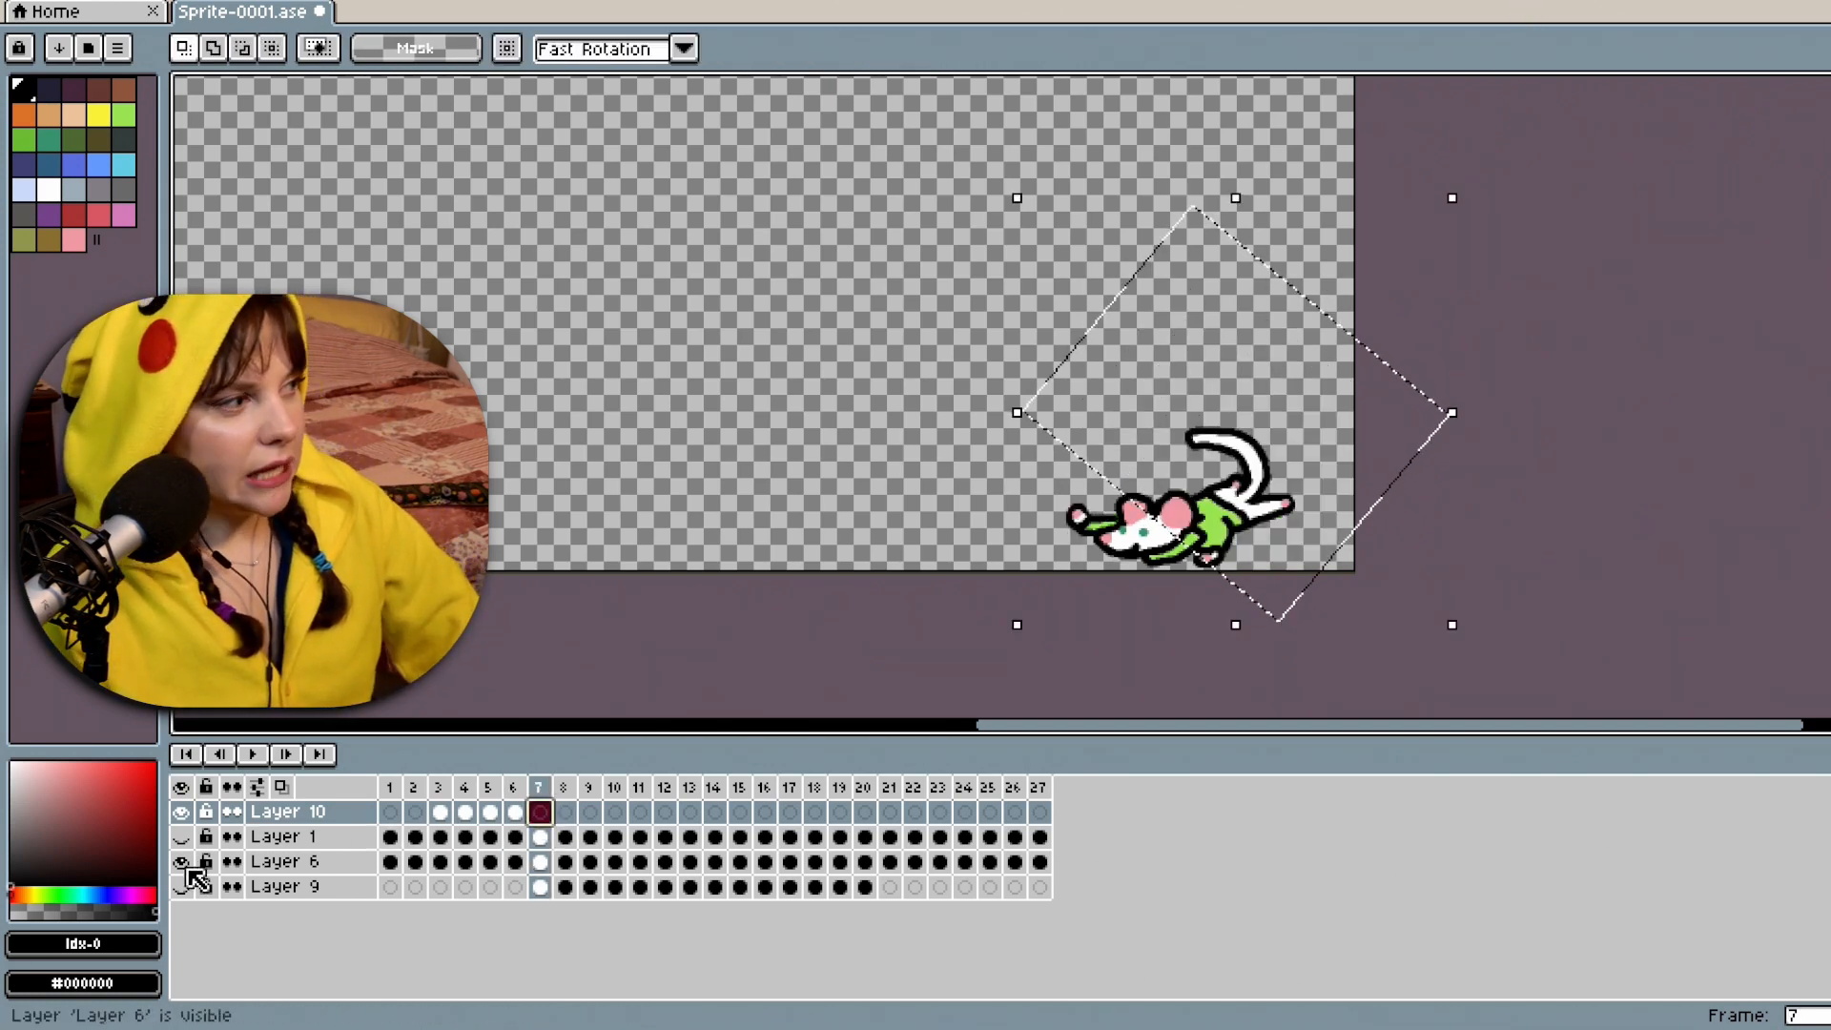
pyautogui.click(181, 837)
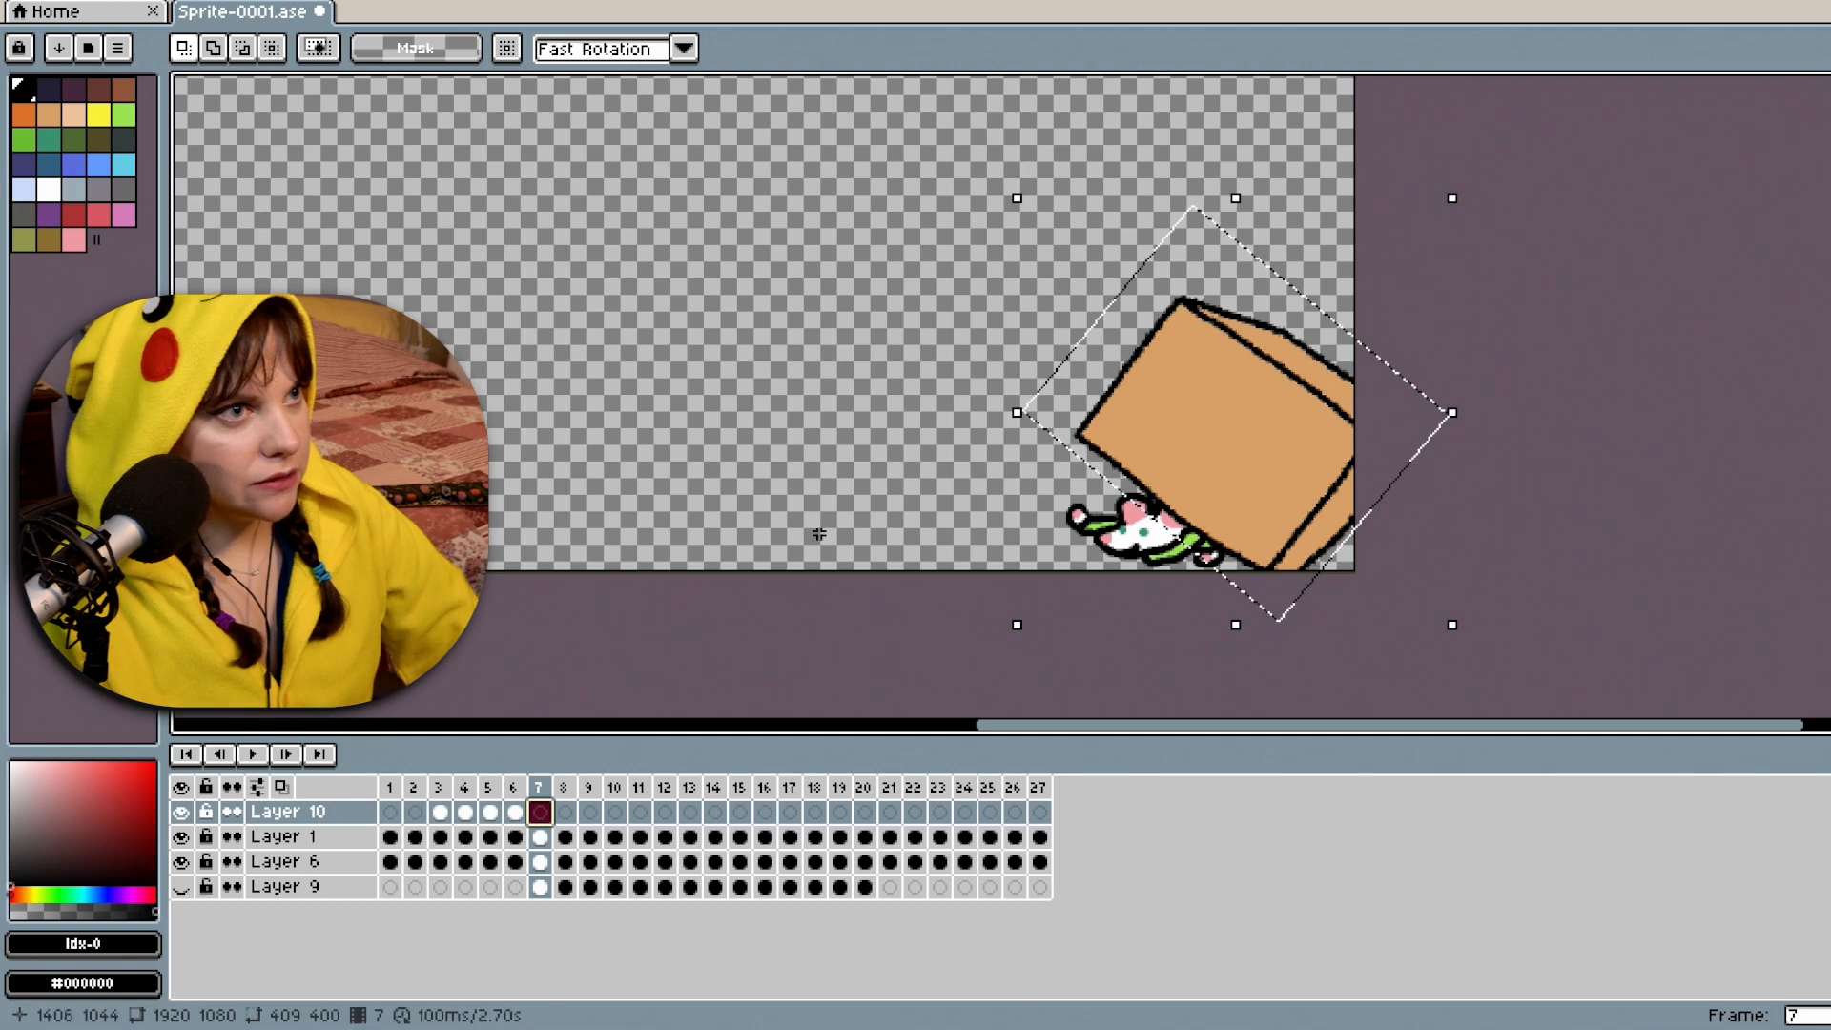
pyautogui.click(513, 836)
pyautogui.click(537, 838)
pyautogui.click(515, 838)
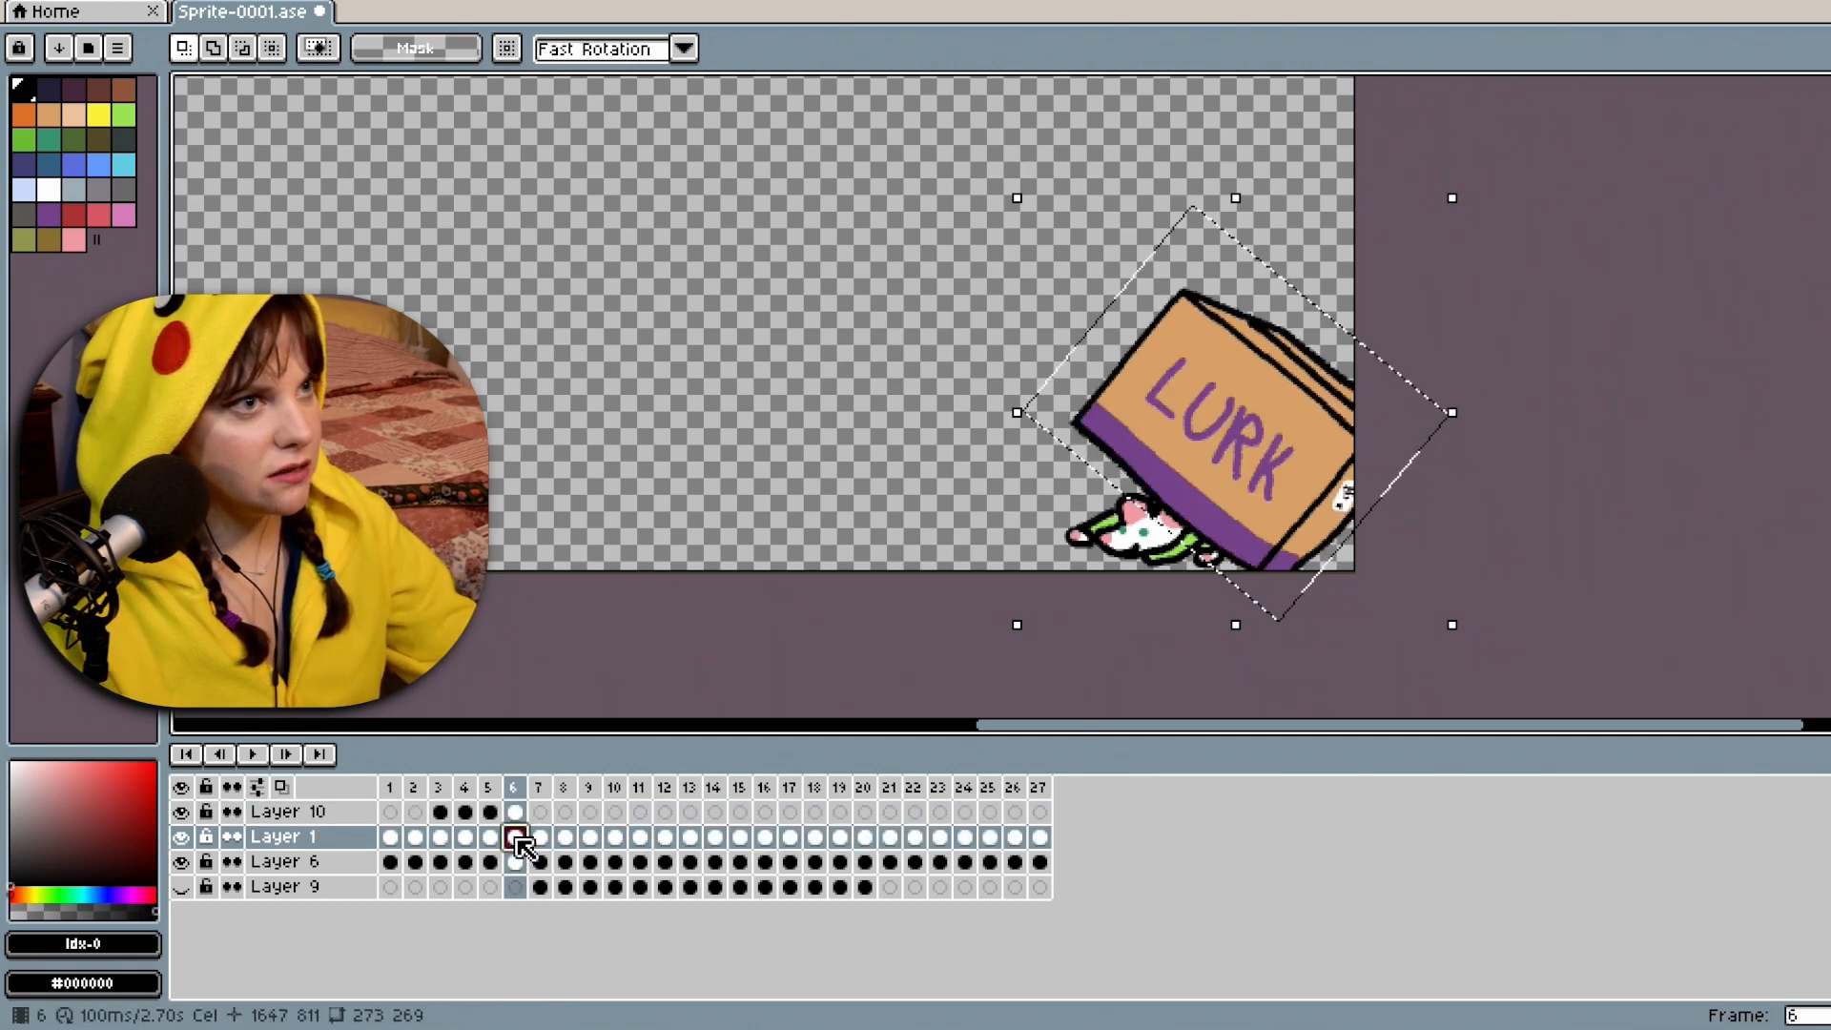
pyautogui.click(538, 838)
pyautogui.click(563, 838)
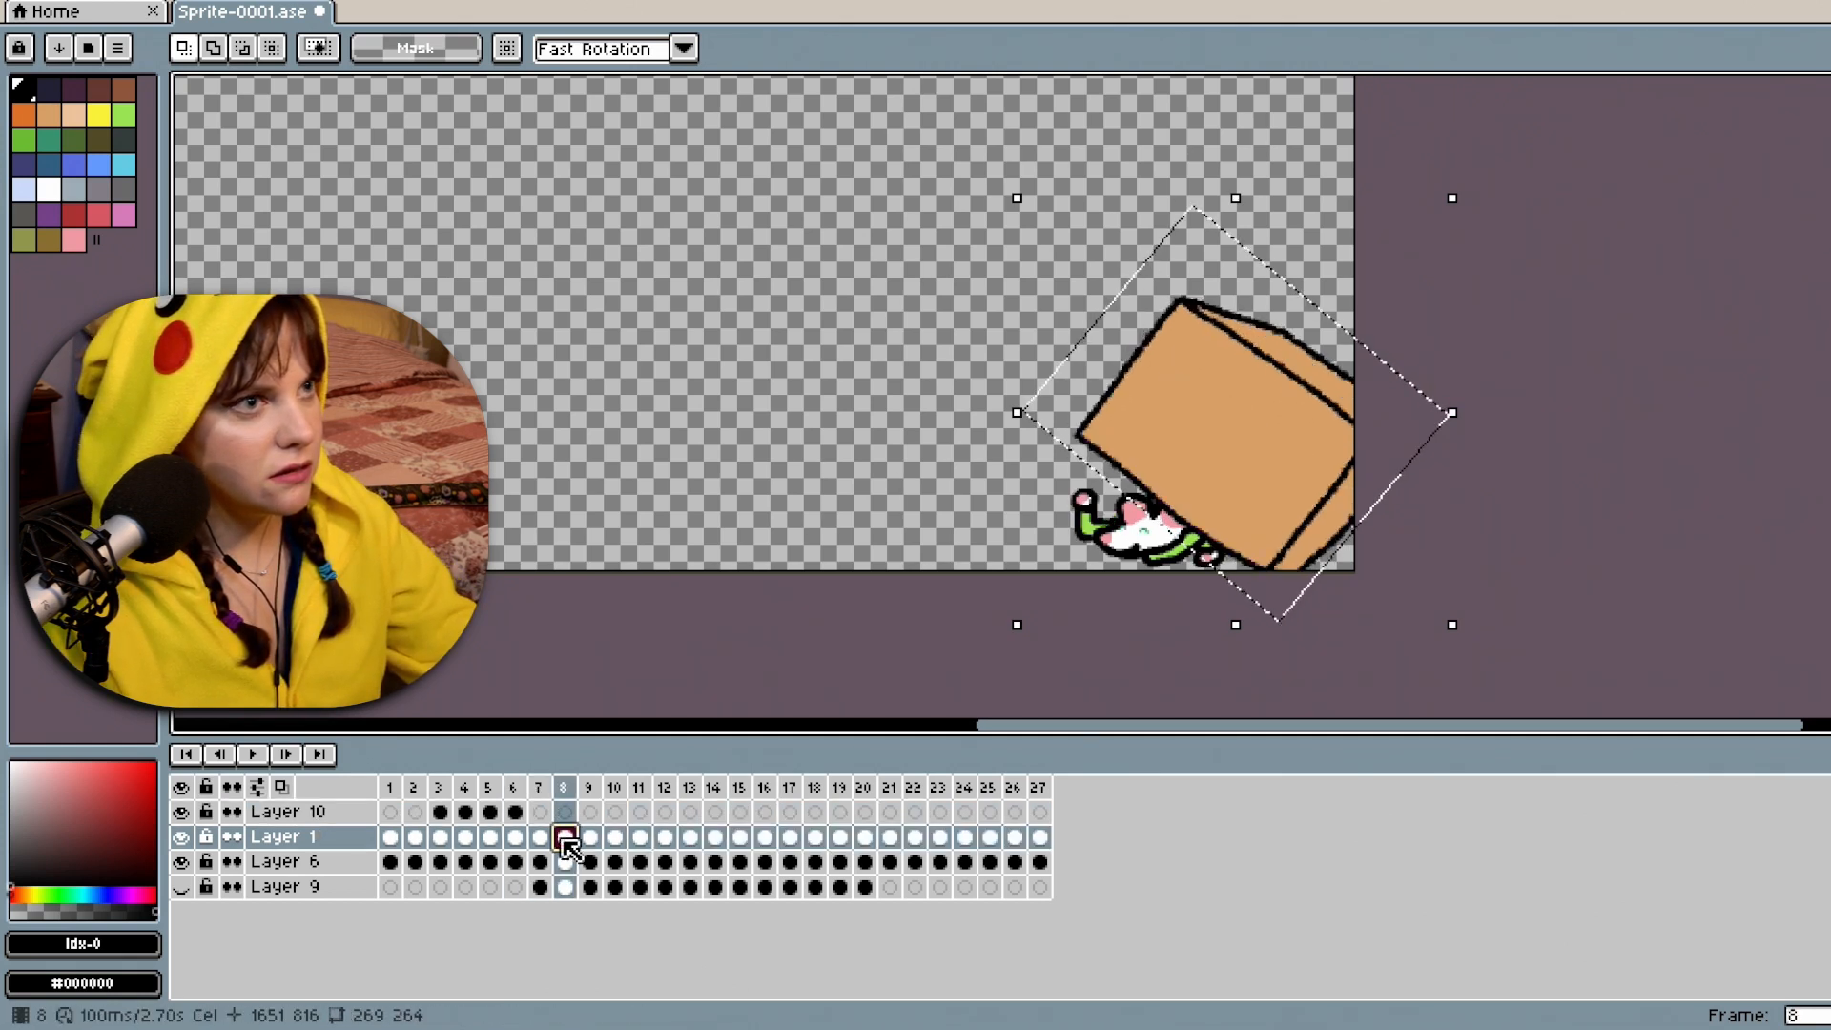
pyautogui.click(538, 838)
# Copy the decorated box cel from frame 6 of Layer 10 and paste it onto frames 7 to 9, 11 and 12.
pyautogui.click(515, 811)
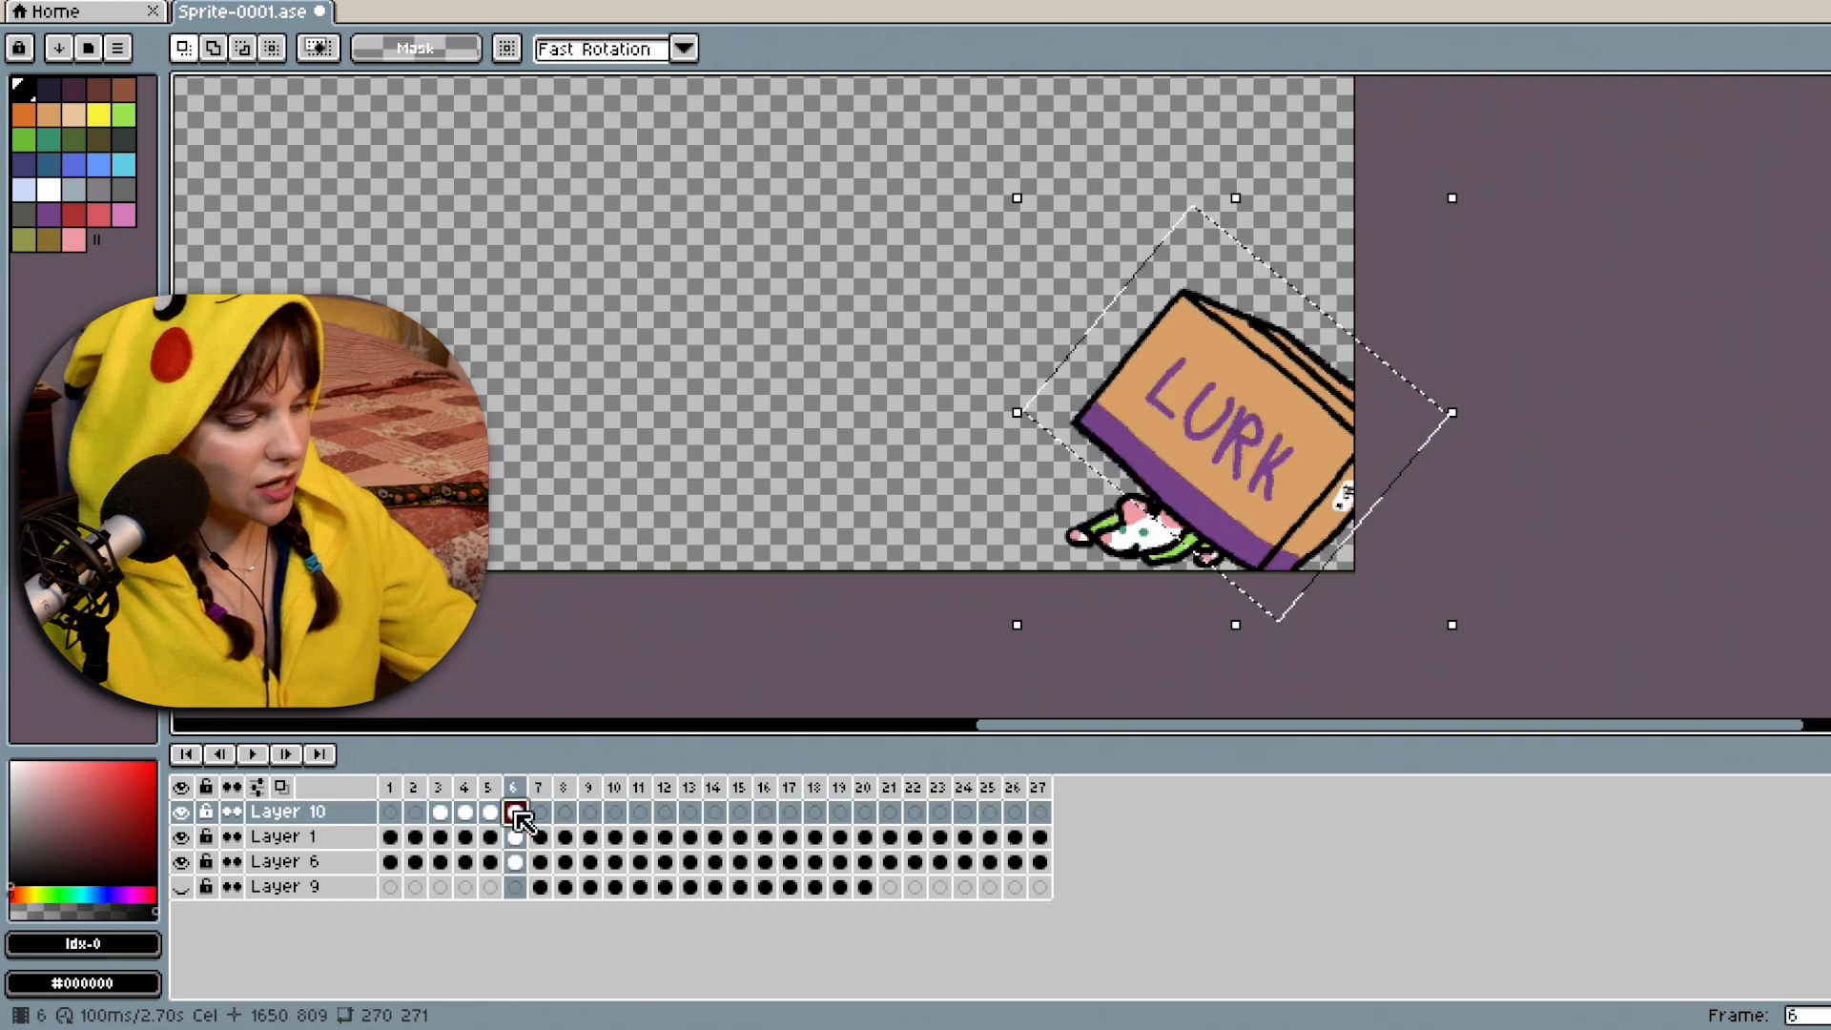
pyautogui.click(538, 812)
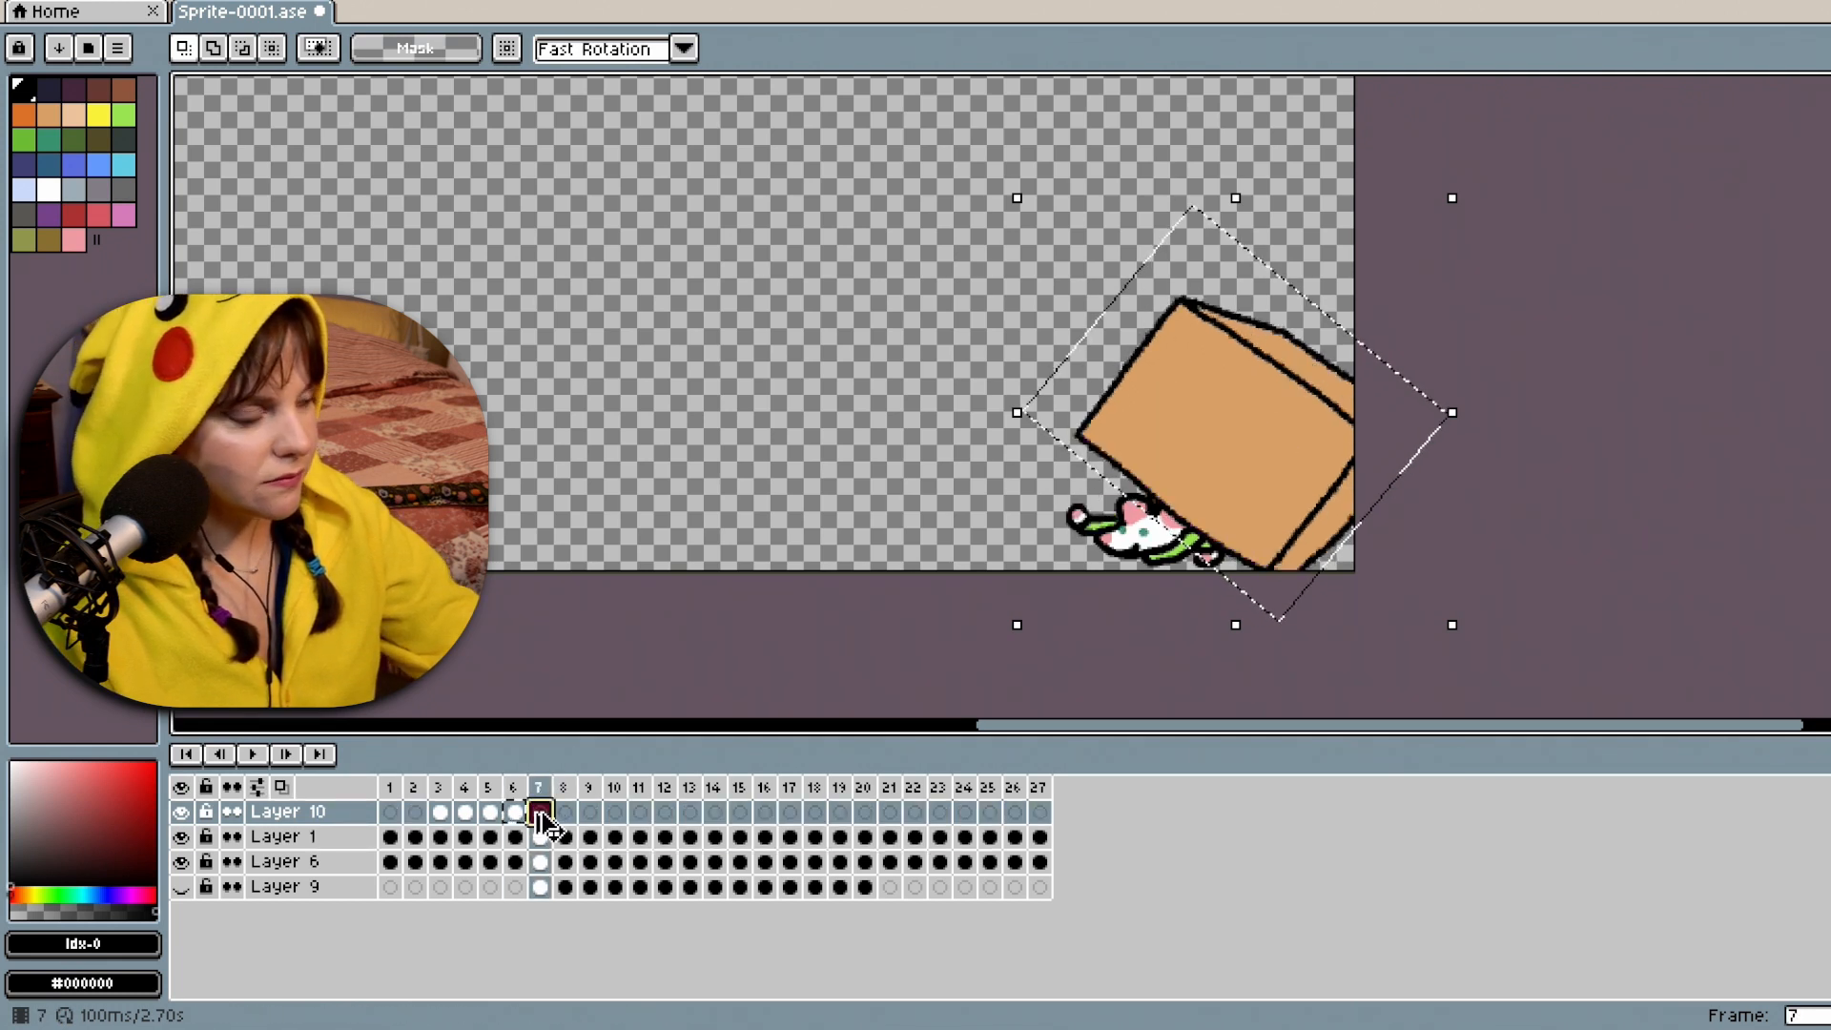
pyautogui.click(565, 812)
pyautogui.click(589, 816)
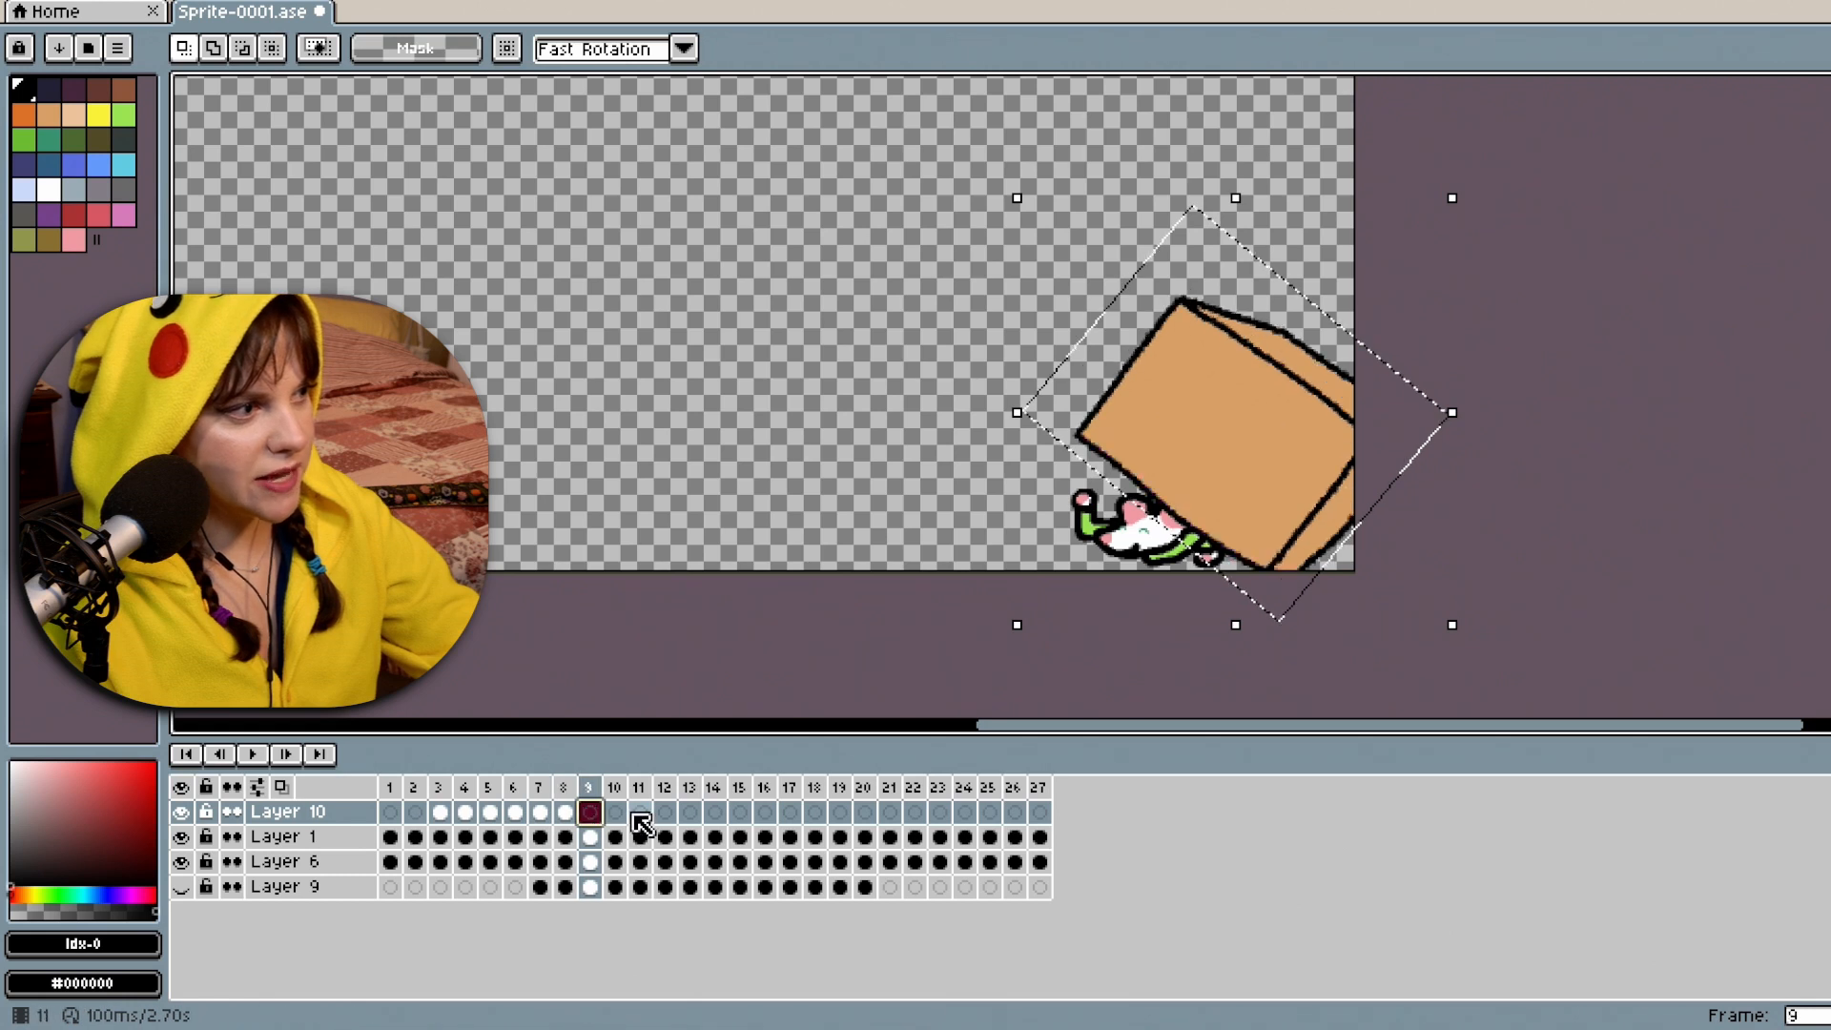
pyautogui.click(615, 814)
pyautogui.click(640, 813)
pyautogui.click(665, 813)
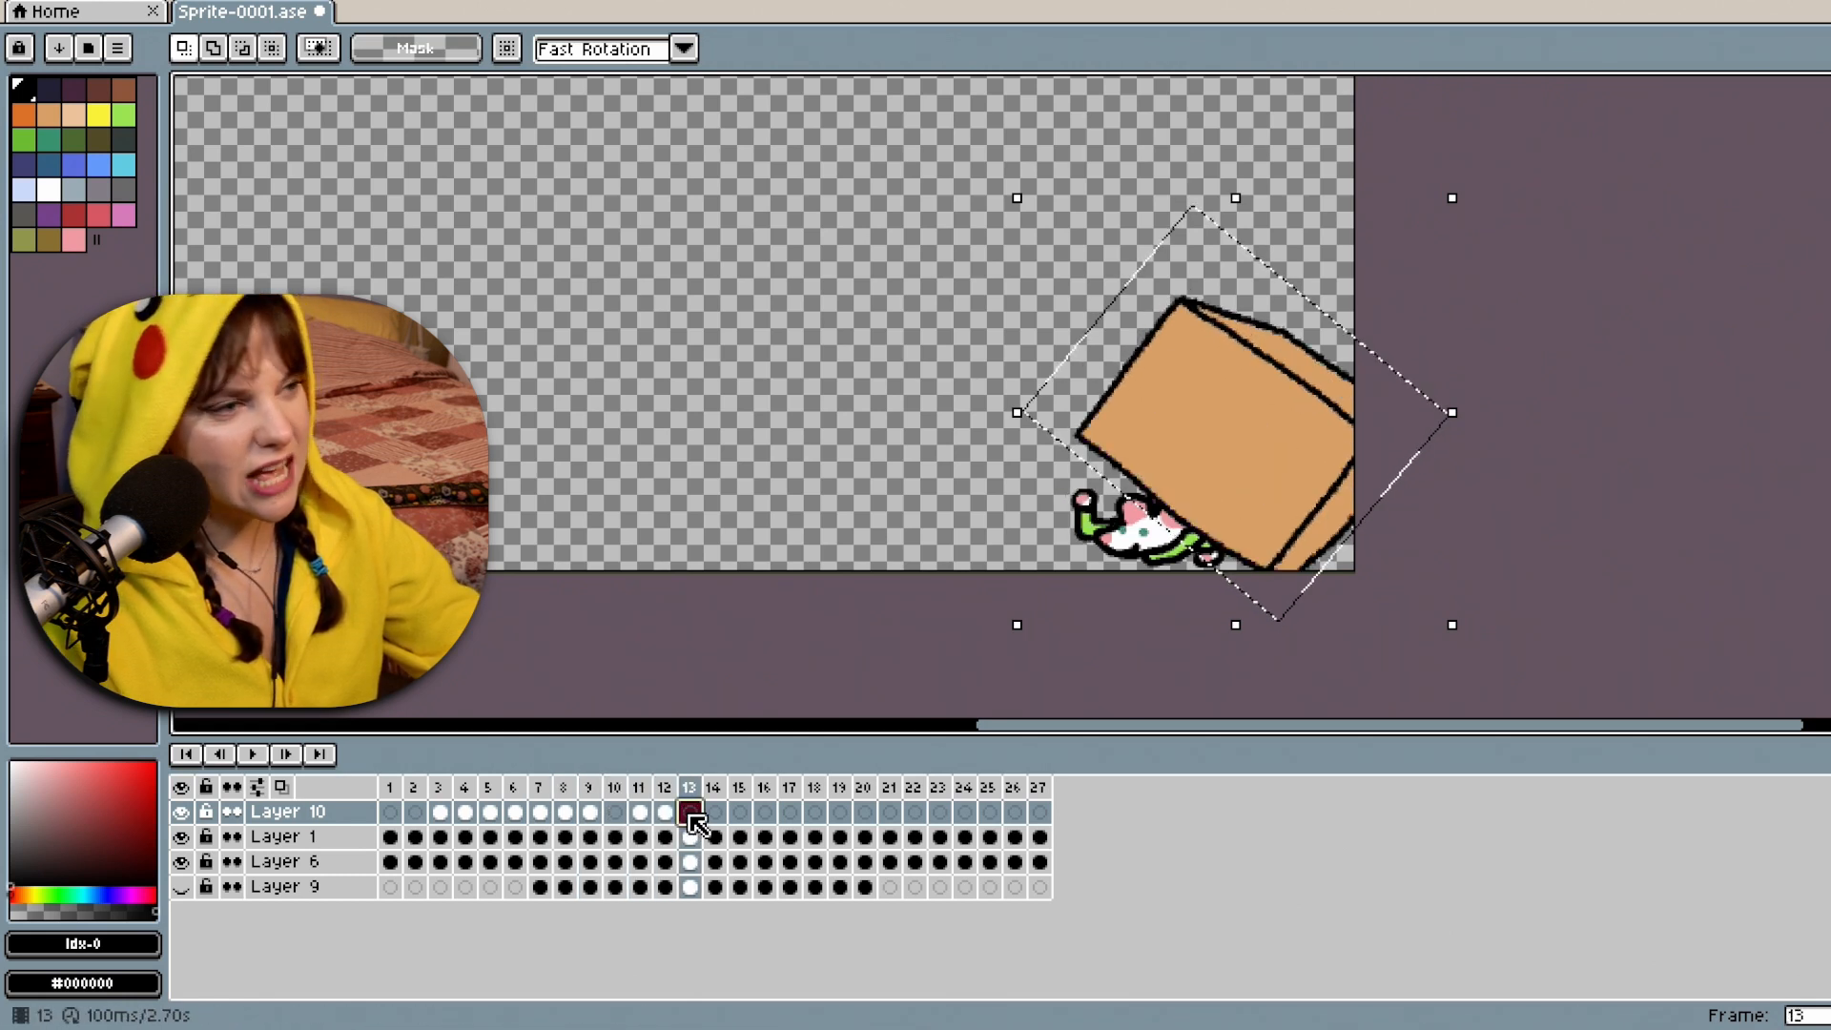
# Paste the copied box cel onto frames 13 to 19 of Layer 10 and onto the skipped frame 10.
pyautogui.hotkey('ctrl', 'v')
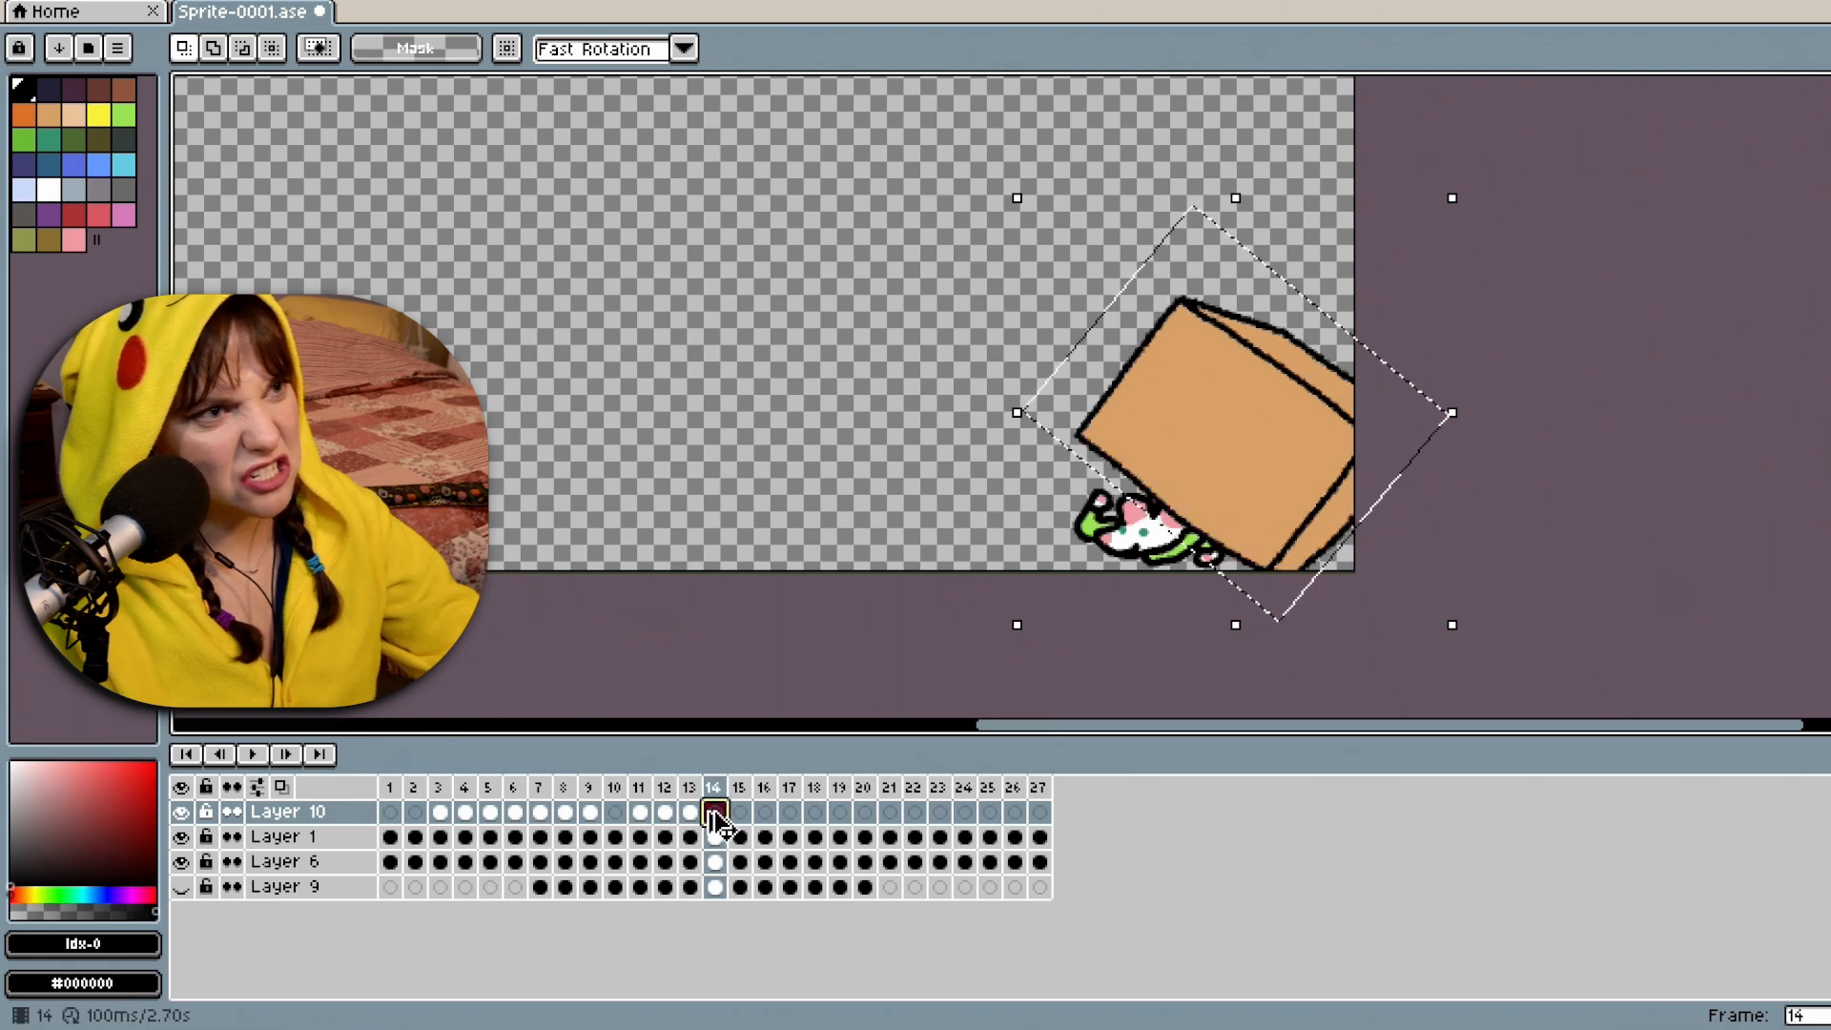
pyautogui.click(740, 811)
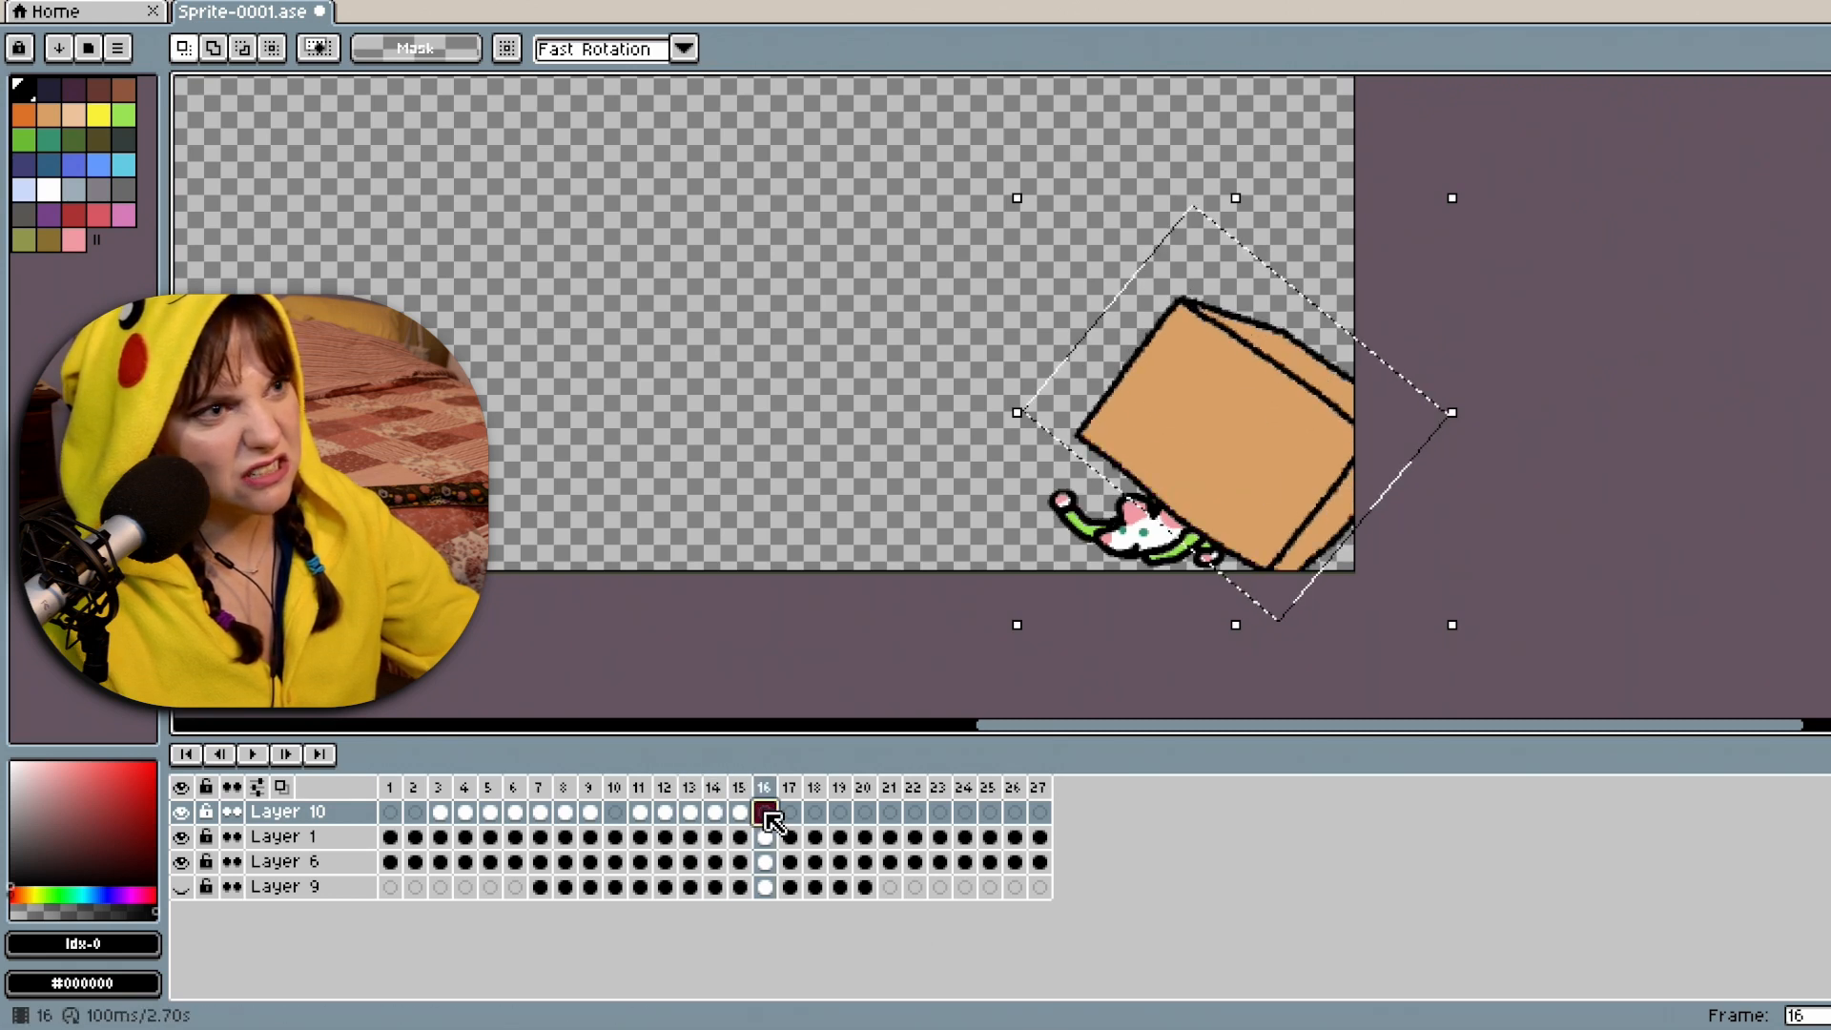
pyautogui.hotkey('ctrl', 'v')
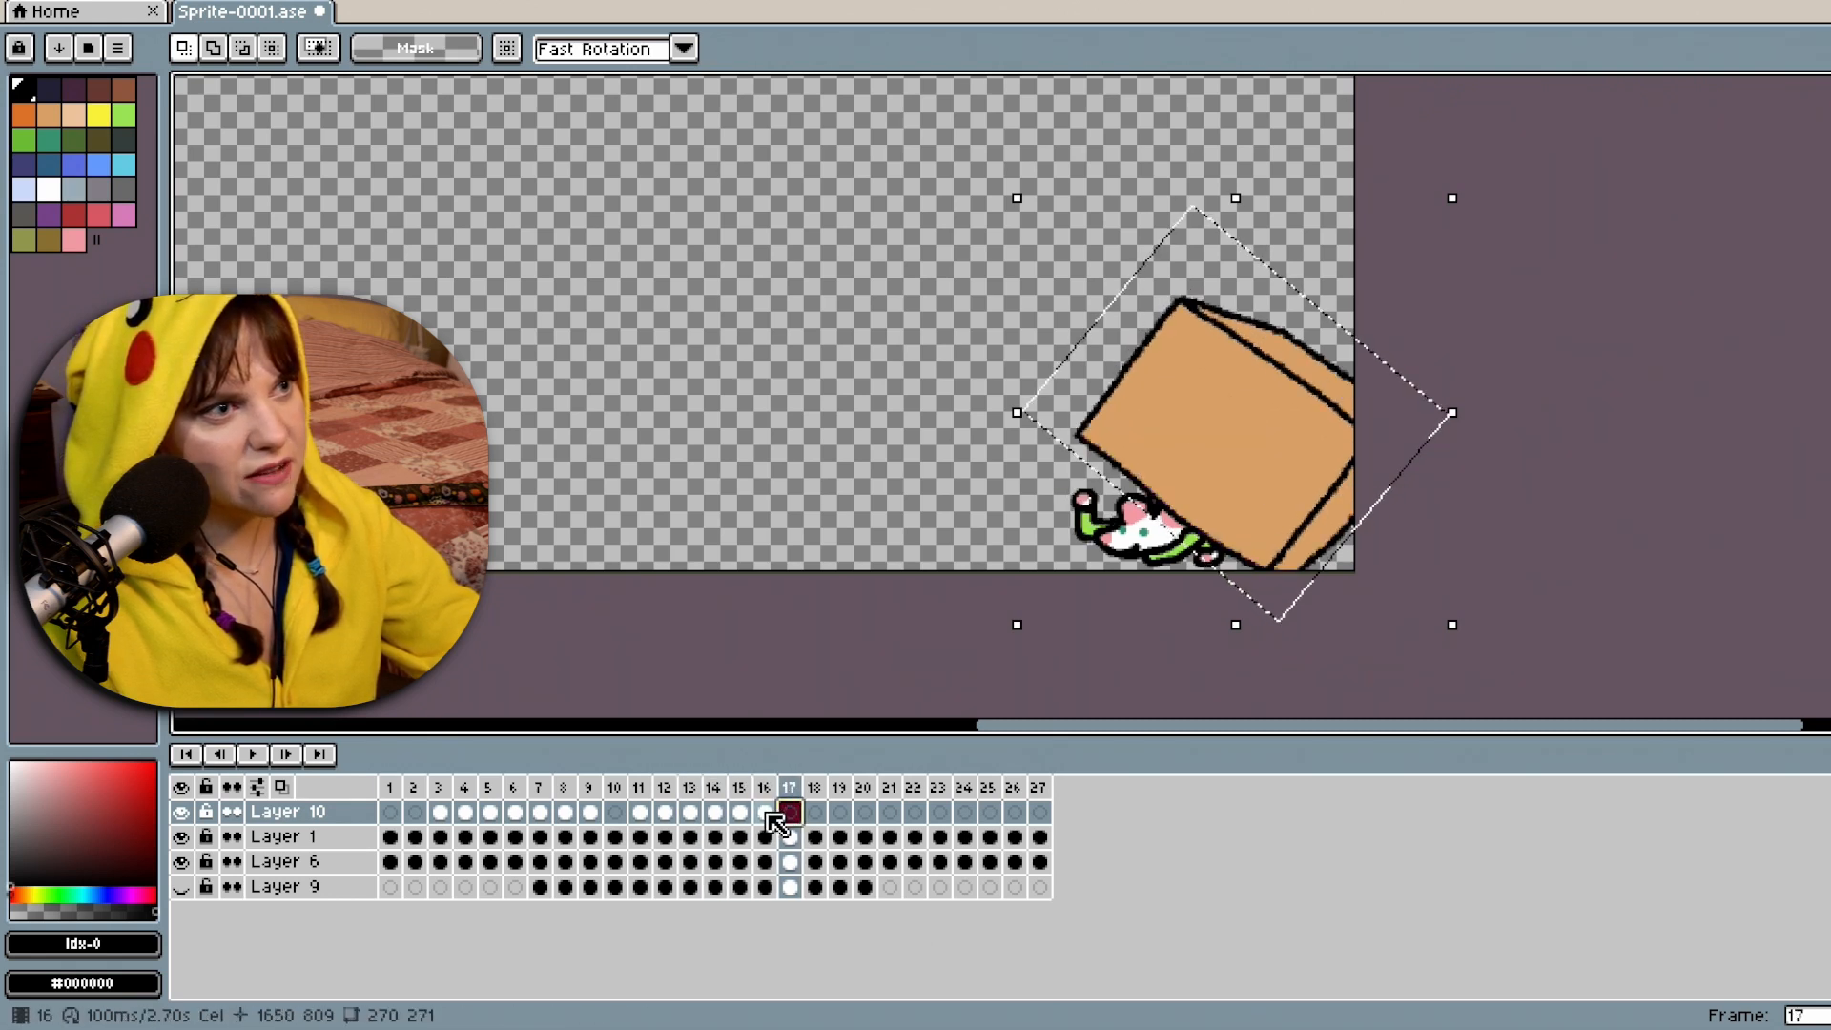
pyautogui.click(840, 812)
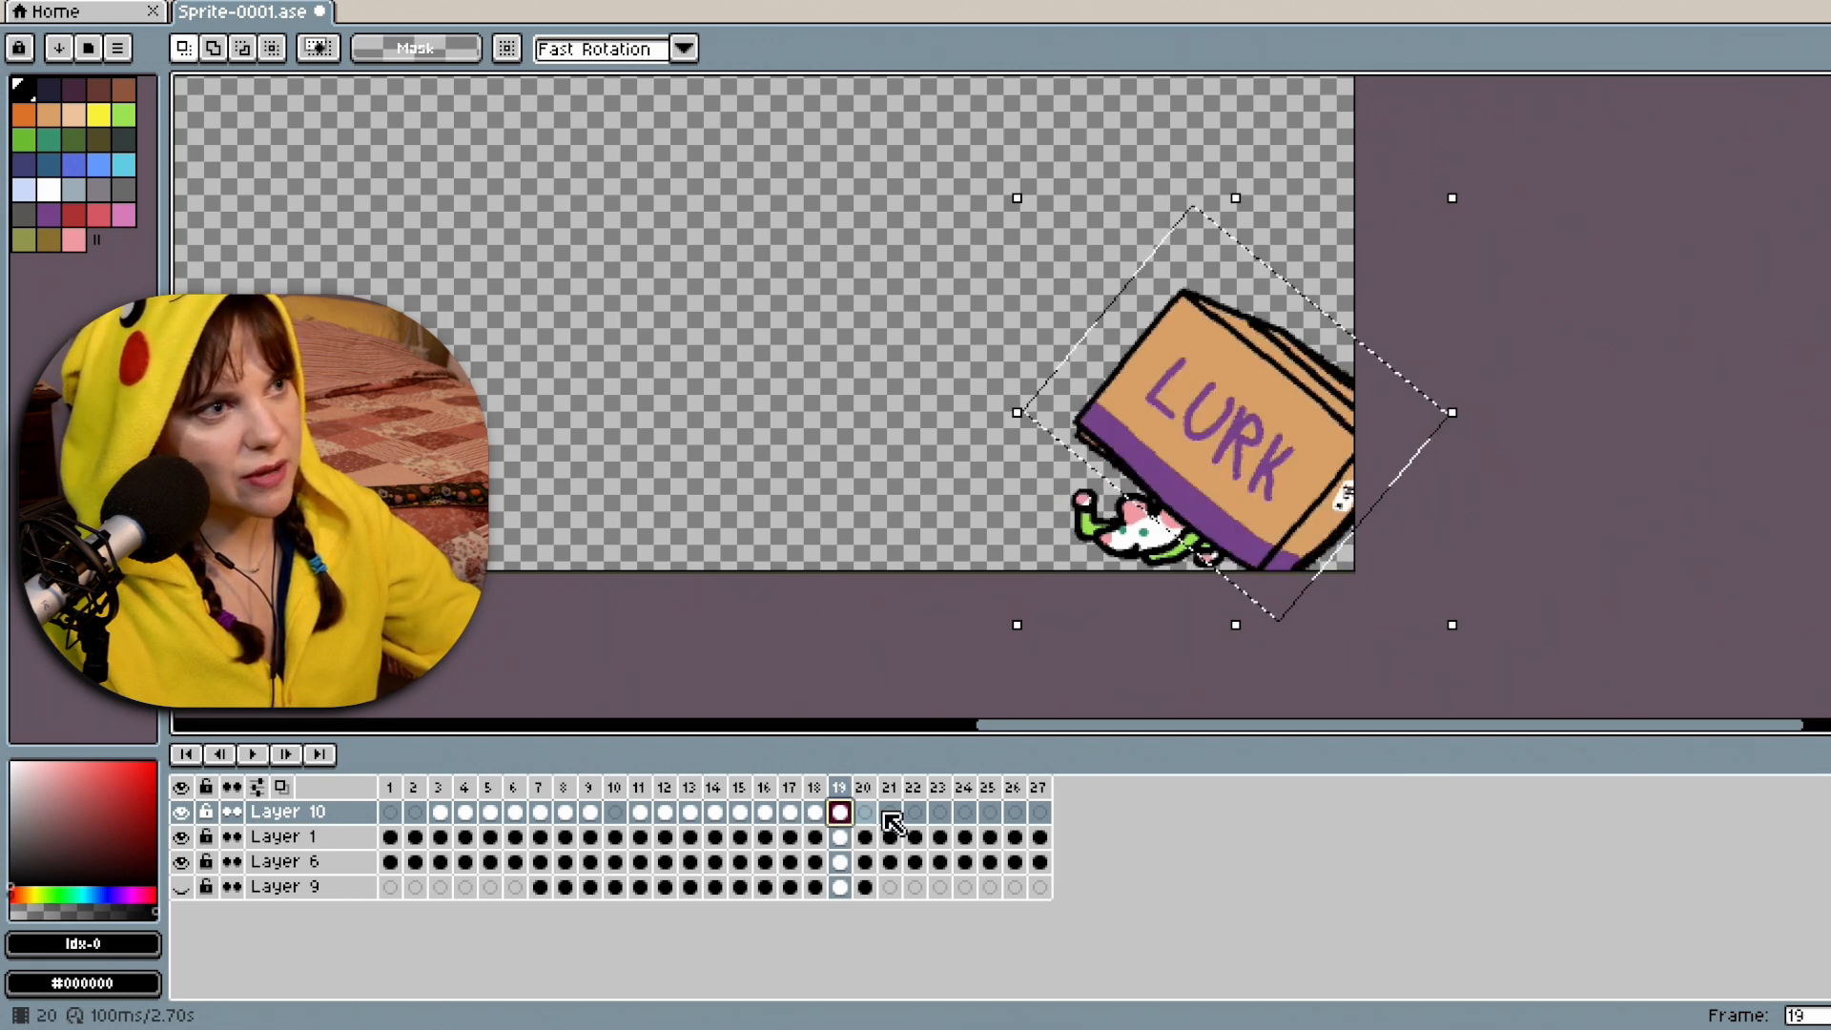
pyautogui.click(865, 813)
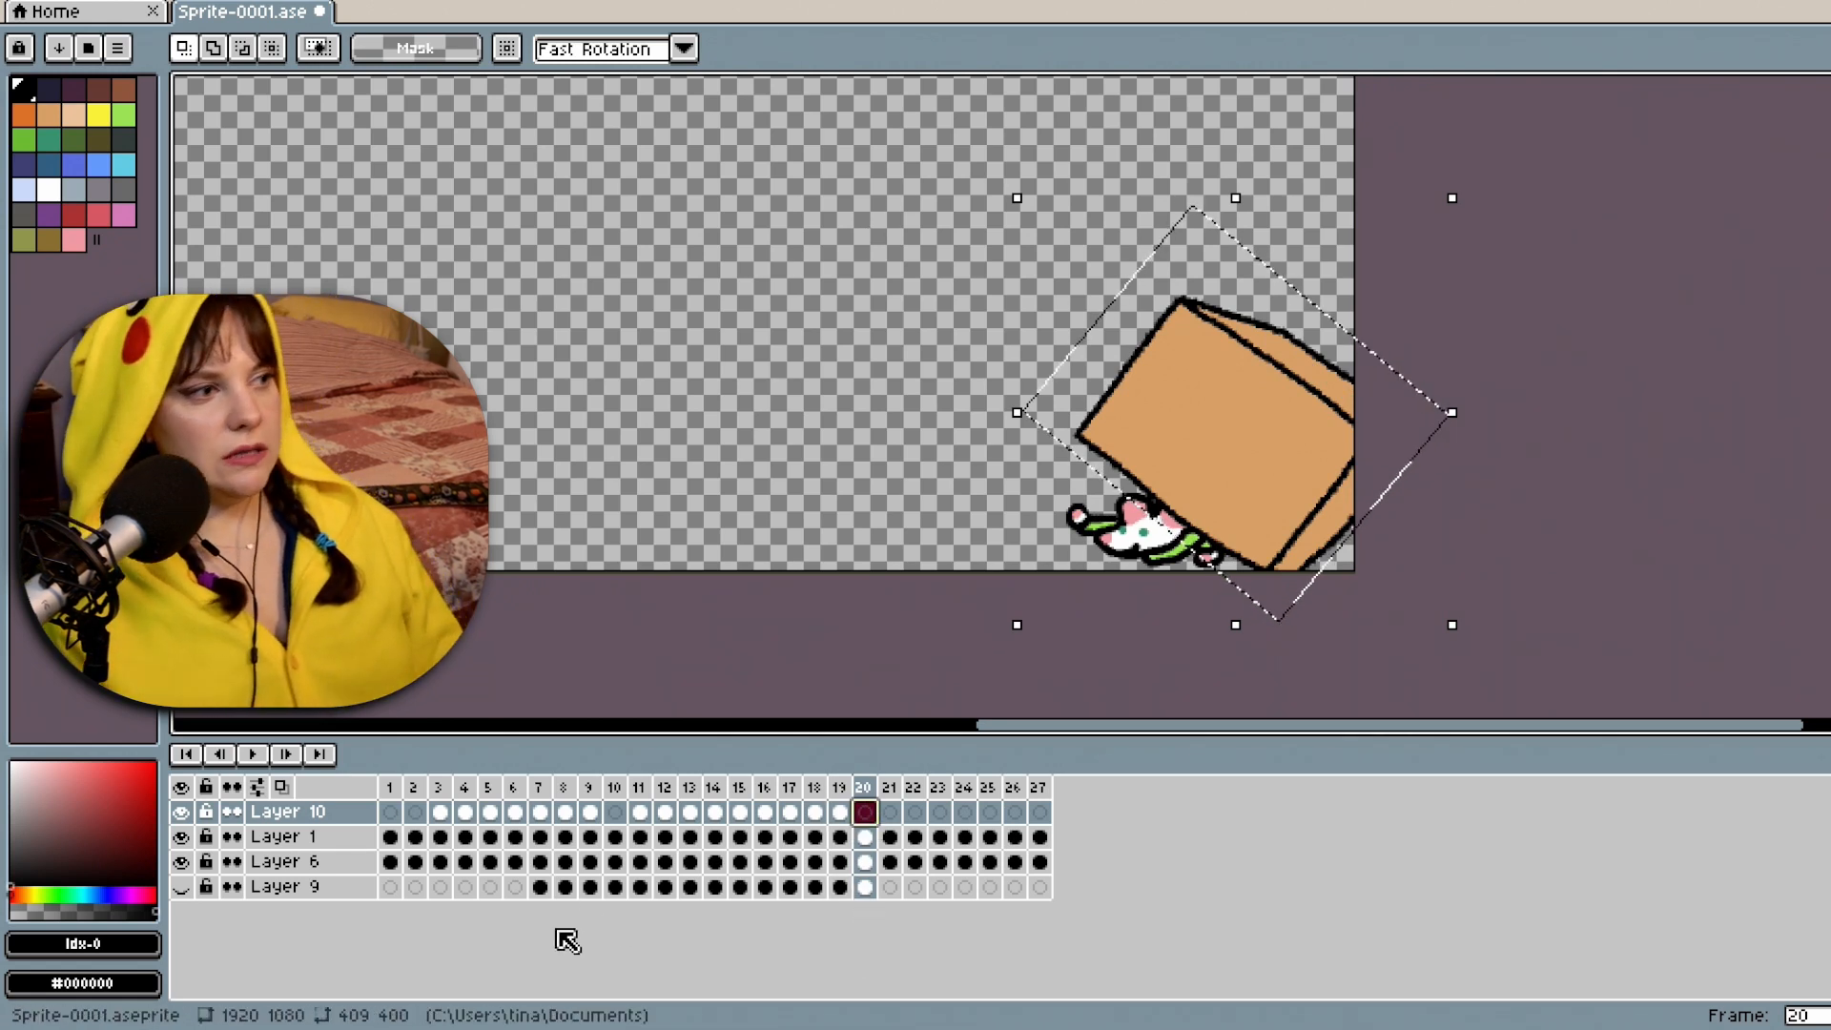
pyautogui.click(616, 814)
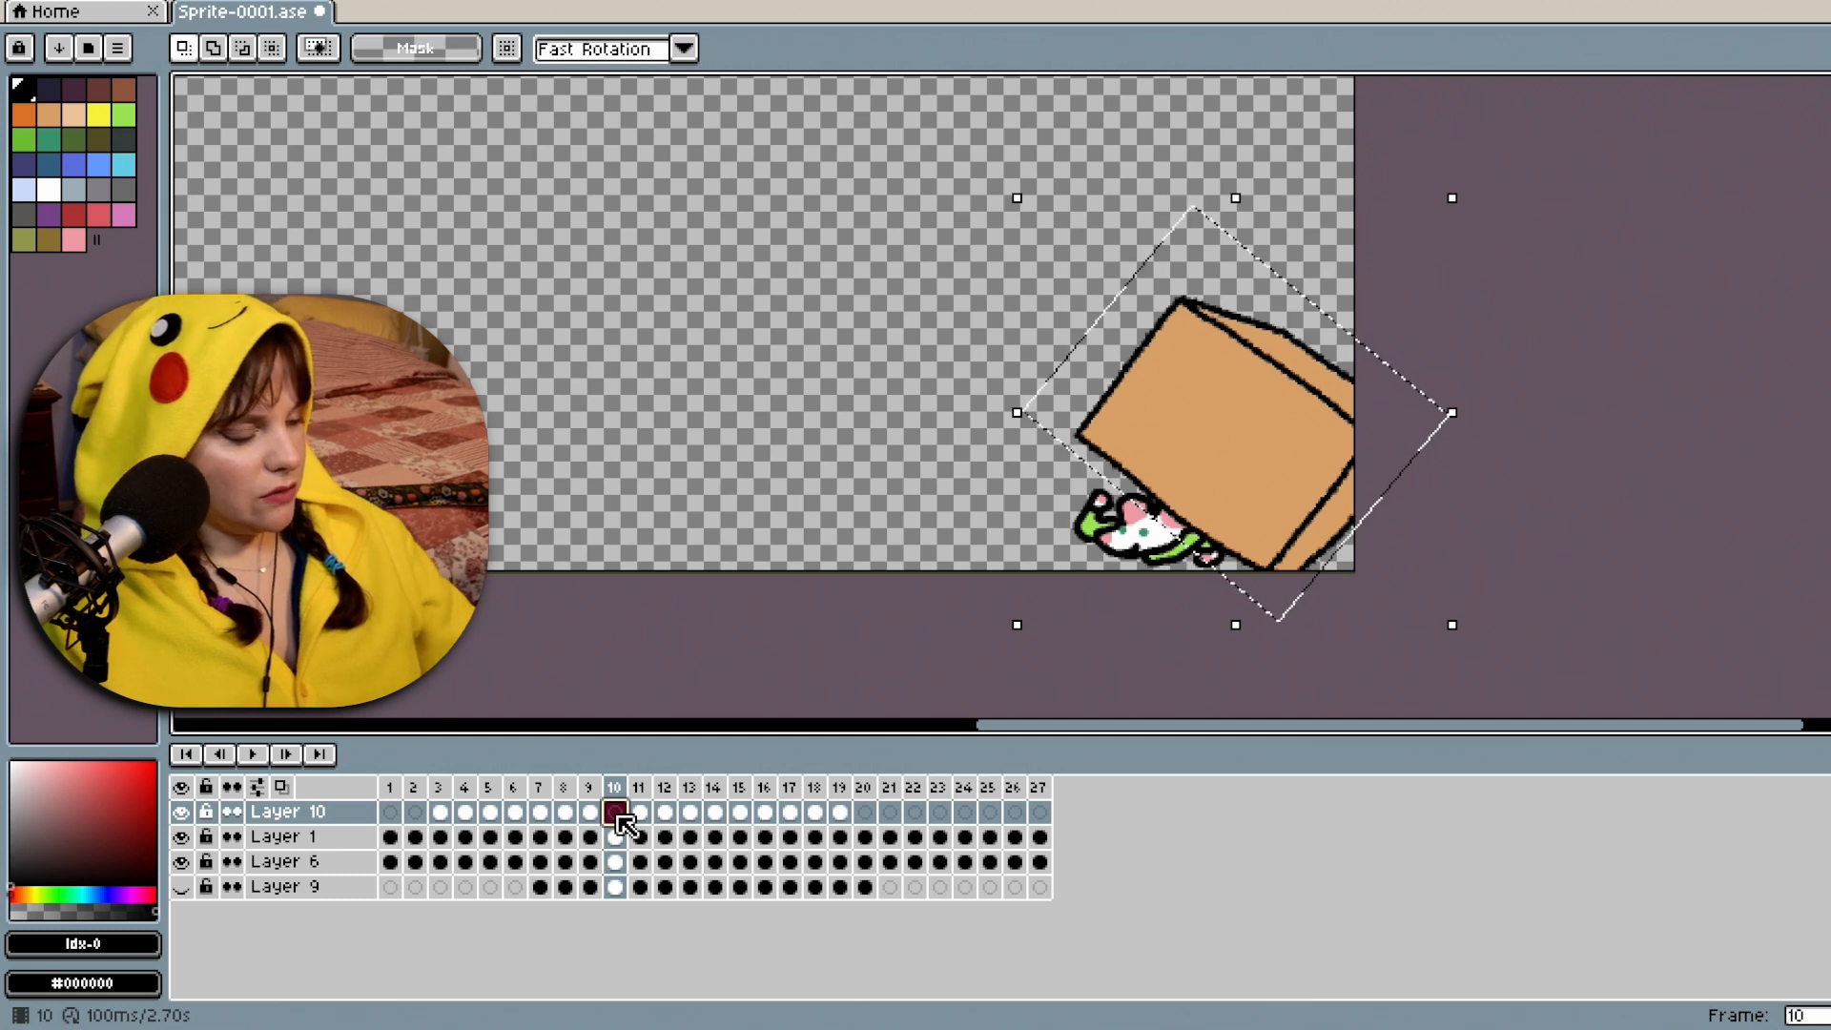
pyautogui.press('.')
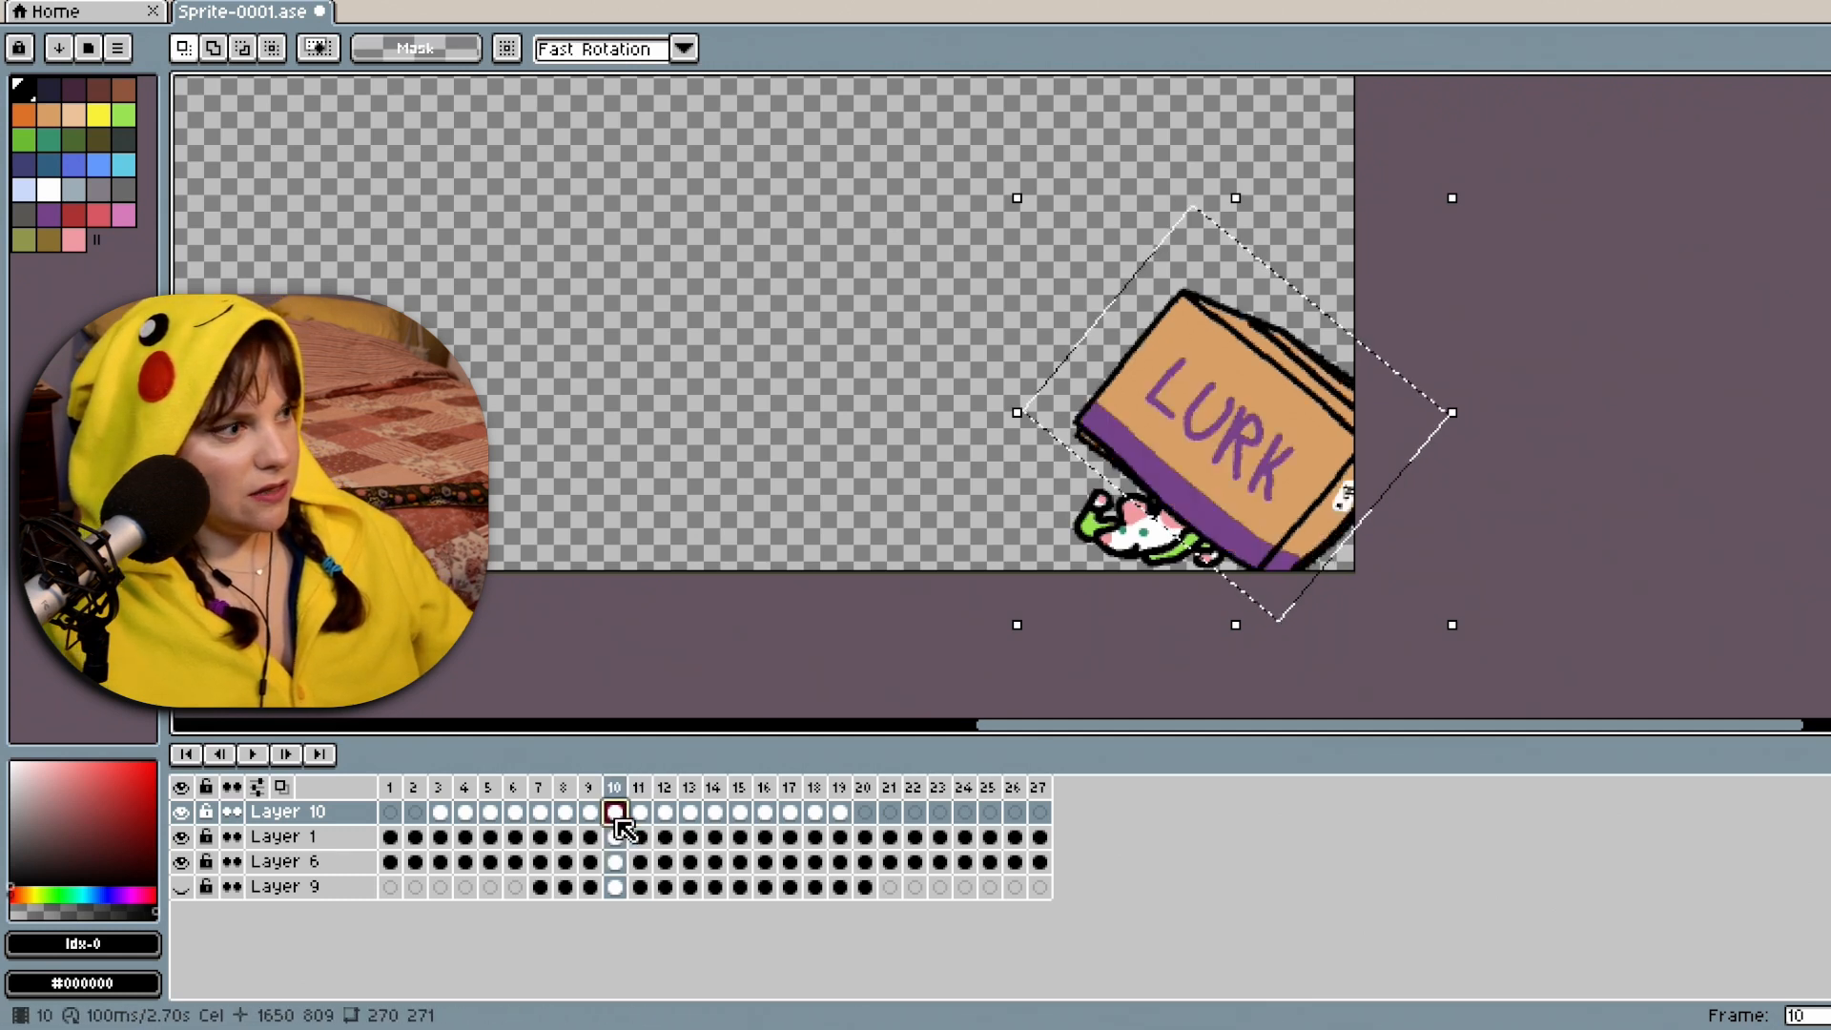
# Copy the decorated box cels of frames 1 and 2 from Layer 1 to the same frames of Layer 10.
pyautogui.click(391, 838)
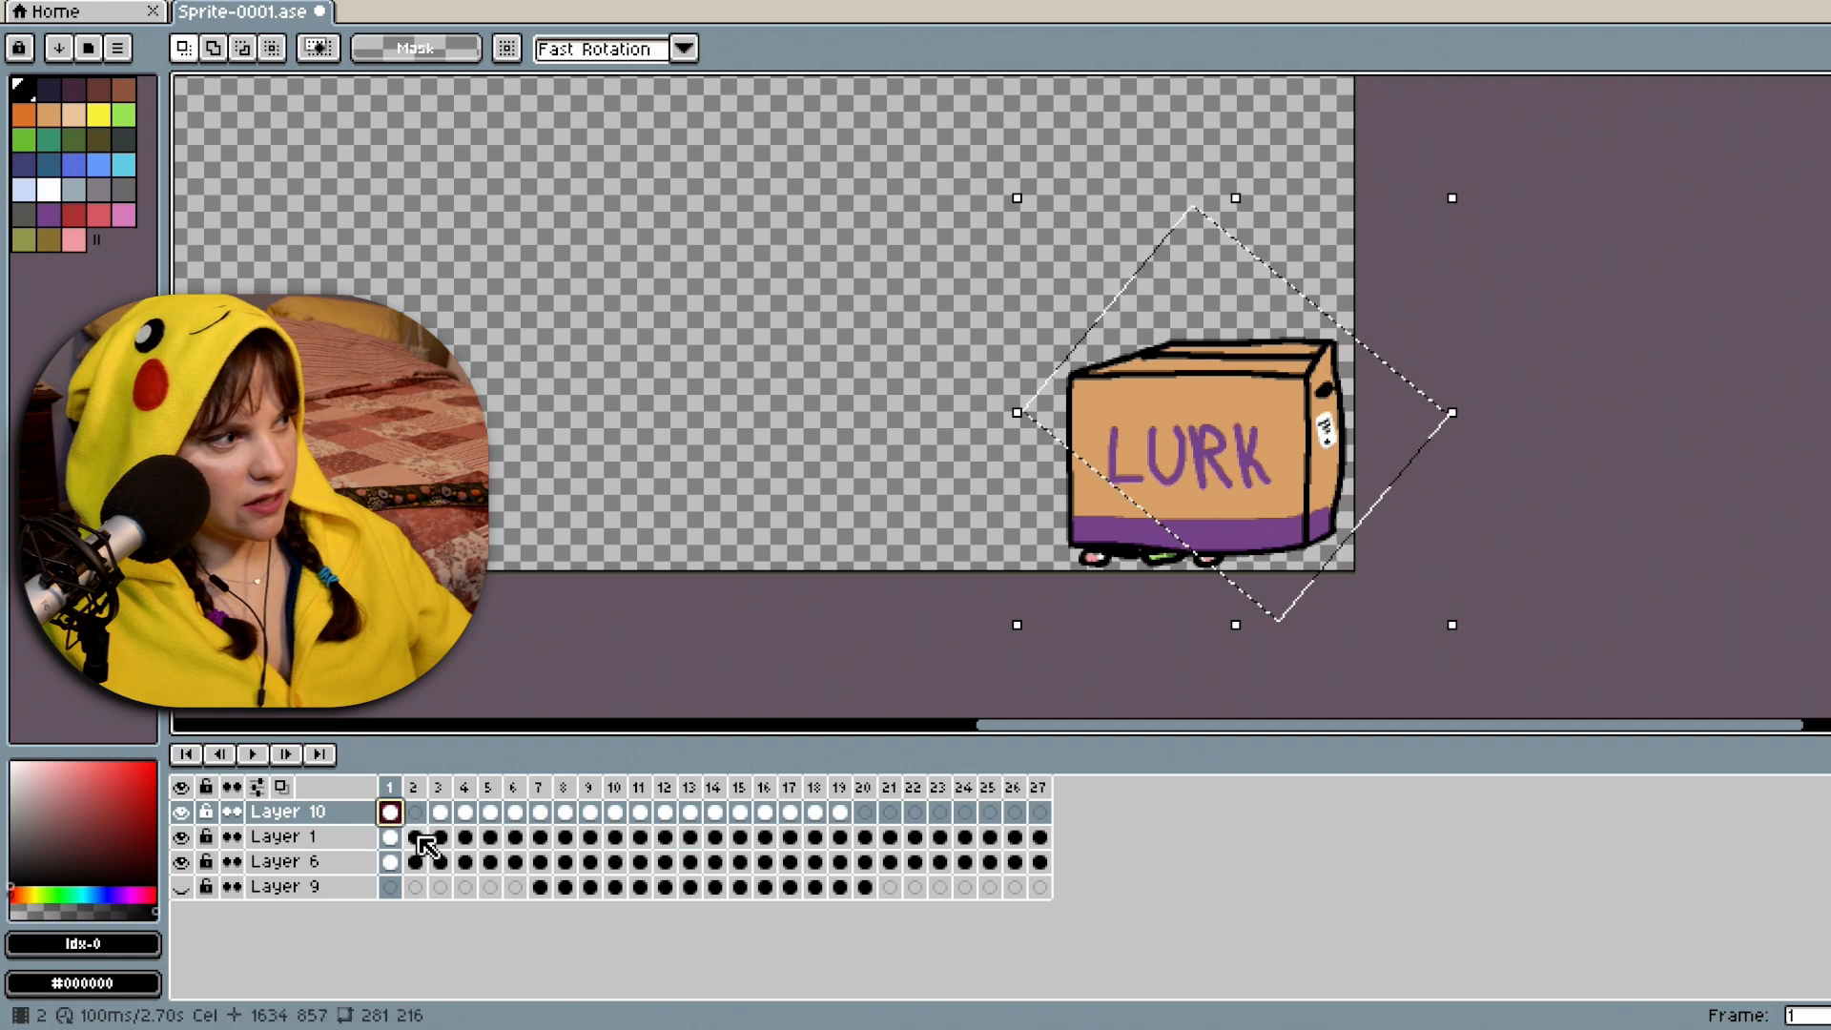
pyautogui.click(417, 838)
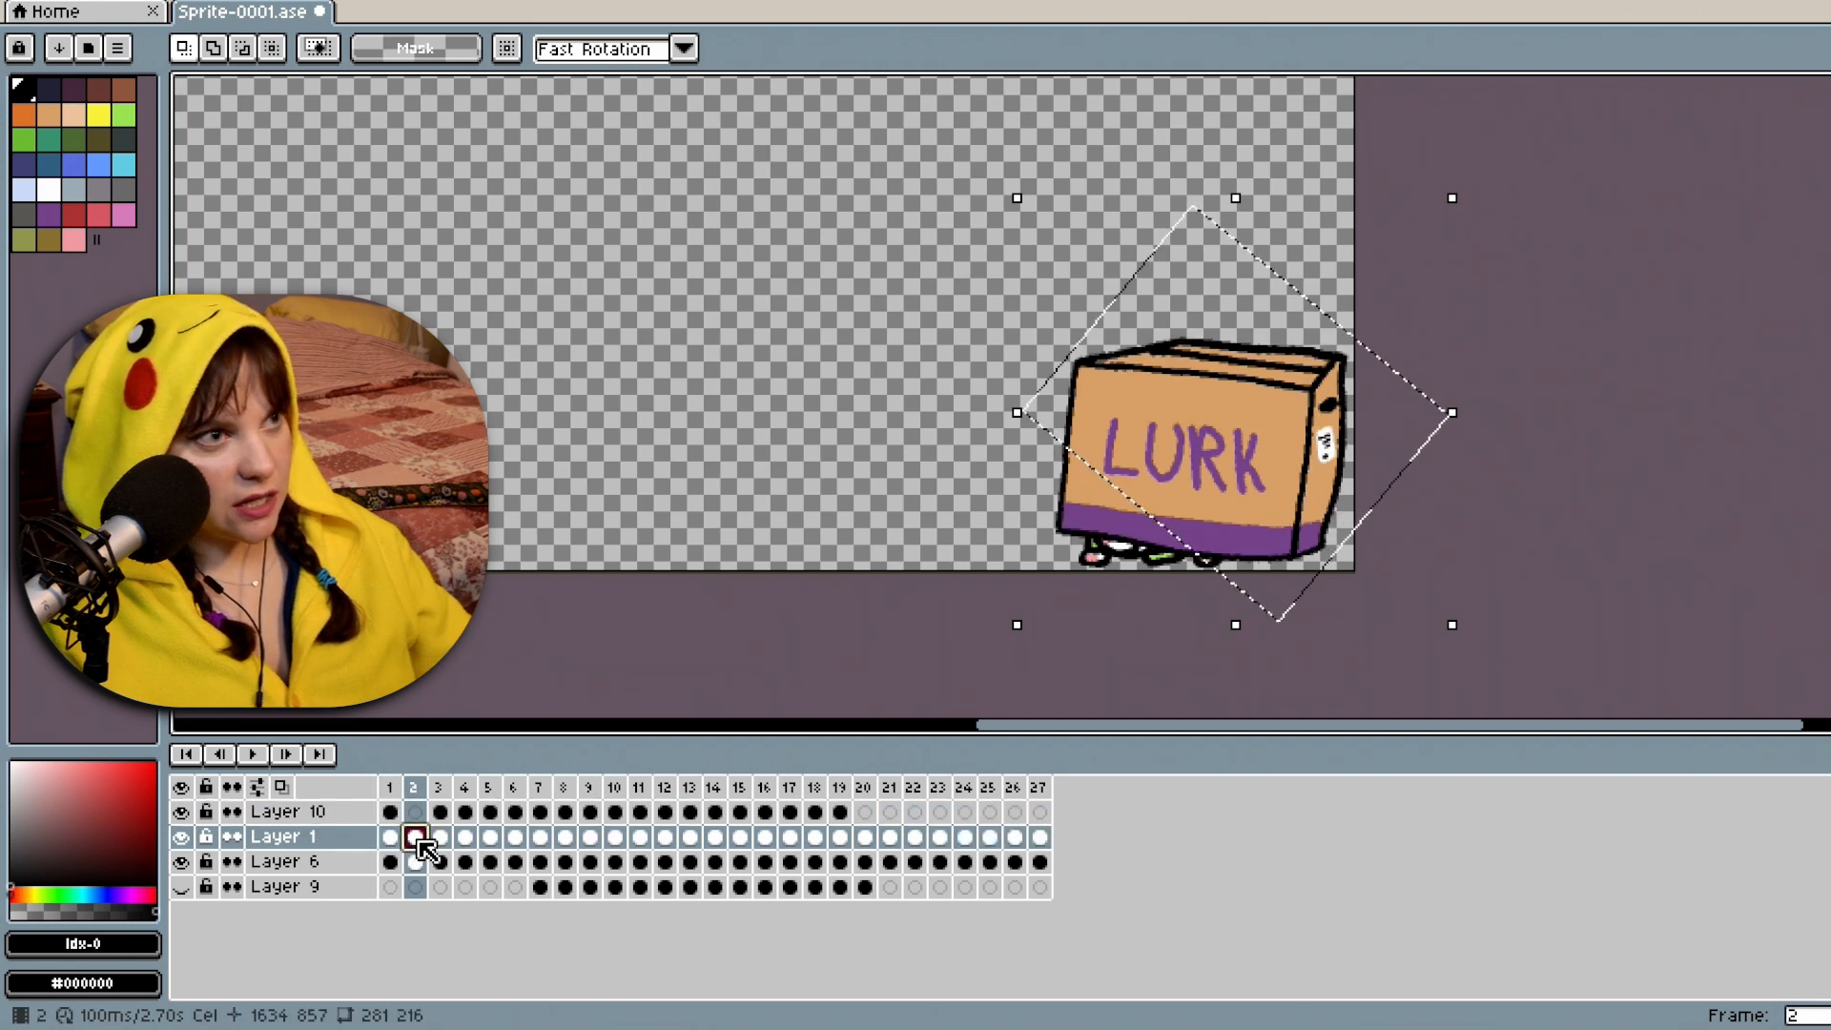
pyautogui.click(416, 813)
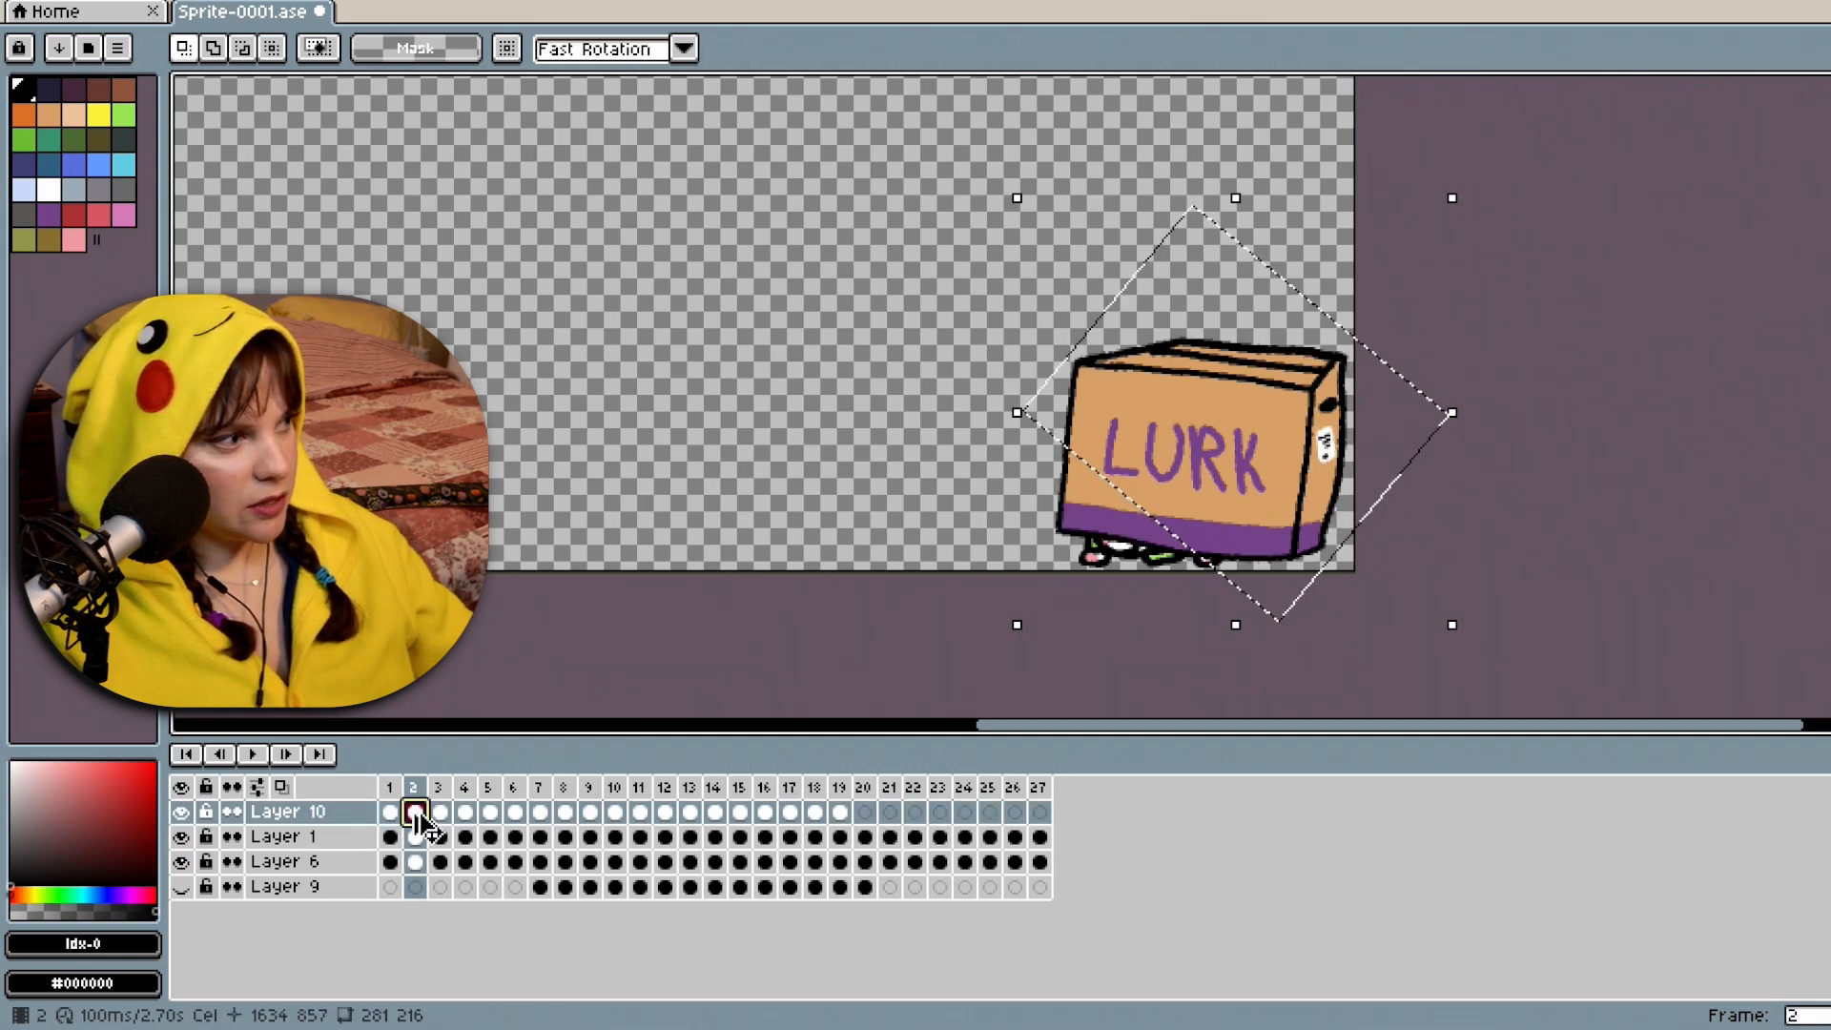
# Copy the decorated box cels of frames 5, 4 and 3 in Layer 10 onto frames 20, 21 and 22 respectively.
pyautogui.click(864, 812)
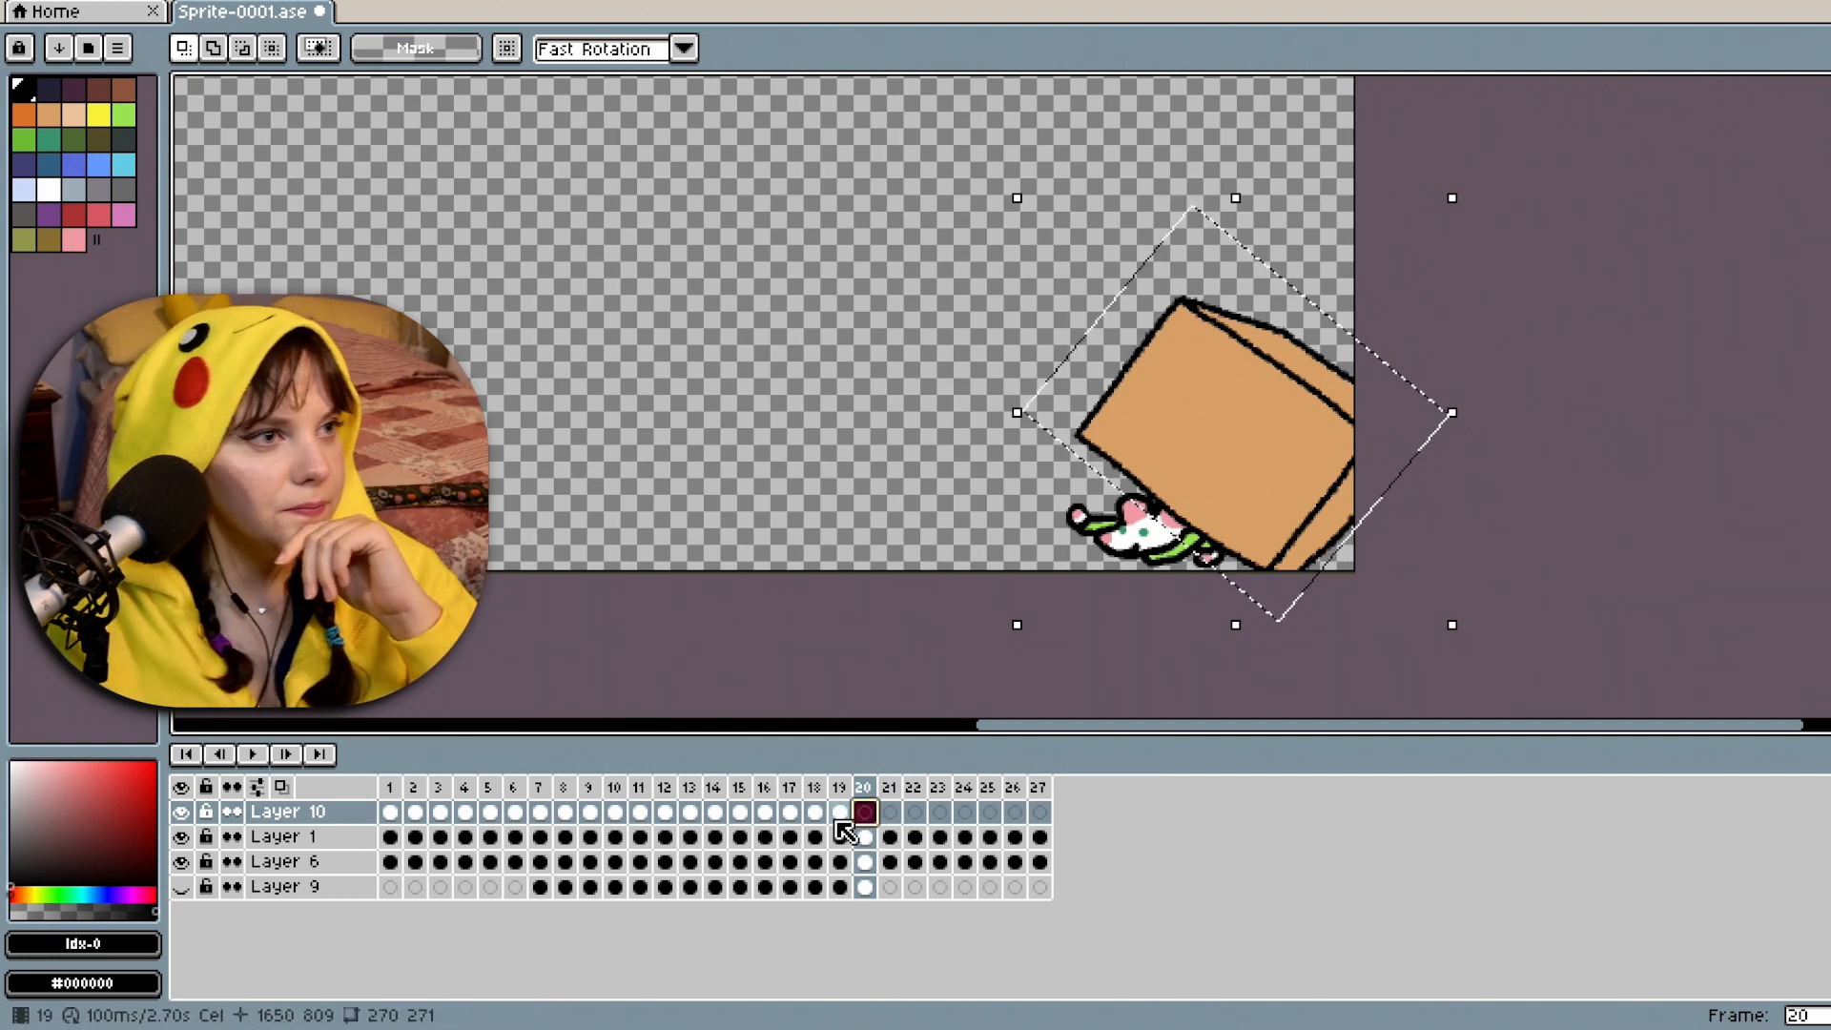
pyautogui.click(840, 818)
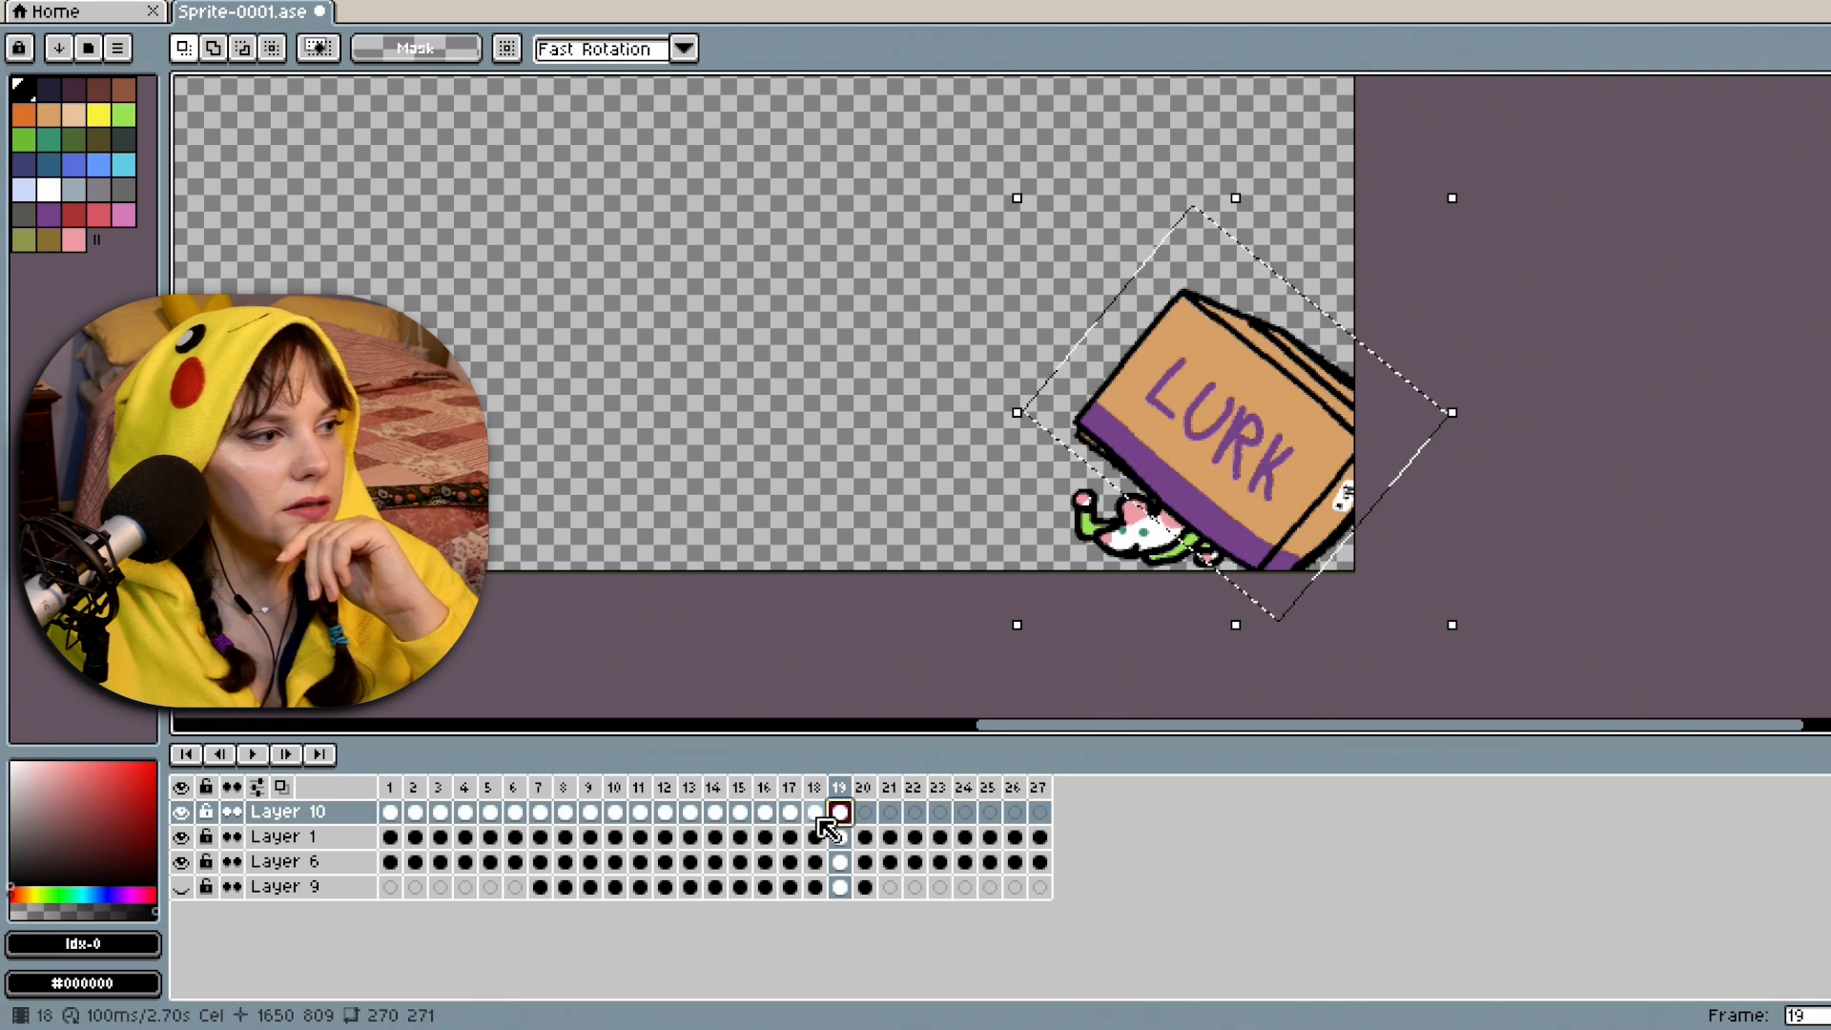
pyautogui.click(615, 812)
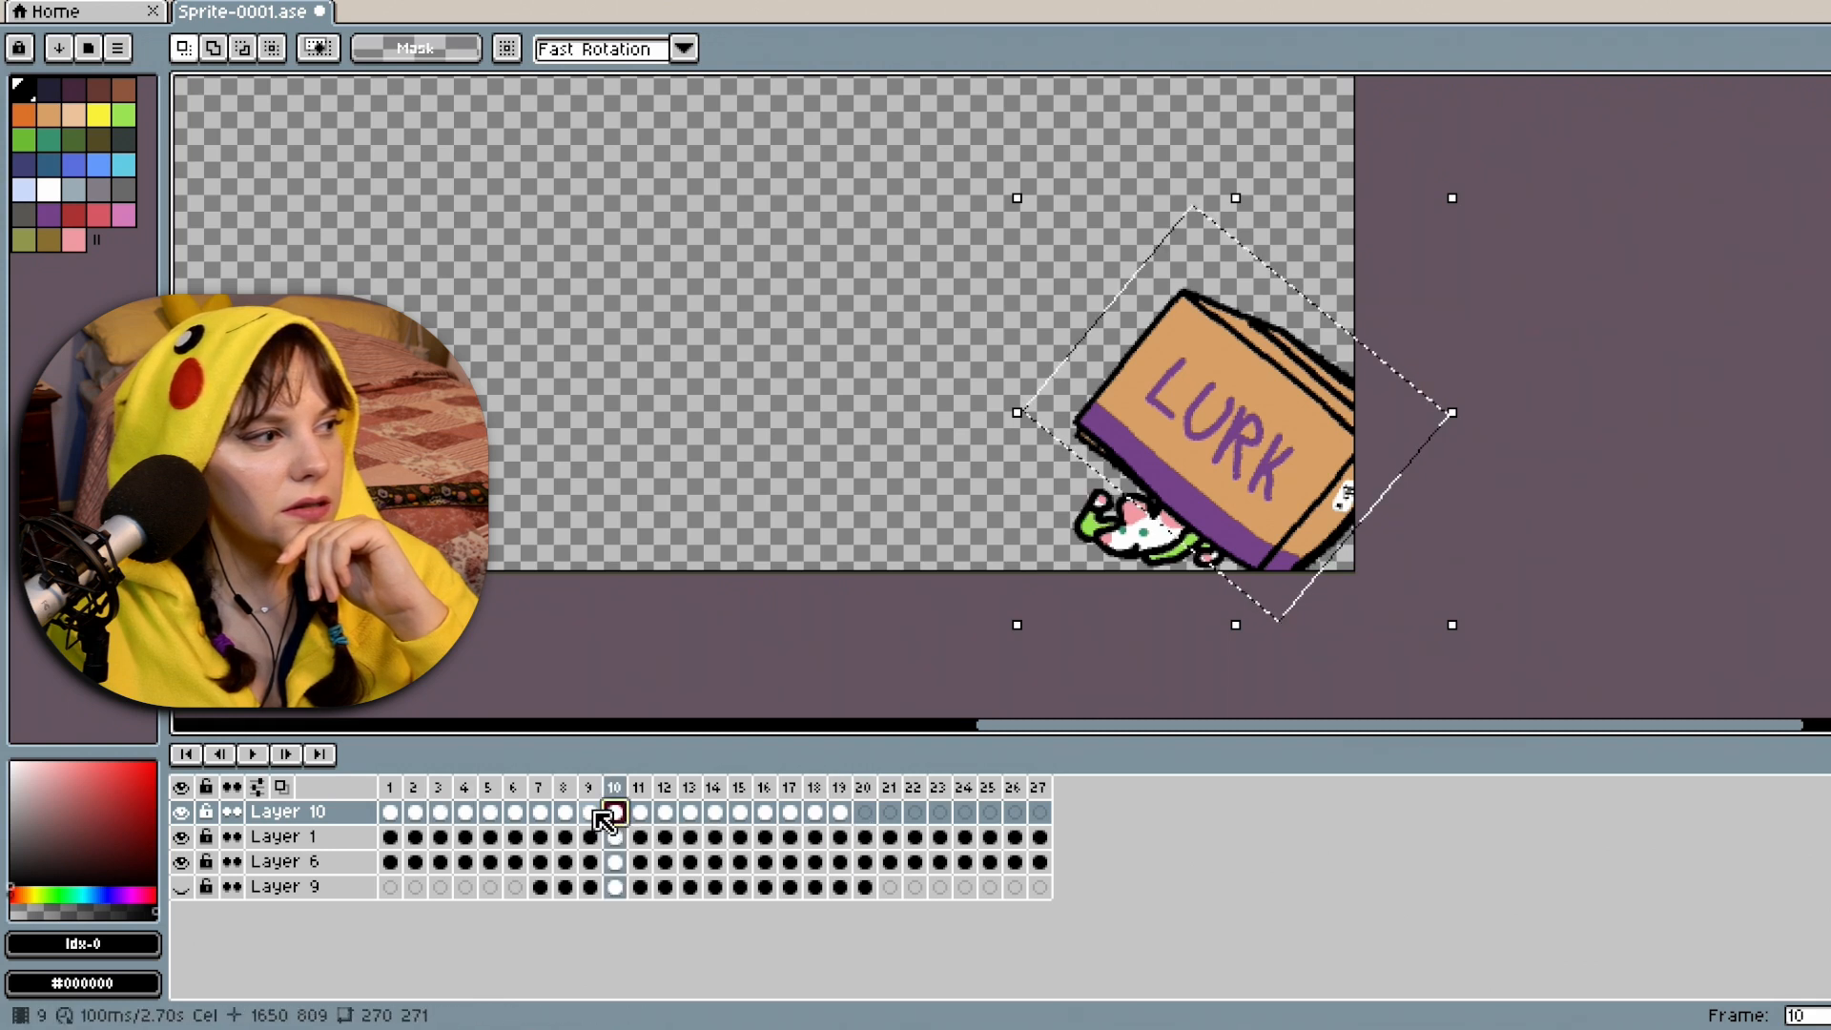
pyautogui.click(590, 812)
pyautogui.click(565, 812)
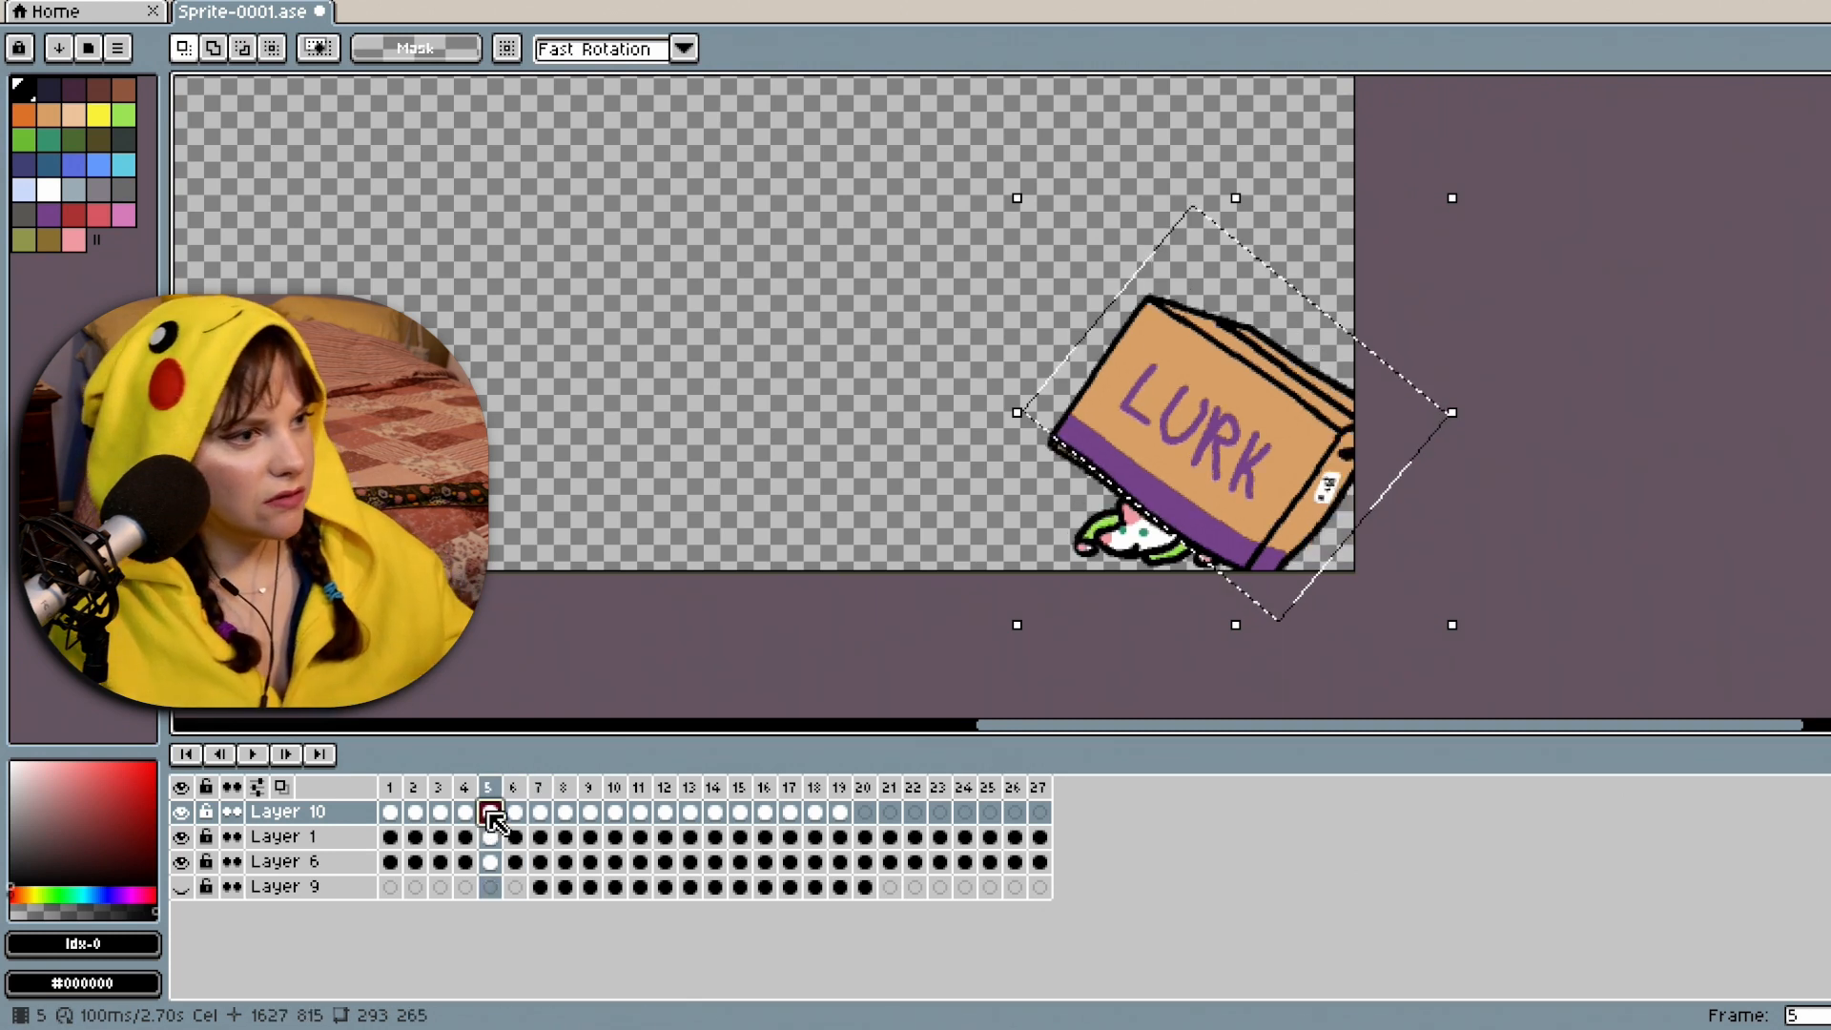
pyautogui.click(865, 811)
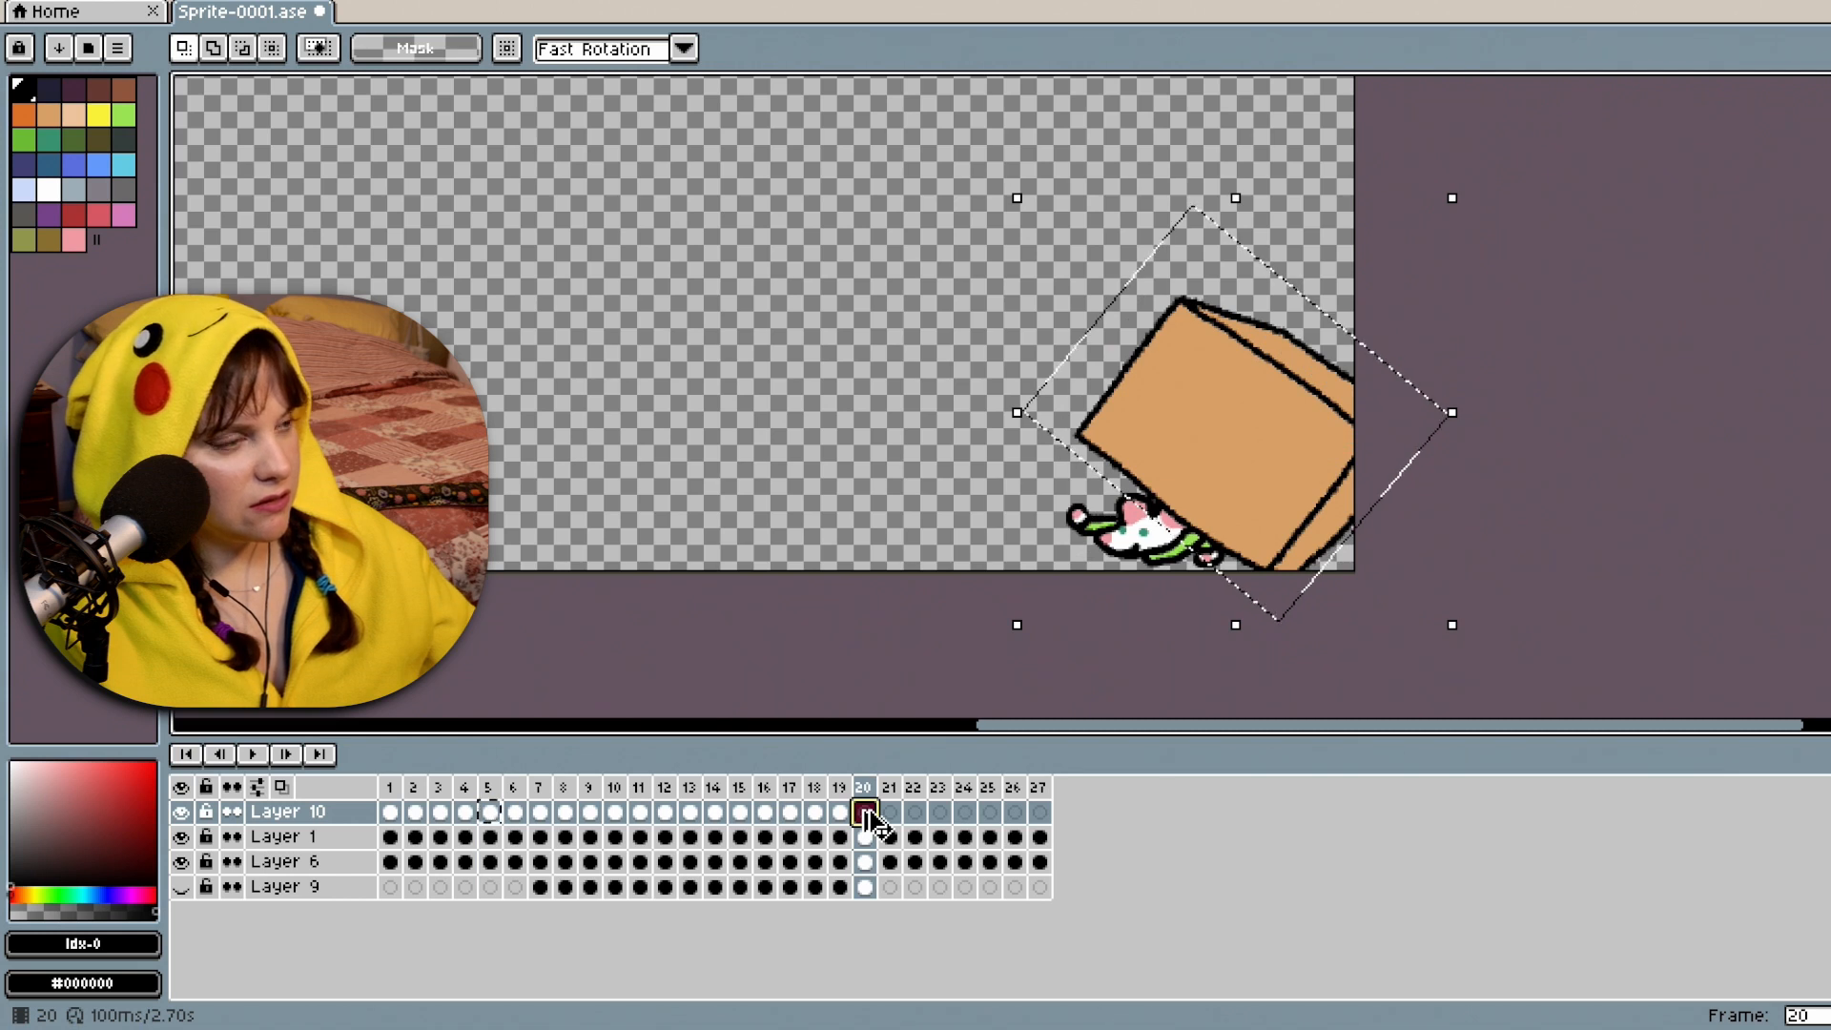
pyautogui.click(466, 811)
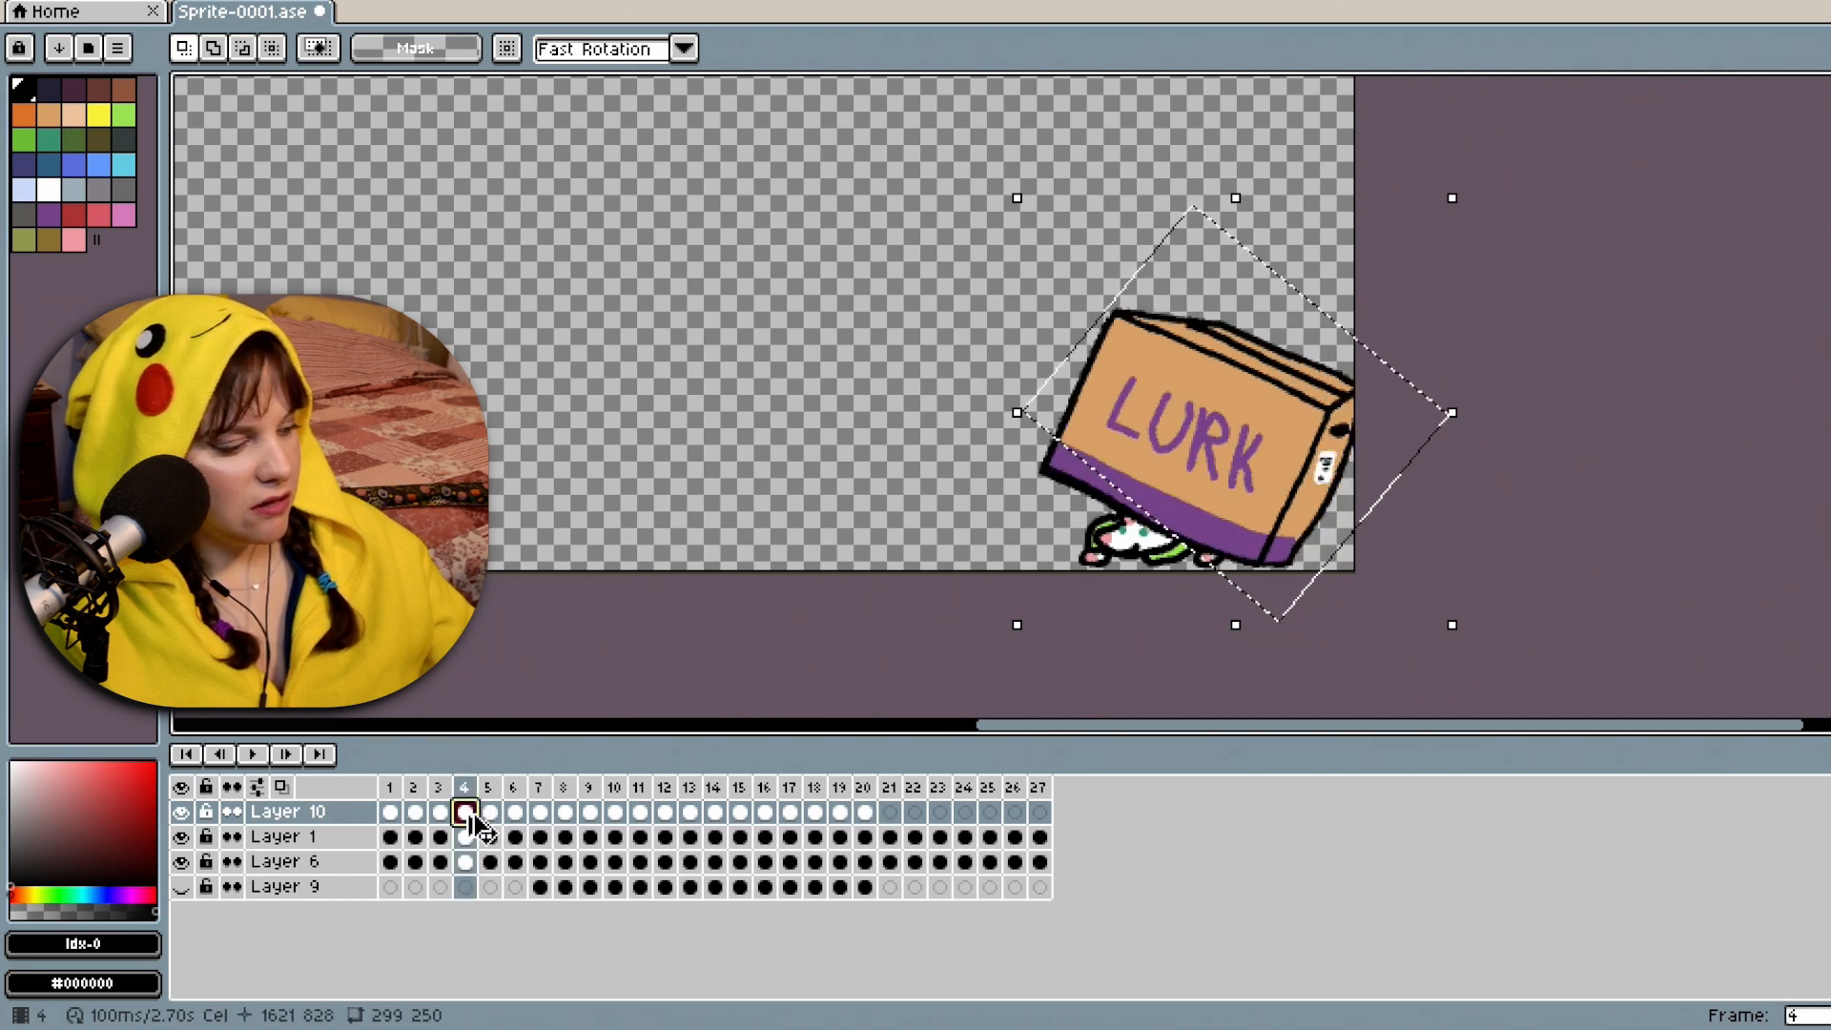
pyautogui.click(890, 812)
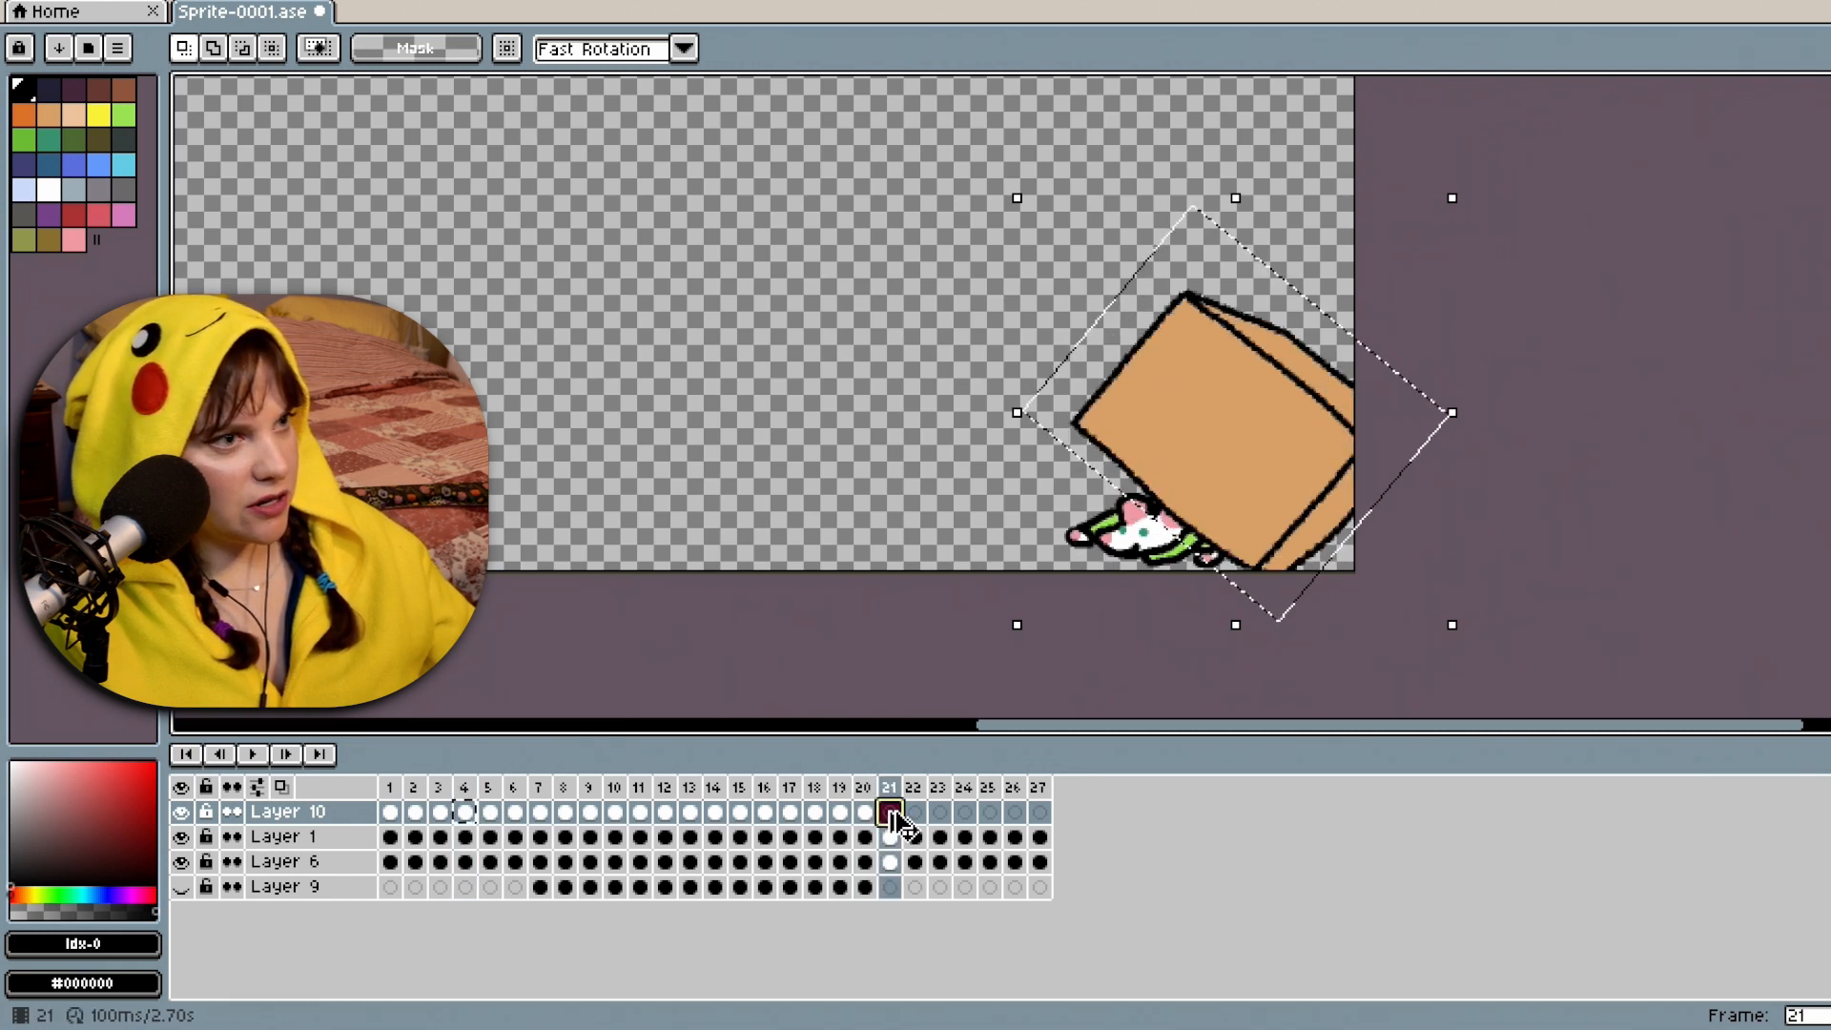
pyautogui.click(440, 813)
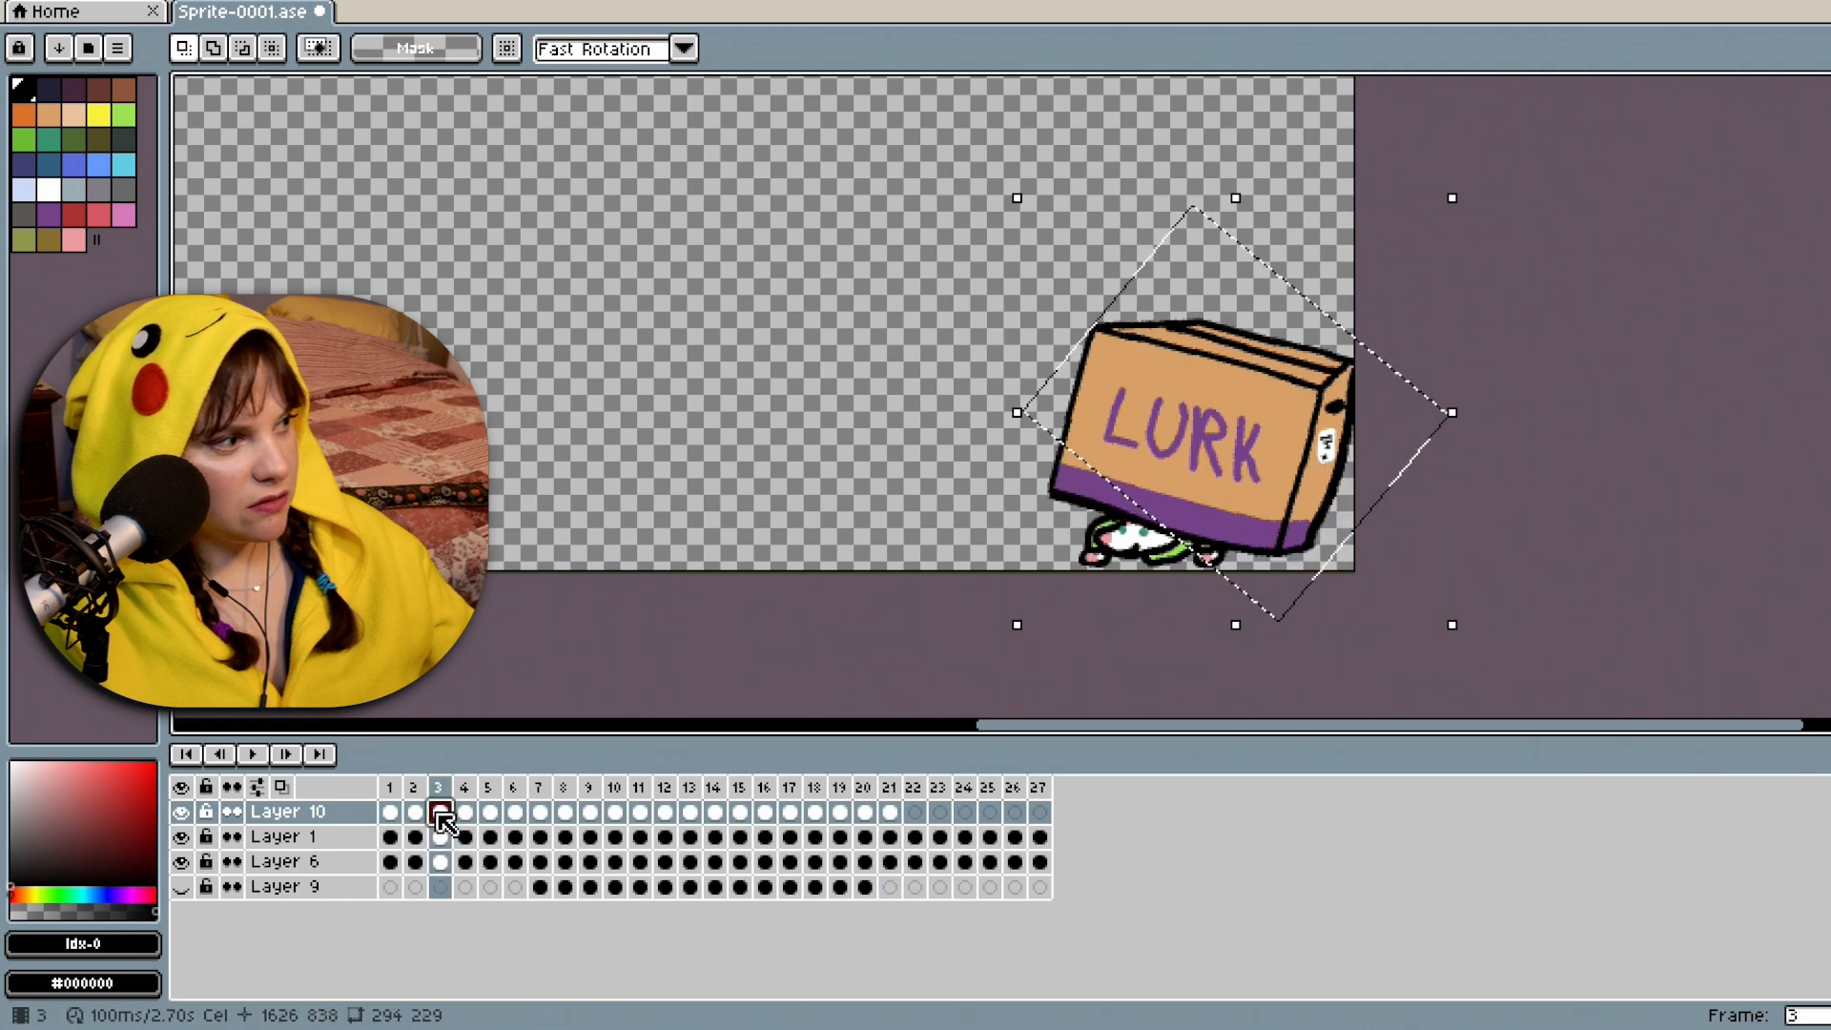
pyautogui.click(917, 812)
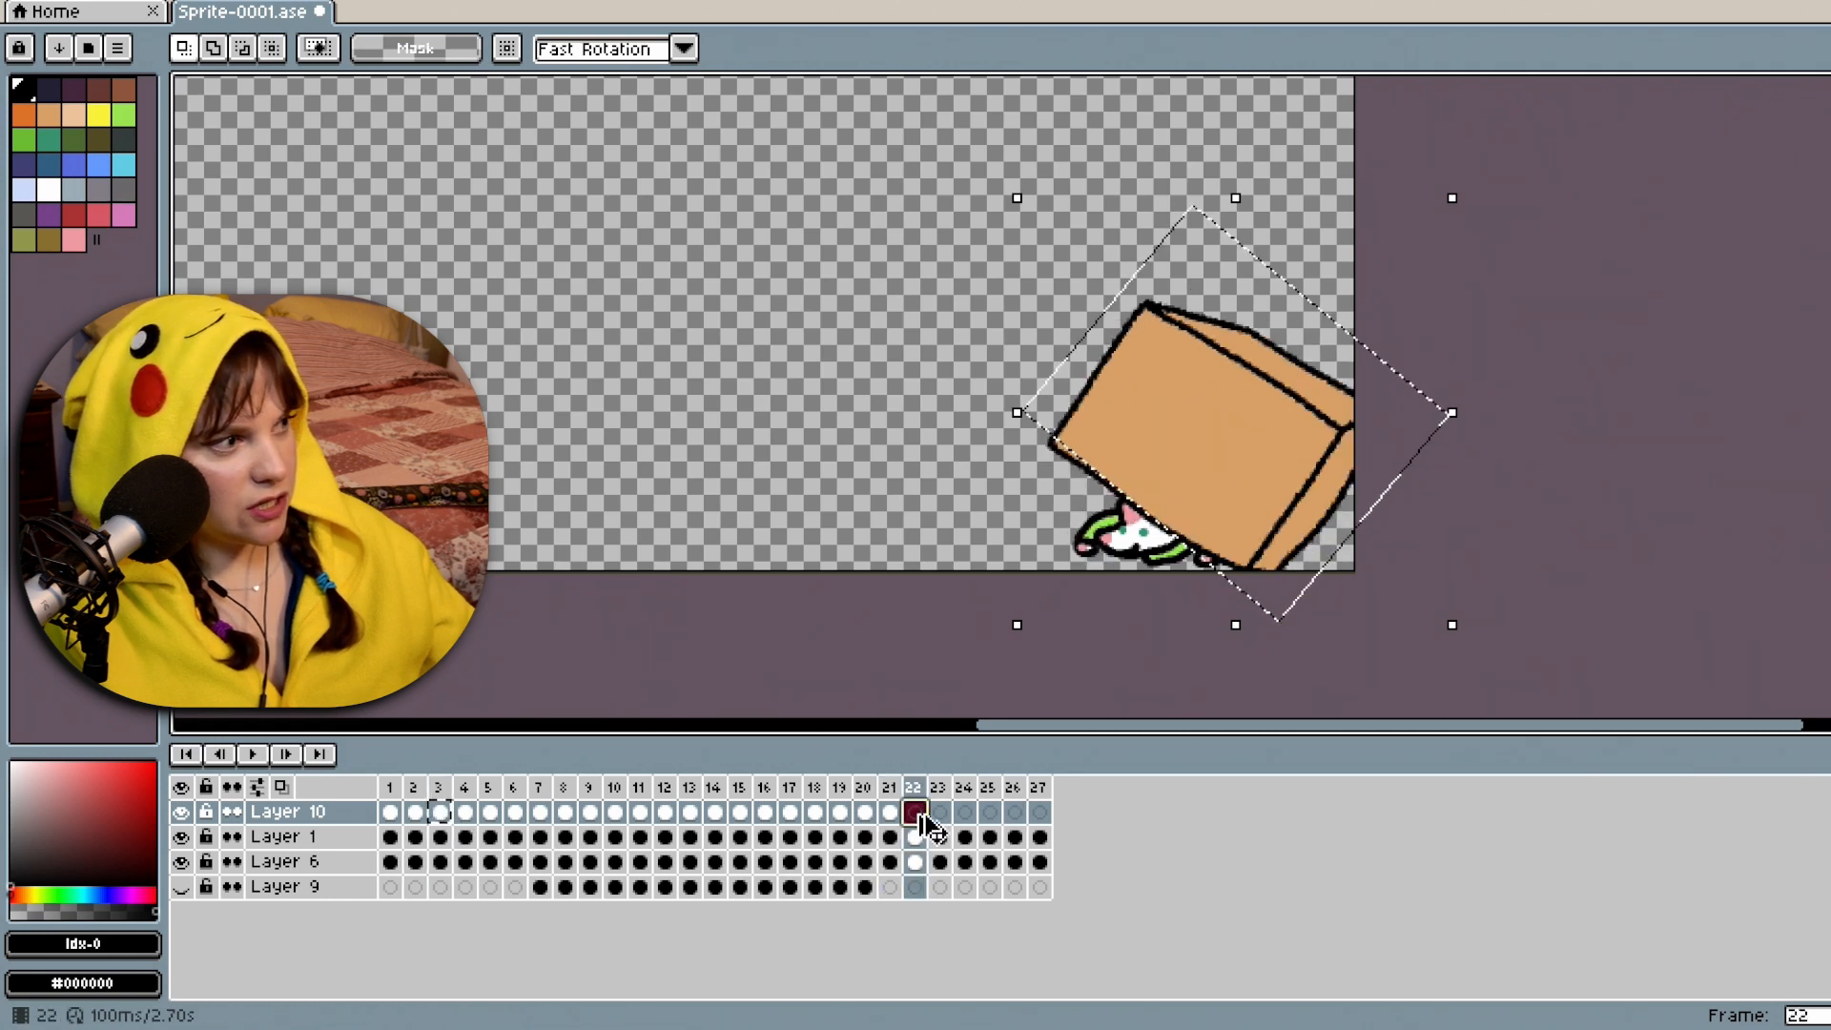
pyautogui.hotkey('ctrl', 'v')
# Copy Layer 10's decorated box cel from frame 2 to frame 23, and the one from frame 1 to frames 24 to 27.
pyautogui.click(414, 812)
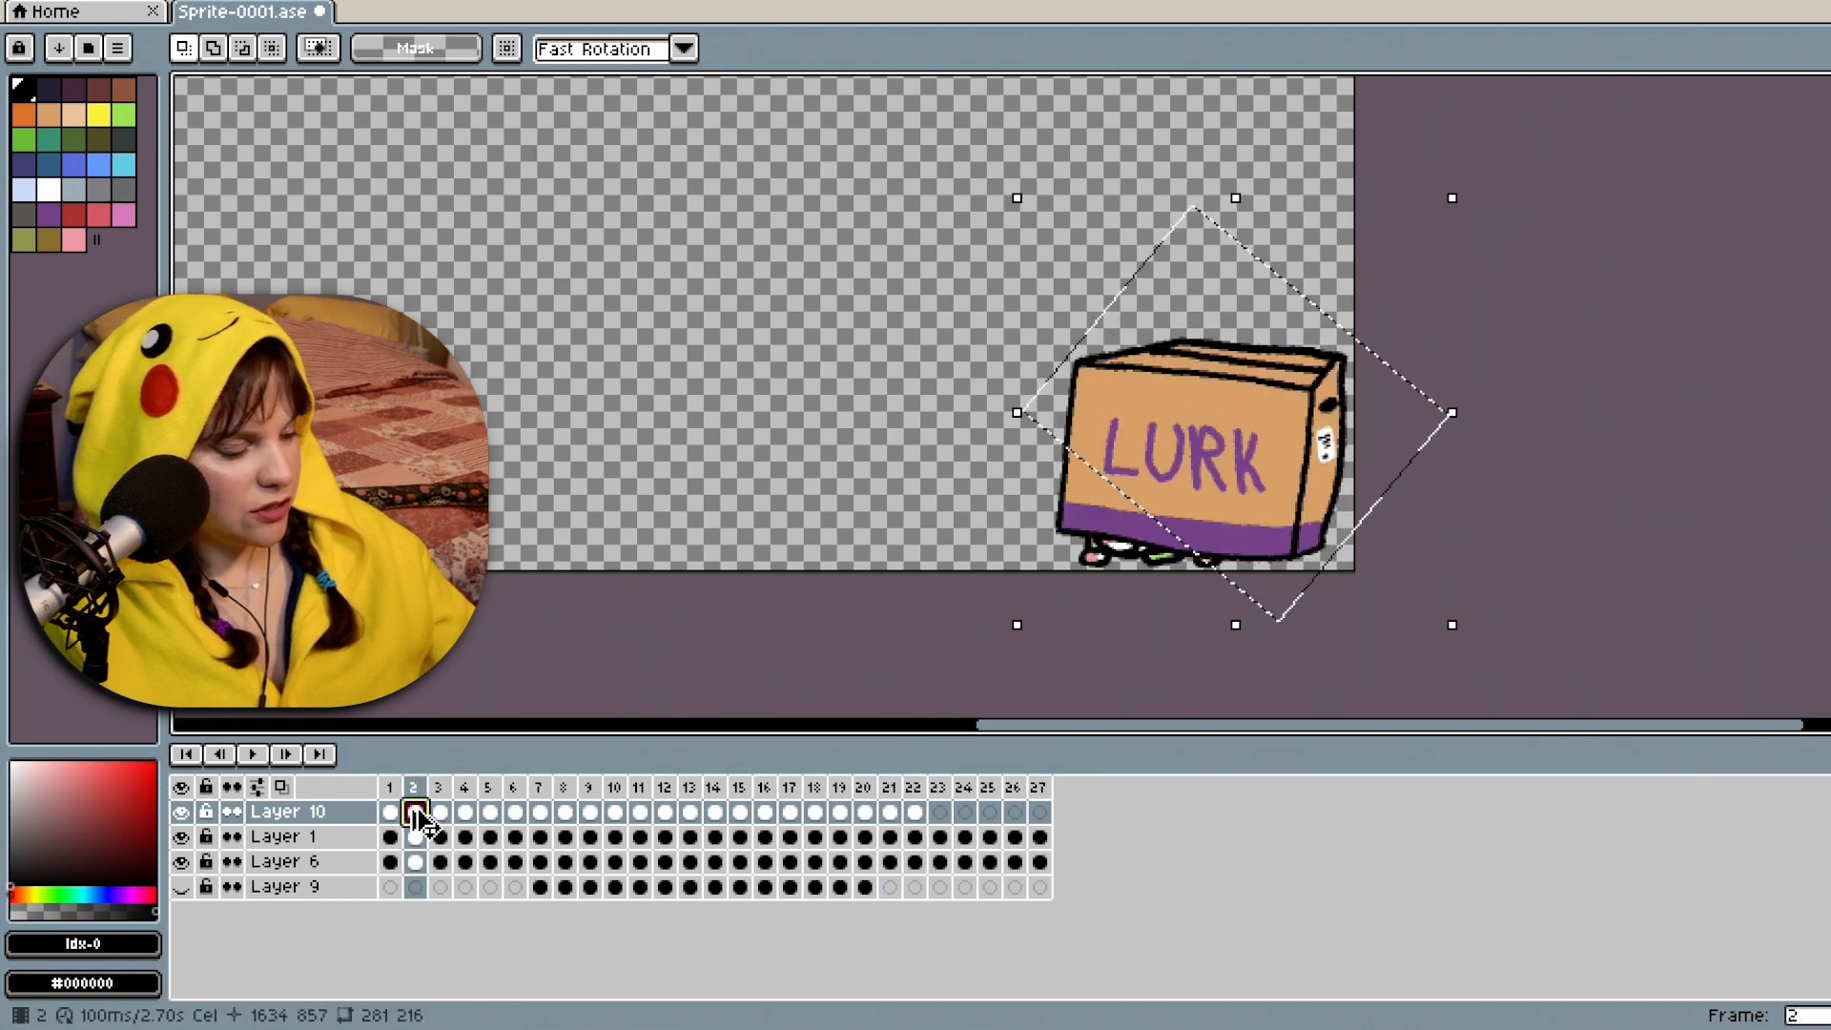
pyautogui.click(941, 813)
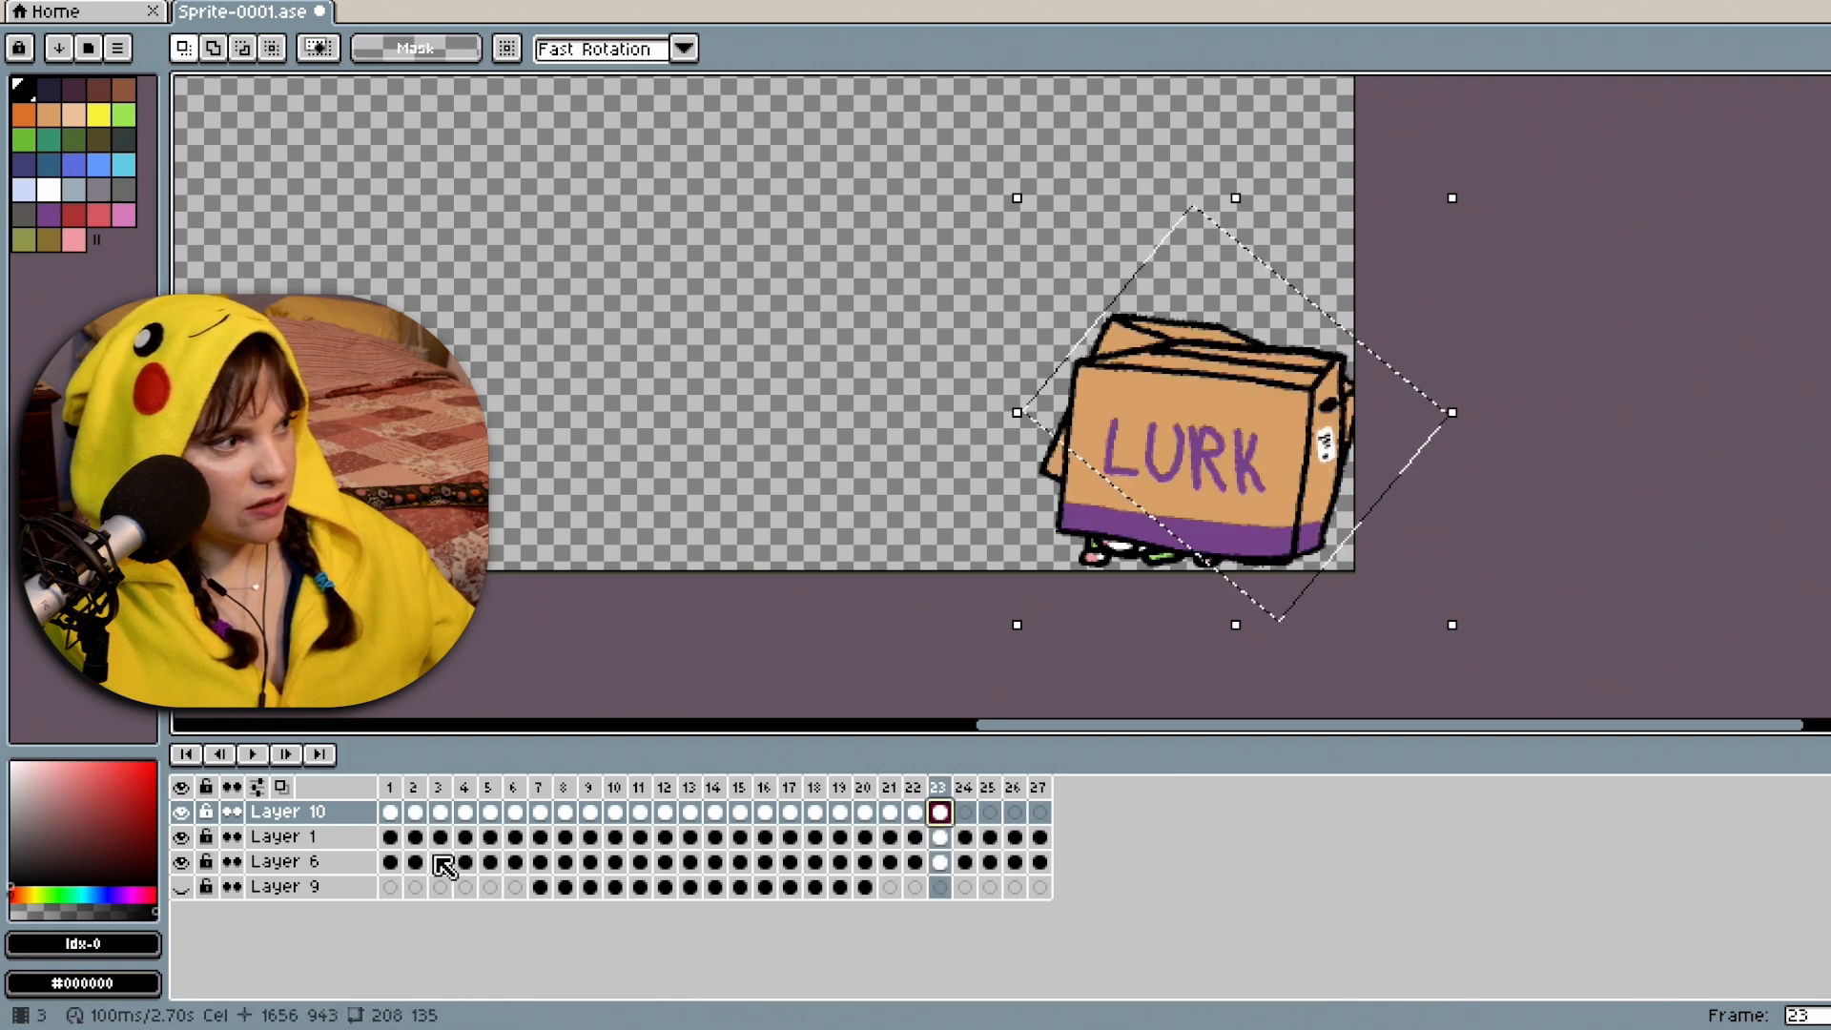
pyautogui.click(390, 811)
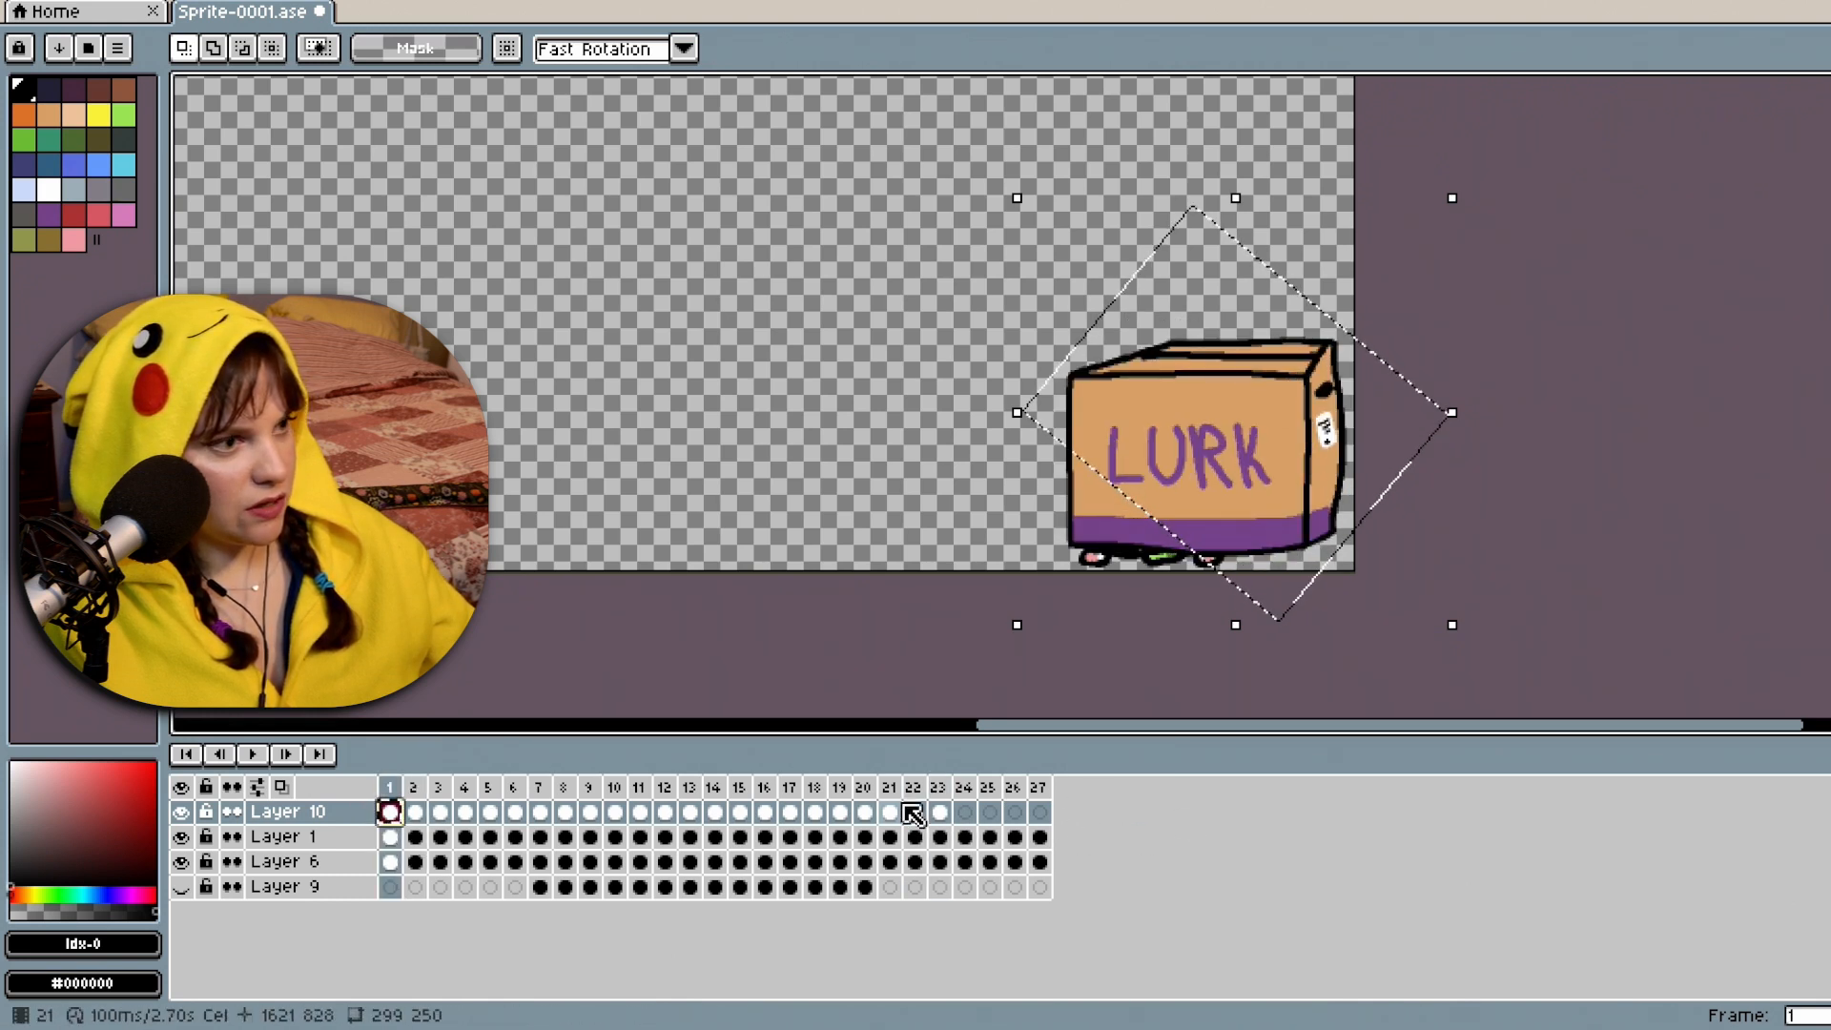
pyautogui.click(966, 813)
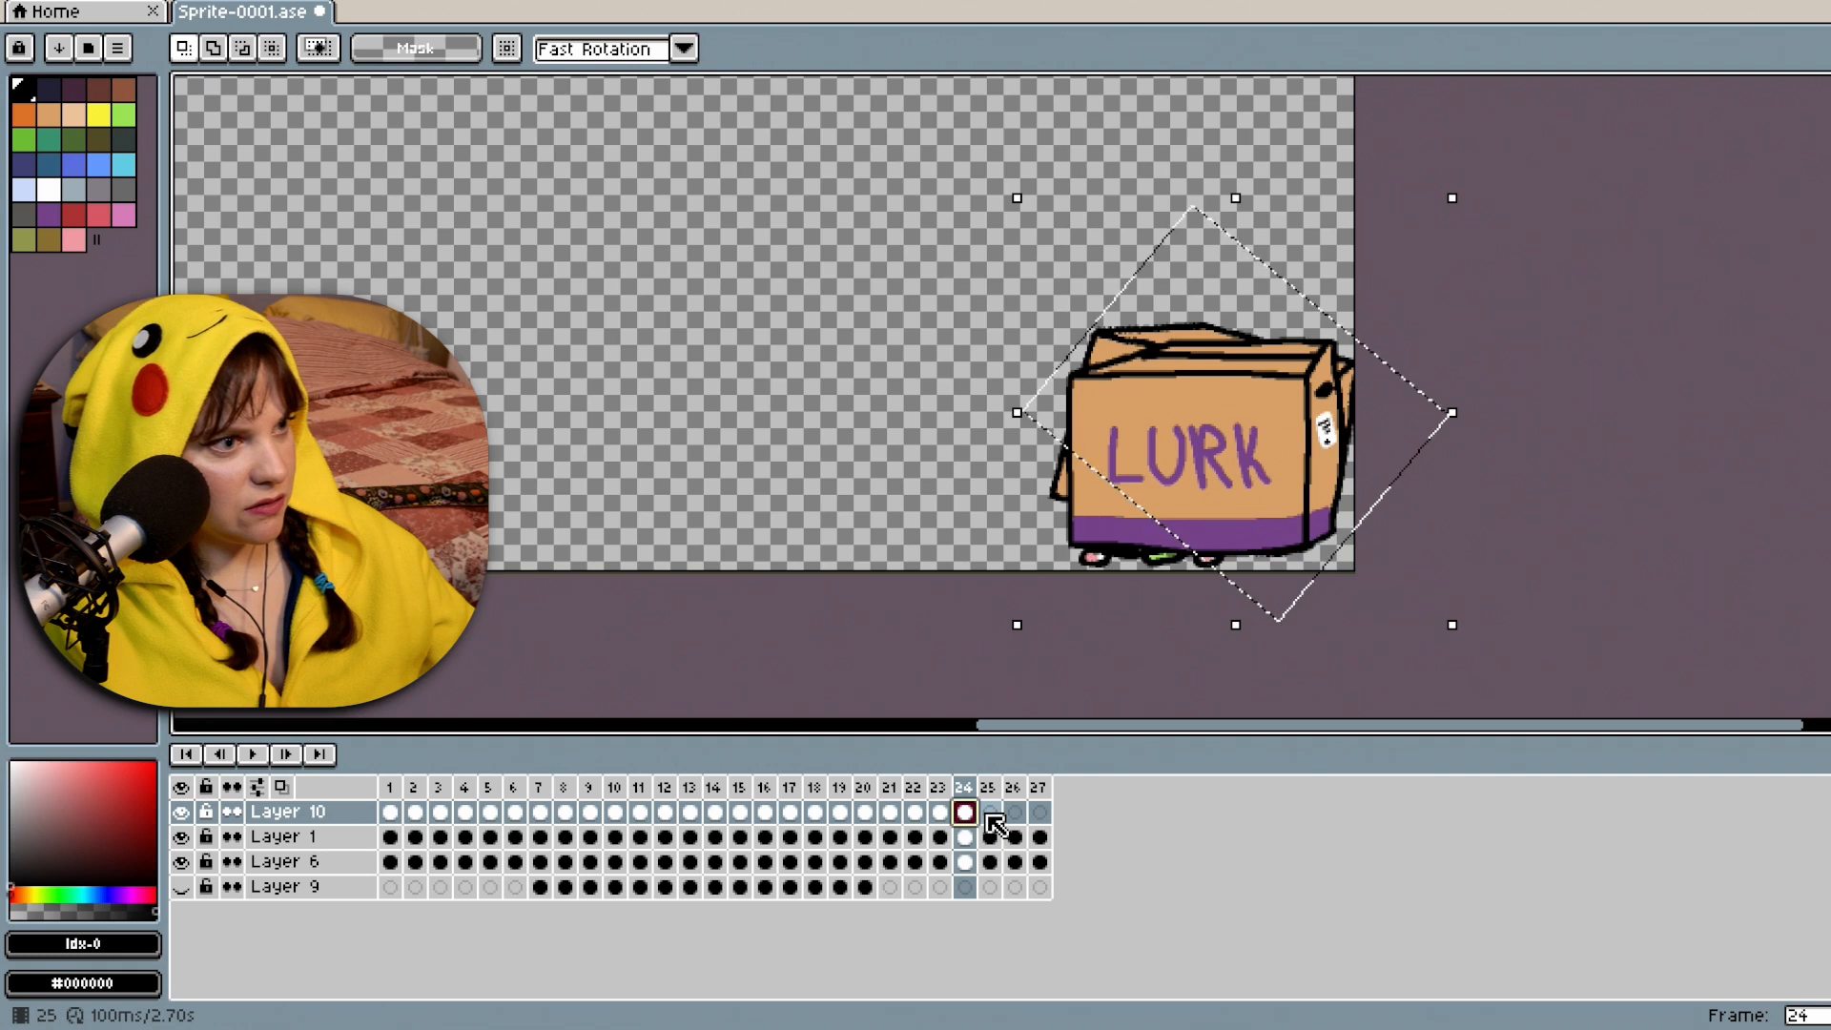
pyautogui.click(990, 812)
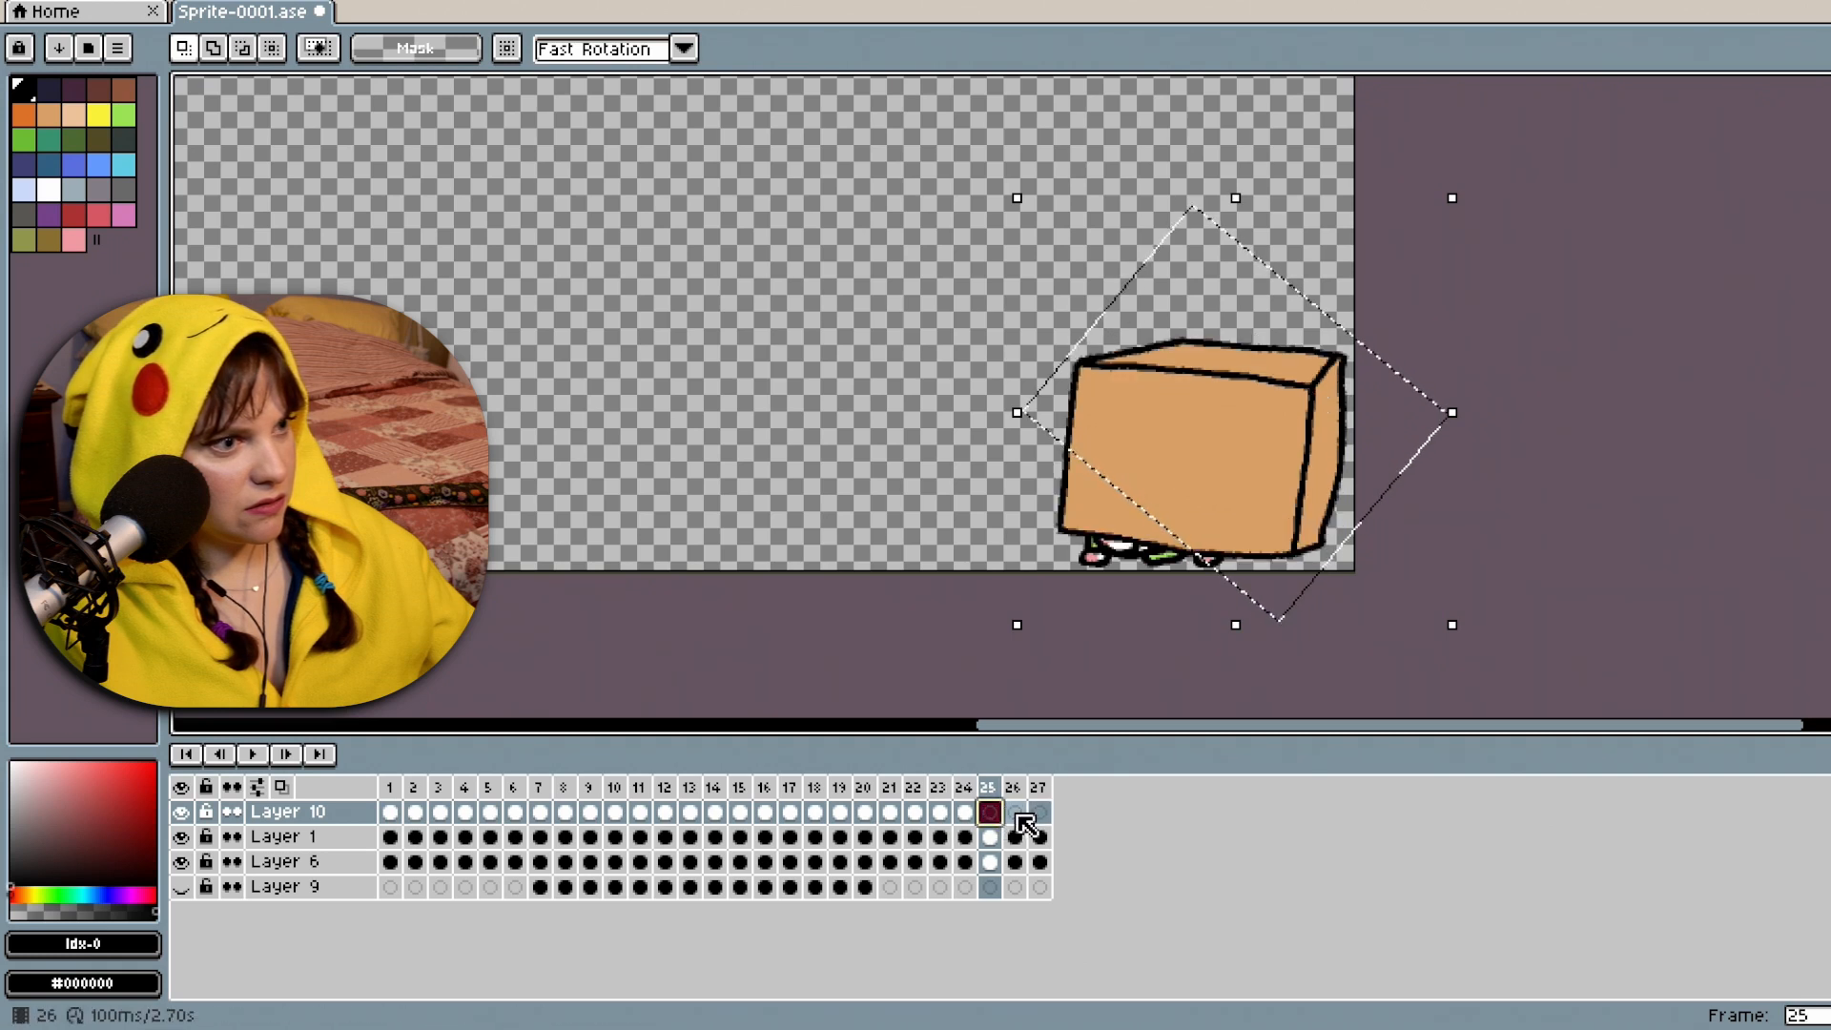
pyautogui.click(1014, 813)
pyautogui.click(991, 815)
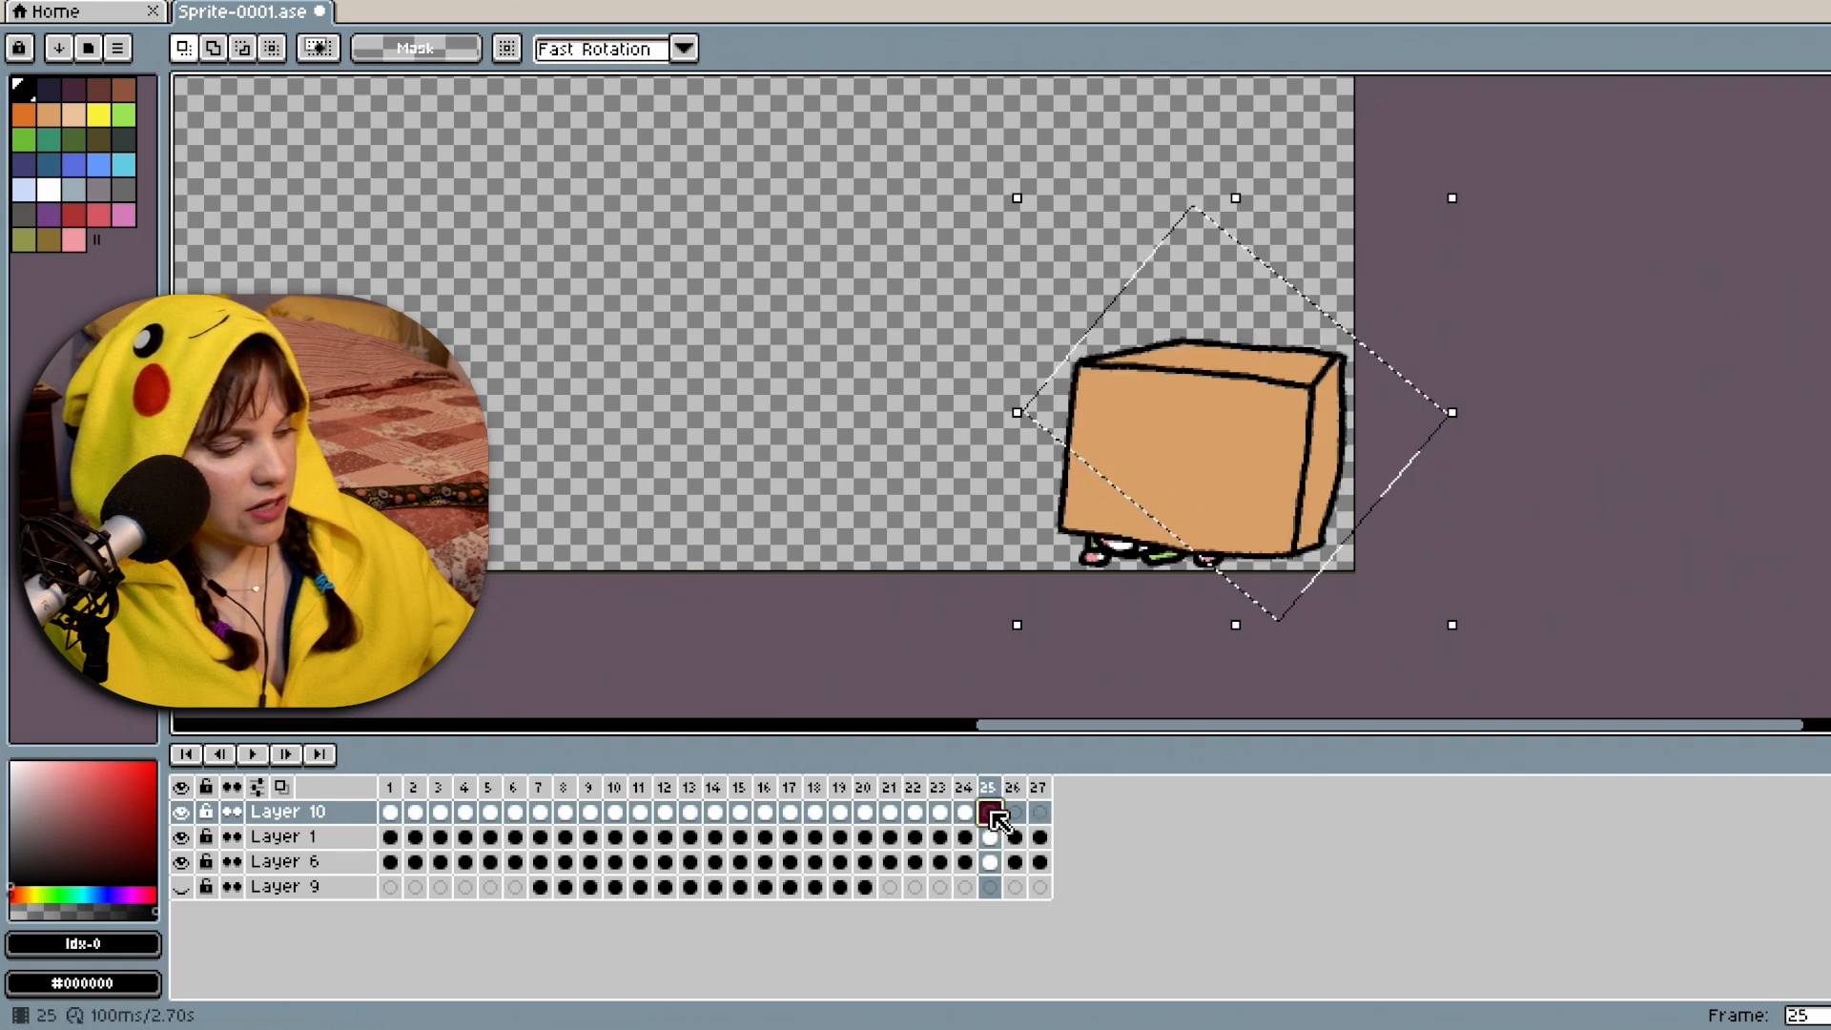
pyautogui.click(1017, 815)
pyautogui.click(1039, 813)
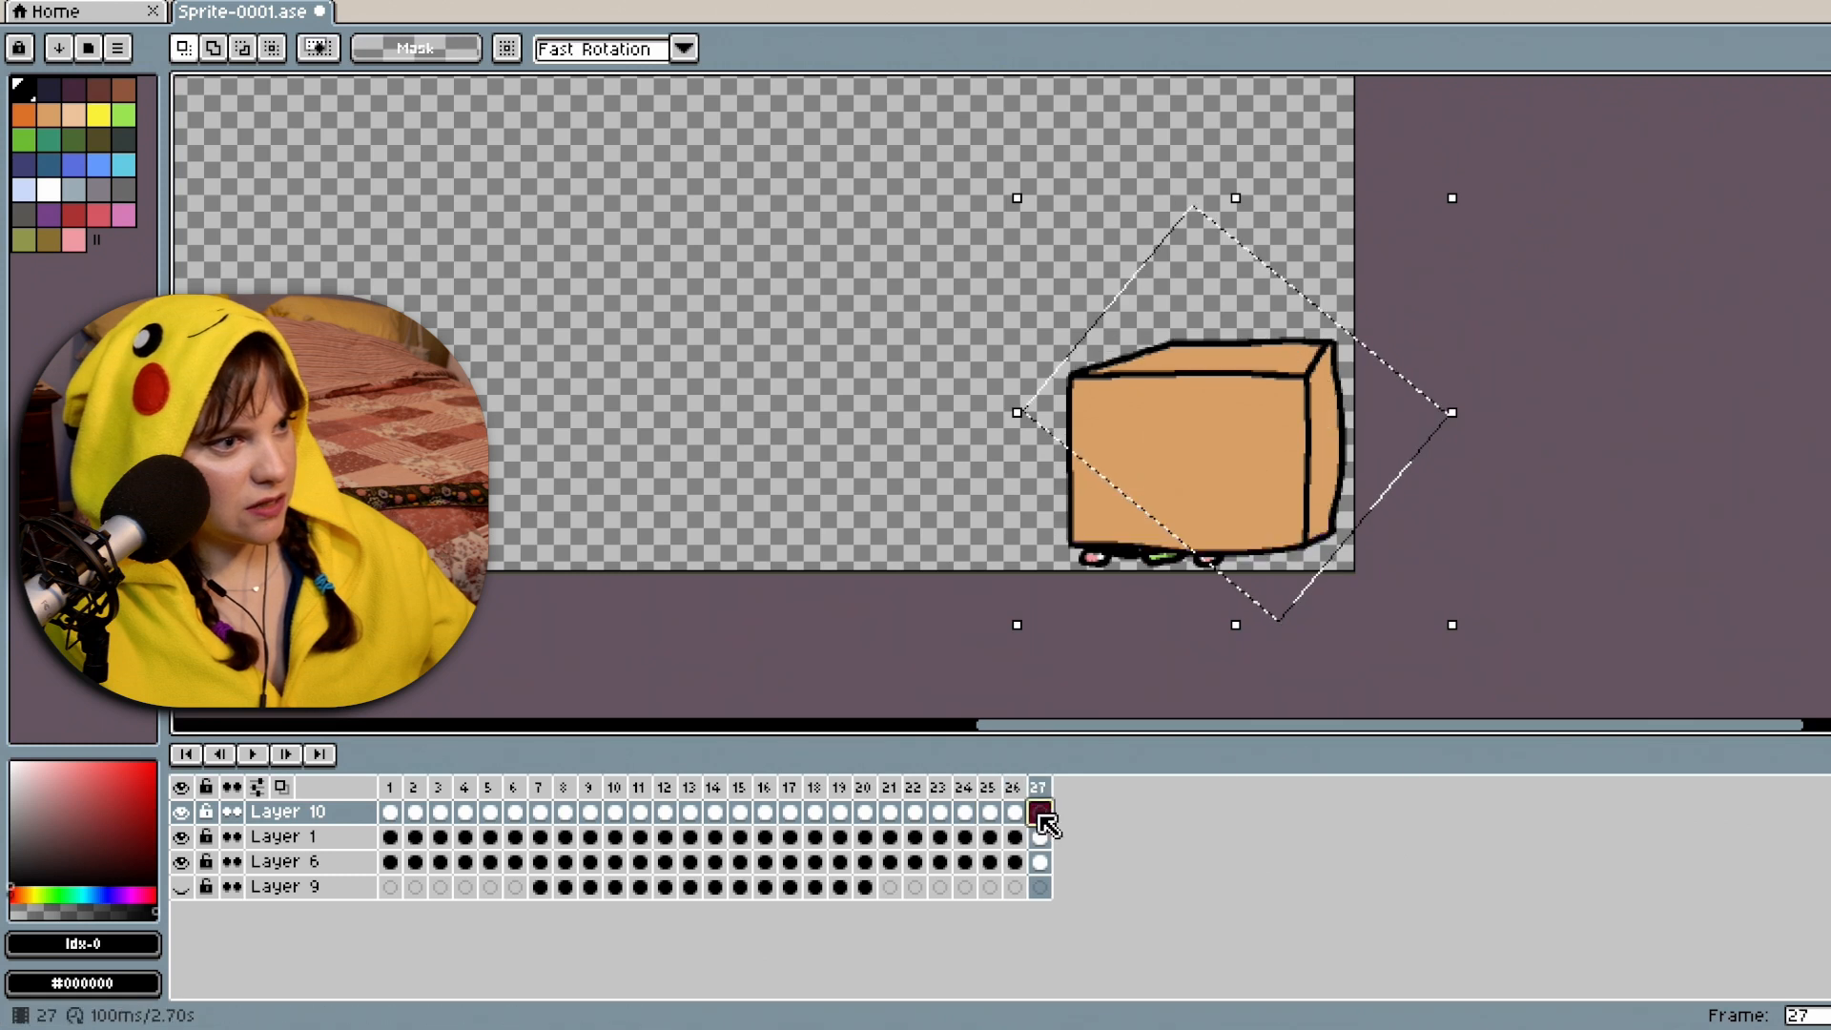
# Hide Layer 1 with the undecorated boxes and clear the rotated selection on the canvas.
pyautogui.click(180, 836)
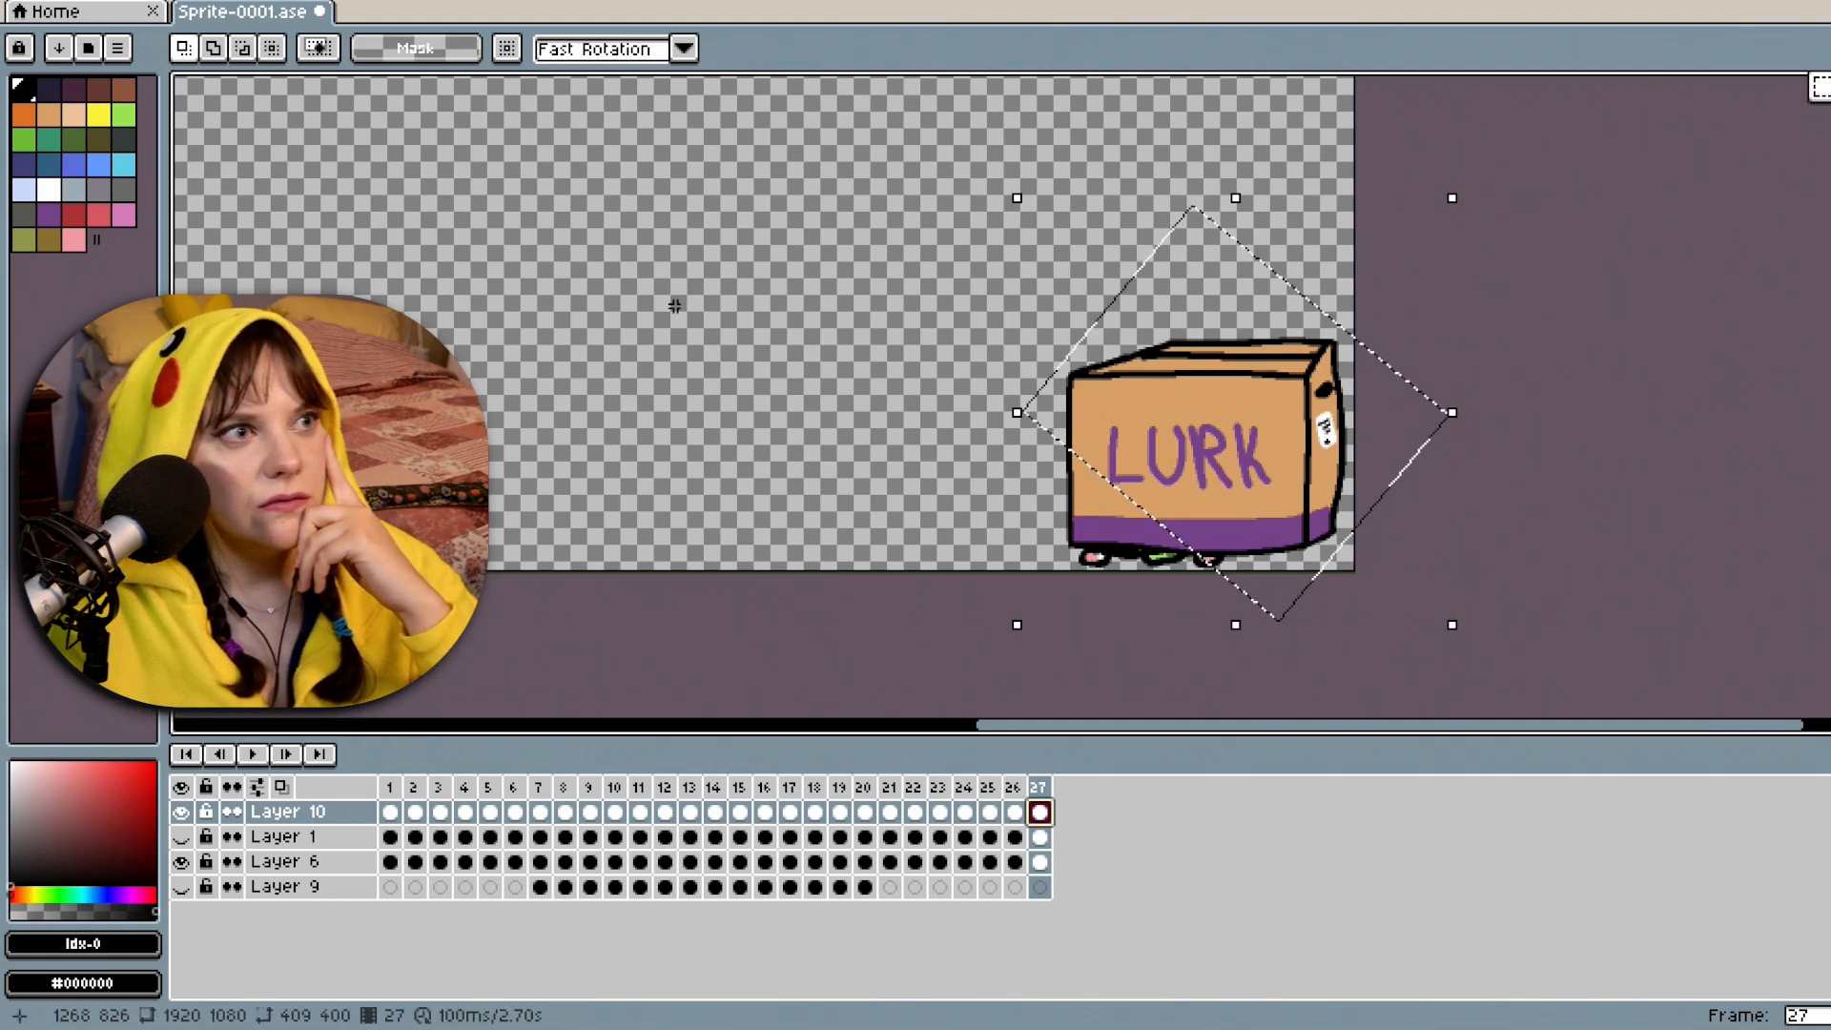
pyautogui.click(694, 347)
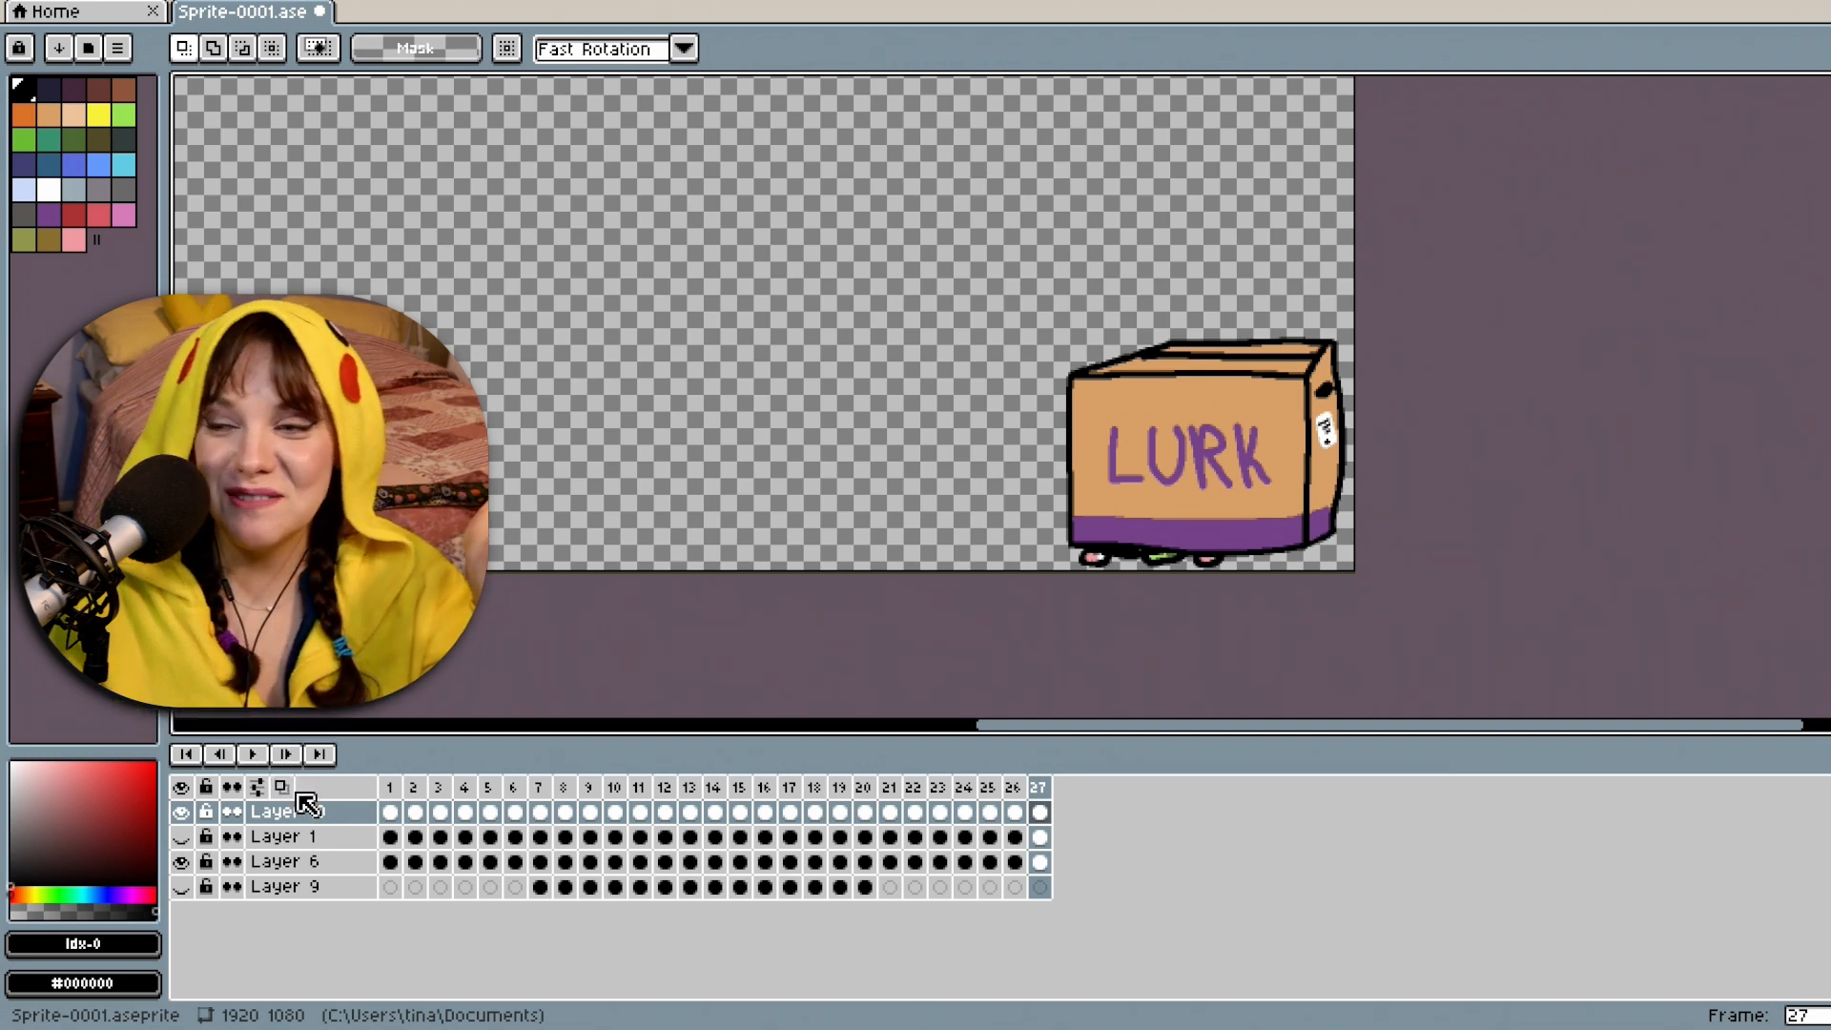
# Play the animation and check the decorated box's motion up close, then stop playback.
pyautogui.click(263, 759)
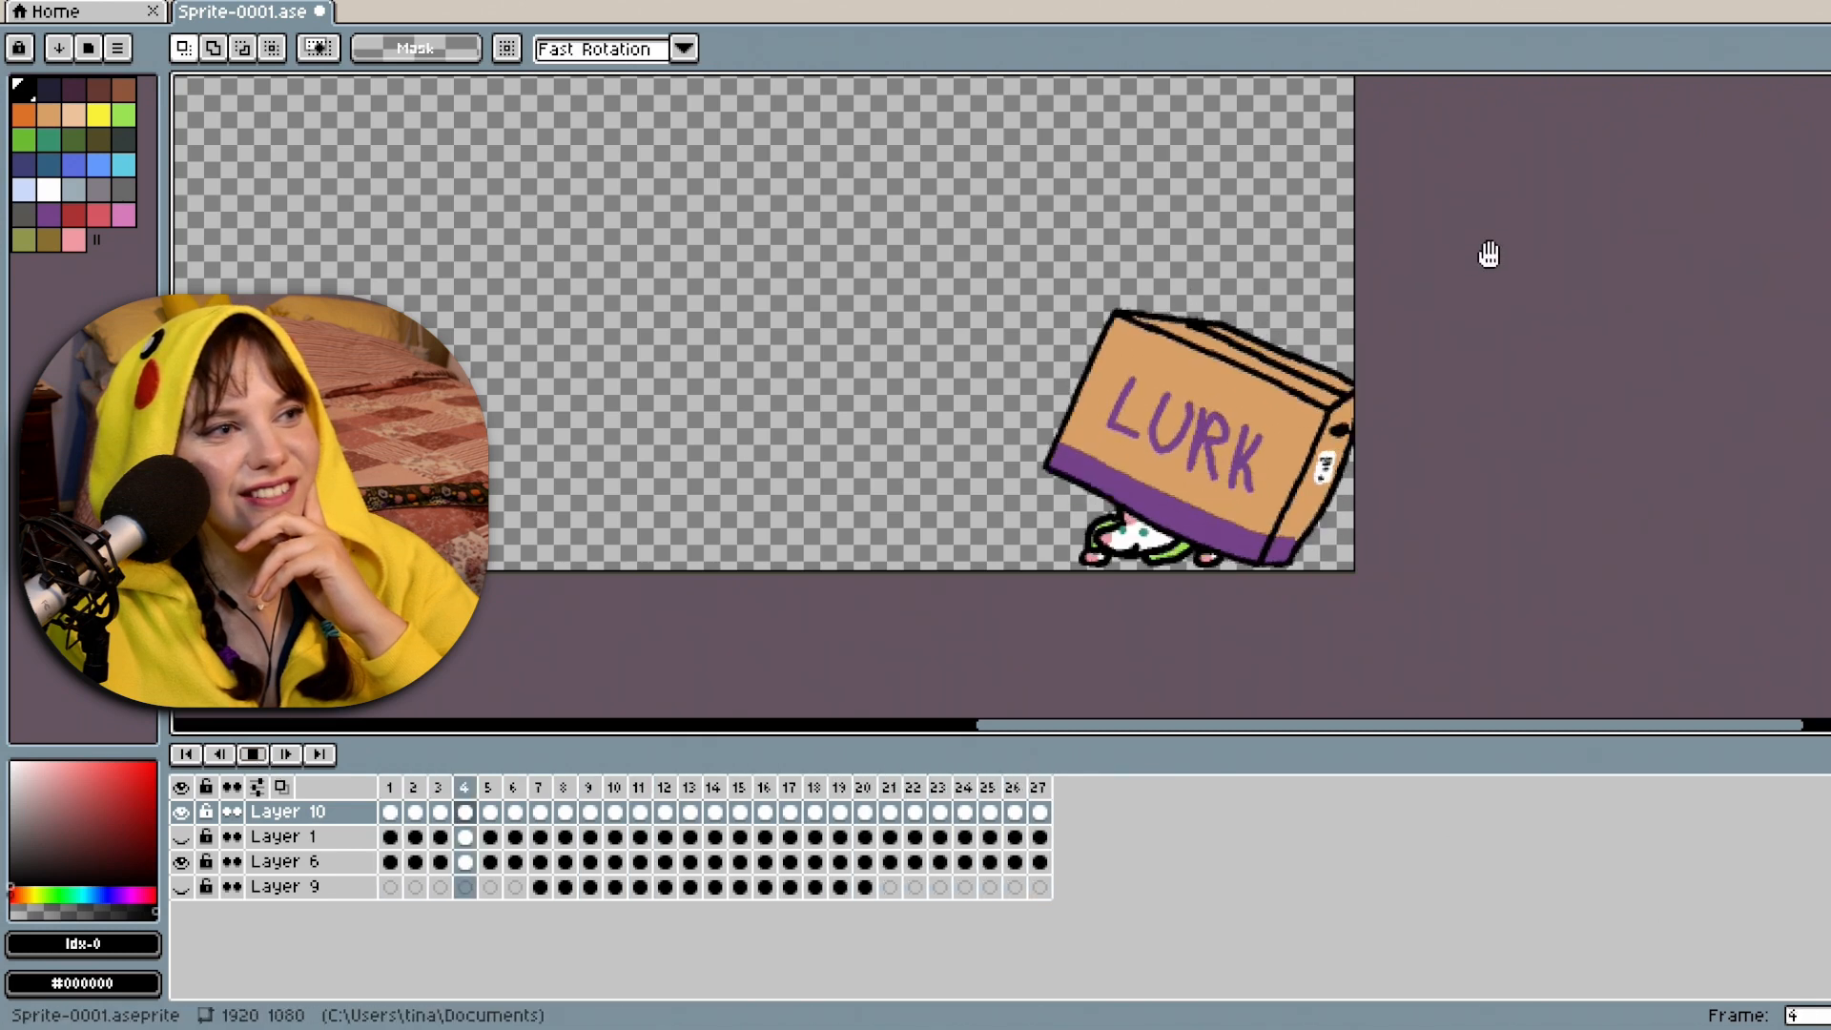
pyautogui.scroll(2, 1223, 390)
pyautogui.moveTo(1223, 391); pyautogui.dragTo(1224, 285)
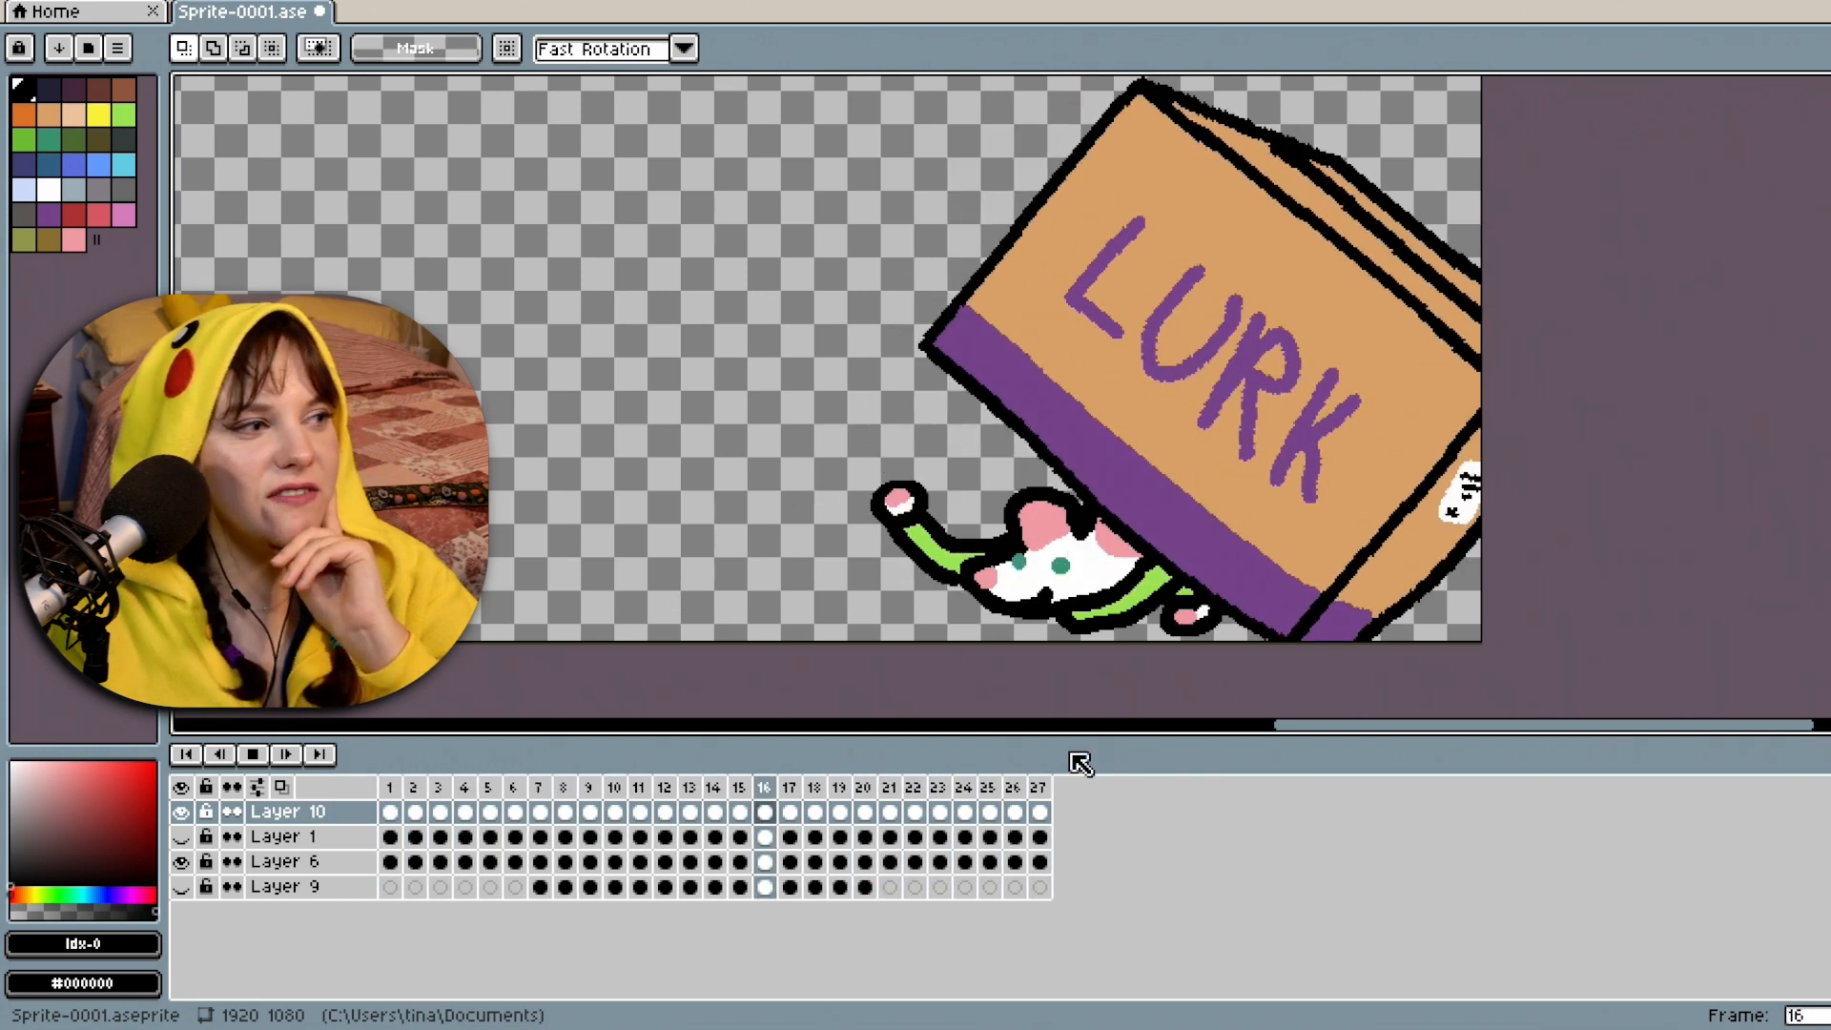
pyautogui.click(254, 755)
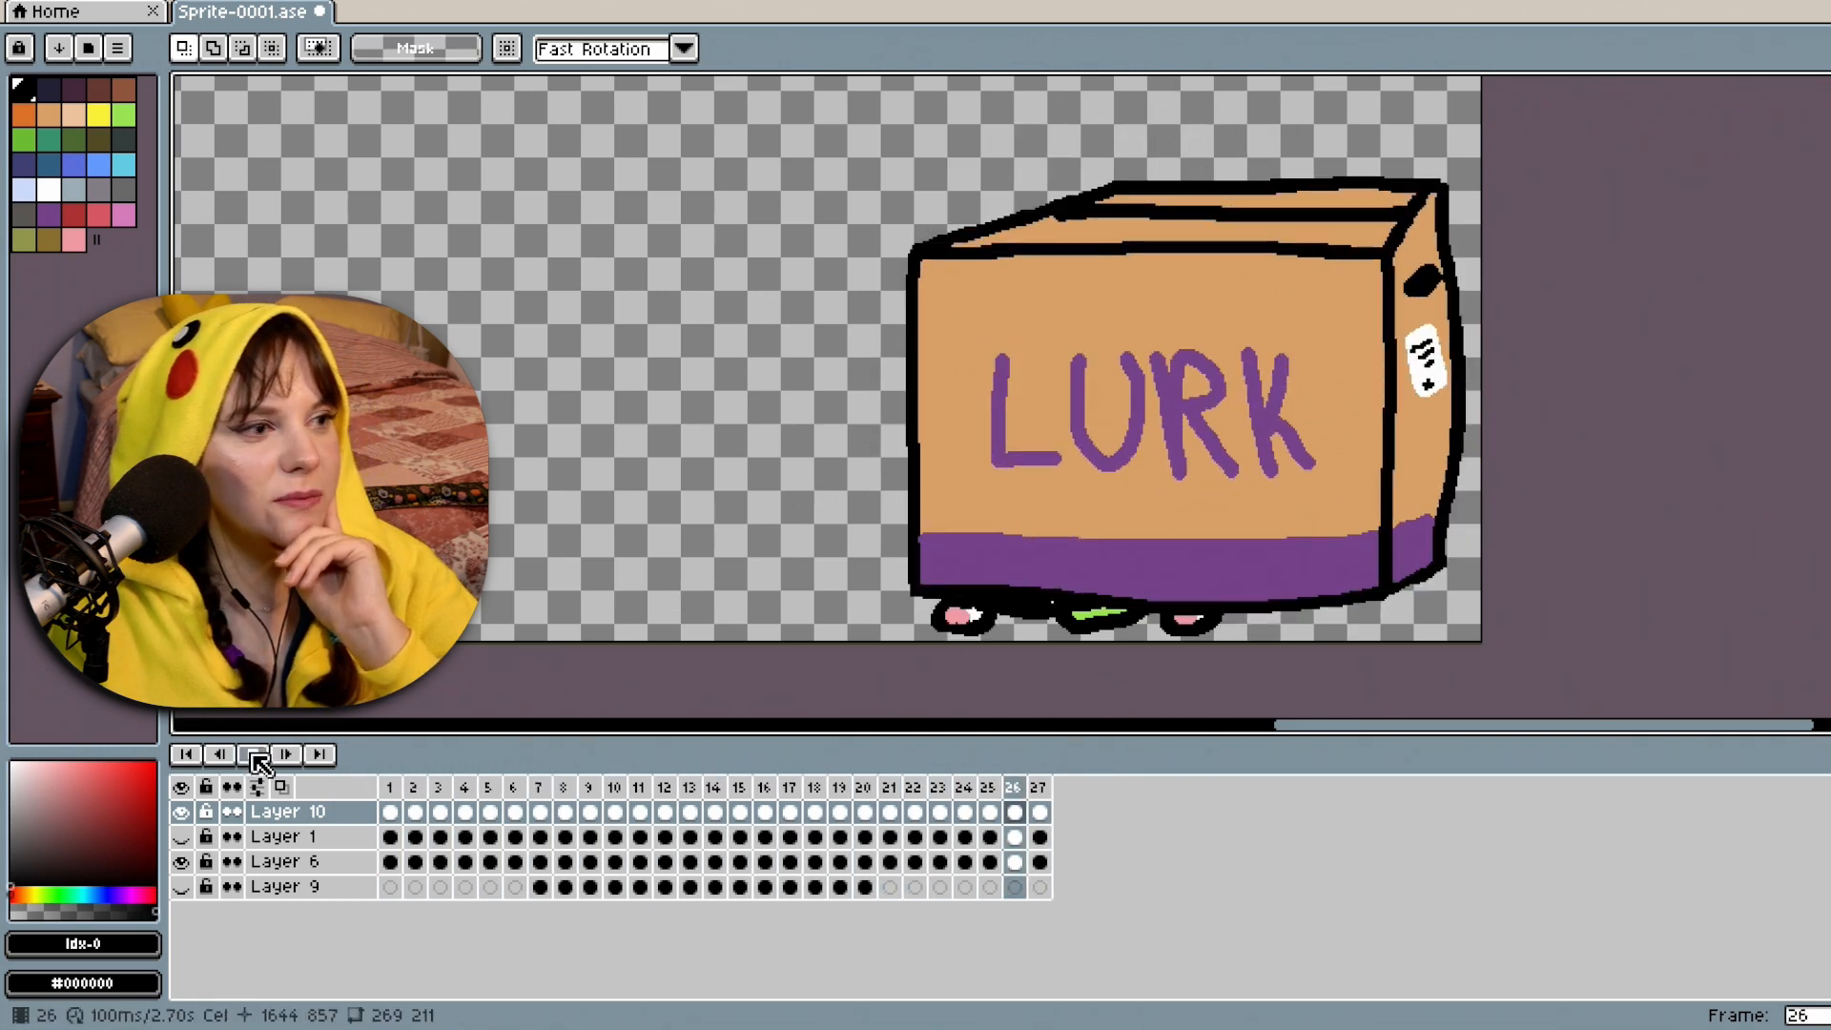
# Add three new frames after frame 27 that repeat the closed box pose, extending the animation to frame 30.
pyautogui.click(1041, 789)
pyautogui.rightClick(1046, 798)
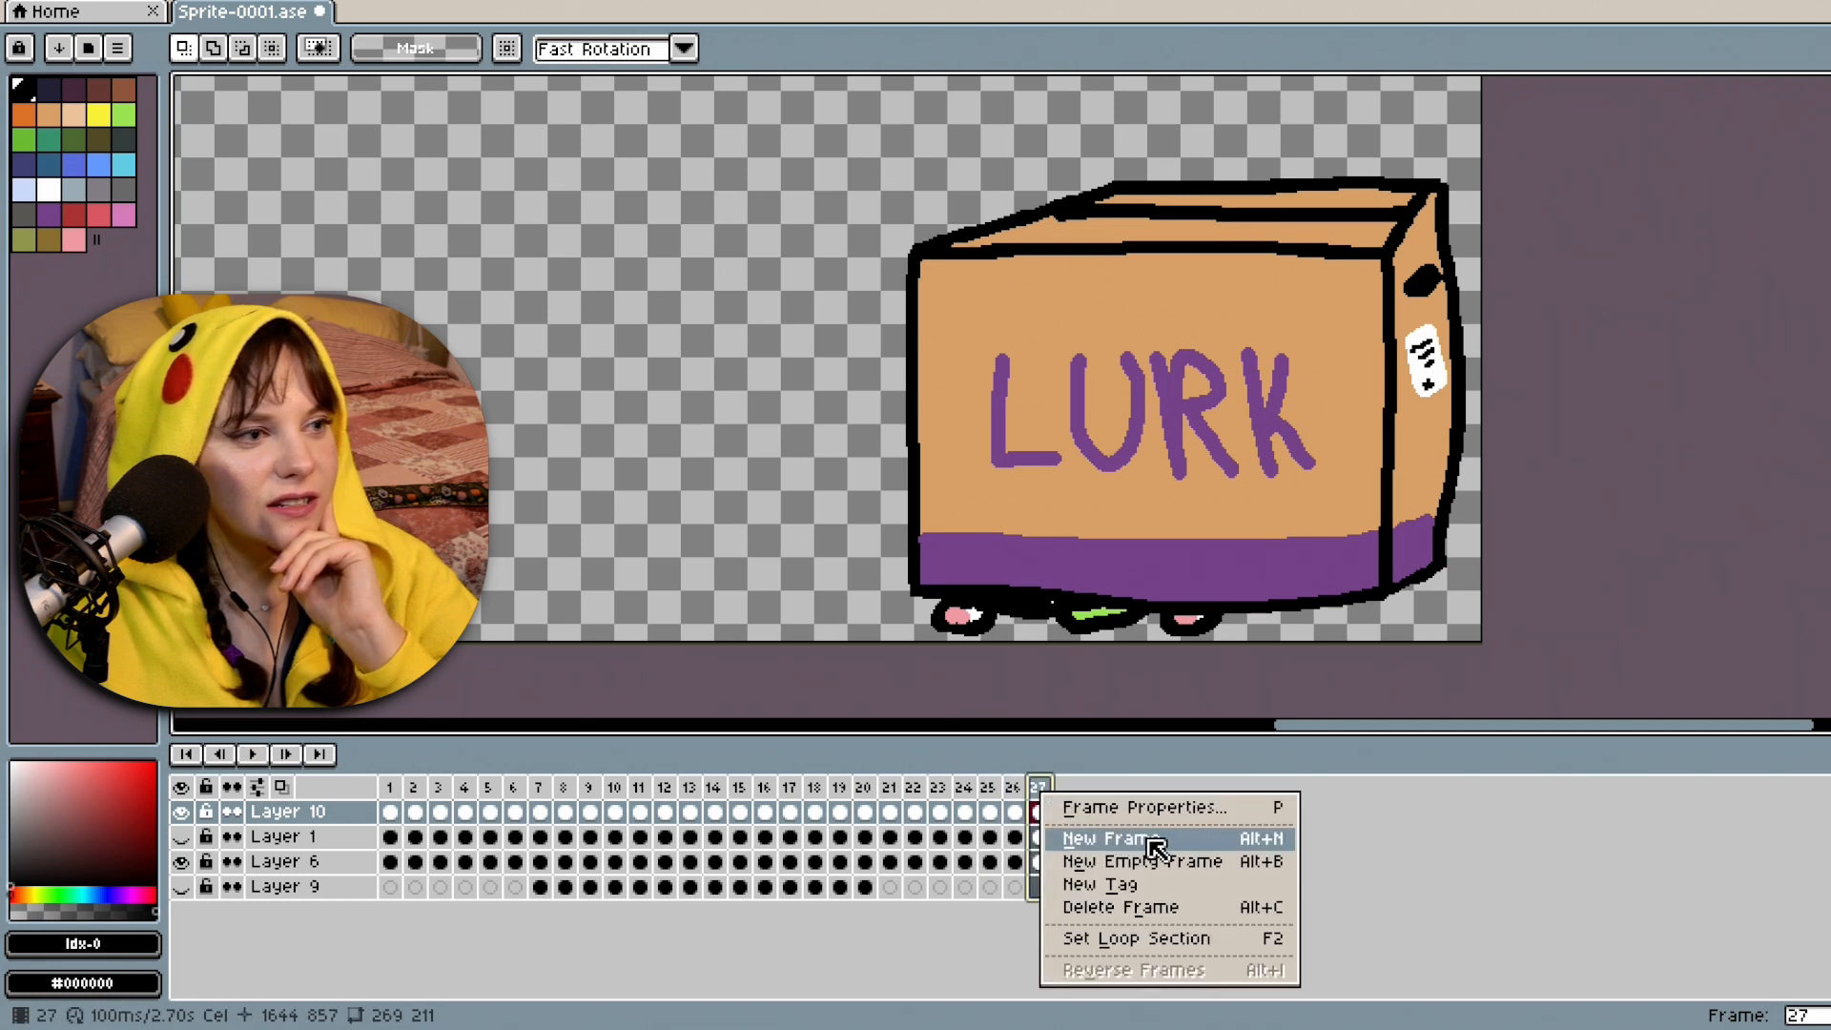
pyautogui.click(1157, 839)
pyautogui.rightClick(1063, 795)
pyautogui.click(1108, 839)
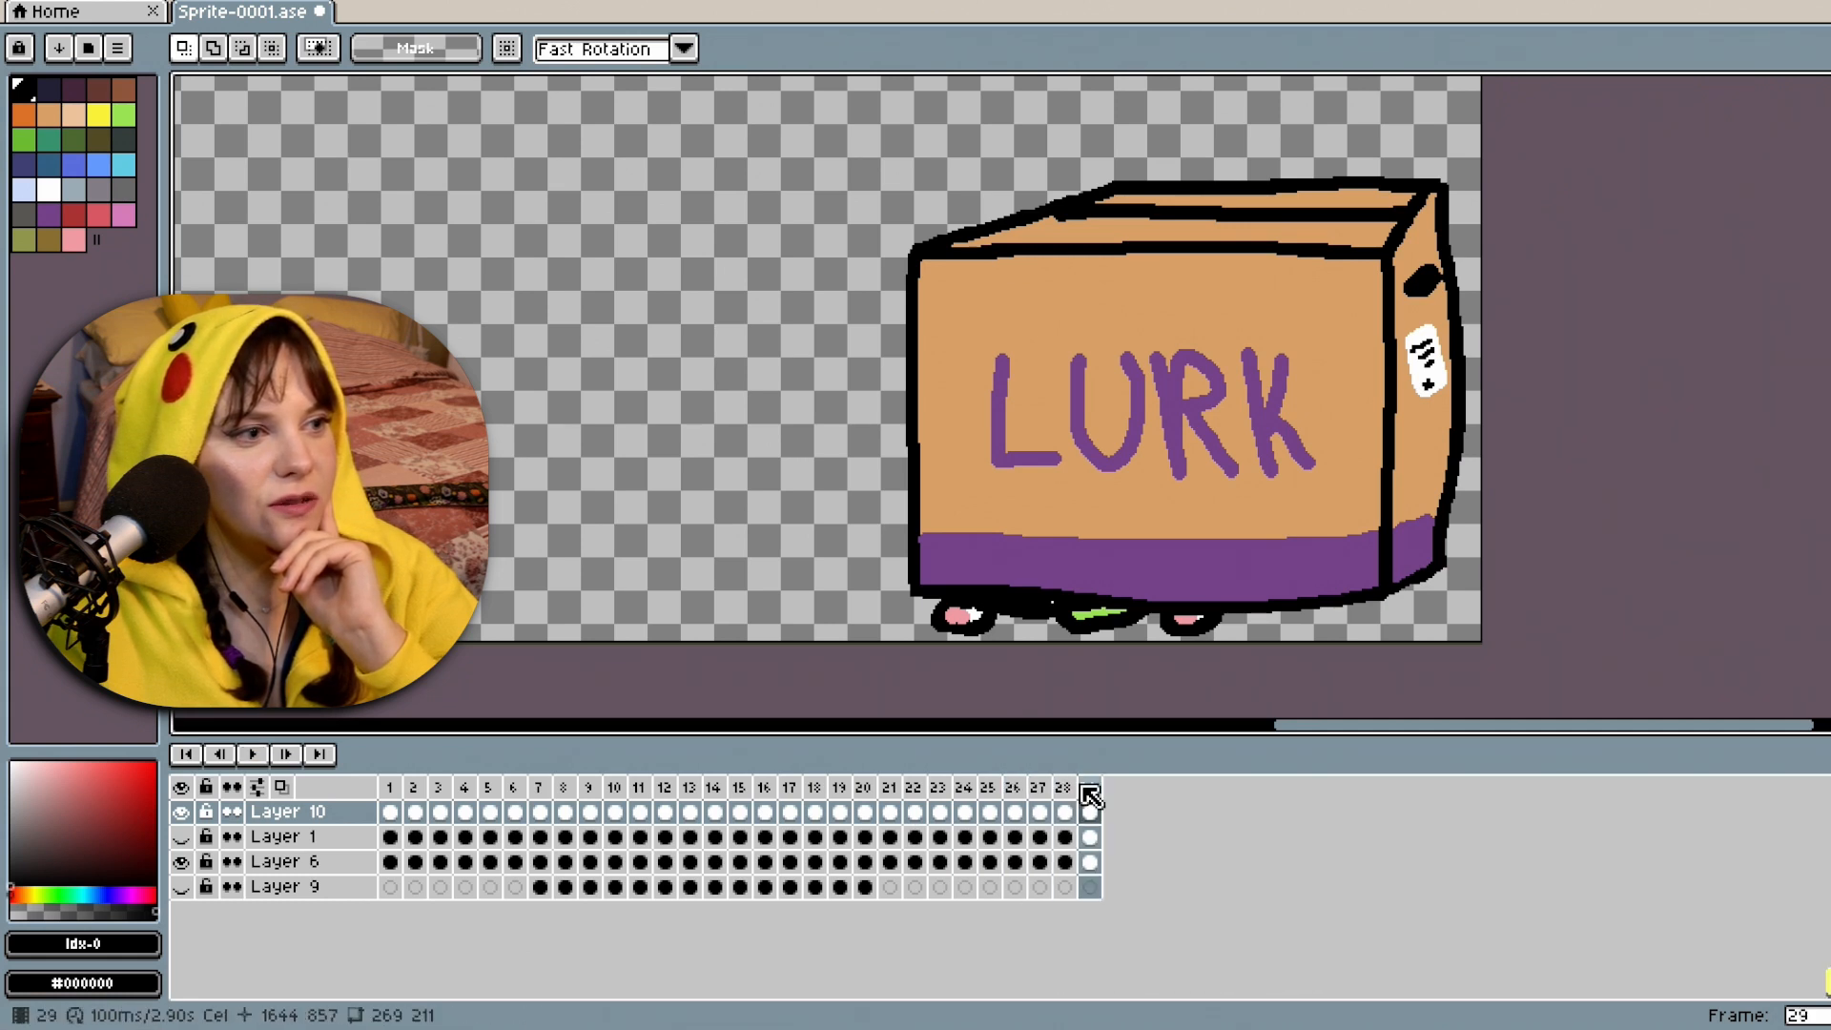
pyautogui.rightClick(1090, 797)
pyautogui.click(1153, 839)
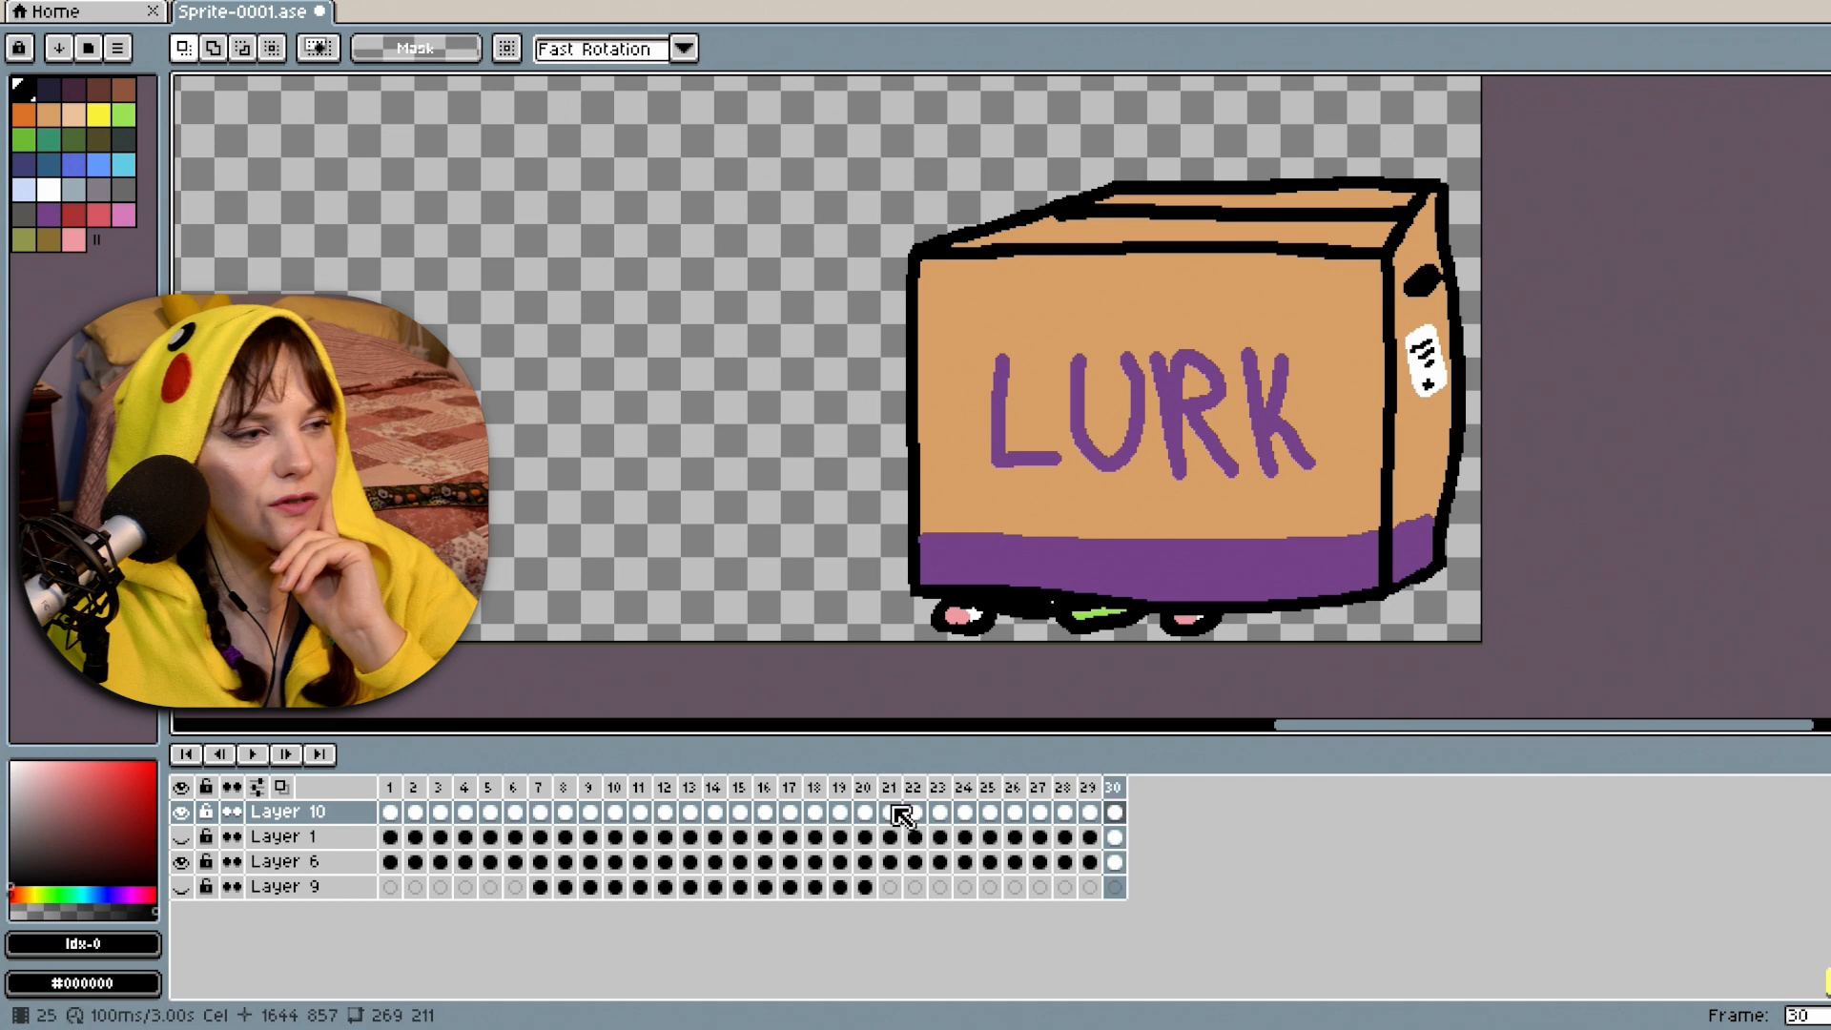
# Play the extended animation and examine the loop both close up and with the whole canvas in view.
pyautogui.click(265, 754)
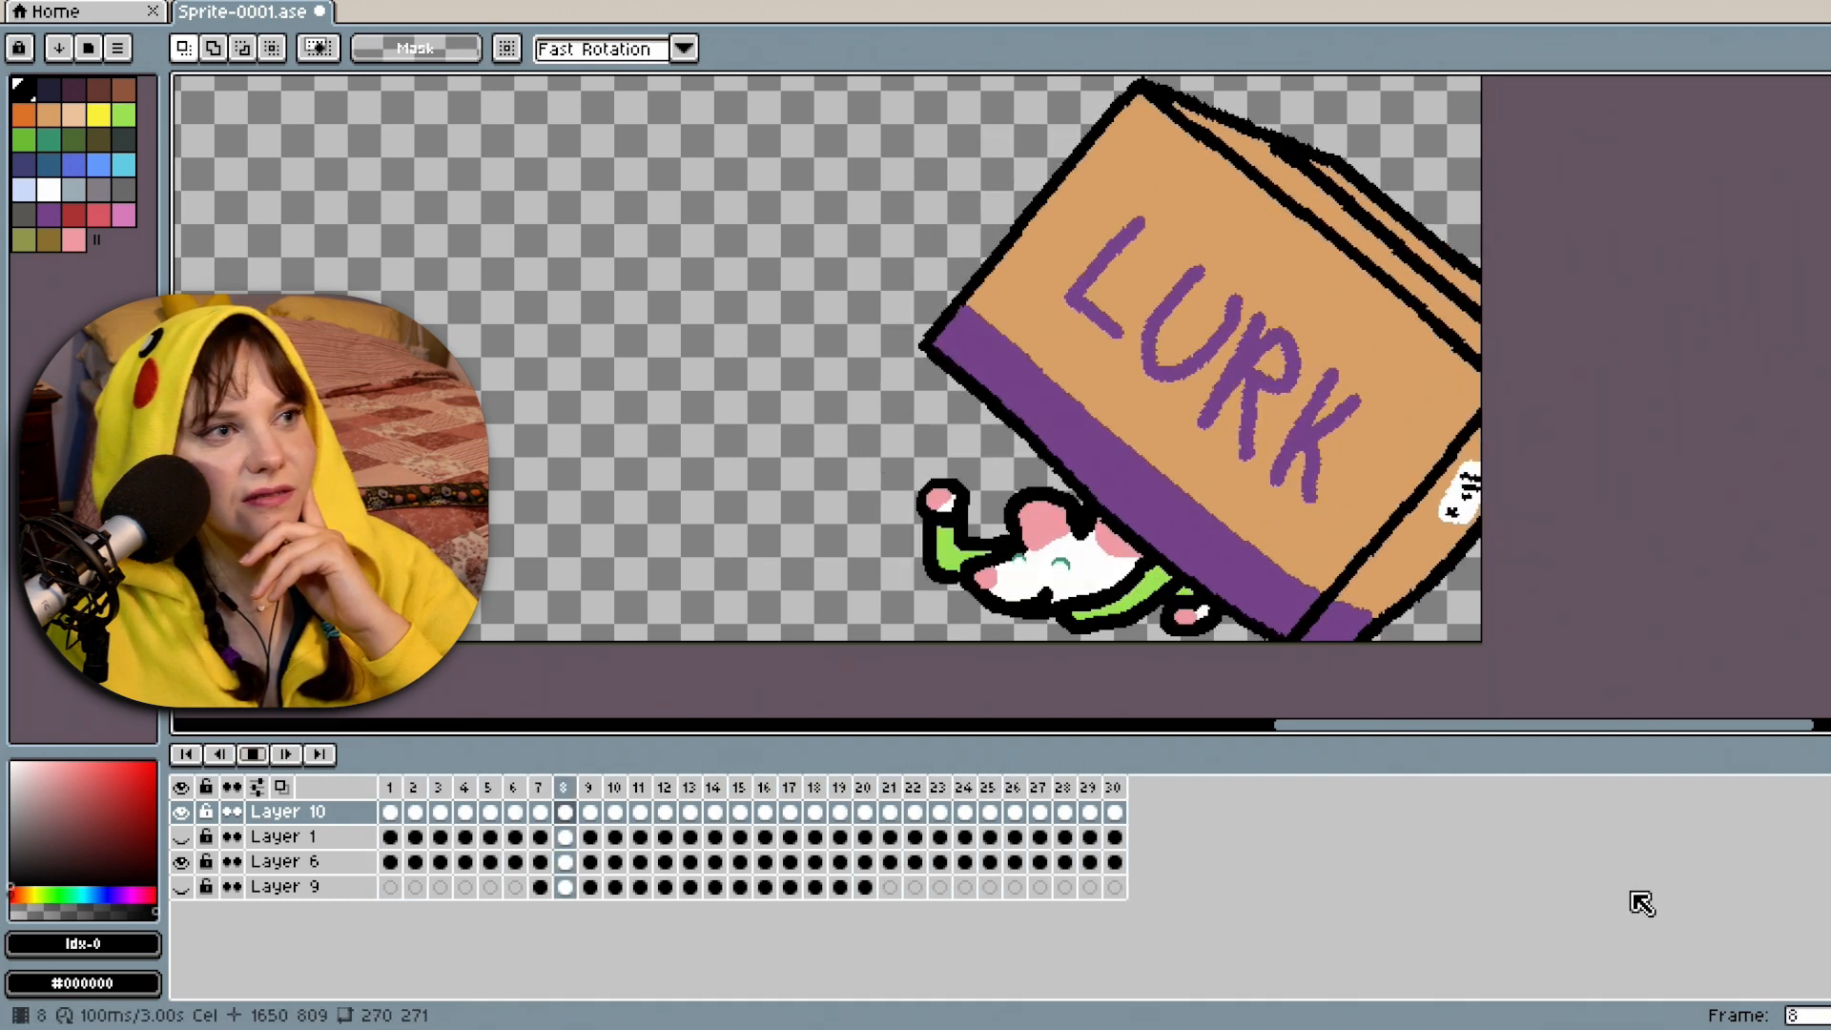
pyautogui.scroll(-3, 1323, 403)
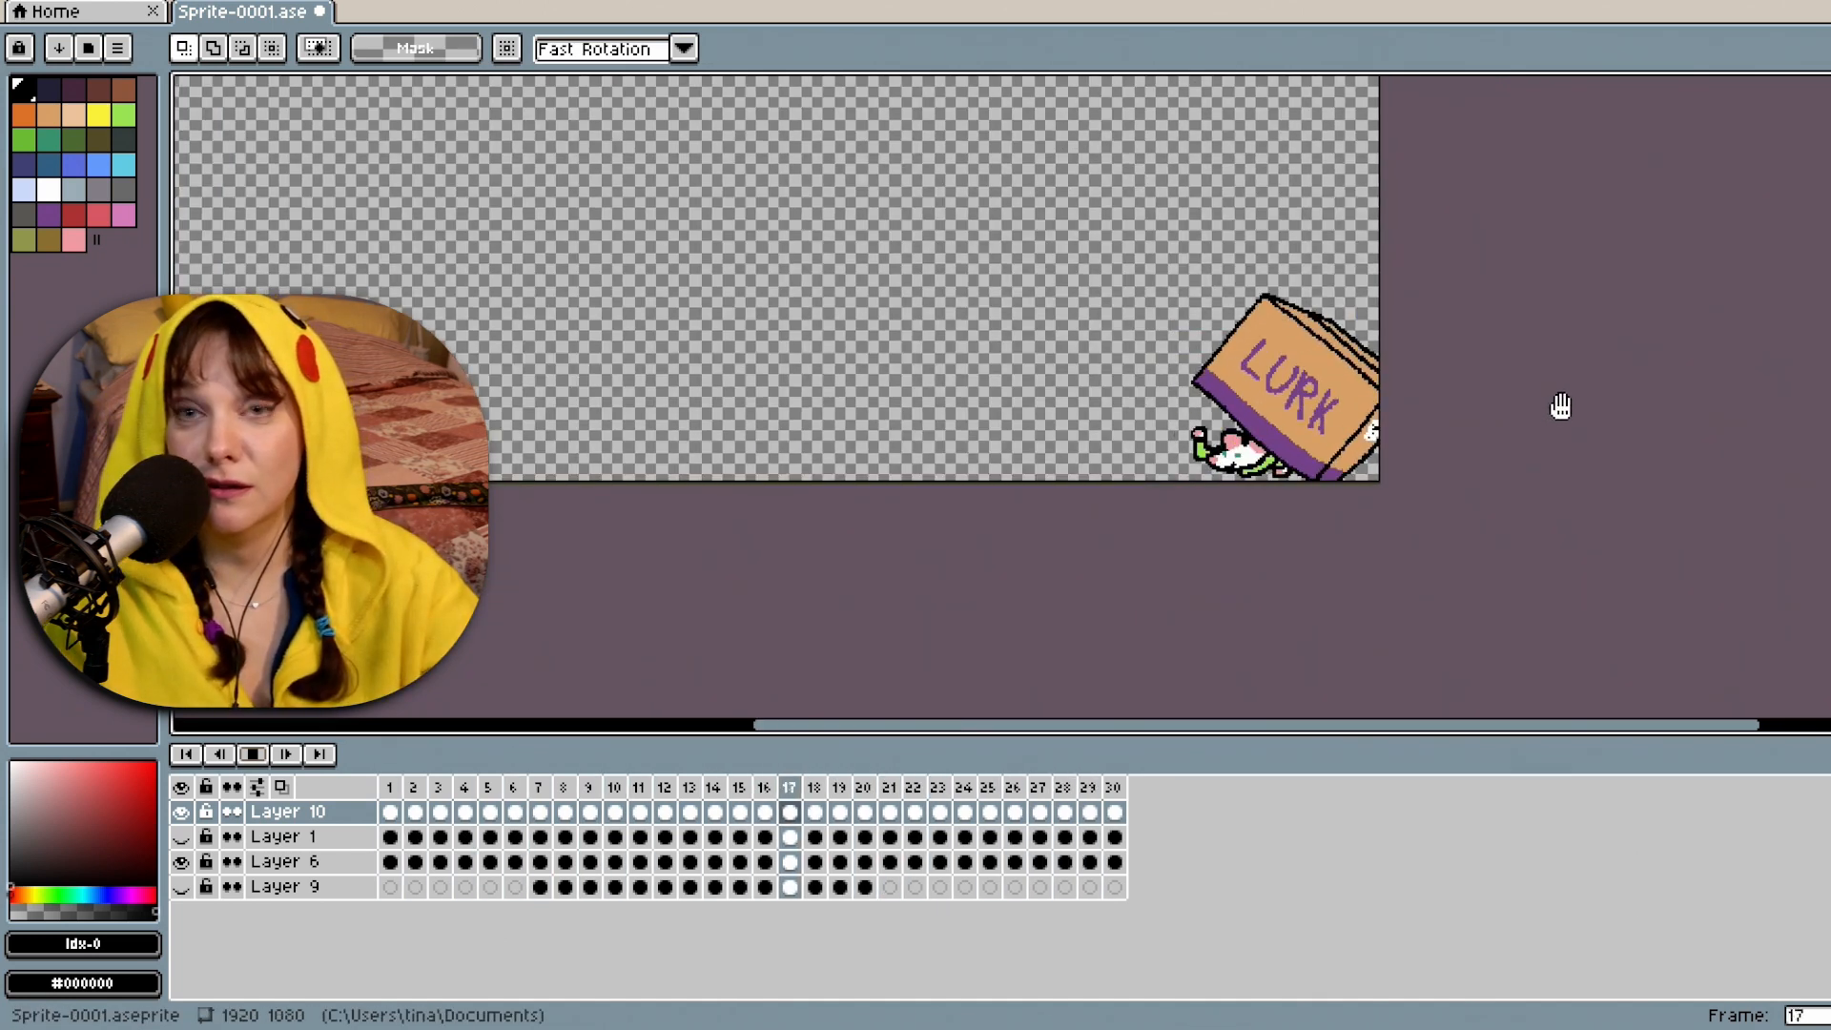
pyautogui.scroll(3, 1371, 384)
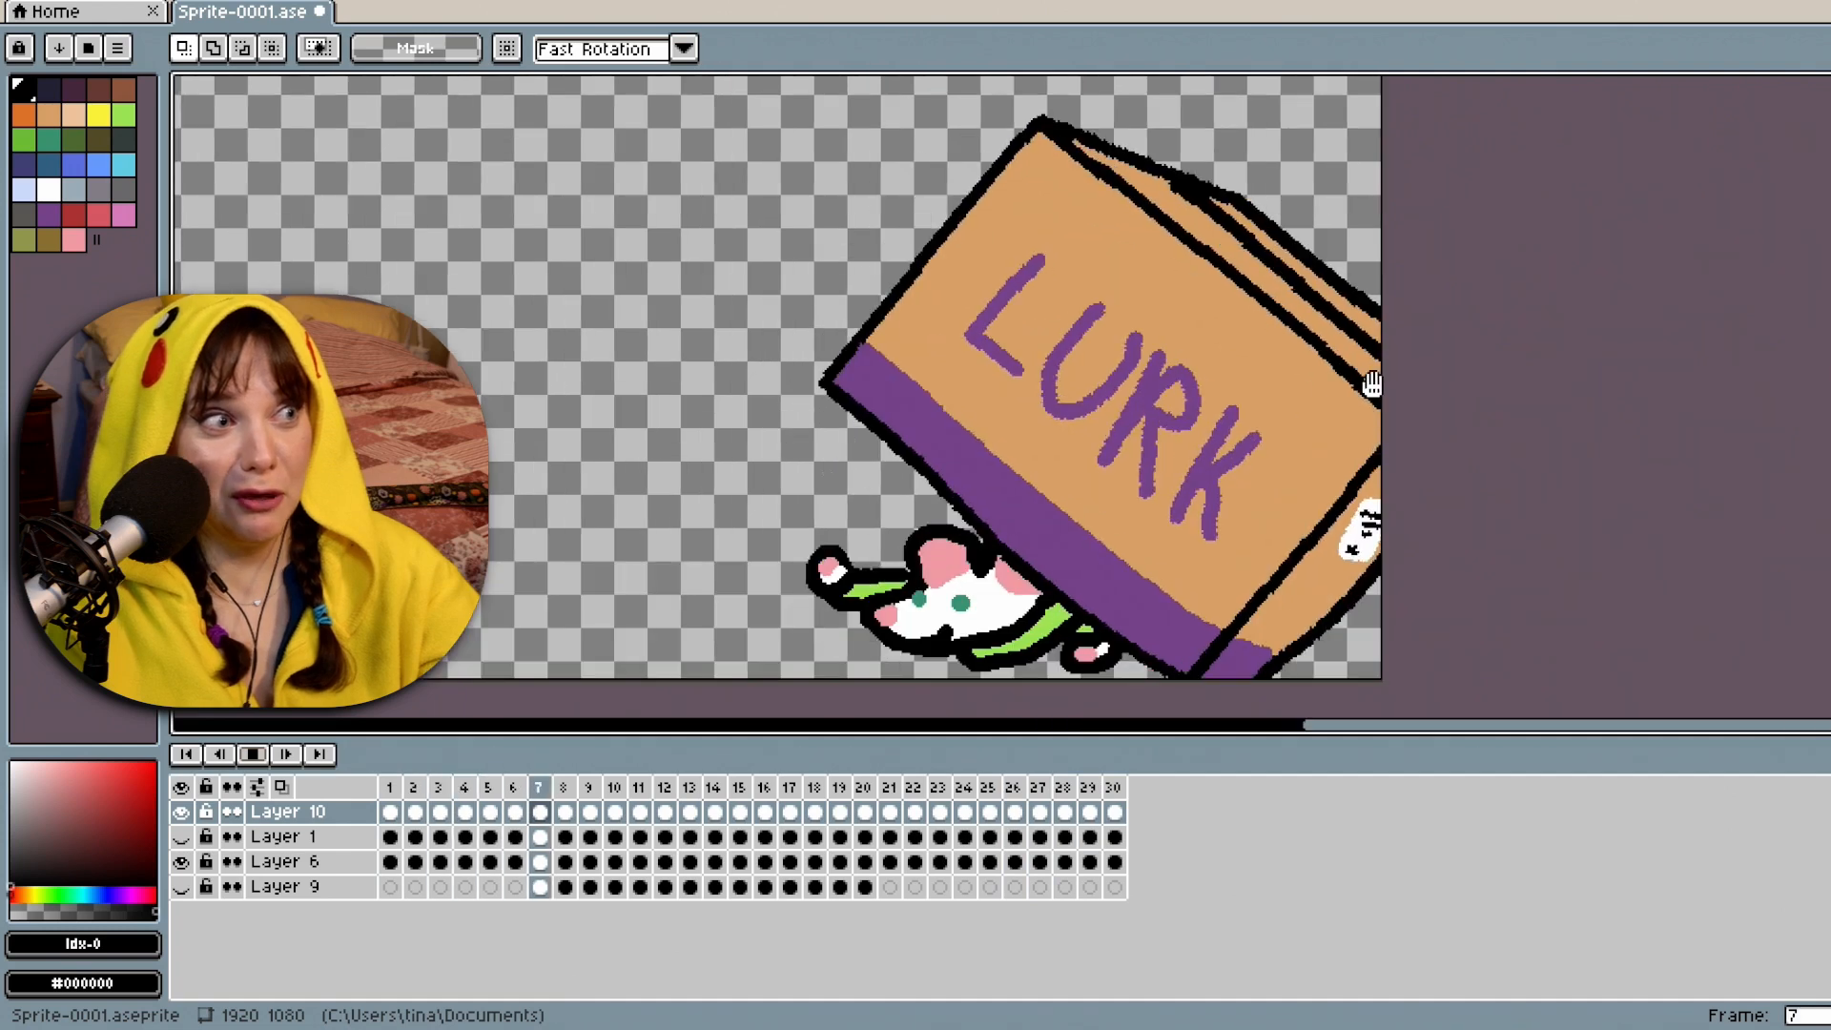
pyautogui.scroll(-3, 1371, 384)
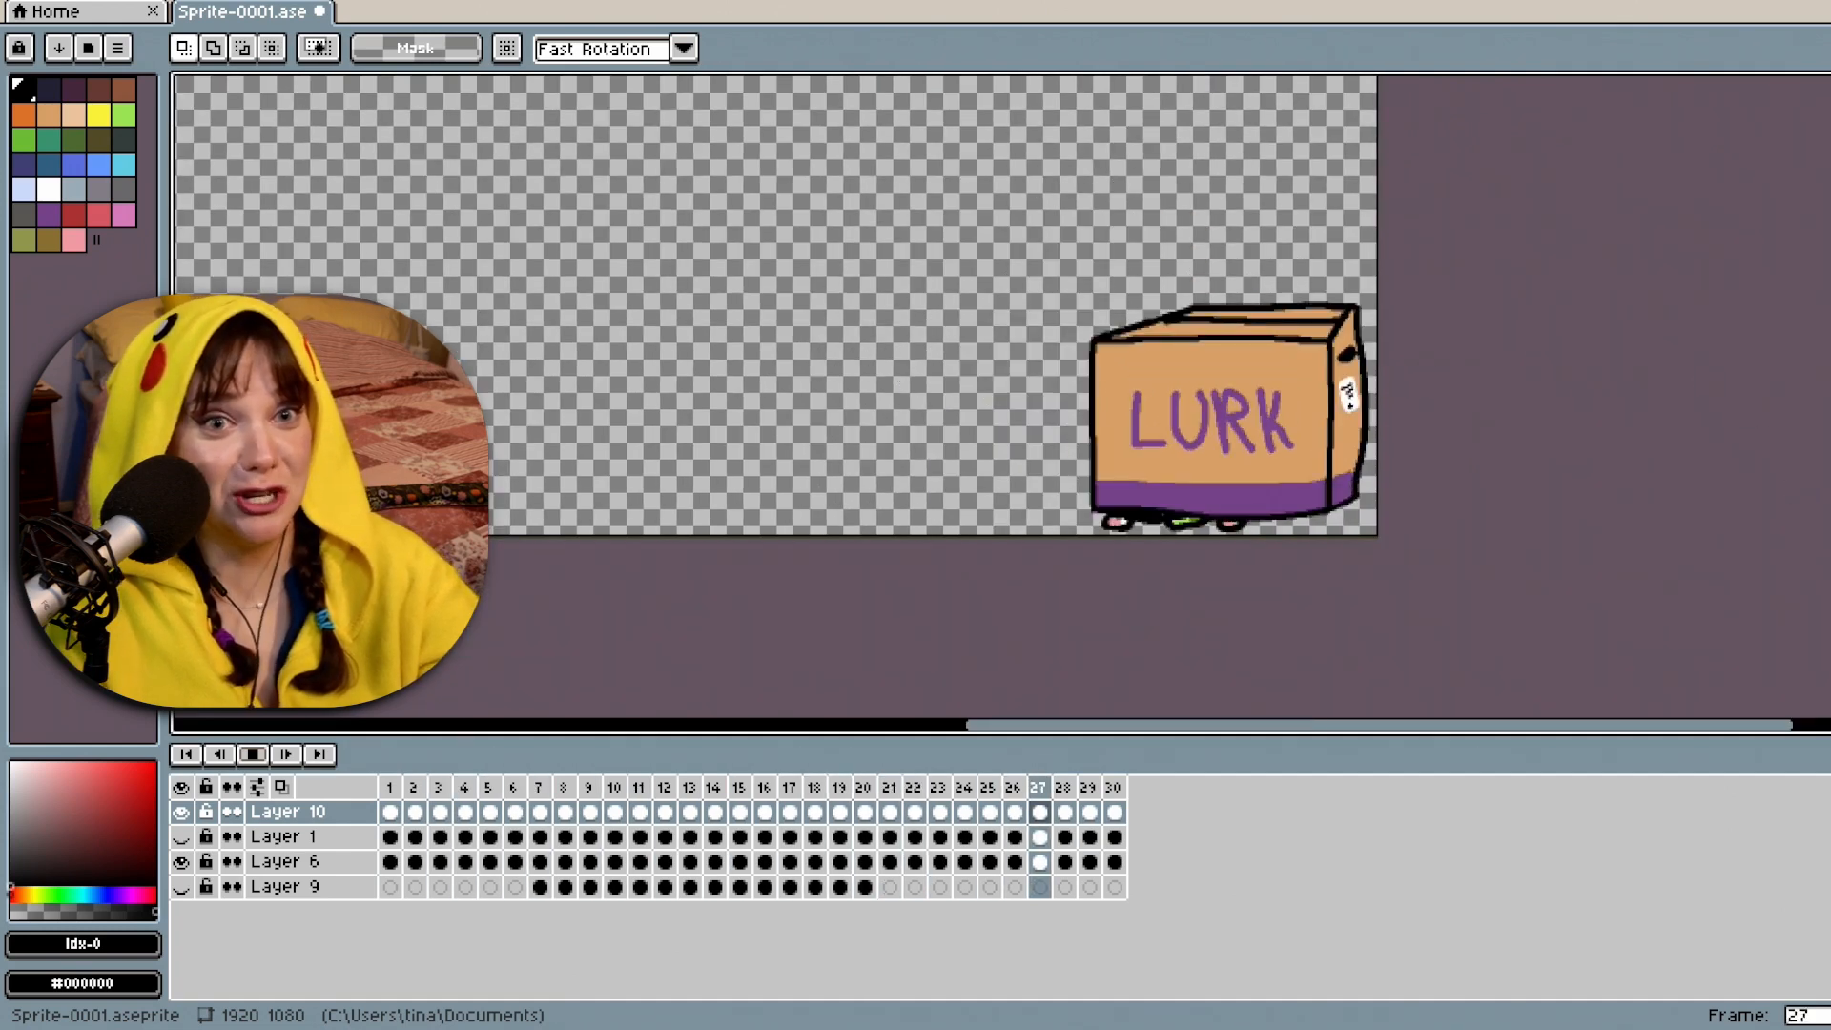
pyautogui.moveTo(1816, 534); pyautogui.dragTo(1816, 664)
pyautogui.scroll(-1, 1453, 449)
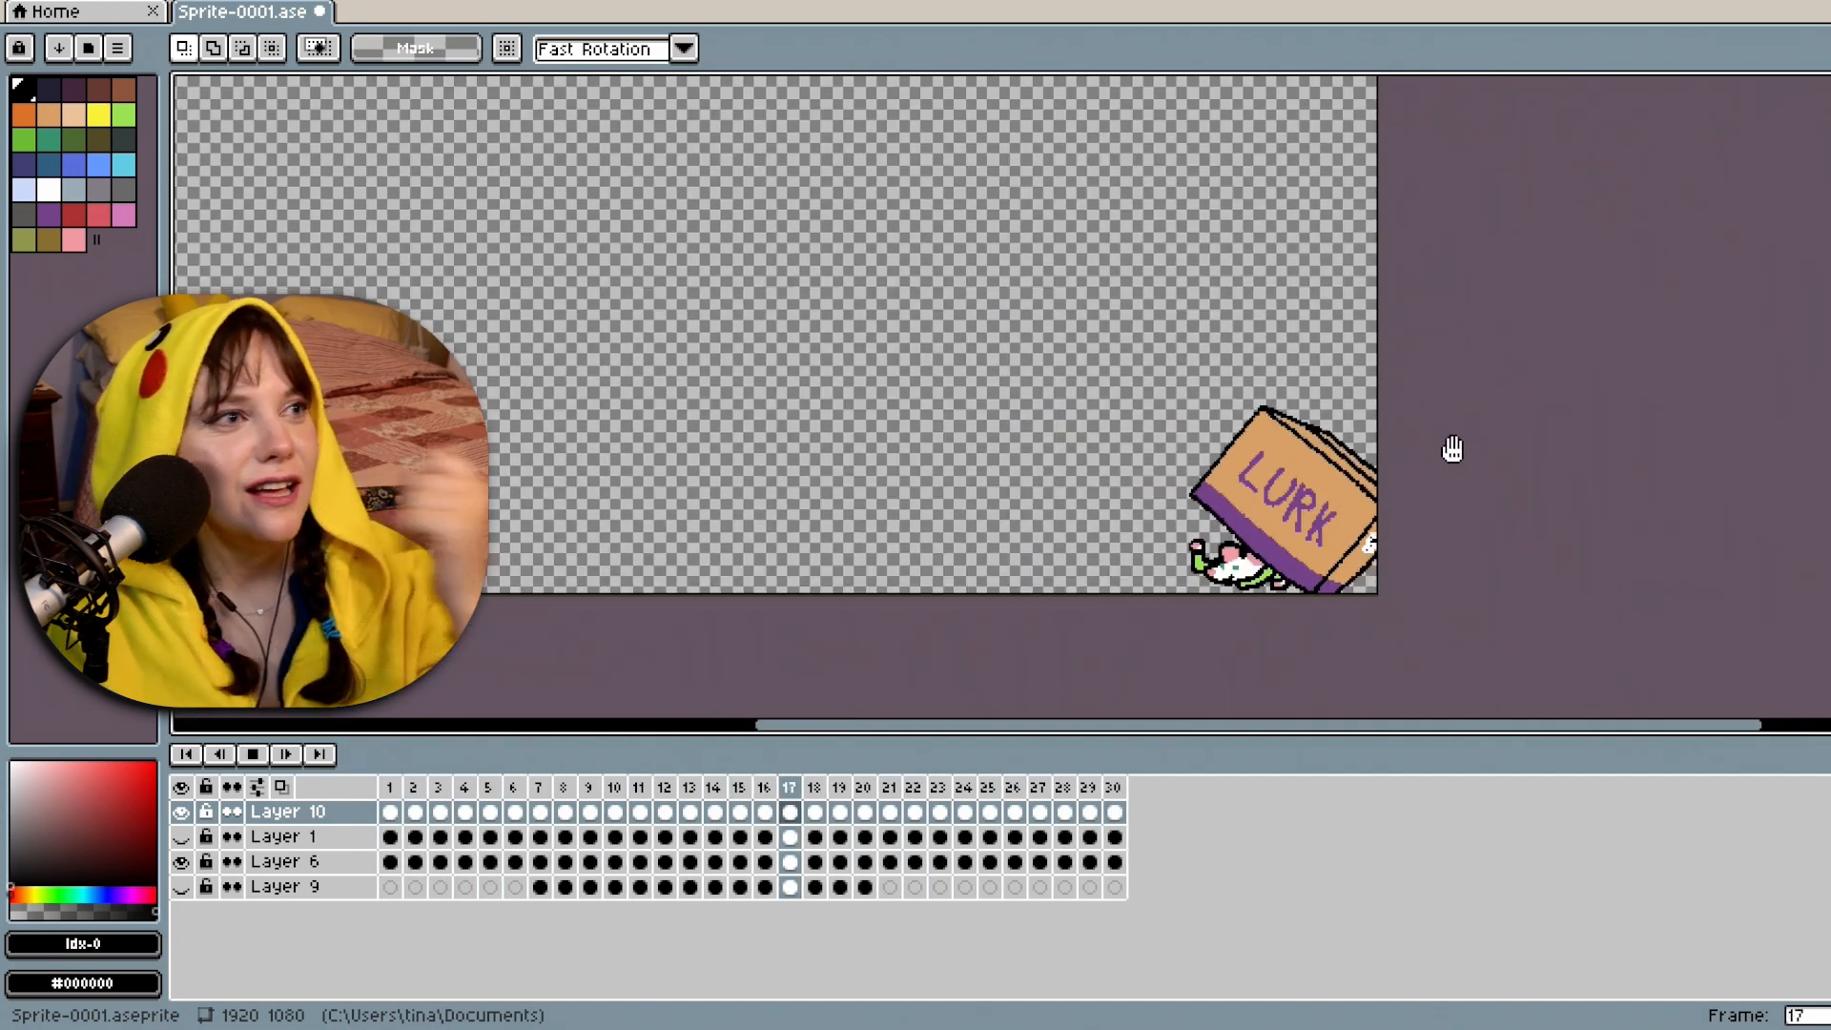
pyautogui.moveTo(1640, 730); pyautogui.dragTo(1462, 727)
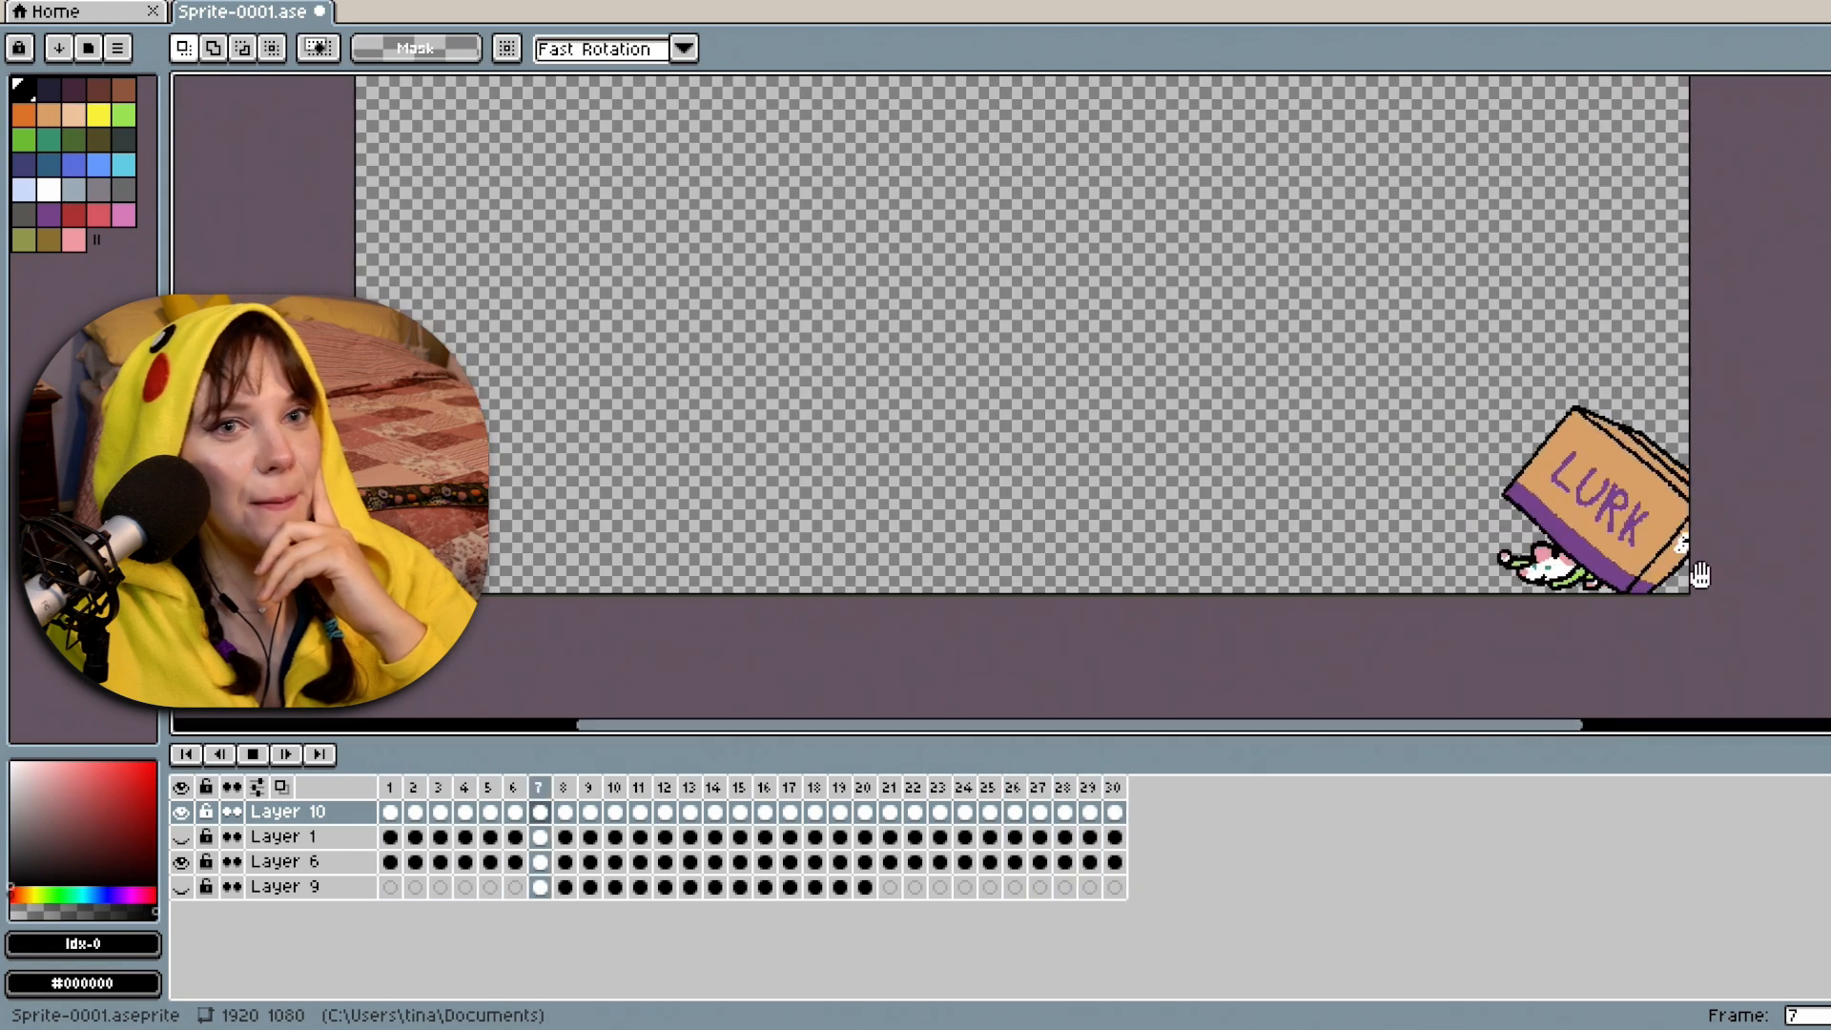
pyautogui.moveTo(1826, 534); pyautogui.dragTo(1826, 458)
pyautogui.scroll(-1, 1532, 429)
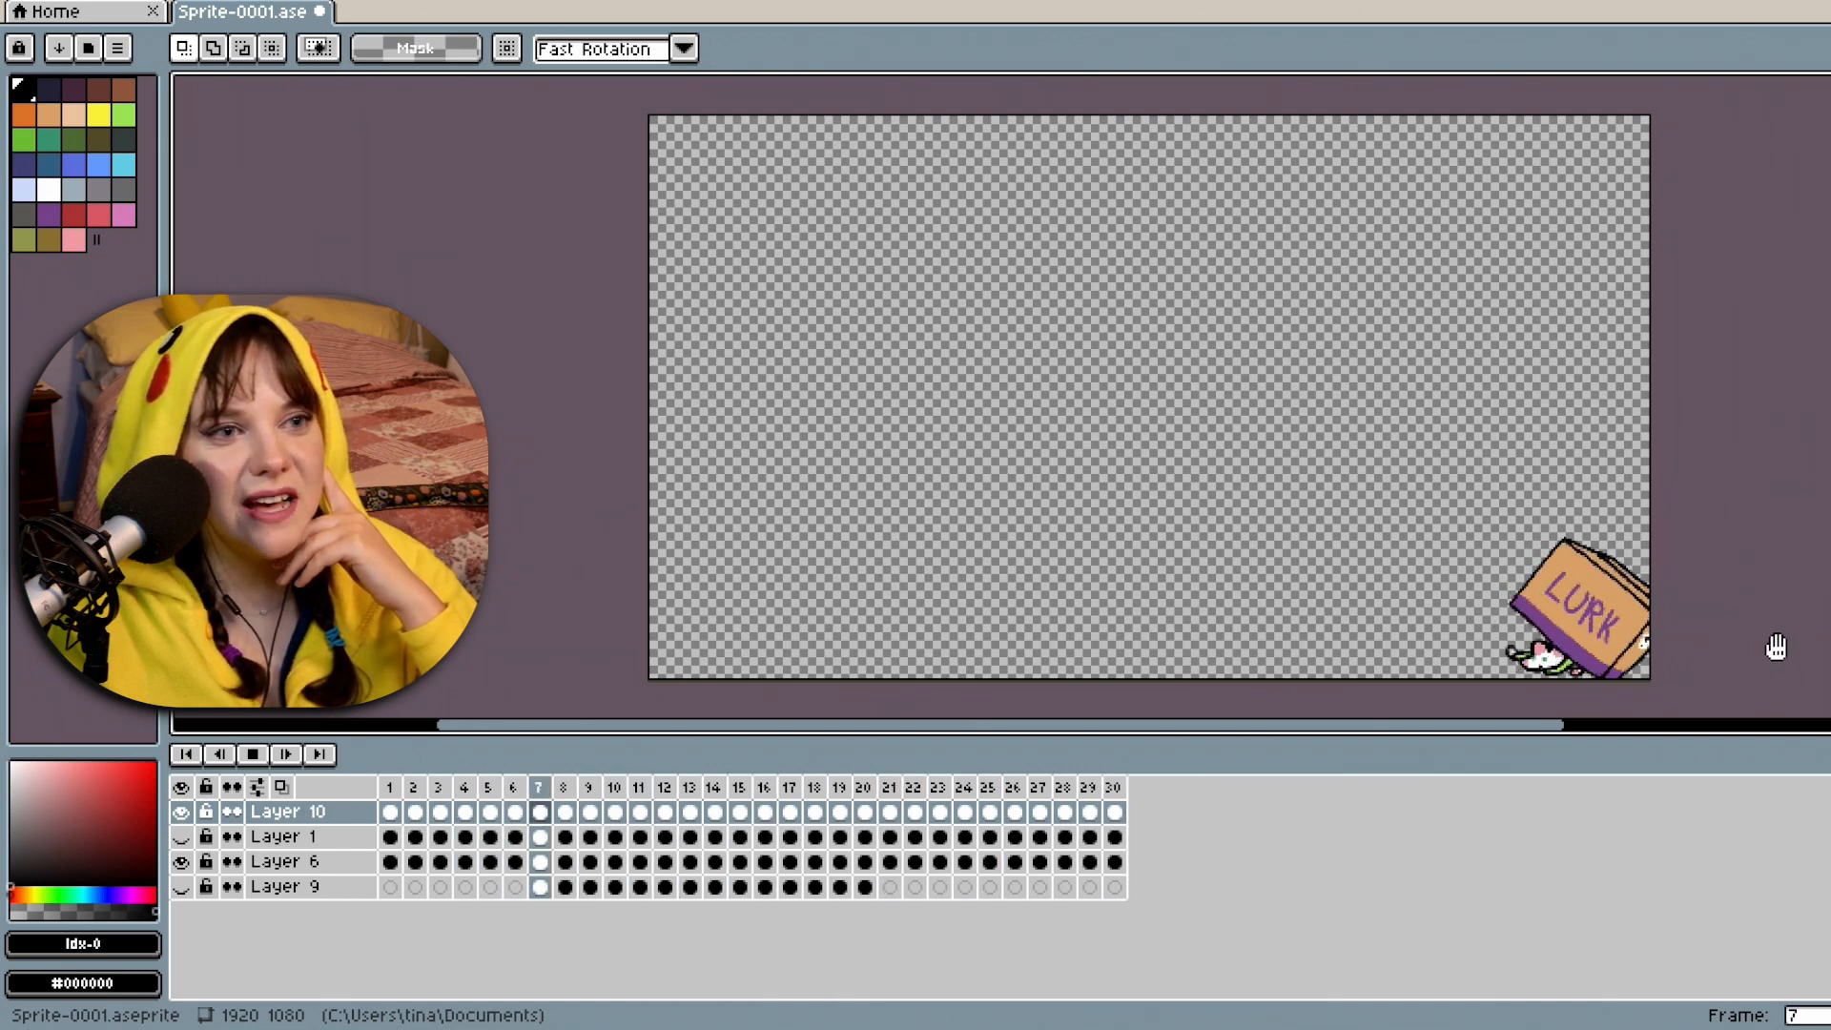
pyautogui.scroll(-3, 1411, 546)
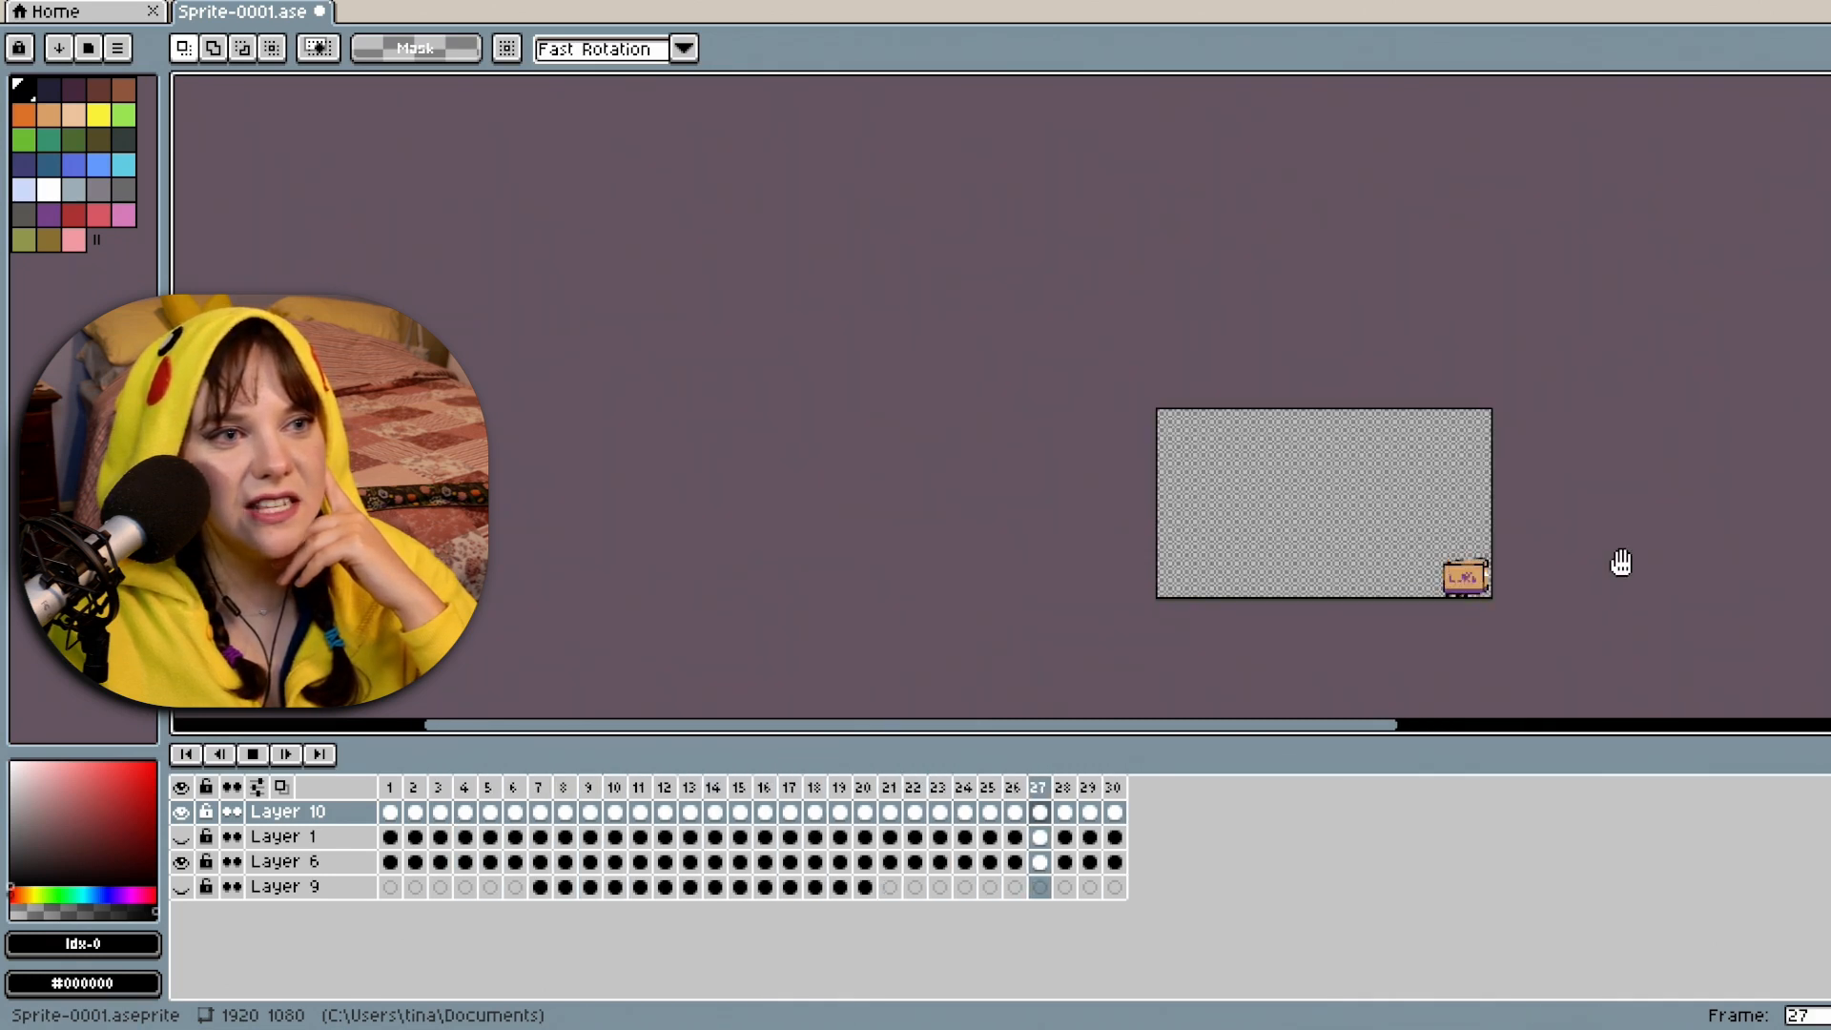
pyautogui.scroll(1, 1621, 562)
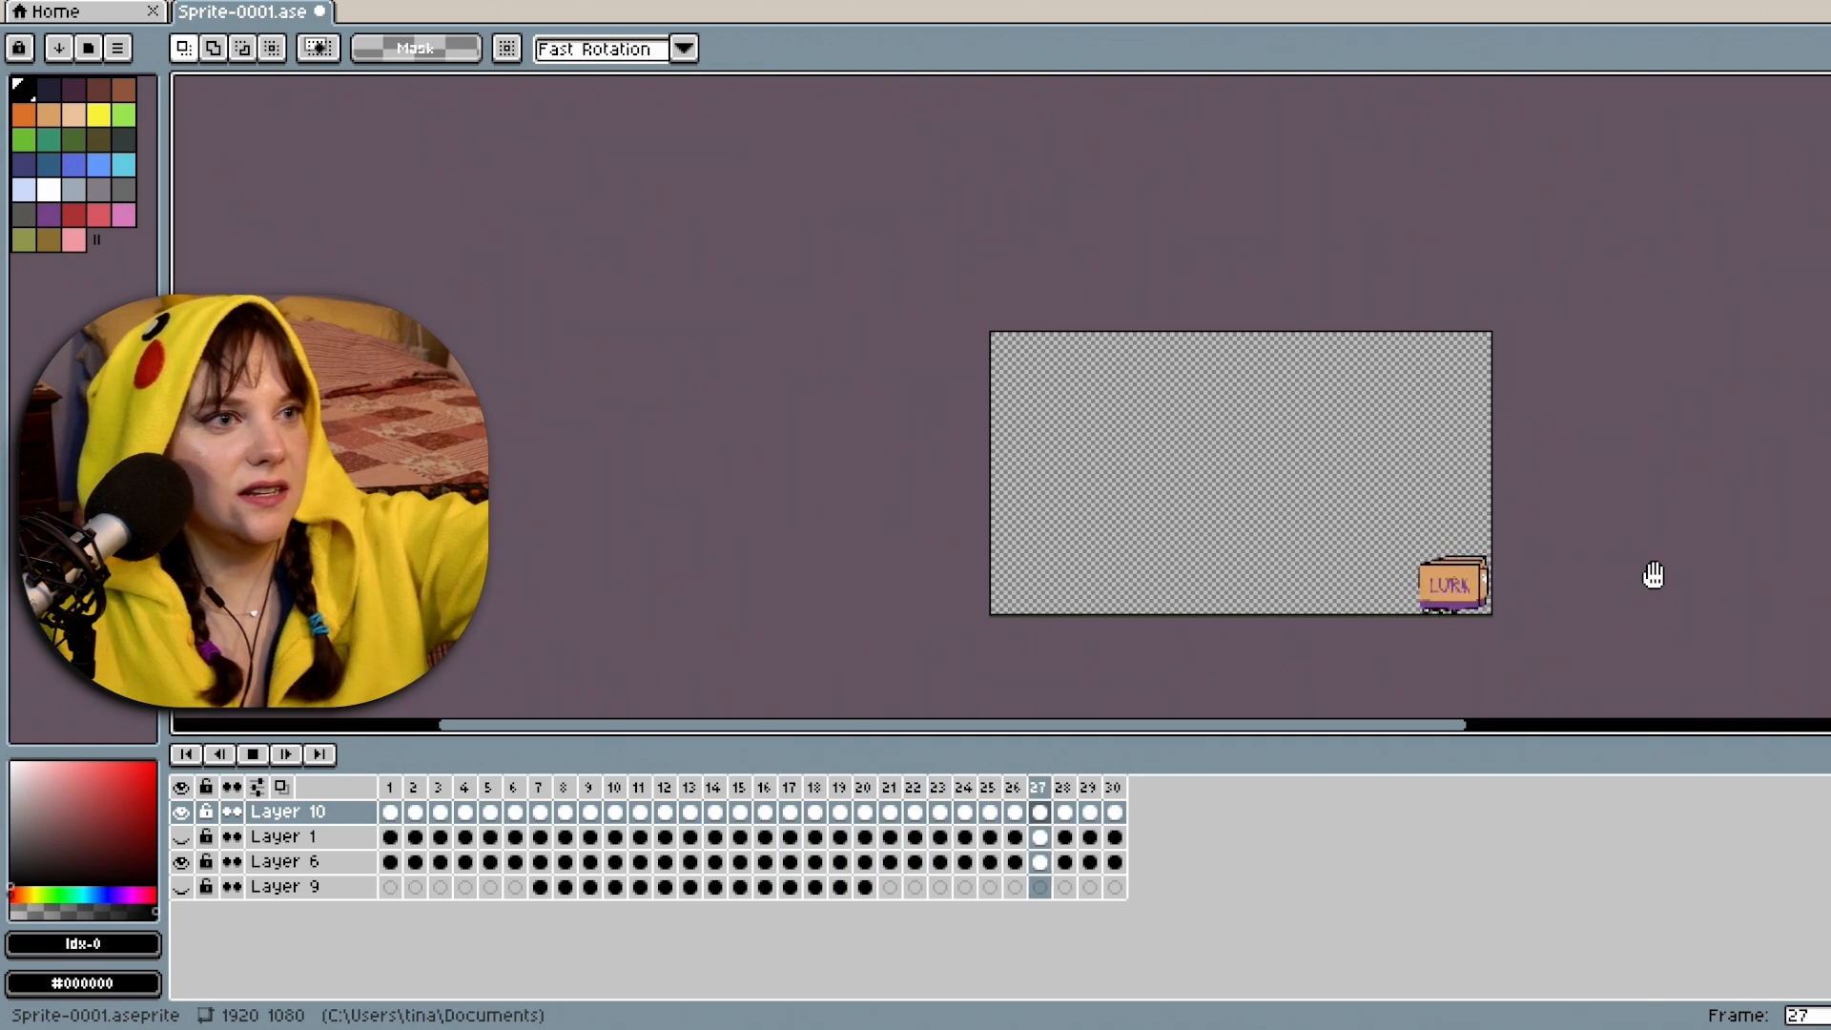
pyautogui.scroll(-1, 1682, 477)
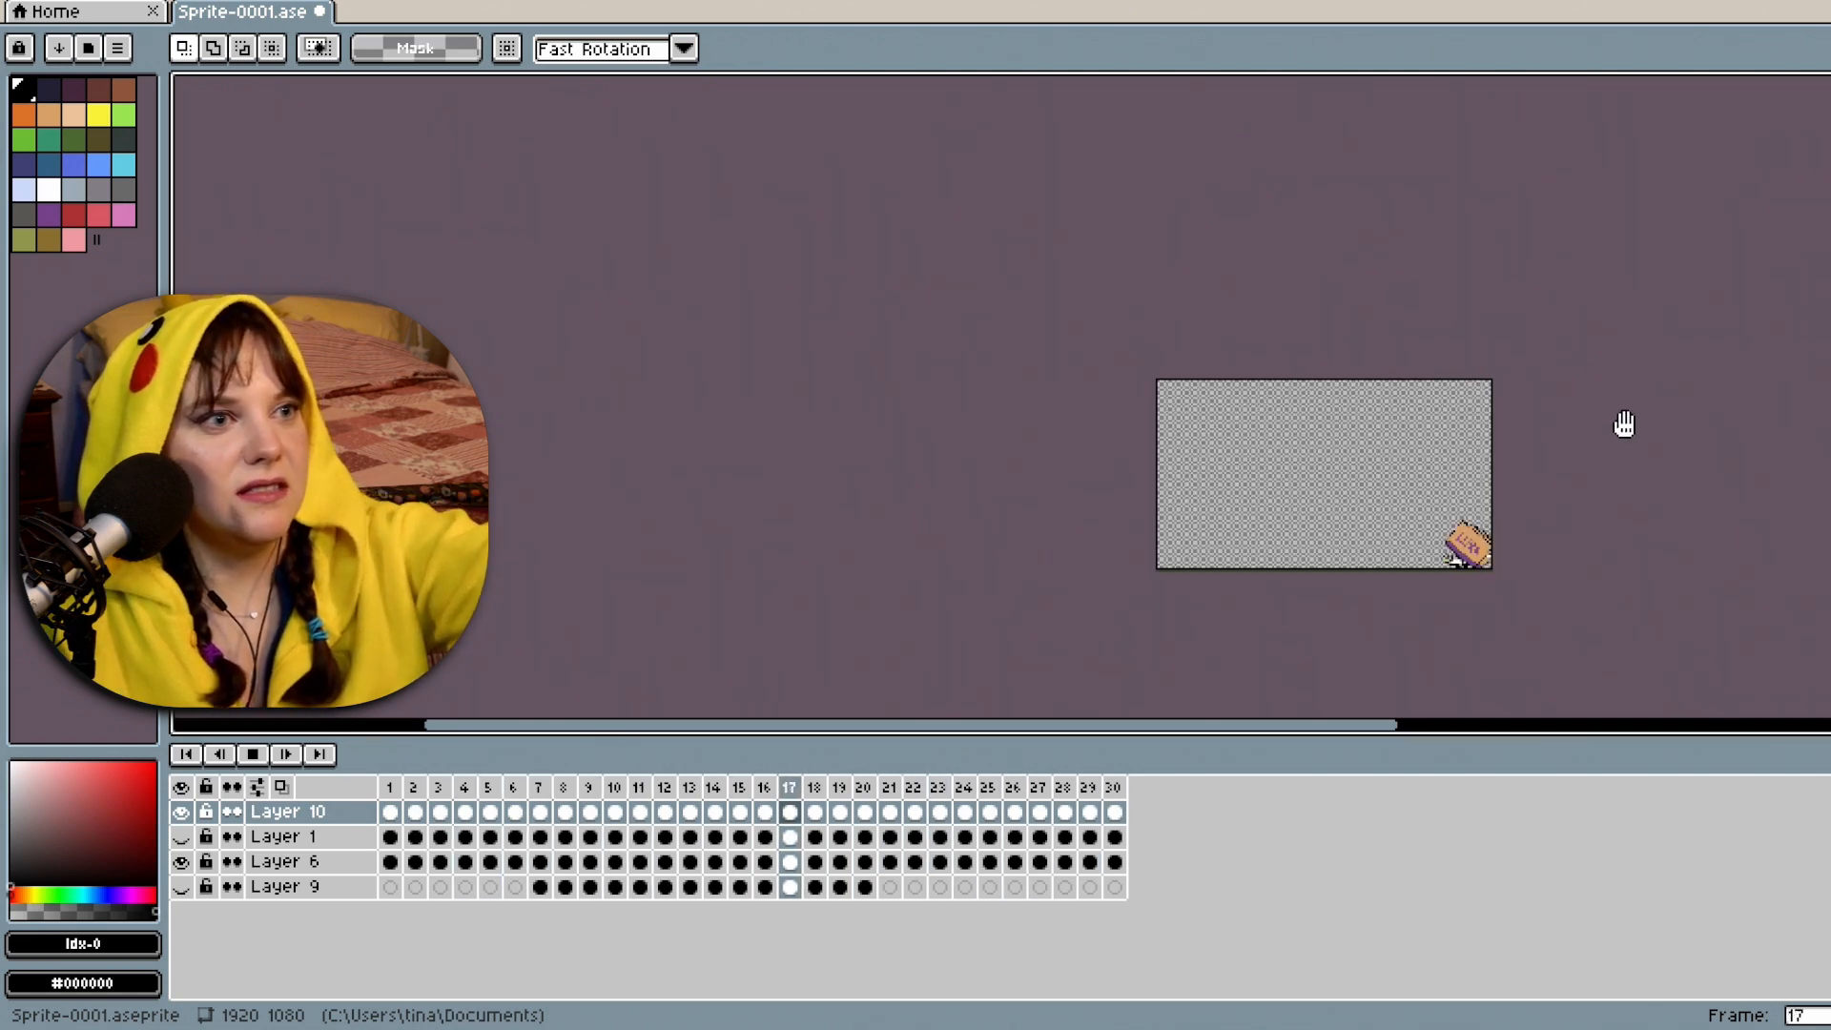
pyautogui.scroll(1, 1400, 436)
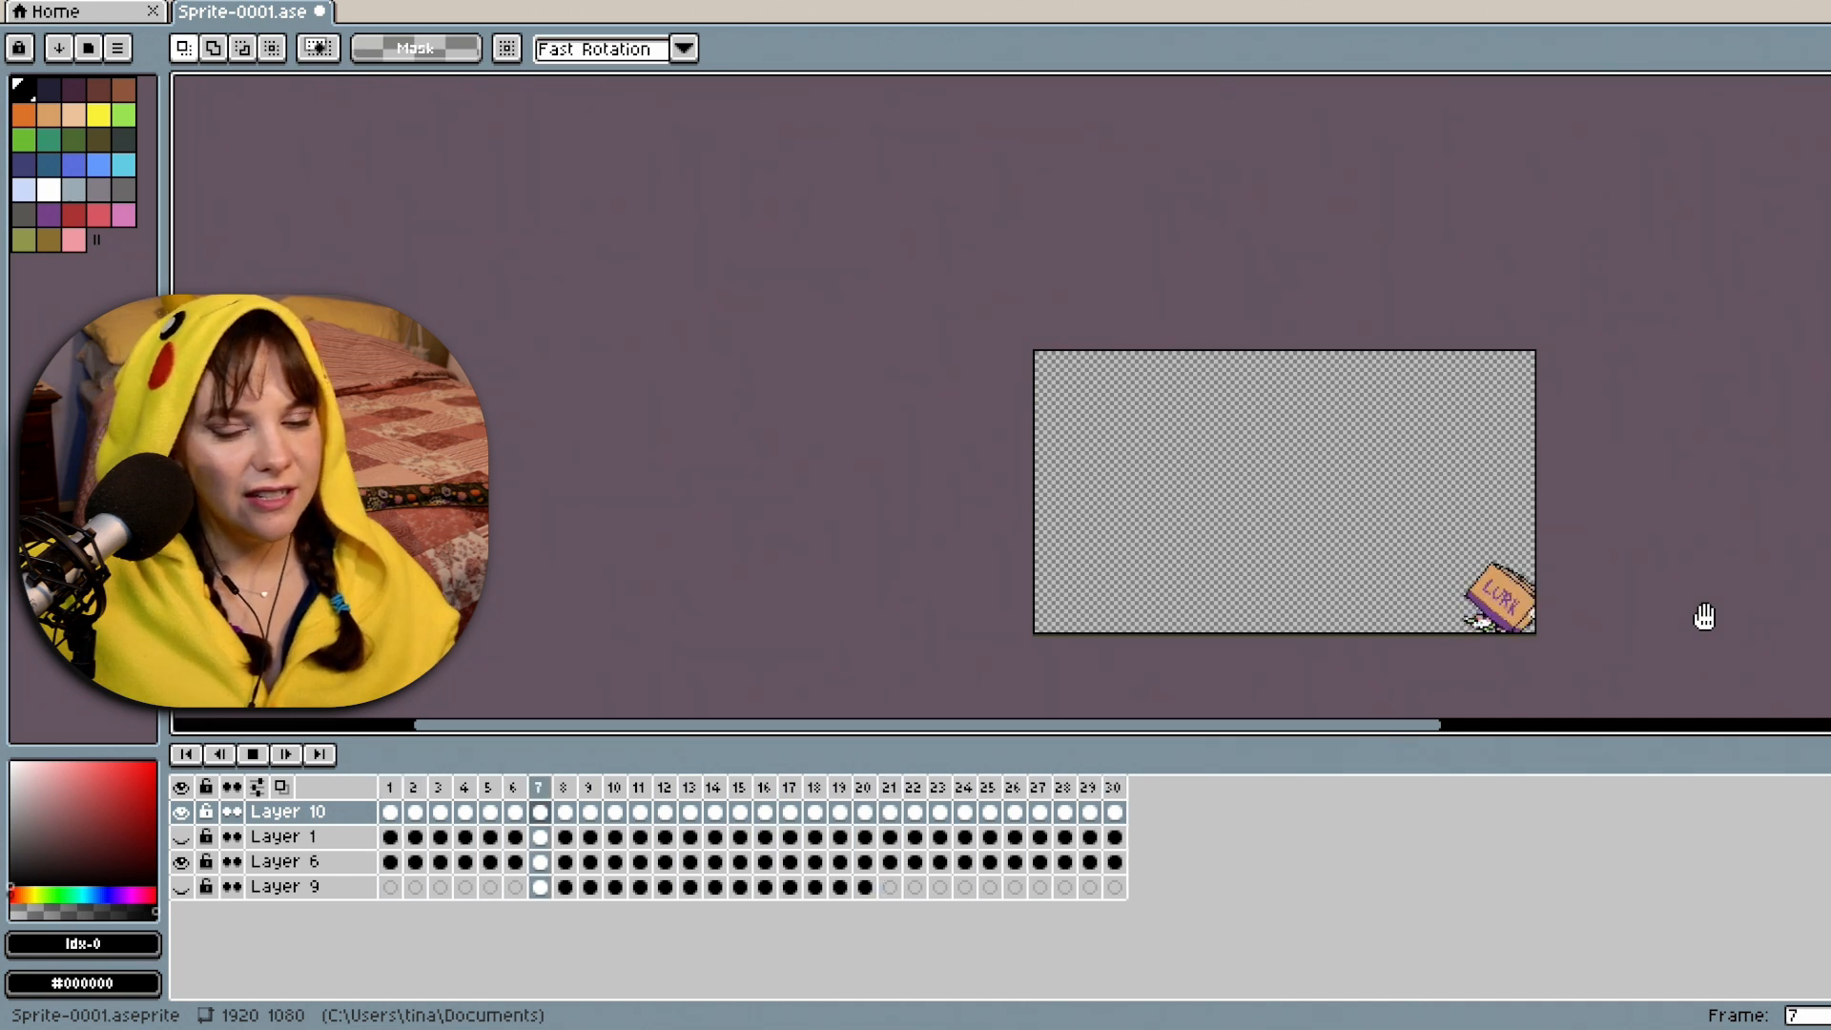
# Hide Layer 10, show Layer 1 and play the animation to check the undecorated box's motion up close.
pyautogui.click(253, 753)
pyautogui.click(181, 812)
pyautogui.click(181, 836)
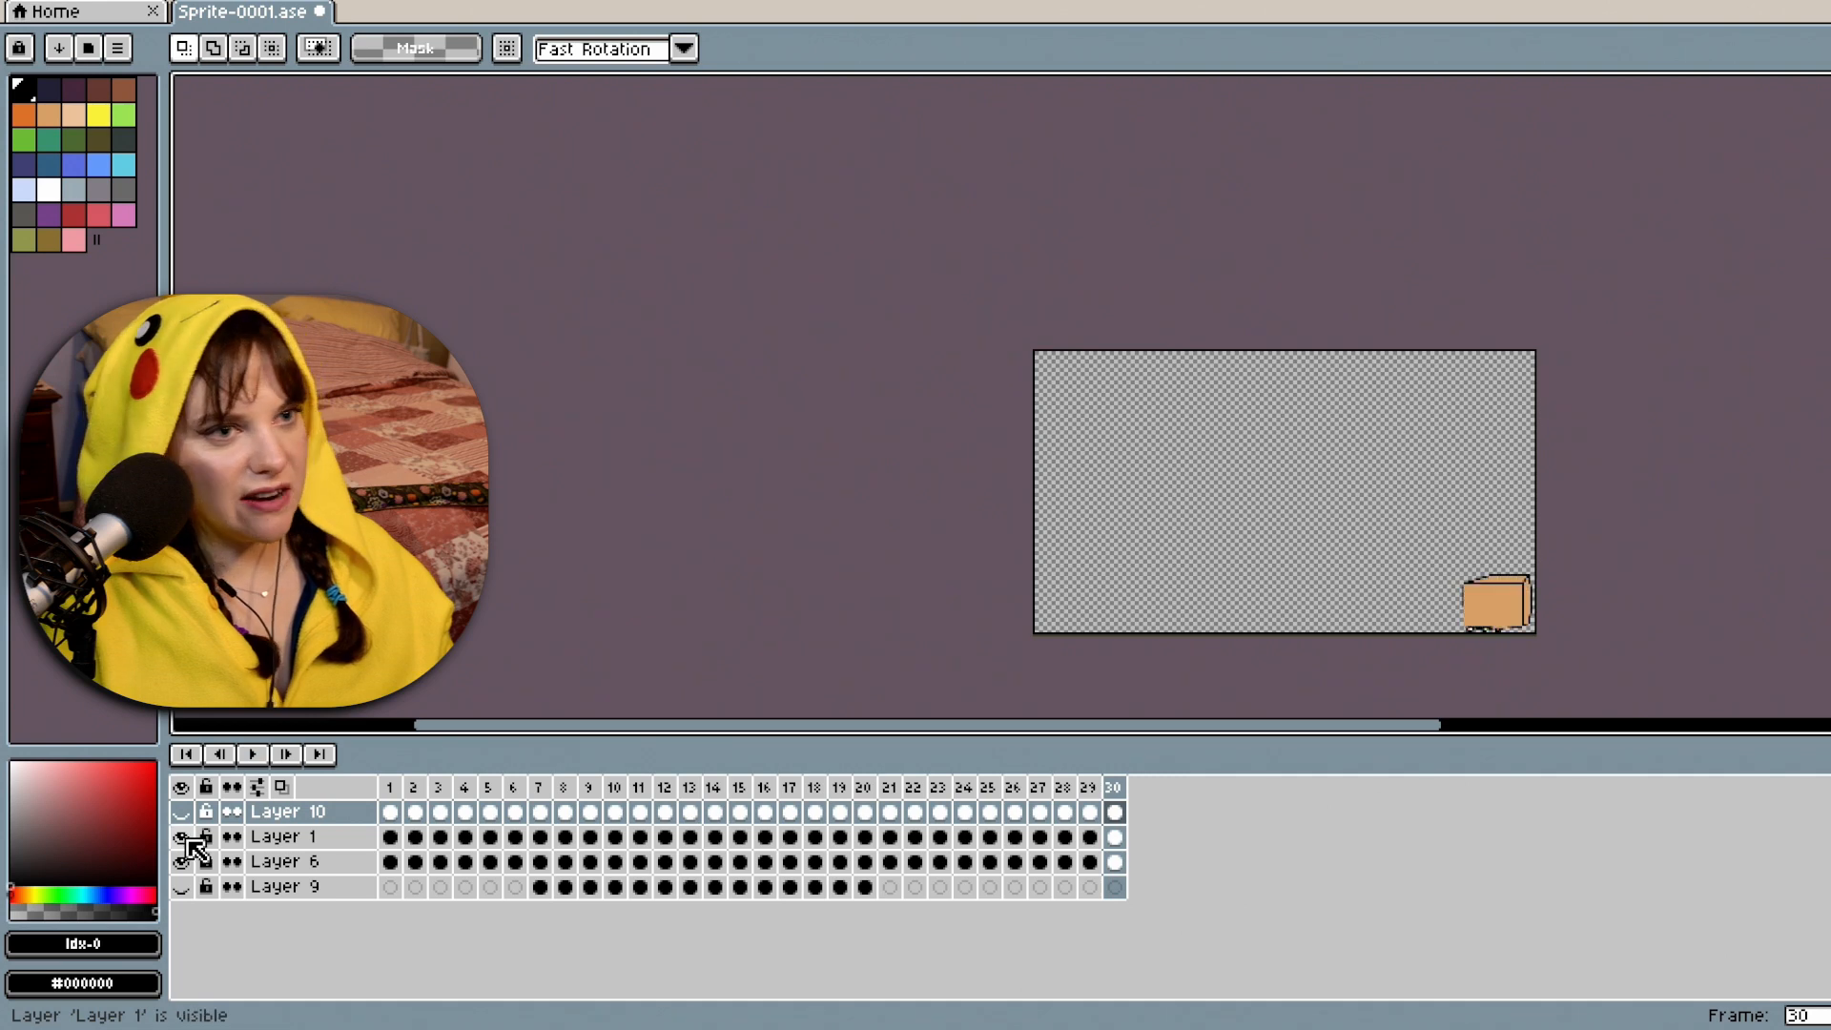
pyautogui.click(255, 754)
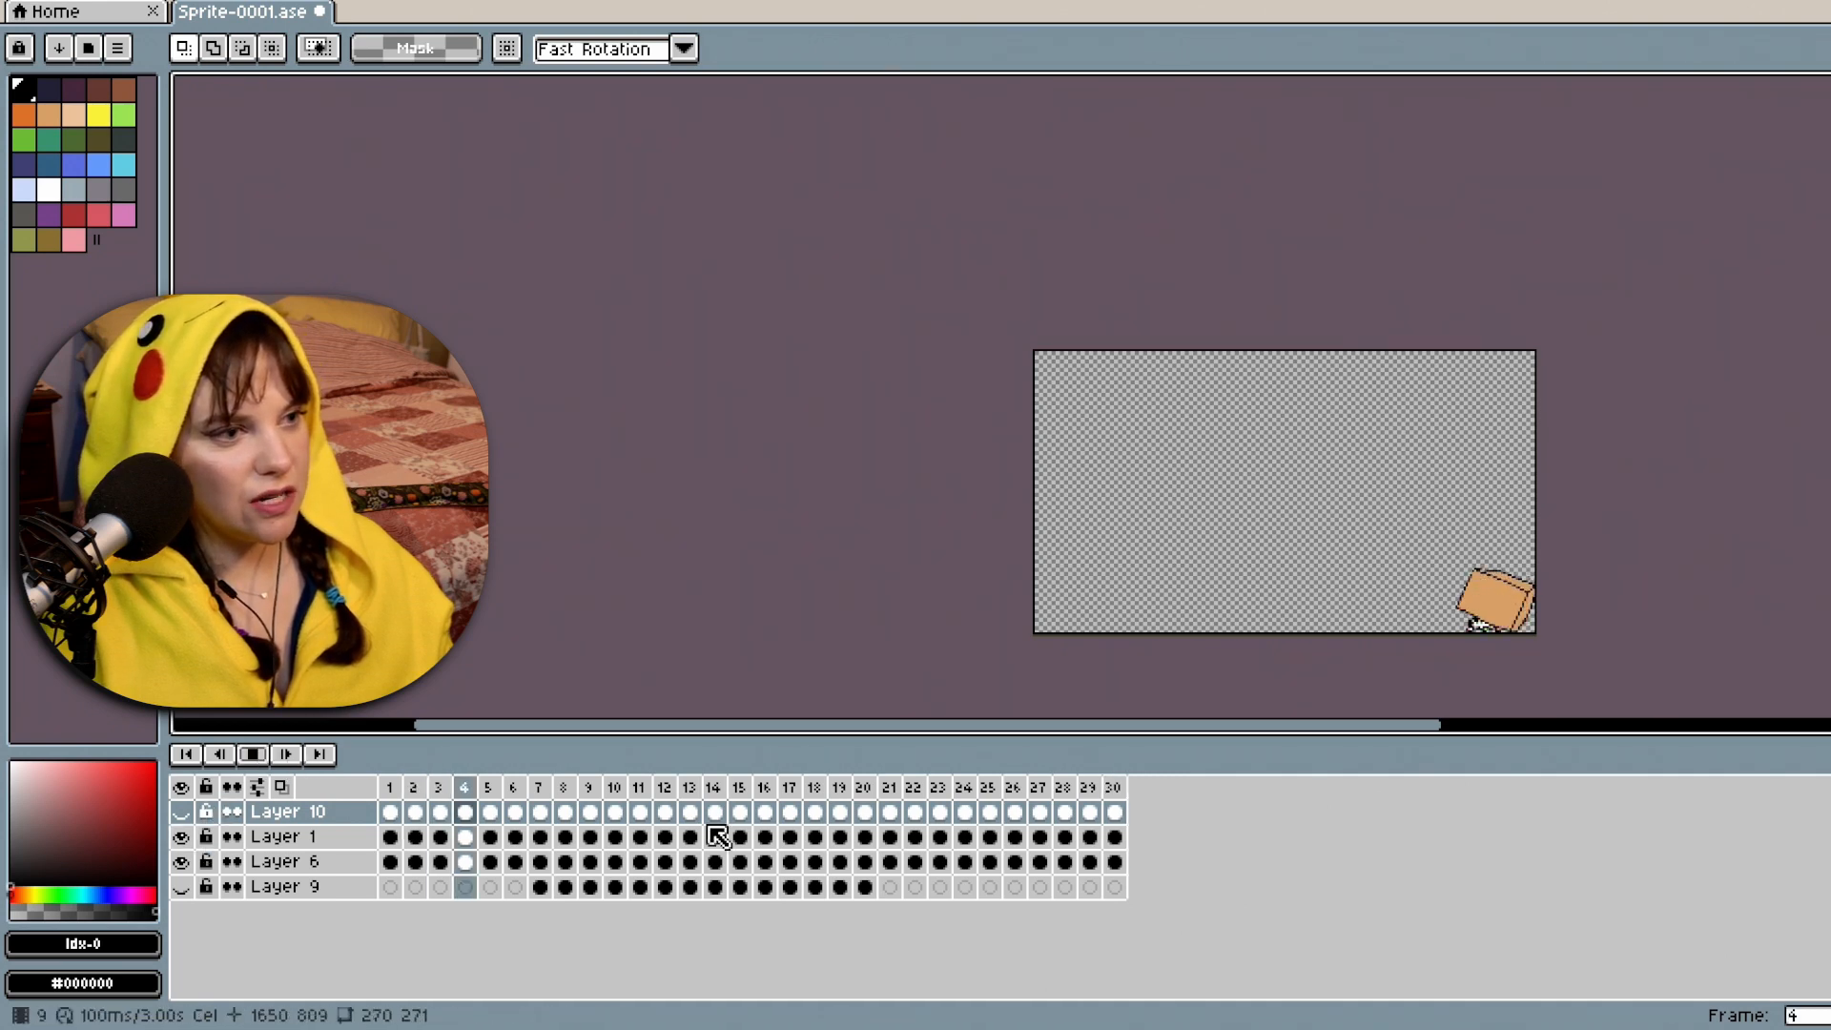
pyautogui.scroll(1, 1499, 560)
pyautogui.scroll(1, 1501, 561)
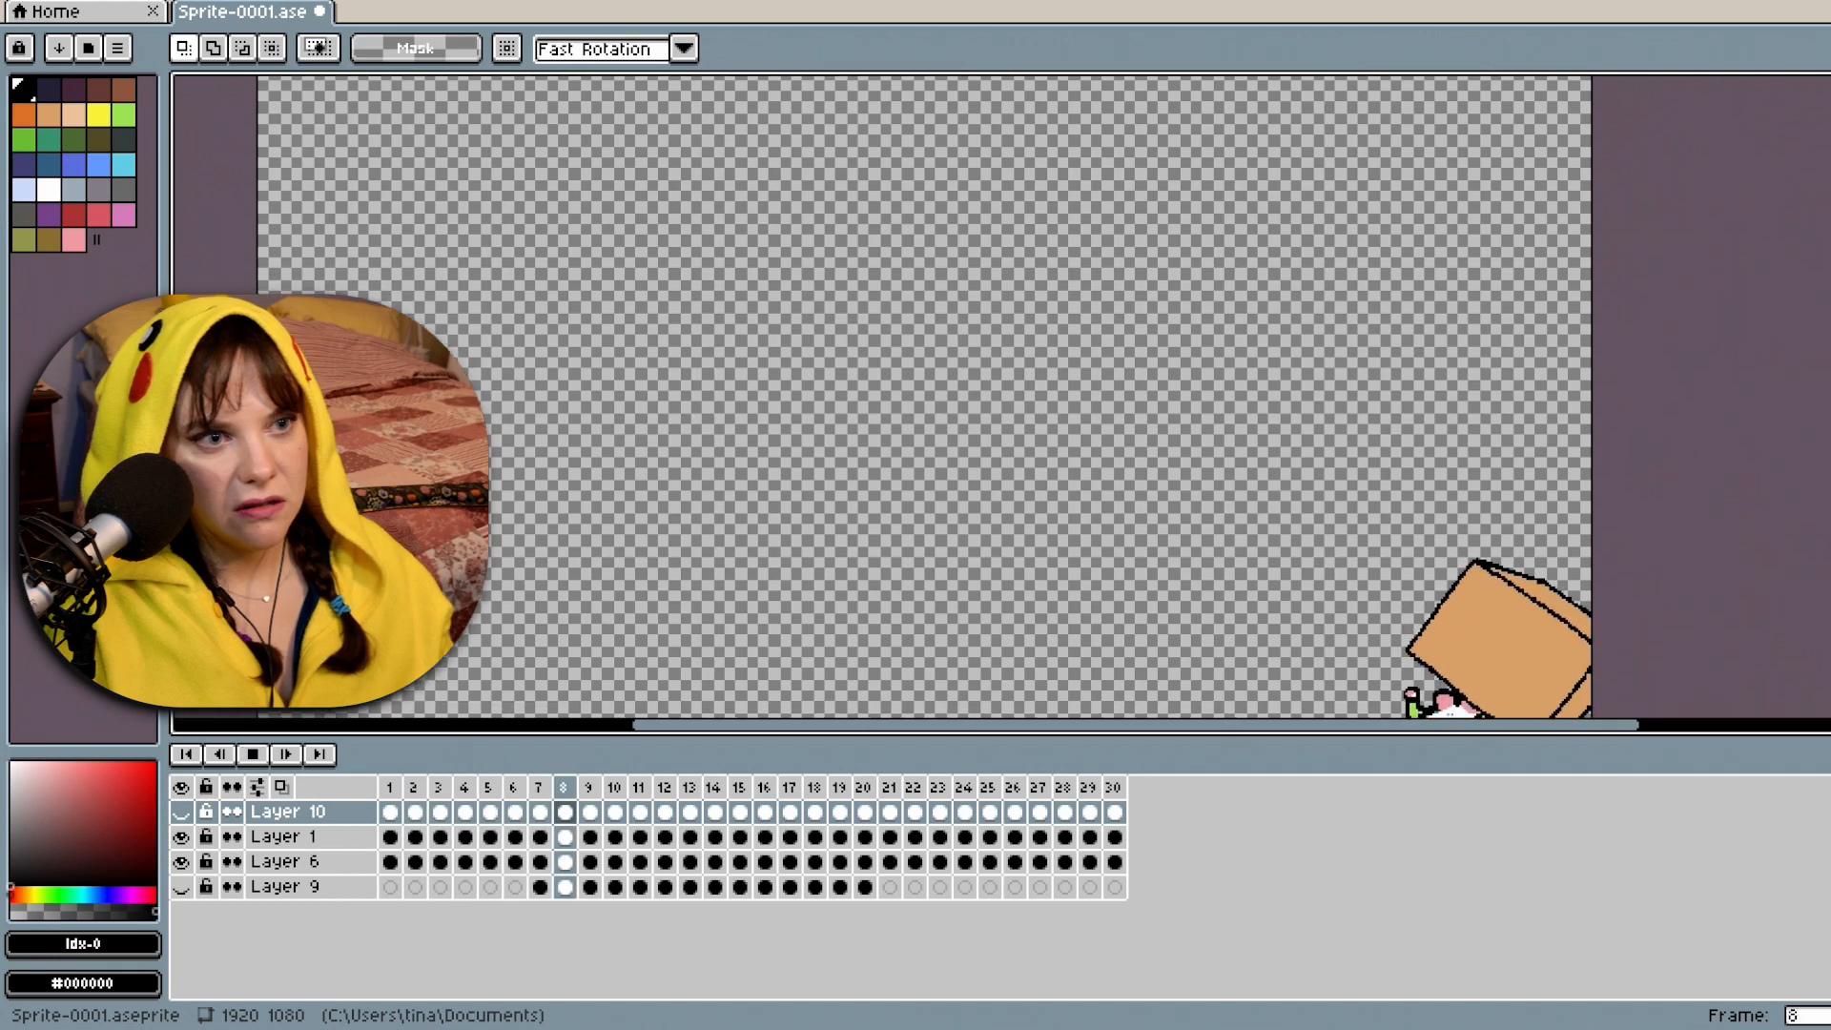
pyautogui.moveTo(1828, 515); pyautogui.dragTo(1829, 567)
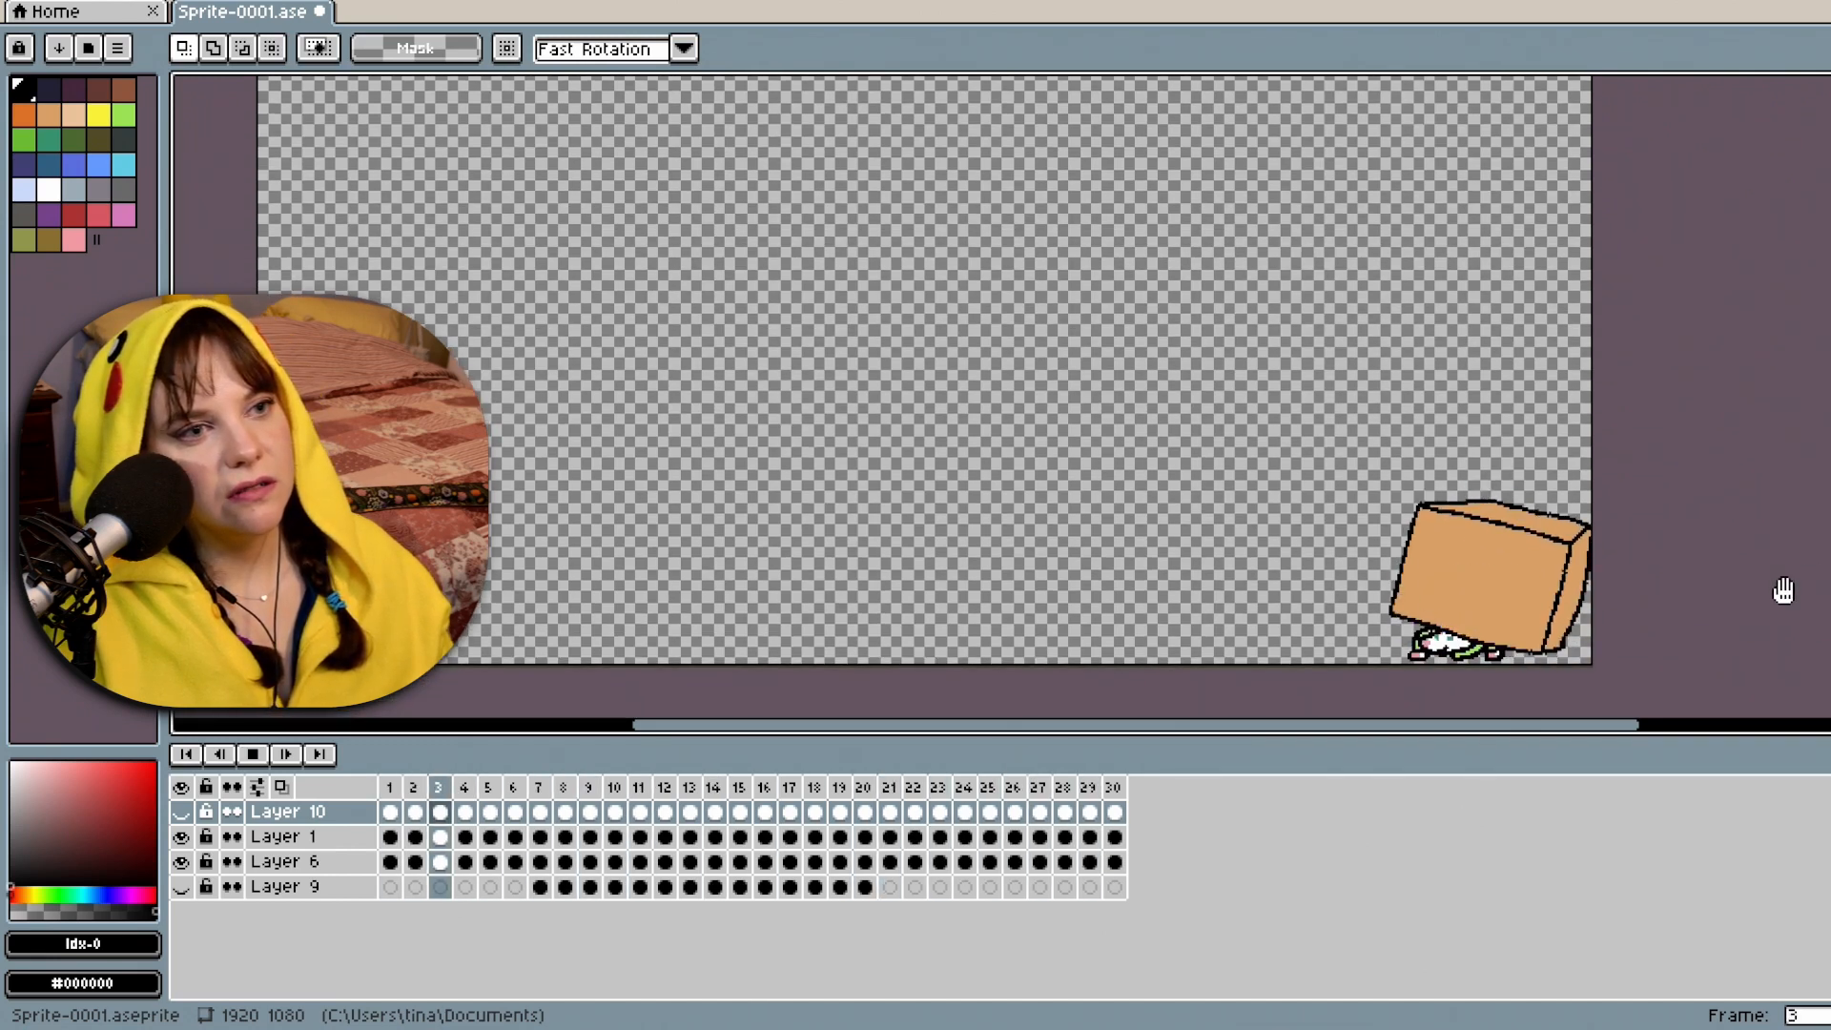
# Show Layer 10 again, hide Layer 1 and play the decorated LURK box animation up close.
pyautogui.click(253, 753)
pyautogui.click(181, 812)
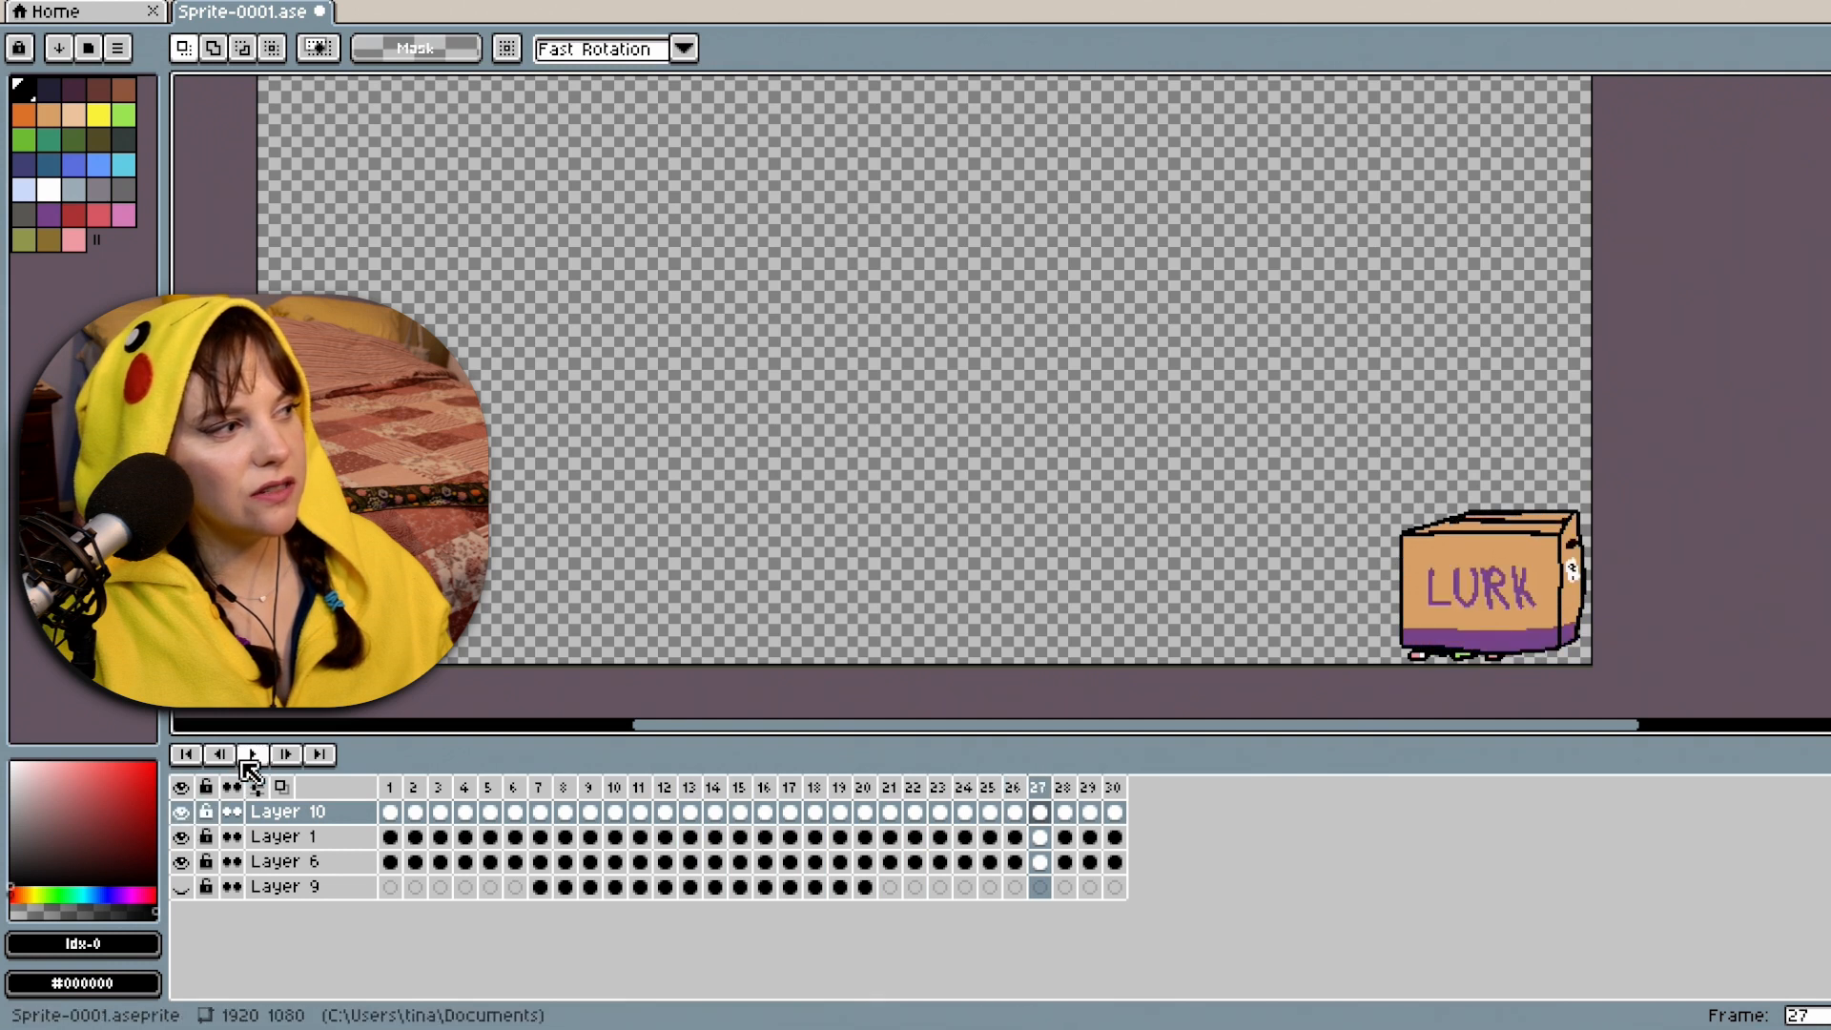
pyautogui.click(182, 837)
pyautogui.click(252, 754)
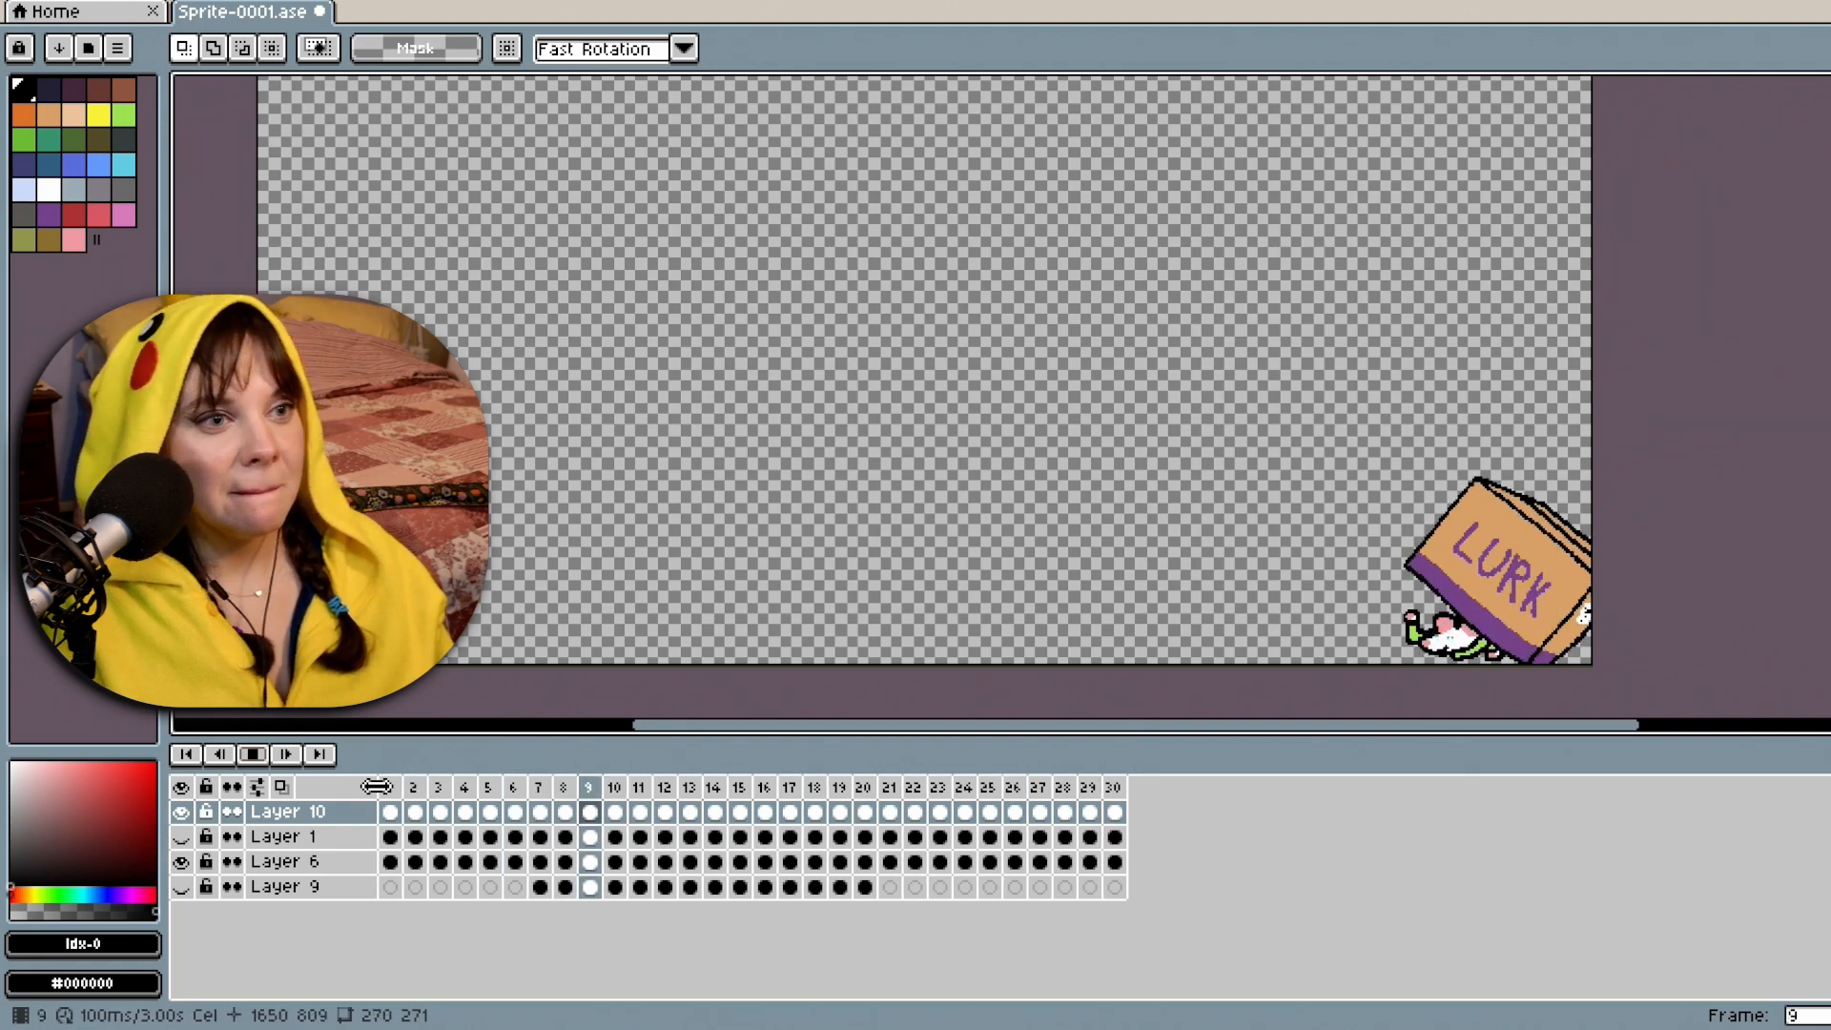
pyautogui.scroll(1, 1437, 560)
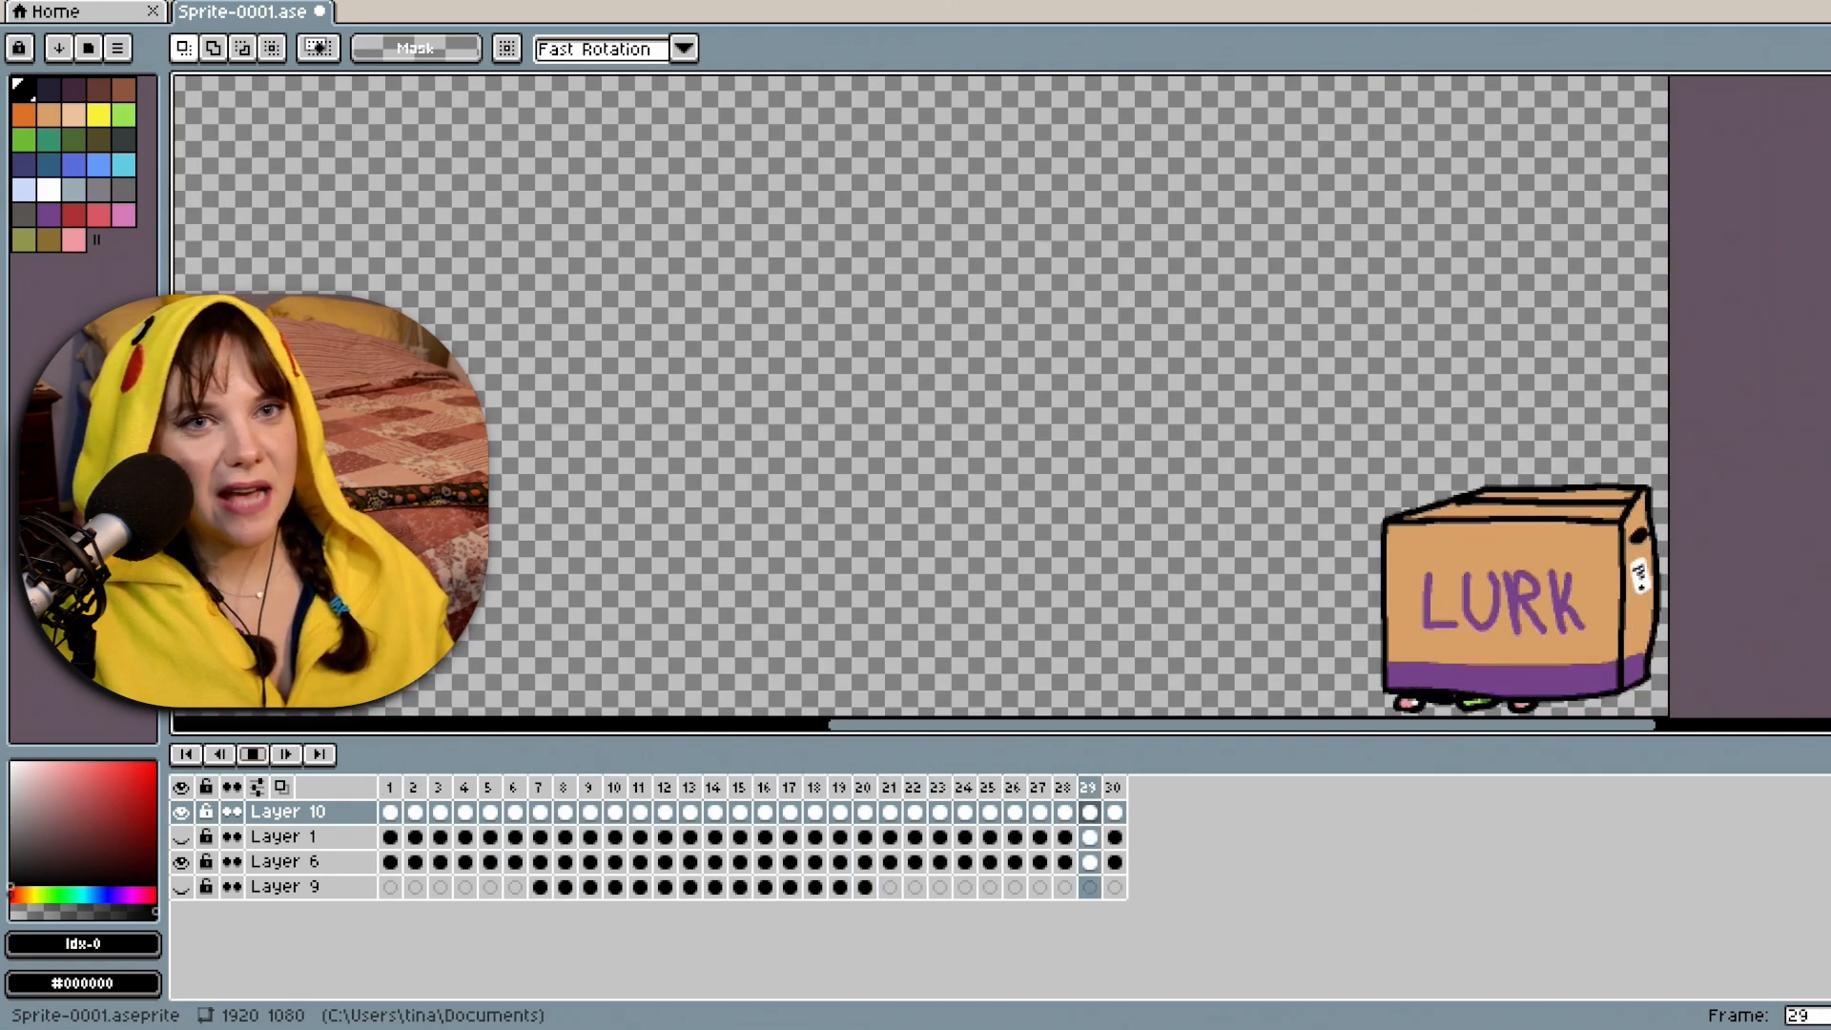
pyautogui.moveTo(1830, 487)
pyautogui.mouseDown()
pyautogui.moveTo(1830, 530)
pyautogui.moveTo(1830, 498)
pyautogui.mouseUp()
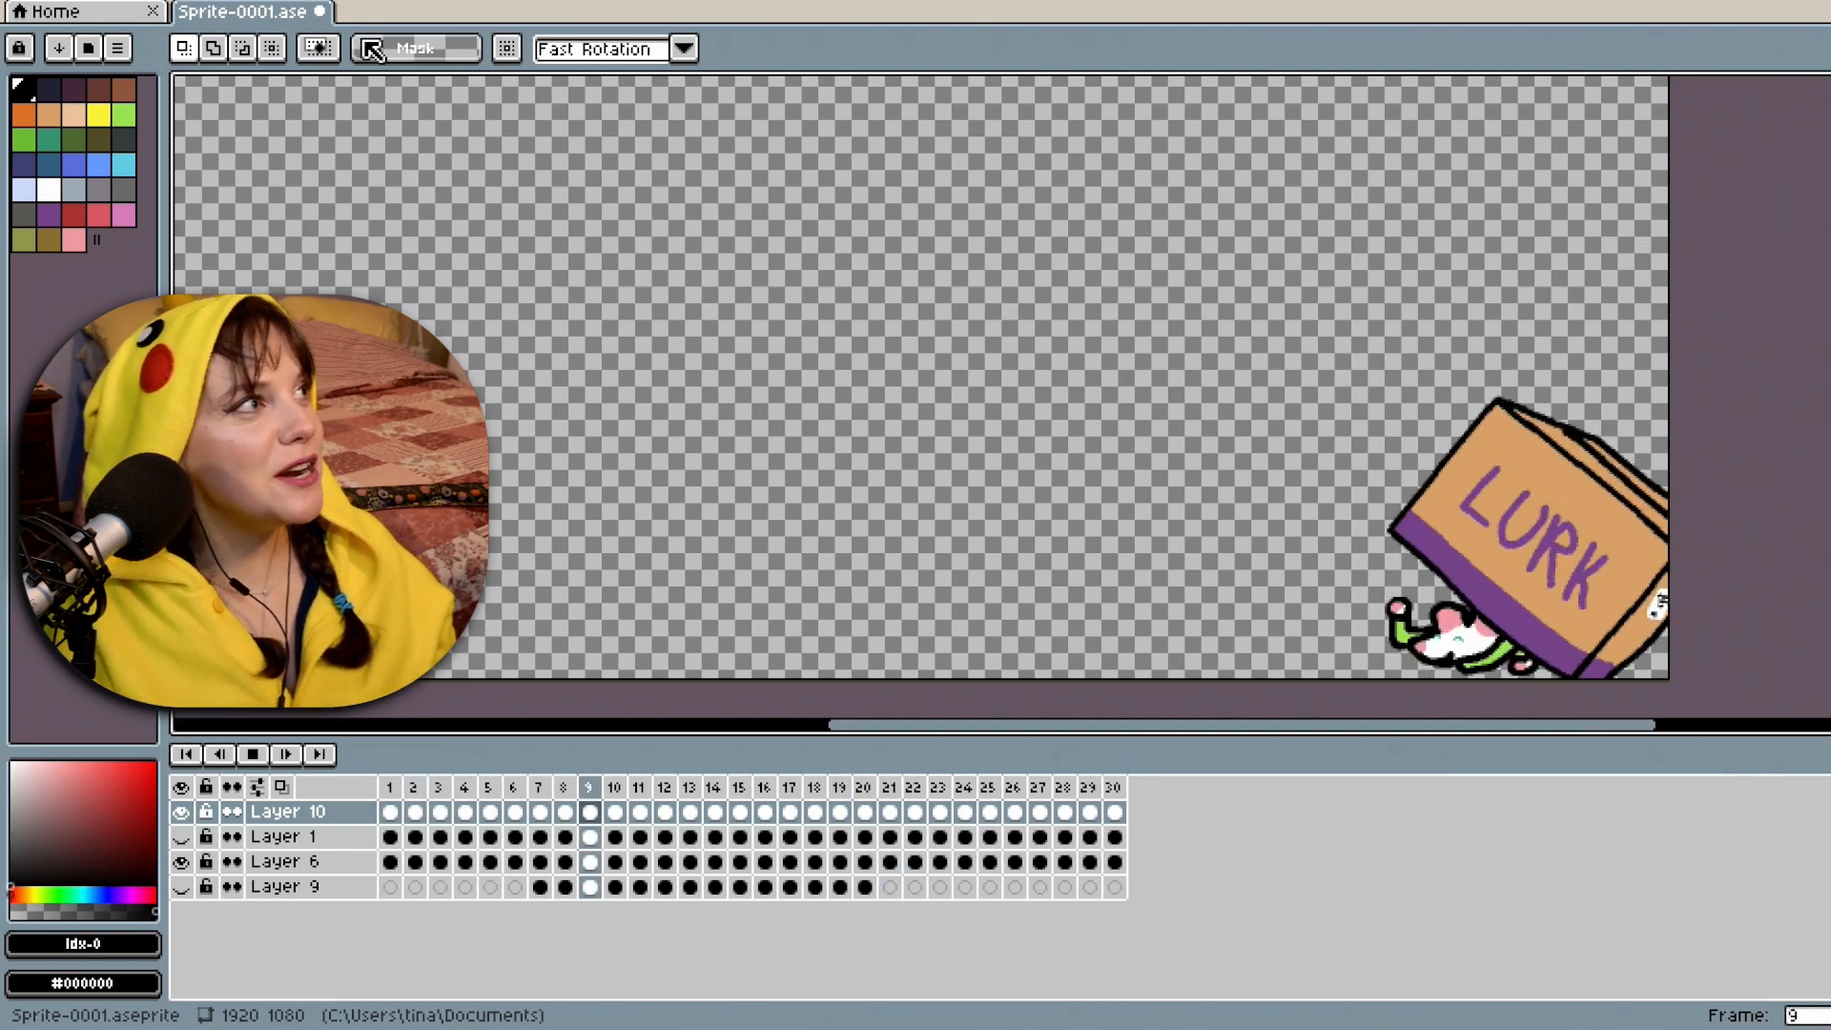
# Stop playback and save the LURK box animation.
pyautogui.click(257, 756)
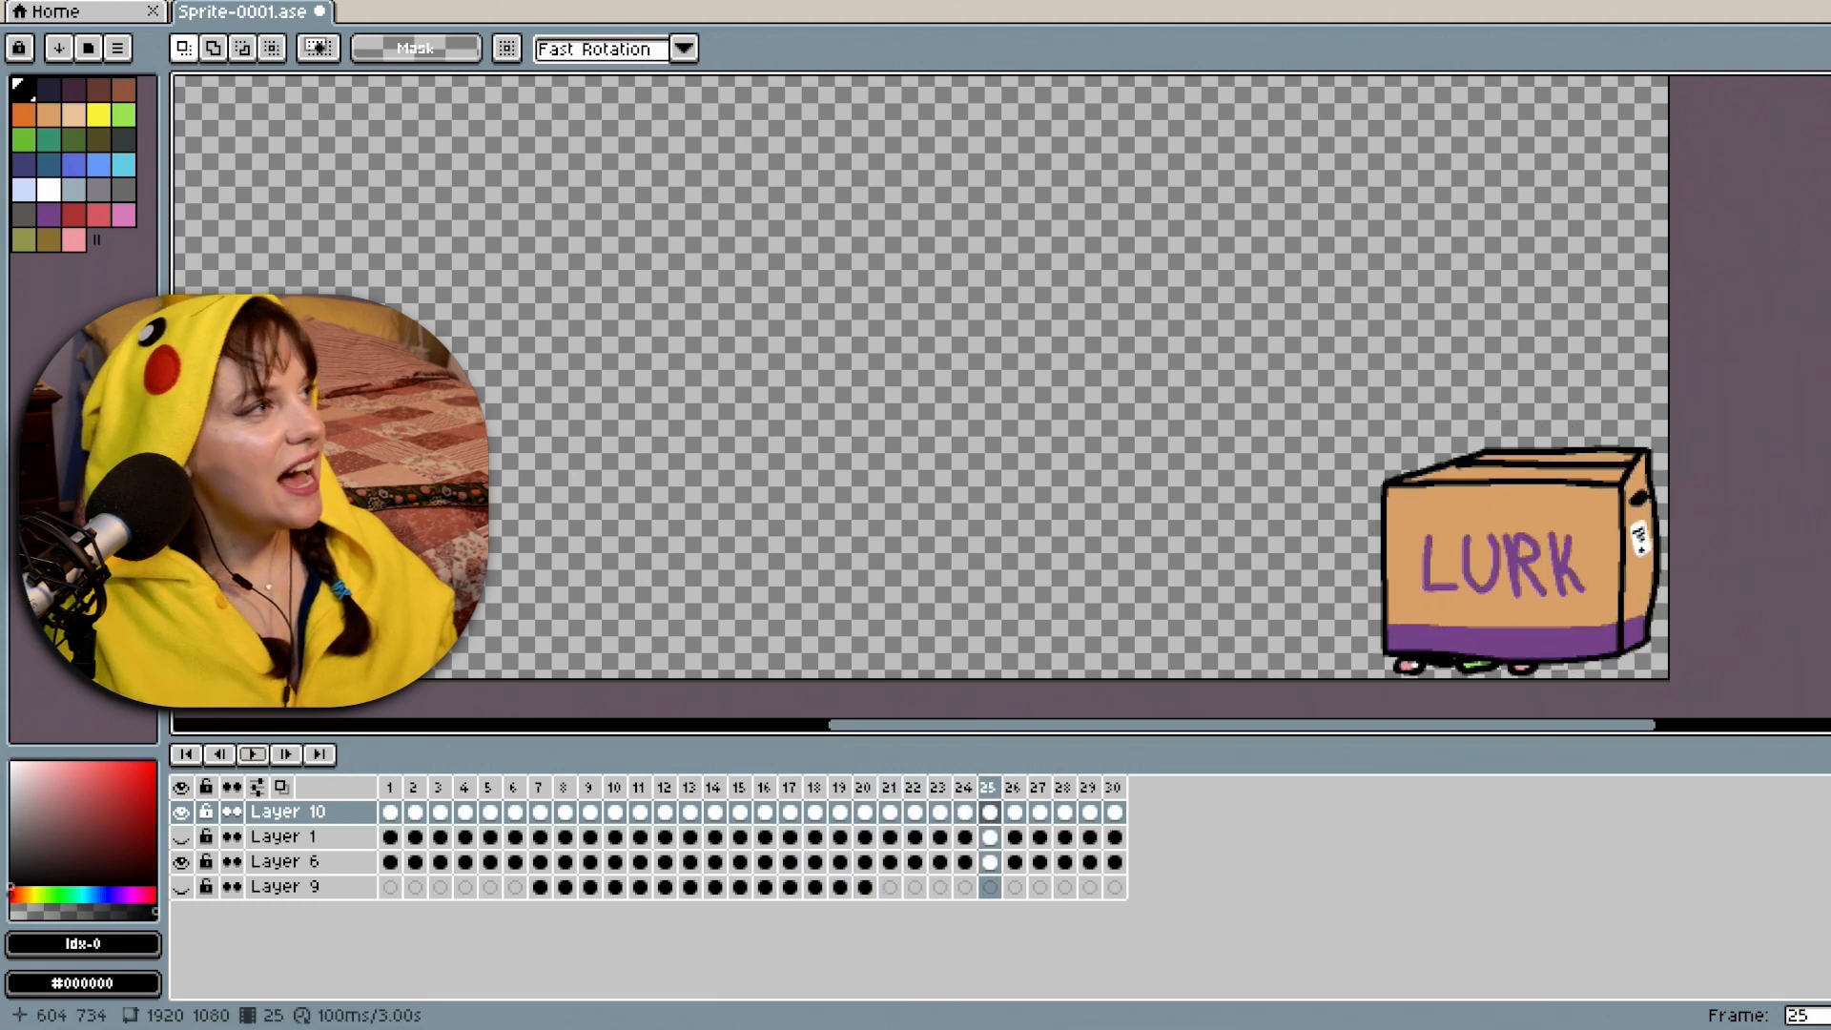
pyautogui.click(42, 3)
pyautogui.click(59, 94)
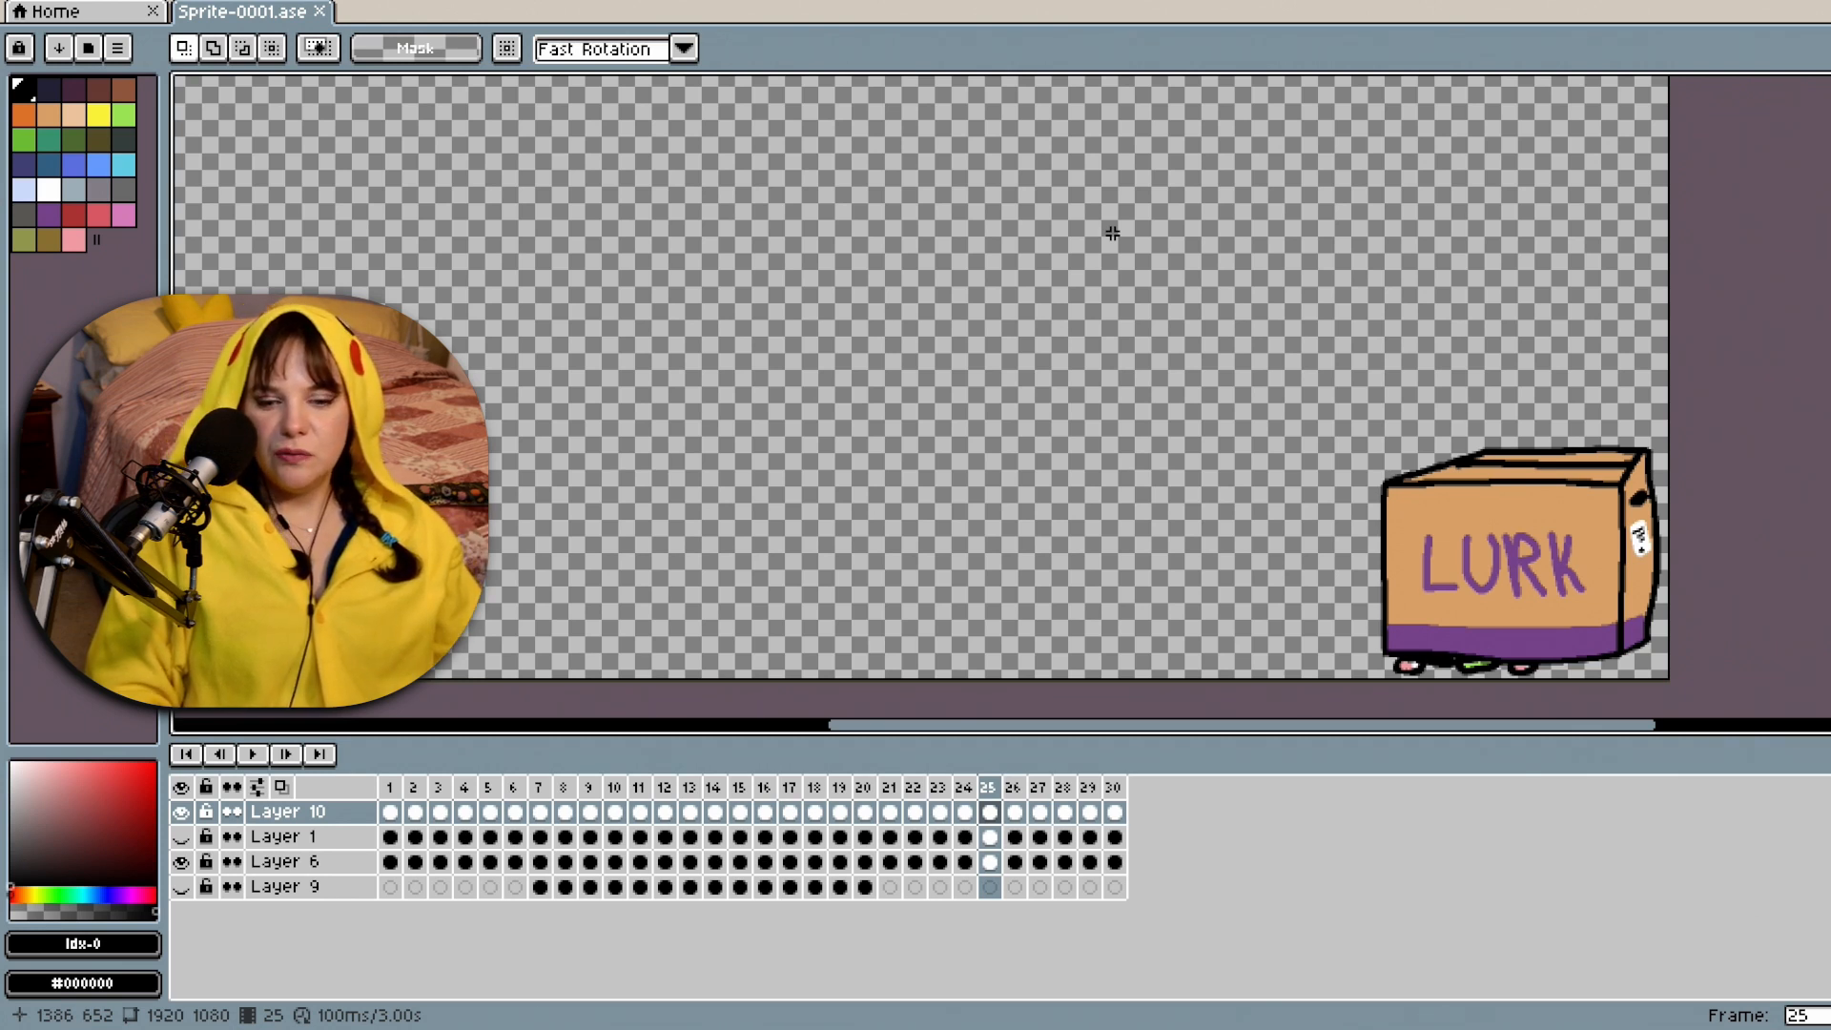
# Play the animation with the whole canvas in view, then stop it and save the sprite again.
pyautogui.scroll(-2, 1249, 566)
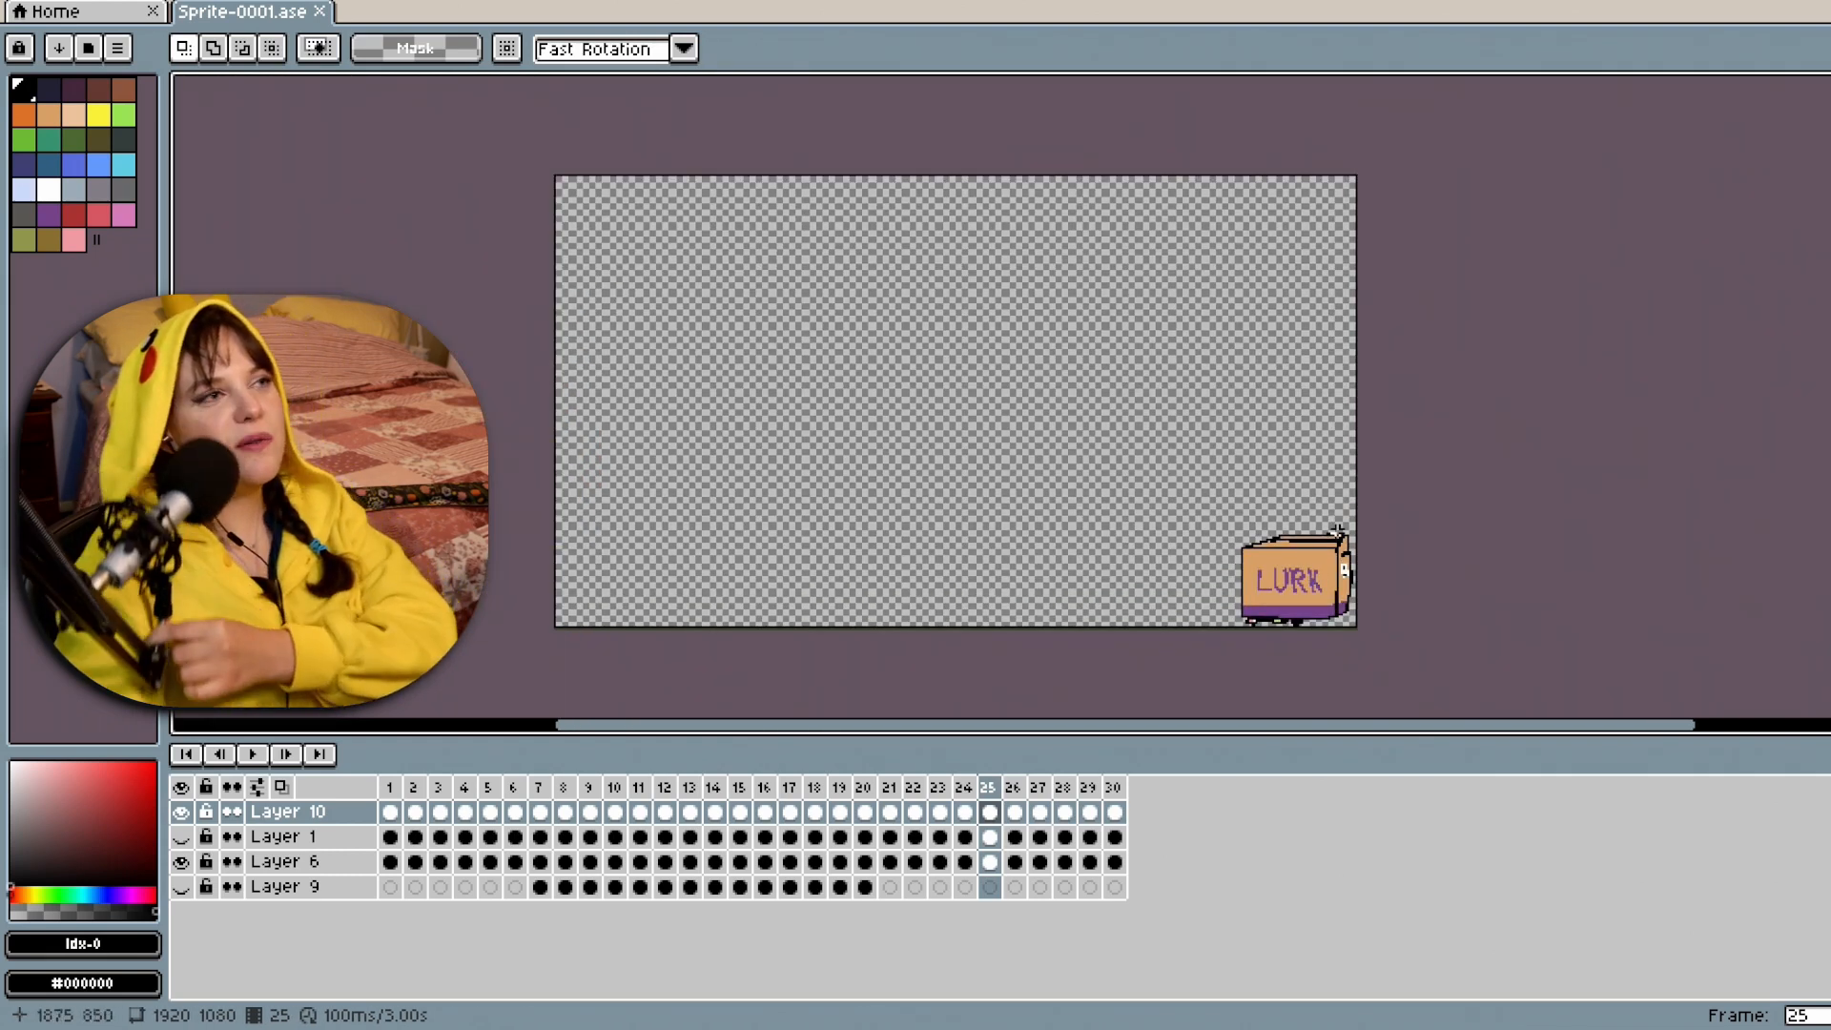
pyautogui.scroll(1, 1218, 497)
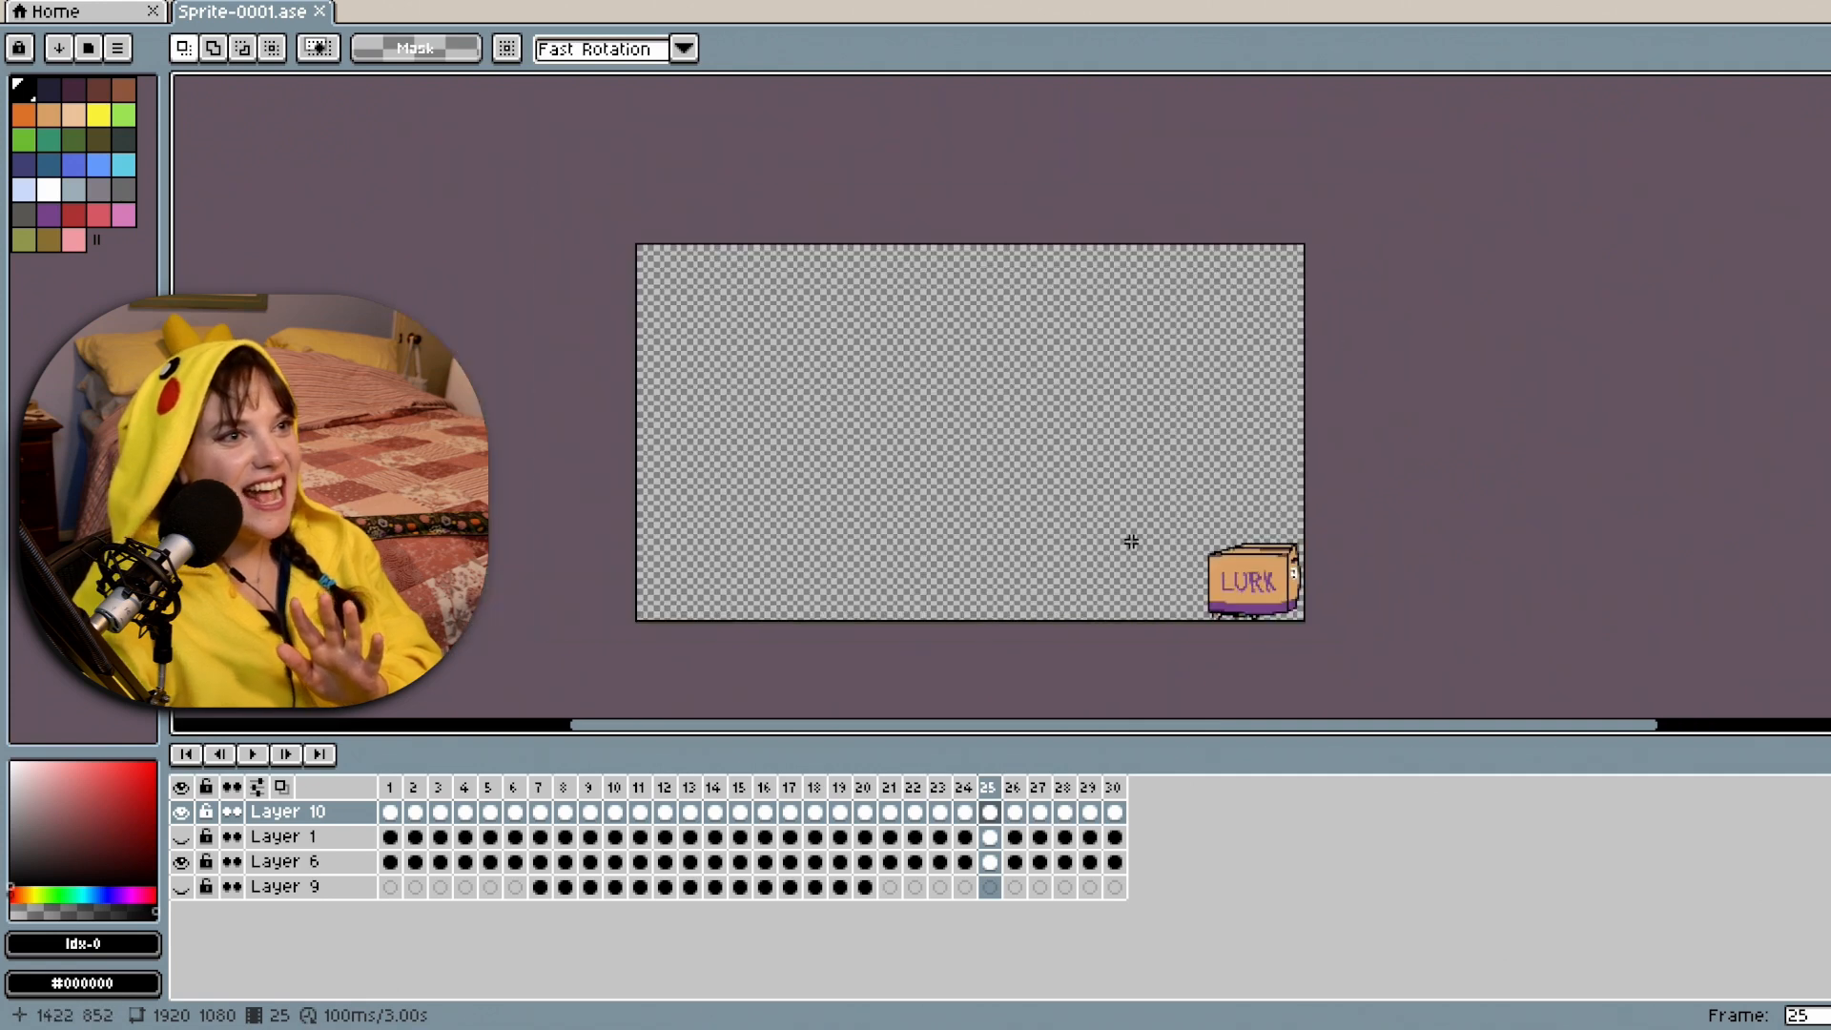
pyautogui.scroll(-1, 1131, 541)
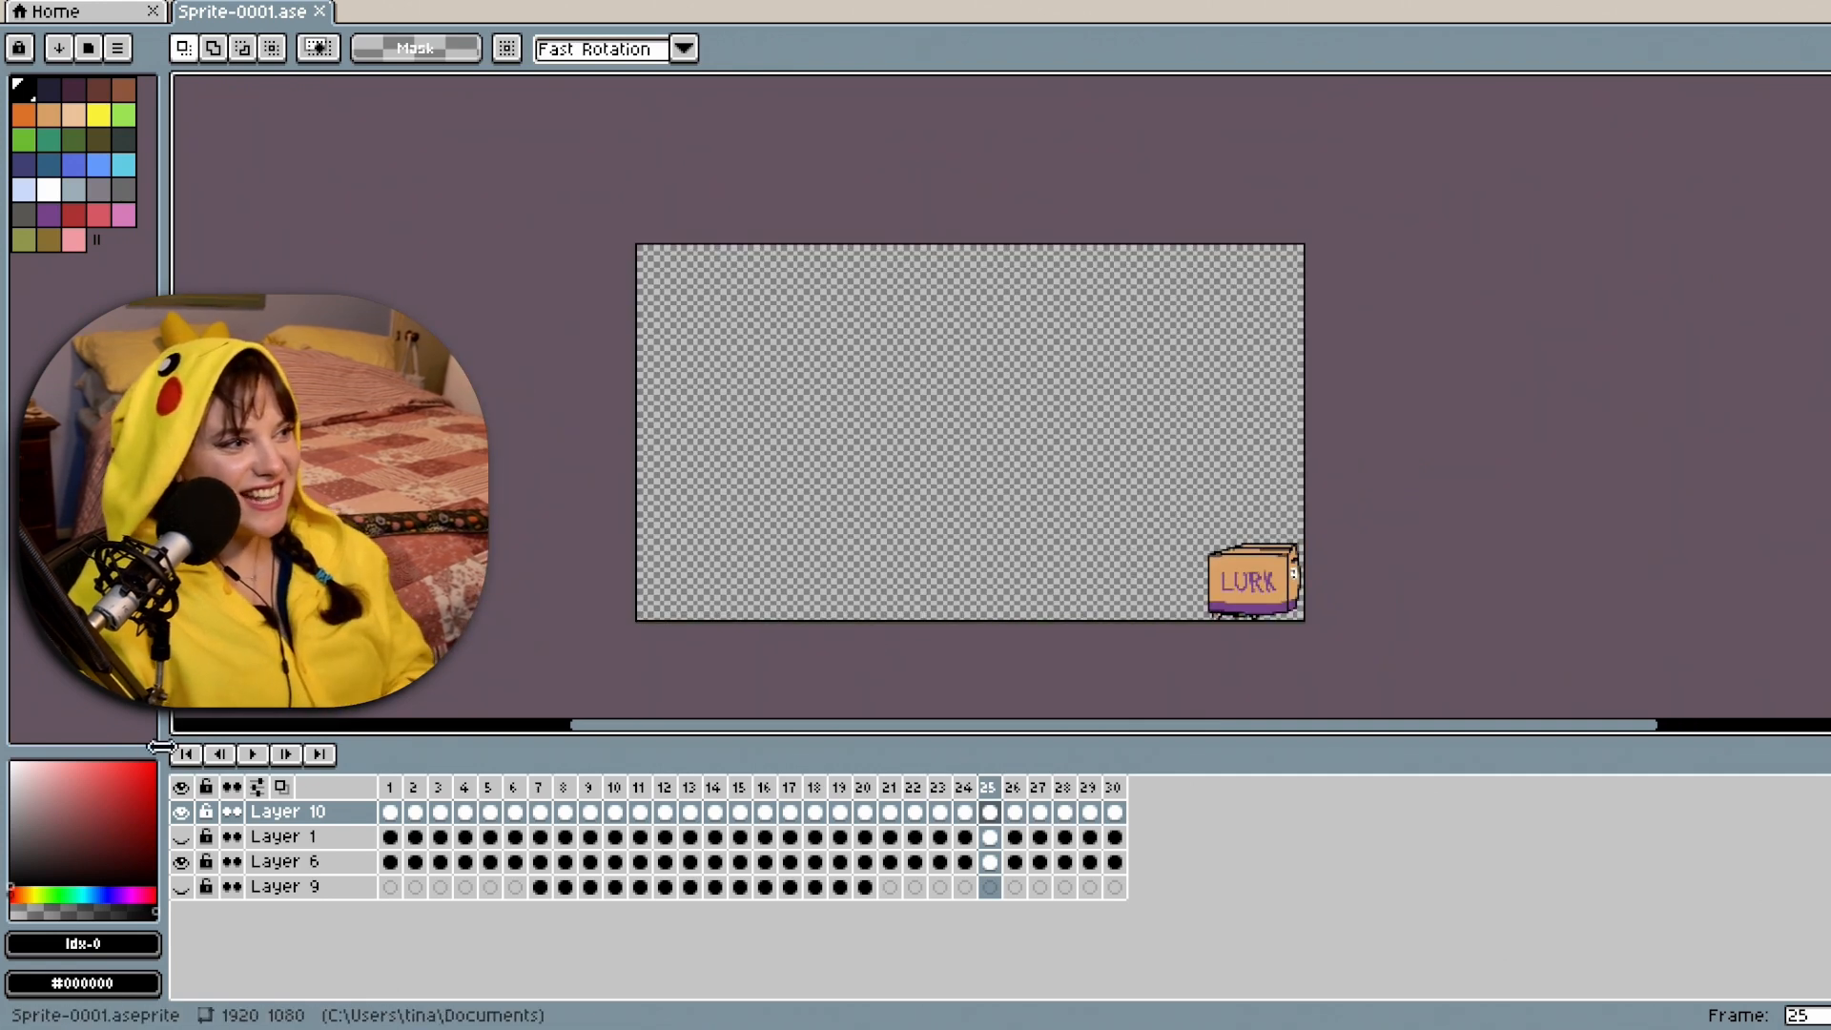
pyautogui.click(253, 756)
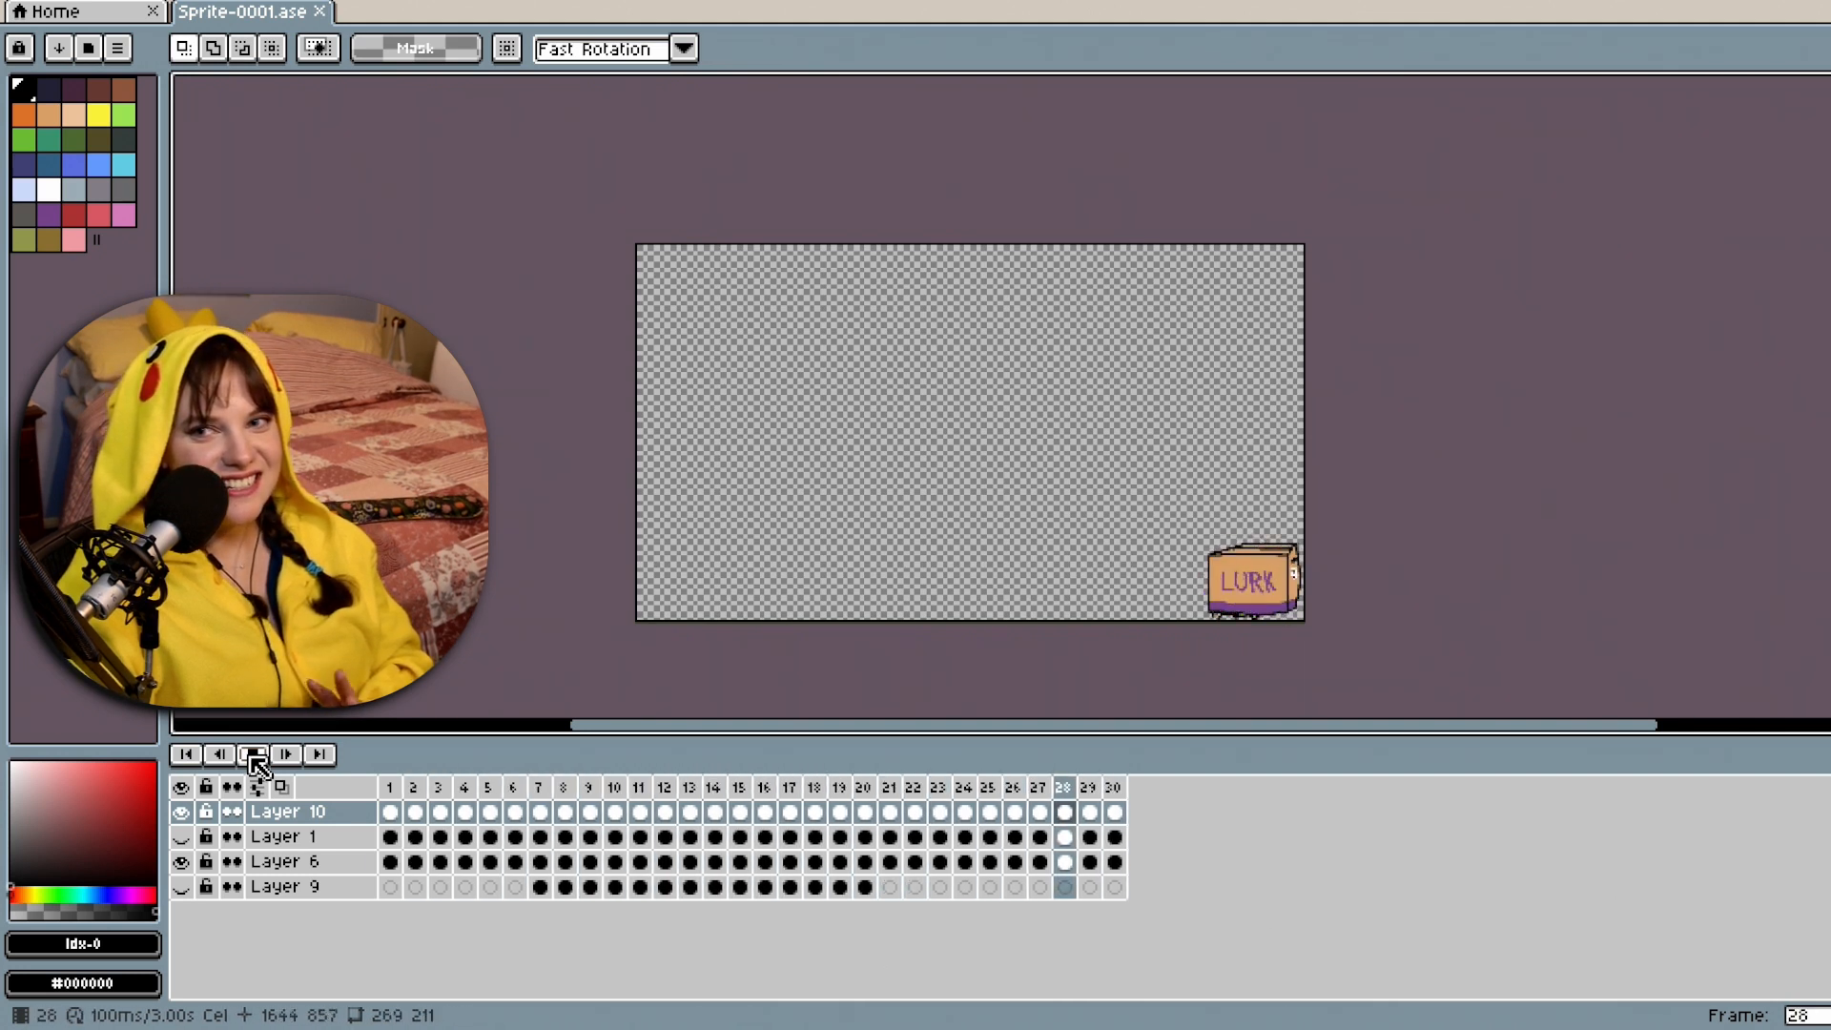
pyautogui.click(253, 755)
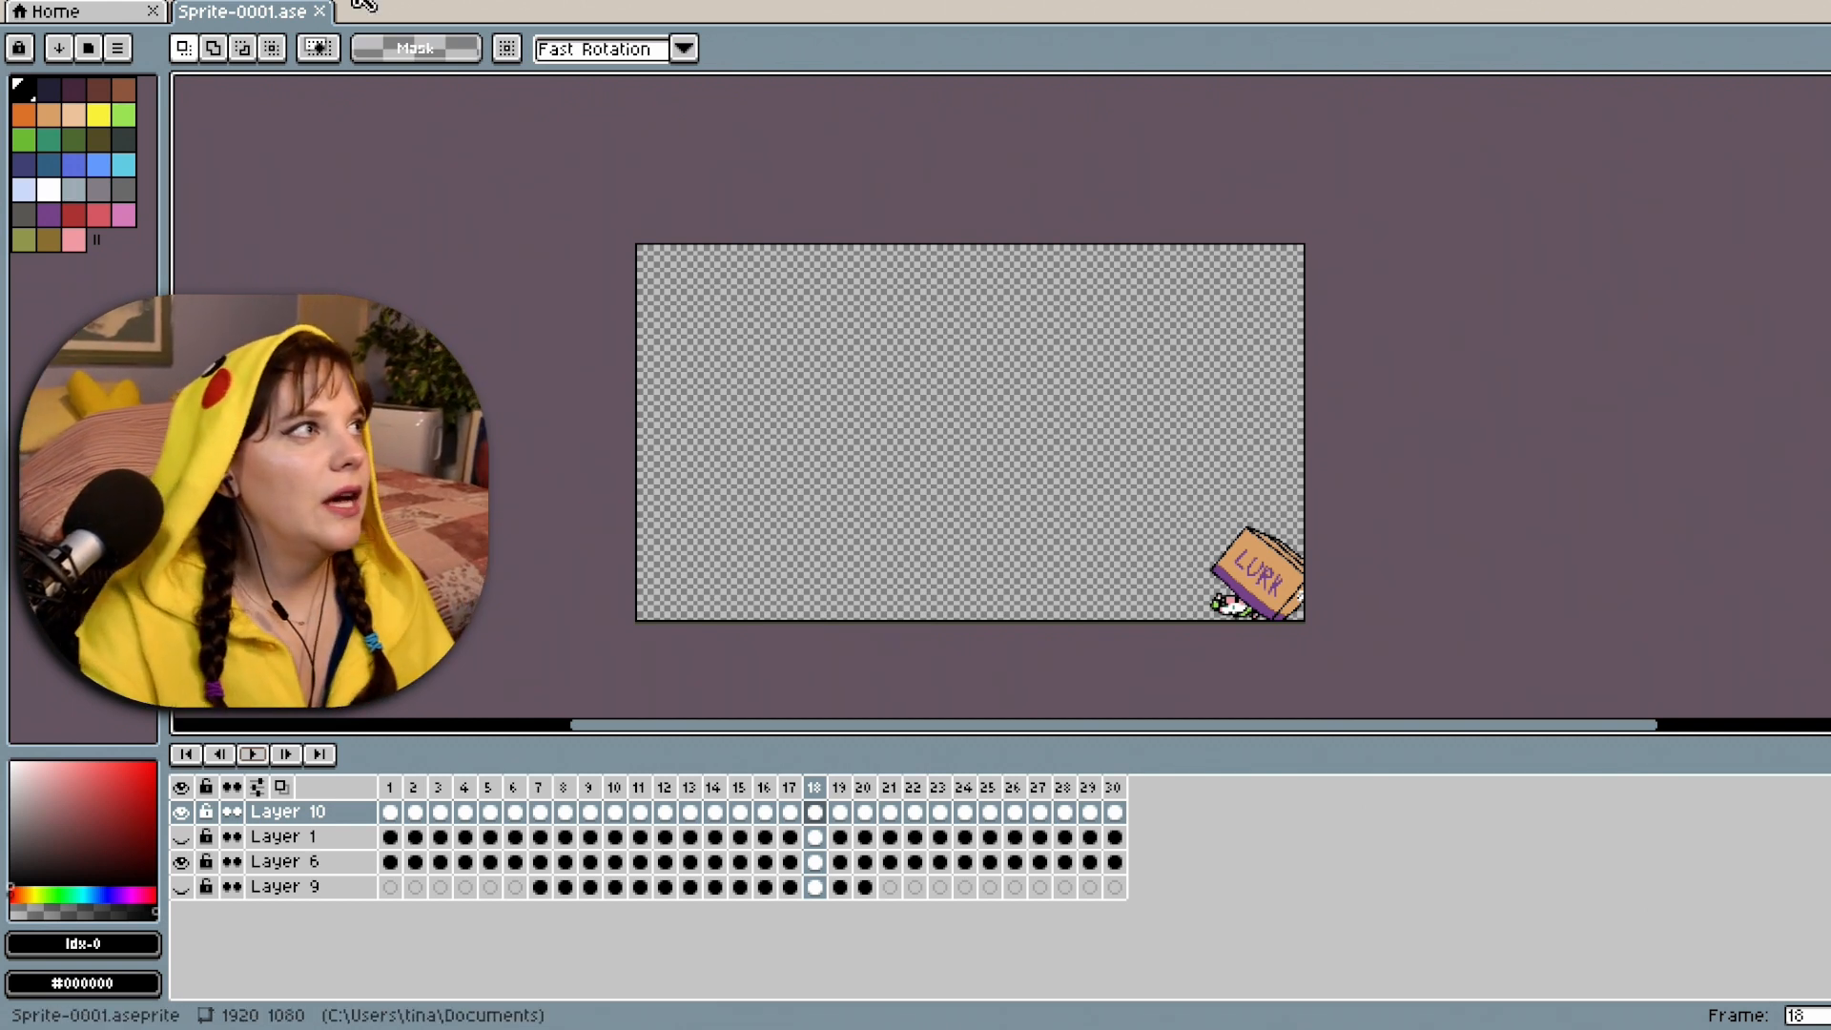
pyautogui.click(25, 6)
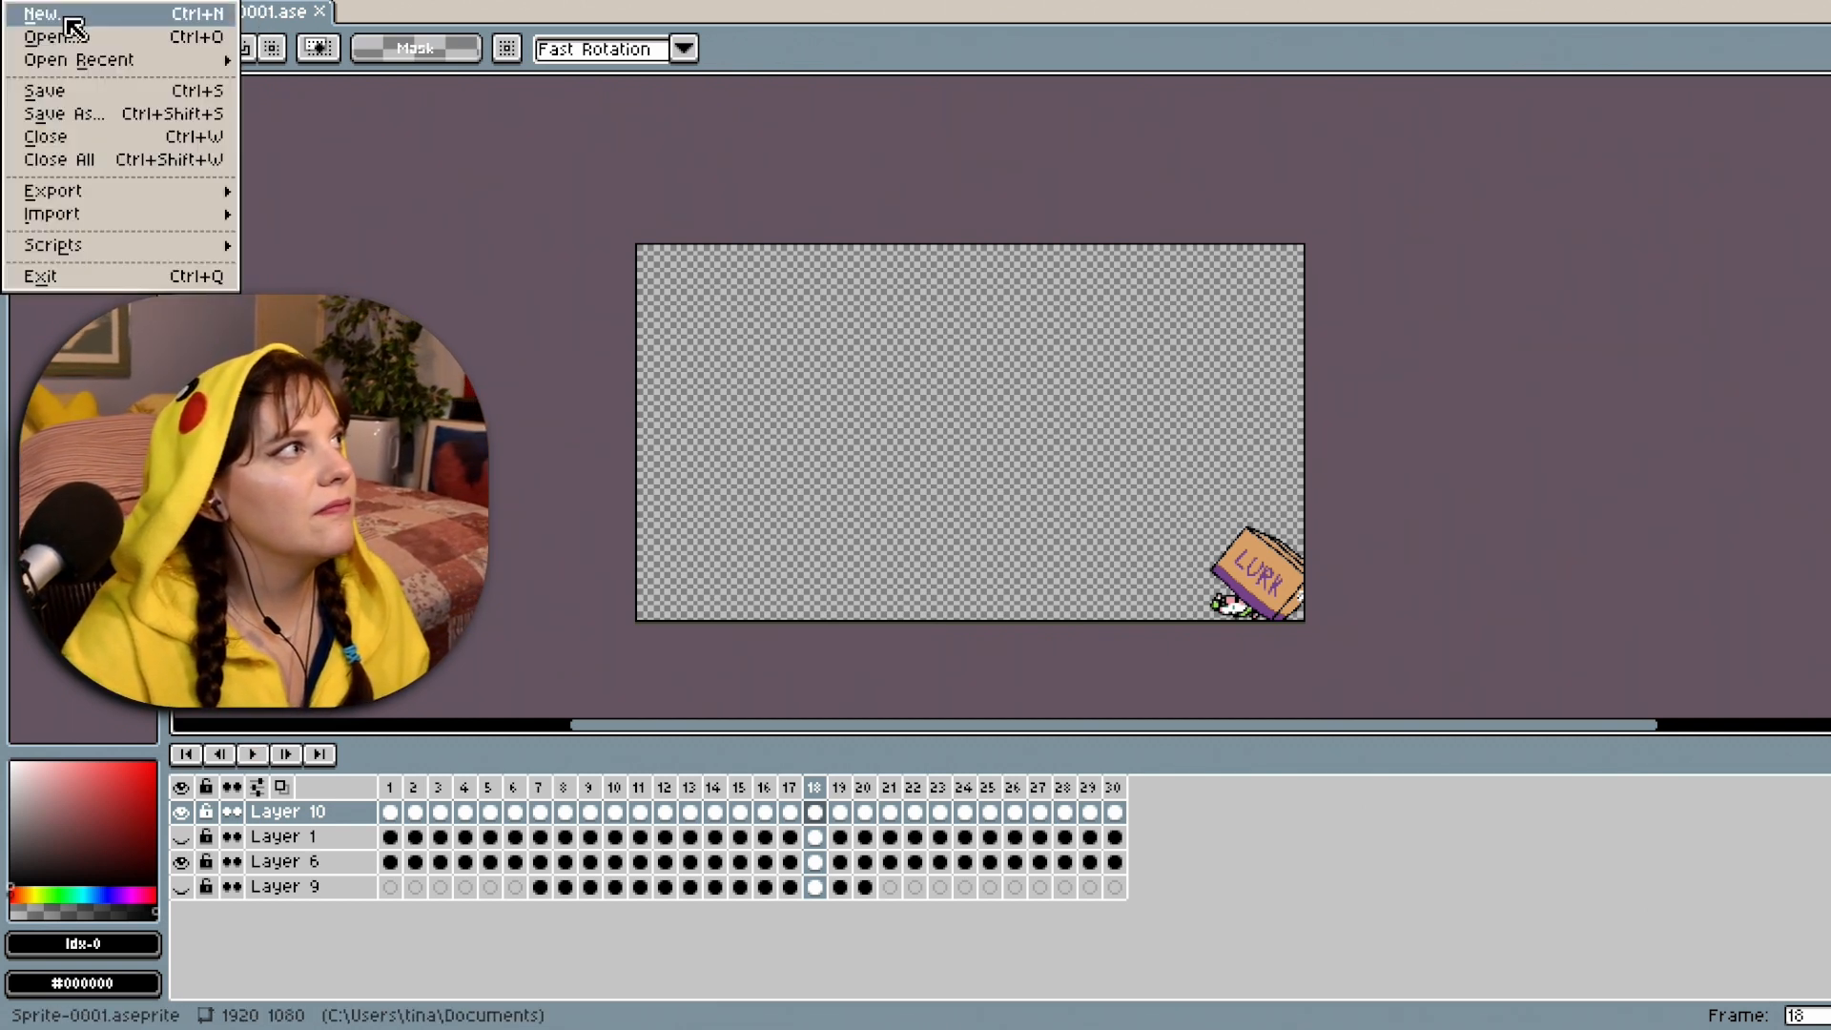
pyautogui.click(76, 89)
# Create a new 1920 by 1080 px RGBA sprite with a transparent background and take up the Pencil tool.
pyautogui.click(37, 8)
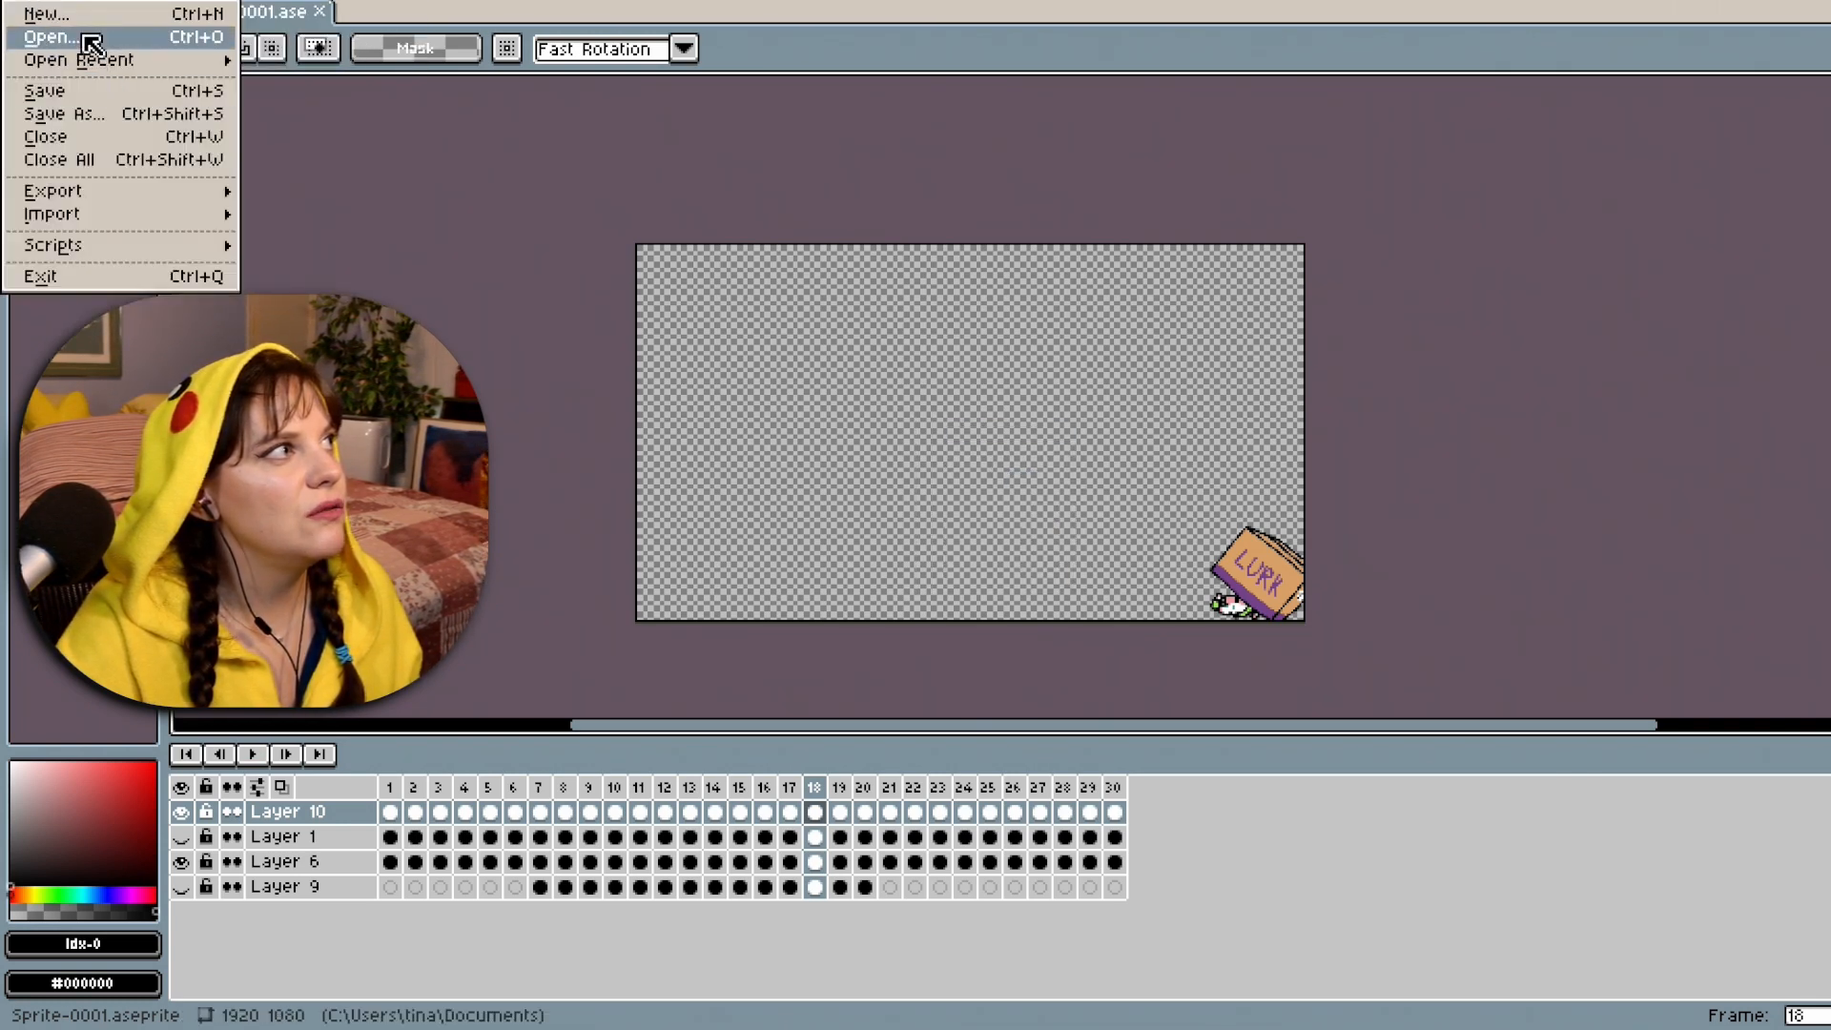
pyautogui.click(76, 18)
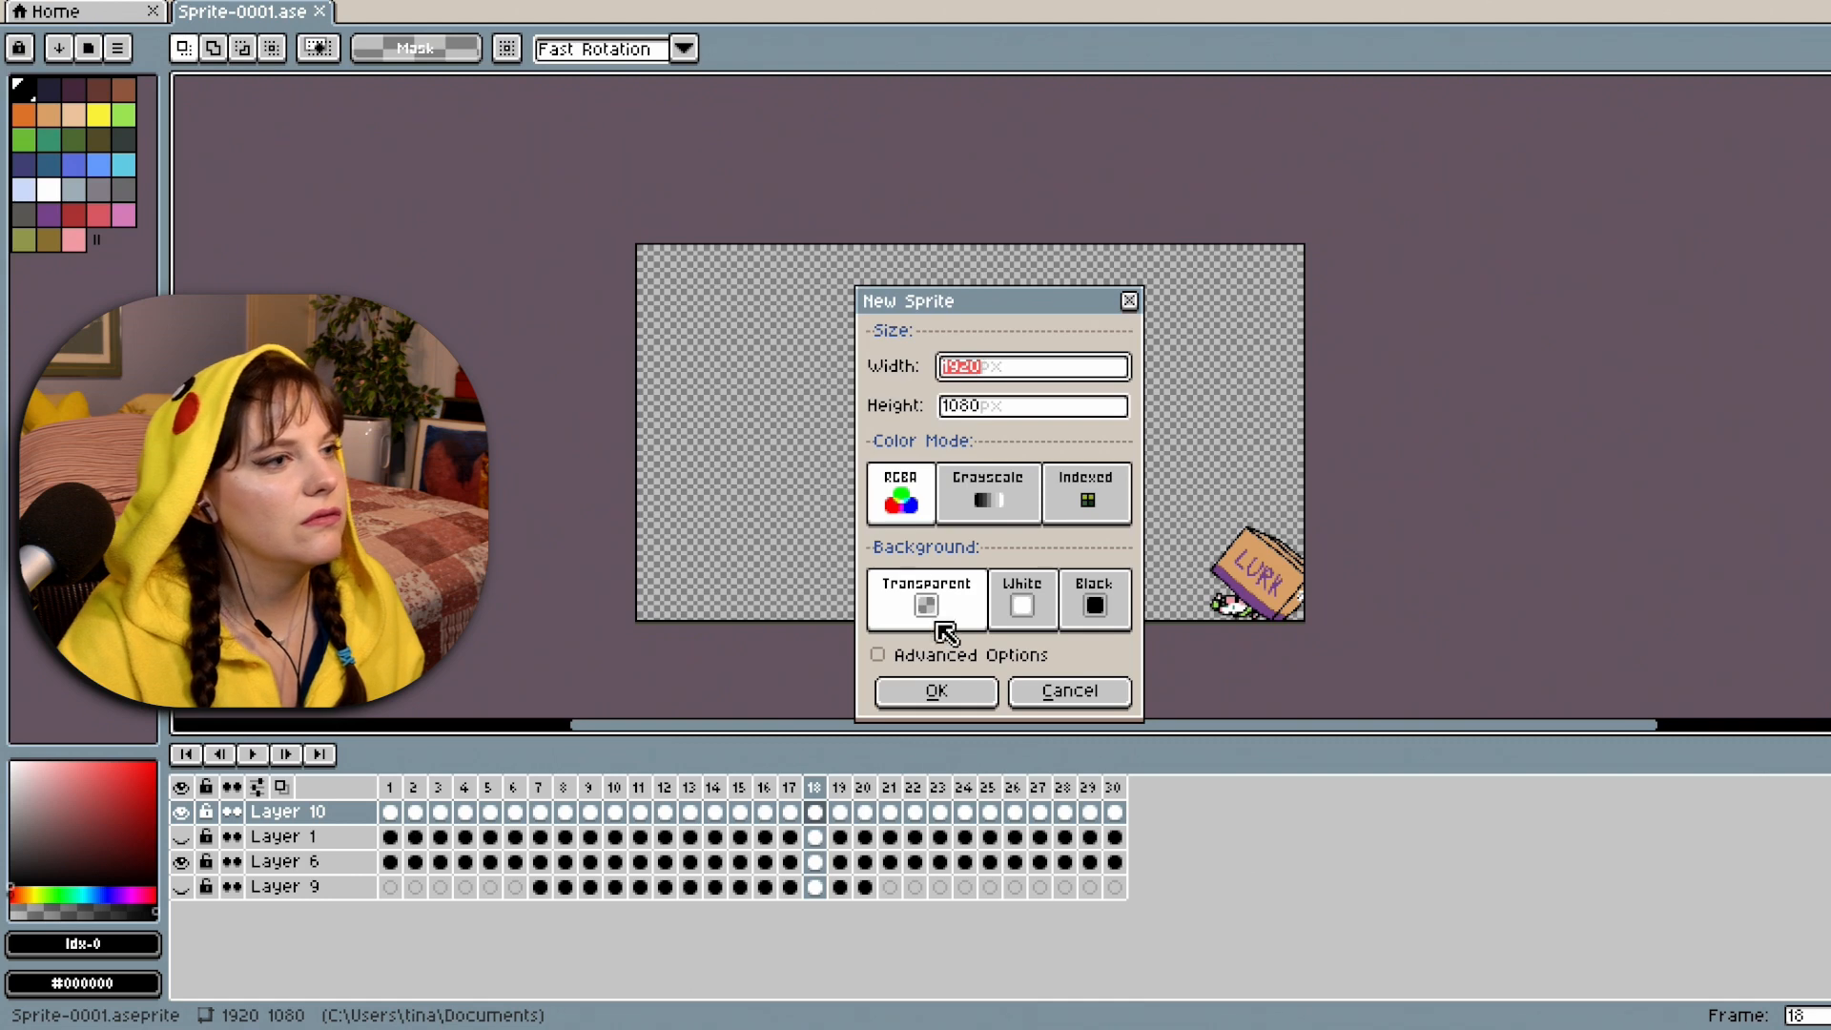
pyautogui.click(936, 690)
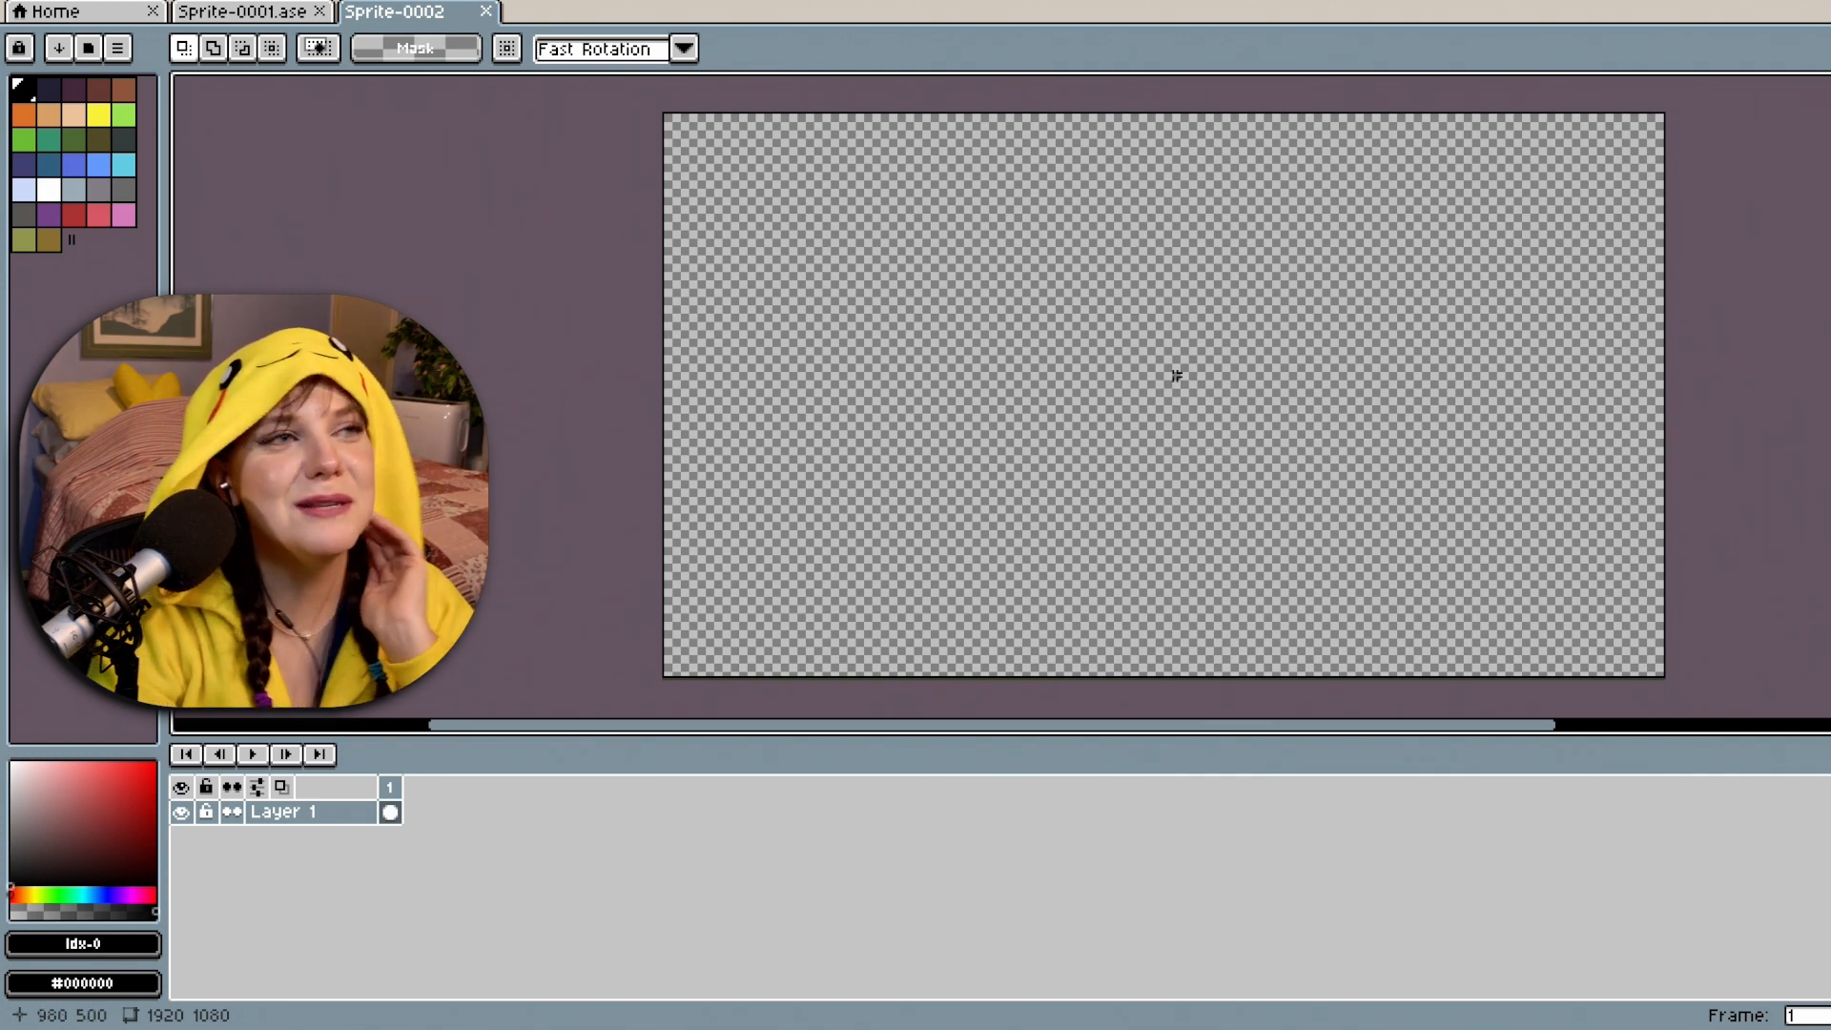
pyautogui.click(1830, 125)
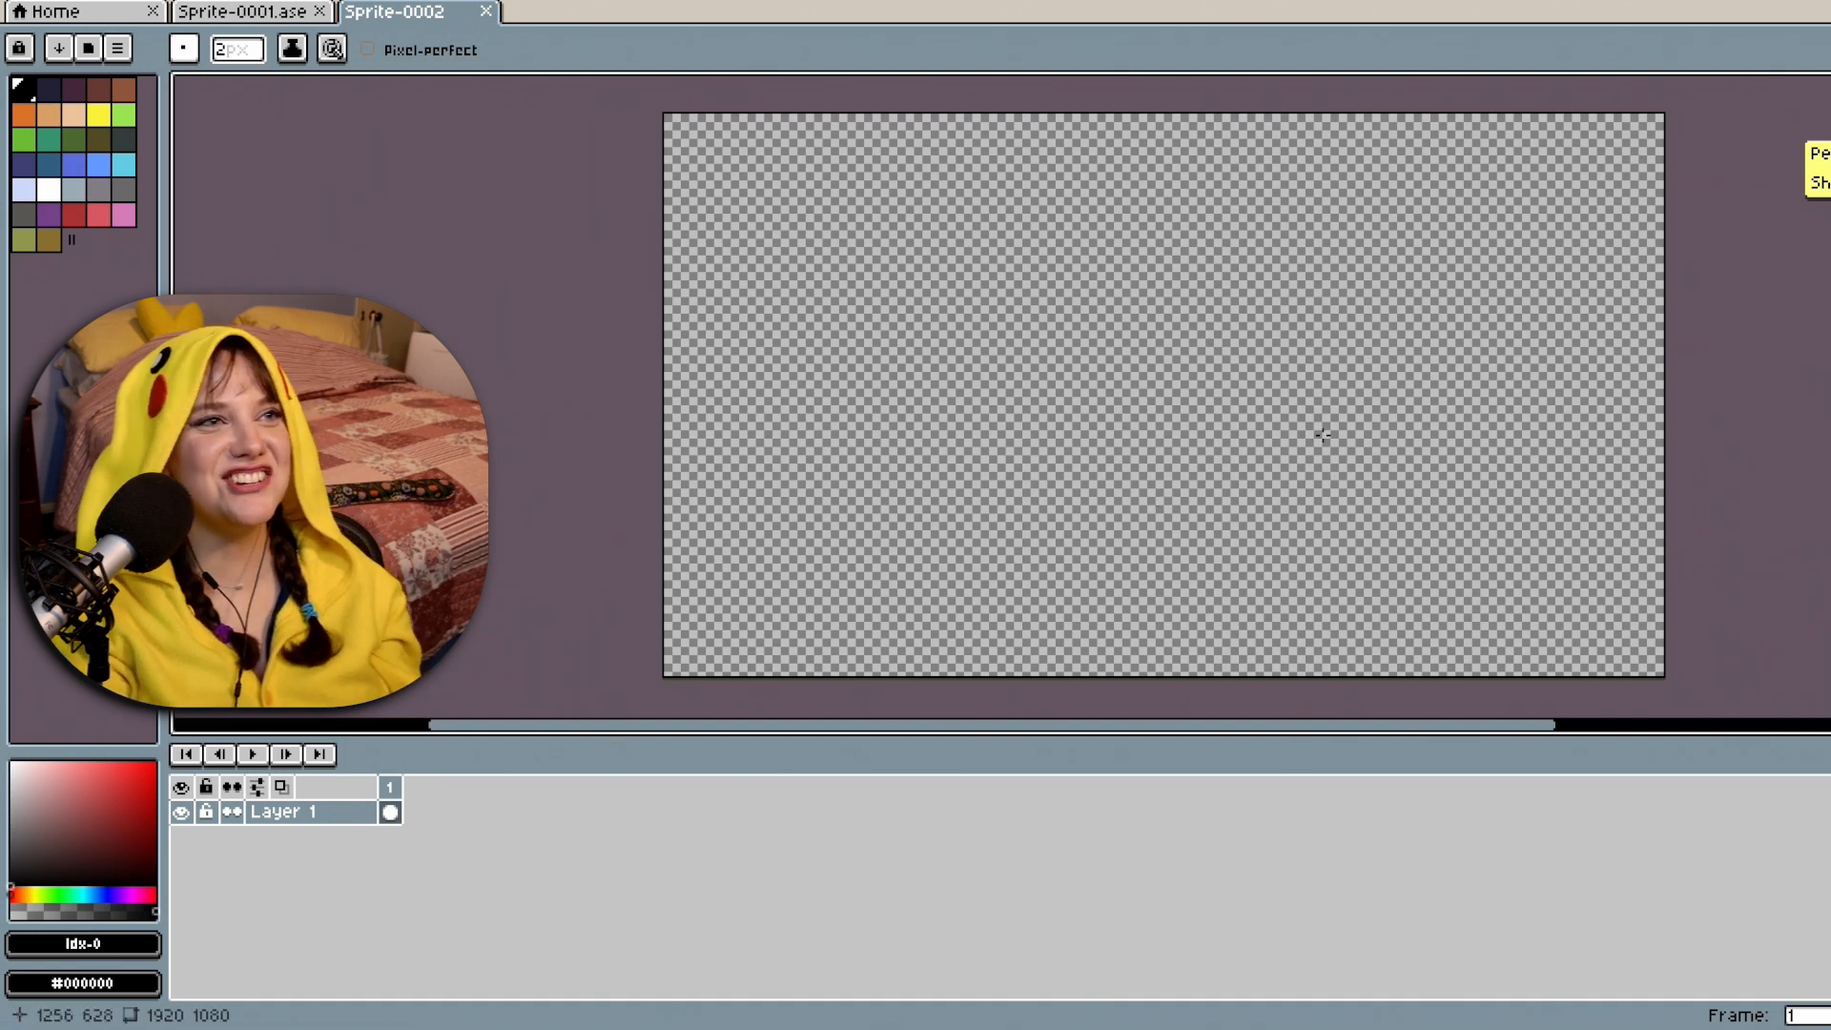
pyautogui.scroll(1, 1478, 286)
pyautogui.scroll(-1, 1469, 319)
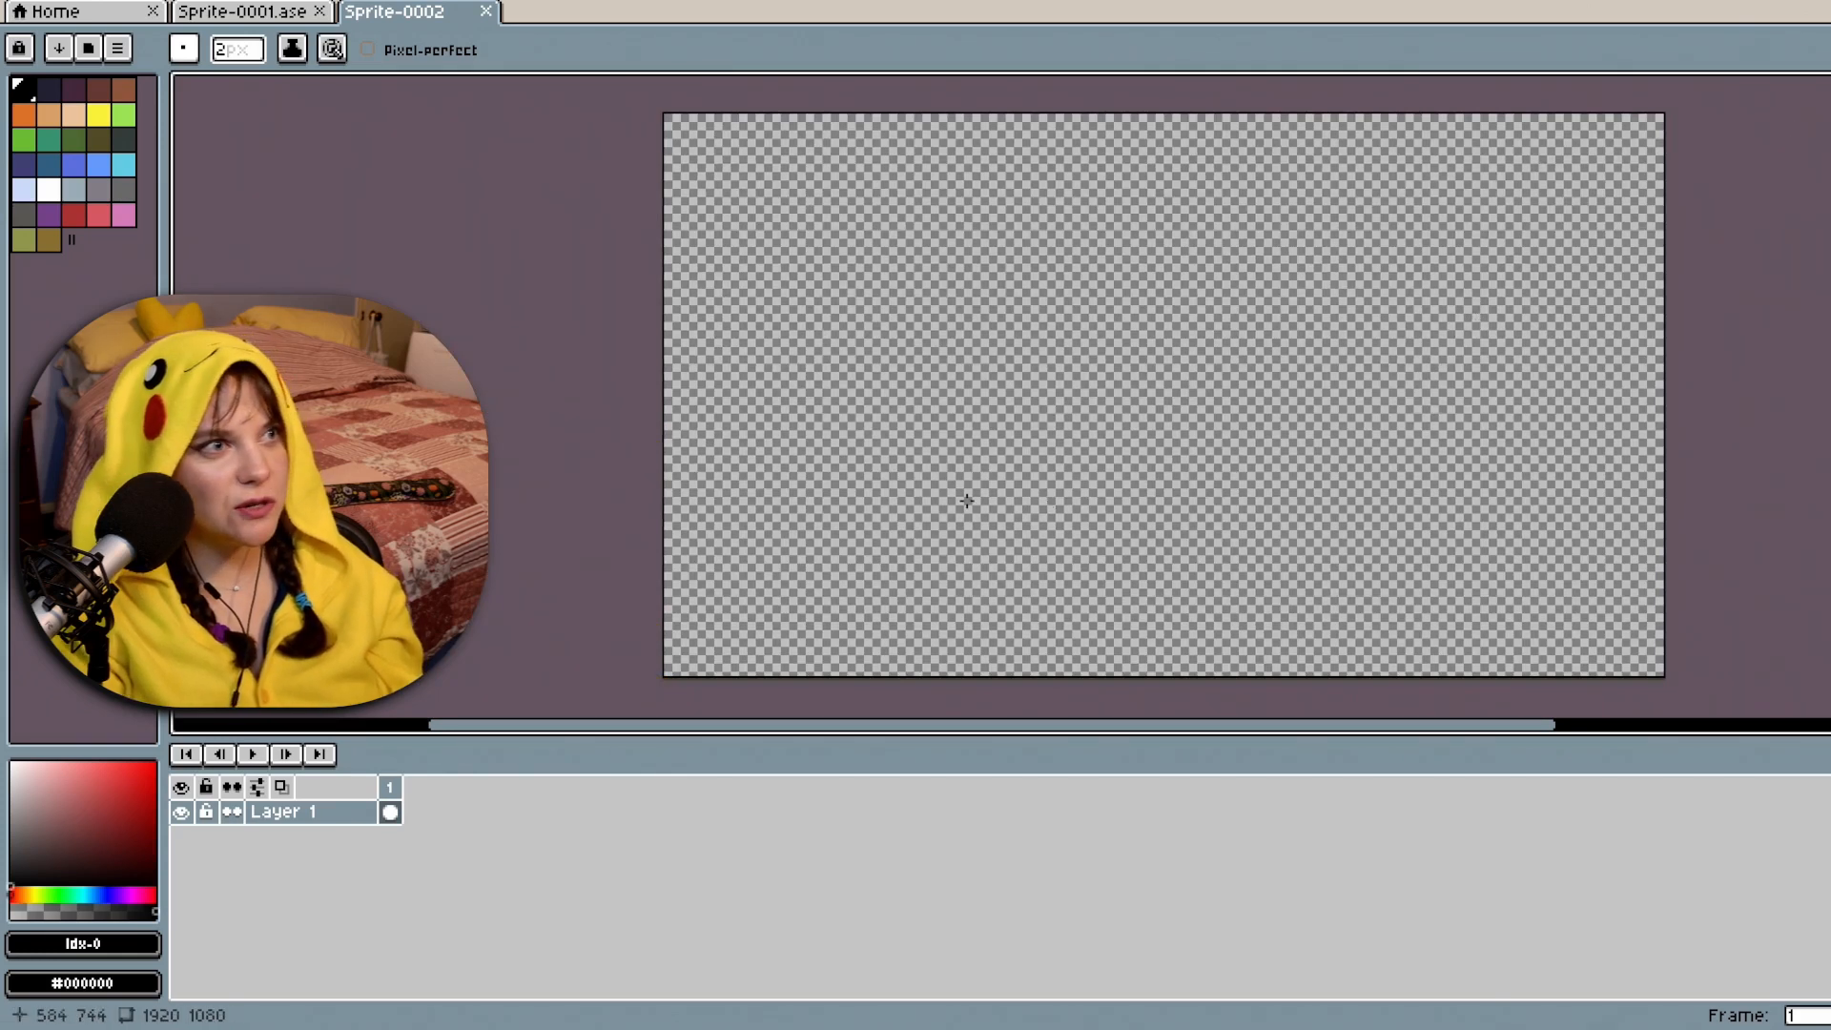
pyautogui.moveTo(966, 501); pyautogui.dragTo(1031, 428)
pyautogui.scroll(1, 1055, 432)
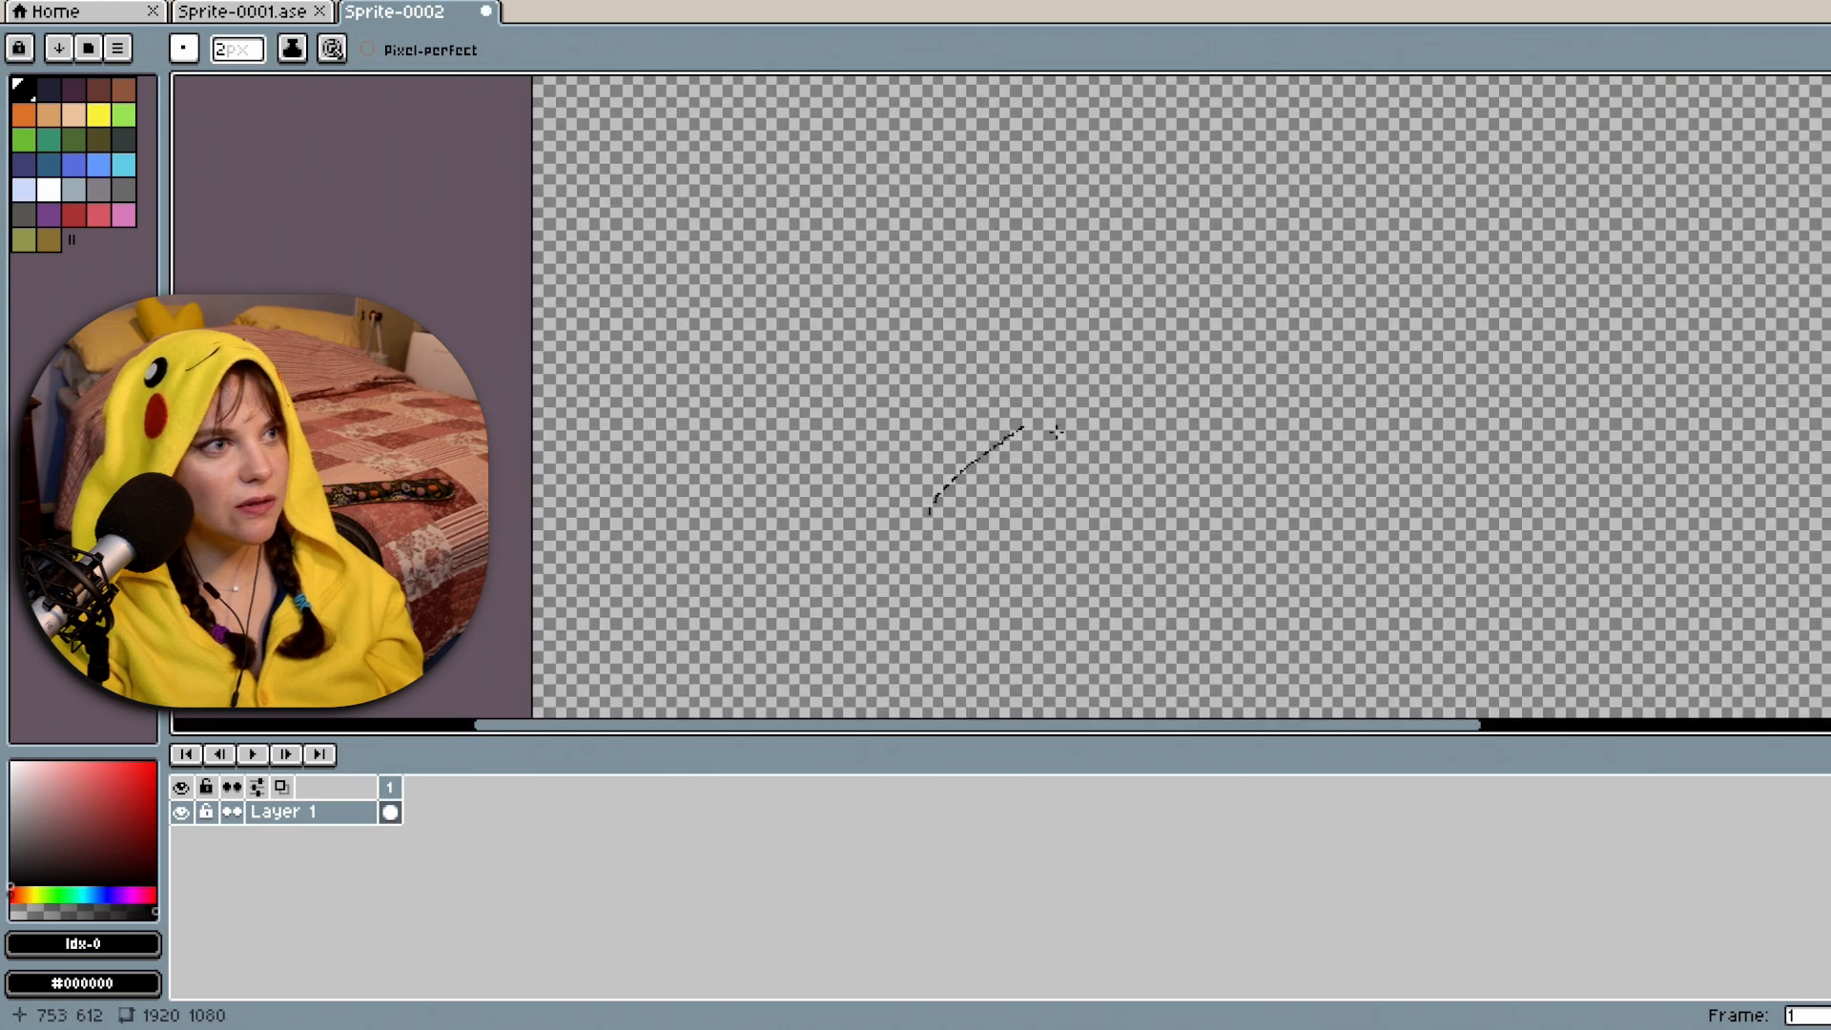
pyautogui.click(234, 49)
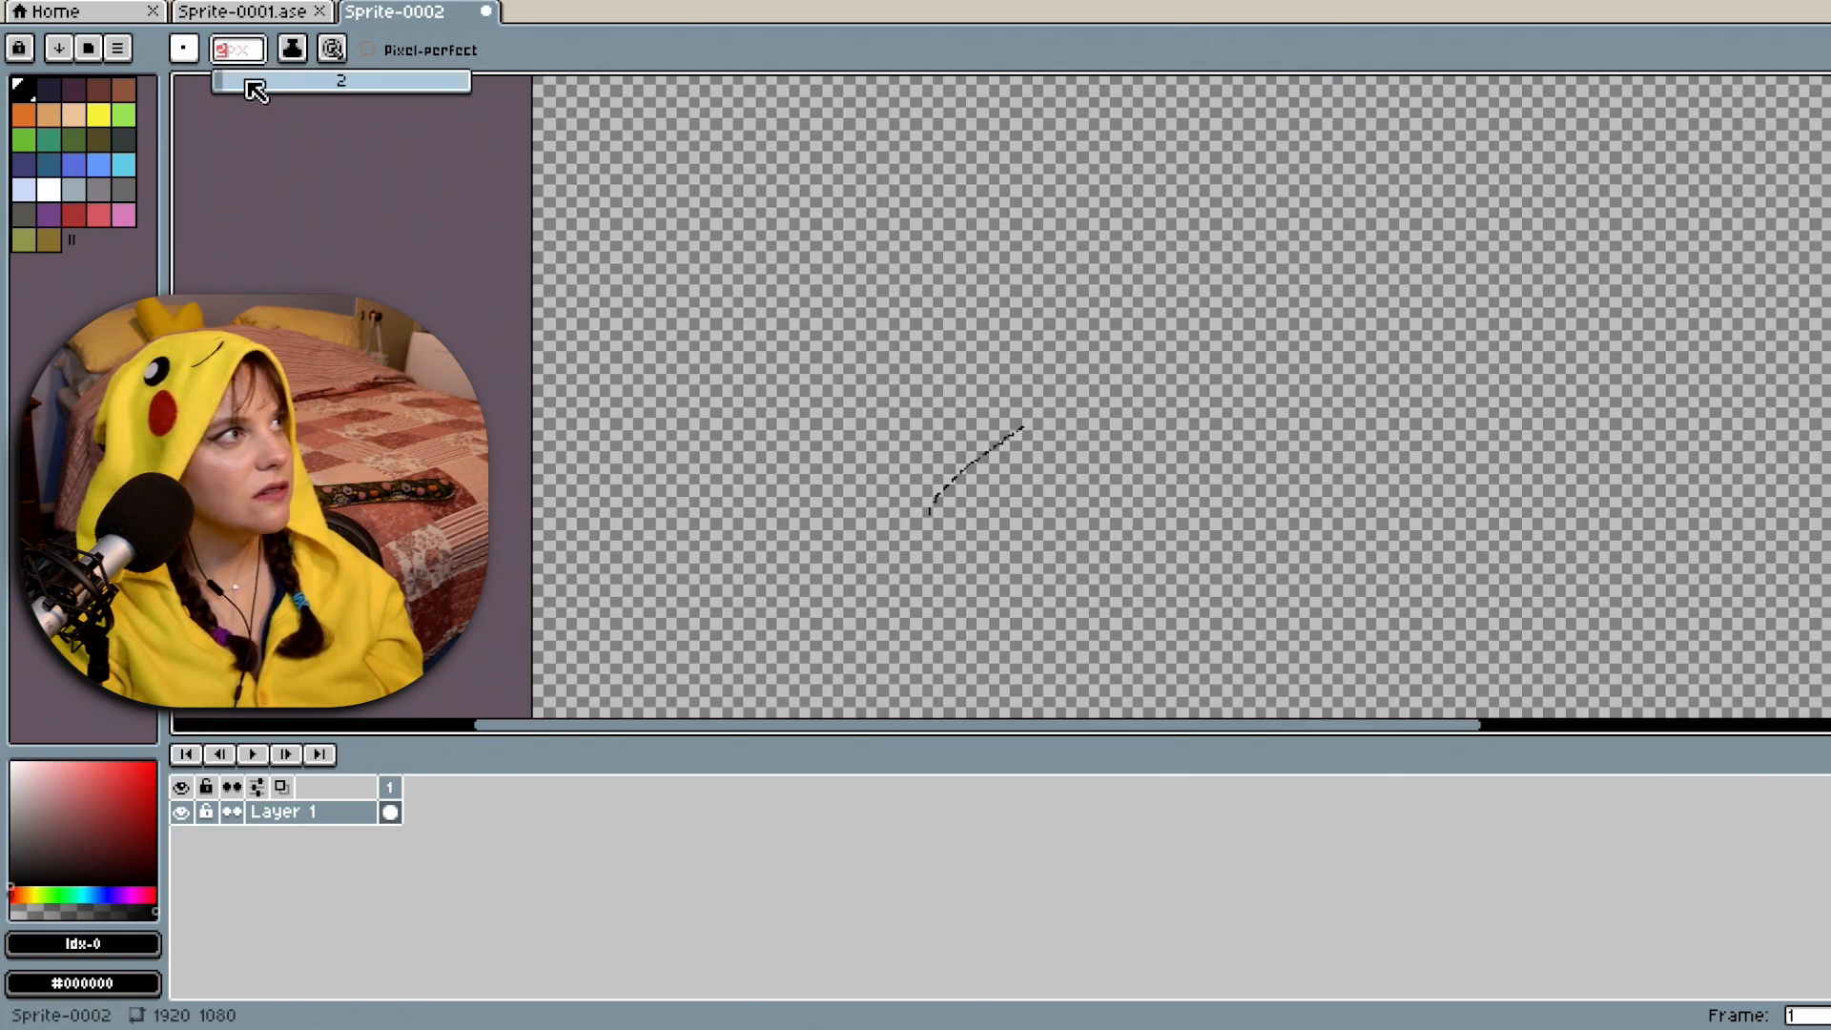
pyautogui.scroll(3, 246, 82)
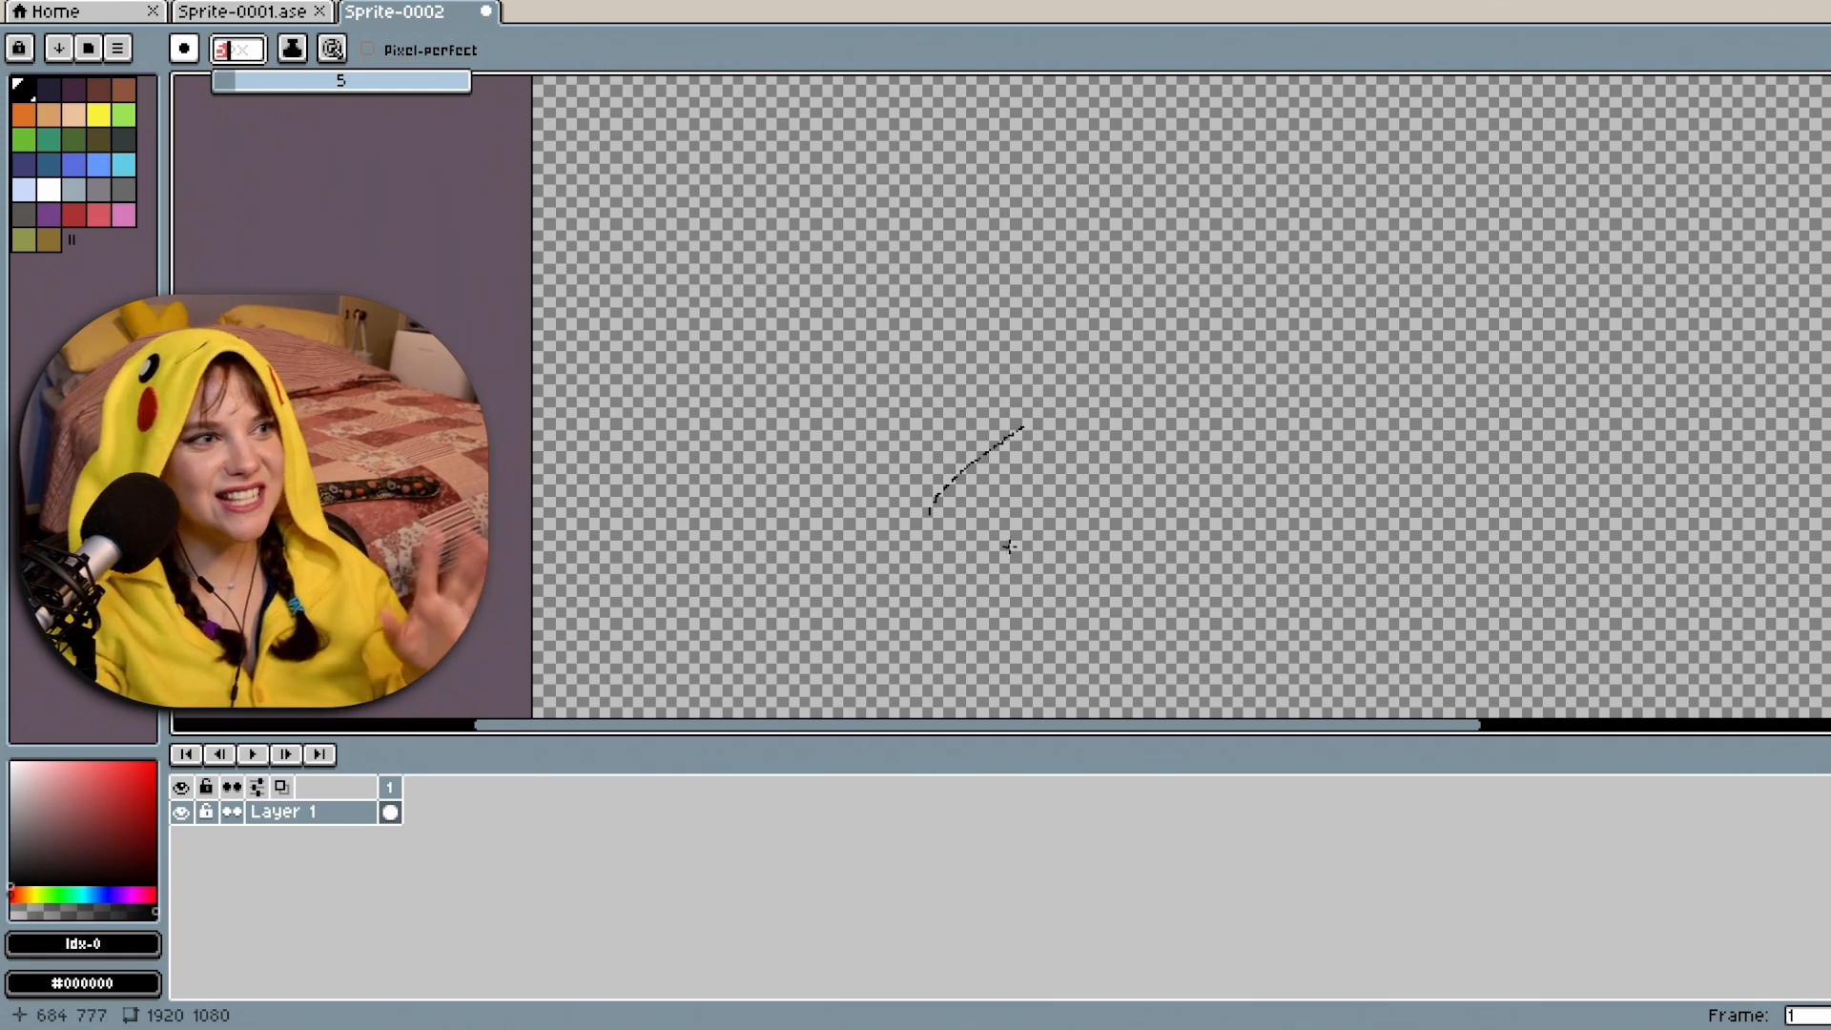
pyautogui.scroll(3, 1009, 545)
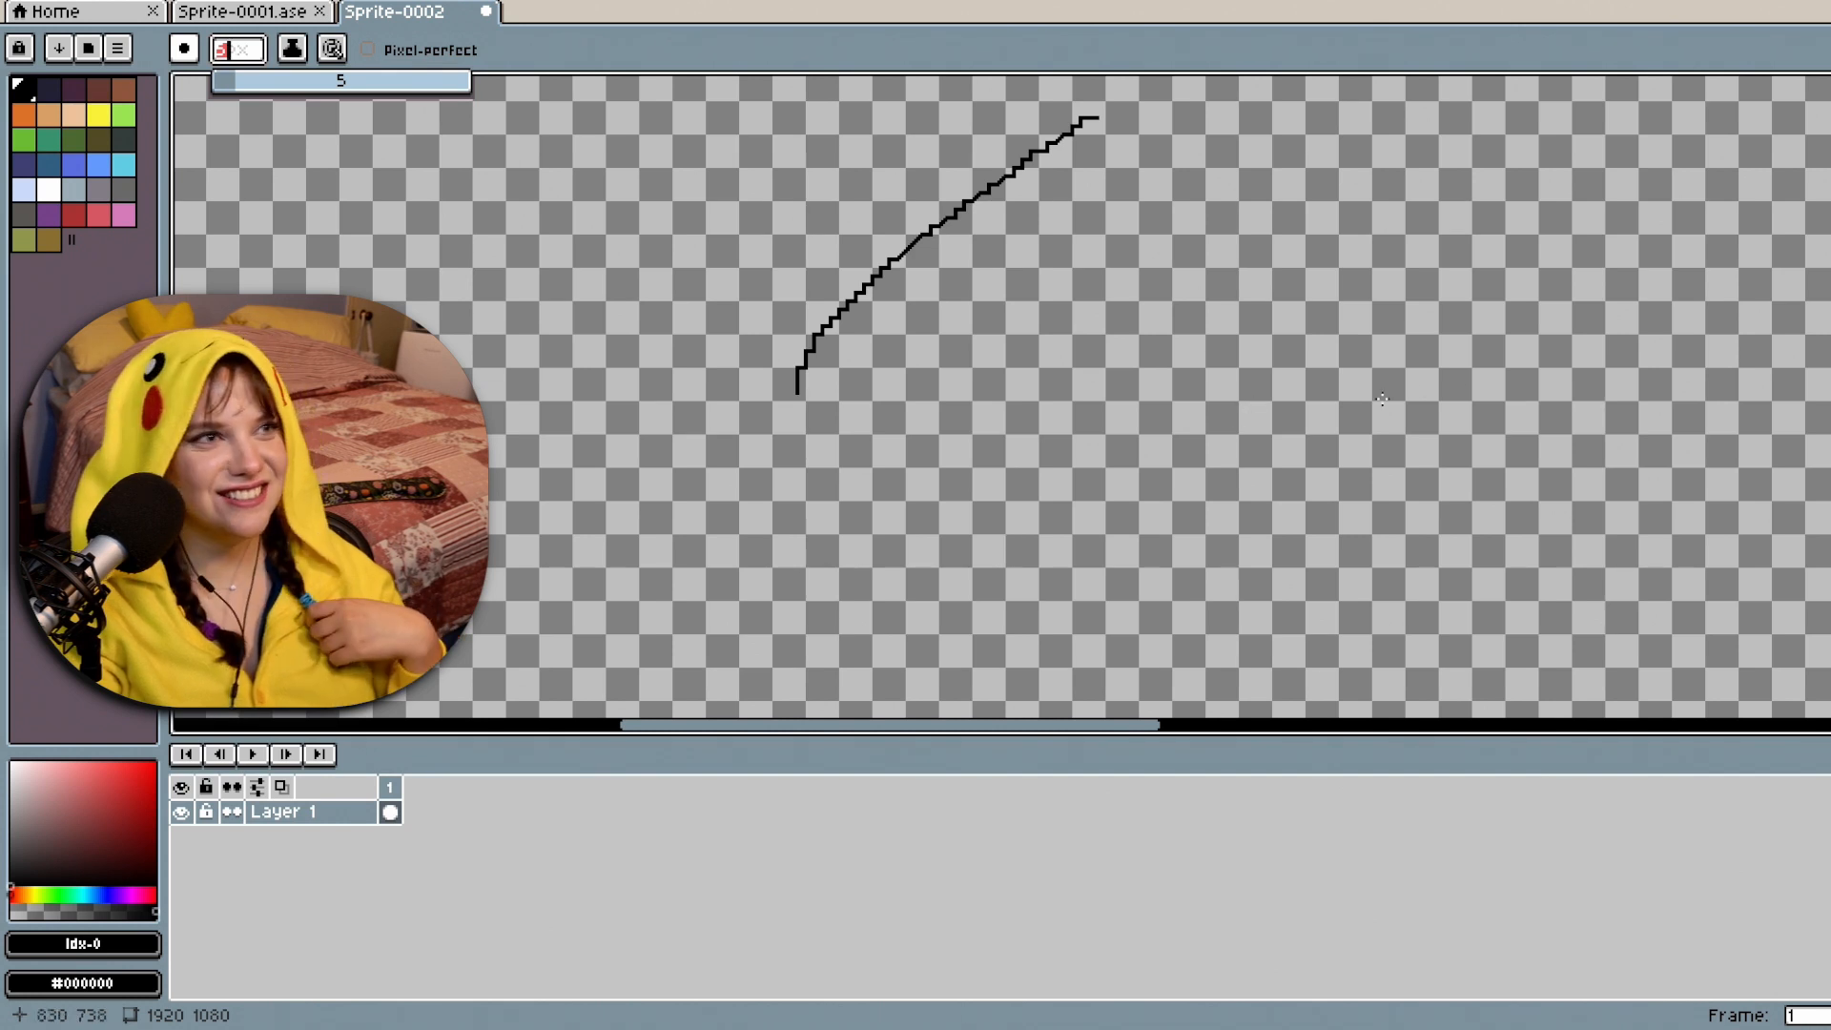
pyautogui.scroll(4, 1387, 401)
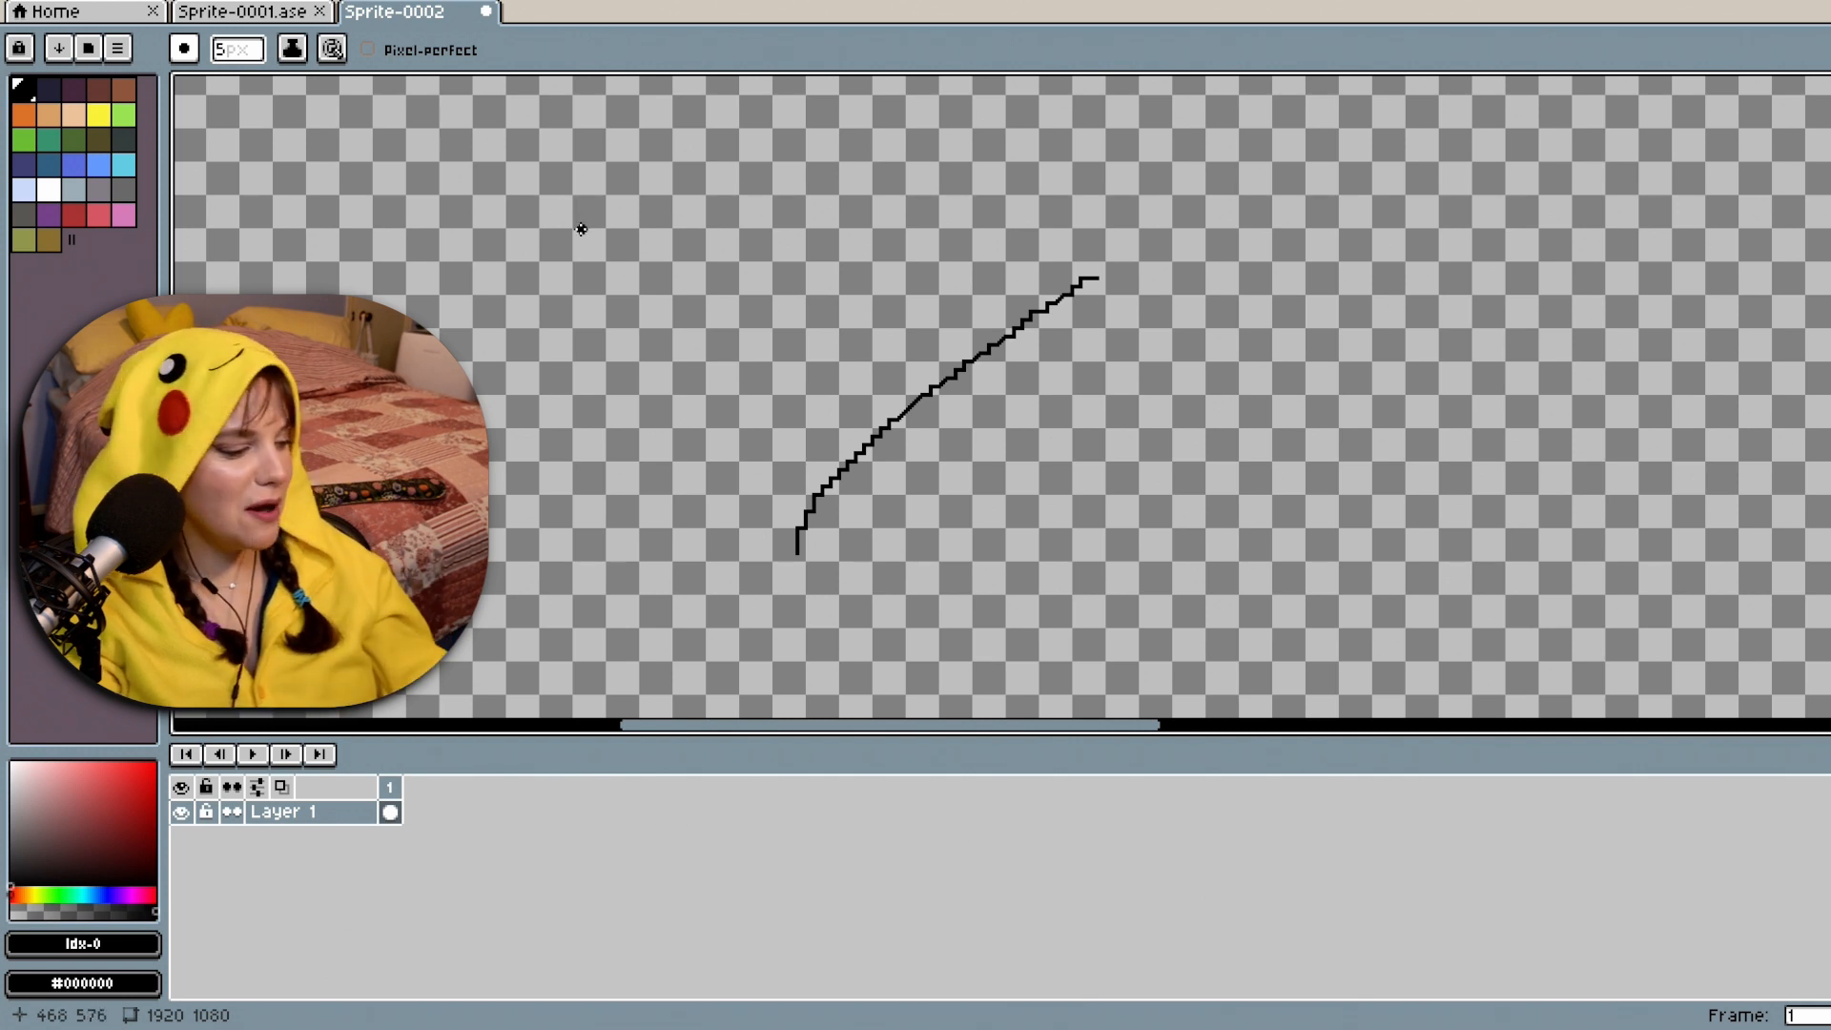
pyautogui.hotkey('ctrl', 'z')
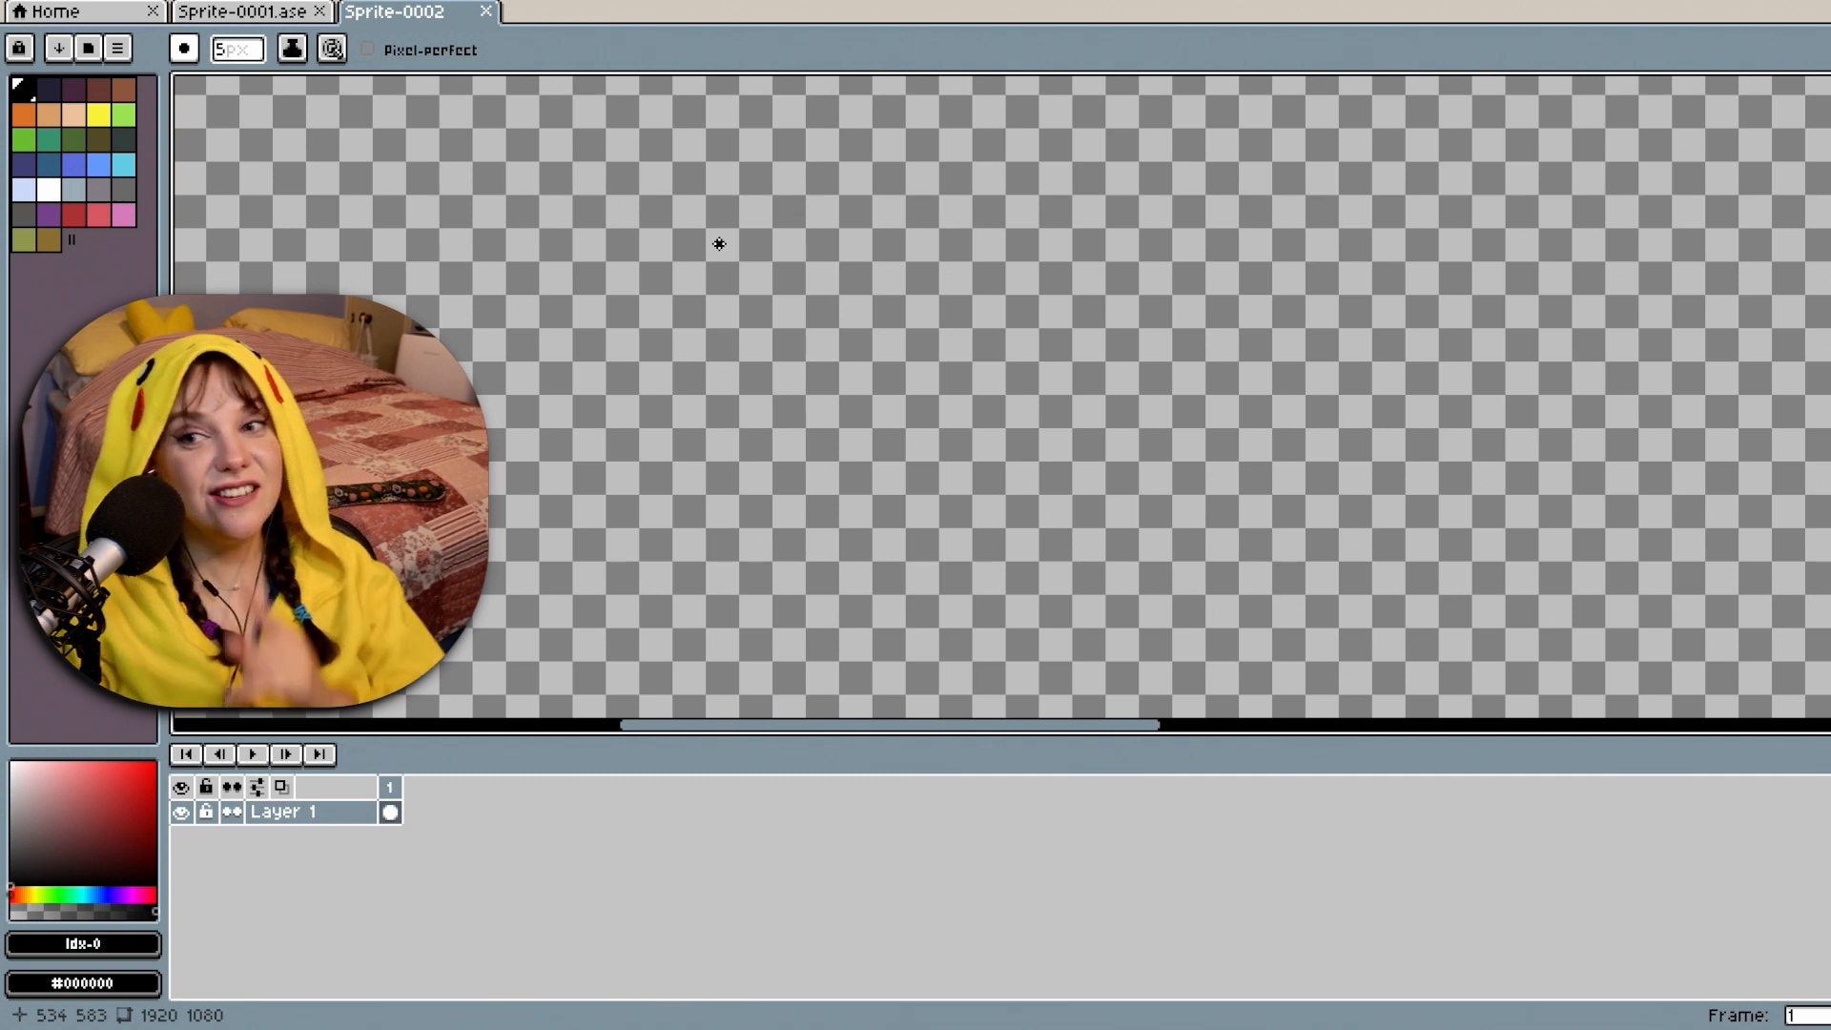
# Set the pencil's brush size to 7 px.
pyautogui.scroll(-2, 715, 229)
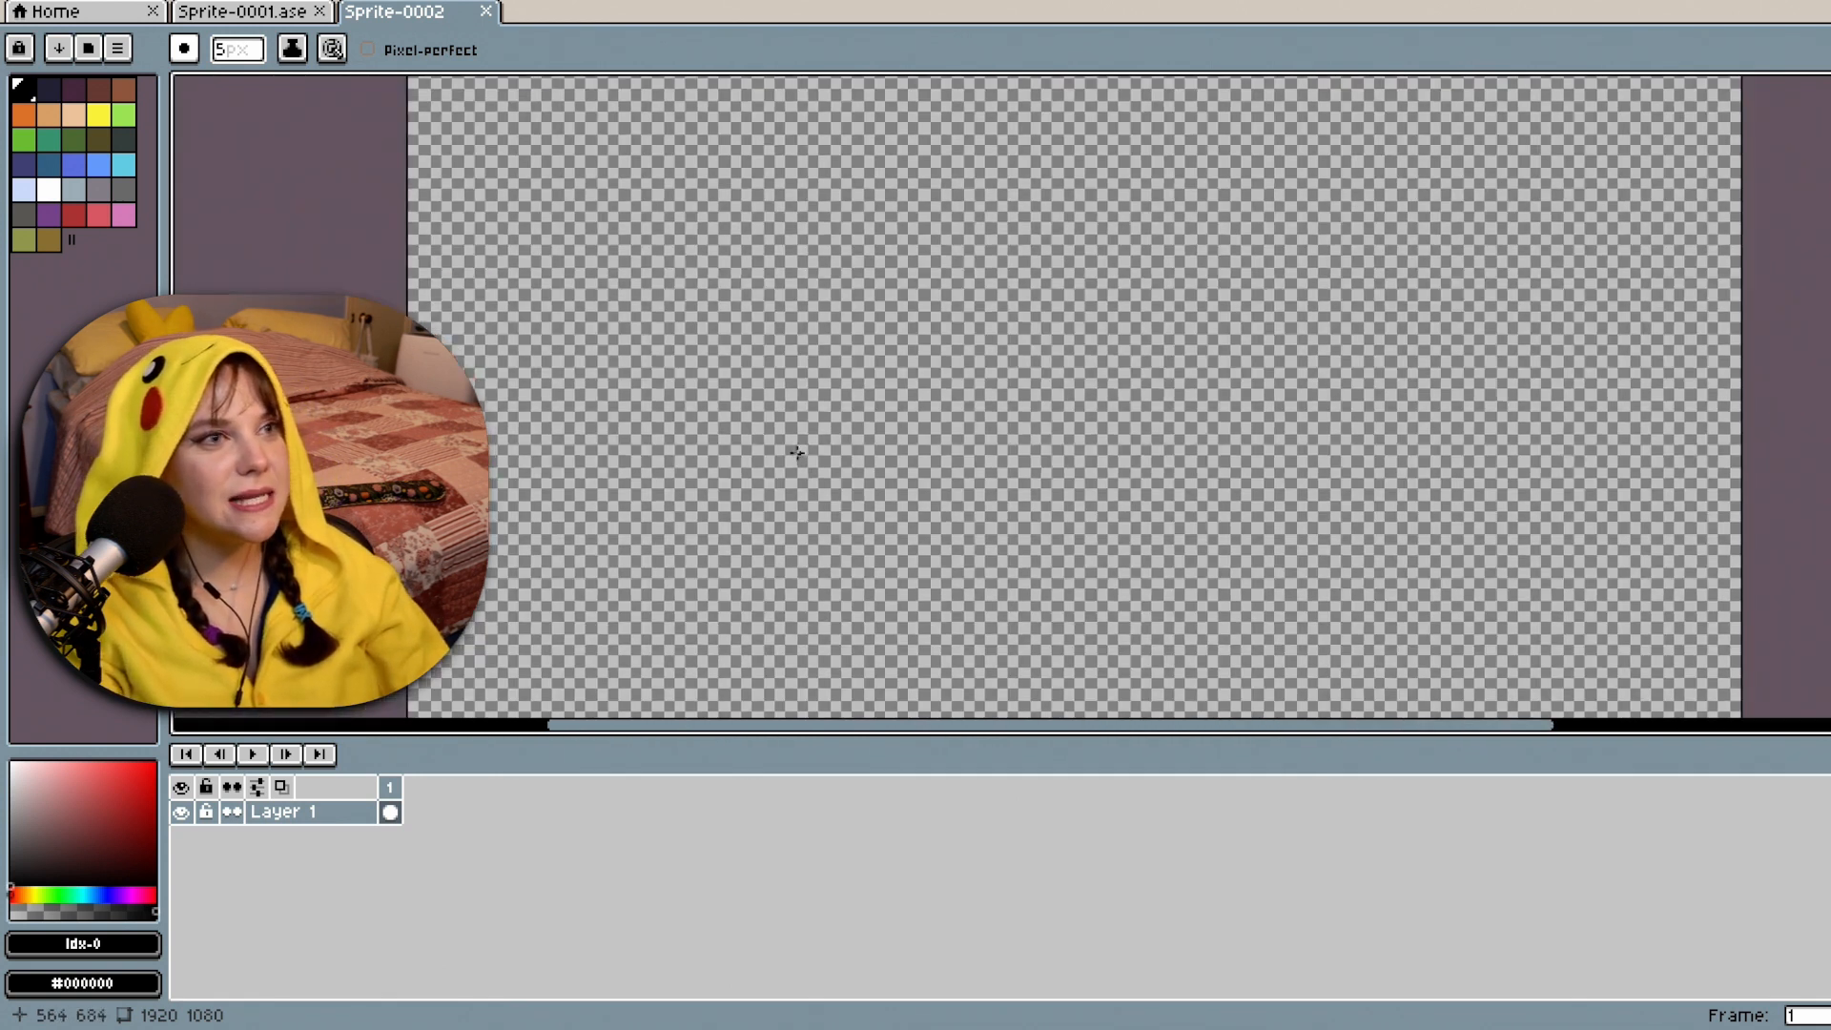
pyautogui.click(237, 50)
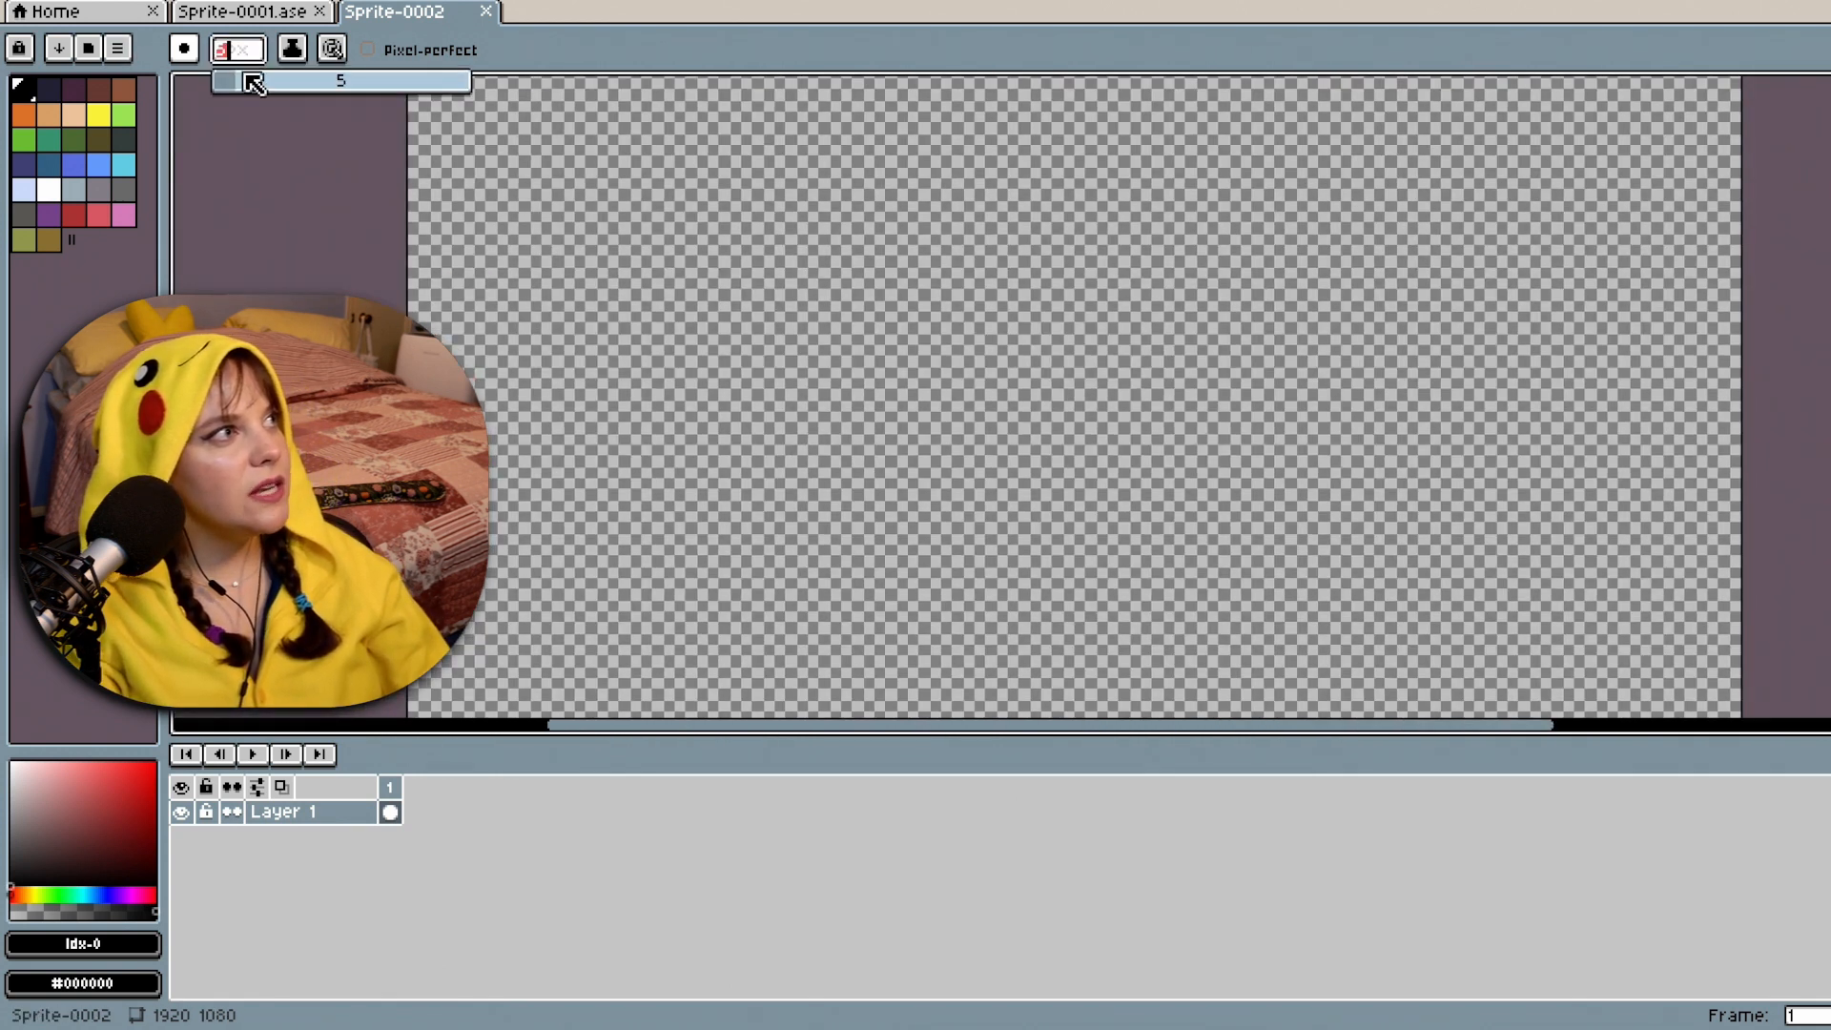
pyautogui.moveTo(241, 79); pyautogui.dragTo(245, 79)
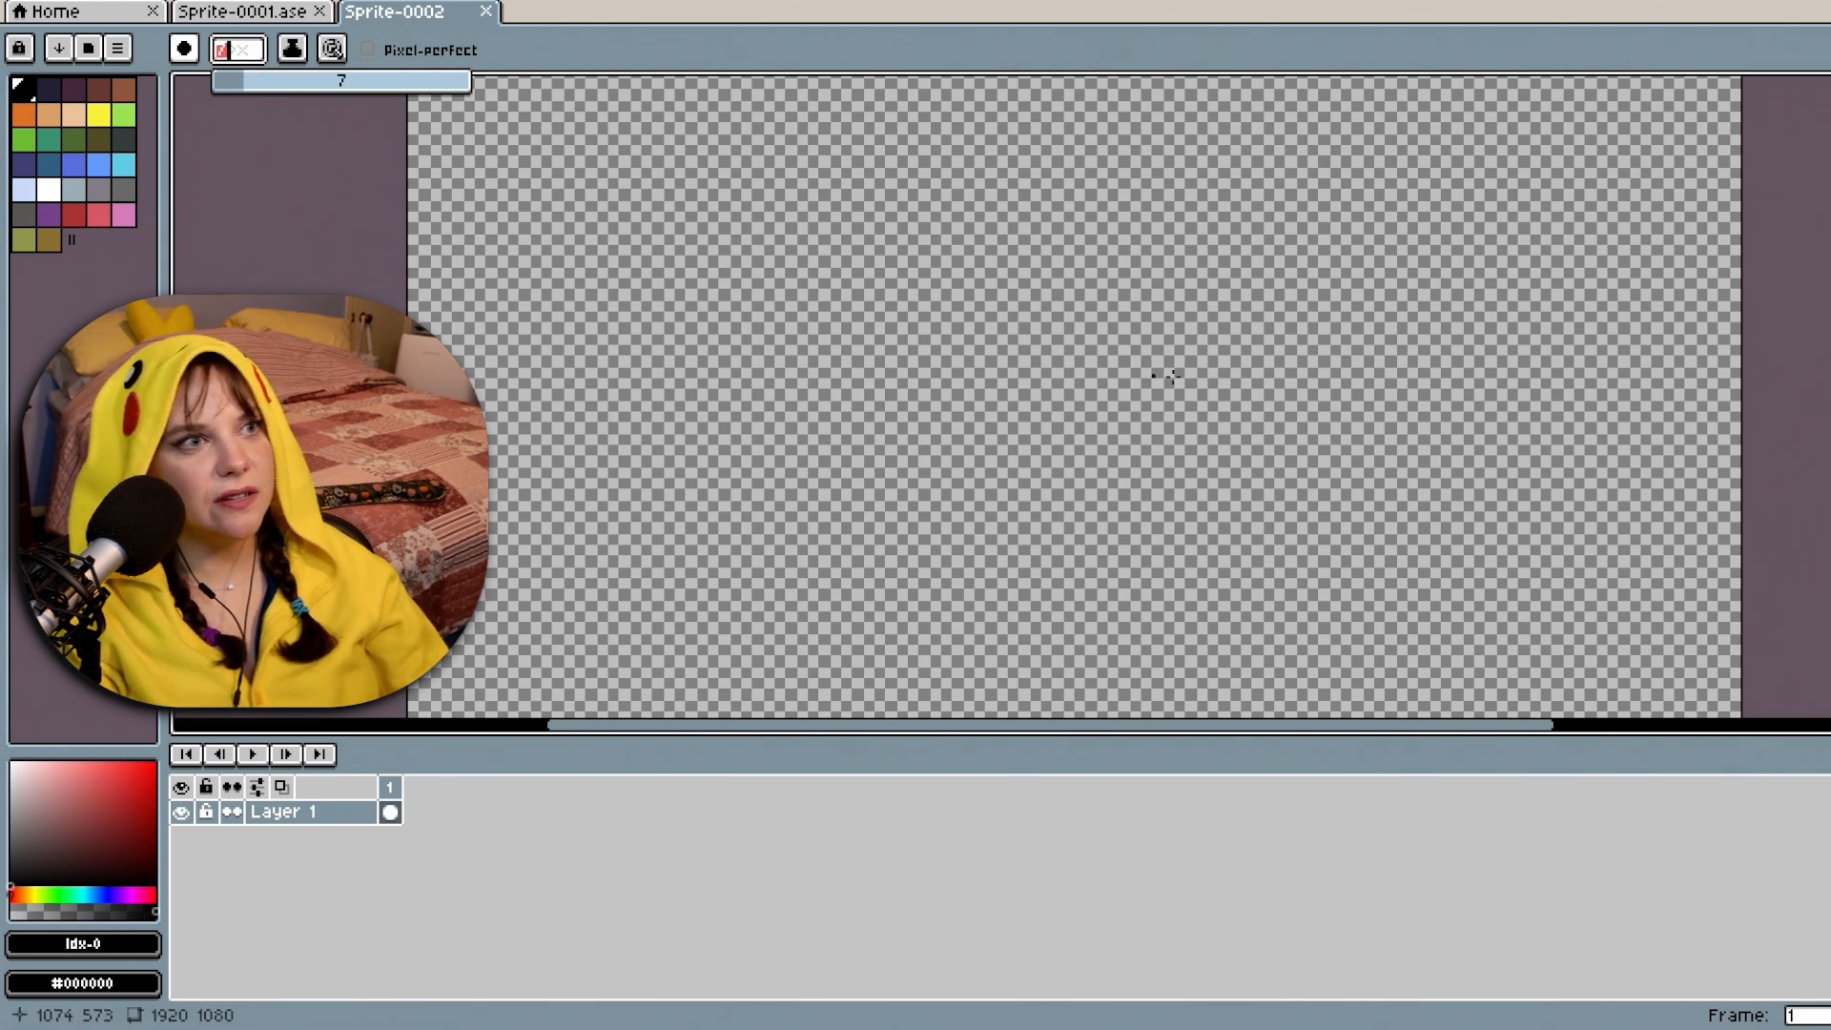
pyautogui.moveTo(1297, 365)
pyautogui.mouseDown()
pyautogui.moveTo(891, 501)
pyautogui.moveTo(1409, 360)
pyautogui.mouseUp()
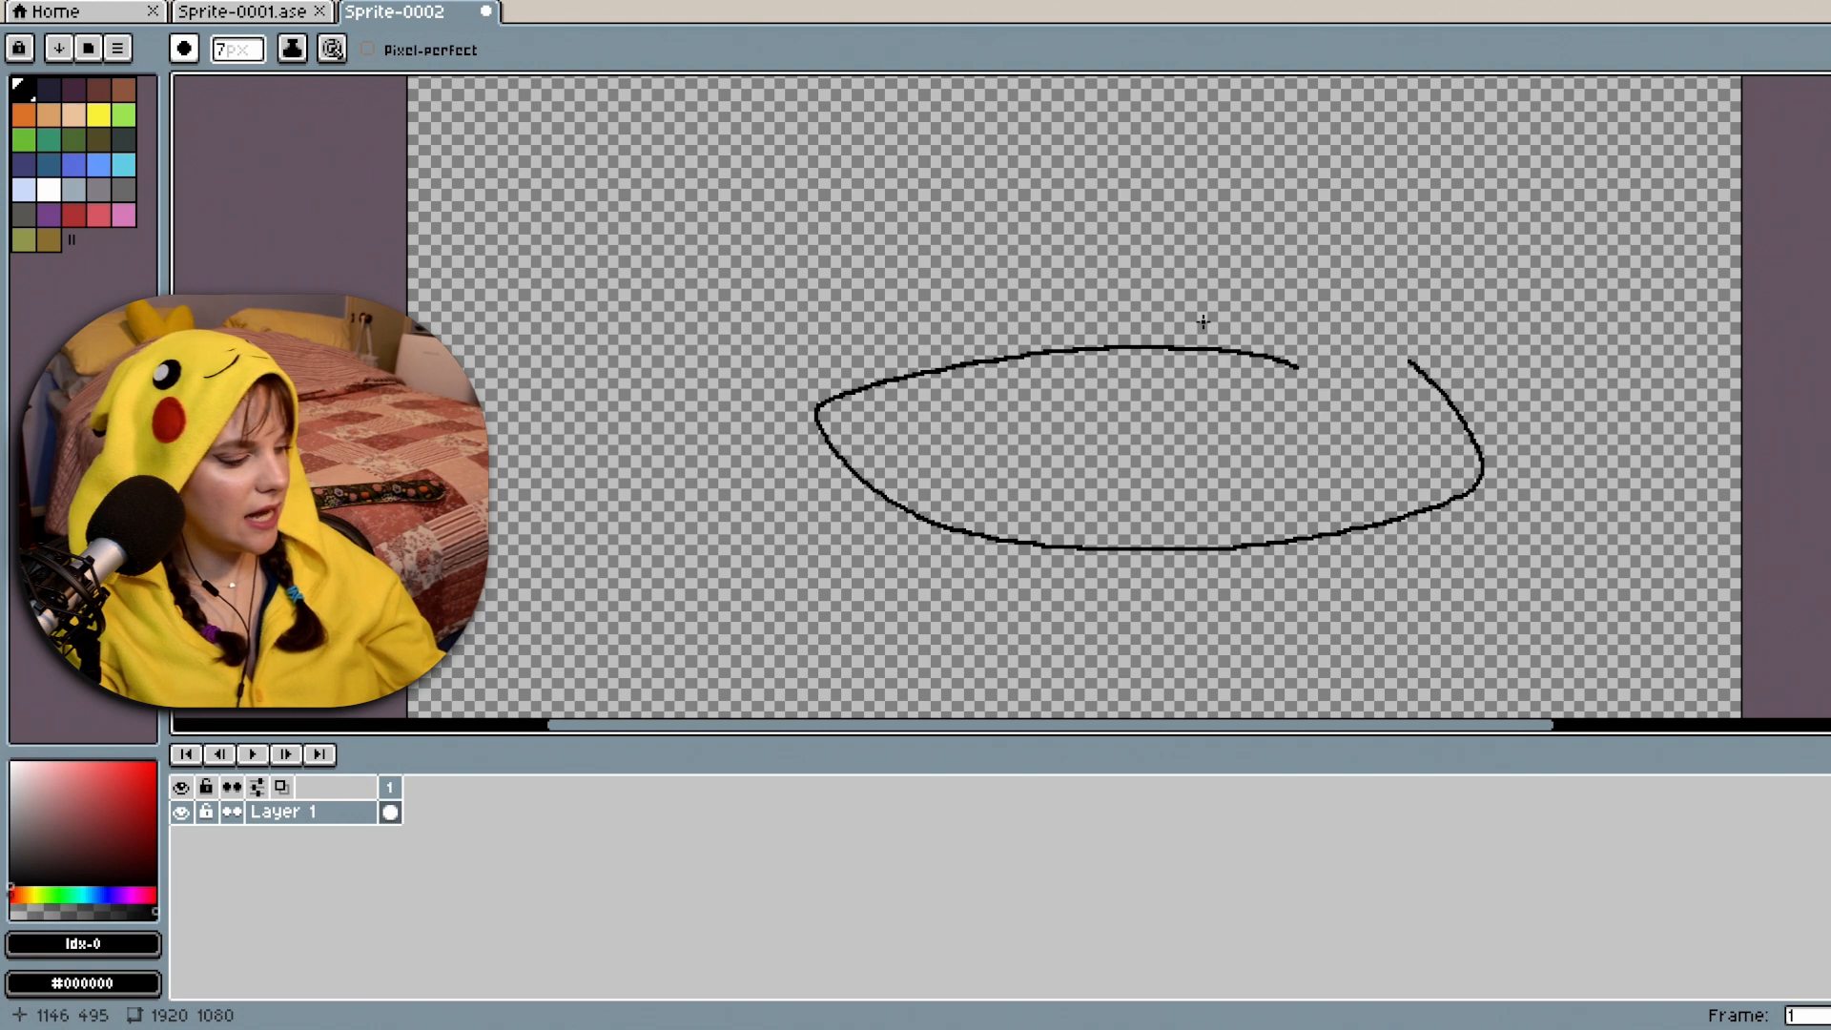
pyautogui.press('ctrl')
pyautogui.press('Delete')
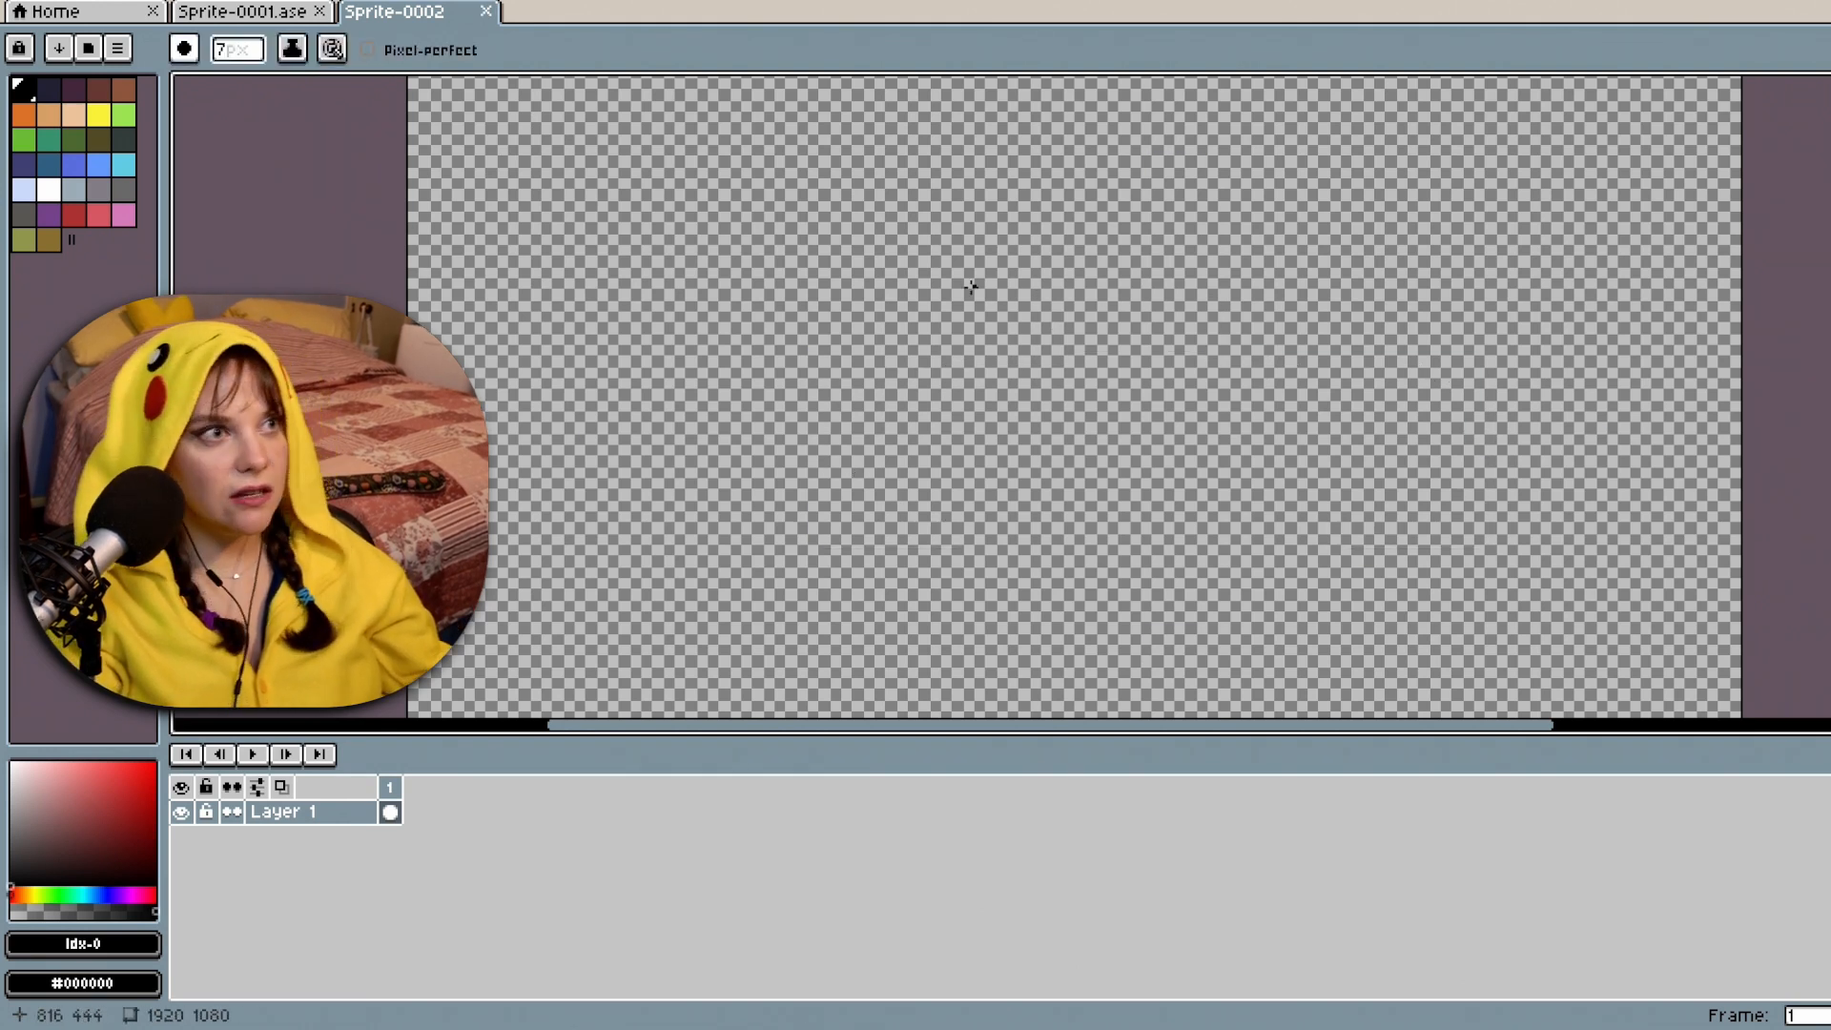
# Sketch the outlines of a stretched-out leg with a raised knee and a second leg folded beneath it, redrawing the folded leg's foot.
pyautogui.moveTo(1020, 326)
pyautogui.mouseDown()
pyautogui.moveTo(849, 440)
pyautogui.moveTo(822, 424)
pyautogui.moveTo(752, 445)
pyautogui.moveTo(780, 469)
pyautogui.moveTo(860, 469)
pyautogui.moveTo(1013, 362)
pyautogui.moveTo(1073, 405)
pyautogui.mouseUp()
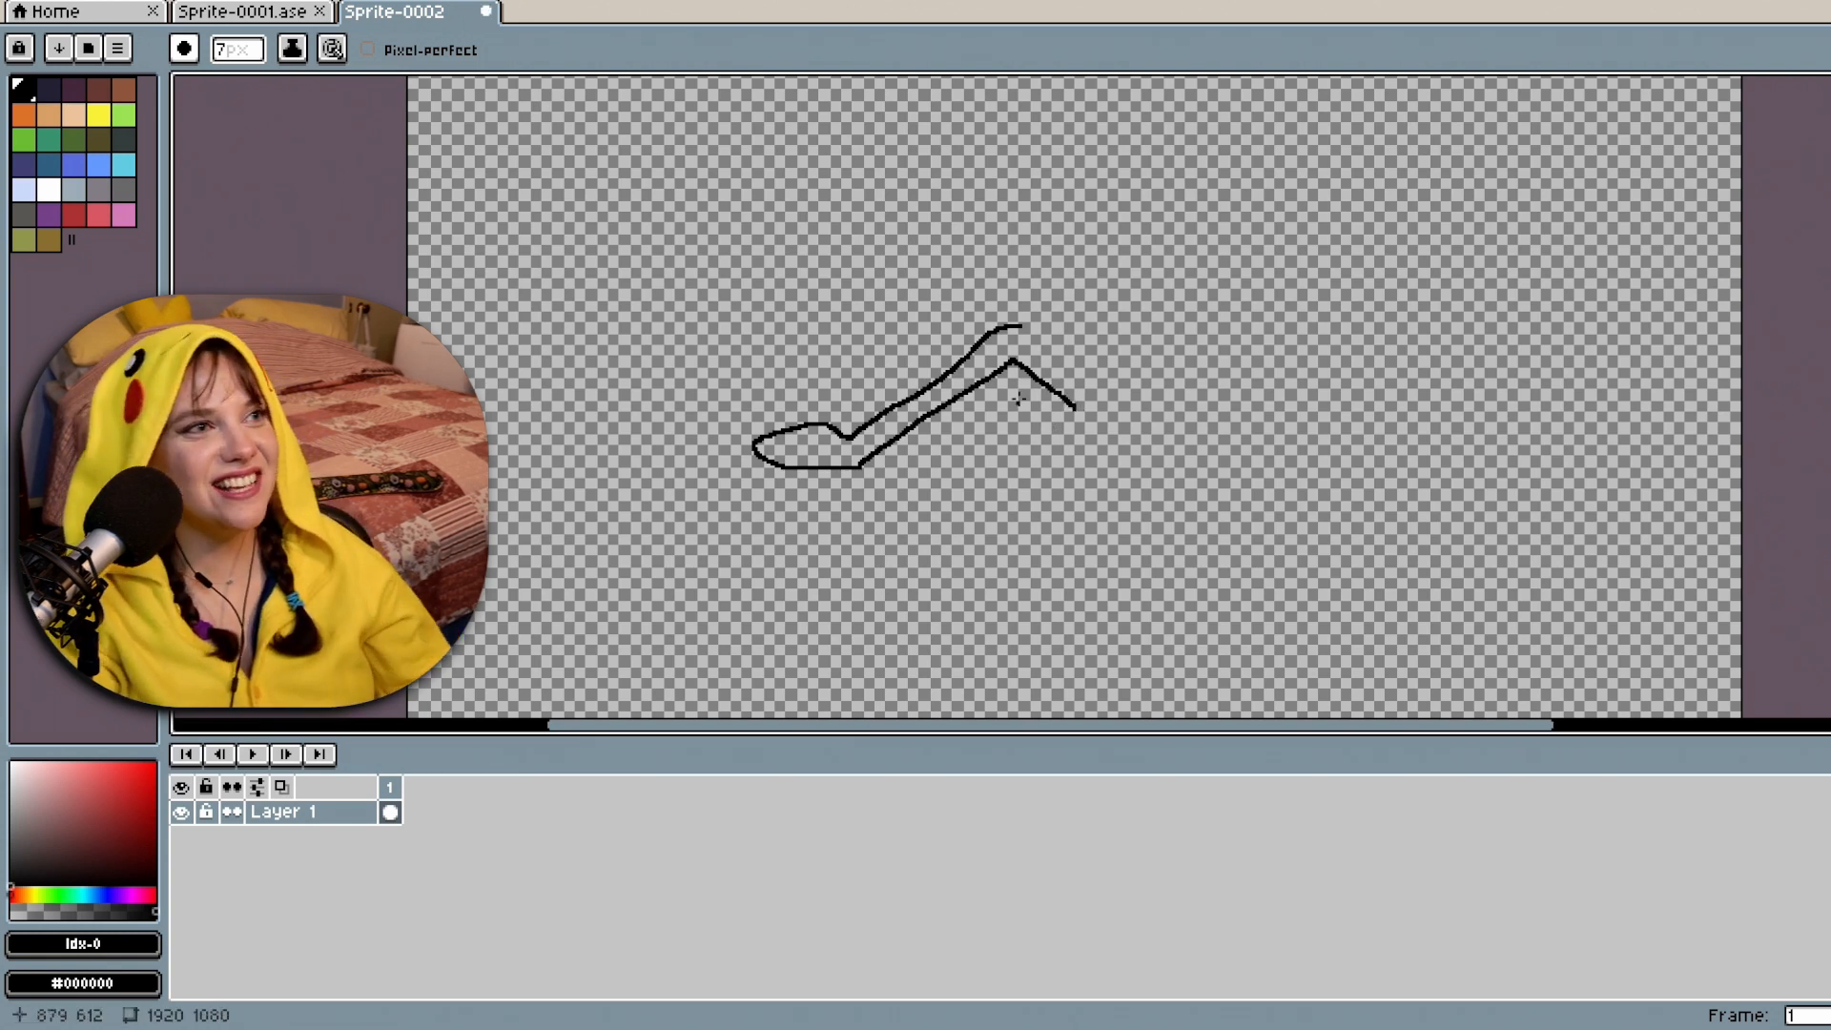
pyautogui.moveTo(1022, 328)
pyautogui.mouseDown()
pyautogui.moveTo(1144, 425)
pyautogui.moveTo(1102, 437)
pyautogui.moveTo(1122, 454)
pyautogui.moveTo(1277, 539)
pyautogui.moveTo(1133, 540)
pyautogui.mouseUp()
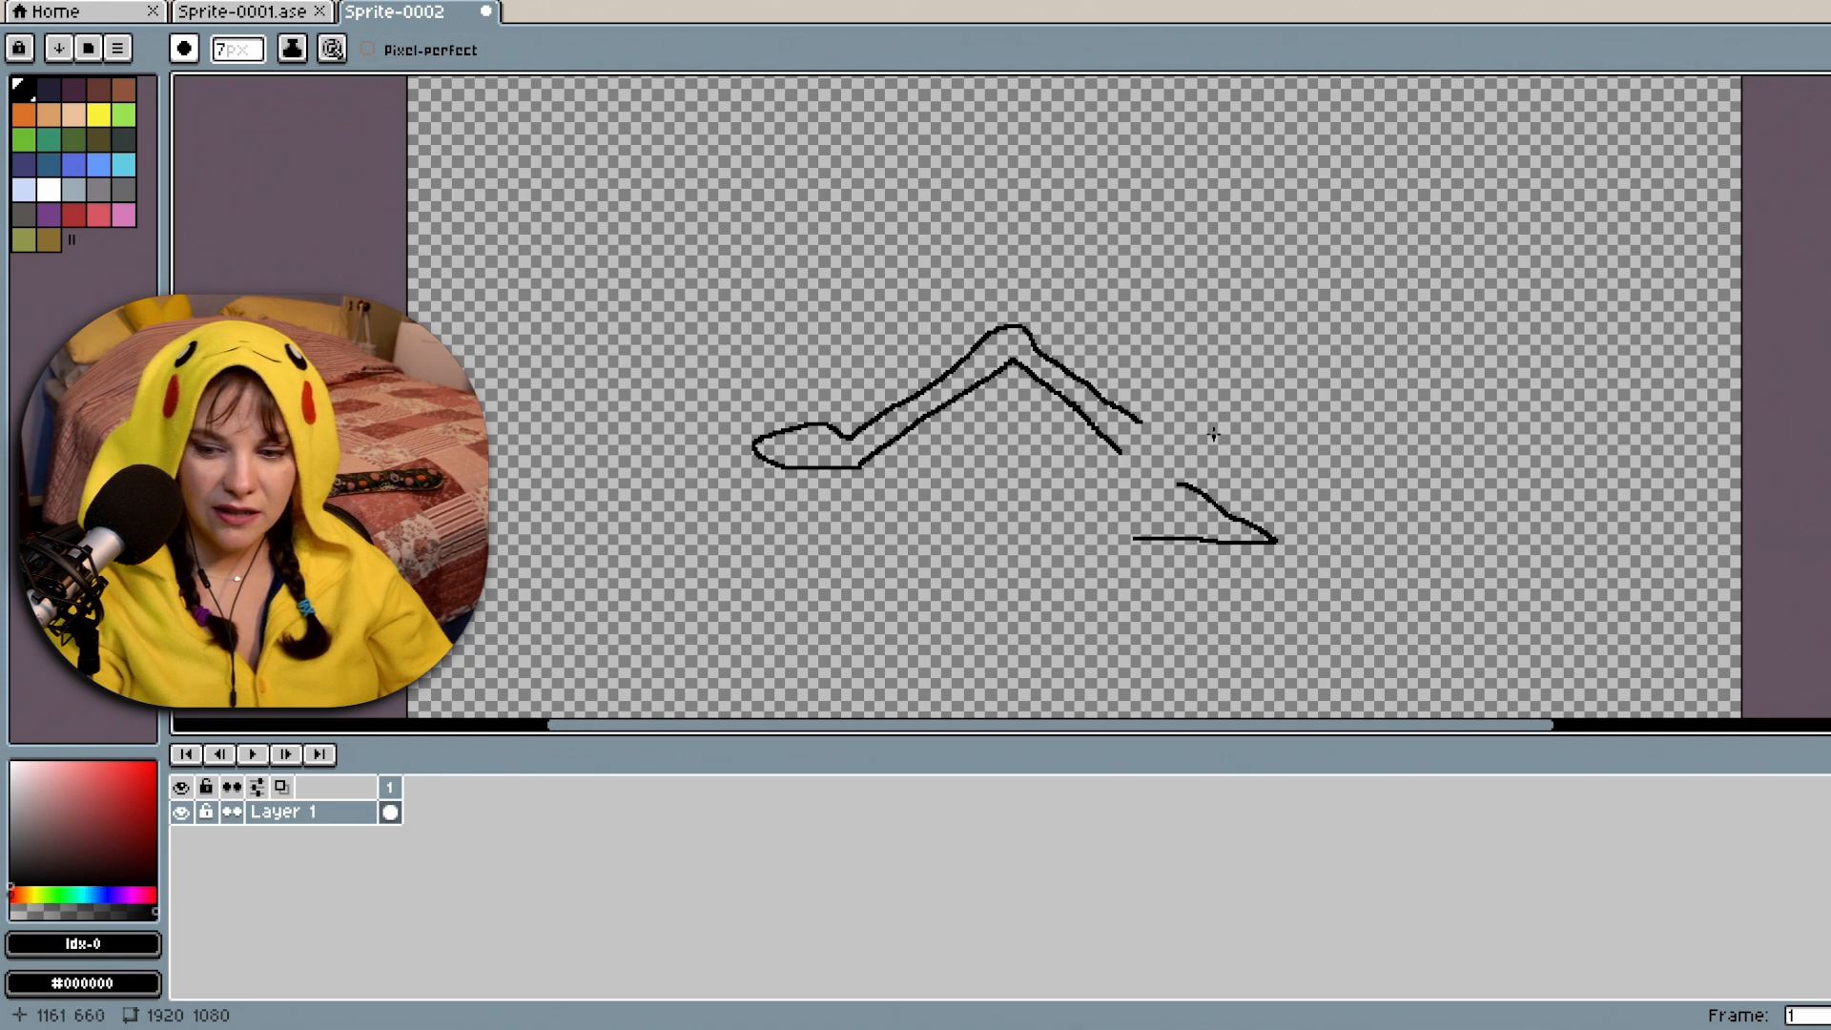
pyautogui.moveTo(1219, 426)
pyautogui.mouseDown()
pyautogui.moveTo(1331, 555)
pyautogui.moveTo(1097, 570)
pyautogui.moveTo(1110, 530)
pyautogui.moveTo(1076, 502)
pyautogui.moveTo(1032, 511)
pyautogui.mouseUp()
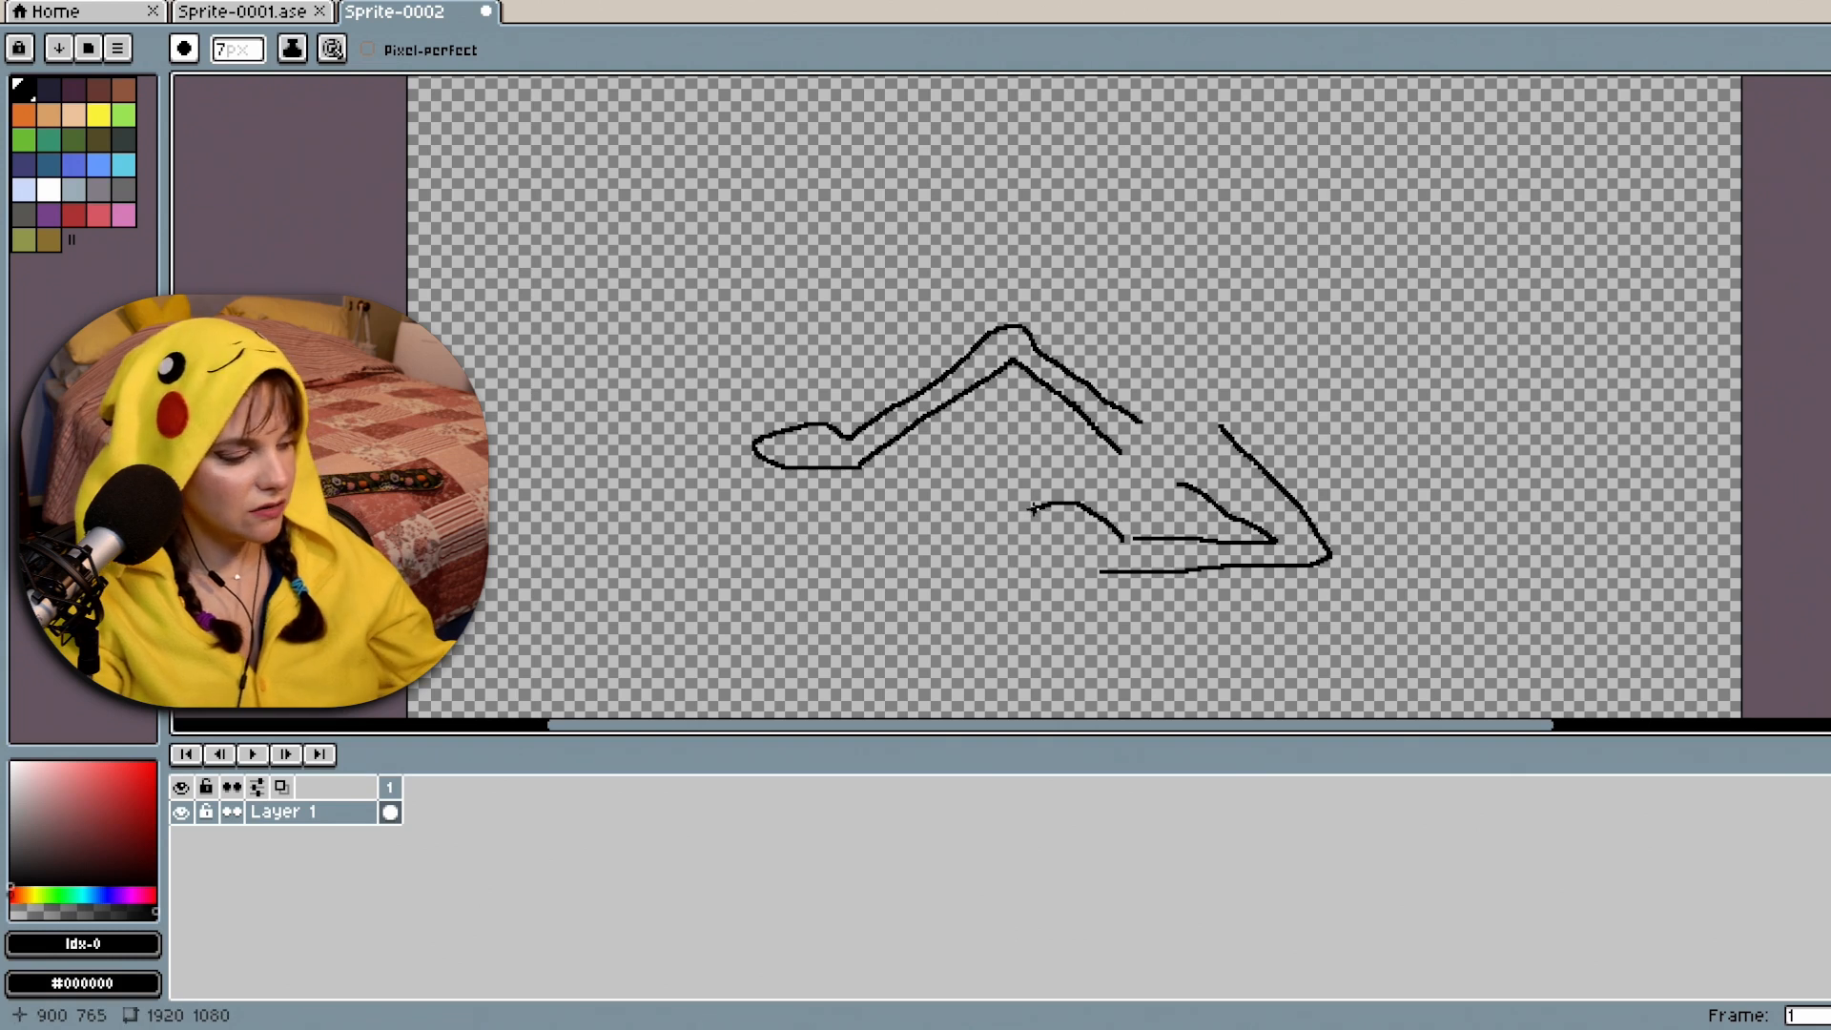
pyautogui.hotkey('ctrl', 'z')
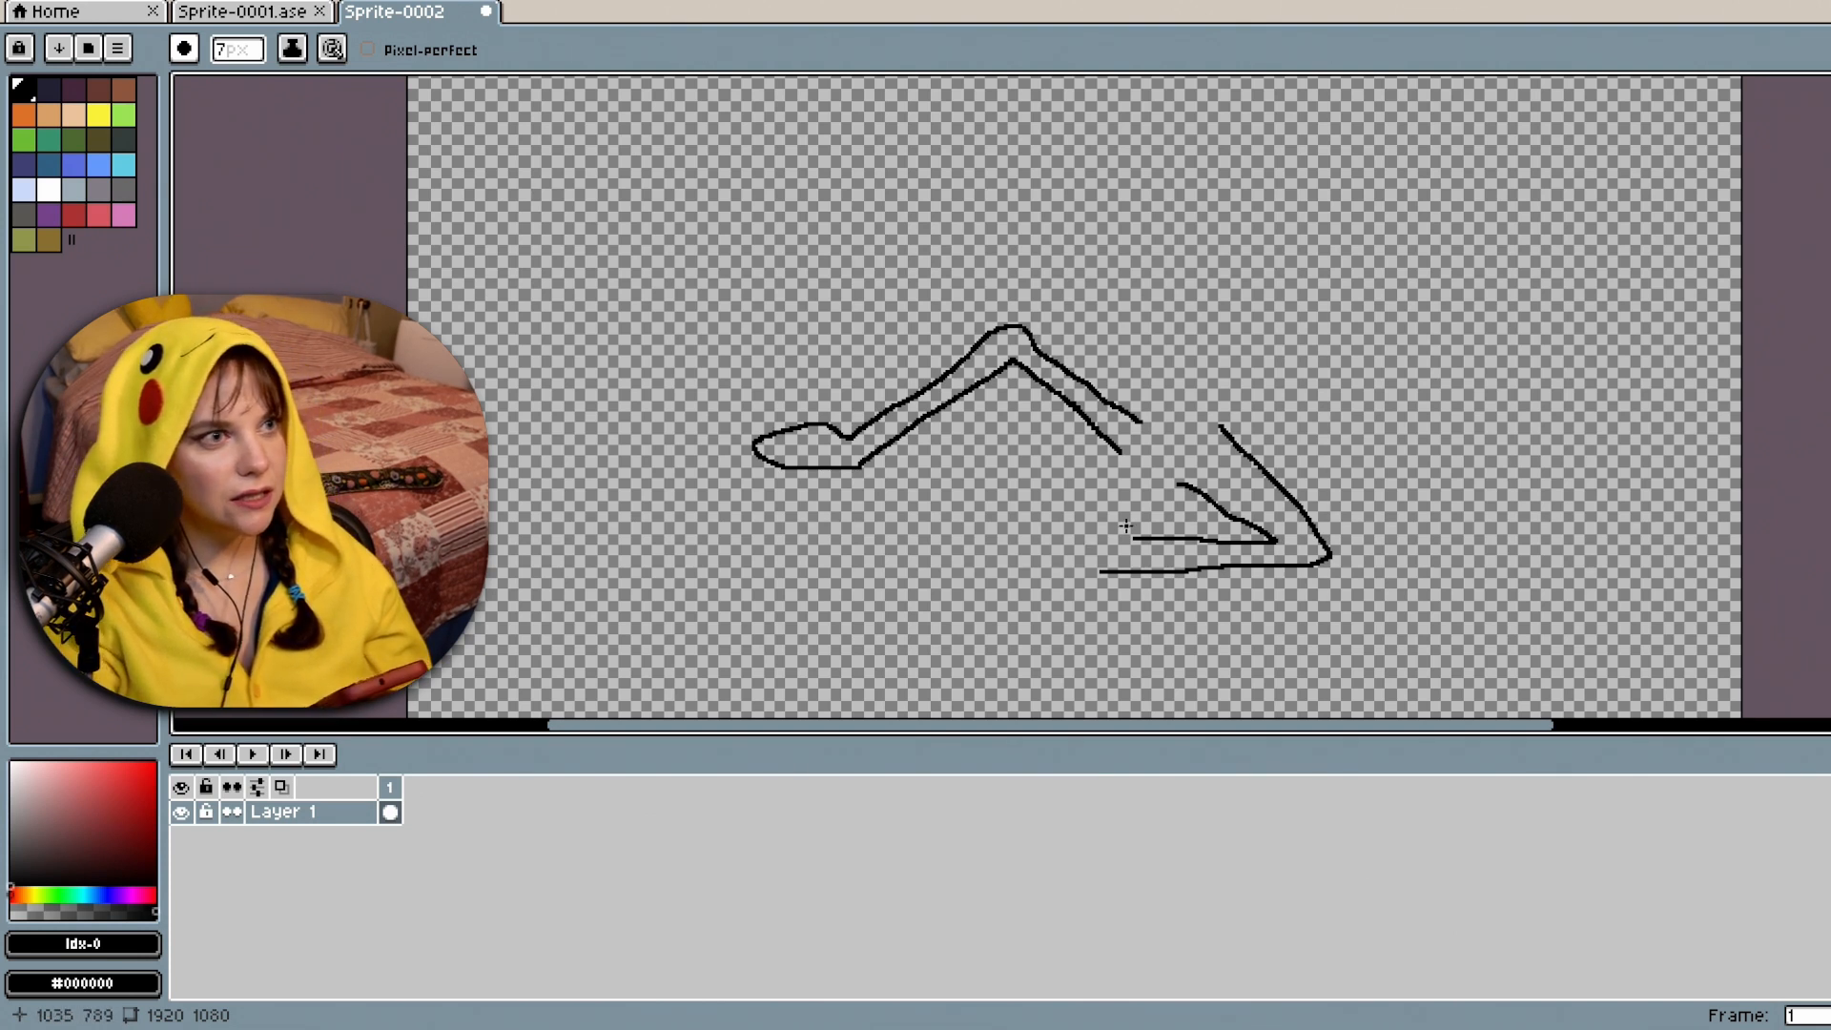
pyautogui.moveTo(1103, 531)
pyautogui.mouseDown()
pyautogui.moveTo(1072, 522)
pyautogui.moveTo(1011, 568)
pyautogui.moveTo(1092, 572)
pyautogui.mouseUp()
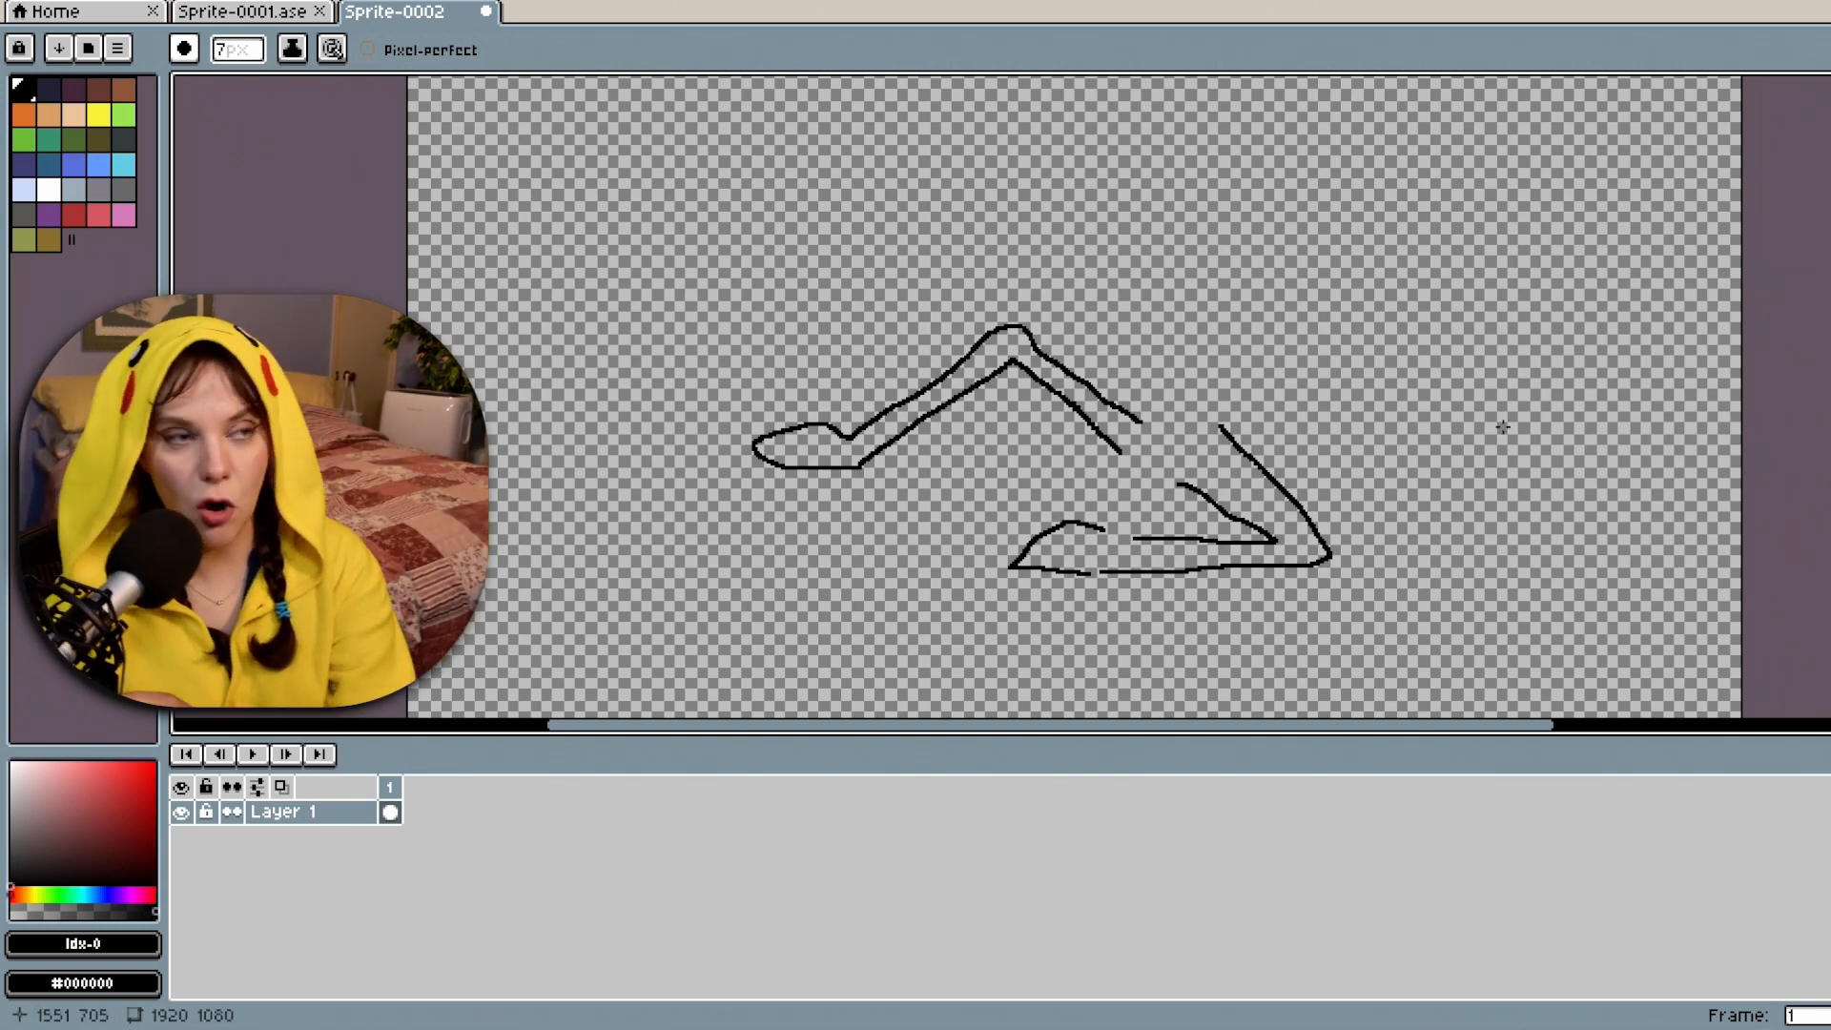
# Sketch the supporting arm with its hand on the ground and the bent far arm above the waist.
pyautogui.click(1250, 456)
pyautogui.moveTo(1250, 456)
pyautogui.mouseDown()
pyautogui.moveTo(1344, 386)
pyautogui.moveTo(1414, 441)
pyautogui.moveTo(1476, 534)
pyautogui.moveTo(1611, 530)
pyautogui.moveTo(1497, 512)
pyautogui.moveTo(1395, 375)
pyautogui.mouseUp()
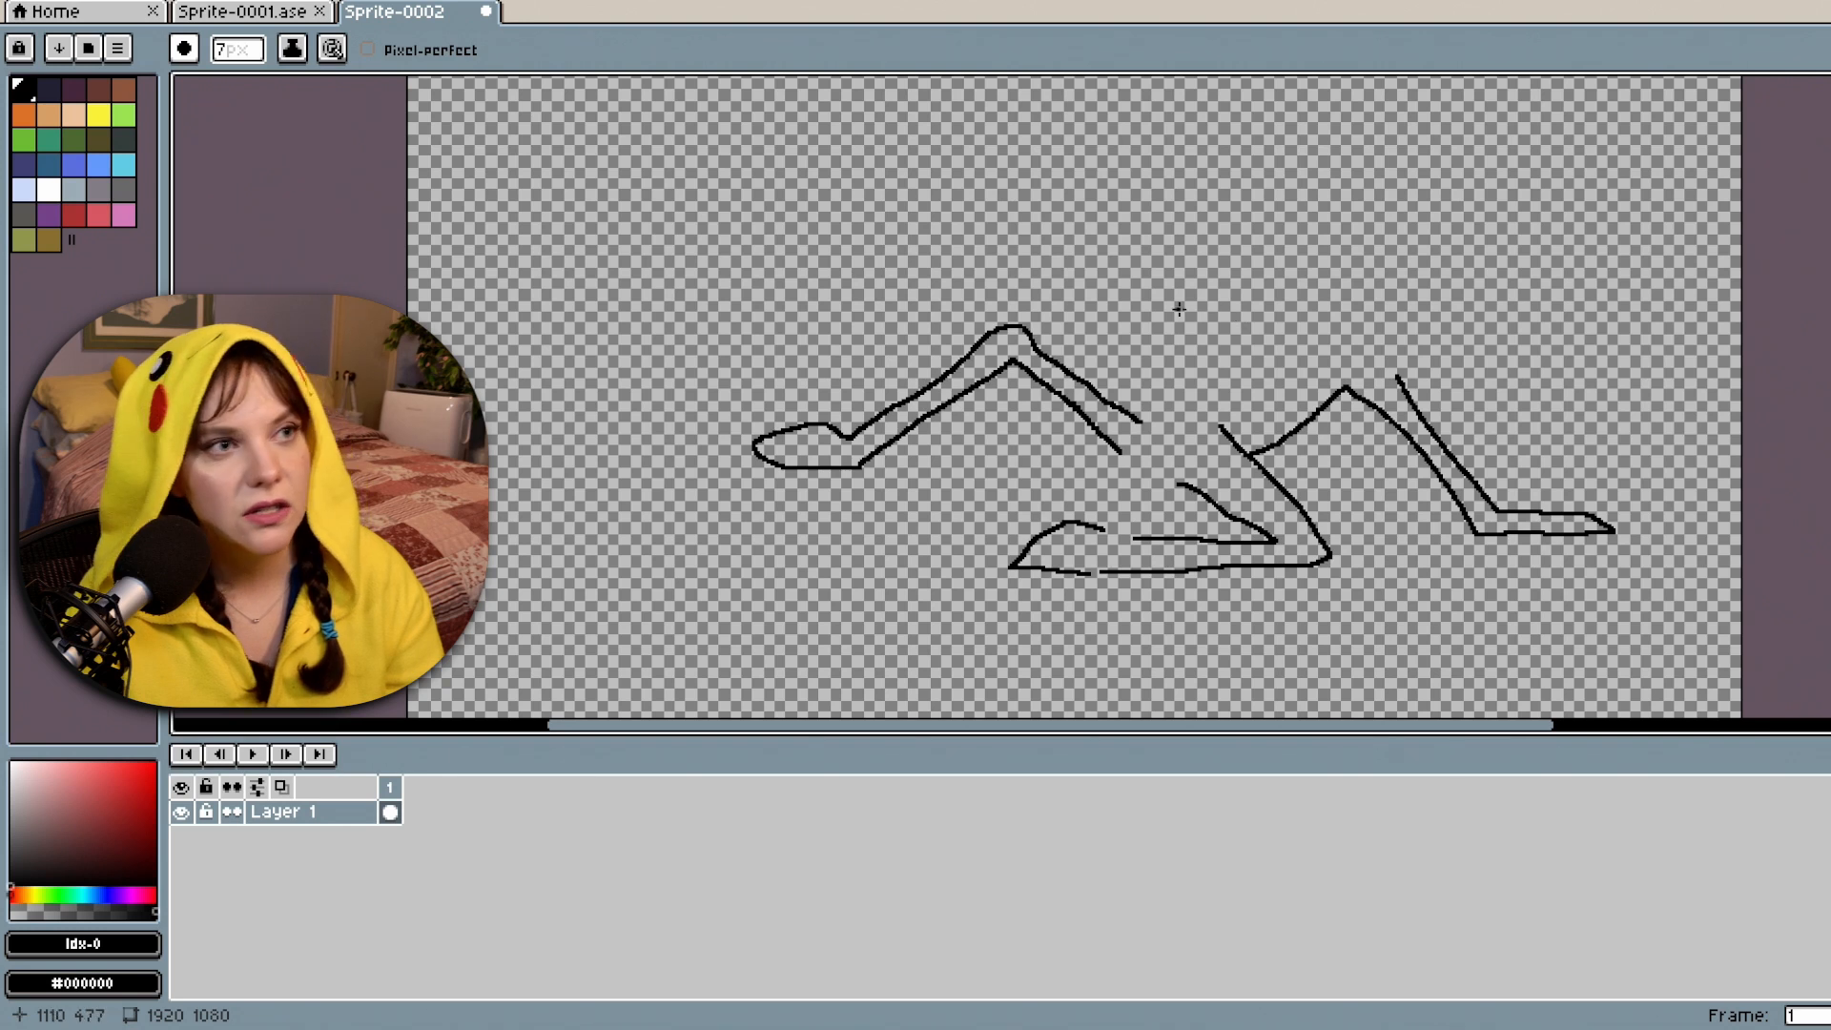
pyautogui.moveTo(1219, 294)
pyautogui.mouseDown()
pyautogui.moveTo(1132, 357)
pyautogui.moveTo(1278, 363)
pyautogui.moveTo(1225, 332)
pyautogui.moveTo(1243, 311)
pyautogui.mouseUp()
# Close the stretched leg's ankle, join the folded leg to its foot, and add the lines linking the legs to the waist.
pyautogui.moveTo(861, 430); pyautogui.dragTo(868, 447)
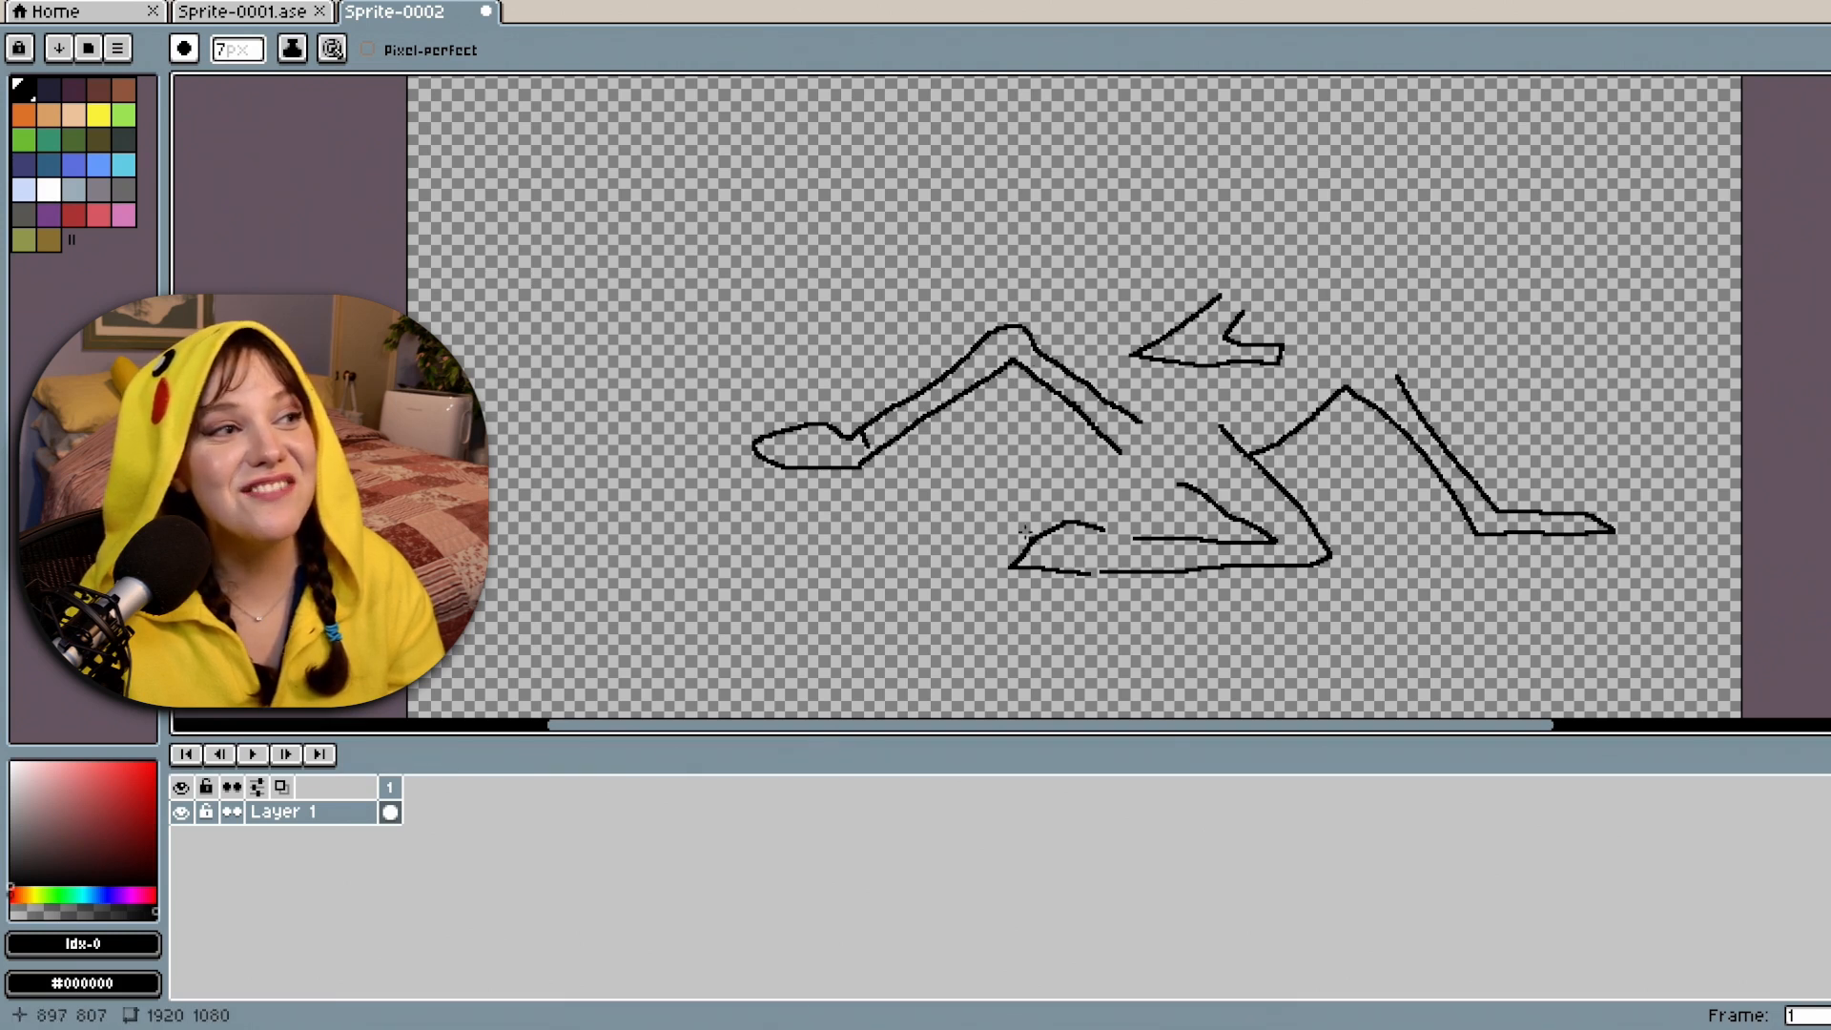
pyautogui.hotkey('ctrl', 'z')
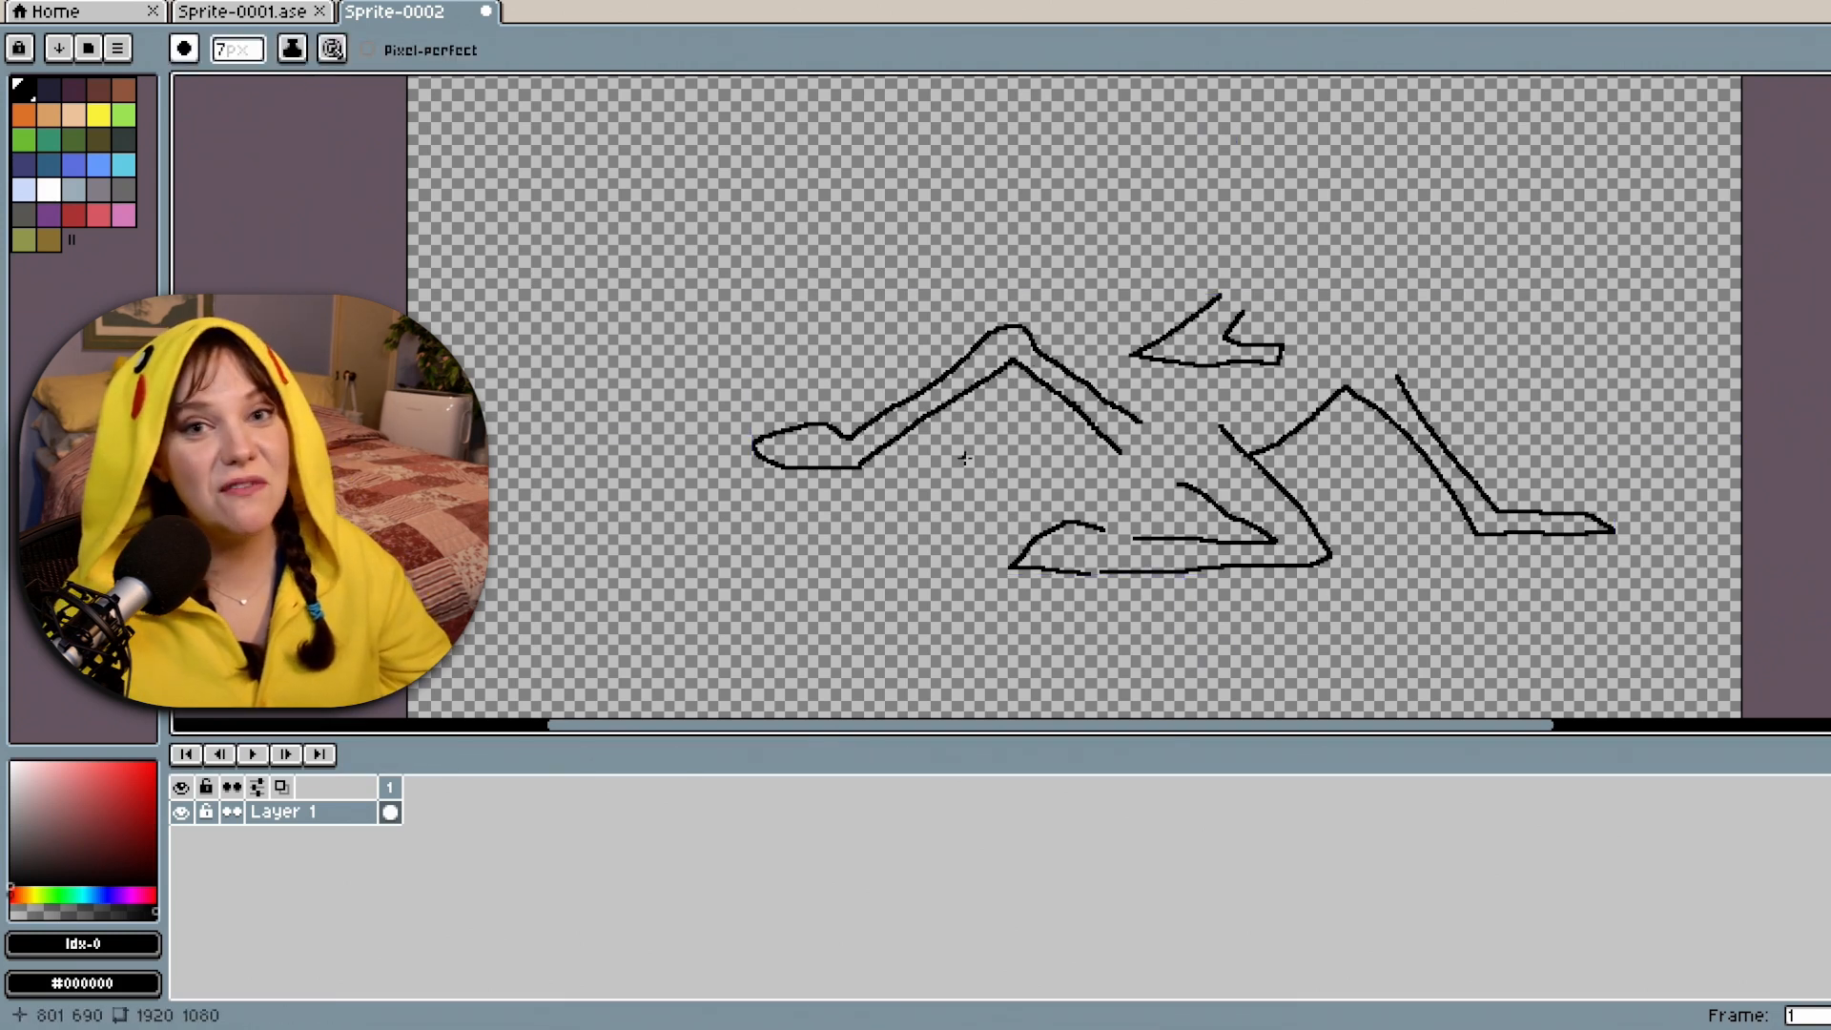
pyautogui.moveTo(846, 437); pyautogui.dragTo(866, 464)
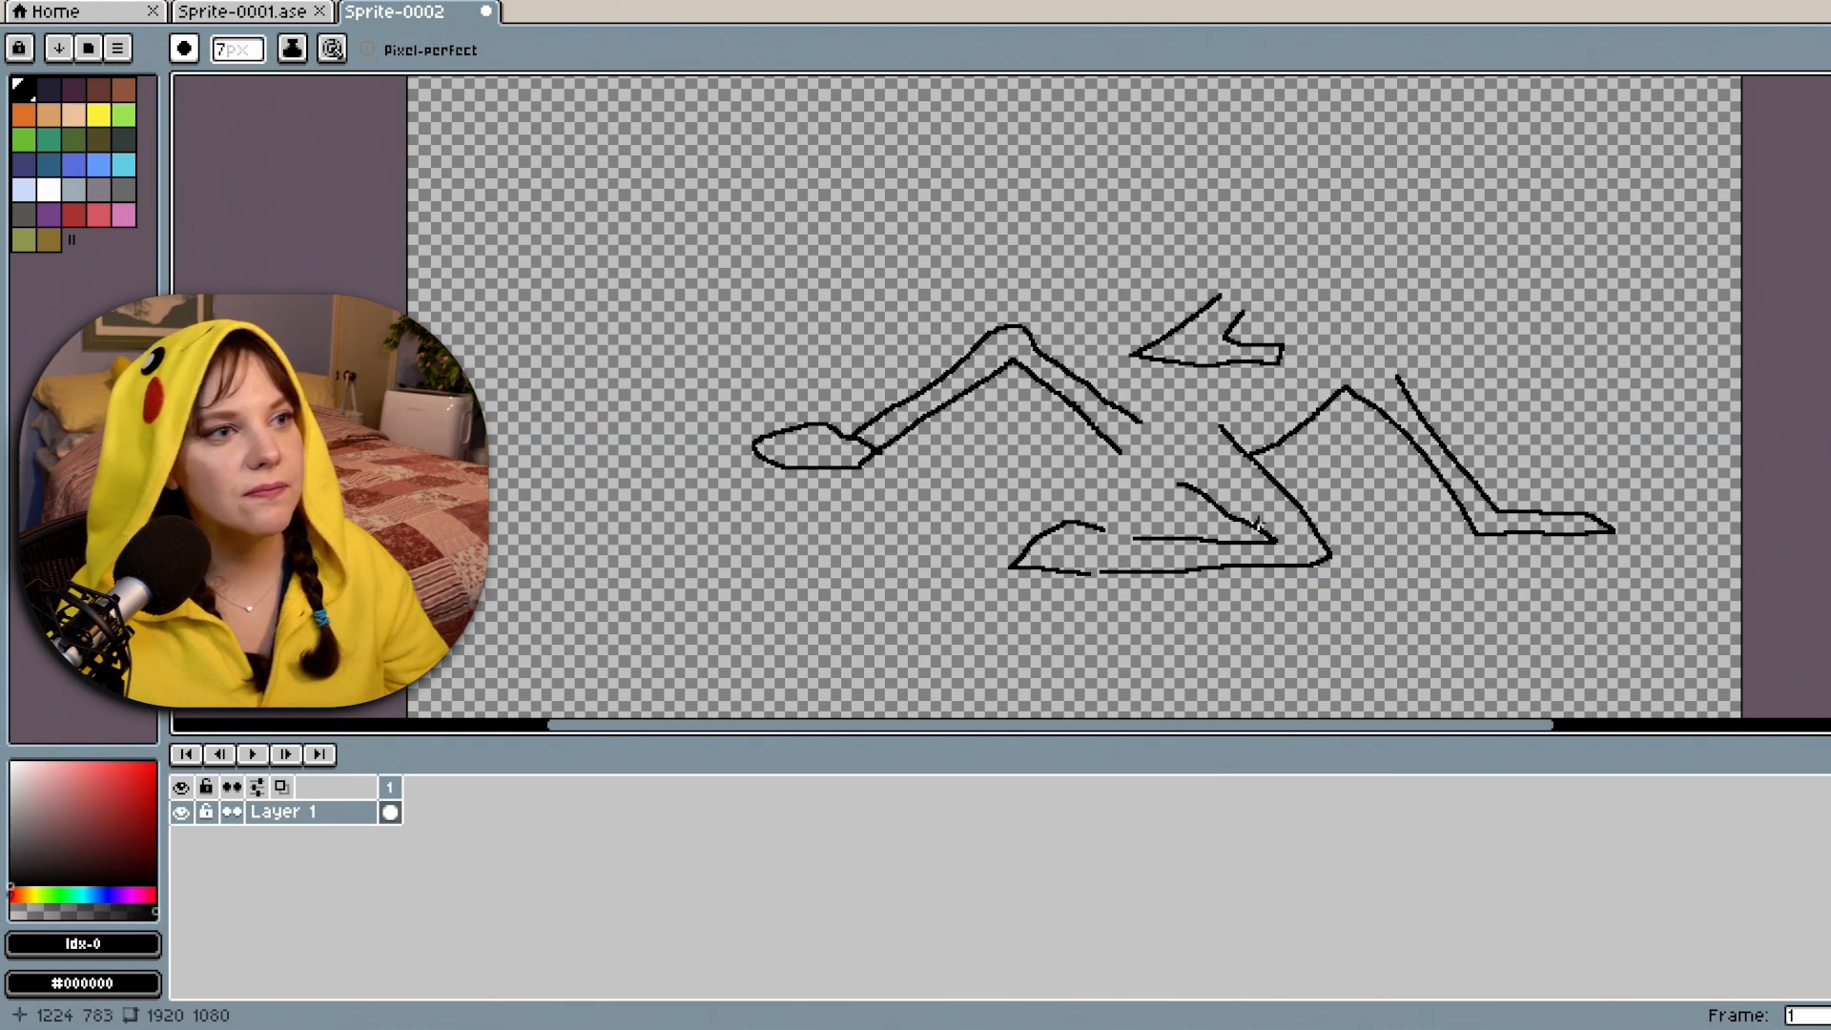
pyautogui.moveTo(1136, 537)
pyautogui.mouseDown()
pyautogui.moveTo(1049, 554)
pyautogui.moveTo(1049, 537)
pyautogui.moveTo(1015, 592)
pyautogui.moveTo(1052, 597)
pyautogui.moveTo(1104, 570)
pyautogui.mouseUp()
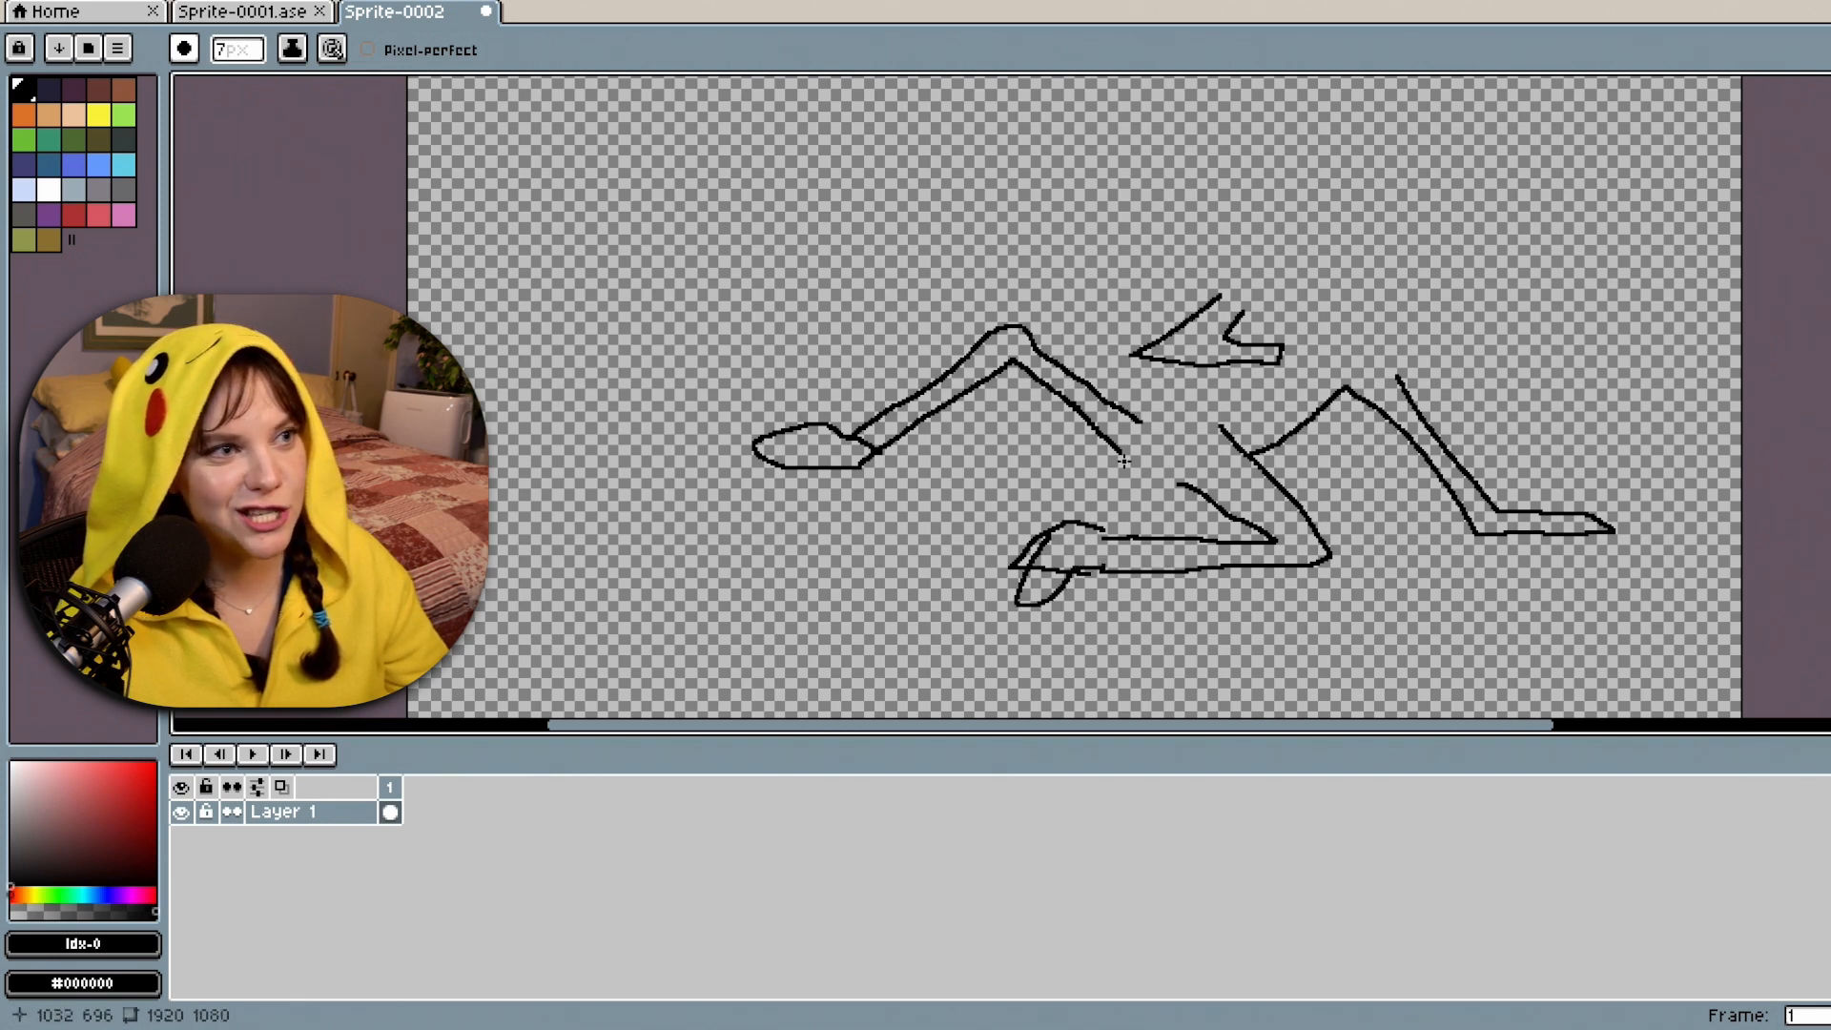
pyautogui.moveTo(1123, 461); pyautogui.dragTo(1182, 488)
pyautogui.moveTo(1144, 417); pyautogui.dragTo(1132, 419)
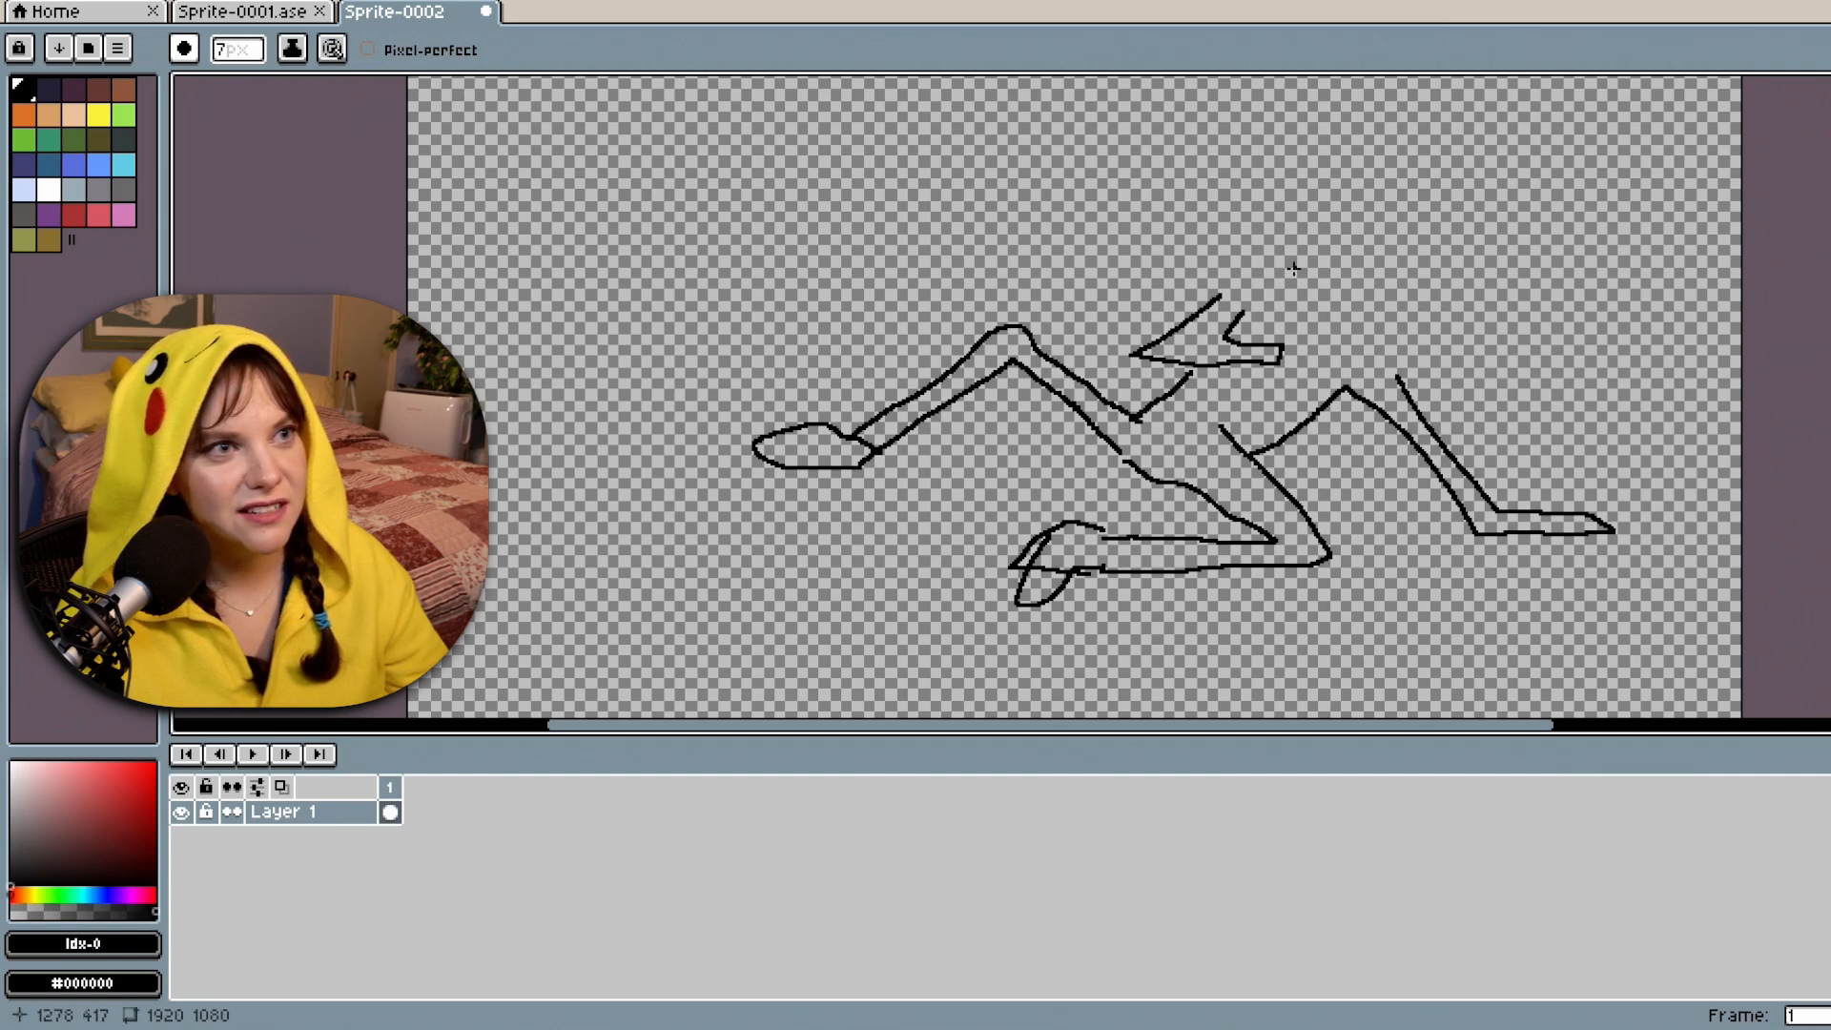
# Draw the head as a brimmed cap over a face outline, and connect it to both arms with neck and shoulder lines.
pyautogui.scroll(1, 1368, 297)
pyautogui.scroll(-1, 1368, 297)
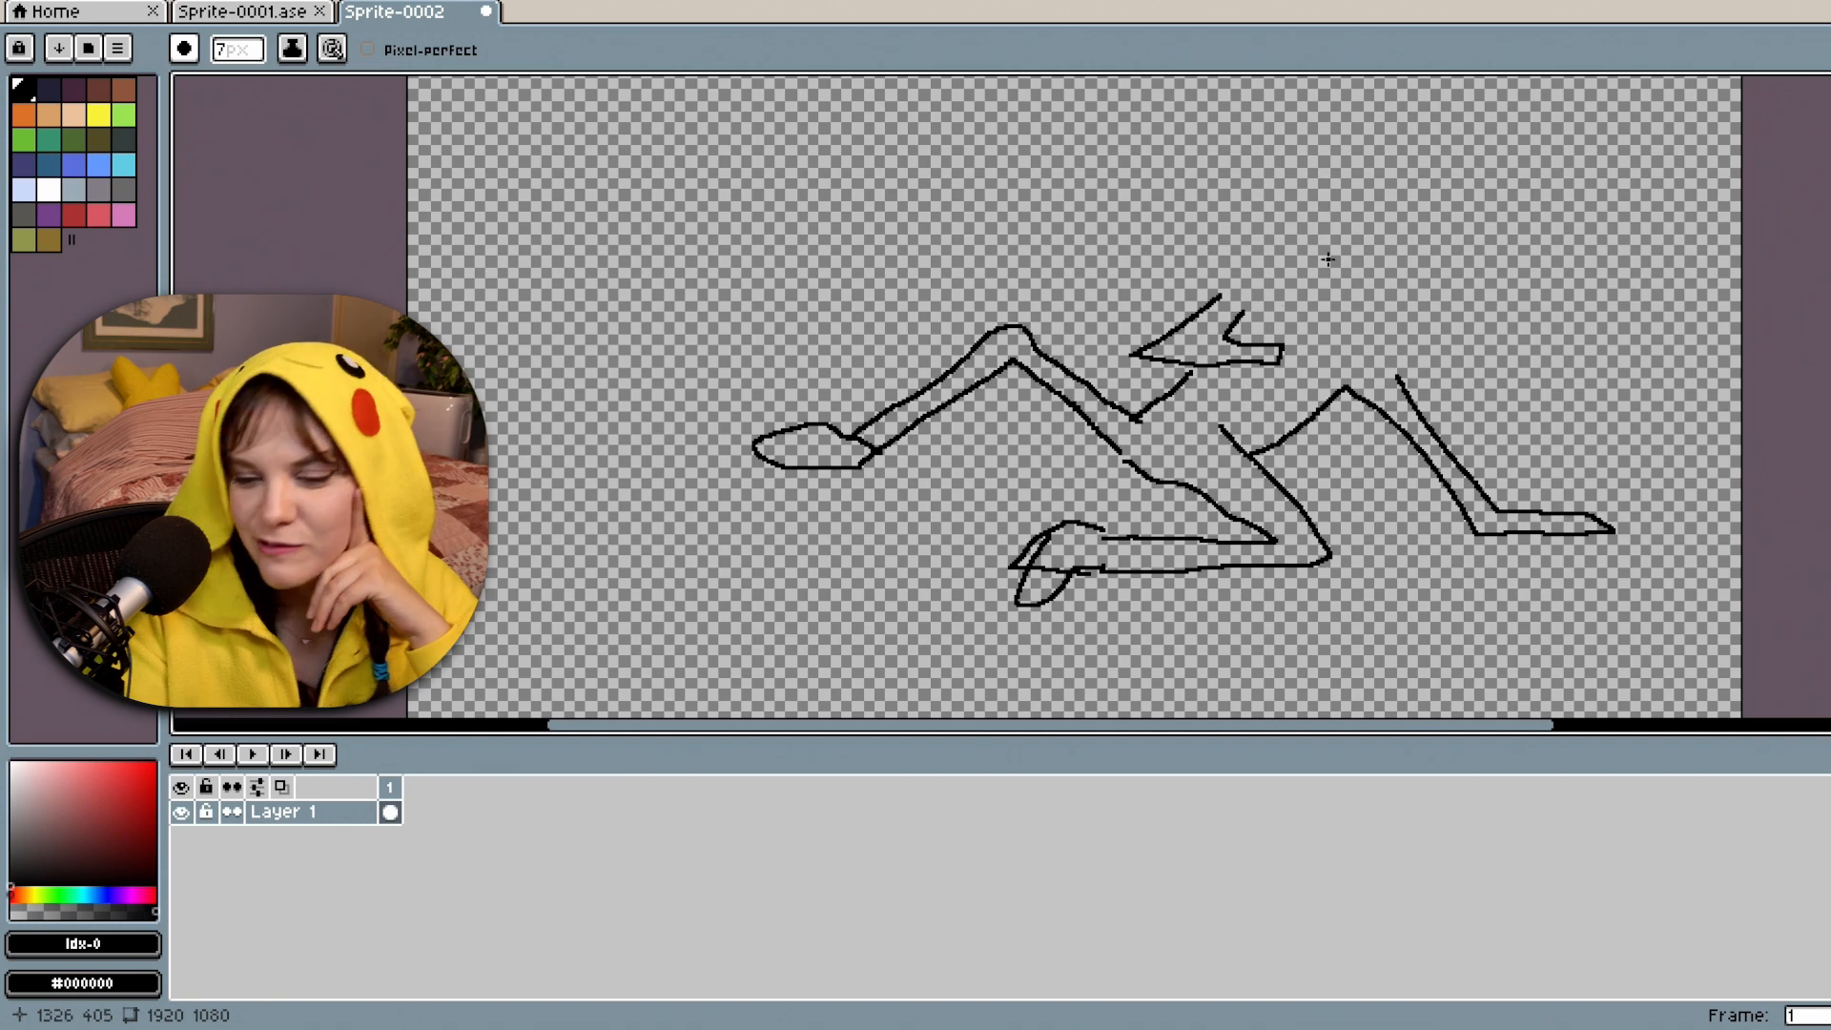
pyautogui.moveTo(1349, 203)
pyautogui.mouseDown()
pyautogui.moveTo(1280, 242)
pyautogui.moveTo(1366, 257)
pyautogui.moveTo(1324, 180)
pyautogui.moveTo(1356, 164)
pyautogui.moveTo(1424, 183)
pyautogui.moveTo(1444, 197)
pyautogui.moveTo(1442, 242)
pyautogui.moveTo(1358, 262)
pyautogui.mouseUp()
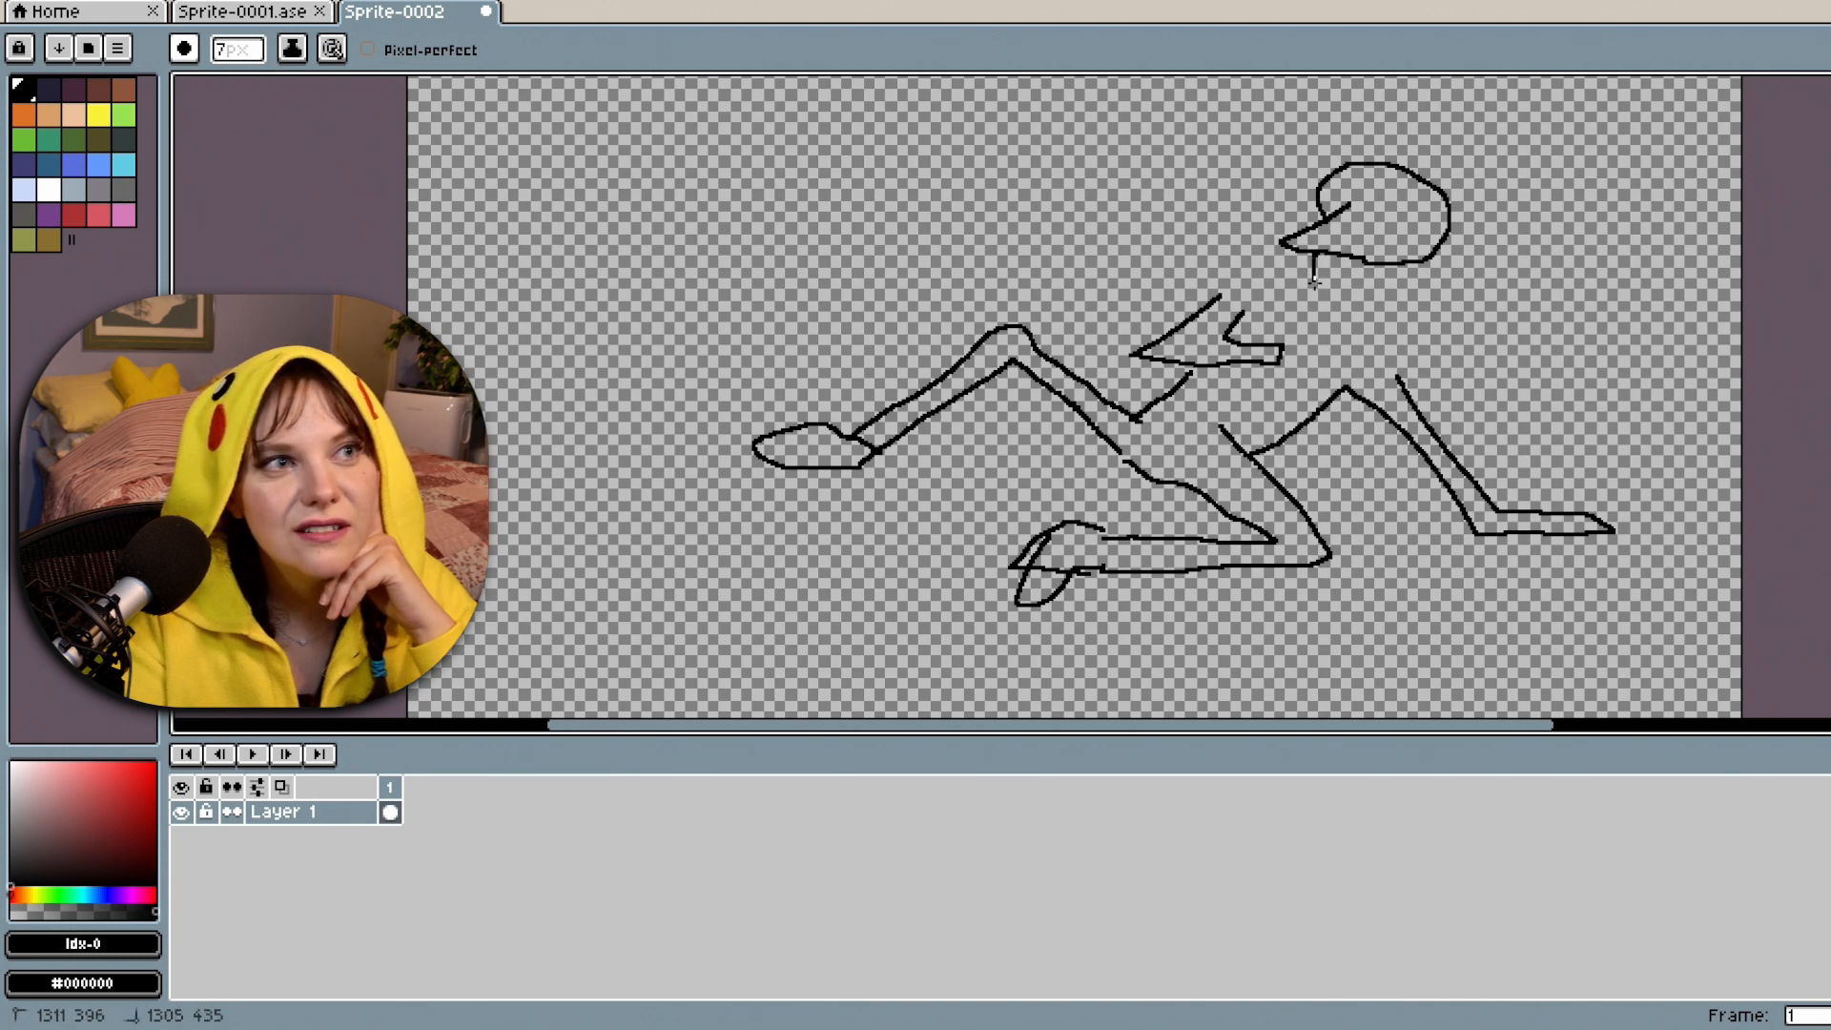
pyautogui.moveTo(1314, 281)
pyautogui.mouseDown()
pyautogui.moveTo(1328, 312)
pyautogui.moveTo(1395, 315)
pyautogui.moveTo(1408, 256)
pyautogui.mouseUp()
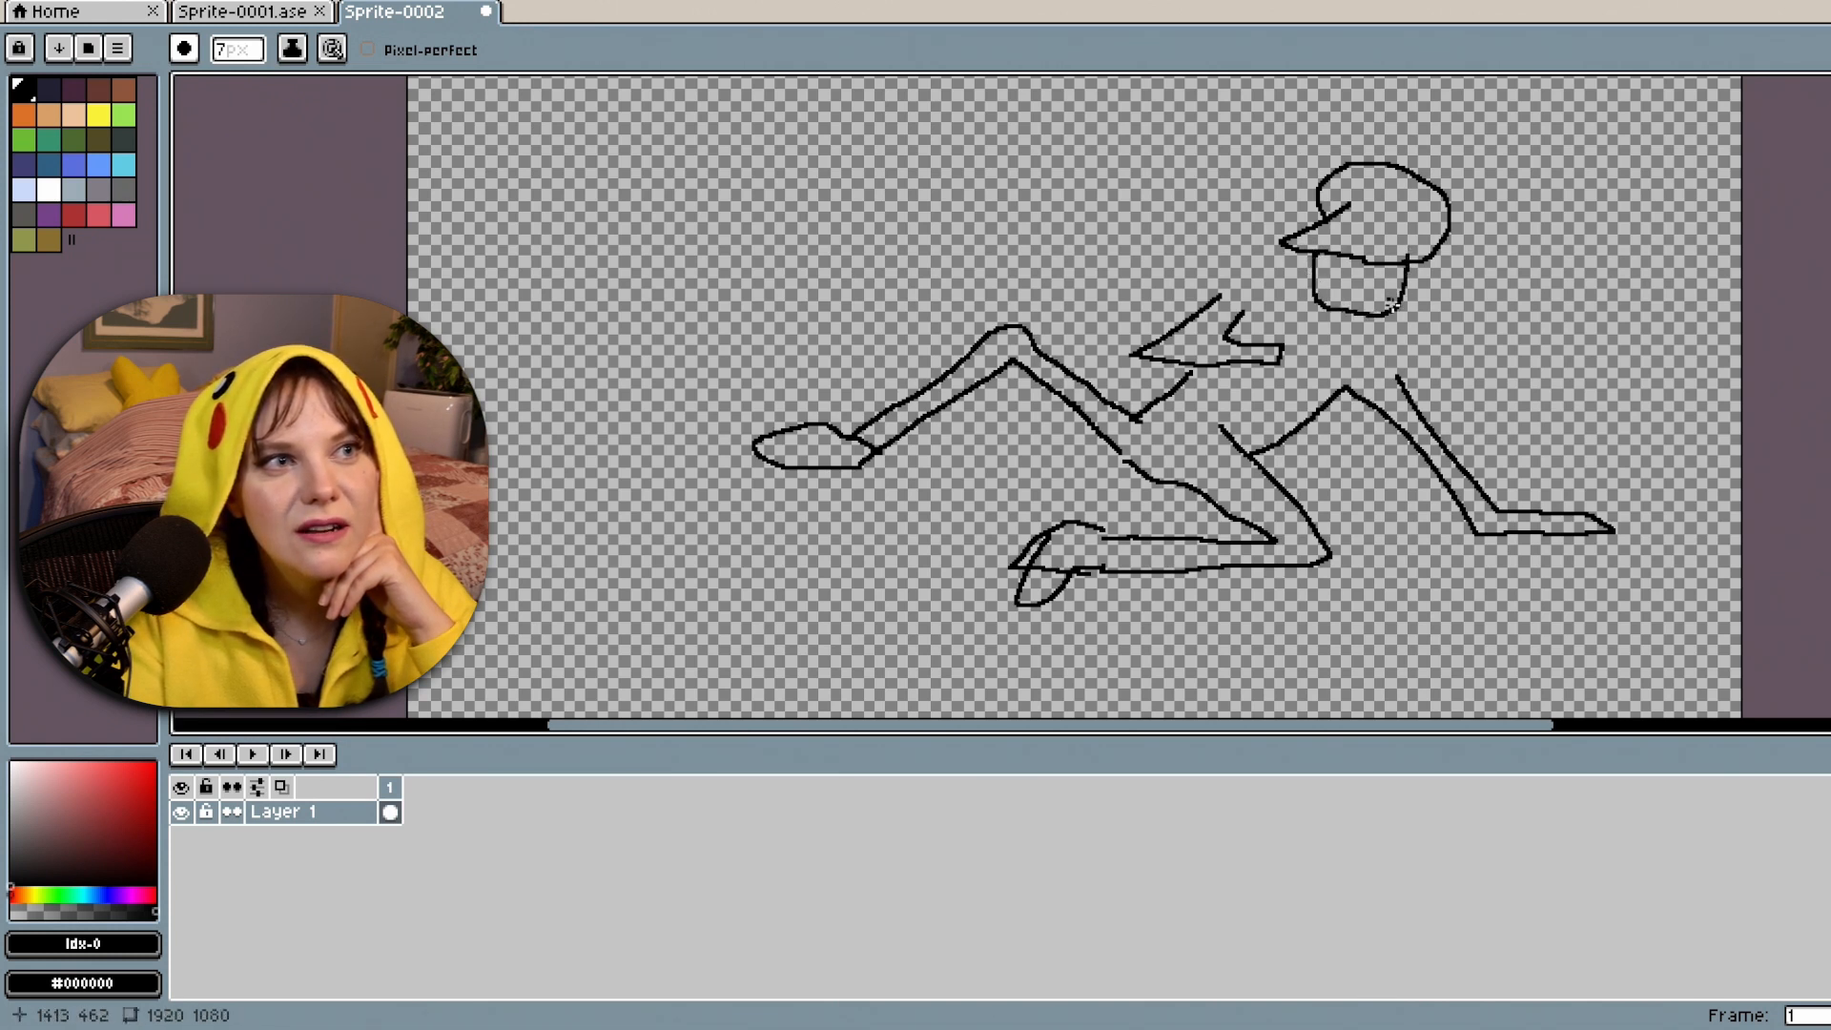
pyautogui.moveTo(1397, 382); pyautogui.dragTo(1382, 316)
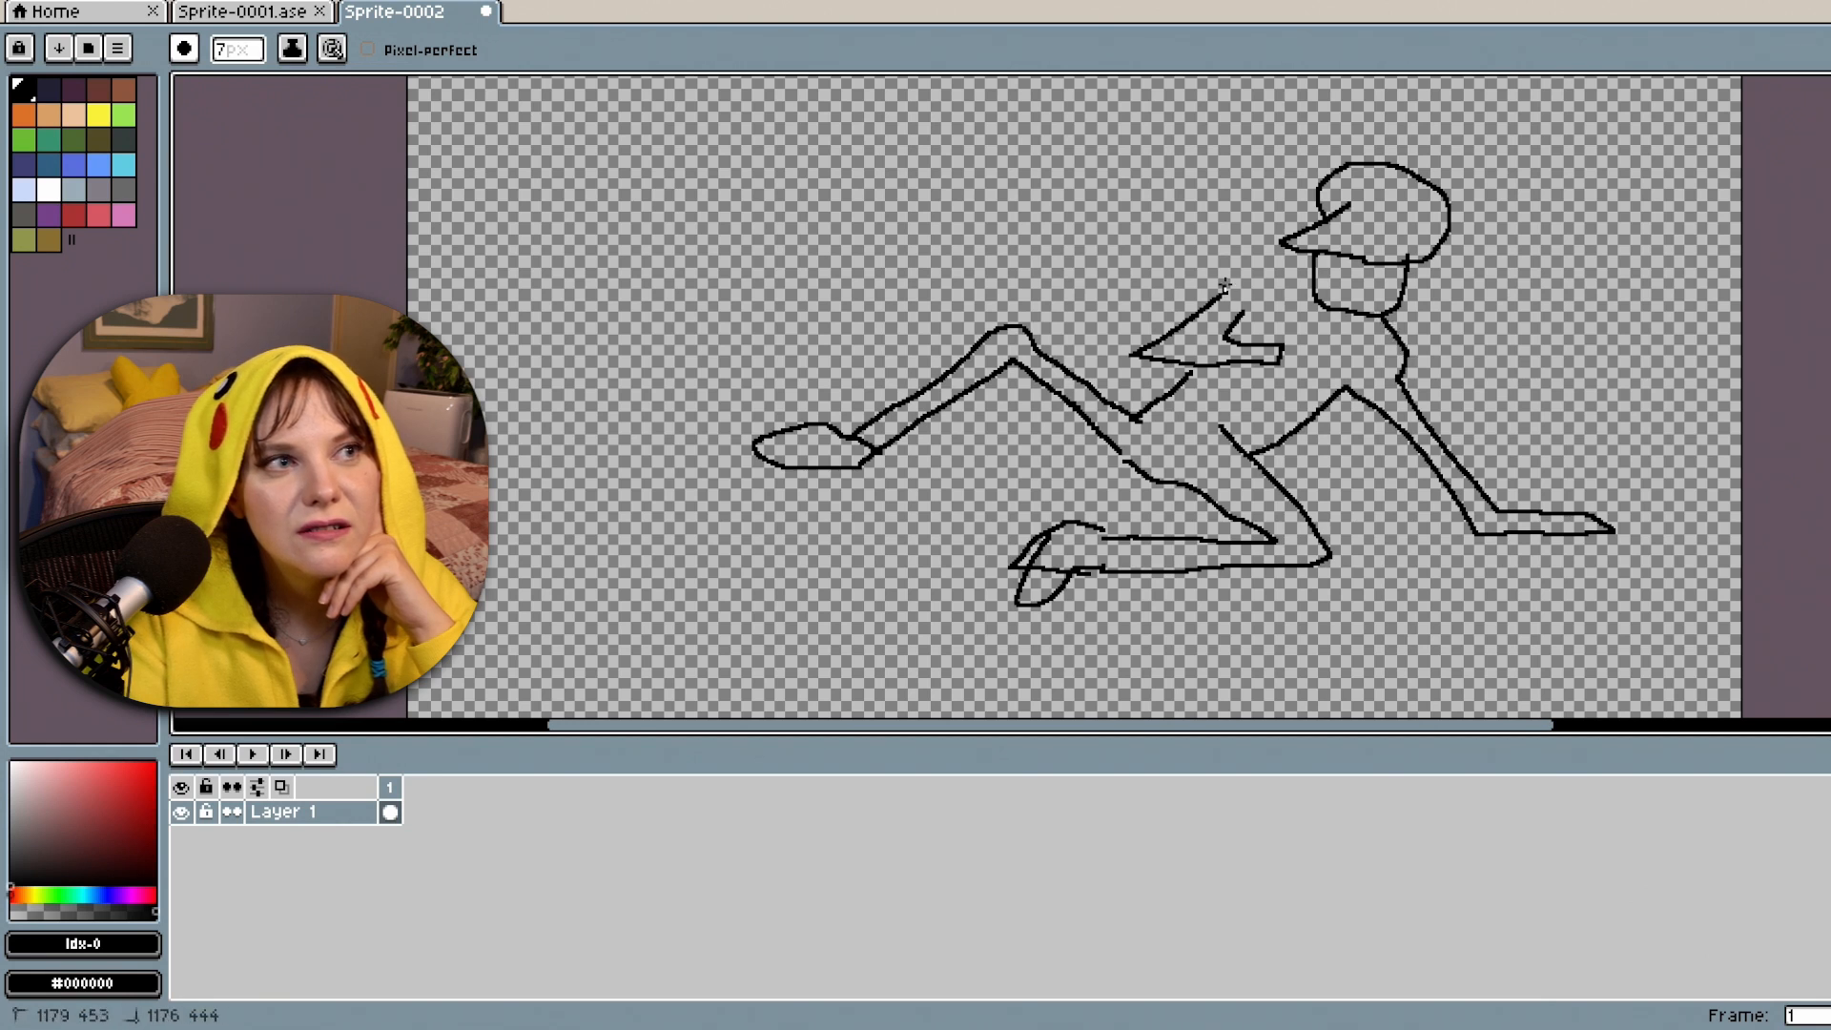
pyautogui.moveTo(1225, 286); pyautogui.dragTo(1304, 286)
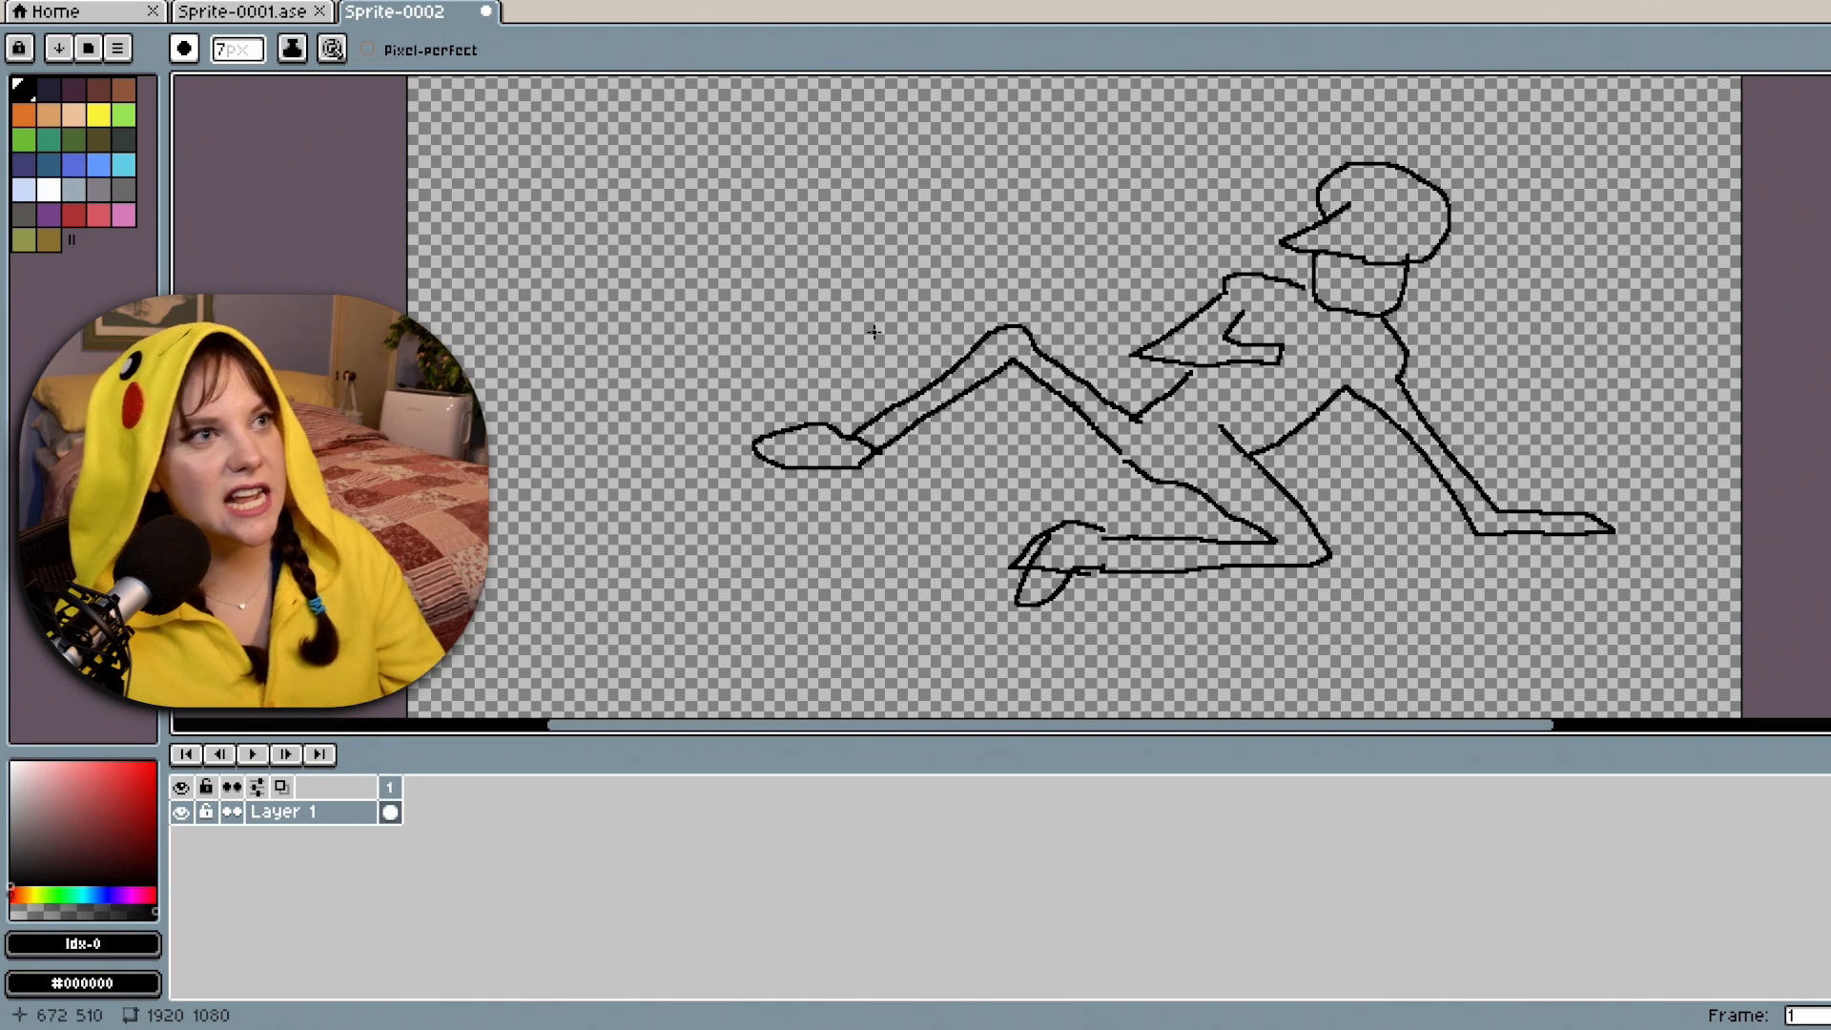
# Select a 574 by 262 px area around the folded leg and move it slightly up to position 816, 660.
pyautogui.press('w')
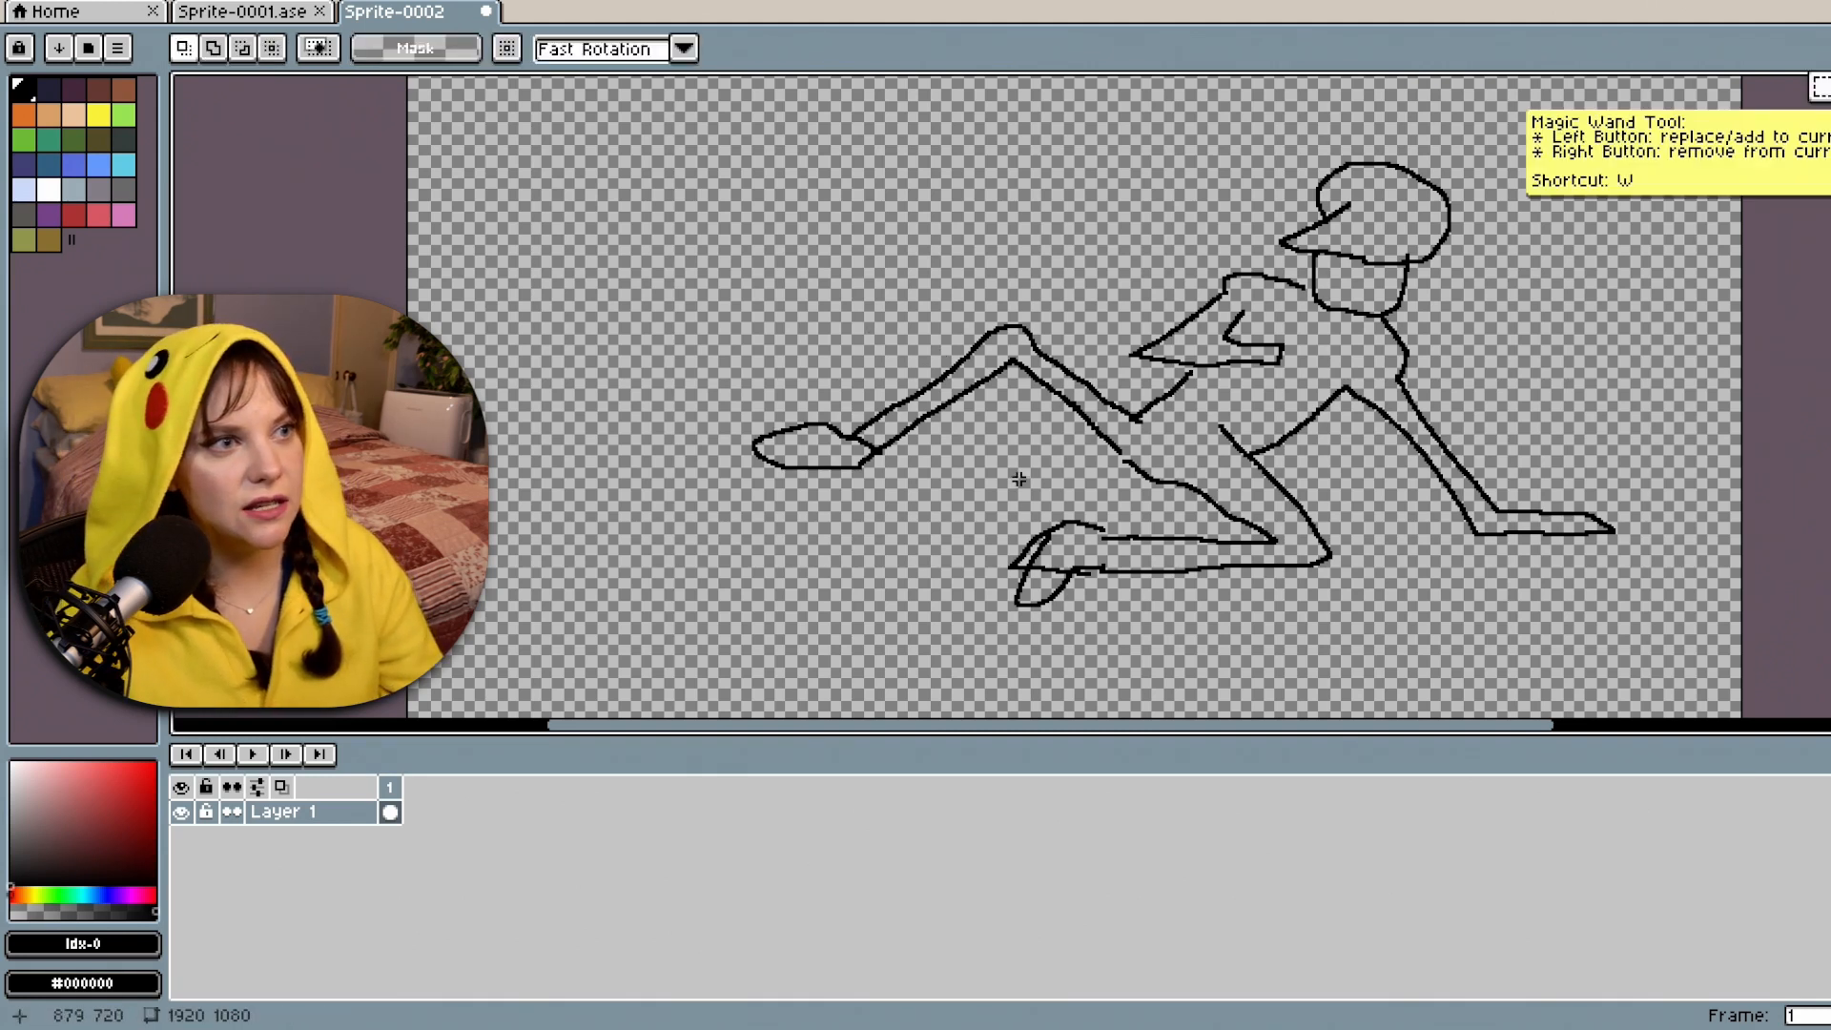
pyautogui.moveTo(976, 458); pyautogui.dragTo(1374, 642)
pyautogui.moveTo(1272, 592); pyautogui.dragTo(1269, 570)
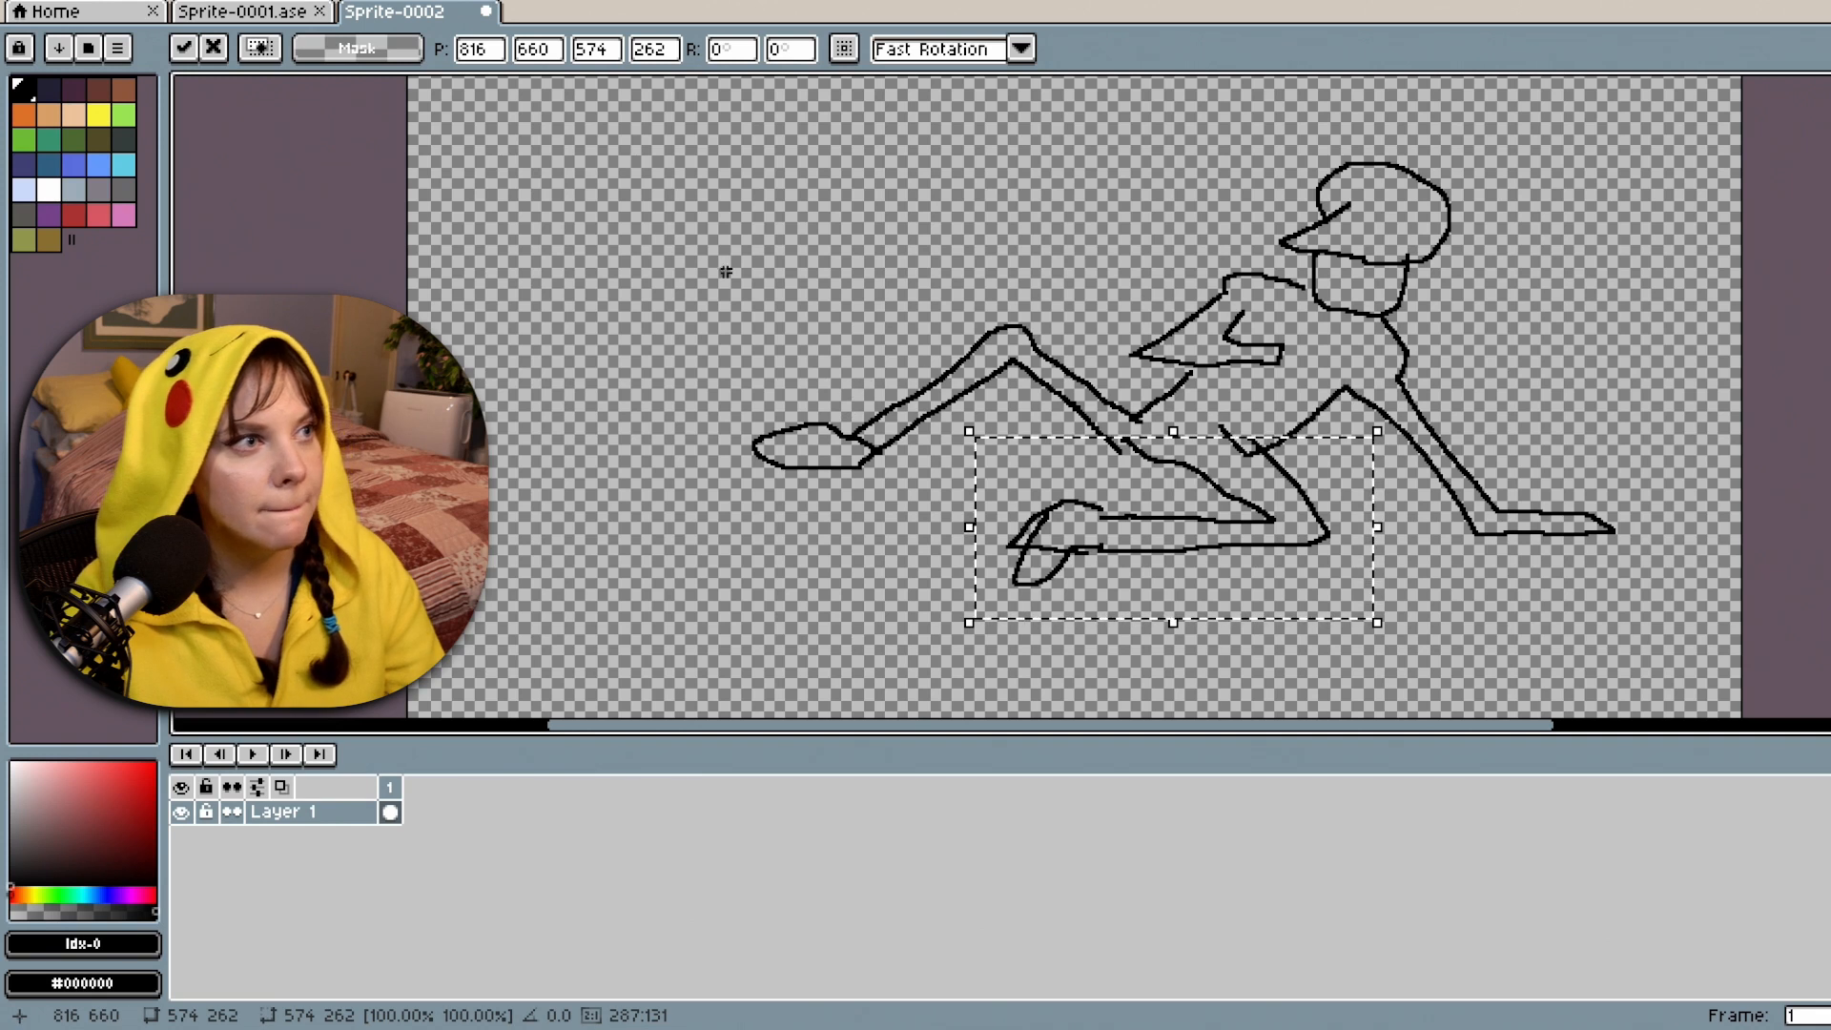
# Move the stretched leg's foot and lower shin down and left to position 363, 597, then drop the selection.
pyautogui.moveTo(648, 238); pyautogui.dragTo(1135, 482)
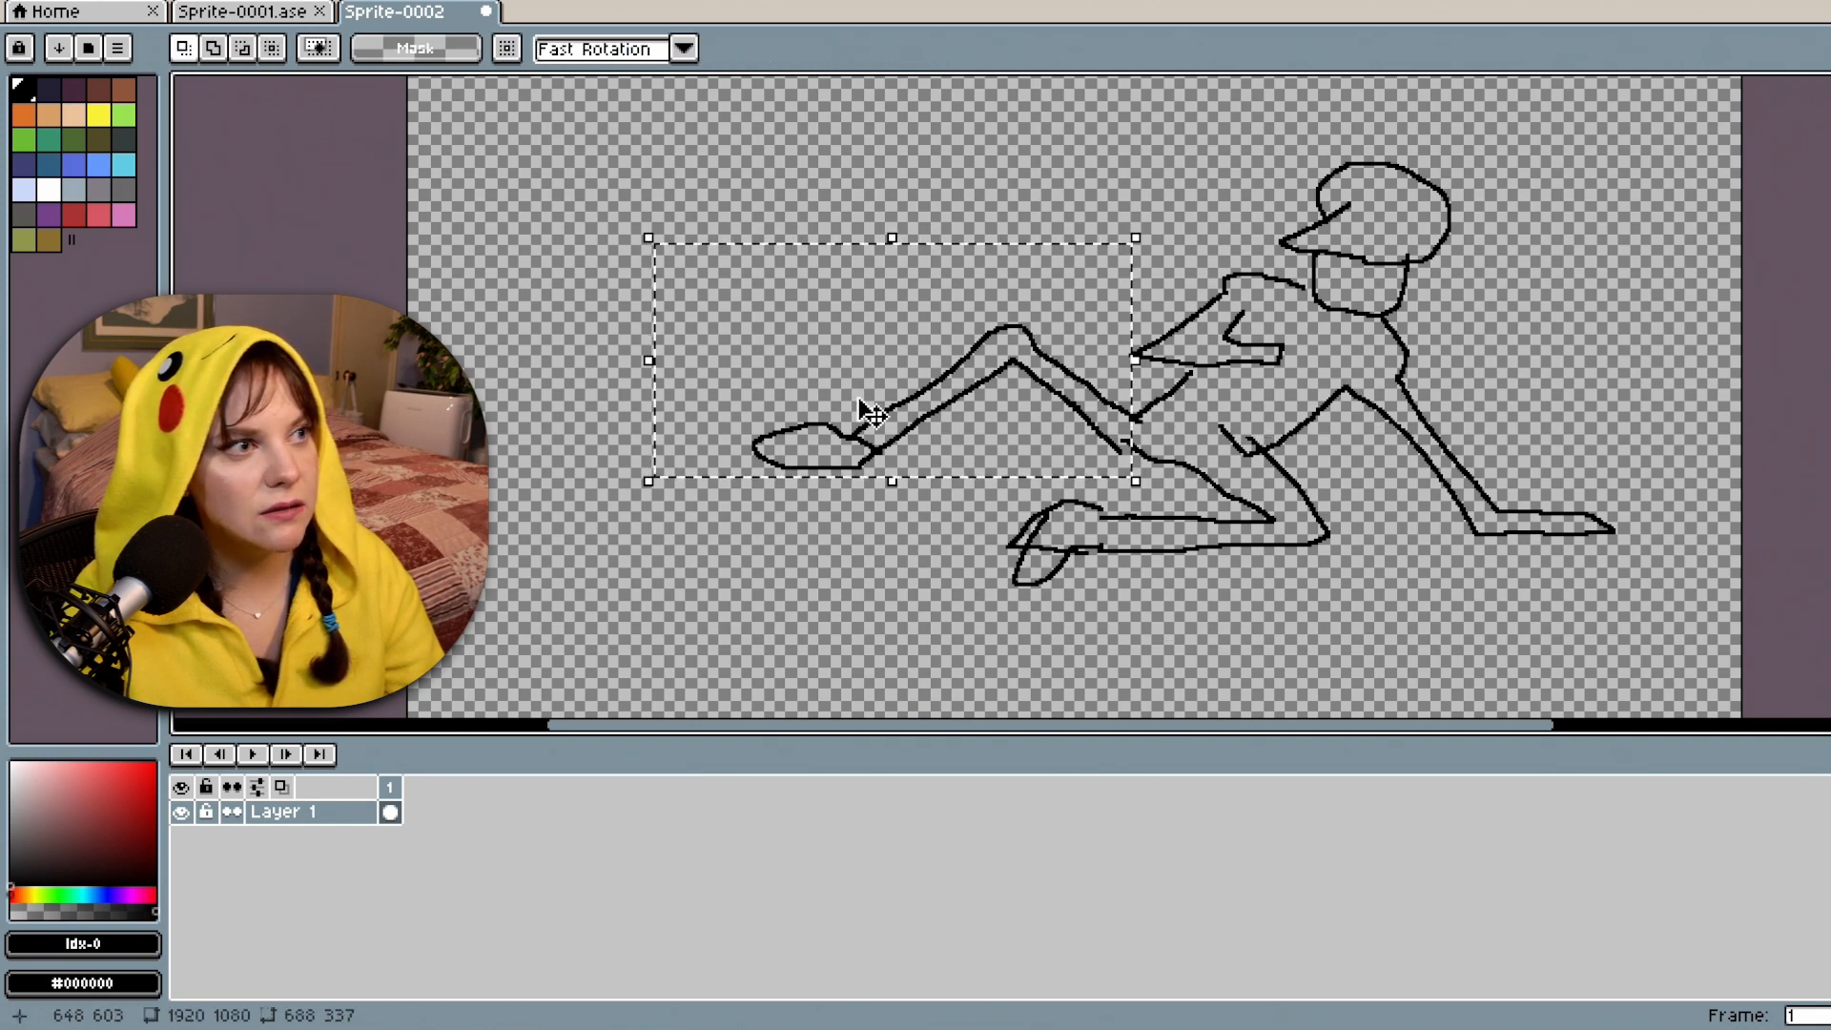
pyautogui.click(693, 307)
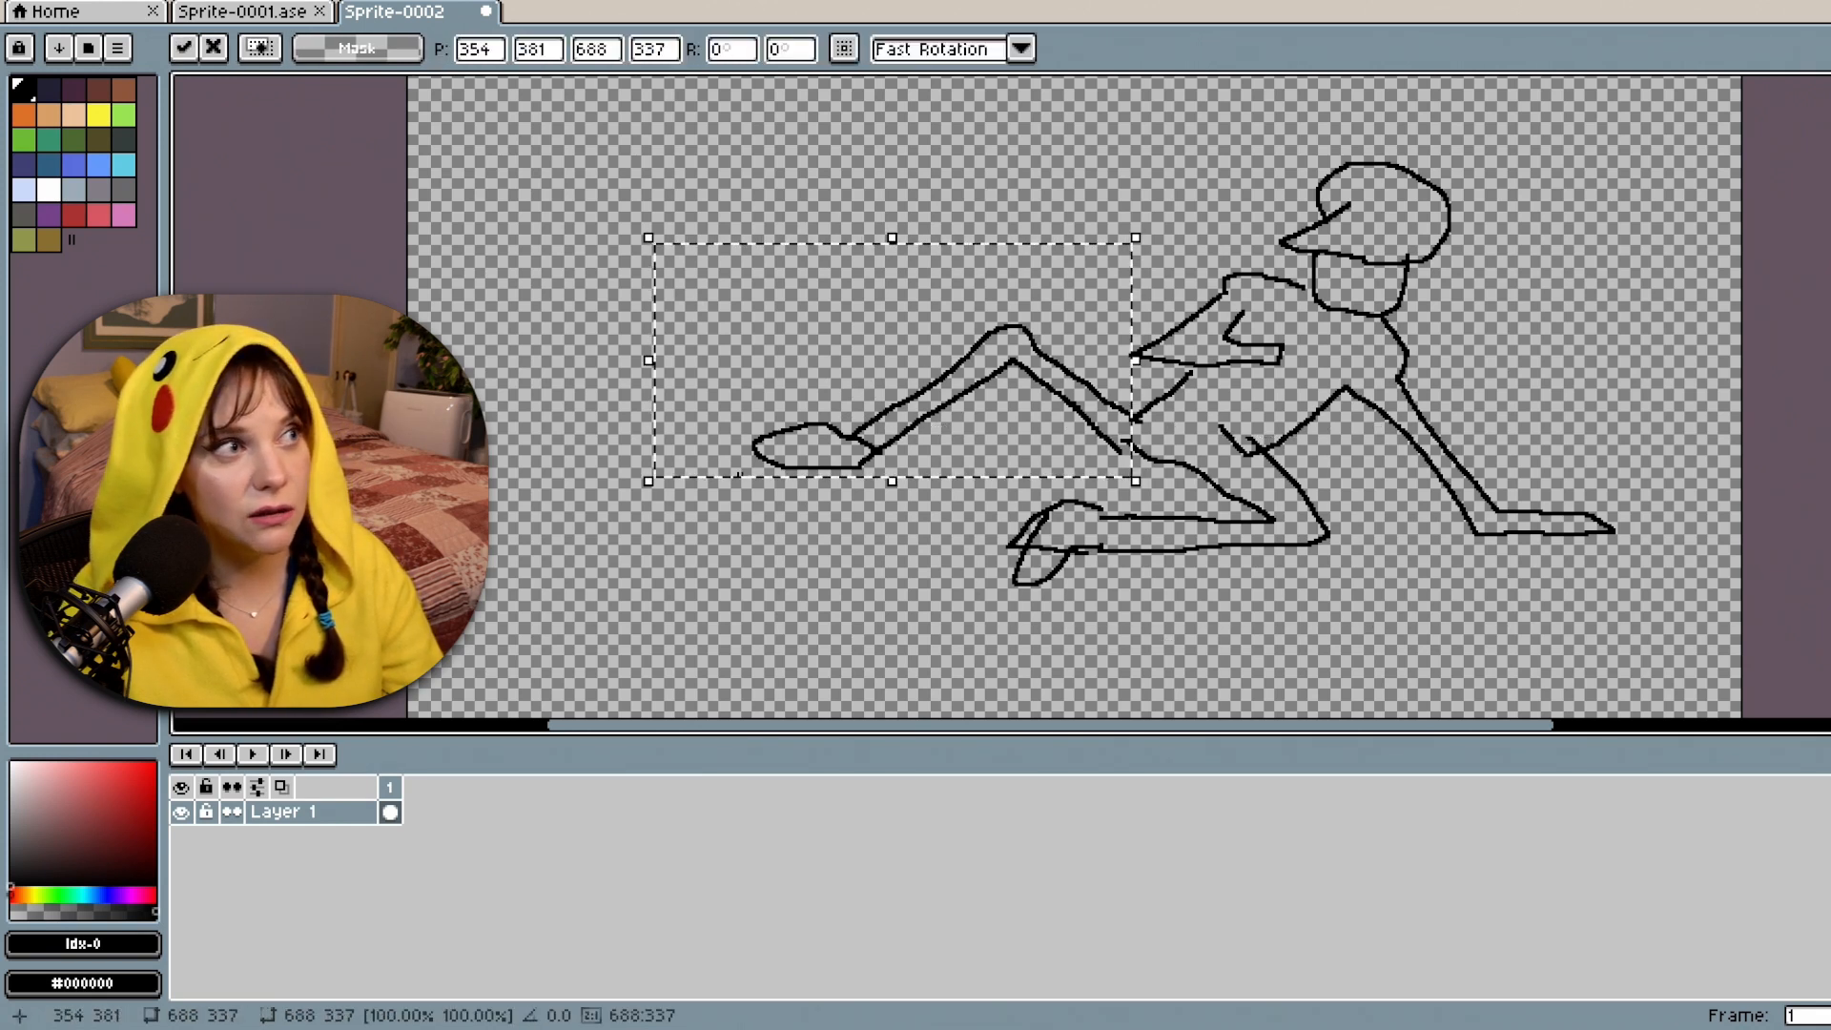
pyautogui.click(669, 500)
pyautogui.moveTo(692, 309); pyautogui.dragTo(811, 576)
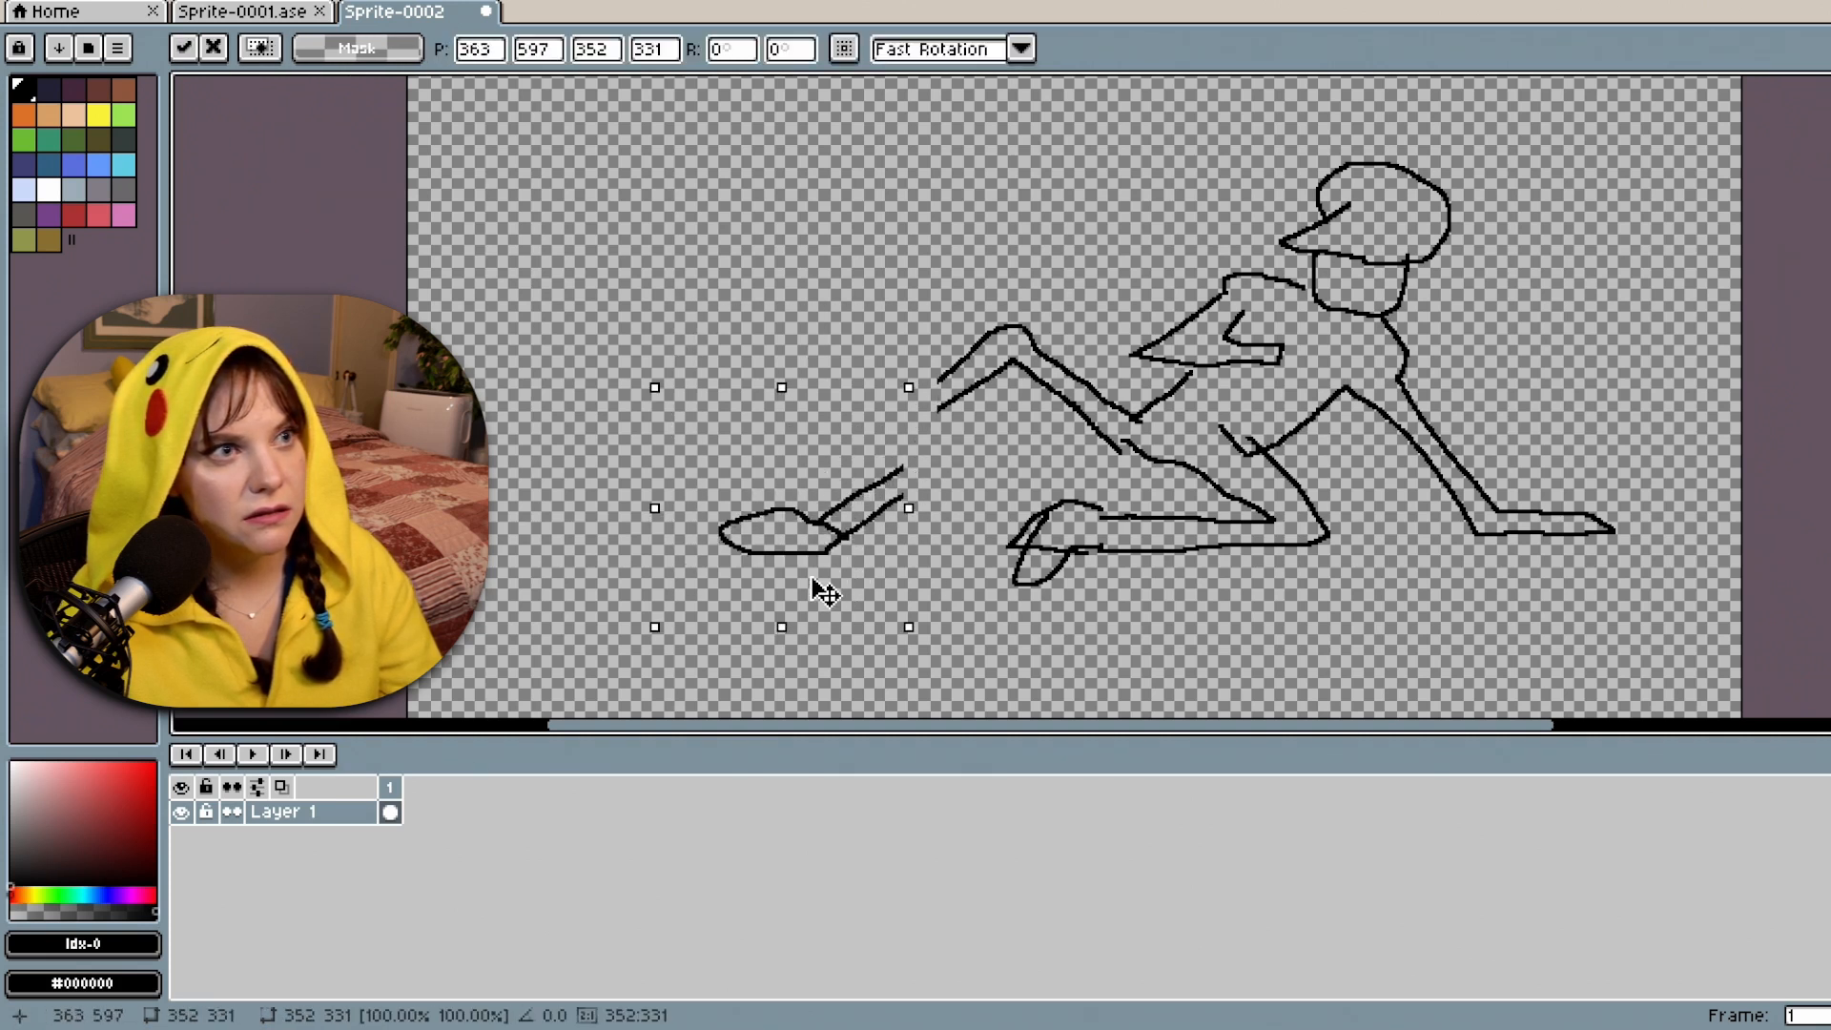
pyautogui.click(1078, 261)
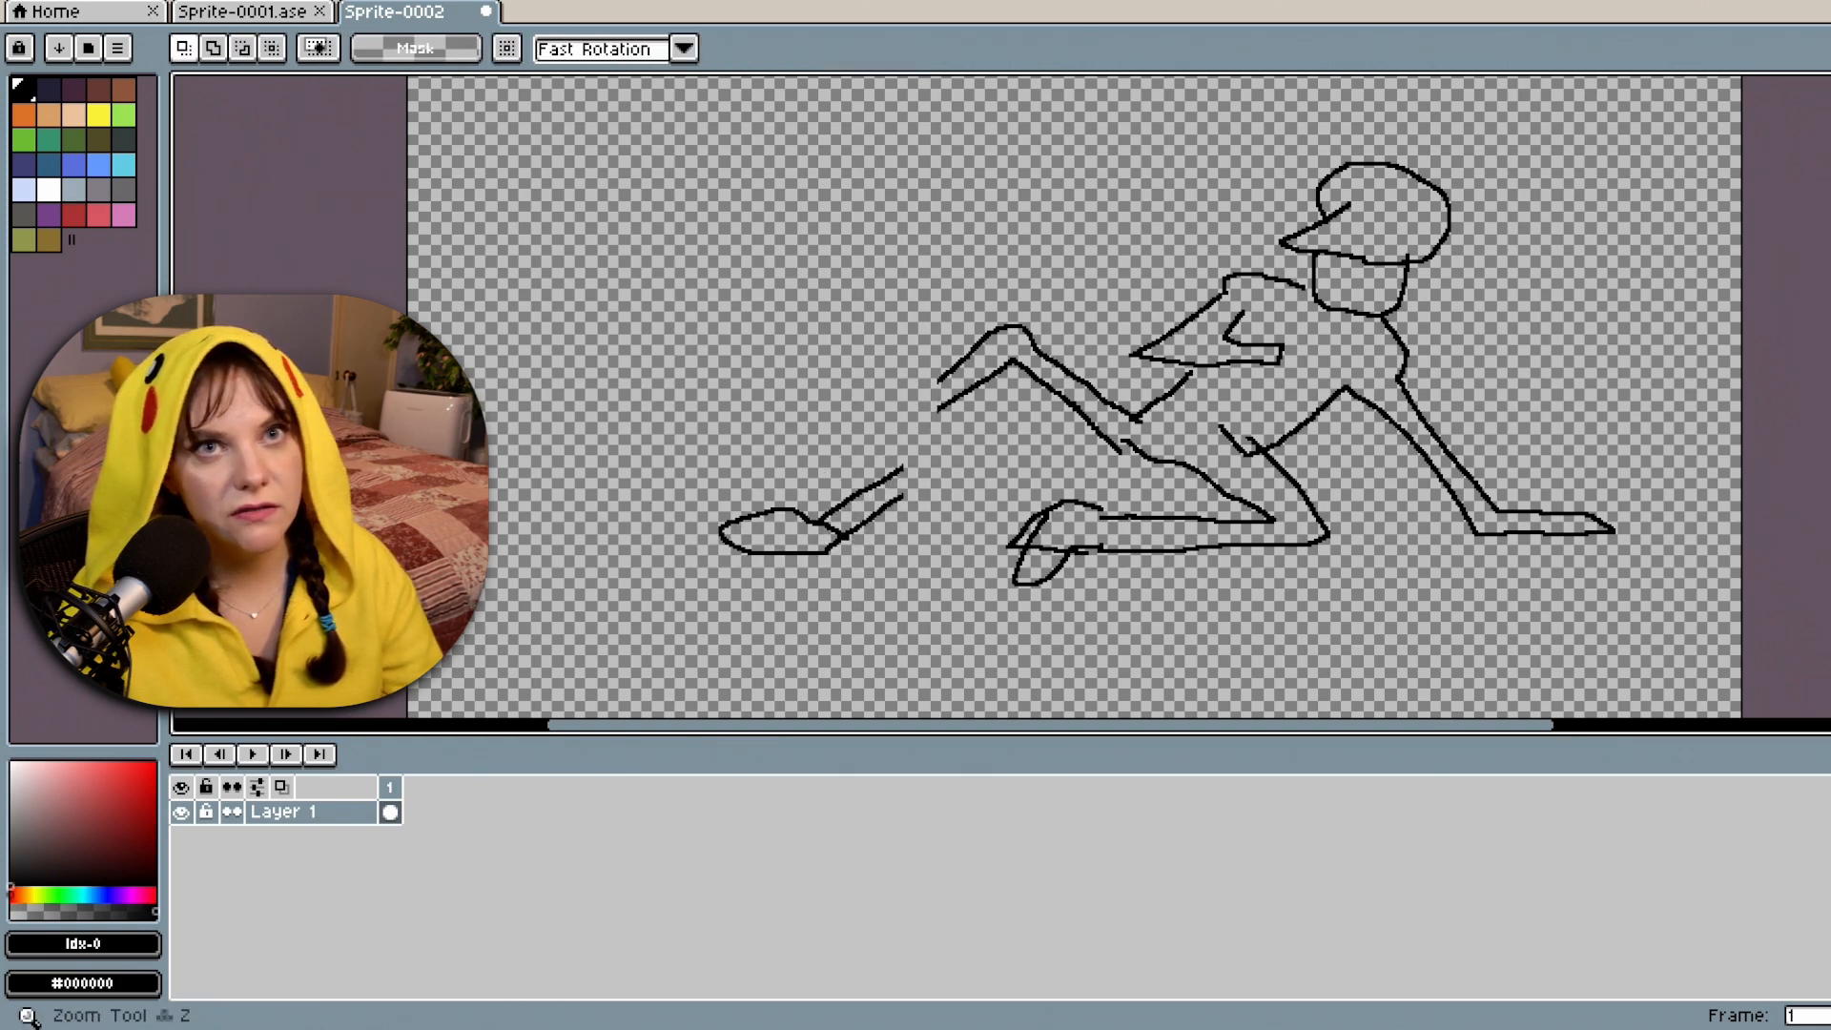
# Erase the stretched leg's old knee and redraw the shin, knee and thigh lines between the moved foot and the hips.
pyautogui.press('e')
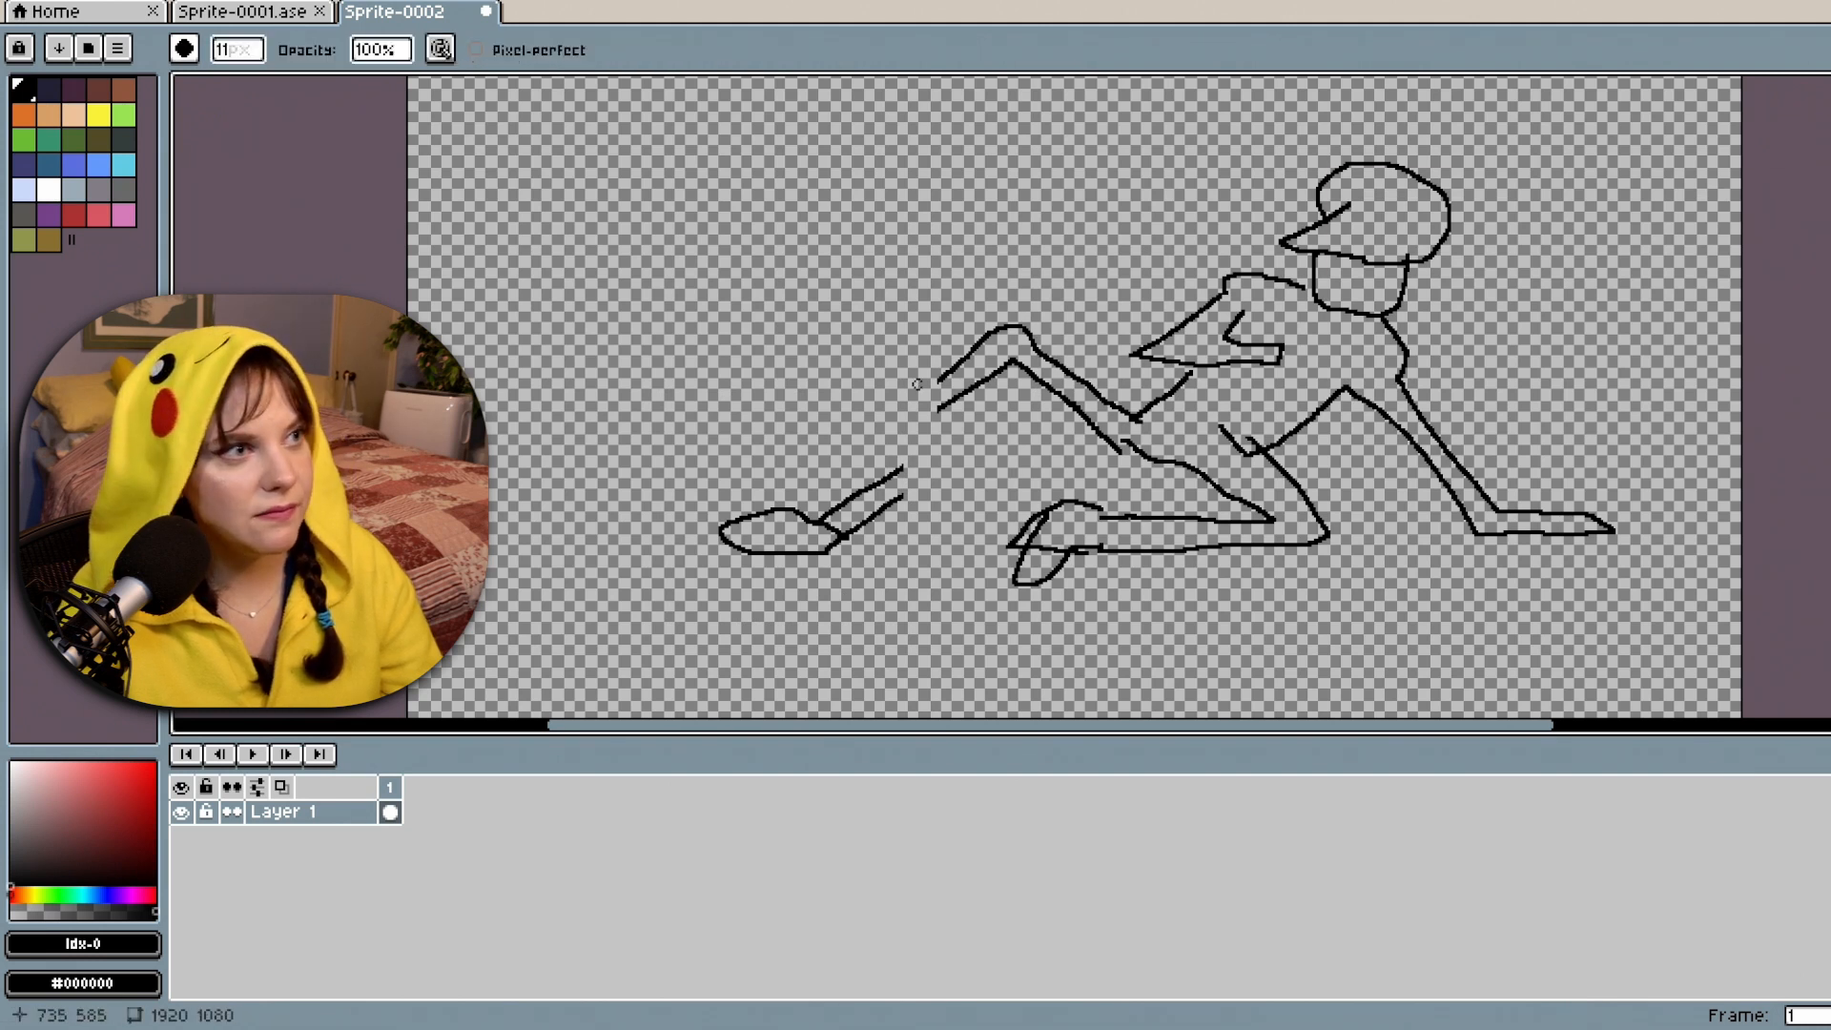
pyautogui.moveTo(935, 378)
pyautogui.mouseDown()
pyautogui.moveTo(1009, 331)
pyautogui.moveTo(961, 352)
pyautogui.moveTo(970, 387)
pyautogui.moveTo(926, 419)
pyautogui.mouseUp()
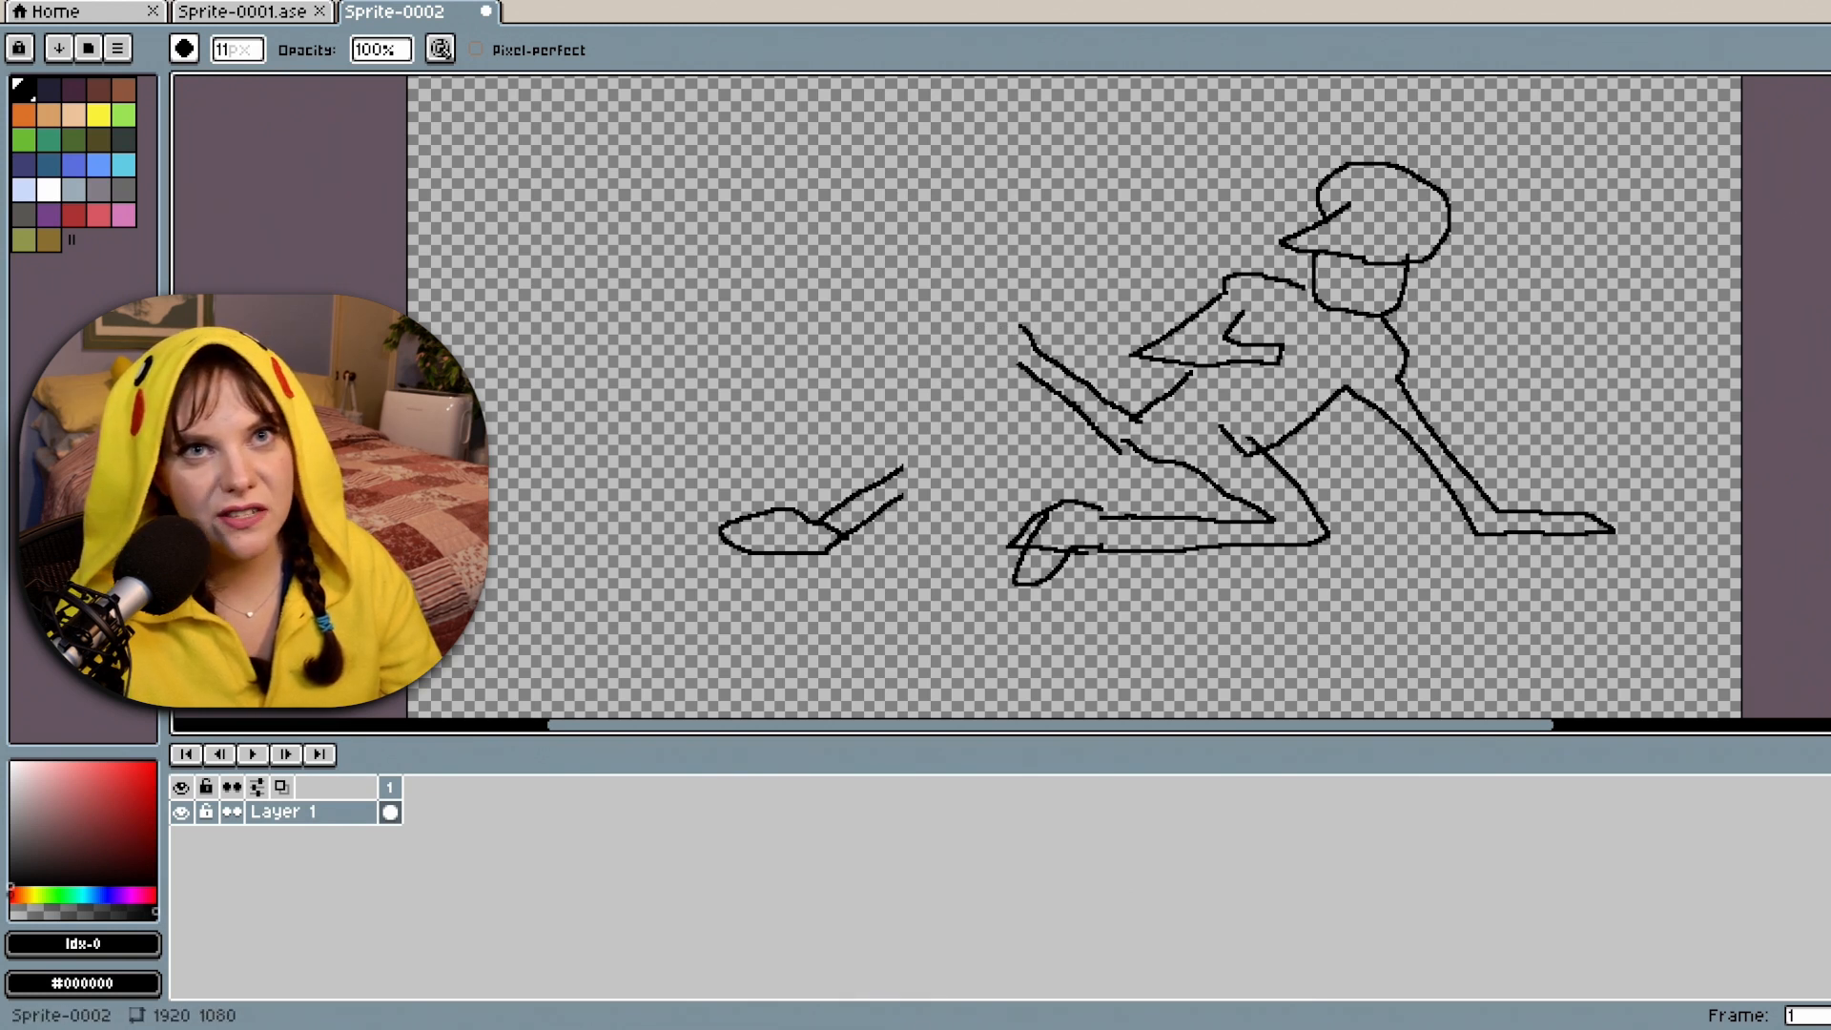
pyautogui.press('b')
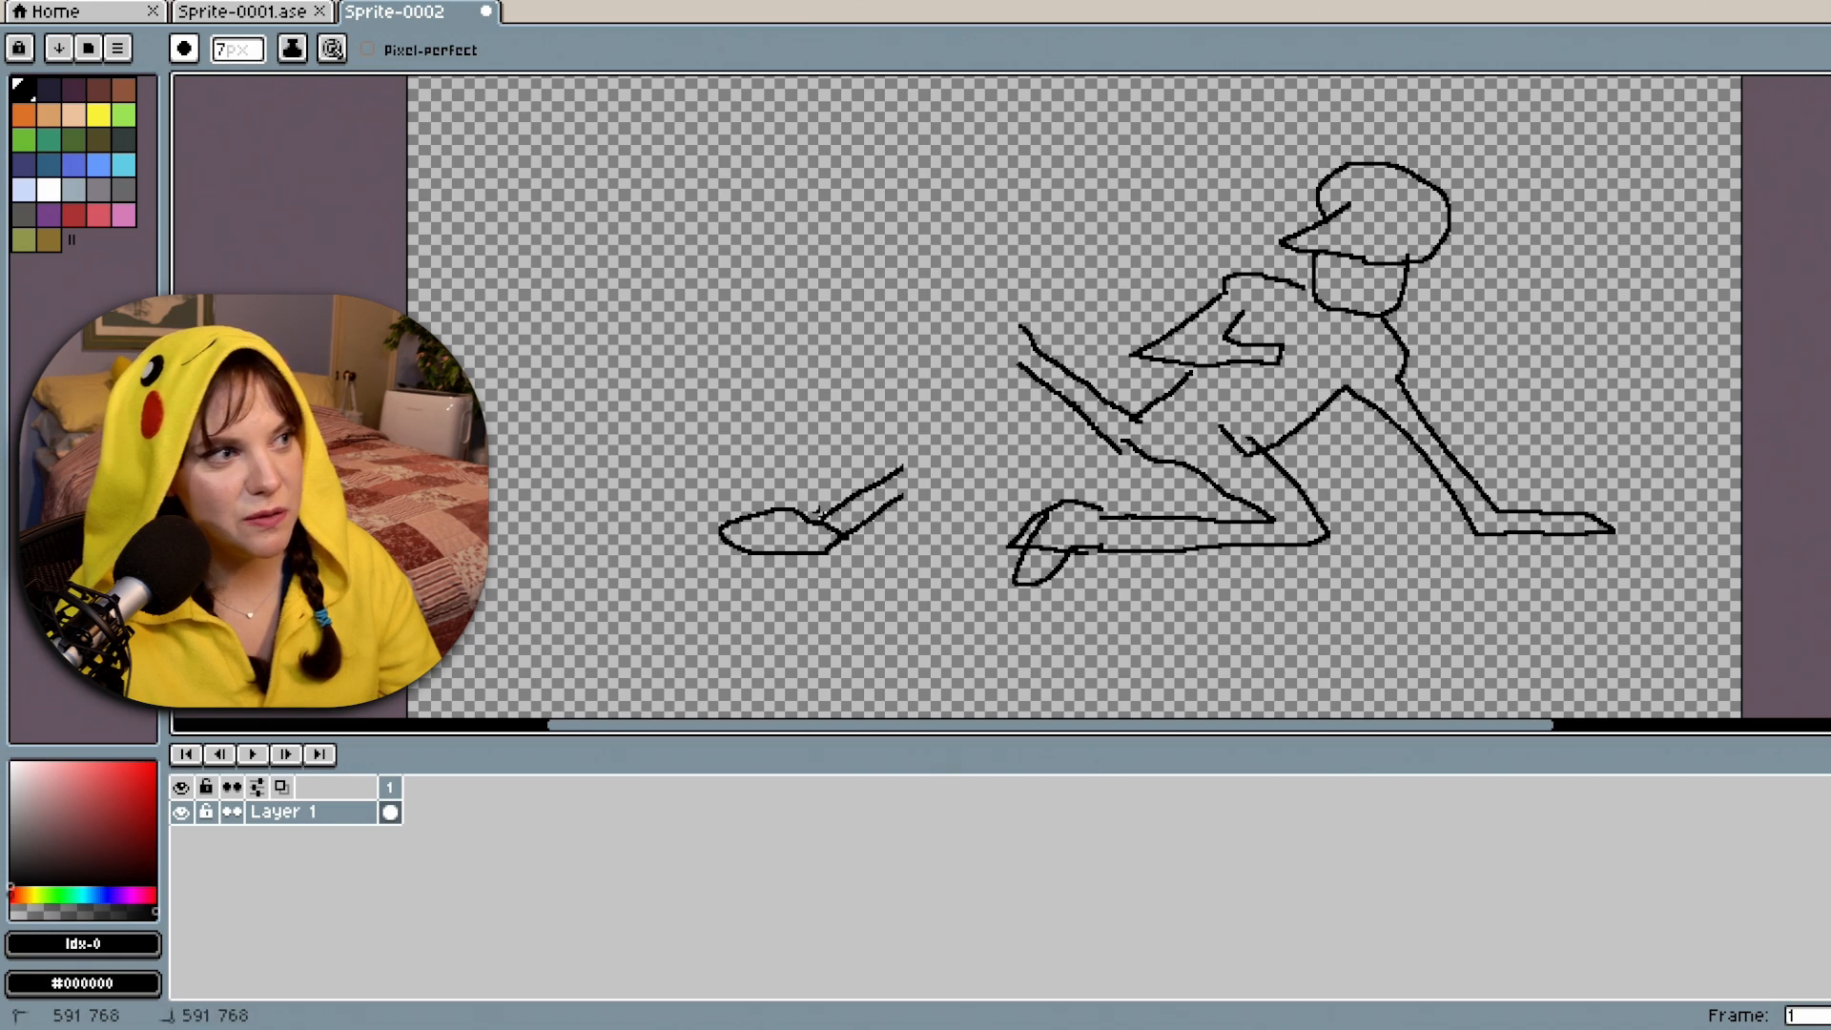
pyautogui.moveTo(818, 513)
pyautogui.mouseDown()
pyautogui.moveTo(987, 351)
pyautogui.moveTo(1045, 336)
pyautogui.mouseUp()
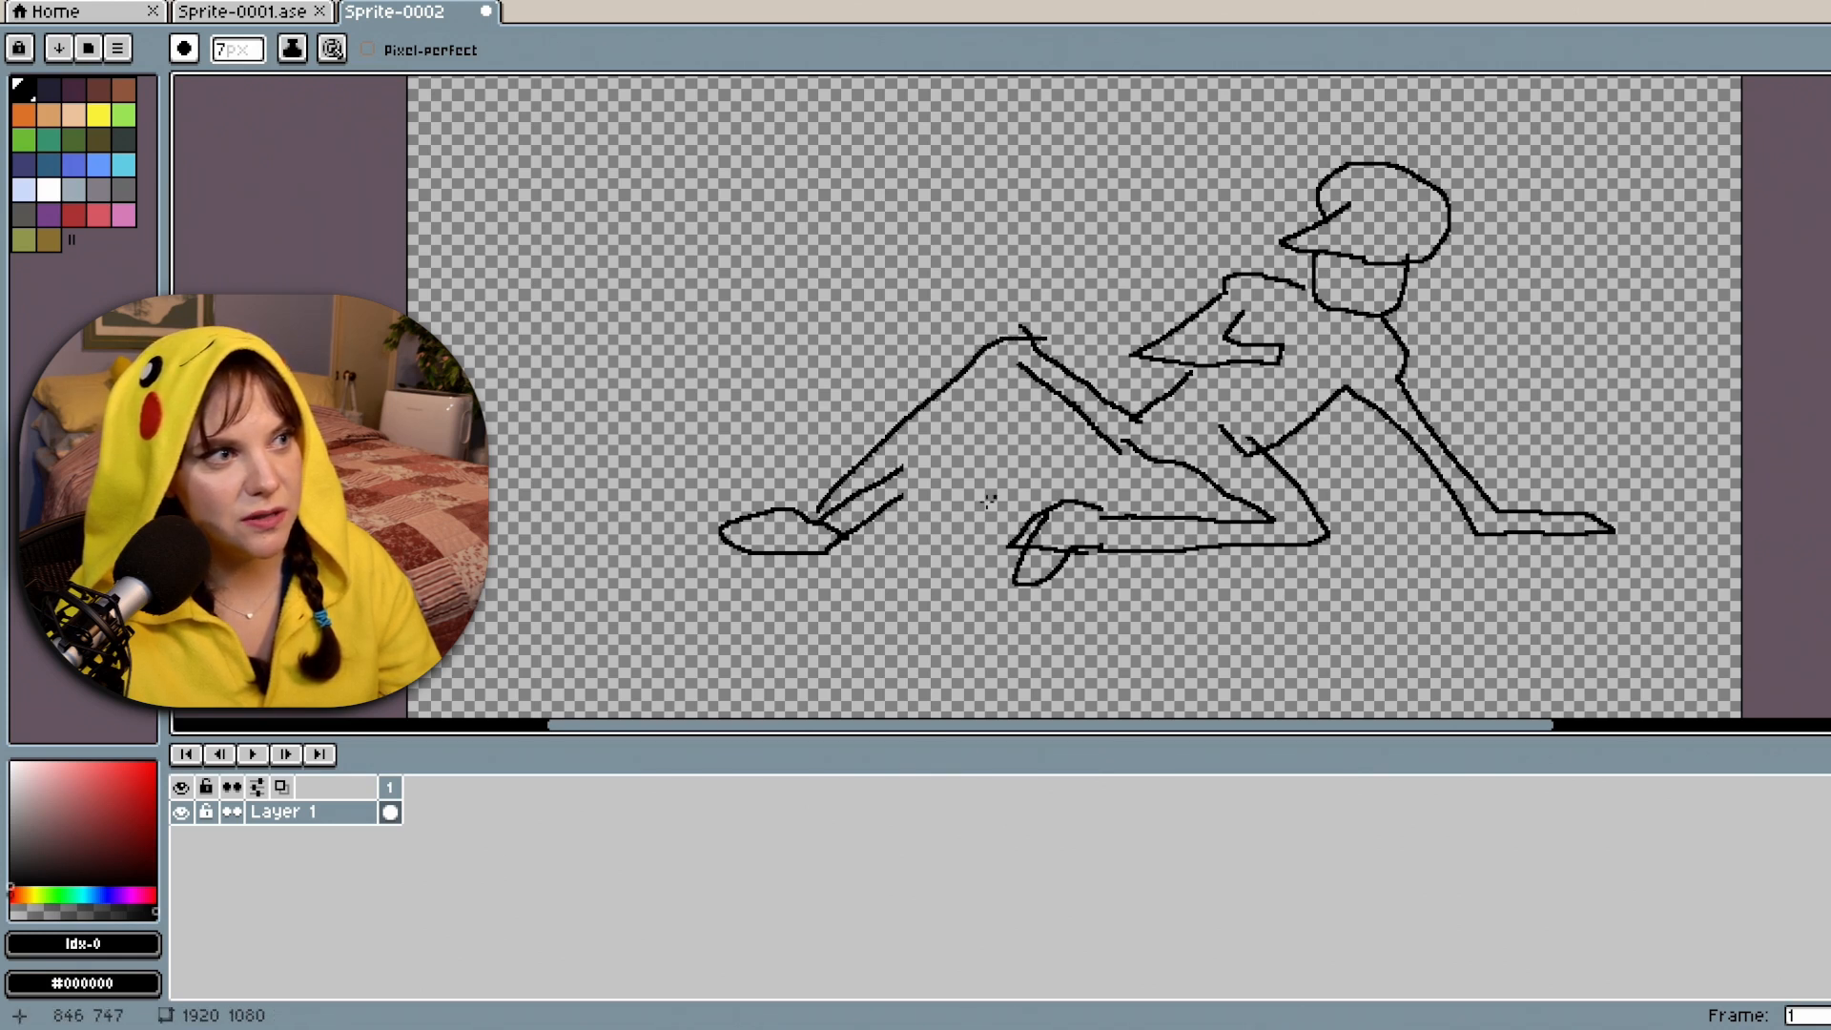
pyautogui.moveTo(872, 515)
pyautogui.mouseDown()
pyautogui.moveTo(1020, 433)
pyautogui.moveTo(1172, 461)
pyautogui.mouseUp()
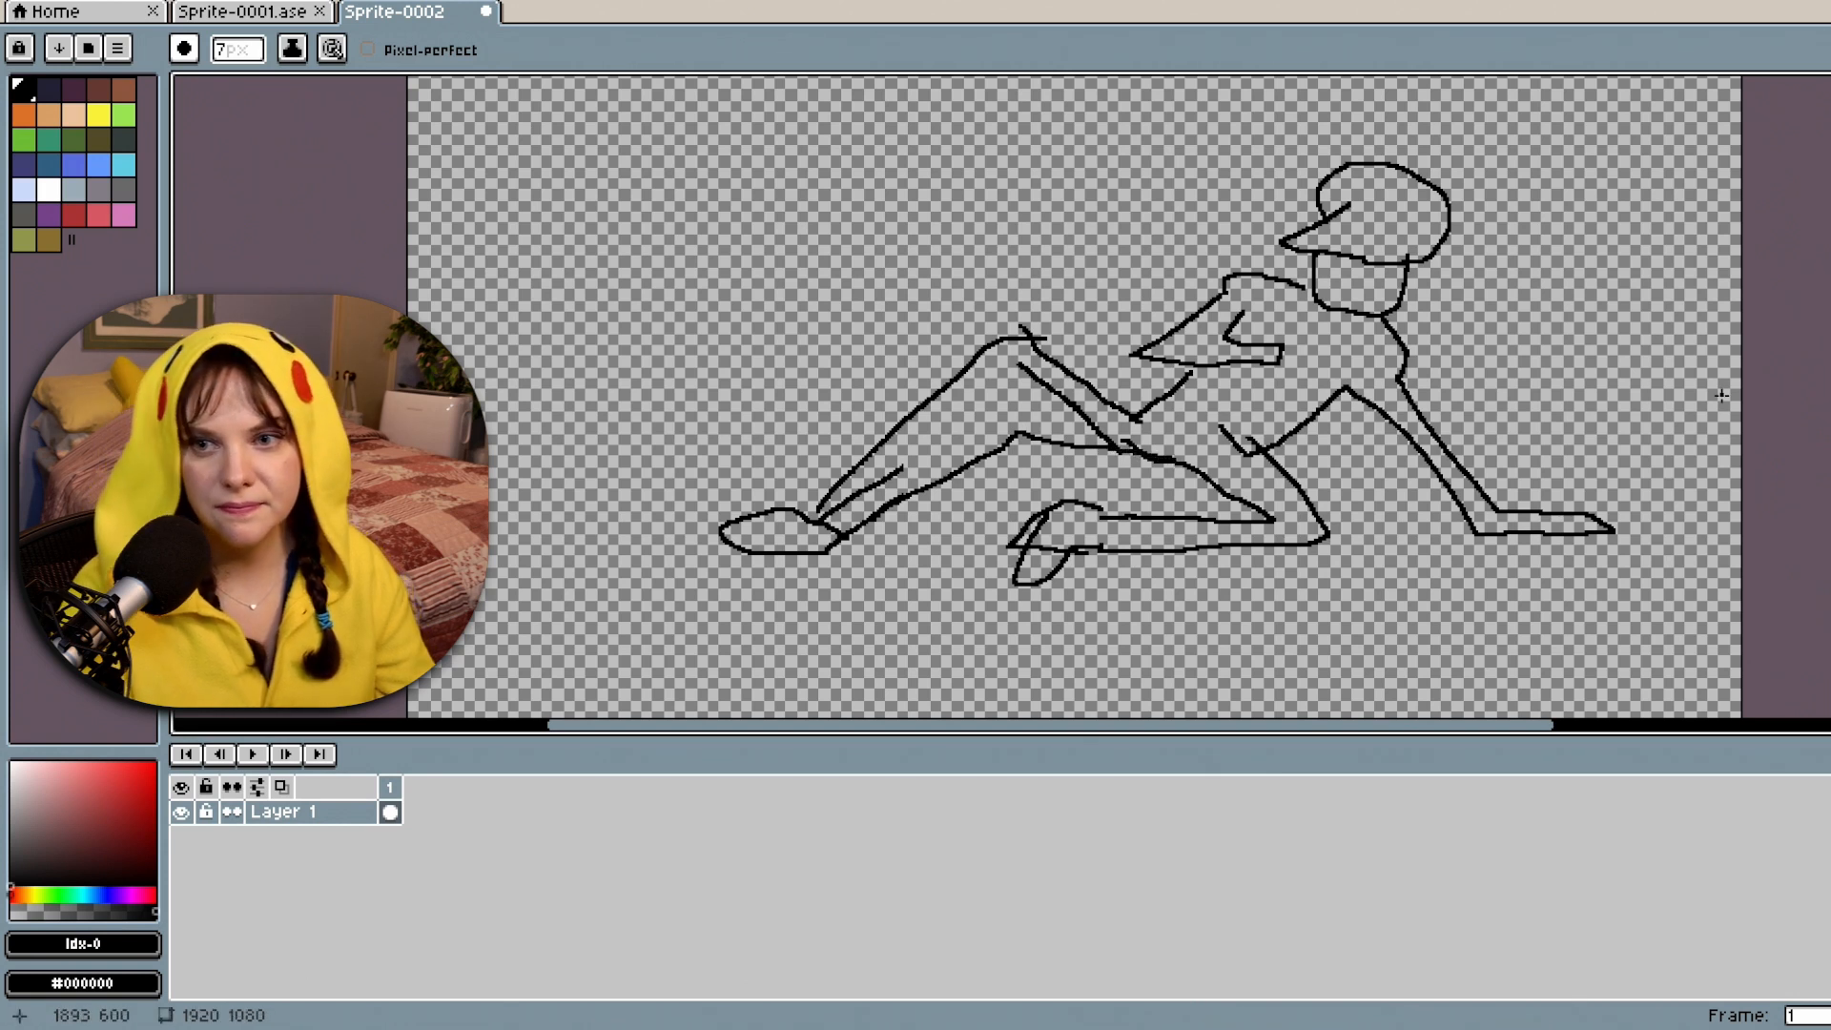
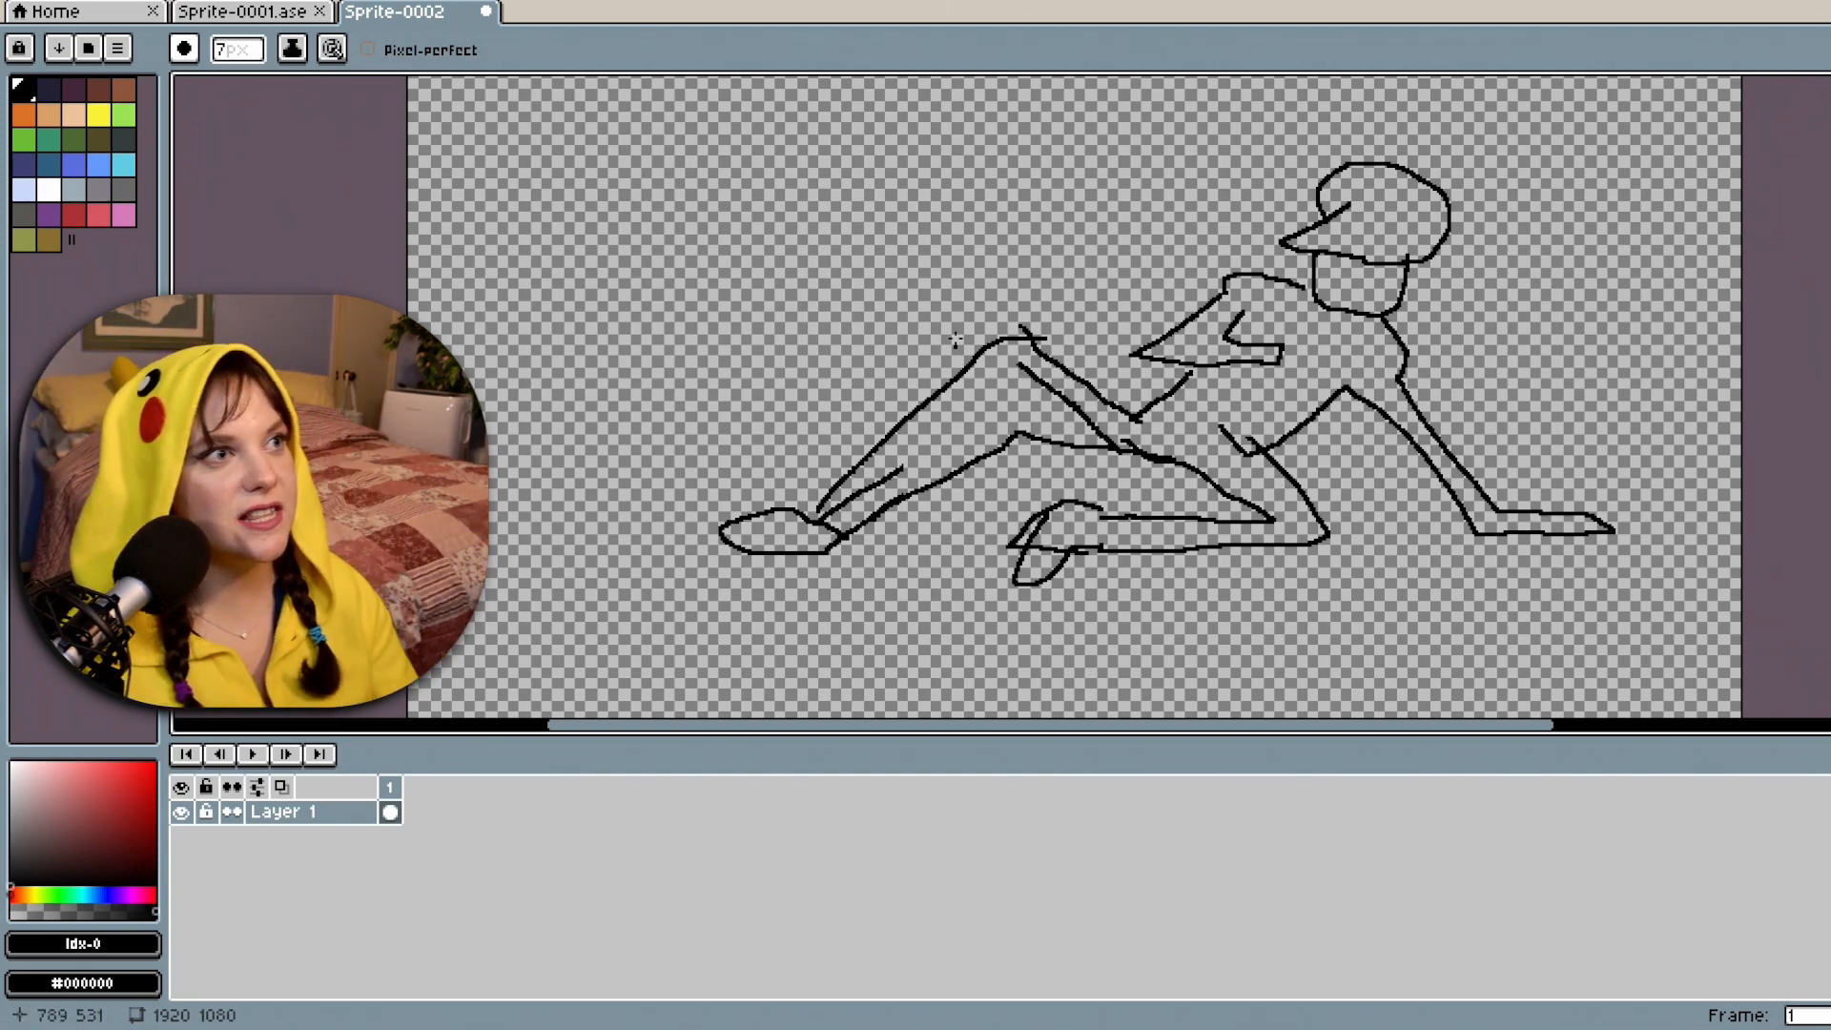
# Add curved motion lines above the raised knee and back and beneath the stretched leg.
pyautogui.moveTo(868, 389); pyautogui.dragTo(929, 229)
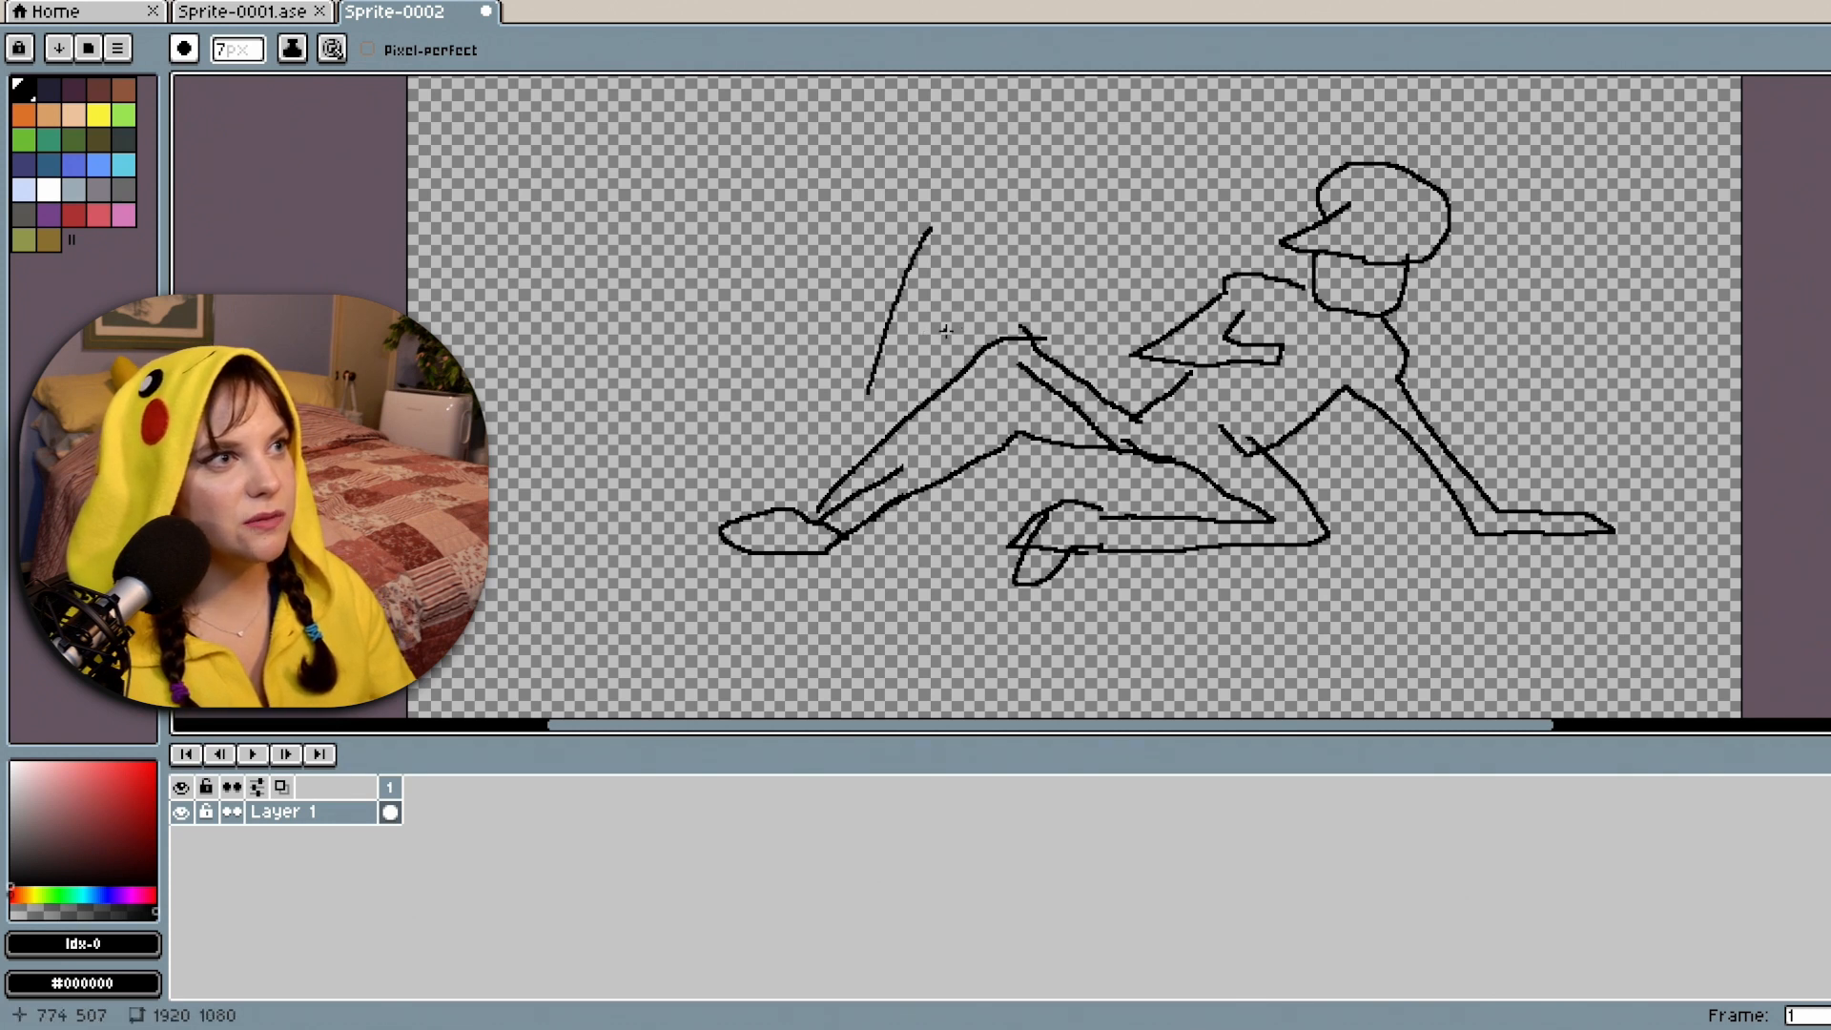
pyautogui.moveTo(944, 329); pyautogui.dragTo(1090, 217)
pyautogui.moveTo(1079, 297); pyautogui.dragTo(1162, 258)
pyautogui.moveTo(918, 536)
pyautogui.mouseDown()
pyautogui.moveTo(1057, 498)
pyautogui.moveTo(1073, 456)
pyautogui.mouseUp()
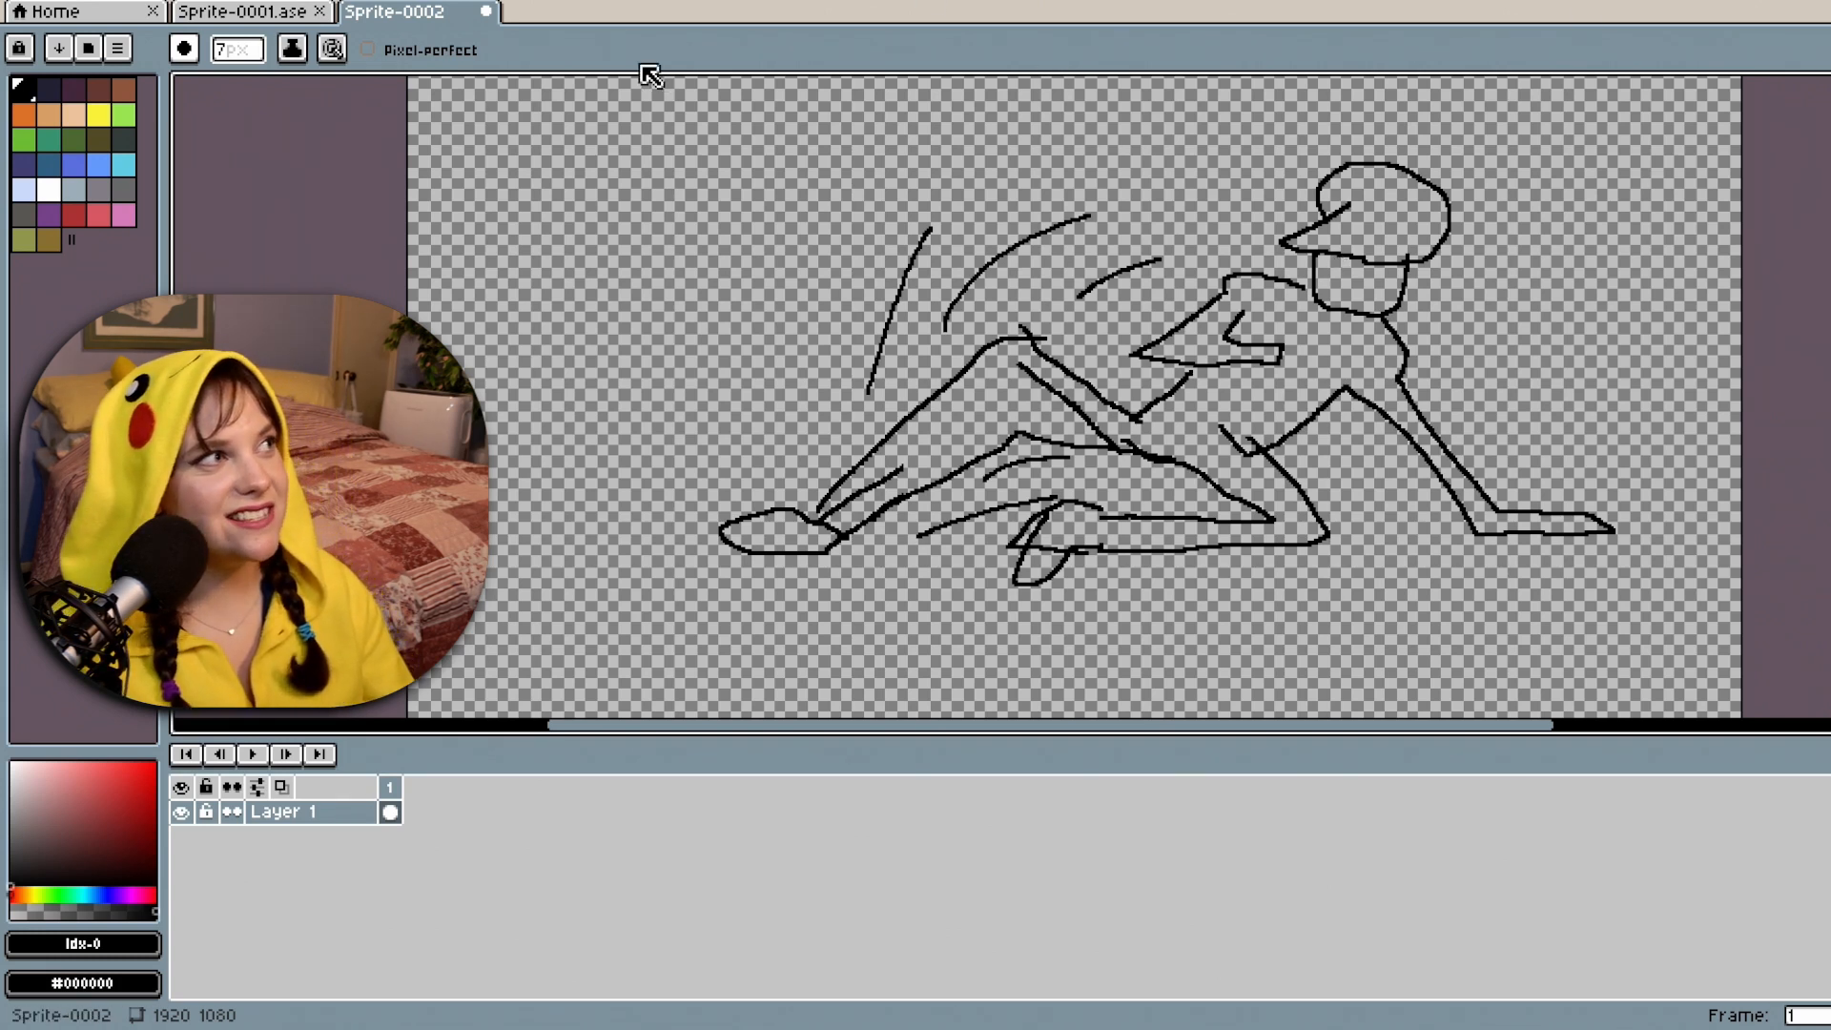
# Erase the cap's brim, move the cap down and left to position 1218, 246, and clear the selection.
pyautogui.press('e')
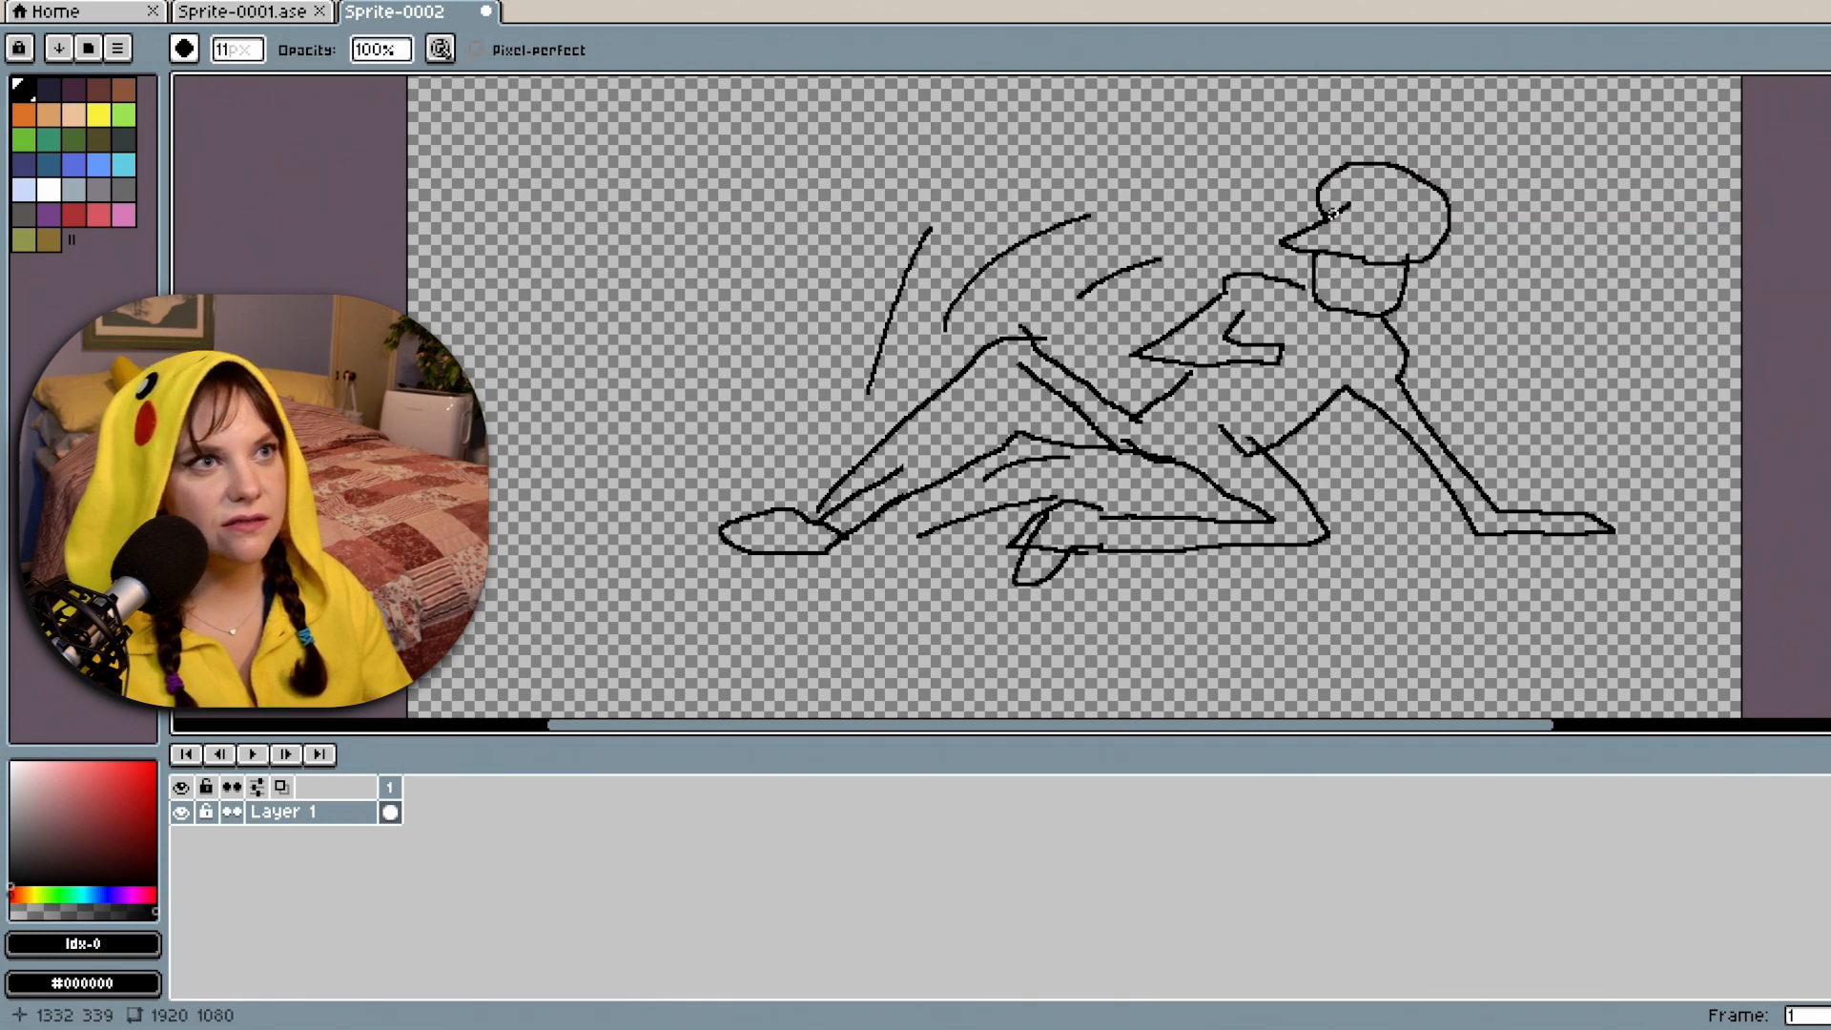
pyautogui.moveTo(1332, 216)
pyautogui.mouseDown()
pyautogui.moveTo(1346, 204)
pyautogui.moveTo(1283, 244)
pyautogui.moveTo(1297, 237)
pyautogui.mouseUp()
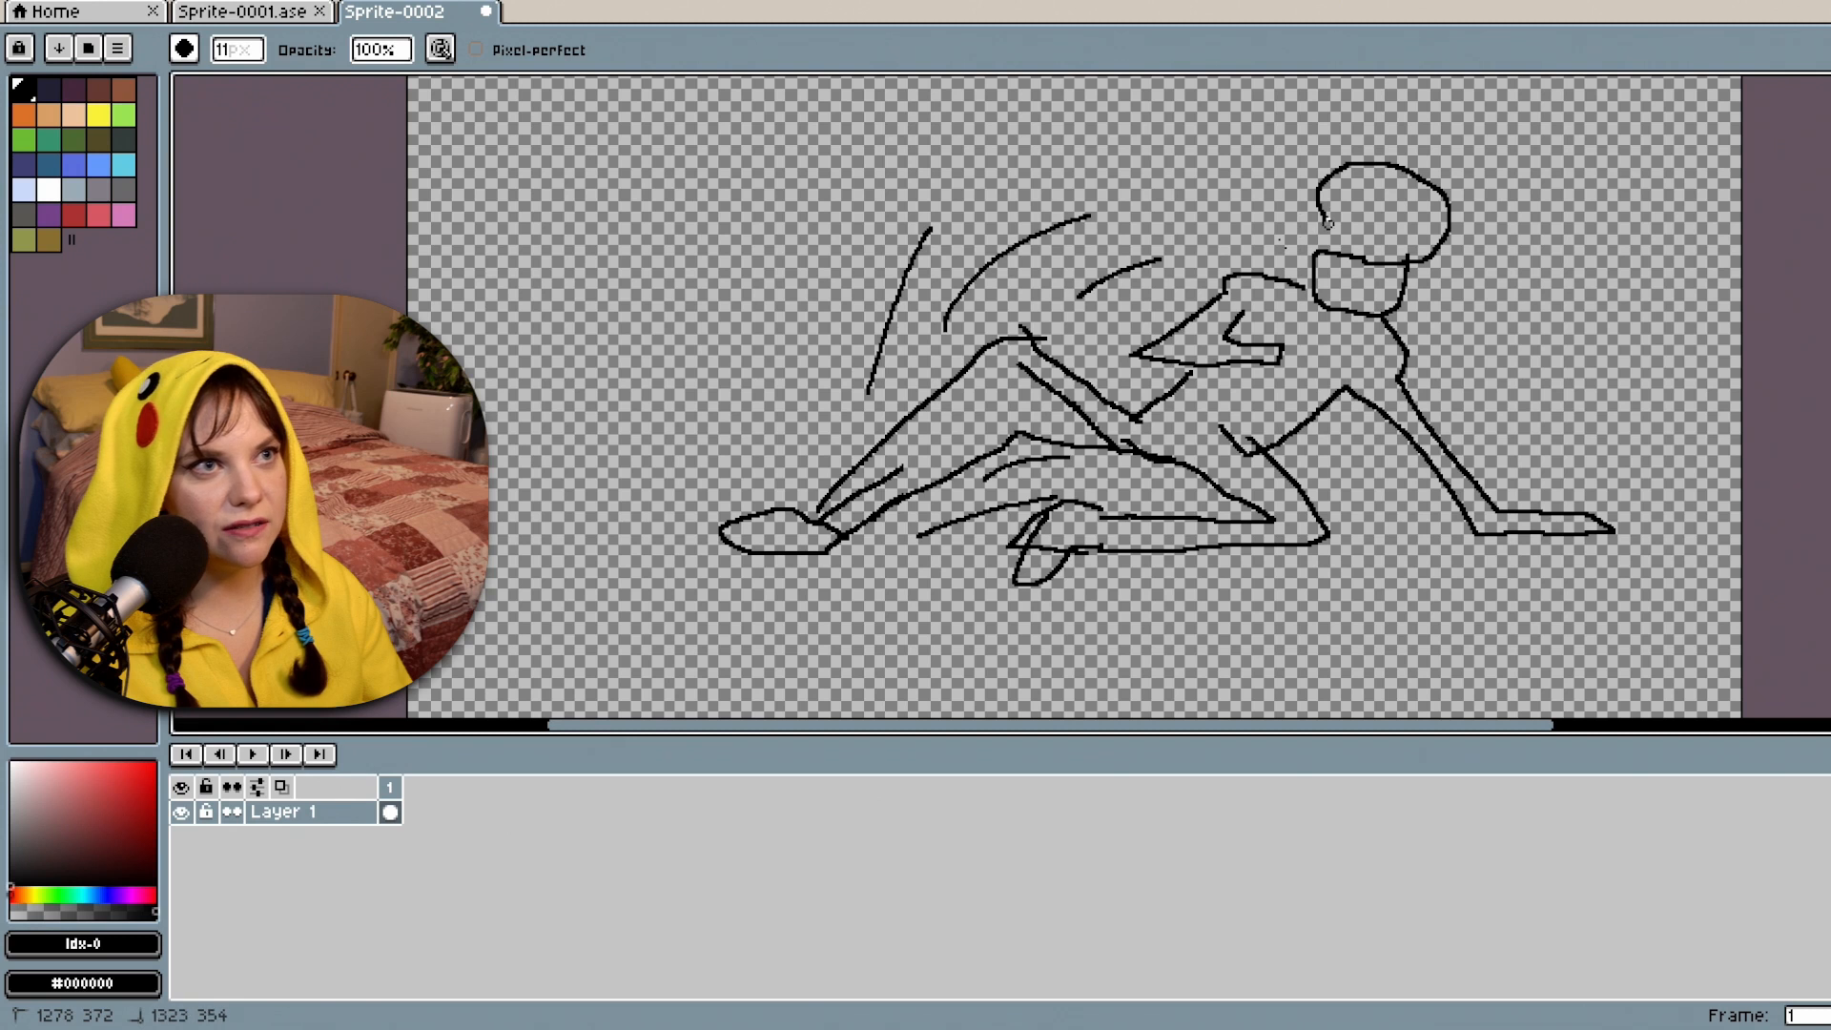
pyautogui.hotkey('shift', 'q')
pyautogui.moveTo(1269, 126)
pyautogui.mouseDown()
pyautogui.moveTo(1491, 257)
pyautogui.moveTo(1429, 229)
pyautogui.mouseUp()
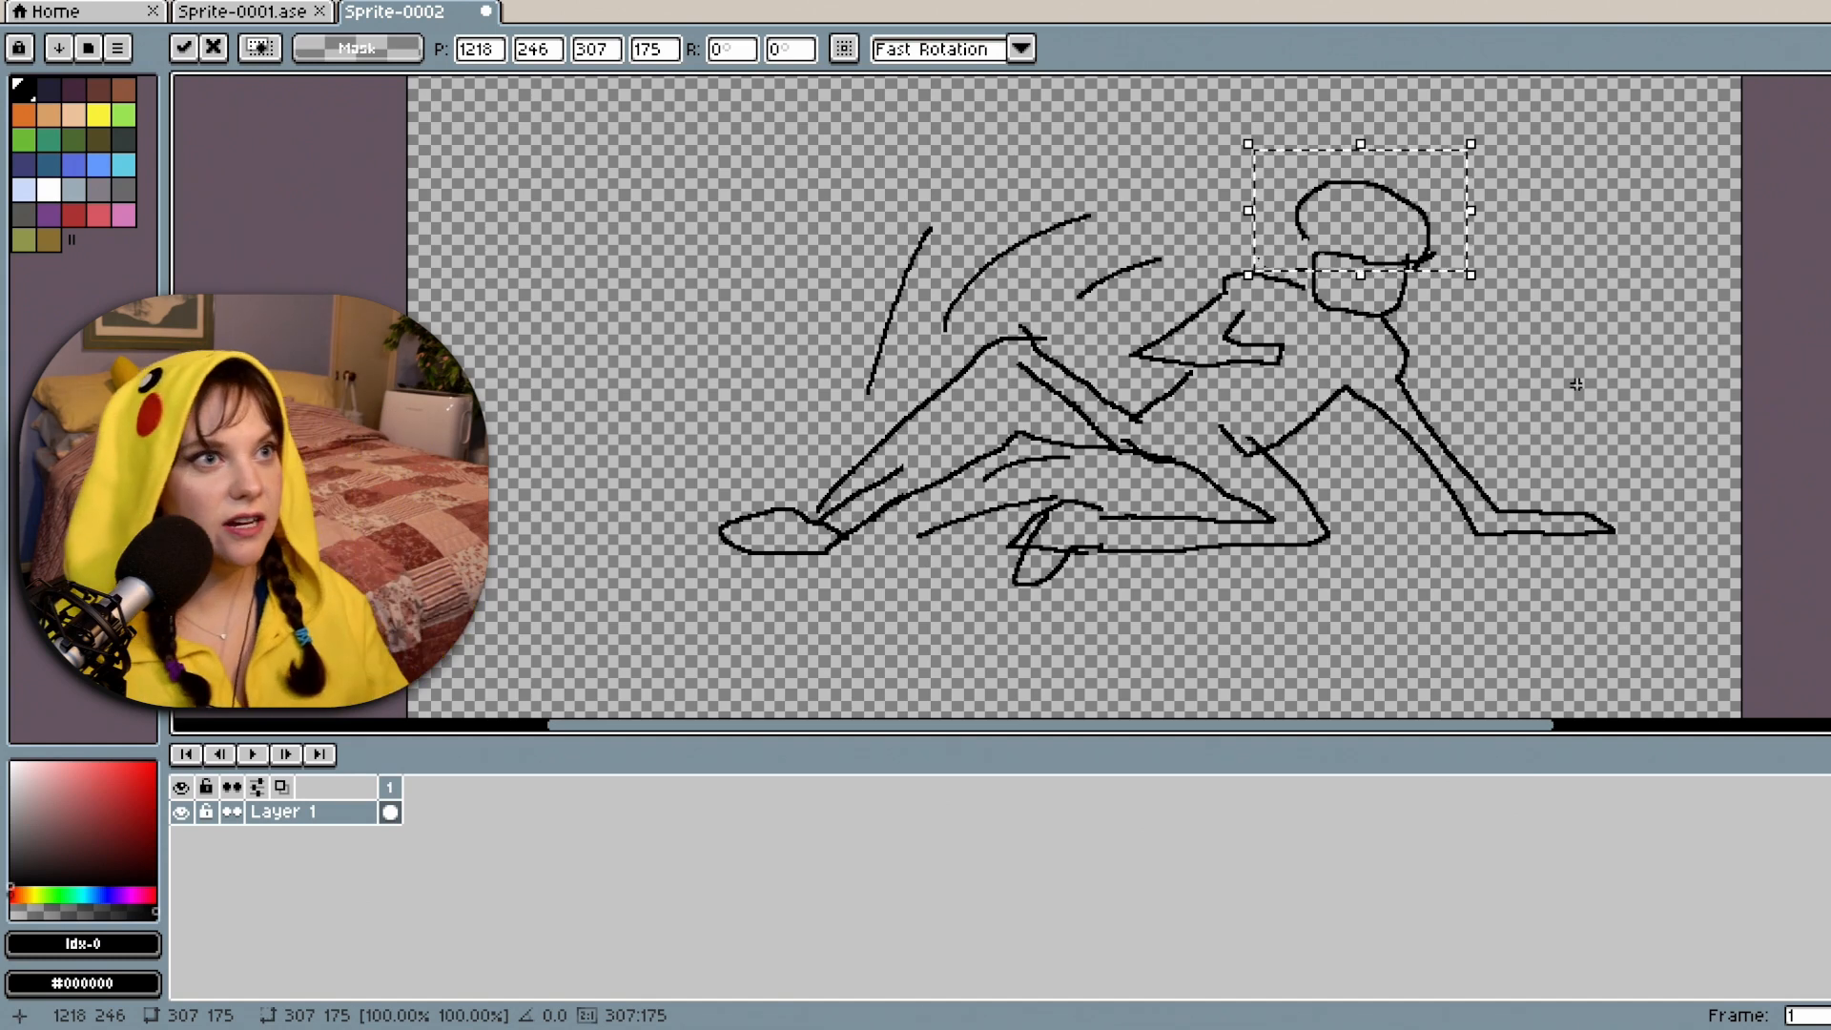
pyautogui.press('b')
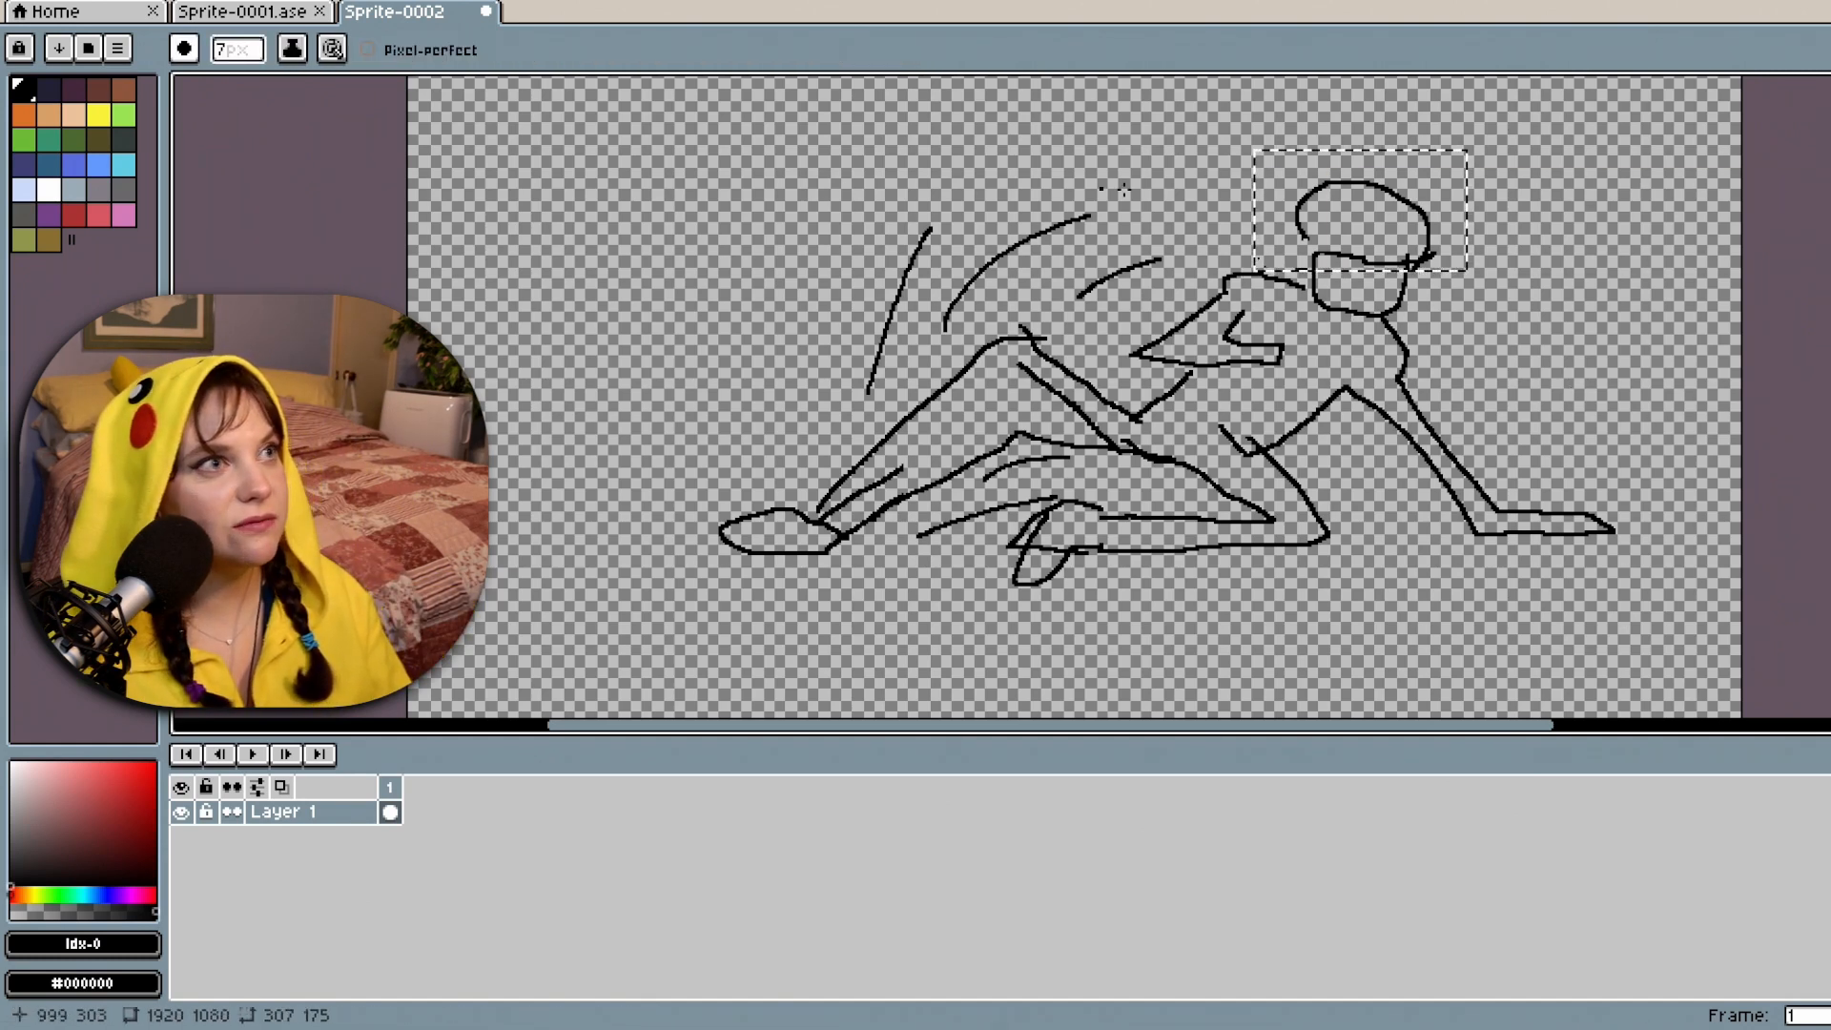
pyautogui.click(1830, 88)
pyautogui.click(1607, 163)
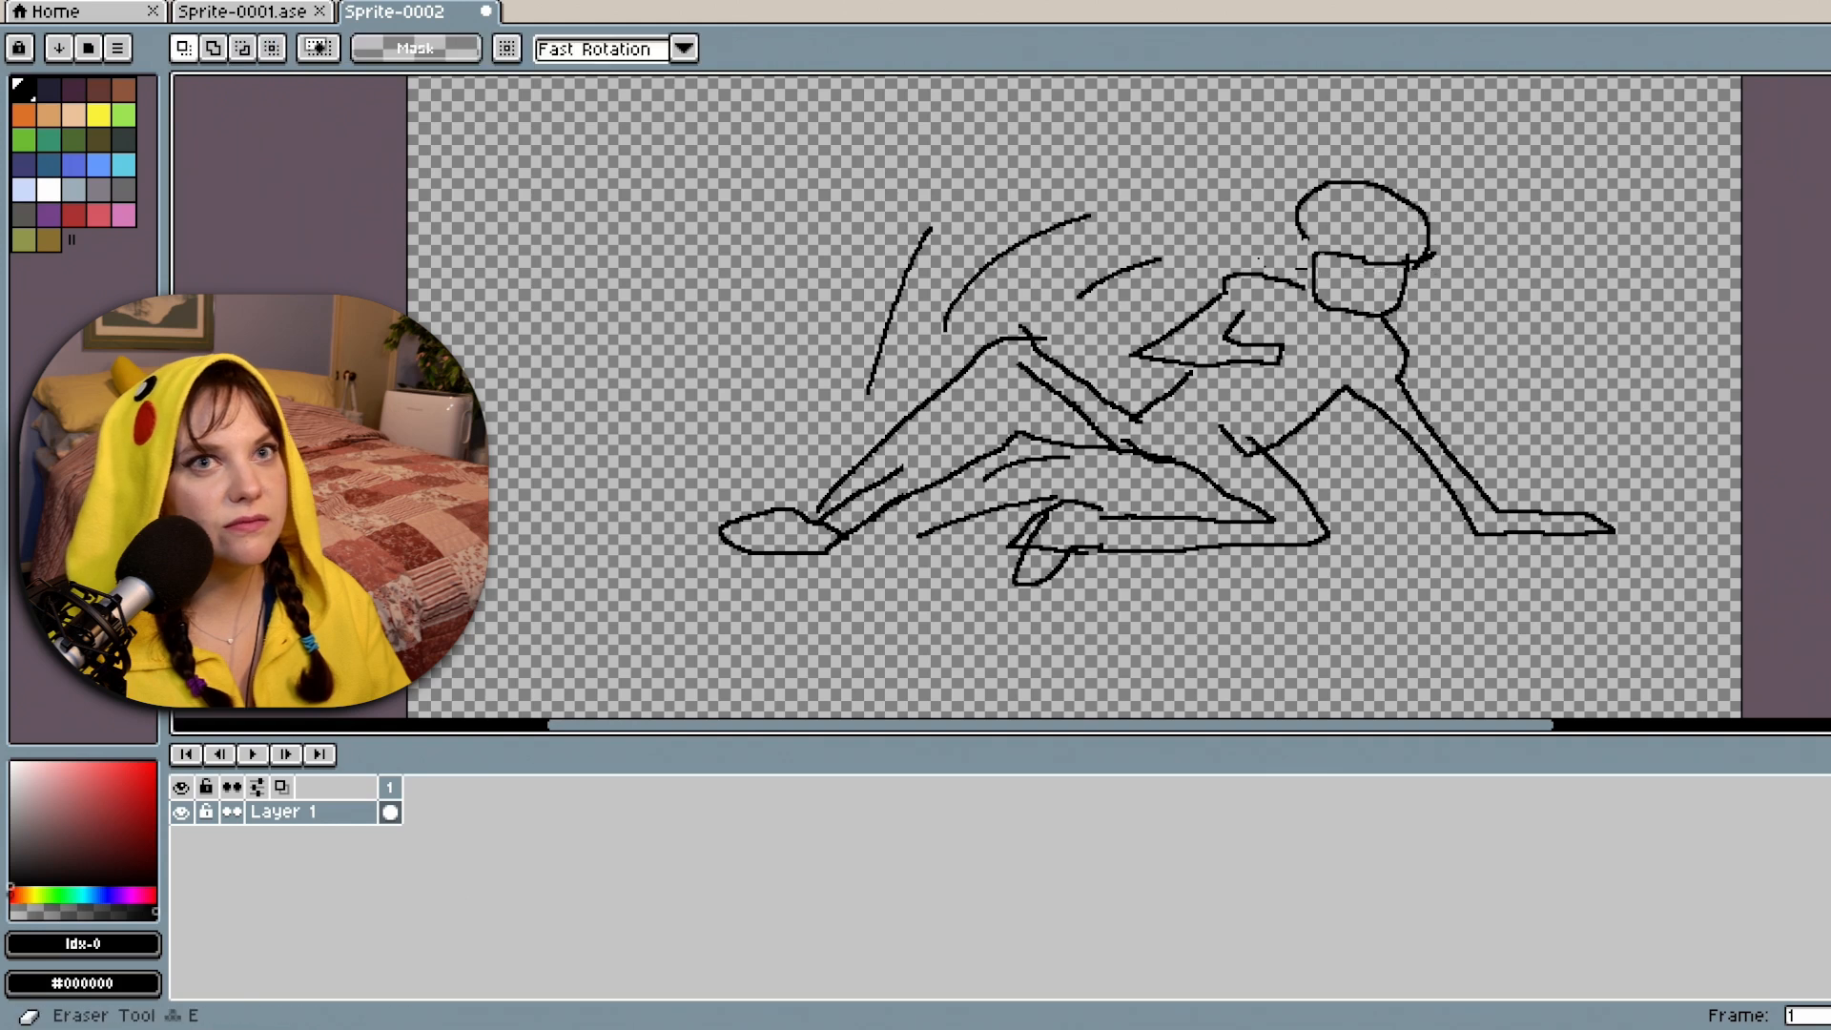
# Redraw the cap's brim and lower edge with the pencil, then erase the stray line ends around the brim and face.
pyautogui.click(1830, 122)
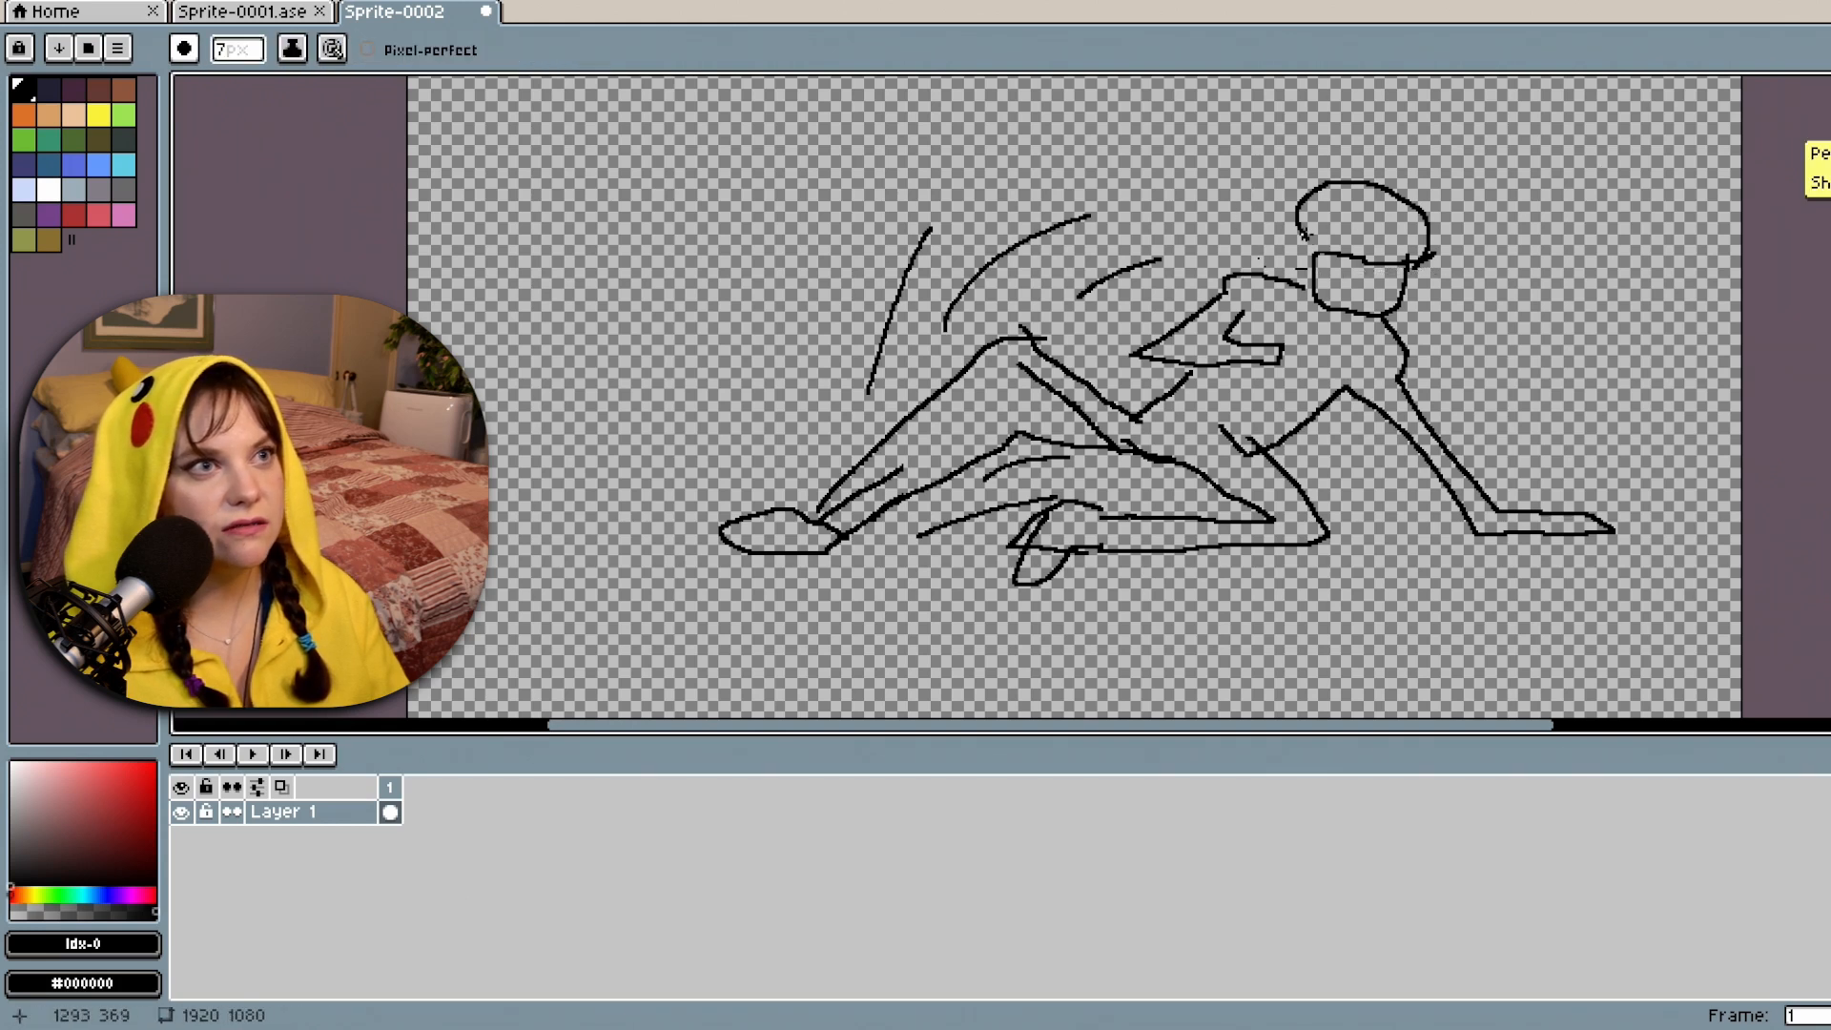
pyautogui.moveTo(1303, 236)
pyautogui.mouseDown()
pyautogui.moveTo(1277, 246)
pyautogui.moveTo(1407, 259)
pyautogui.moveTo(1416, 235)
pyautogui.mouseUp()
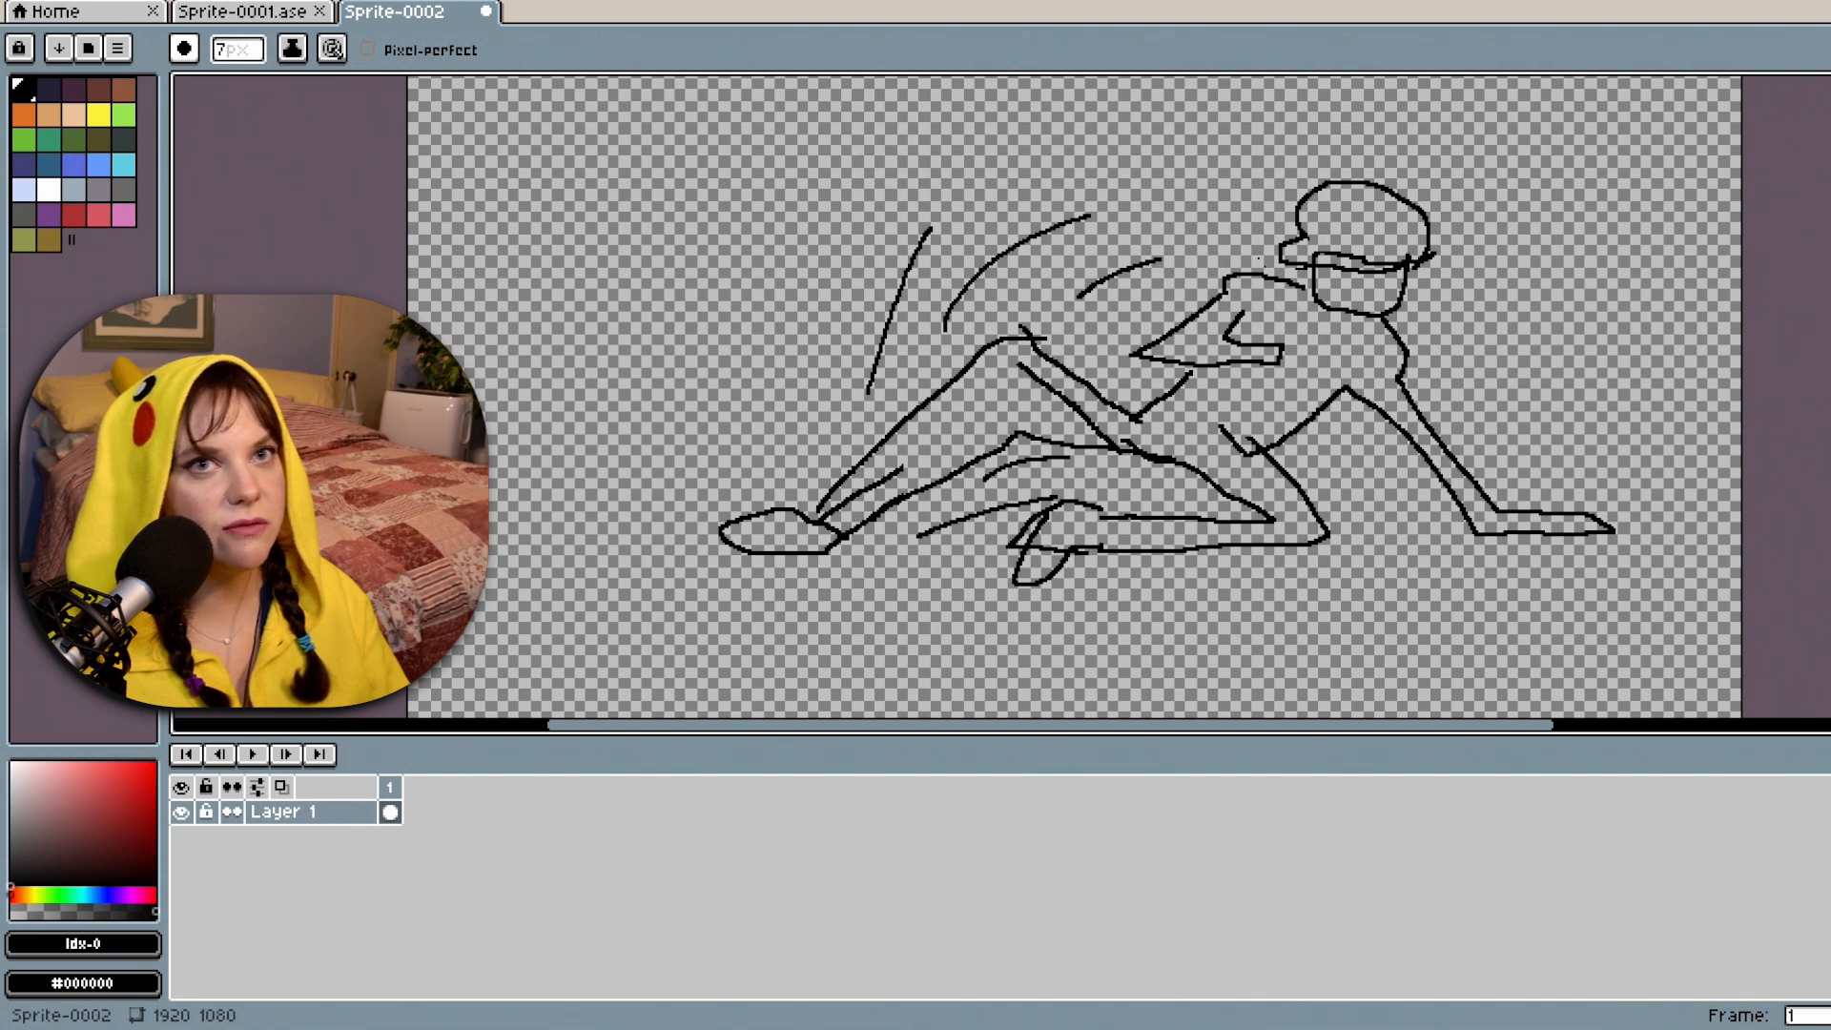
pyautogui.press('e')
pyautogui.scroll(6, 1409, 250)
pyautogui.moveTo(1436, 257)
pyautogui.mouseDown()
pyautogui.moveTo(1242, 323)
pyautogui.moveTo(747, 266)
pyautogui.moveTo(903, 299)
pyautogui.moveTo(1195, 307)
pyautogui.mouseUp()
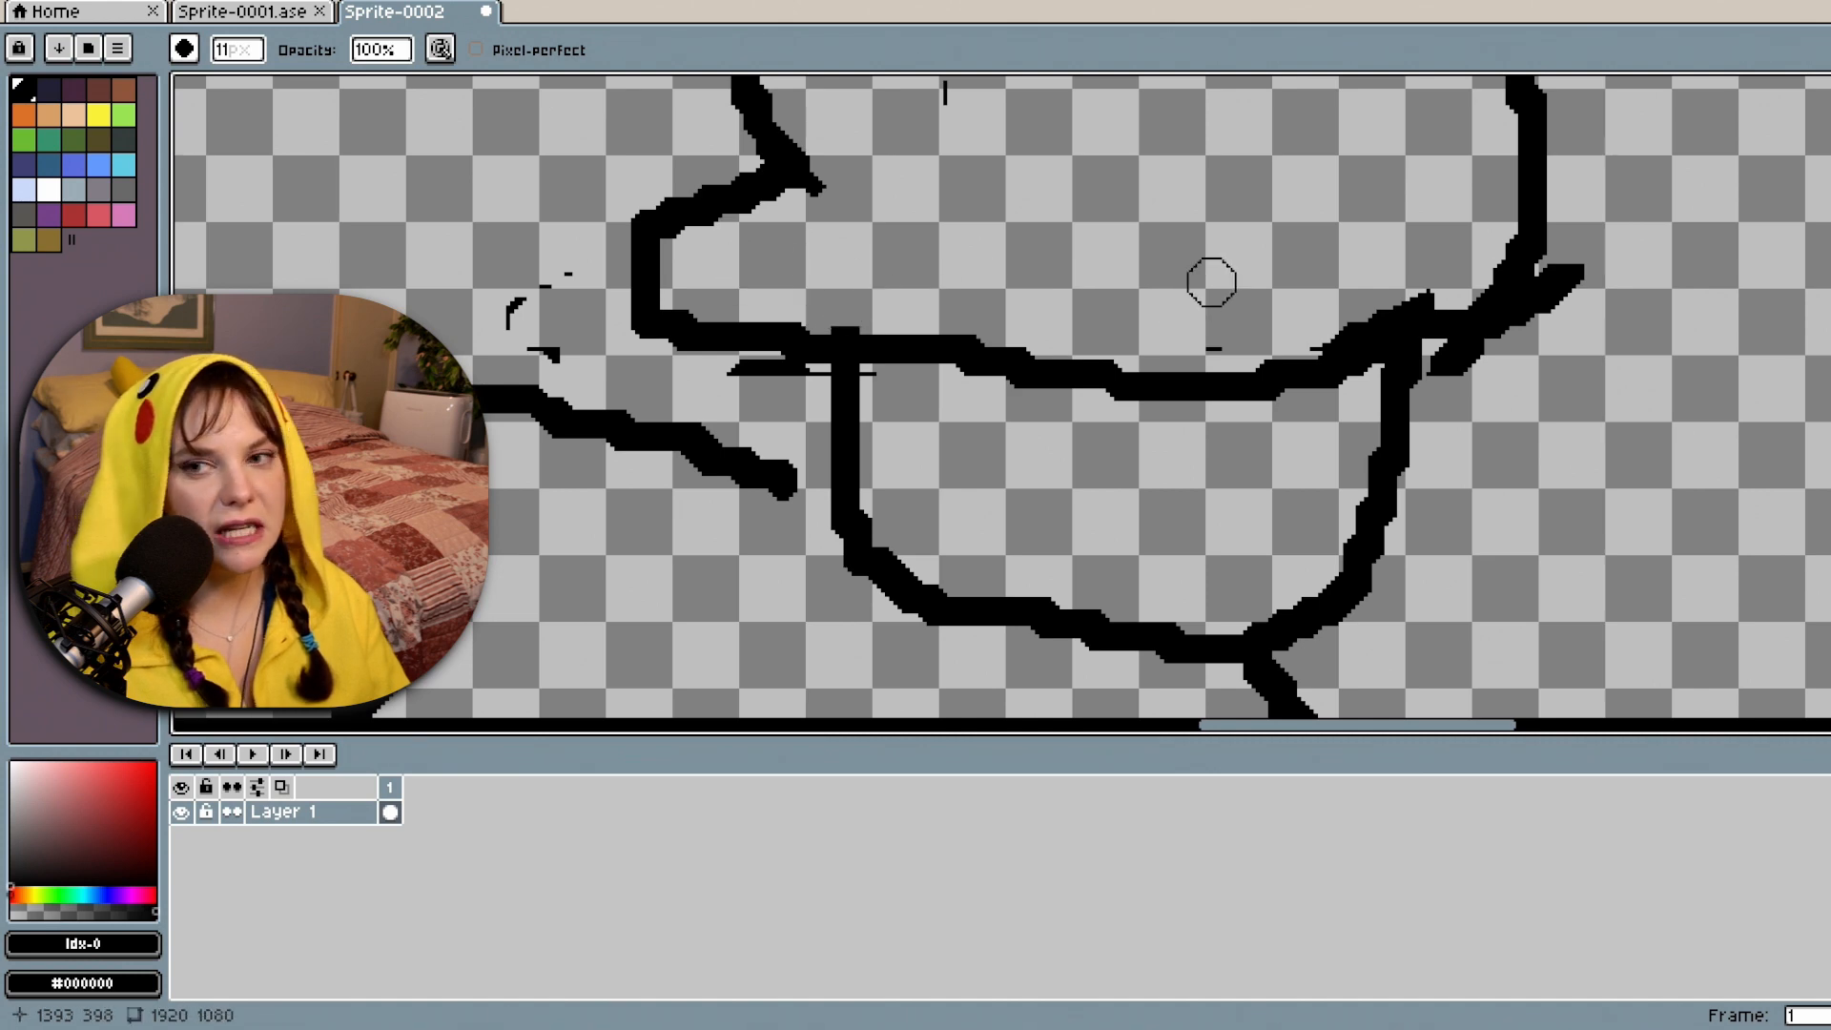
pyautogui.scroll(-5, 1207, 281)
pyautogui.moveTo(1136, 233); pyautogui.dragTo(1146, 251)
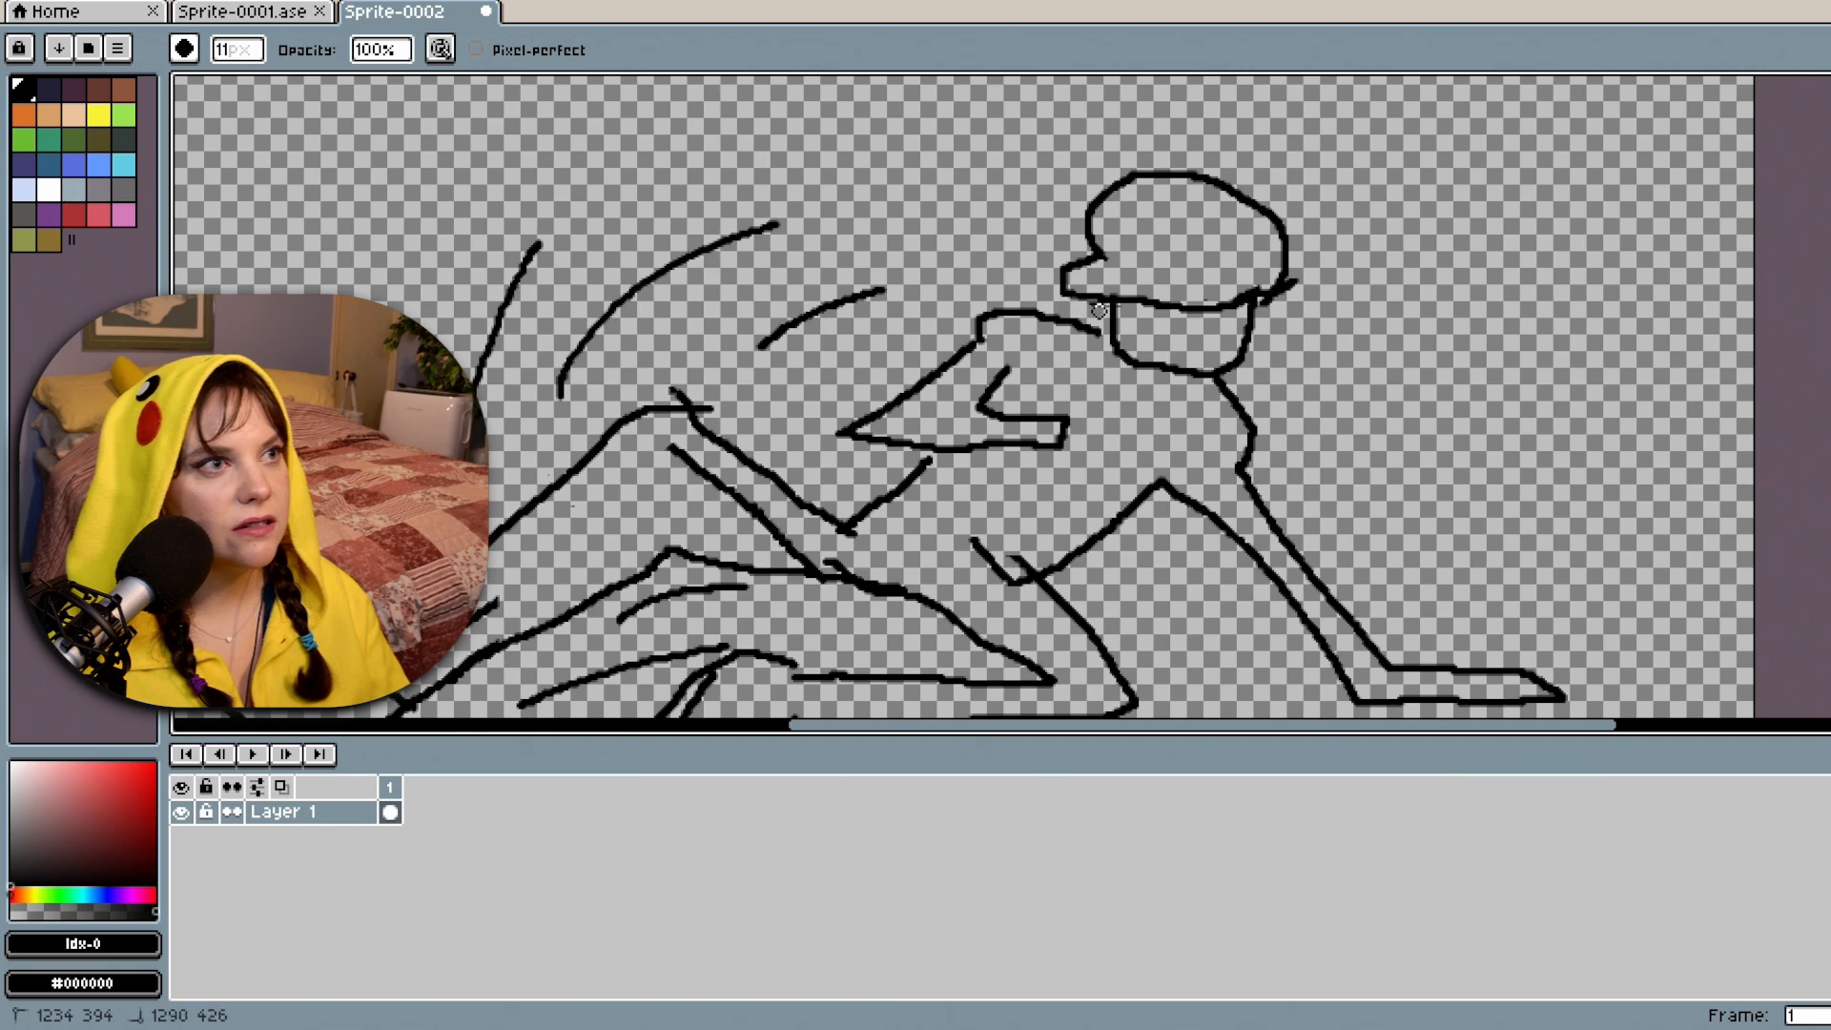
pyautogui.moveTo(1099, 310); pyautogui.dragTo(1215, 309)
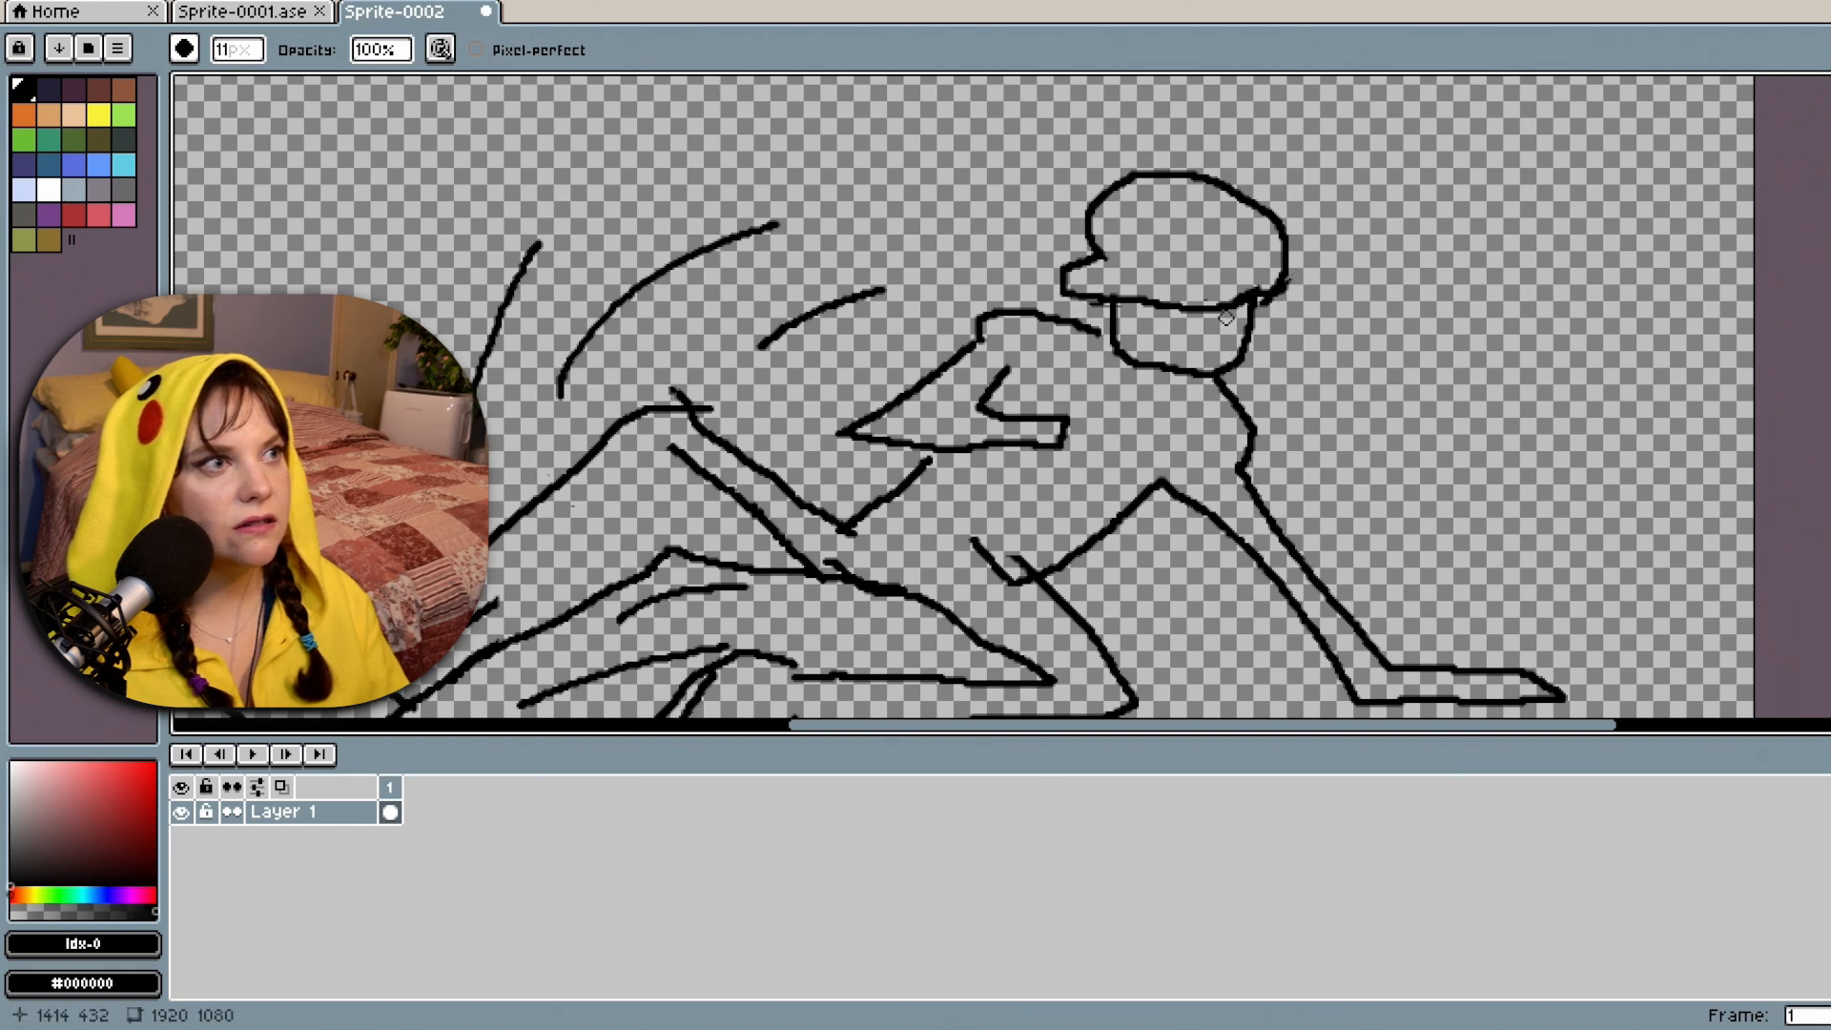
pyautogui.scroll(-2, 1226, 317)
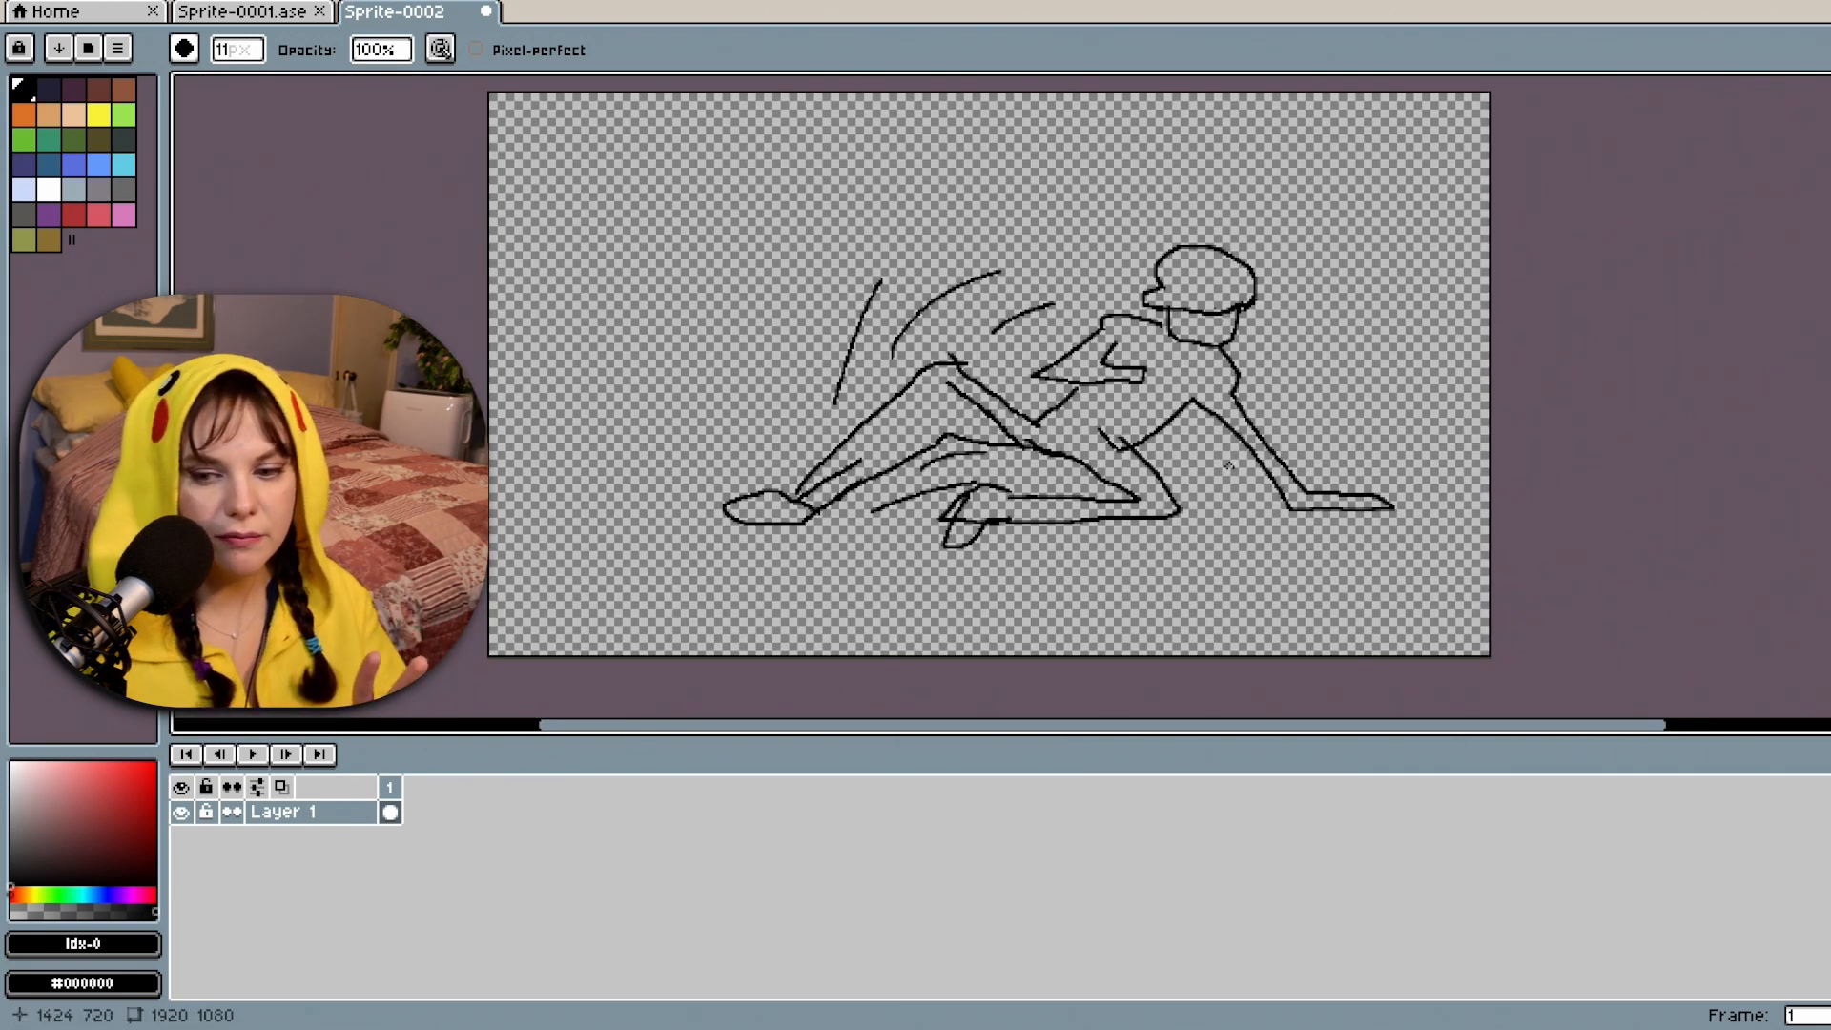
# Draw a small rounded fist at the end of the bent arm.
pyautogui.scroll(1, 1176, 395)
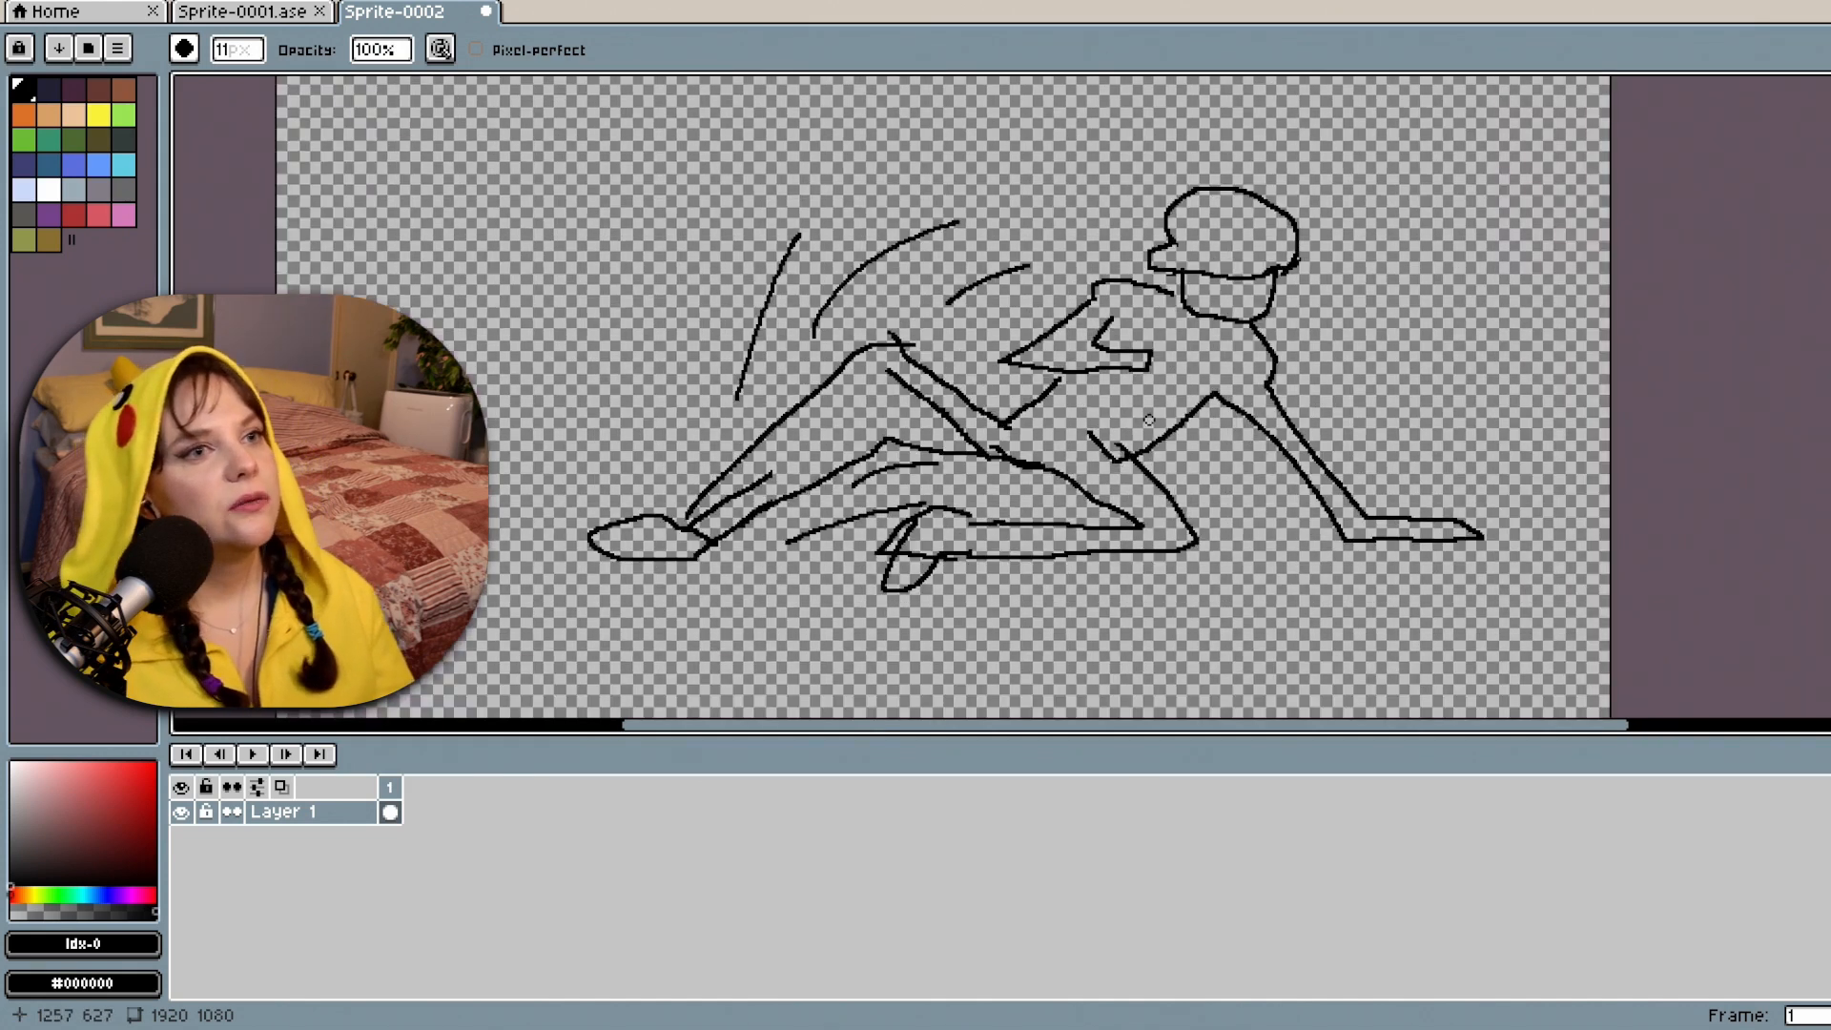
pyautogui.press('b')
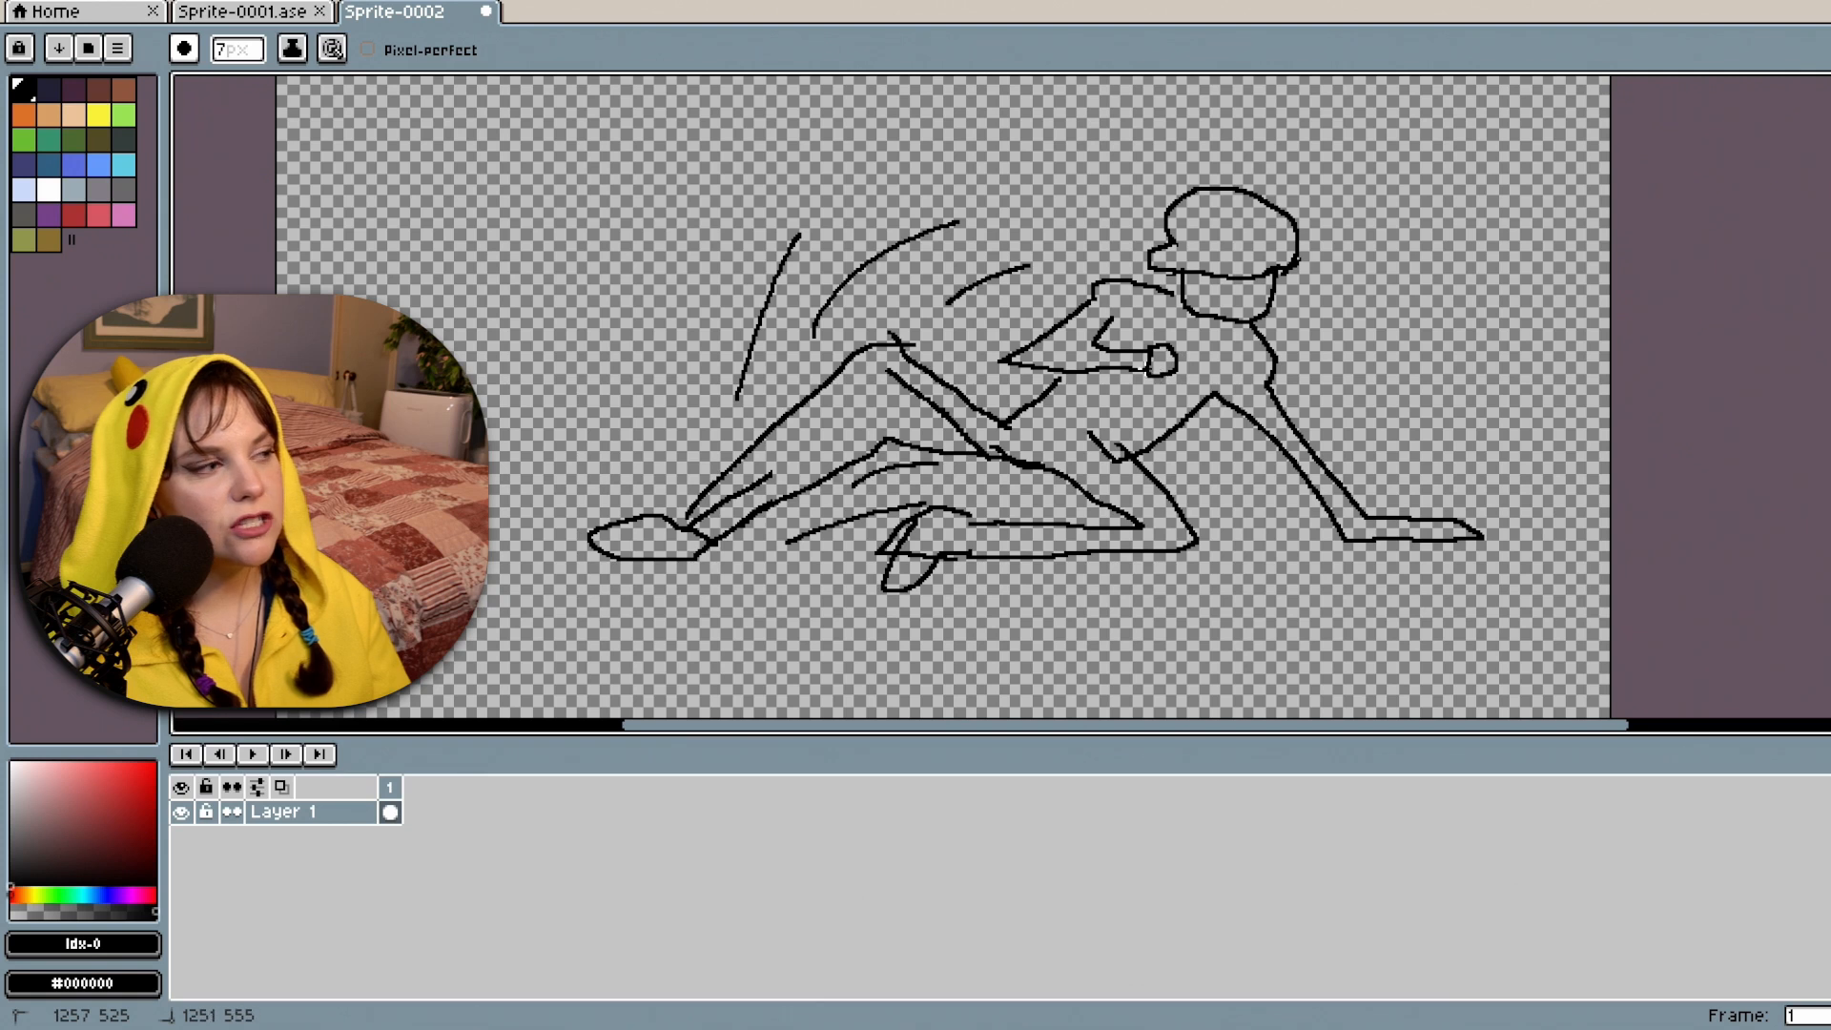
# Add a second frame that copies frame 1 and enable onion skinning.
pyautogui.rightClick(389, 787)
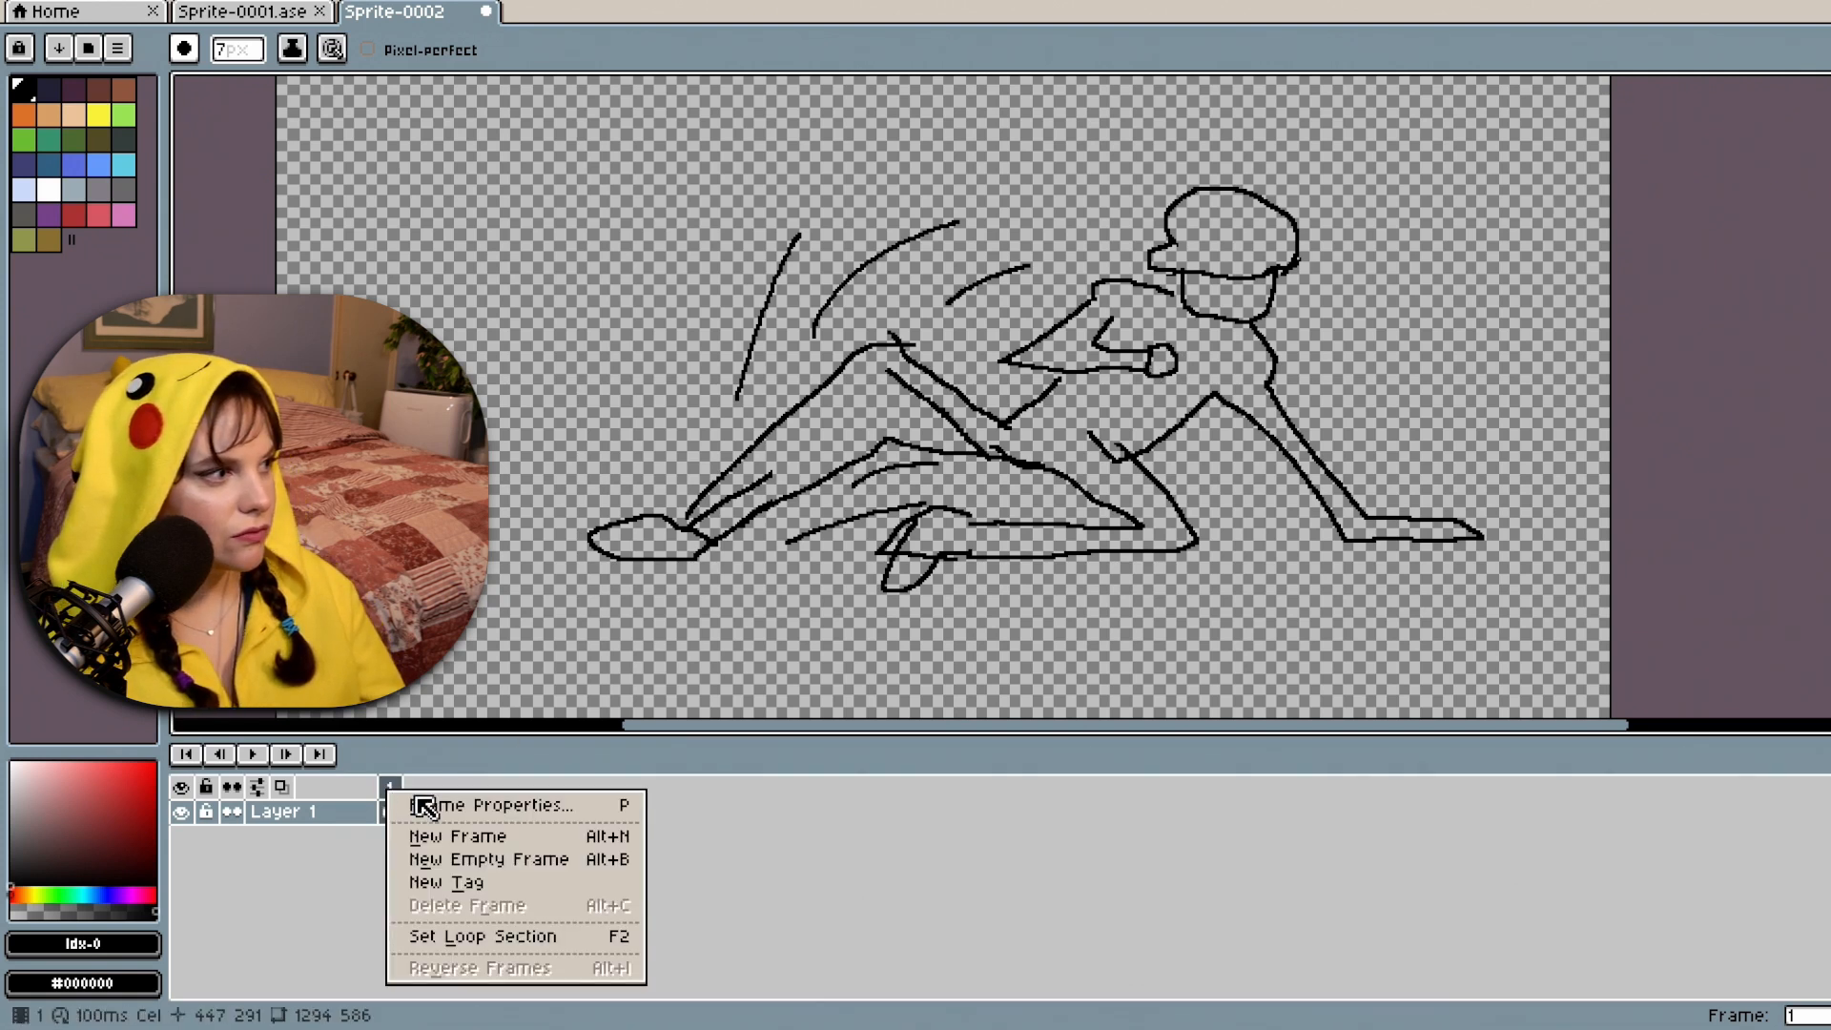
pyautogui.click(463, 835)
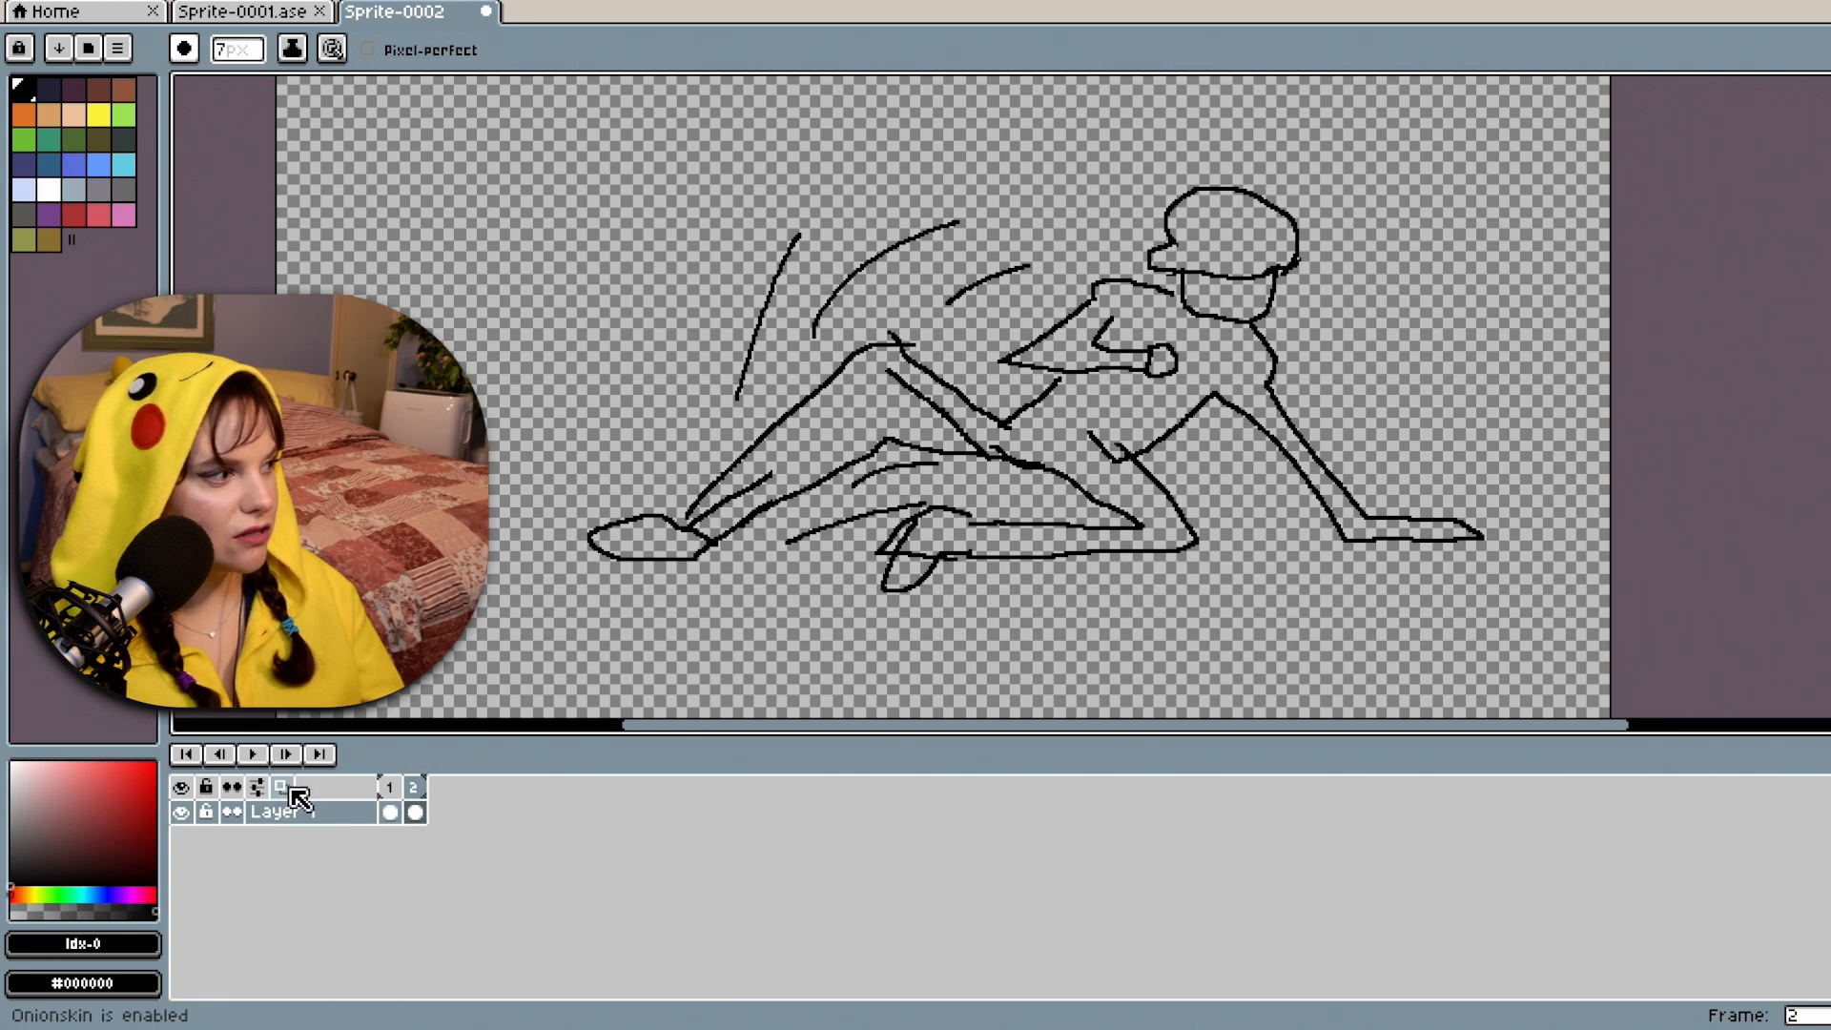
pyautogui.click(280, 786)
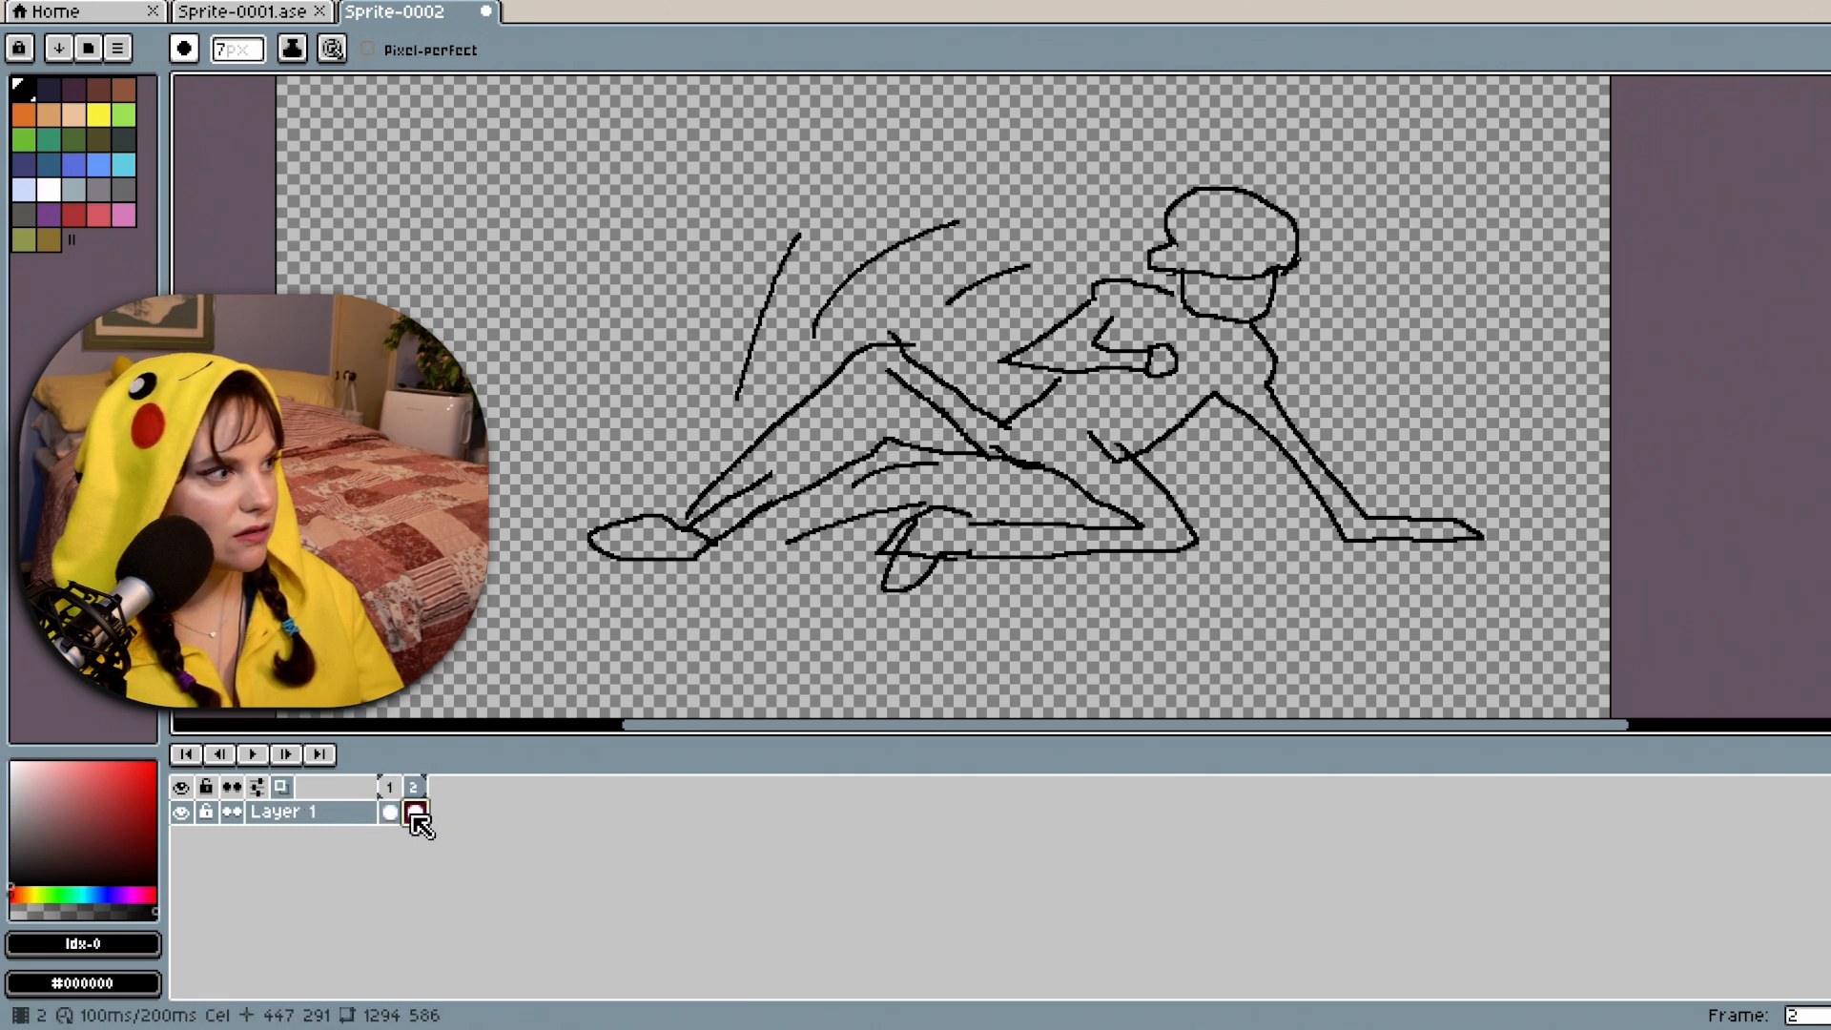
# Add a new empty layer above Layer 1.
pyautogui.rightClick(318, 816)
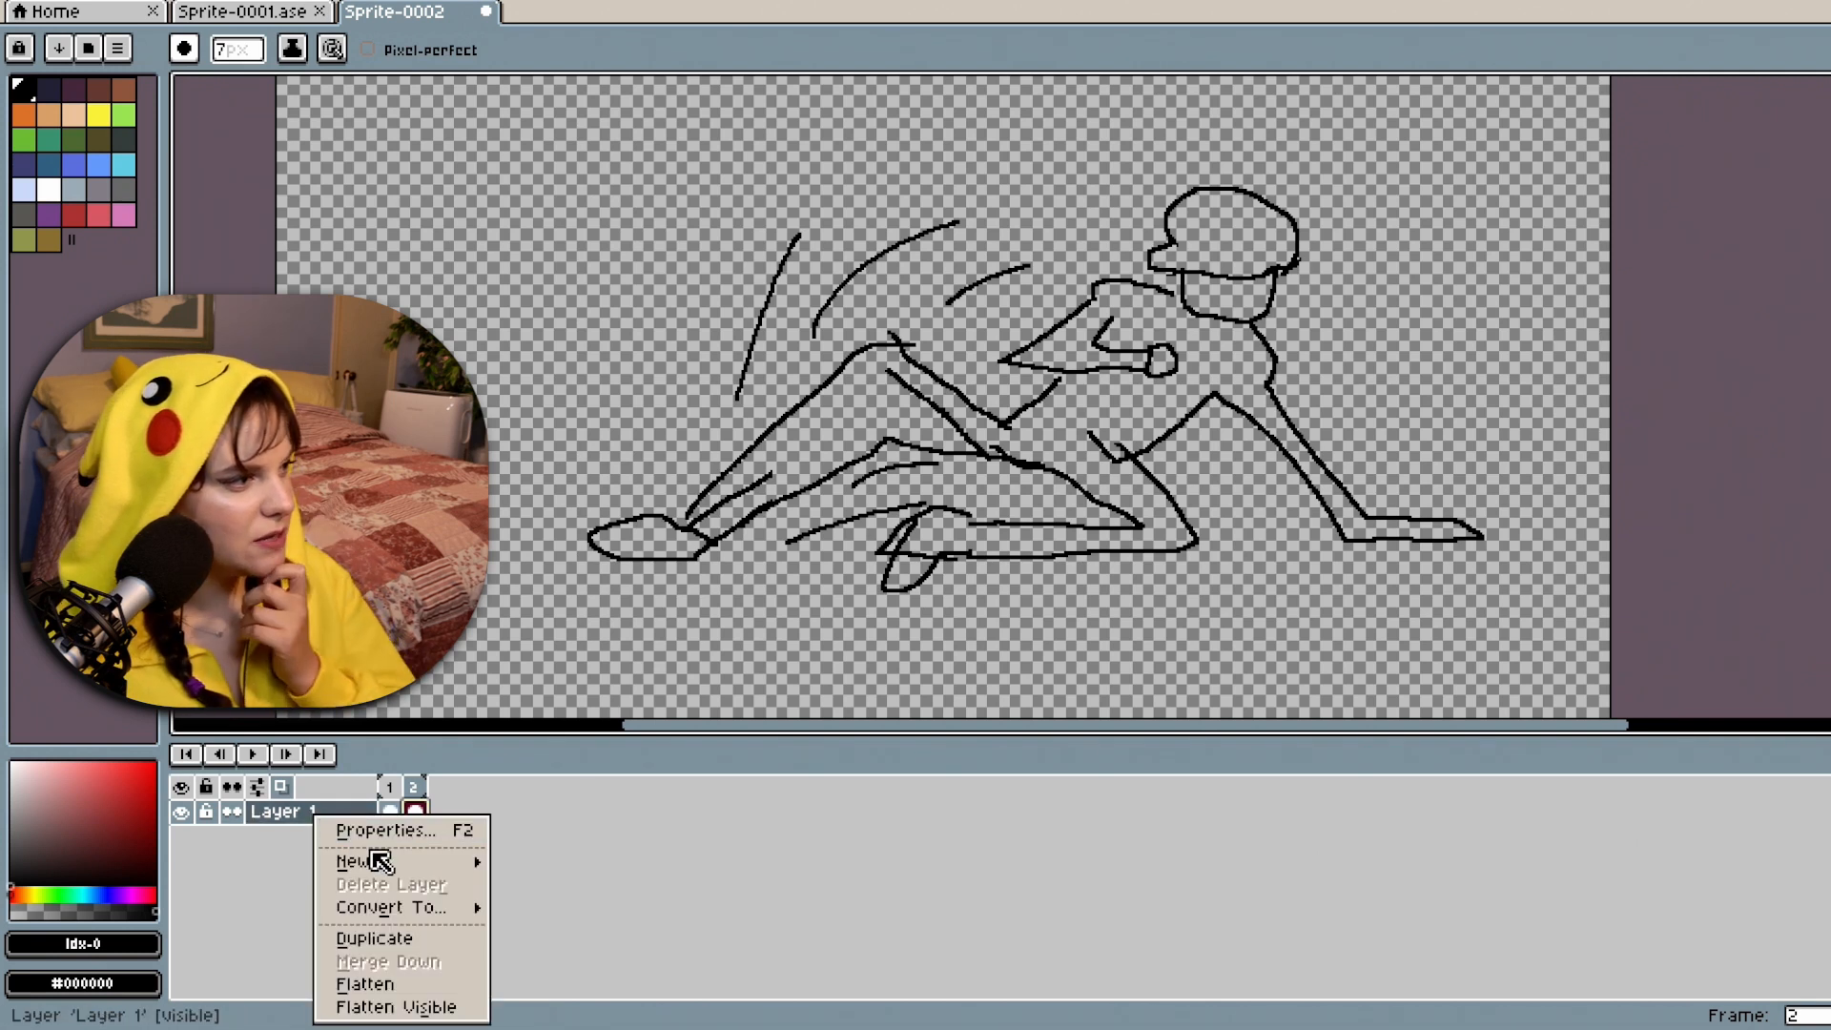
pyautogui.moveTo(380, 863)
pyautogui.click(615, 875)
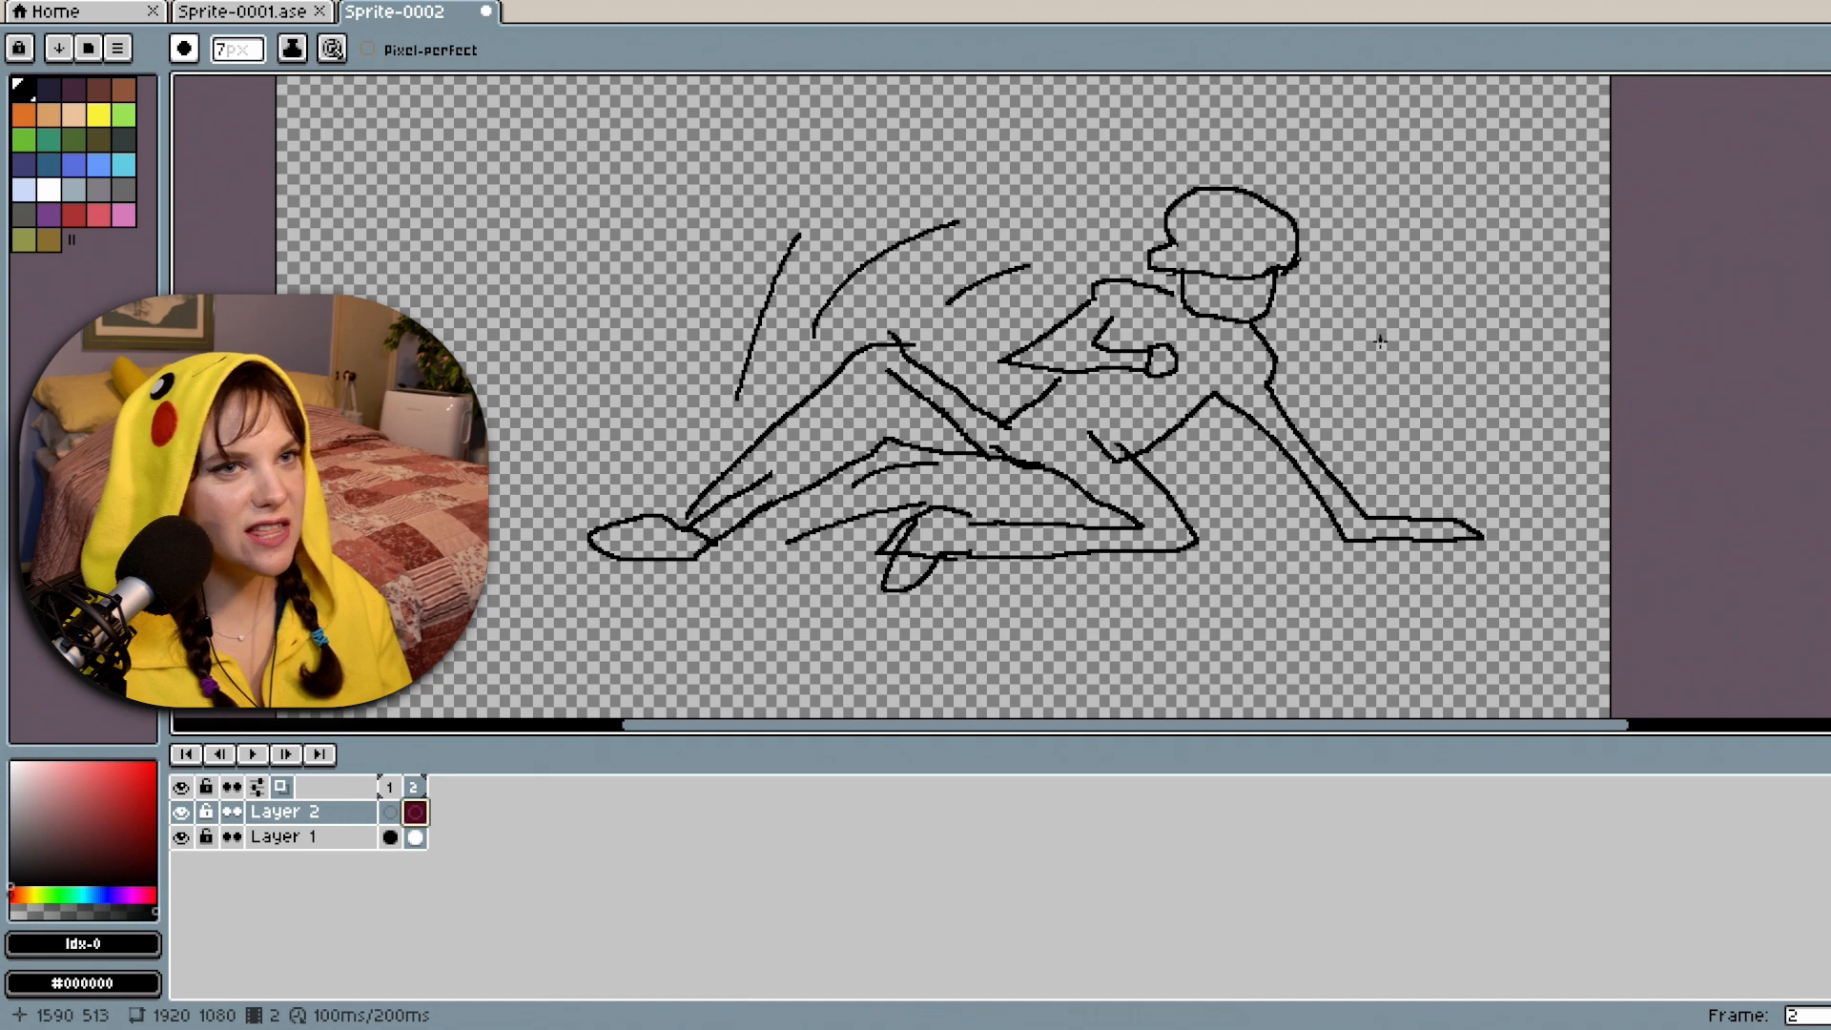
pyautogui.scroll(1, 1386, 359)
pyautogui.scroll(-1, 1374, 361)
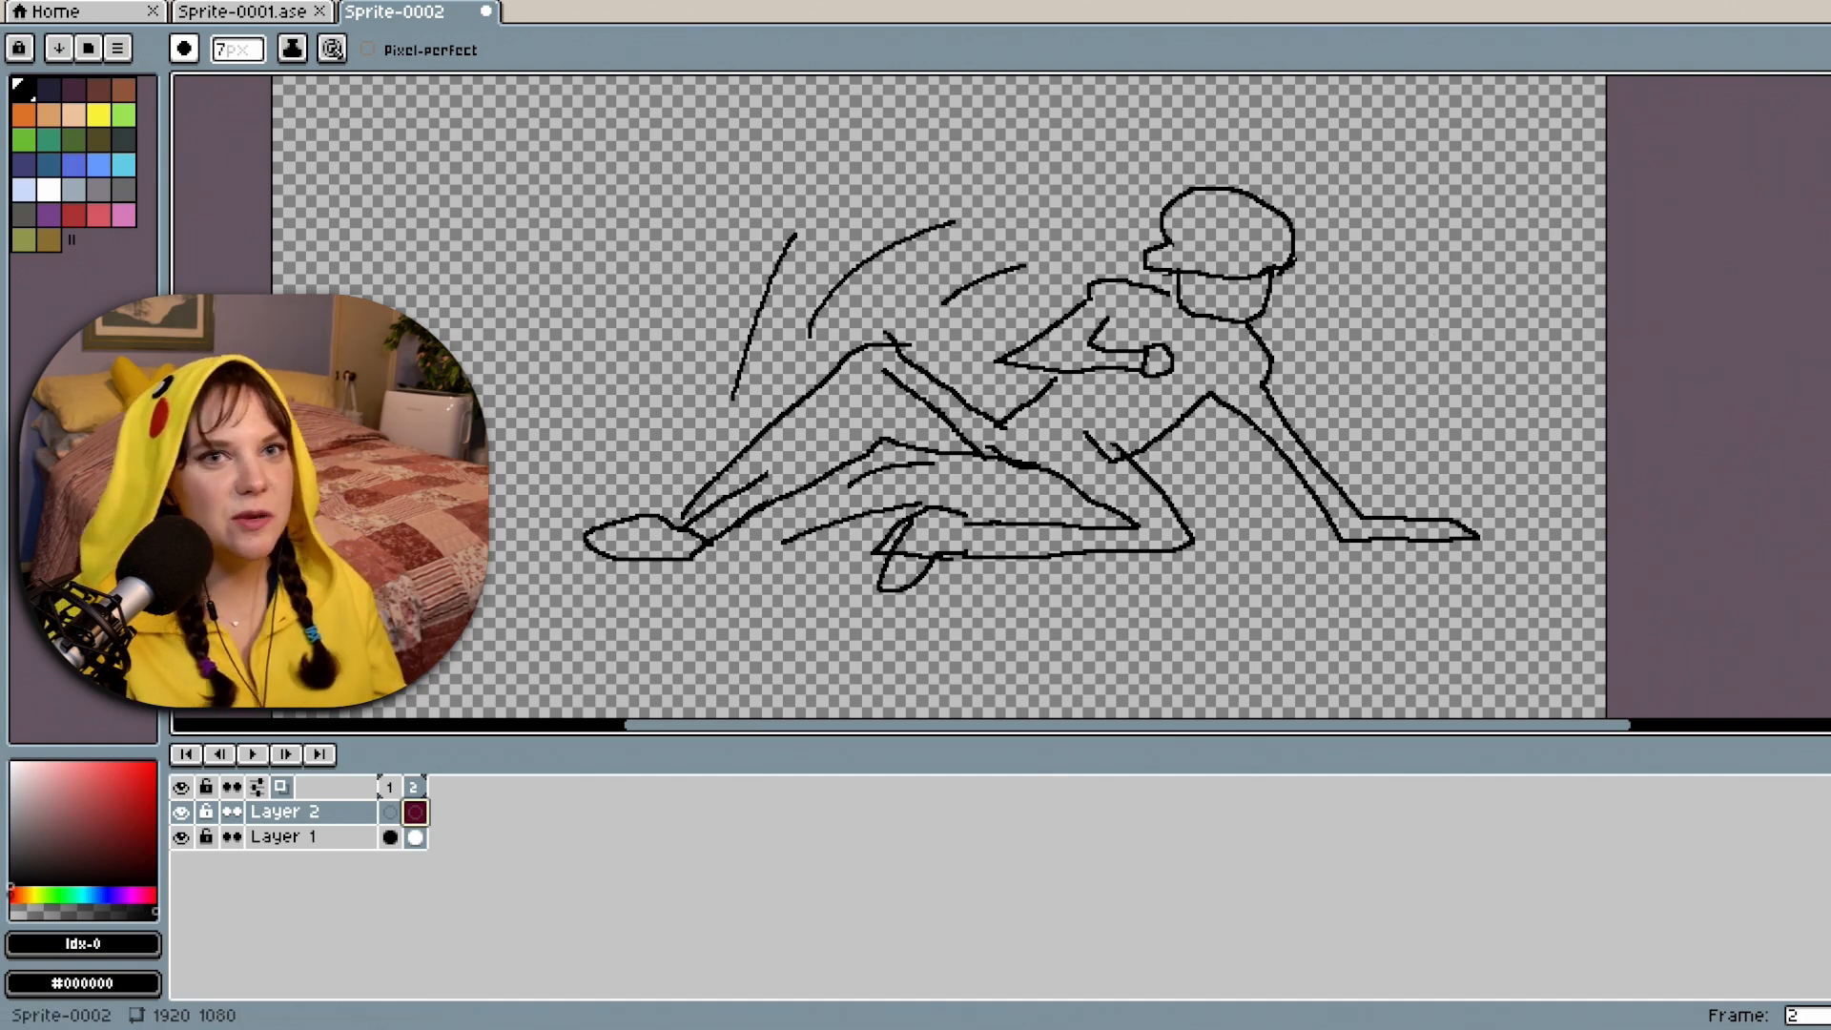
pyautogui.scroll(3, 1241, 435)
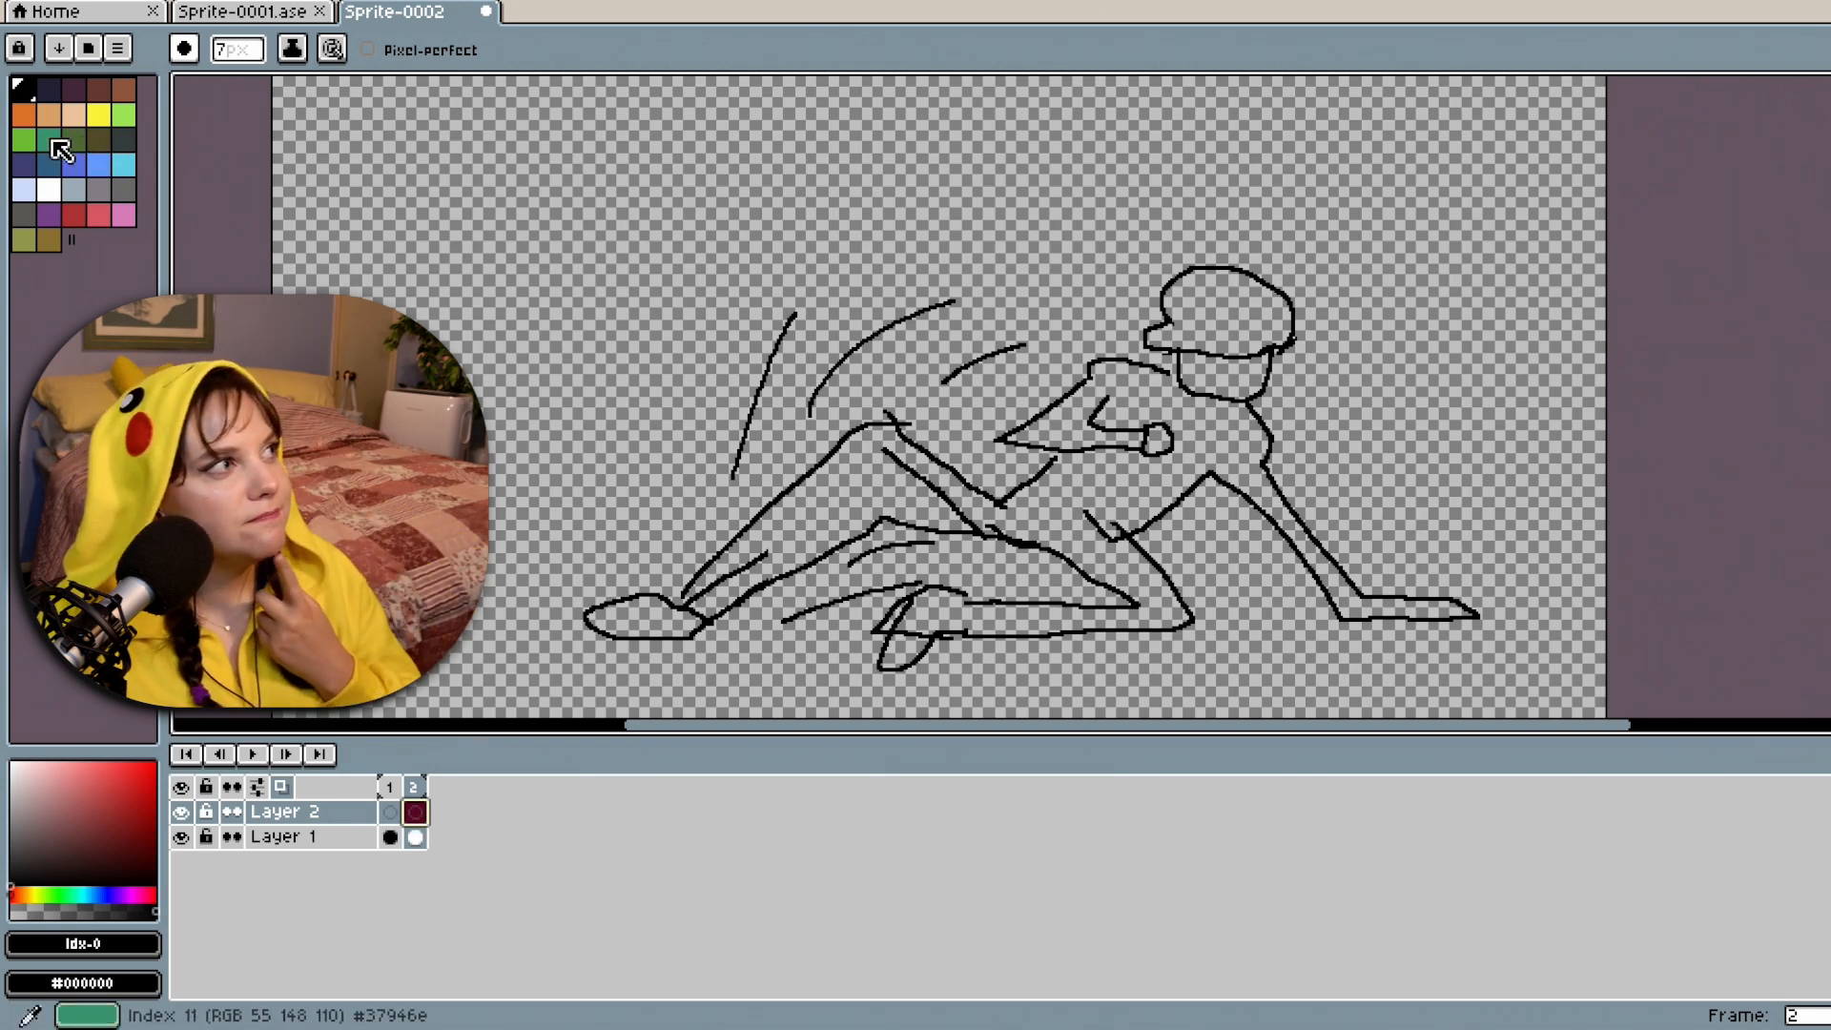
# Check the onion skin by toggling it and switching between the cels of frames 1 and 2.
pyautogui.click(416, 837)
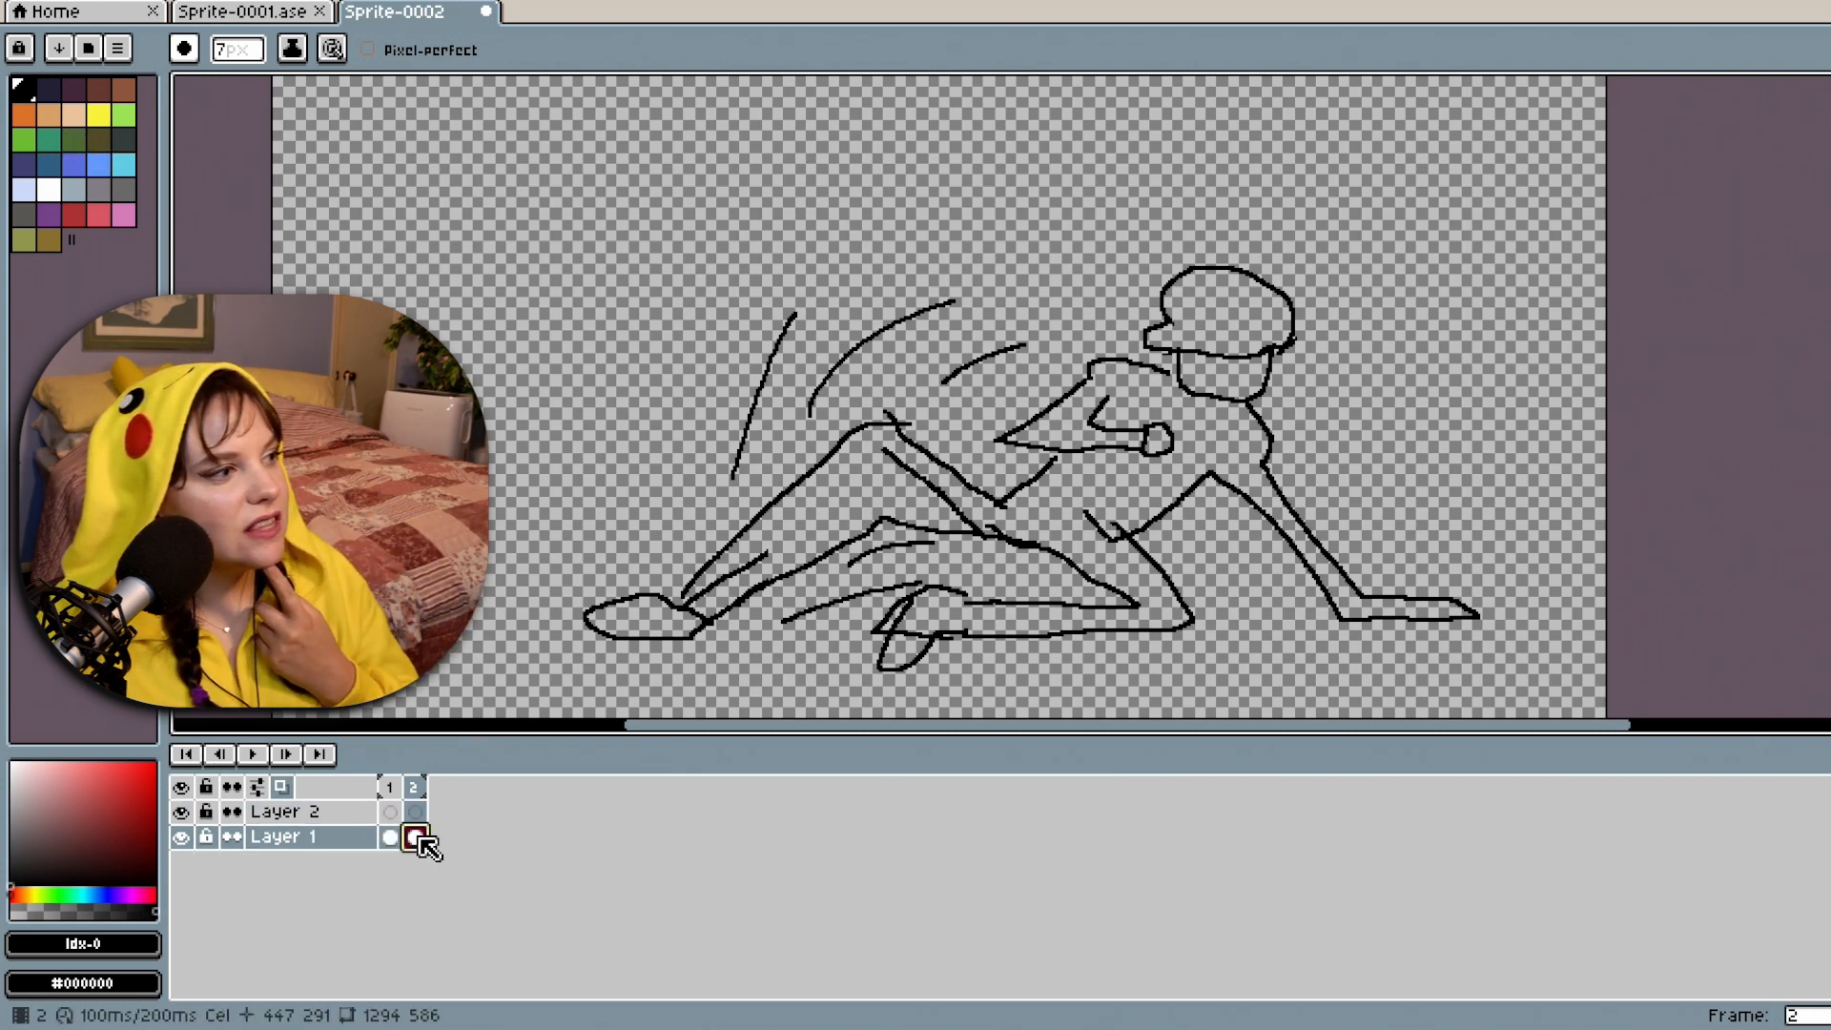
pyautogui.rightClick(415, 837)
pyautogui.click(279, 787)
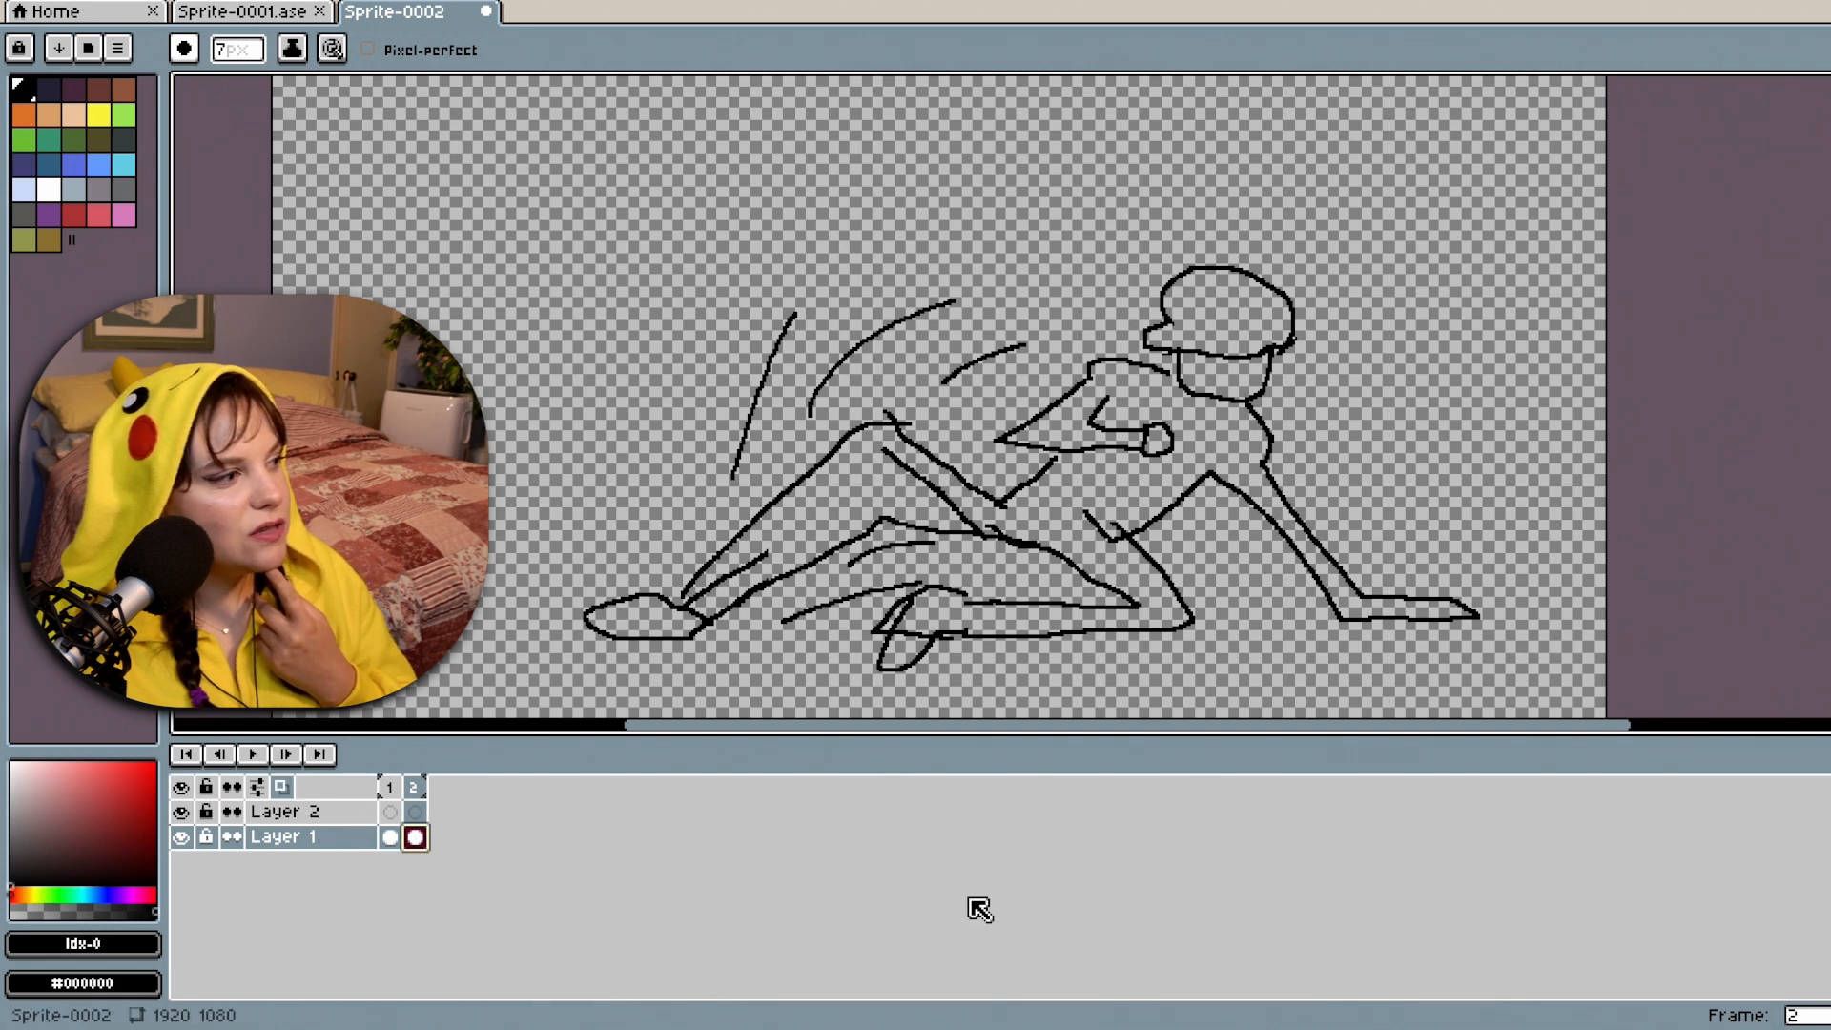
pyautogui.click(285, 788)
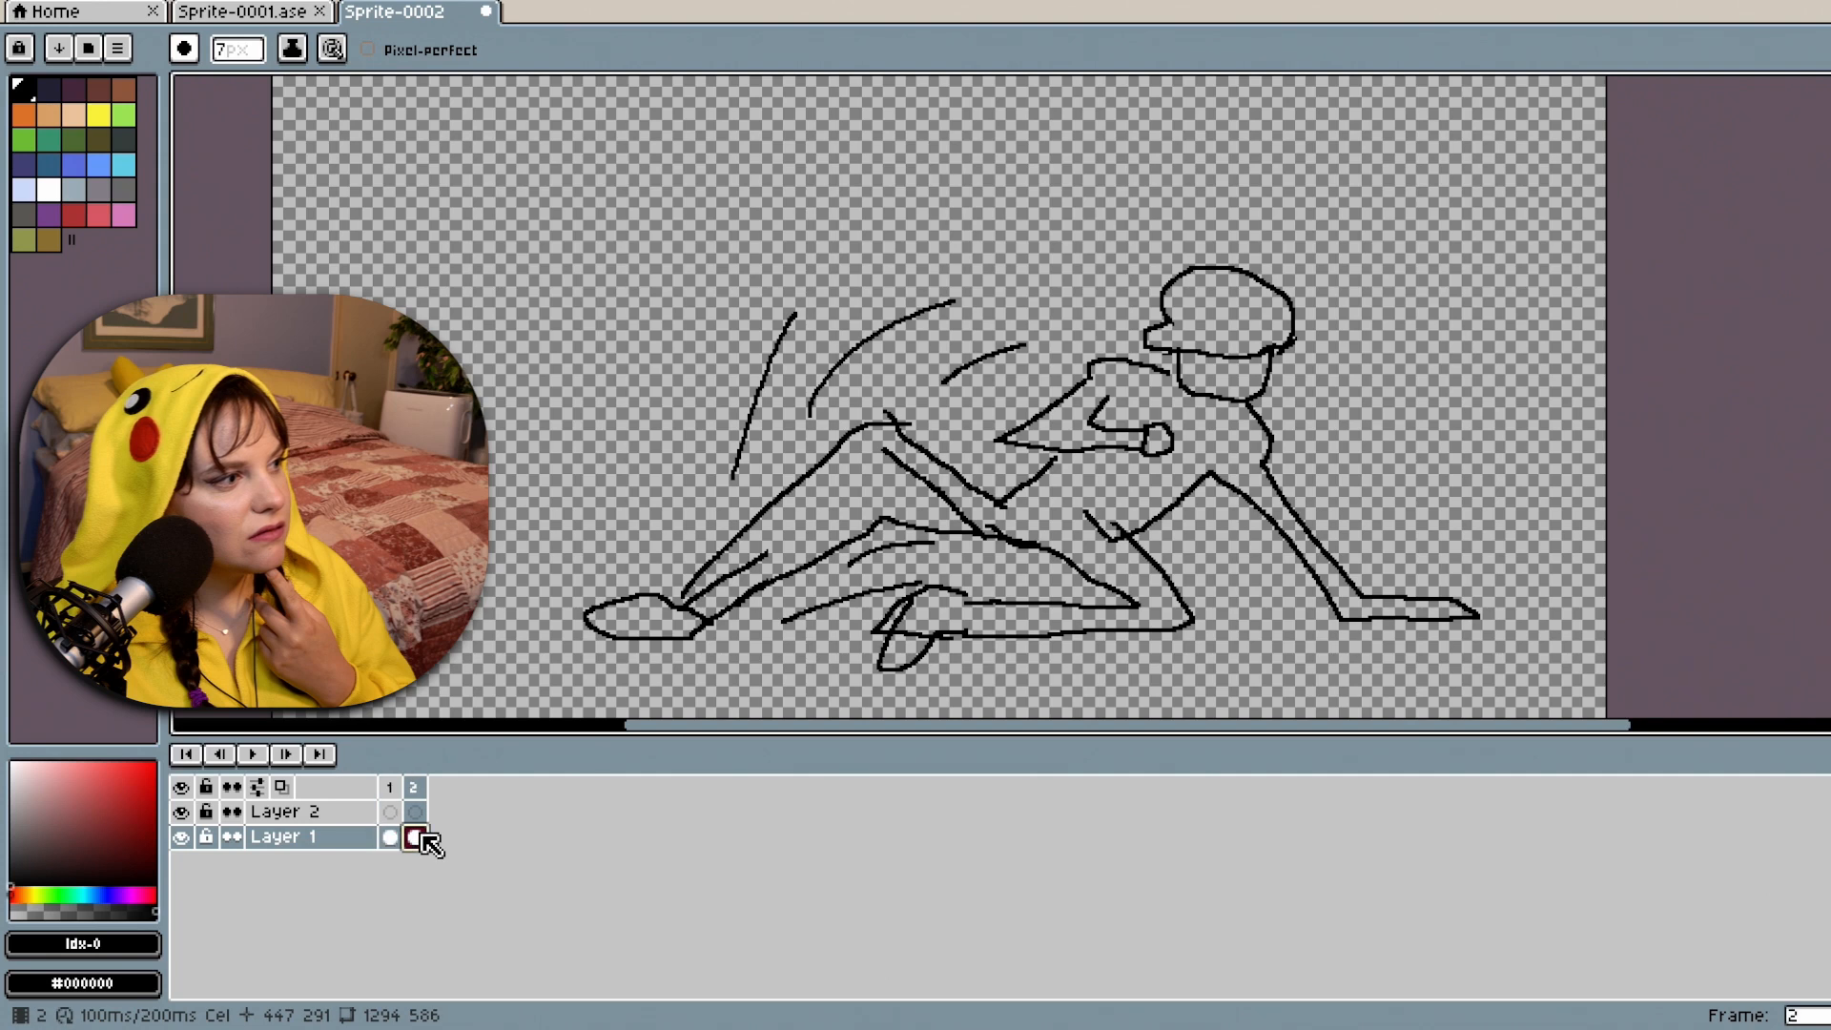
pyautogui.click(284, 790)
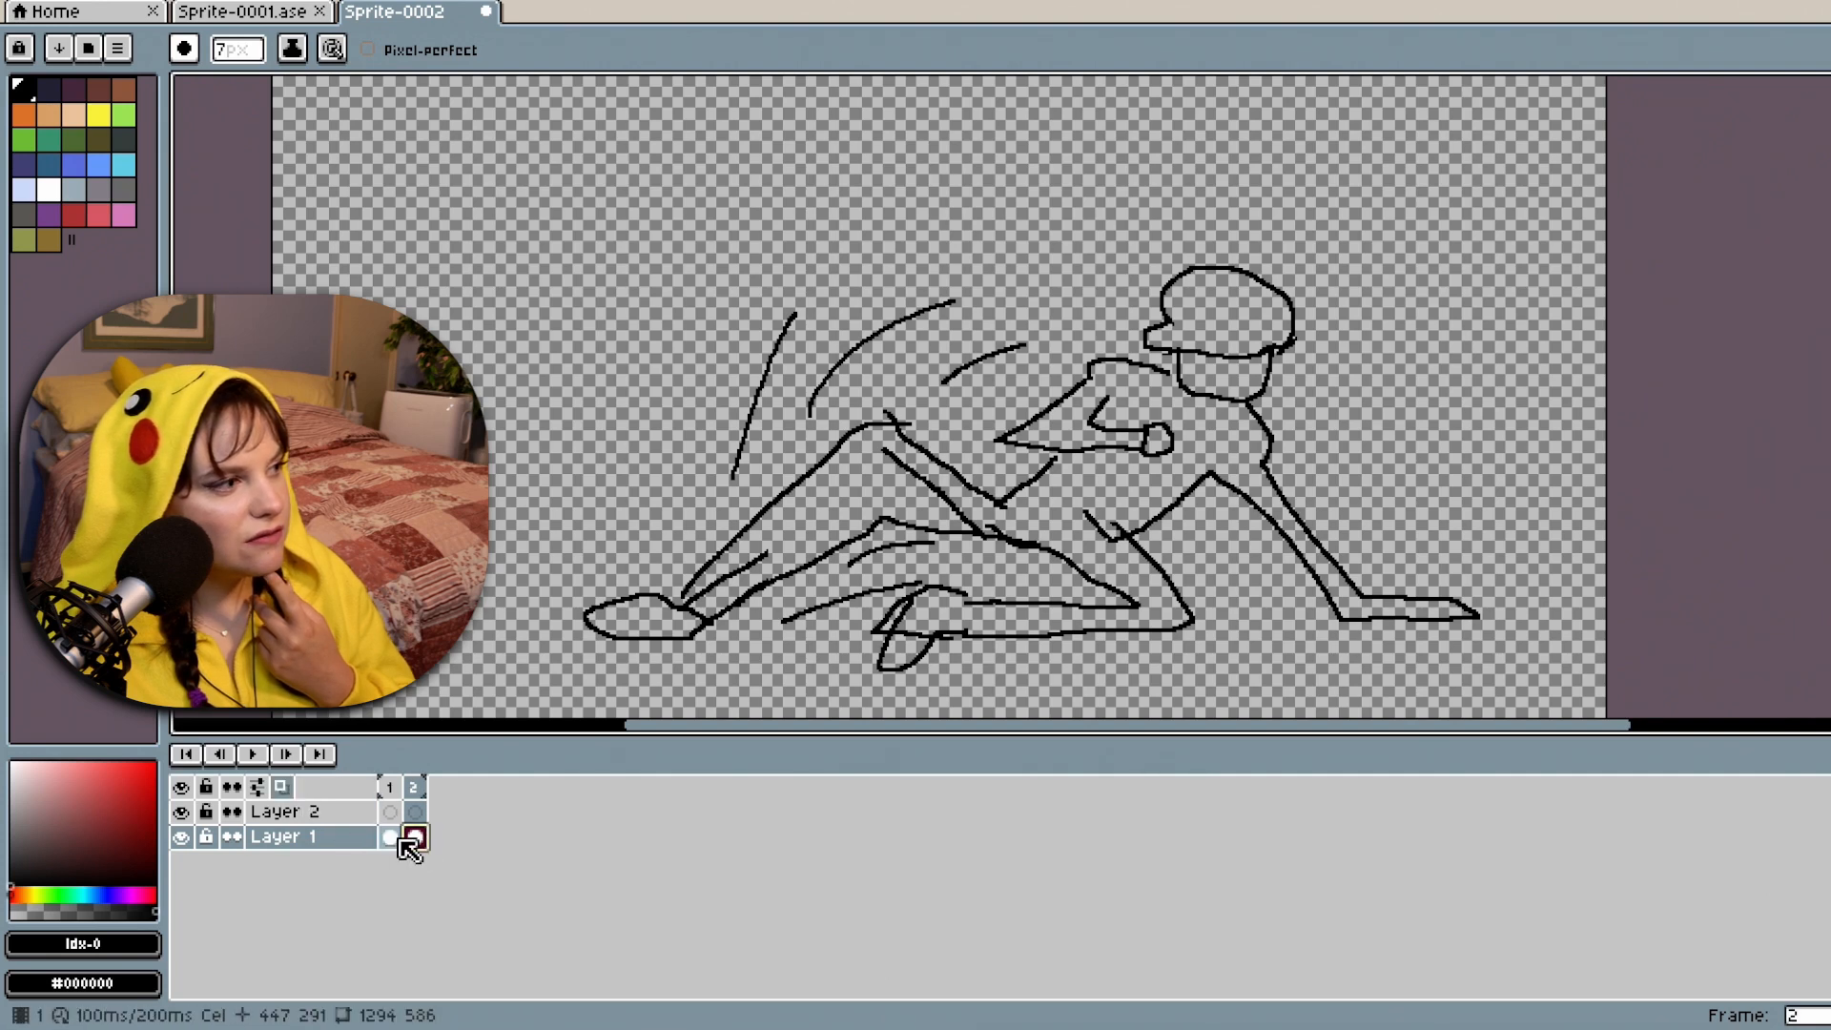
pyautogui.click(394, 842)
pyautogui.click(417, 840)
pyautogui.scroll(1, 1019, 598)
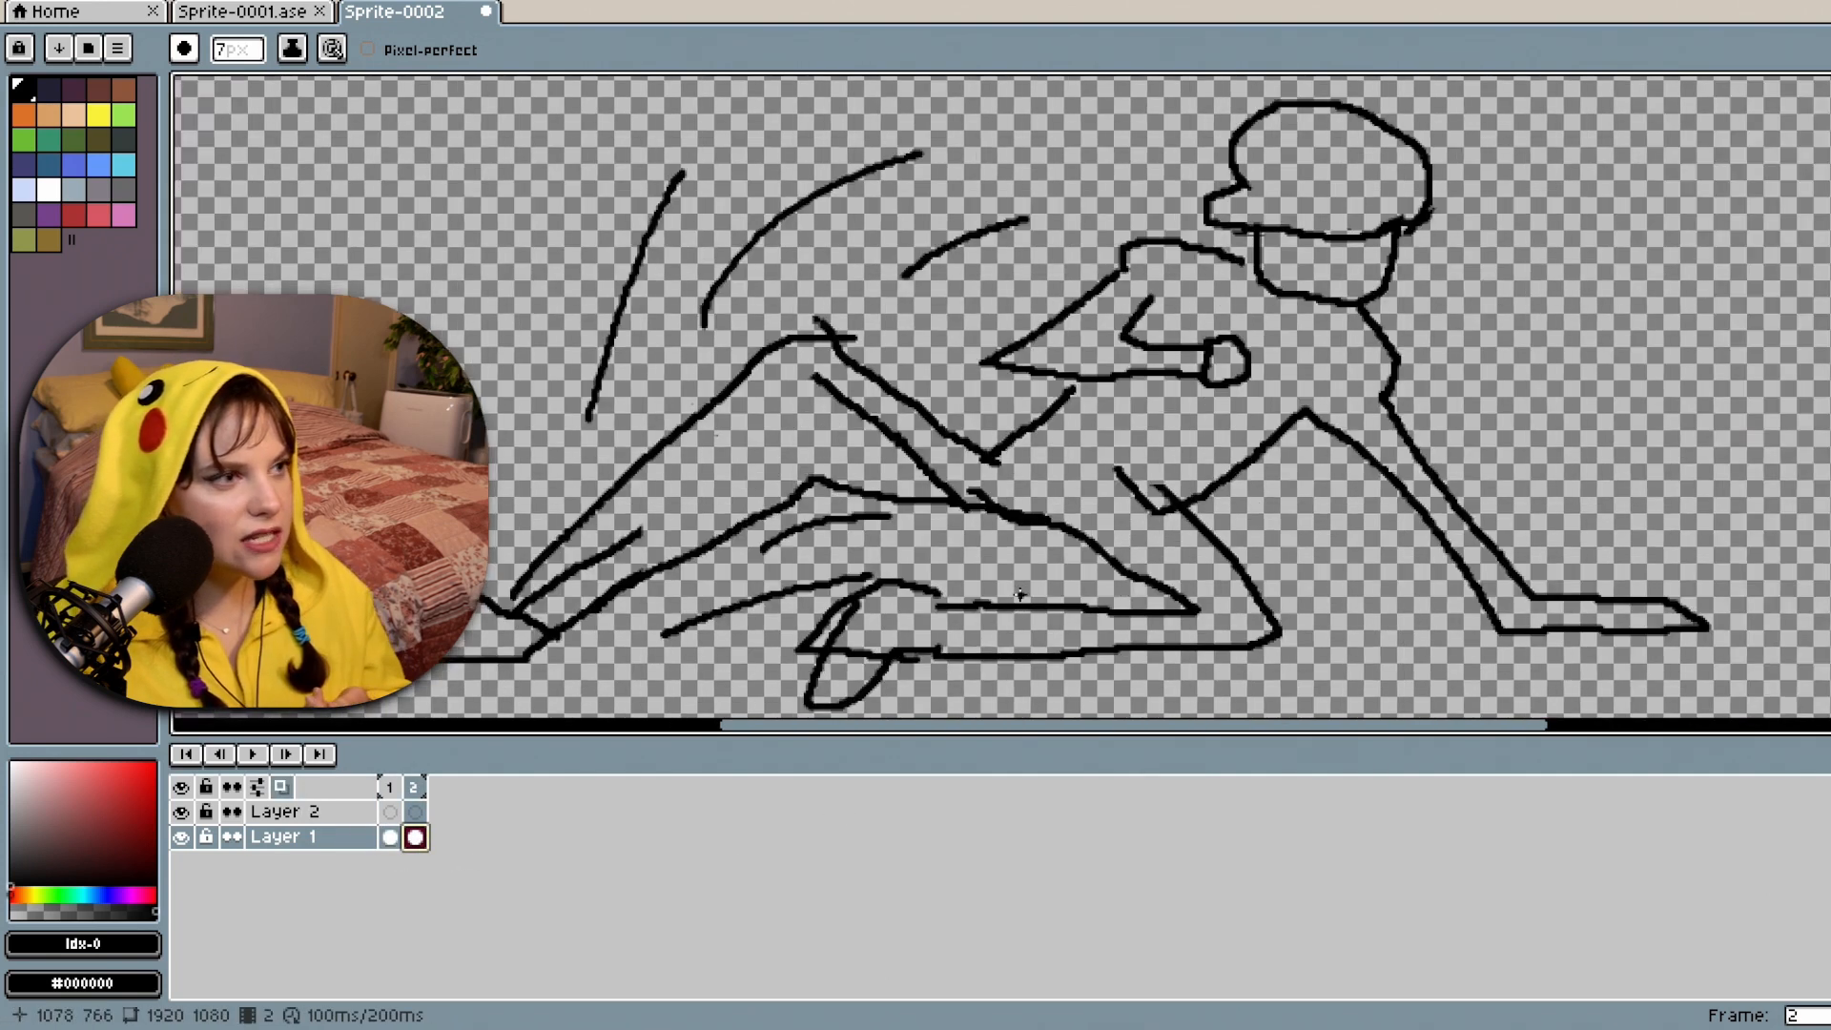
pyautogui.click(415, 811)
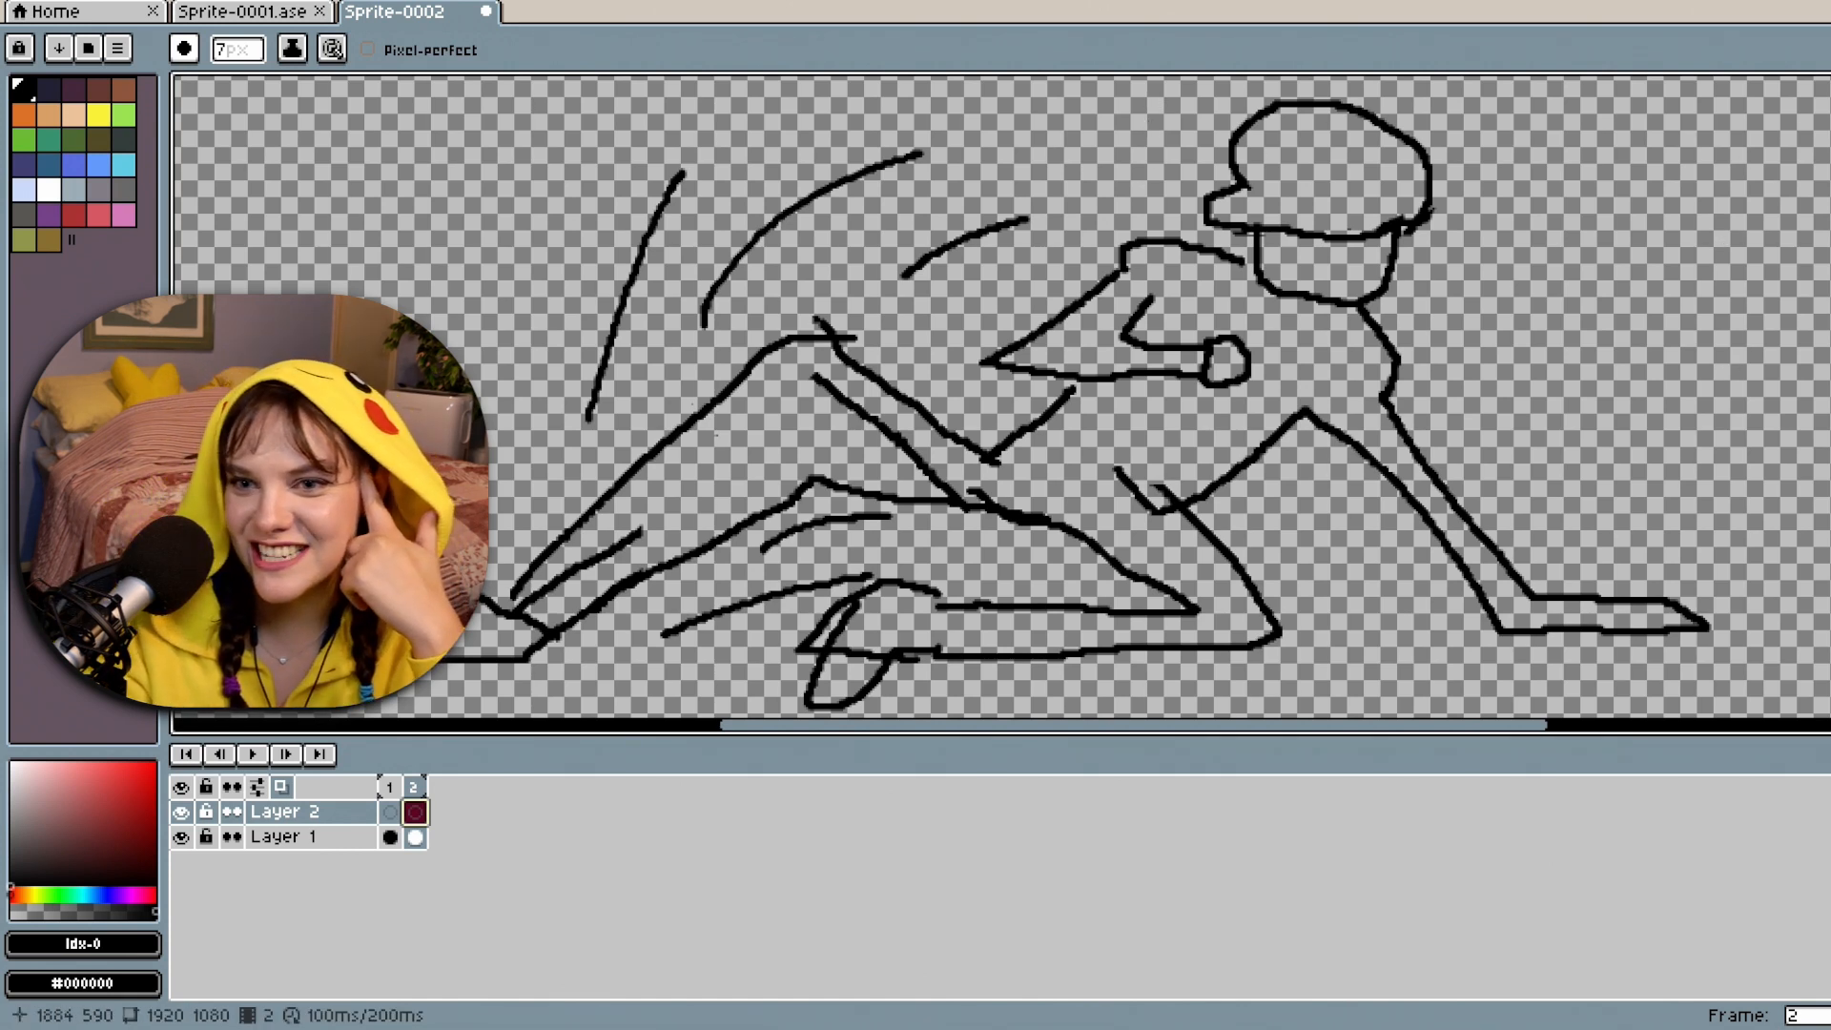
pyautogui.scroll(-1, 1660, 458)
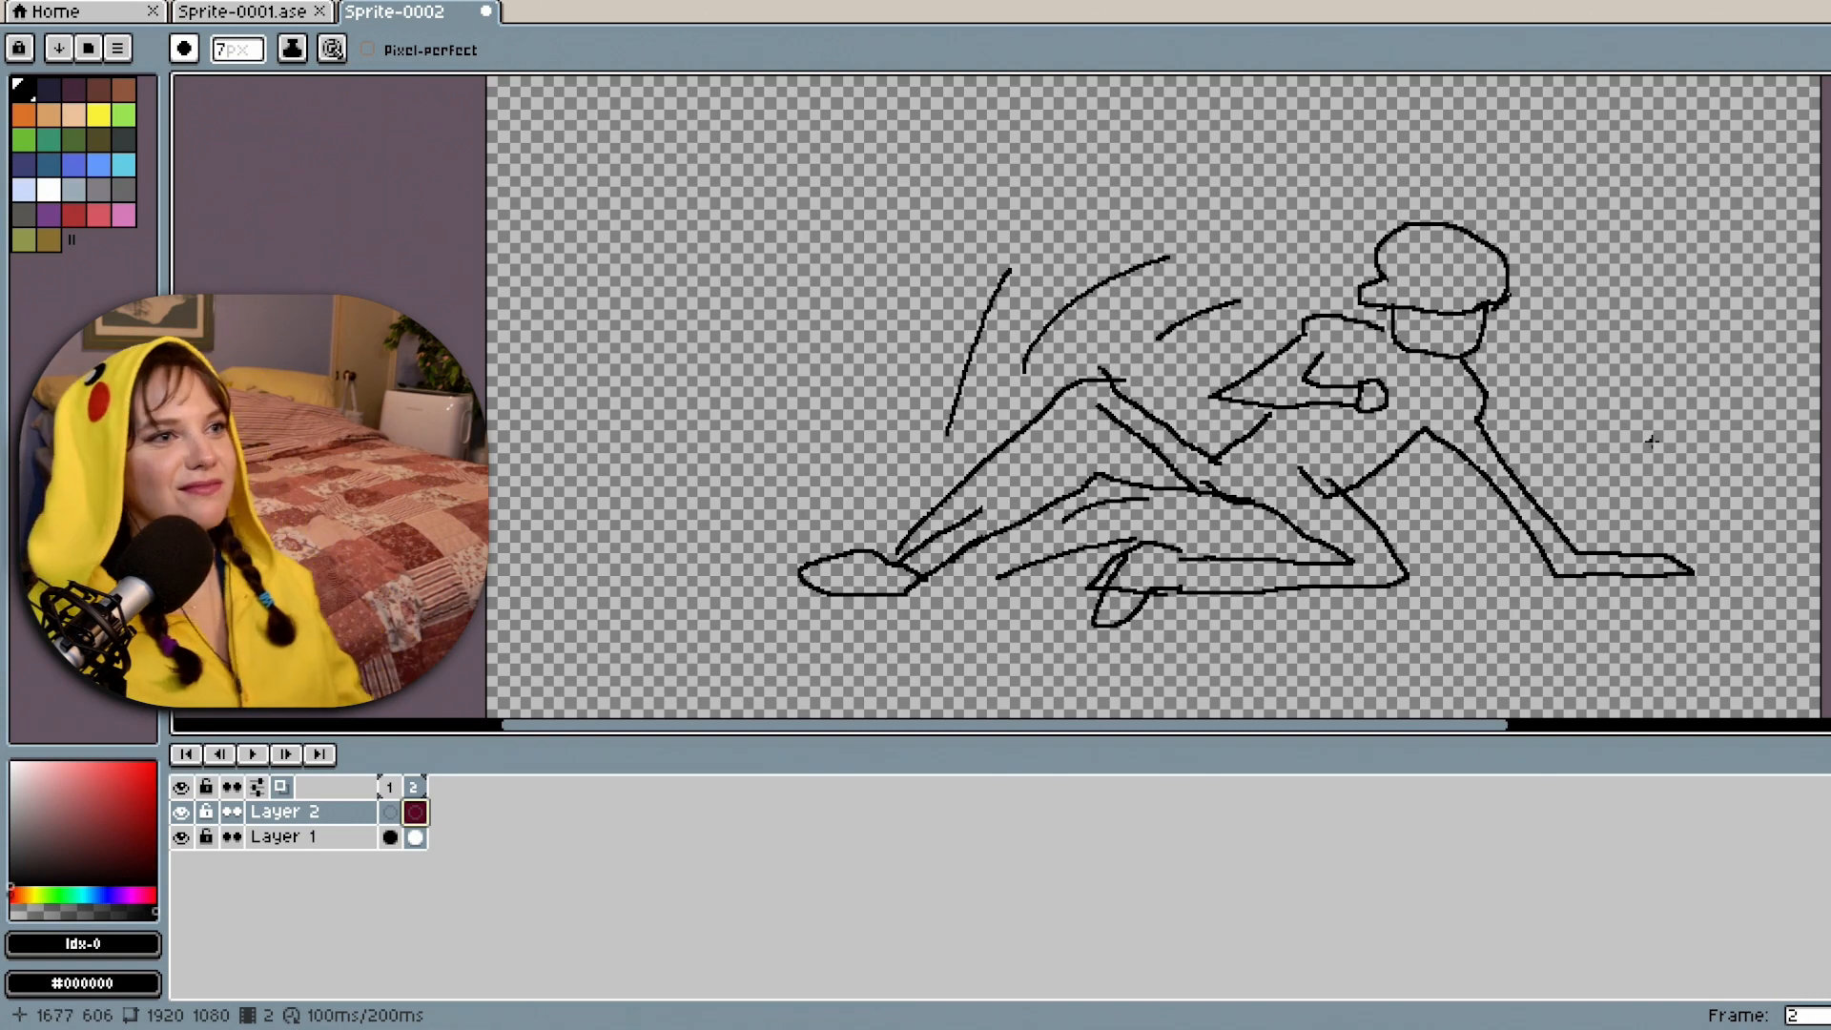
pyautogui.press('i')
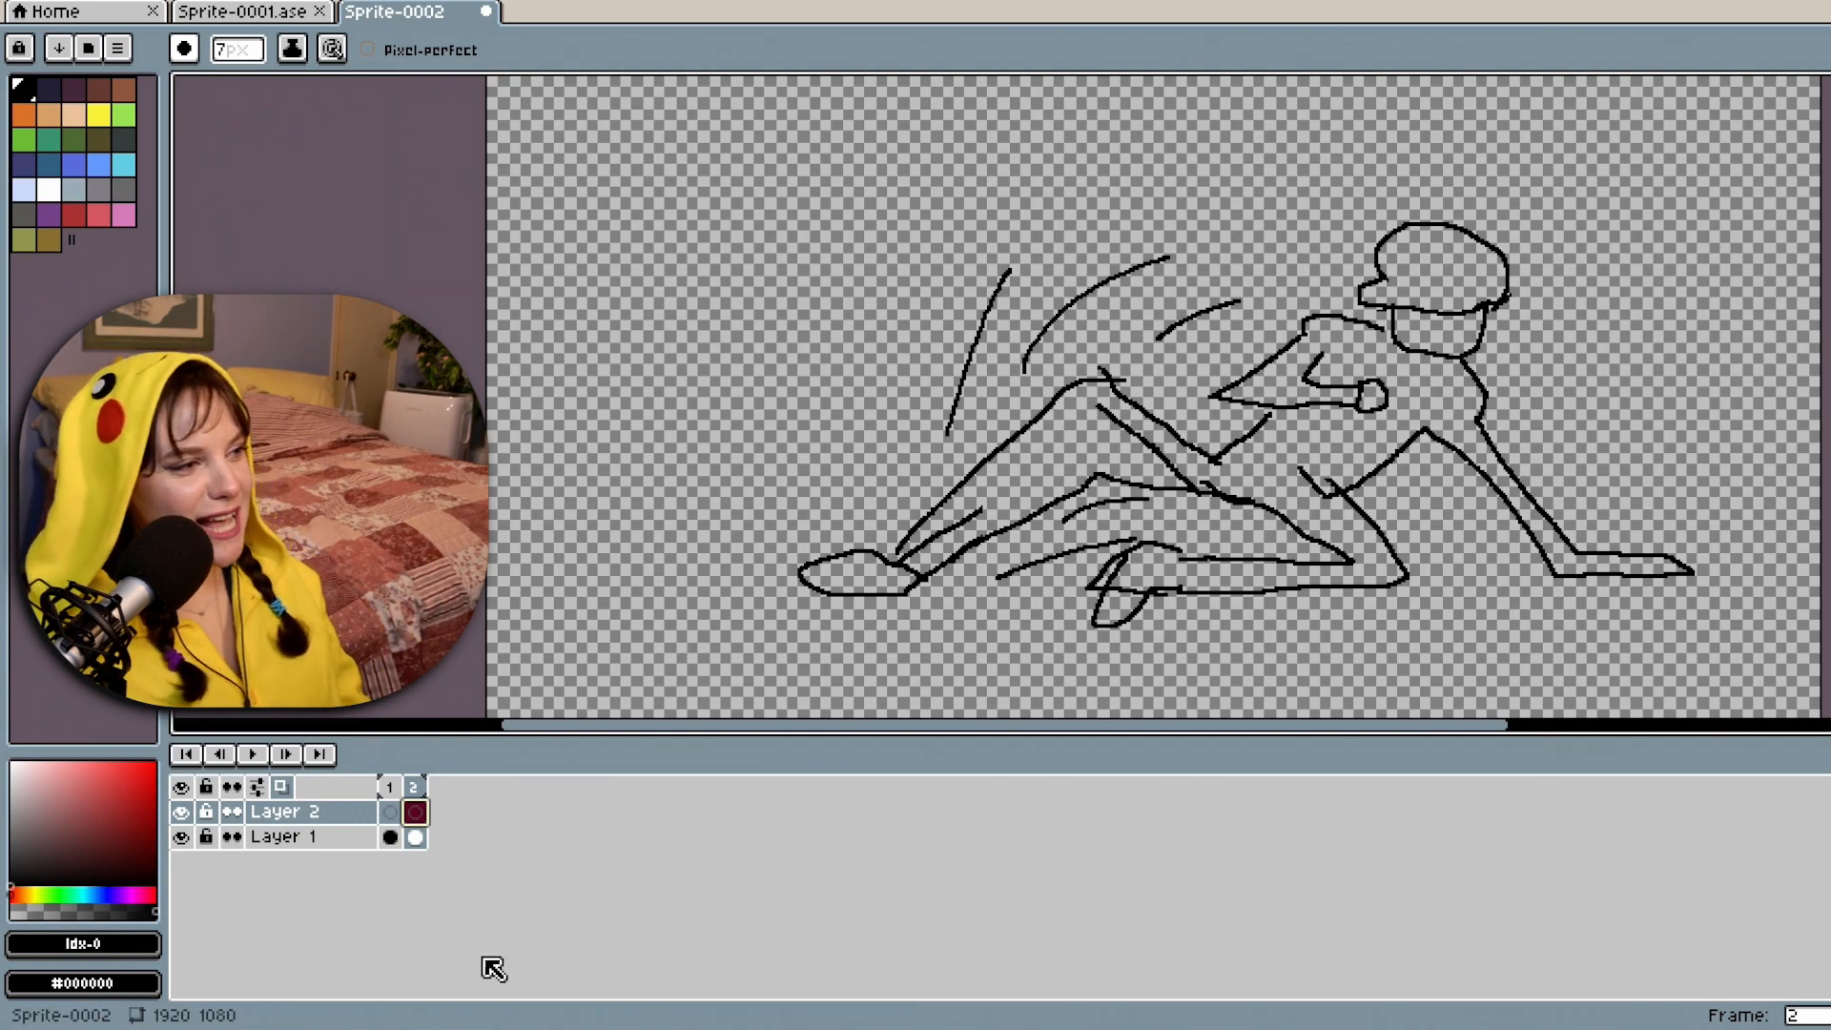
# Add a new empty frame after frame 2 on the timeline.
pyautogui.click(415, 837)
pyautogui.click(390, 841)
pyautogui.click(414, 839)
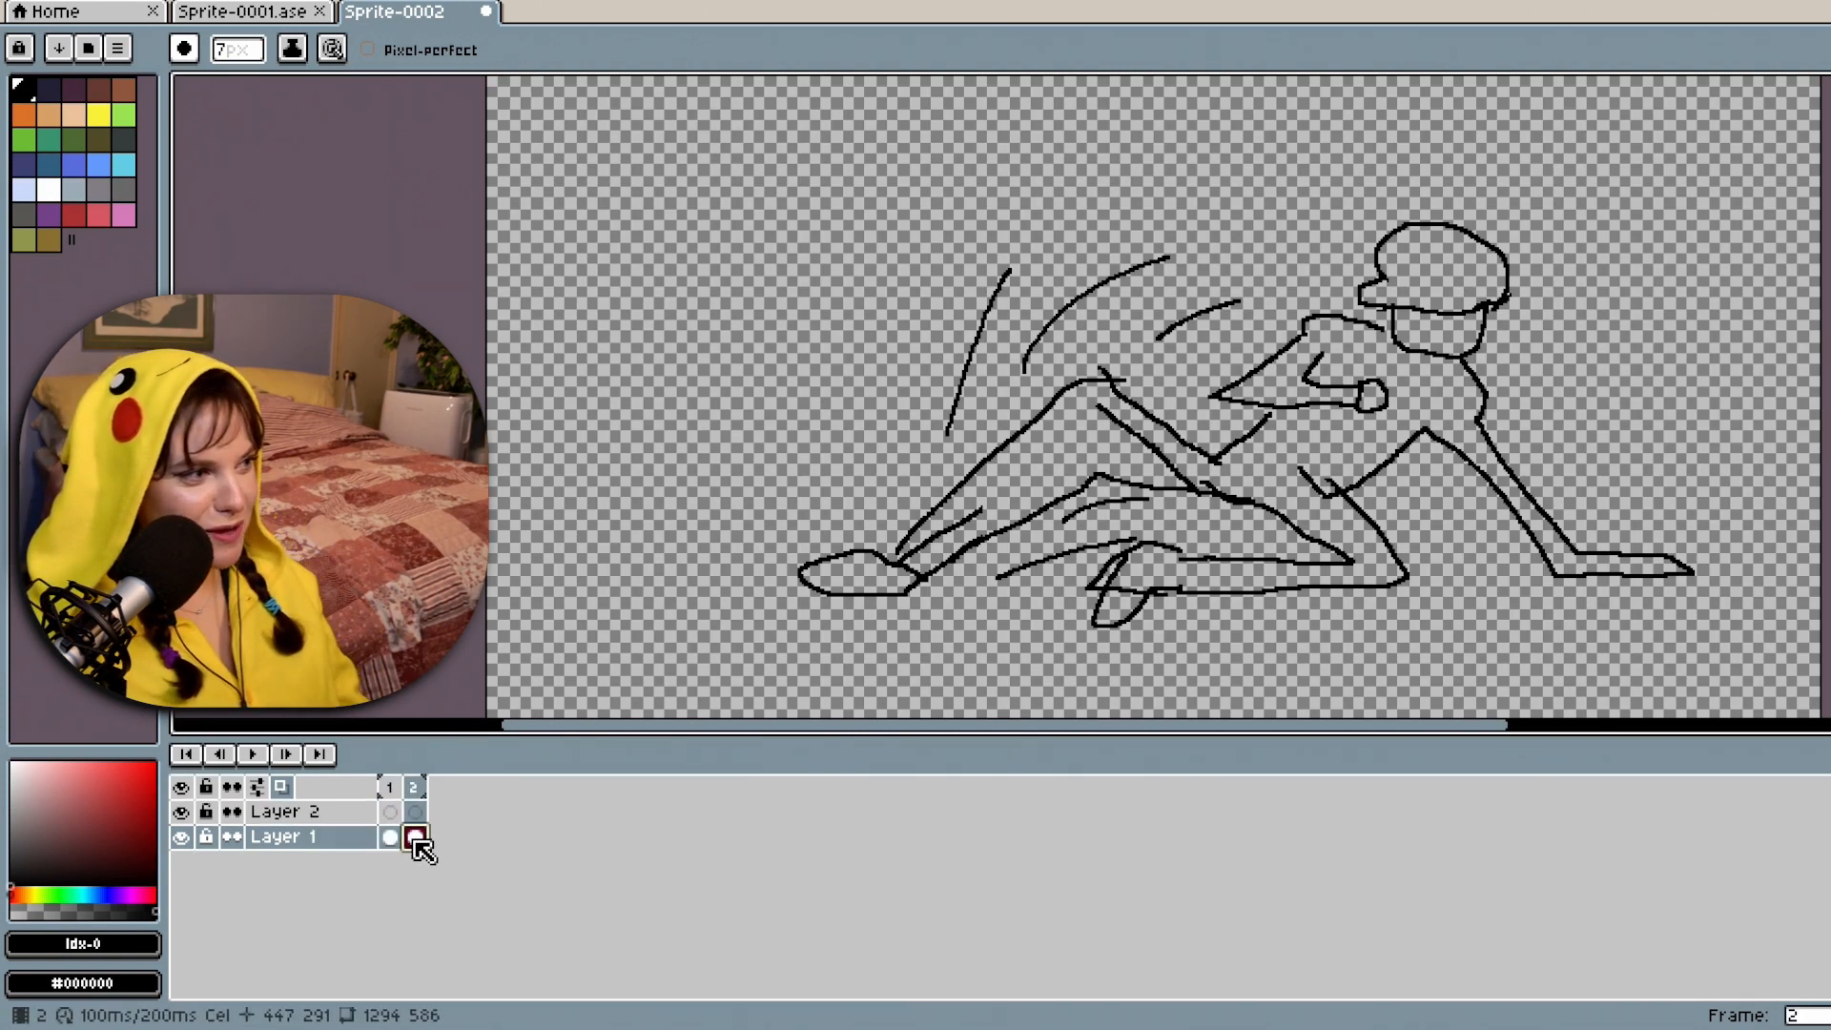
pyautogui.press('+')
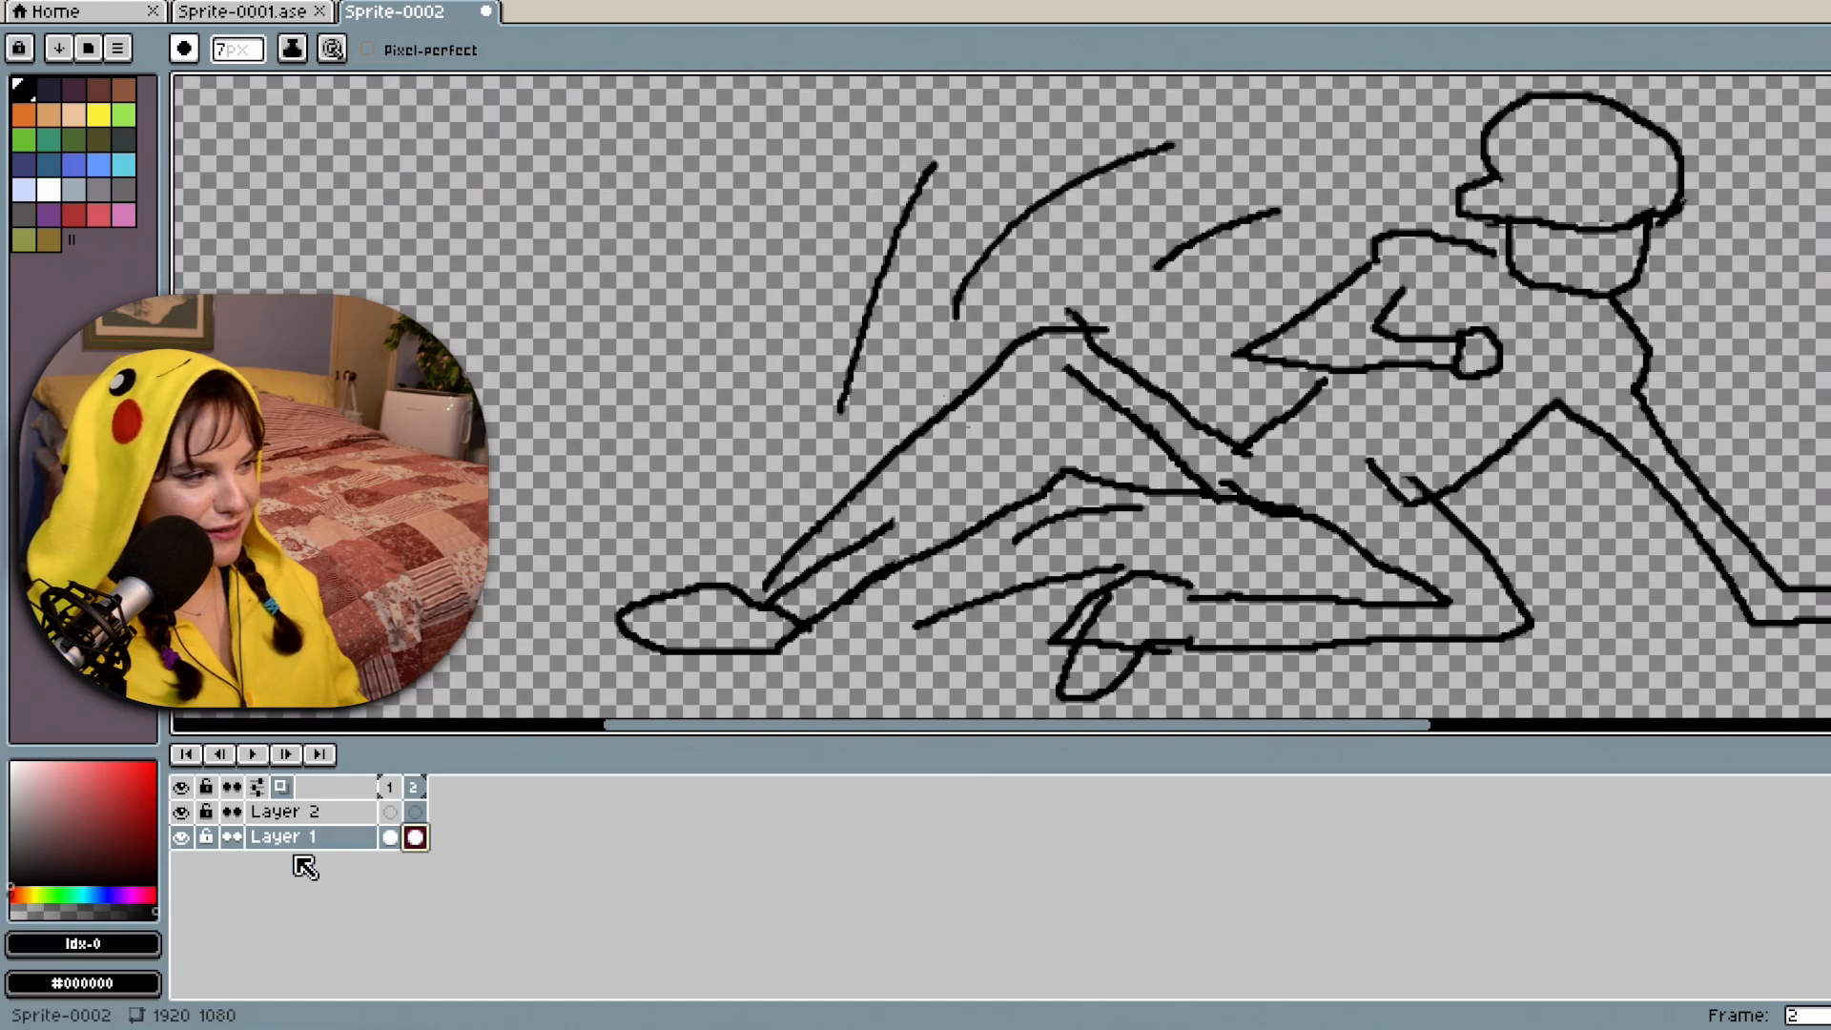
pyautogui.rightClick(416, 838)
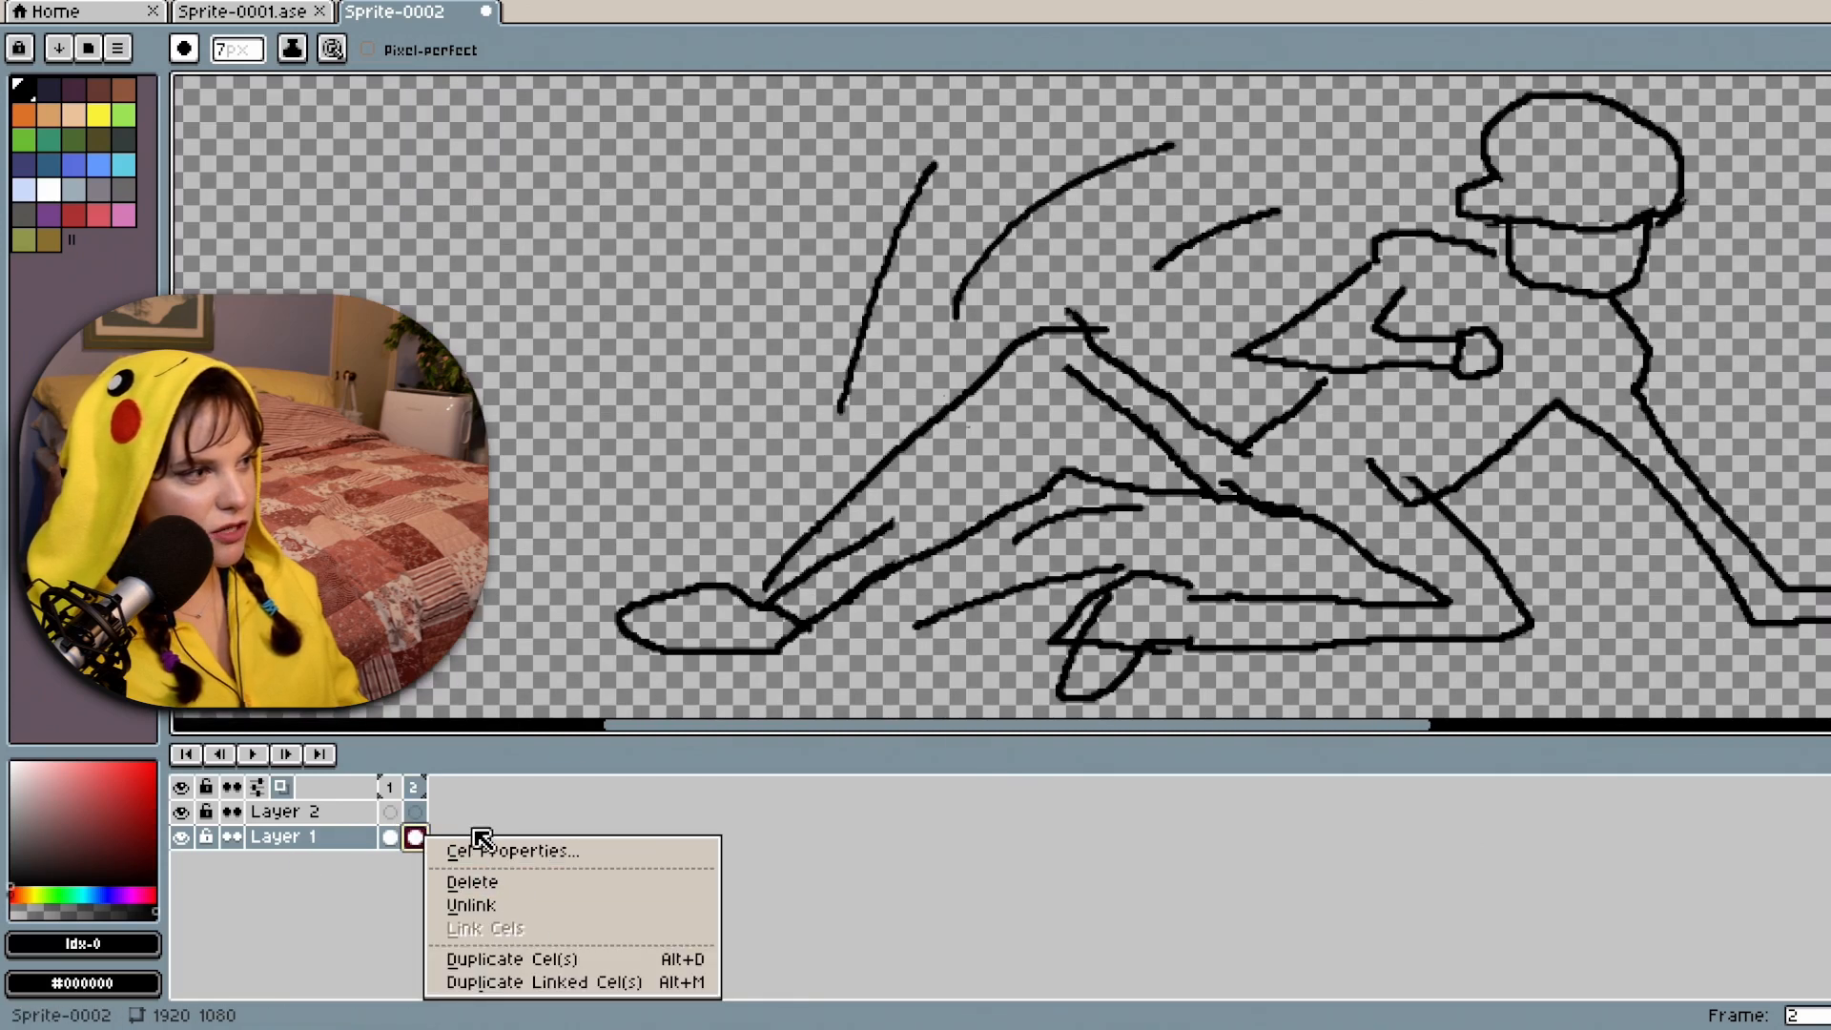
pyautogui.rightClick(413, 788)
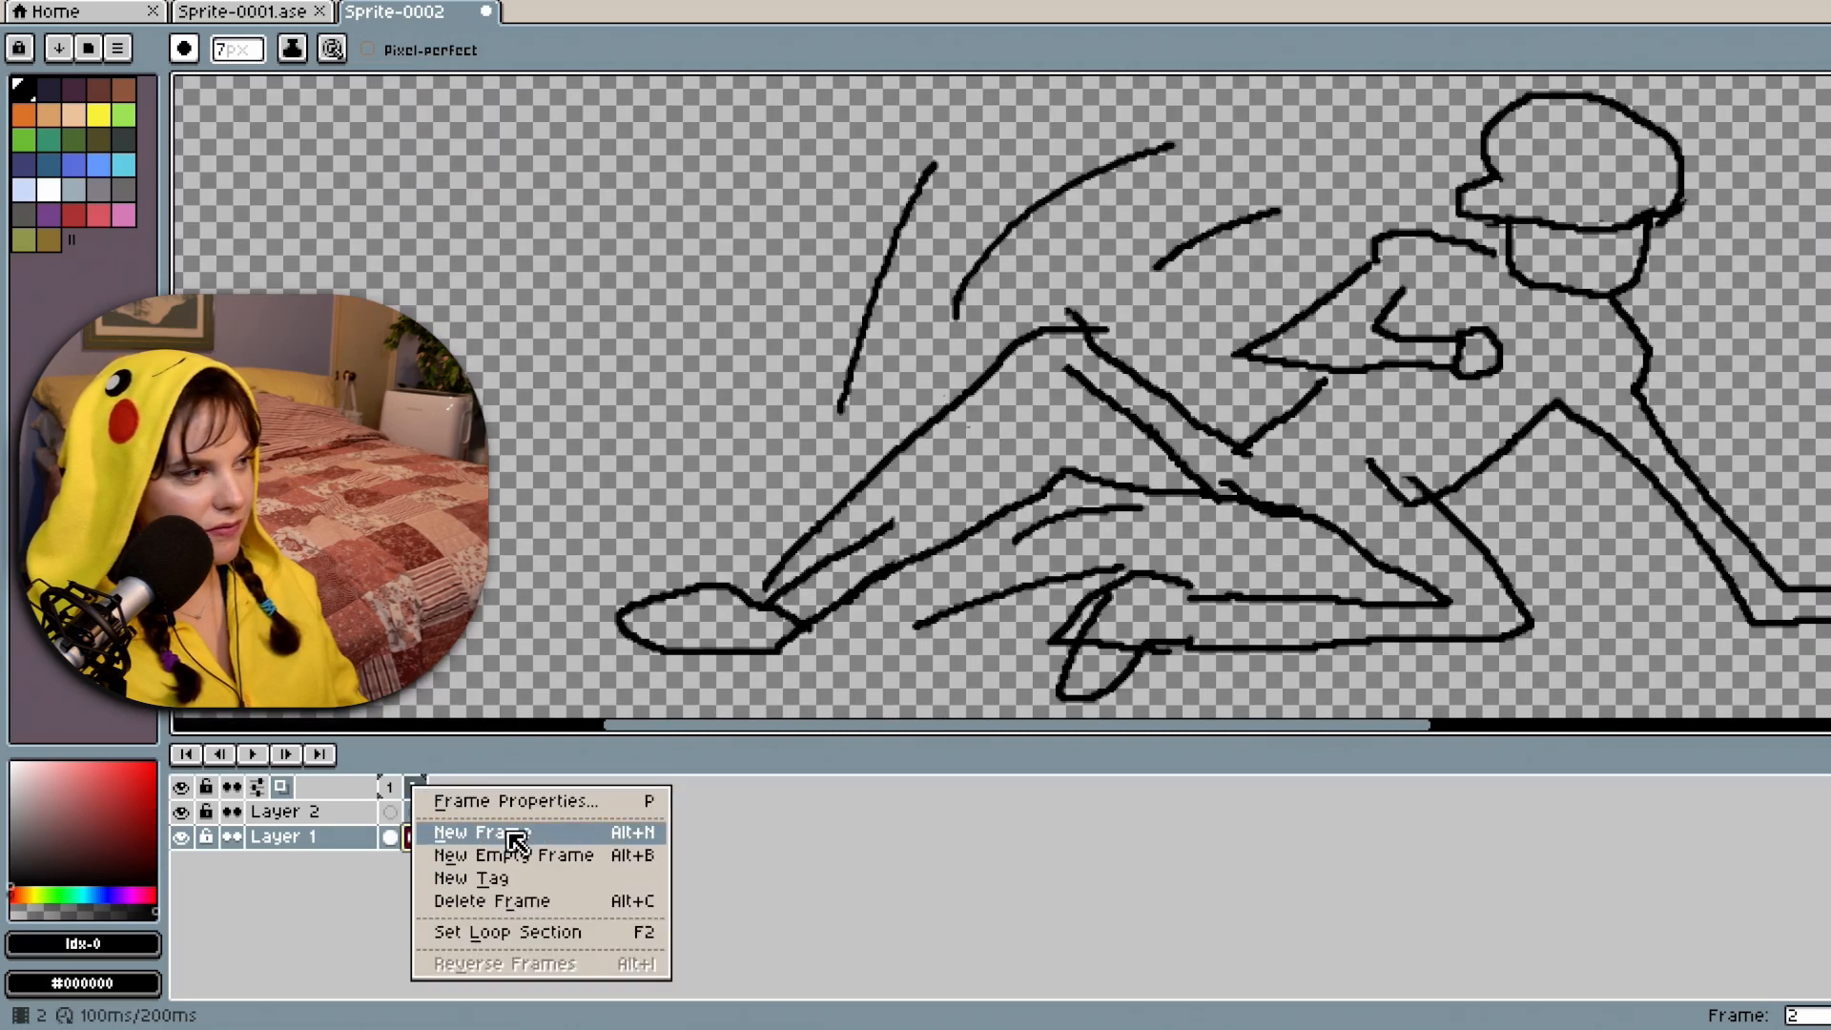
pyautogui.click(534, 855)
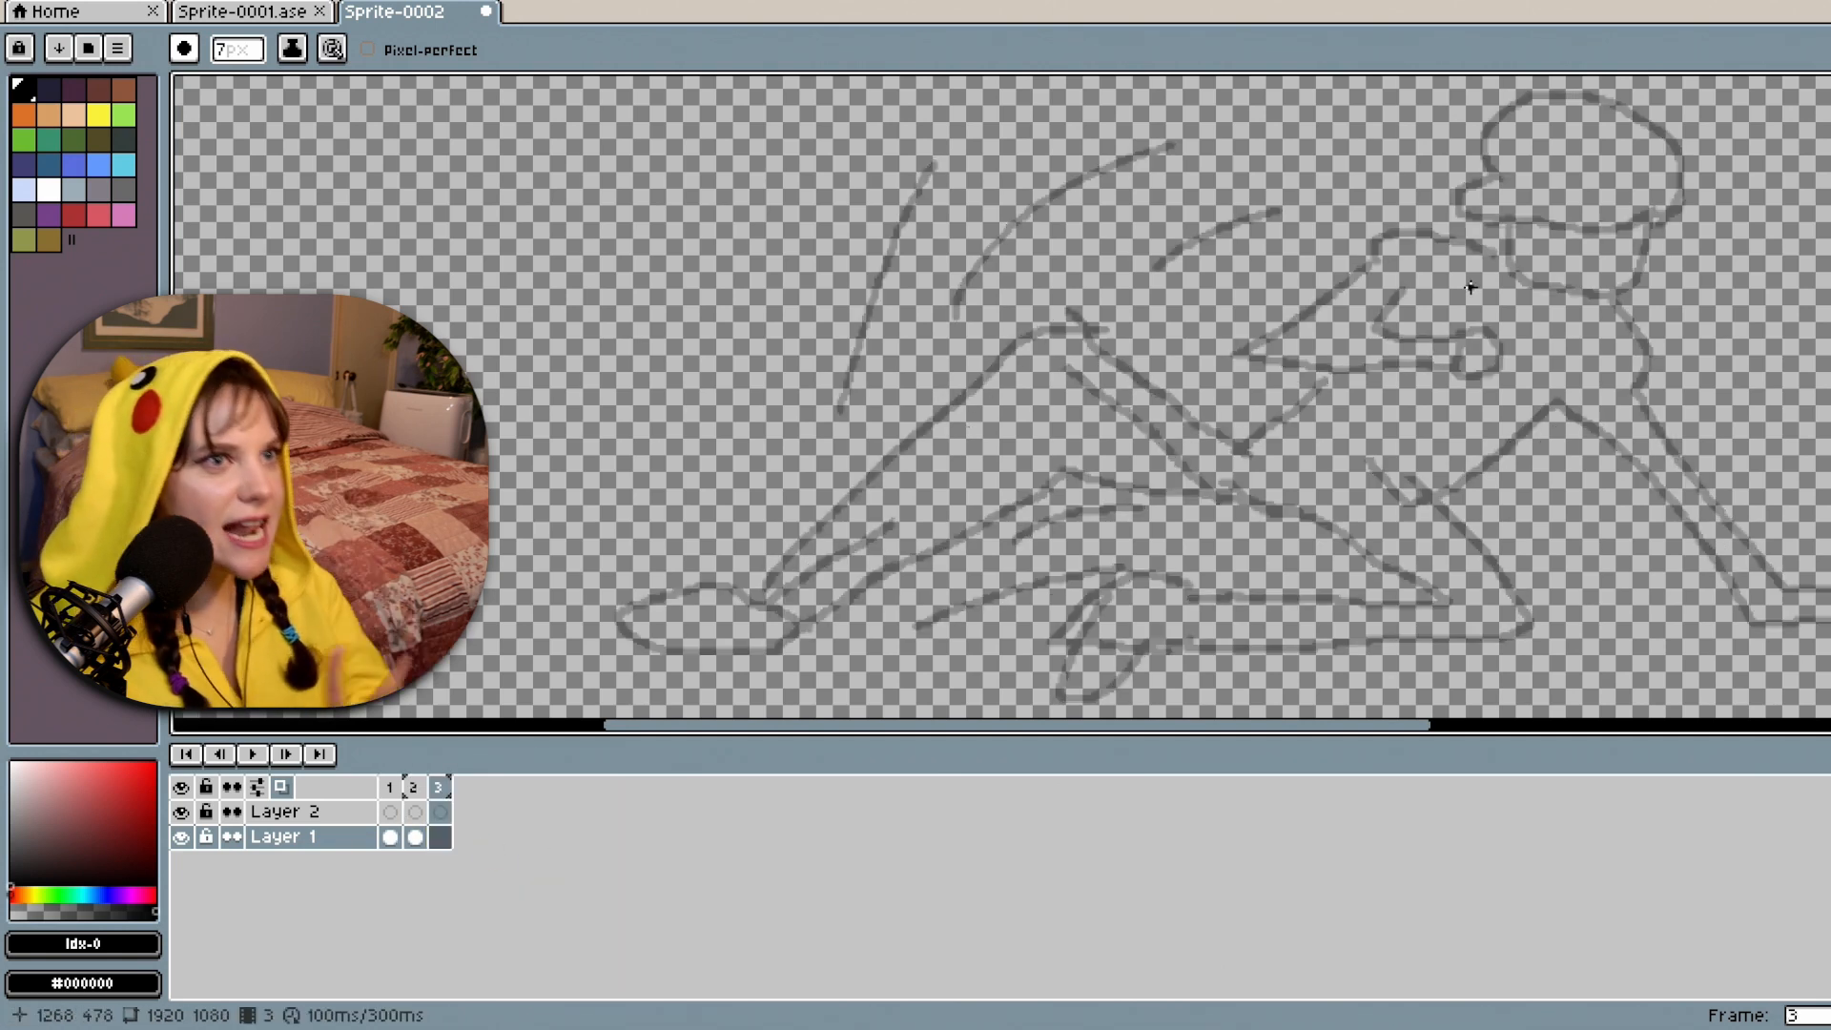
# Try a new shin line from the raised knee down toward the foot on the empty frame 3.
pyautogui.scroll(-1, 1466, 288)
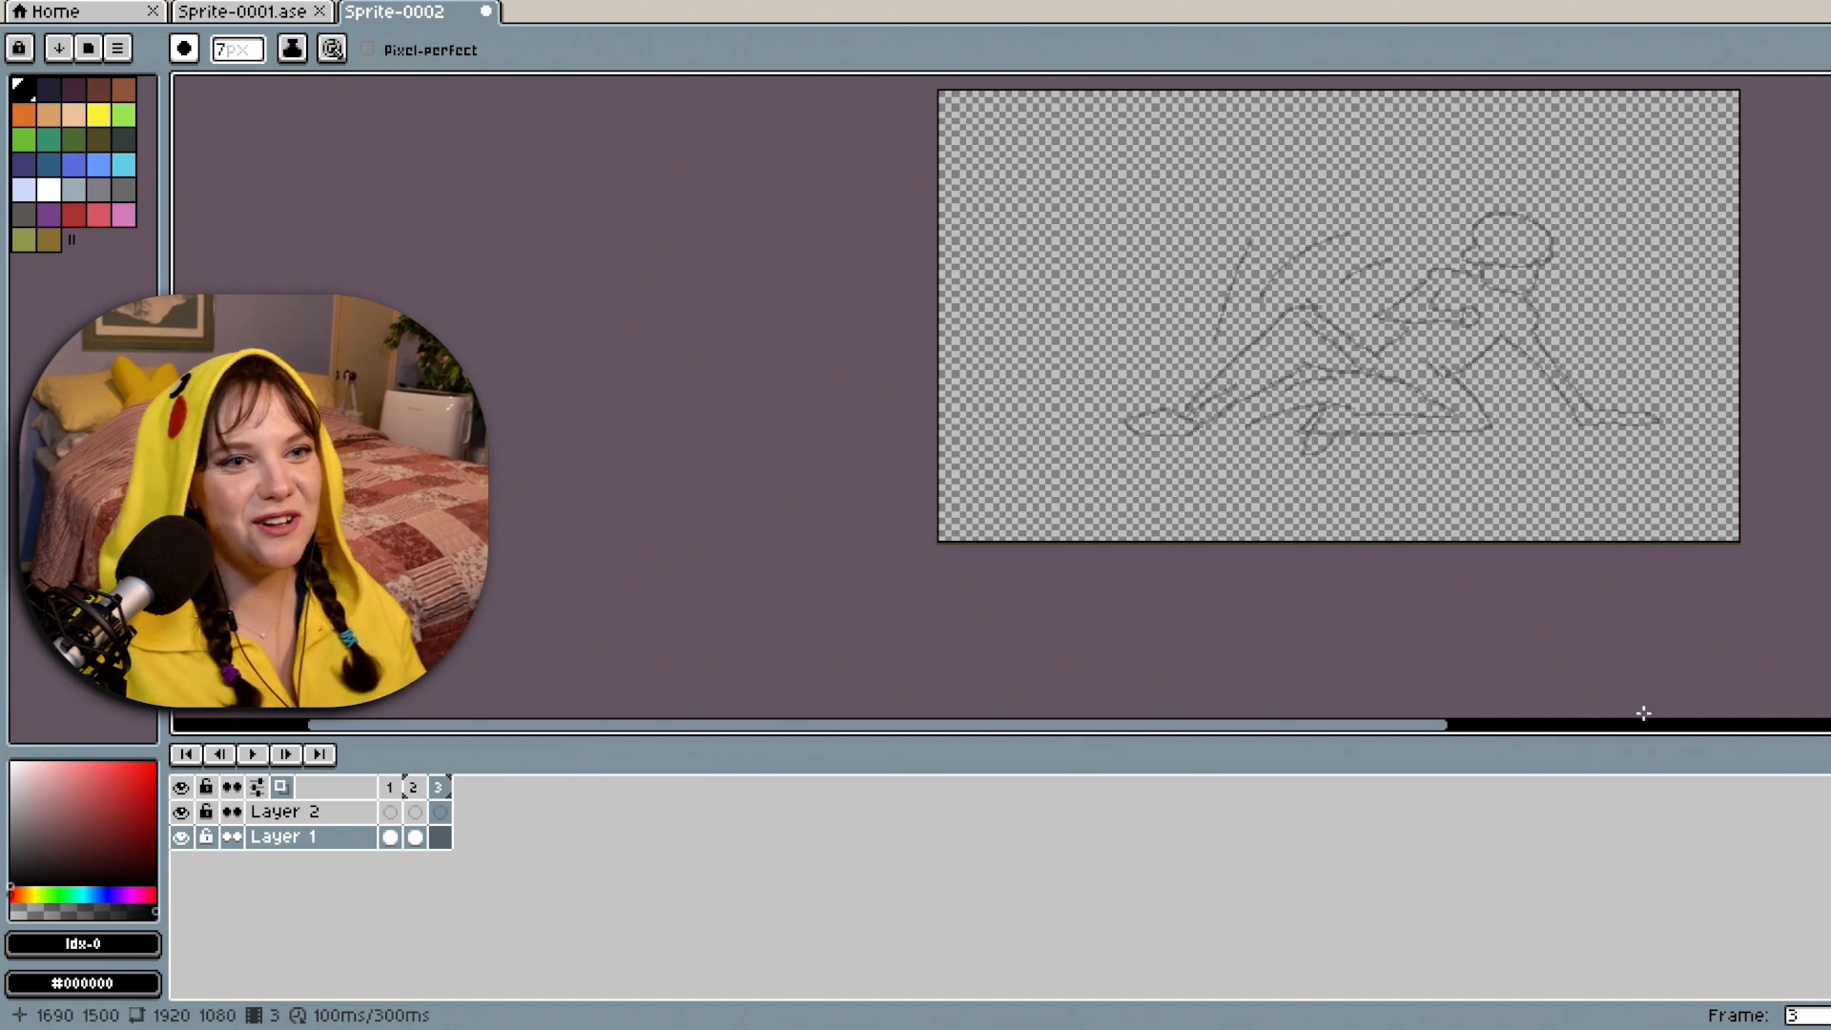
pyautogui.scroll(1, 1627, 609)
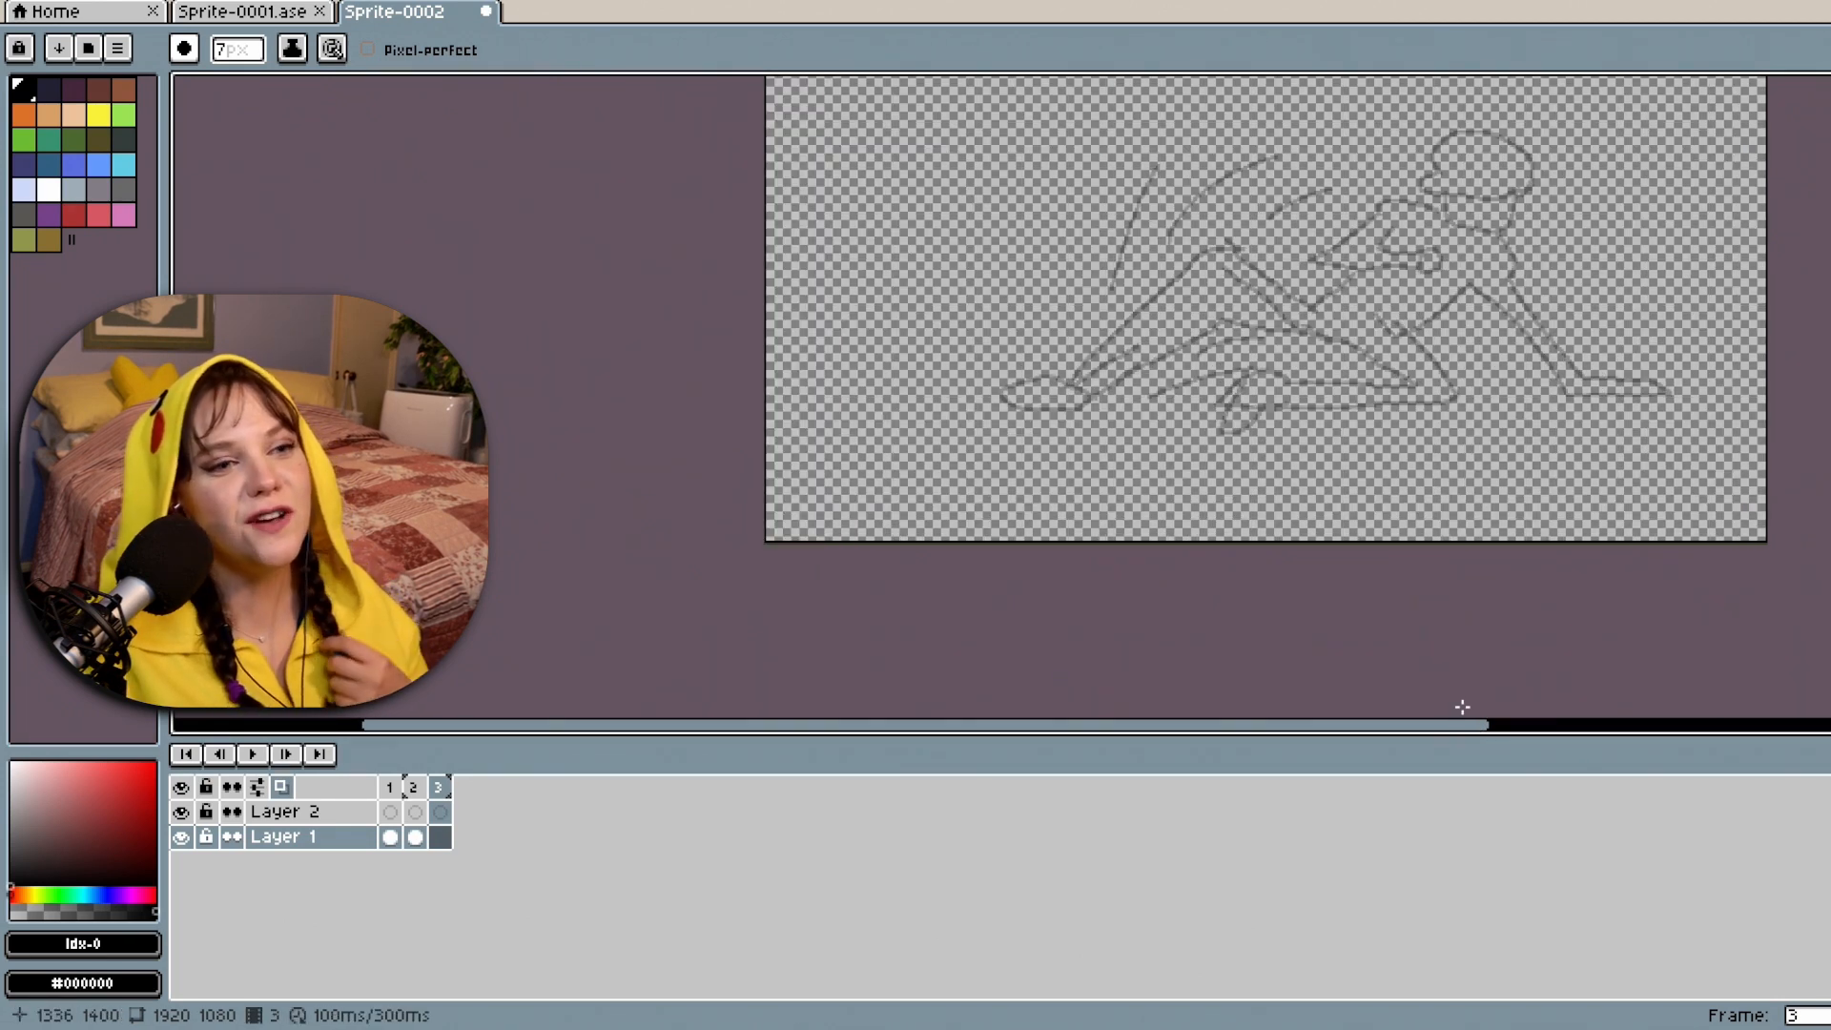
pyautogui.moveTo(1476, 725); pyautogui.dragTo(1522, 725)
pyautogui.moveTo(1830, 439); pyautogui.dragTo(1830, 348)
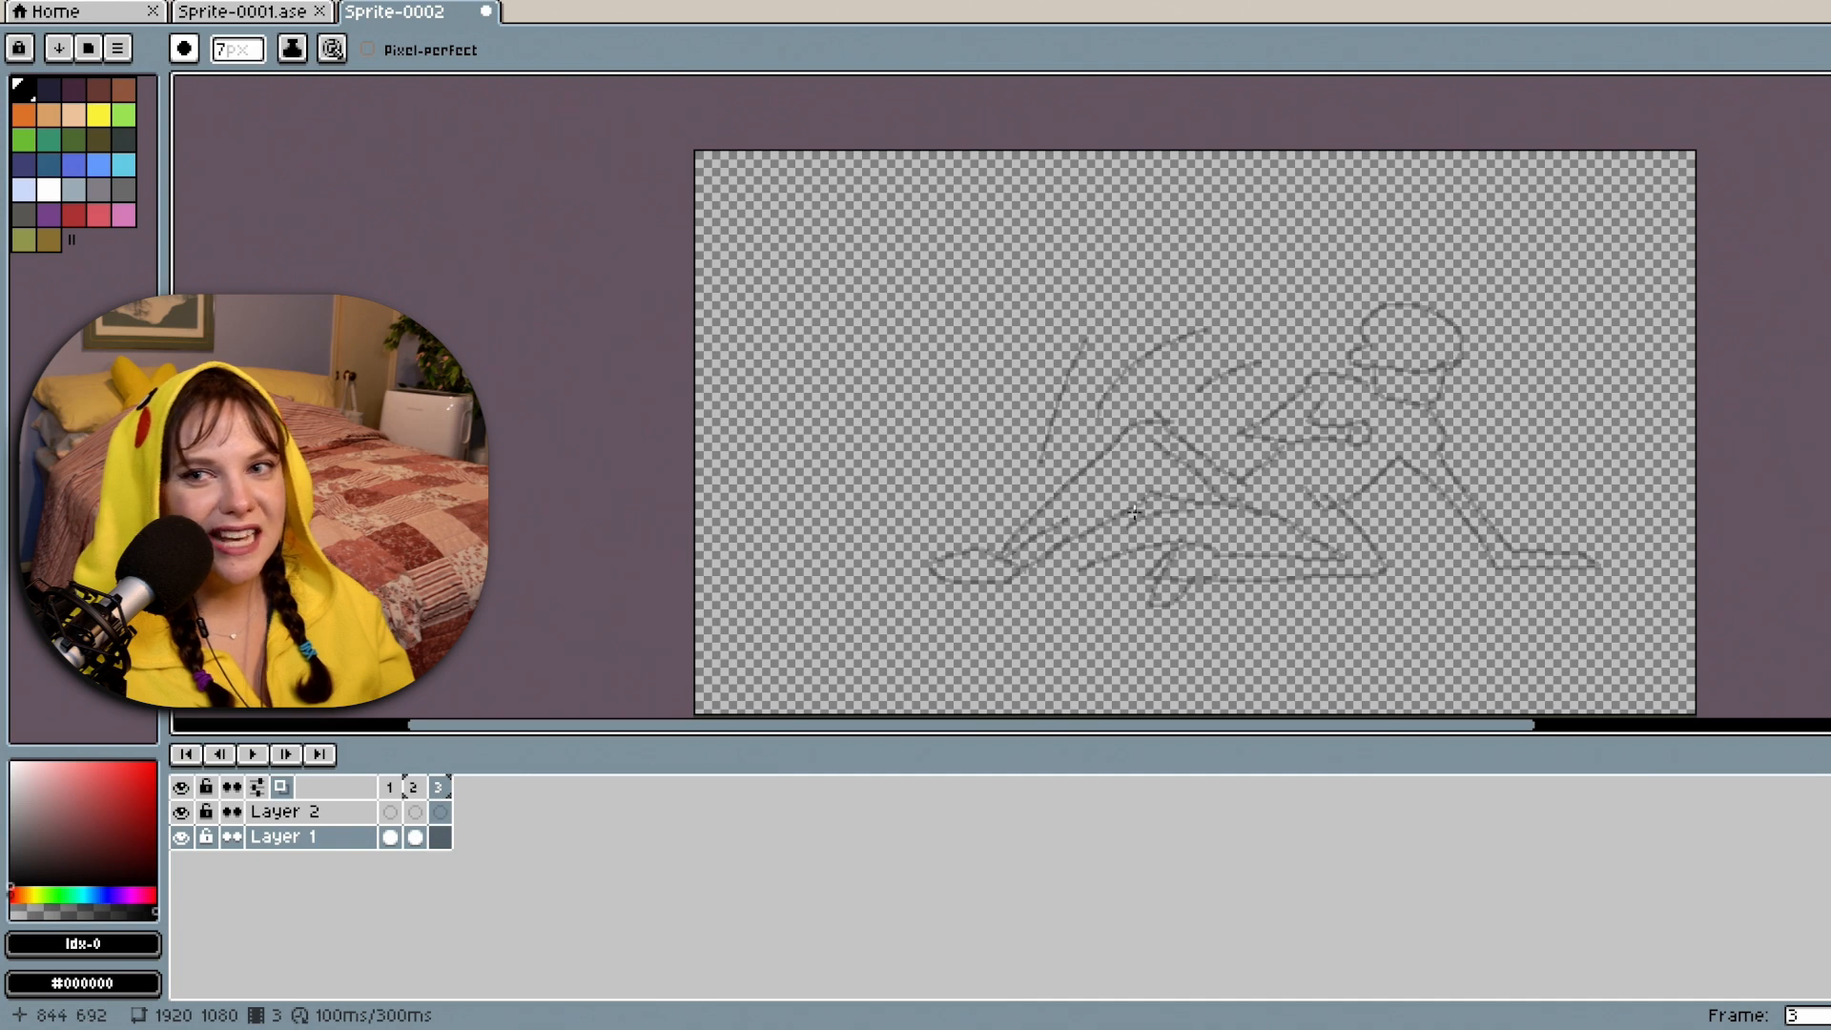
pyautogui.scroll(1, 1134, 510)
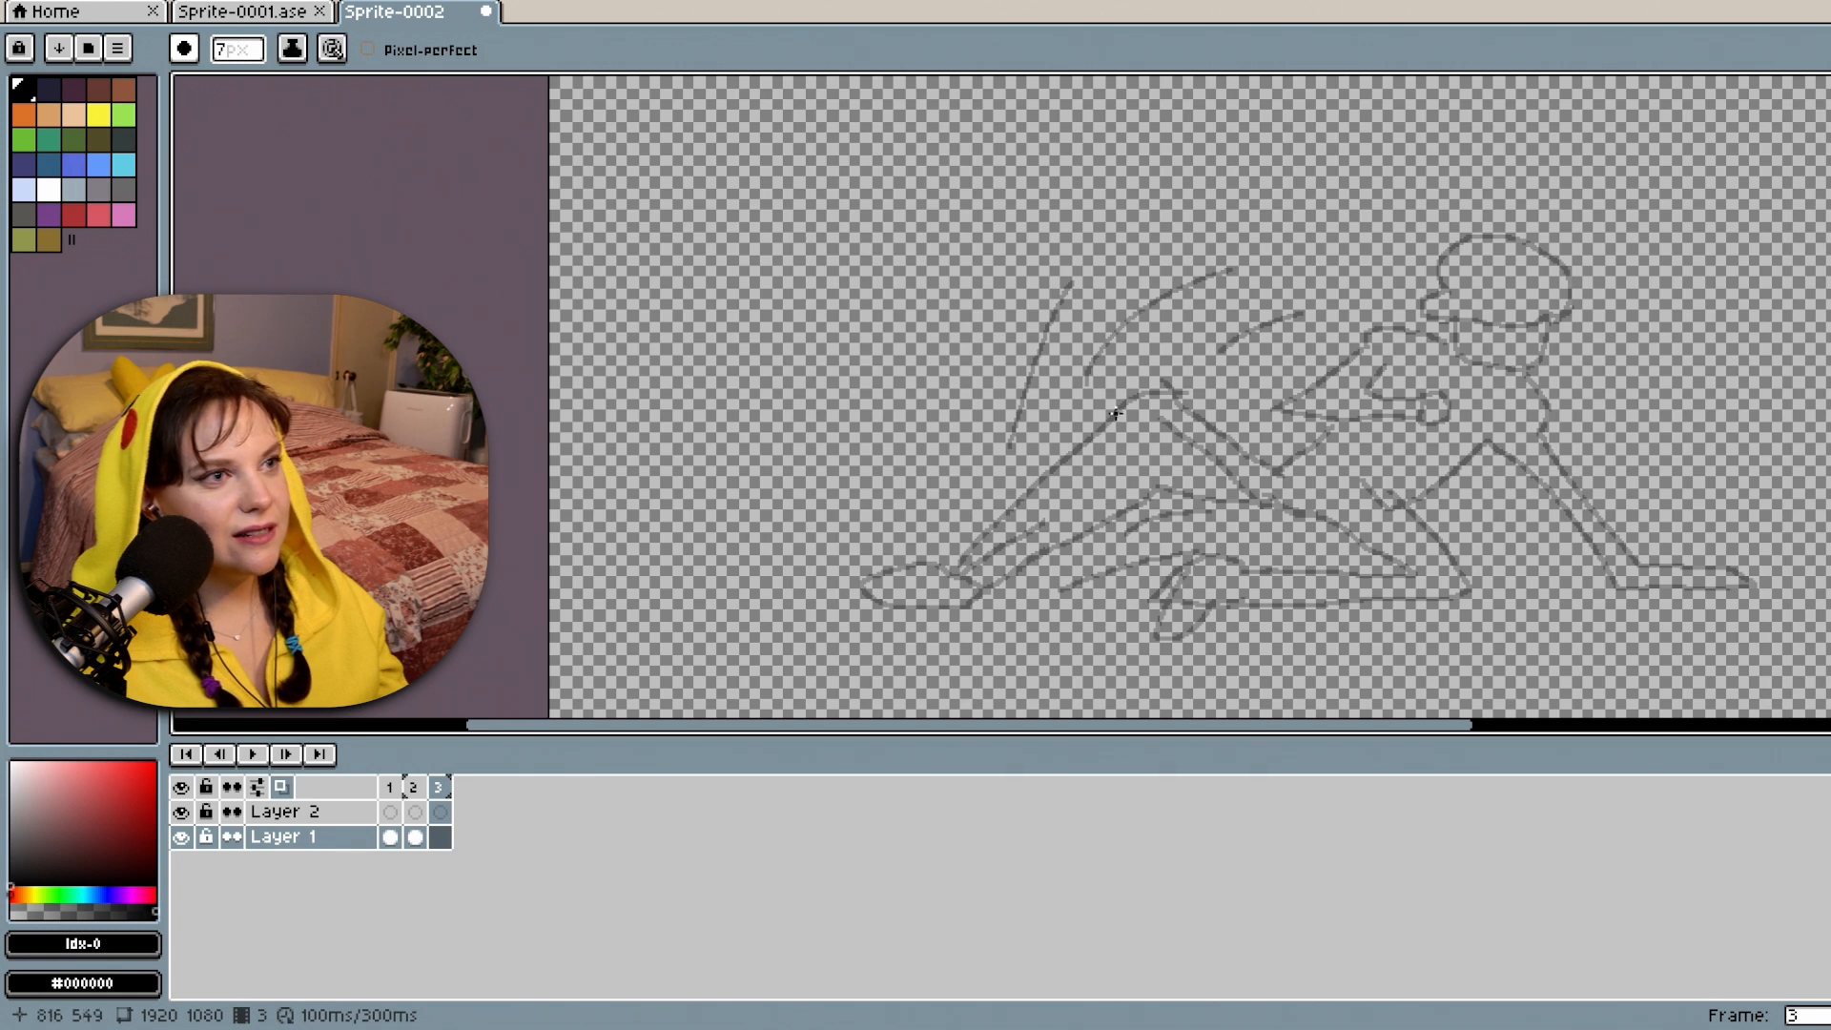
pyautogui.moveTo(1112, 416)
pyautogui.mouseDown()
pyautogui.moveTo(984, 539)
pyautogui.moveTo(858, 529)
pyautogui.moveTo(850, 551)
pyautogui.mouseUp()
pyautogui.hotkey('ctrl', 'z')
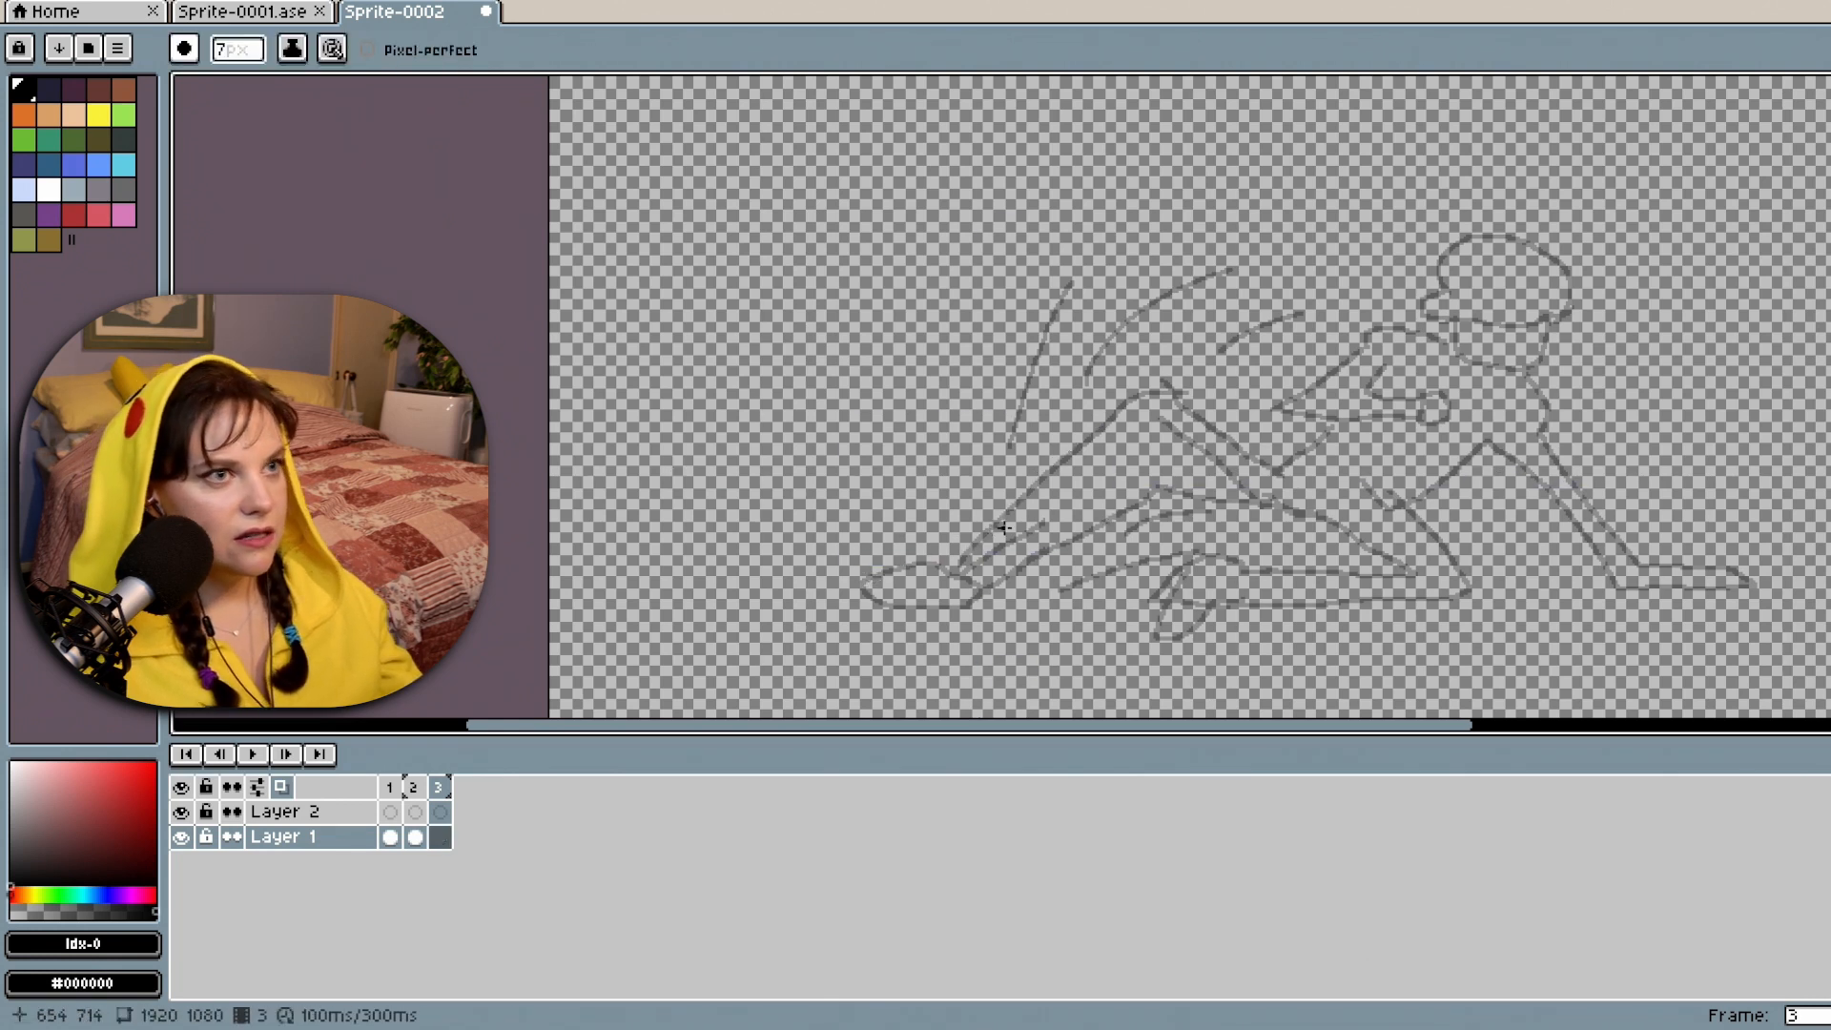
# Draw a curved upper thigh line on frame 2, running from the extended leg's knee to the hip.
pyautogui.click(417, 838)
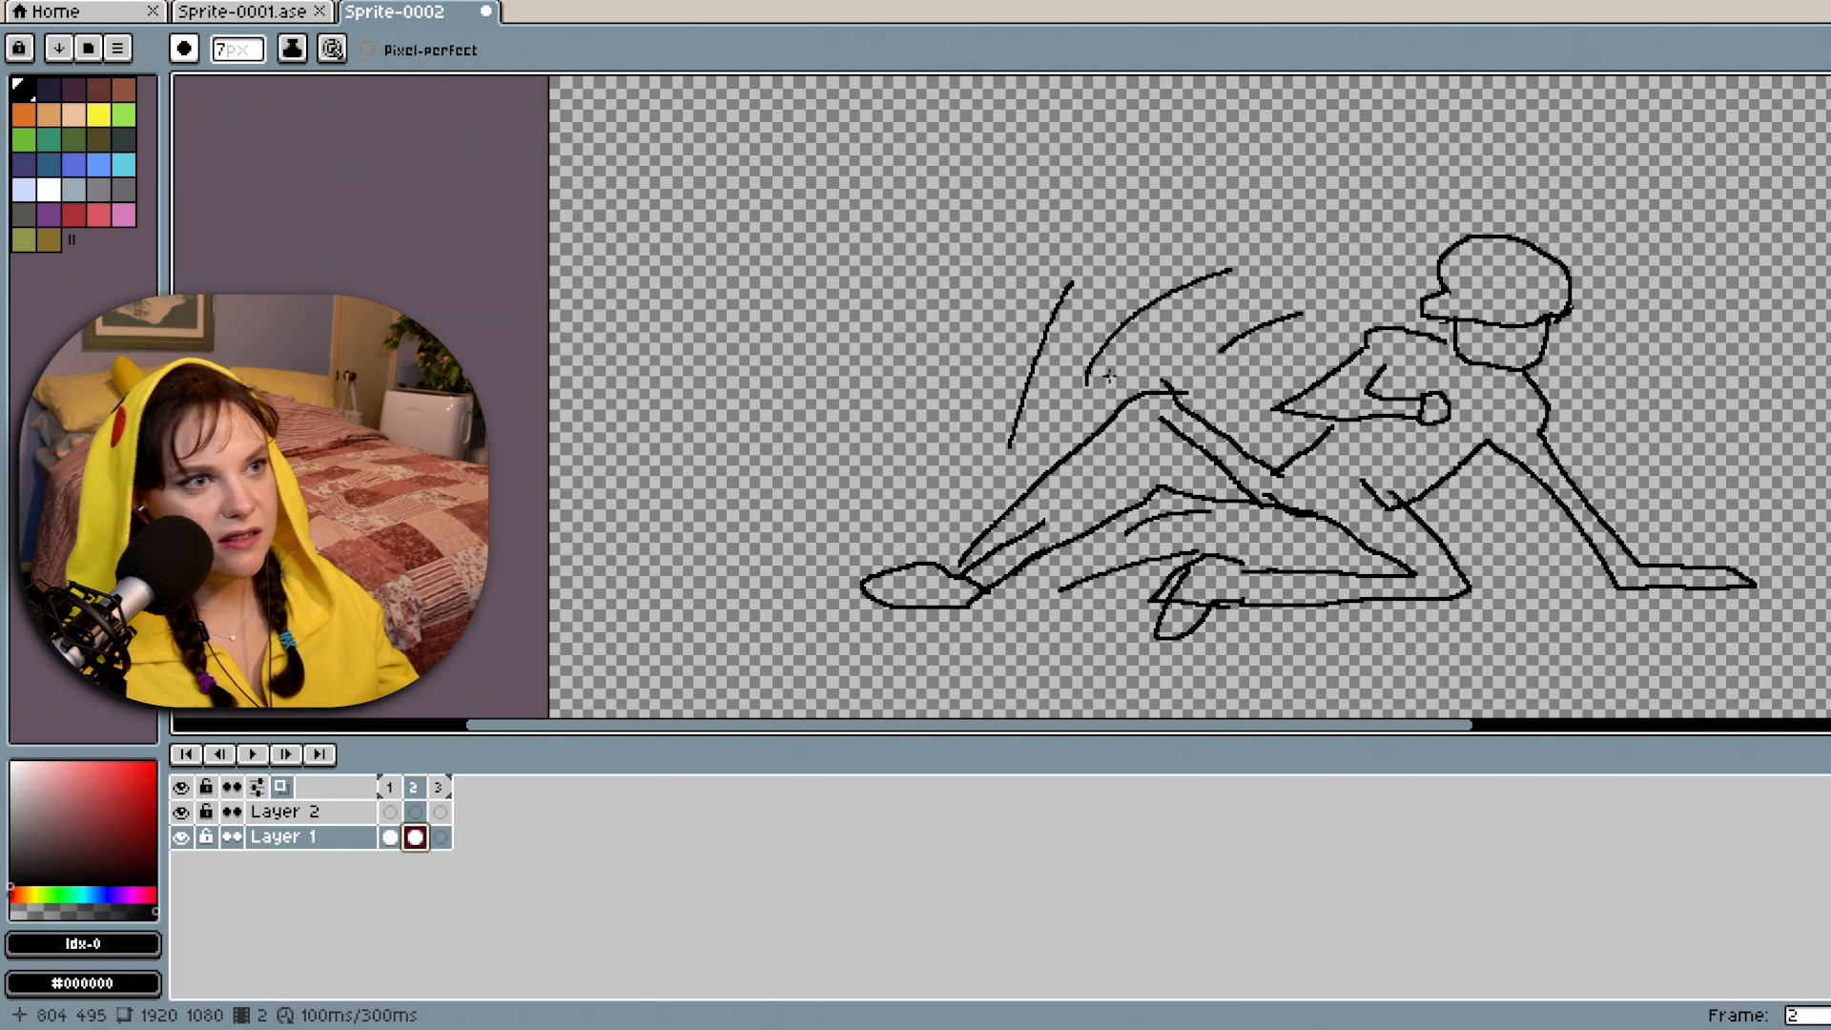
pyautogui.moveTo(1162, 397); pyautogui.dragTo(1203, 399)
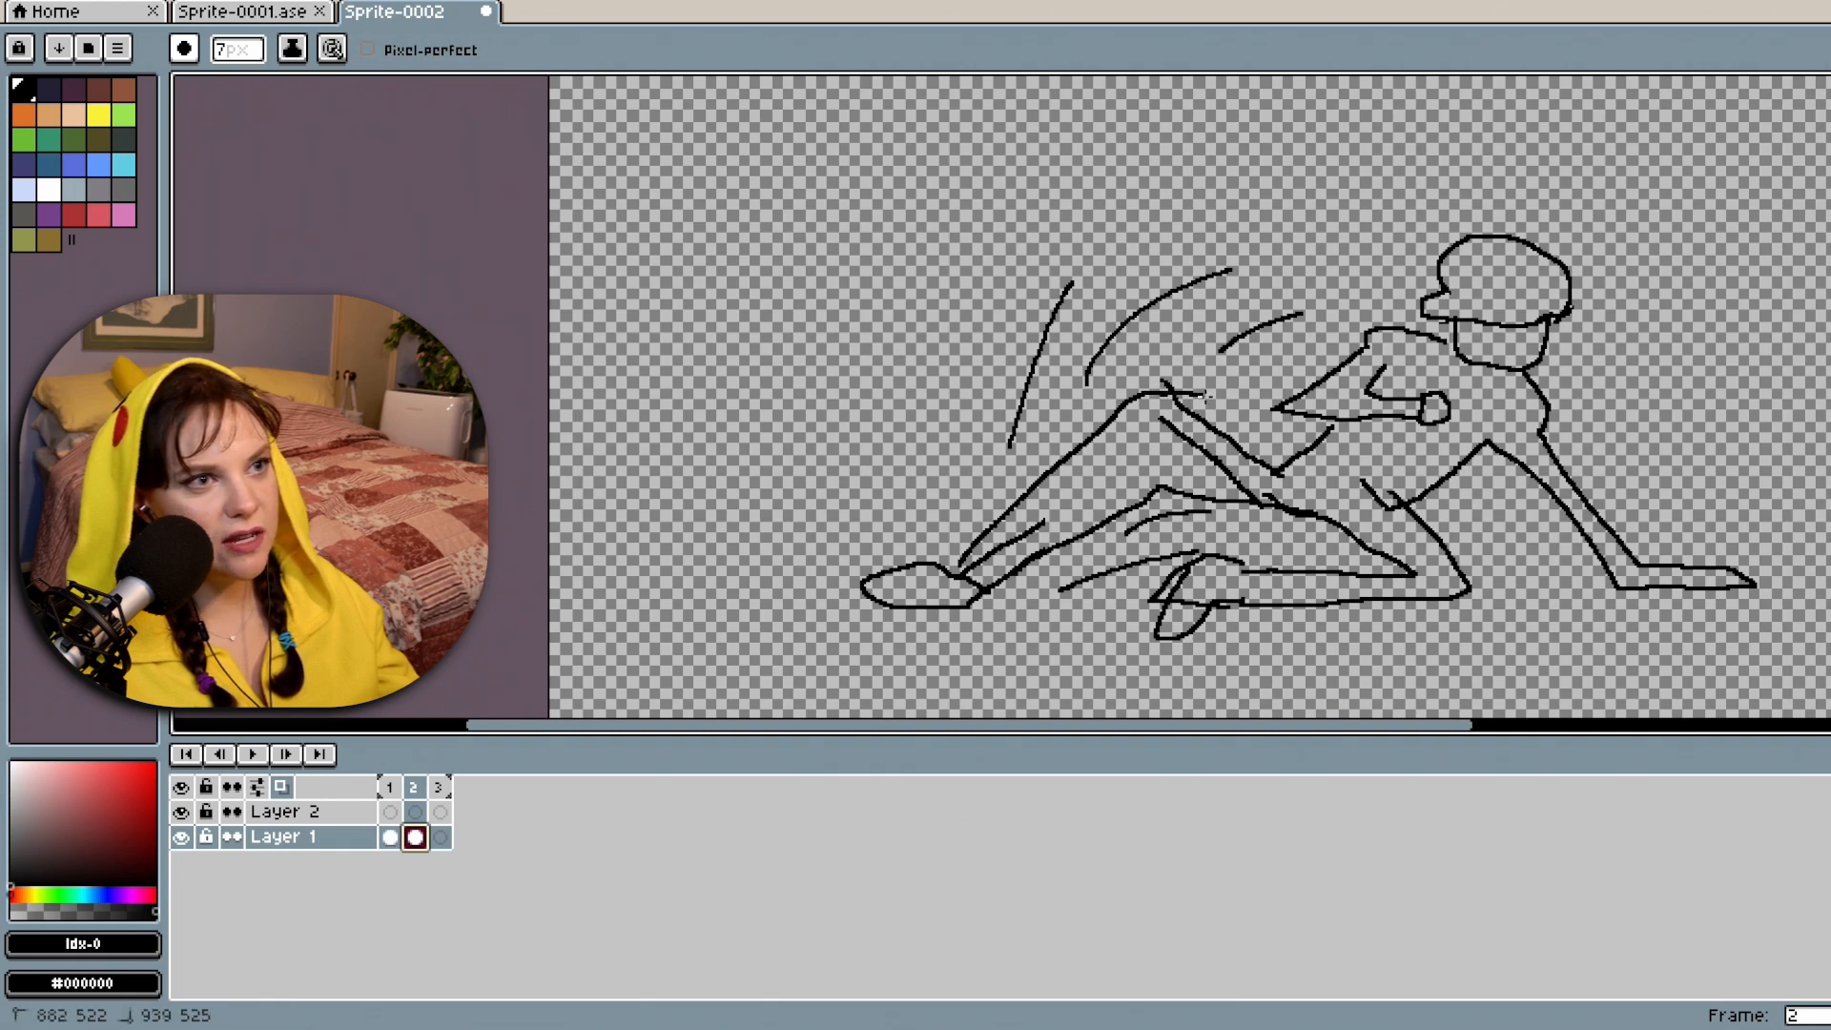
# Try a rounded knee curve across the folded leg on frame 2, then undo it.
pyautogui.moveTo(1287, 462); pyautogui.dragTo(1308, 538)
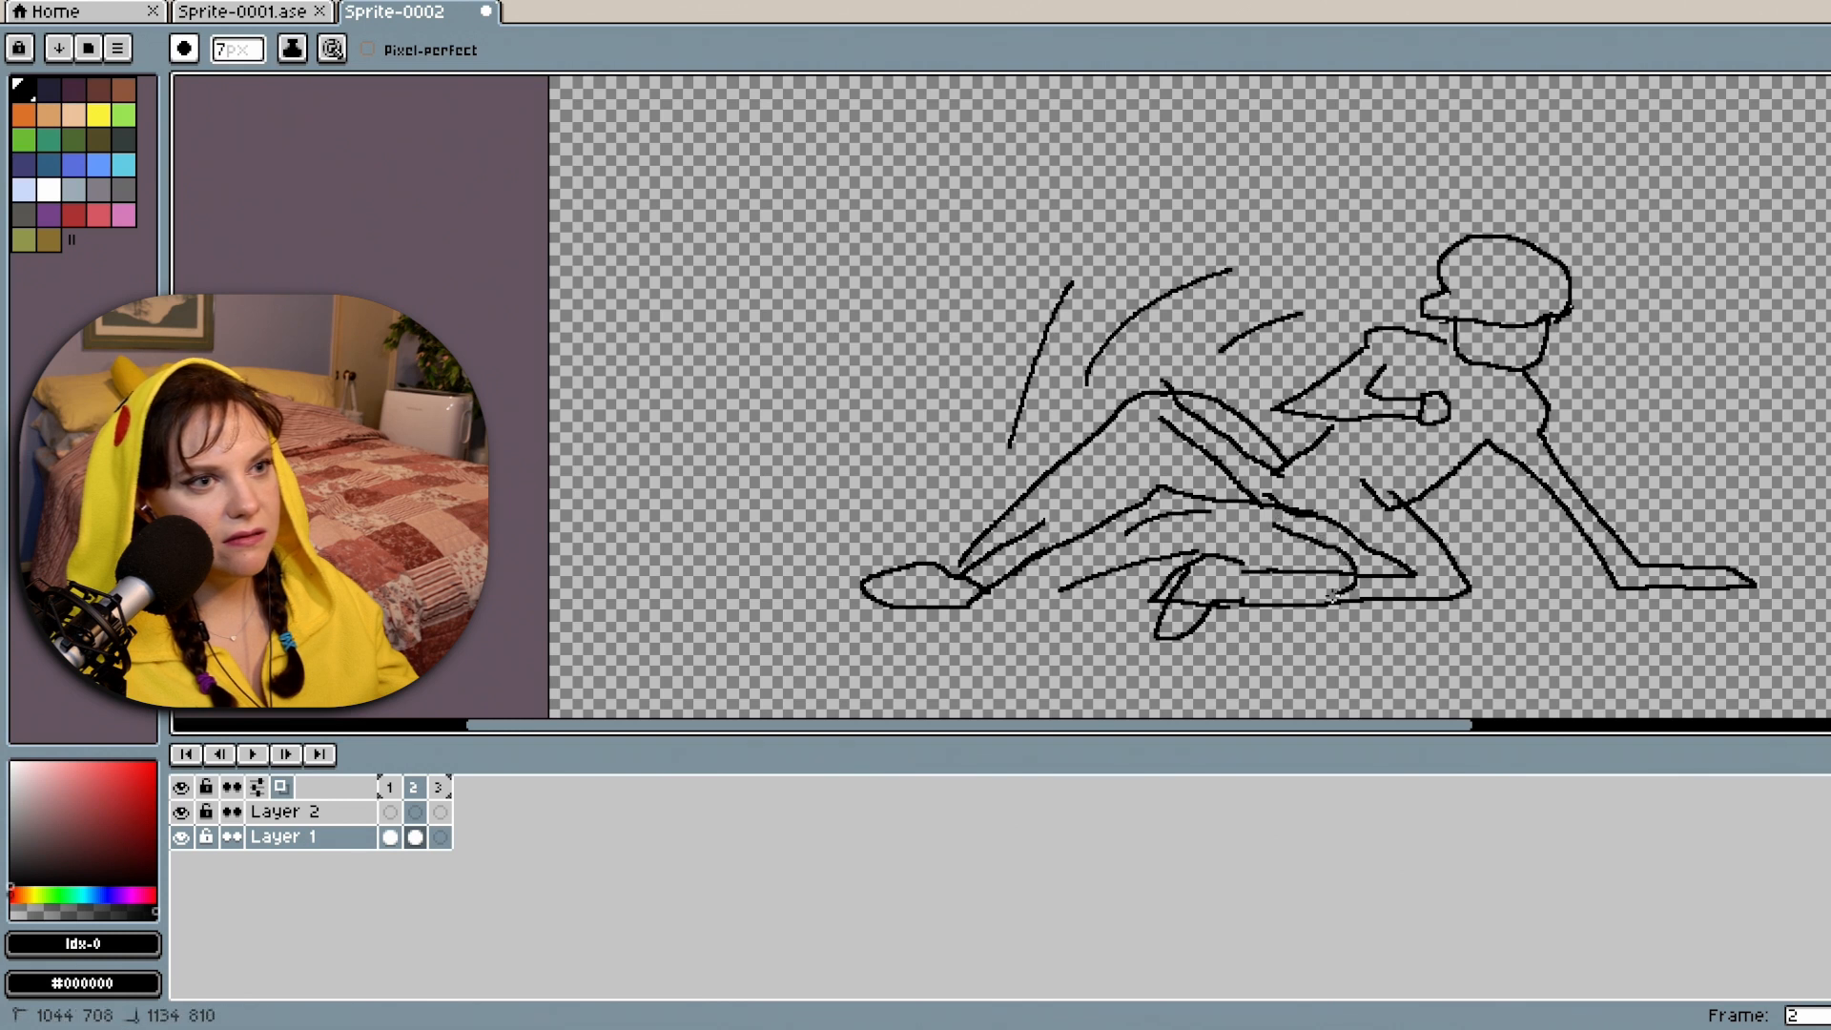
pyautogui.hotkey('ctrl', 'z')
pyautogui.moveTo(1274, 525)
pyautogui.mouseDown()
pyautogui.moveTo(1360, 572)
pyautogui.moveTo(1298, 573)
pyautogui.mouseUp()
pyautogui.hotkey('ctrl', 'z')
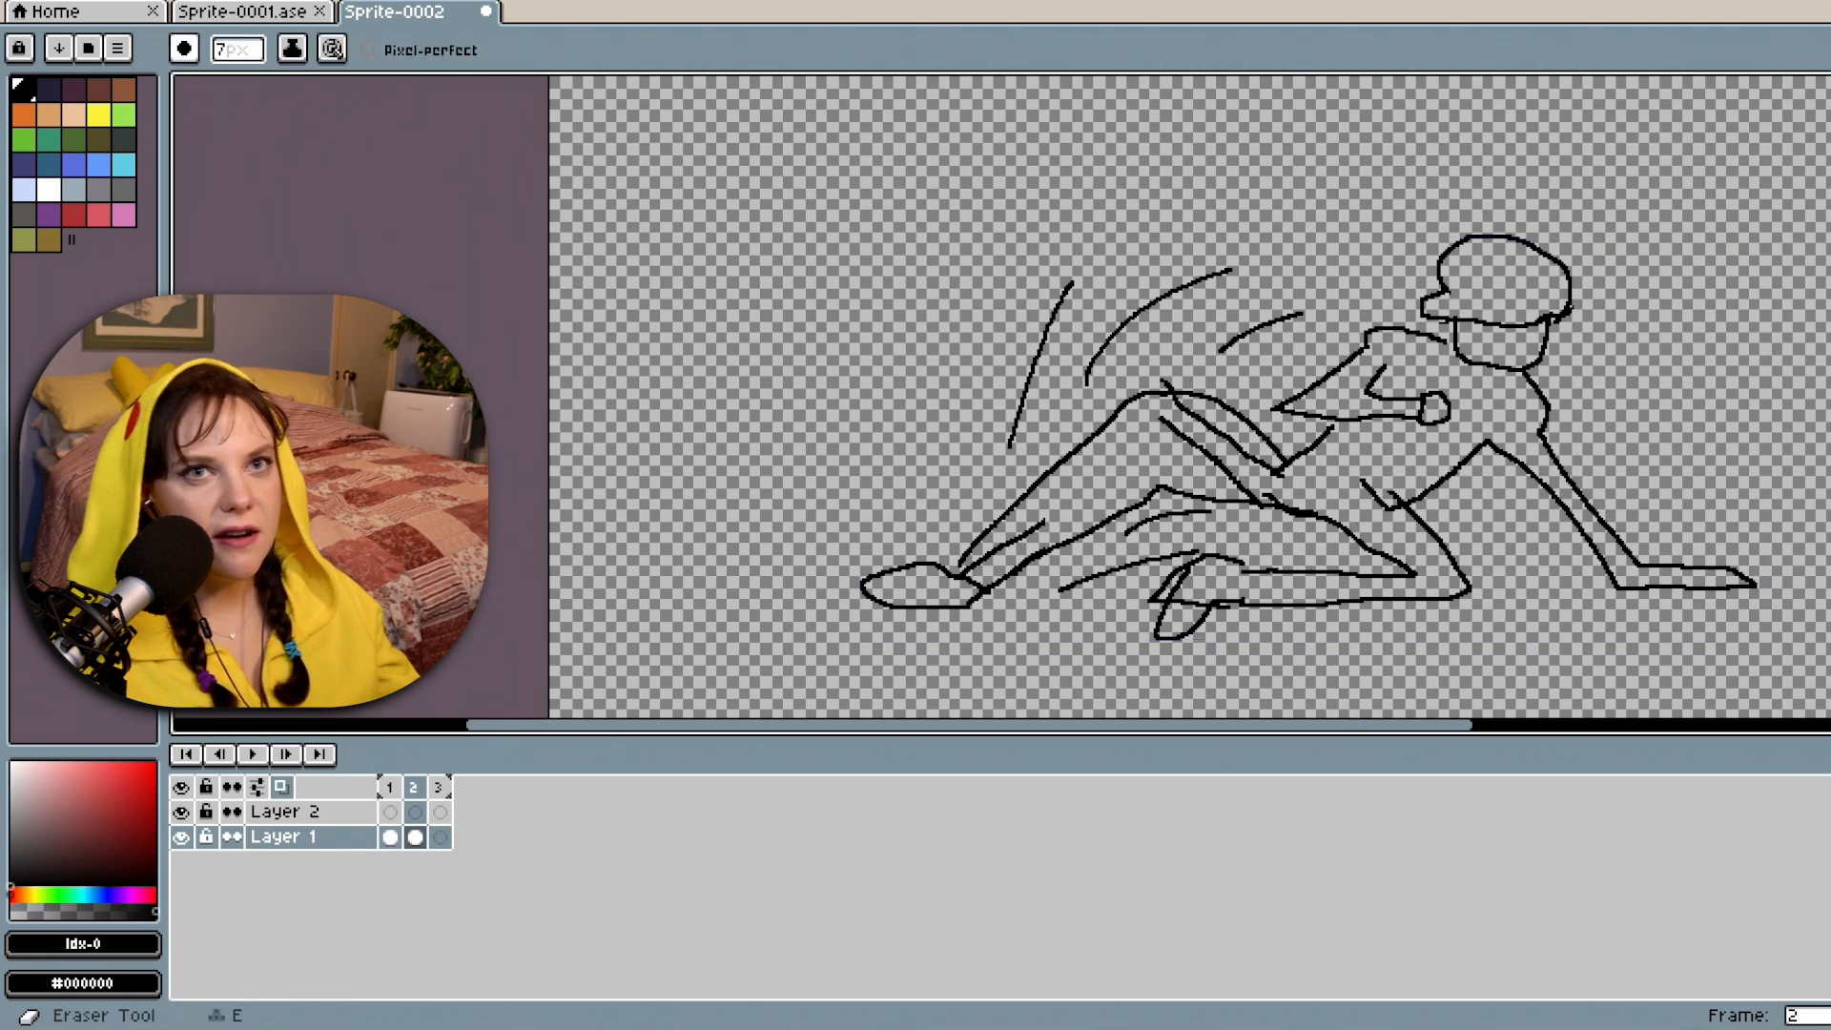
# Erase the lowest thigh line of the extended leg on frame 2 with the Eraser tool.
pyautogui.press('e')
pyautogui.moveTo(1162, 423); pyautogui.dragTo(1223, 467)
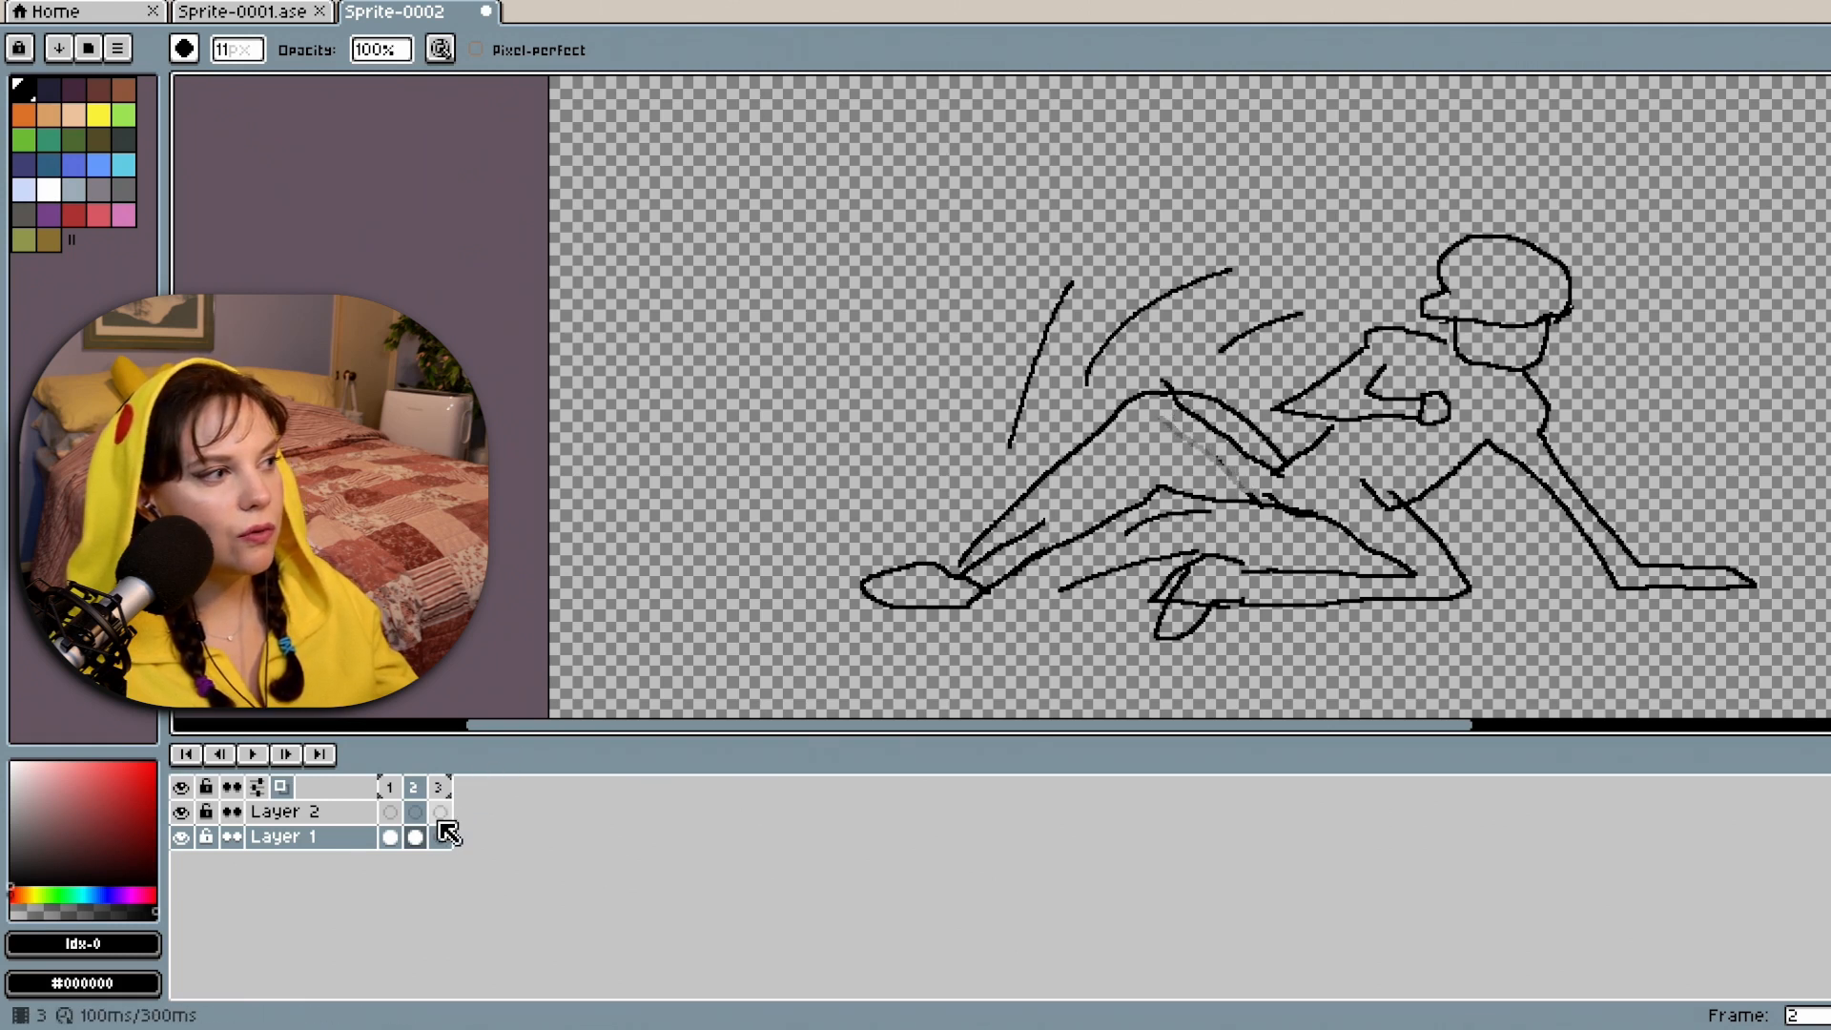
pyautogui.click(405, 840)
pyautogui.scroll(2, 1413, 377)
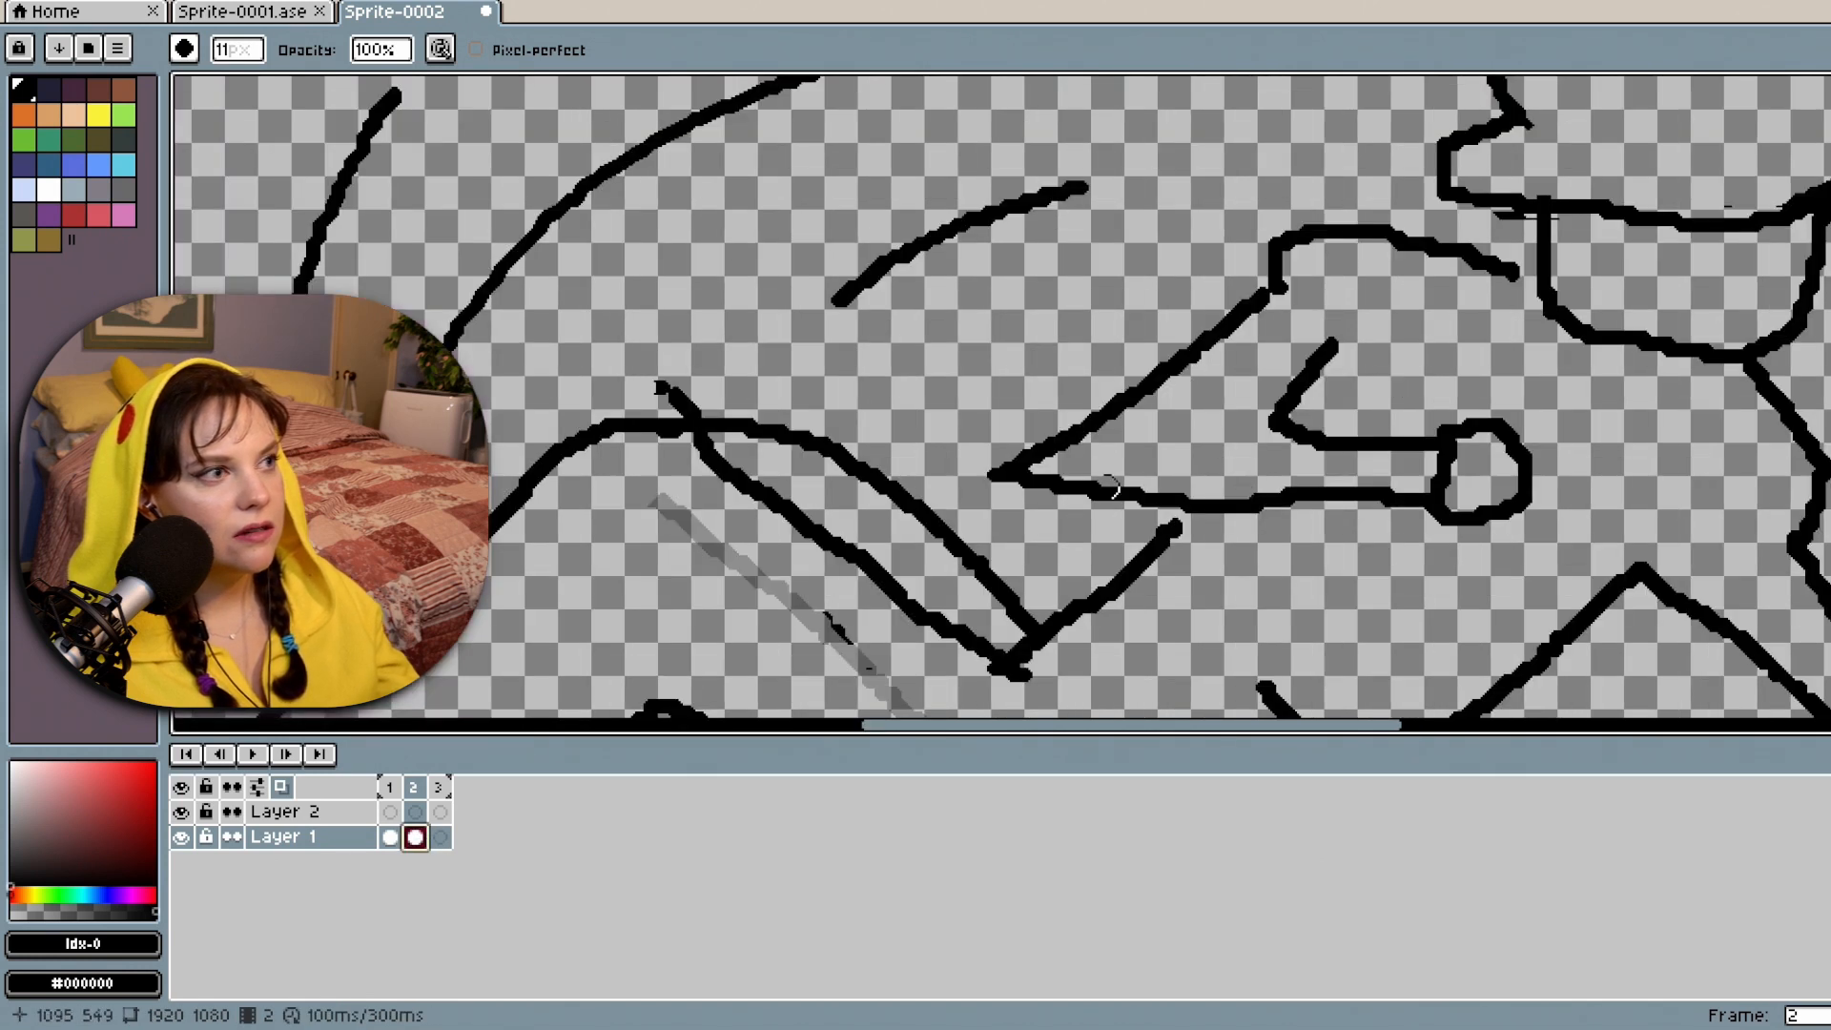
# Delete the Layer 1 cel of frame 1 and return to the cel of frame 2.
pyautogui.rightClick(391, 839)
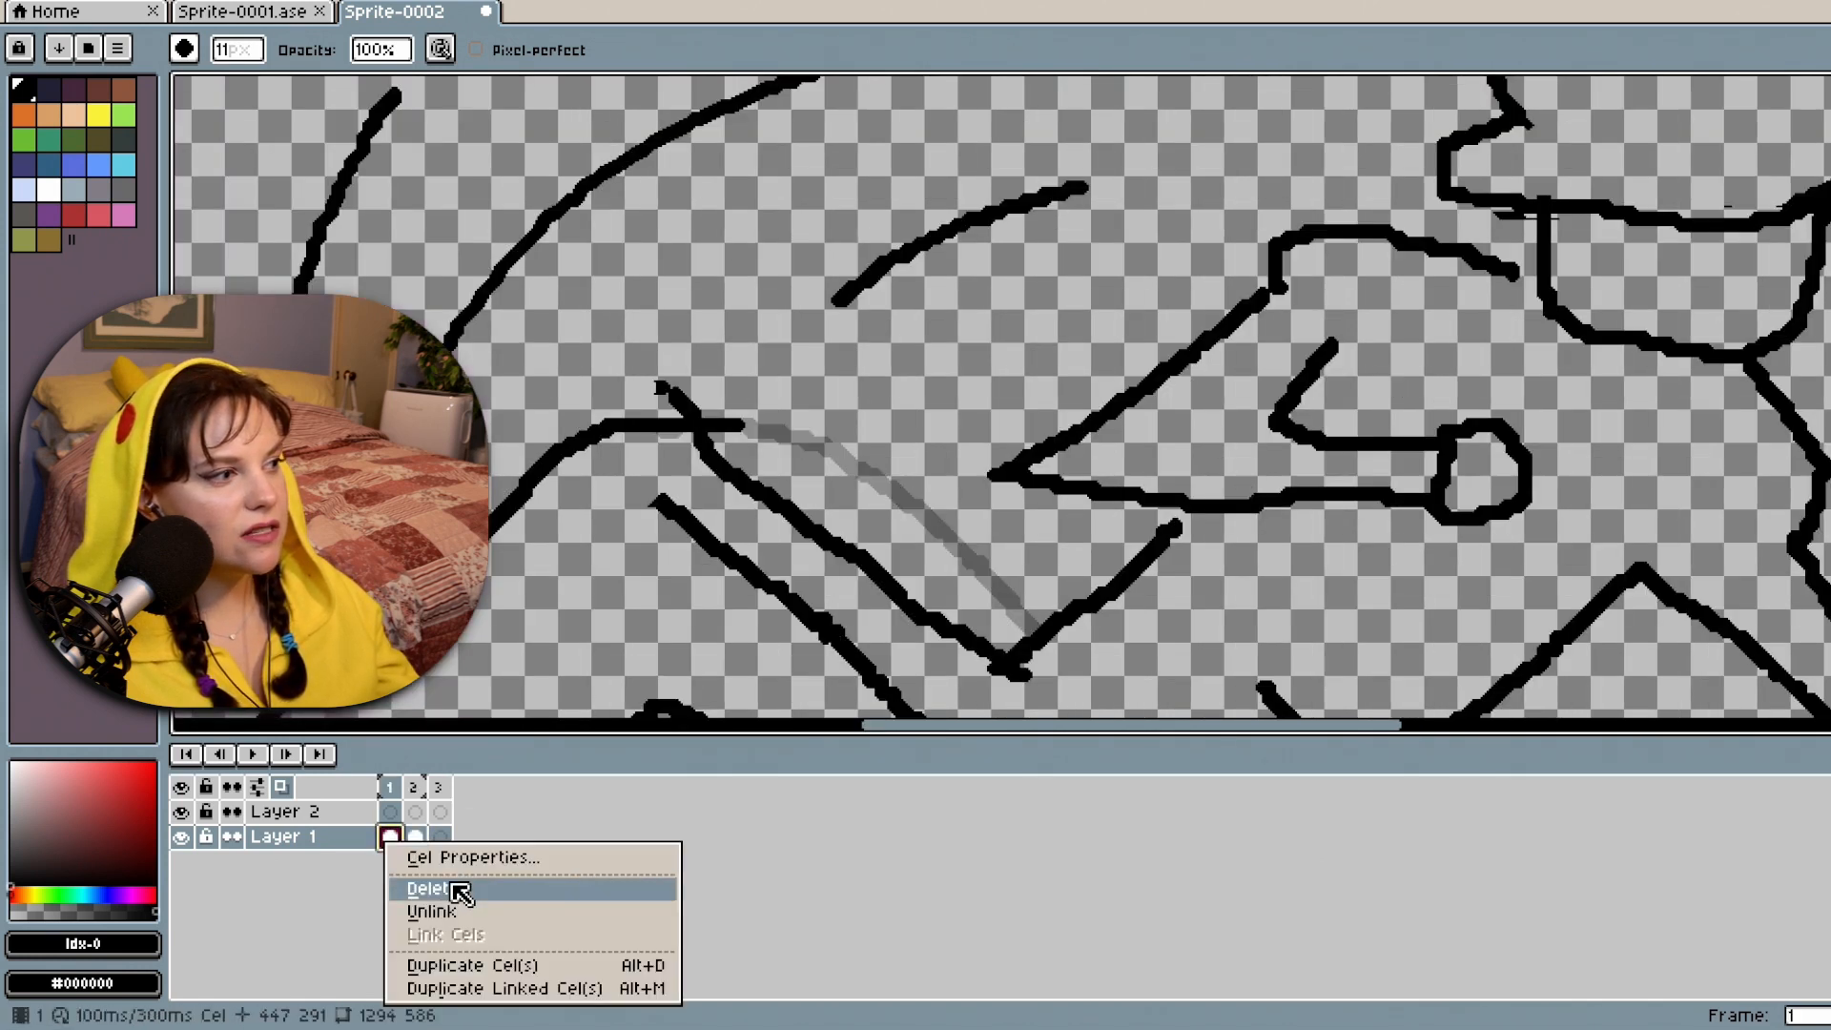
pyautogui.click(454, 883)
pyautogui.click(416, 837)
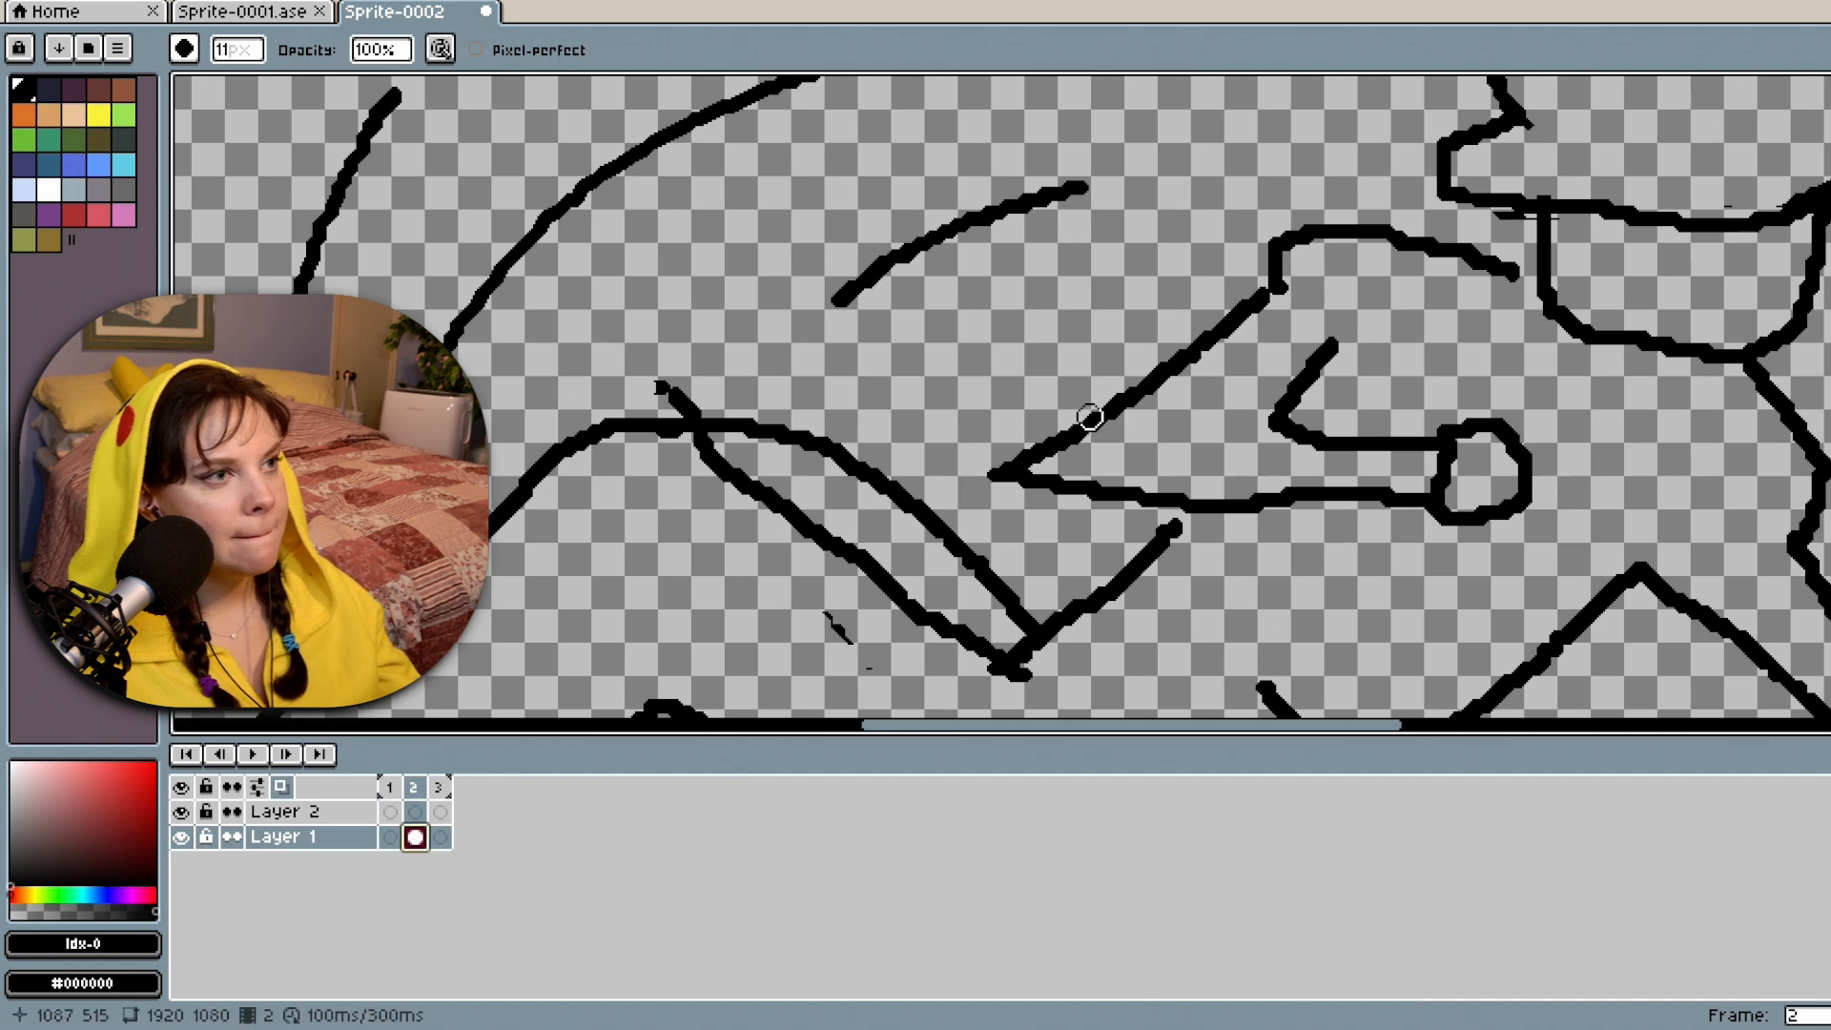
# Erase the inner thigh line, its leftover specks and the stub above the knee on frame 2.
pyautogui.scroll(-2, 1053, 458)
pyautogui.scroll(4, 1054, 458)
pyautogui.scroll(-2, 1014, 470)
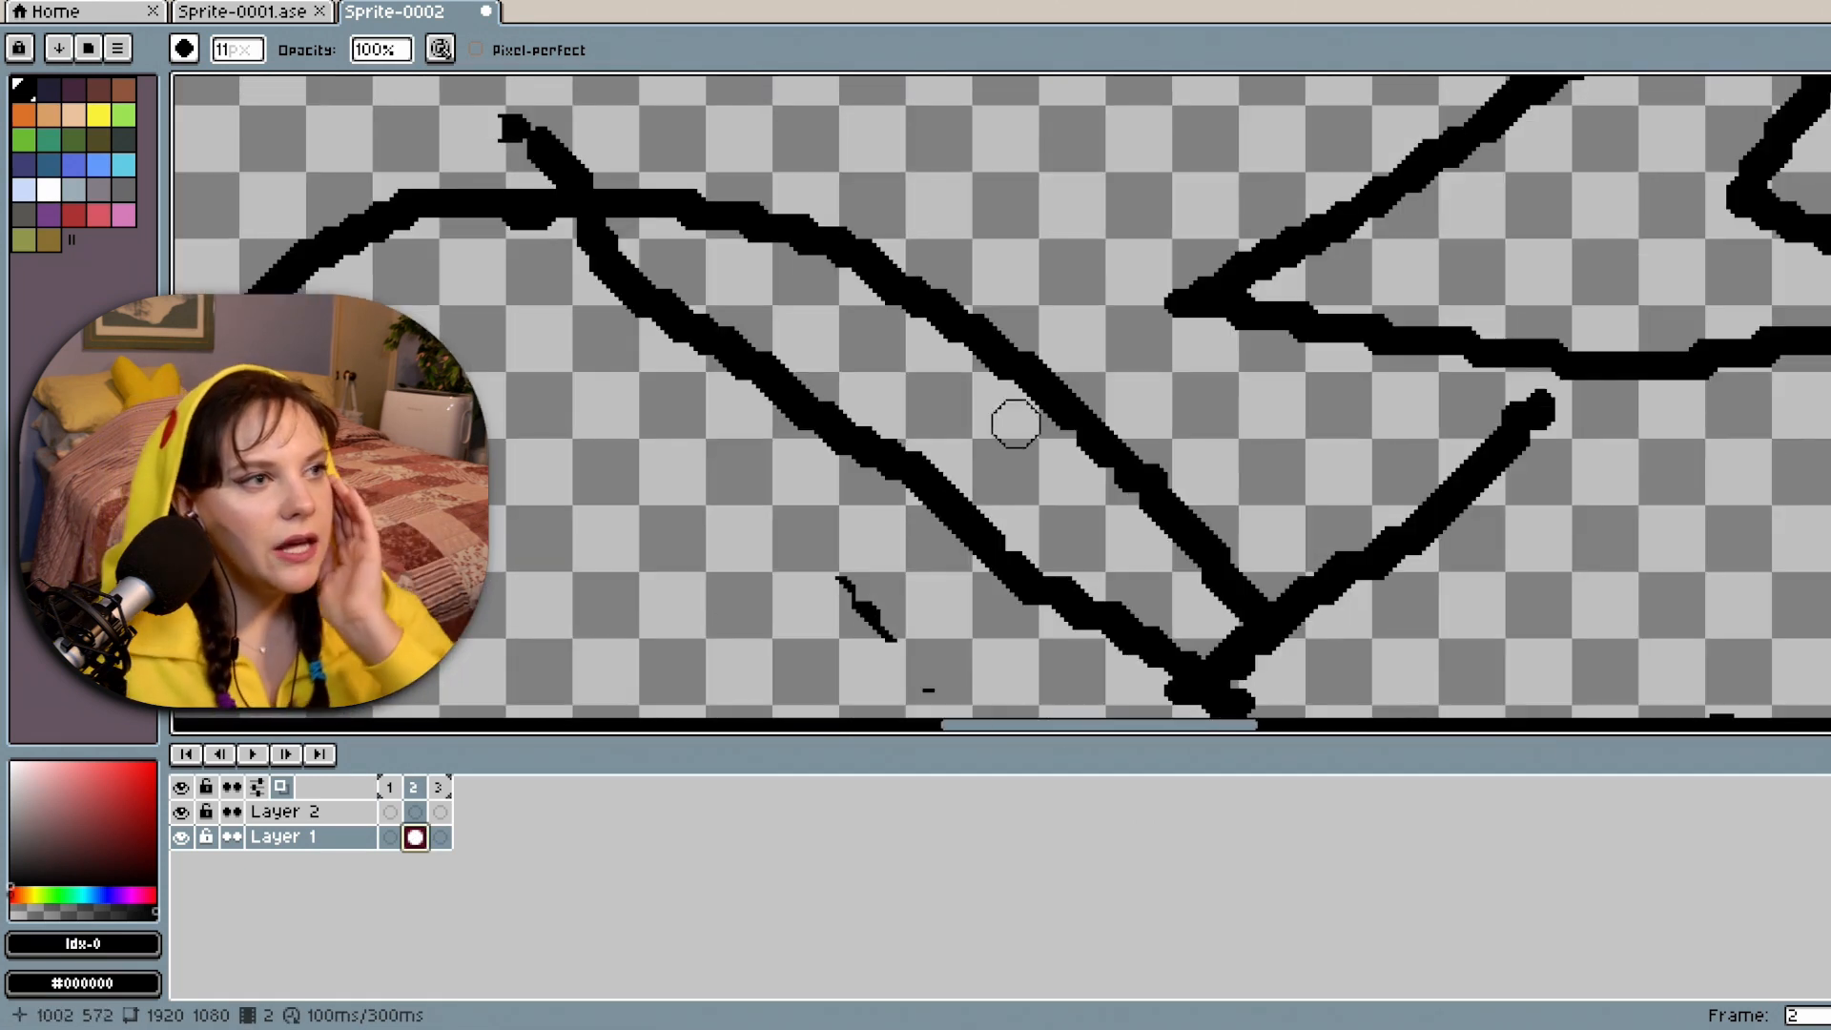
pyautogui.moveTo(1166, 515)
pyautogui.mouseDown()
pyautogui.moveTo(882, 323)
pyautogui.moveTo(823, 304)
pyautogui.moveTo(910, 357)
pyautogui.moveTo(1058, 505)
pyautogui.moveTo(1179, 559)
pyautogui.moveTo(1014, 457)
pyautogui.moveTo(1161, 543)
pyautogui.mouseUp()
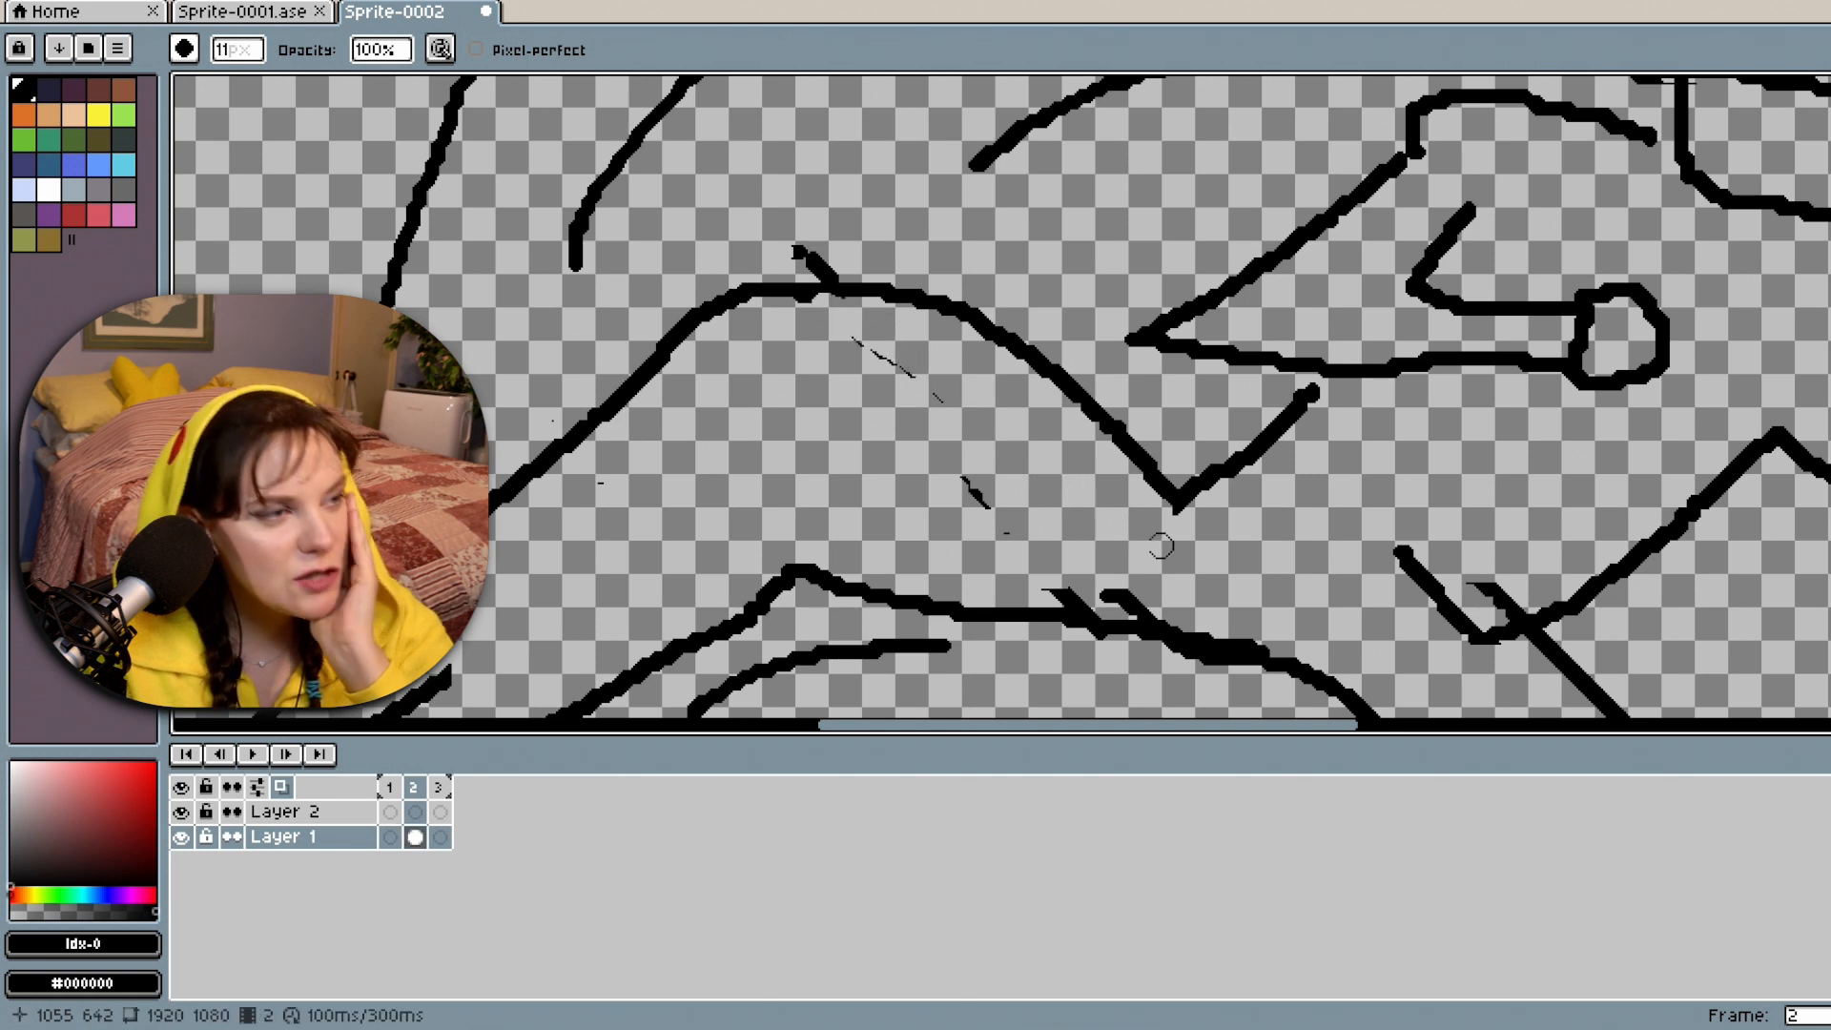
pyautogui.moveTo(986, 538)
pyautogui.mouseDown()
pyautogui.moveTo(949, 475)
pyautogui.moveTo(1015, 532)
pyautogui.moveTo(888, 358)
pyautogui.moveTo(835, 334)
pyautogui.moveTo(947, 395)
pyautogui.mouseUp()
pyautogui.moveTo(844, 286)
pyautogui.mouseDown()
pyautogui.moveTo(785, 245)
pyautogui.moveTo(862, 278)
pyautogui.moveTo(848, 288)
pyautogui.mouseUp()
# Draw a flatter thigh and knee line with the Pencil from the hip over to the shin of the extended leg.
pyautogui.press('b')
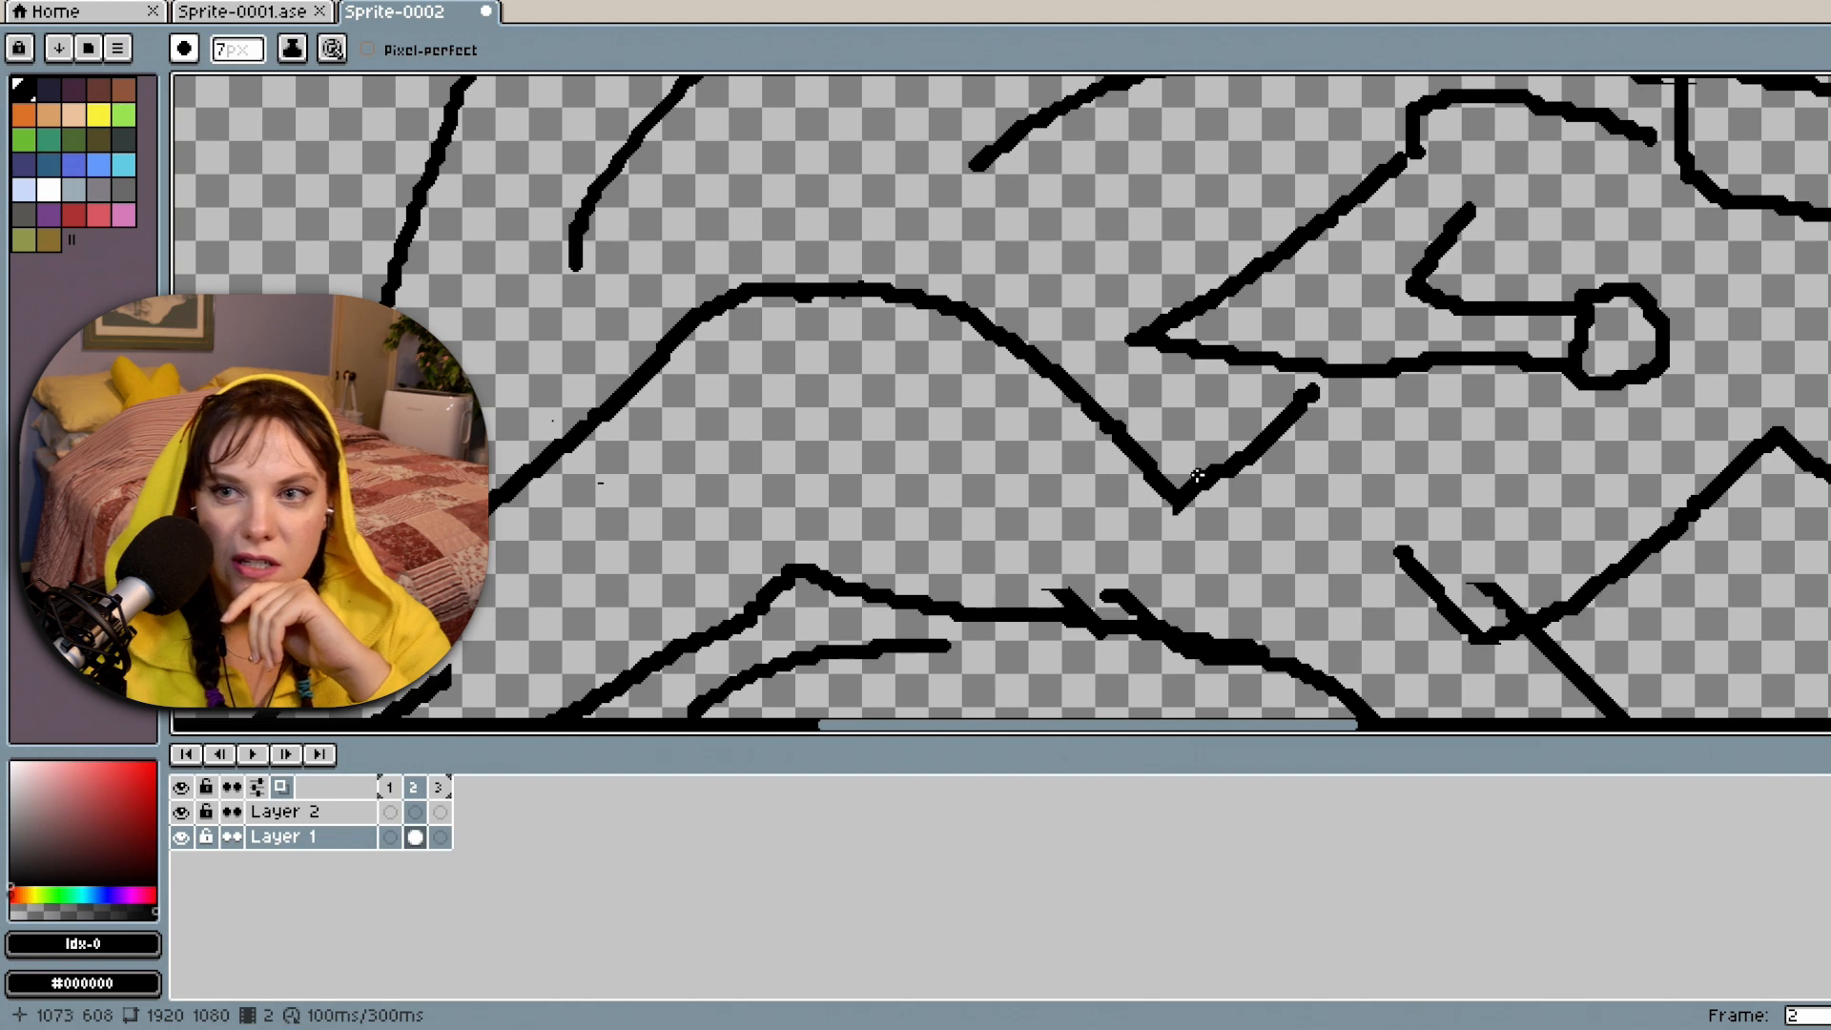
pyautogui.scroll(-2, 1196, 475)
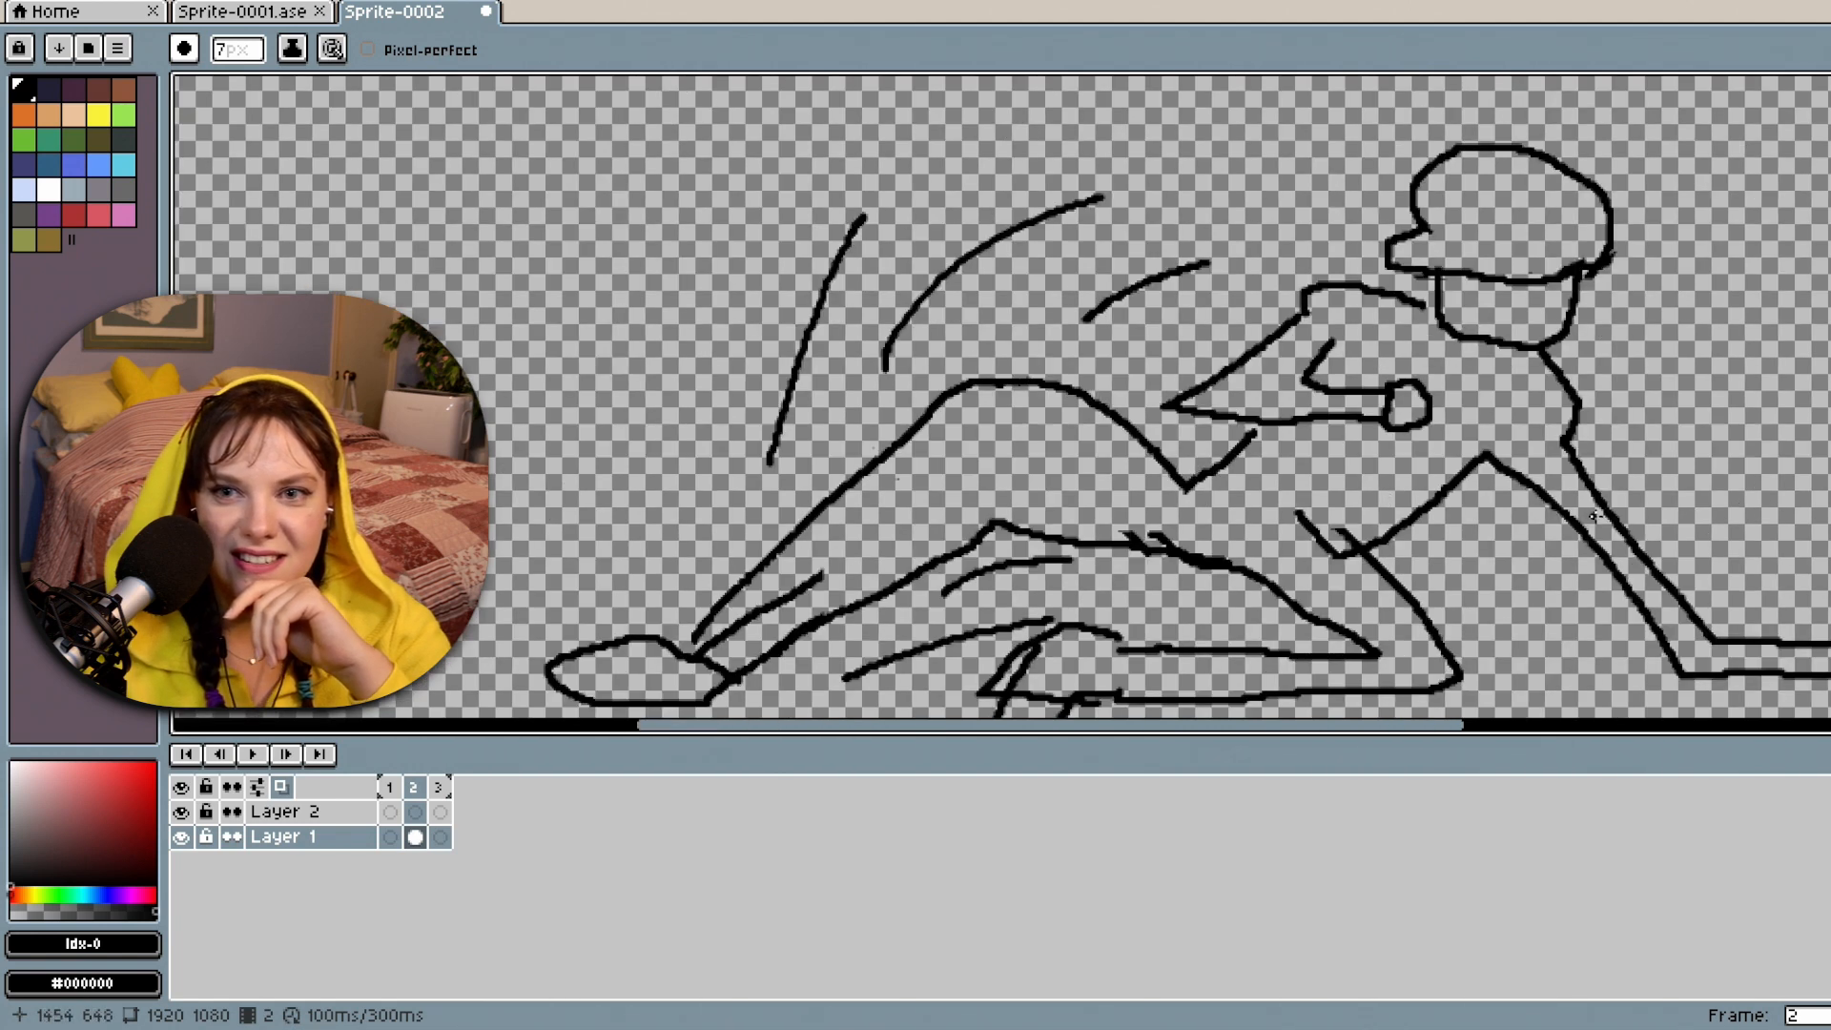
pyautogui.scroll(-3, 1002, 396)
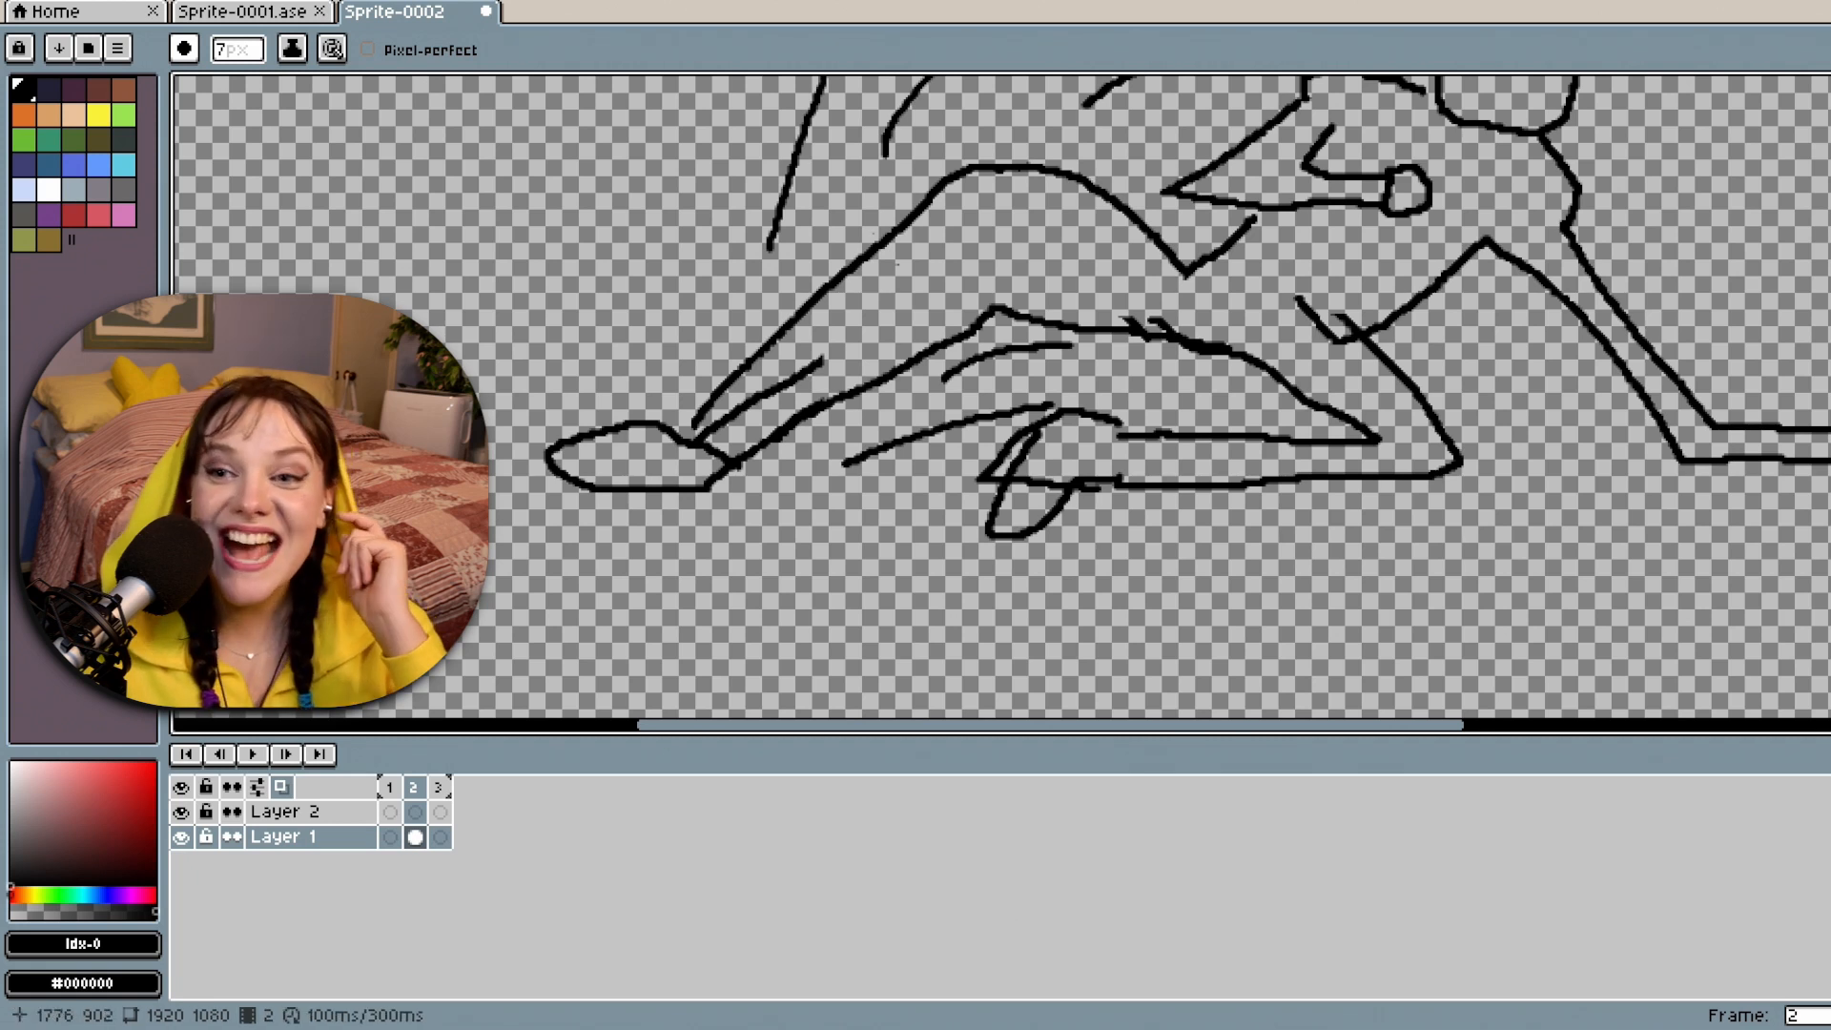
pyautogui.scroll(2, 1001, 396)
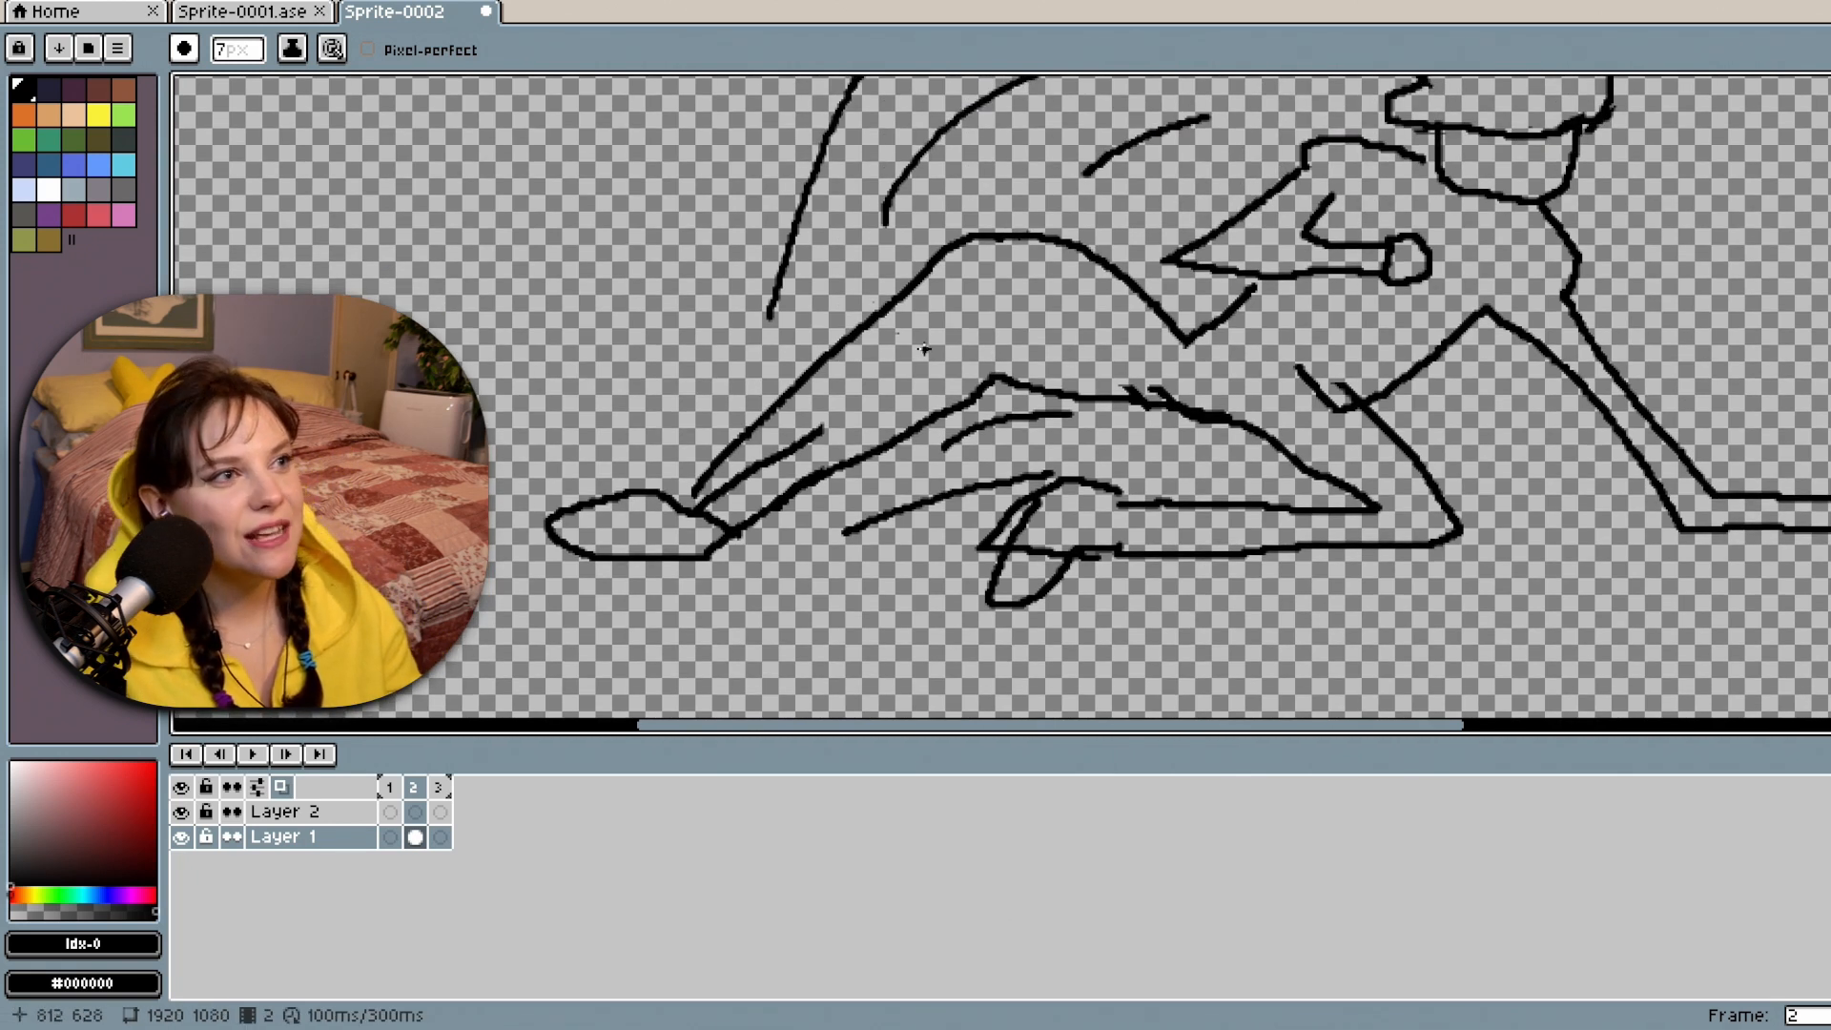
pyautogui.moveTo(1185, 339); pyautogui.dragTo(985, 289)
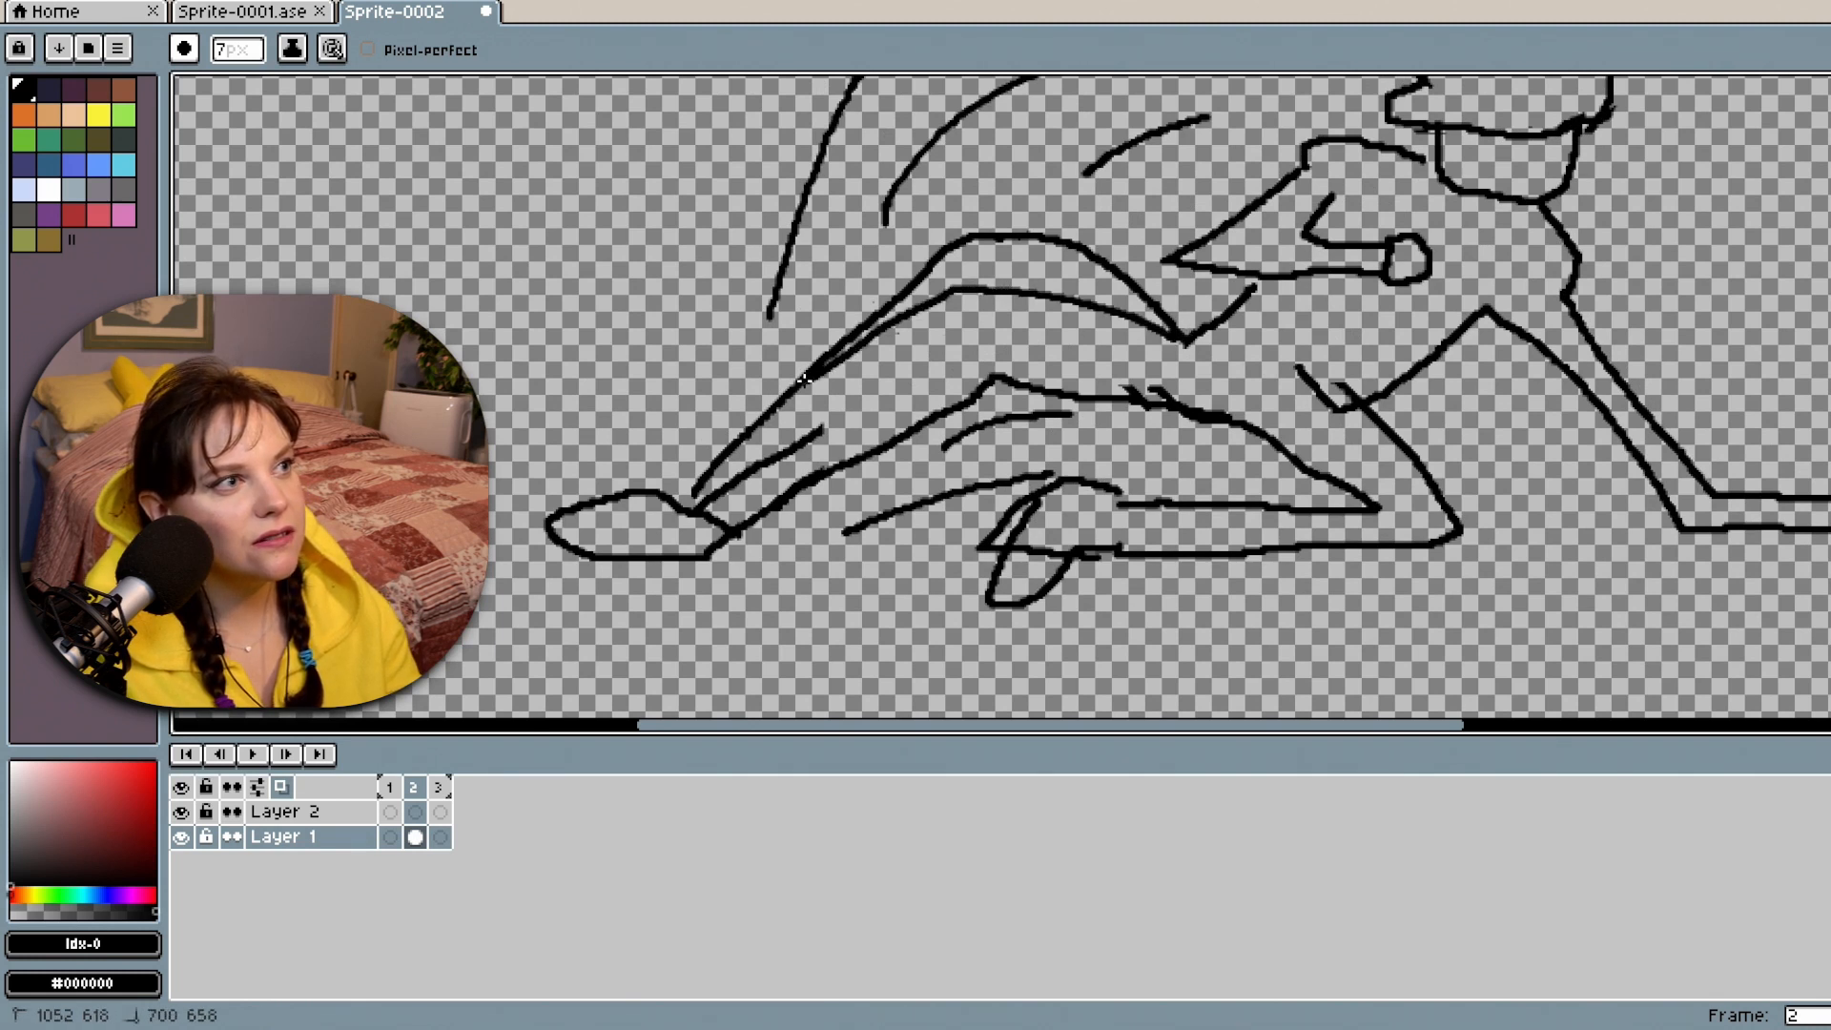
# Erase the old higher thigh and knee line above the new flatter one.
pyautogui.press('e')
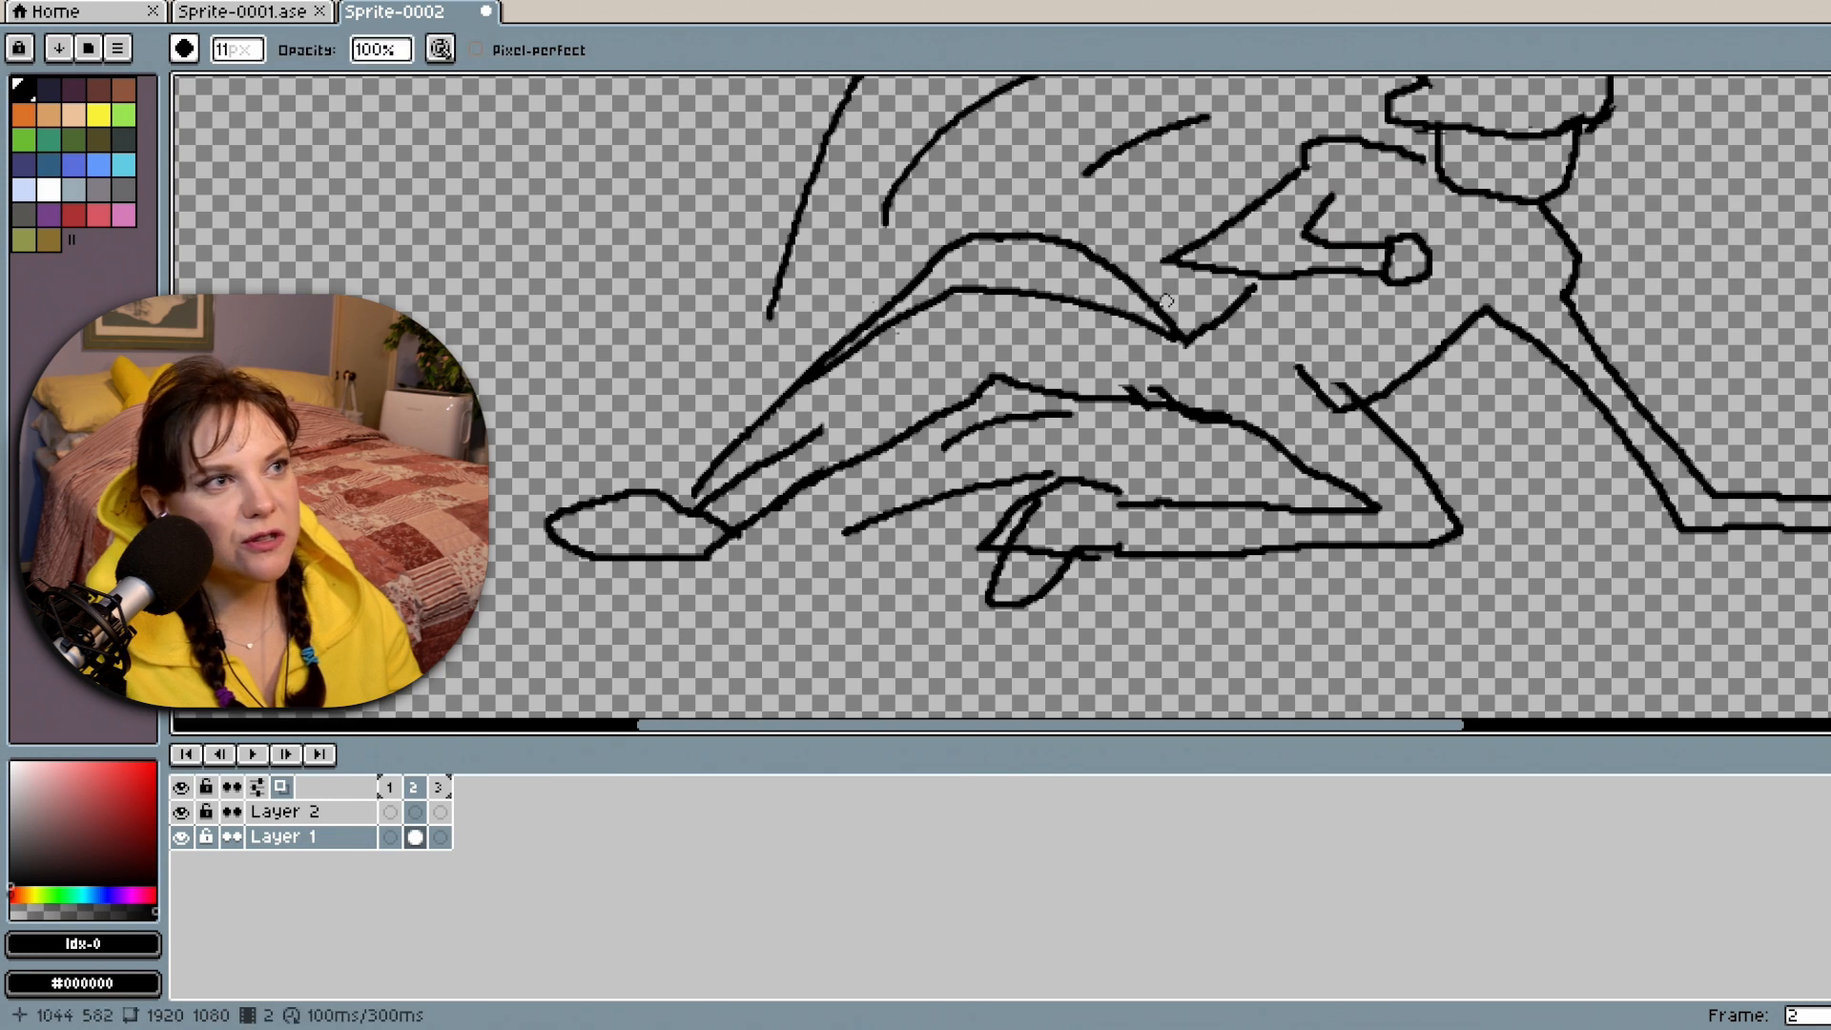
pyautogui.moveTo(1171, 323); pyautogui.dragTo(1174, 325)
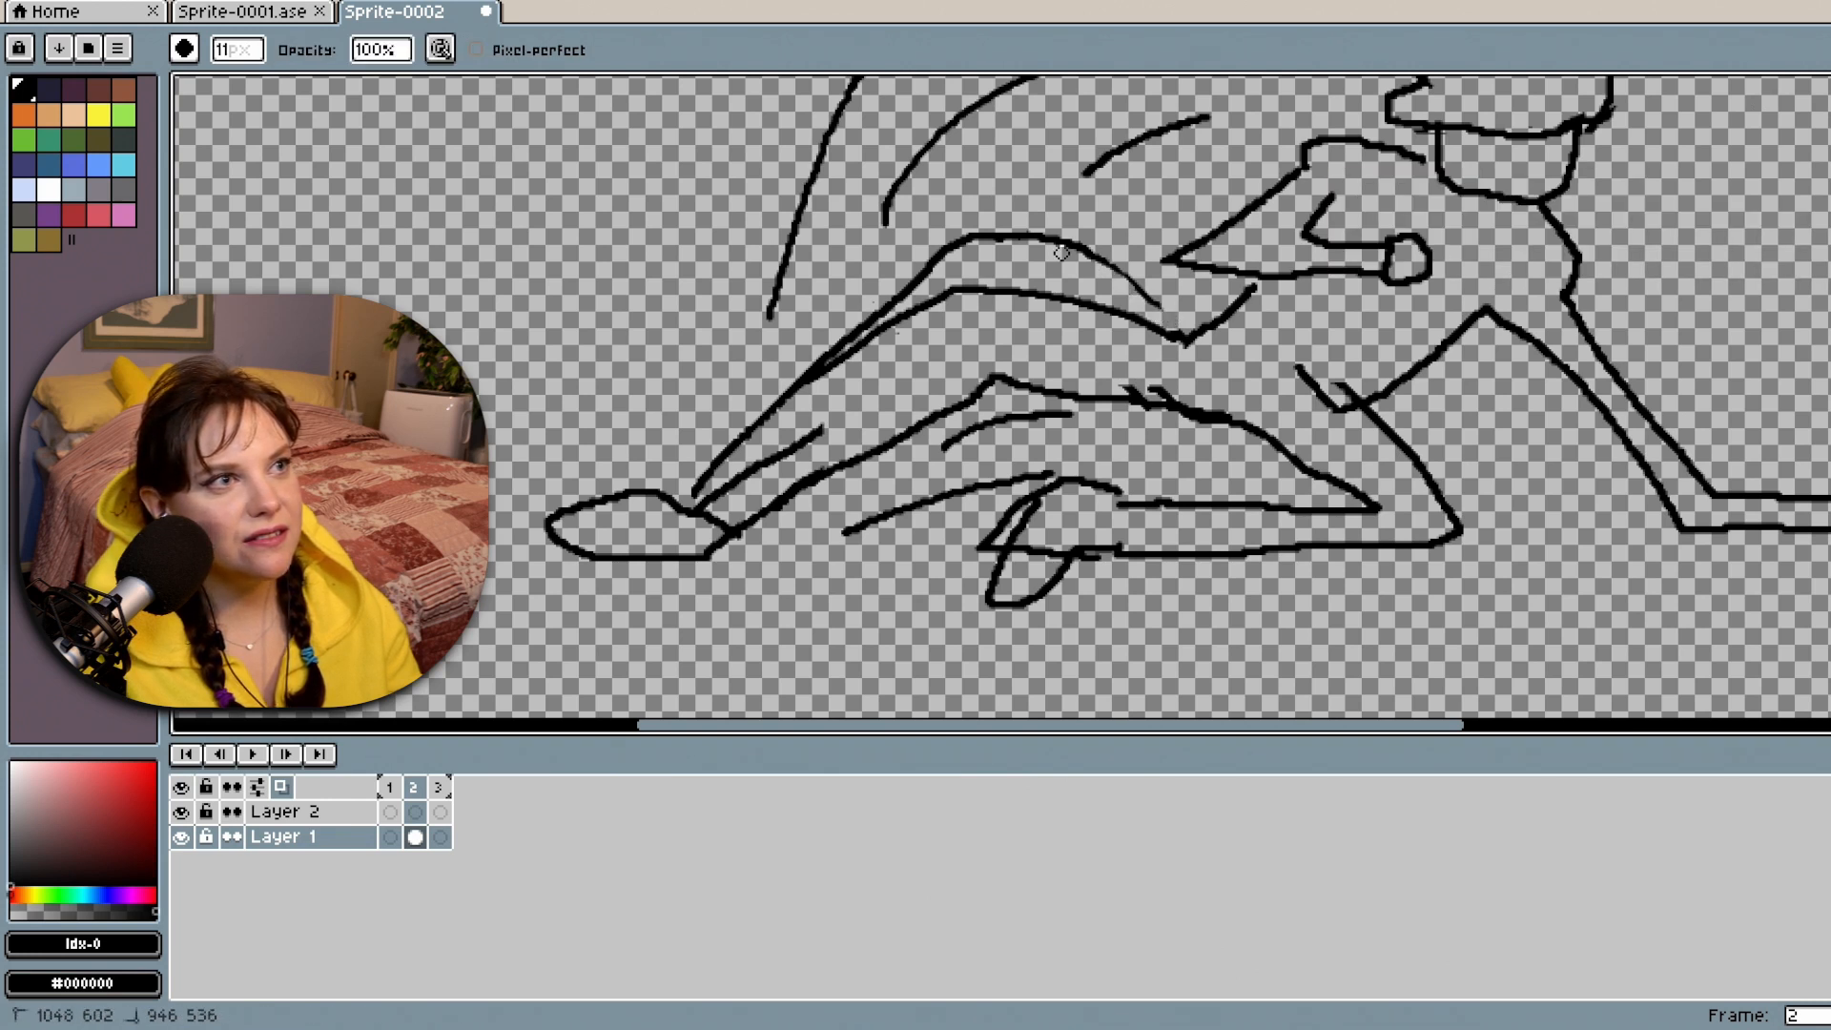
pyautogui.moveTo(1020, 236)
pyautogui.mouseDown()
pyautogui.moveTo(961, 238)
pyautogui.moveTo(859, 320)
pyautogui.mouseUp()
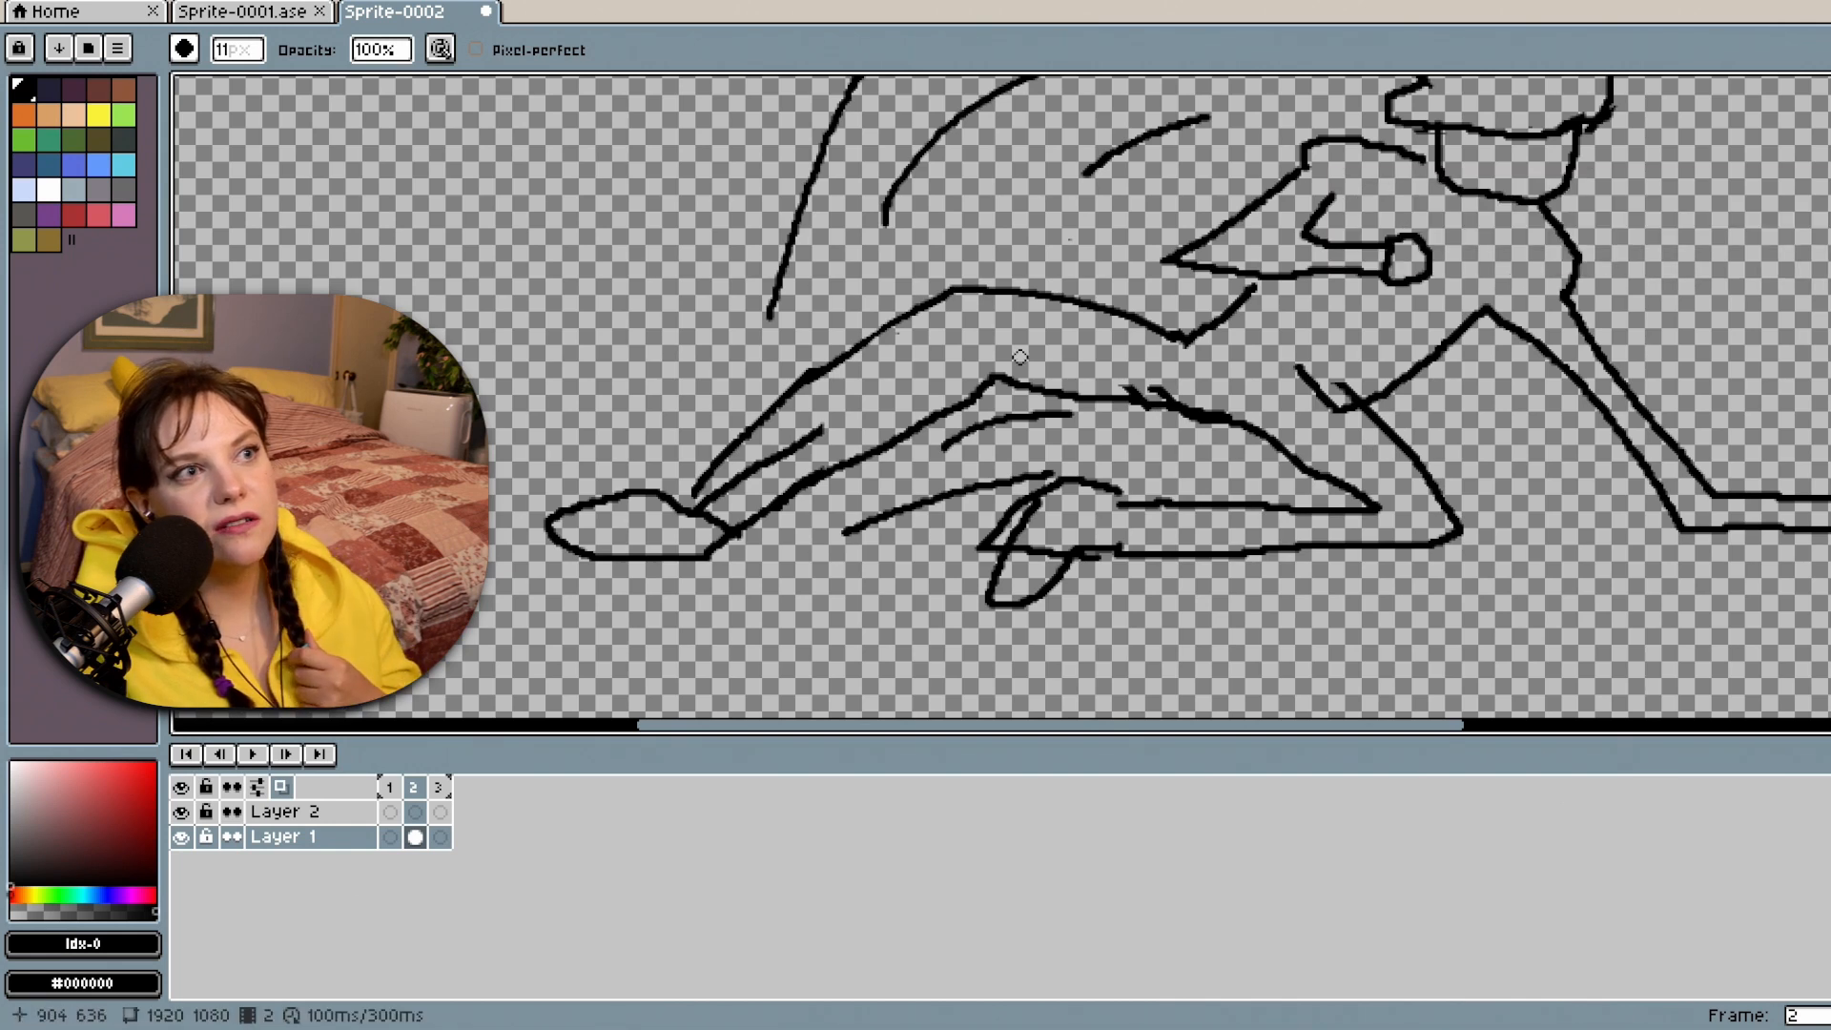
# Draw a rounded U-shaped outline for the shortened extended leg on frame 3, over the onion-skinned shin.
pyautogui.scroll(-1, 1211, 328)
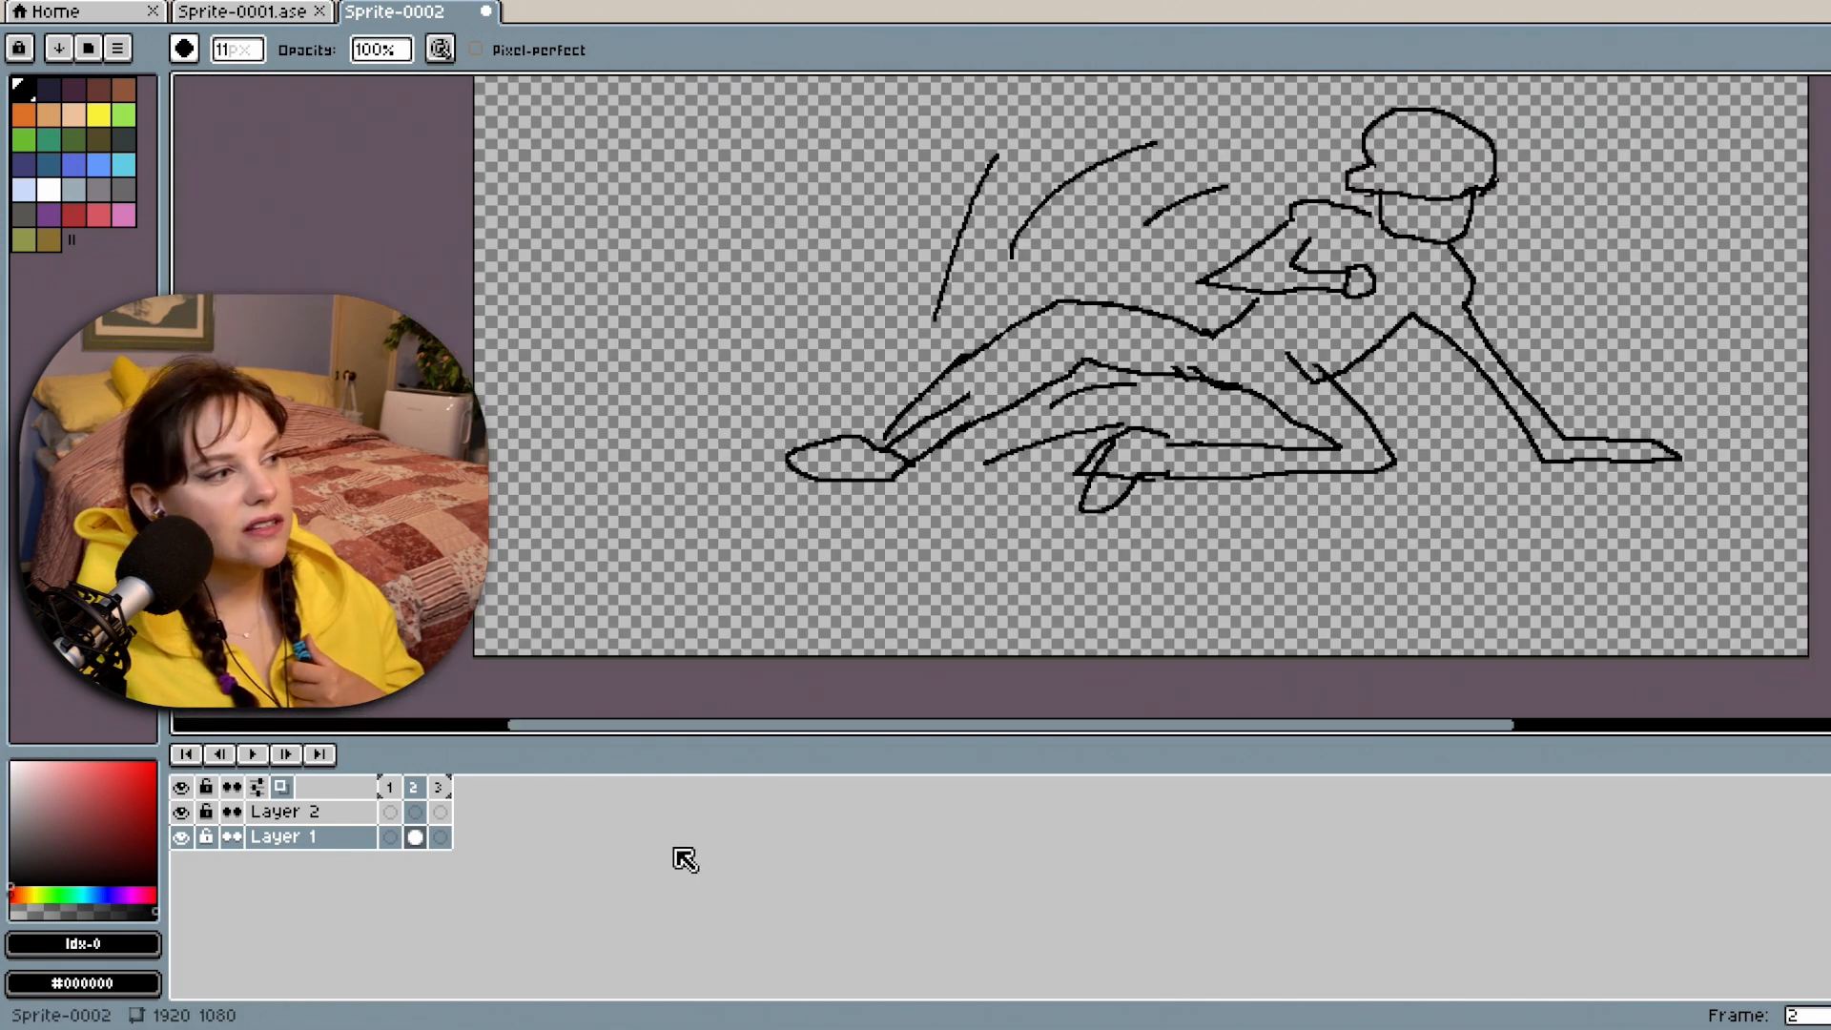
pyautogui.click(439, 836)
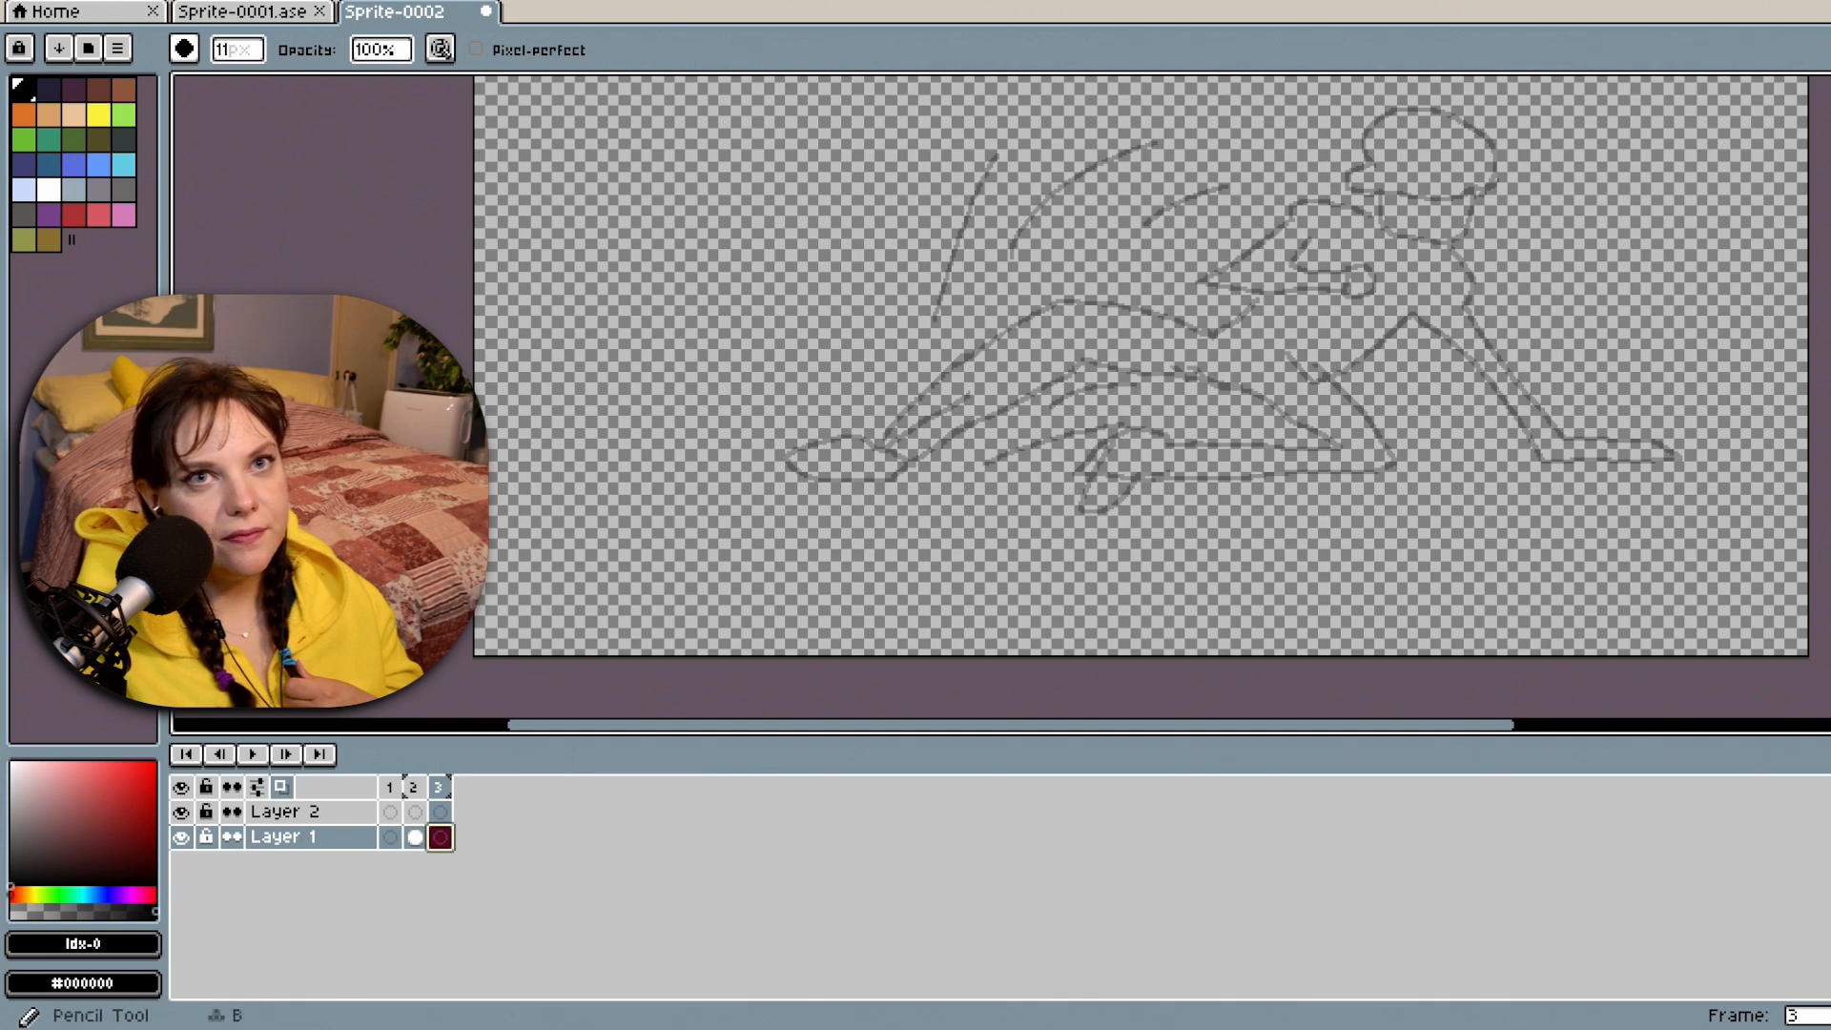
pyautogui.press('b')
pyautogui.scroll(2, 1140, 395)
pyautogui.scroll(2, 1142, 399)
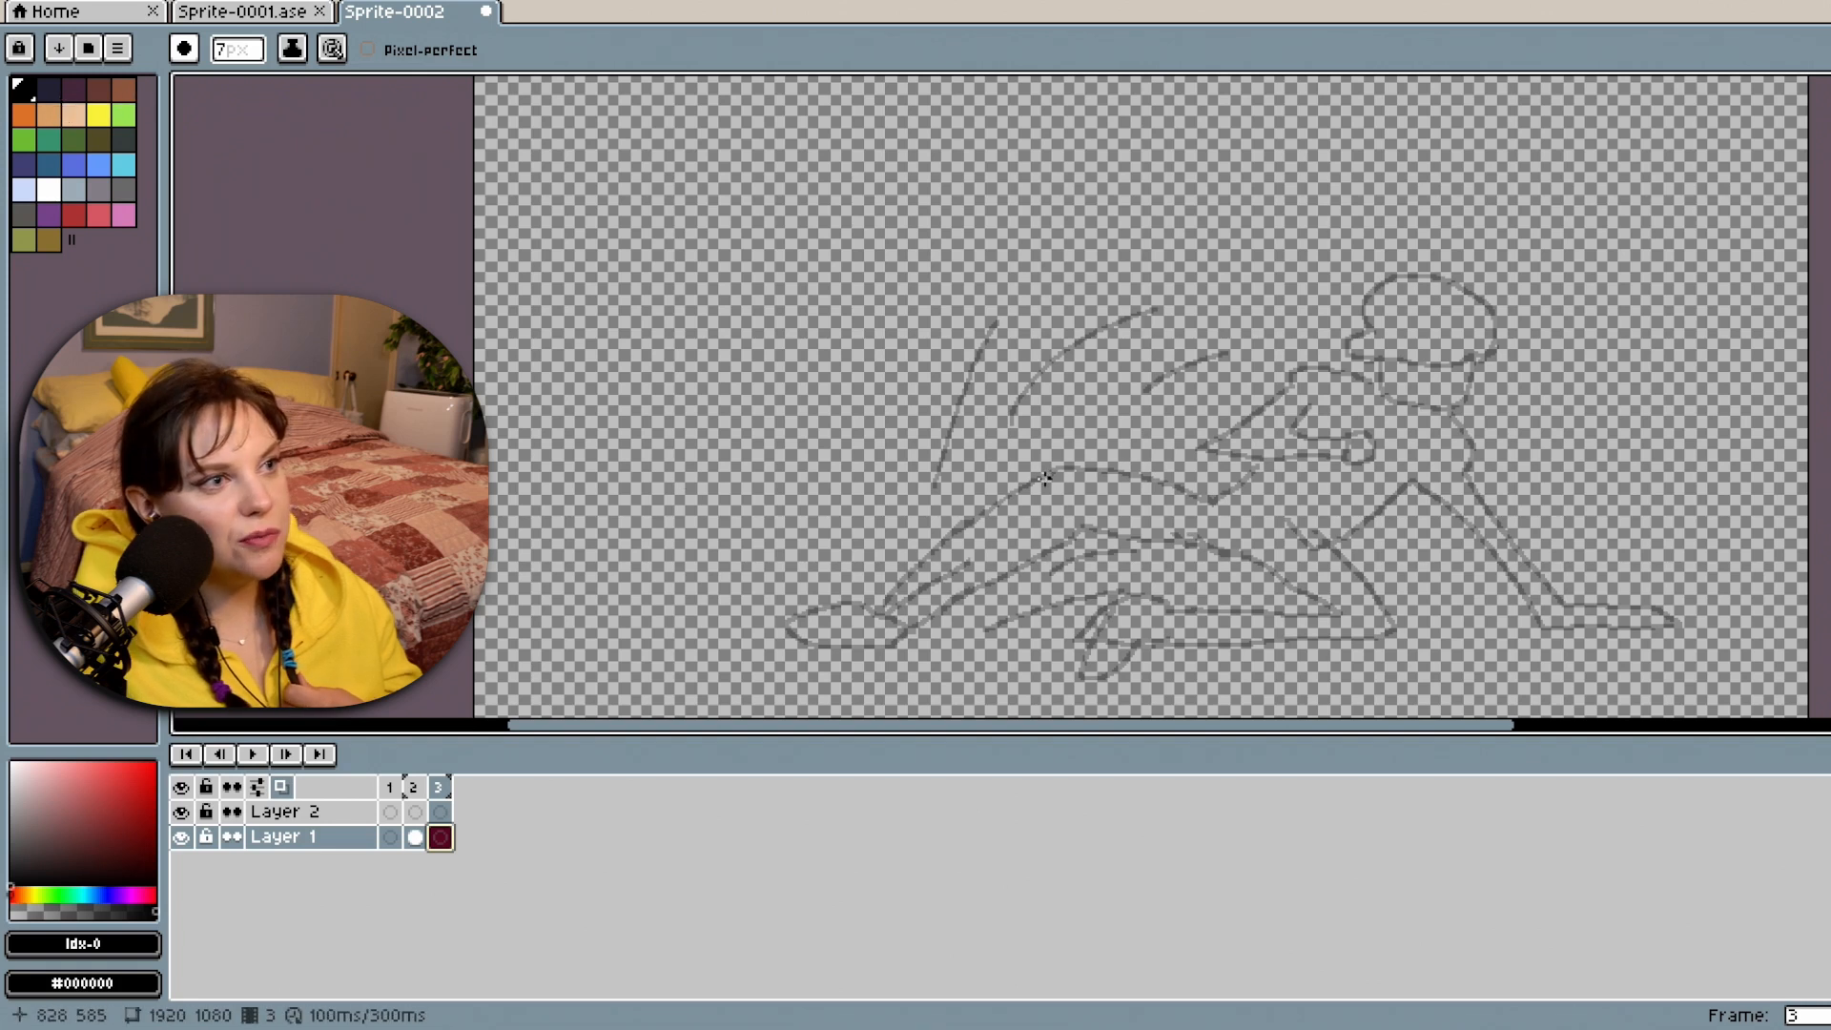
pyautogui.moveTo(1009, 499)
pyautogui.mouseDown()
pyautogui.moveTo(911, 552)
pyautogui.moveTo(914, 589)
pyautogui.moveTo(970, 599)
pyautogui.moveTo(1070, 543)
pyautogui.mouseUp()
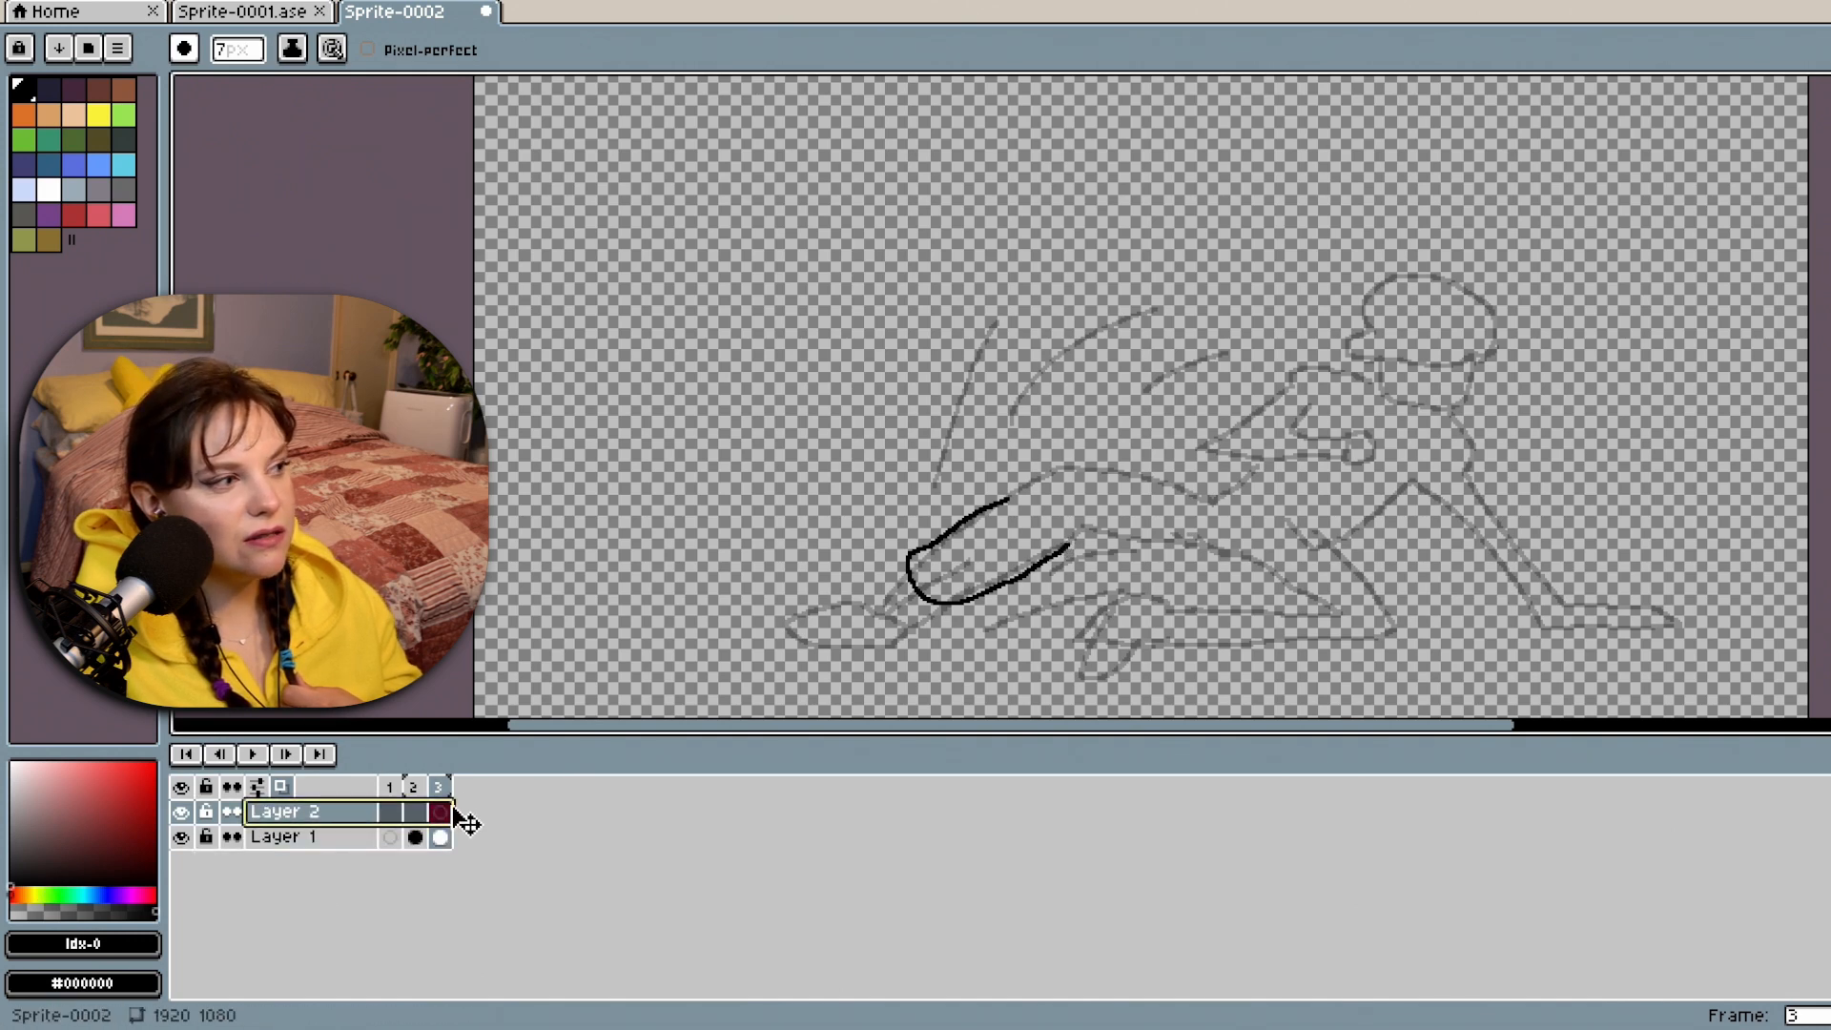
# Select a 490 by 475 px area around the extended shin and foot on frame 2 and move it to position 411, 351.
pyautogui.click(416, 837)
pyautogui.press('w')
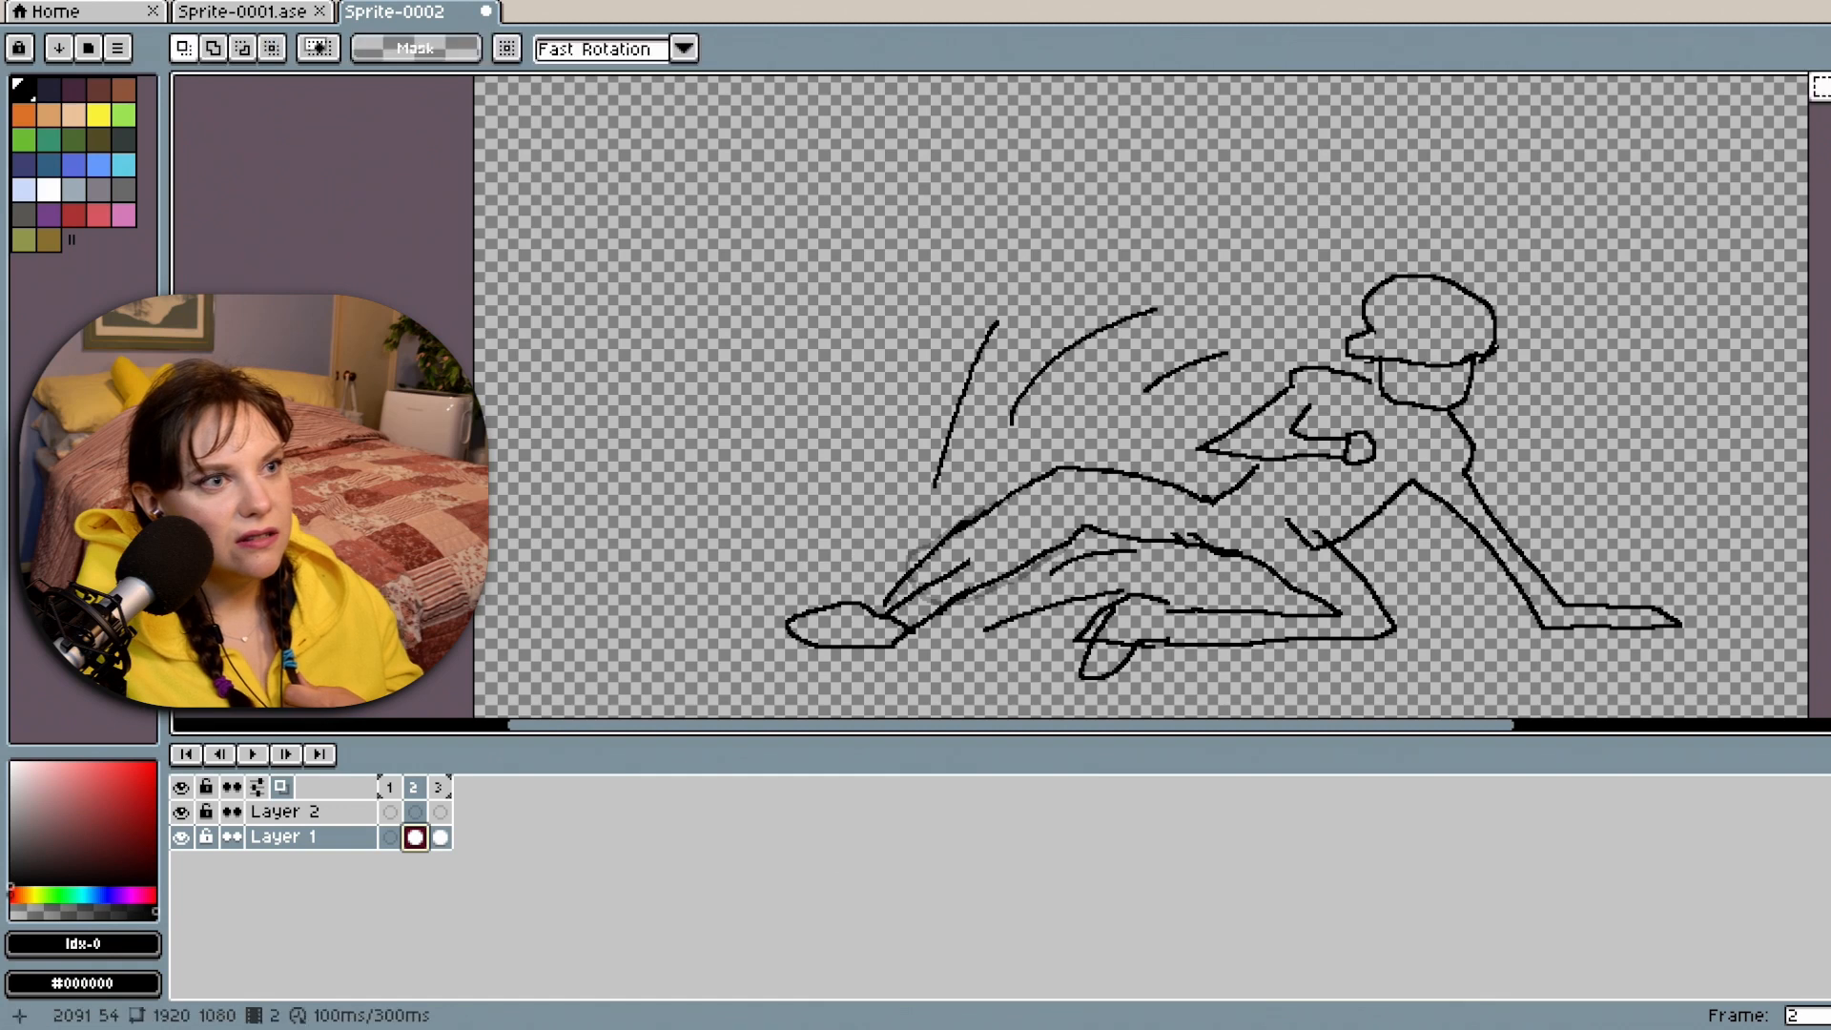
pyautogui.moveTo(711, 346); pyautogui.dragTo(1052, 675)
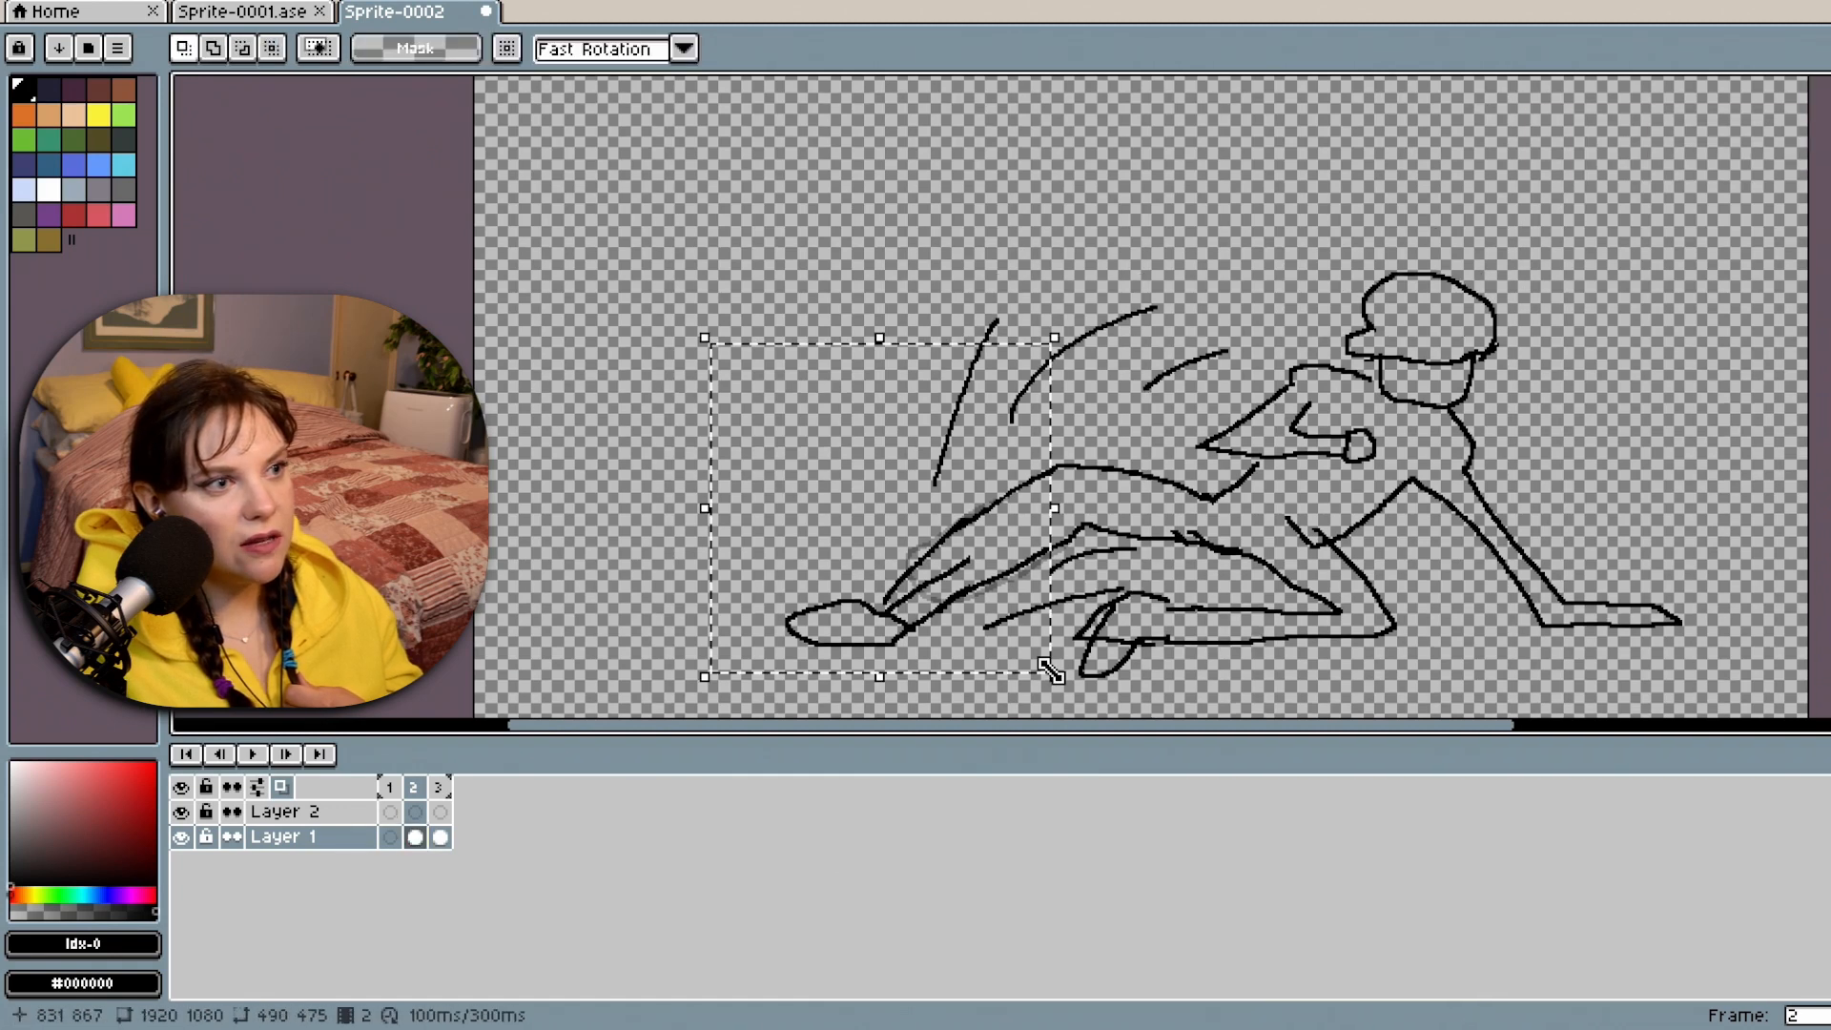
pyautogui.click(915, 599)
pyautogui.moveTo(916, 599); pyautogui.dragTo(968, 583)
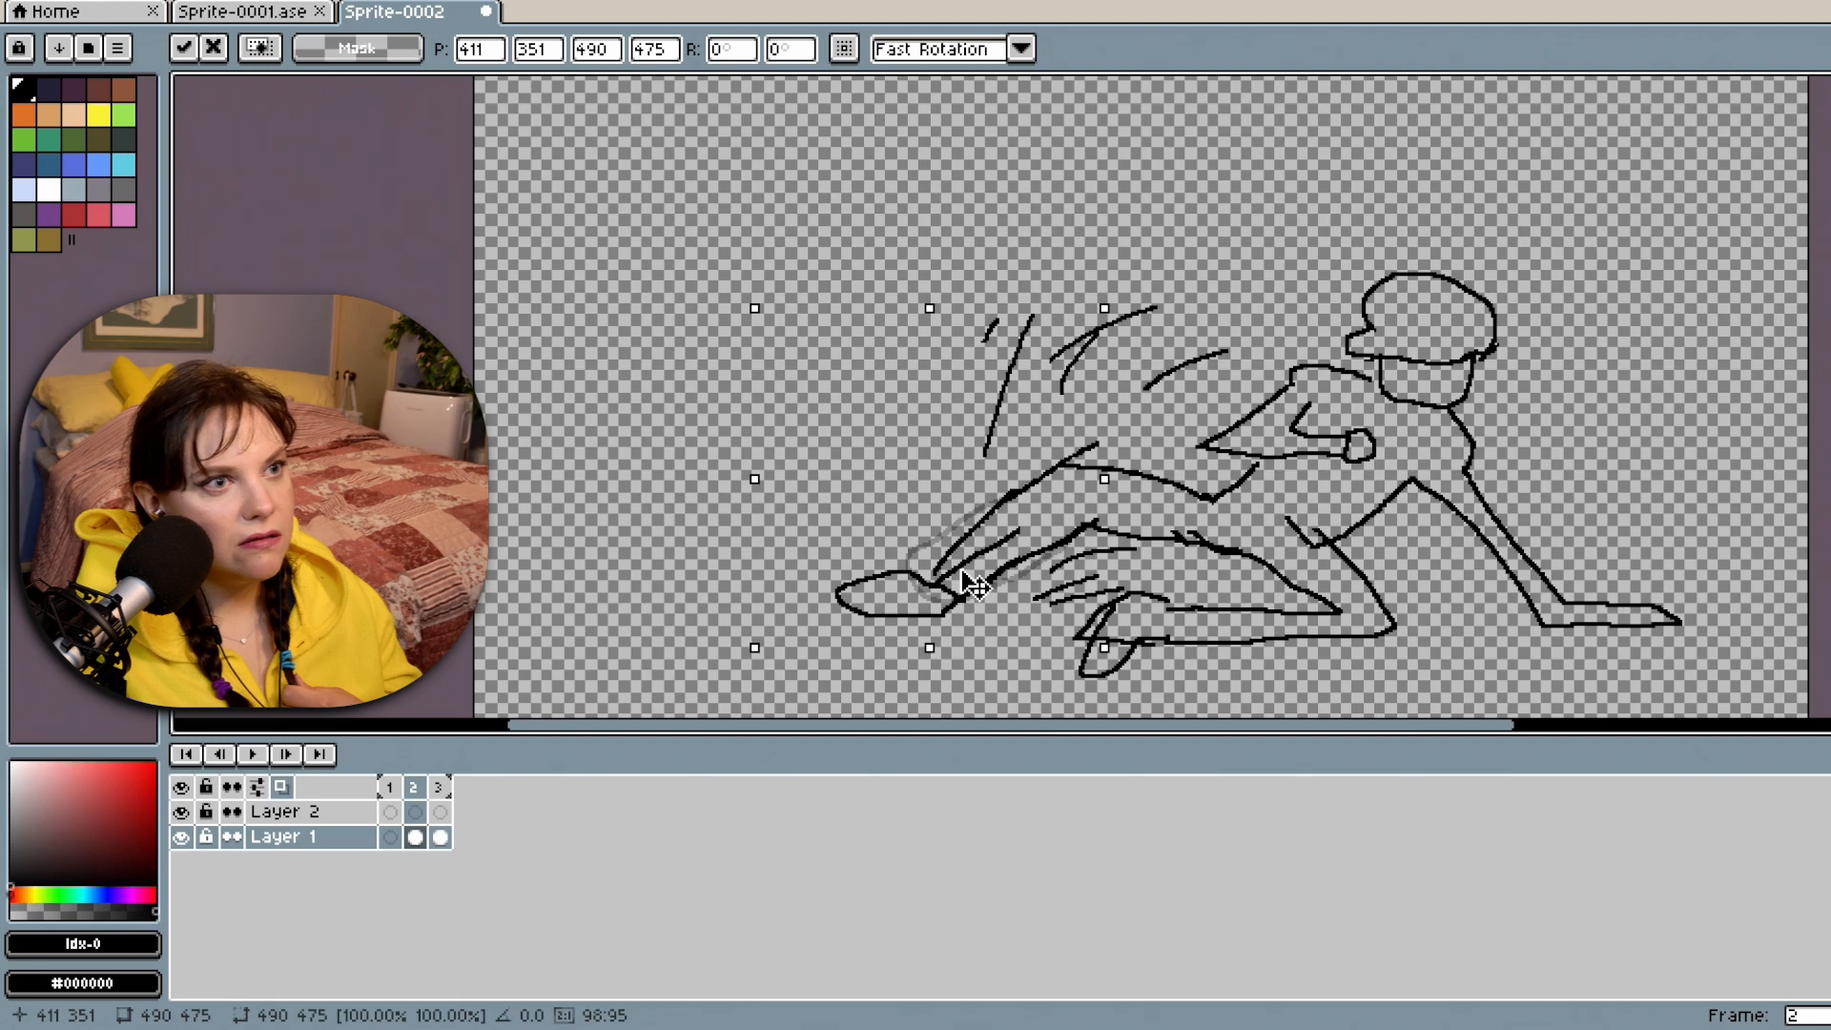
pyautogui.click(1478, 659)
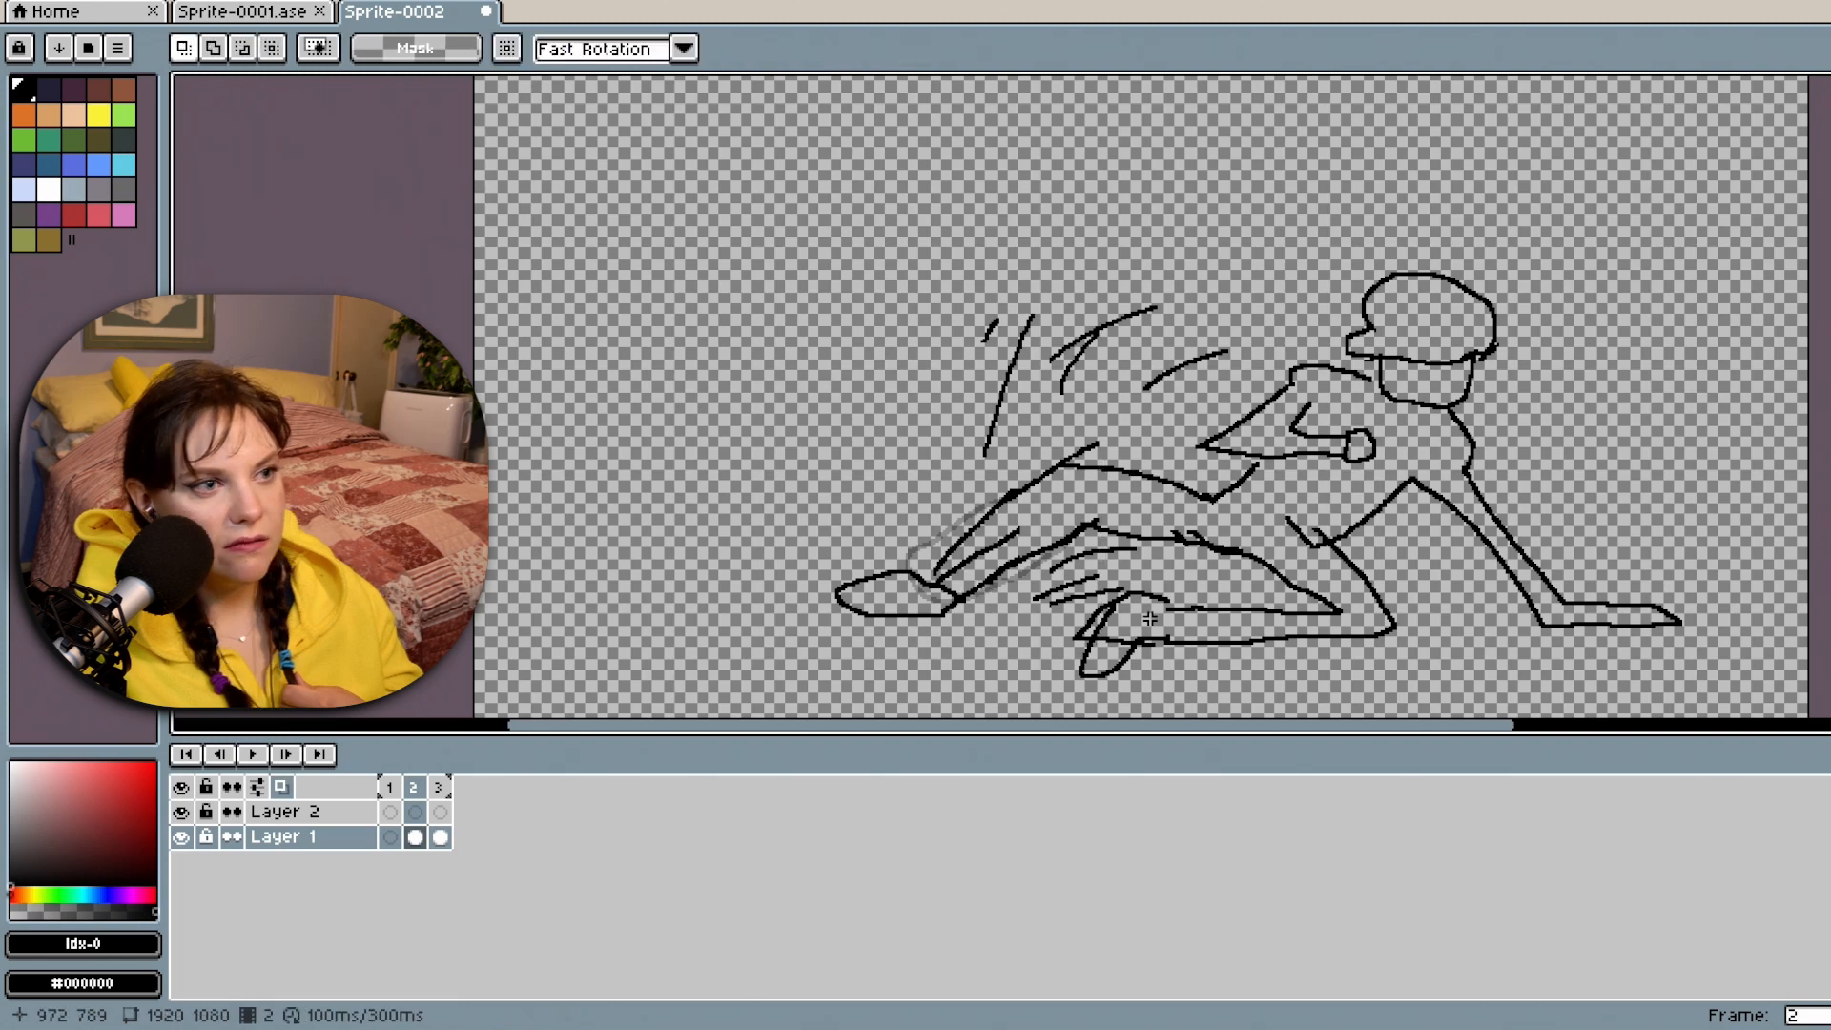
# Select a 610 by 136 px area around the folded lower leg, move it down to position 816, 816 and deselect it.
pyautogui.moveTo(1059, 617); pyautogui.dragTo(1443, 650)
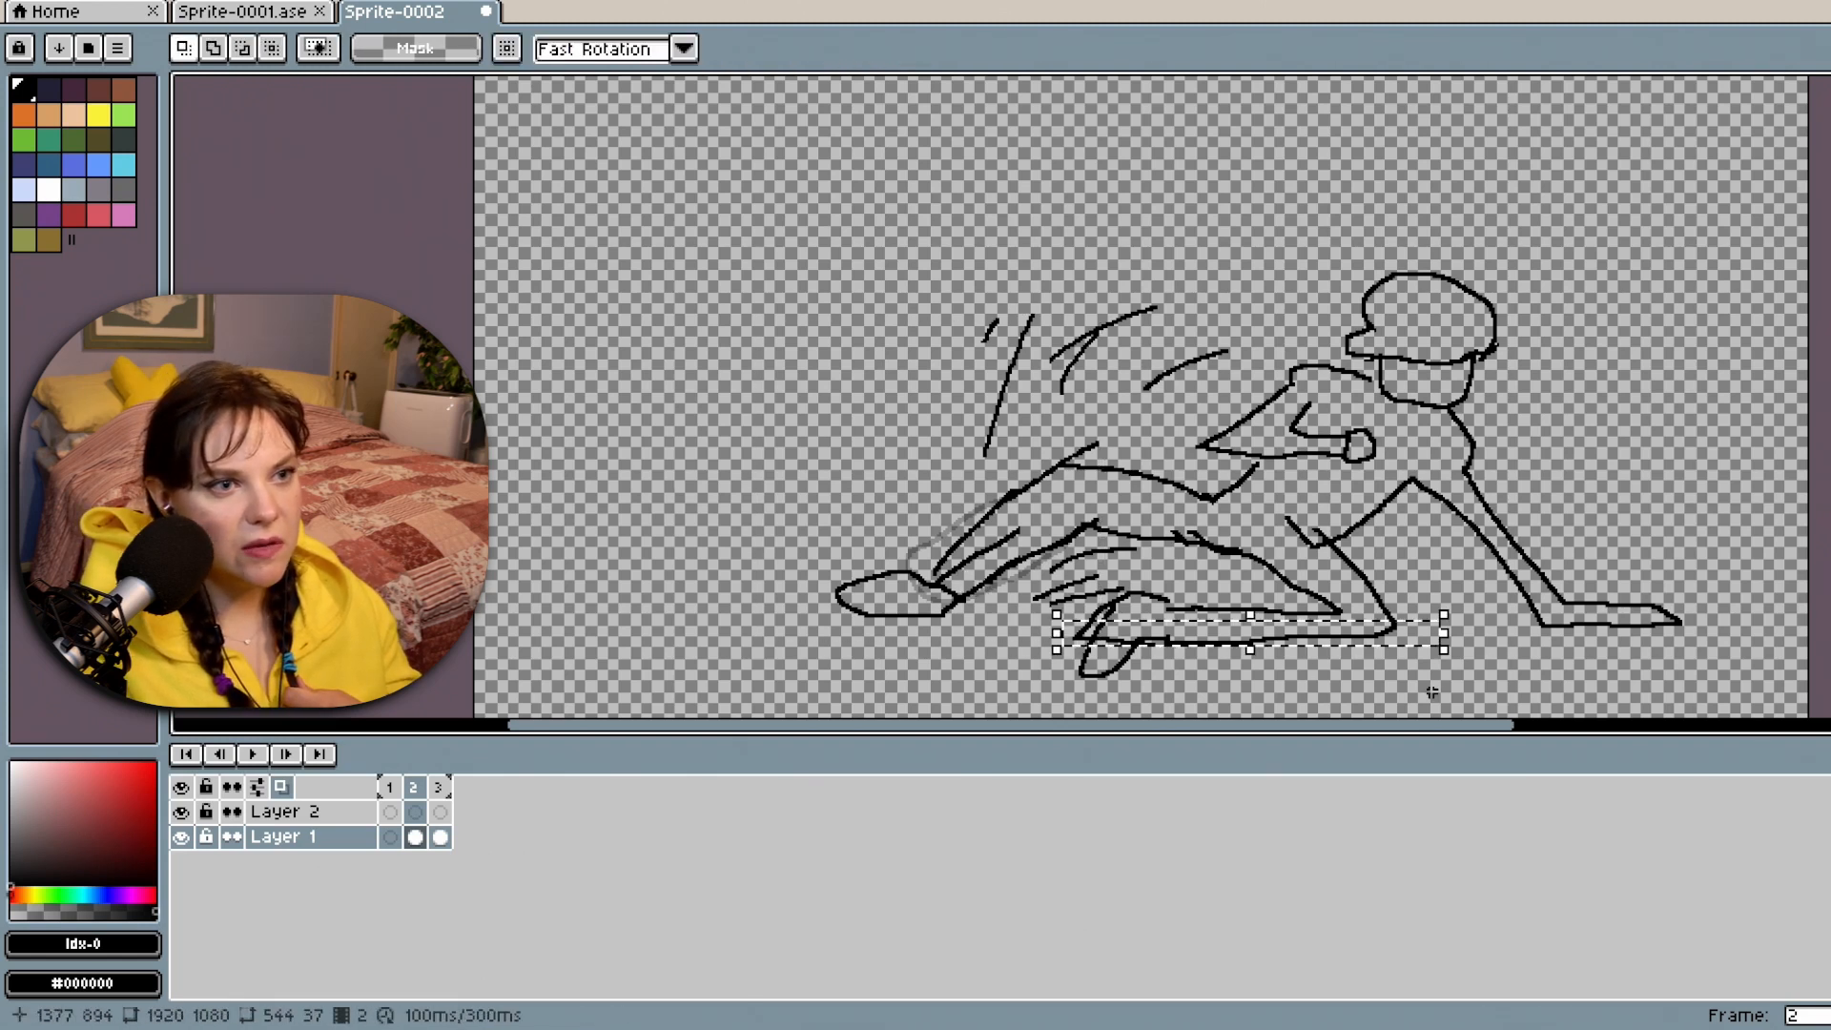
pyautogui.click(1443, 650)
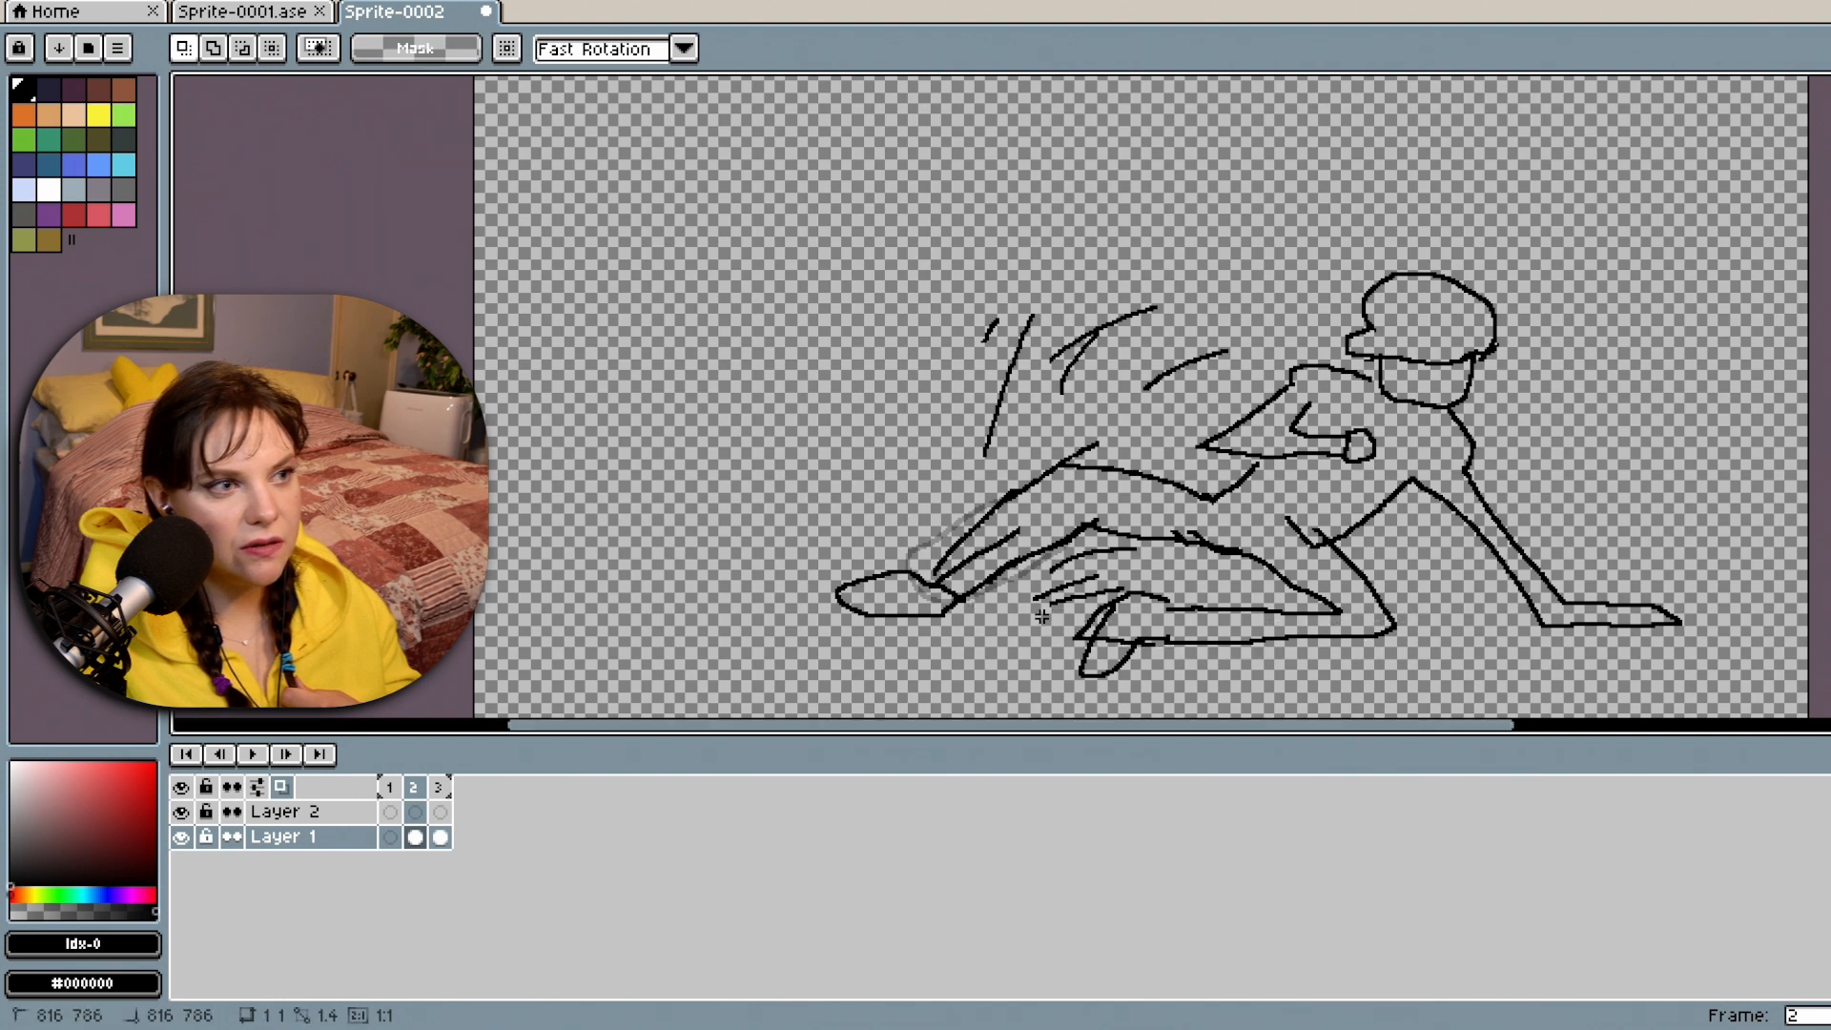
pyautogui.moveTo(1468, 658); pyautogui.dragTo(1035, 606)
pyautogui.moveTo(1274, 654); pyautogui.dragTo(1271, 667)
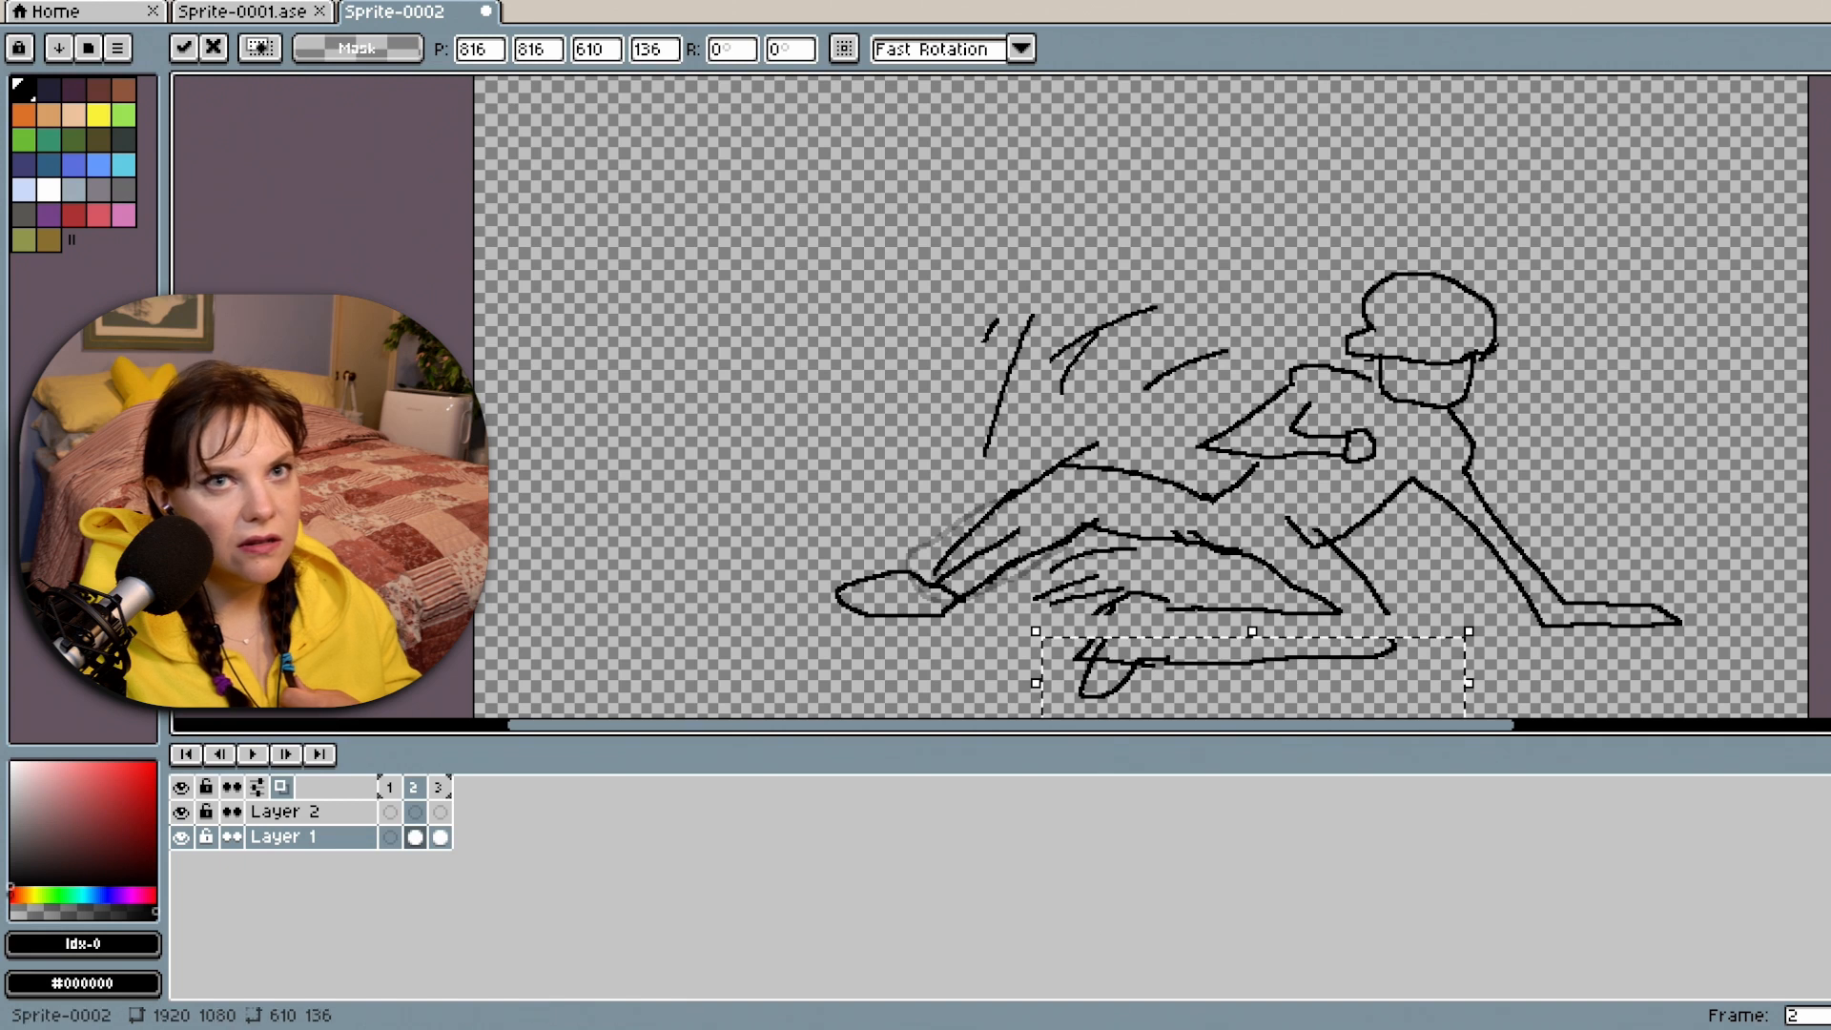
pyautogui.press('b')
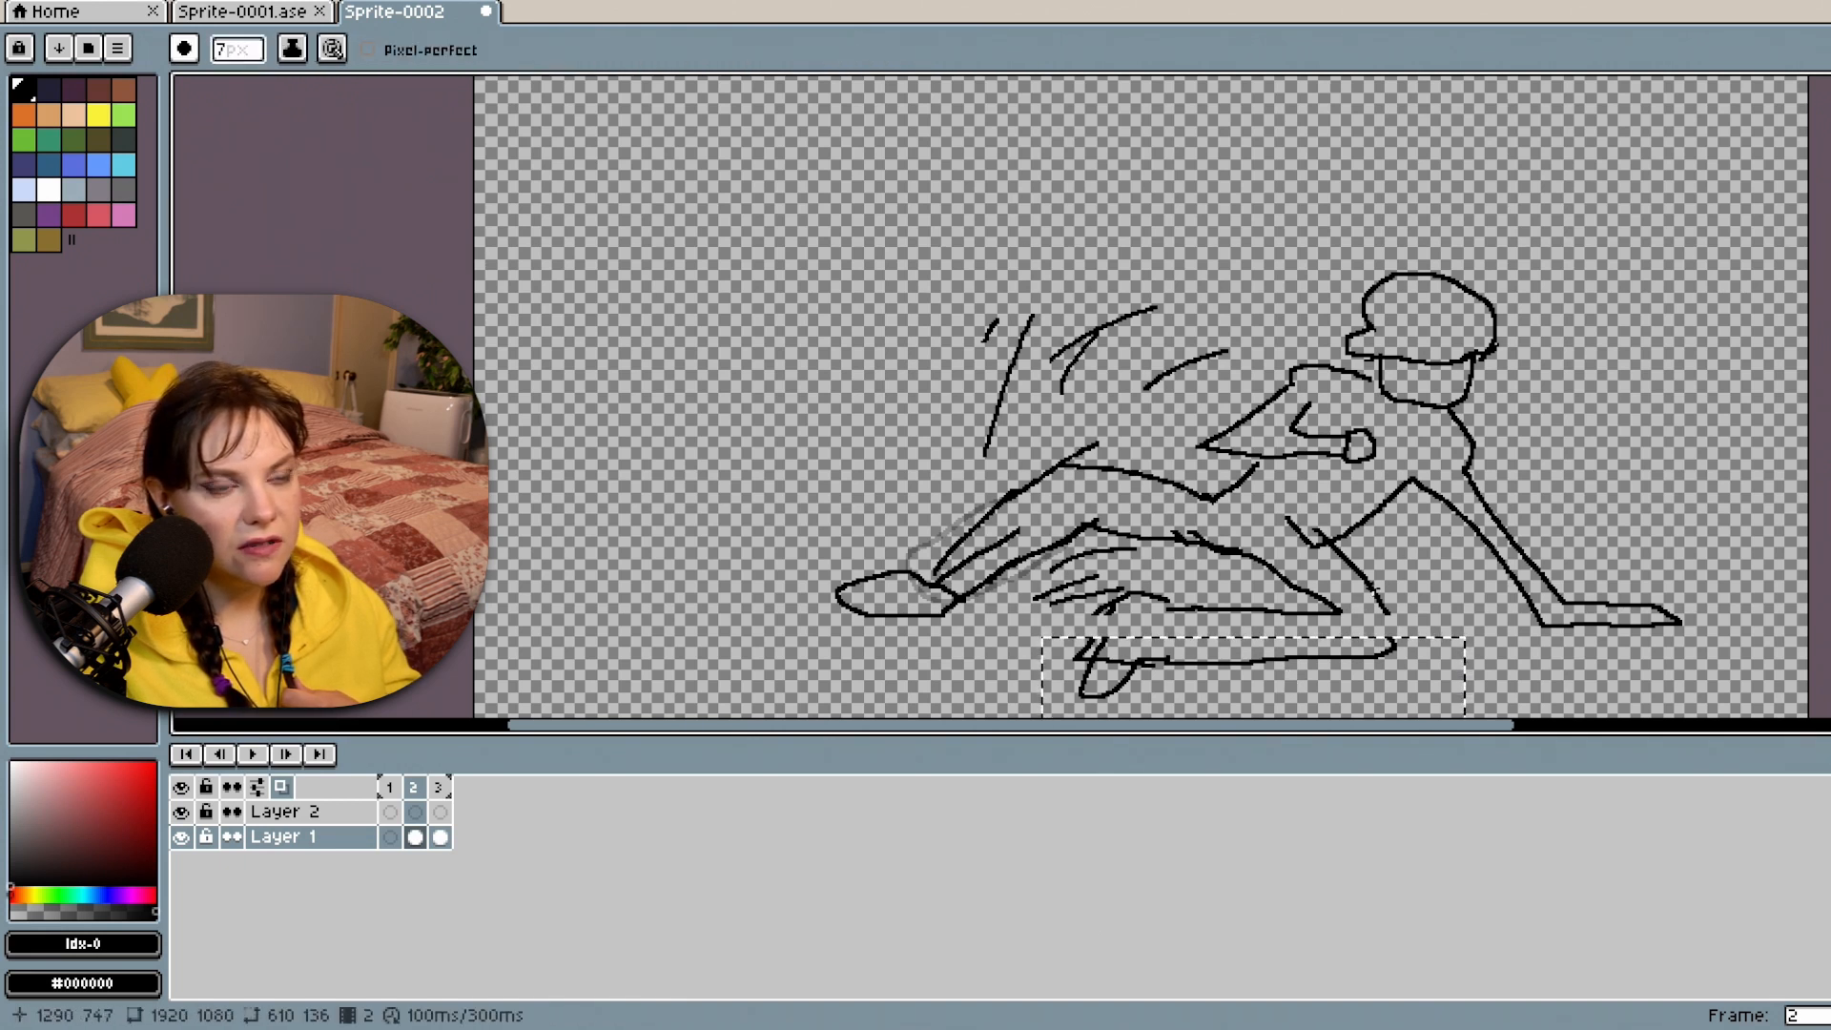
pyautogui.press('m')
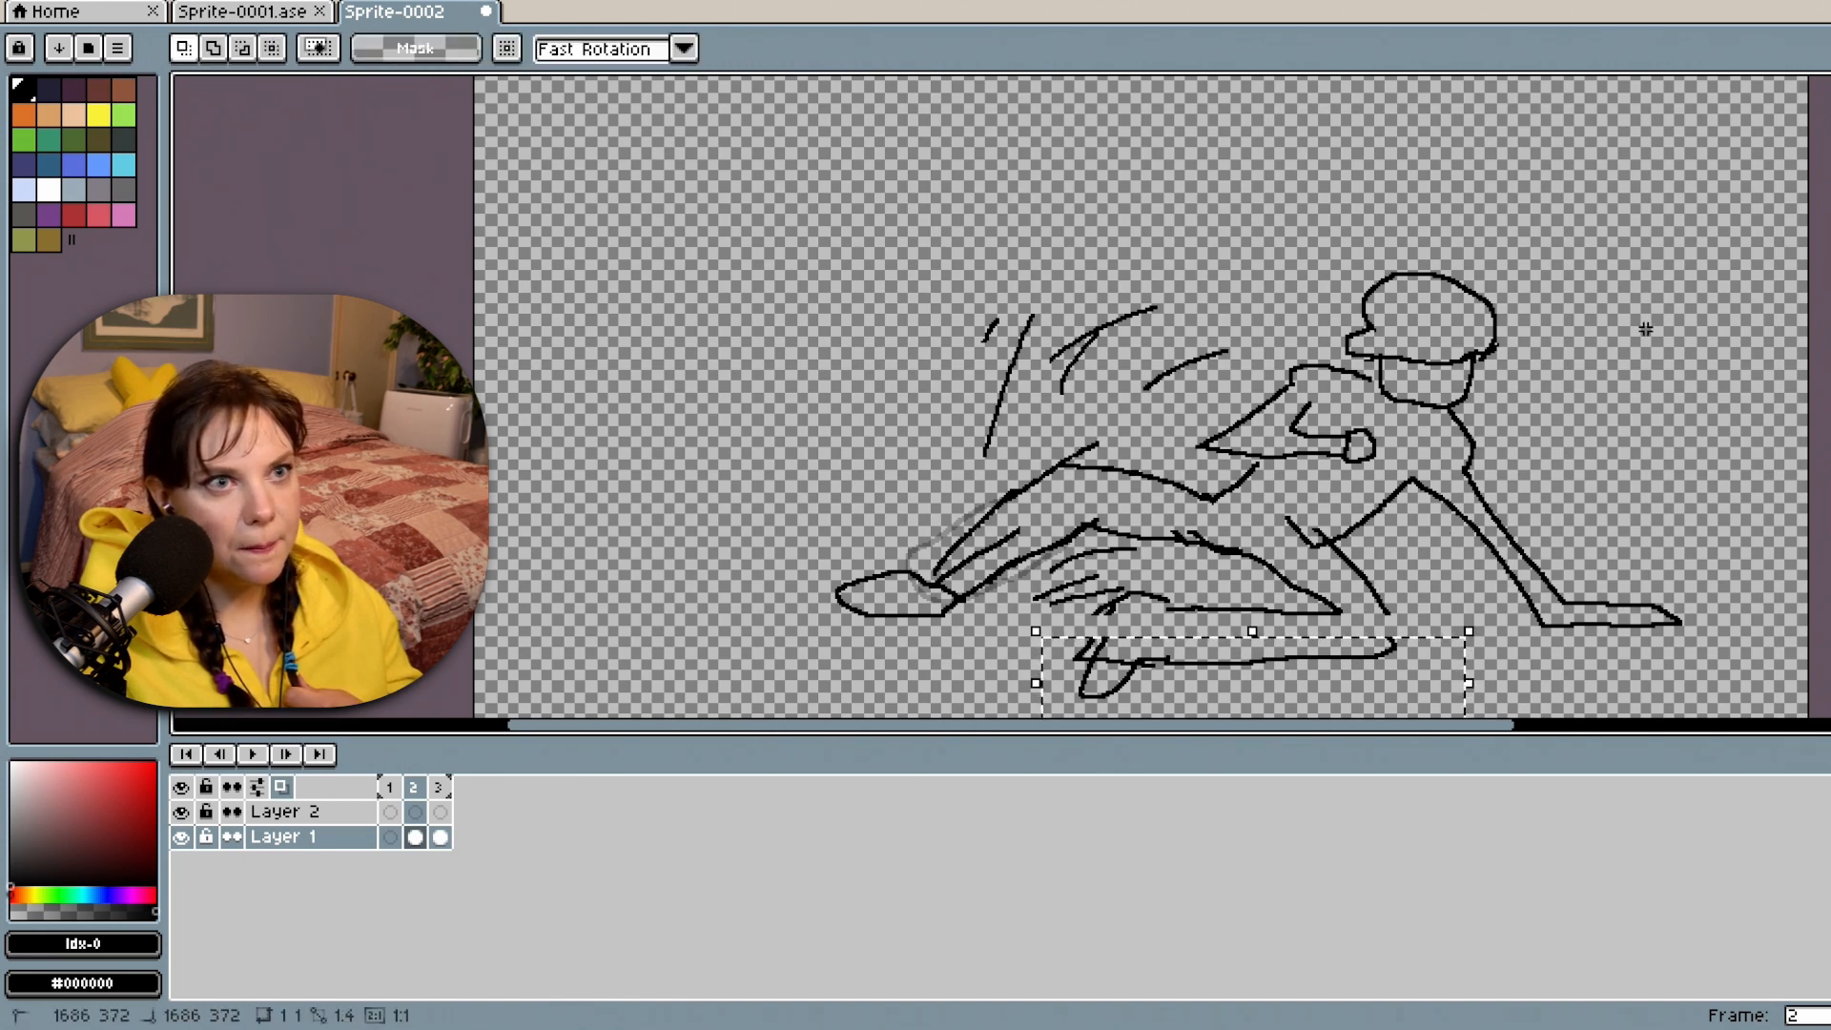
pyautogui.click(1646, 327)
# Draw a line joining the folded leg's thigh to its lowered shin at the knee.
pyautogui.press('e')
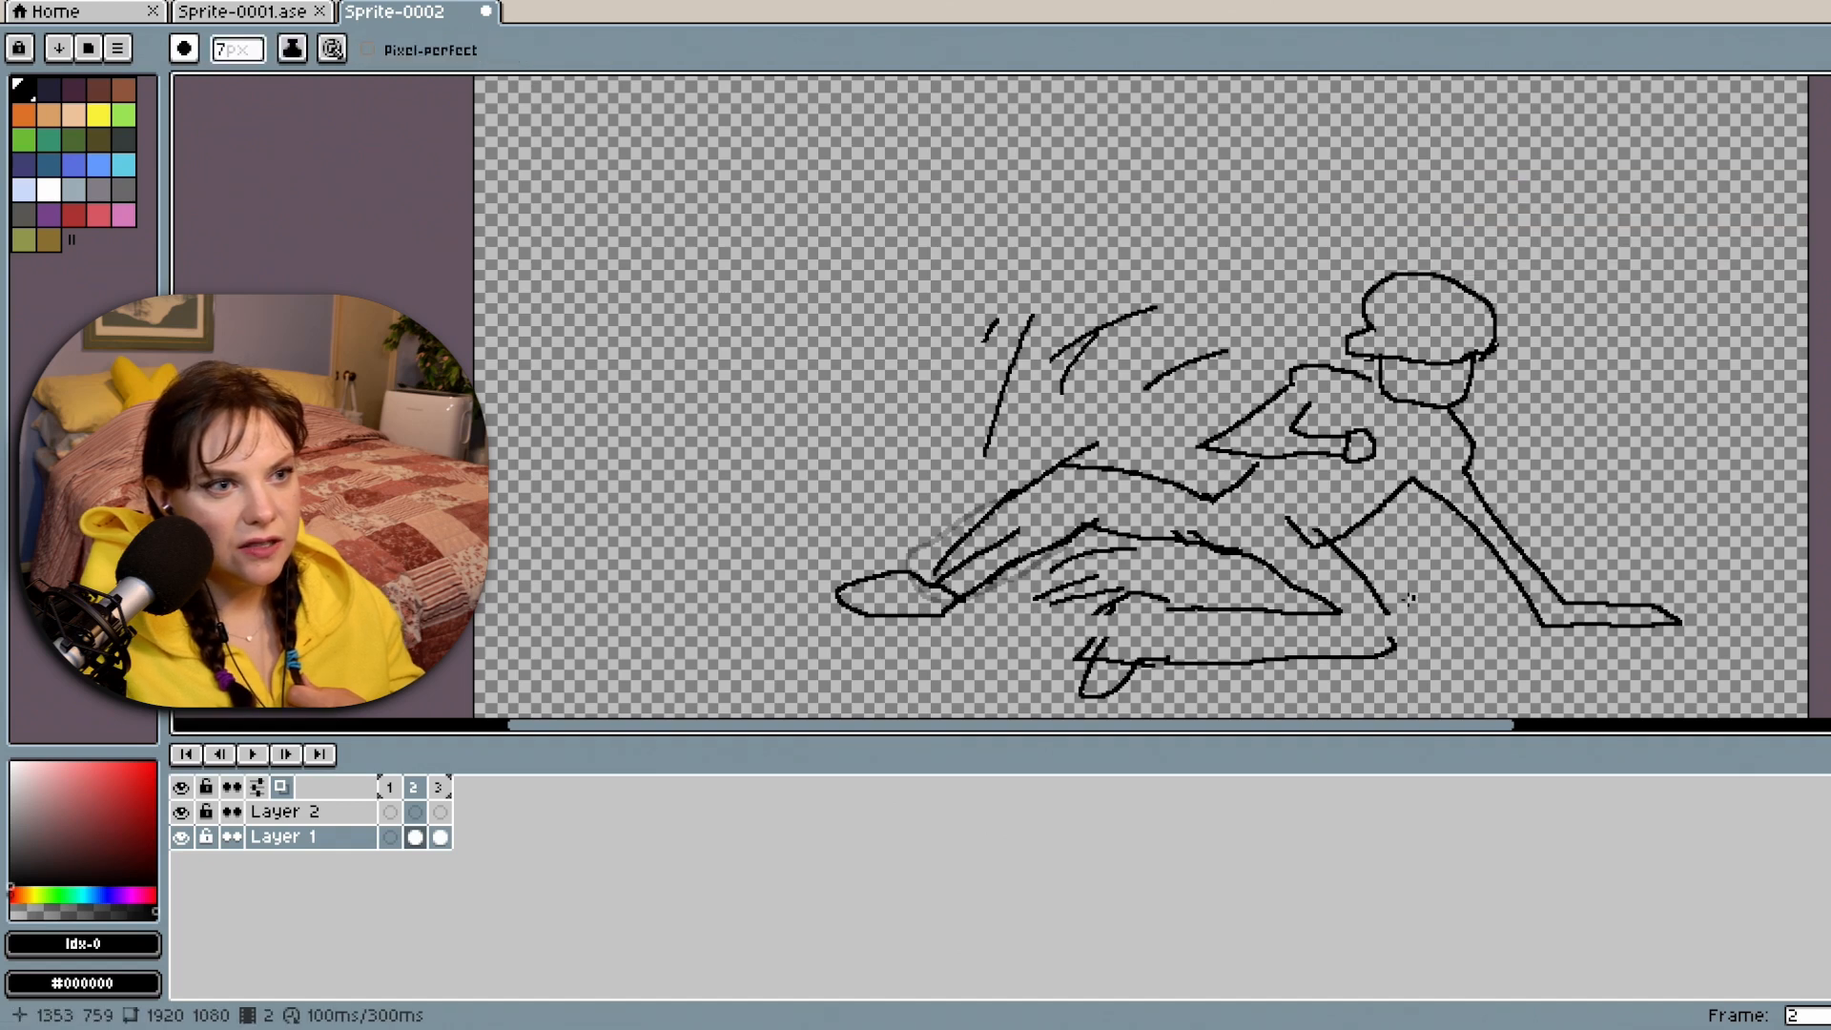
pyautogui.moveTo(1385, 608); pyautogui.dragTo(1392, 651)
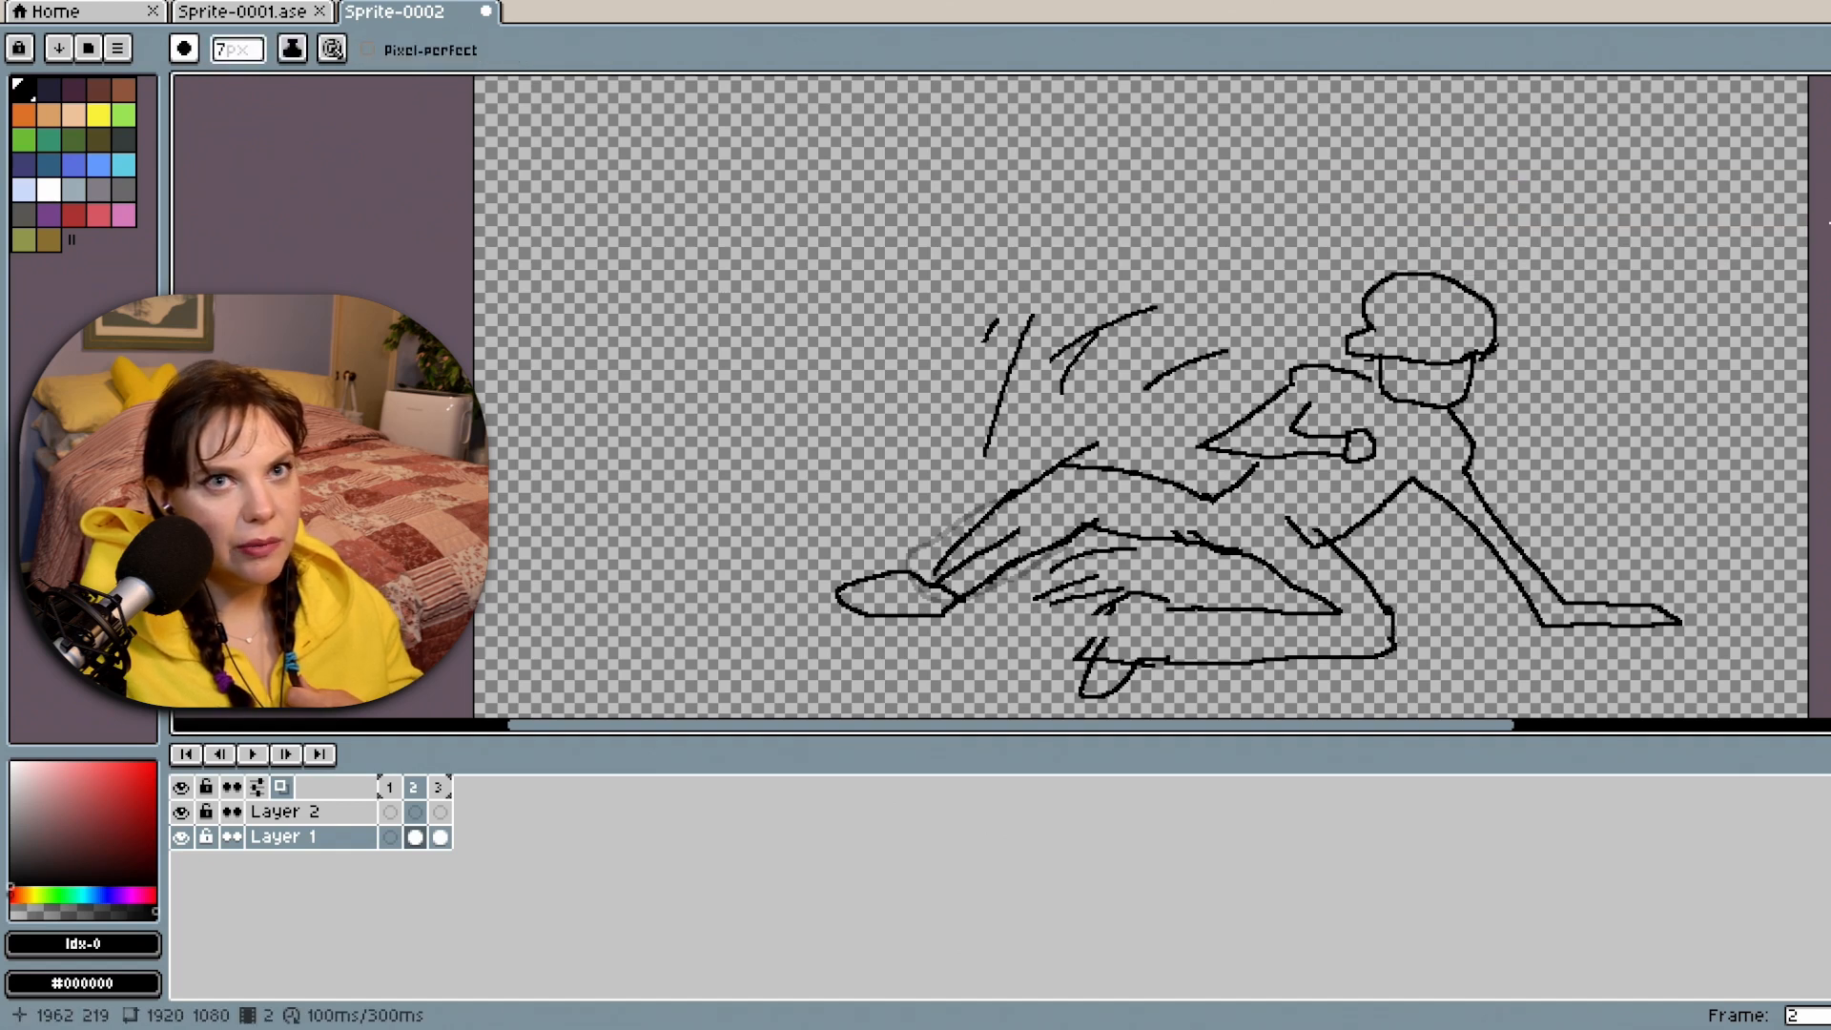
pyautogui.press('w')
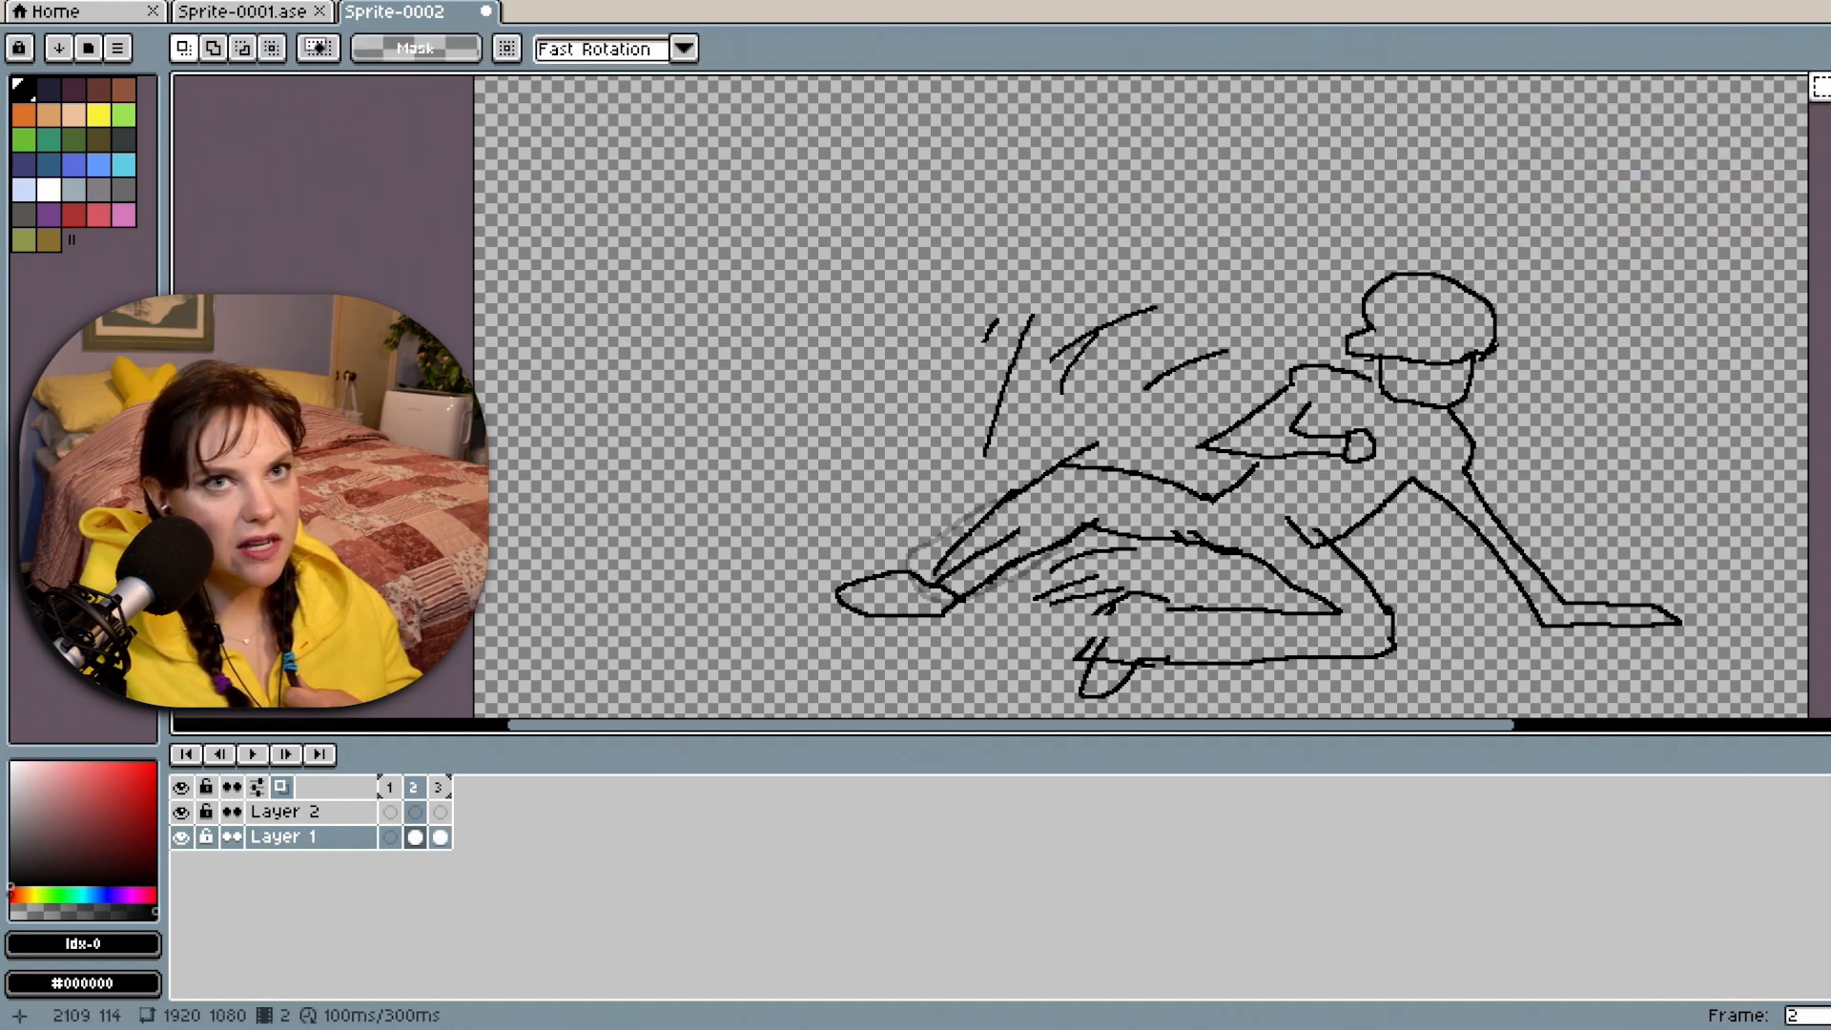
pyautogui.press('e')
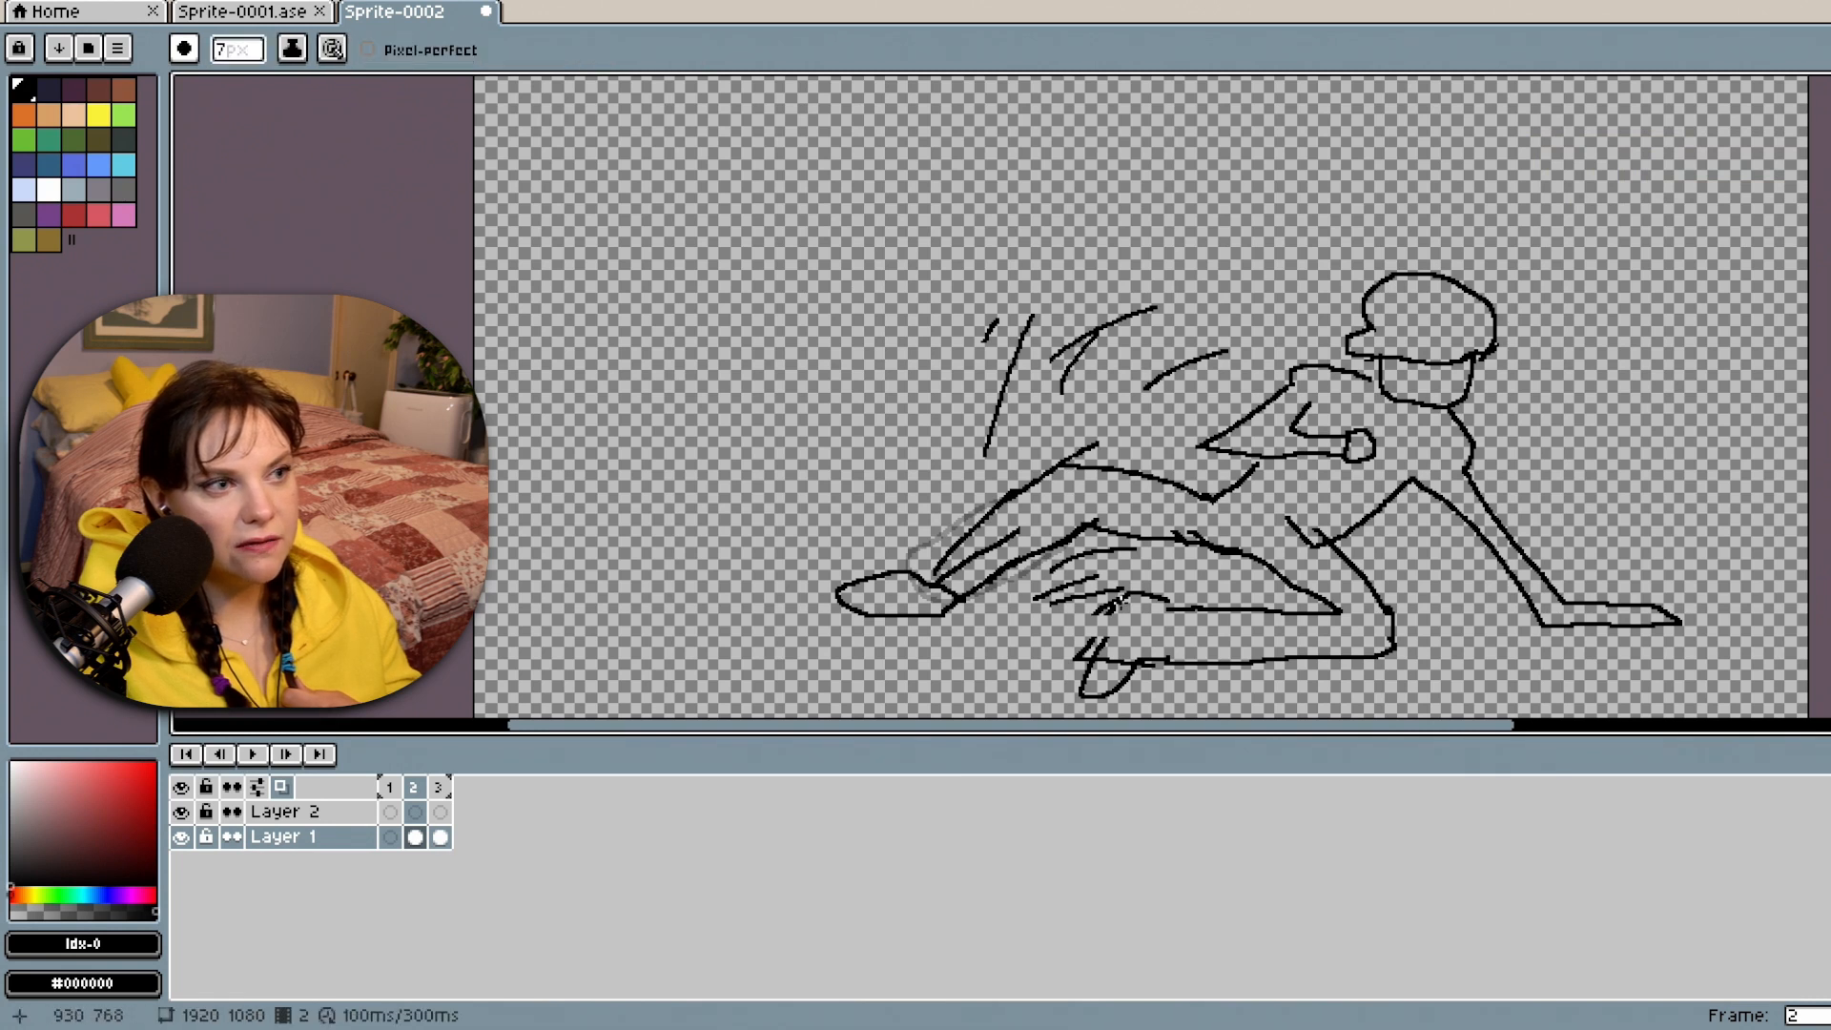
# Select a 553 by 193 px area around the folded lower leg on frame 2, move it to position 798, 690 and deselect it.
pyautogui.press('w')
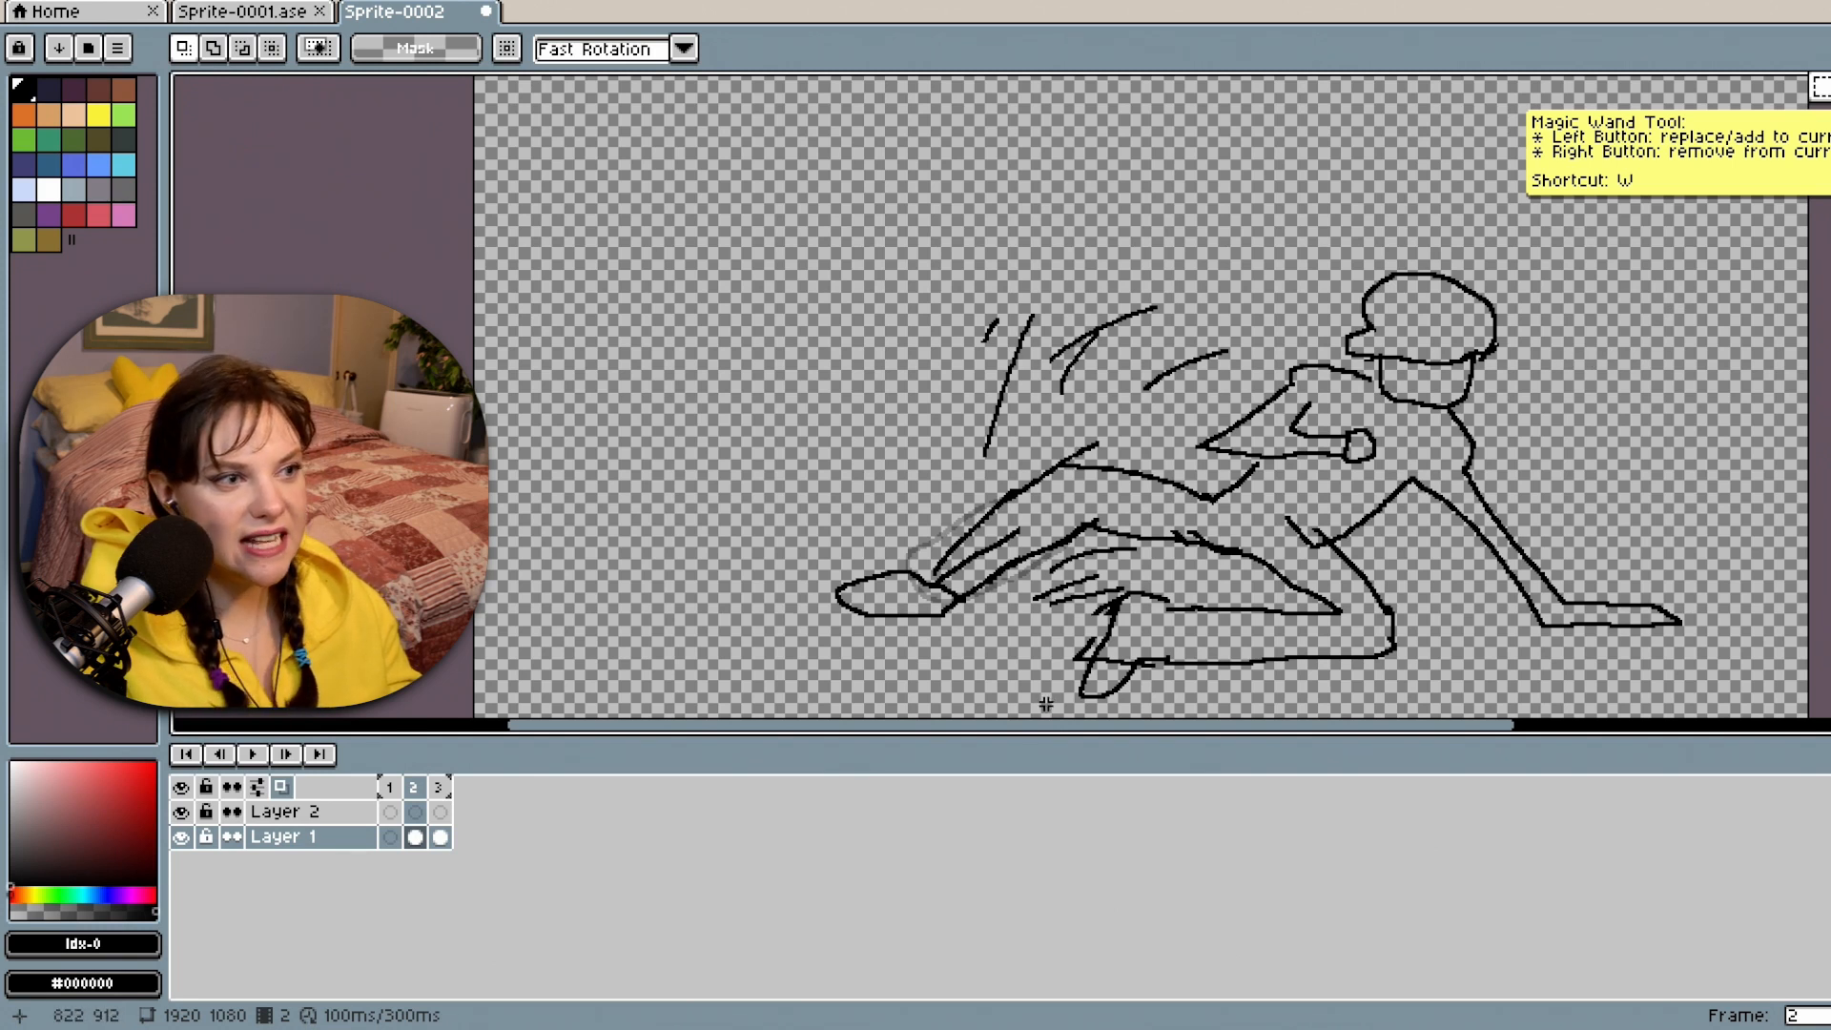
pyautogui.moveTo(1046, 704); pyautogui.dragTo(1425, 569)
pyautogui.moveTo(1336, 619); pyautogui.dragTo(1316, 595)
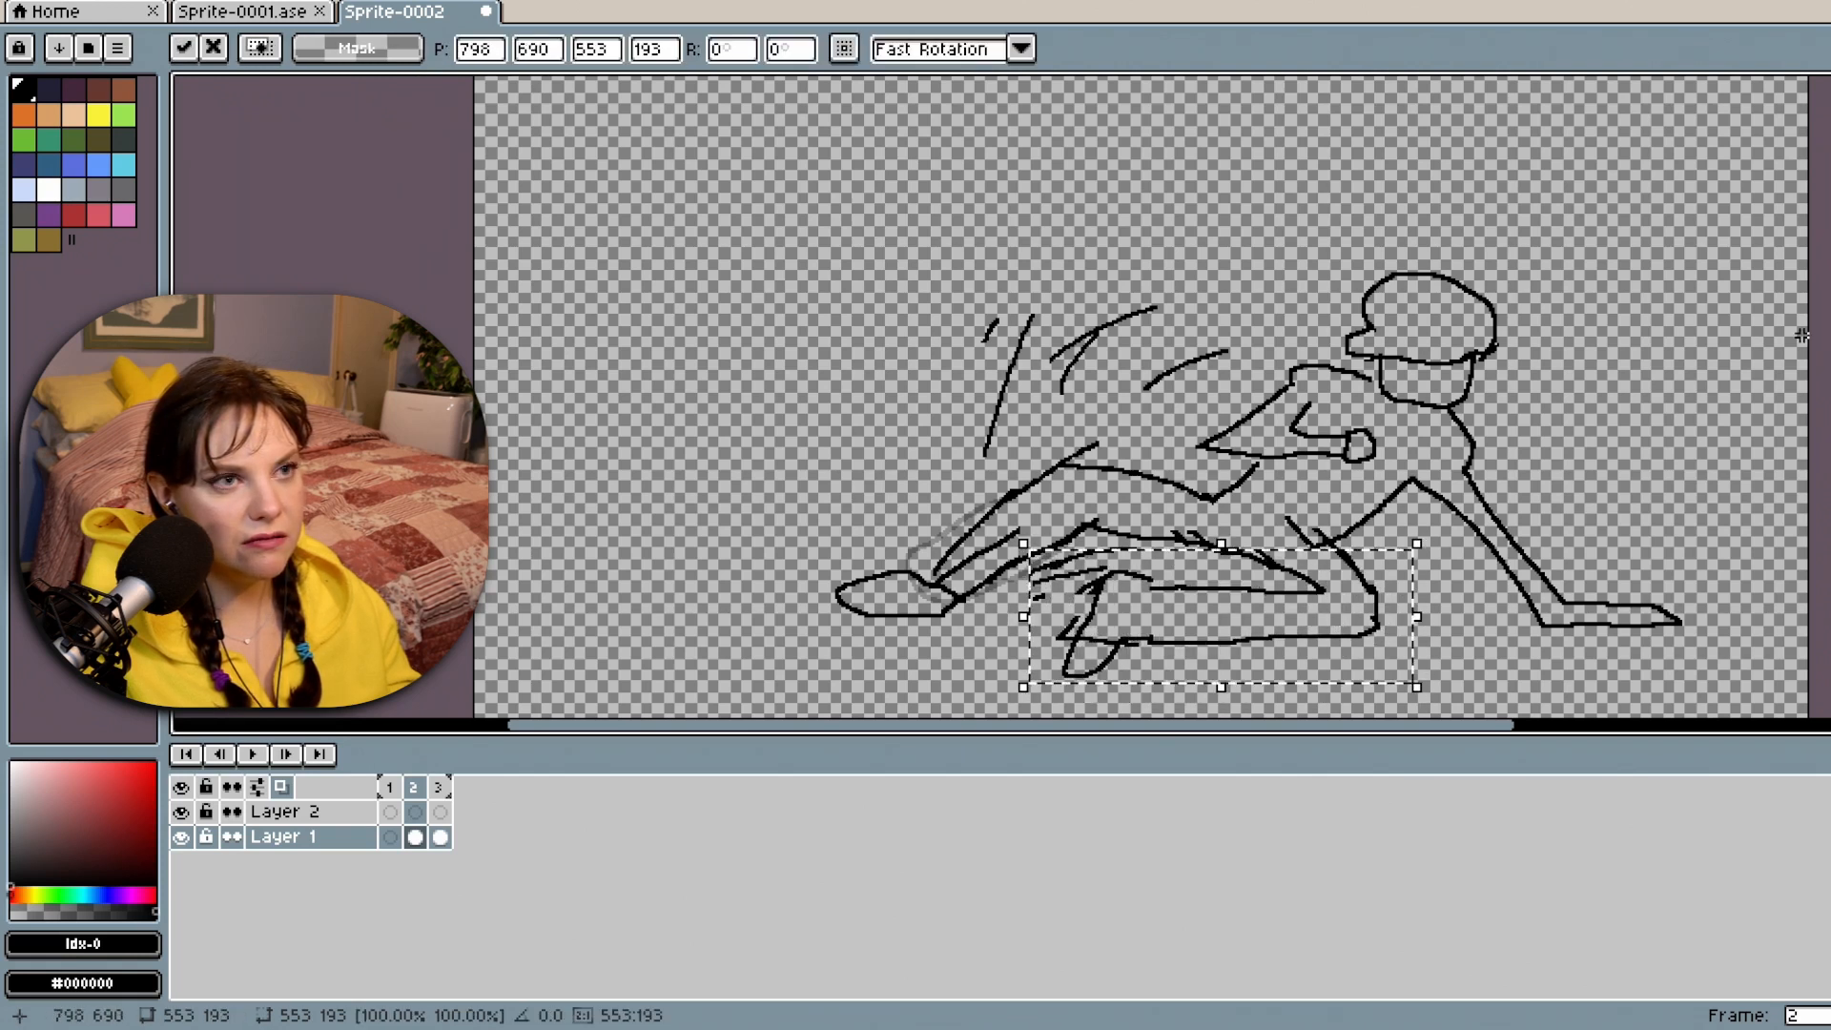
pyautogui.click(1636, 391)
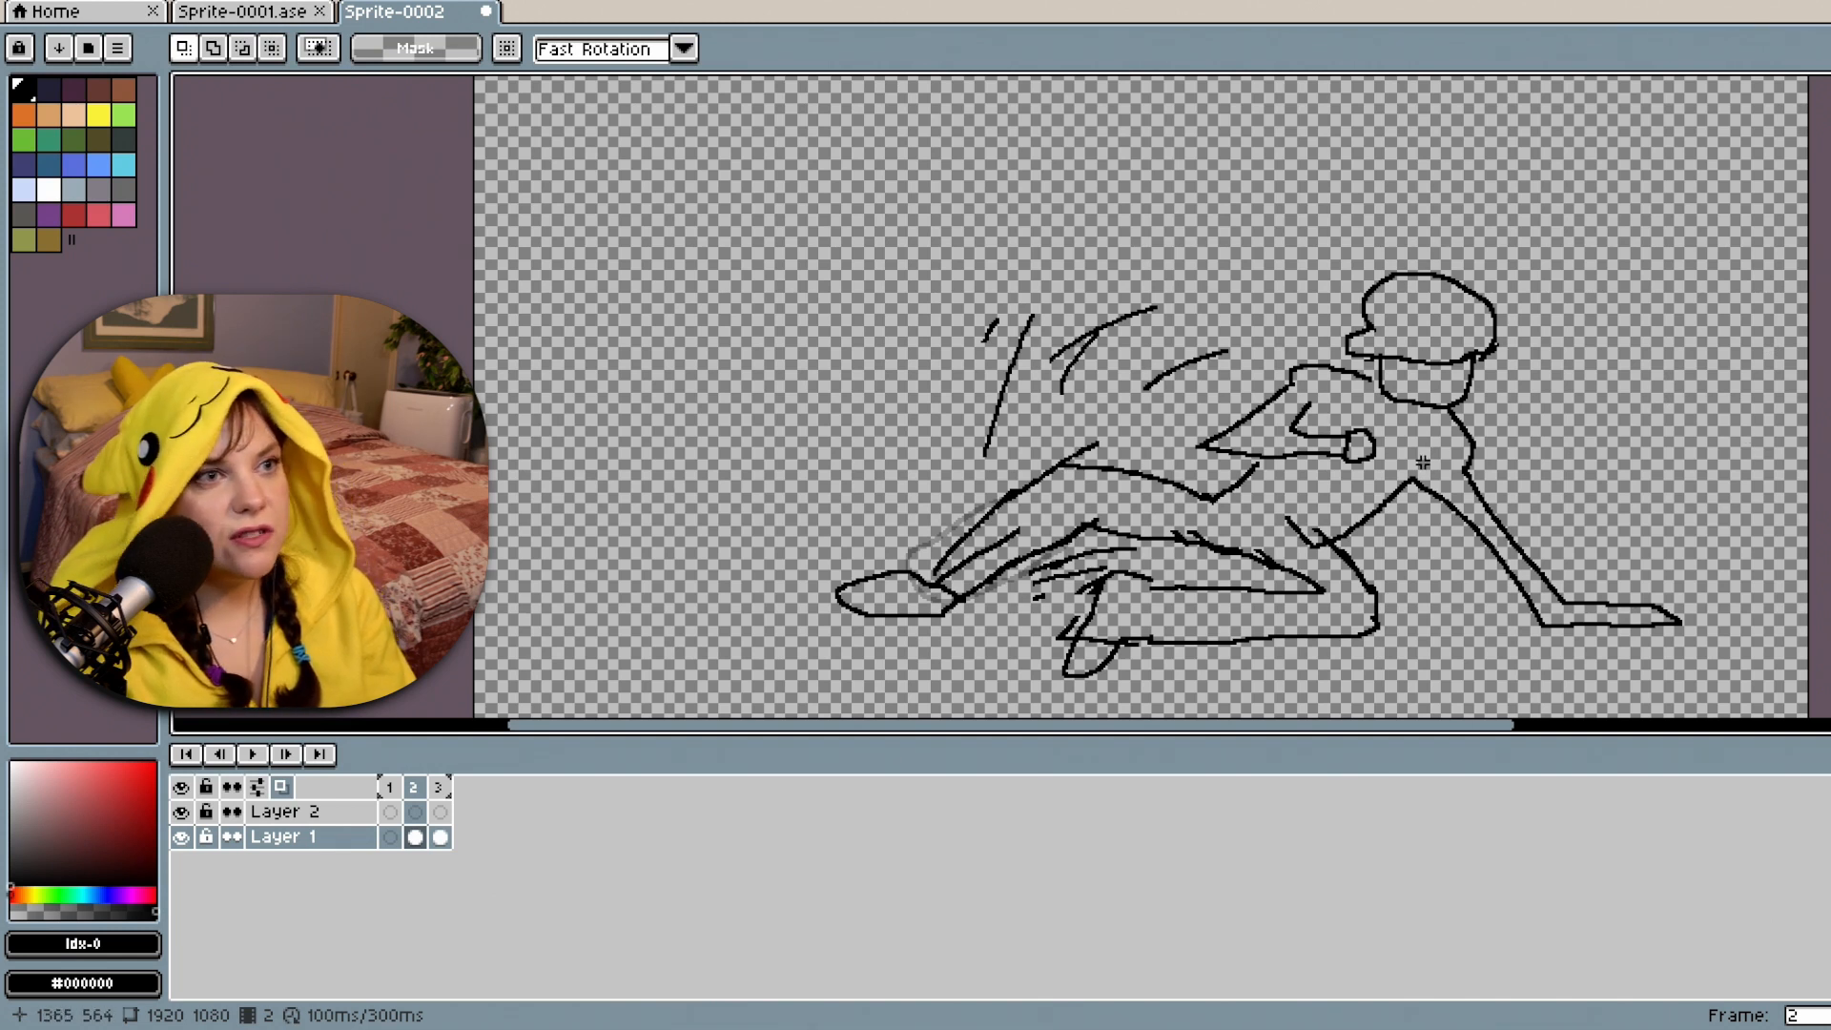
# Shift the bent arm and fist slightly away from the torso and redraw the line joining the arm to the shoulder.
pyautogui.click(1830, 88)
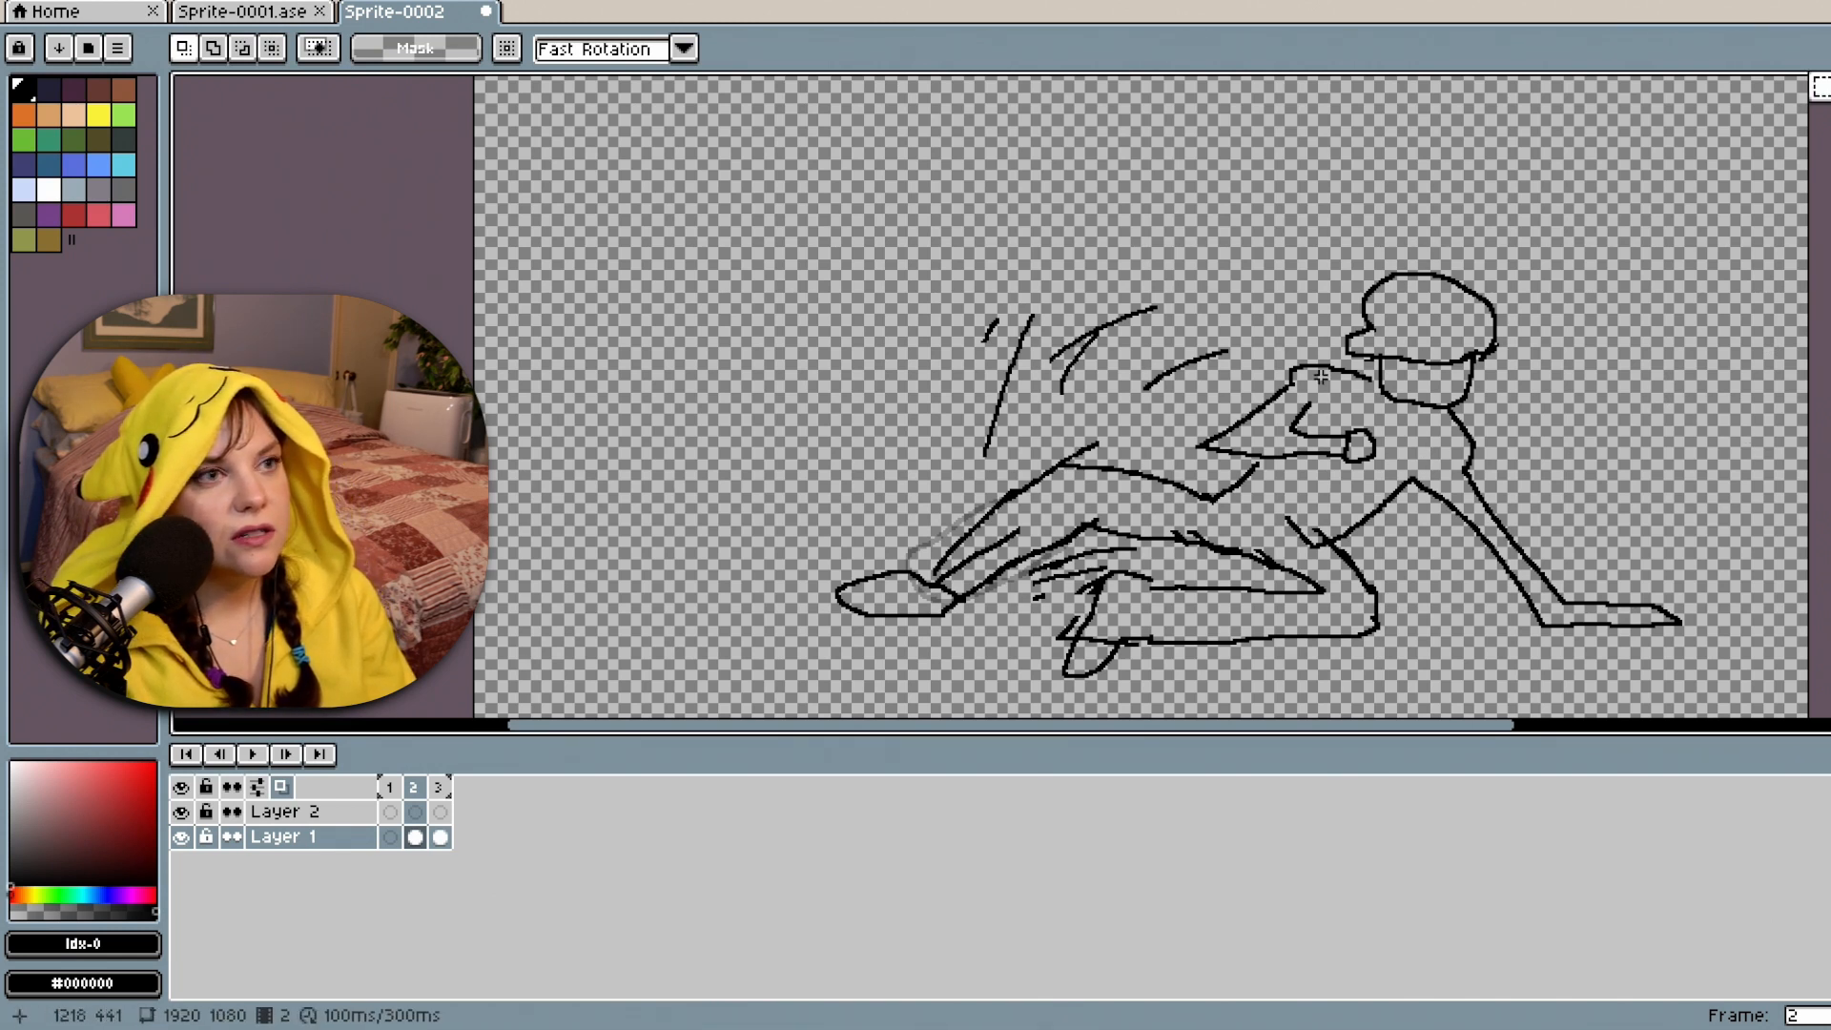
pyautogui.moveTo(1174, 389)
pyautogui.mouseDown()
pyautogui.moveTo(1383, 473)
pyautogui.moveTo(1316, 460)
pyautogui.mouseUp()
pyautogui.click(1309, 283)
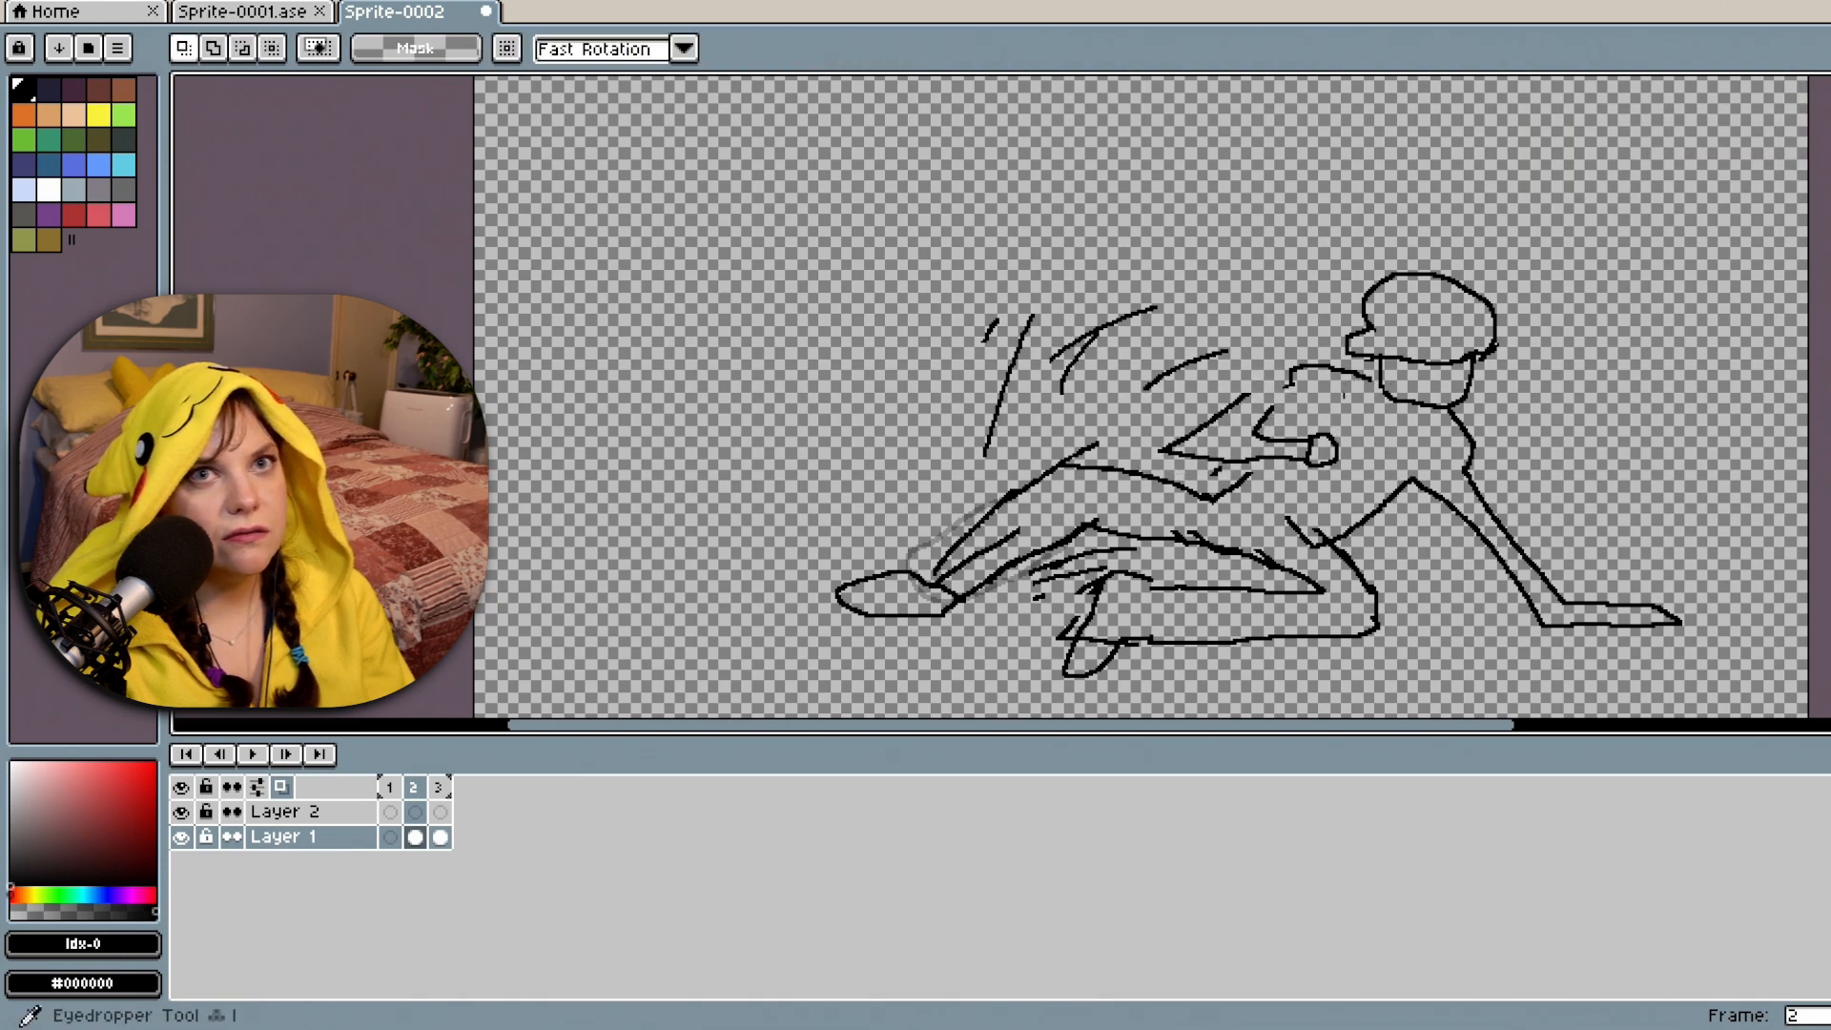
pyautogui.click(1829, 124)
pyautogui.moveTo(1293, 364); pyautogui.dragTo(1238, 402)
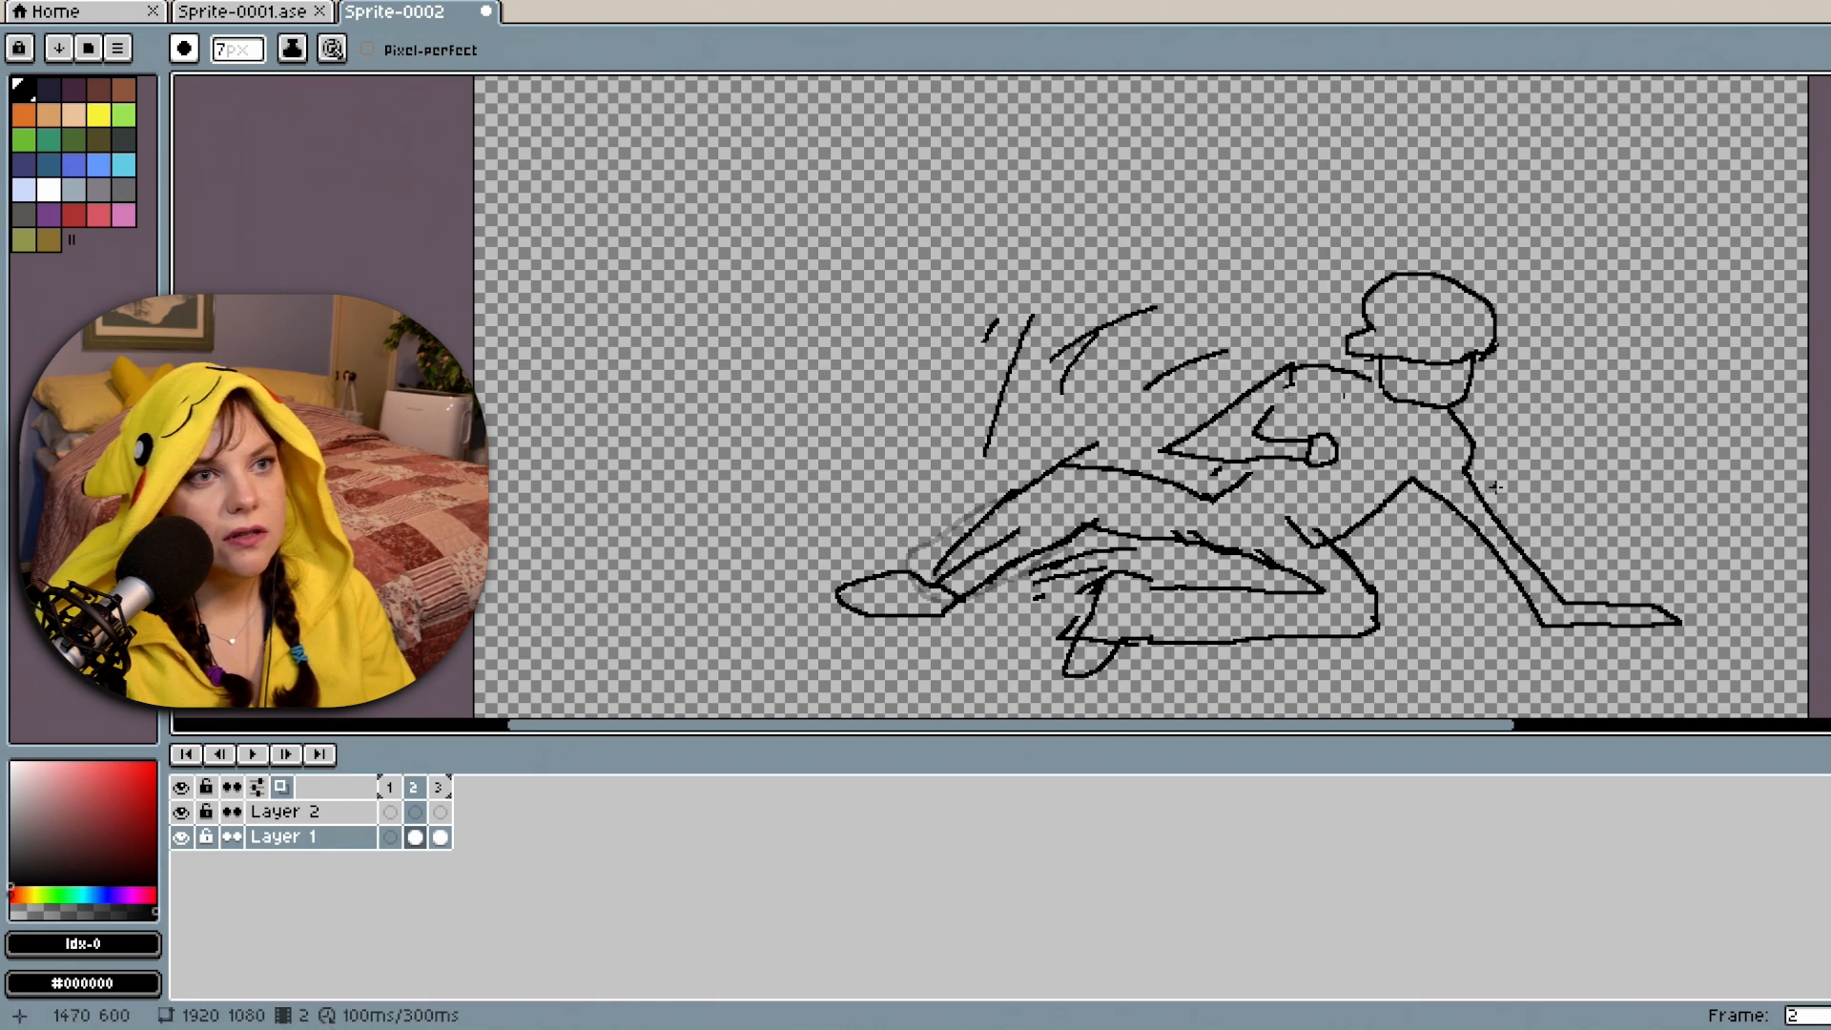
# Nudge the 286 by 163 px area around the supporting hand, erase its pointed fingertips and close the shortened hand with a rounded end.
pyautogui.press('w')
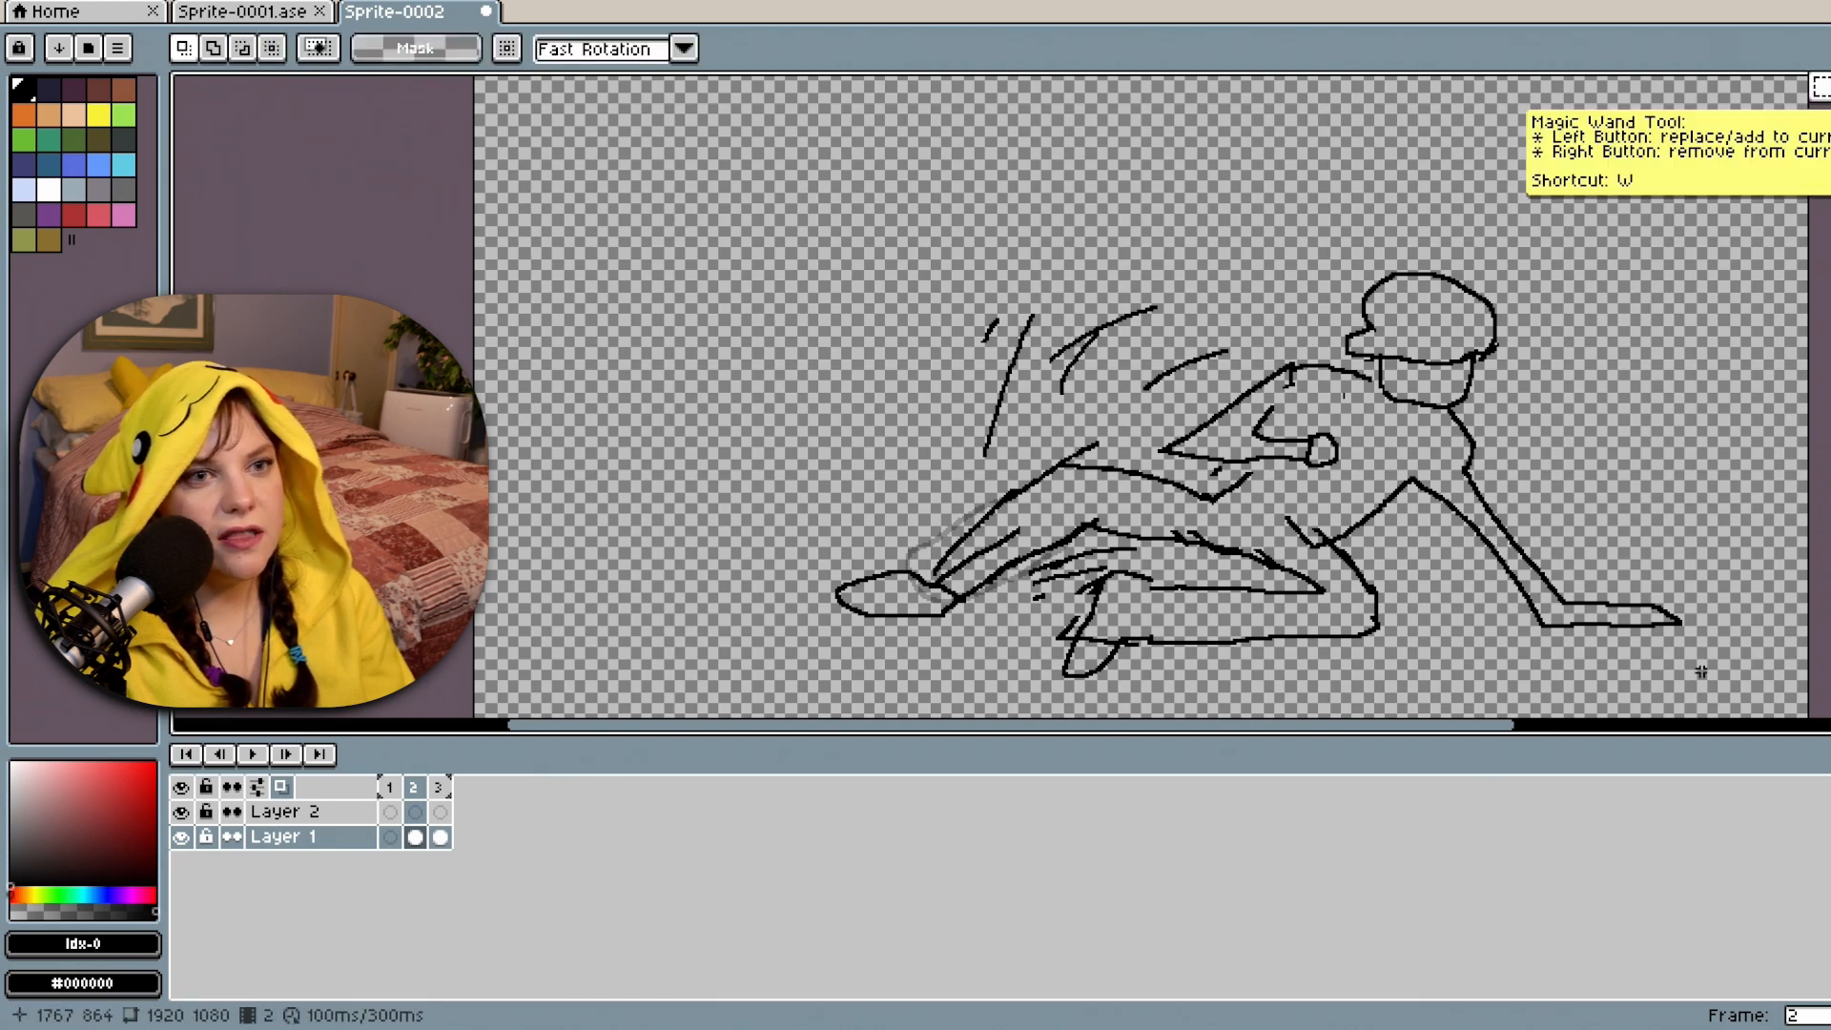
pyautogui.click(1515, 551)
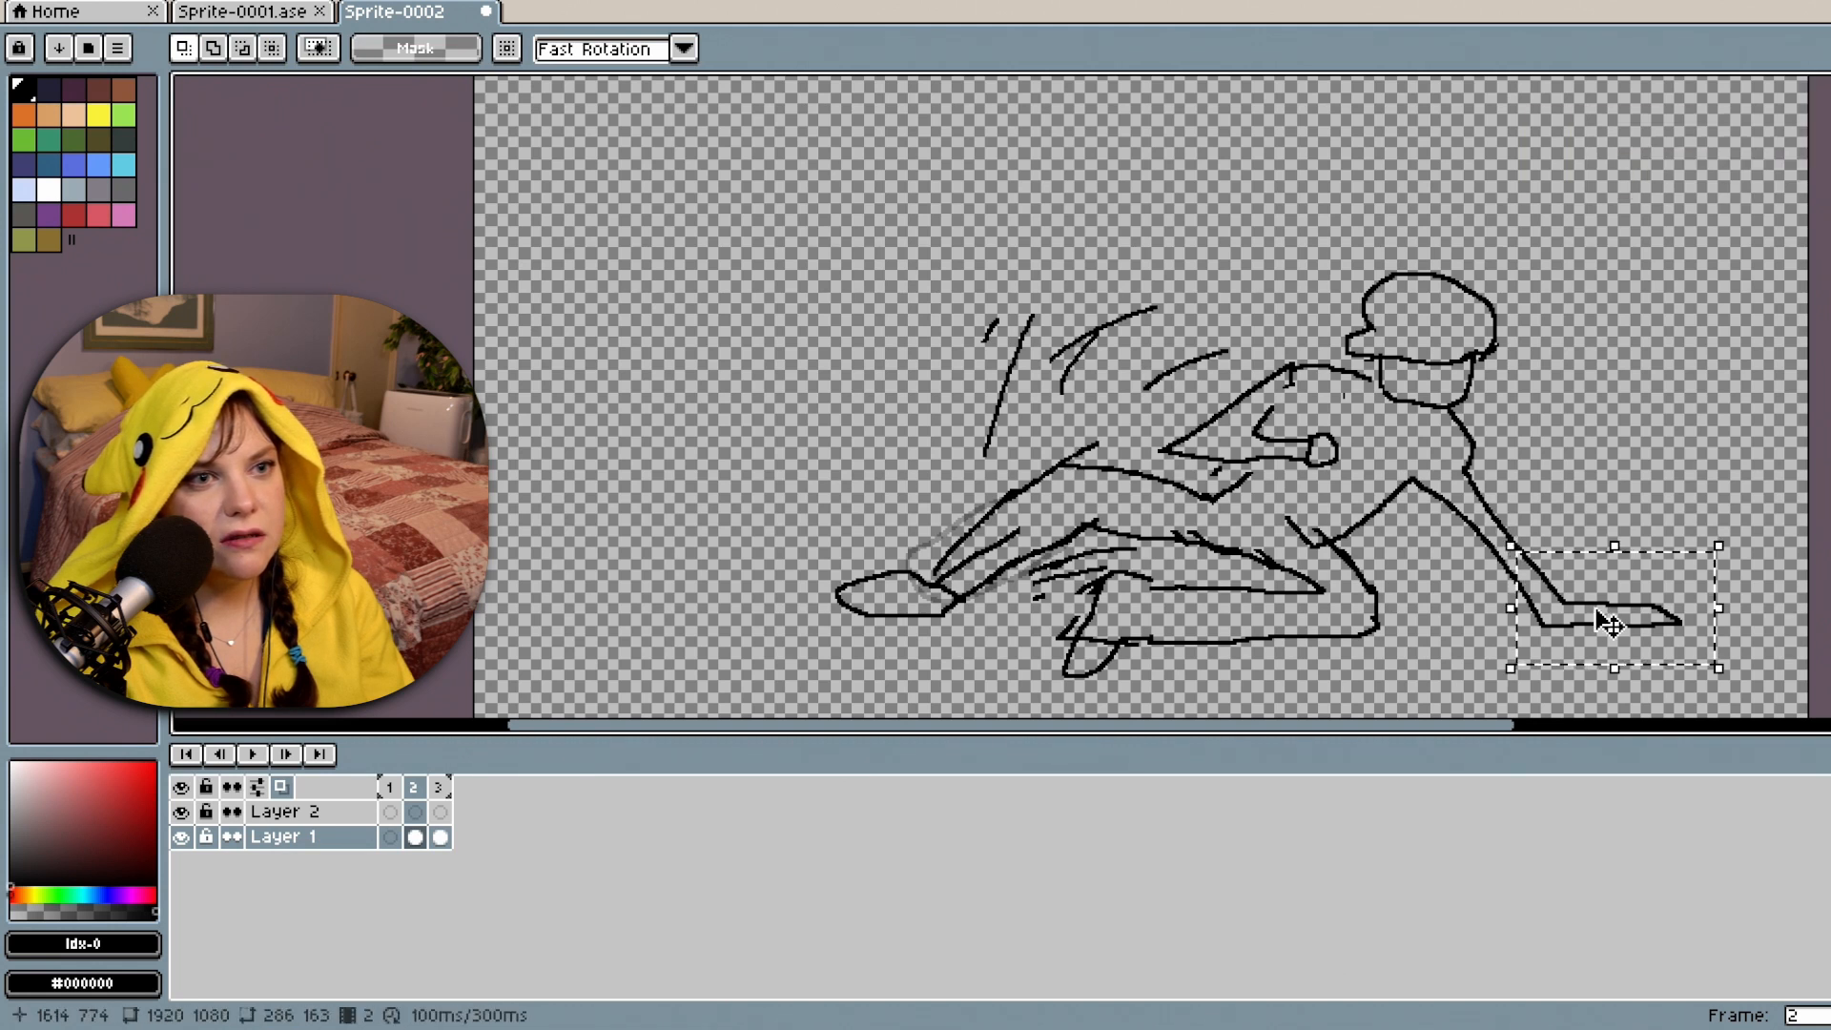
pyautogui.moveTo(1611, 625)
pyautogui.mouseDown()
pyautogui.moveTo(1585, 605)
pyautogui.moveTo(1611, 625)
pyautogui.mouseUp()
pyautogui.press('b')
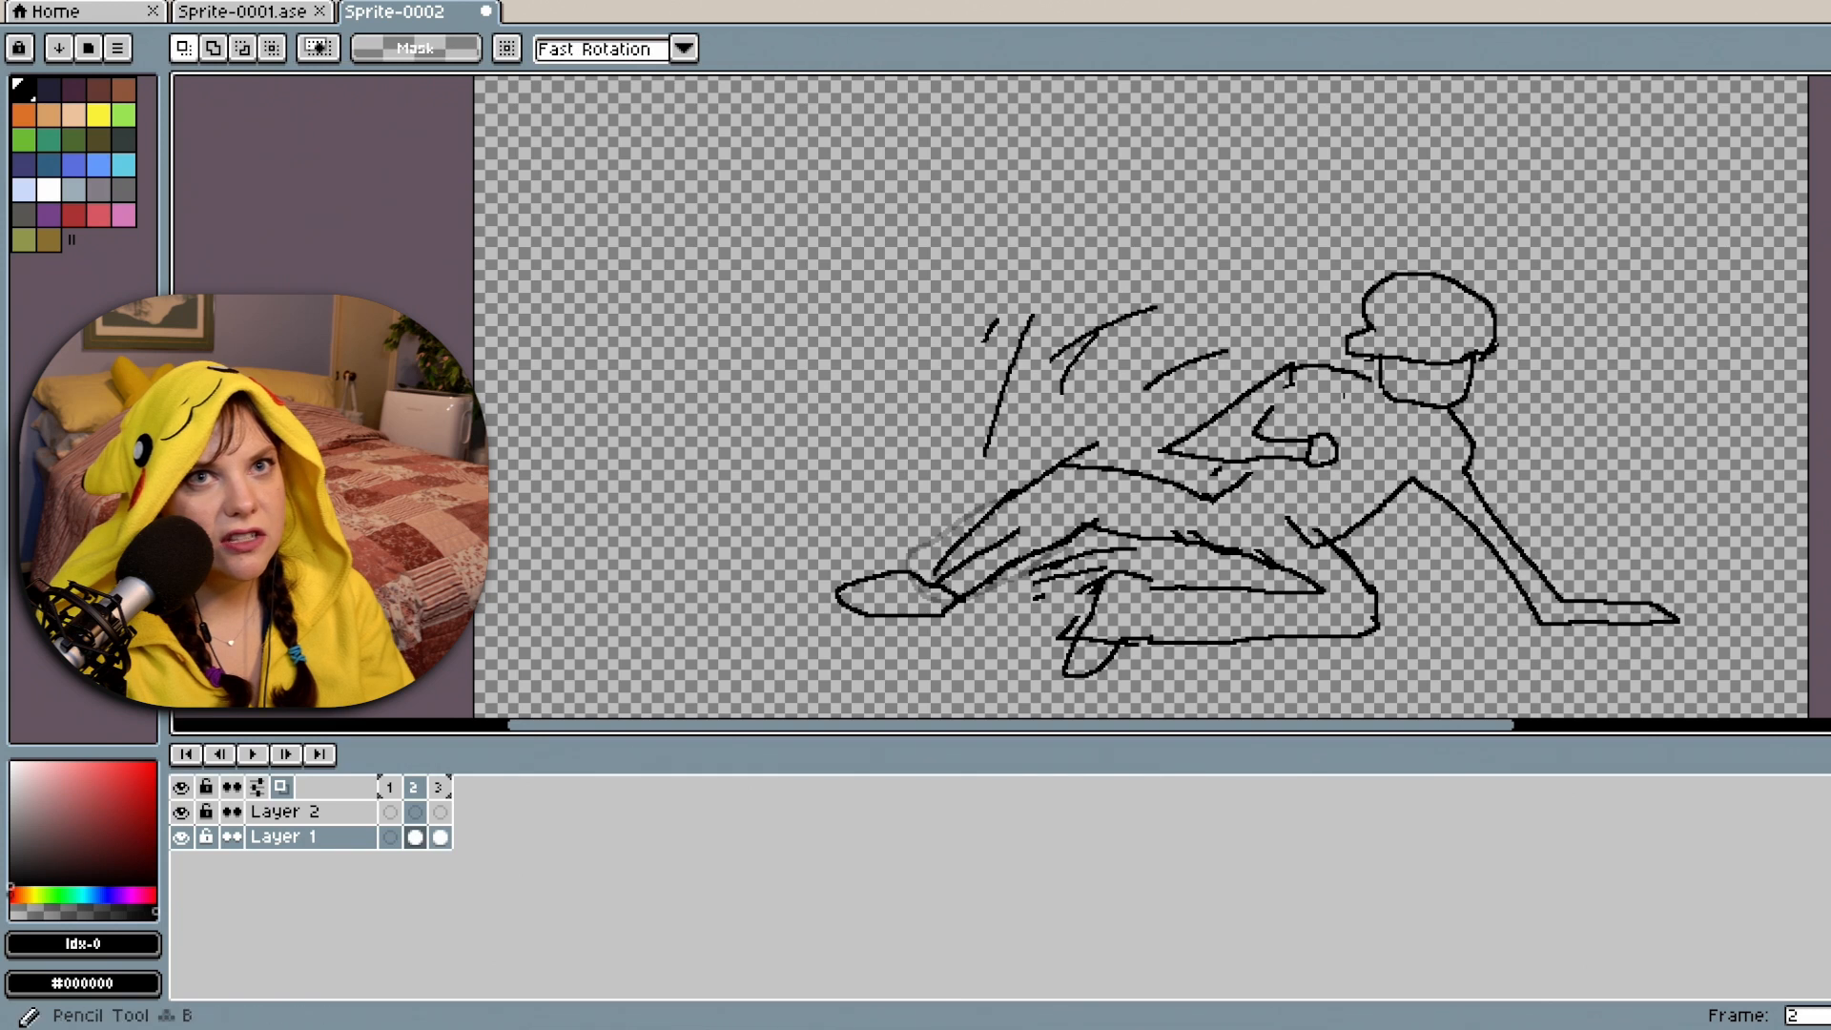
pyautogui.moveTo(1616, 591); pyautogui.dragTo(1640, 654)
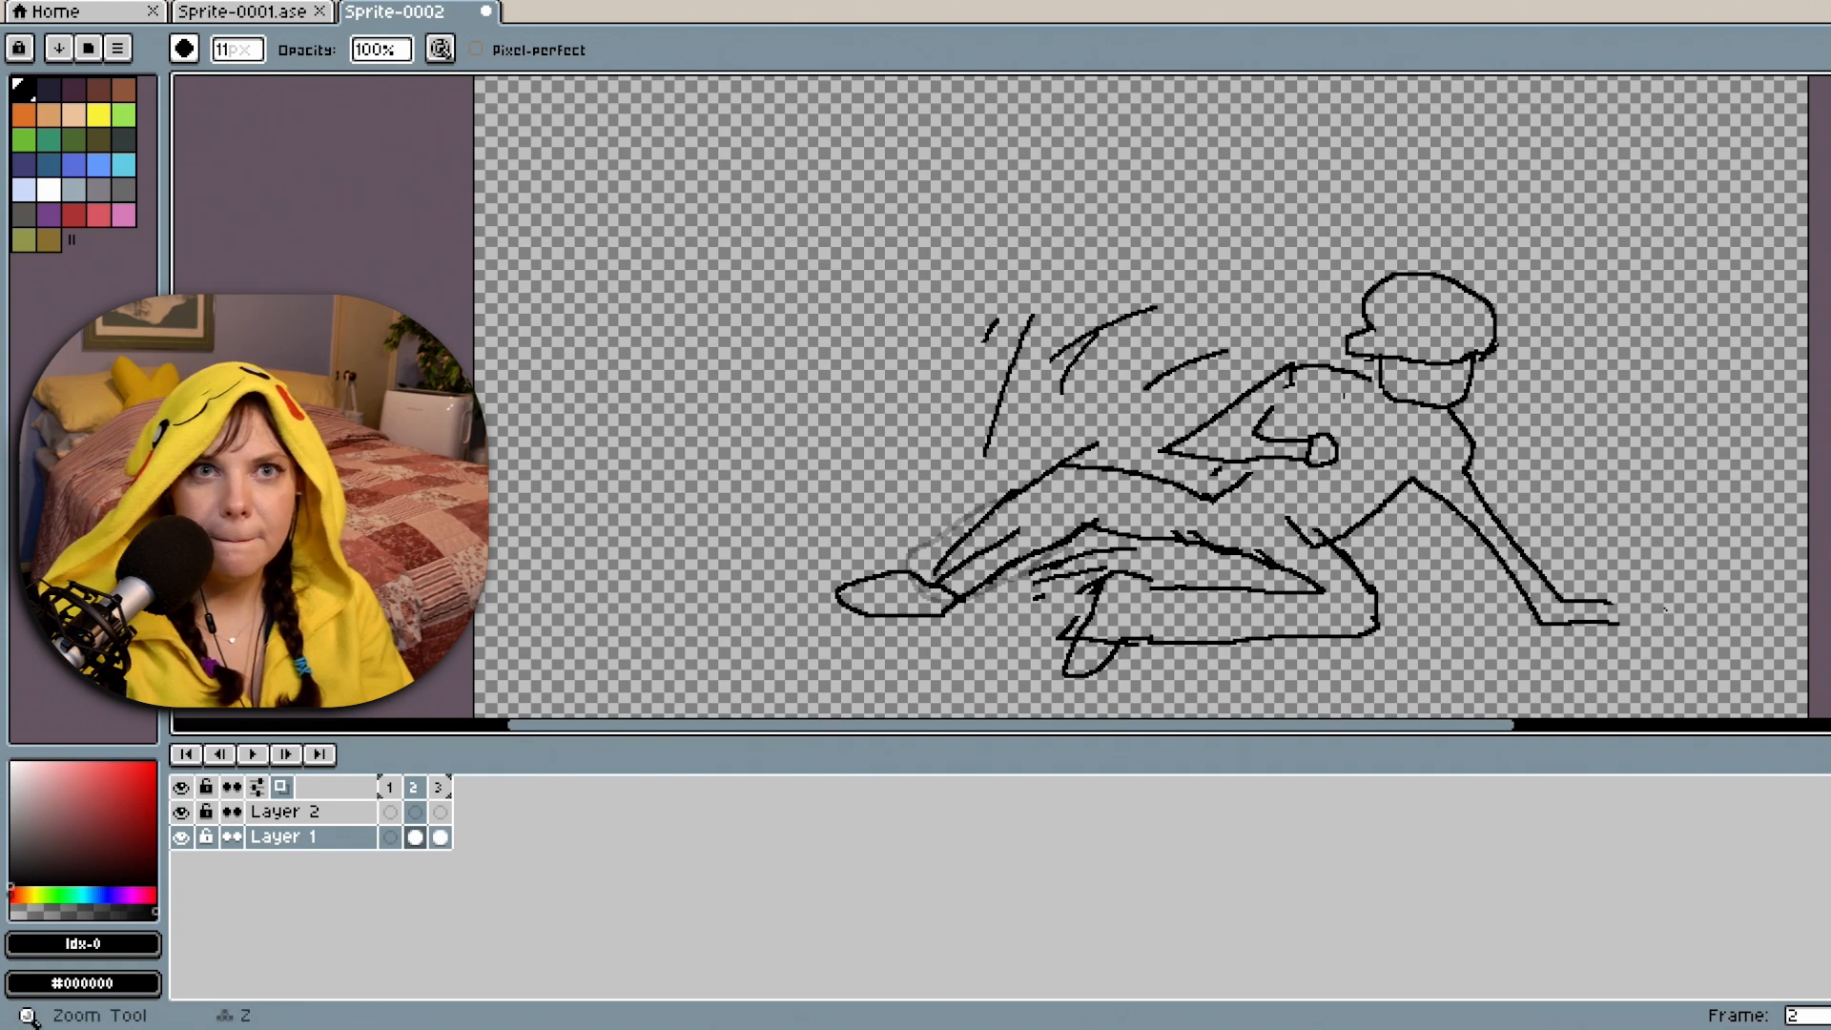
pyautogui.press('e')
pyautogui.moveTo(1607, 599); pyautogui.dragTo(1620, 615)
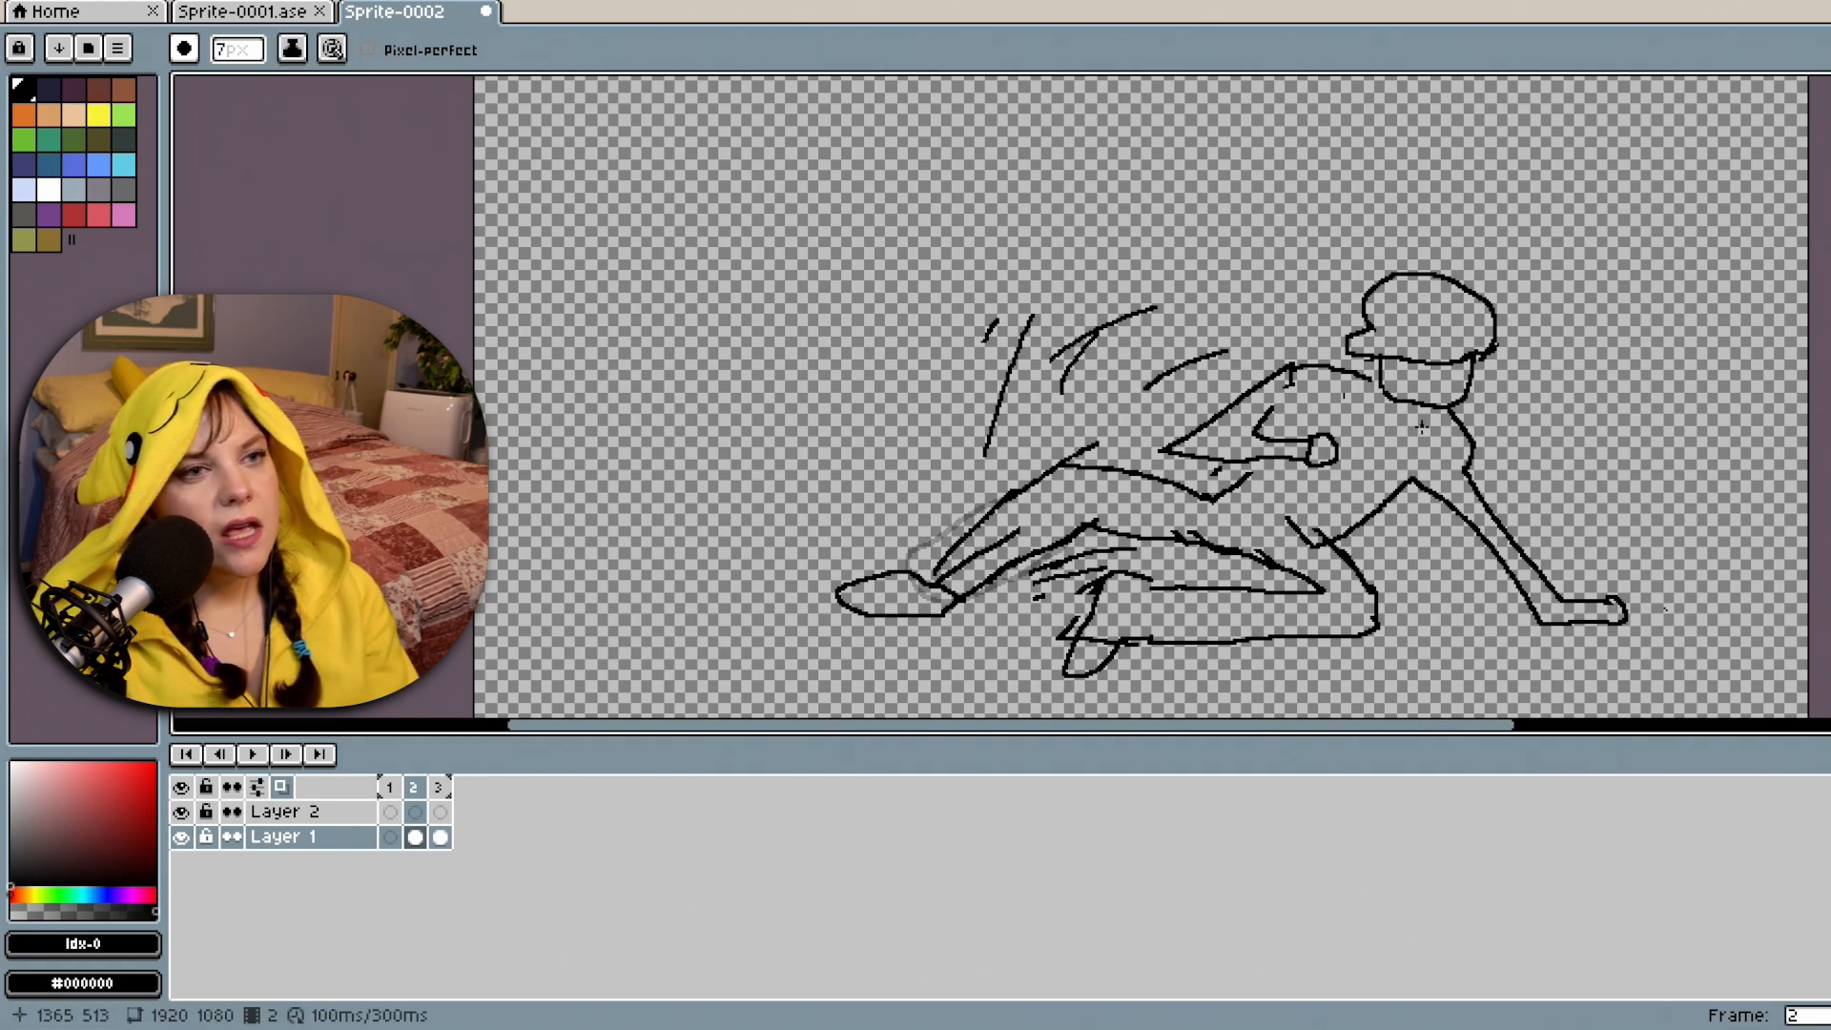
# Redraw the supporting arm's outer line from shoulder to forearm and erase the old elbow line and stray strokes at the raised knee and hip.
pyautogui.moveTo(1475, 441); pyautogui.dragTo(1496, 520)
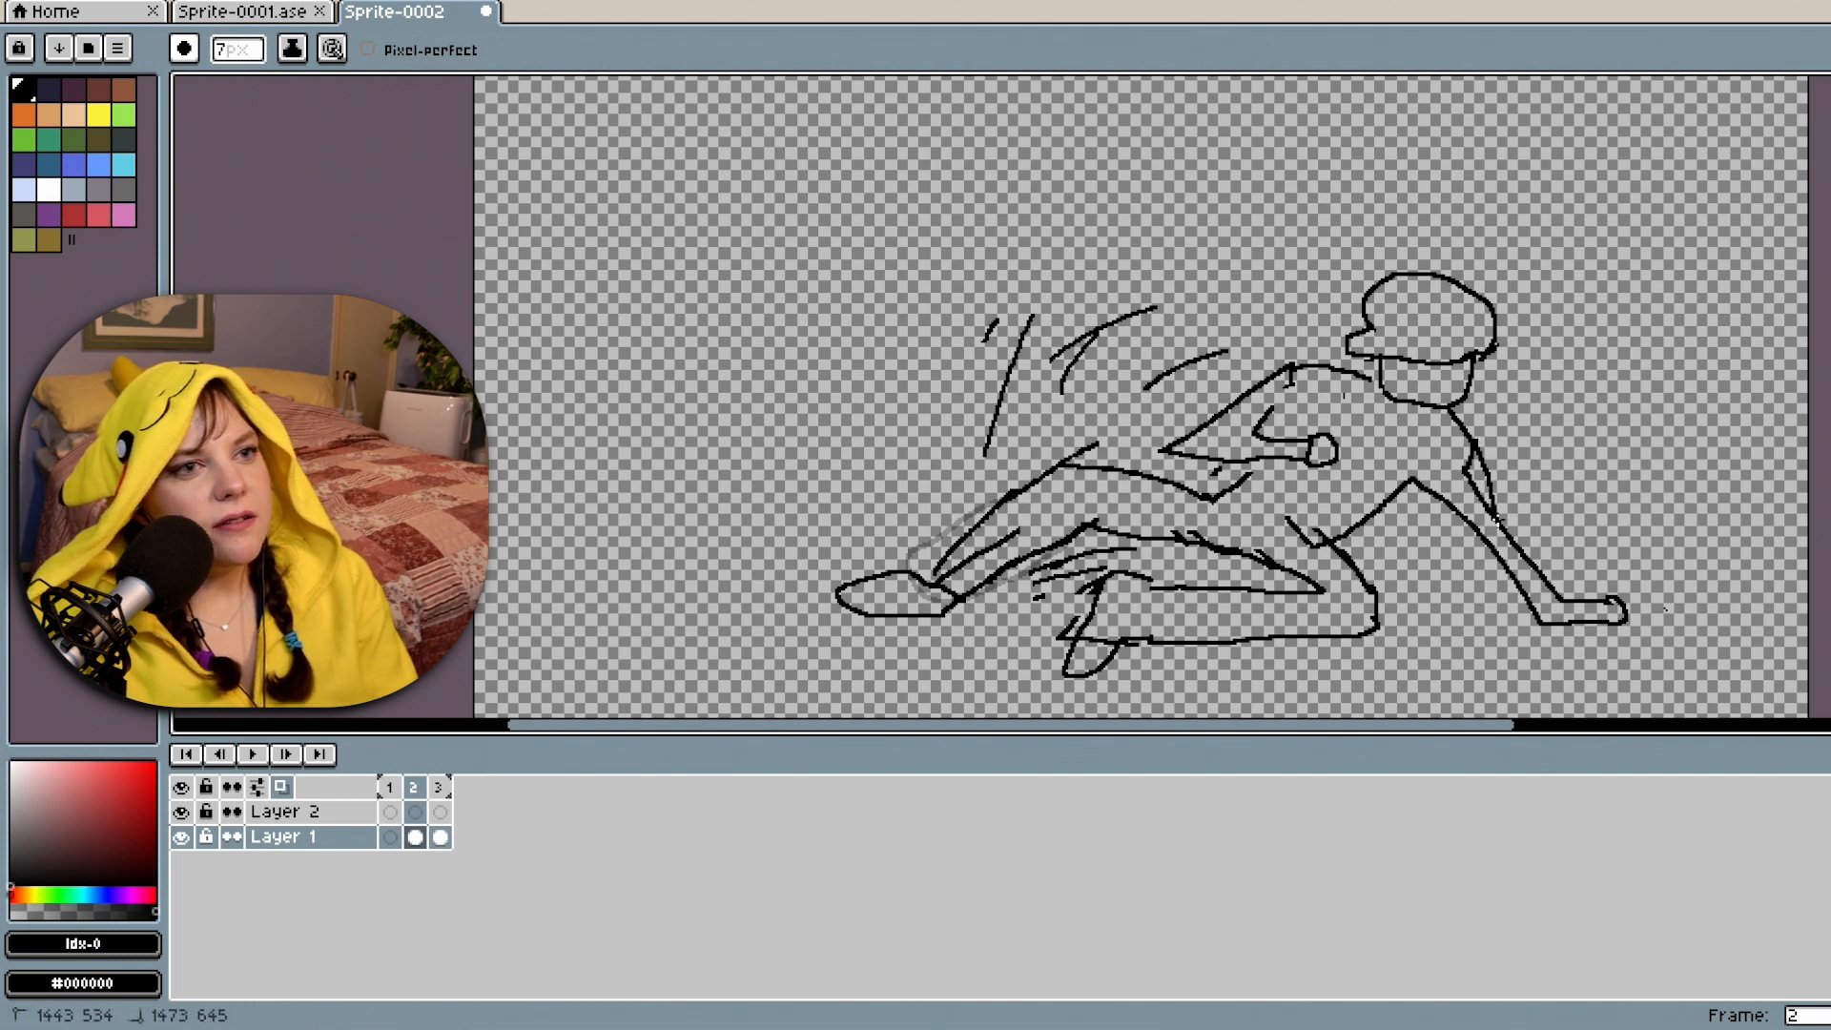
pyautogui.press('e')
pyautogui.moveTo(1476, 456); pyautogui.dragTo(1465, 478)
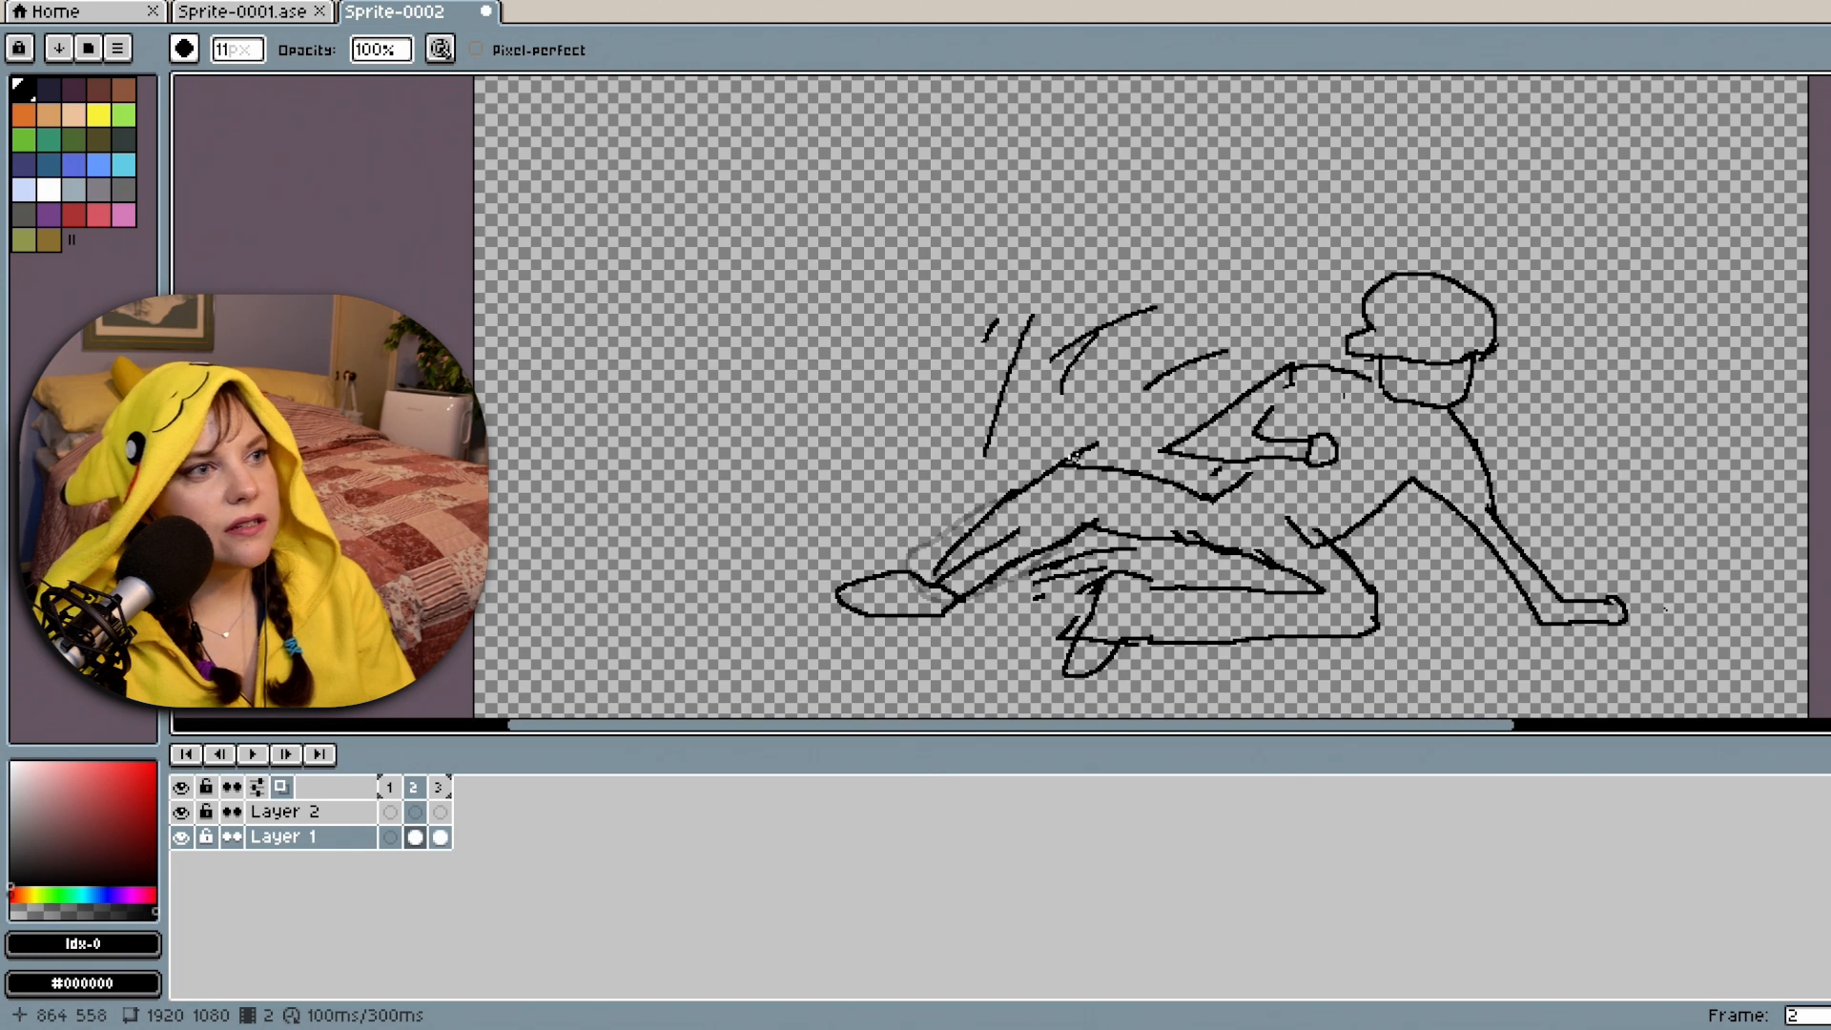
pyautogui.moveTo(1075, 457)
pyautogui.mouseDown()
pyautogui.moveTo(1056, 461)
pyautogui.moveTo(1099, 444)
pyautogui.mouseUp()
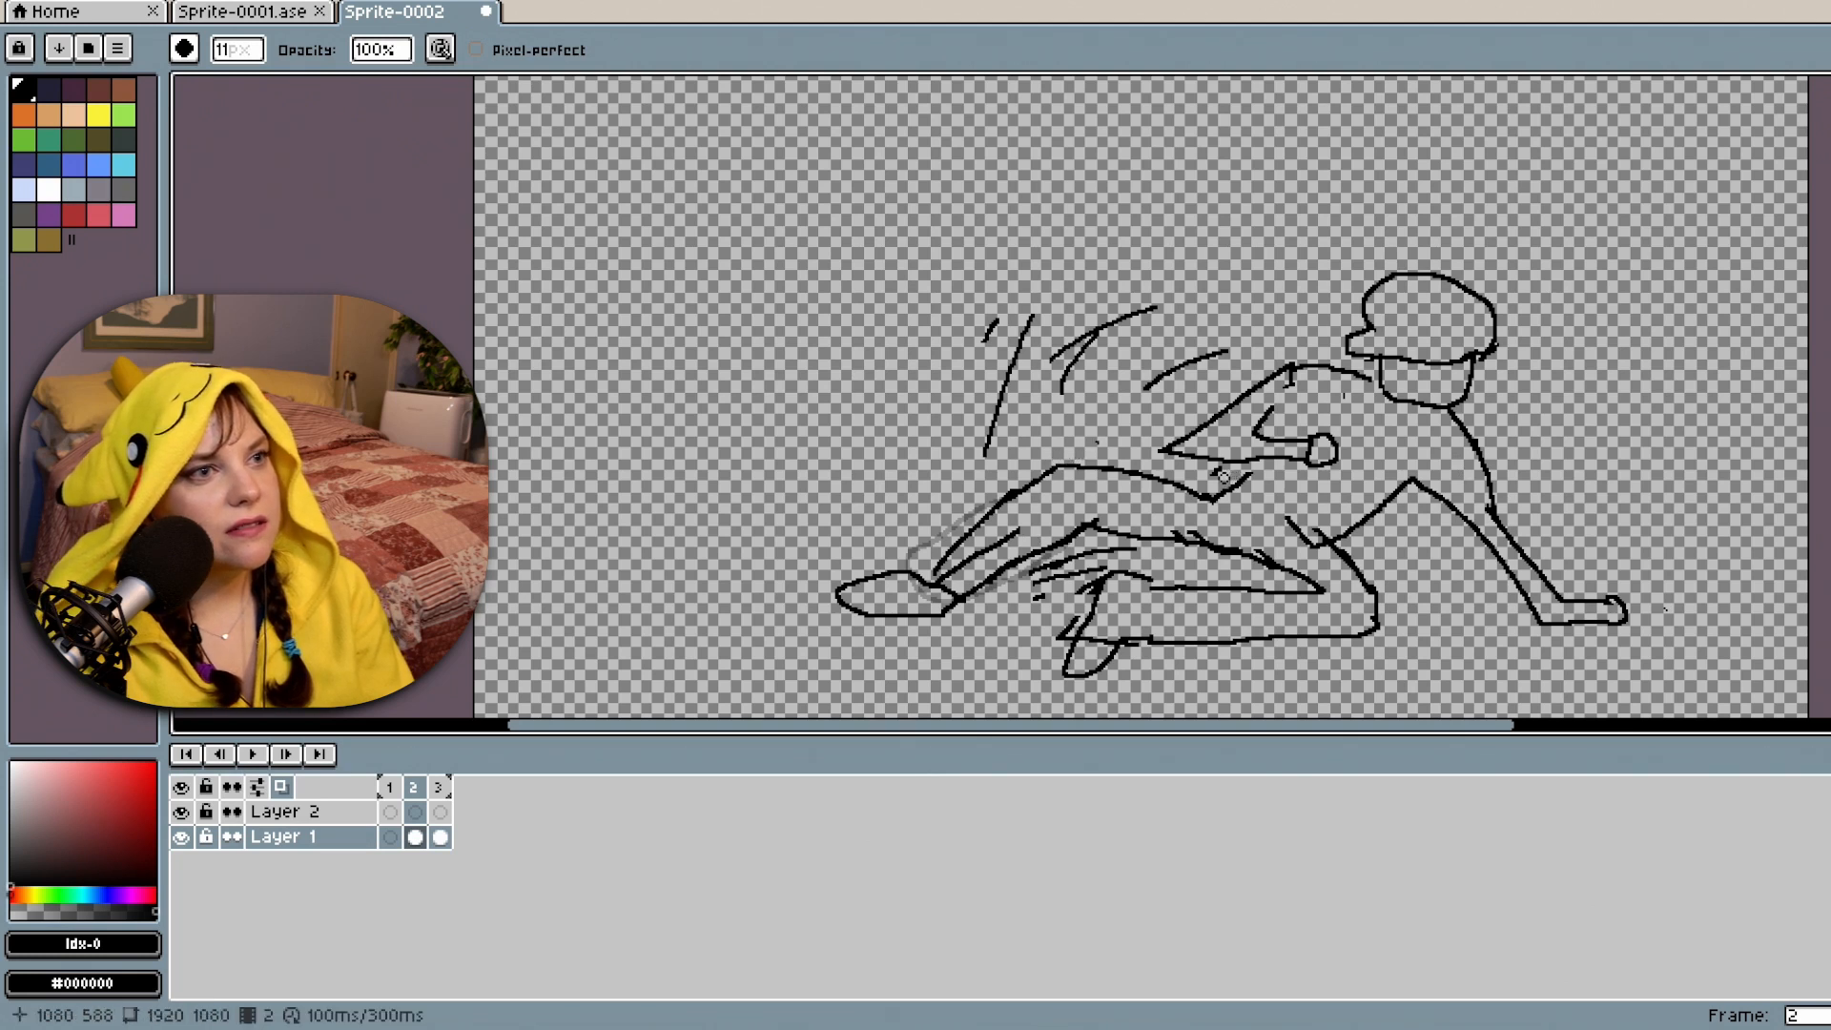
pyautogui.moveTo(1221, 469); pyautogui.dragTo(1220, 466)
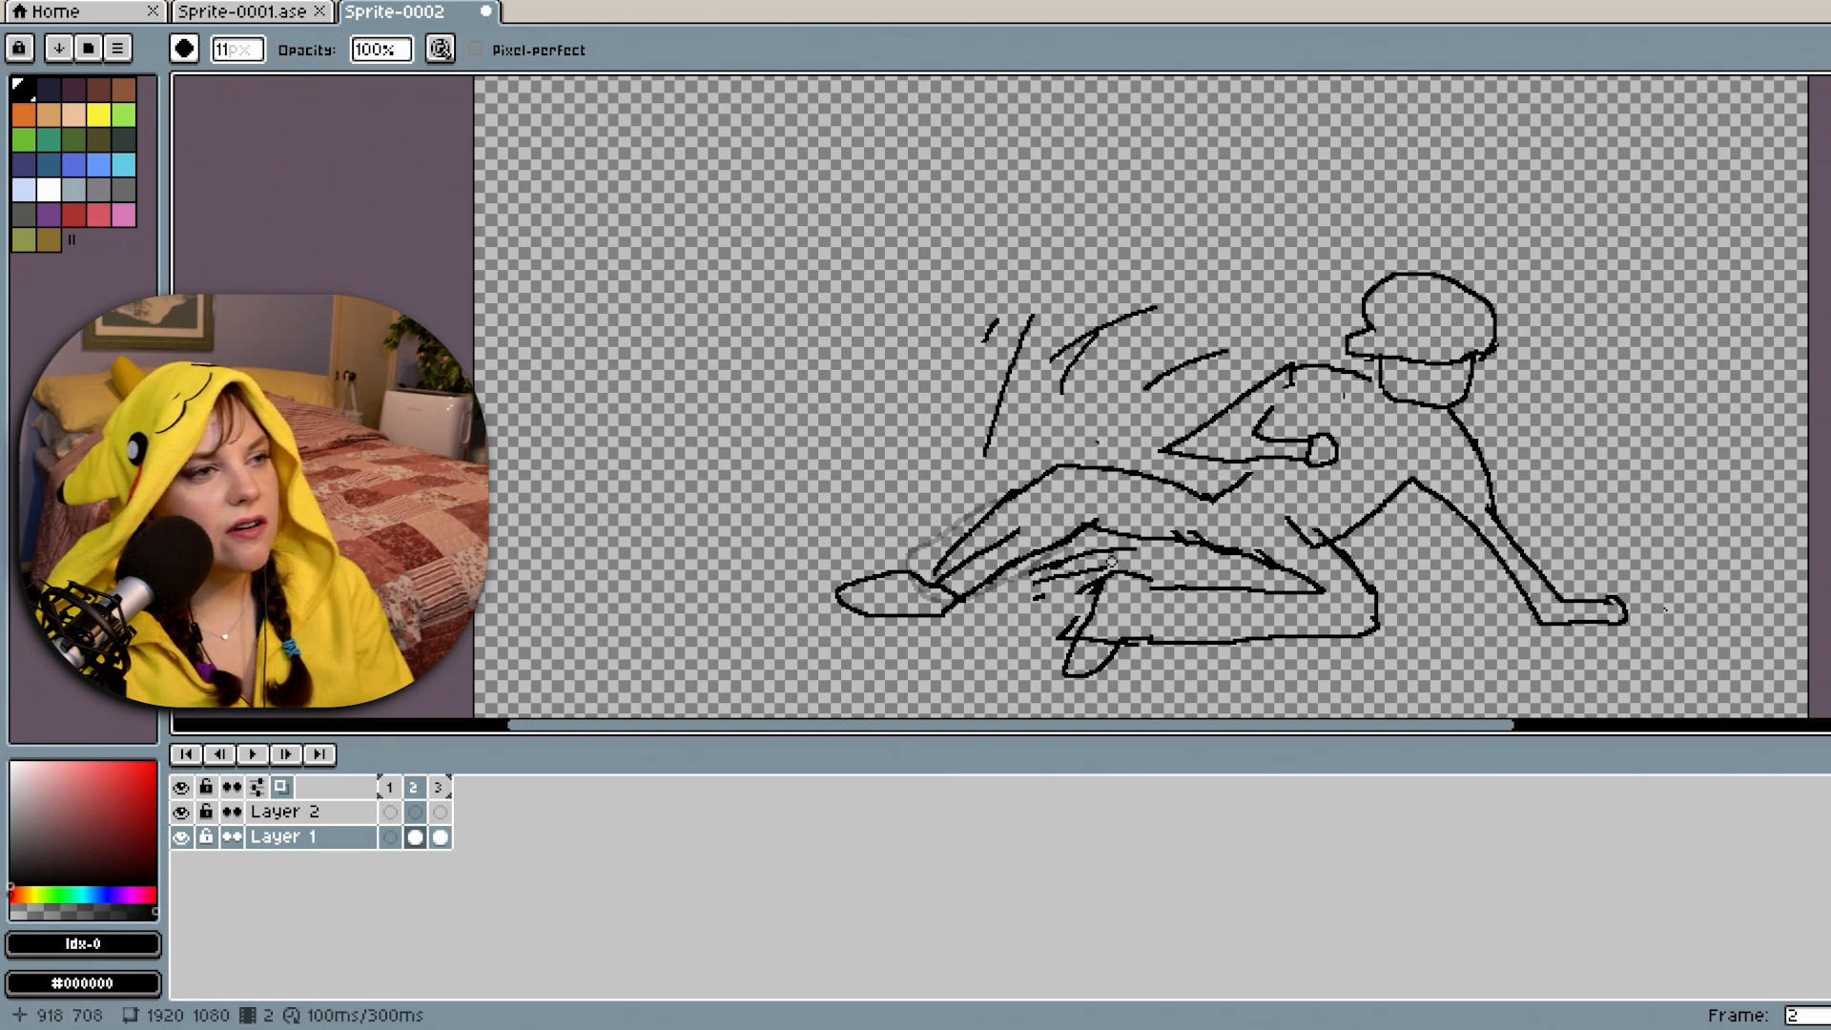
pyautogui.moveTo(1112, 569); pyautogui.dragTo(1081, 574)
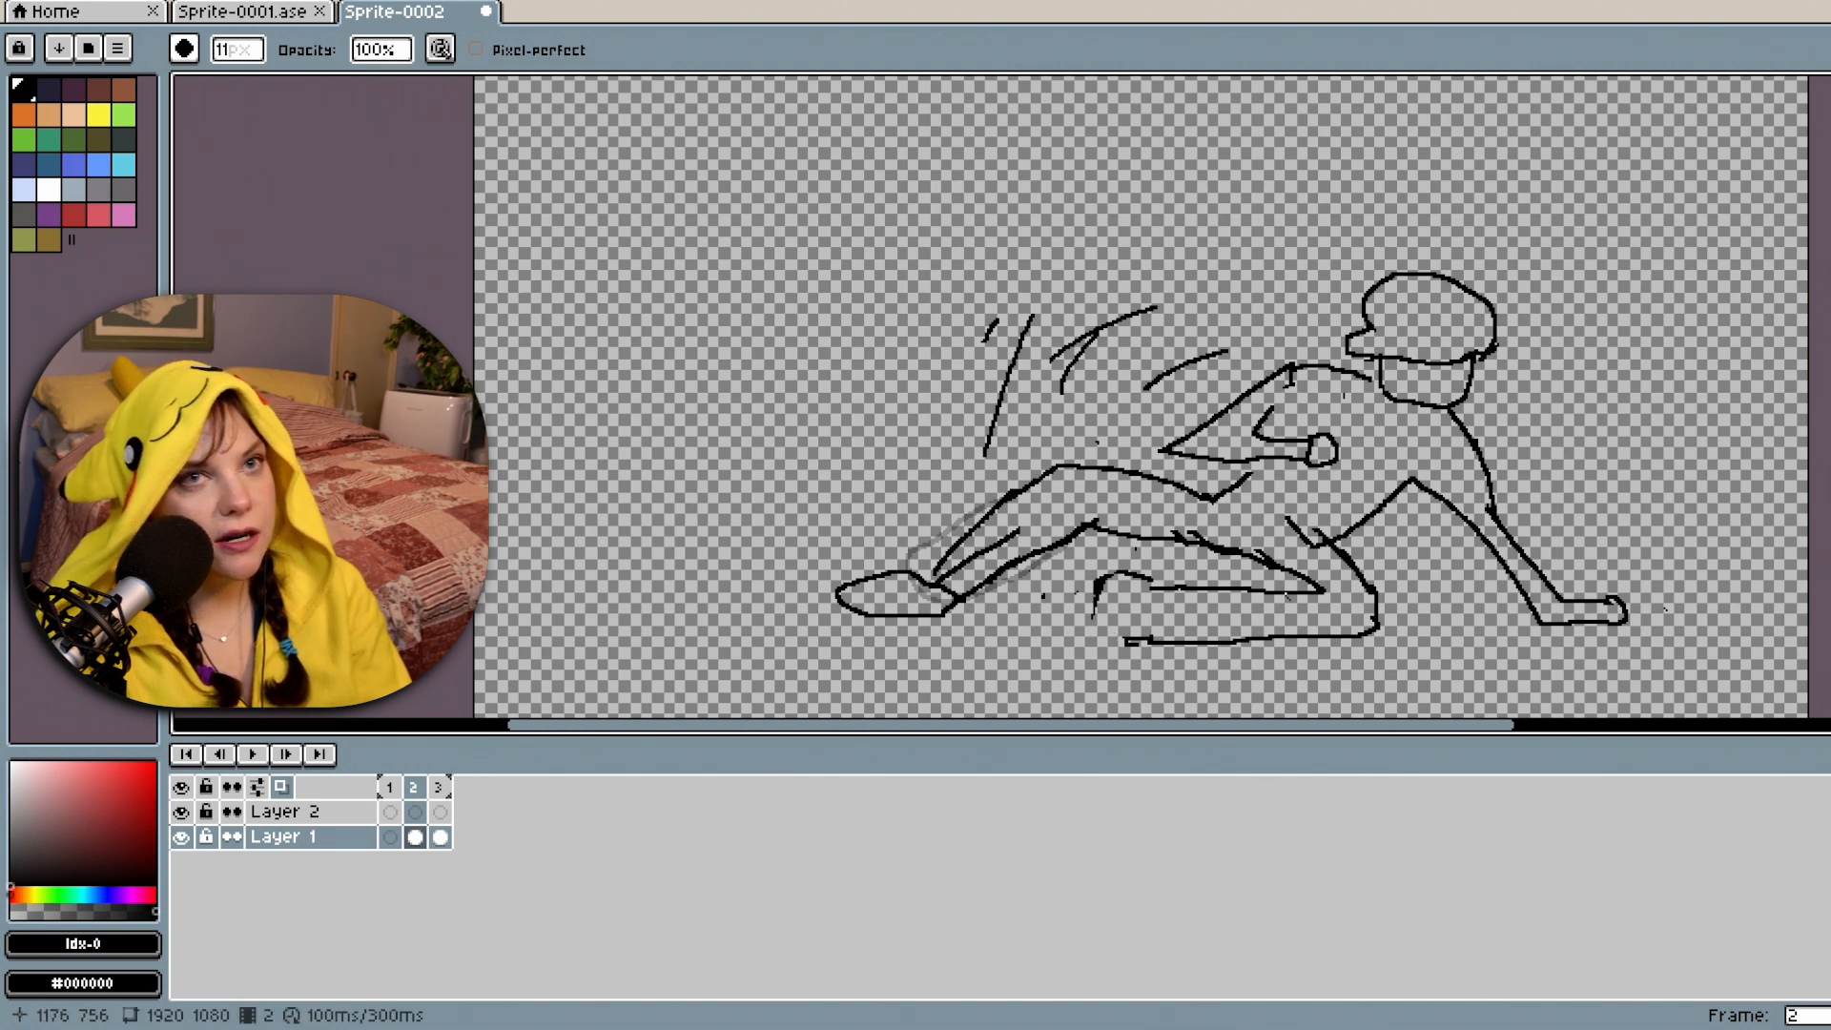
pyautogui.hotkey('shift', 'b')
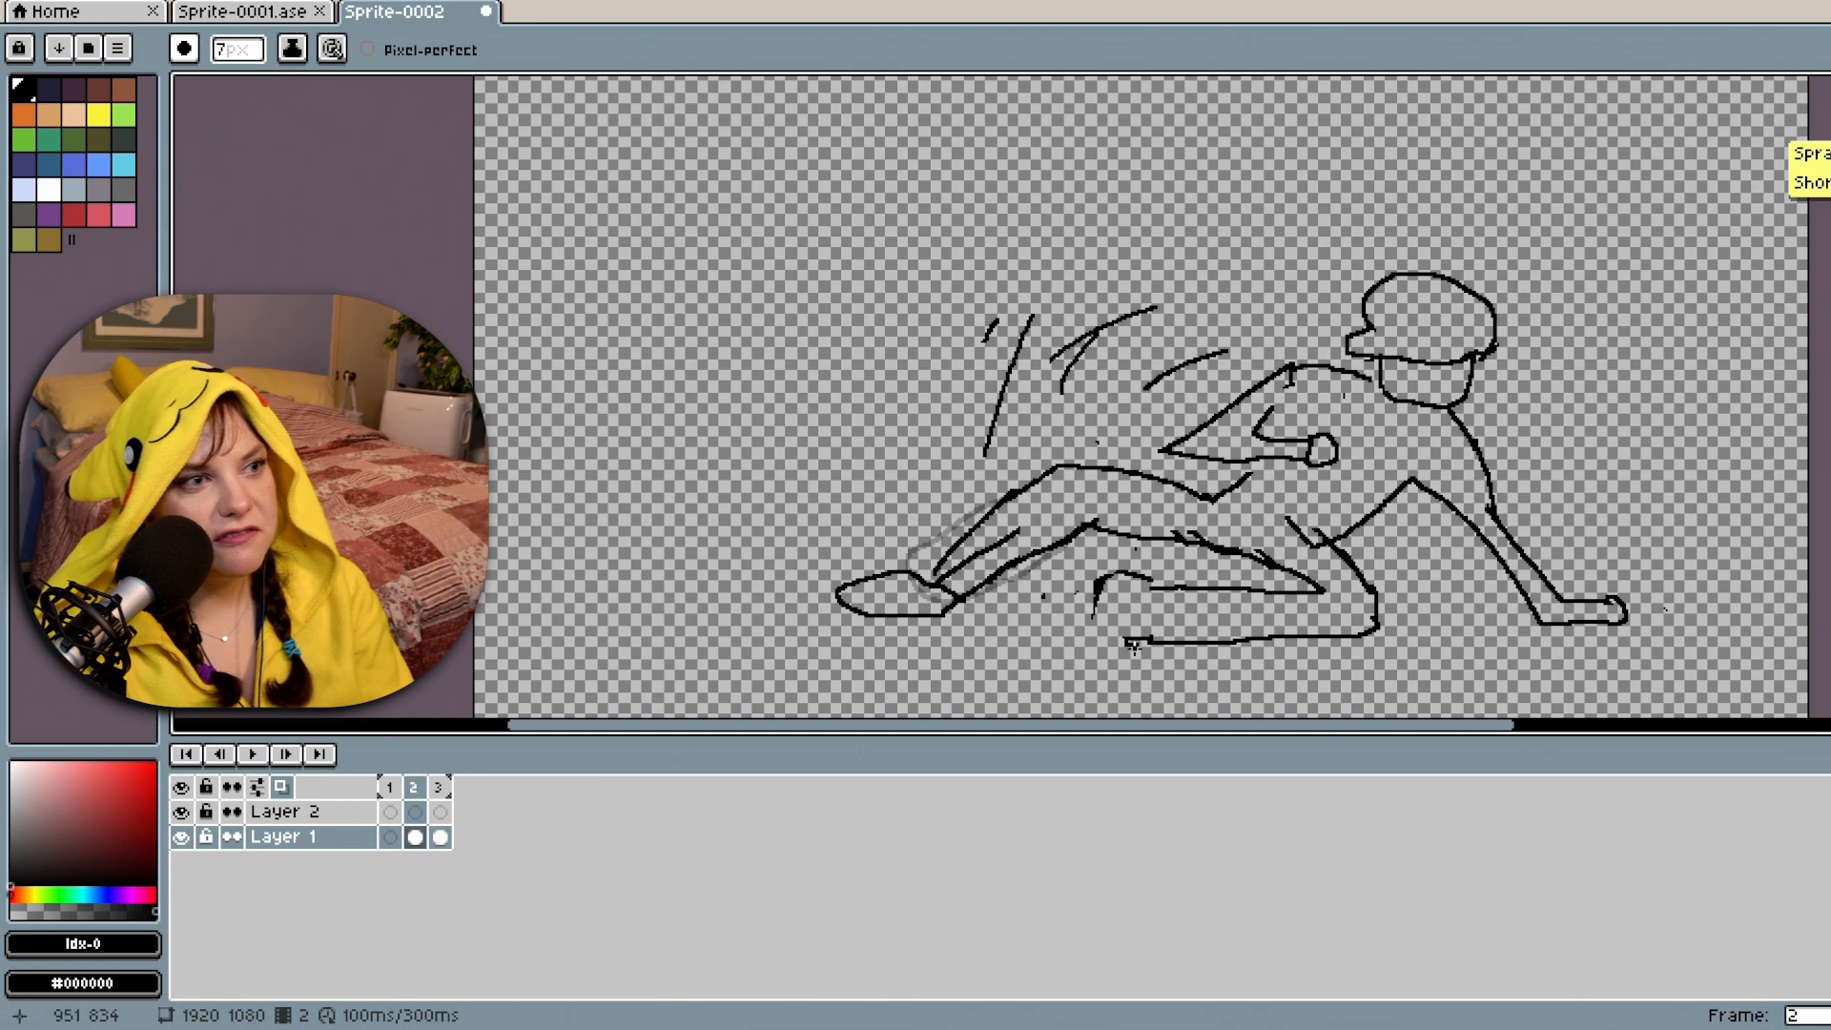
pyautogui.moveTo(1096, 600); pyautogui.dragTo(1144, 649)
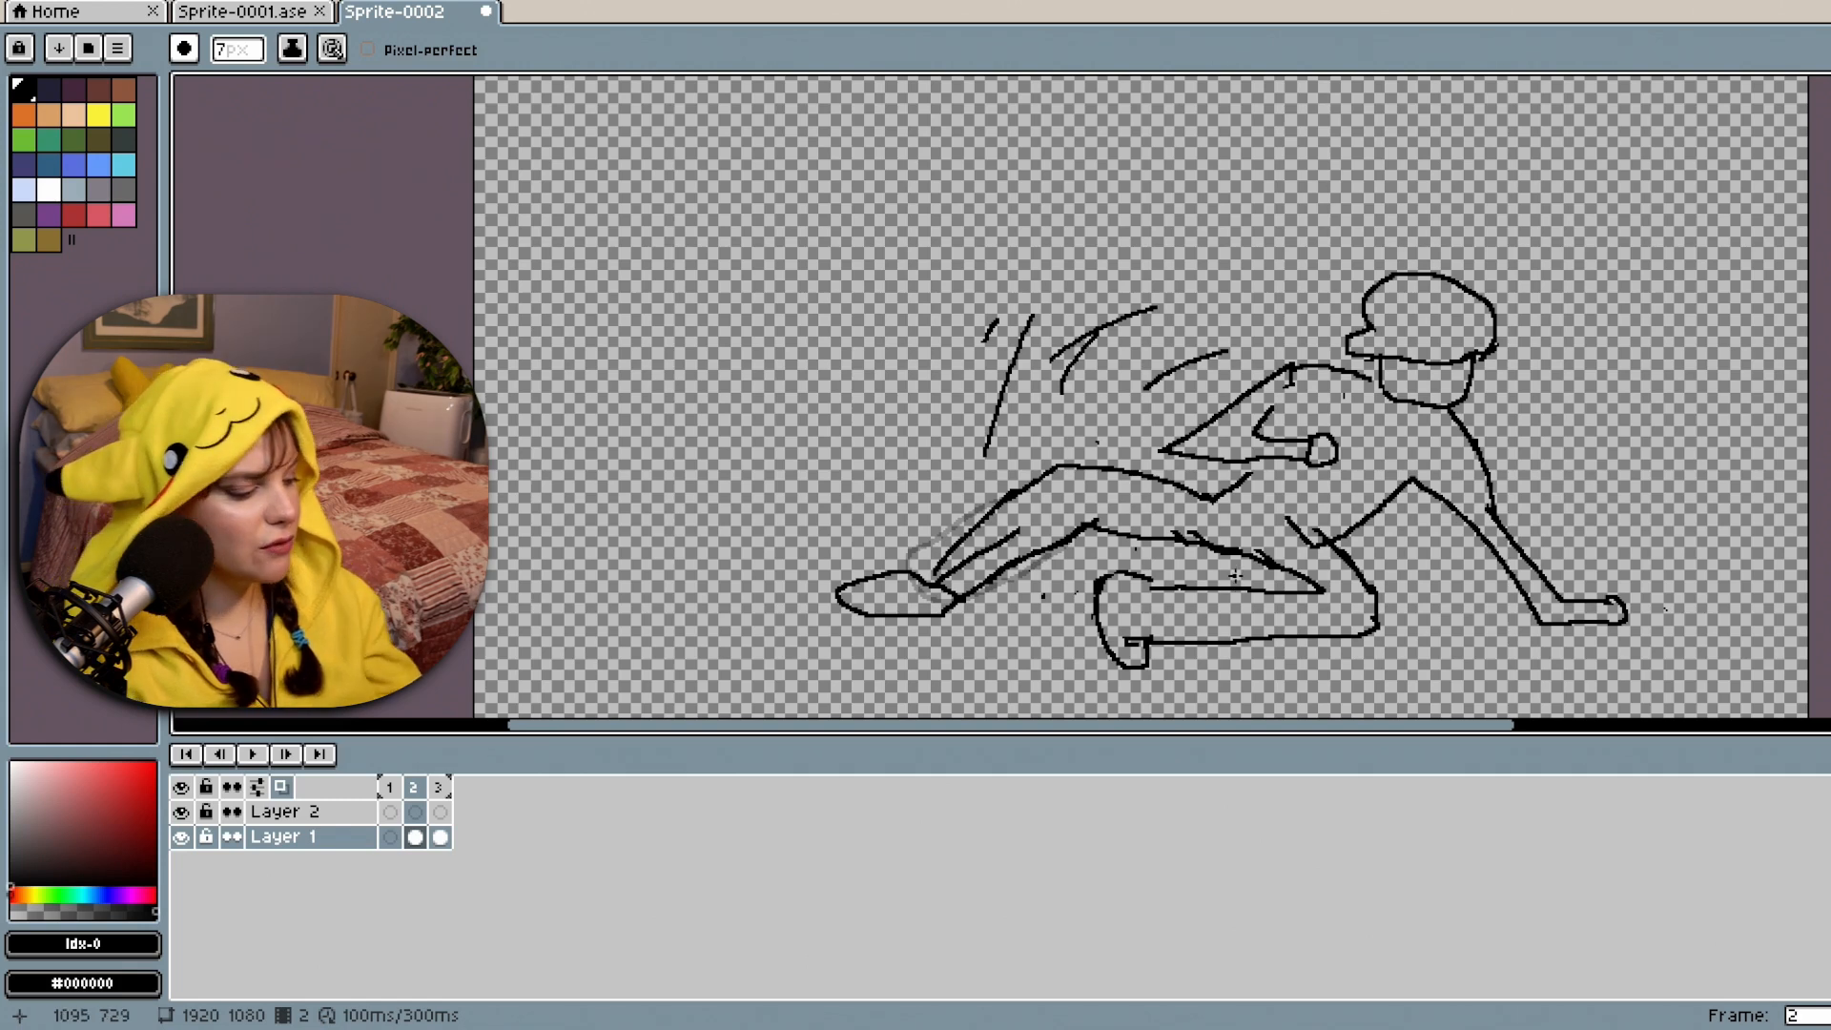
pyautogui.hotkey('ctrl', 'z')
pyautogui.hotkey('ctrl', 'z')
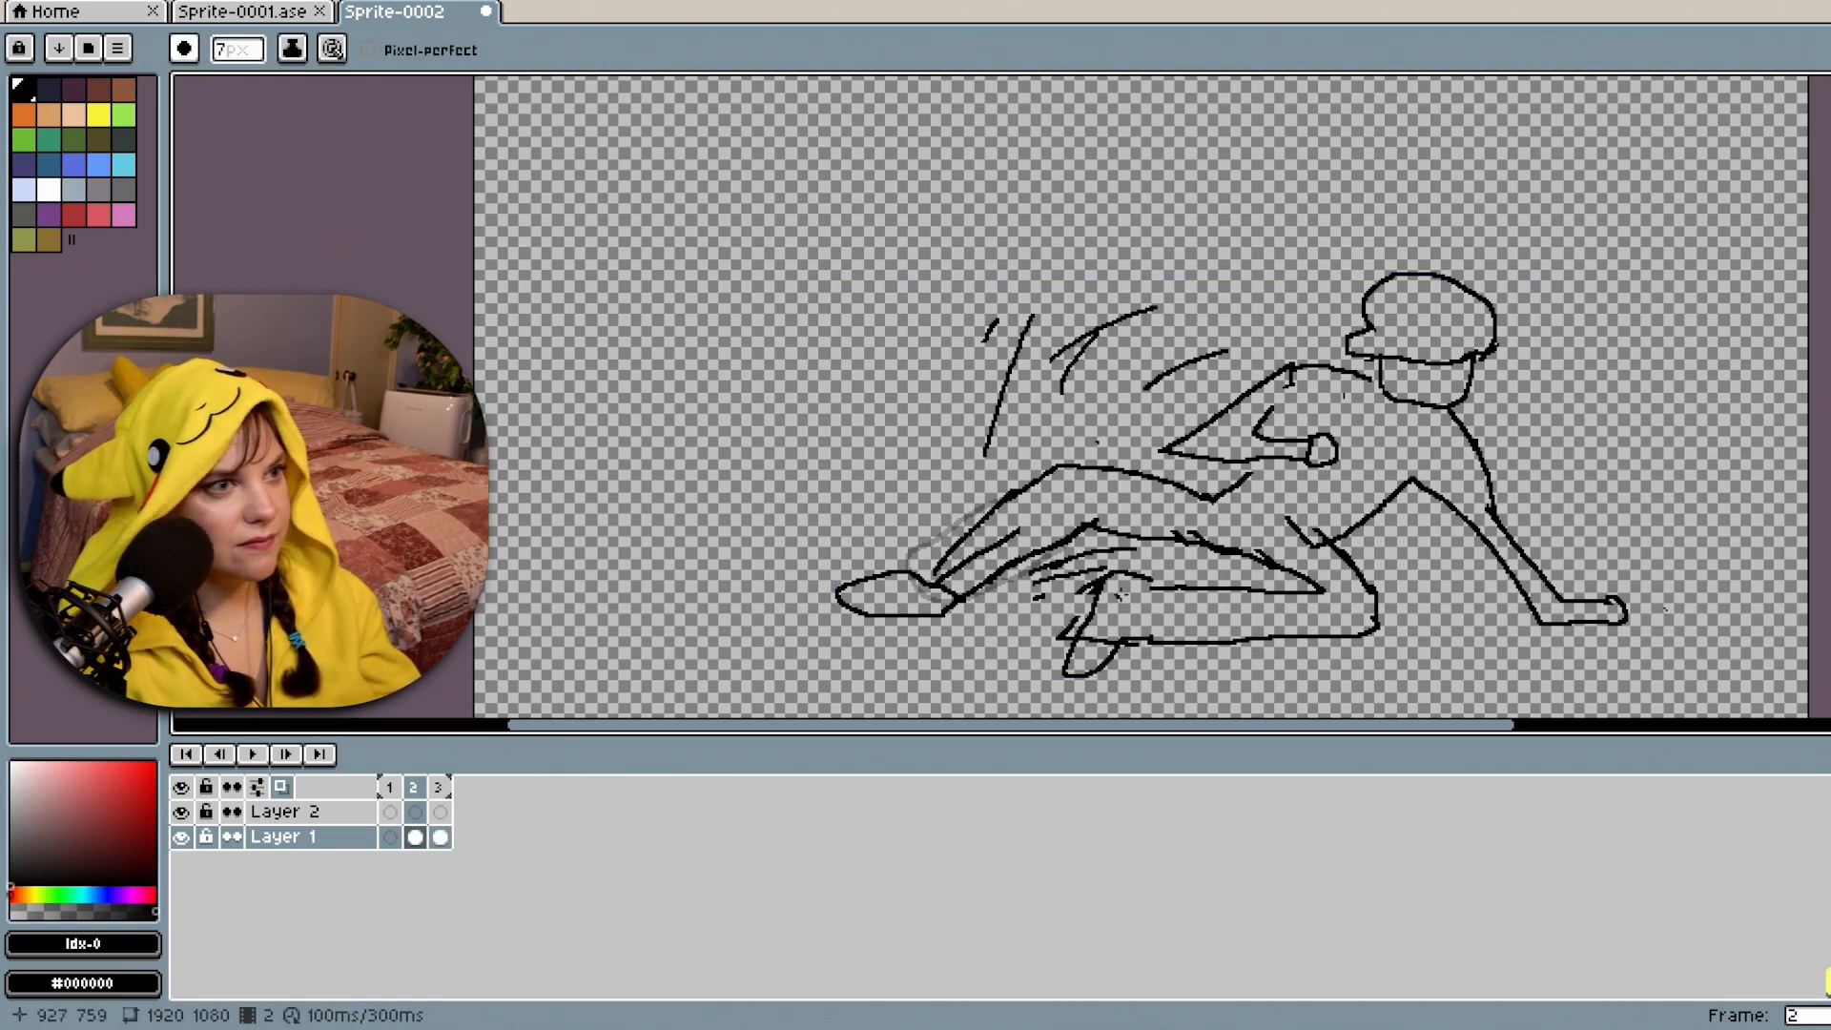
# Shift the folded leg's foot slightly toward its knee and move a 421 by 265 px area around the extended shin and foot to position 483, 540.
pyautogui.press('m')
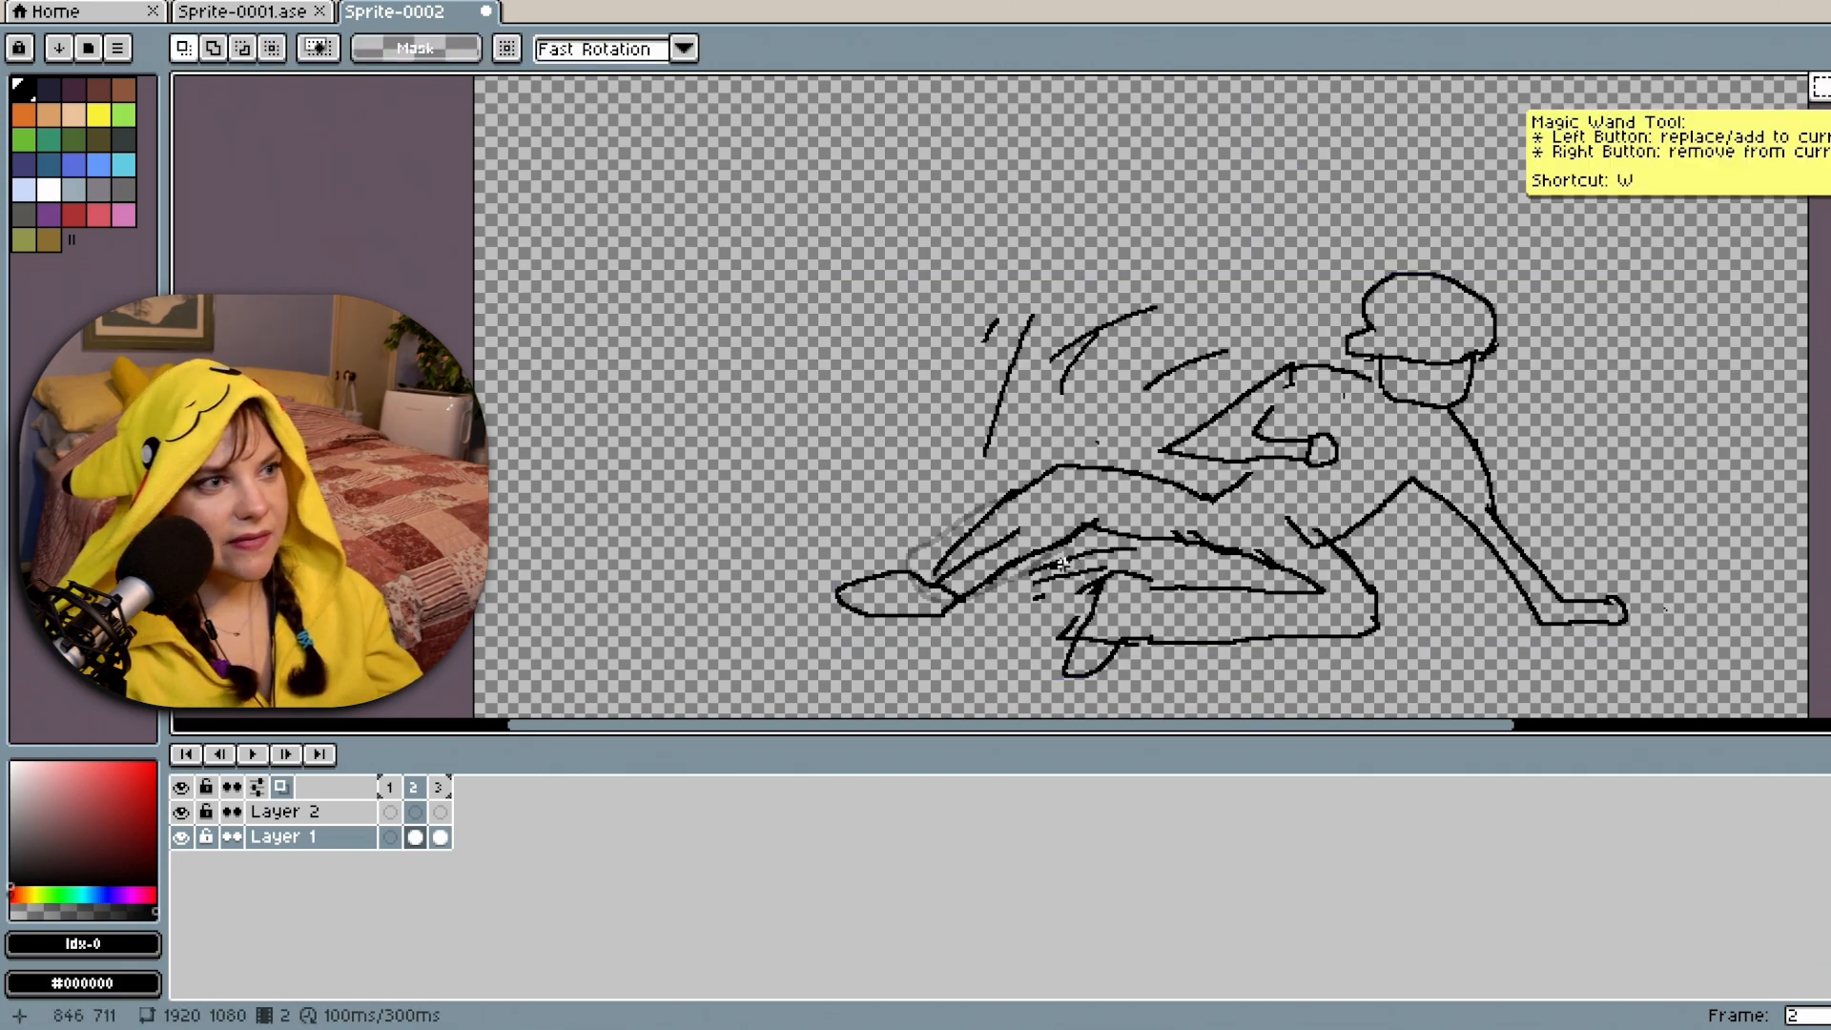
pyautogui.moveTo(1142, 684); pyautogui.dragTo(1080, 694)
pyautogui.moveTo(1110, 608); pyautogui.dragTo(1114, 616)
pyautogui.click(1561, 669)
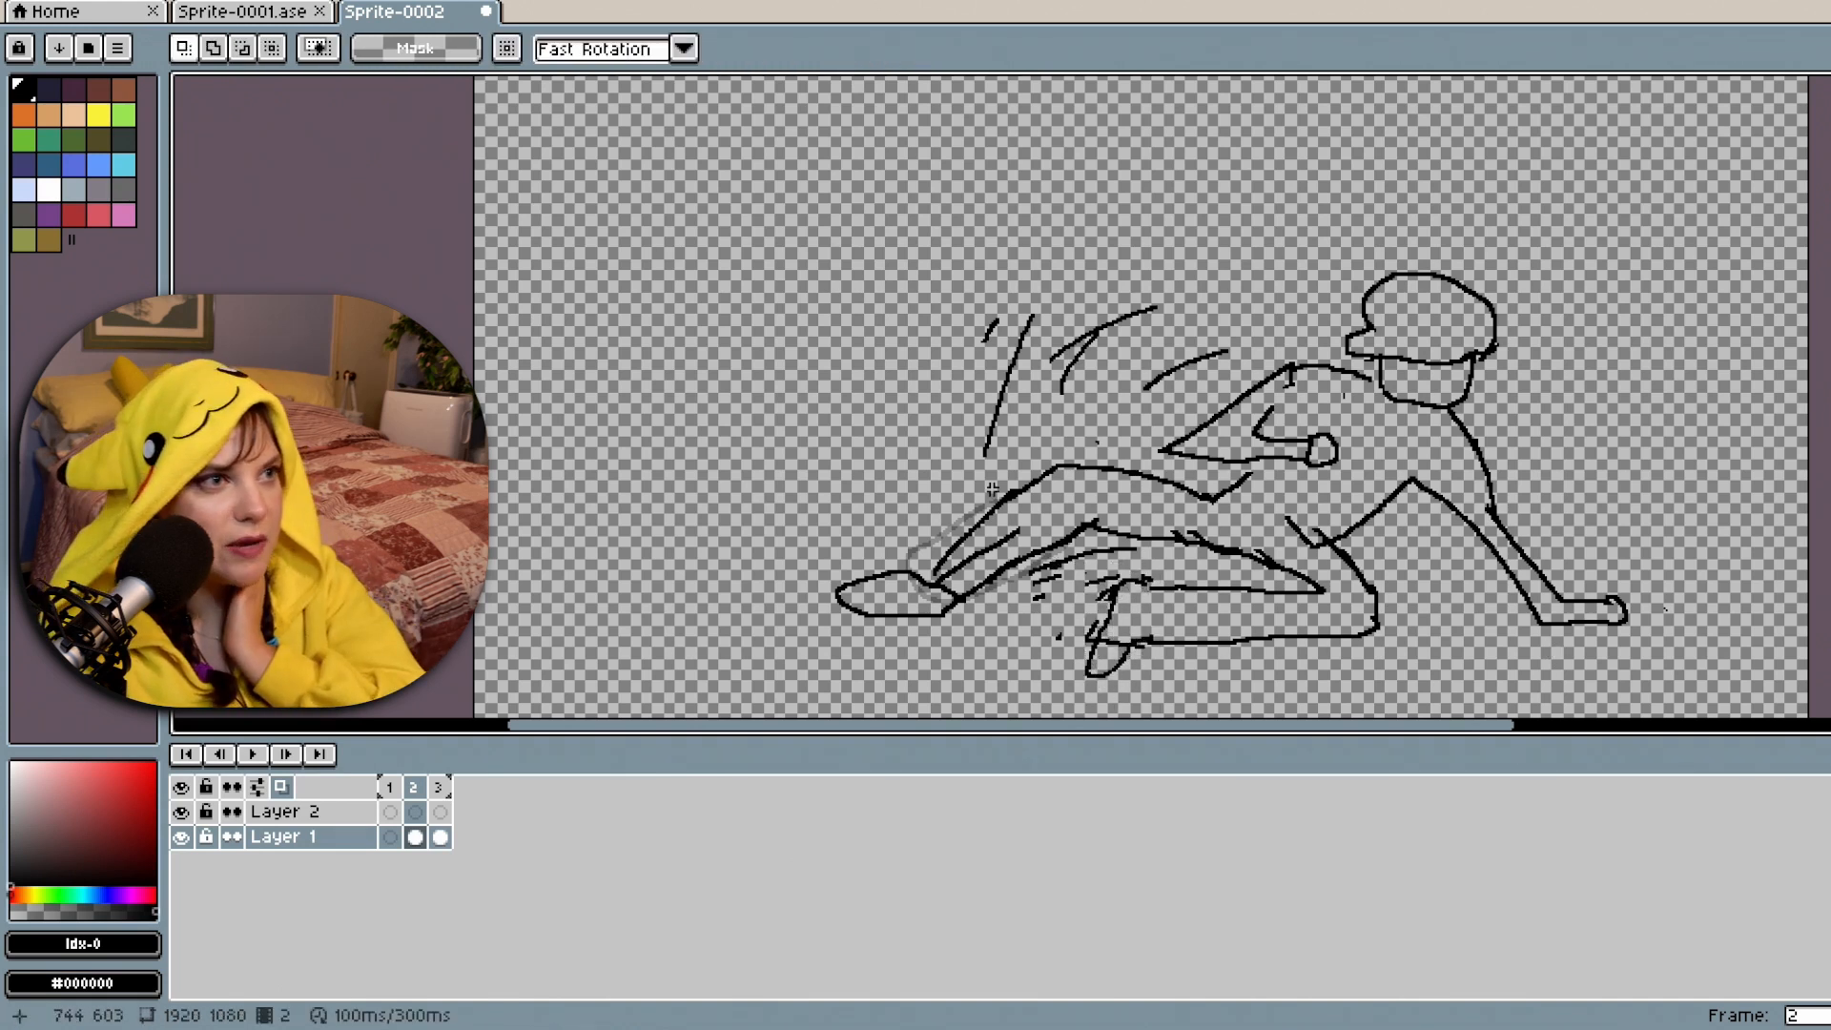
pyautogui.moveTo(792, 442); pyautogui.dragTo(1046, 600)
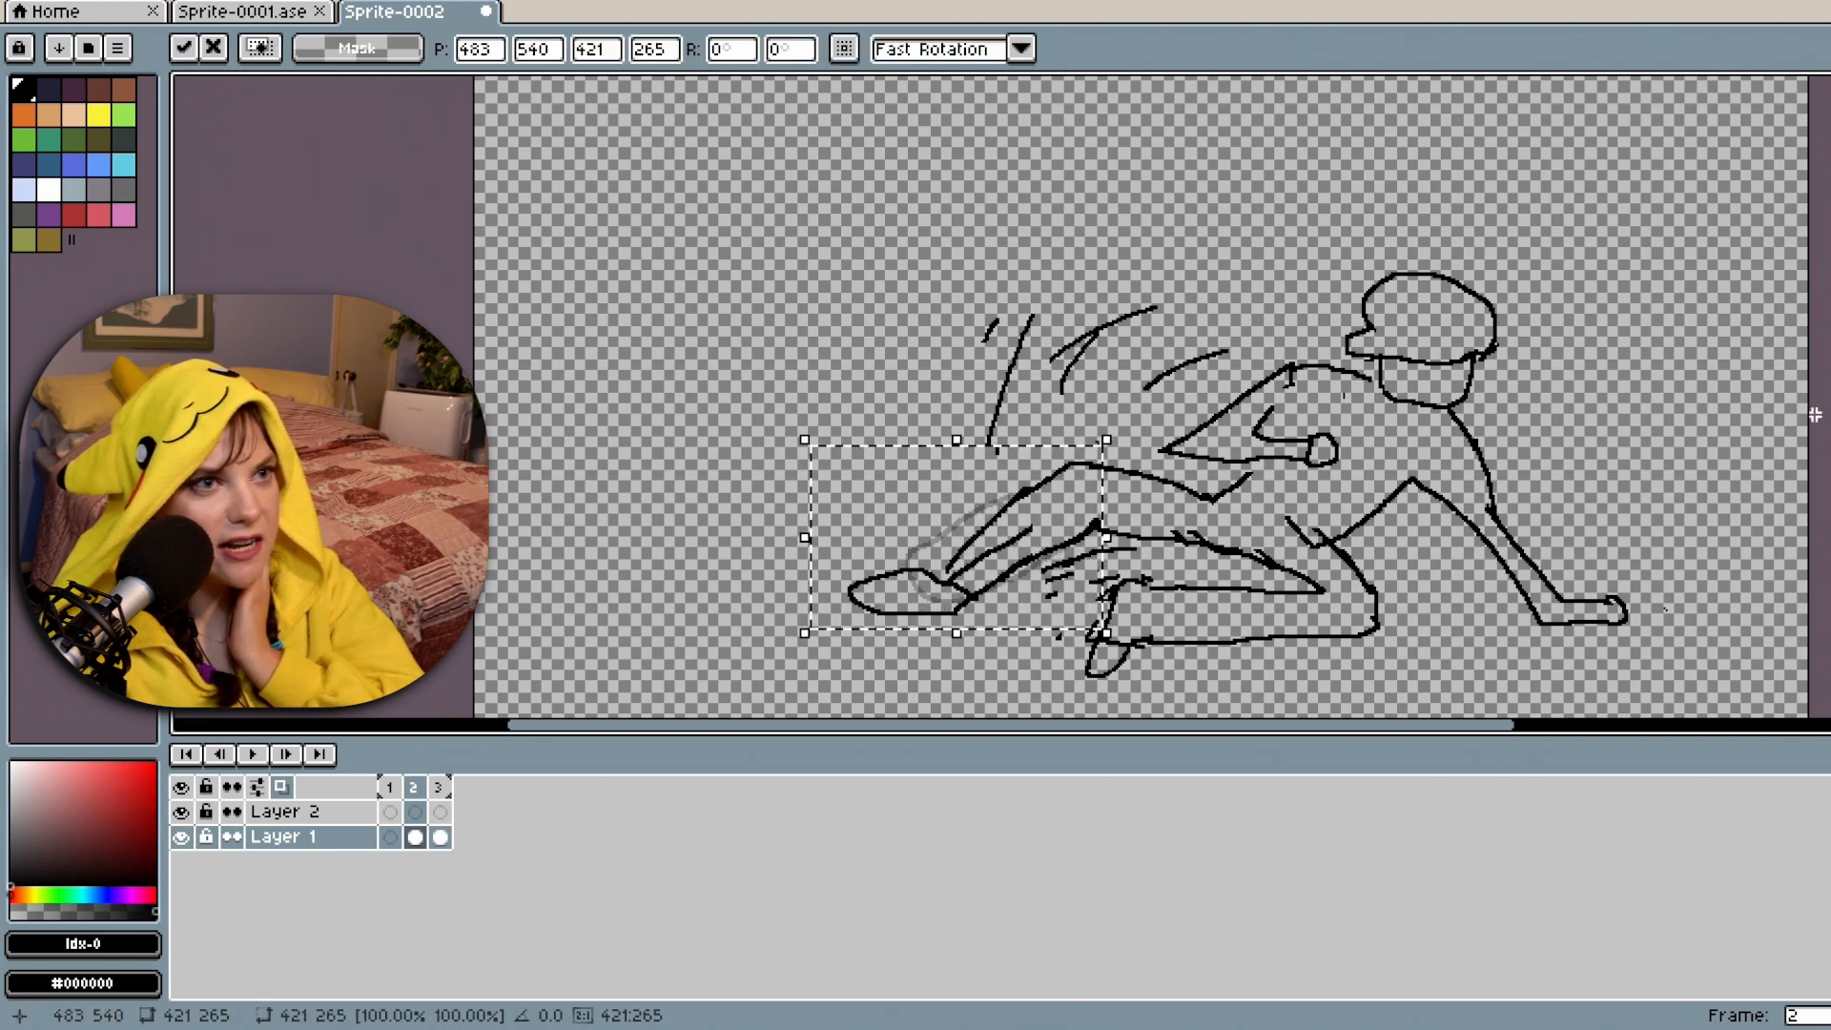
pyautogui.click(1567, 373)
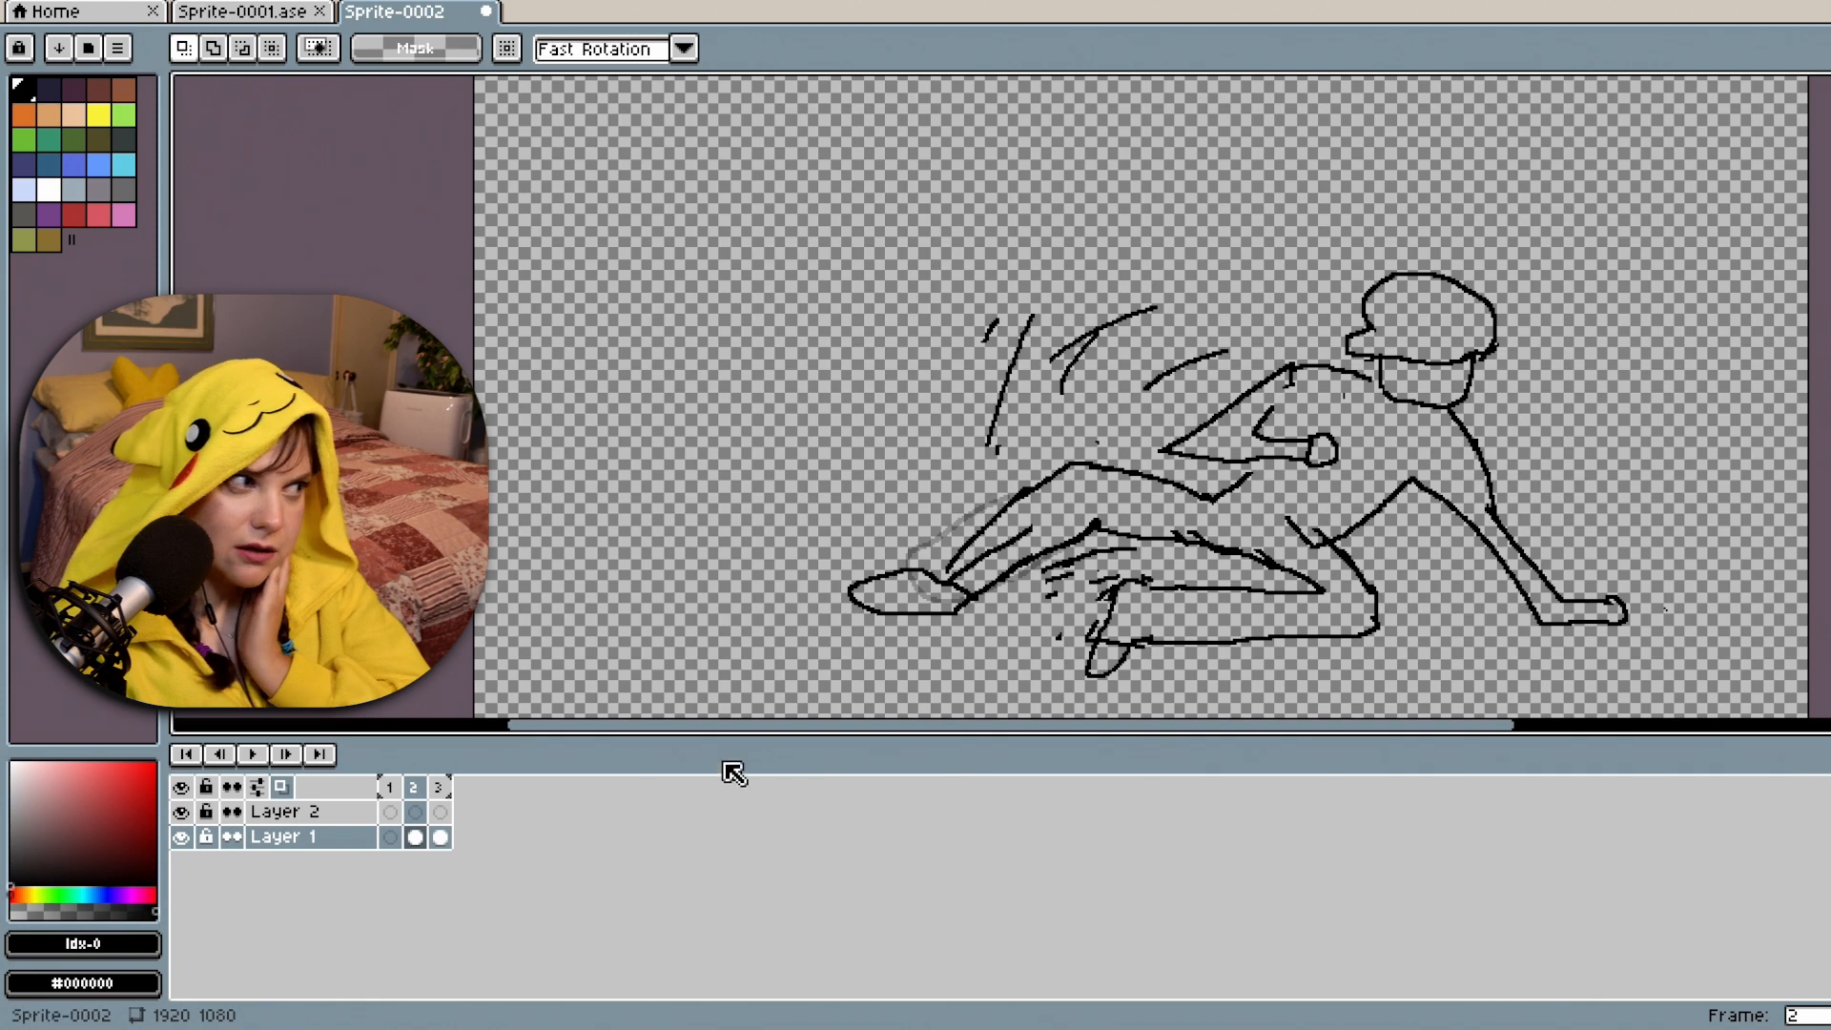
# On frame 3, continue the extended leg's outline over the bent knee and close it at the upper thigh, following the onion skin.
pyautogui.click(440, 836)
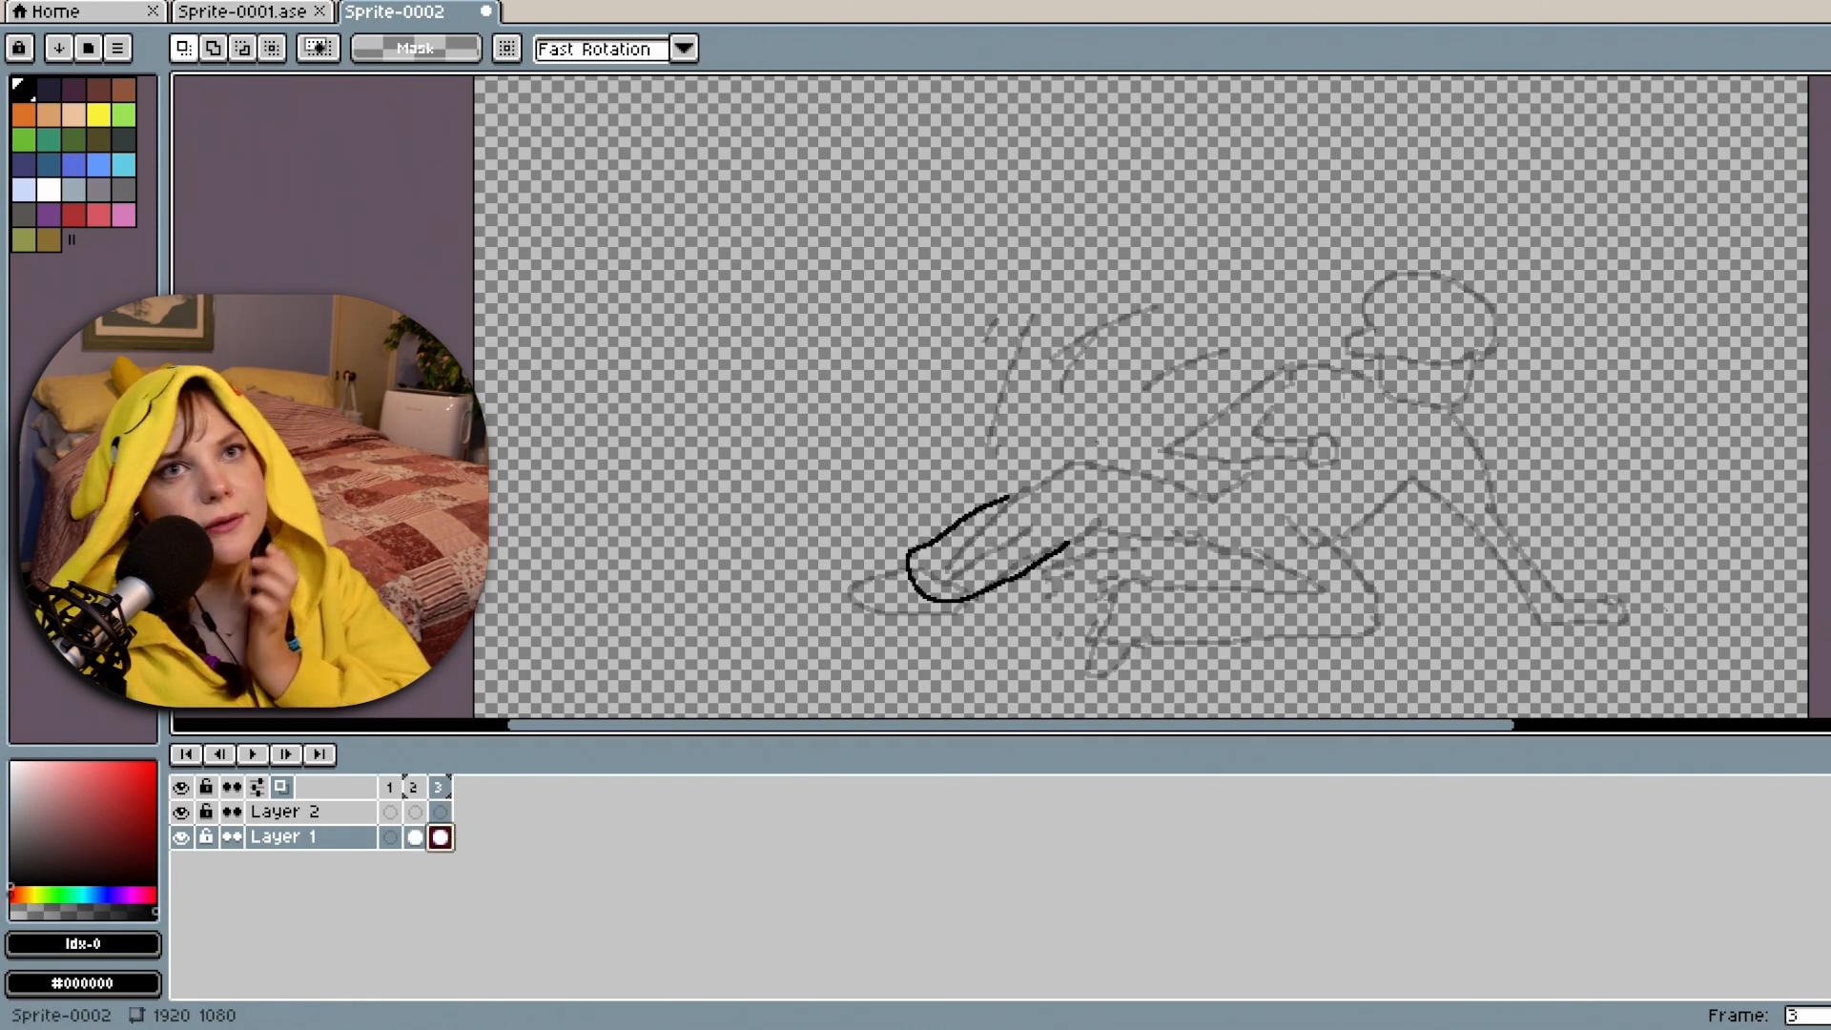
pyautogui.press('b')
pyautogui.moveTo(1011, 496)
pyautogui.mouseDown()
pyautogui.moveTo(1087, 456)
pyautogui.moveTo(1196, 484)
pyautogui.mouseUp()
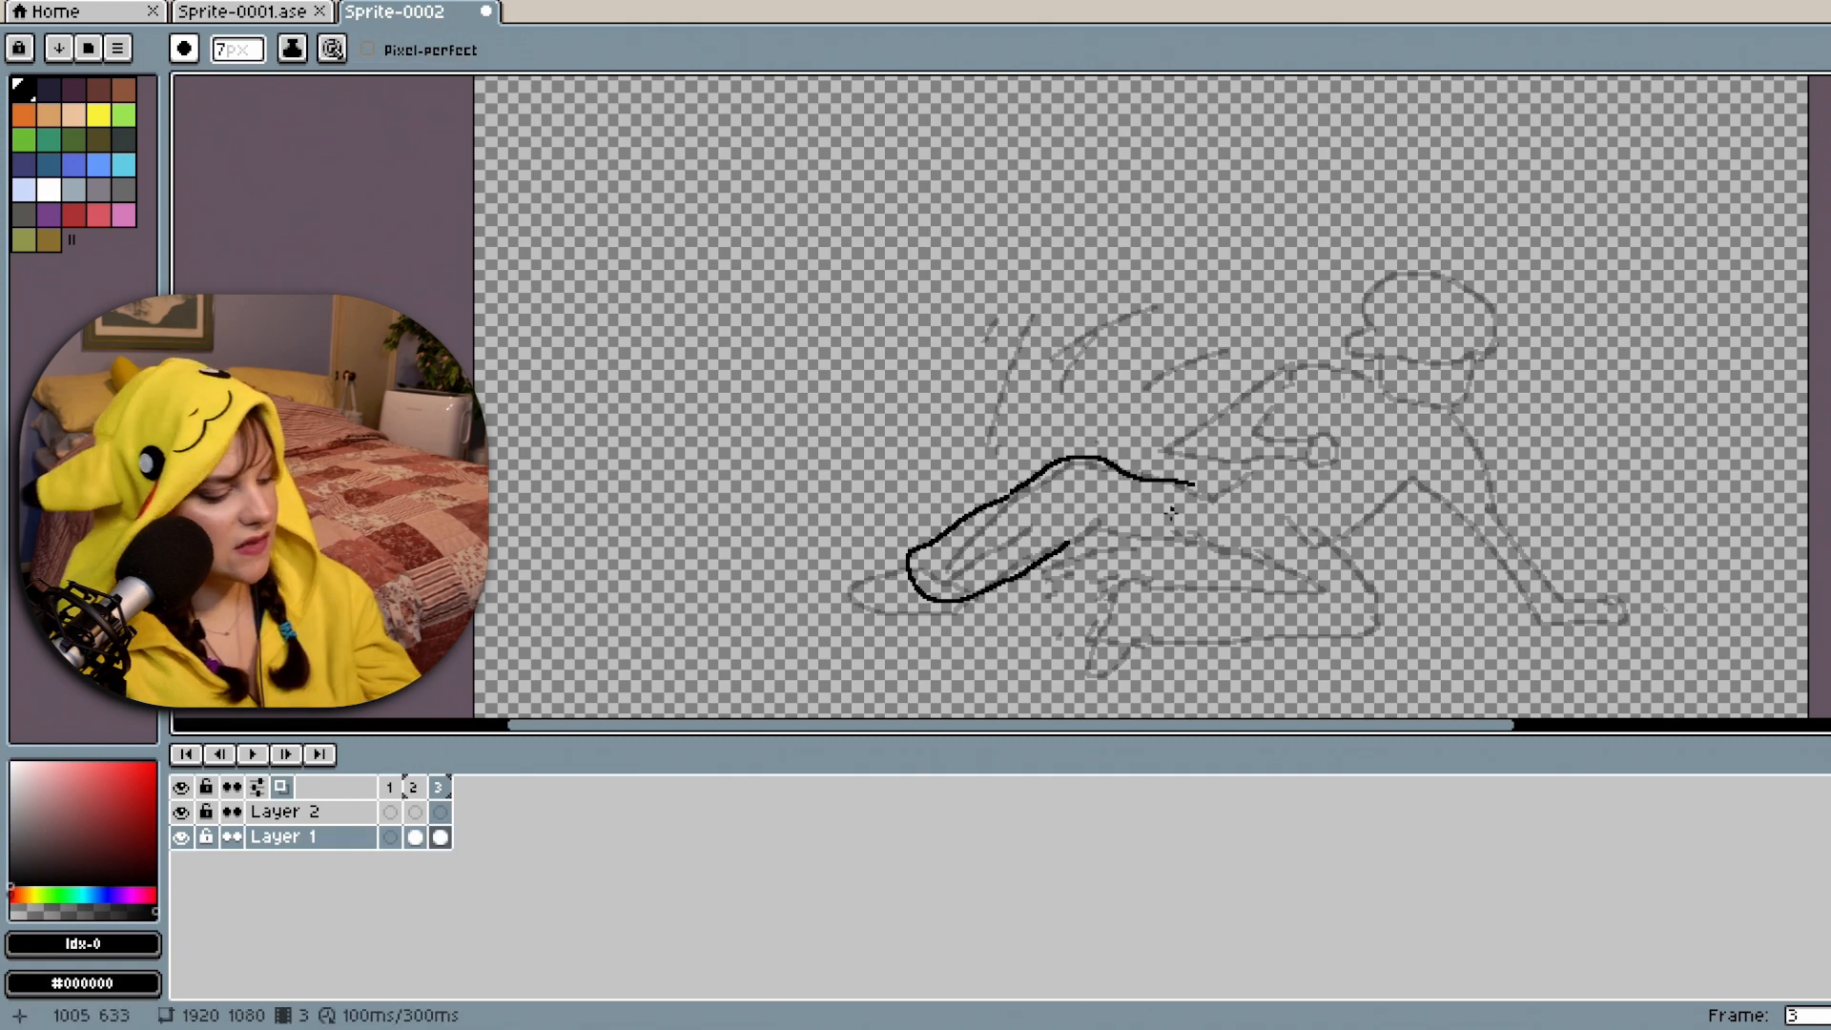
pyautogui.hotkey('ctrl', 'z')
pyautogui.scroll(1, 1088, 558)
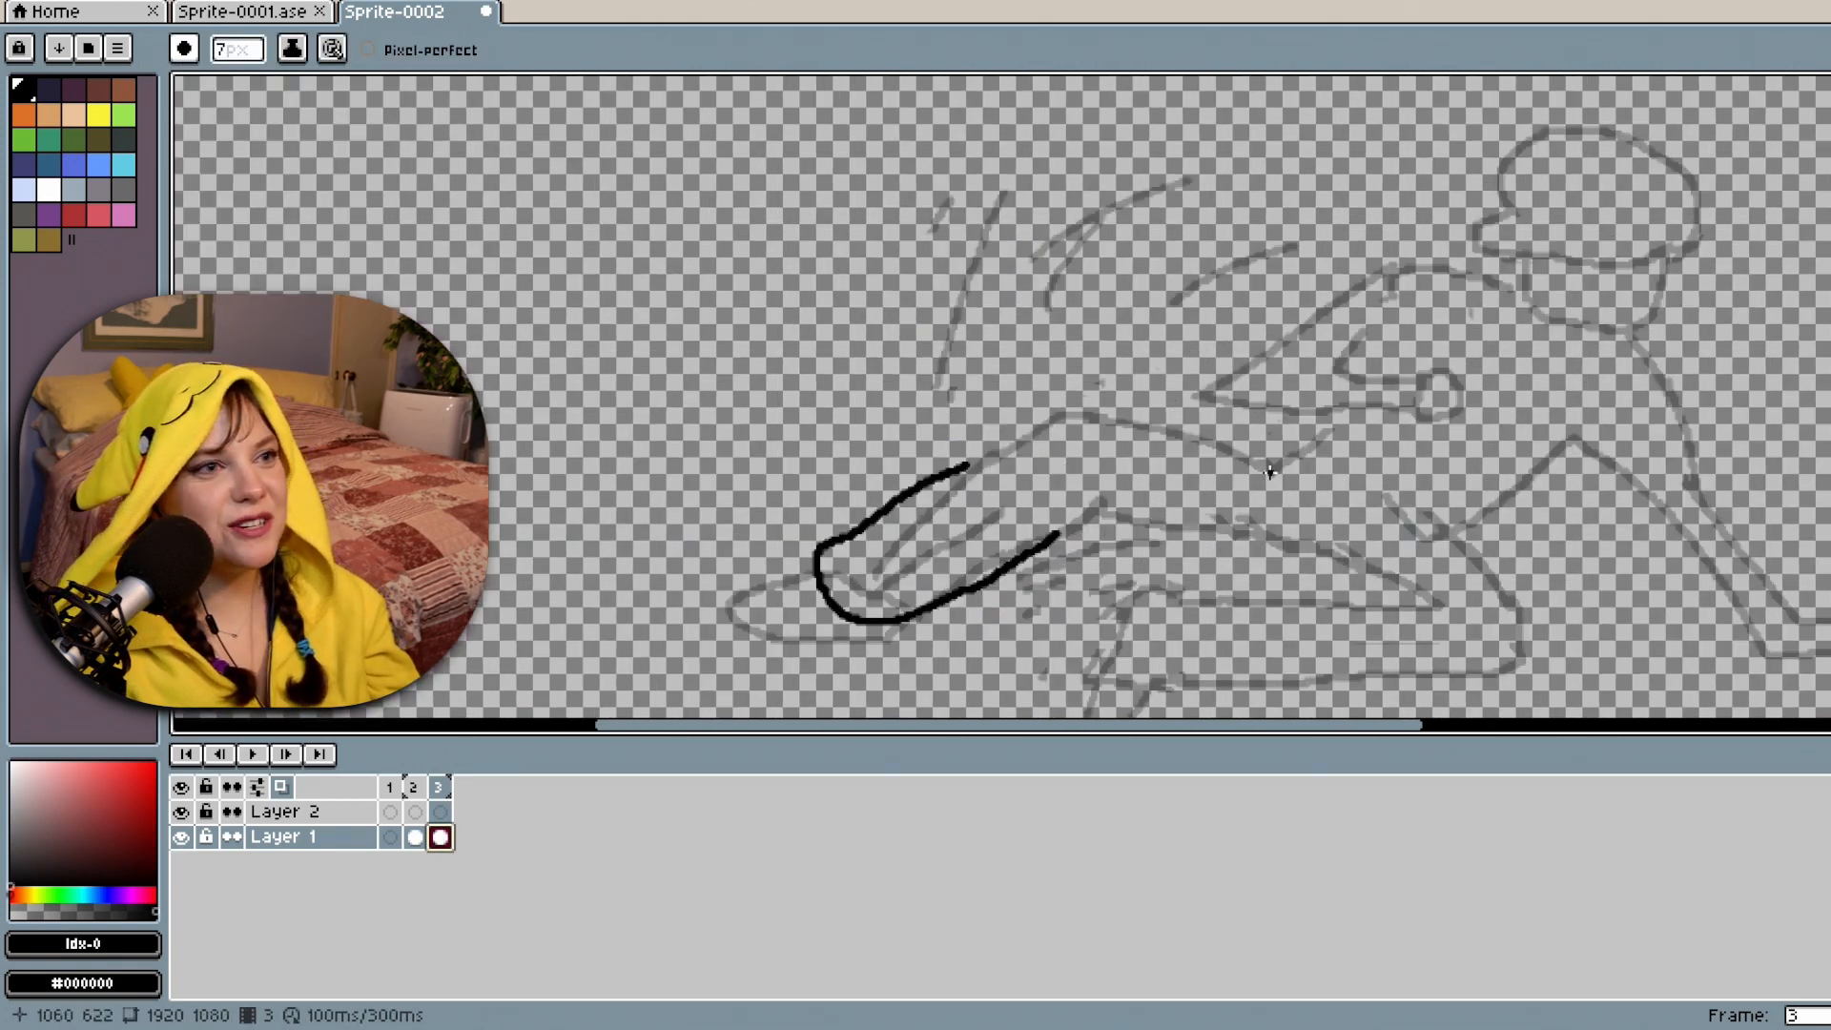
pyautogui.moveTo(1269, 471)
pyautogui.mouseDown()
pyautogui.moveTo(1088, 406)
pyautogui.moveTo(971, 446)
pyautogui.mouseUp()
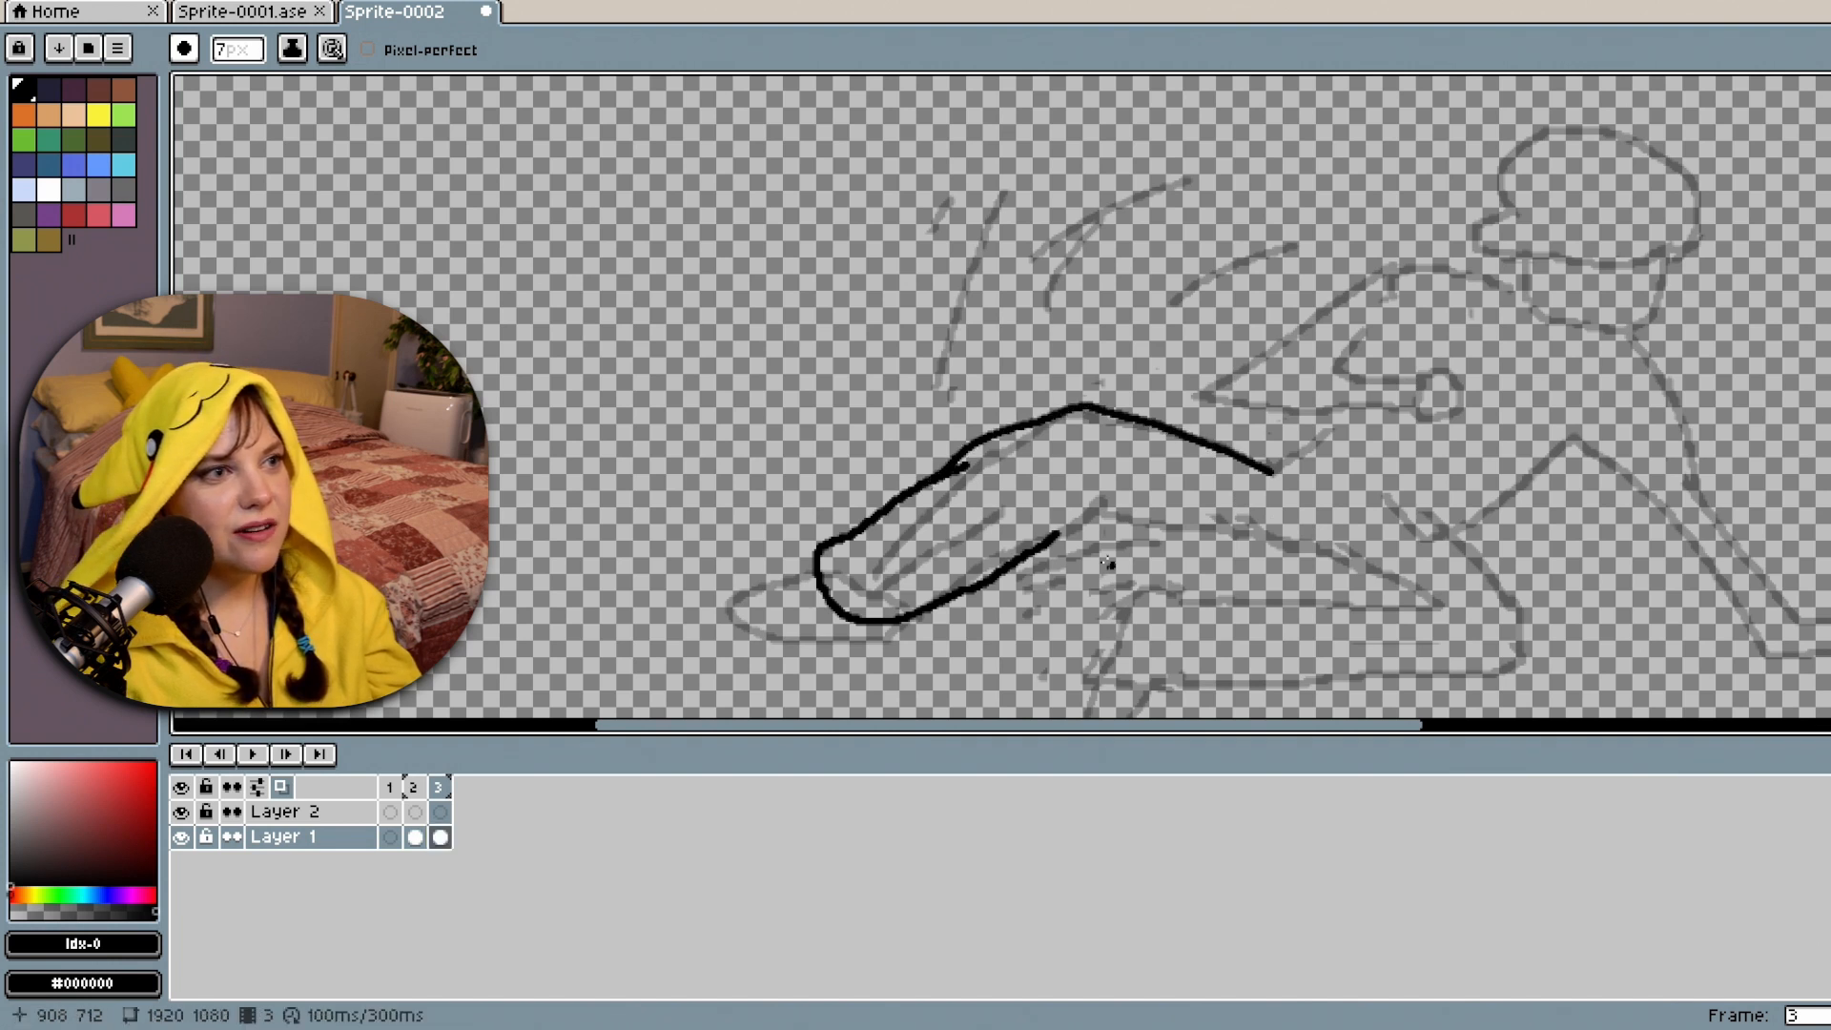
pyautogui.moveTo(1106, 521)
pyautogui.mouseDown()
pyautogui.moveTo(1256, 551)
pyautogui.moveTo(1274, 515)
pyautogui.mouseUp()
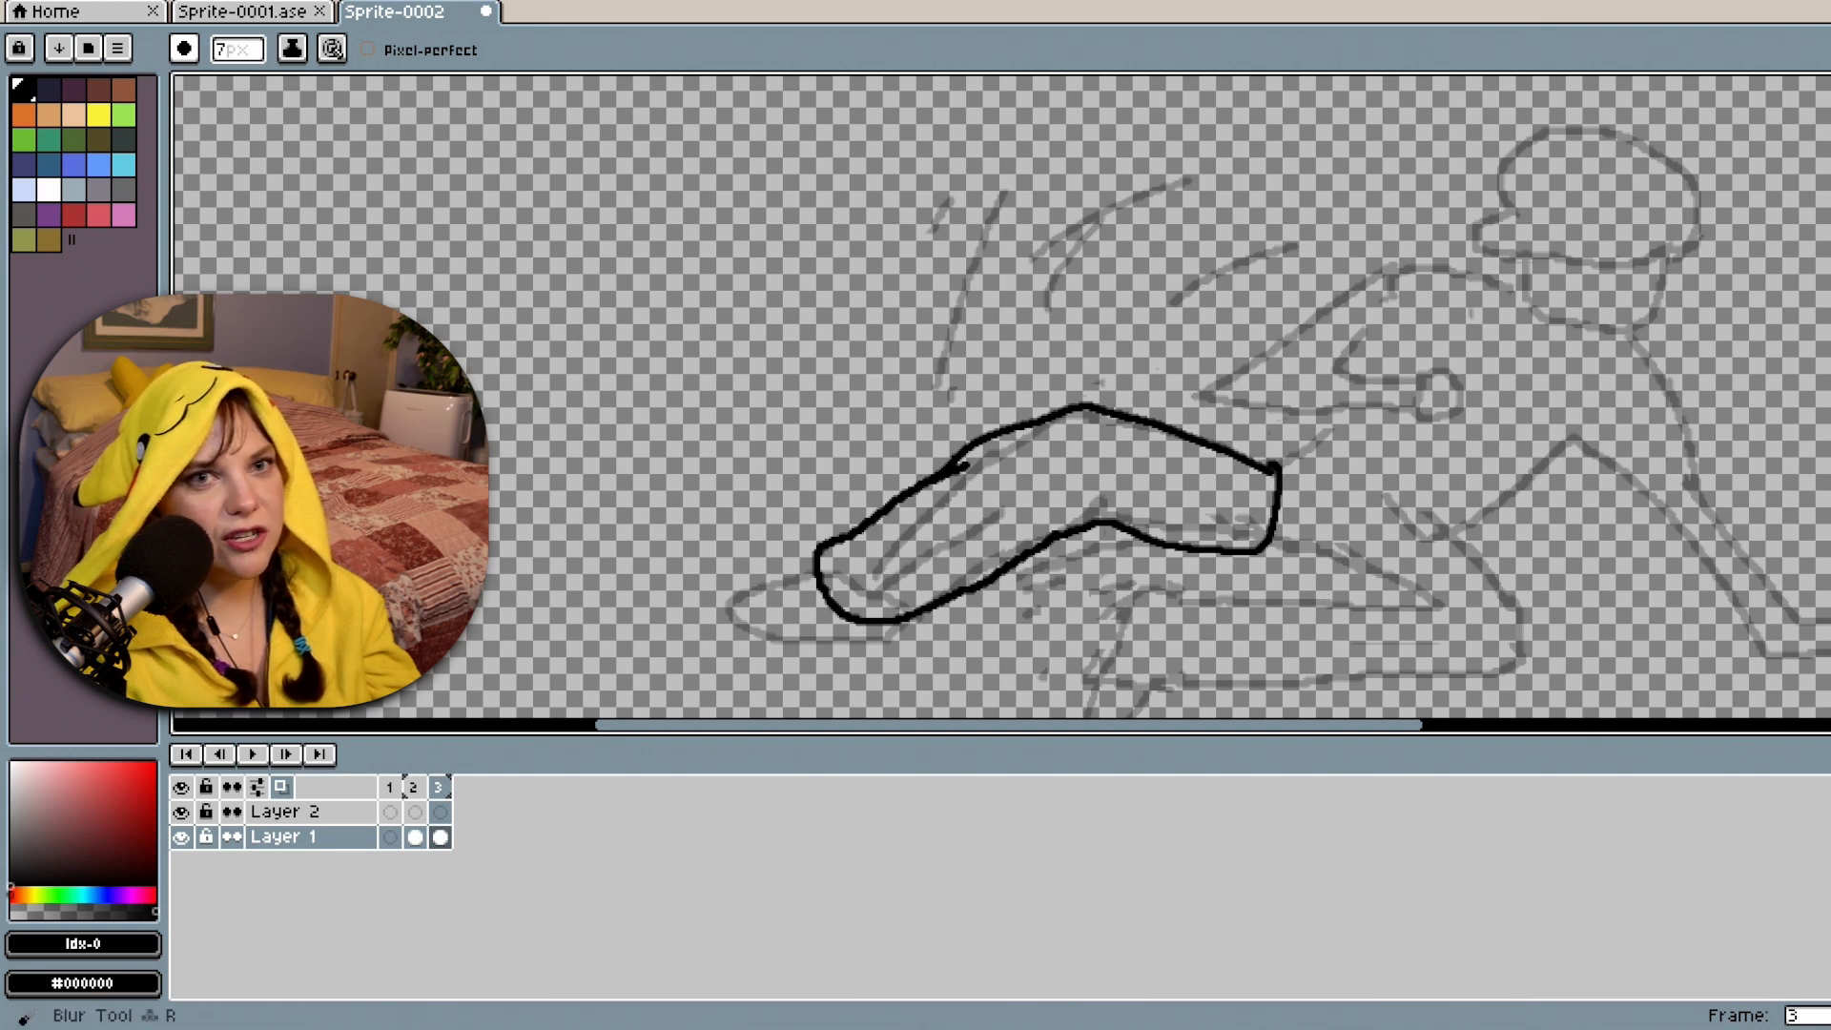
# Draw the folded leg's thigh and rounded knee as an open curve beside the extended thigh.
pyautogui.scroll(-2, 1001, 396)
pyautogui.scroll(-2, 1258, 444)
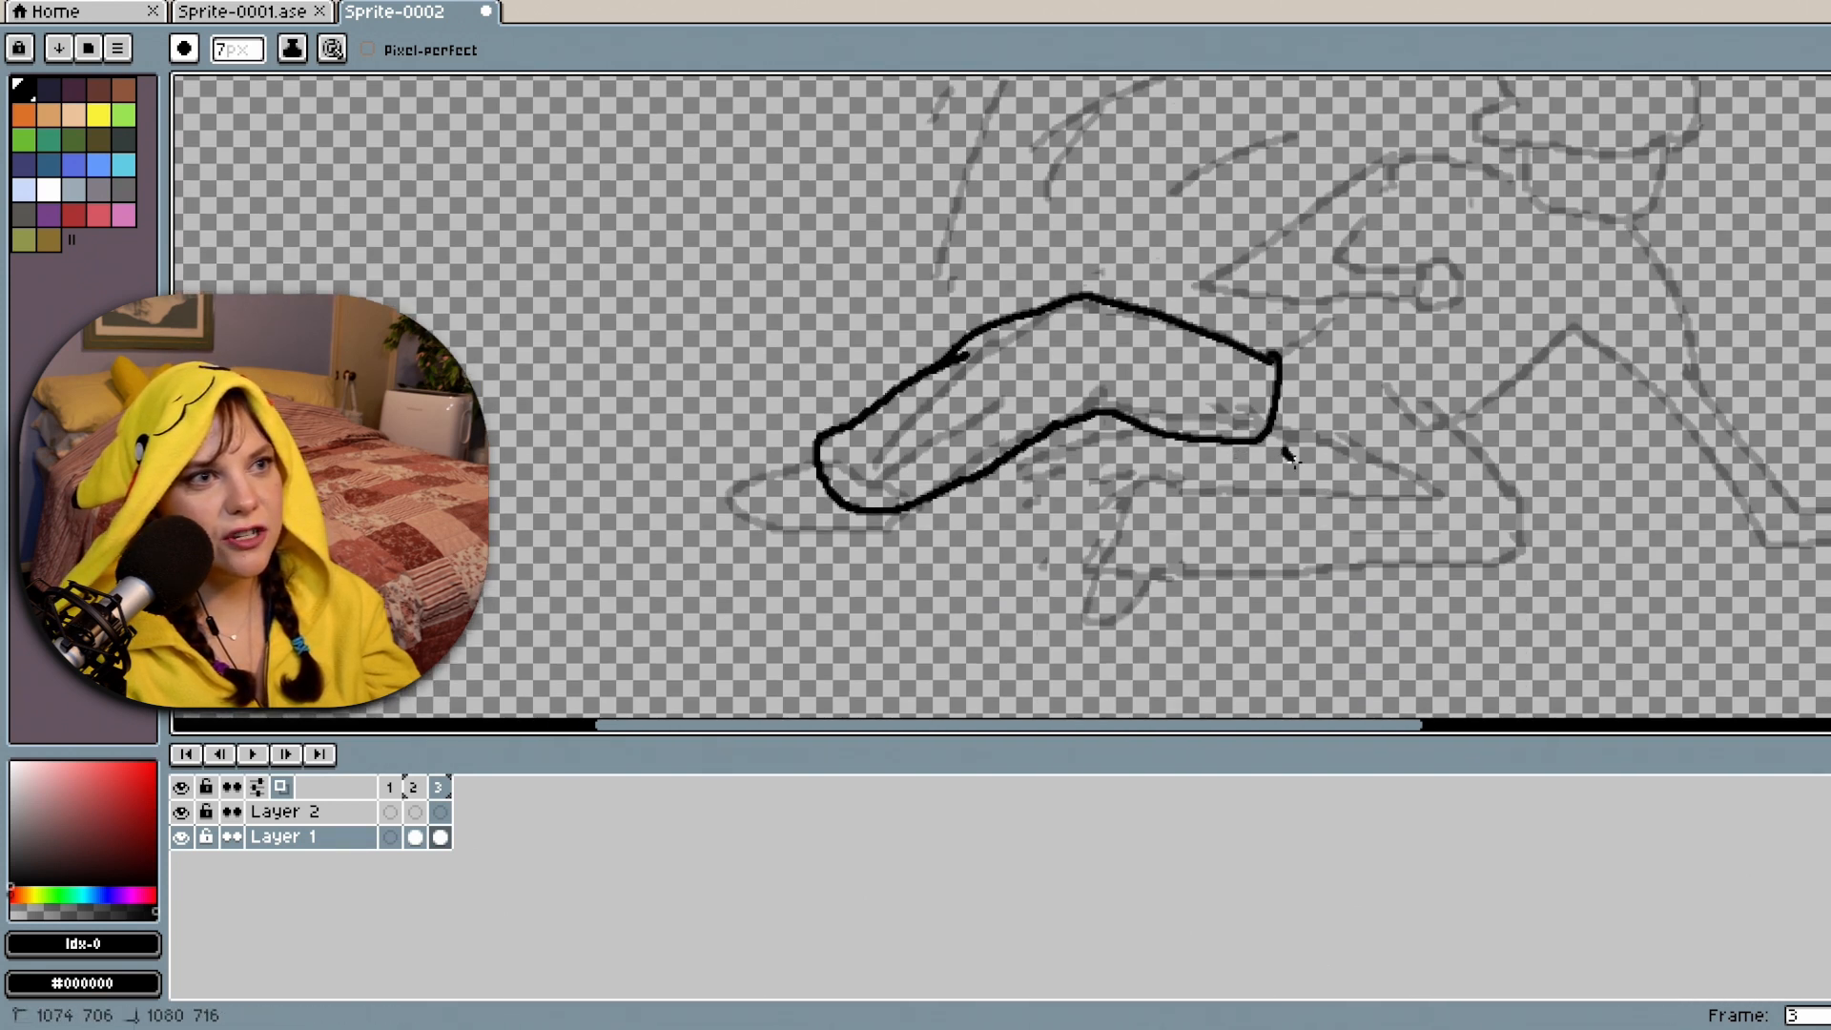
pyautogui.moveTo(1283, 447)
pyautogui.mouseDown()
pyautogui.moveTo(1340, 518)
pyautogui.moveTo(1453, 559)
pyautogui.moveTo(1475, 547)
pyautogui.moveTo(1485, 454)
pyautogui.mouseUp()
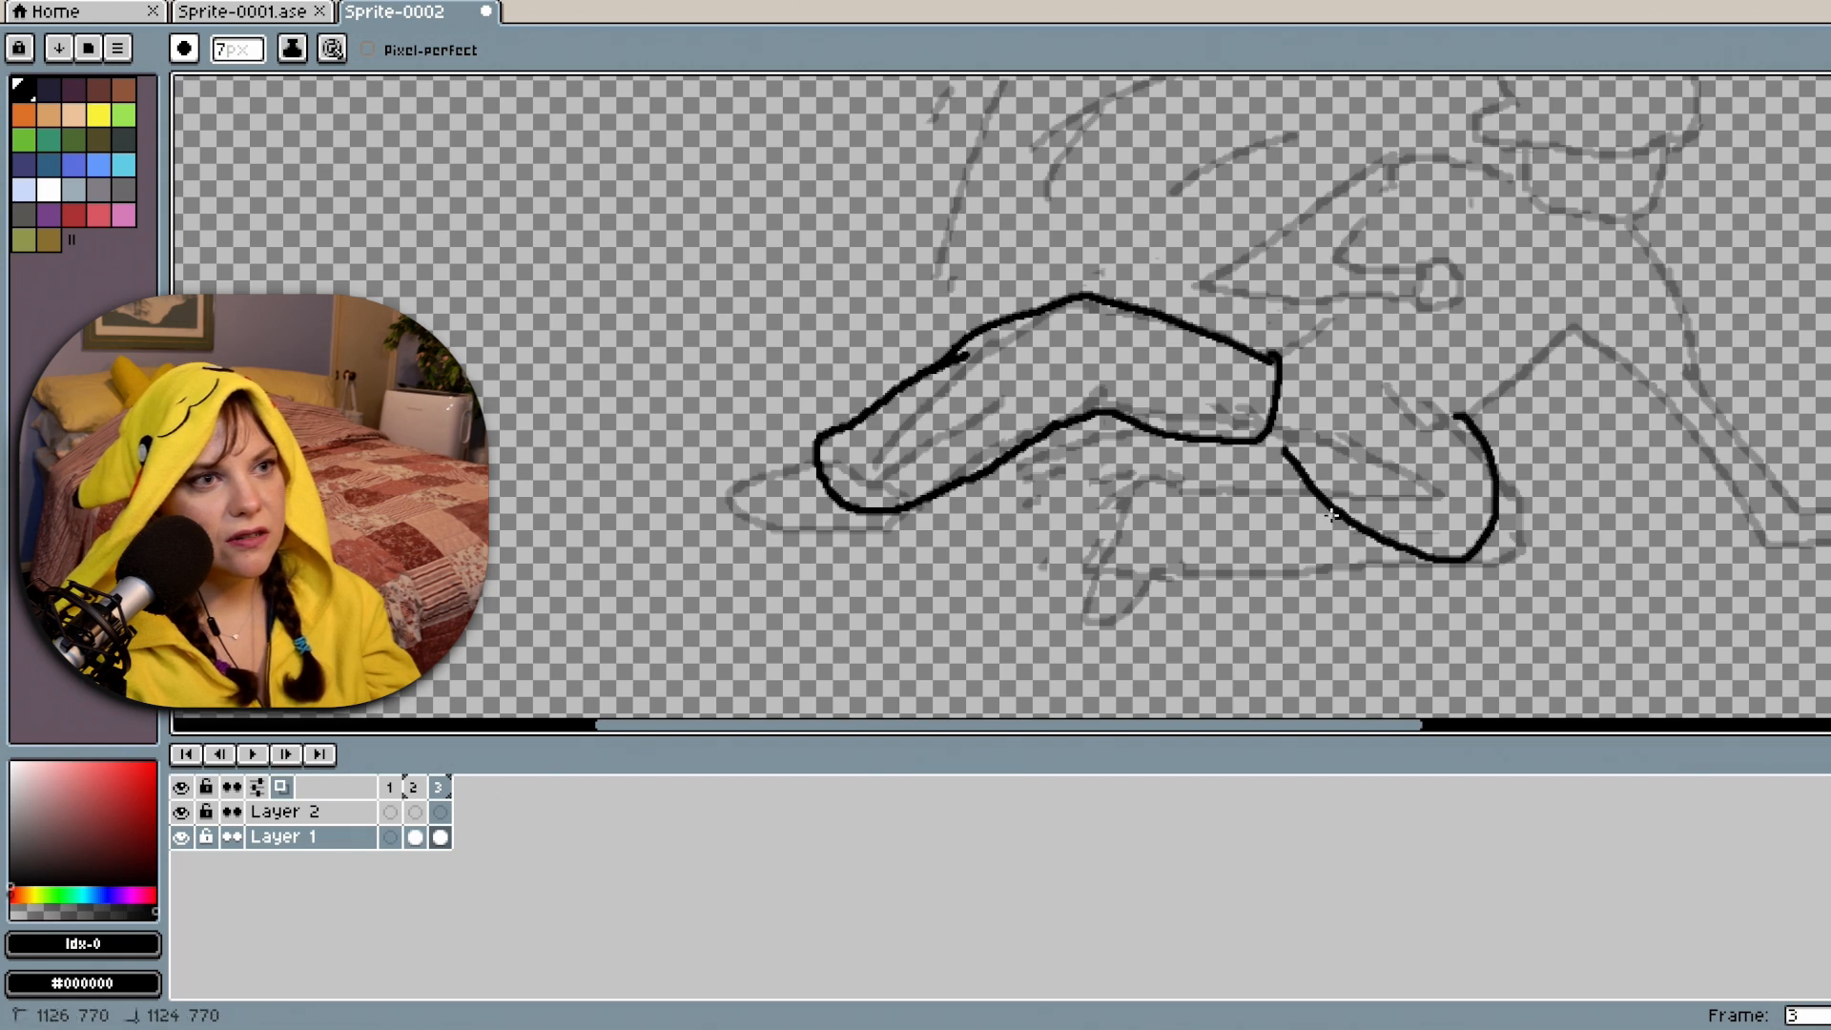
pyautogui.moveTo(1335, 514)
pyautogui.mouseDown()
pyautogui.moveTo(1143, 518)
pyautogui.moveTo(1092, 567)
pyautogui.moveTo(1172, 605)
pyautogui.moveTo(1329, 603)
pyautogui.moveTo(1445, 560)
pyautogui.mouseUp()
pyautogui.hotkey('ctrl', 'z')
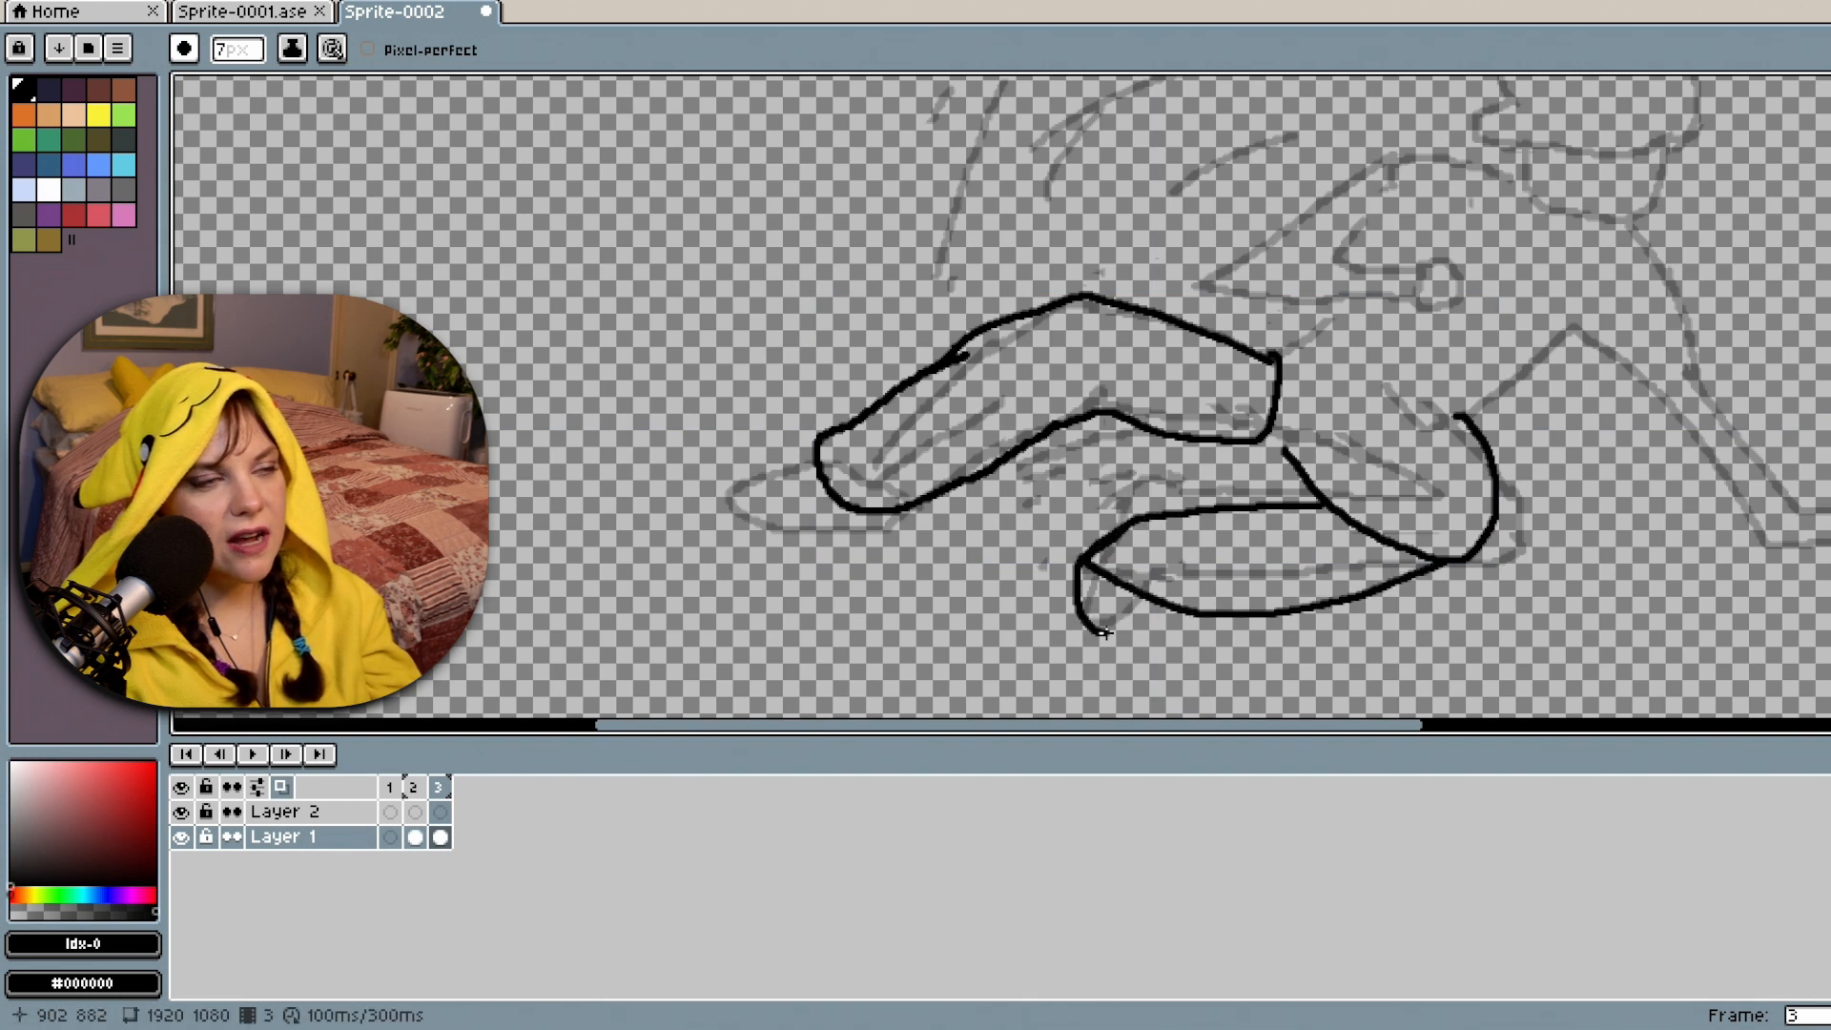
pyautogui.moveTo(1115, 533); pyautogui.dragTo(1057, 624)
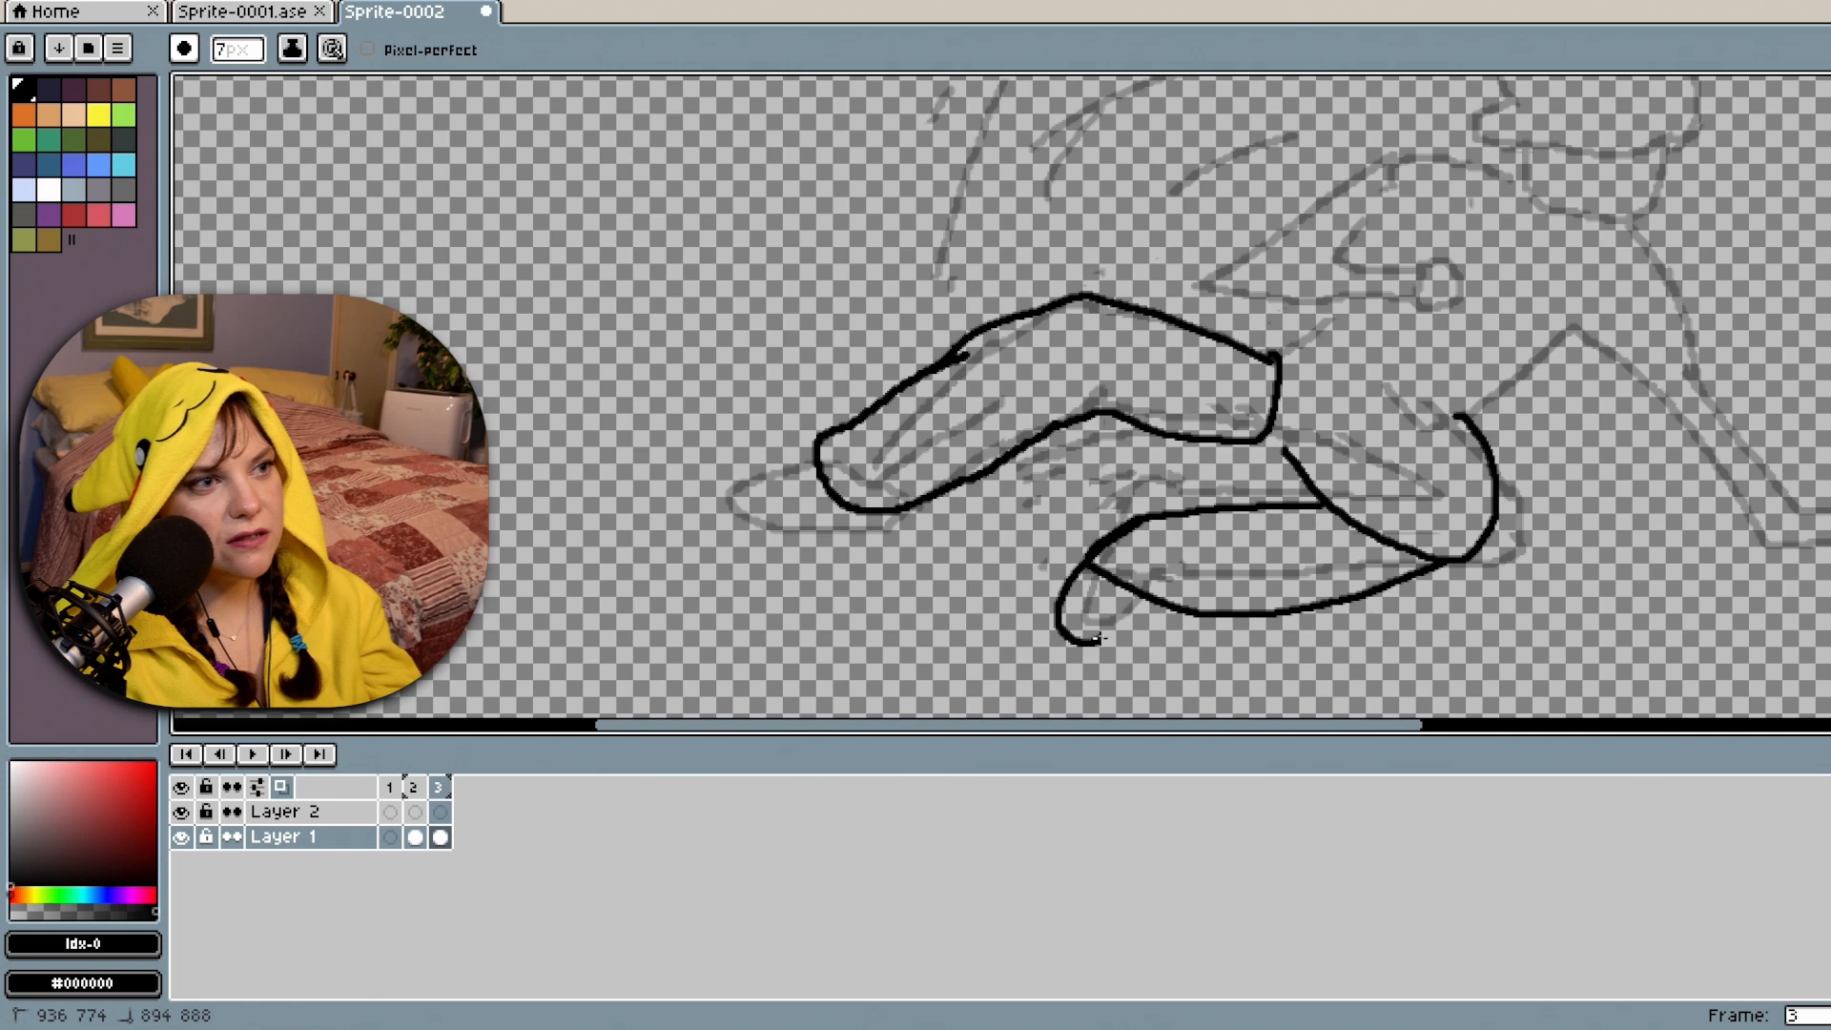
pyautogui.hotkey('ctrl', 'z')
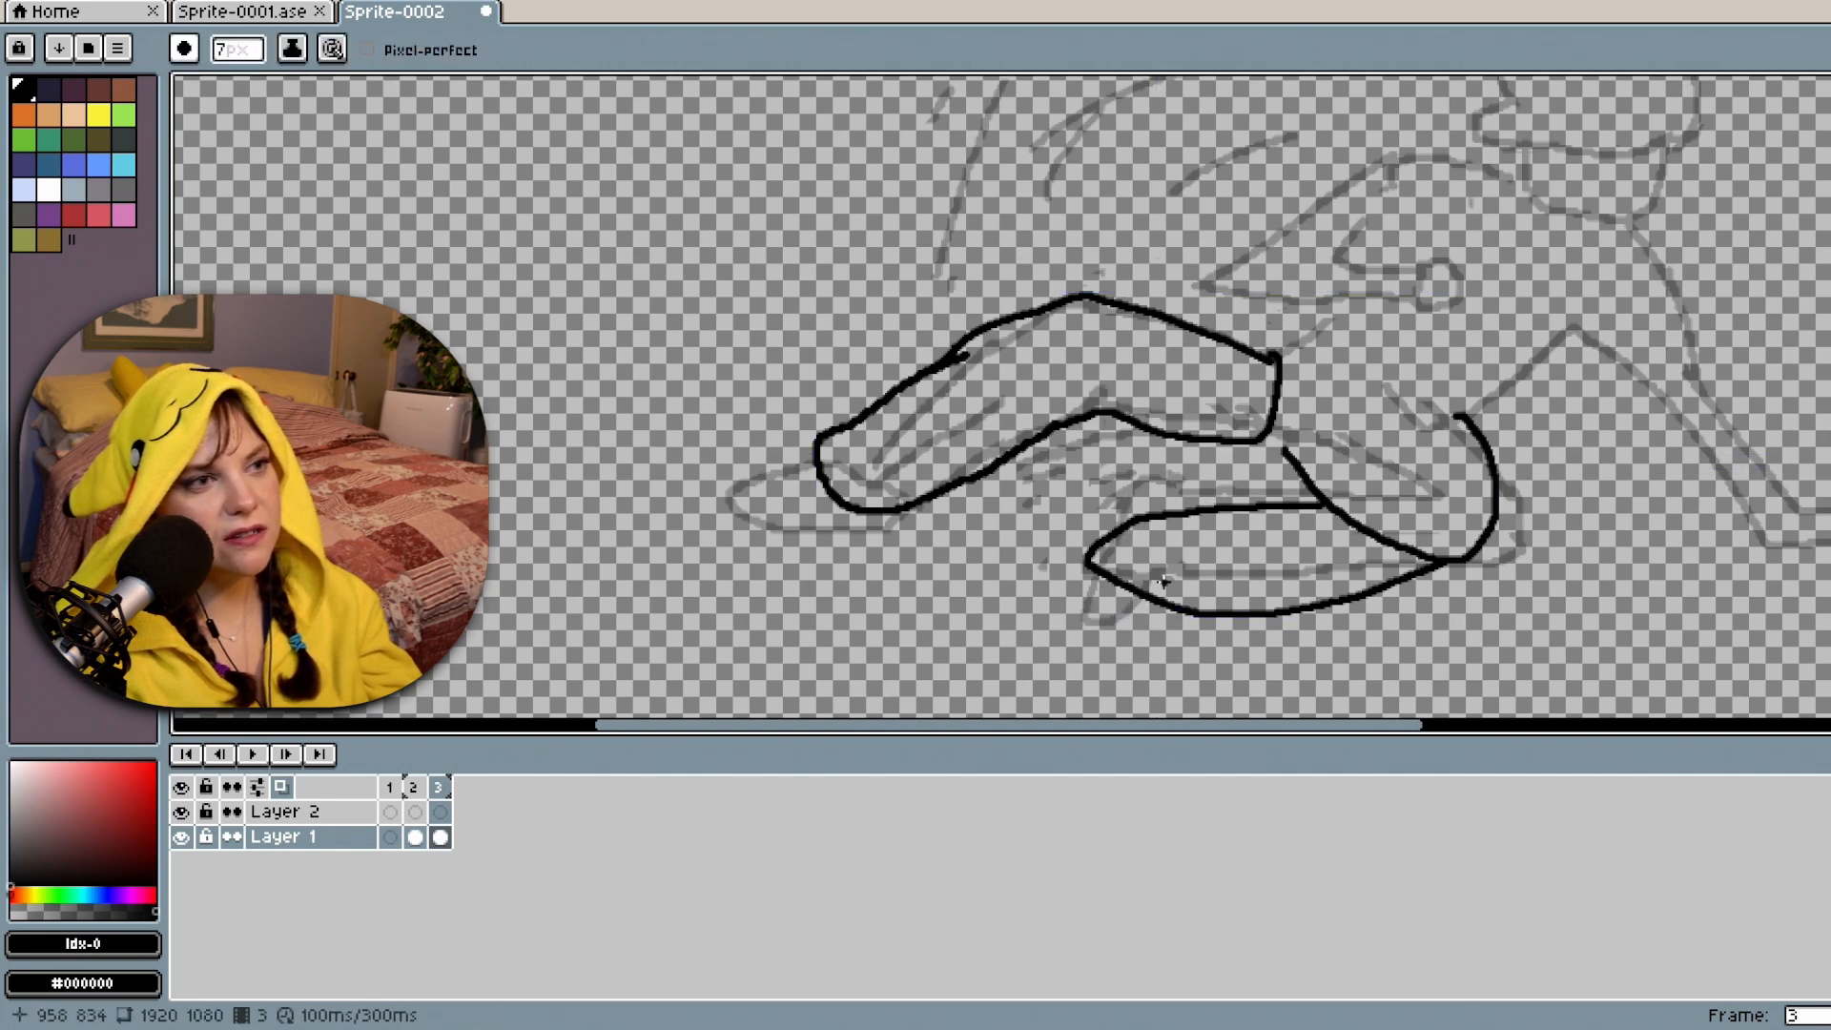
pyautogui.hotkey('ctrl', 'z')
pyautogui.hotkey('ctrl', 'z')
# Draw the folded leg's rounded lower leg back from the knee and add a teardrop-shaped foot at its end.
pyautogui.moveTo(1325, 488)
pyautogui.mouseDown()
pyautogui.moveTo(1172, 492)
pyautogui.moveTo(1137, 520)
pyautogui.moveTo(1138, 575)
pyautogui.moveTo(1241, 595)
pyautogui.moveTo(1402, 572)
pyautogui.mouseUp()
pyautogui.moveTo(1134, 518)
pyautogui.mouseDown()
pyautogui.moveTo(1069, 571)
pyautogui.moveTo(1066, 634)
pyautogui.moveTo(1116, 627)
pyautogui.moveTo(1154, 583)
pyautogui.mouseUp()
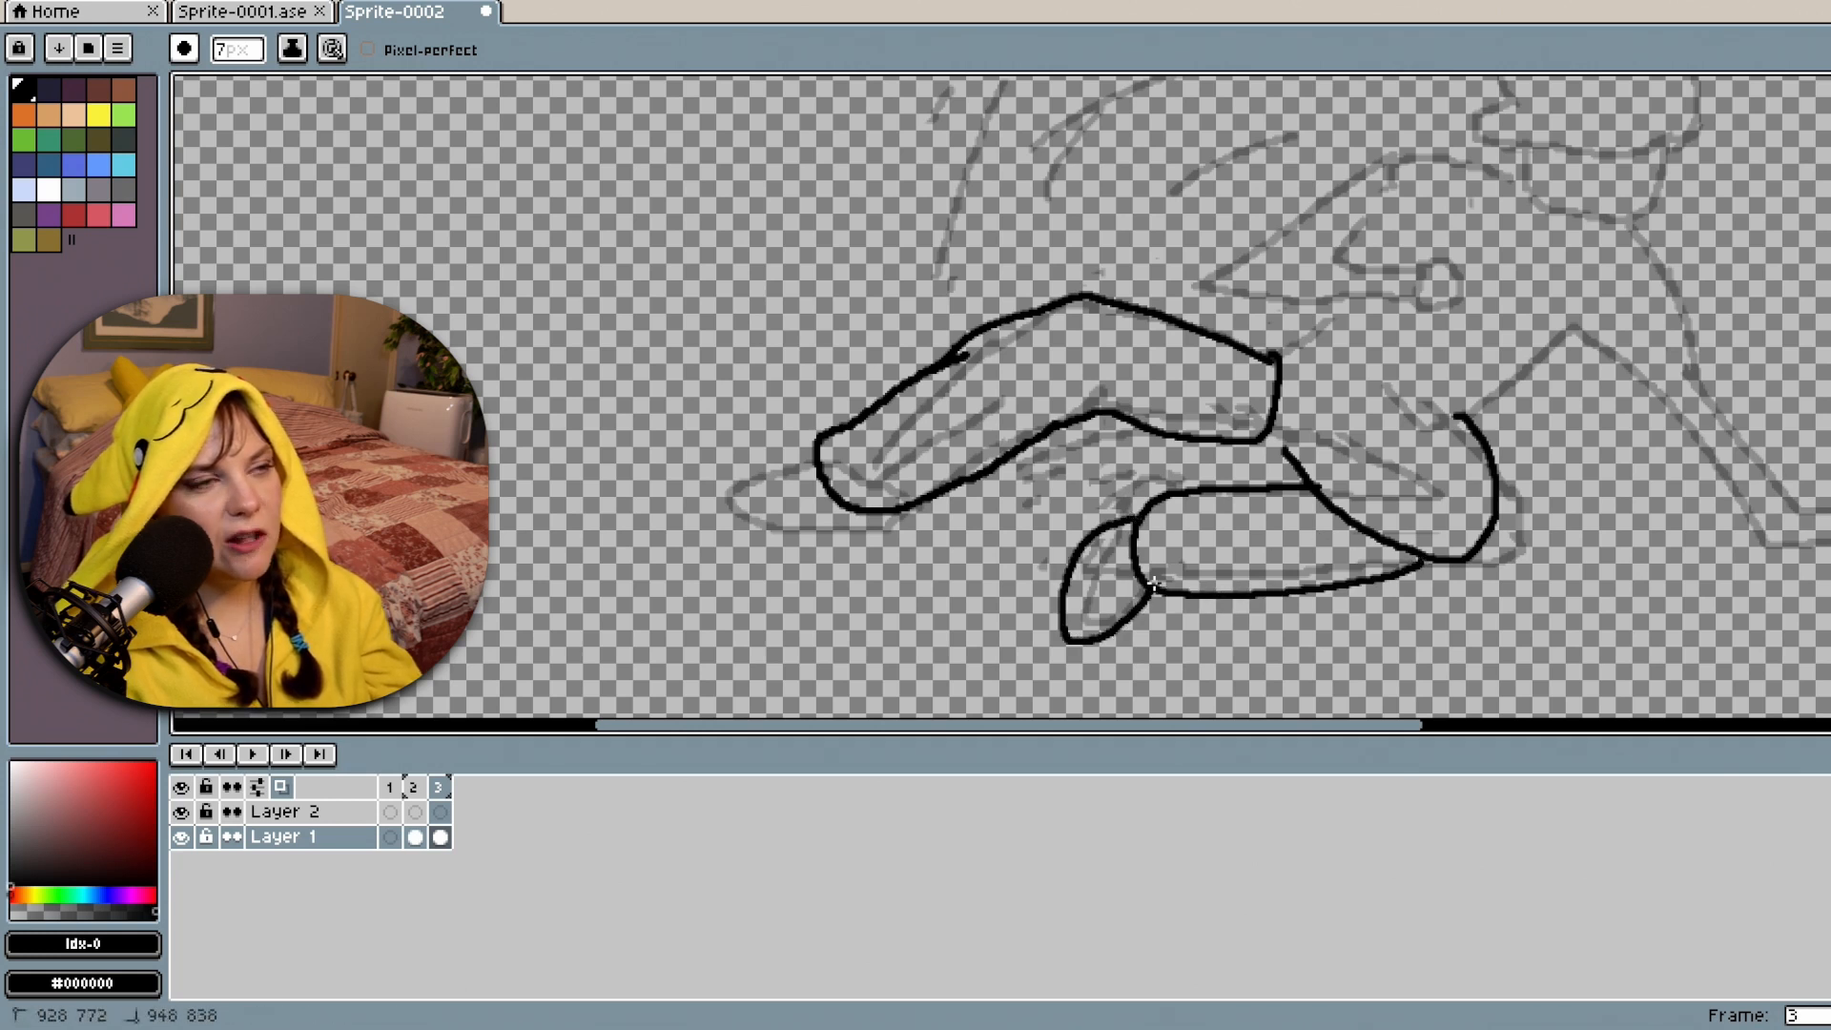
# Draw the extended leg's rounded foot at the ankle and erase the stray thigh curve crossing the folded leg.
pyautogui.moveTo(815, 442); pyautogui.dragTo(805, 445)
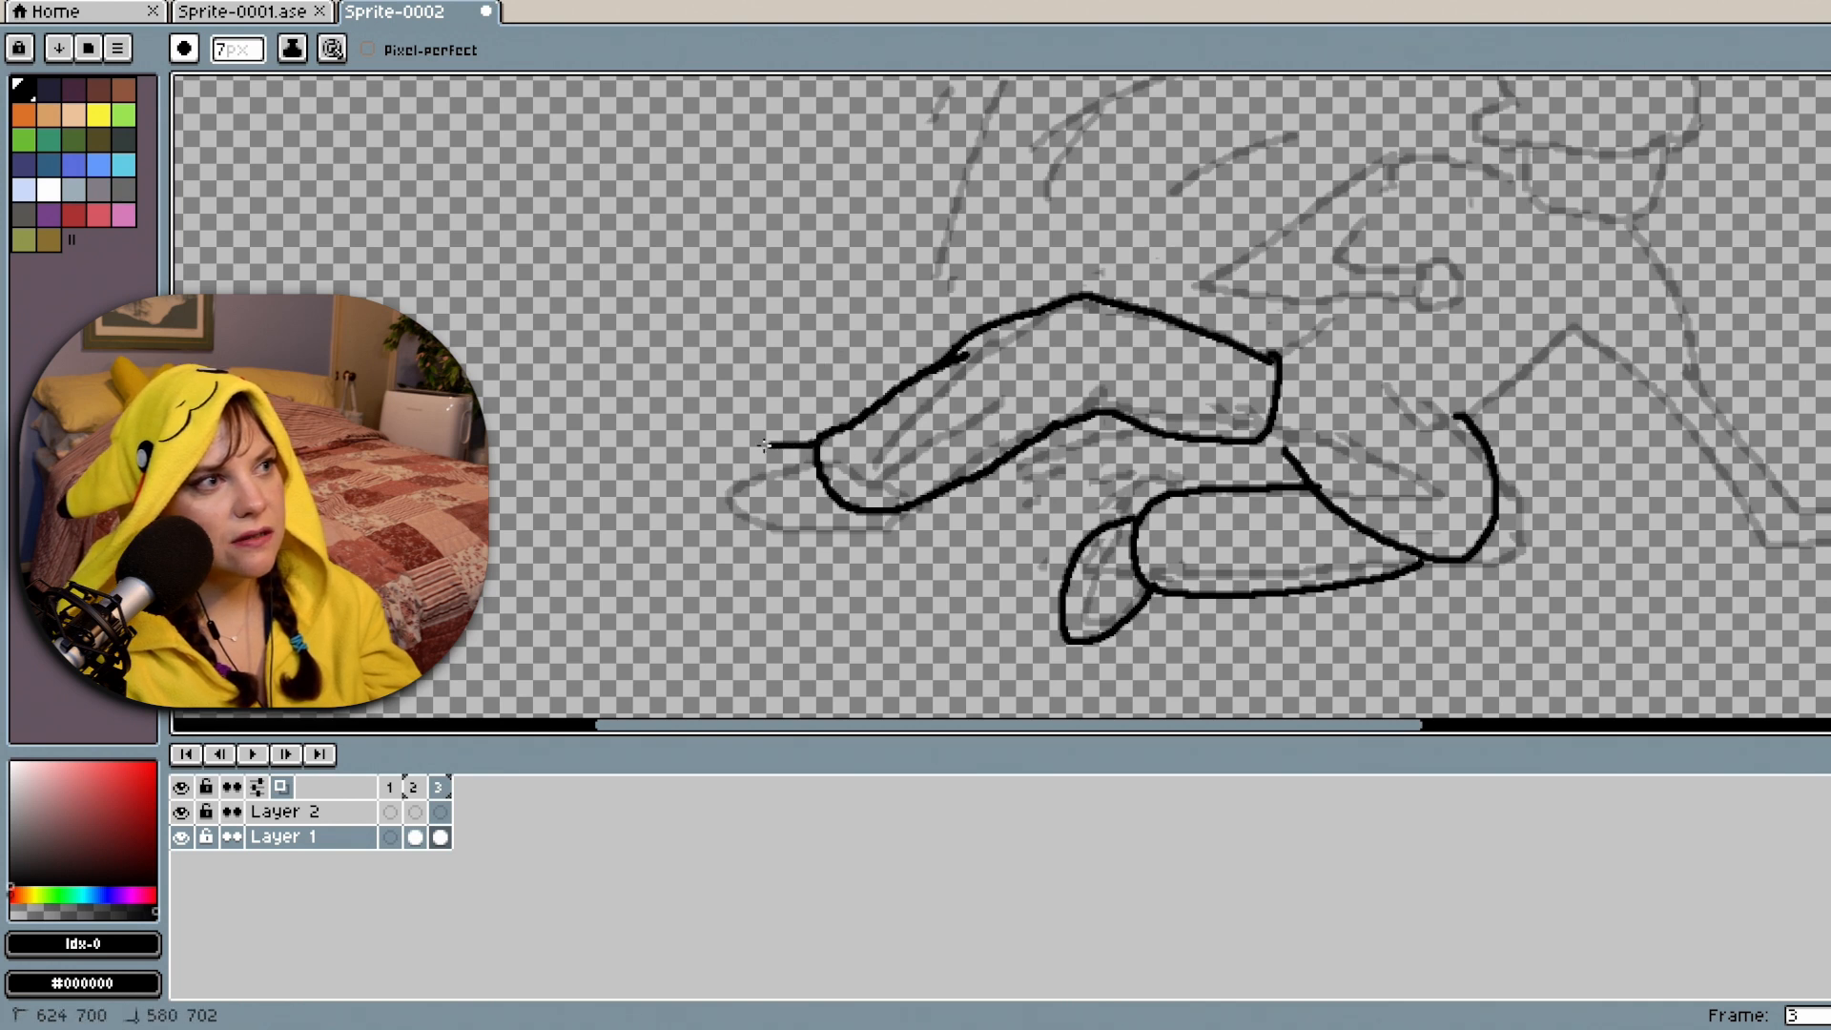
pyautogui.moveTo(717, 497)
pyautogui.mouseDown()
pyautogui.moveTo(756, 529)
pyautogui.moveTo(864, 511)
pyautogui.mouseUp()
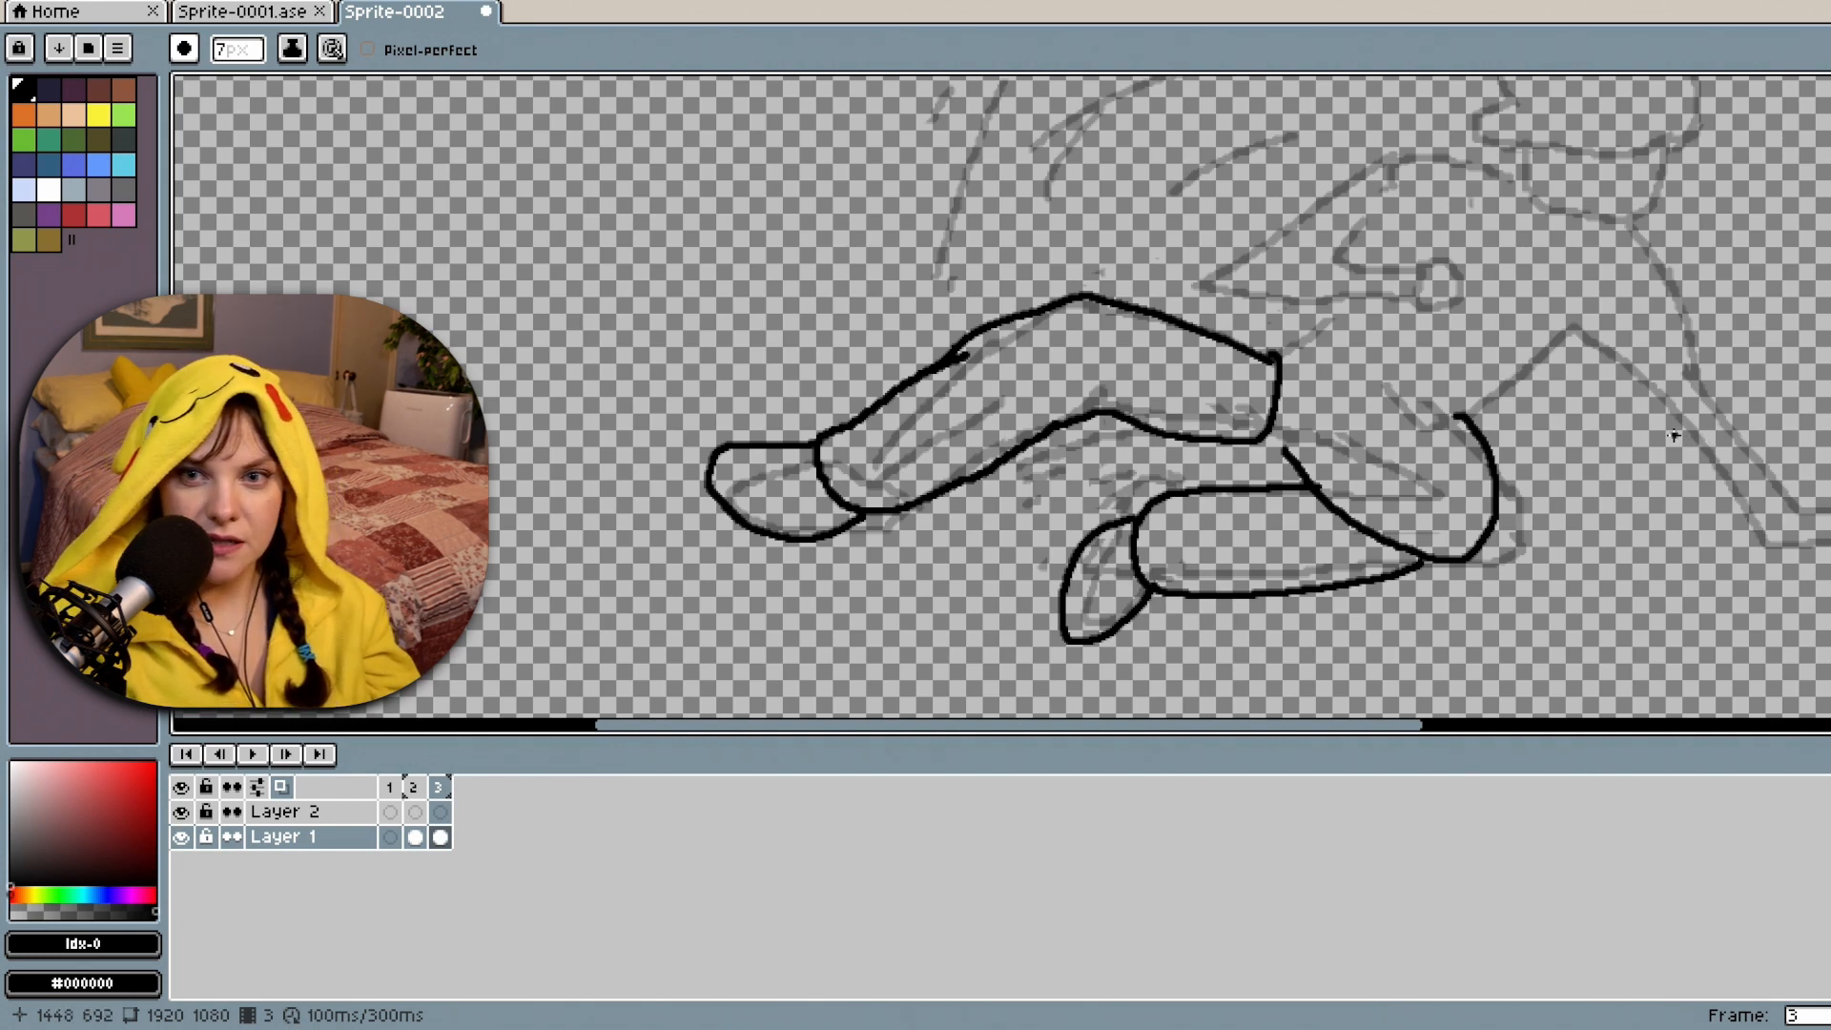
pyautogui.scroll(1, 1671, 428)
pyautogui.scroll(-1, 1672, 428)
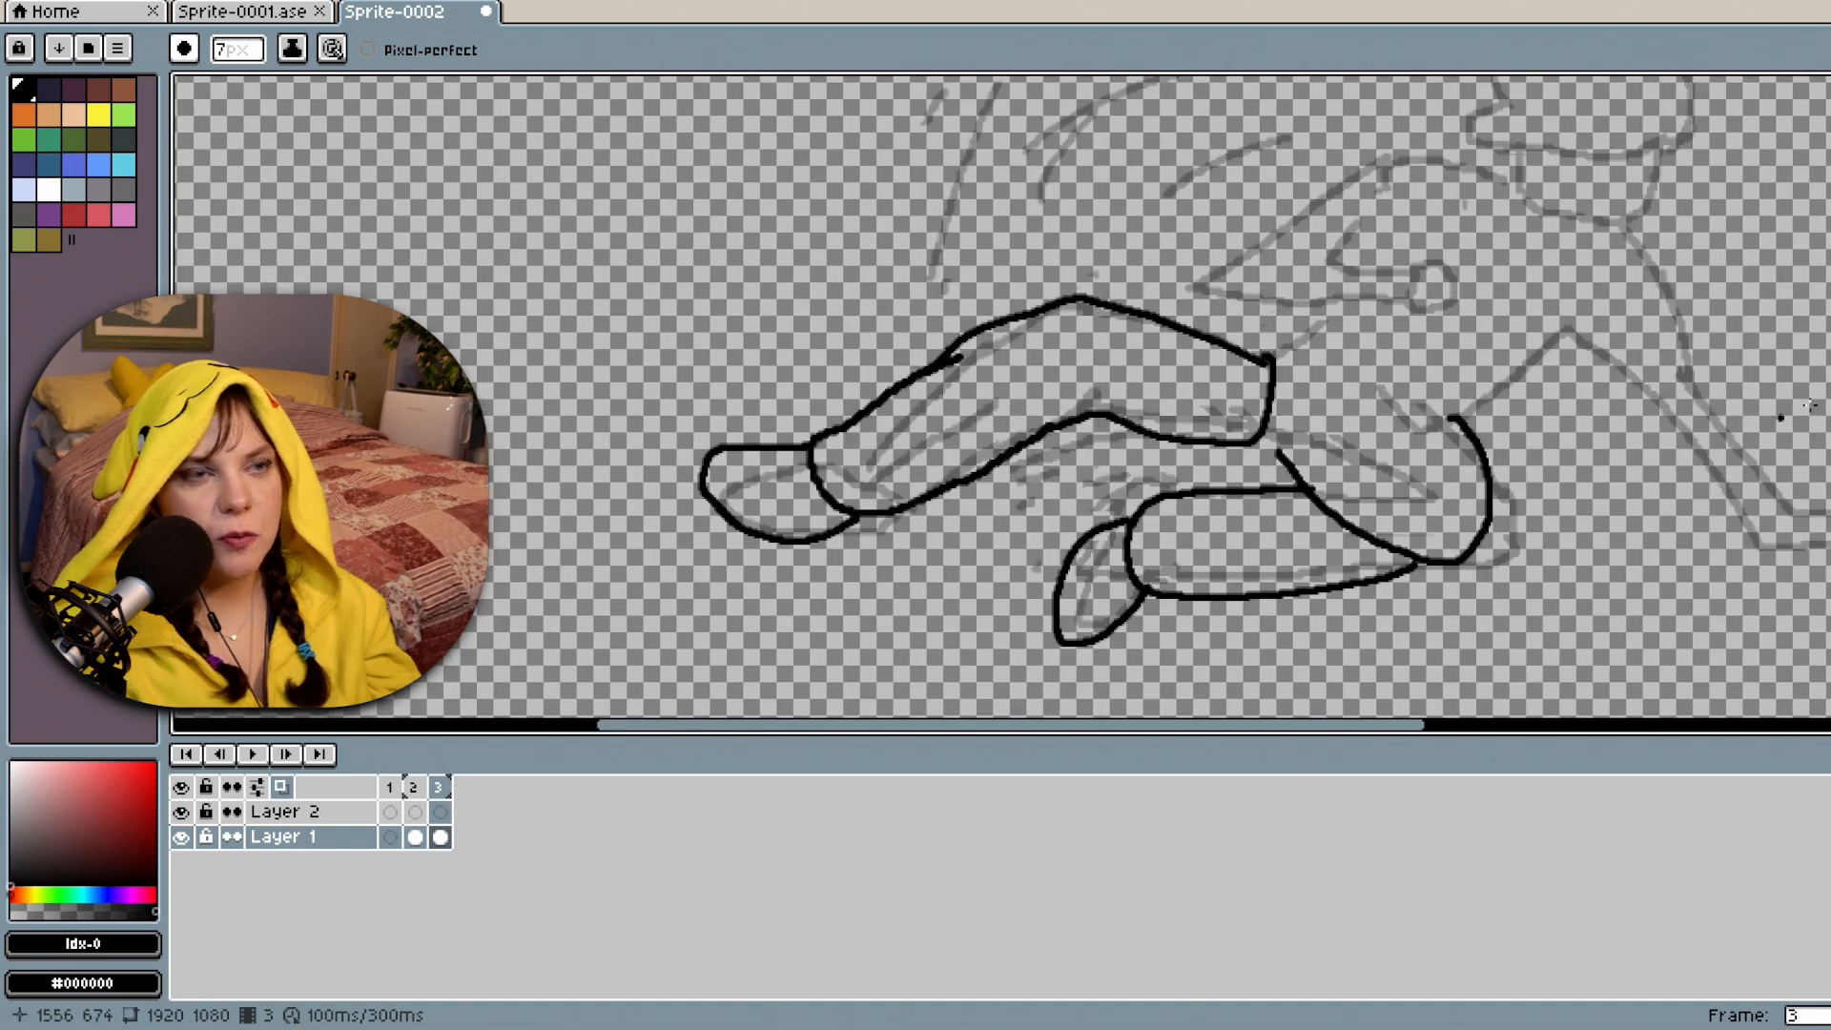
pyautogui.press('e')
pyautogui.moveTo(1320, 539)
pyautogui.mouseDown()
pyautogui.moveTo(1314, 494)
pyautogui.moveTo(1421, 557)
pyautogui.moveTo(1361, 533)
pyautogui.mouseUp()
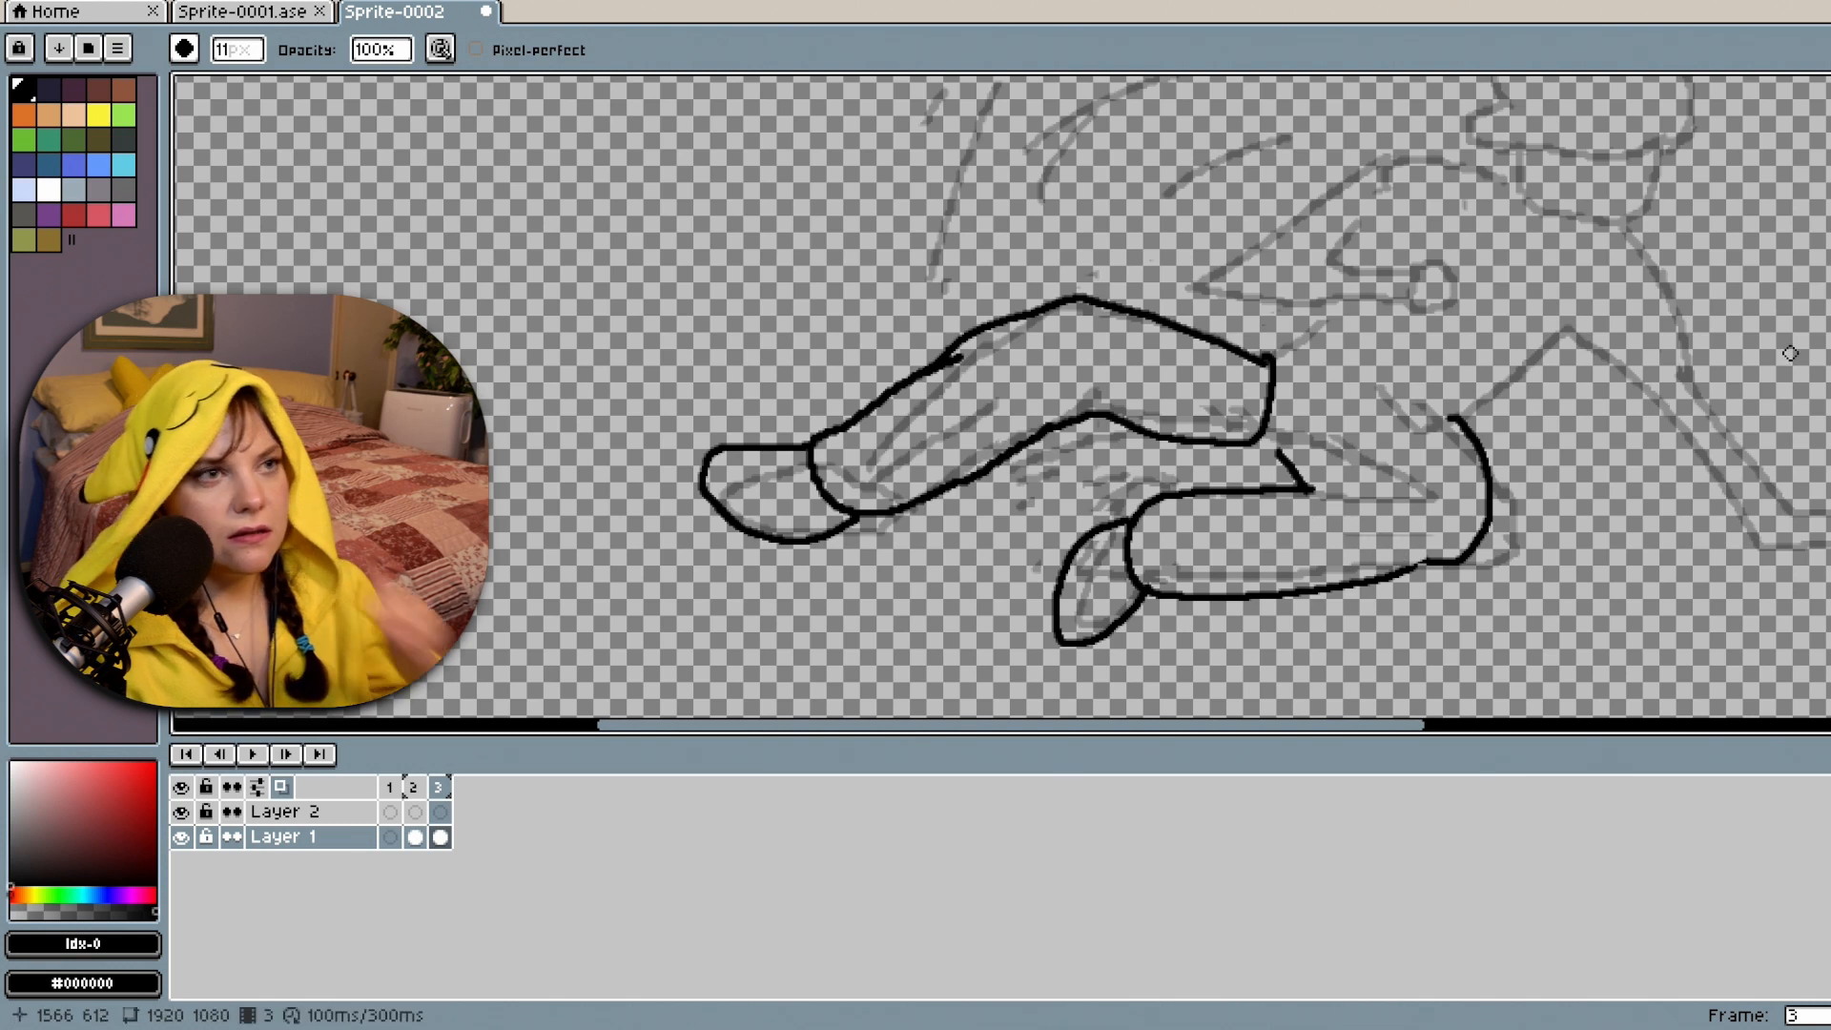
# Draw the belly line up from the extended thigh, and the bent front arm with its rounded hand, following the onion skin.
pyautogui.scroll(3, 1001, 396)
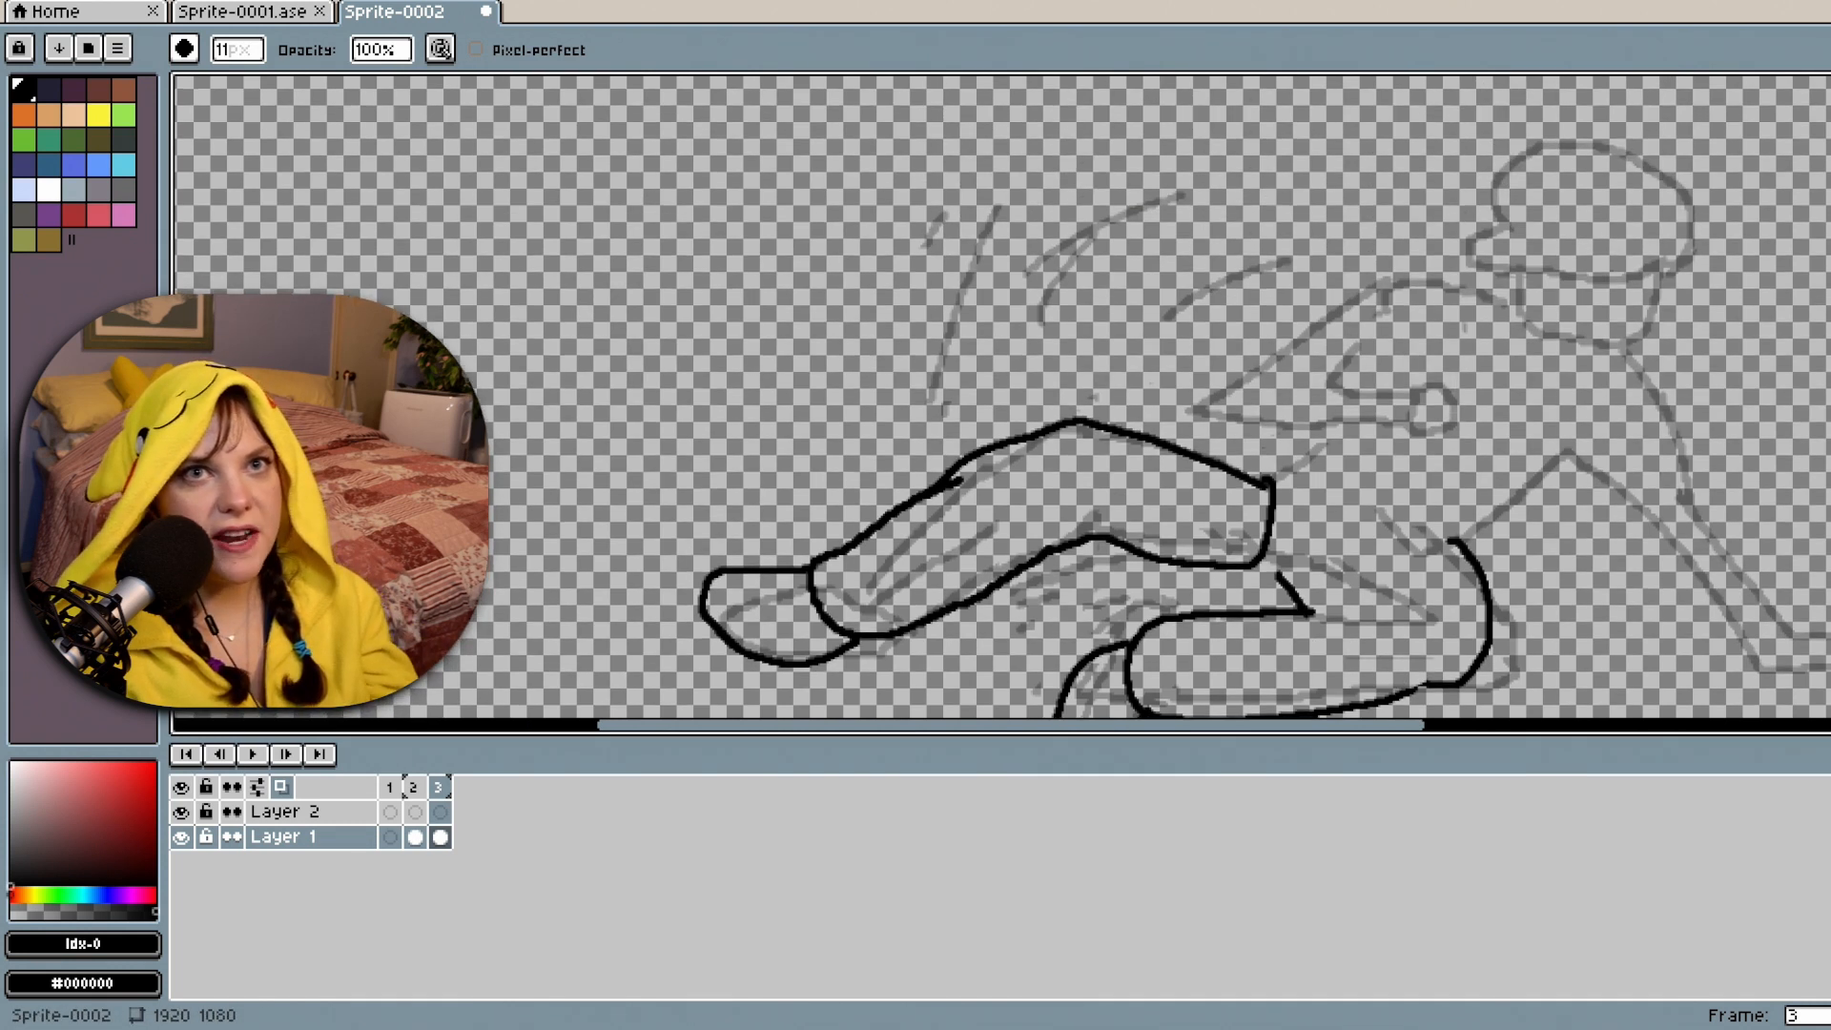
pyautogui.press('b')
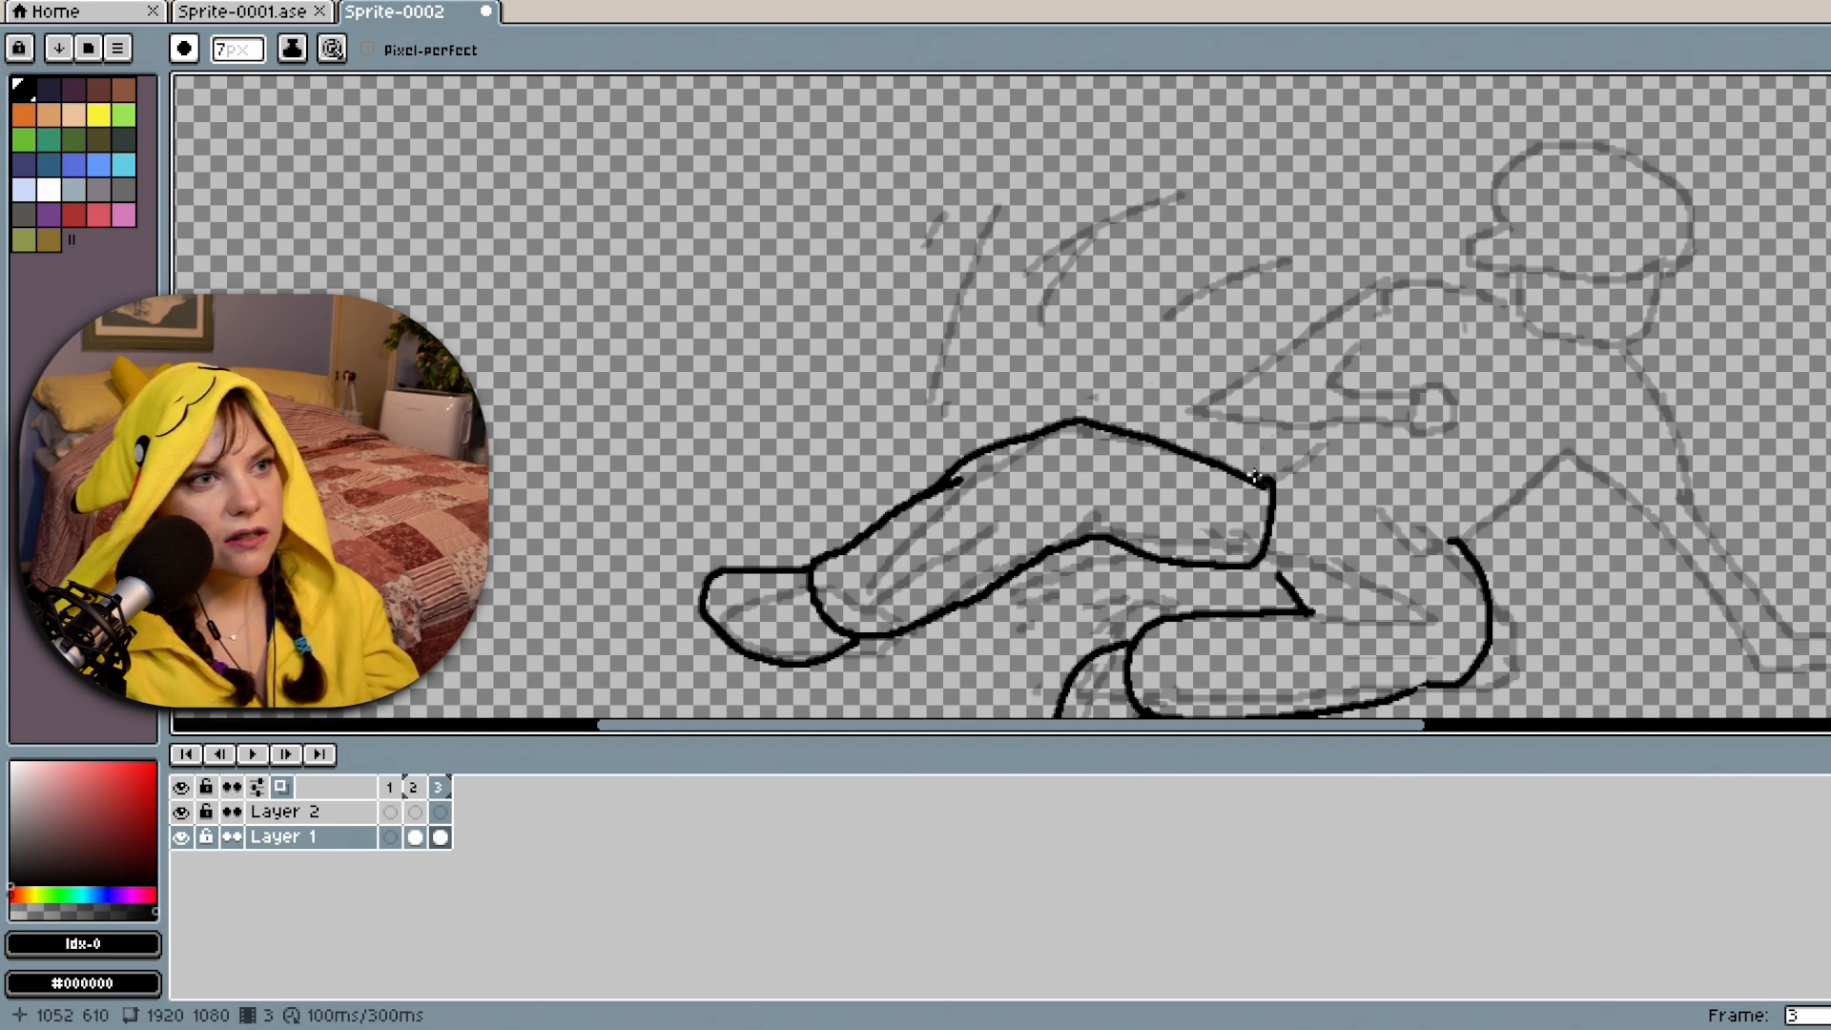
pyautogui.moveTo(1252, 470); pyautogui.dragTo(1366, 402)
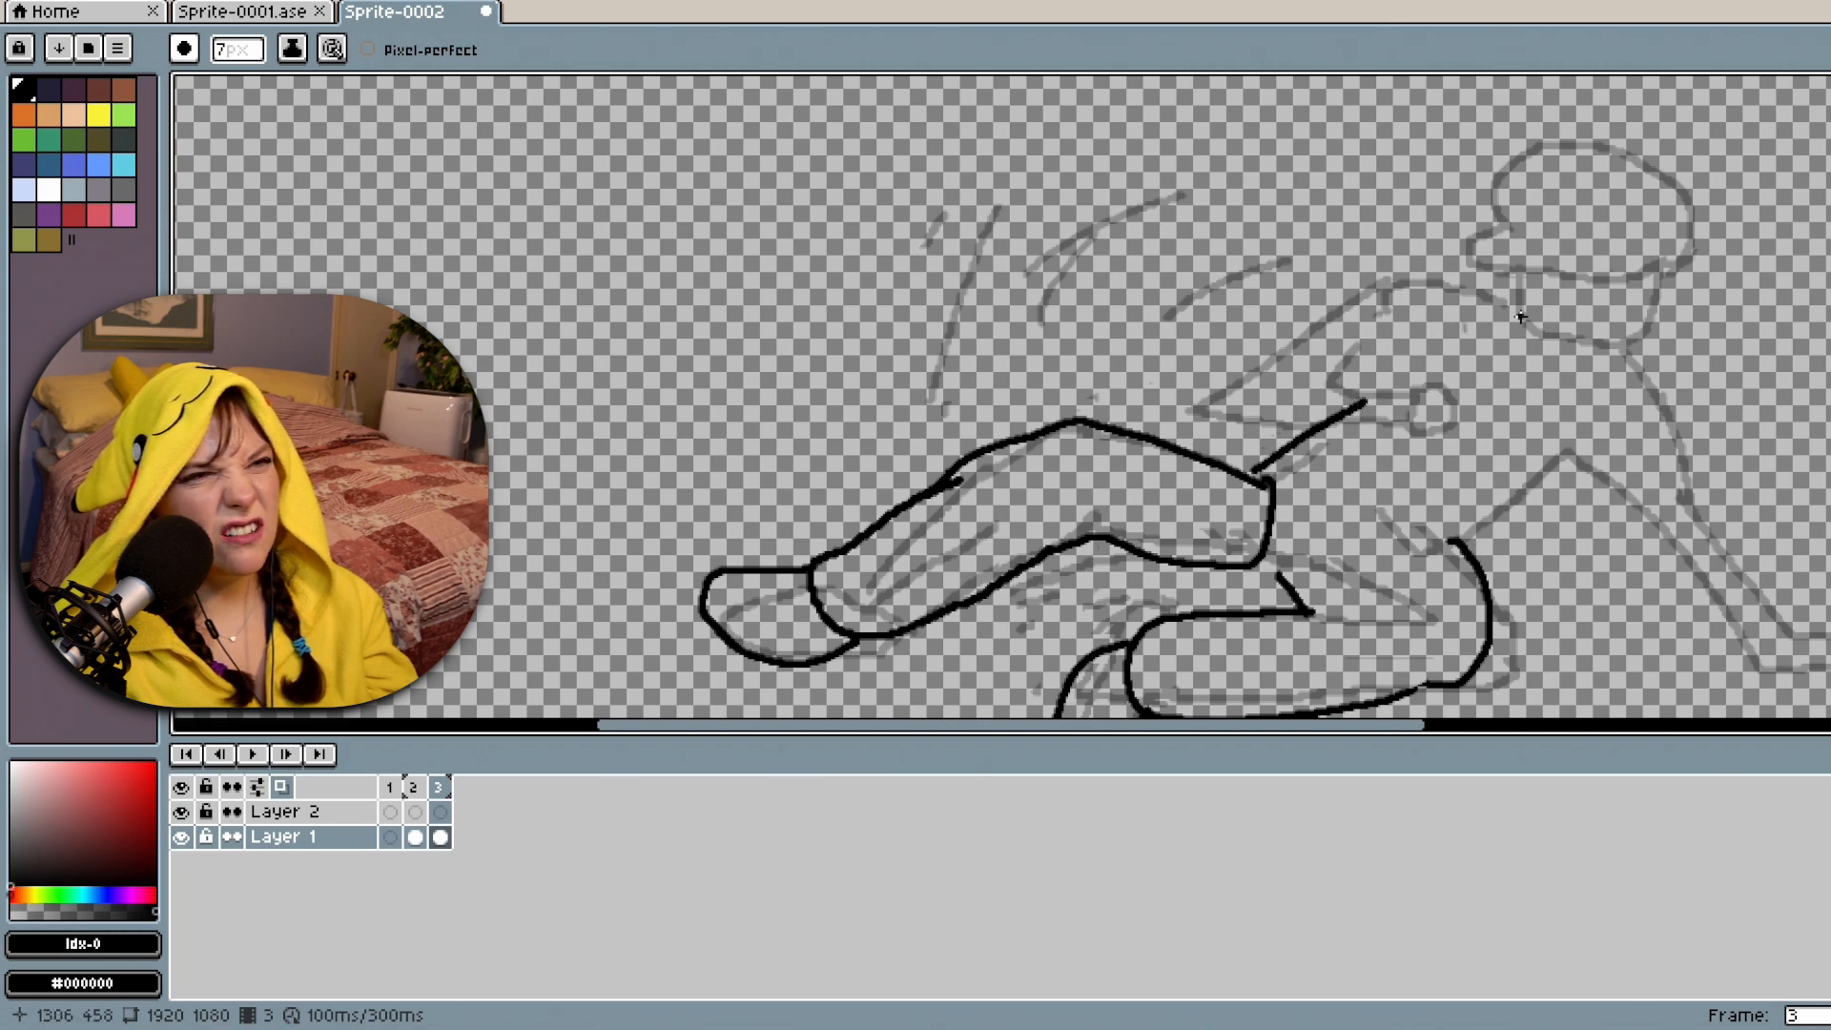
pyautogui.moveTo(1463, 285)
pyautogui.mouseDown()
pyautogui.moveTo(1314, 292)
pyautogui.moveTo(1226, 391)
pyautogui.moveTo(1258, 419)
pyautogui.moveTo(1423, 437)
pyautogui.moveTo(1464, 432)
pyautogui.moveTo(1466, 372)
pyautogui.mouseUp()
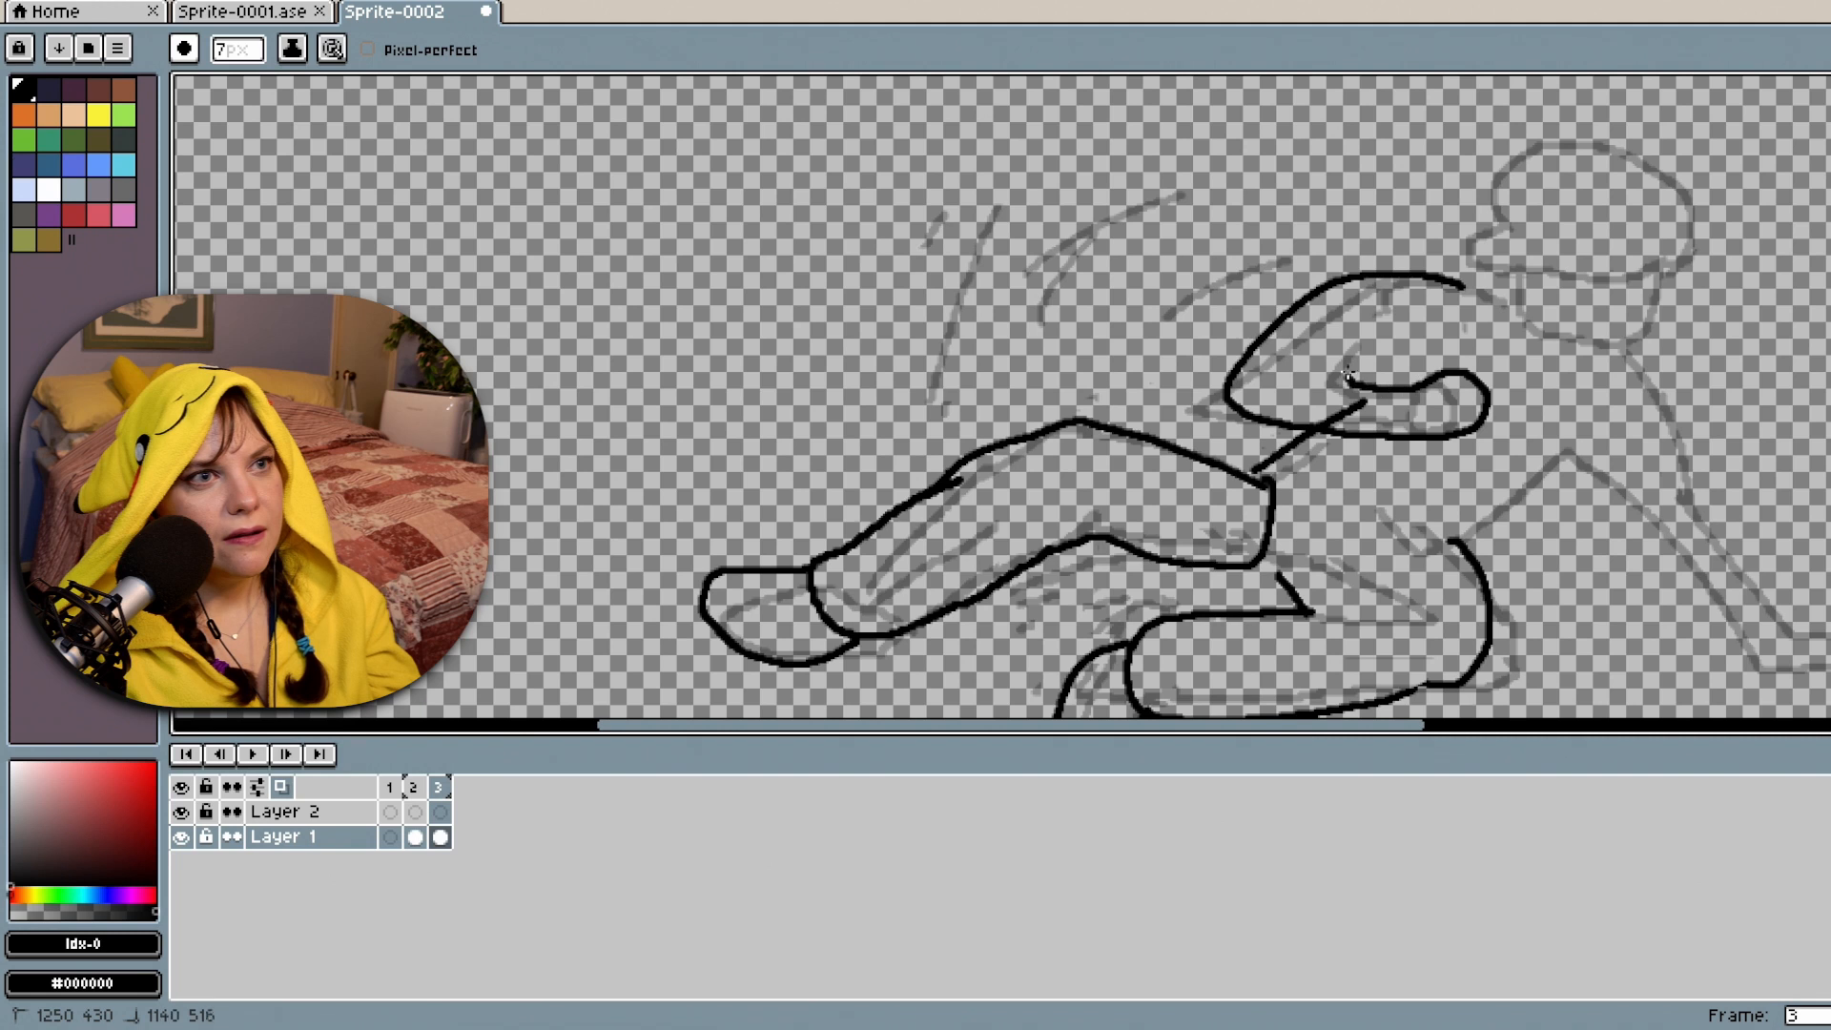
pyautogui.moveTo(1373, 339); pyautogui.dragTo(1390, 334)
pyautogui.click(1411, 334)
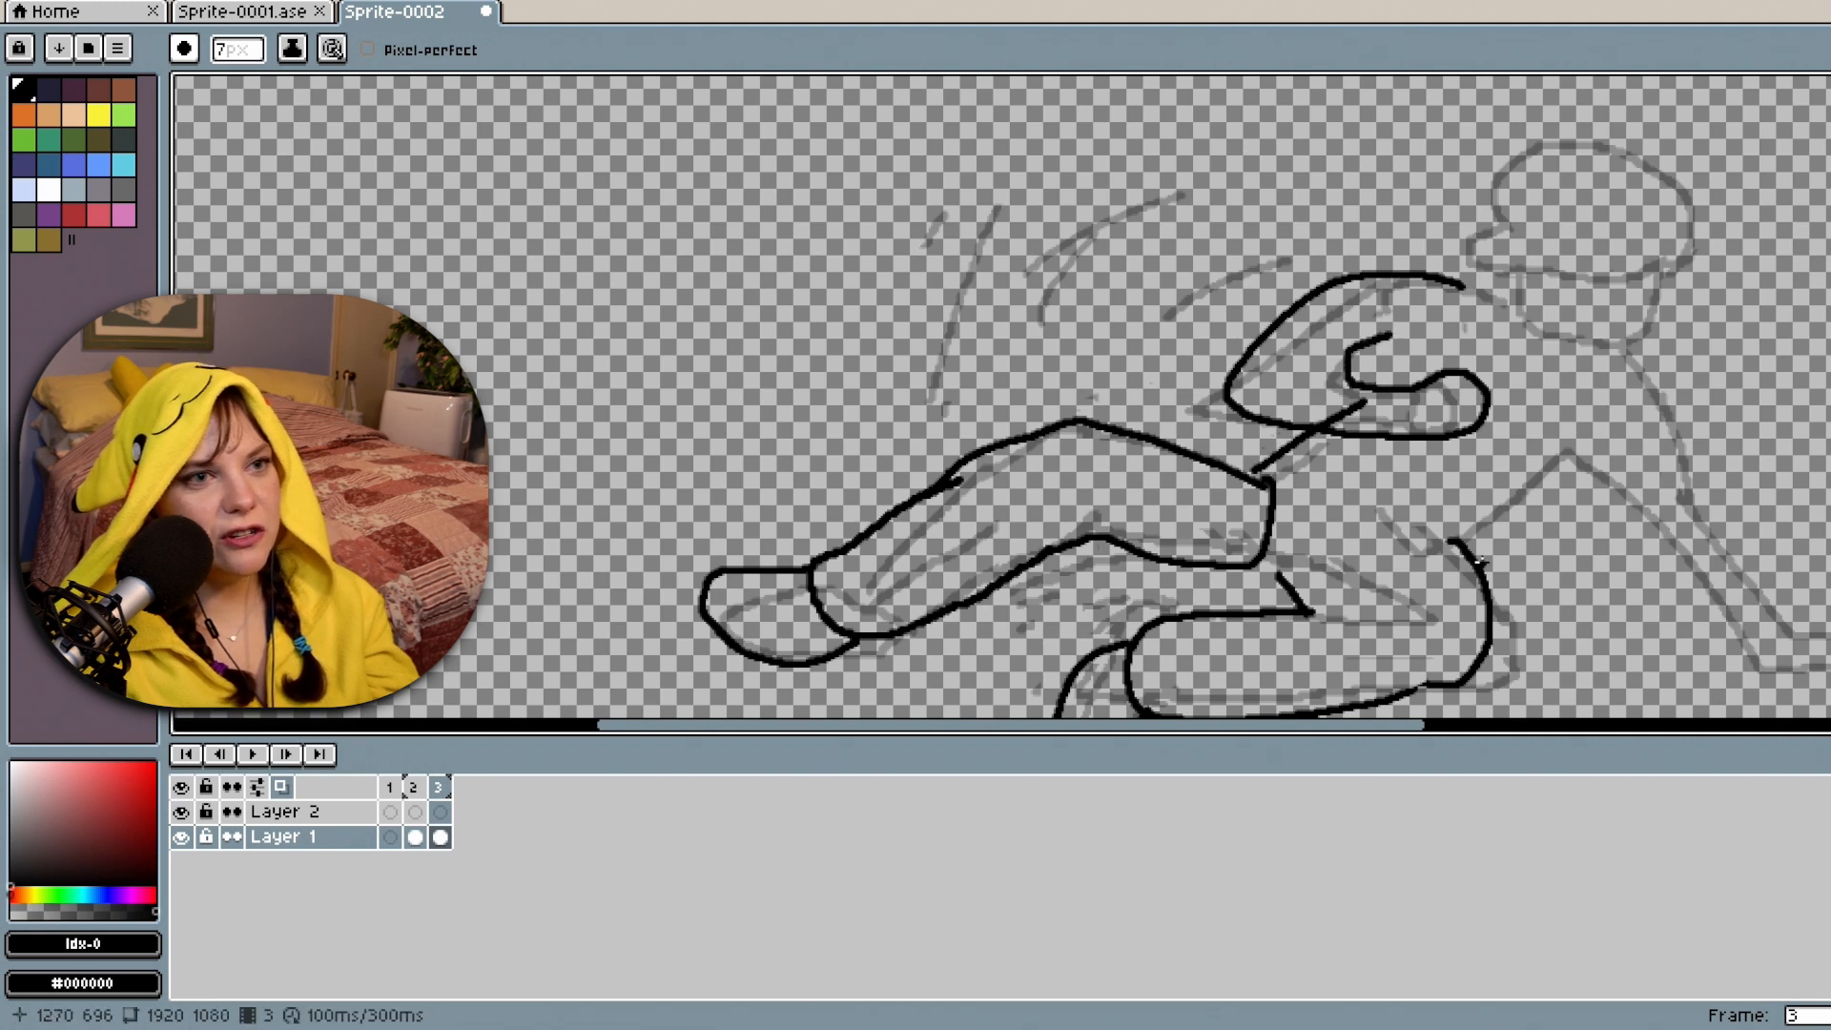
# Draw the lower back and the straight supporting arm, running from the folded leg's hip around the planted hand to the shoulder.
pyautogui.moveTo(1469, 555)
pyautogui.mouseDown()
pyautogui.moveTo(1564, 469)
pyautogui.moveTo(1723, 662)
pyautogui.moveTo(1819, 659)
pyautogui.moveTo(1825, 609)
pyautogui.moveTo(1749, 578)
pyautogui.moveTo(1618, 349)
pyautogui.mouseUp()
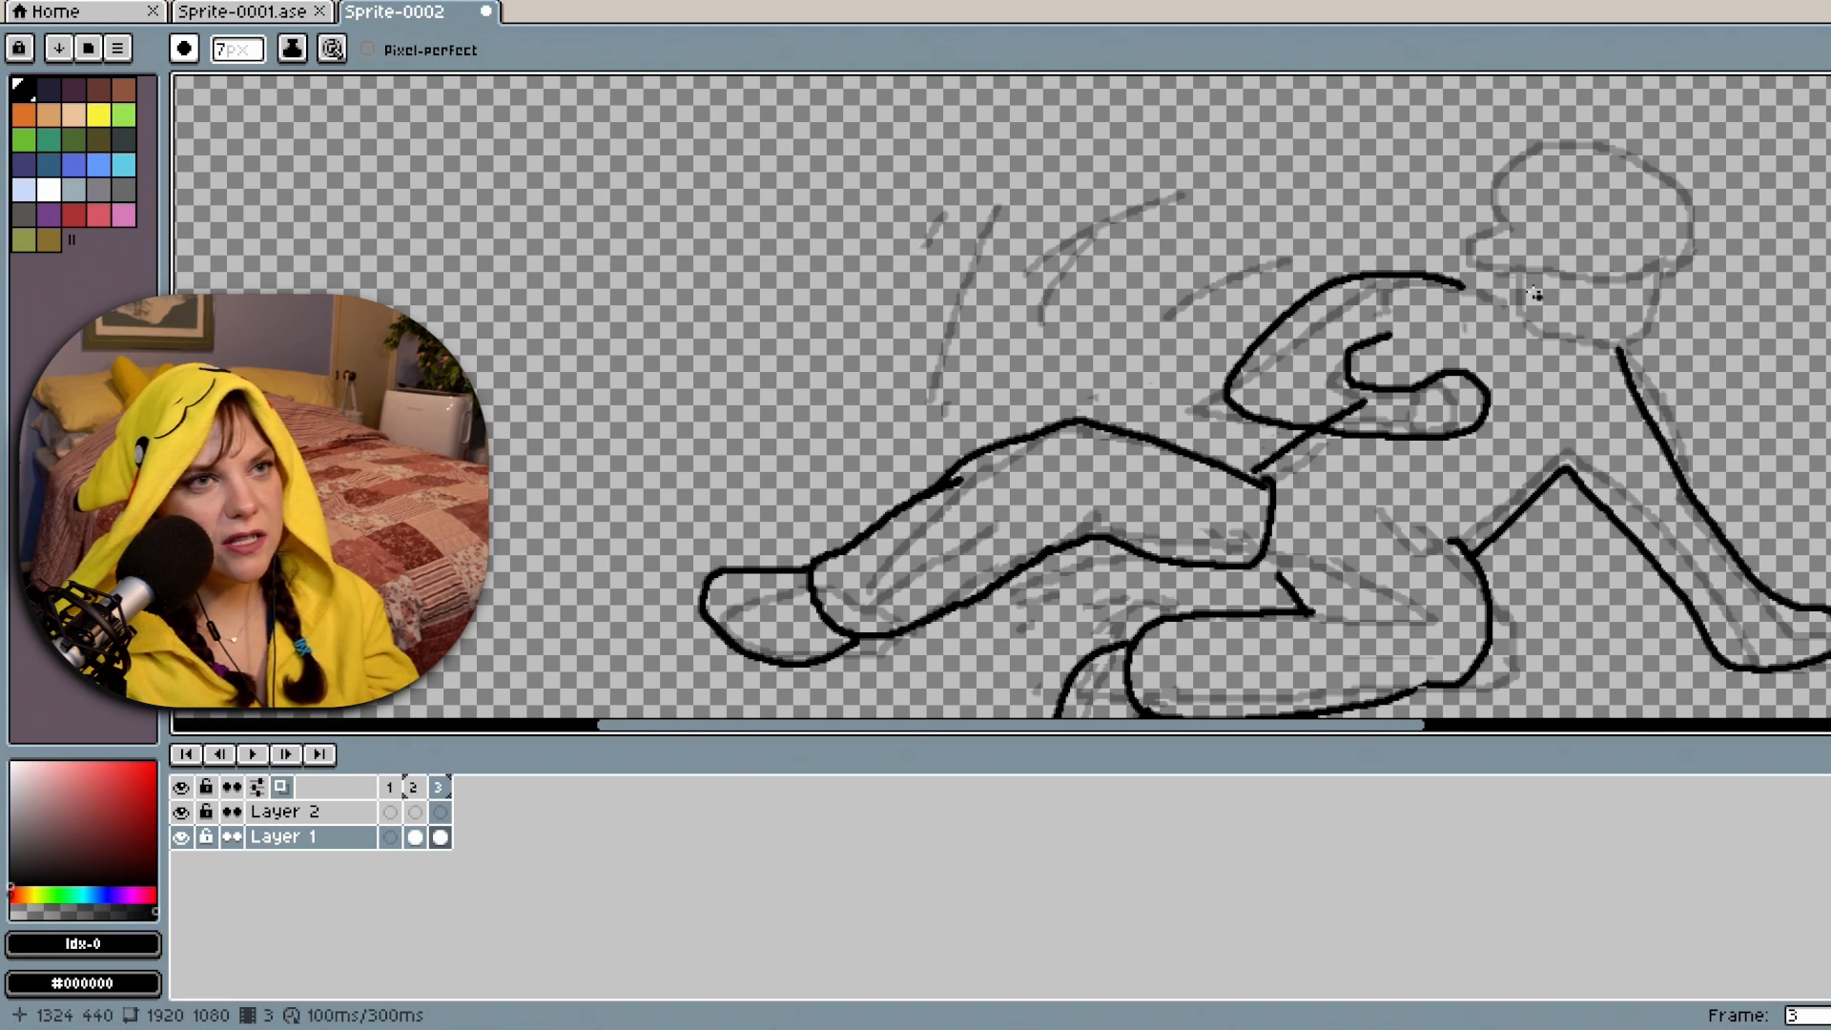
pyautogui.moveTo(1566, 255)
pyautogui.mouseDown()
pyautogui.moveTo(1521, 239)
pyautogui.moveTo(1480, 284)
pyautogui.mouseUp()
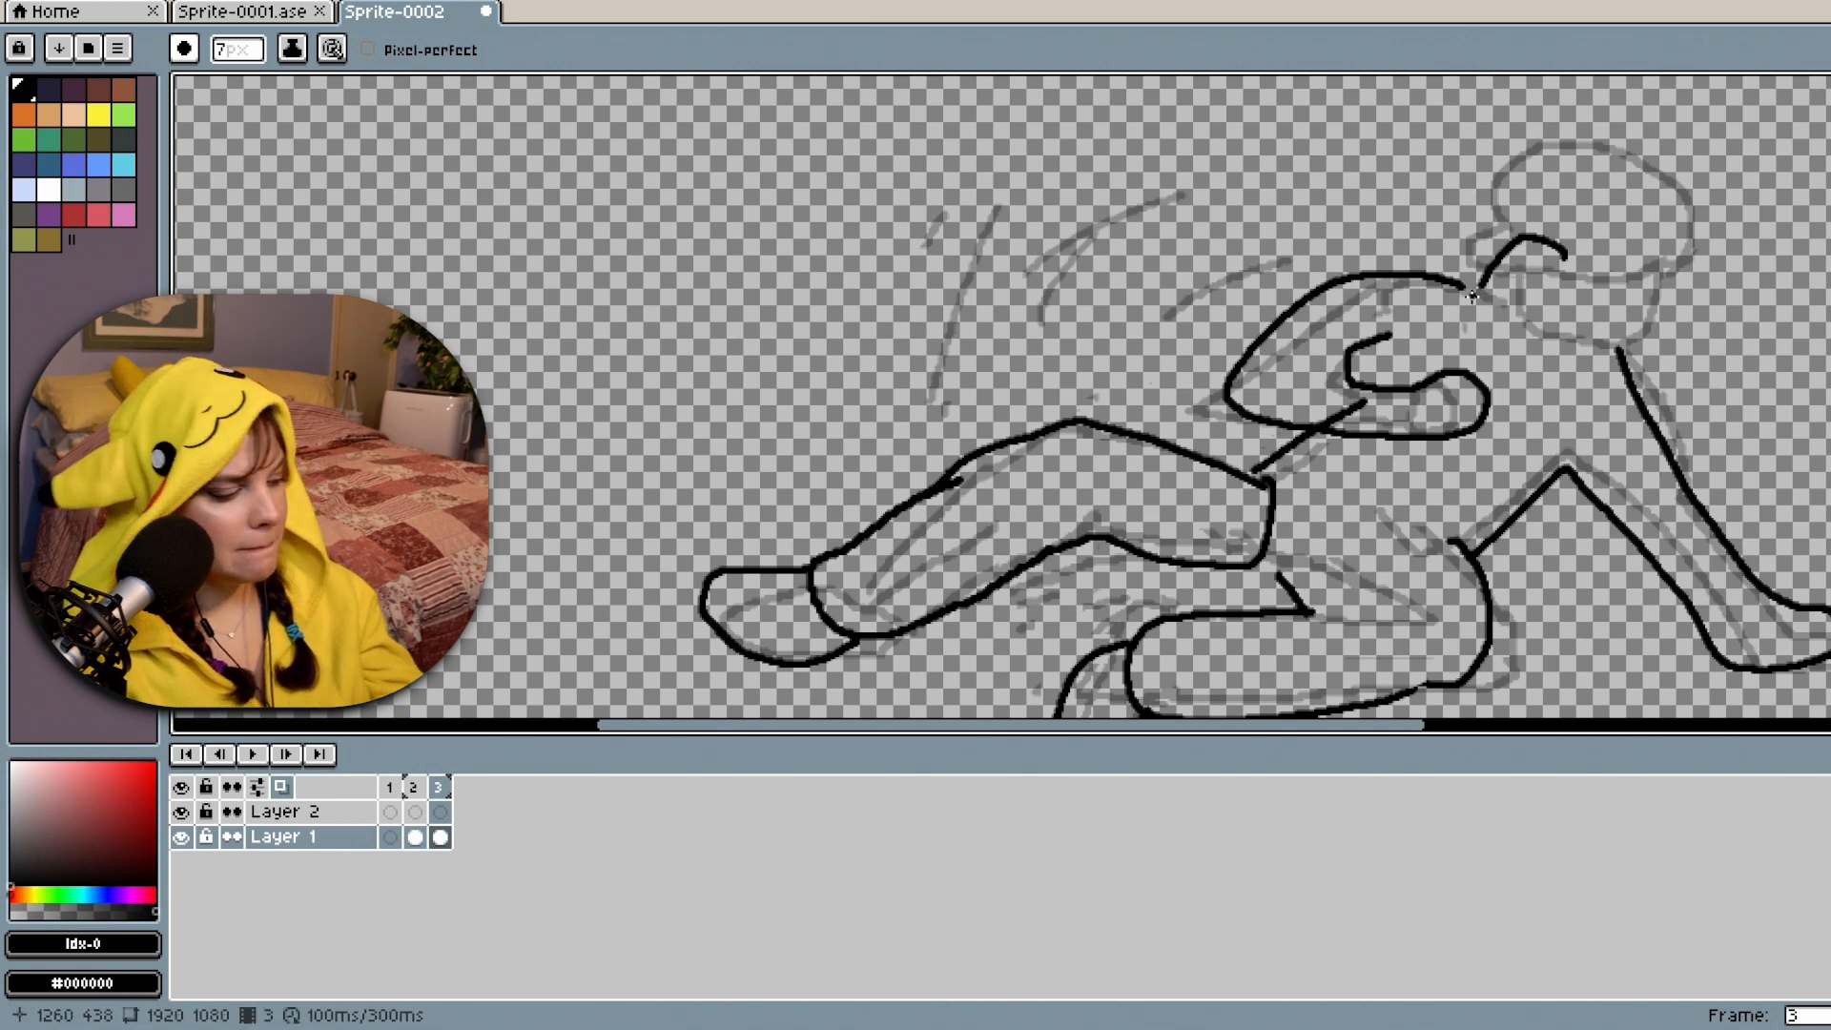
pyautogui.hotkey('ctrl', 'z')
pyautogui.scroll(3, 1569, 383)
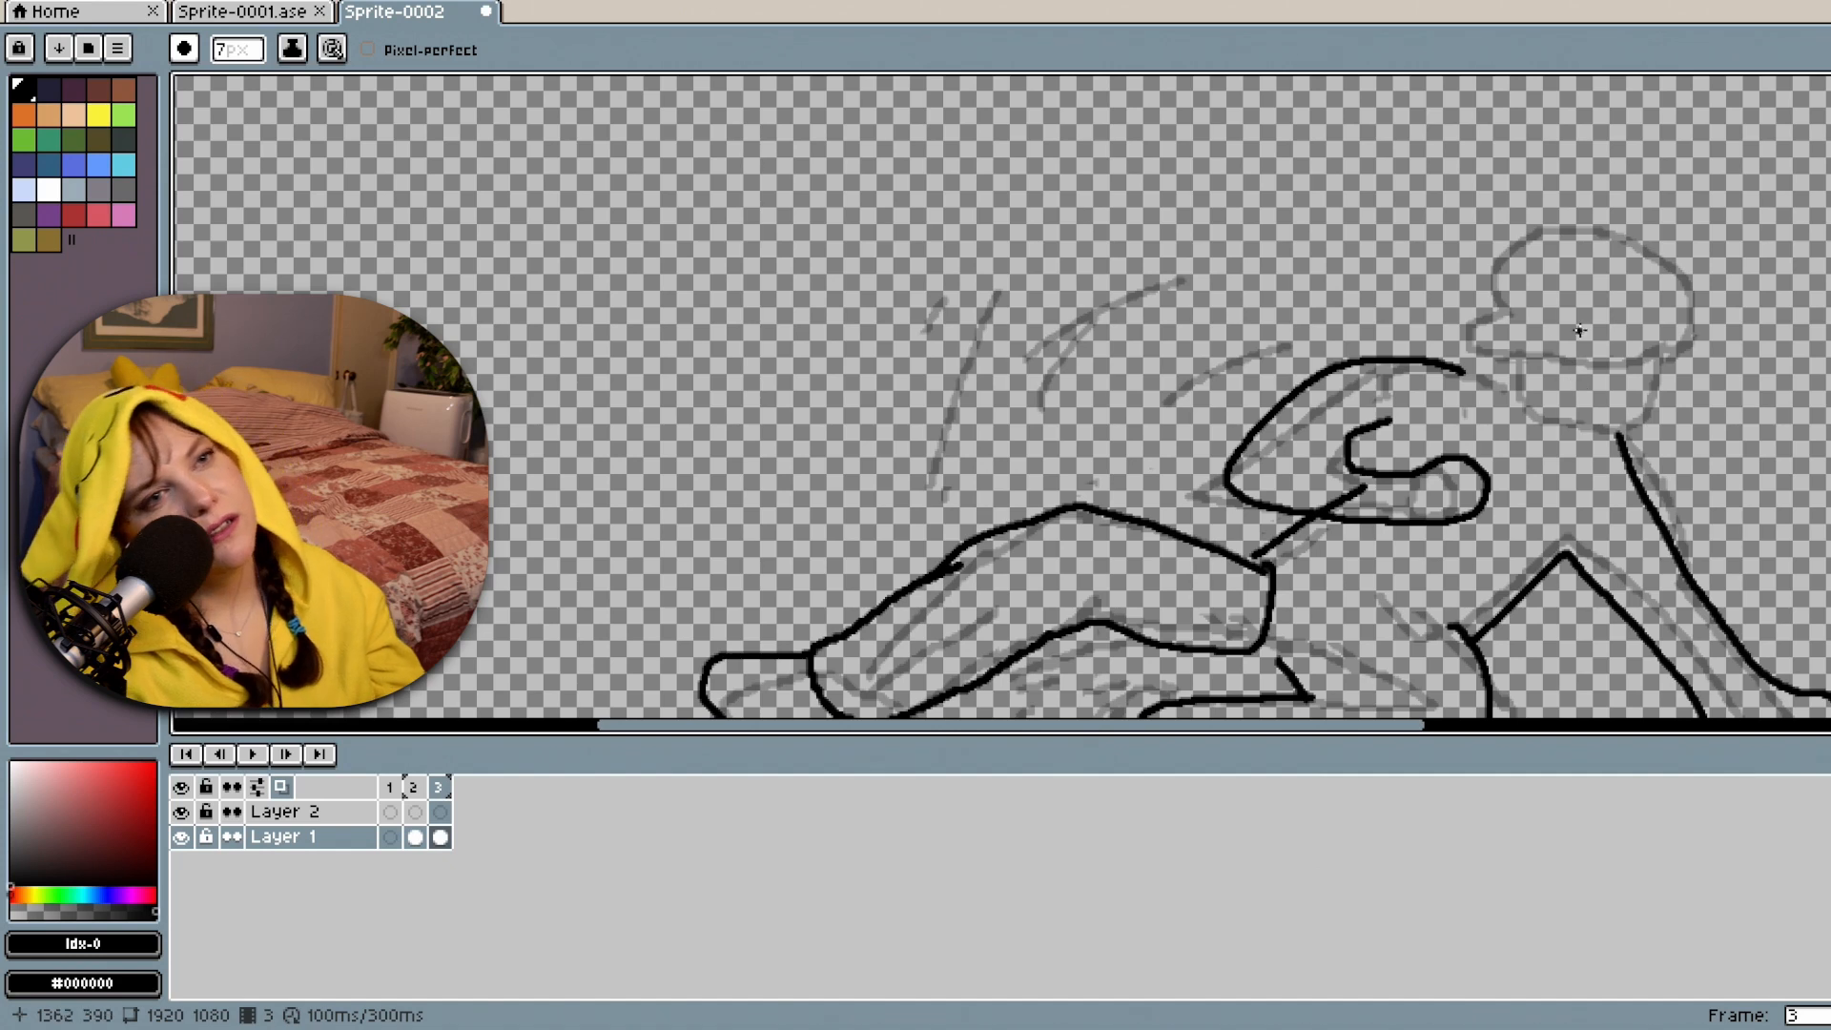
pyautogui.scroll(-1, 1754, 354)
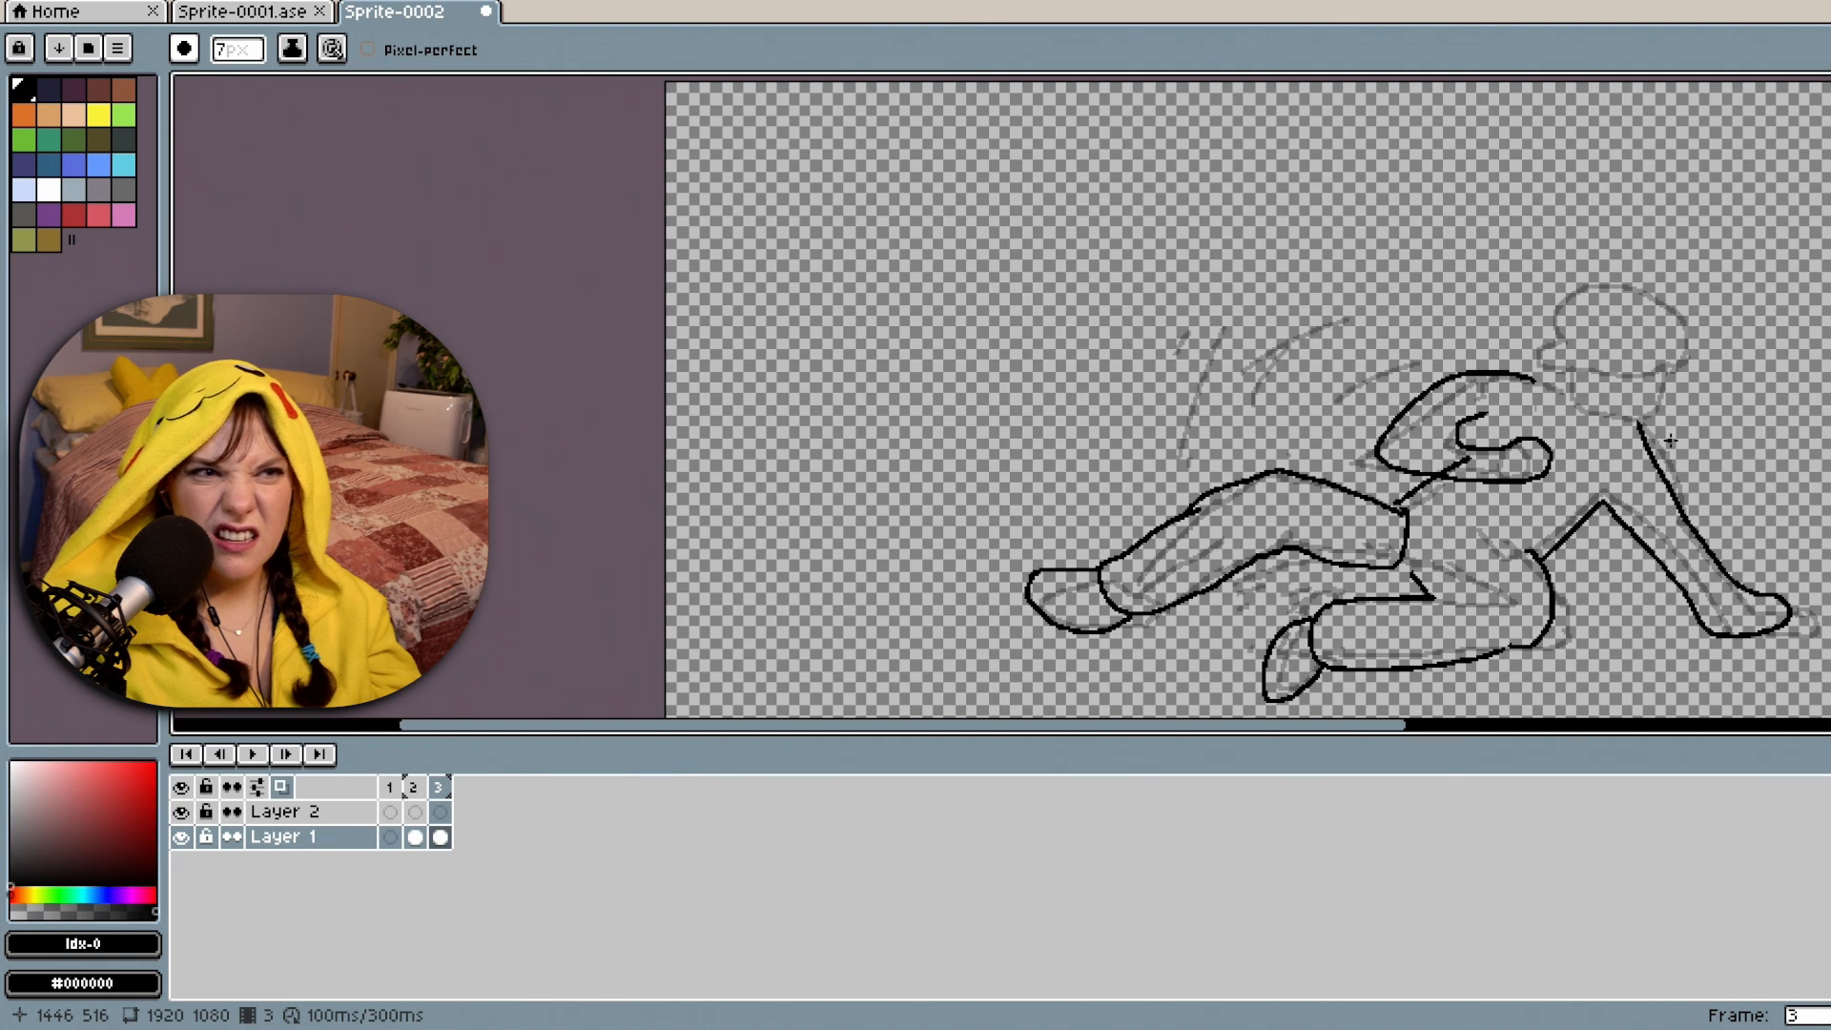
pyautogui.rightClick(438, 787)
pyautogui.click(488, 837)
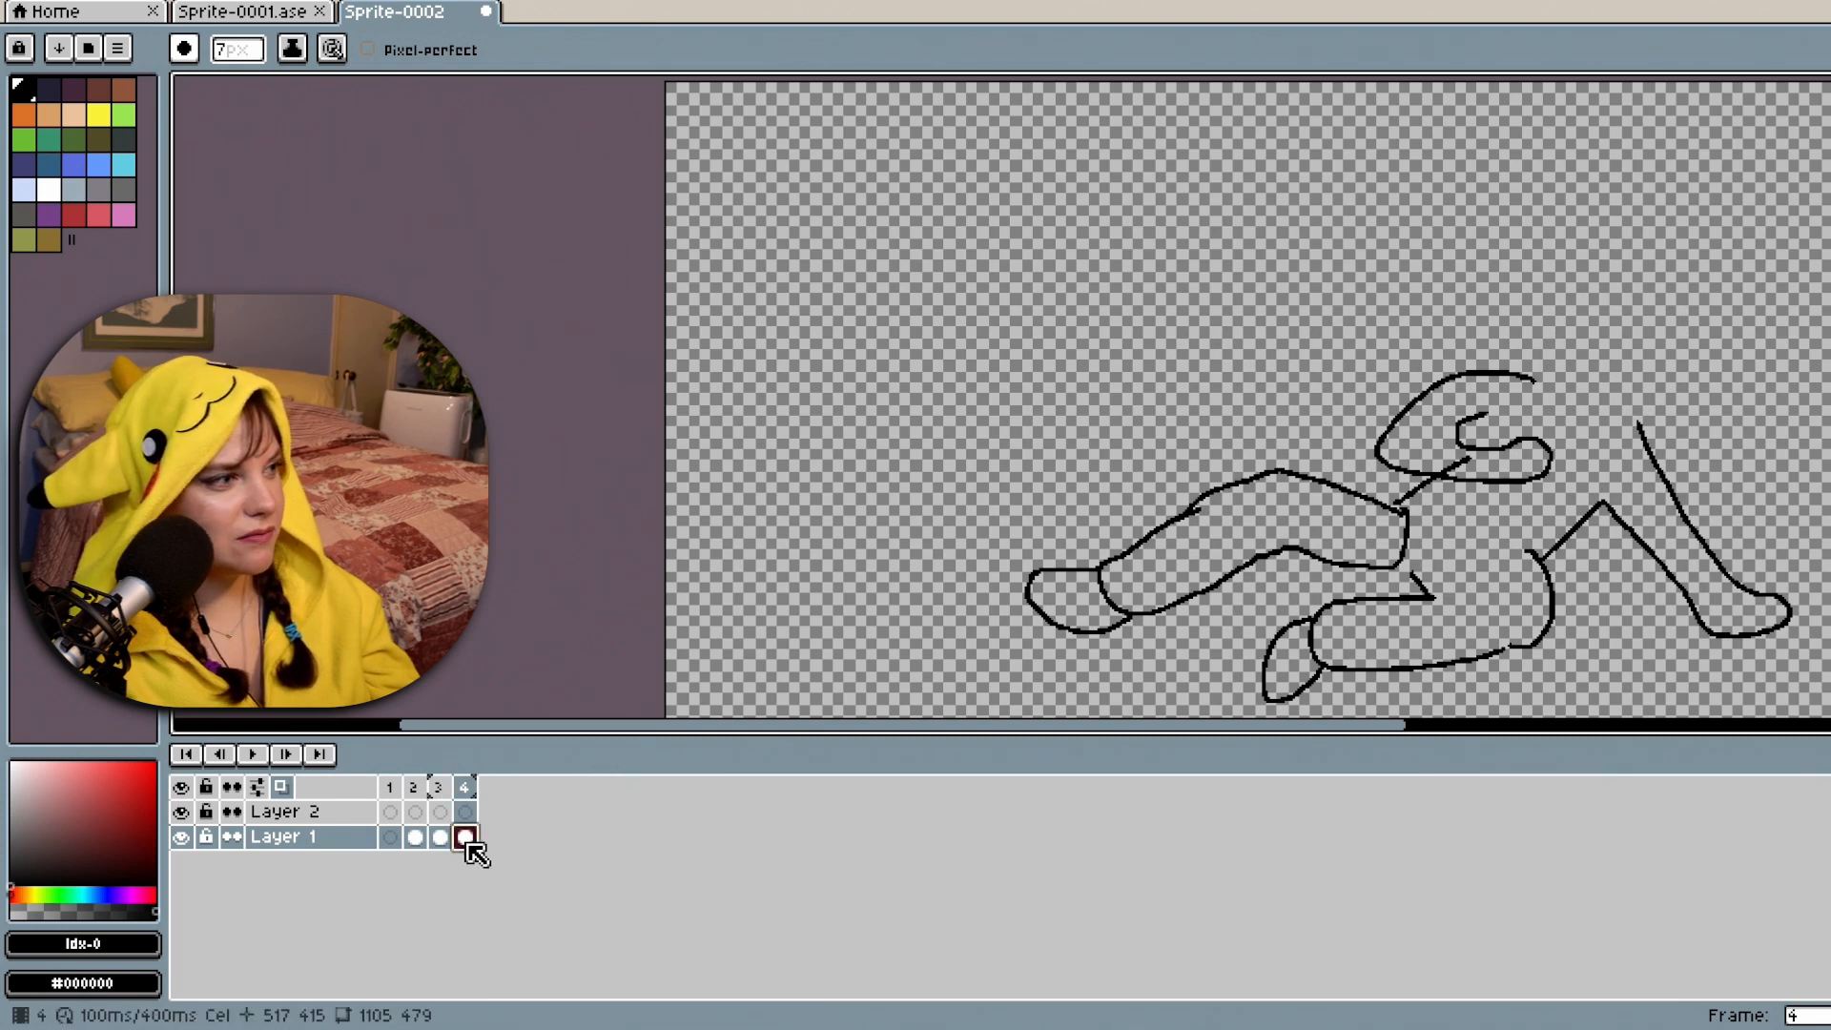
pyautogui.hotkey('ctrl', 'z')
# Add a new empty frame after frame 3.
pyautogui.rightClick(441, 787)
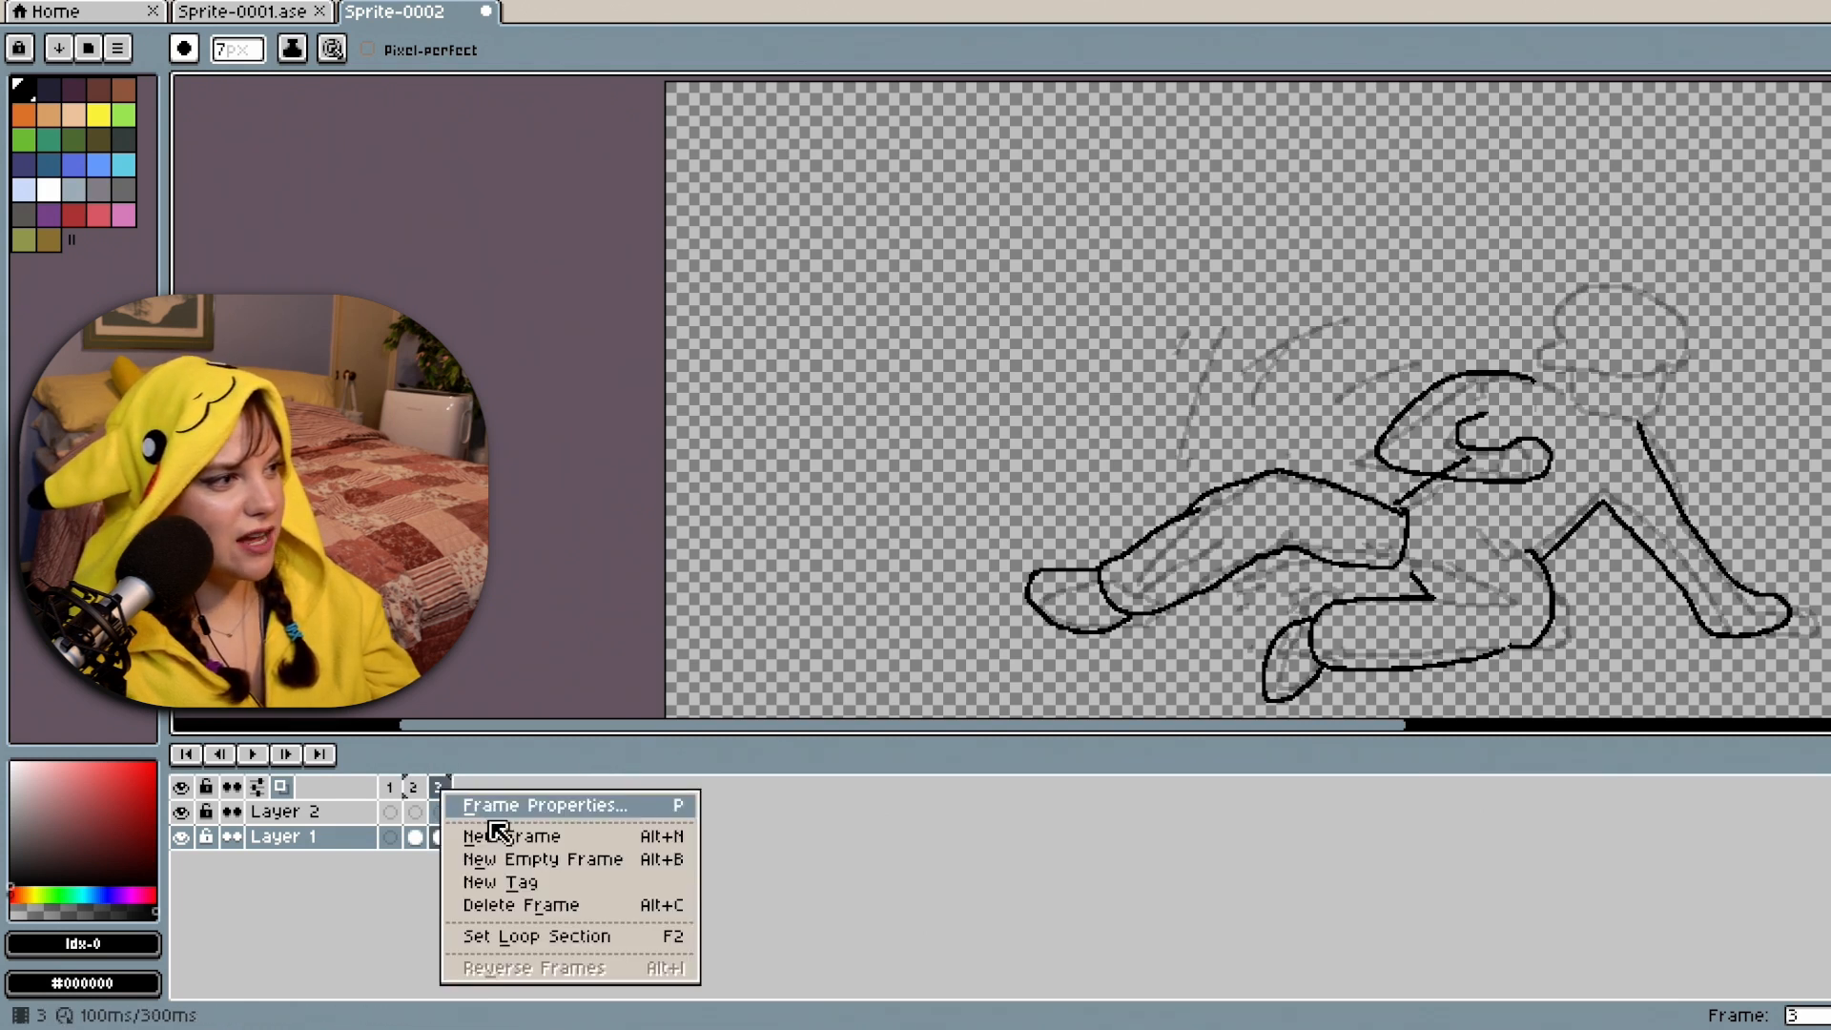
pyautogui.click(536, 861)
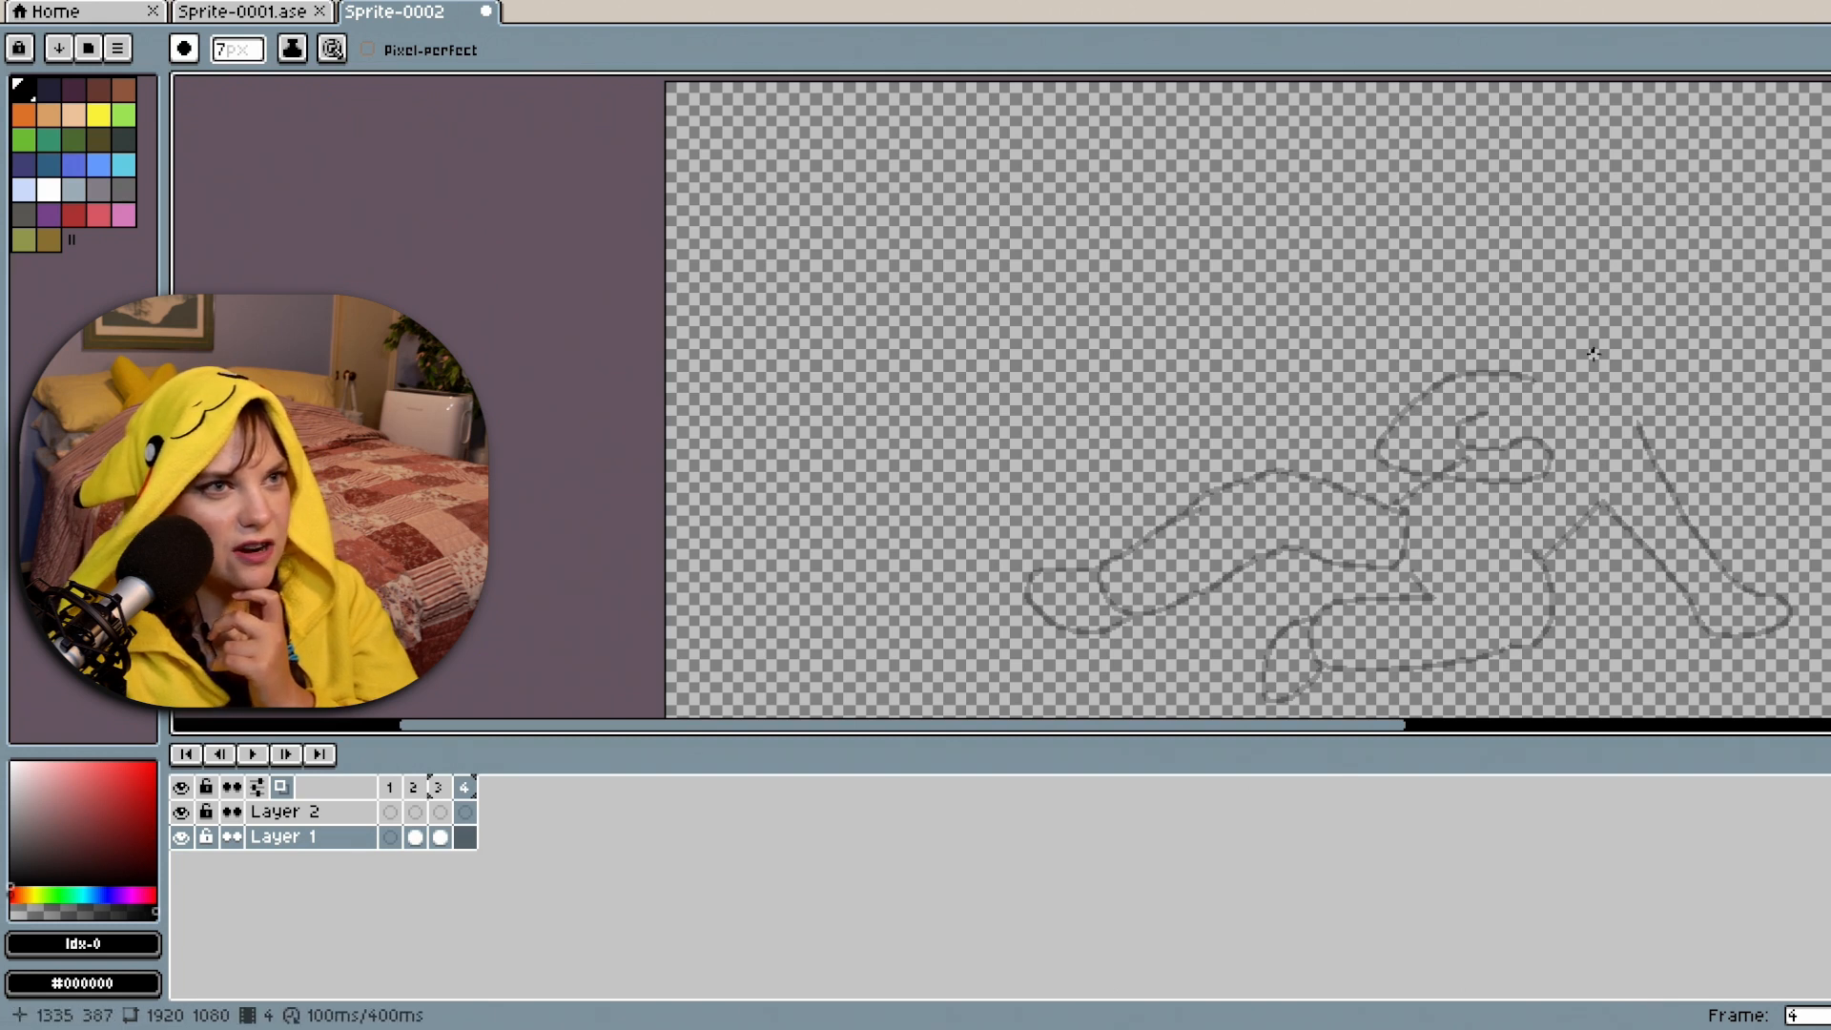
# Try out head outlines with a tapered snout and a round ear above the onion-skinned shoulders on frame 4.
pyautogui.moveTo(1558, 355)
pyautogui.mouseDown()
pyautogui.moveTo(1476, 300)
pyautogui.moveTo(1419, 310)
pyautogui.moveTo(1382, 362)
pyautogui.mouseUp()
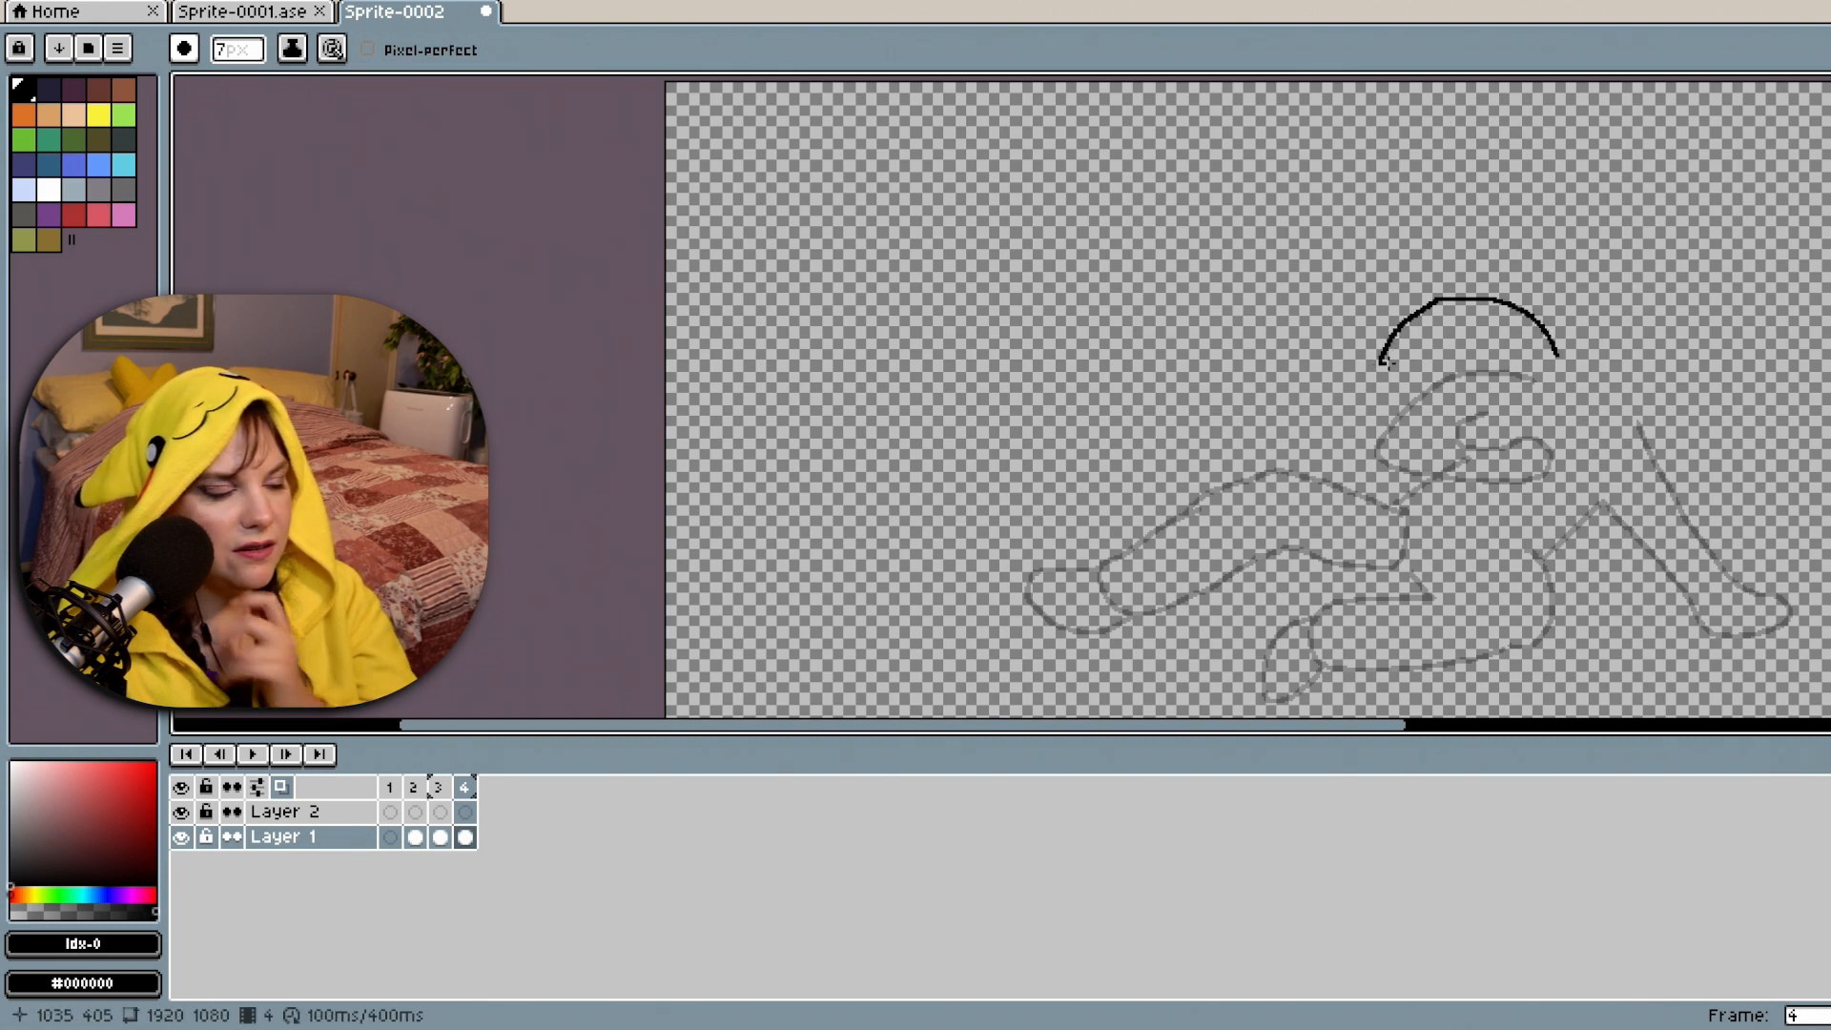
pyautogui.hotkey('ctrl', 'z')
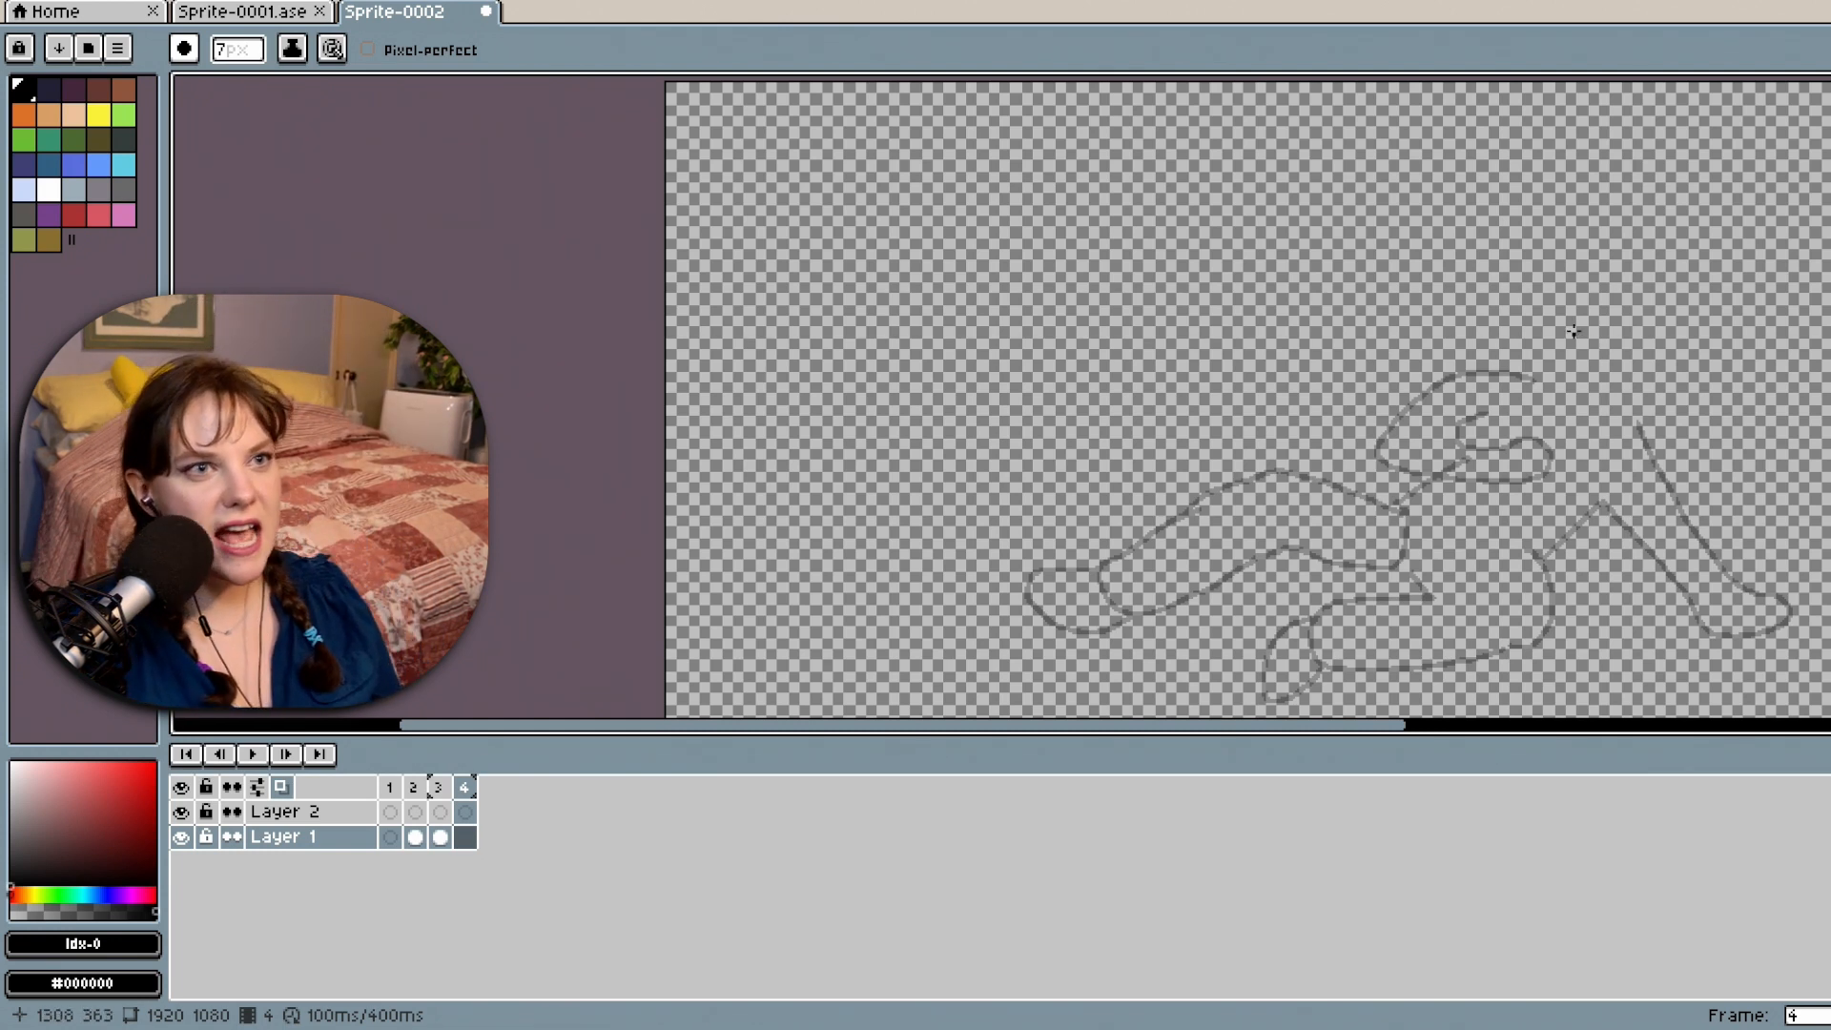
pyautogui.moveTo(1567, 312)
pyautogui.mouseDown()
pyautogui.moveTo(1459, 305)
pyautogui.moveTo(1365, 373)
pyautogui.moveTo(1362, 405)
pyautogui.moveTo(1499, 448)
pyautogui.mouseUp()
pyautogui.hotkey('ctrl', 'z')
pyautogui.moveTo(1530, 285)
pyautogui.mouseDown()
pyautogui.moveTo(1483, 289)
pyautogui.moveTo(1424, 321)
pyautogui.moveTo(1360, 400)
pyautogui.moveTo(1535, 431)
pyautogui.moveTo(1595, 400)
pyautogui.moveTo(1605, 340)
pyautogui.moveTo(1578, 298)
pyautogui.moveTo(1504, 296)
pyautogui.moveTo(1427, 326)
pyautogui.moveTo(1393, 377)
pyautogui.moveTo(1461, 396)
pyautogui.moveTo(1558, 360)
pyautogui.moveTo(1579, 290)
pyautogui.moveTo(1525, 293)
pyautogui.moveTo(1445, 345)
pyautogui.moveTo(1436, 391)
pyautogui.moveTo(1598, 405)
pyautogui.moveTo(1636, 358)
pyautogui.mouseUp()
pyautogui.hotkey('ctrl', 'z')
pyautogui.hotkey('ctrl', 'z')
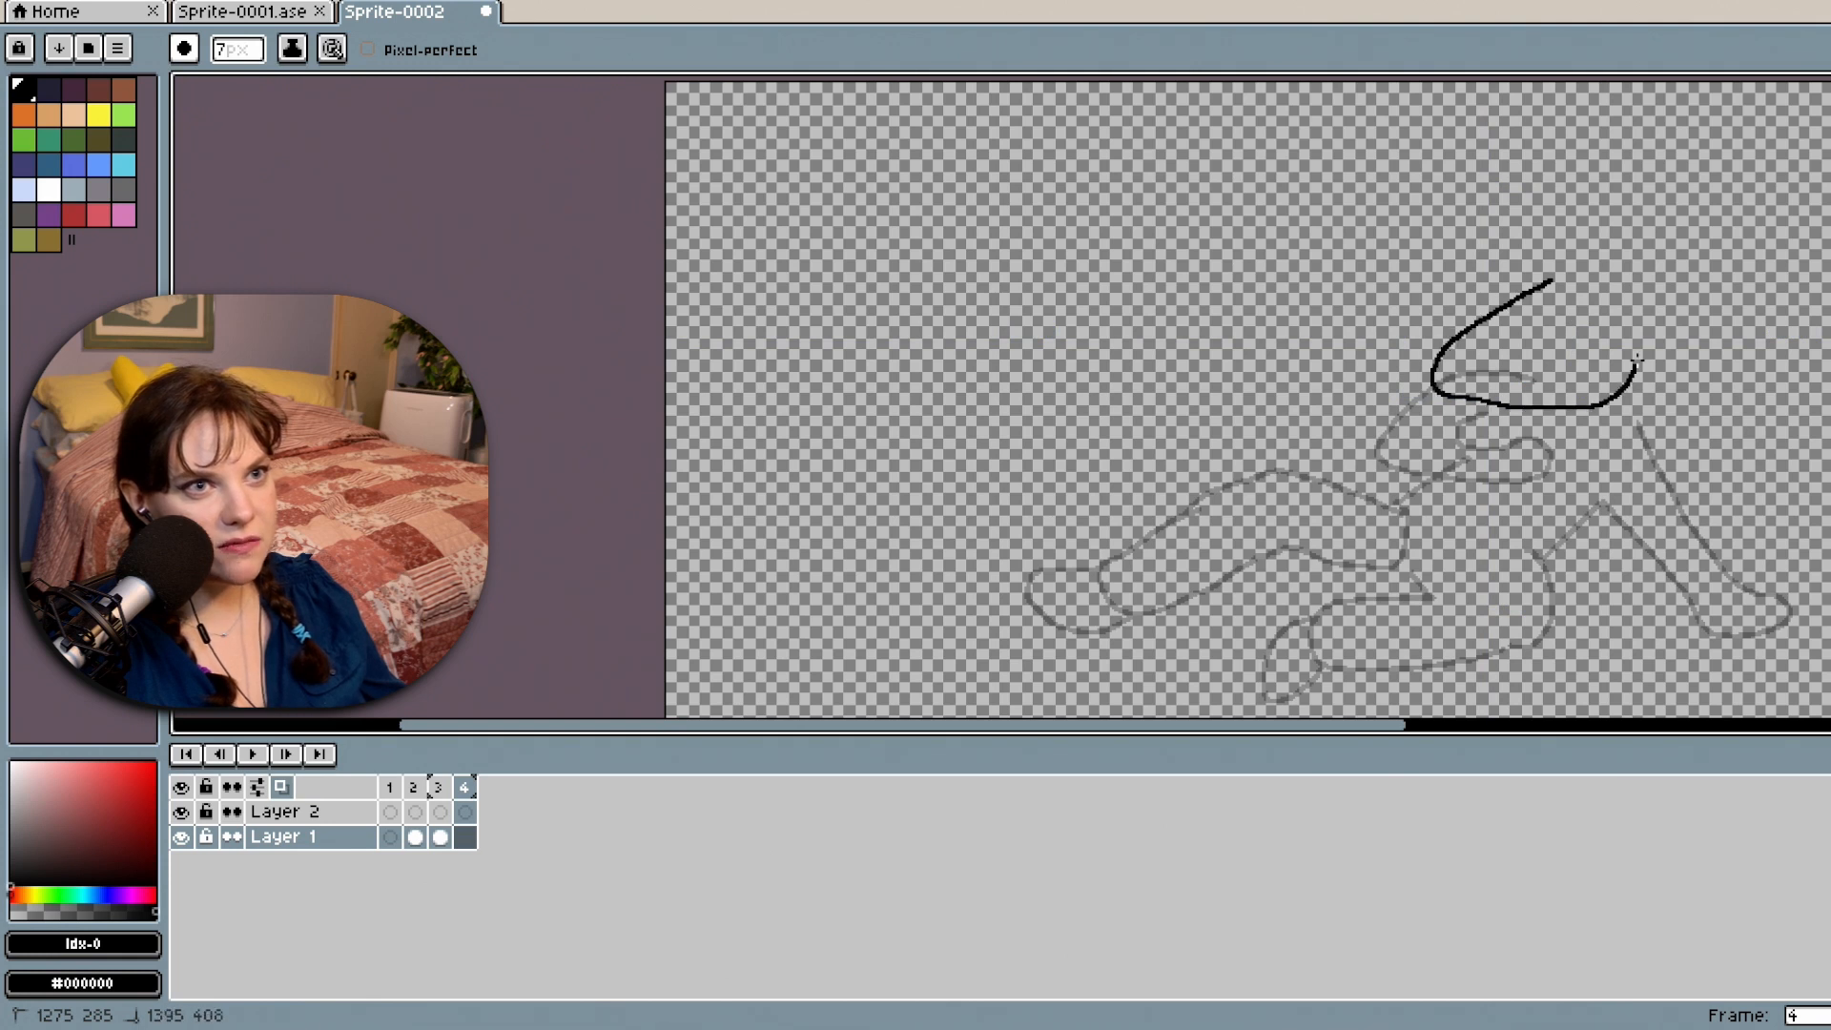
pyautogui.moveTo(1570, 283)
pyautogui.mouseDown()
pyautogui.moveTo(1487, 313)
pyautogui.moveTo(1457, 261)
pyautogui.moveTo(1486, 225)
pyautogui.moveTo(1525, 229)
pyautogui.moveTo(1571, 278)
pyautogui.moveTo(1619, 284)
pyautogui.moveTo(1644, 242)
pyautogui.moveTo(1697, 244)
pyautogui.moveTo(1713, 322)
pyautogui.mouseUp()
pyautogui.hotkey('ctrl', 'z')
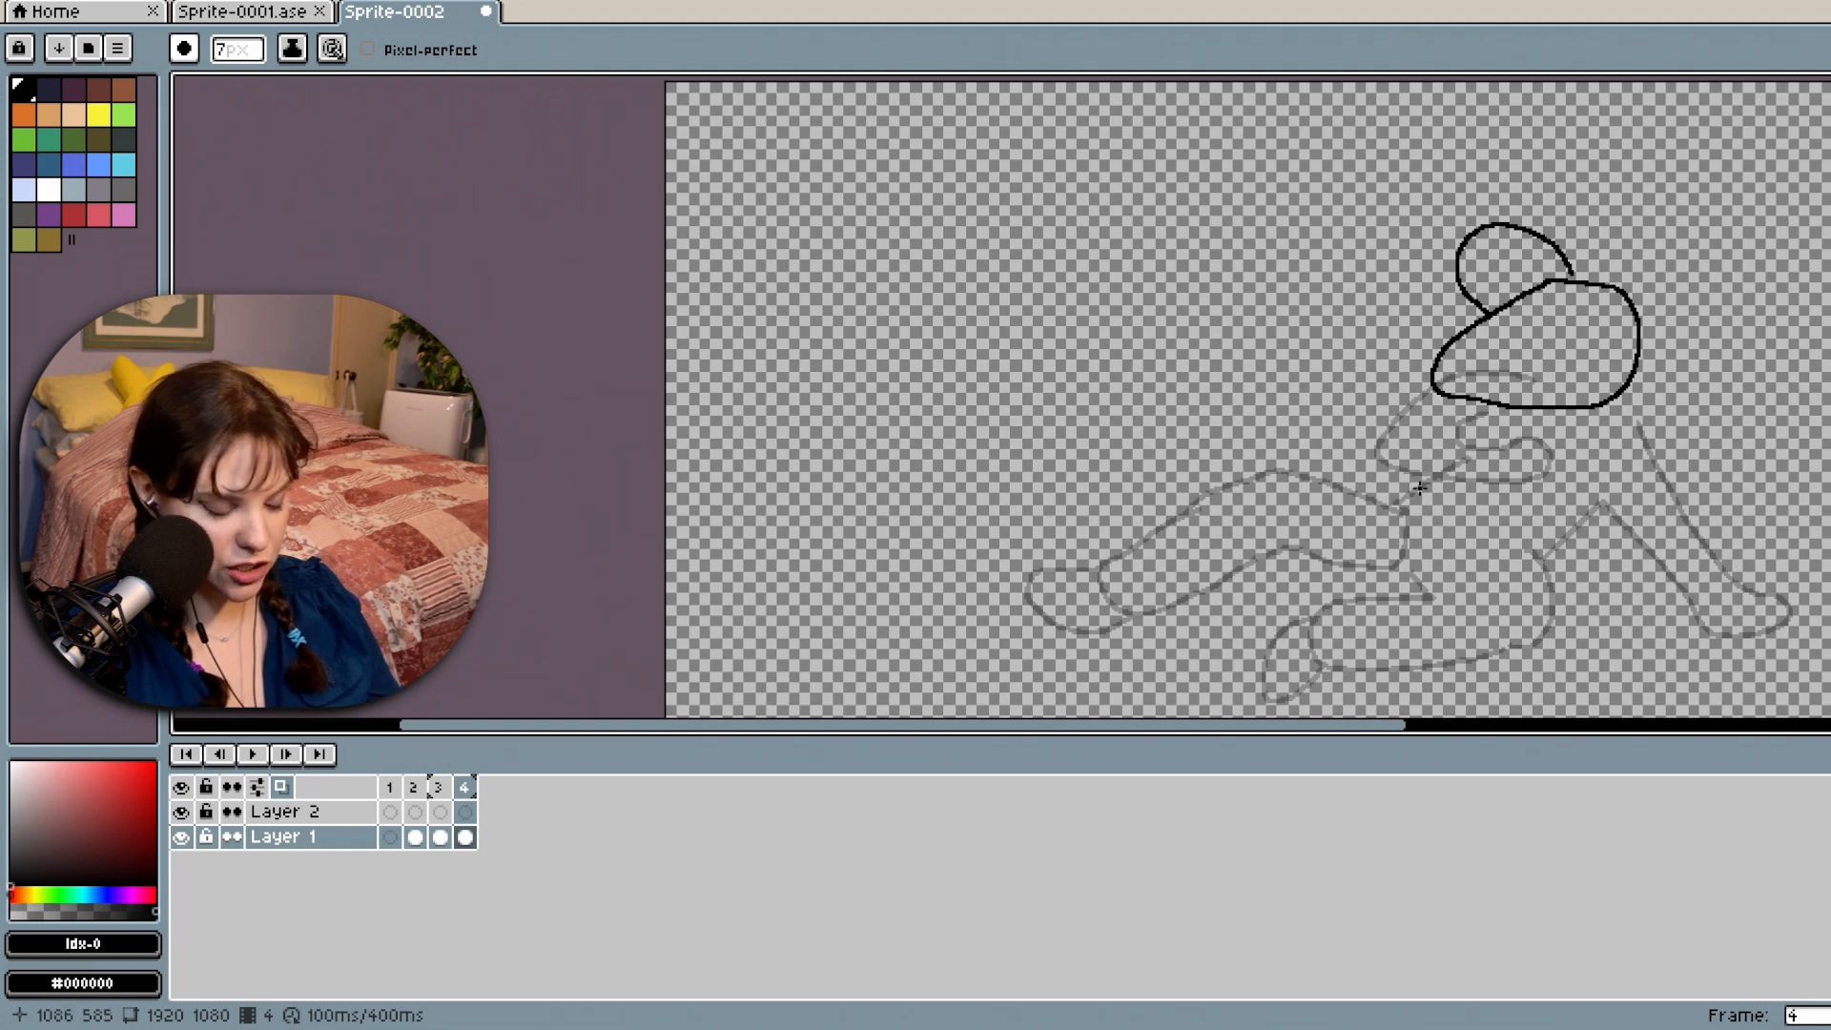
pyautogui.hotkey('ctrl', 'z')
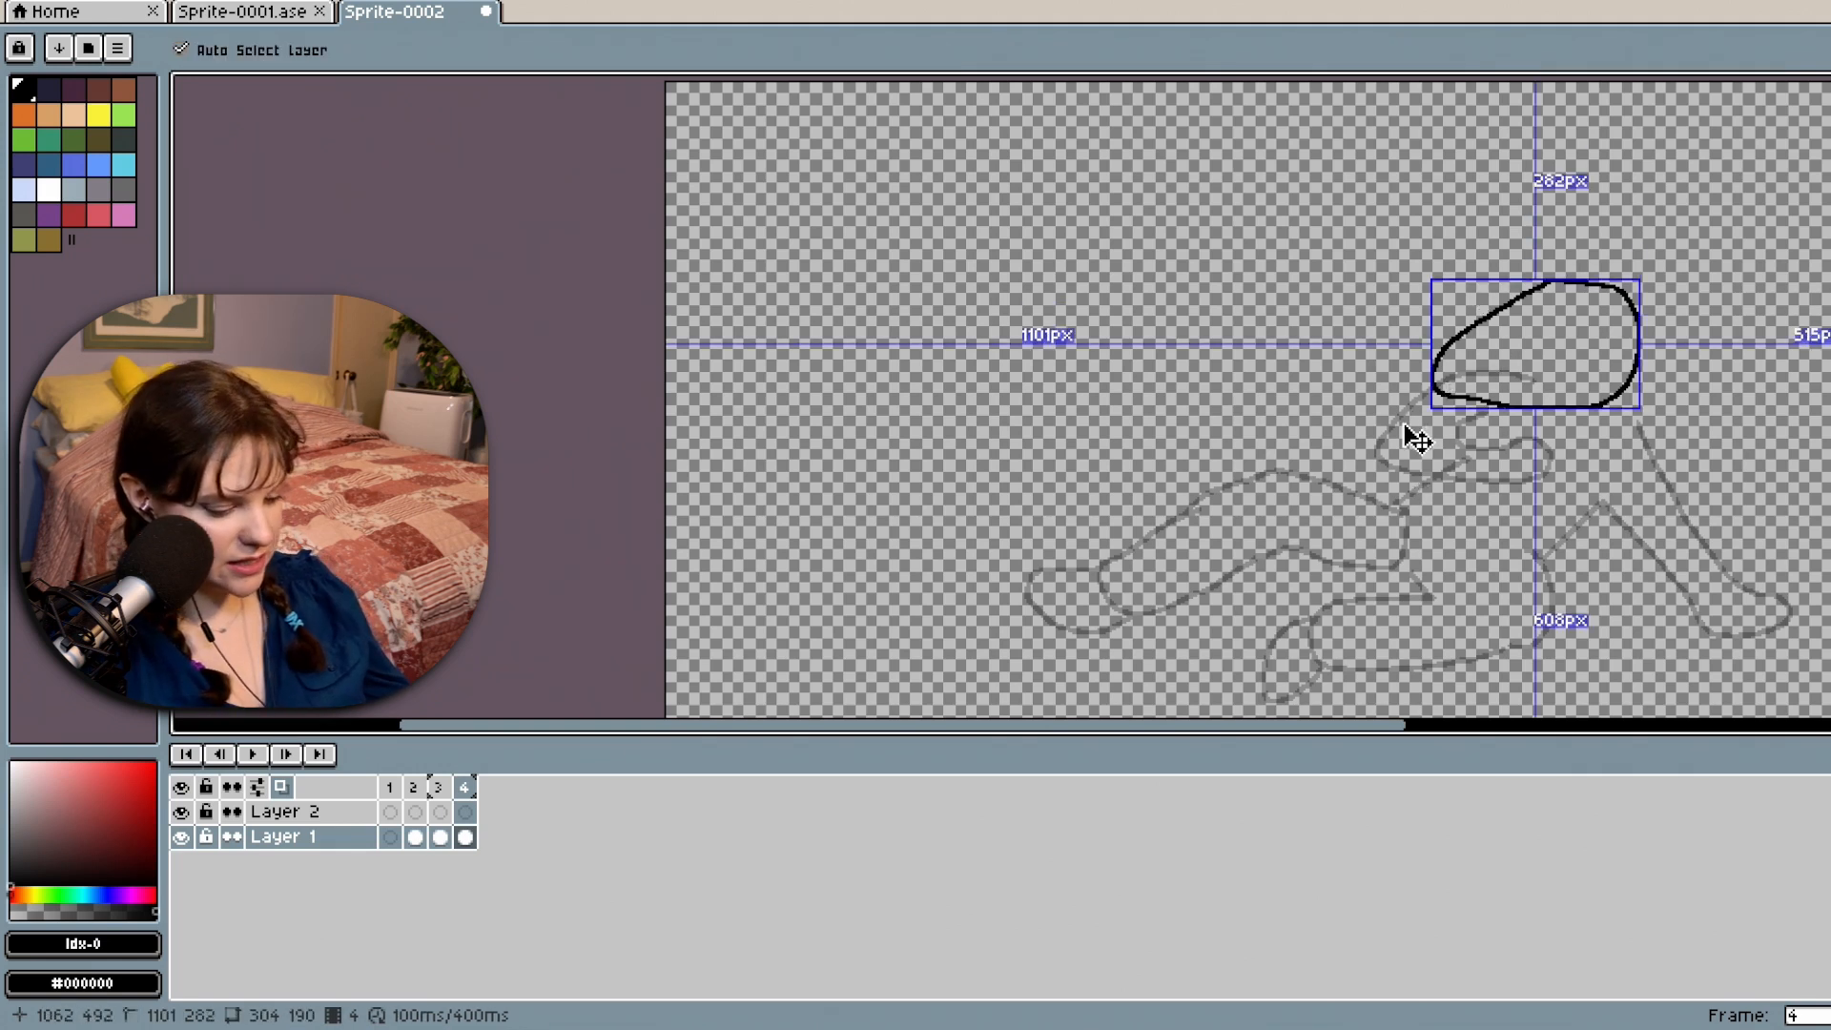
pyautogui.hotkey('ctrl', 'z')
# Draw a mouse head with a tapered snout and two large round ears above the onion-skinned arm.
pyautogui.press('b')
pyautogui.moveTo(1540, 307)
pyautogui.mouseDown()
pyautogui.moveTo(1503, 300)
pyautogui.moveTo(1399, 381)
pyautogui.moveTo(1483, 421)
pyautogui.moveTo(1561, 345)
pyautogui.moveTo(1515, 306)
pyautogui.moveTo(1422, 325)
pyautogui.moveTo(1433, 257)
pyautogui.moveTo(1484, 255)
pyautogui.moveTo(1523, 297)
pyautogui.moveTo(1554, 246)
pyautogui.mouseUp()
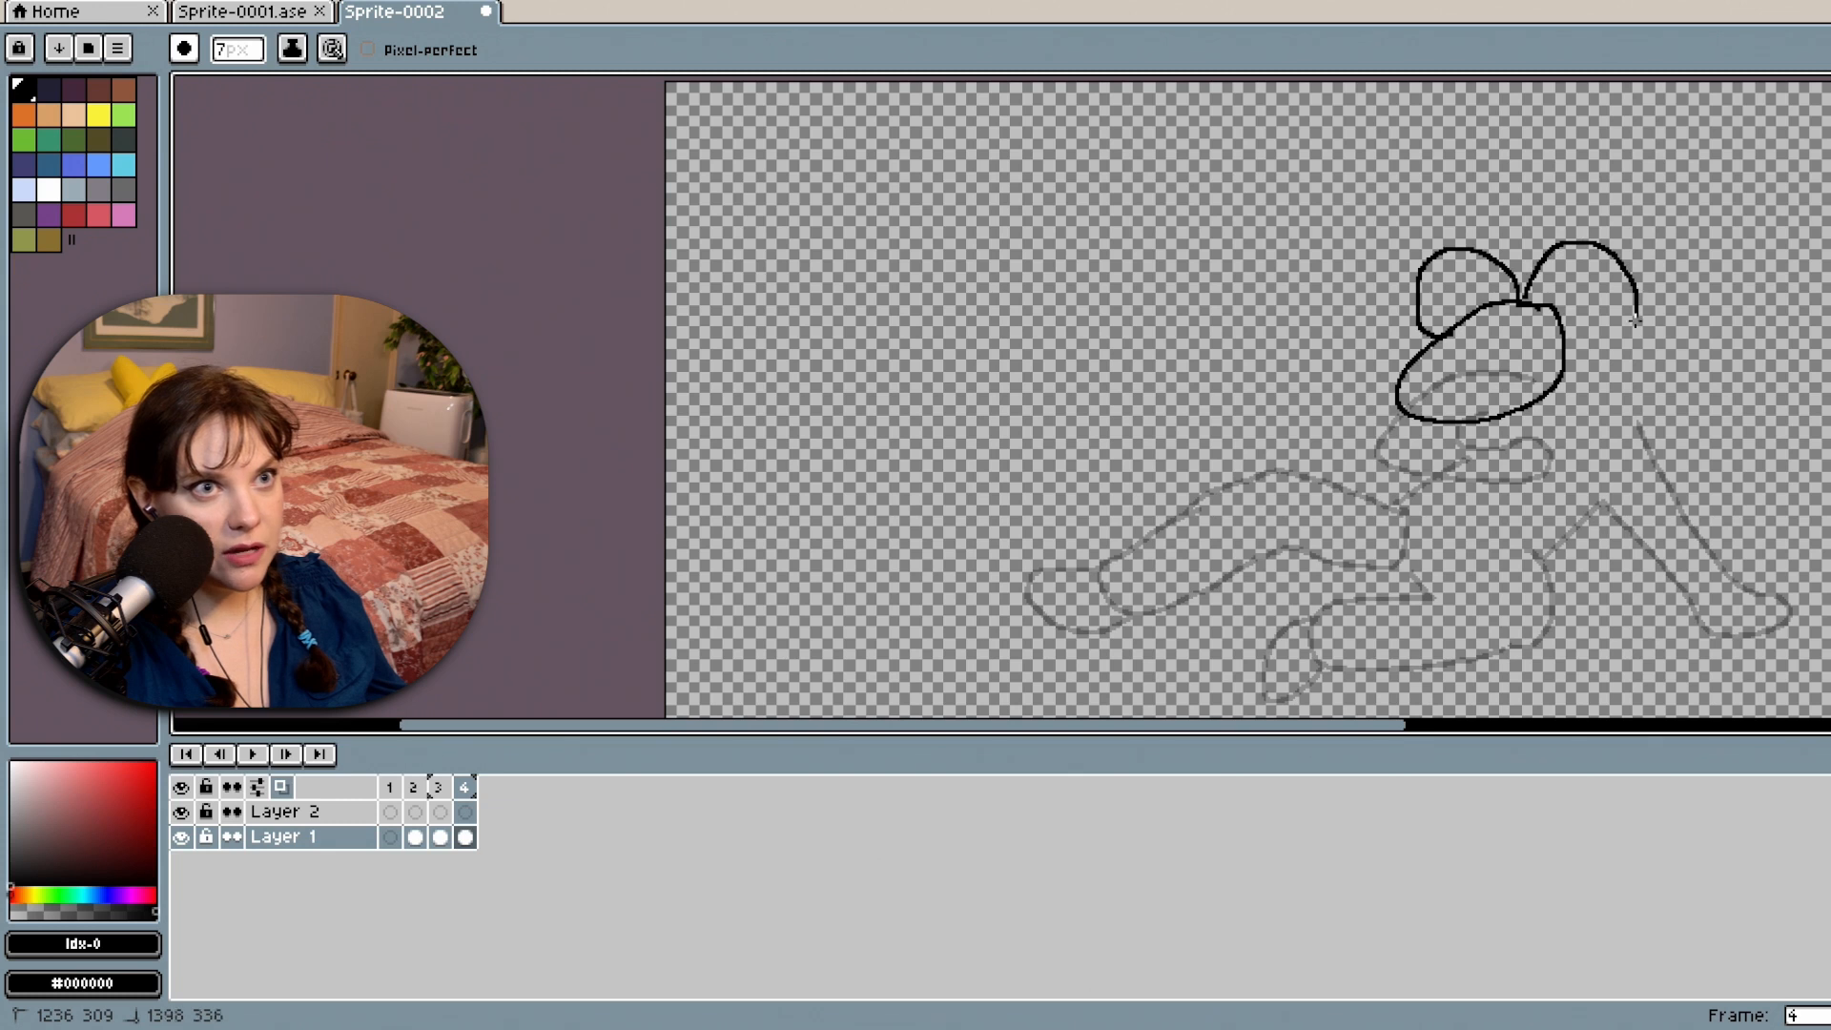
pyautogui.moveTo(1560, 363); pyautogui.dragTo(1561, 364)
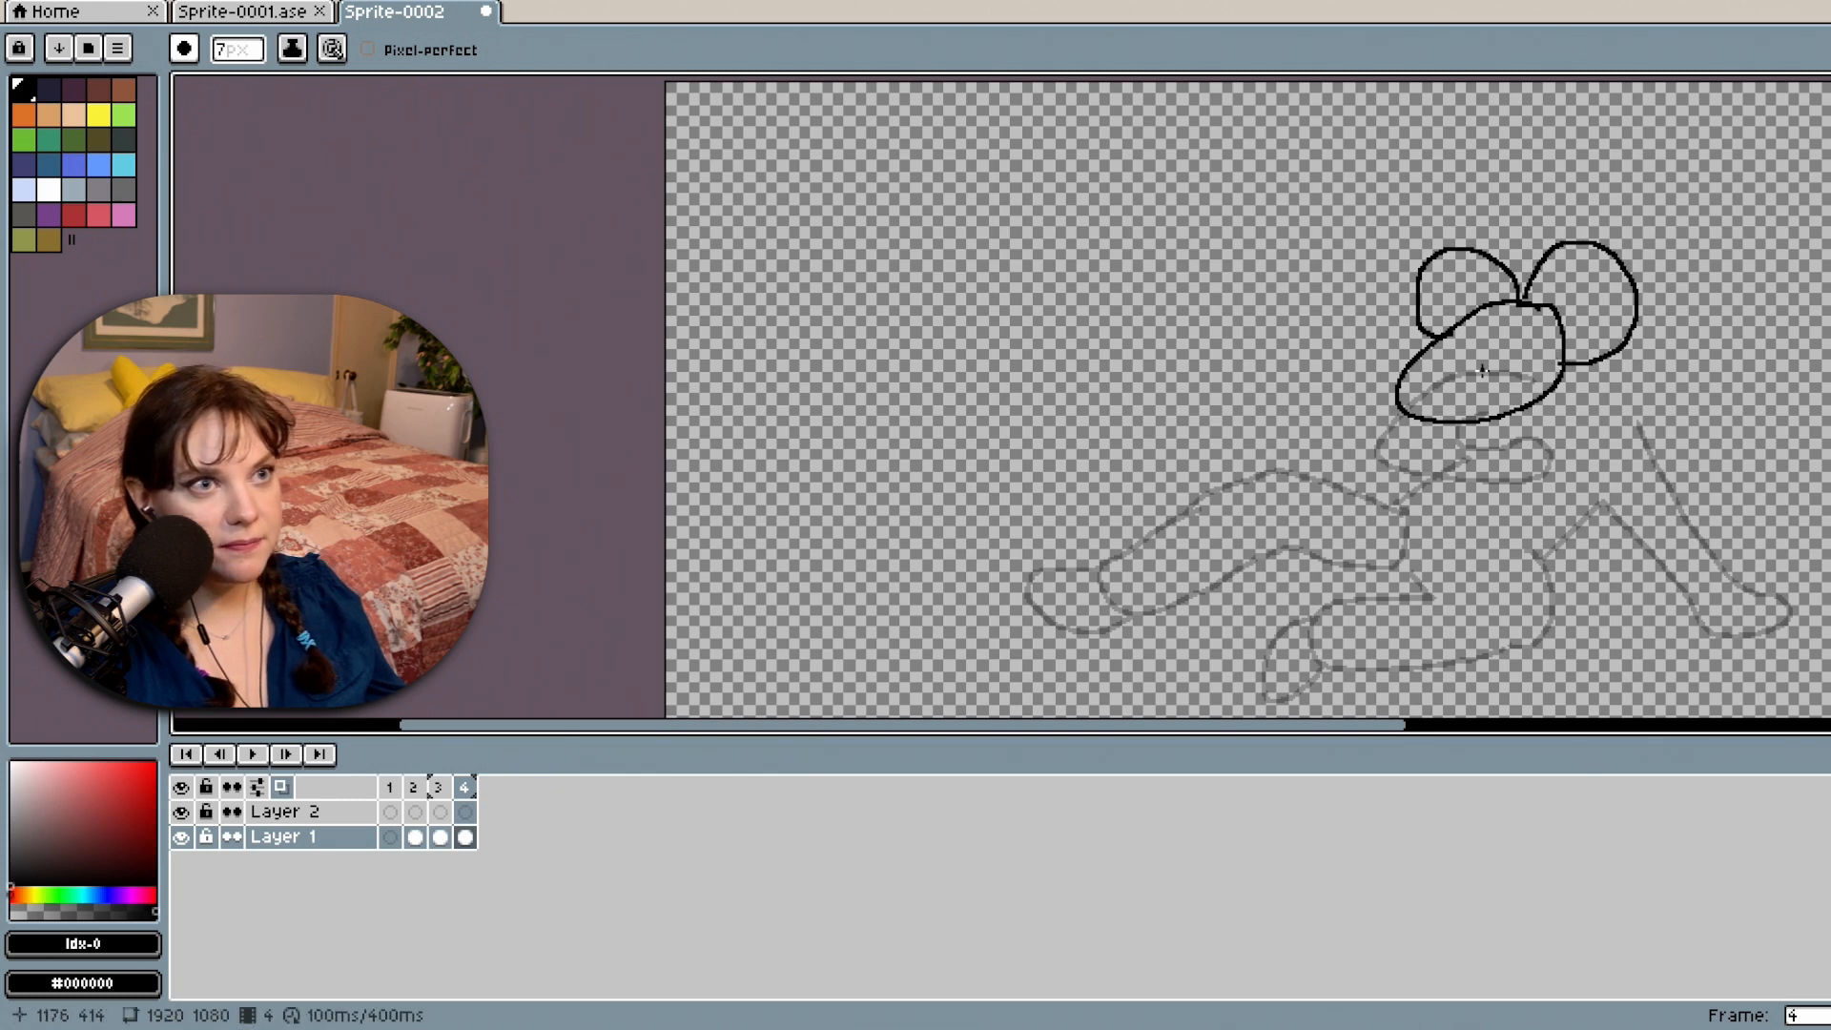
# Add a nose inside the snout tip, two small round eyes and a short line beneath the near eye.
pyautogui.click(1405, 360)
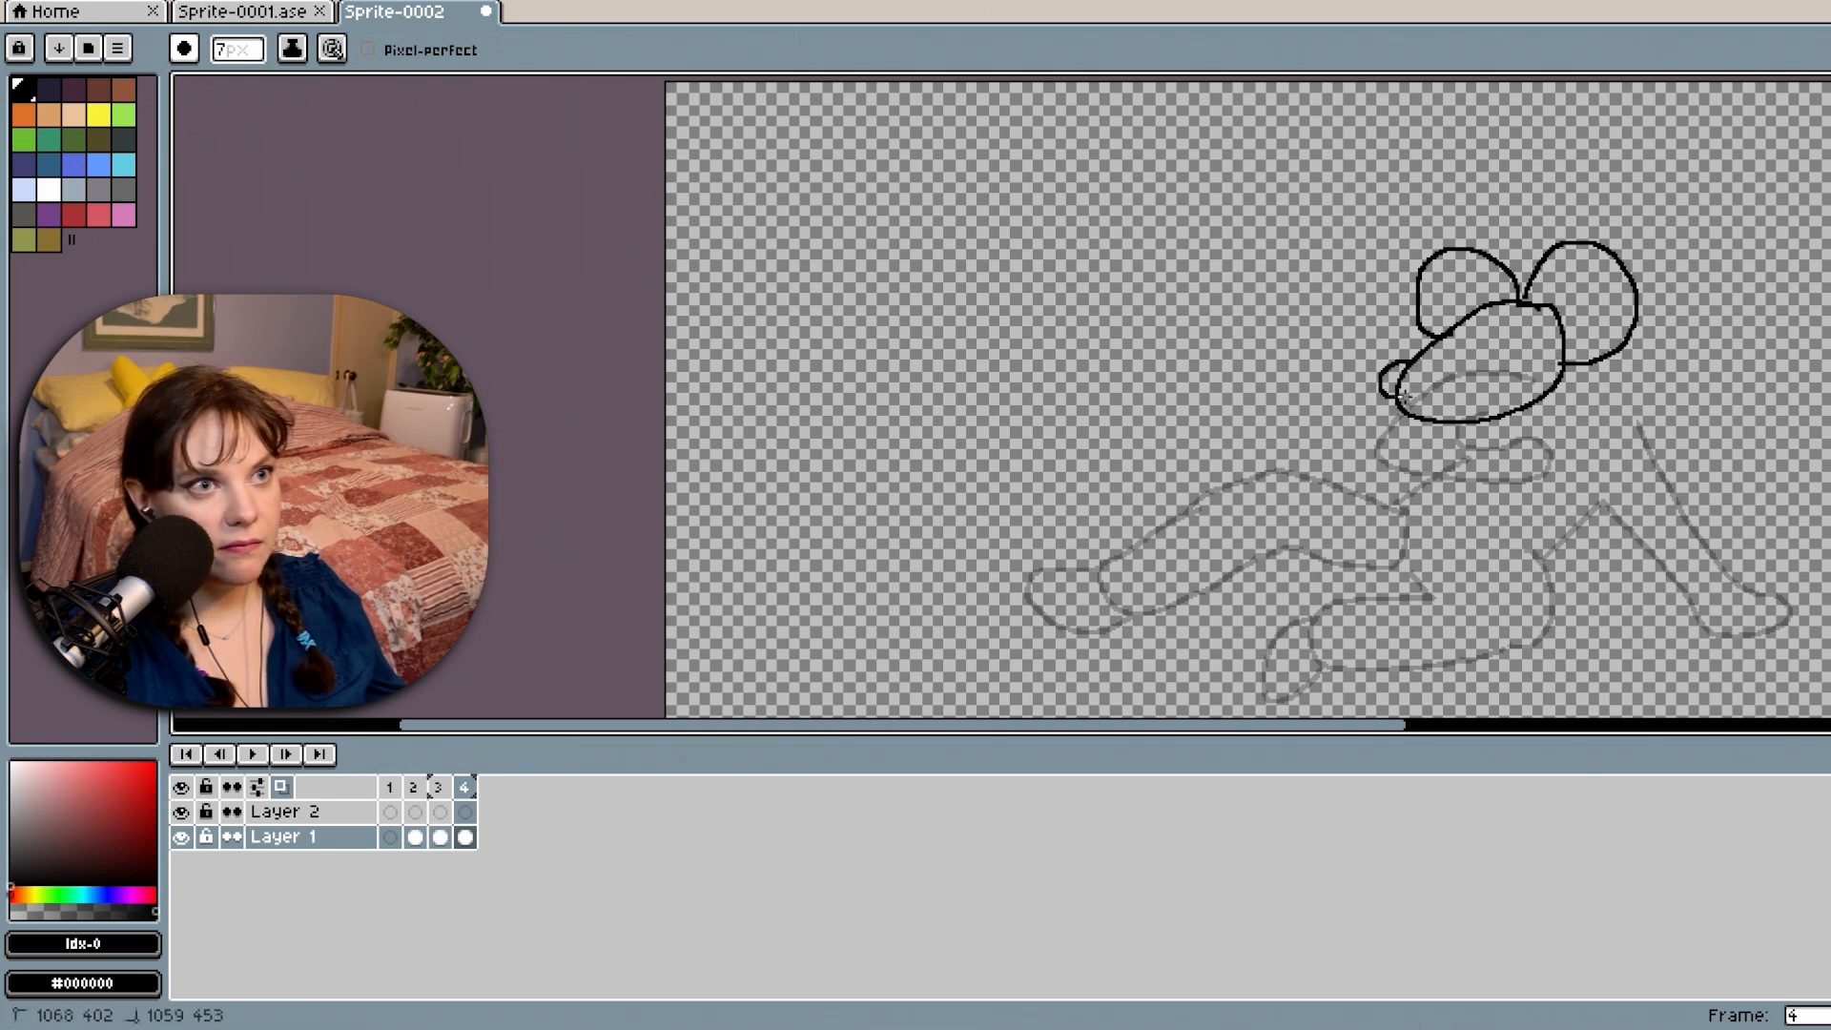
pyautogui.hotkey('ctrl', 'z')
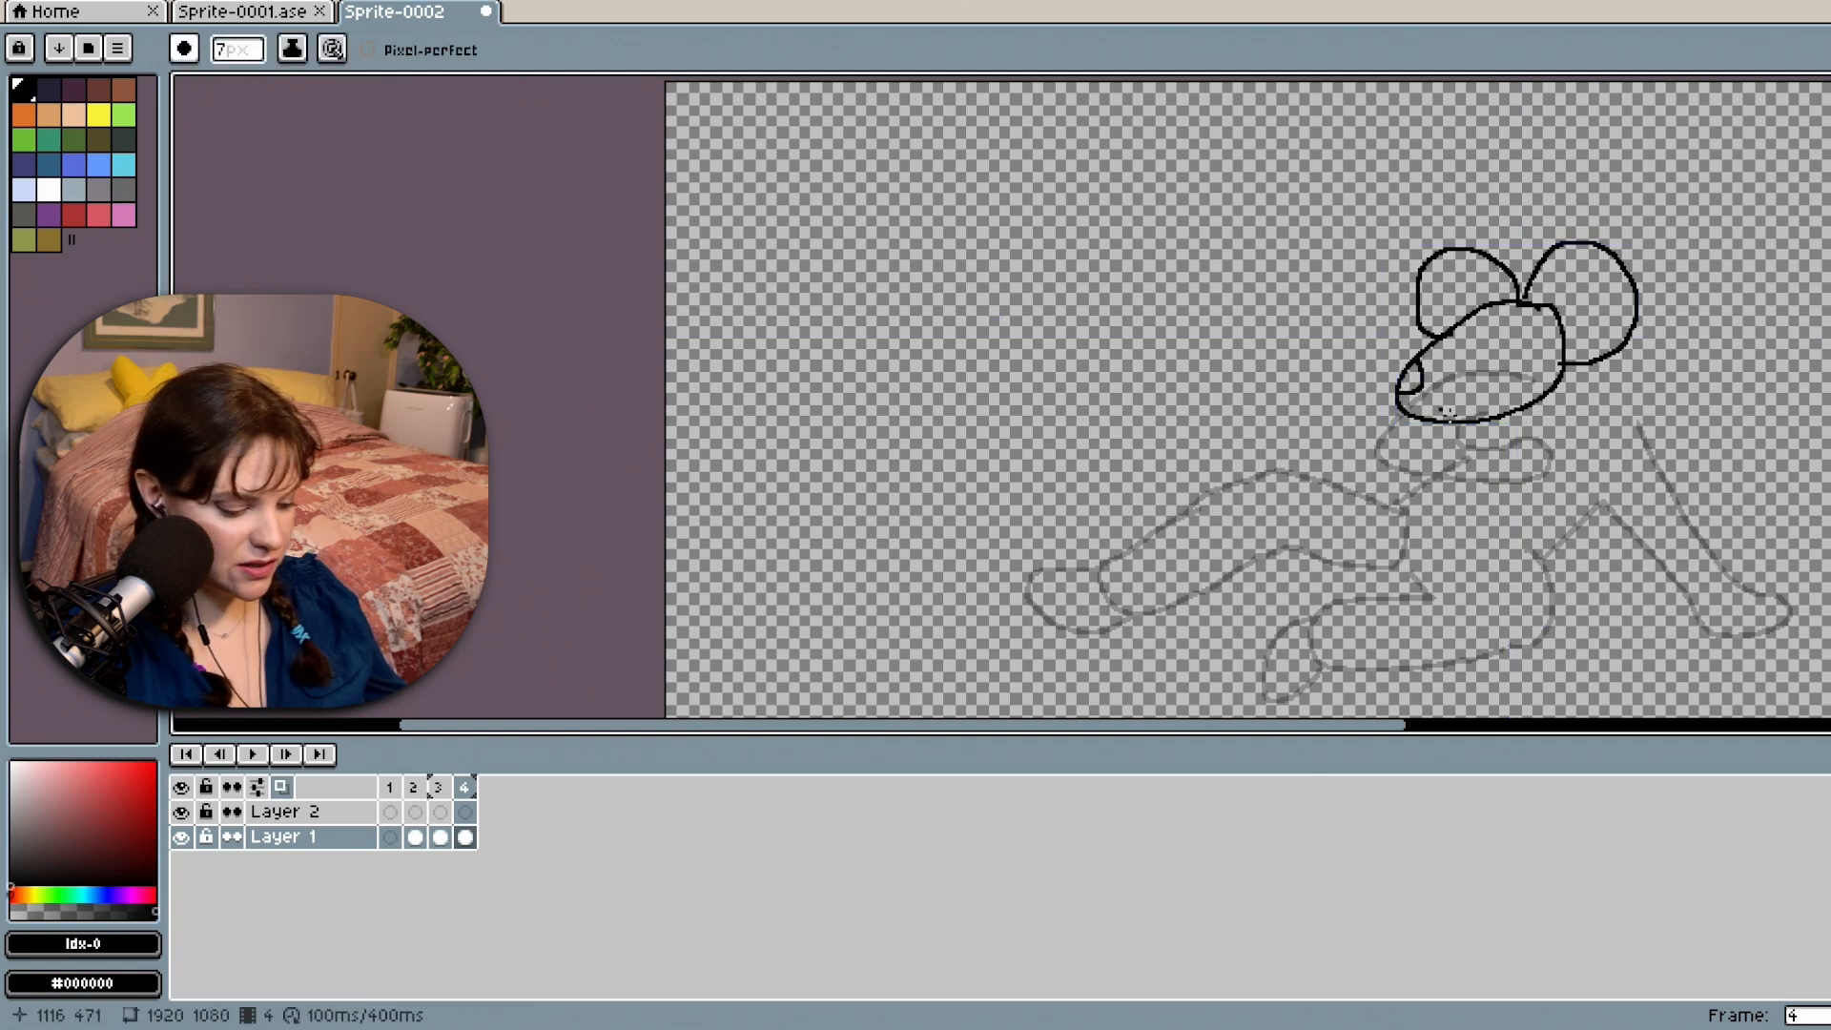
pyautogui.moveTo(1504, 350)
pyautogui.mouseDown()
pyautogui.moveTo(1487, 371)
pyautogui.moveTo(1486, 353)
pyautogui.moveTo(1420, 338)
pyautogui.moveTo(1514, 380)
pyautogui.moveTo(1401, 354)
pyautogui.mouseUp()
pyautogui.hotkey('ctrl', 'z')
pyautogui.click(1438, 340)
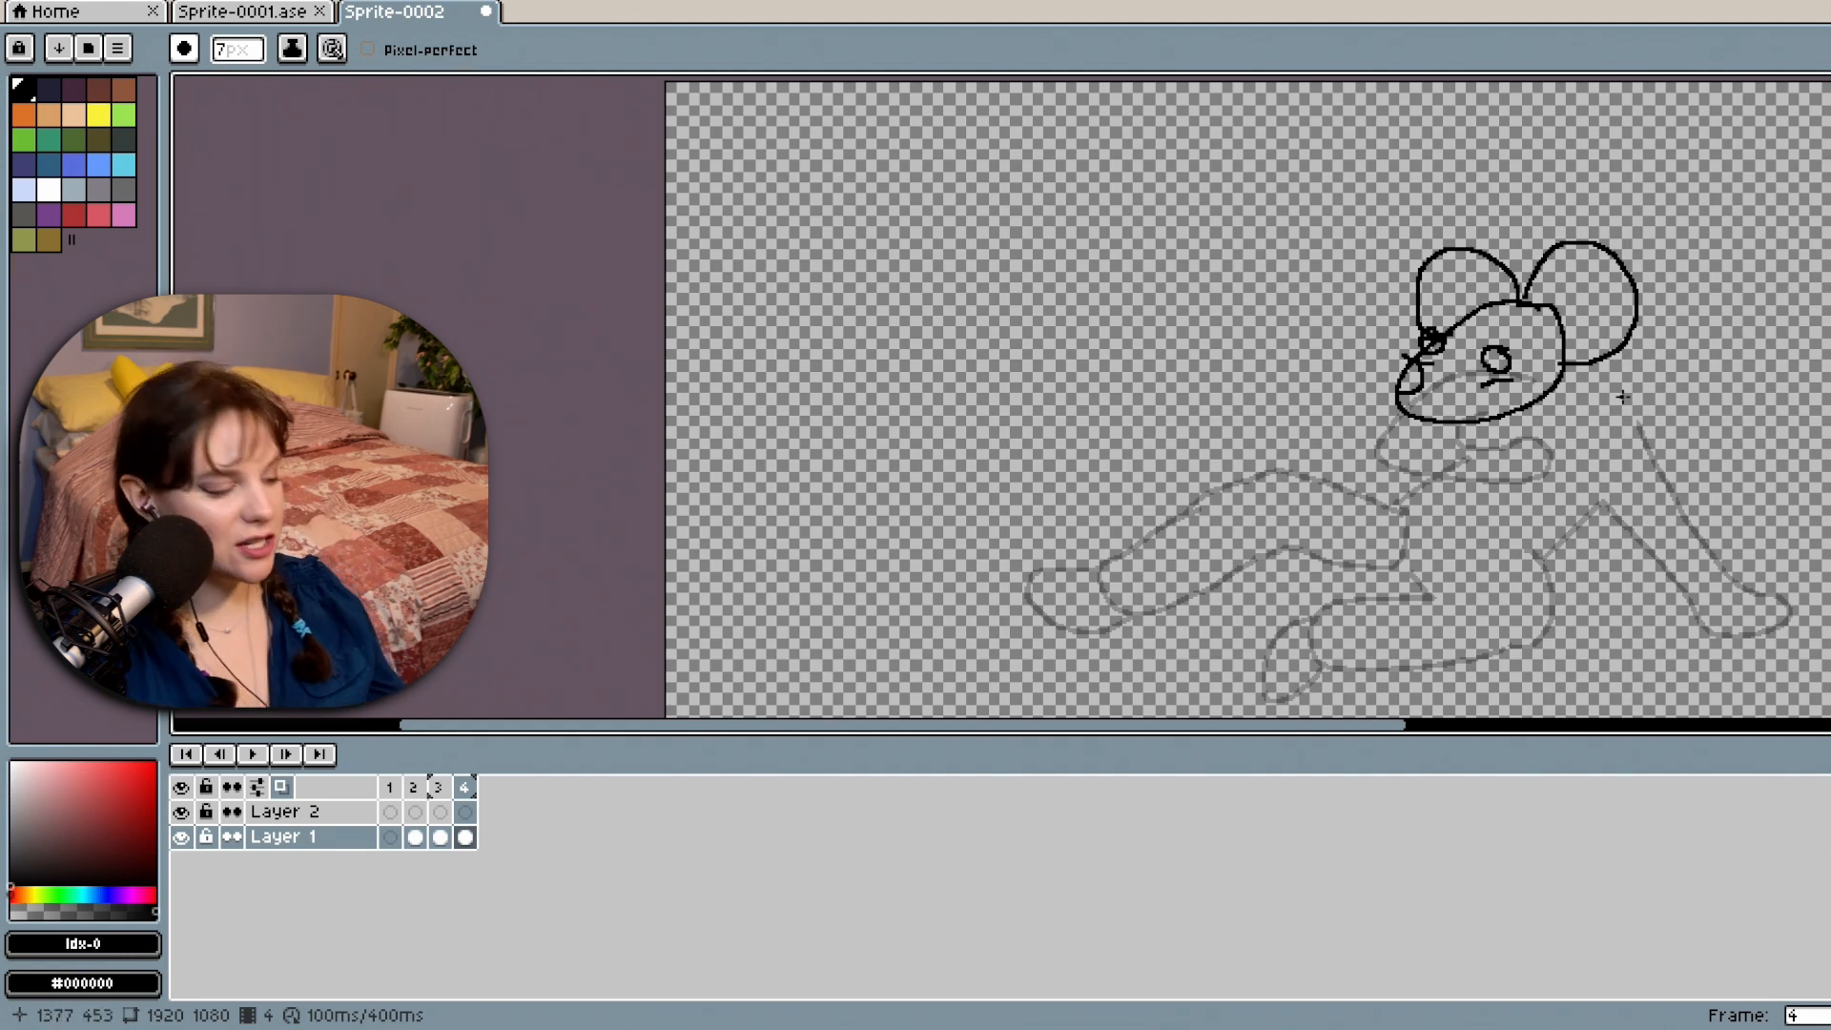
pyautogui.press('v')
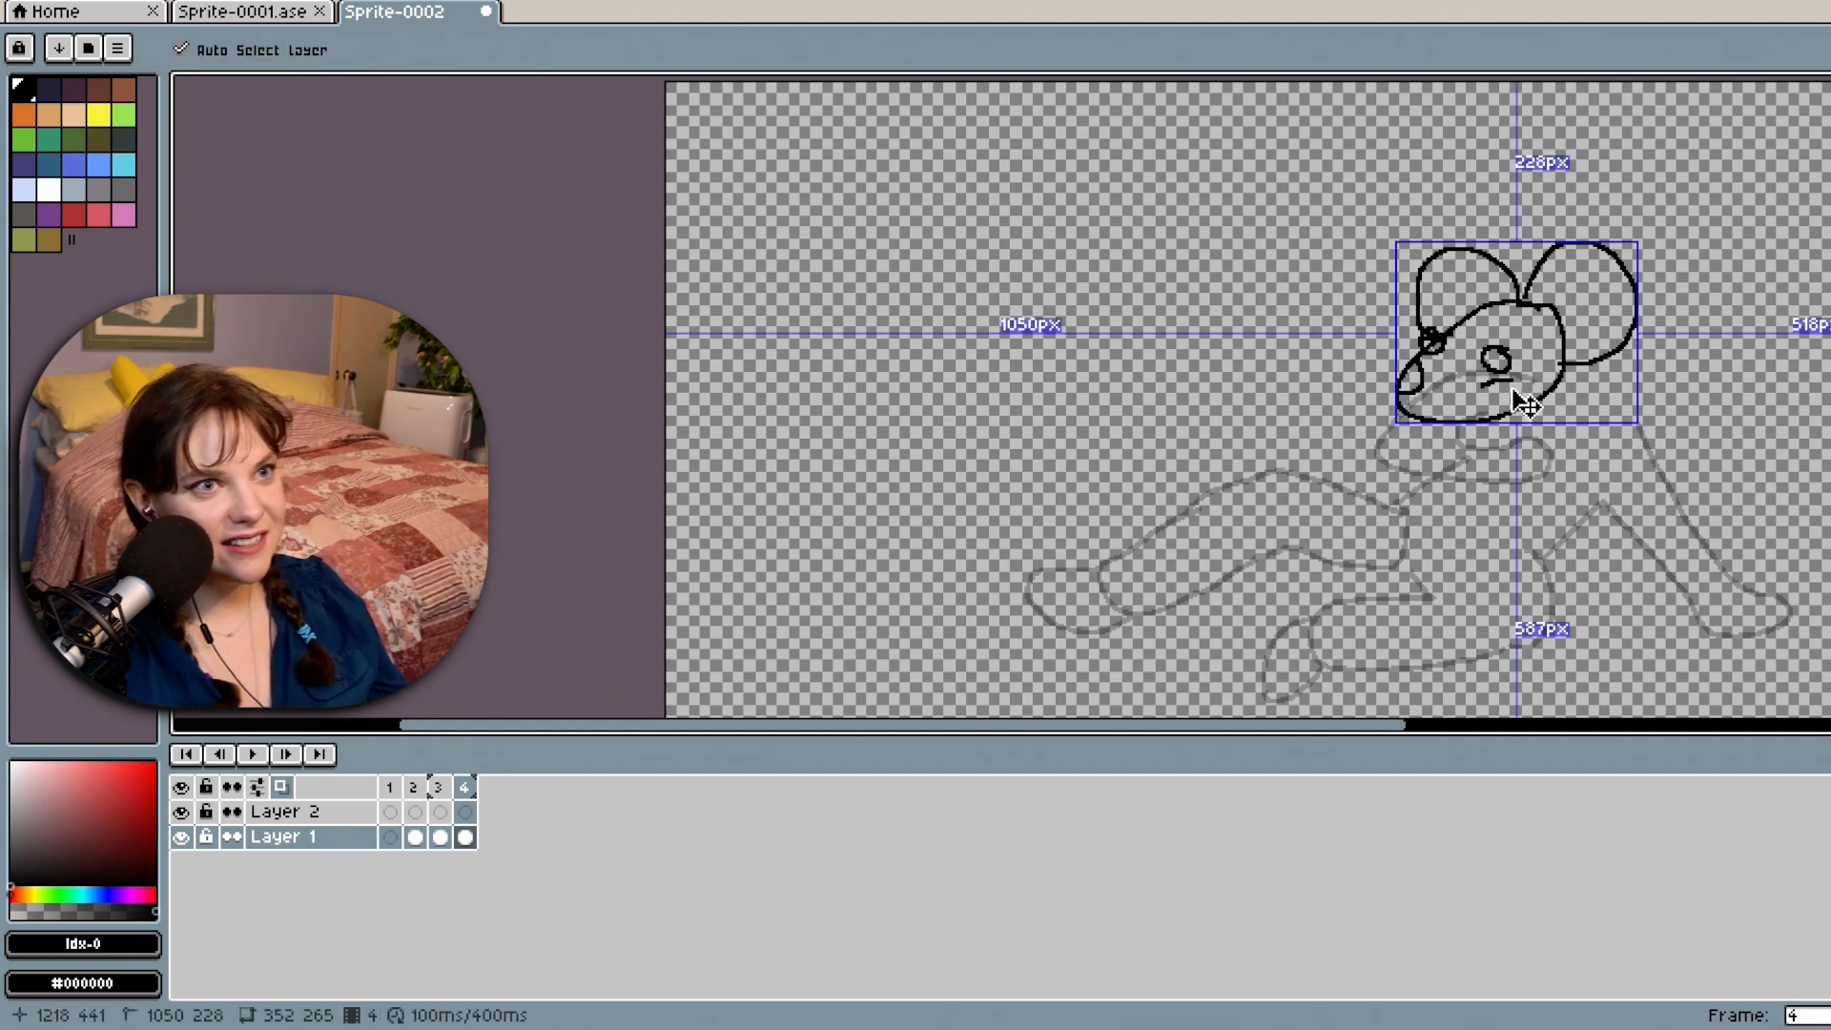
pyautogui.press('b')
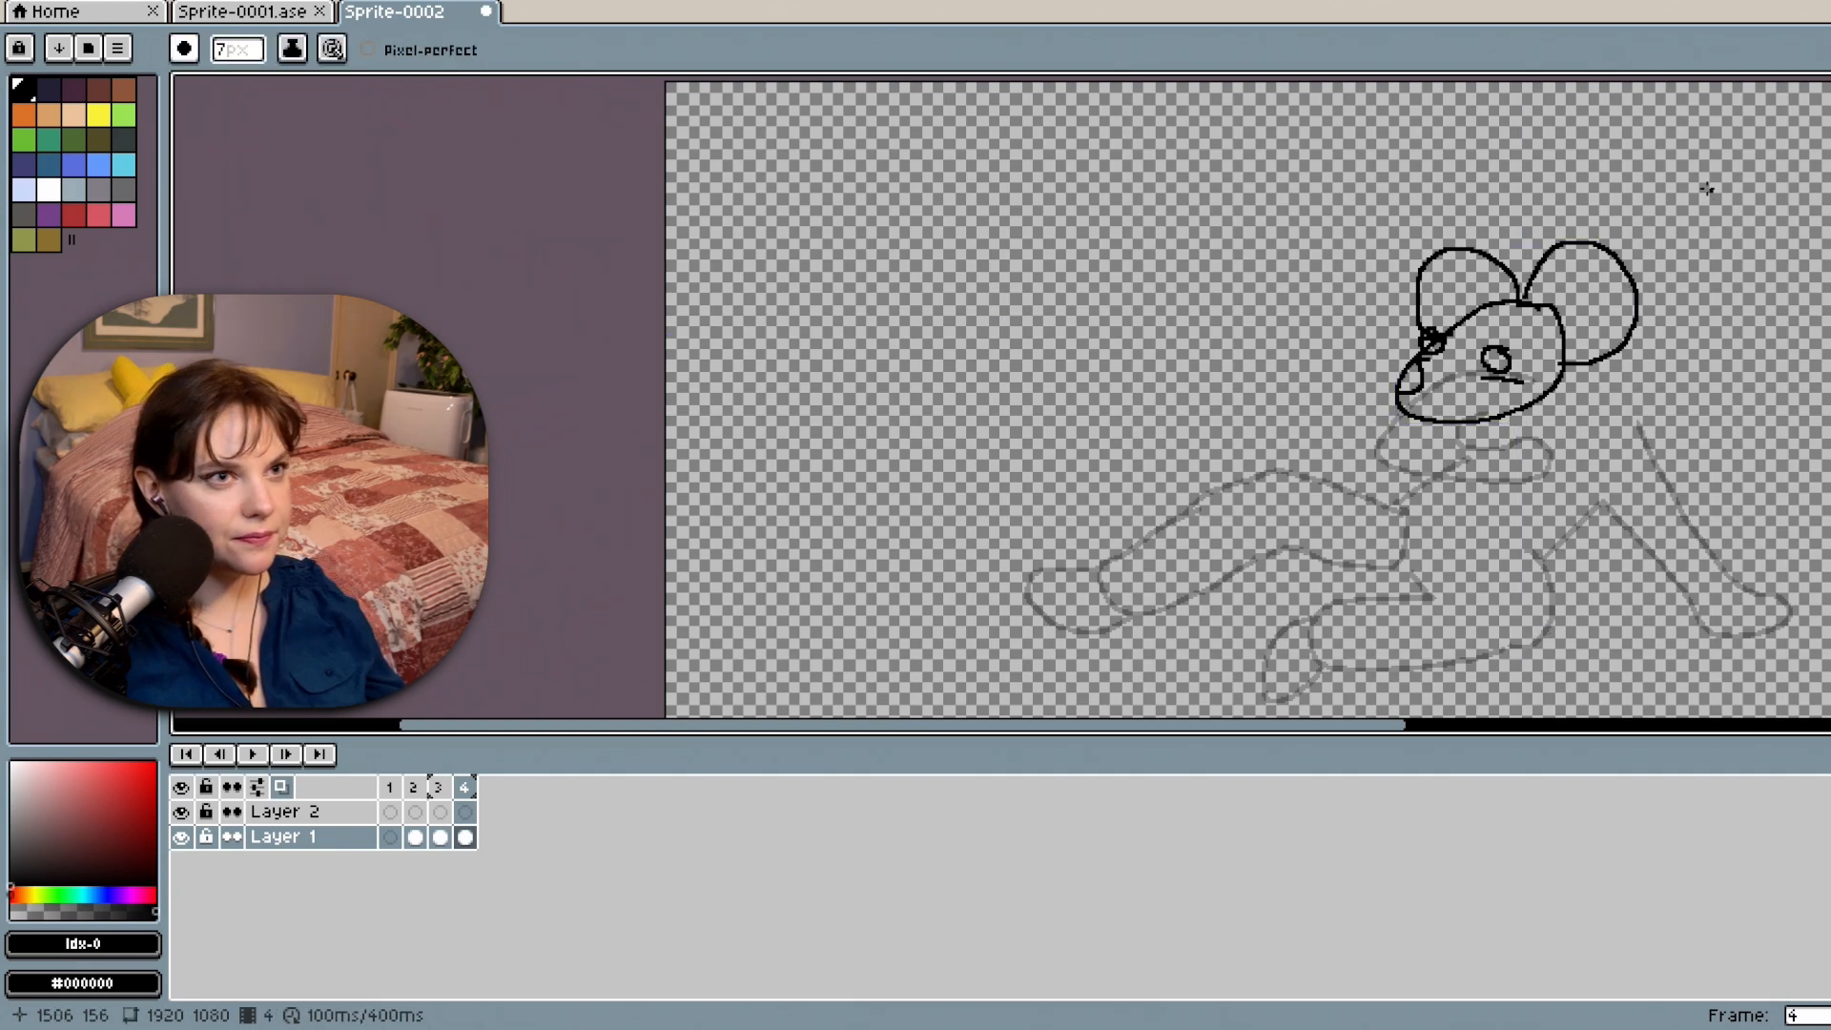
pyautogui.scroll(1, 1497, 341)
pyautogui.scroll(1, 1503, 351)
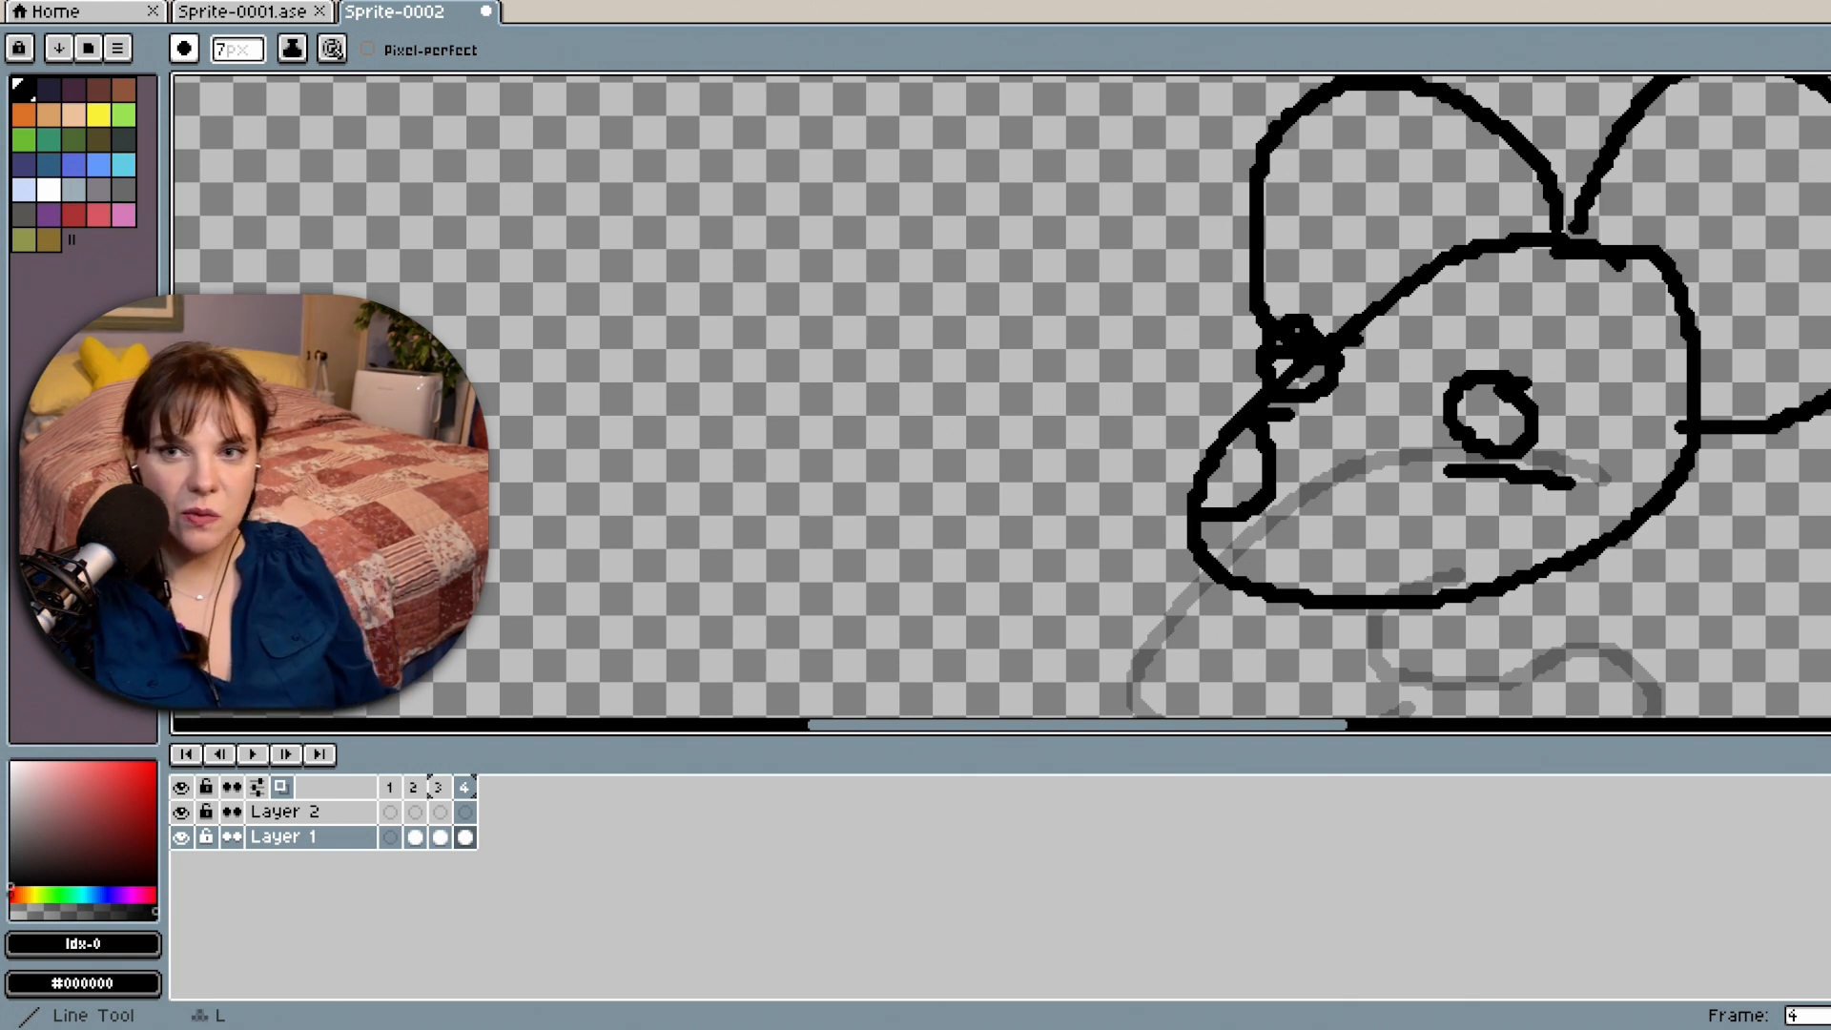
pyautogui.press('g')
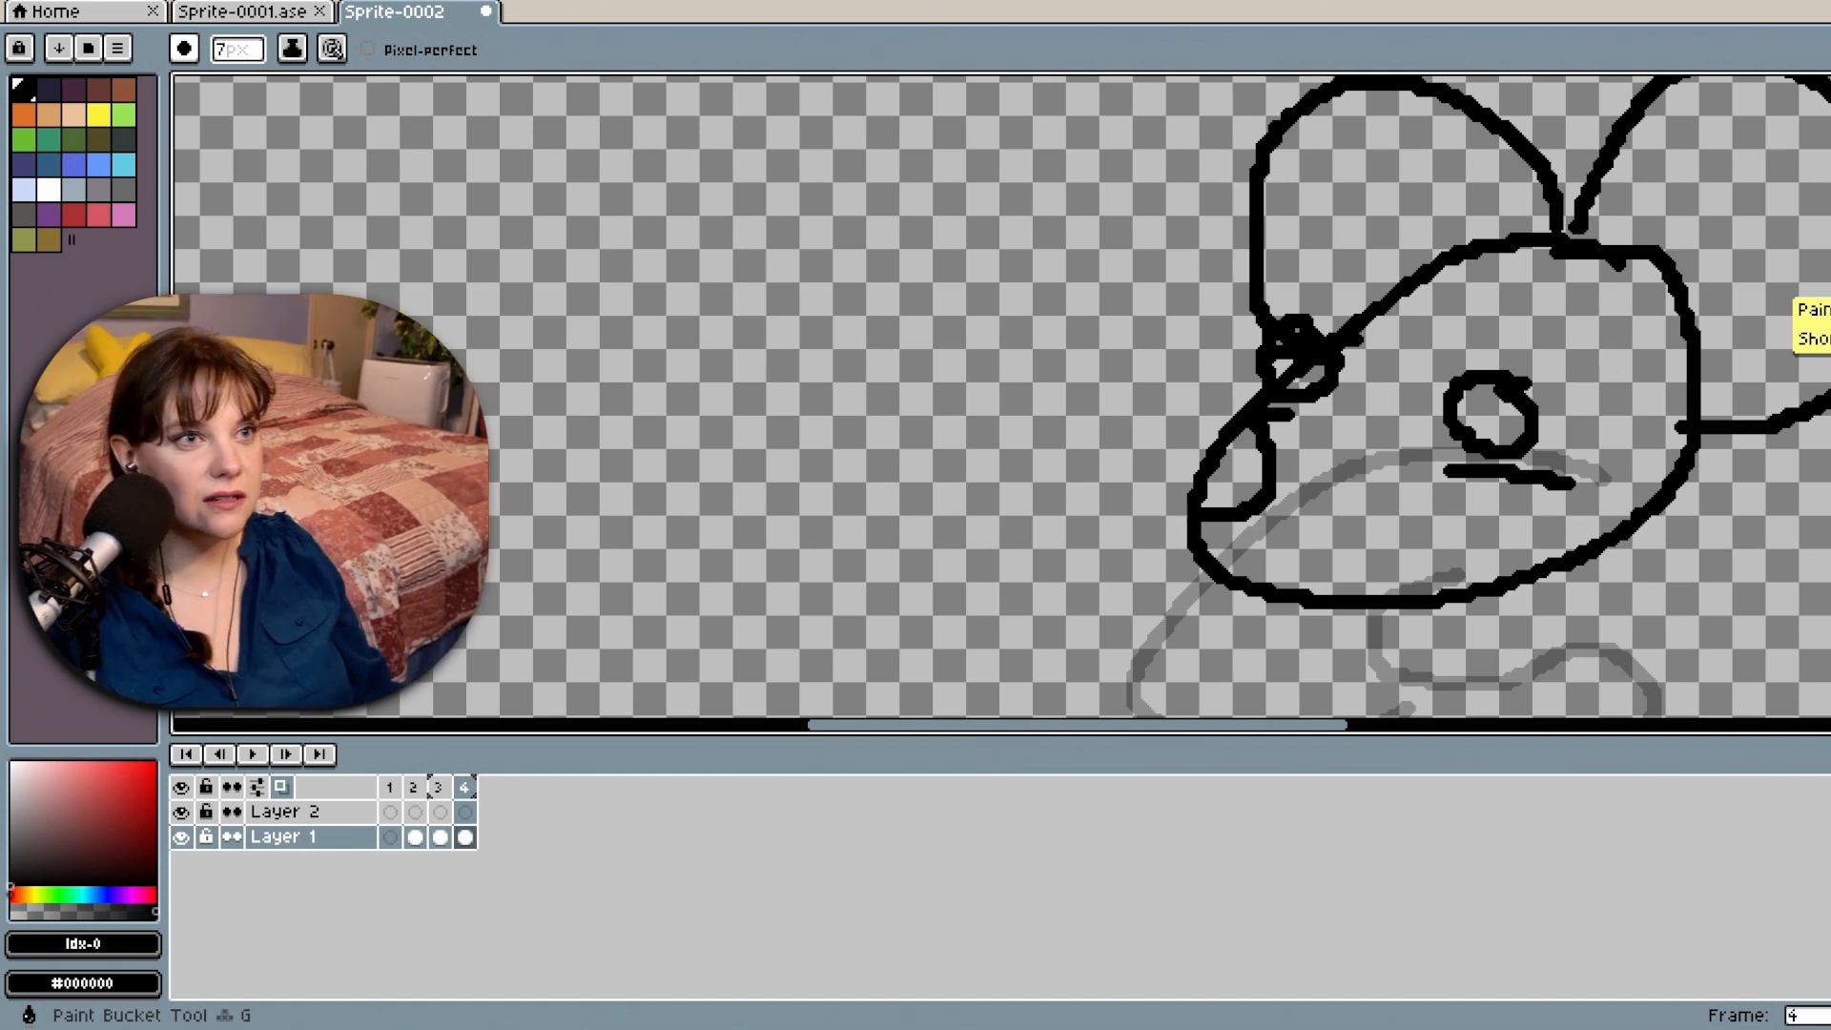
# Draw a second tapered head outline with one round ear at its back, in the empty area beside the mouse head.
pyautogui.scroll(1, 1653, 356)
pyautogui.scroll(-2, 1643, 331)
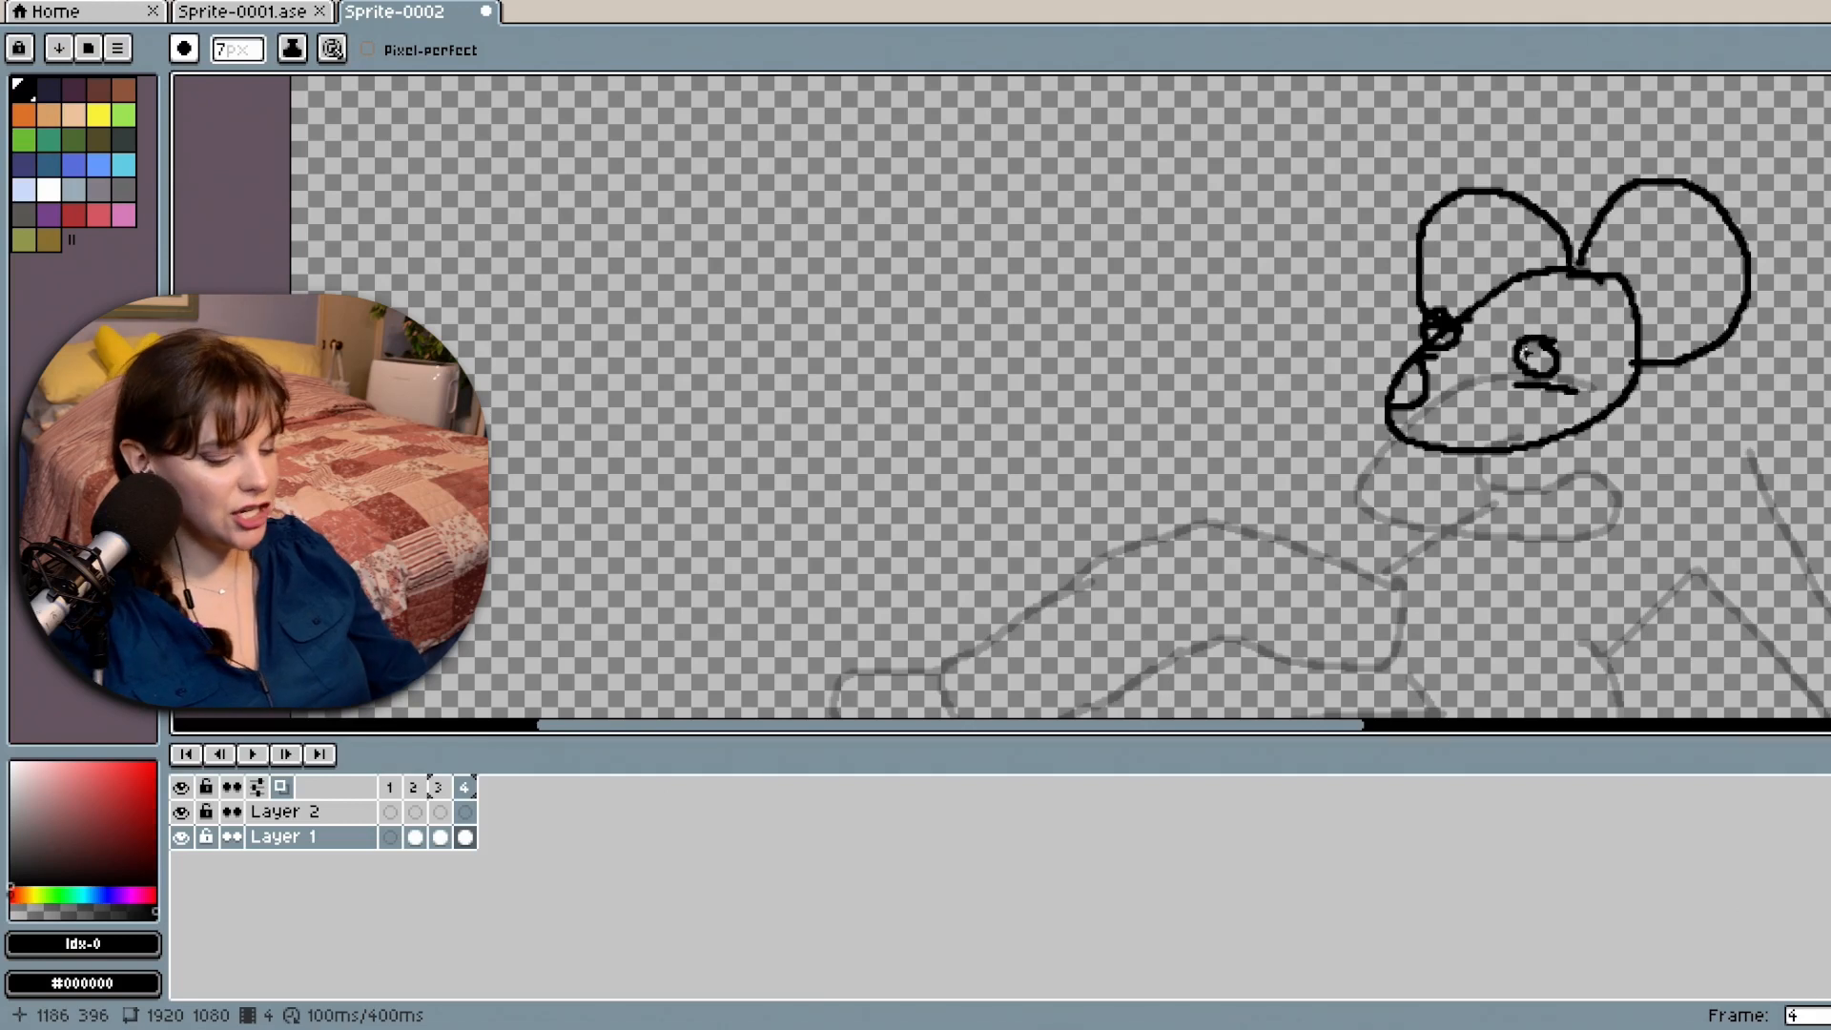
pyautogui.moveTo(1094, 313)
pyautogui.mouseDown()
pyautogui.moveTo(939, 399)
pyautogui.moveTo(916, 449)
pyautogui.moveTo(954, 480)
pyautogui.moveTo(1049, 487)
pyautogui.moveTo(1120, 459)
pyautogui.moveTo(1136, 403)
pyautogui.moveTo(1103, 317)
pyautogui.moveTo(1194, 283)
pyautogui.moveTo(1247, 363)
pyautogui.moveTo(1199, 431)
pyautogui.moveTo(1140, 439)
pyautogui.moveTo(1159, 458)
pyautogui.moveTo(1217, 423)
pyautogui.moveTo(1217, 297)
pyautogui.moveTo(1151, 266)
pyautogui.moveTo(1097, 282)
pyautogui.moveTo(1196, 267)
pyautogui.moveTo(1239, 286)
pyautogui.moveTo(1242, 374)
pyautogui.moveTo(1133, 387)
pyautogui.mouseUp()
pyautogui.hotkey('ctrl', 'z')
pyautogui.hotkey('ctrl', 'z')
pyautogui.press('b')
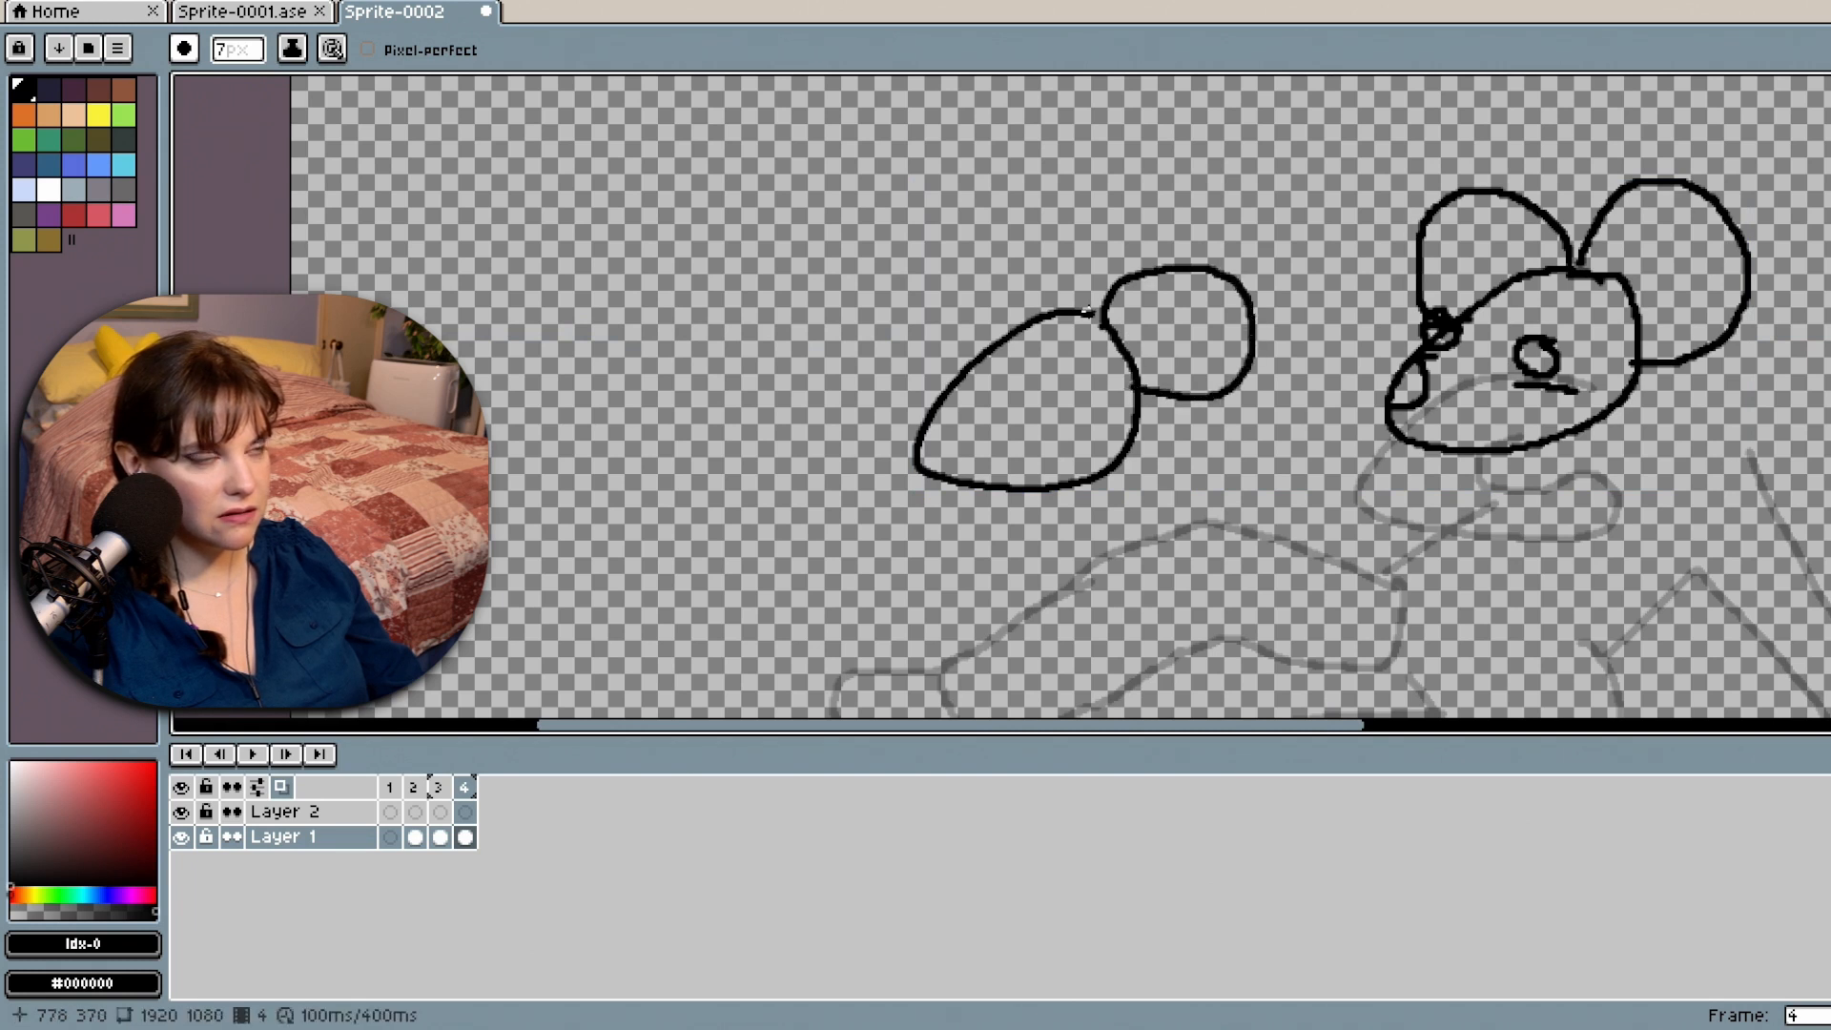
# Add the second head's far ear as a rounded arc from the crown to the upper edge of the snout.
pyautogui.moveTo(1055, 300)
pyautogui.mouseDown()
pyautogui.moveTo(979, 280)
pyautogui.moveTo(1012, 280)
pyautogui.moveTo(935, 253)
pyautogui.mouseUp()
pyautogui.hotkey('ctrl', 'z')
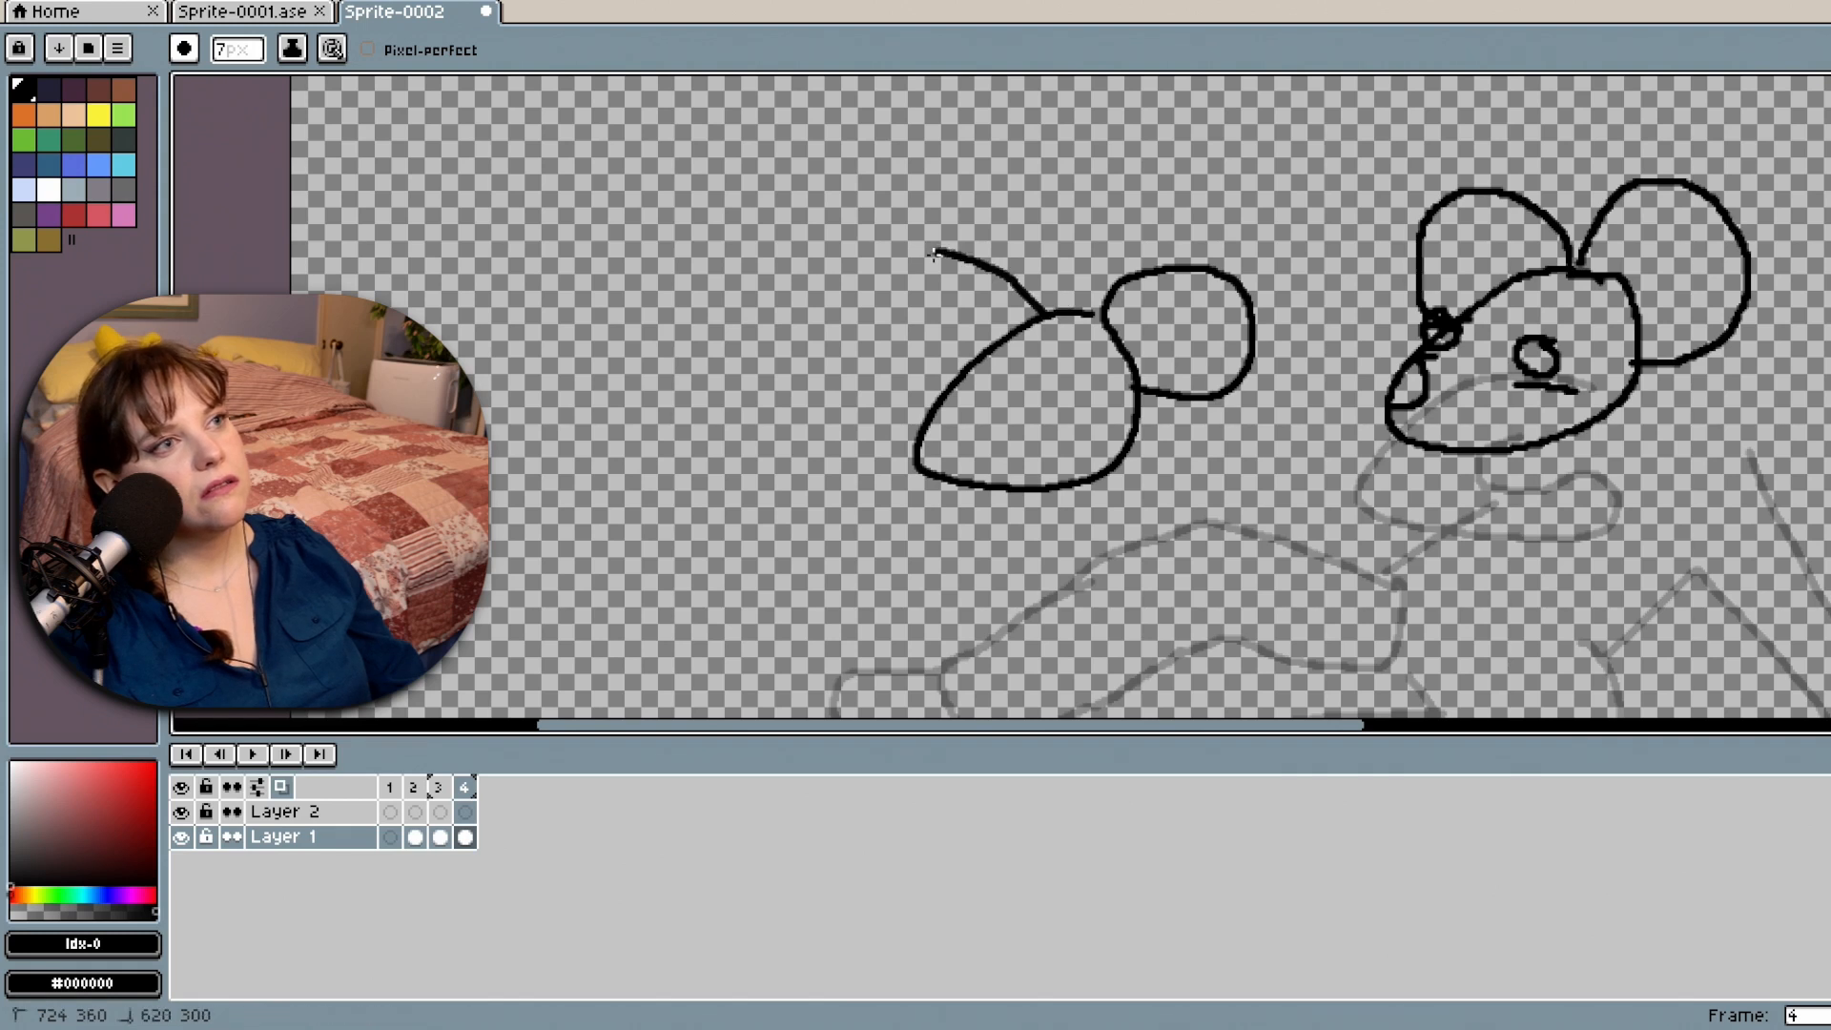
pyautogui.hotkey('ctrl', 'z')
pyautogui.moveTo(1042, 305)
pyautogui.mouseDown()
pyautogui.moveTo(970, 271)
pyautogui.moveTo(942, 348)
pyautogui.mouseUp()
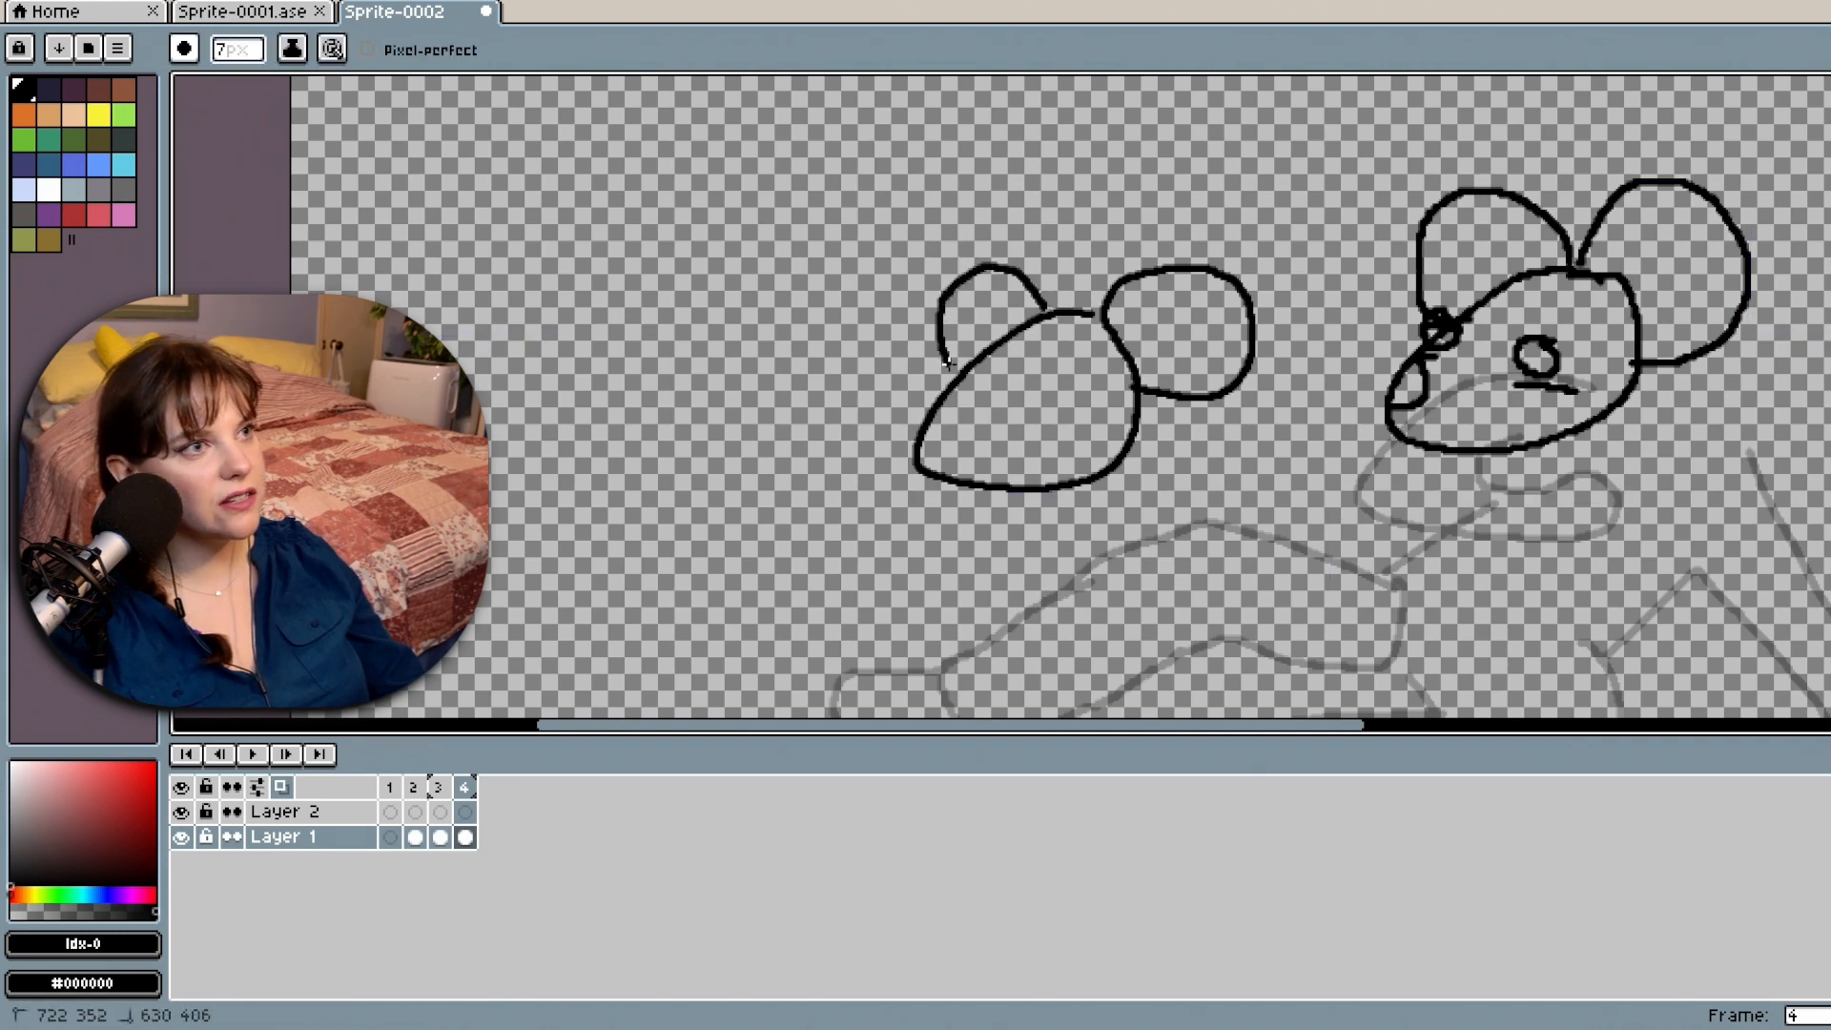
pyautogui.hotkey('ctrl', 'z')
pyautogui.moveTo(1038, 316)
pyautogui.mouseDown()
pyautogui.moveTo(996, 260)
pyautogui.moveTo(943, 248)
pyautogui.mouseUp()
pyautogui.hotkey('ctrl', 'z')
pyautogui.moveTo(1039, 316)
pyautogui.mouseDown()
pyautogui.moveTo(1009, 286)
pyautogui.moveTo(929, 271)
pyautogui.moveTo(910, 324)
pyautogui.moveTo(954, 389)
pyautogui.mouseUp()
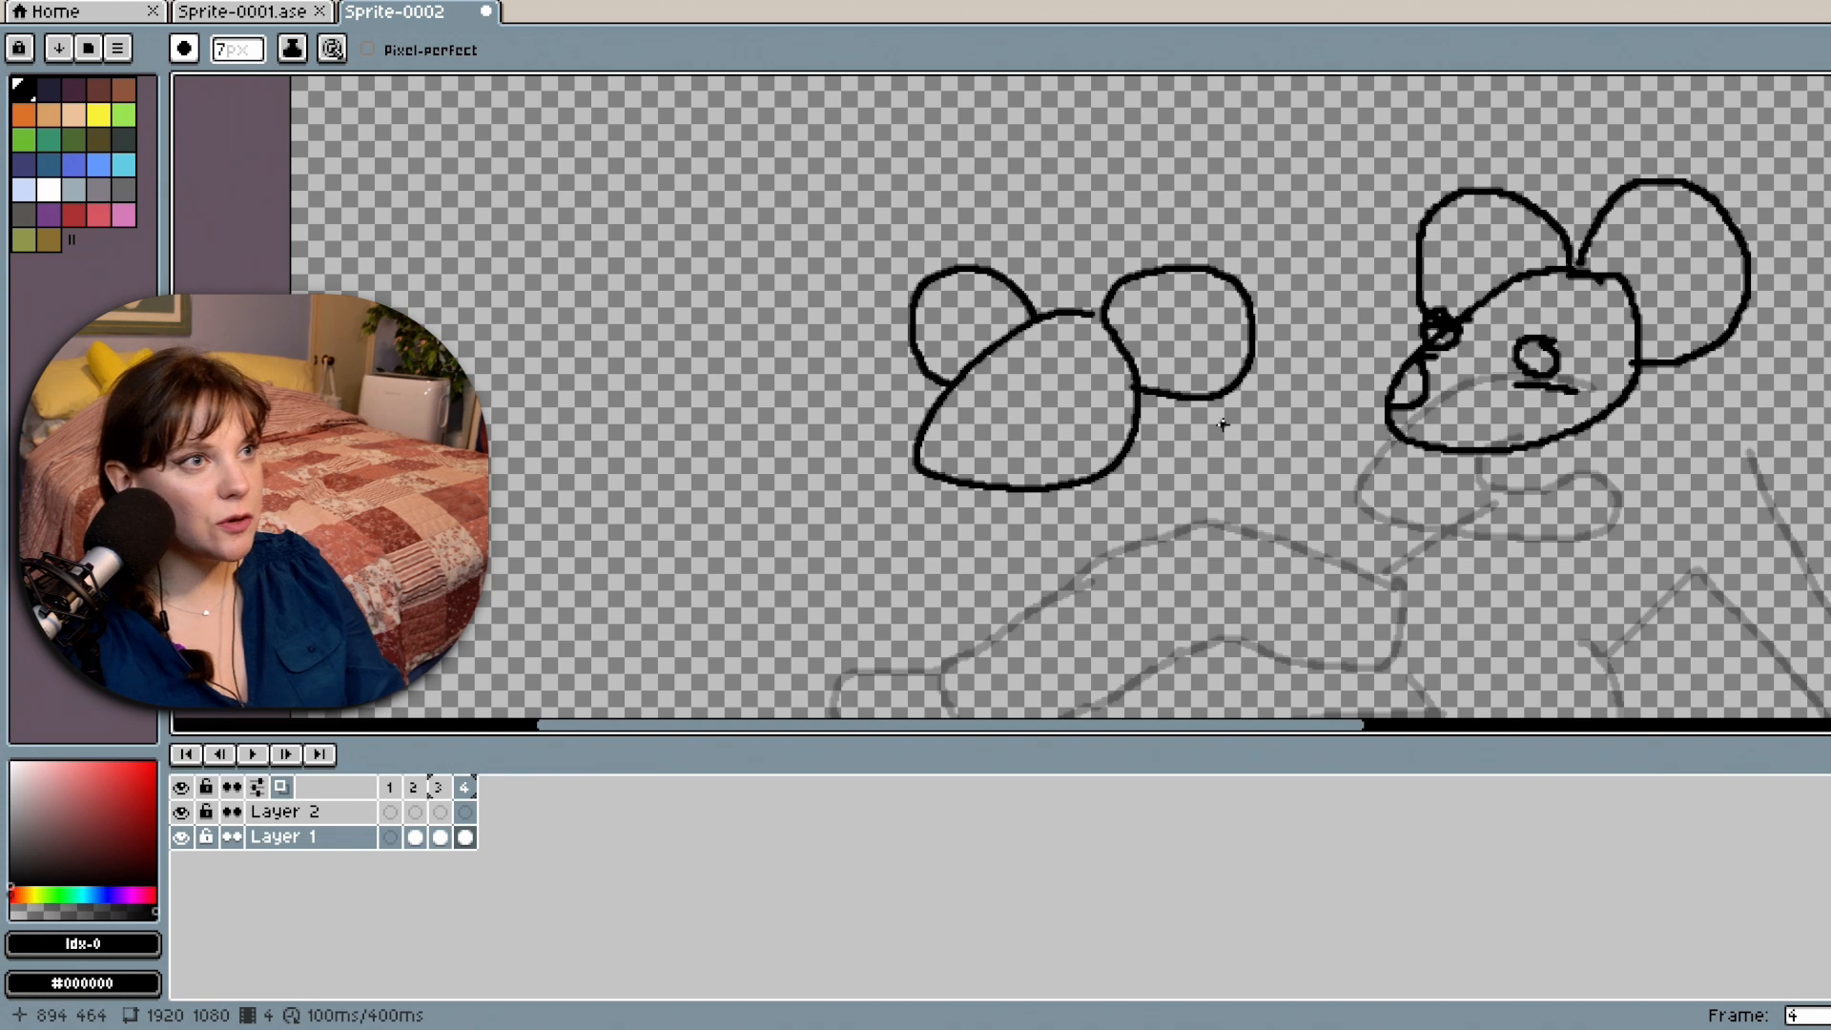
# Draw two small round eyes on the second mouse head, then try a black nose line at the snout tip and undo it.
pyautogui.moveTo(1053, 381)
pyautogui.mouseDown()
pyautogui.moveTo(1062, 401)
pyautogui.moveTo(1049, 379)
pyautogui.moveTo(1032, 392)
pyautogui.moveTo(1053, 401)
pyautogui.moveTo(976, 393)
pyautogui.mouseUp()
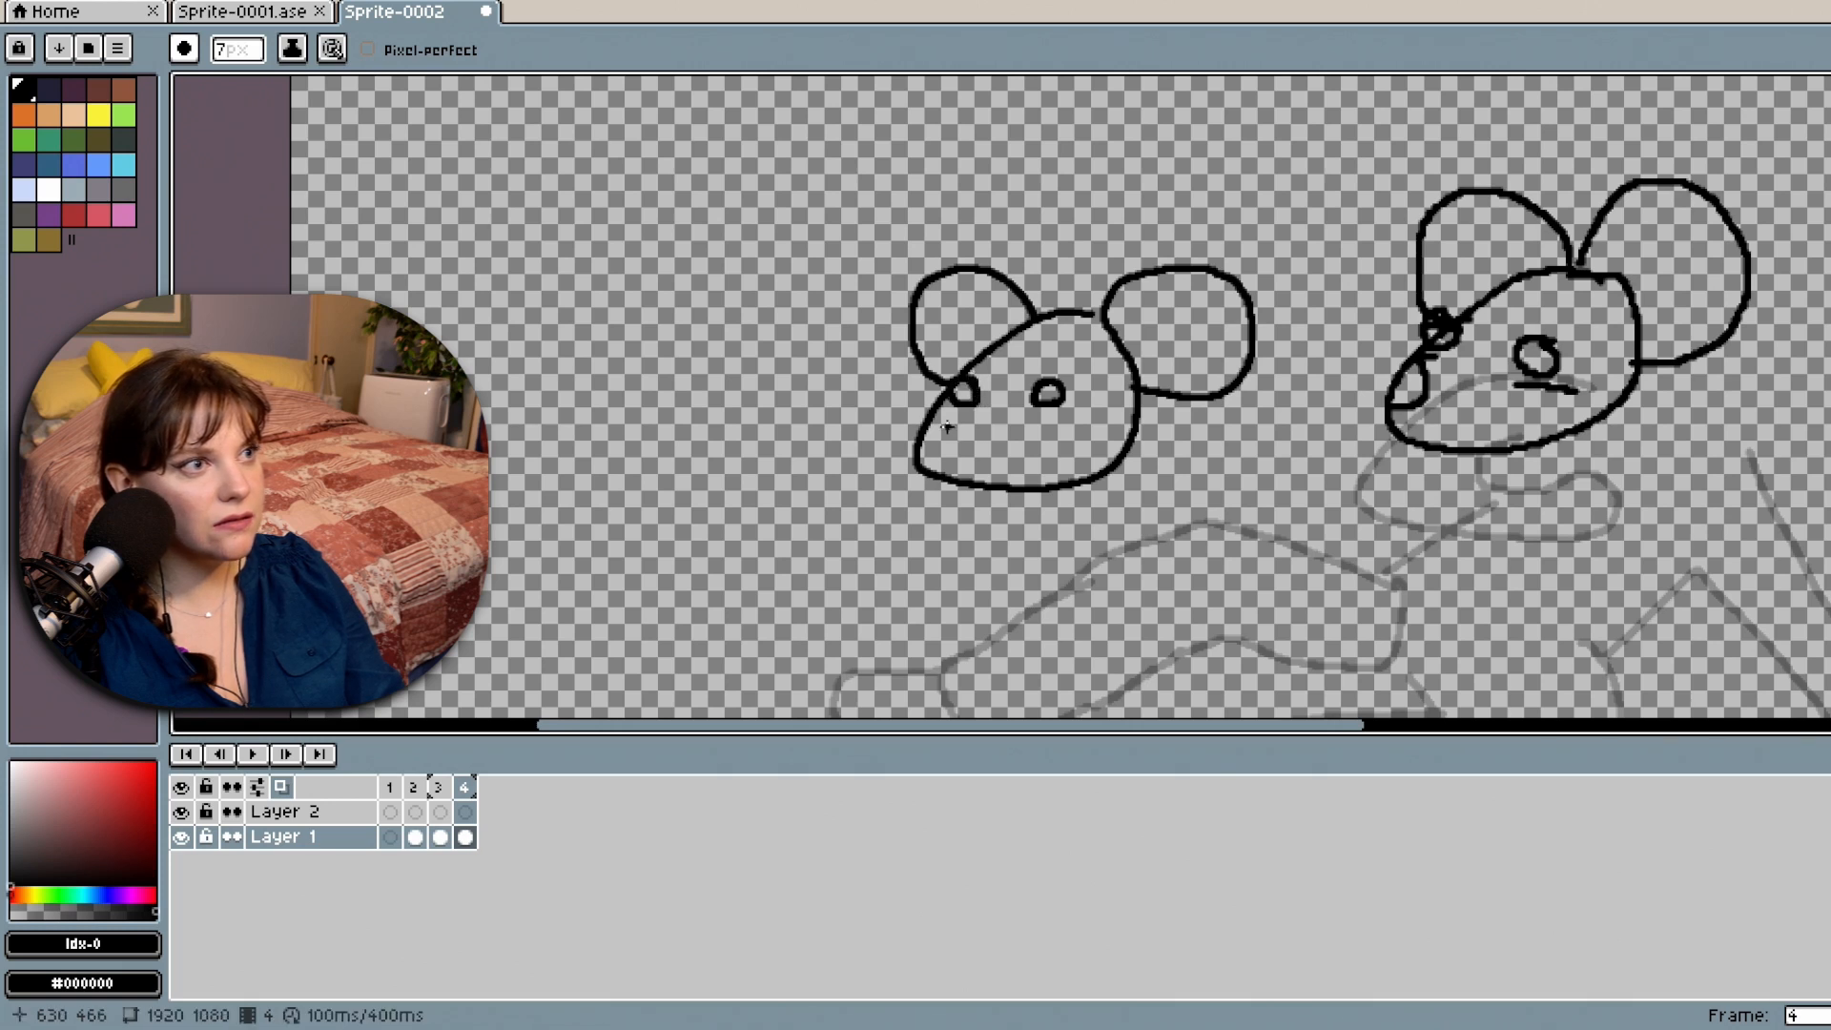
pyautogui.click(941, 425)
pyautogui.moveTo(946, 460); pyautogui.dragTo(947, 463)
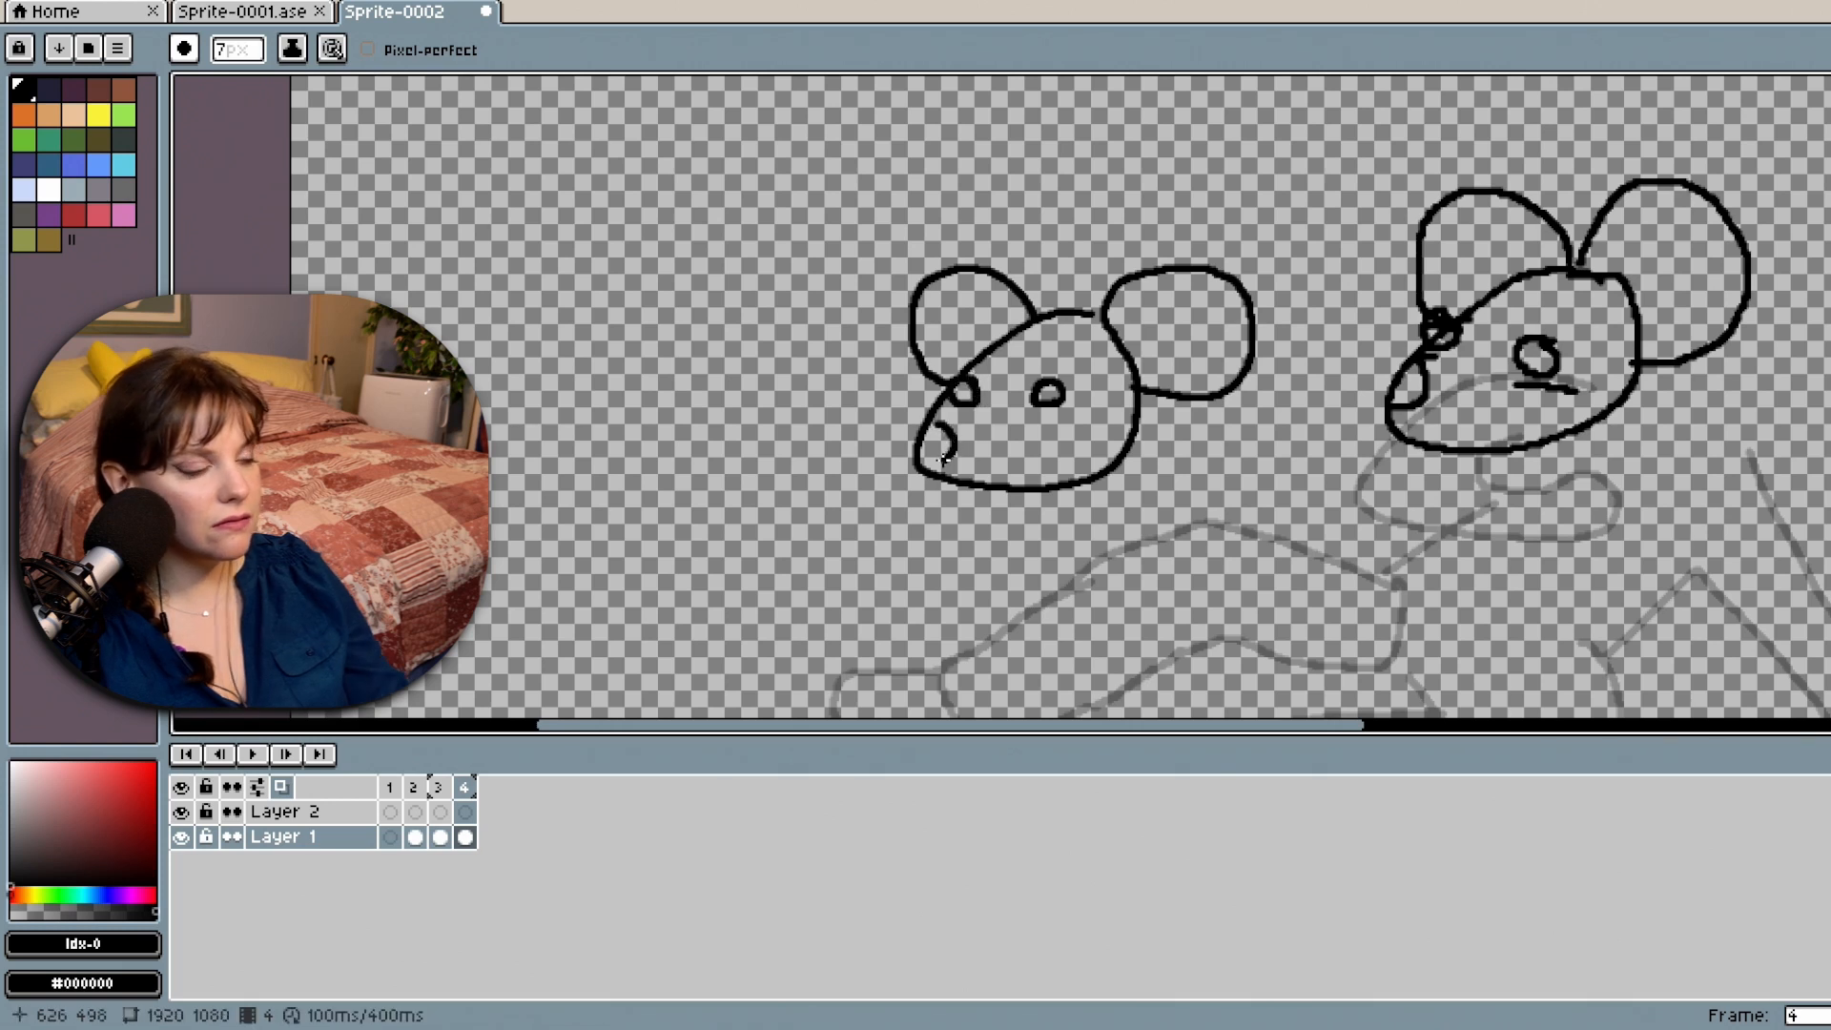
pyautogui.hotkey('ctrl', 'z')
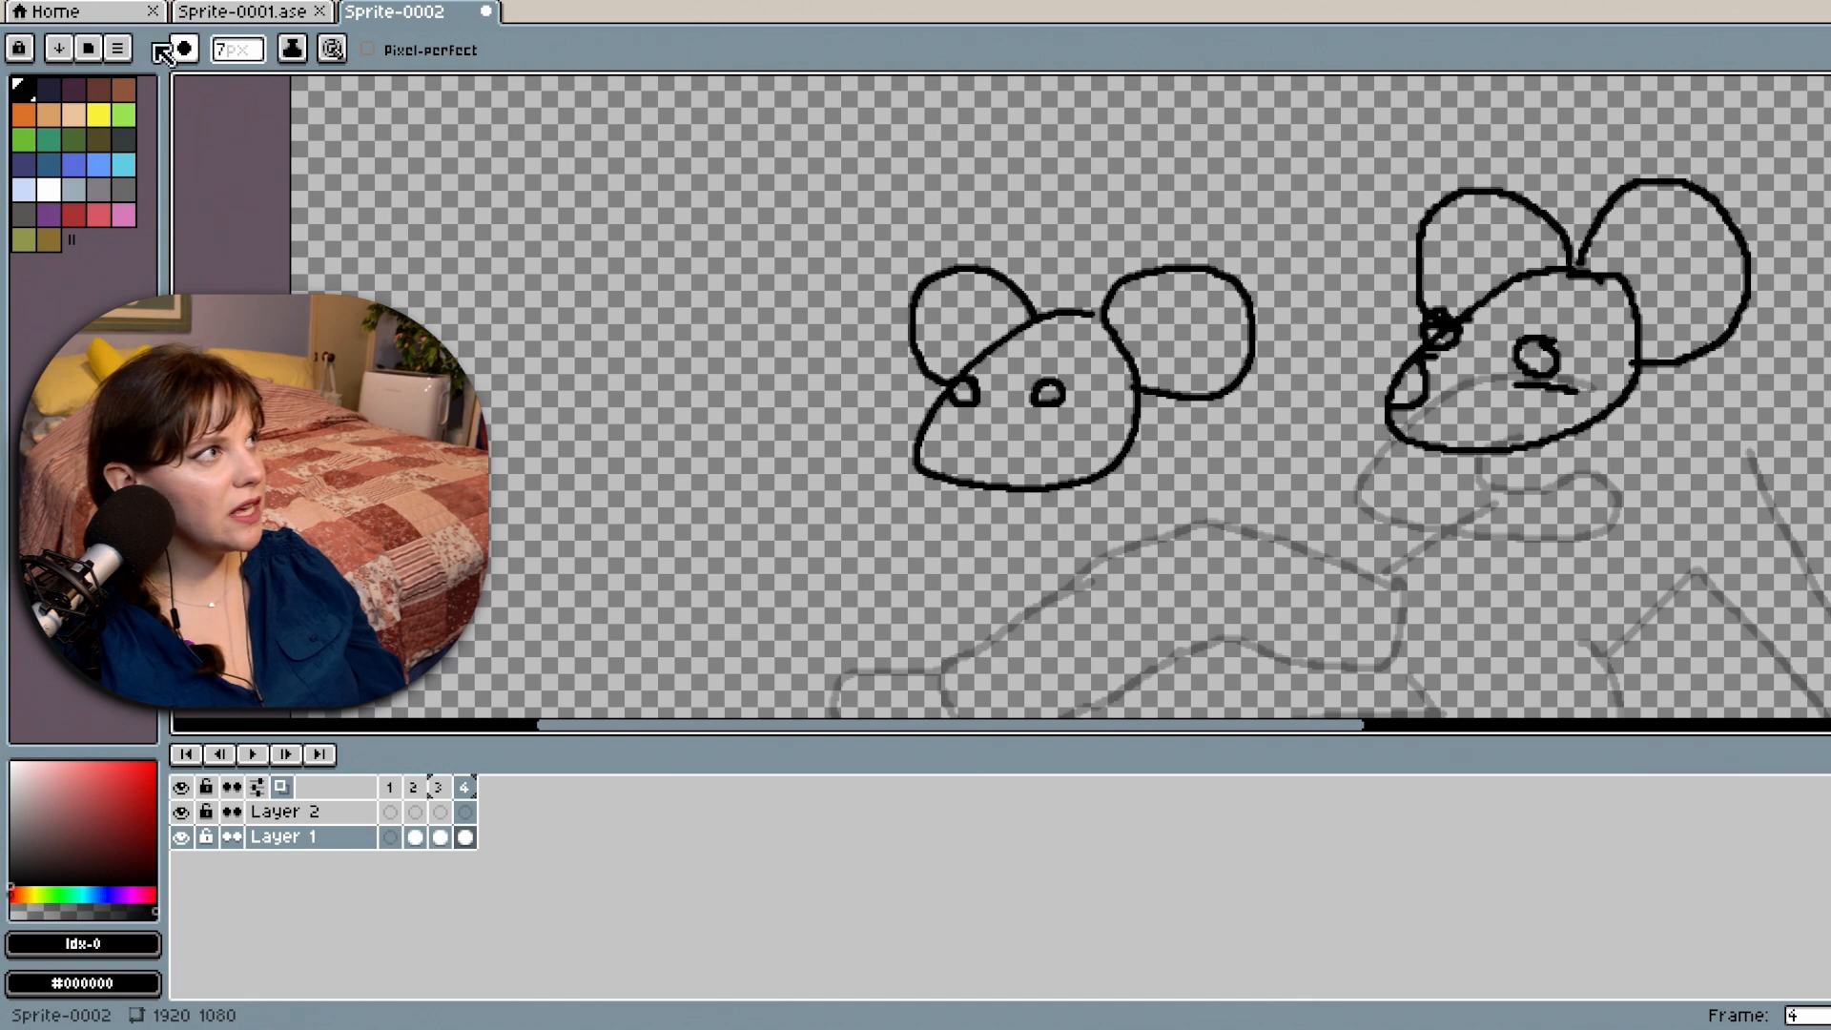
# Pick up the light pink palette colour #f29aa2 at index 32 in Sprite-0001 for copying.
pyautogui.click(205, 12)
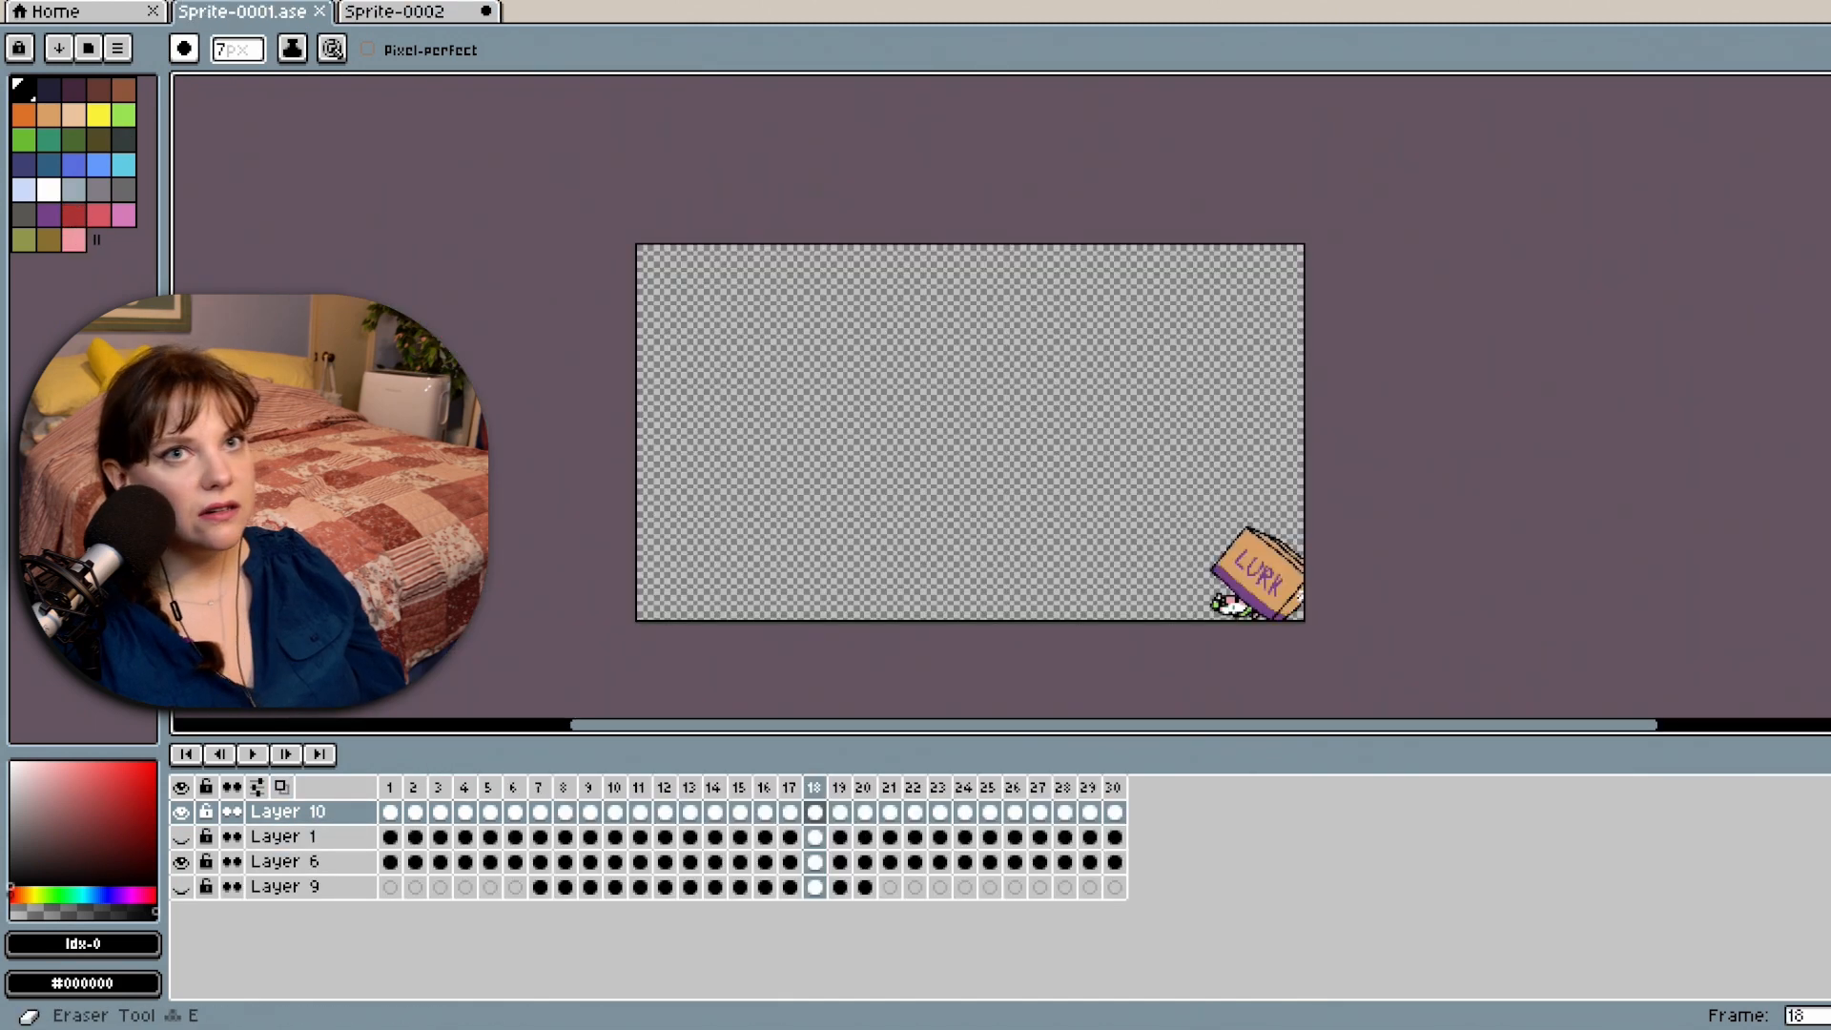
pyautogui.press('i')
pyautogui.click(75, 244)
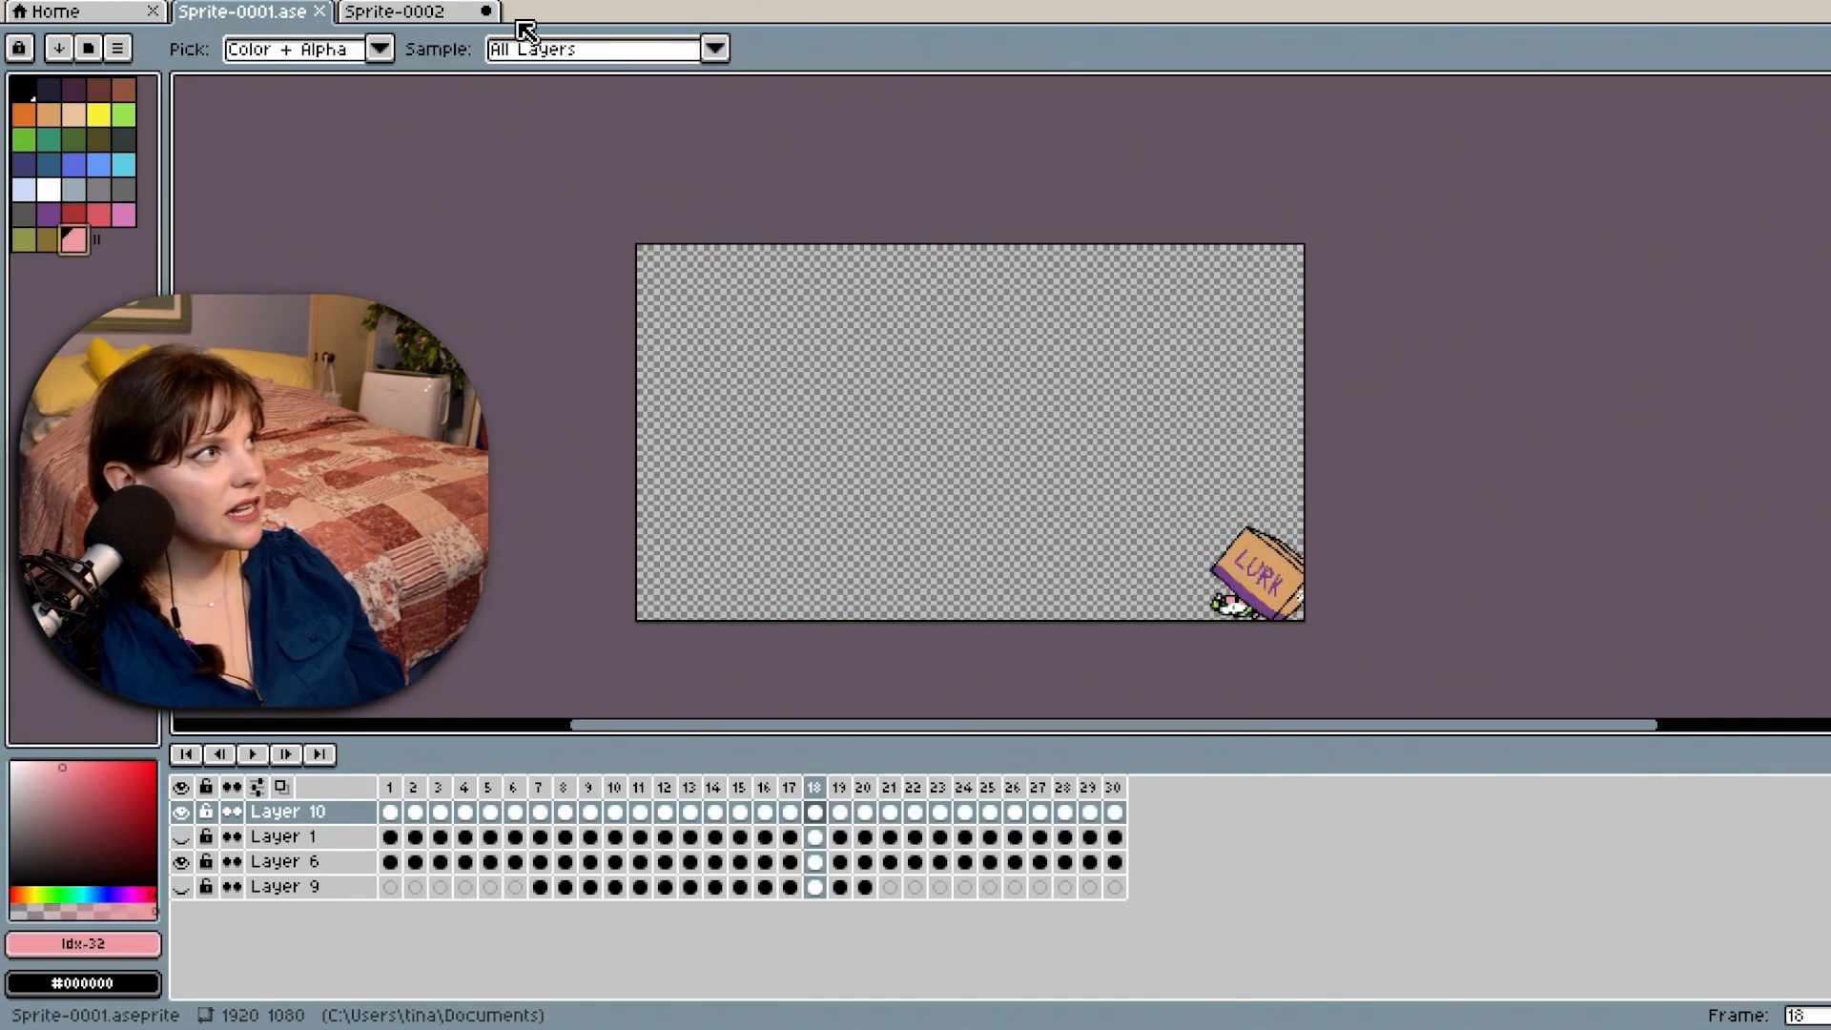
pyautogui.press('v')
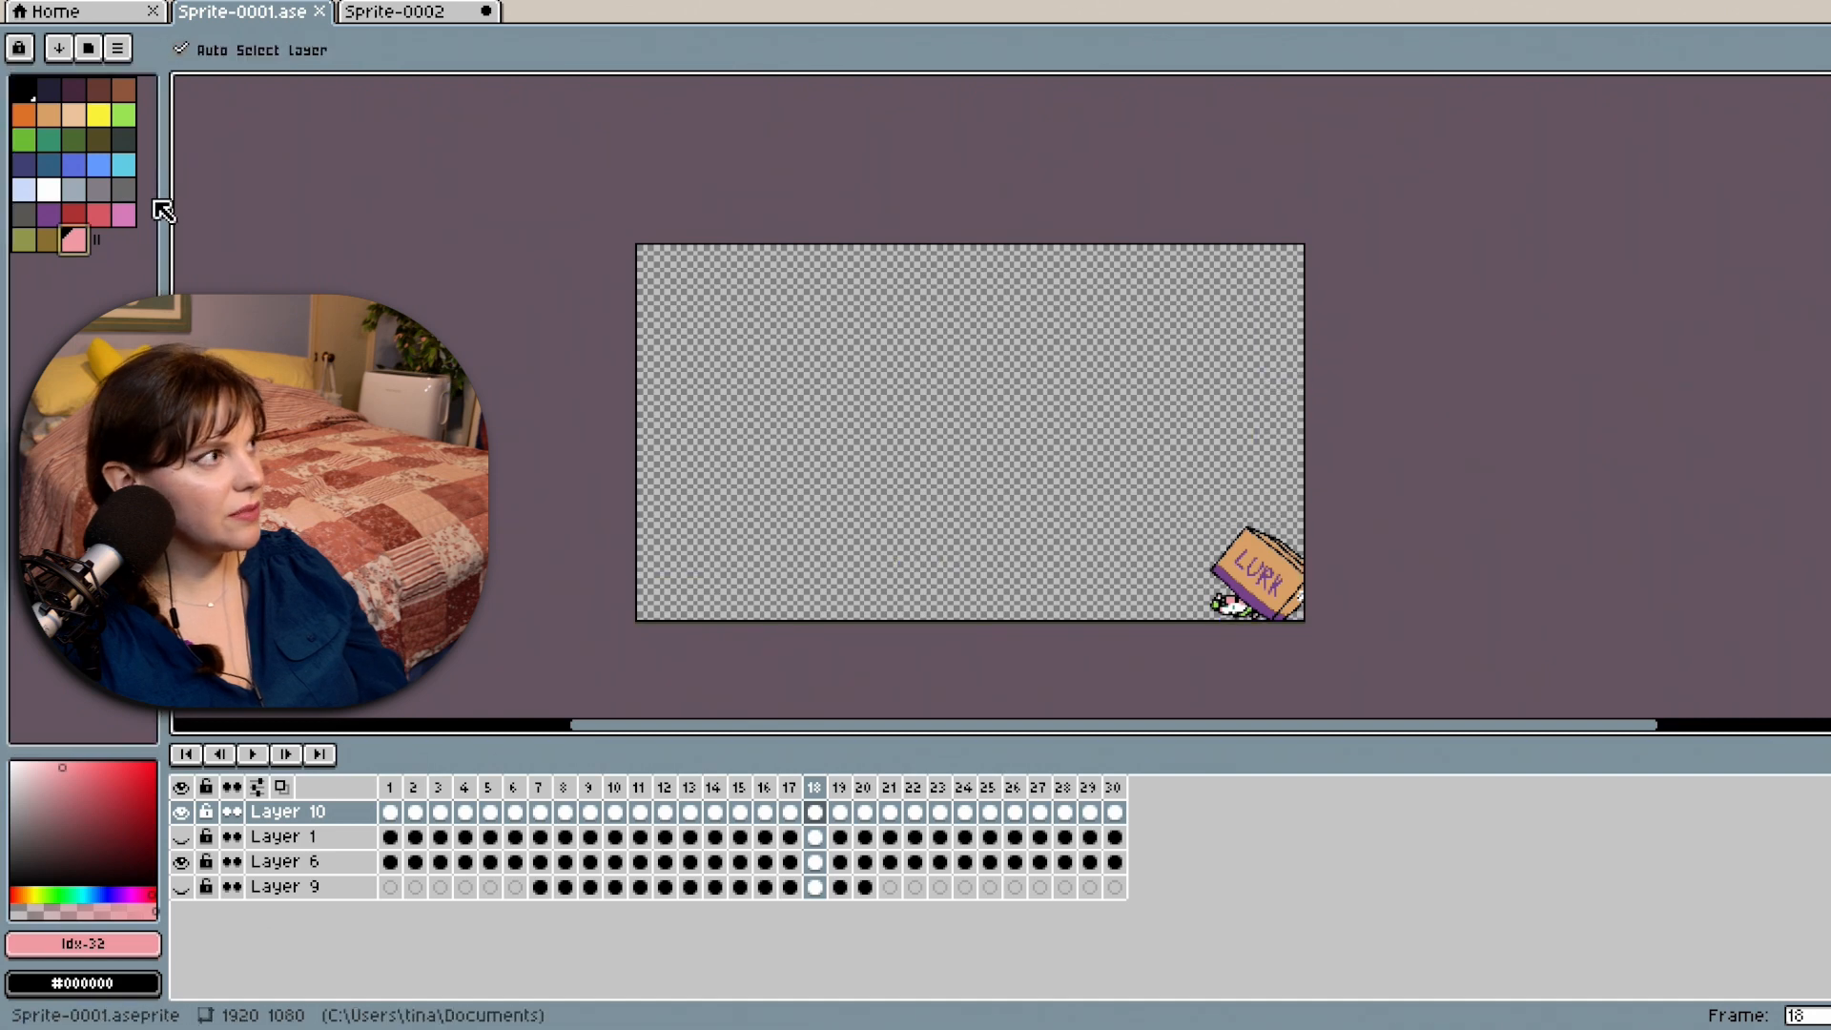
pyautogui.rightClick(82, 247)
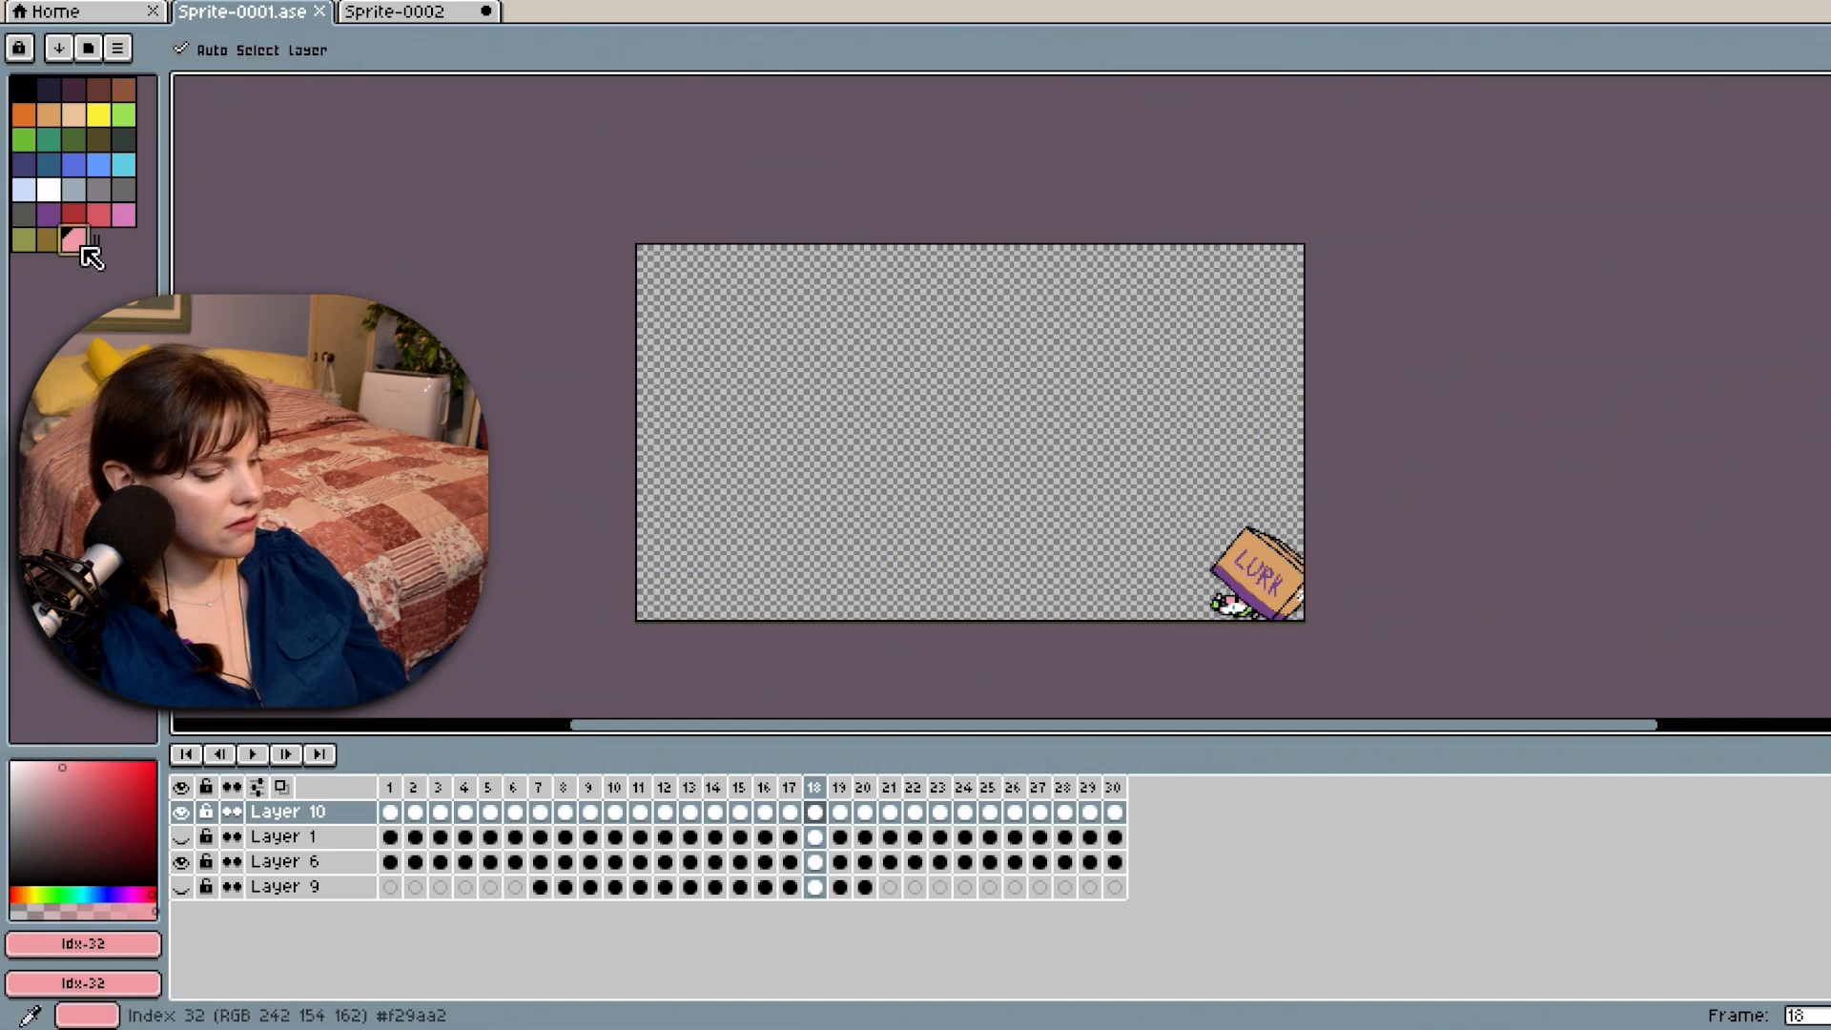
pyautogui.press('i')
# Extend the Sprite-0002 palette by one entry at index 32 and paste the copied pink into it.
pyautogui.click(353, 12)
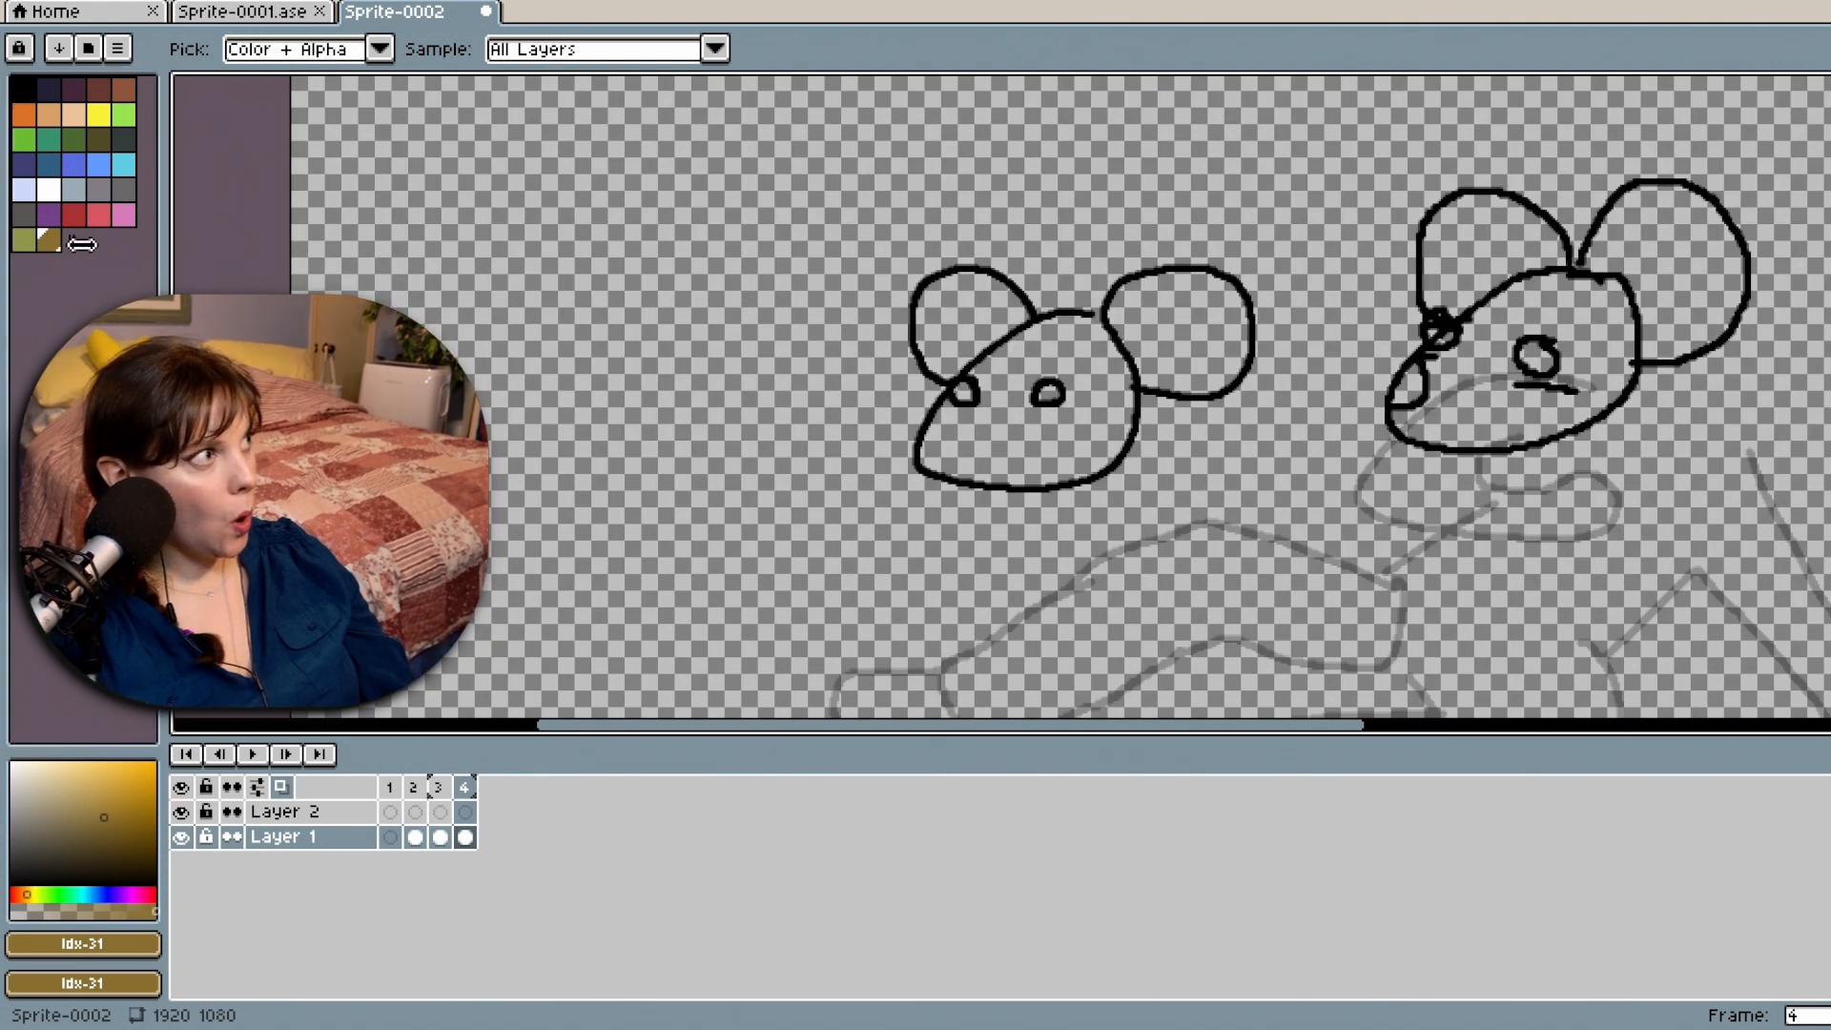
pyautogui.moveTo(72, 241); pyautogui.dragTo(95, 241)
pyautogui.click(73, 241)
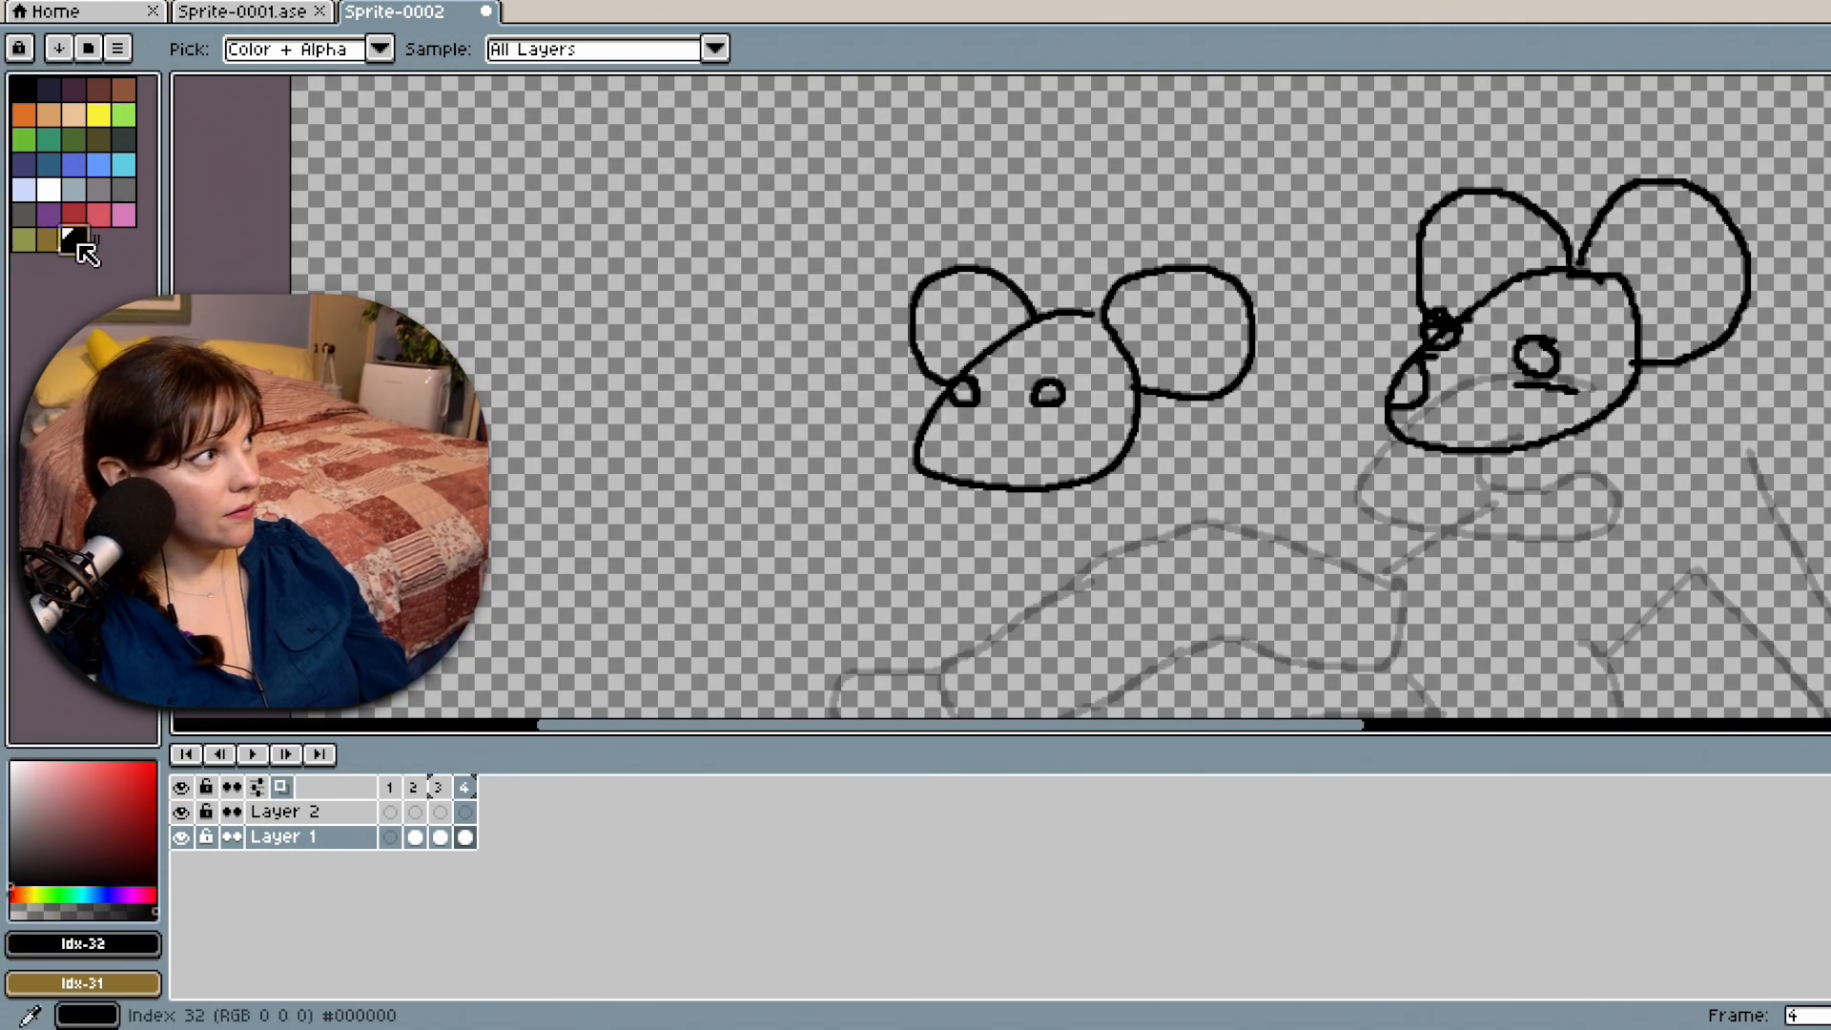
pyautogui.hotkey('ctrl', 'v')
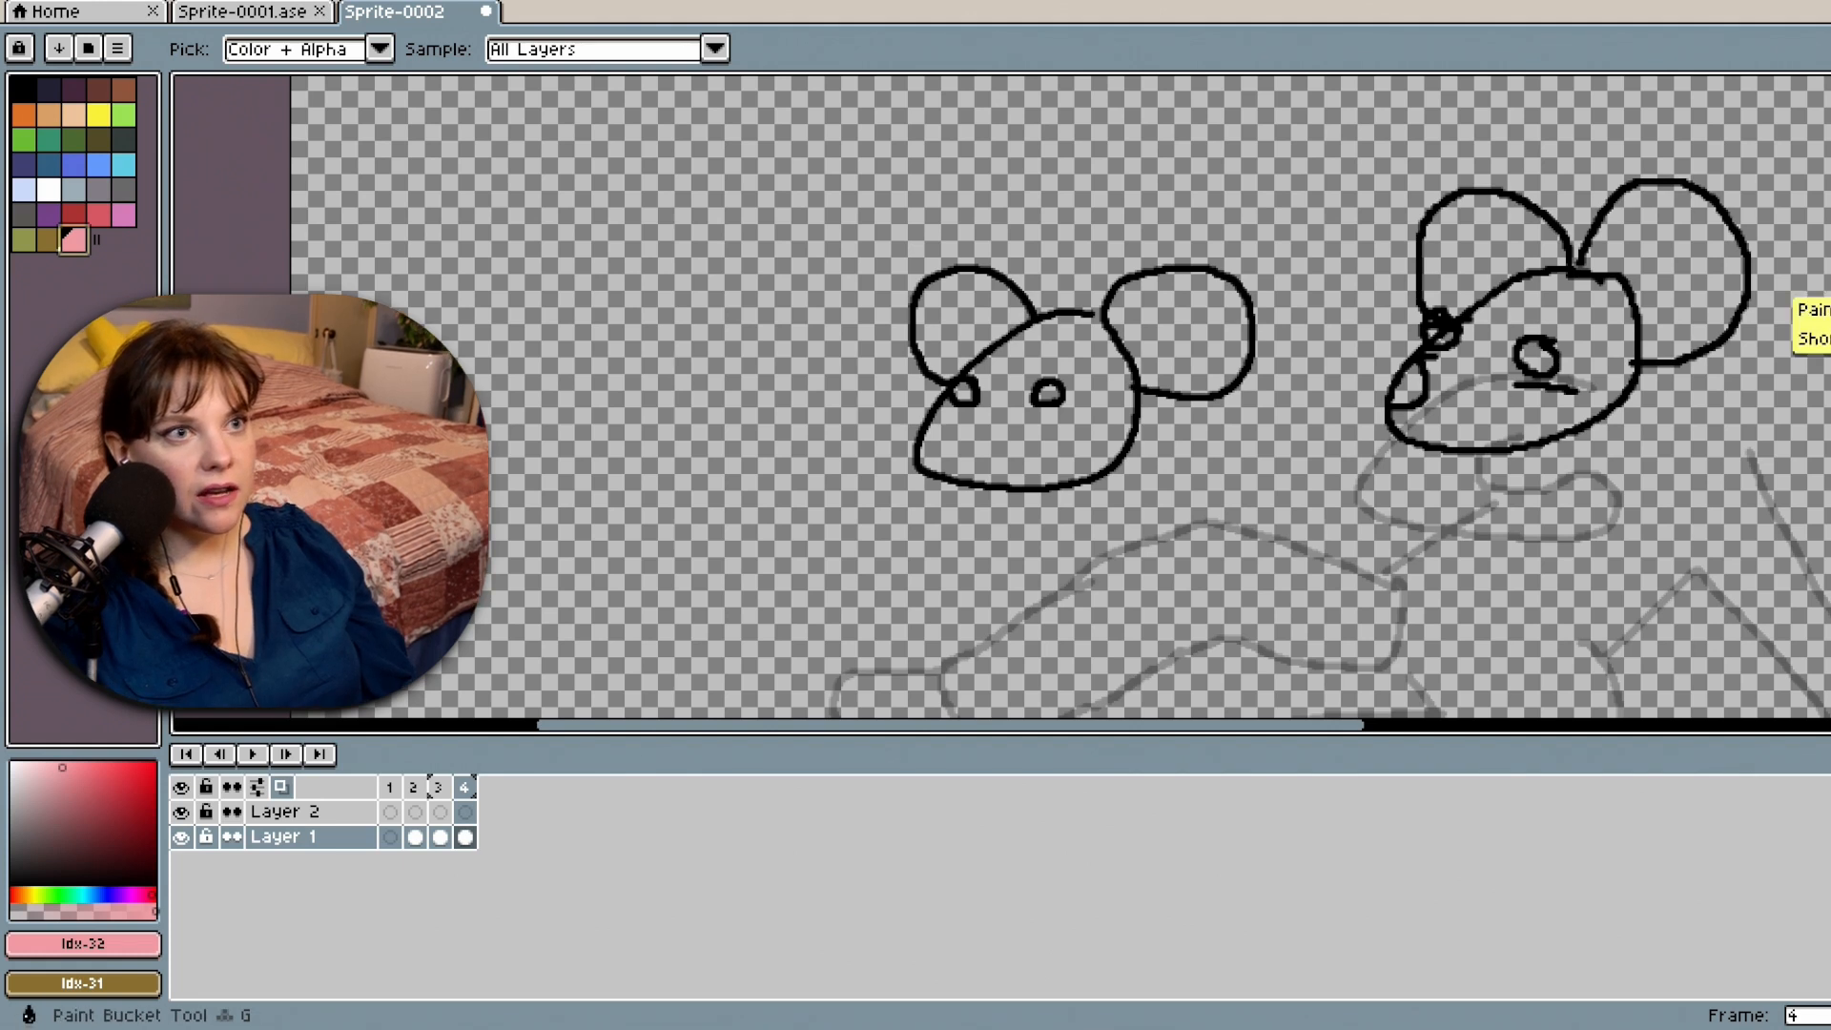
pyautogui.press('g')
pyautogui.press('b')
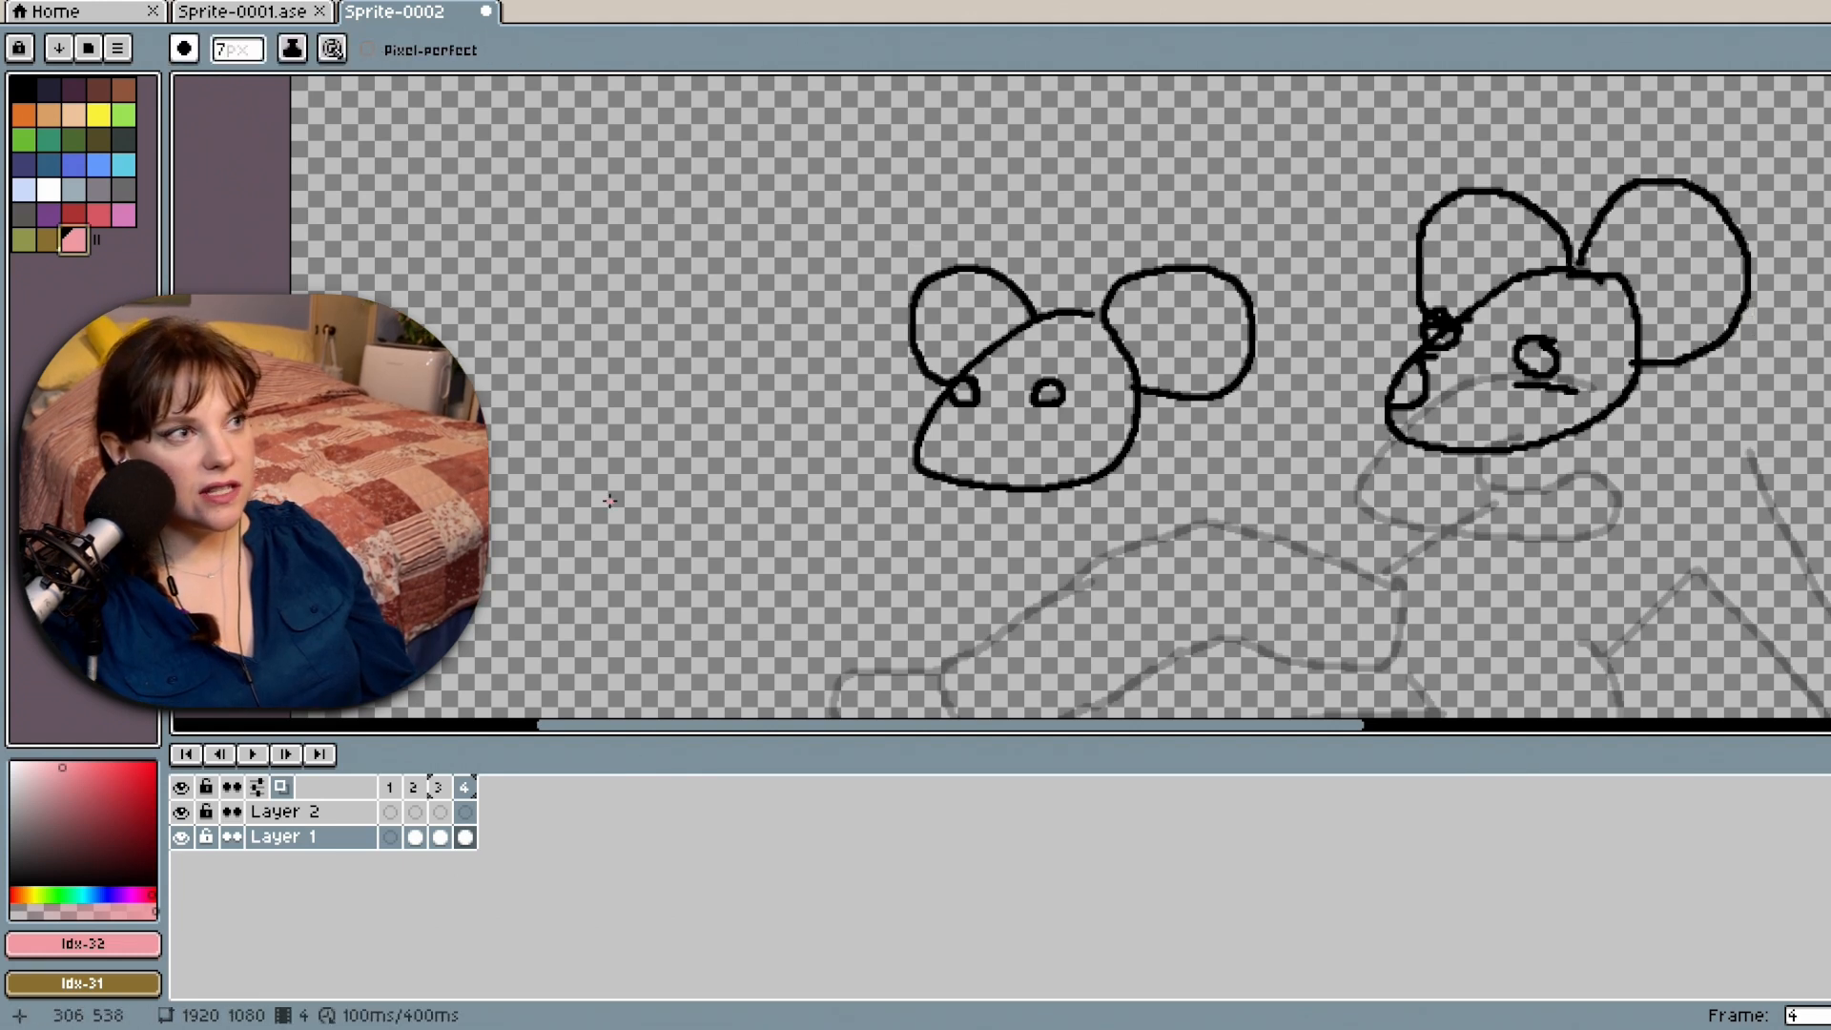
pyautogui.moveTo(926, 431)
pyautogui.mouseDown()
pyautogui.moveTo(929, 462)
pyautogui.moveTo(935, 436)
pyautogui.mouseUp()
pyautogui.press('v')
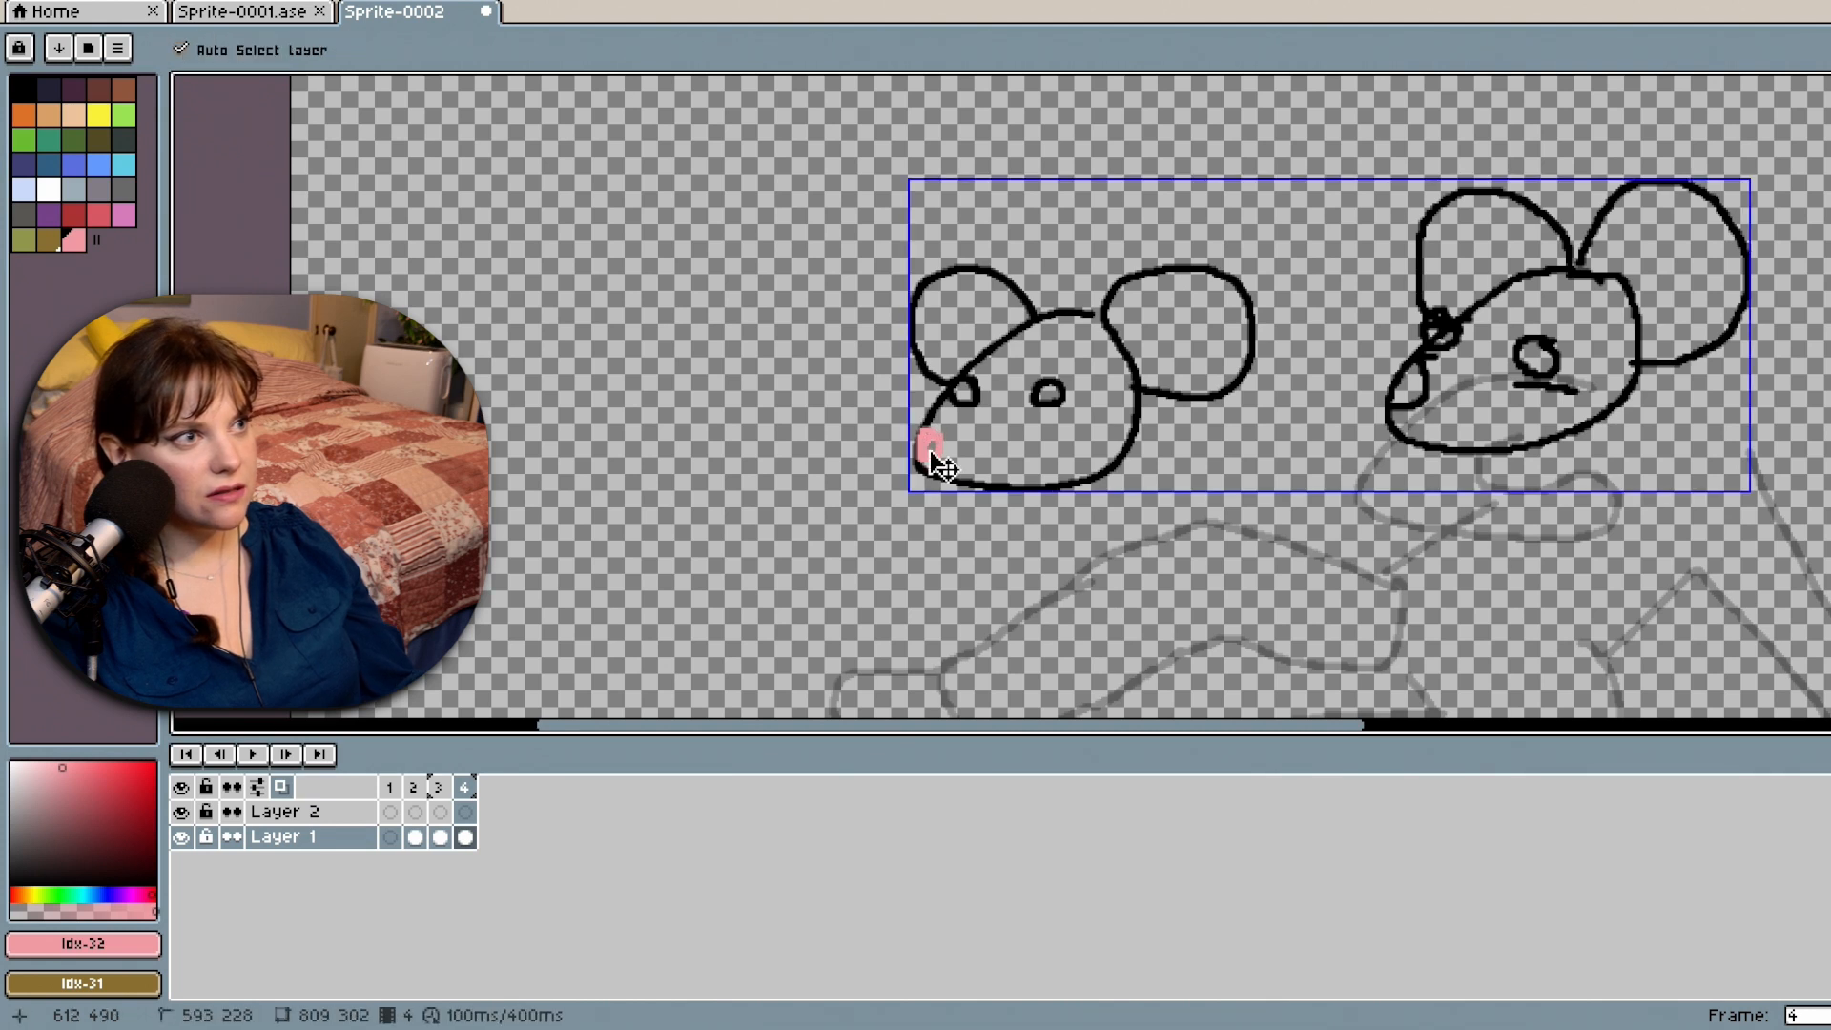
pyautogui.hotkey('ctrl', 'z')
# Draw a pink curved nose line across the second head's snout tip with the 7 px brush.
pyautogui.press('b')
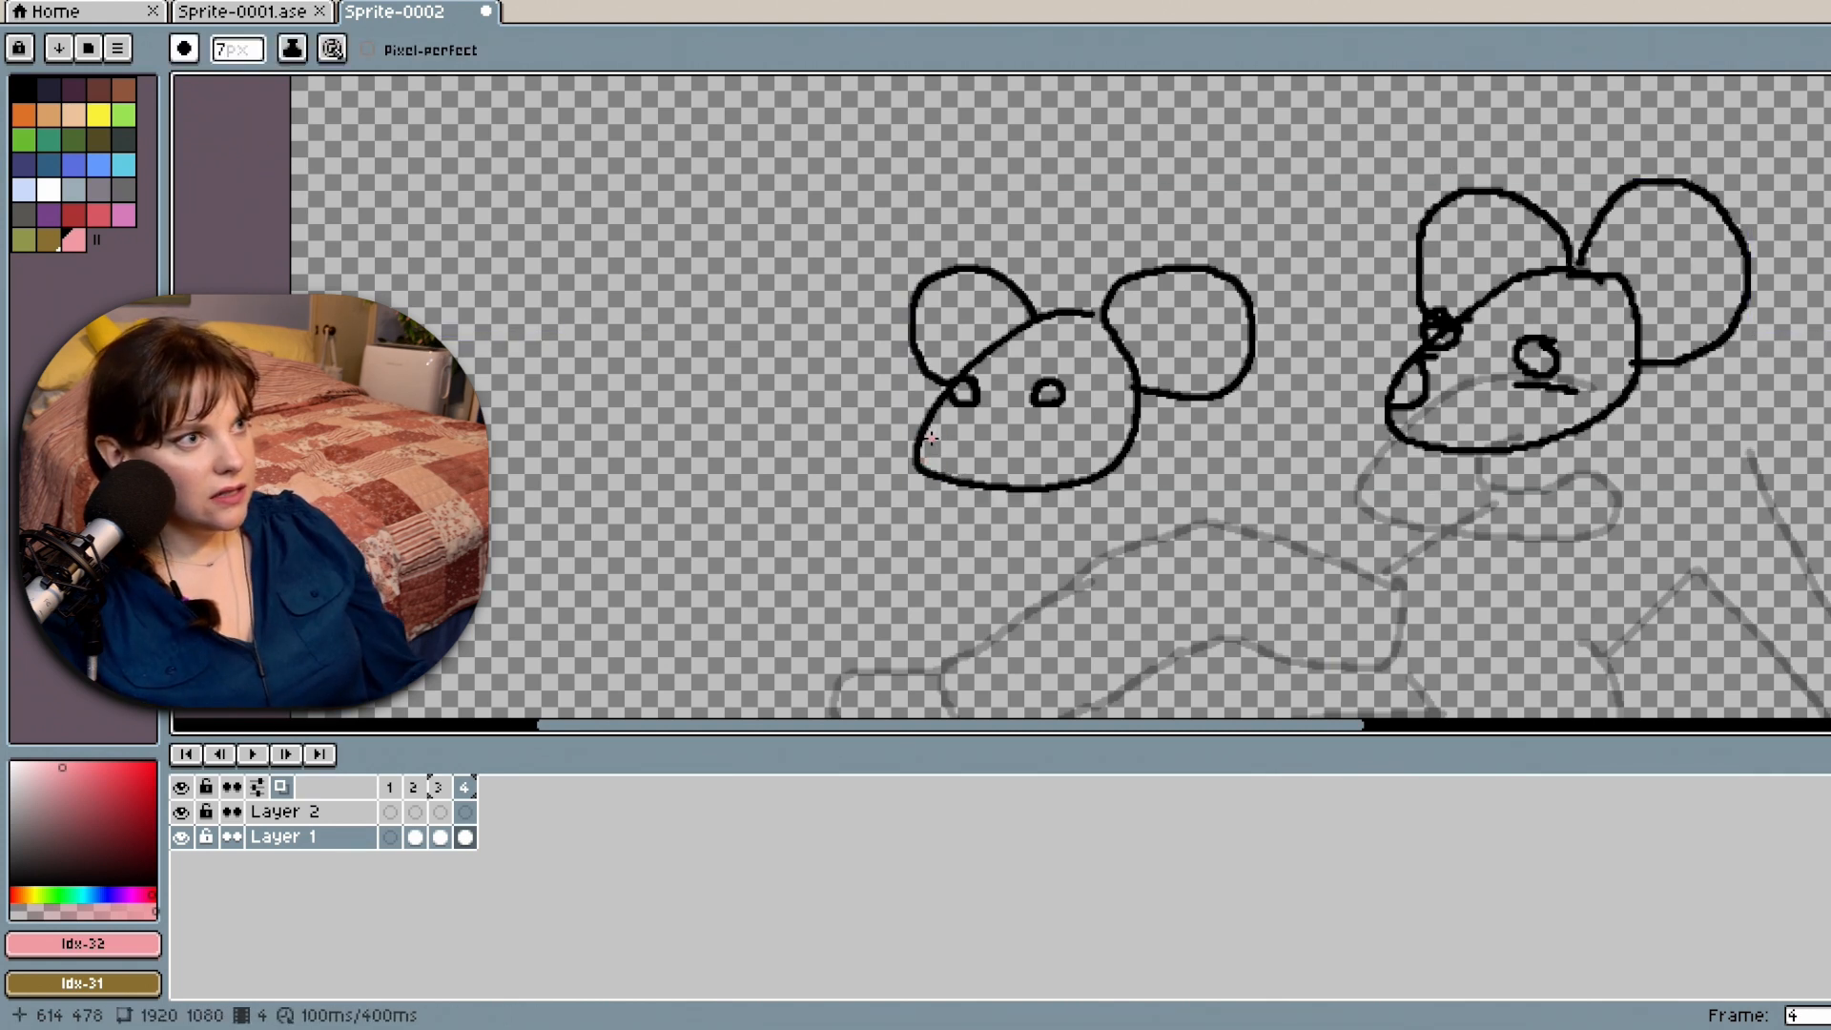
pyautogui.moveTo(927, 431); pyautogui.dragTo(948, 450)
pyautogui.moveTo(949, 465); pyautogui.dragTo(950, 475)
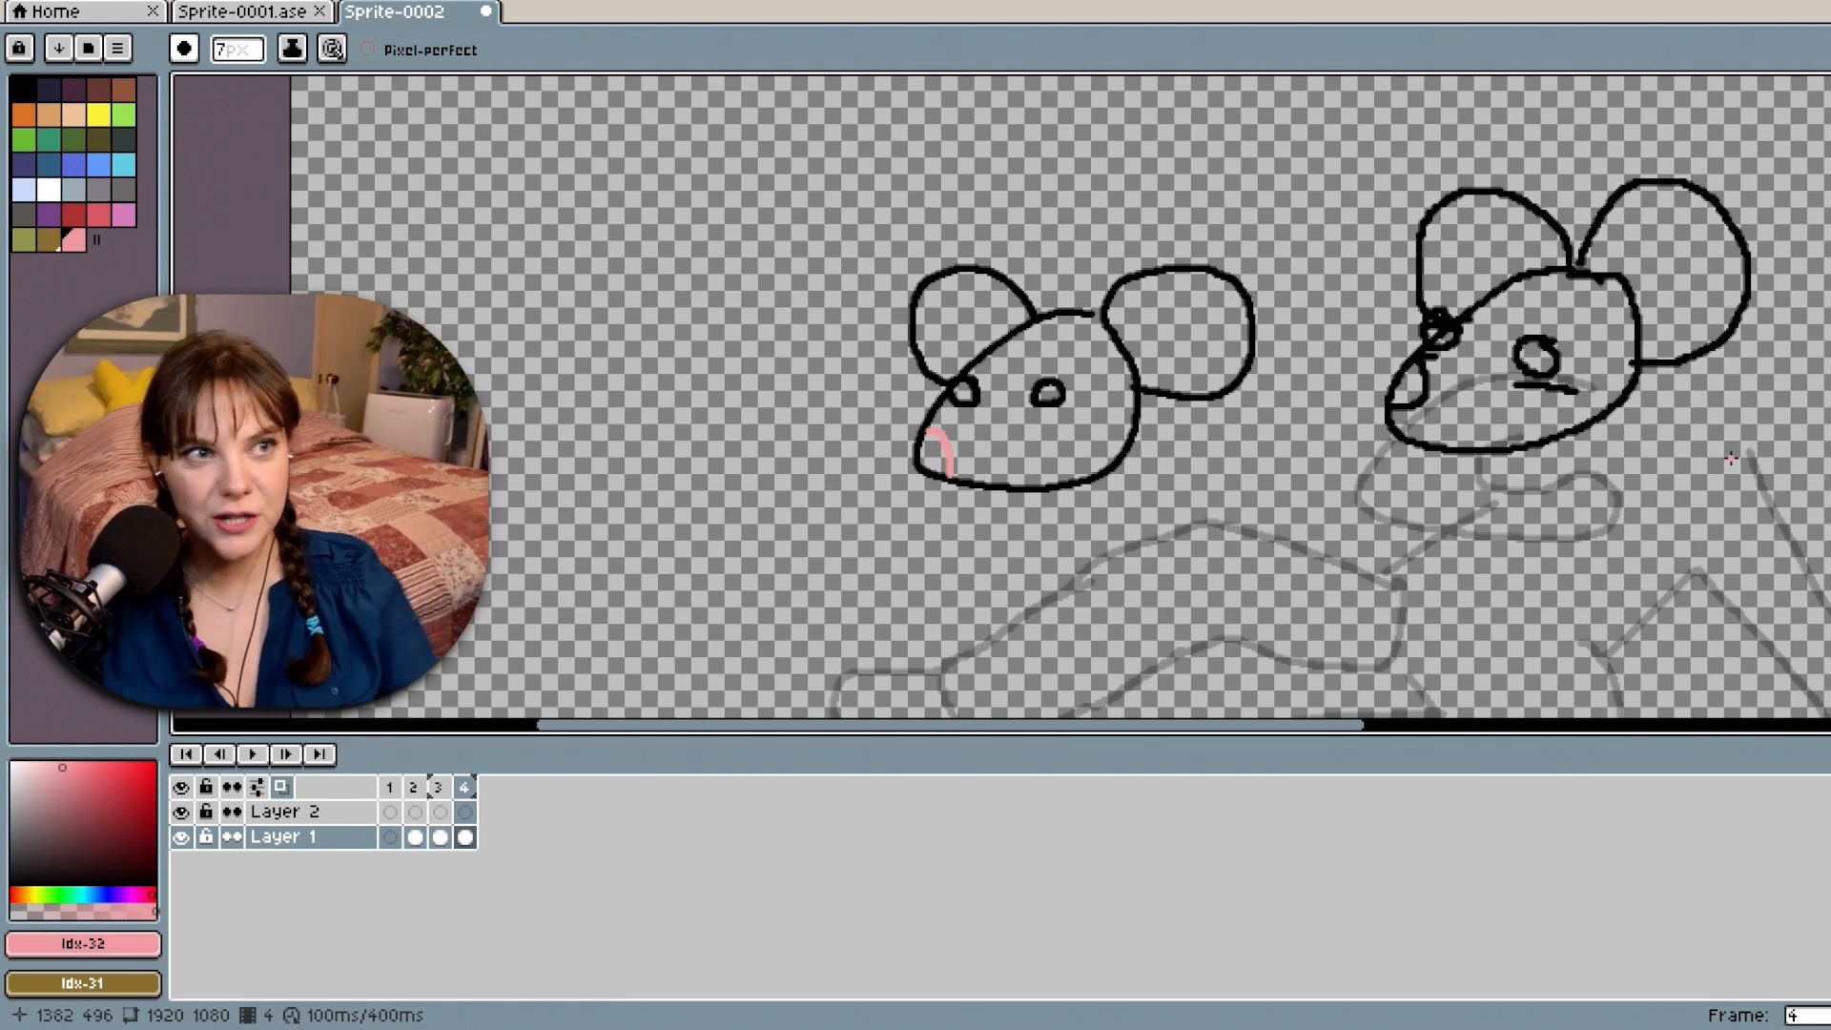
# Play the LURK box animation in Sprite-0001 from frame 1 and examine the mouse design under the box.
pyautogui.click(276, 11)
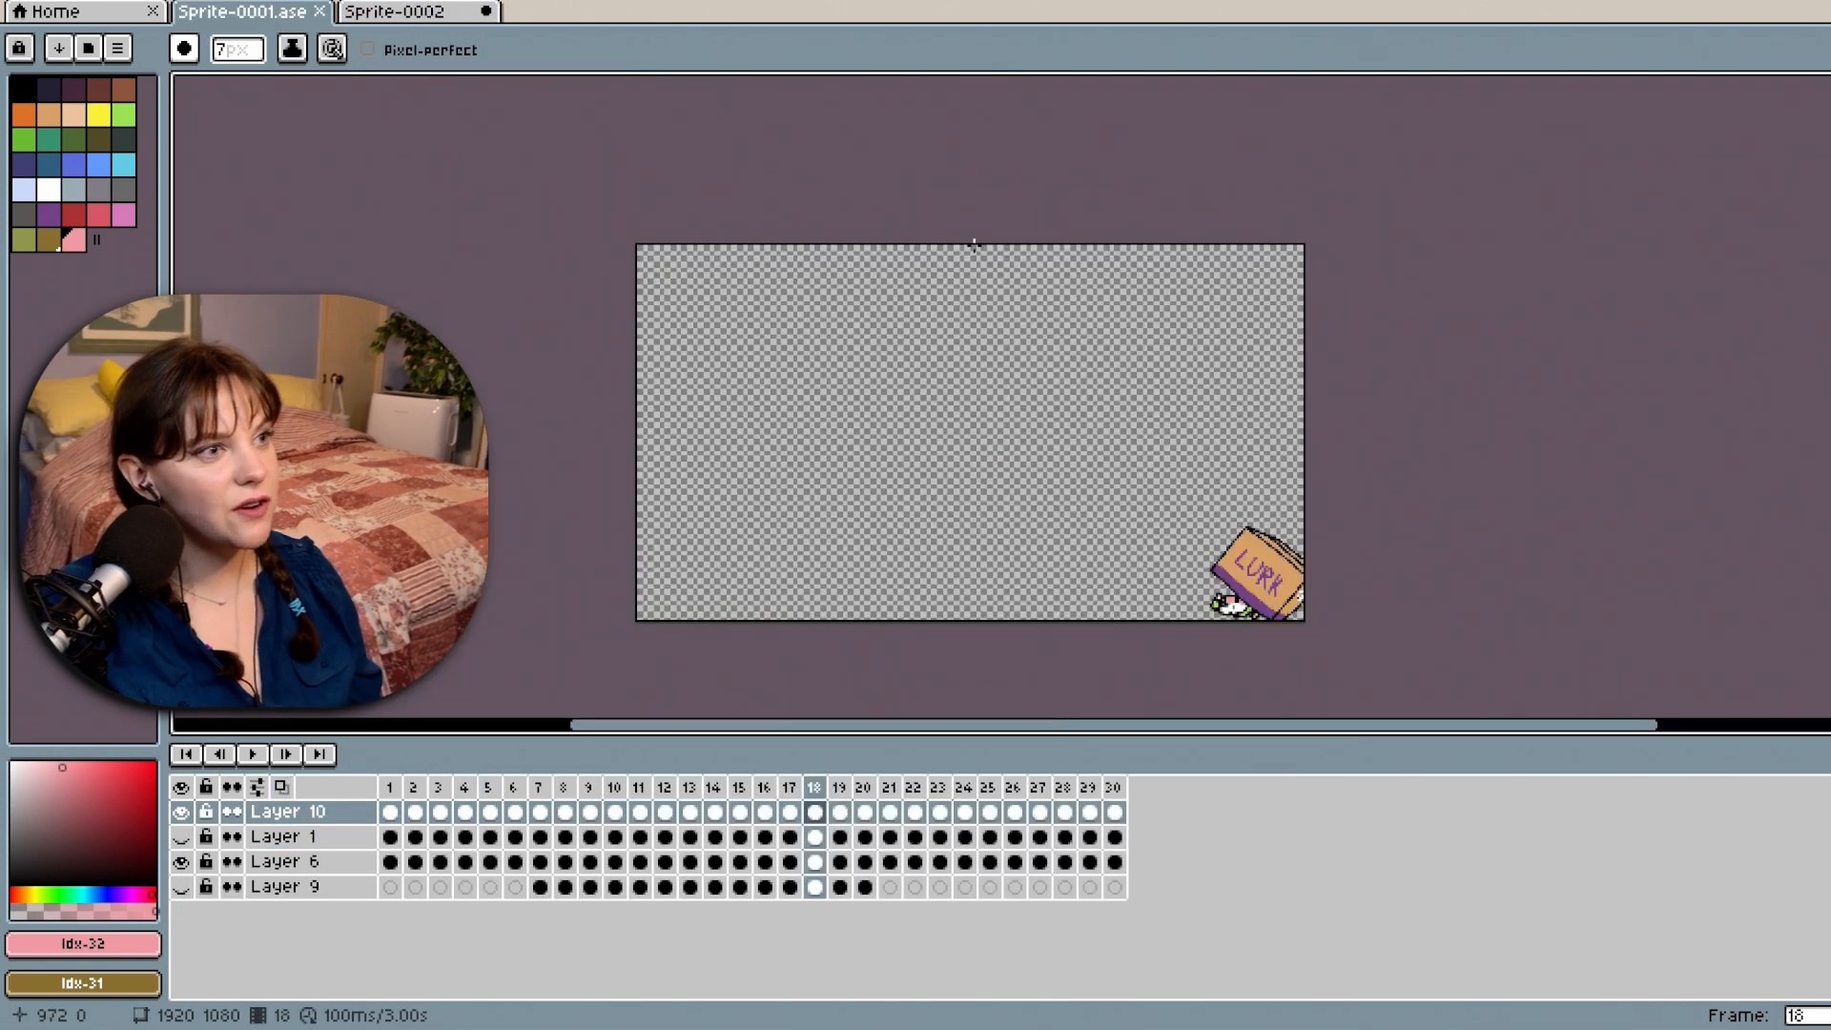
pyautogui.scroll(3, 1392, 582)
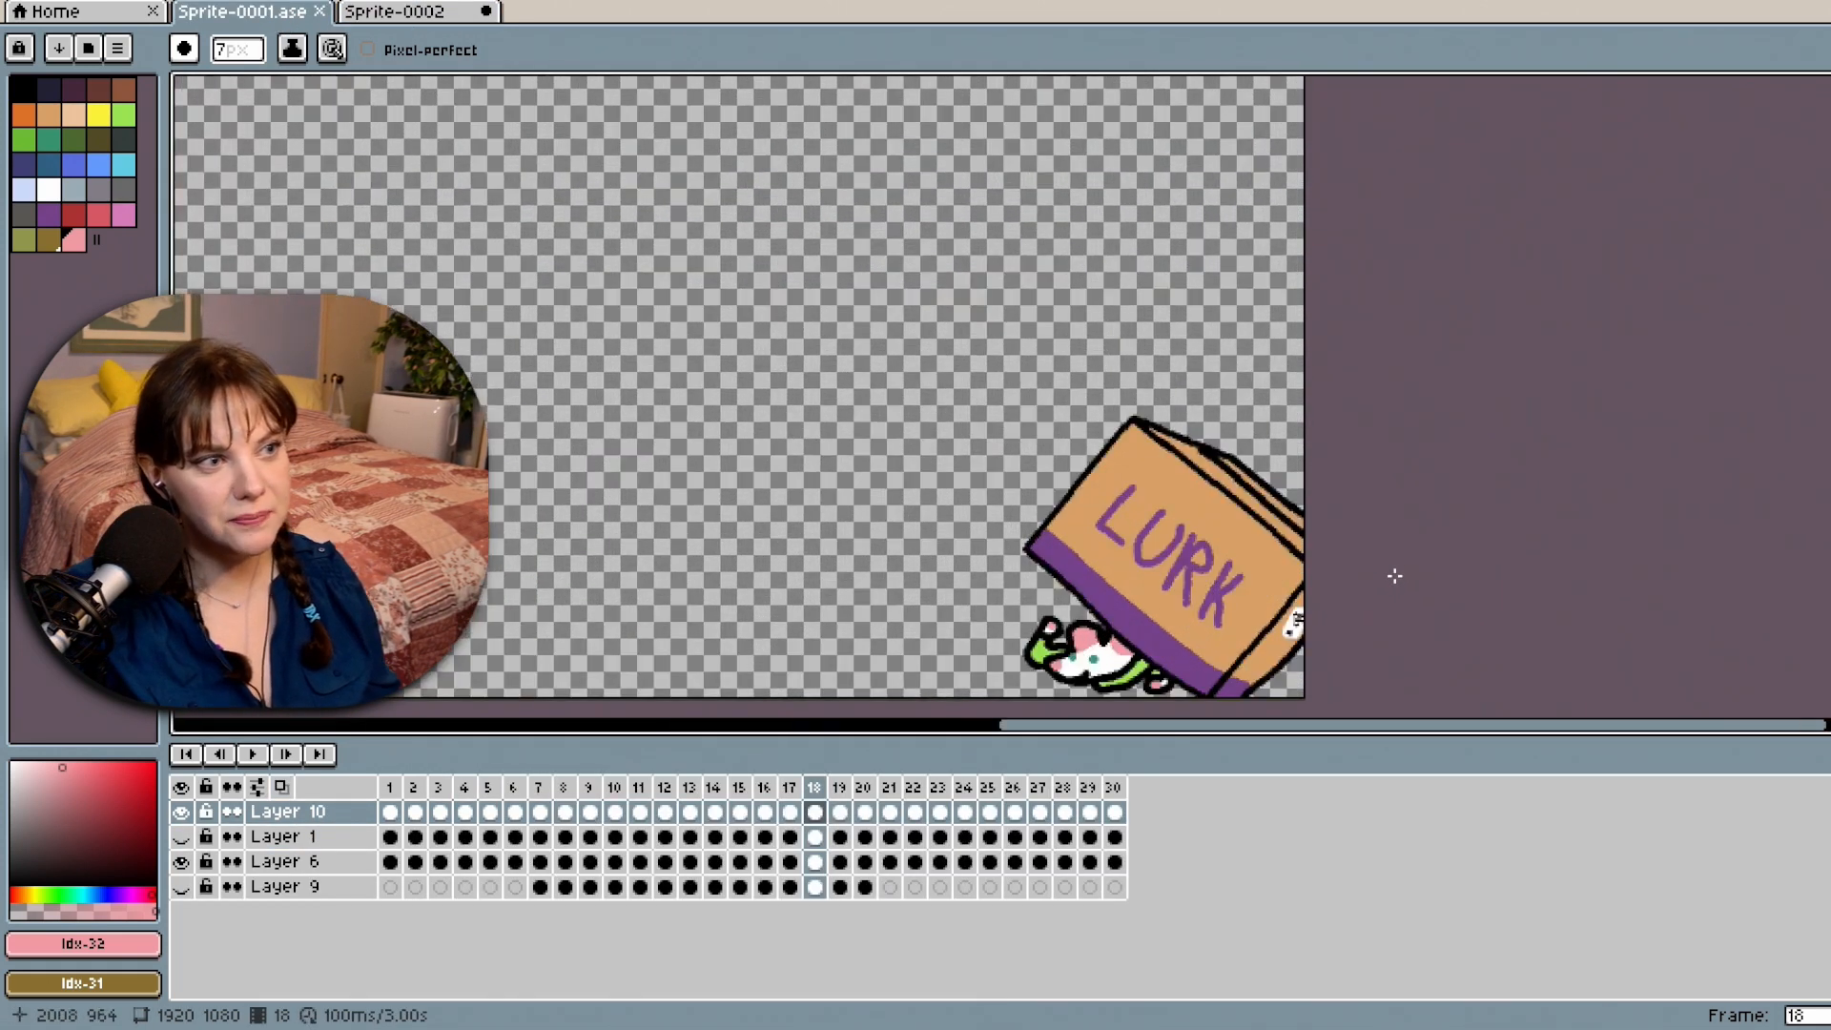
pyautogui.scroll(-1, 1392, 534)
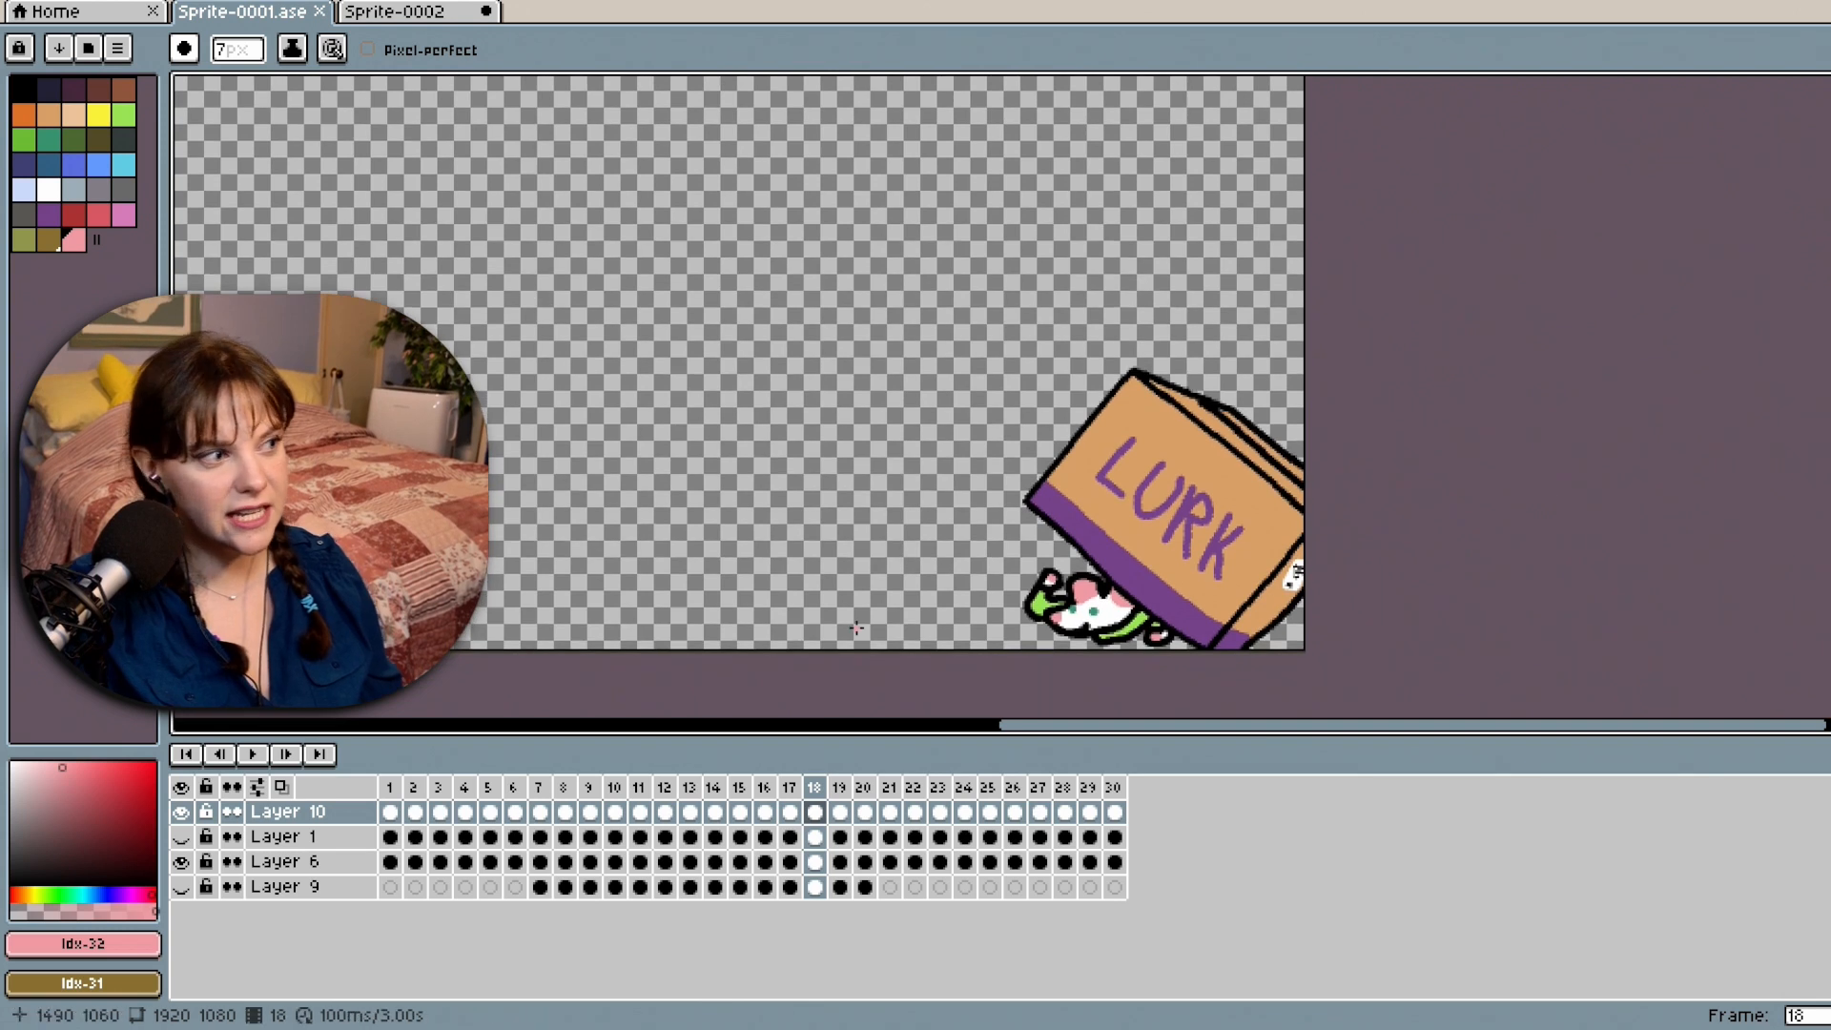
pyautogui.click(266, 756)
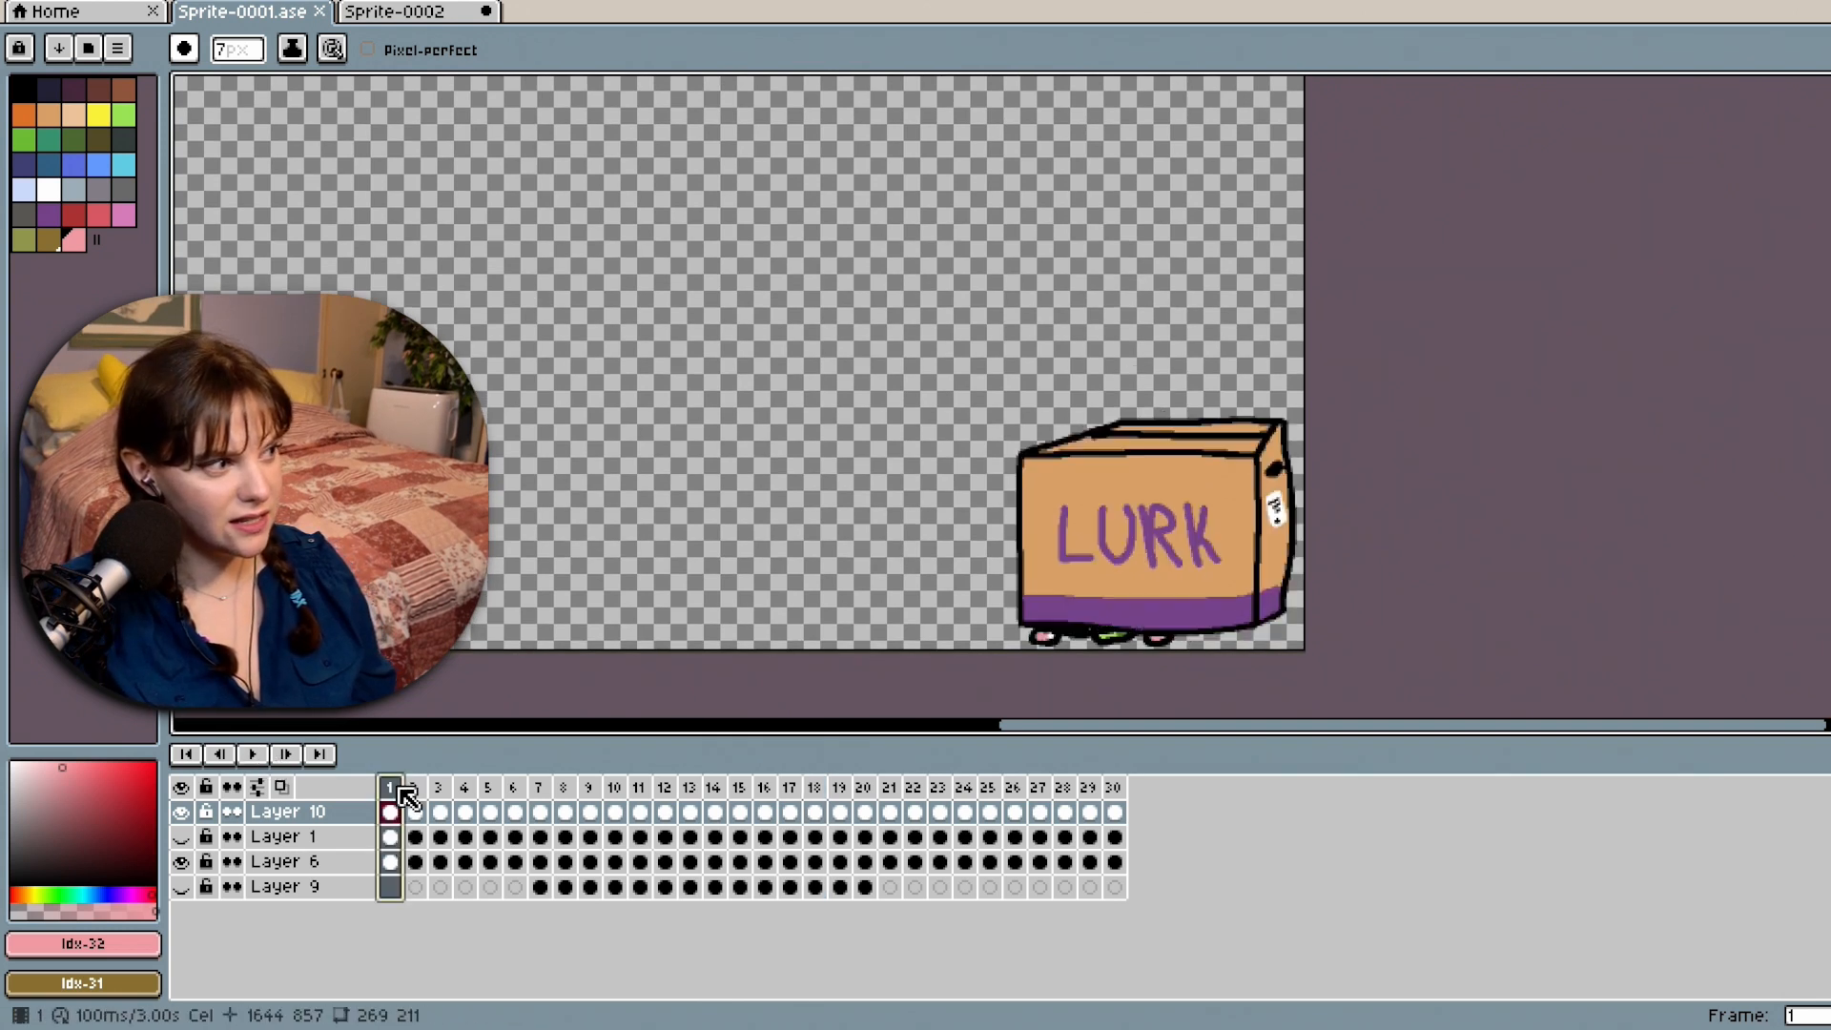
pyautogui.click(261, 755)
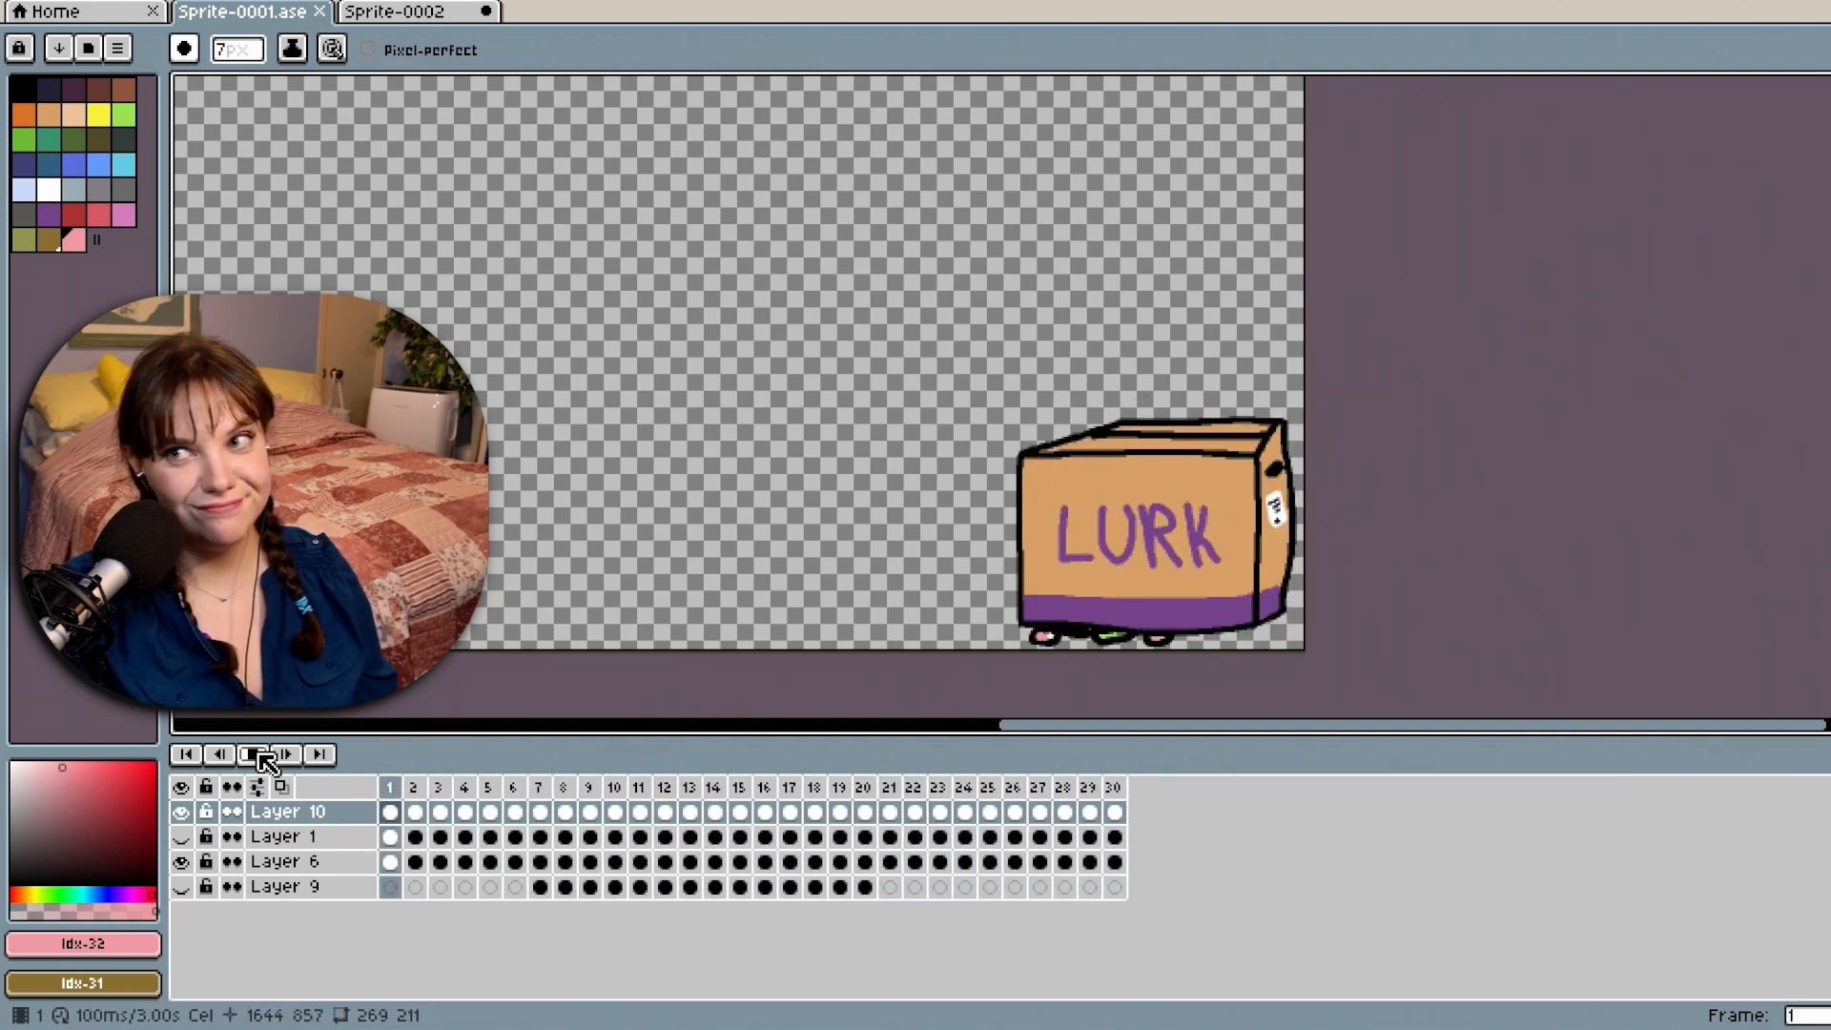
pyautogui.scroll(2, 887, 524)
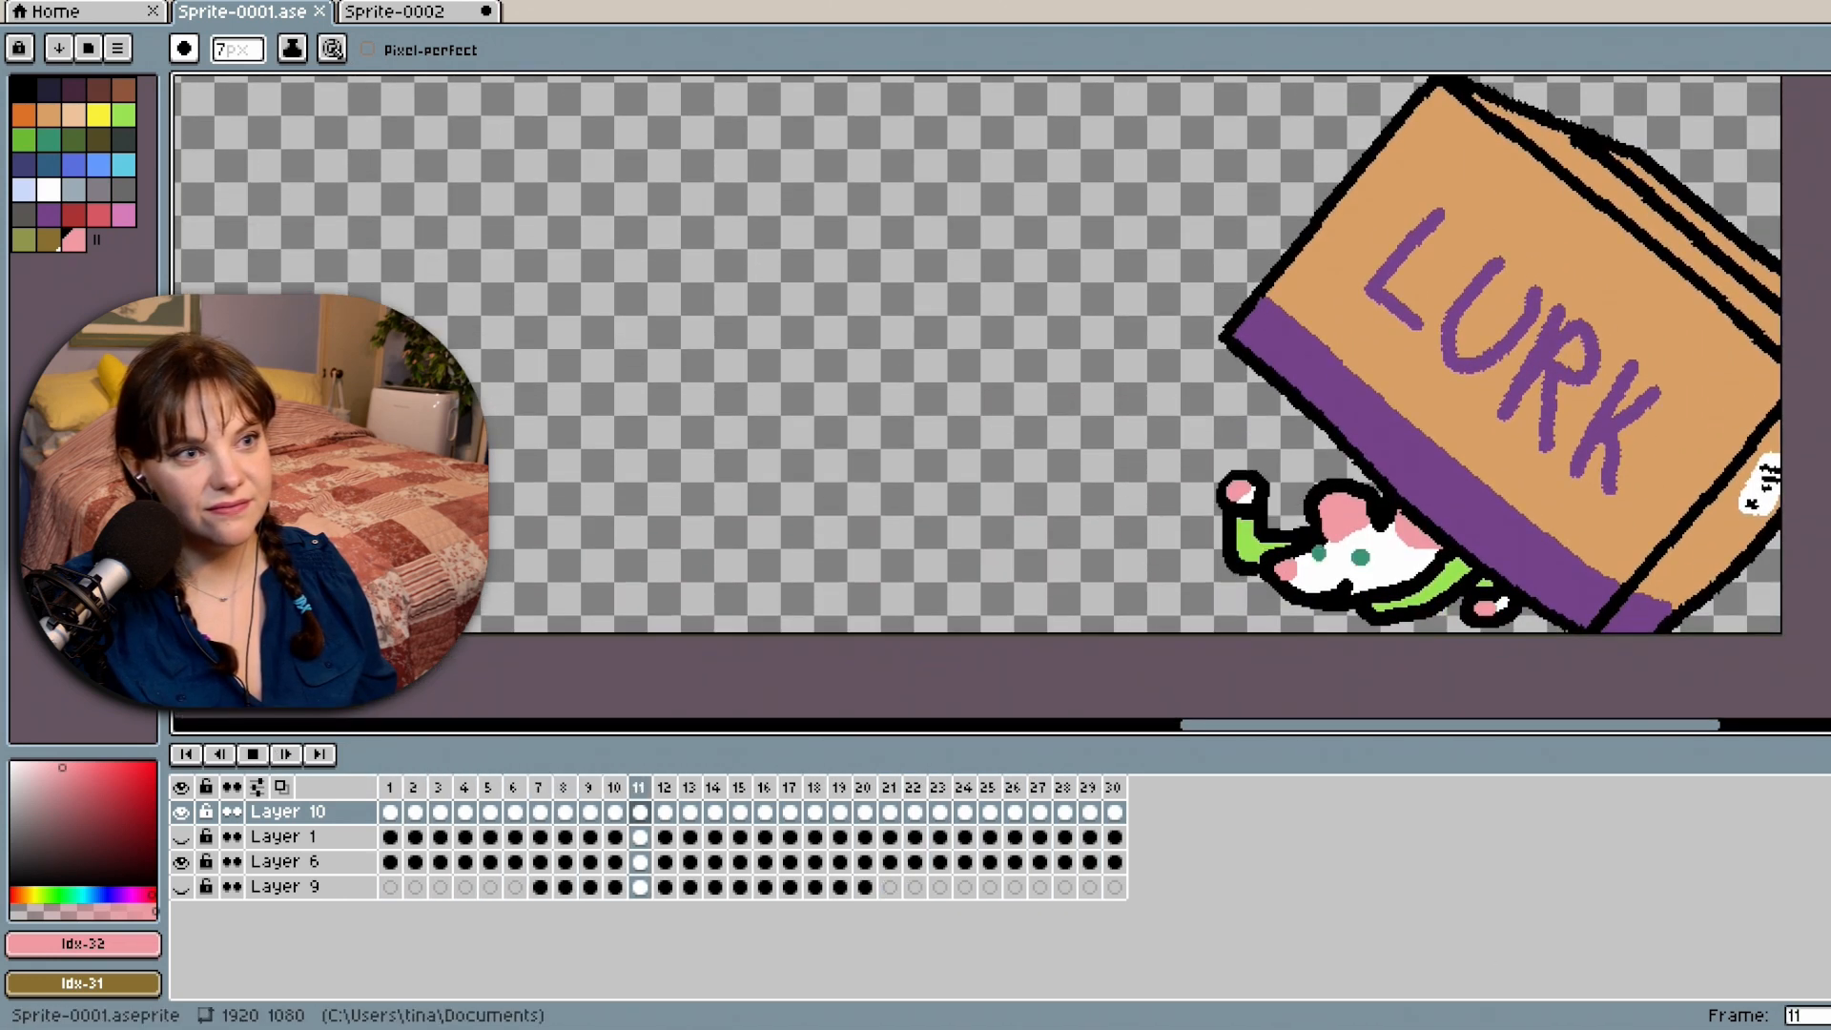
pyautogui.scroll(-2, 1511, 674)
pyautogui.moveTo(1440, 737); pyautogui.dragTo(1475, 728)
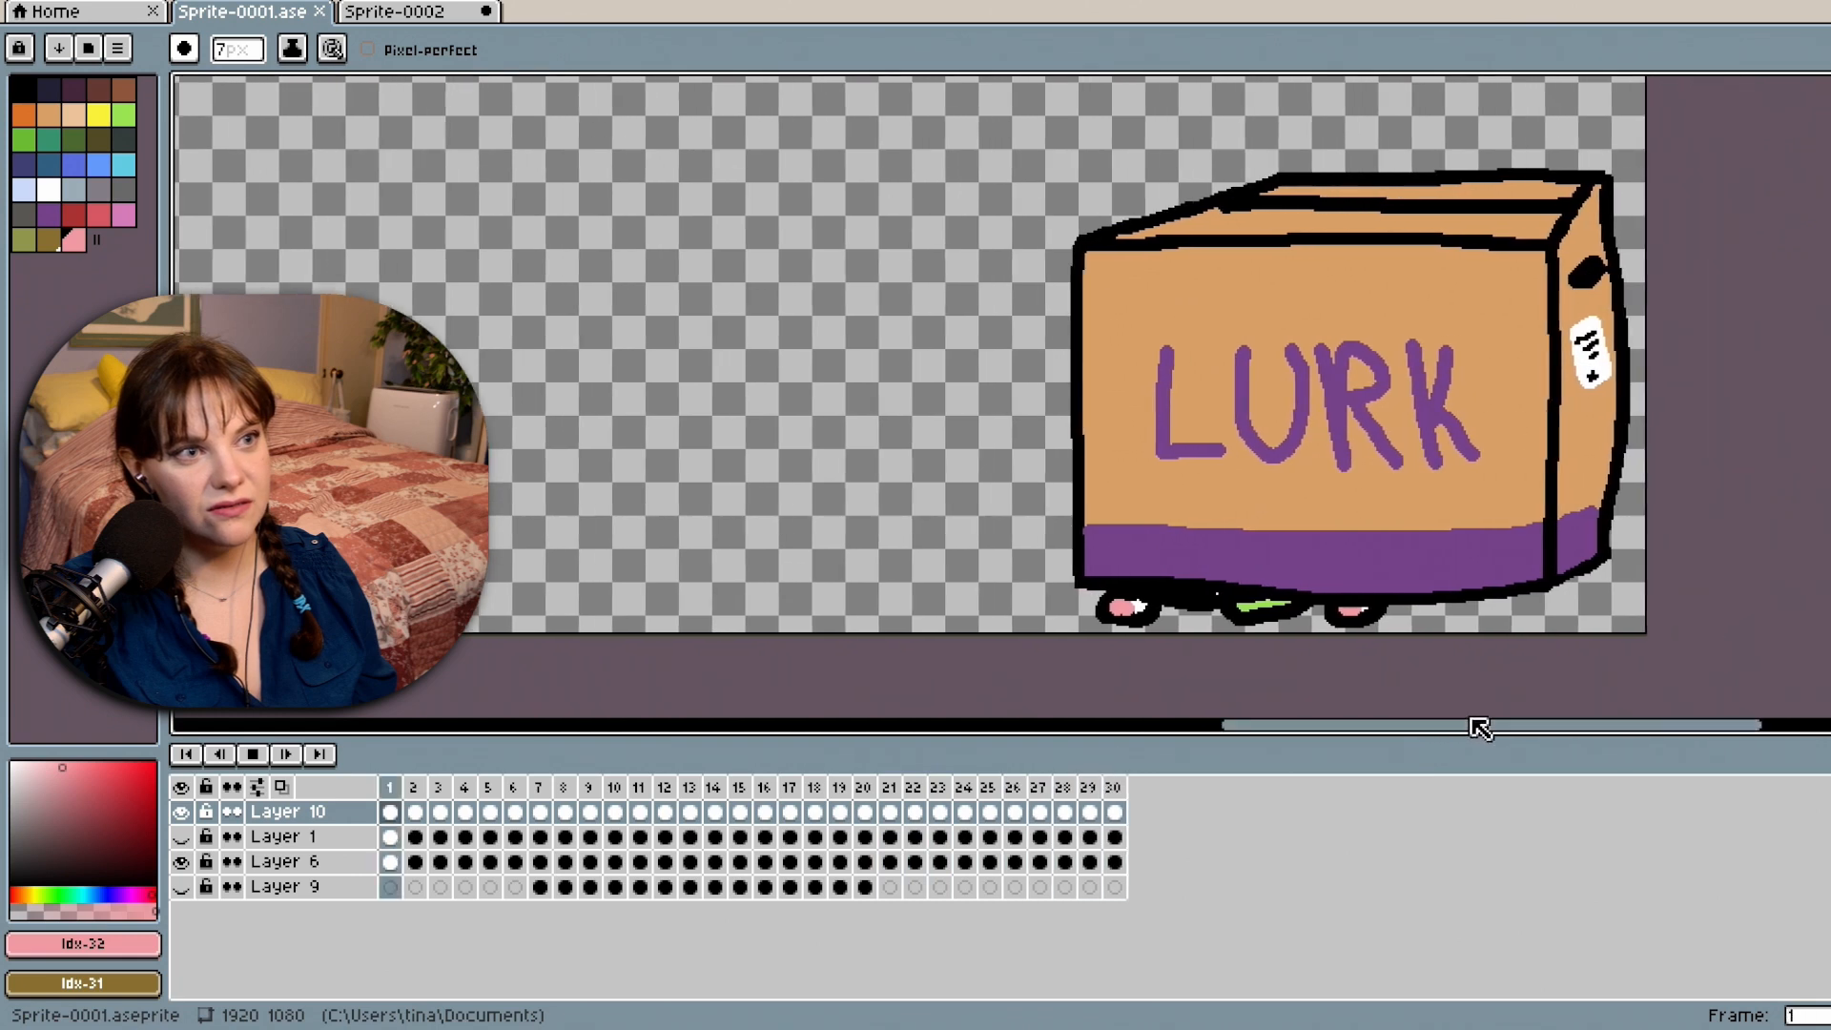
pyautogui.click(253, 755)
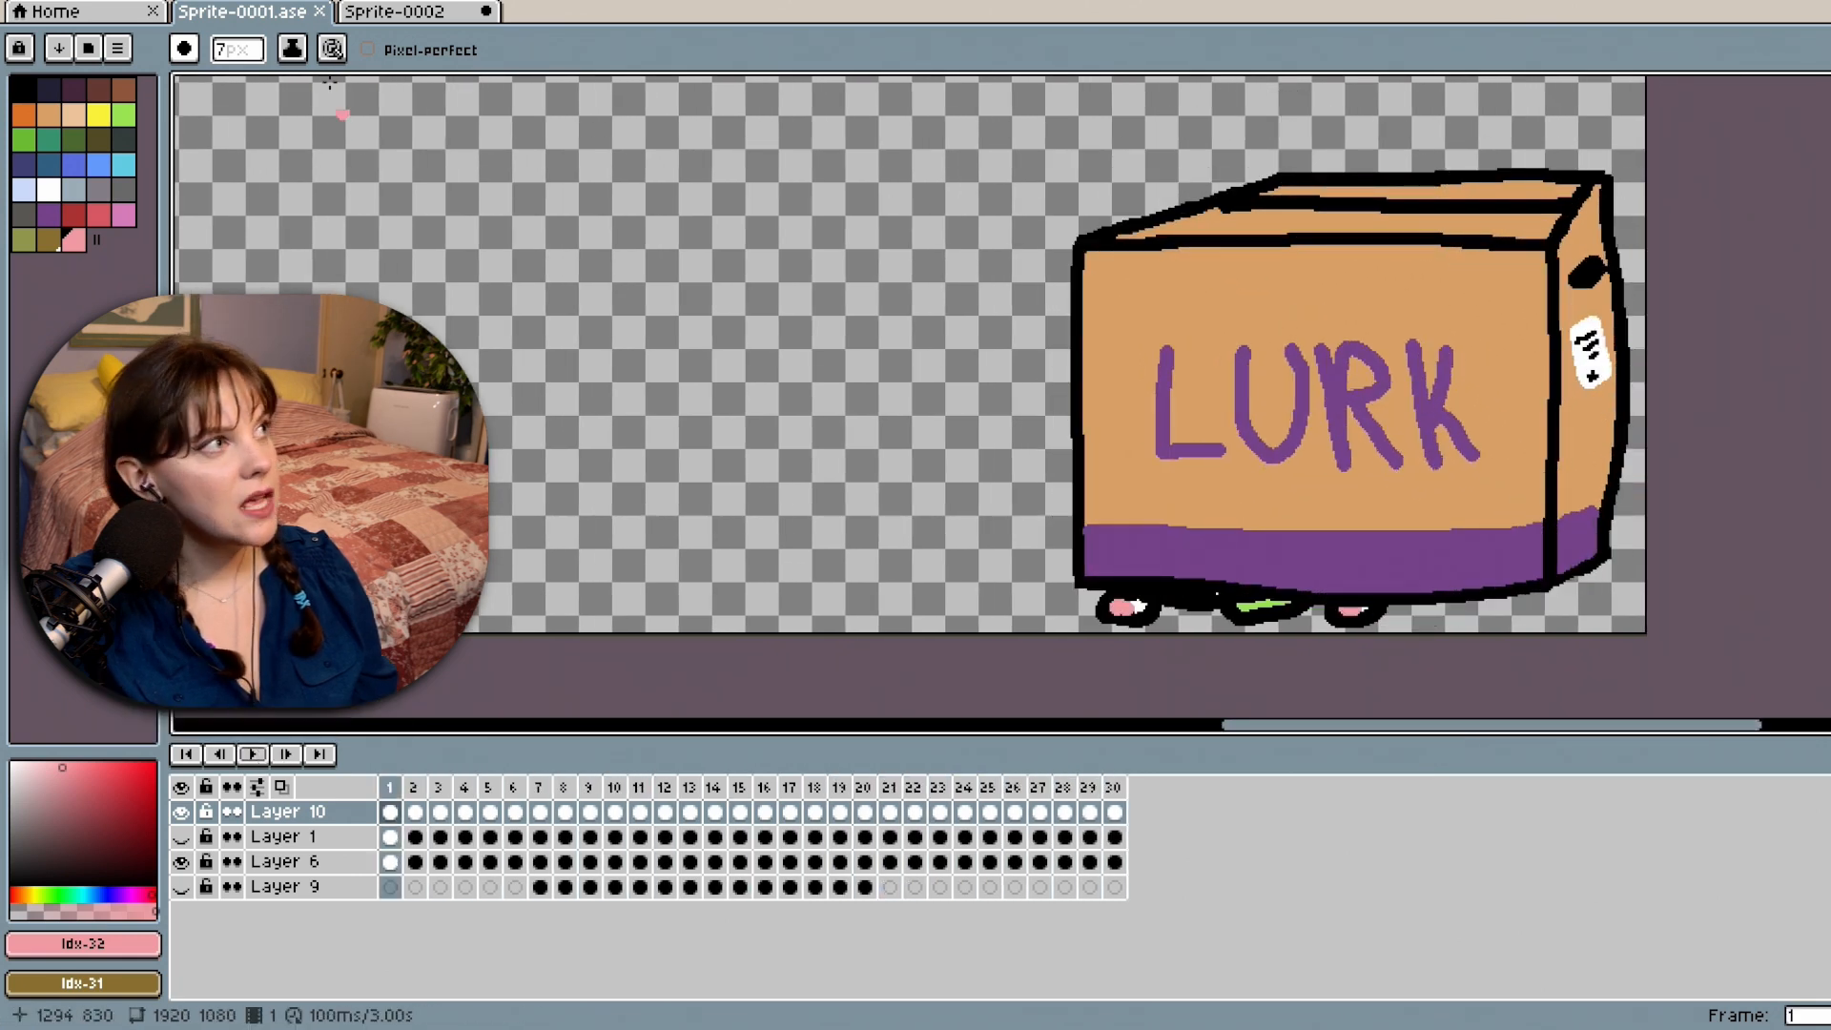
# In Sprite-0002, delete the right-hand mouse head from Layer 1 on frame 4 and get the Pencil ready in black.
pyautogui.click(441, 13)
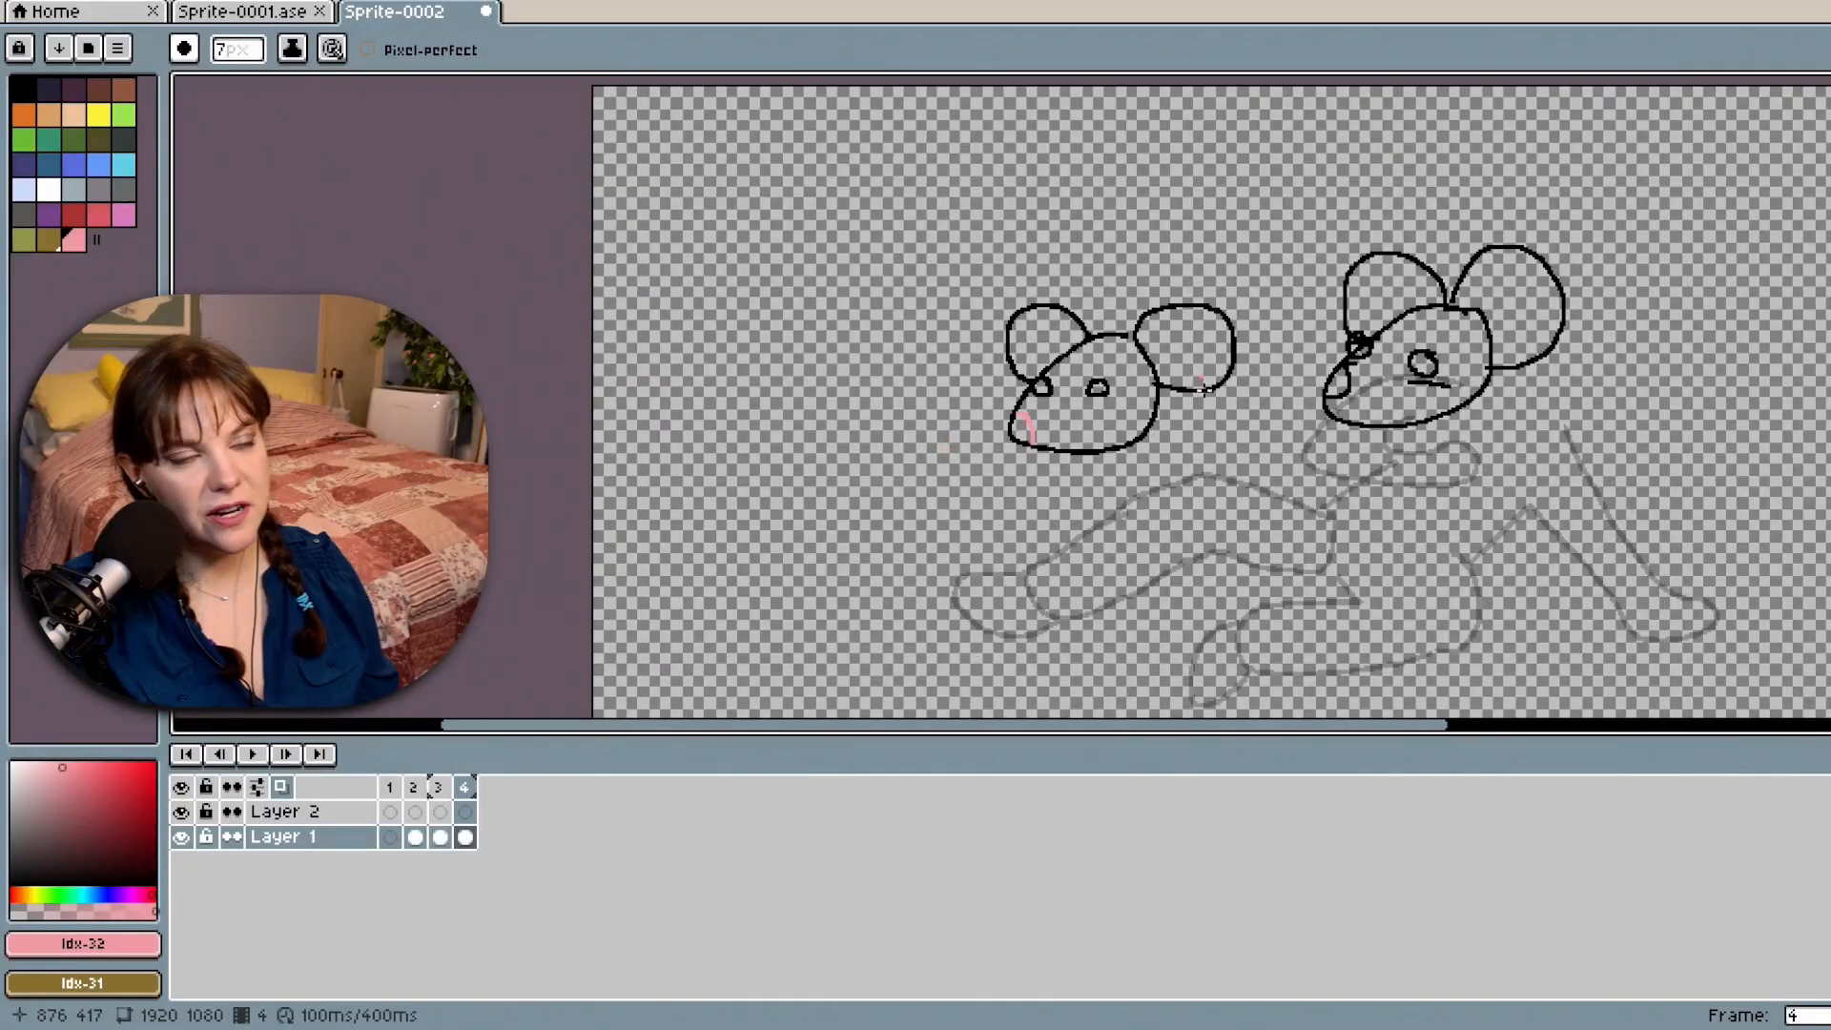
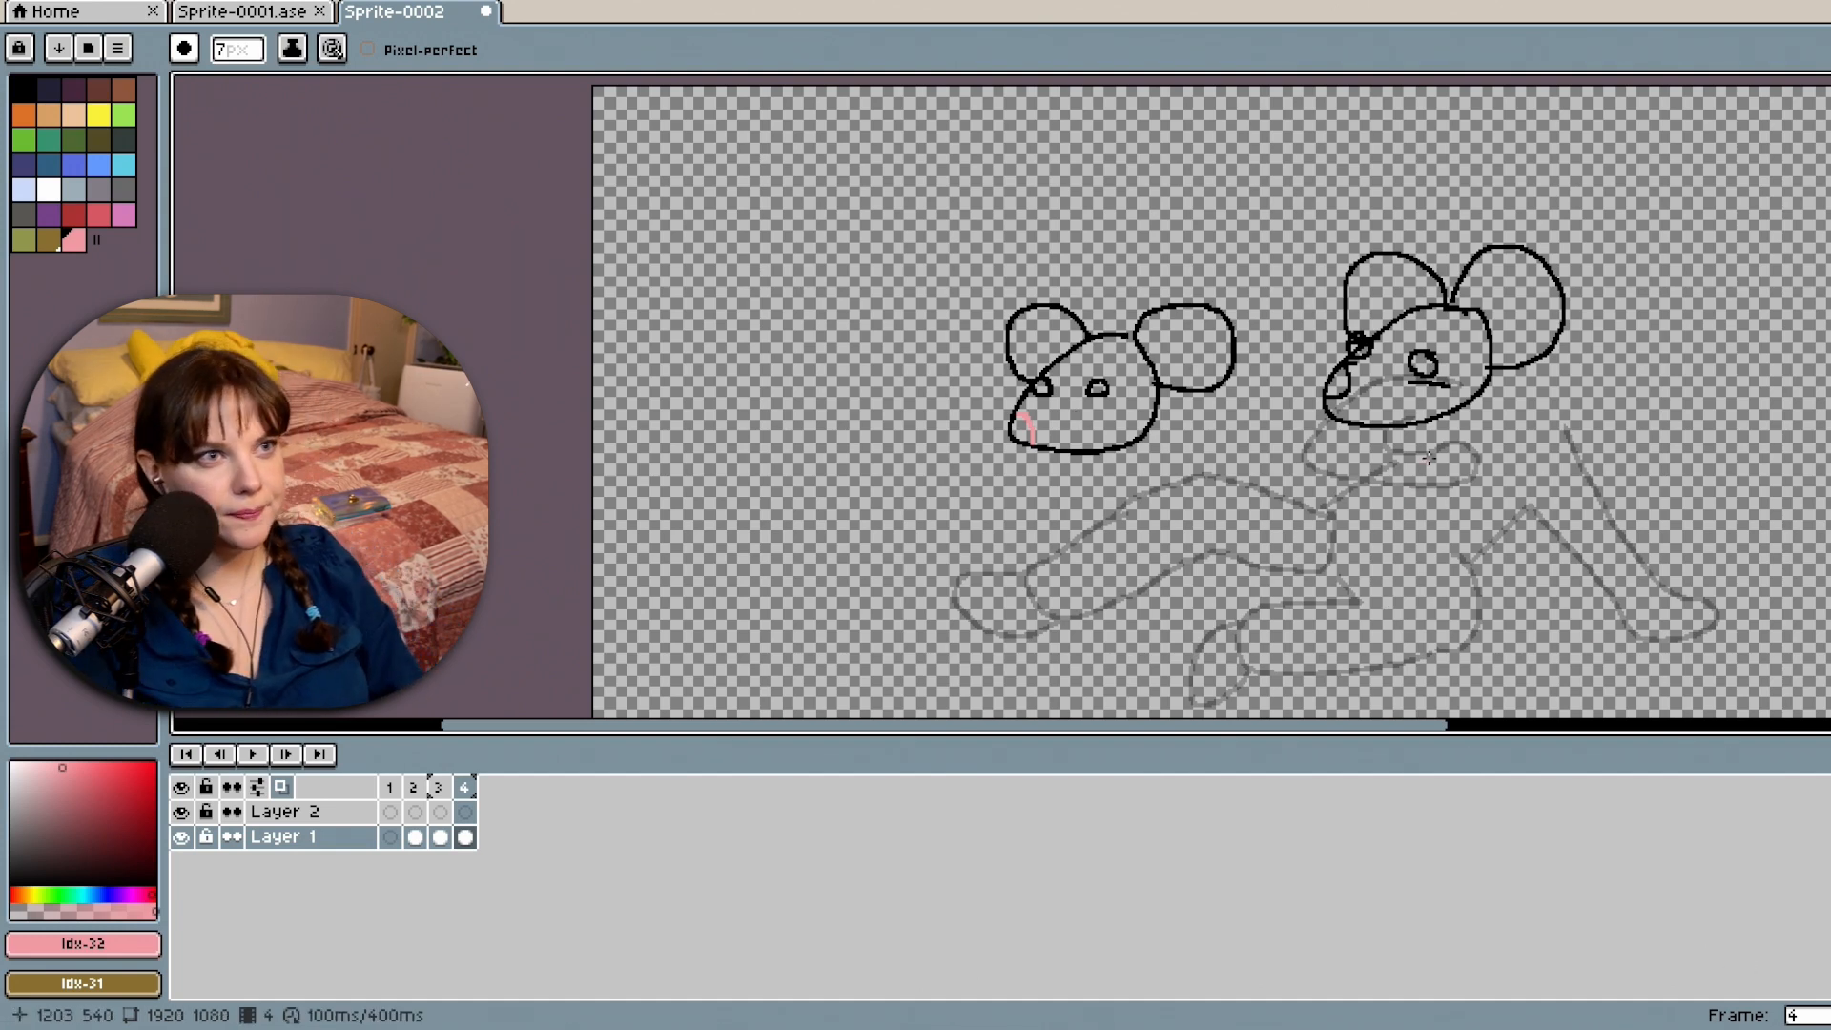
pyautogui.scroll(1, 1434, 437)
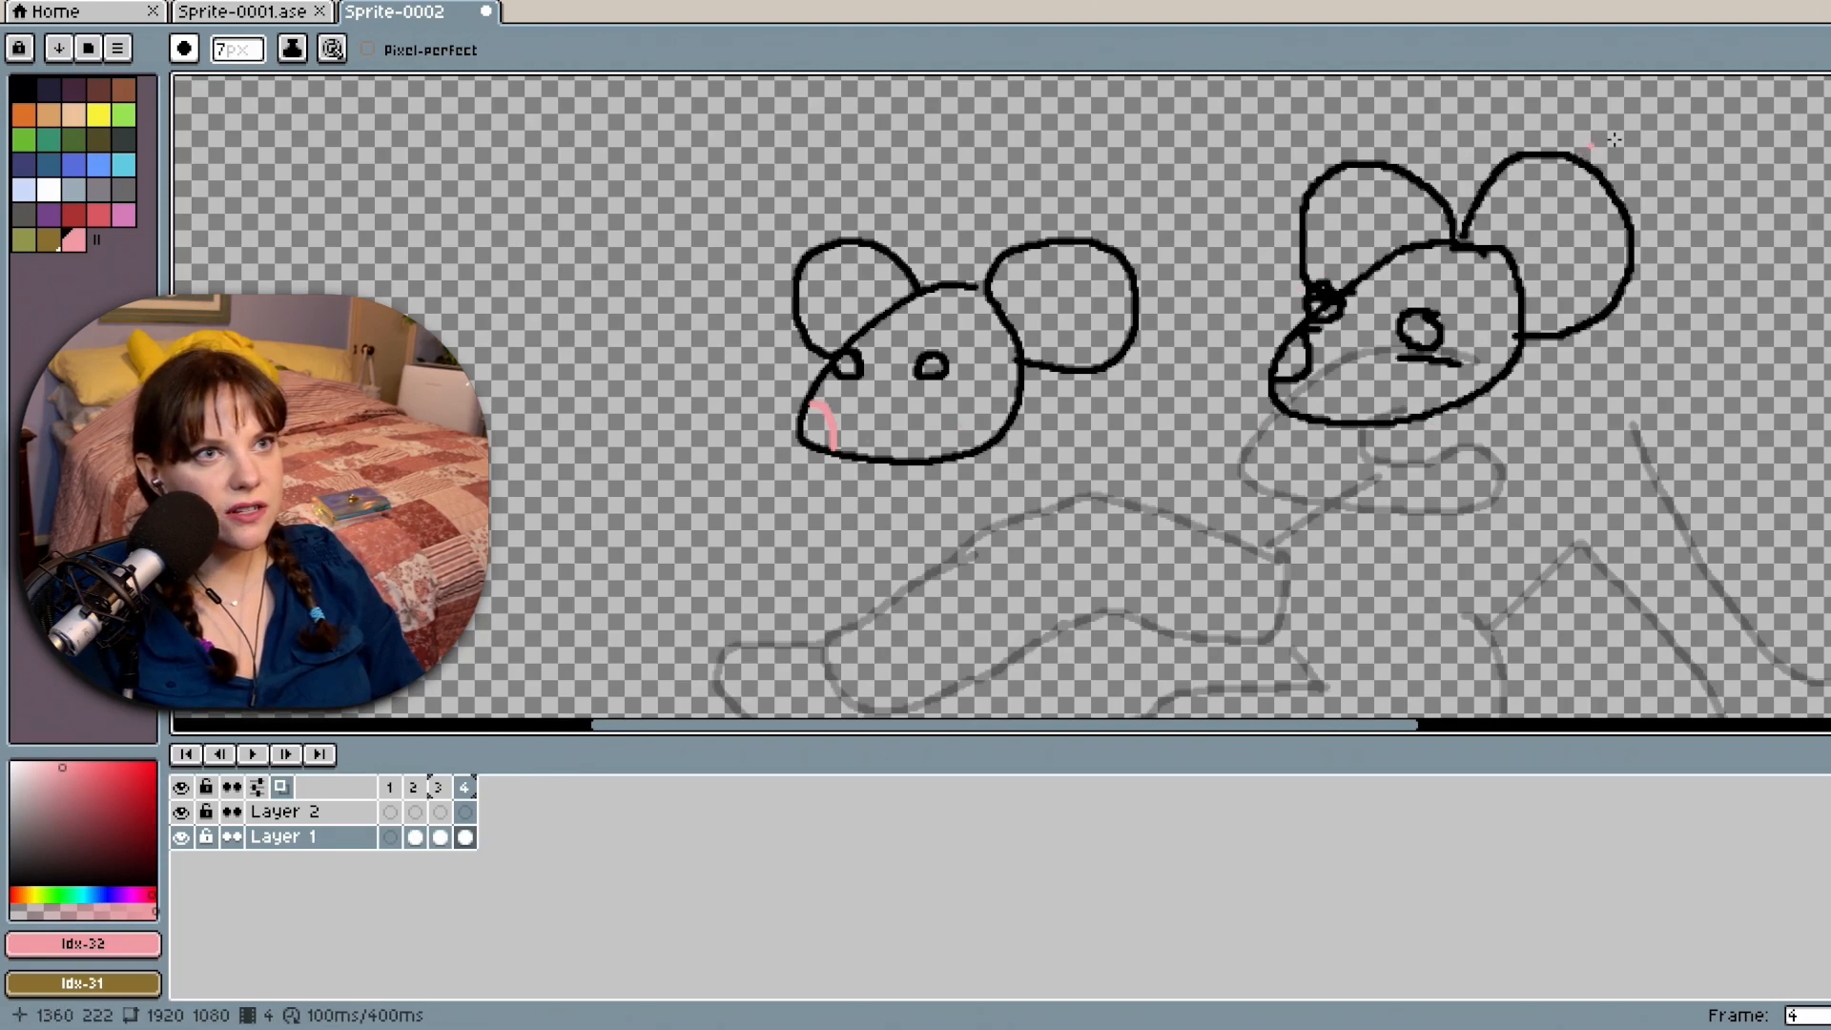
pyautogui.click(1830, 90)
pyautogui.moveTo(1256, 125)
pyautogui.mouseDown()
pyautogui.moveTo(1608, 426)
pyautogui.moveTo(1668, 441)
pyautogui.mouseUp()
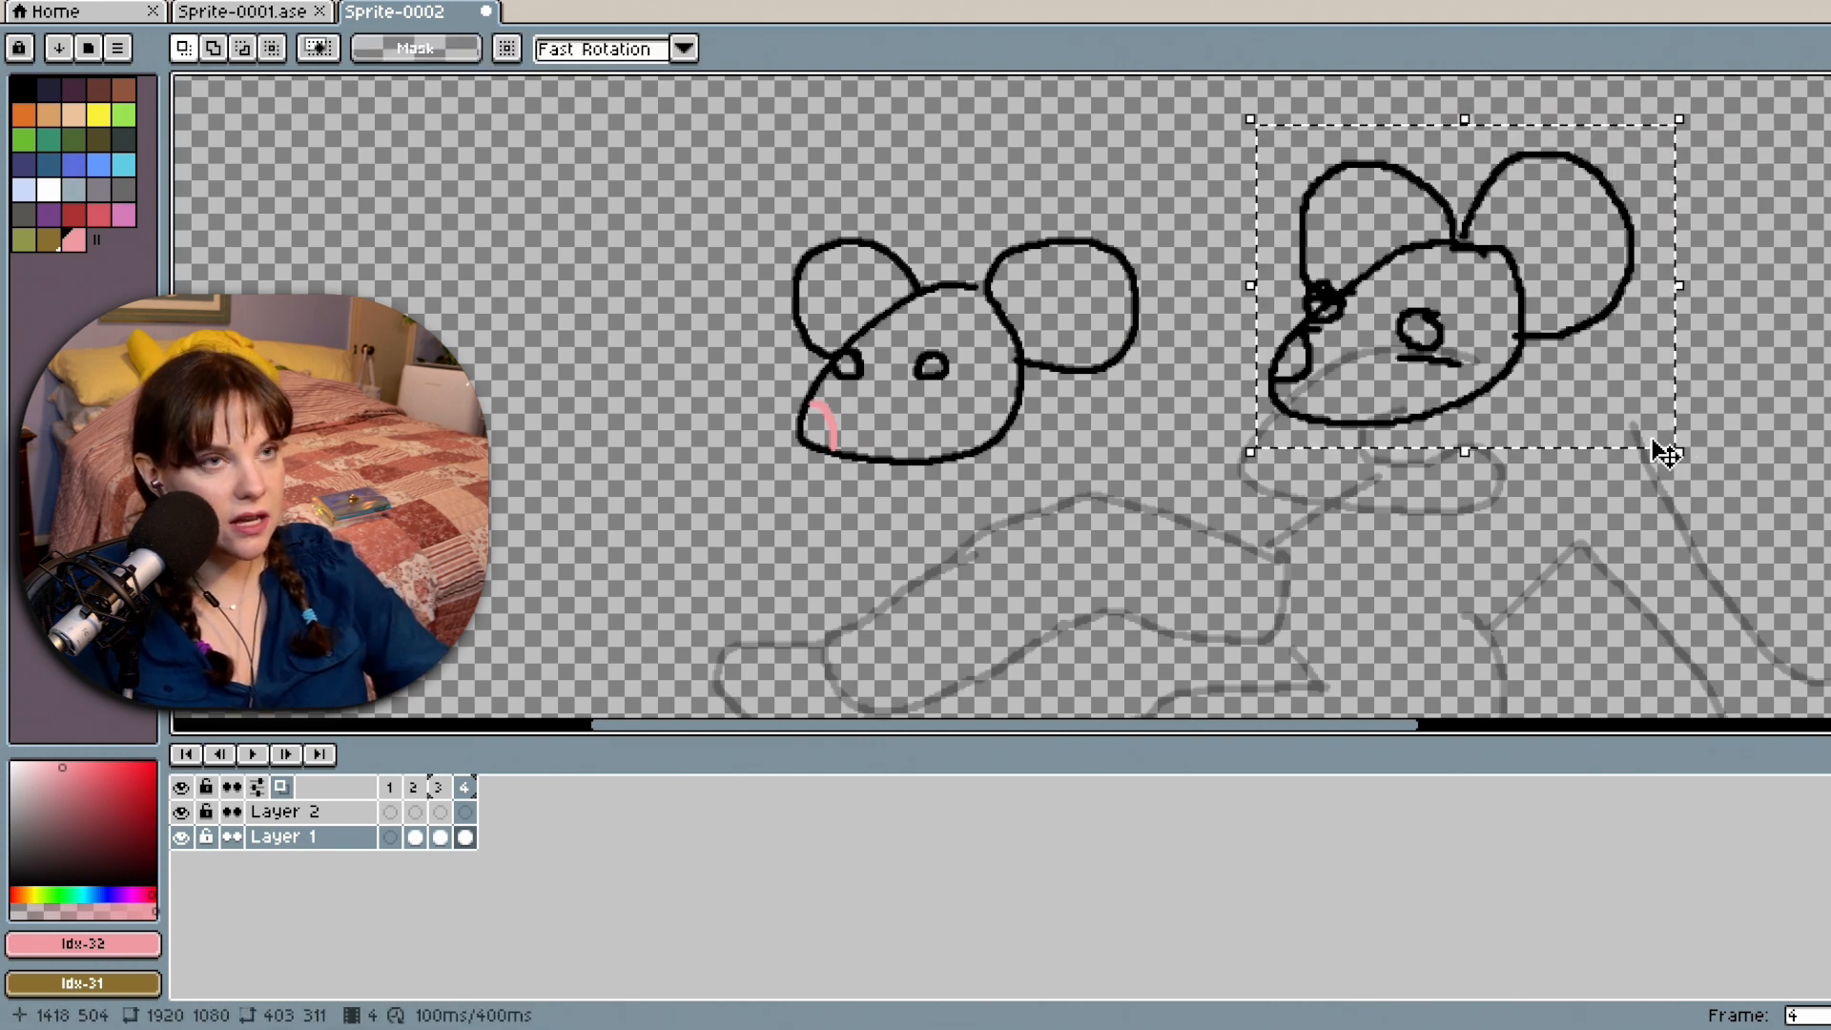
pyautogui.press('Delete')
pyautogui.press('b')
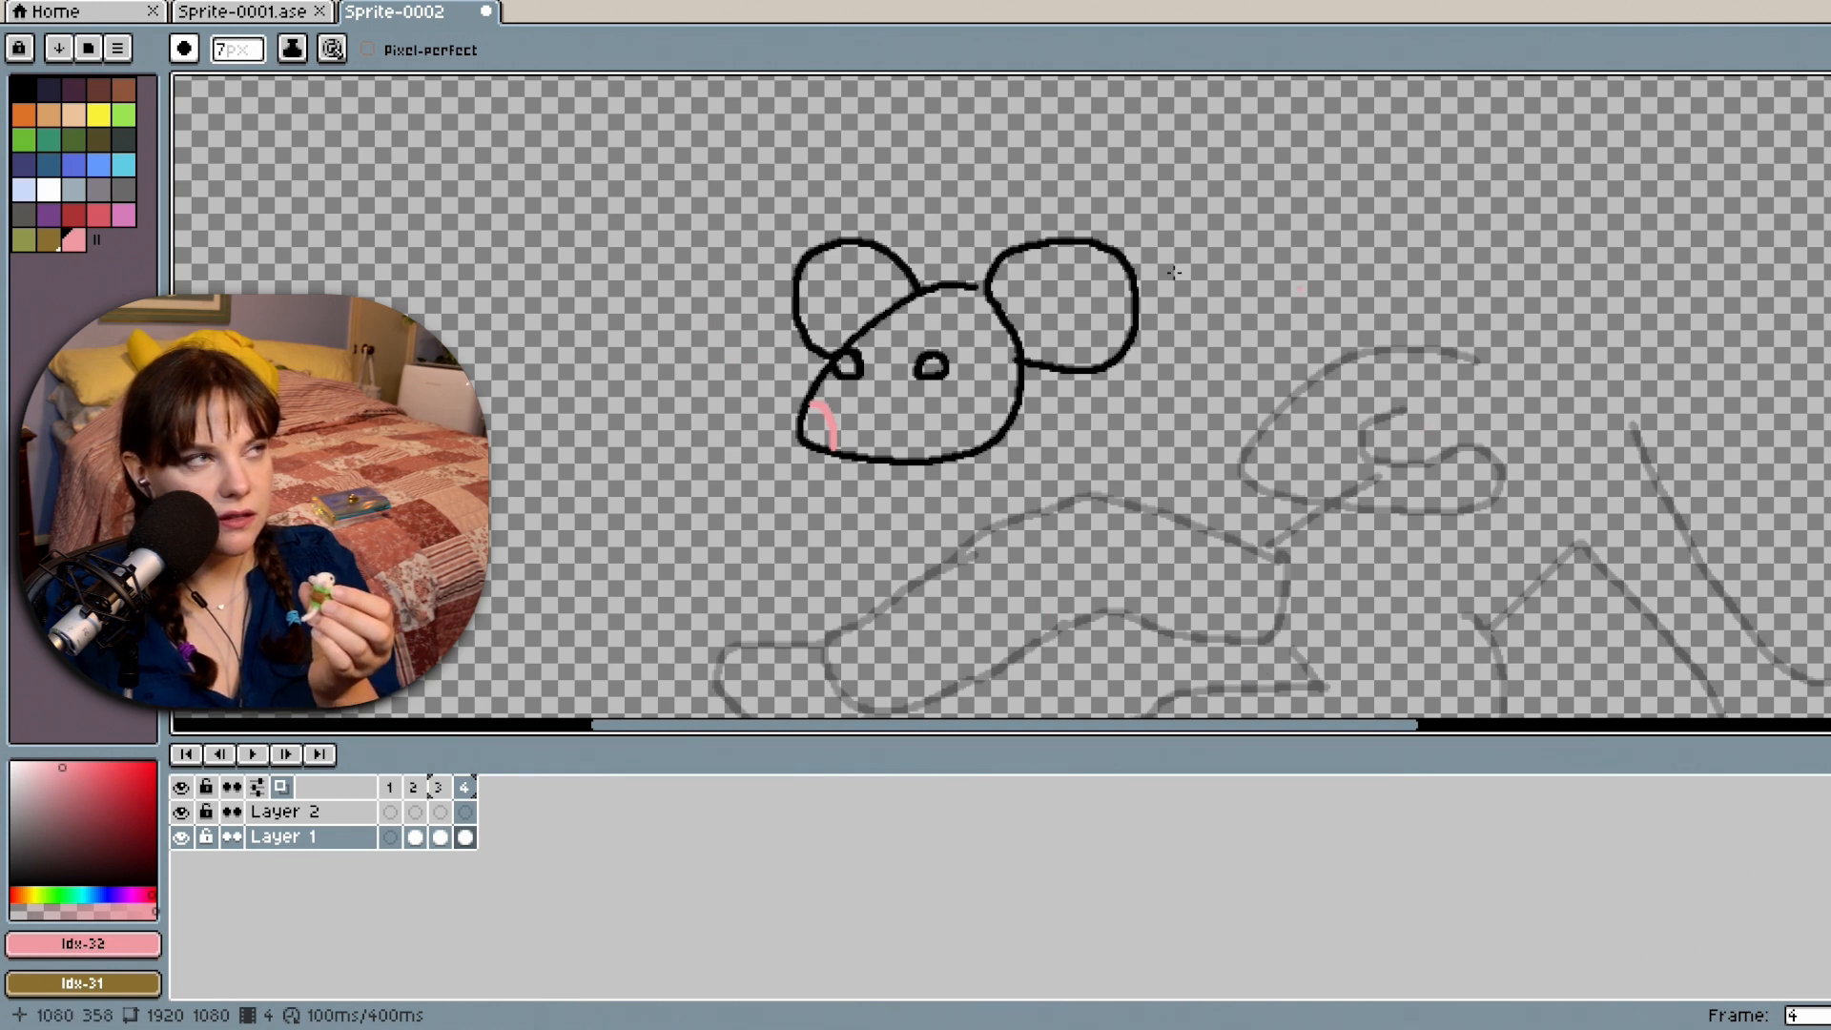
pyautogui.click(23, 88)
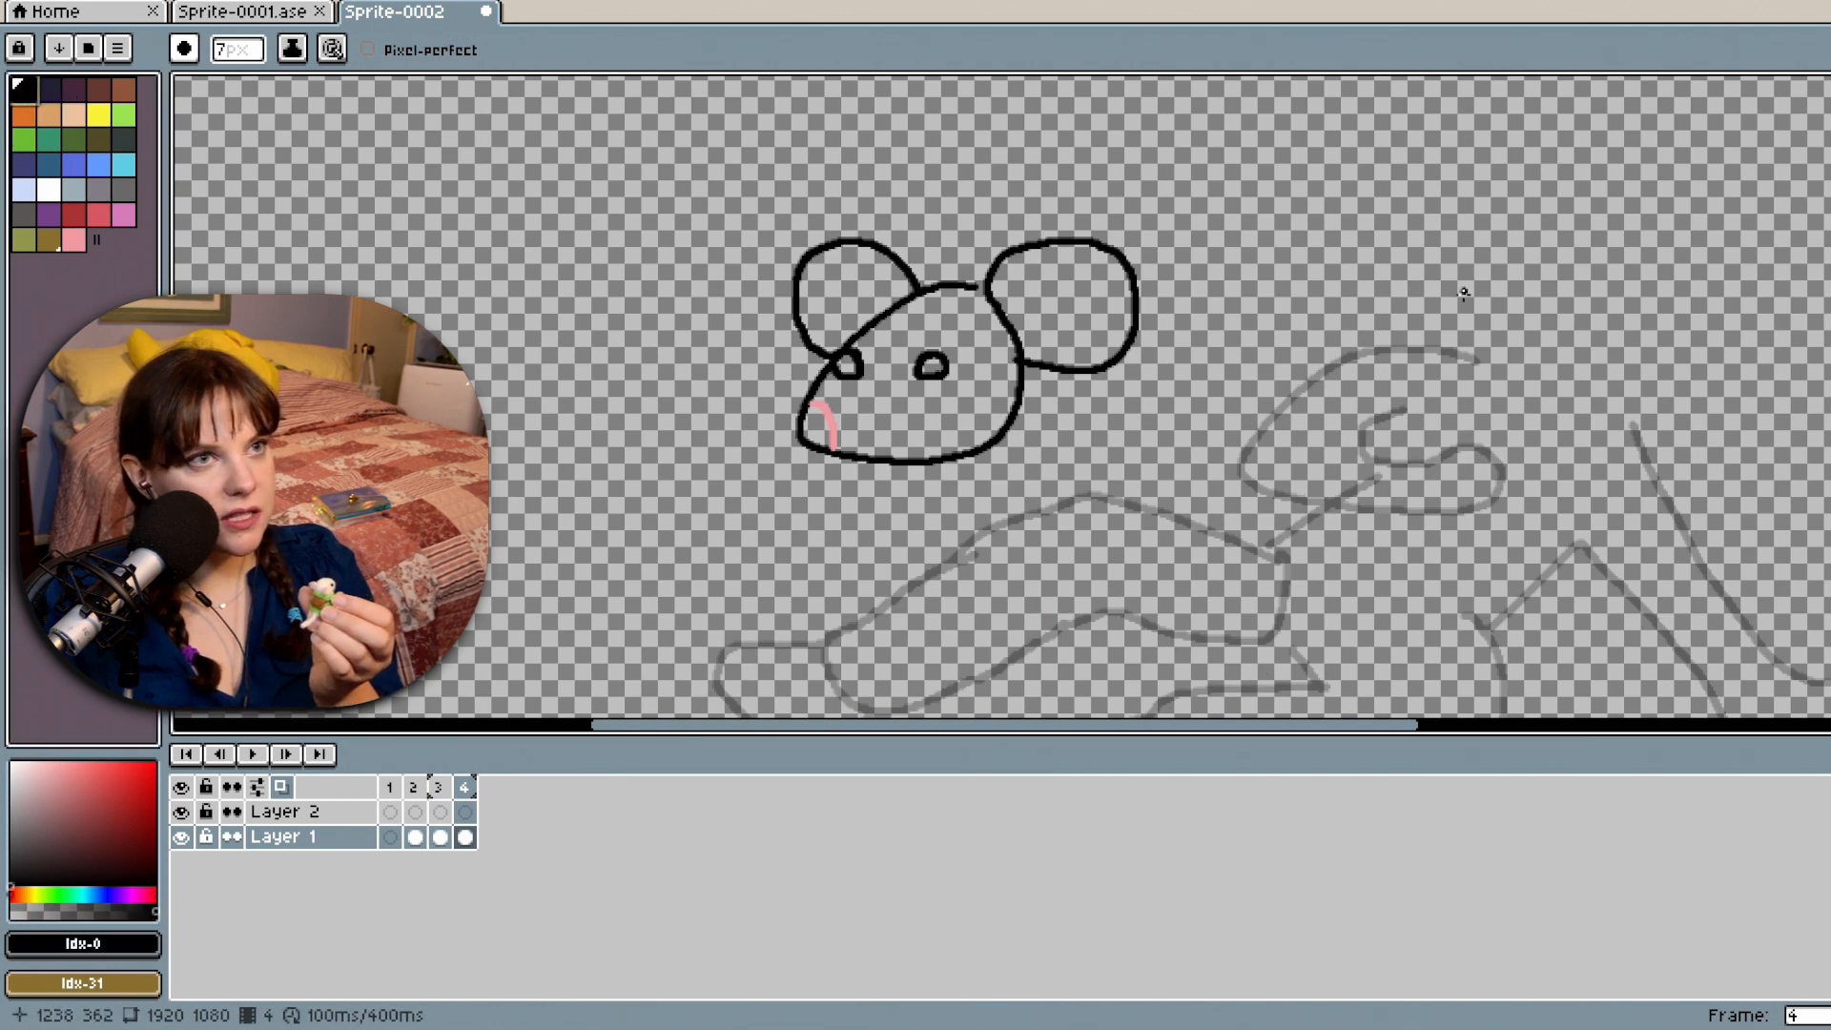
pyautogui.moveTo(1530, 304)
pyautogui.mouseDown()
pyautogui.moveTo(1444, 315)
pyautogui.moveTo(1354, 412)
pyautogui.moveTo(1466, 439)
pyautogui.moveTo(1597, 444)
pyautogui.moveTo(1645, 426)
pyautogui.moveTo(1675, 384)
pyautogui.moveTo(1680, 316)
pyautogui.moveTo(1621, 279)
pyautogui.moveTo(1511, 303)
pyautogui.moveTo(1423, 274)
pyautogui.moveTo(1469, 227)
pyautogui.moveTo(1500, 225)
pyautogui.mouseUp()
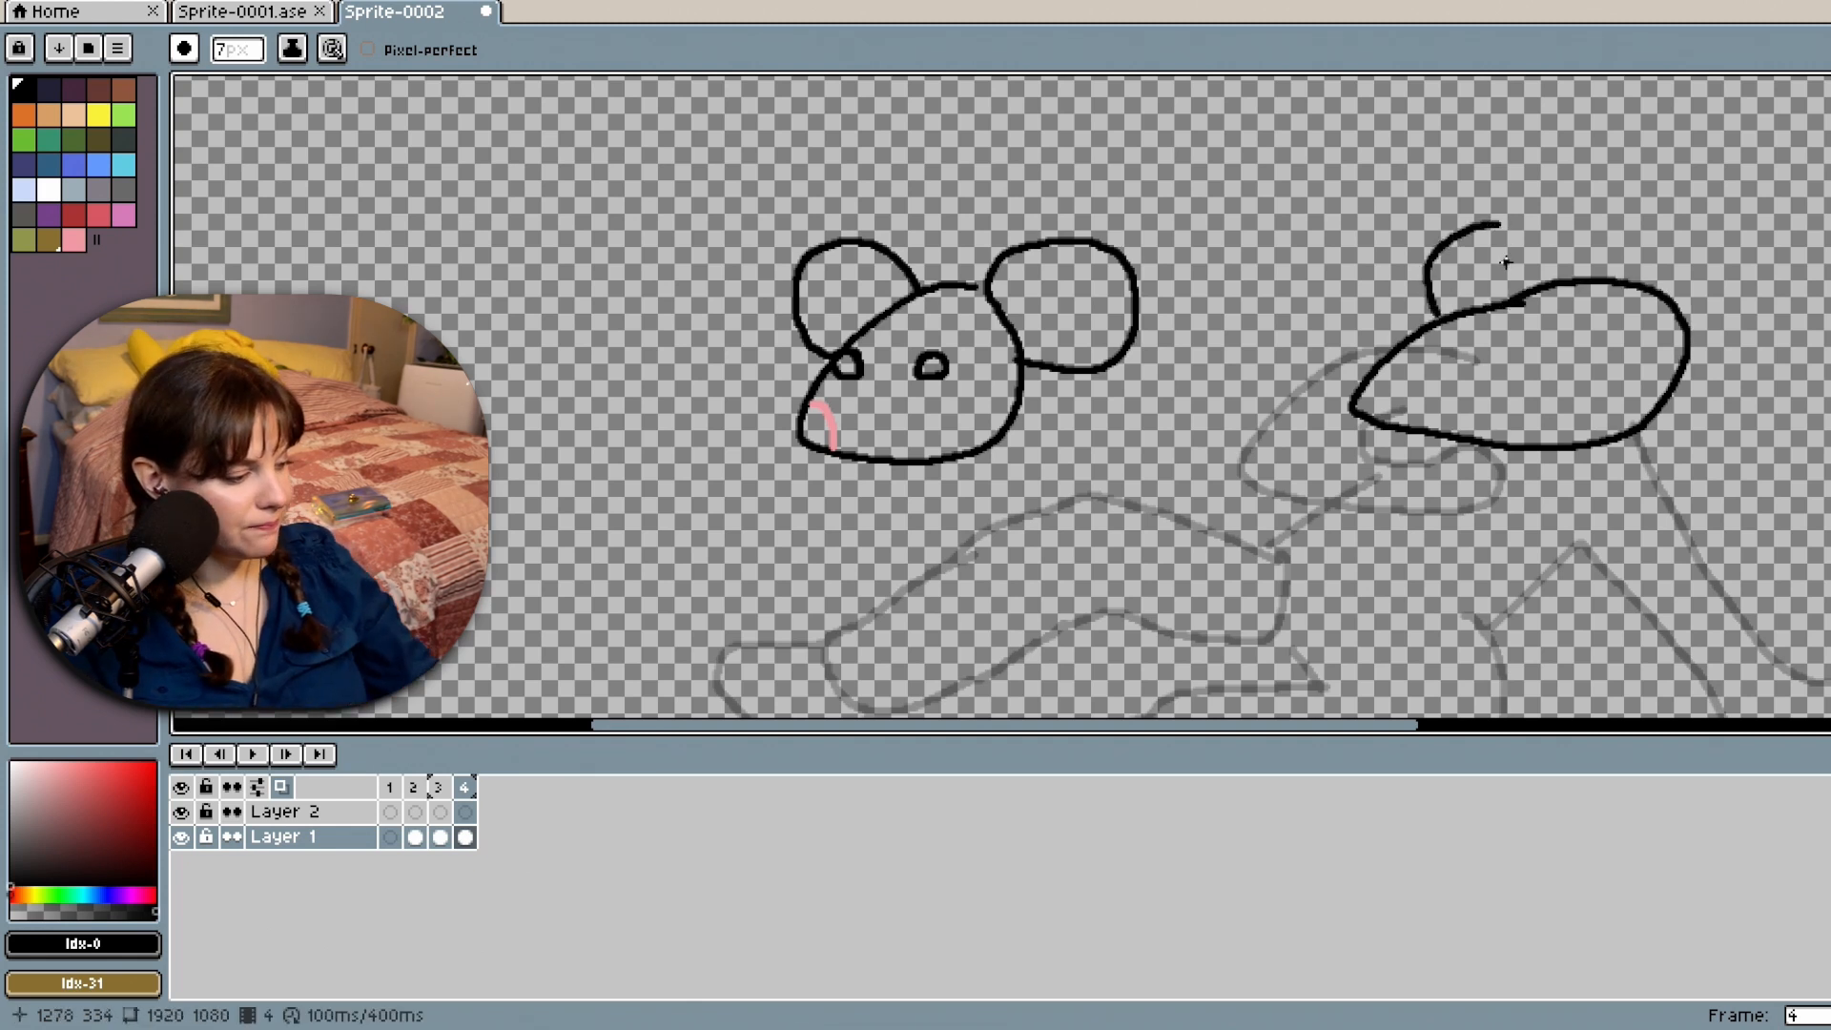
pyautogui.hotkey('ctrl', 'z')
pyautogui.hotkey('ctrl', 'z')
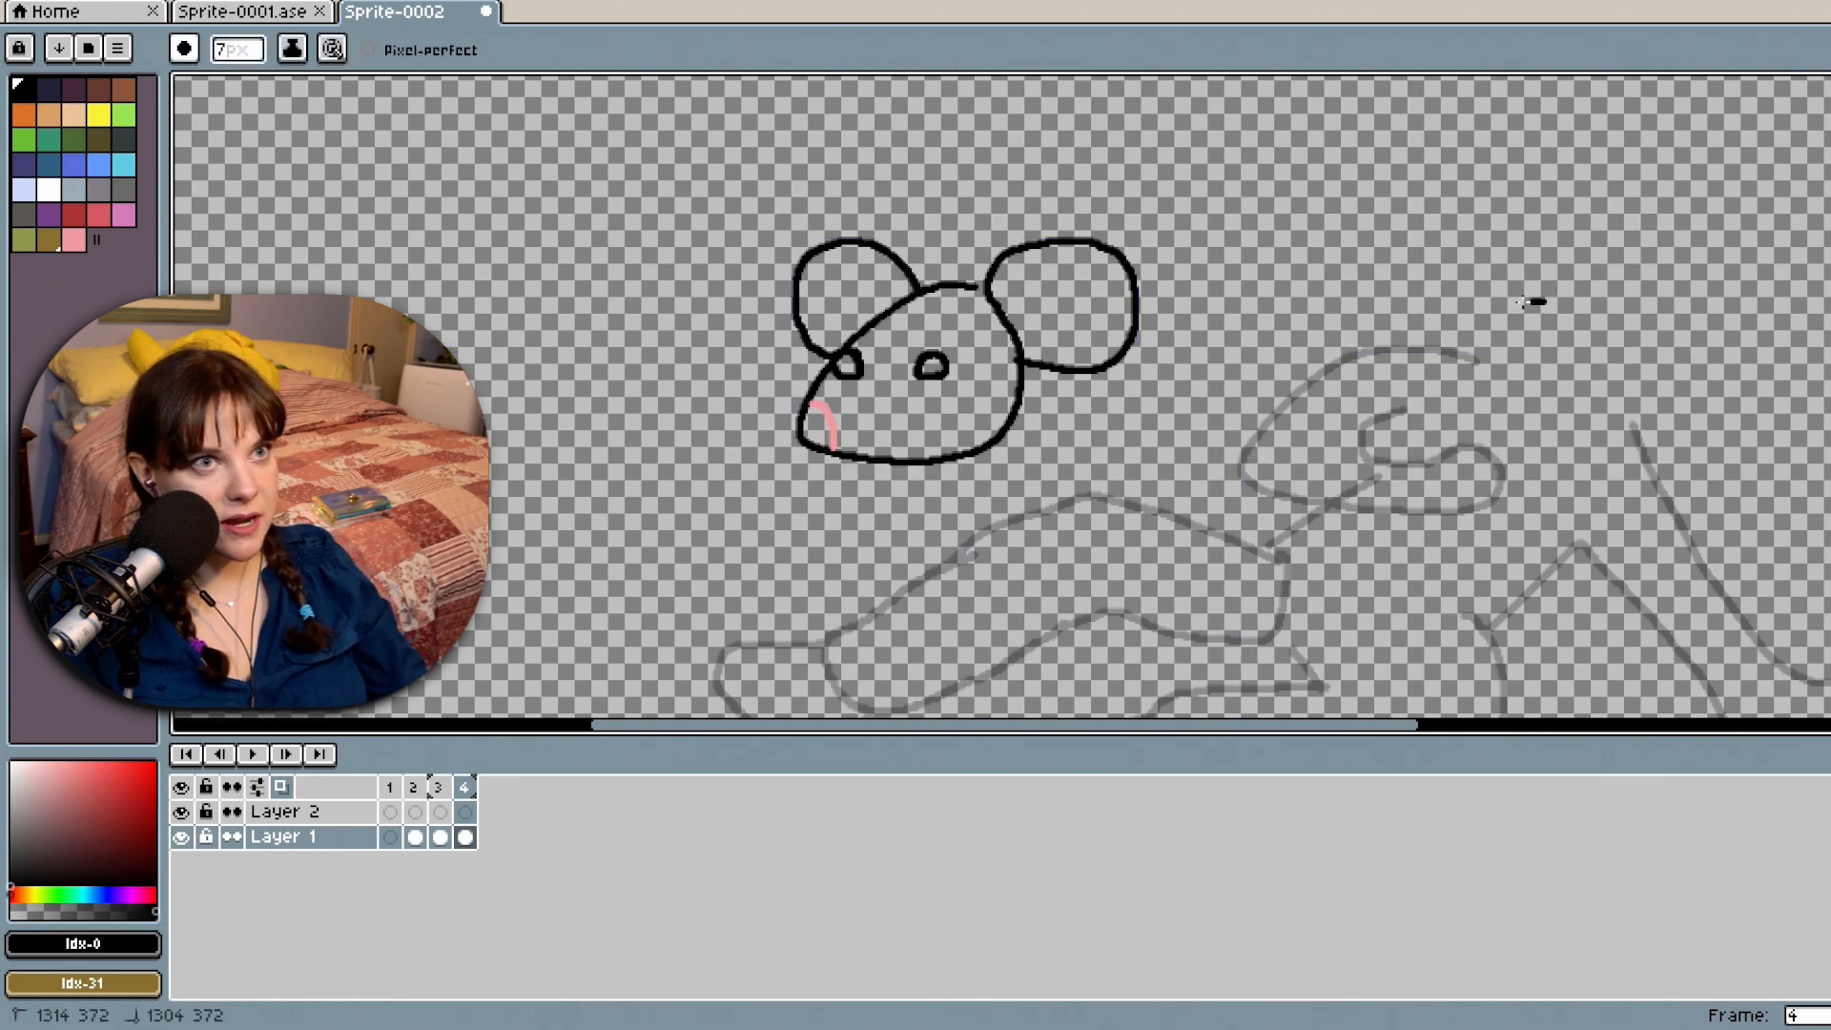
pyautogui.moveTo(1545, 302)
pyautogui.mouseDown()
pyautogui.moveTo(1553, 401)
pyautogui.moveTo(1477, 319)
pyautogui.mouseUp()
pyautogui.hotkey('ctrl', 'z')
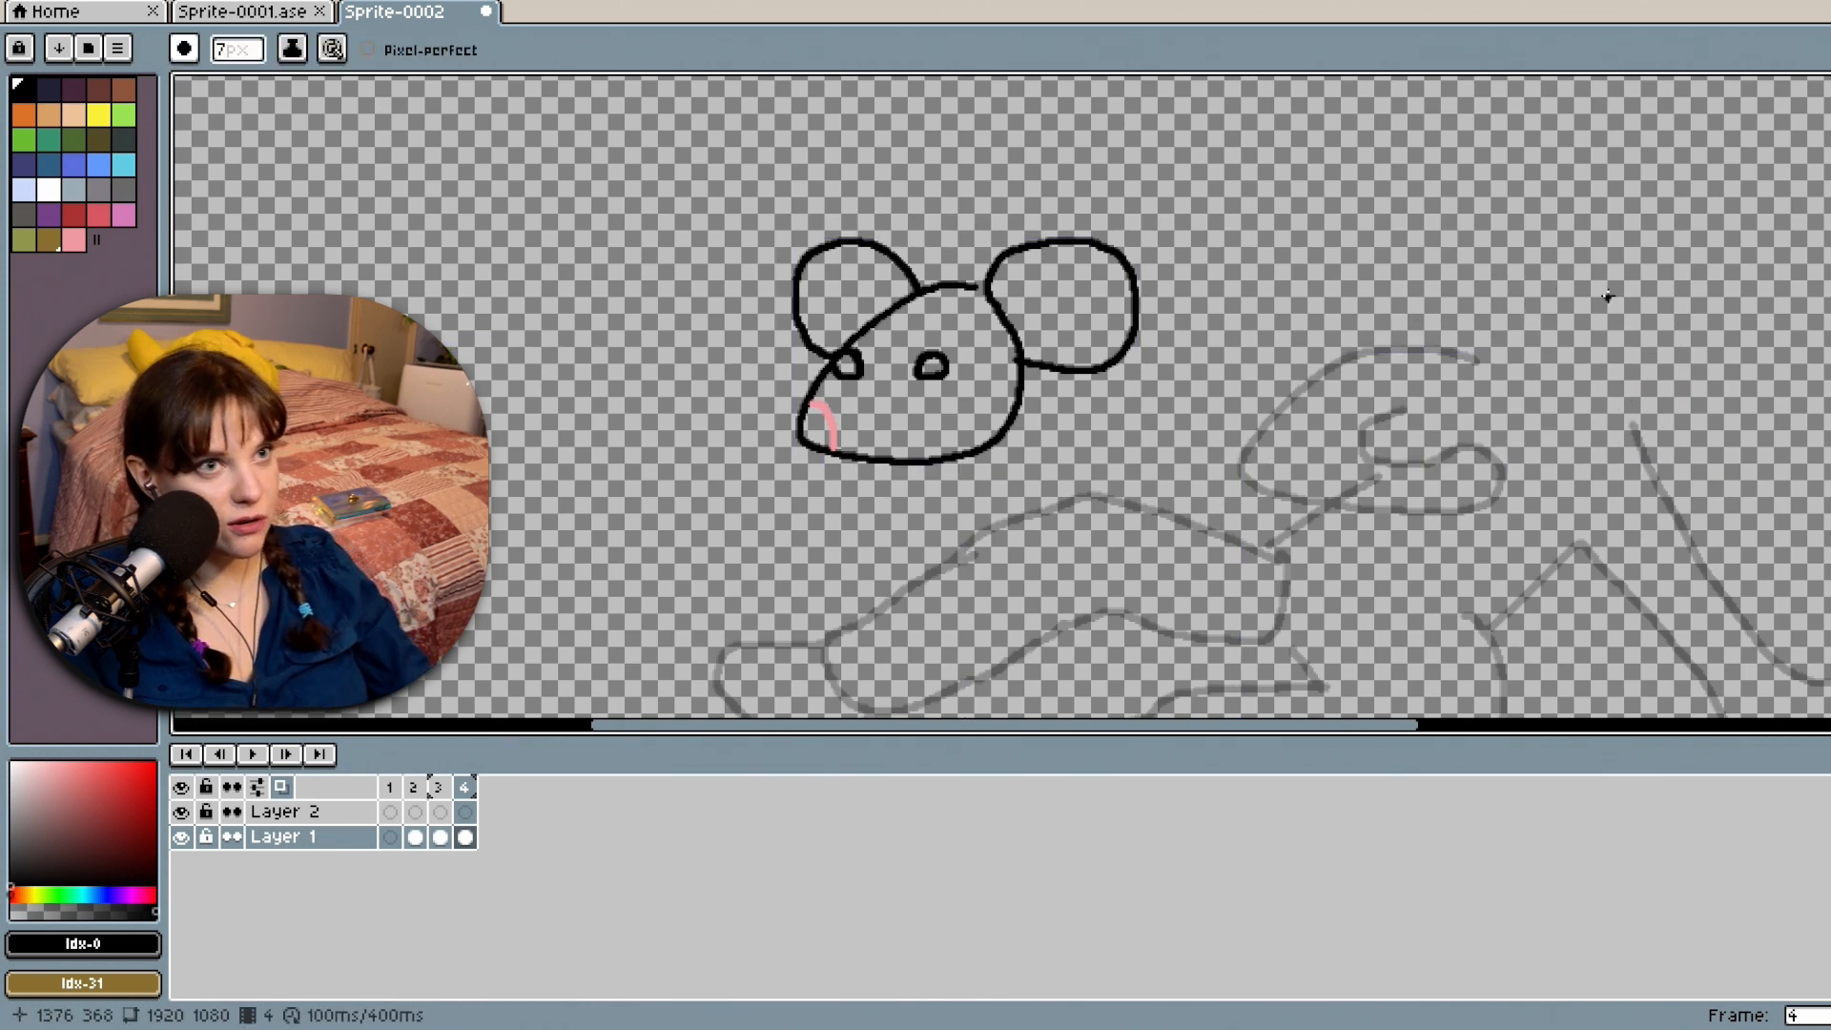
# Try a flat, elongated mouse head with a dot eye and two small round ears above the faint body sketch.
pyautogui.moveTo(1609, 280)
pyautogui.mouseDown()
pyautogui.moveTo(1403, 322)
pyautogui.moveTo(1410, 391)
pyautogui.moveTo(1626, 385)
pyautogui.moveTo(1648, 328)
pyautogui.moveTo(1612, 283)
pyautogui.mouseUp()
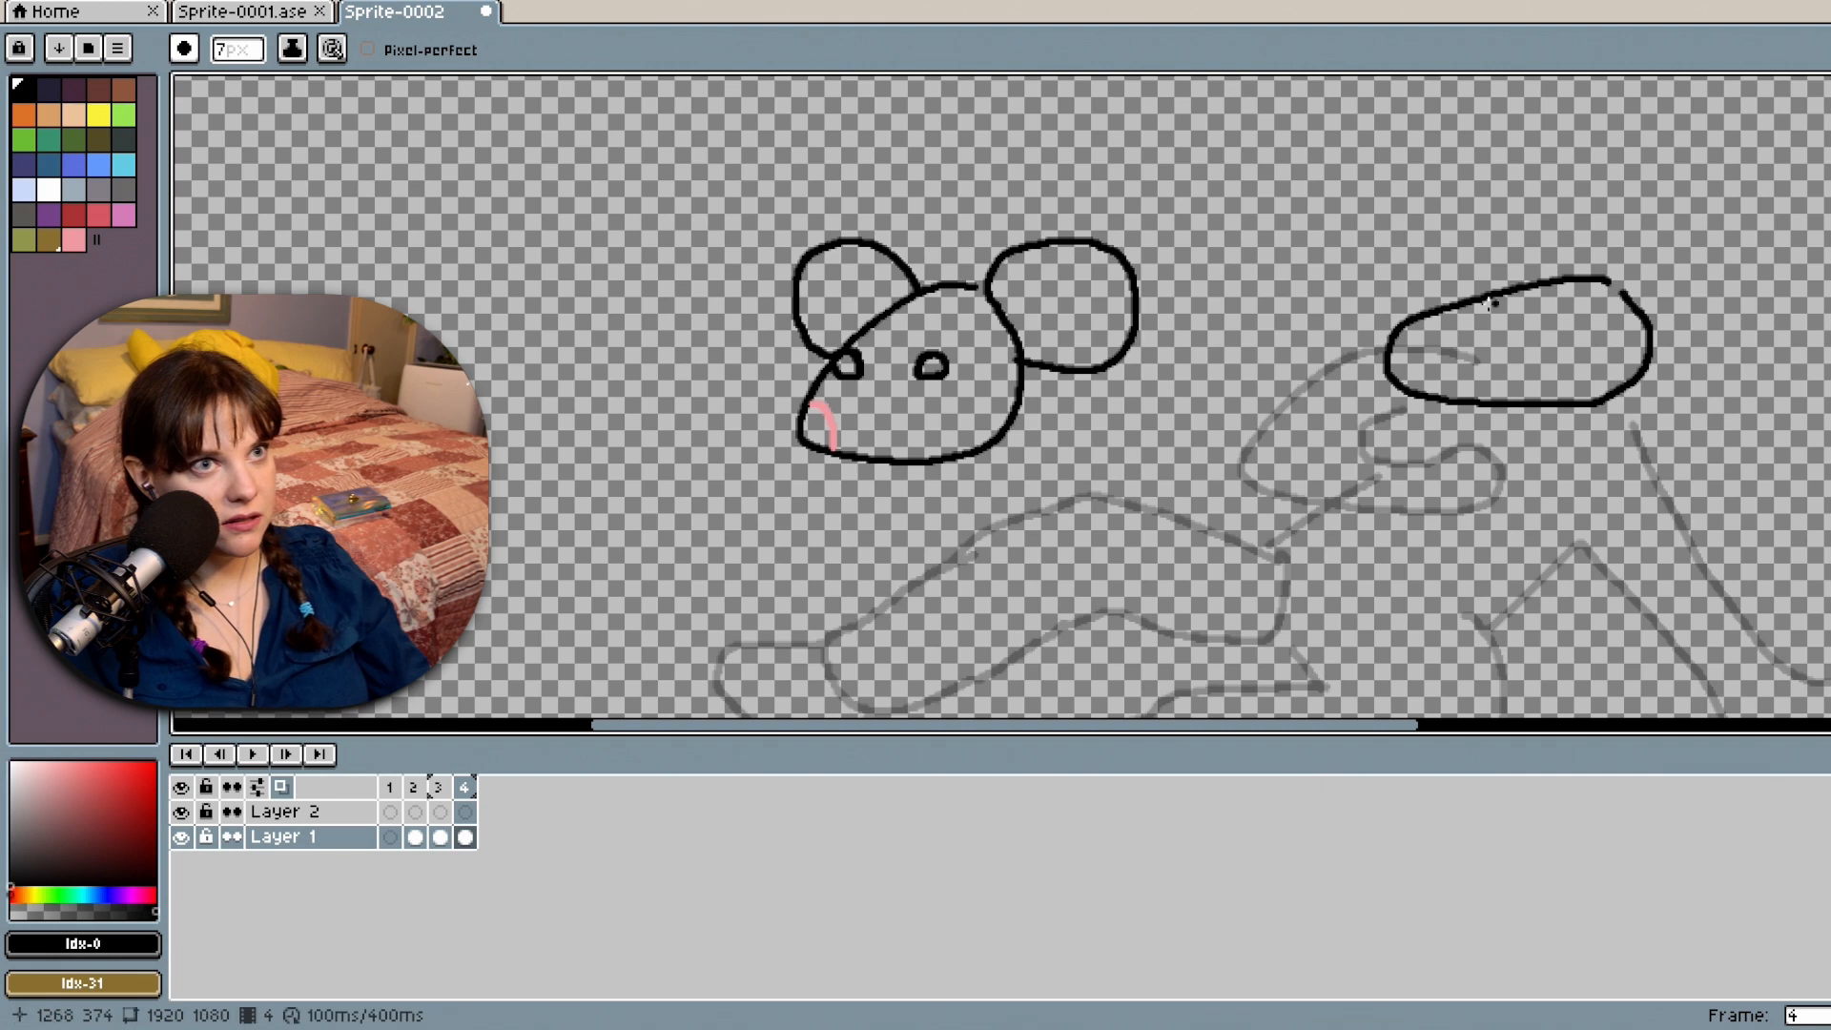
pyautogui.moveTo(1465, 313); pyautogui.dragTo(1426, 340)
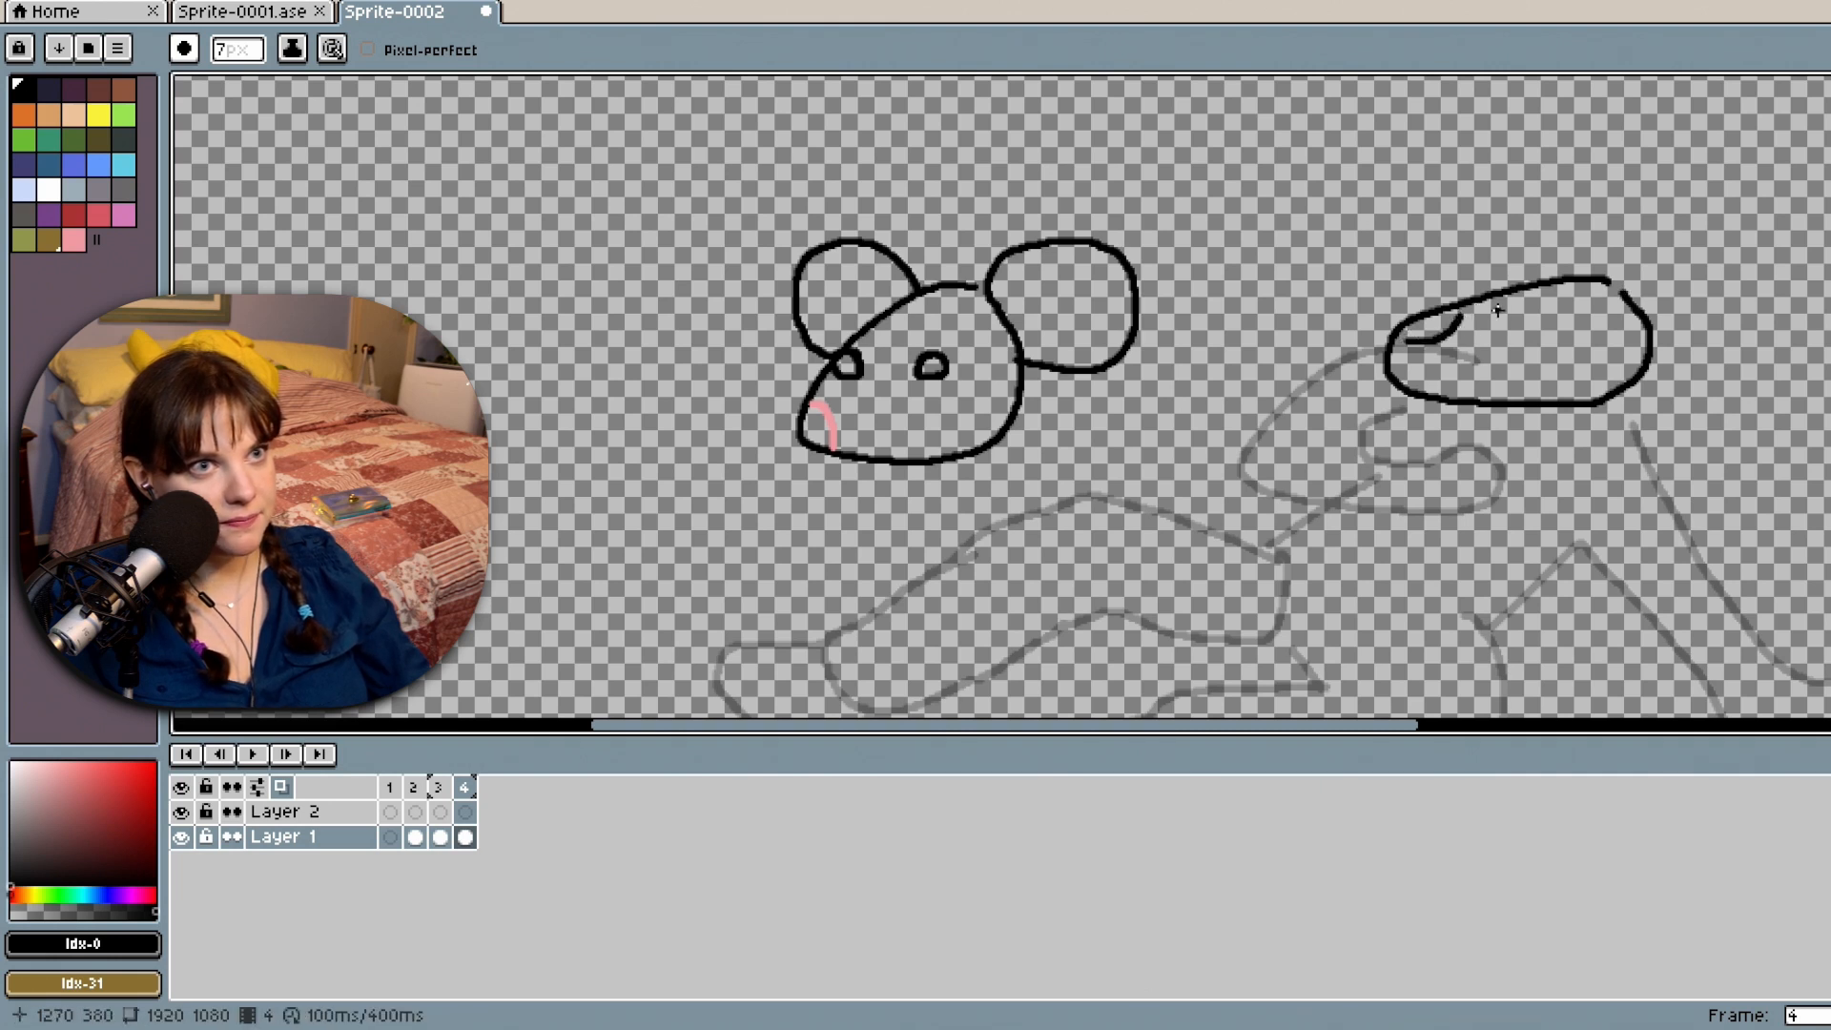
pyautogui.hotkey('ctrl', 'z')
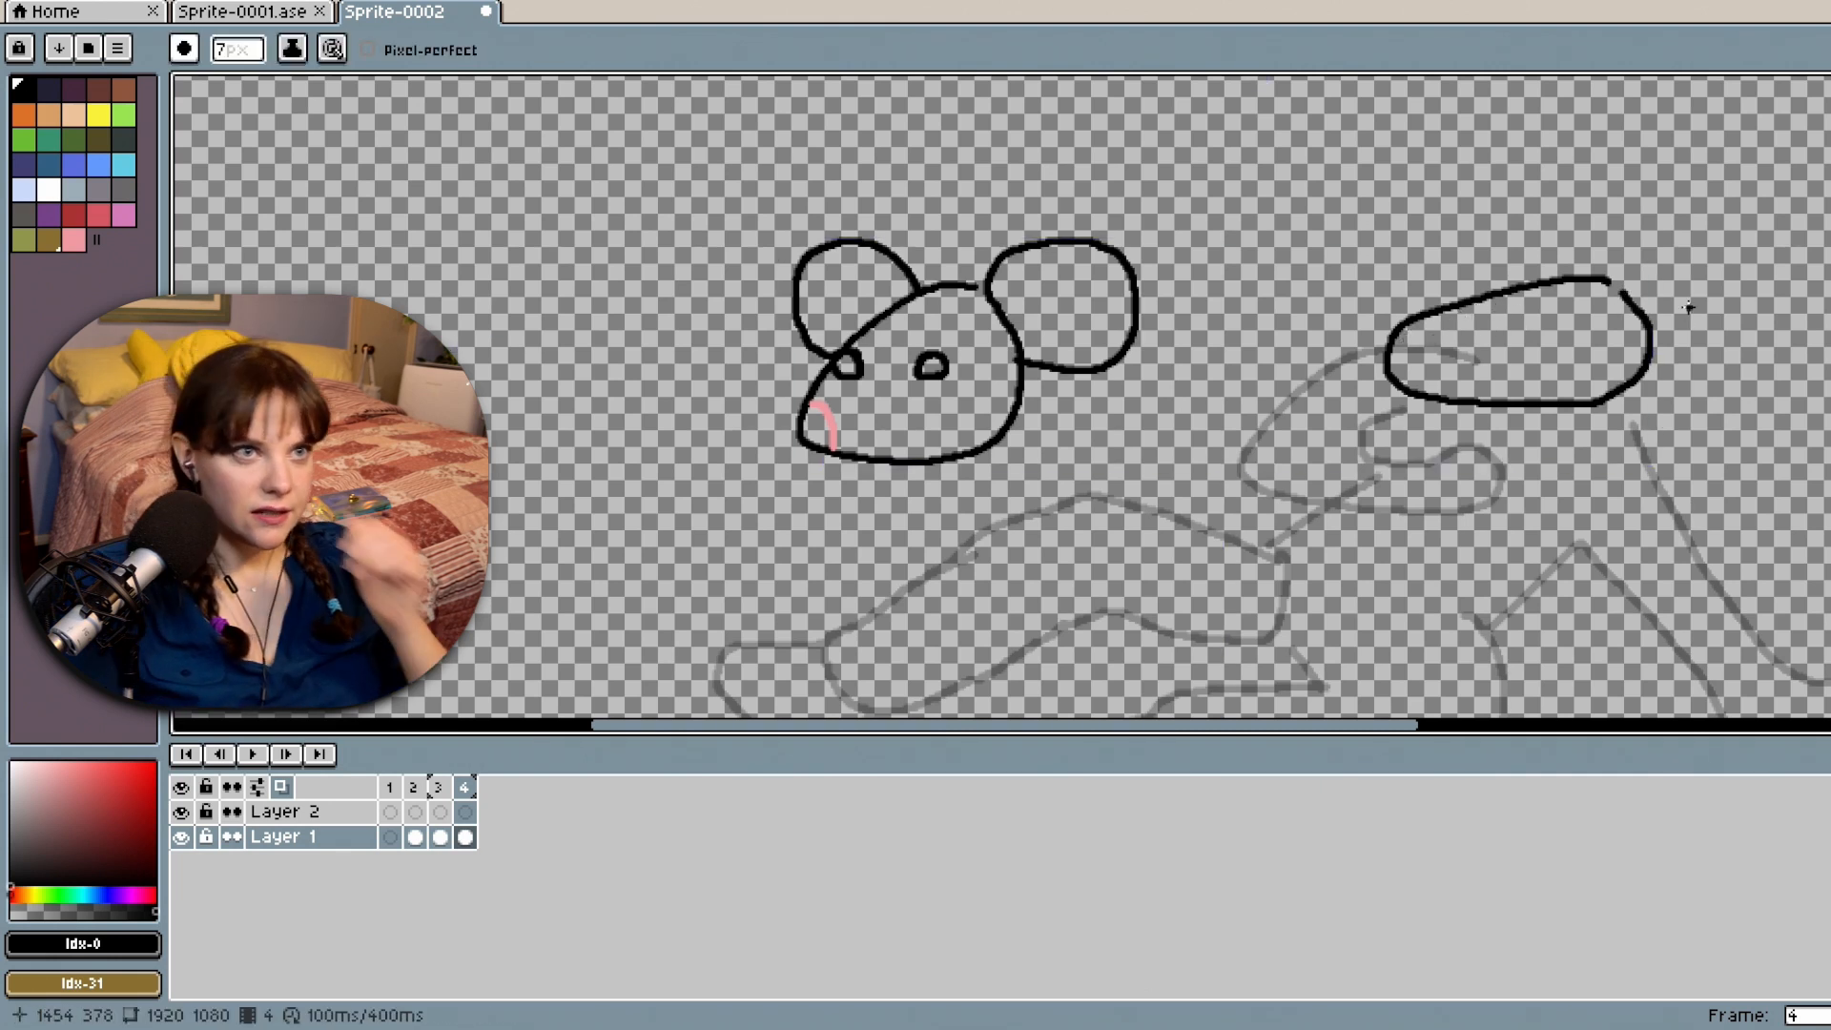
pyautogui.click(1557, 325)
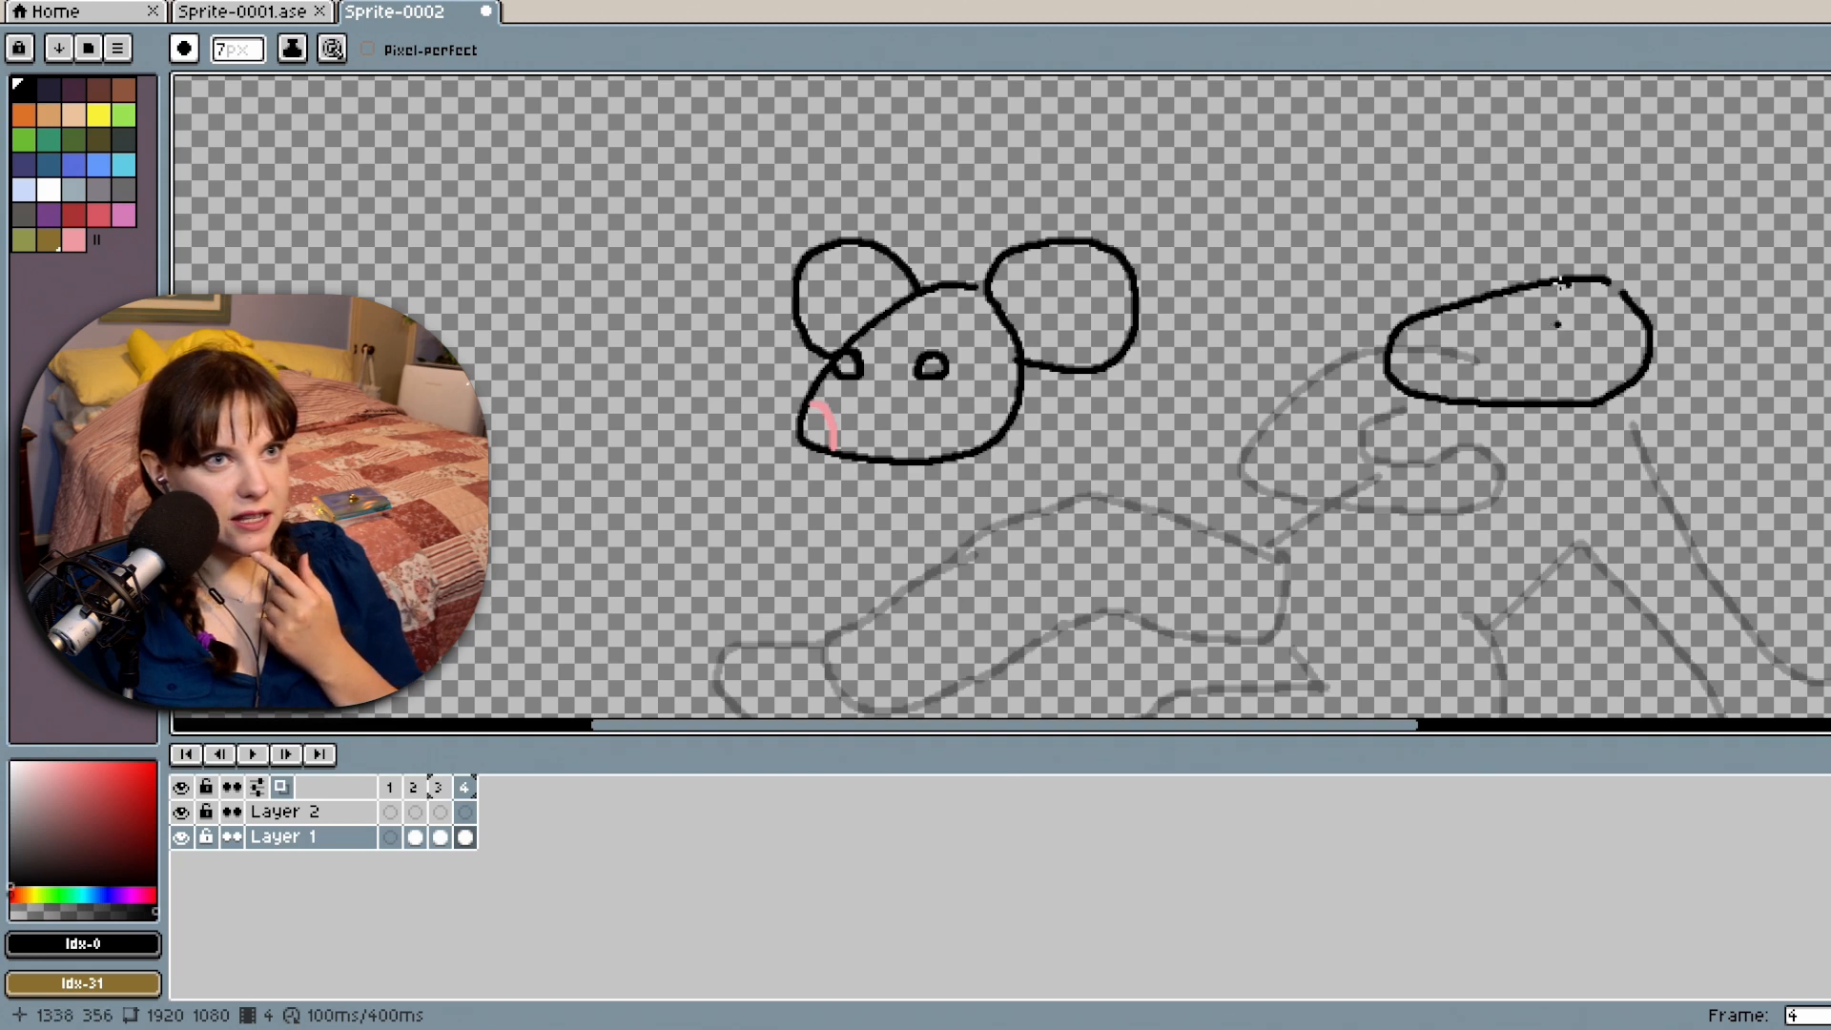
pyautogui.click(1475, 295)
pyautogui.moveTo(1626, 281)
pyautogui.mouseDown()
pyautogui.moveTo(1663, 249)
pyautogui.moveTo(1717, 270)
pyautogui.moveTo(1717, 306)
pyautogui.moveTo(1671, 335)
pyautogui.mouseUp()
pyautogui.moveTo(1519, 285)
pyautogui.mouseDown()
pyautogui.moveTo(1432, 250)
pyautogui.moveTo(1440, 320)
pyautogui.mouseUp()
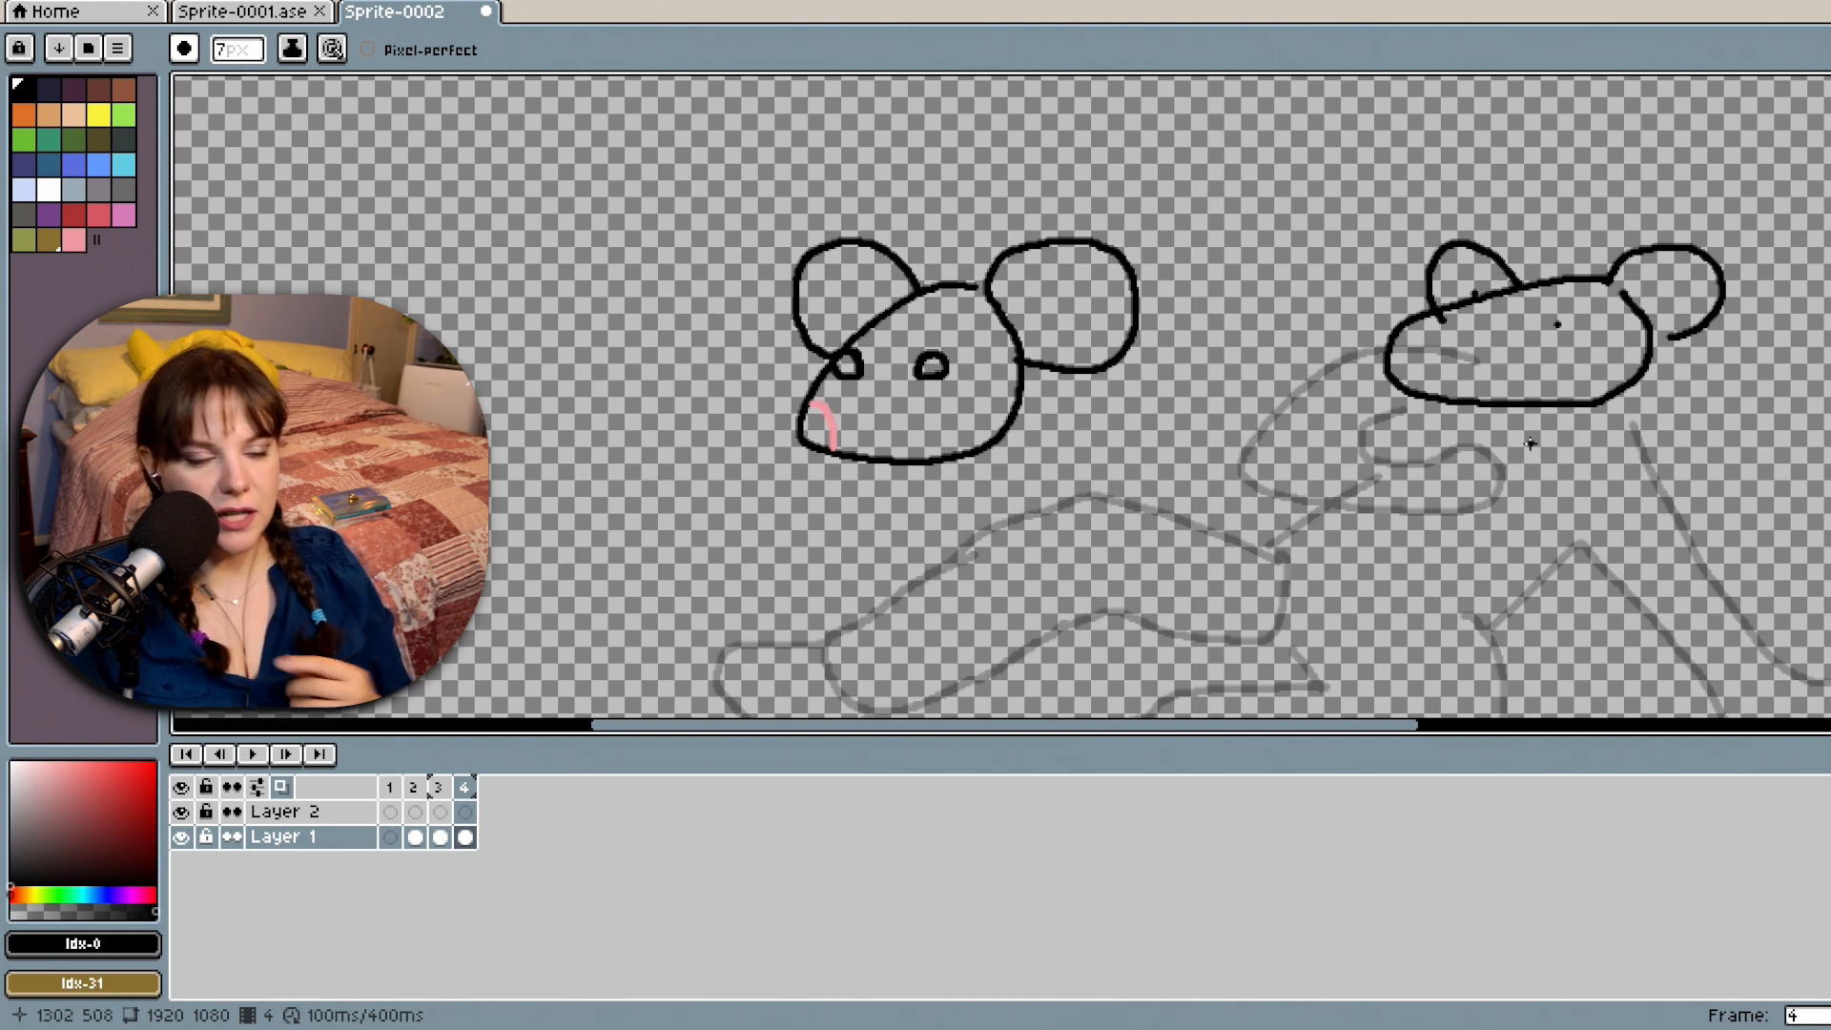
pyautogui.press('v')
pyautogui.hotkey('ctrl', 'z')
pyautogui.hotkey('ctrl', 'z')
pyautogui.hotkey('ctrl', 'z')
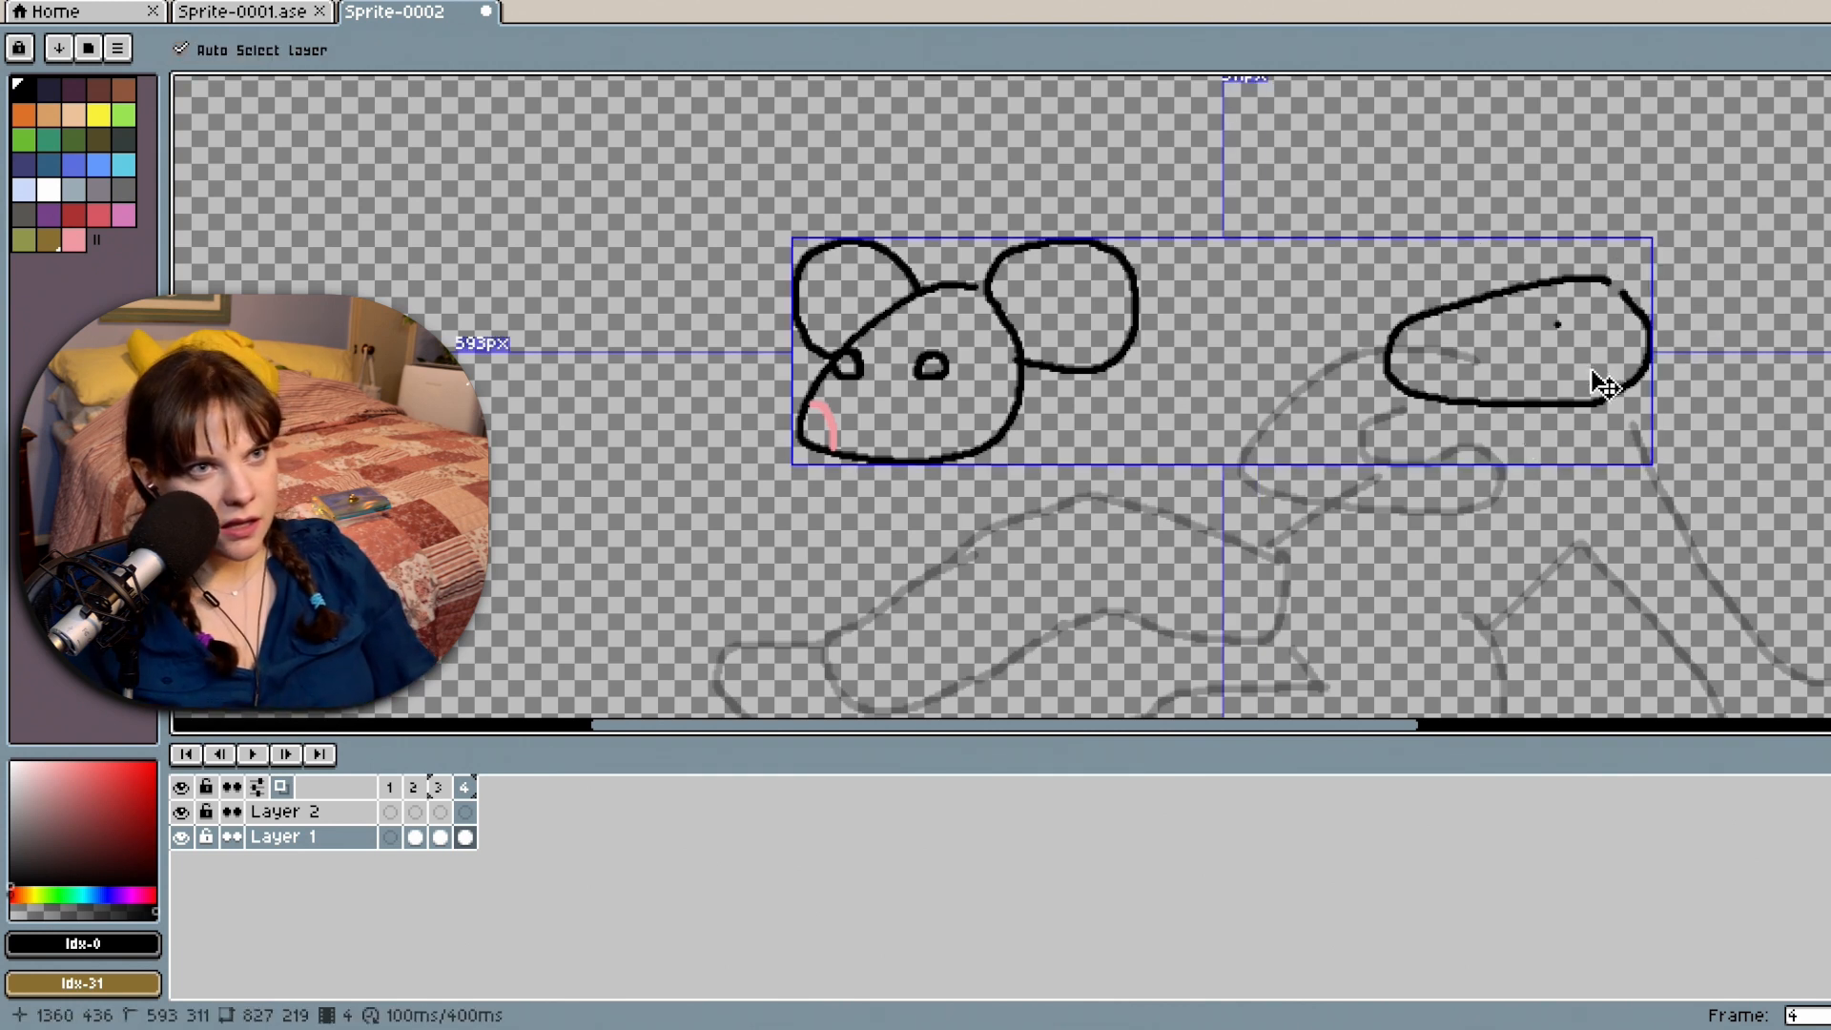
# Draw a long mouse head pointing down-left above the faint body sketch, with a nose curve and a small mouth line.
pyautogui.press('b')
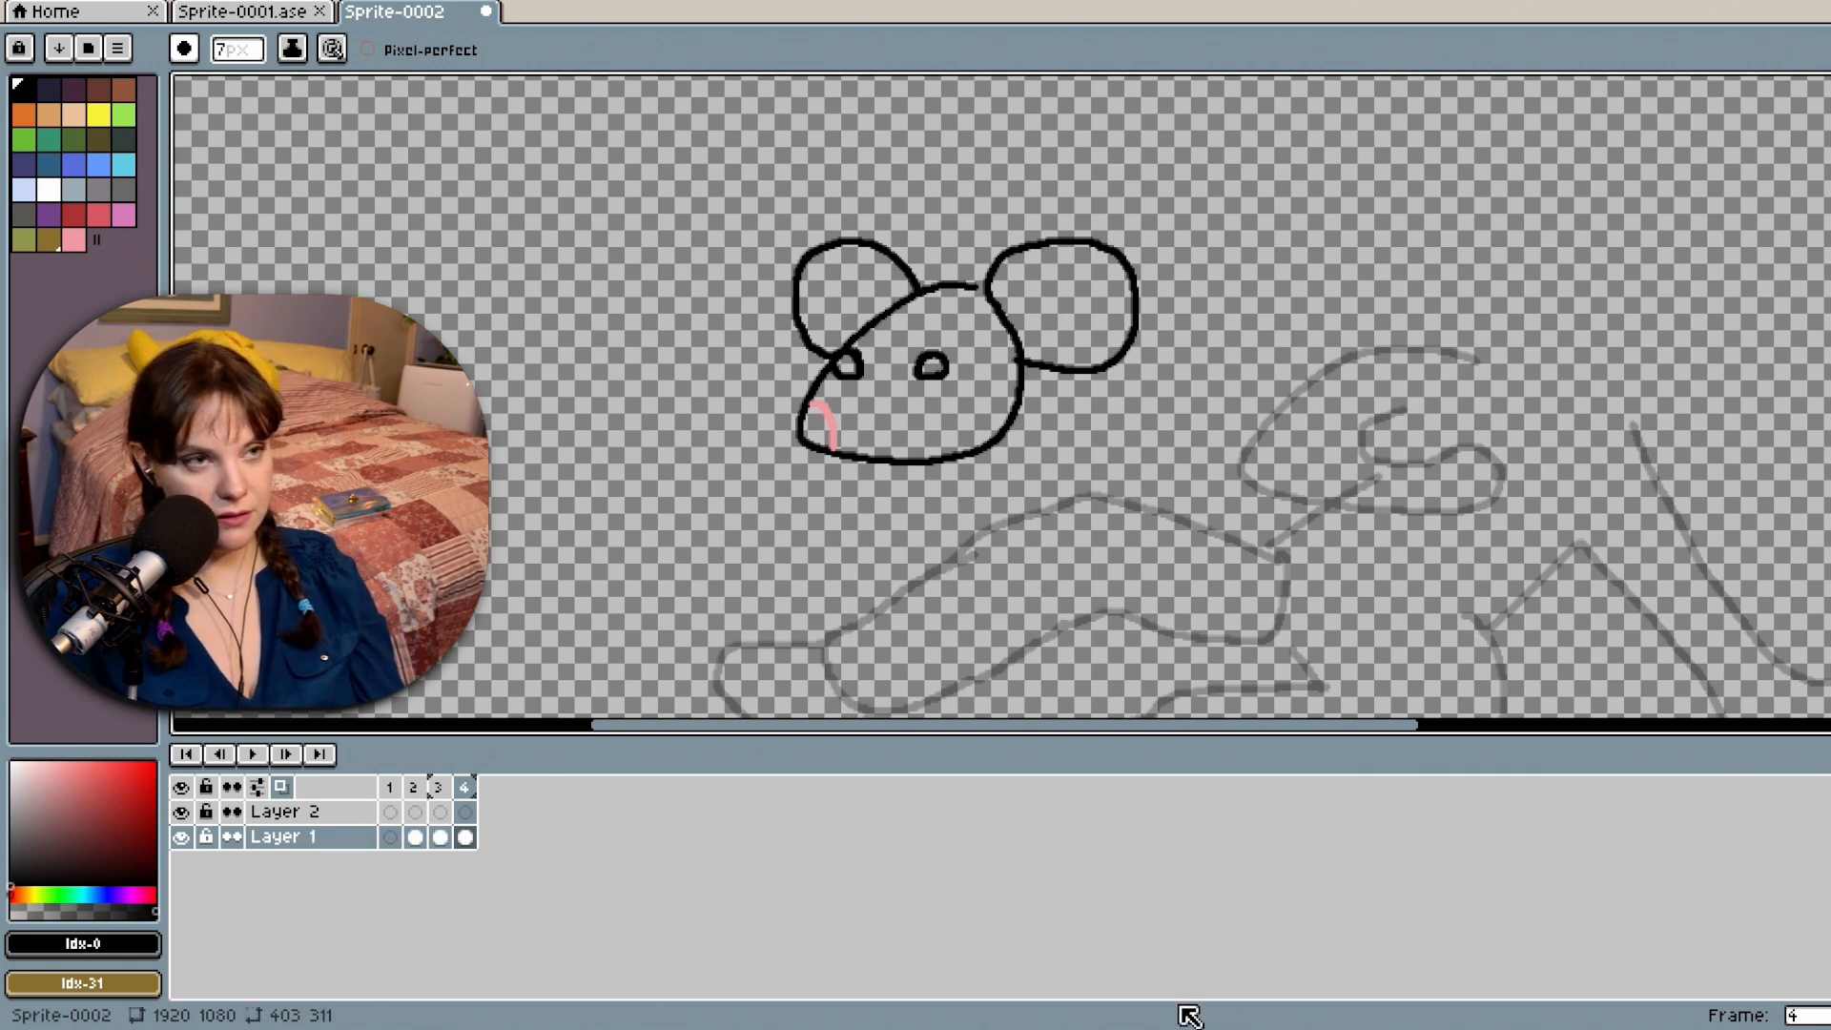
pyautogui.moveTo(1571, 251)
pyautogui.mouseDown()
pyautogui.moveTo(1418, 322)
pyautogui.moveTo(1305, 399)
pyautogui.moveTo(1303, 422)
pyautogui.mouseUp()
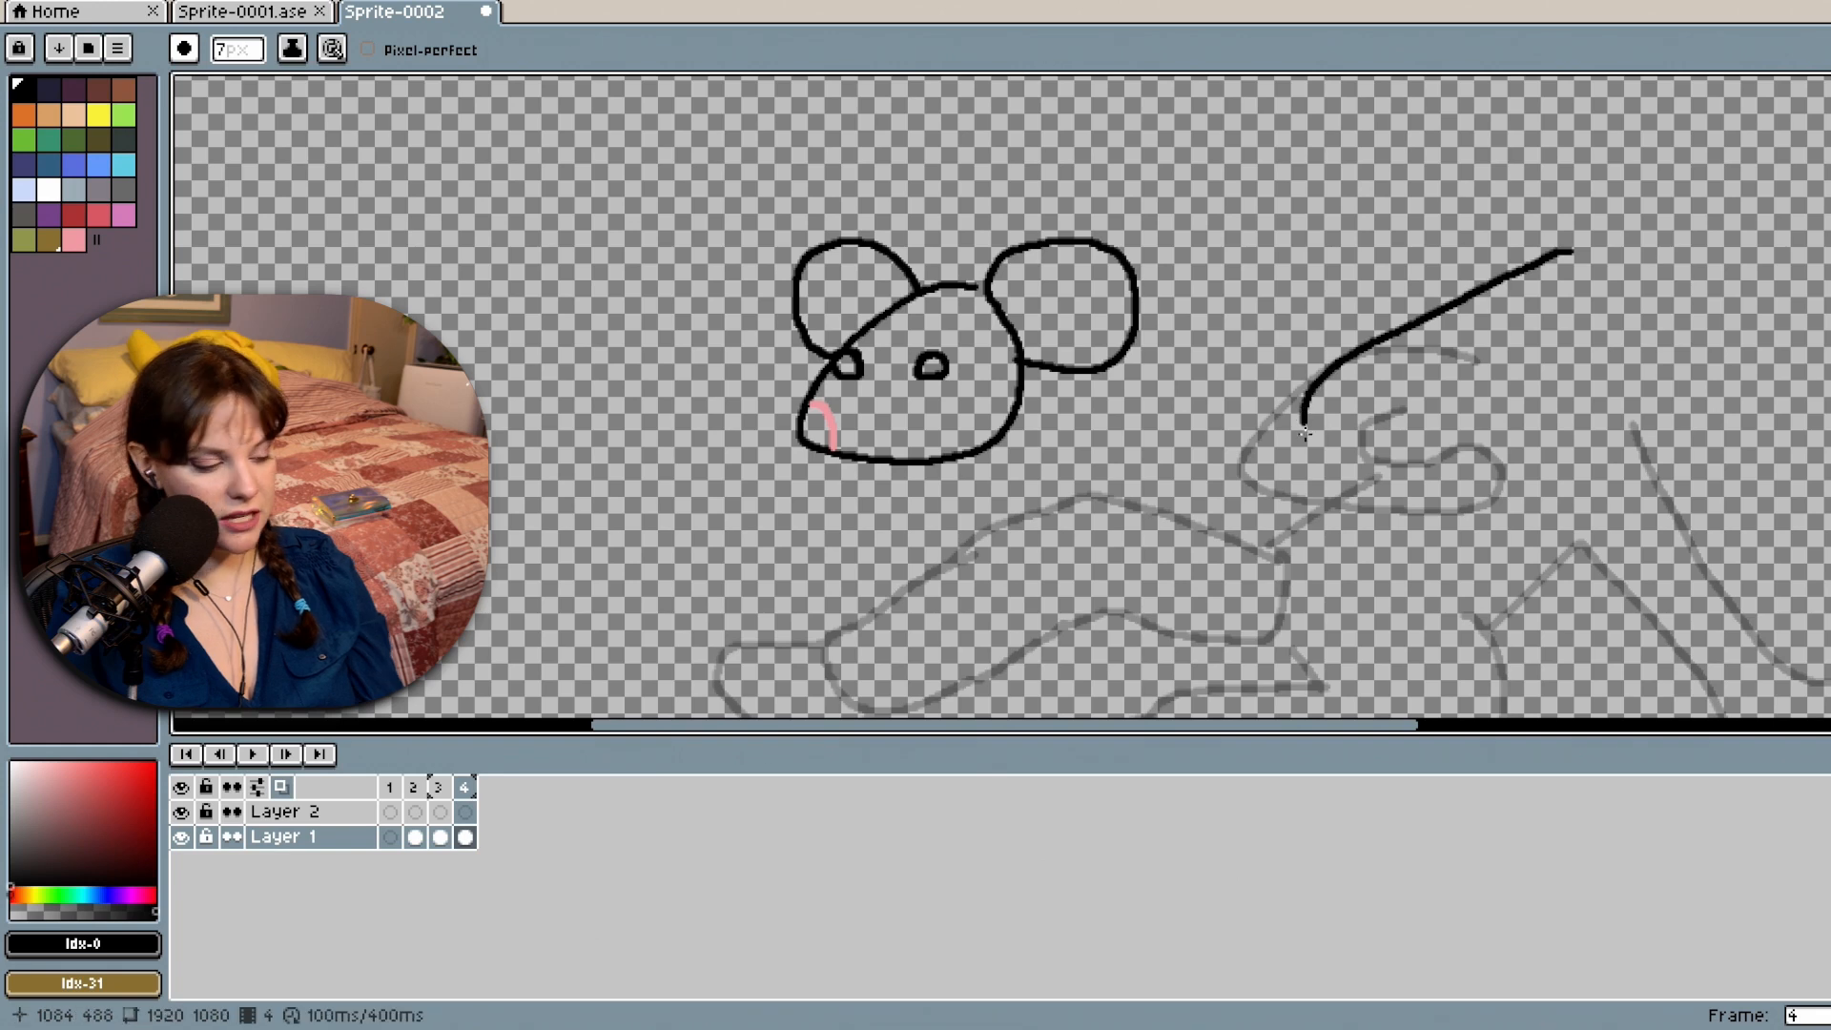
pyautogui.hotkey('ctrl', 'z')
pyautogui.moveTo(1588, 203)
pyautogui.mouseDown()
pyautogui.moveTo(1476, 236)
pyautogui.moveTo(1662, 267)
pyautogui.moveTo(1593, 169)
pyautogui.mouseUp()
pyautogui.scroll(-1, 1522, 219)
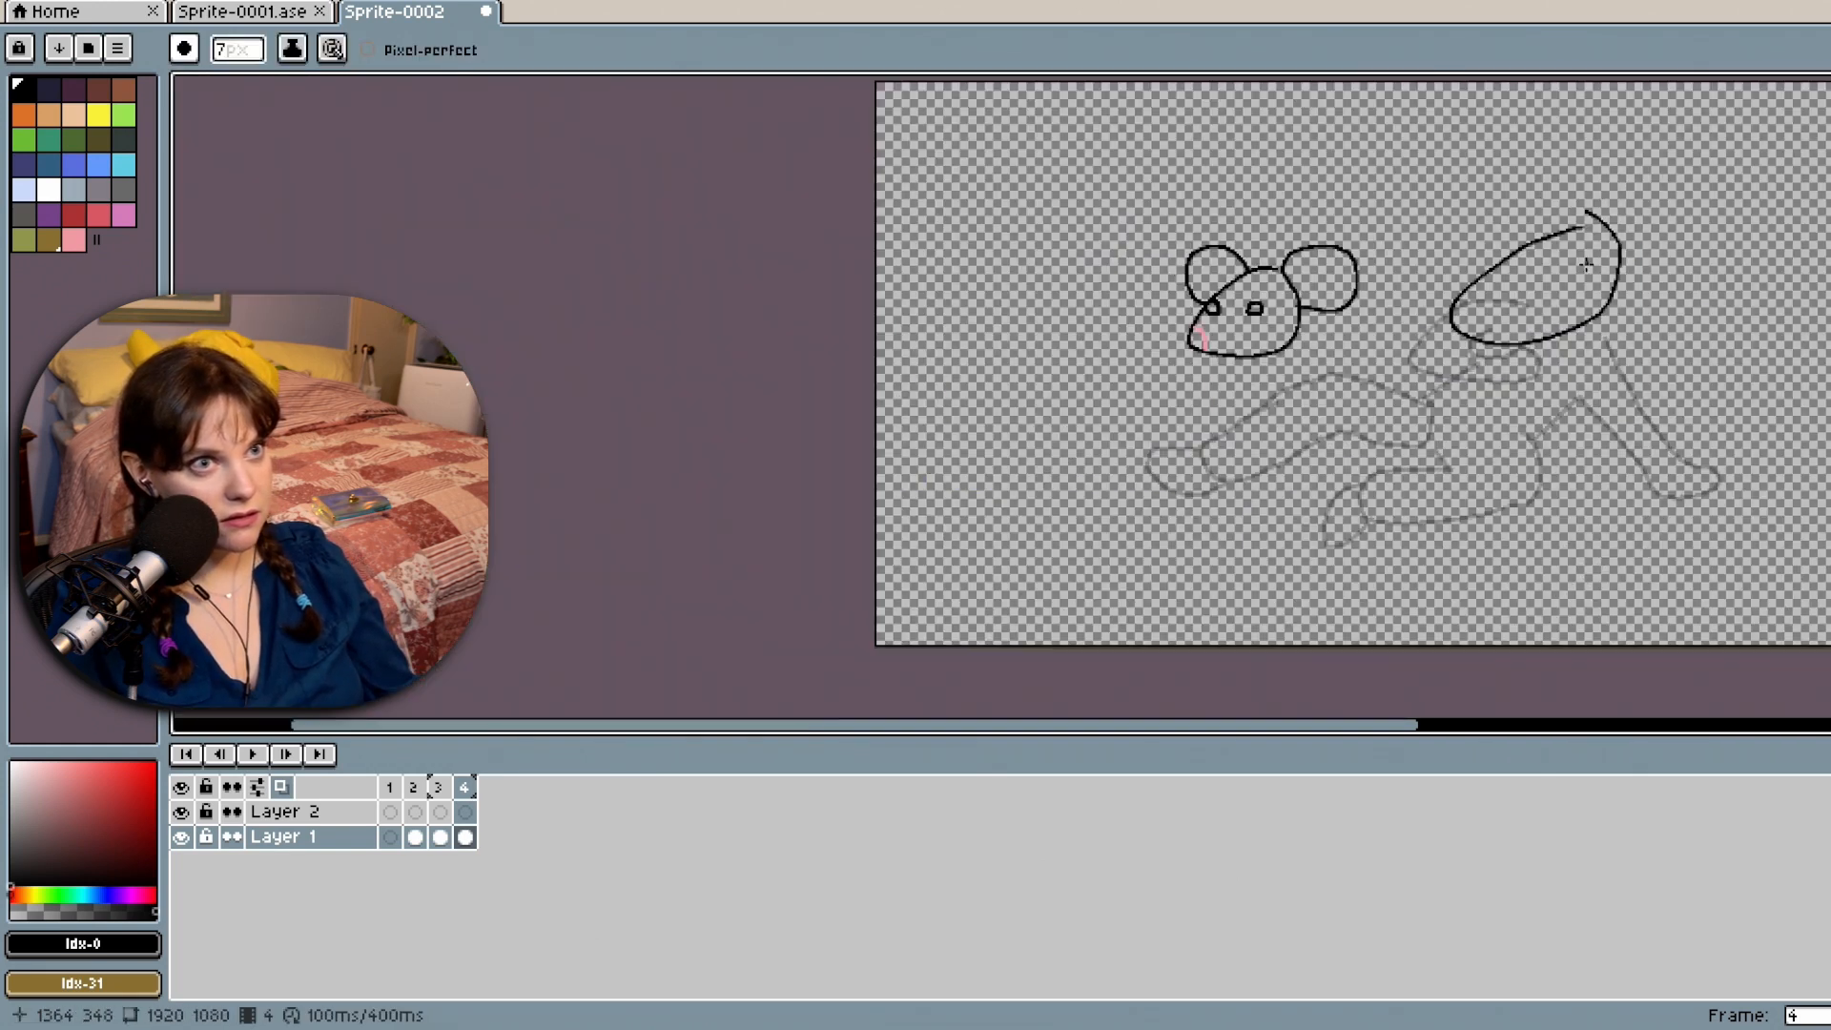
pyautogui.scroll(1, 1605, 278)
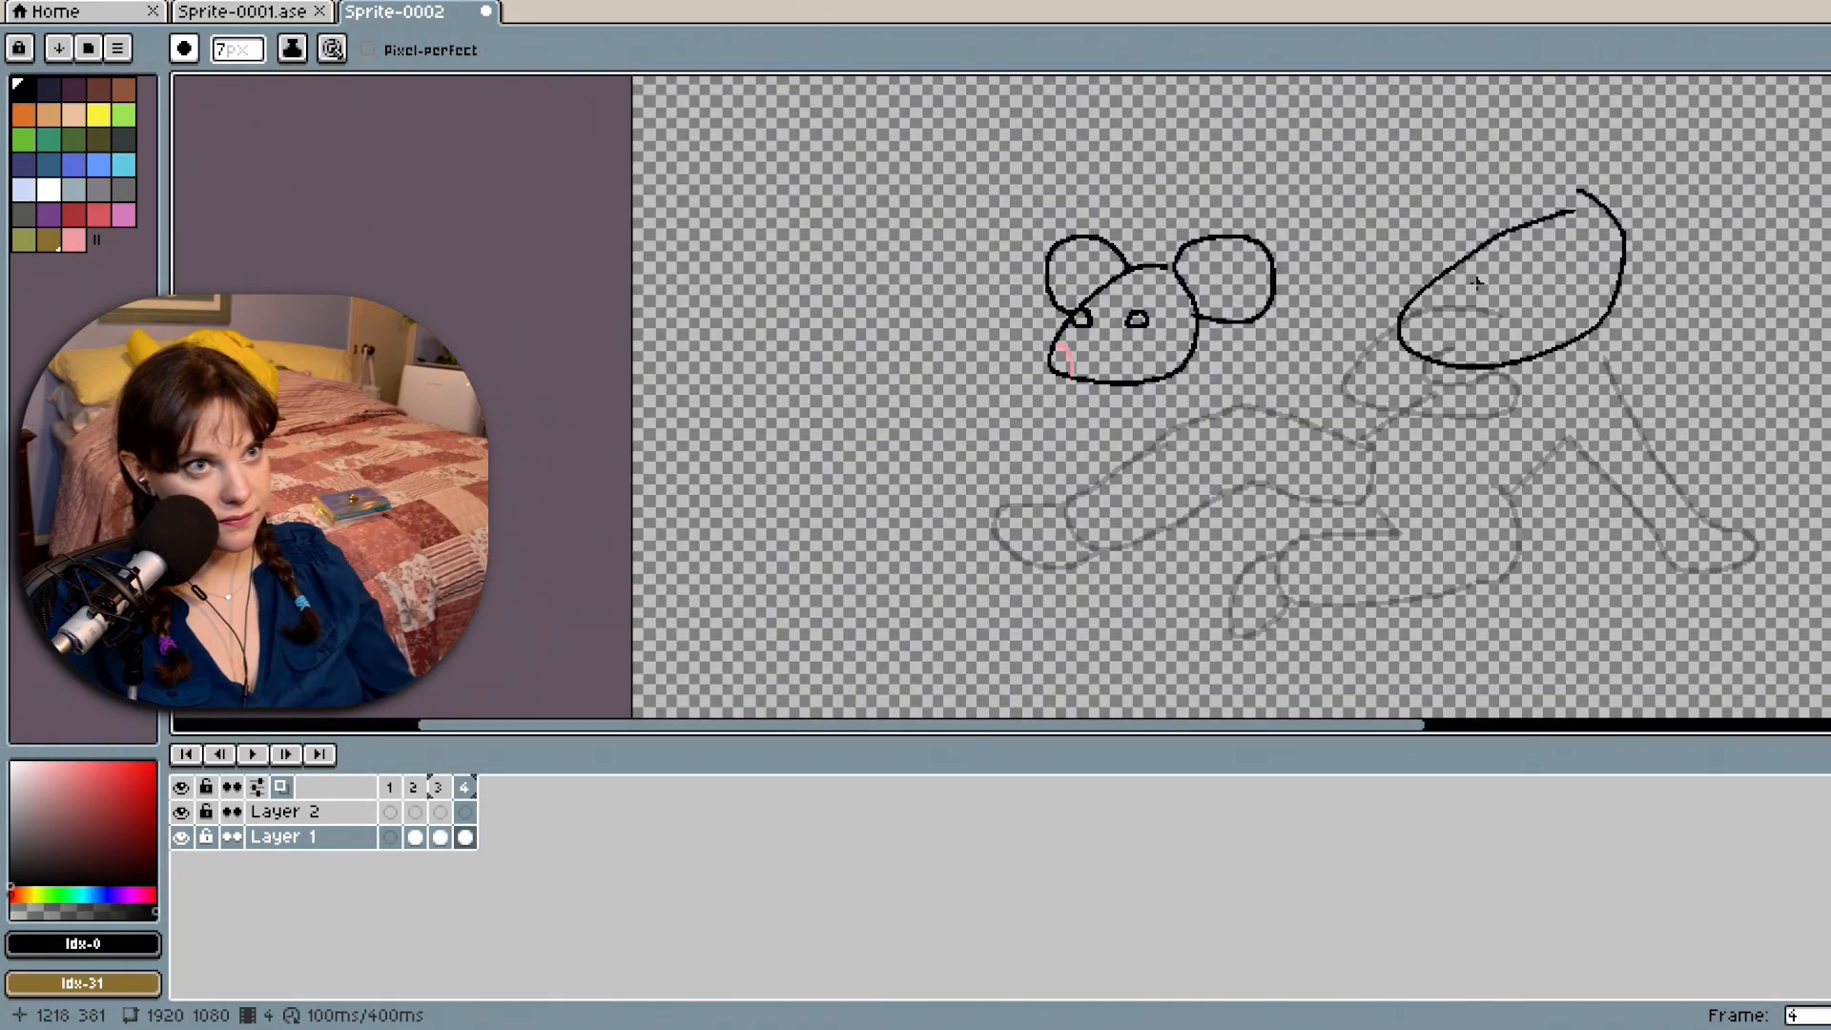
pyautogui.moveTo(1435, 359)
pyautogui.mouseDown()
pyautogui.moveTo(1490, 345)
pyautogui.moveTo(1430, 307)
pyautogui.moveTo(1419, 346)
pyautogui.mouseUp()
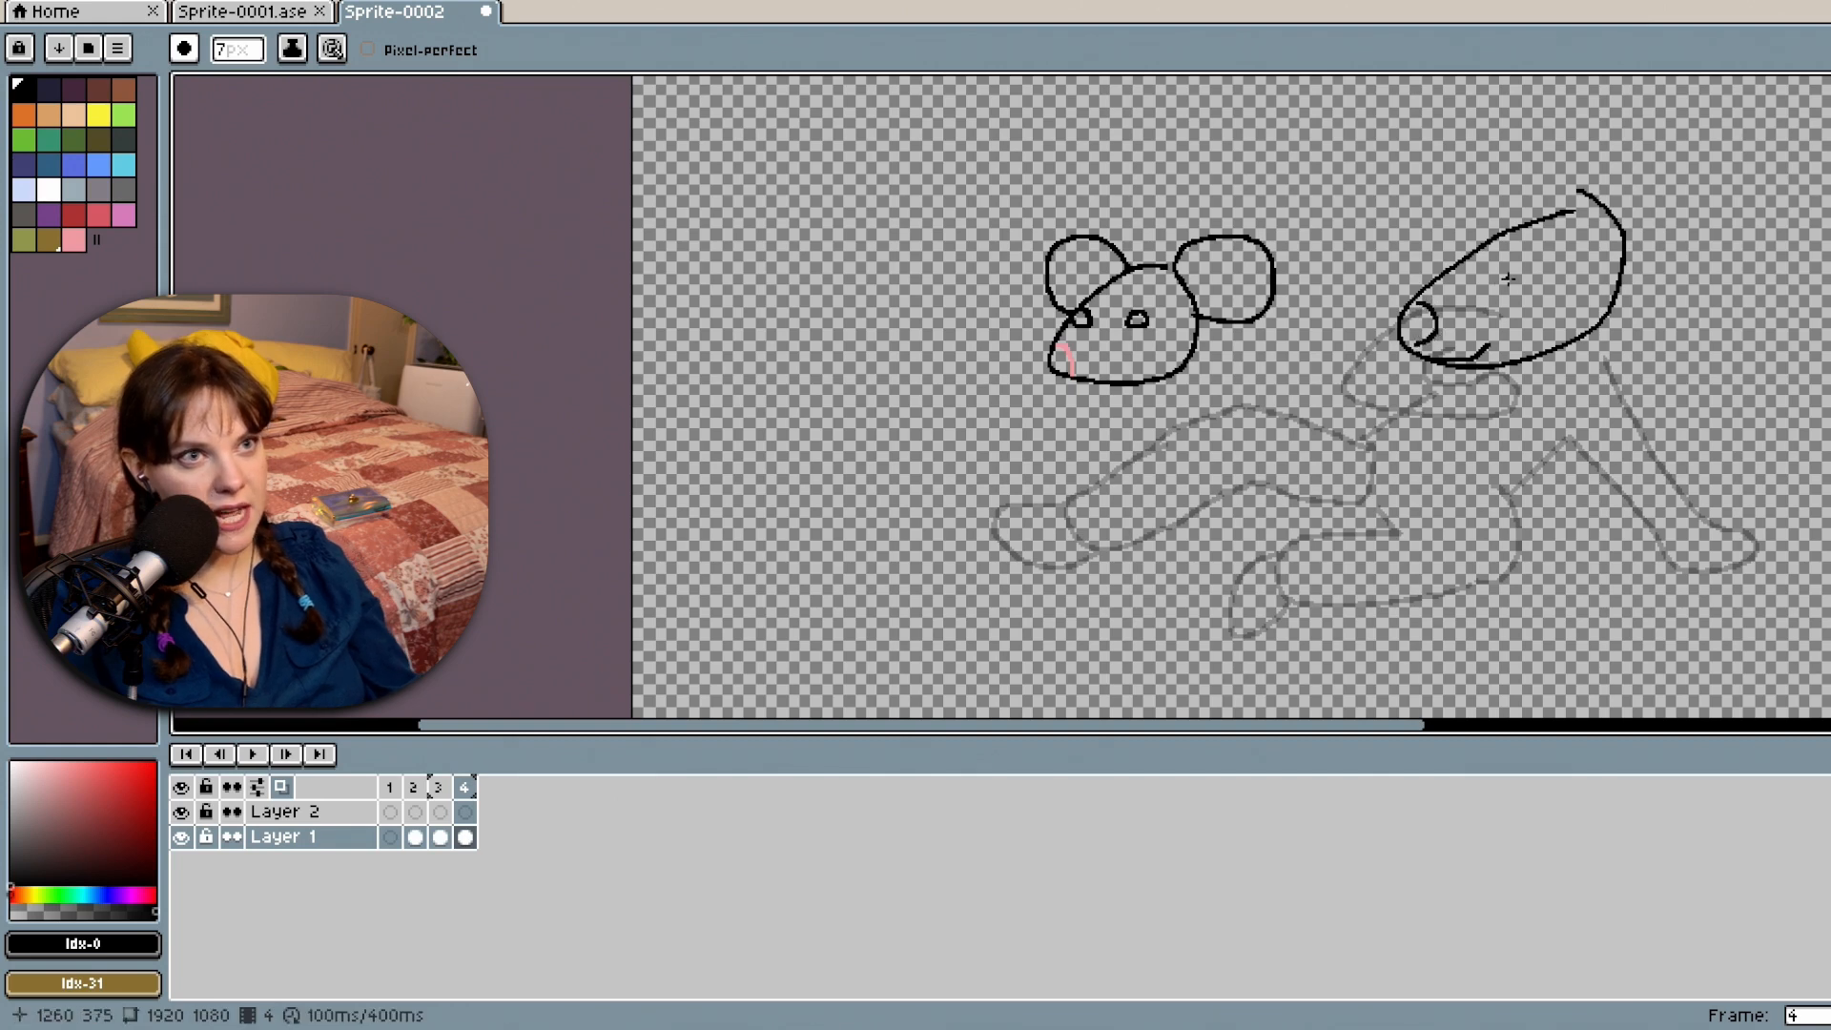
pyautogui.scroll(2, 1791, 276)
pyautogui.scroll(-2, 950, 386)
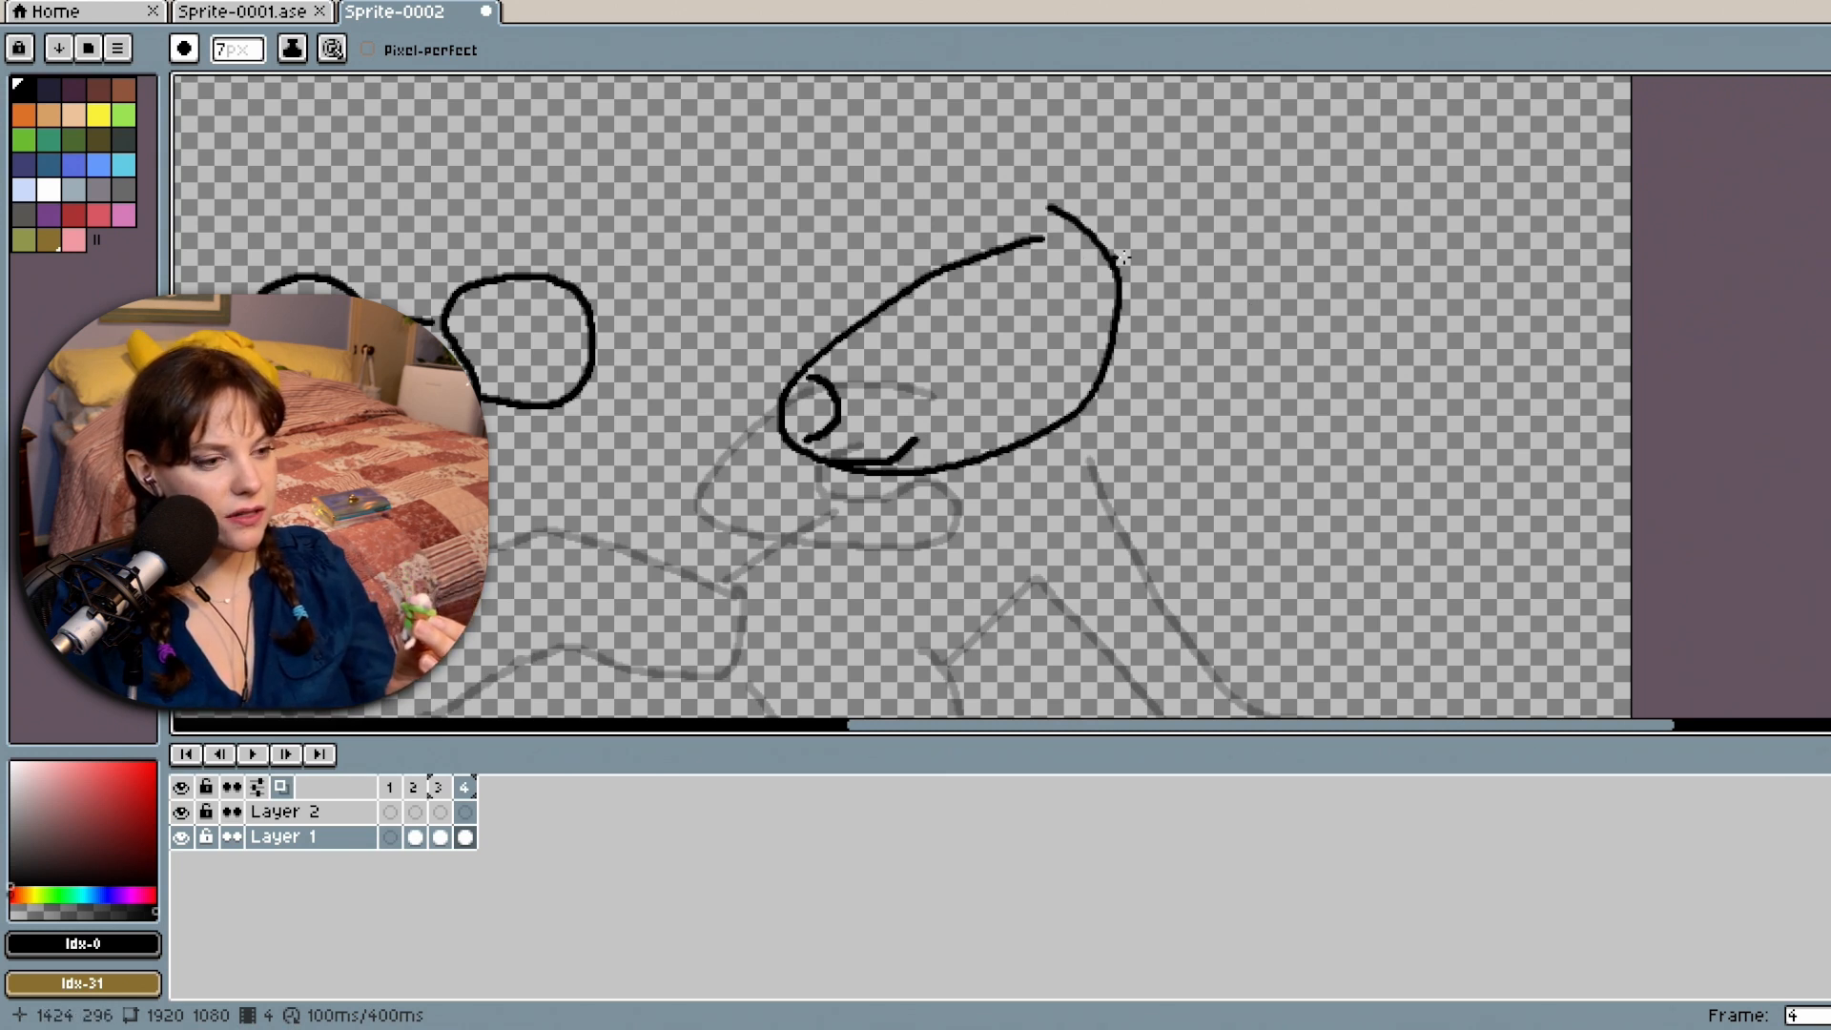
pyautogui.moveTo(1106, 251)
pyautogui.mouseDown()
pyautogui.moveTo(1149, 197)
pyautogui.moveTo(1237, 194)
pyautogui.moveTo(1263, 233)
pyautogui.mouseUp()
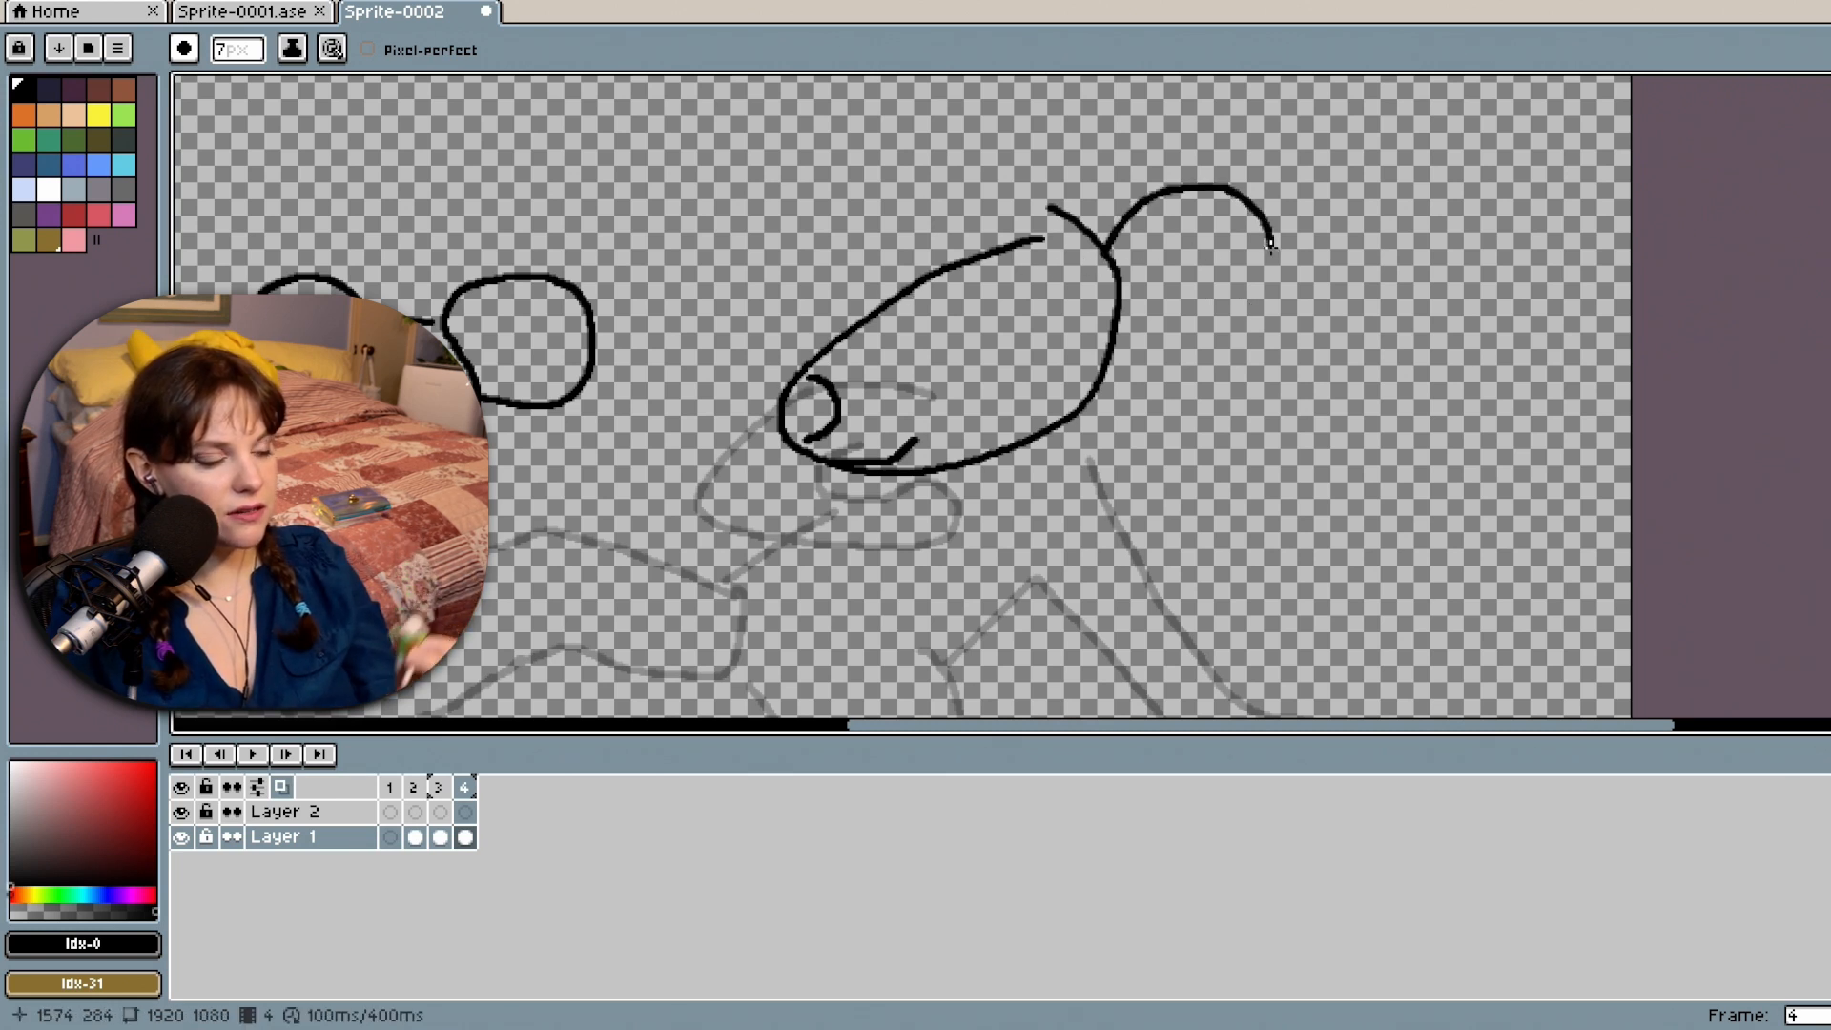
pyautogui.hotkey('ctrl', 'z')
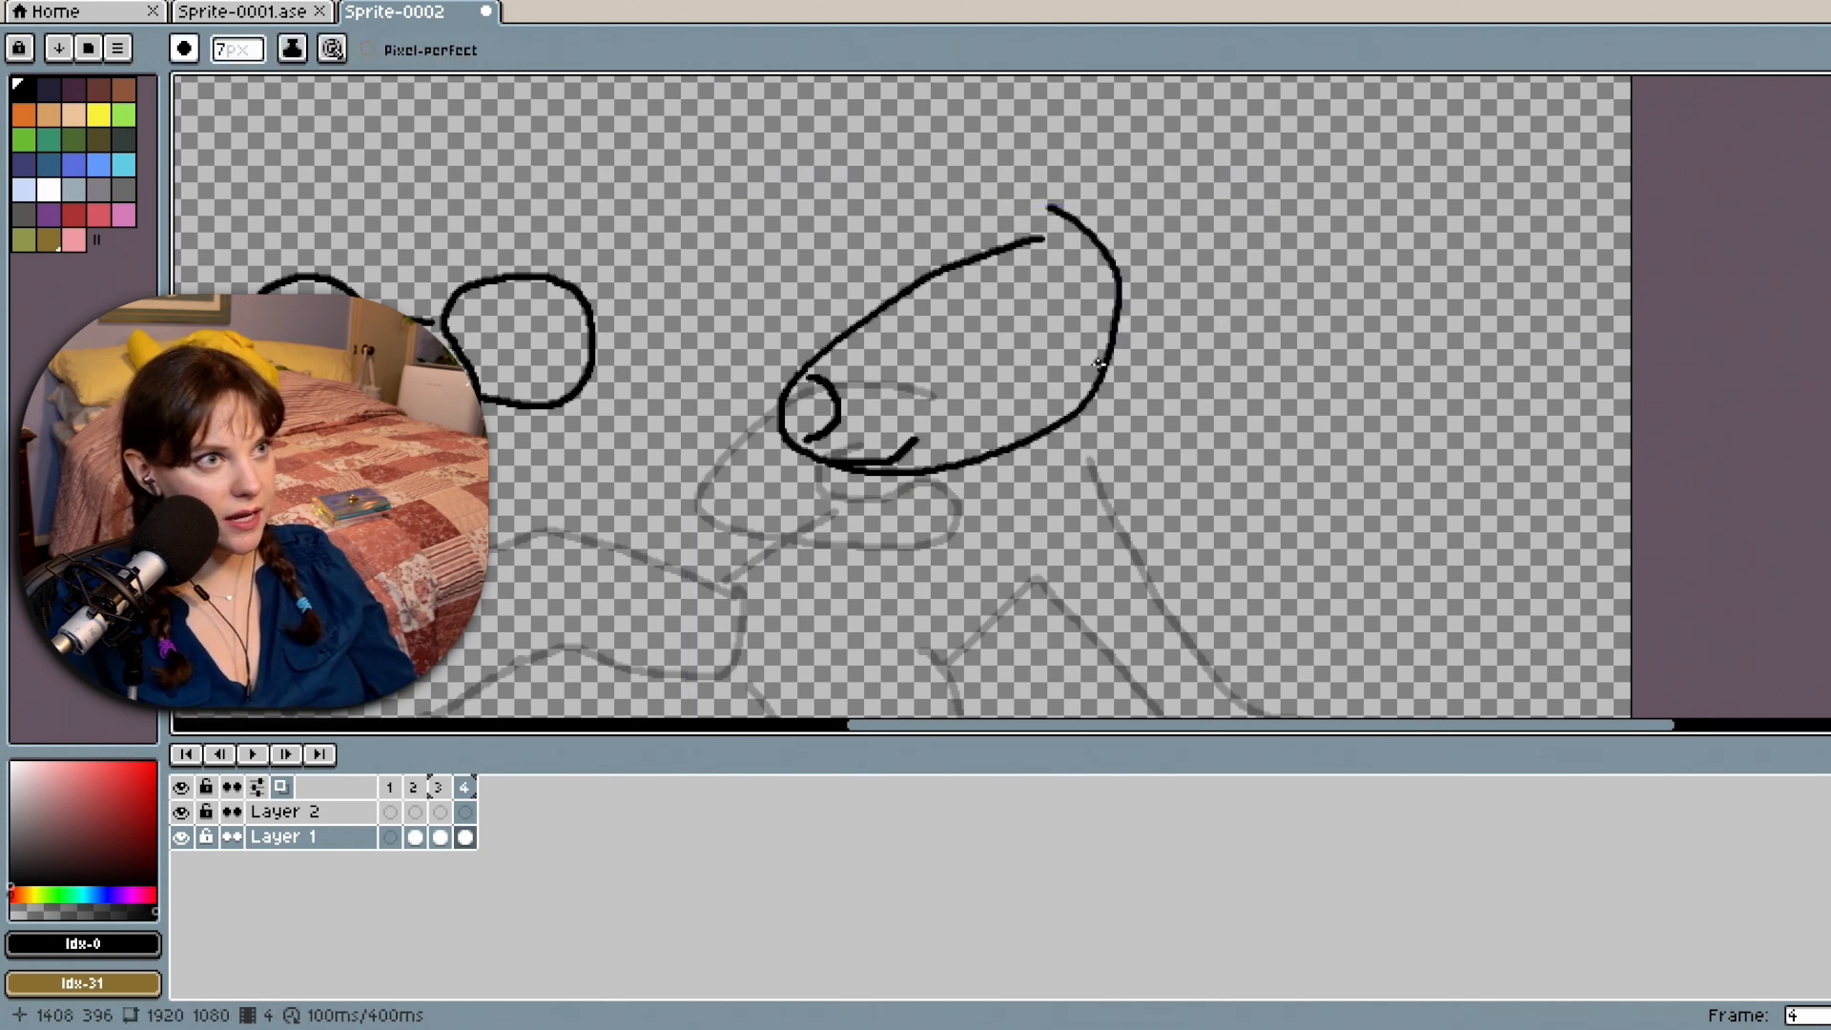
pyautogui.moveTo(1101, 375); pyautogui.dragTo(1211, 336)
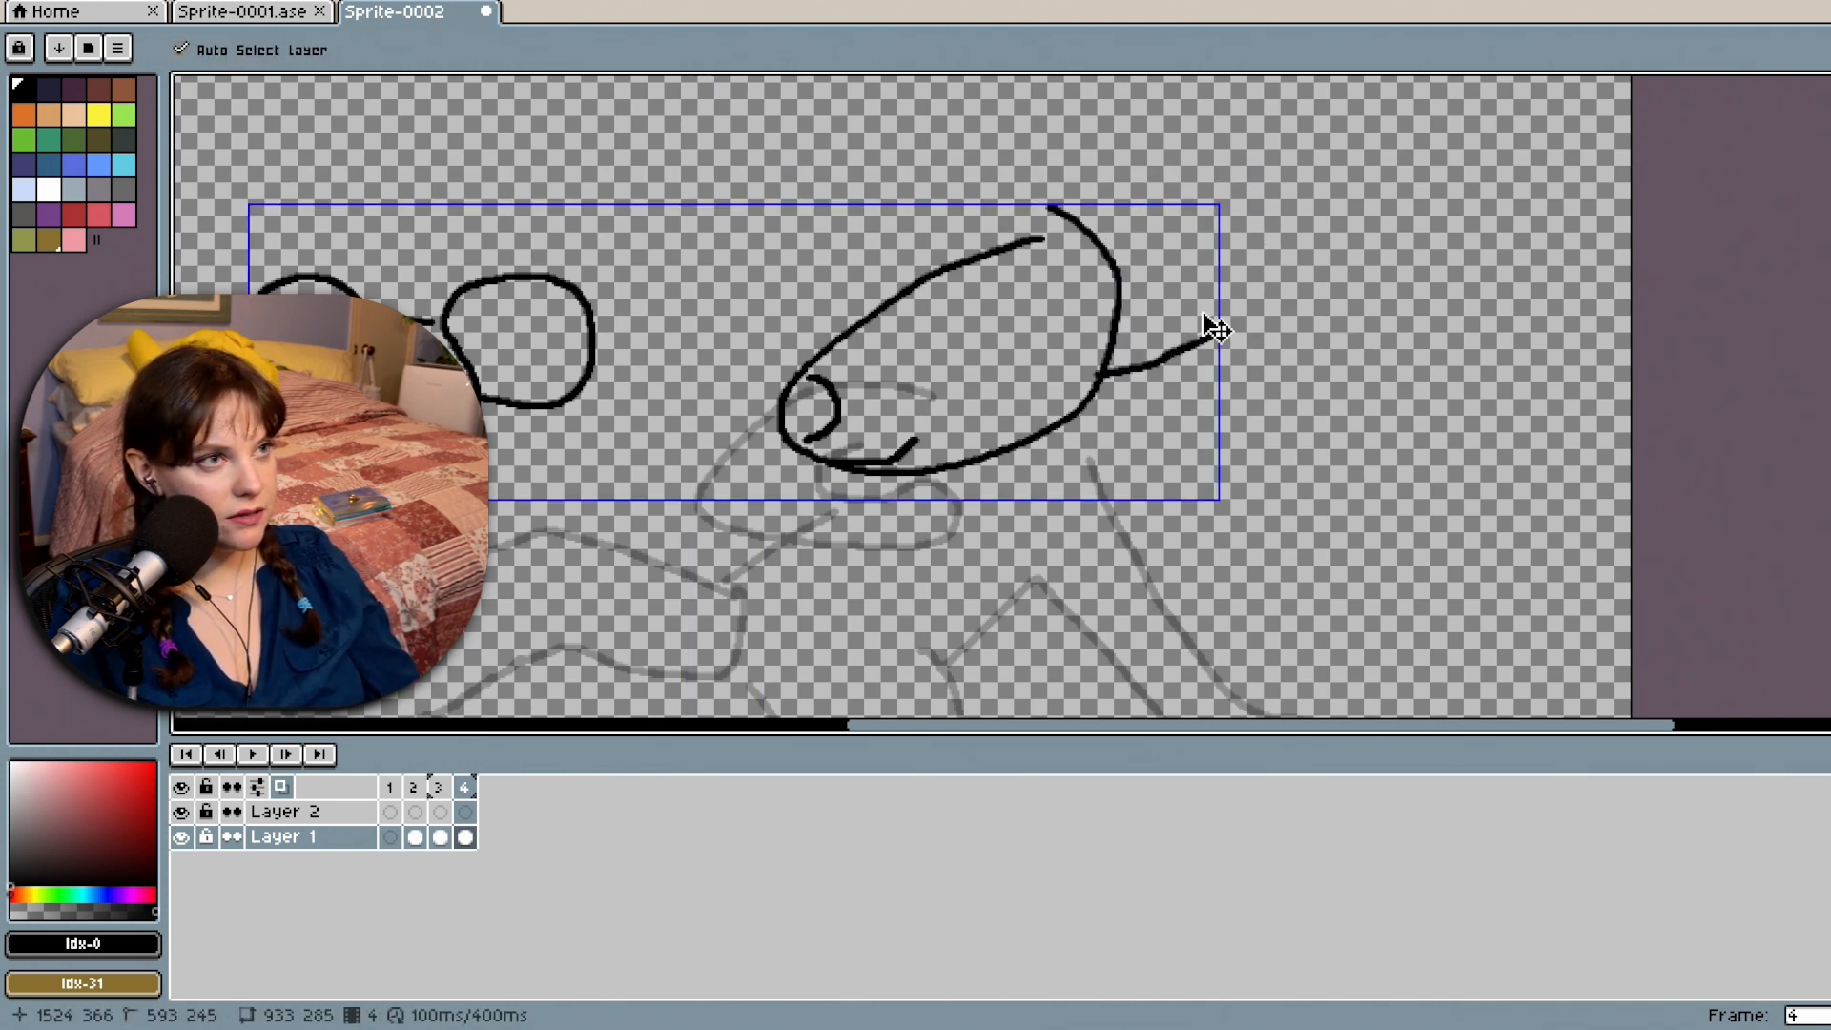
pyautogui.hotkey('ctrl', 'z')
# Shorten the new mouse head by selecting its upper back part and moving it slightly down toward the snout.
pyautogui.press('m')
pyautogui.press('q')
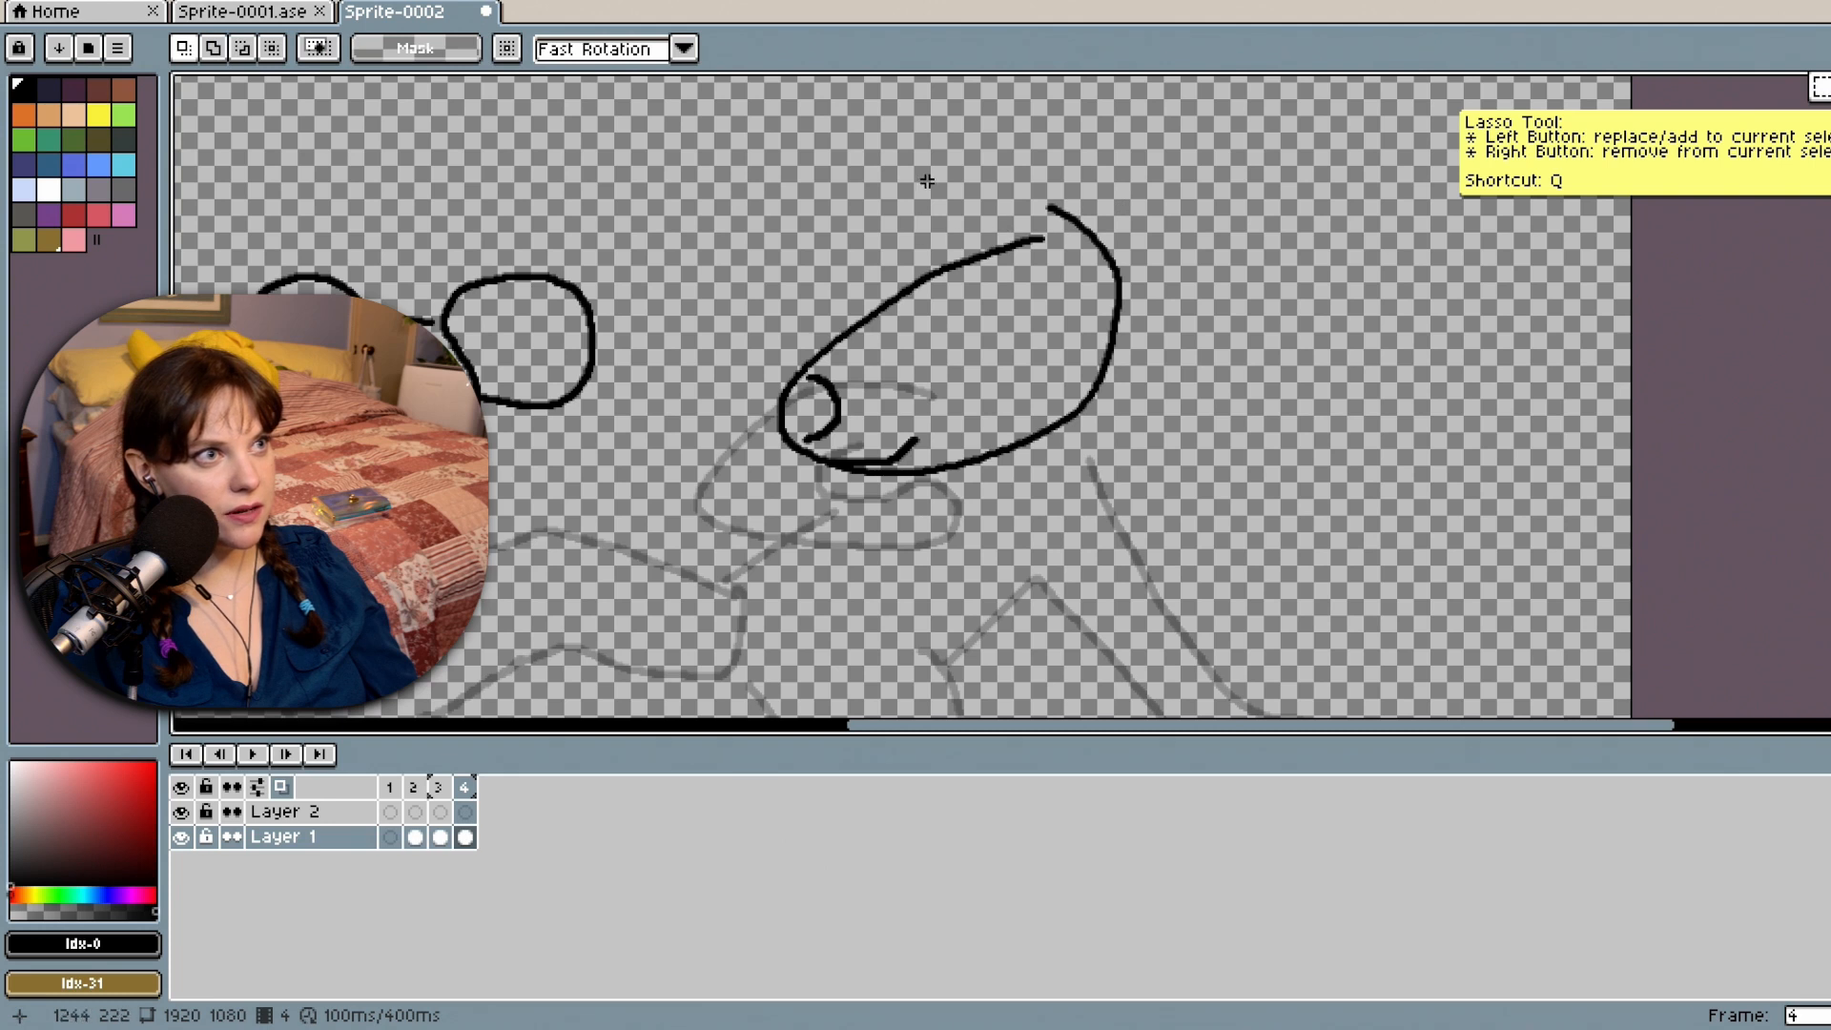
pyautogui.moveTo(927, 181)
pyautogui.mouseDown()
pyautogui.moveTo(1402, 412)
pyautogui.moveTo(1472, 494)
pyautogui.moveTo(1319, 233)
pyautogui.mouseUp()
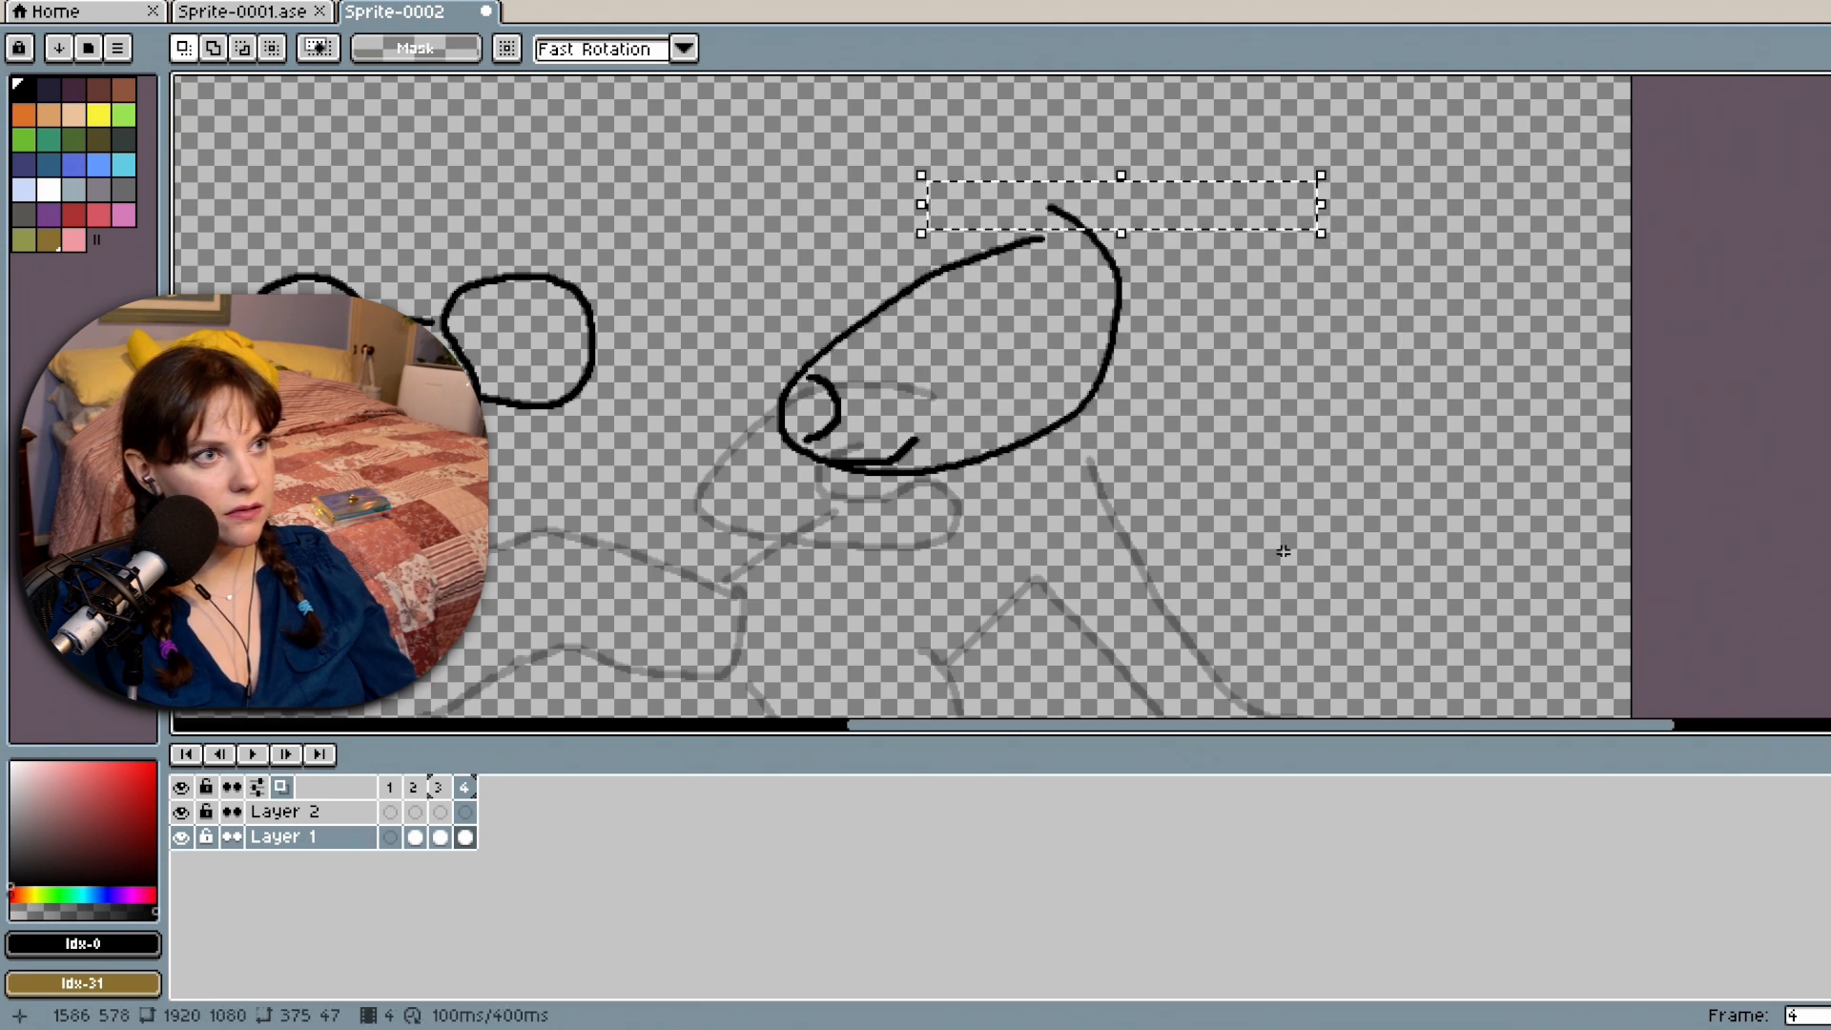
pyautogui.moveTo(1195, 401); pyautogui.dragTo(923, 184)
pyautogui.moveTo(1070, 339); pyautogui.dragTo(1035, 343)
pyautogui.click(1514, 323)
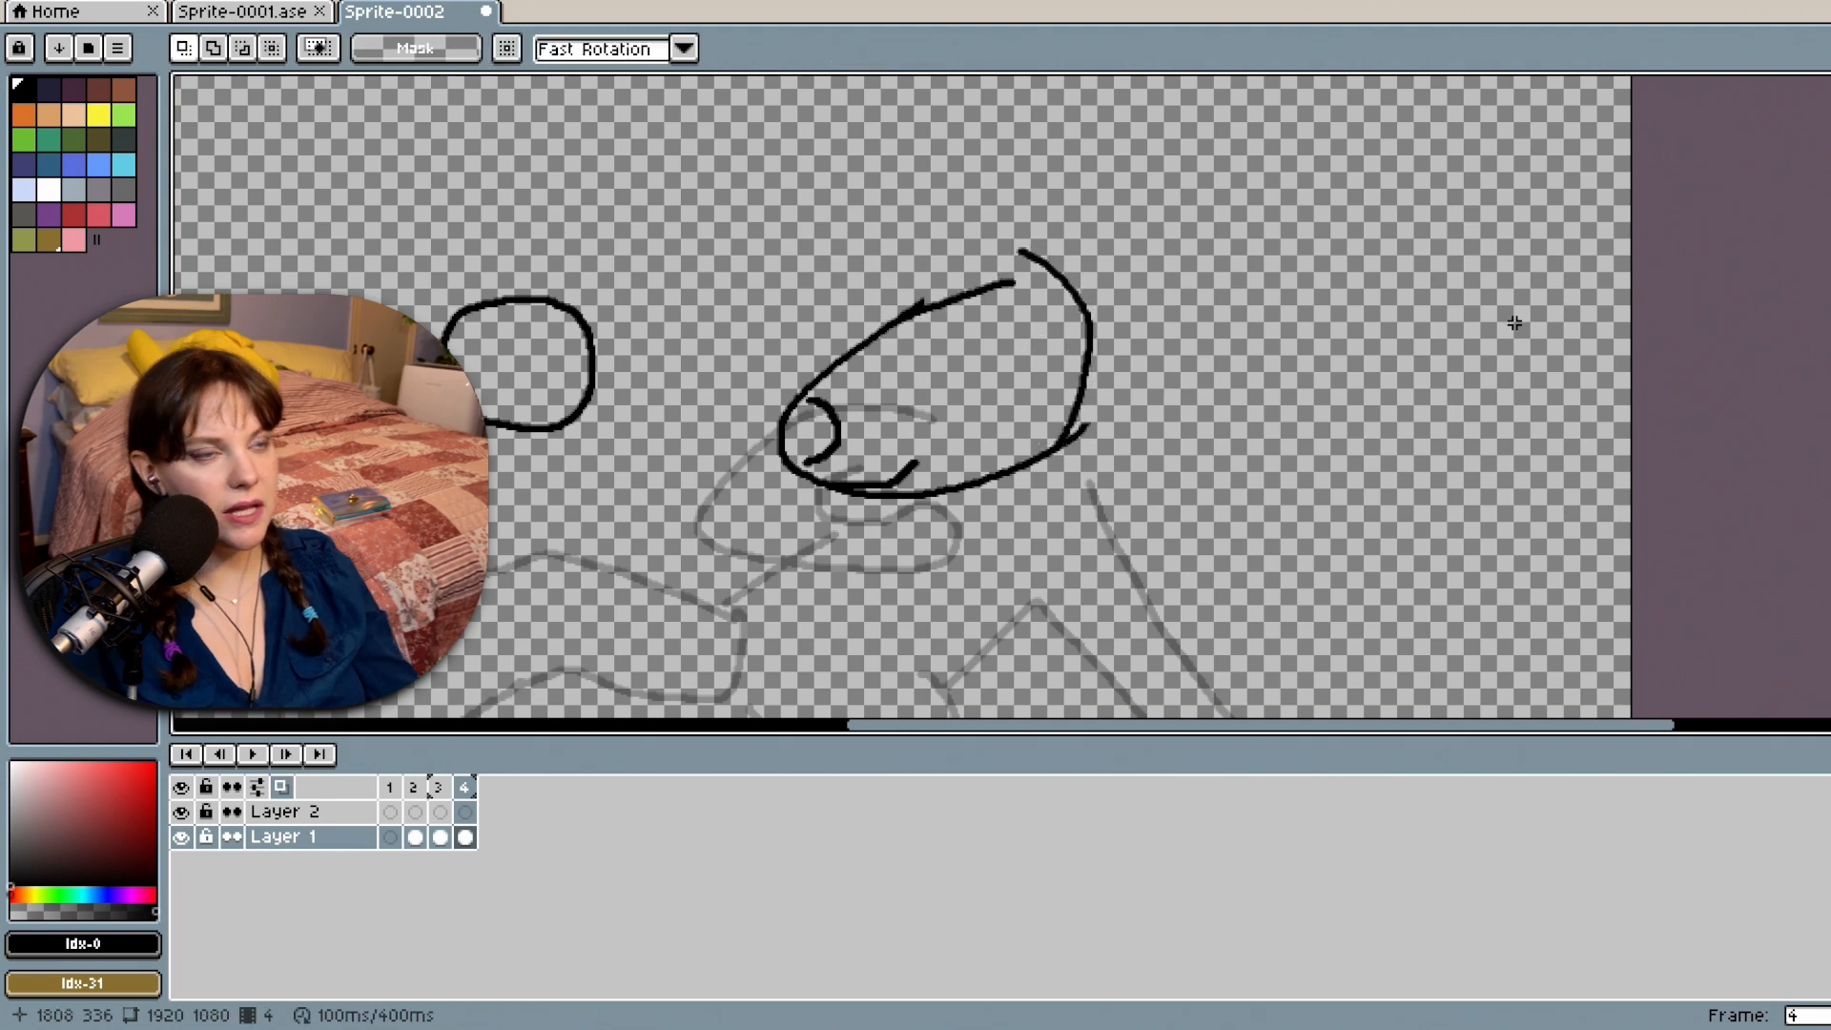
# Erase the overhanging line ends at the back of the head with the 11 px Eraser.
pyautogui.press('b')
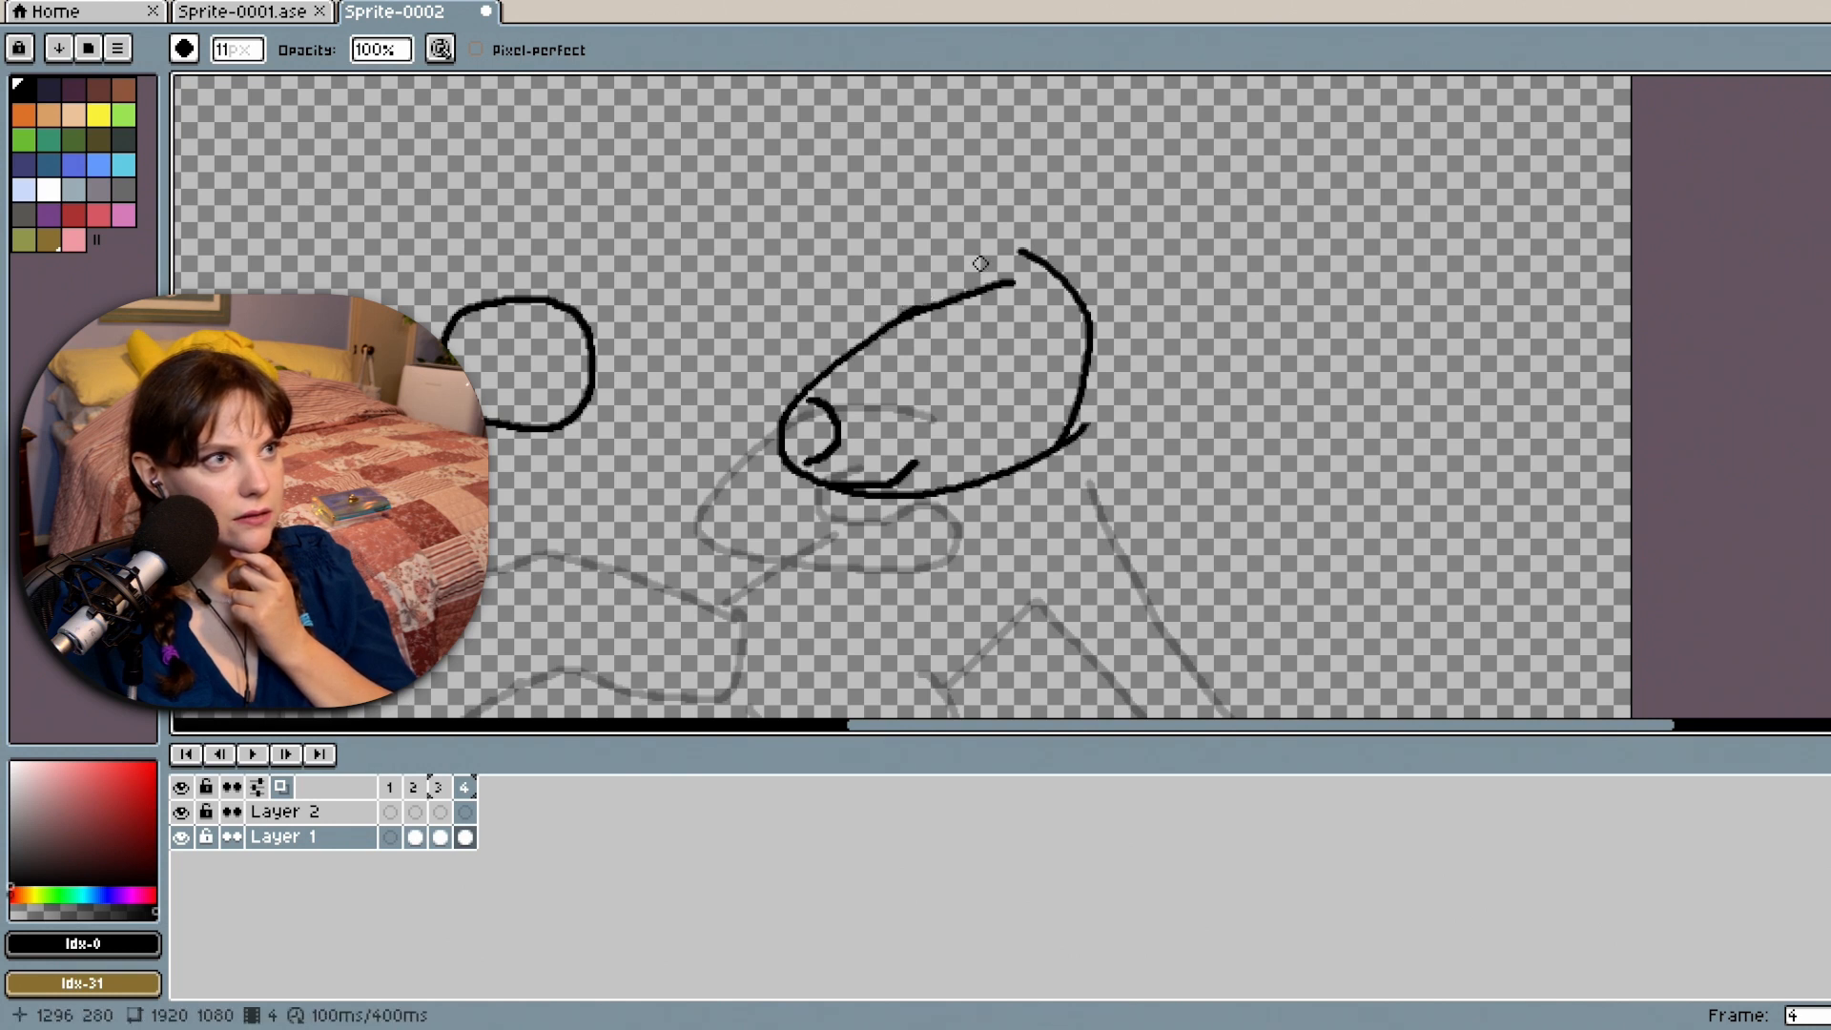
pyautogui.moveTo(1000, 259); pyautogui.dragTo(1094, 311)
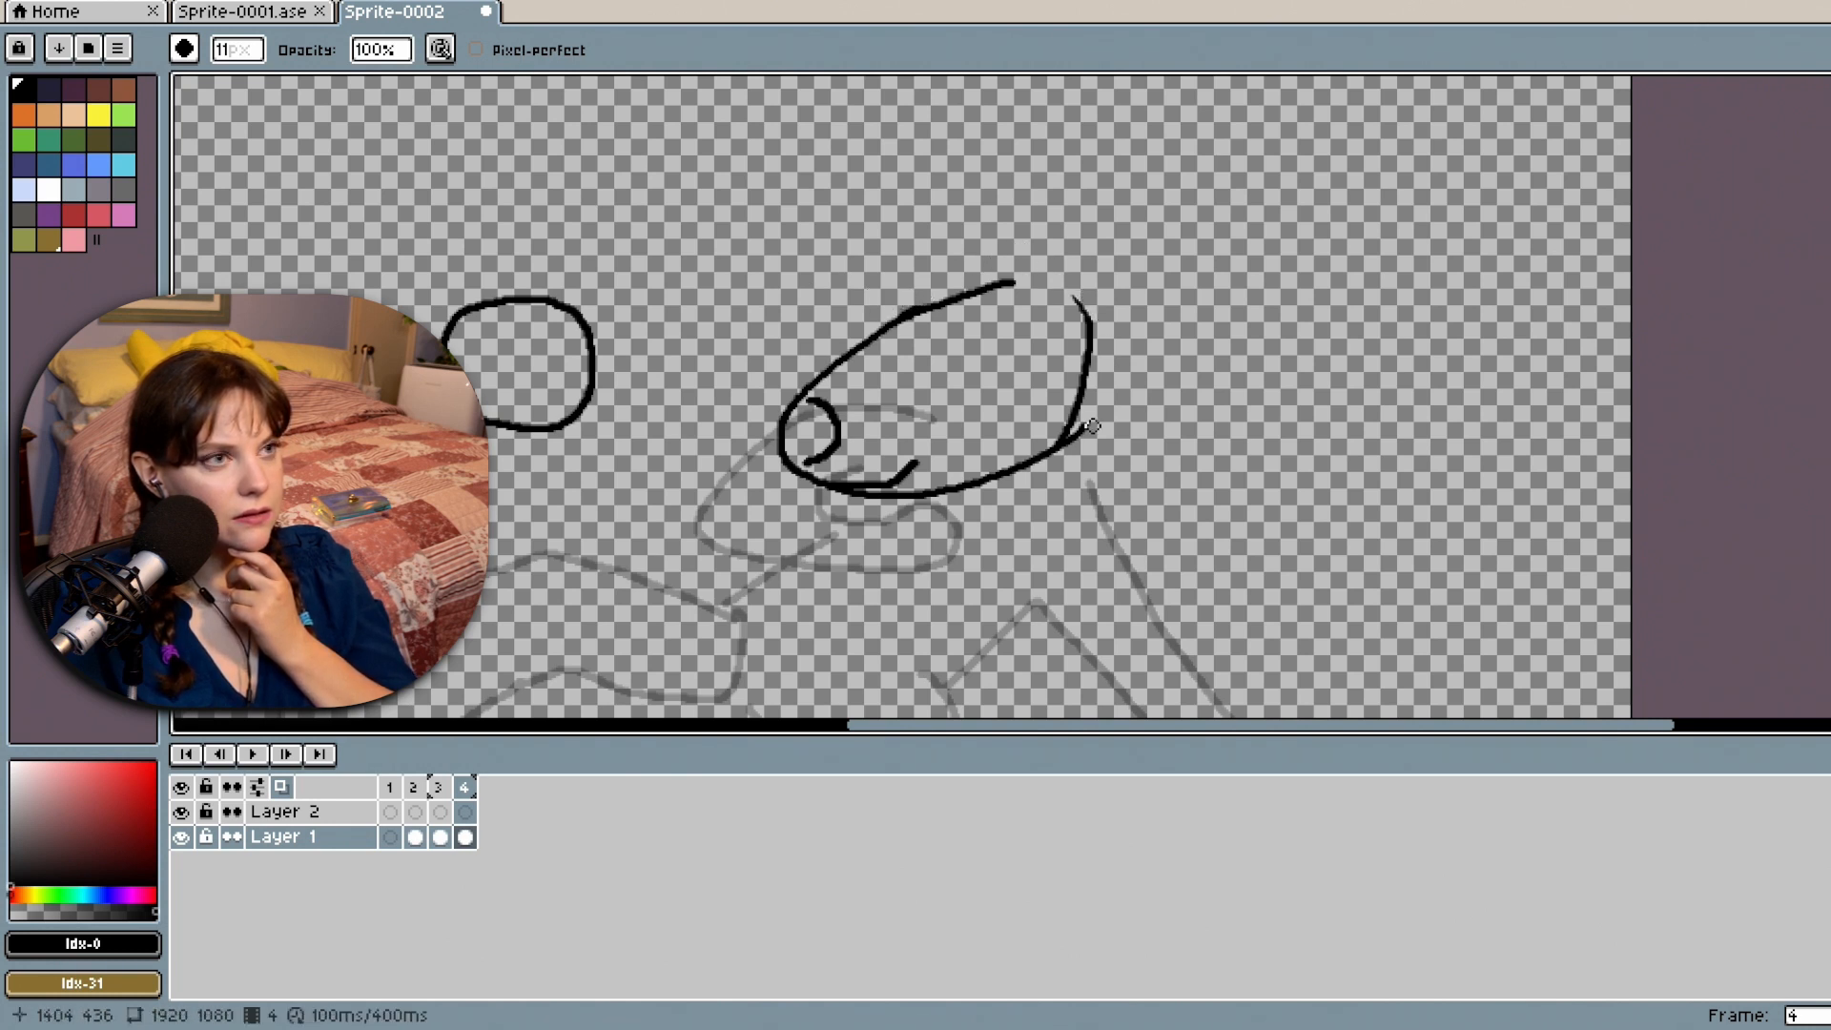
pyautogui.moveTo(1087, 423); pyautogui.dragTo(1068, 447)
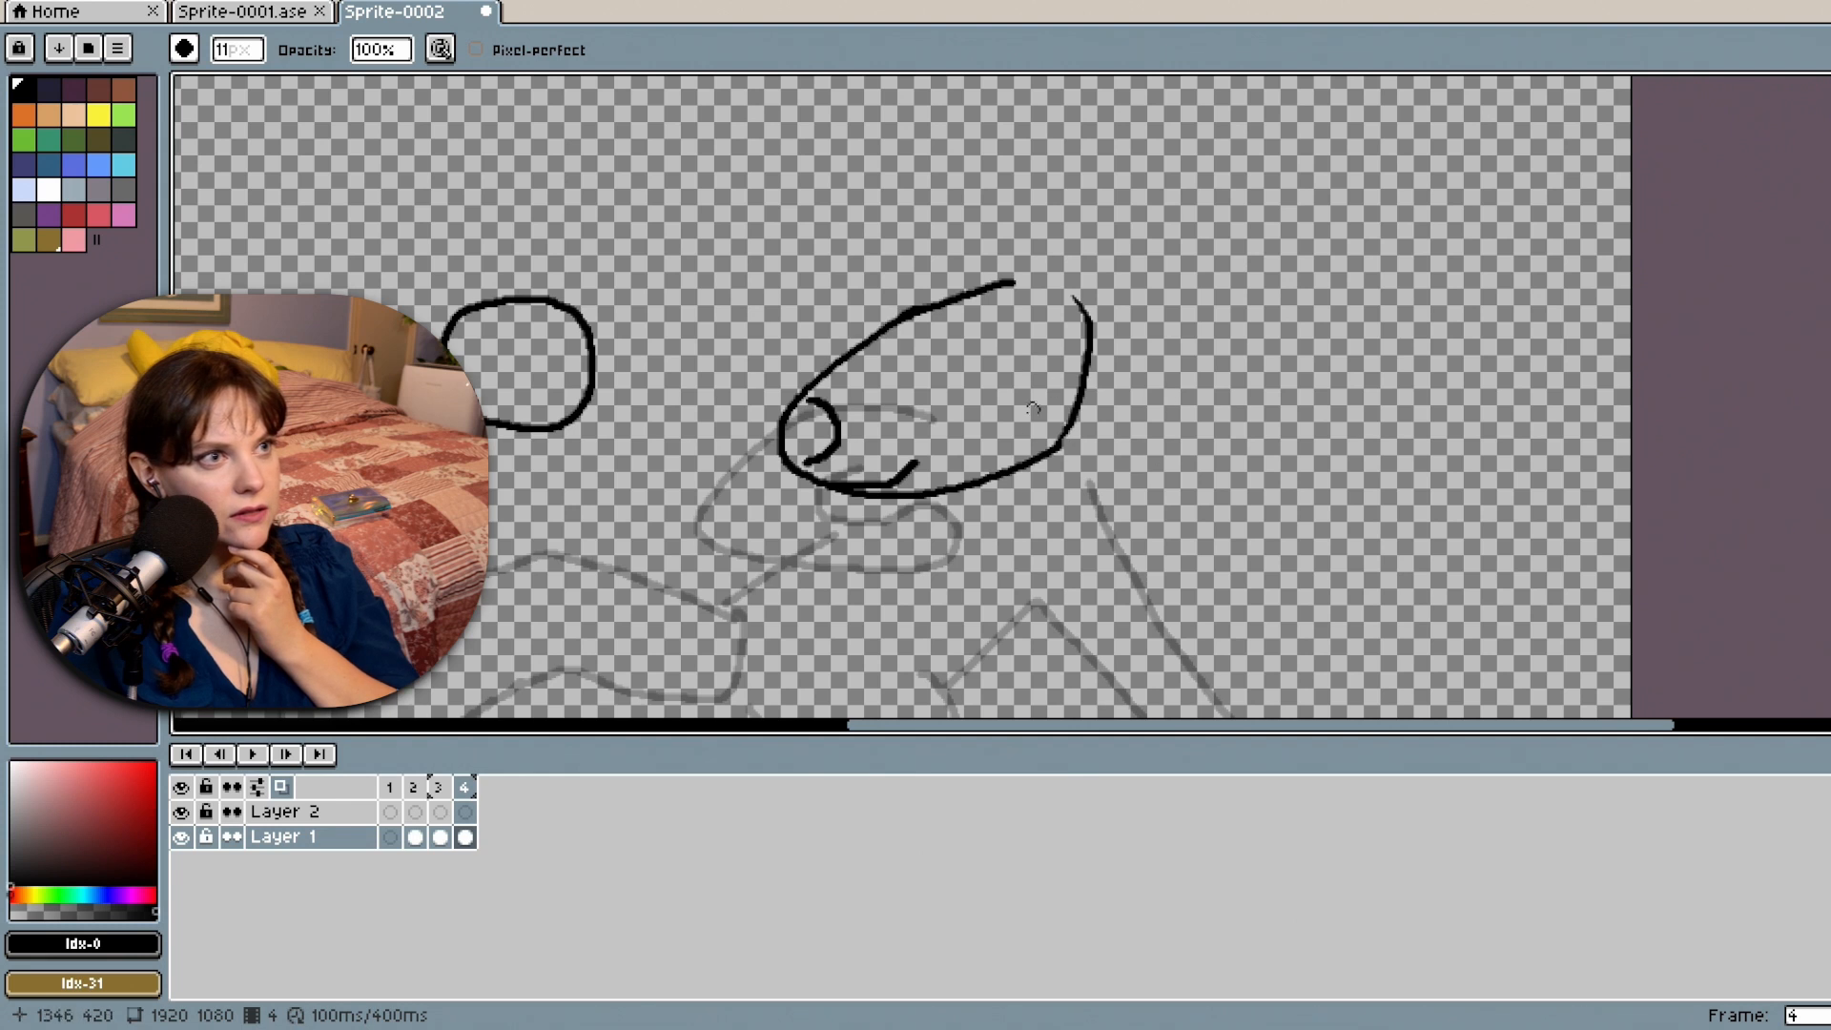
# Draw a small round black eye in the middle of the new head with the Pencil.
pyautogui.press('b')
pyautogui.press('e')
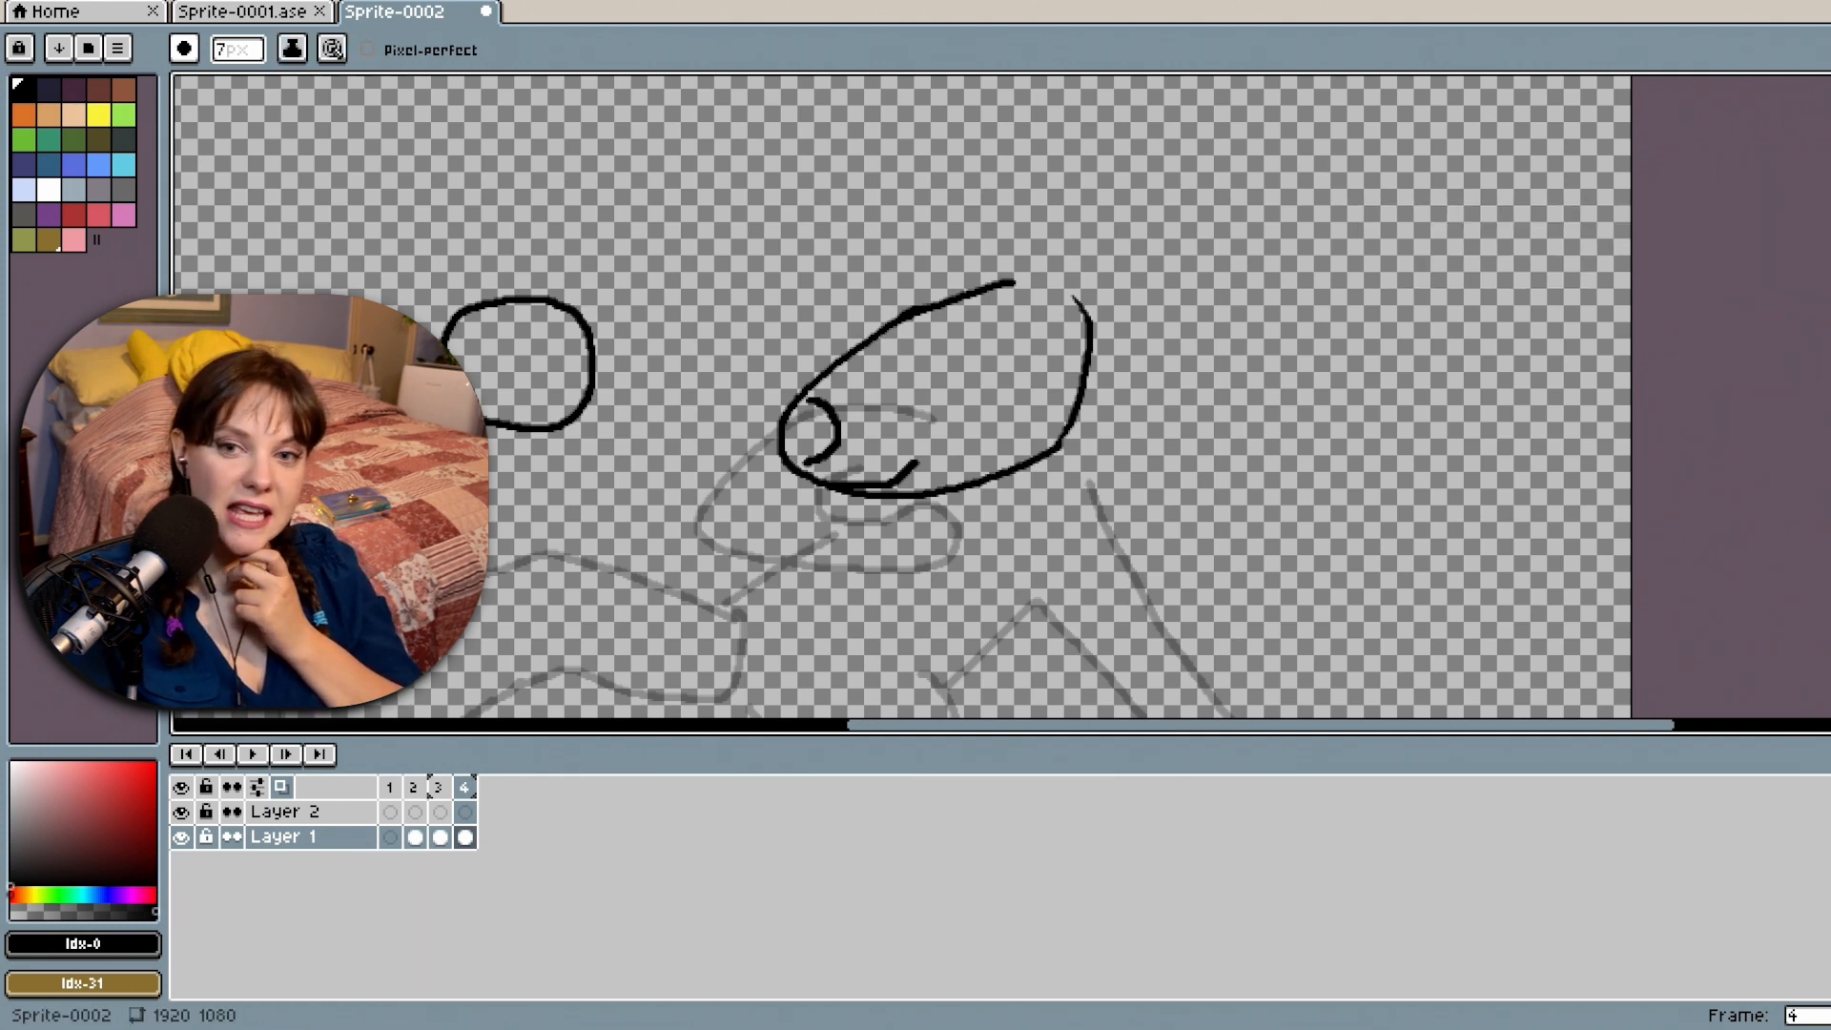
pyautogui.press('r')
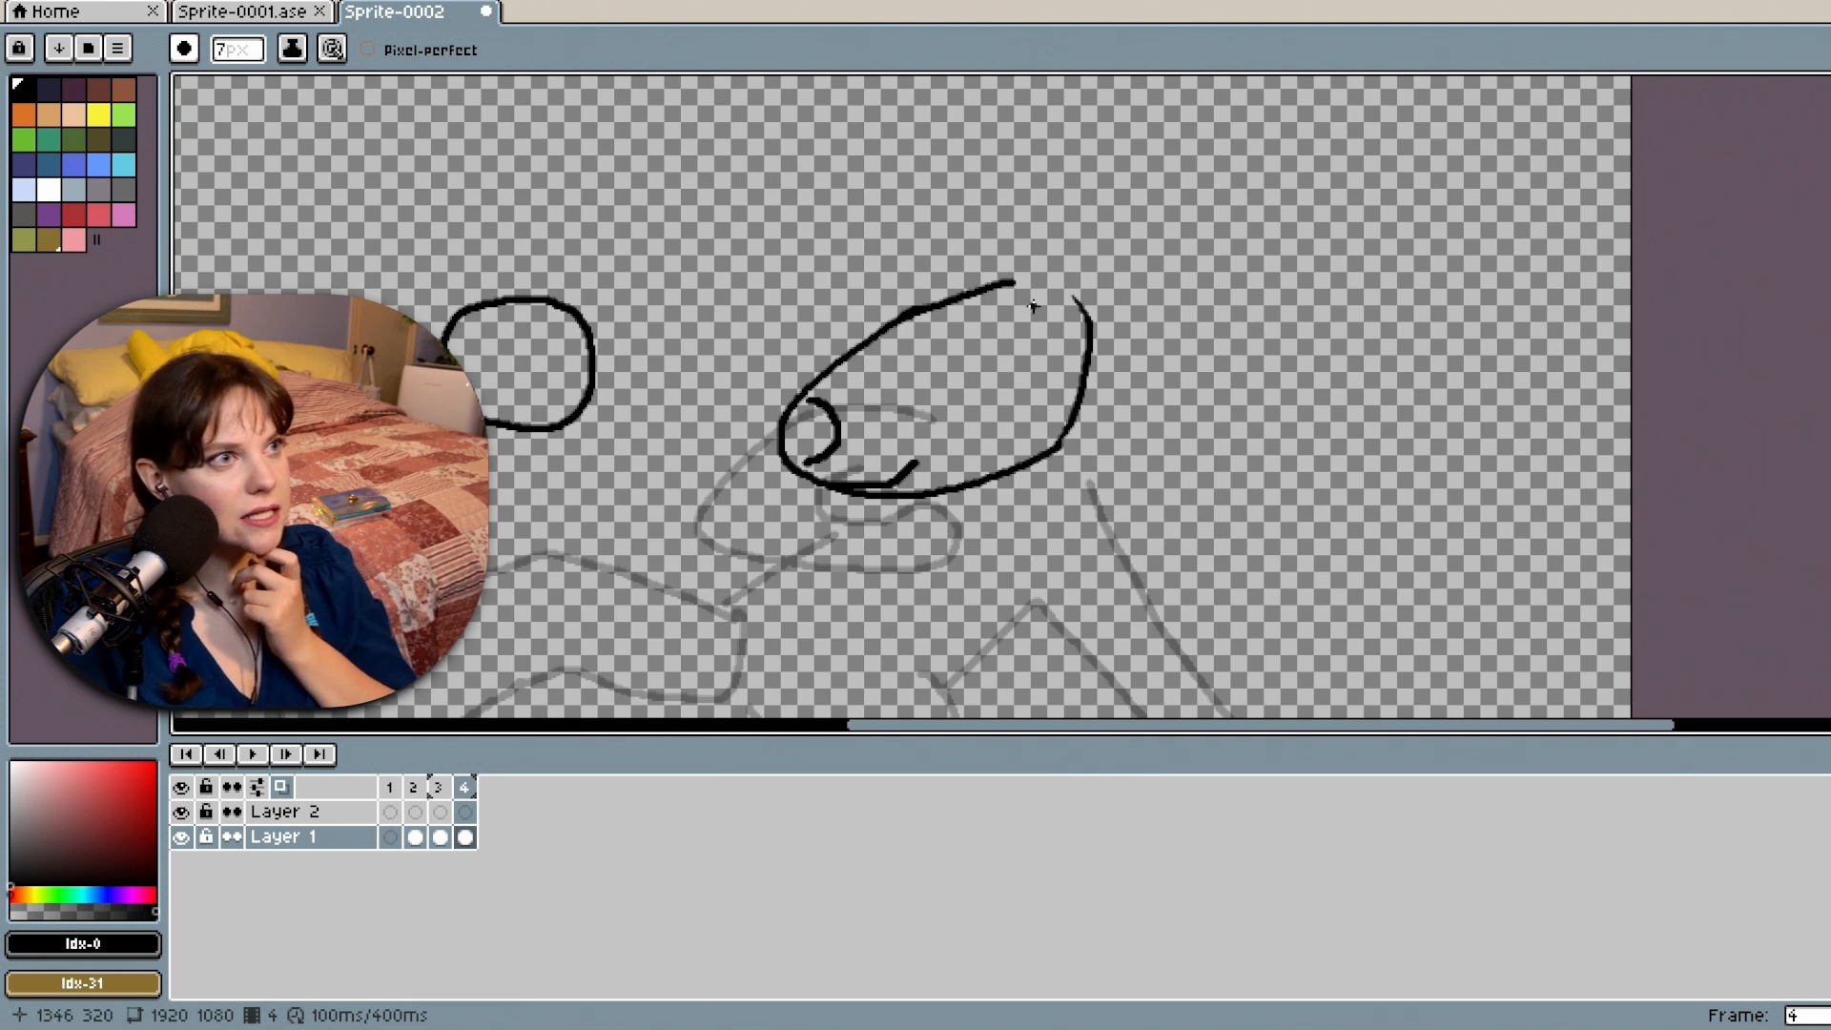
pyautogui.moveTo(958, 369)
pyautogui.mouseDown()
pyautogui.moveTo(939, 375)
pyautogui.moveTo(970, 383)
pyautogui.moveTo(946, 361)
pyautogui.moveTo(944, 395)
pyautogui.moveTo(980, 372)
pyautogui.moveTo(961, 362)
pyautogui.mouseUp()
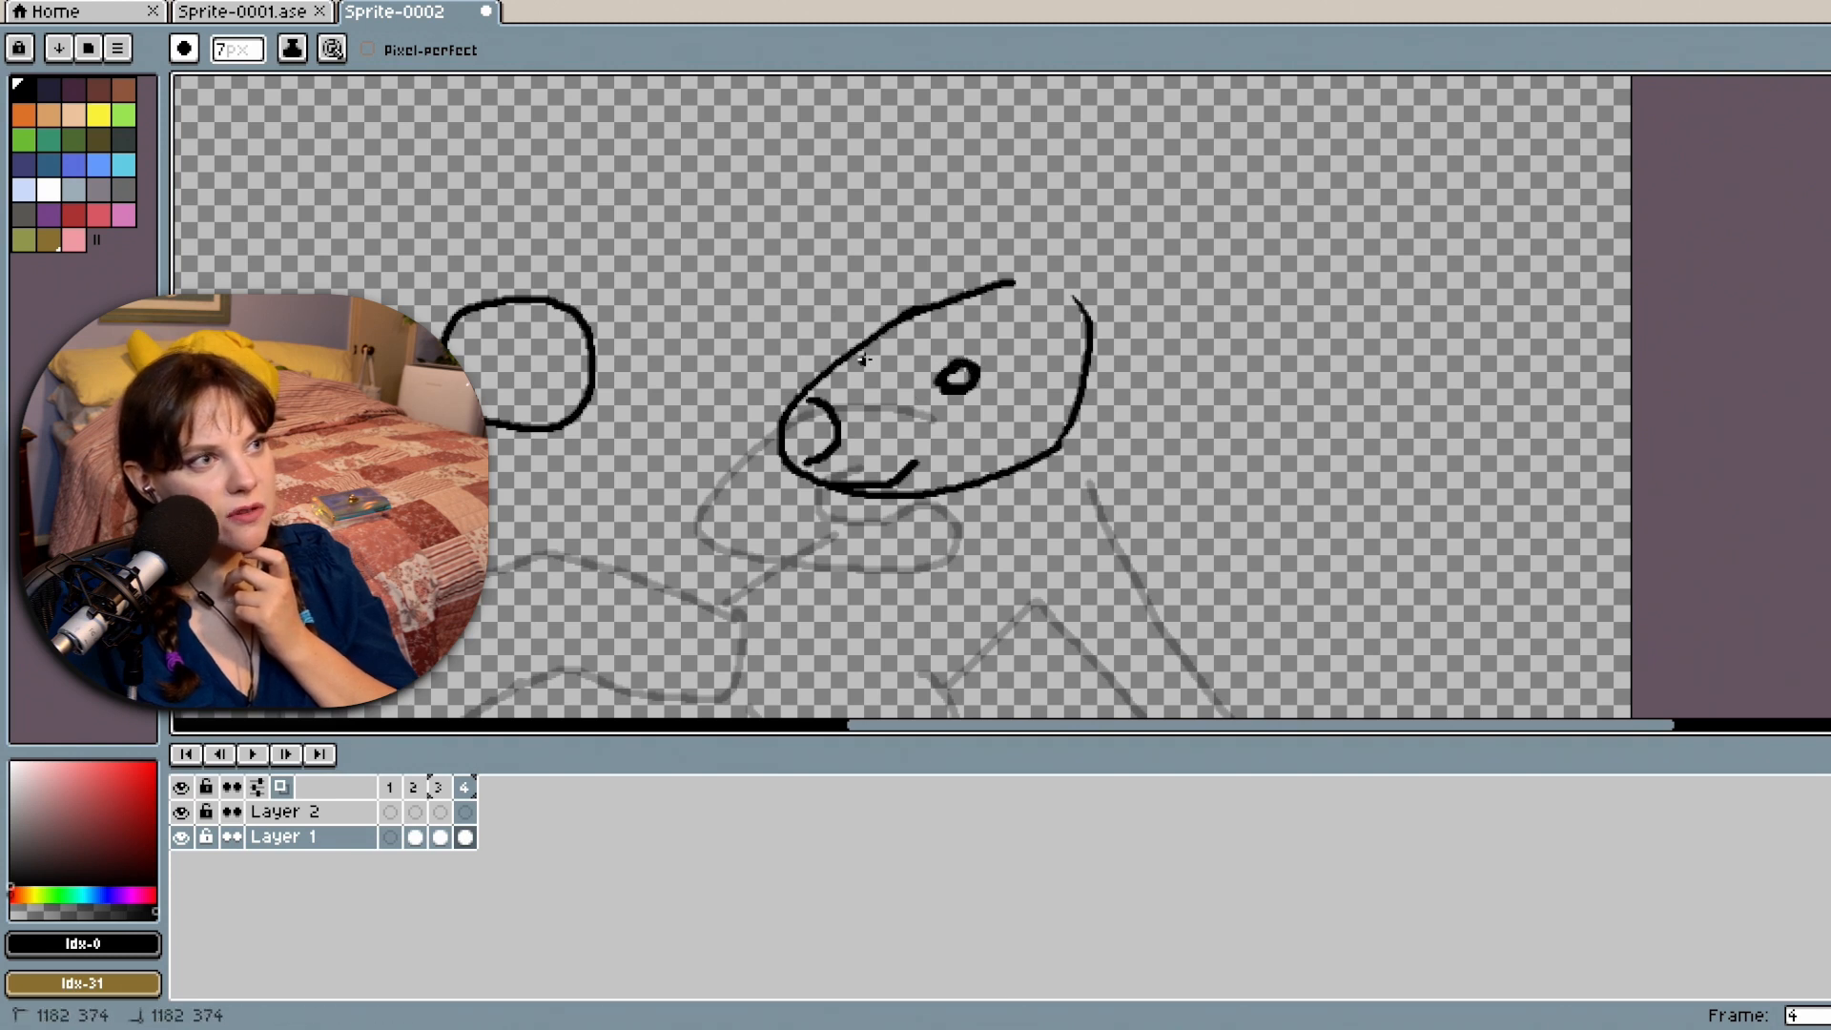
pyautogui.moveTo(846, 340); pyautogui.dragTo(828, 351)
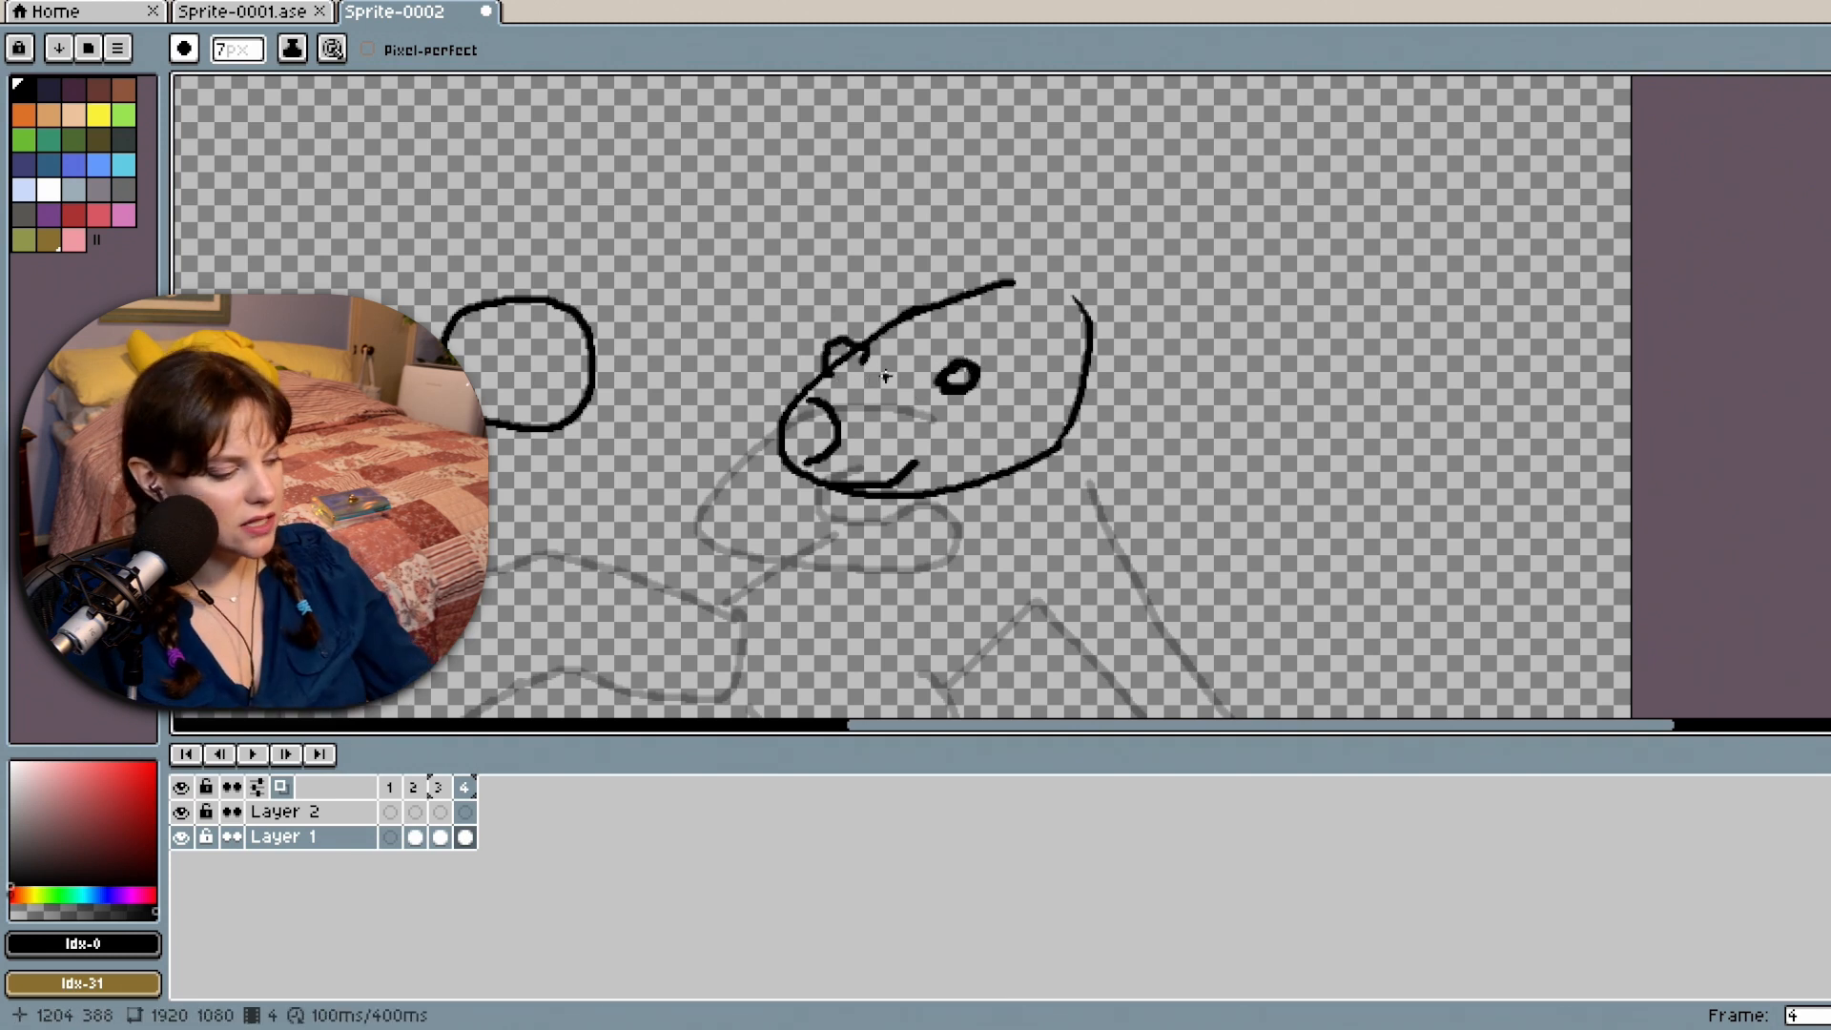
pyautogui.press('v')
pyautogui.hotkey('ctrl', 'z')
# Draw the far eye as a small solid black bump on the snout's upper line and fill the near eye solid black.
pyautogui.press('b')
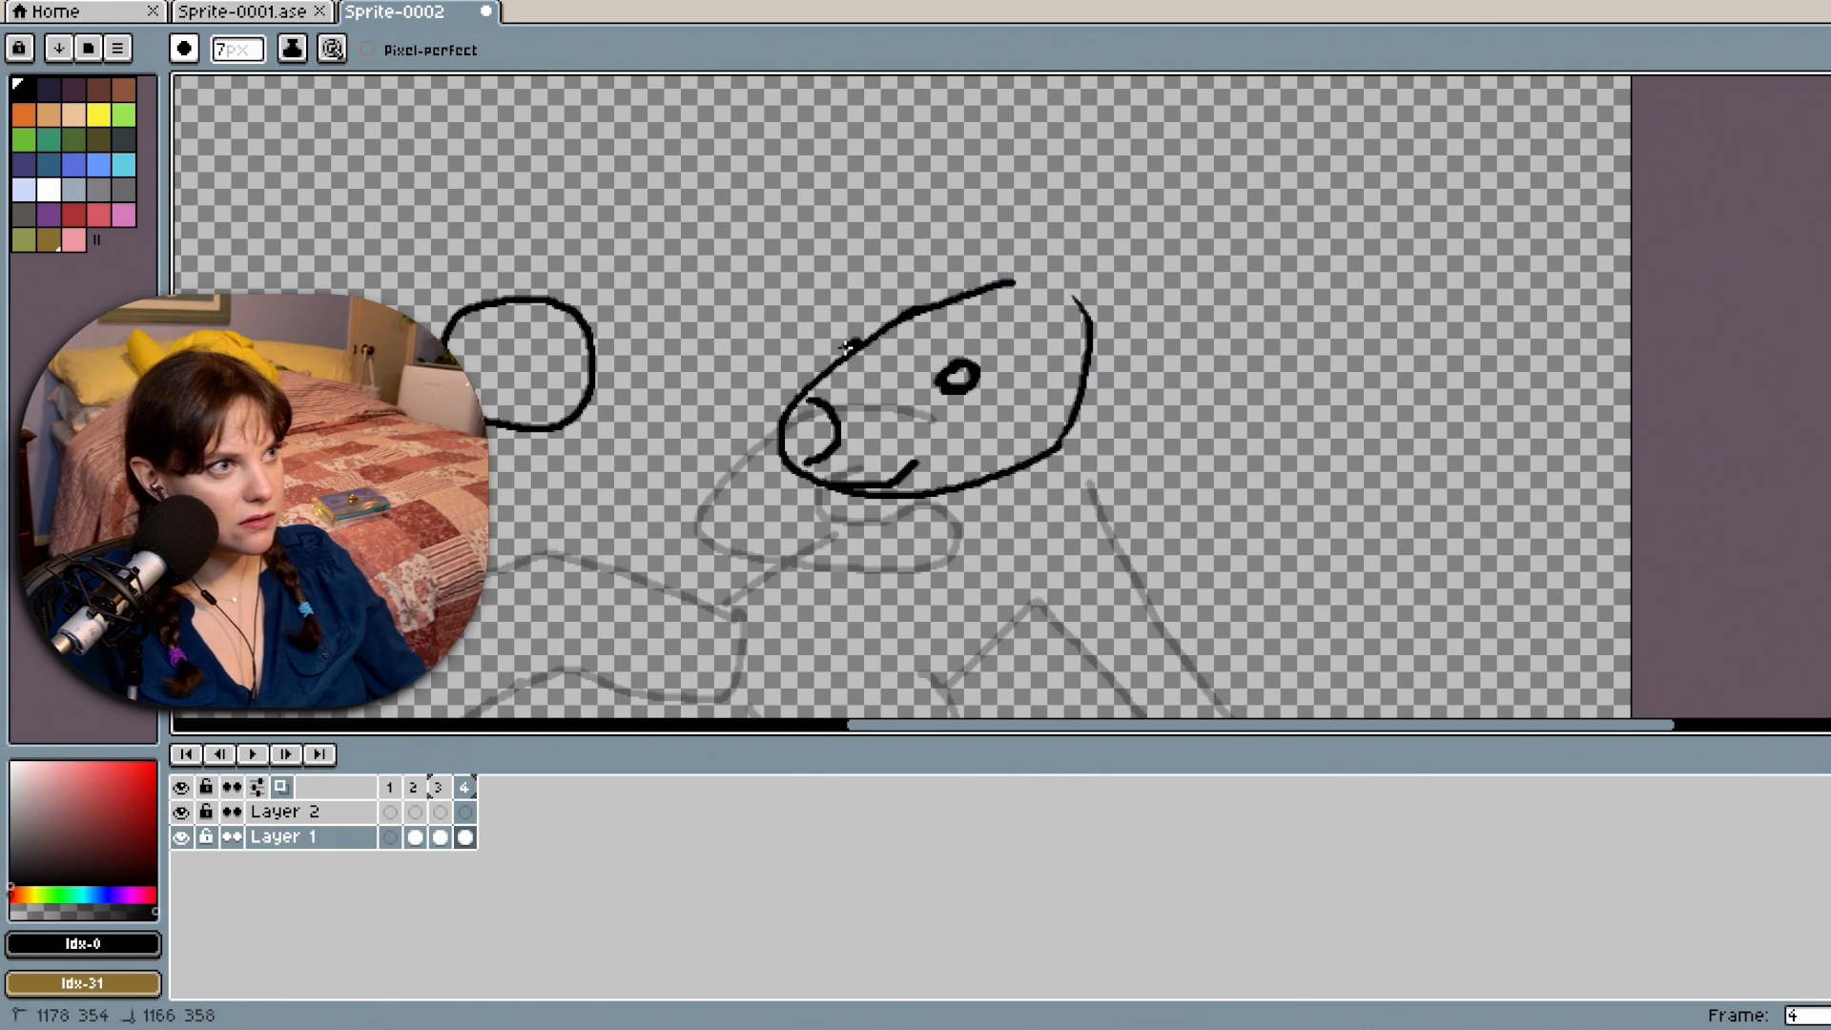
pyautogui.scroll(1, 848, 348)
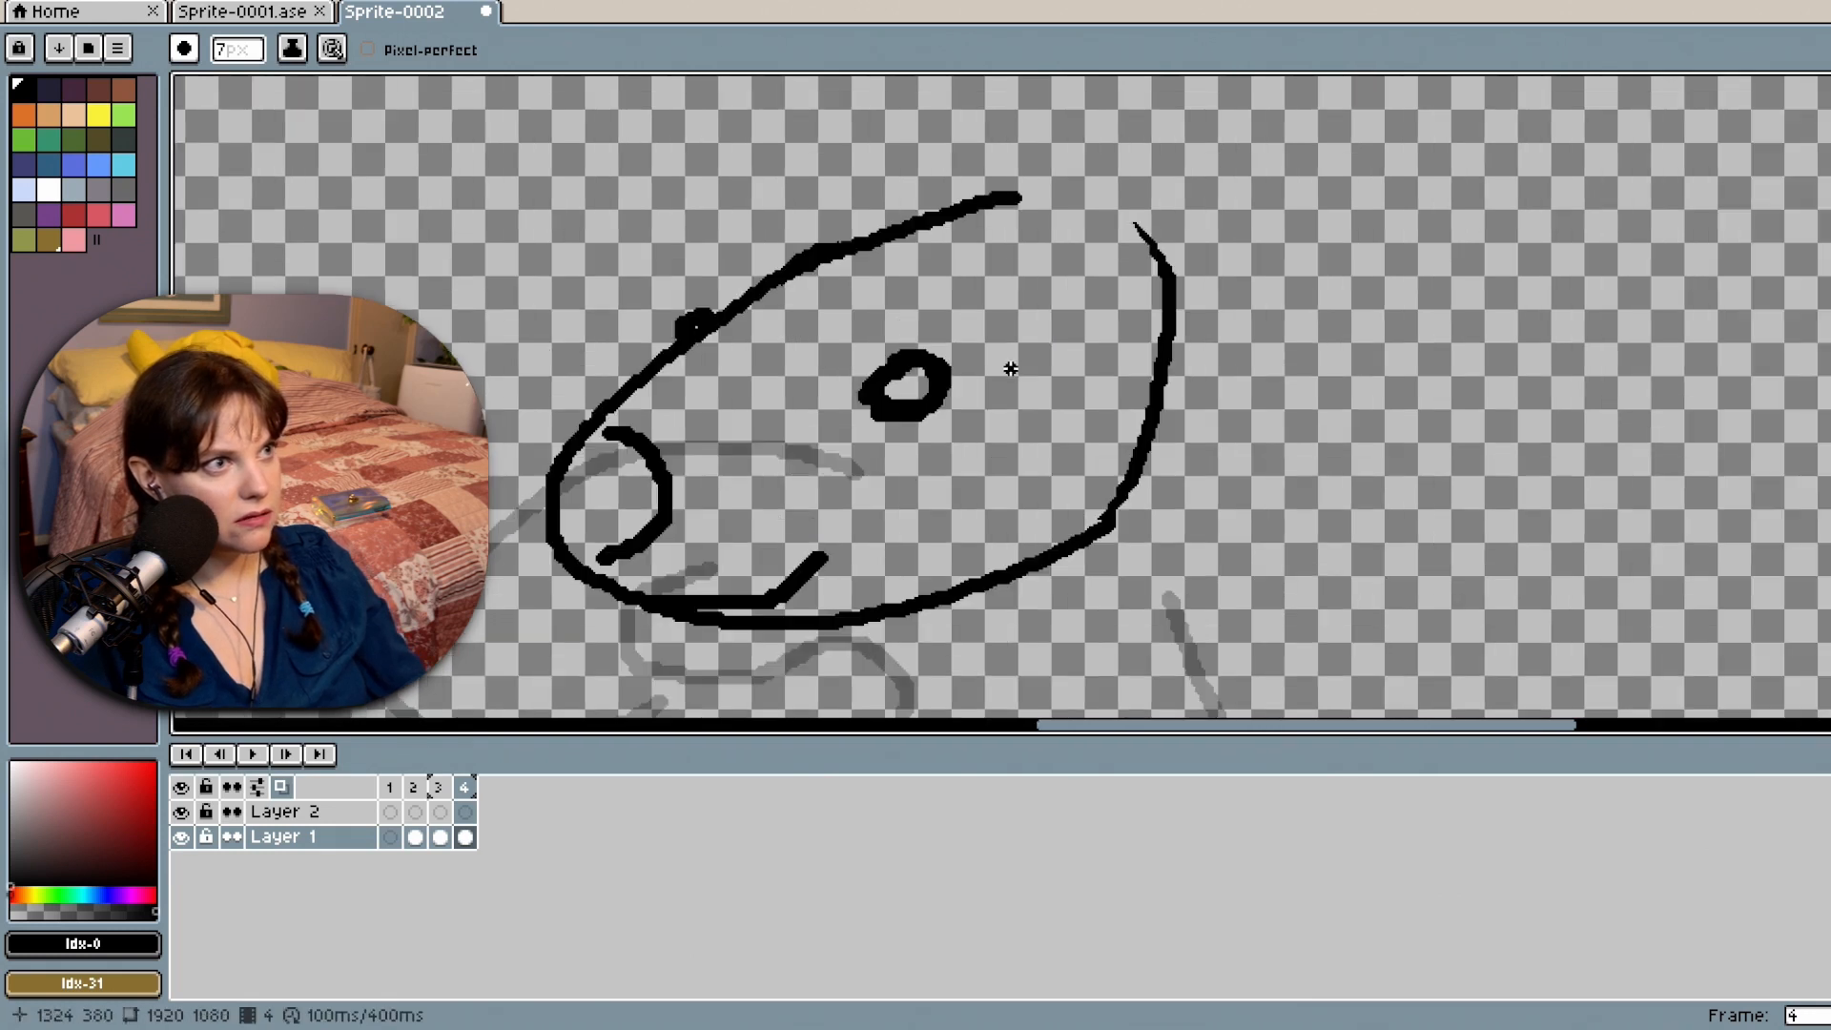
pyautogui.moveTo(721, 313); pyautogui.dragTo(683, 332)
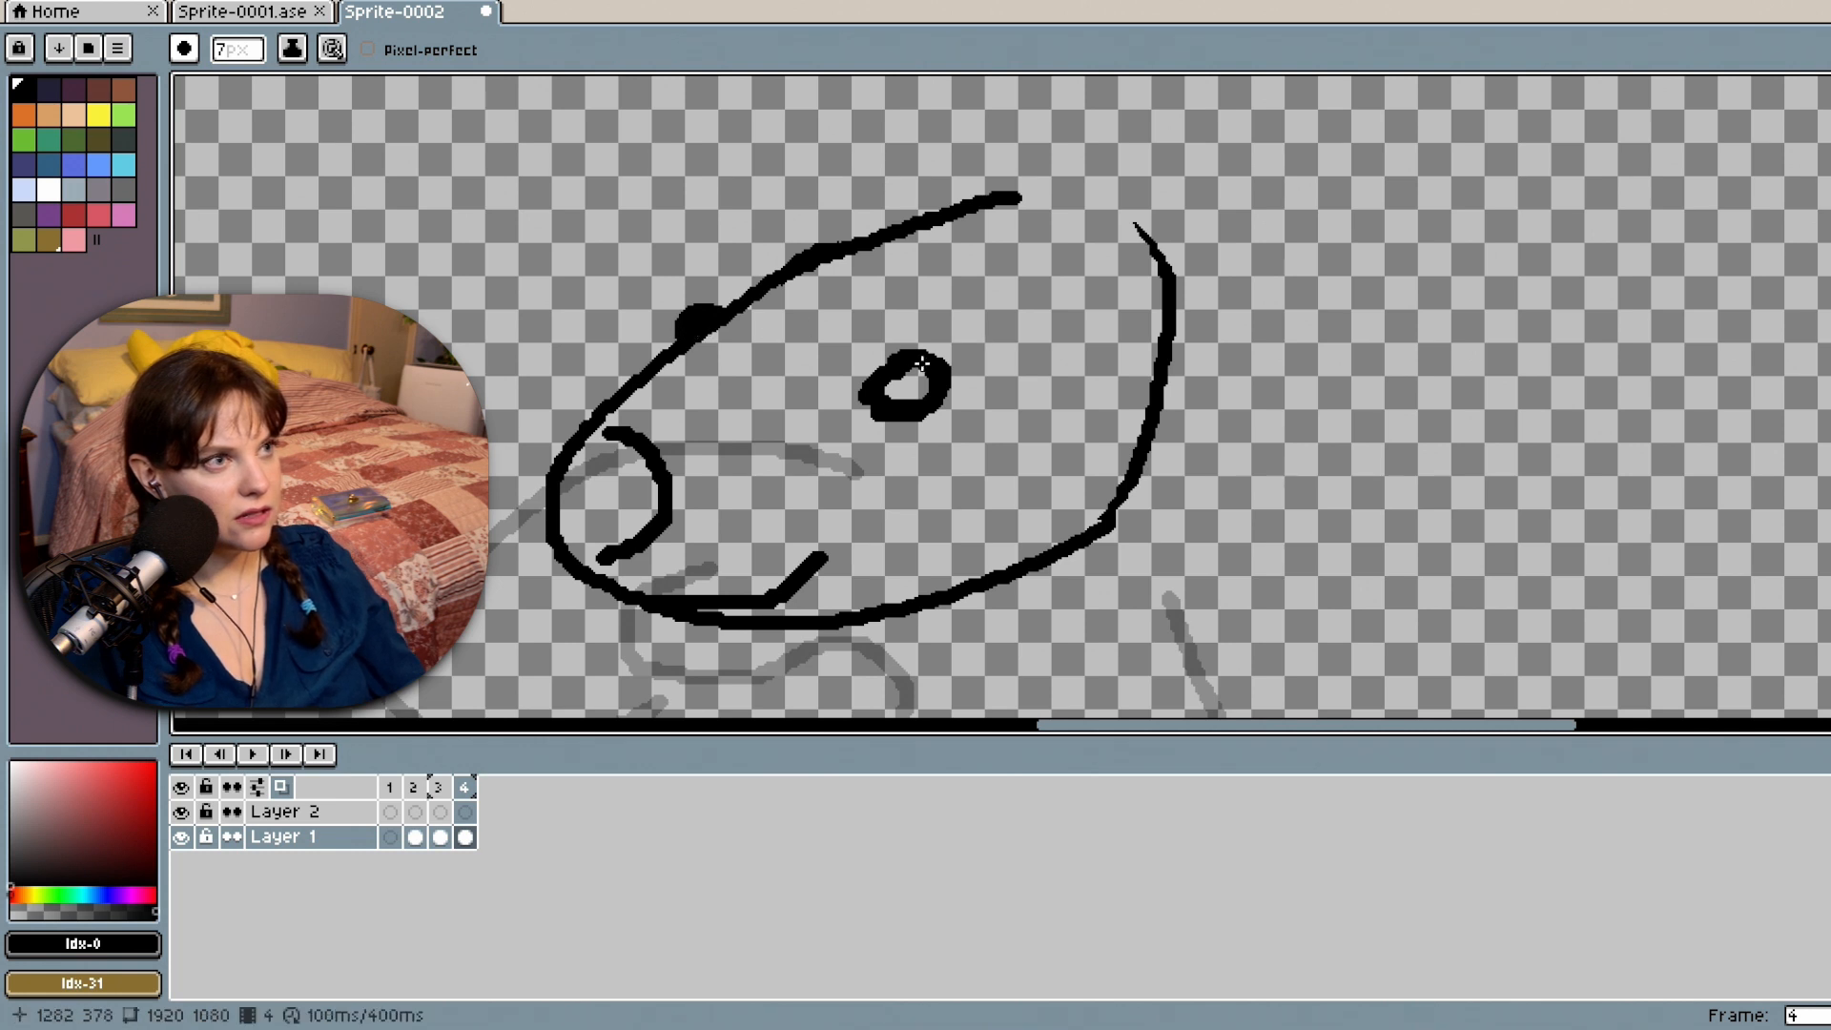
pyautogui.moveTo(875, 383)
pyautogui.mouseDown()
pyautogui.moveTo(920, 419)
pyautogui.moveTo(909, 357)
pyautogui.moveTo(906, 386)
pyautogui.moveTo(885, 382)
pyautogui.mouseUp()
pyautogui.moveTo(720, 307)
pyautogui.mouseDown()
pyautogui.moveTo(735, 317)
pyautogui.moveTo(686, 300)
pyautogui.moveTo(675, 322)
pyautogui.mouseUp()
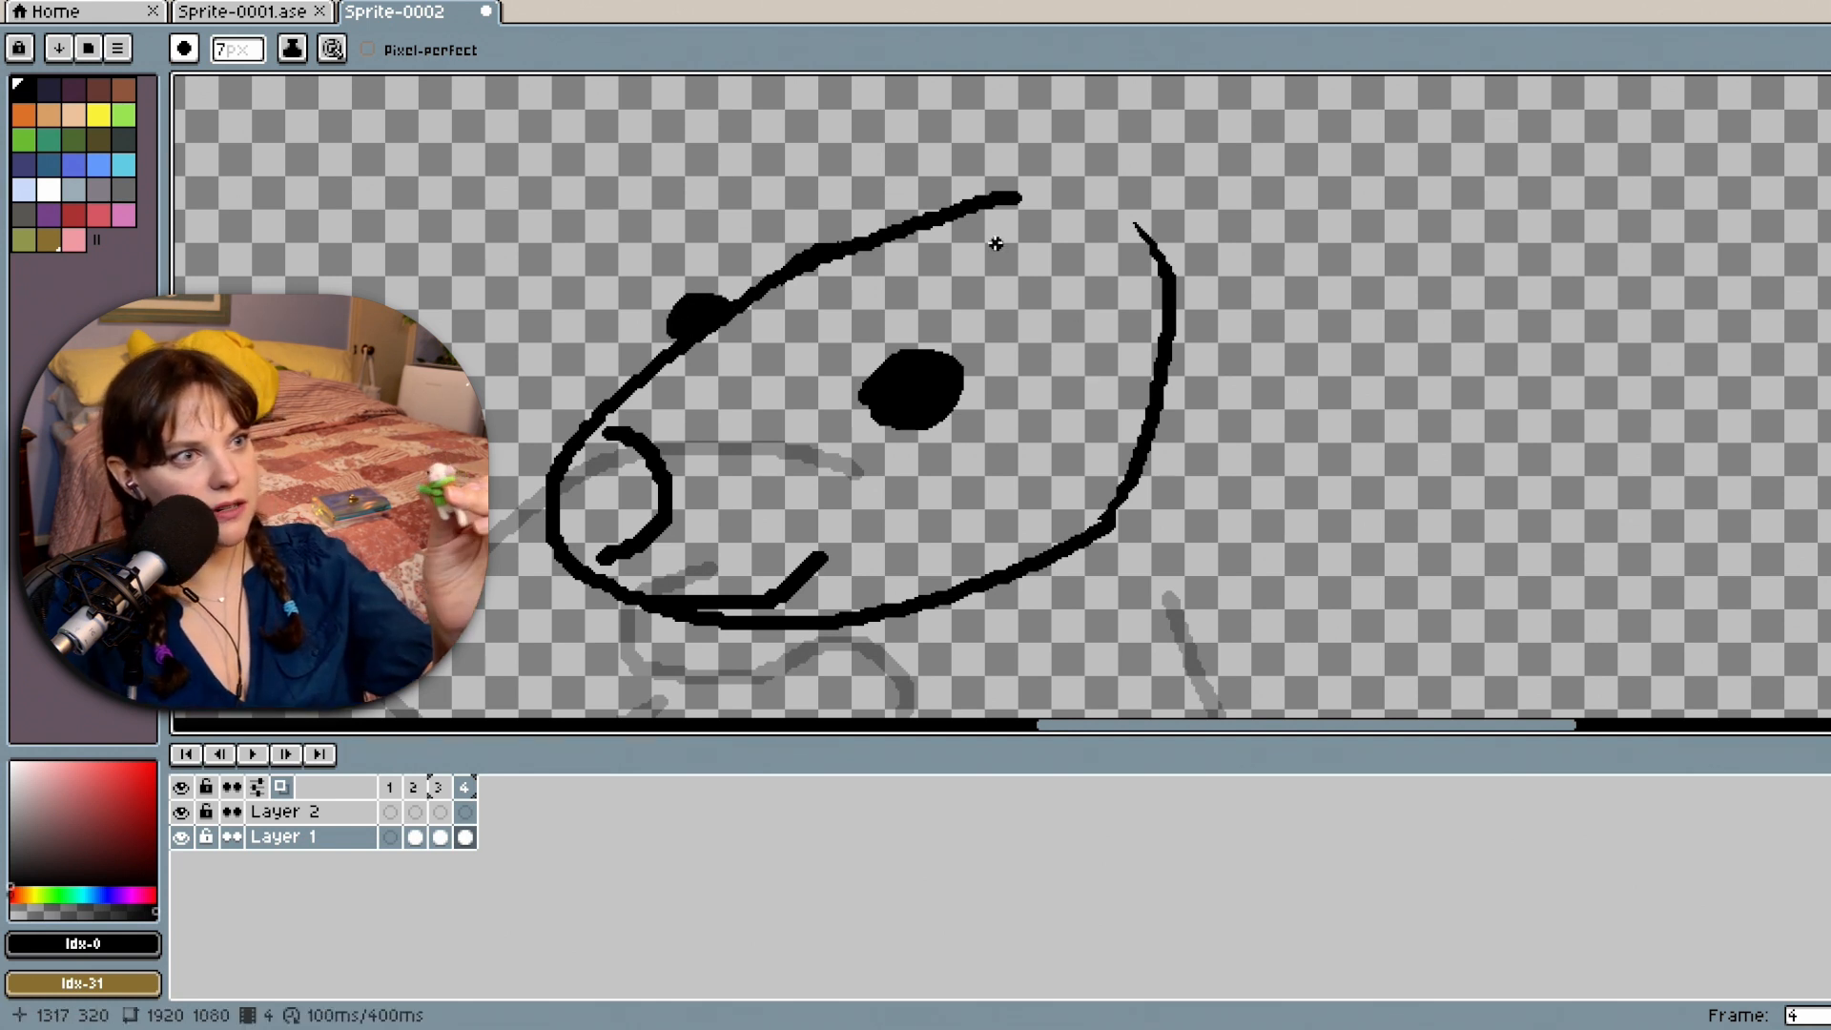
# Draw the outer curve of a large round near ear at the back of the head with the 7 px Pencil.
pyautogui.moveTo(1044, 253)
pyautogui.mouseDown()
pyautogui.moveTo(1051, 205)
pyautogui.moveTo(1235, 134)
pyautogui.moveTo(1370, 178)
pyautogui.moveTo(1417, 252)
pyautogui.moveTo(1428, 363)
pyautogui.moveTo(1377, 466)
pyautogui.moveTo(1308, 510)
pyautogui.moveTo(1117, 515)
pyautogui.mouseUp()
pyautogui.scroll(1, 1063, 269)
pyautogui.scroll(-1, 1064, 270)
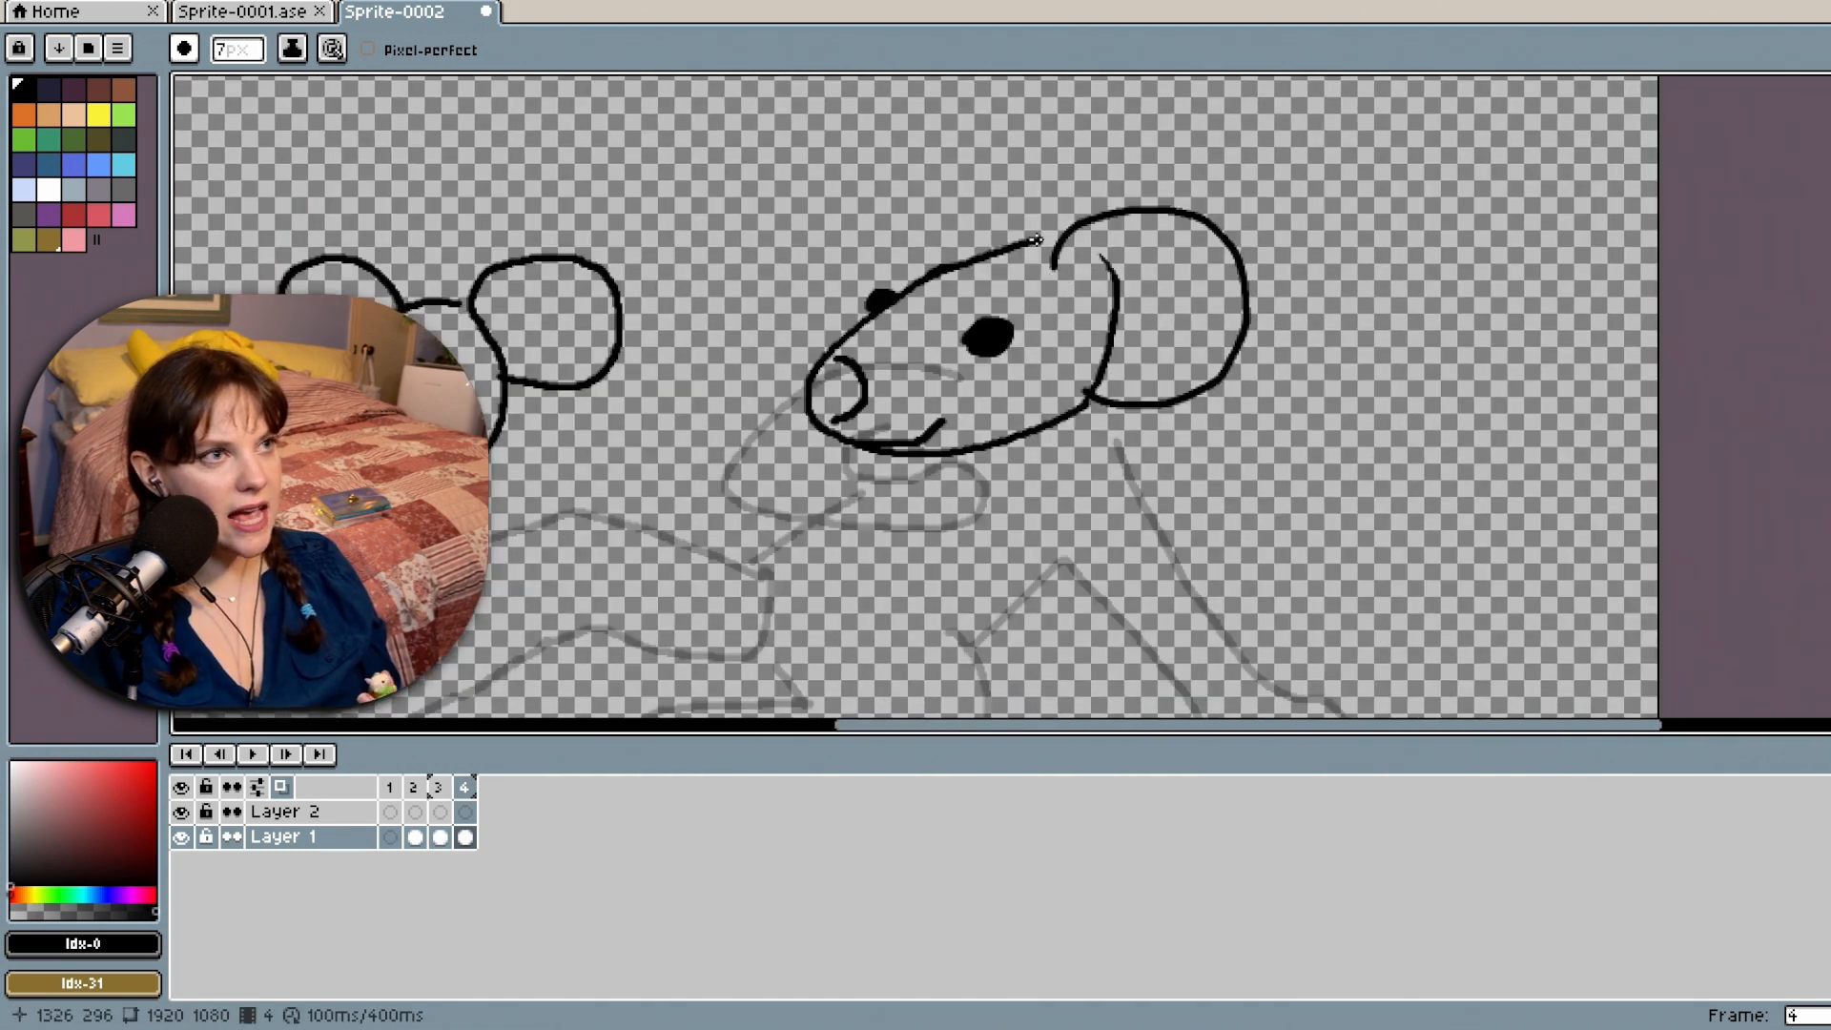
# Draw the smaller far ear on top of the head with a double outline, and close the near ear's front edge.
pyautogui.moveTo(1037, 243)
pyautogui.mouseDown()
pyautogui.moveTo(1006, 196)
pyautogui.moveTo(952, 184)
pyautogui.moveTo(901, 241)
pyautogui.moveTo(913, 275)
pyautogui.mouseUp()
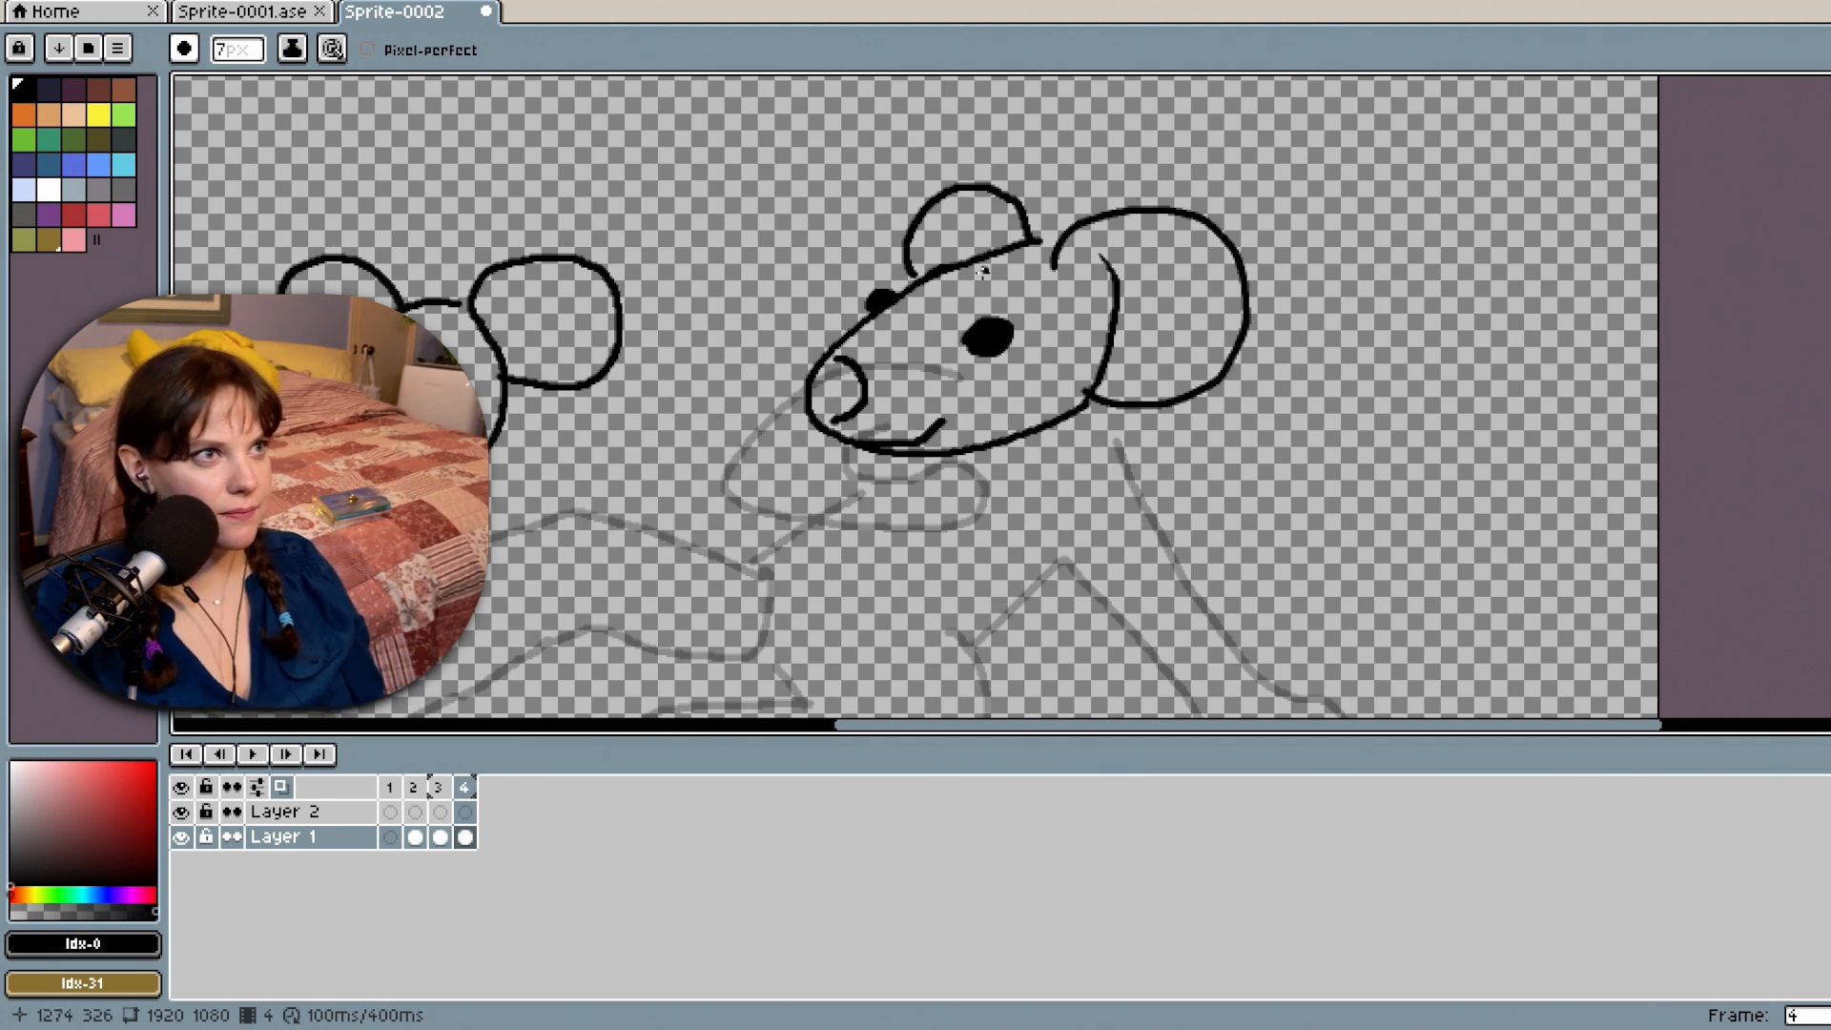
pyautogui.moveTo(1044, 236)
pyautogui.mouseDown()
pyautogui.moveTo(1006, 171)
pyautogui.moveTo(977, 174)
pyautogui.moveTo(889, 226)
pyautogui.moveTo(887, 269)
pyautogui.moveTo(908, 283)
pyautogui.mouseUp()
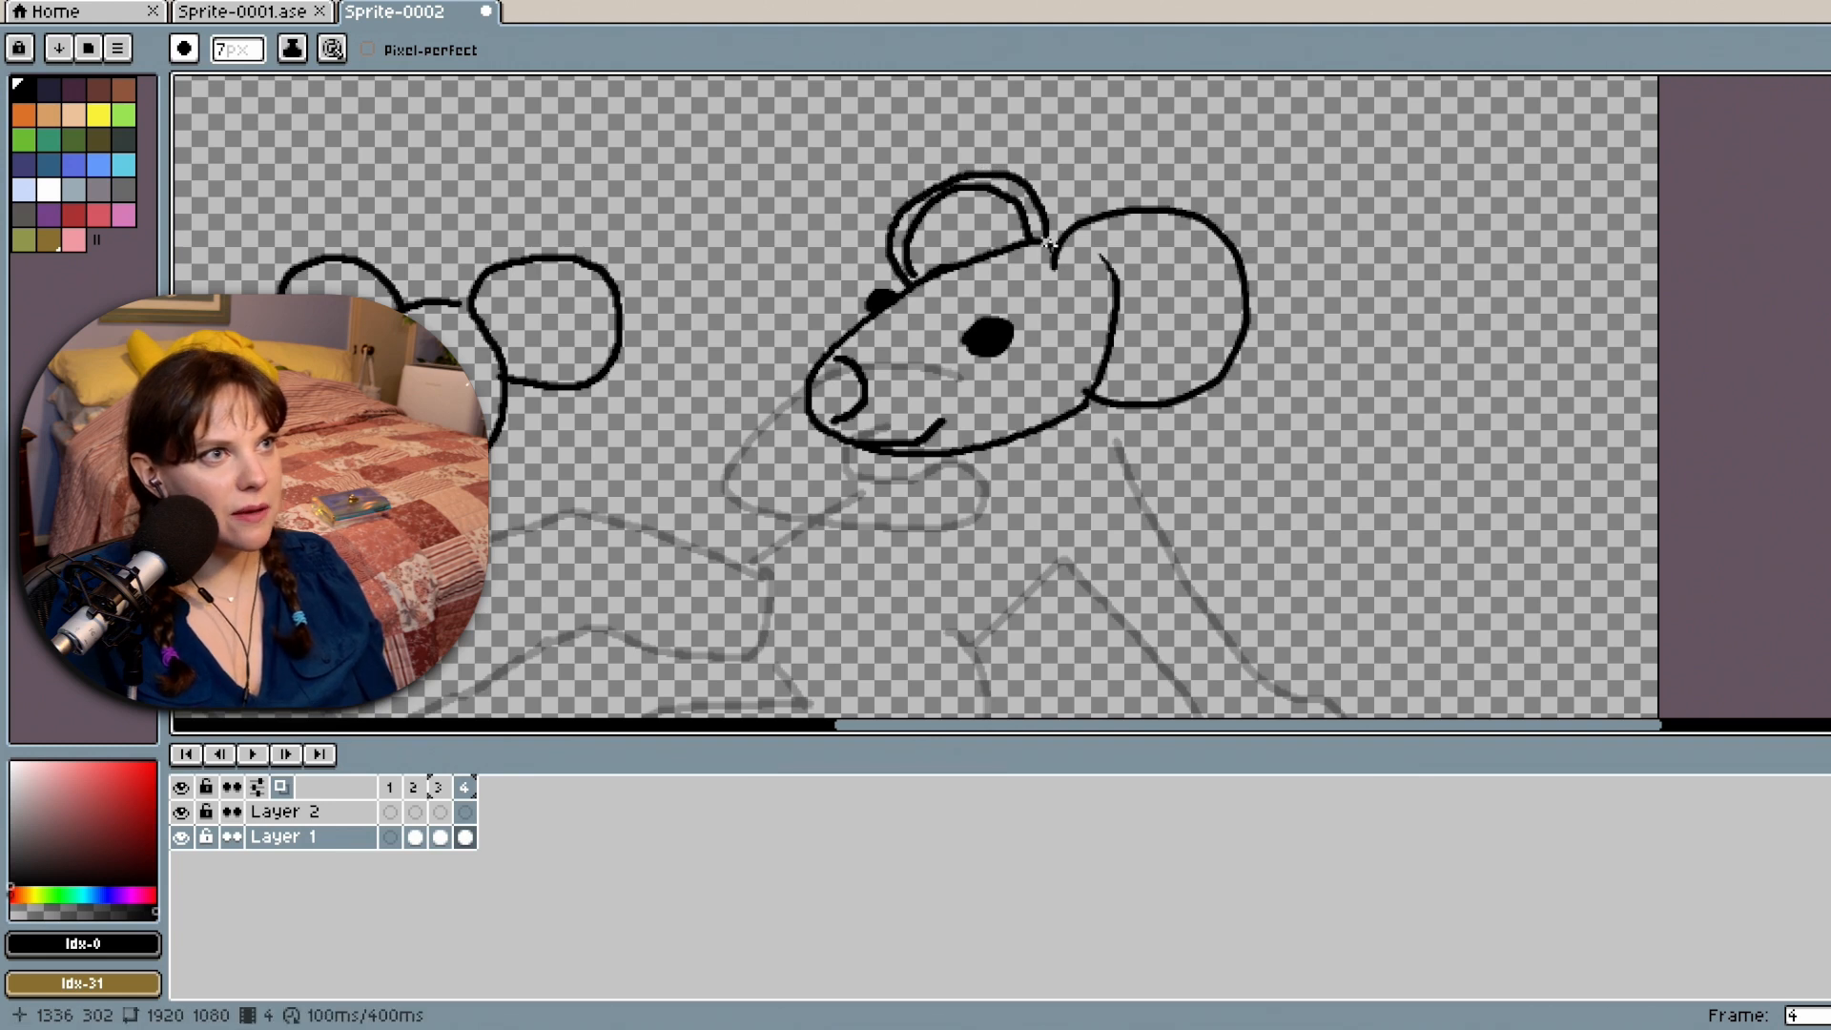
pyautogui.moveTo(1056, 238); pyautogui.dragTo(1059, 240)
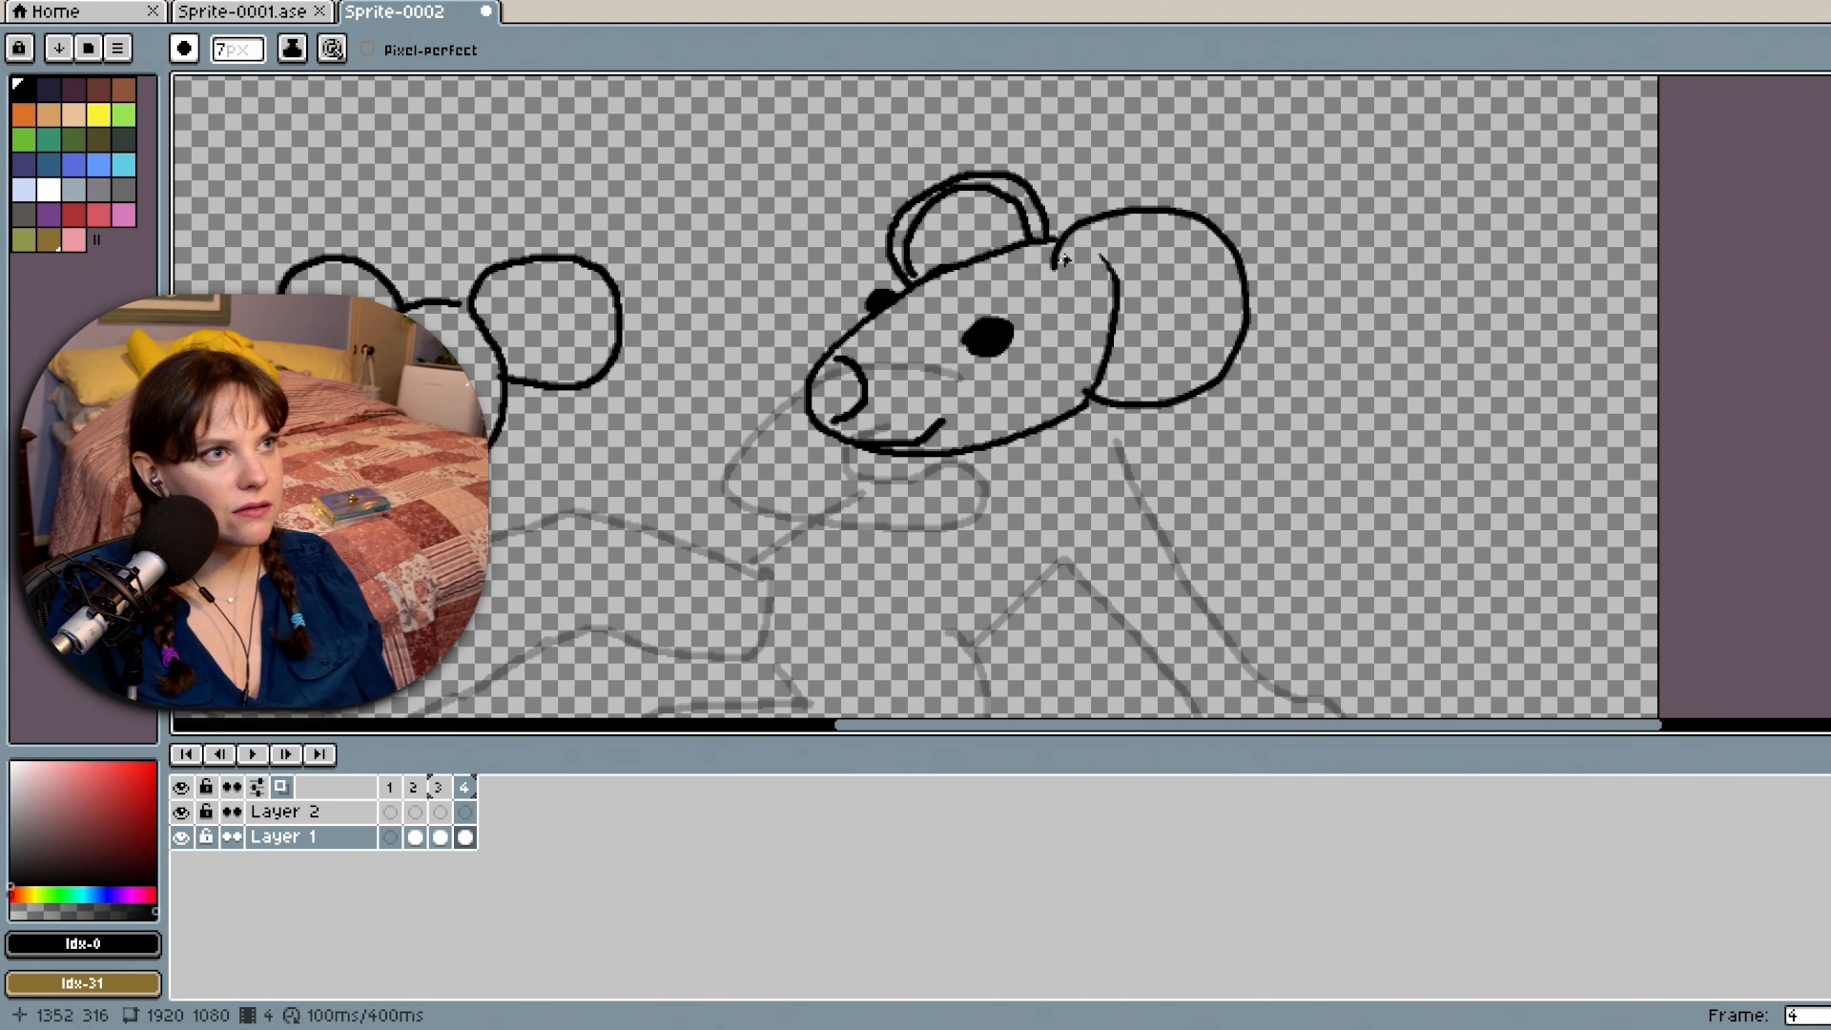
pyautogui.moveTo(1050, 271); pyautogui.dragTo(1088, 388)
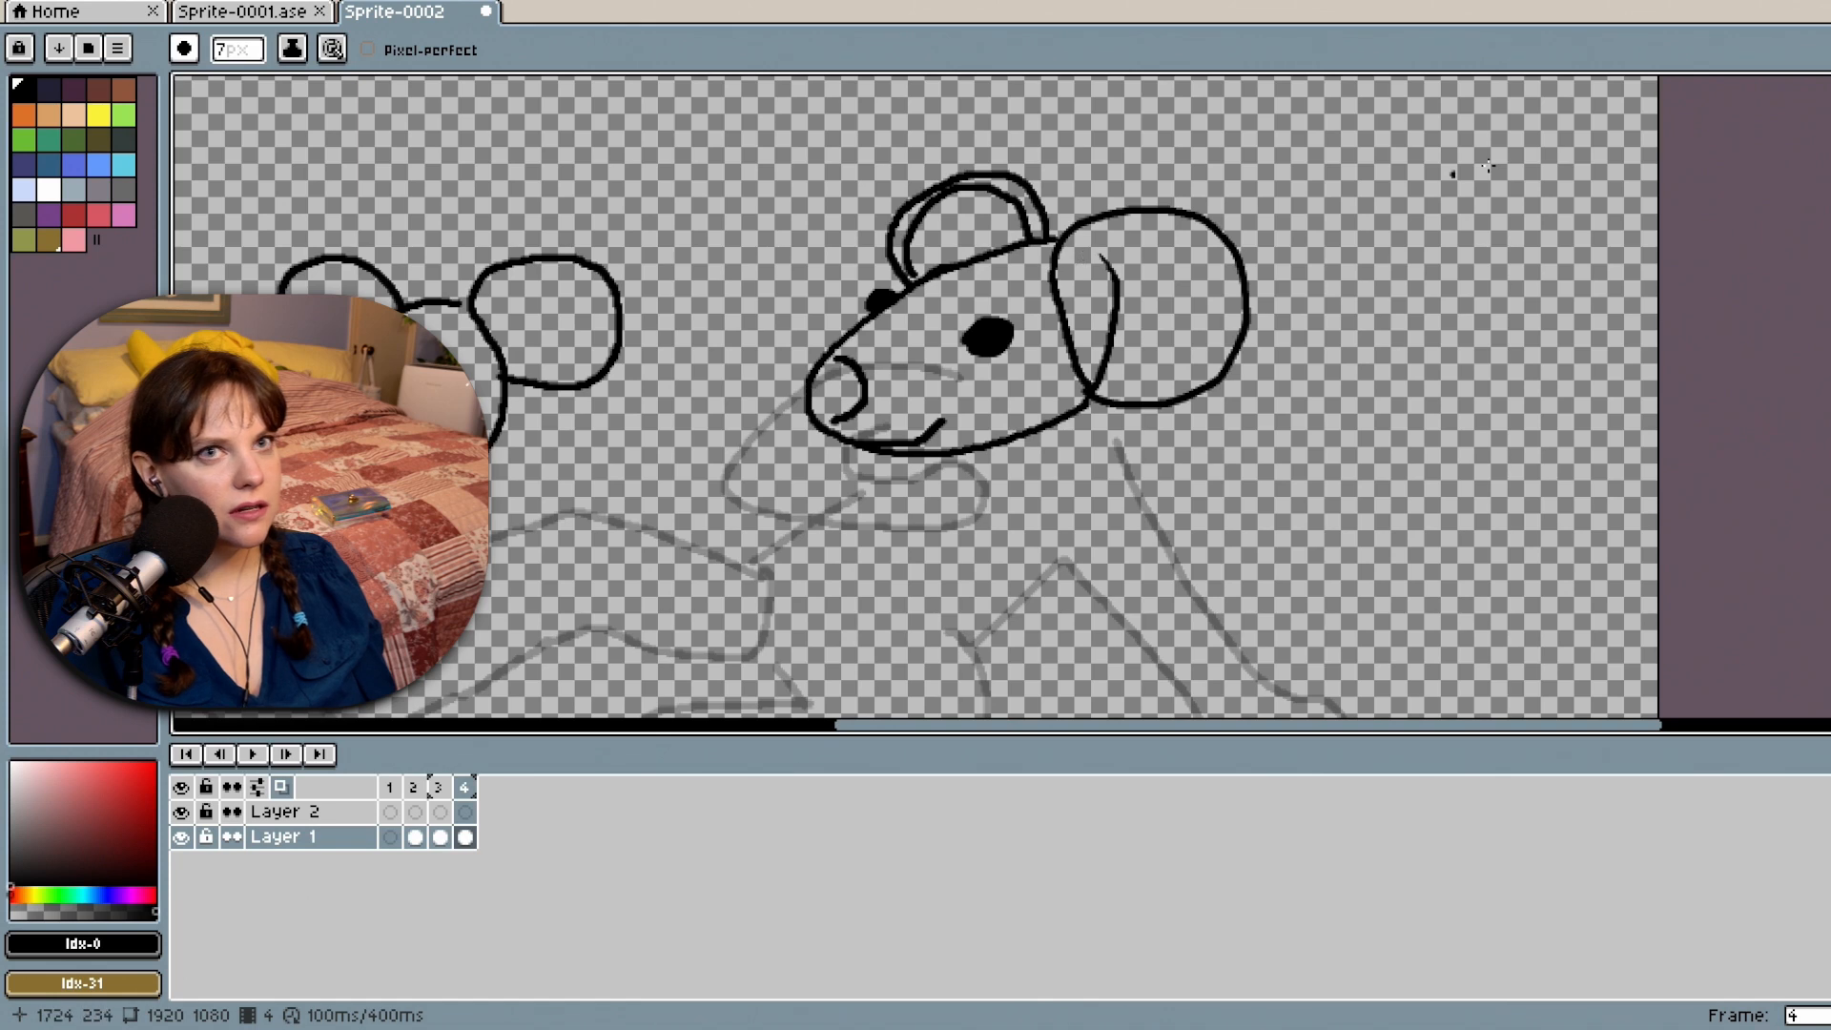
# Erase most of the old back-of-head line inside the near ear with the 11 px Eraser.
pyautogui.press('e')
pyautogui.scroll(3, 1011, 329)
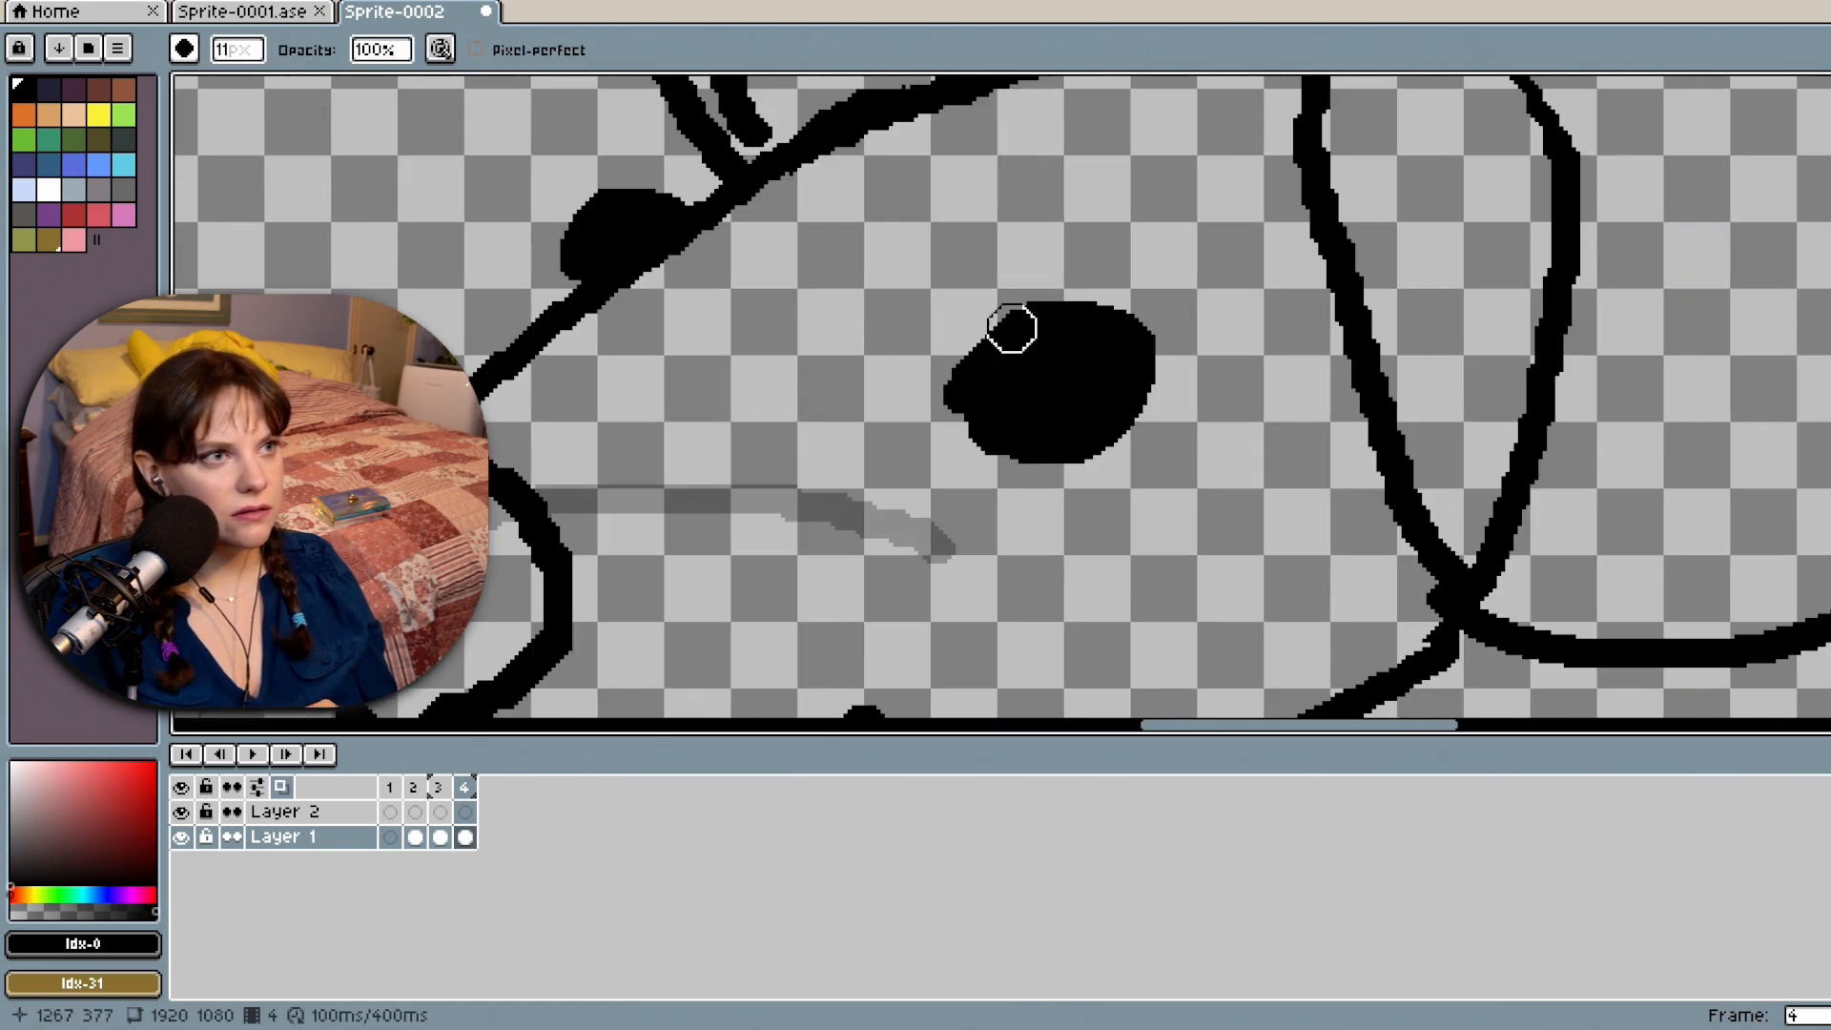
pyautogui.moveTo(1526, 582)
pyautogui.mouseDown()
pyautogui.moveTo(1483, 543)
pyautogui.moveTo(1529, 498)
pyautogui.moveTo(1496, 499)
pyautogui.moveTo(1566, 223)
pyautogui.moveTo(1581, 380)
pyautogui.mouseUp()
# Erase the far ear's inner outline and trim the thick spots on the head line below it.
pyautogui.scroll(5, 1002, 395)
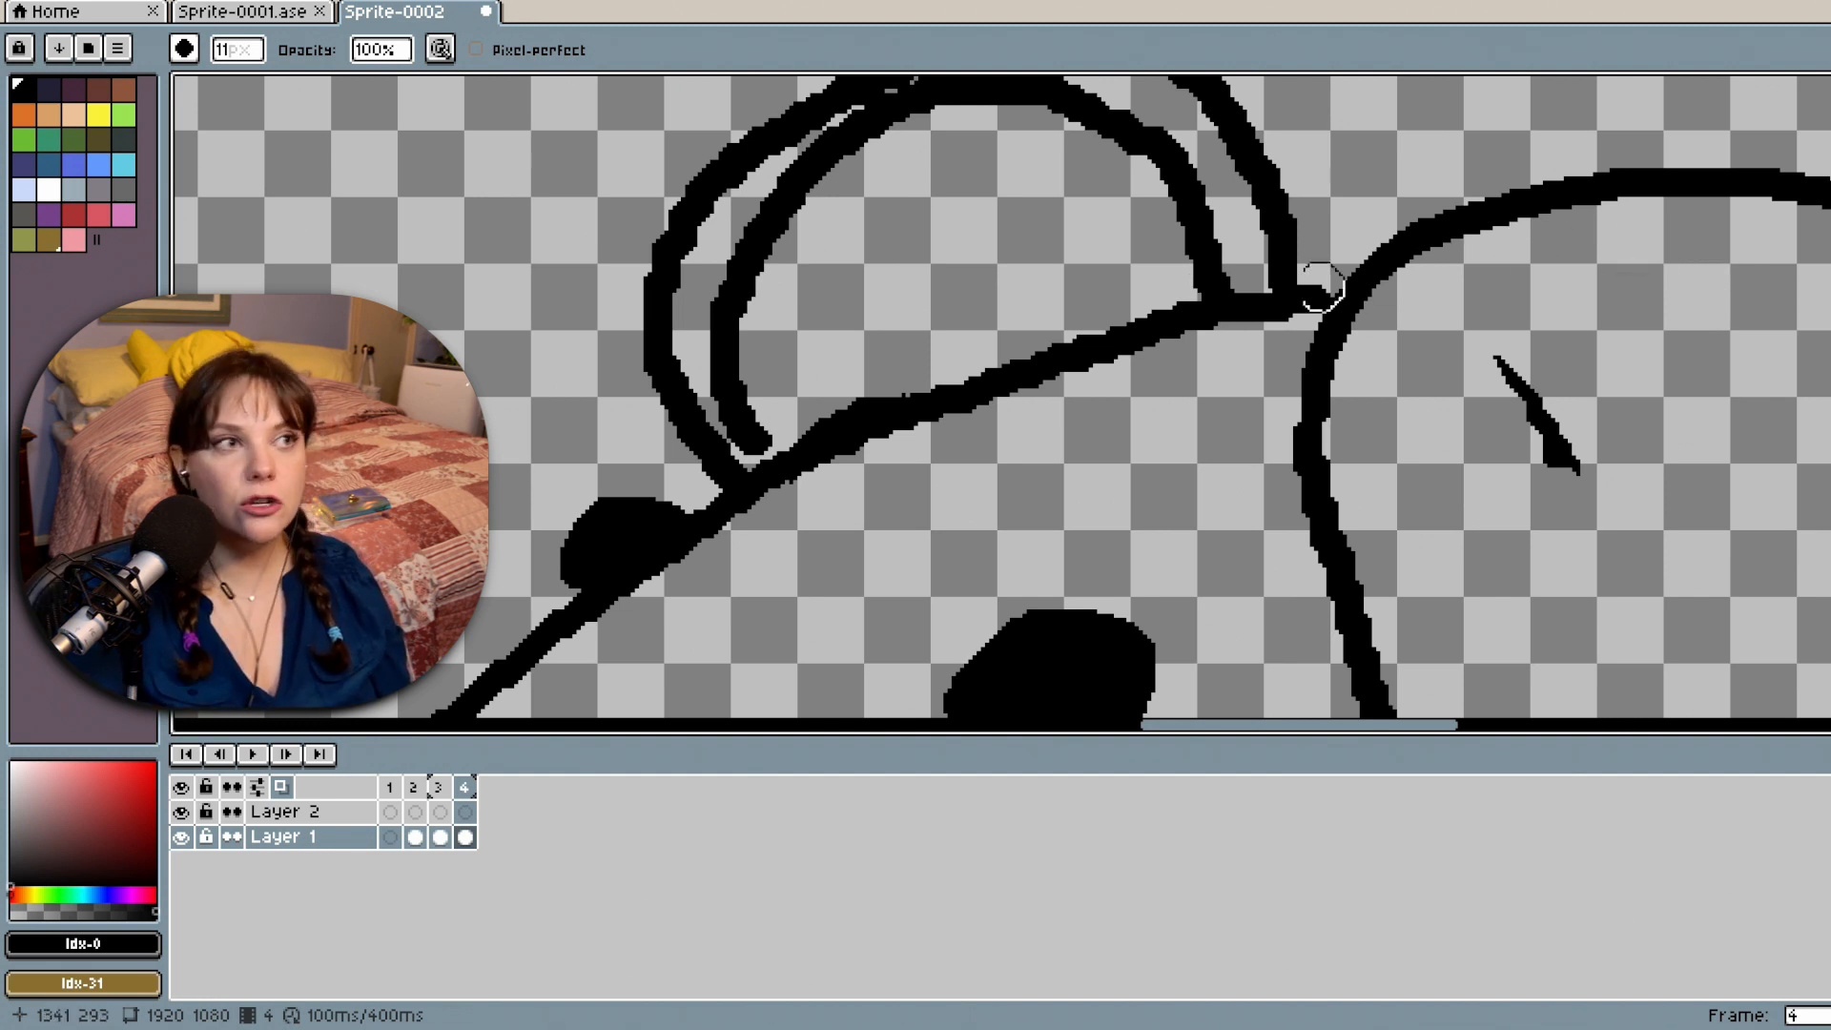
pyautogui.moveTo(1189, 254)
pyautogui.mouseDown()
pyautogui.moveTo(1217, 258)
pyautogui.moveTo(1207, 270)
pyautogui.mouseUp()
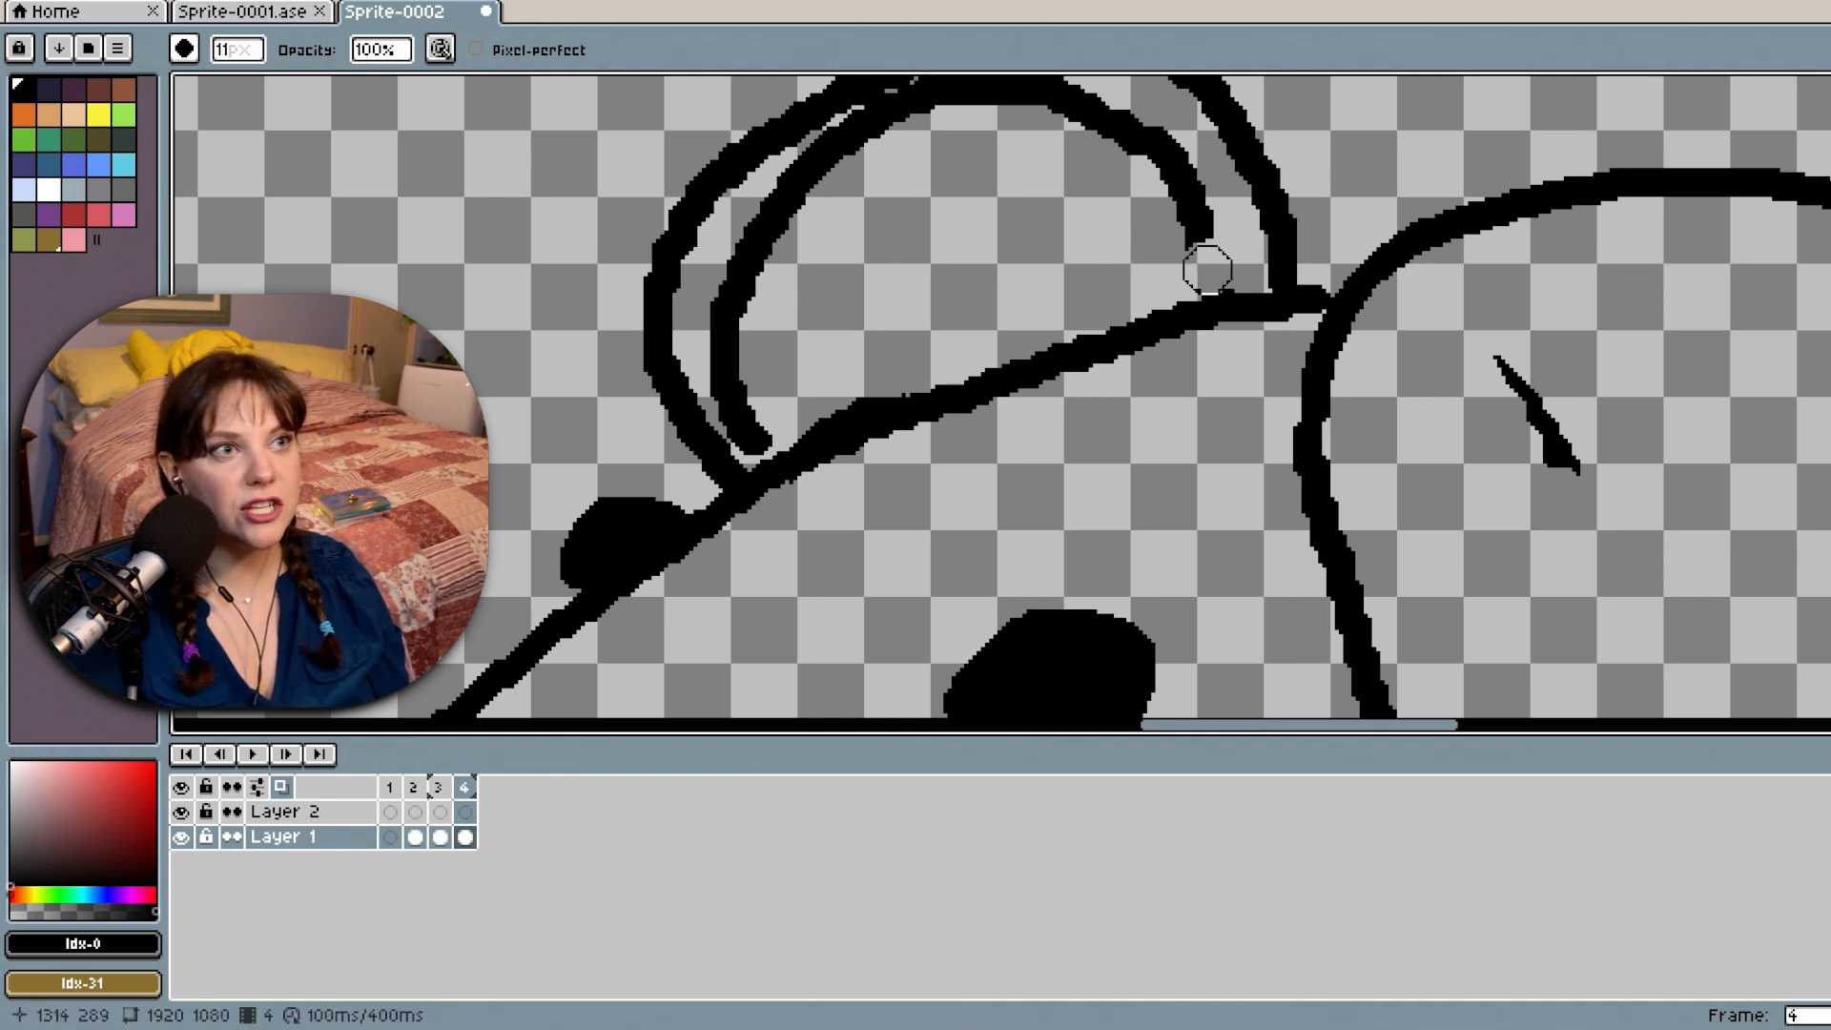
pyautogui.moveTo(756, 429)
pyautogui.mouseDown()
pyautogui.moveTo(744, 410)
pyautogui.moveTo(753, 453)
pyautogui.moveTo(727, 286)
pyautogui.moveTo(815, 153)
pyautogui.mouseUp()
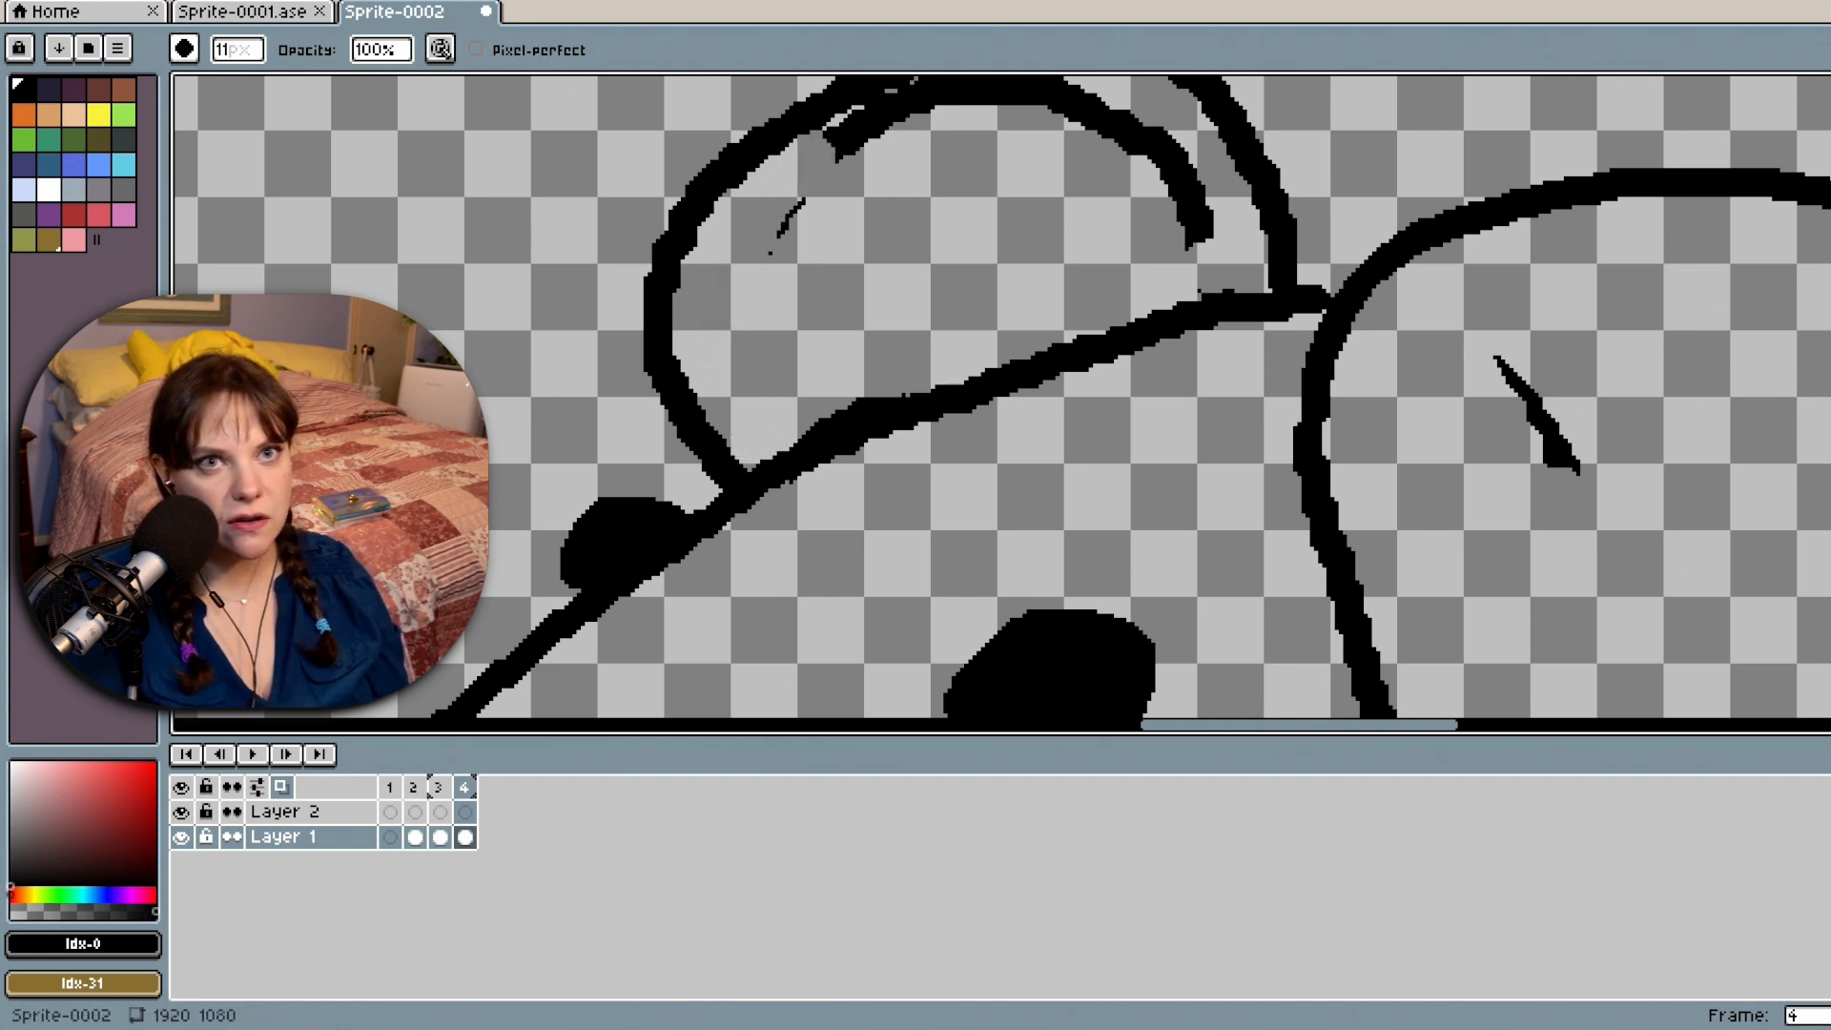
pyautogui.scroll(3, 1042, 408)
pyautogui.moveTo(849, 389)
pyautogui.mouseDown()
pyautogui.moveTo(949, 327)
pyautogui.moveTo(828, 390)
pyautogui.moveTo(760, 503)
pyautogui.mouseUp()
pyautogui.moveTo(973, 317)
pyautogui.mouseDown()
pyautogui.moveTo(1127, 352)
pyautogui.moveTo(1218, 451)
pyautogui.moveTo(1208, 465)
pyautogui.moveTo(1114, 365)
pyautogui.moveTo(1207, 507)
pyautogui.mouseUp()
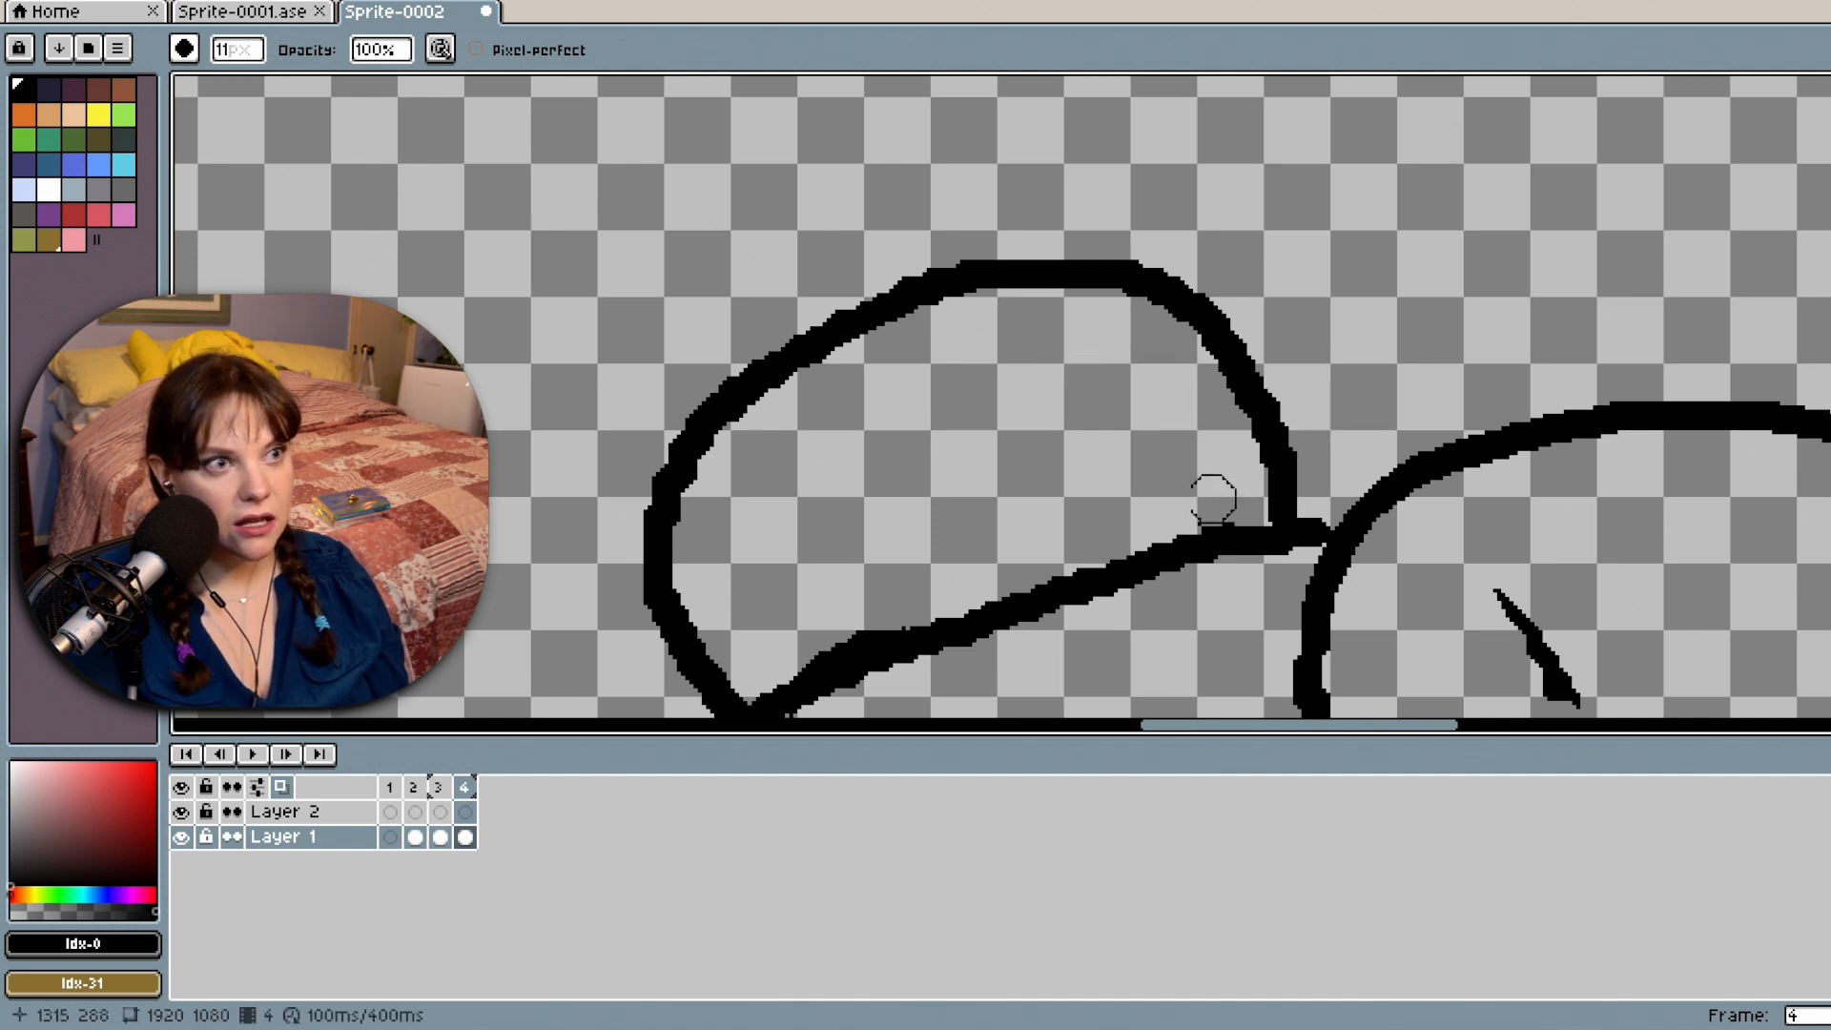
pyautogui.moveTo(1187, 498); pyautogui.dragTo(1190, 506)
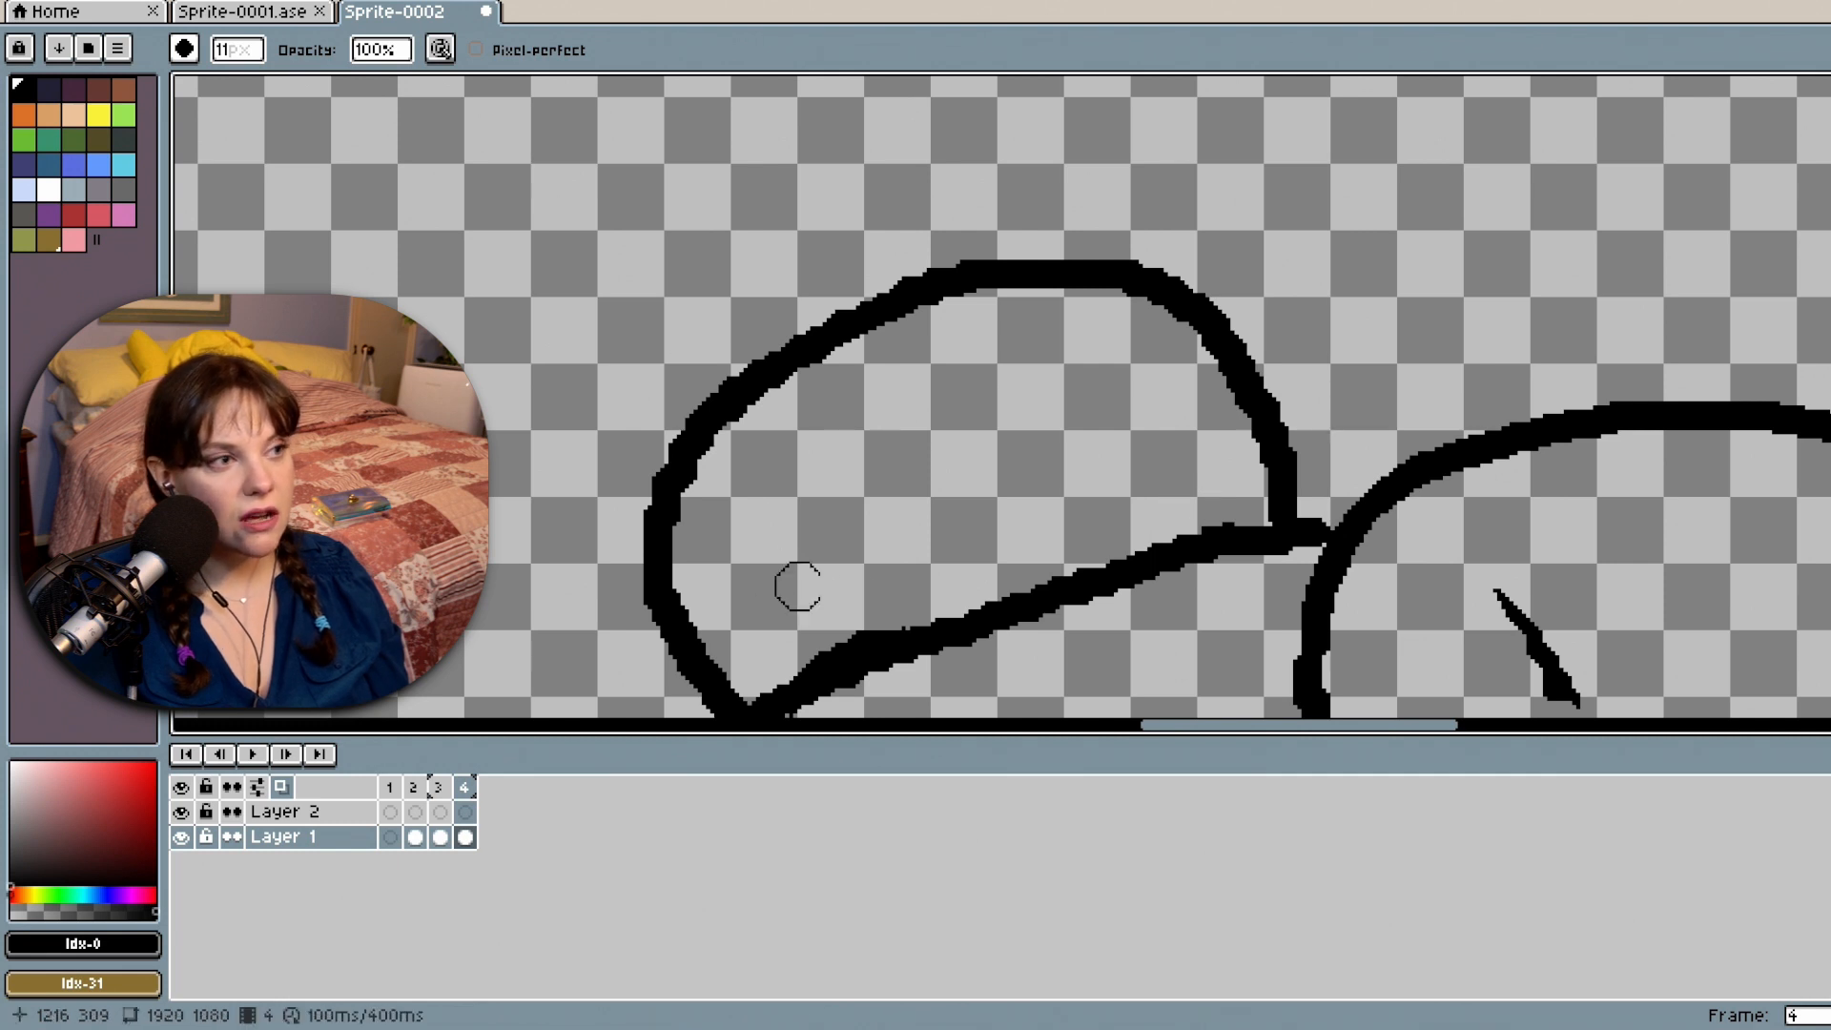
pyautogui.moveTo(883, 604); pyautogui.dragTo(788, 637)
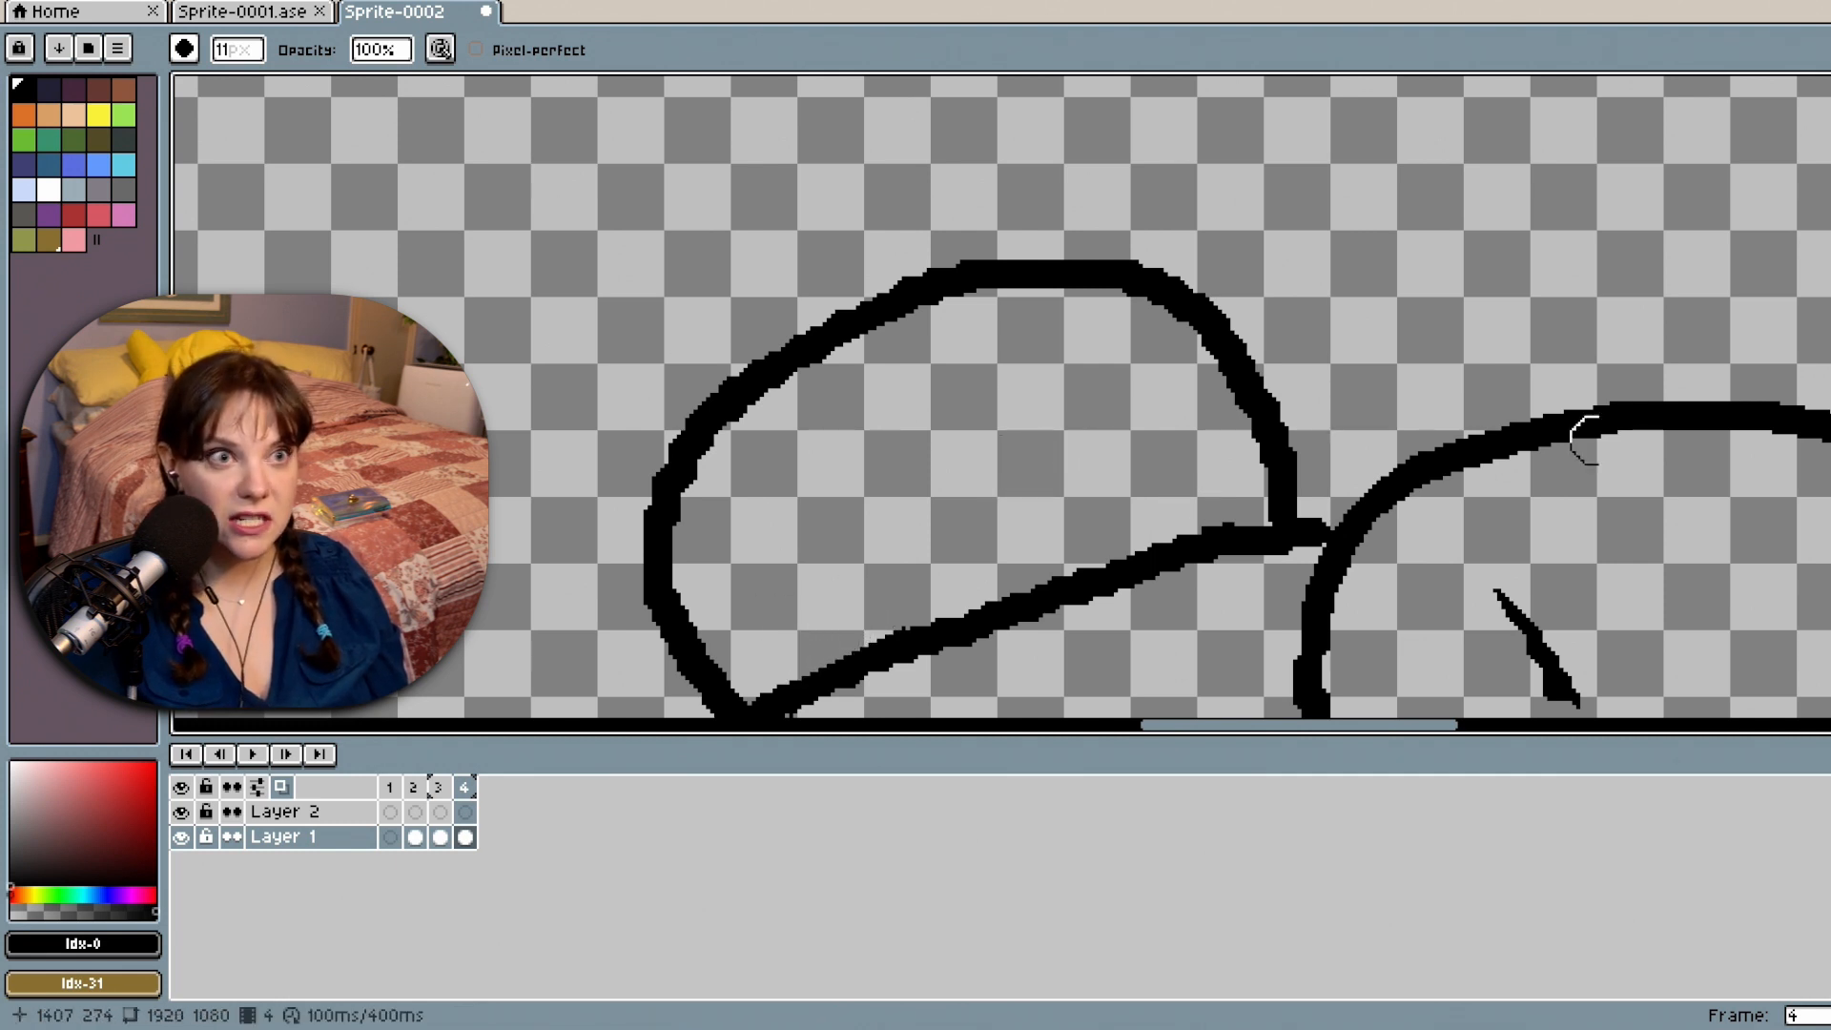
# Erase the leftover fragment of the old head line inside the near ear.
pyautogui.scroll(-5, 1001, 396)
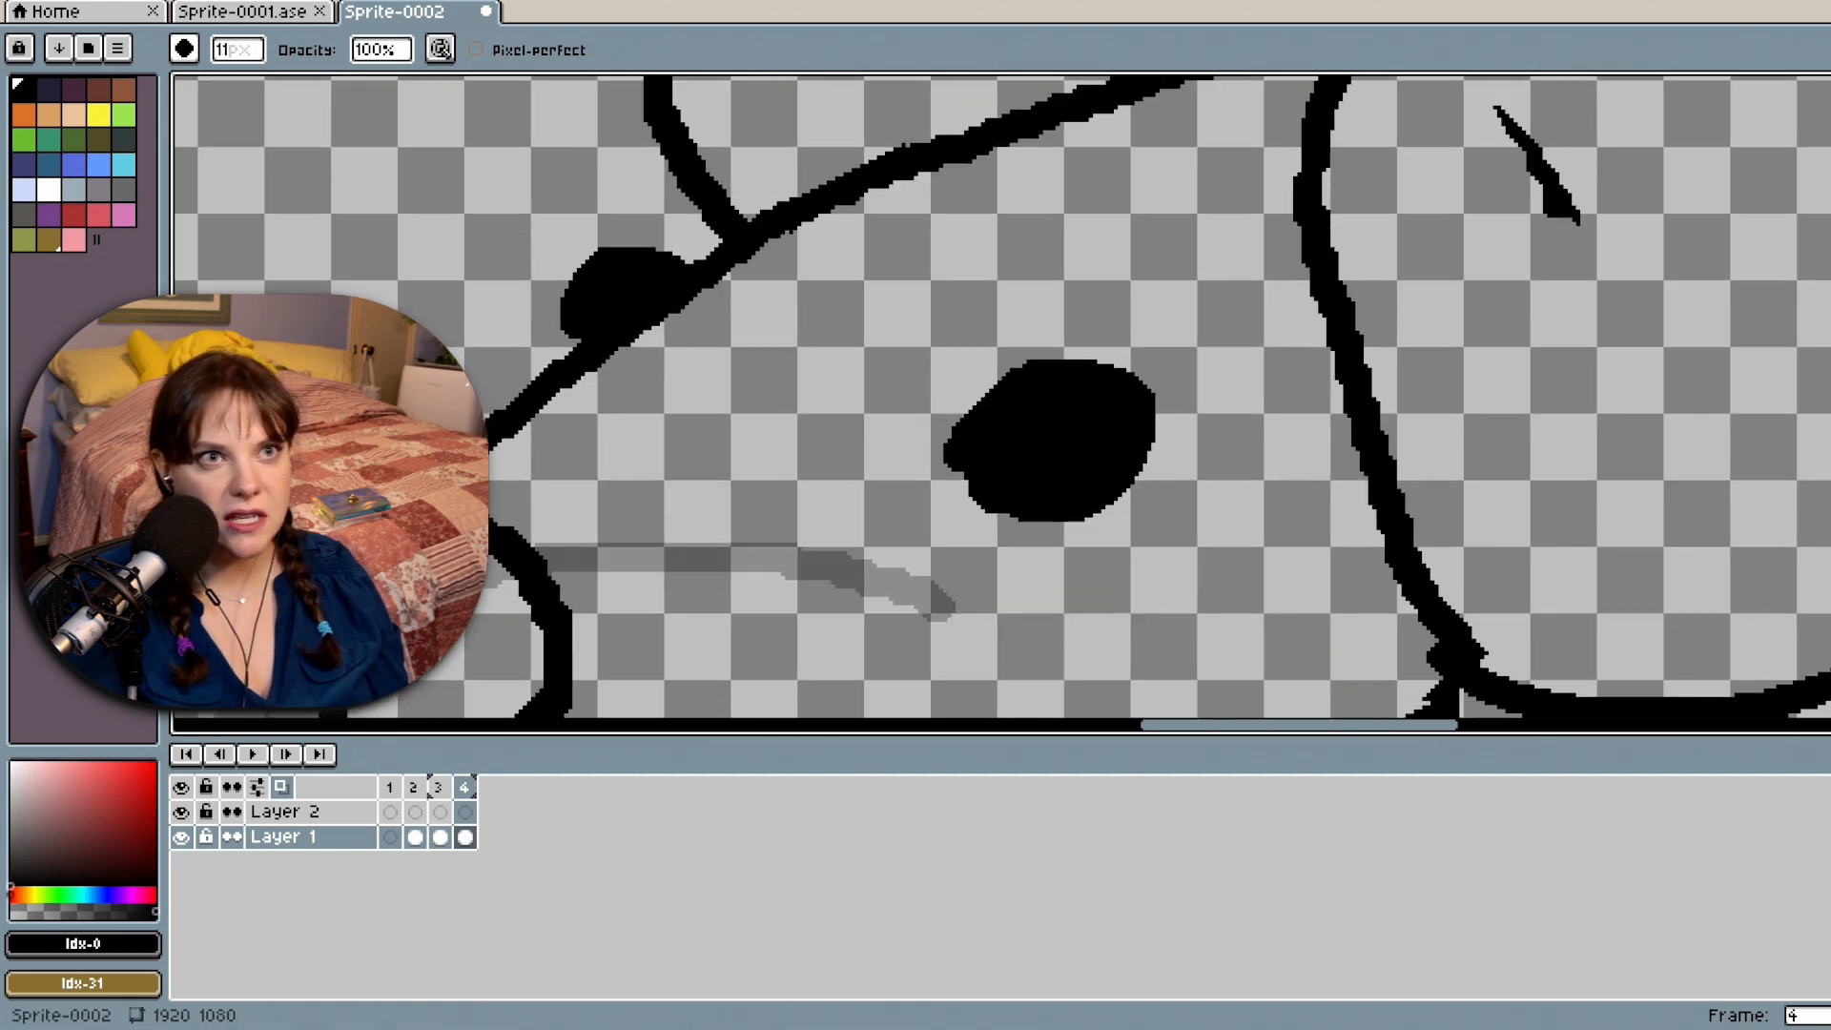
pyautogui.moveTo(1475, 123)
pyautogui.mouseDown()
pyautogui.moveTo(1619, 249)
pyautogui.moveTo(1553, 167)
pyautogui.moveTo(1561, 204)
pyautogui.mouseUp()
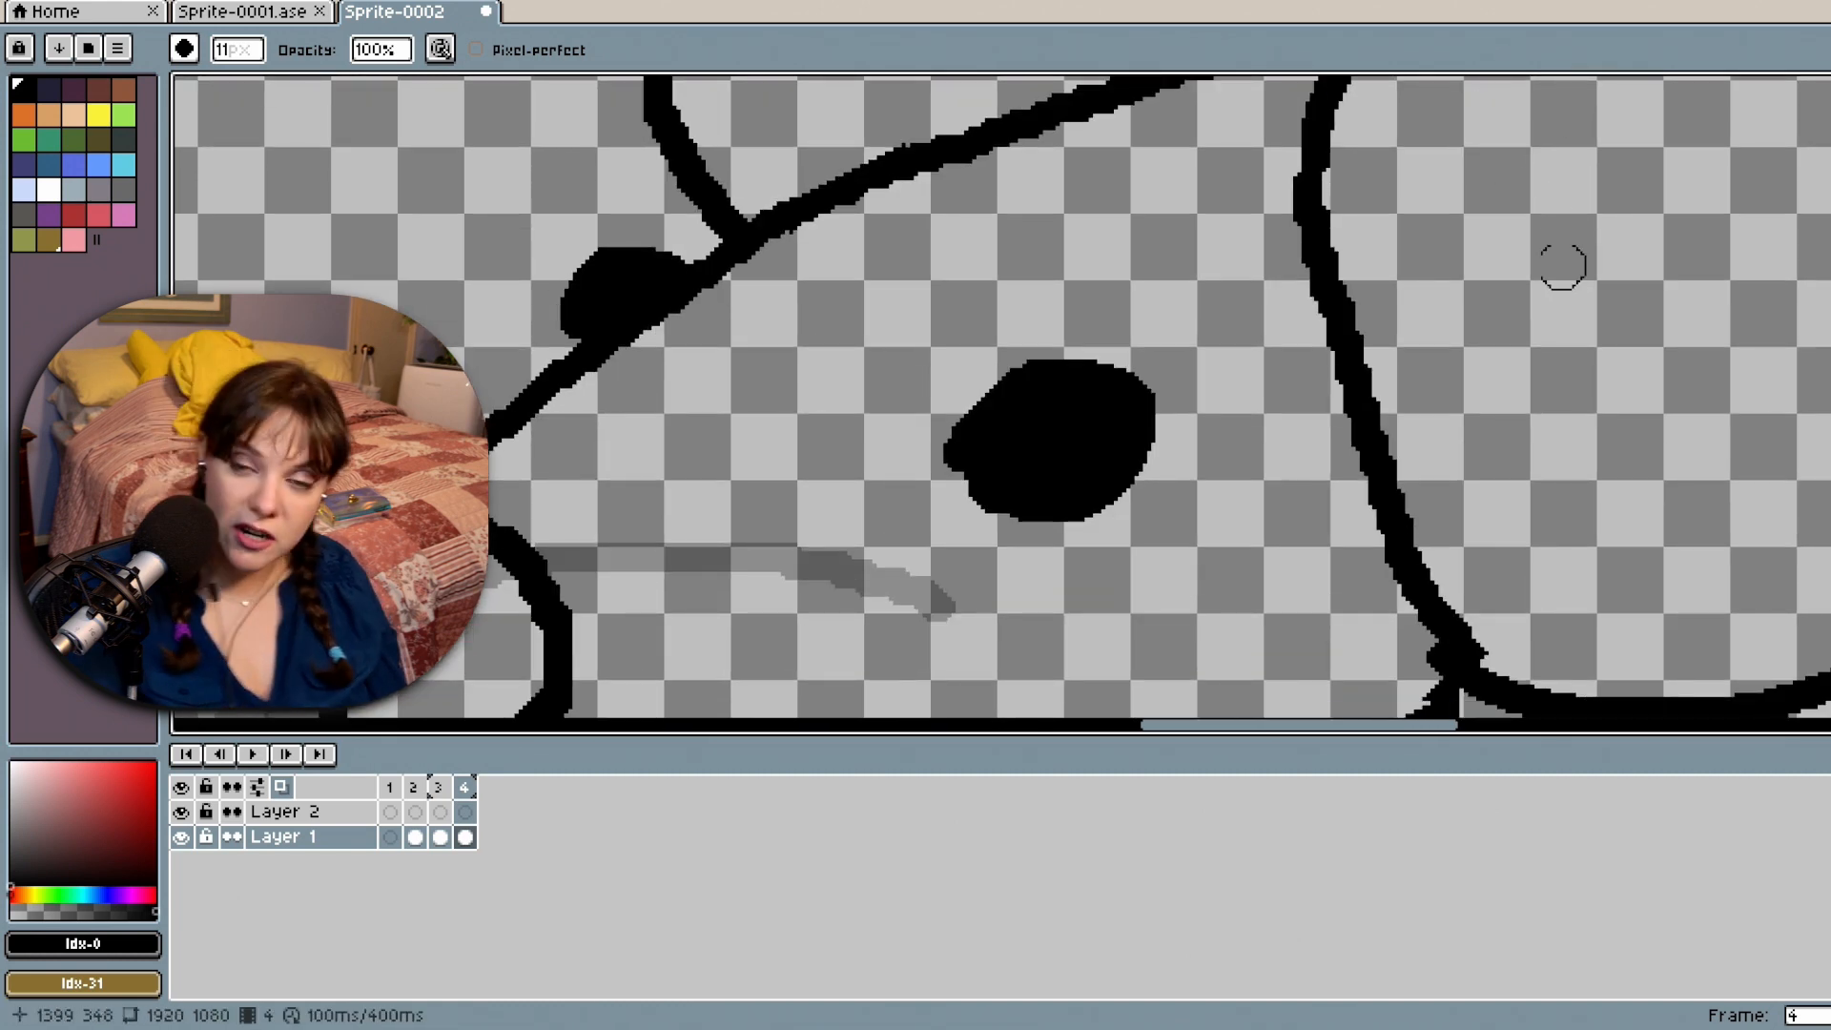
pyautogui.scroll(-2, 1693, 386)
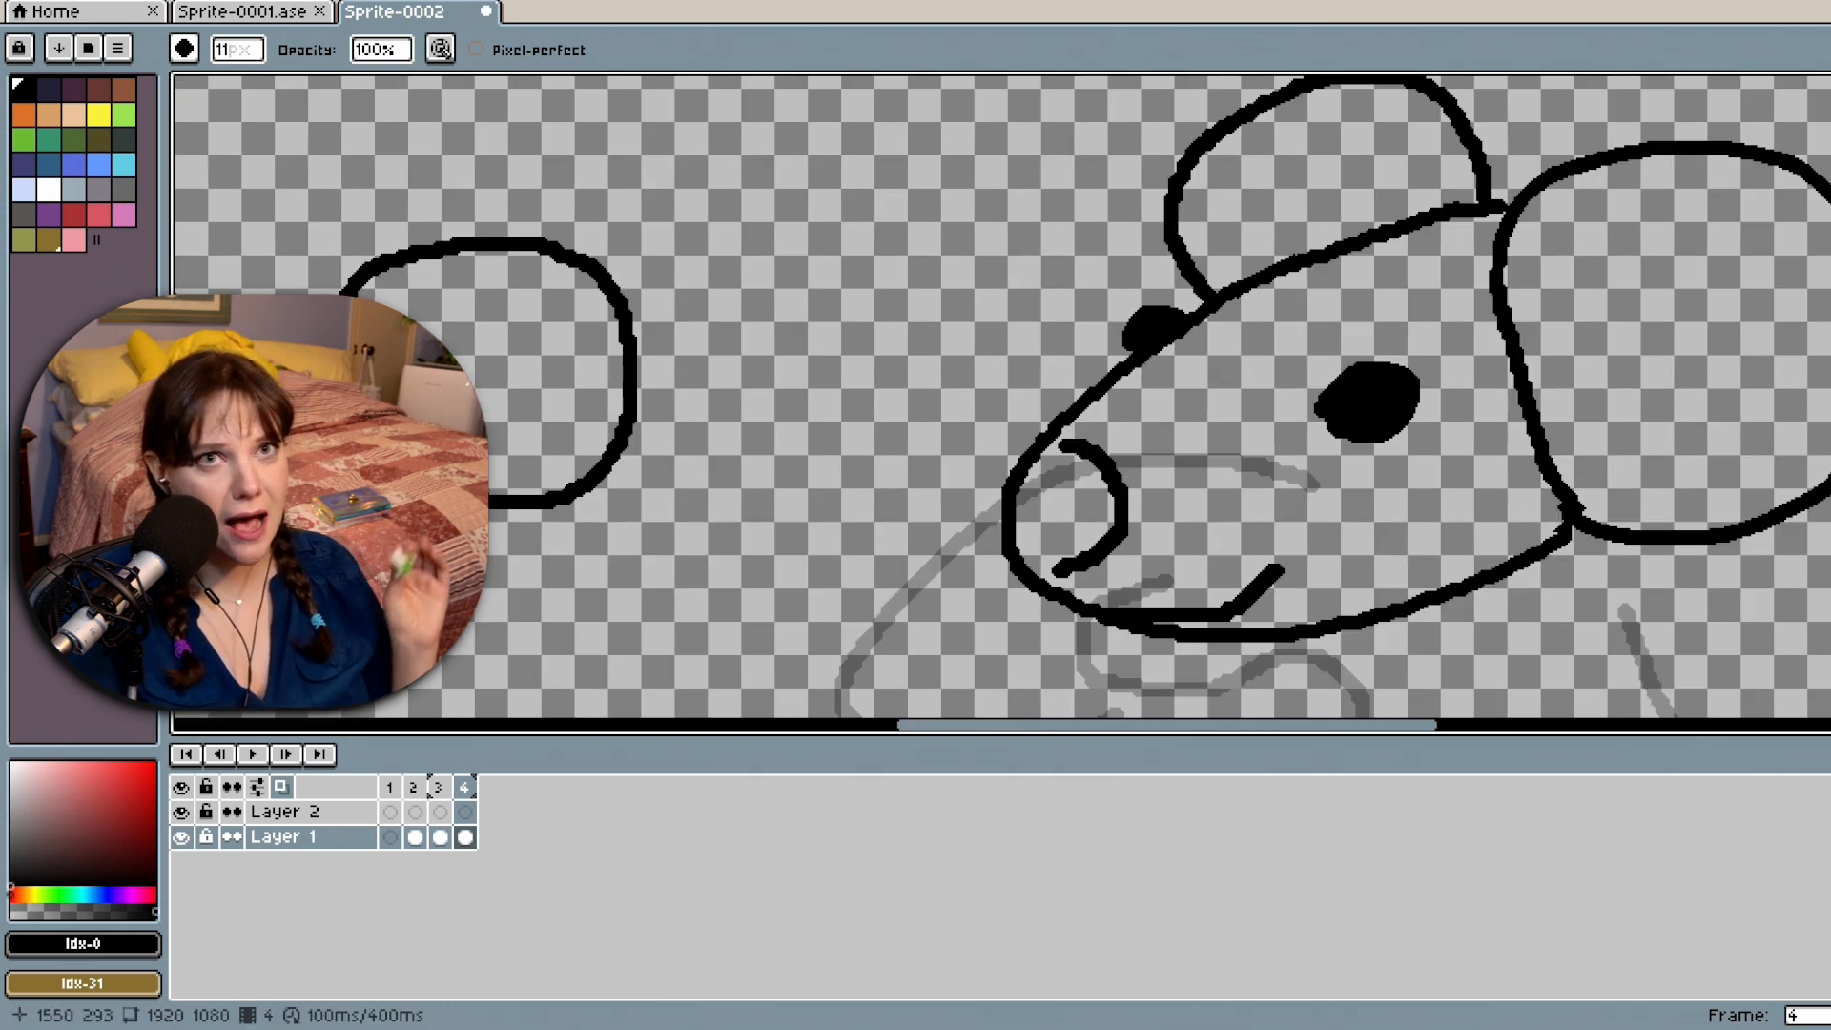
# Trace the inside edge of the nose in pink Idx-32 with the 7 px Pencil, forming a closed shape.
pyautogui.click(73, 239)
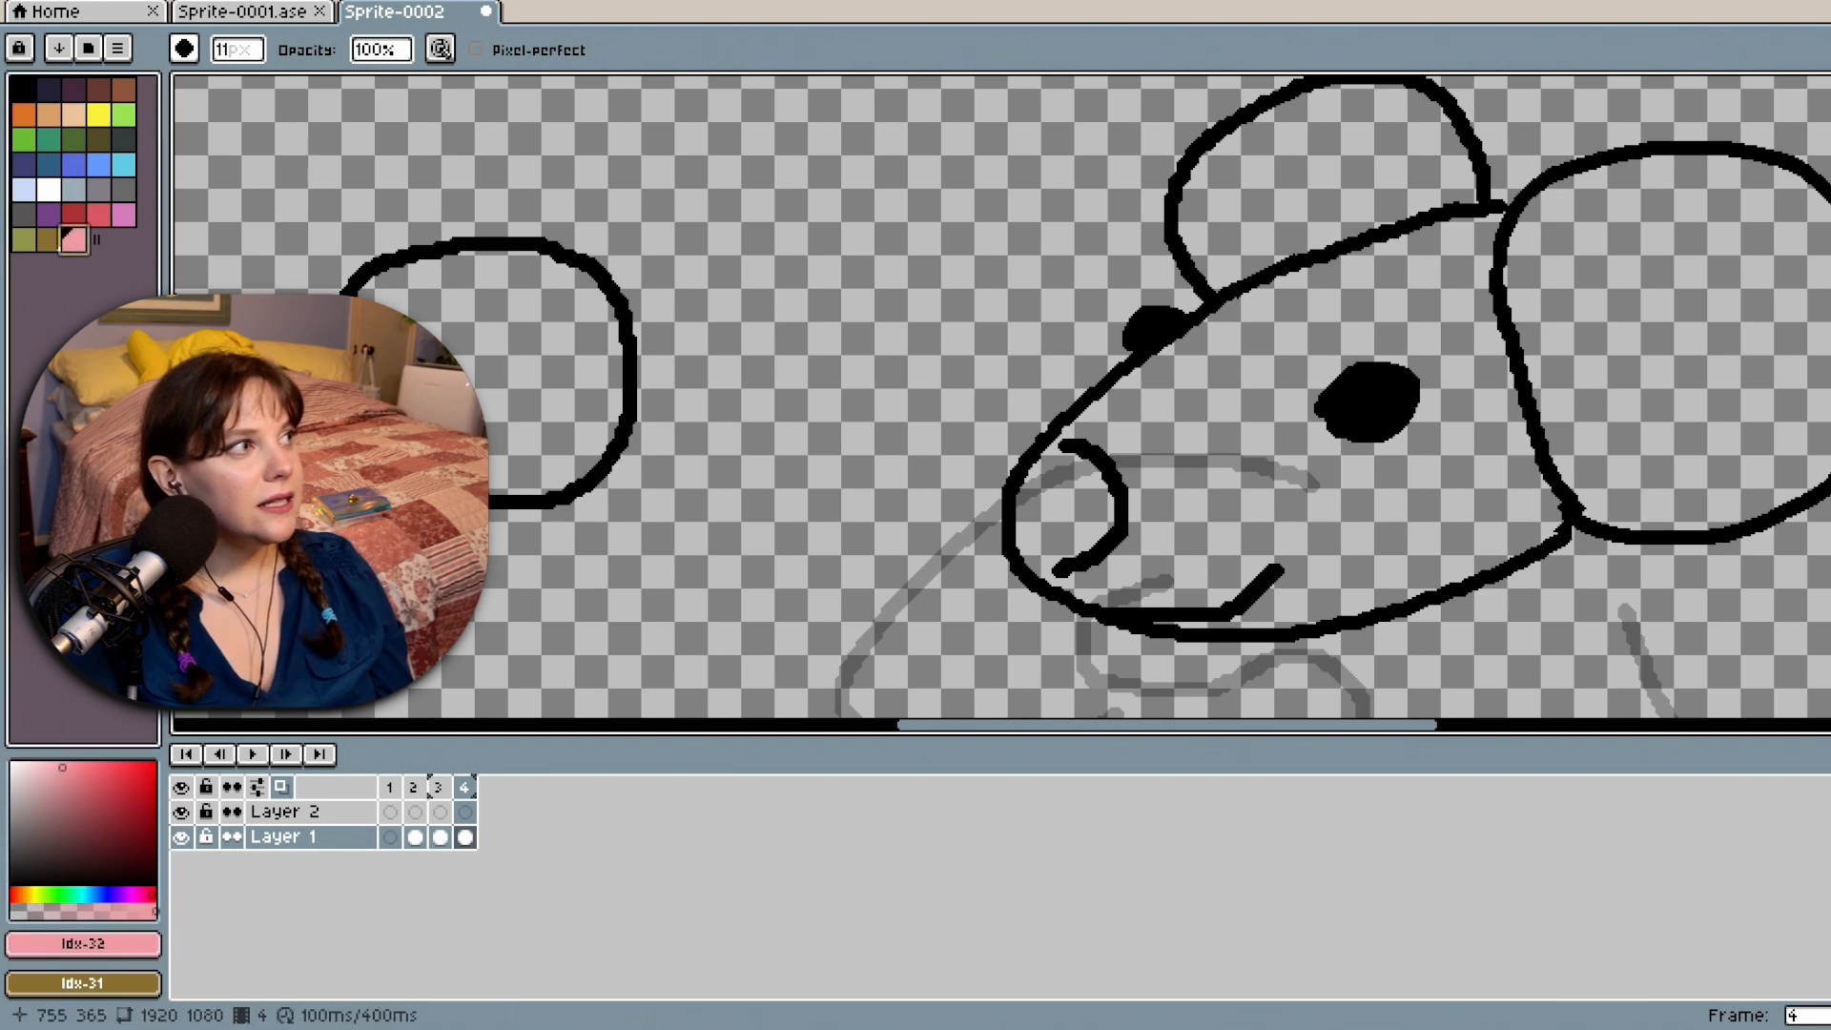
pyautogui.scroll(4, 1287, 502)
pyautogui.hotkey('shift', 'b')
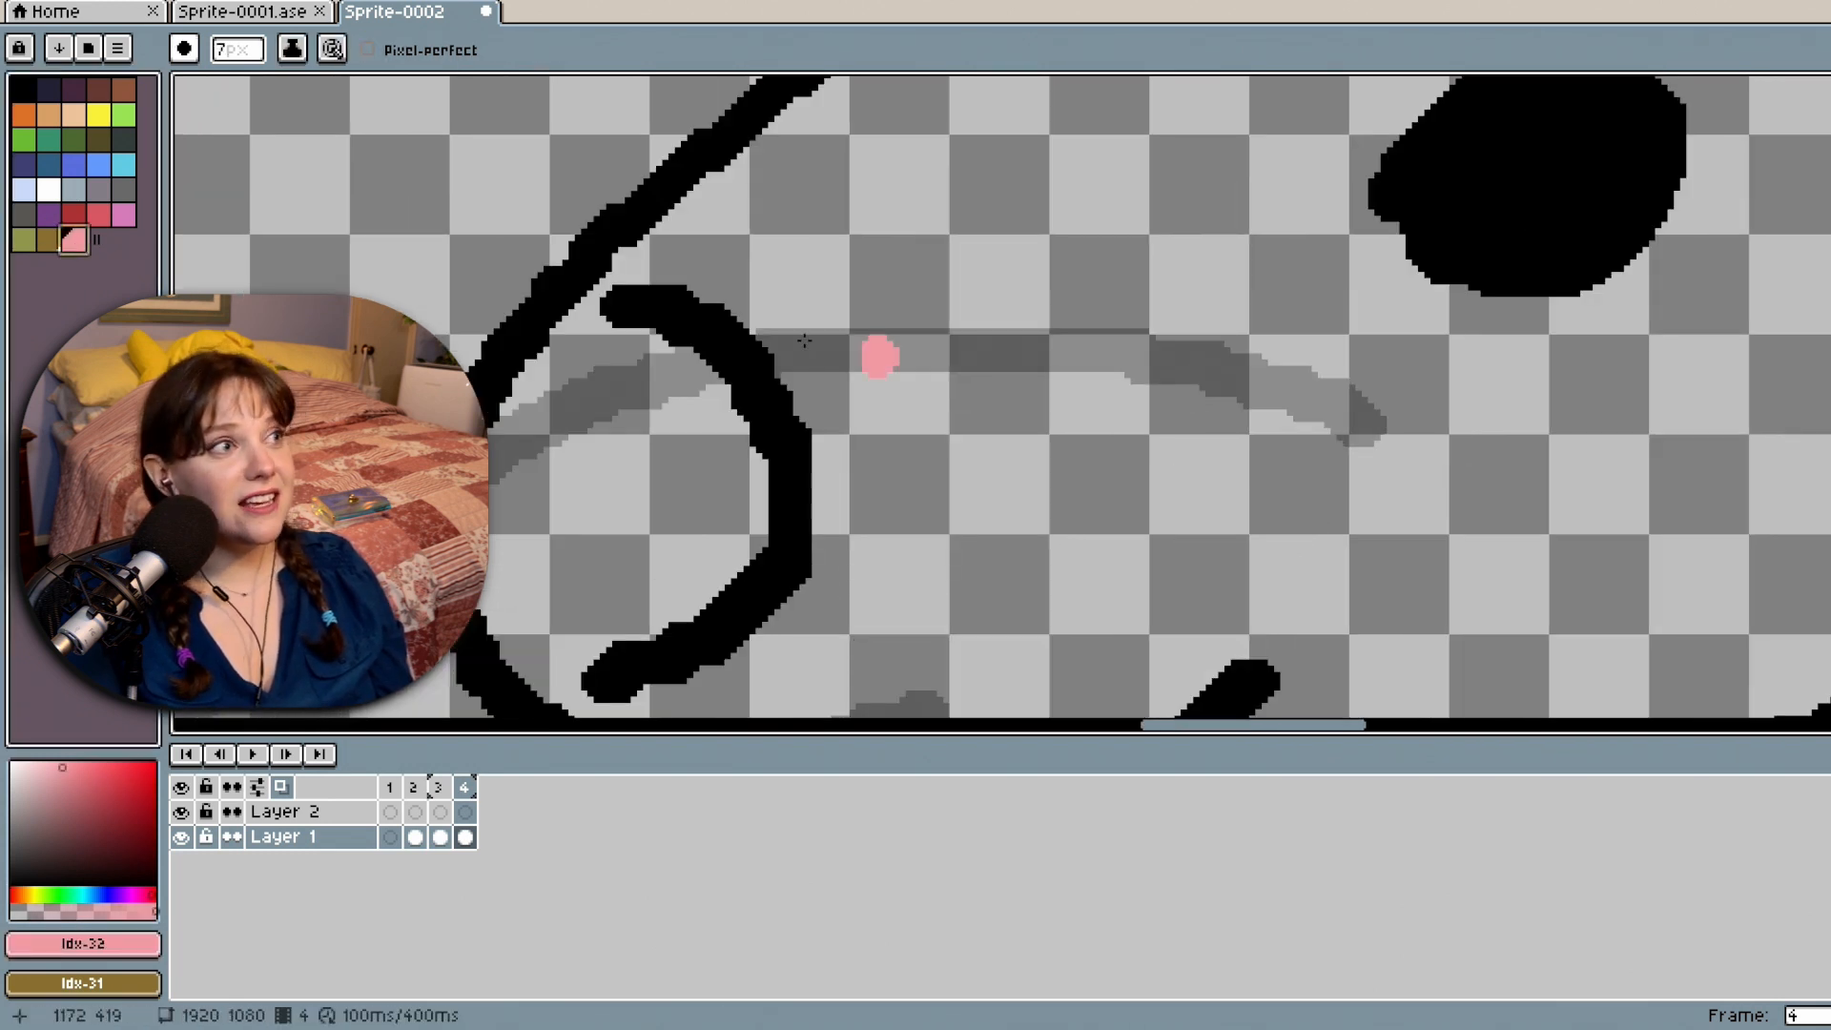
pyautogui.moveTo(584, 317)
pyautogui.mouseDown()
pyautogui.moveTo(682, 367)
pyautogui.moveTo(754, 523)
pyautogui.moveTo(711, 600)
pyautogui.moveTo(588, 676)
pyautogui.moveTo(592, 654)
pyautogui.mouseUp()
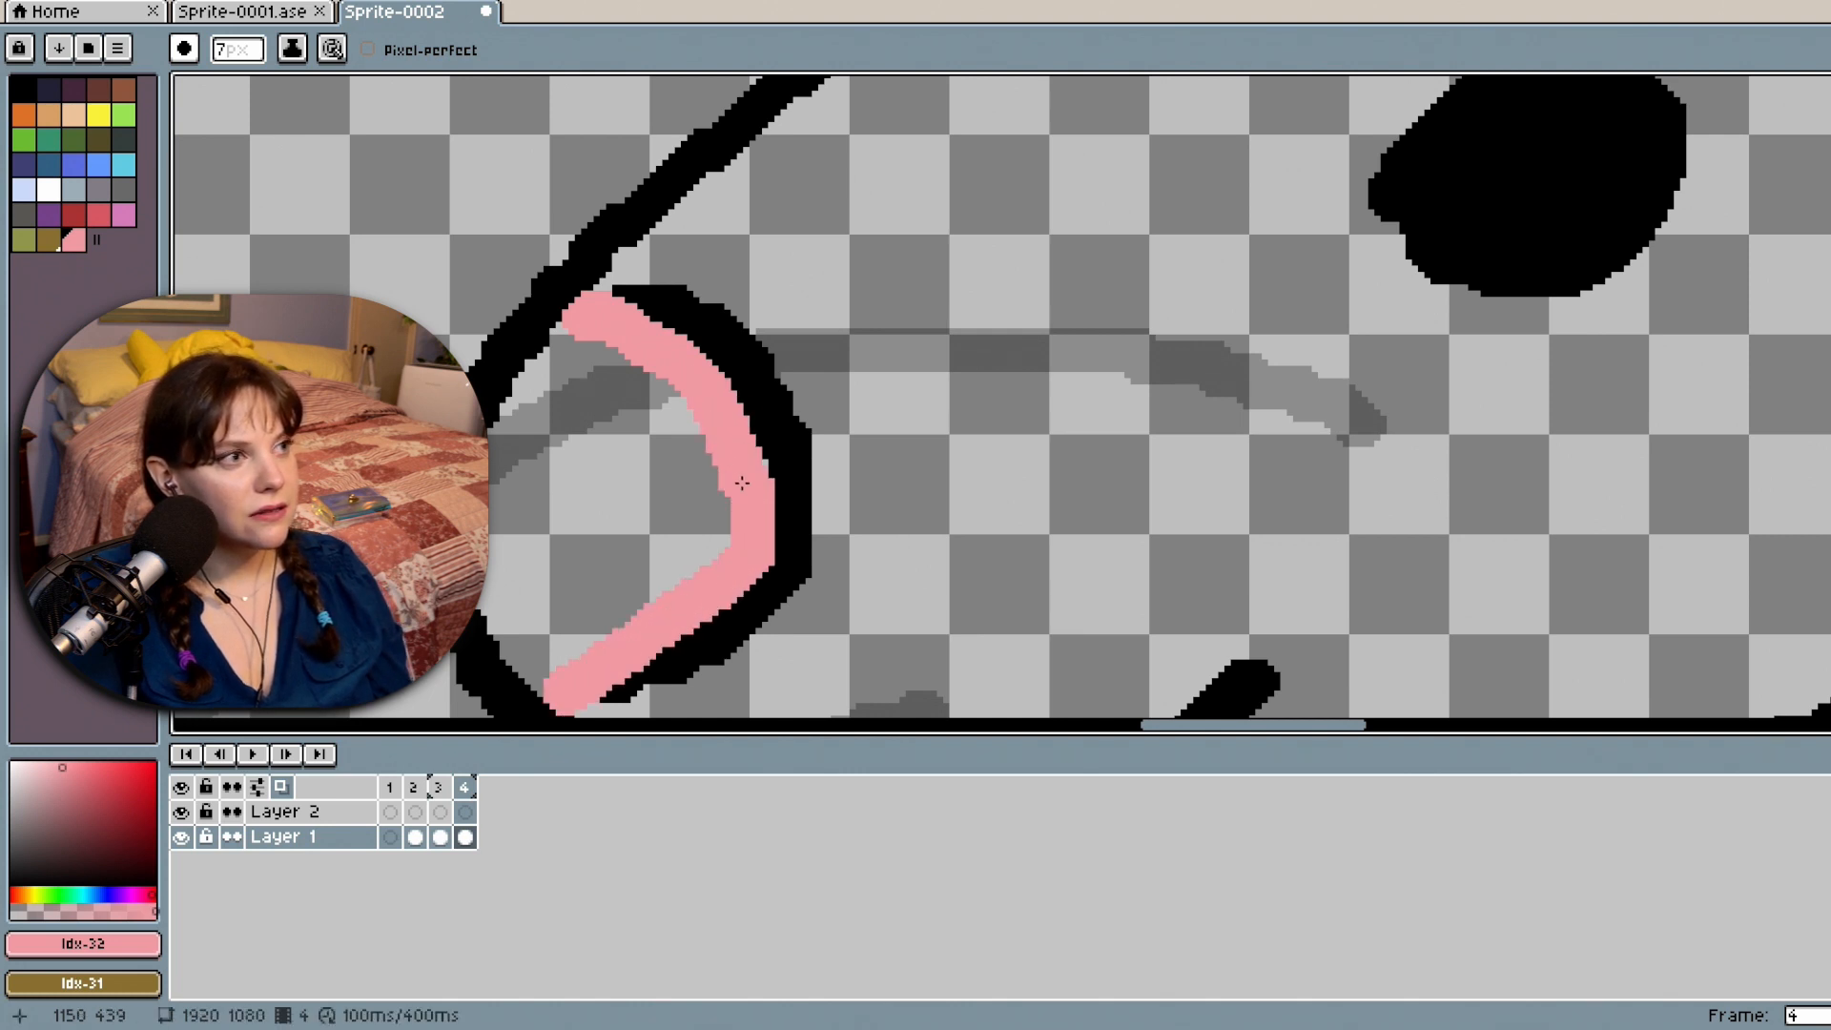
pyautogui.moveTo(742, 484); pyautogui.dragTo(753, 471)
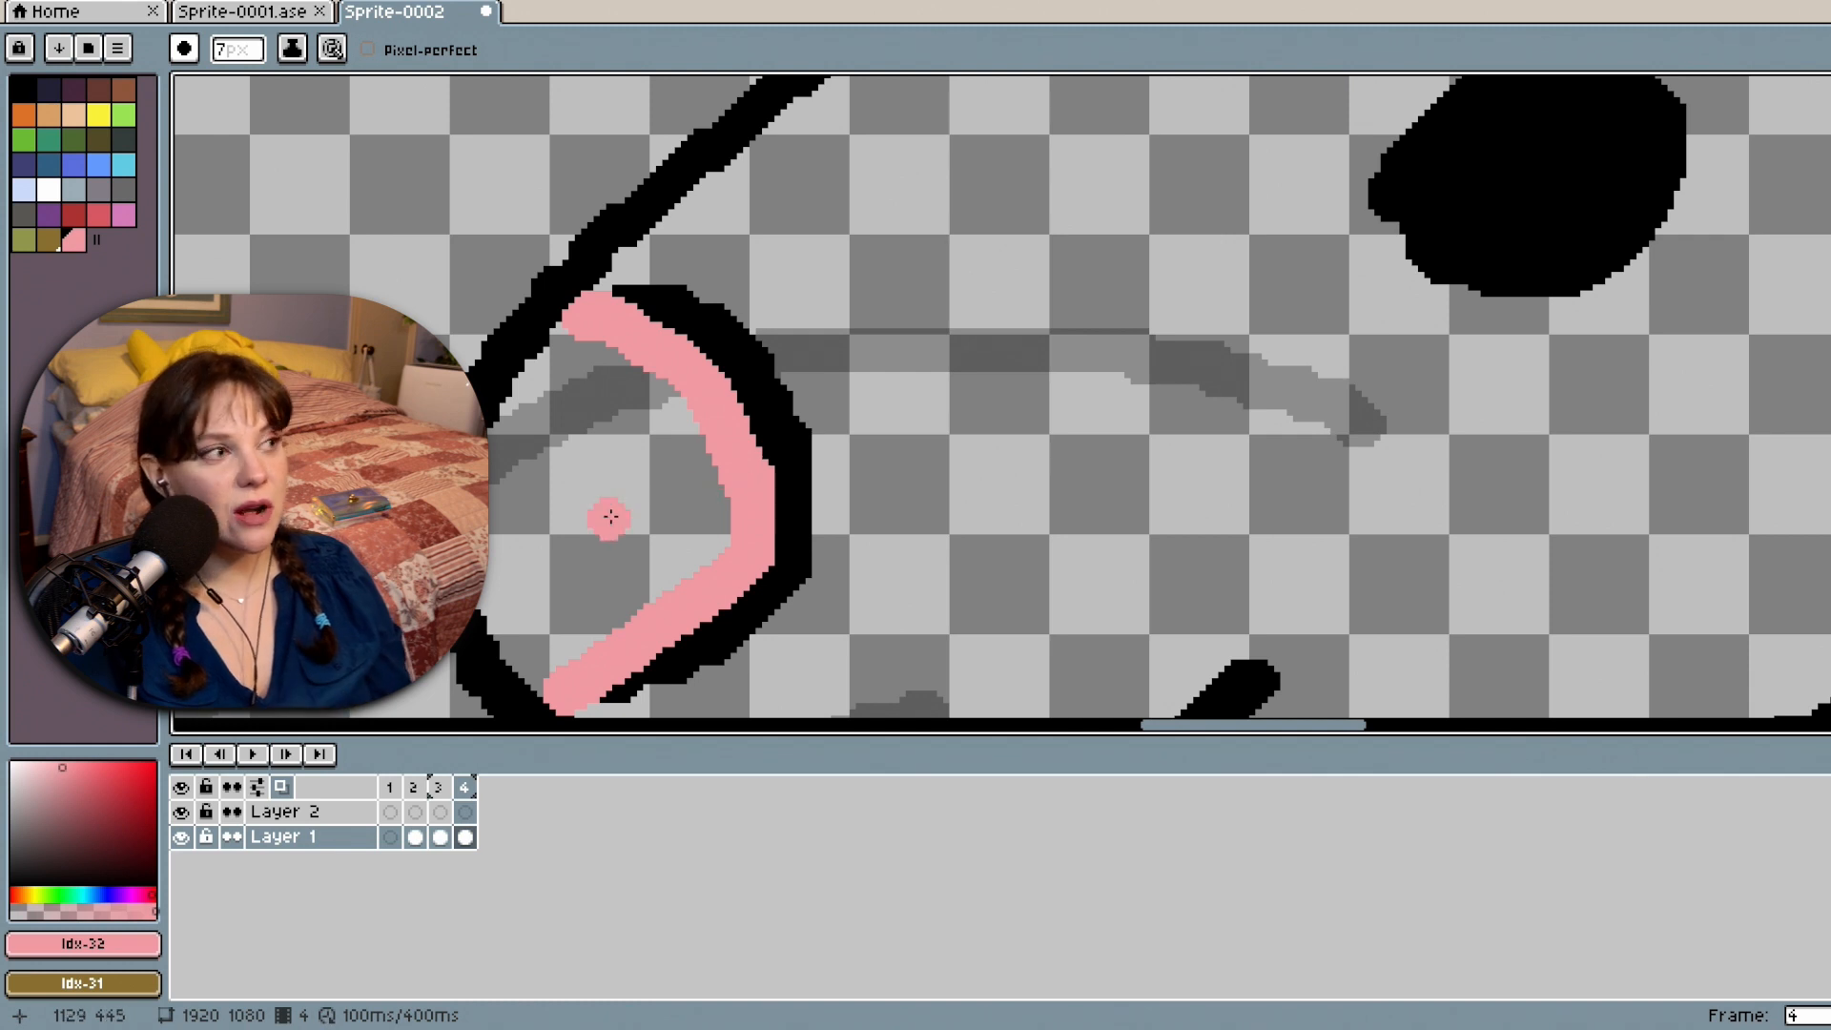
pyautogui.moveTo(570, 336)
pyautogui.mouseDown()
pyautogui.moveTo(503, 409)
pyautogui.moveTo(492, 467)
pyautogui.moveTo(489, 607)
pyautogui.moveTo(548, 681)
pyautogui.moveTo(498, 584)
pyautogui.moveTo(497, 428)
pyautogui.moveTo(586, 318)
pyautogui.mouseUp()
pyautogui.hotkey('ctrl', 'z')
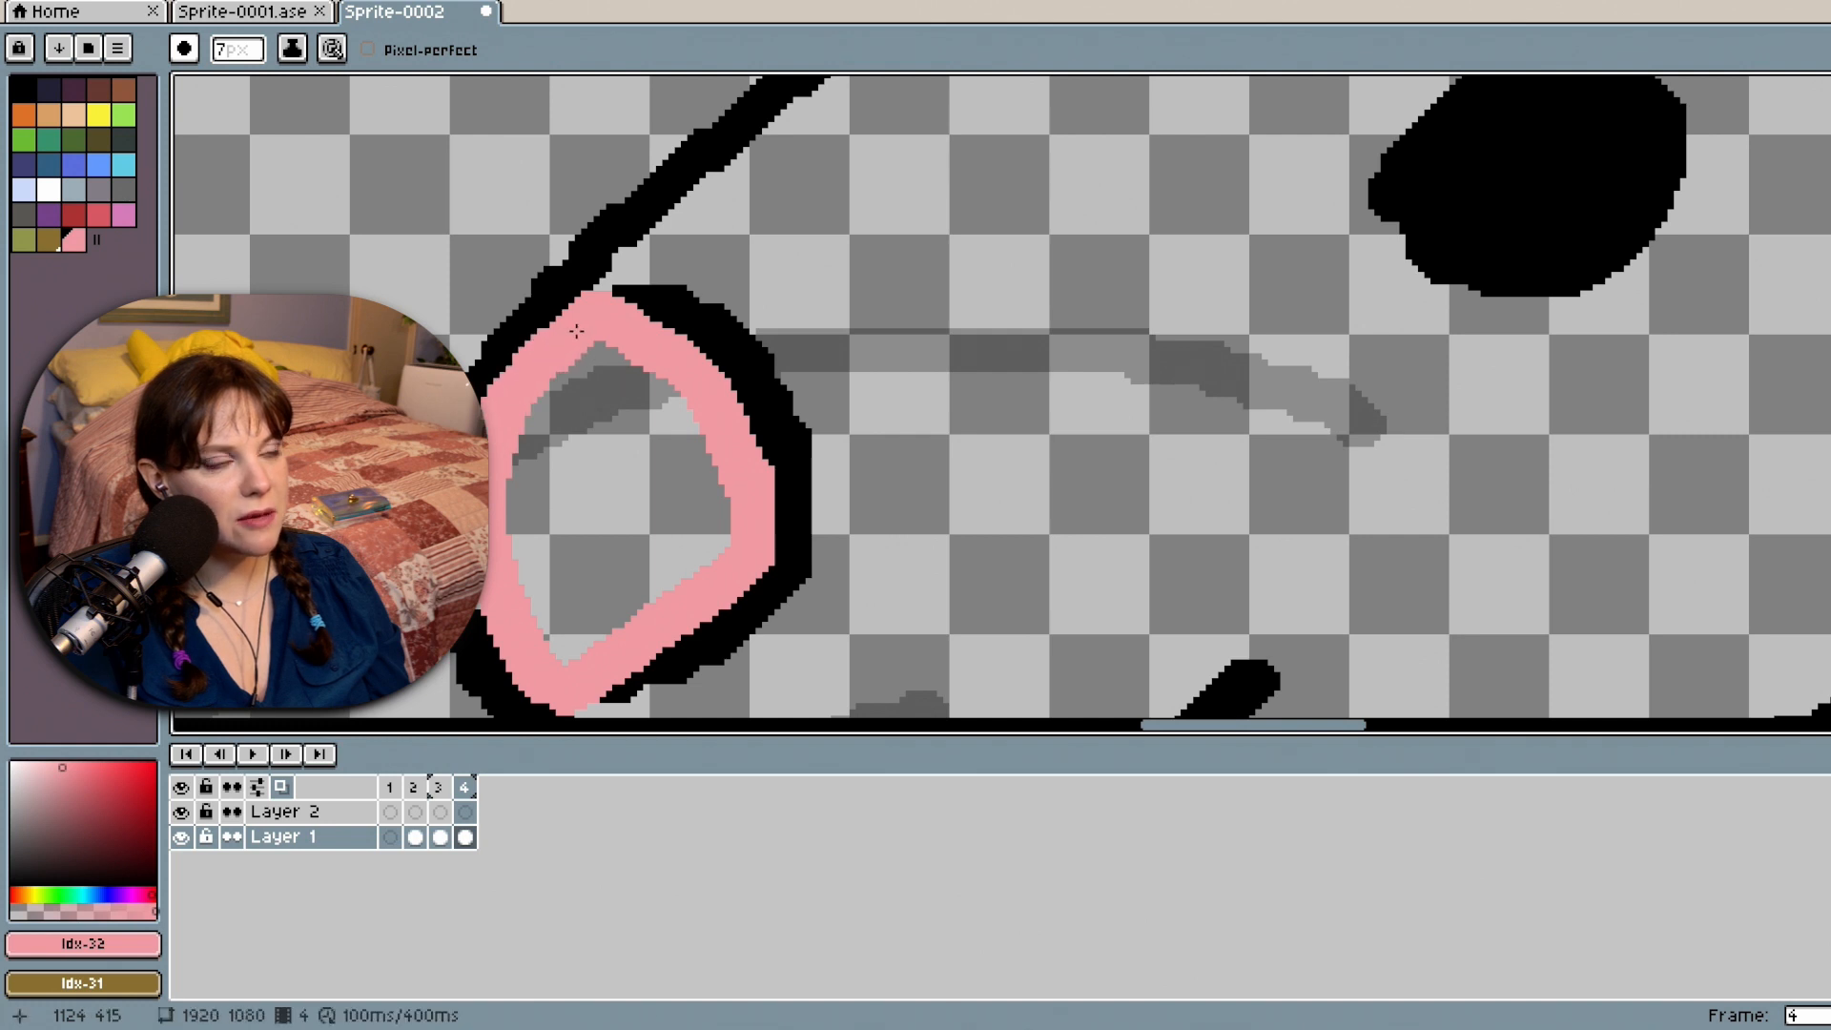
# Fill the inside of the nose with pink using the Paint Bucket.
pyautogui.click(1826, 320)
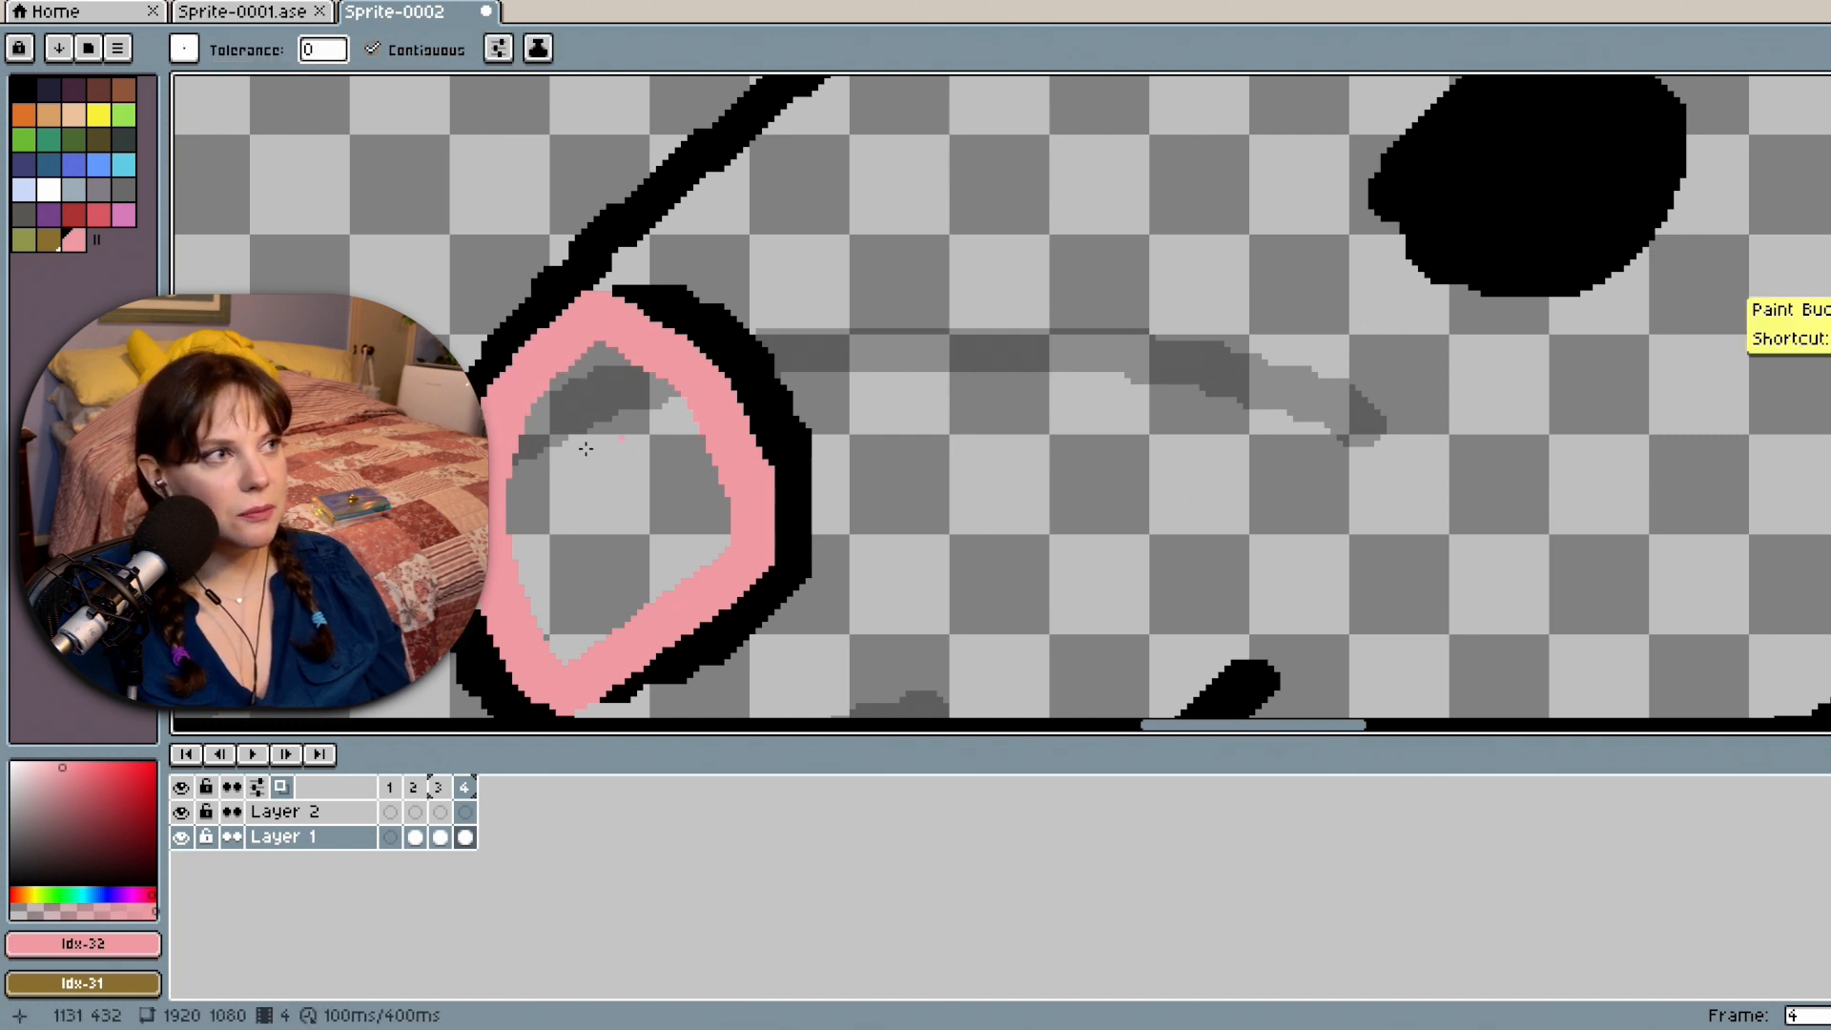
pyautogui.click(620, 491)
pyautogui.scroll(-1, 655, 510)
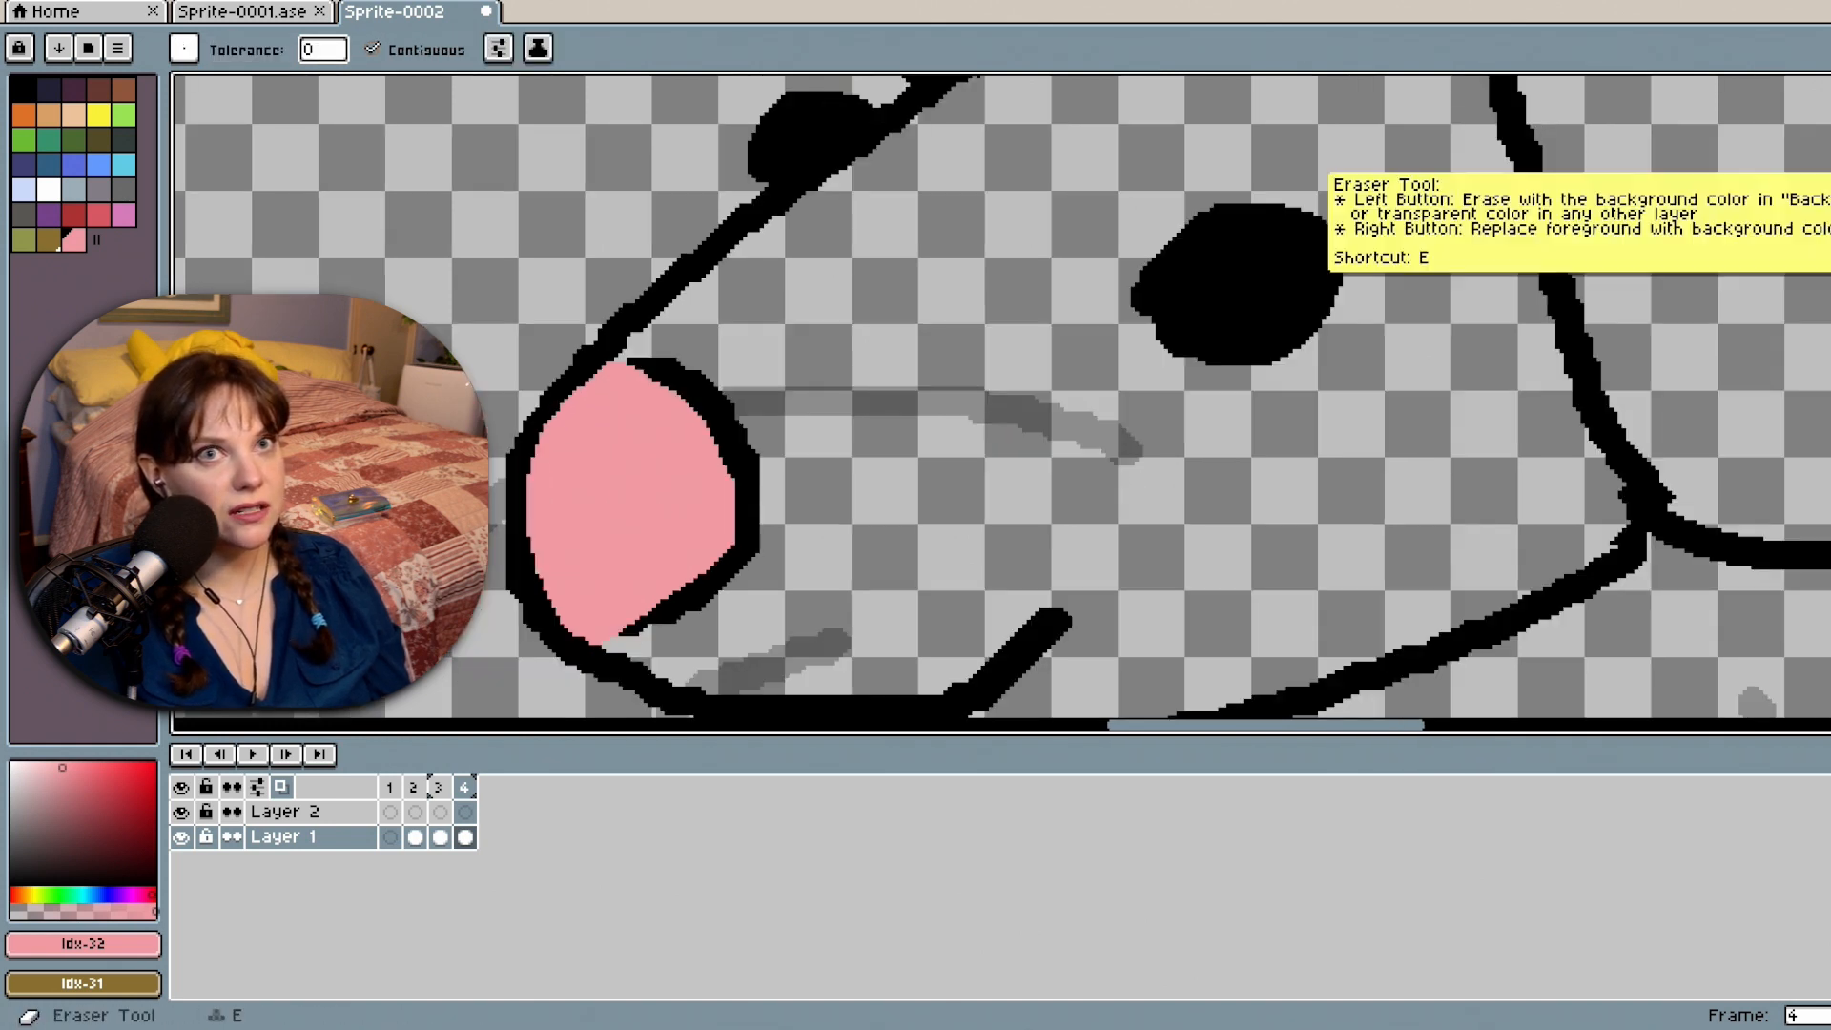
# Join both ends of the nose curve to the head outline in black with the Pencil.
pyautogui.click(1823, 158)
pyautogui.click(24, 91)
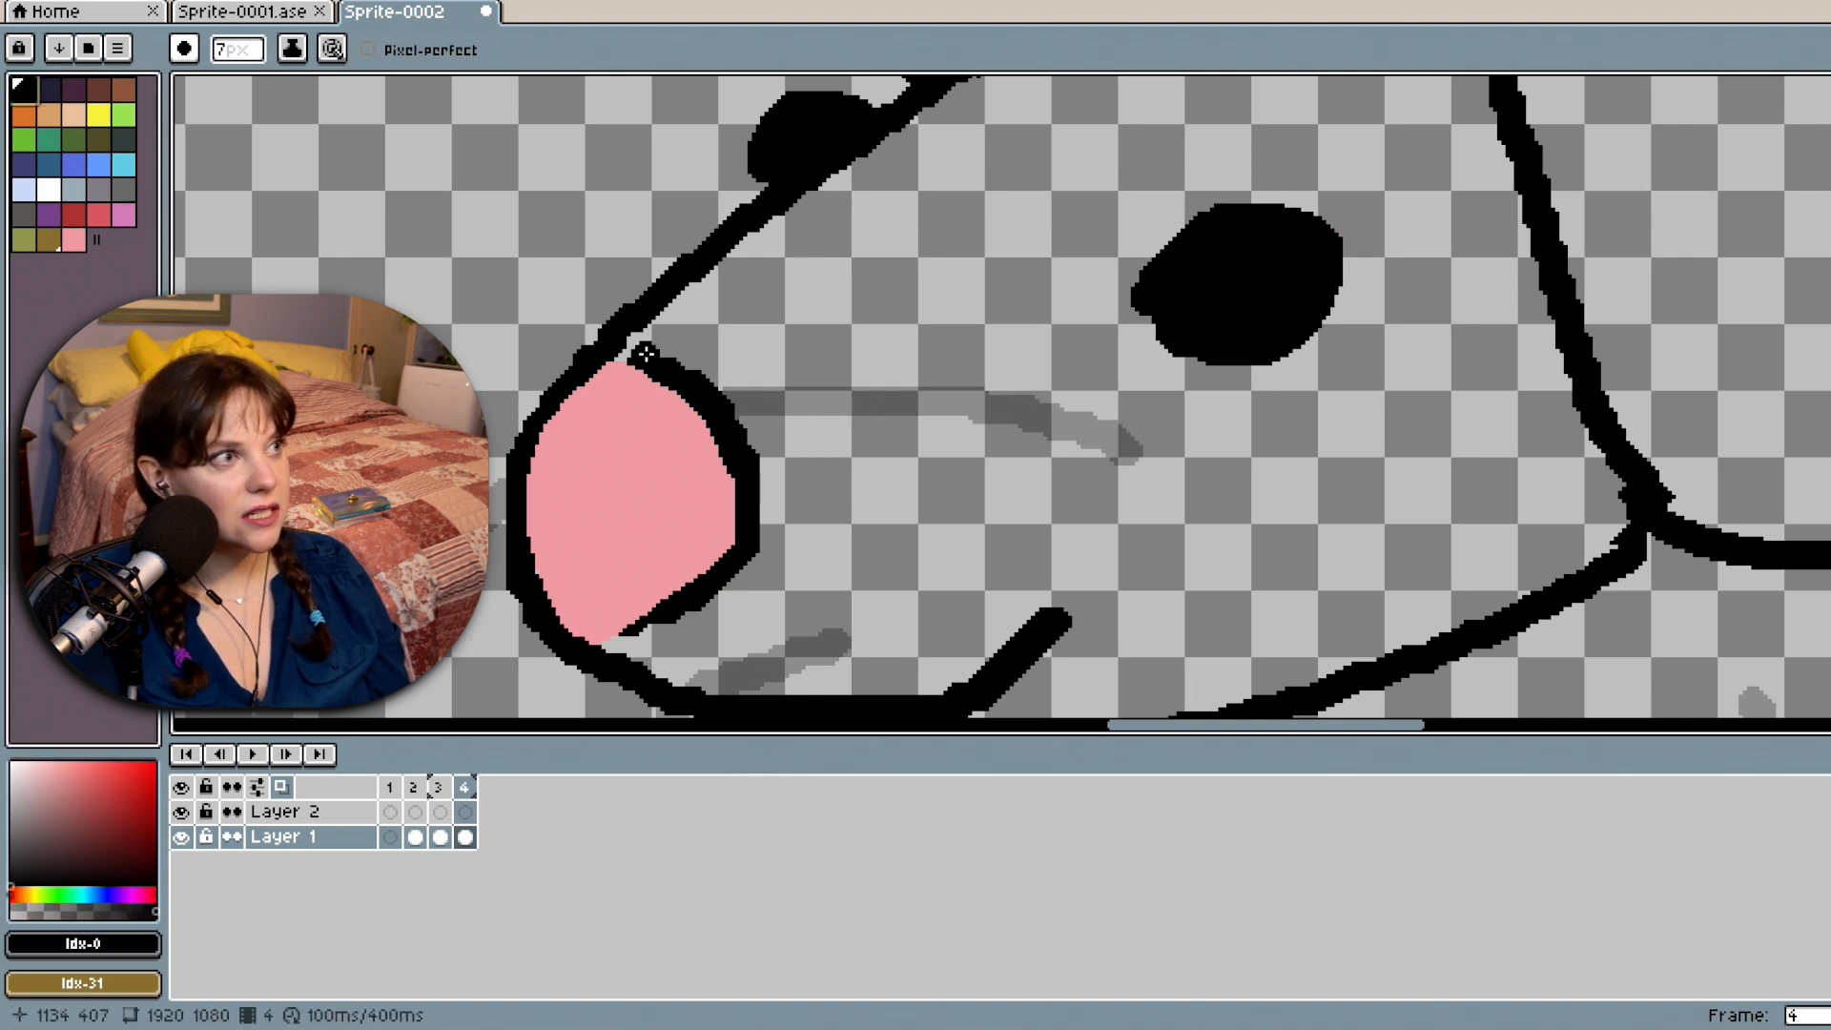
pyautogui.moveTo(673, 366); pyautogui.dragTo(626, 347)
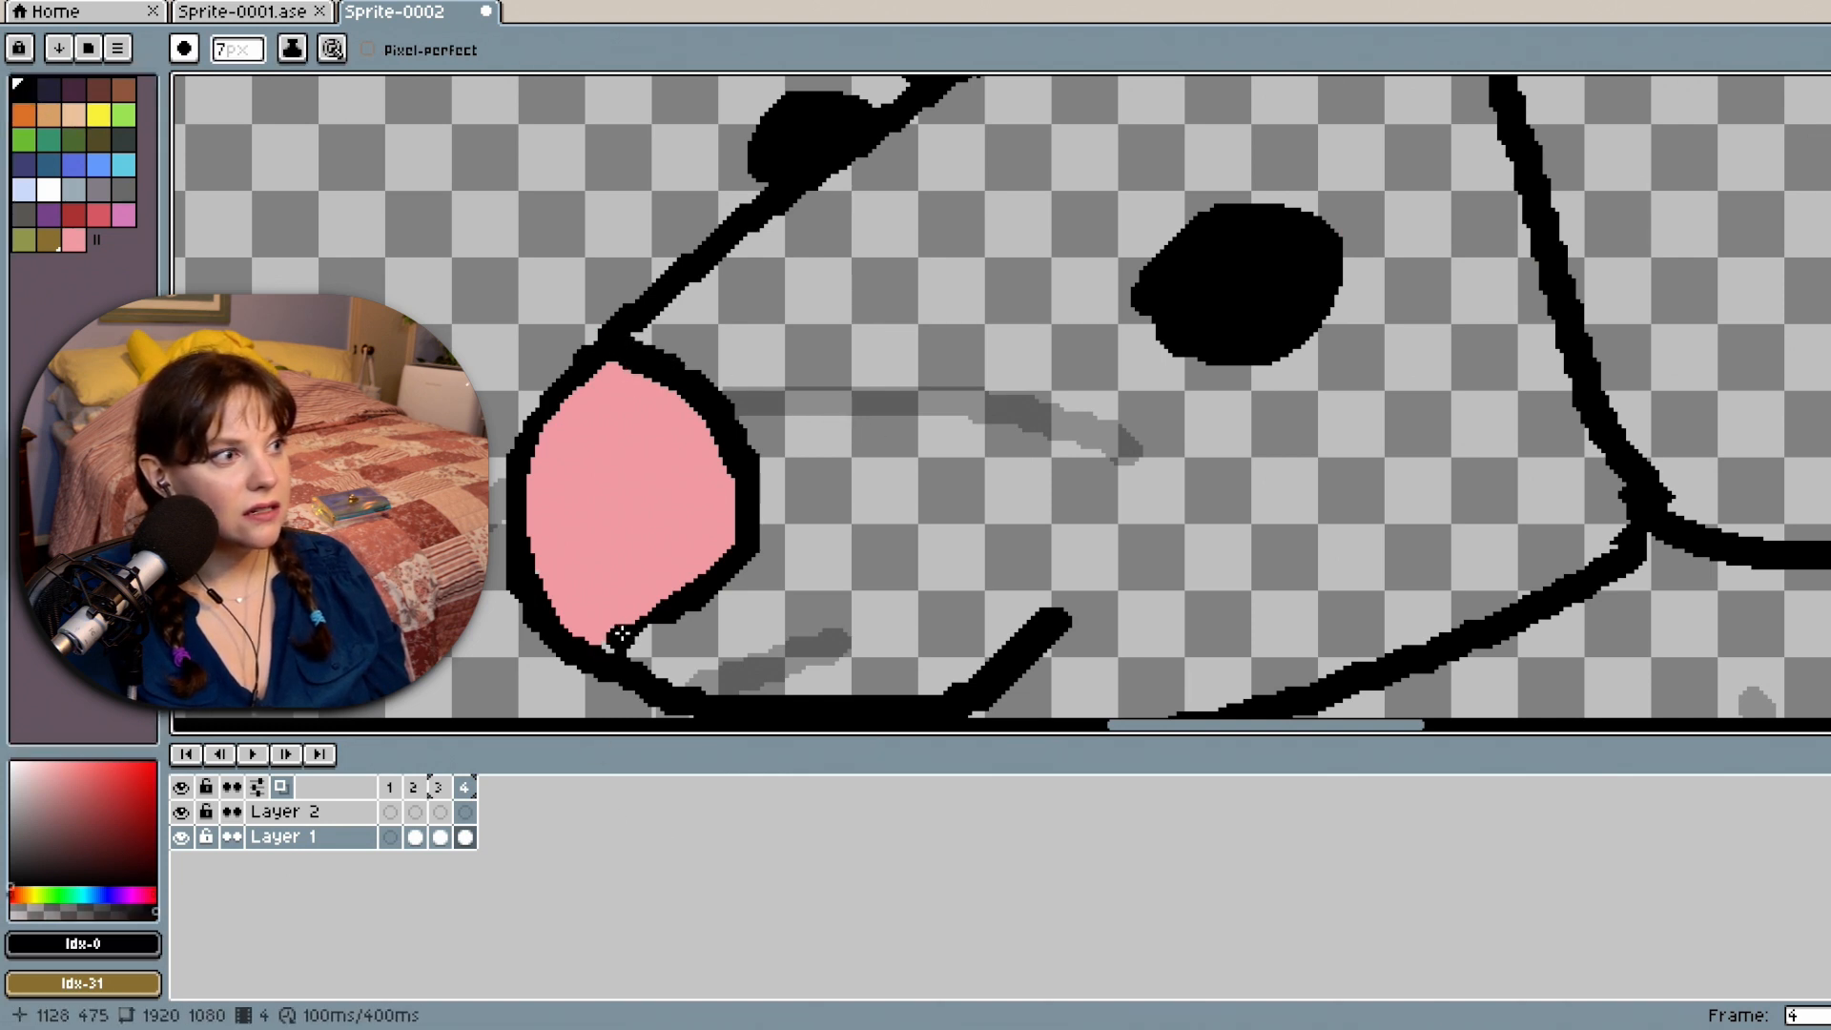
pyautogui.moveTo(672, 608); pyautogui.dragTo(606, 645)
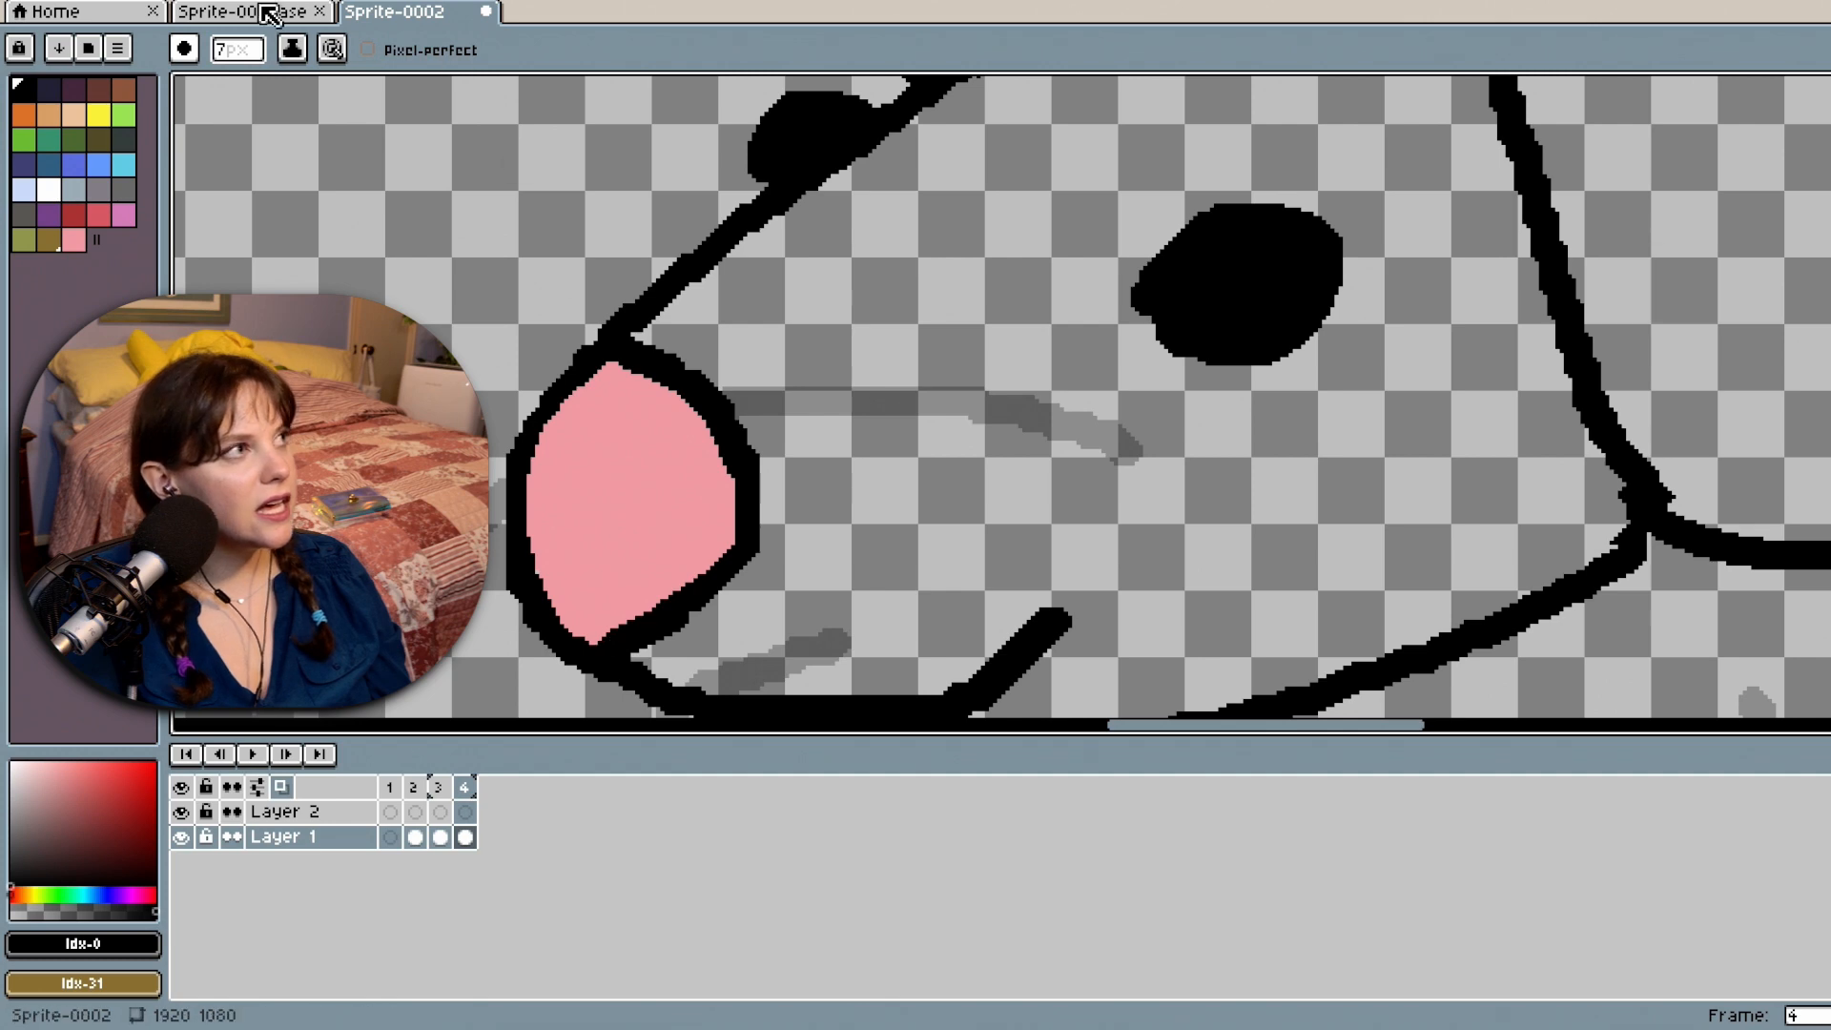
# Look at Sprite-0001, return to Sprite-0002 and examine the redrawn head as a whole and up close.
pyautogui.click(221, 21)
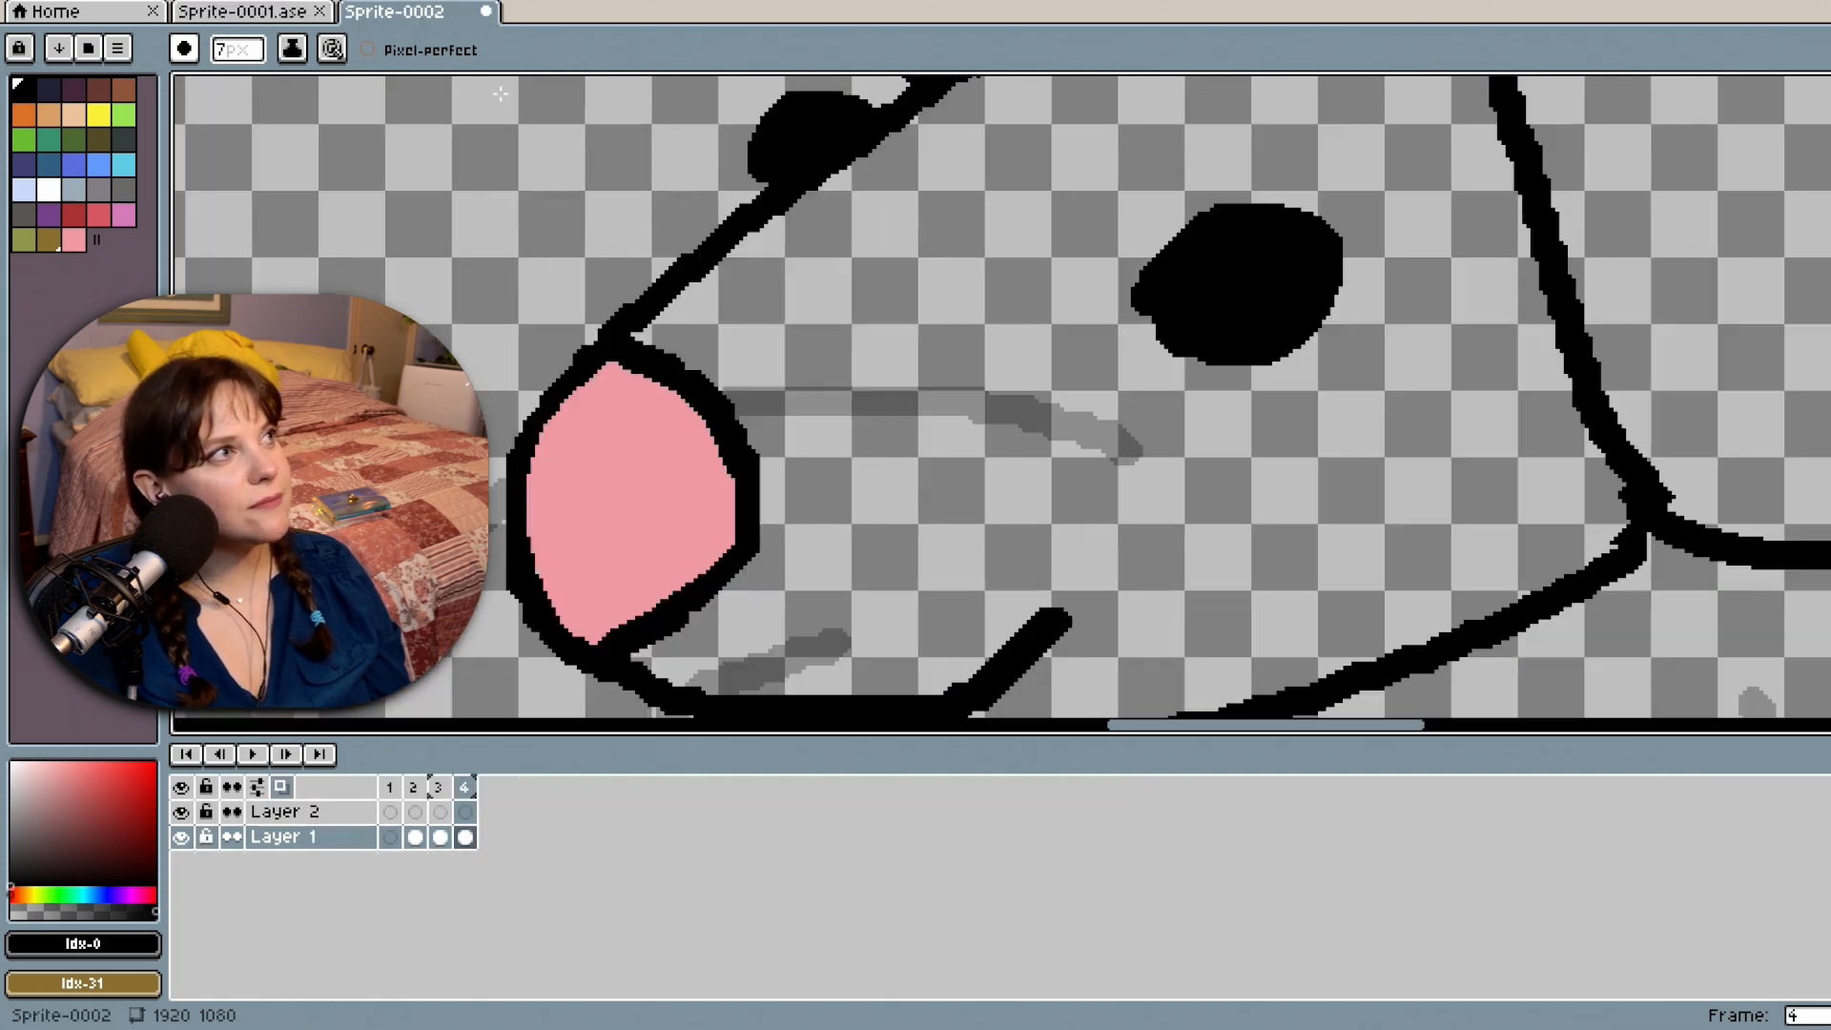
pyautogui.click(401, 11)
pyautogui.scroll(-5, 865, 400)
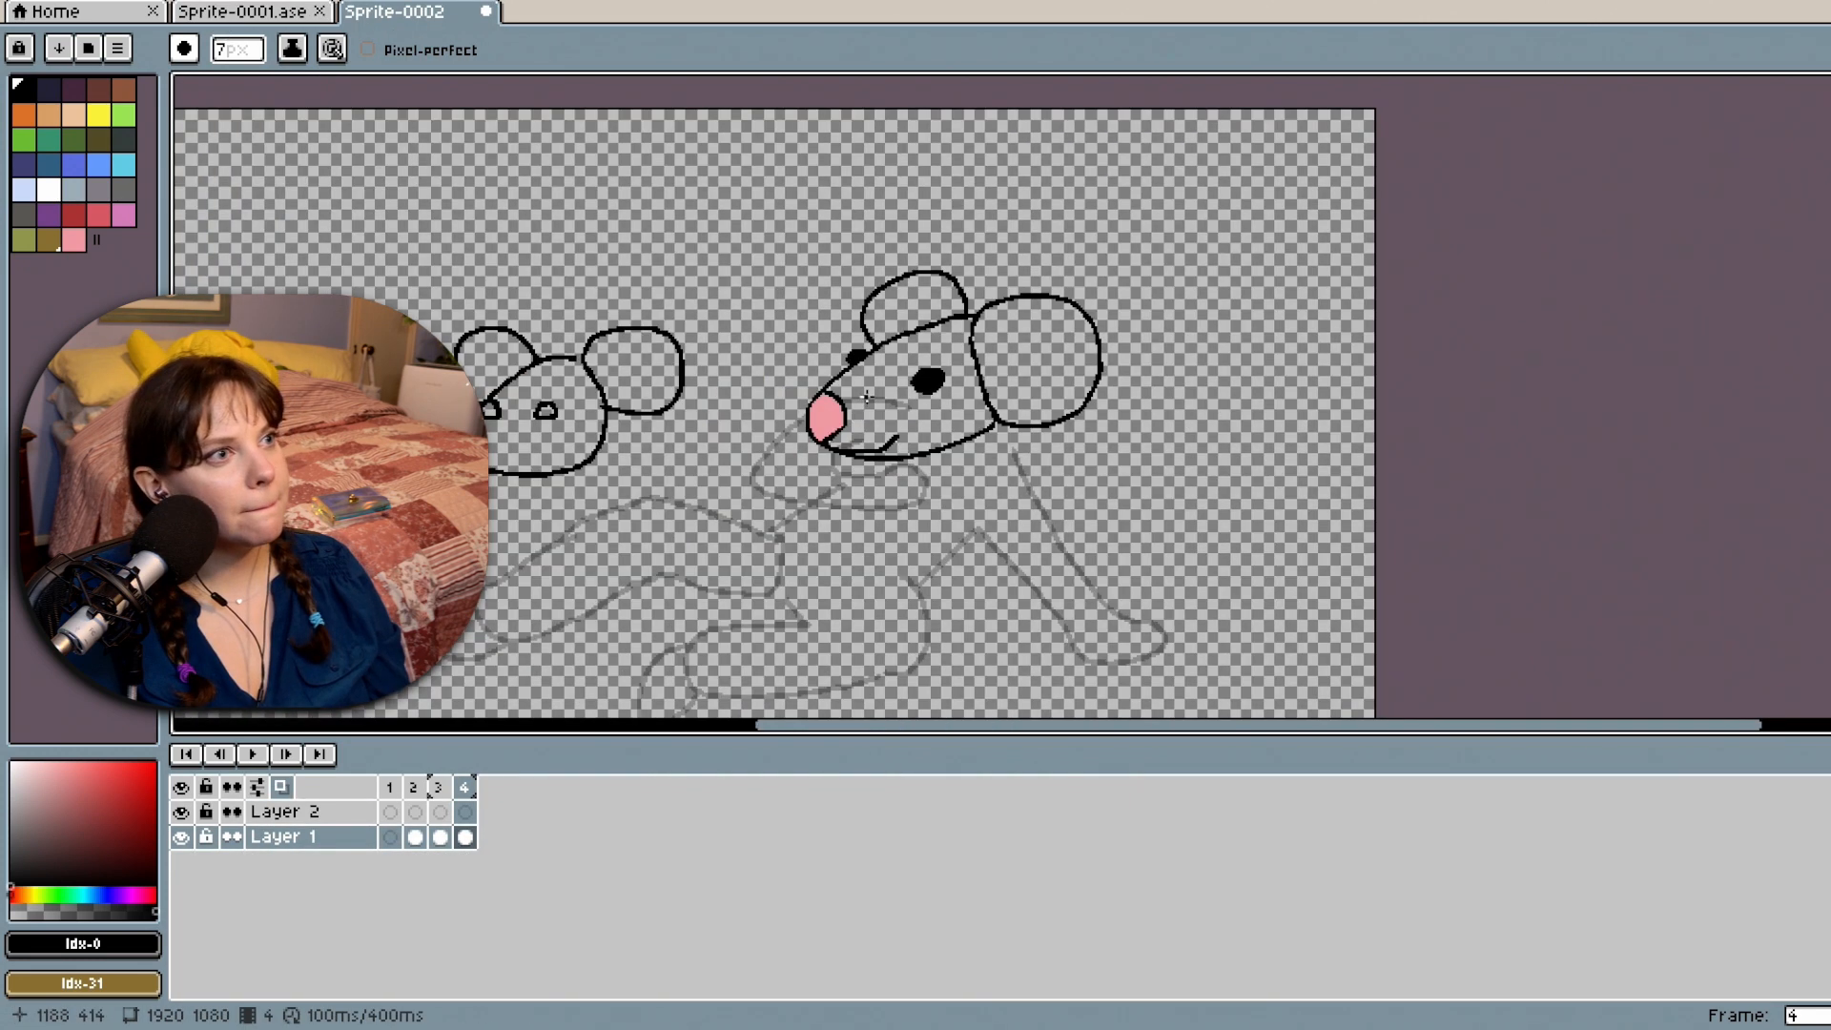
pyautogui.scroll(3, 867, 394)
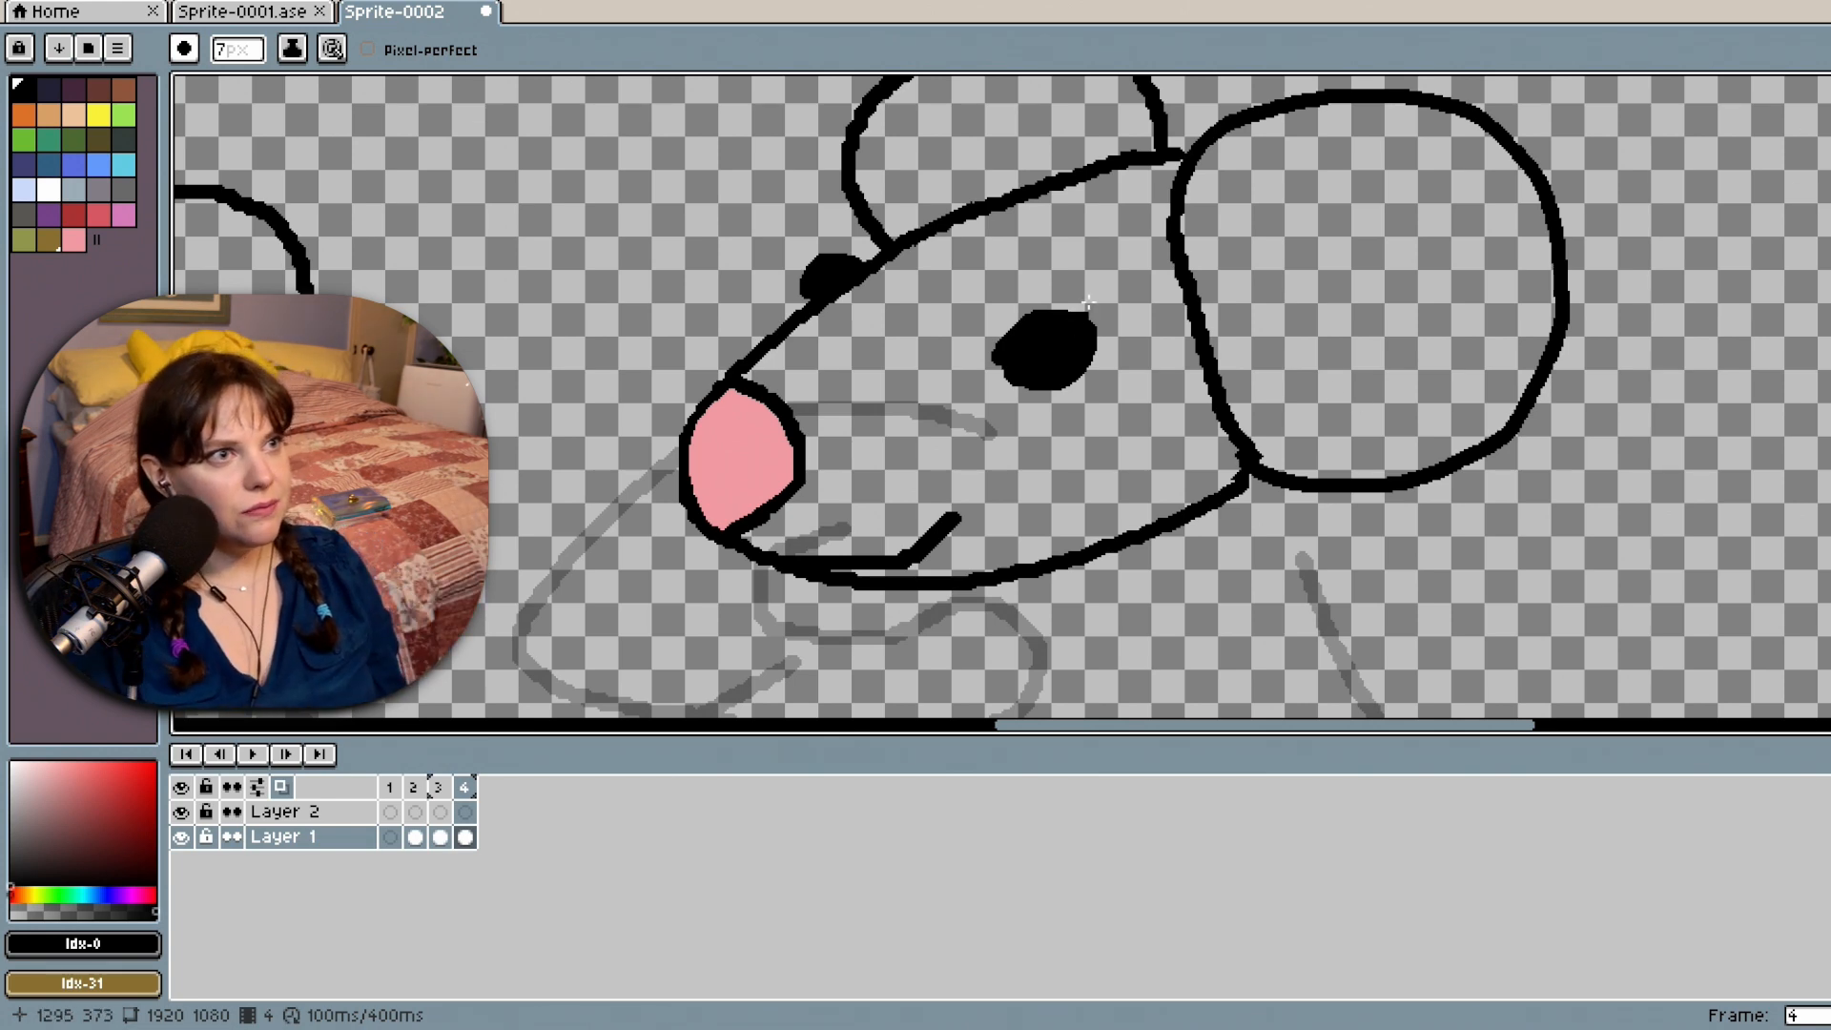
pyautogui.scroll(2, 1125, 302)
pyautogui.scroll(-4, 1125, 301)
pyautogui.scroll(3, 1278, 285)
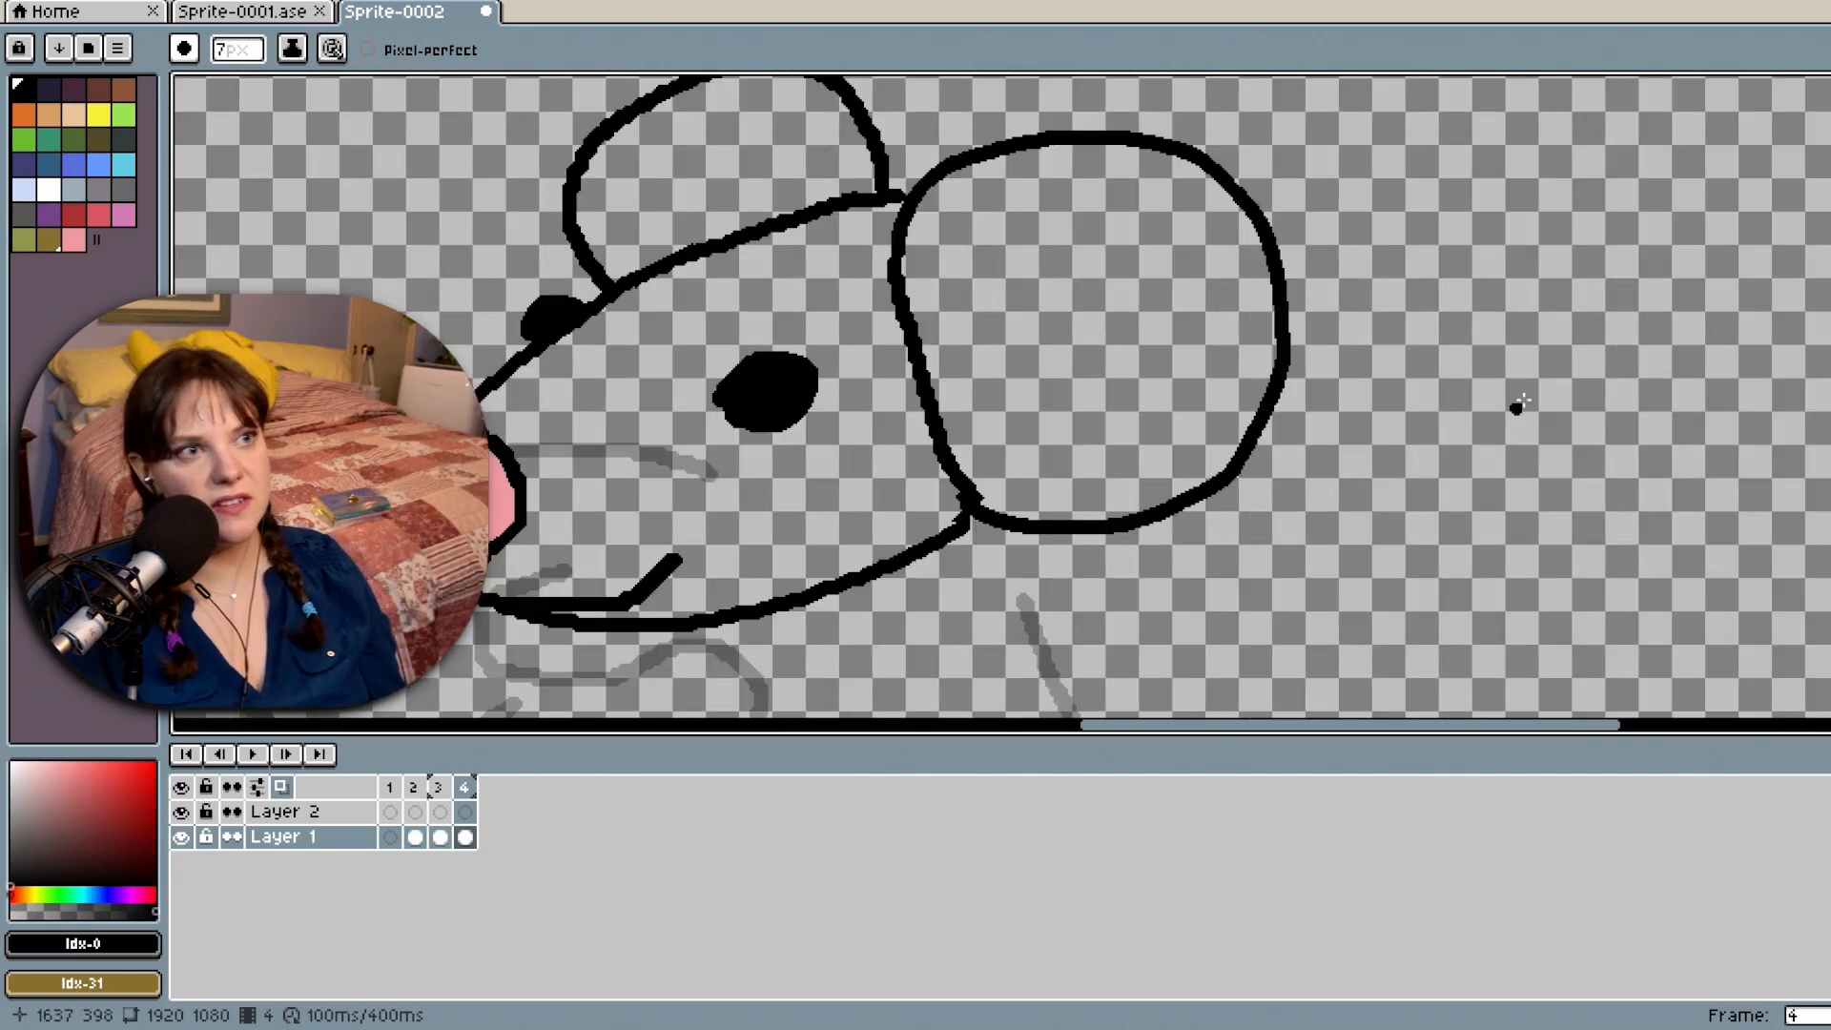
pyautogui.moveTo(1829, 382); pyautogui.dragTo(1828, 335)
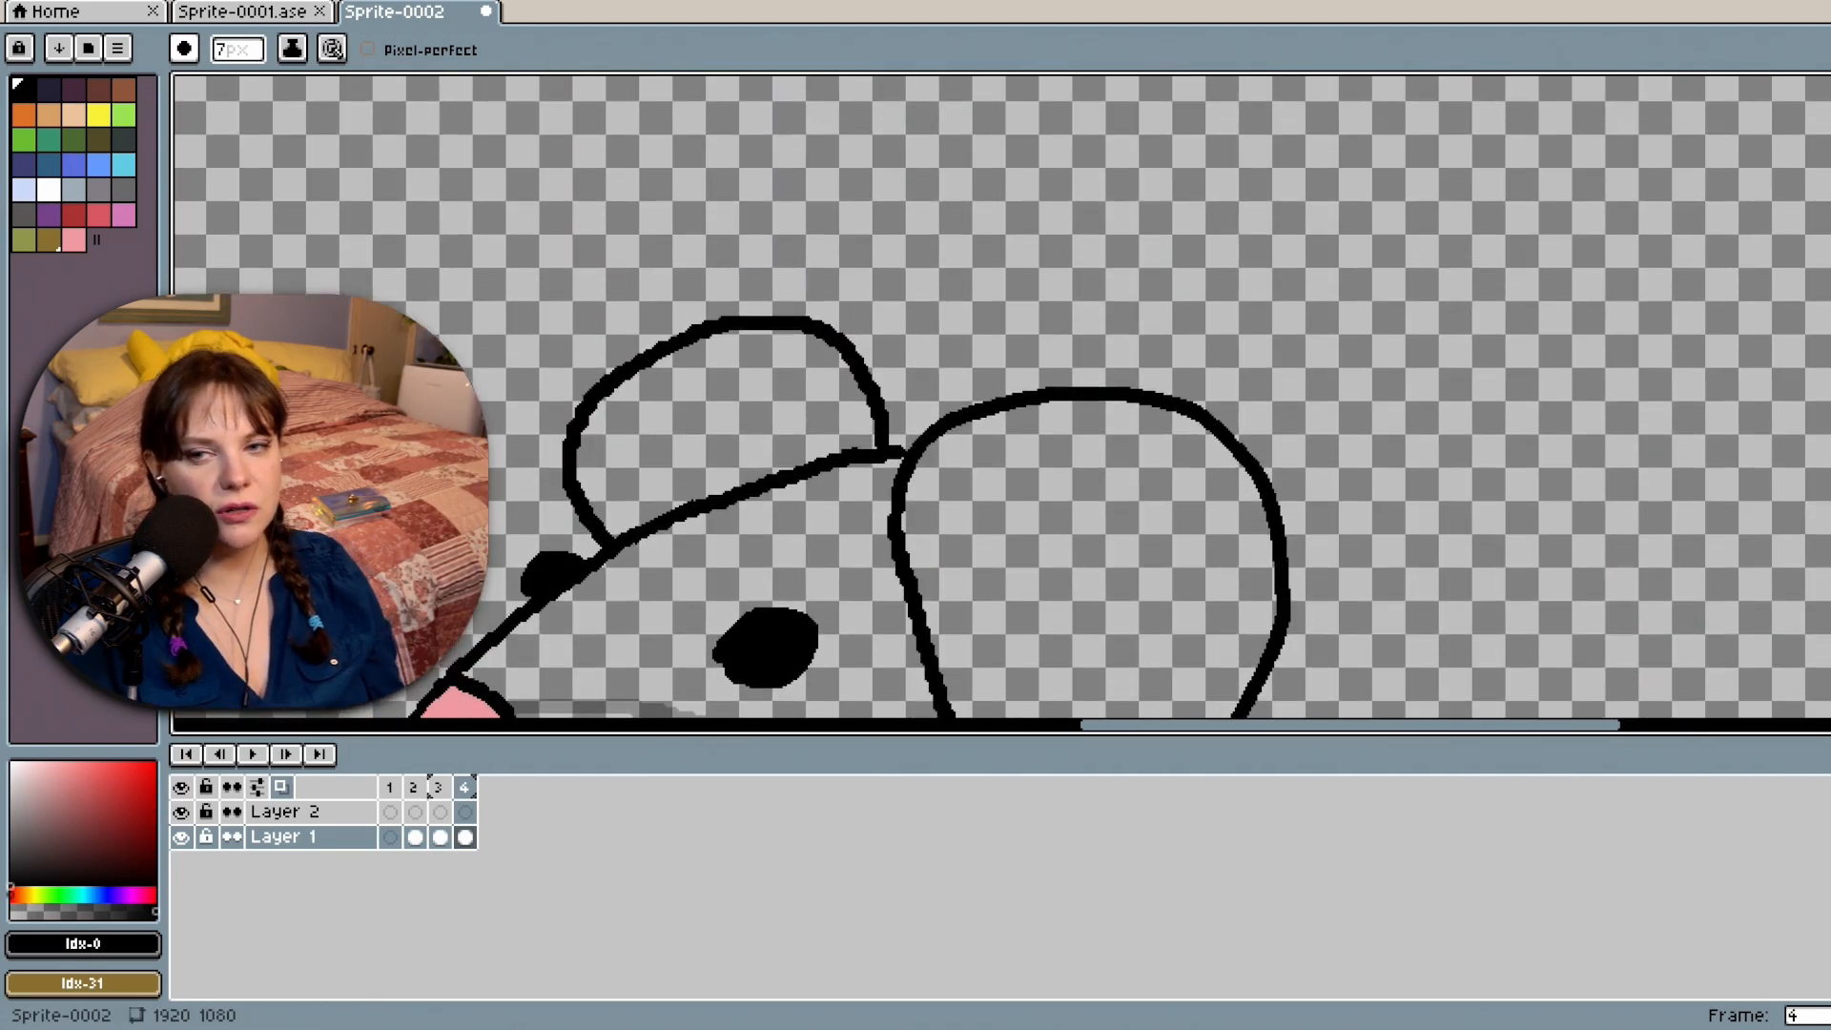
# Fill the inside of the redrawn head with white Idx-21 using the Paint Bucket.
pyautogui.scroll(-5, 1487, 420)
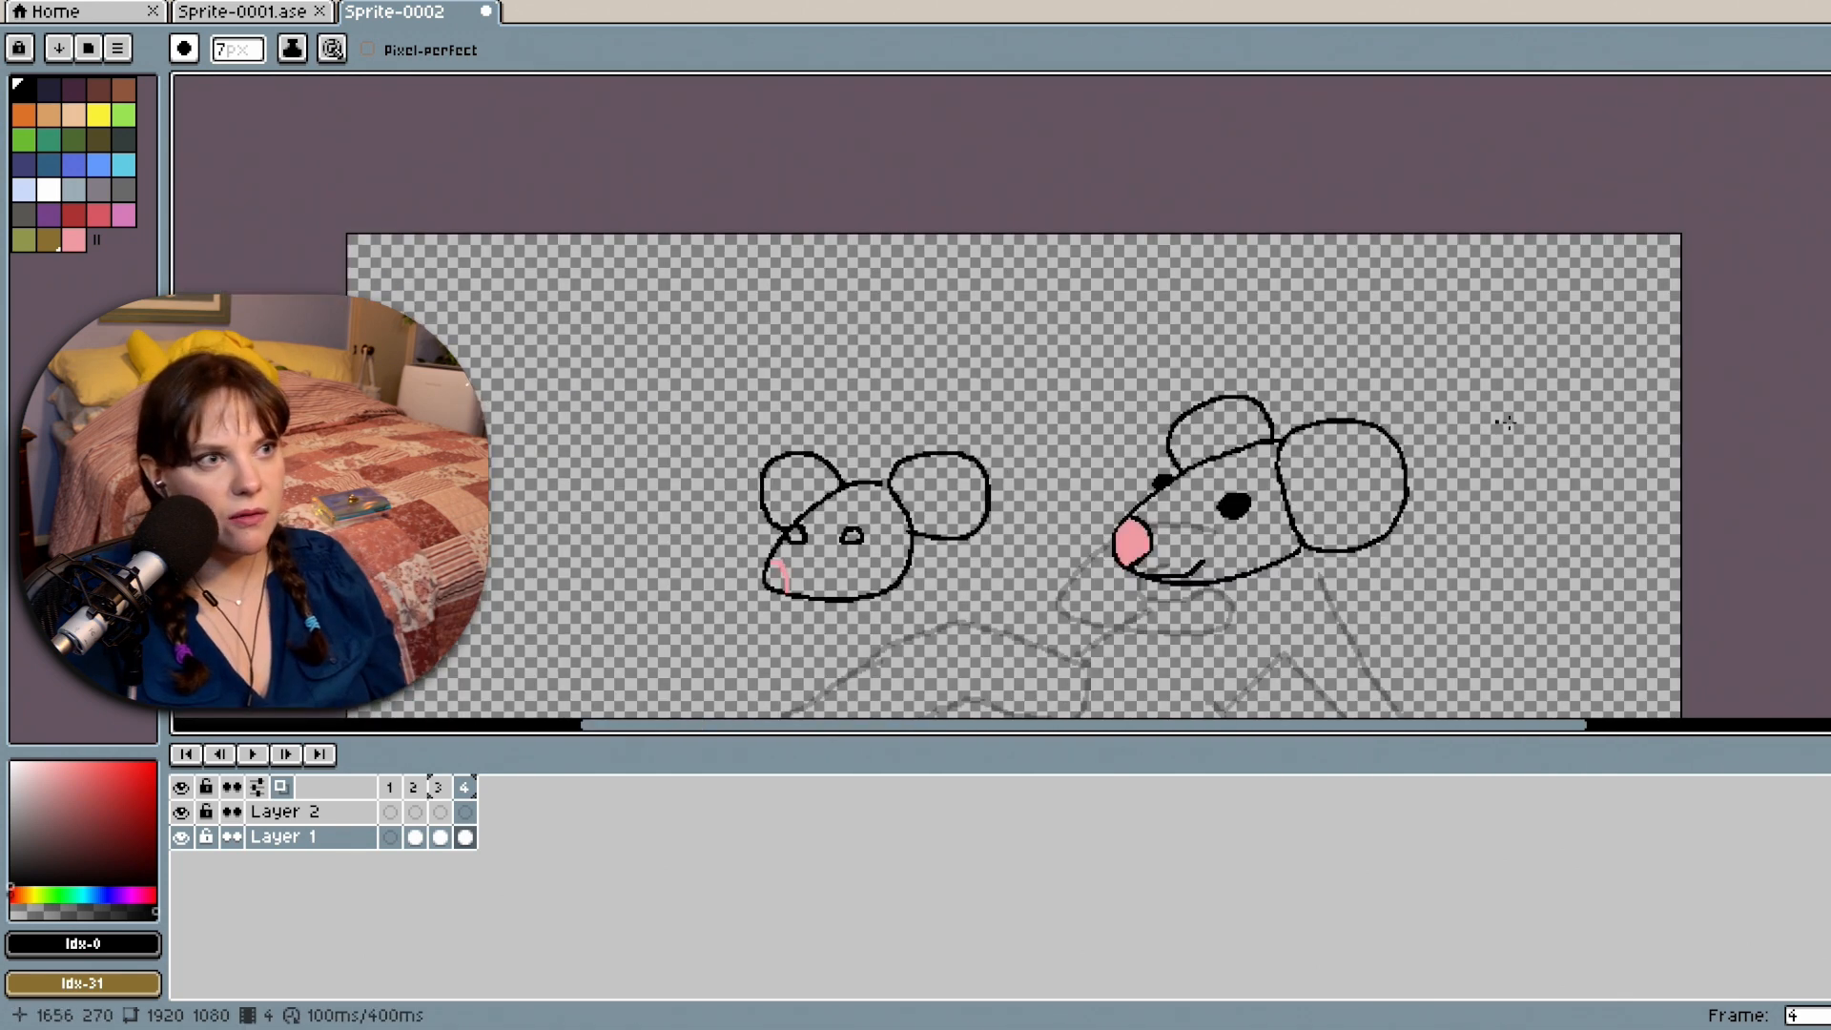
pyautogui.scroll(5, 1250, 453)
pyautogui.scroll(-5, 1250, 453)
pyautogui.scroll(5, 1262, 460)
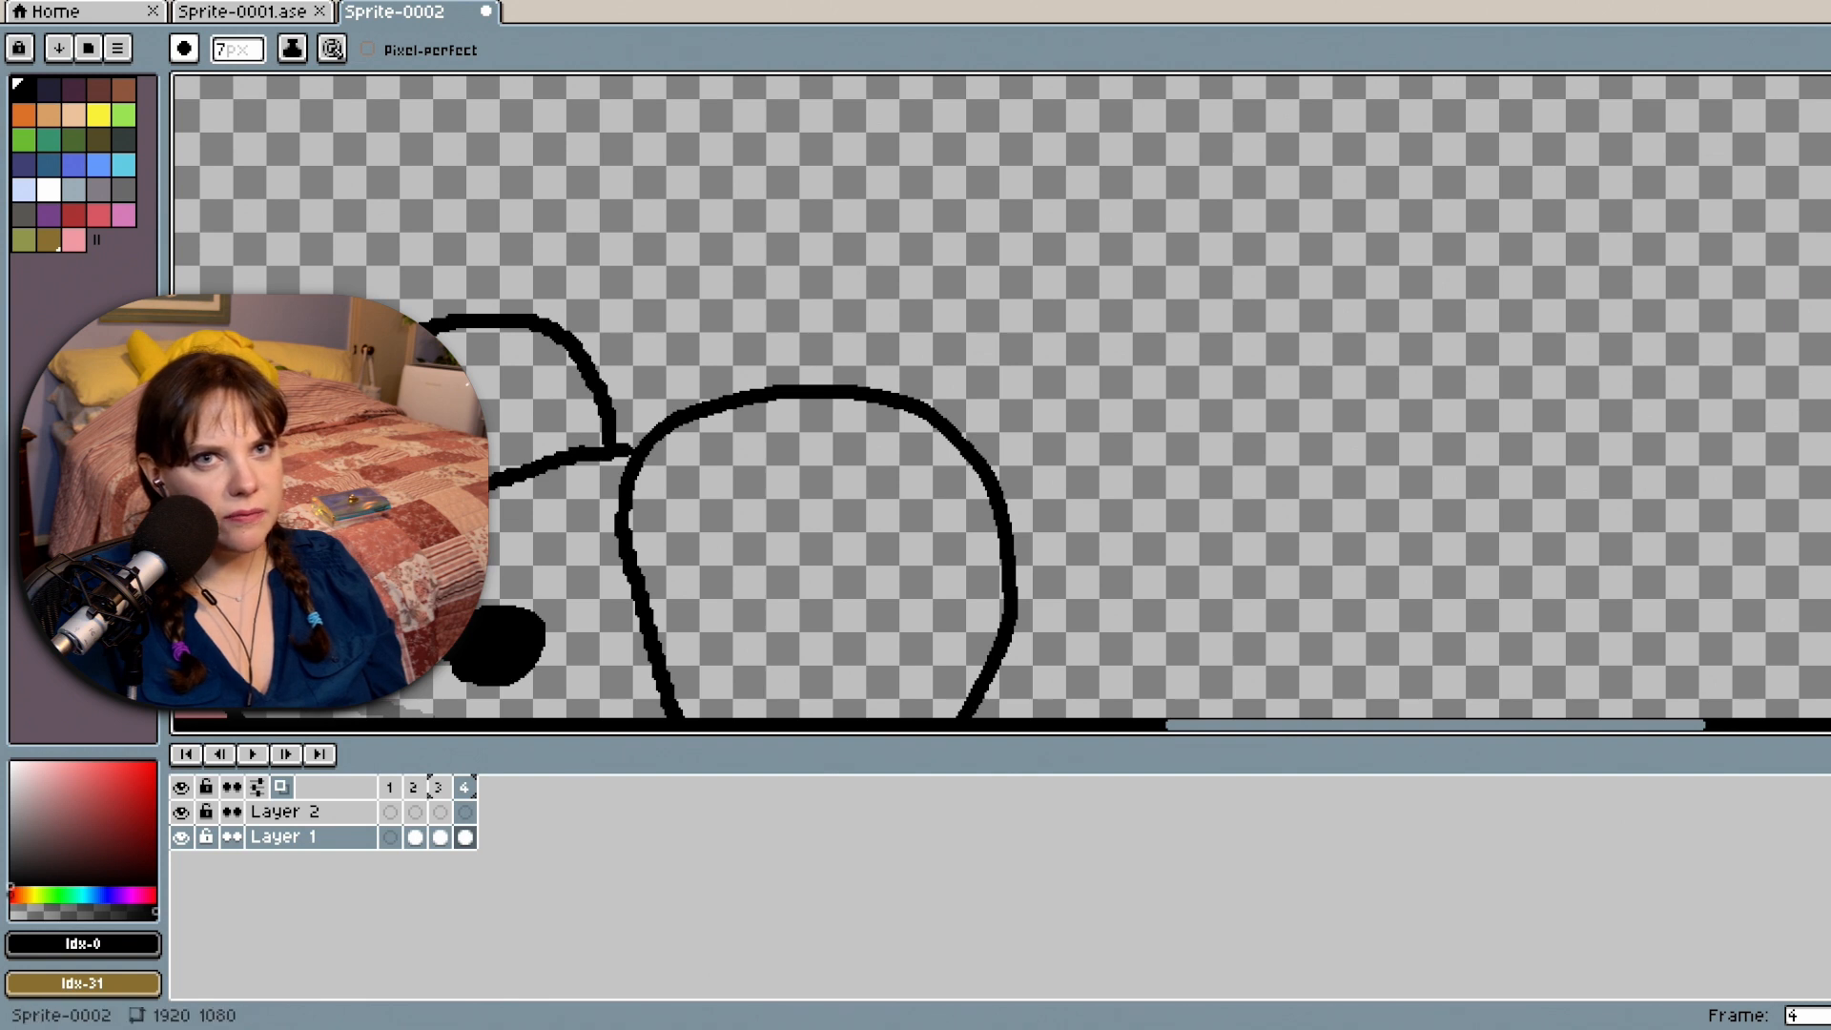
pyautogui.scroll(-5, 1001, 395)
pyautogui.scroll(1, 1001, 396)
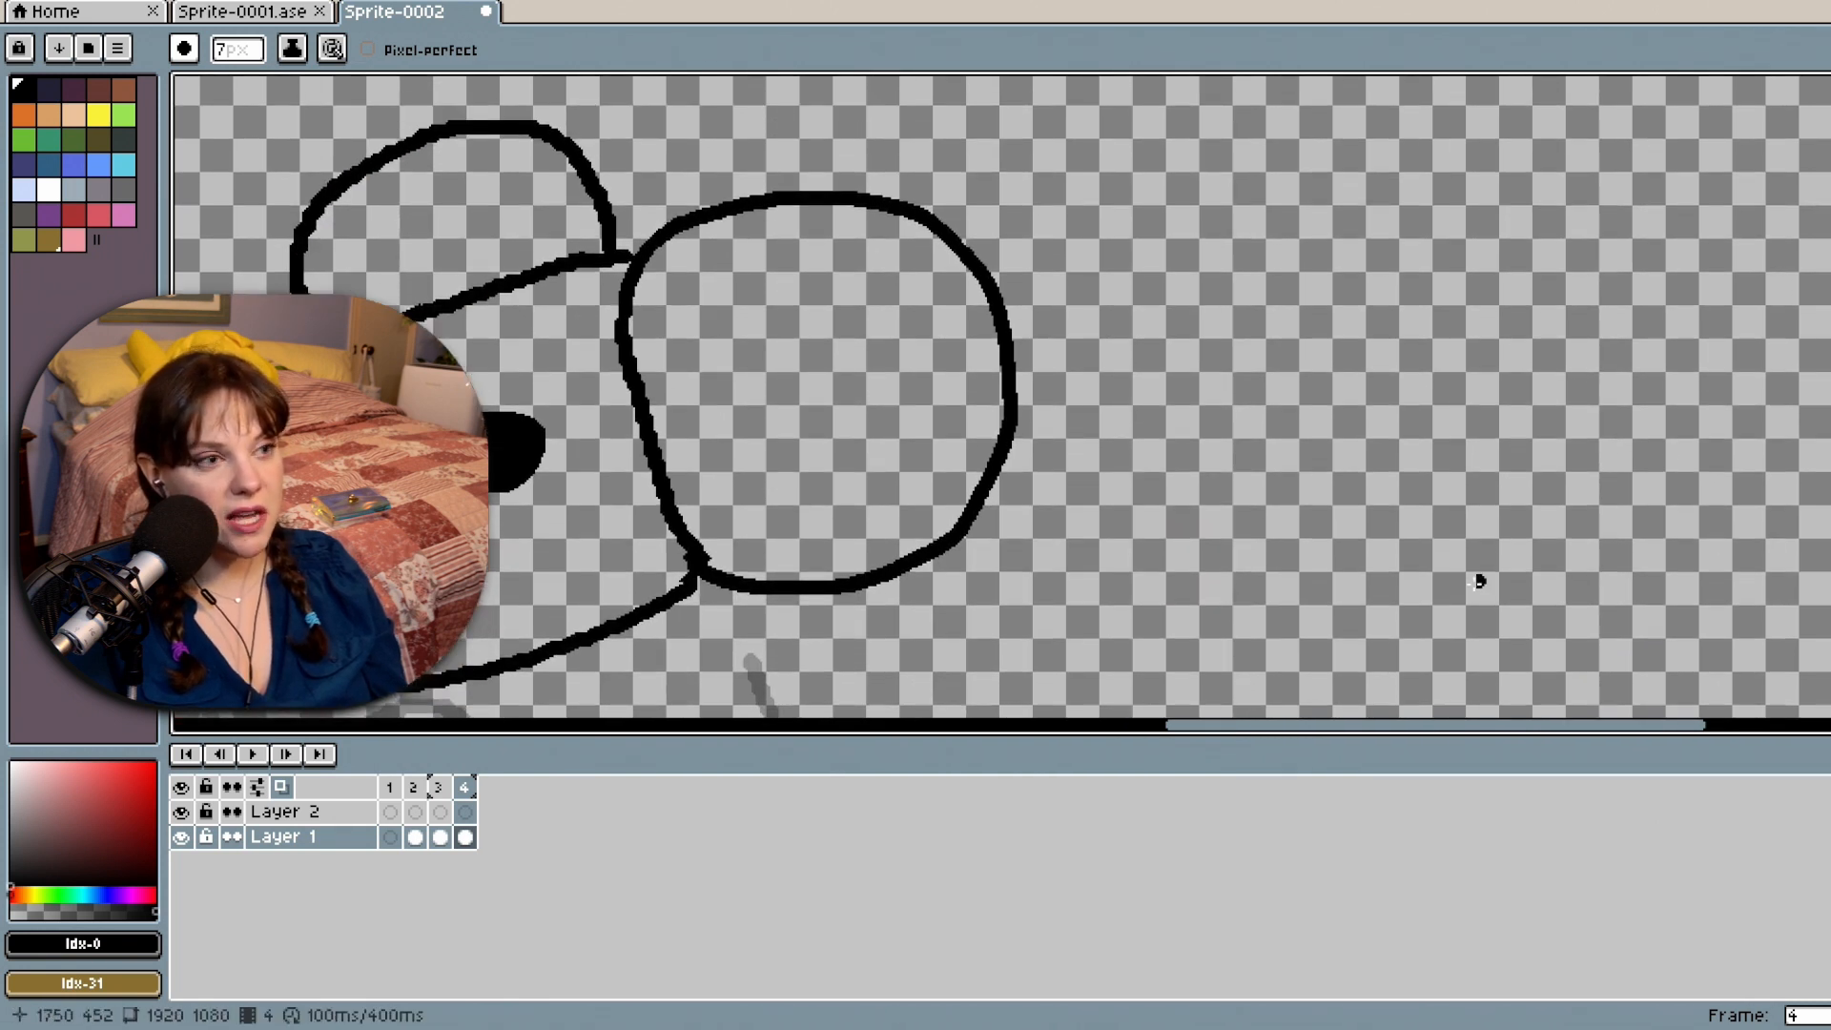
pyautogui.moveTo(1321, 736); pyautogui.dragTo(1148, 725)
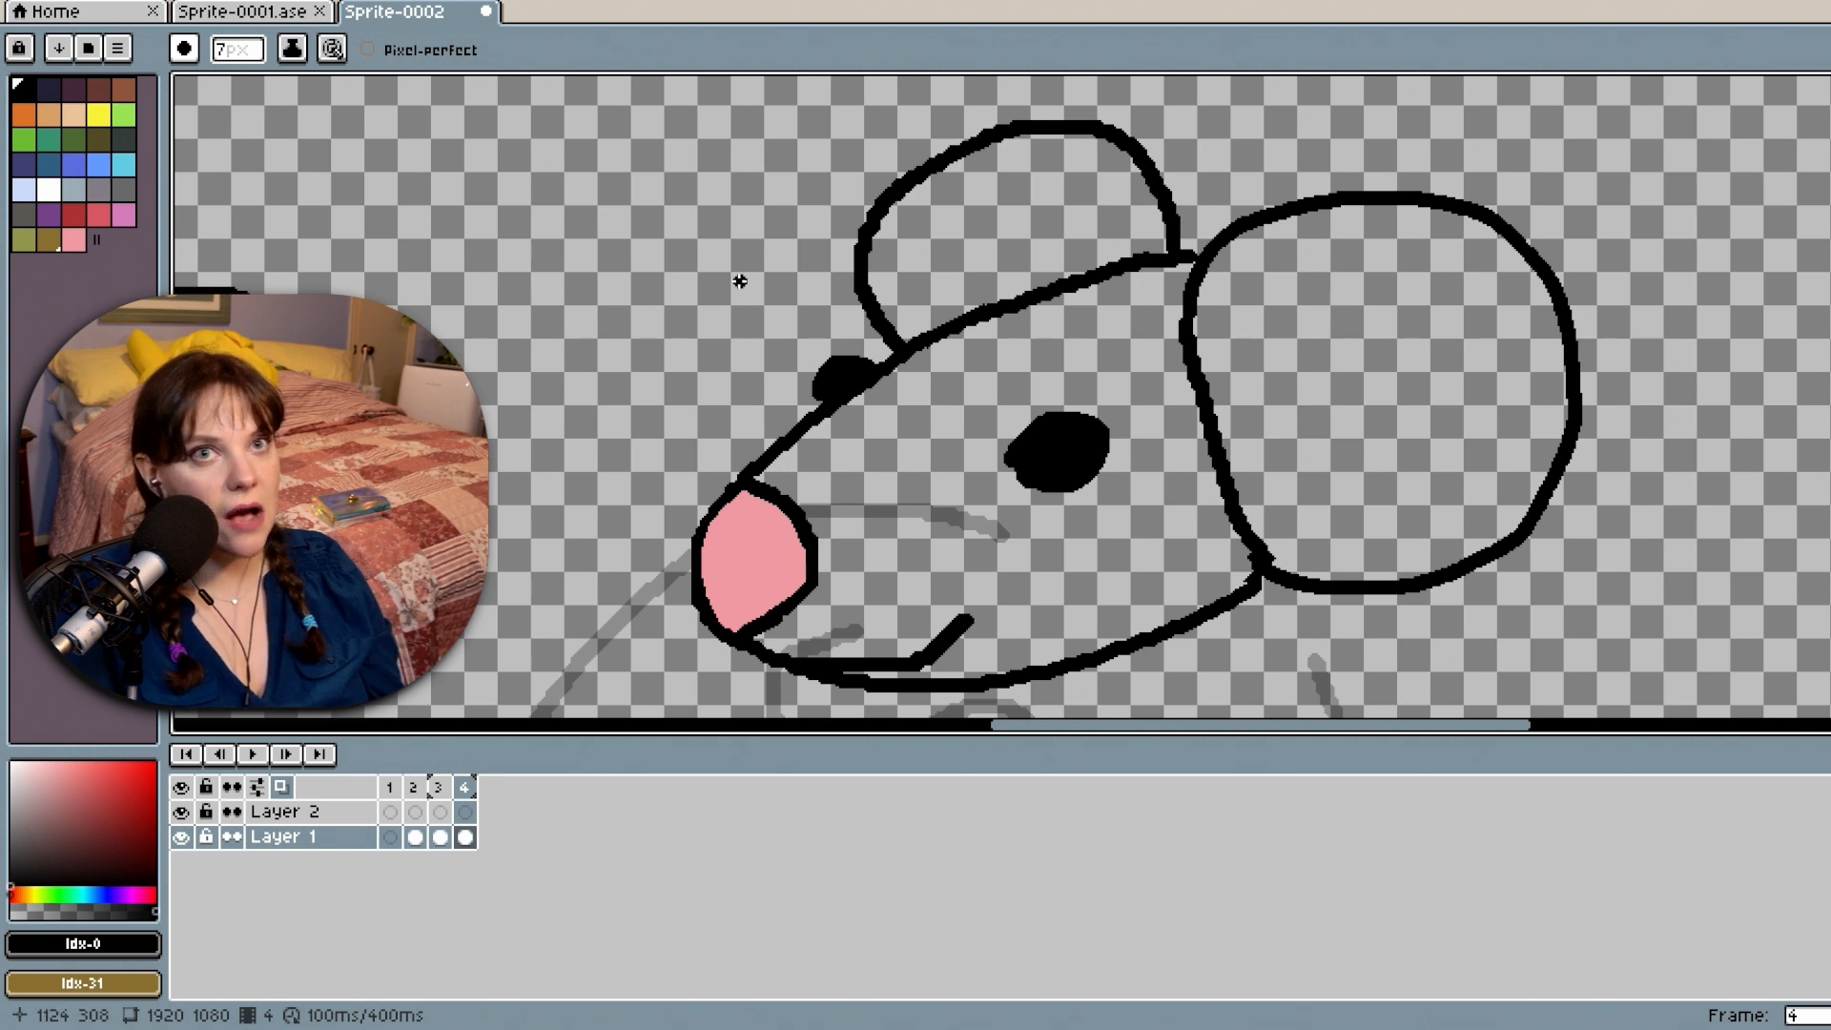
pyautogui.click(48, 189)
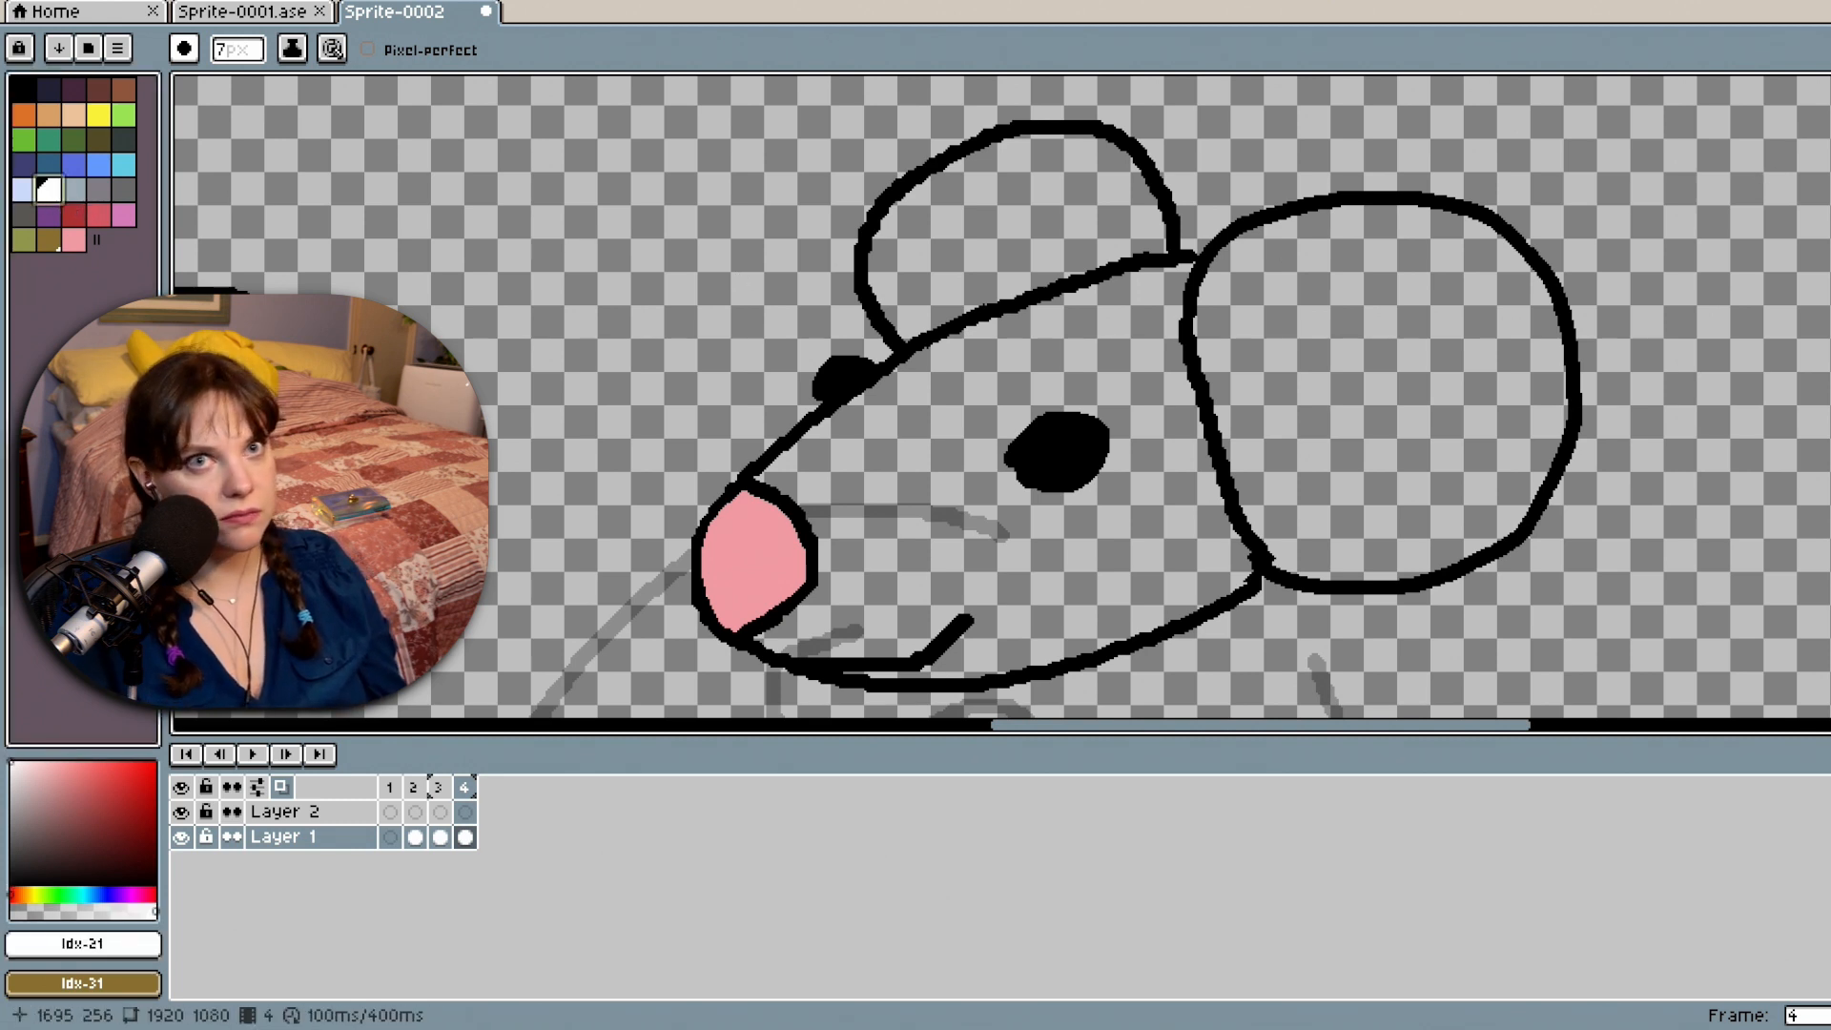
pyautogui.press('g')
pyautogui.click(993, 426)
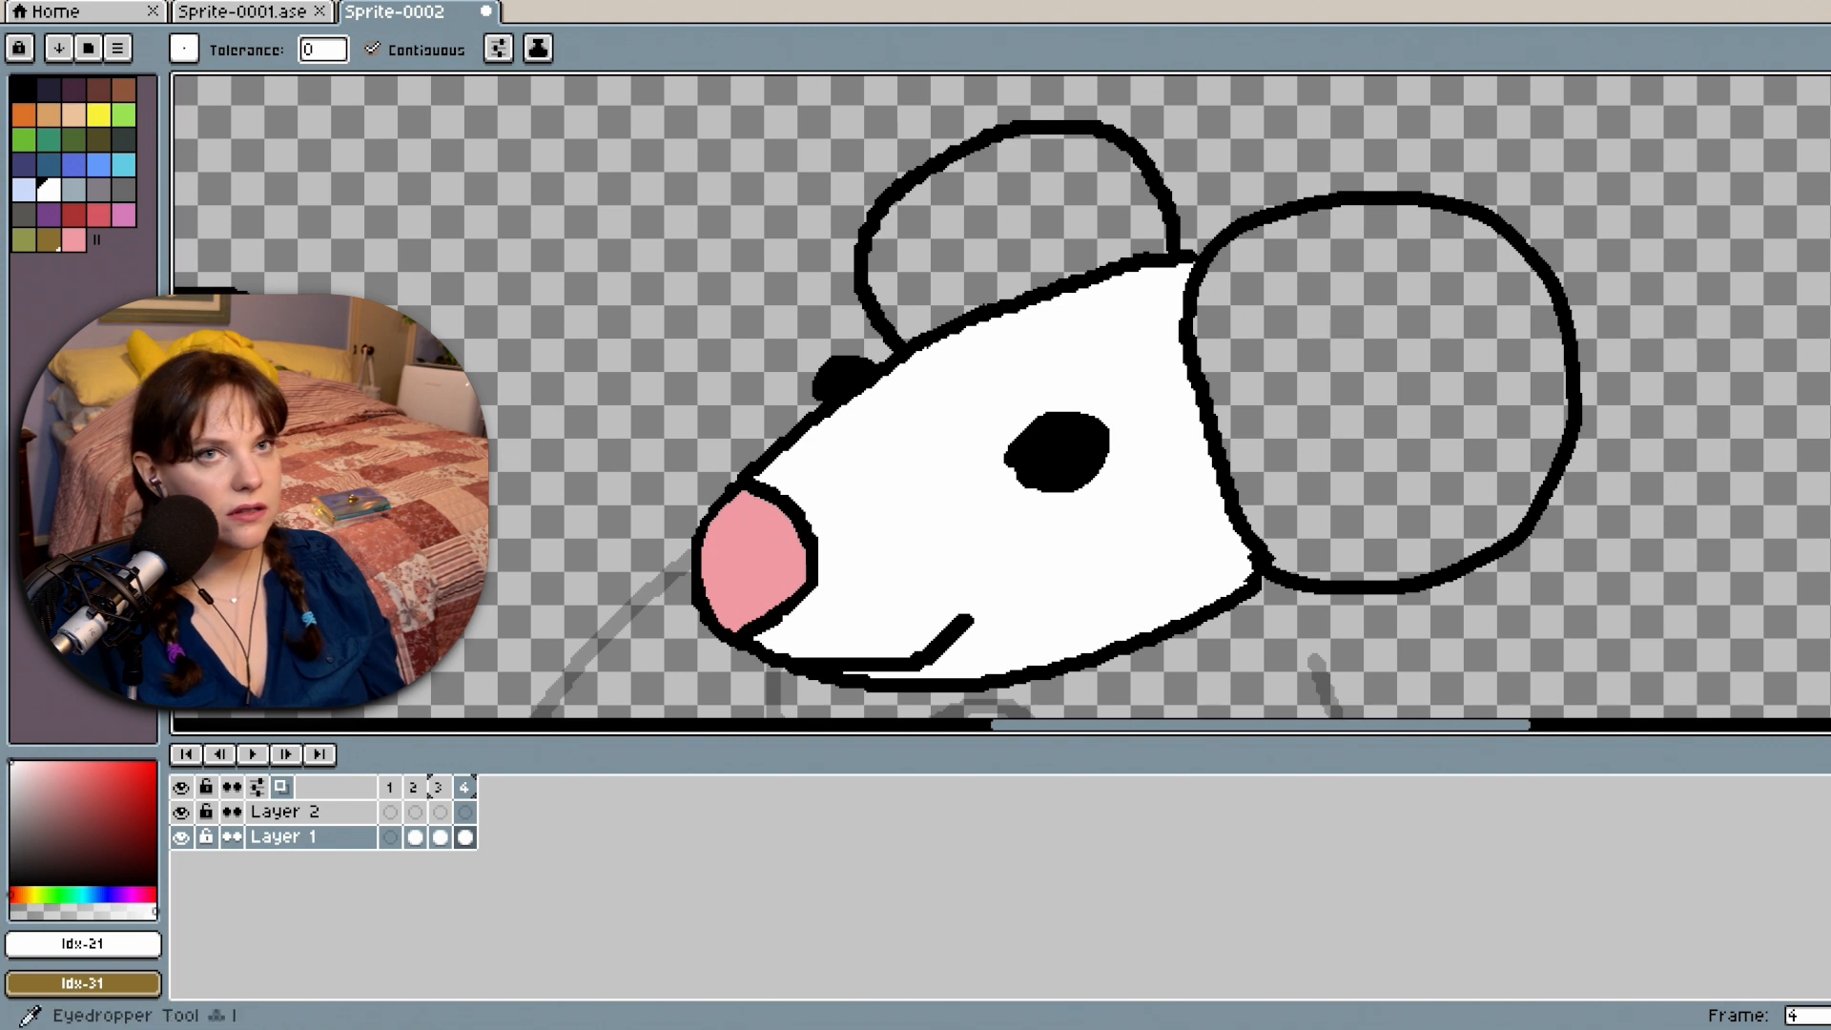
# Fill both ears of the redrawn head with pink Idx-32.
pyautogui.click(74, 239)
pyautogui.click(1130, 259)
pyautogui.click(1485, 347)
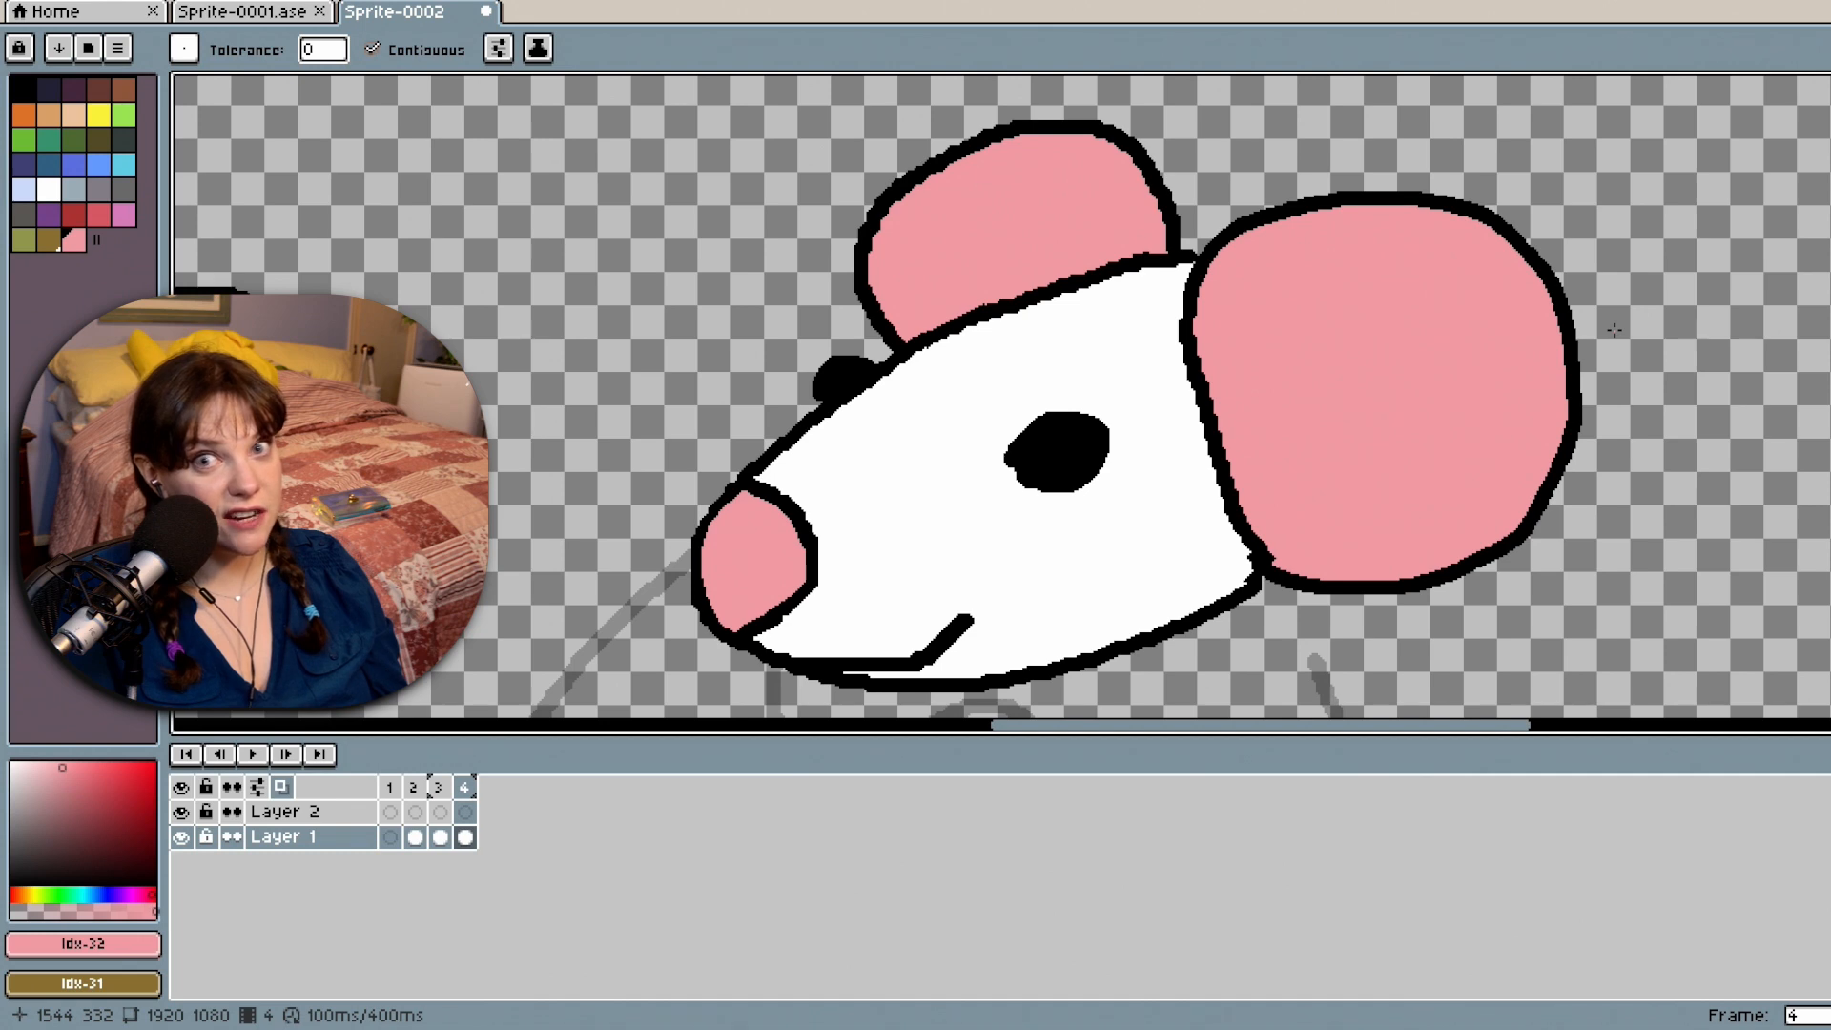
# Select the old unfilled mouse head beside the coloured one with the marquee and delete it.
pyautogui.moveTo(1829, 330); pyautogui.dragTo(1828, 338)
pyautogui.scroll(-4, 1154, 378)
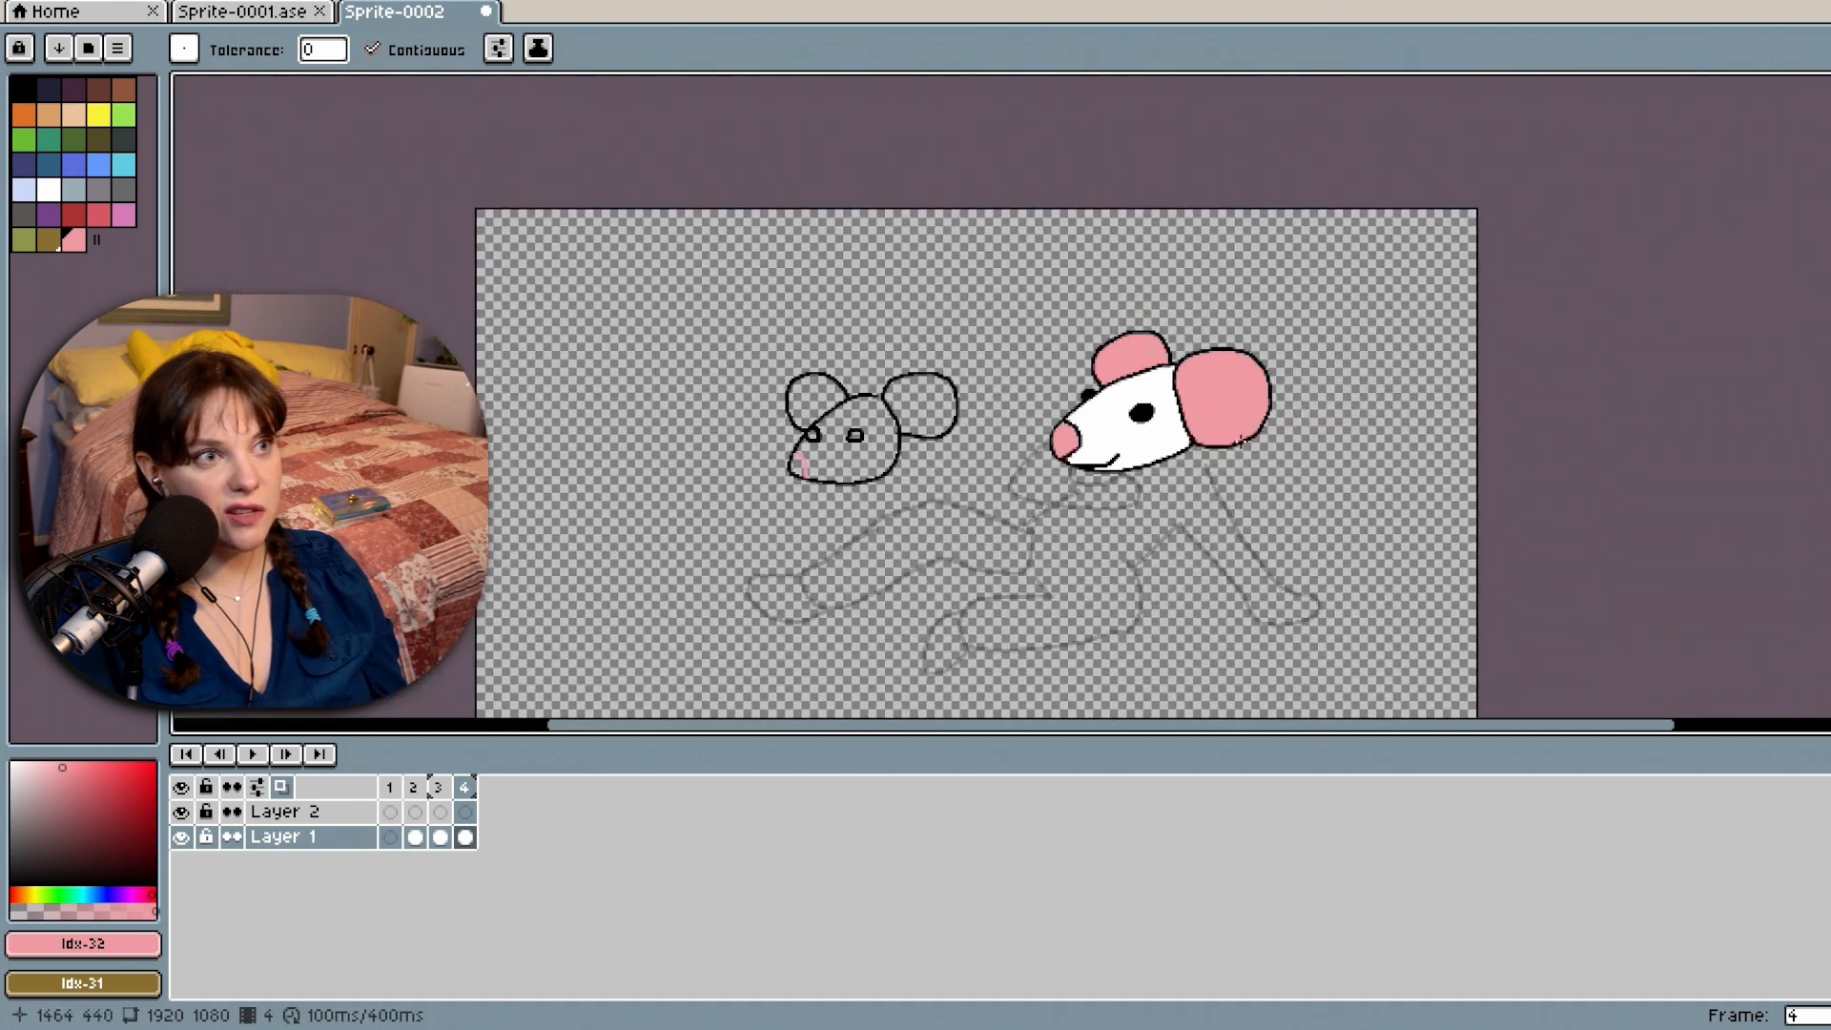
pyautogui.scroll(3, 1236, 436)
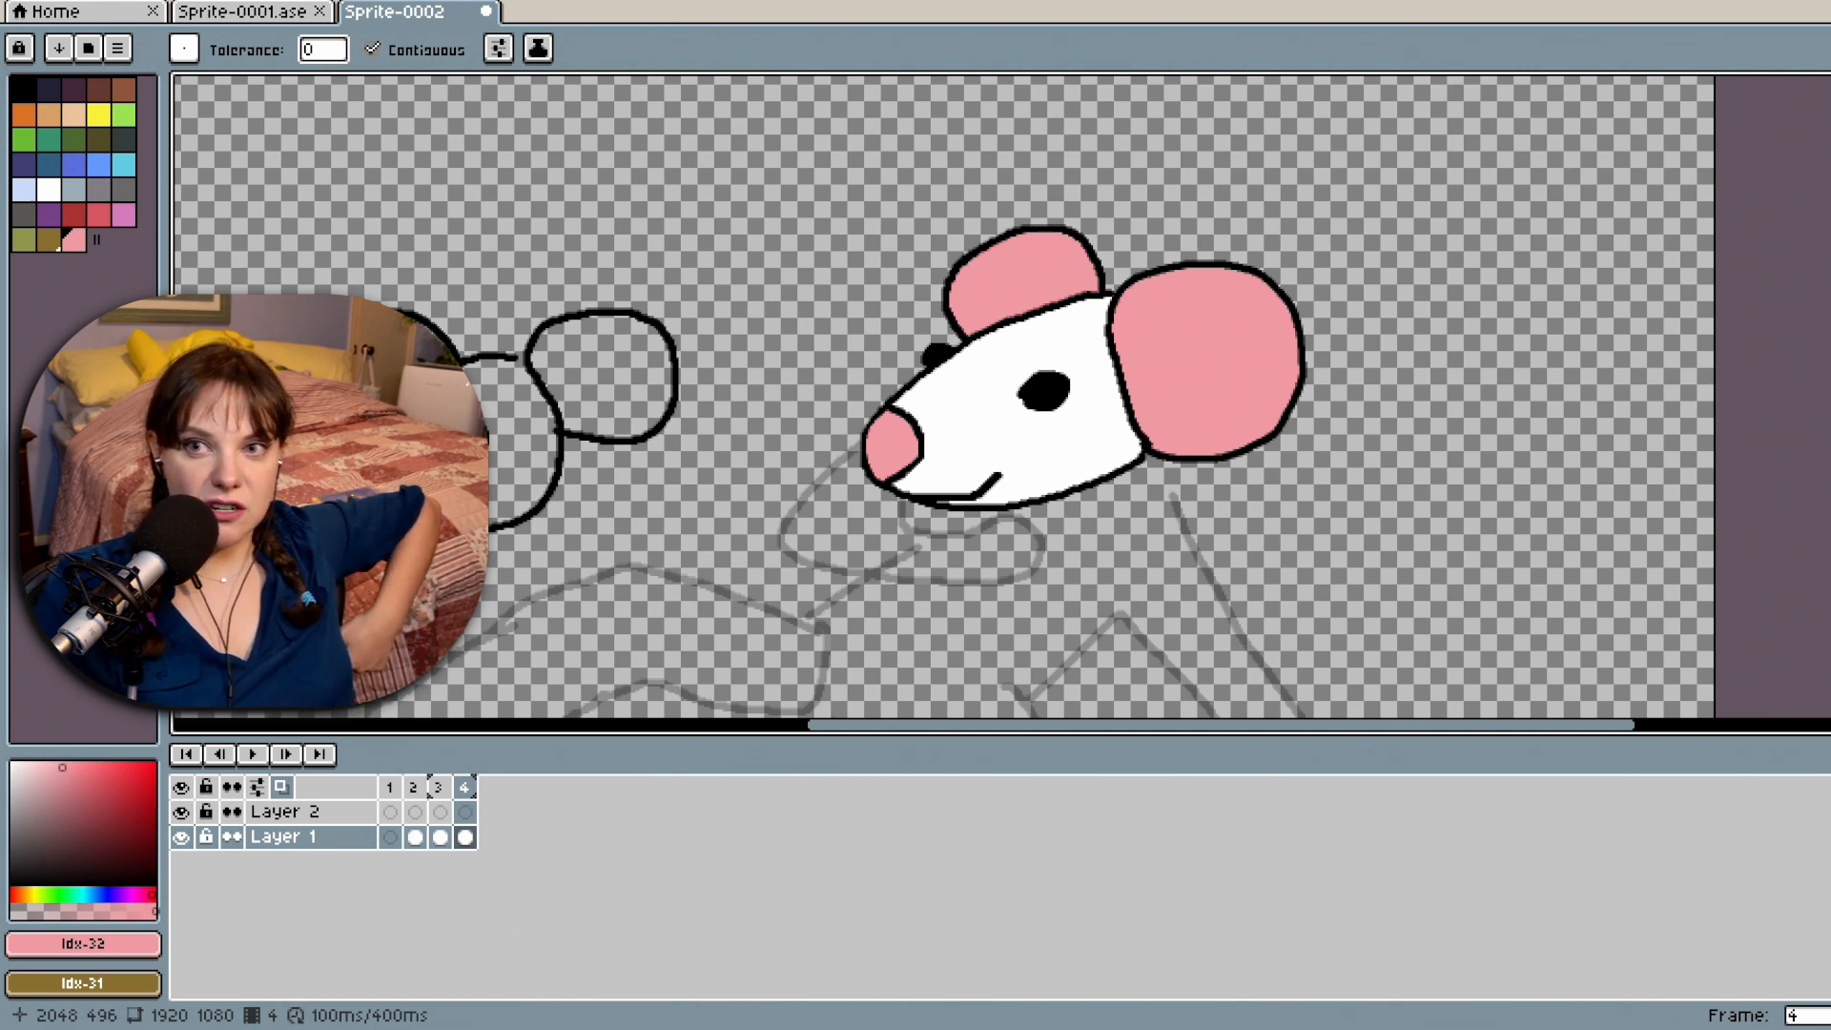
pyautogui.scroll(3, 966, 509)
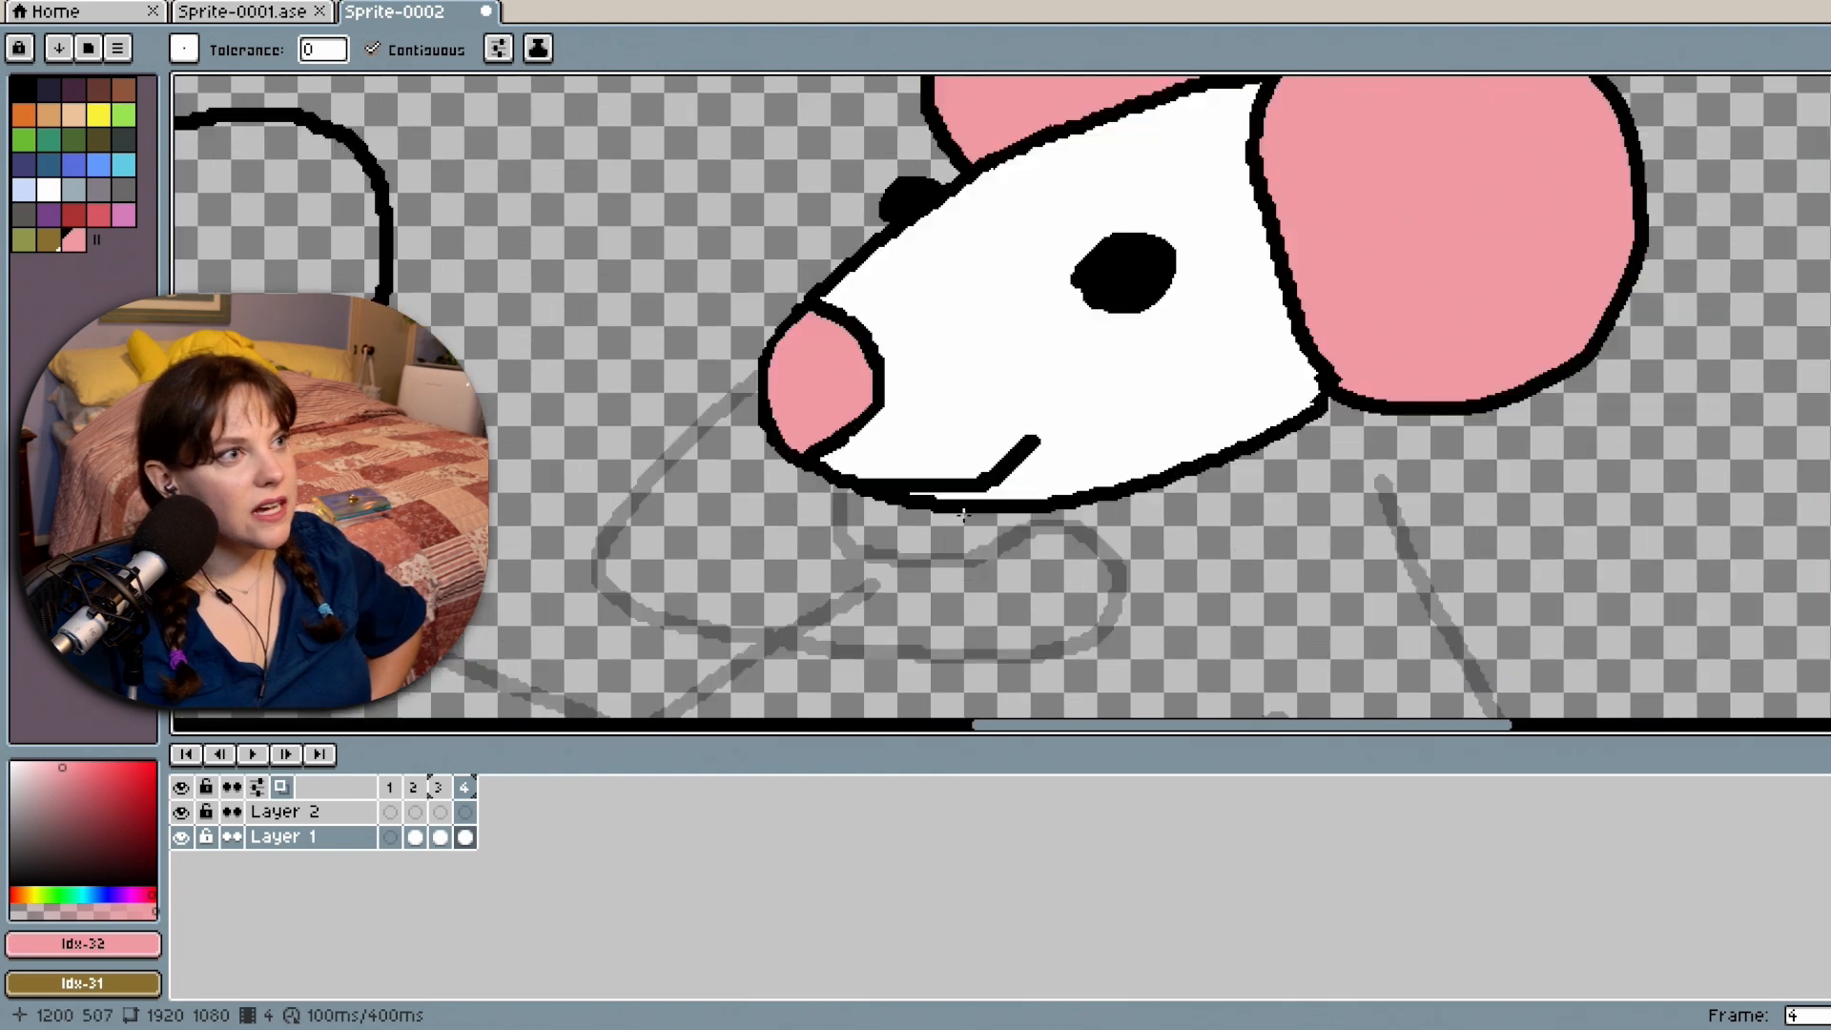
pyautogui.scroll(-5, 967, 479)
pyautogui.scroll(-1, 966, 477)
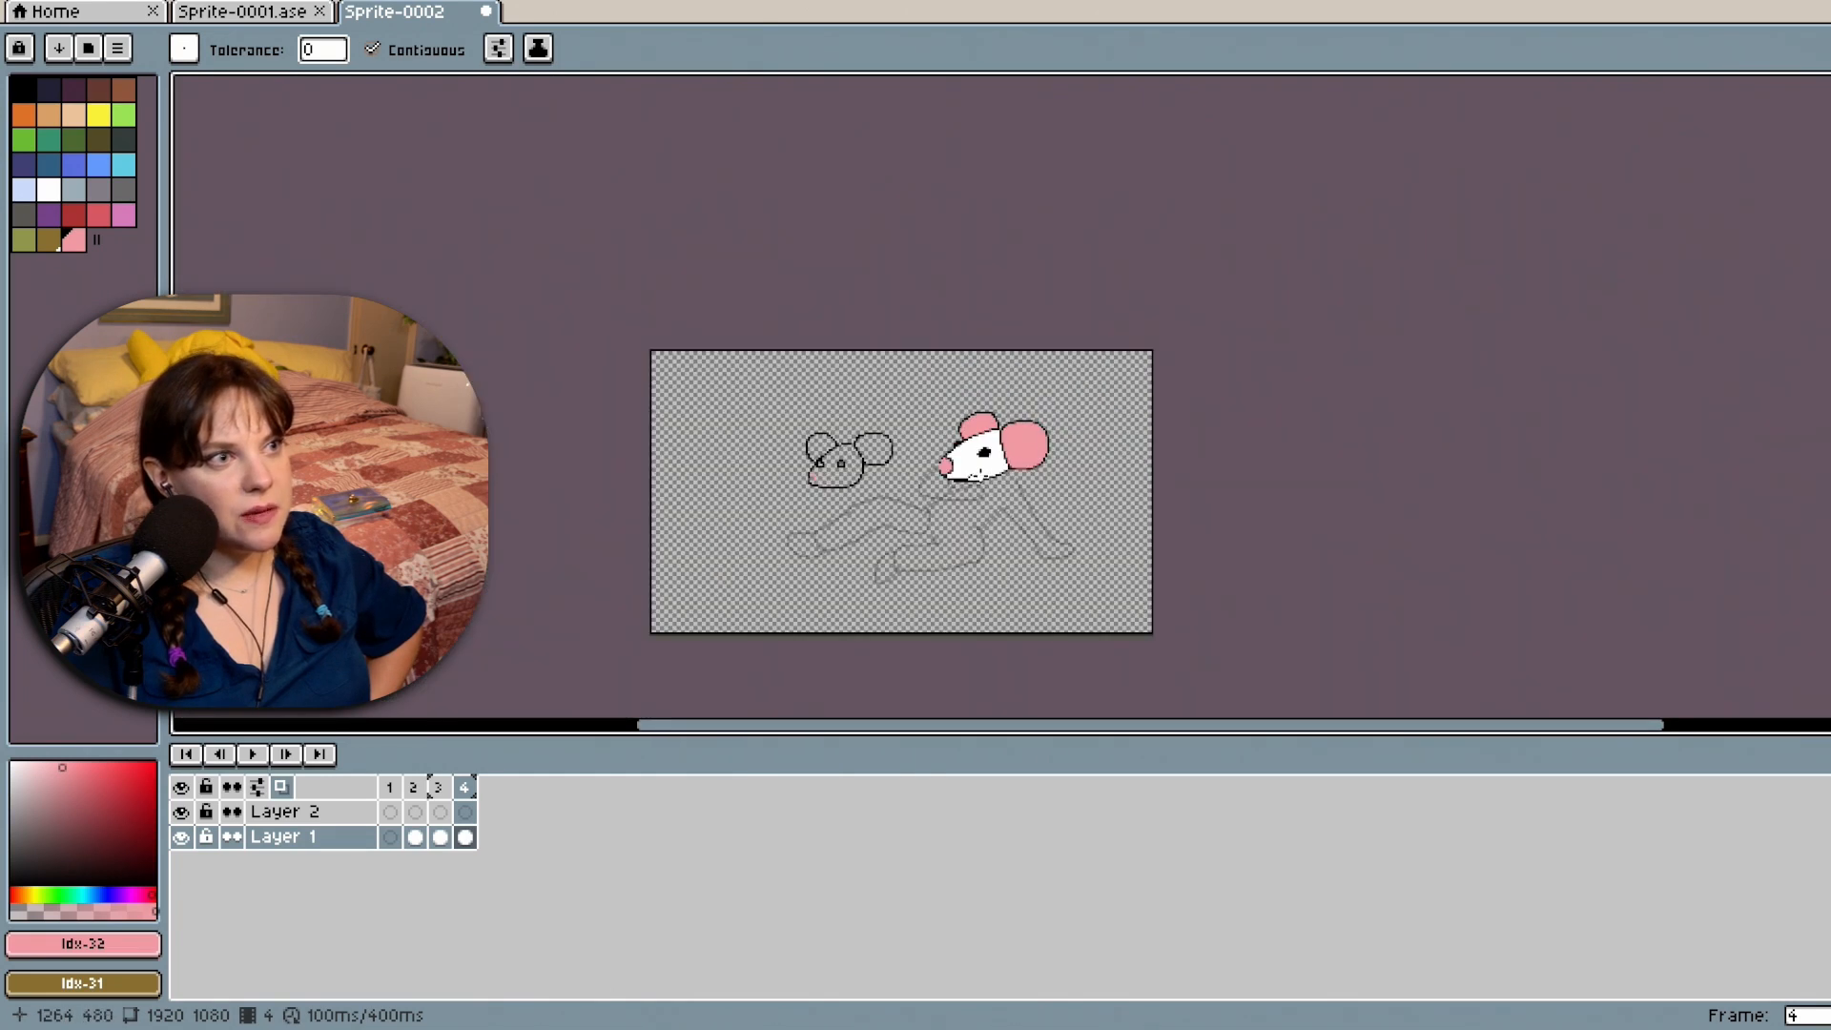
pyautogui.scroll(2, 979, 475)
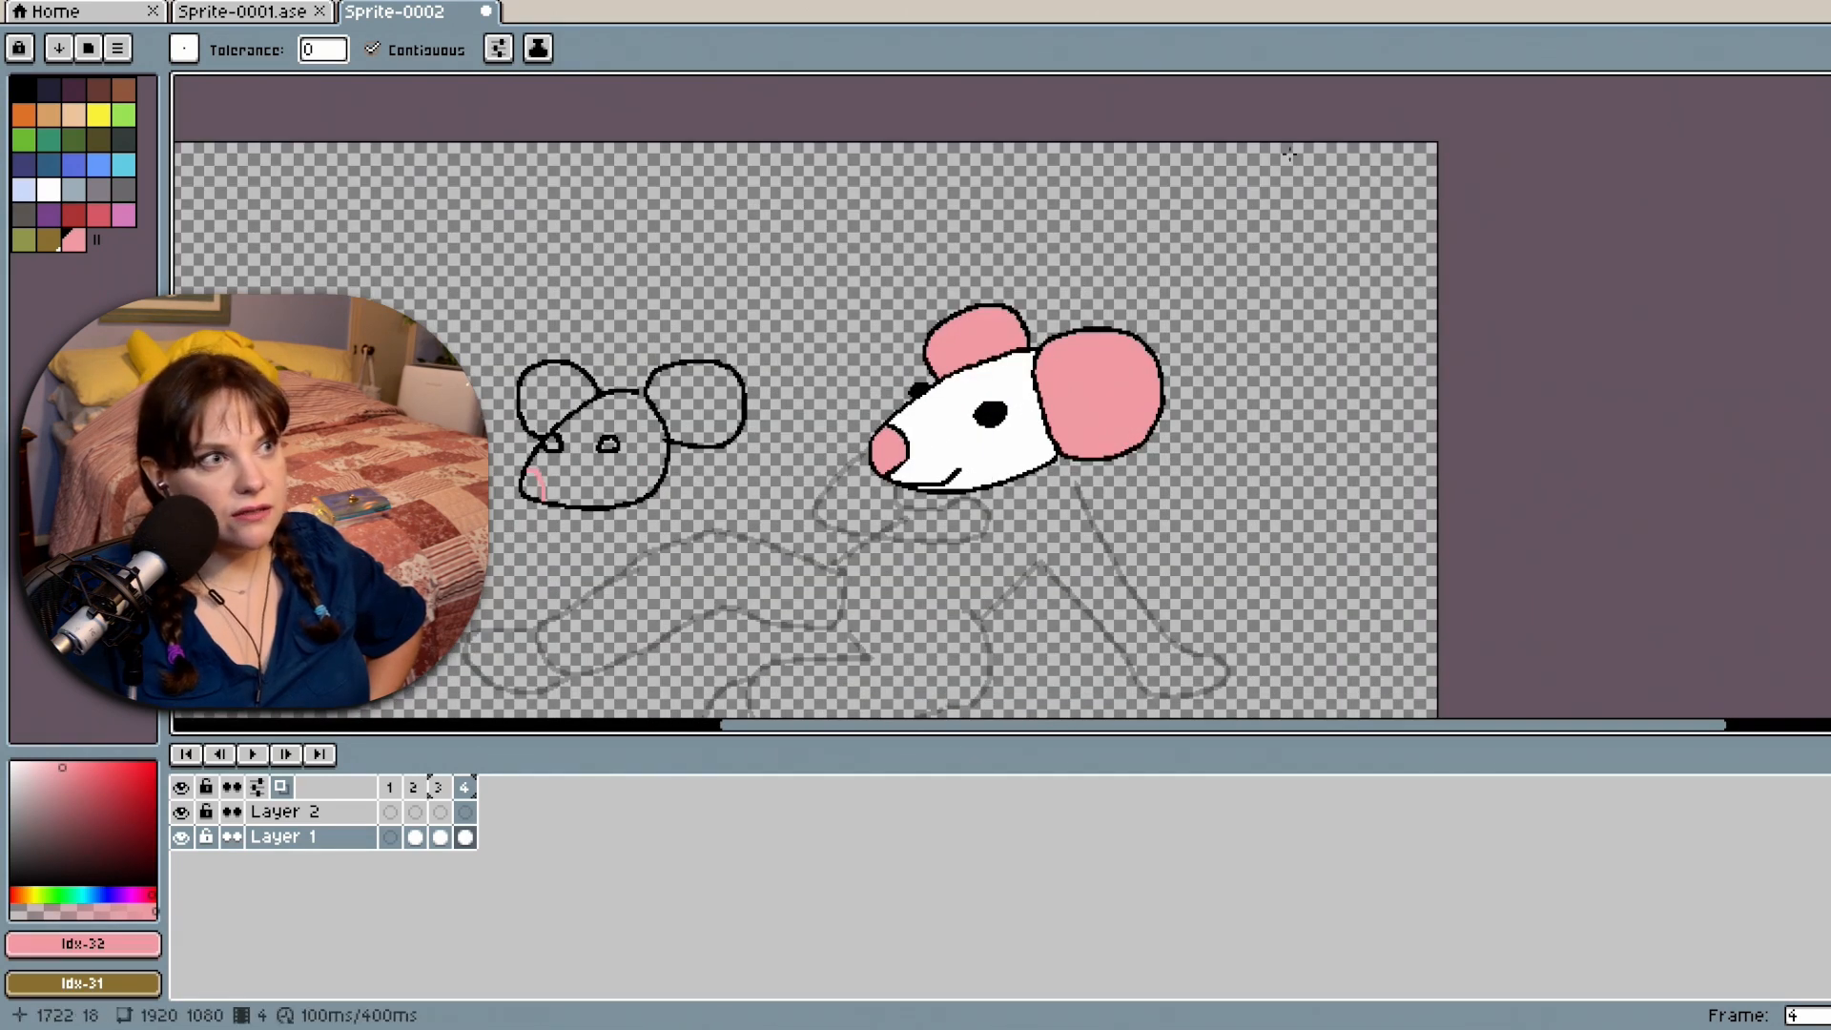
pyautogui.press('m')
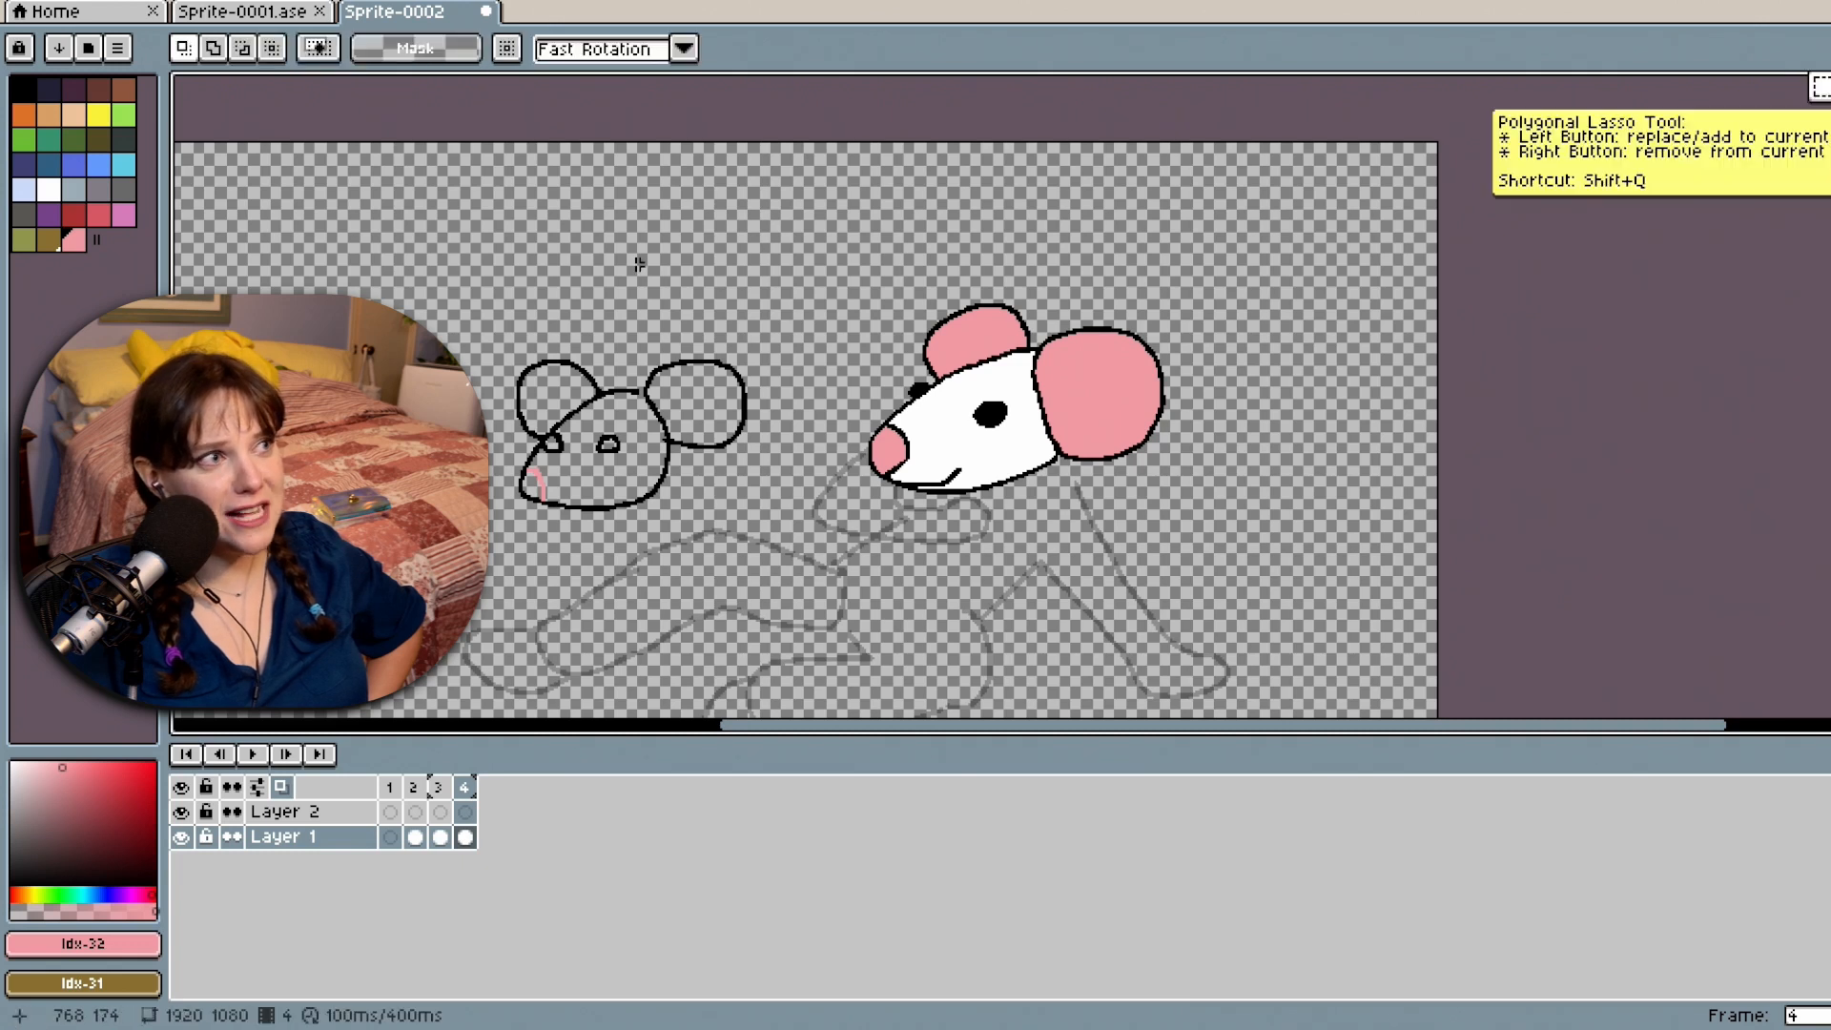
pyautogui.moveTo(794, 526); pyautogui.dragTo(785, 540)
pyautogui.press('Delete')
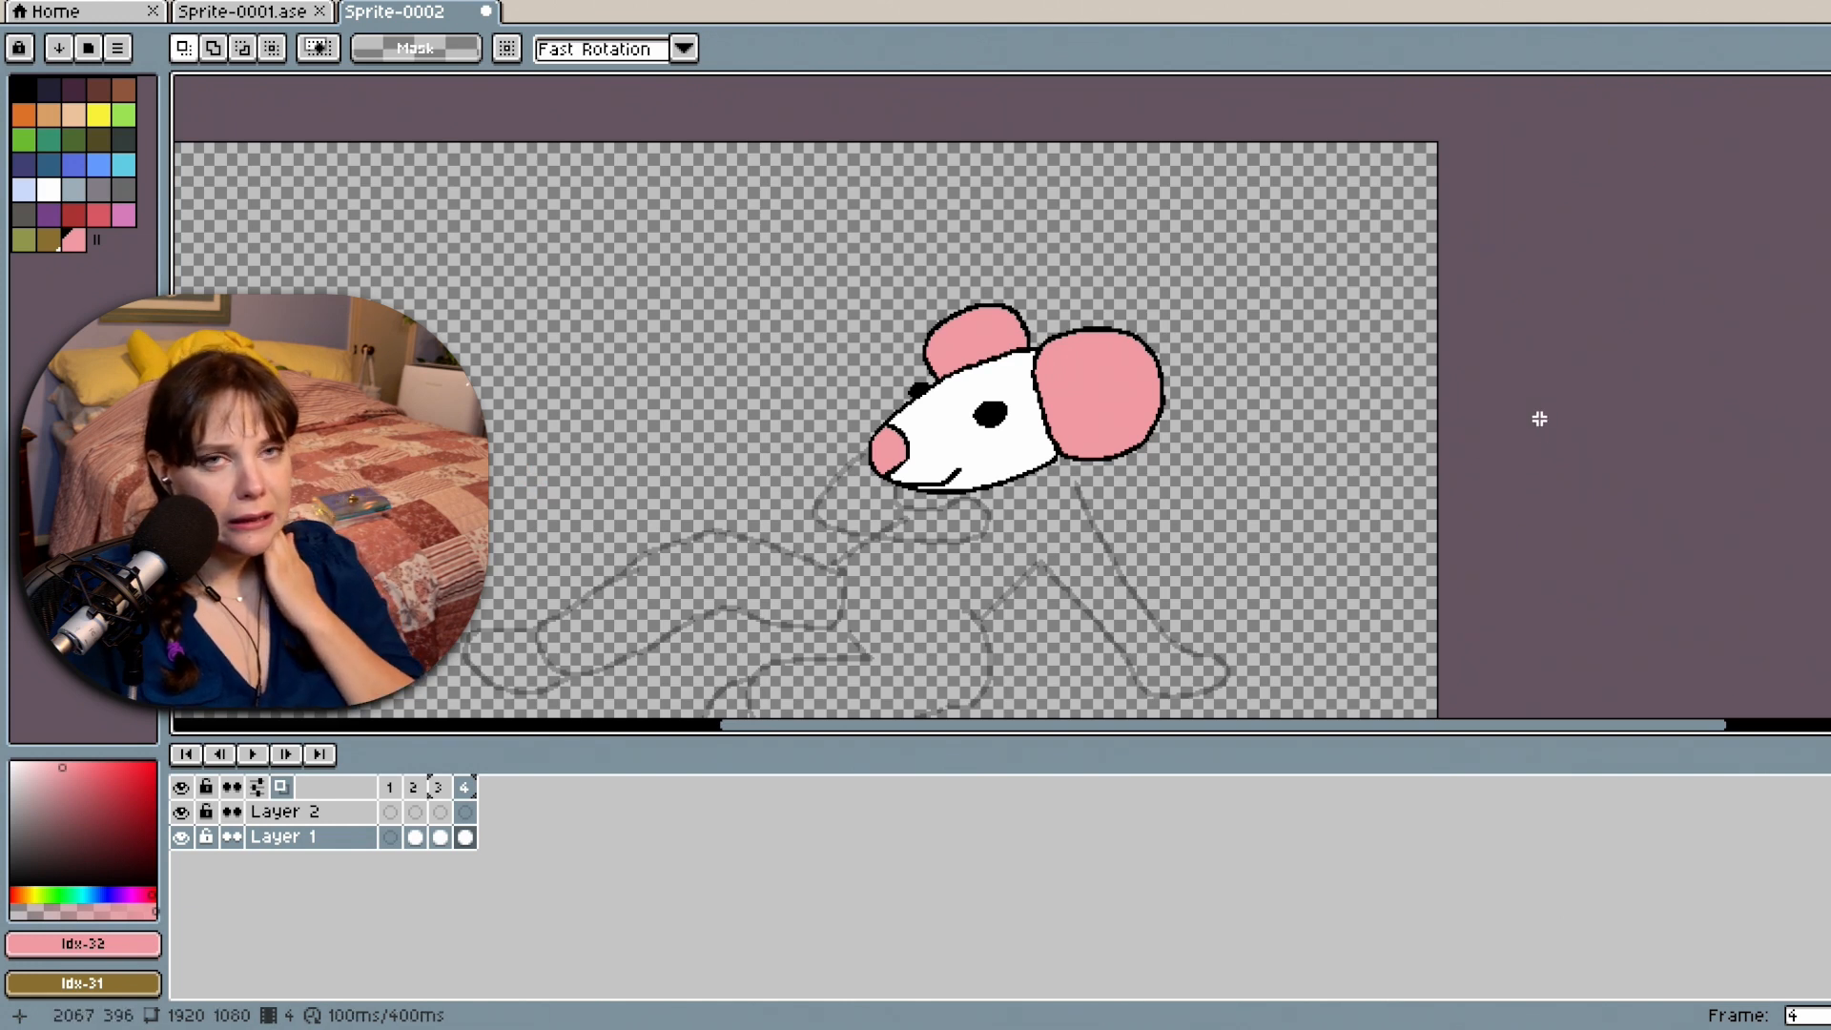
# Set the drawing colour to black Idx-0 and make frame 4 of Layer 2 the active cel.
pyautogui.click(26, 89)
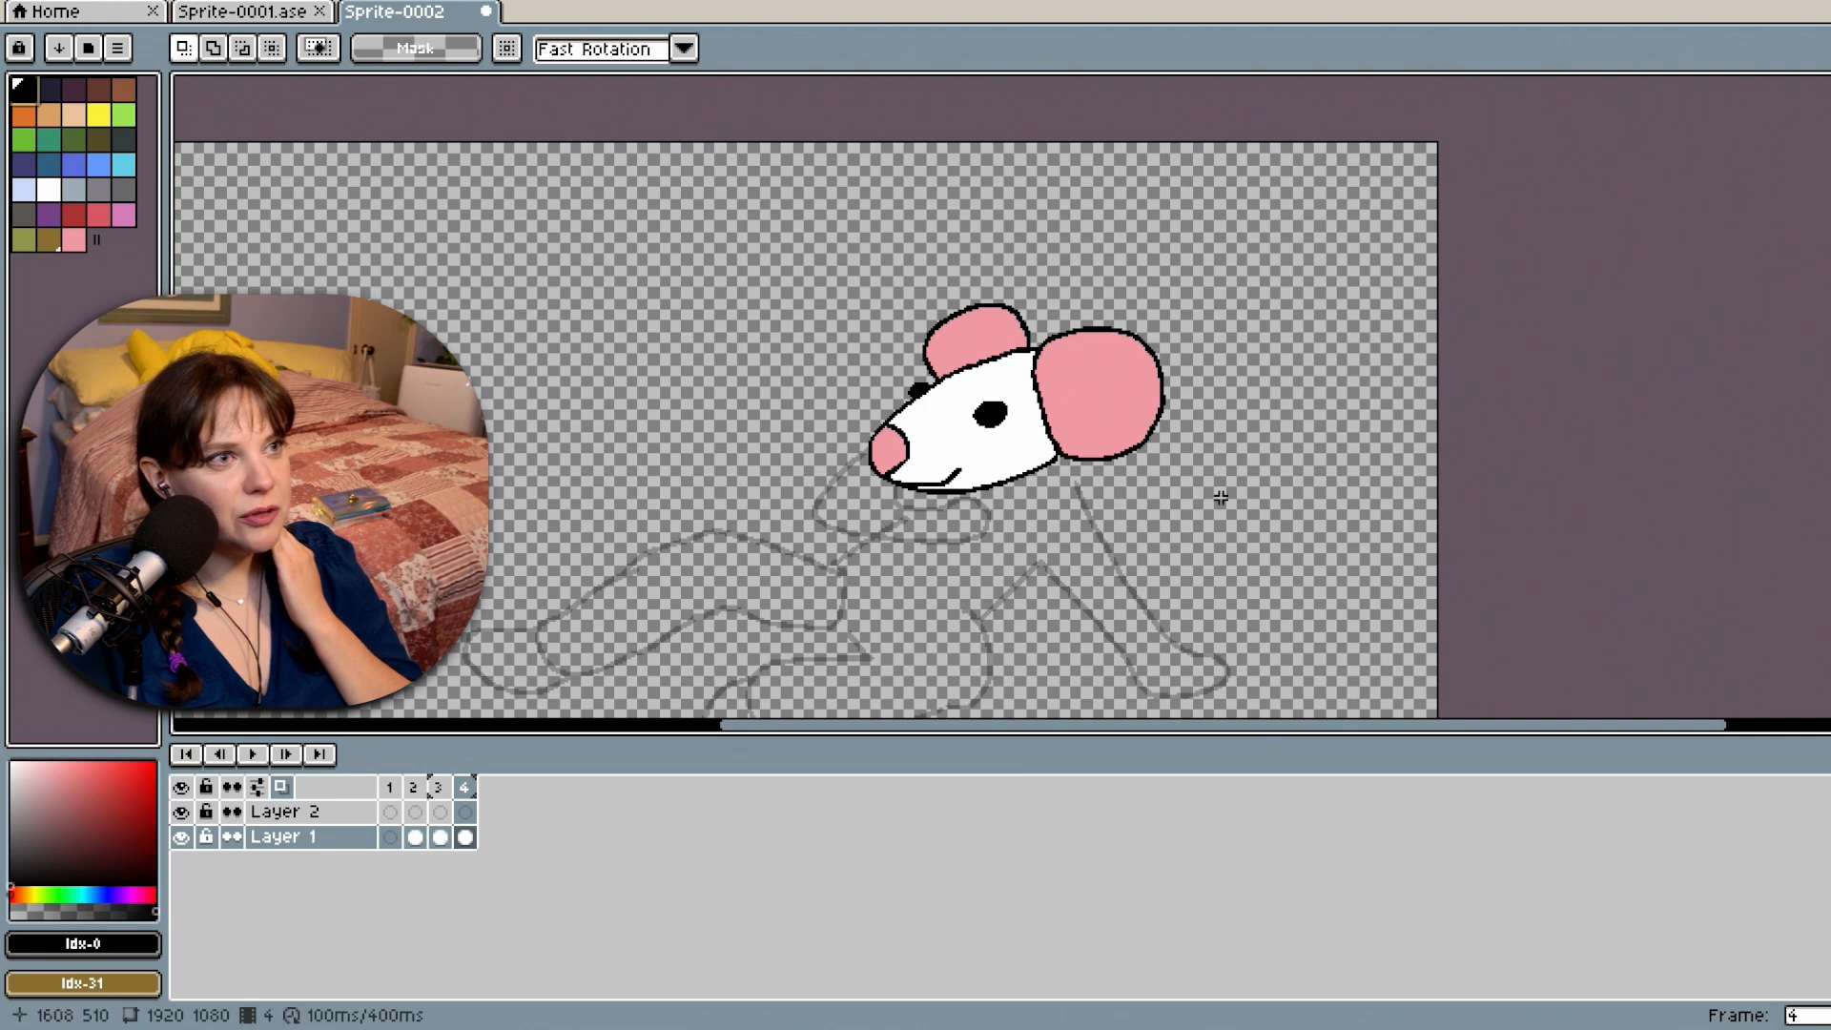
pyautogui.scroll(1, 1220, 497)
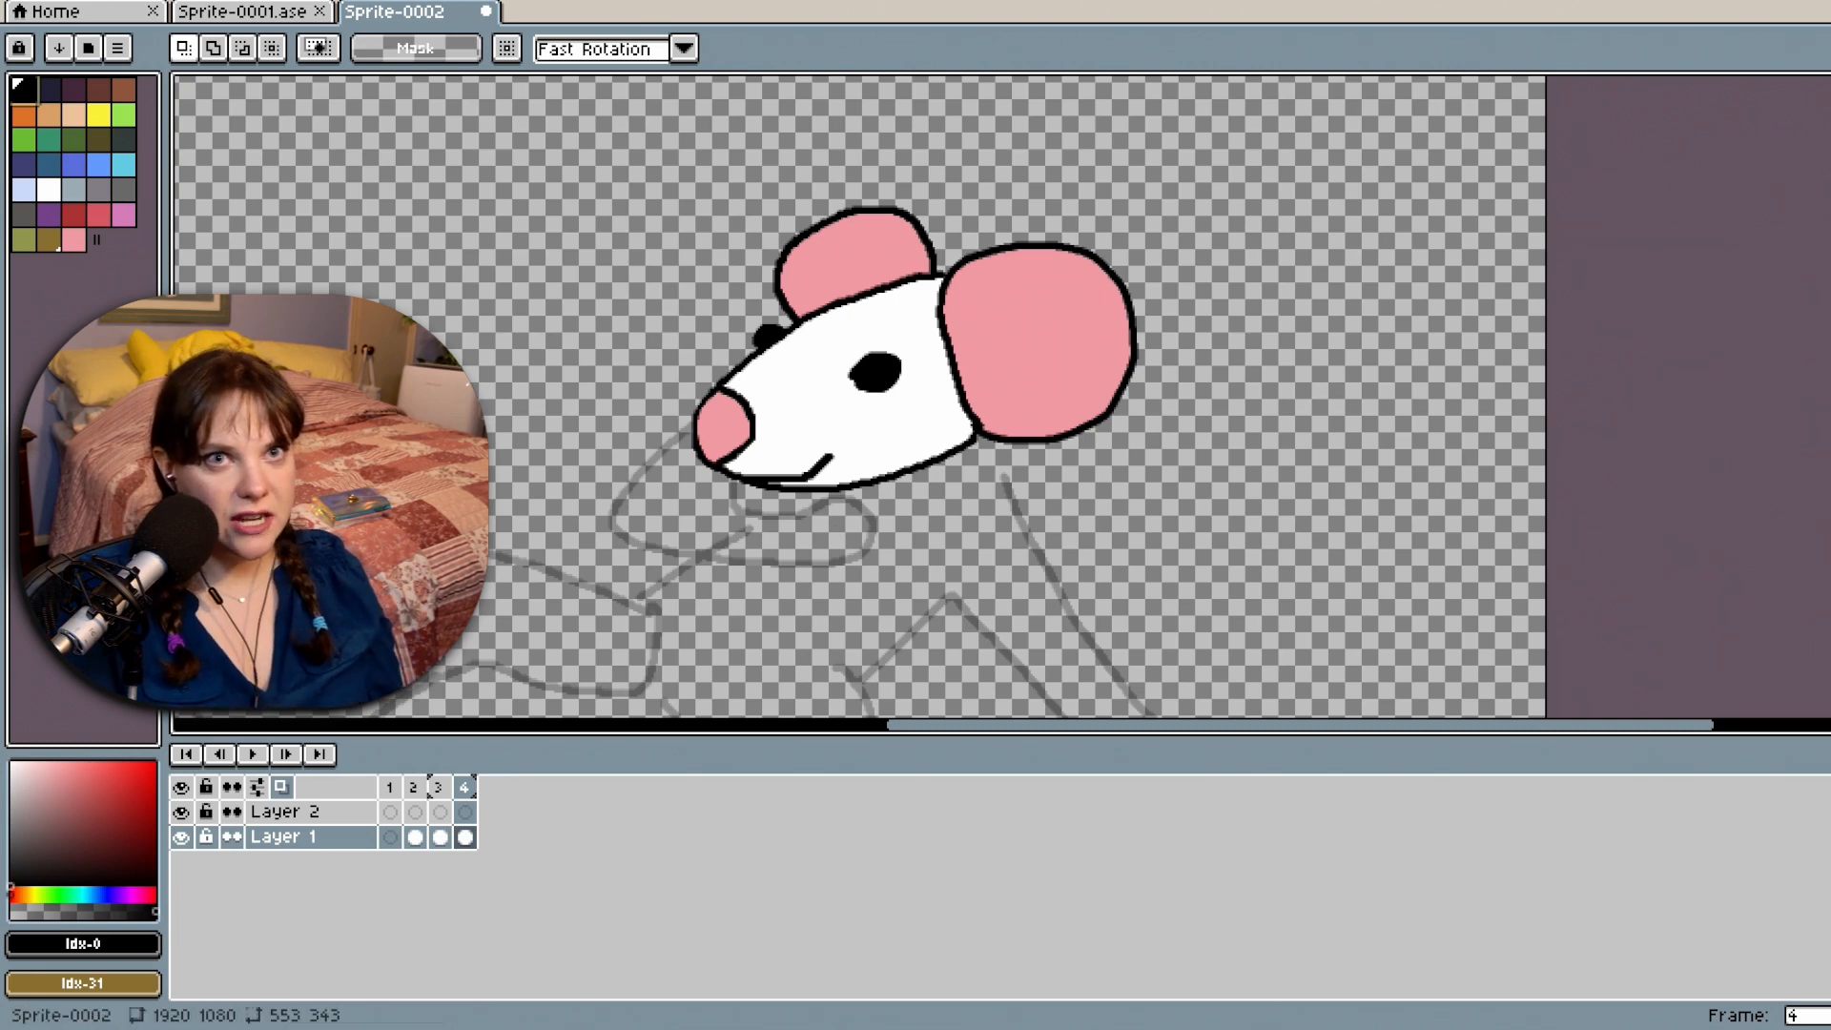
pyautogui.scroll(-2, 858, 396)
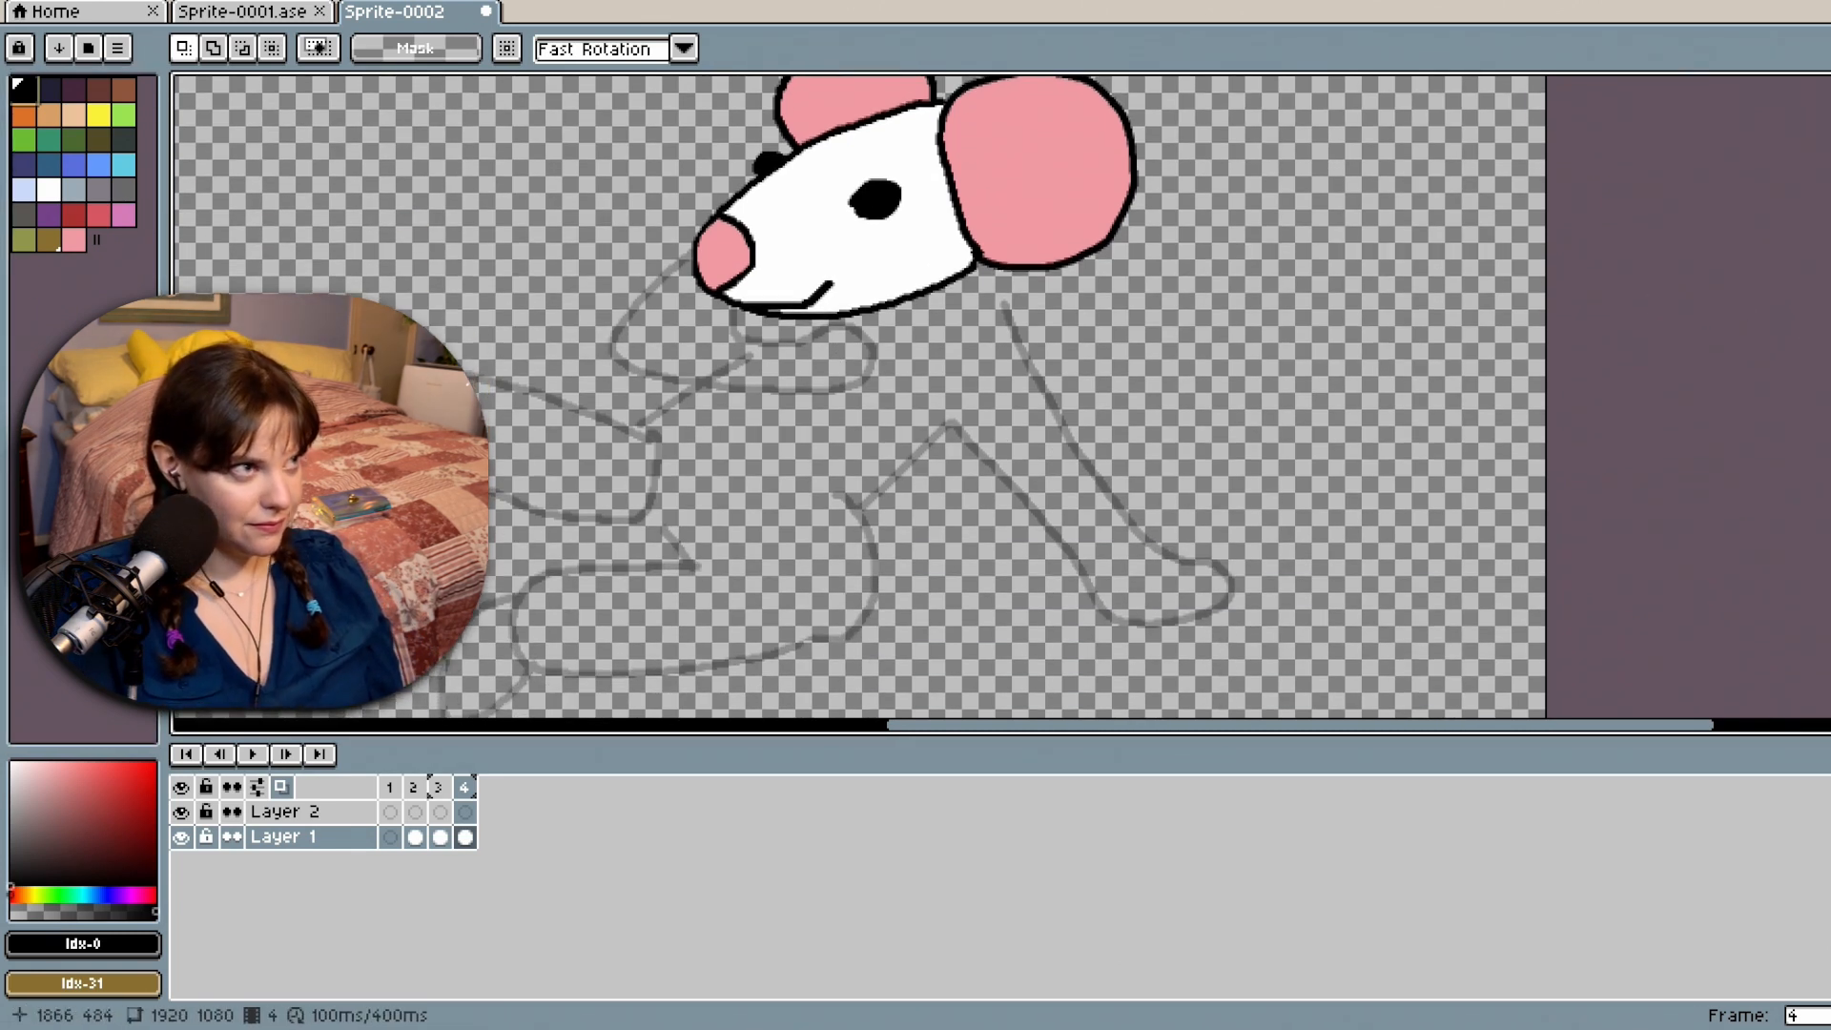
pyautogui.scroll(2, 1095, 289)
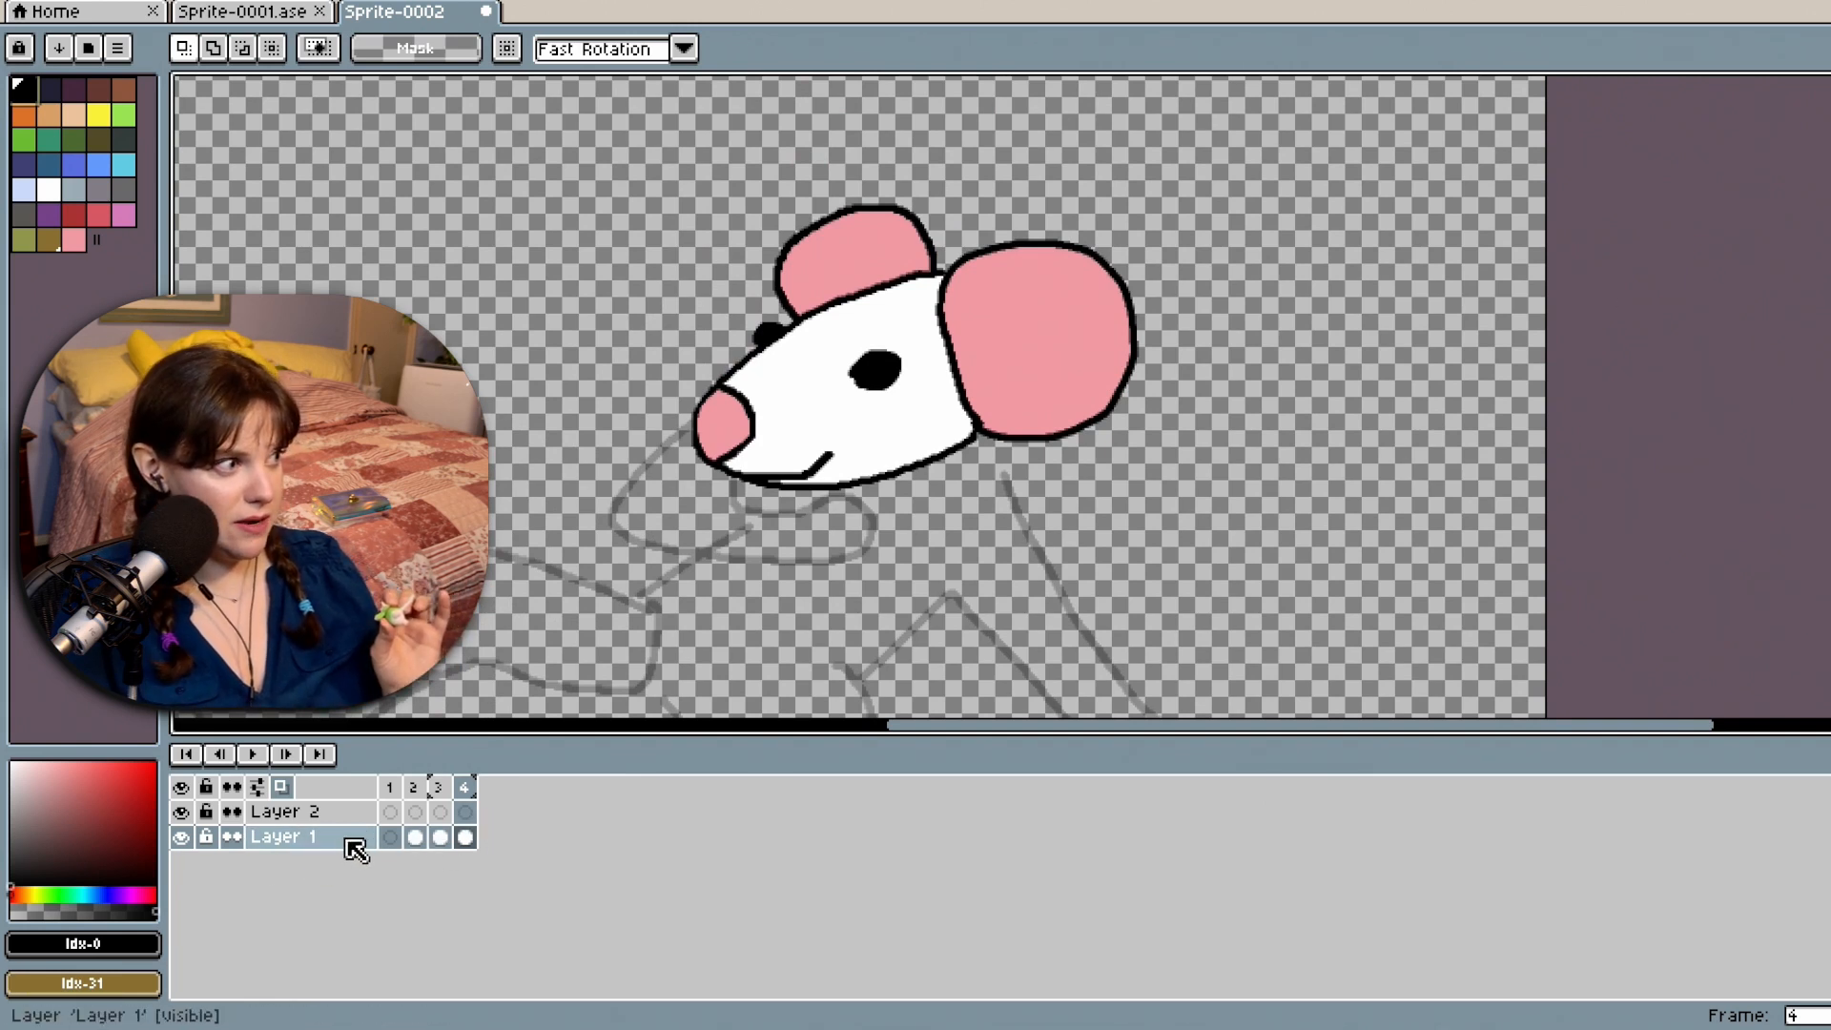
pyautogui.click(465, 811)
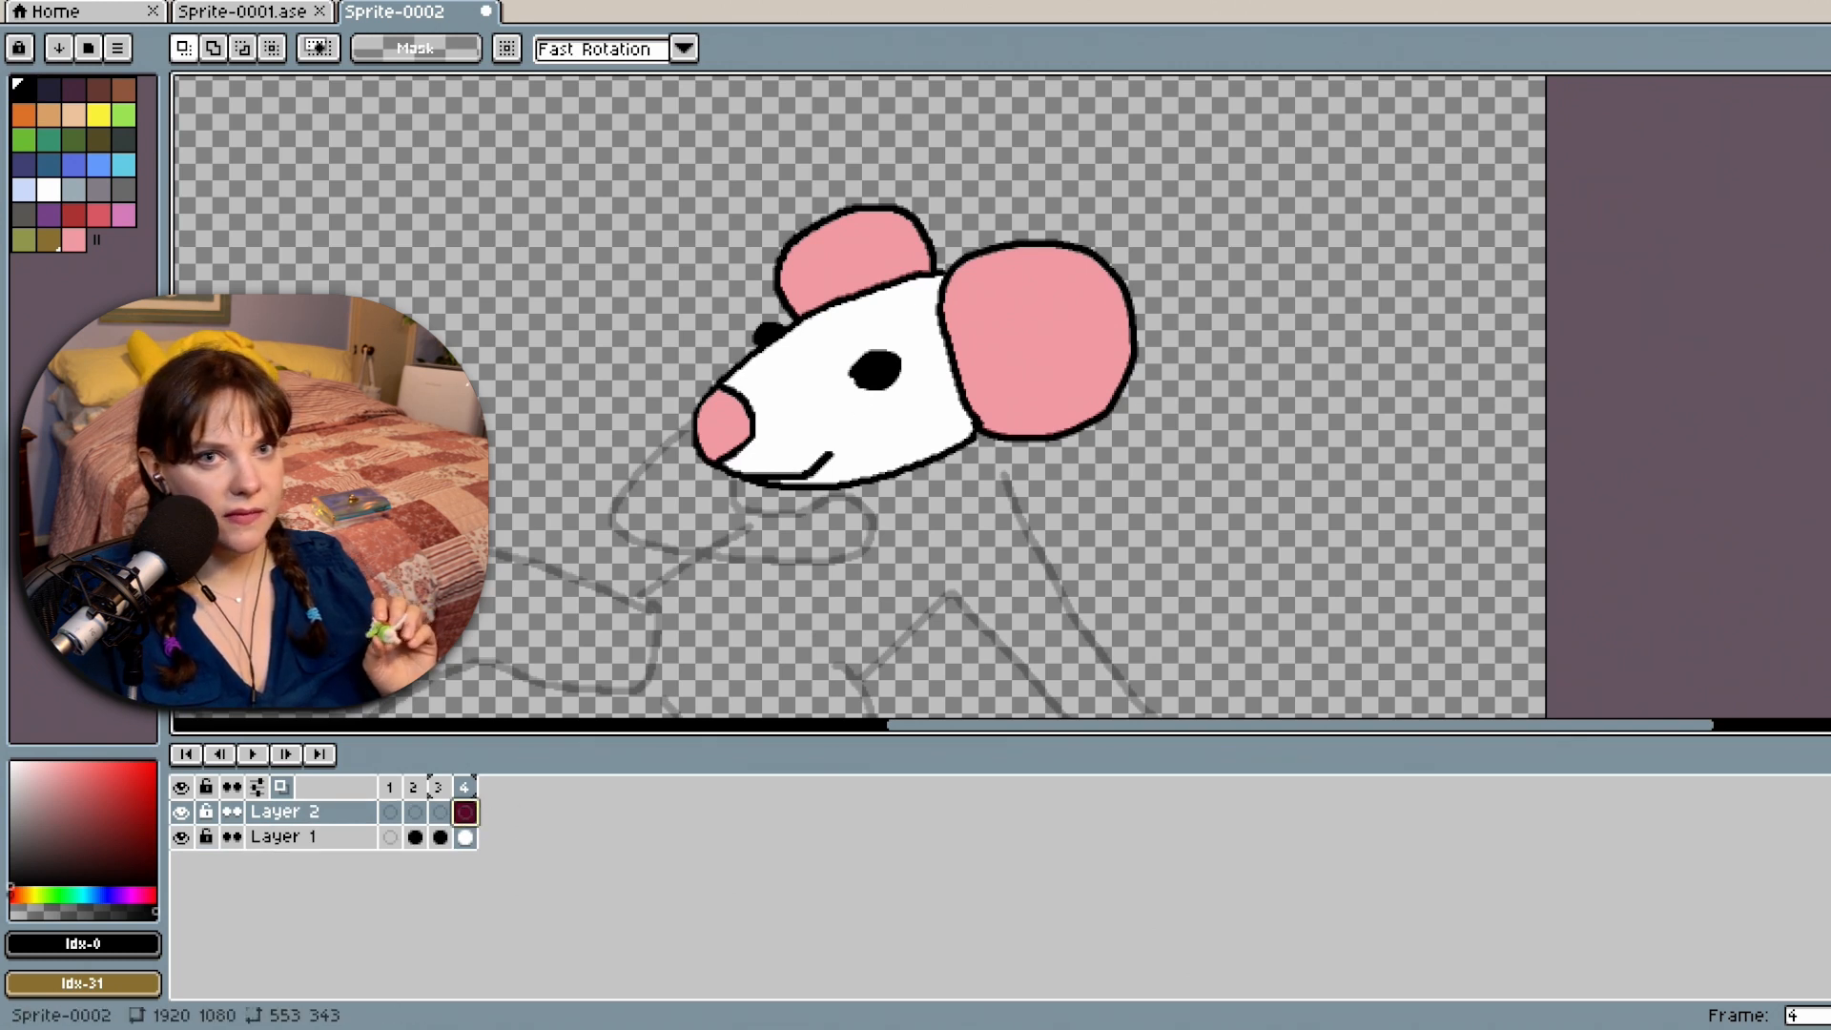
pyautogui.scroll(3, 1641, 169)
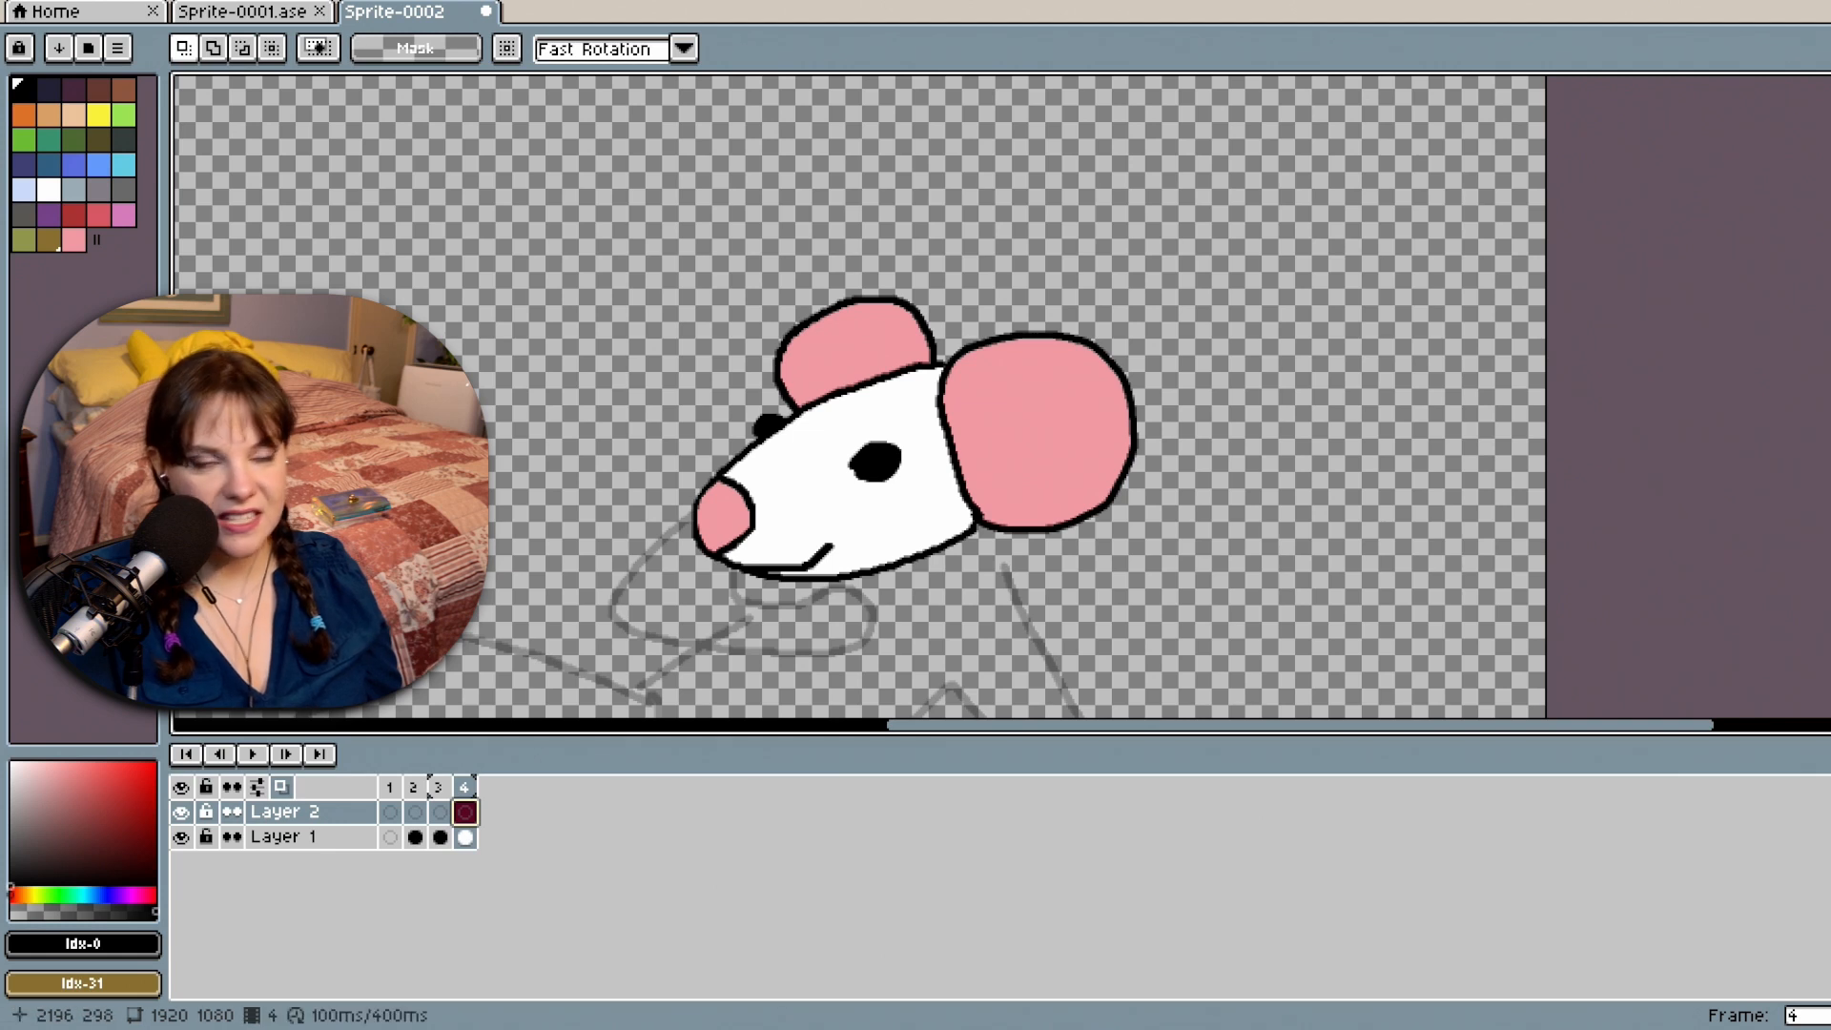
# Save the sprite as Sprite-0002.aseprite in the Documents folder.
pyautogui.click(52, 37)
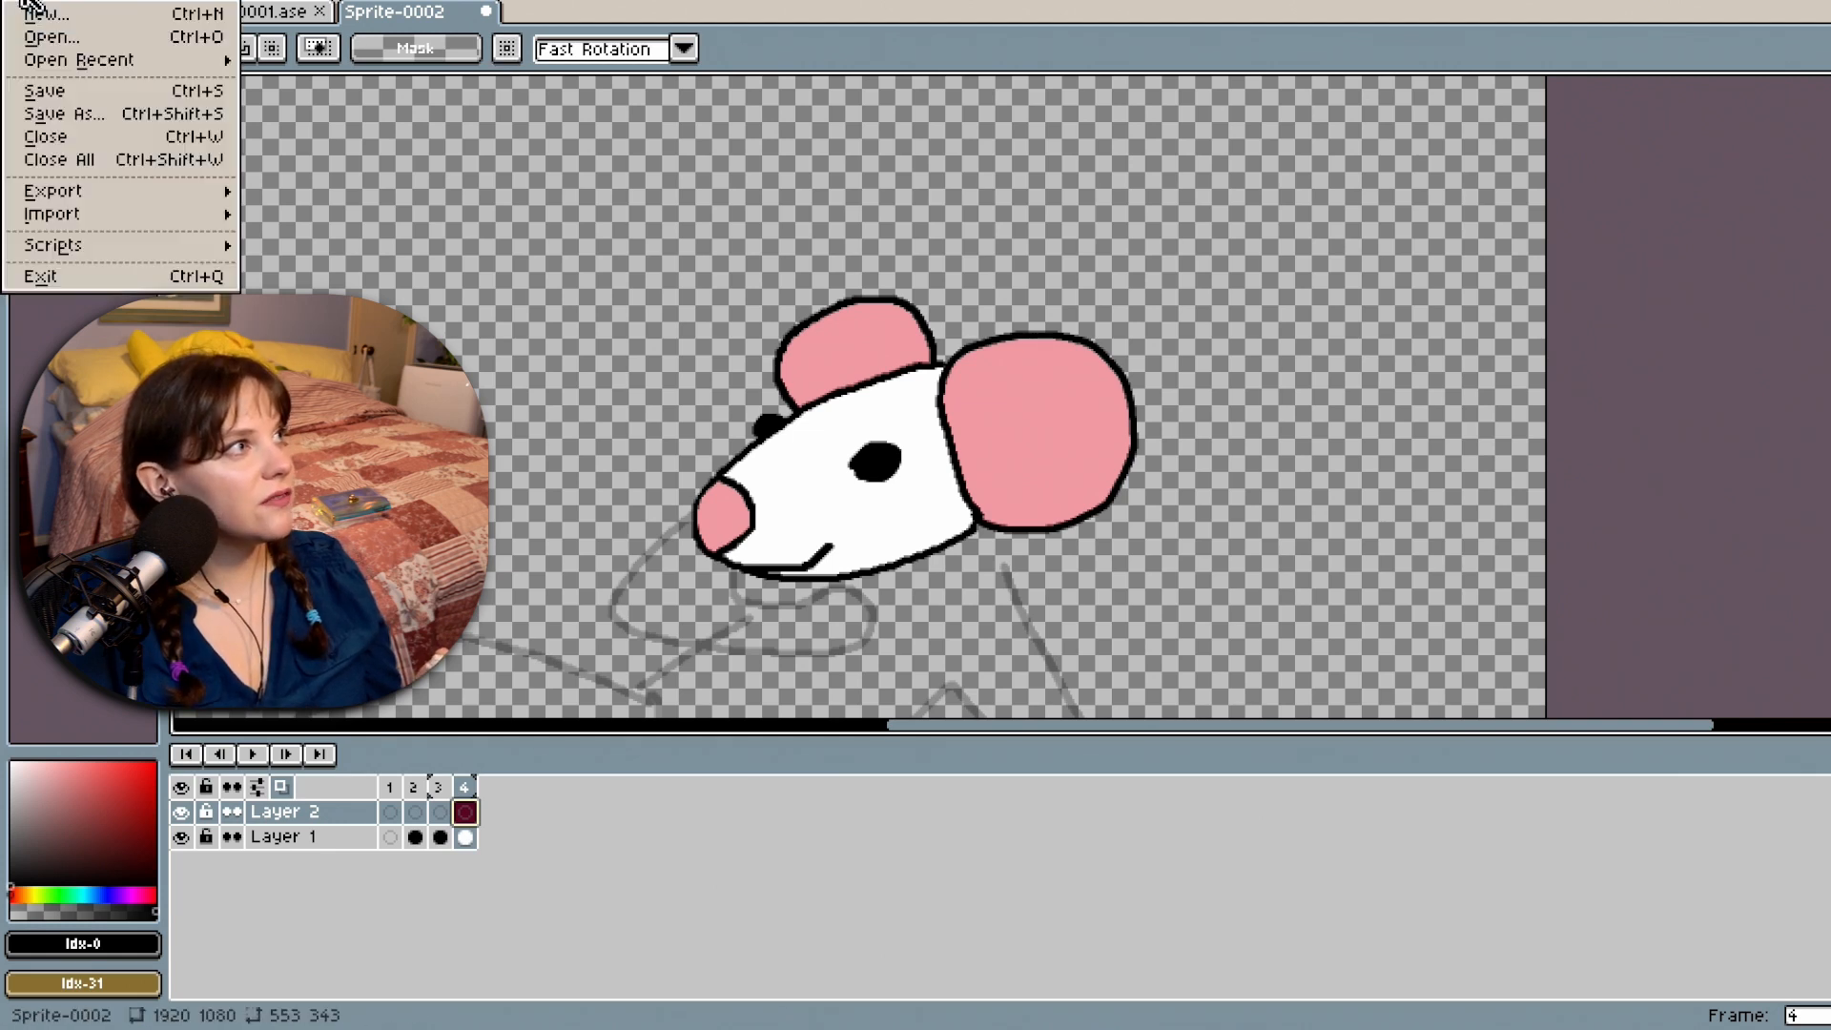
pyautogui.click(63, 95)
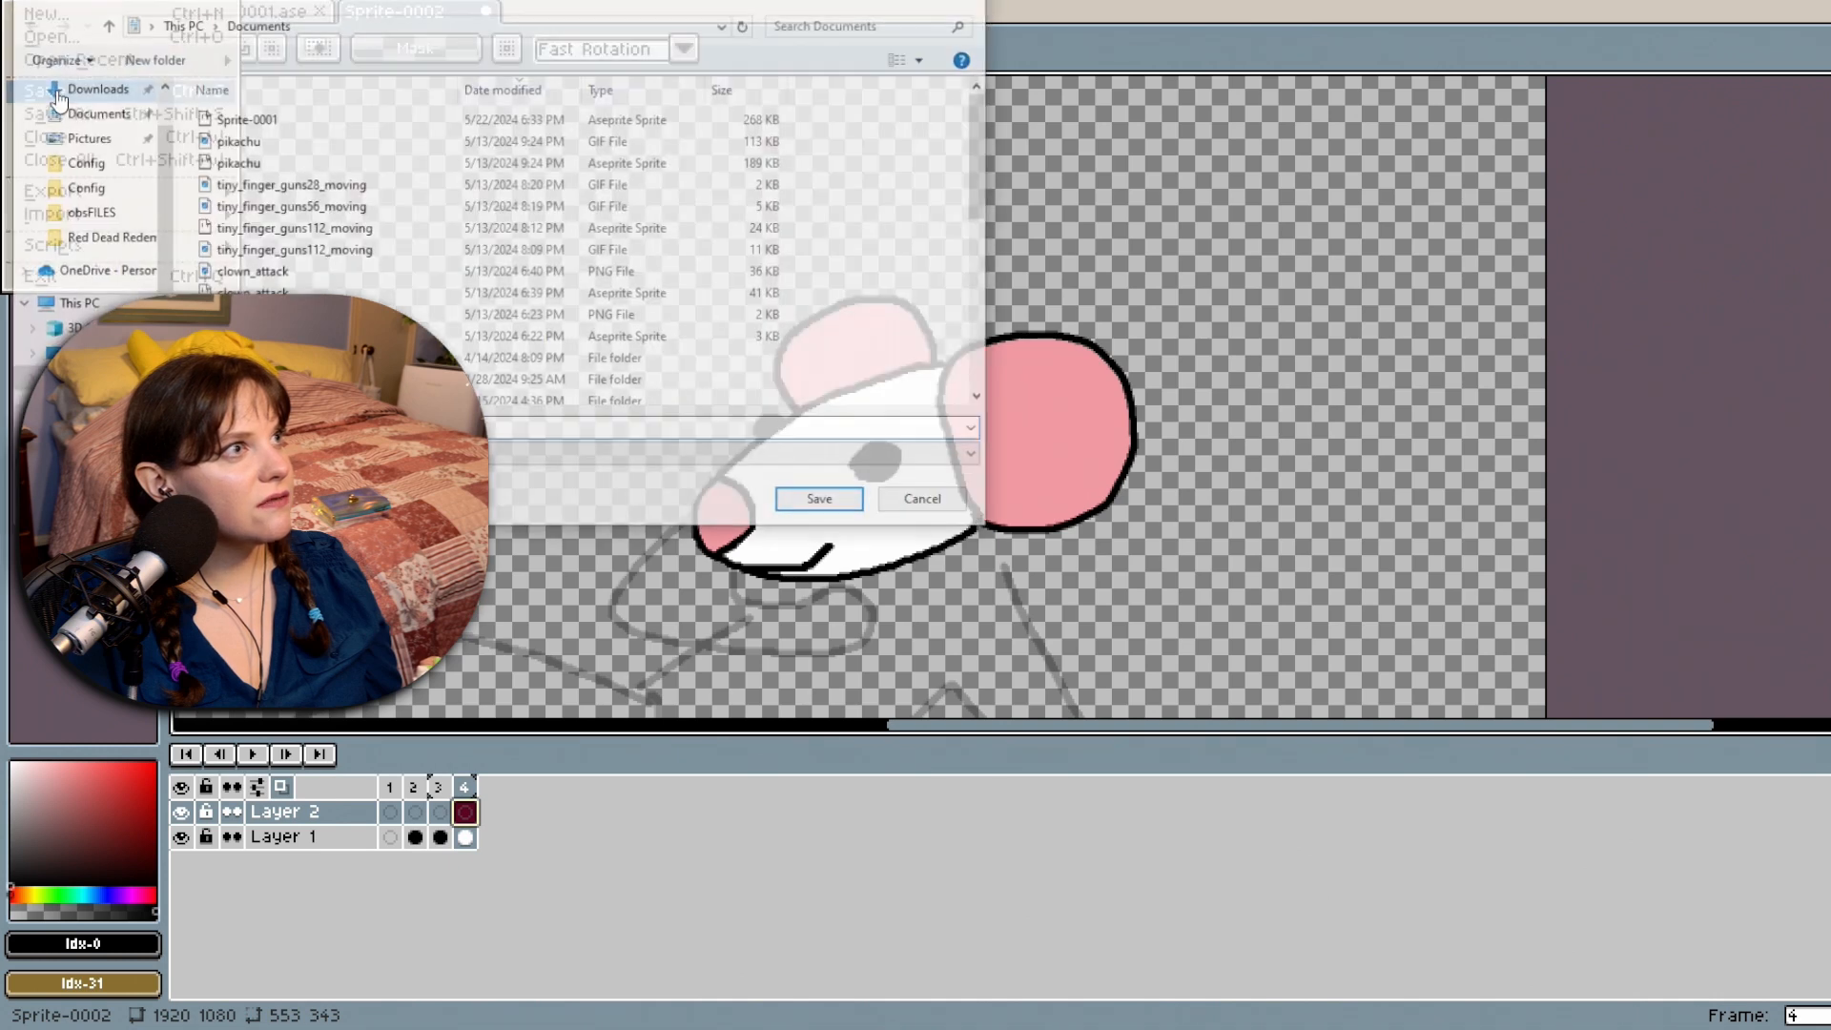
pyautogui.click(828, 503)
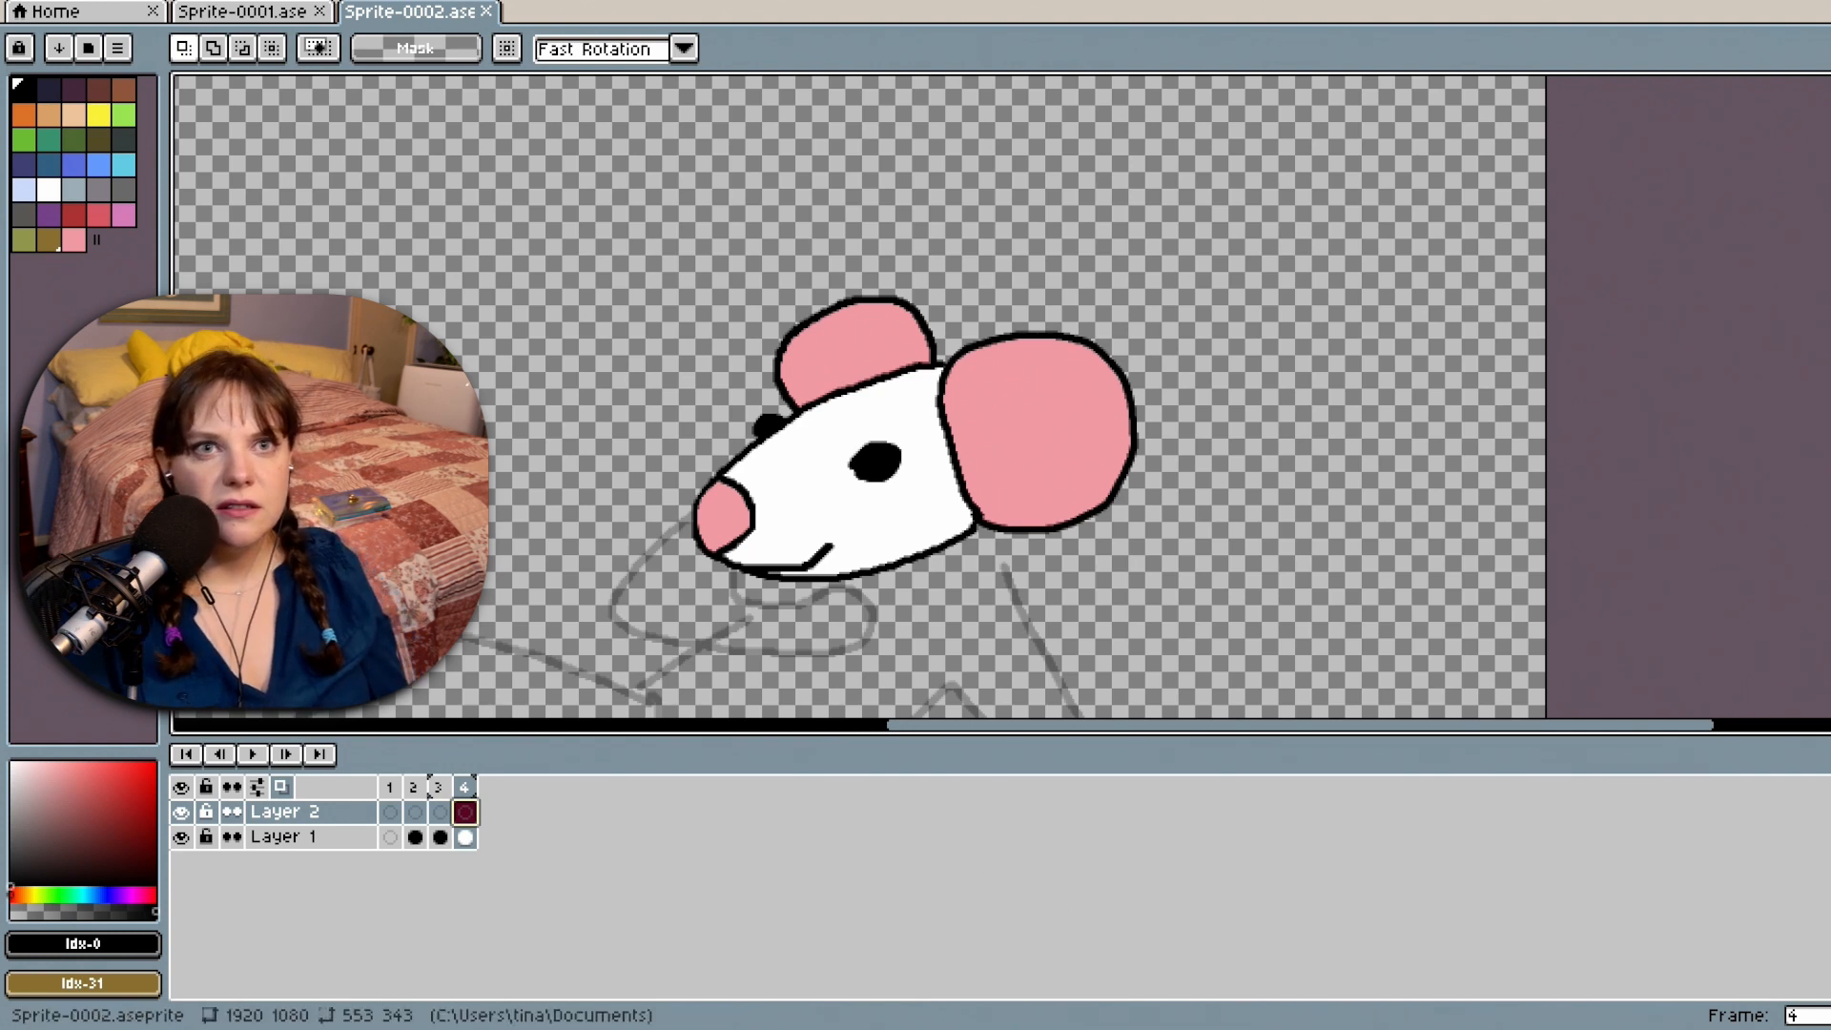
# Draw the bent arm with a small round hand below the nose in black with the 7 px Pencil.
pyautogui.scroll(-1, 1001, 396)
pyautogui.scroll(-5, 858, 396)
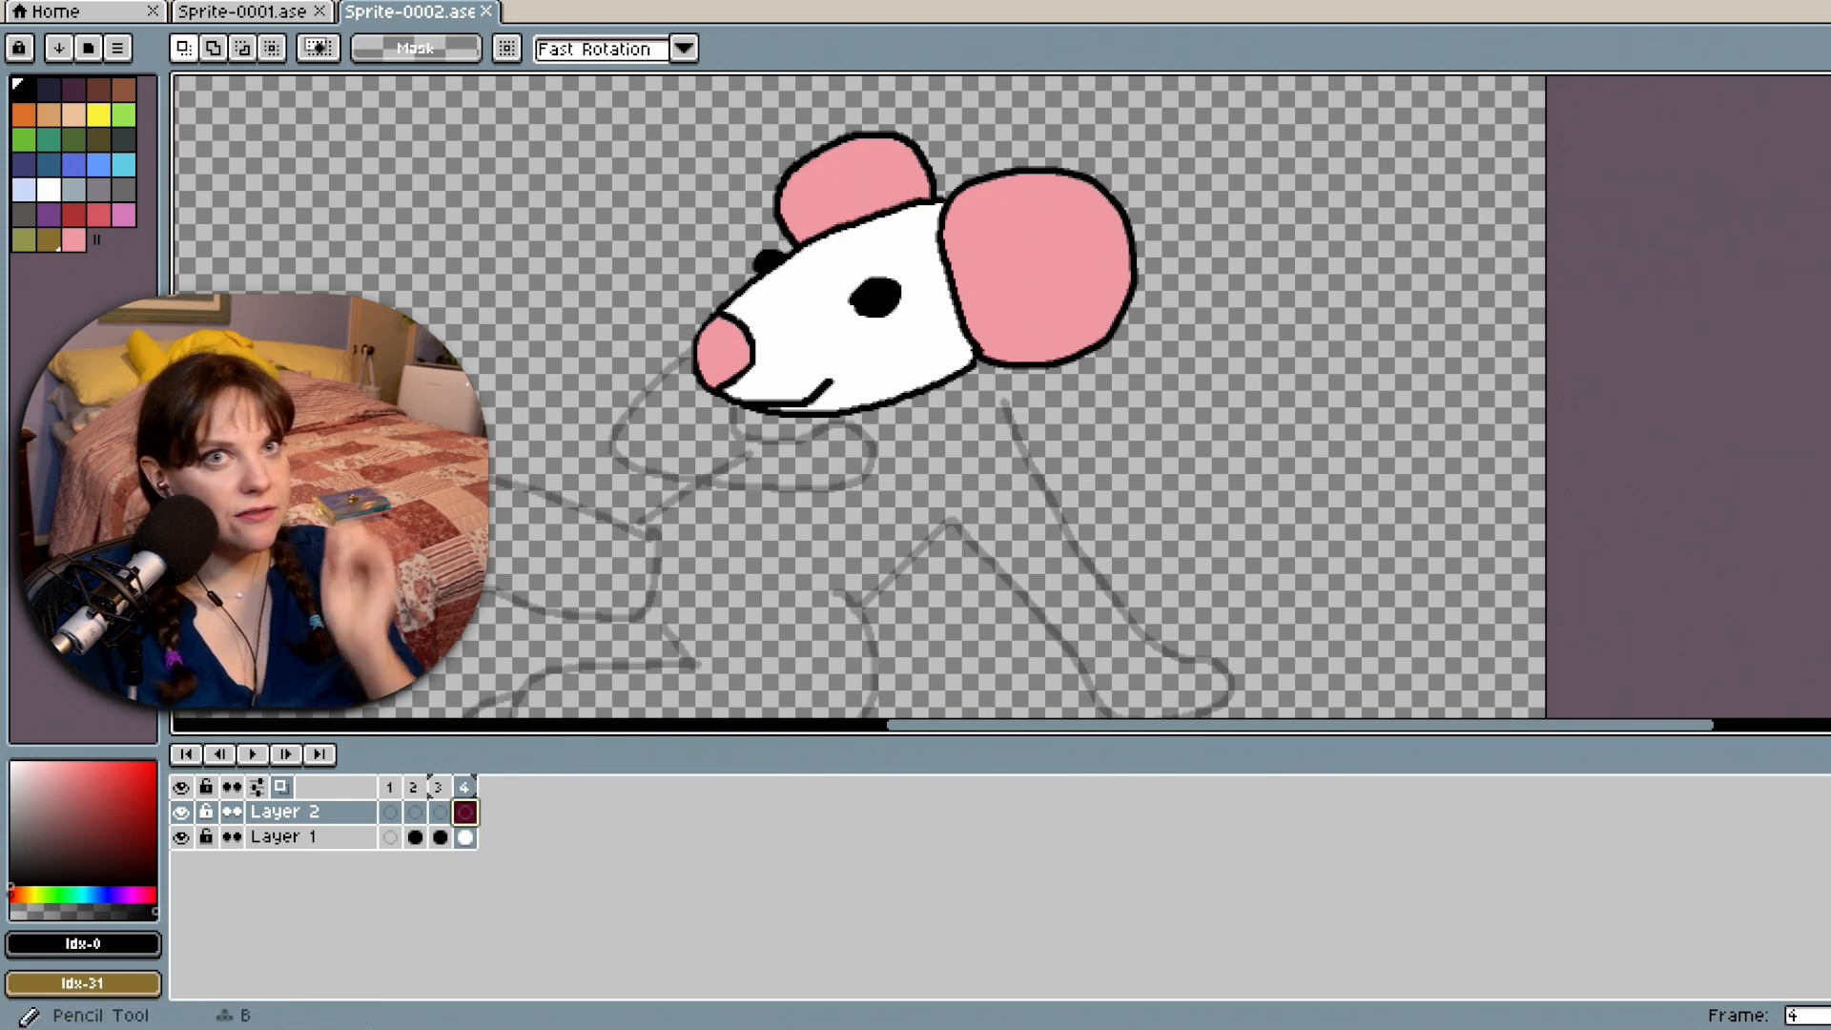
pyautogui.click(1830, 125)
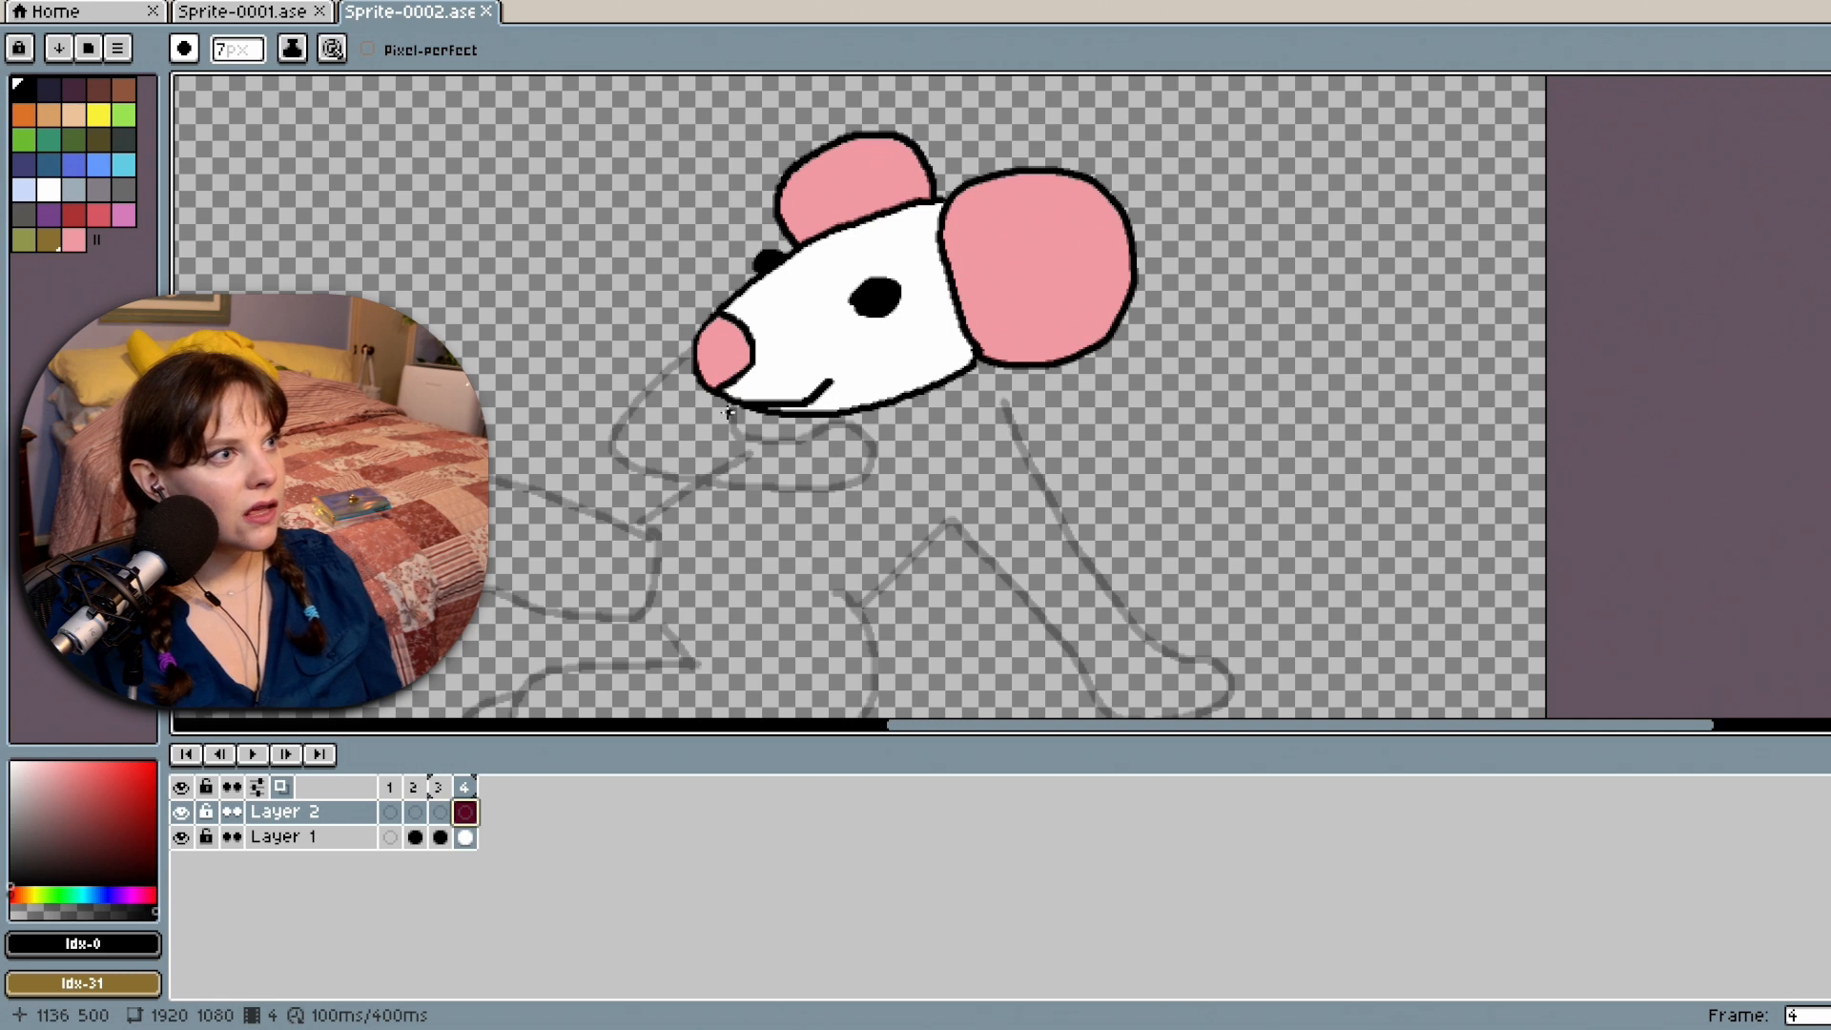
pyautogui.moveTo(715, 412)
pyautogui.mouseDown()
pyautogui.moveTo(630, 435)
pyautogui.moveTo(566, 526)
pyautogui.moveTo(665, 586)
pyautogui.moveTo(739, 582)
pyautogui.moveTo(767, 554)
pyautogui.moveTo(754, 524)
pyautogui.moveTo(691, 515)
pyautogui.moveTo(710, 480)
pyautogui.moveTo(770, 532)
pyautogui.moveTo(734, 523)
pyautogui.moveTo(710, 552)
pyautogui.moveTo(716, 580)
pyautogui.moveTo(767, 557)
pyautogui.moveTo(736, 523)
pyautogui.mouseUp()
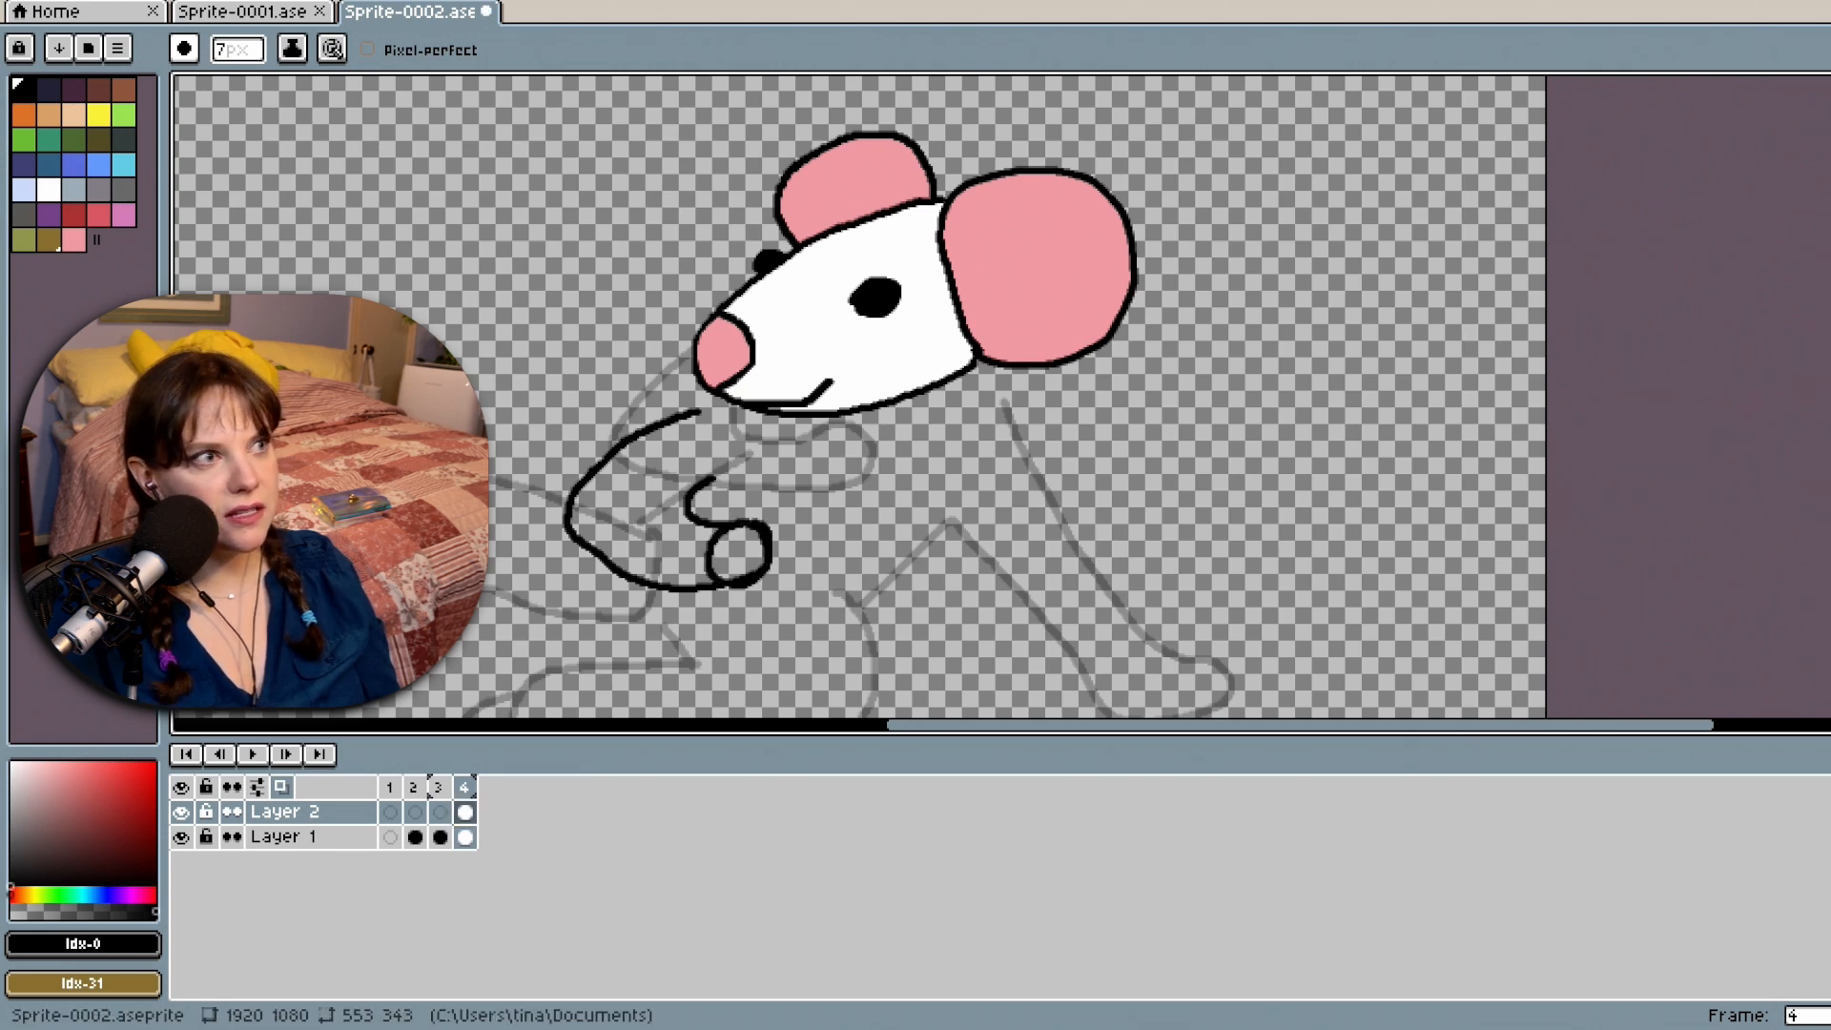
# Draw the straight arm with a rounded hand below the large ear and join both arms to the head outline.
pyautogui.scroll(-1, 953, 395)
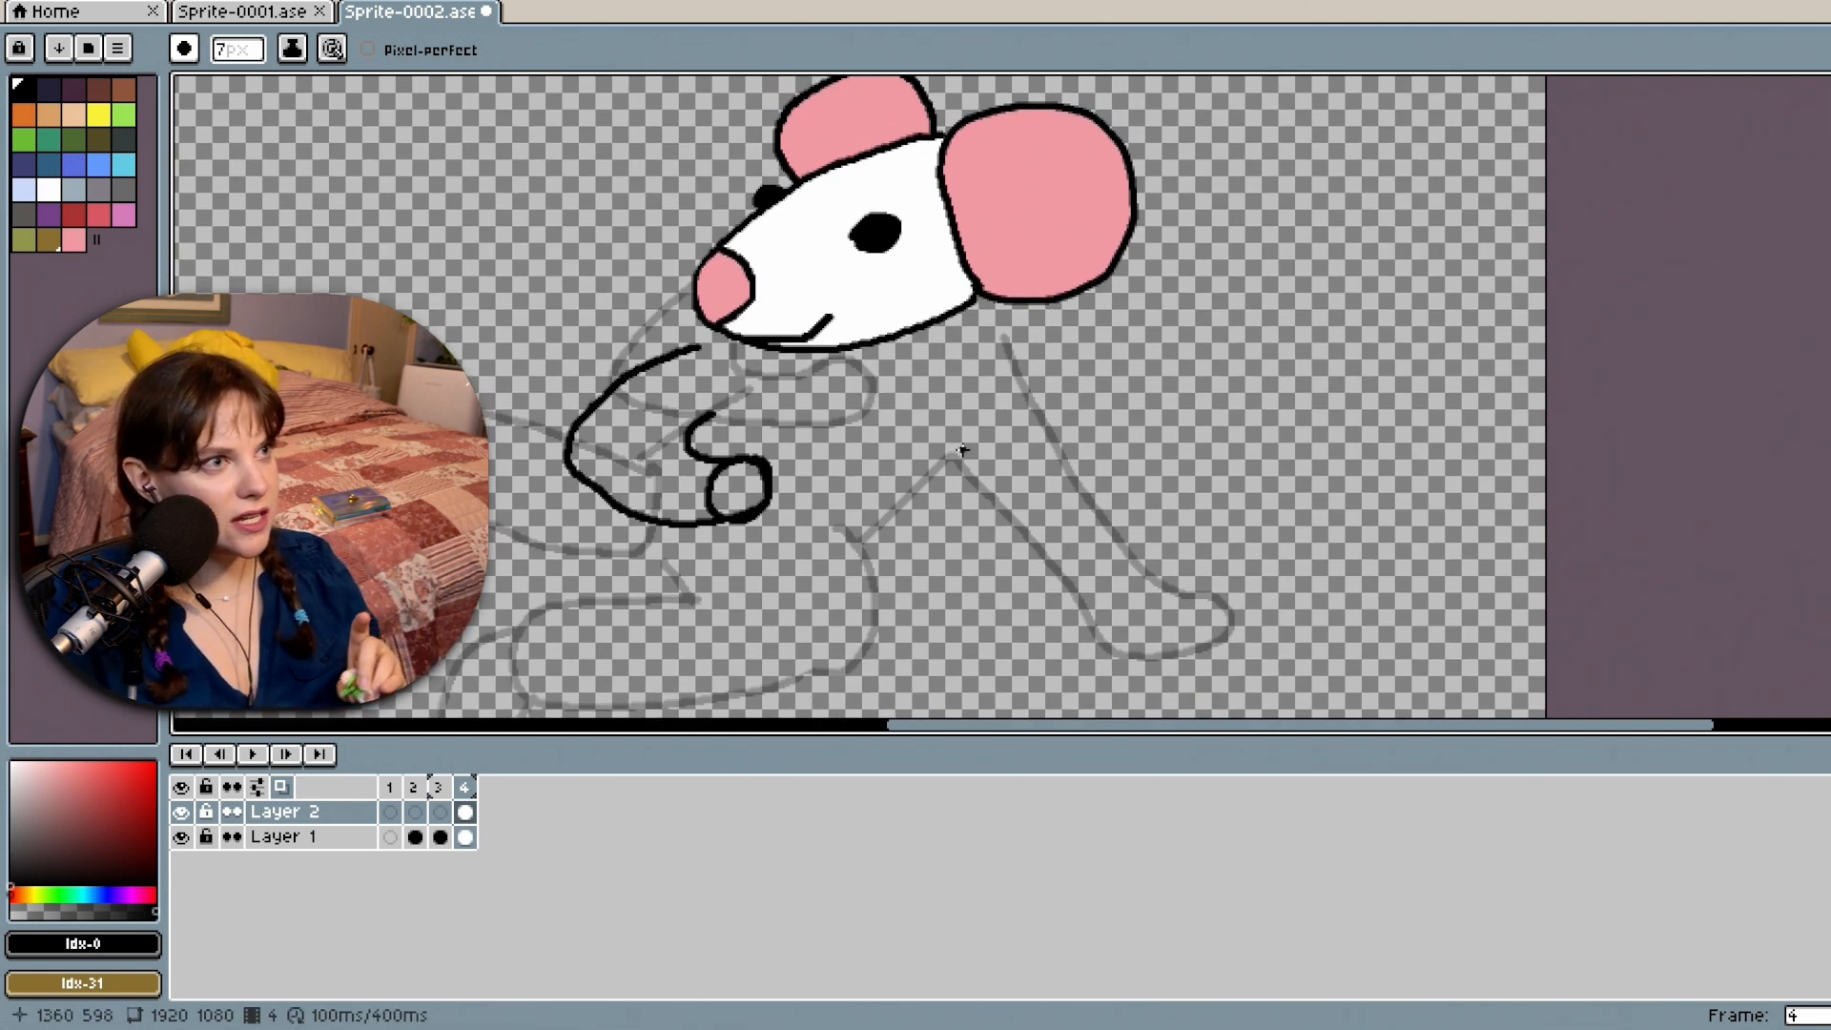
pyautogui.moveTo(937, 457)
pyautogui.mouseDown()
pyautogui.moveTo(1035, 605)
pyautogui.moveTo(1104, 593)
pyautogui.moveTo(1116, 519)
pyautogui.moveTo(1021, 386)
pyautogui.mouseUp()
pyautogui.moveTo(1124, 539)
pyautogui.mouseDown()
pyautogui.moveTo(1141, 634)
pyautogui.moveTo(1116, 646)
pyautogui.moveTo(1052, 620)
pyautogui.mouseUp()
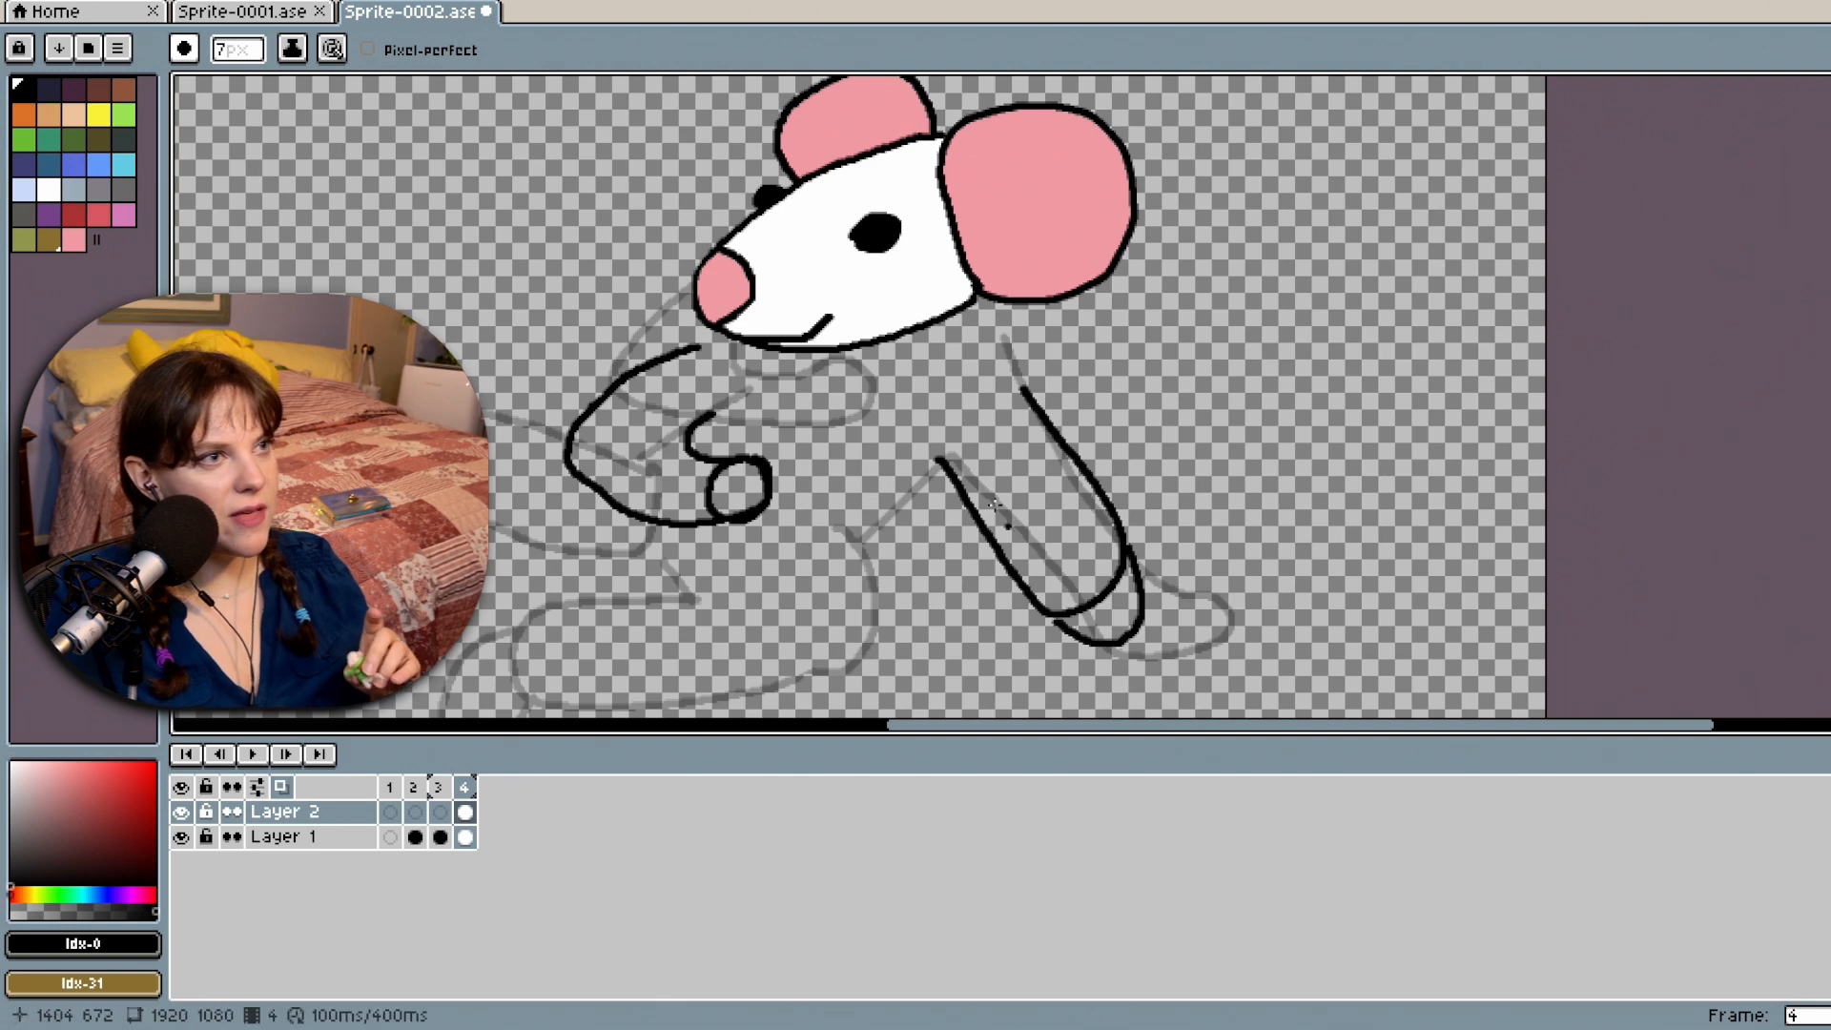
pyautogui.moveTo(1024, 391); pyautogui.dragTo(970, 346)
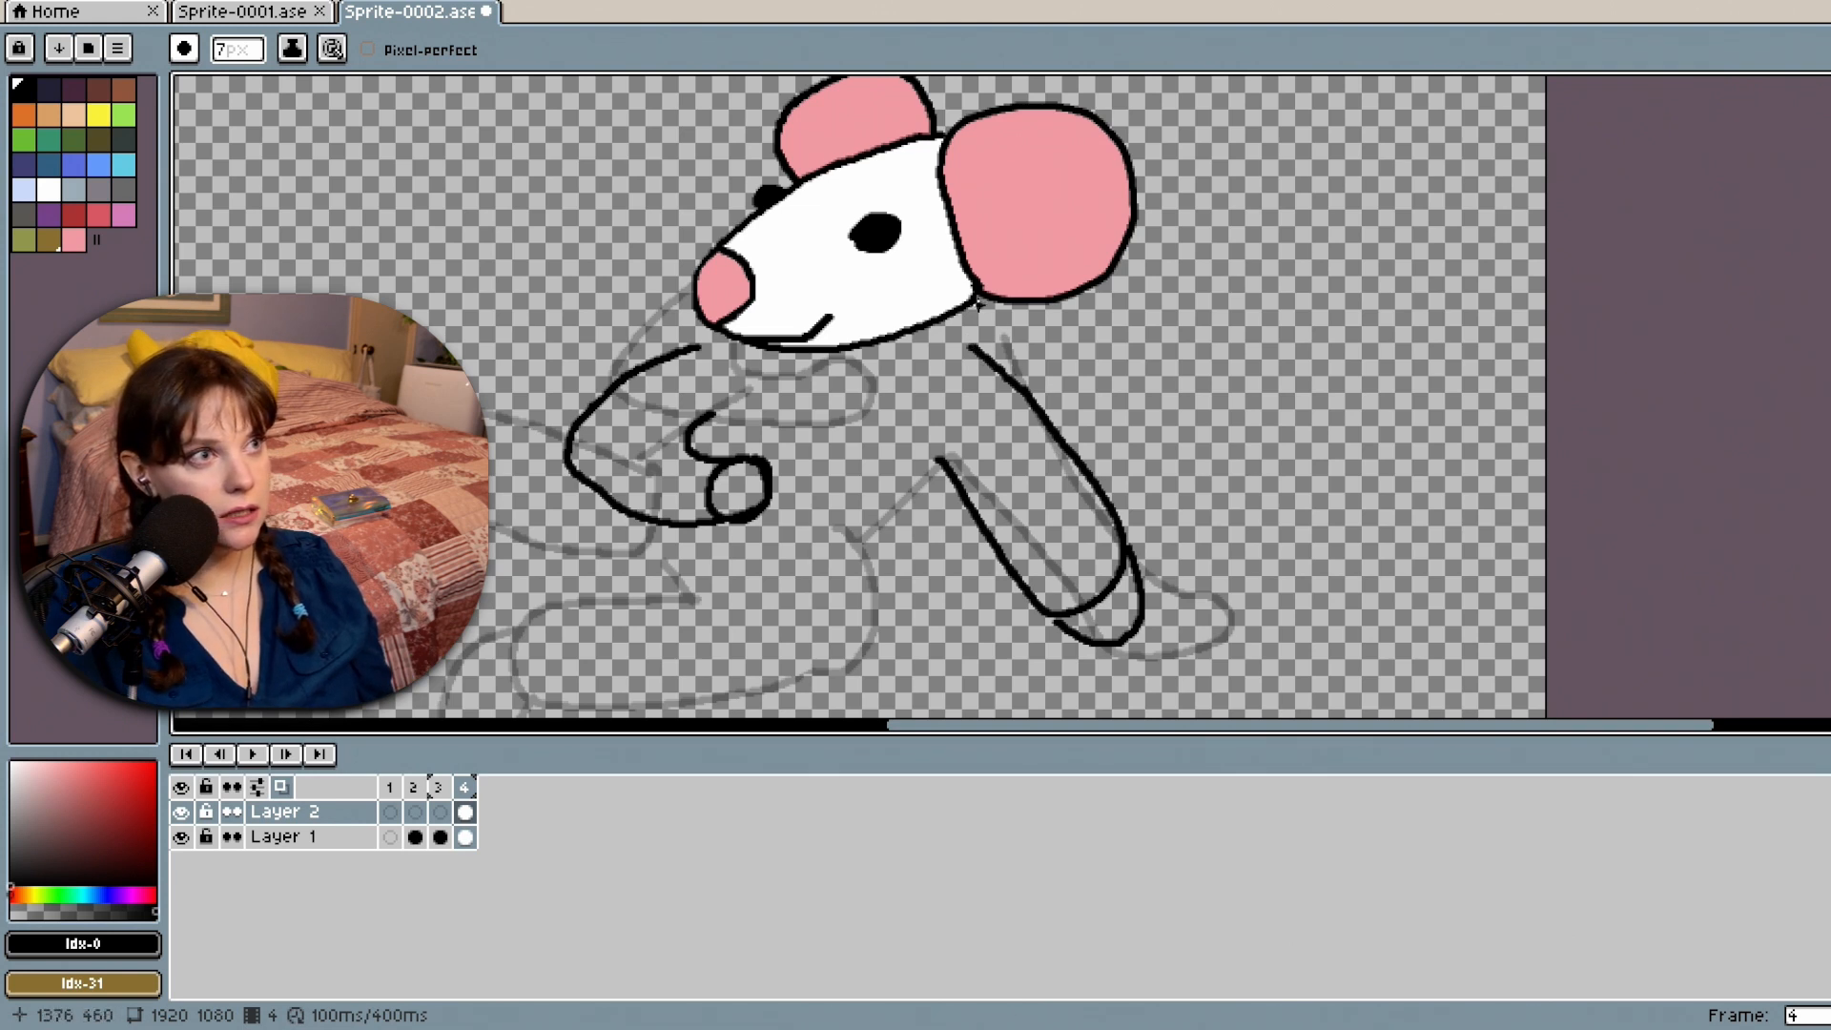
pyautogui.moveTo(977, 303); pyautogui.dragTo(1003, 378)
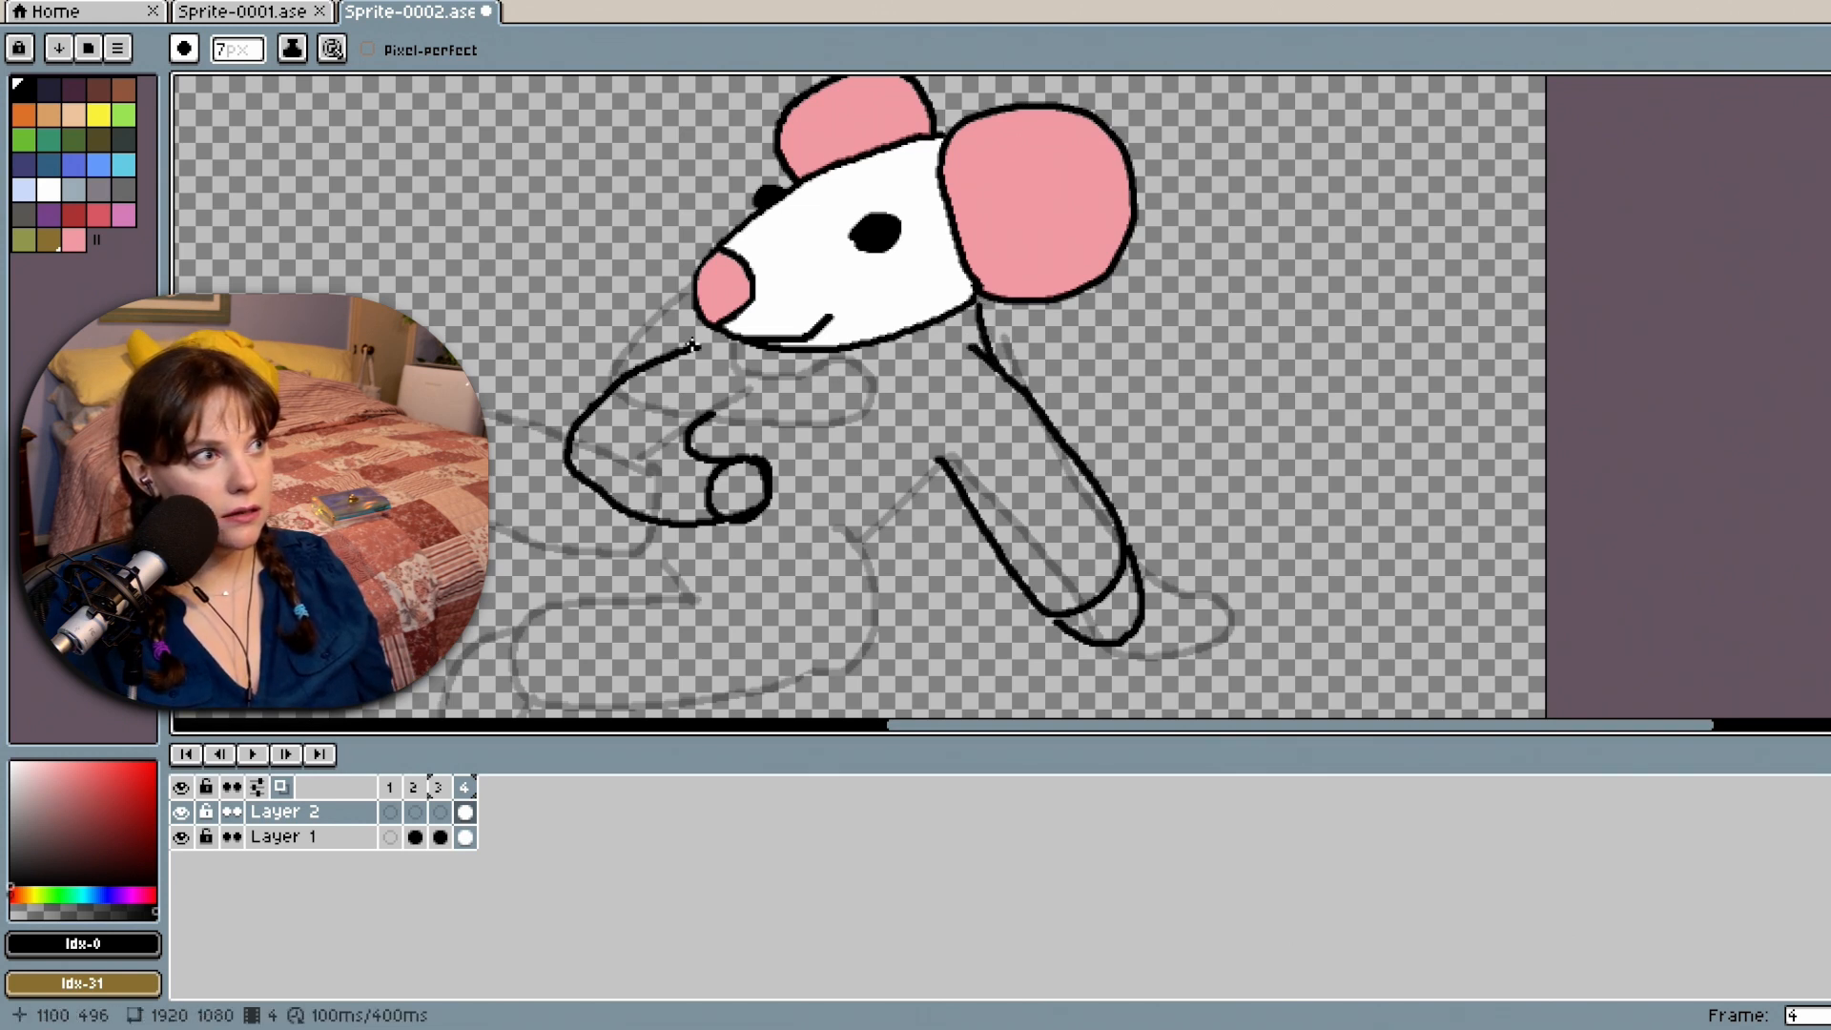
pyautogui.moveTo(692, 345); pyautogui.dragTo(714, 337)
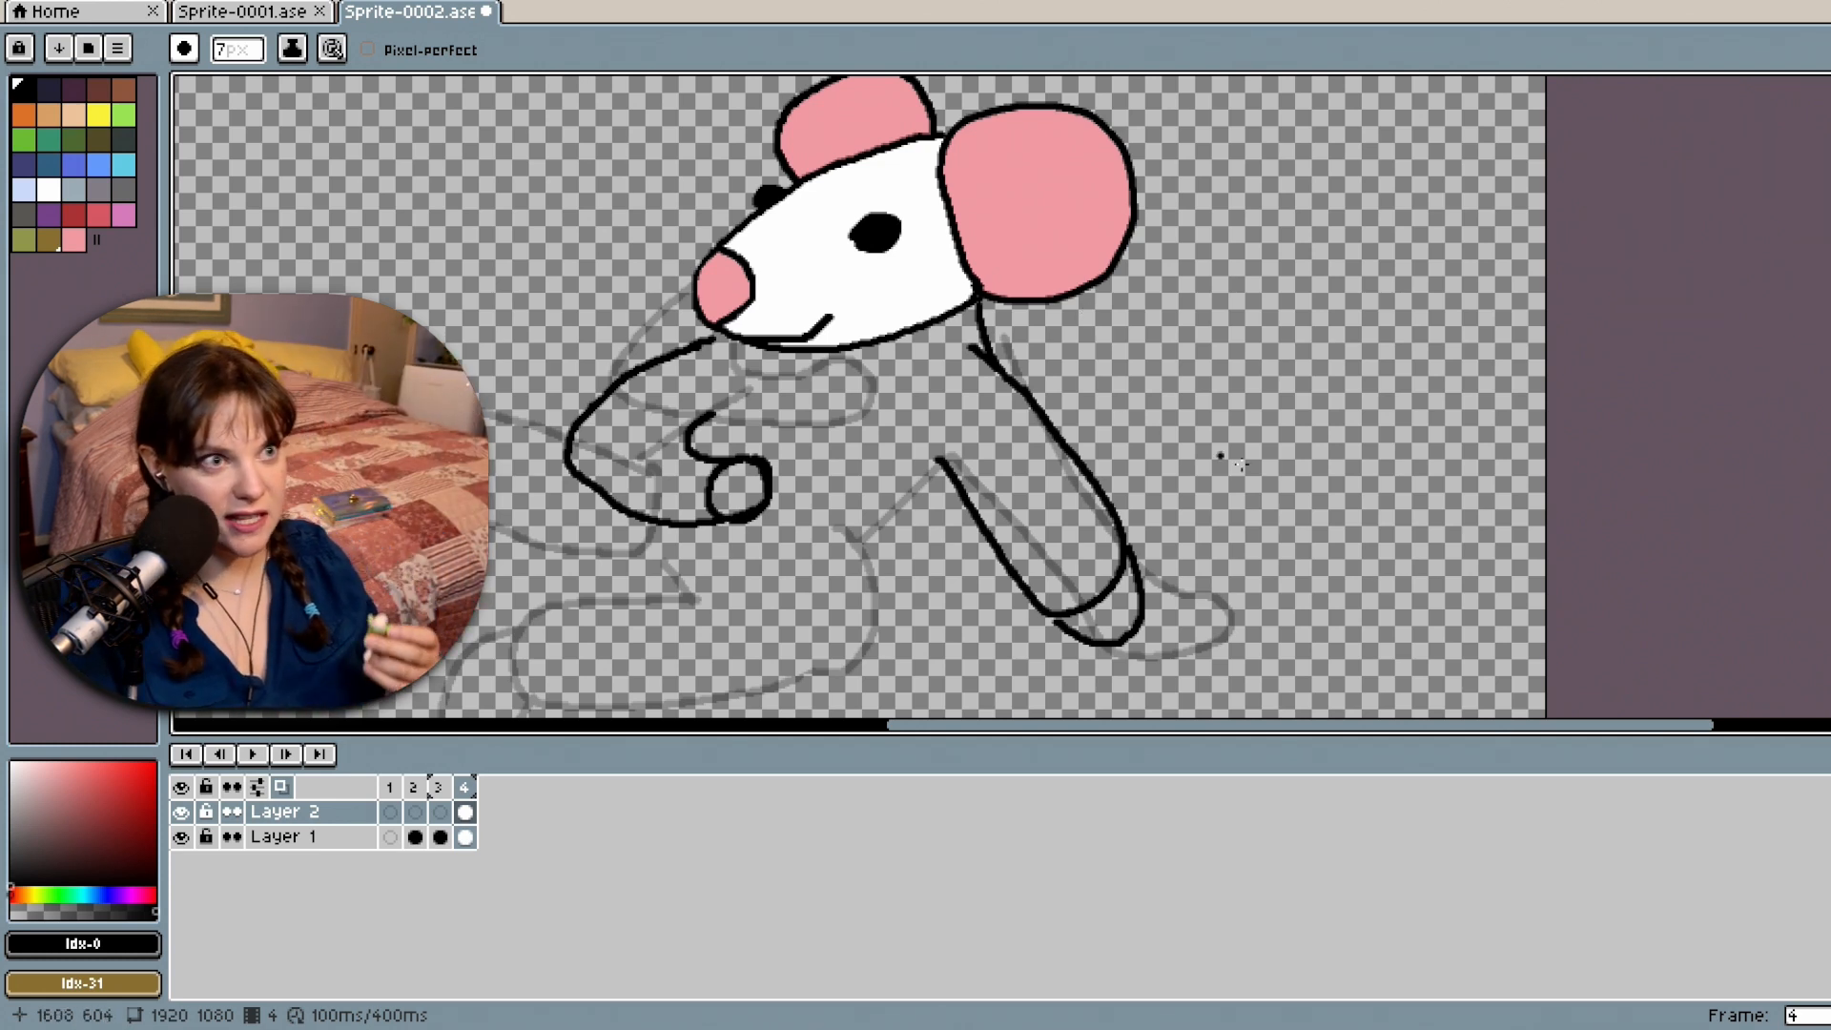
# Draw a curved collar line beneath the head and a short line at the inner side of the bent arm's hand.
pyautogui.moveTo(1703, 736); pyautogui.dragTo(1643, 735)
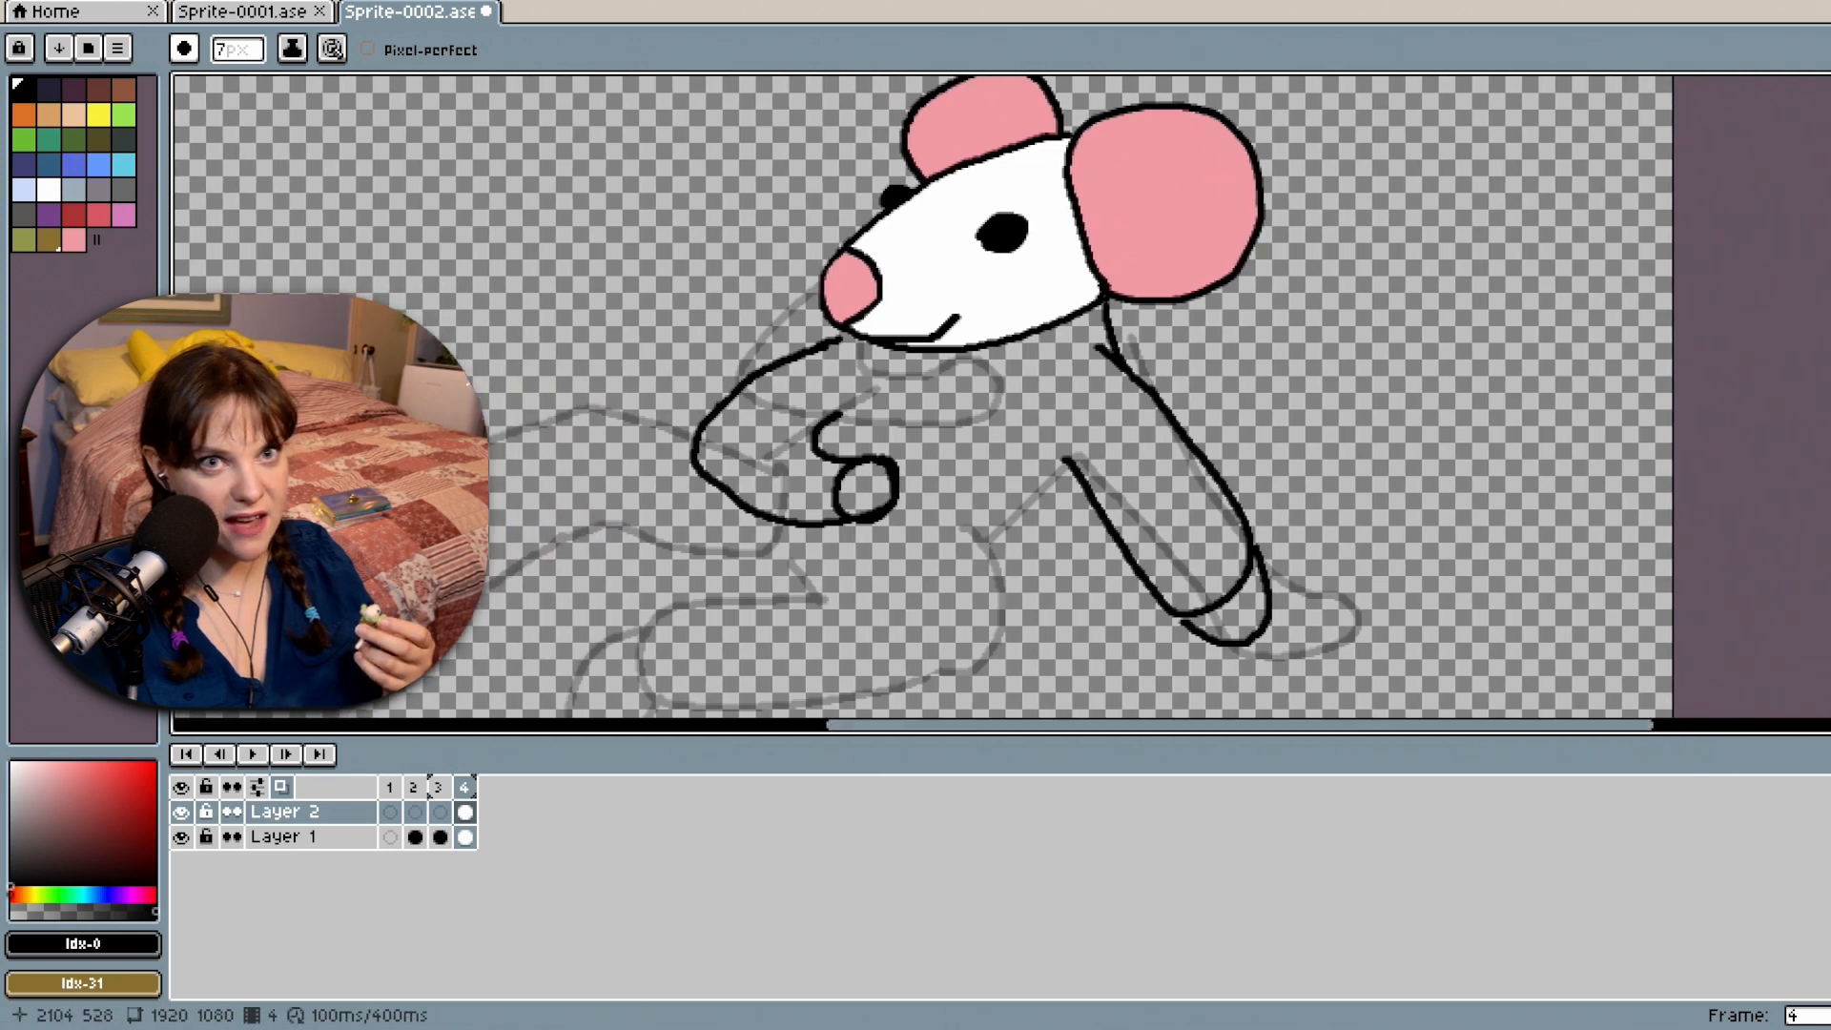
pyautogui.scroll(-1, 923, 396)
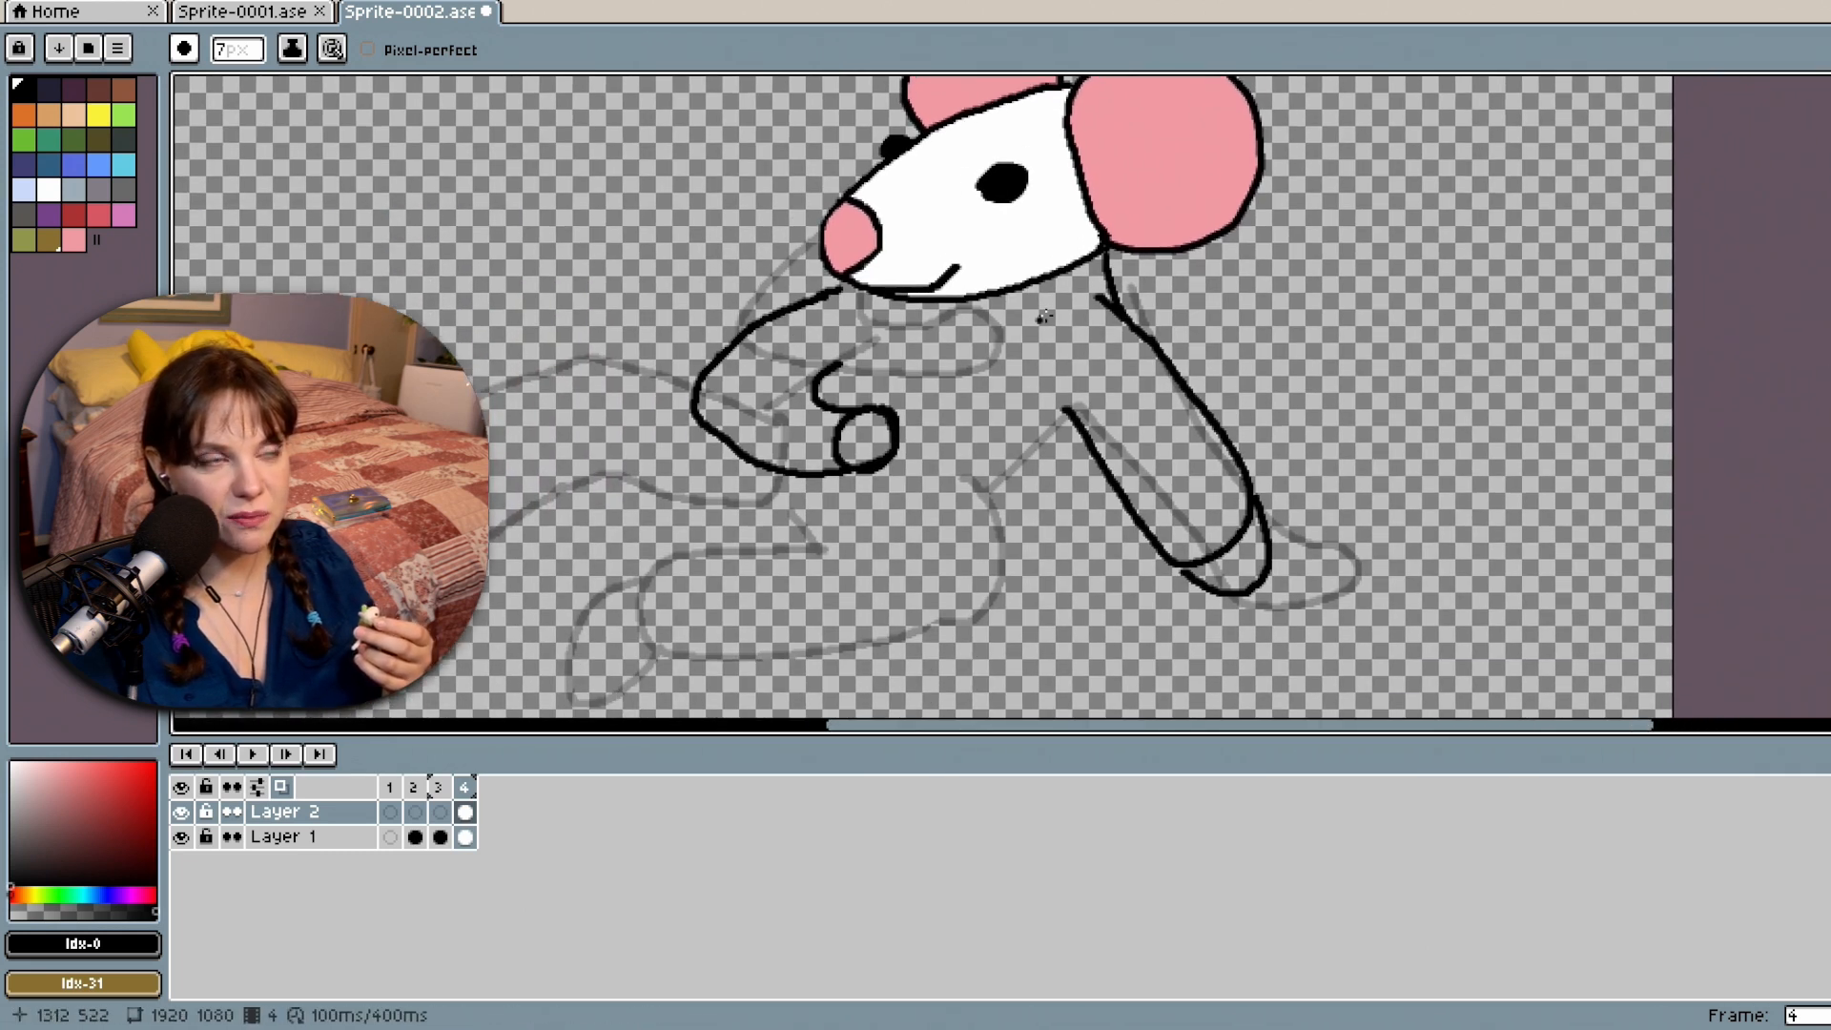
pyautogui.moveTo(1102, 259)
pyautogui.mouseDown()
pyautogui.moveTo(1103, 305)
pyautogui.moveTo(1012, 318)
pyautogui.moveTo(886, 325)
pyautogui.moveTo(848, 283)
pyautogui.mouseUp()
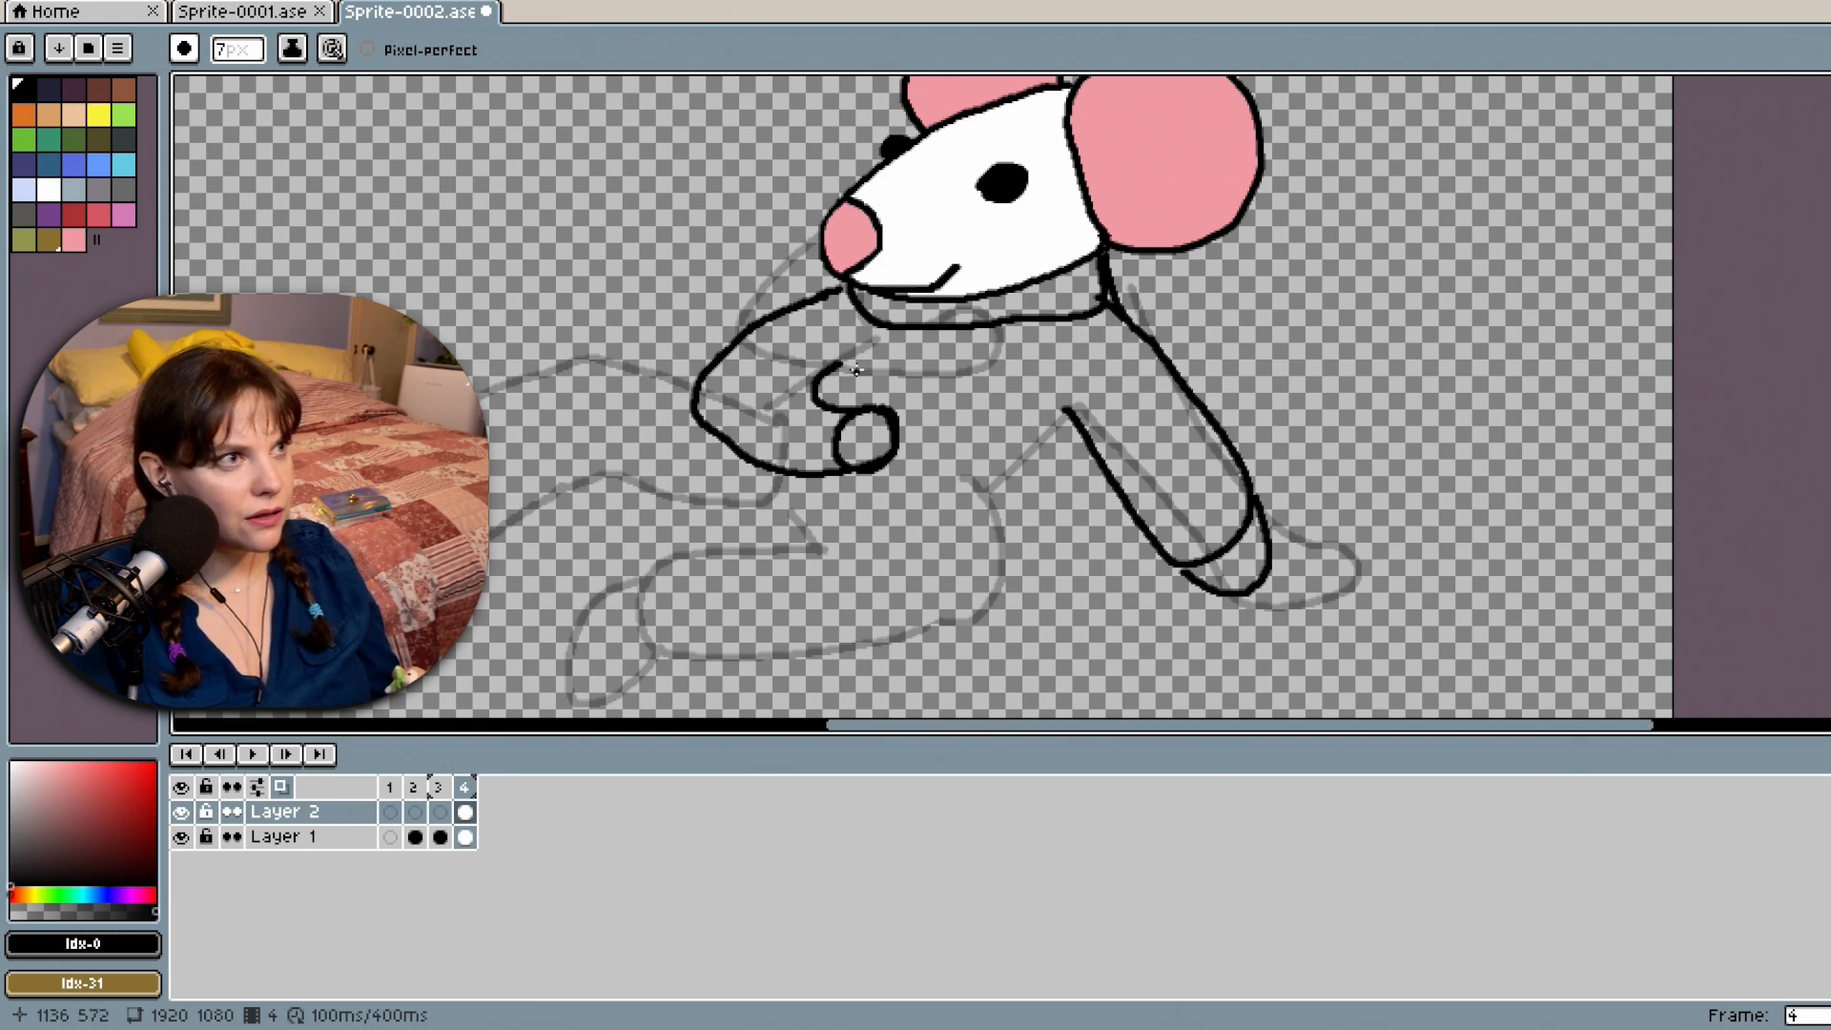
pyautogui.moveTo(868, 351); pyautogui.dragTo(864, 374)
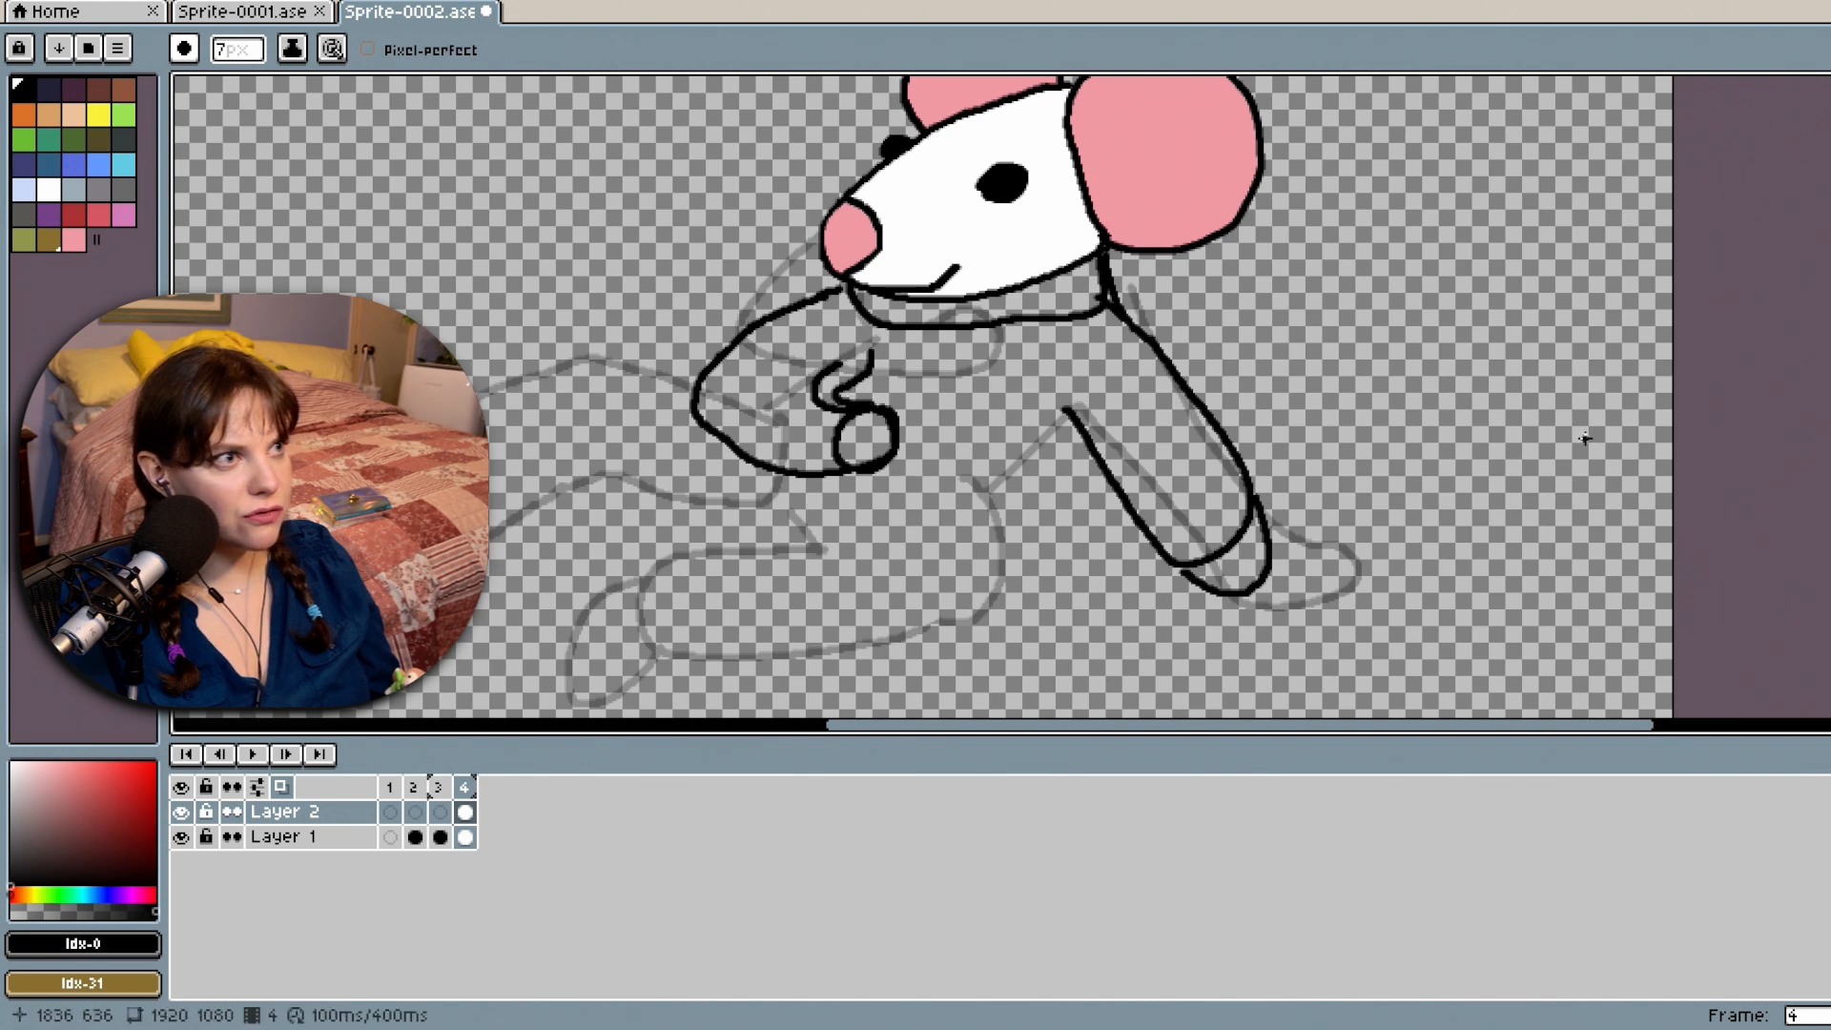
# Erase the outer curved part of the line beside the bent arm's round hand.
pyautogui.press('e')
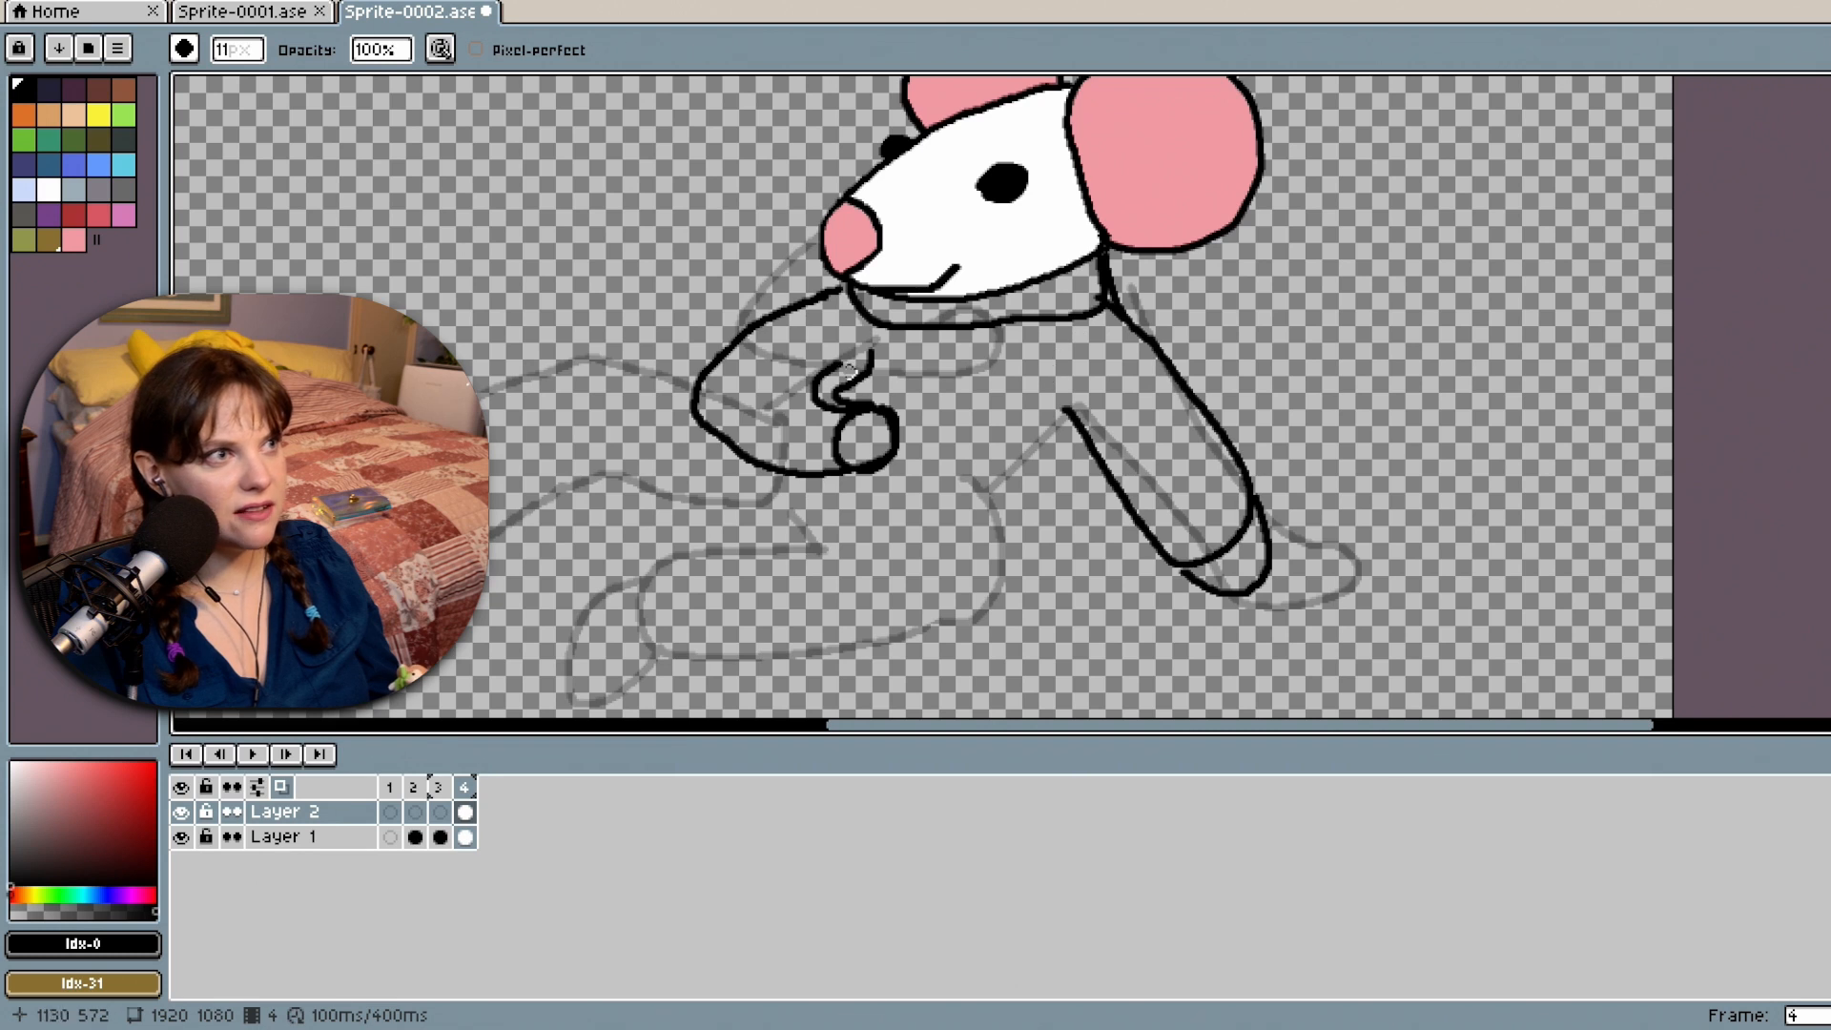
pyautogui.moveTo(846, 367); pyautogui.dragTo(825, 403)
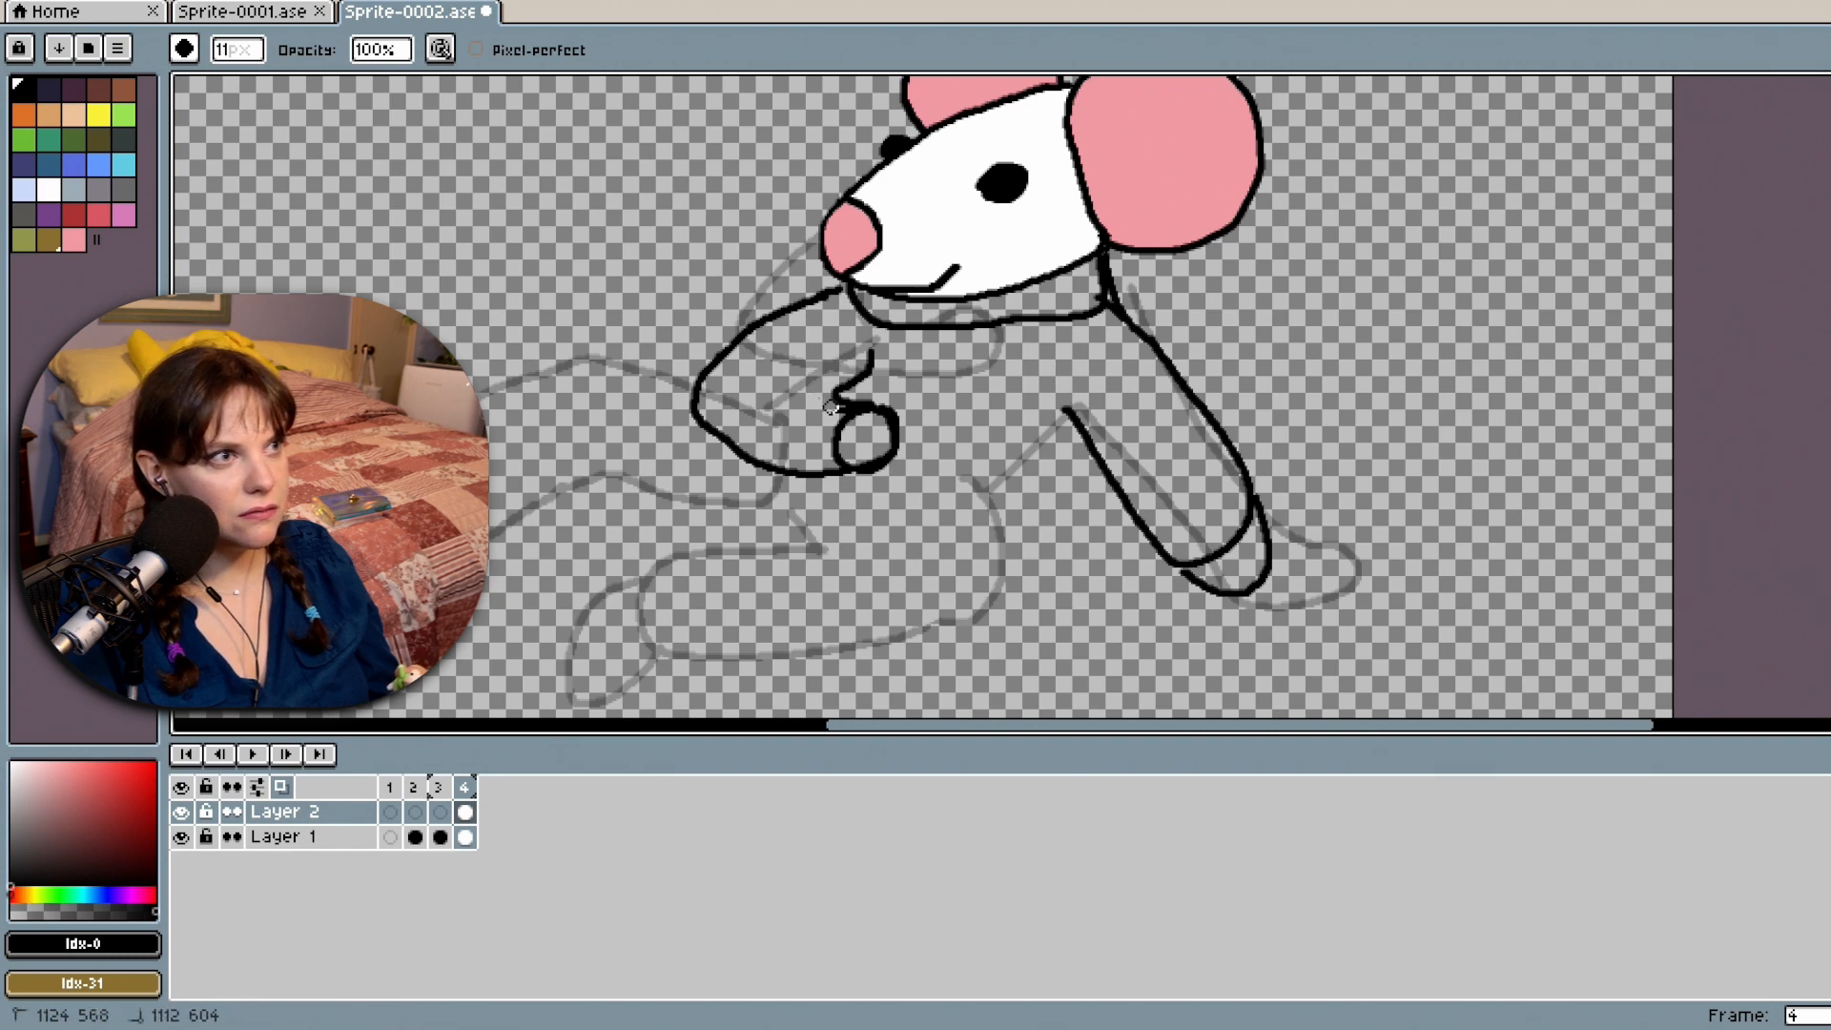
pyautogui.click(1829, 122)
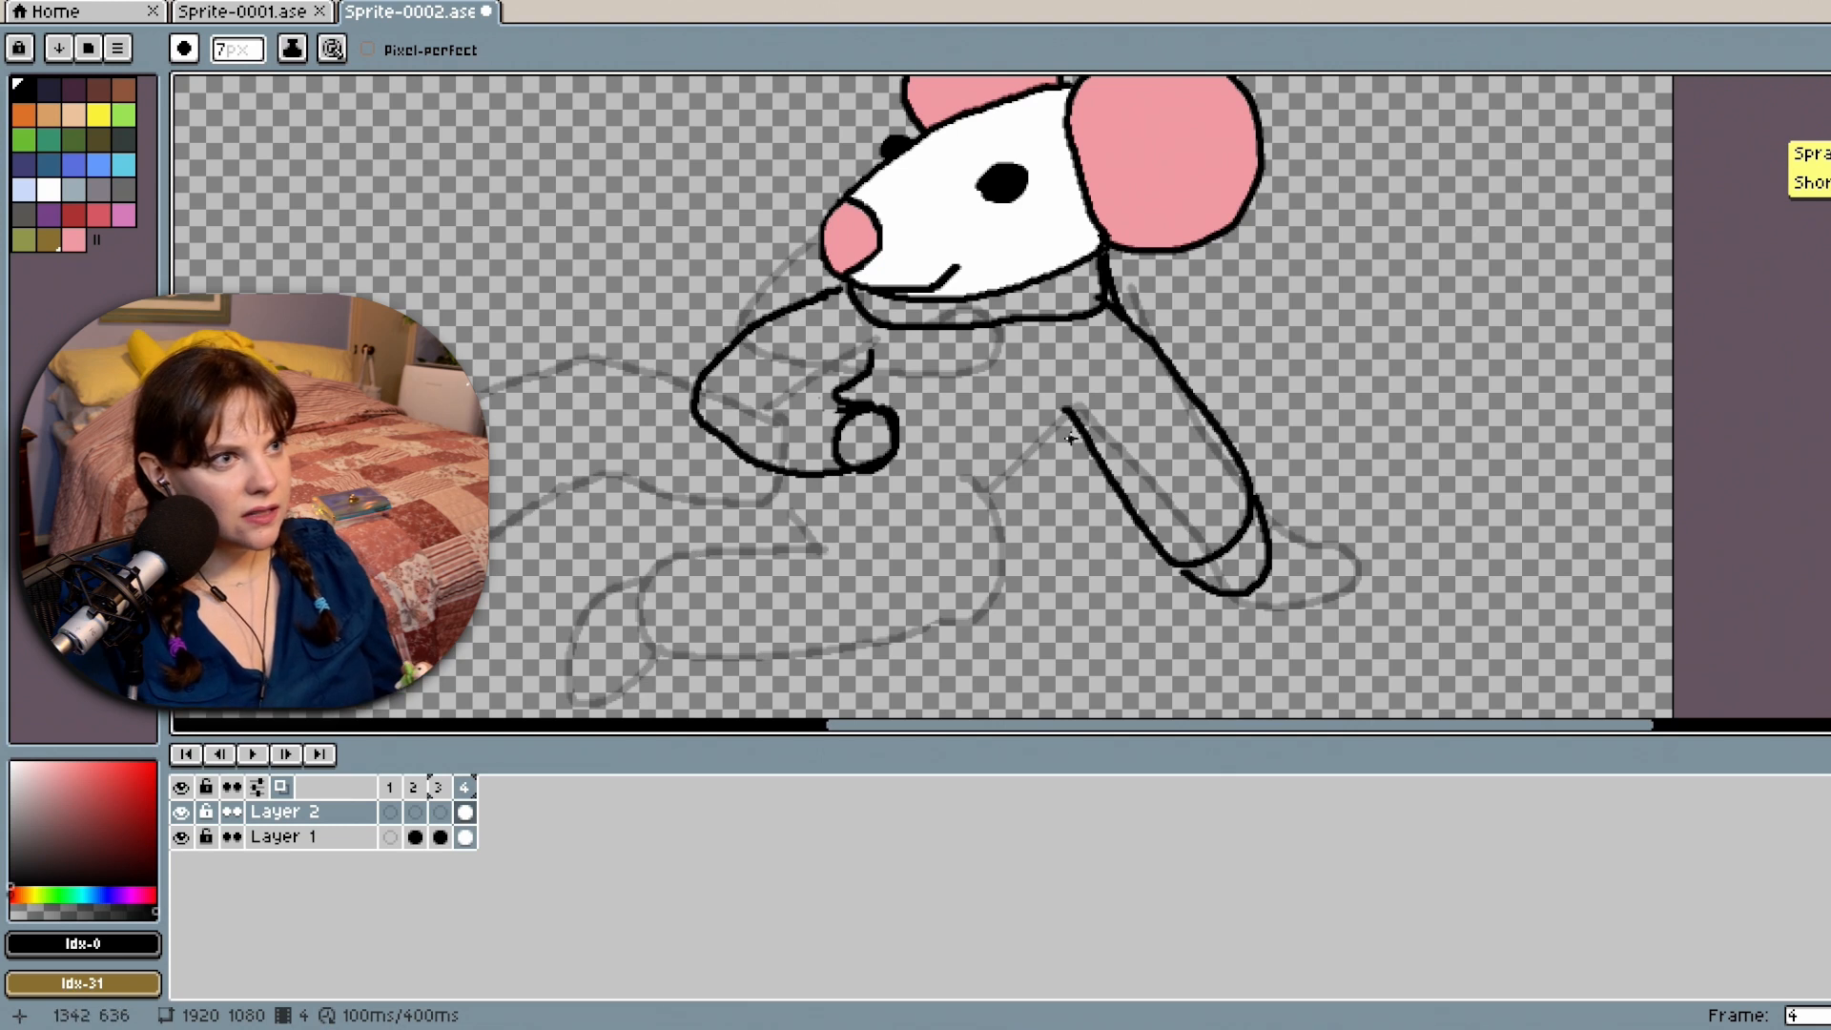
# Draw the lower back and the folded leg in black with the 7 px Pencil, ending in a small rounded foot.
pyautogui.moveTo(1078, 428)
pyautogui.mouseDown()
pyautogui.moveTo(1029, 568)
pyautogui.moveTo(1031, 647)
pyautogui.moveTo(946, 677)
pyautogui.moveTo(721, 679)
pyautogui.mouseUp()
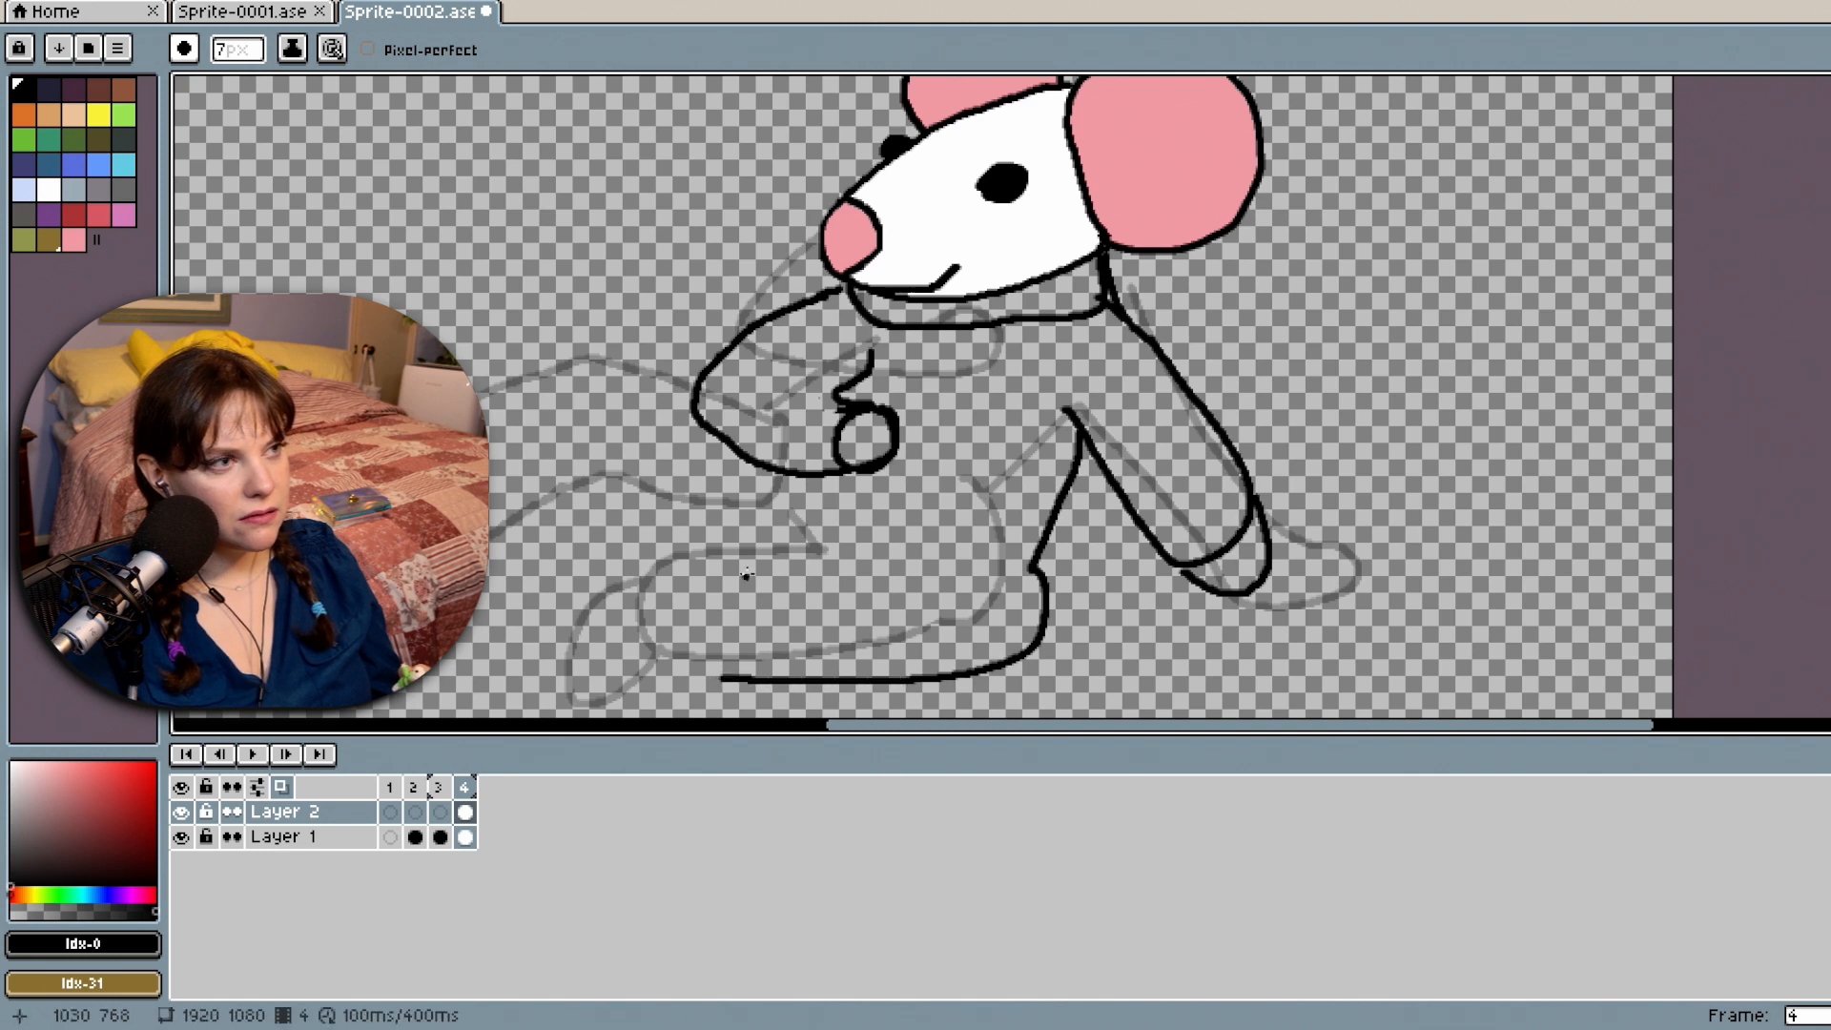
pyautogui.moveTo(782, 494)
pyautogui.mouseDown()
pyautogui.moveTo(840, 543)
pyautogui.moveTo(678, 569)
pyautogui.moveTo(656, 622)
pyautogui.moveTo(678, 670)
pyautogui.moveTo(726, 678)
pyautogui.mouseUp()
pyautogui.moveTo(836, 545); pyautogui.dragTo(887, 547)
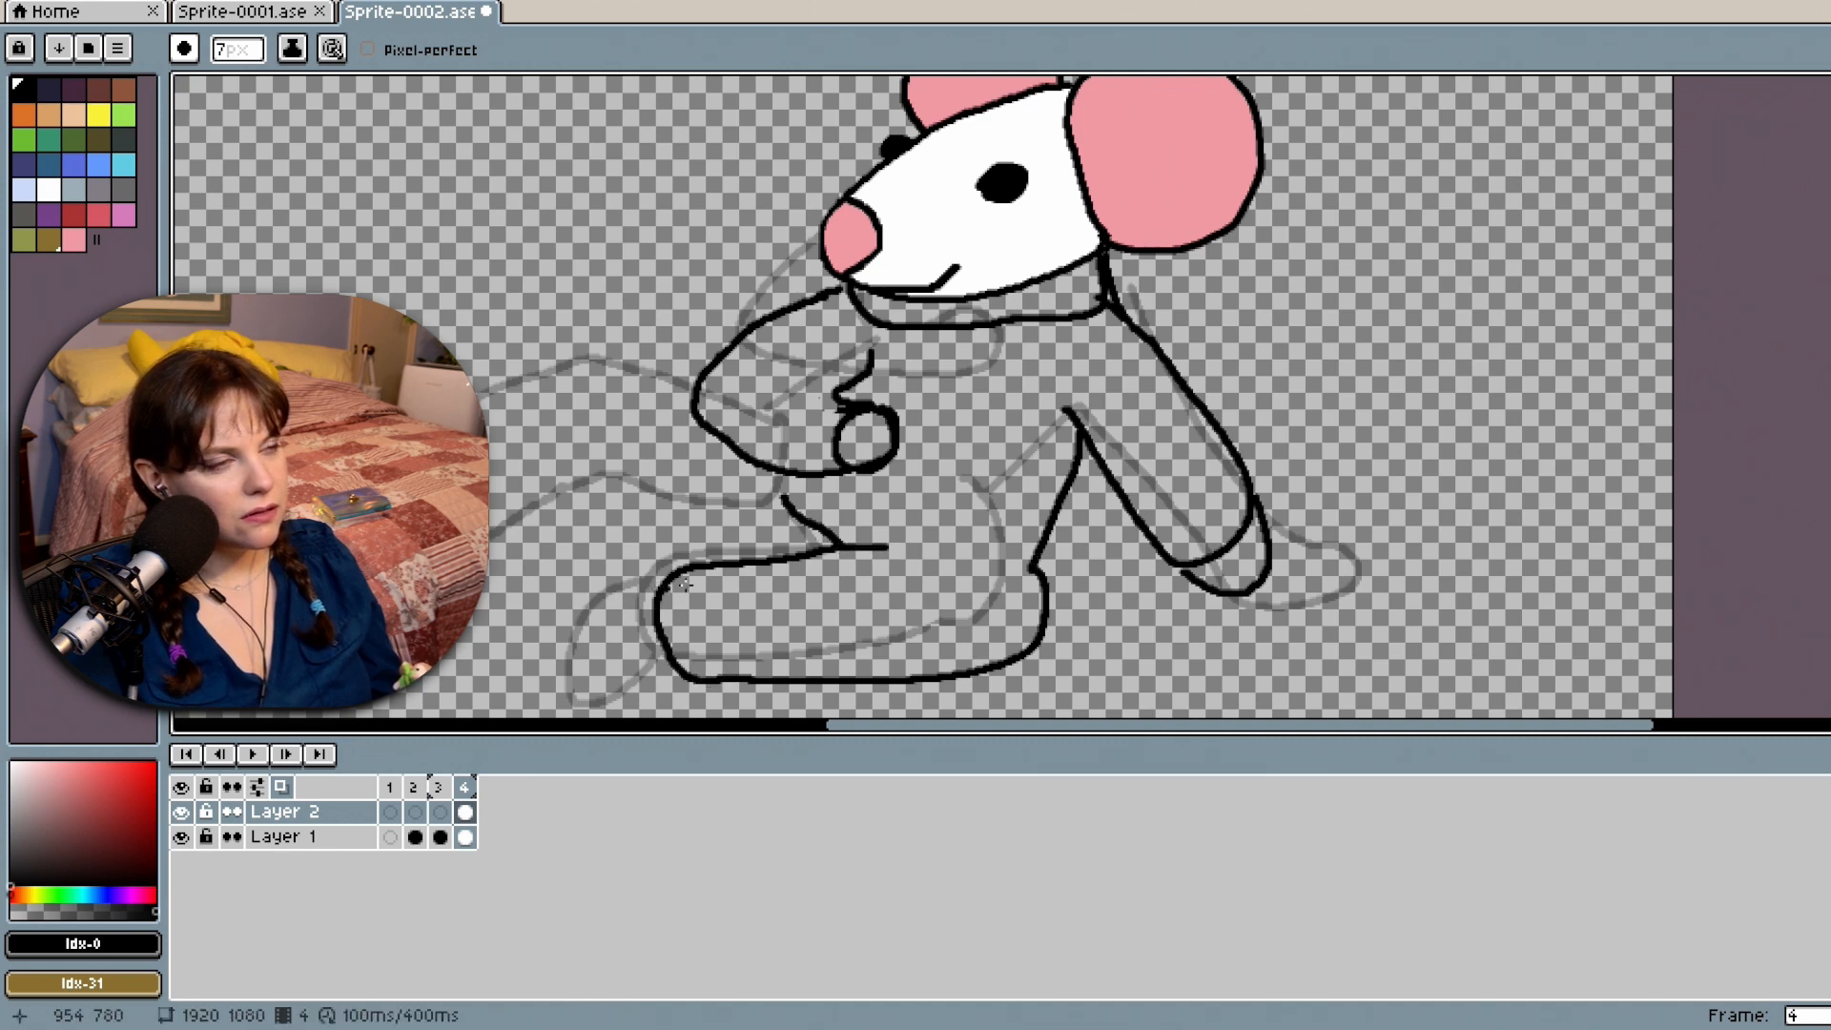
pyautogui.moveTo(1828, 426); pyautogui.dragTo(1827, 492)
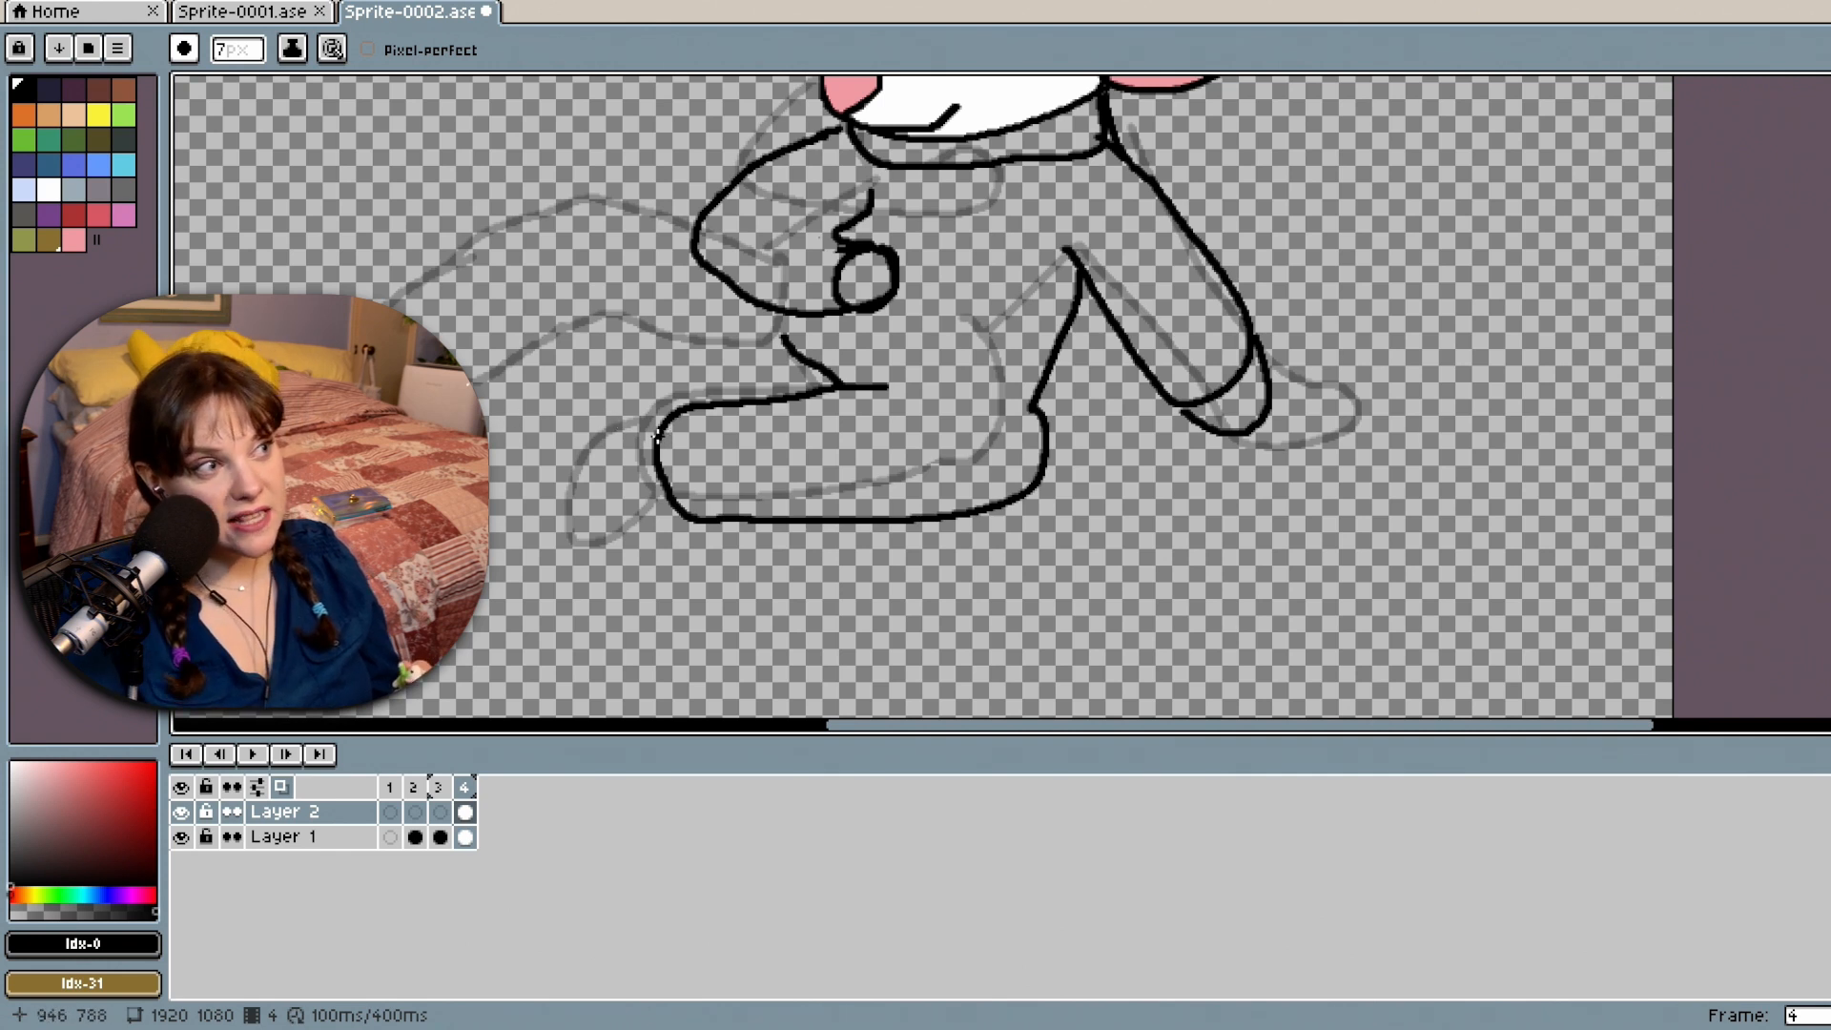
pyautogui.moveTo(656, 436)
pyautogui.mouseDown()
pyautogui.moveTo(603, 464)
pyautogui.moveTo(588, 515)
pyautogui.moveTo(647, 543)
pyautogui.moveTo(658, 522)
pyautogui.mouseUp()
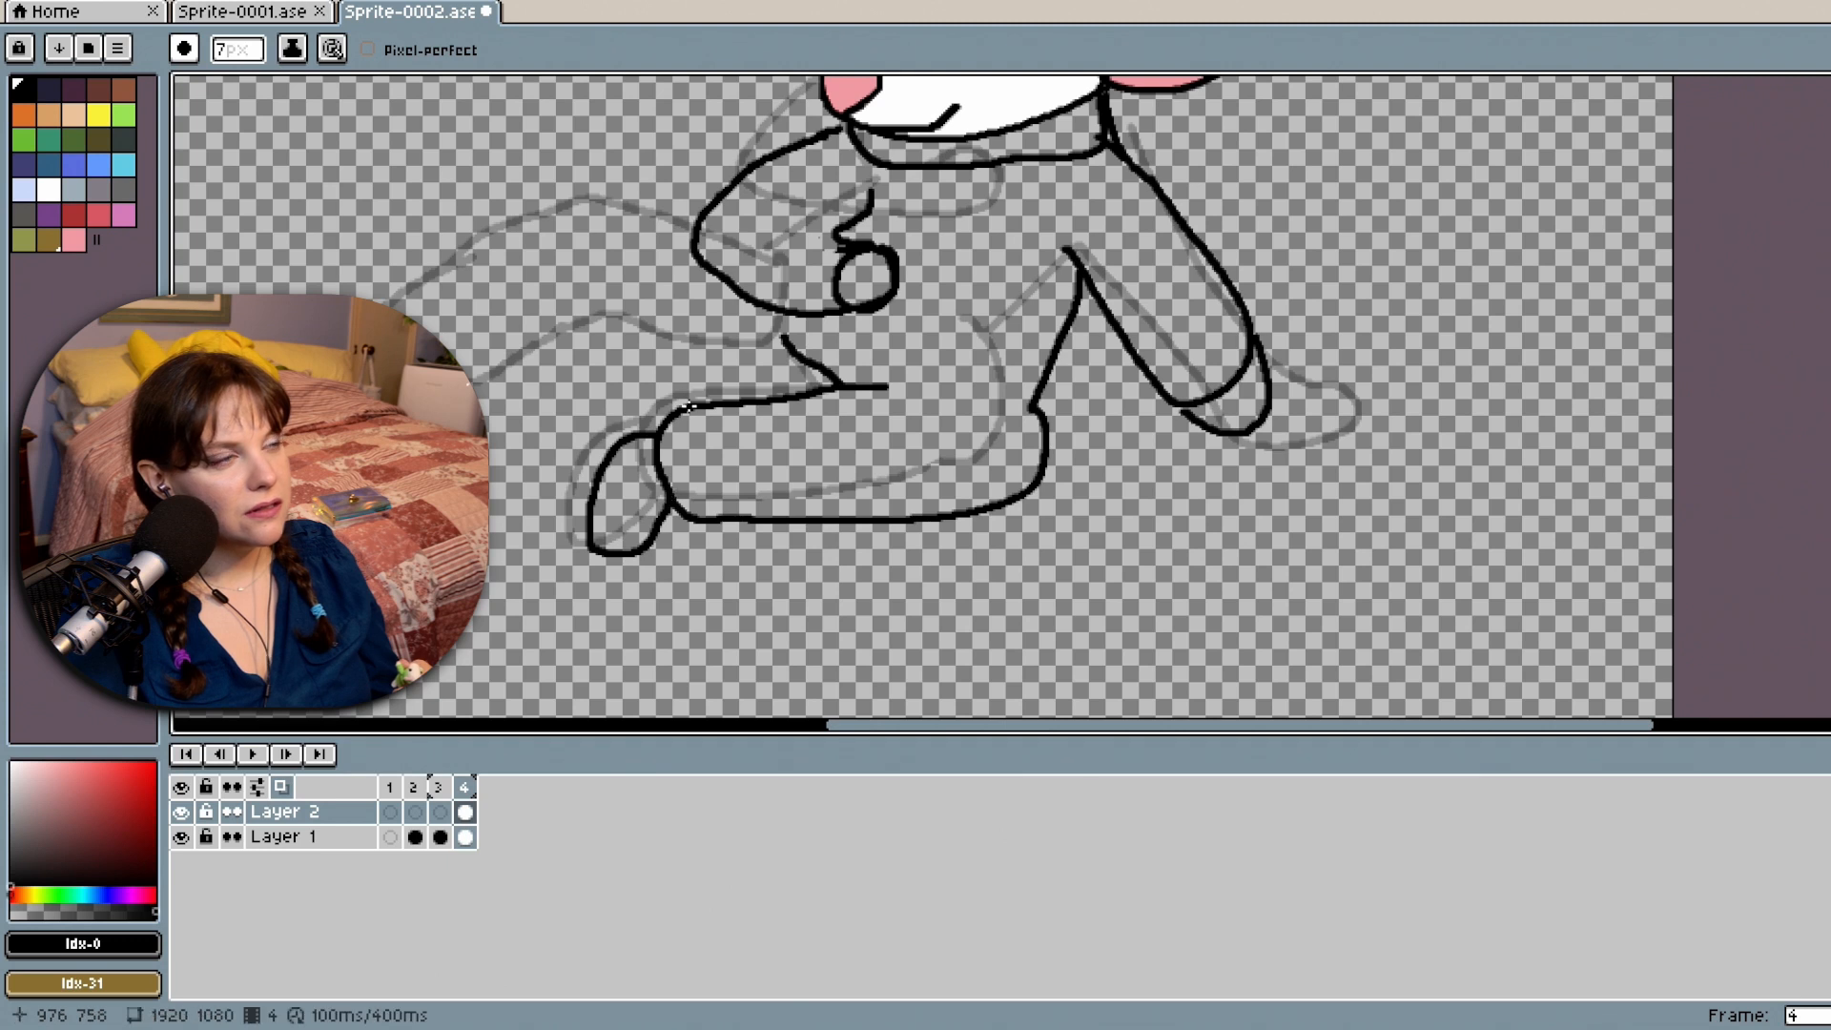
# Draw the outstretched leg from the bent arm's elbow to the crotch, and add a rounded foot at its far end.
pyautogui.scroll(2, 923, 396)
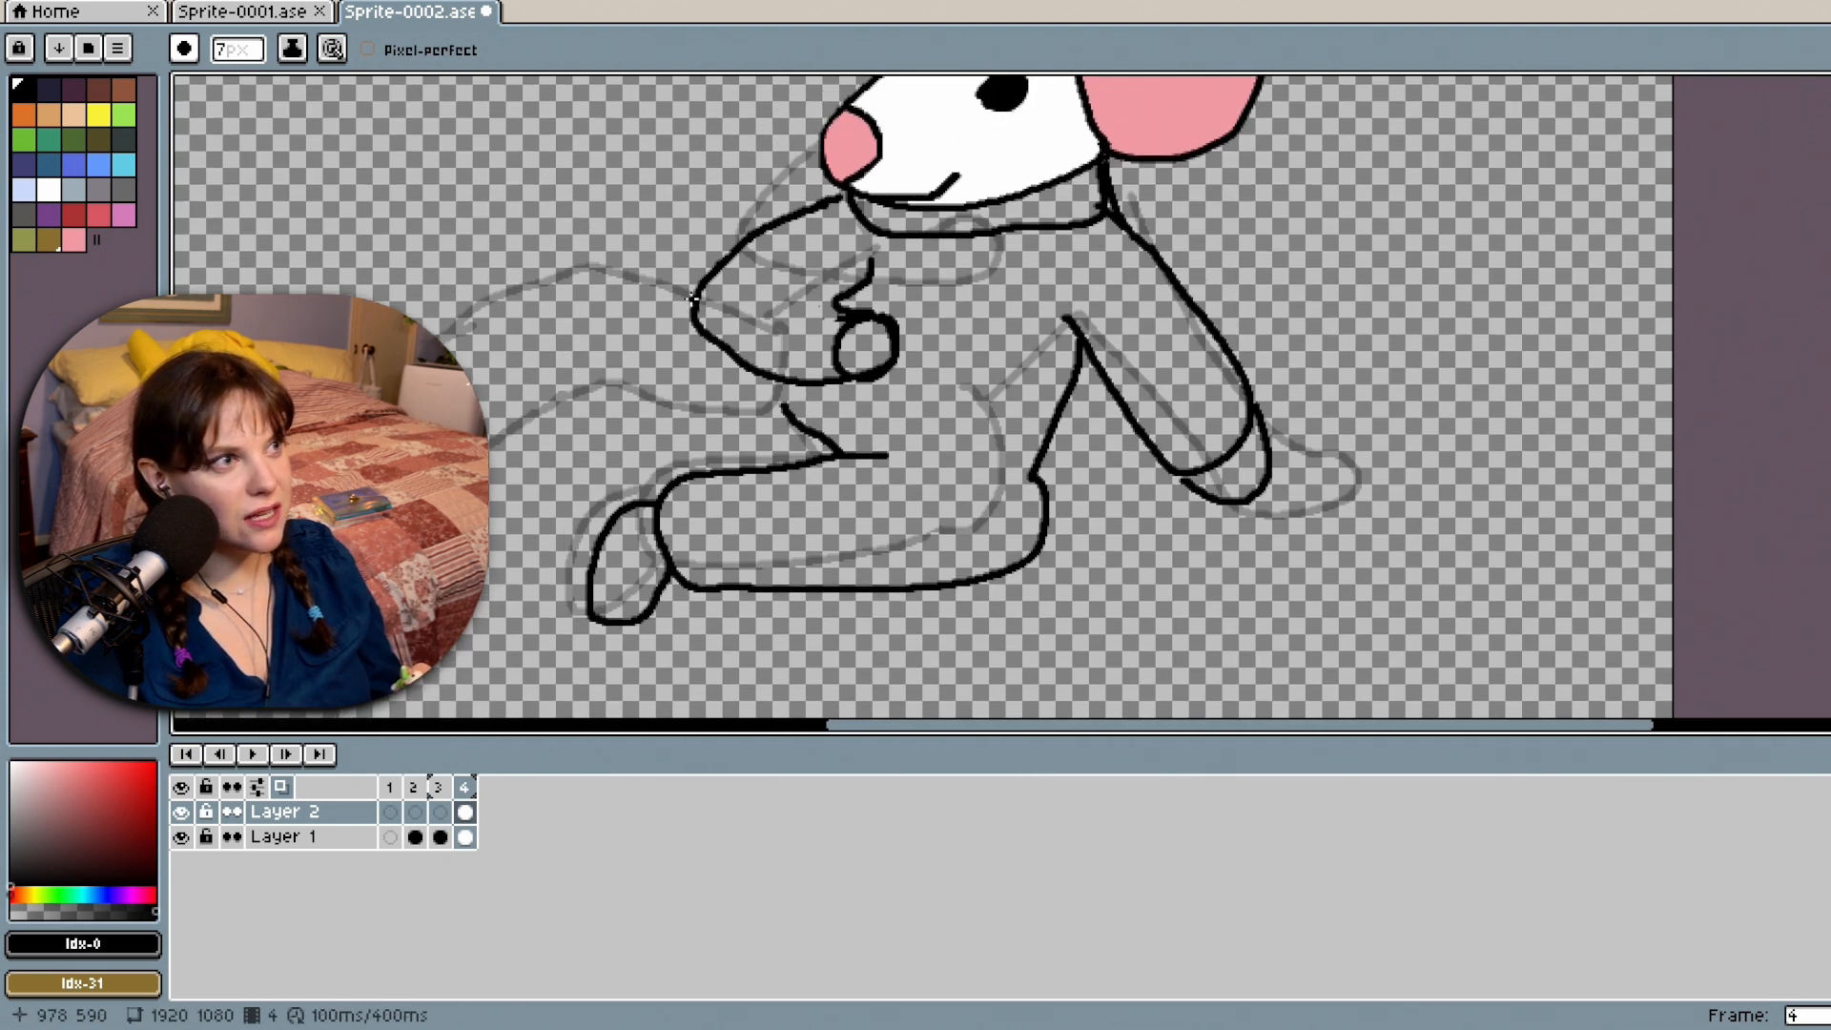
pyautogui.moveTo(693, 298)
pyautogui.mouseDown()
pyautogui.moveTo(594, 265)
pyautogui.moveTo(448, 355)
pyautogui.mouseUp()
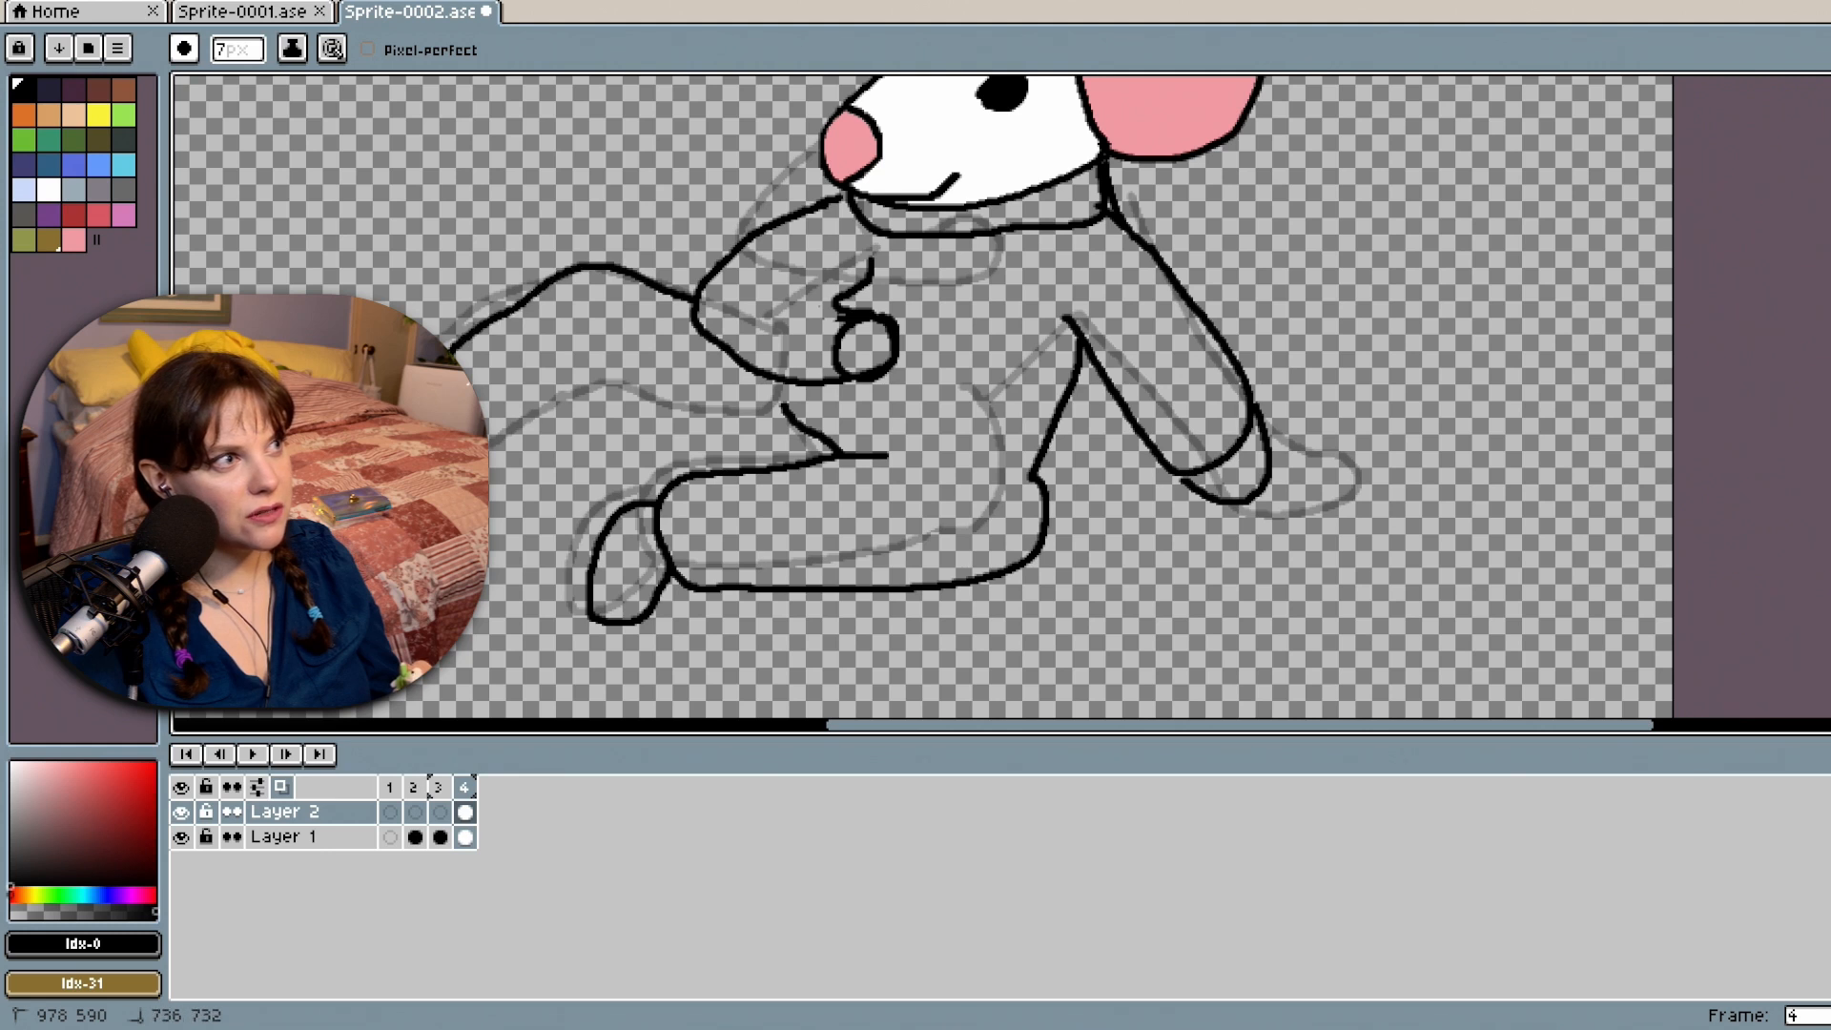
pyautogui.moveTo(502, 456)
pyautogui.mouseDown()
pyautogui.moveTo(590, 403)
pyautogui.moveTo(787, 418)
pyautogui.mouseUp()
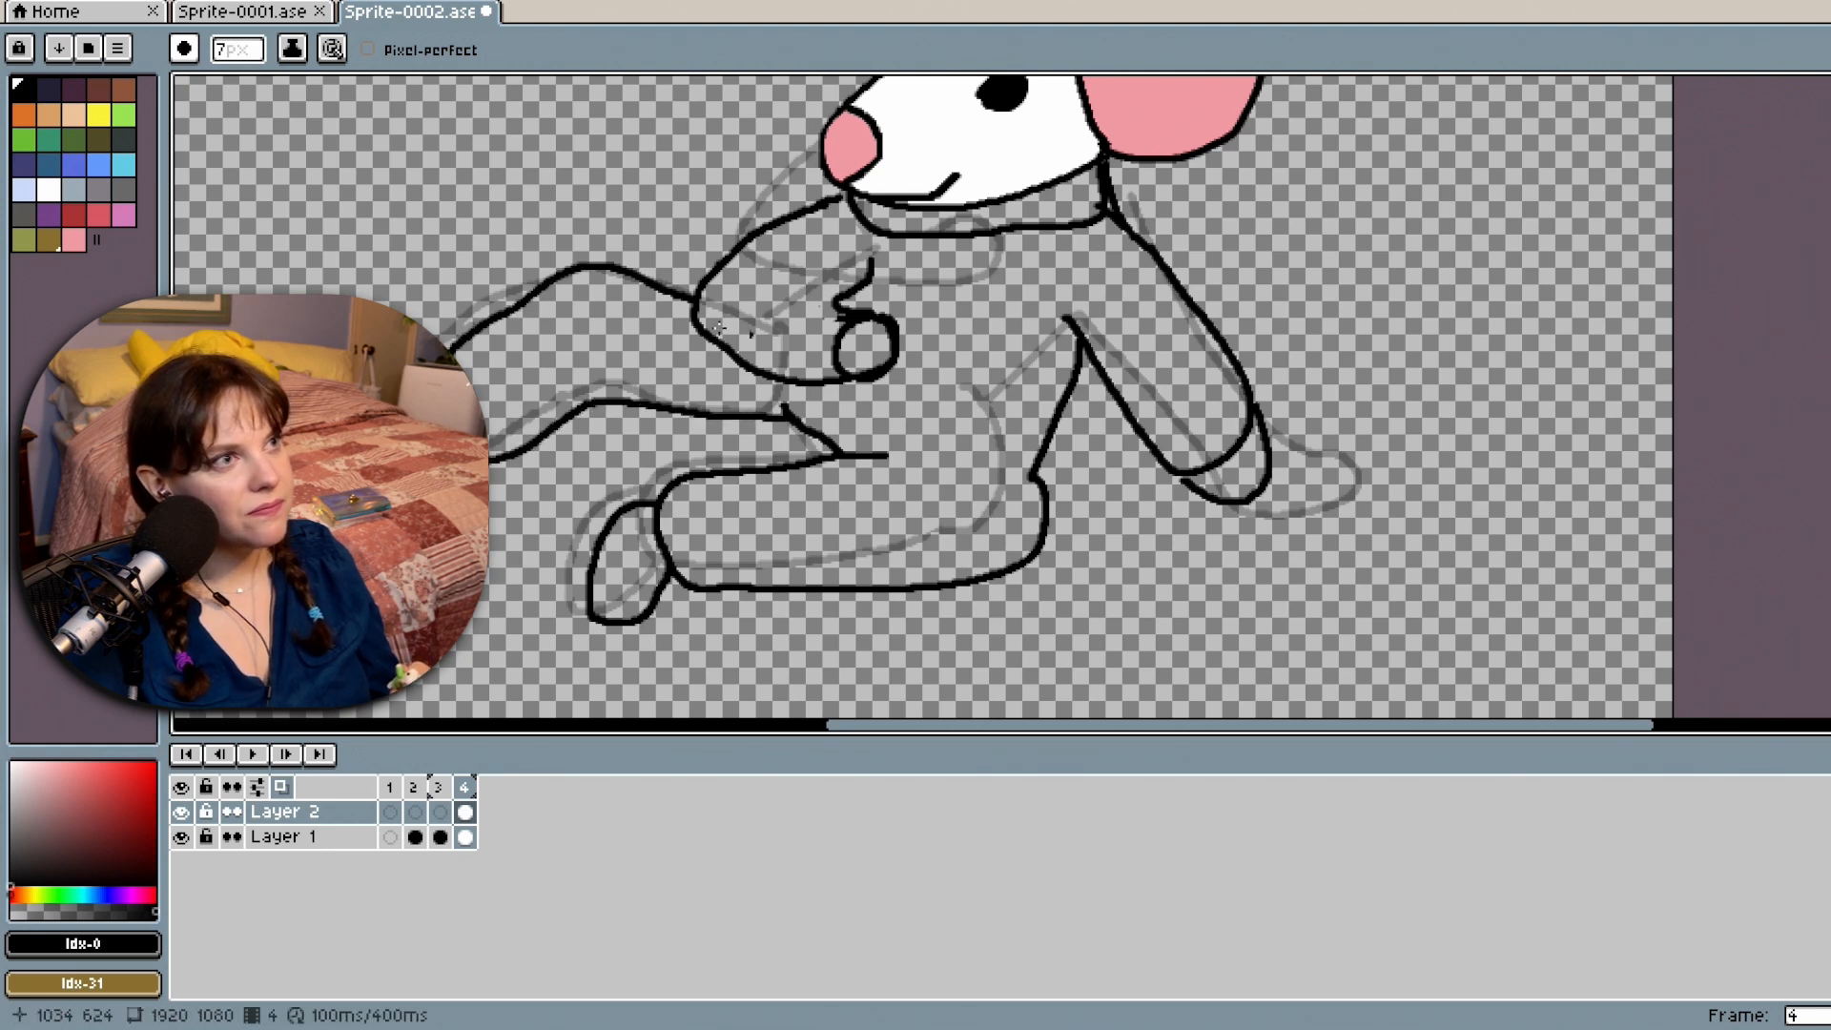
pyautogui.moveTo(445, 351); pyautogui.dragTo(416, 286)
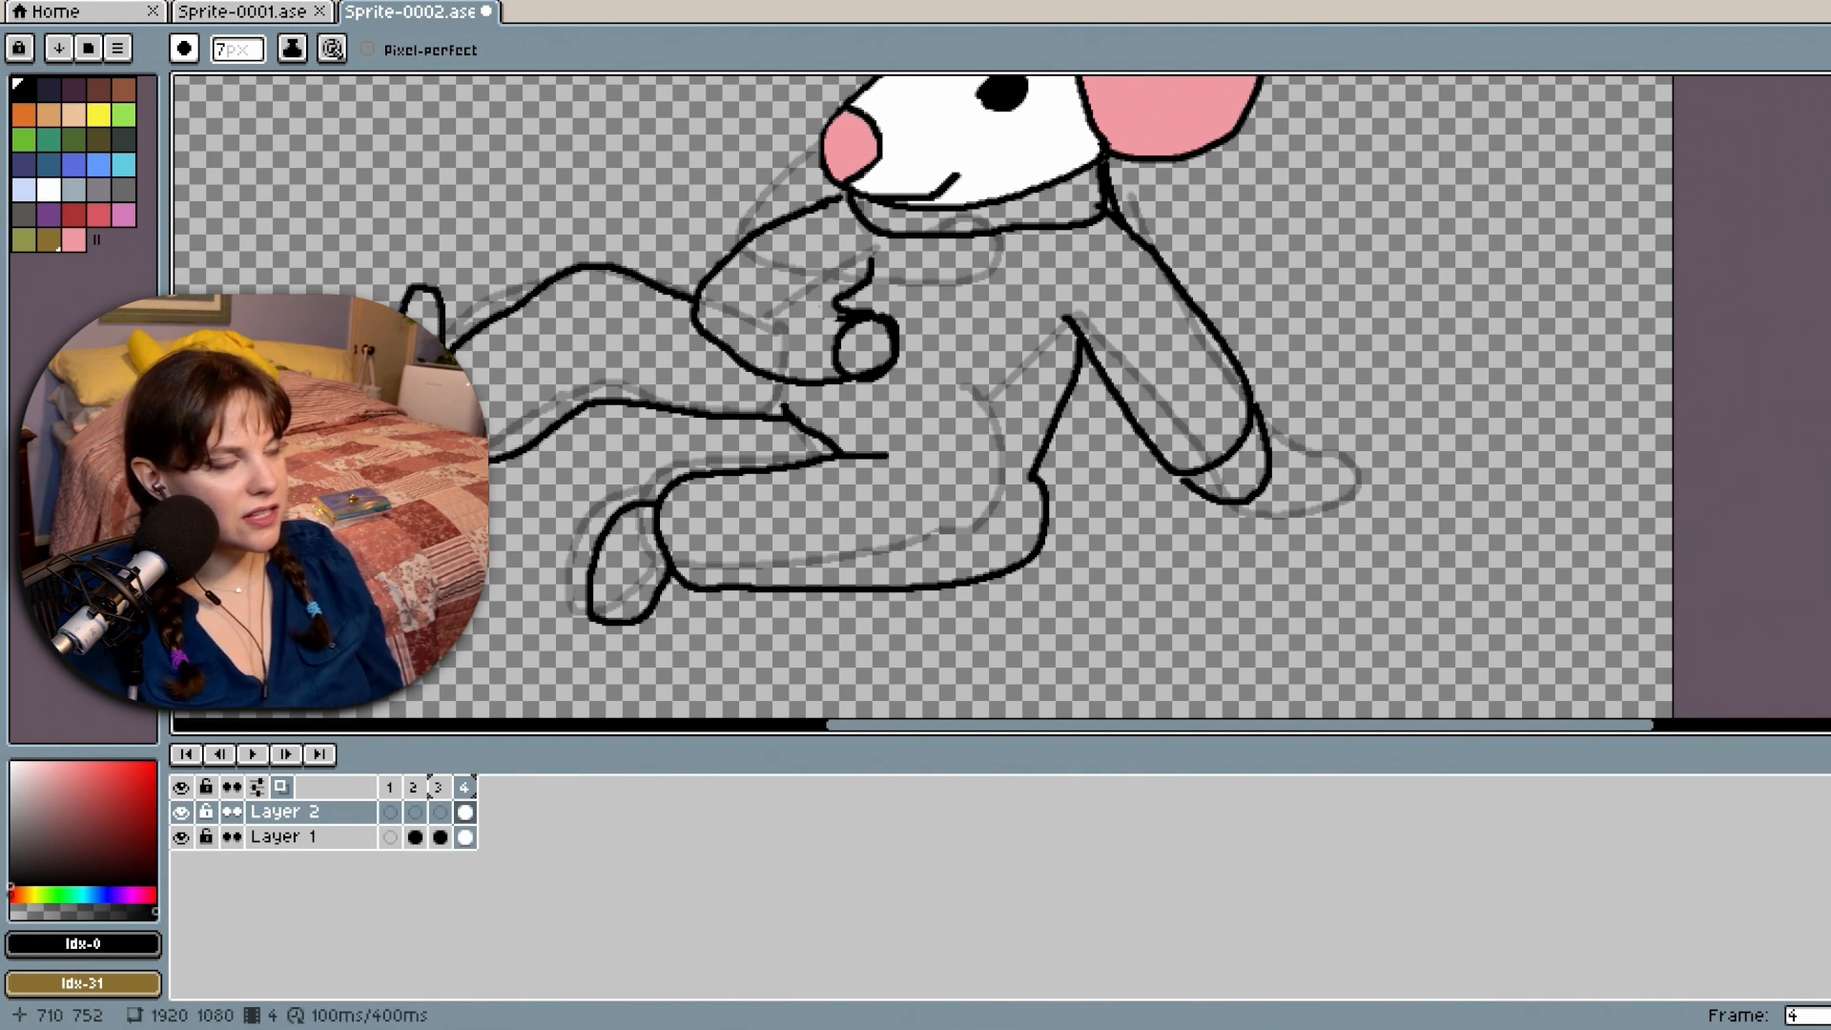
pyautogui.hotkey('ctrl', 'z')
pyautogui.moveTo(444, 351); pyautogui.dragTo(378, 330)
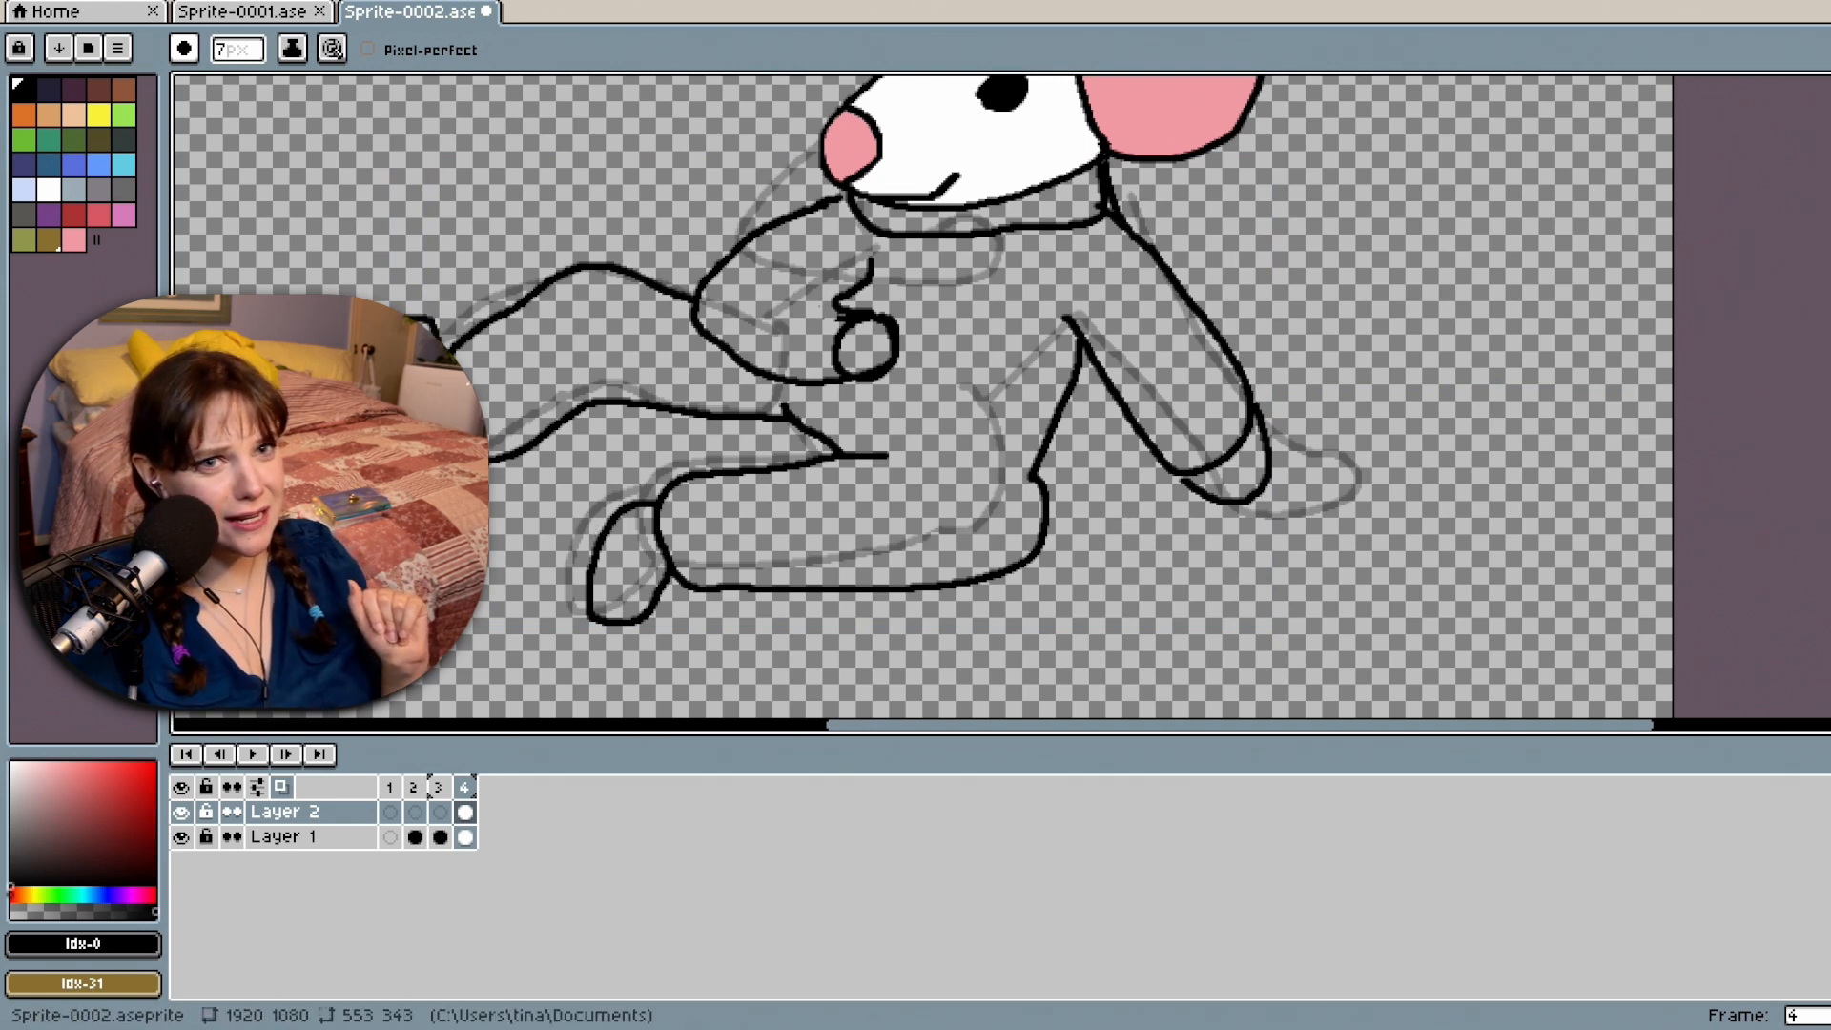
# Merge Layer 2 down into Layer 1.
pyautogui.scroll(5, 1029, 593)
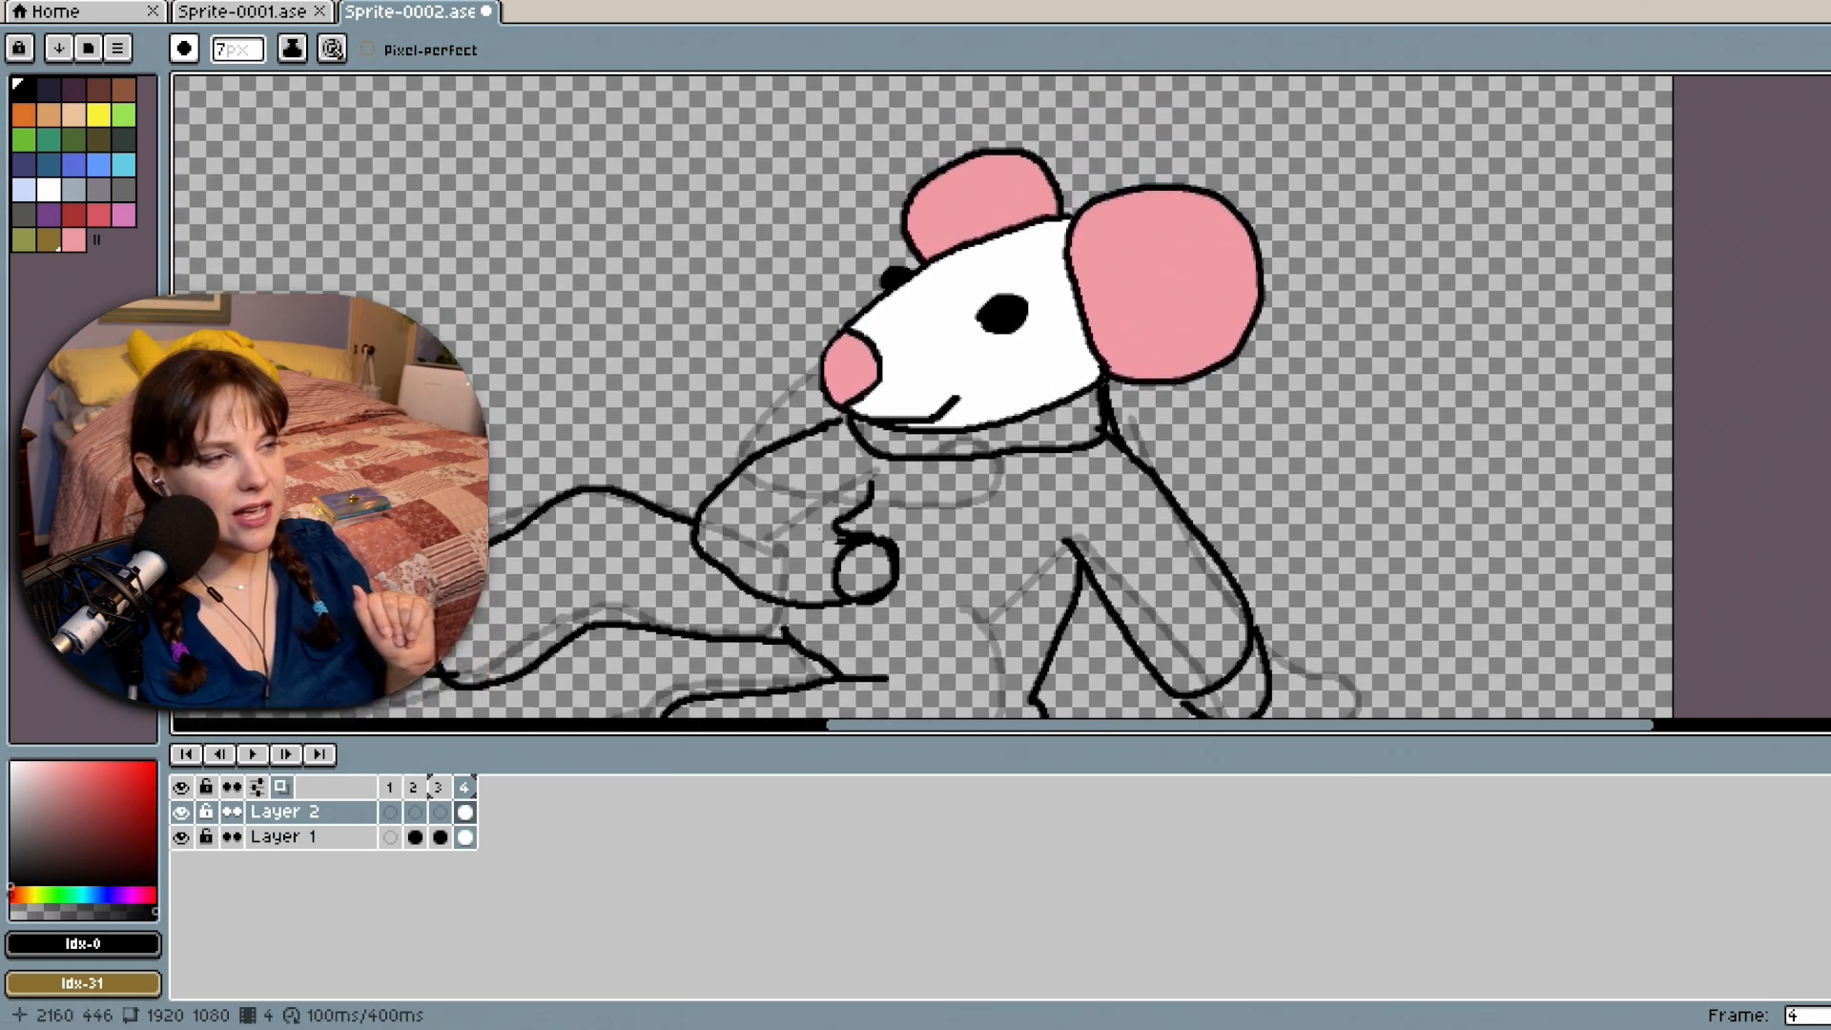
pyautogui.click(467, 812)
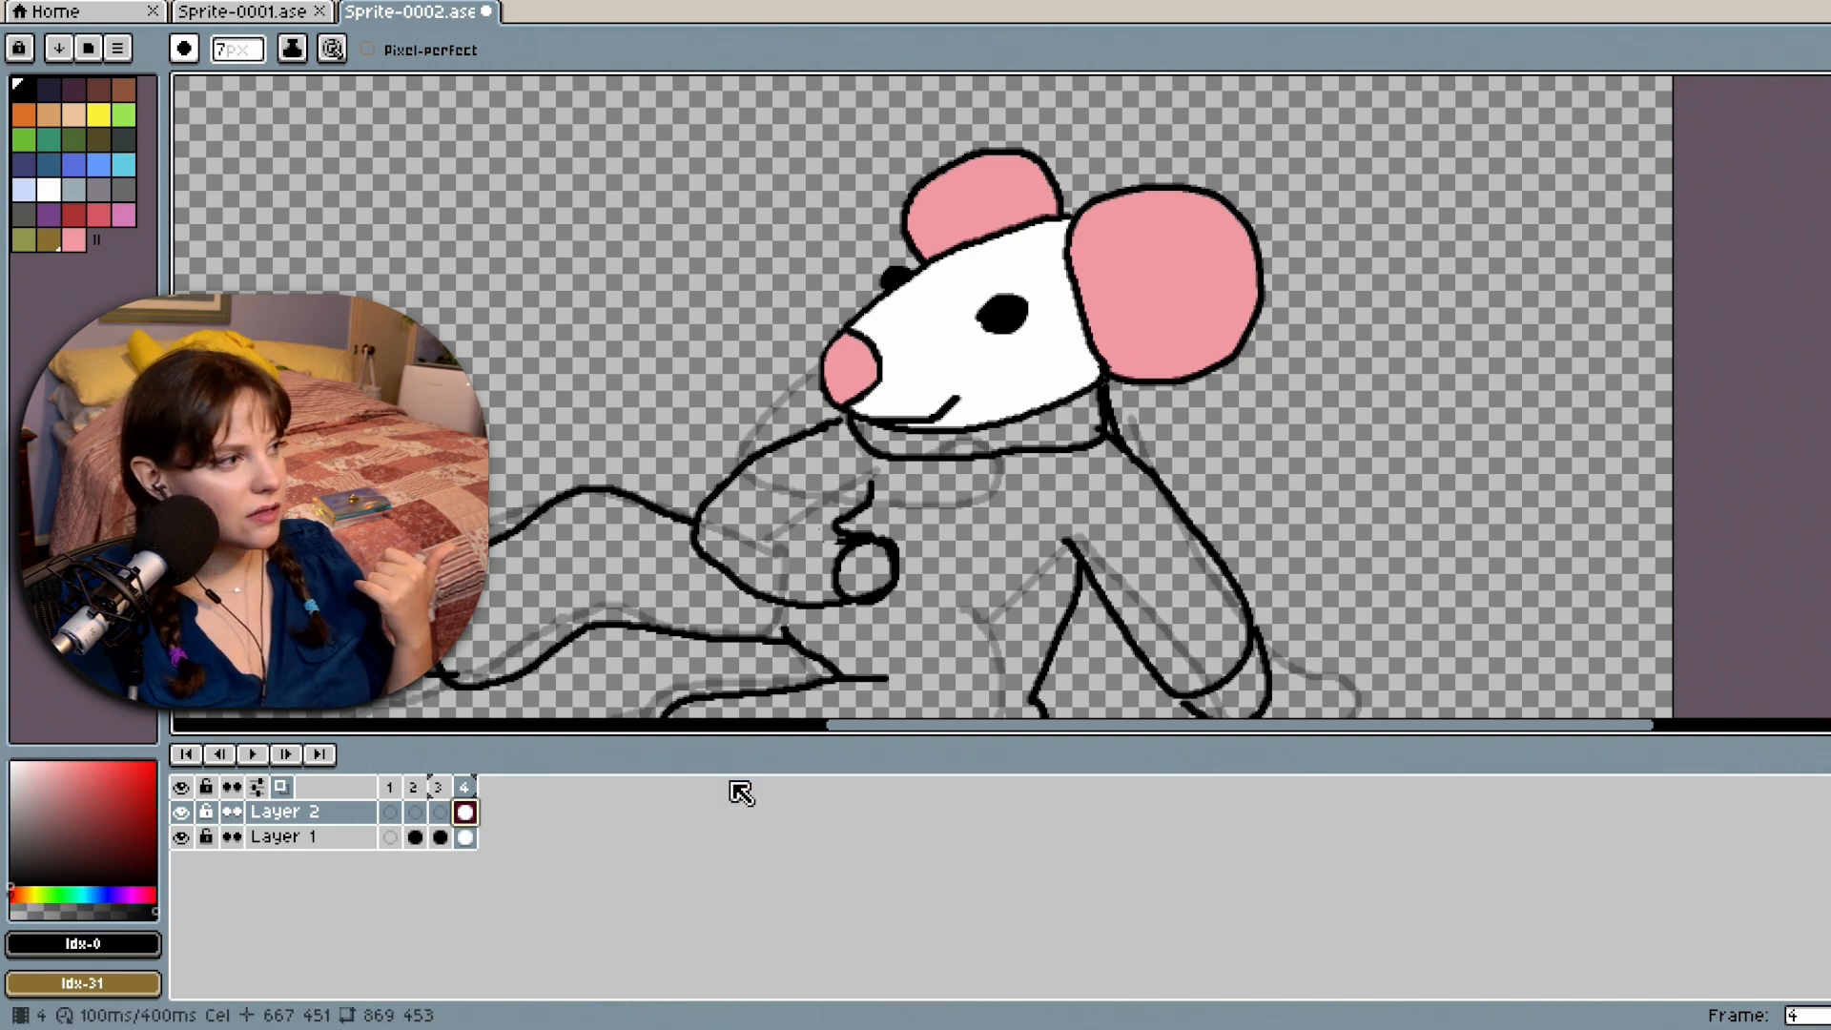
pyautogui.rightClick(354, 817)
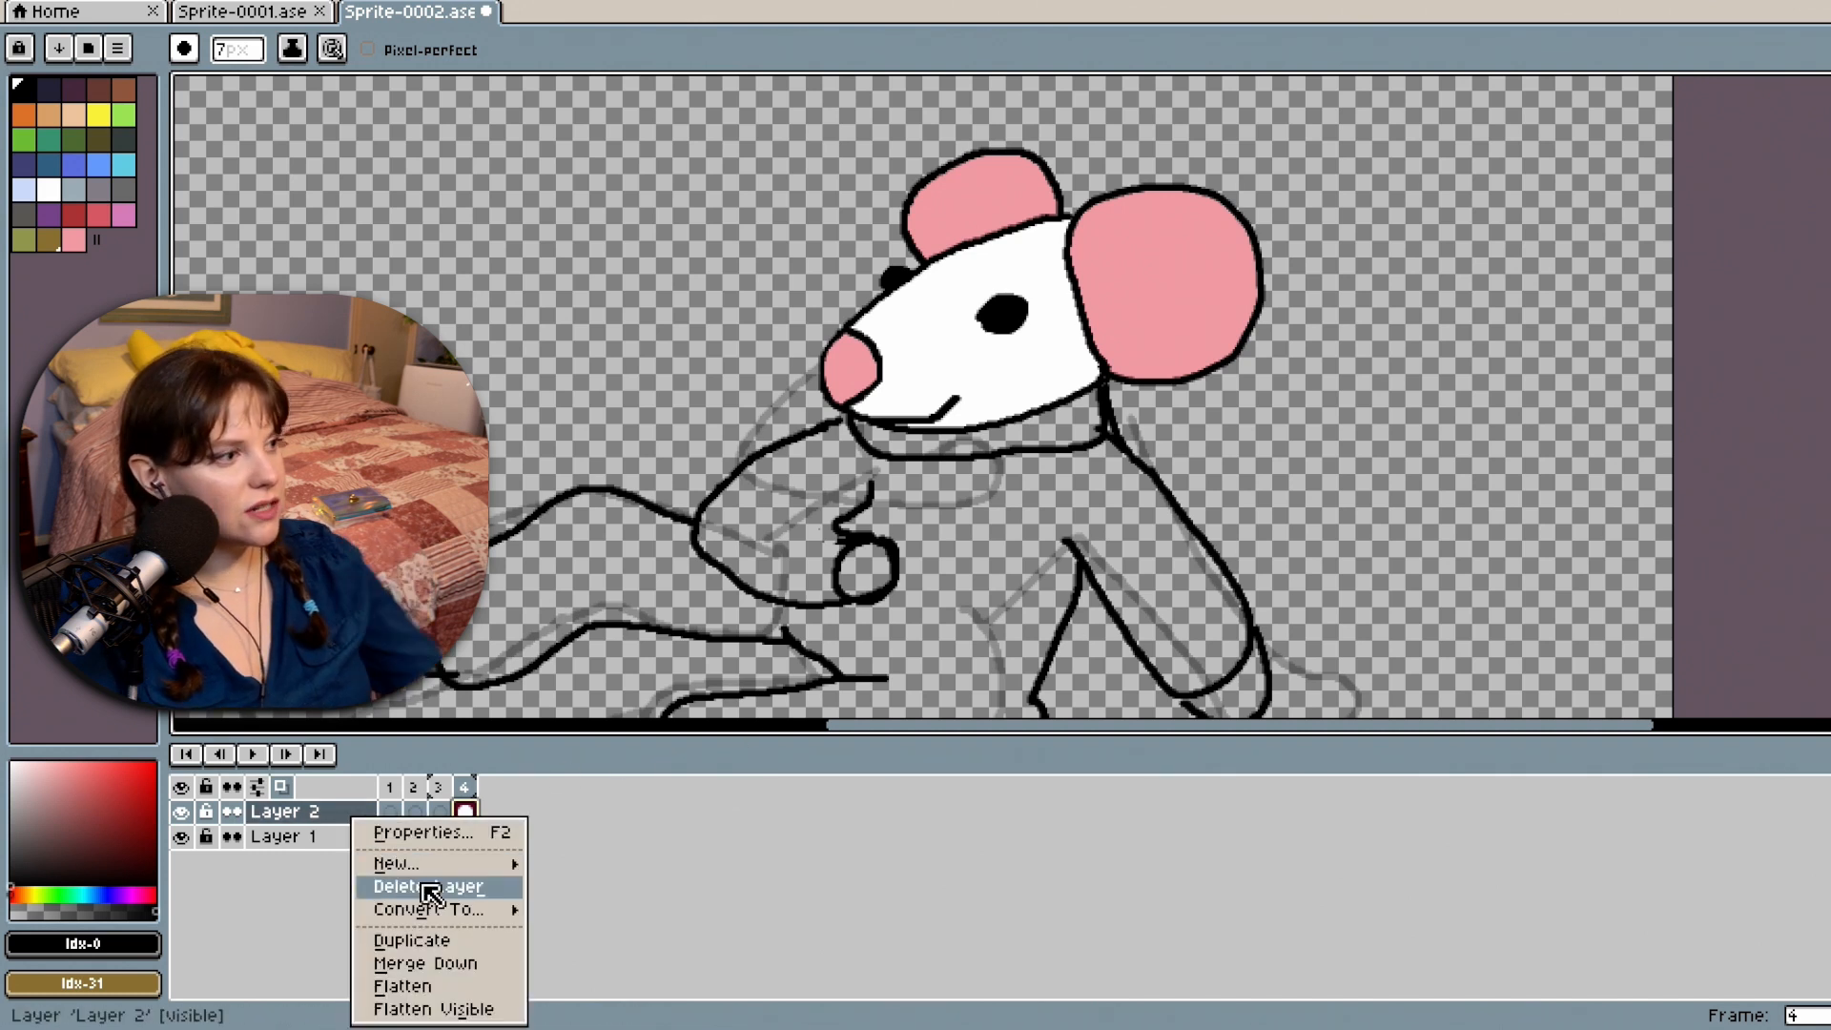
pyautogui.click(444, 963)
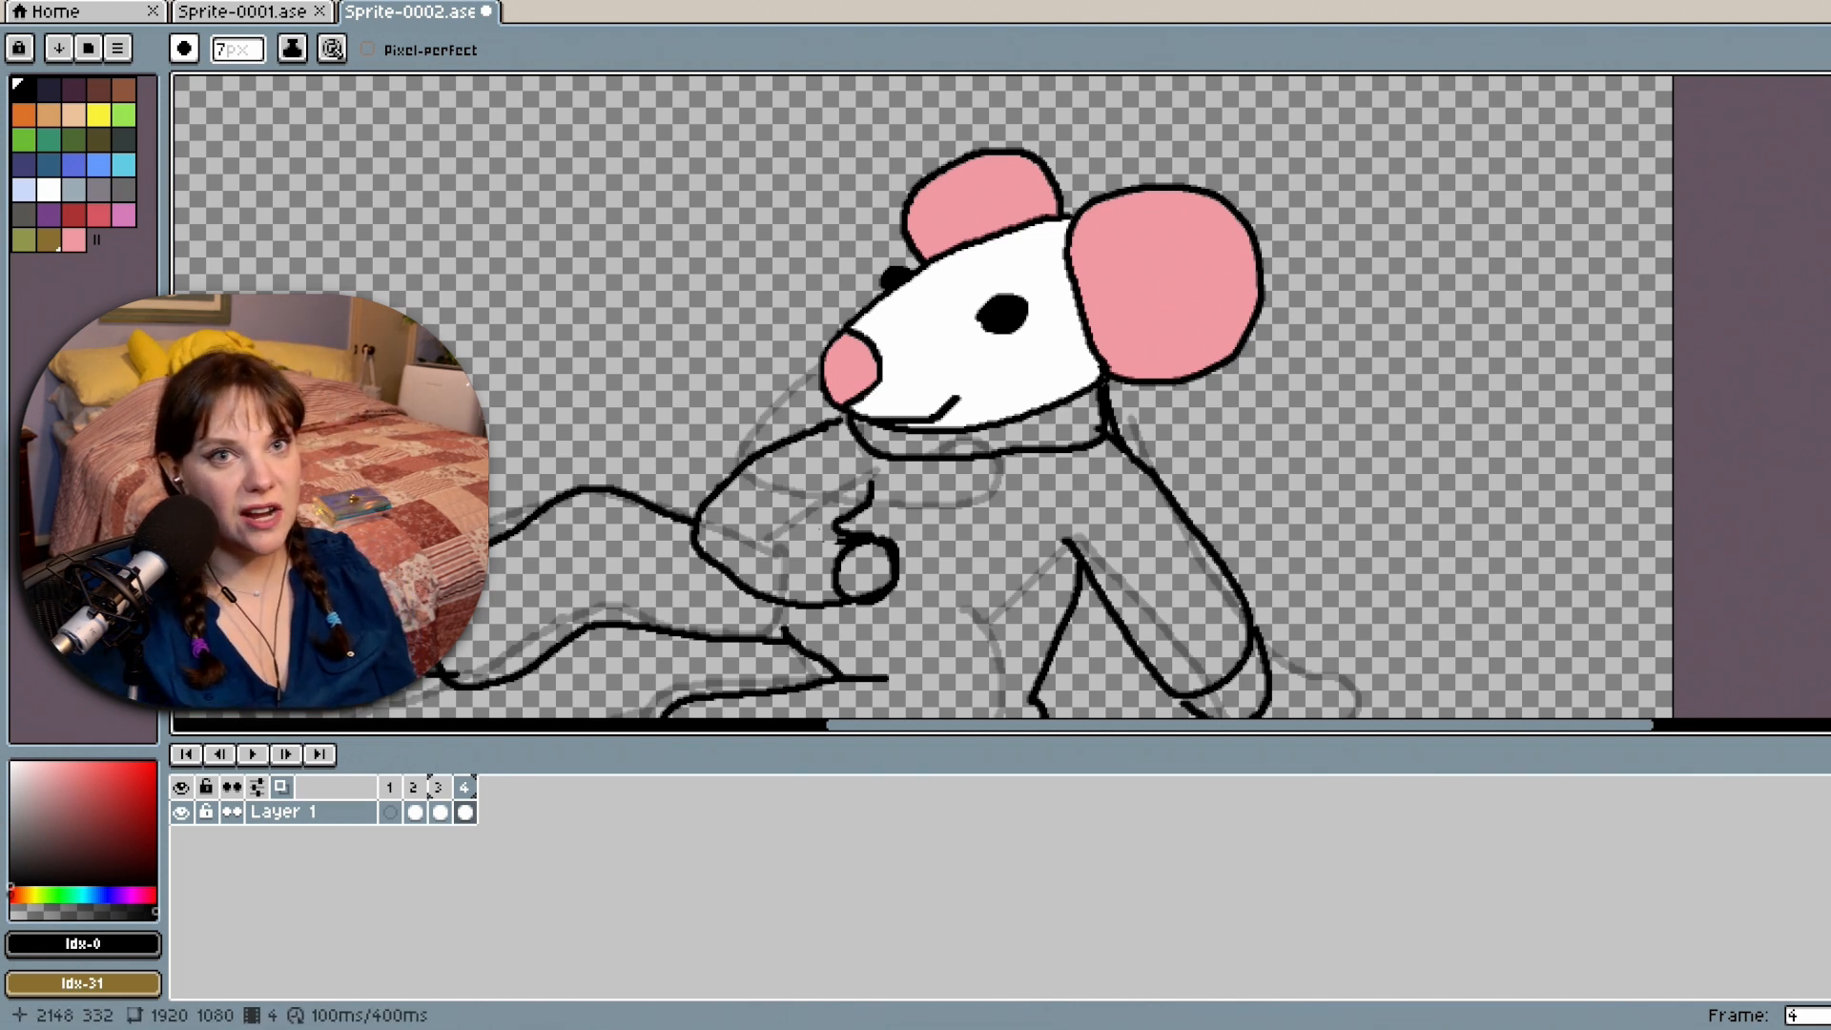
# Erase the short horizontal line extending into the body from the corner where the two legs meet.
pyautogui.scroll(1, 923, 395)
pyautogui.scroll(-4, 1071, 381)
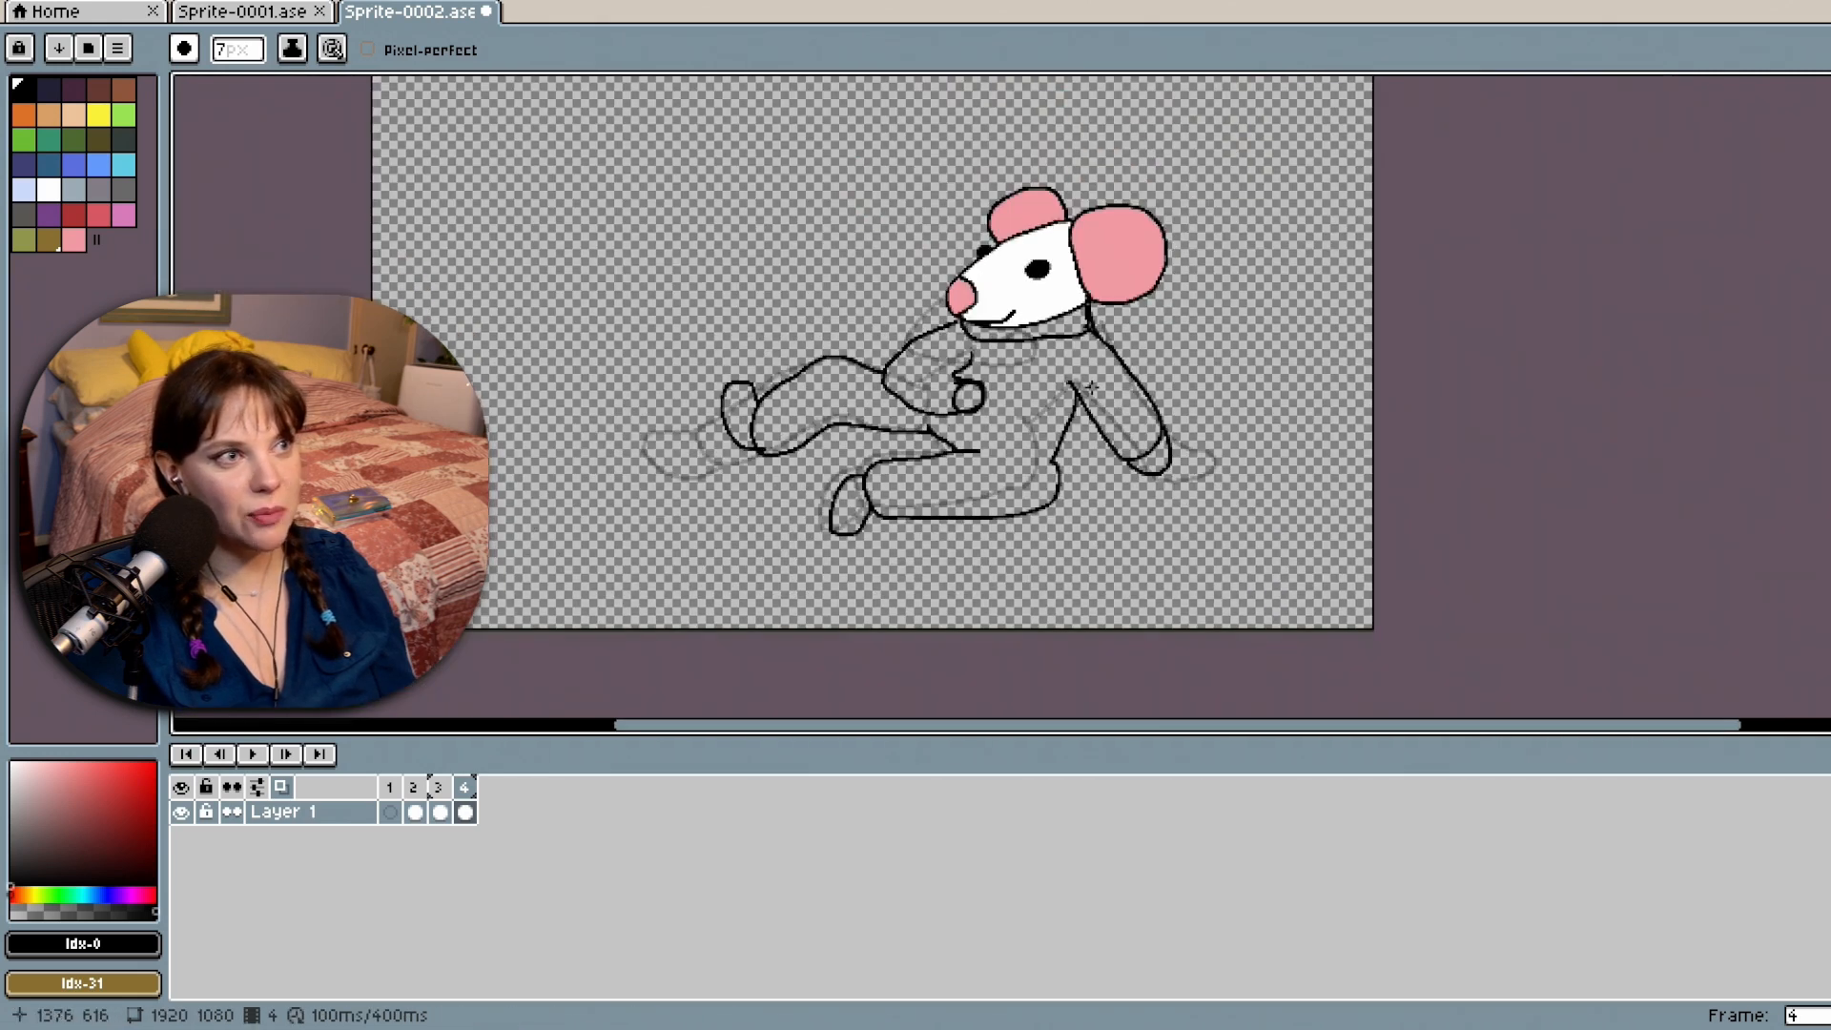
pyautogui.scroll(1, 1090, 386)
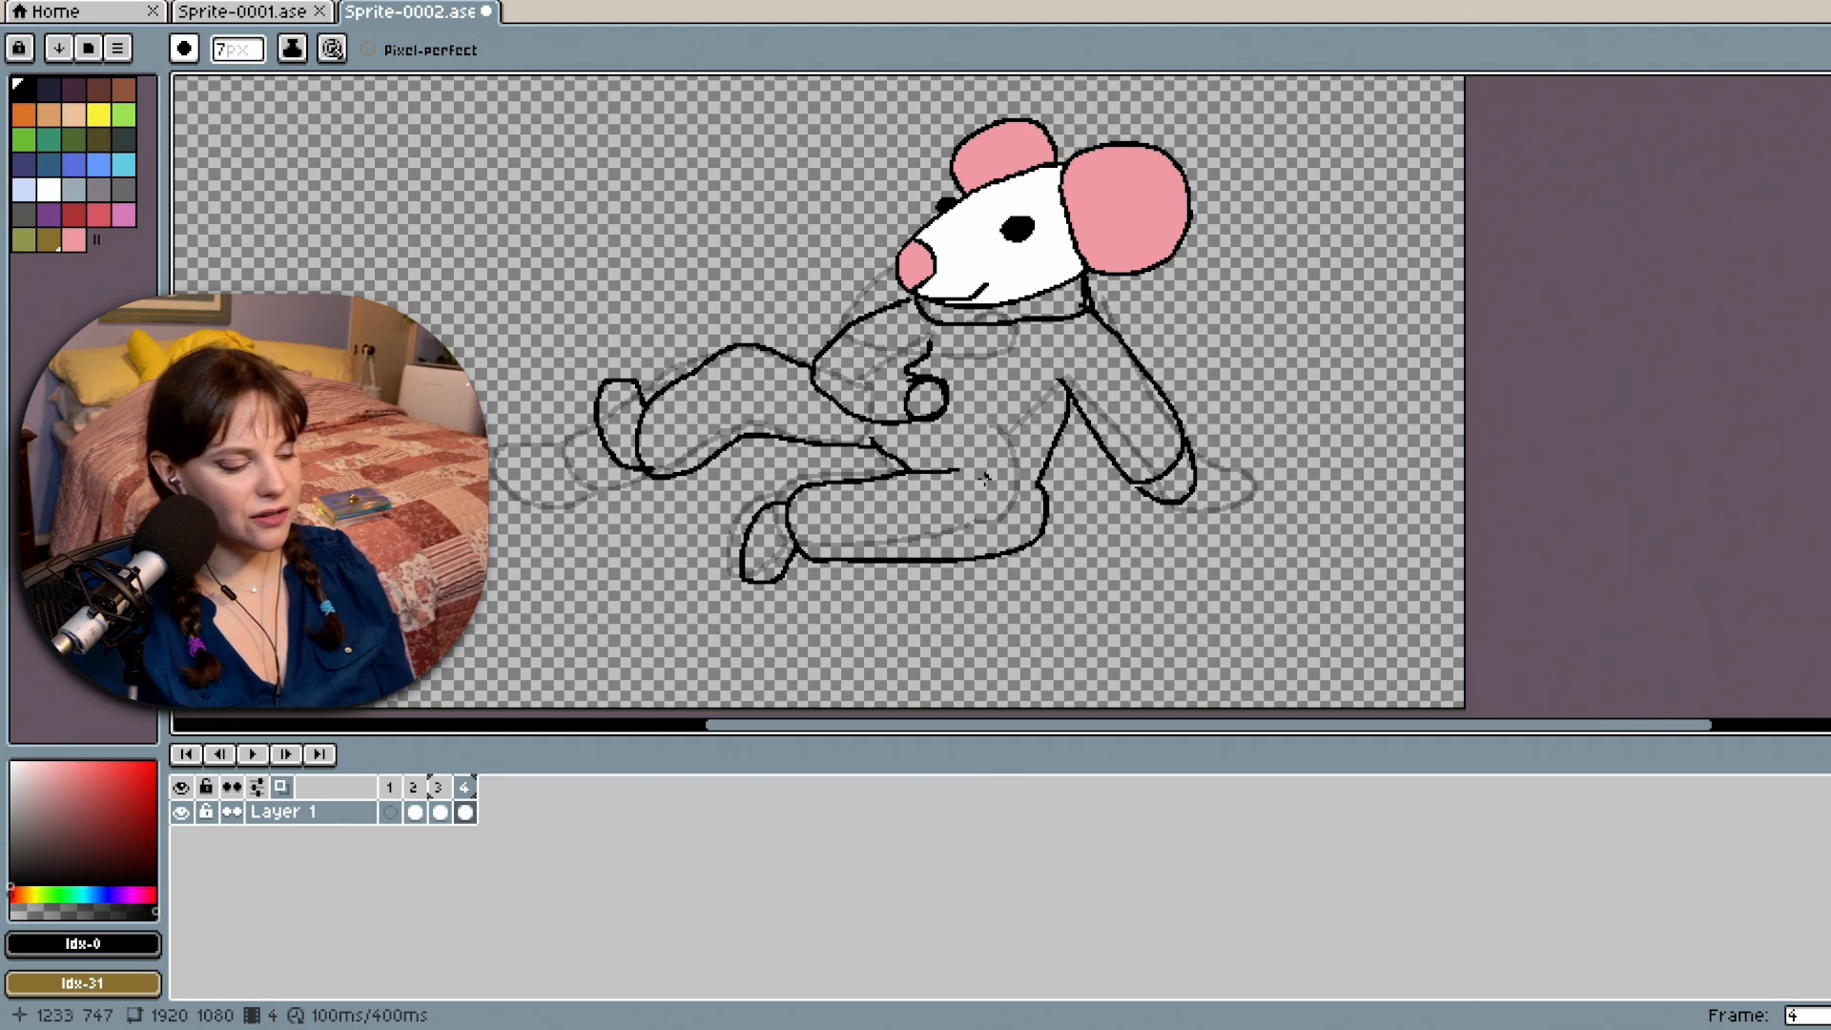
pyautogui.scroll(3, 985, 480)
pyautogui.press('v')
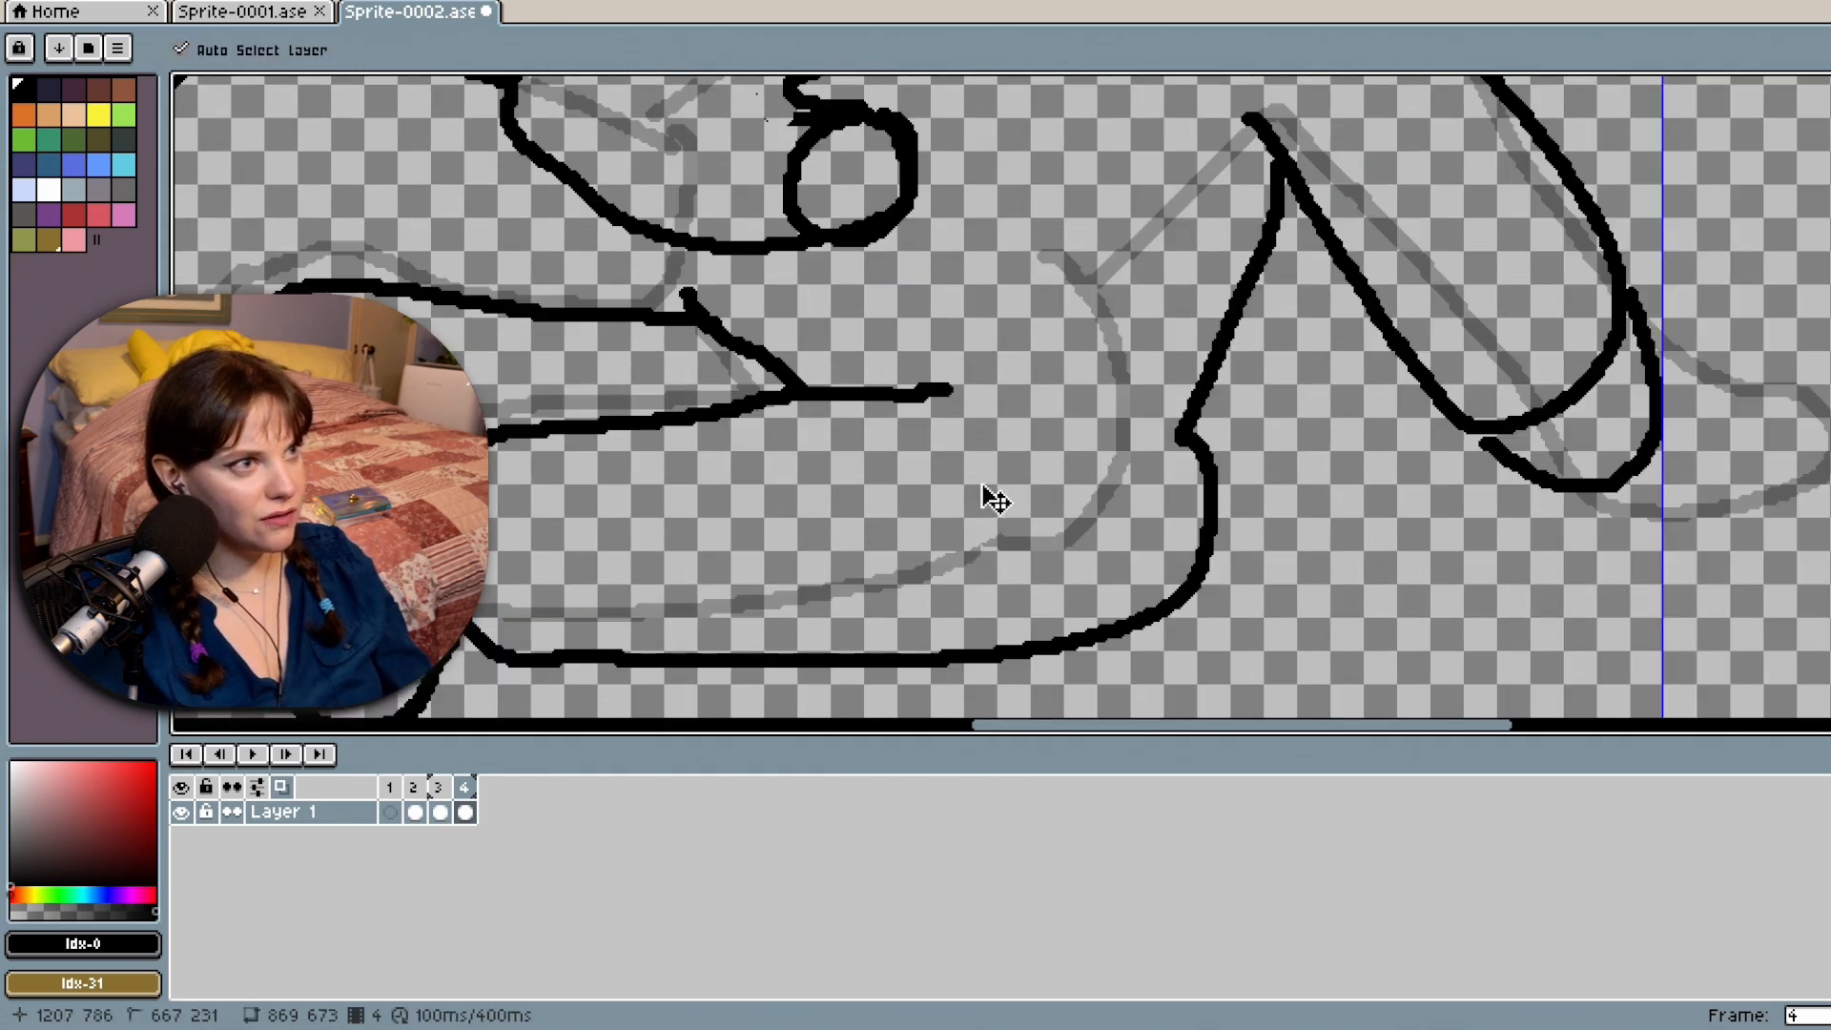
pyautogui.hotkey('ctrl', 'z')
pyautogui.press('b')
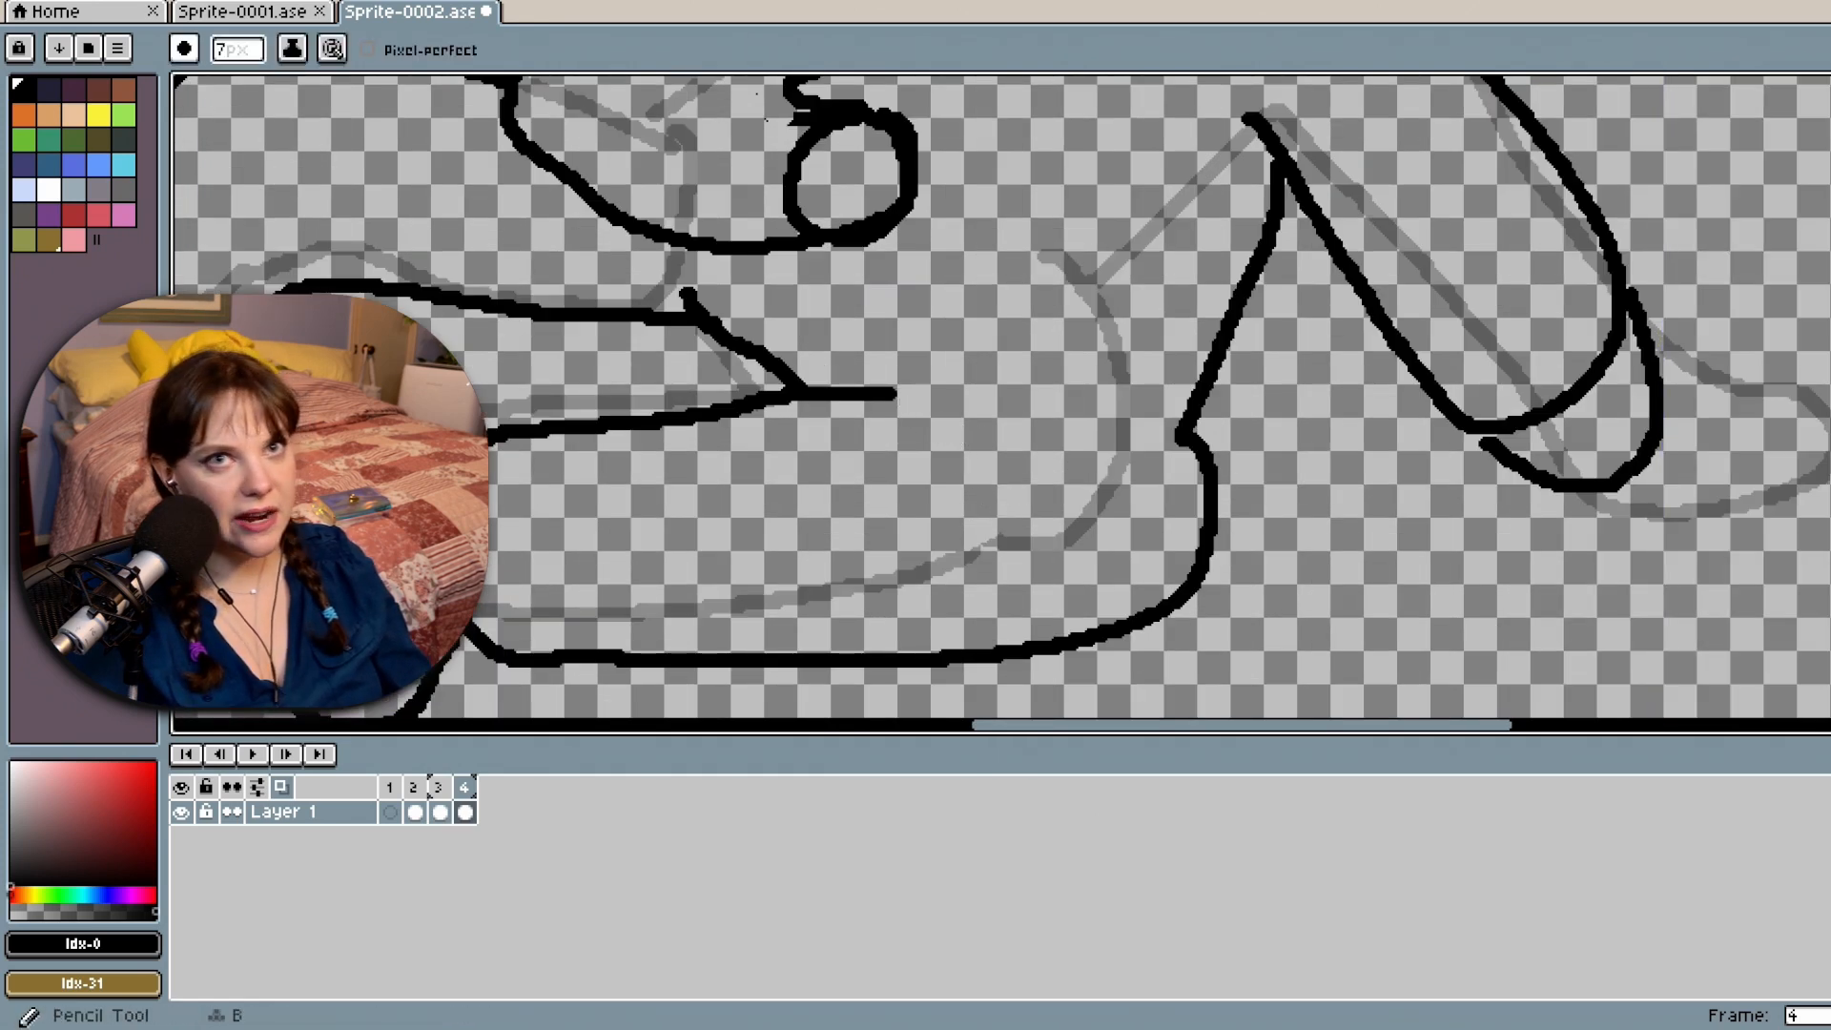
pyautogui.press('e')
pyautogui.moveTo(915, 399)
pyautogui.mouseDown()
pyautogui.moveTo(819, 392)
pyautogui.moveTo(907, 380)
pyautogui.mouseUp()
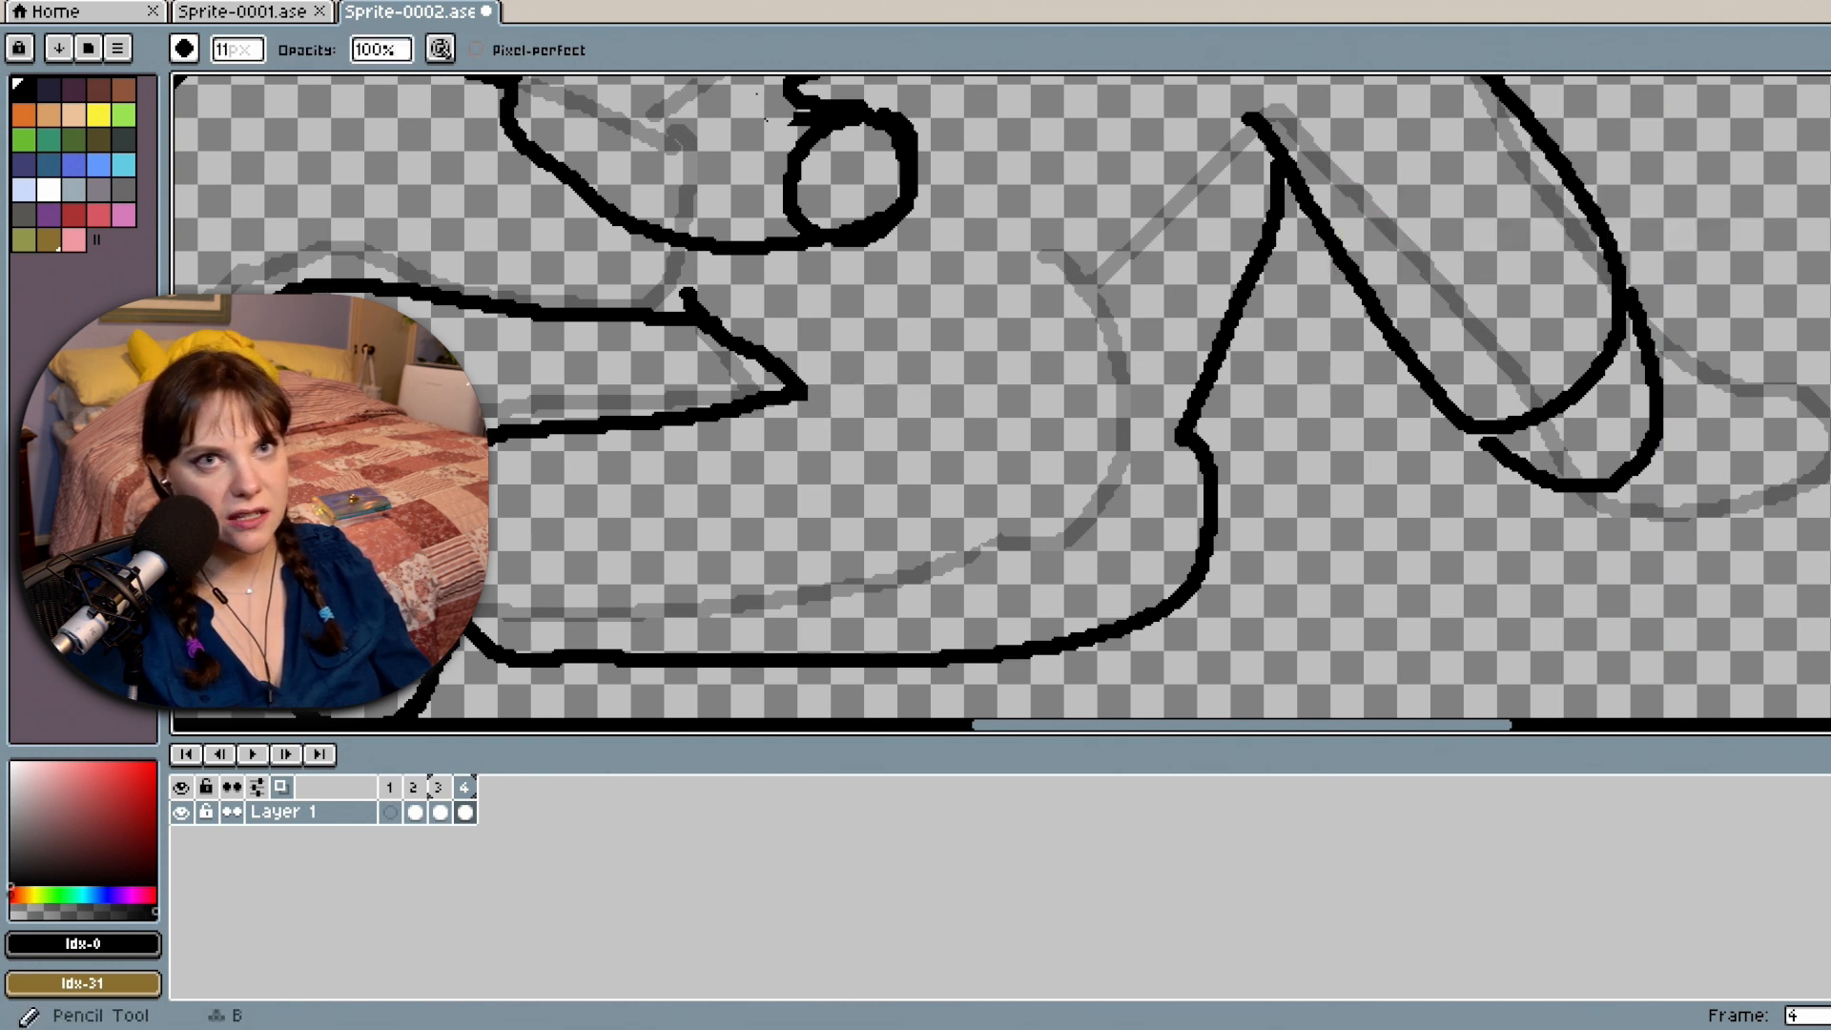
# Draw a short diagonal crease in black, sloping down into the hip from the corner where the legs meet.
pyautogui.press('b')
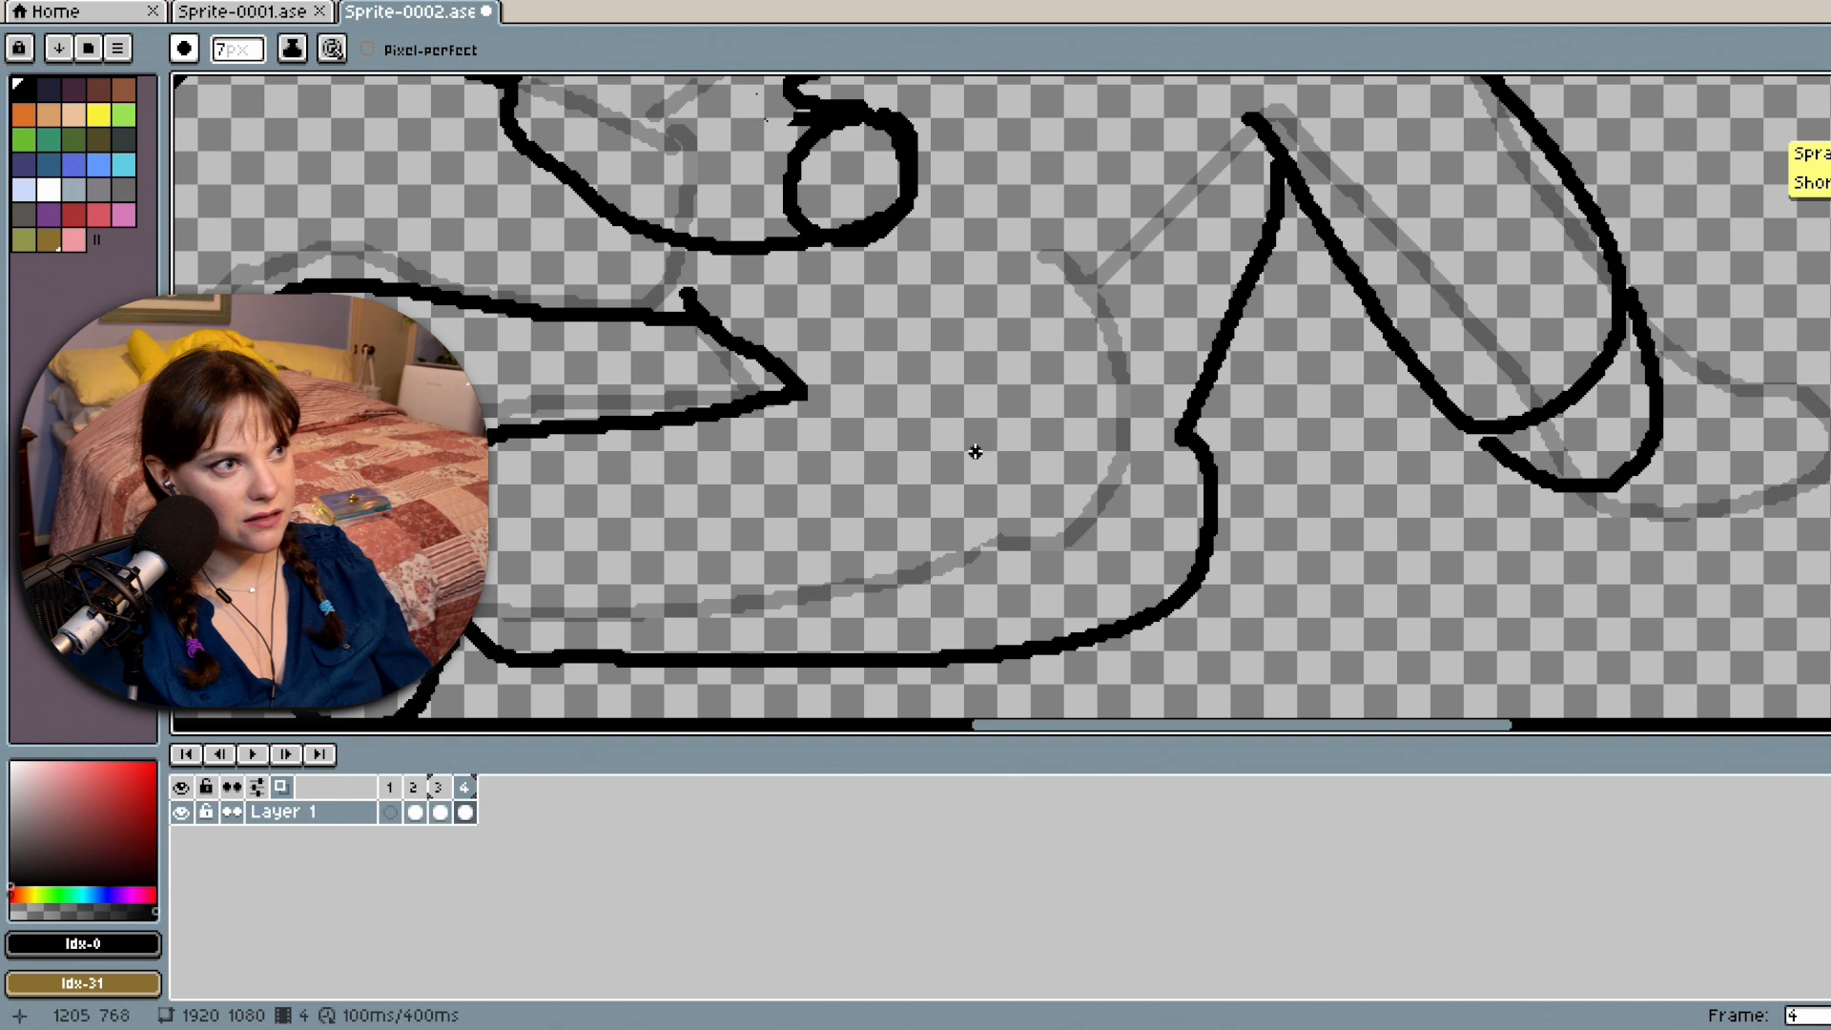
pyautogui.moveTo(955, 441); pyautogui.dragTo(799, 391)
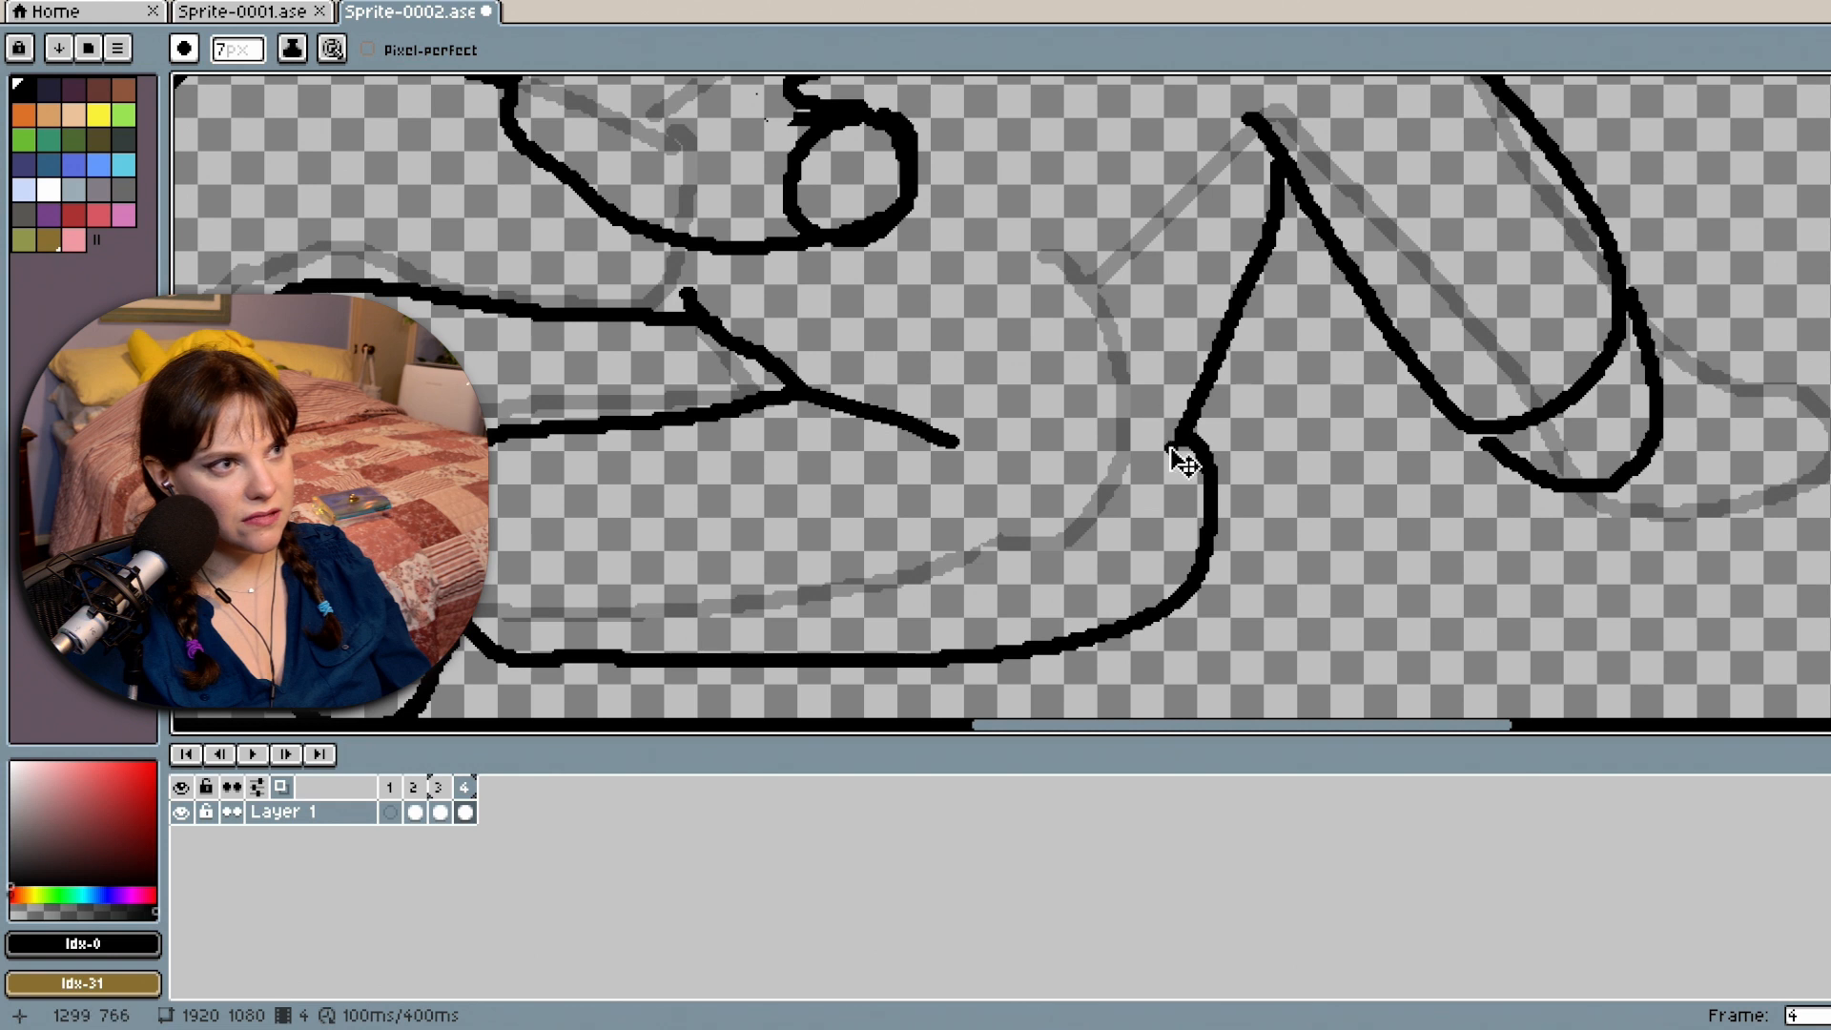
pyautogui.hotkey('ctrl', 'z')
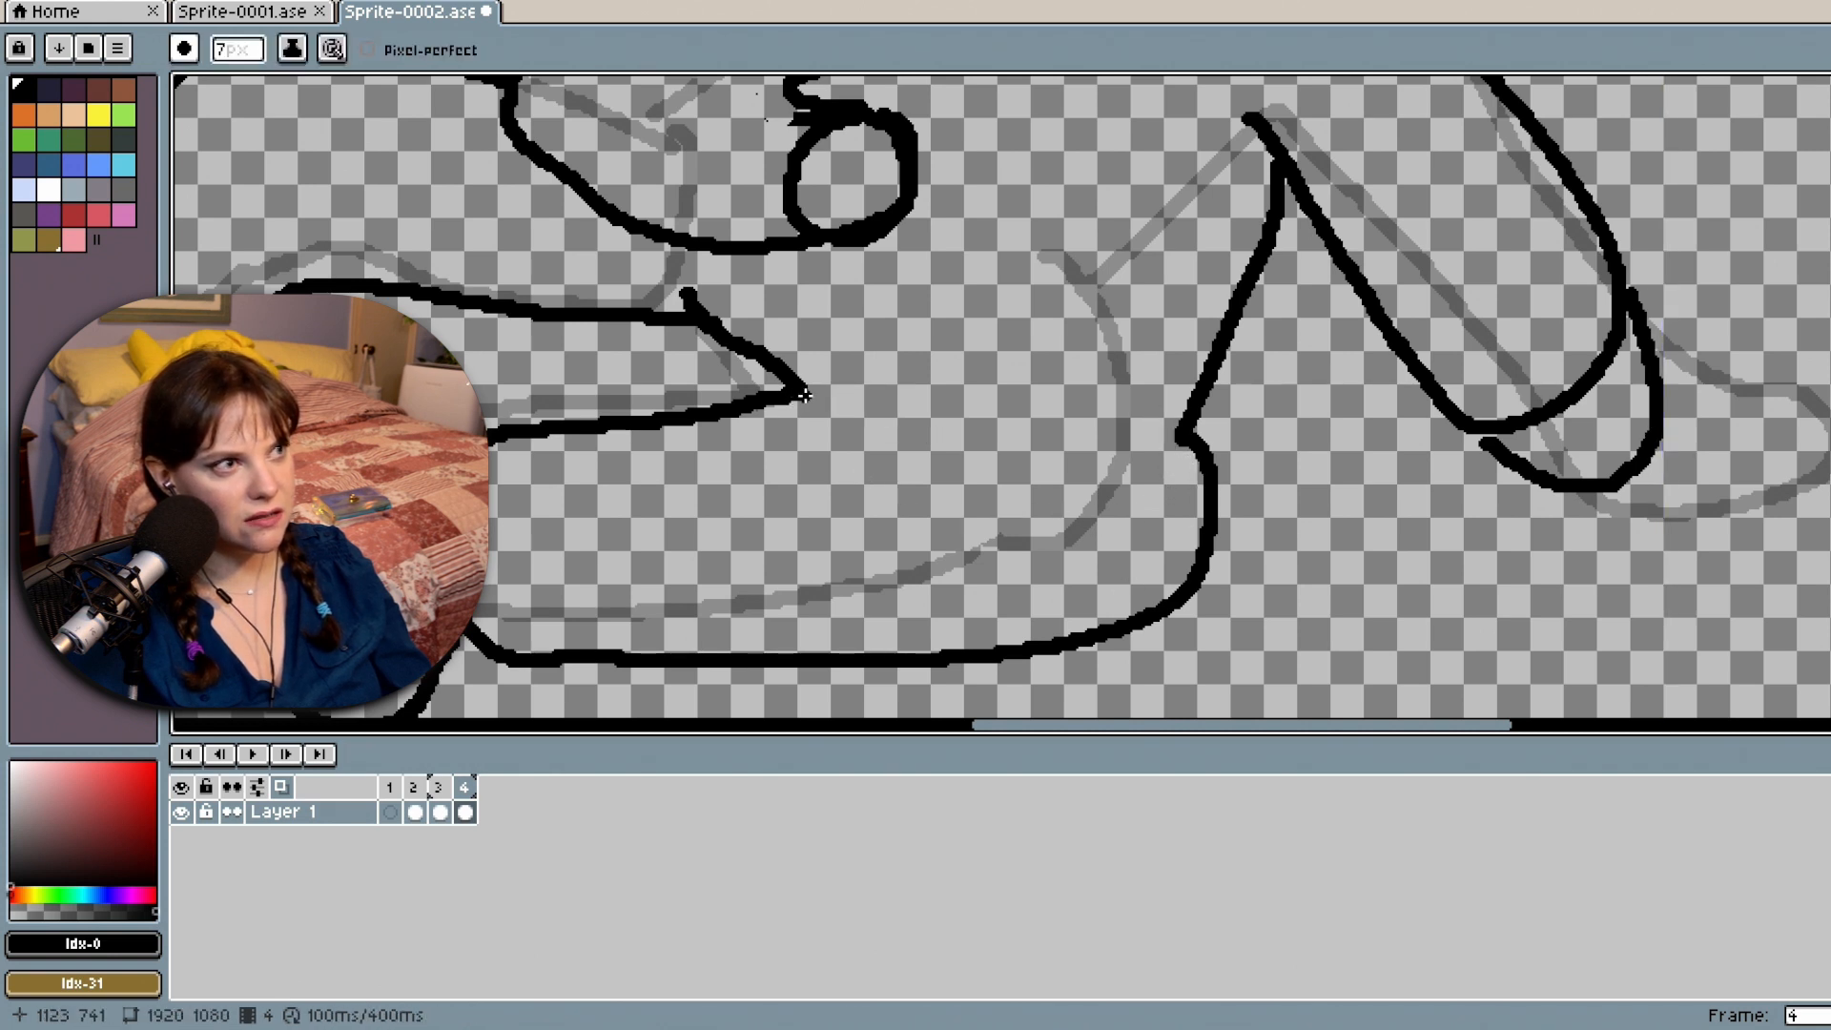
pyautogui.moveTo(801, 391); pyautogui.dragTo(905, 460)
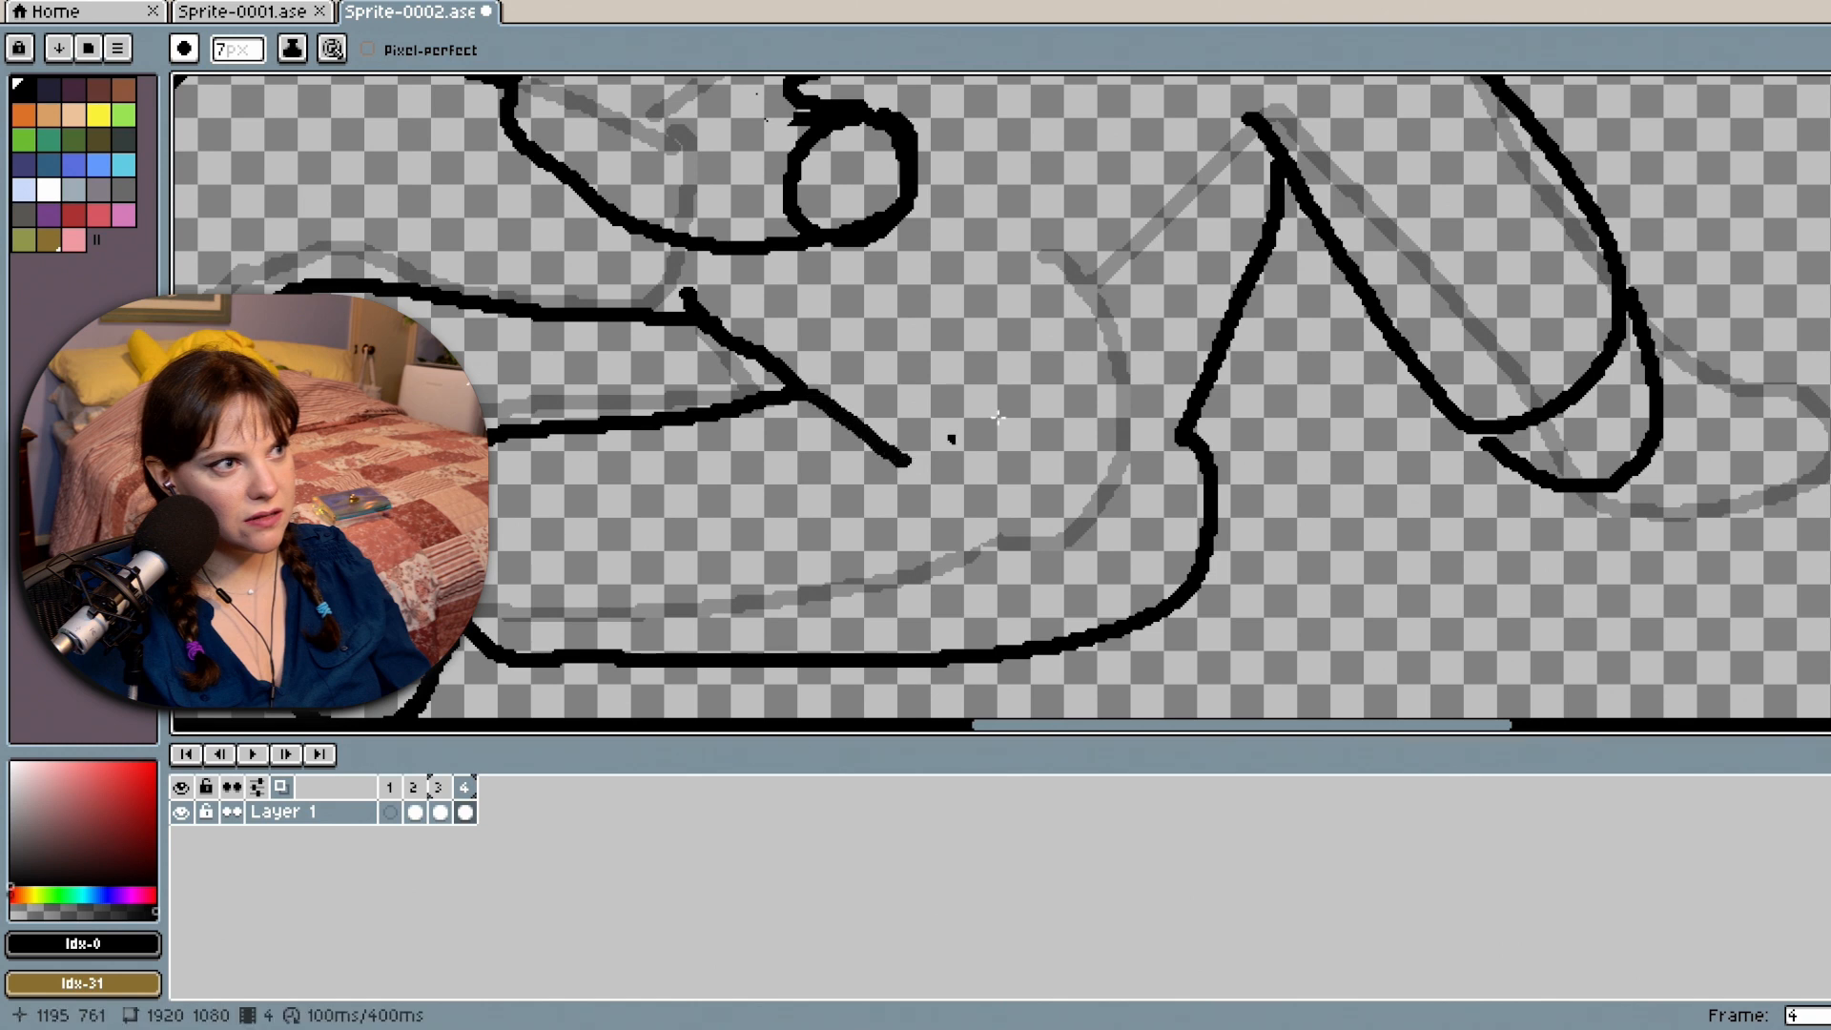
pyautogui.scroll(2, 1050, 381)
pyautogui.scroll(-3, 1045, 380)
pyautogui.scroll(1, 1041, 386)
pyautogui.scroll(-2, 1039, 386)
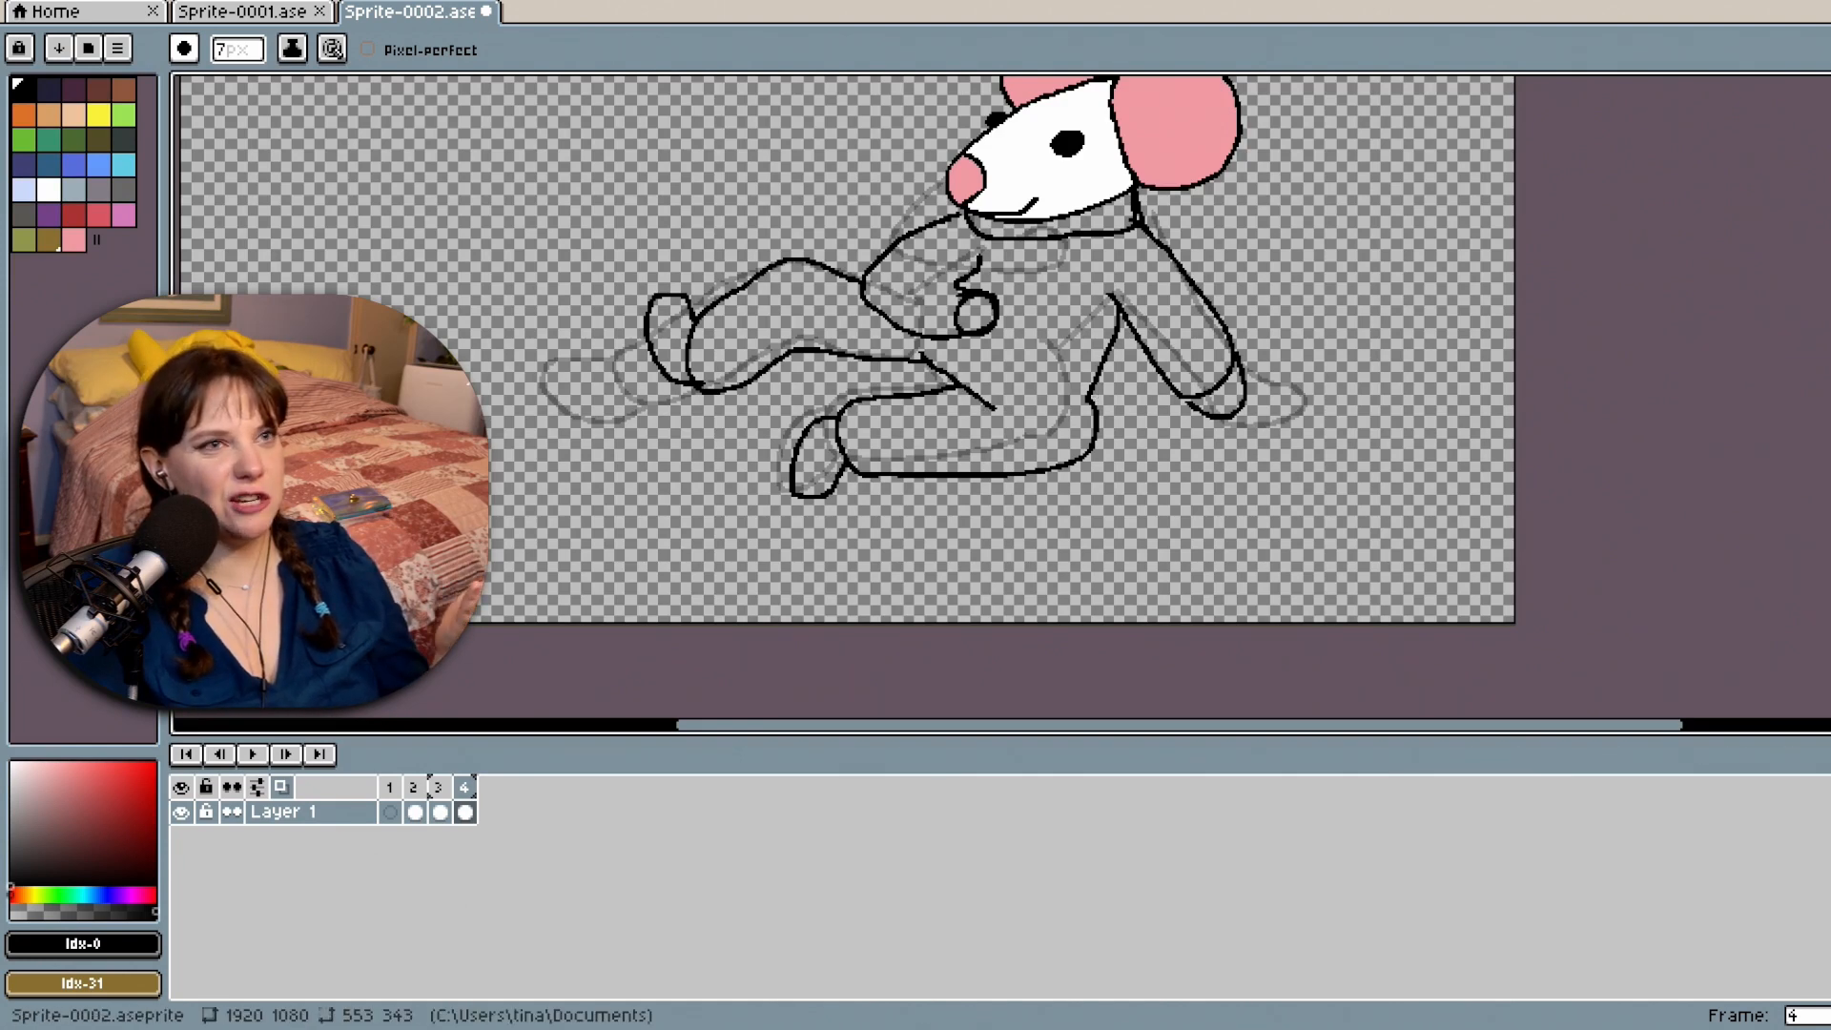
pyautogui.scroll(2, 982, 396)
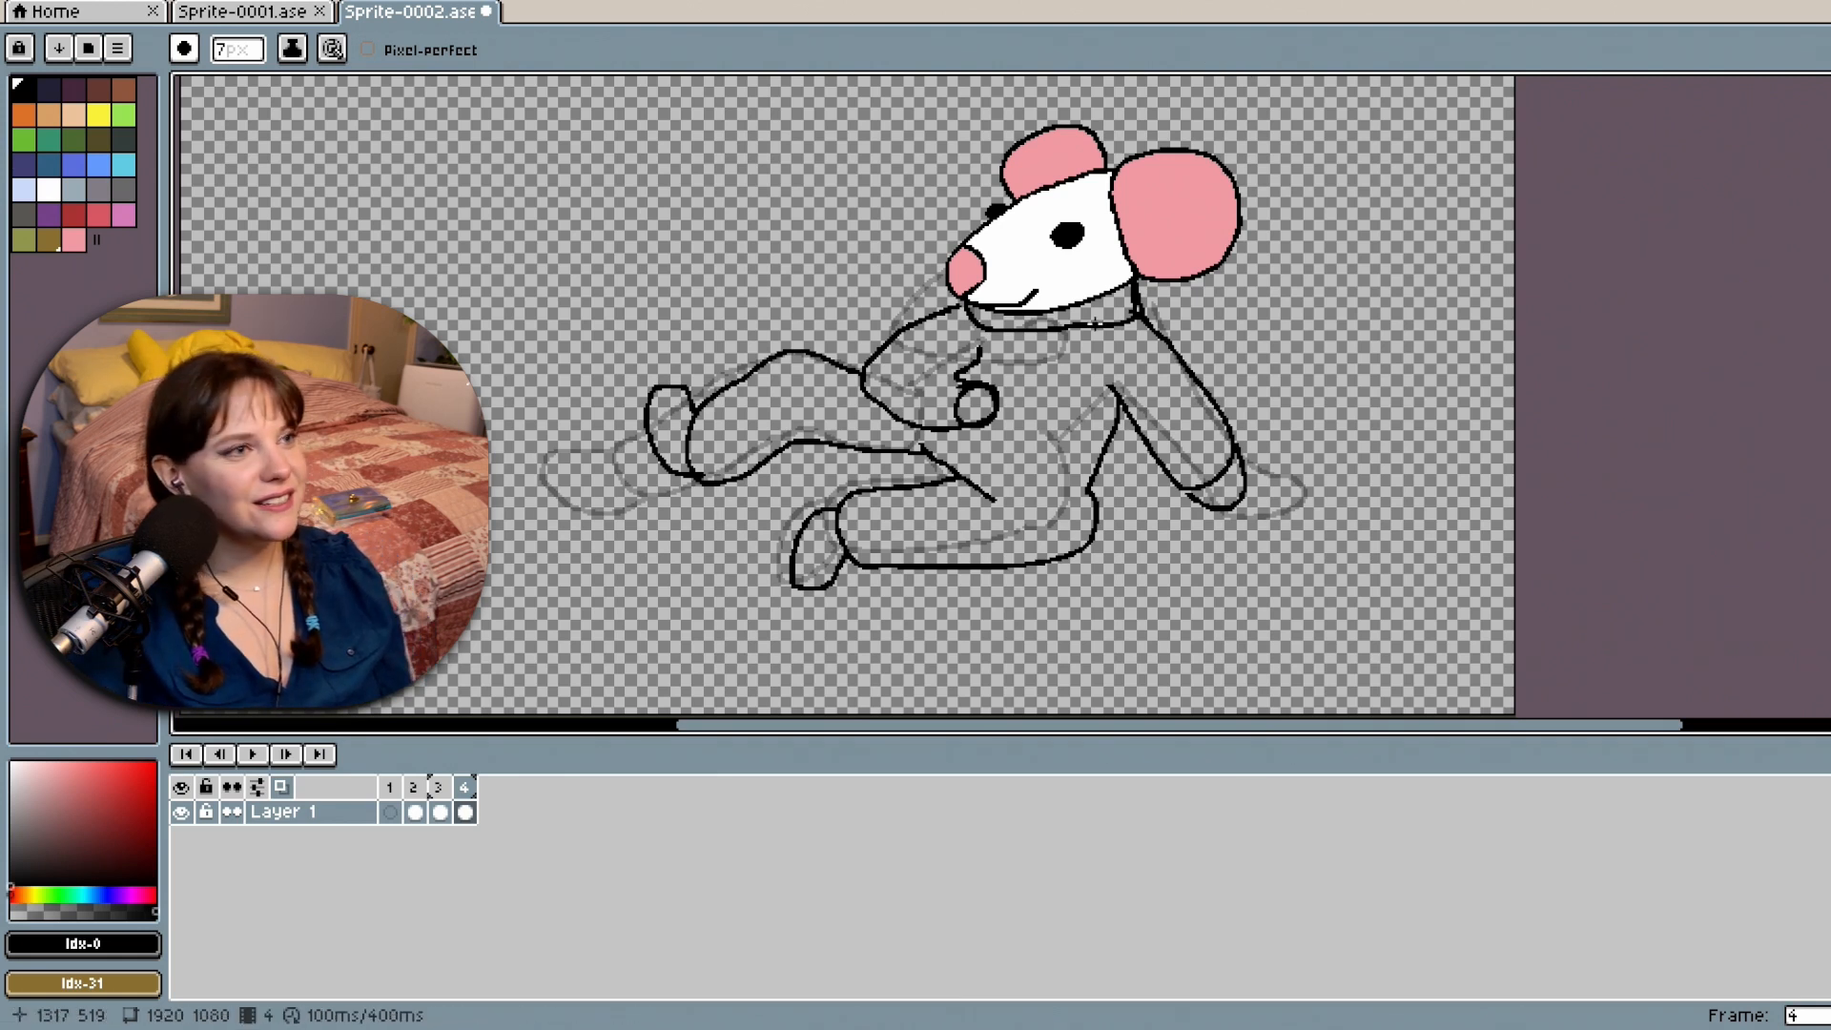
# Add a new layer above Layer 1, and make Layer 1's frame 4 cel active again.
pyautogui.rightClick(467, 789)
pyautogui.click(360, 822)
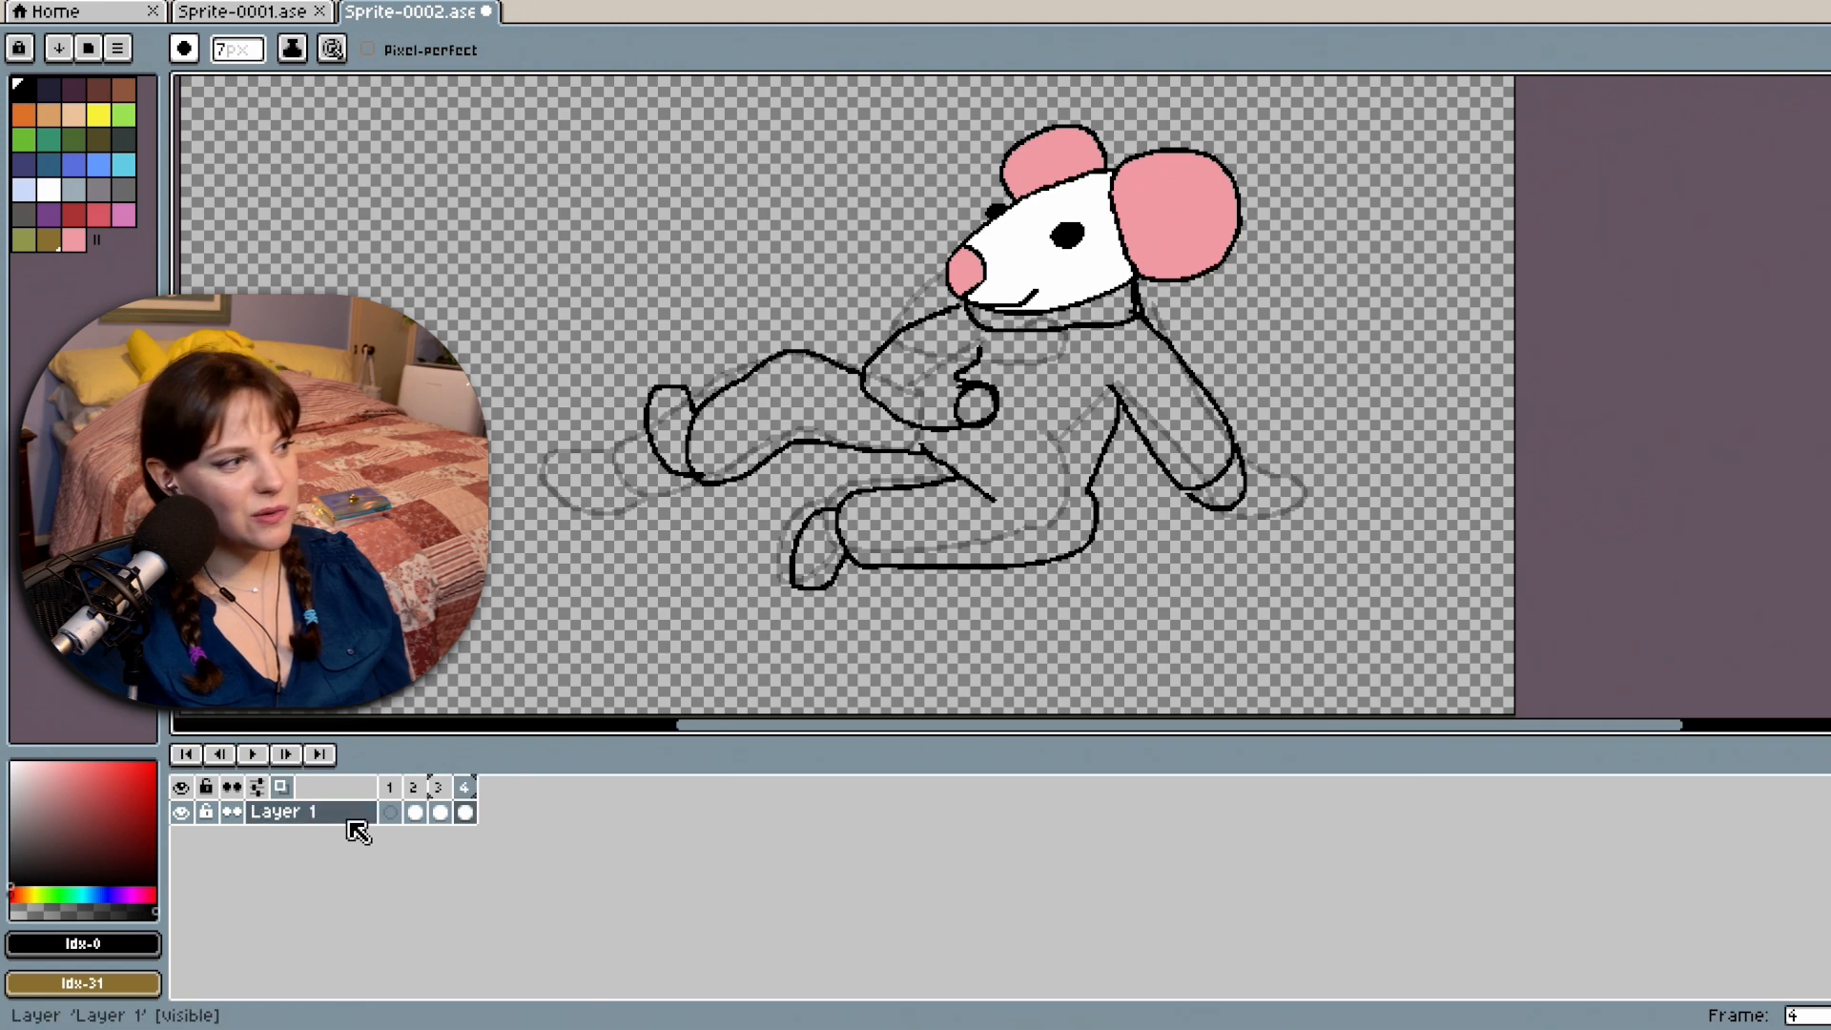
pyautogui.rightClick(353, 820)
pyautogui.moveTo(399, 875)
pyautogui.click(586, 870)
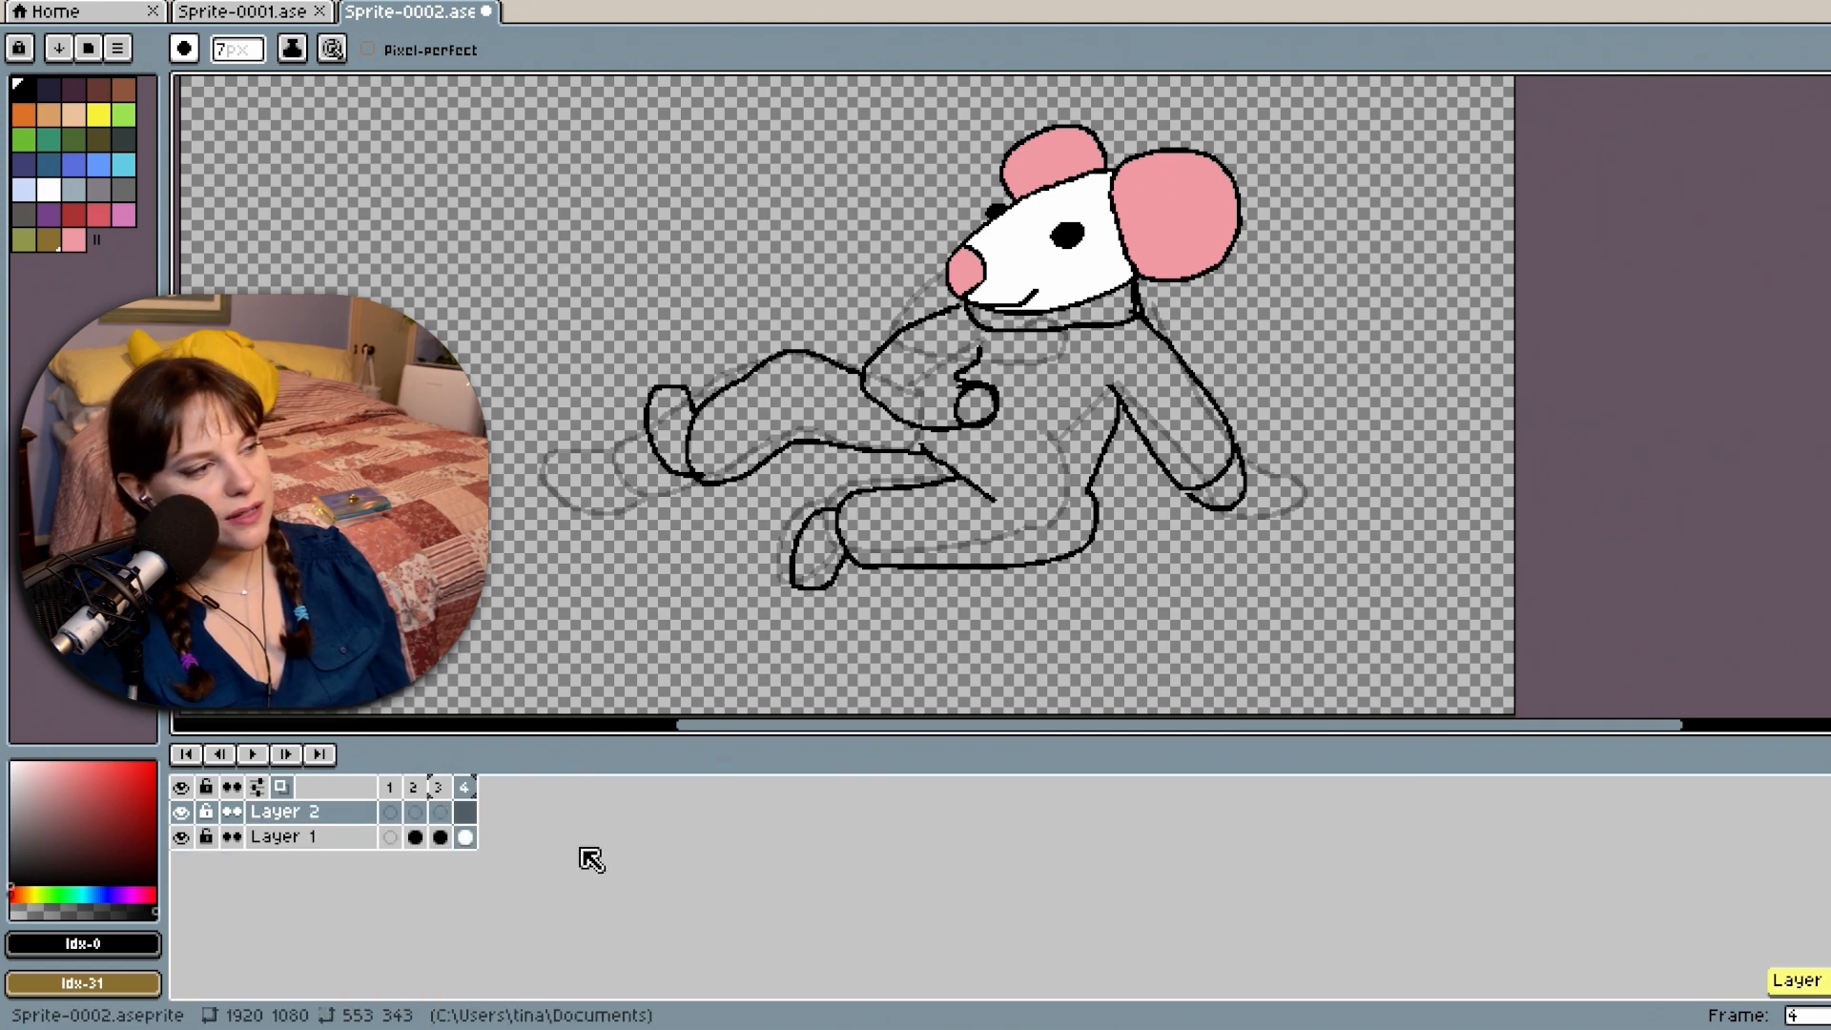
pyautogui.click(465, 838)
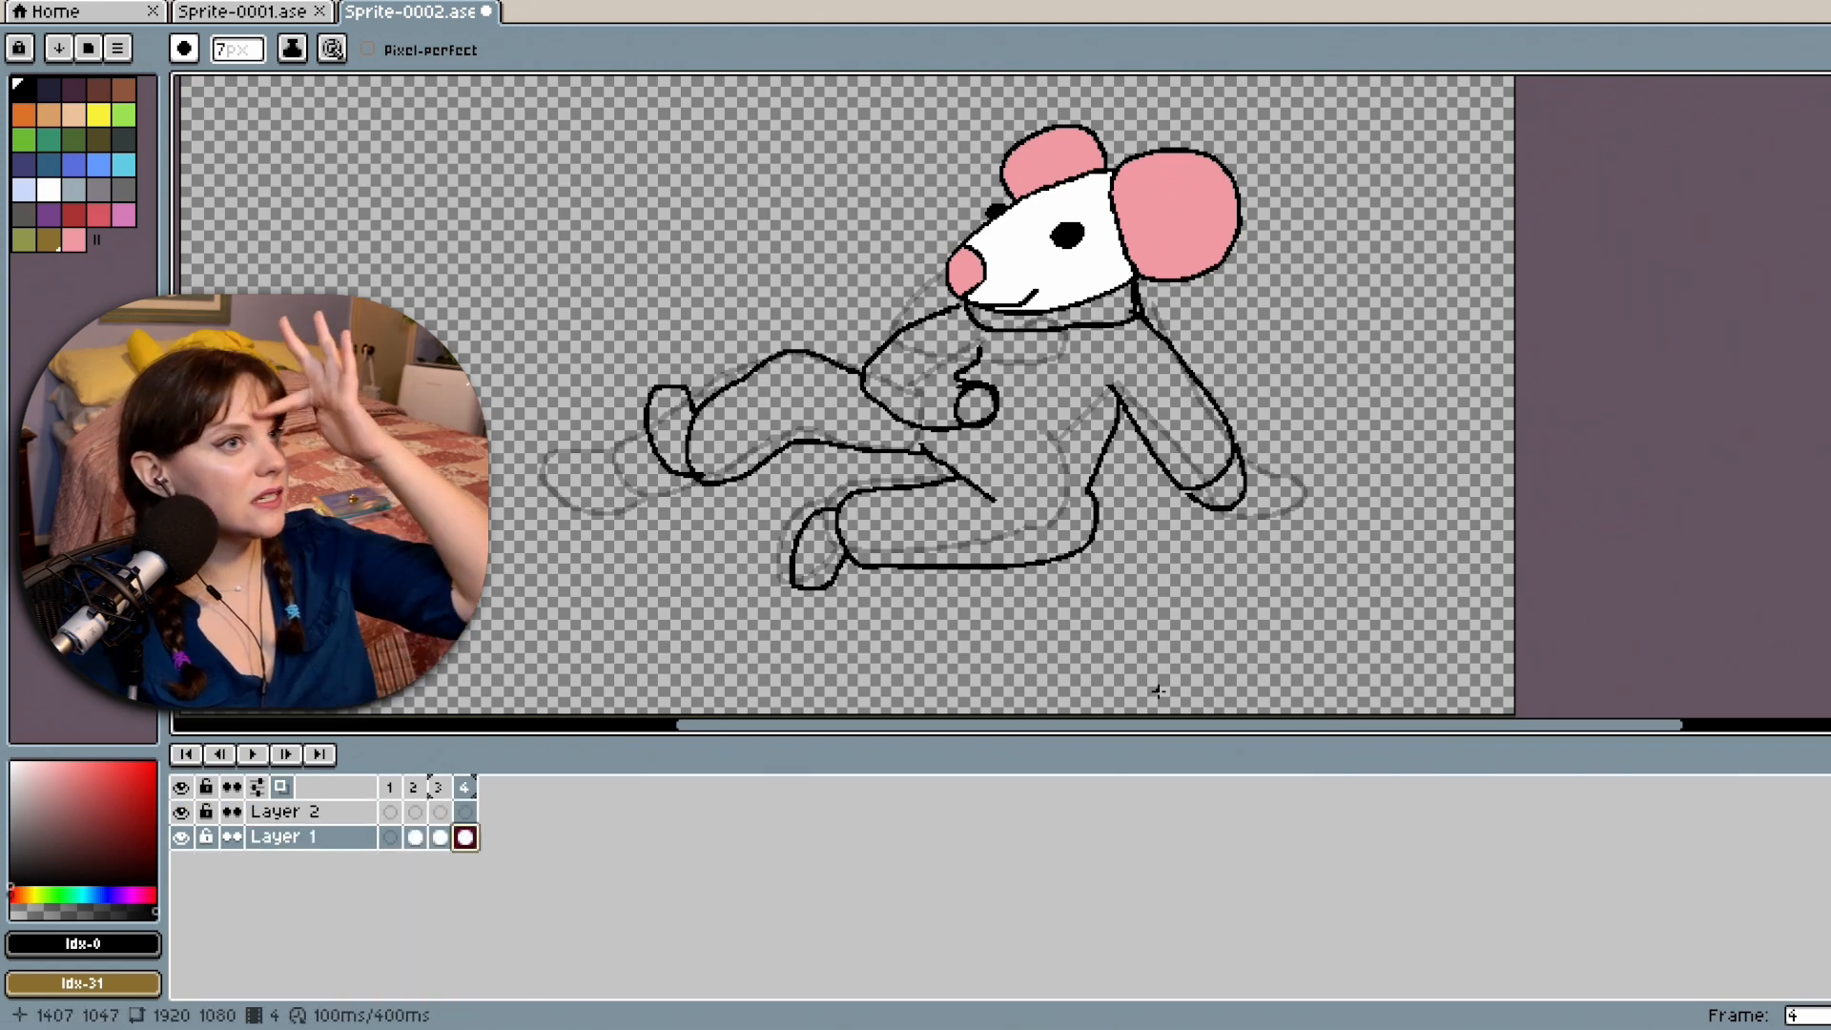
# Save the changes to the sprite.
pyautogui.click(29, 4)
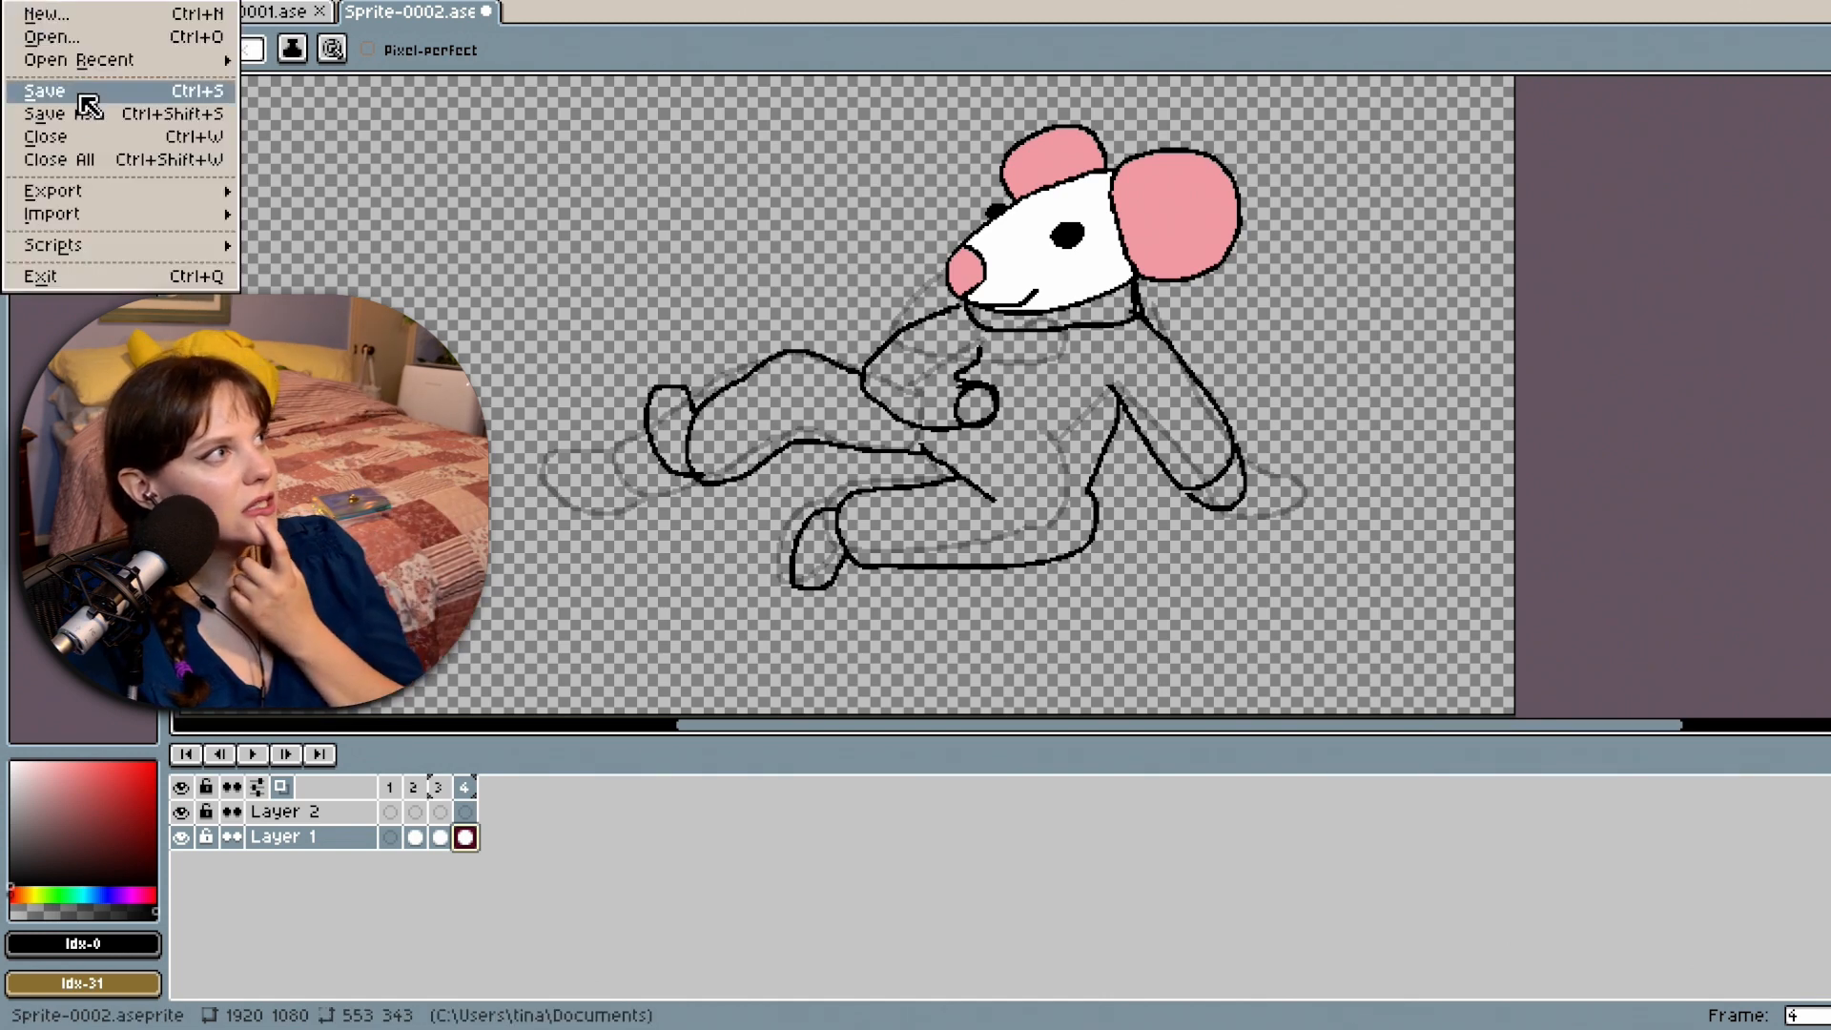
pyautogui.click(82, 89)
# Draw a double waistband line from the round hand to the lower back, and a jacket front edge from the collar down to the hand.
pyautogui.scroll(3, 997, 420)
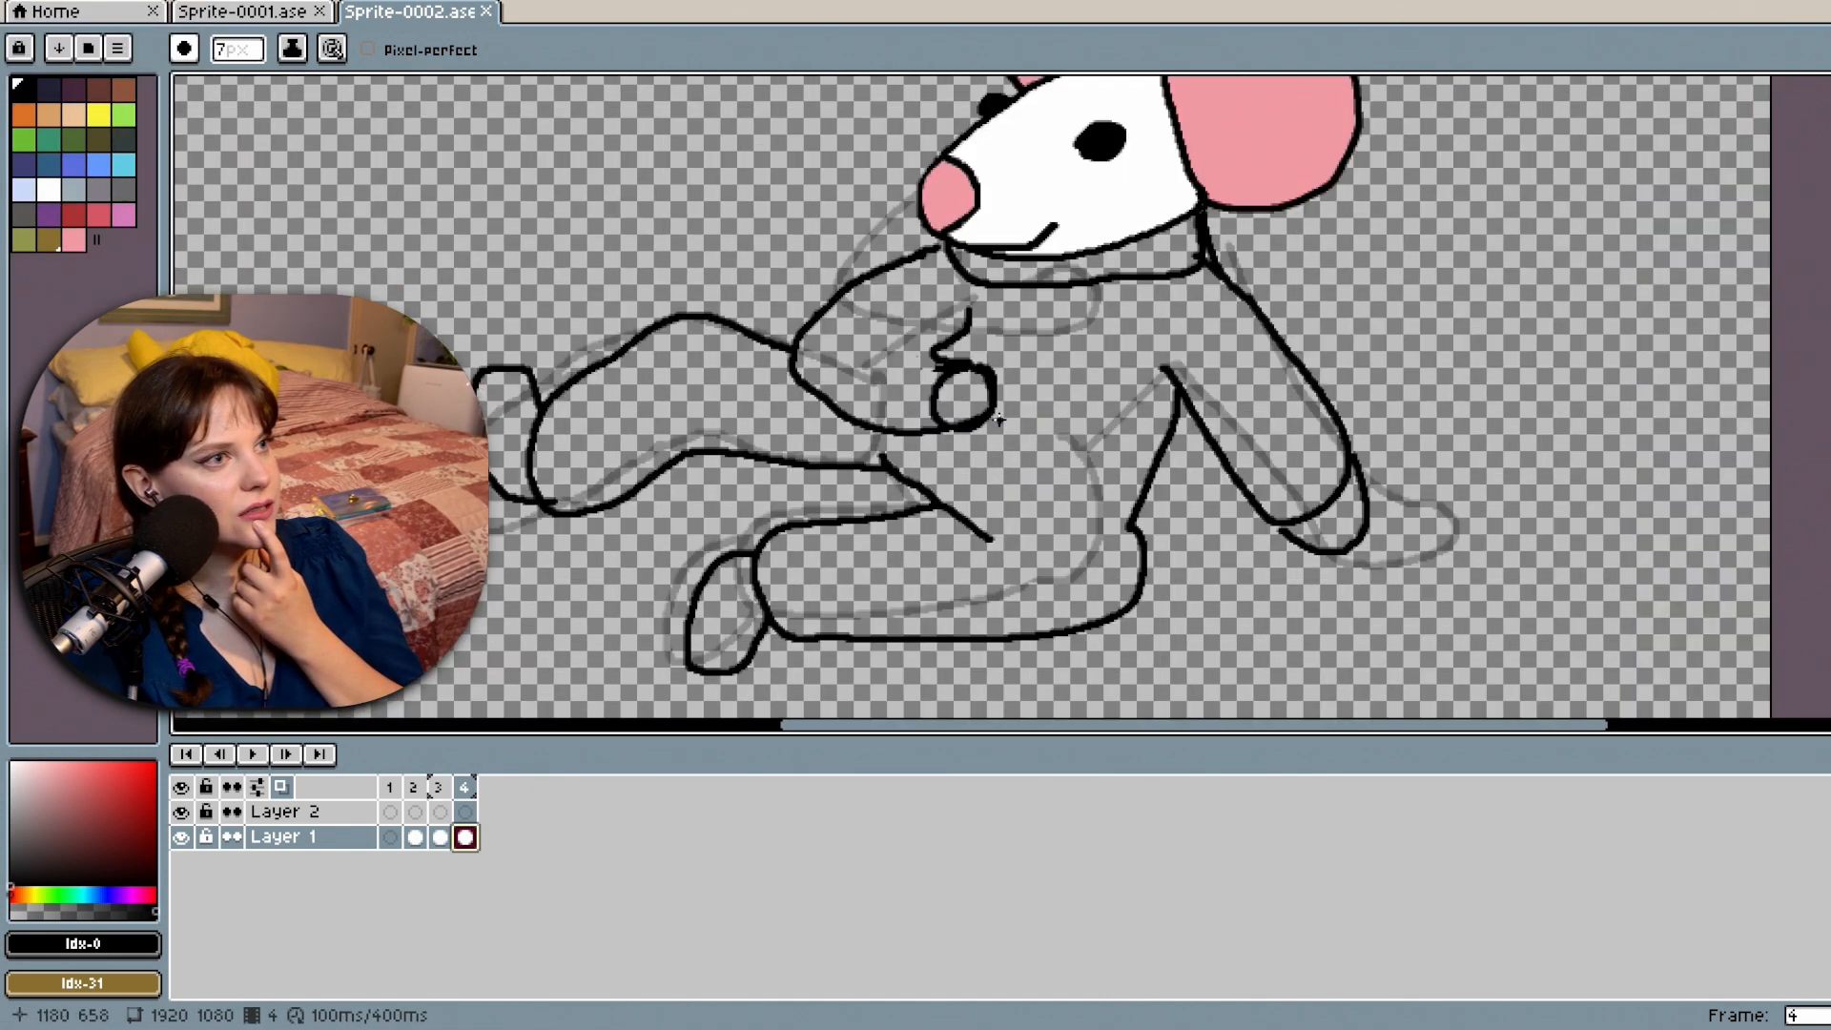
pyautogui.scroll(-3, 997, 420)
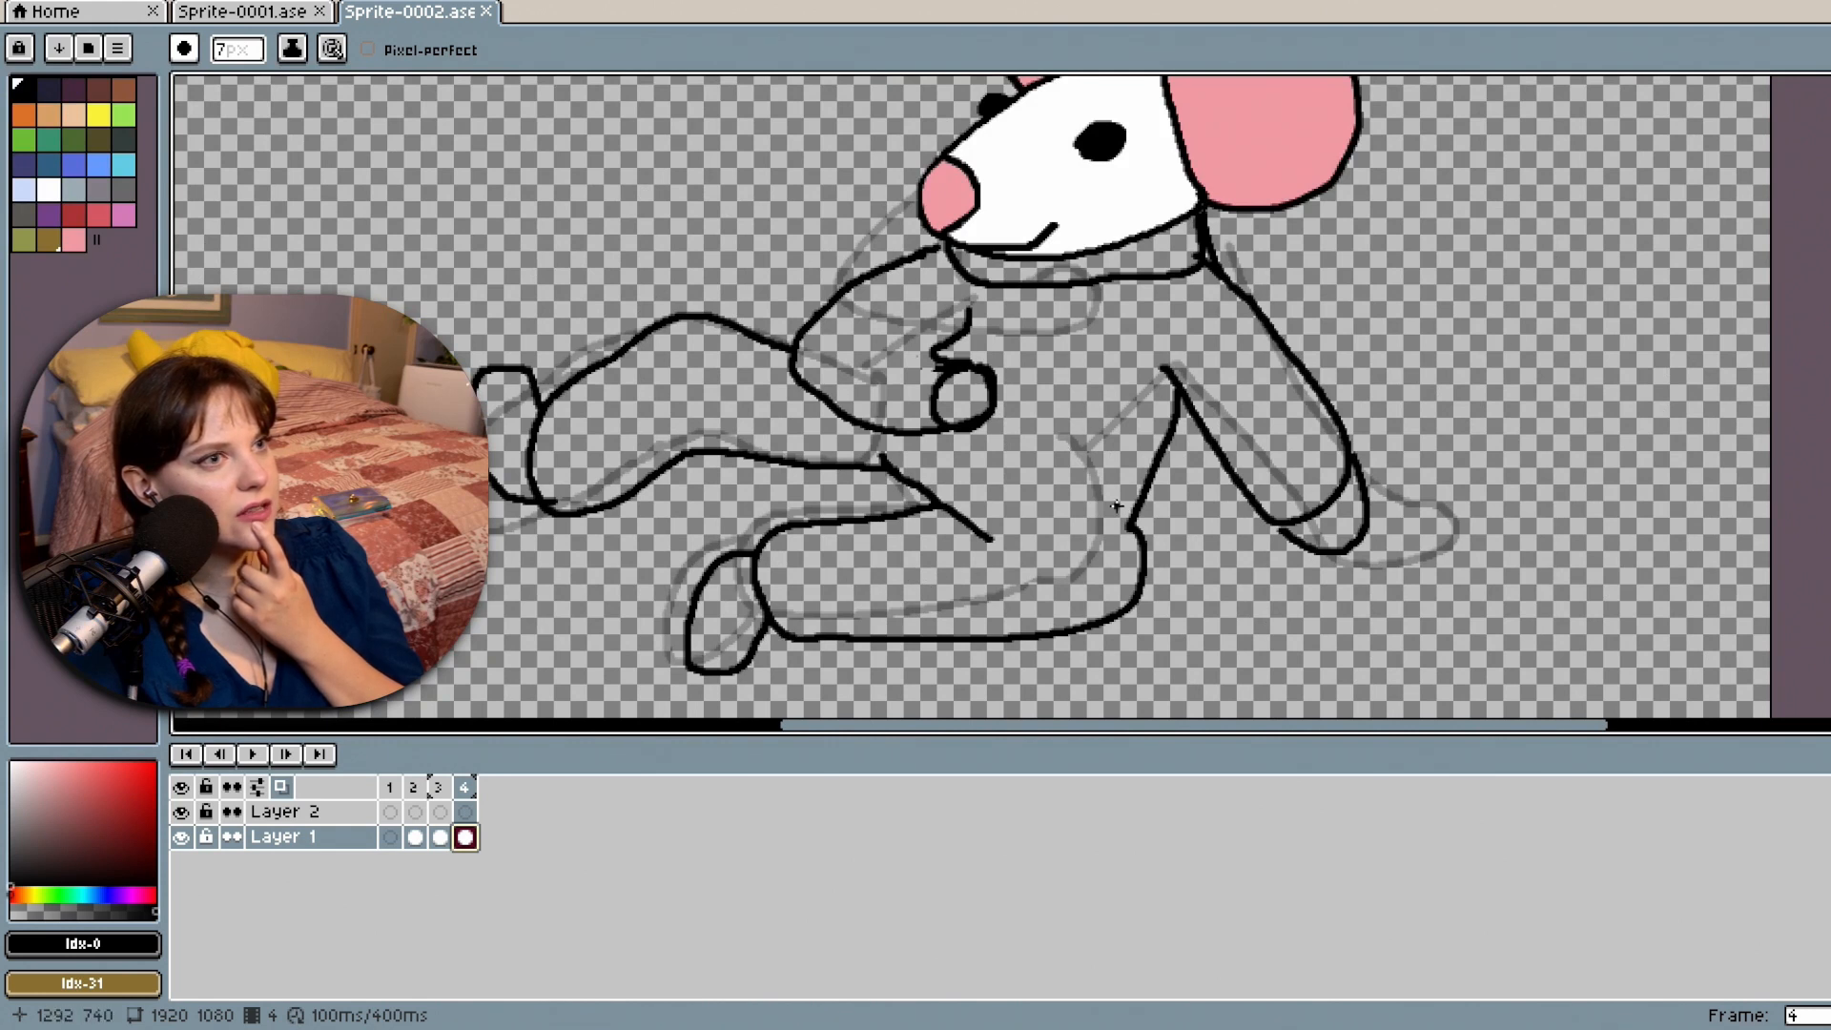
pyautogui.moveTo(1128, 524)
pyautogui.mouseDown()
pyautogui.moveTo(1017, 444)
pyautogui.moveTo(969, 425)
pyautogui.moveTo(960, 441)
pyautogui.moveTo(1123, 539)
pyautogui.moveTo(1109, 492)
pyautogui.moveTo(988, 410)
pyautogui.mouseUp()
pyautogui.hotkey('ctrl', 'z')
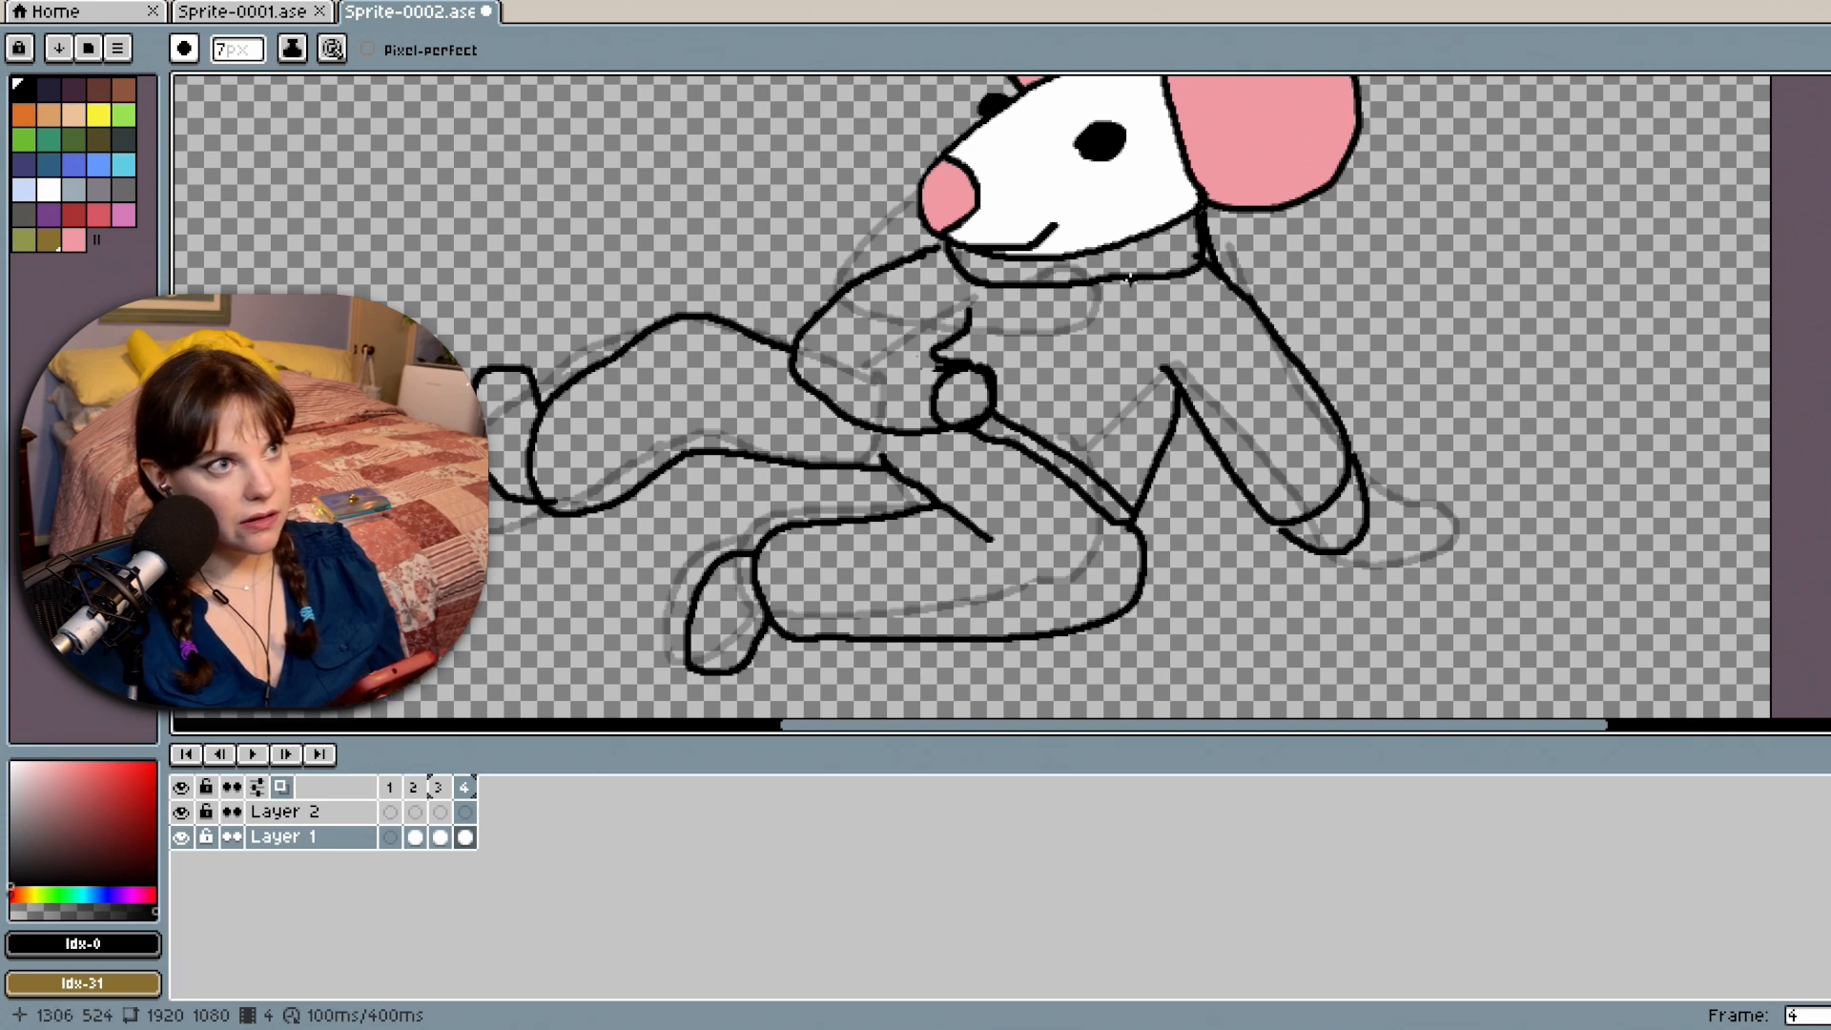
pyautogui.moveTo(1127, 280)
pyautogui.mouseDown()
pyautogui.moveTo(1003, 316)
pyautogui.moveTo(984, 277)
pyautogui.moveTo(997, 414)
pyautogui.mouseUp()
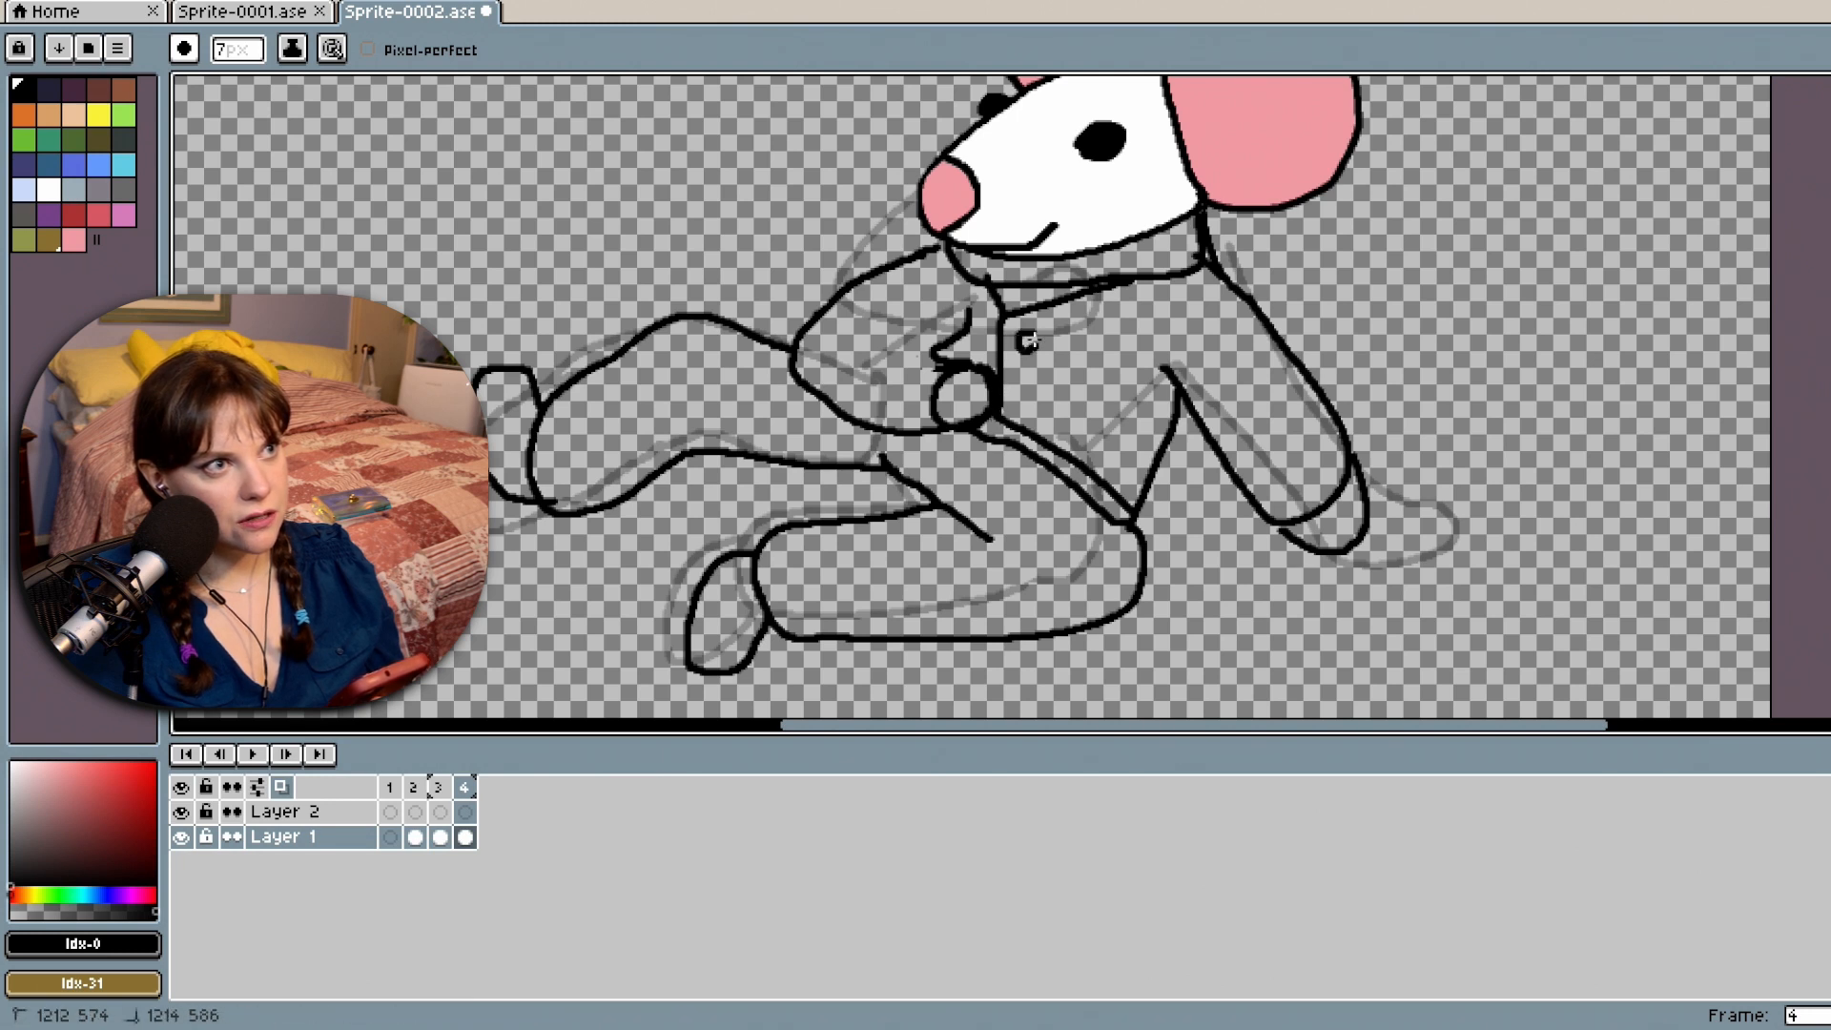
# Draw three small round buttons in black, one below the other, along the jacket's front edge.
pyautogui.moveTo(1032, 341)
pyautogui.mouseDown()
pyautogui.moveTo(1017, 379)
pyautogui.moveTo(1034, 373)
pyautogui.mouseUp()
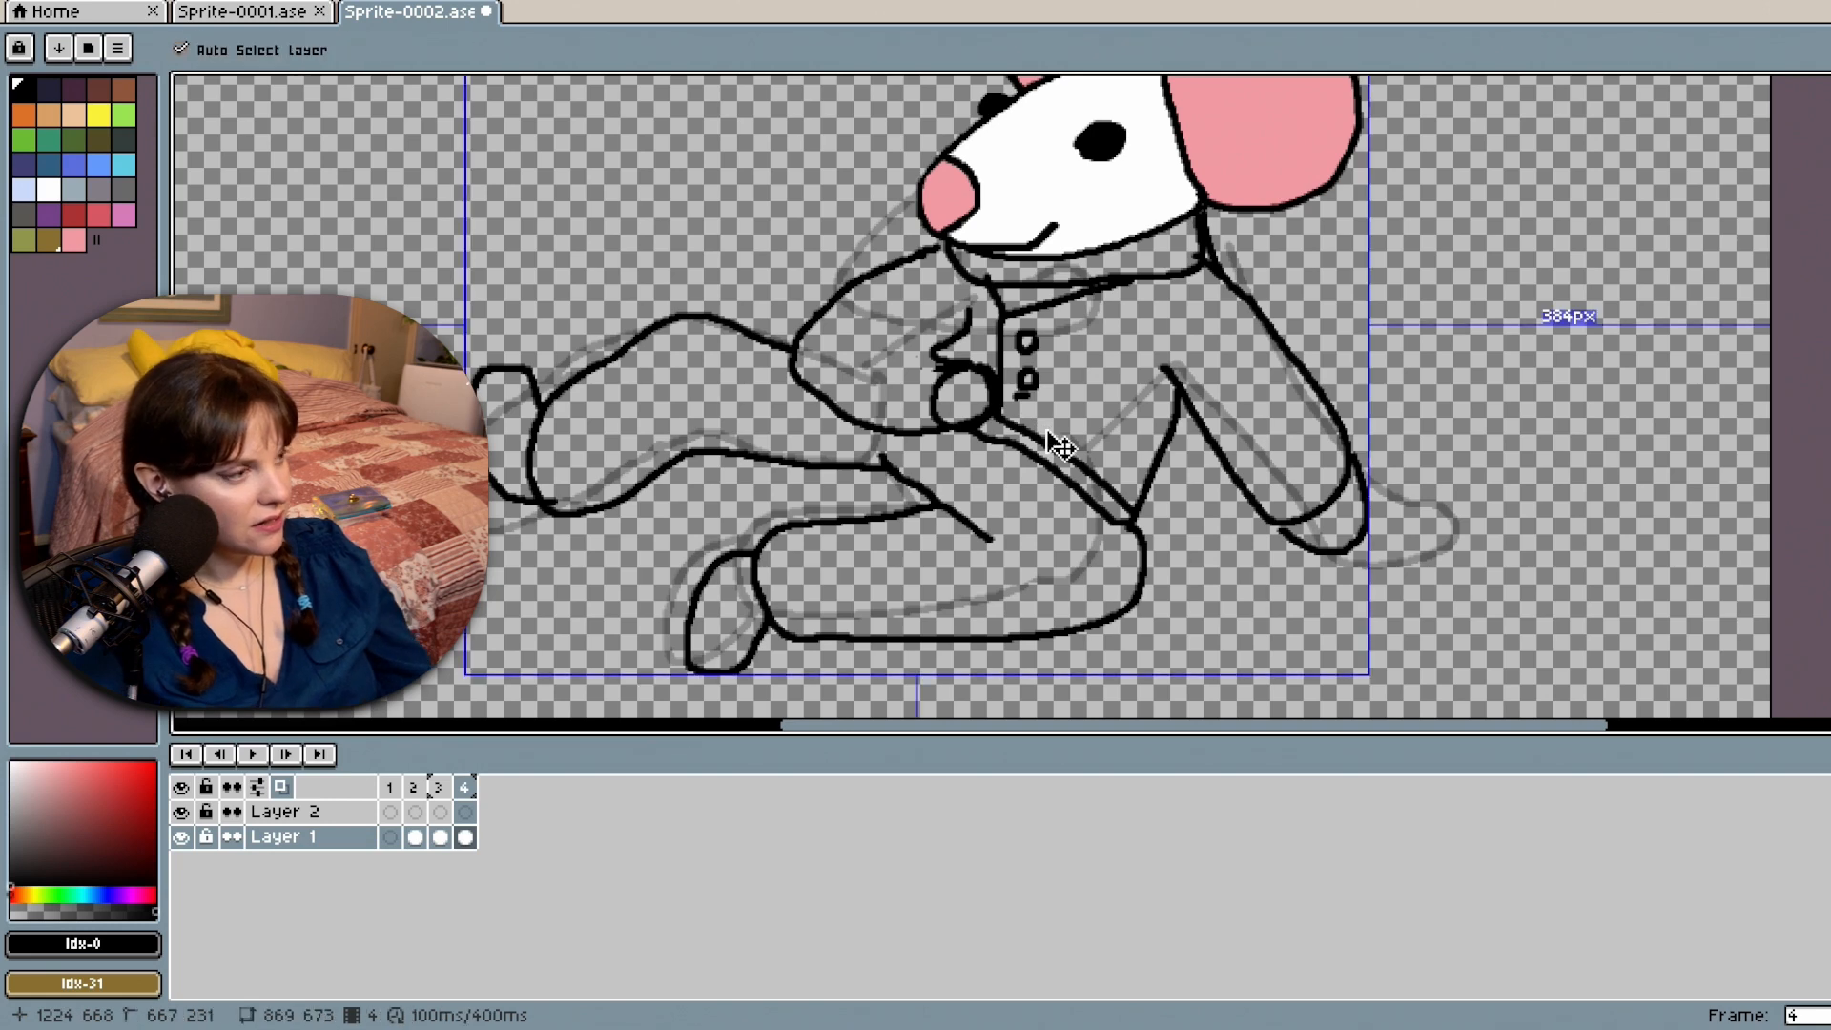
pyautogui.scroll(3, 1056, 470)
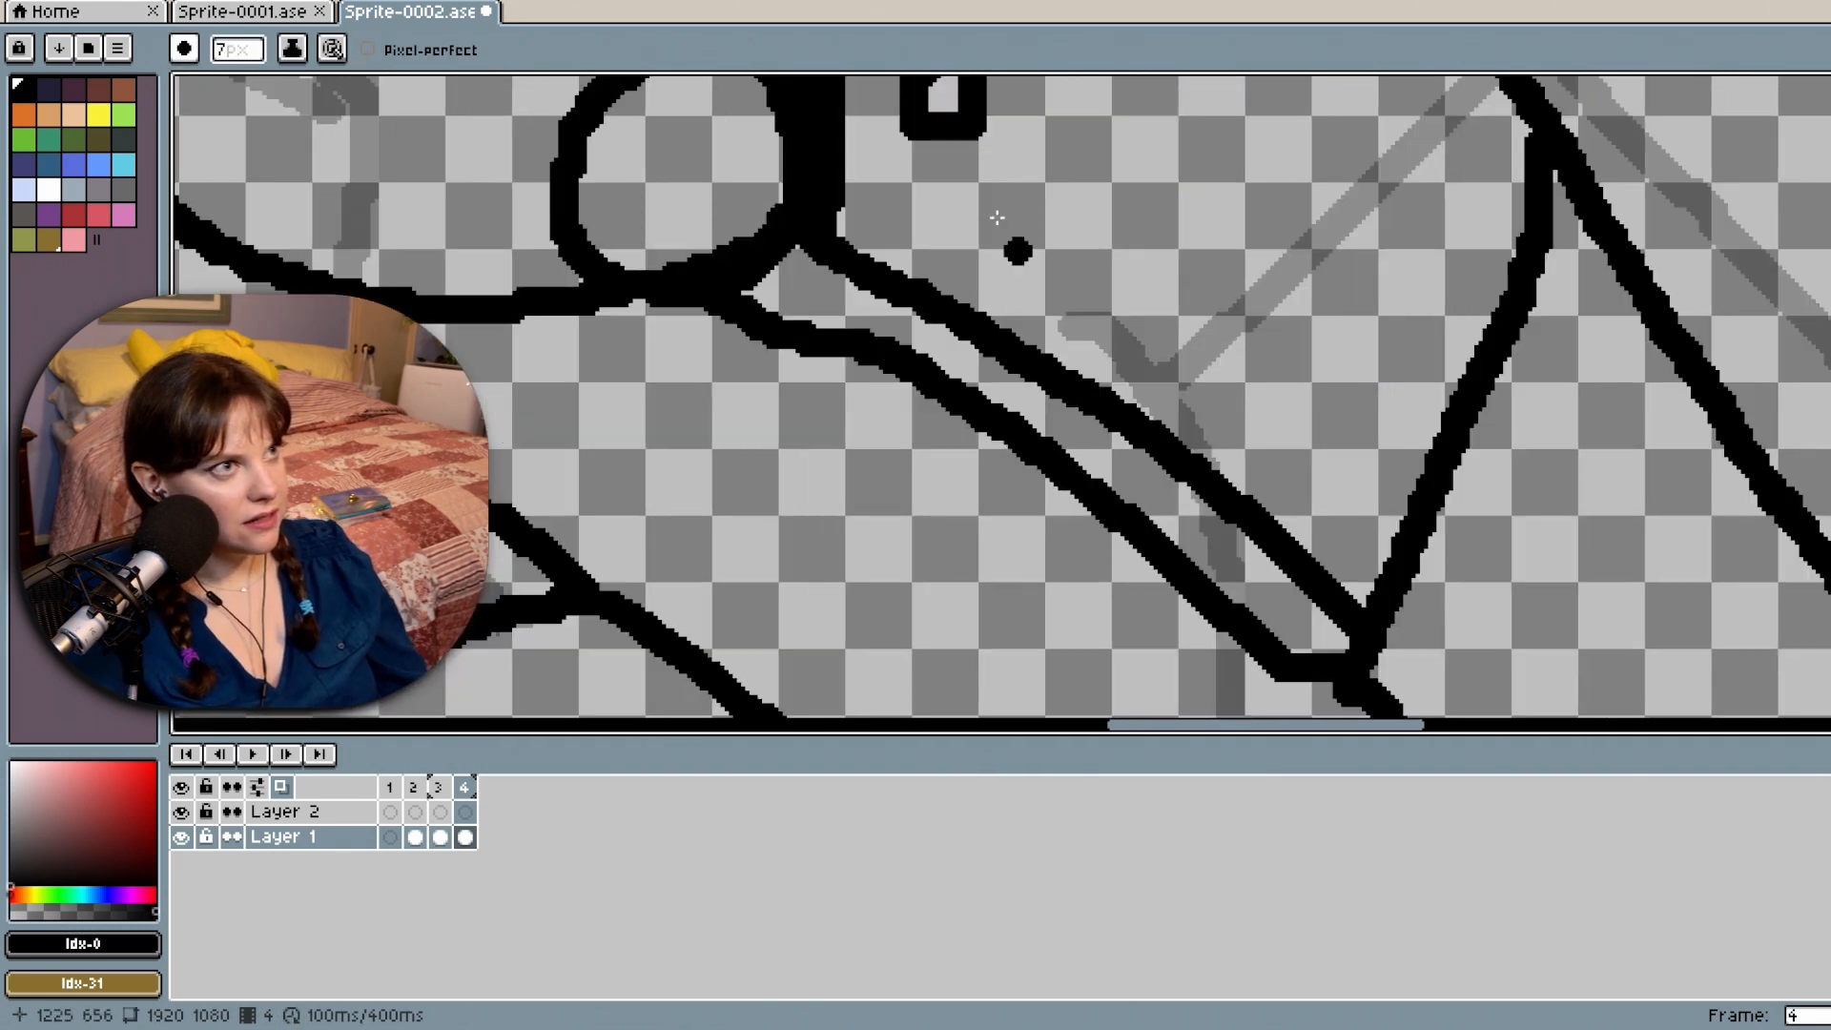
pyautogui.scroll(5, 1001, 396)
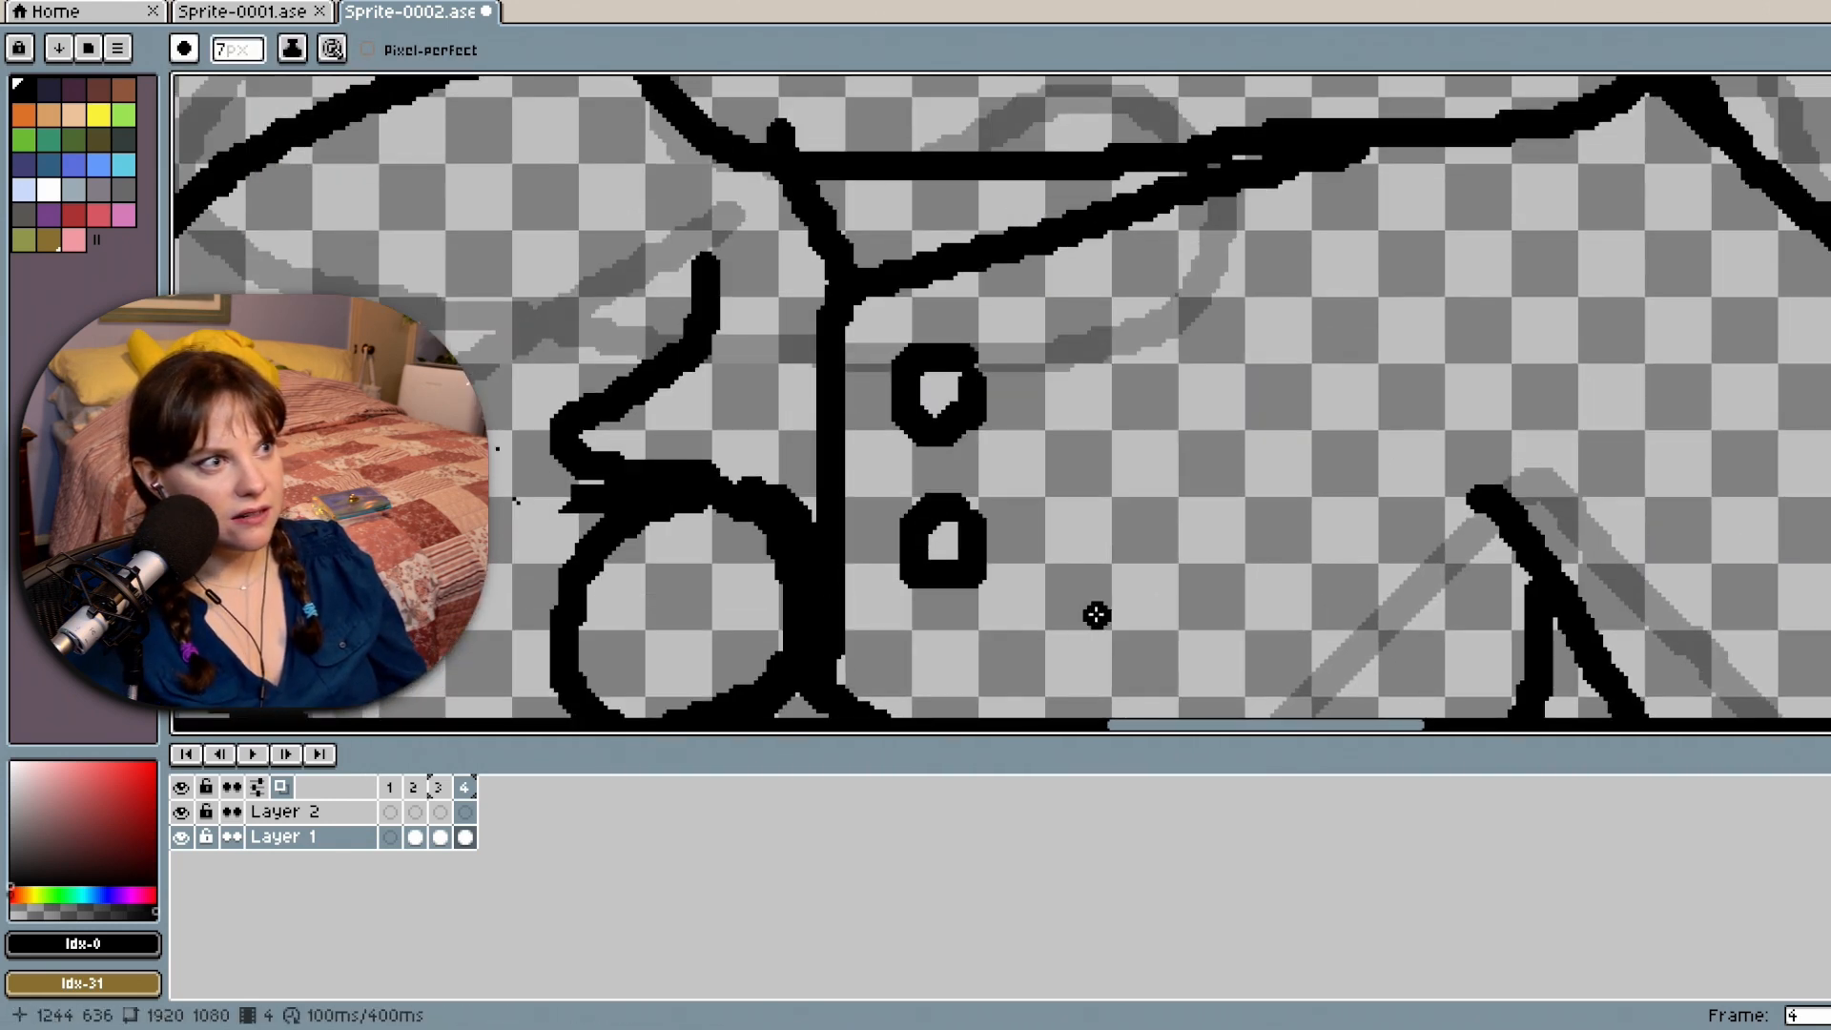
pyautogui.moveTo(938, 629)
pyautogui.mouseDown()
pyautogui.moveTo(917, 632)
pyautogui.moveTo(901, 689)
pyautogui.moveTo(967, 679)
pyautogui.moveTo(959, 621)
pyautogui.moveTo(940, 615)
pyautogui.mouseUp()
pyautogui.scroll(-4, 1096, 489)
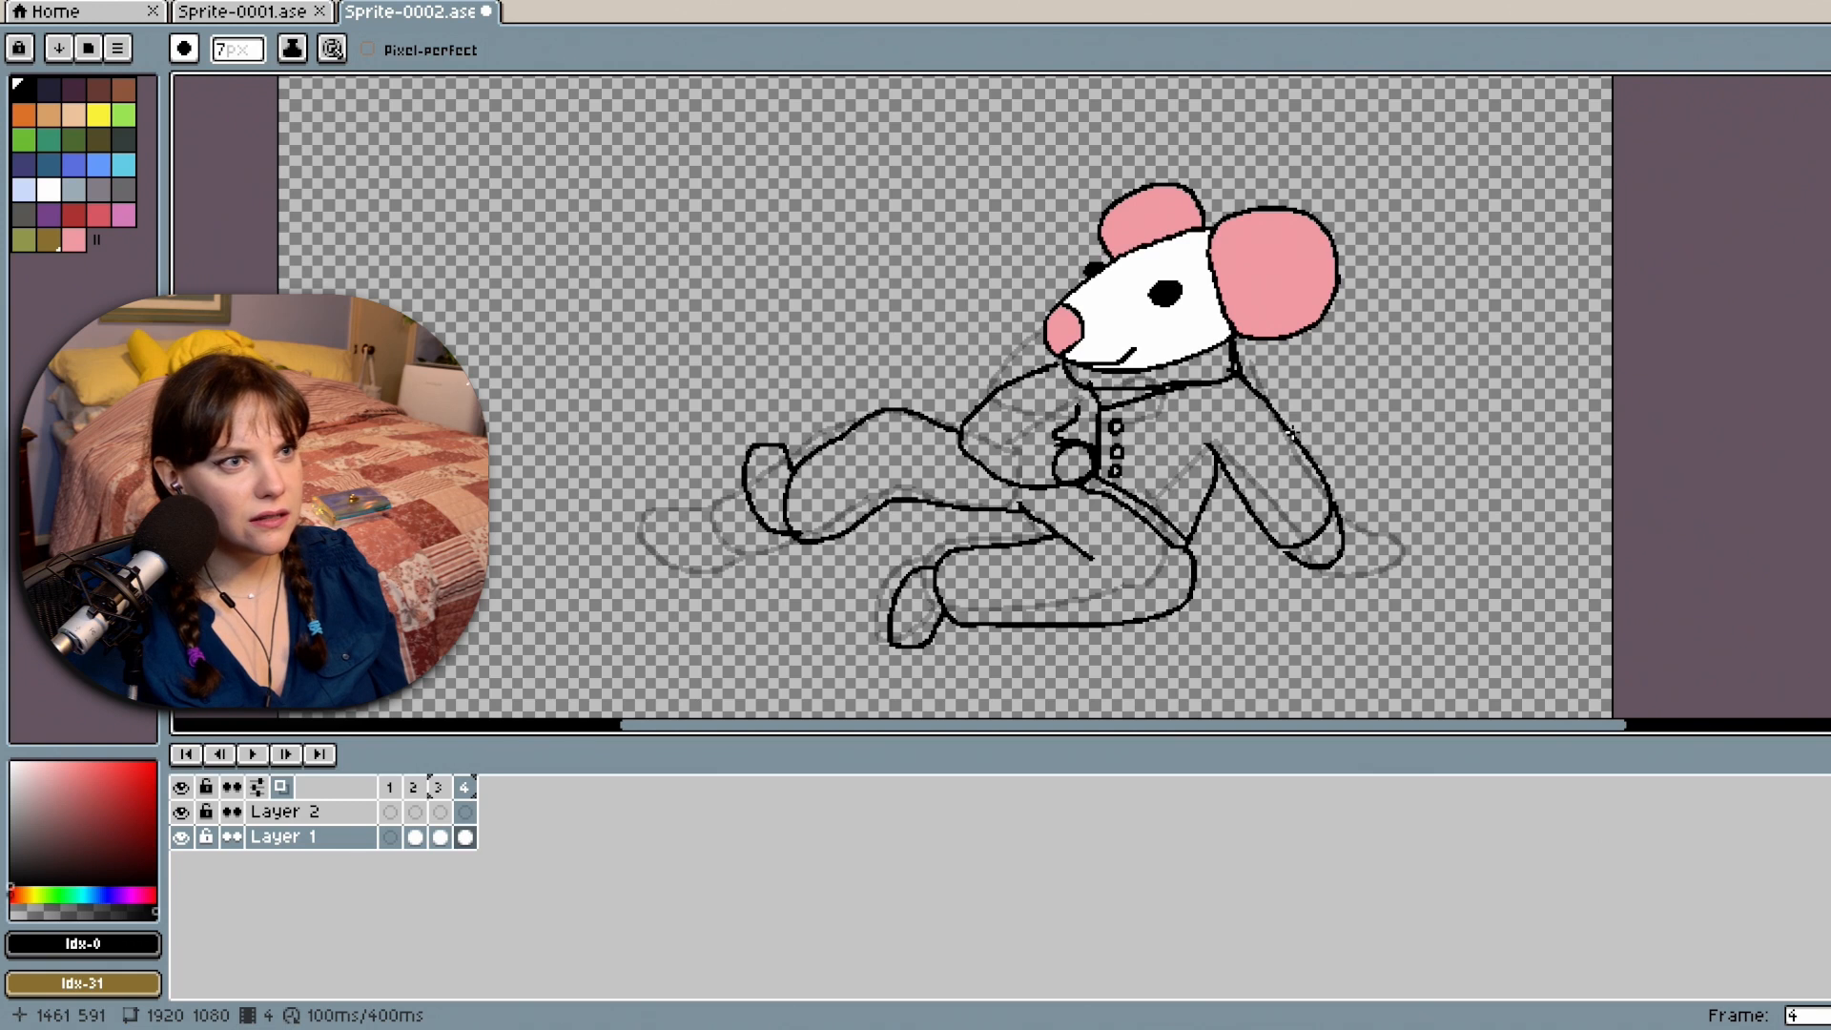
# Draw a curved sleeve hem in black across each of the mouse's arms.
pyautogui.moveTo(1291, 435); pyautogui.dragTo(1242, 492)
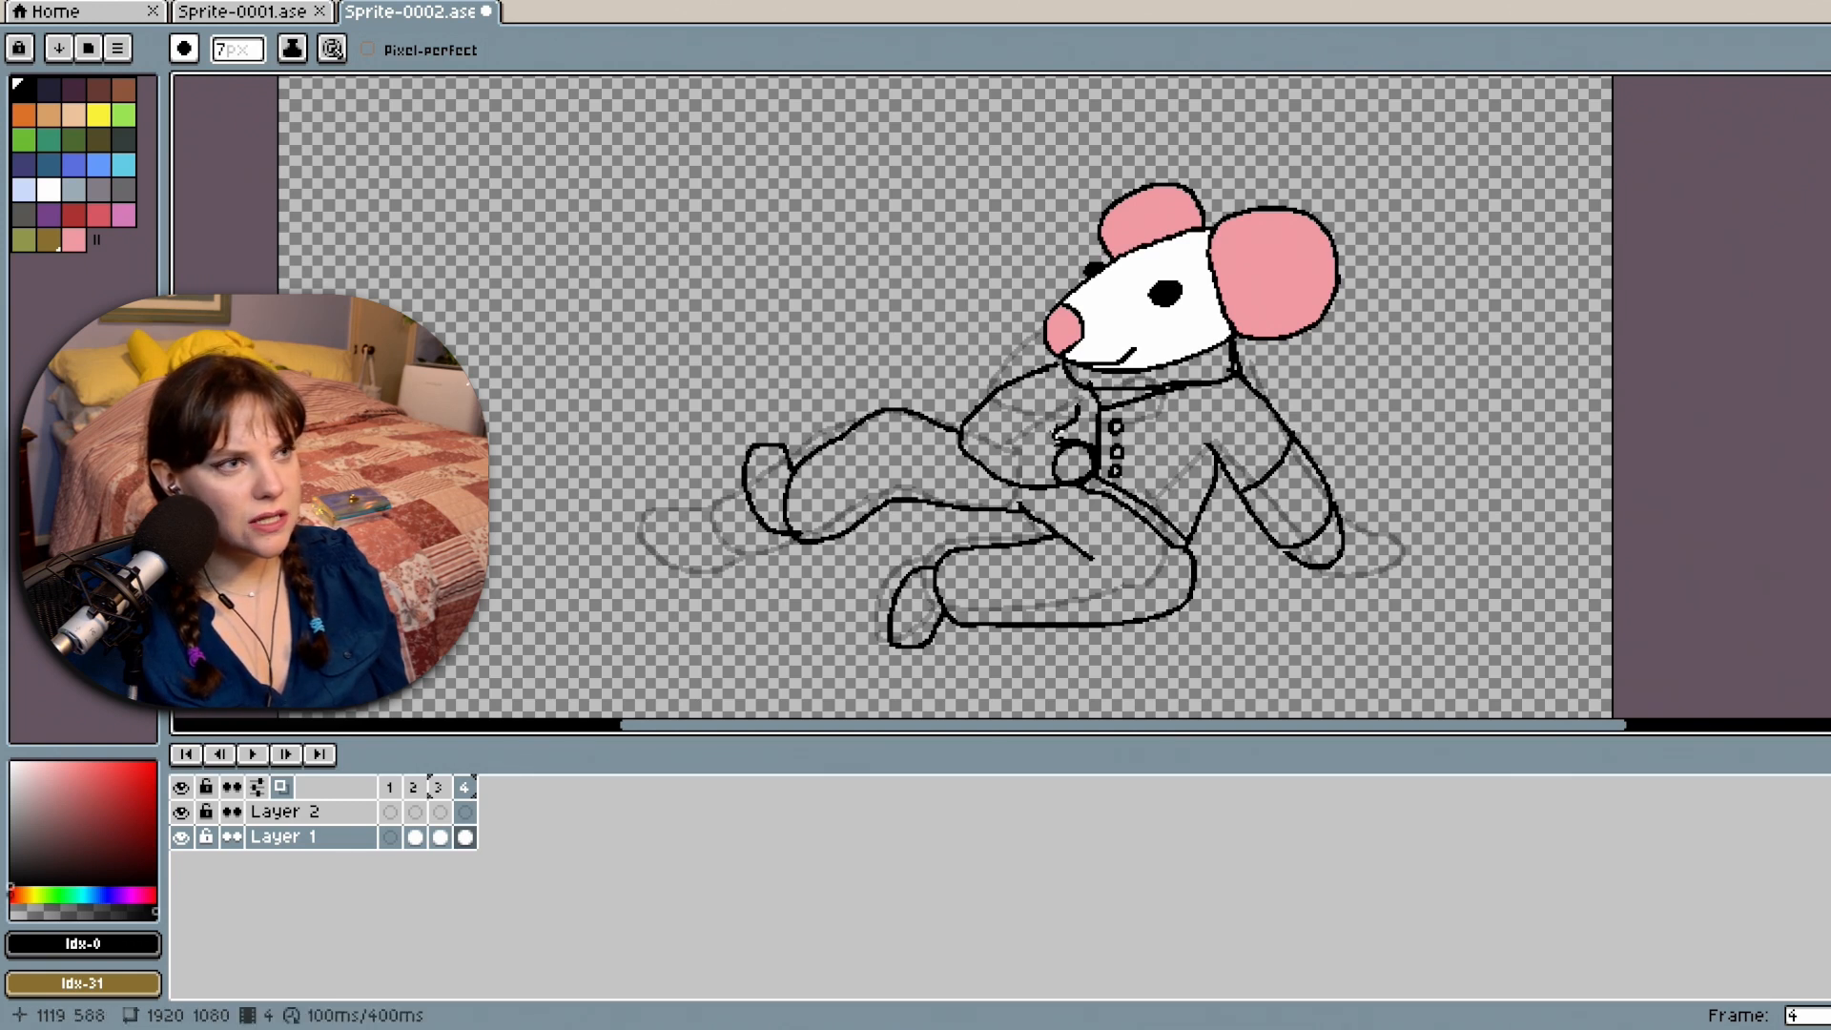
pyautogui.moveTo(1054, 434); pyautogui.dragTo(971, 416)
# Fill the round hand at the jacket front with the pink palette colour.
pyautogui.scroll(2, 1097, 458)
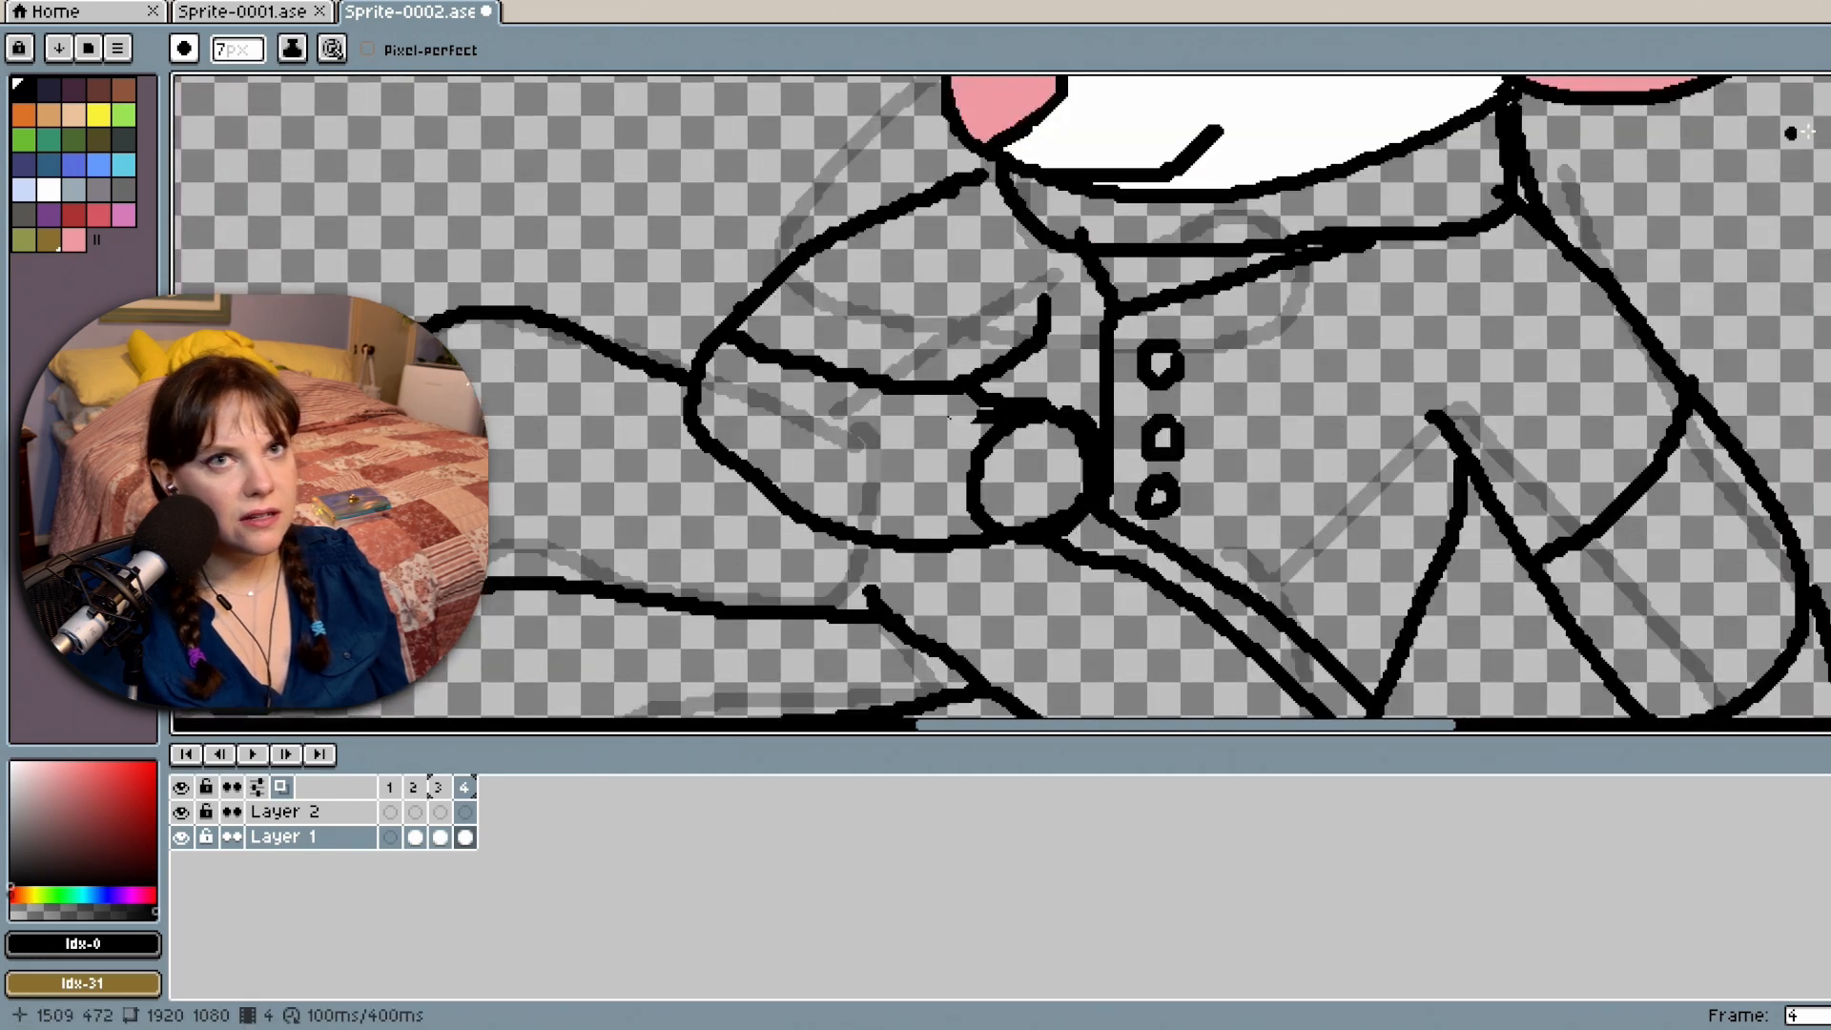
pyautogui.press('g')
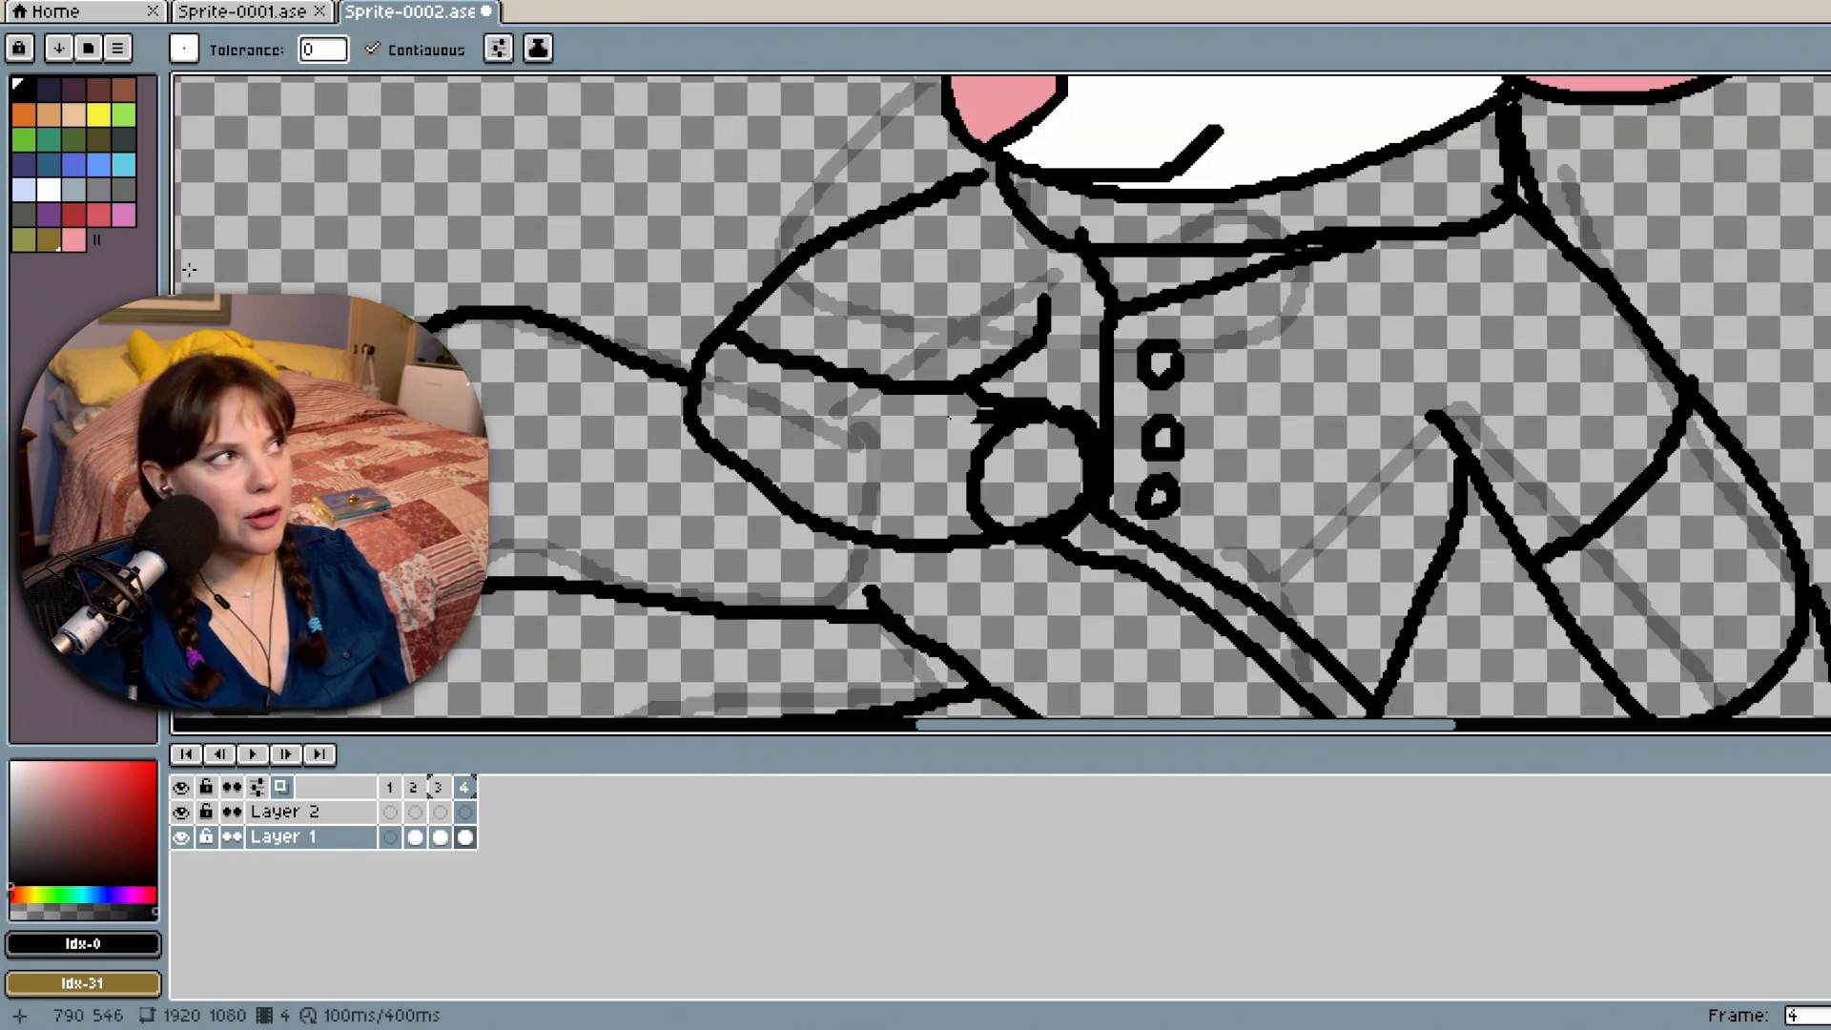
pyautogui.click(73, 240)
pyautogui.click(1069, 461)
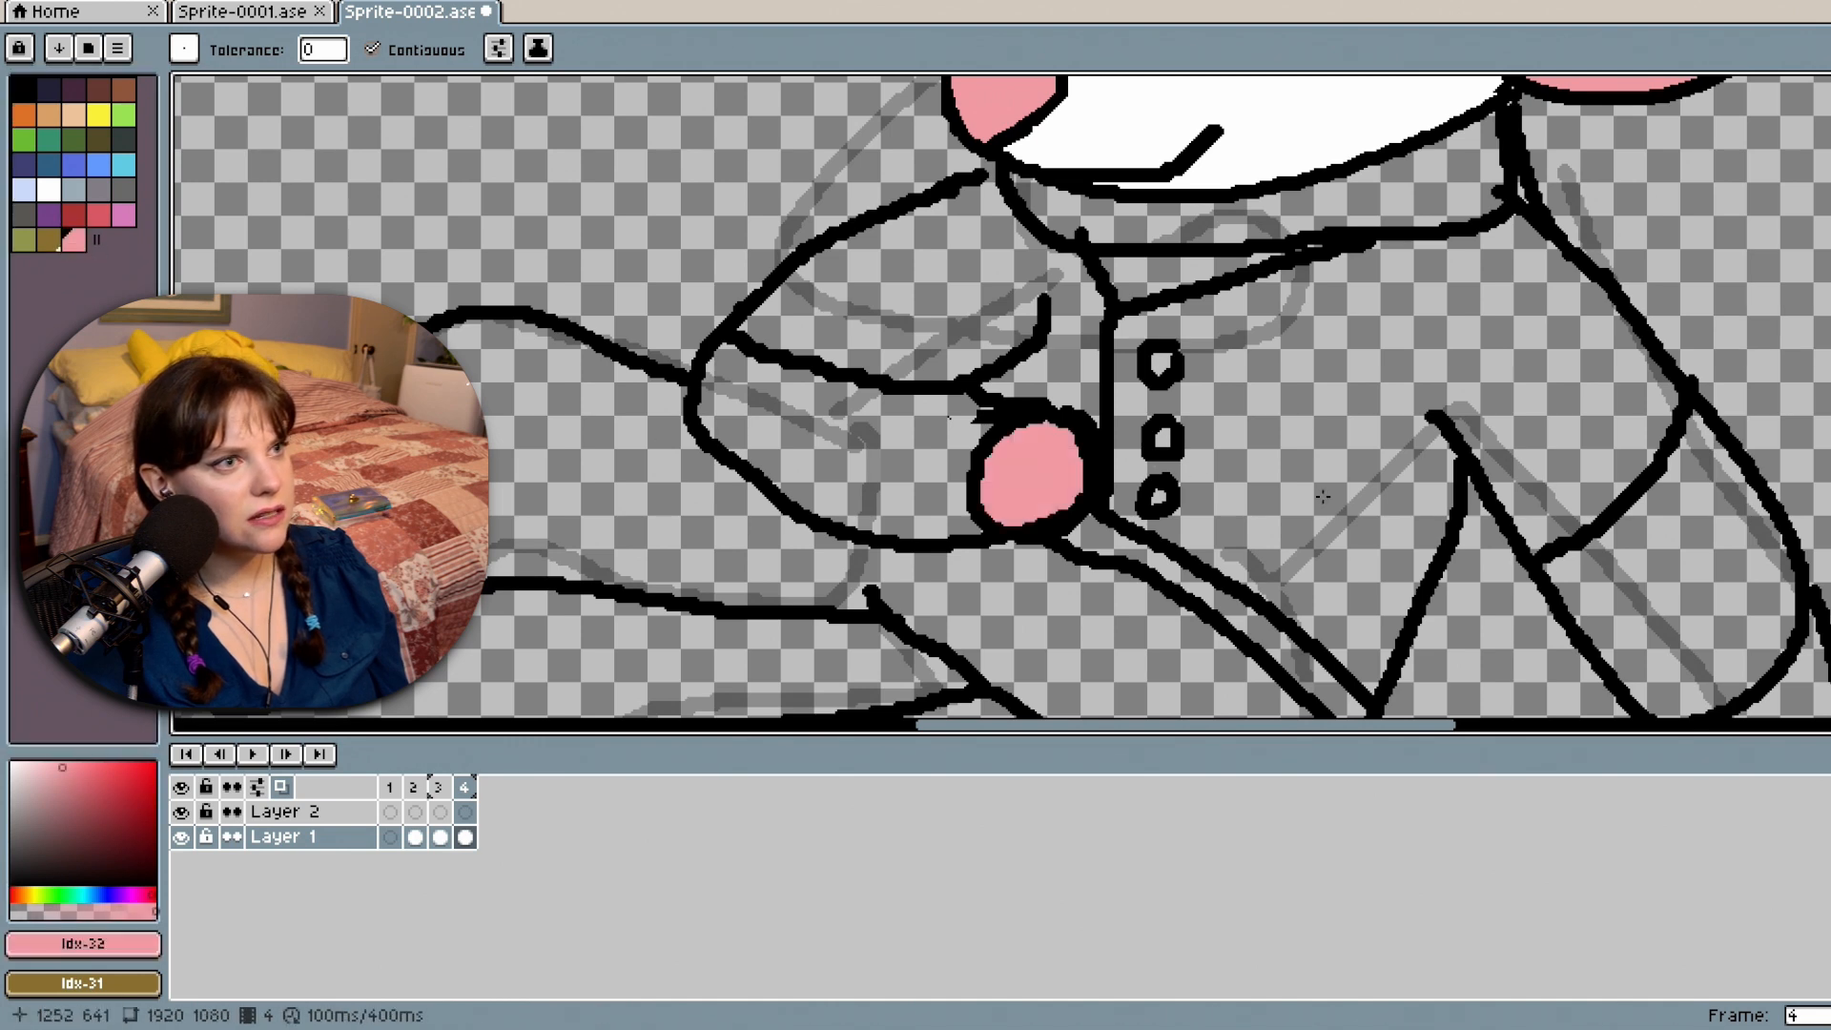
pyautogui.scroll(-5, 1002, 396)
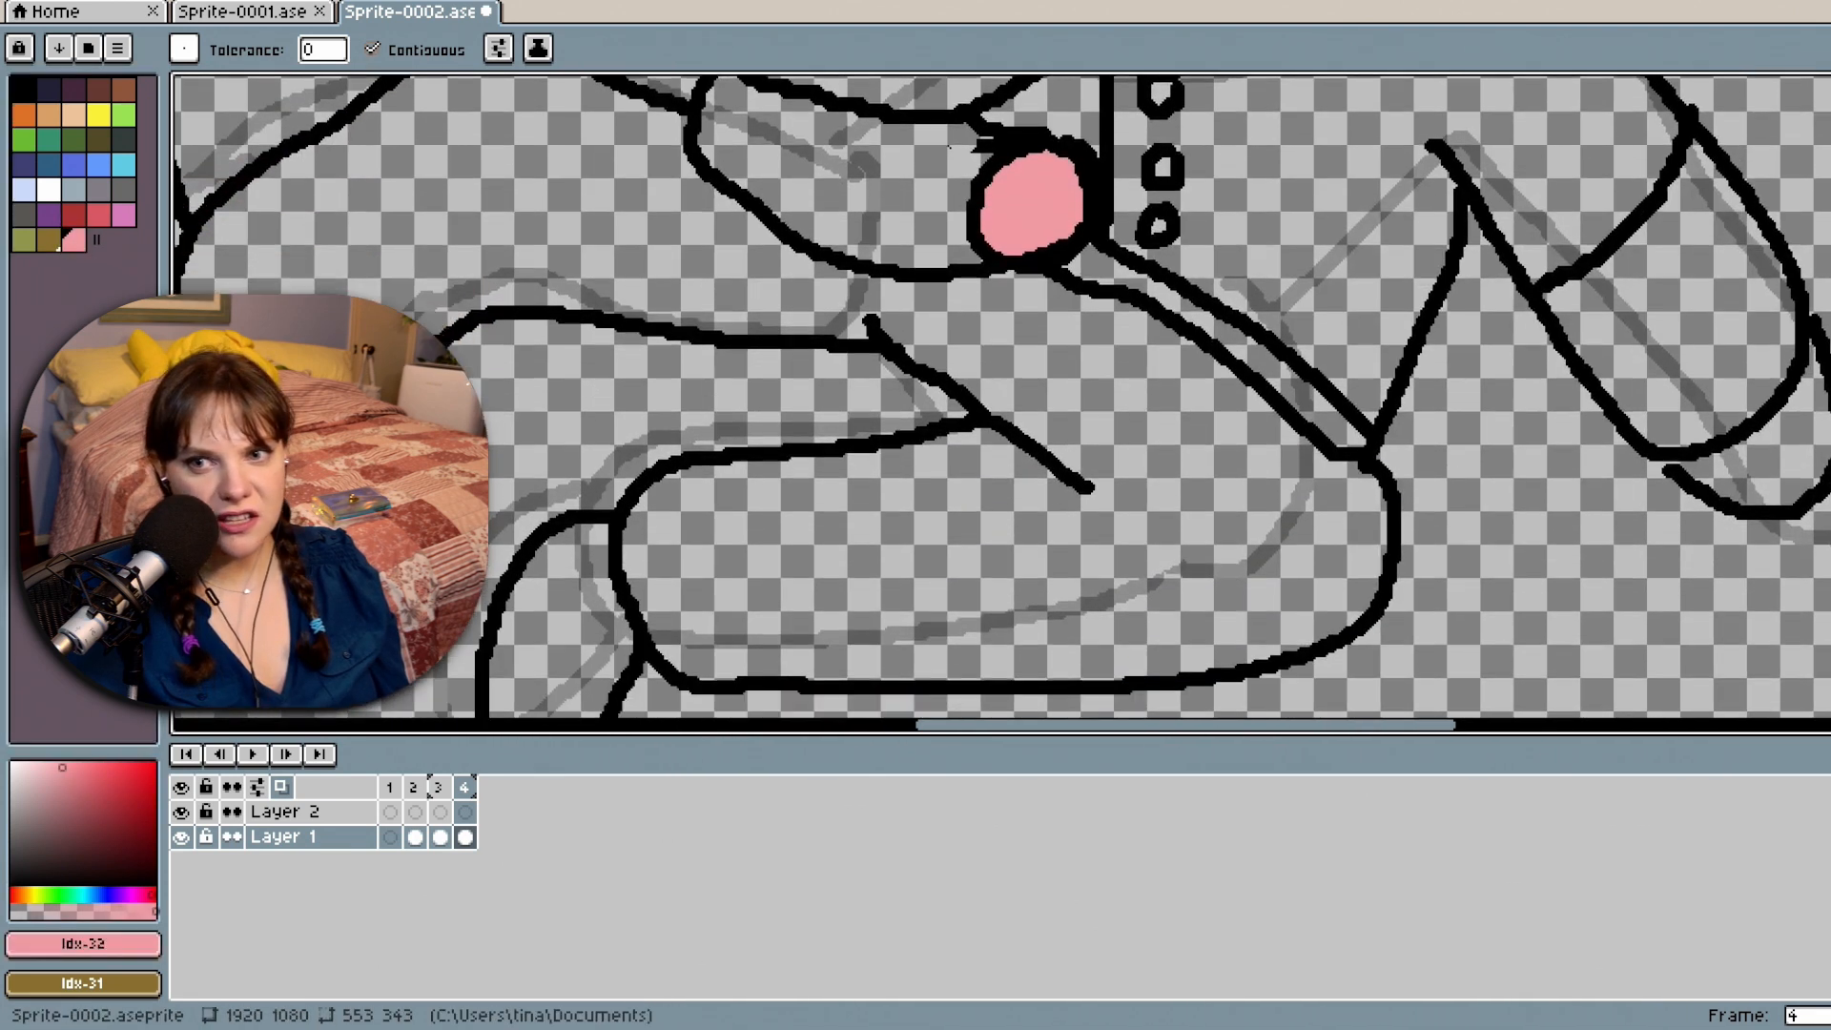
pyautogui.click(1775, 451)
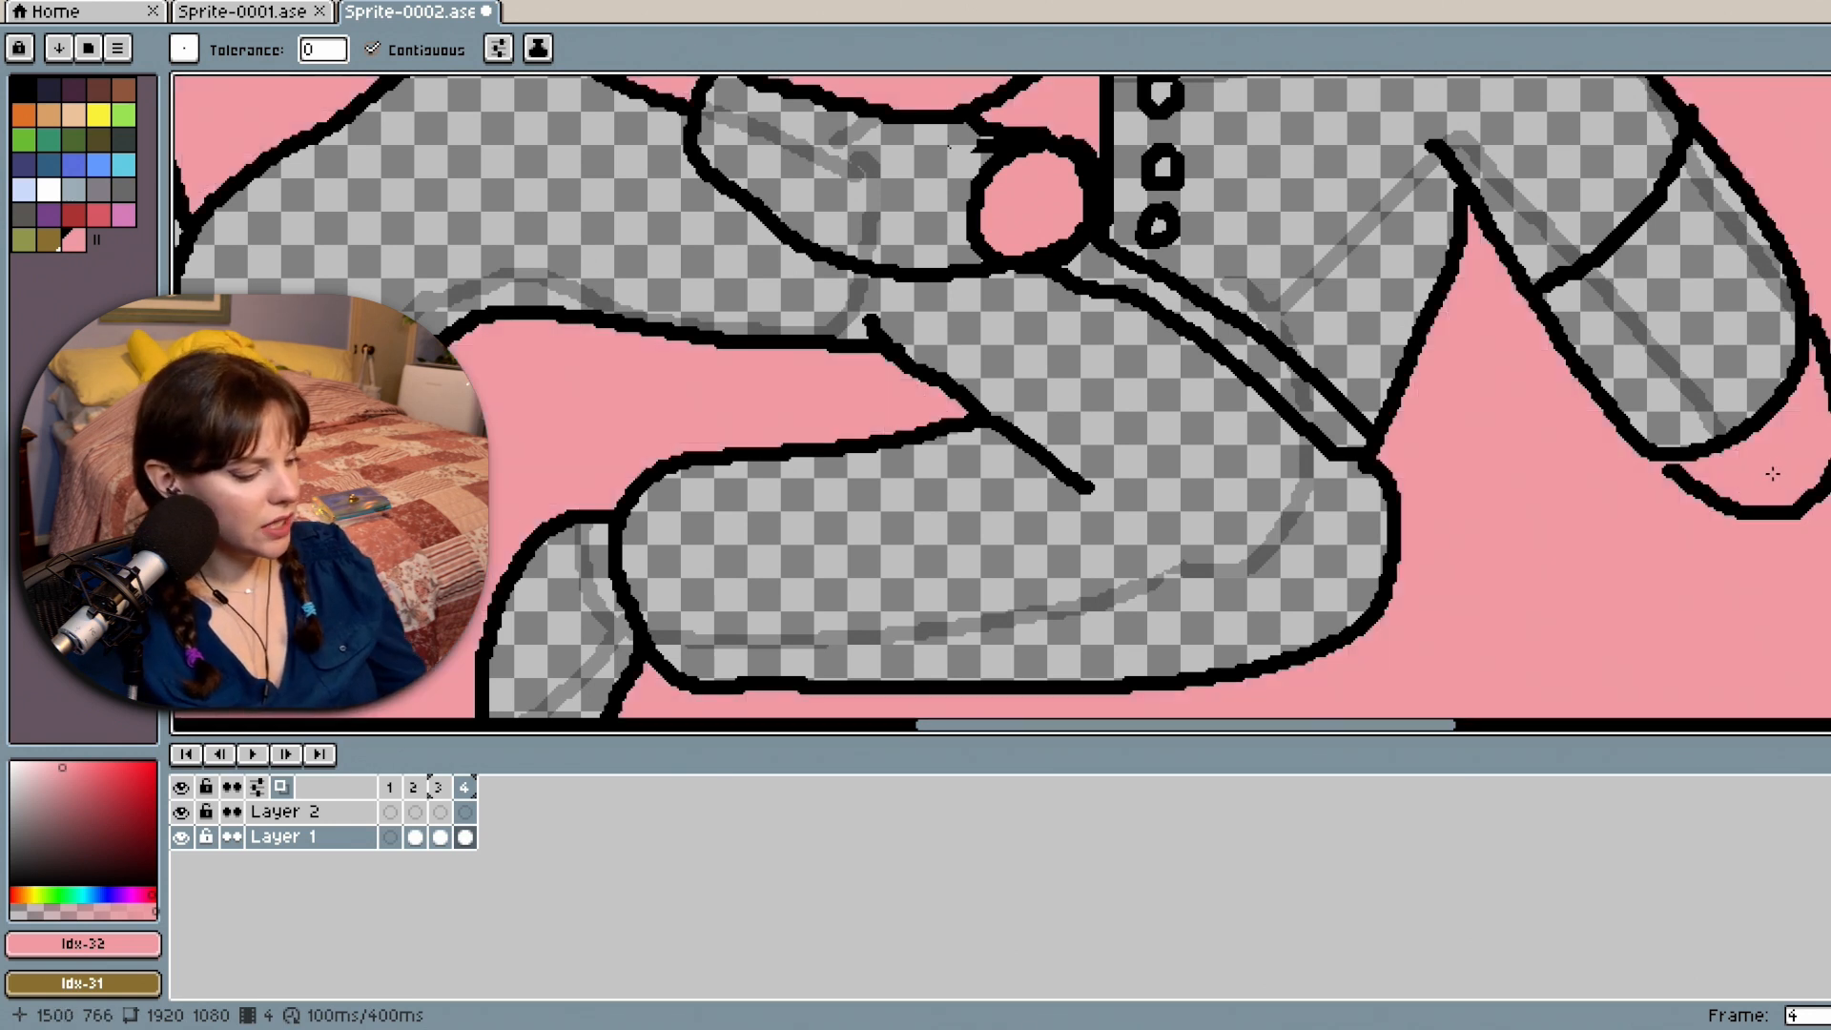
pyautogui.hotkey('ctrl', 'z')
# Close the gap in the supporting hand's outline with black, and fill that hand with pink.
pyautogui.press('b')
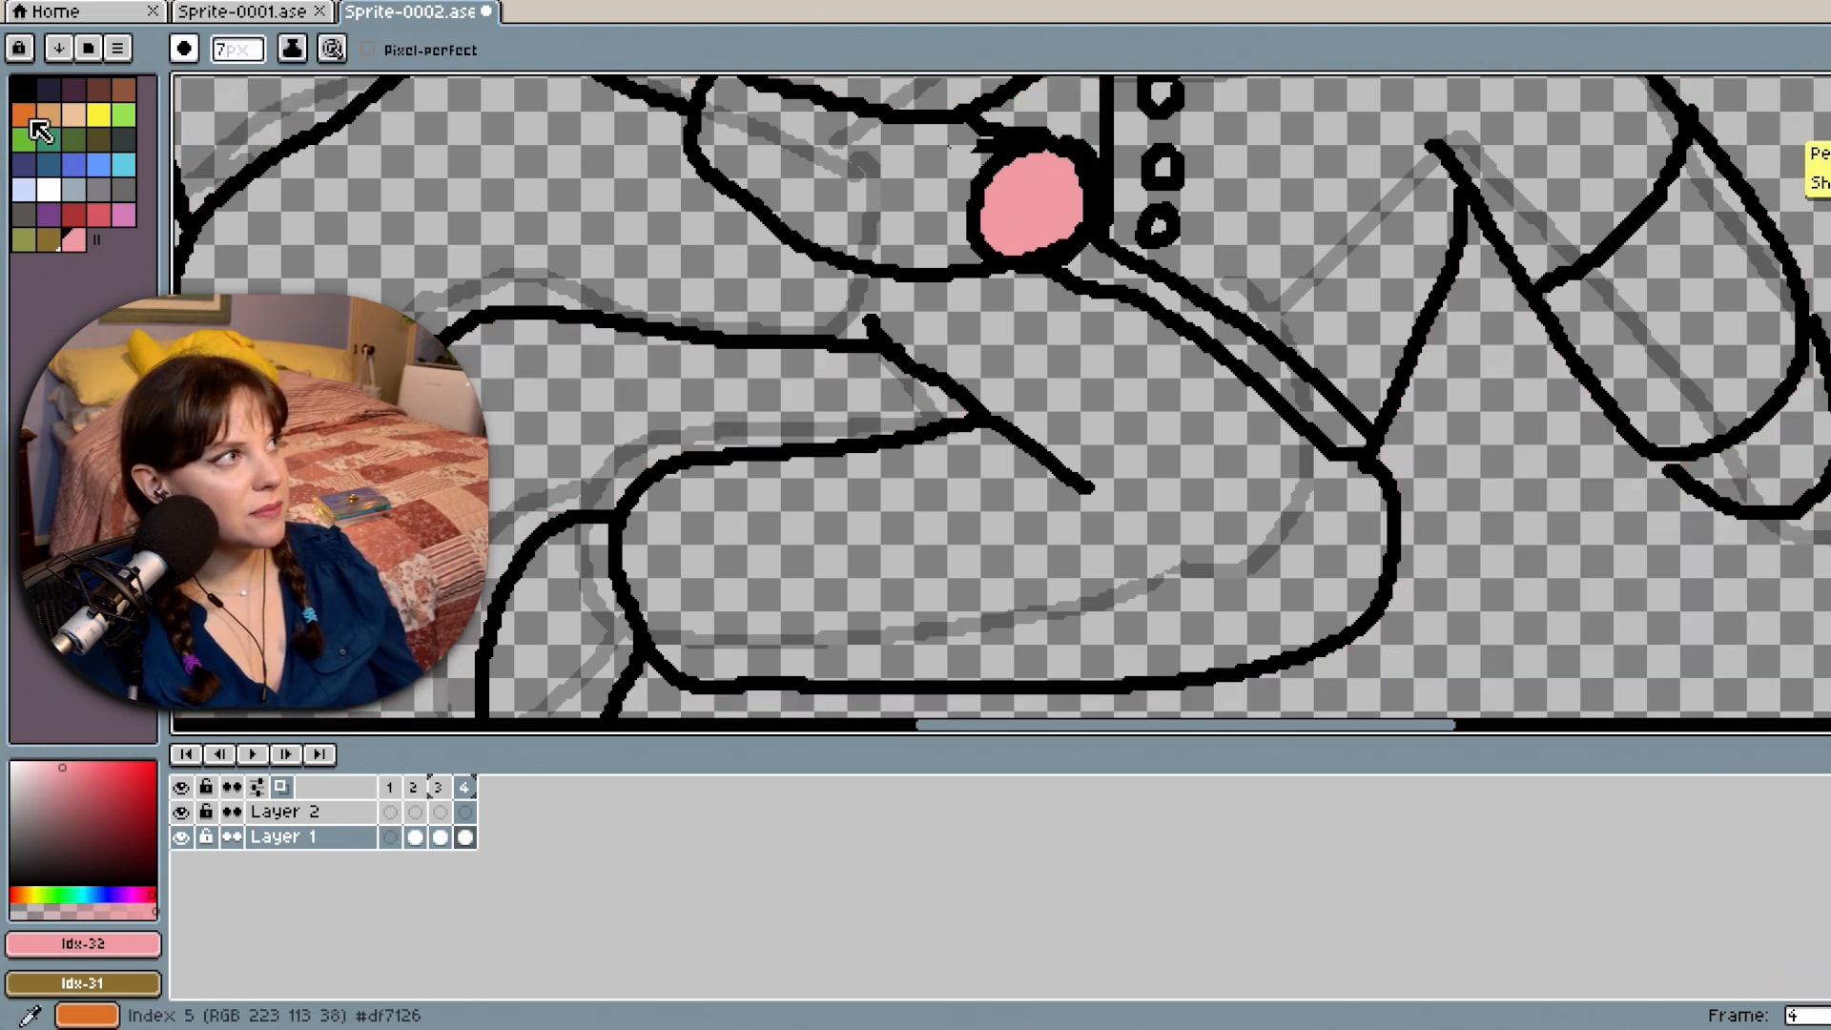
pyautogui.click(52, 91)
pyautogui.moveTo(1660, 458); pyautogui.dragTo(1673, 470)
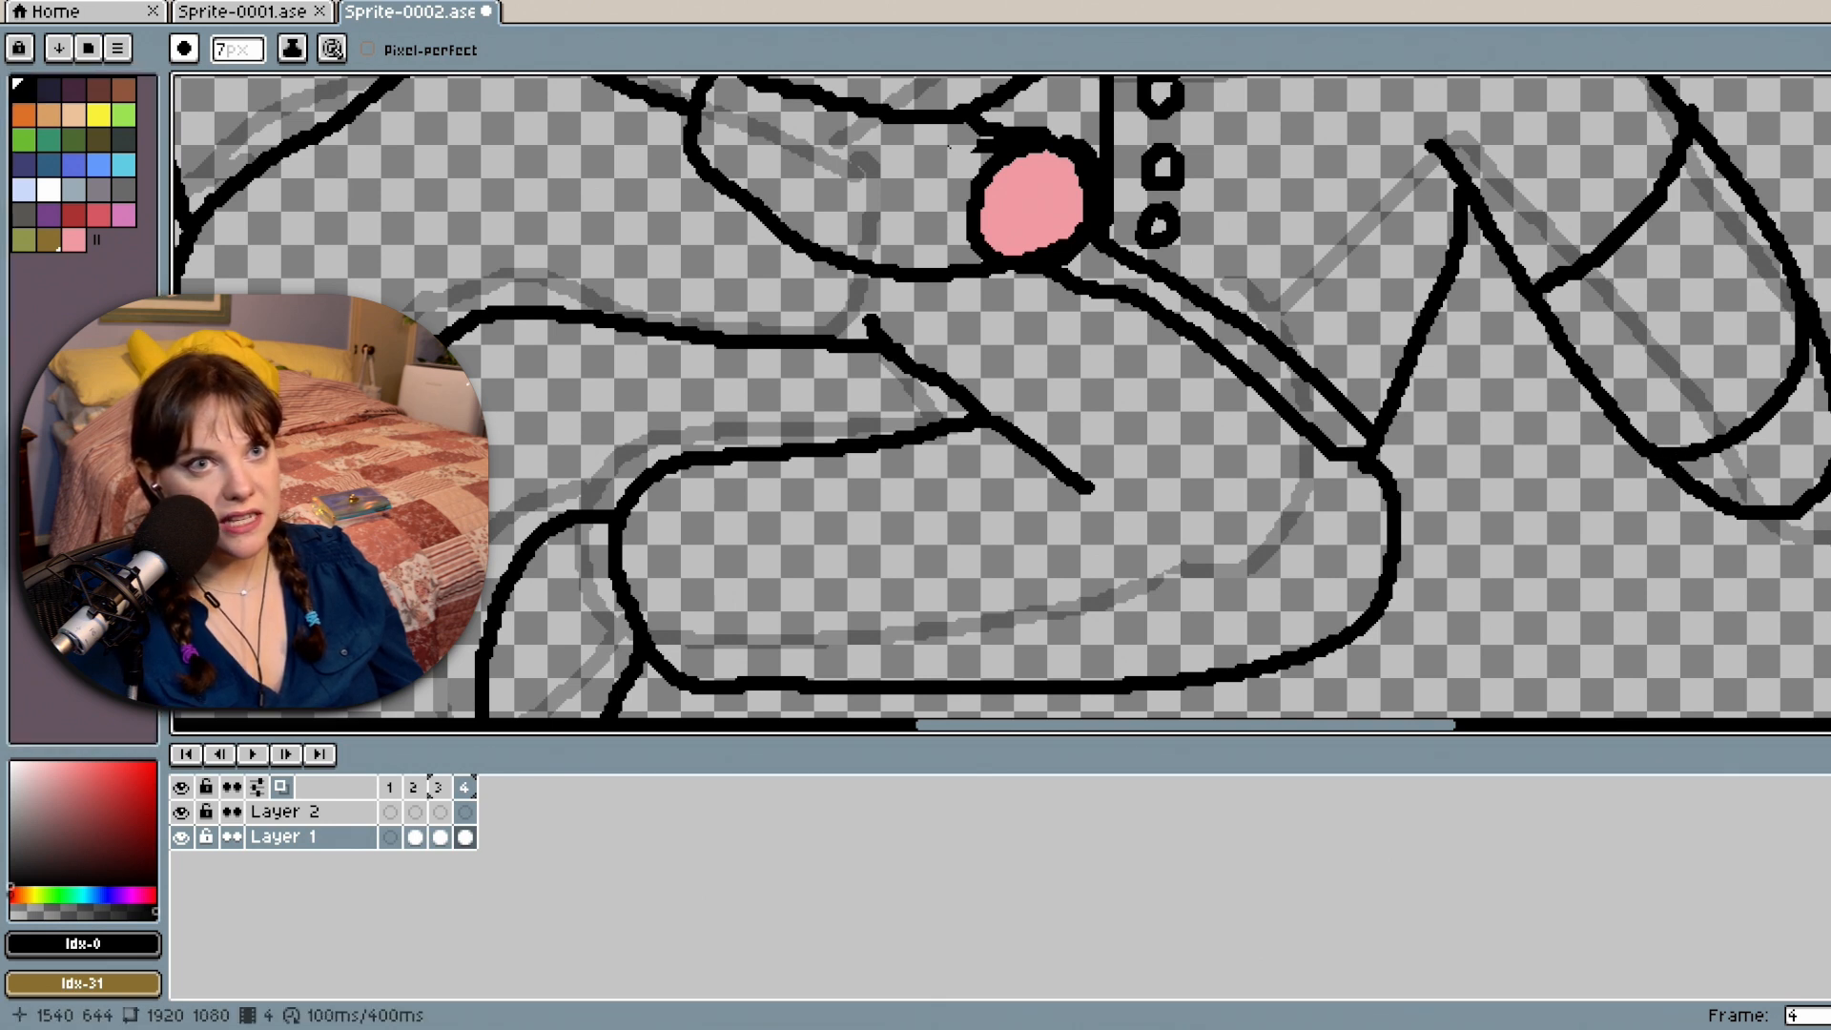
pyautogui.click(1812, 316)
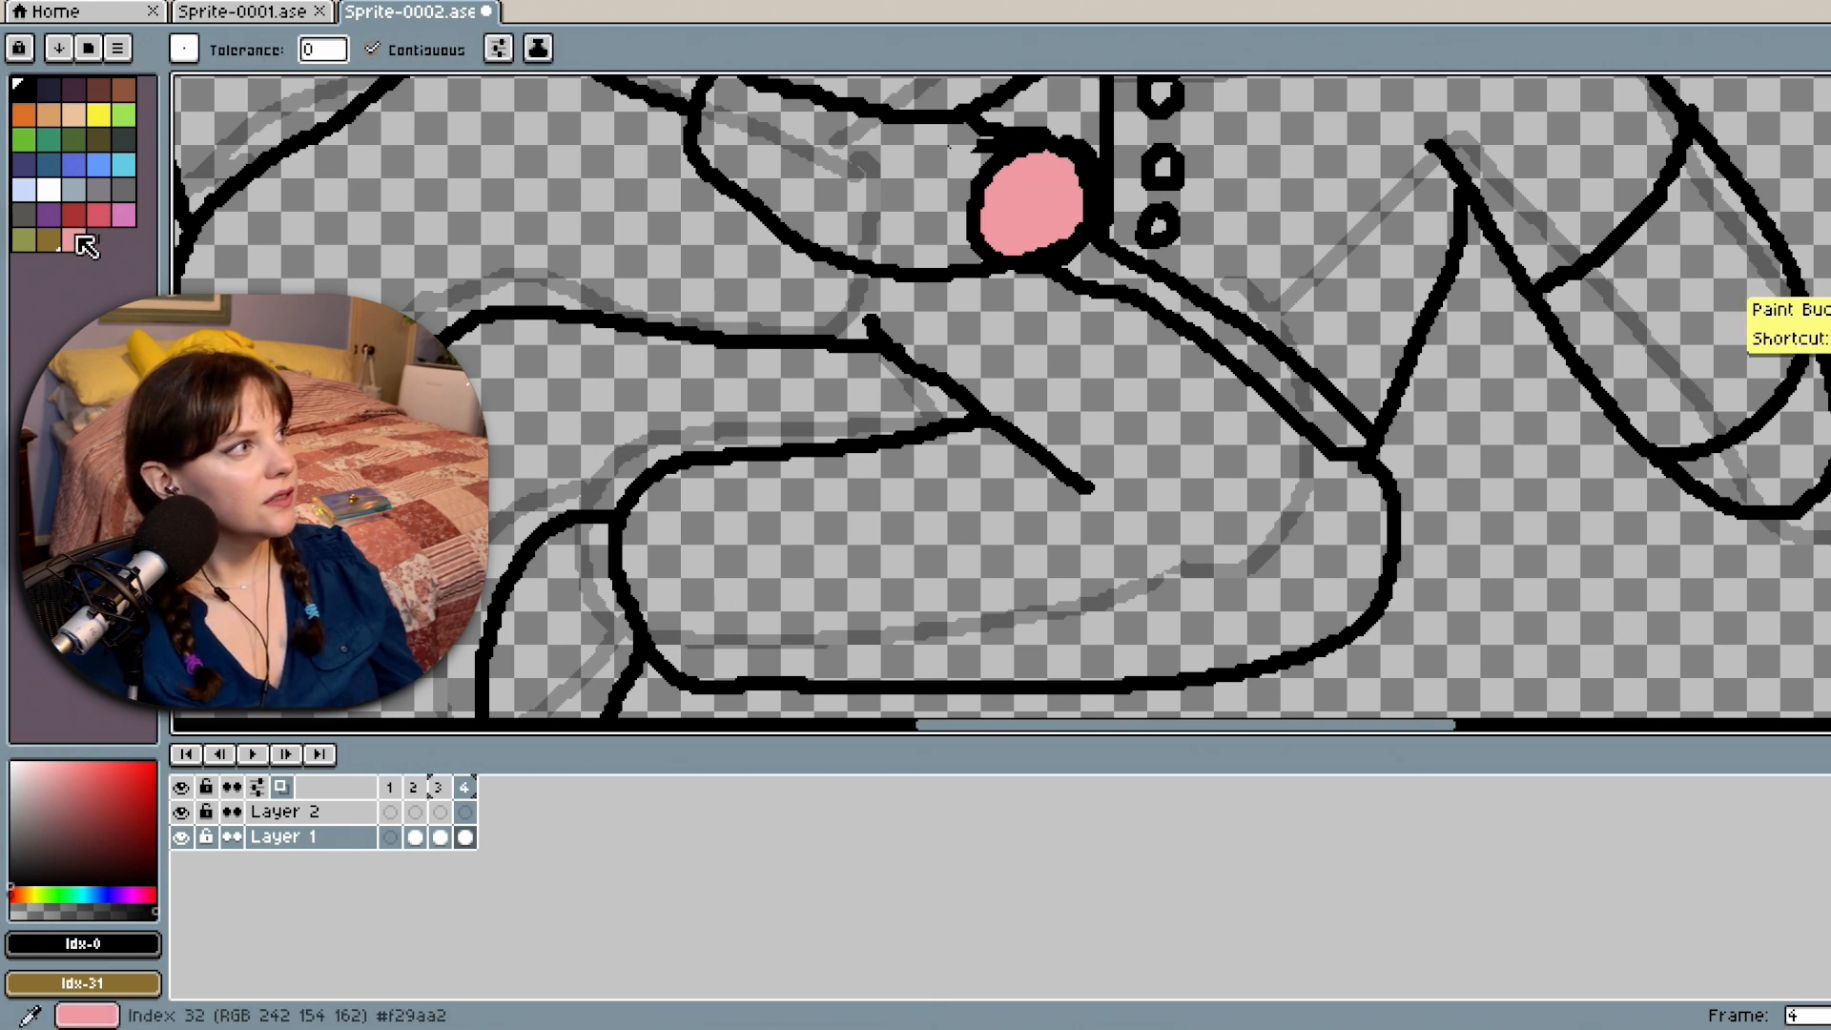
pyautogui.click(73, 238)
pyautogui.click(1774, 467)
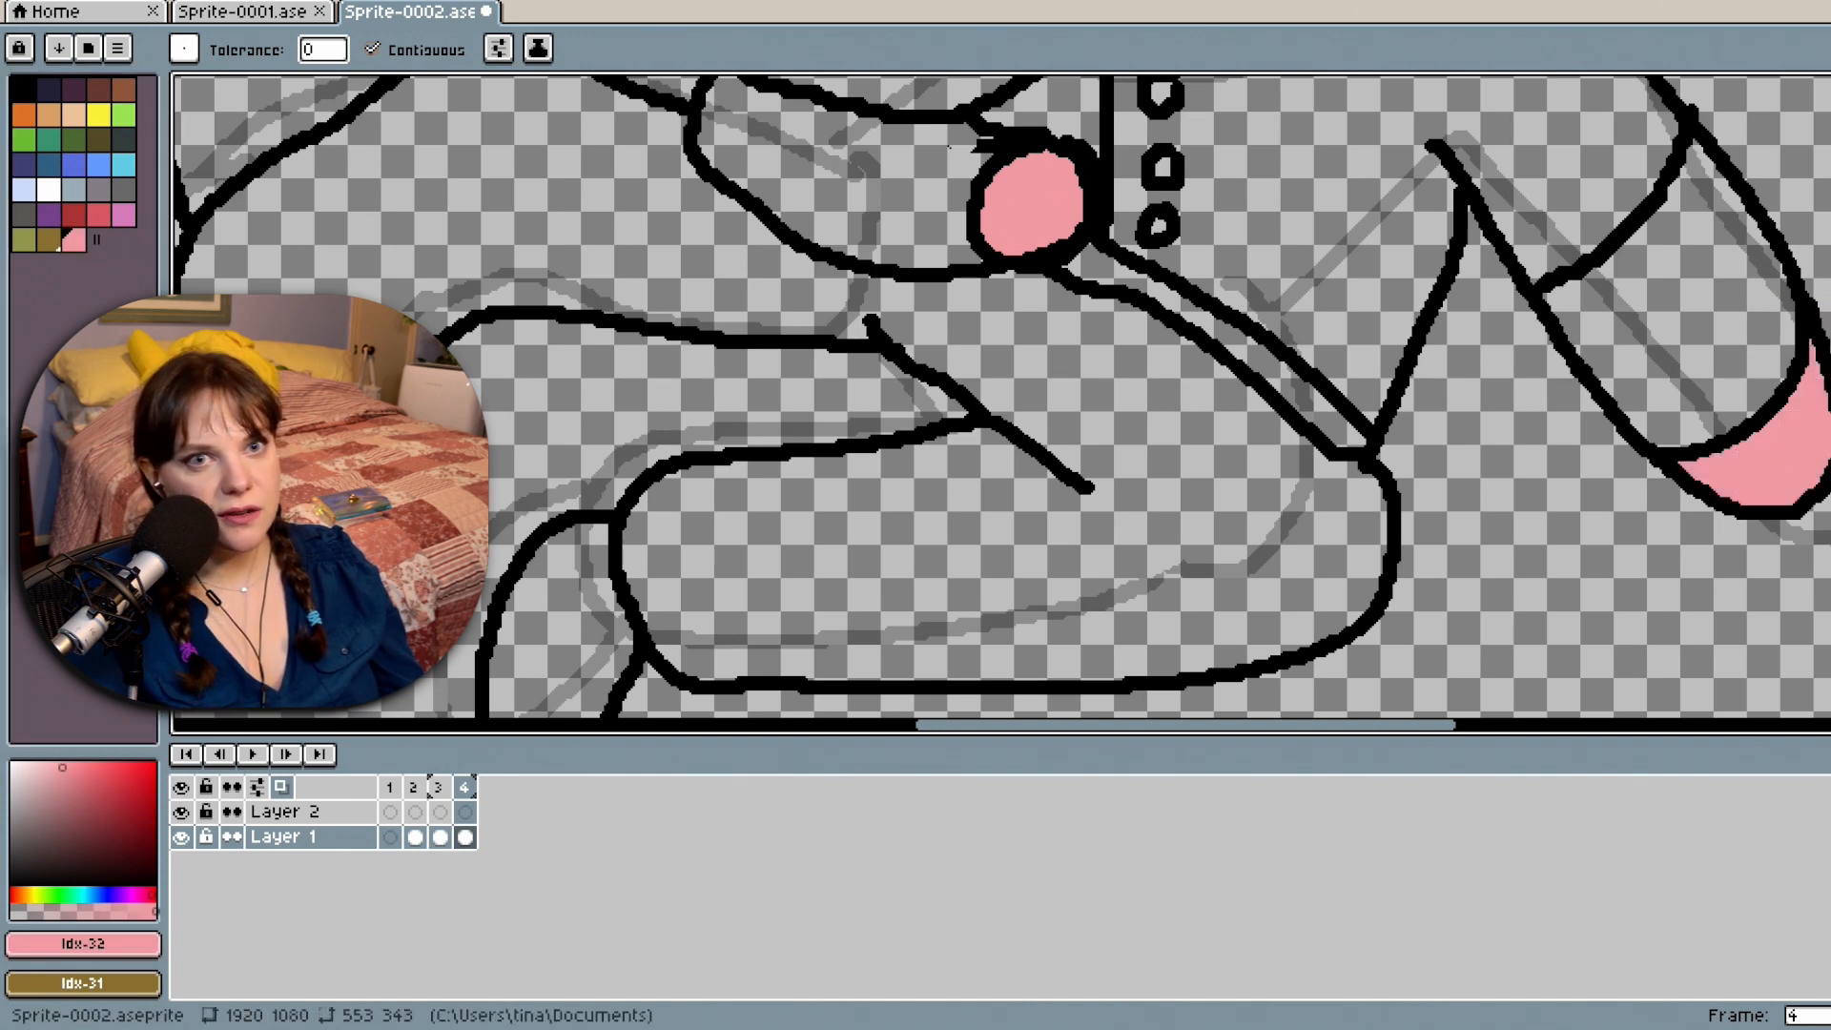
# Fill both forearms below the sleeve hems with white.
pyautogui.scroll(5, 1331, 443)
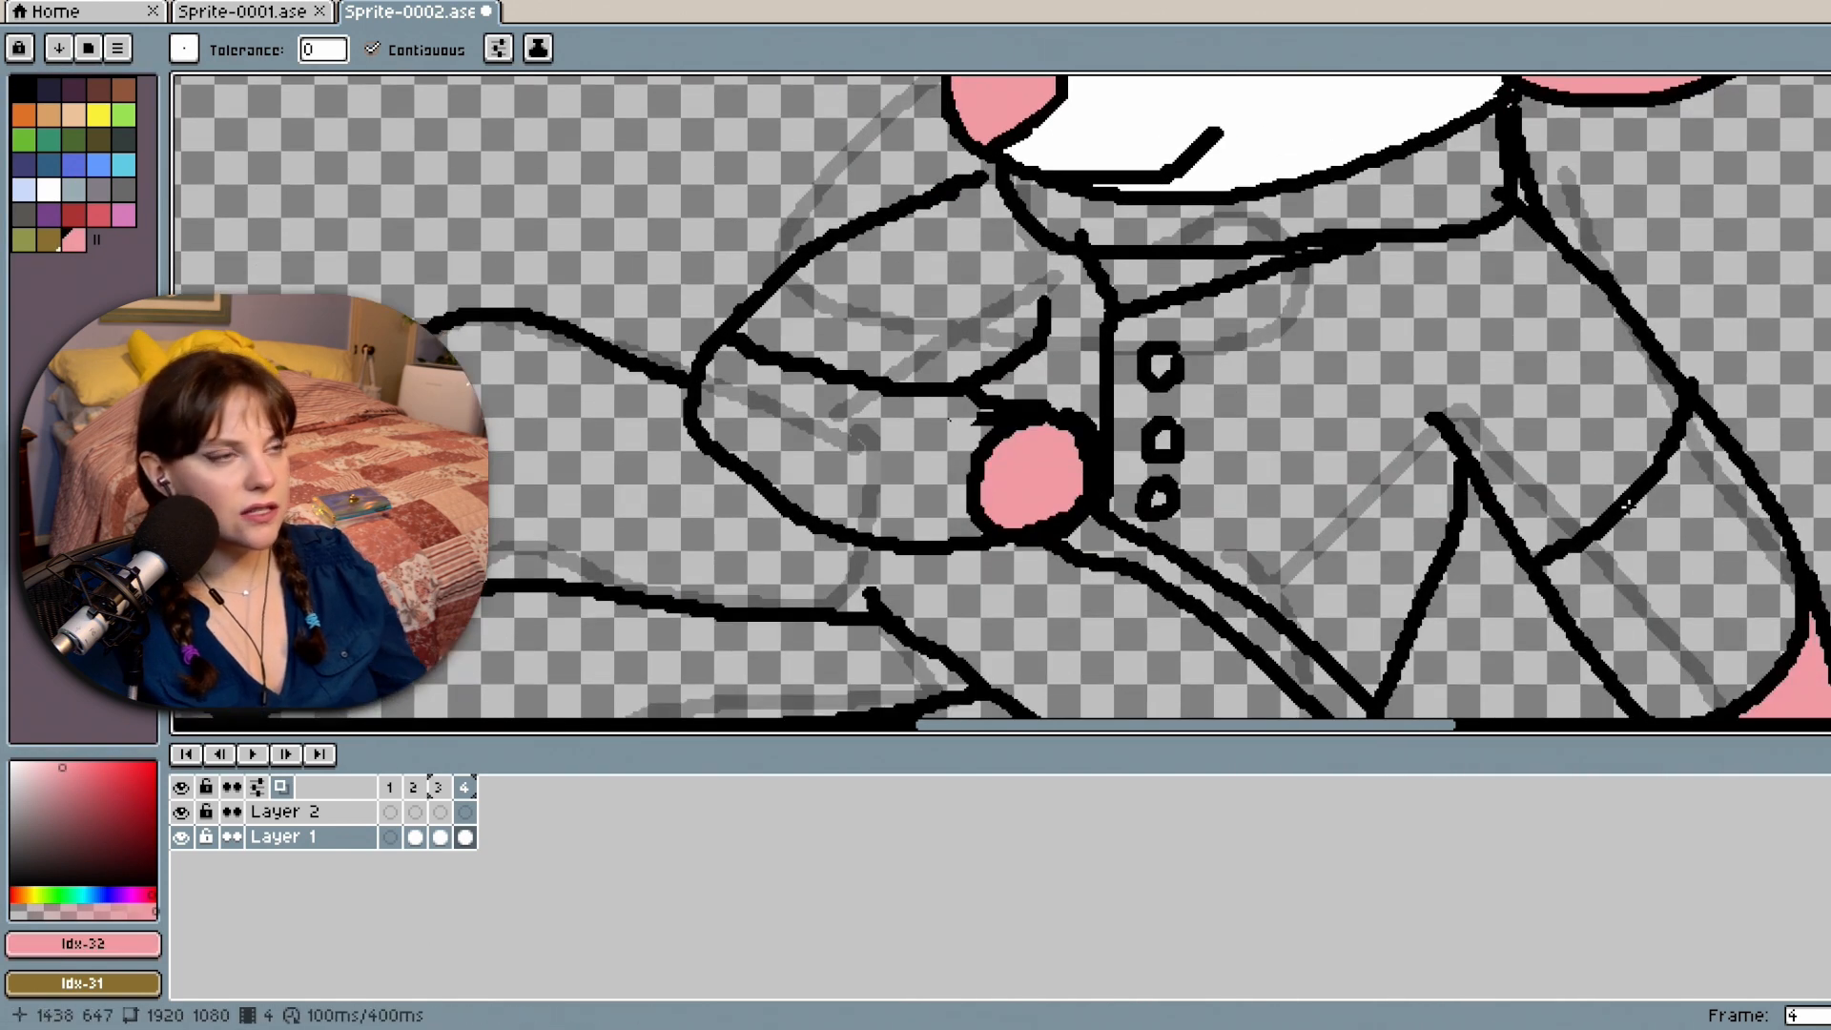
pyautogui.click(48, 188)
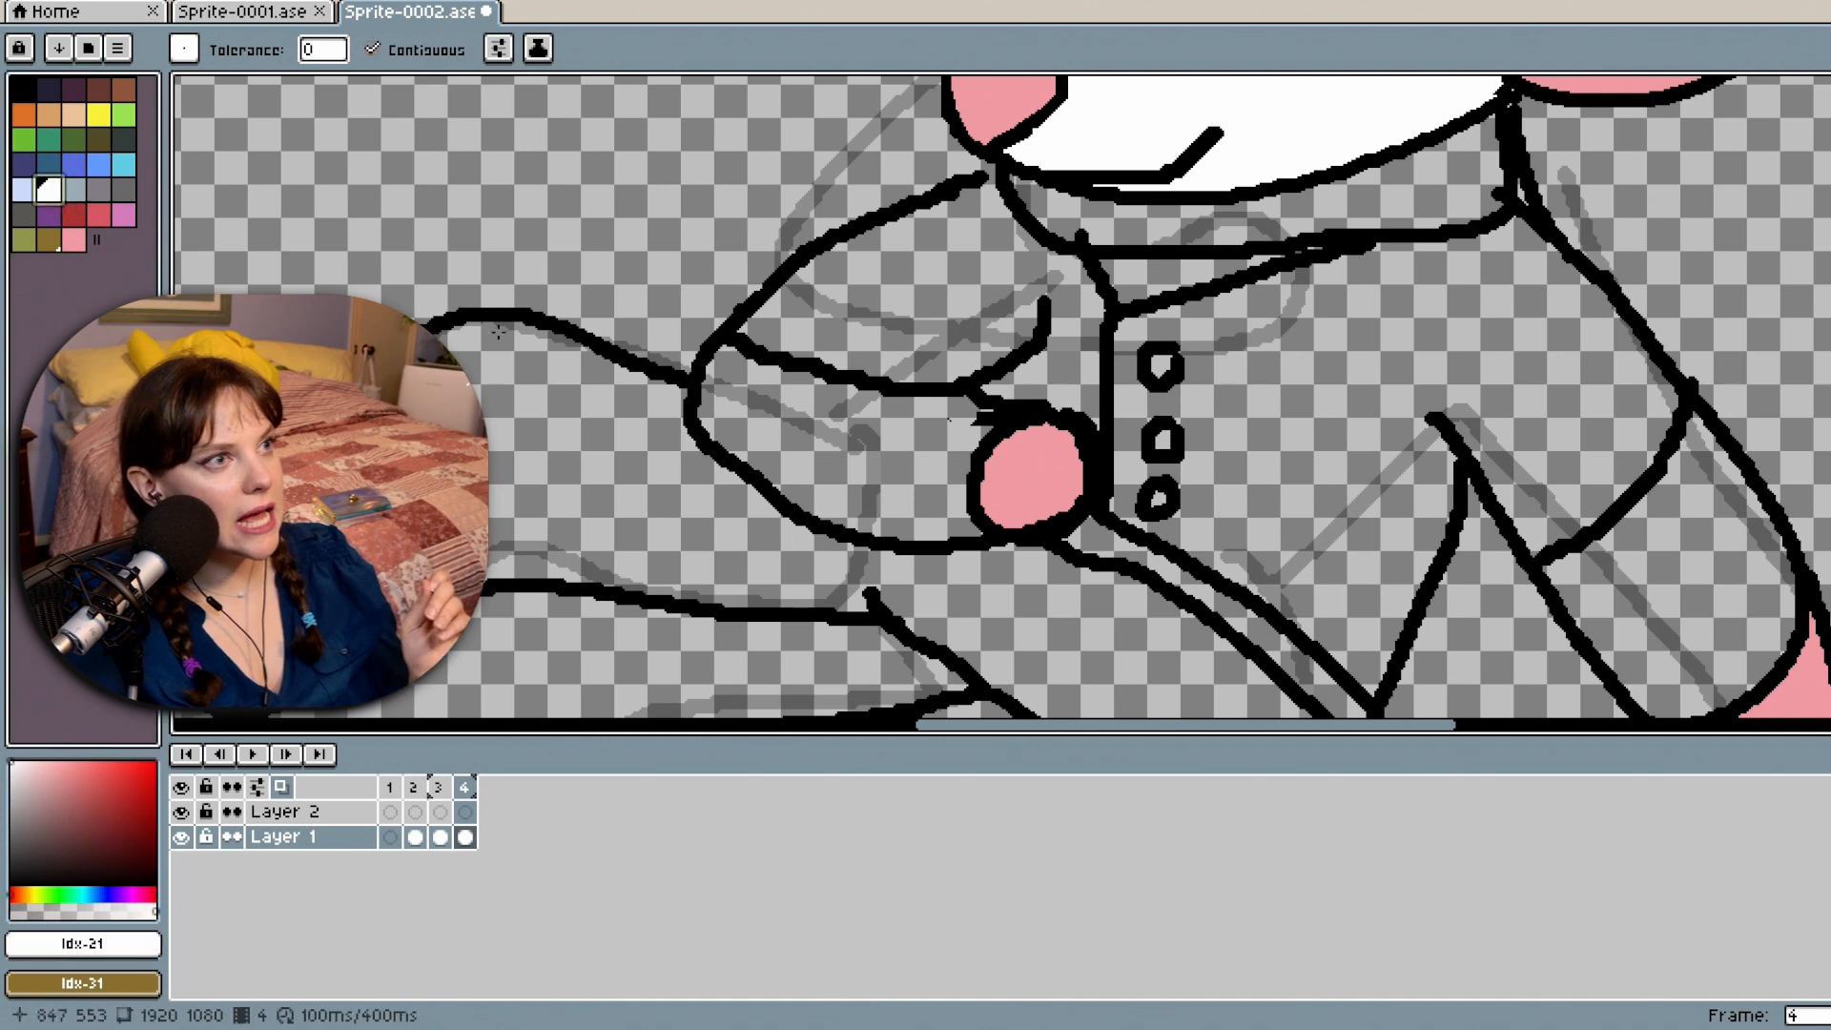
pyautogui.click(890, 453)
pyautogui.click(1675, 560)
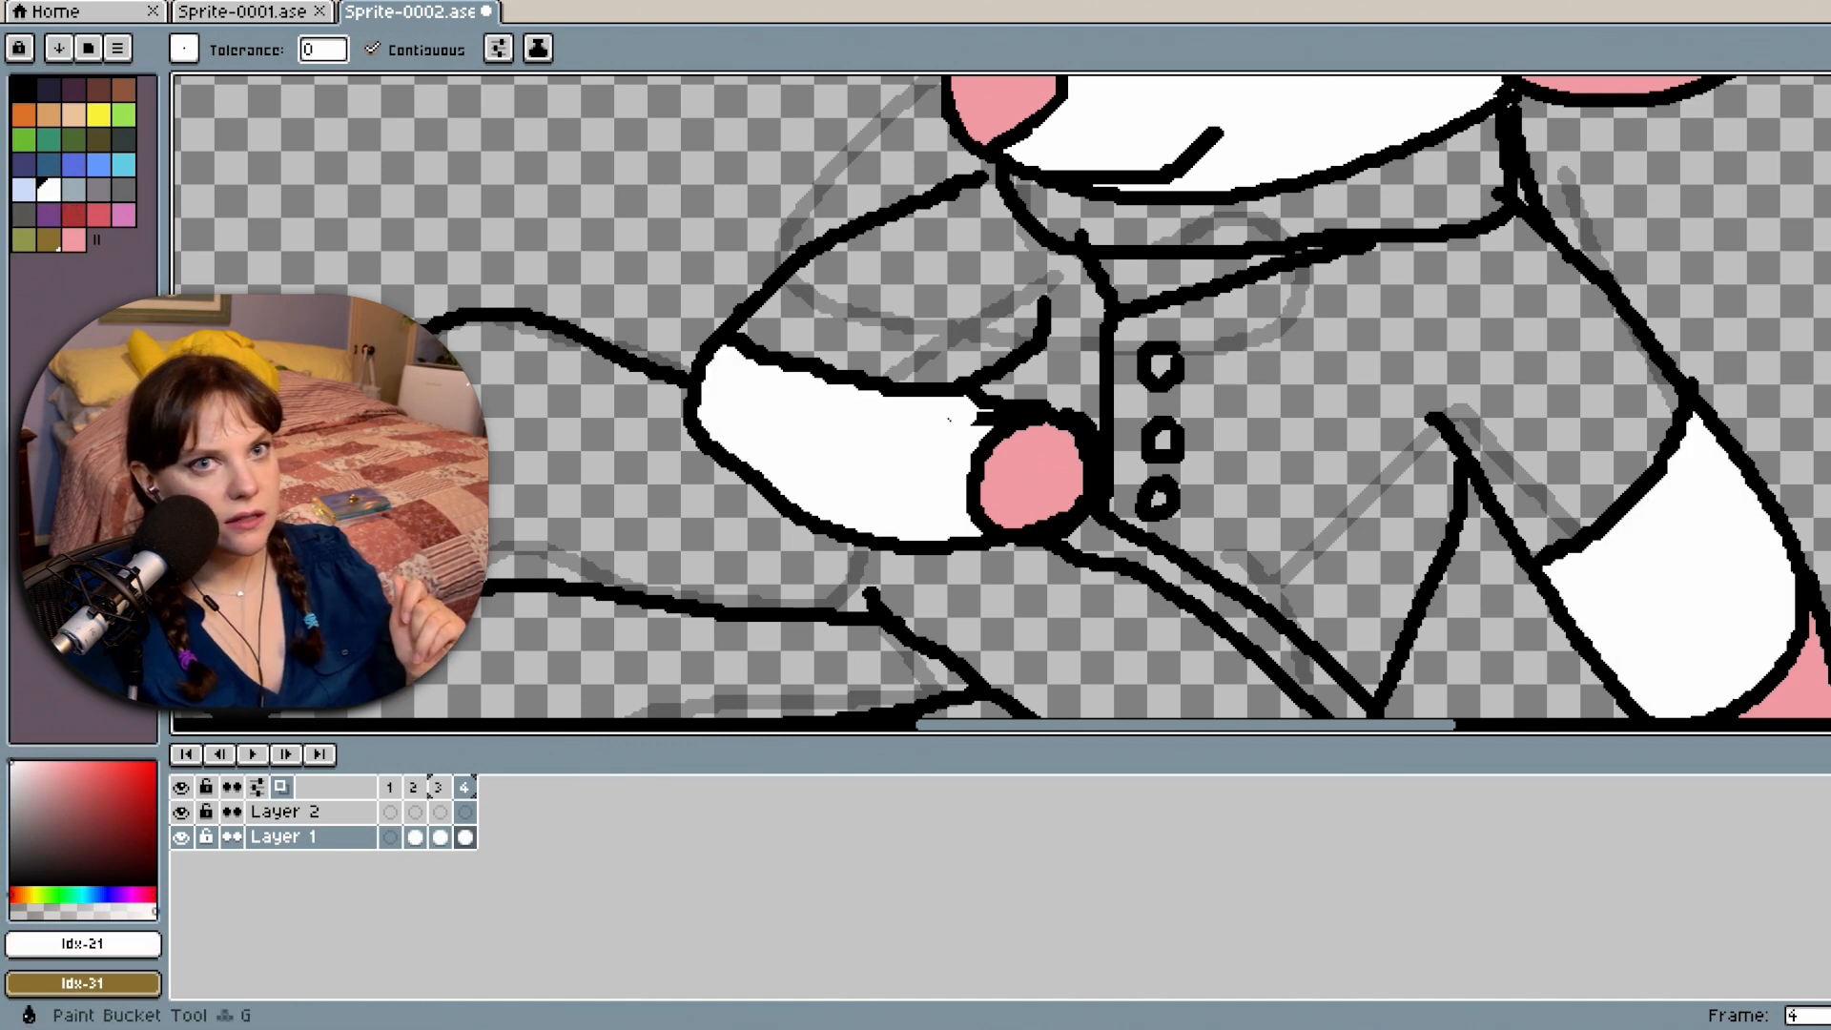
# Mix a slightly lighter shade of the dark navy palette colour and fill both parts of the collar with it.
pyautogui.scroll(-5, 1002, 396)
pyautogui.scroll(7, 1002, 396)
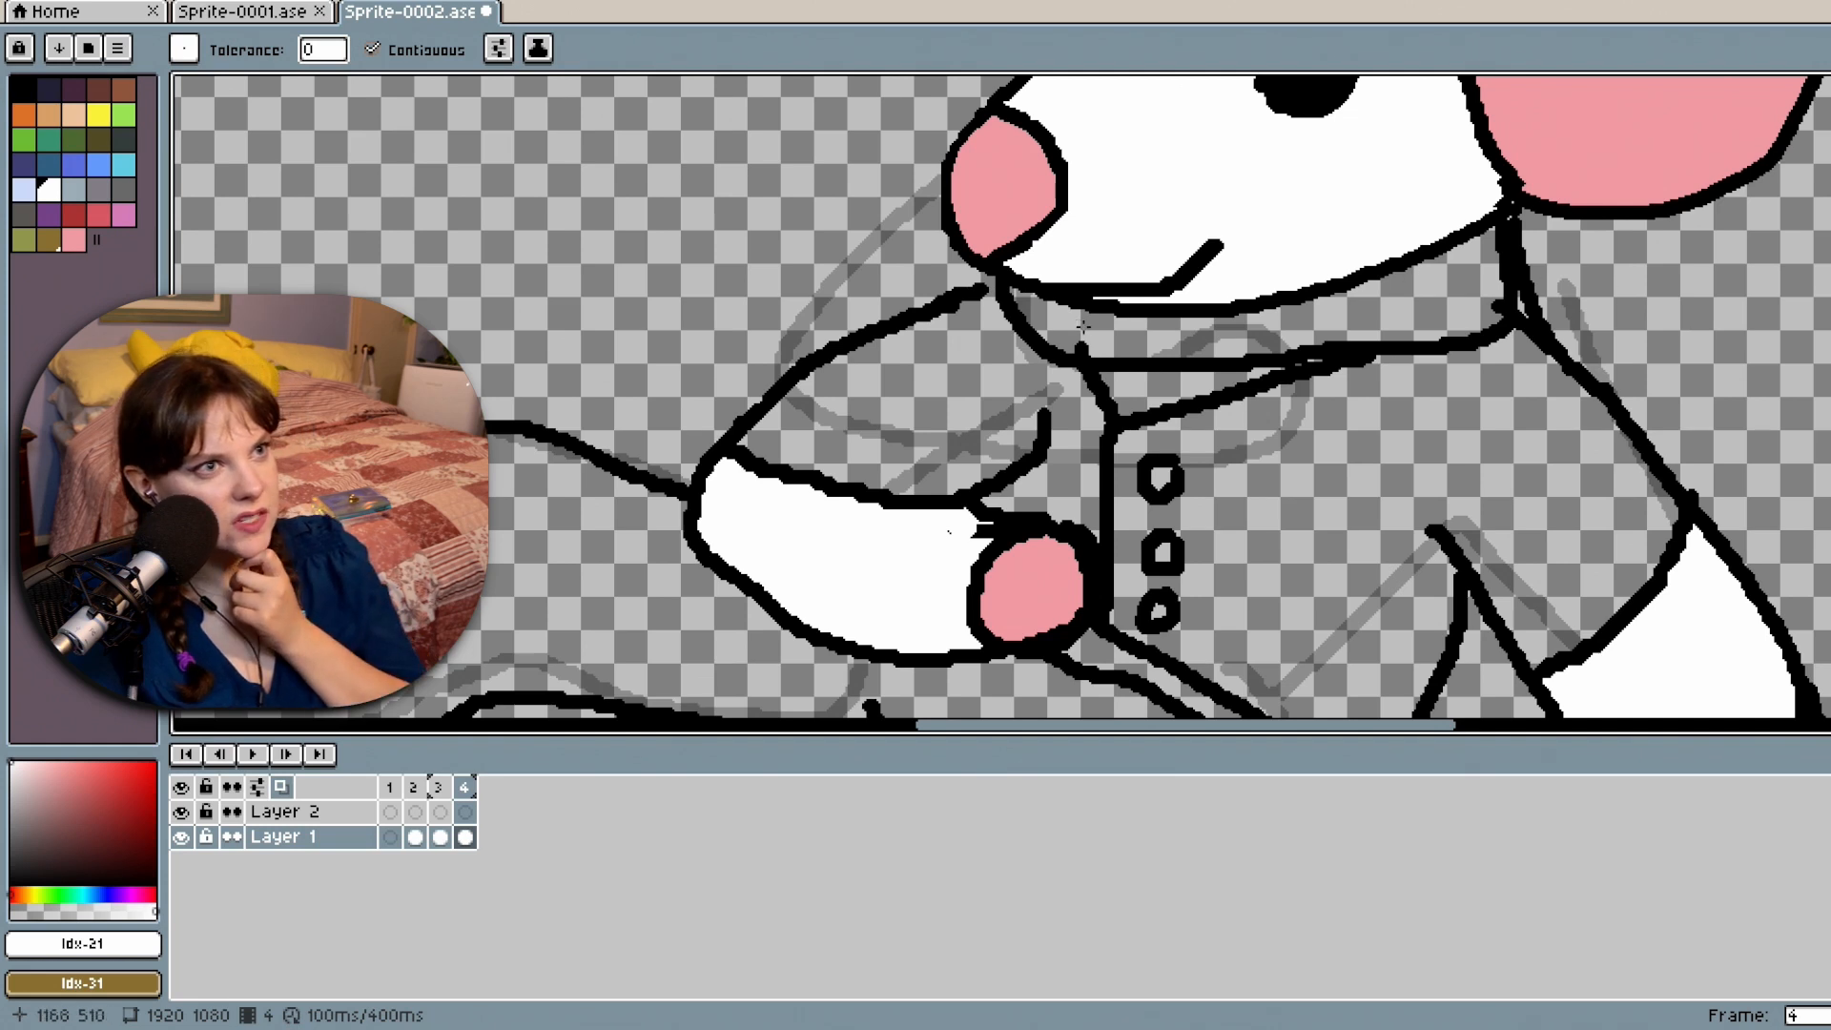
pyautogui.click(48, 88)
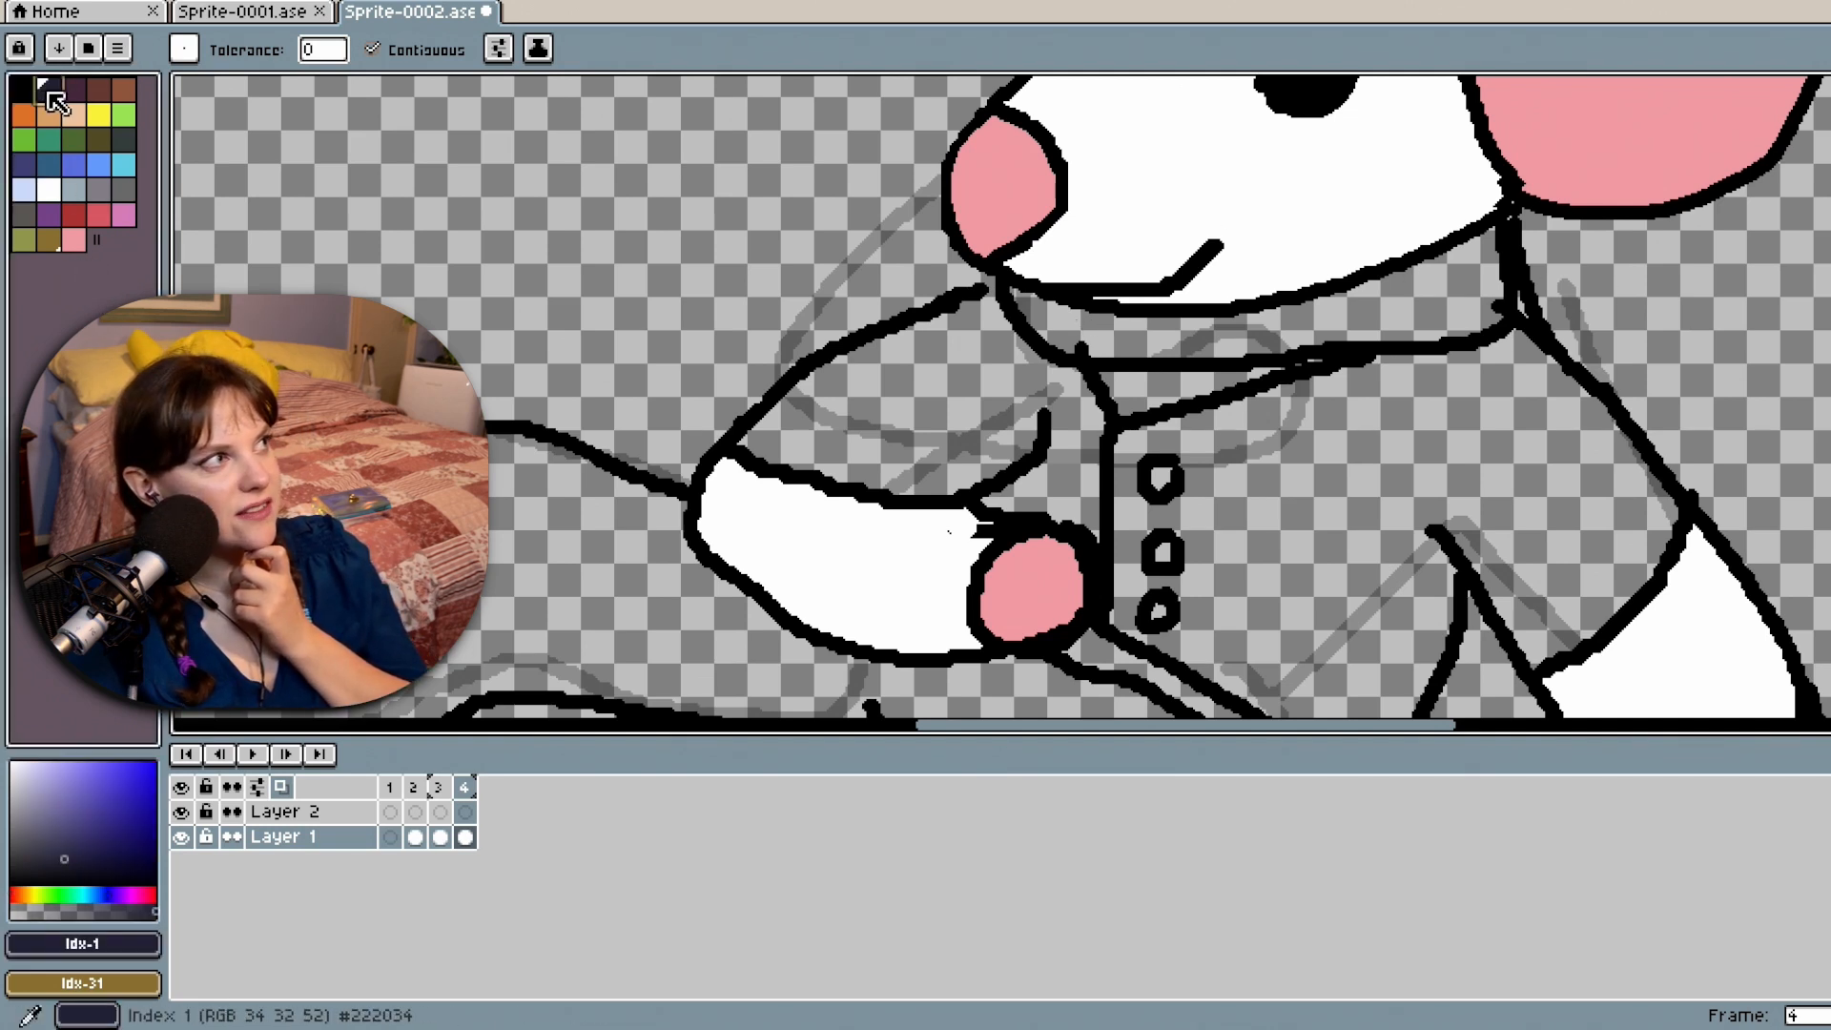
pyautogui.click(62, 839)
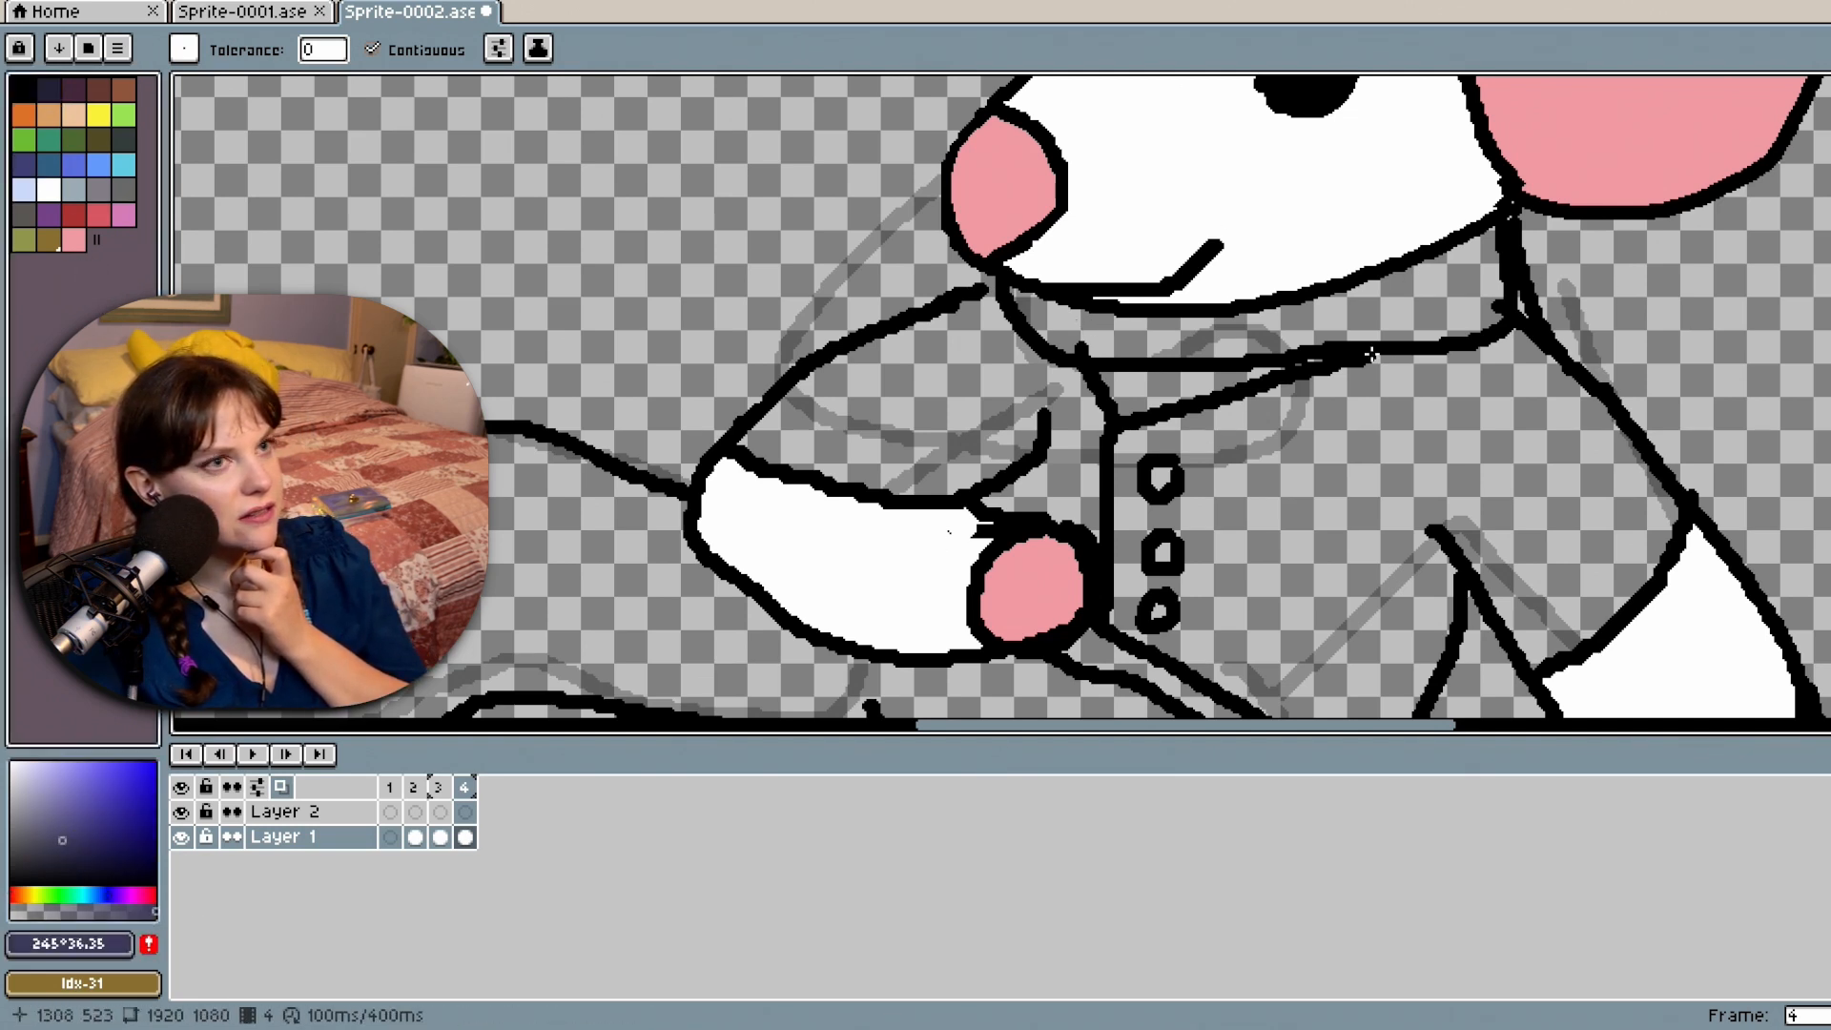
pyautogui.click(1335, 315)
pyautogui.click(1104, 408)
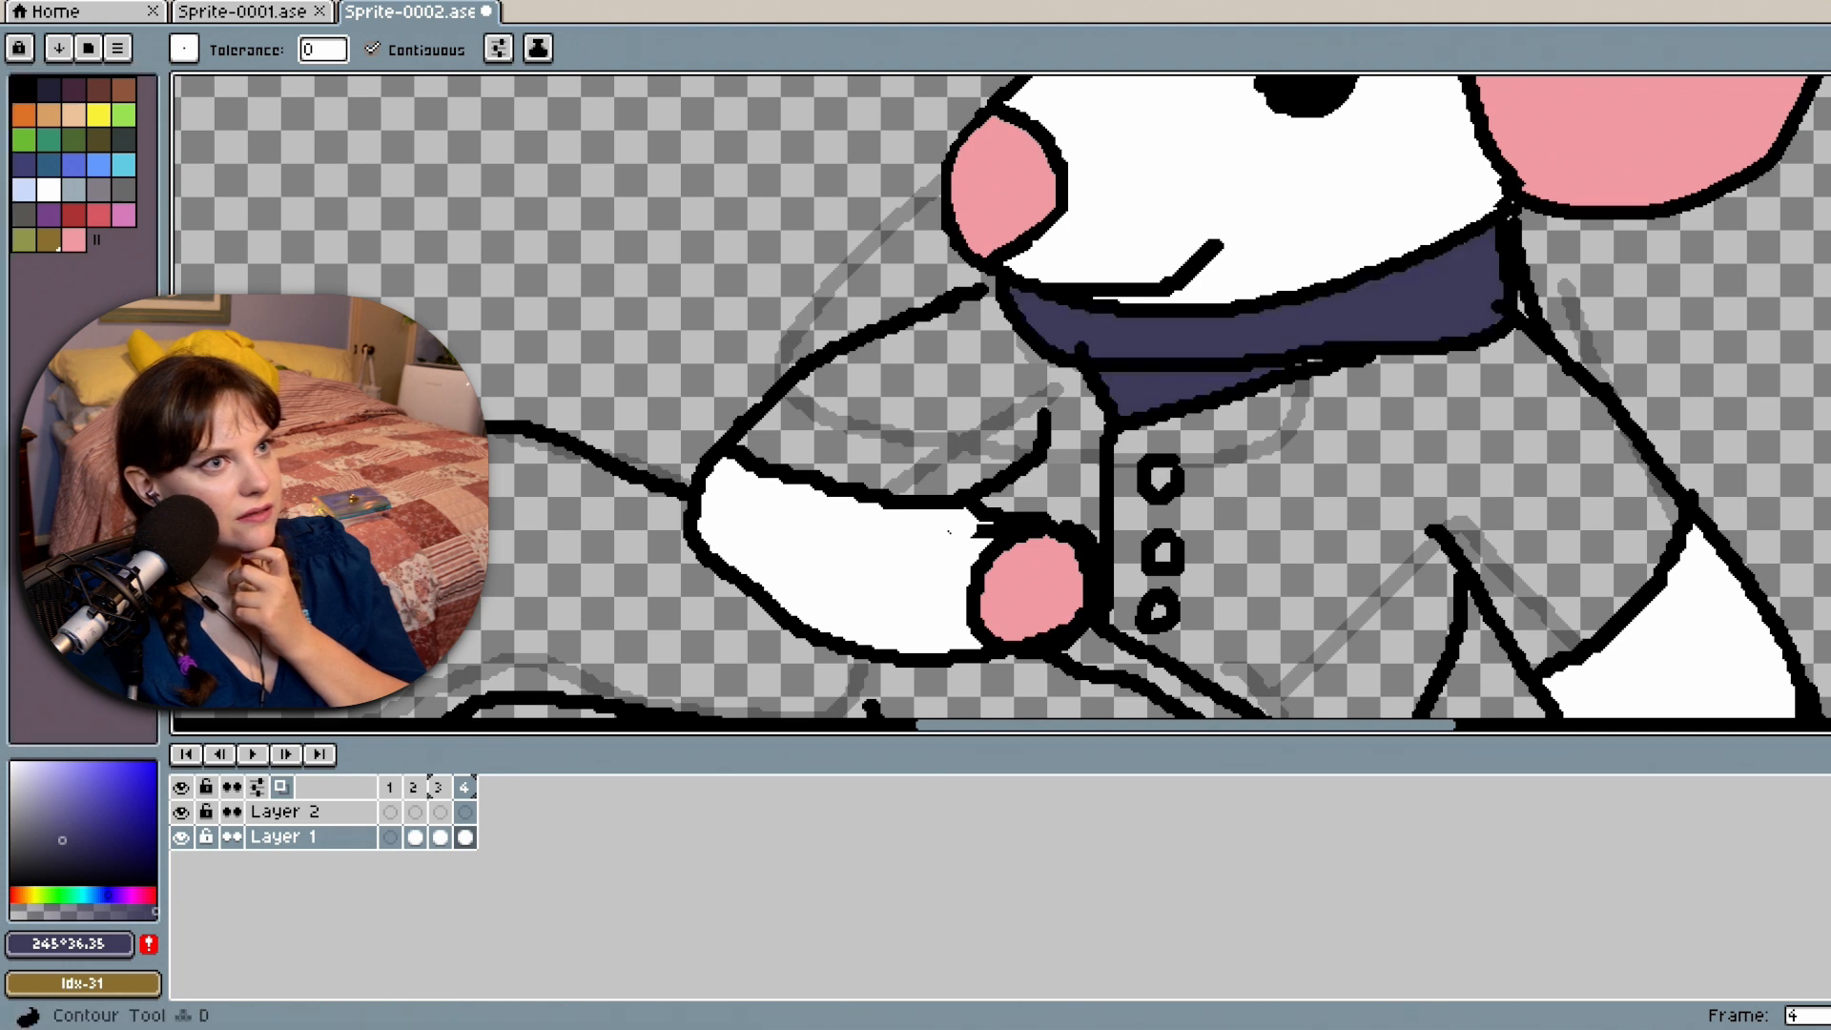
# Mix a fully saturated version of the orange palette colour and fill the jacket body and its adjoining sleeve with it.
pyautogui.scroll(3, 1001, 396)
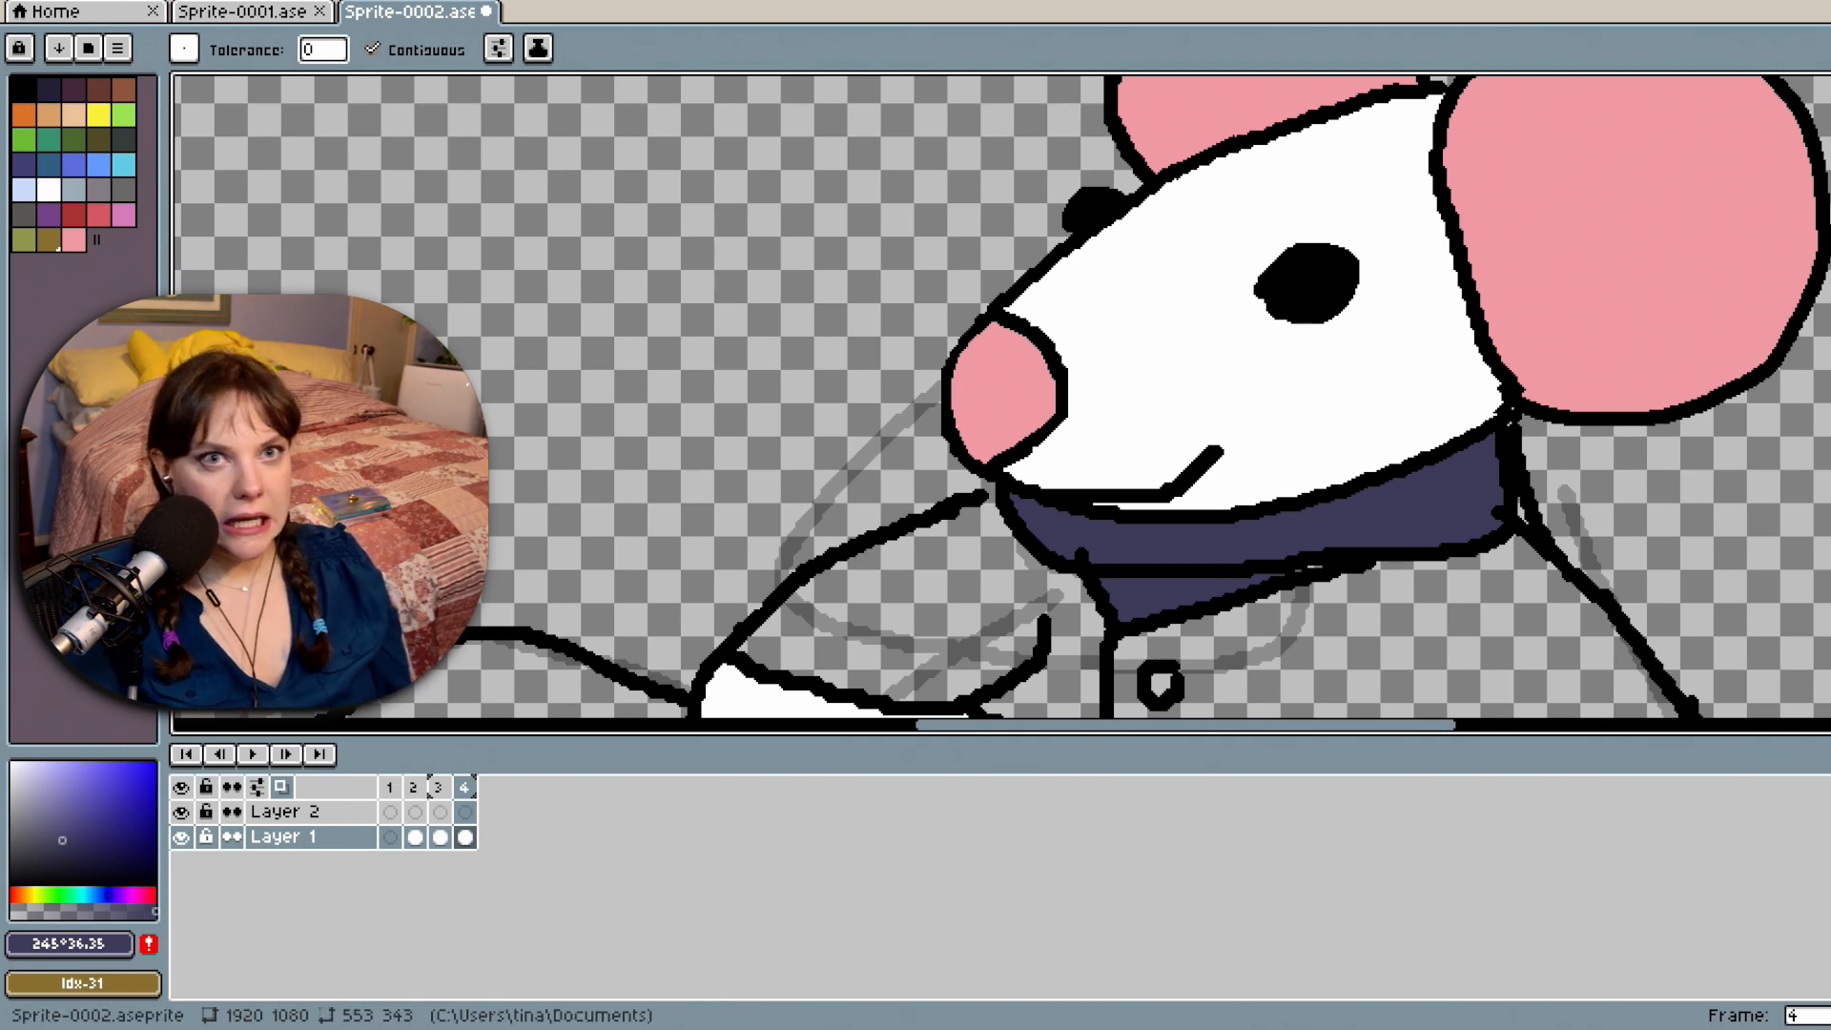
pyautogui.scroll(-5, 1209, 407)
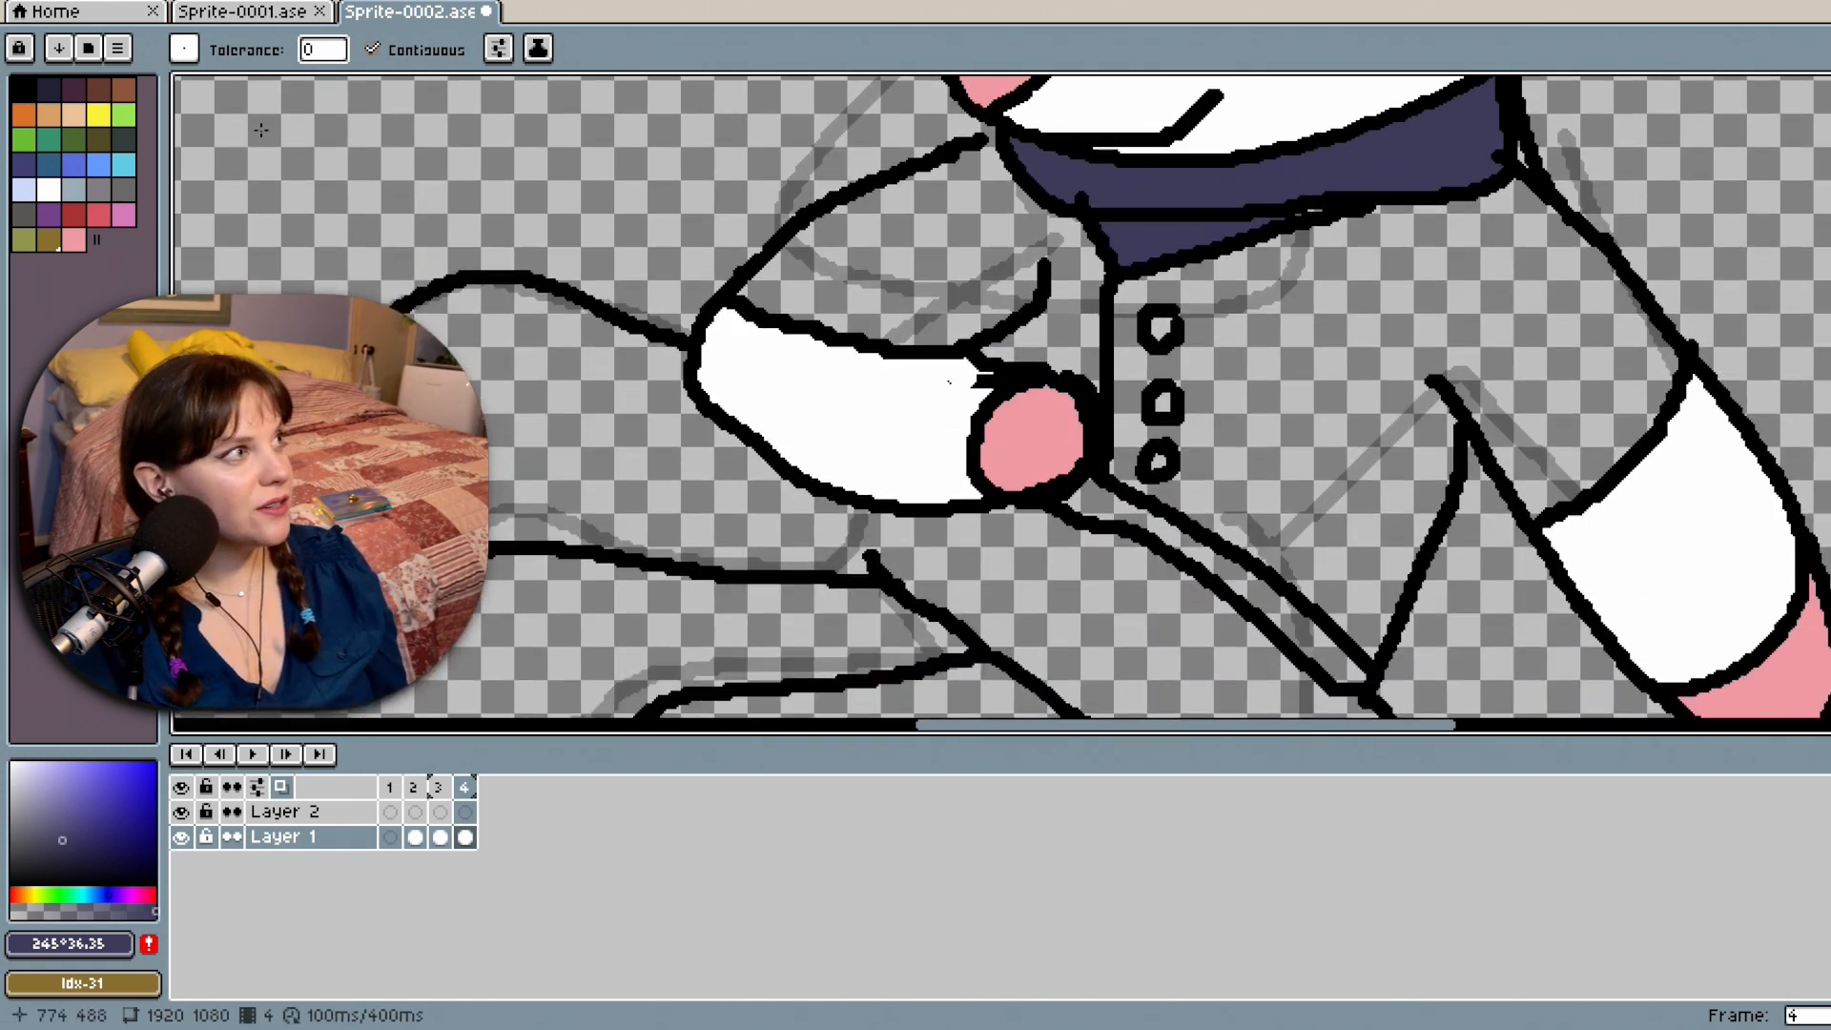
pyautogui.click(24, 114)
pyautogui.moveTo(150, 775); pyautogui.dragTo(157, 771)
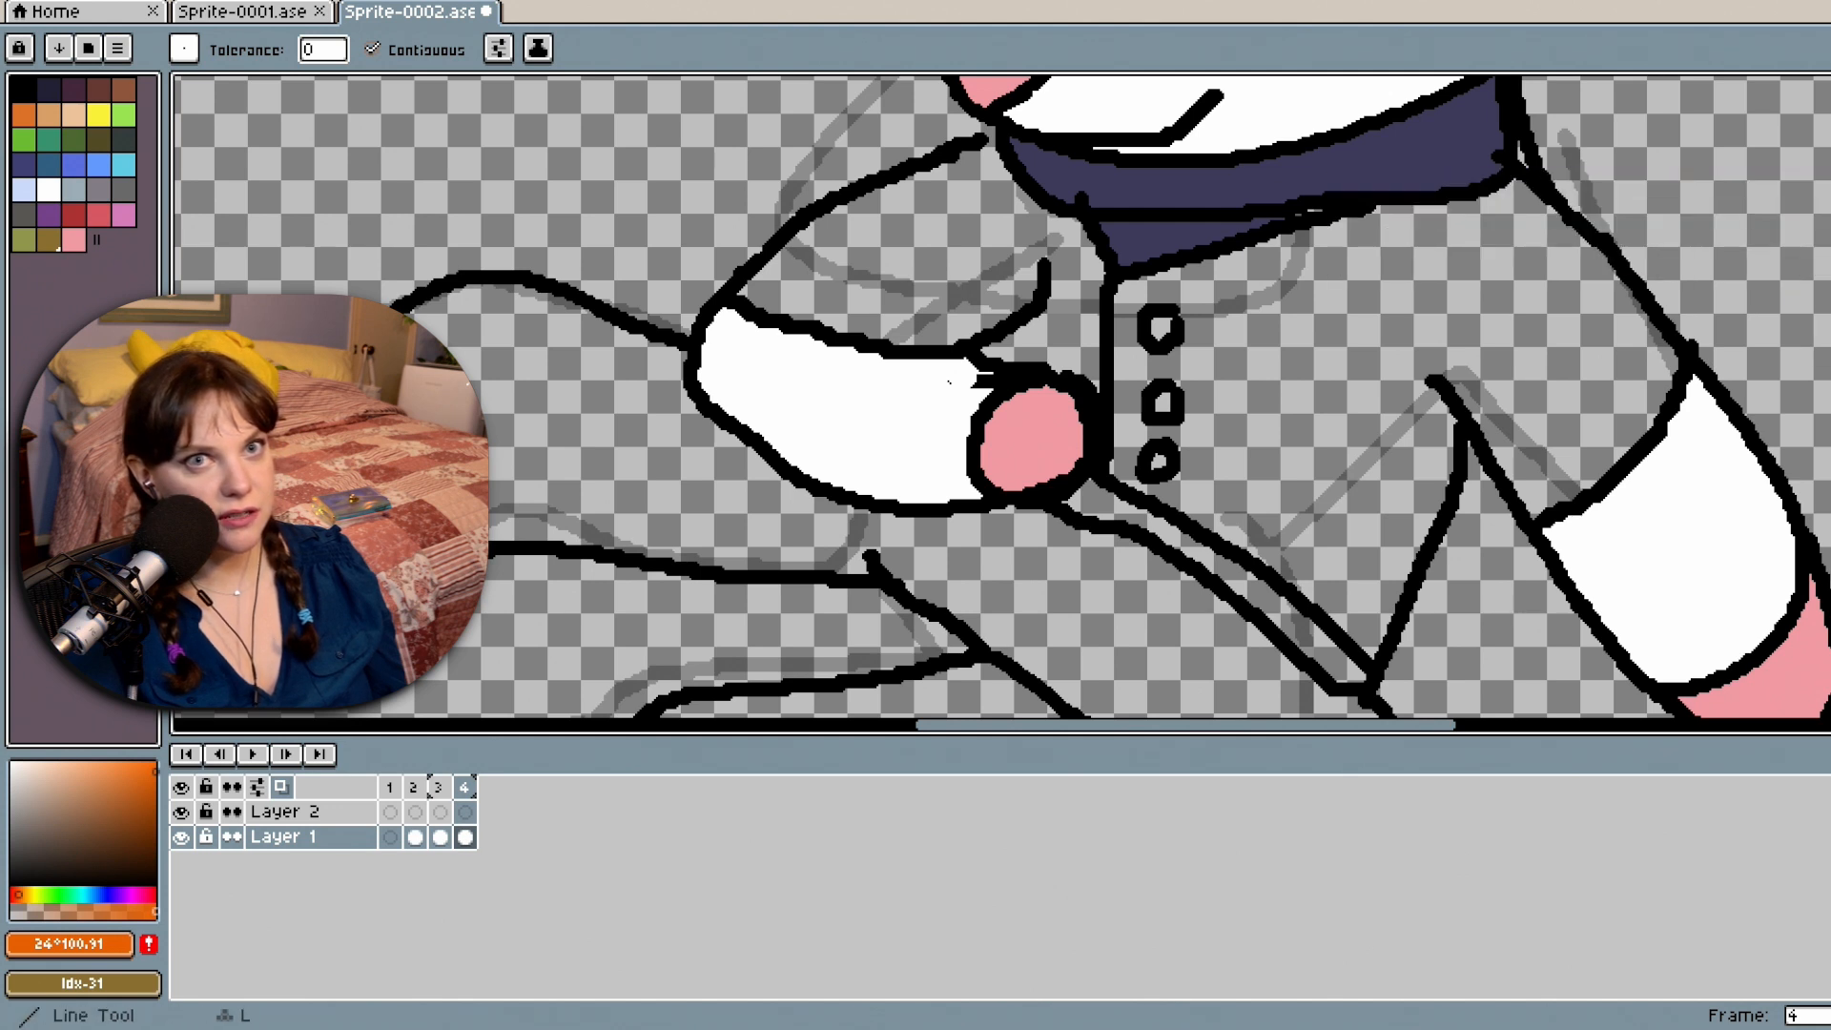
pyautogui.click(1252, 334)
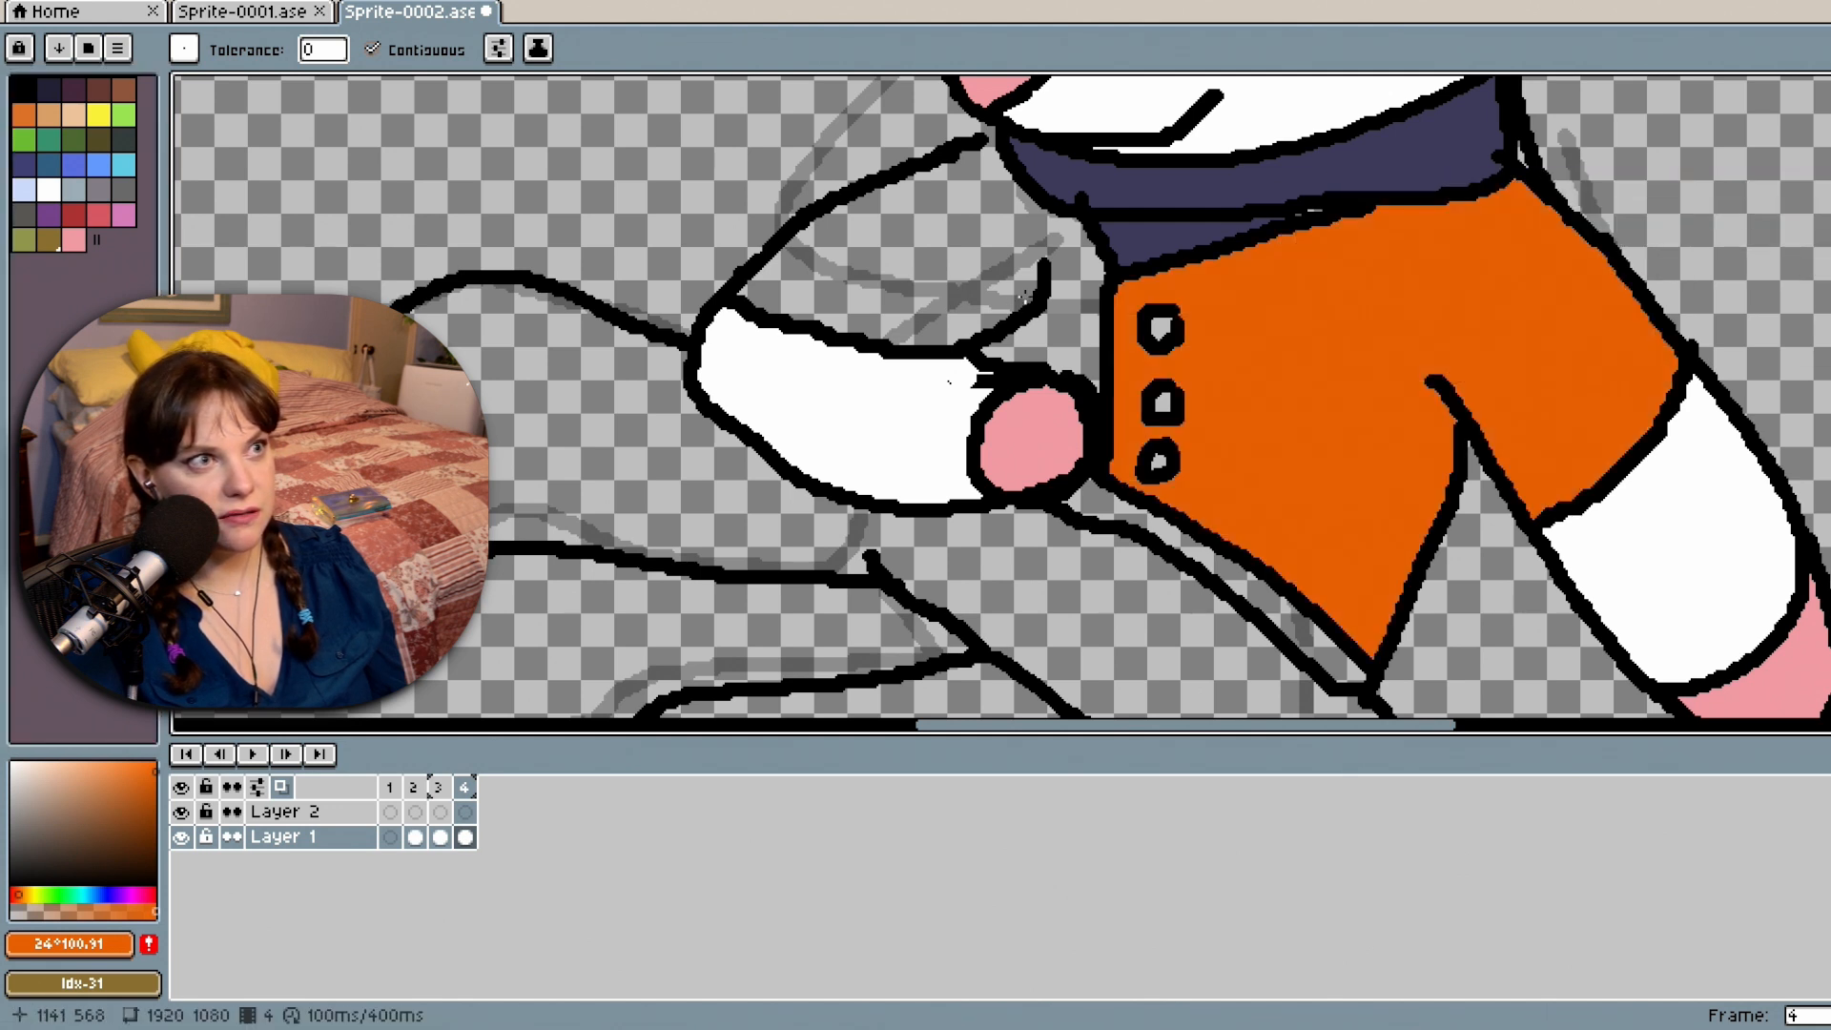
# Add the mixed orange to the palette, and close the gap between the bent arm's shoulder line and the collar in black.
pyautogui.click(1829, 124)
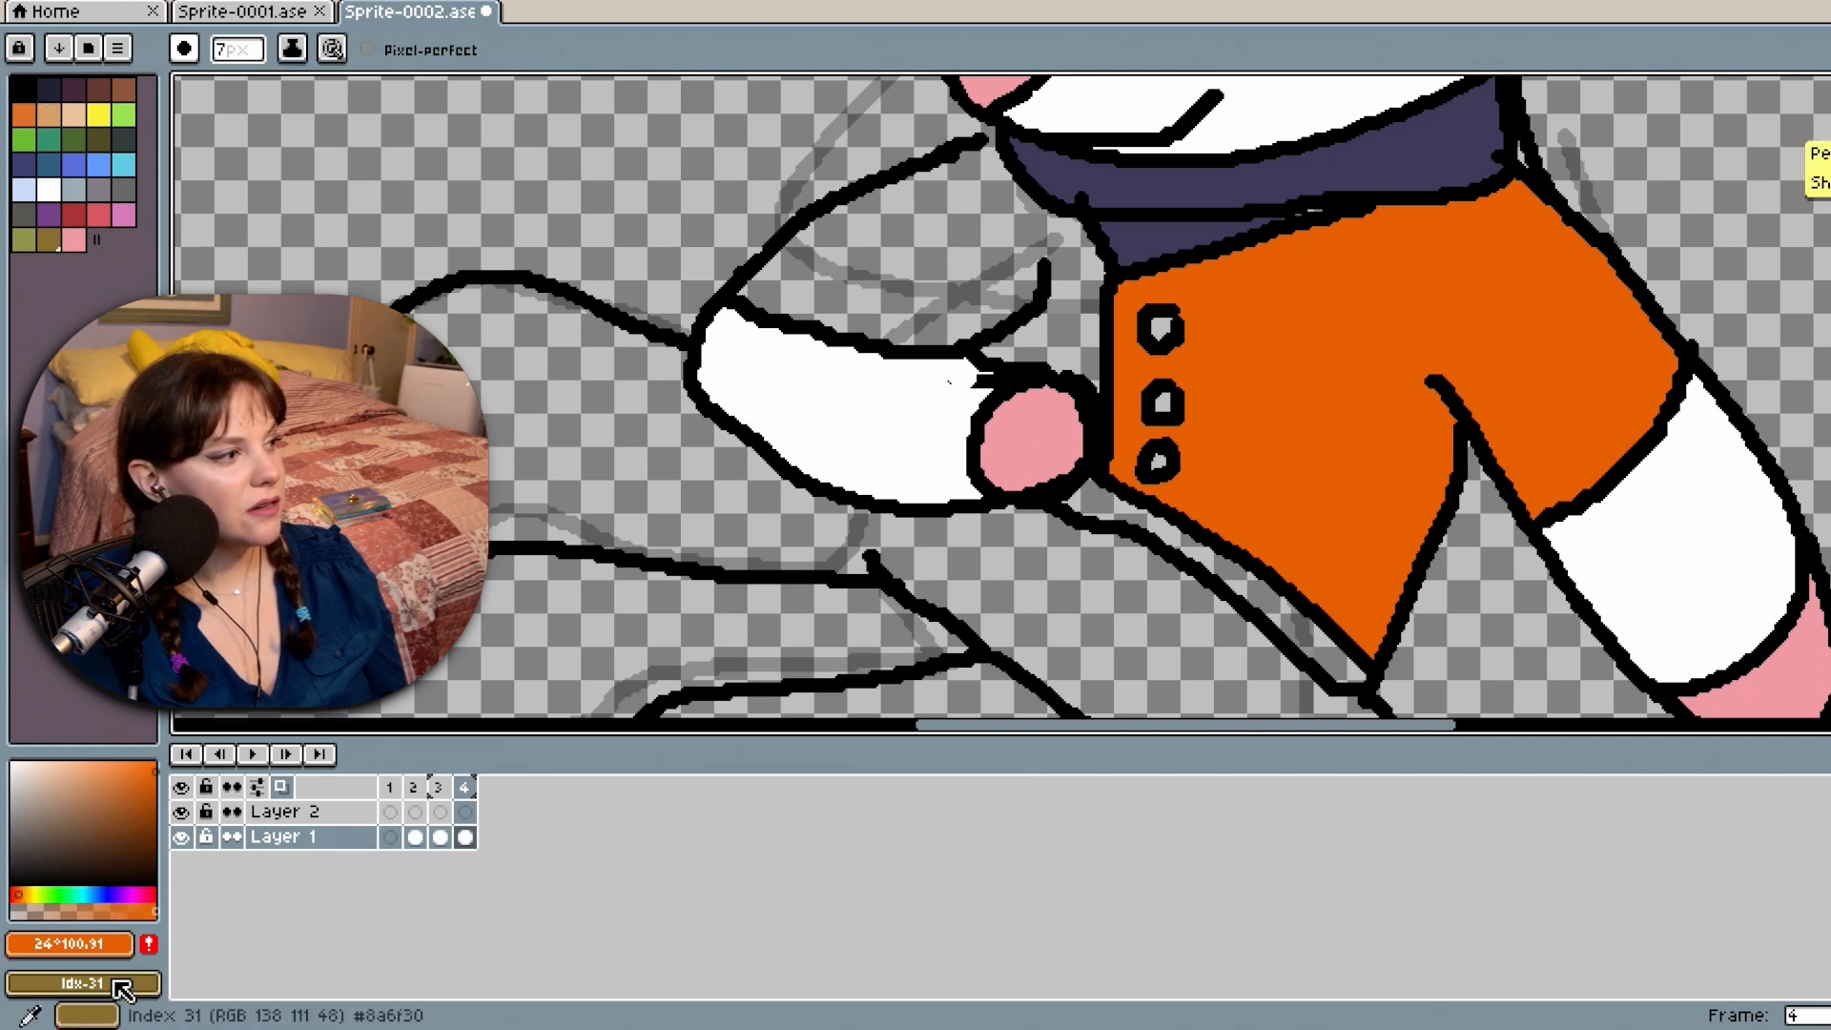
pyautogui.click(147, 942)
pyautogui.click(33, 93)
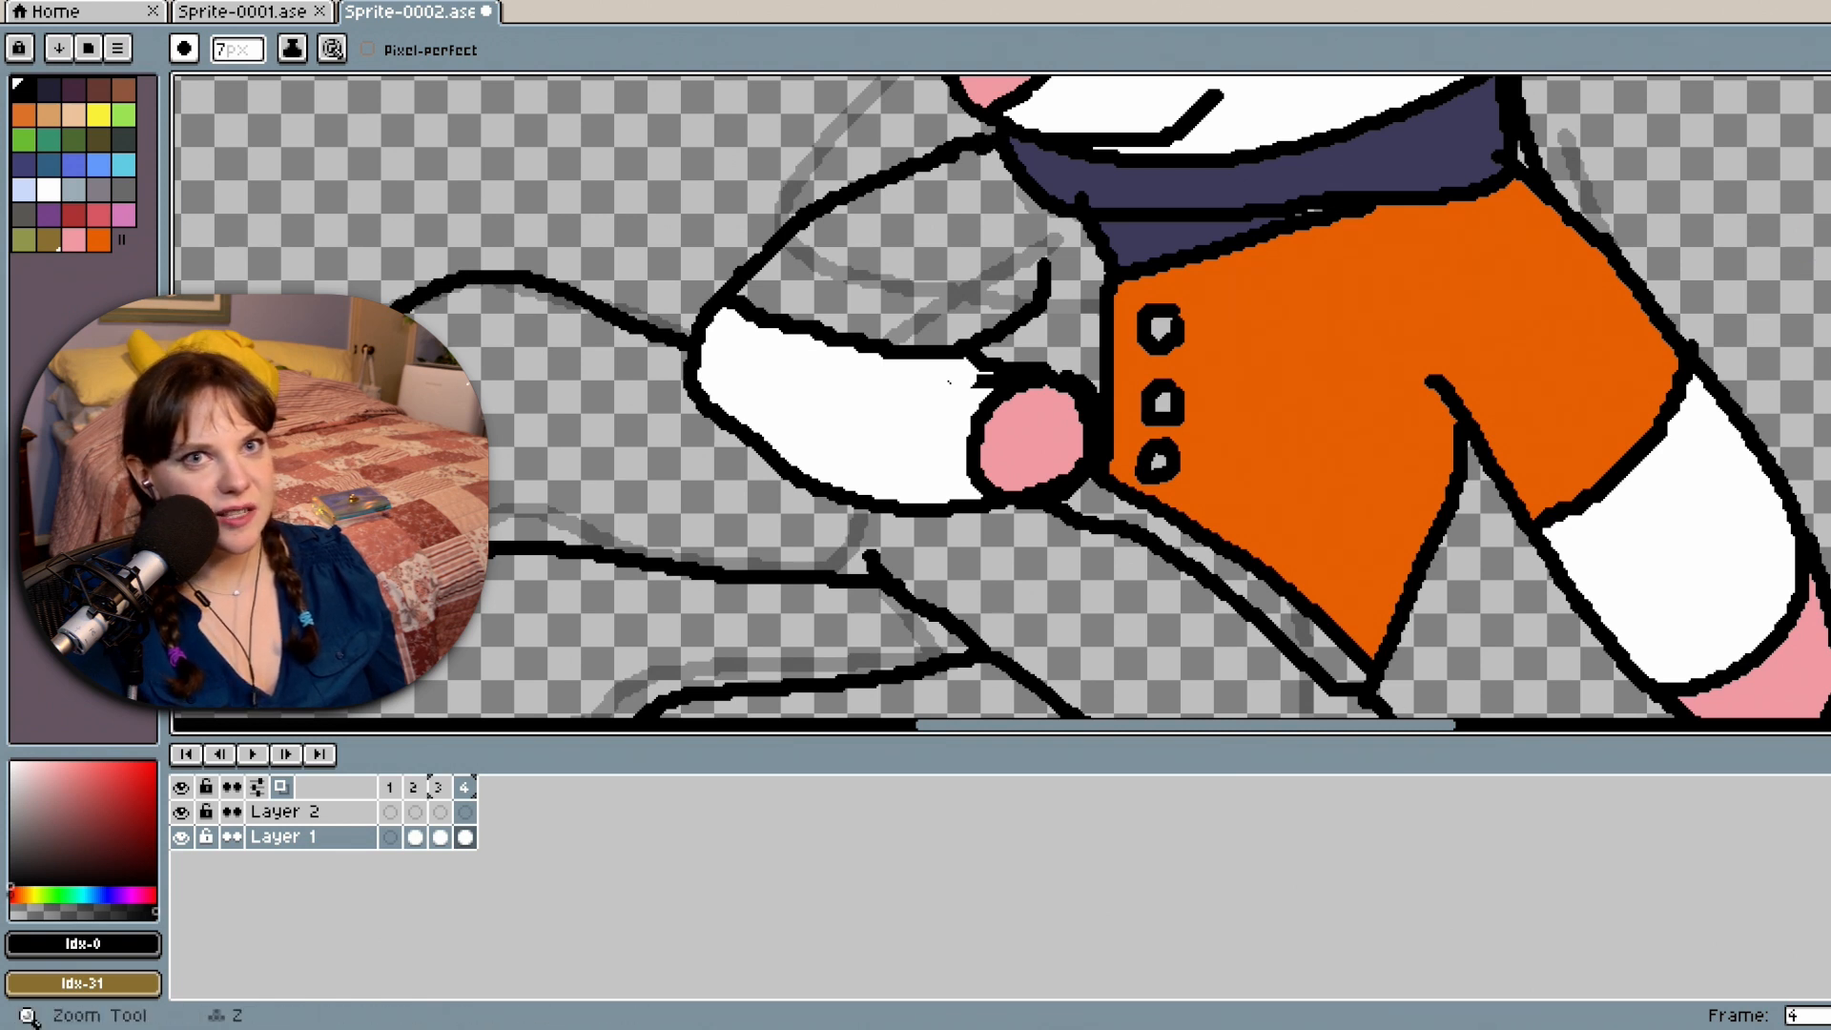
# Fill the bent arm's sleeve and the adjoining jacket front with the newly added orange.
pyautogui.press('g')
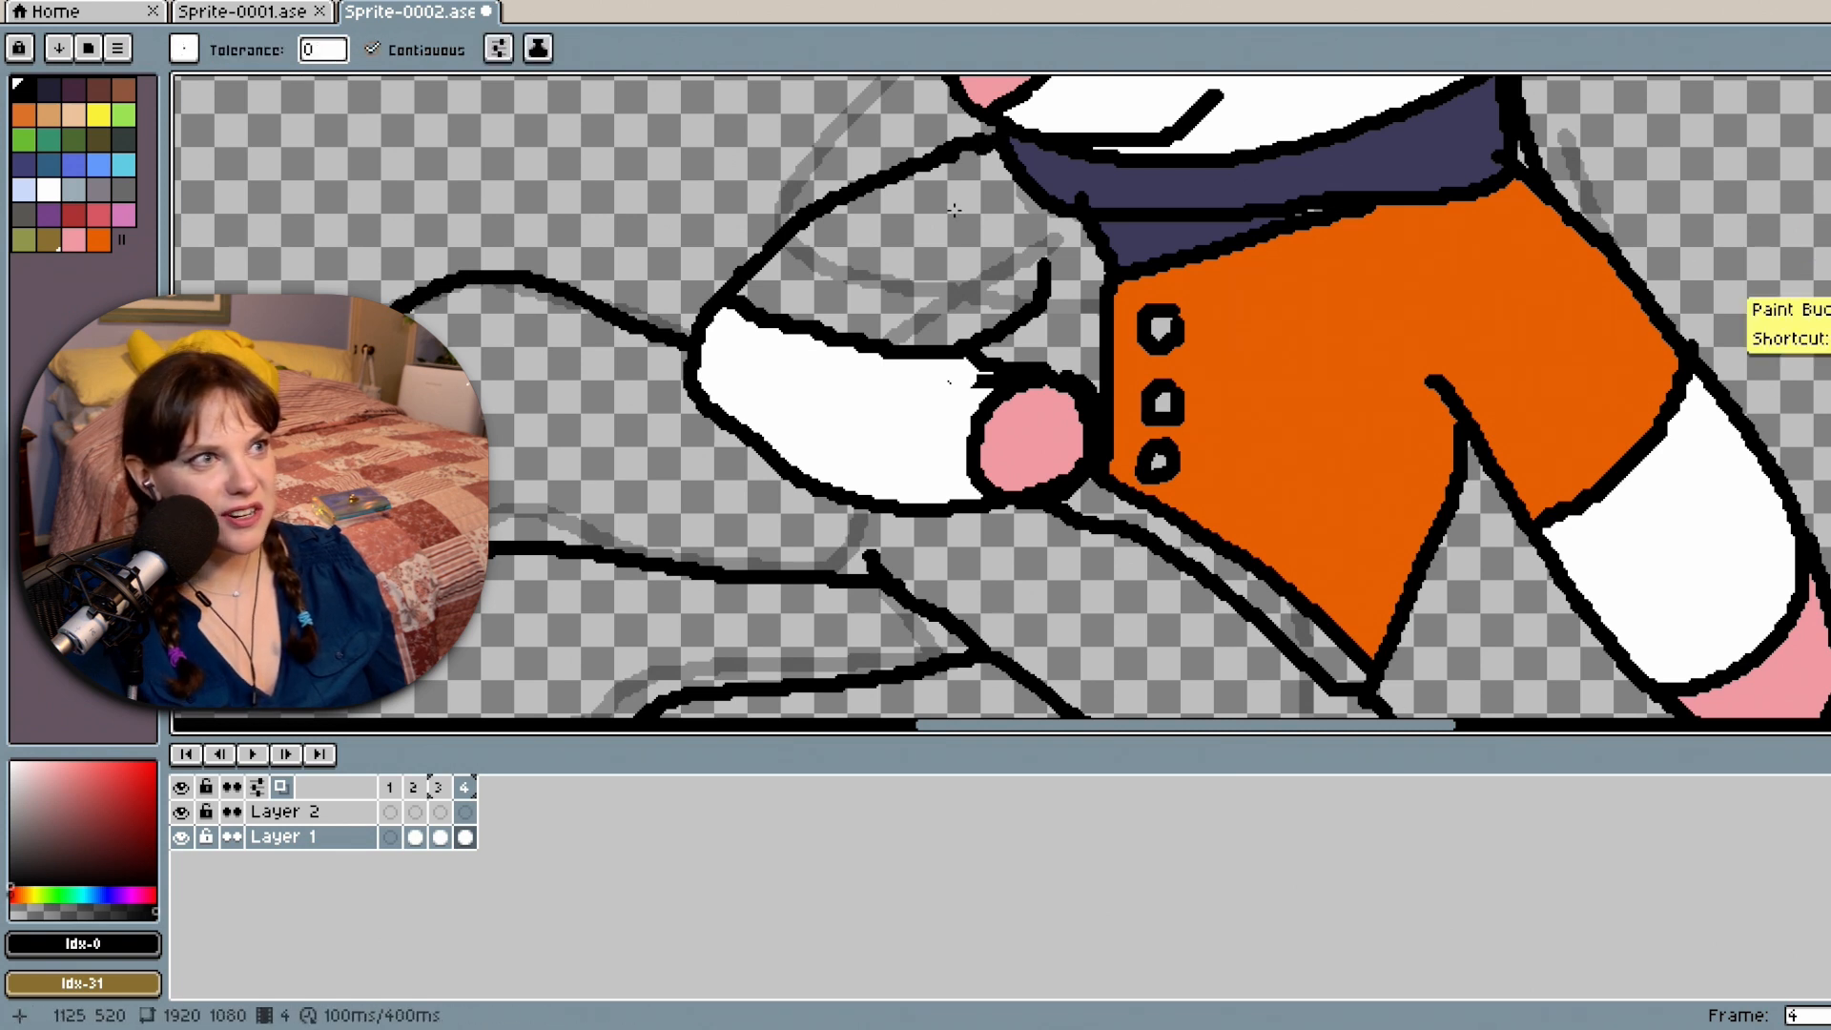
pyautogui.click(99, 239)
pyautogui.click(975, 216)
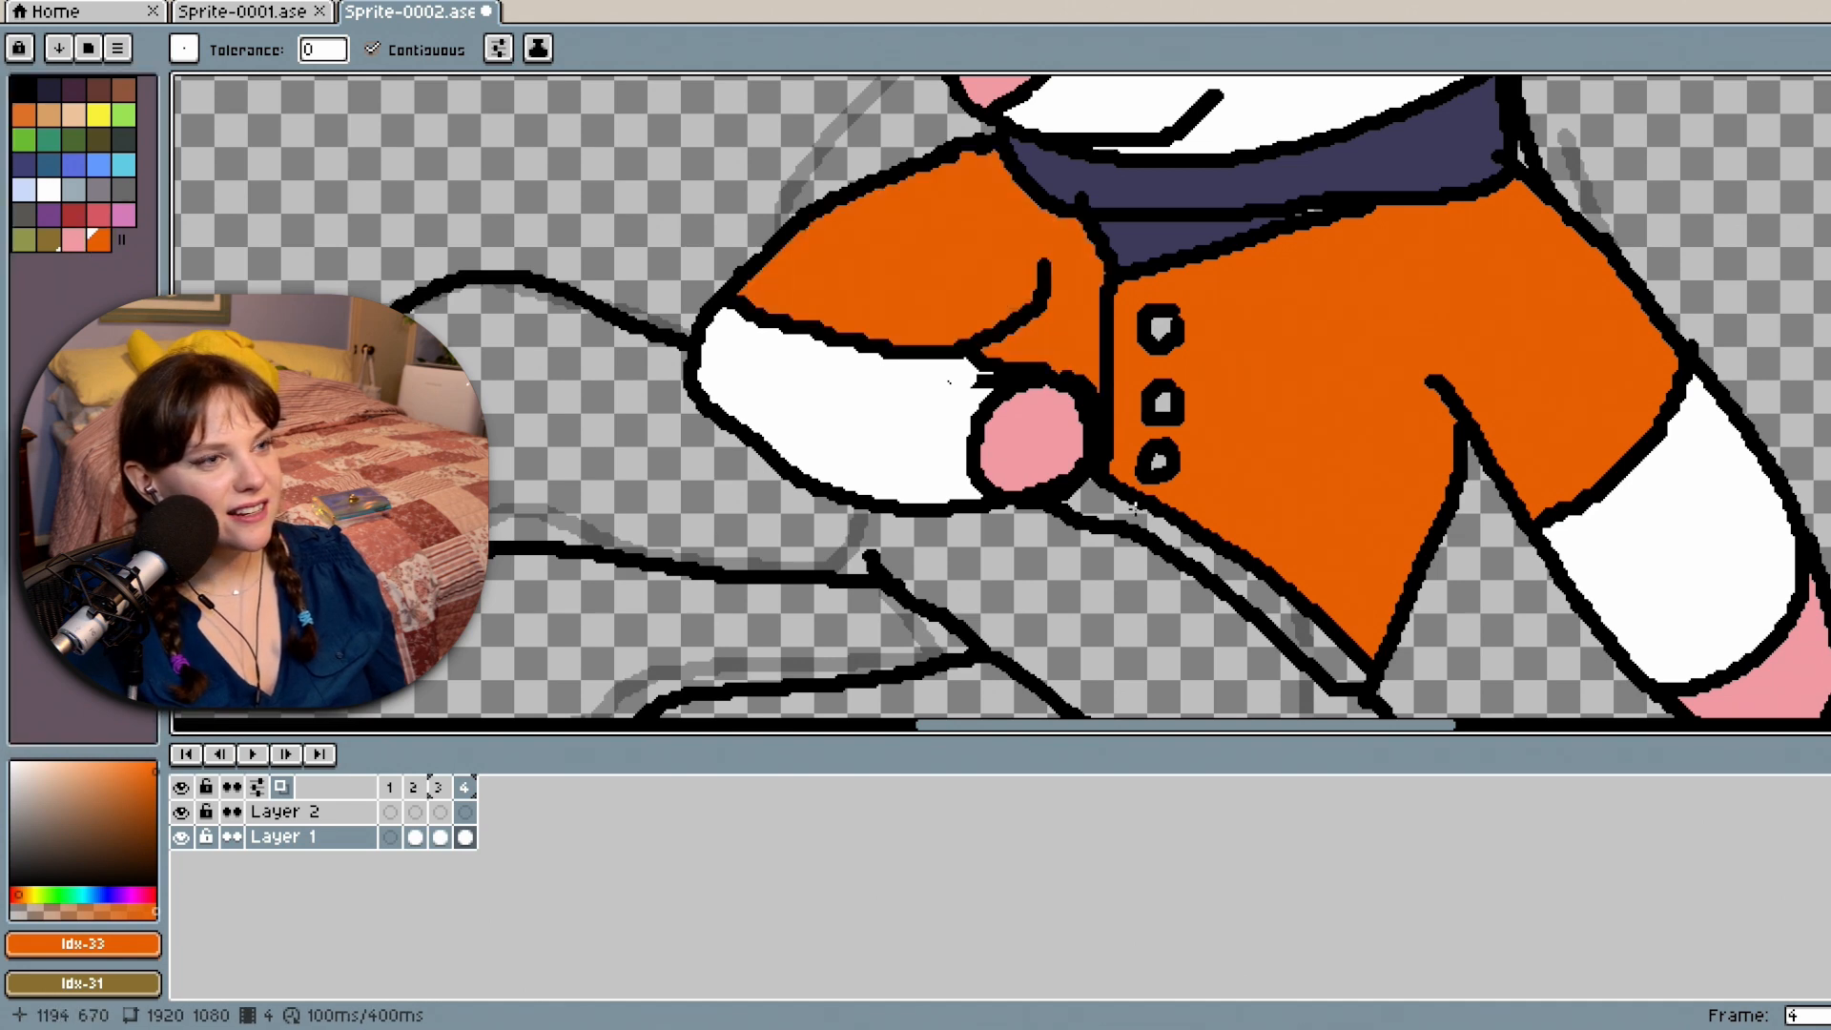
pyautogui.scroll(-5, 1133, 507)
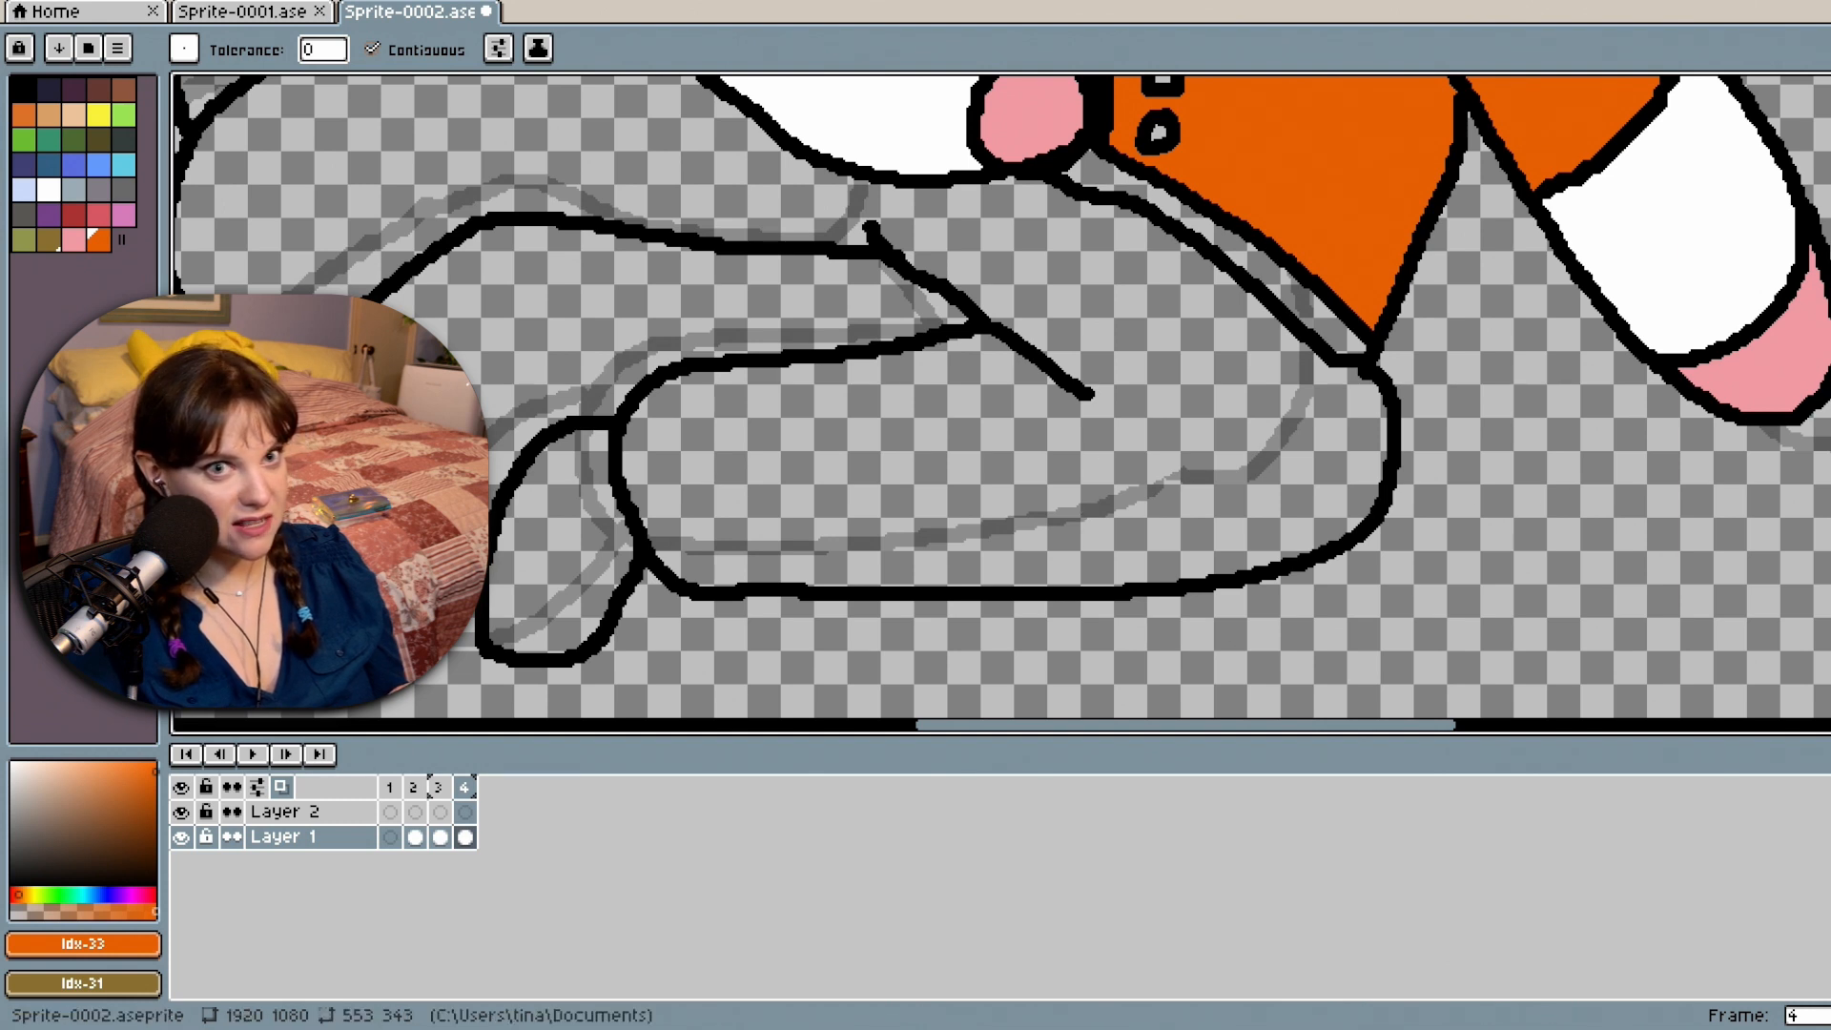
pyautogui.scroll(3, 406, 703)
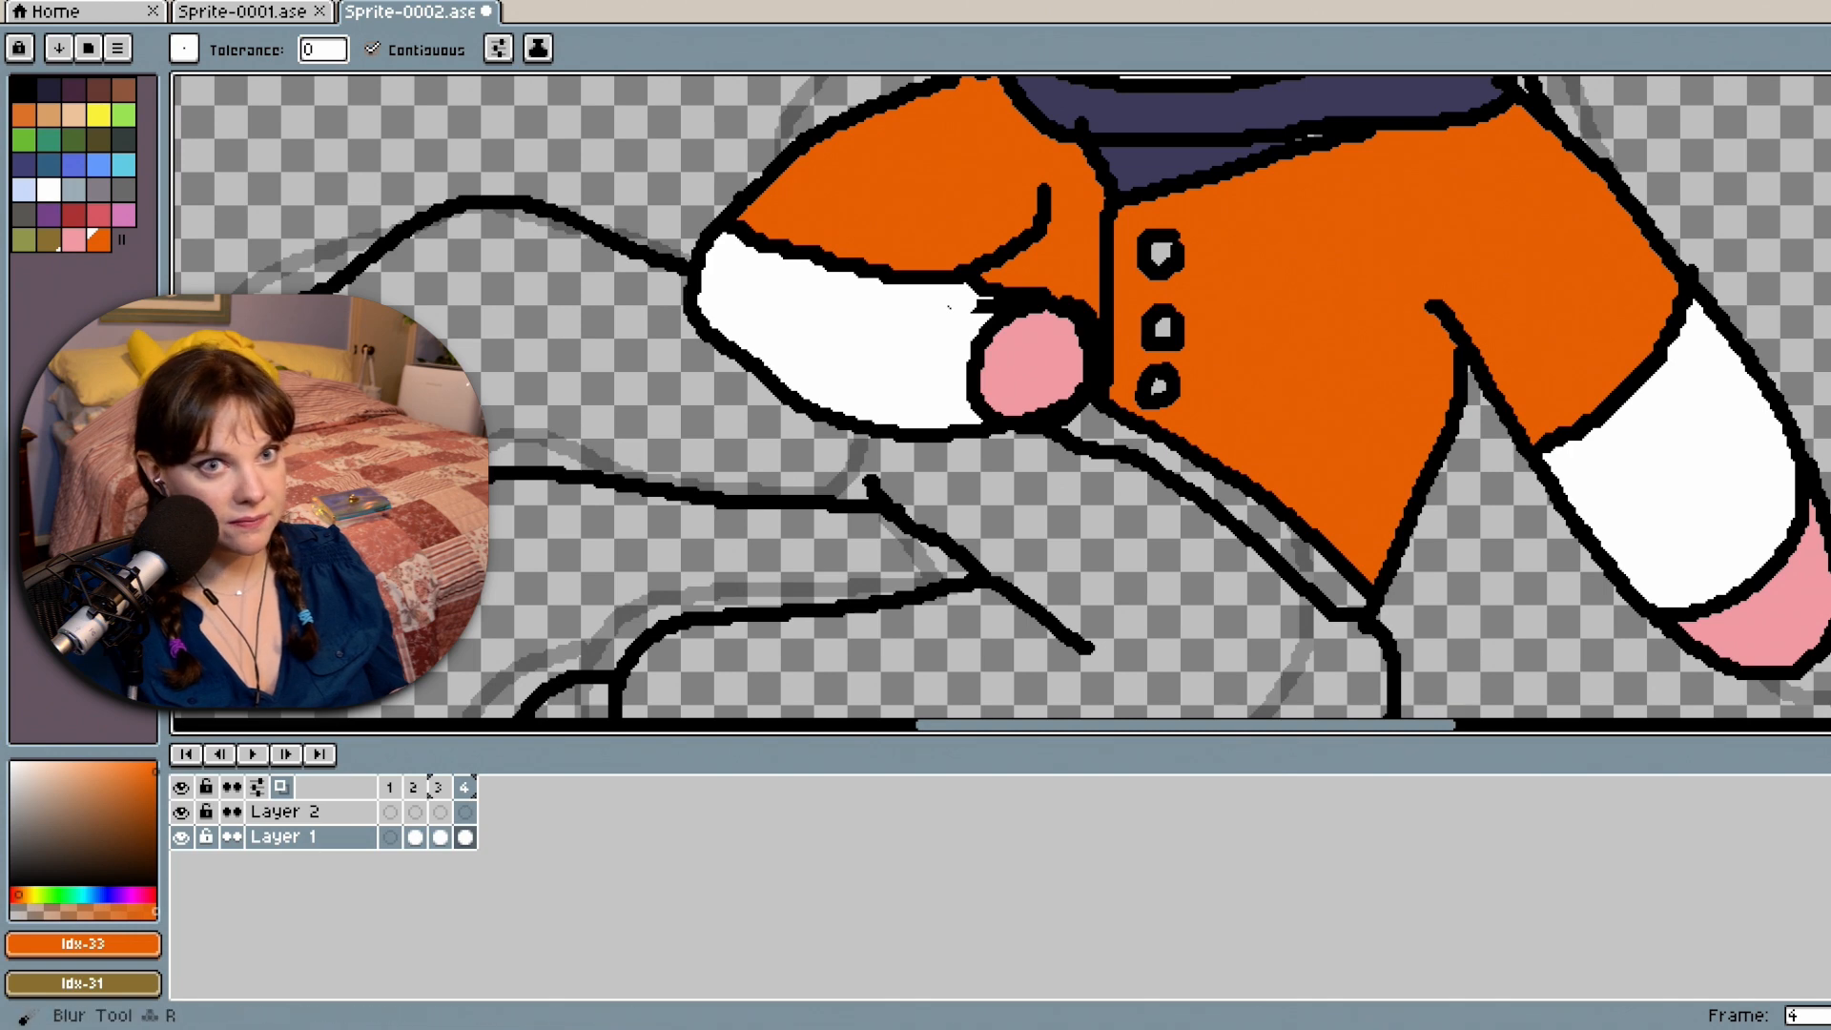
pyautogui.scroll(-3, 382, 591)
pyautogui.scroll(4, 381, 592)
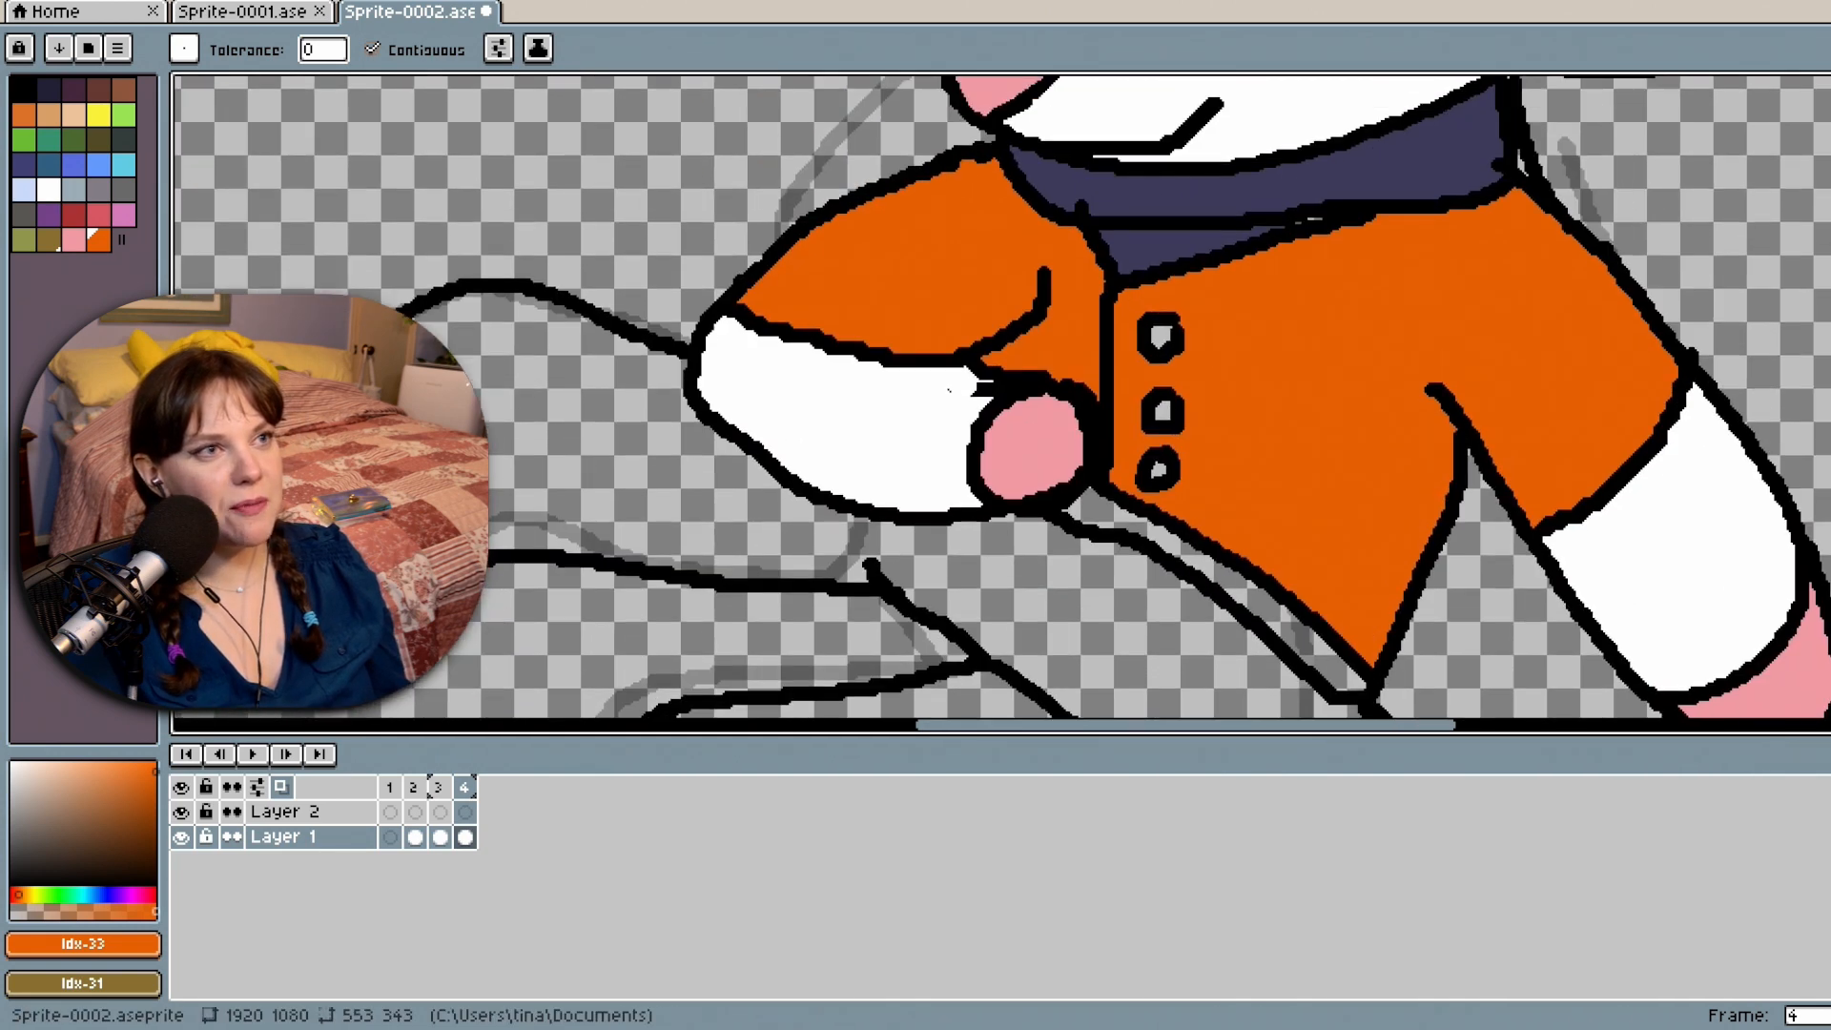
pyautogui.scroll(-1, 382, 591)
pyautogui.scroll(8, 382, 592)
pyautogui.scroll(-12, 381, 591)
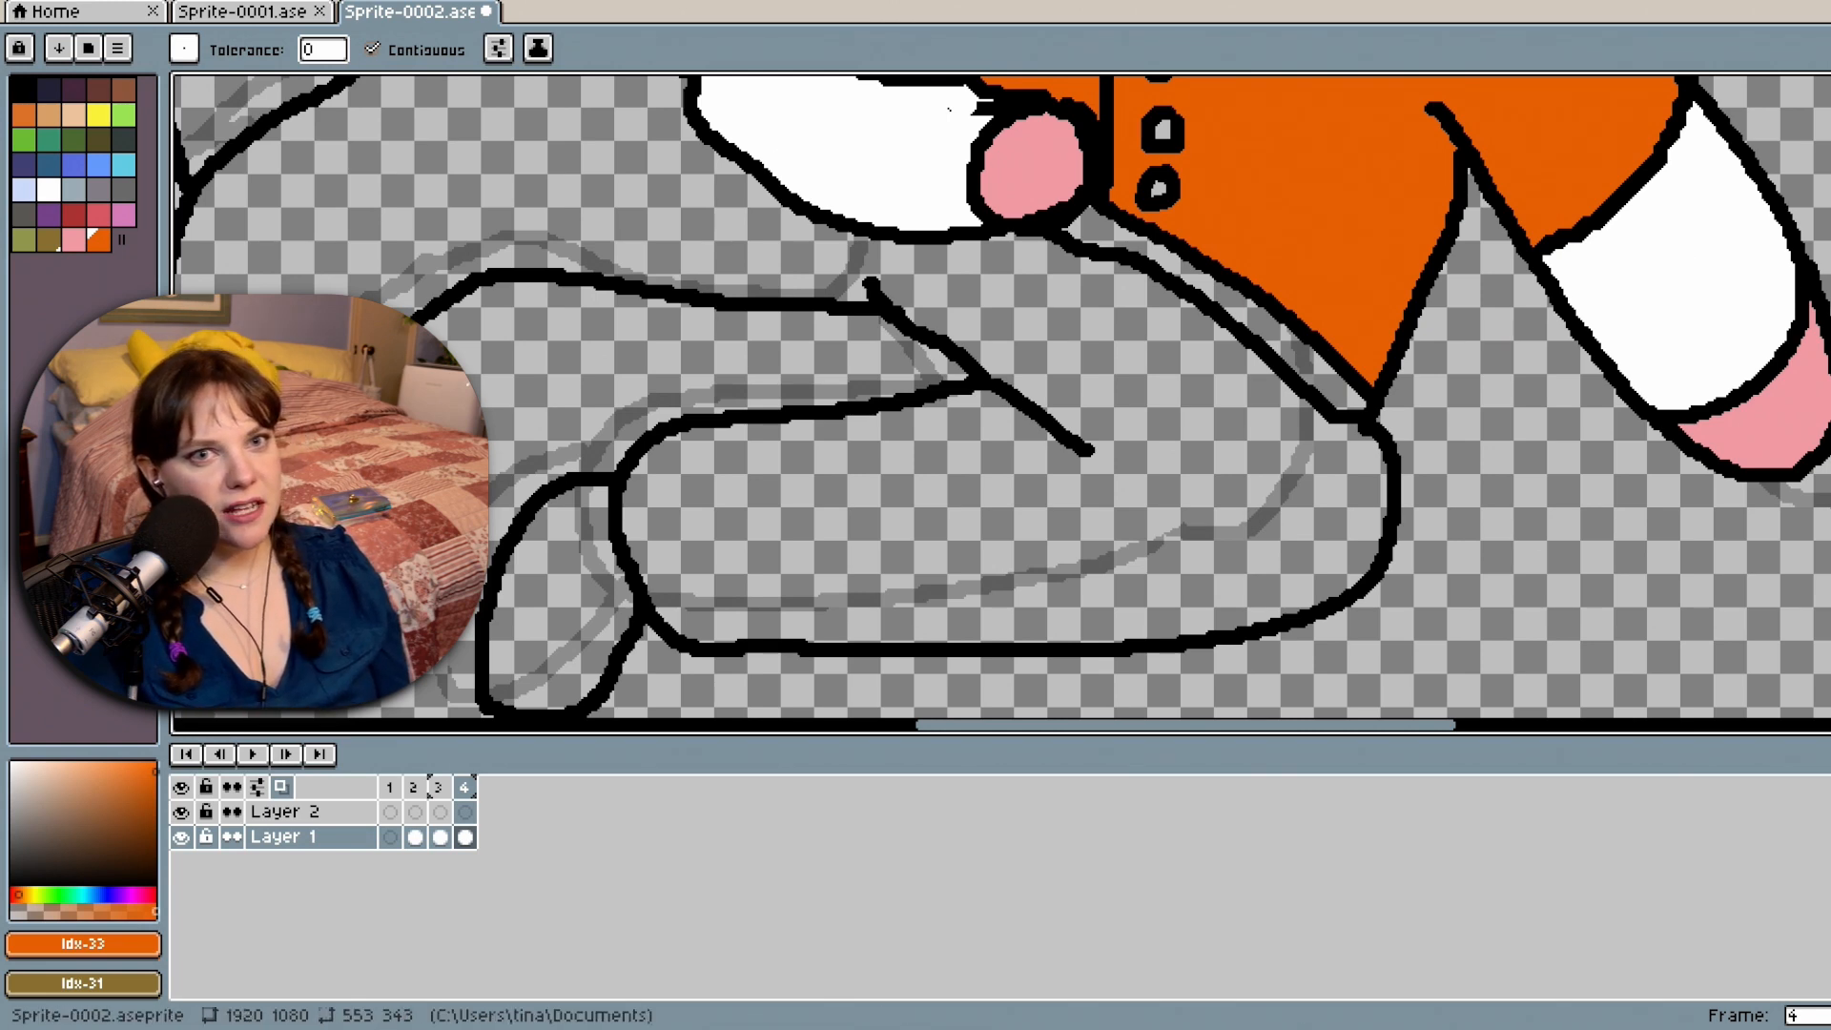
# Mix a pale beige of hue 24°, saturation 15 and value 86 from the palette orange, and fill both legs with it.
pyautogui.scroll(5, 1001, 396)
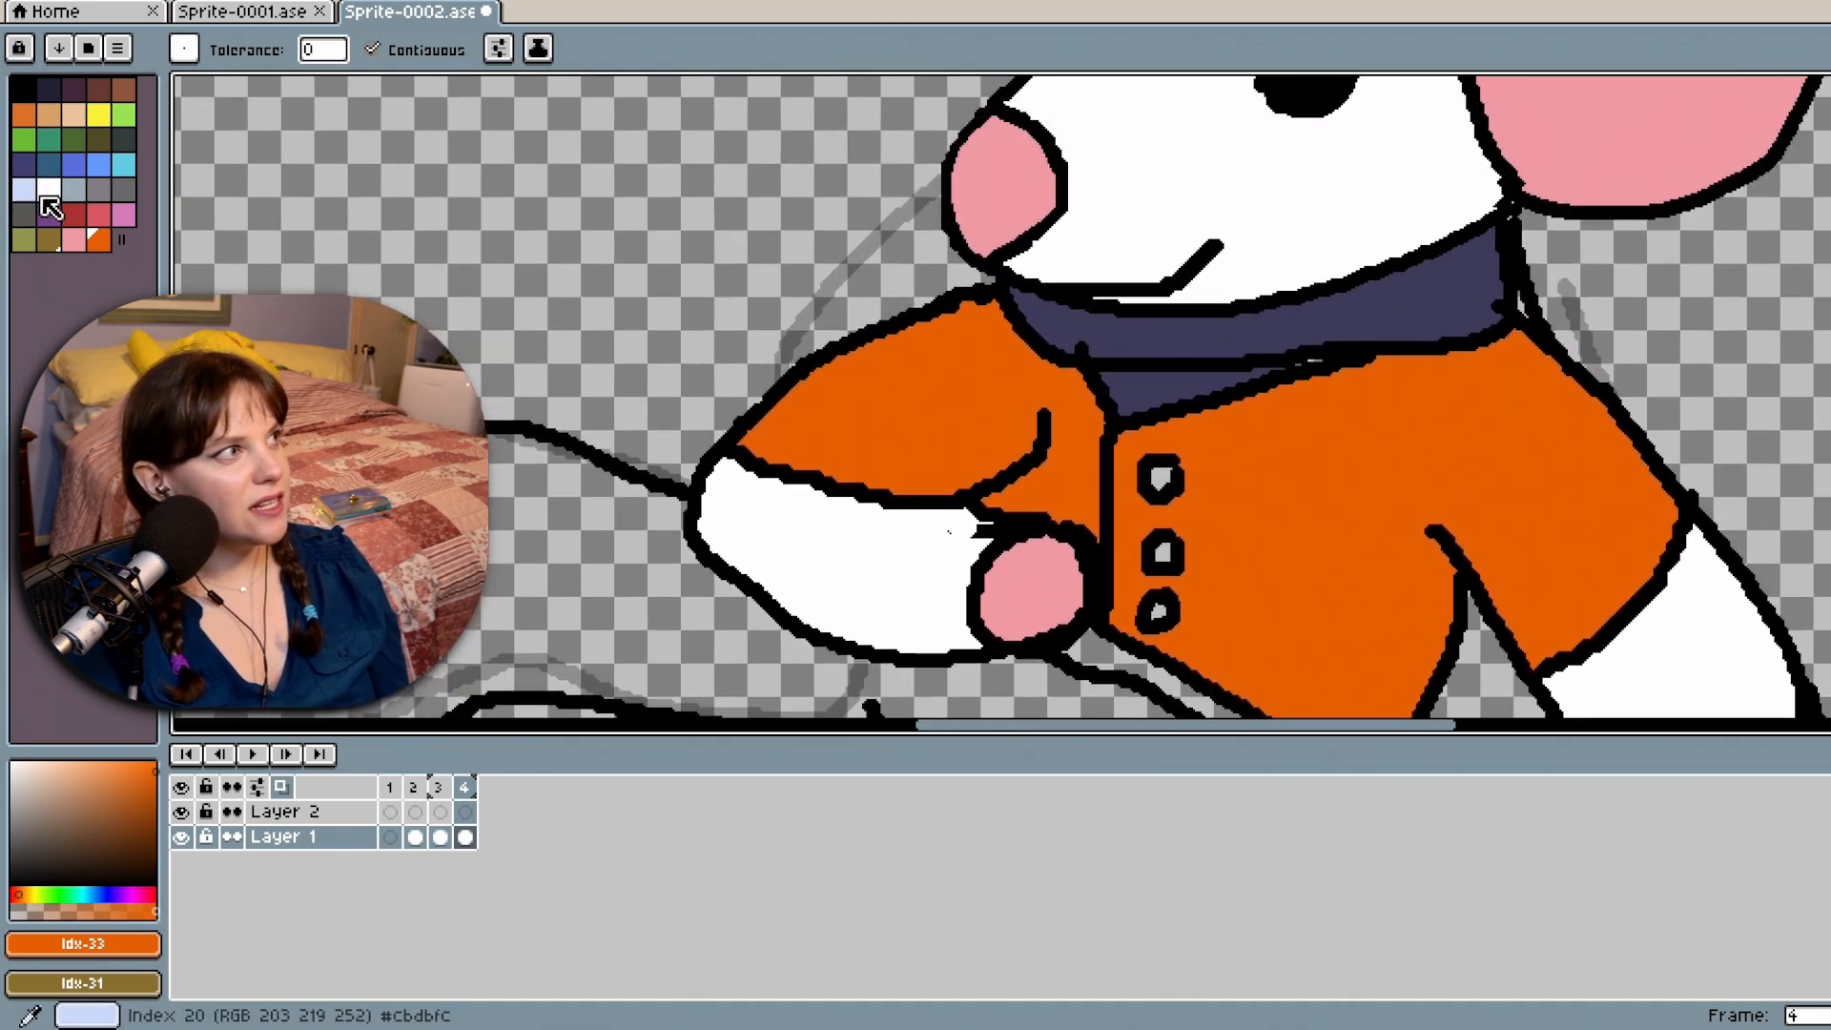
pyautogui.click(48, 189)
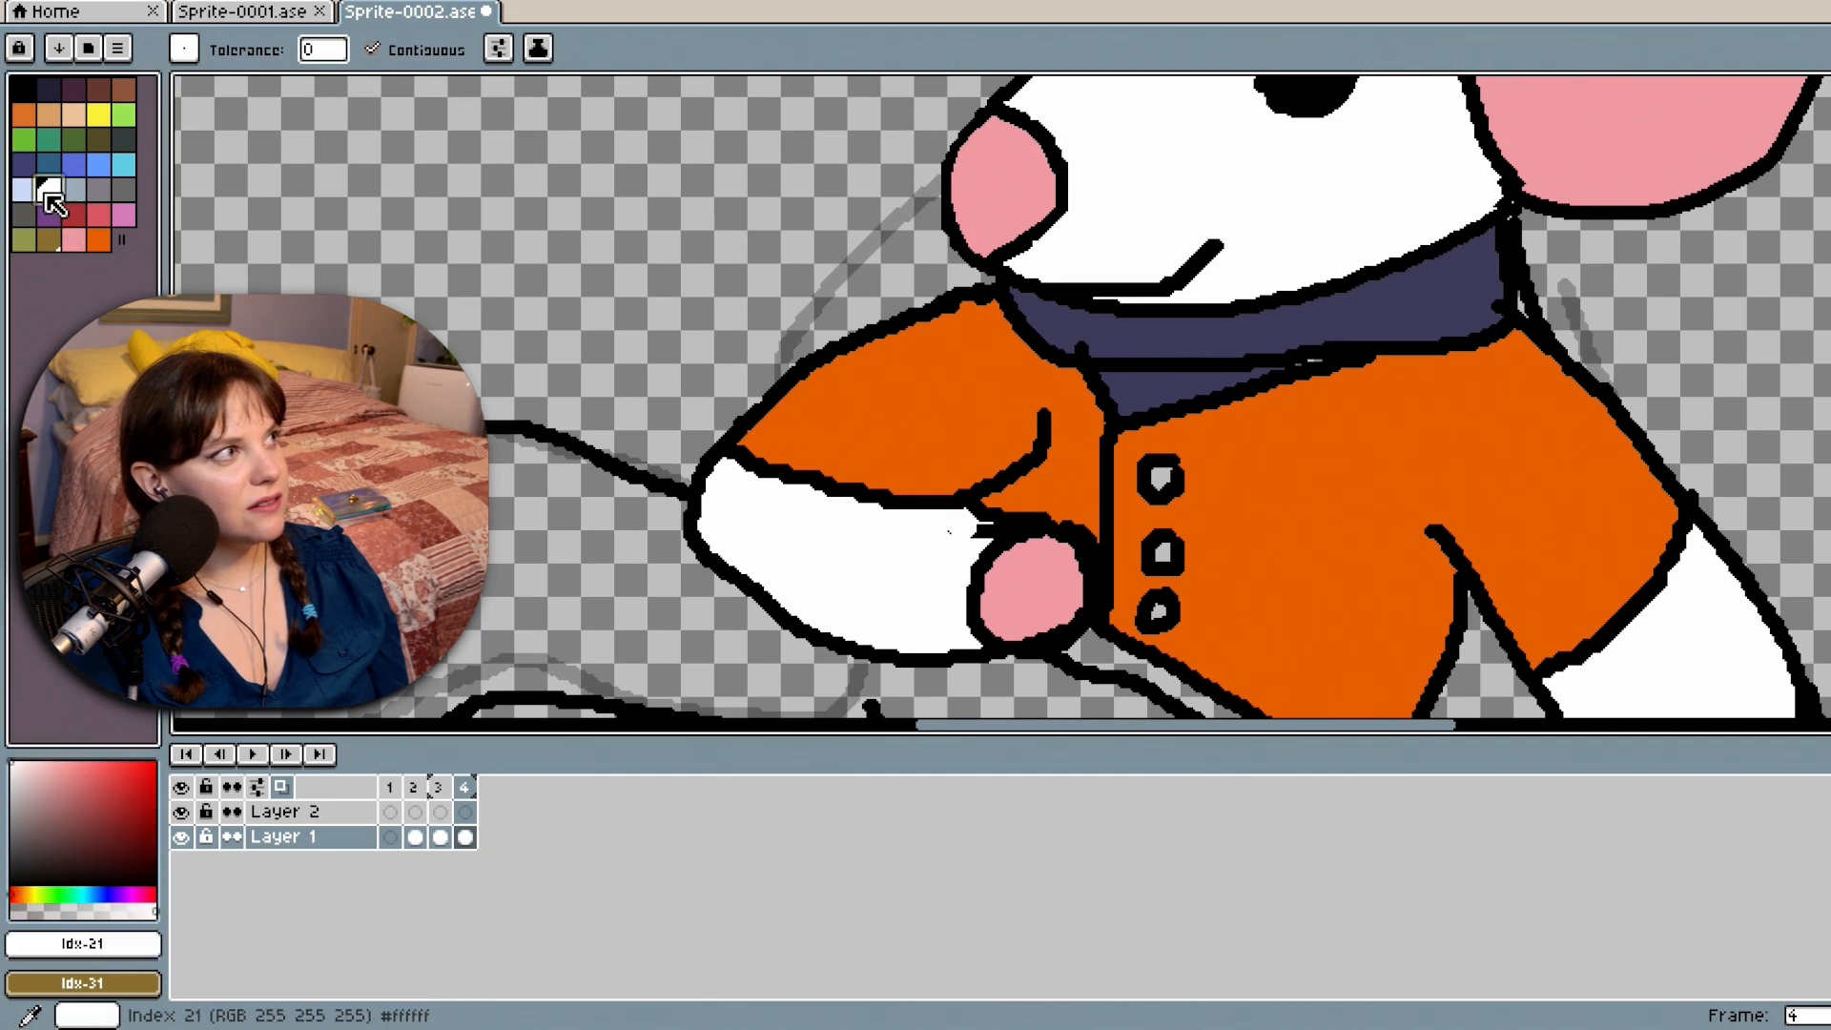
pyautogui.click(105, 241)
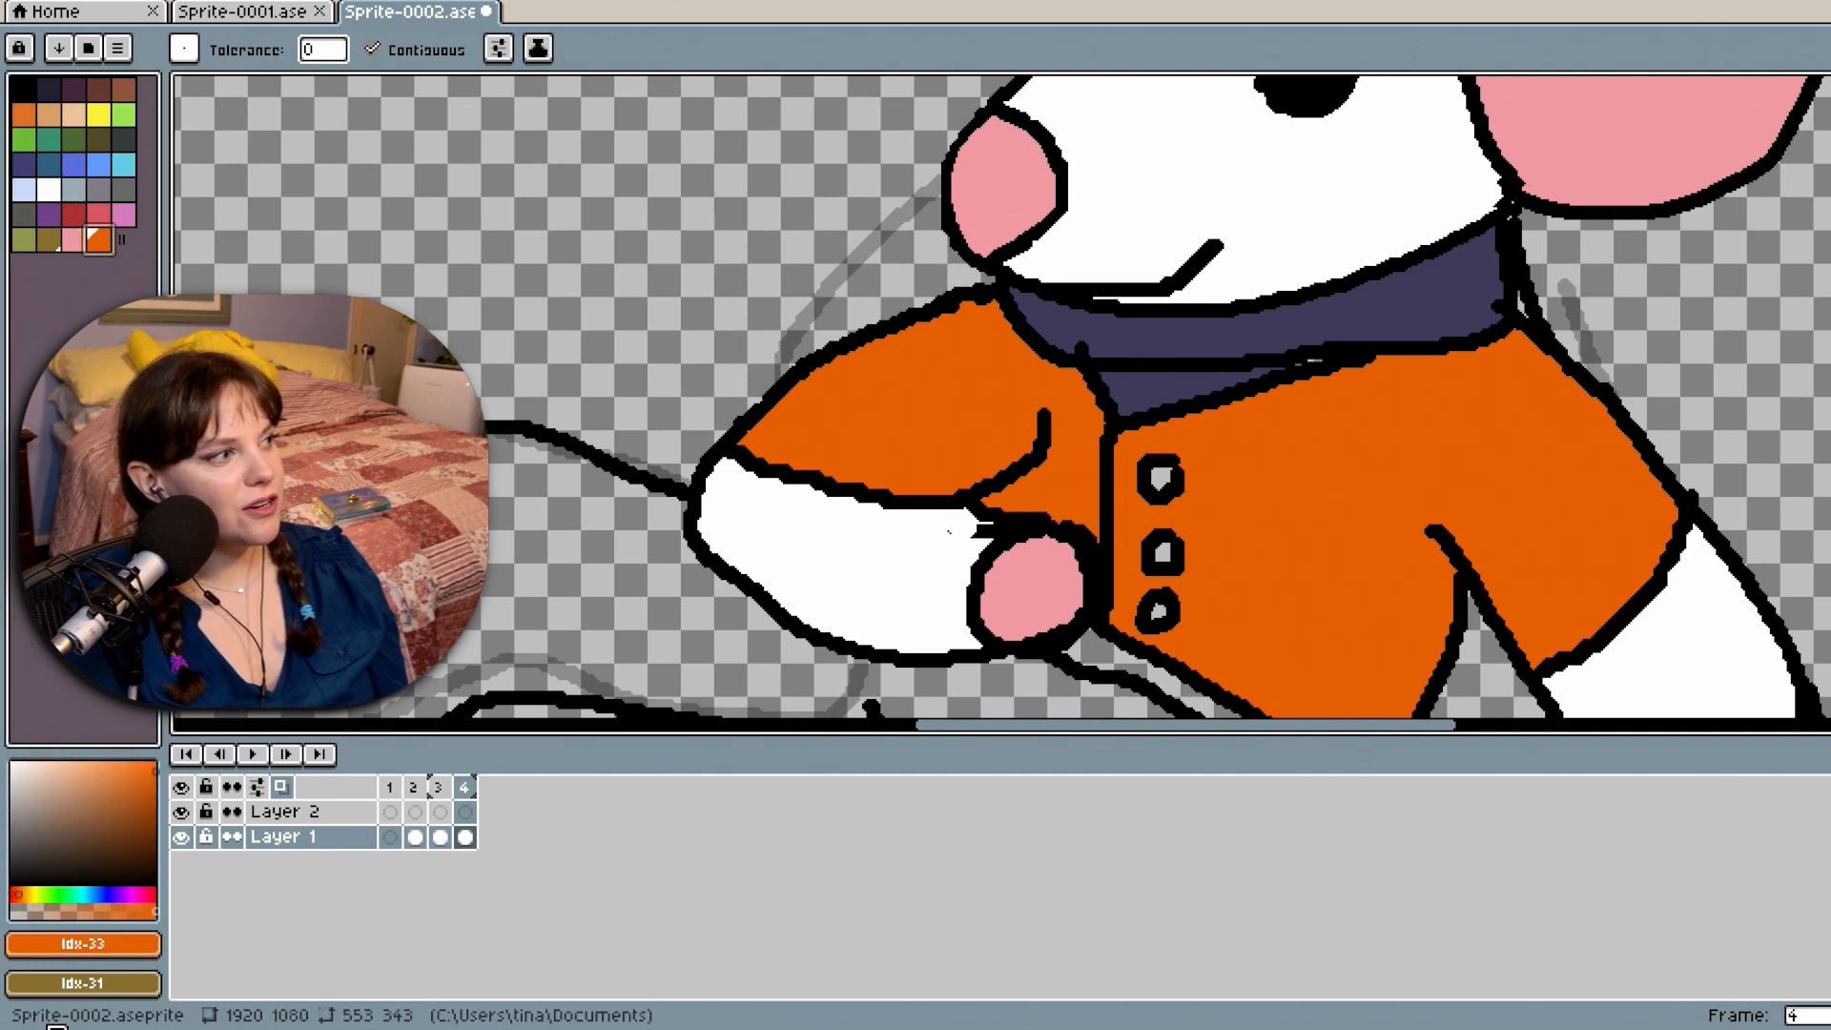
pyautogui.click(26, 760)
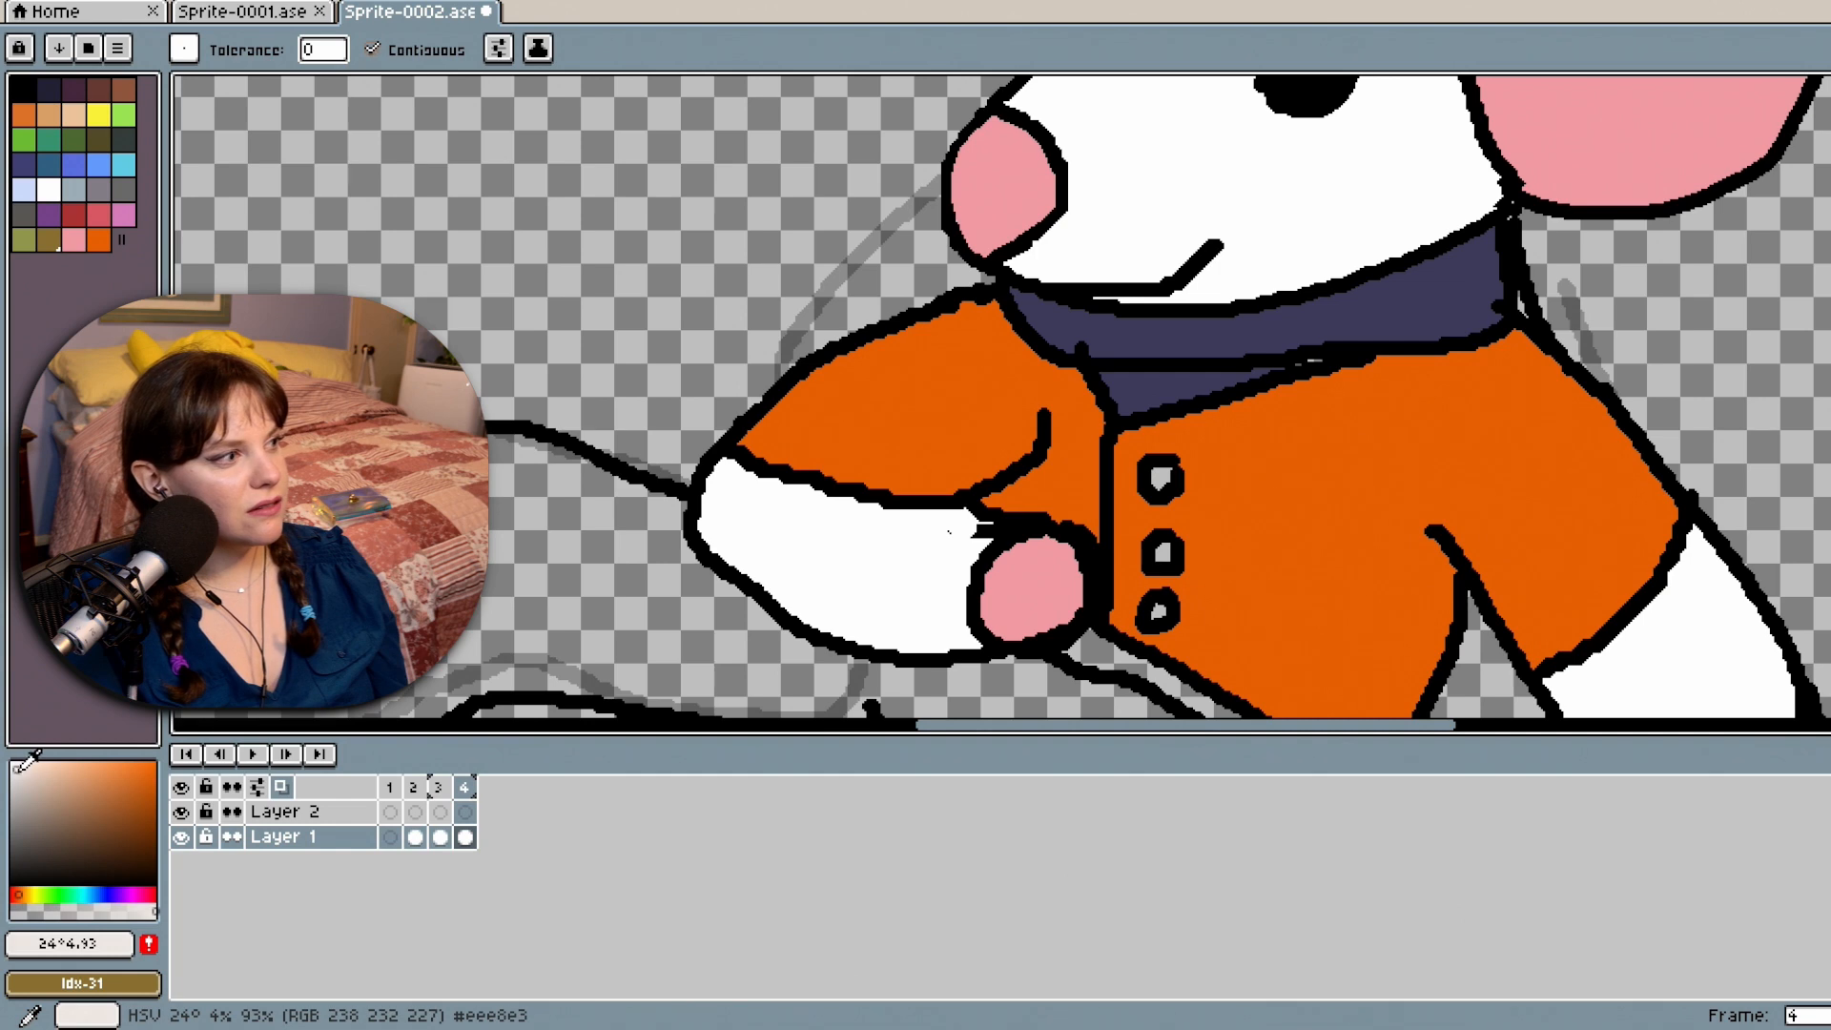
pyautogui.moveTo(32, 763); pyautogui.dragTo(41, 771)
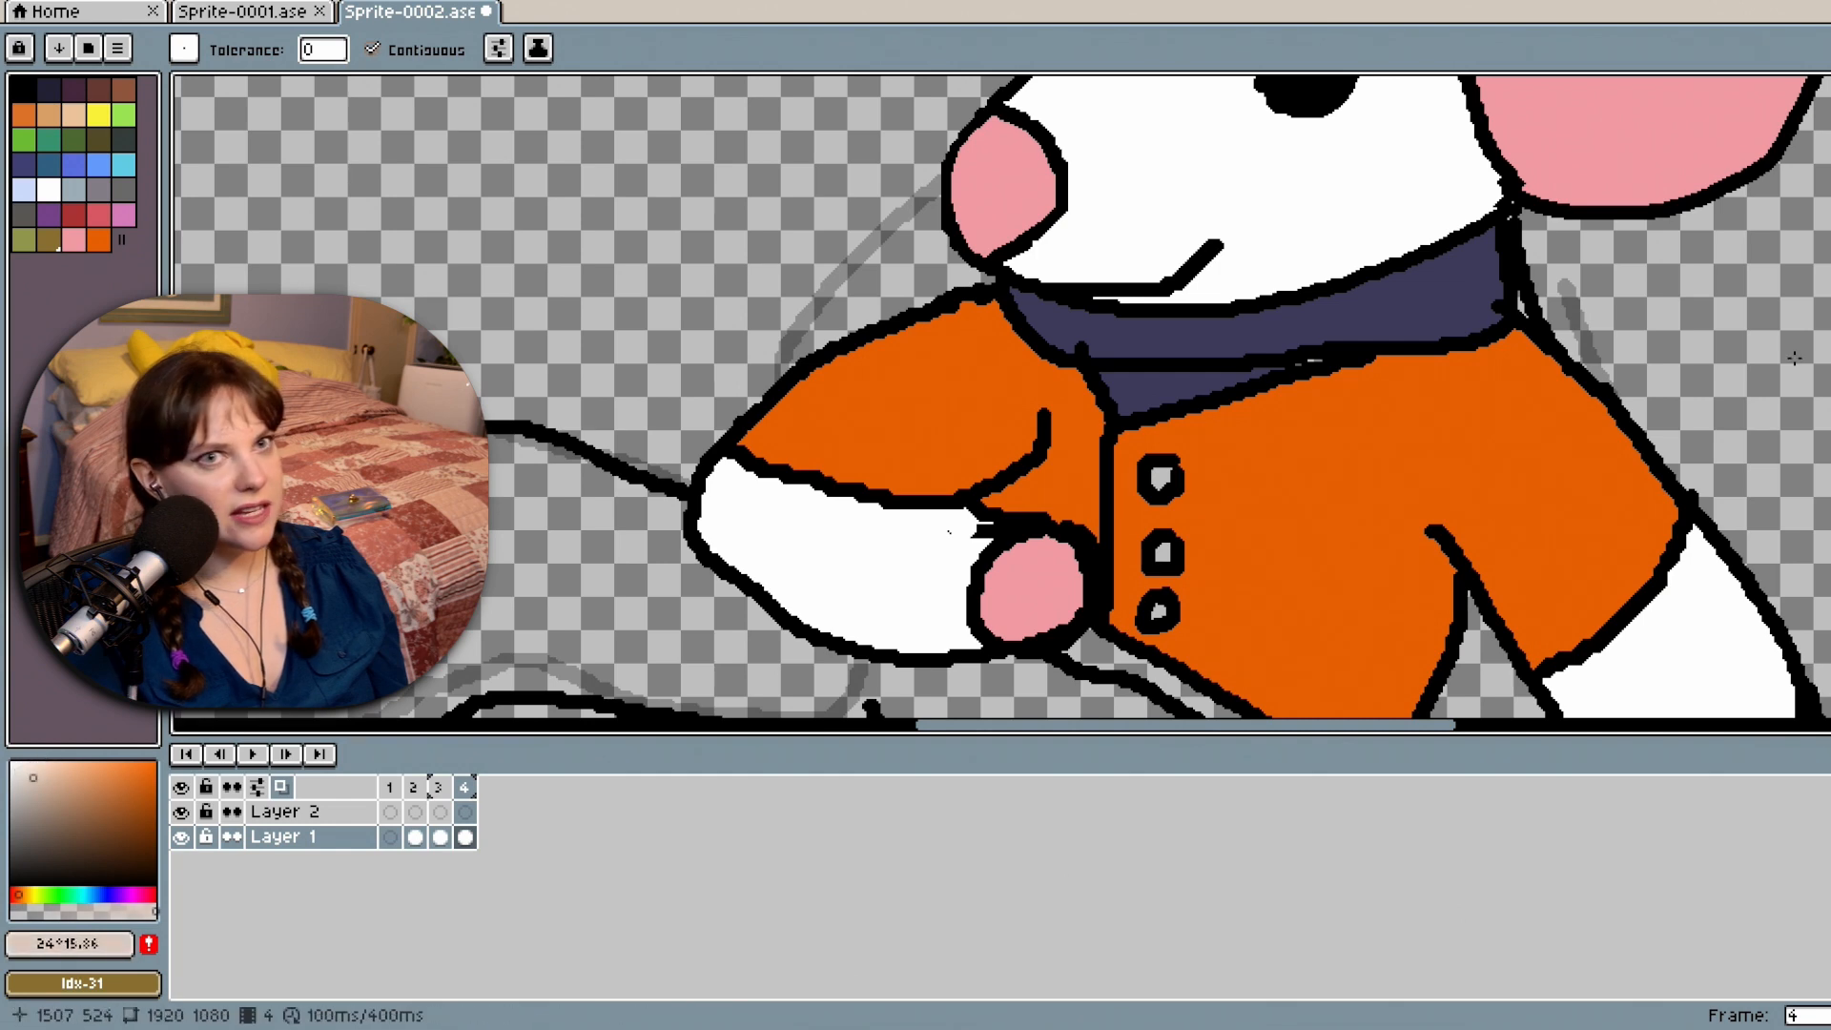
pyautogui.scroll(-5, 1001, 397)
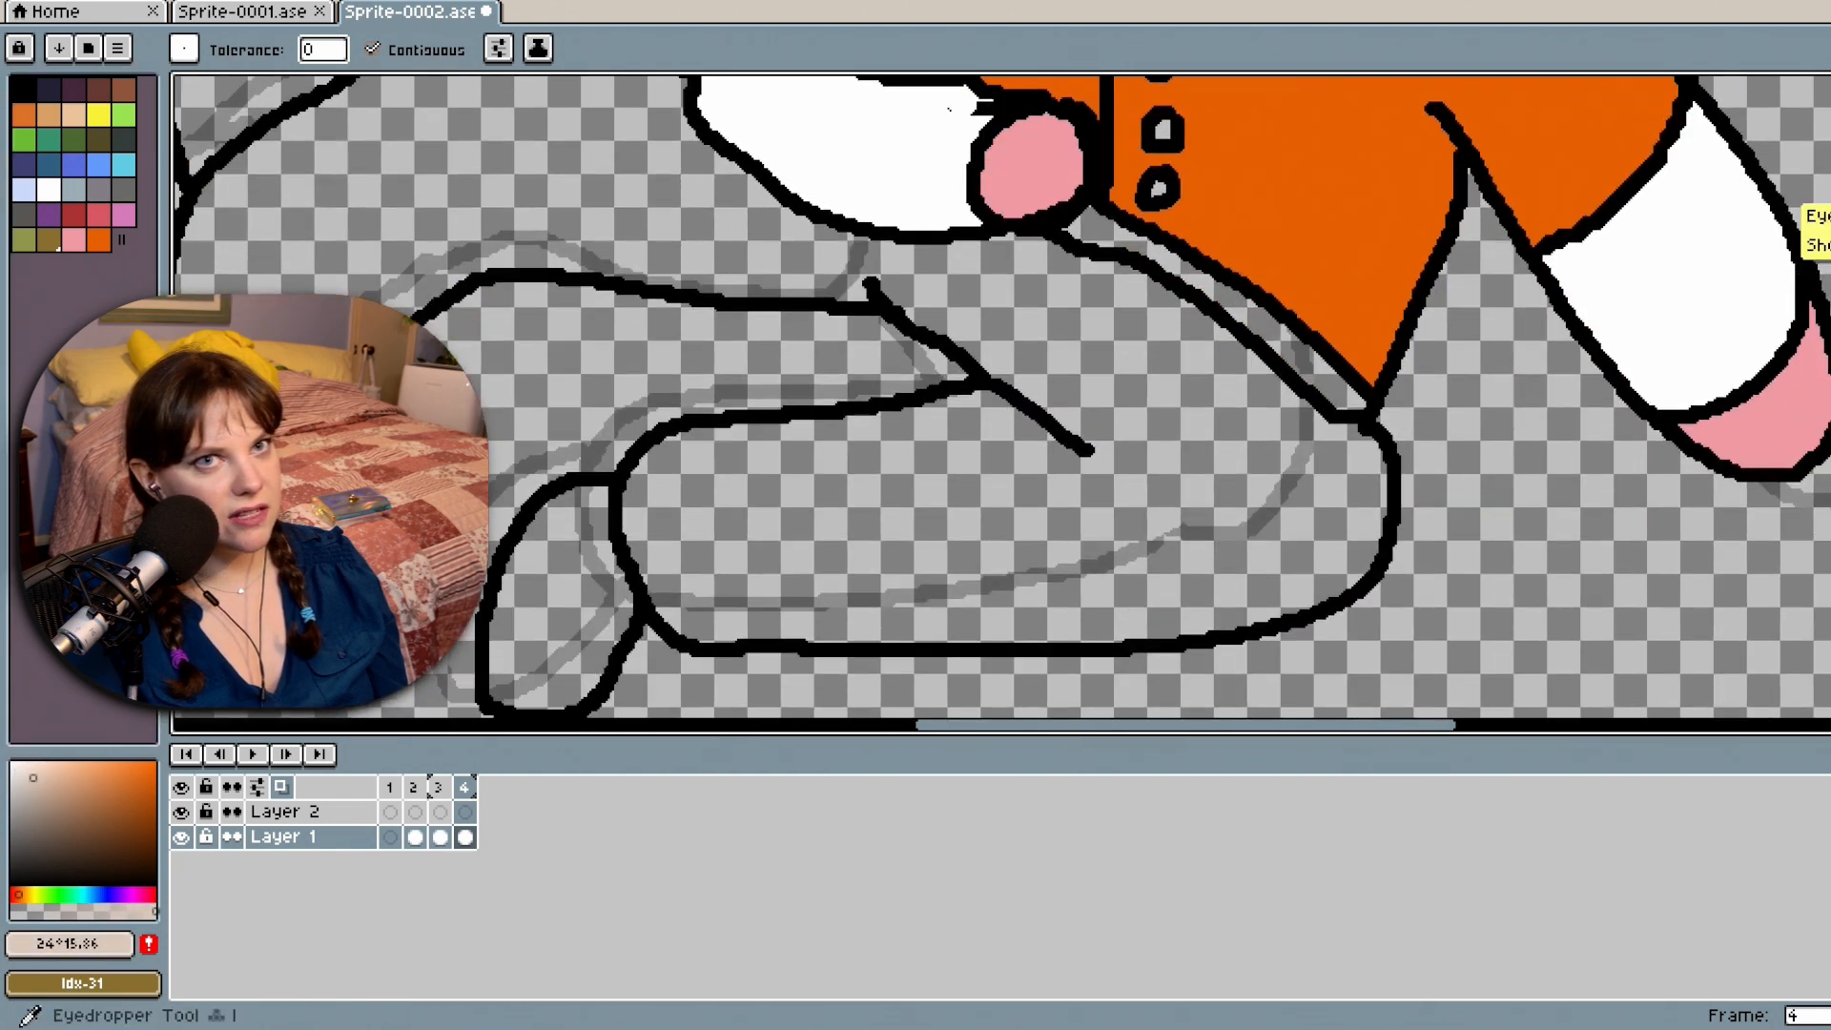
pyautogui.click(1108, 394)
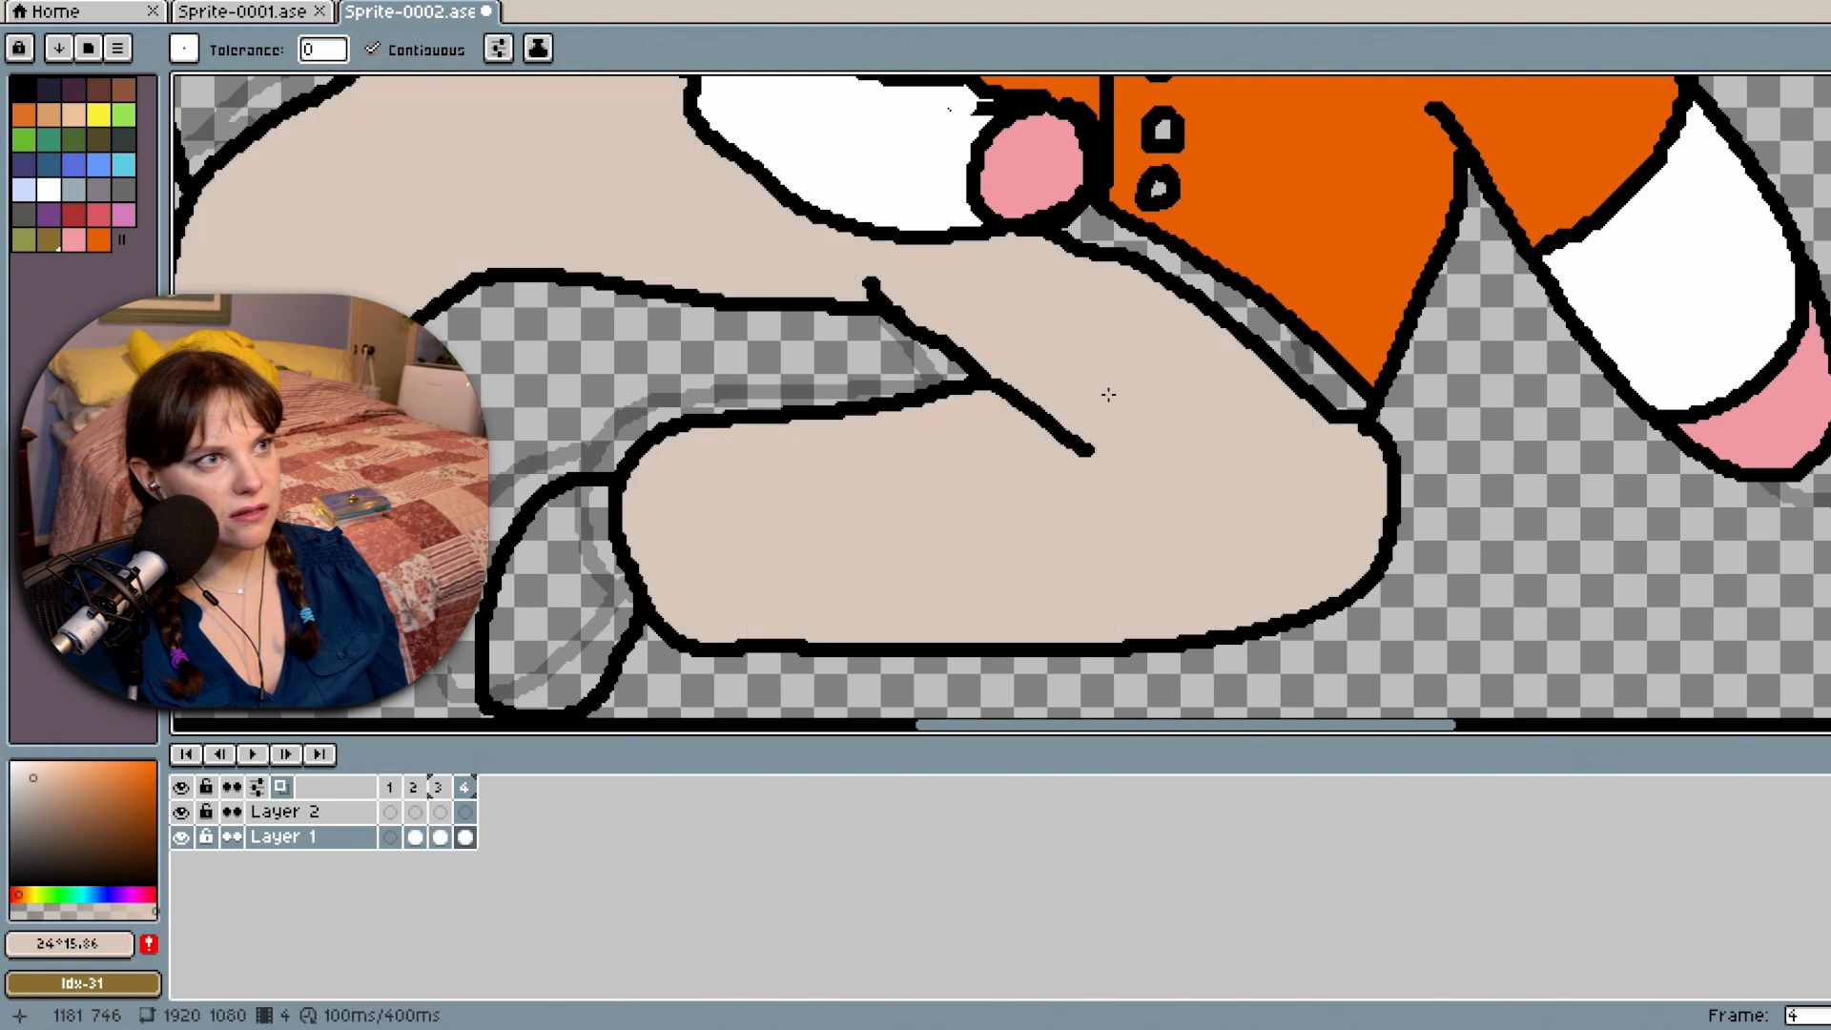
# Fill the narrow gap between the jacket's lower hem and the legs with black.
pyautogui.scroll(6, 1001, 398)
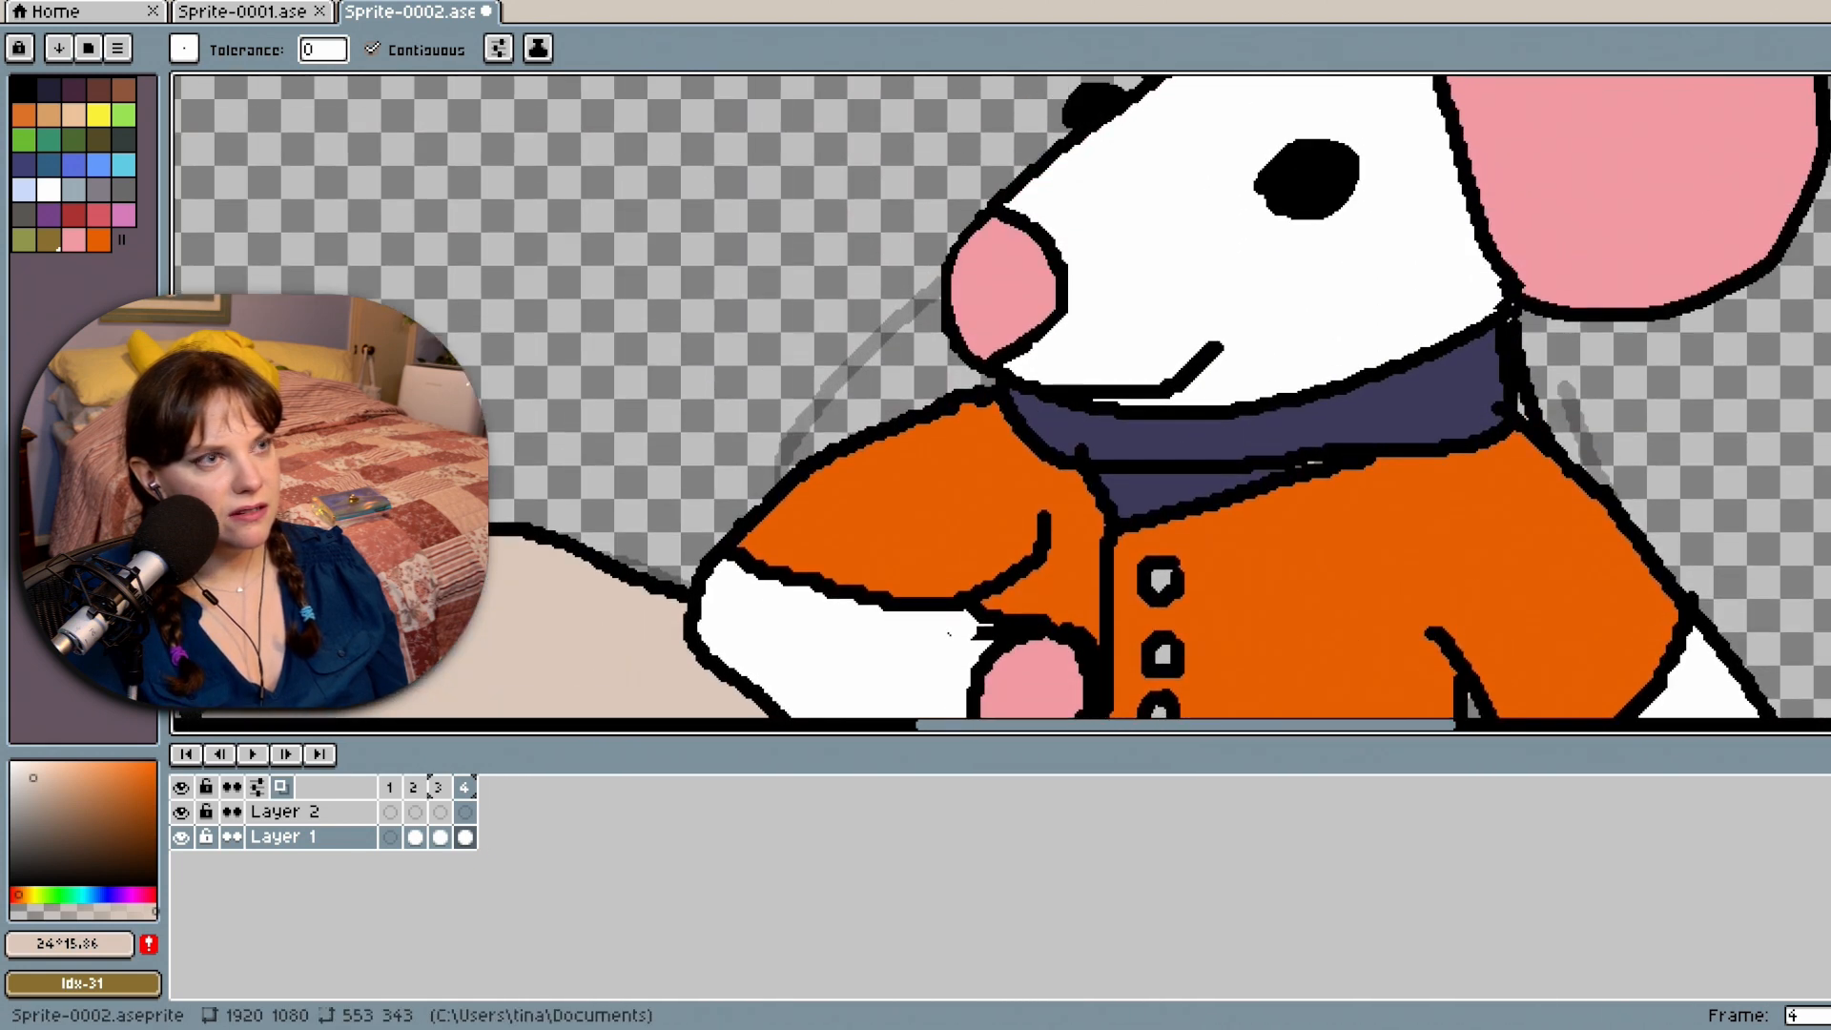
pyautogui.scroll(-5, 1001, 398)
pyautogui.scroll(2, 1002, 398)
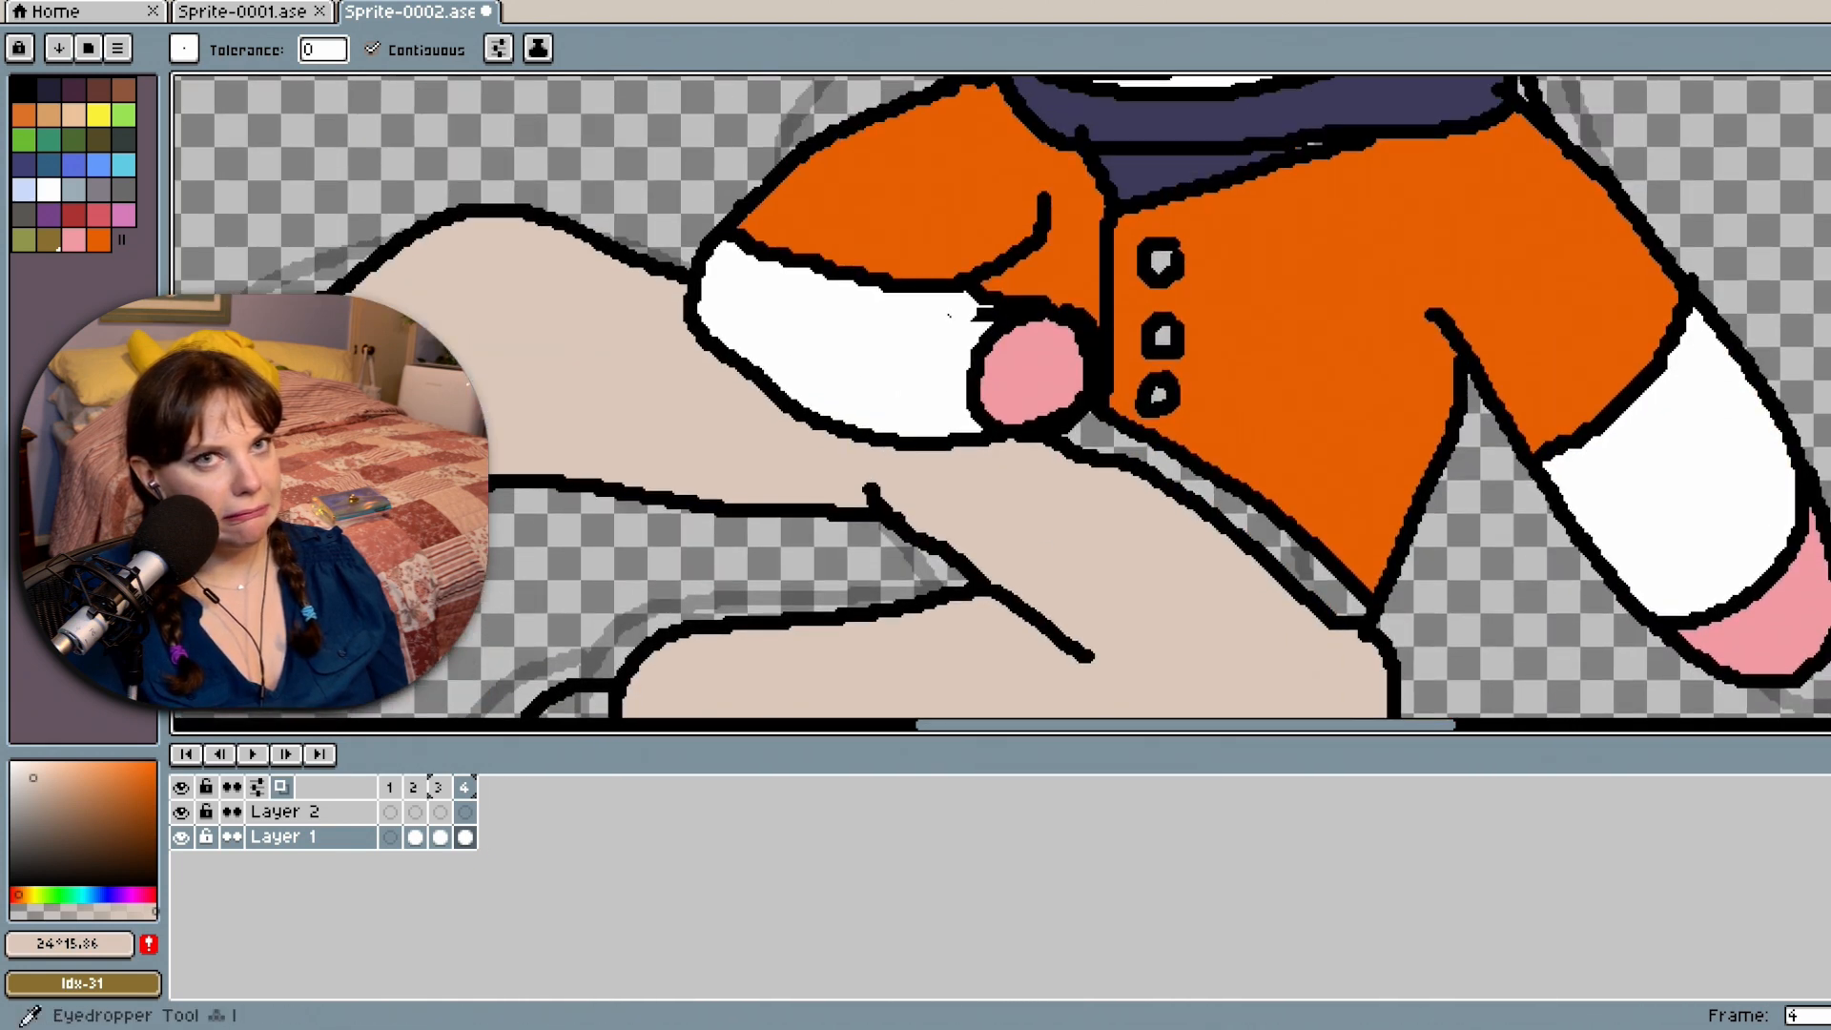
pyautogui.click(23, 87)
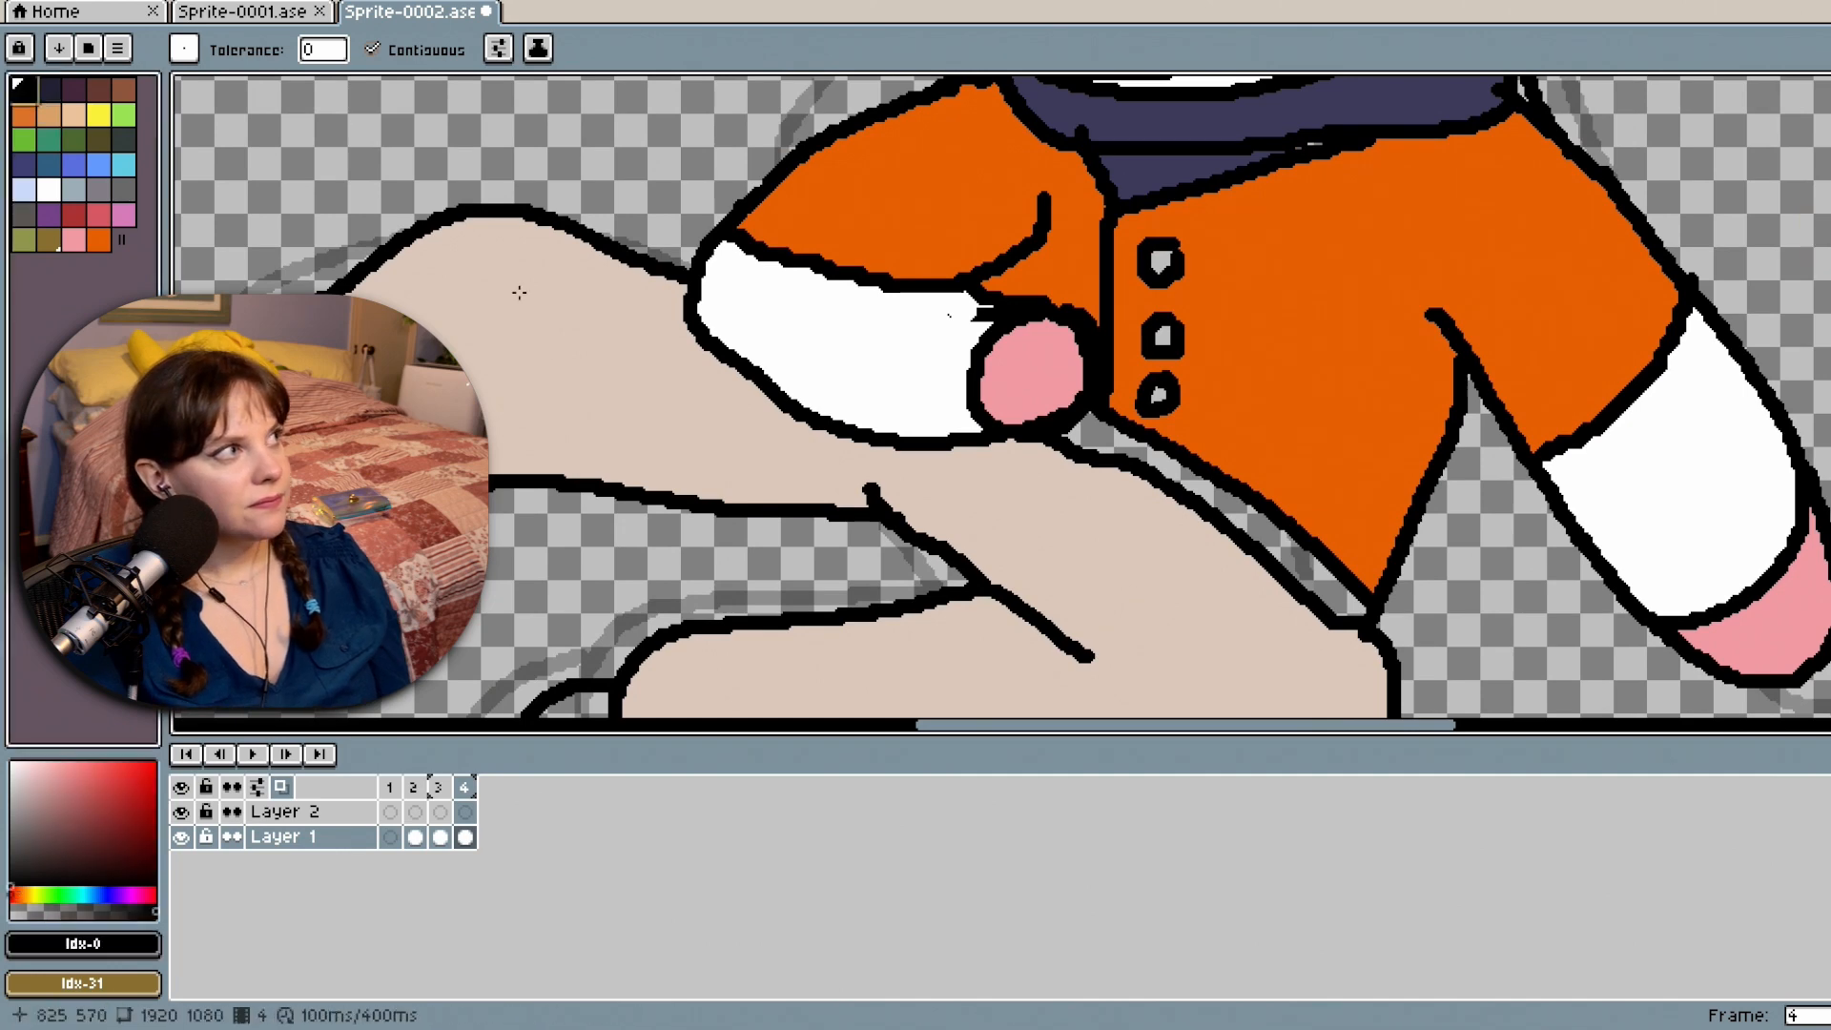
pyautogui.click(1165, 466)
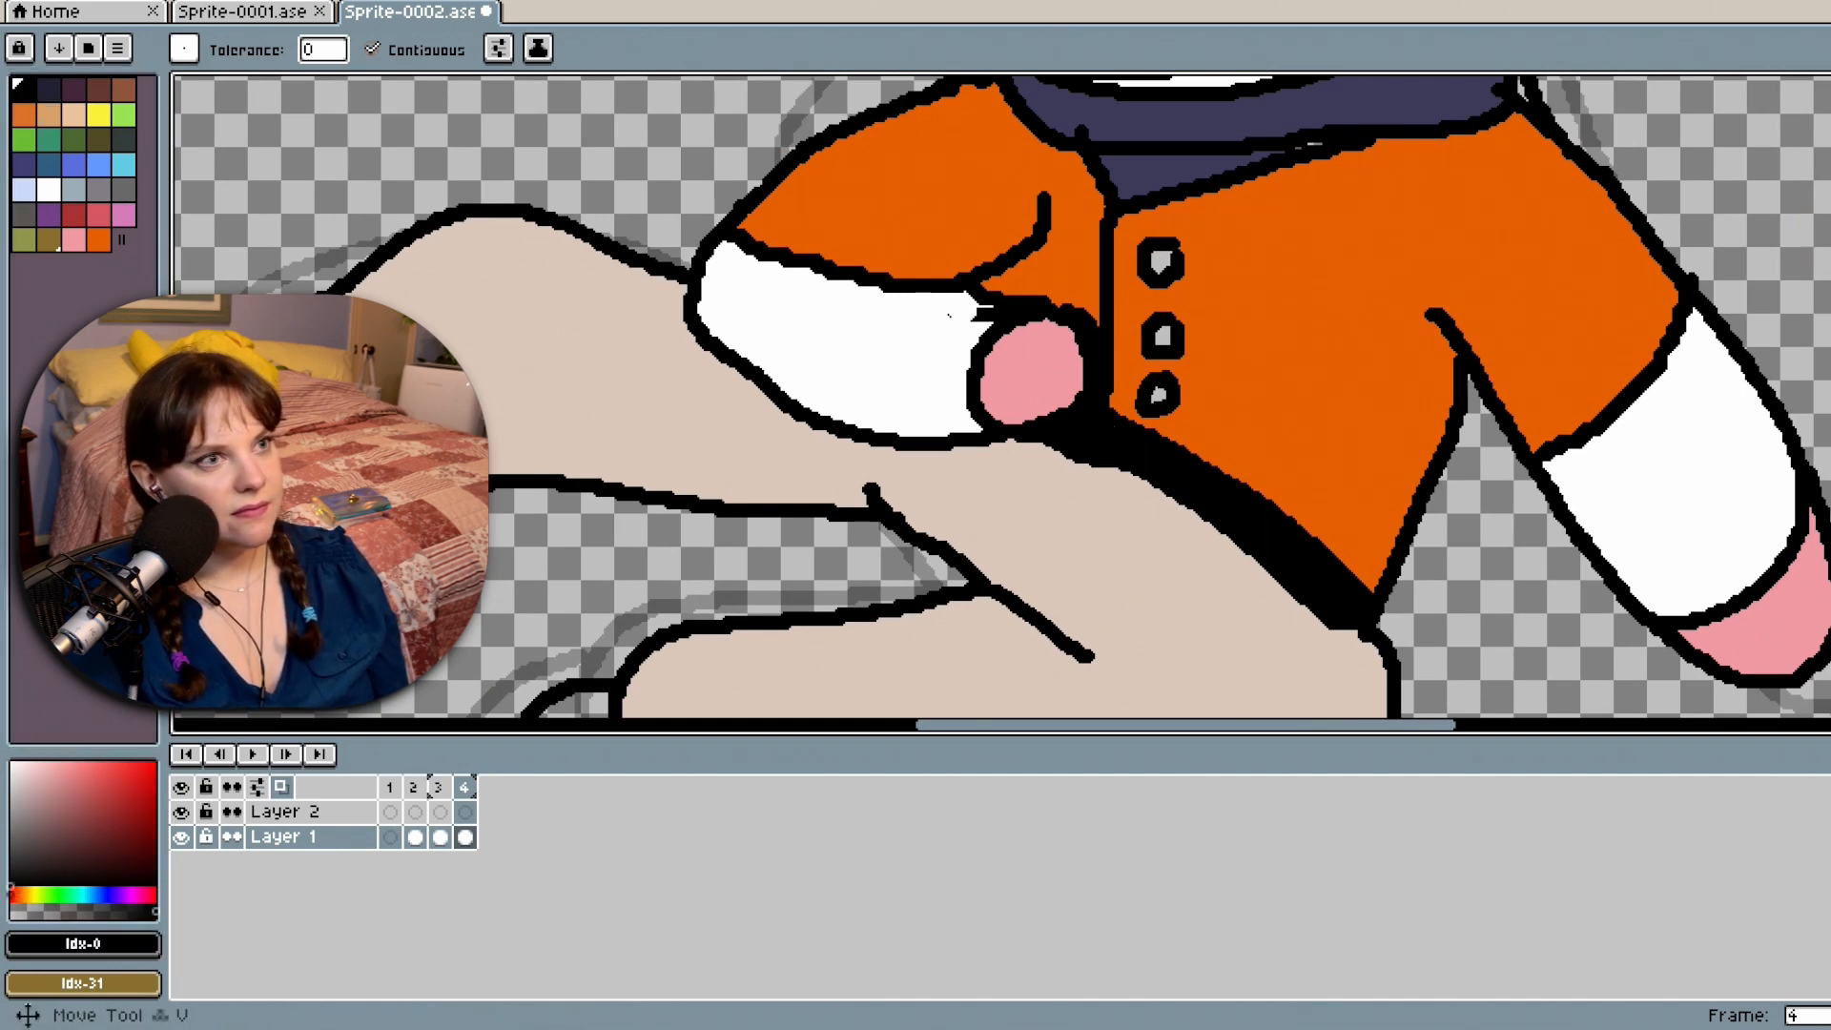
pyautogui.scroll(-2, 1316, 438)
pyautogui.scroll(-1, 1316, 437)
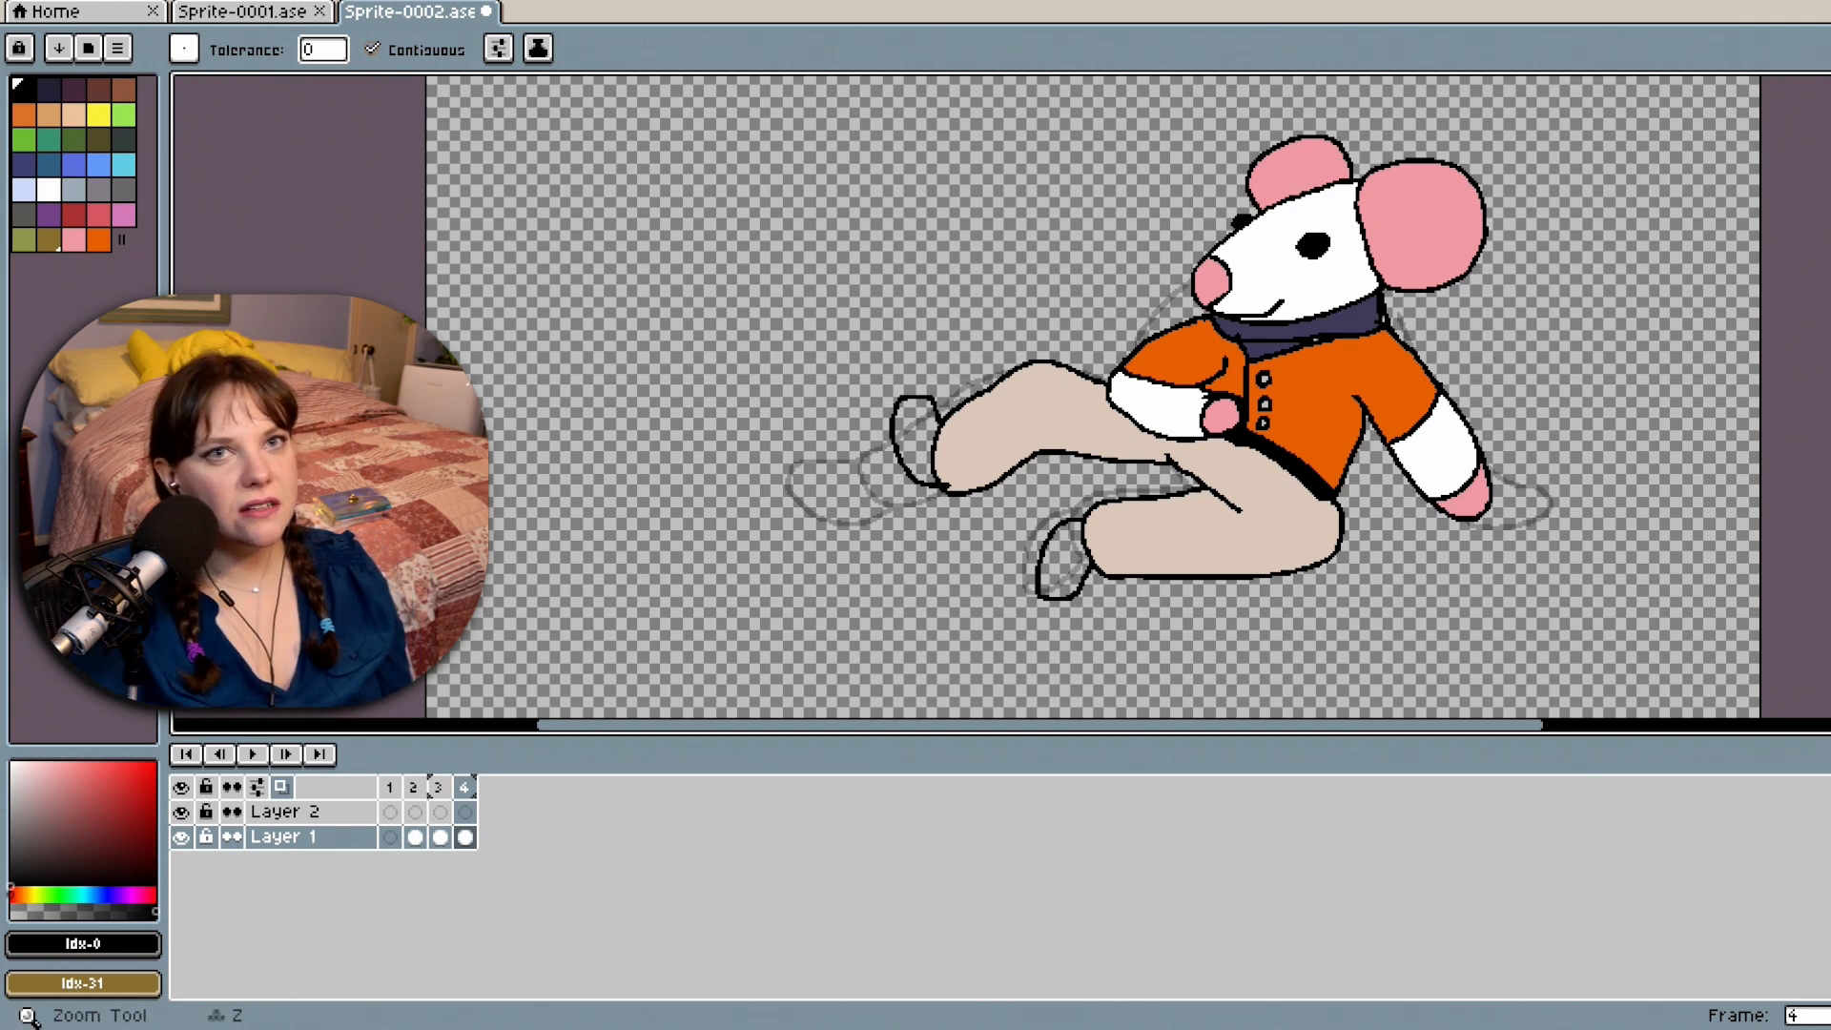
# Fill both legs with white and both feet with the palette pink.
pyautogui.click(49, 189)
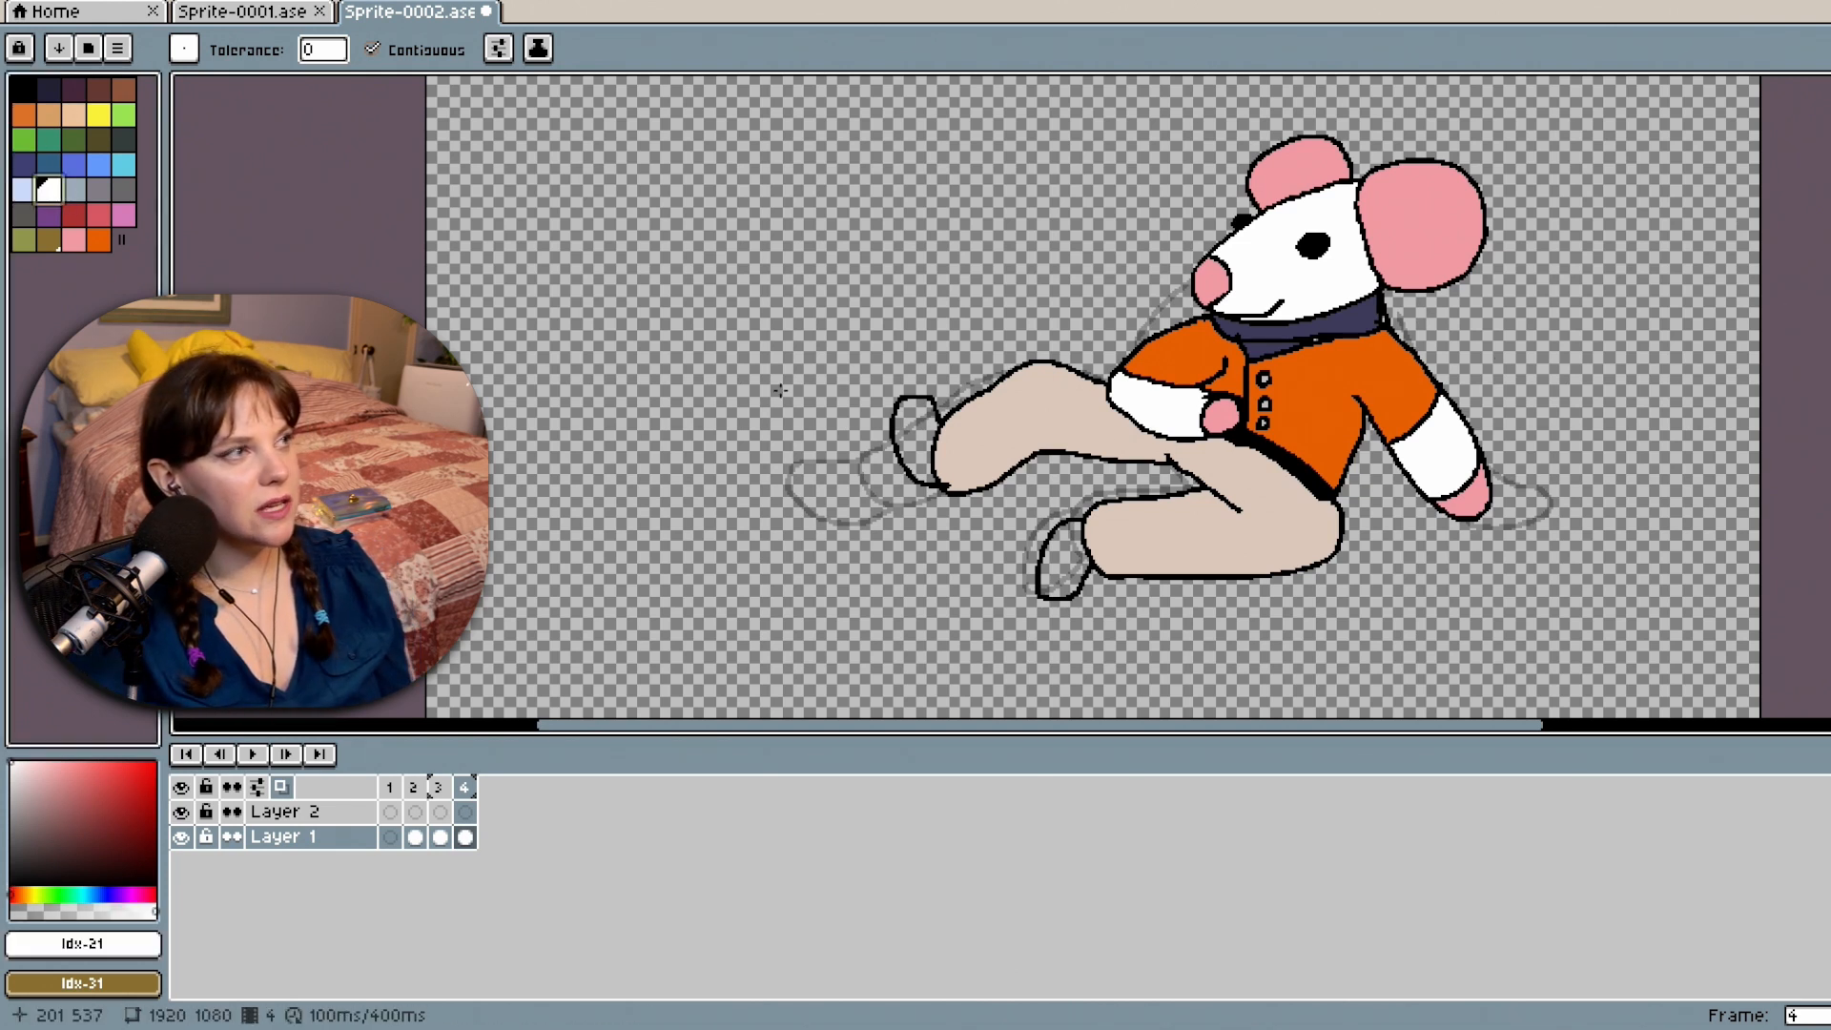
pyautogui.click(1259, 496)
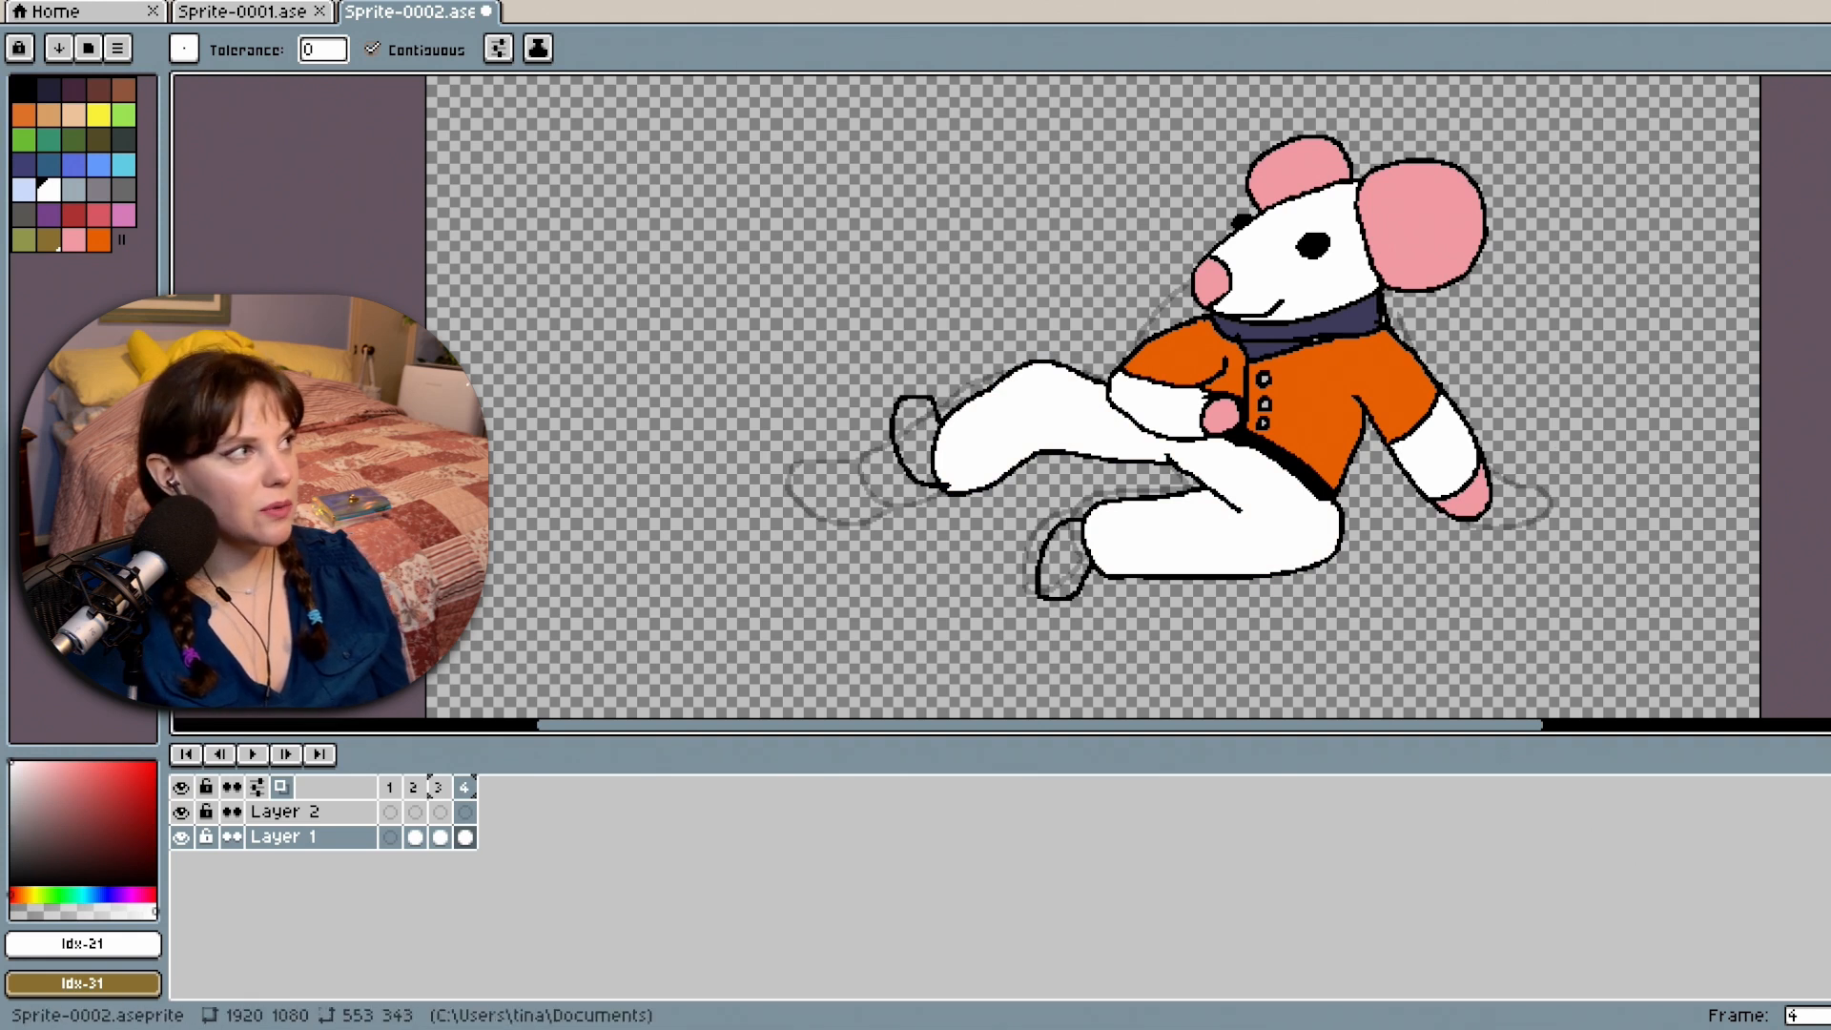
pyautogui.click(74, 238)
pyautogui.click(911, 426)
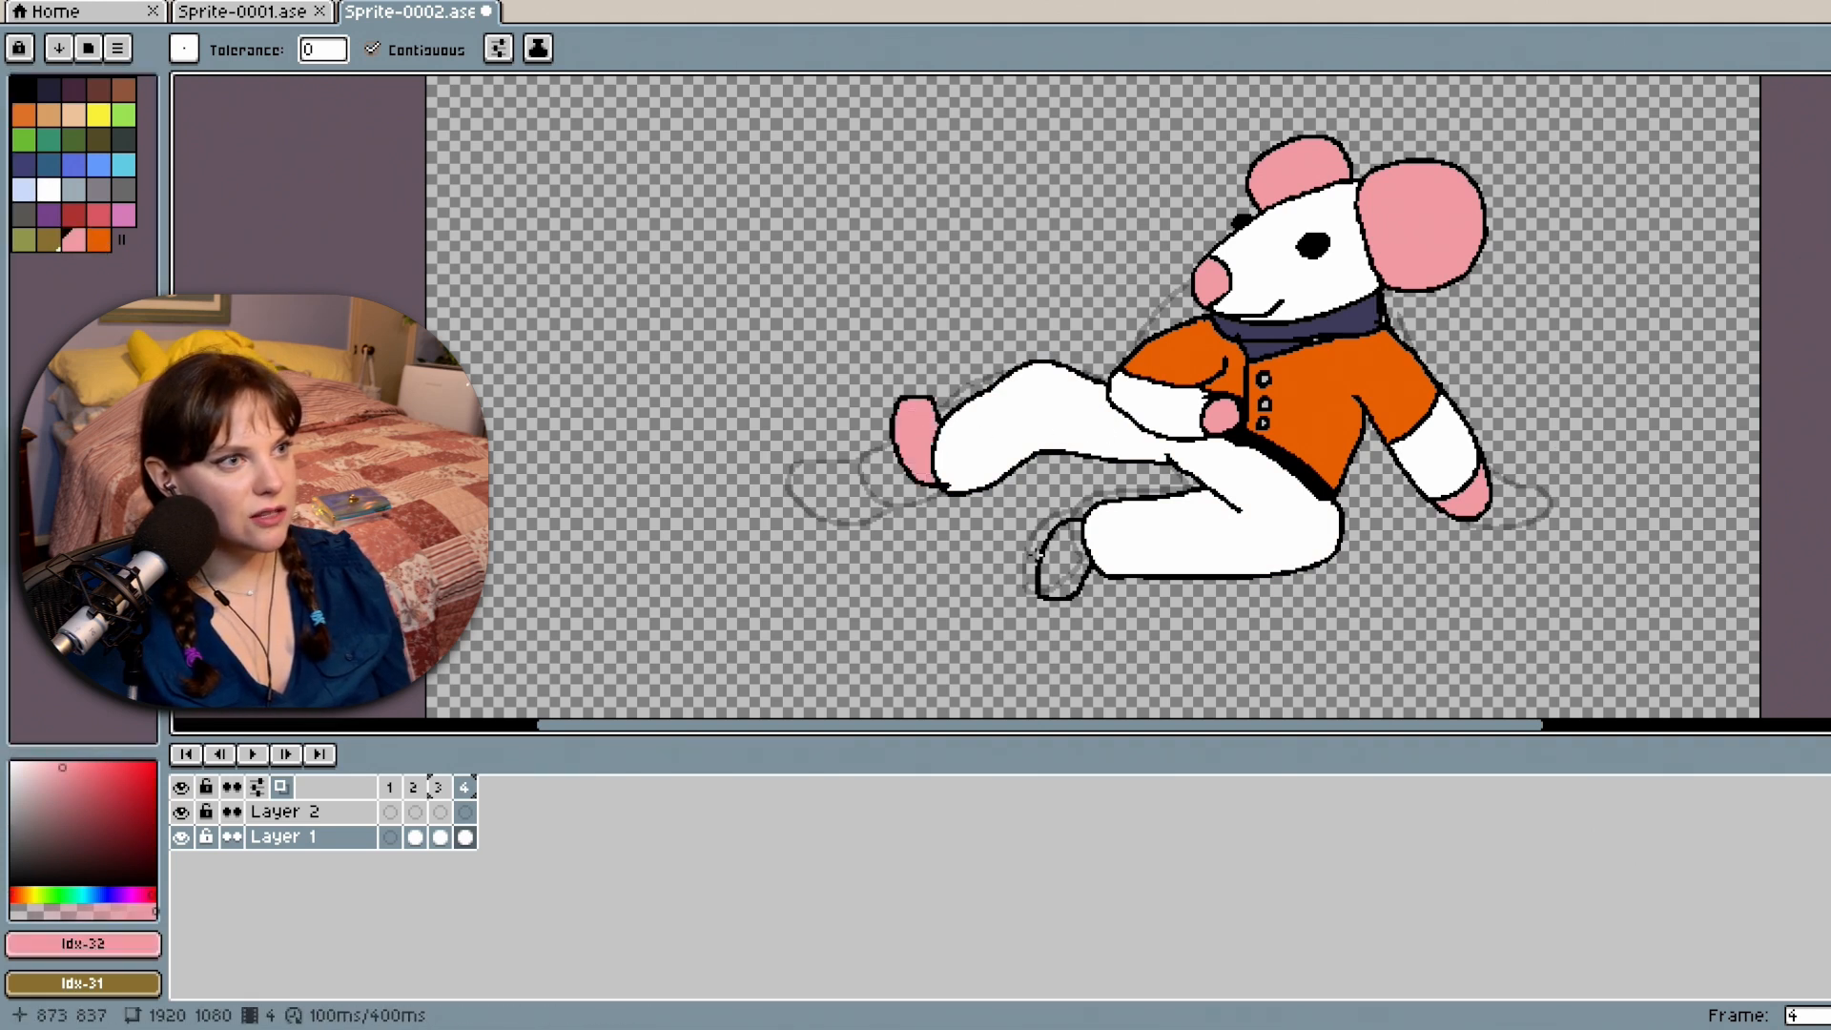
pyautogui.click(1060, 551)
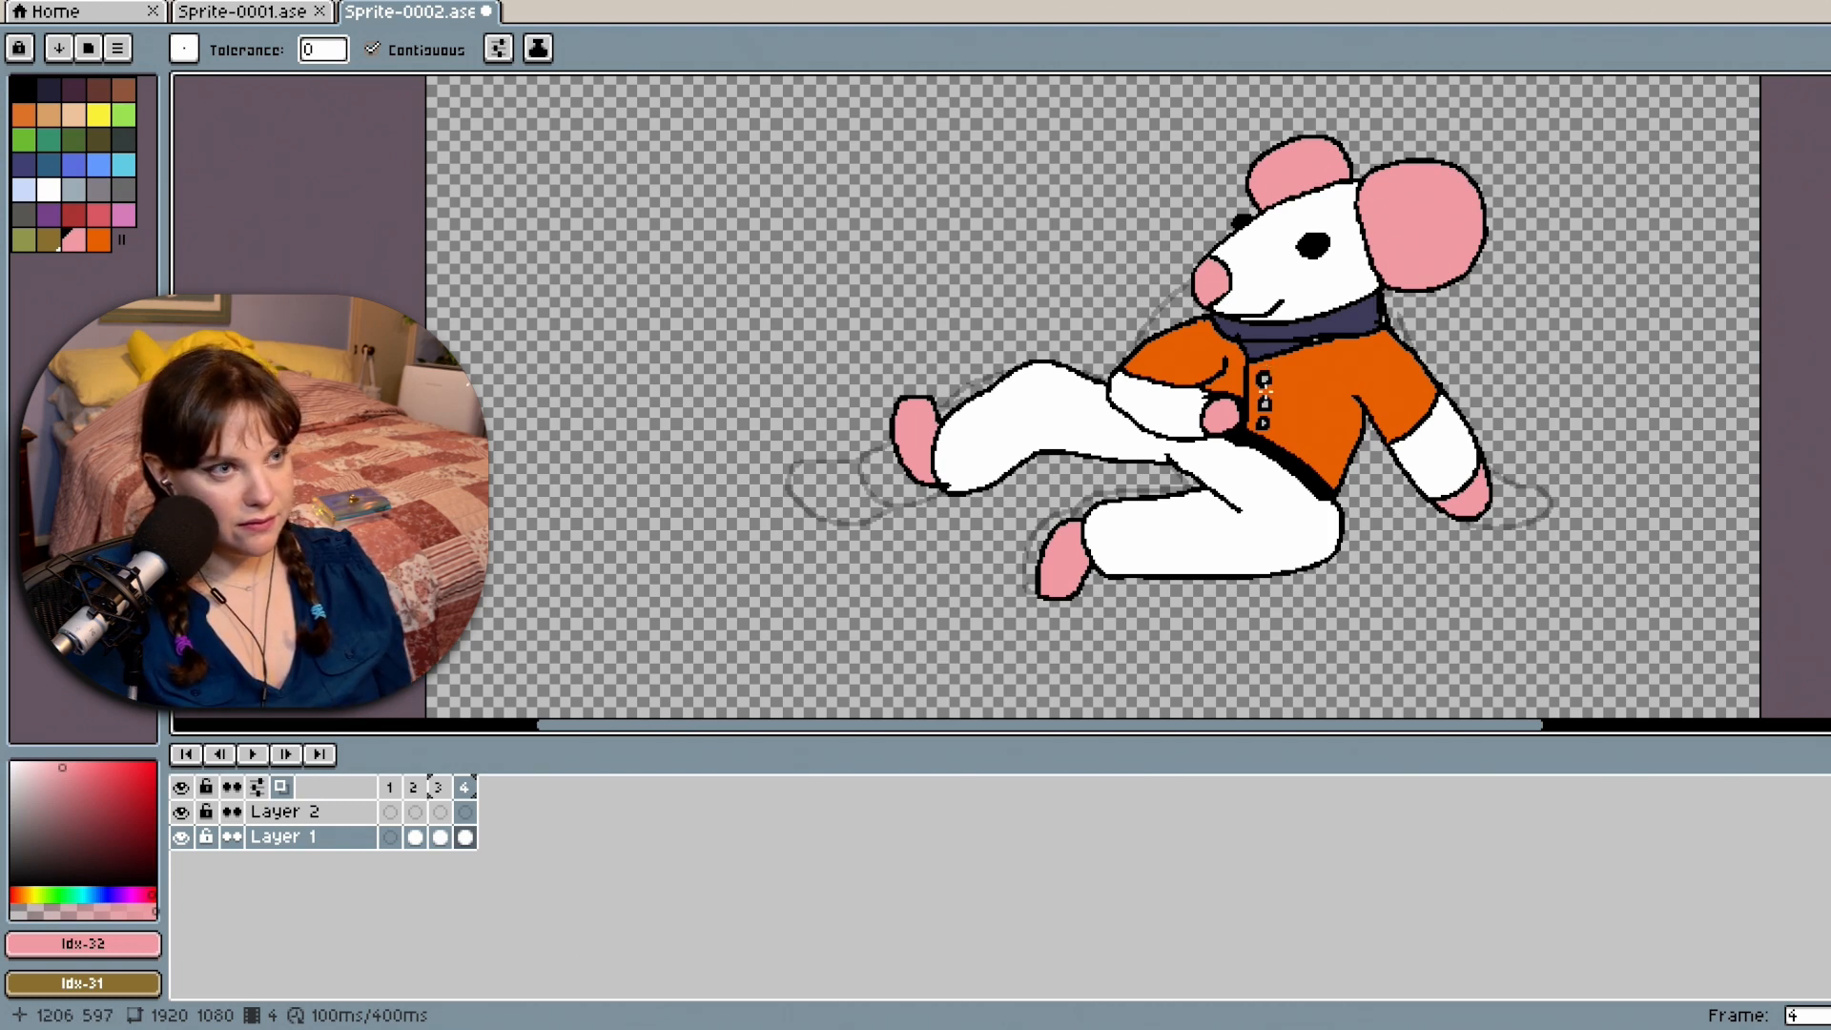
# Fill the centres of the three jacket buttons with the saturated palette orange.
pyautogui.scroll(5, 1273, 391)
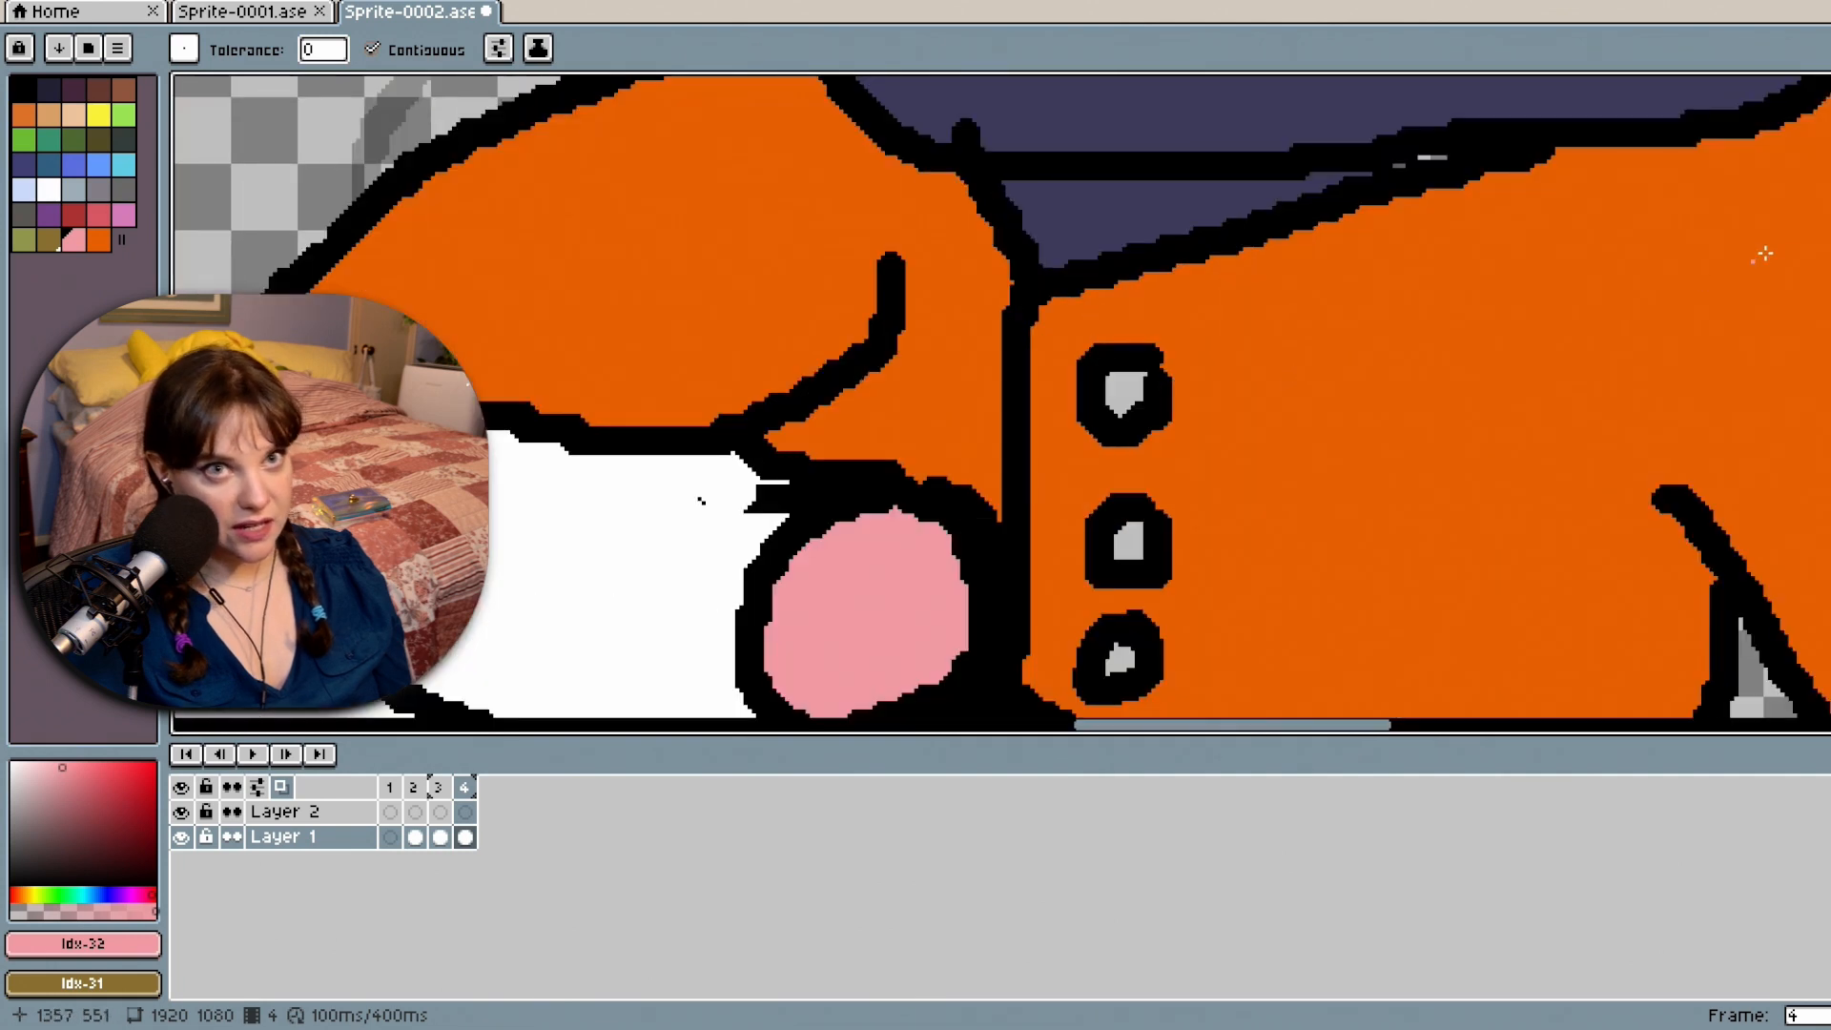
pyautogui.click(99, 239)
pyautogui.click(1123, 389)
pyautogui.click(1127, 543)
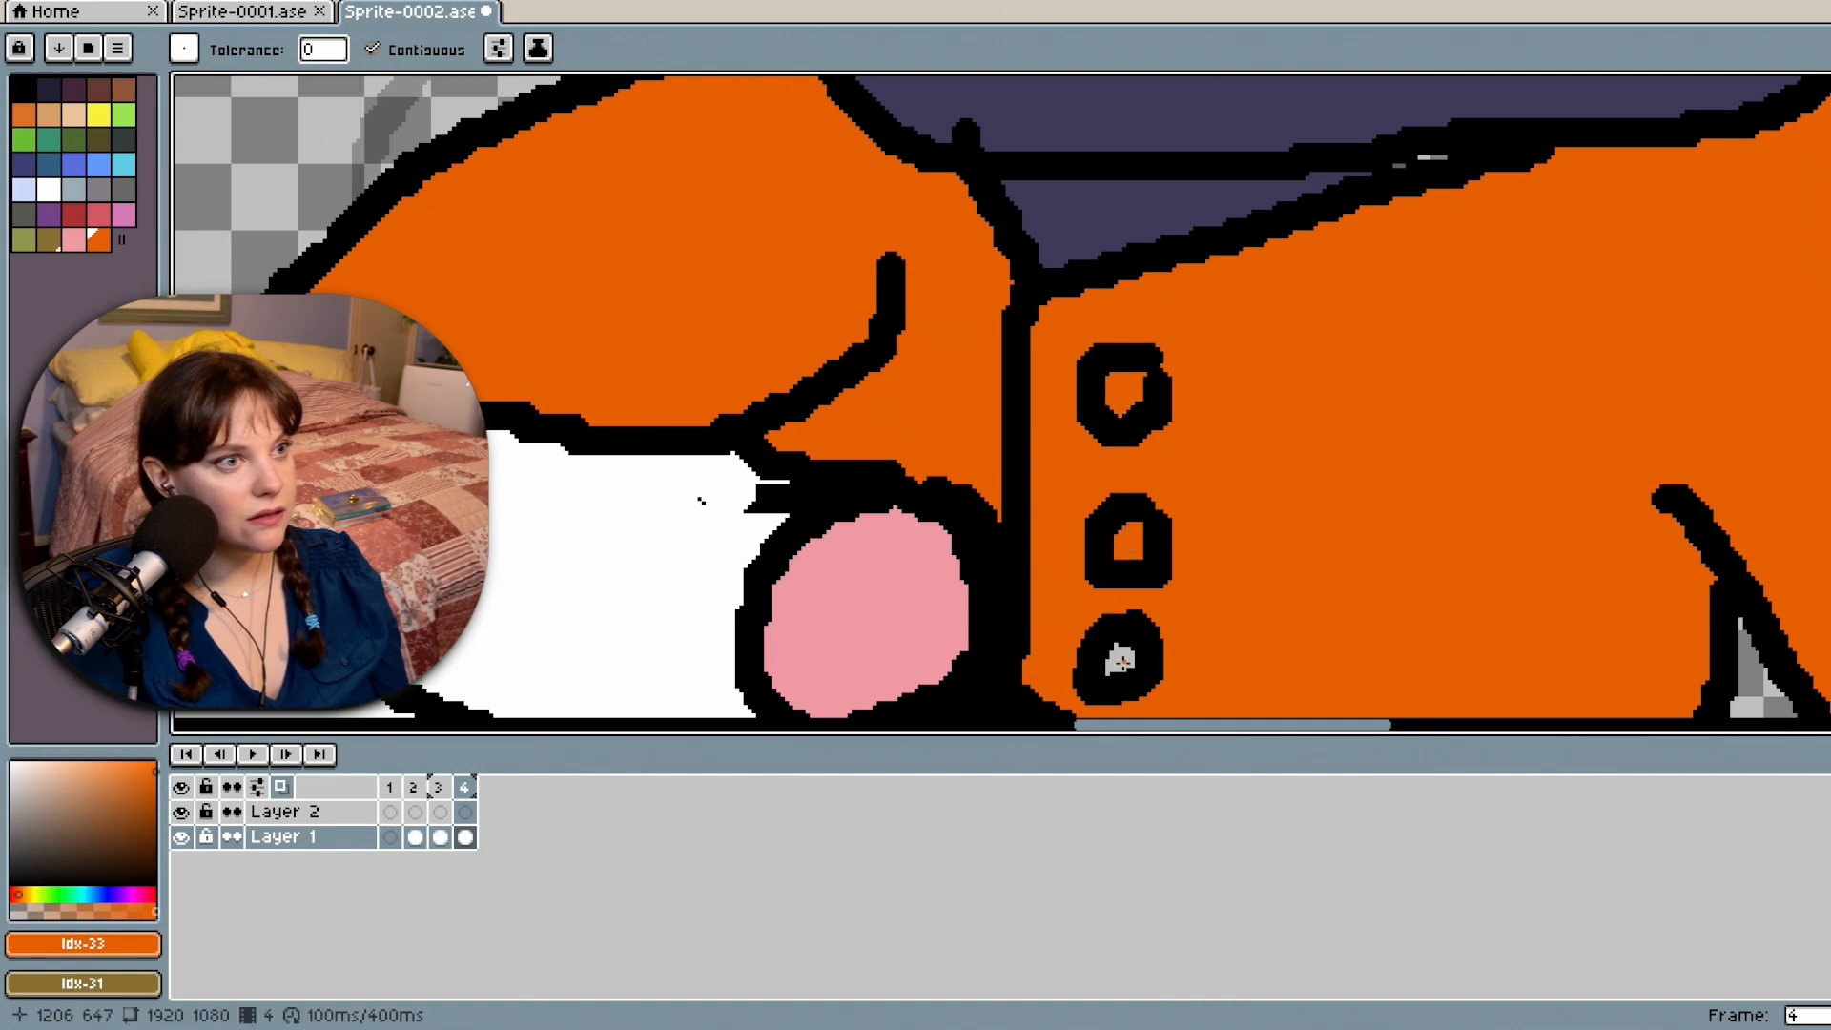
pyautogui.click(1120, 658)
pyautogui.scroll(-3, 1421, 536)
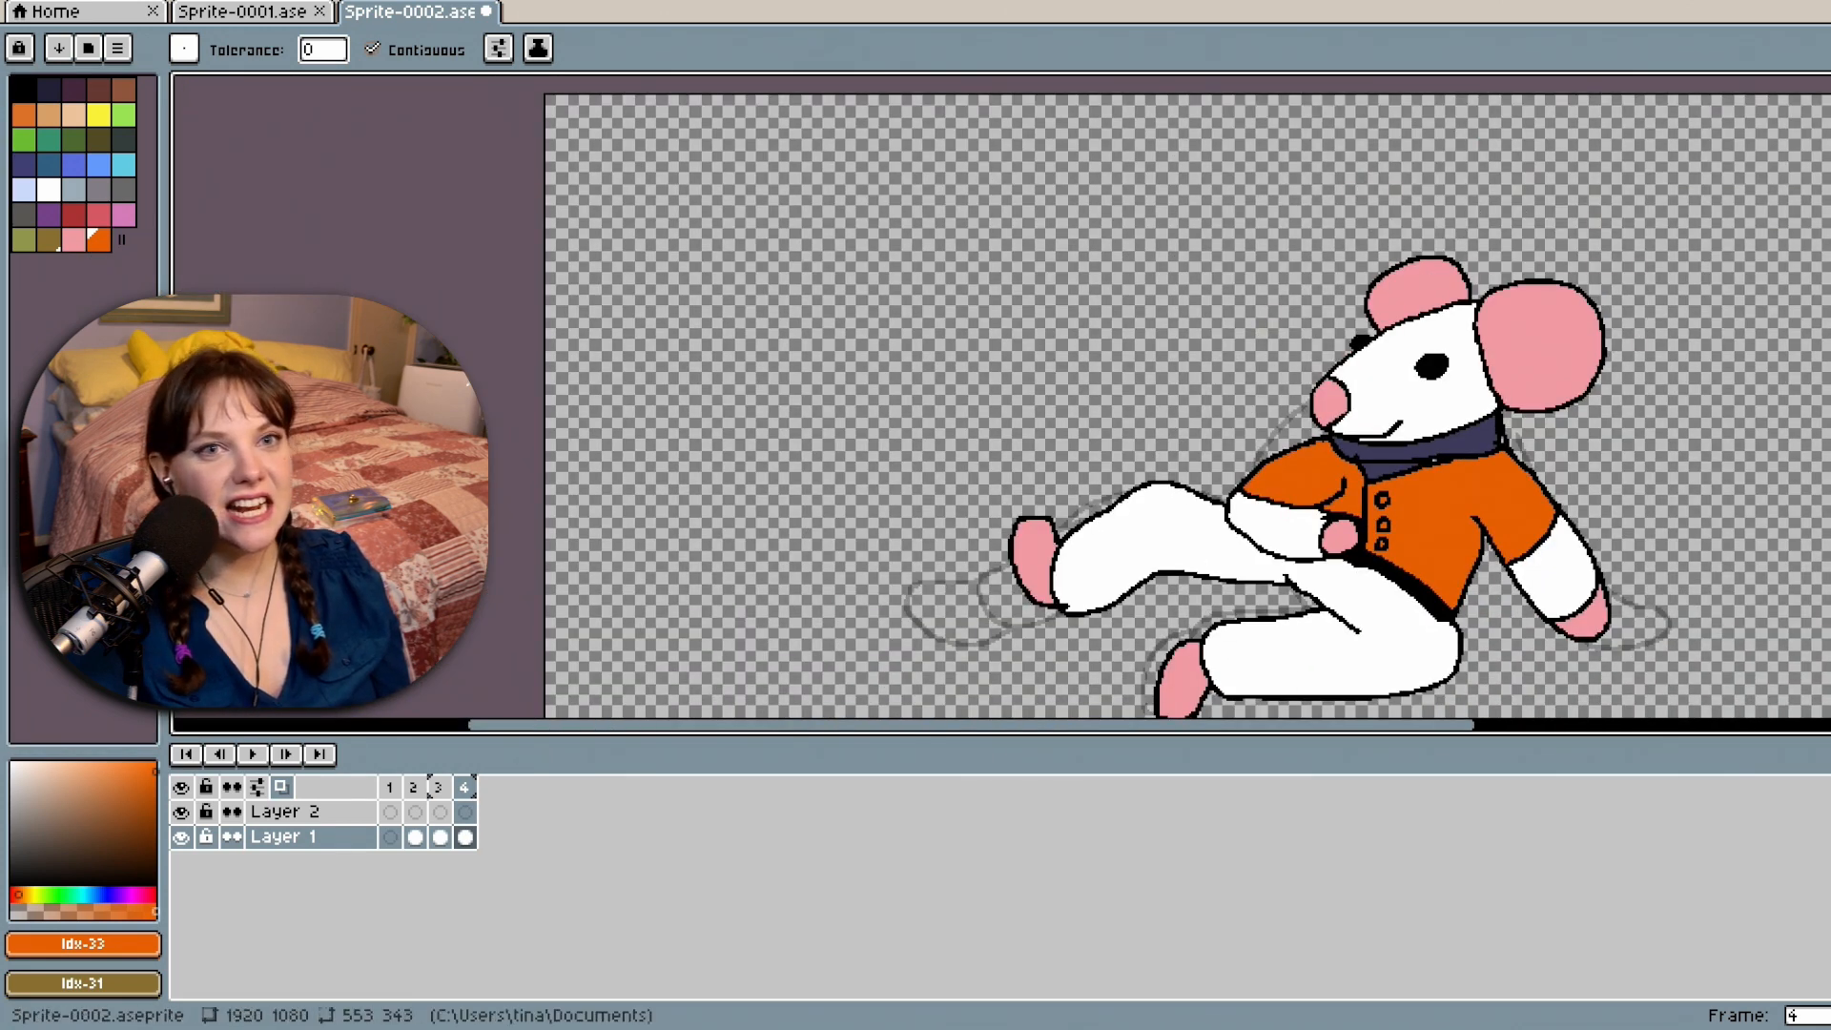
pyautogui.scroll(-2, 1187, 395)
pyautogui.scroll(-1, 1188, 395)
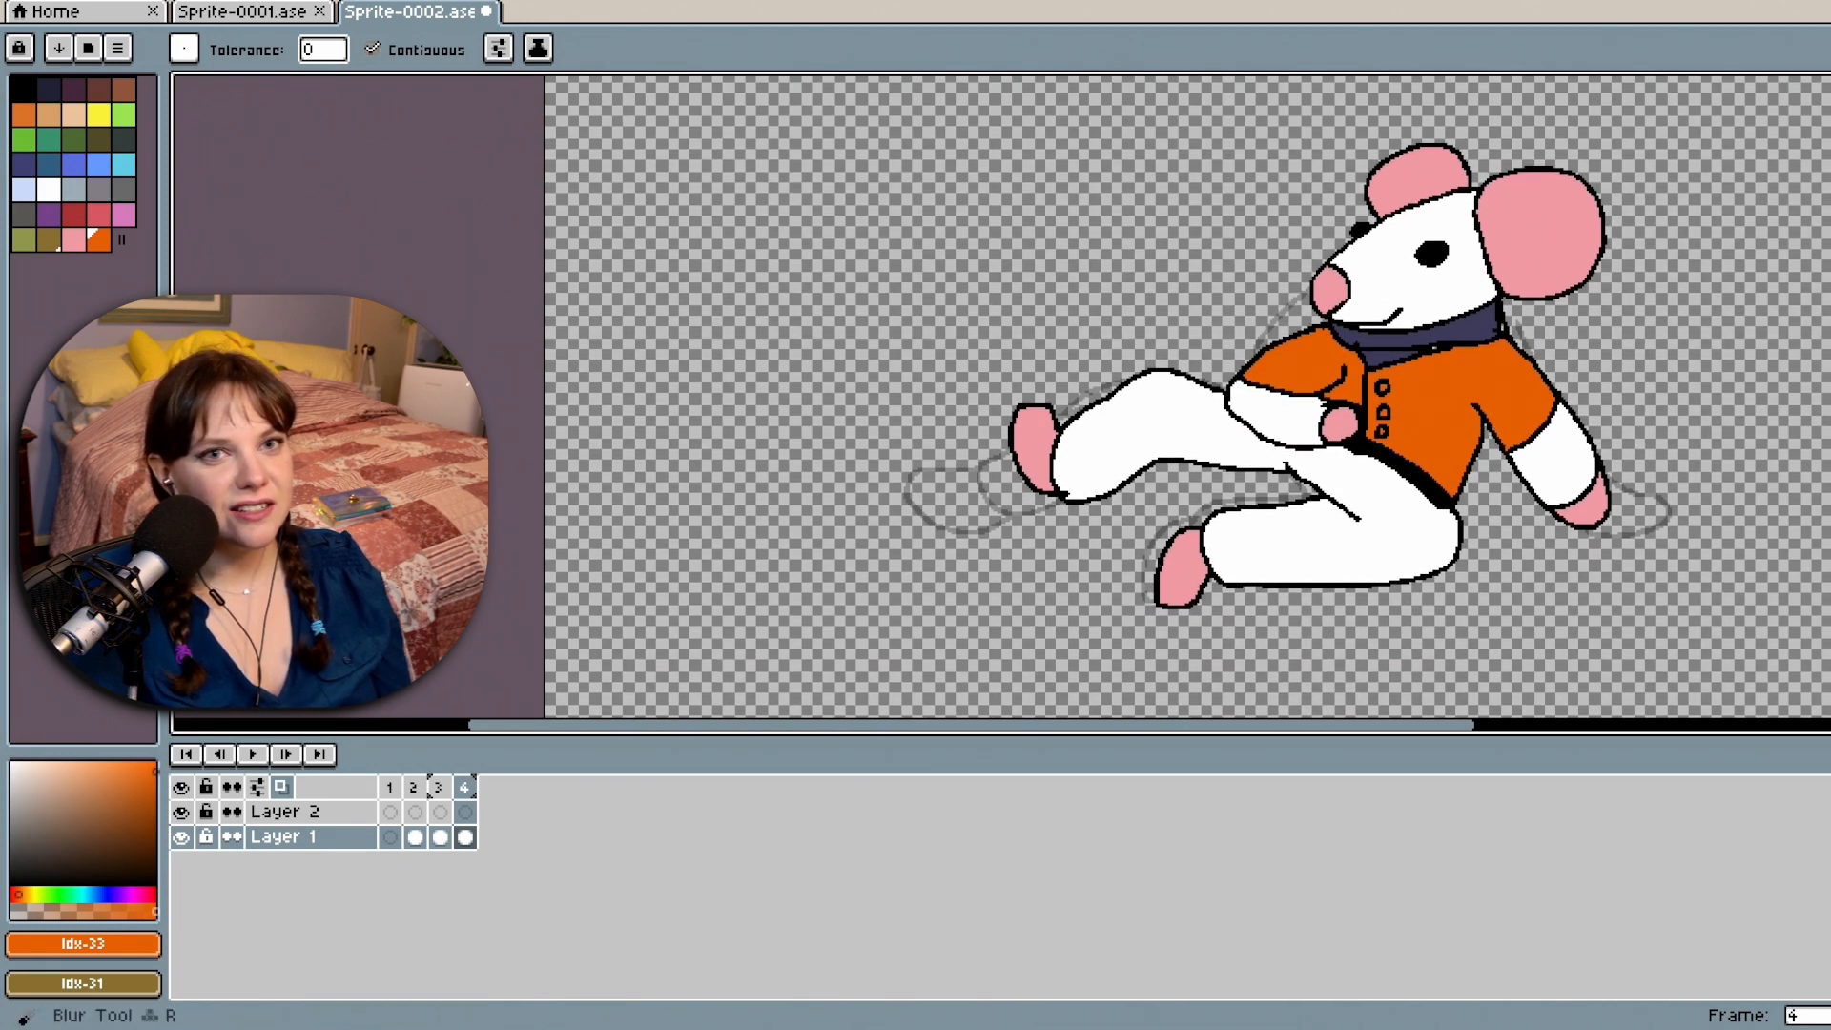
pyautogui.scroll(4, 1187, 395)
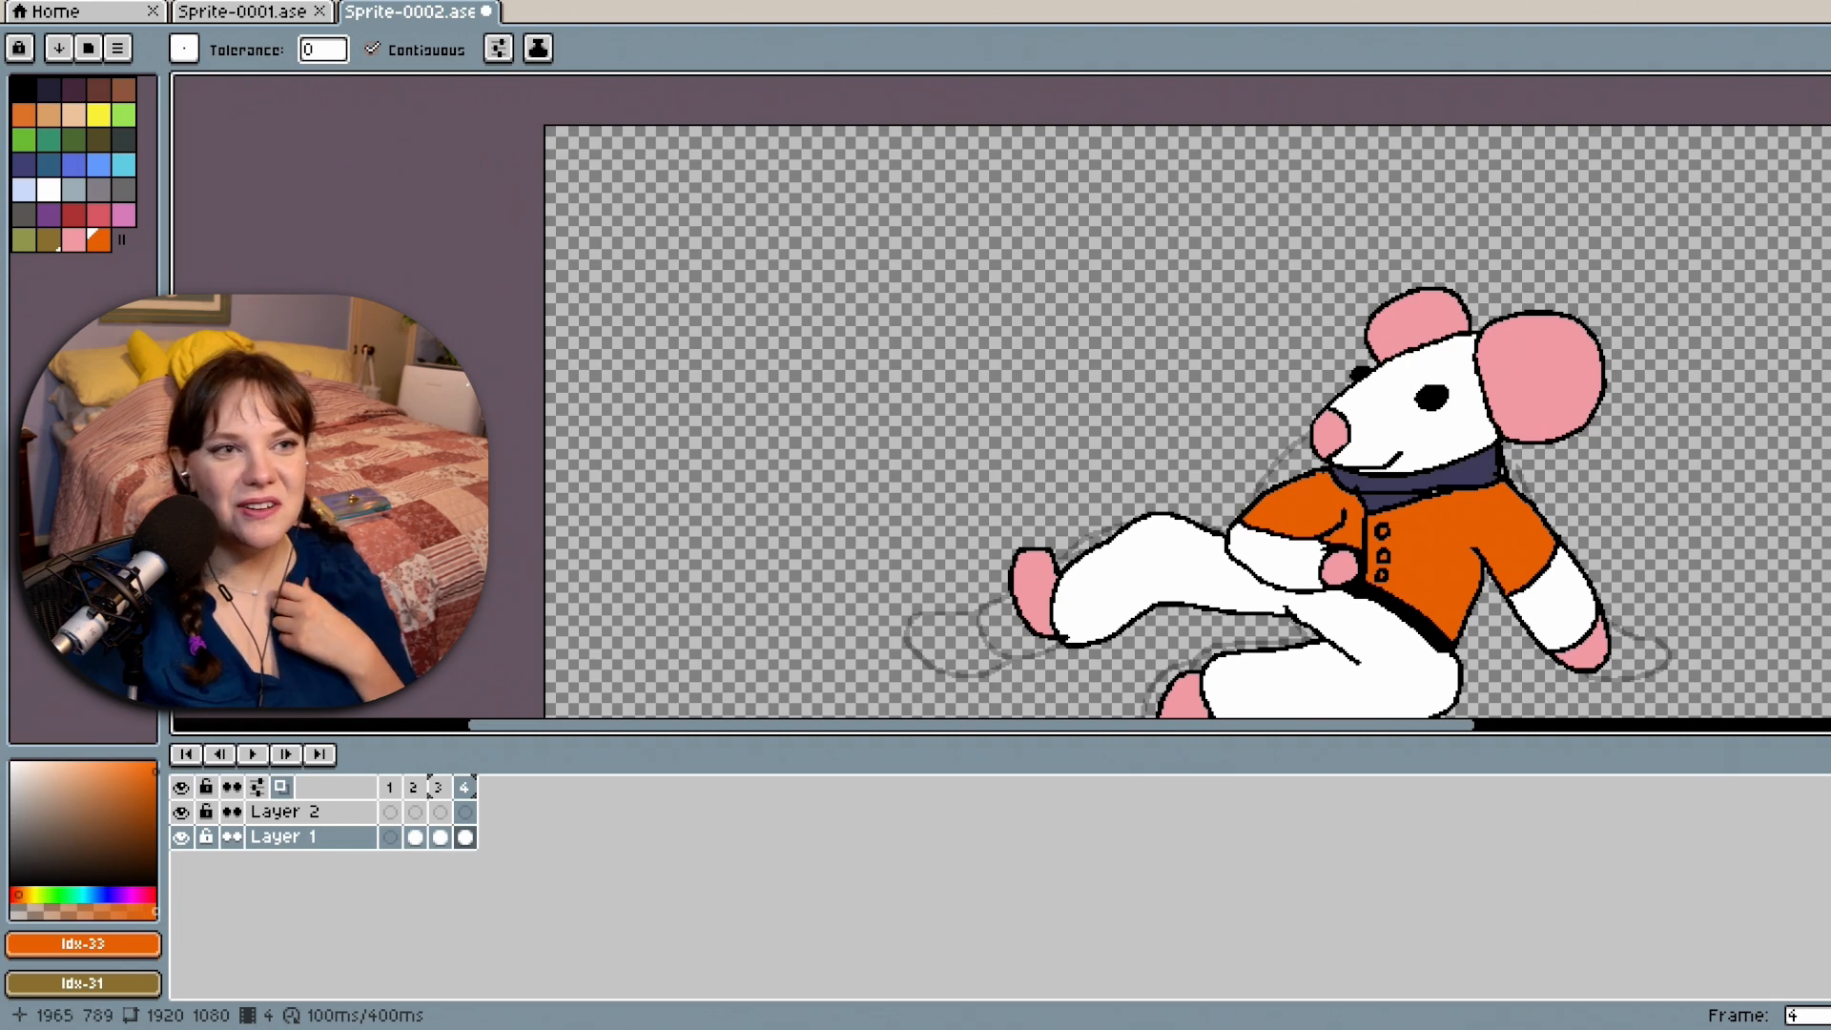
pyautogui.scroll(-3, 1652, 474)
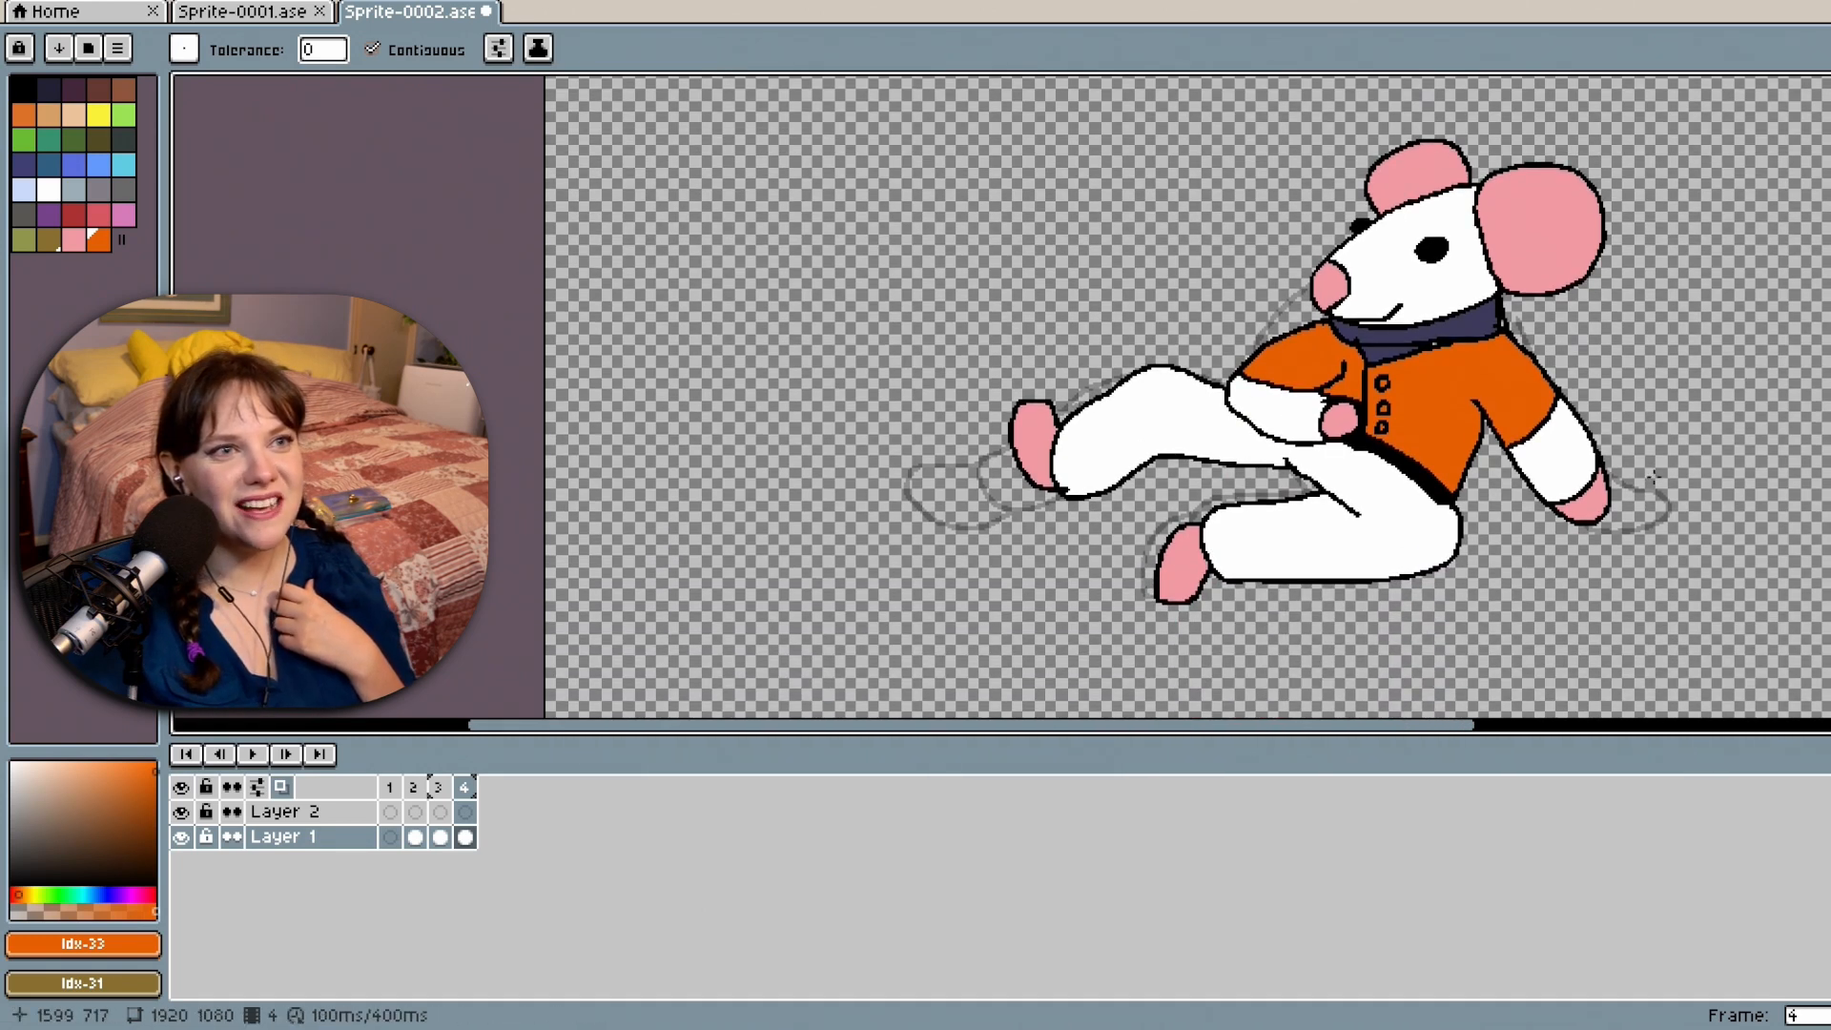
# Draw the black outline of a long-eared rabbit head on the jacket front beside the buttons with the 7 px Pencil.
pyautogui.scroll(2, 1652, 475)
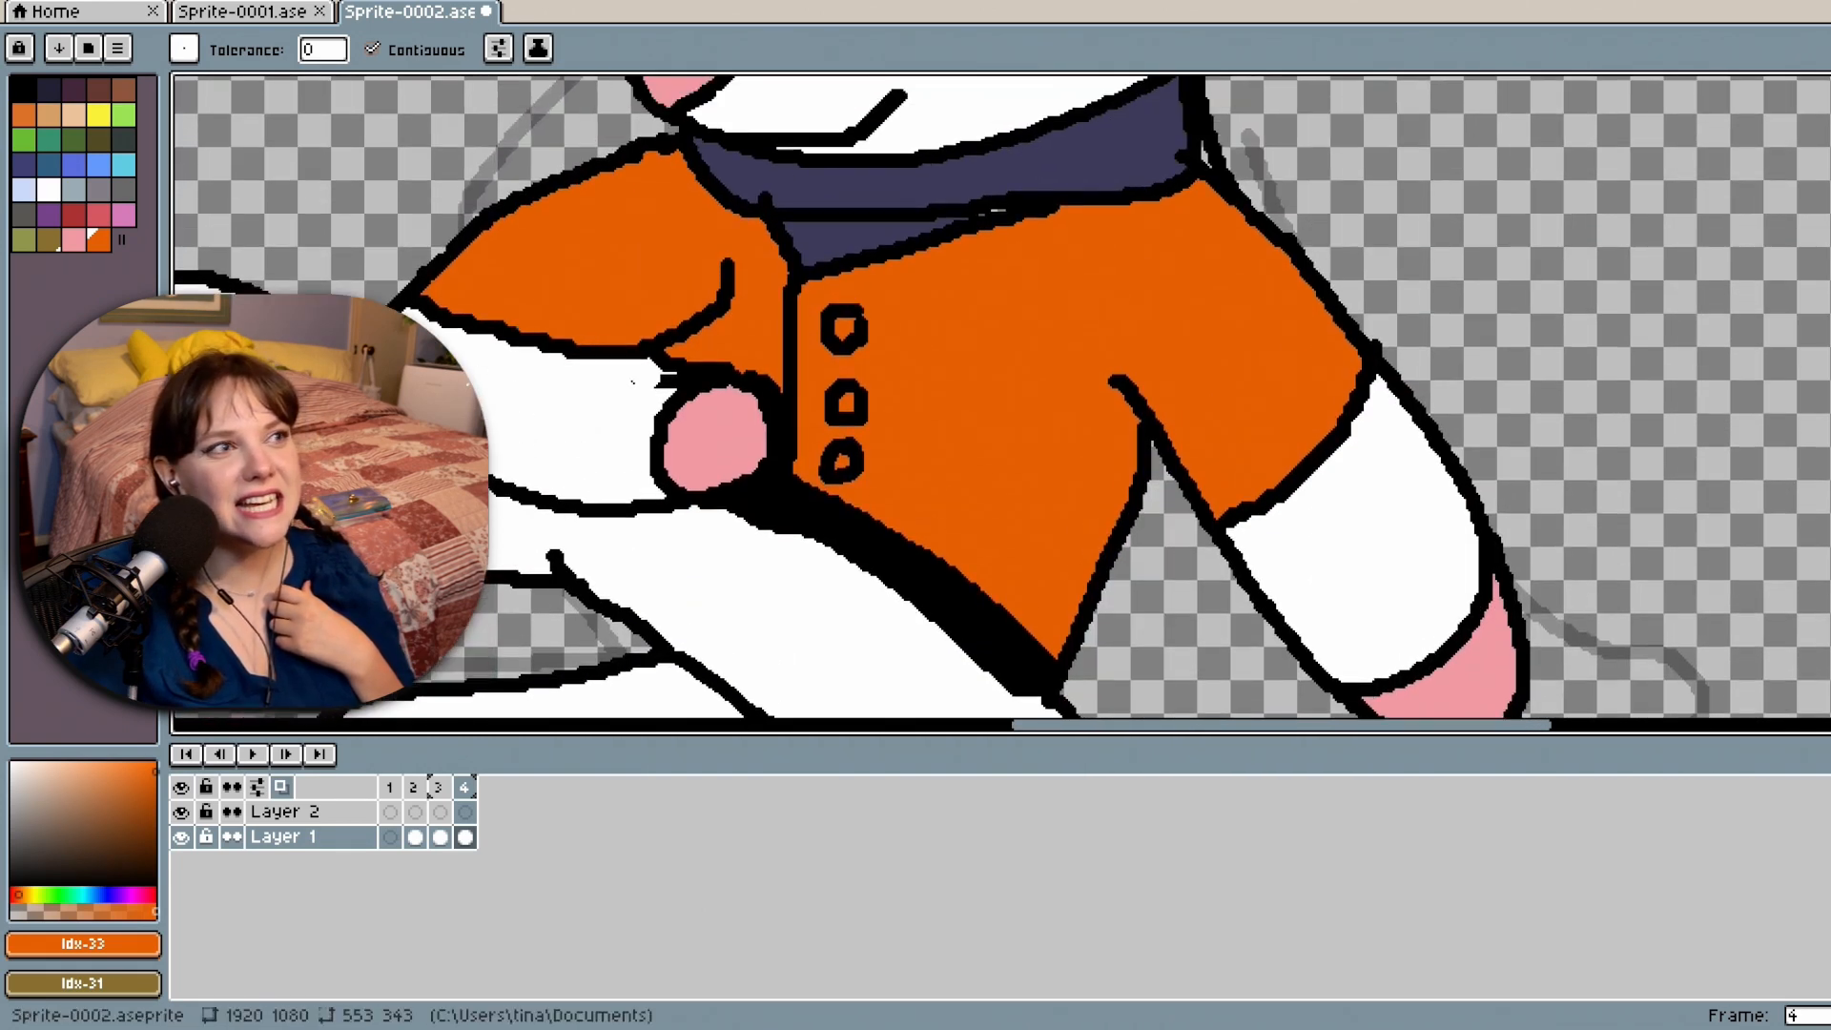
pyautogui.click(98, 115)
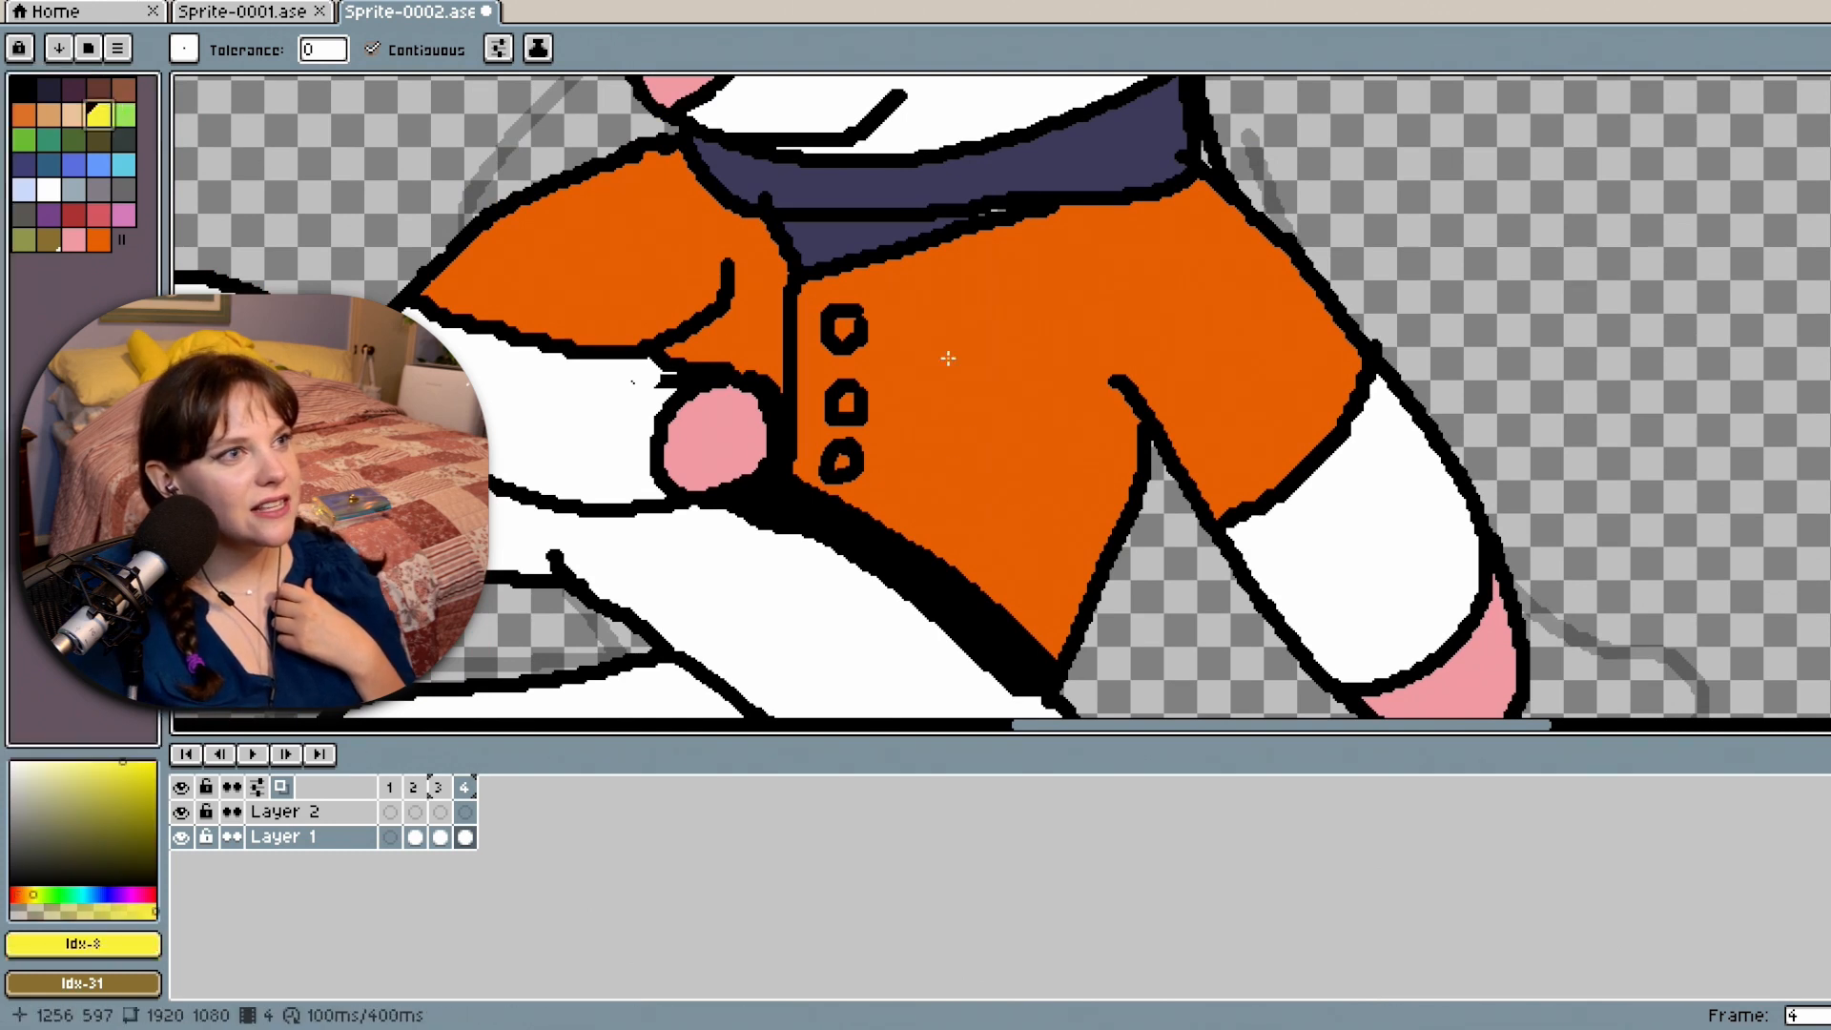
pyautogui.press('m')
pyautogui.press('b')
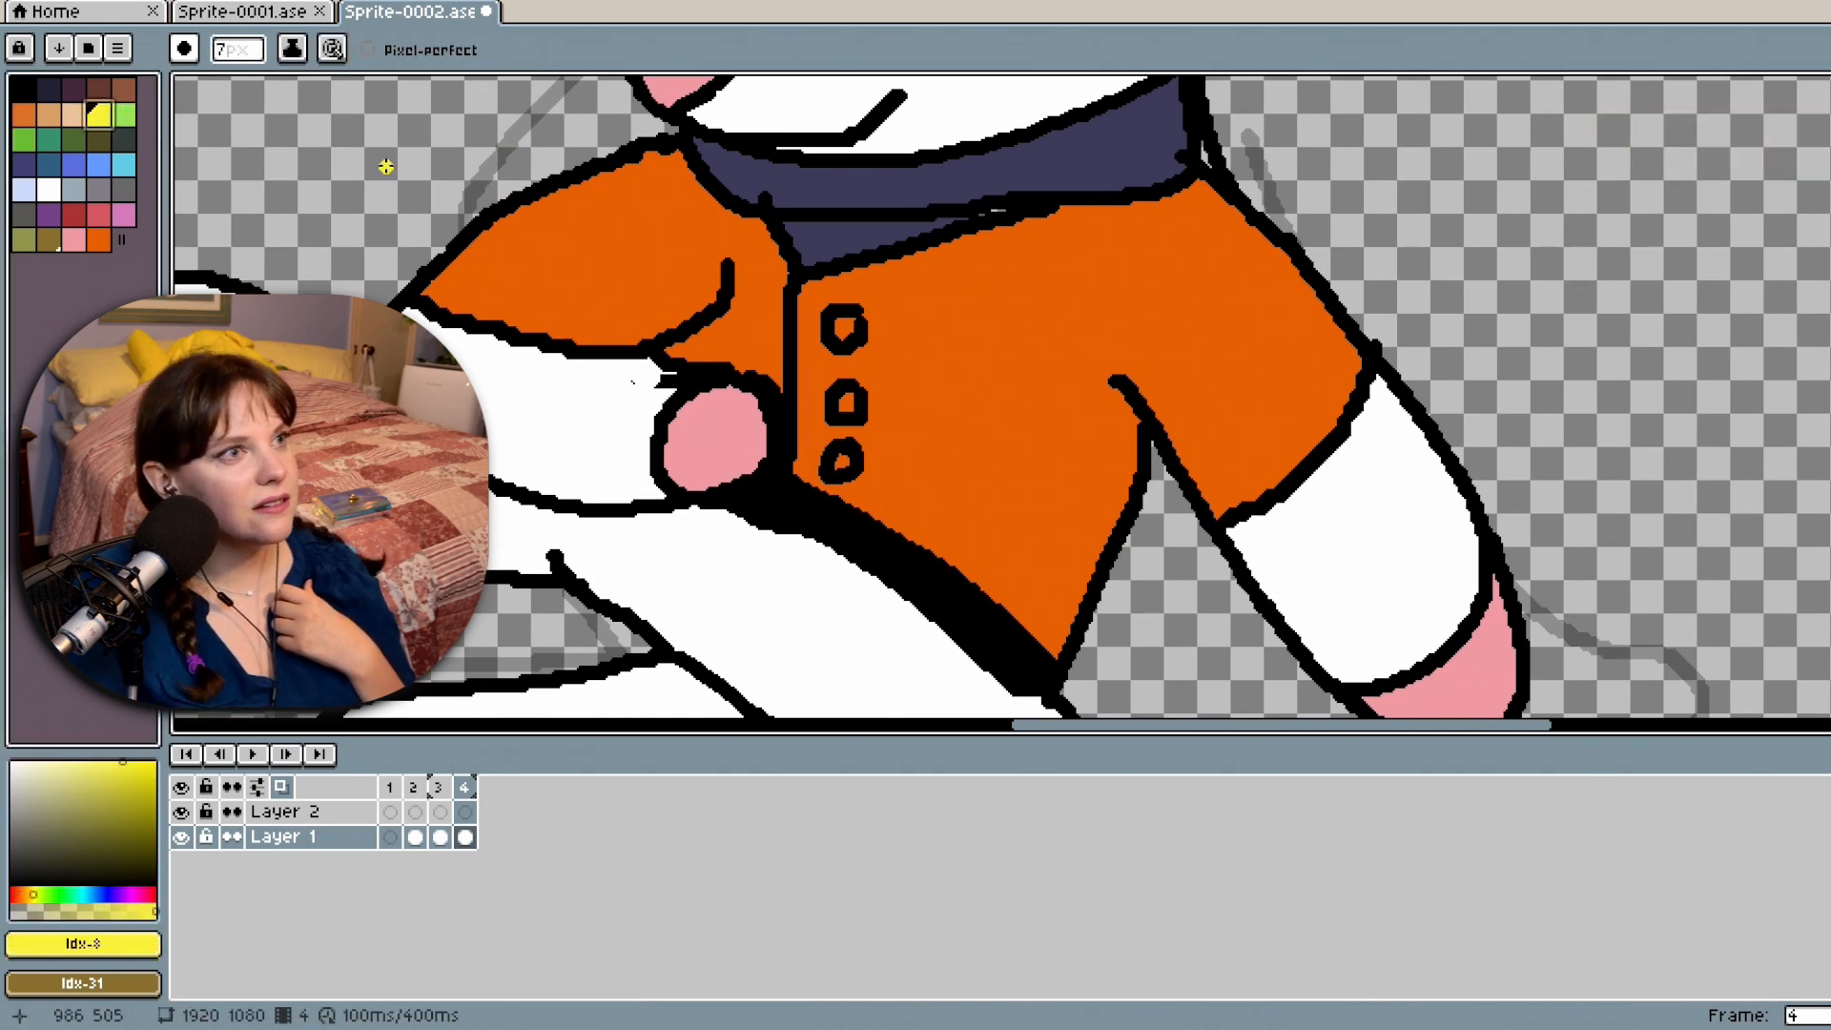
pyautogui.click(26, 93)
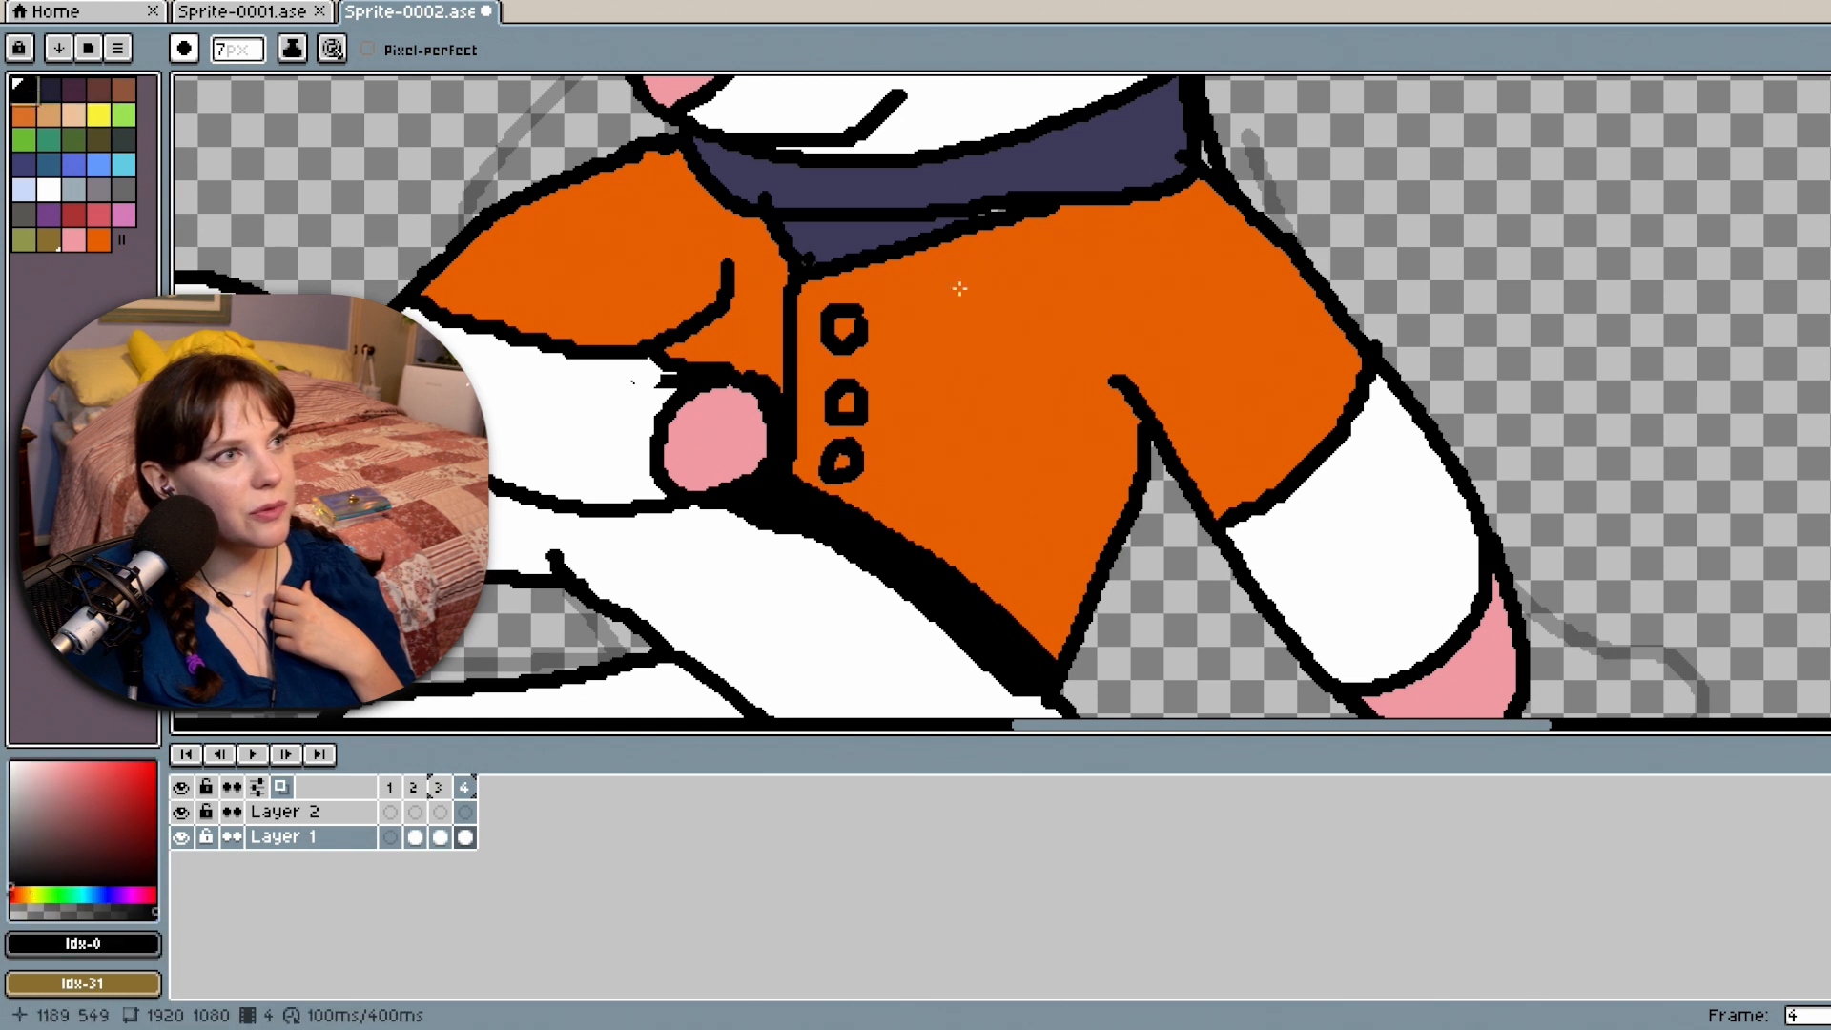
pyautogui.moveTo(964, 380)
pyautogui.mouseDown()
pyautogui.moveTo(942, 312)
pyautogui.moveTo(959, 282)
pyautogui.moveTo(993, 309)
pyautogui.moveTo(1001, 364)
pyautogui.moveTo(1035, 276)
pyautogui.moveTo(1059, 276)
pyautogui.moveTo(1043, 460)
pyautogui.moveTo(1016, 510)
pyautogui.moveTo(963, 487)
pyautogui.moveTo(963, 372)
pyautogui.mouseUp()
# Fill the rabbit emblem on the jacket with the palette's bright yellow and dot two black eyes on it.
pyautogui.click(99, 114)
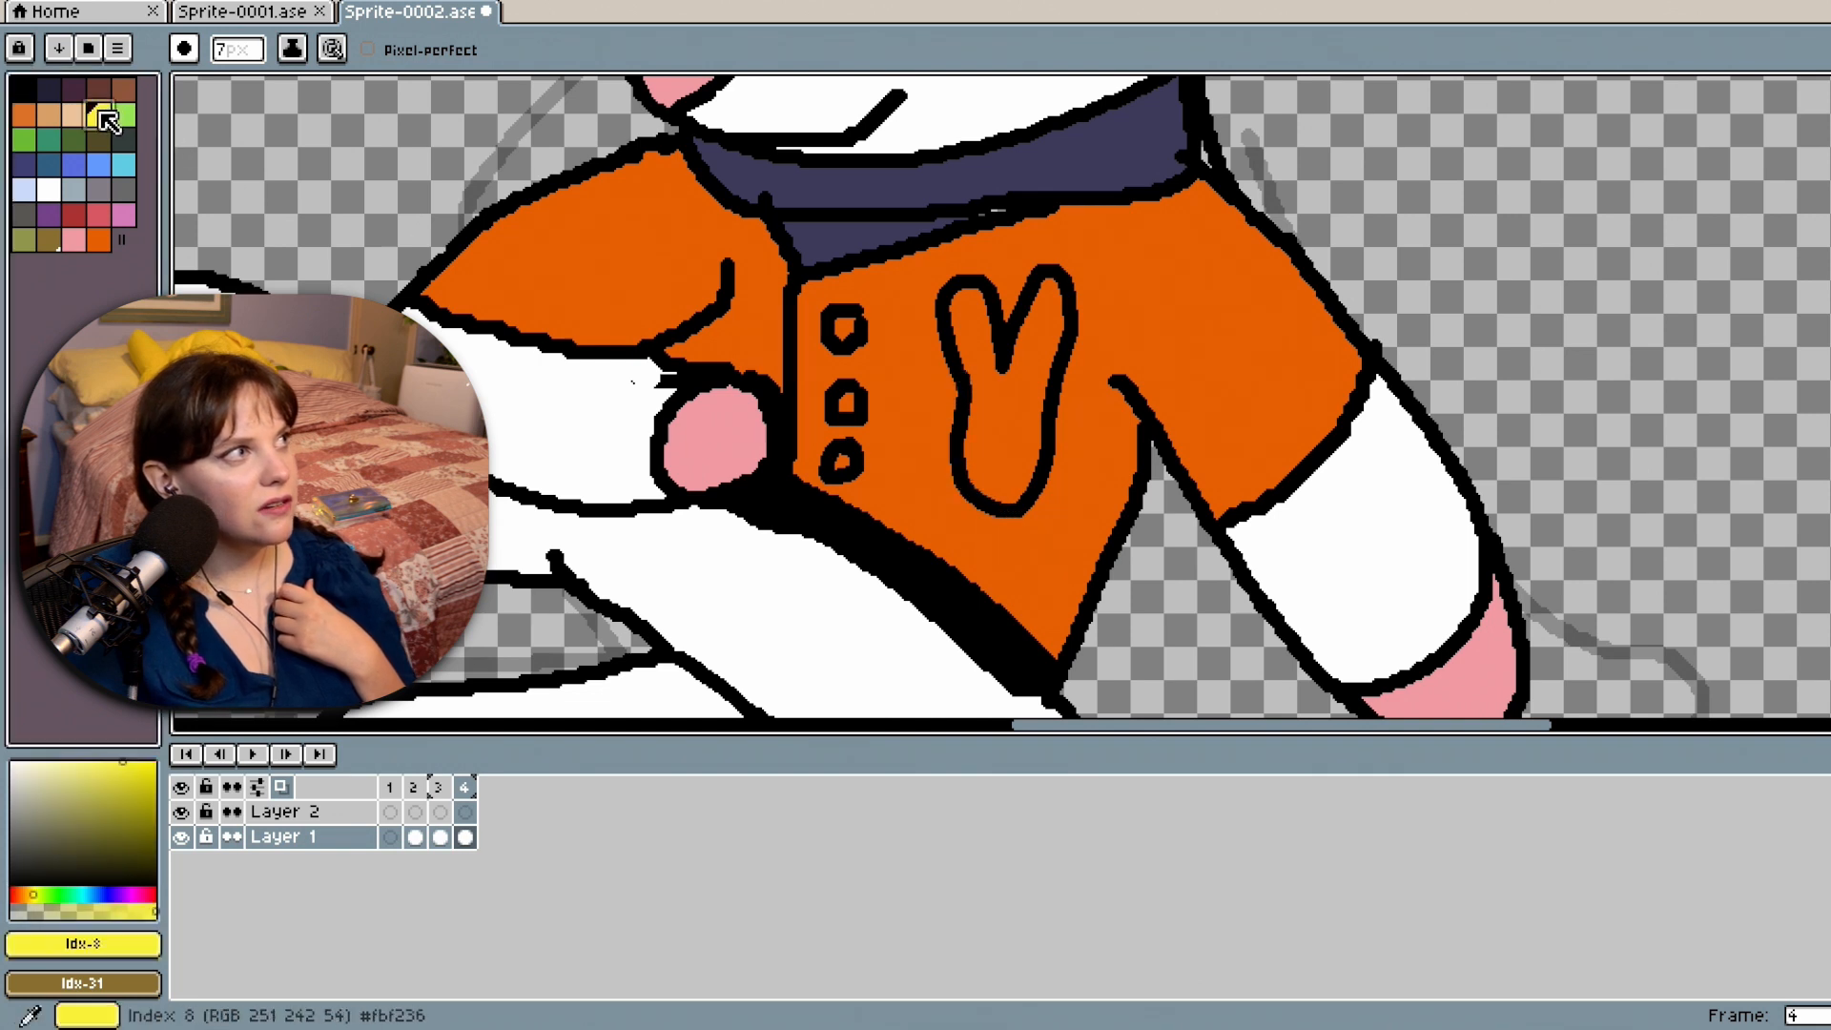
pyautogui.press('g')
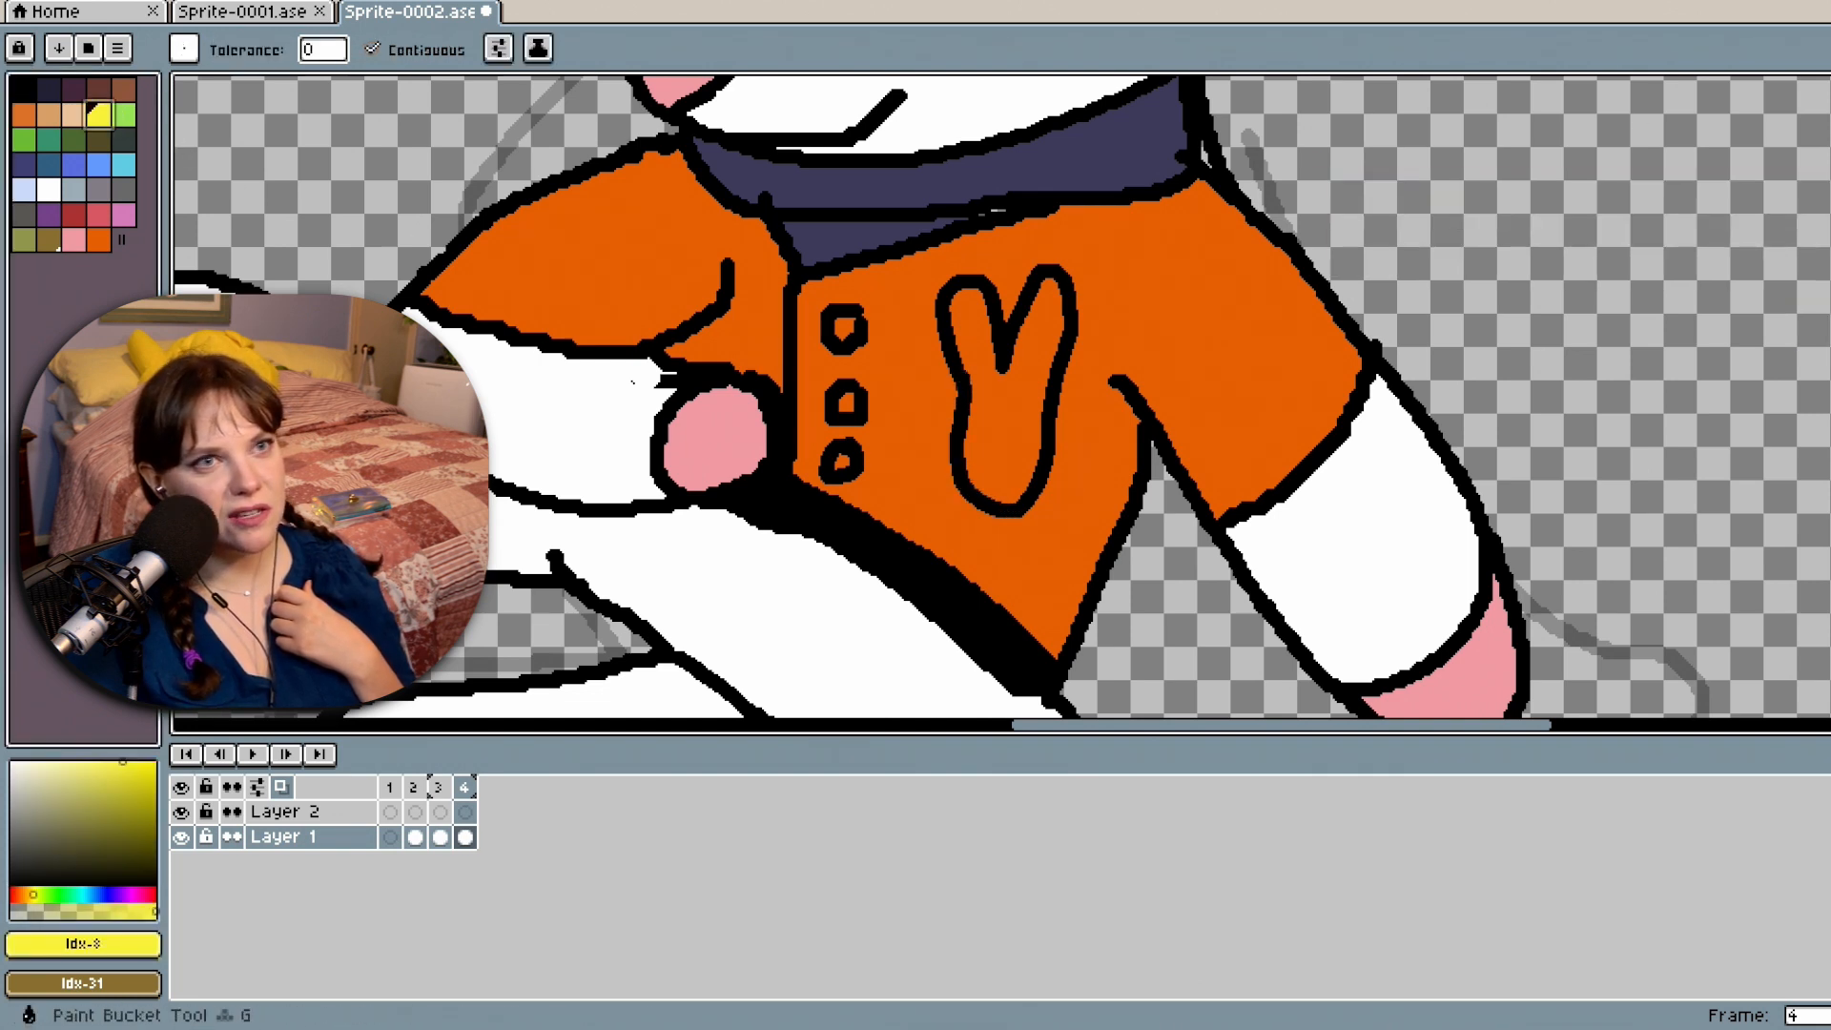
pyautogui.click(1040, 391)
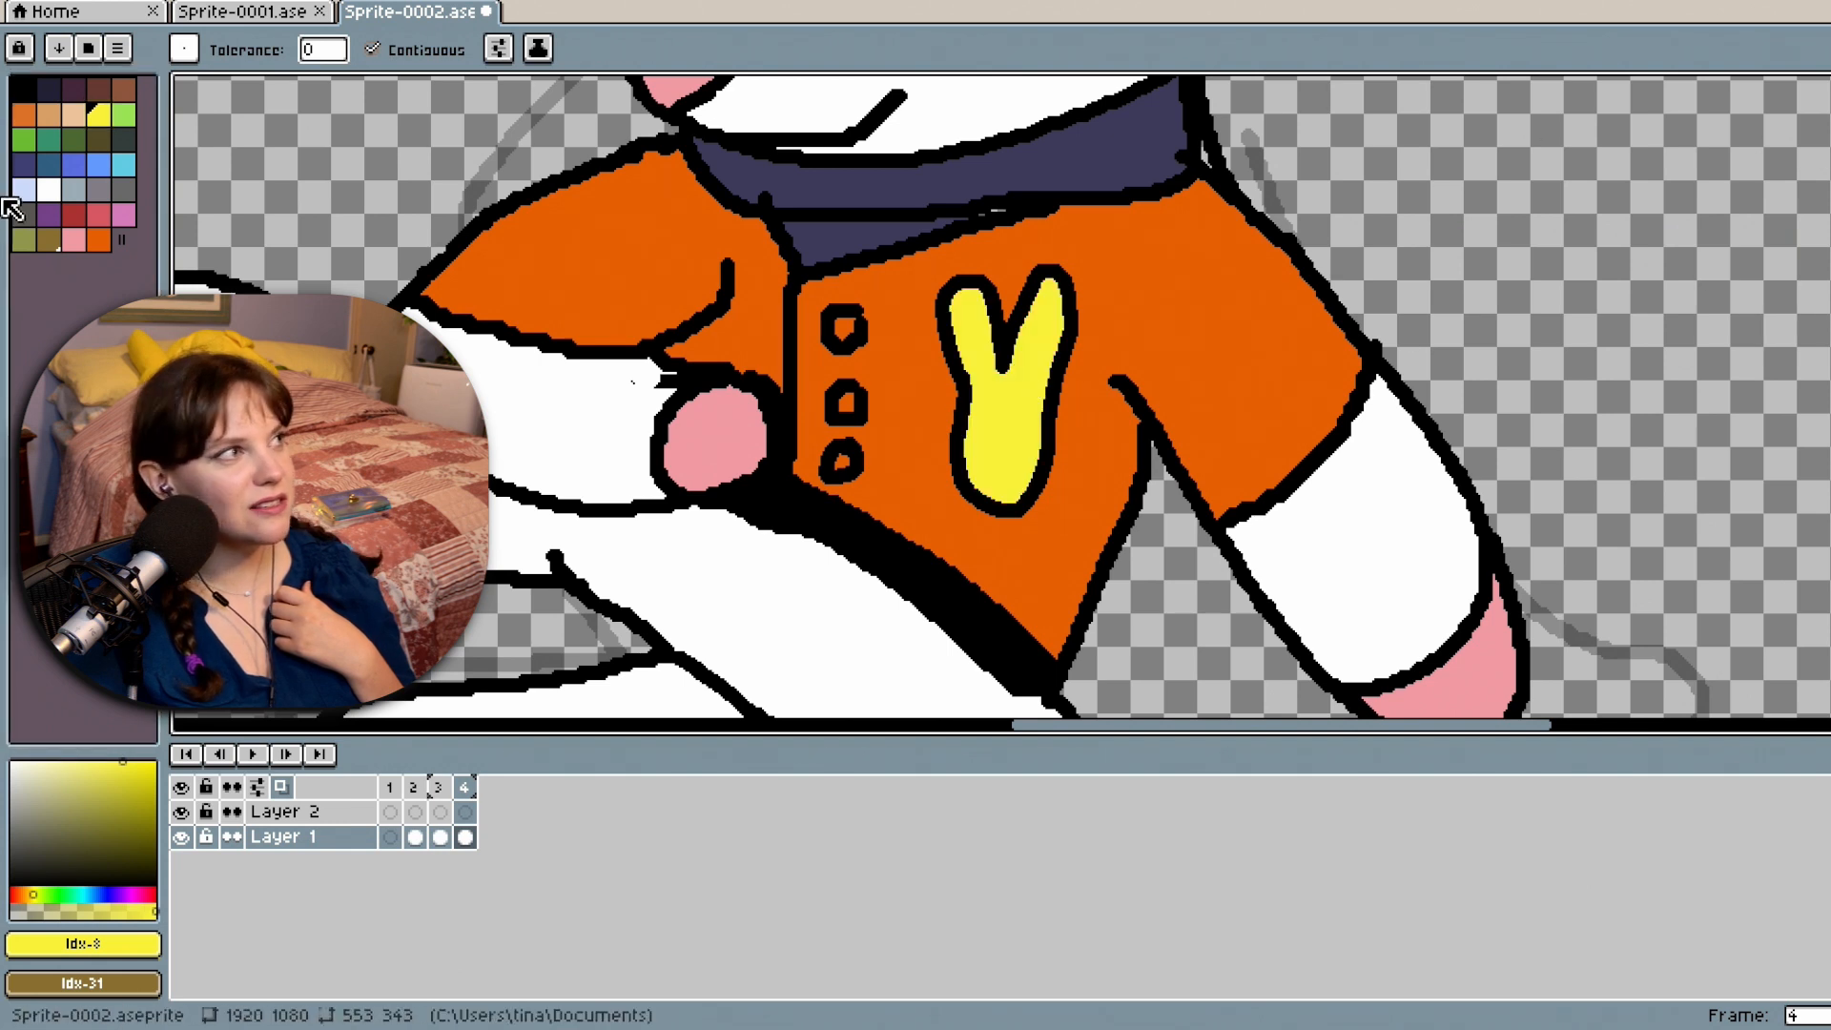
pyautogui.click(24, 90)
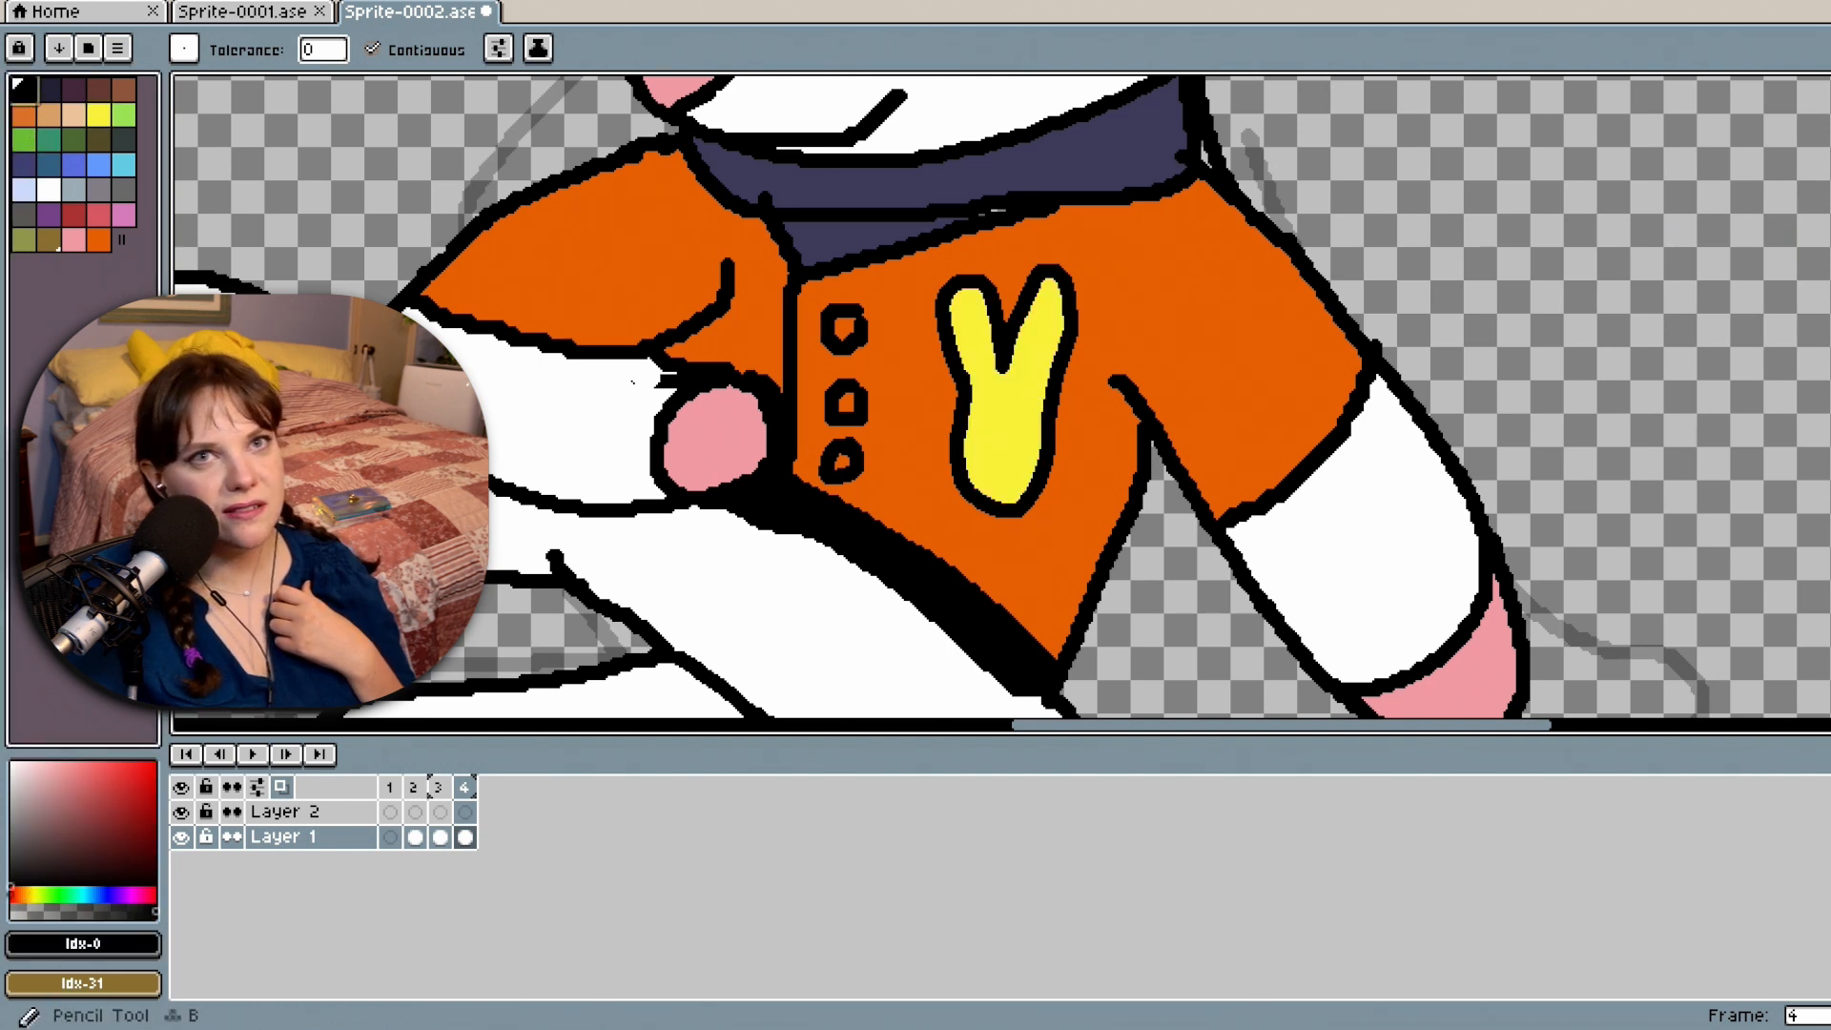
pyautogui.press('b')
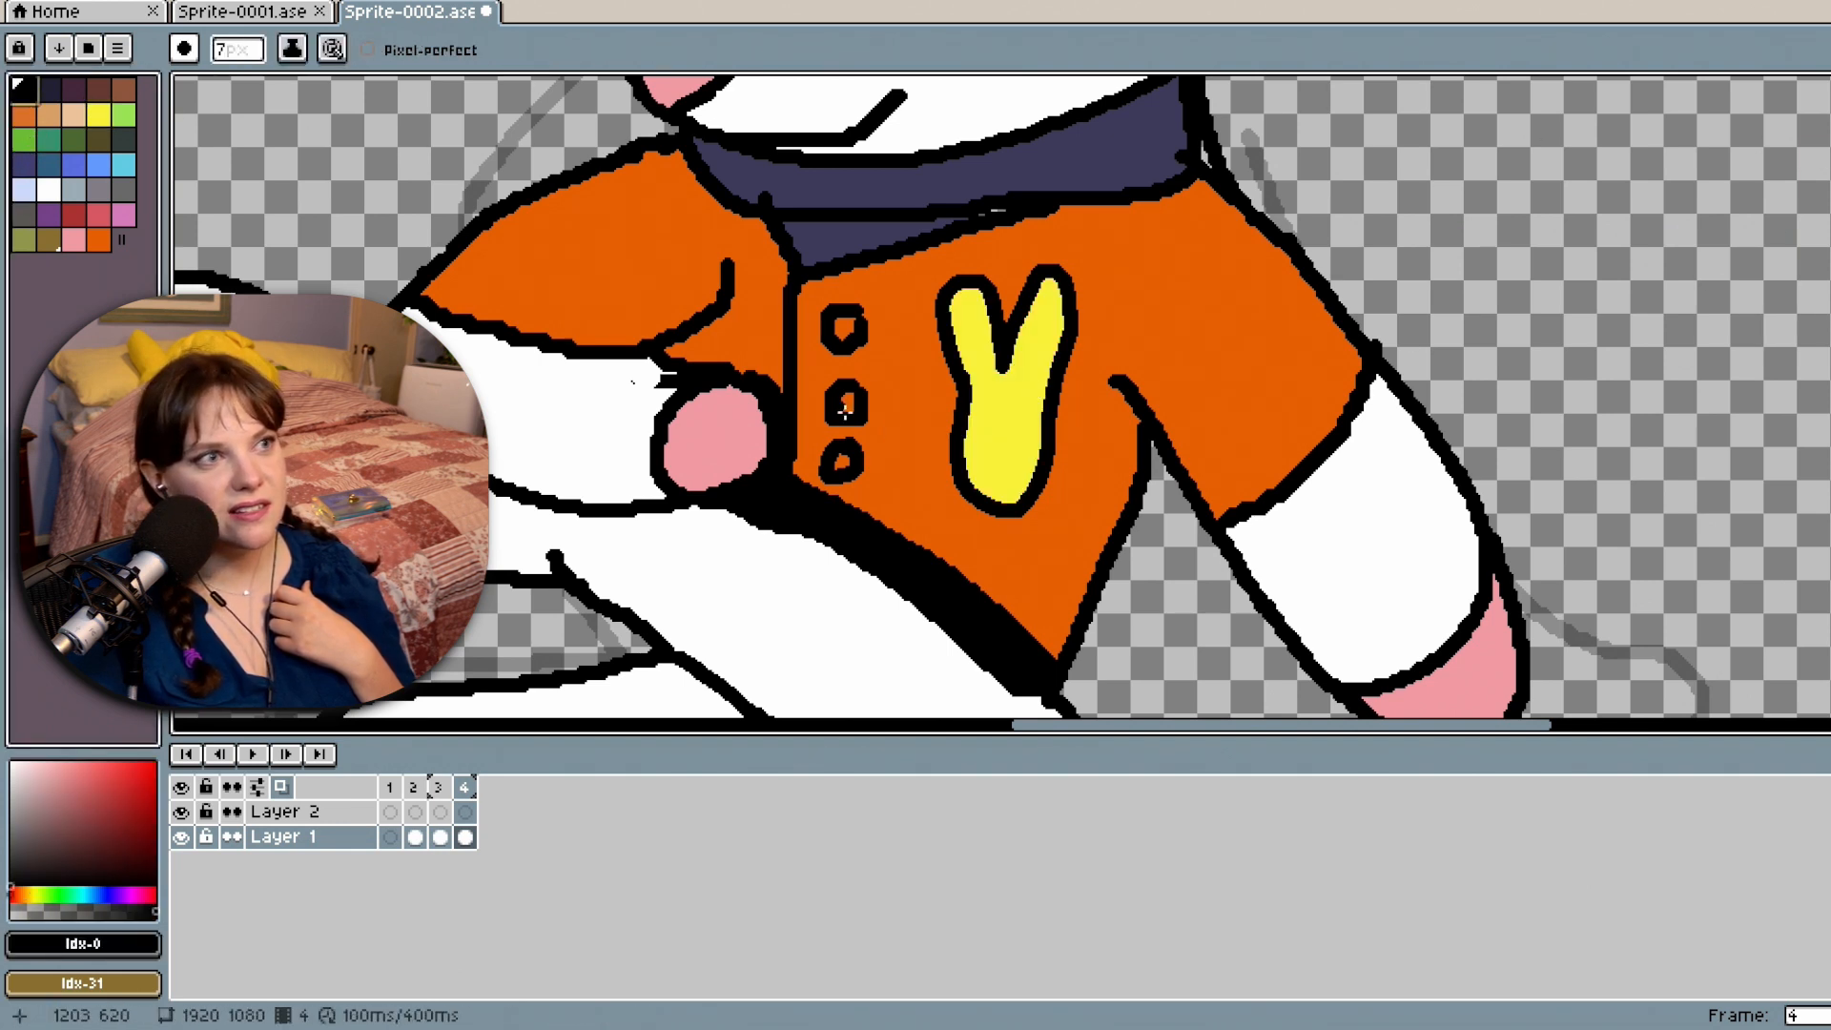
pyautogui.click(987, 407)
pyautogui.click(1014, 406)
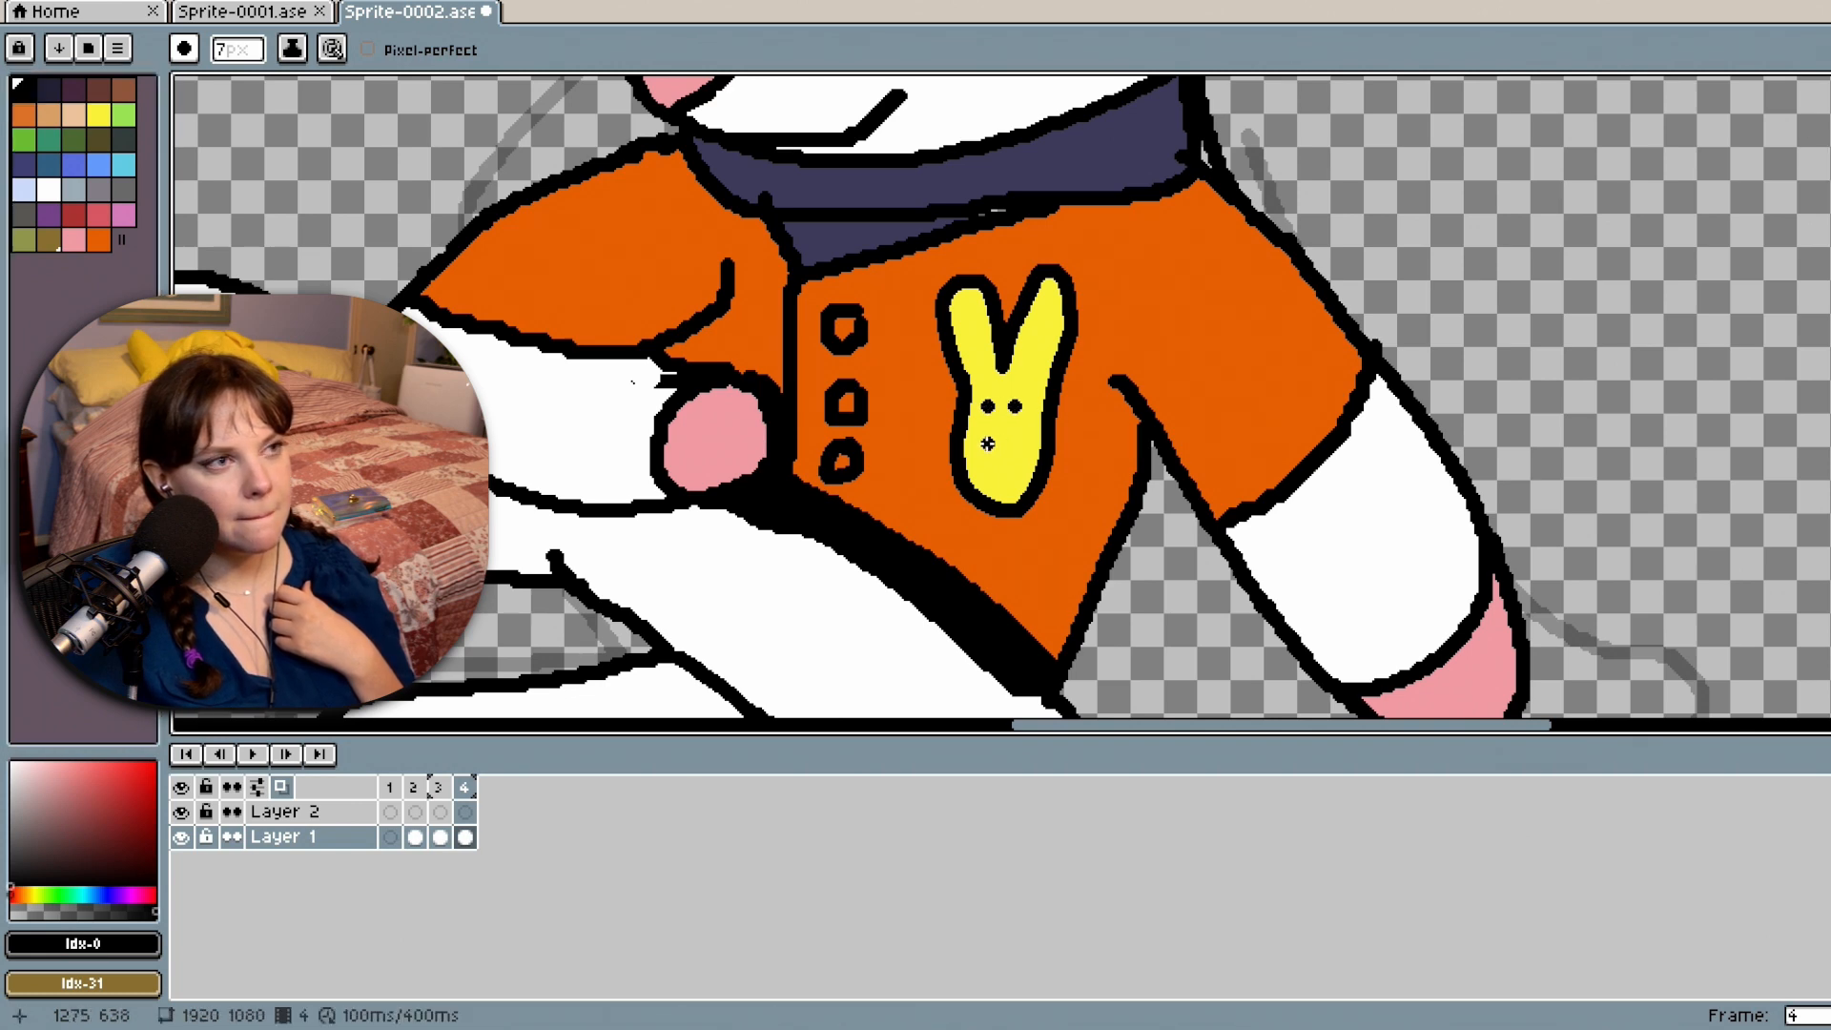
pyautogui.scroll(-3, 1518, 426)
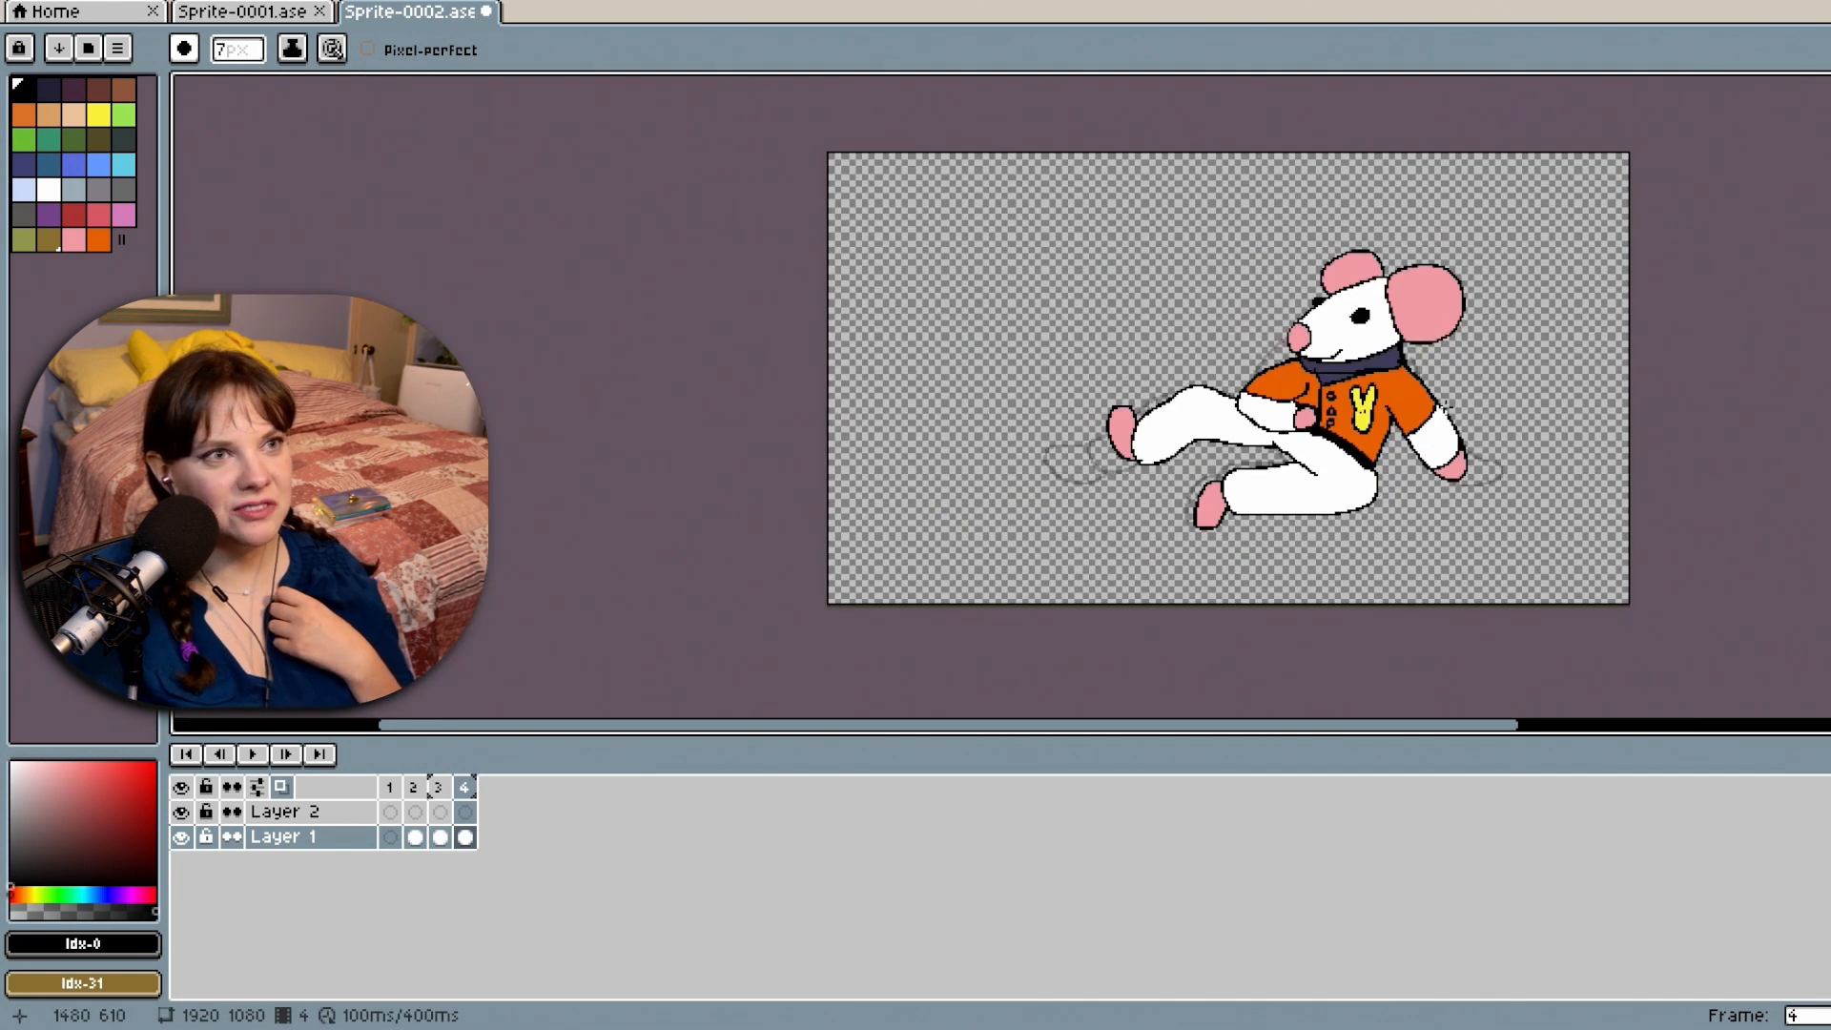
pyautogui.scroll(1, 1584, 444)
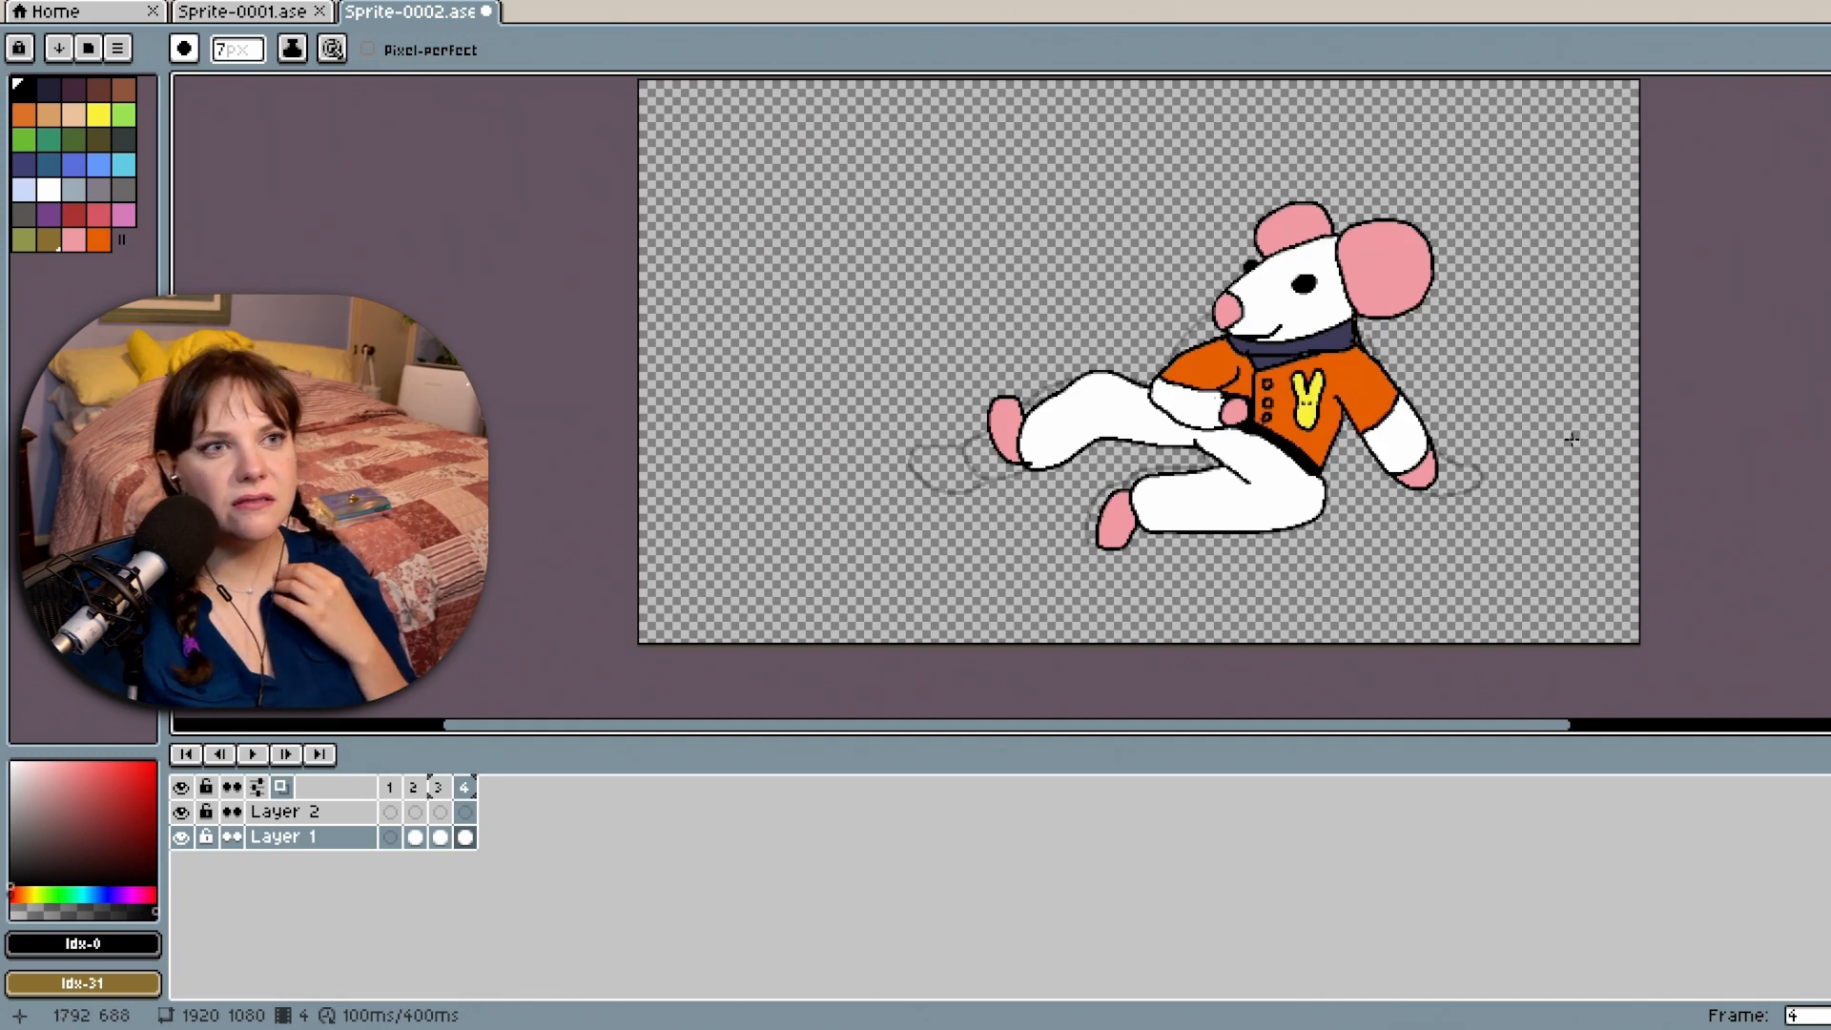
pyautogui.scroll(1, 1571, 439)
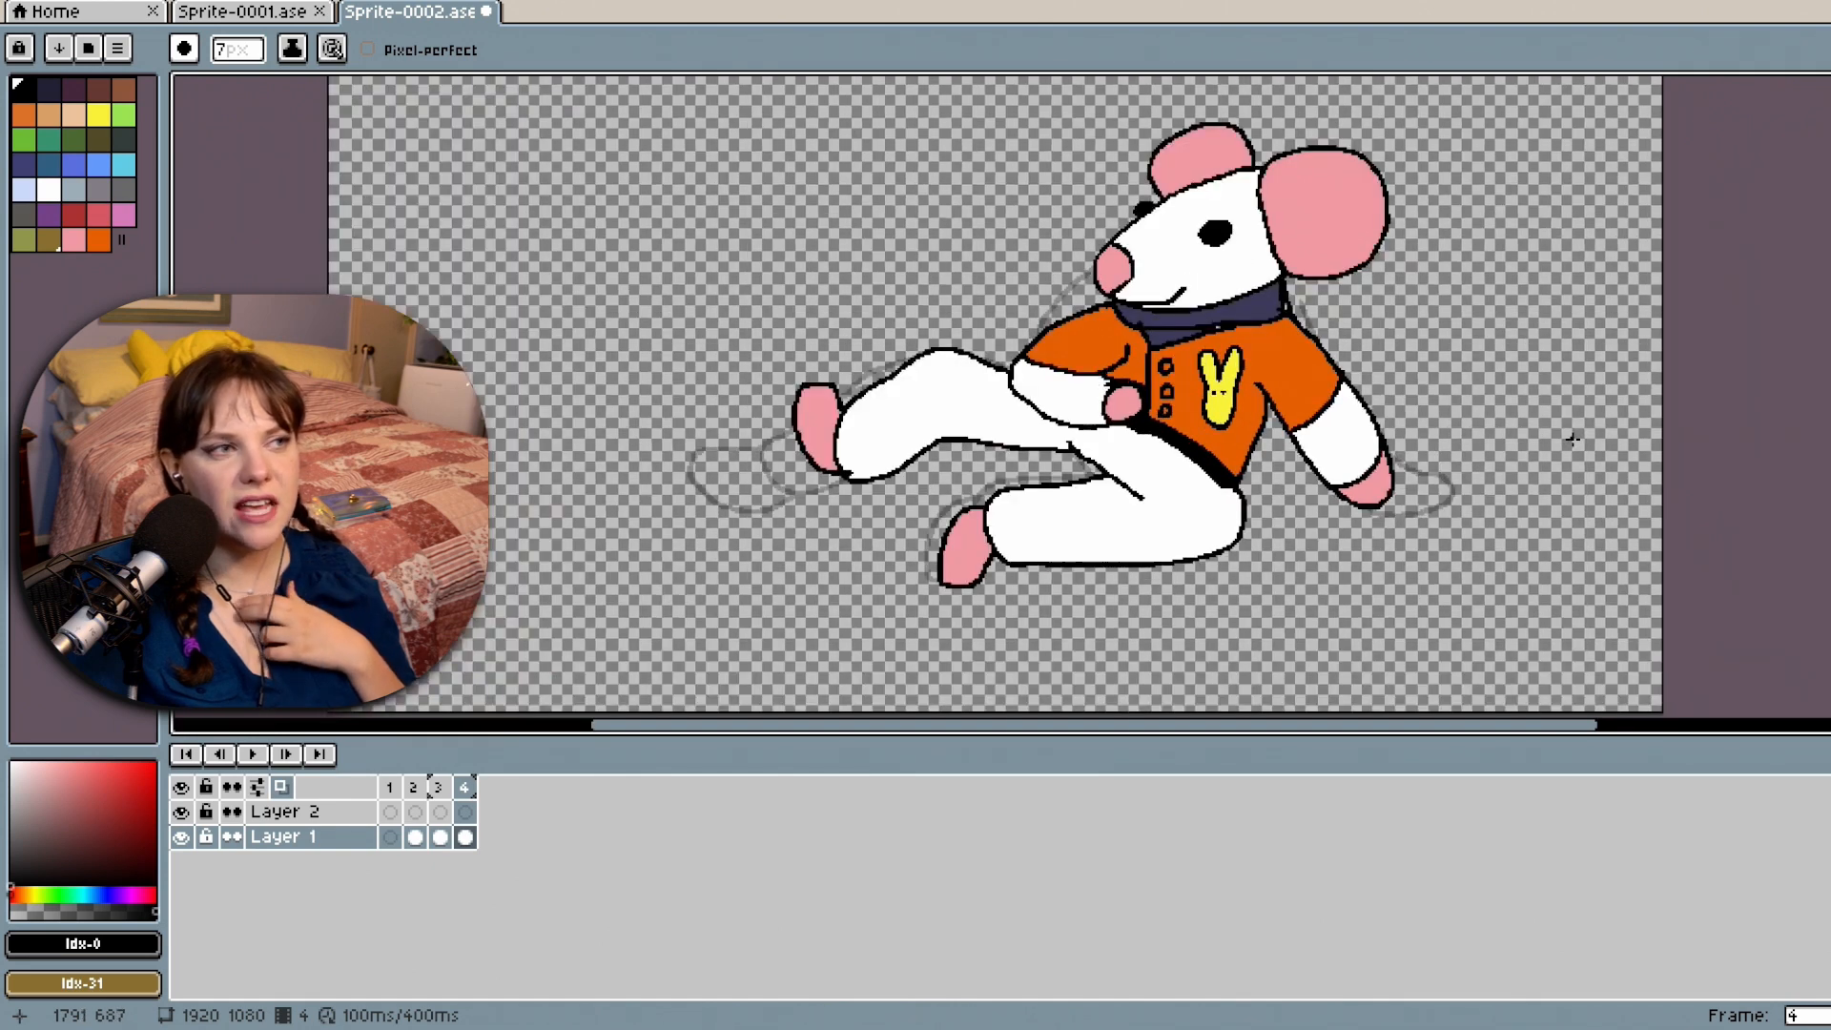
pyautogui.scroll(1, 1009, 561)
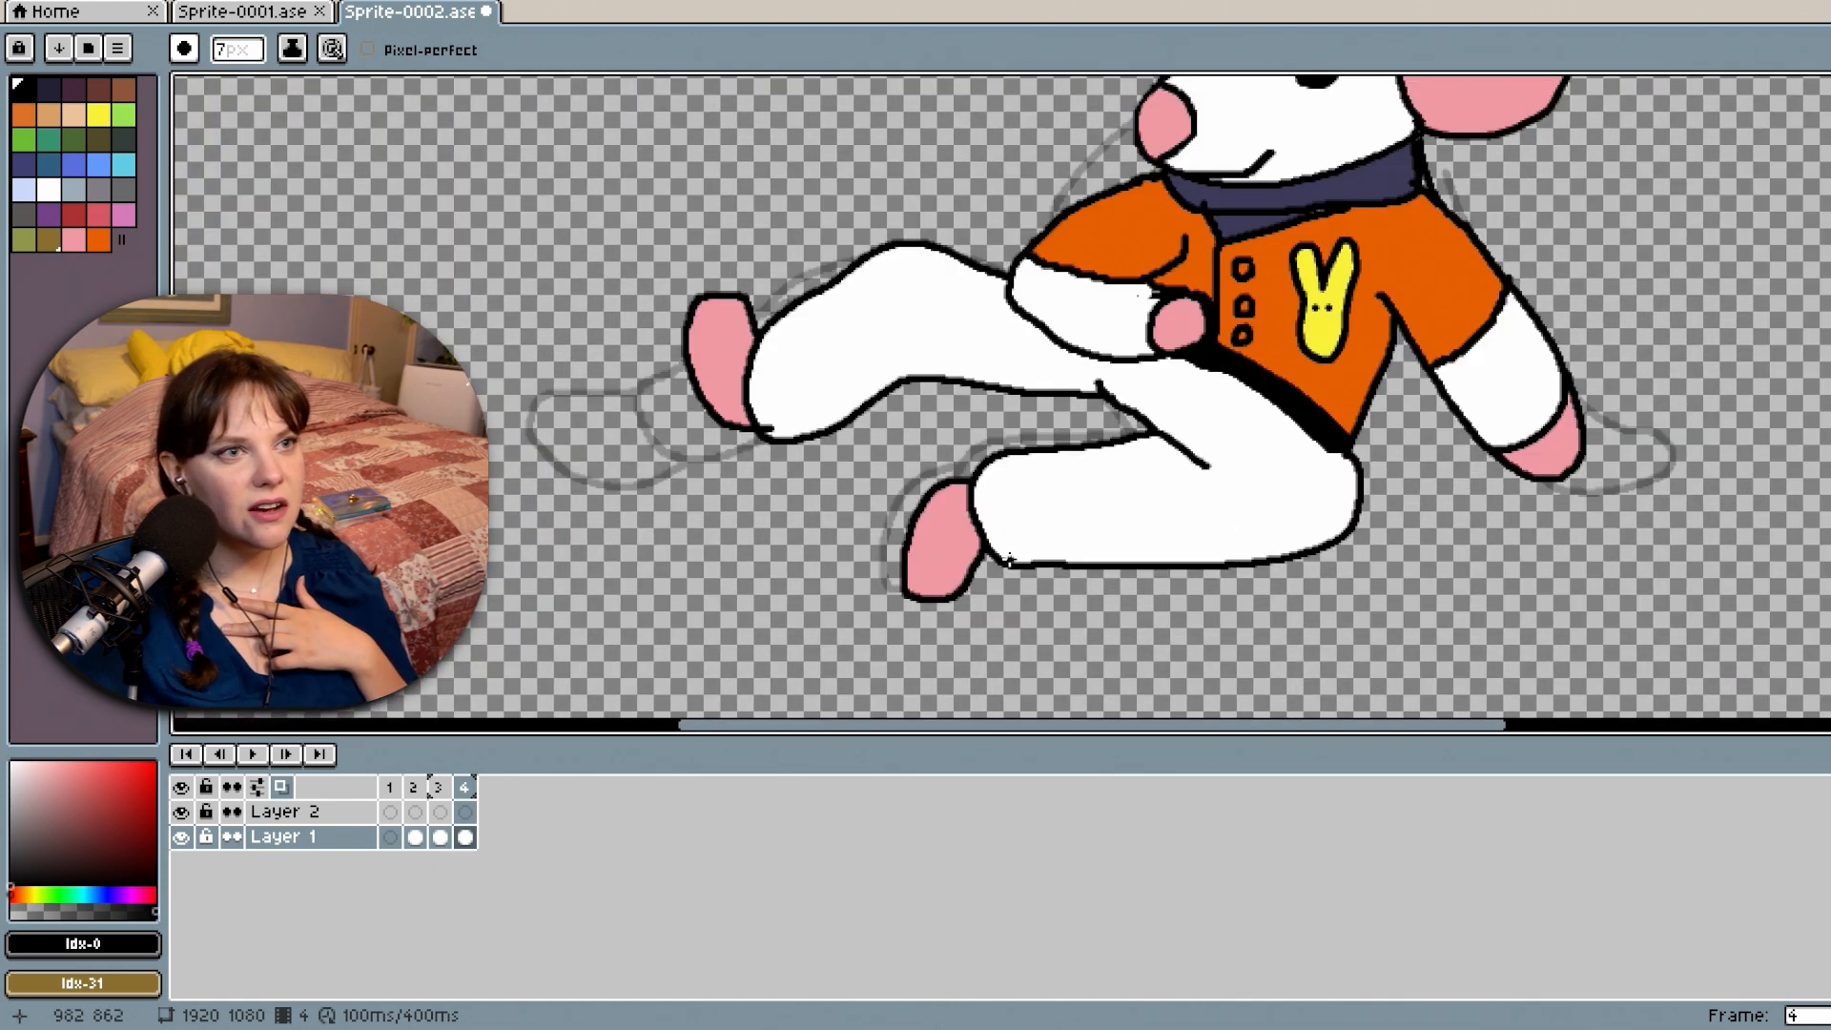
pyautogui.scroll(1, 1085, 467)
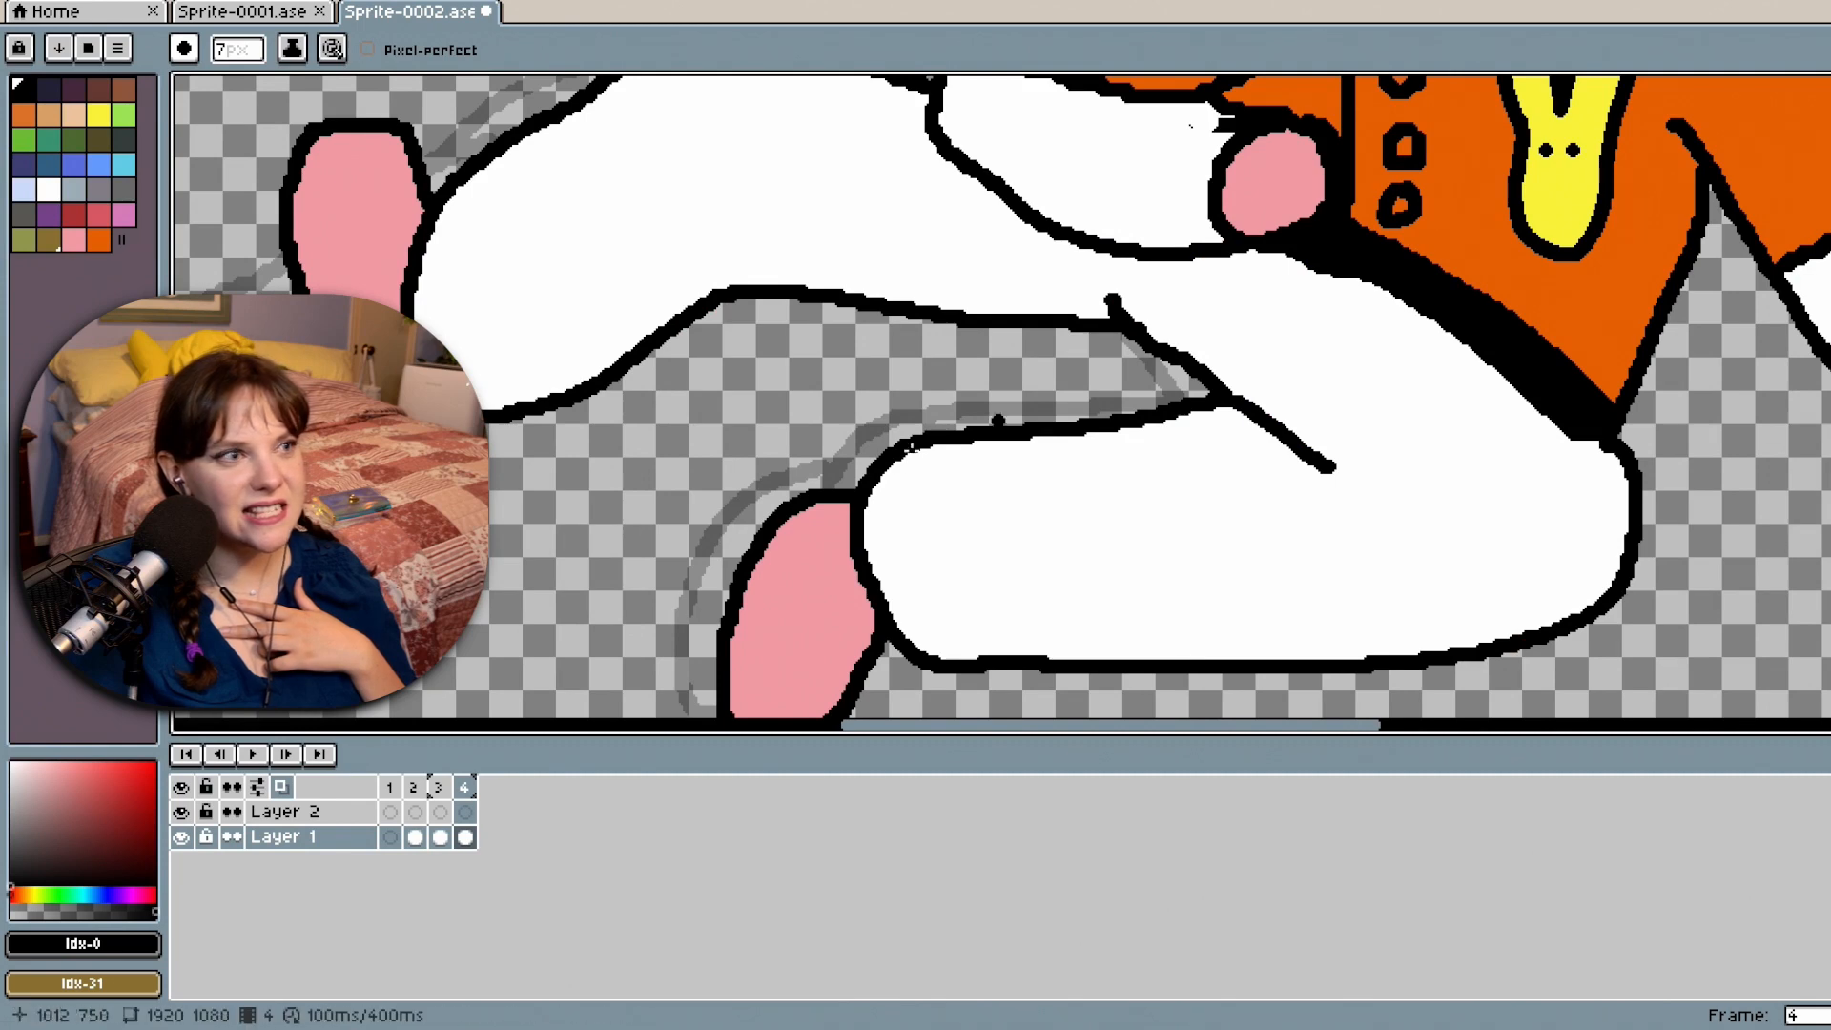
pyautogui.scroll(-1, 1002, 482)
pyautogui.scroll(3, 906, 490)
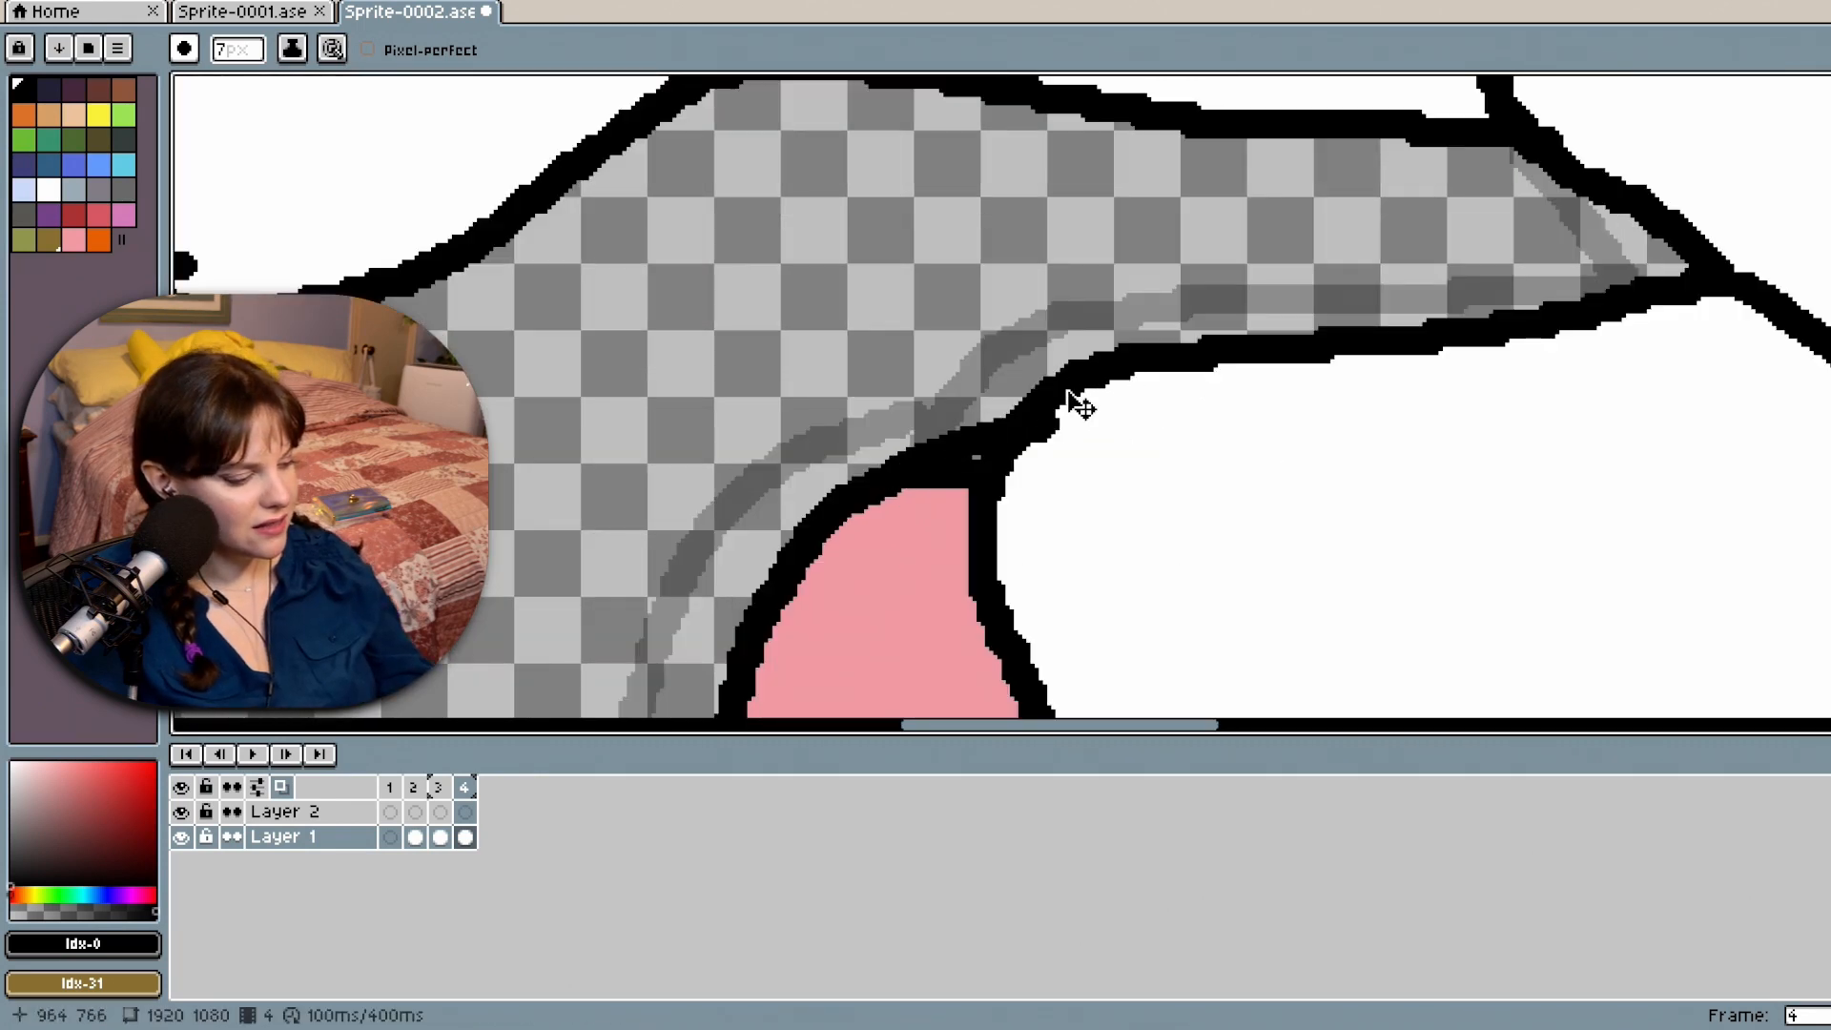
pyautogui.hotkey('ctrl', 'z')
pyautogui.moveTo(1050, 379); pyautogui.dragTo(853, 467)
pyautogui.scroll(-3, 1097, 362)
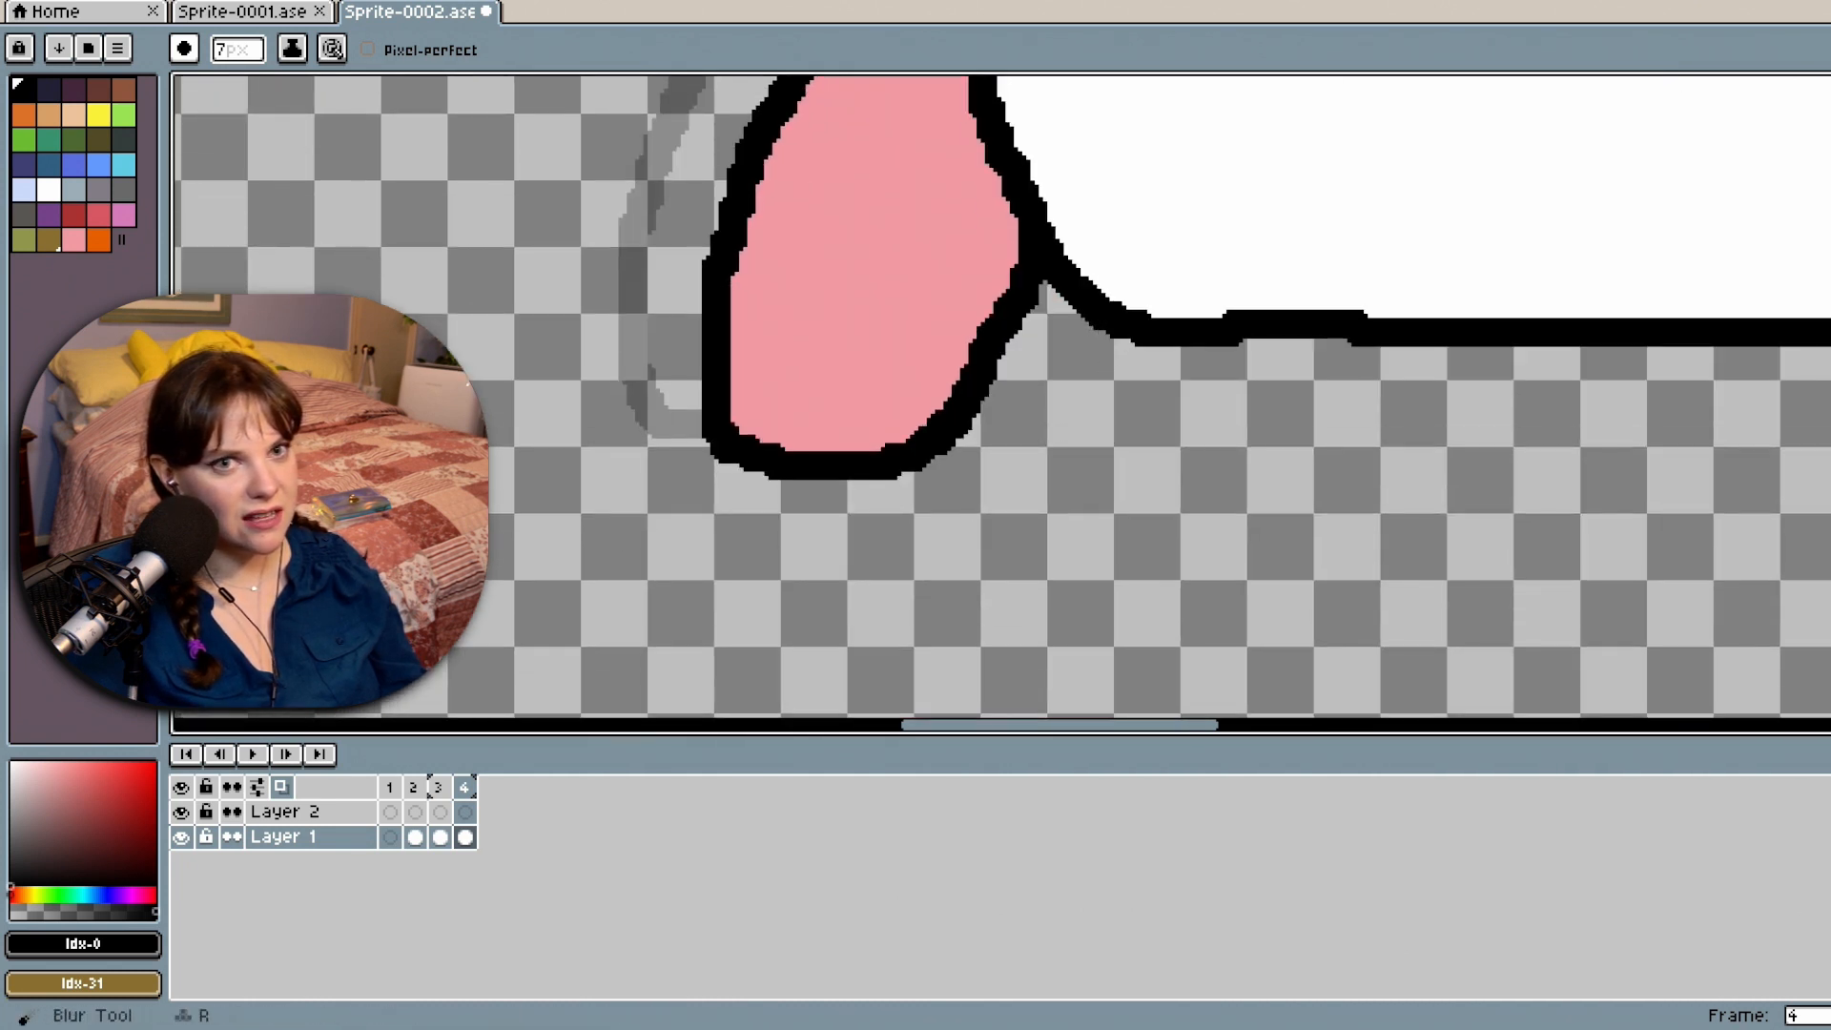
pyautogui.scroll(2, 1200, 417)
pyautogui.press('v')
pyautogui.hotkey('ctrl', 'z')
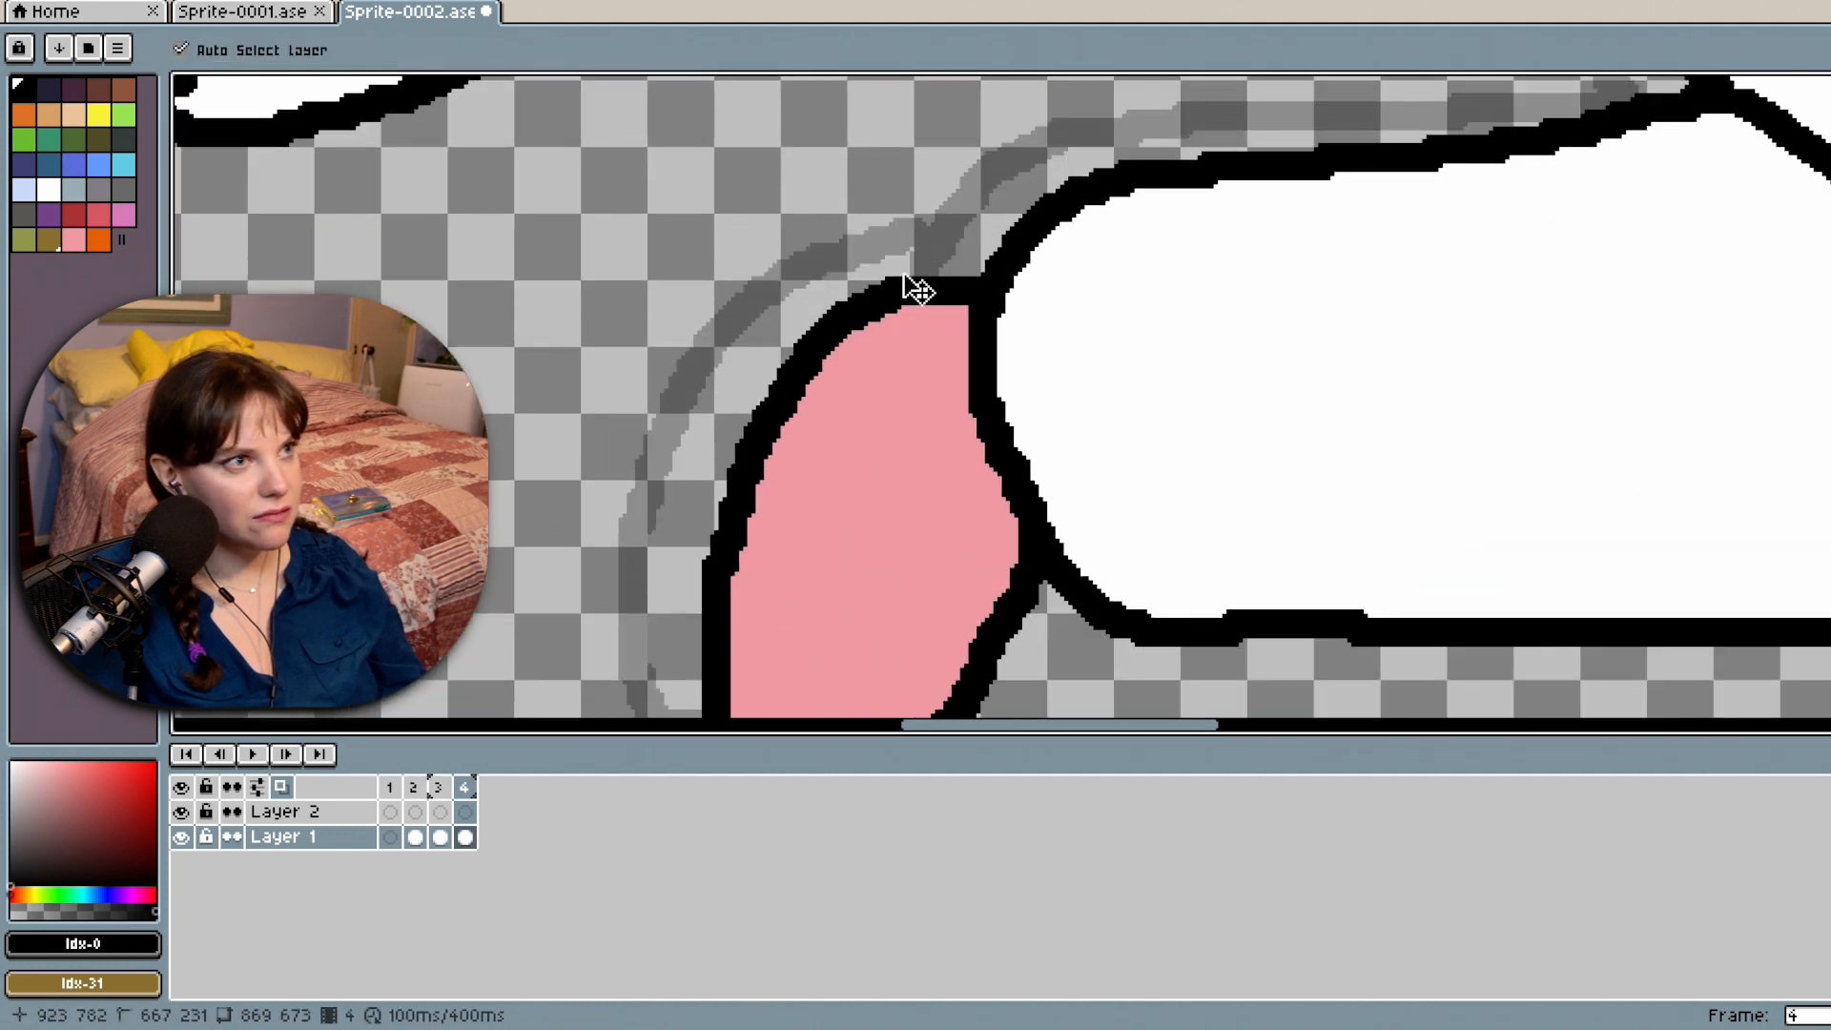
pyautogui.press('b')
pyautogui.moveTo(1039, 198)
pyautogui.mouseDown()
pyautogui.moveTo(966, 208)
pyautogui.moveTo(863, 247)
pyautogui.moveTo(810, 328)
pyautogui.mouseUp()
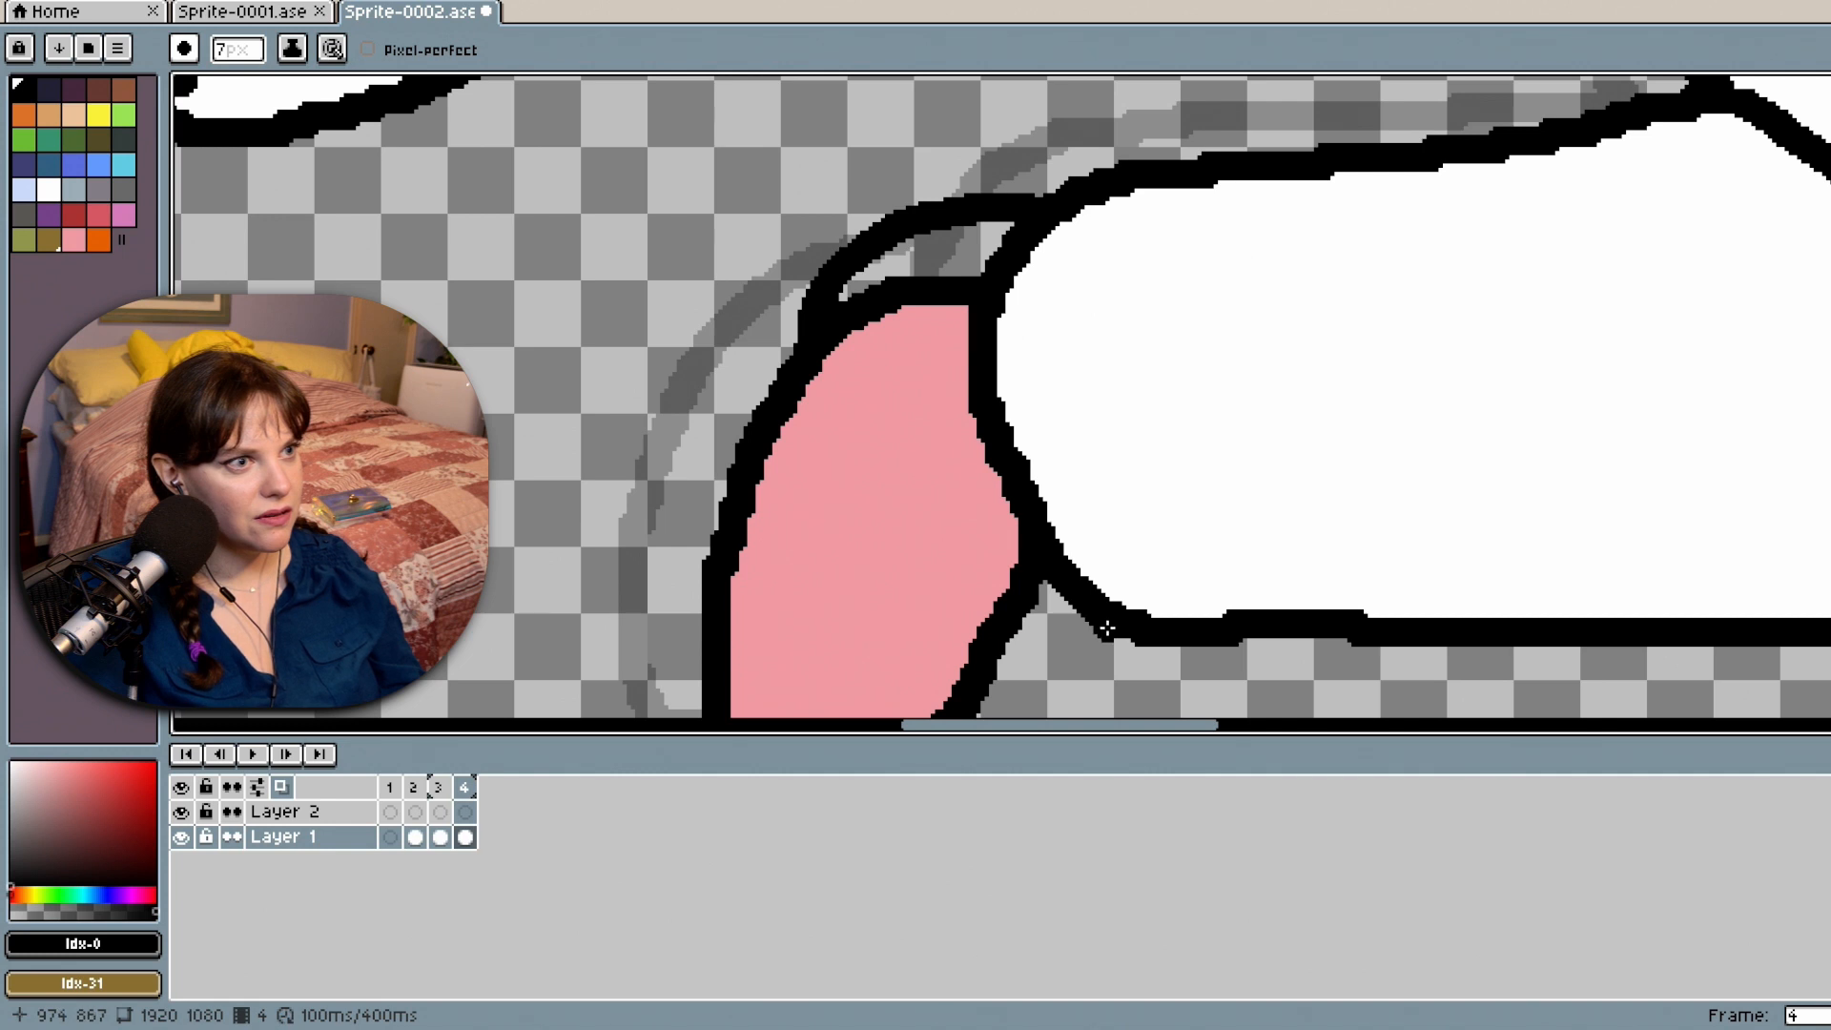
pyautogui.moveTo(1830, 543); pyautogui.dragTo(1830, 553)
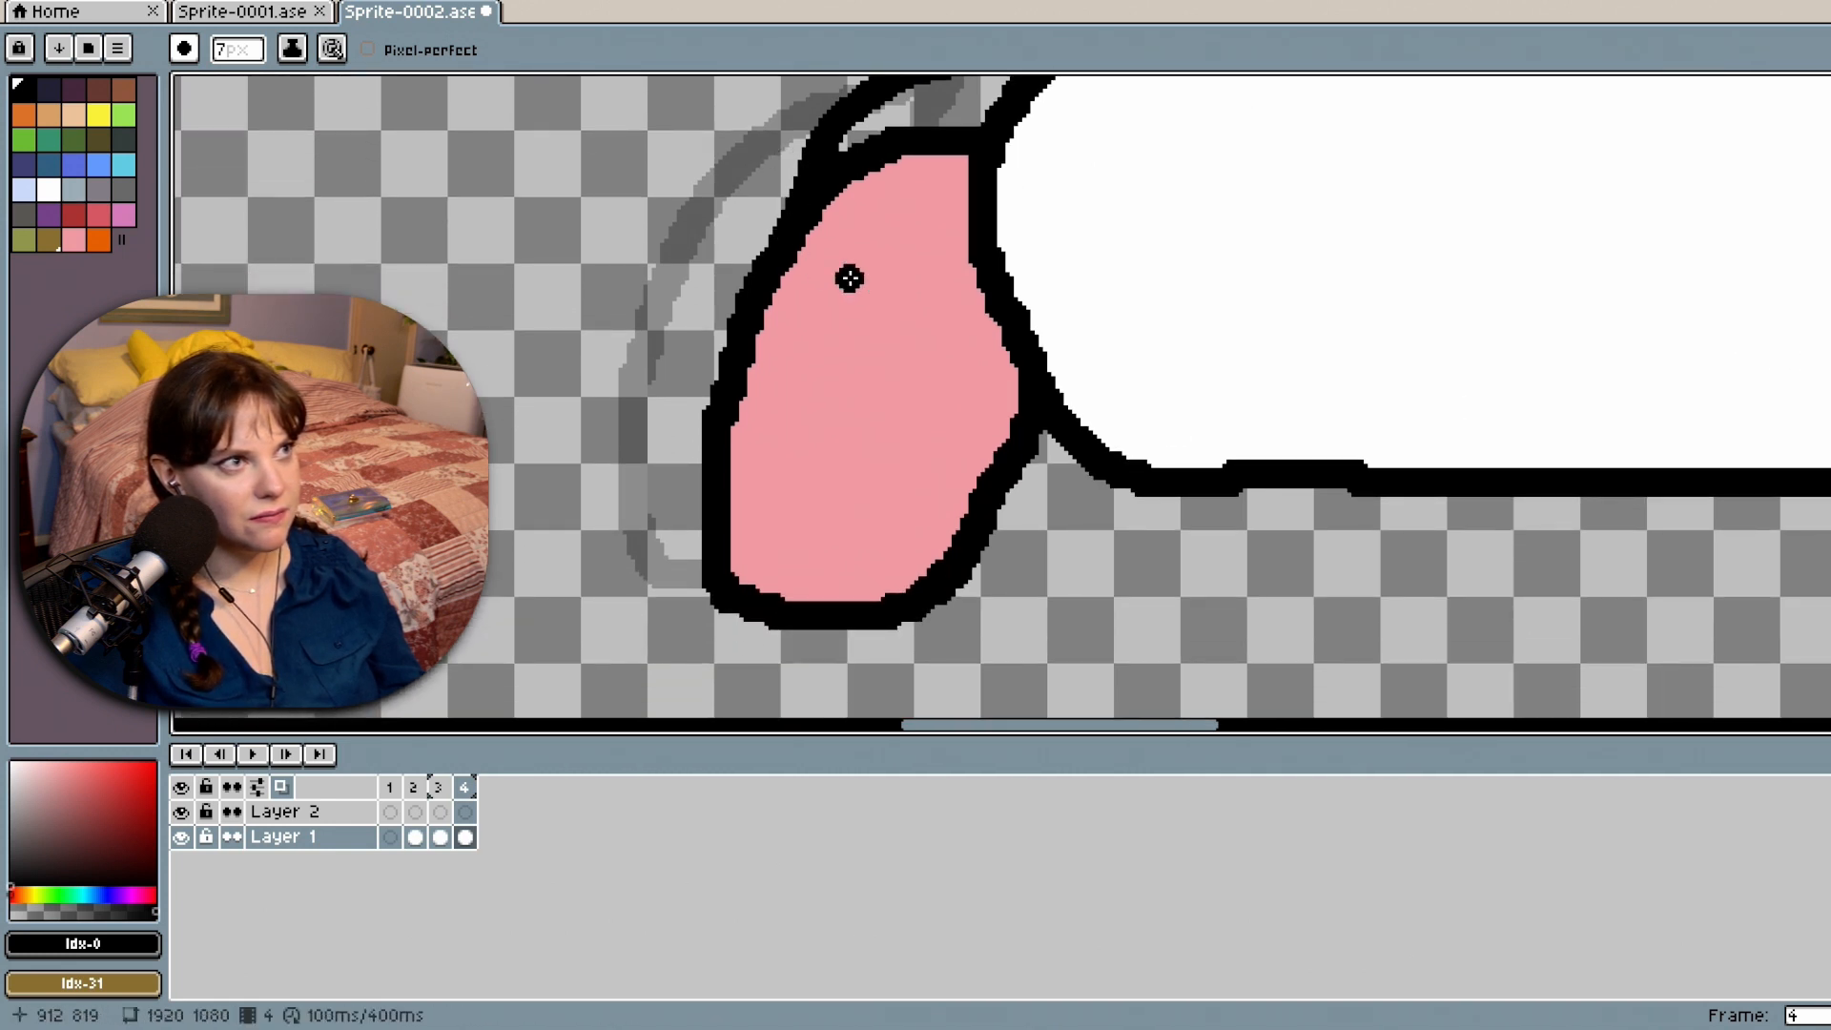
pyautogui.moveTo(1096, 449)
pyautogui.mouseDown()
pyautogui.moveTo(1027, 572)
pyautogui.moveTo(975, 599)
pyautogui.mouseUp()
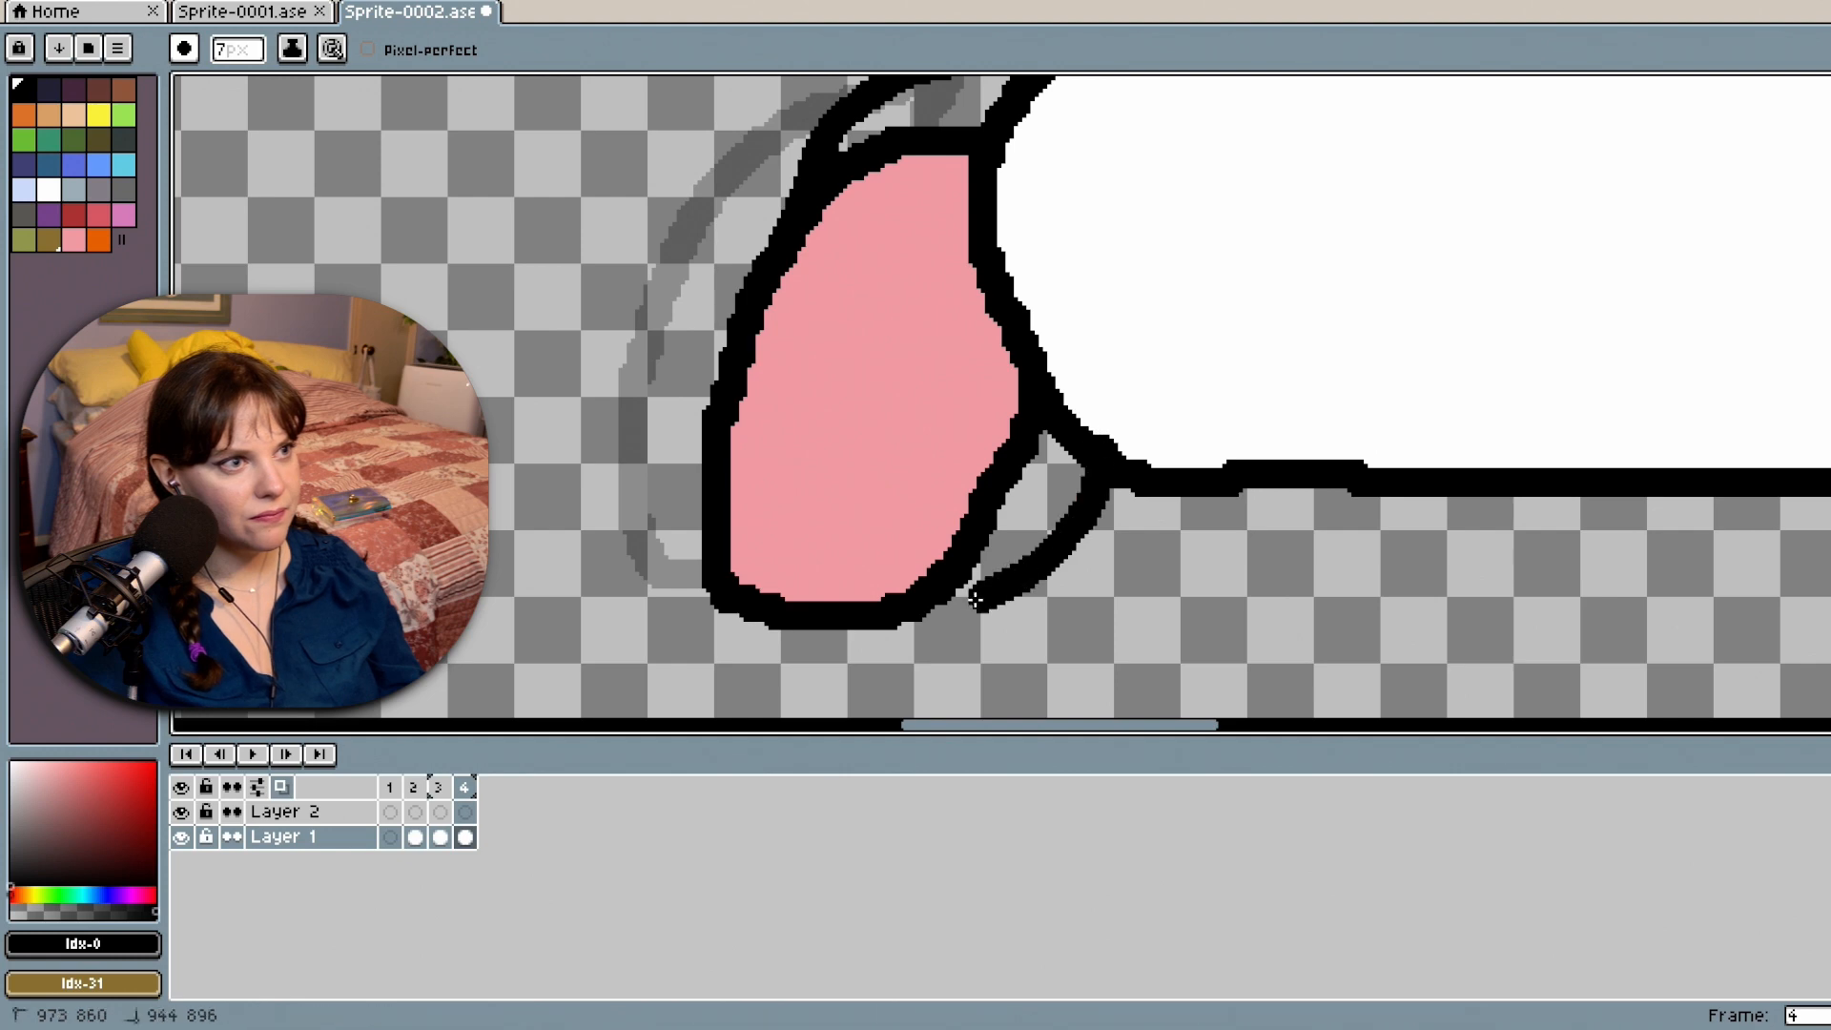
pyautogui.hotkey('ctrl', 'z')
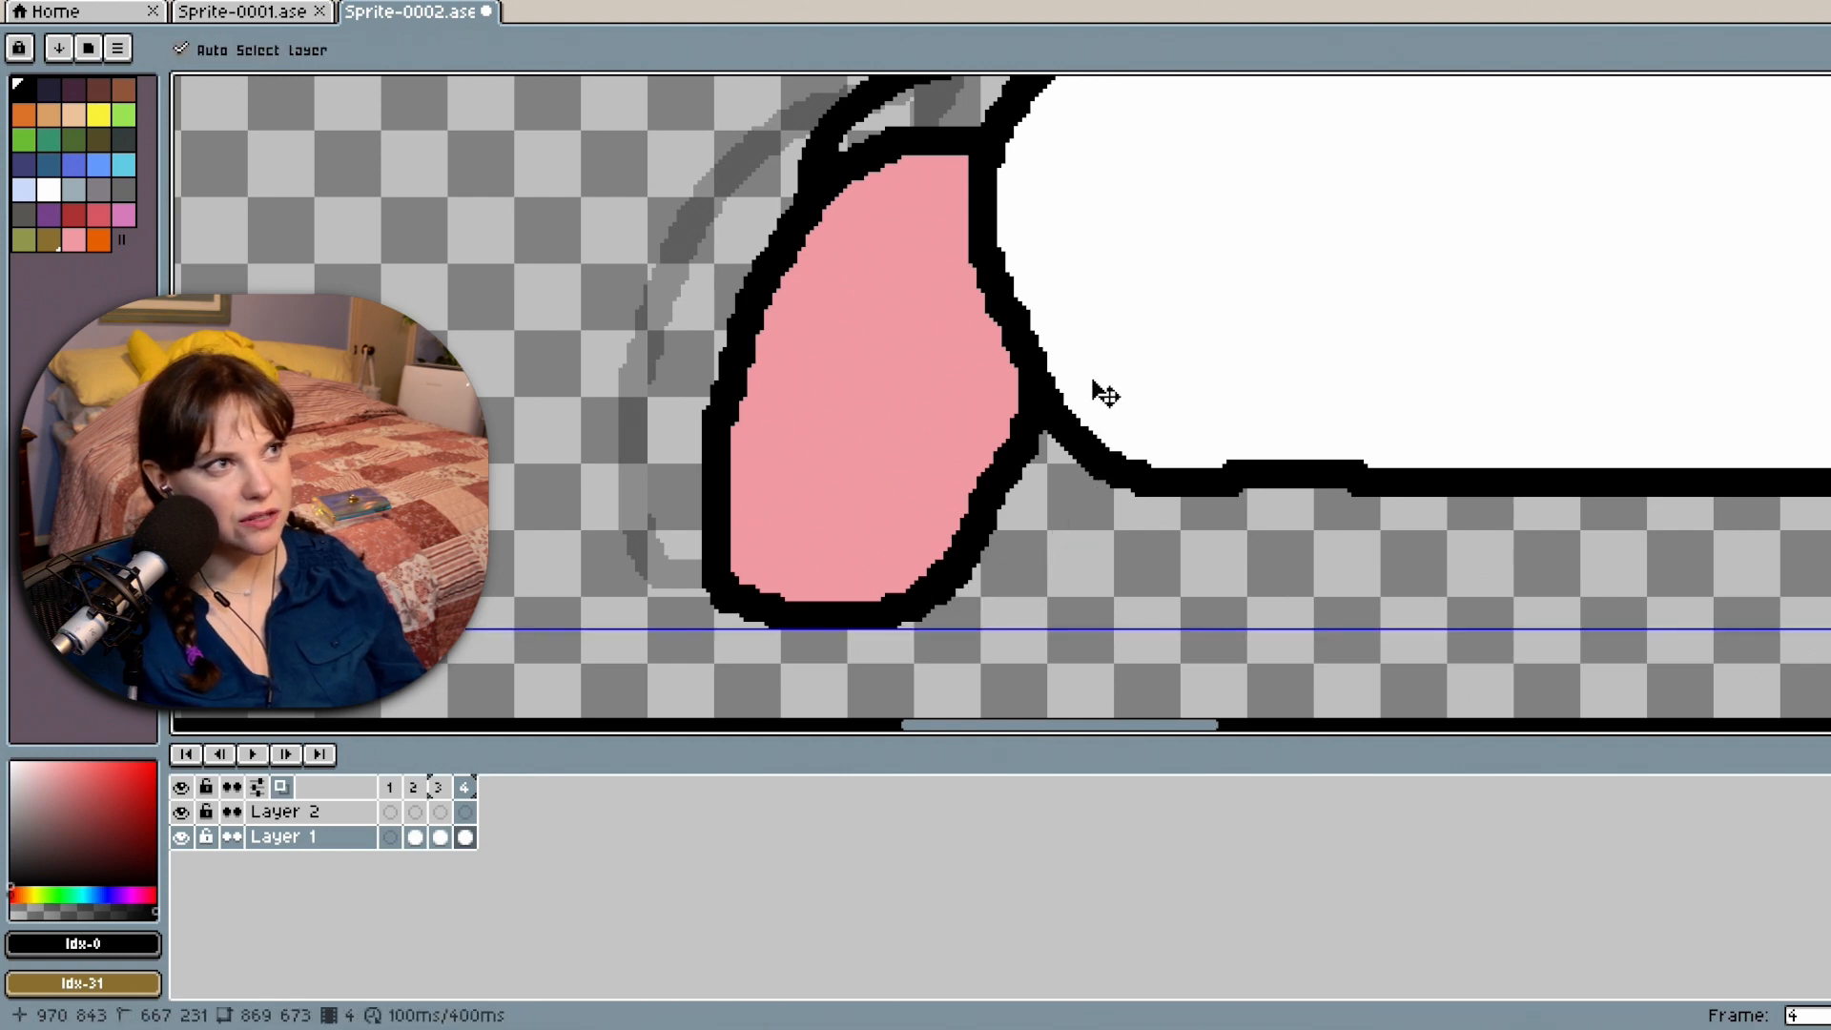
pyautogui.press('b')
# Draw a black sole line and tied shoelaces on the lower foot with the 7 px Pencil, turning it into a sneaker.
pyautogui.scroll(-3, 1164, 340)
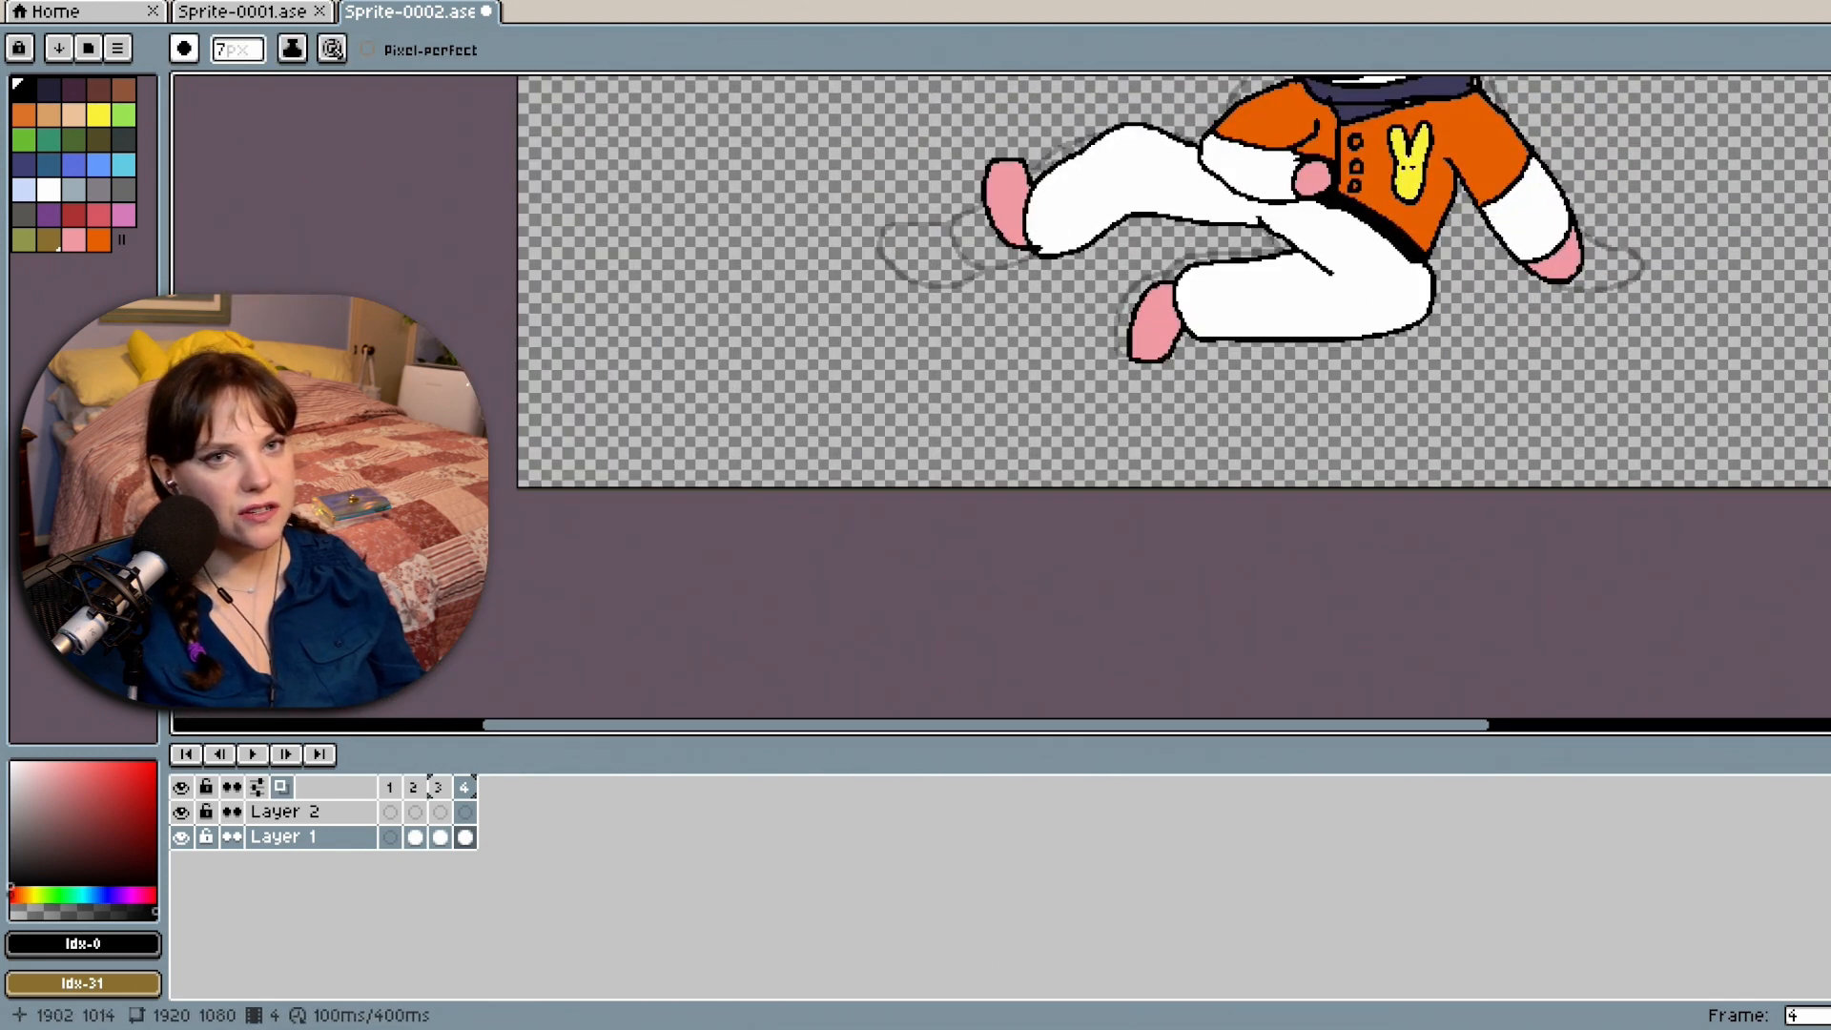
pyautogui.scroll(3, 1173, 352)
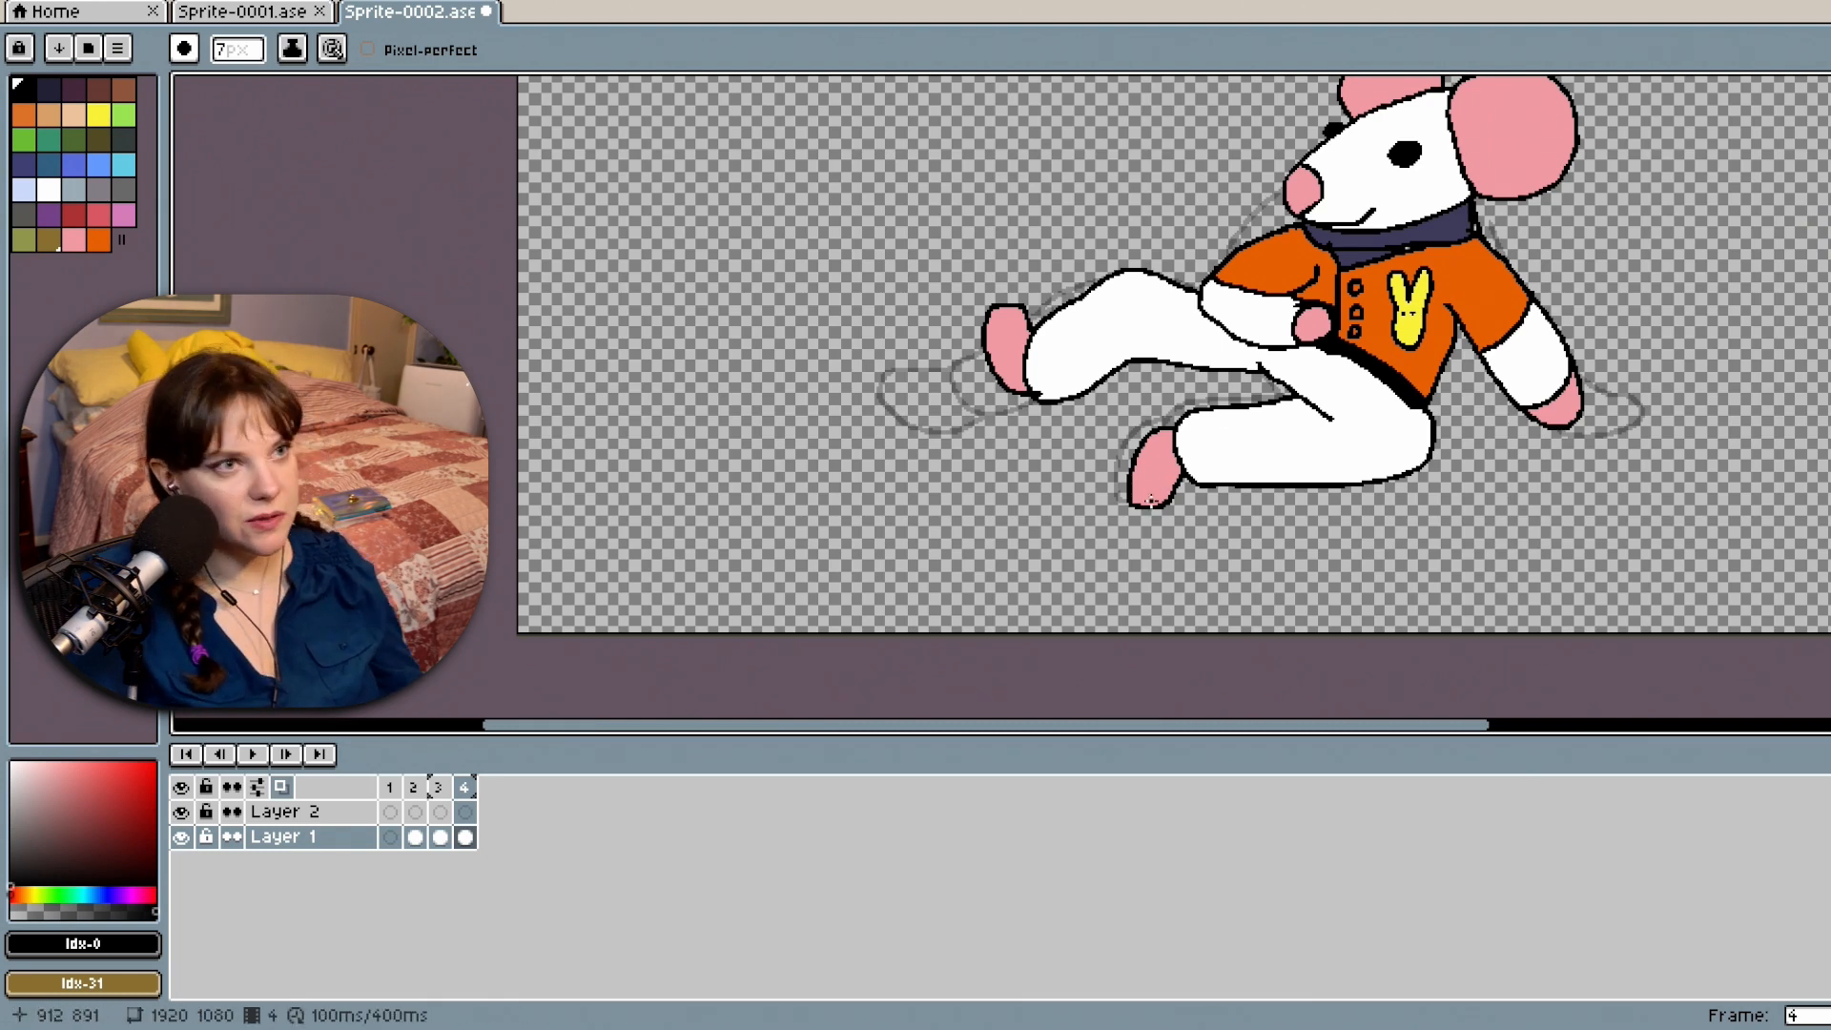
pyautogui.scroll(5, 1153, 497)
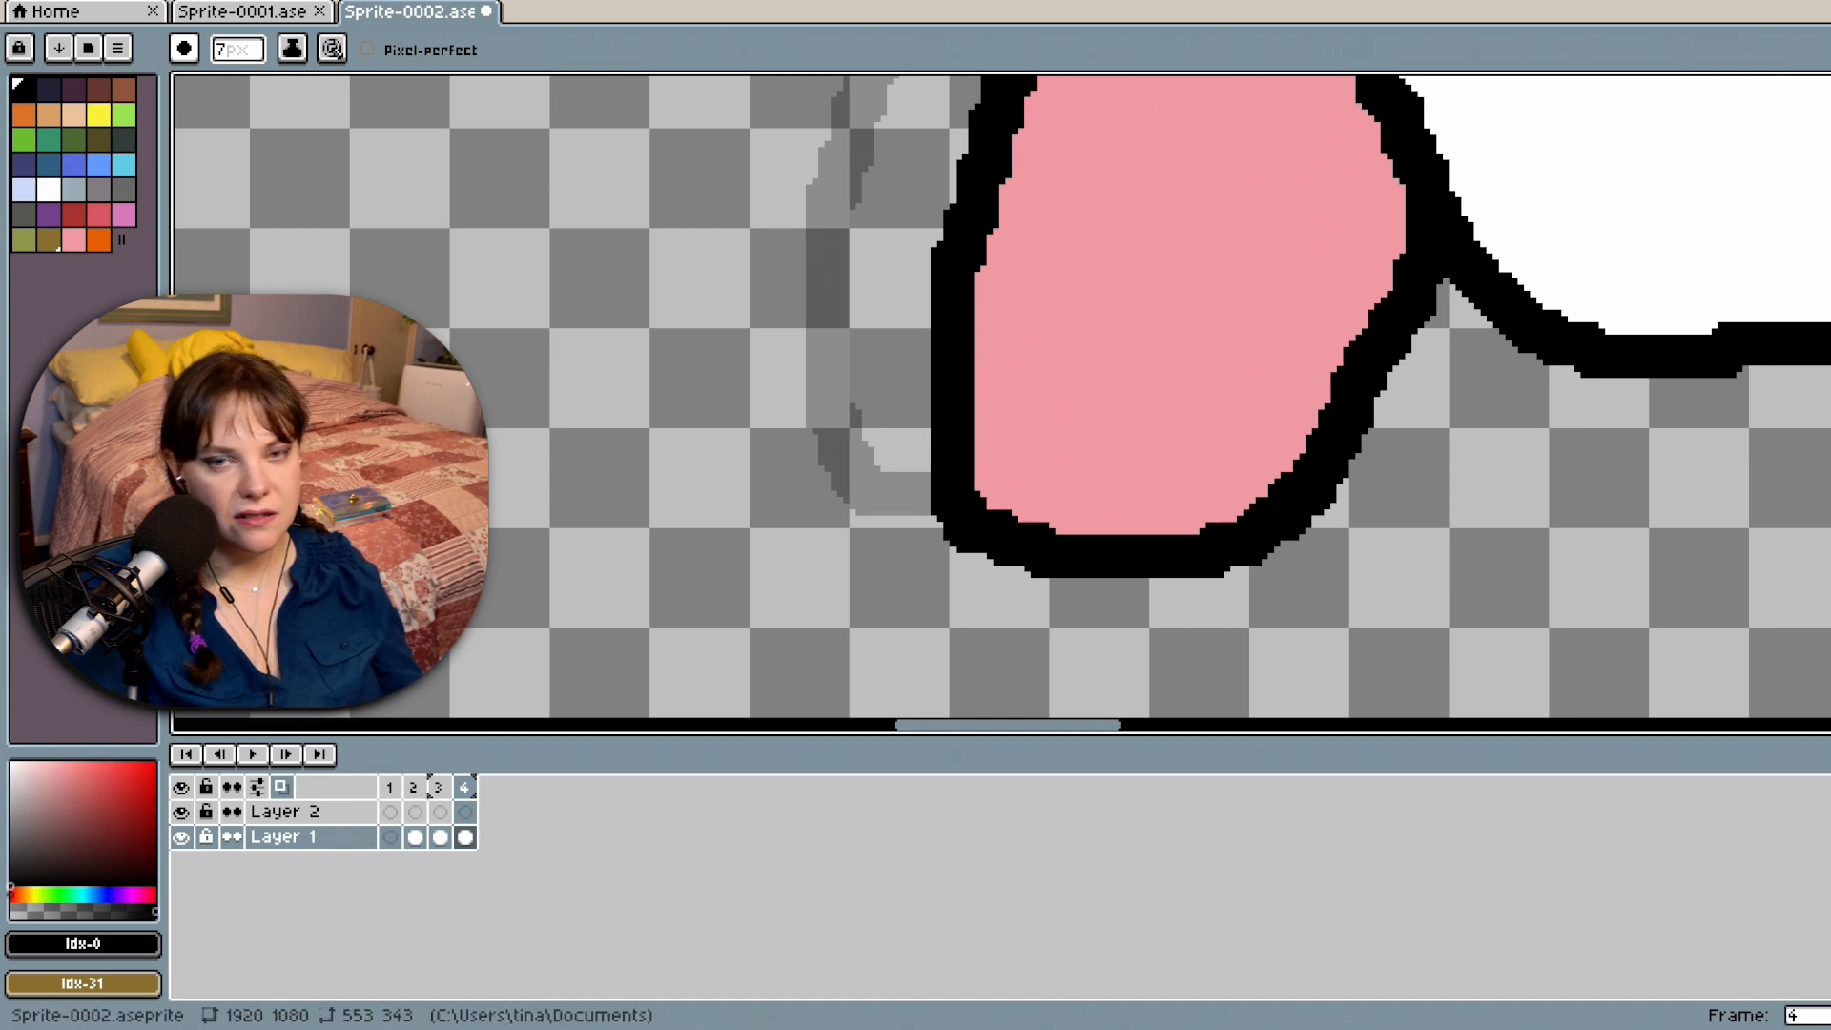
pyautogui.scroll(8, 1153, 396)
pyautogui.scroll(-1, 1002, 395)
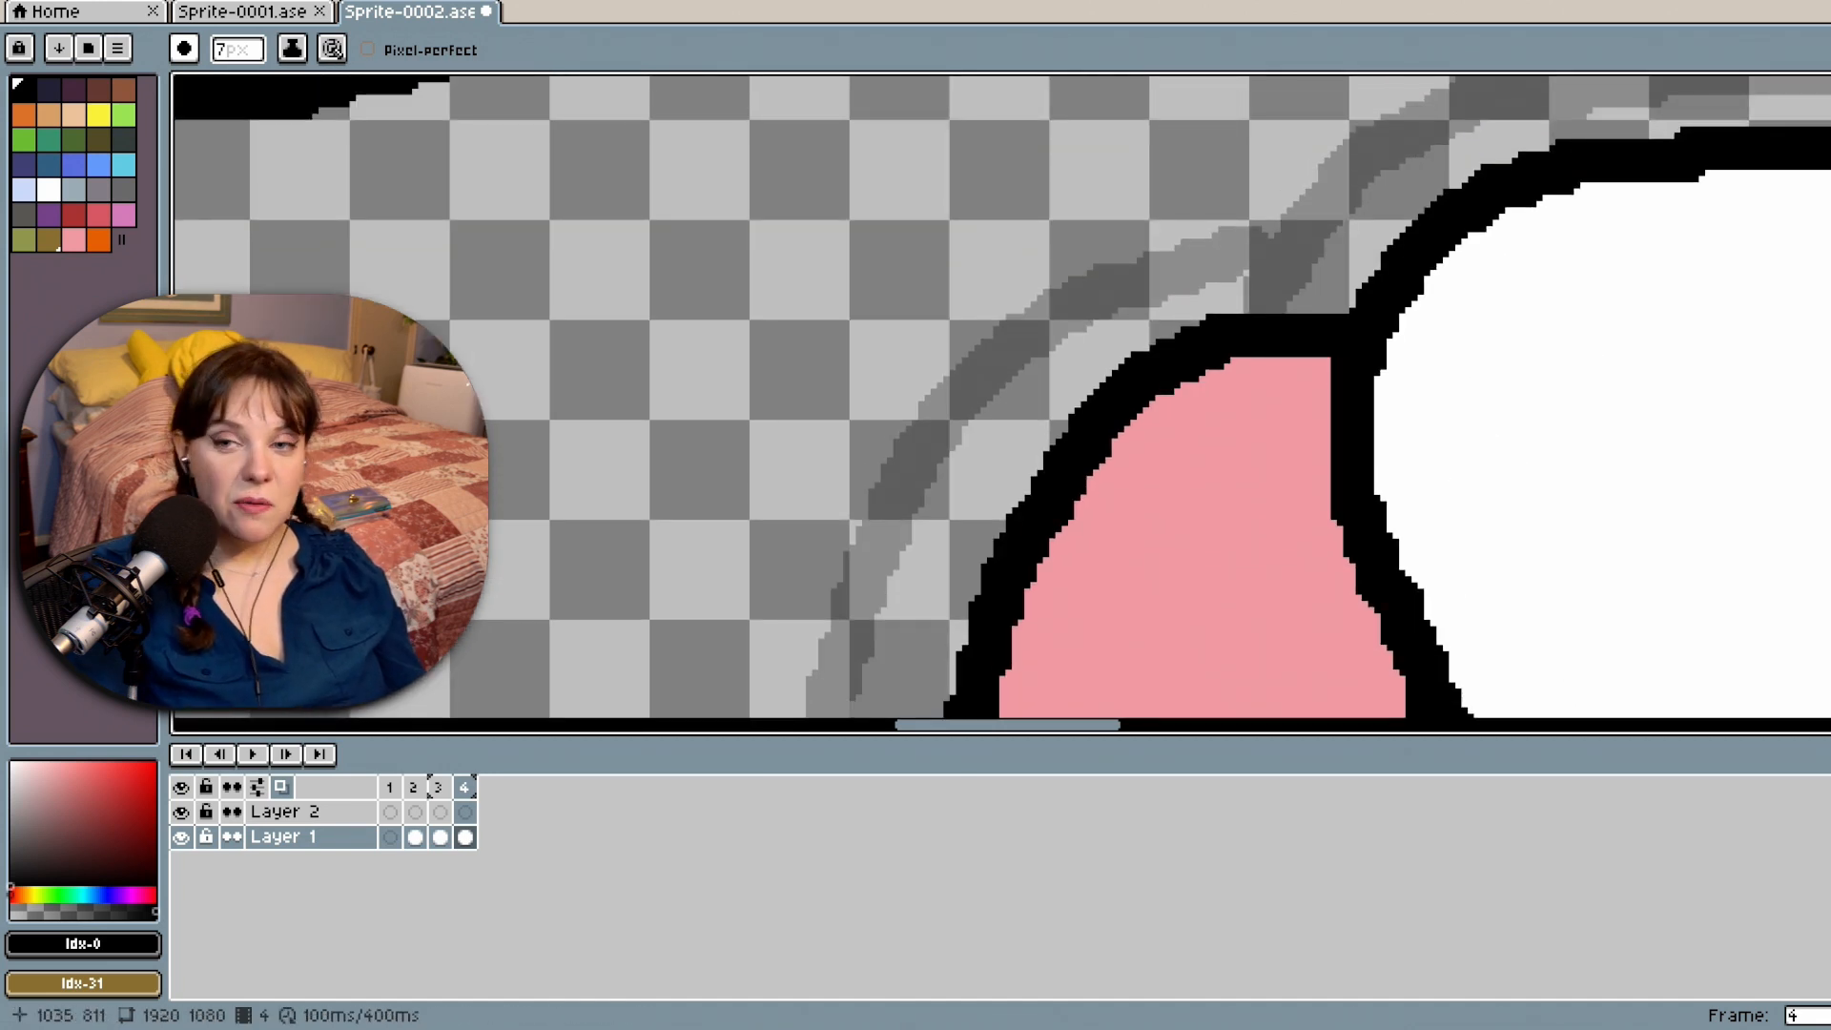
pyautogui.scroll(-1, 1586, 499)
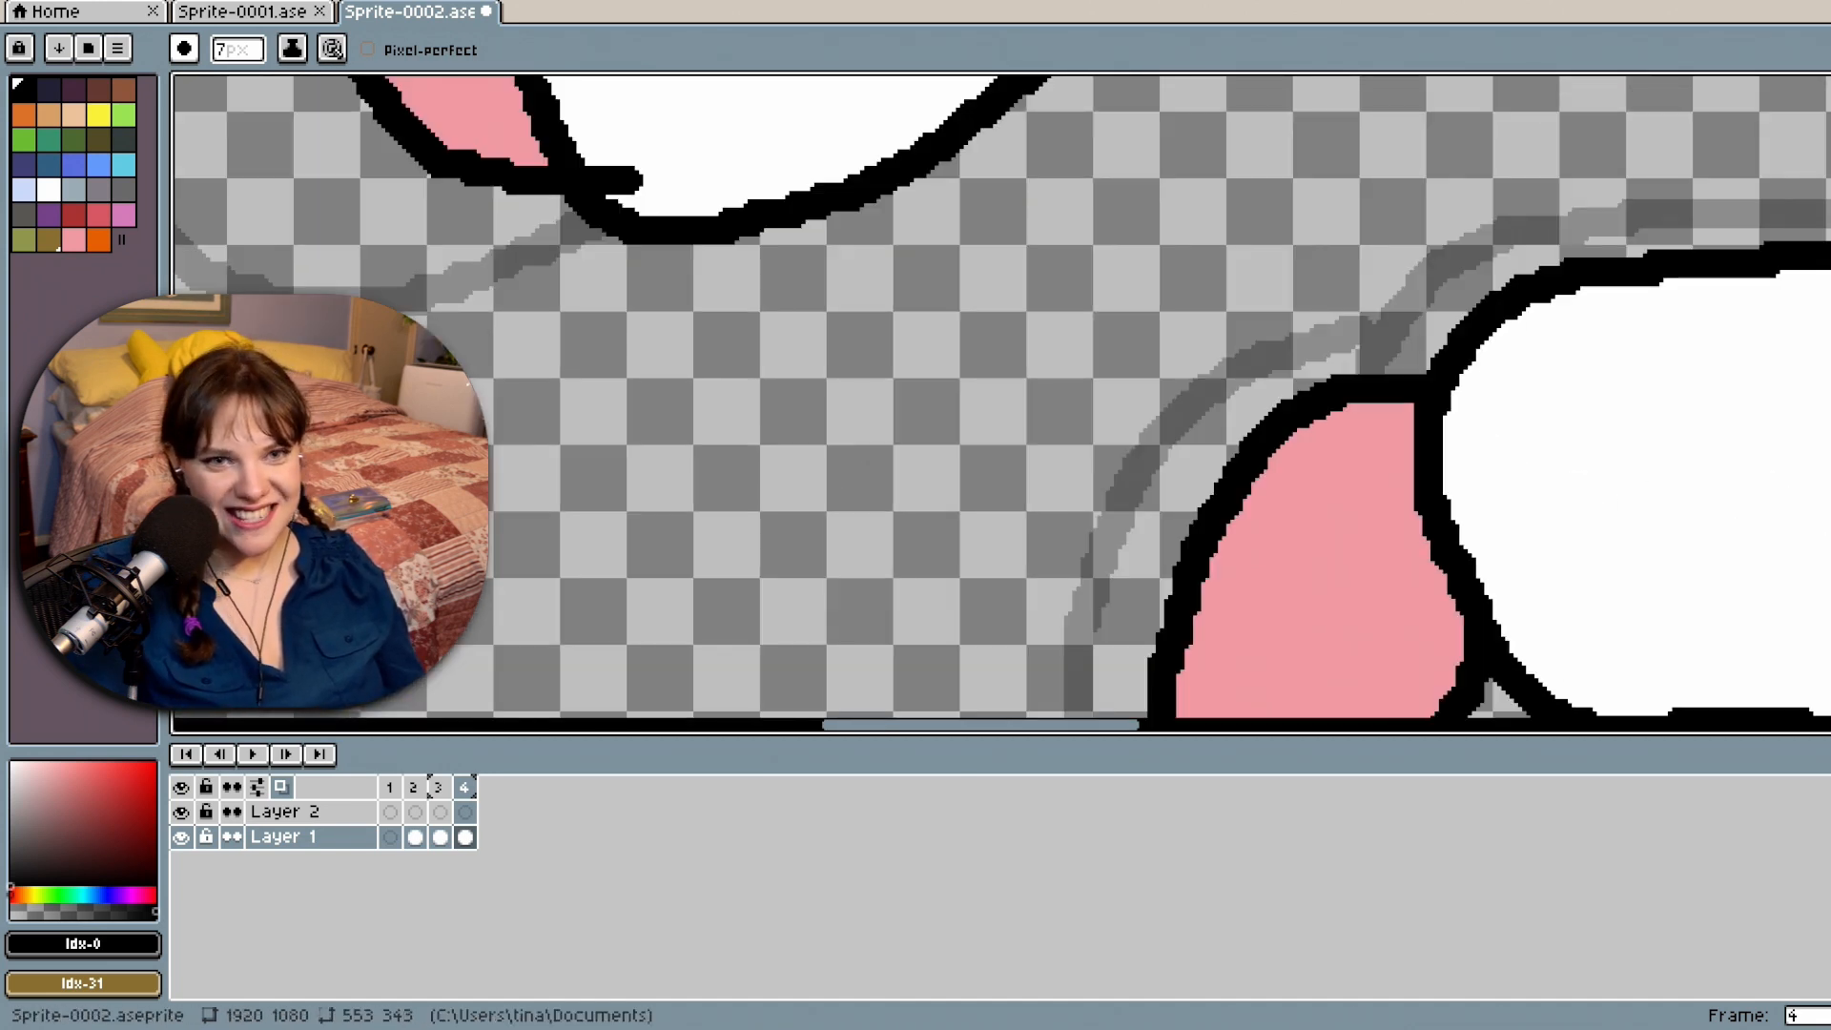
pyautogui.scroll(-4, 1002, 395)
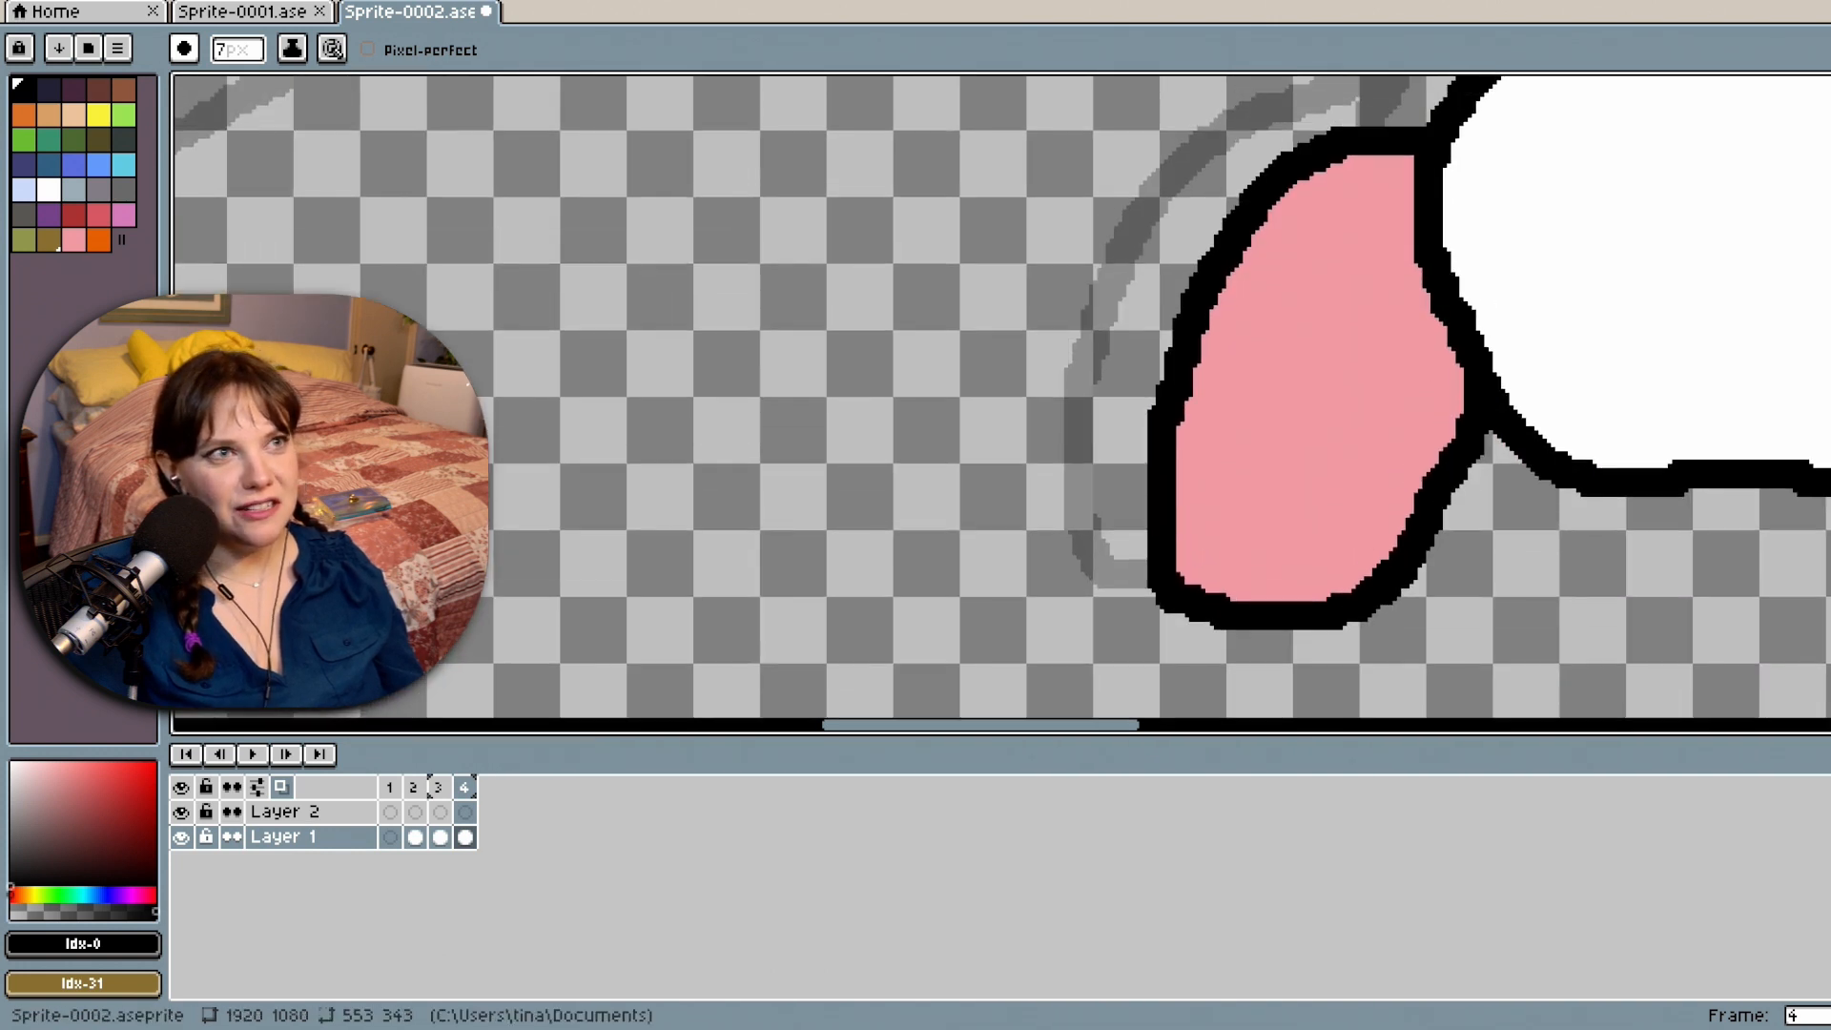
pyautogui.scroll(1, 1545, 306)
pyautogui.moveTo(1375, 177)
pyautogui.mouseDown()
pyautogui.moveTo(1263, 405)
pyautogui.moveTo(1247, 646)
pyautogui.mouseUp()
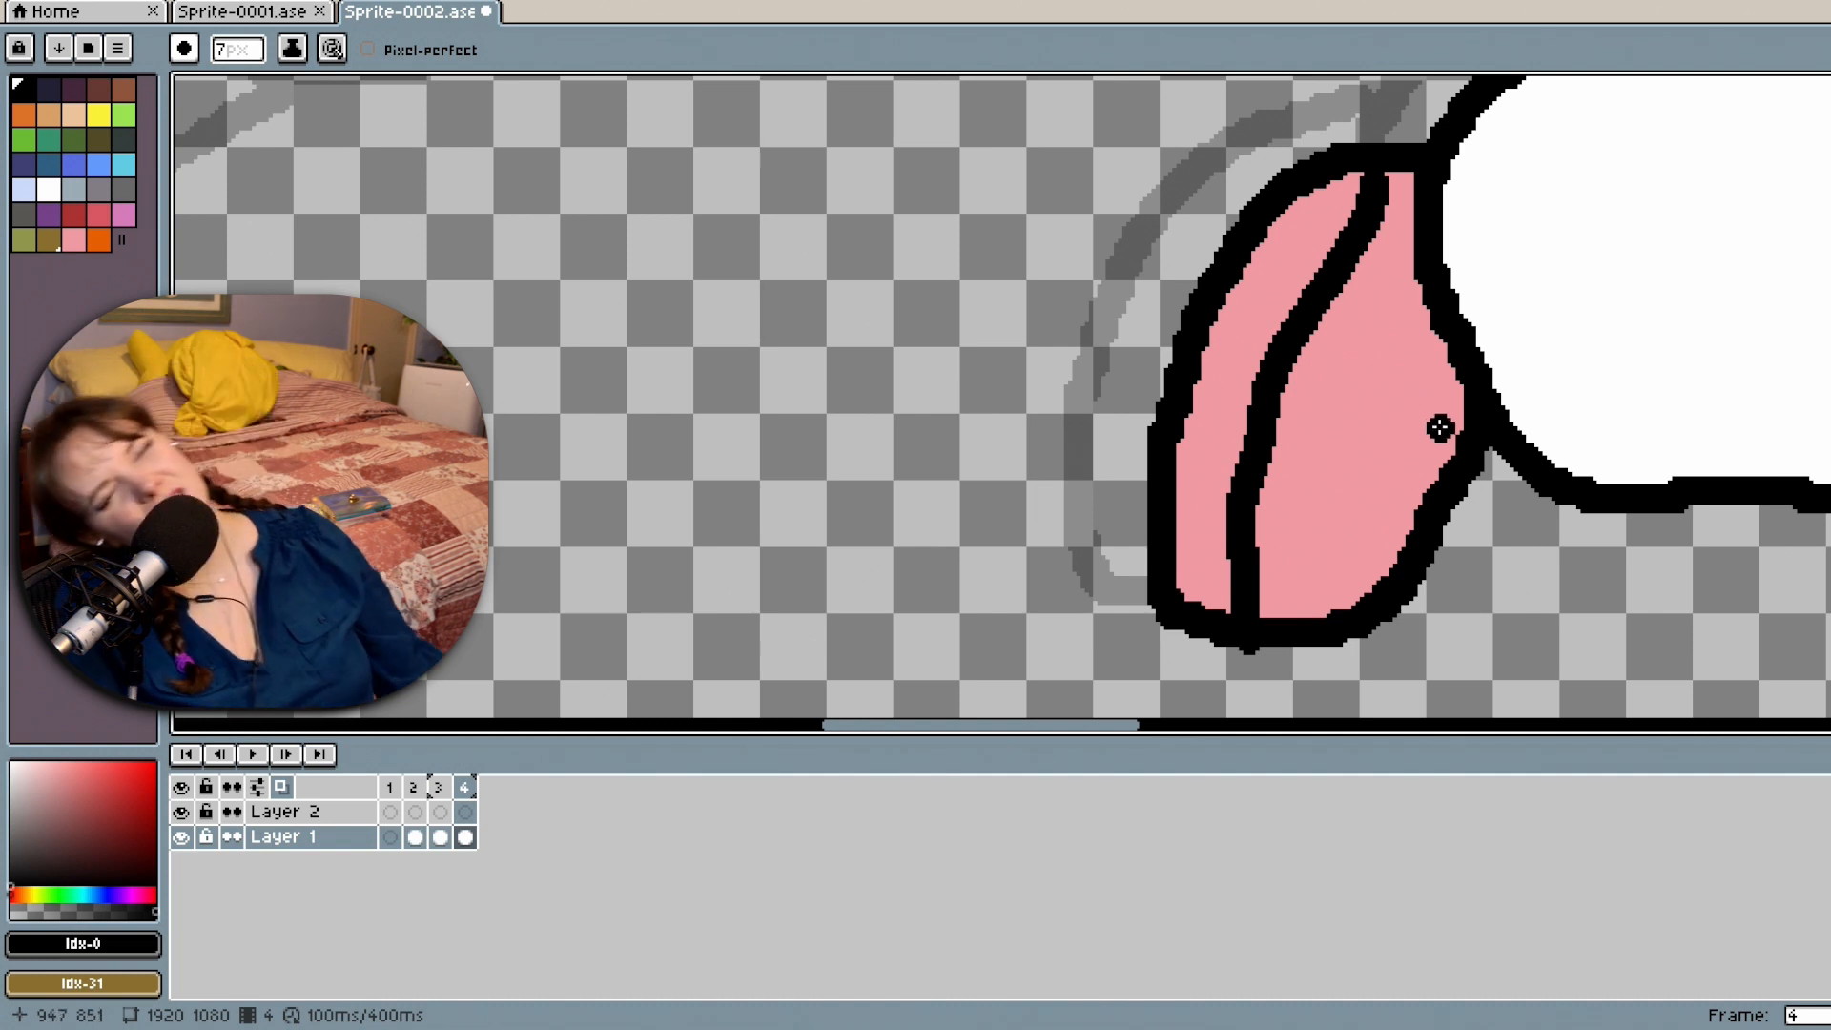
pyautogui.moveTo(1454, 456)
pyautogui.mouseDown()
pyautogui.moveTo(1409, 396)
pyautogui.moveTo(1438, 496)
pyautogui.moveTo(1376, 485)
pyautogui.moveTo(1419, 536)
pyautogui.mouseUp()
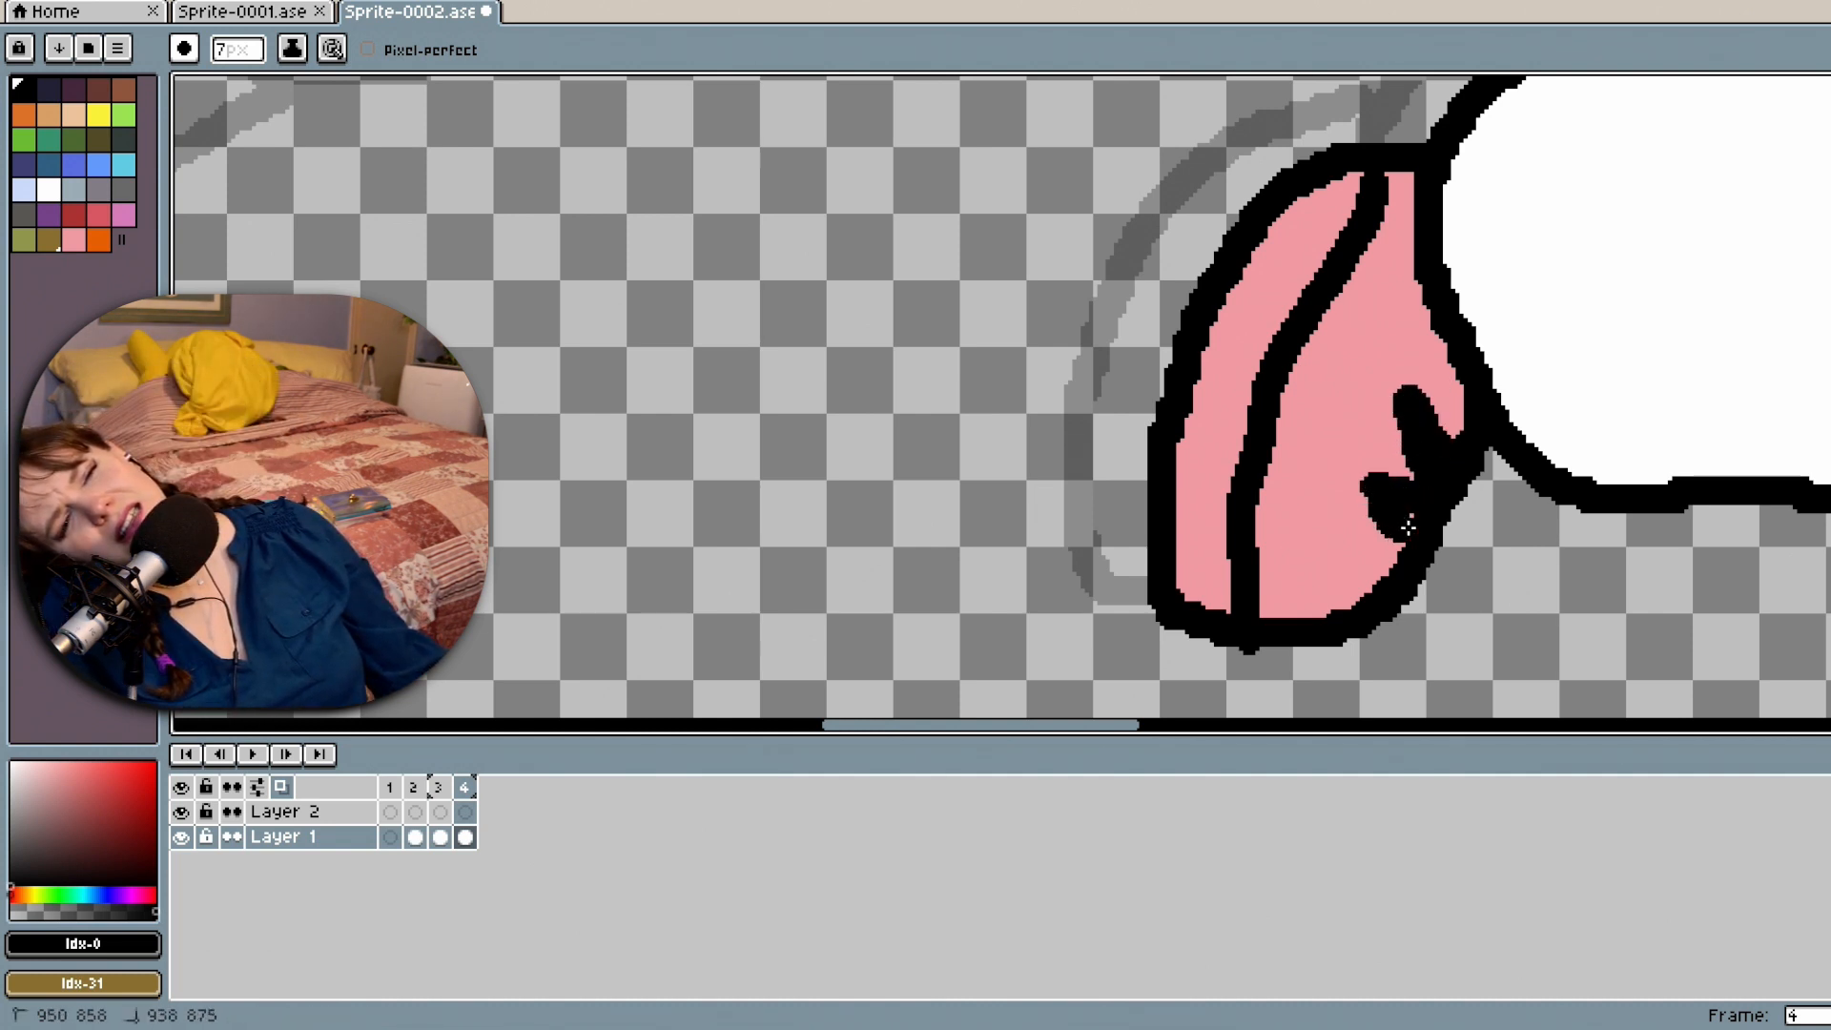
pyautogui.moveTo(1421, 427)
pyautogui.mouseDown()
pyautogui.moveTo(1434, 336)
pyautogui.moveTo(1493, 331)
pyautogui.moveTo(1488, 419)
pyautogui.moveTo(1454, 465)
pyautogui.moveTo(1488, 426)
pyautogui.moveTo(1576, 489)
pyautogui.moveTo(1572, 525)
pyautogui.moveTo(1514, 520)
pyautogui.moveTo(1480, 458)
pyautogui.mouseUp()
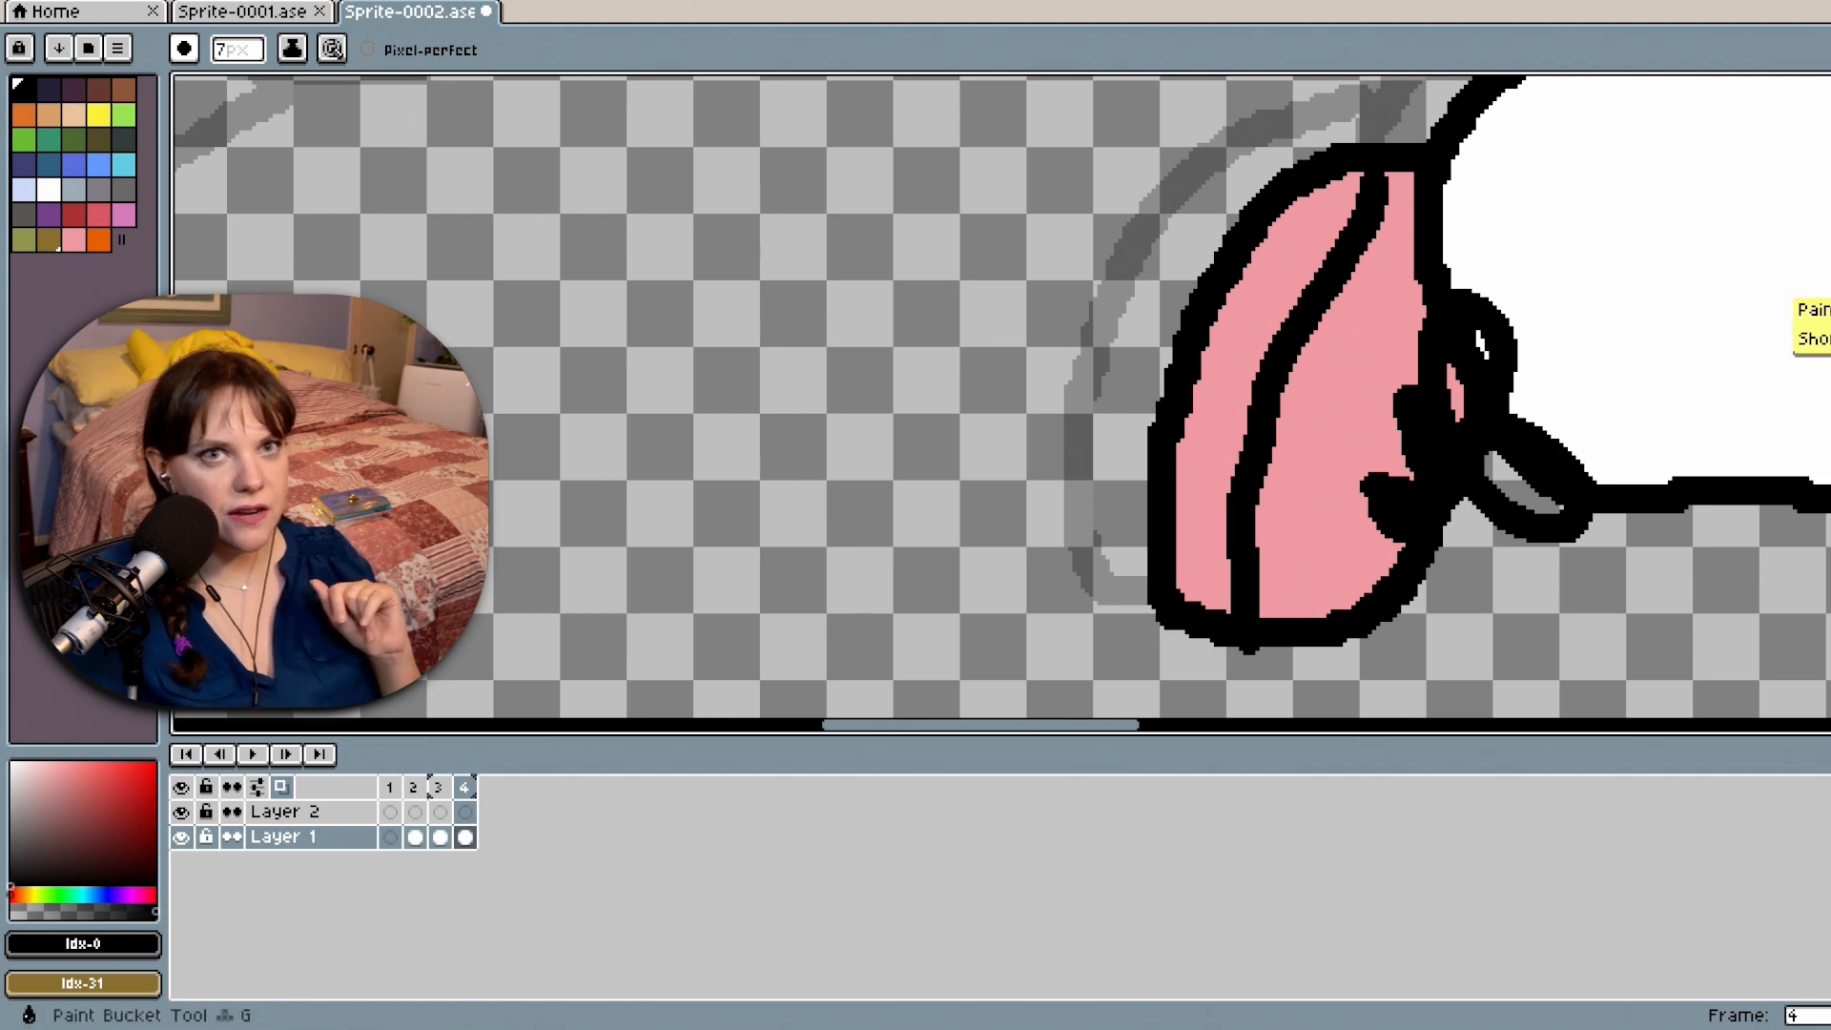
# Fill the lower sneaker's body with the saturated palette orange and its sole with white.
pyautogui.click(1819, 324)
pyautogui.click(98, 239)
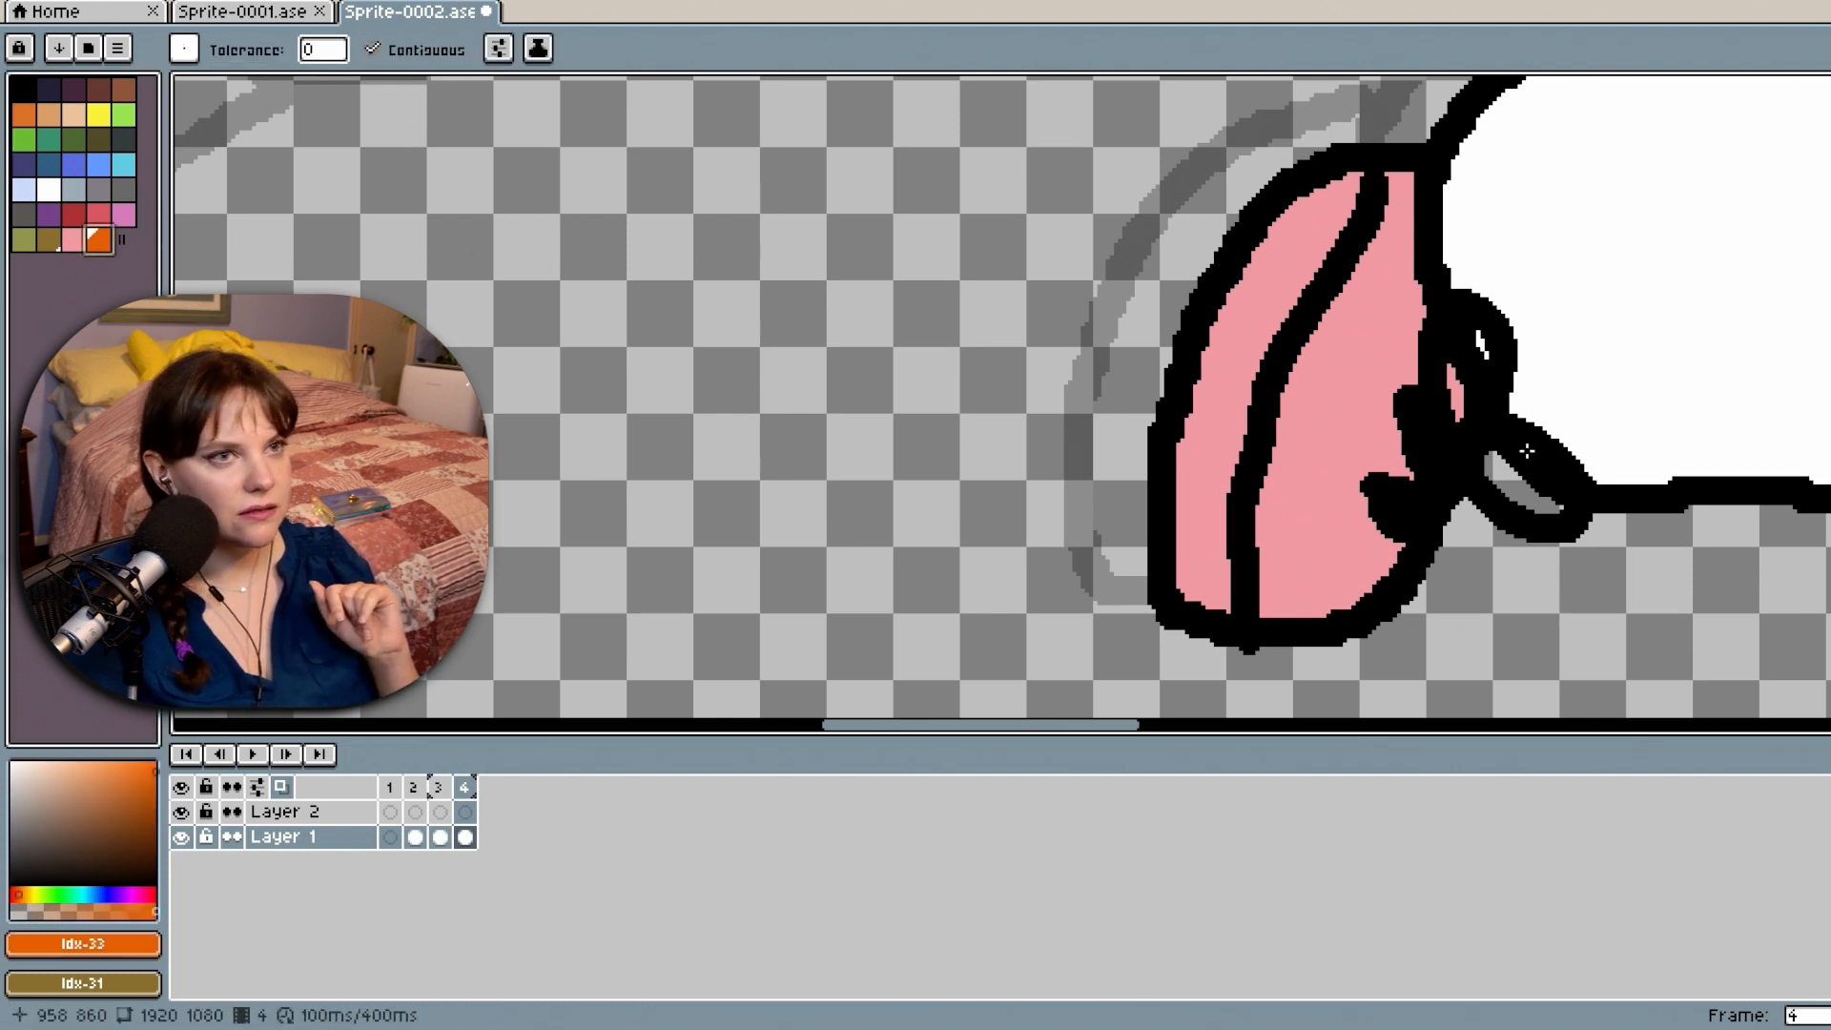
pyautogui.click(1456, 395)
pyautogui.click(1367, 343)
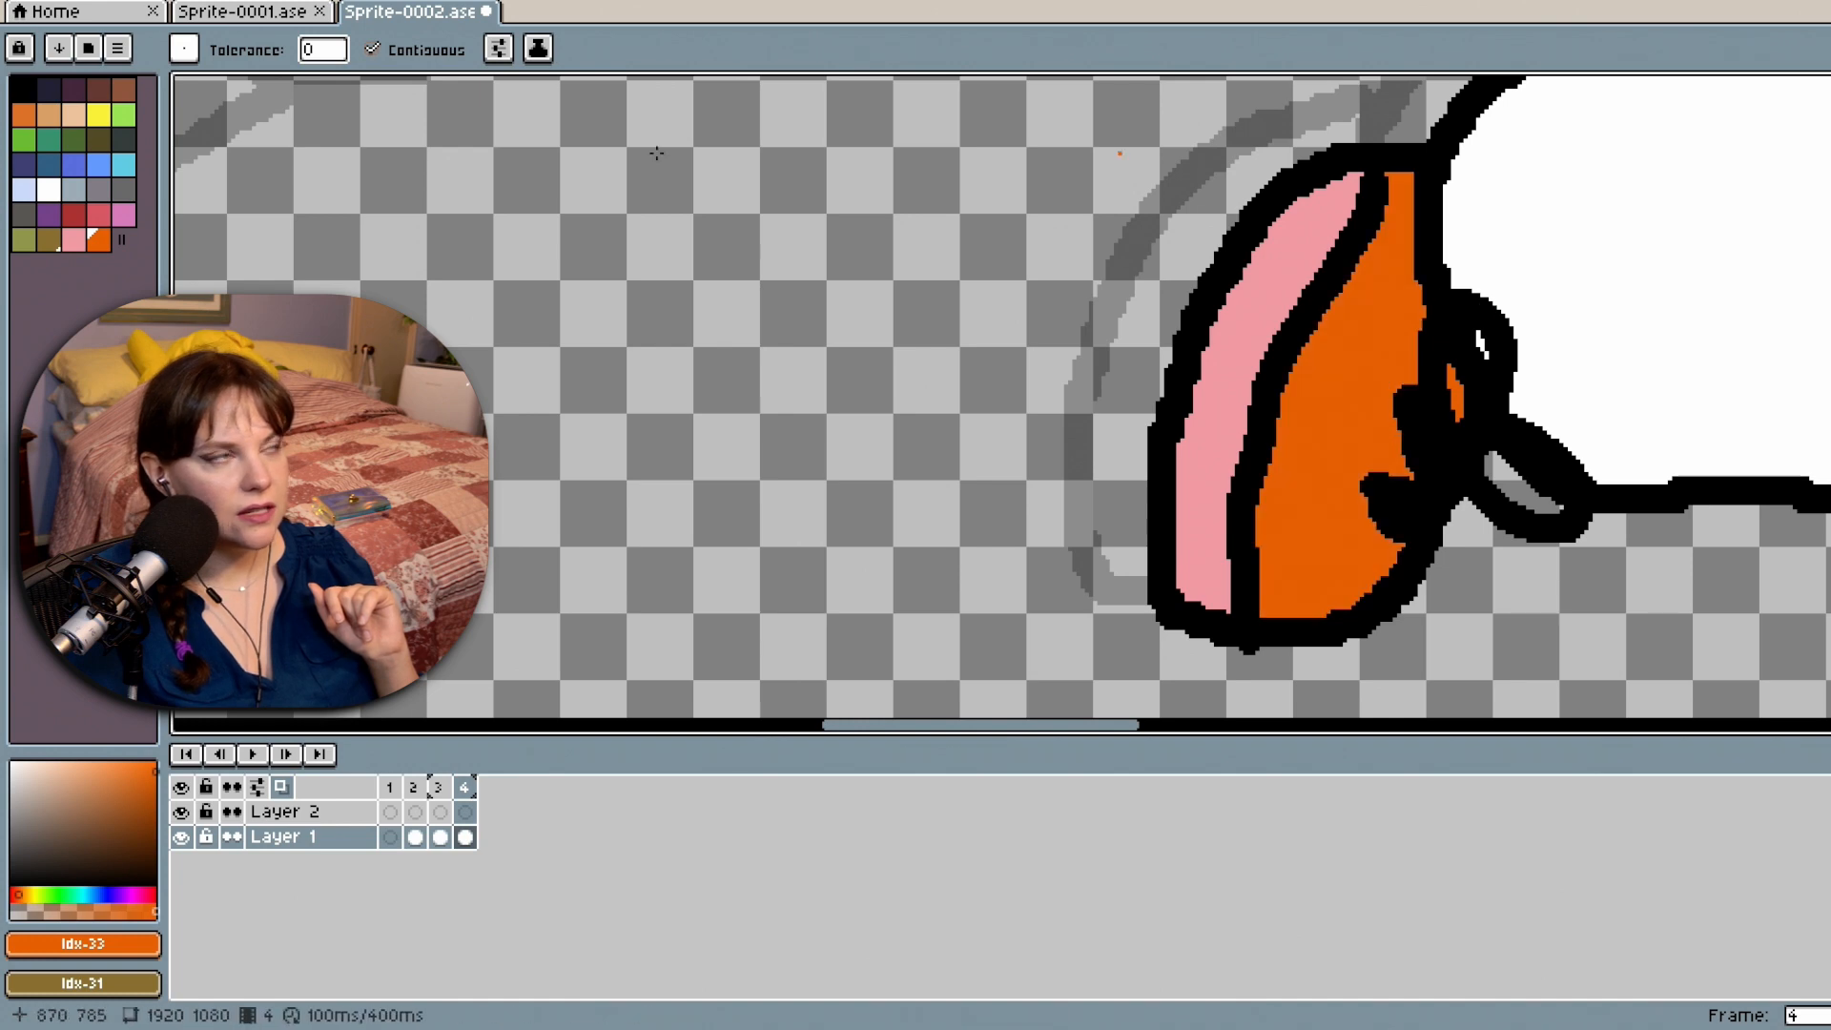
pyautogui.keyDown('alt'); pyautogui.click(1737, 461); pyautogui.keyUp('alt')
pyautogui.click(1273, 250)
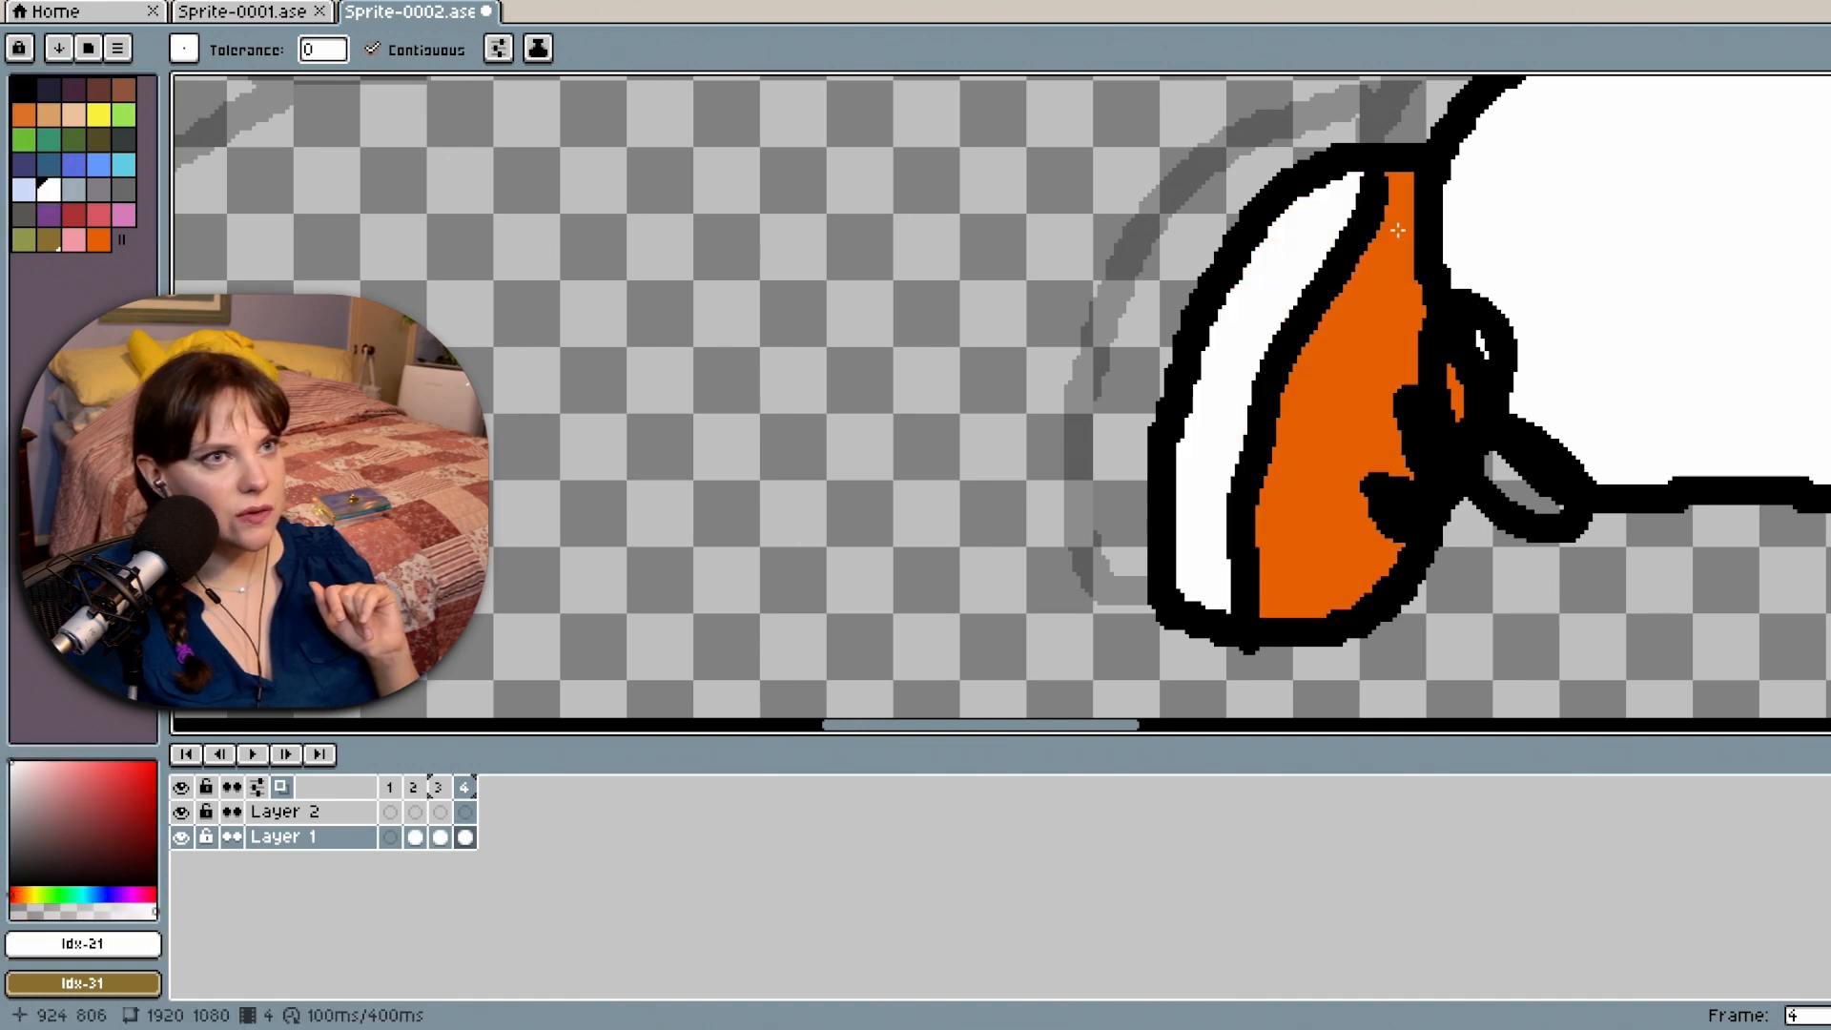
# Draw a matching black sole line and tied shoelaces on the raised foot with the 7 px Pencil.
pyautogui.moveTo(1828, 563)
pyautogui.mouseDown()
pyautogui.moveTo(1828, 466)
pyautogui.moveTo(1828, 499)
pyautogui.moveTo(1828, 483)
pyautogui.mouseUp()
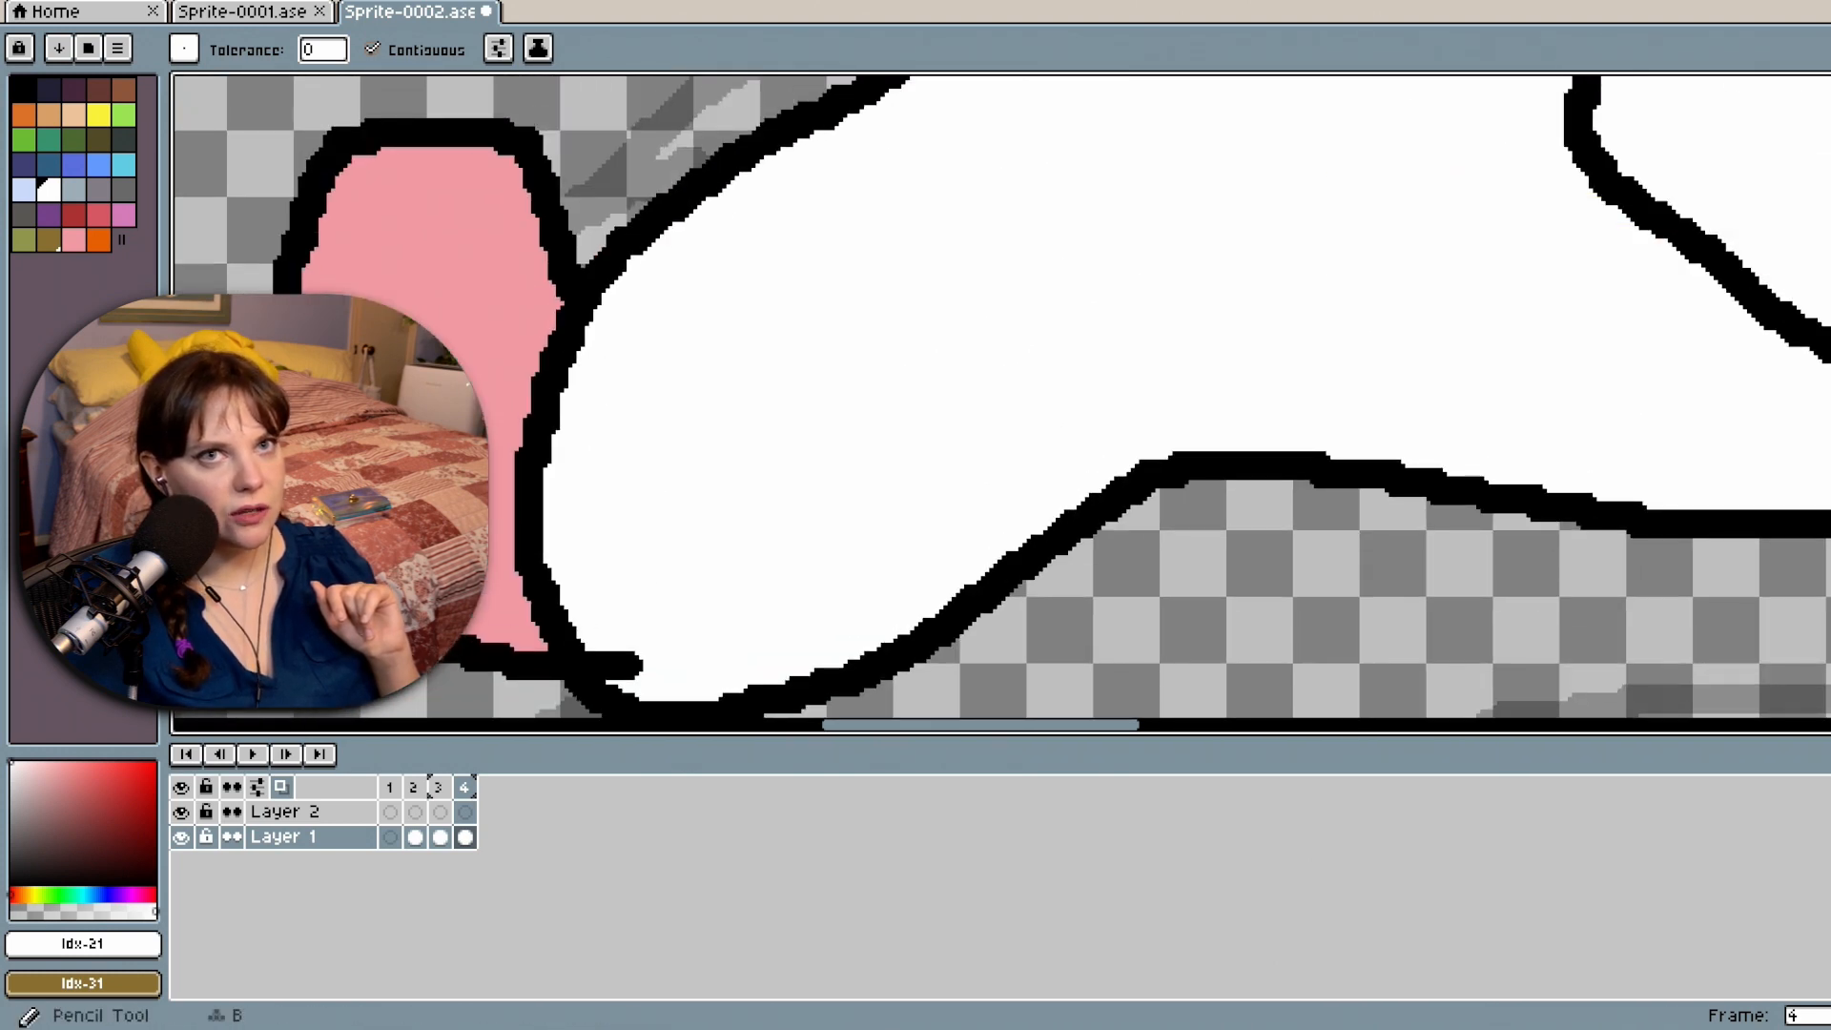
pyautogui.press('b')
pyautogui.click(21, 87)
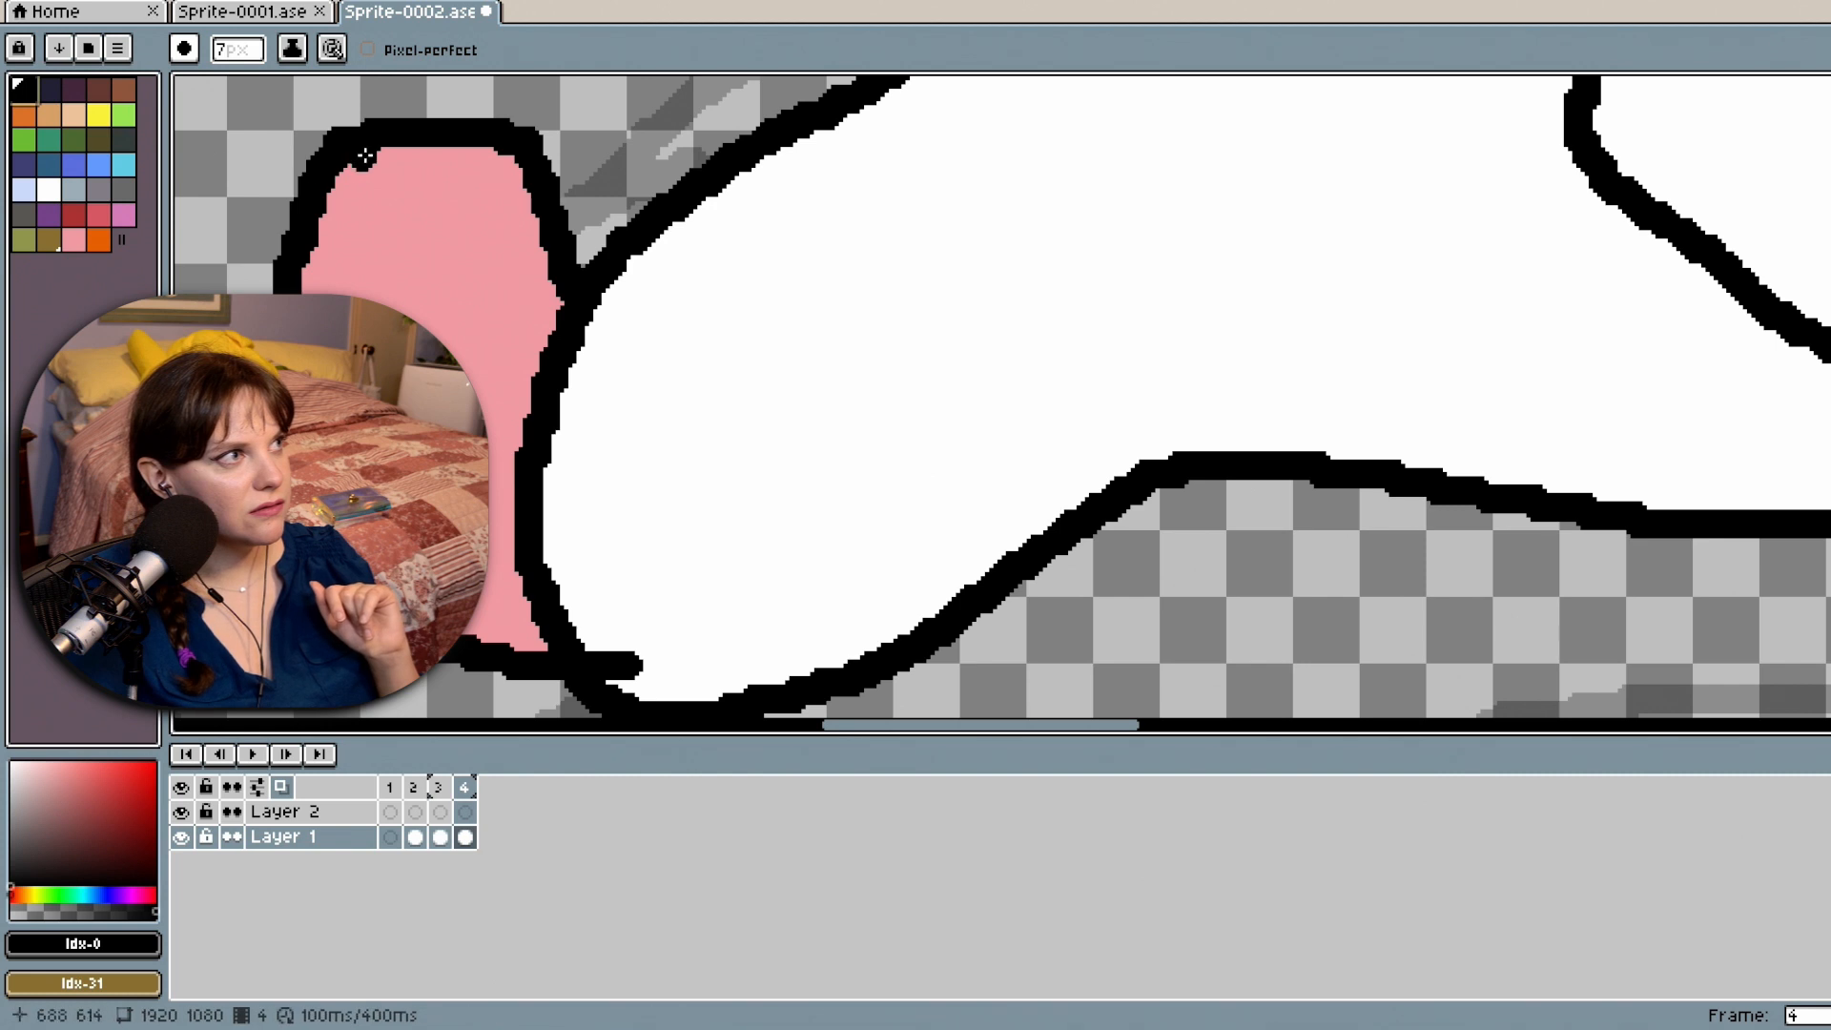
pyautogui.moveTo(392, 158); pyautogui.dragTo(398, 305)
pyautogui.moveTo(403, 419)
pyautogui.mouseDown()
pyautogui.moveTo(432, 527)
pyautogui.moveTo(534, 612)
pyautogui.mouseUp()
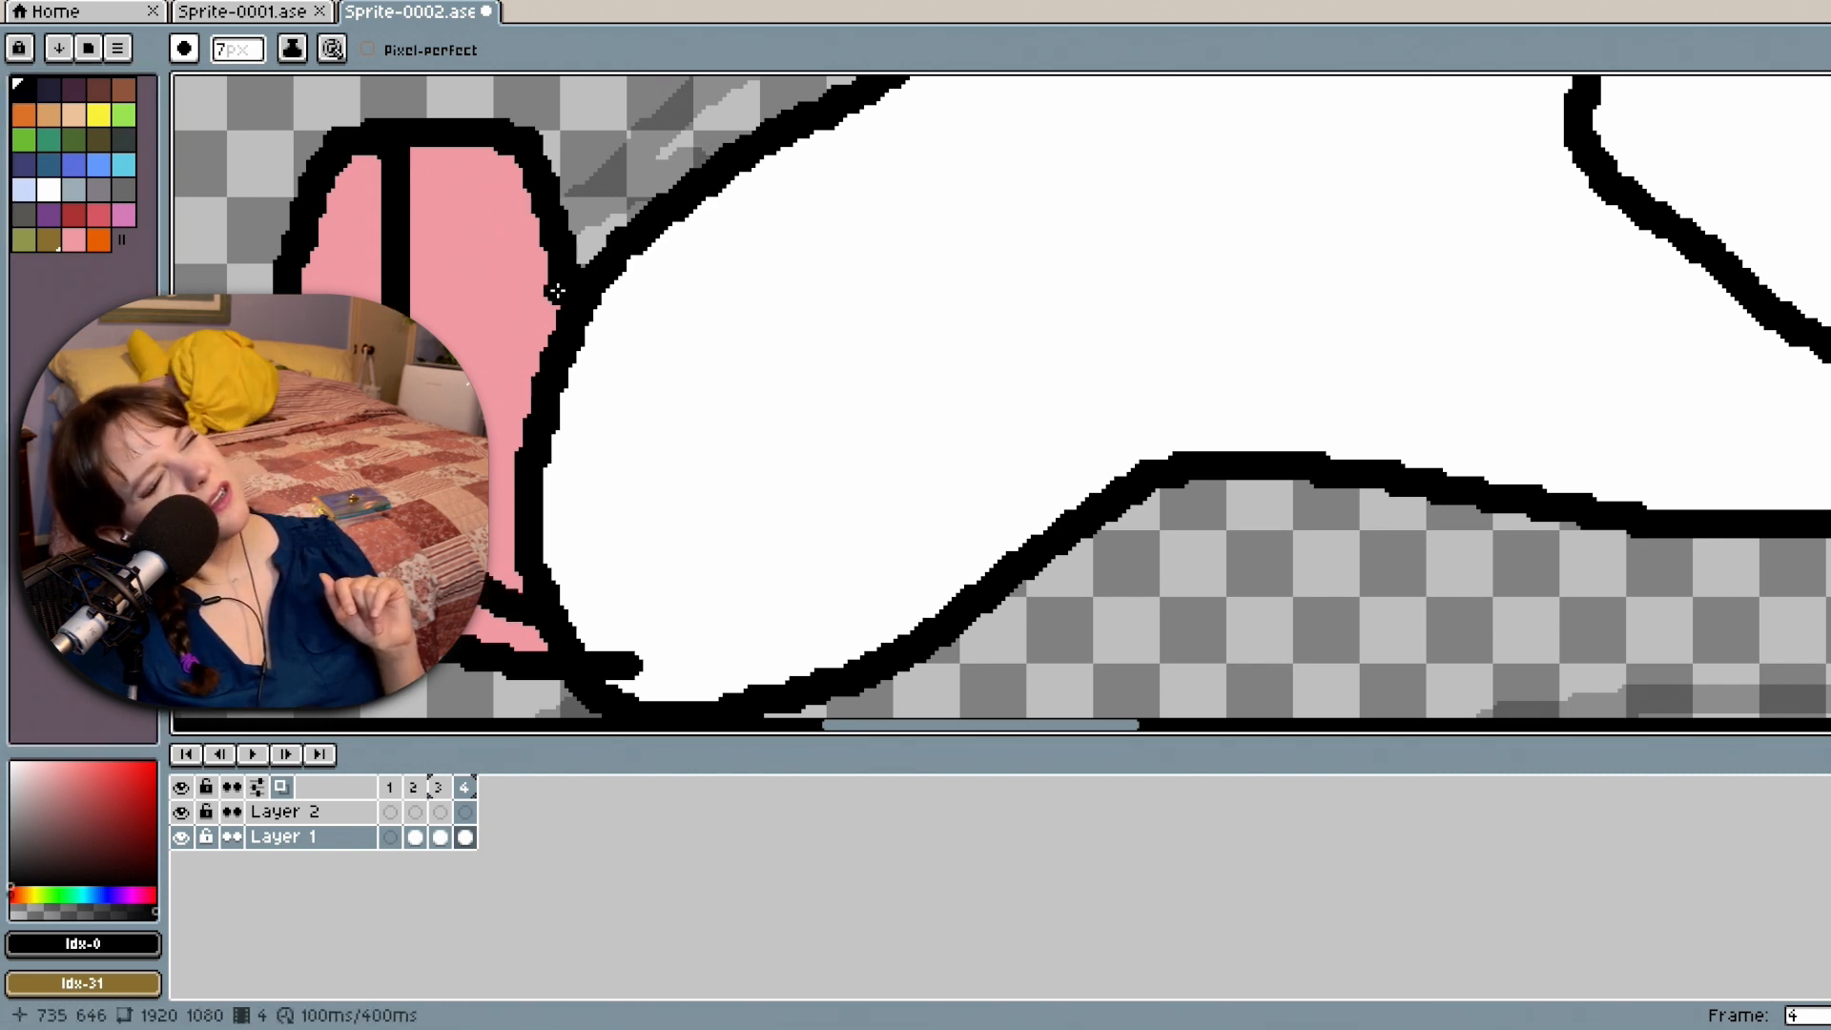
pyautogui.moveTo(558, 291)
pyautogui.mouseDown()
pyautogui.moveTo(509, 282)
pyautogui.moveTo(537, 241)
pyautogui.moveTo(513, 181)
pyautogui.mouseUp()
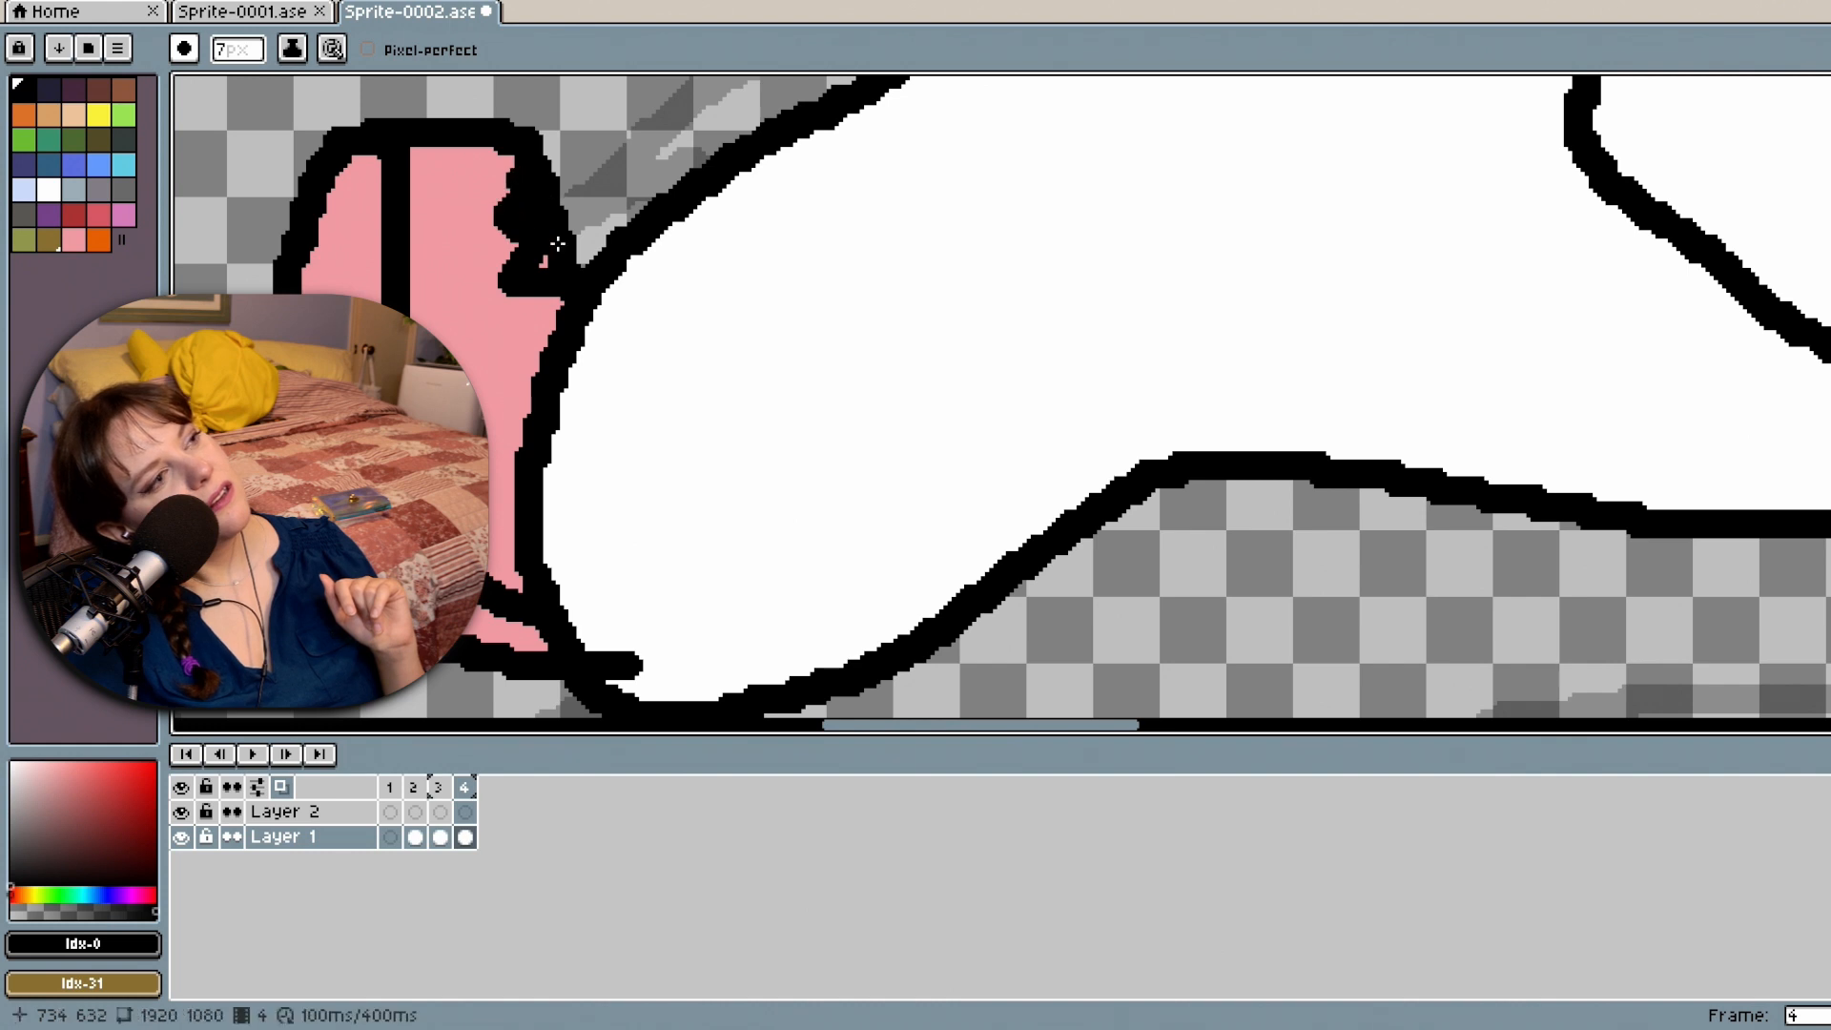
pyautogui.moveTo(568, 291)
pyautogui.mouseDown()
pyautogui.moveTo(503, 371)
pyautogui.moveTo(625, 207)
pyautogui.moveTo(679, 245)
pyautogui.moveTo(605, 291)
pyautogui.mouseUp()
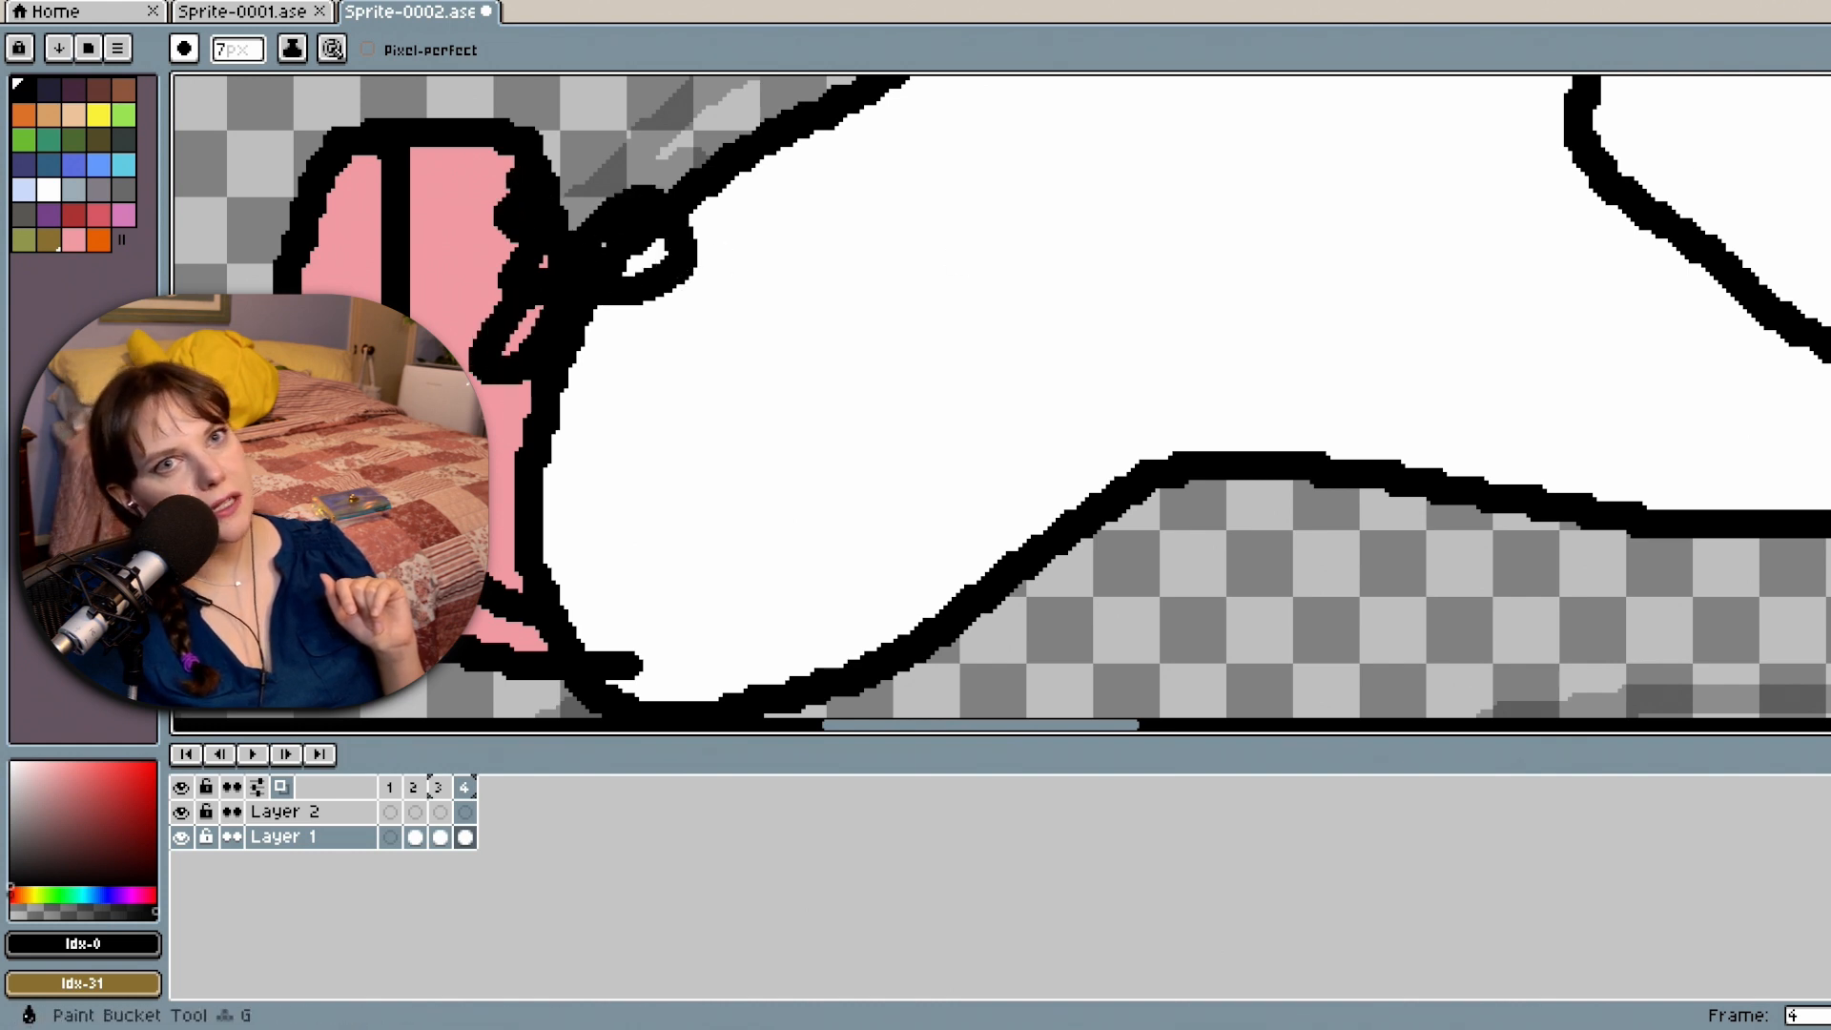
# Fill the raised foot's sneaker with the saturated palette orange and its sole with white.
pyautogui.press('g')
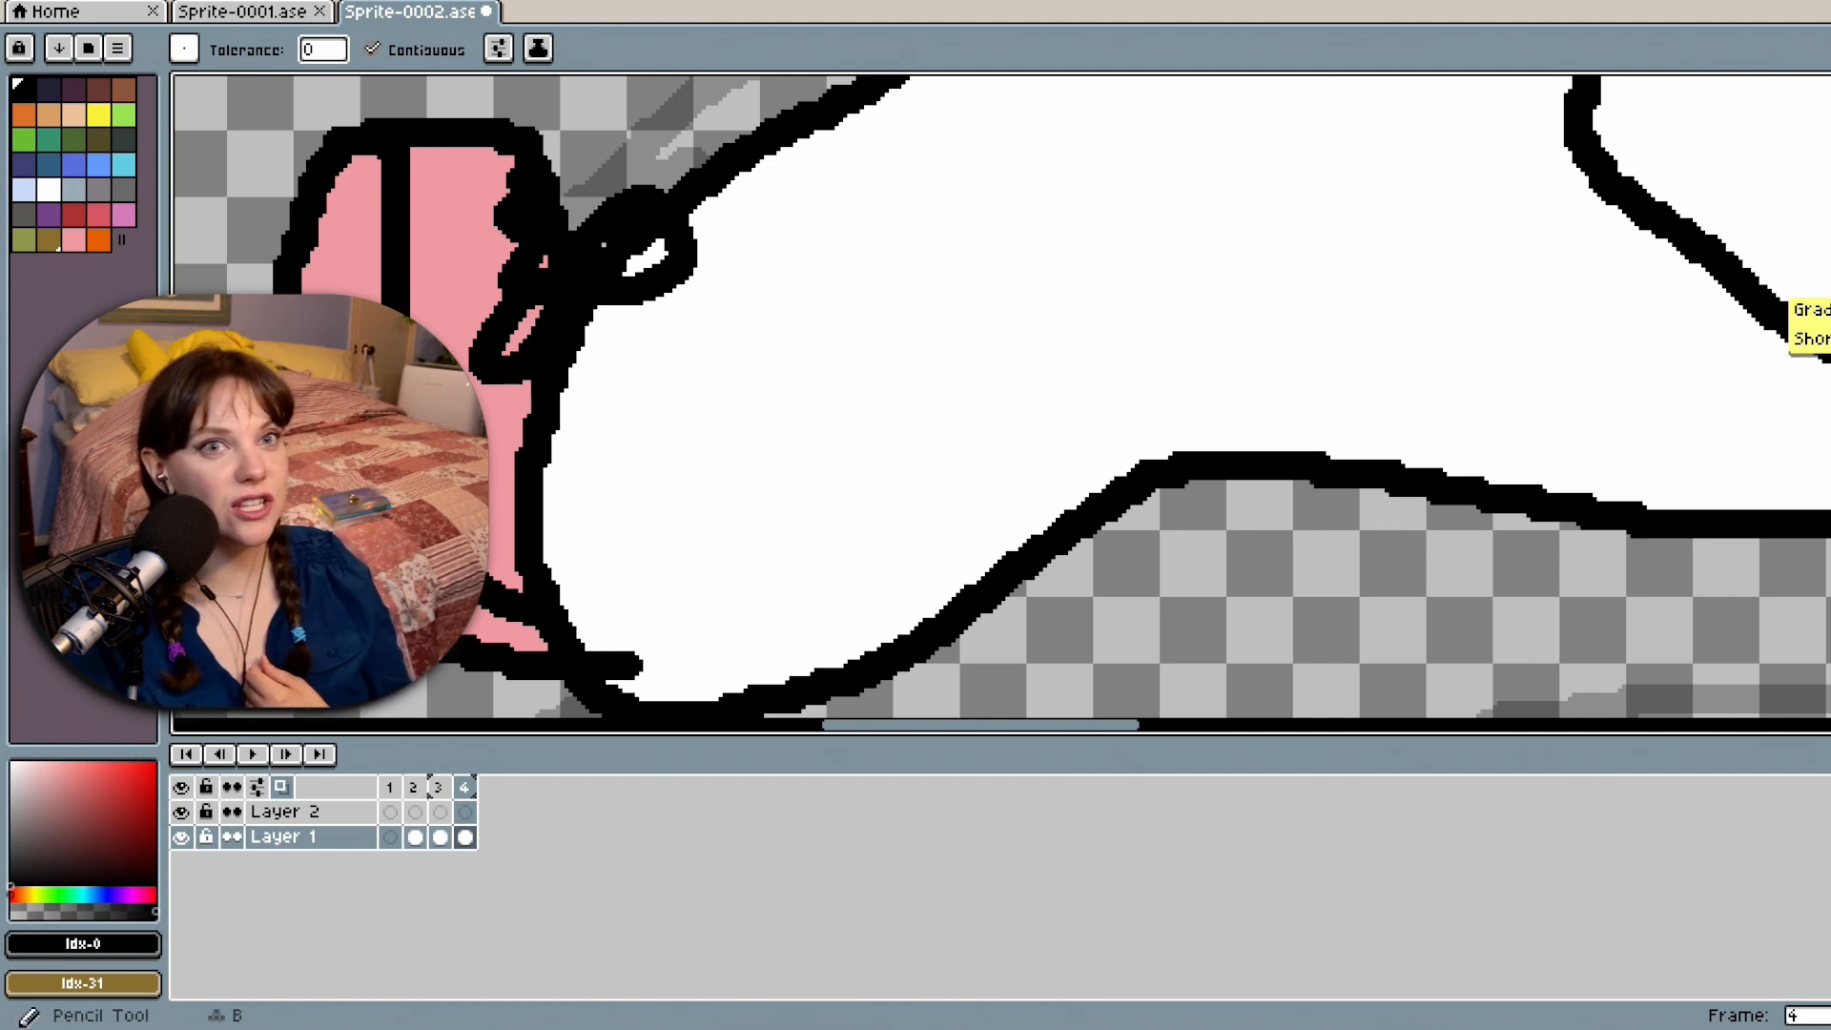
pyautogui.click(98, 240)
pyautogui.click(531, 318)
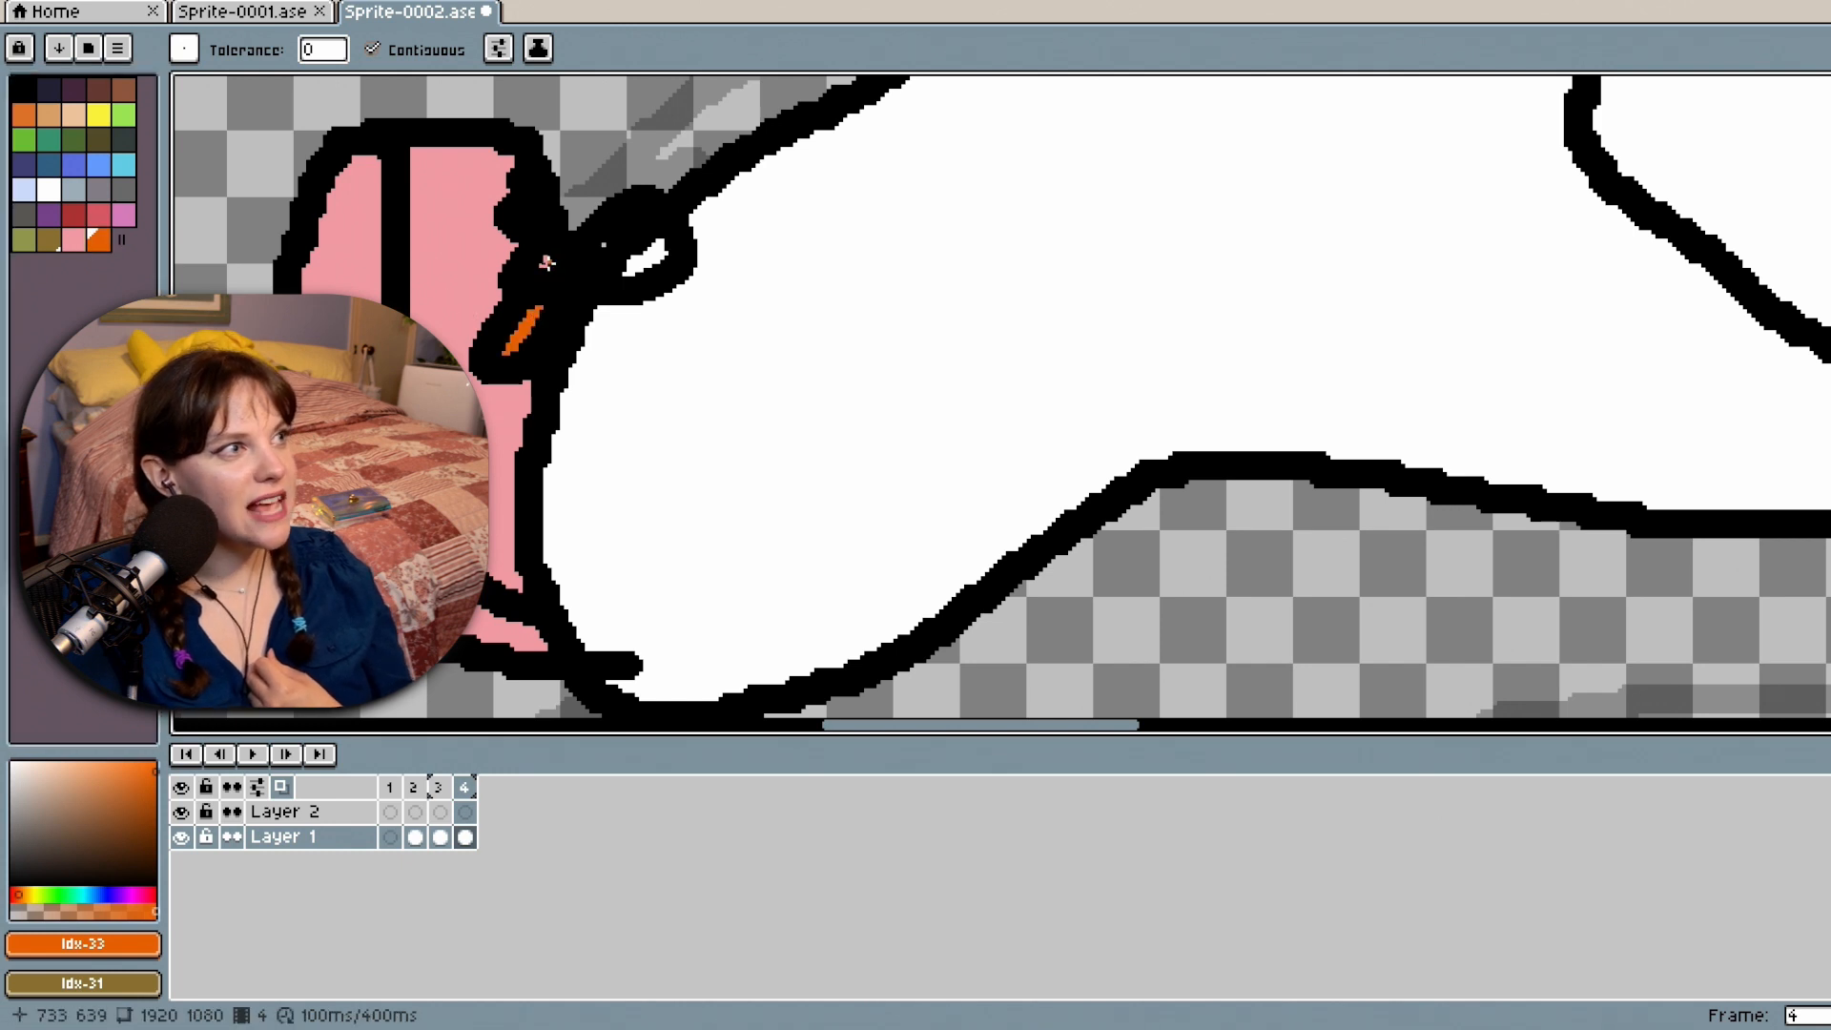
pyautogui.click(547, 263)
pyautogui.hotkey('ctrl', 'z')
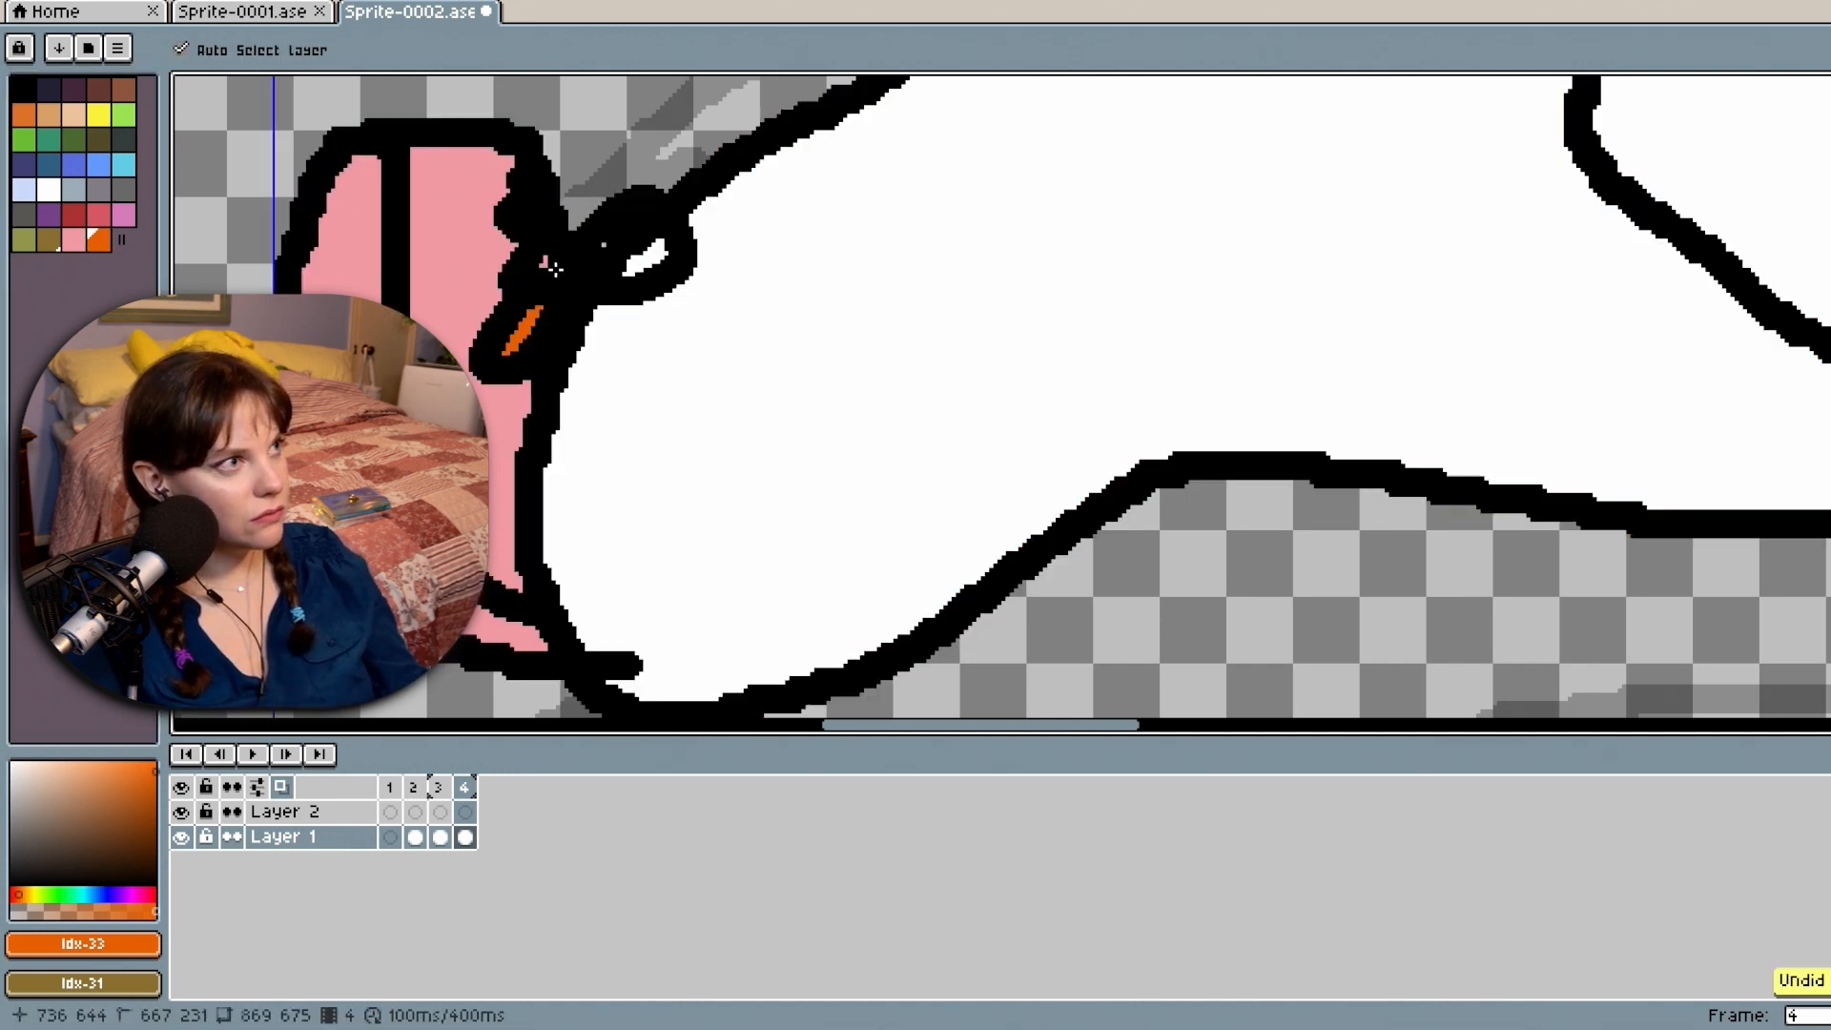
pyautogui.click(444, 265)
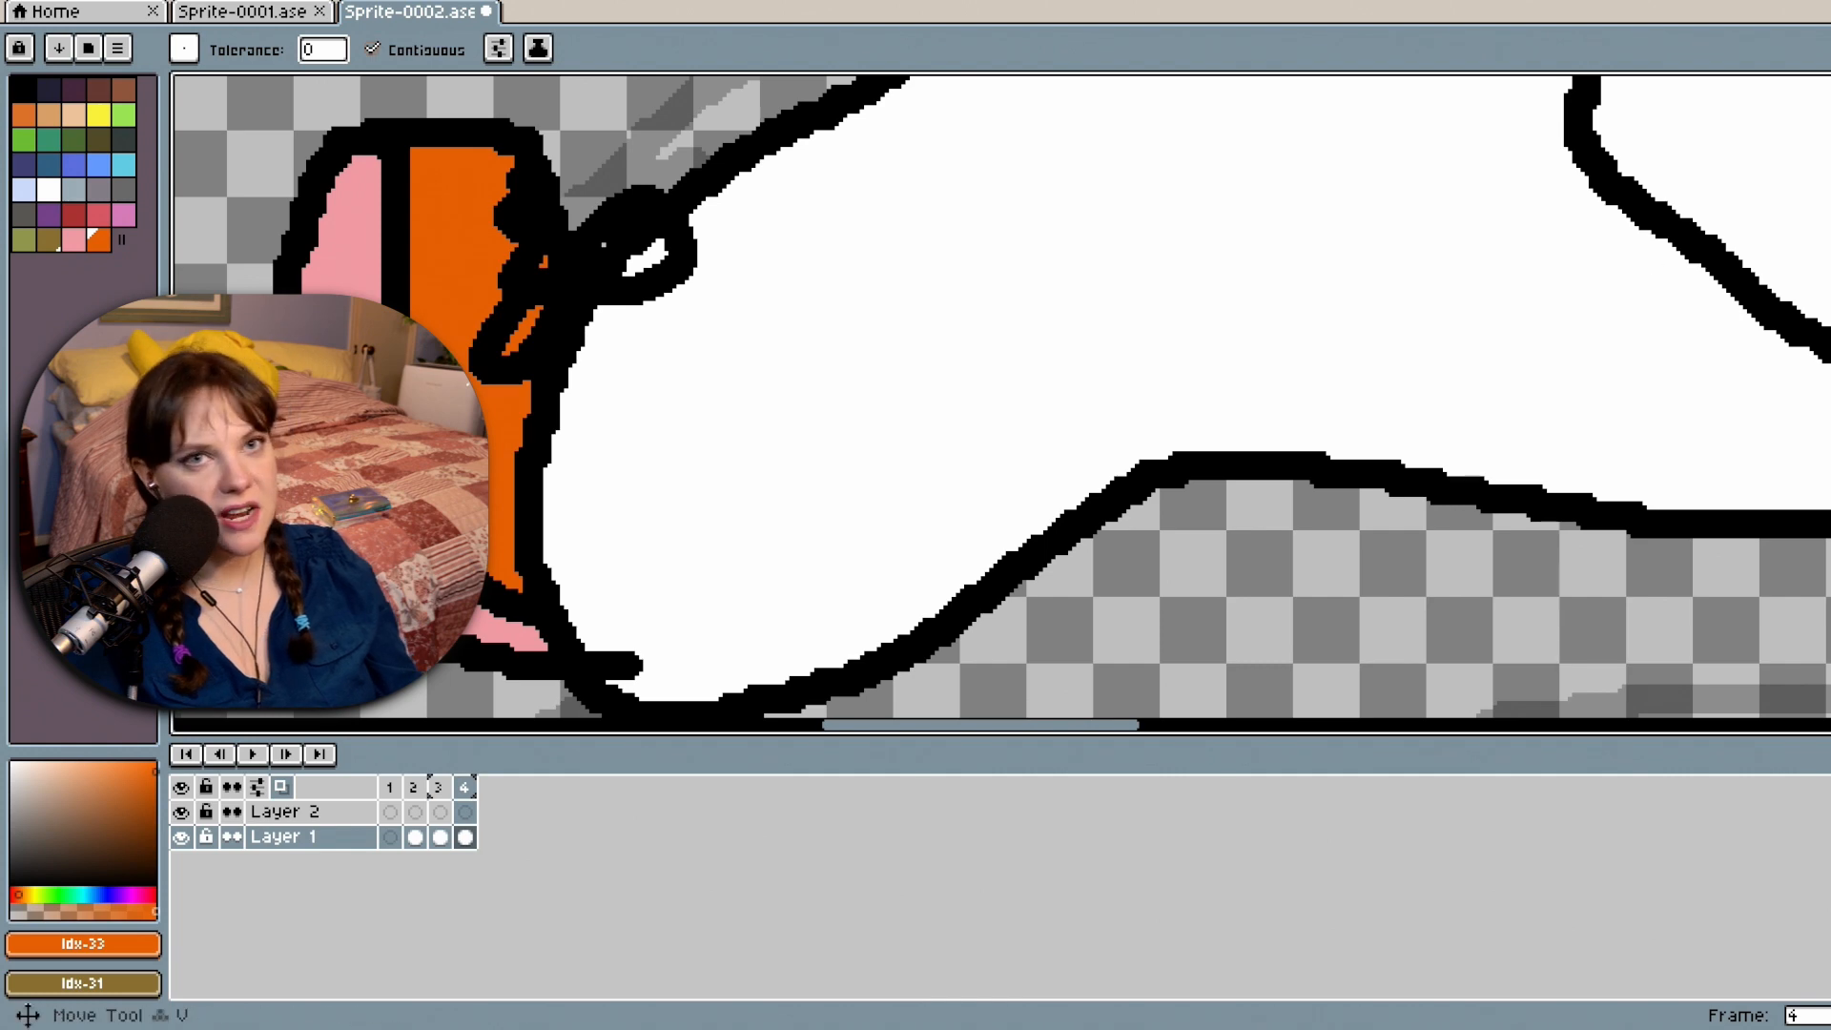
pyautogui.click(49, 191)
pyautogui.click(347, 276)
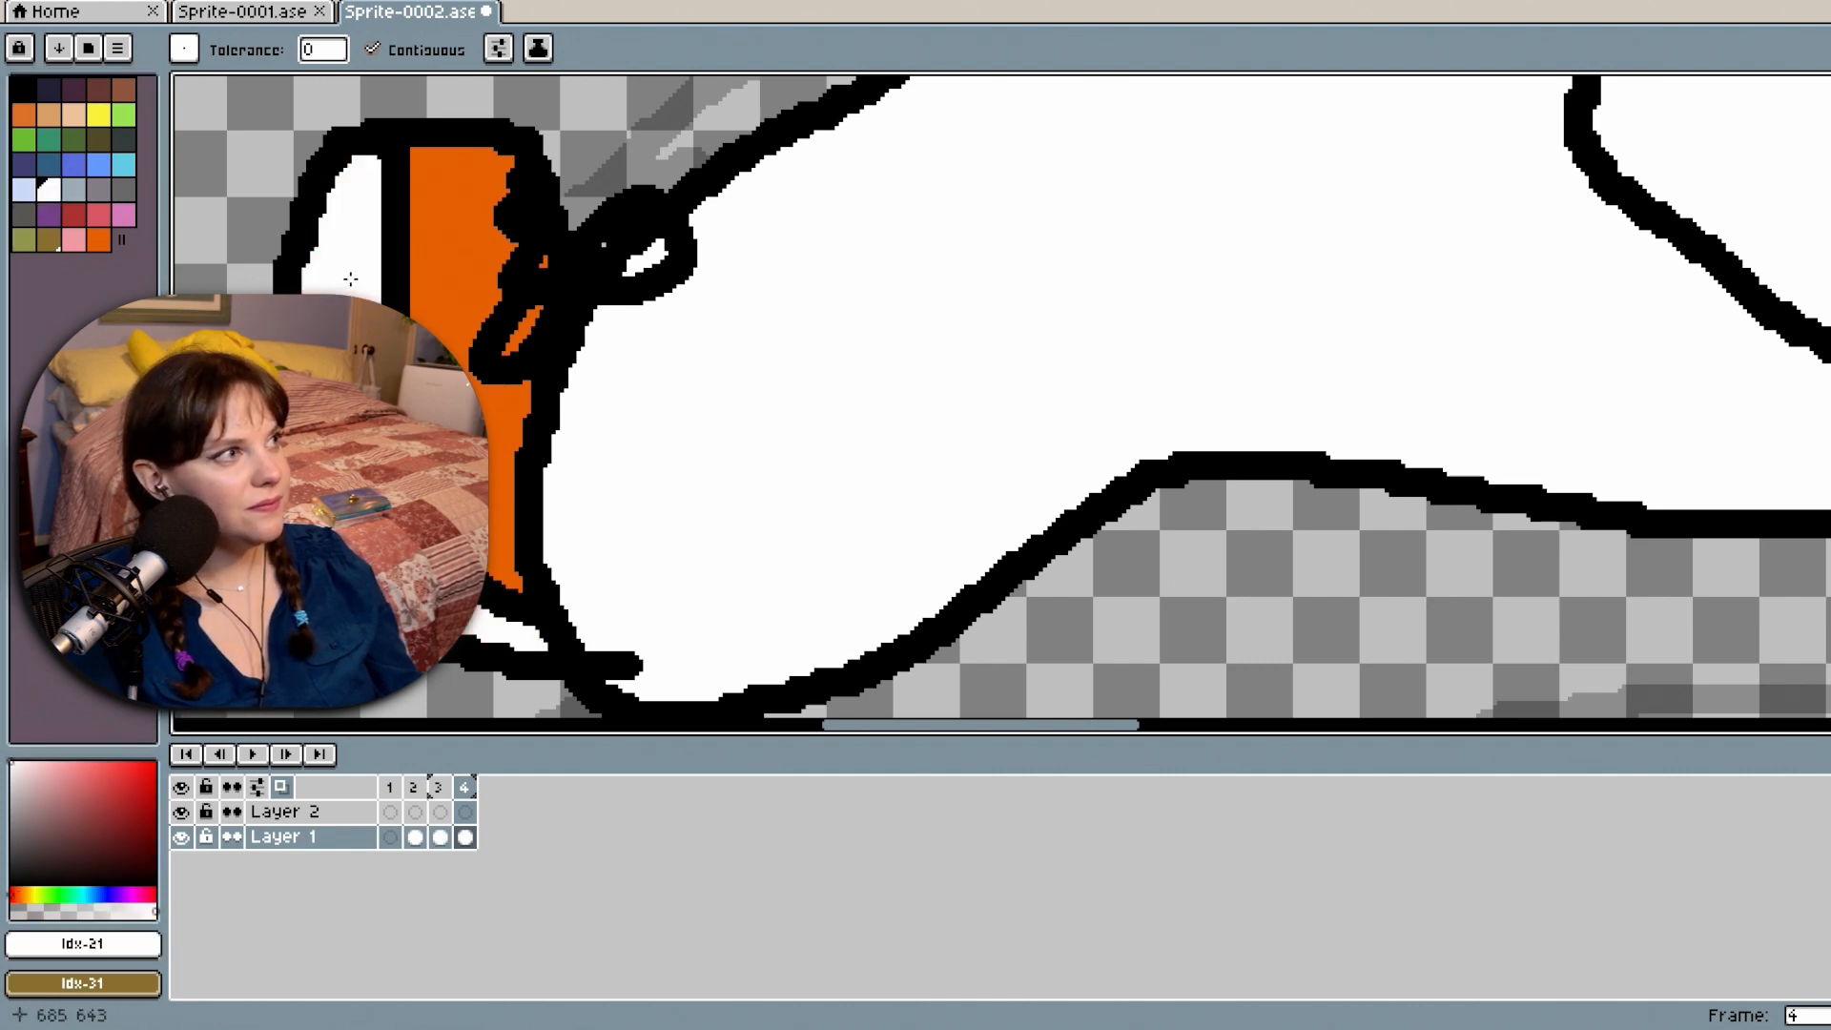
# Make frame 4 of Layer 2 the active cel for drawing above the finished mouse.
pyautogui.scroll(-5, 648, 395)
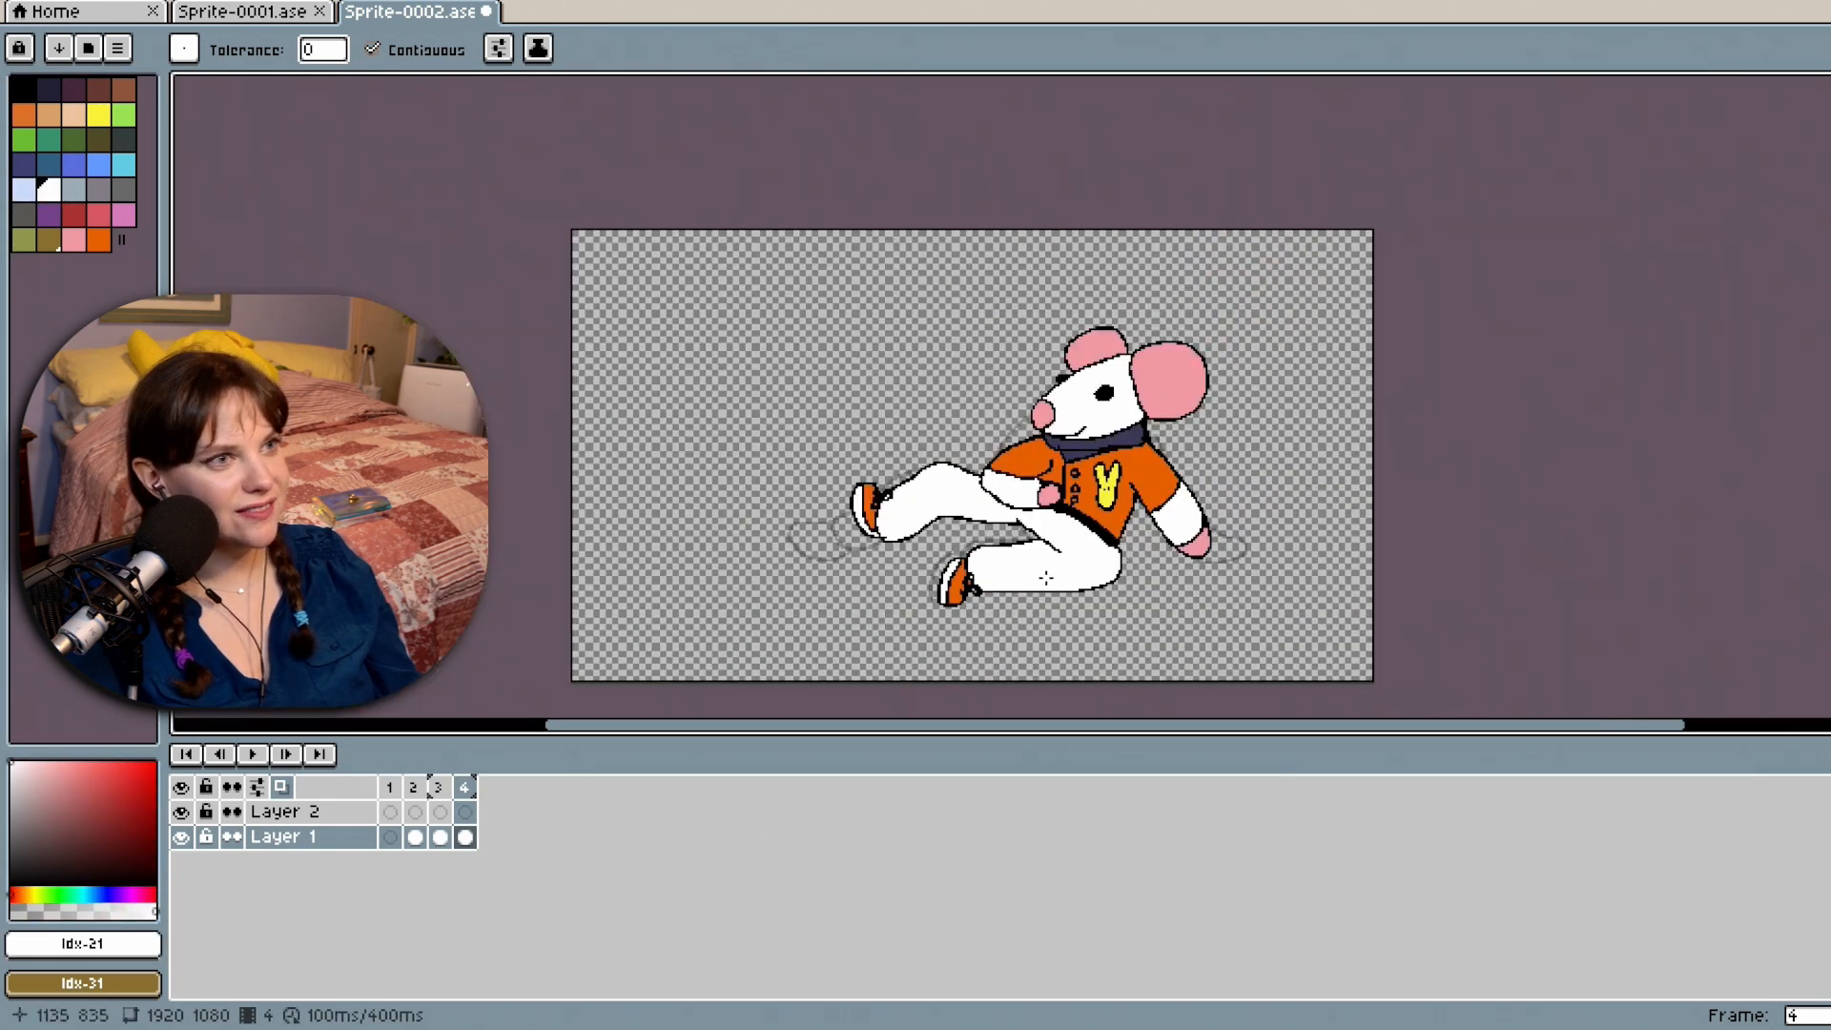
pyautogui.scroll(2, 1046, 577)
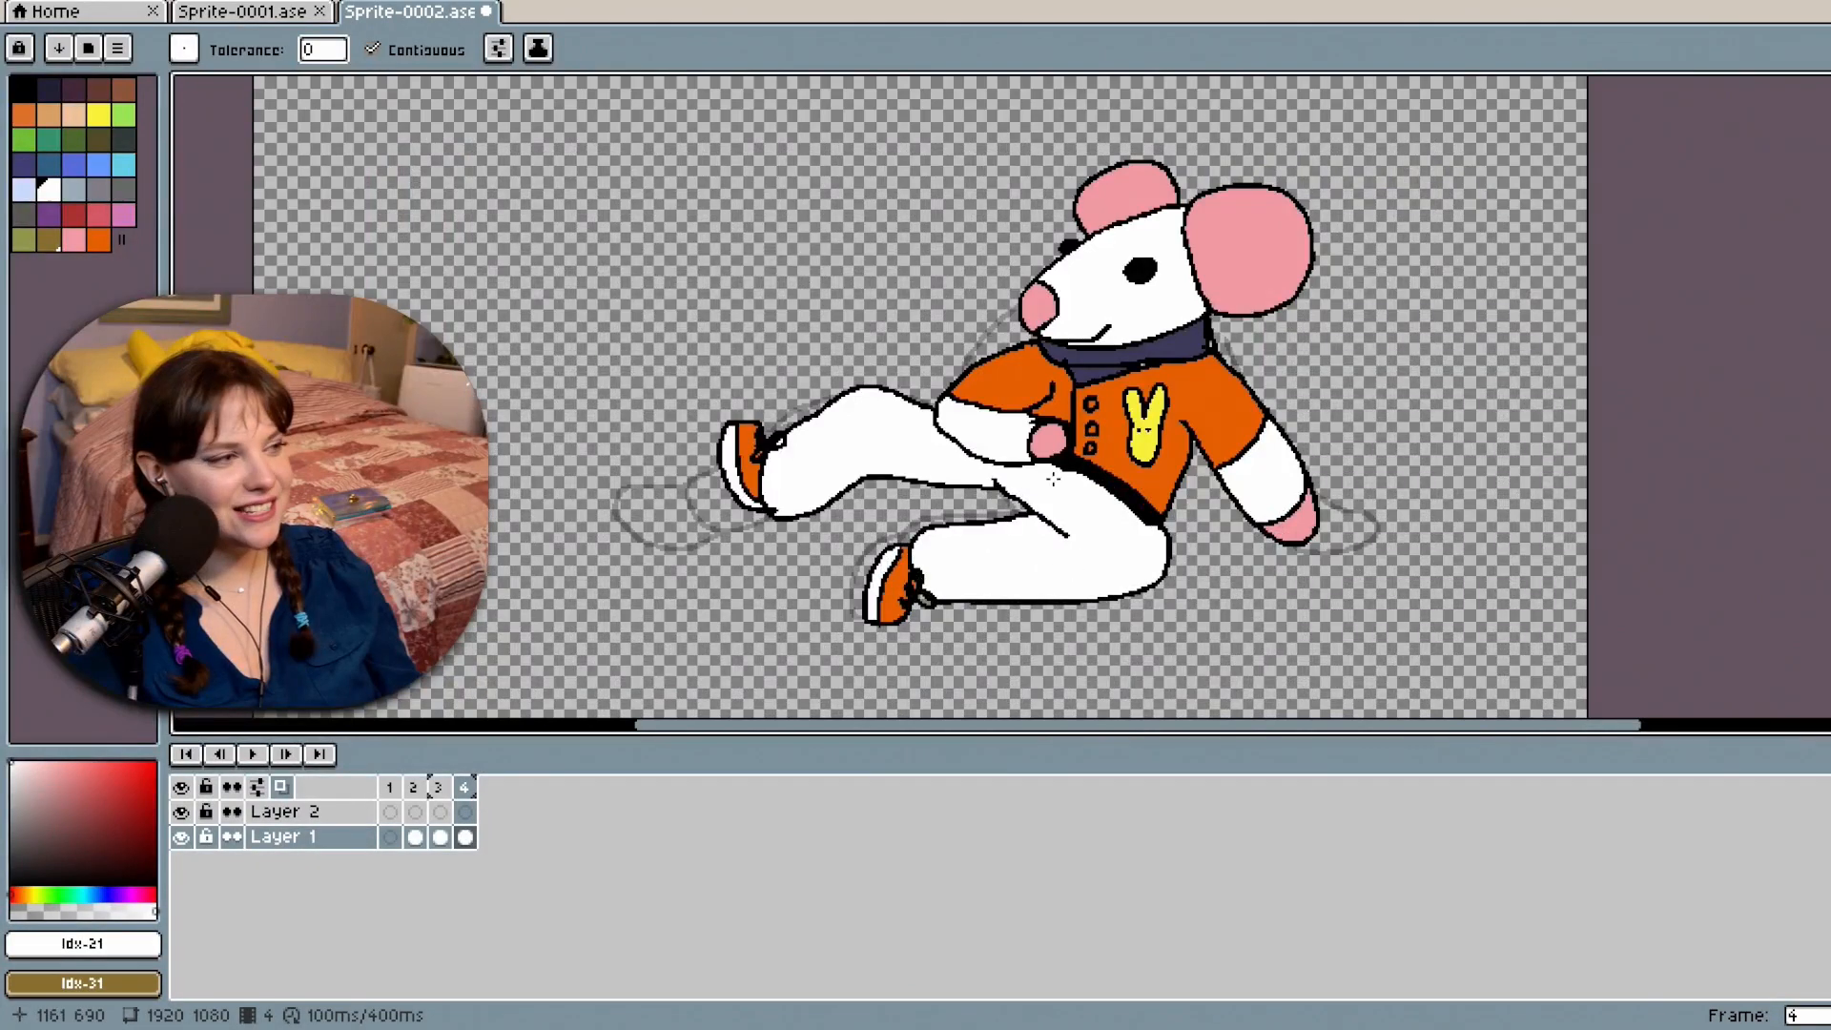
pyautogui.click(464, 811)
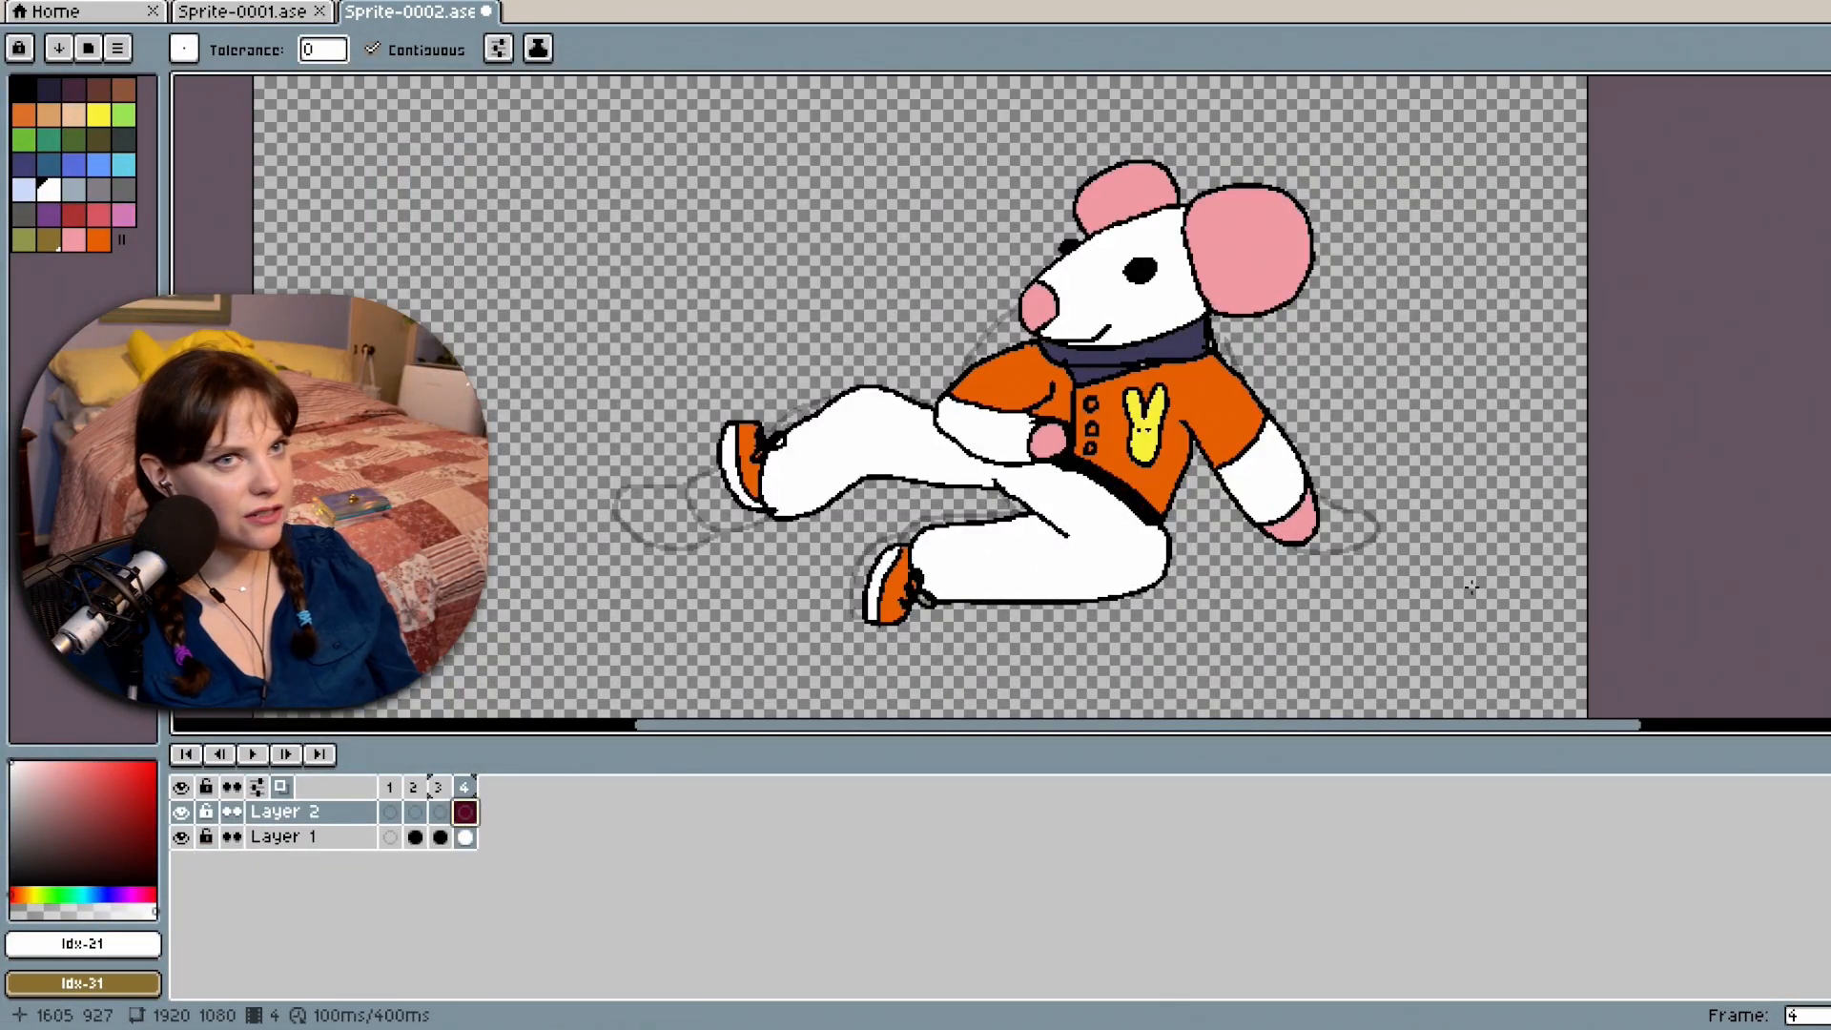
pyautogui.scroll(3, 920, 396)
pyautogui.scroll(1, 920, 414)
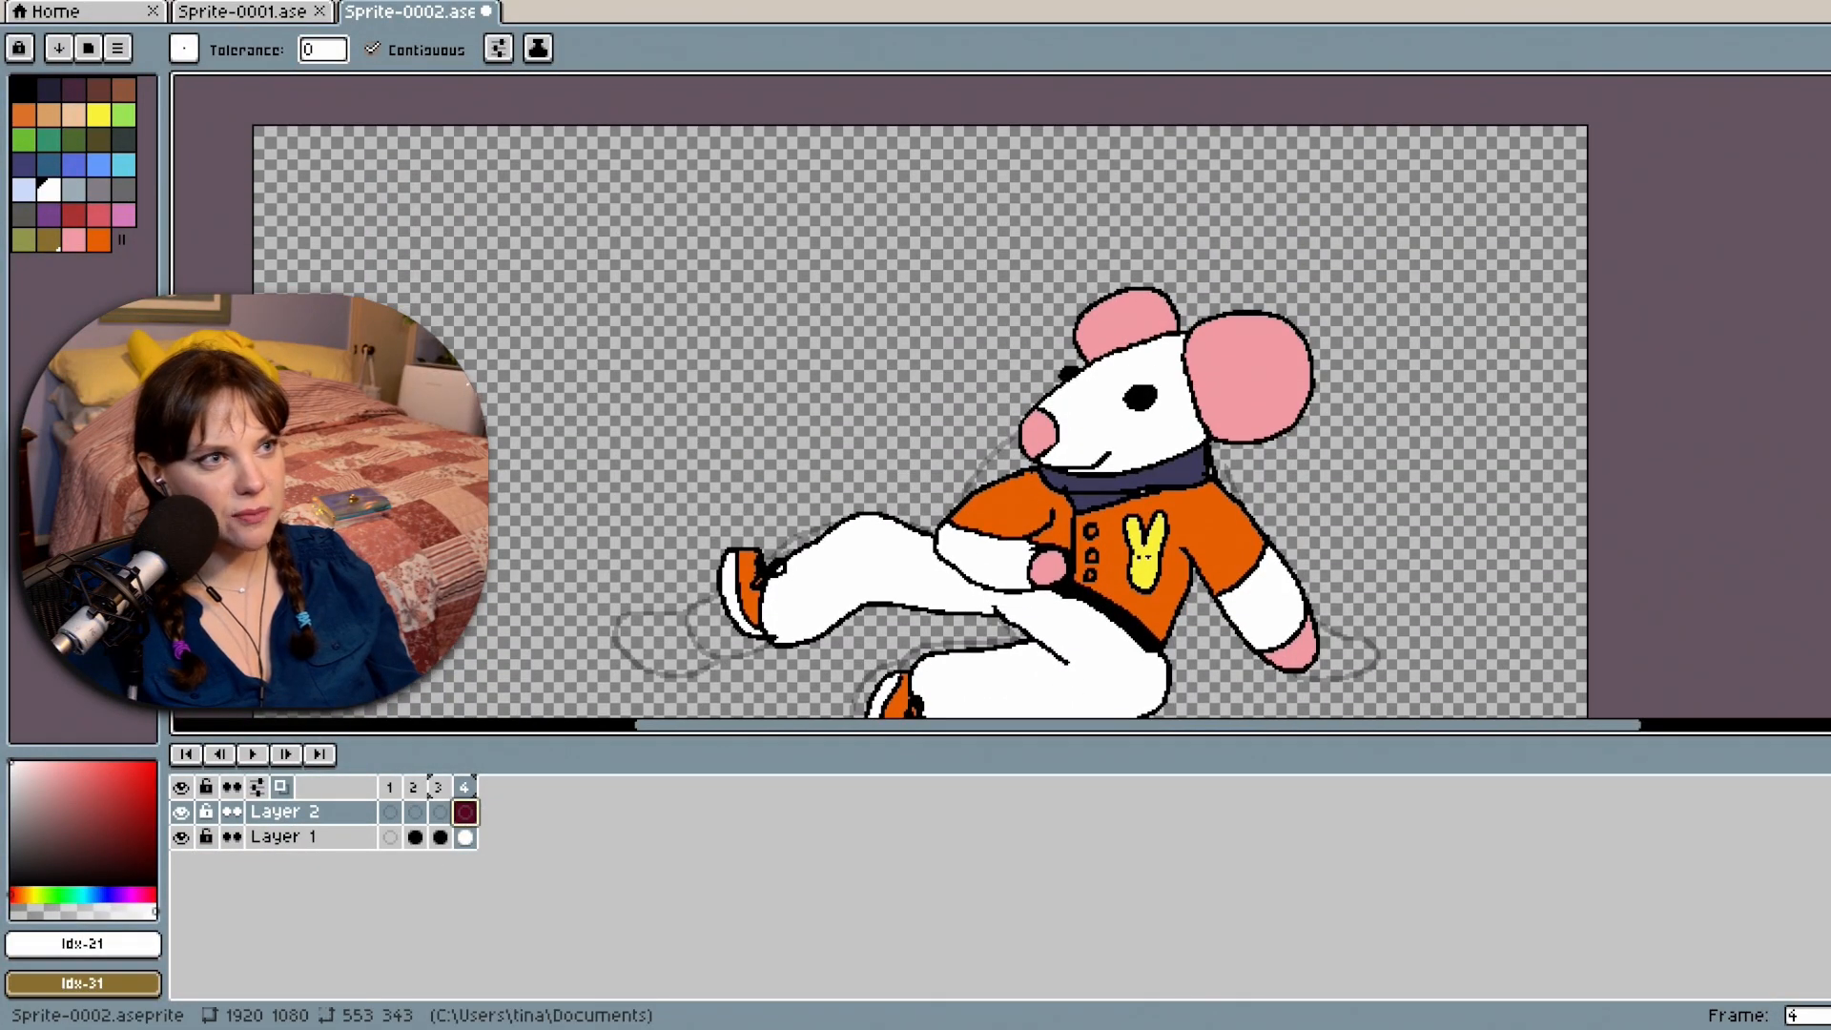
pyautogui.press('z')
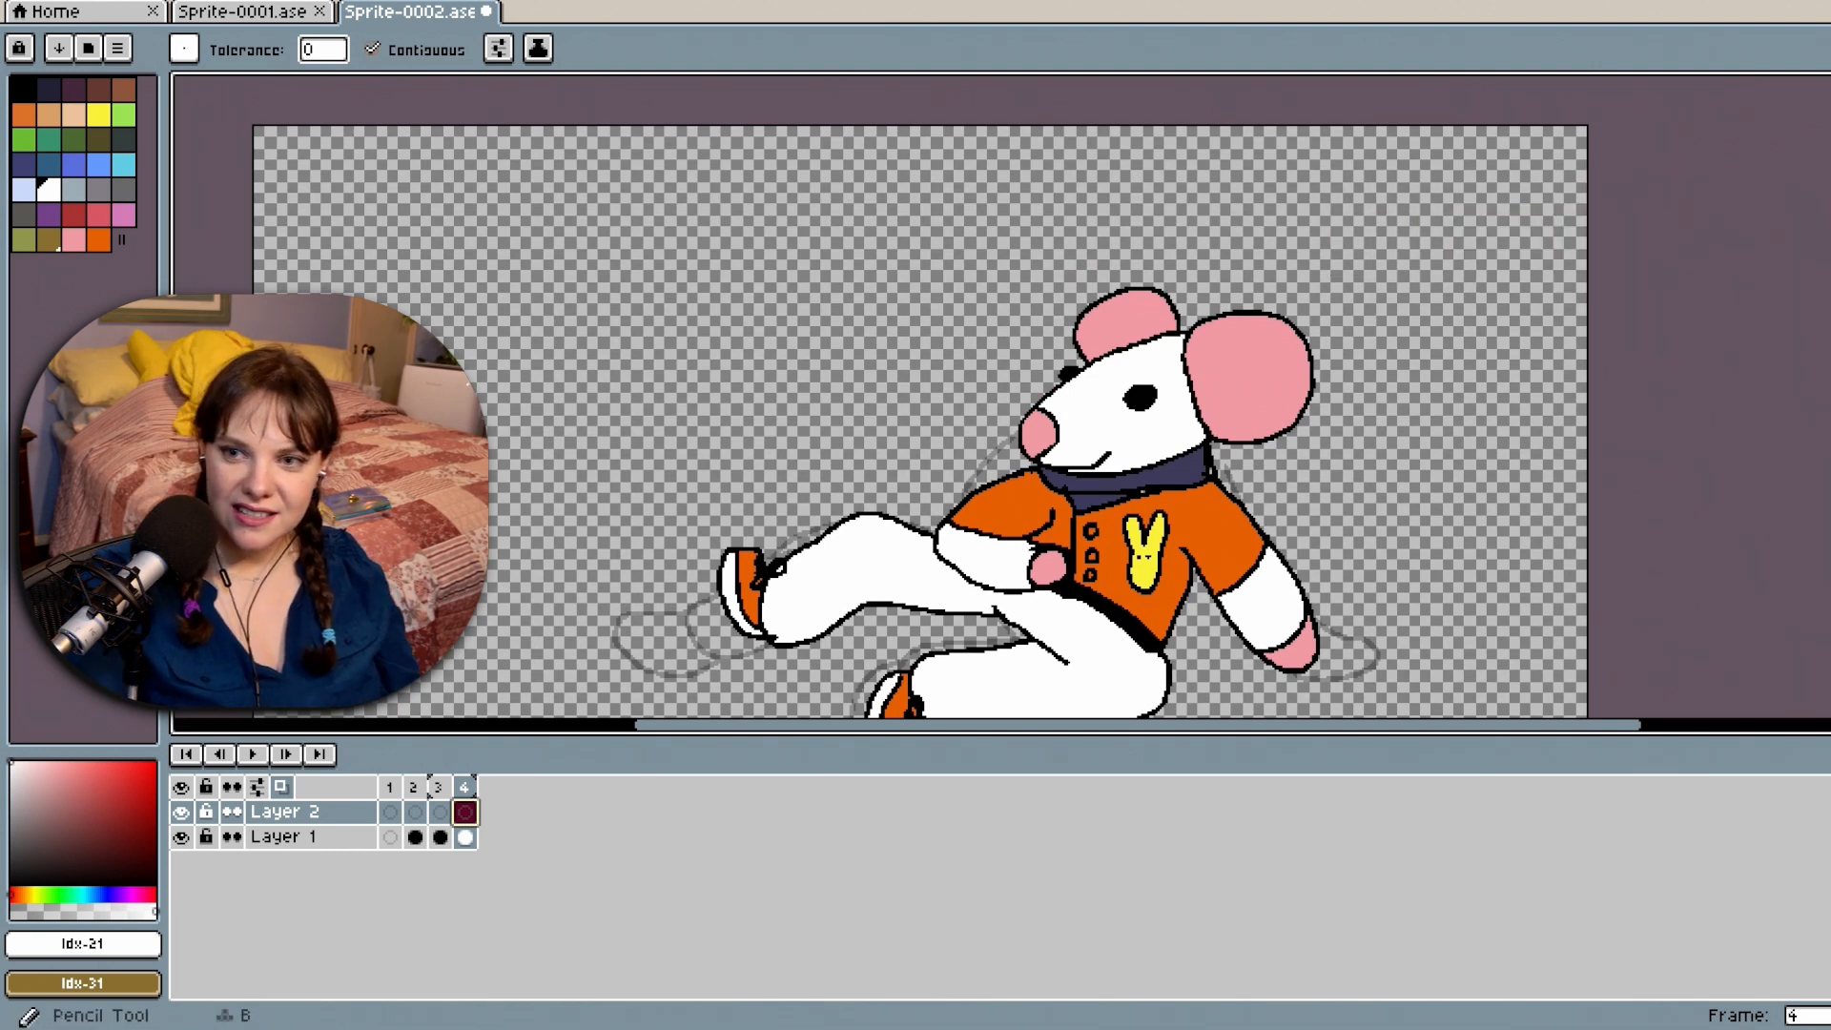
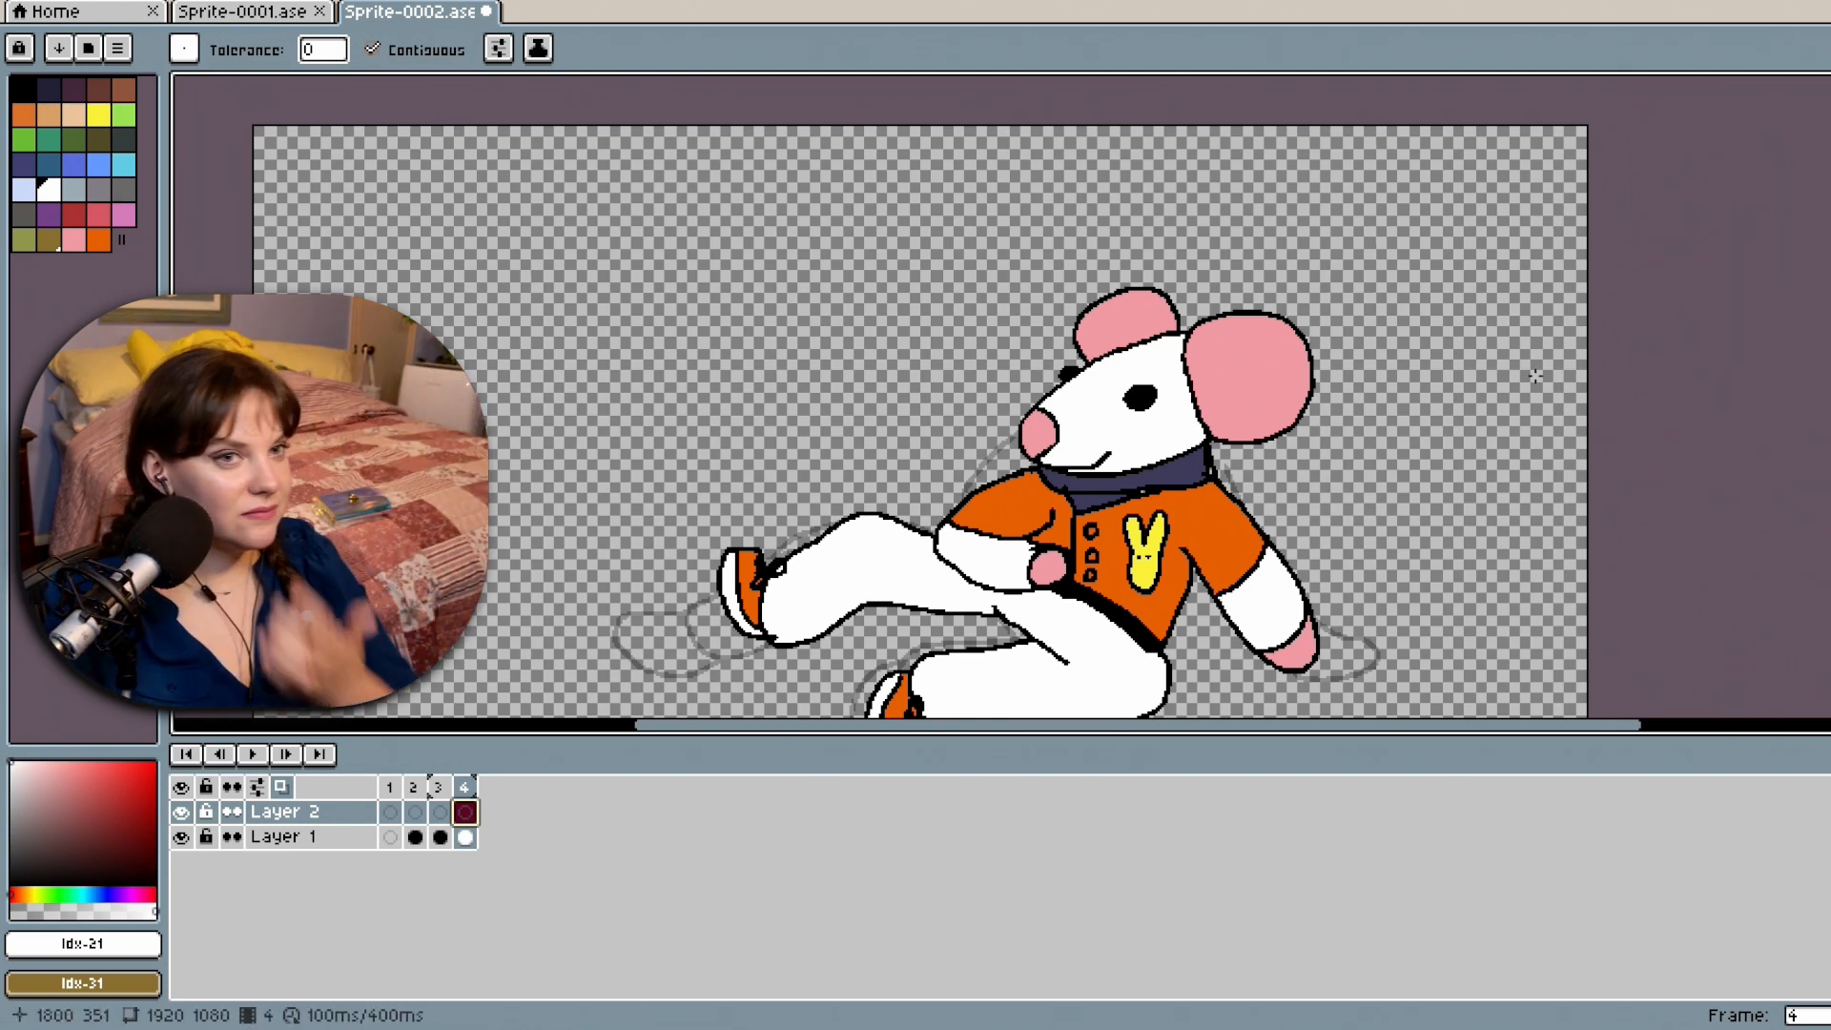
pyautogui.scroll(-2, 920, 397)
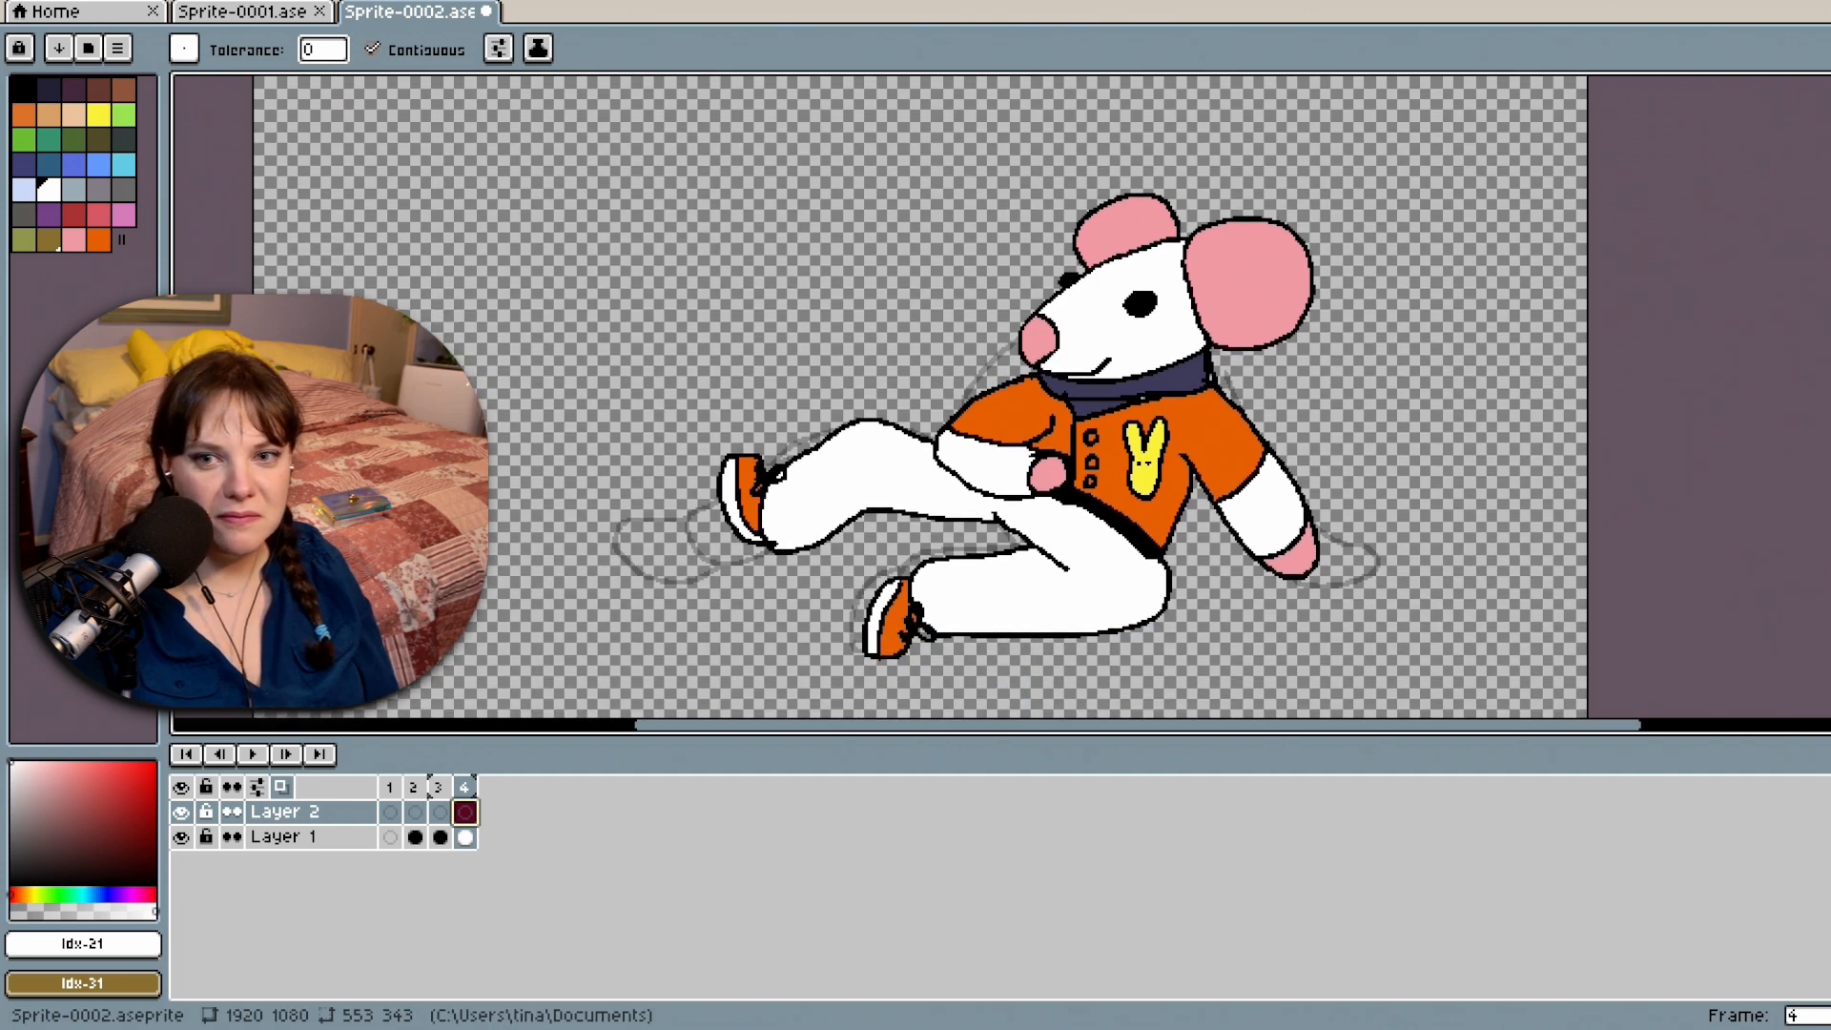
pyautogui.scroll(1, 1539, 337)
pyautogui.scroll(-2, 1458, 355)
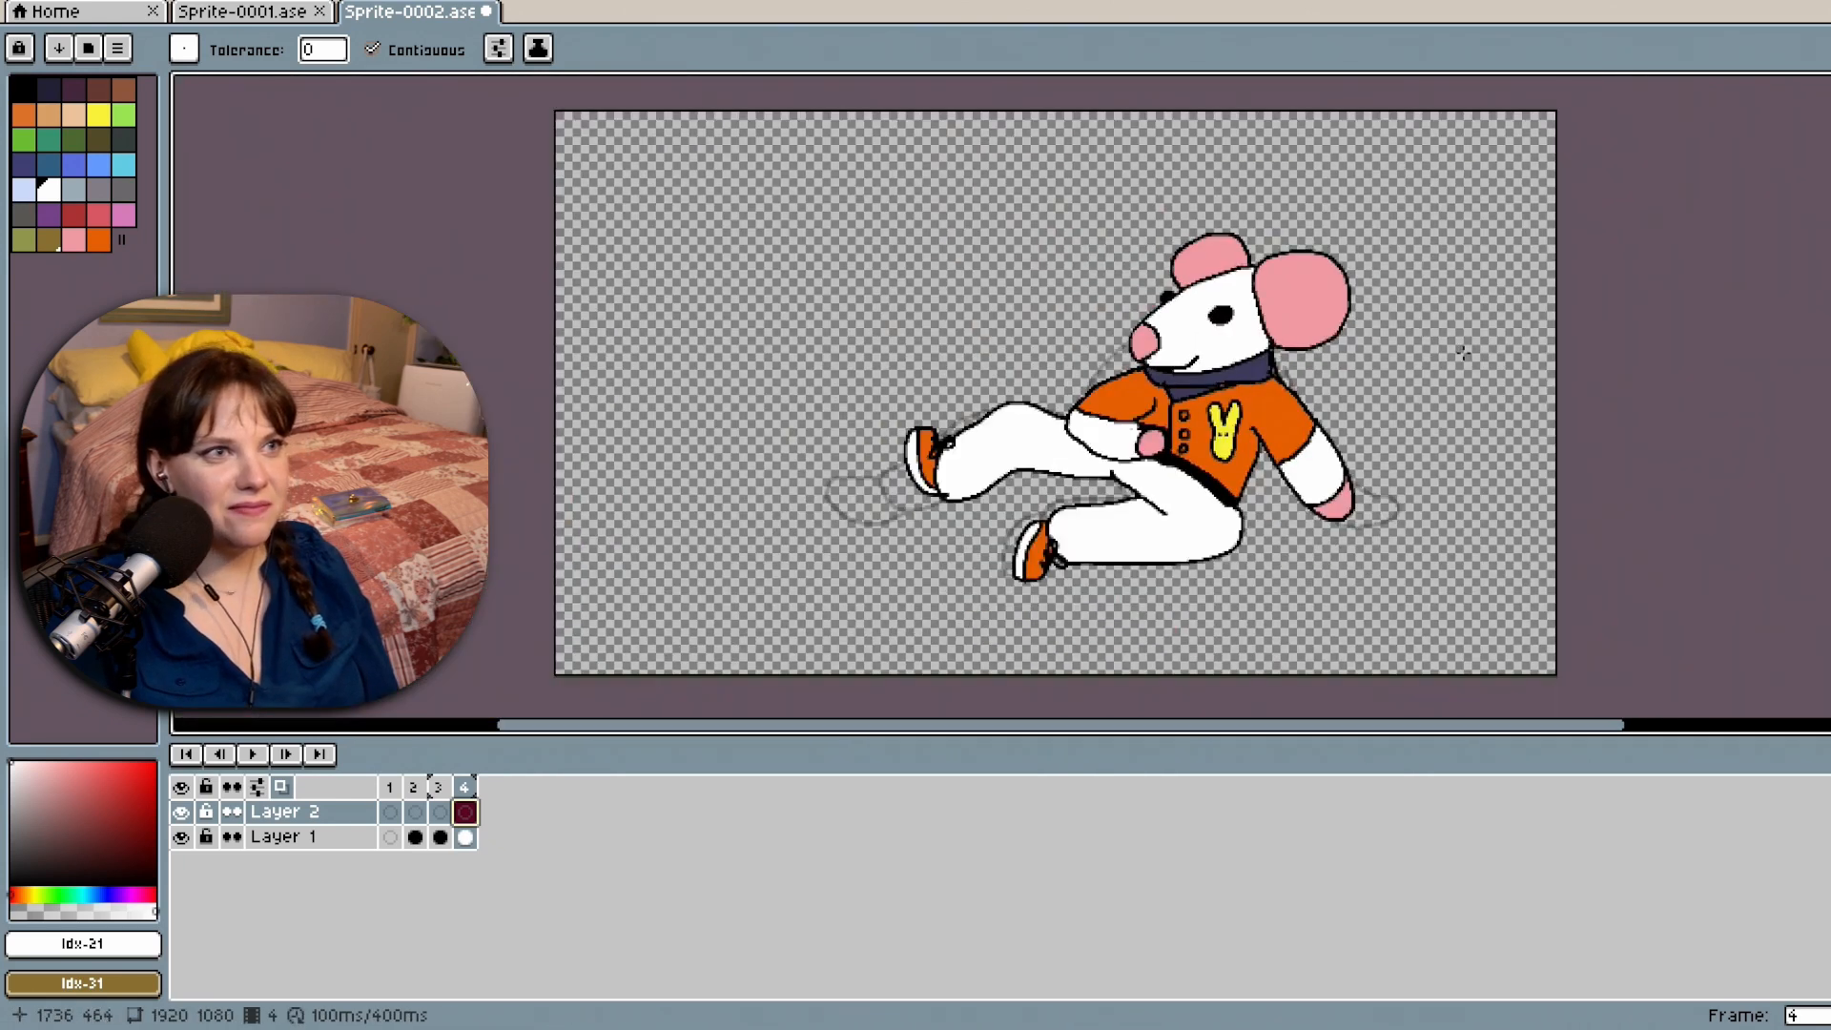
pyautogui.moveTo(1830, 454)
pyautogui.mouseDown()
pyautogui.moveTo(1830, 426)
pyautogui.moveTo(1830, 449)
pyautogui.mouseUp()
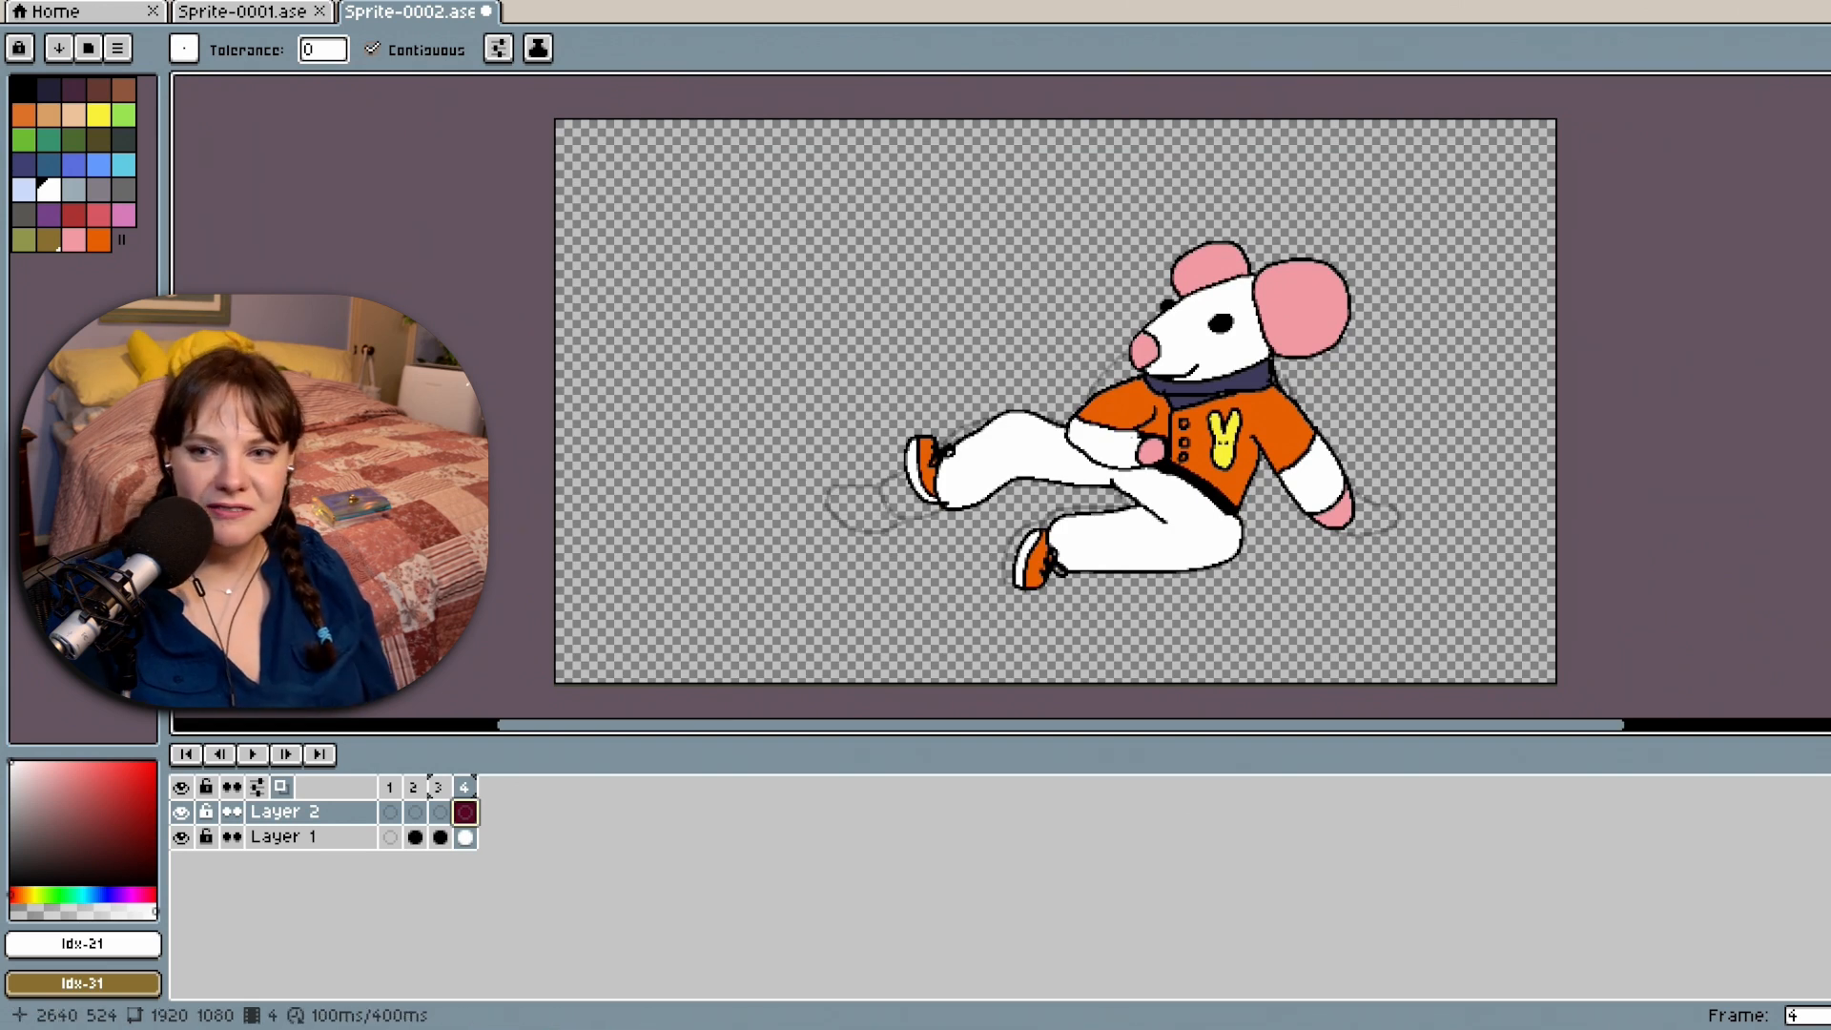
pyautogui.scroll(1, 1521, 434)
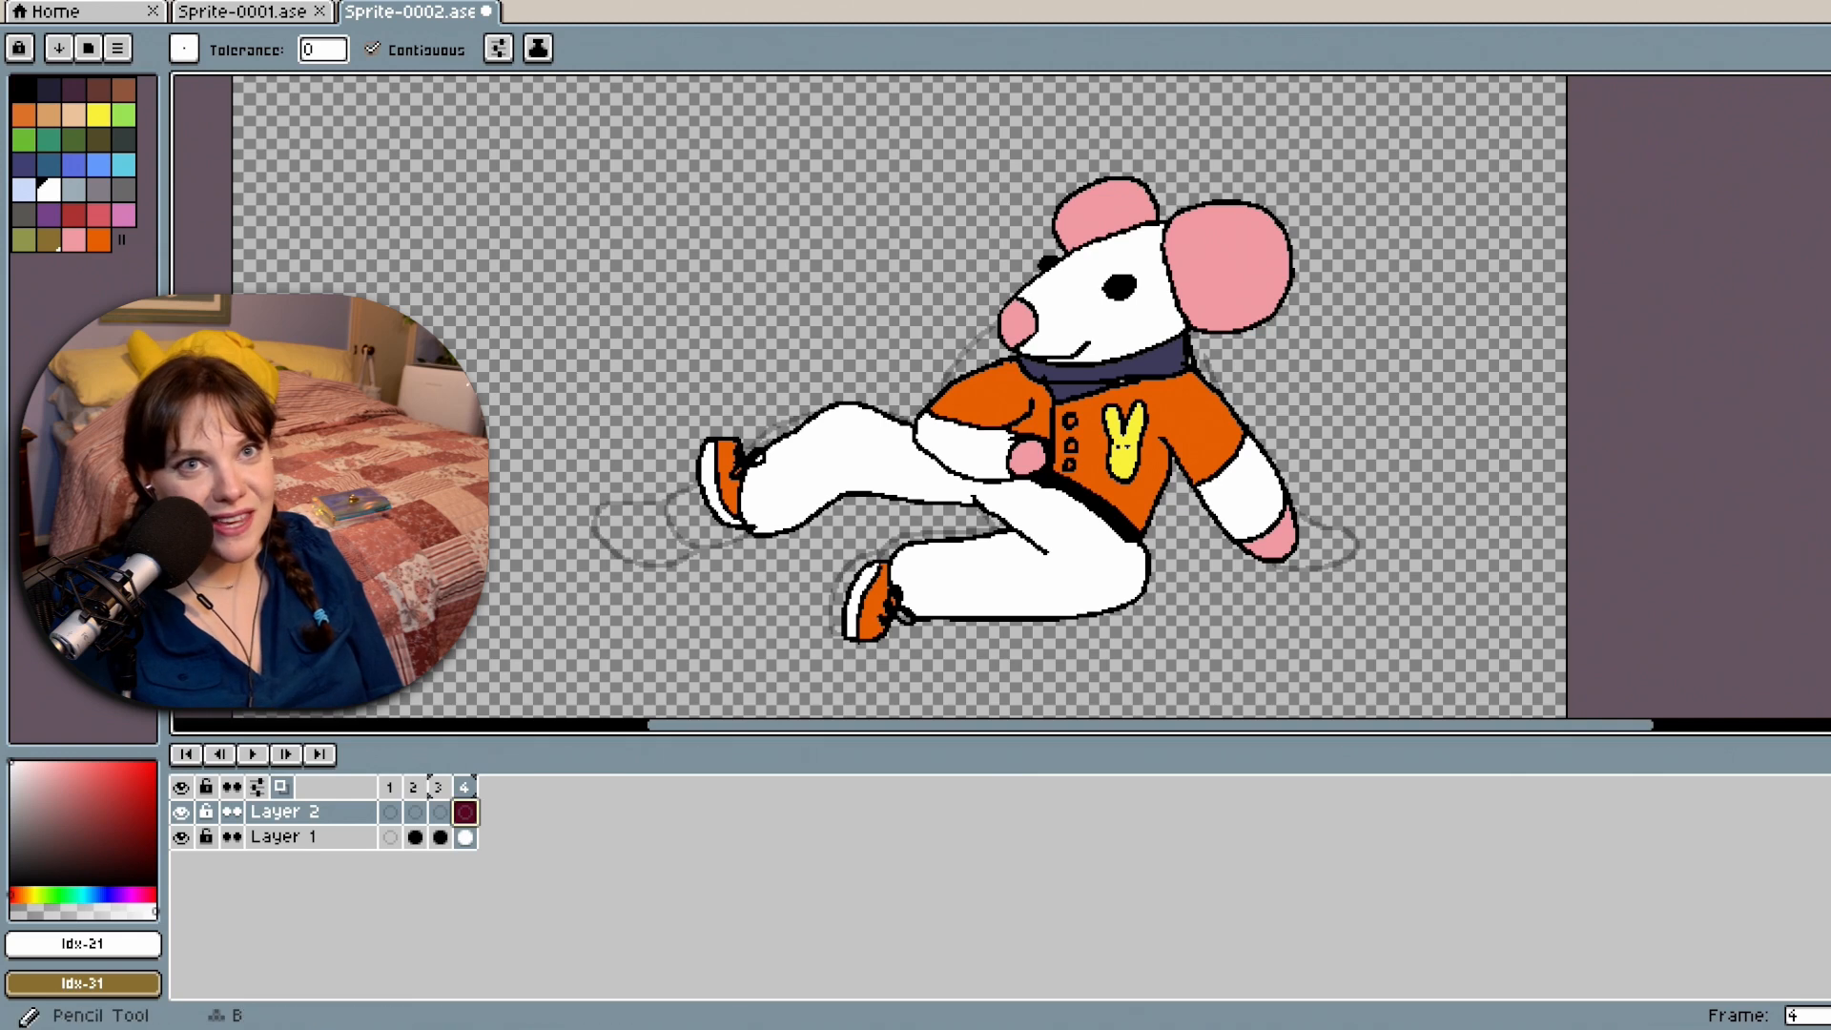
pyautogui.moveTo(1830, 405); pyautogui.dragTo(1830, 374)
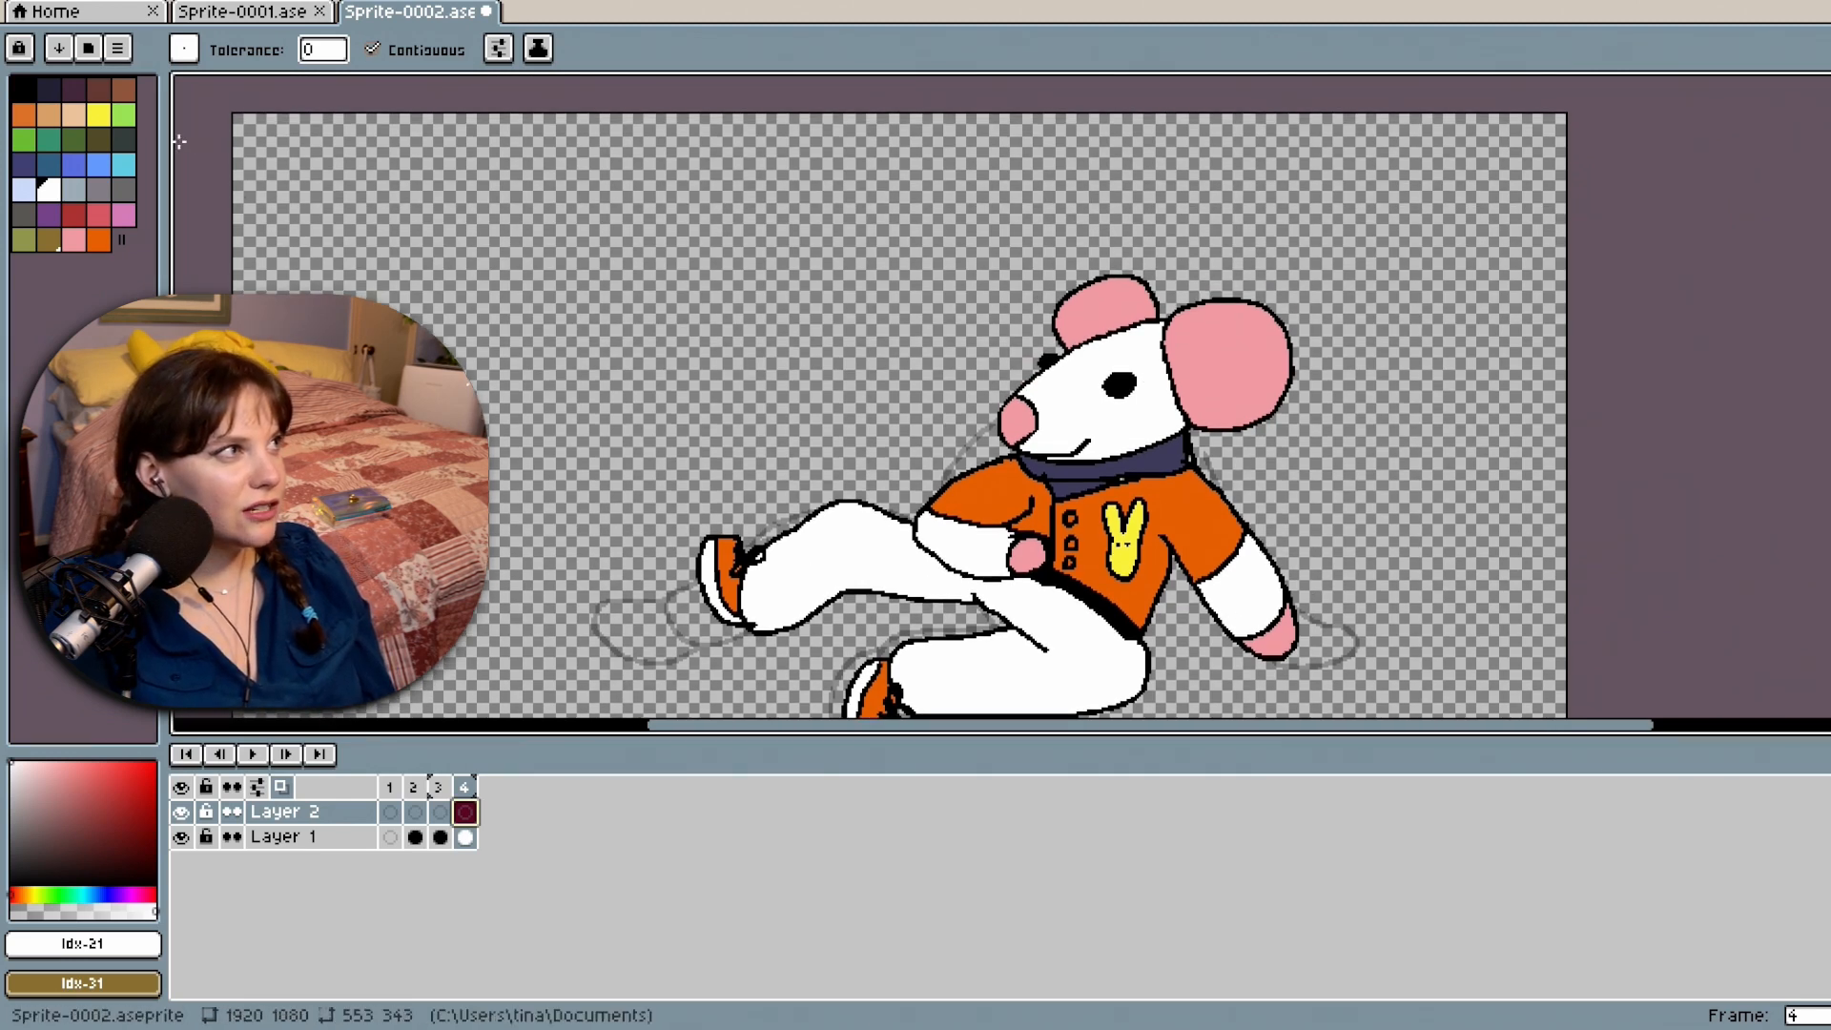
# Draw a closed black baseball cap outline with crown, brim and dividing line beside the mouse's head on Layer 2 with the 7 px Pencil.
pyautogui.click(25, 94)
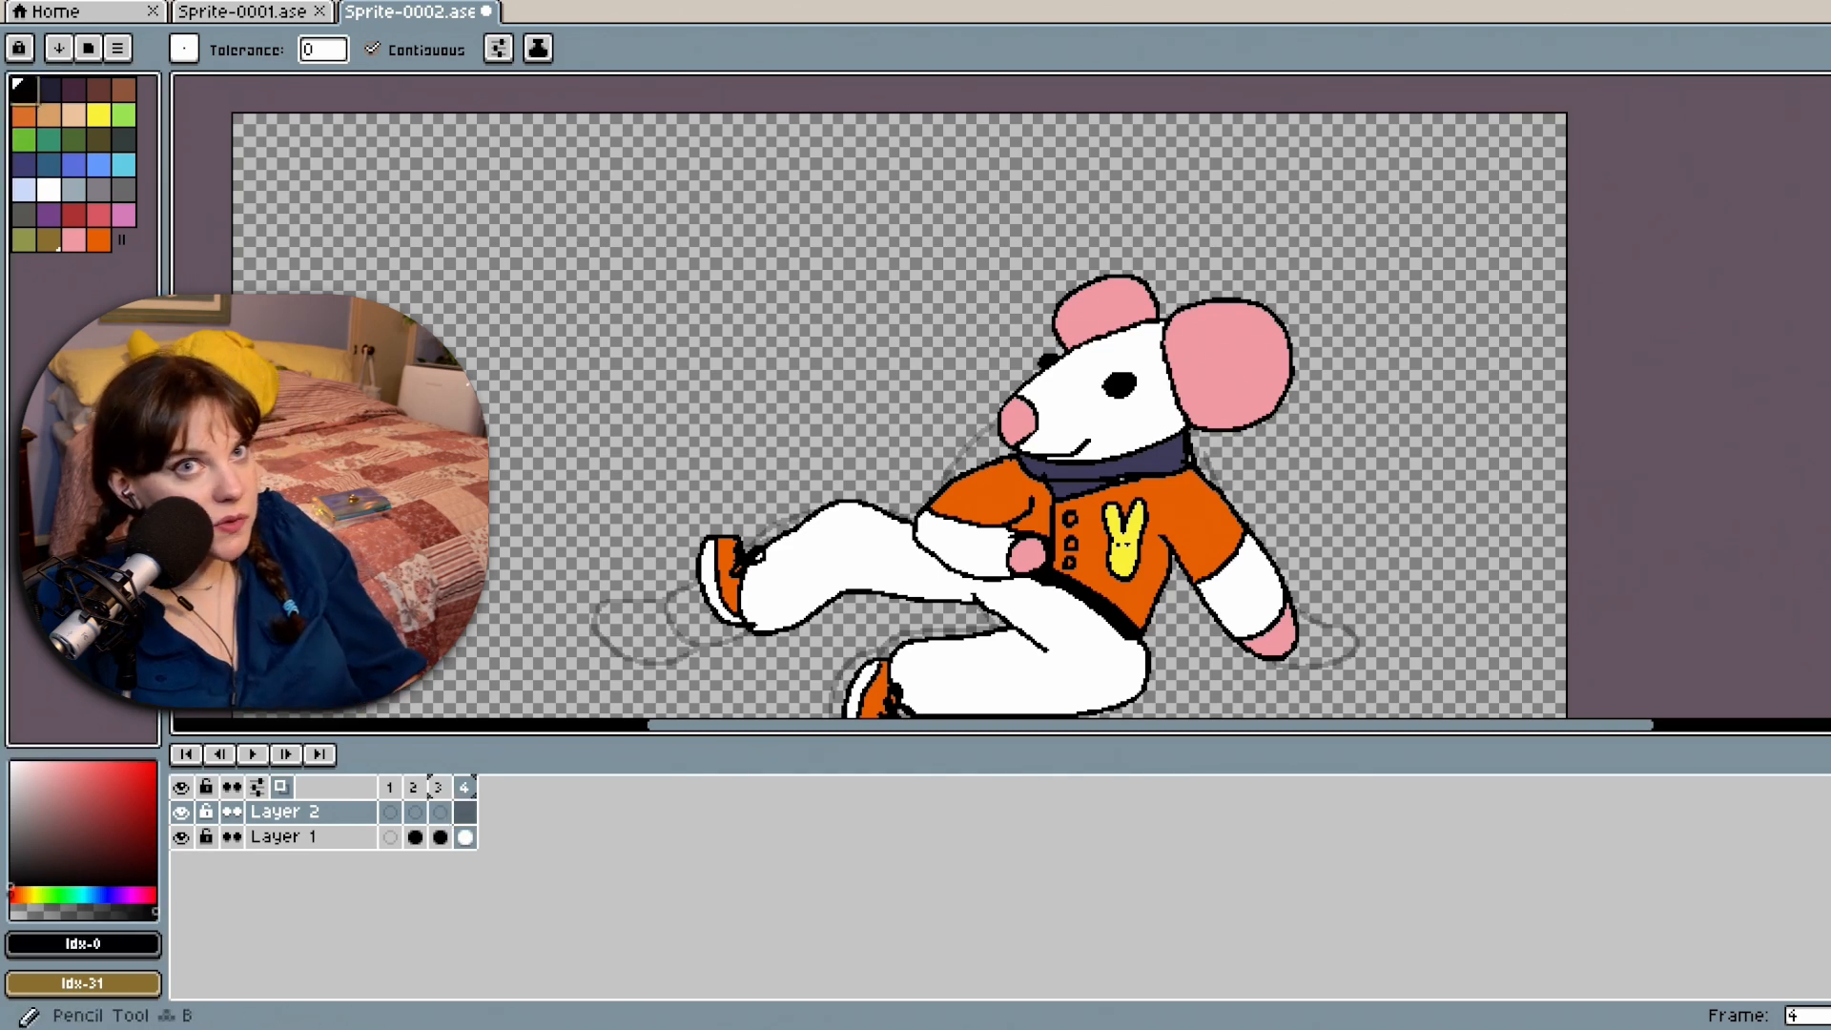
pyautogui.click(1830, 116)
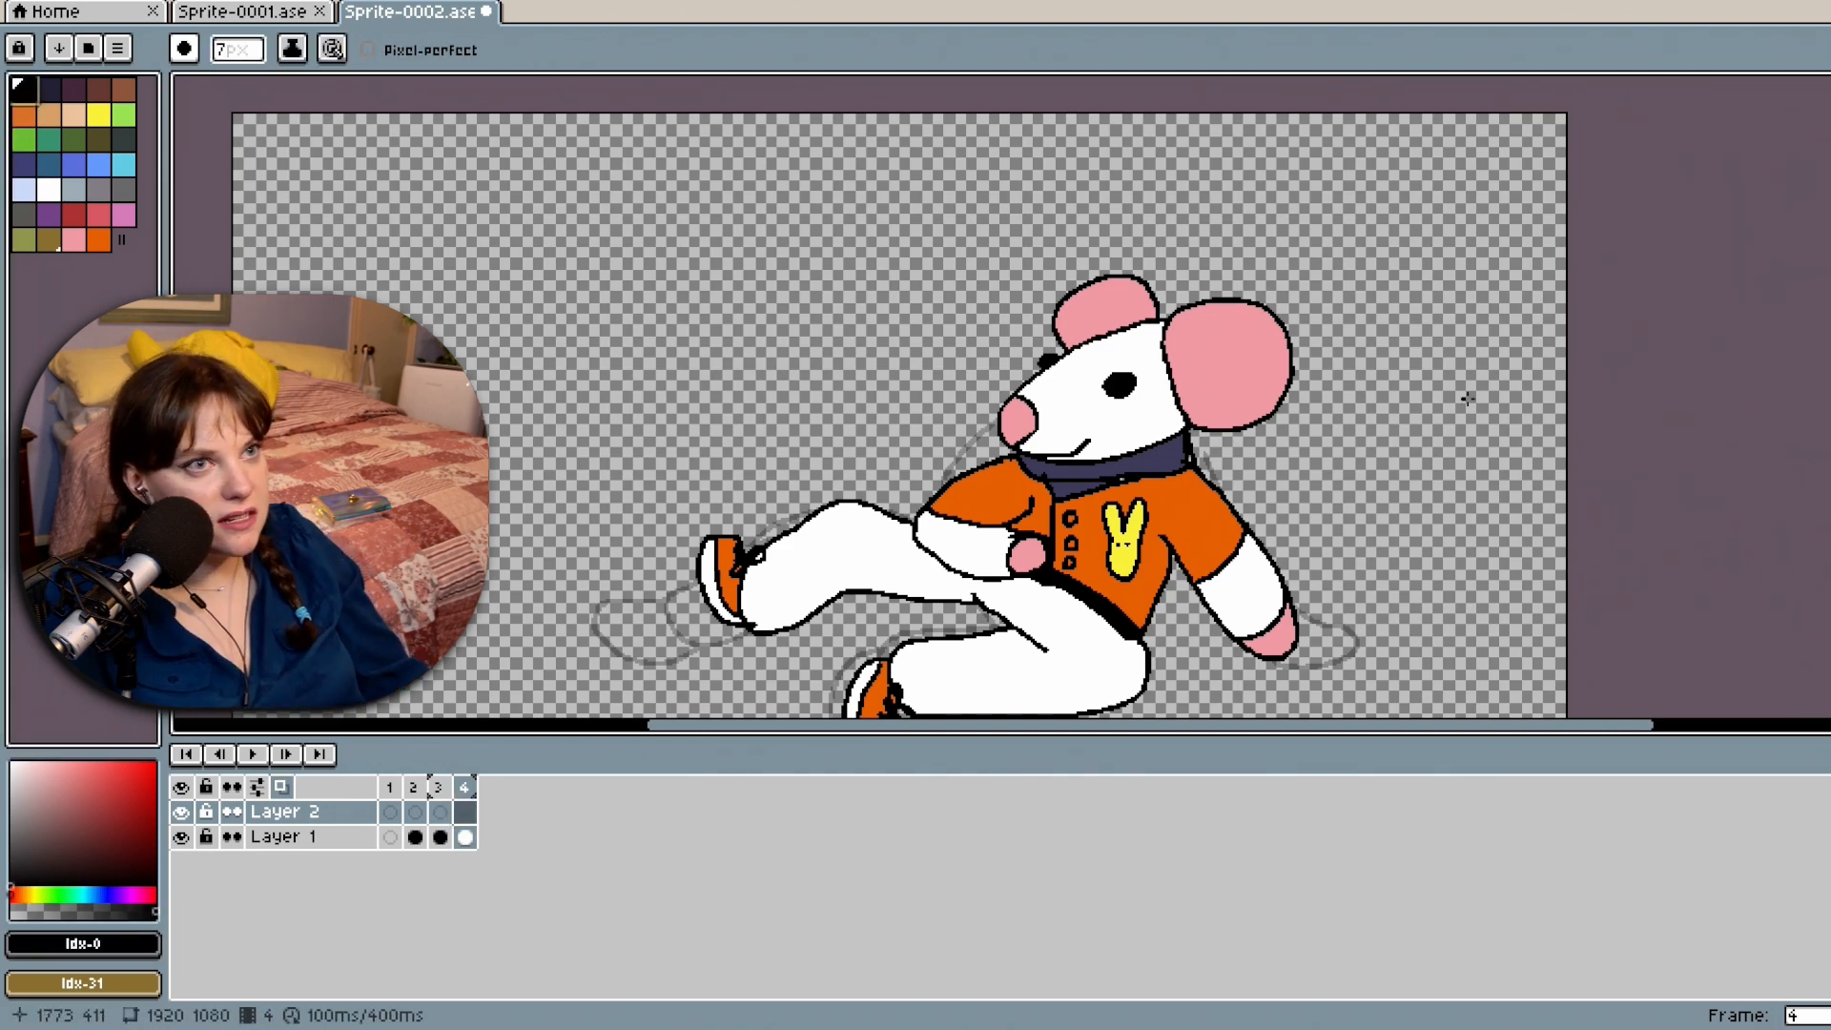
pyautogui.moveTo(1467, 399); pyautogui.dragTo(1413, 360)
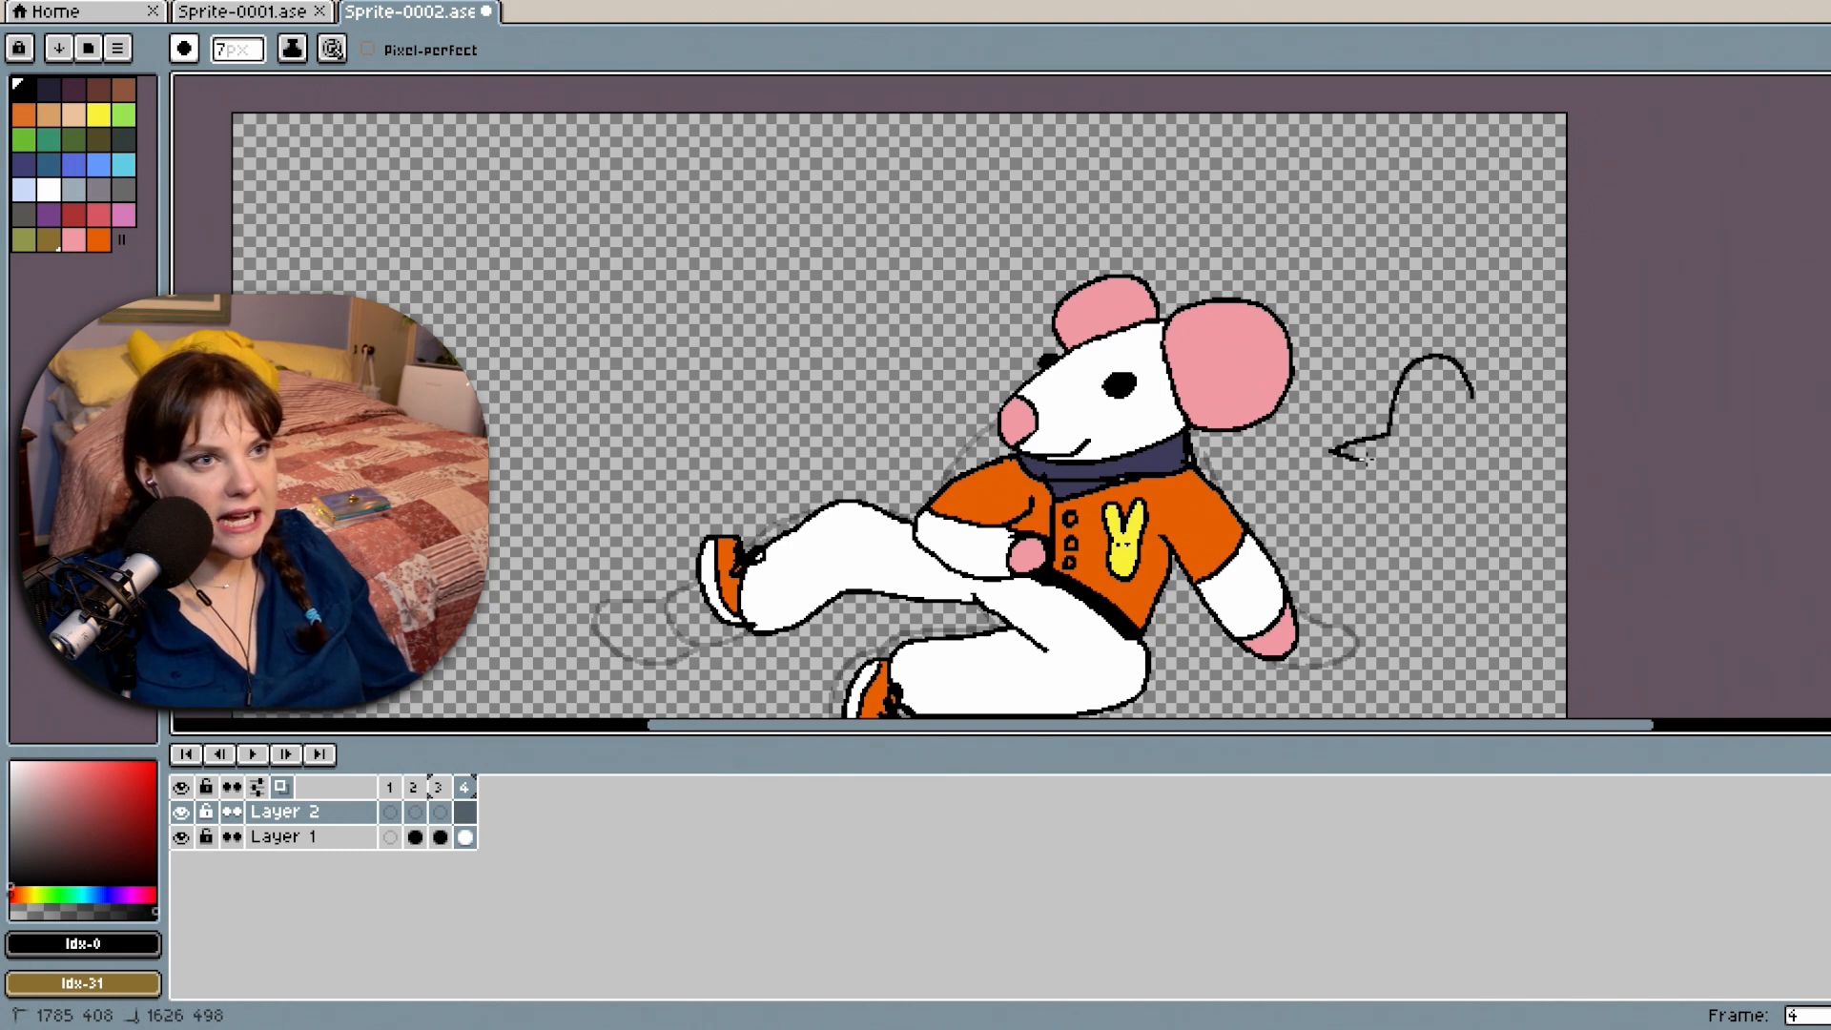
pyautogui.moveTo(1478, 394); pyautogui.dragTo(1472, 387)
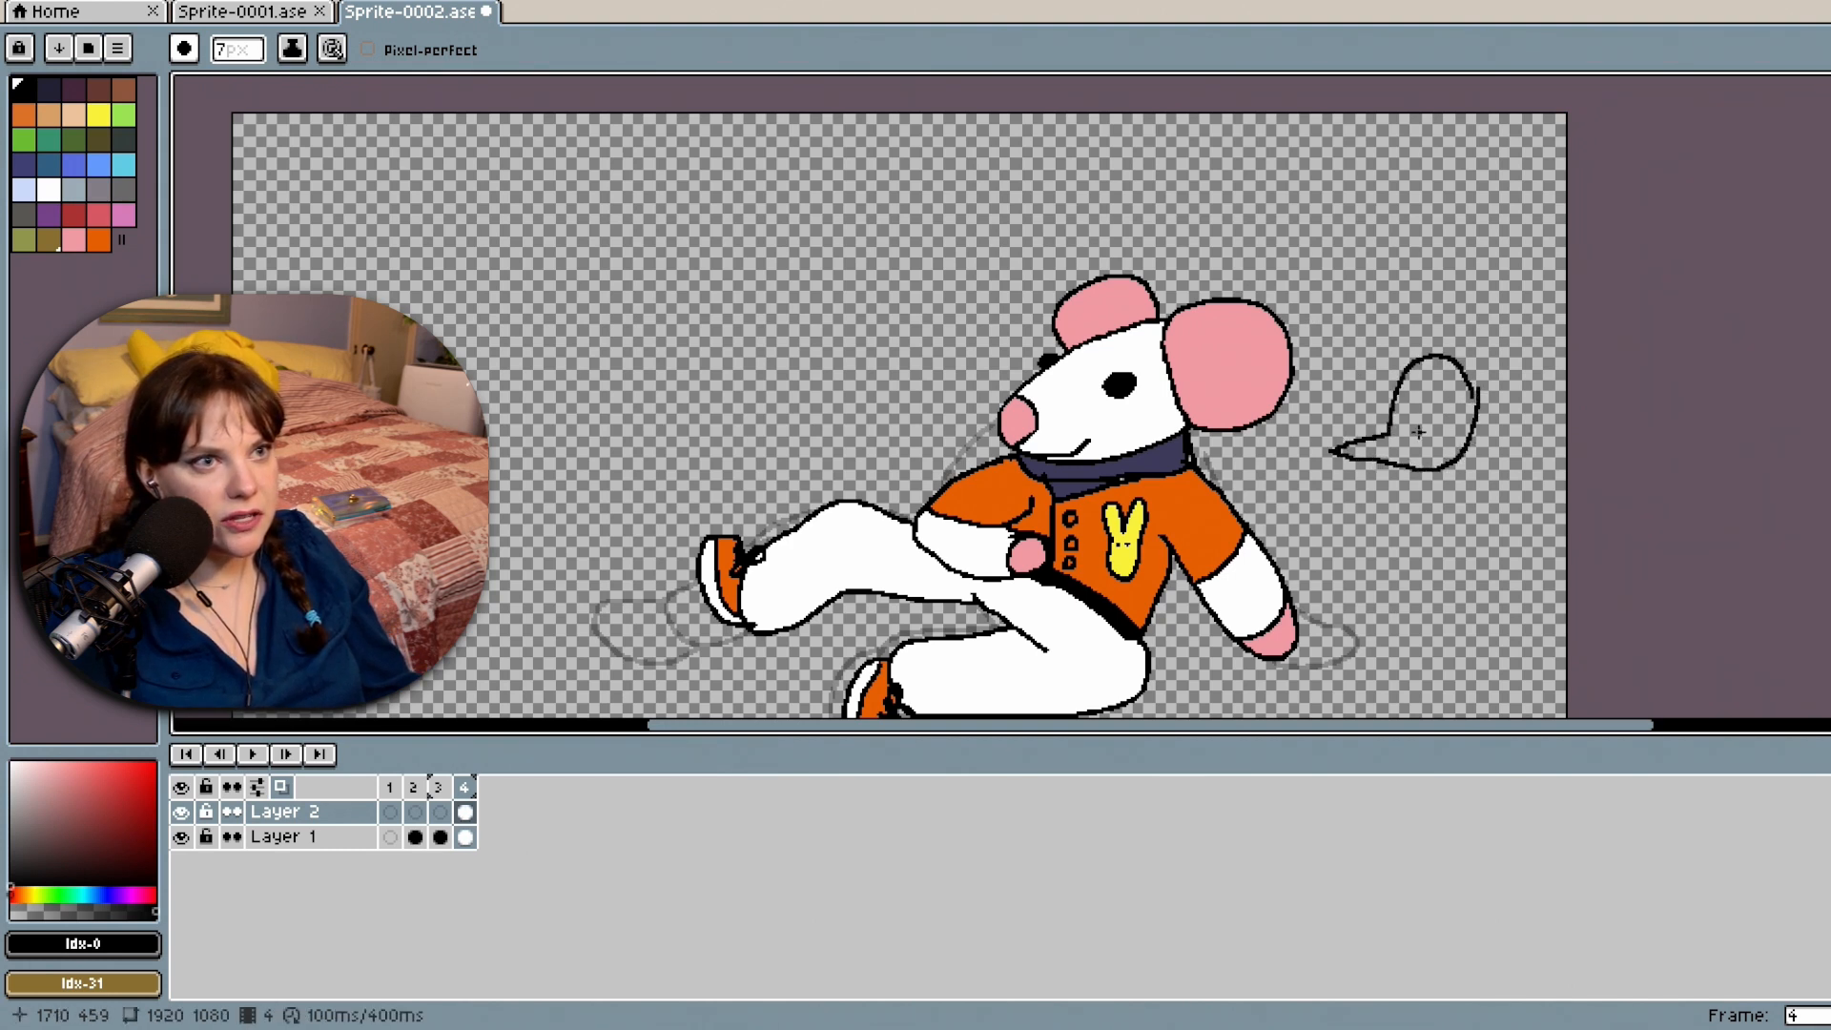
pyautogui.moveTo(1390, 436); pyautogui.dragTo(1420, 443)
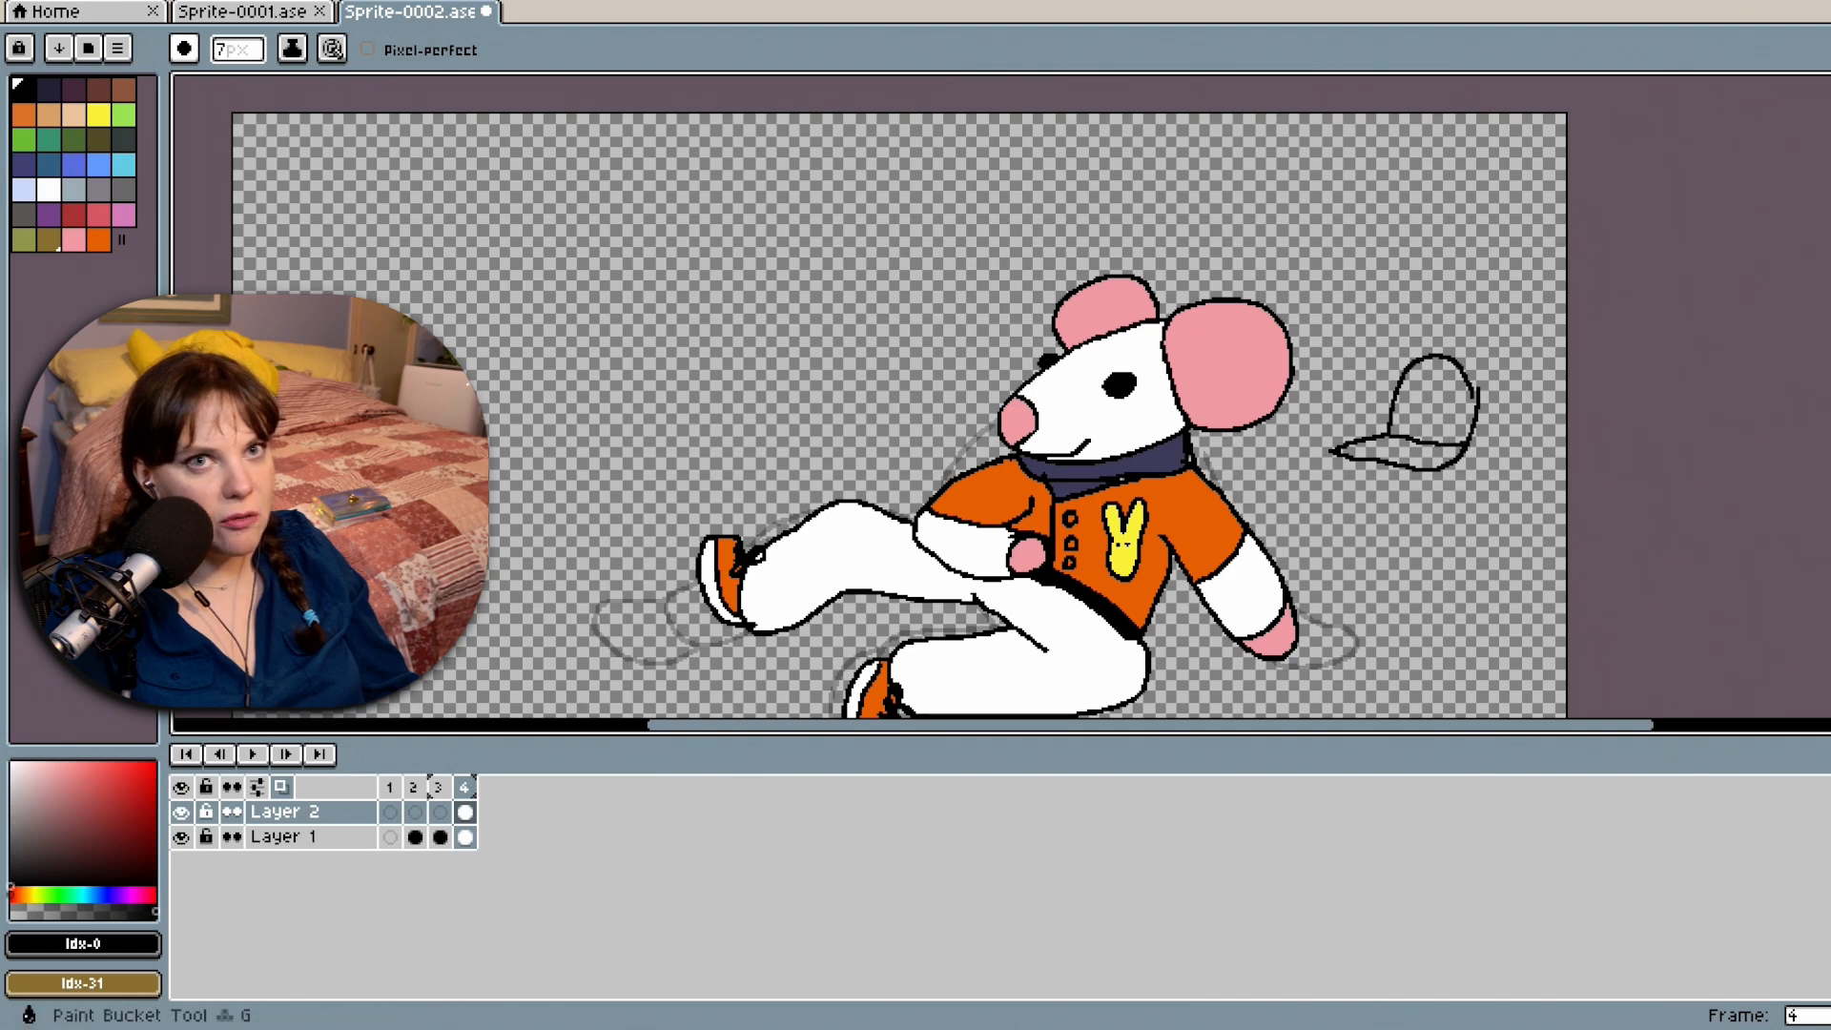
pyautogui.click(1812, 326)
pyautogui.click(1823, 124)
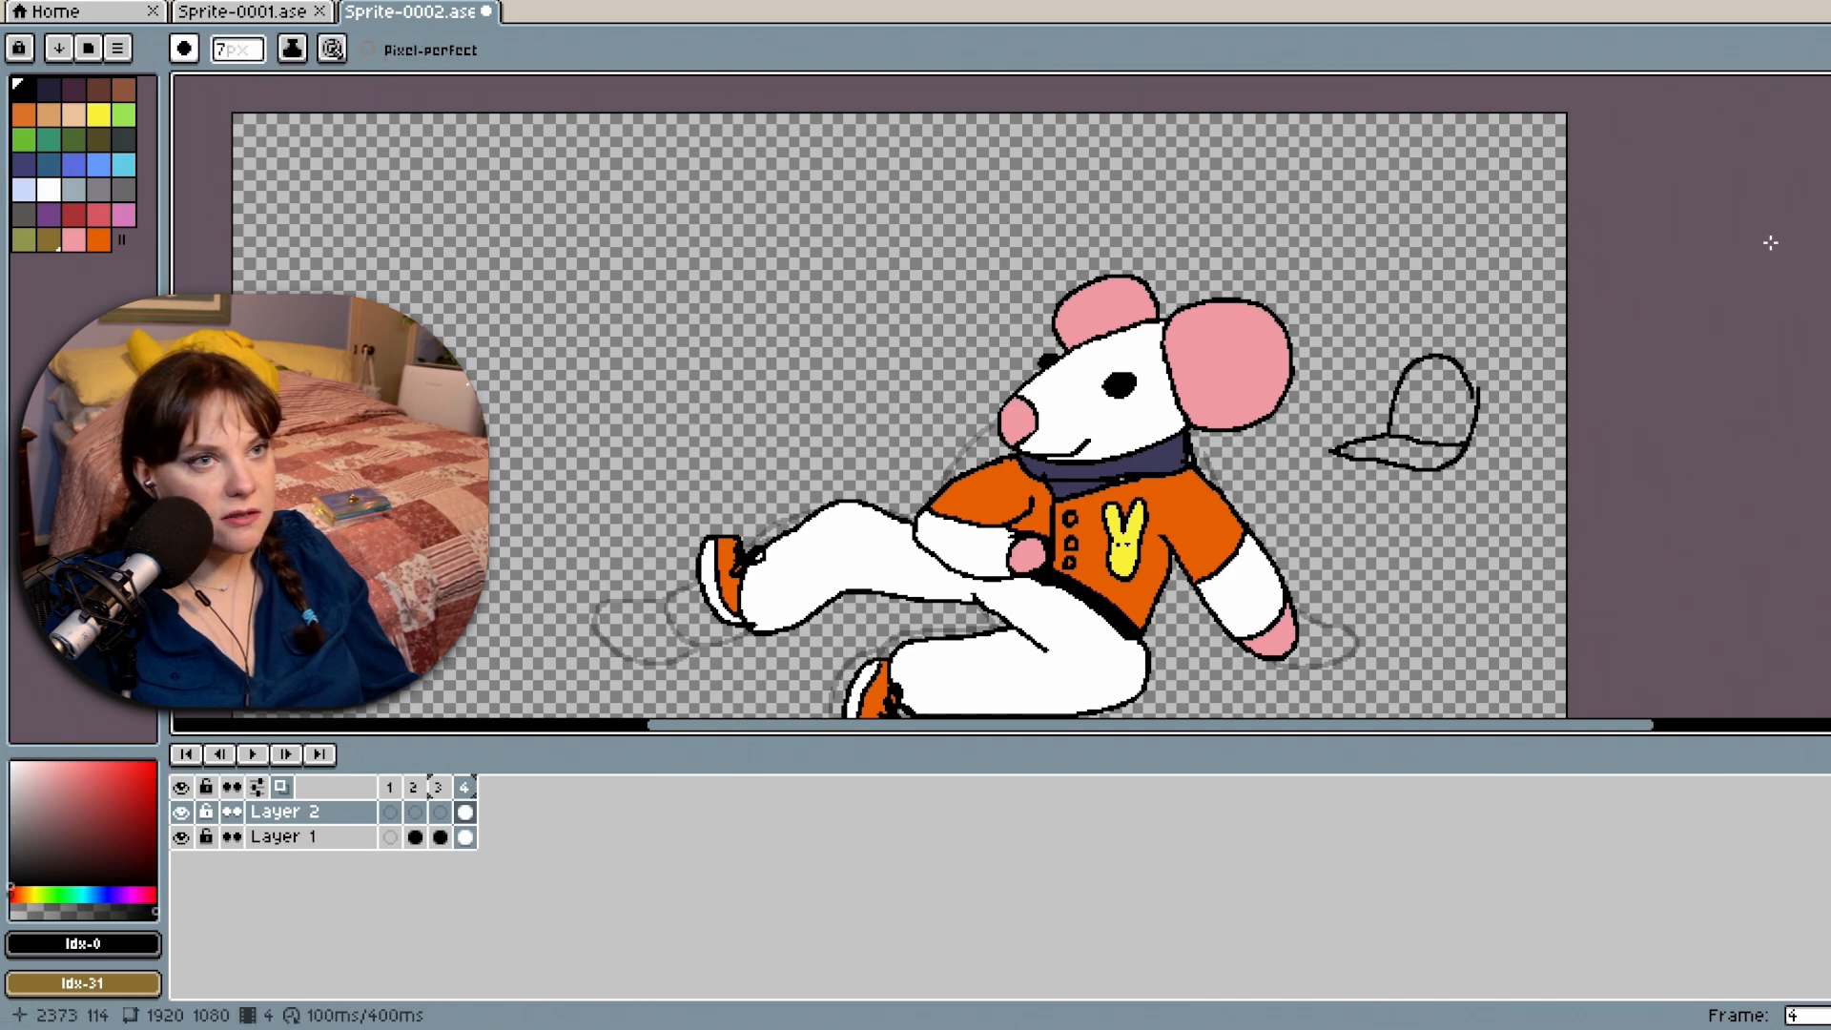
pyautogui.scroll(2, 1474, 317)
pyautogui.moveTo(1396, 439)
pyautogui.mouseDown()
pyautogui.moveTo(1442, 453)
pyautogui.moveTo(1500, 536)
pyautogui.moveTo(1488, 609)
pyautogui.mouseUp()
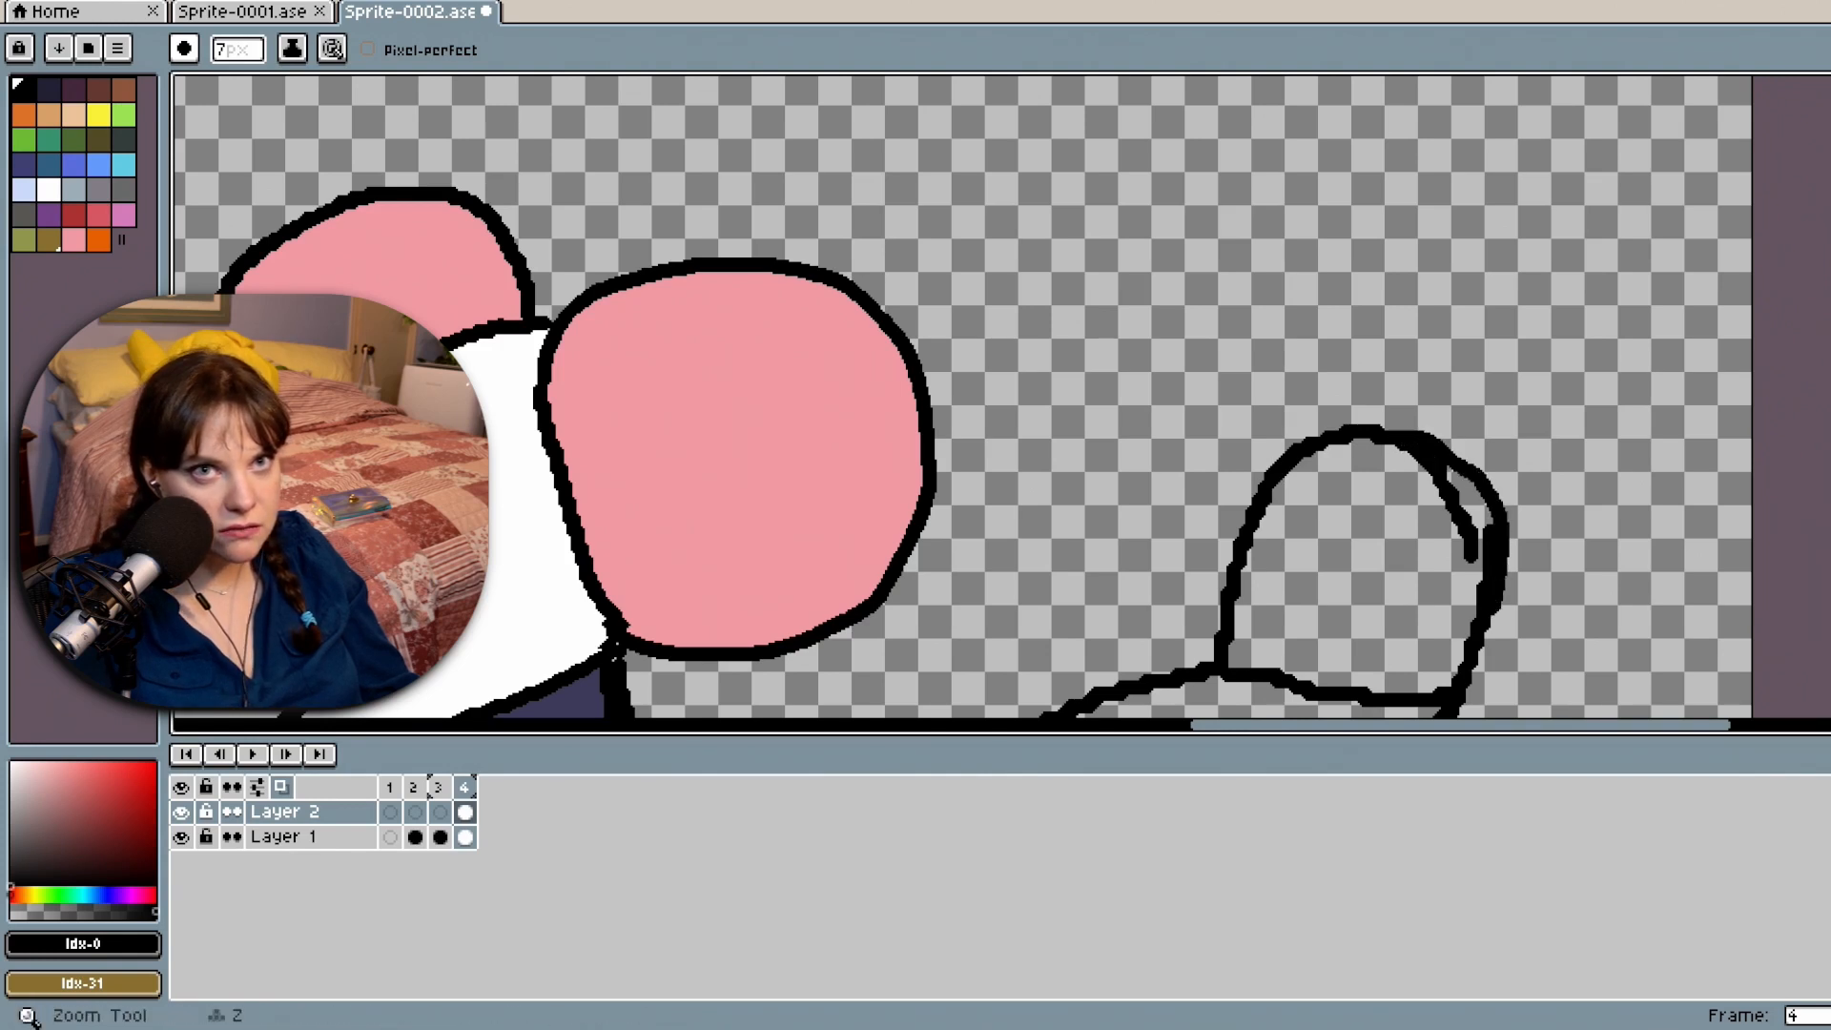
# Fill the cap's crown and brim with black using the Paint Bucket.
pyautogui.click(1823, 282)
pyautogui.click(1327, 615)
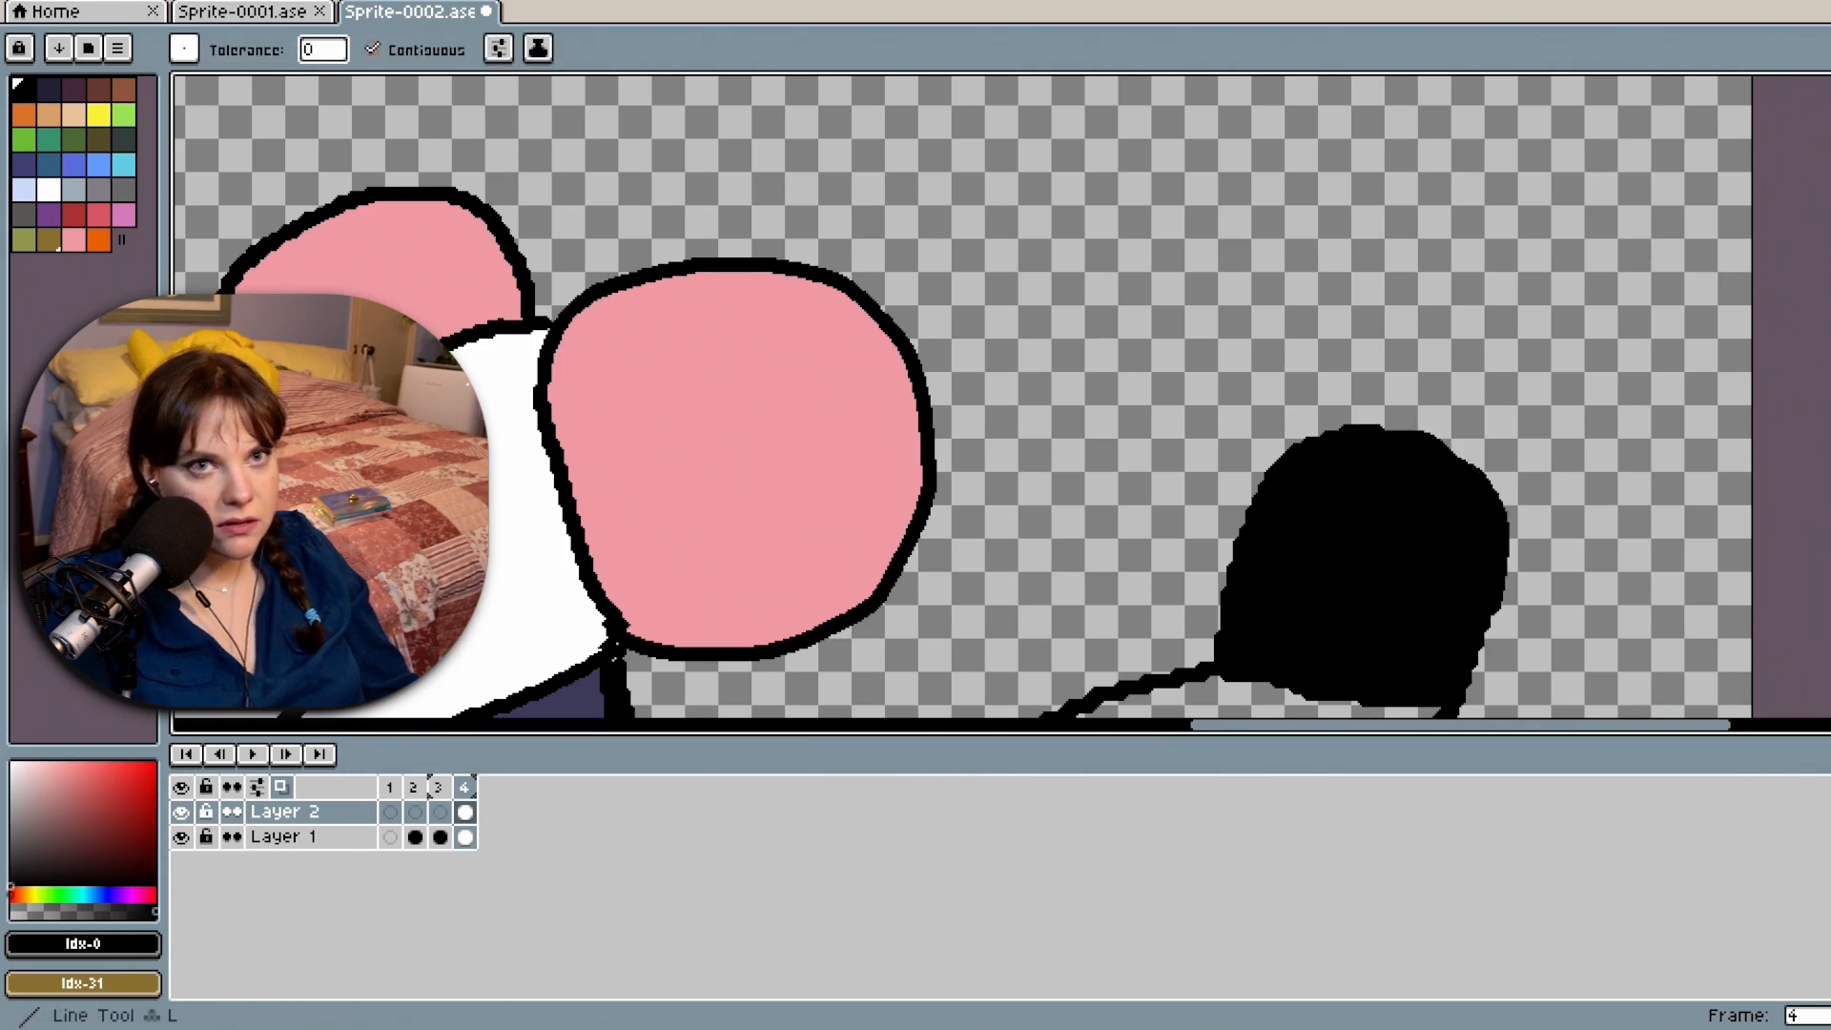
pyautogui.moveTo(1826, 319); pyautogui.dragTo(1827, 350)
pyautogui.scroll(-3, 1373, 355)
pyautogui.click(1226, 408)
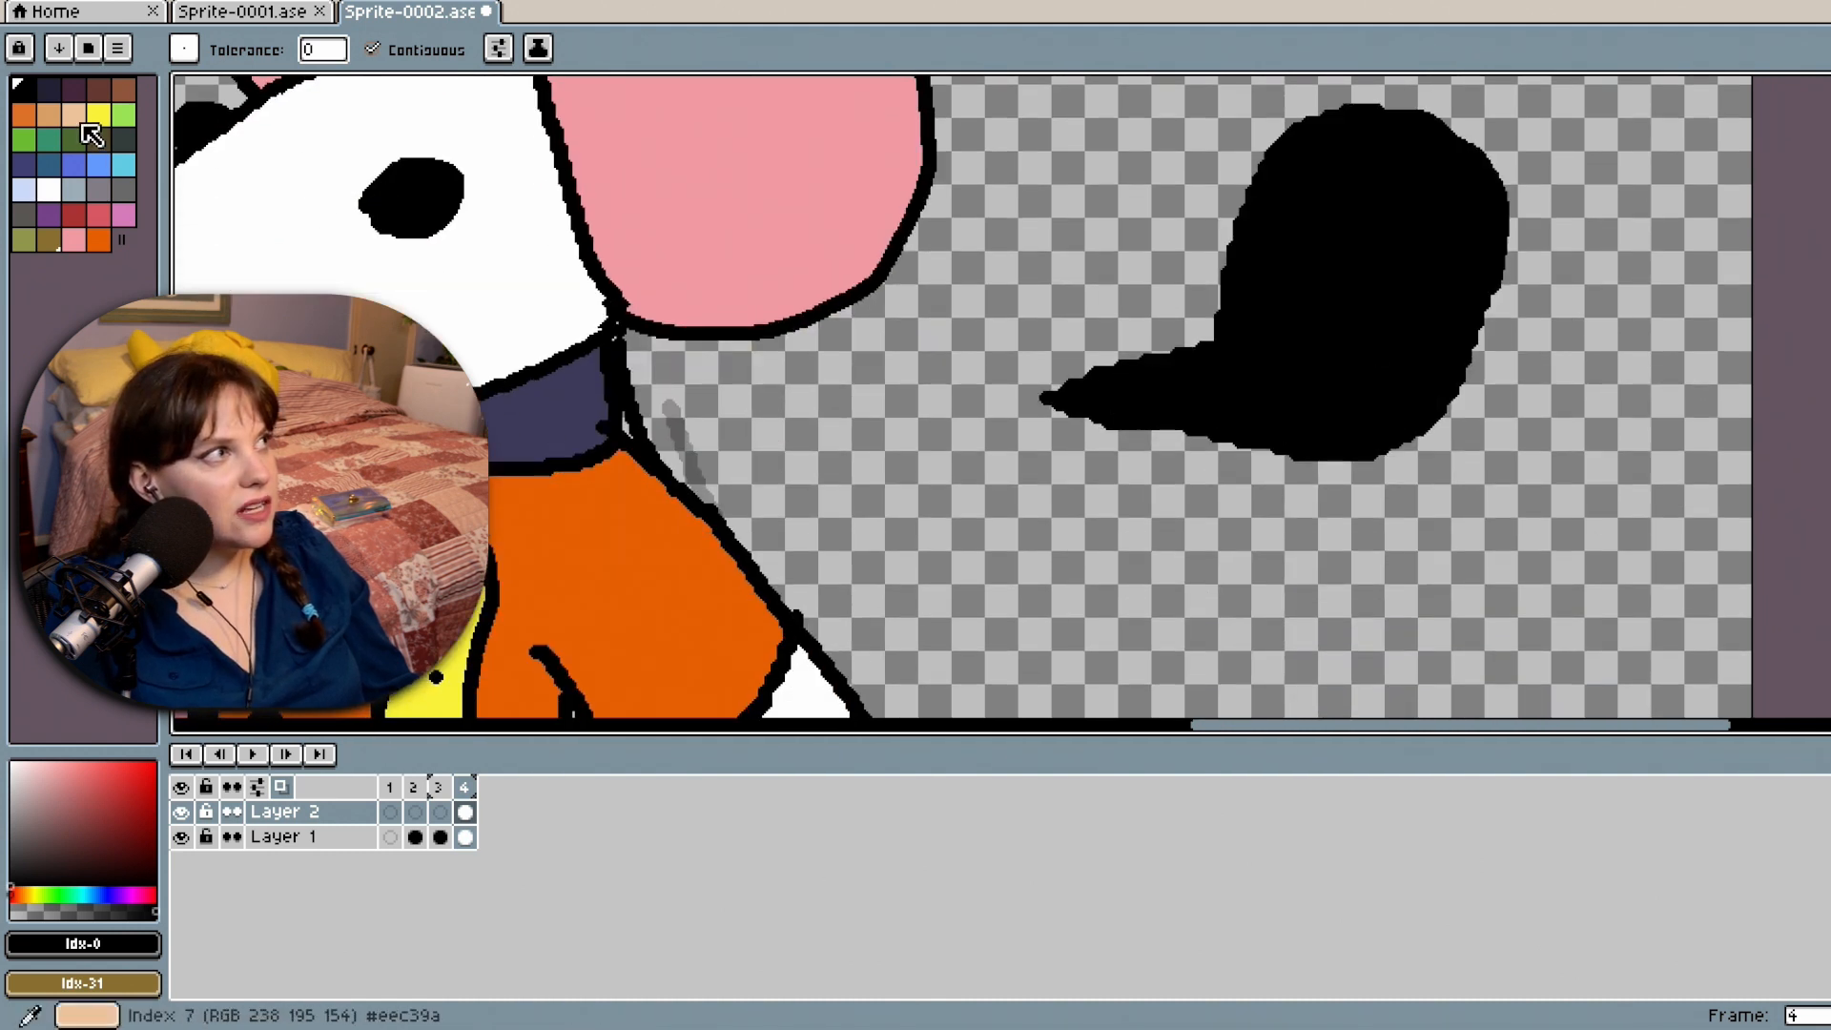
# Trace the cap's crown, brim and dividing seam in the dark grey palette colour Idx-25 with the 7 px Pencil.
pyautogui.click(124, 138)
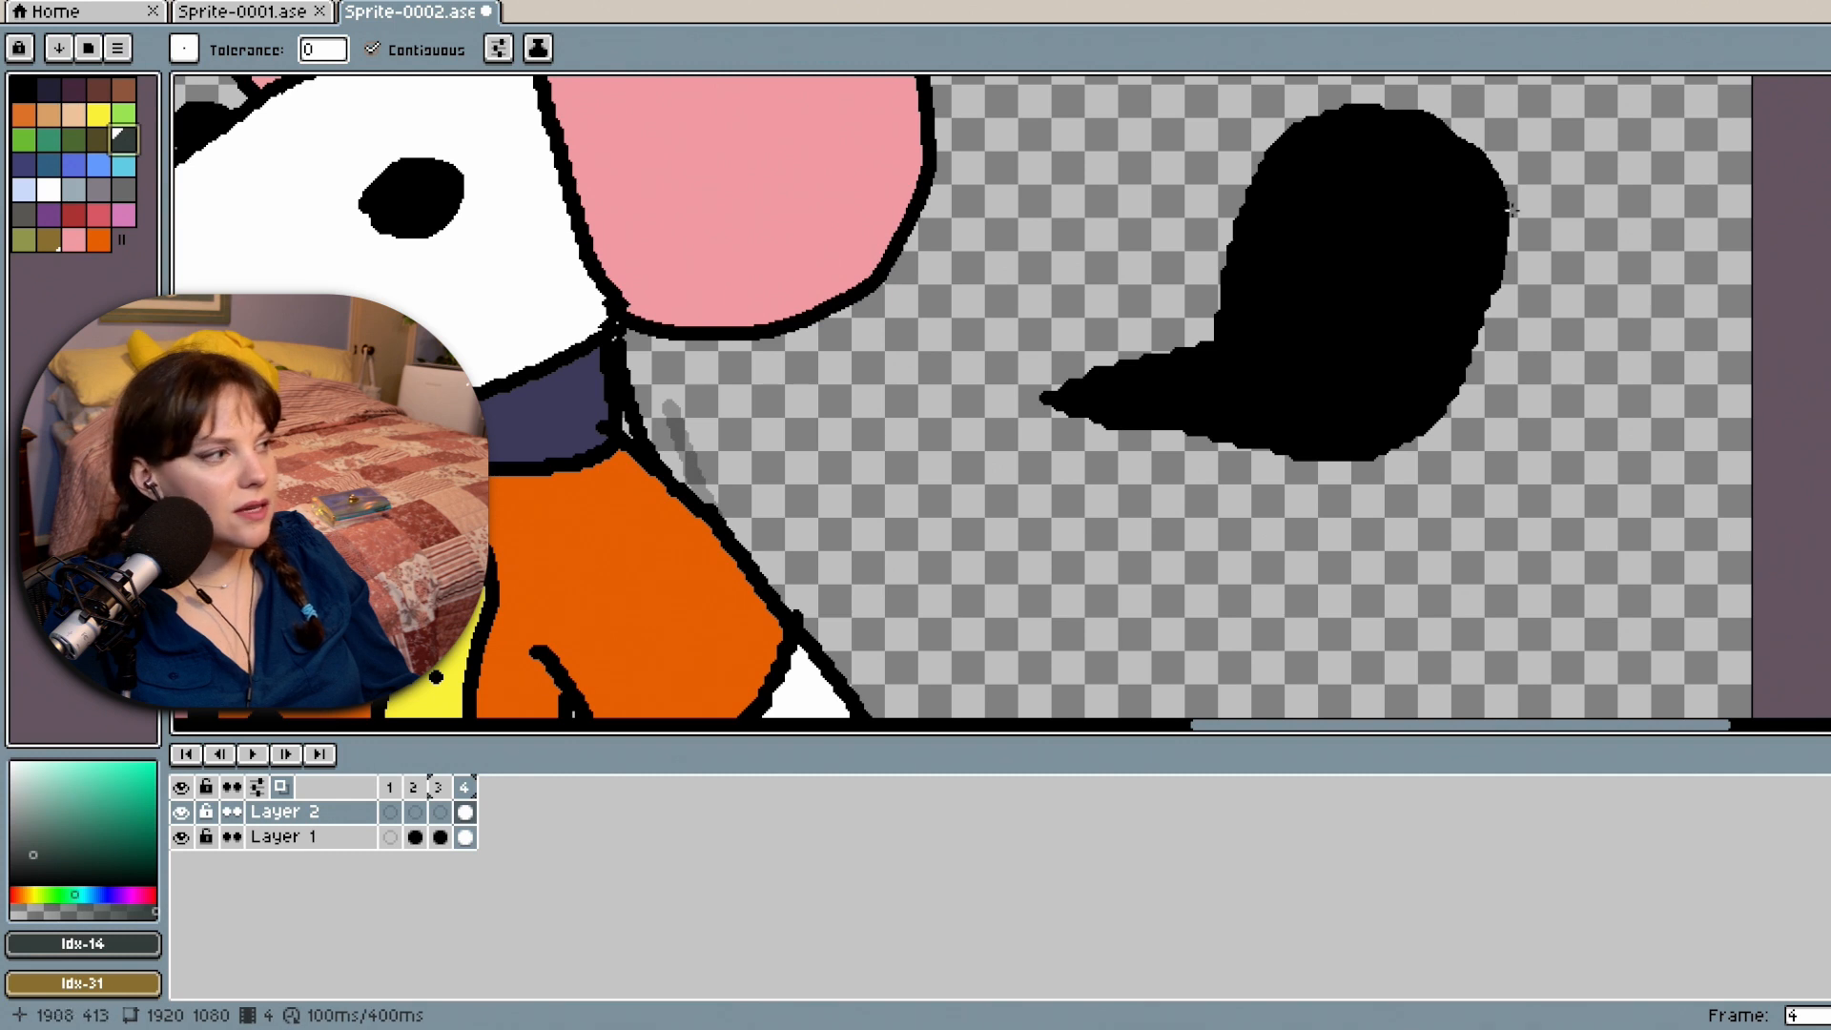
pyautogui.click(24, 216)
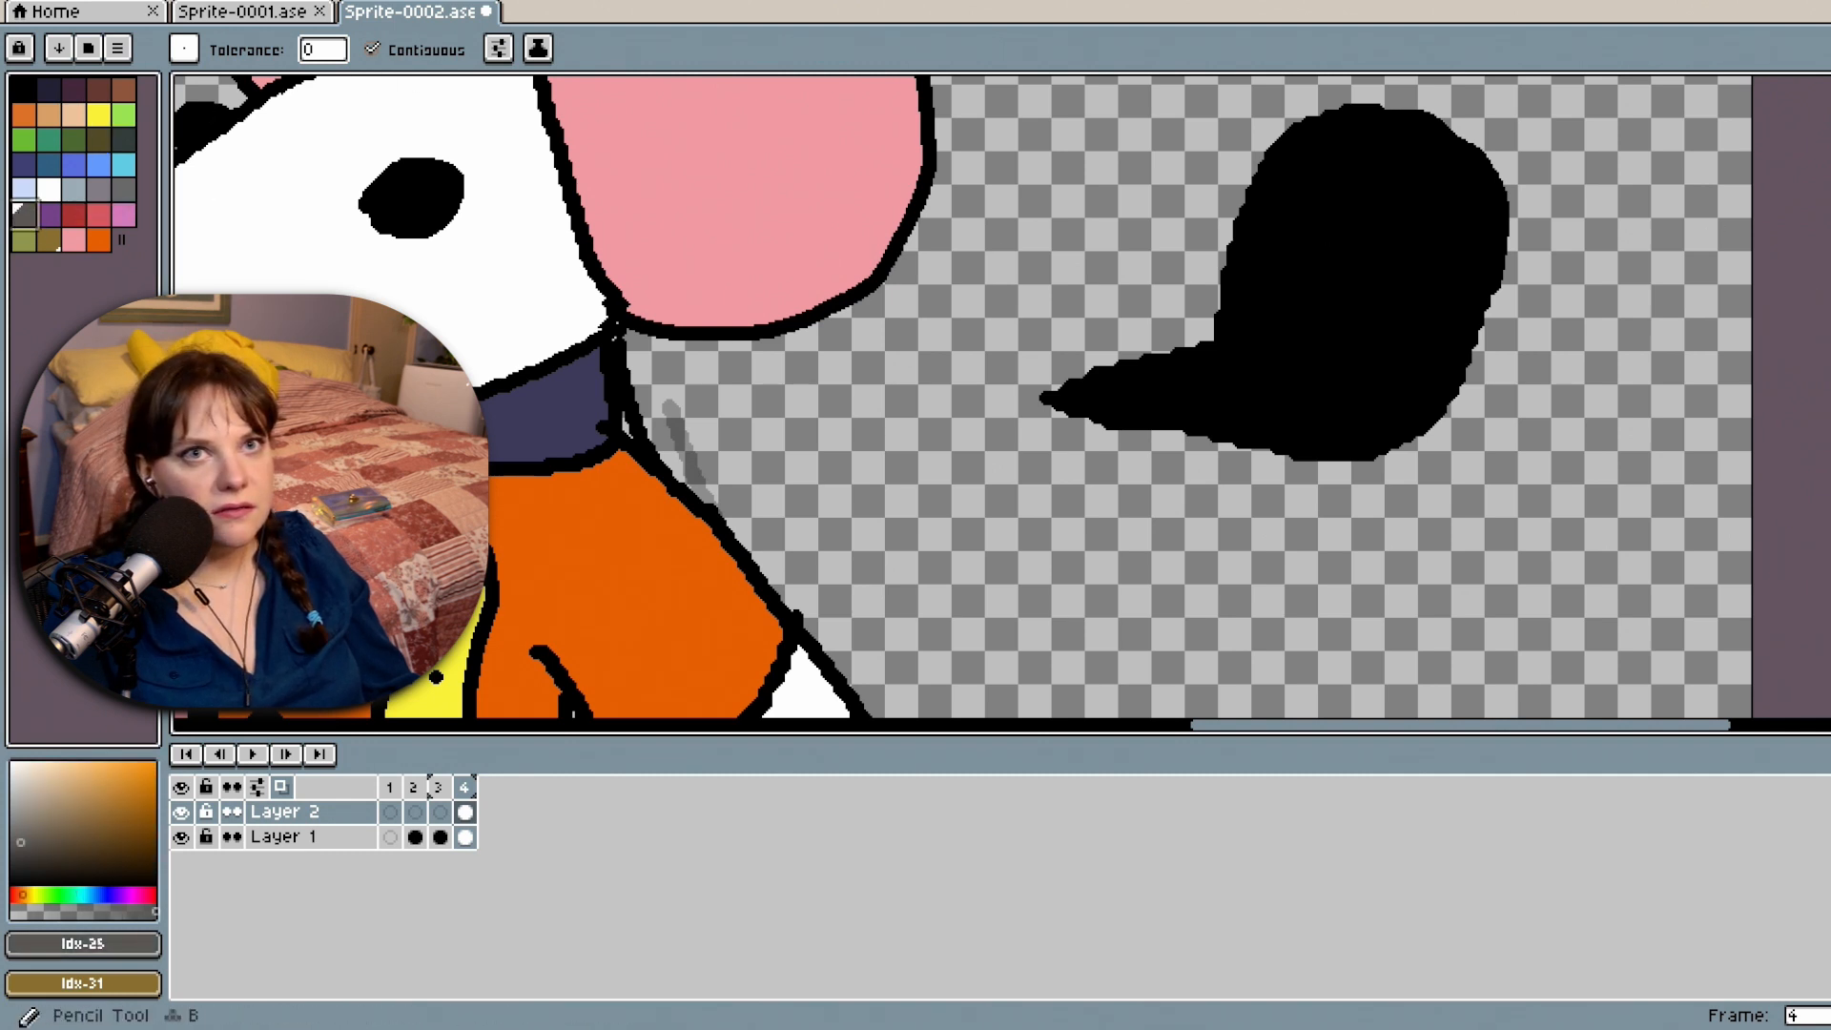
pyautogui.press('b')
pyautogui.moveTo(1224, 329); pyautogui.dragTo(1356, 367)
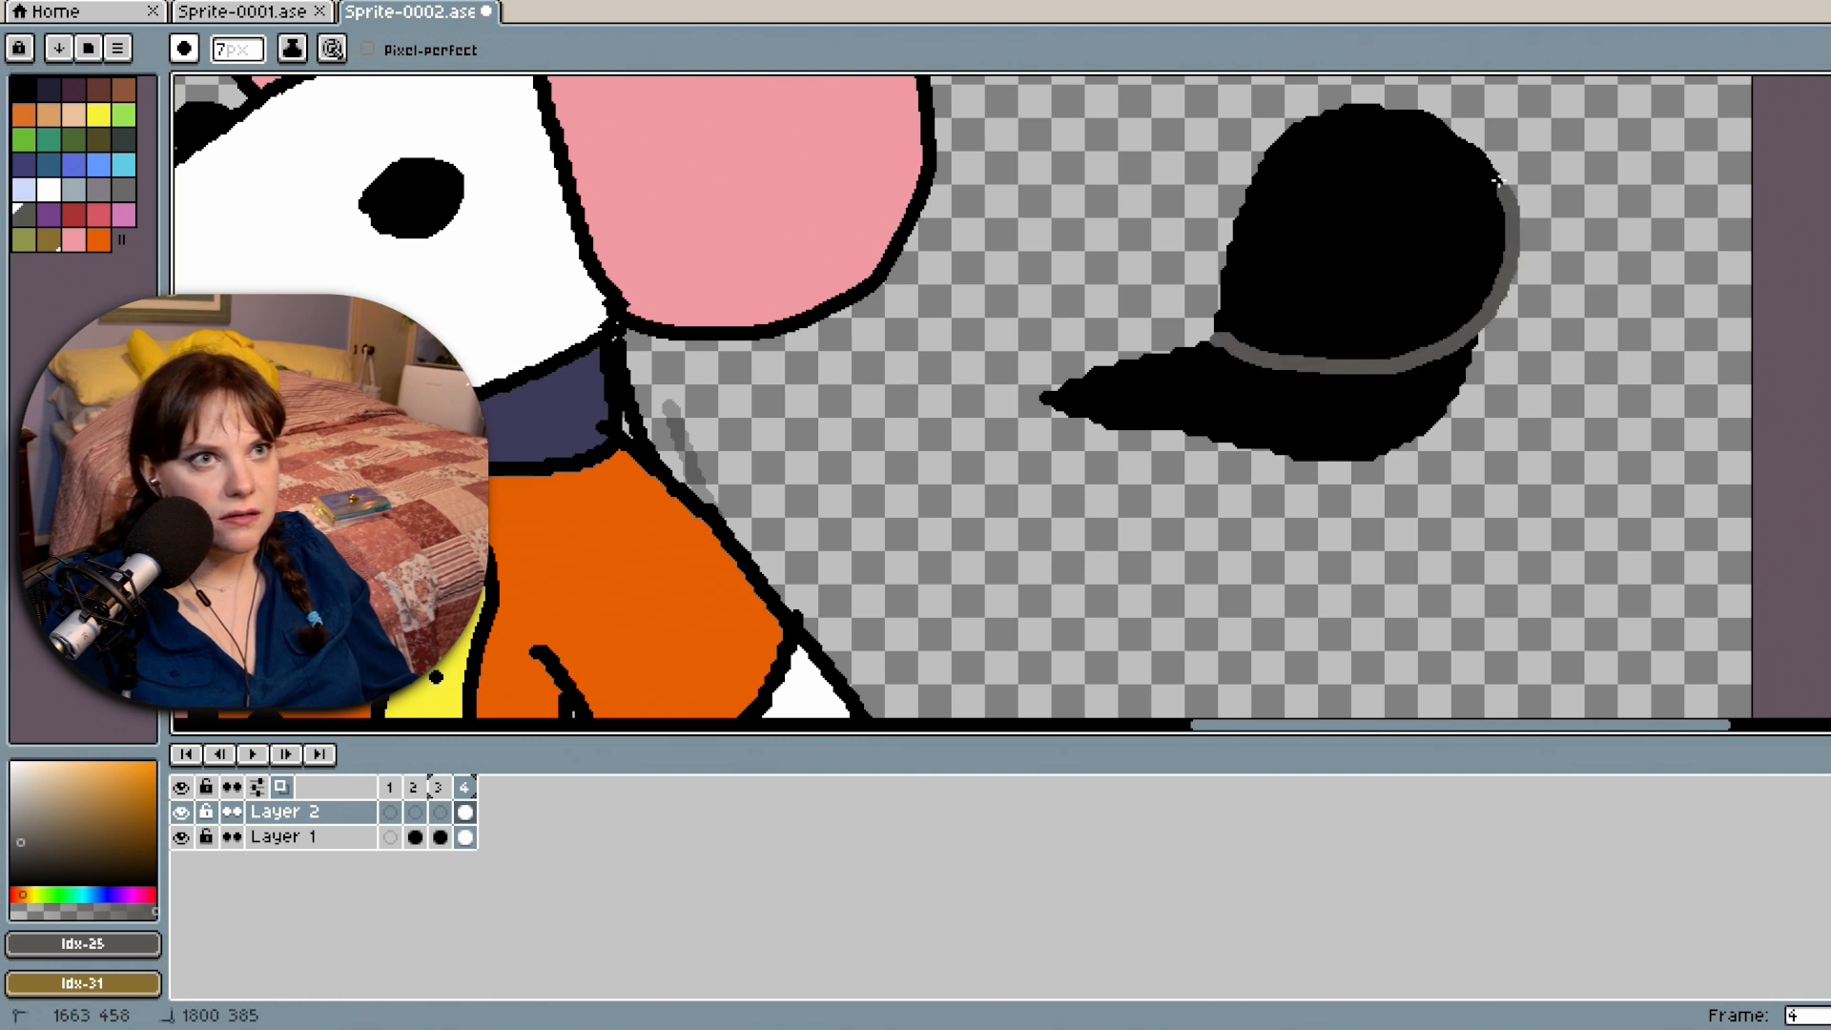
pyautogui.moveTo(1250, 186); pyautogui.dragTo(1204, 321)
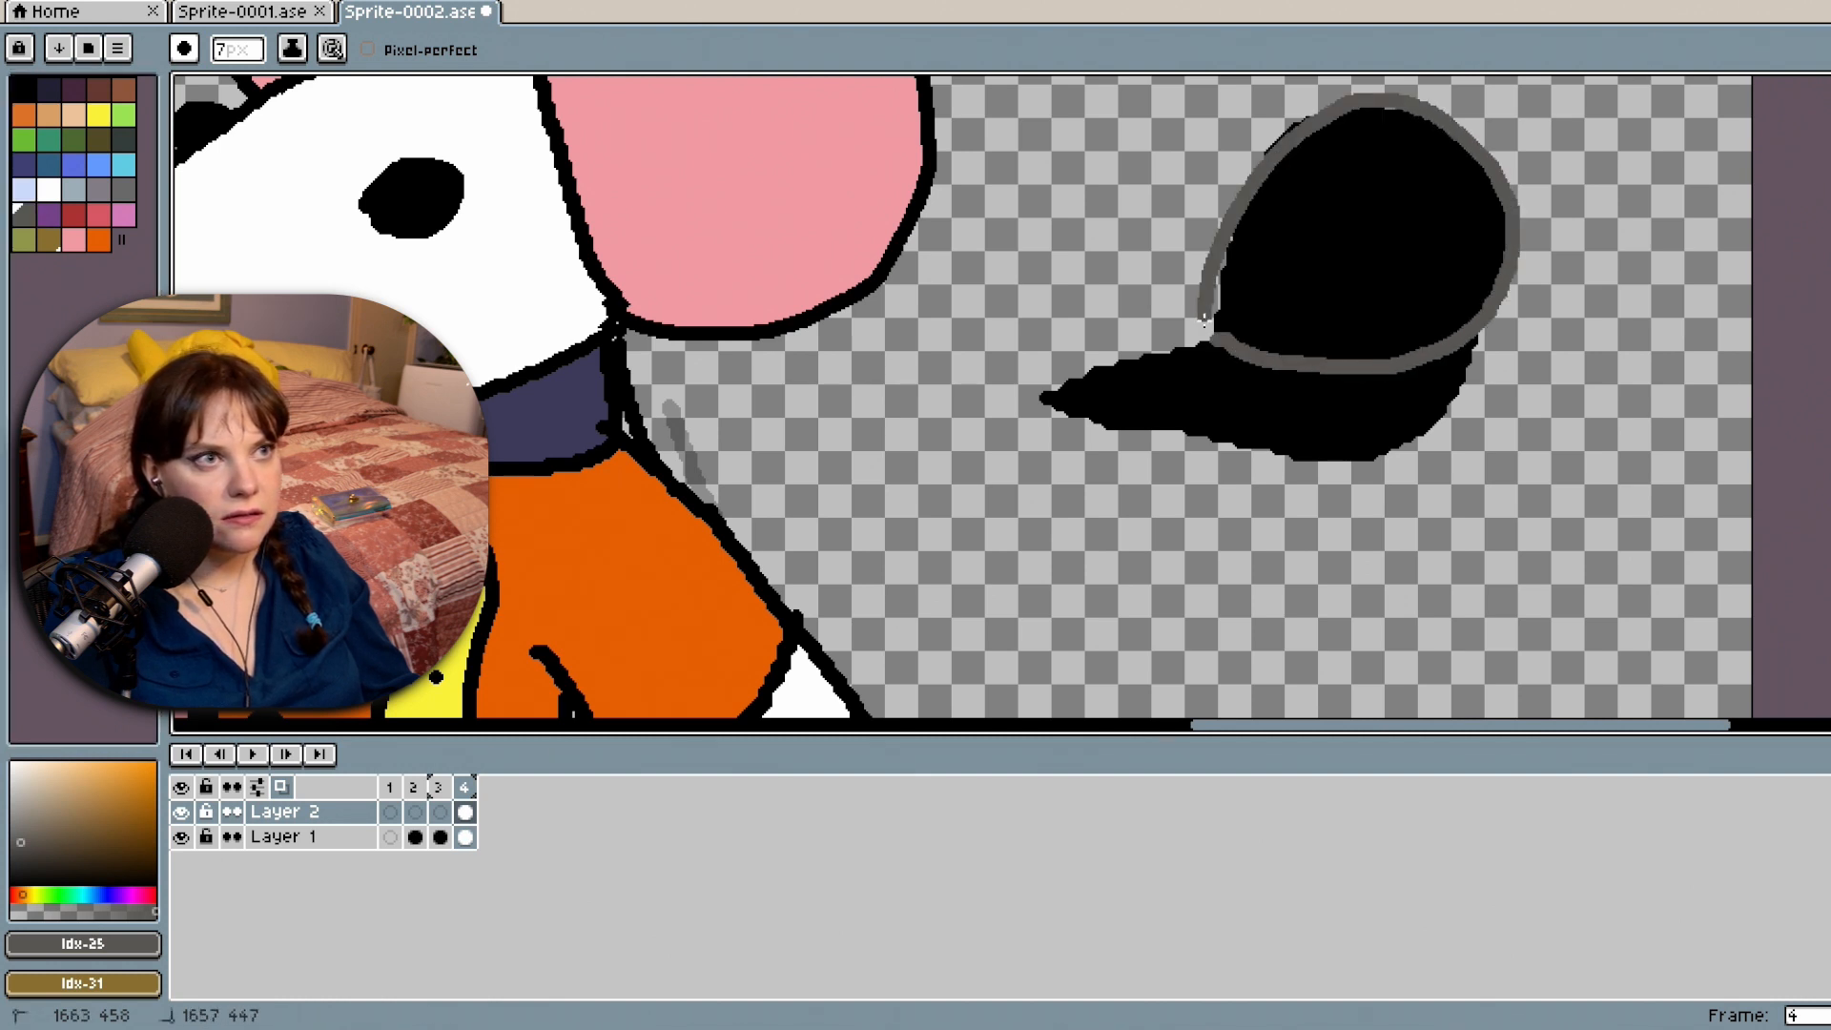
pyautogui.moveTo(1067, 411)
pyautogui.mouseDown()
pyautogui.moveTo(1228, 455)
pyautogui.moveTo(1354, 459)
pyautogui.mouseUp()
pyautogui.moveTo(1480, 335); pyautogui.dragTo(1503, 263)
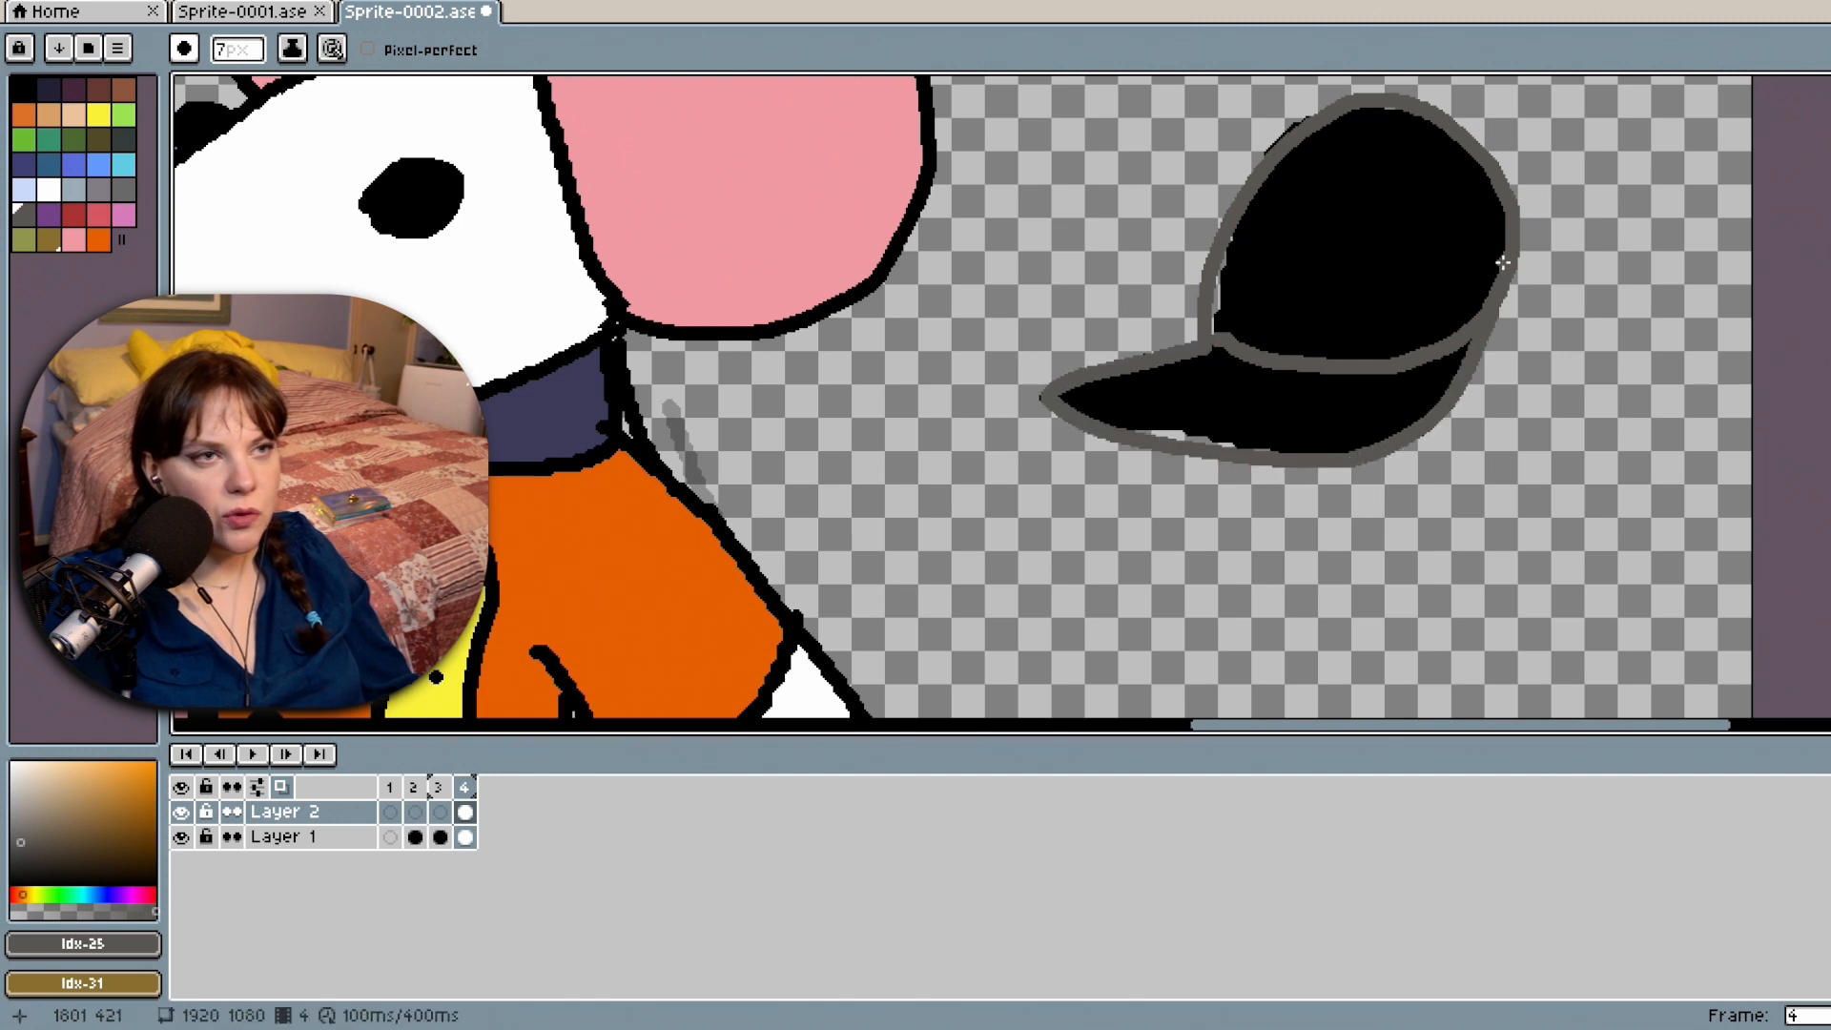
# Fill the unpainted gaps between the grey outline and the cap's brim and crown with black.
pyautogui.press('e')
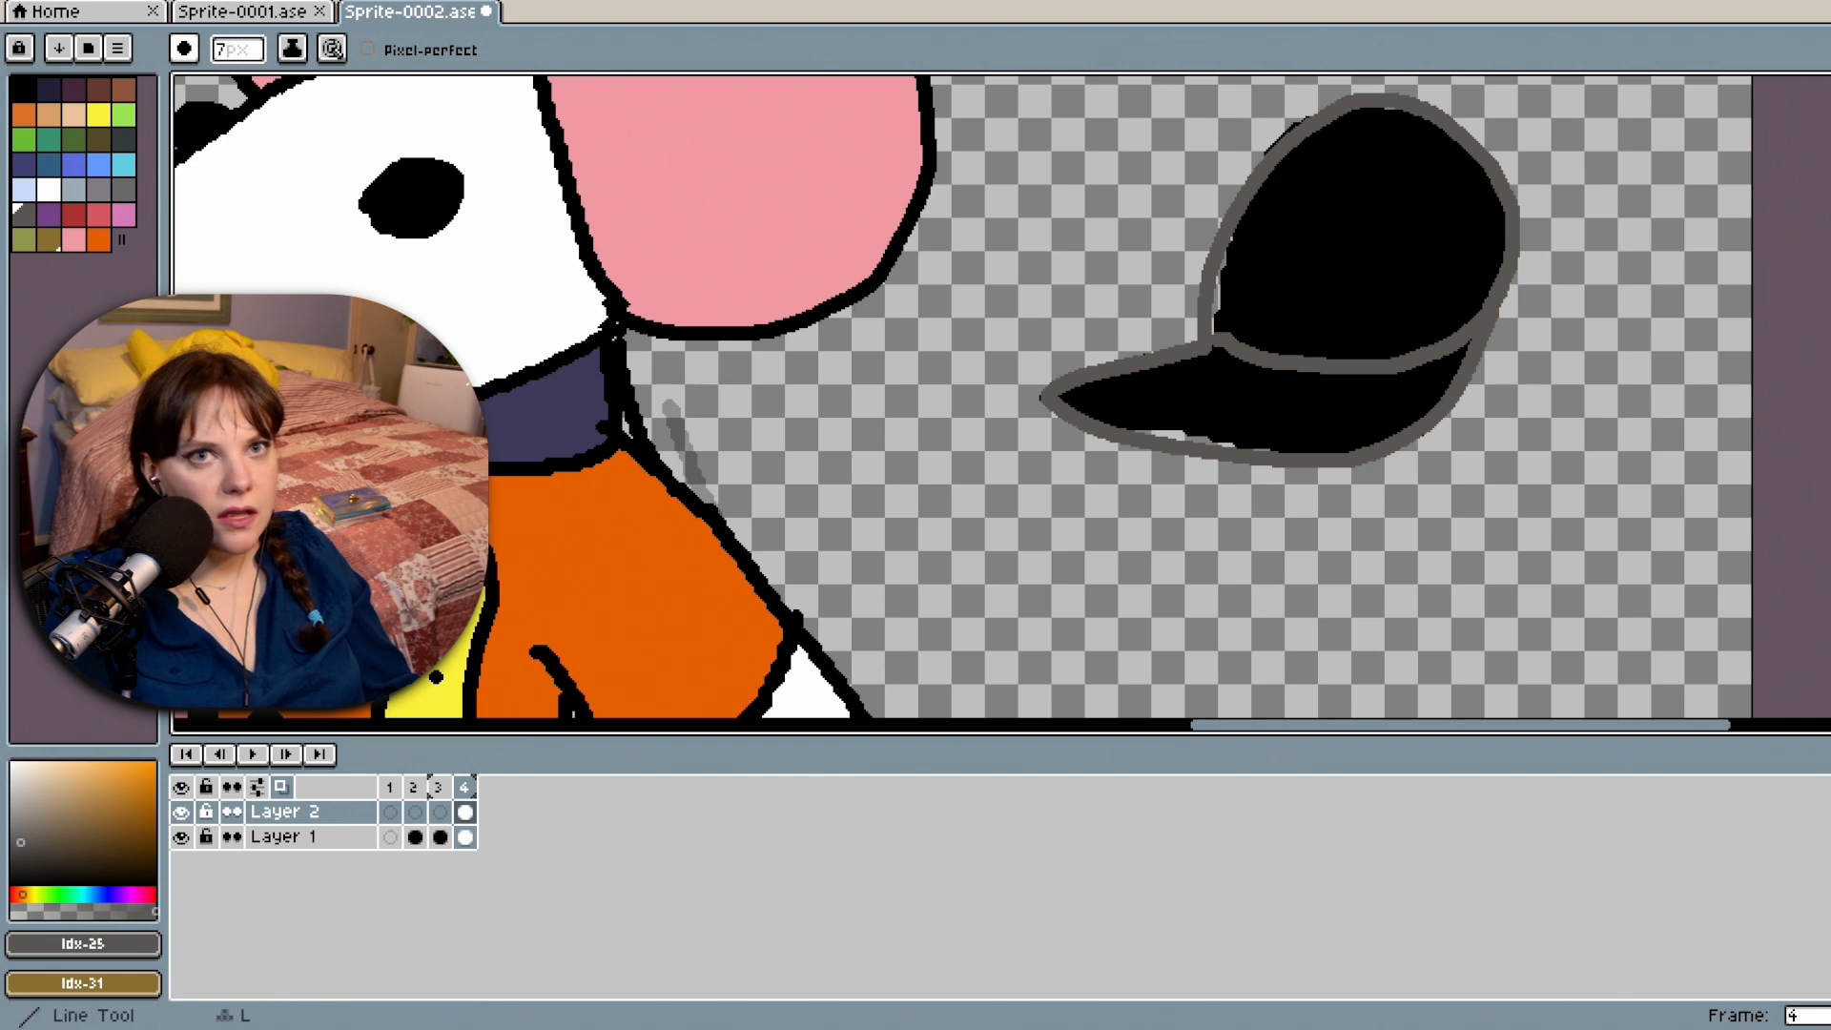
pyautogui.press('g')
pyautogui.click(23, 88)
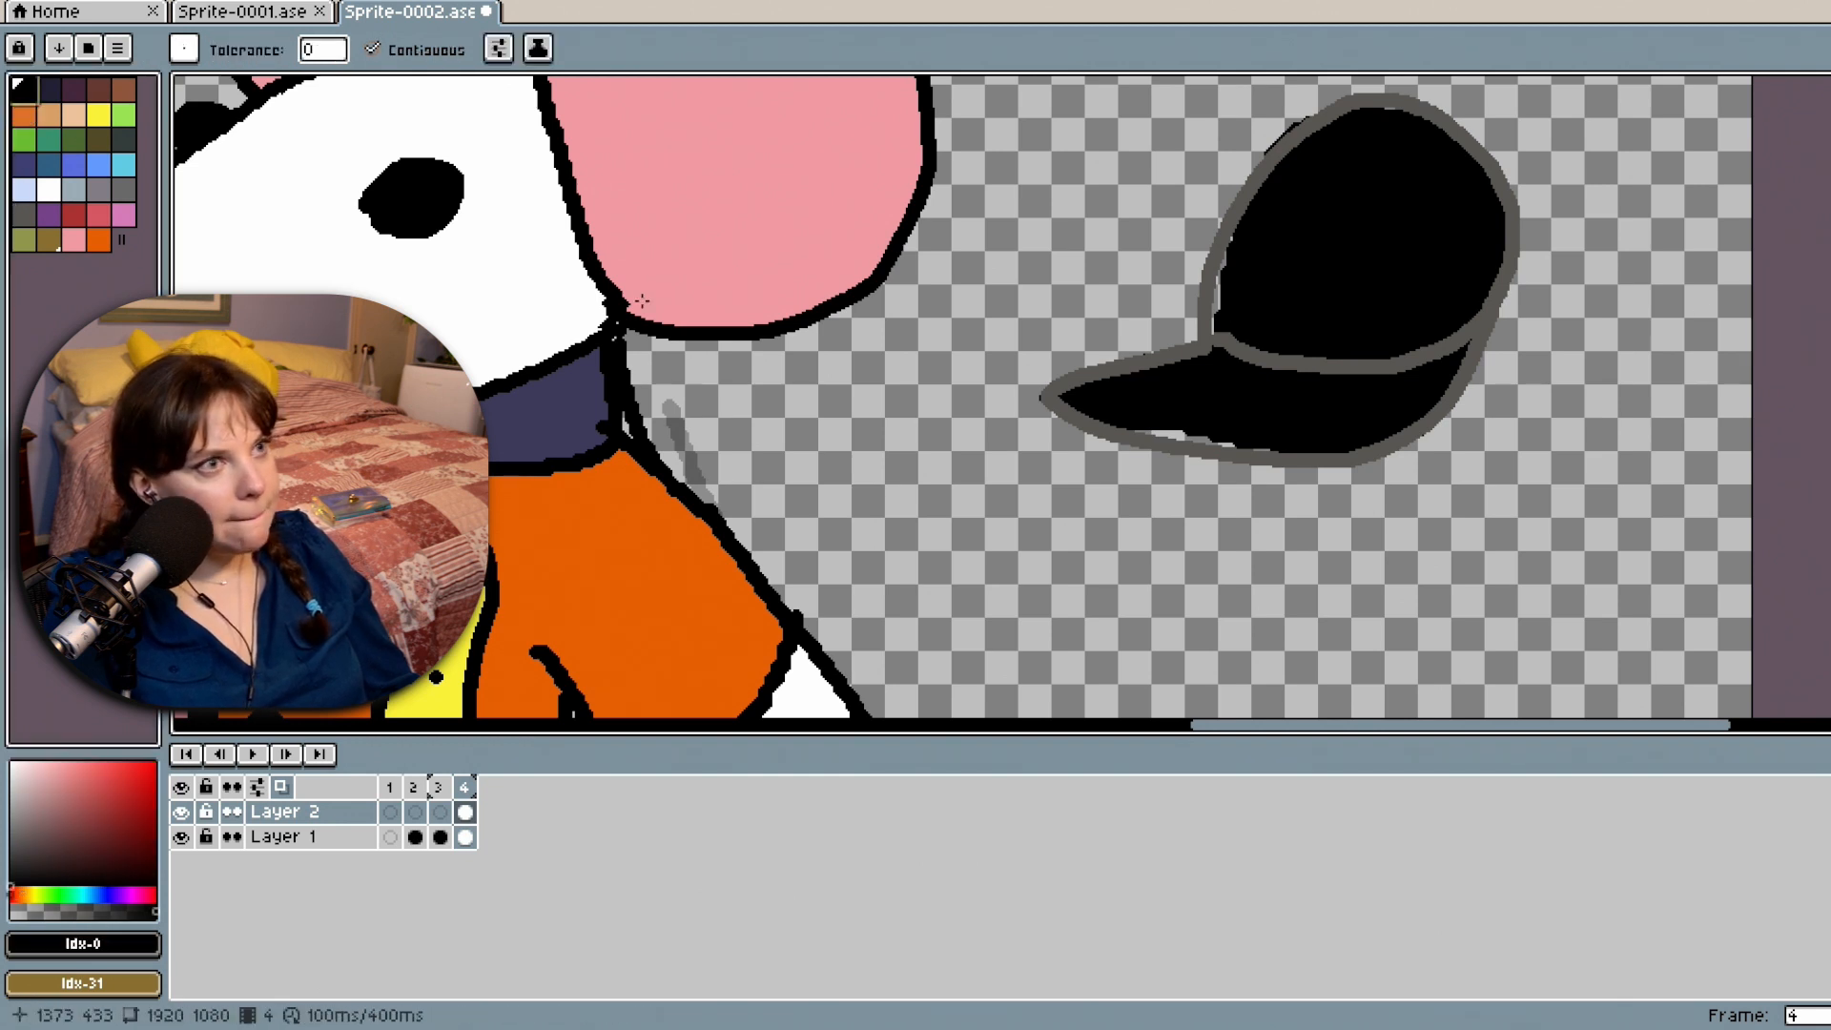
pyautogui.click(1179, 434)
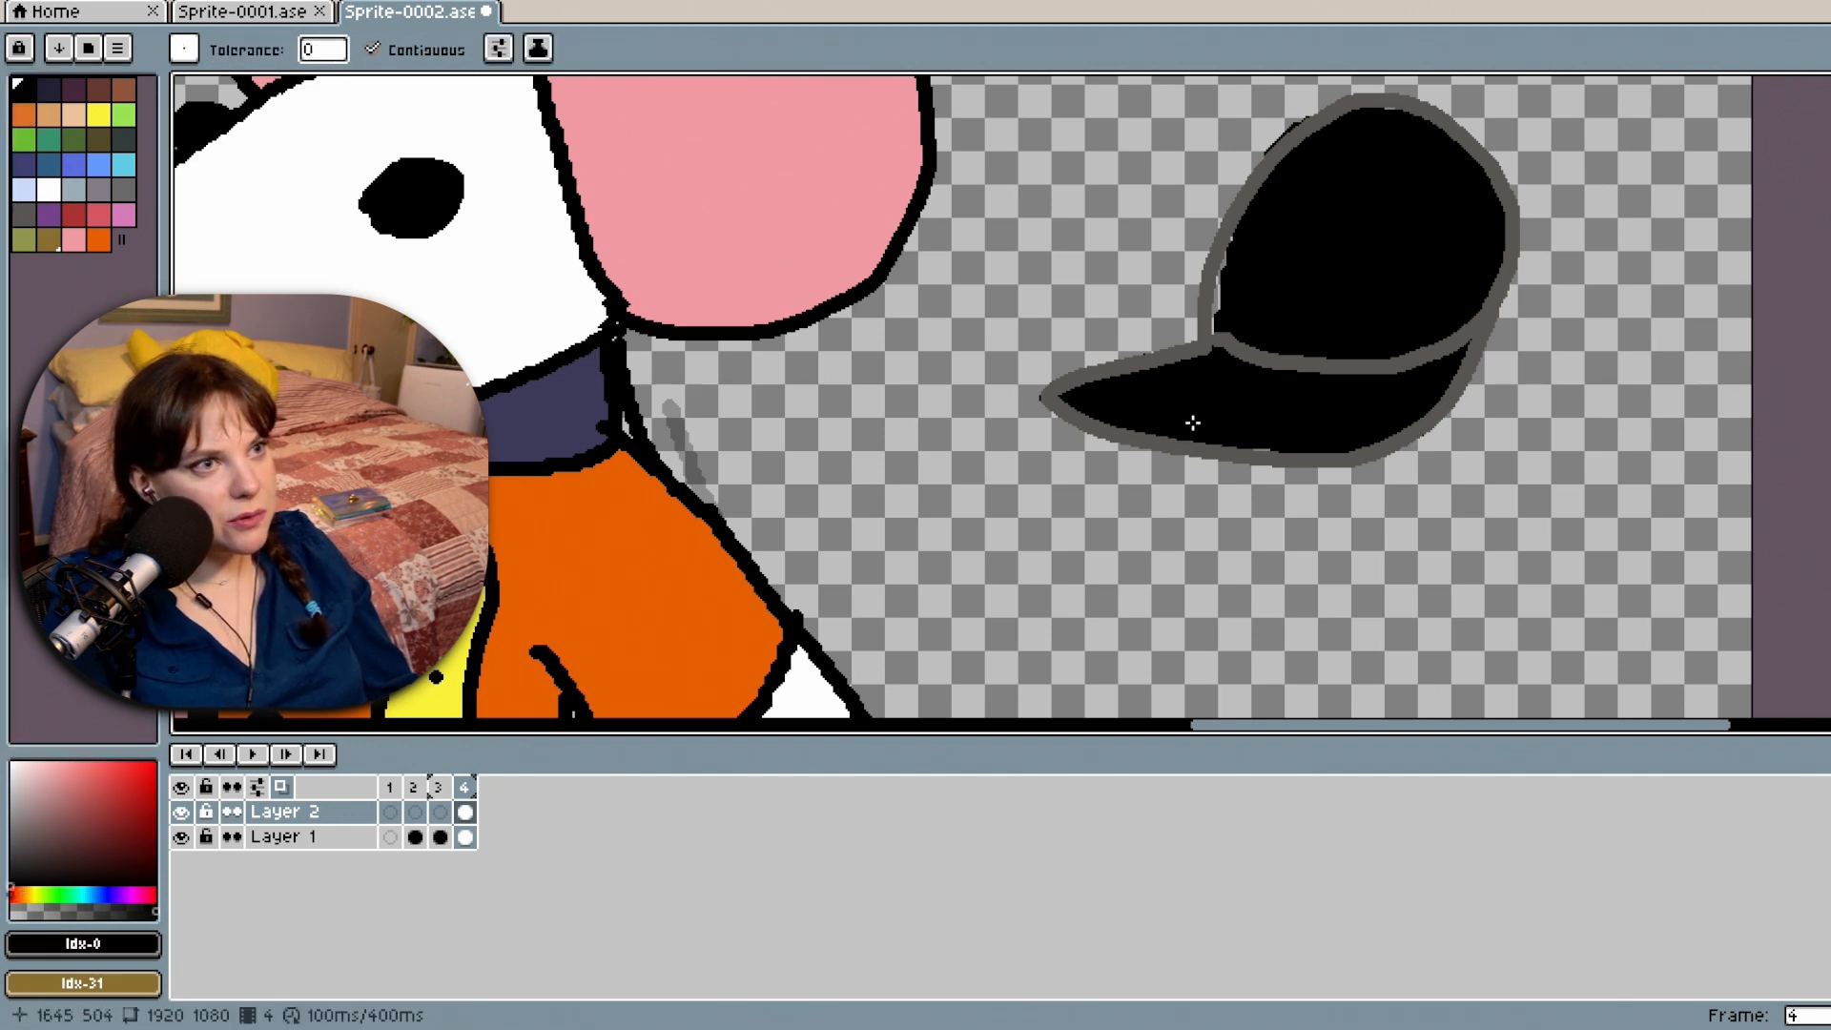
pyautogui.click(1222, 294)
pyautogui.click(1215, 295)
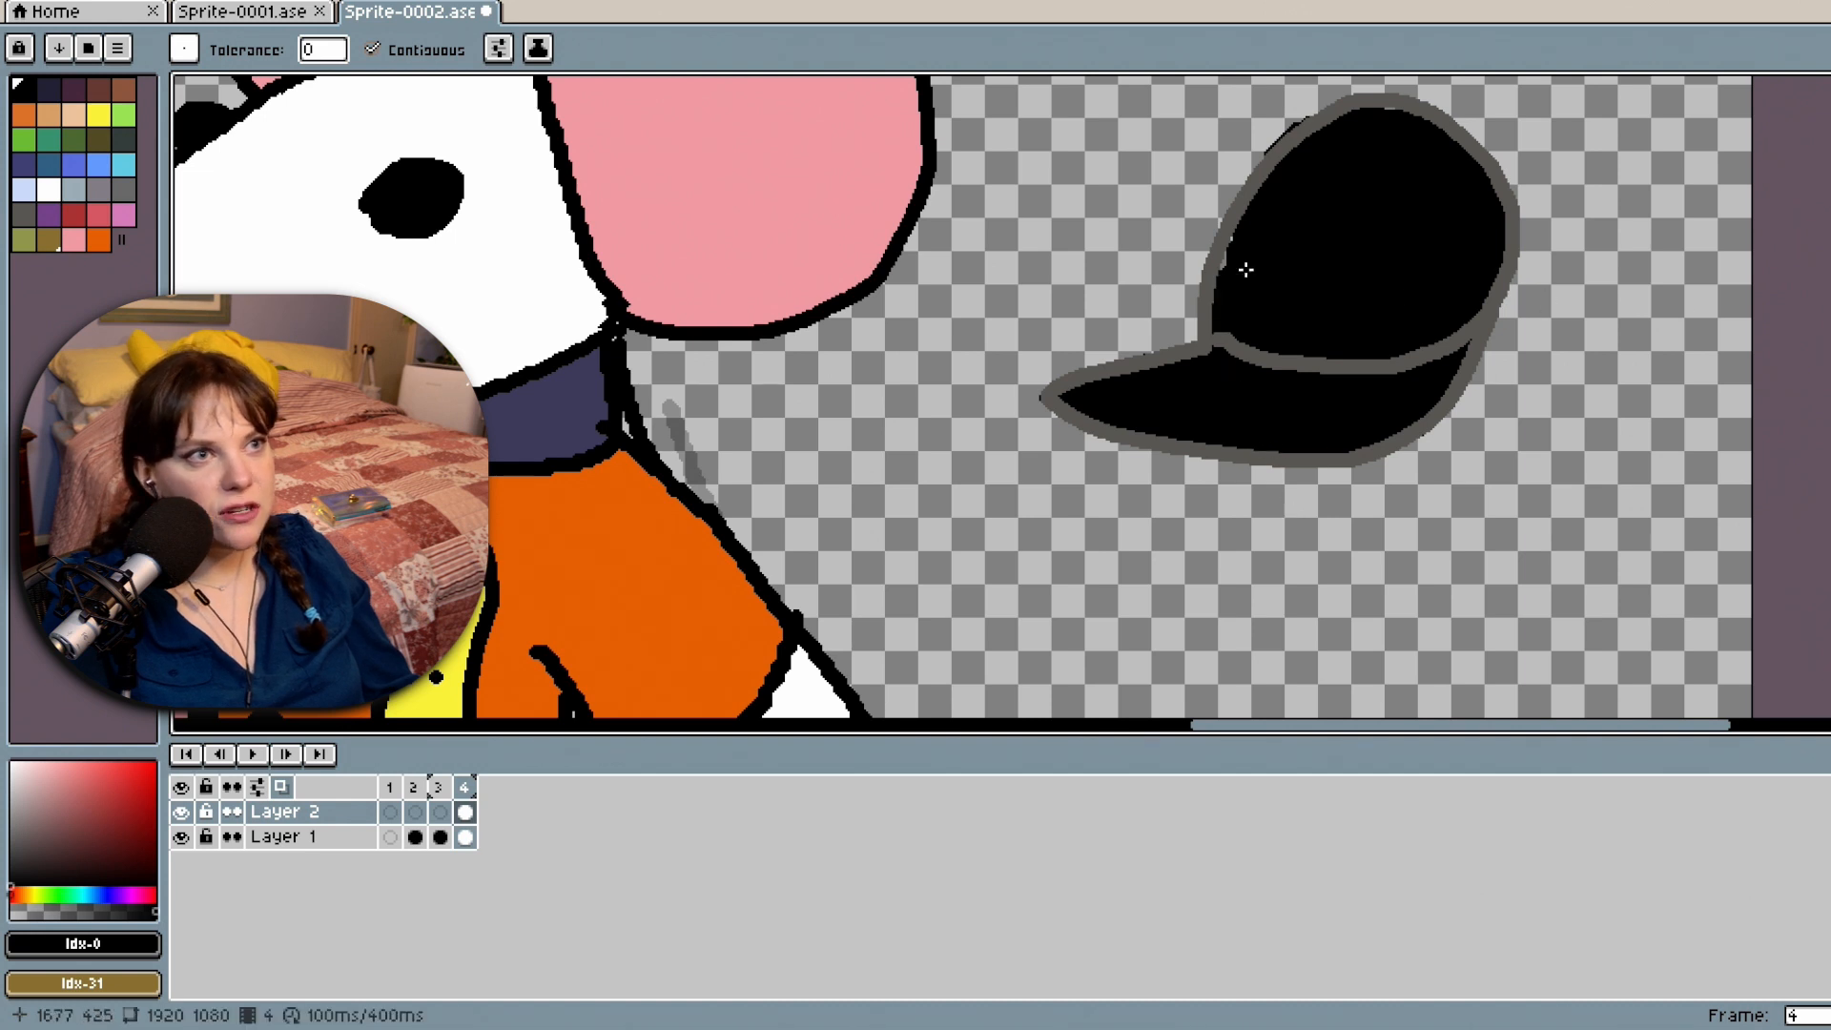
pyautogui.scroll(3, 1245, 270)
pyautogui.click(1200, 251)
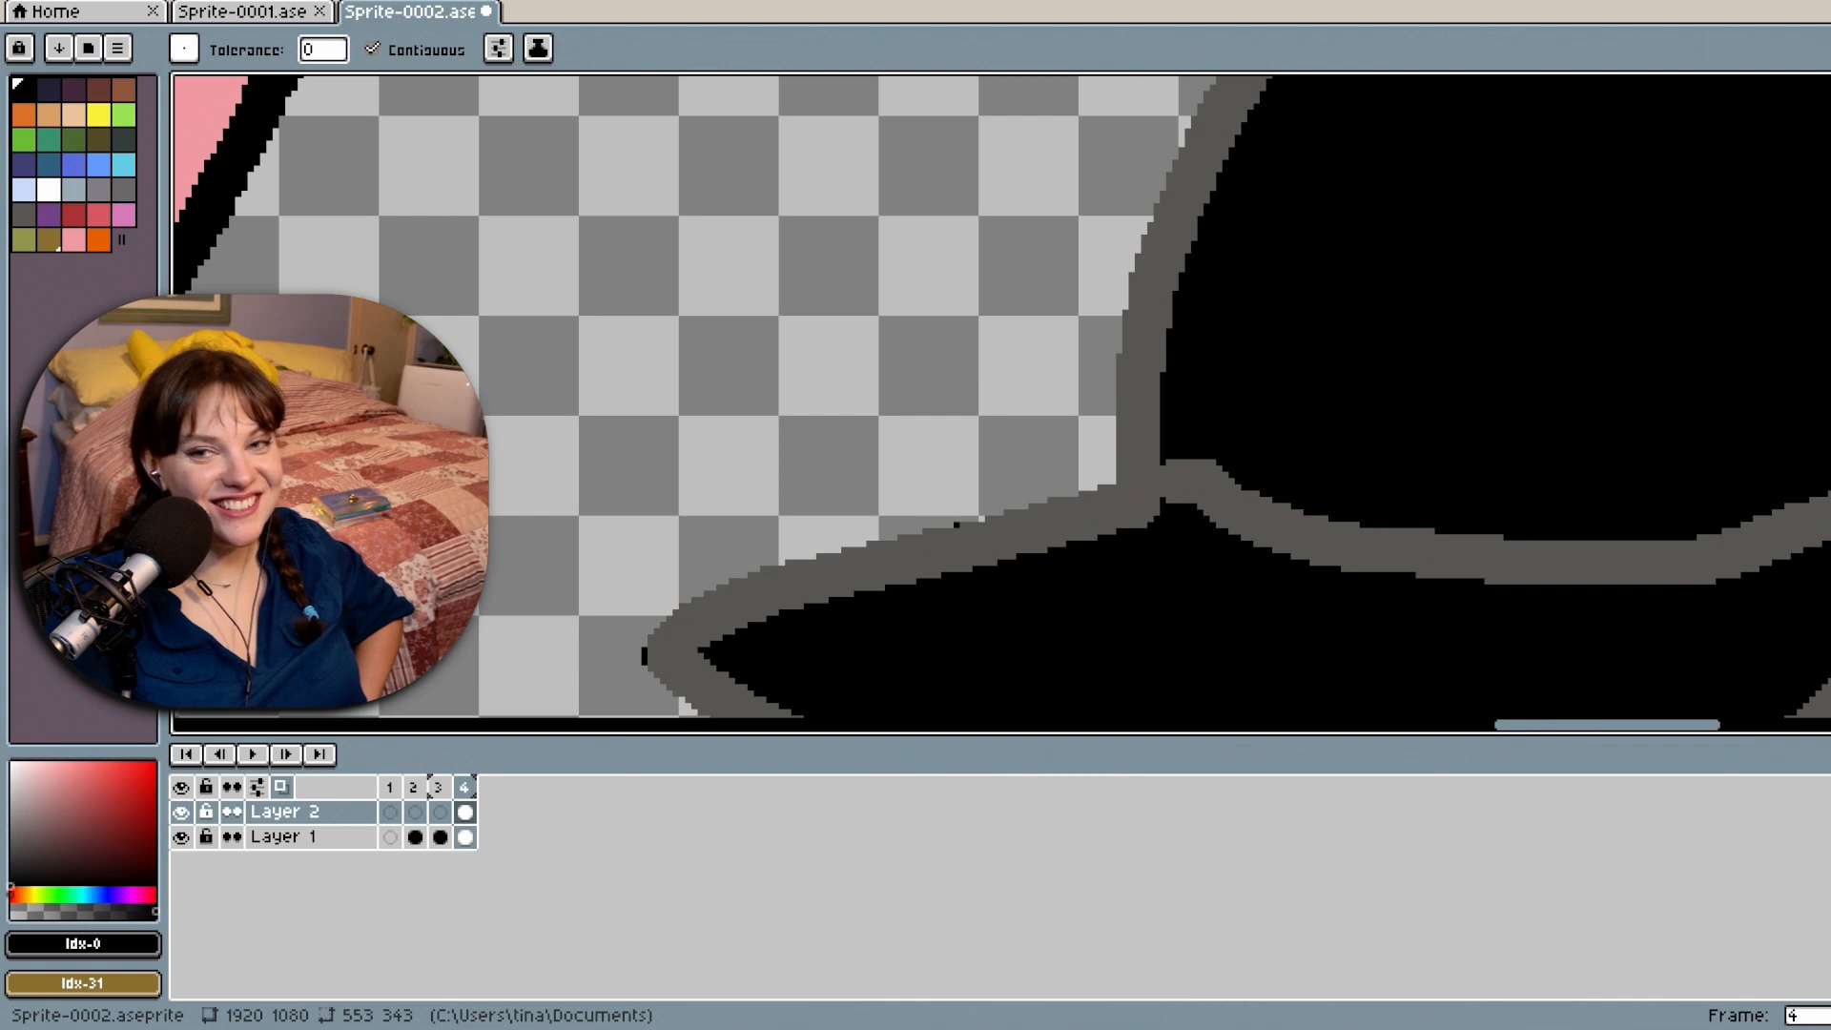
# Erase the stray black pixels outside the grey outline on the crown's upper front edge with the 11 px Eraser.
pyautogui.scroll(-2, 1656, 327)
pyautogui.scroll(1, 1655, 327)
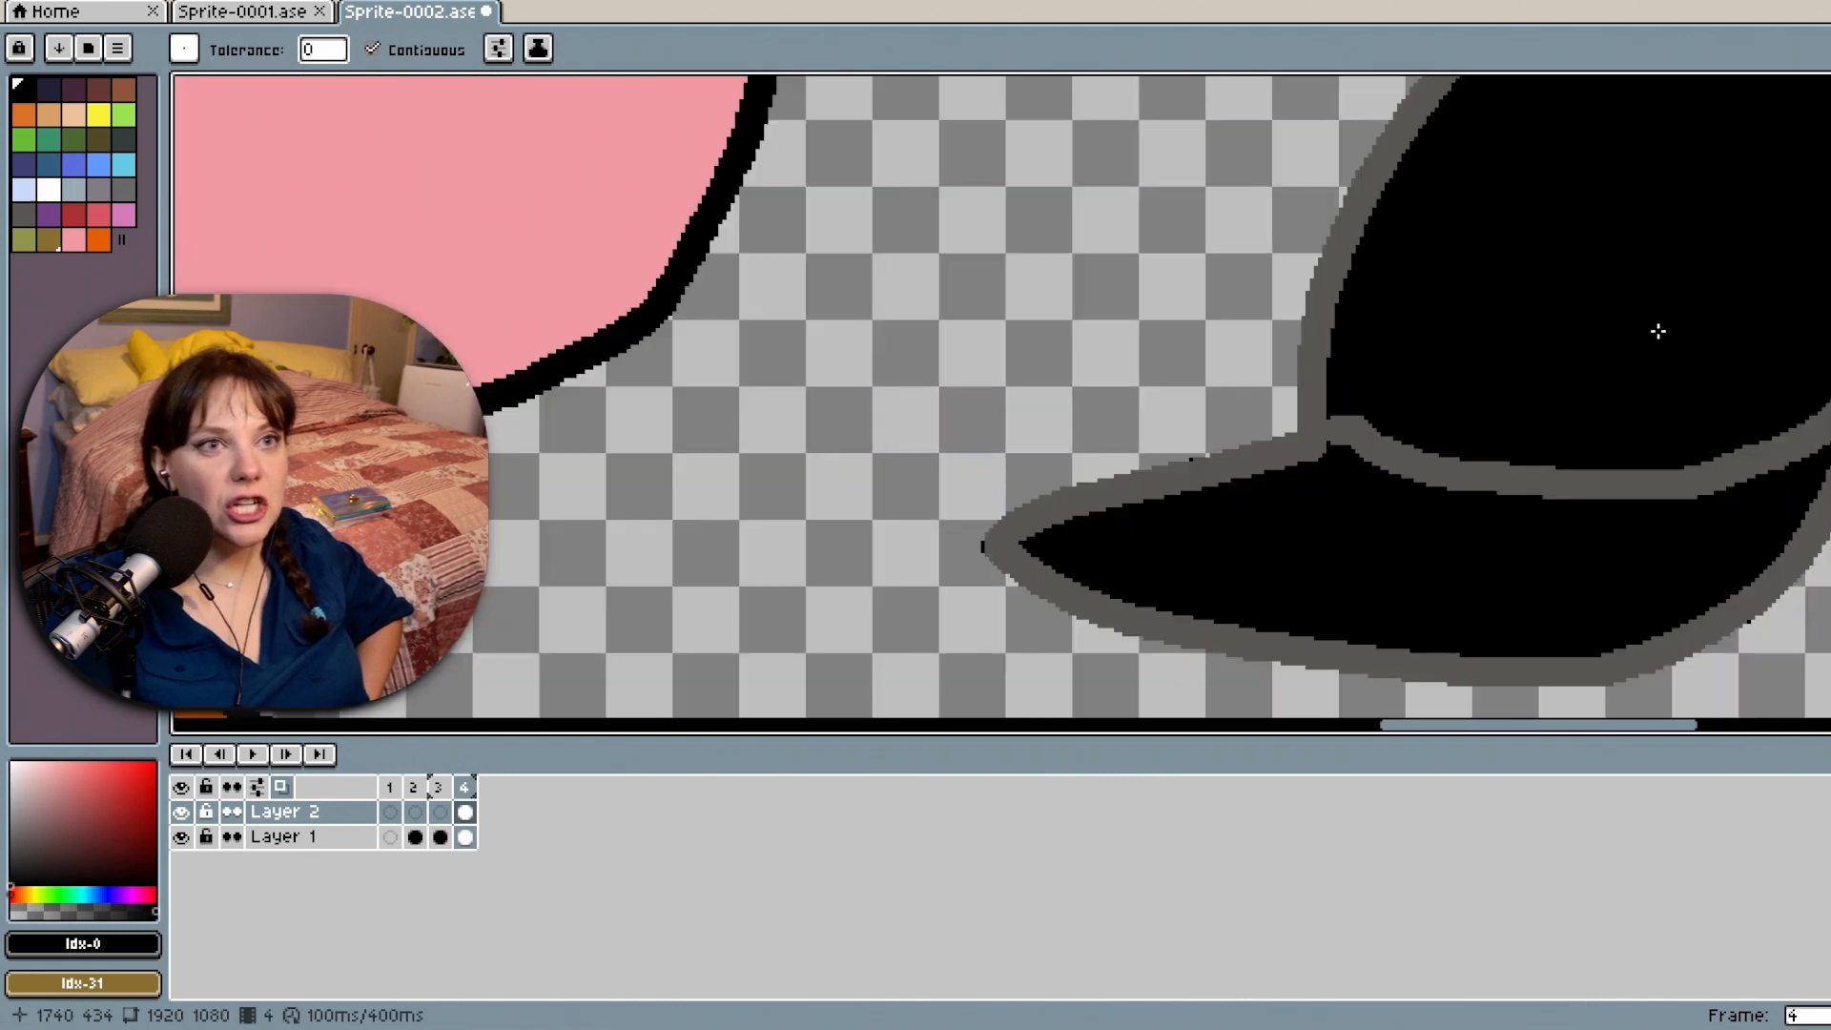
pyautogui.scroll(-1, 1750, 299)
pyautogui.scroll(2, 1731, 222)
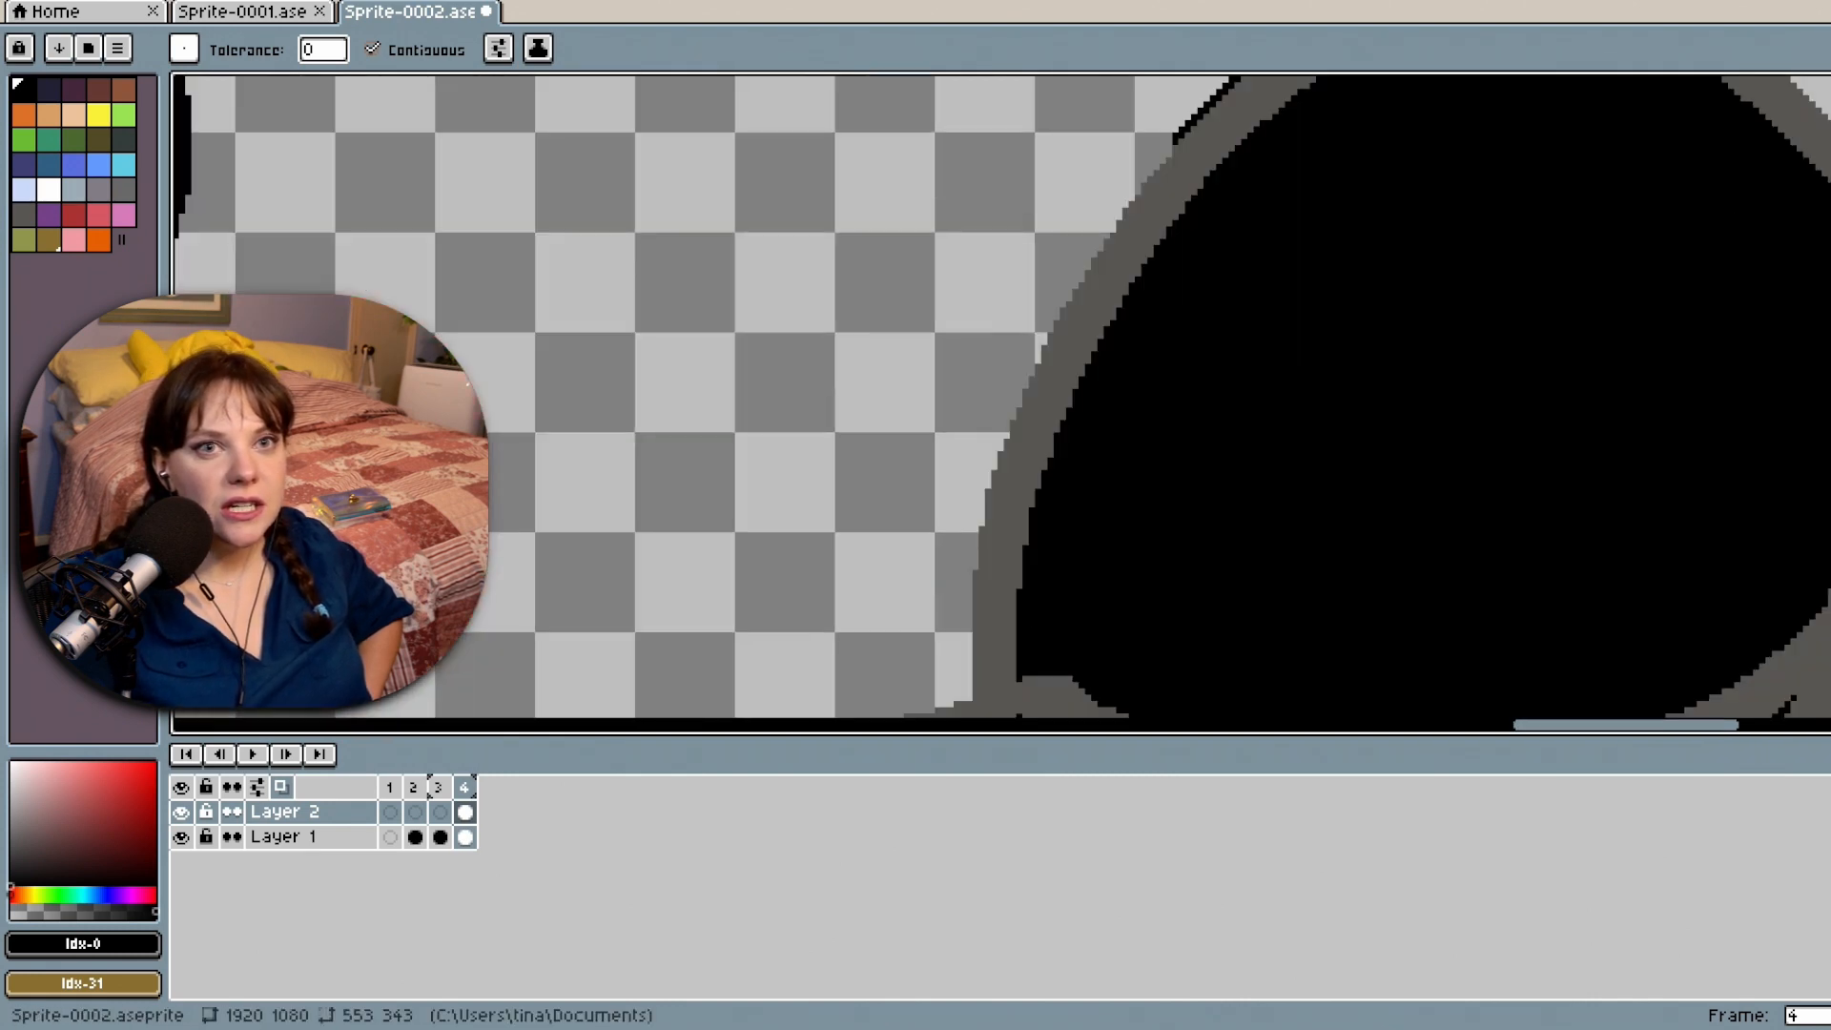
pyautogui.scroll(5, 1002, 395)
pyautogui.press('e')
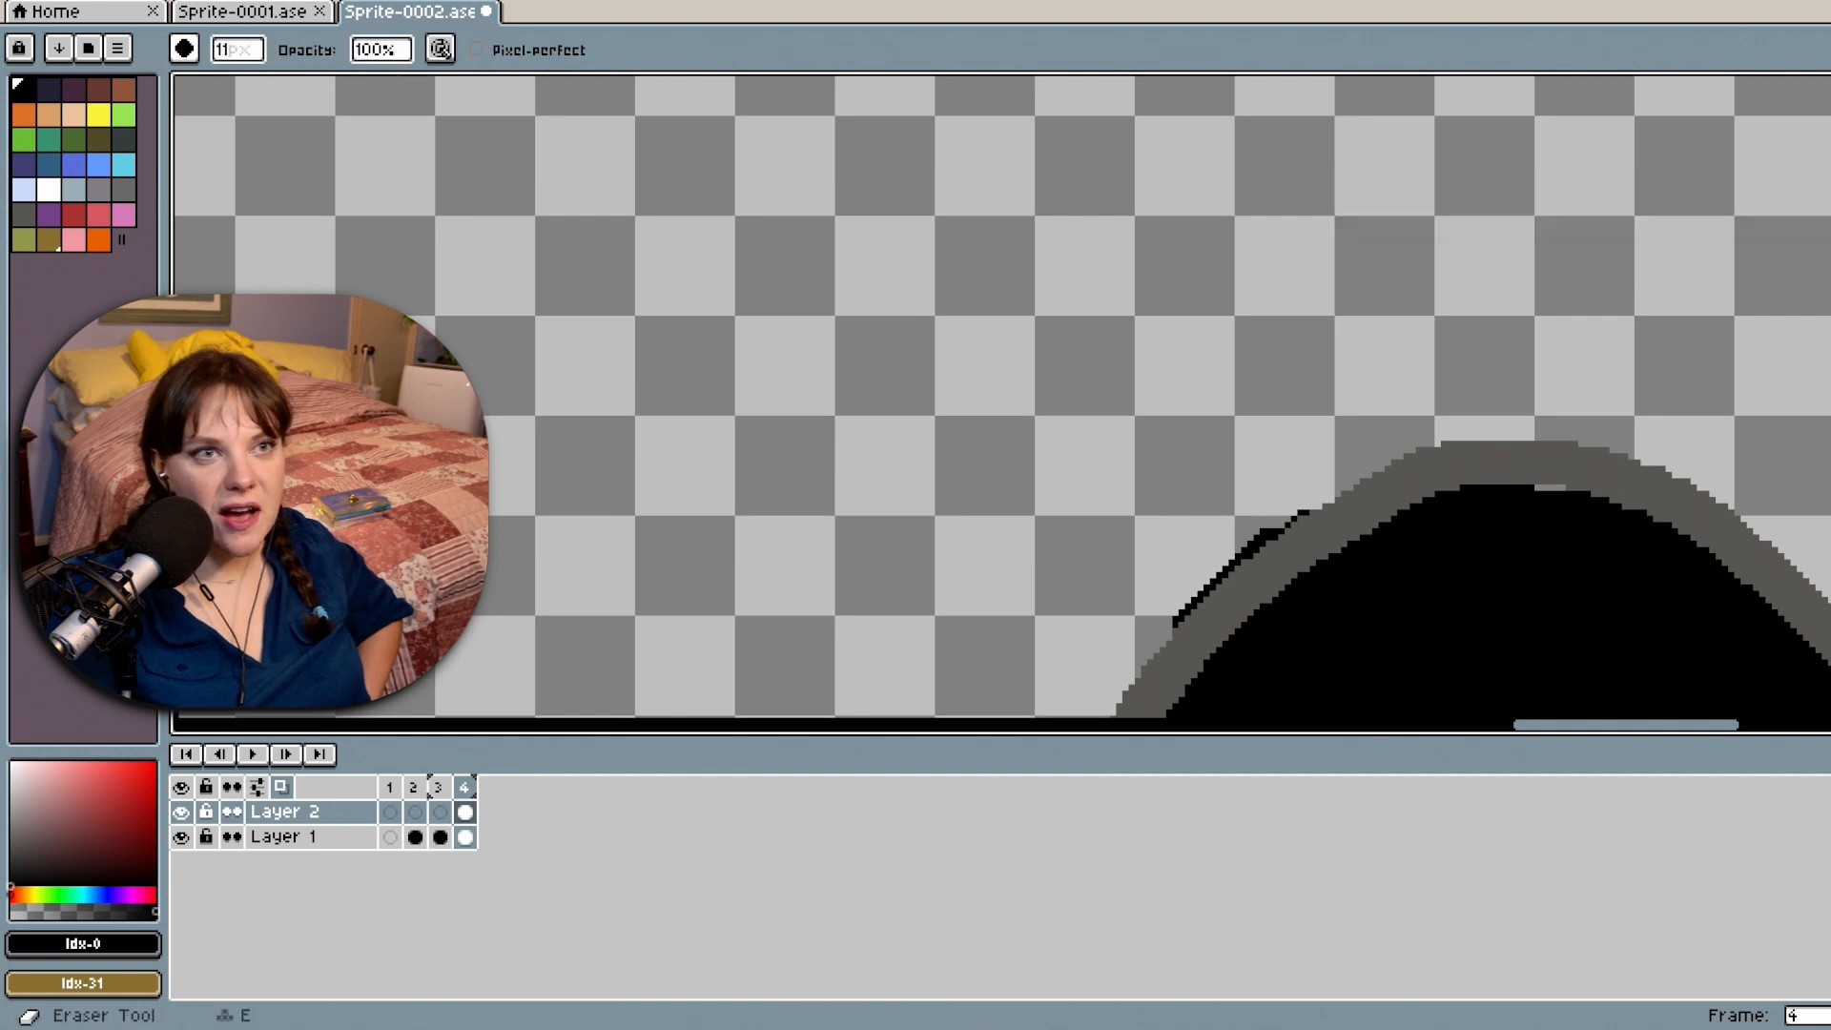
pyautogui.moveTo(1292, 472)
pyautogui.mouseDown()
pyautogui.moveTo(1270, 468)
pyautogui.moveTo(1271, 495)
pyautogui.moveTo(1169, 584)
pyautogui.mouseUp()
pyautogui.hotkey('ctrl', 'z')
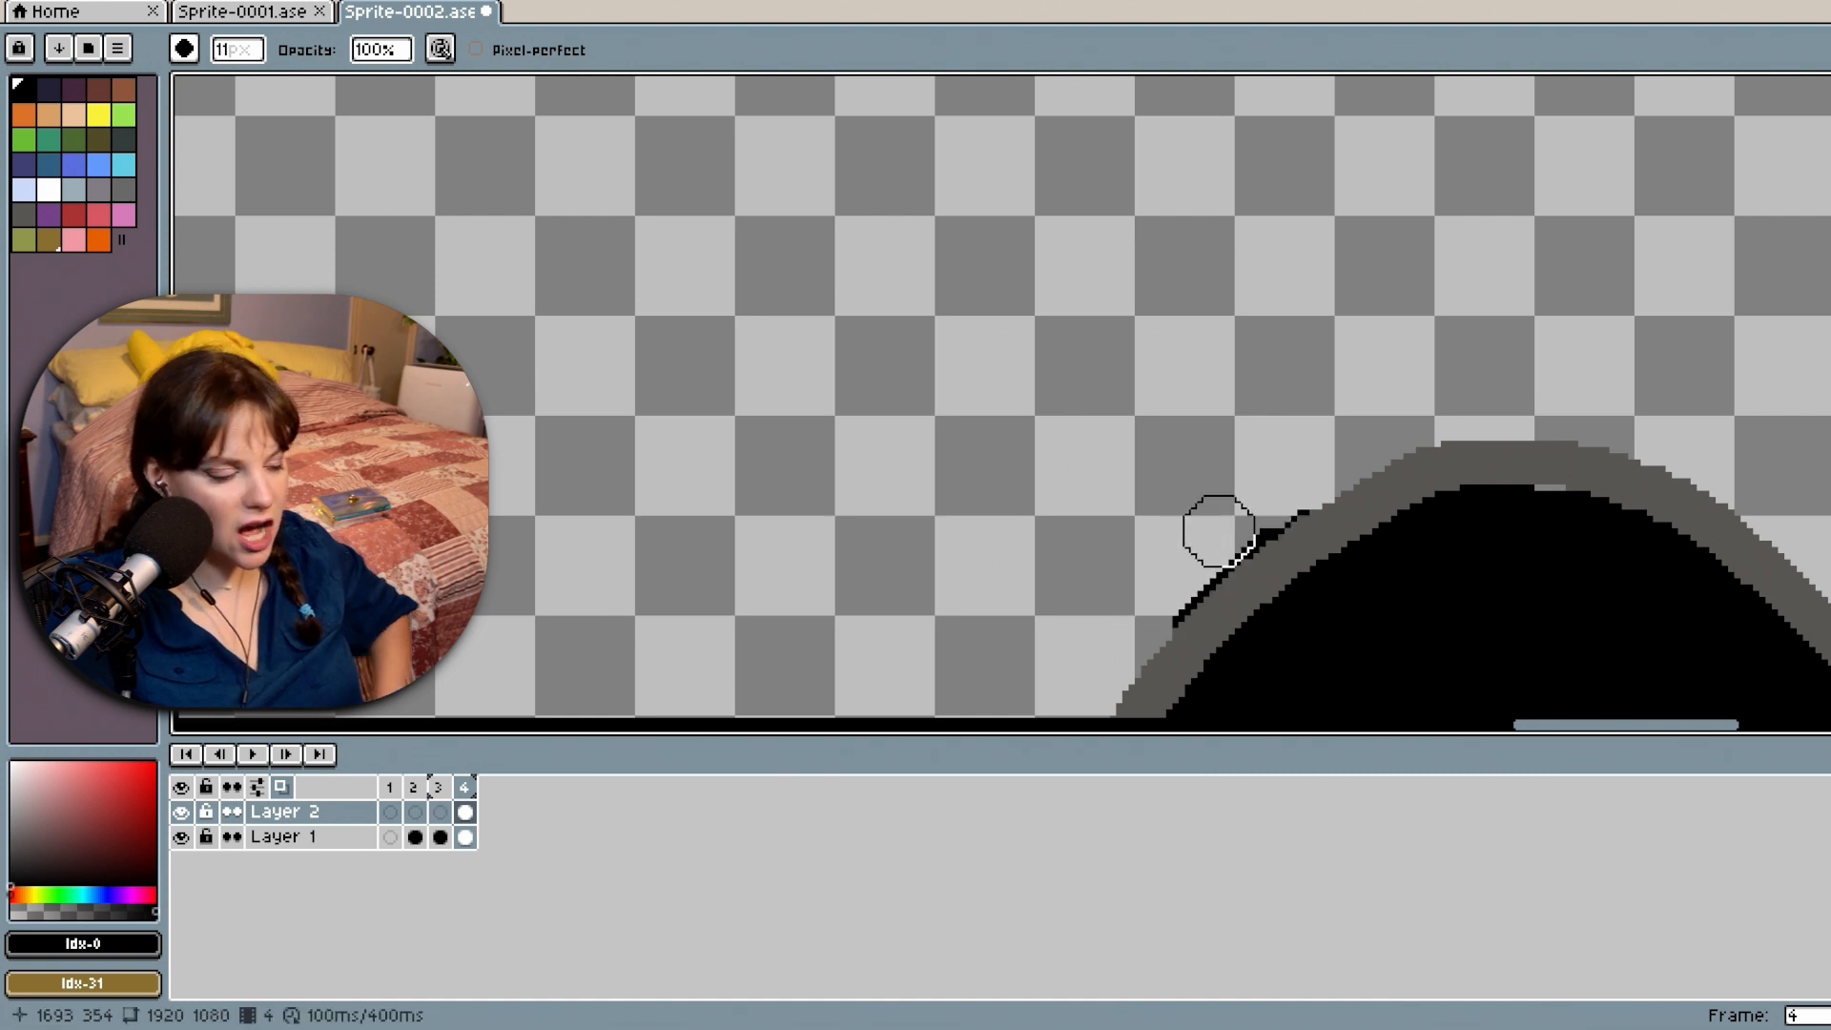
pyautogui.click(1287, 486)
pyautogui.moveTo(1287, 487); pyautogui.dragTo(1130, 631)
pyautogui.scroll(-2, 1817, 560)
pyautogui.scroll(3, 1769, 605)
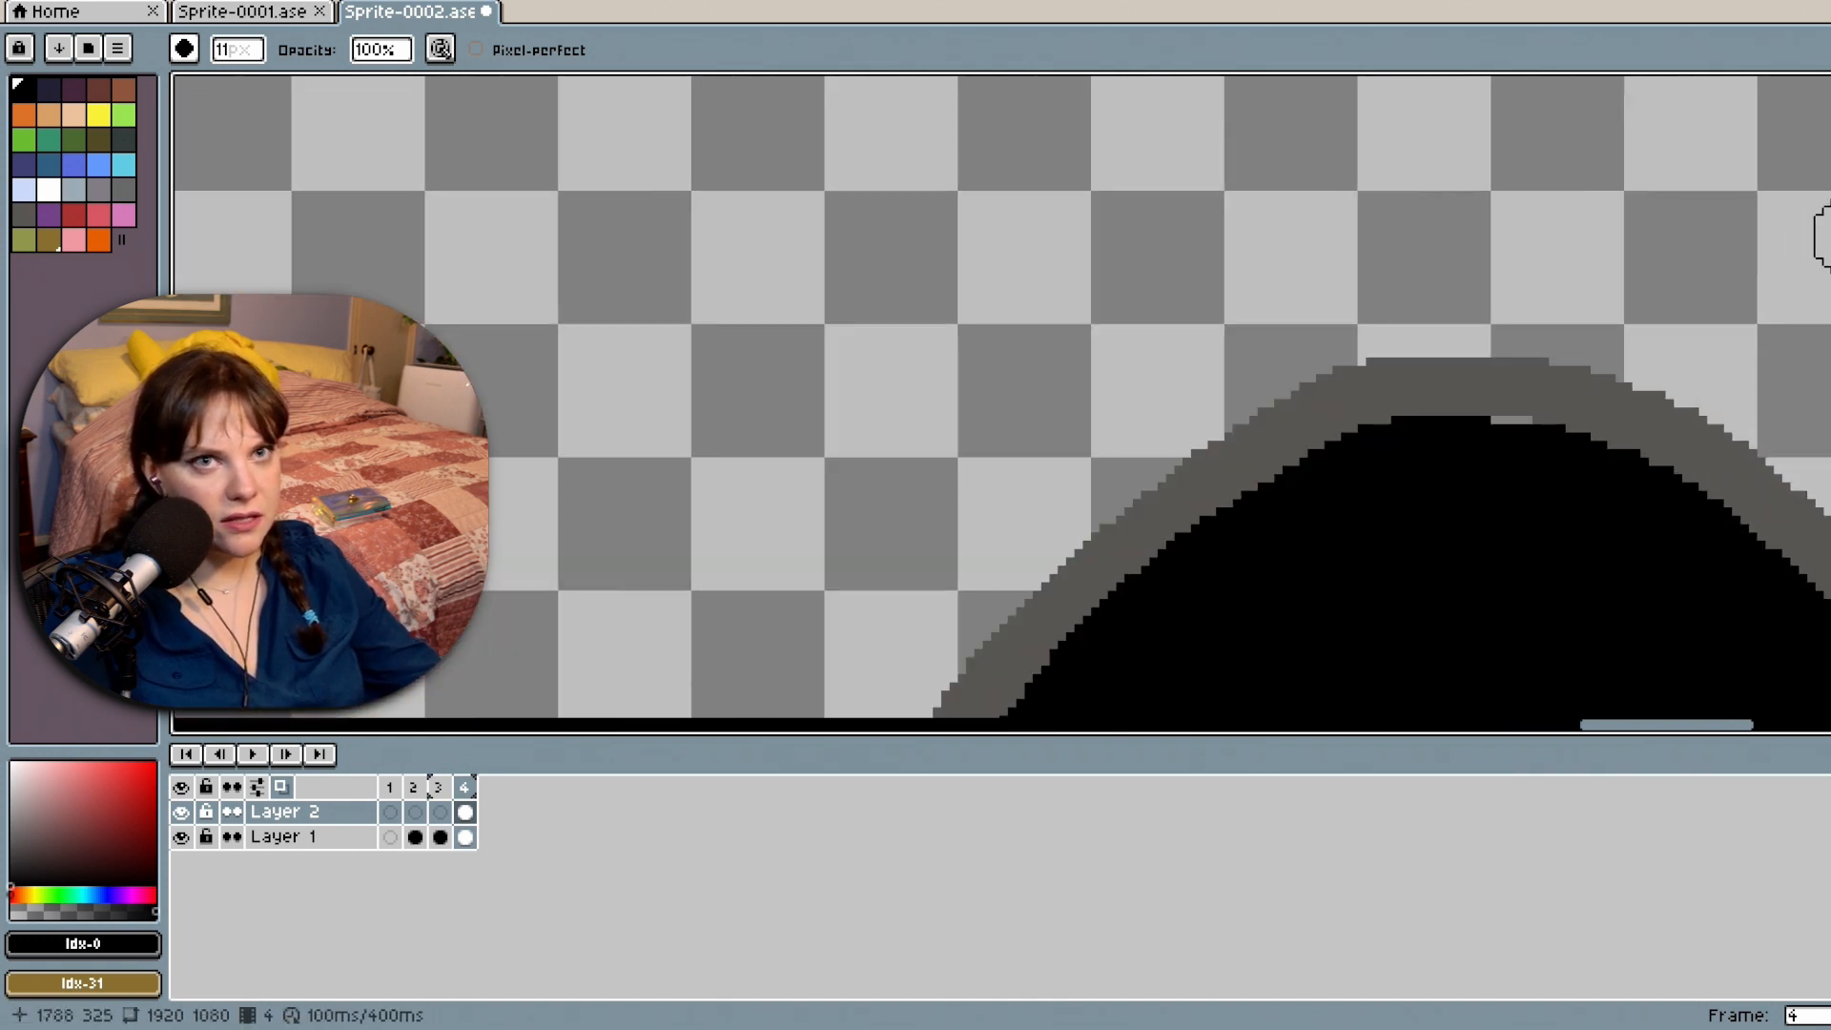
# Fill the leftover gap inside the crown's top outline with black and erase the stray black pixels at the brim's tip with the 11 px Eraser.
pyautogui.click(1830, 119)
pyautogui.click(1504, 443)
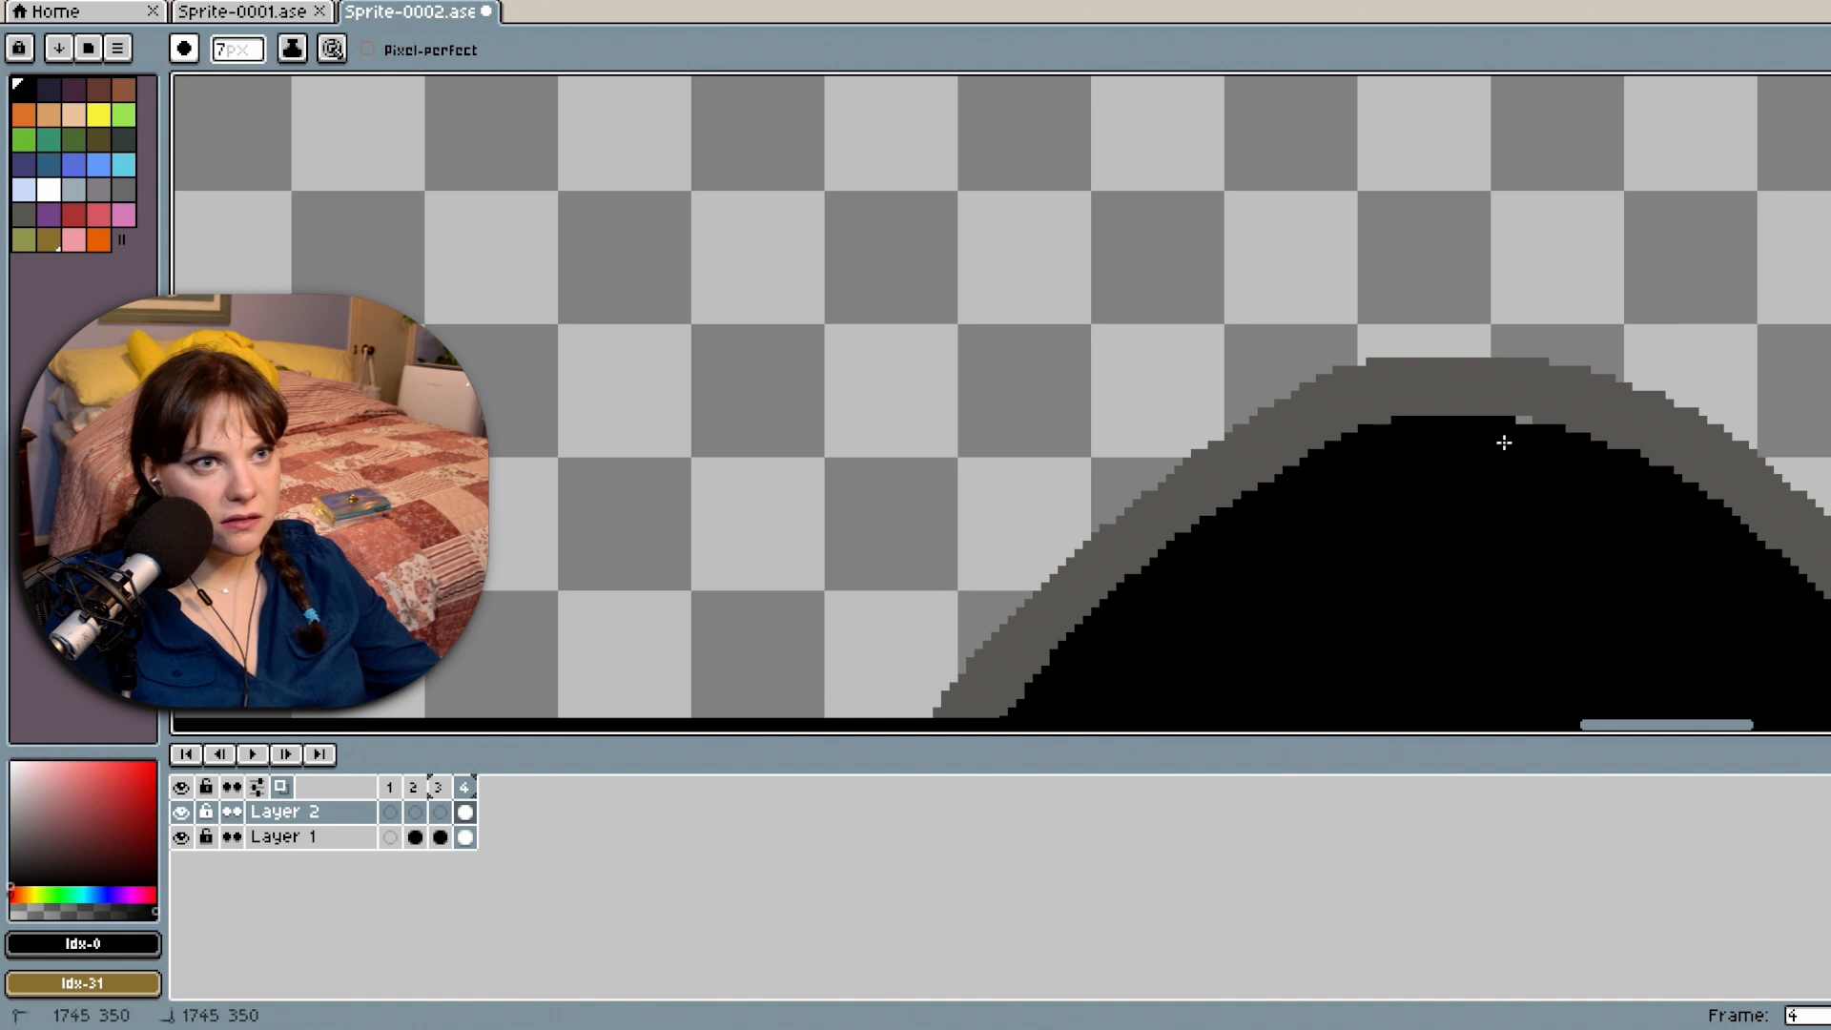
pyautogui.scroll(-3, 1633, 605)
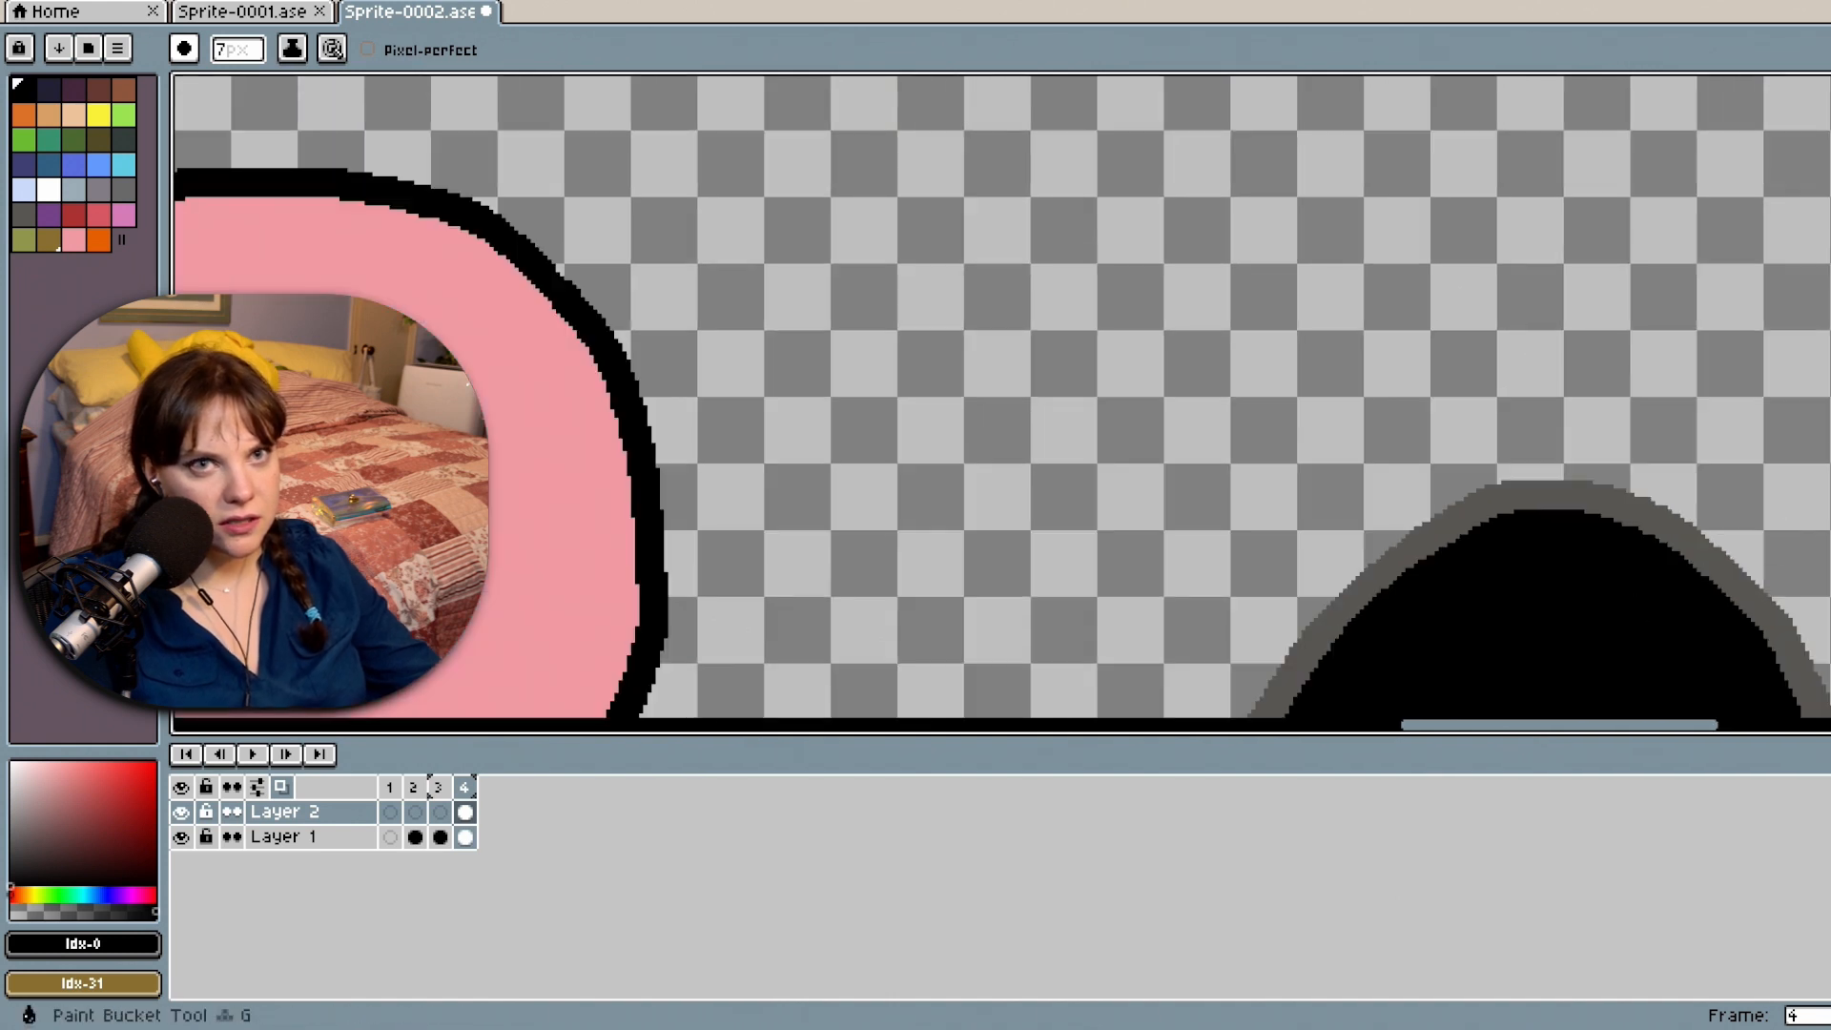
pyautogui.scroll(-5, 1807, 456)
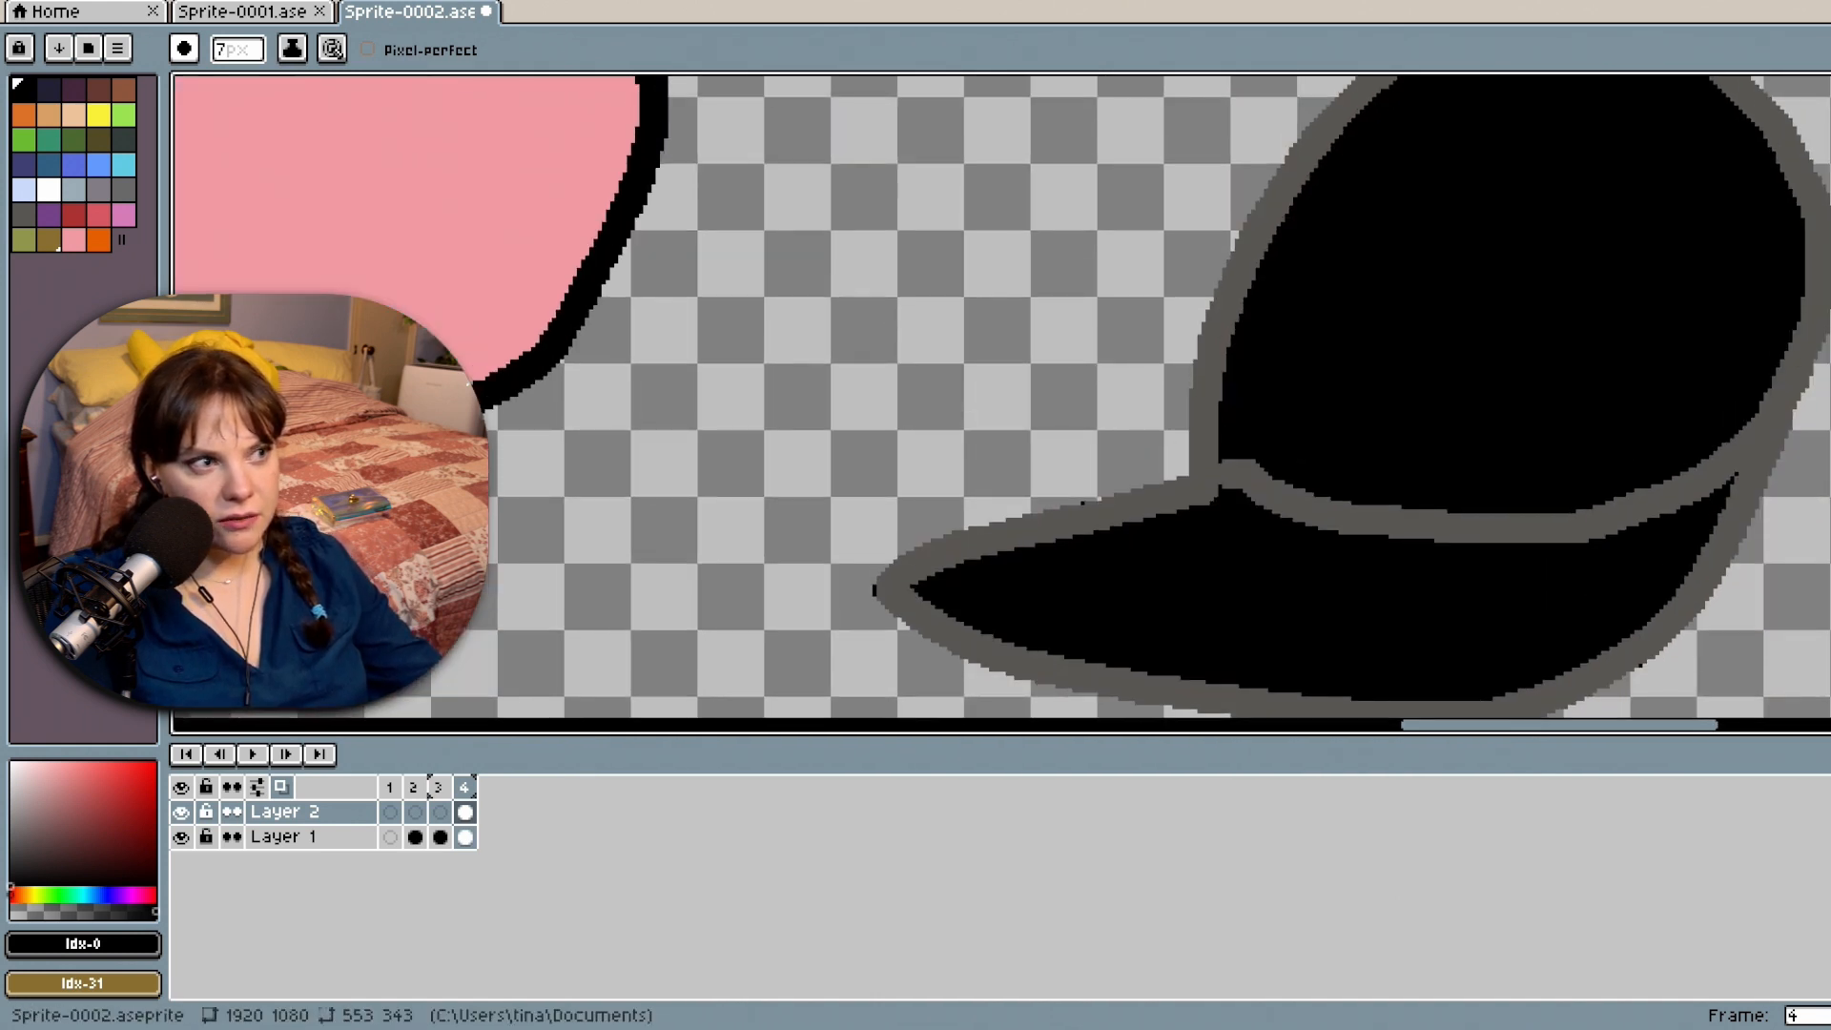
pyautogui.scroll(-1, 1807, 456)
pyautogui.press('e')
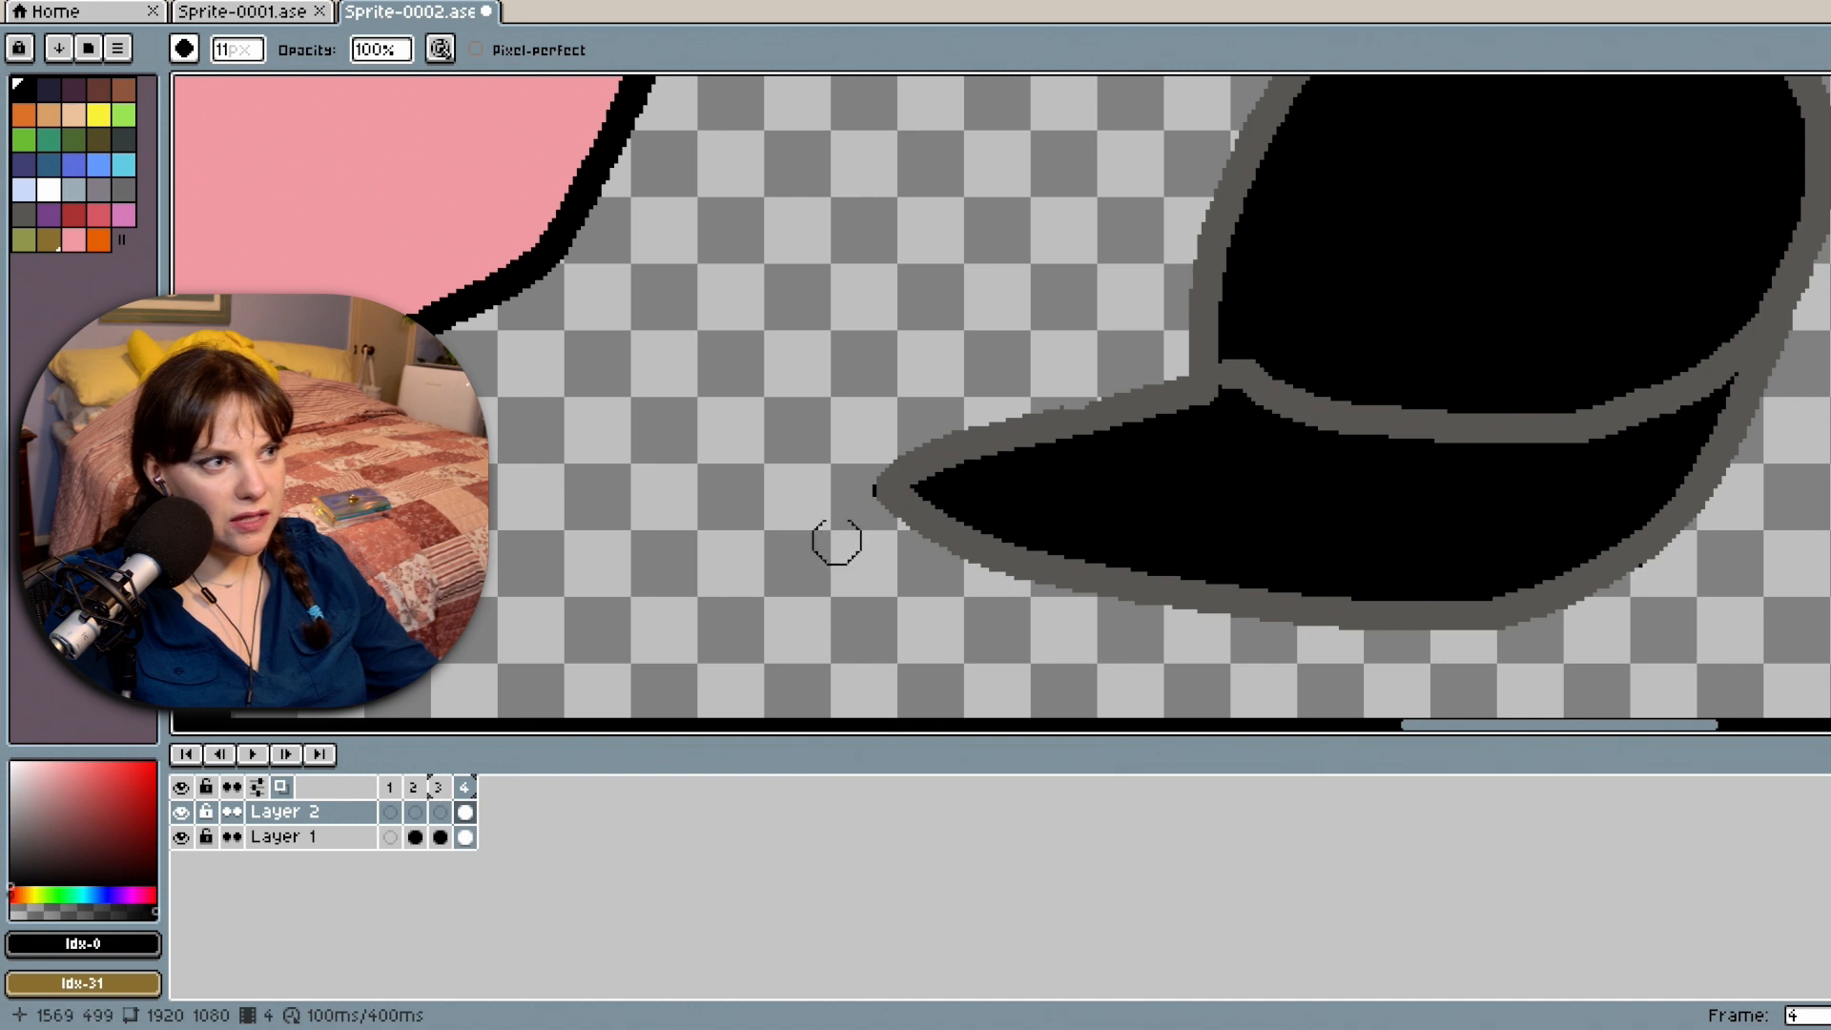
pyautogui.click(857, 487)
# Try to thicken the brim's upper outline in the dark grey palette colour Idx-25 with the 7 px Pencil.
pyautogui.press('b')
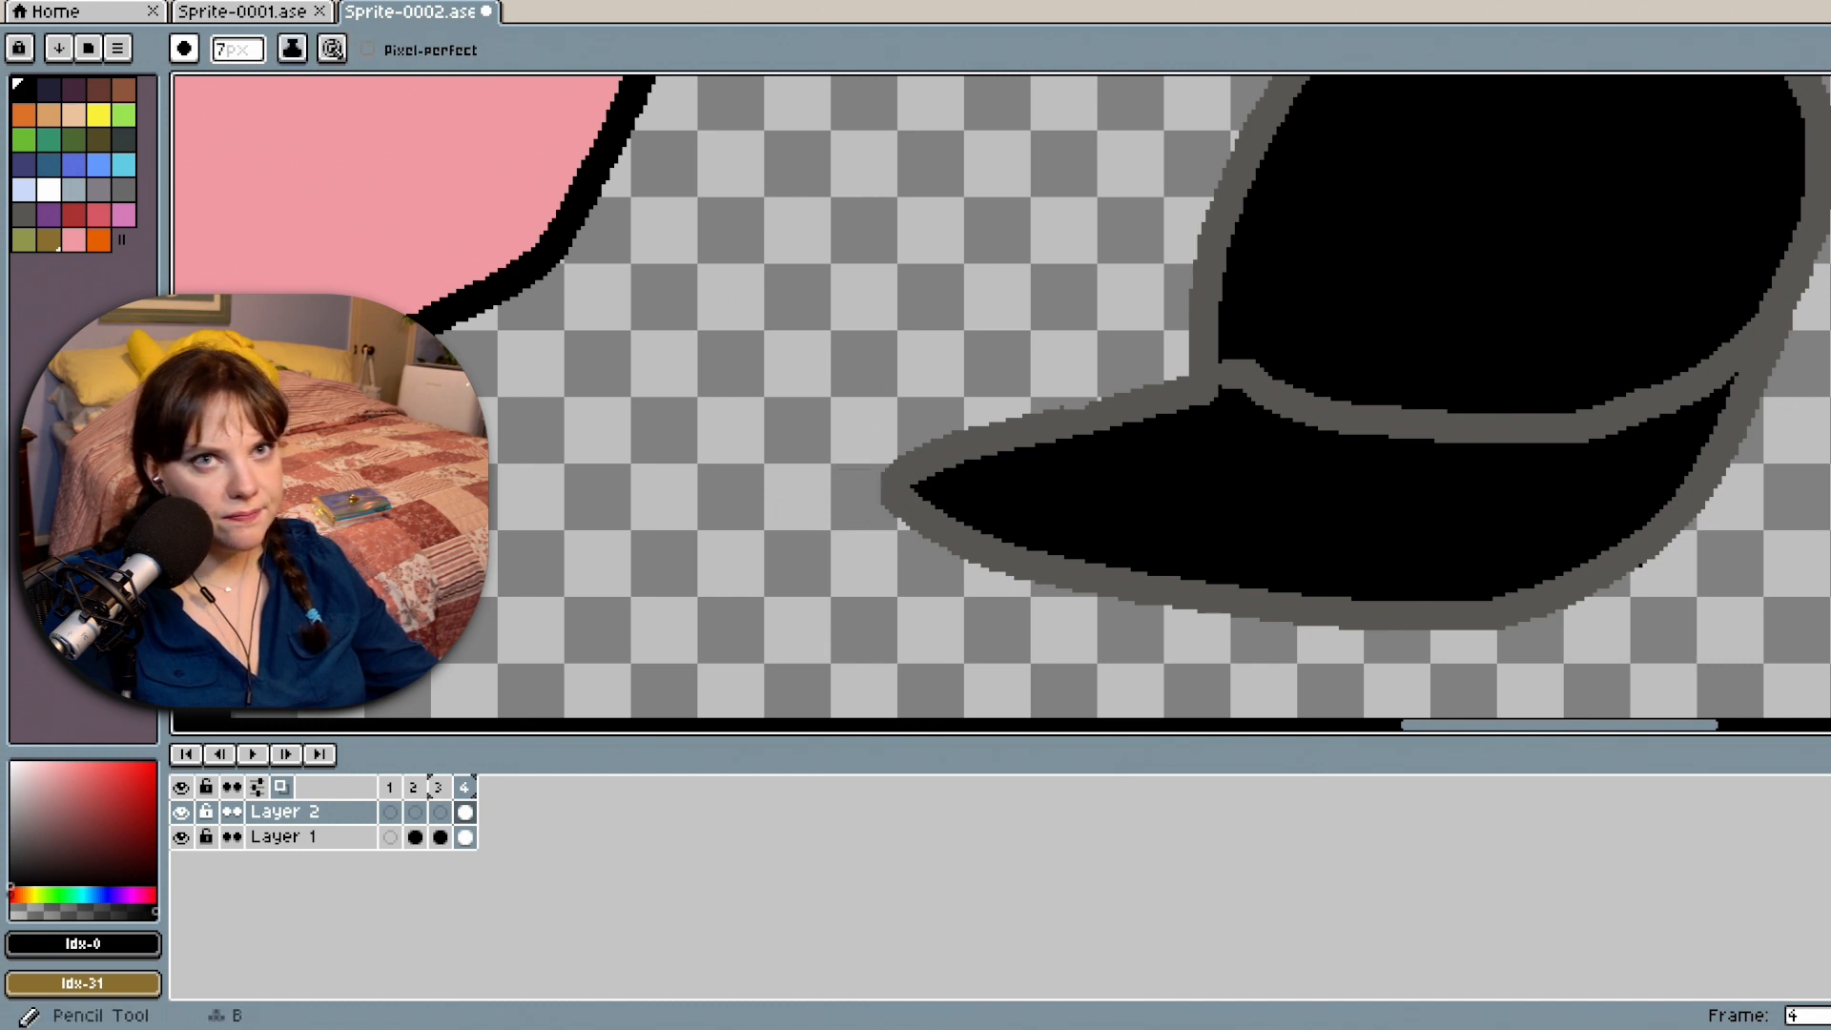
pyautogui.click(123, 188)
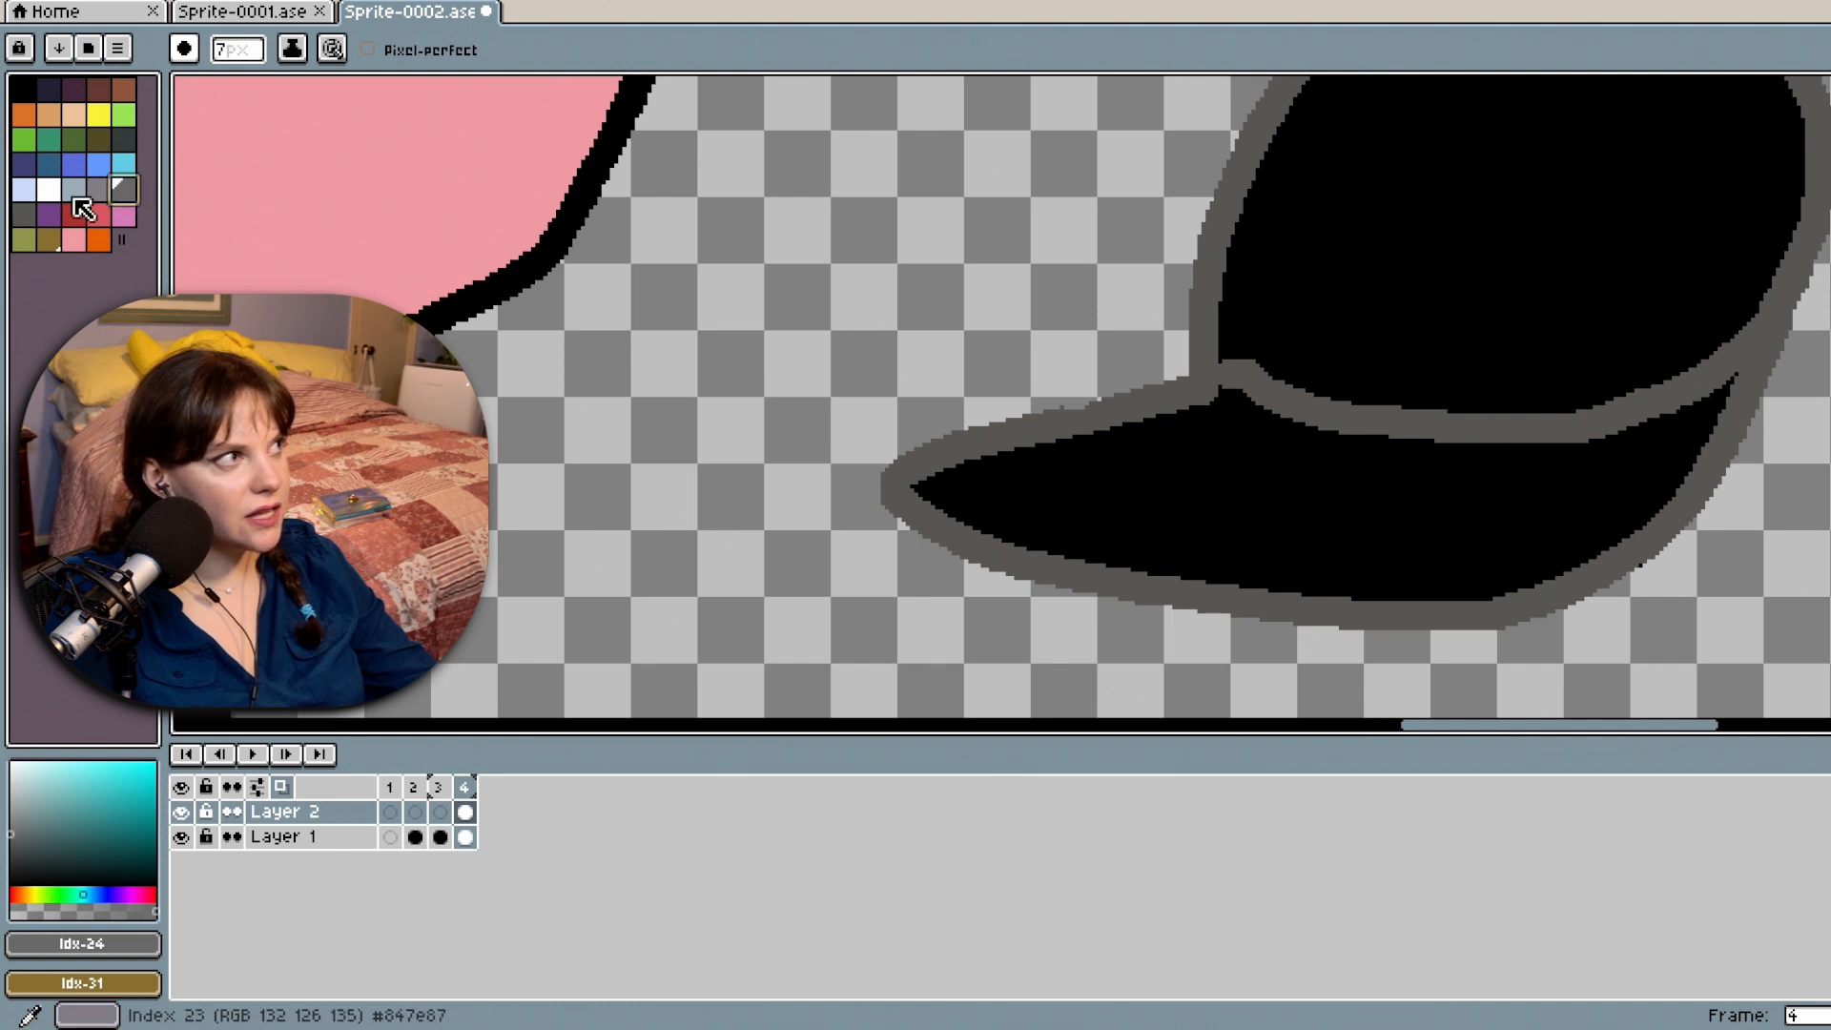
pyautogui.click(25, 217)
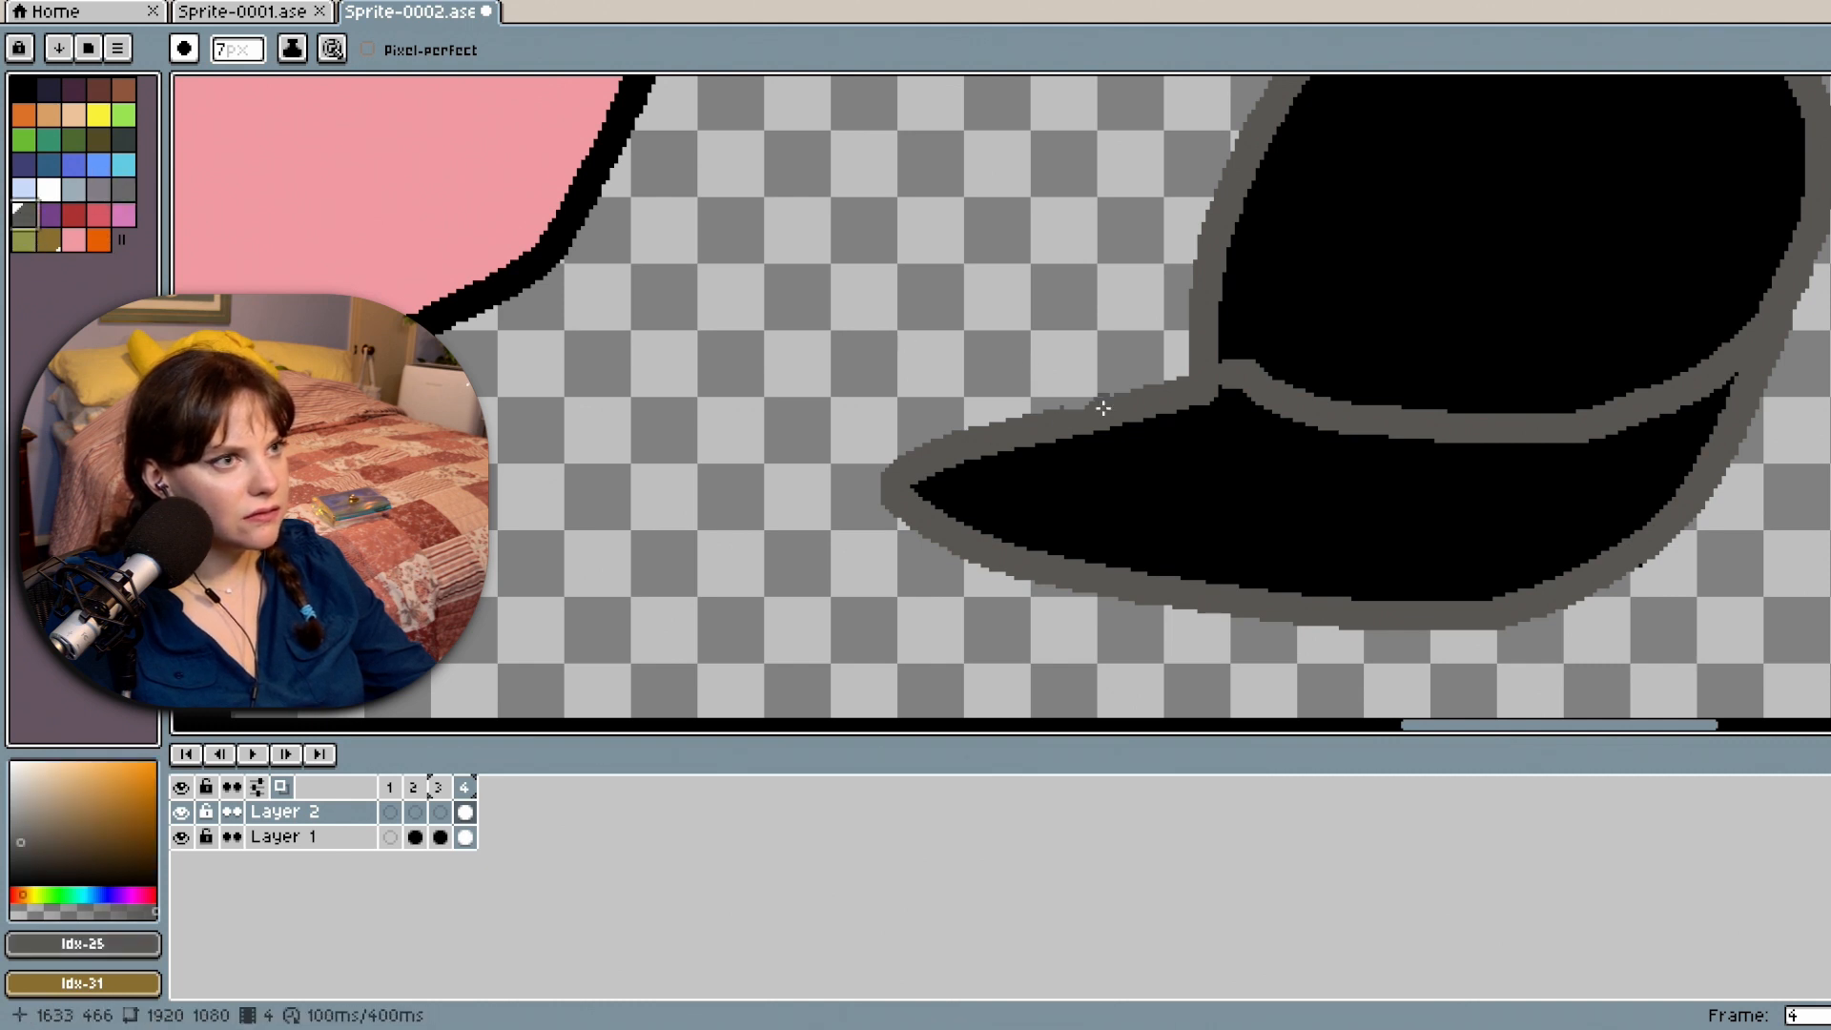
pyautogui.press('v')
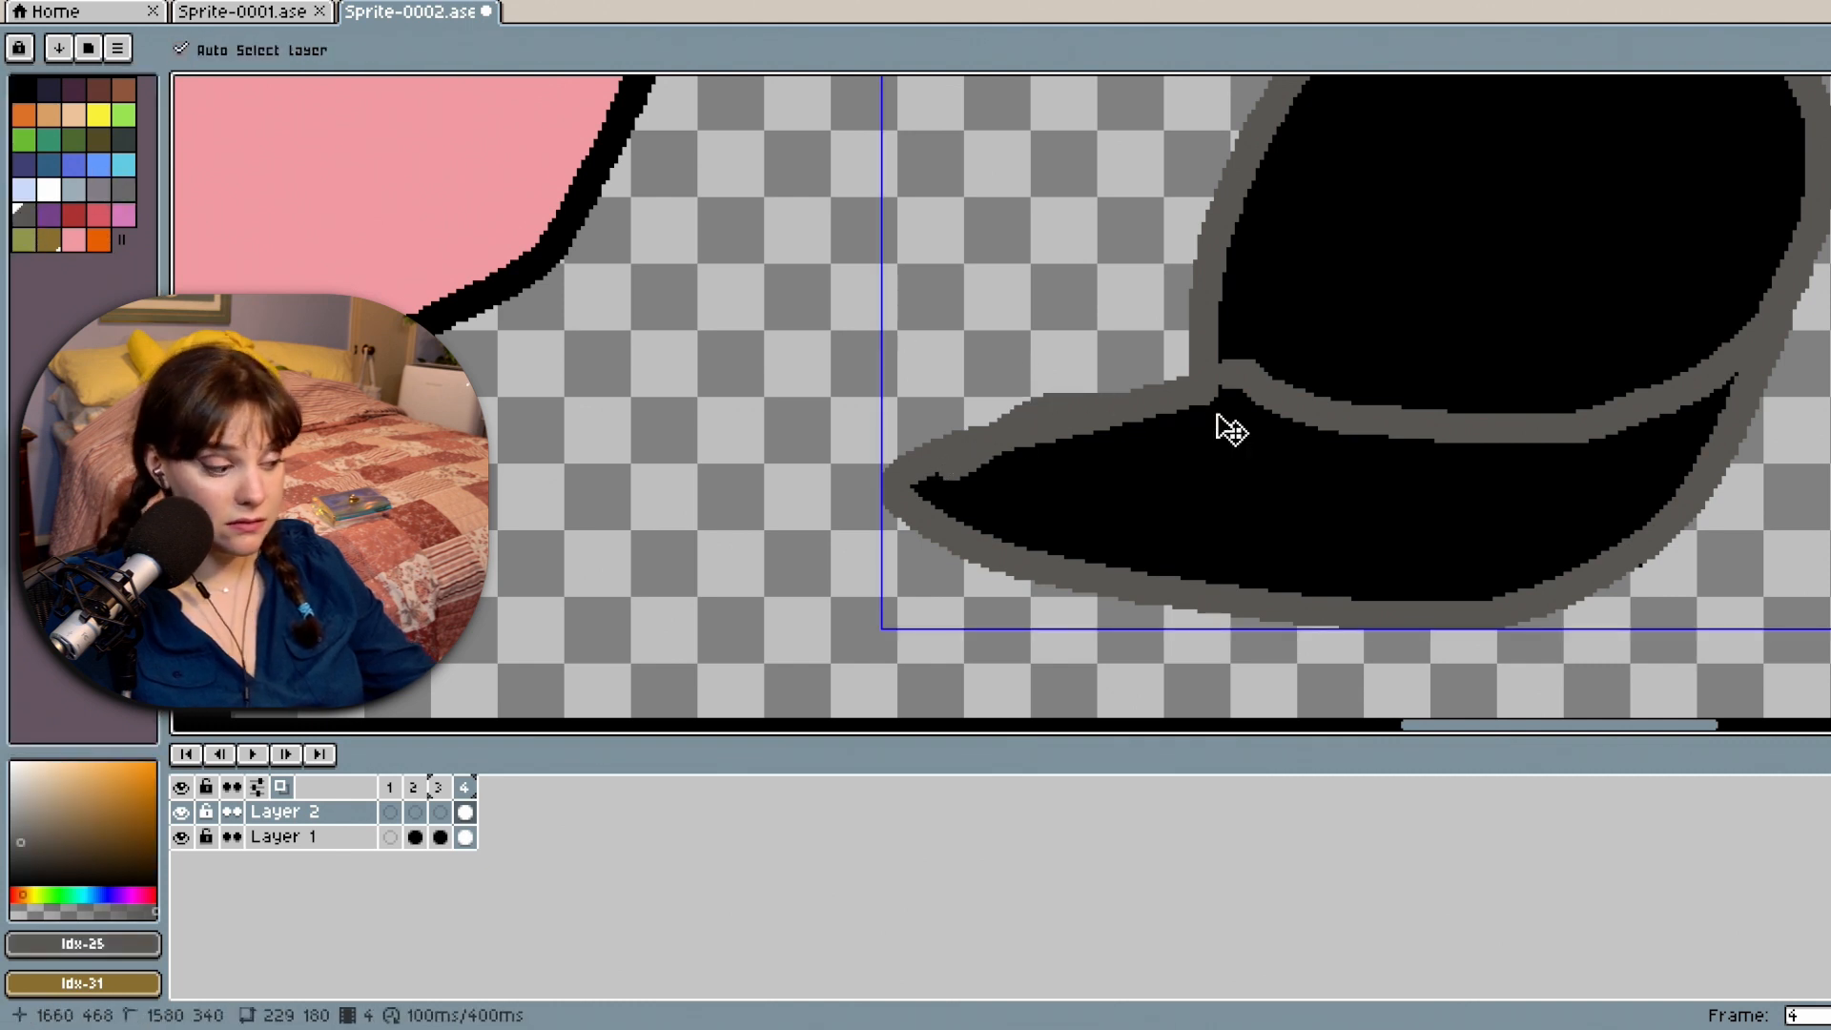
pyautogui.press('b')
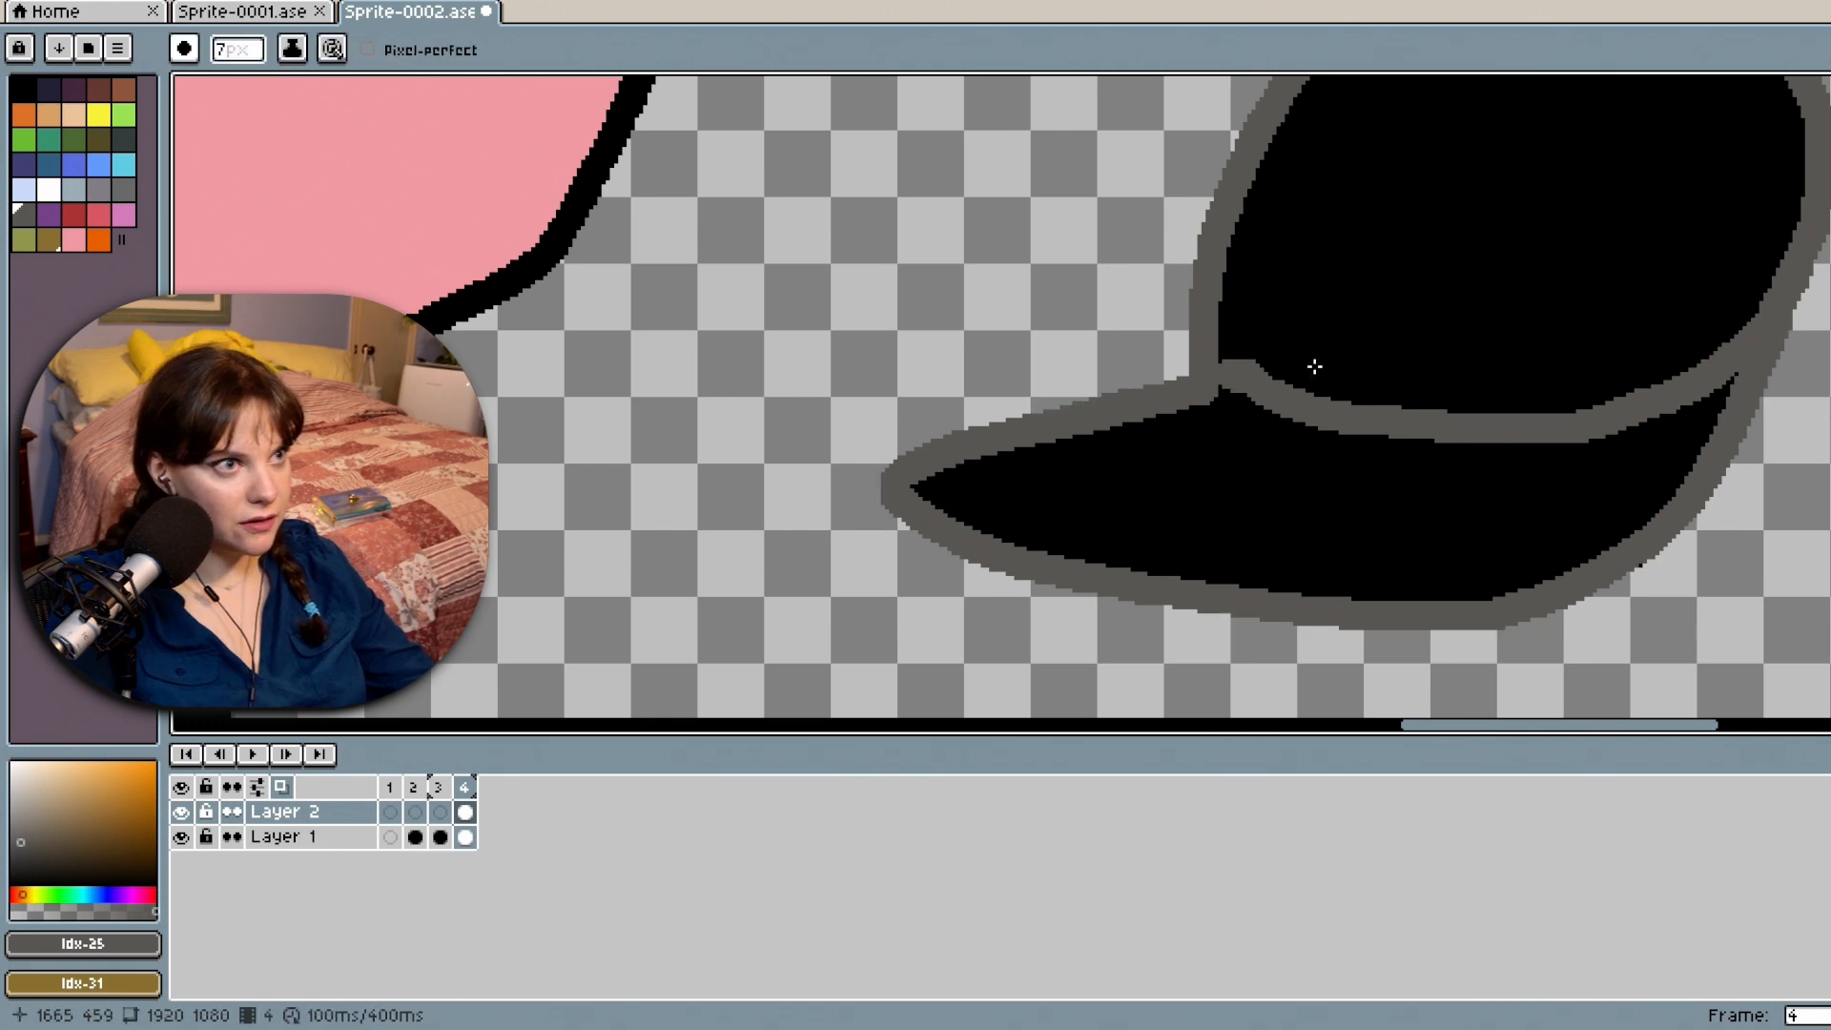
# Select the whole cap with the Rectangular Marquee and move it onto the mouse's head between the ears.
pyautogui.scroll(-4, 1340, 362)
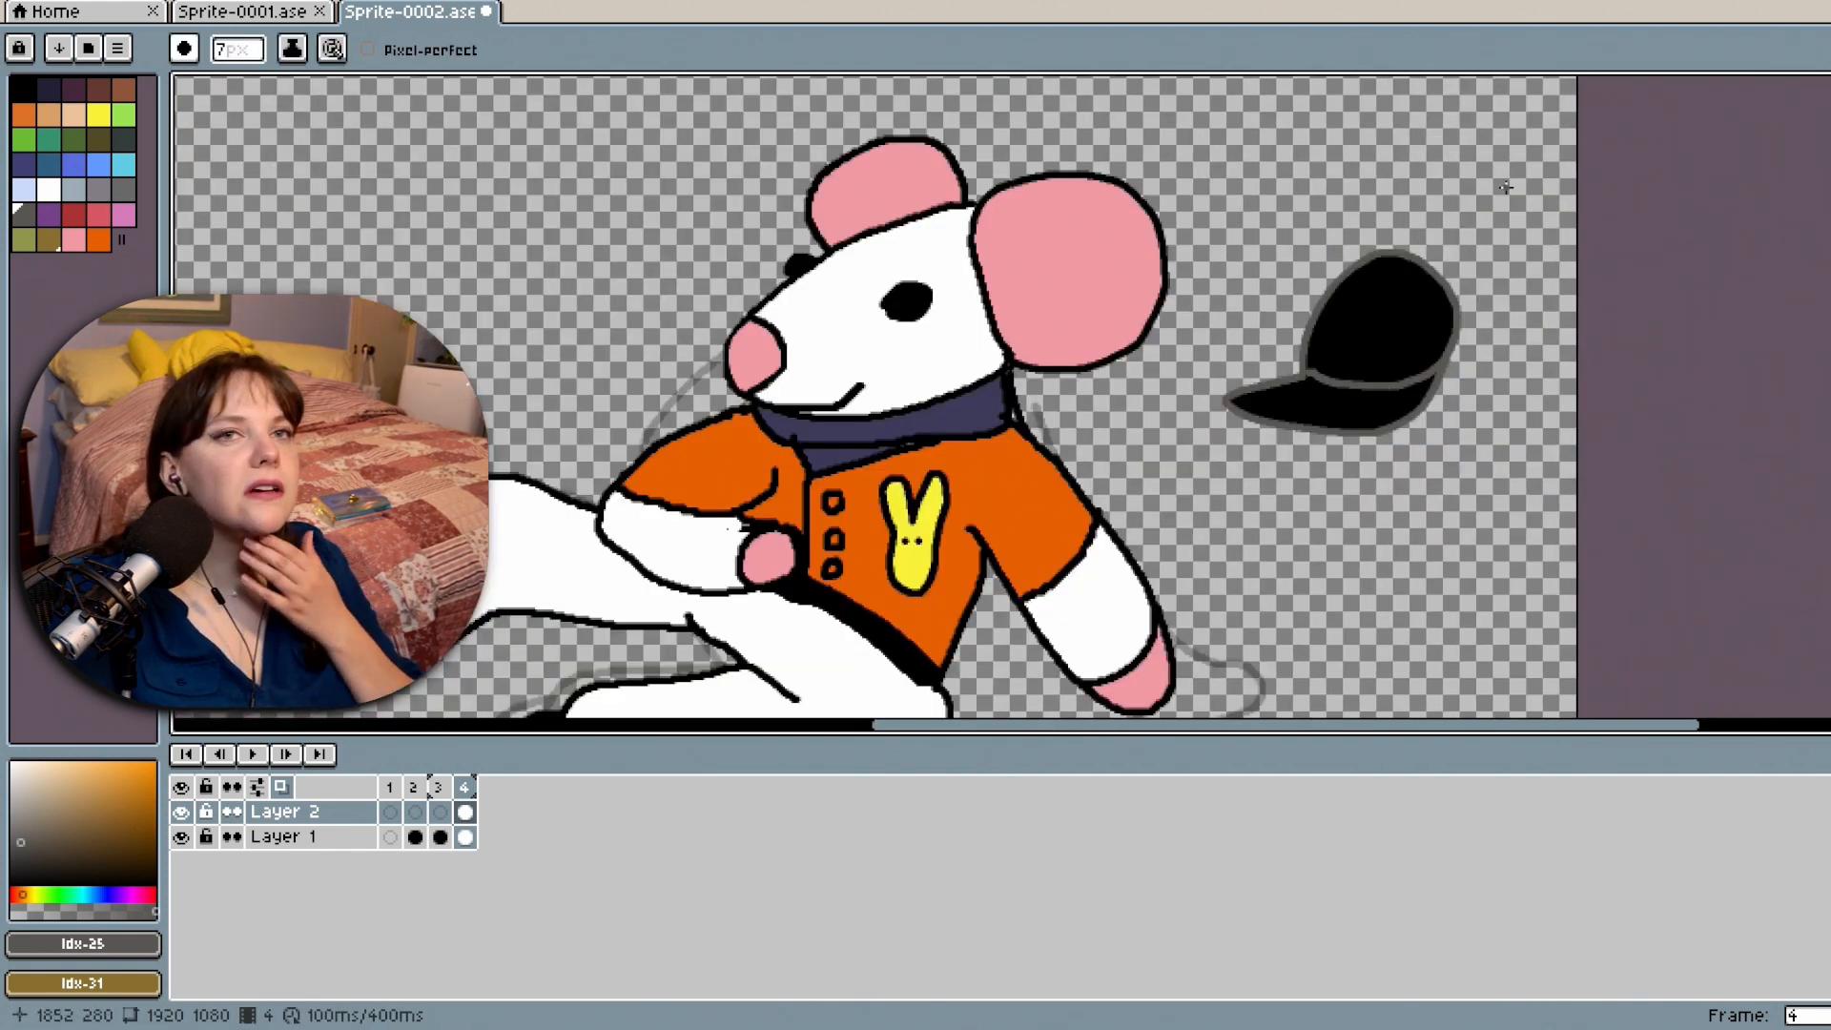
pyautogui.moveTo(1829, 420); pyautogui.dragTo(1830, 367)
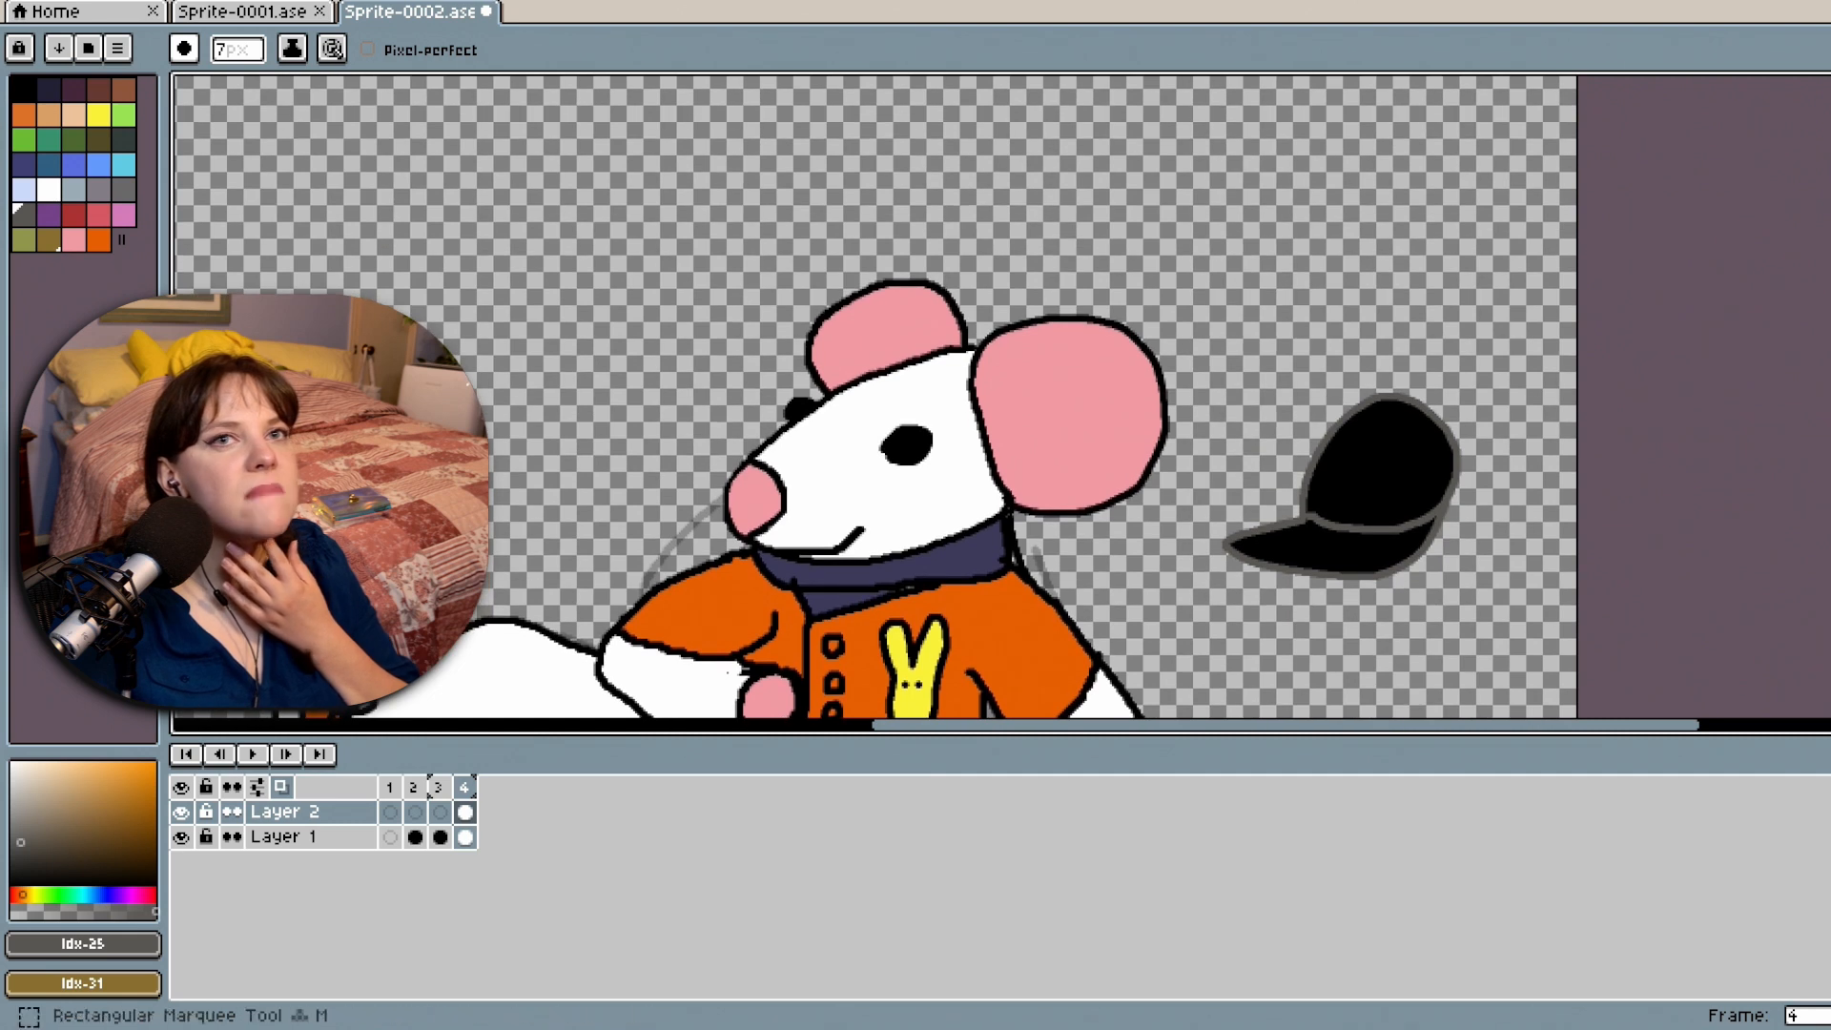
pyautogui.click(1830, 87)
pyautogui.moveTo(1193, 346); pyautogui.dragTo(1569, 685)
pyautogui.moveTo(1431, 572); pyautogui.dragTo(955, 416)
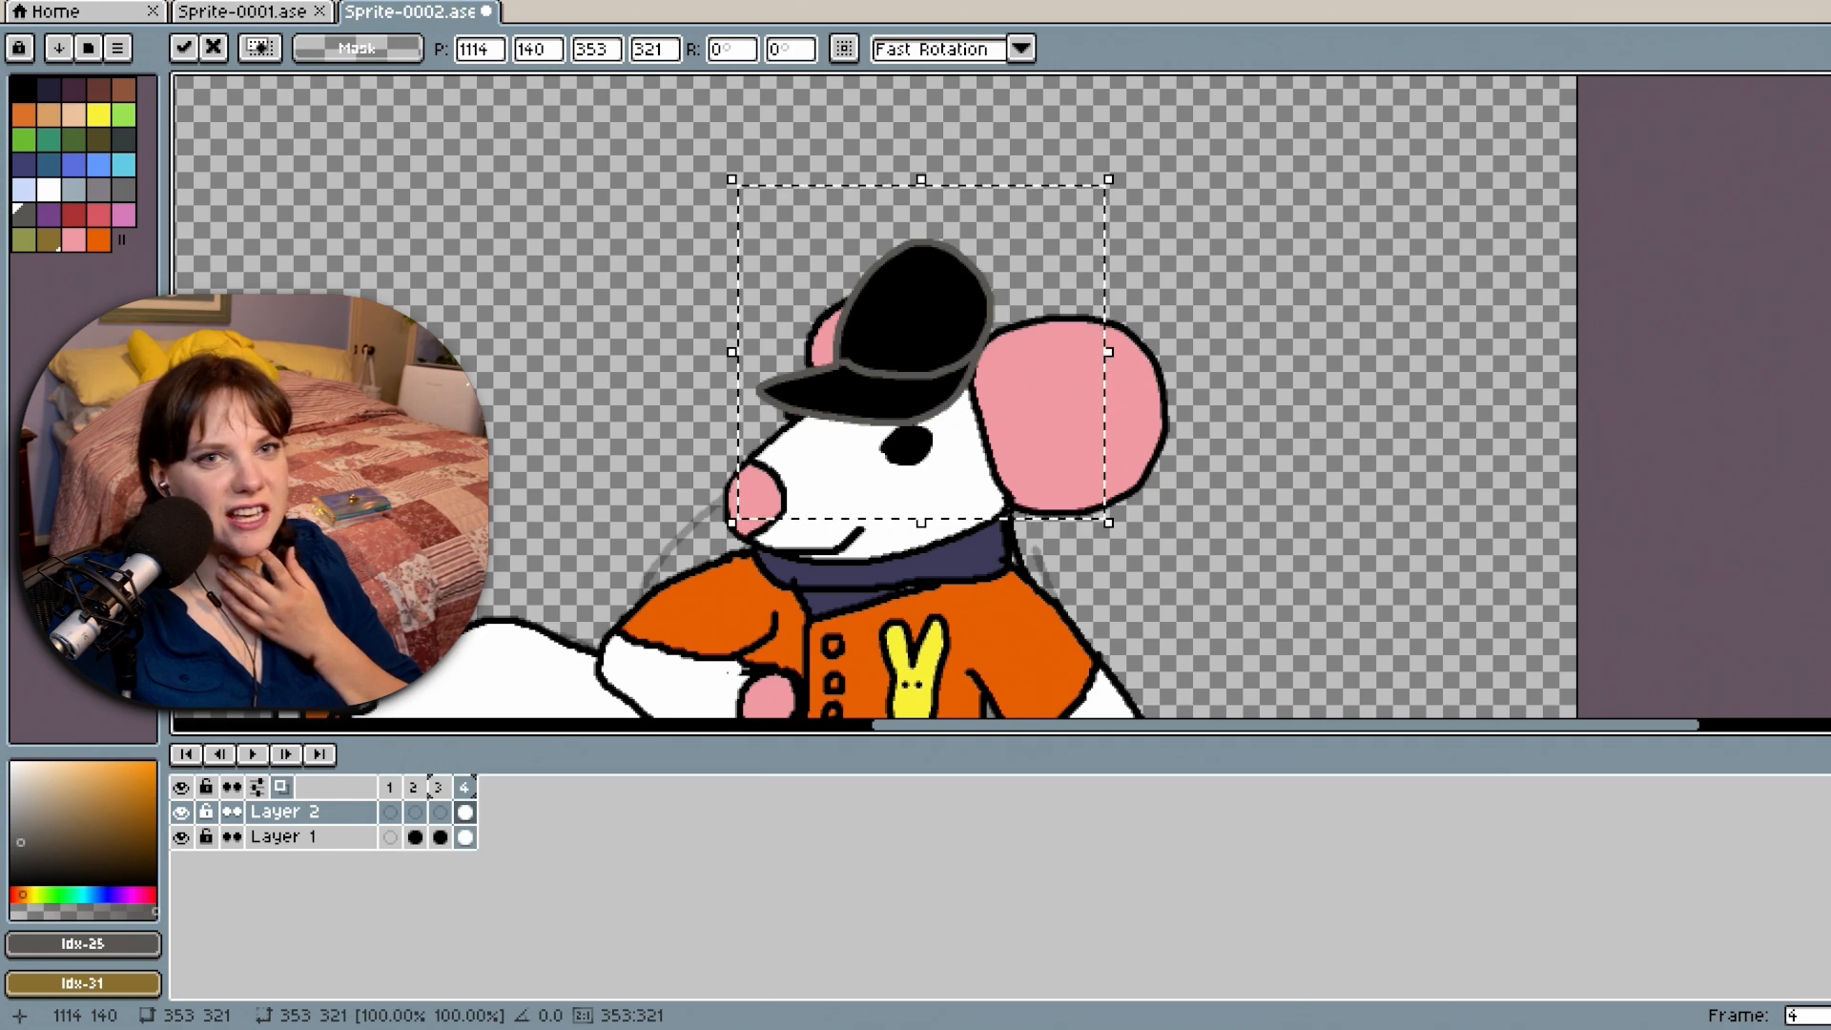
pyautogui.scroll(-4, 1135, 404)
pyautogui.scroll(-2, 1134, 404)
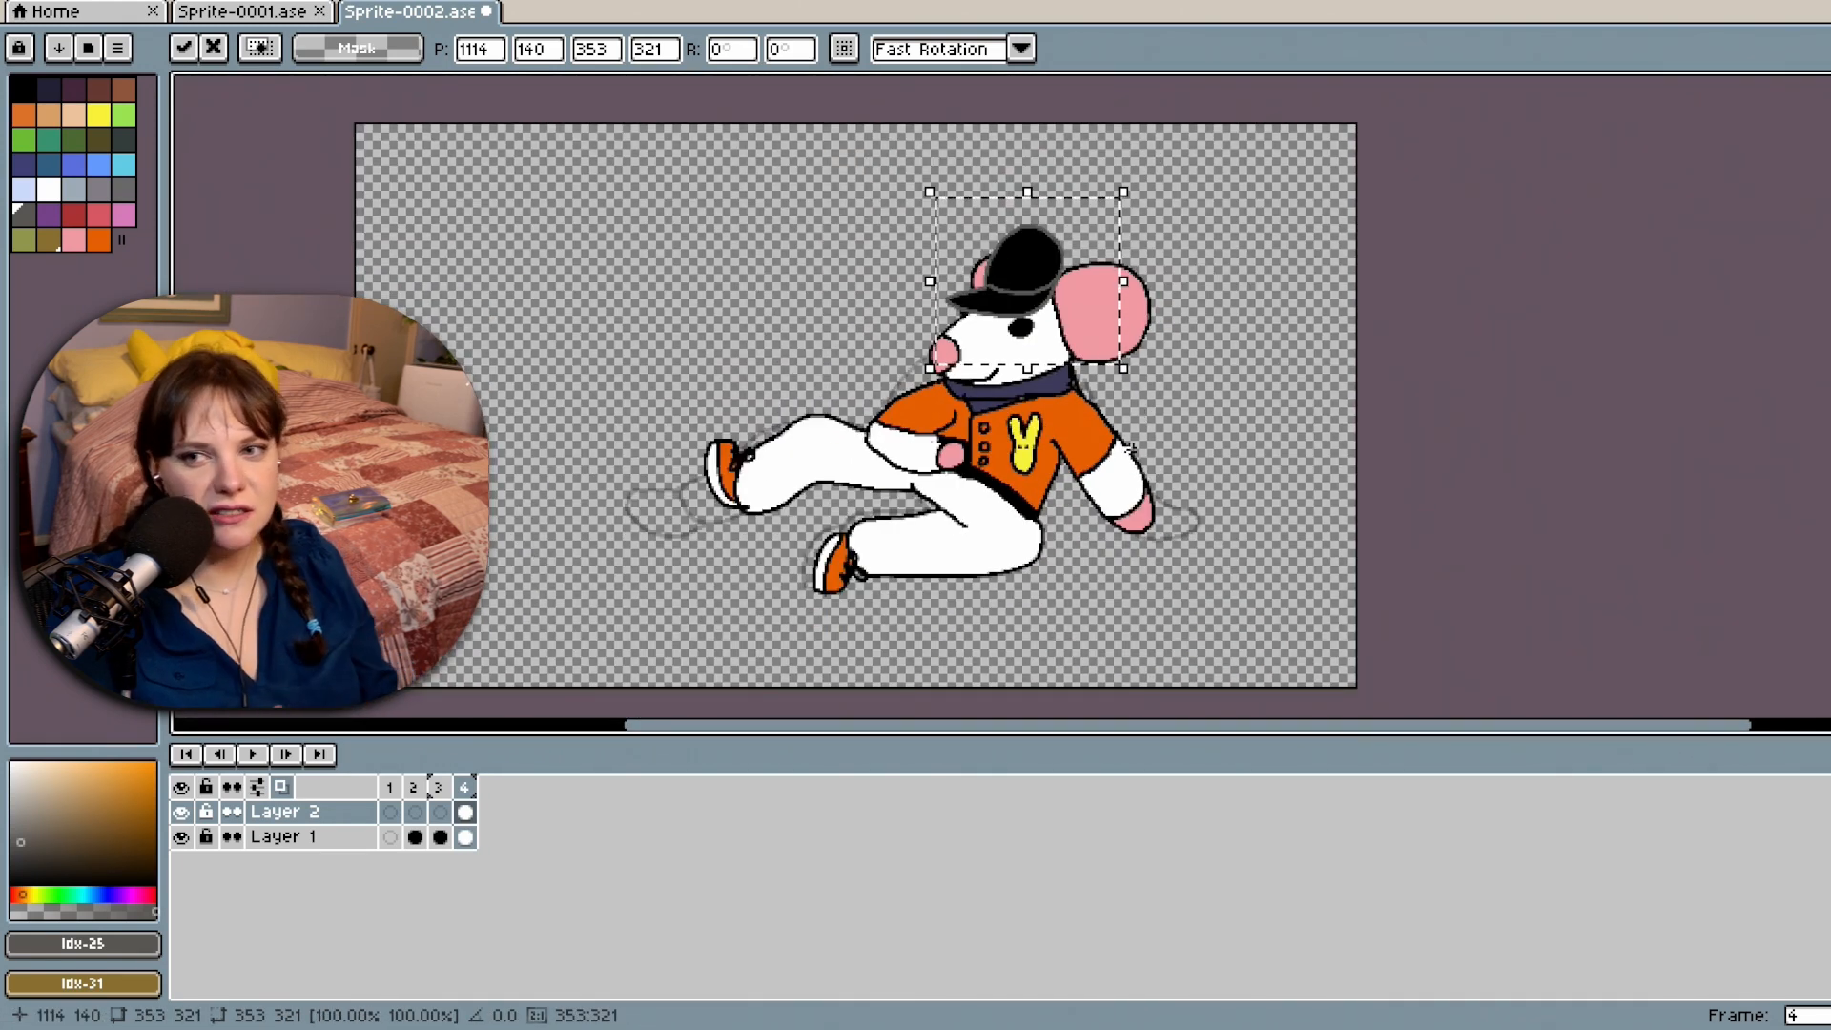
# Move the selected cap off the mouse's head to the empty canvas beside the large ear and deselect it.
pyautogui.press('l')
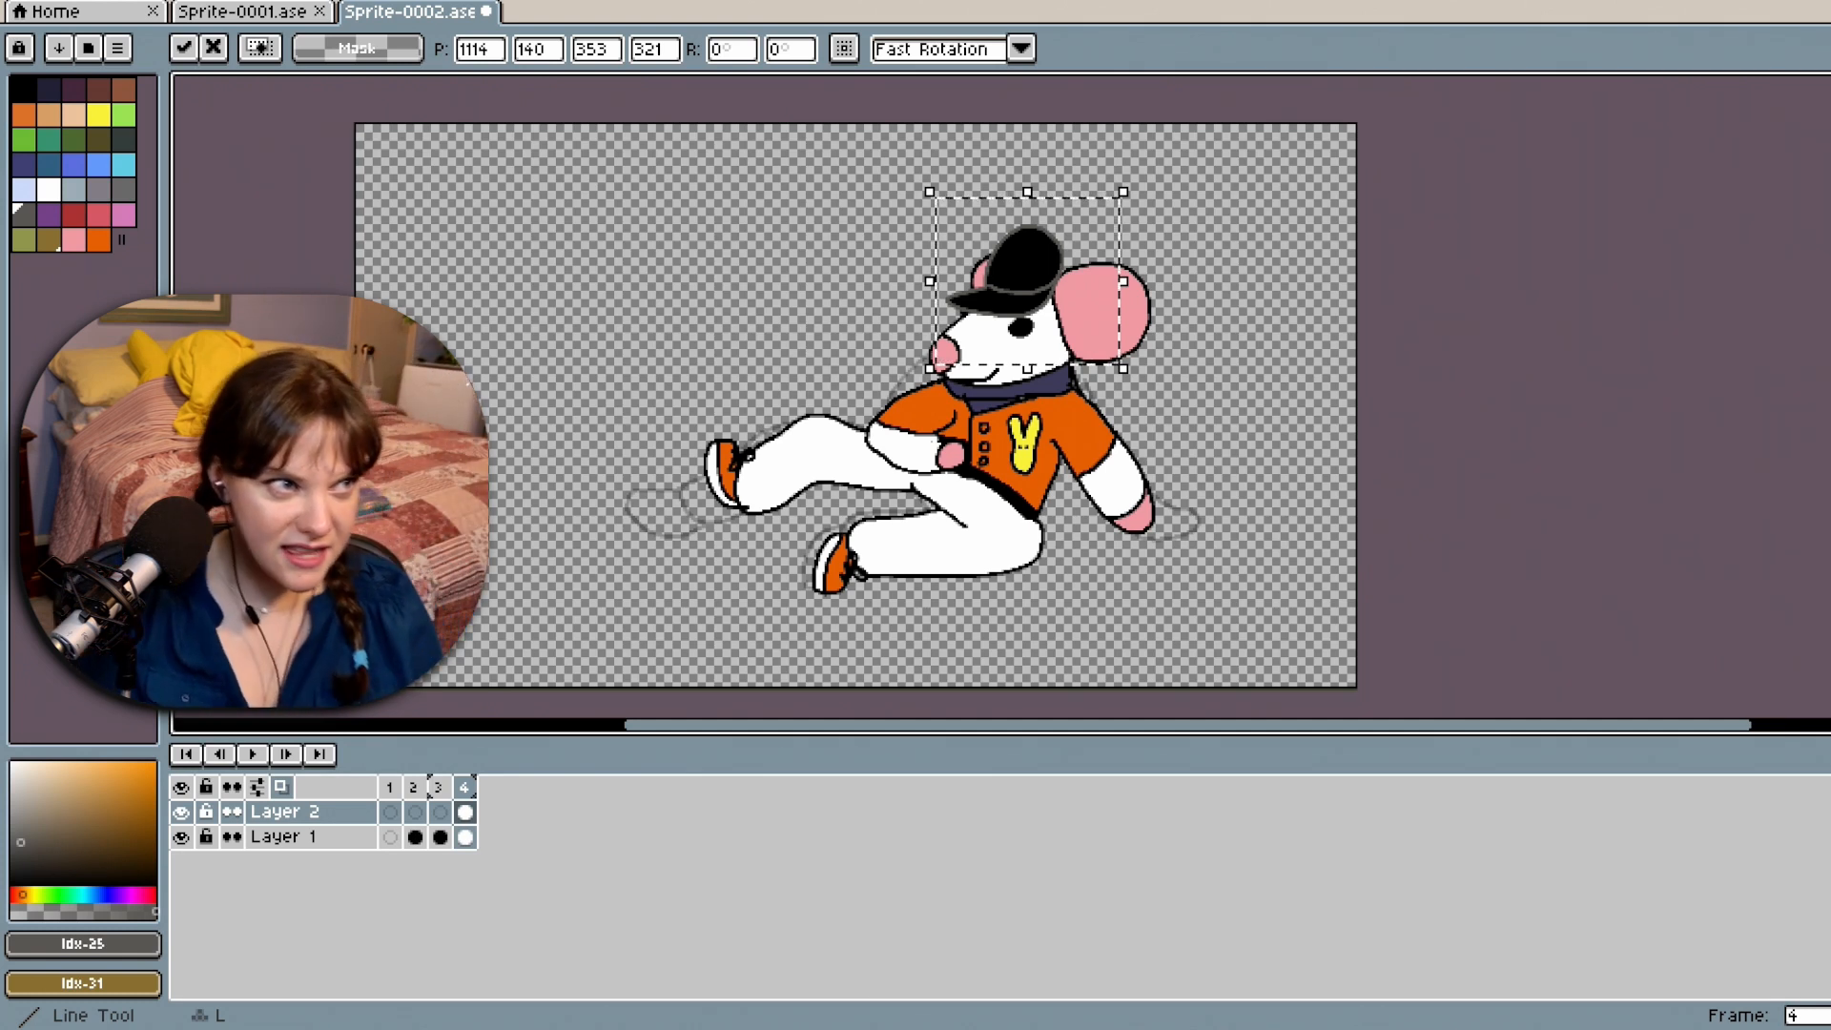
pyautogui.moveTo(1018, 320); pyautogui.dragTo(1290, 450)
pyautogui.scroll(4, 1290, 450)
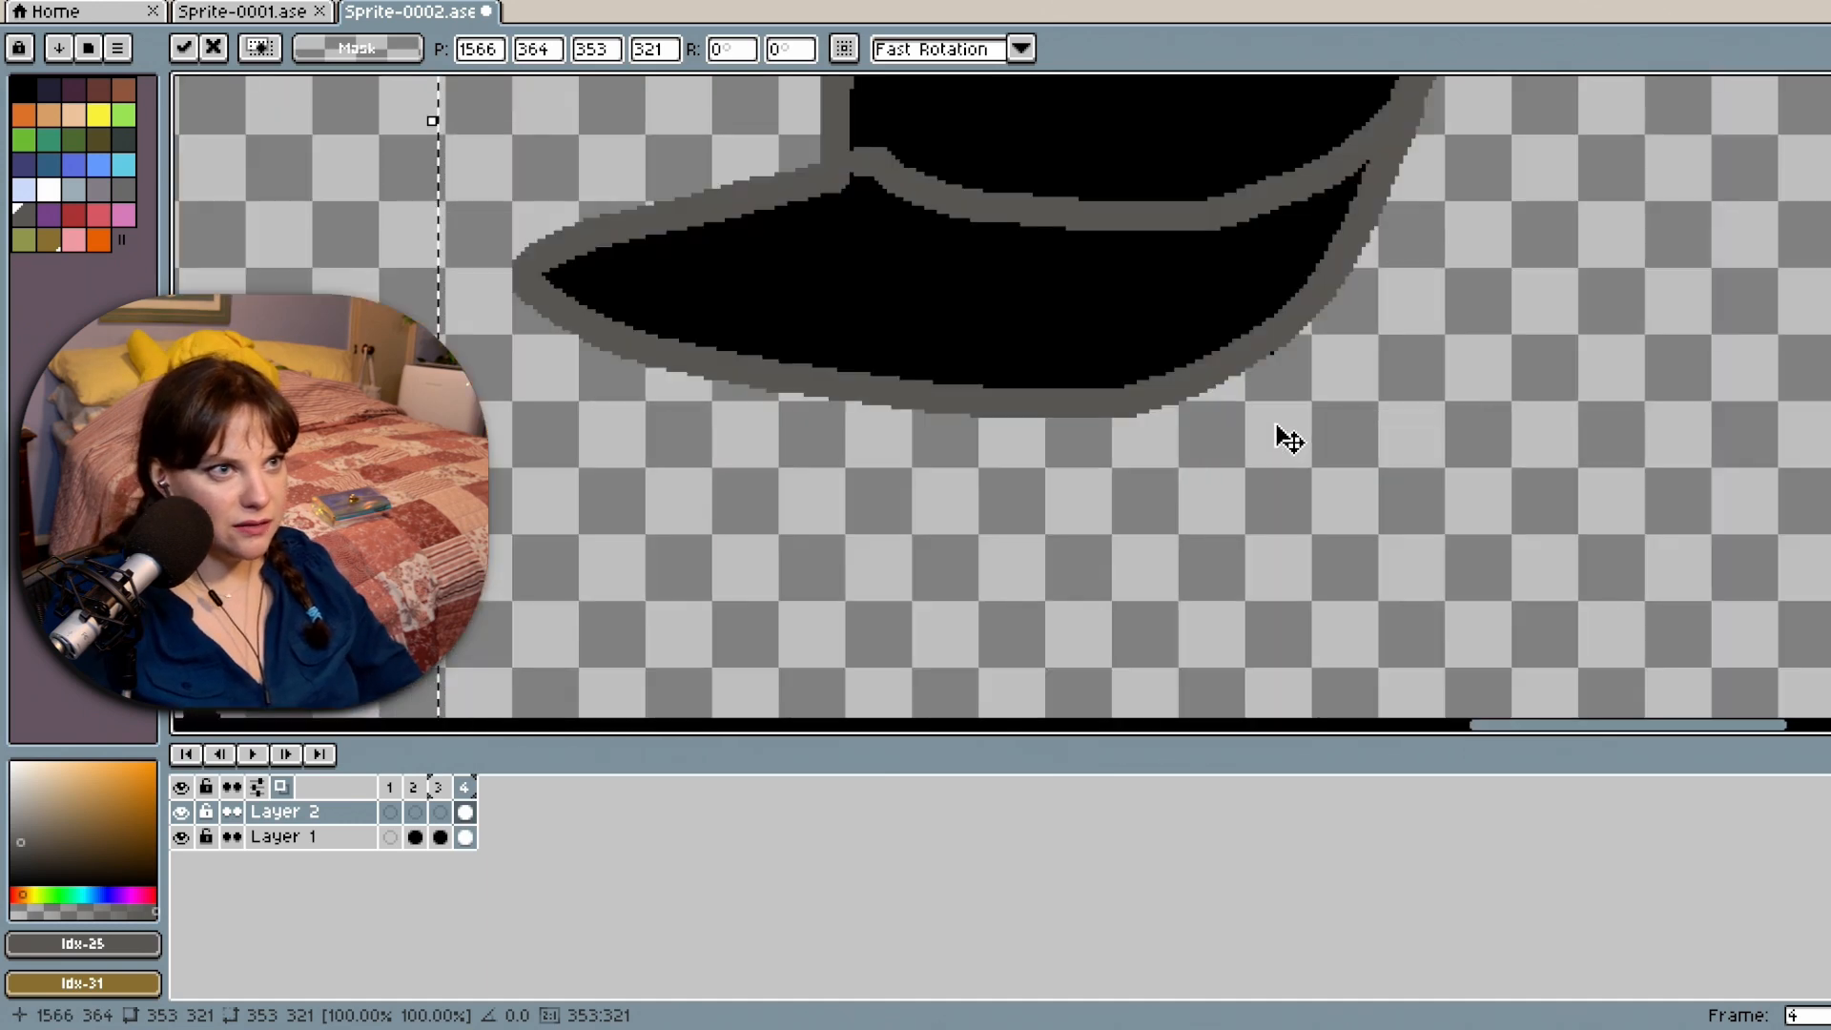
pyautogui.scroll(-1, 1340, 433)
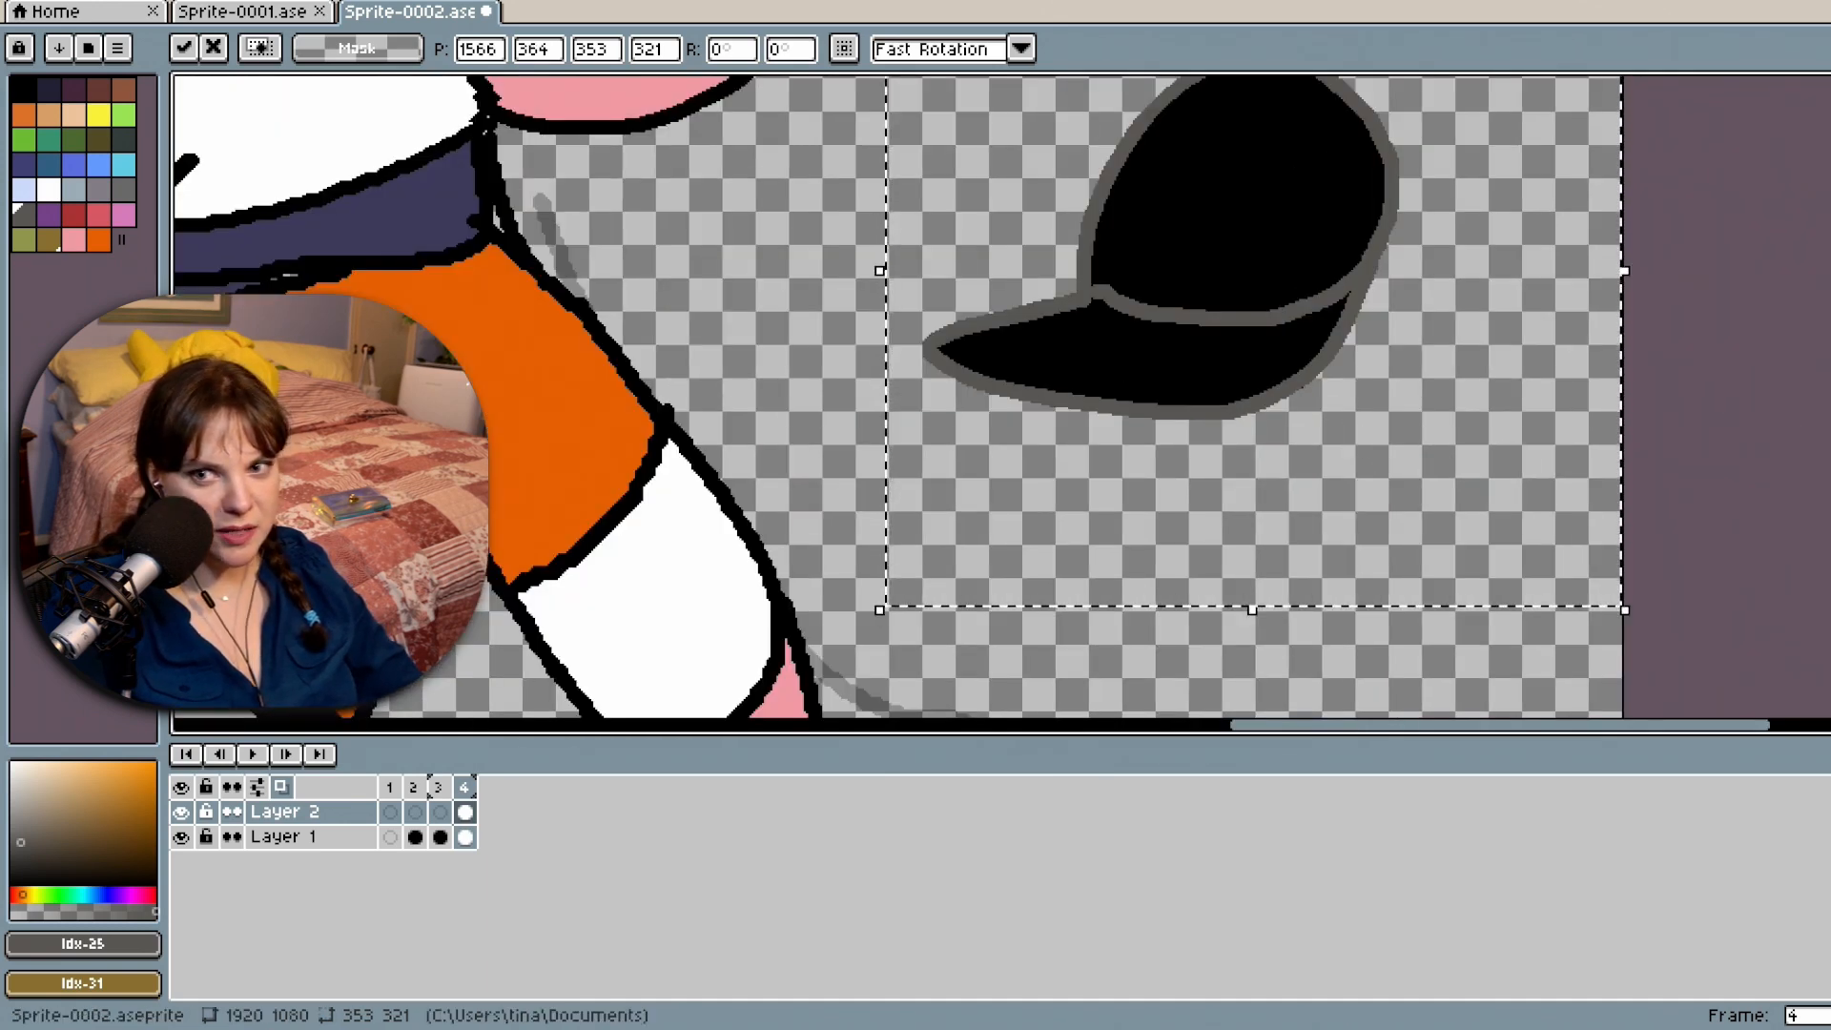
pyautogui.moveTo(1830, 405); pyautogui.dragTo(1829, 354)
pyautogui.scroll(-2, 1233, 491)
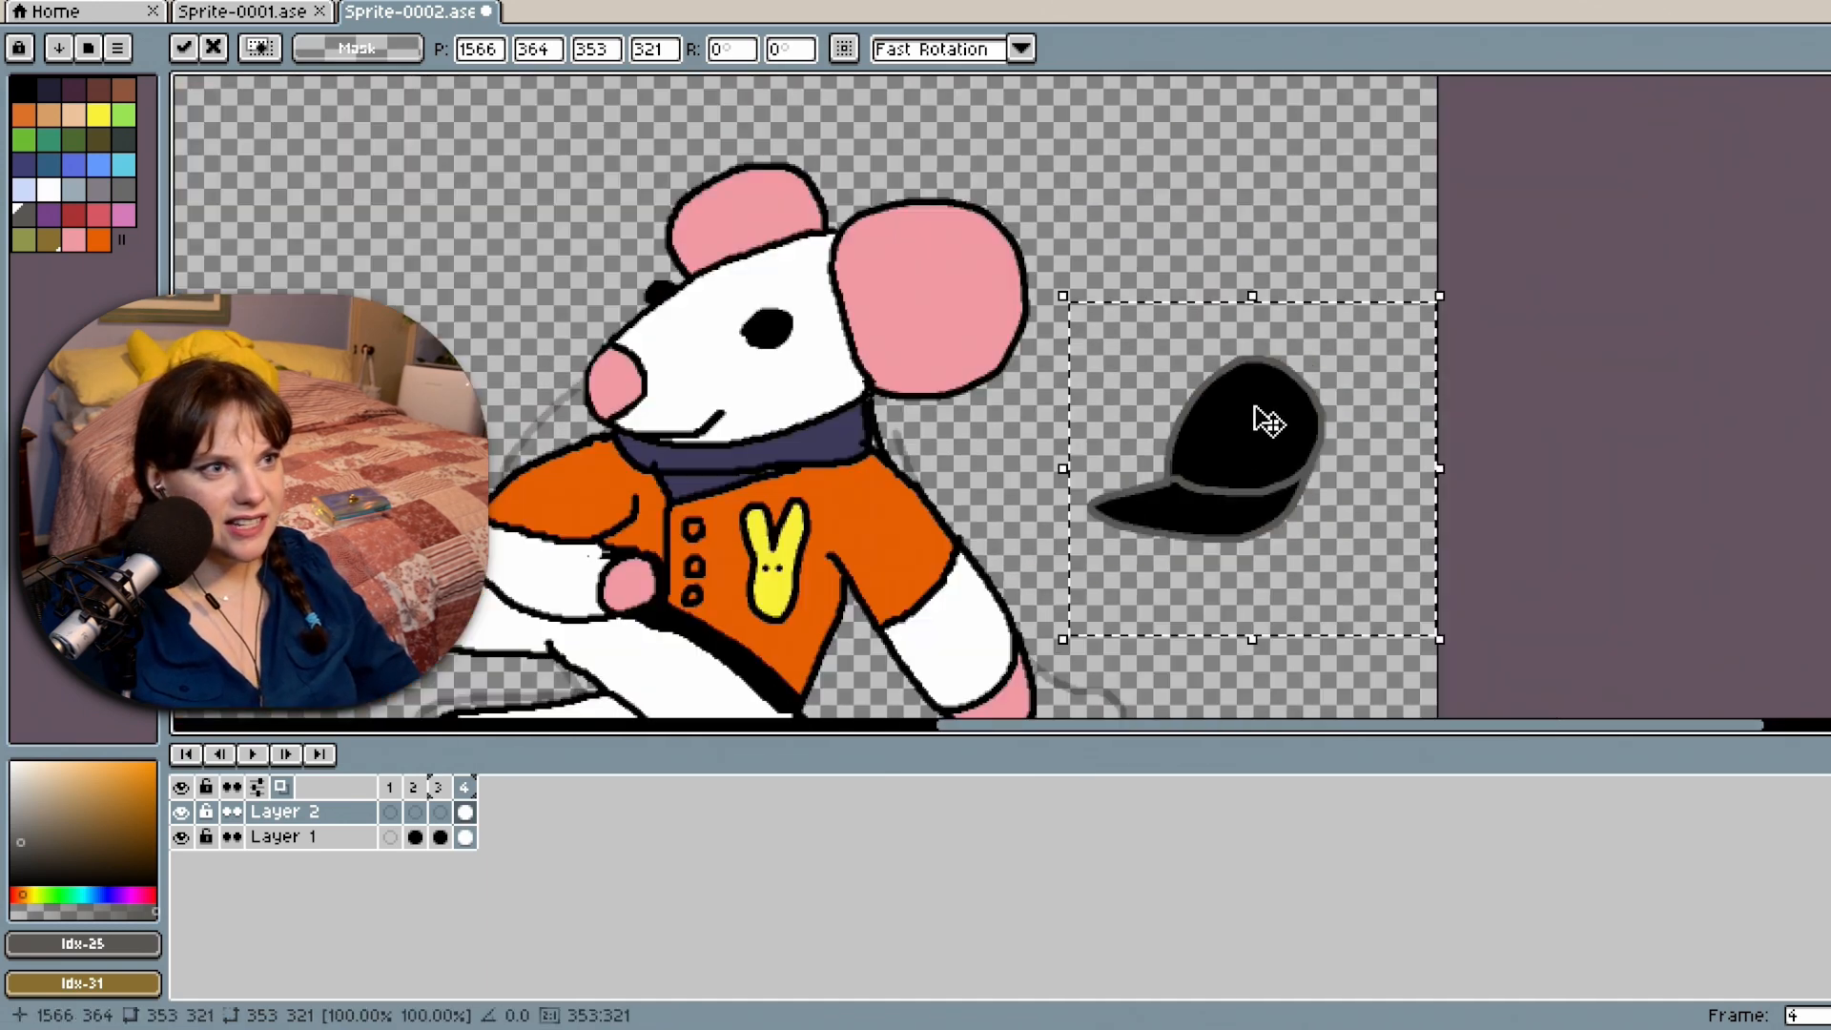
pyautogui.moveTo(1255, 470); pyautogui.dragTo(1326, 356)
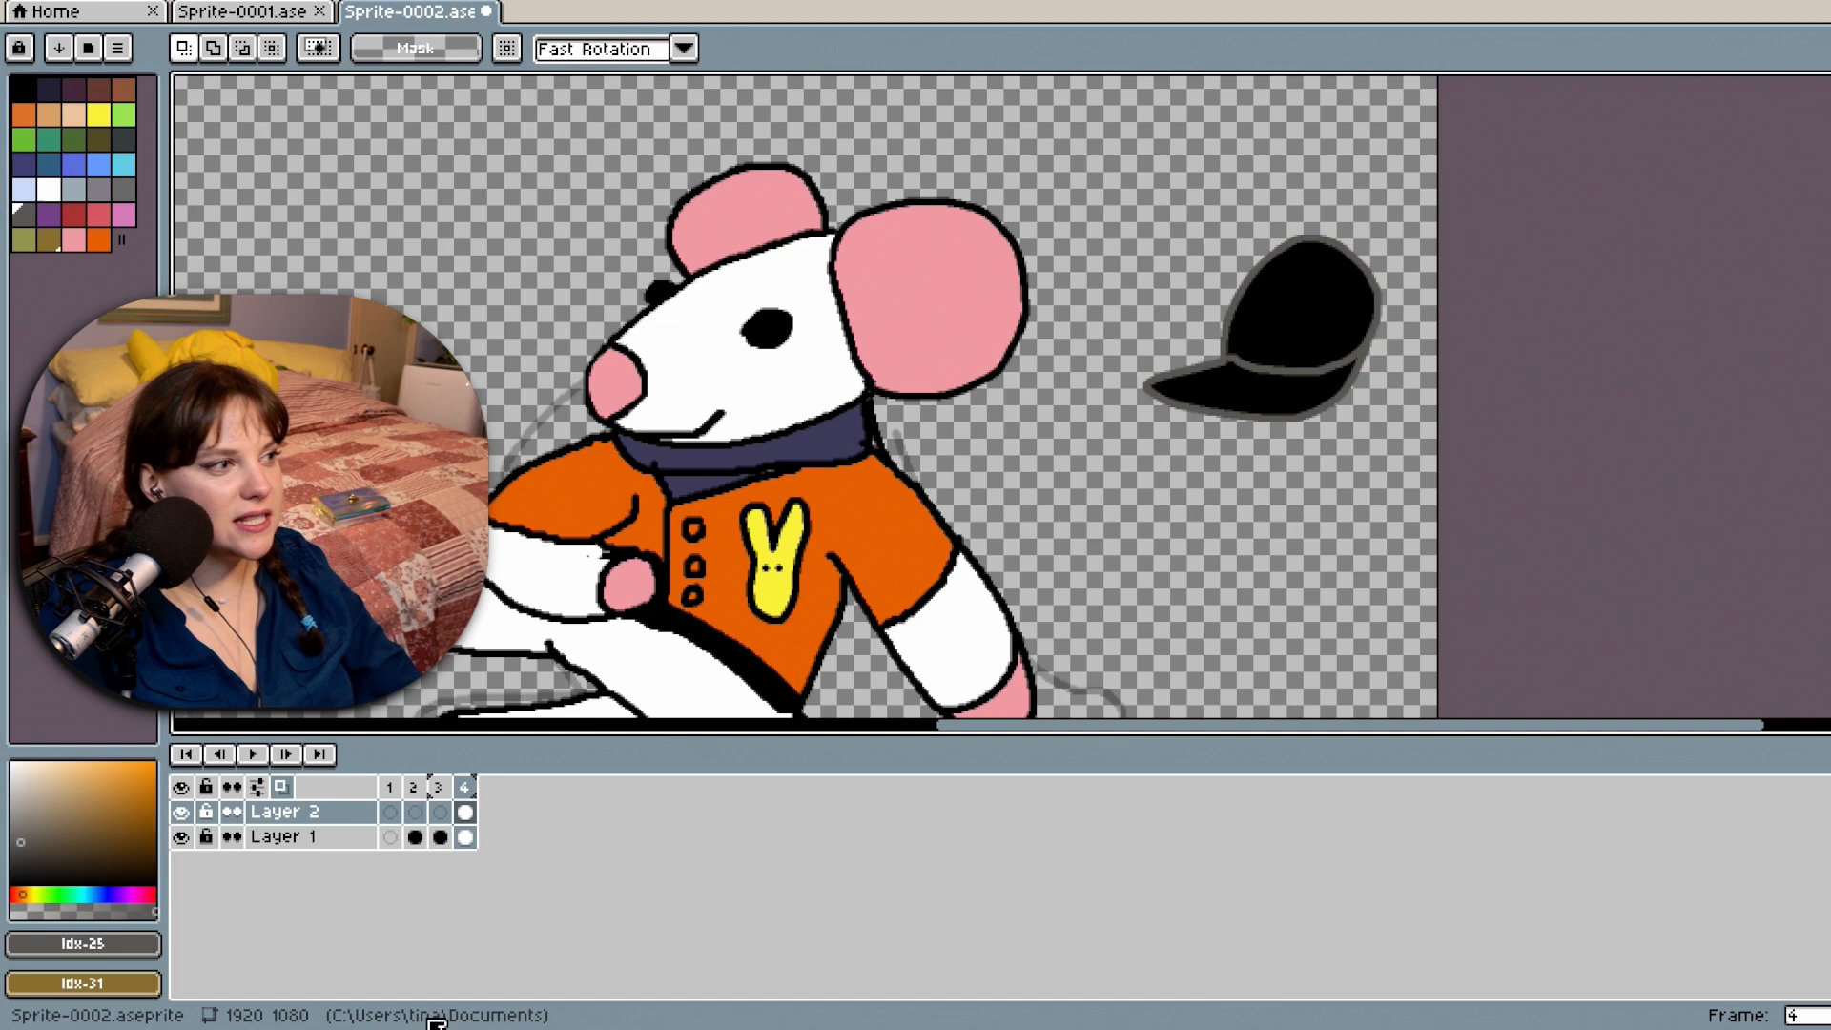
# Make Layer 1 active on frame 4 and choose white Idx-21 as the drawing colour.
pyautogui.click(465, 836)
pyautogui.click(48, 190)
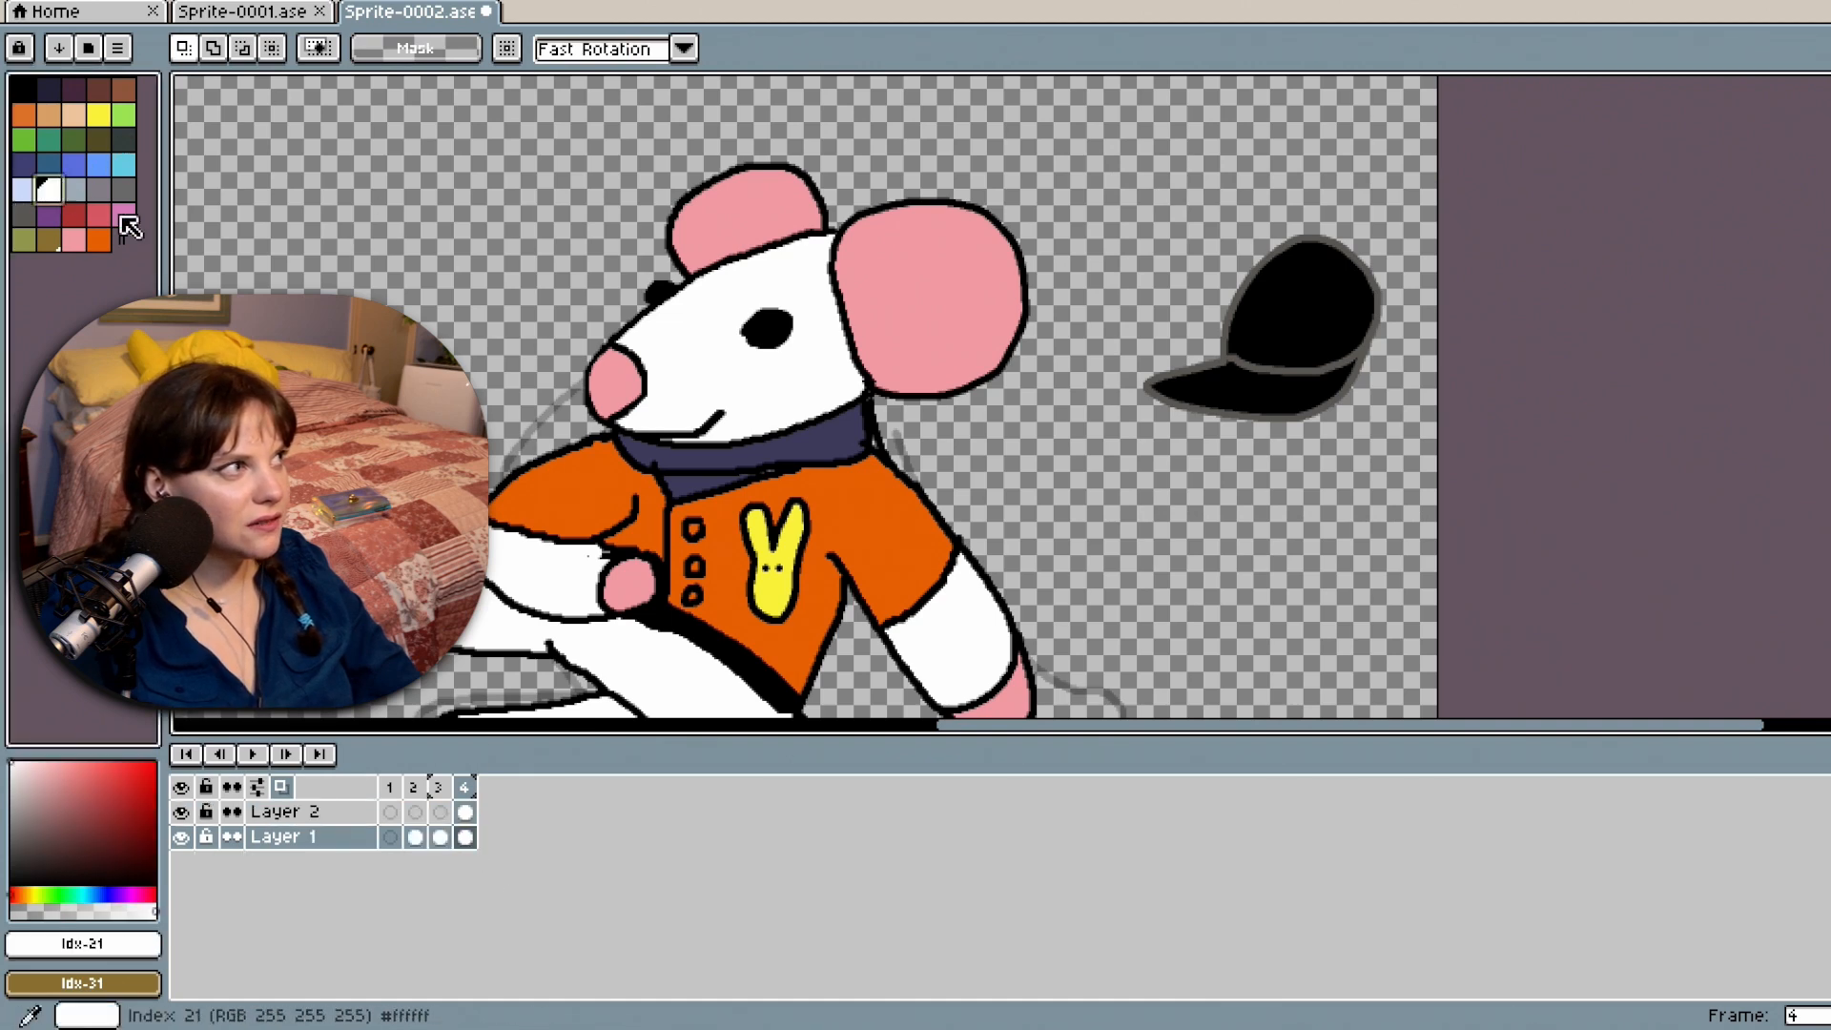
pyautogui.scroll(2, 558, 264)
pyautogui.moveTo(1519, 465); pyautogui.dragTo(1503, 484)
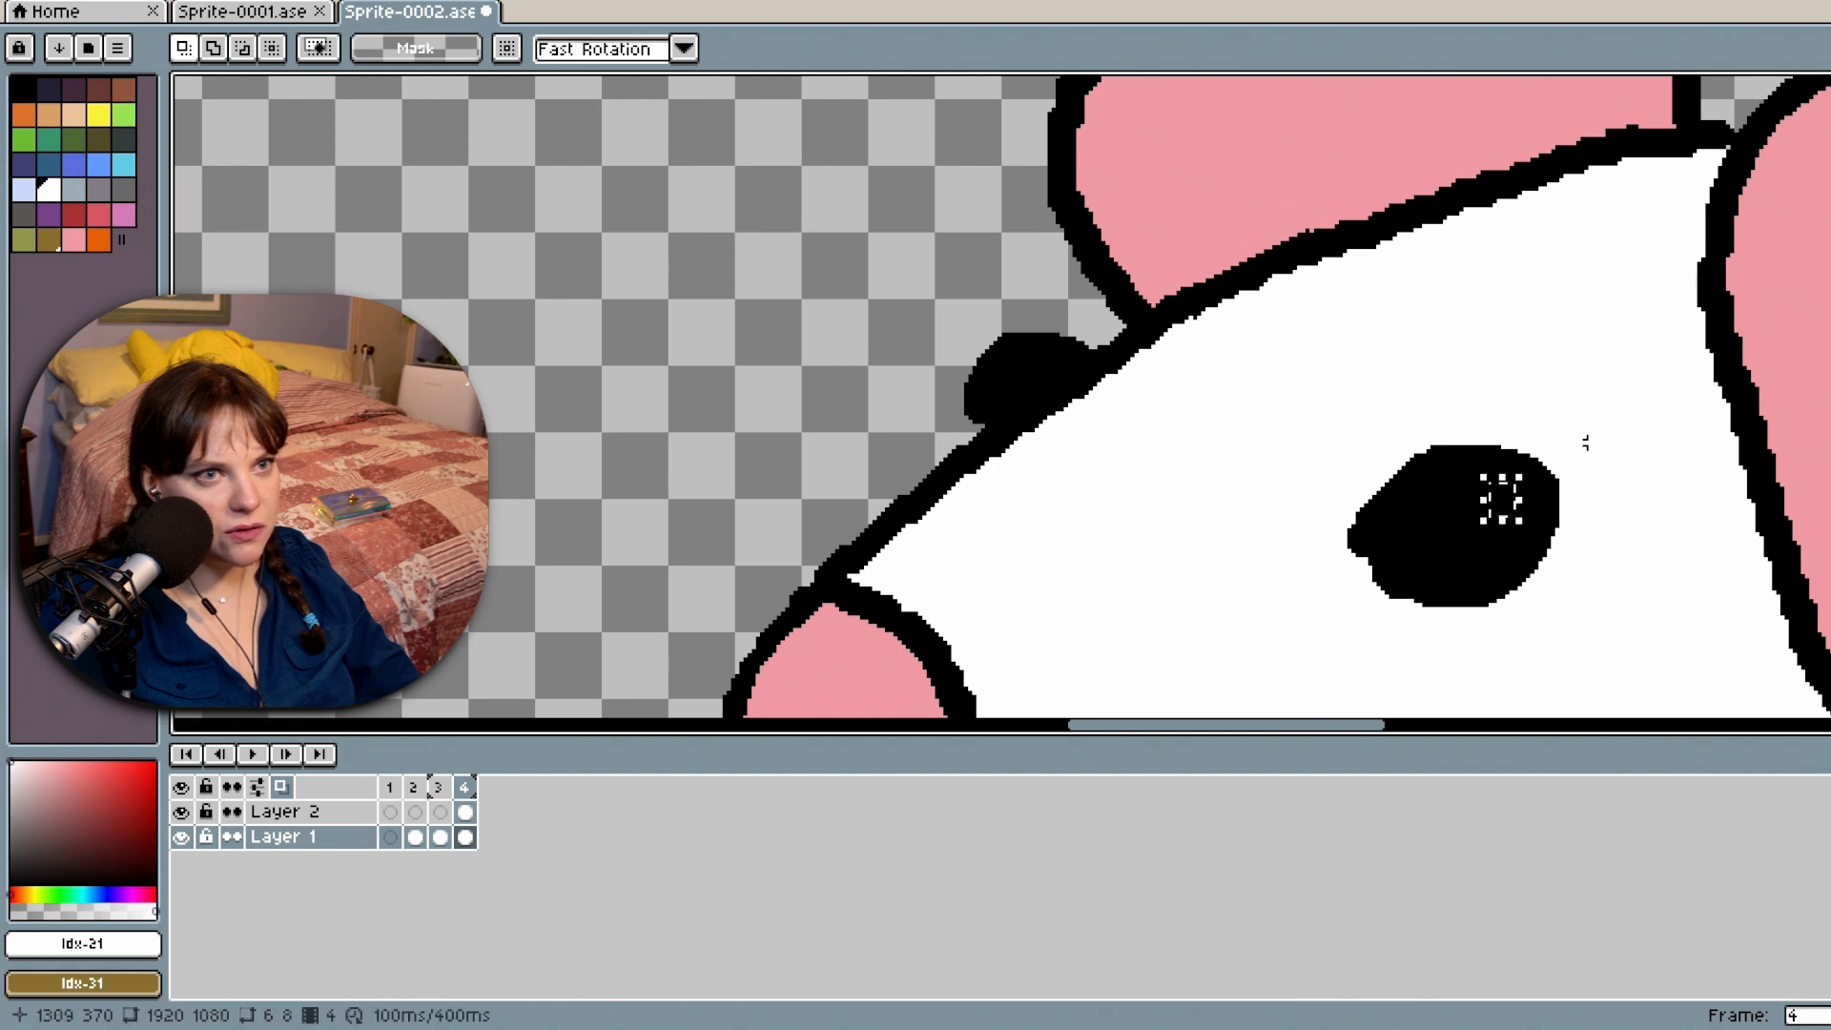
pyautogui.press('b')
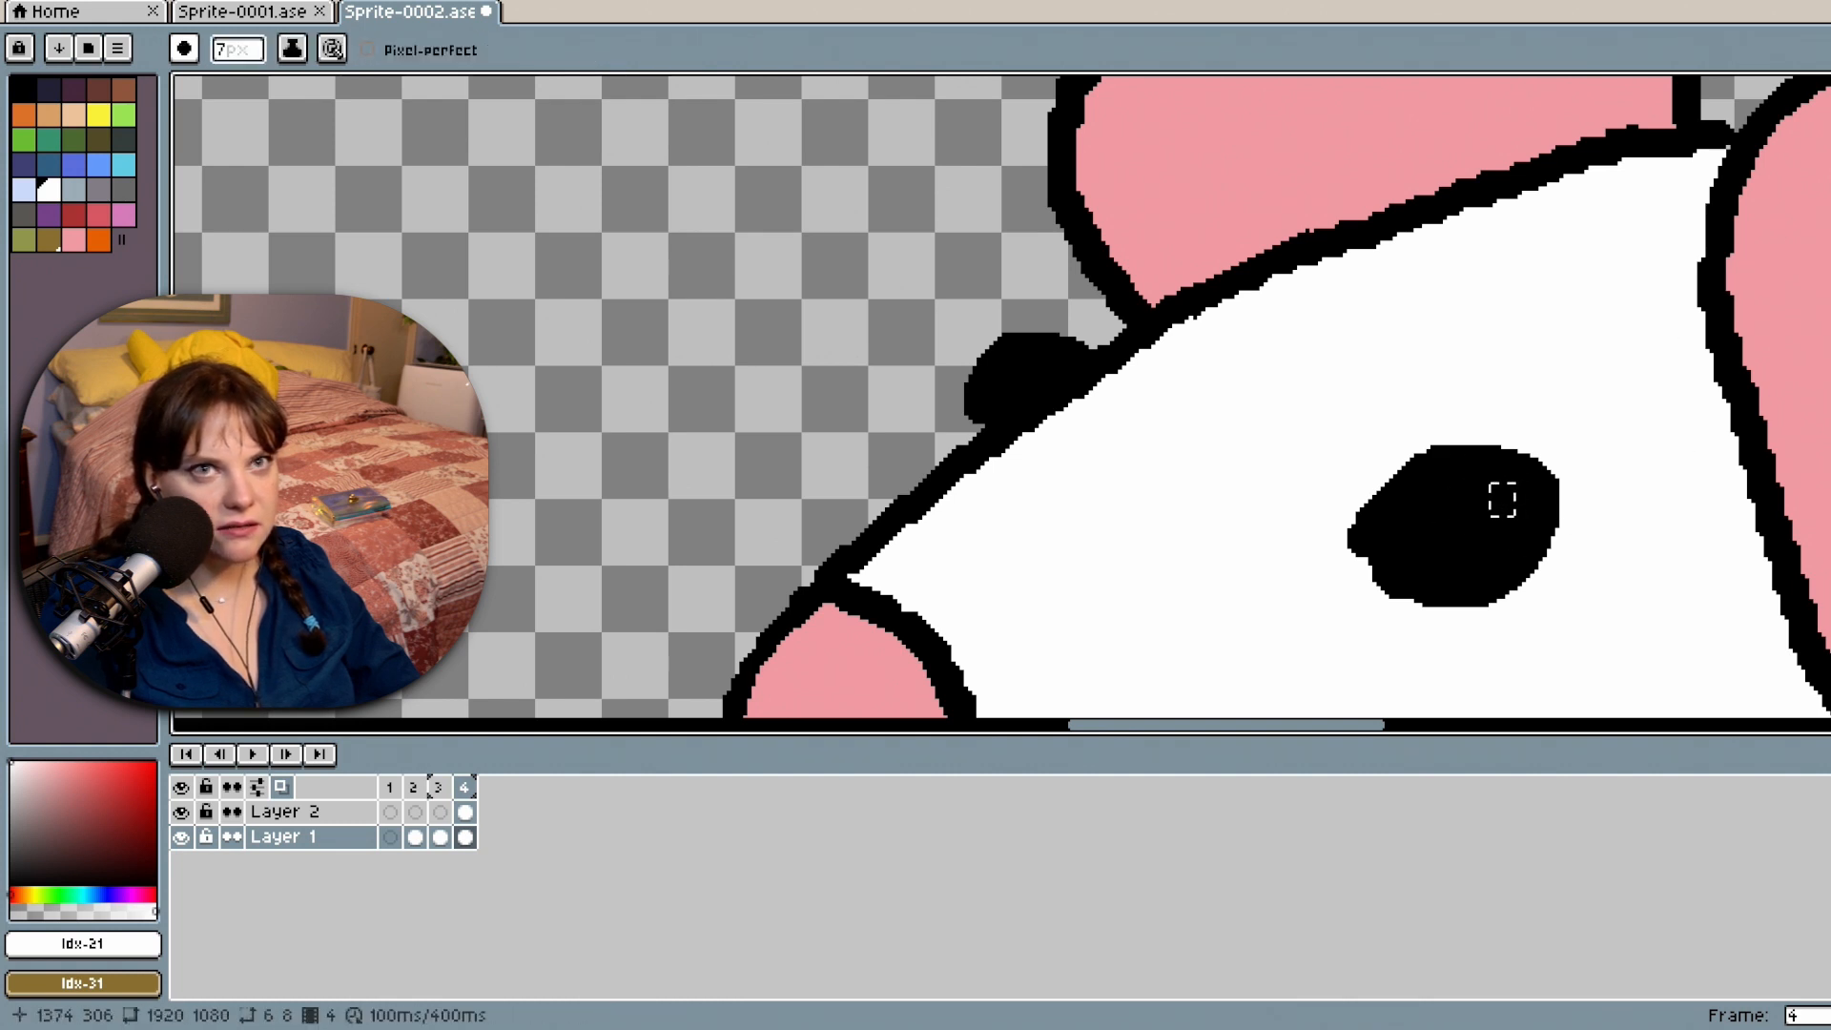
pyautogui.press('m')
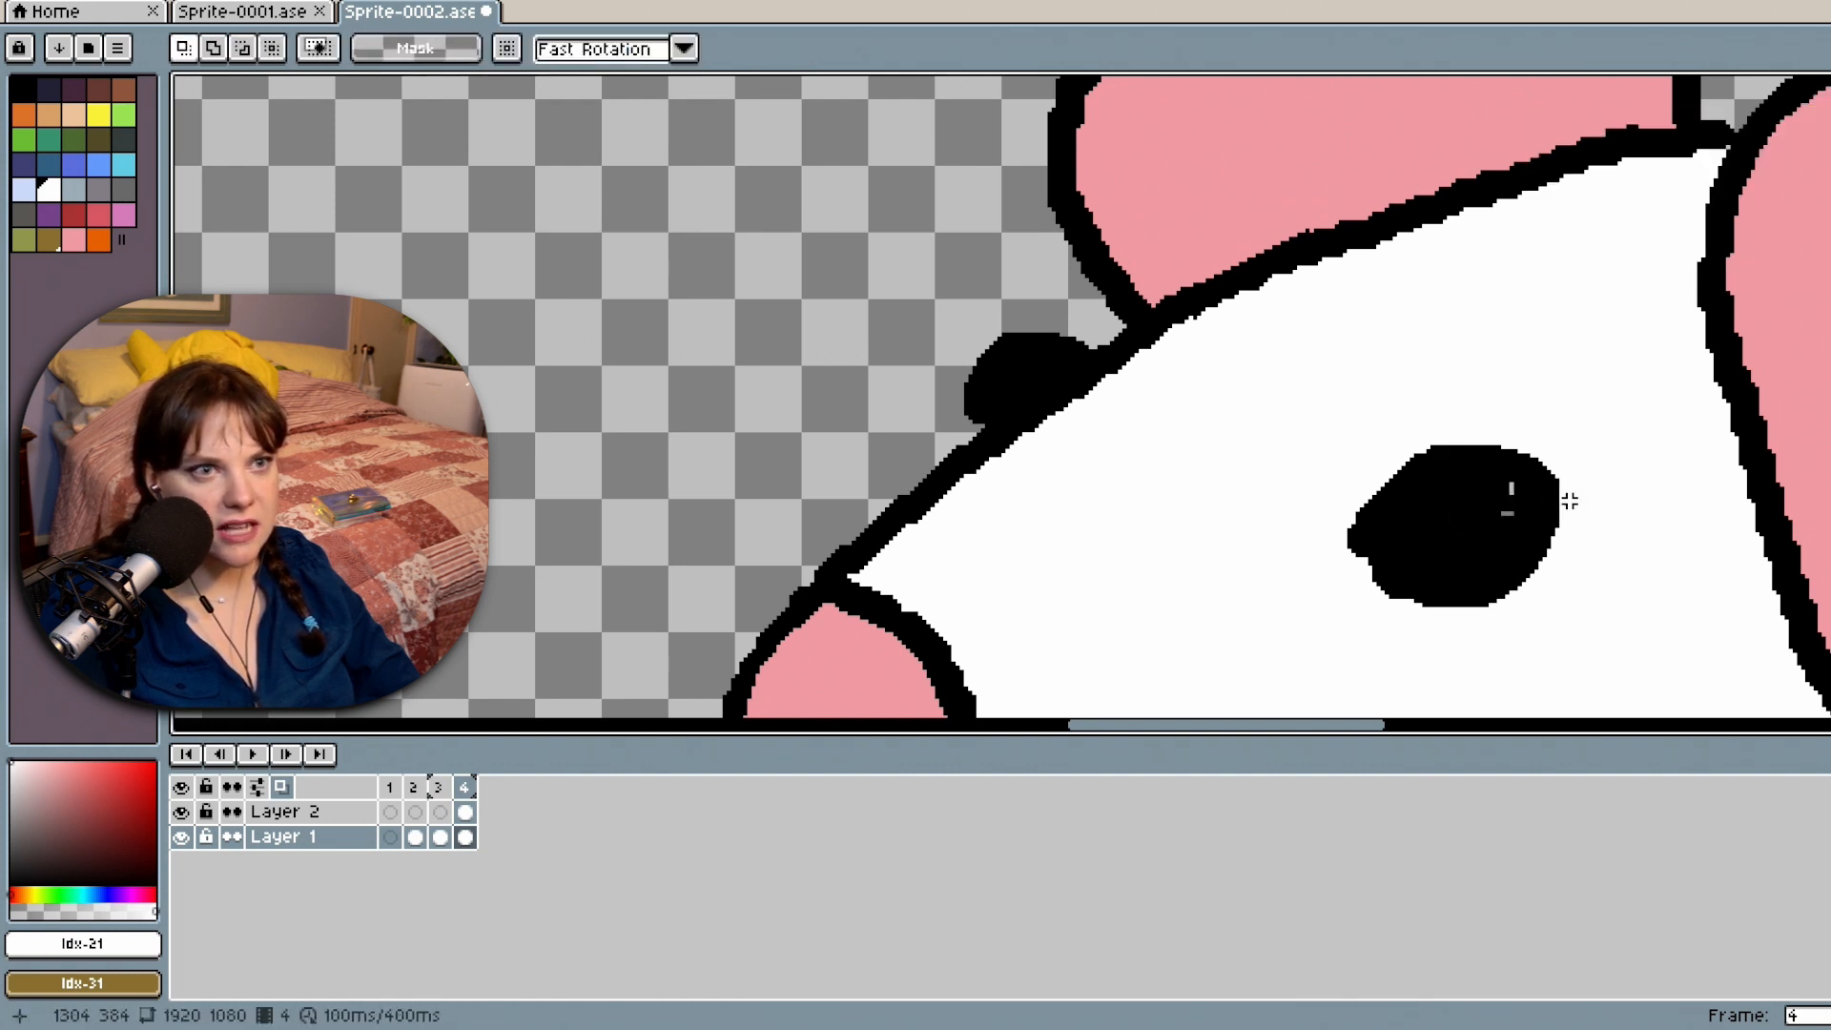
pyautogui.hotkey('ctrl', 'z')
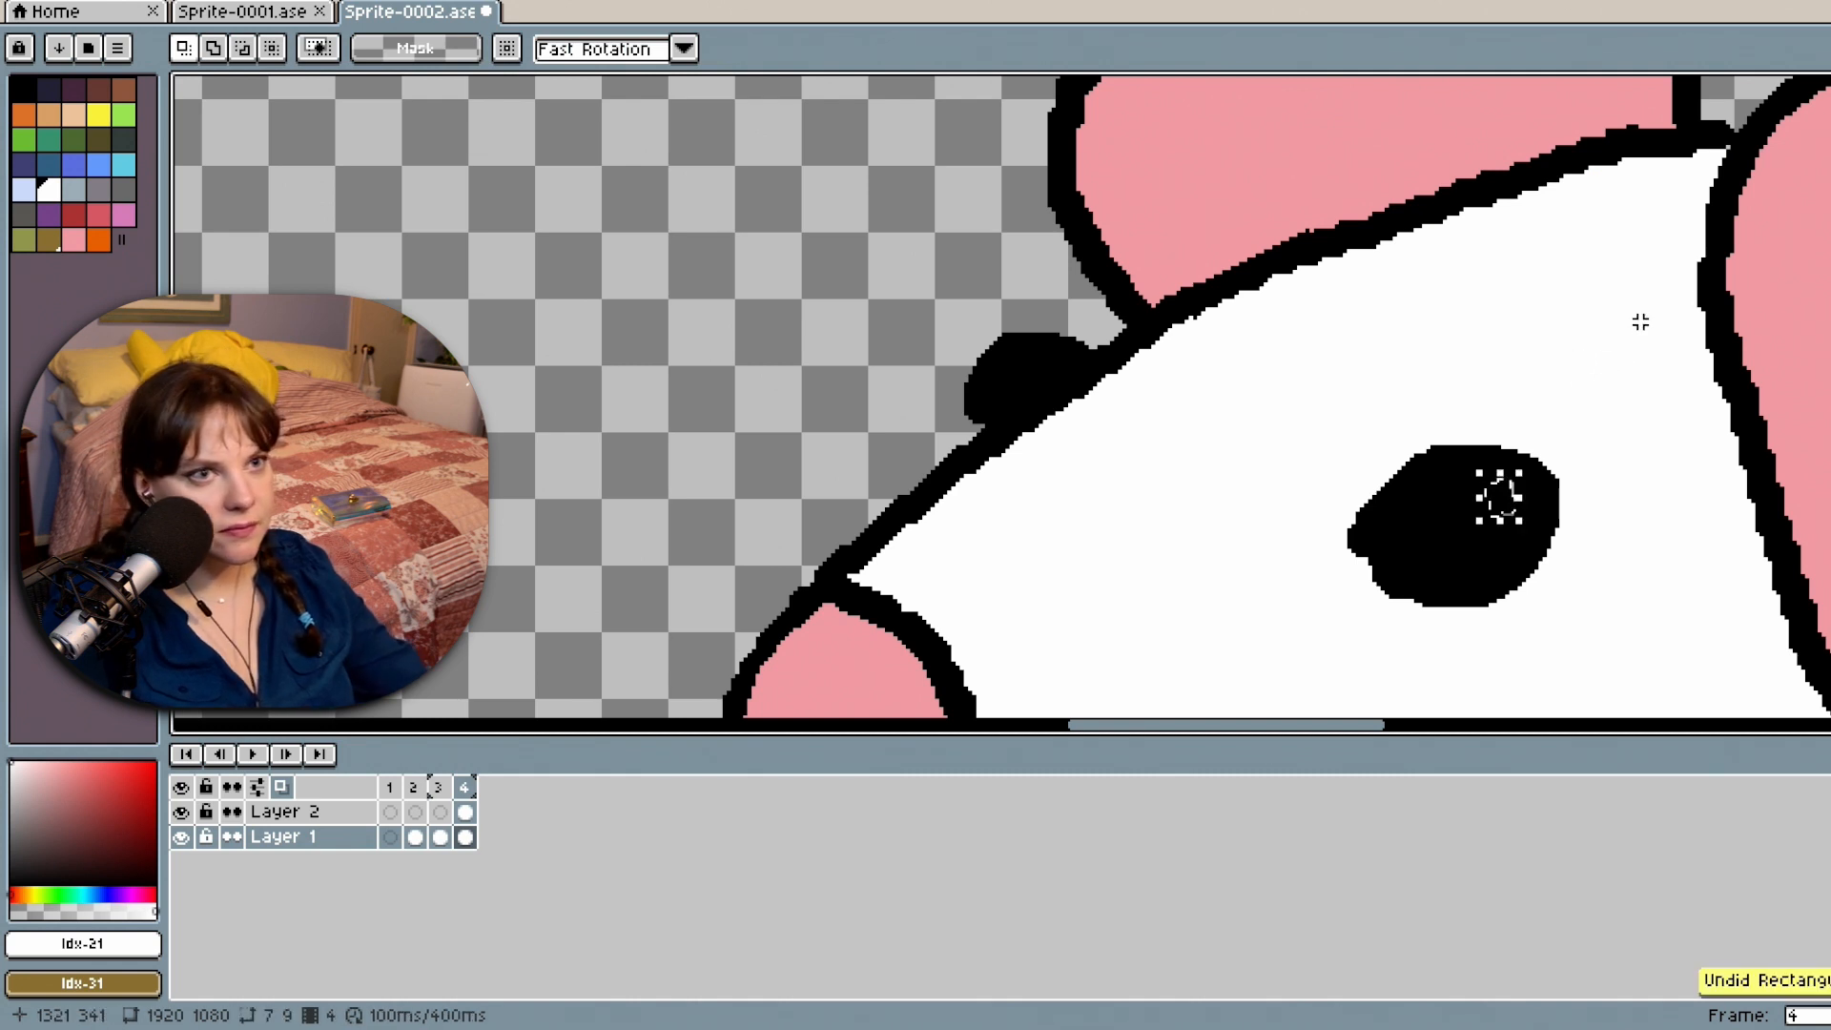
pyautogui.press('Delete')
pyautogui.hotkey('ctrl', 'z')
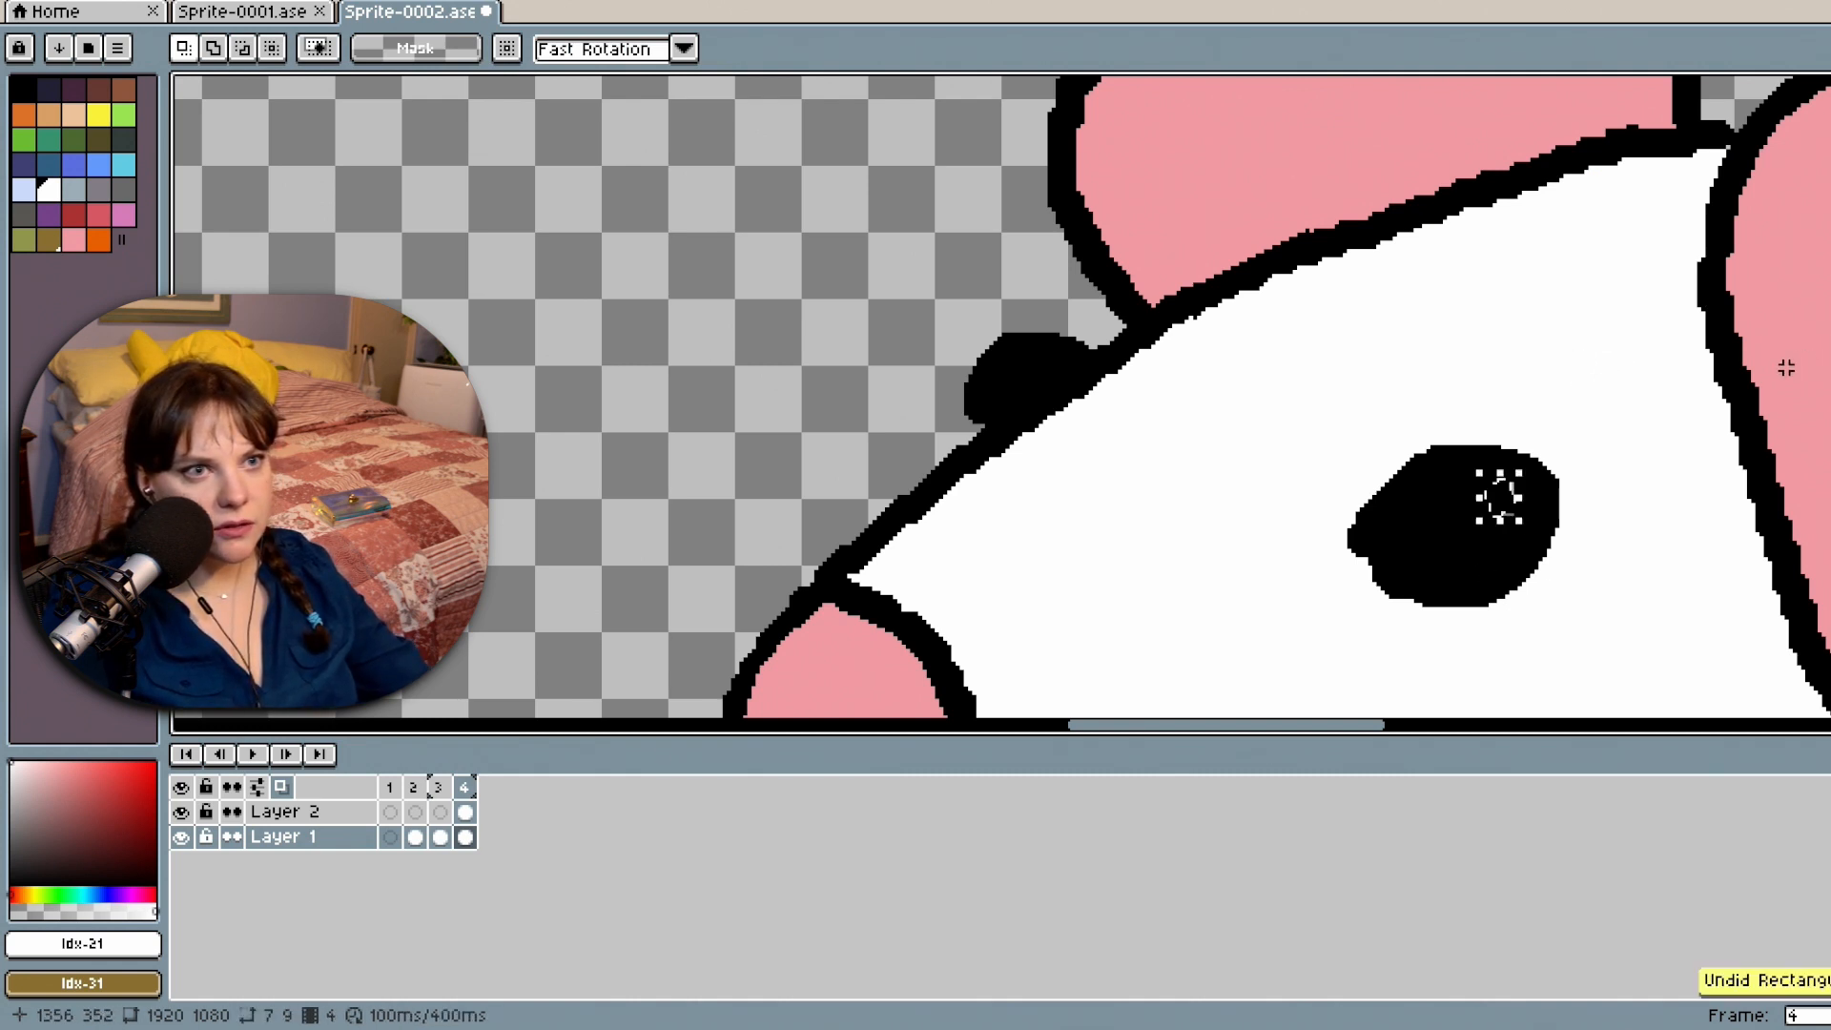
pyautogui.hotkey('ctrl', 'z')
pyautogui.click(1662, 500)
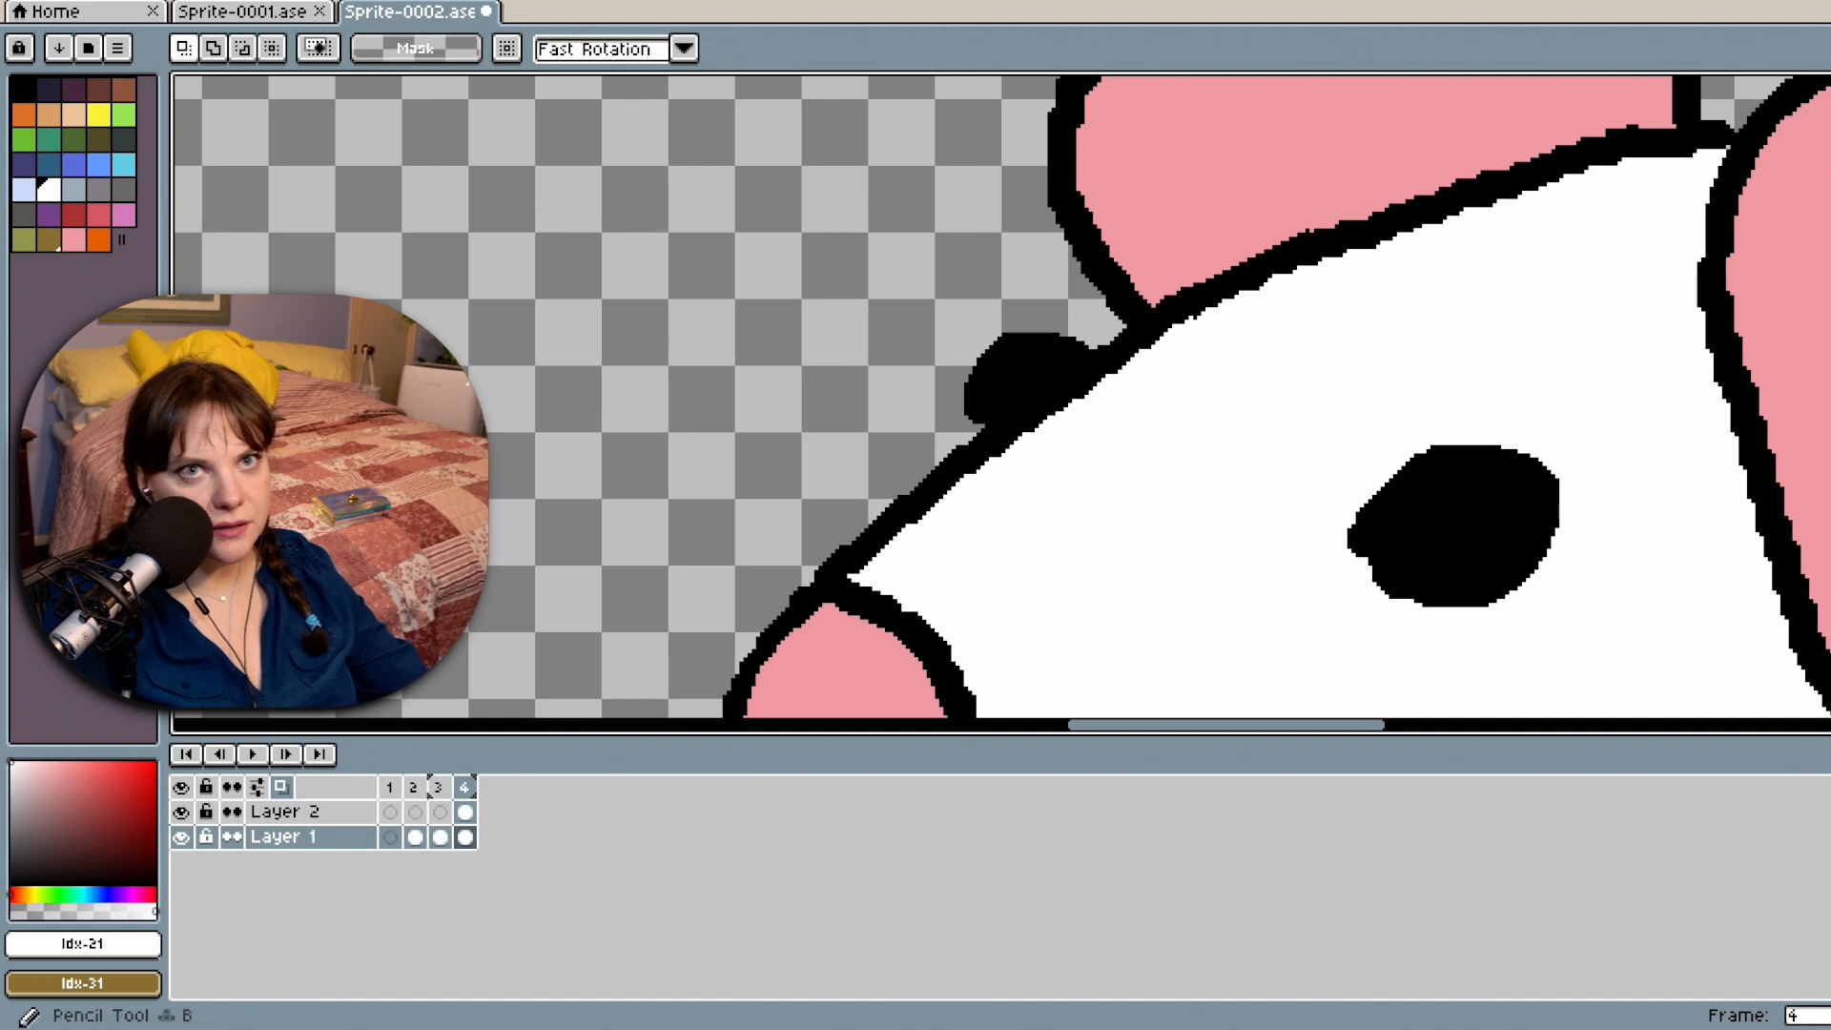
# Add a round white highlight to each of the mouse's black eyes with the 7 px Pencil.
pyautogui.press('b')
pyautogui.click(1506, 497)
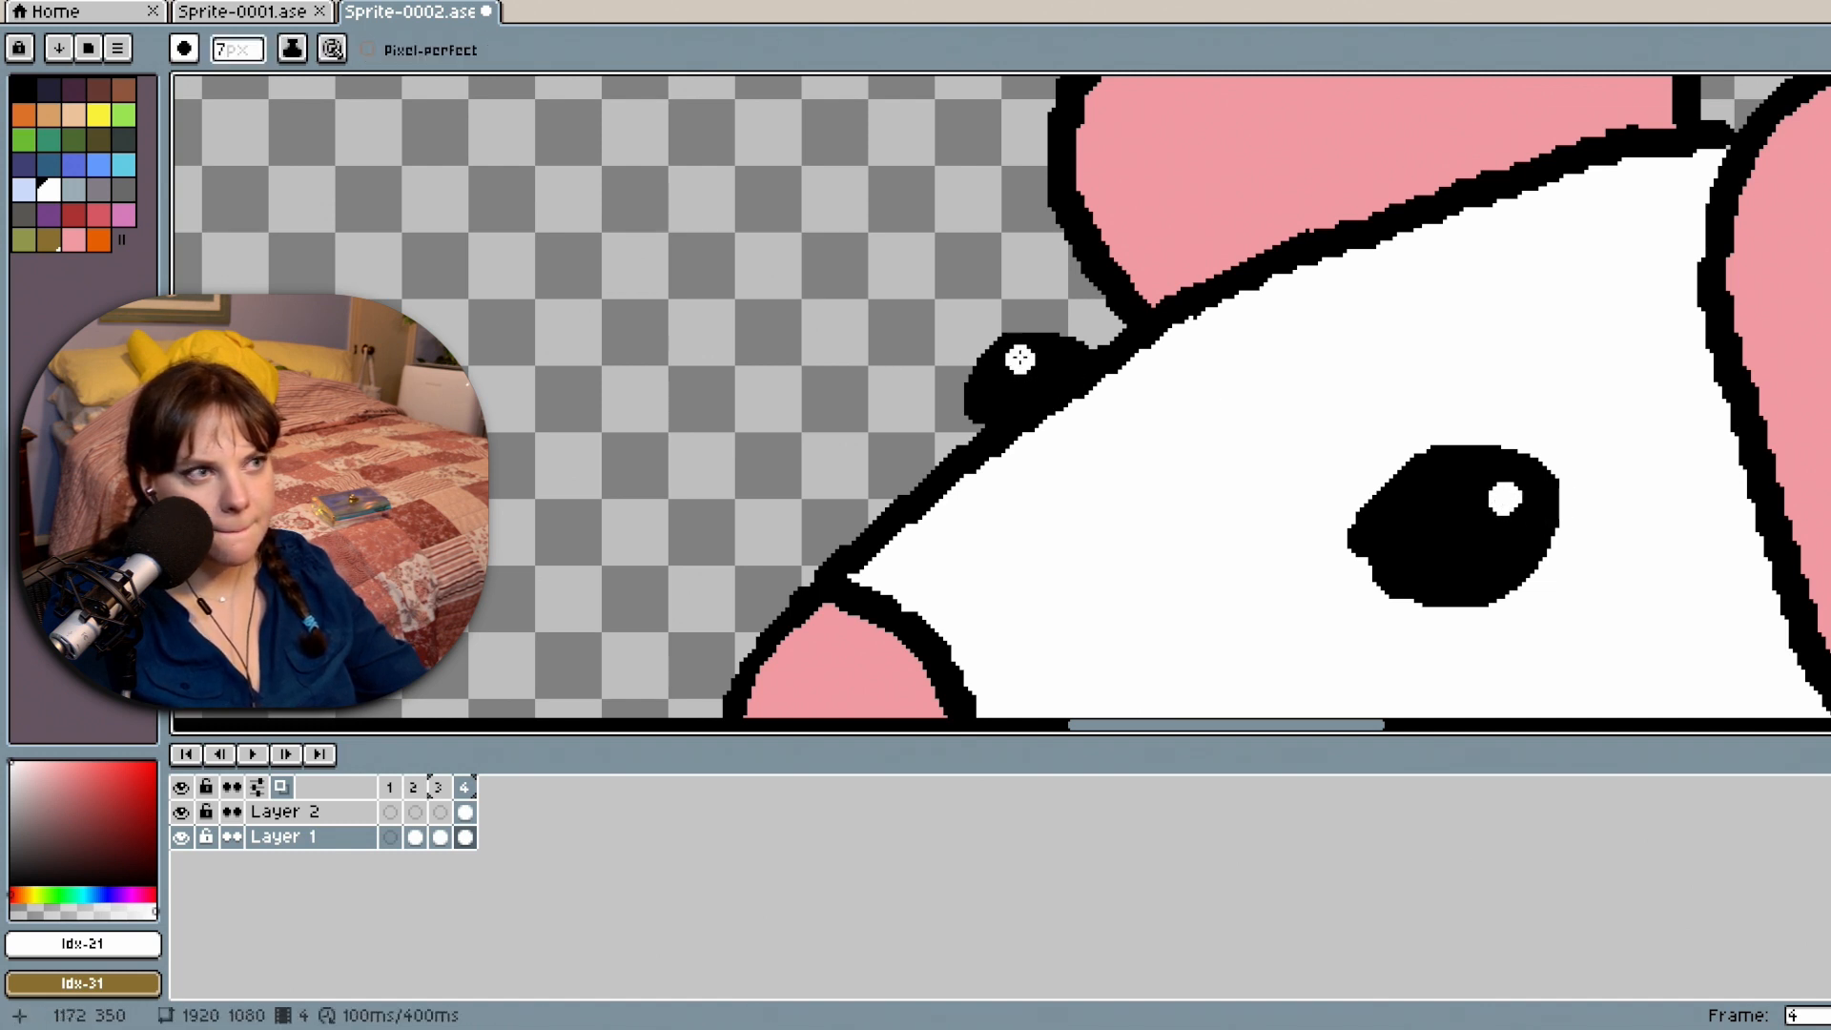
pyautogui.scroll(-4, 1271, 447)
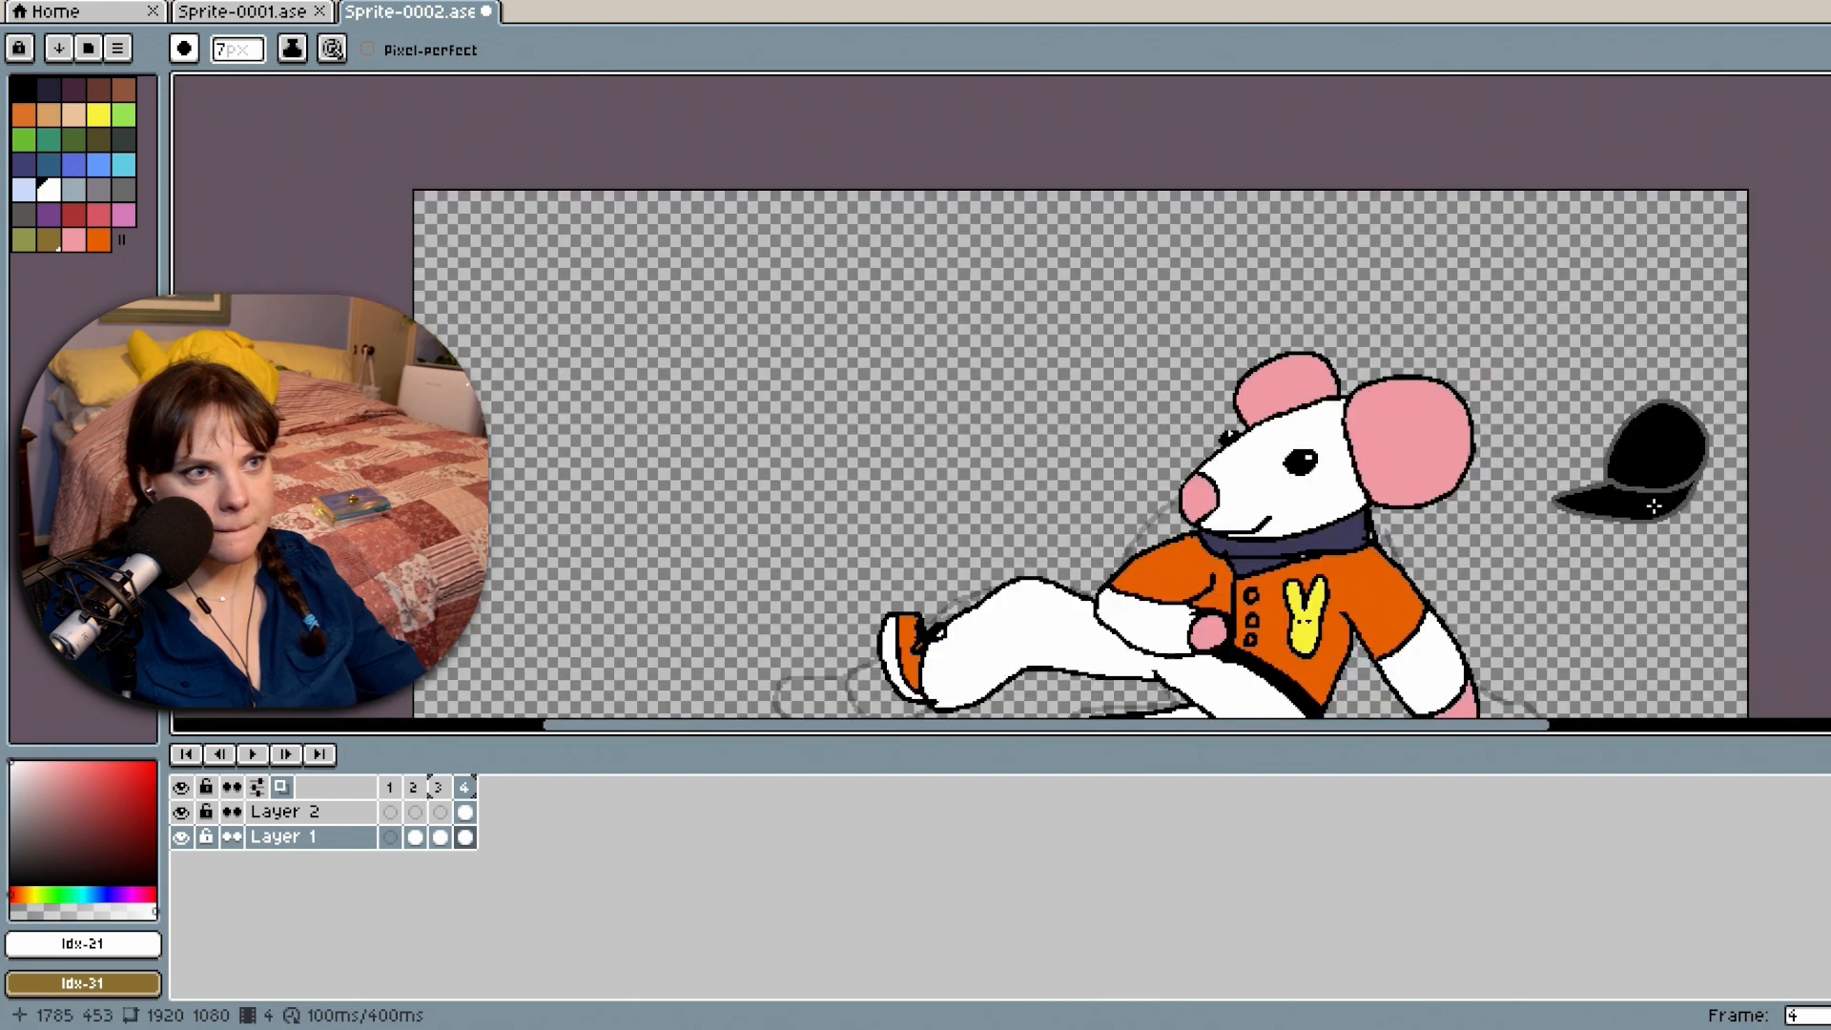
pyautogui.scroll(-3, 1081, 396)
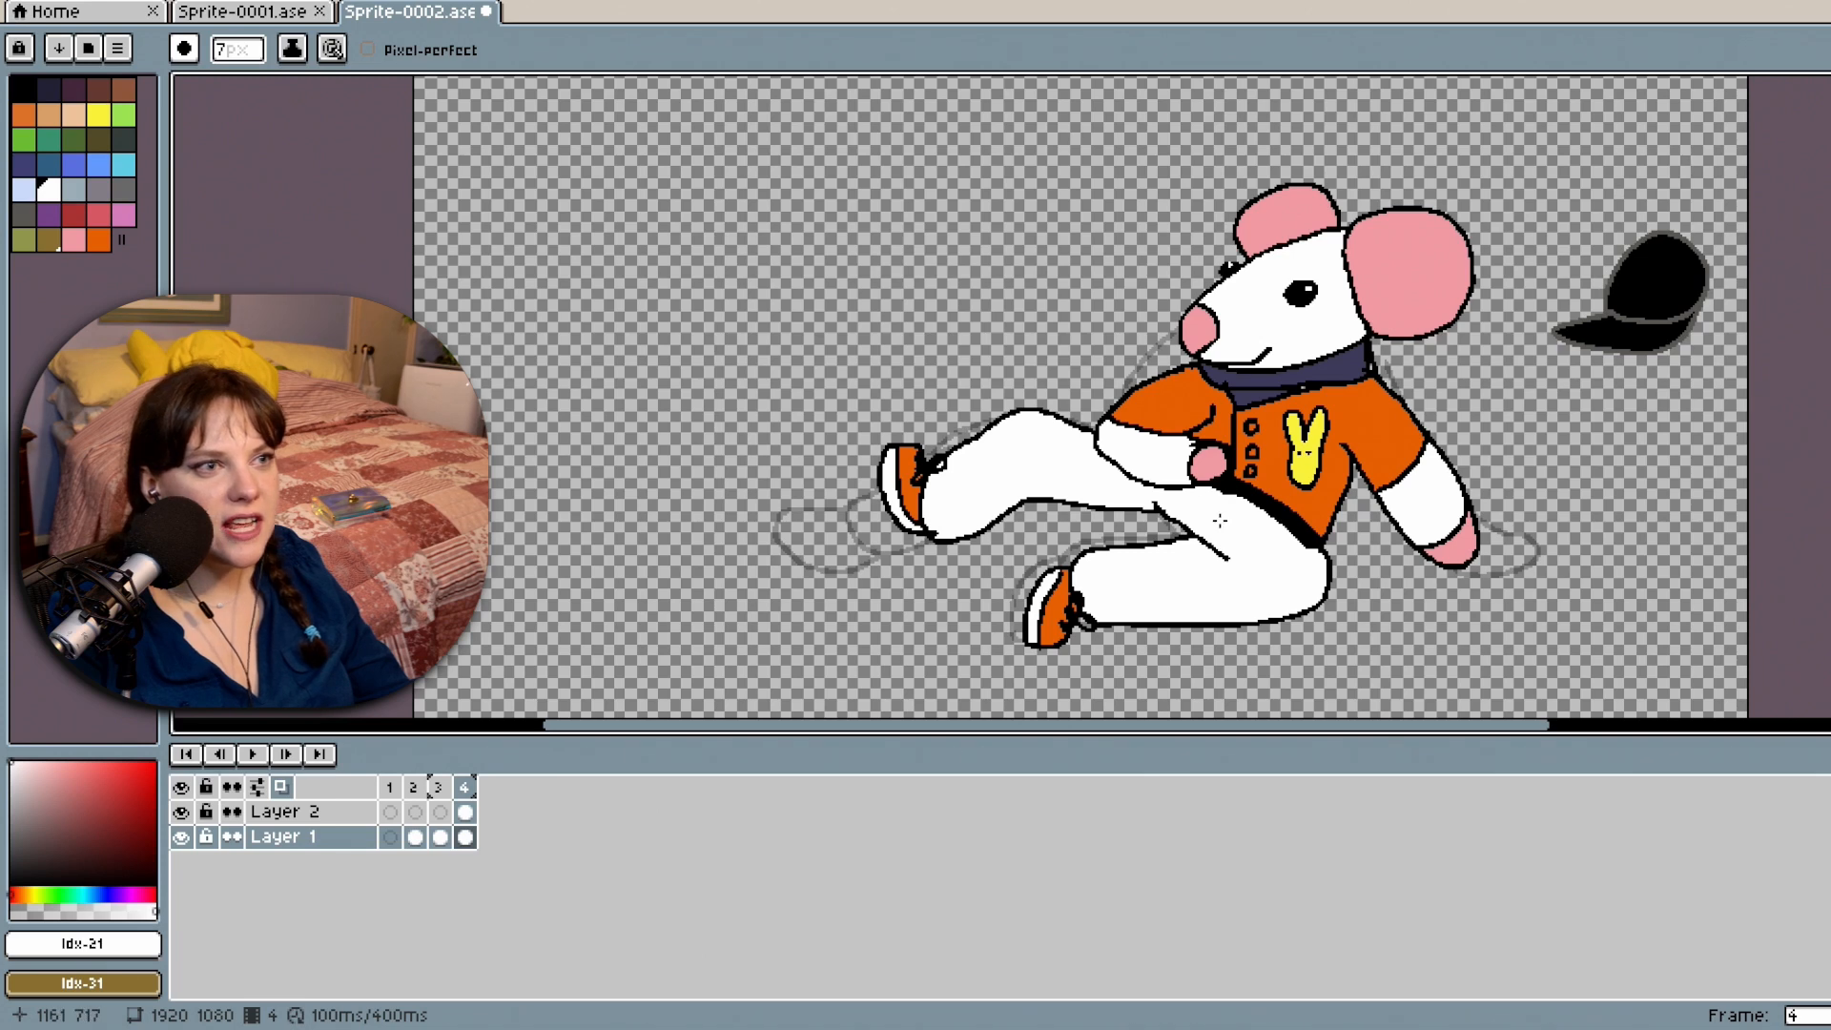
# Try to outline a small shape in black below the mouse's hand at the top of the legs, and undo the strokes.
pyautogui.scroll(3, 1220, 519)
pyautogui.click(27, 88)
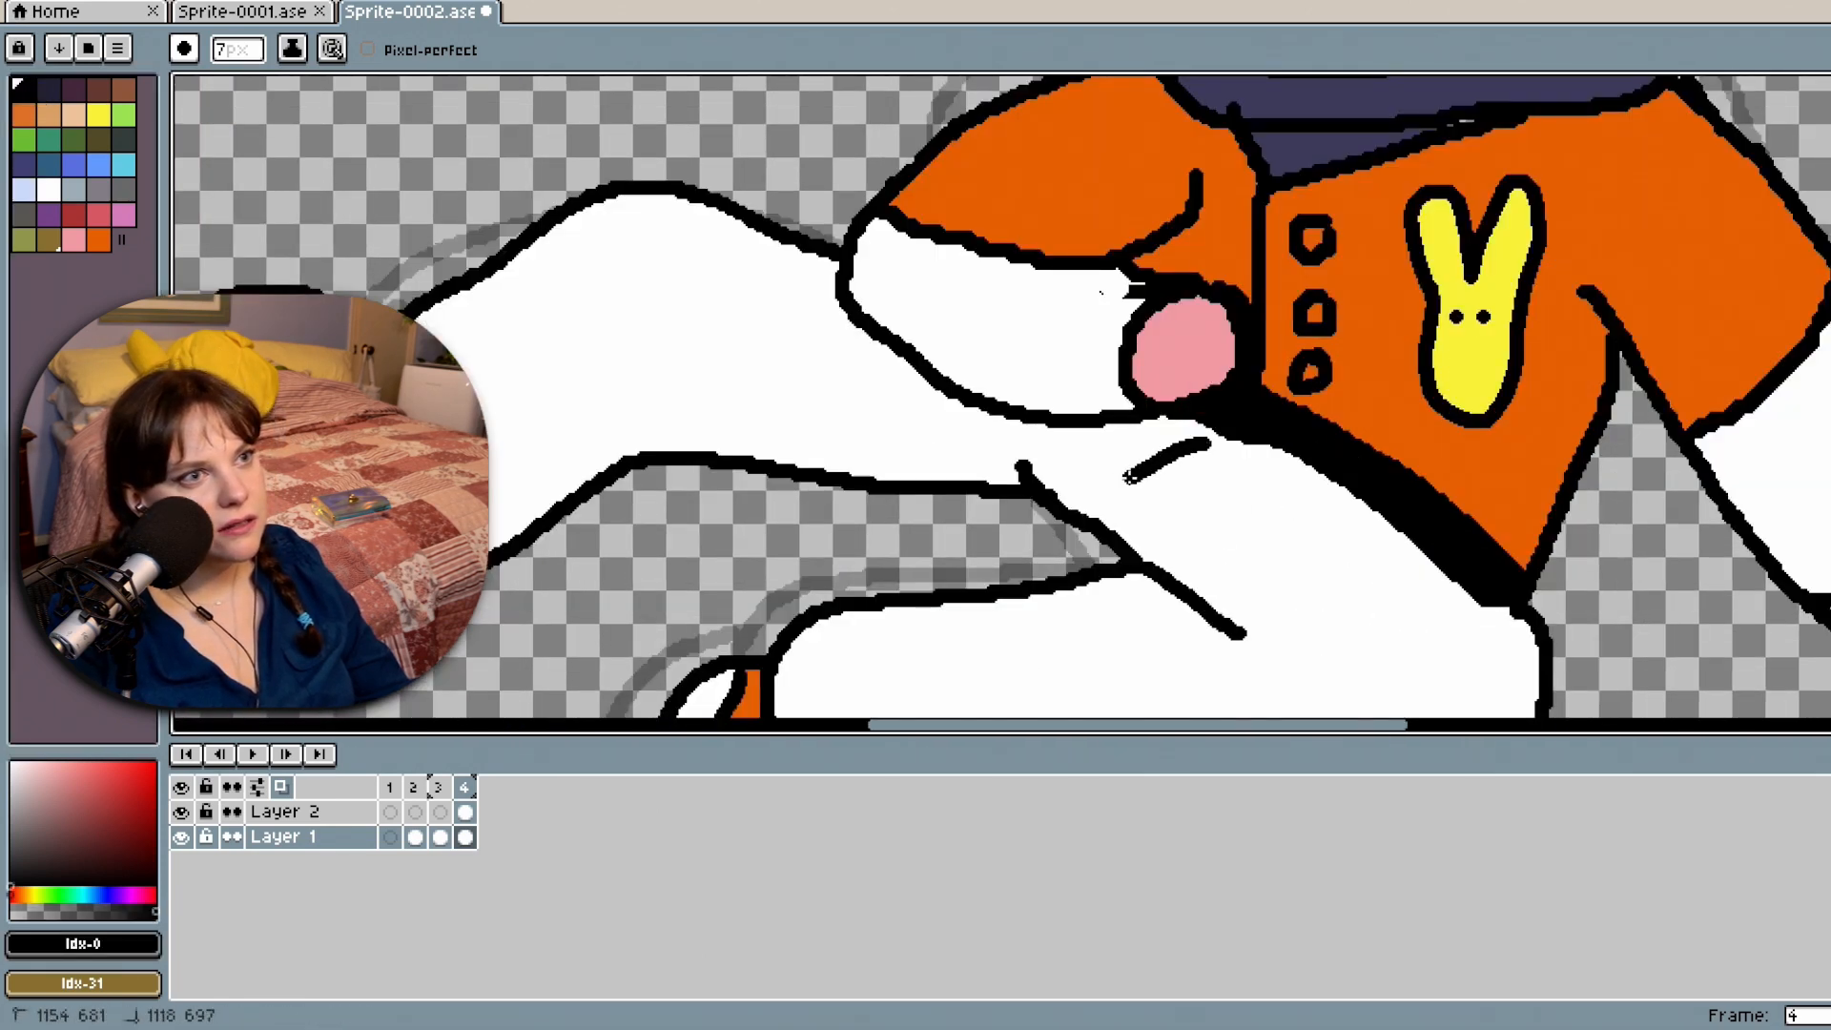
pyautogui.moveTo(1133, 481)
pyautogui.mouseDown()
pyautogui.moveTo(1171, 497)
pyautogui.moveTo(1213, 442)
pyautogui.moveTo(1240, 457)
pyautogui.moveTo(1164, 497)
pyautogui.mouseUp()
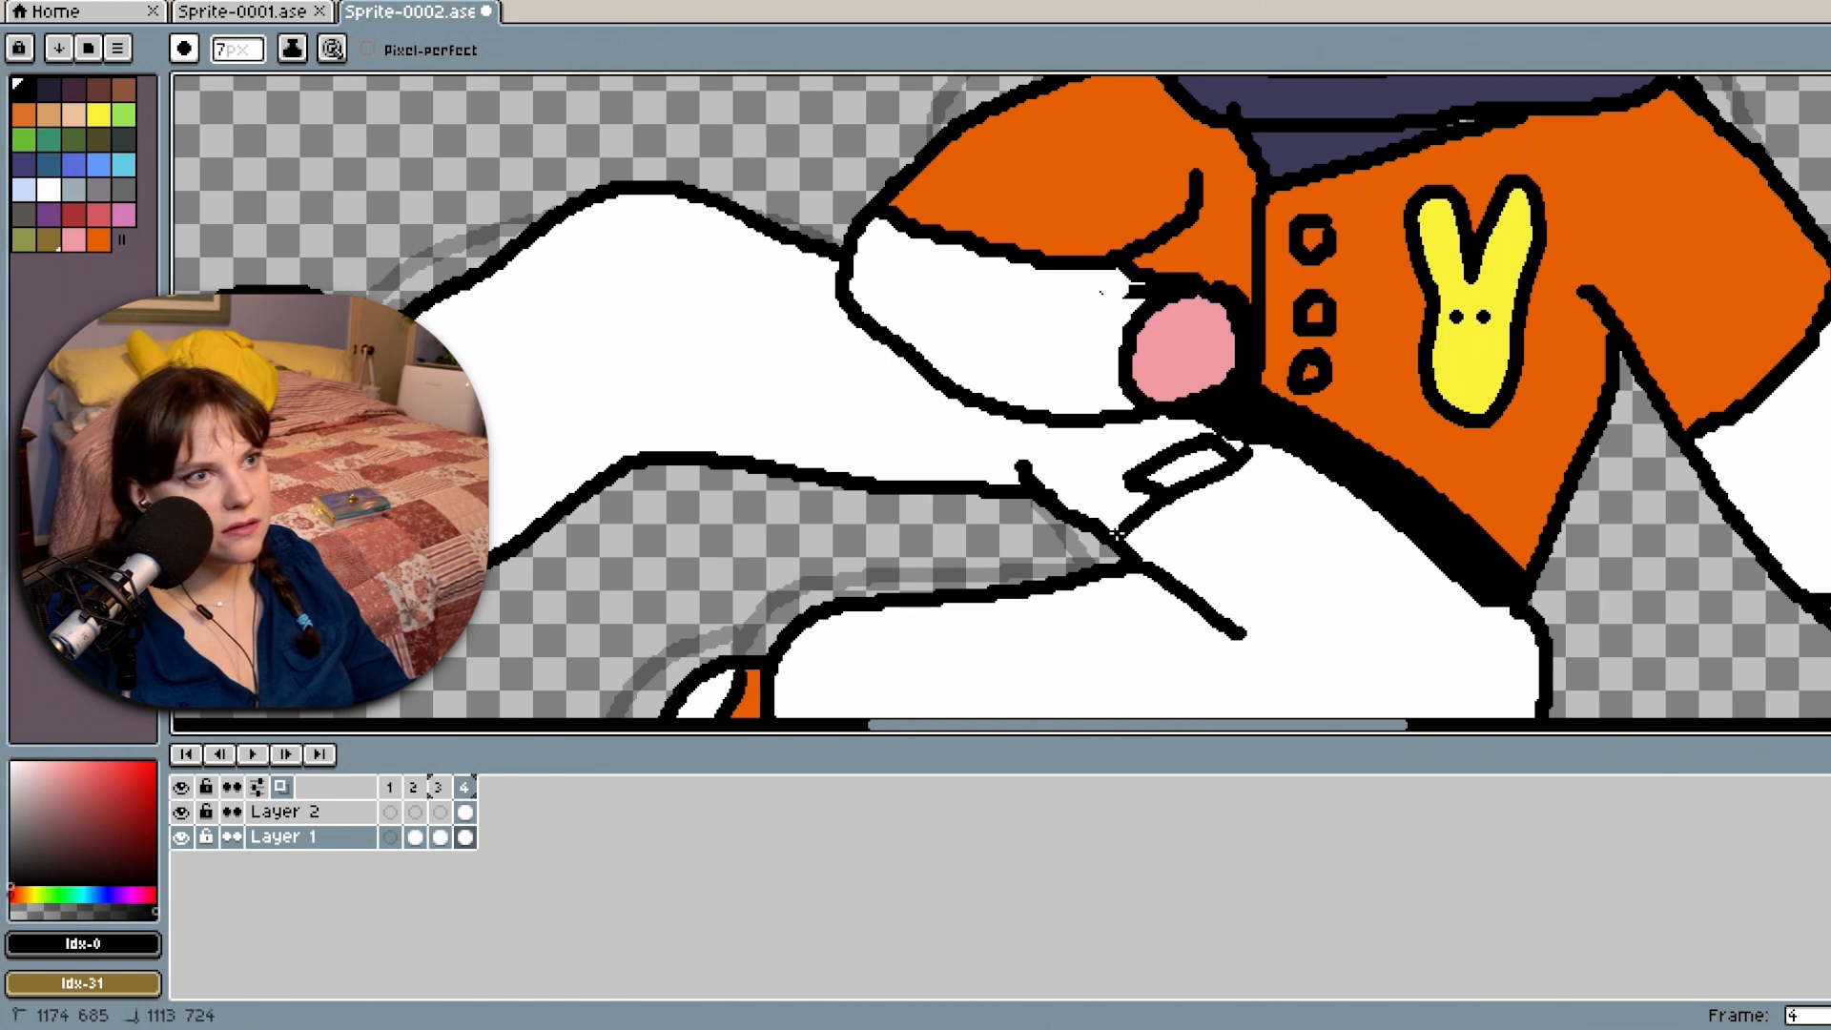
pyautogui.scroll(-5, 1117, 534)
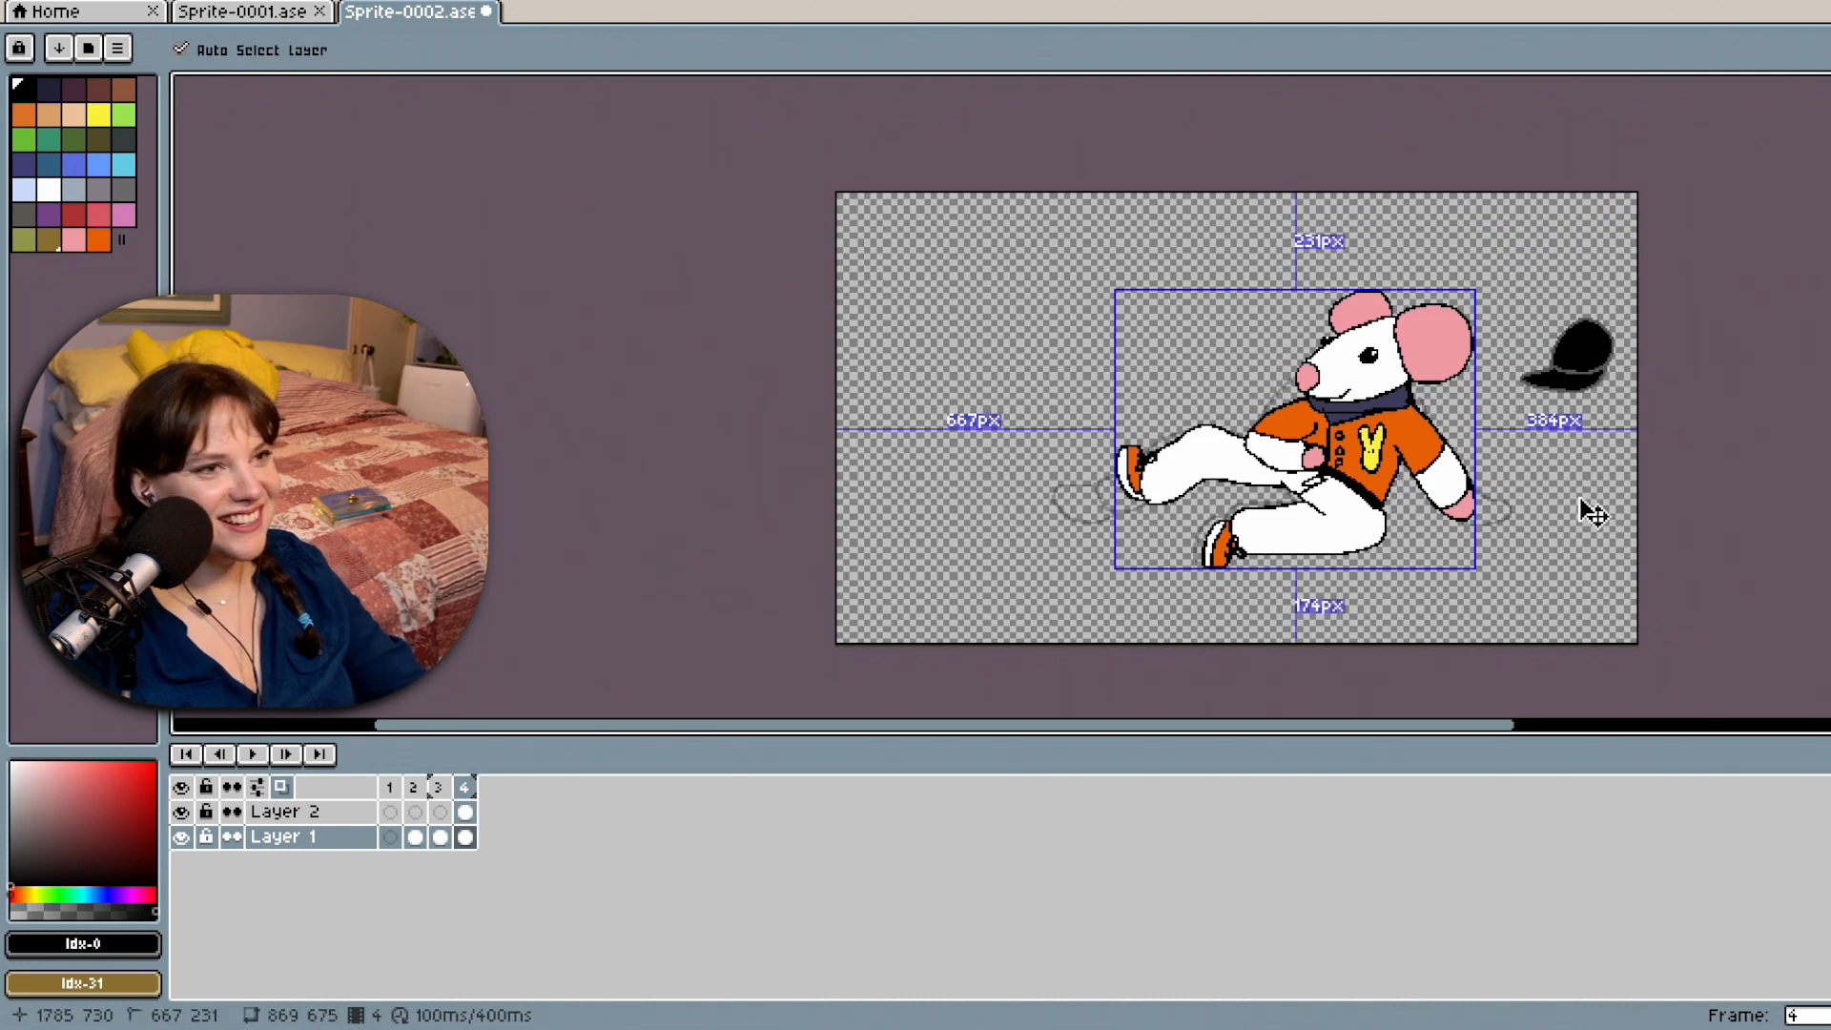
pyautogui.hotkey('ctrl', 'z')
pyautogui.hotkey('ctrl', 'z')
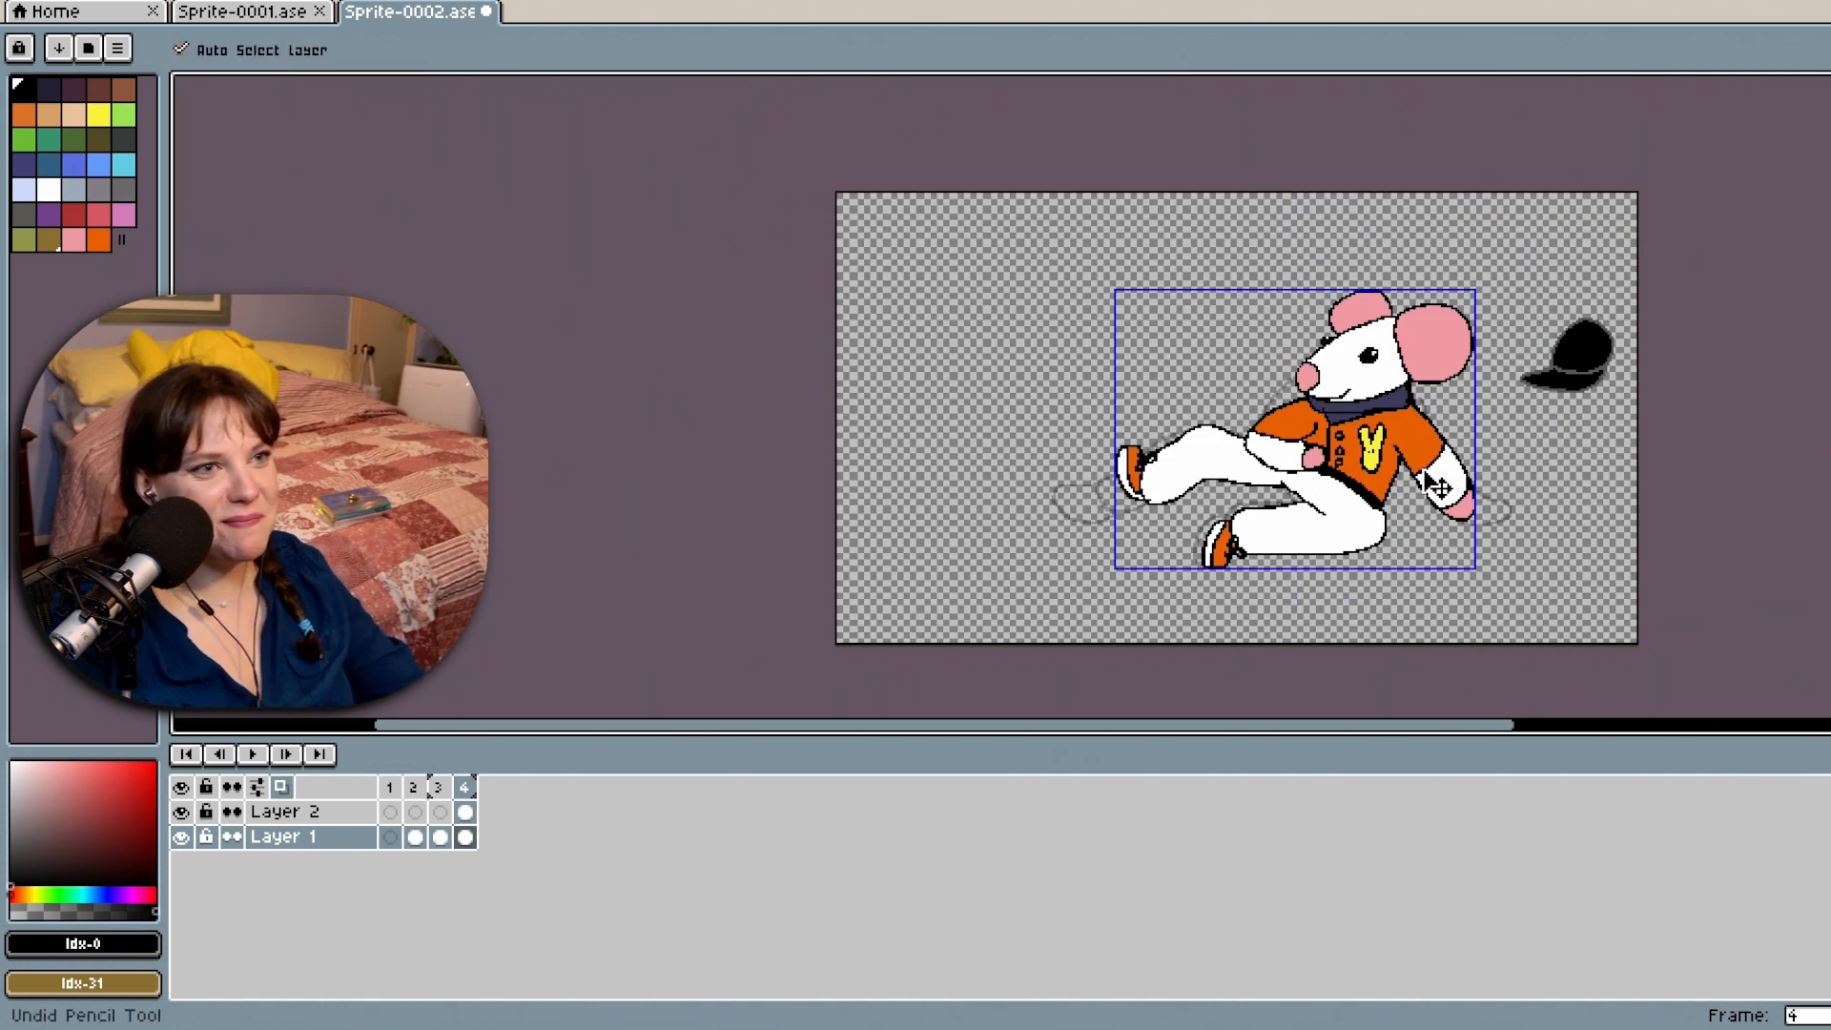
pyautogui.moveTo(1091, 726); pyautogui.dragTo(1222, 705)
pyautogui.scroll(2, 1402, 453)
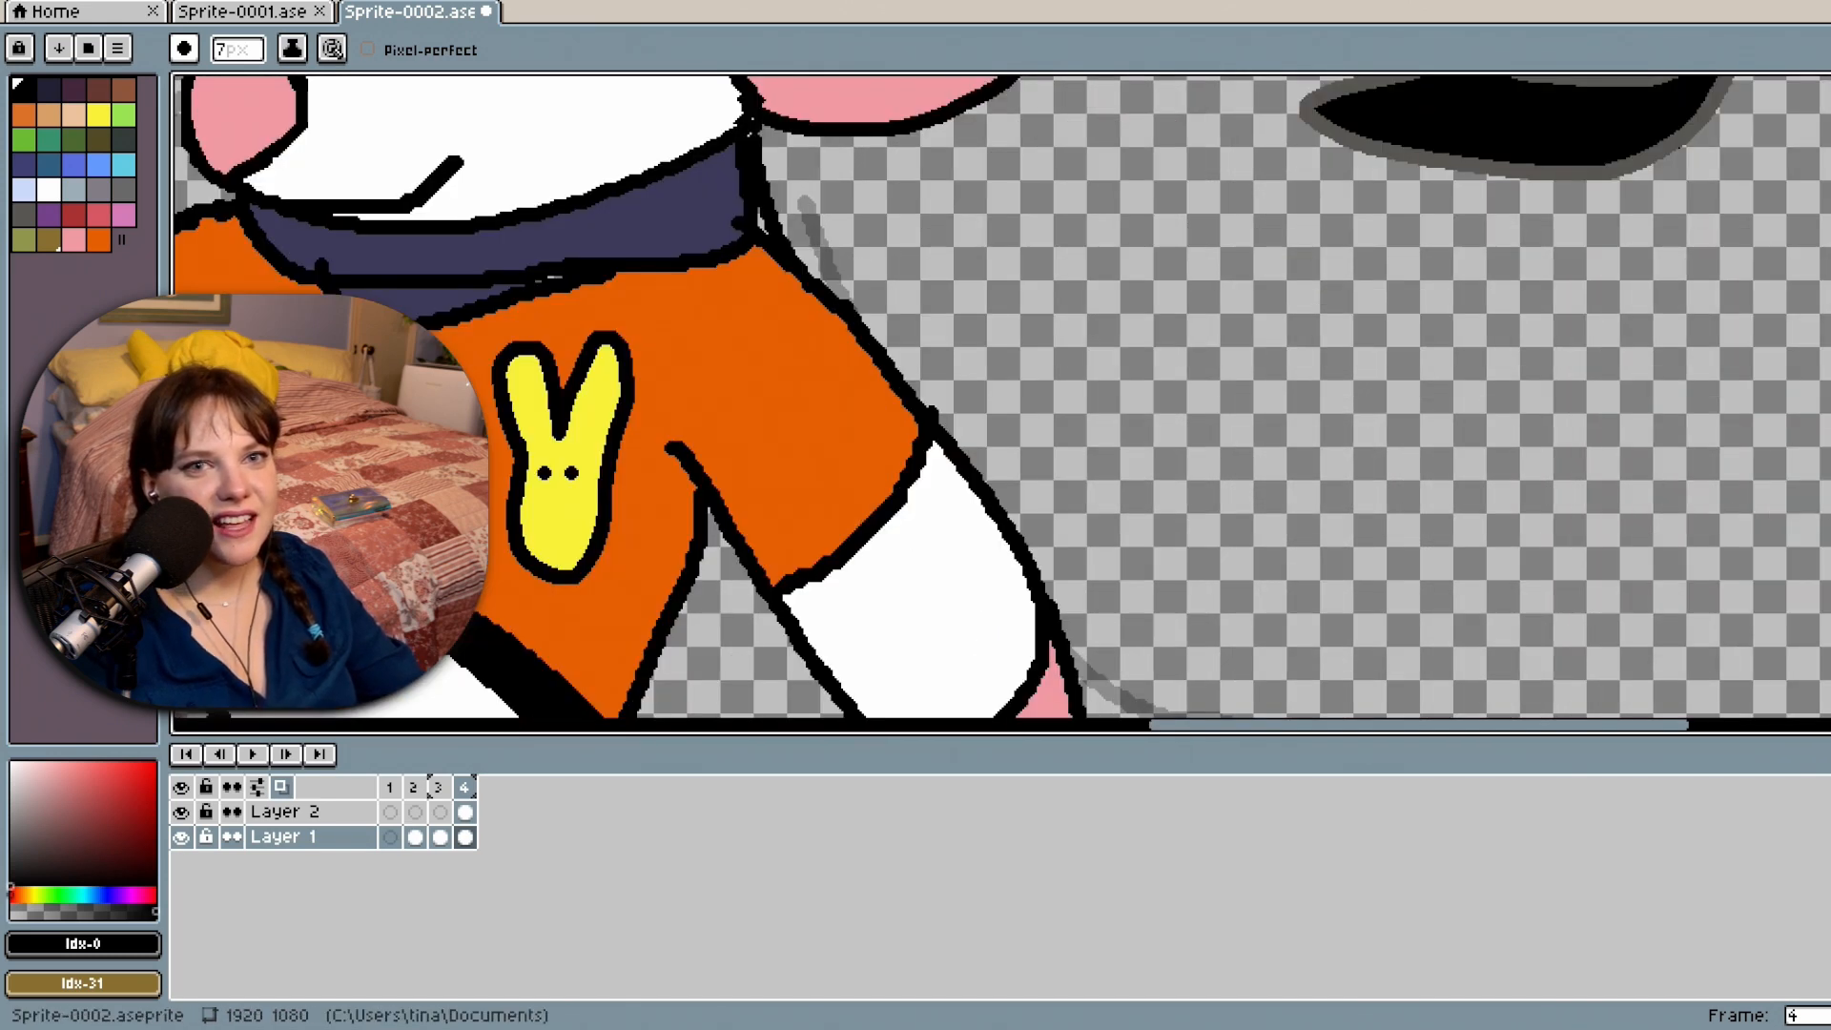
pyautogui.scroll(3, 1001, 397)
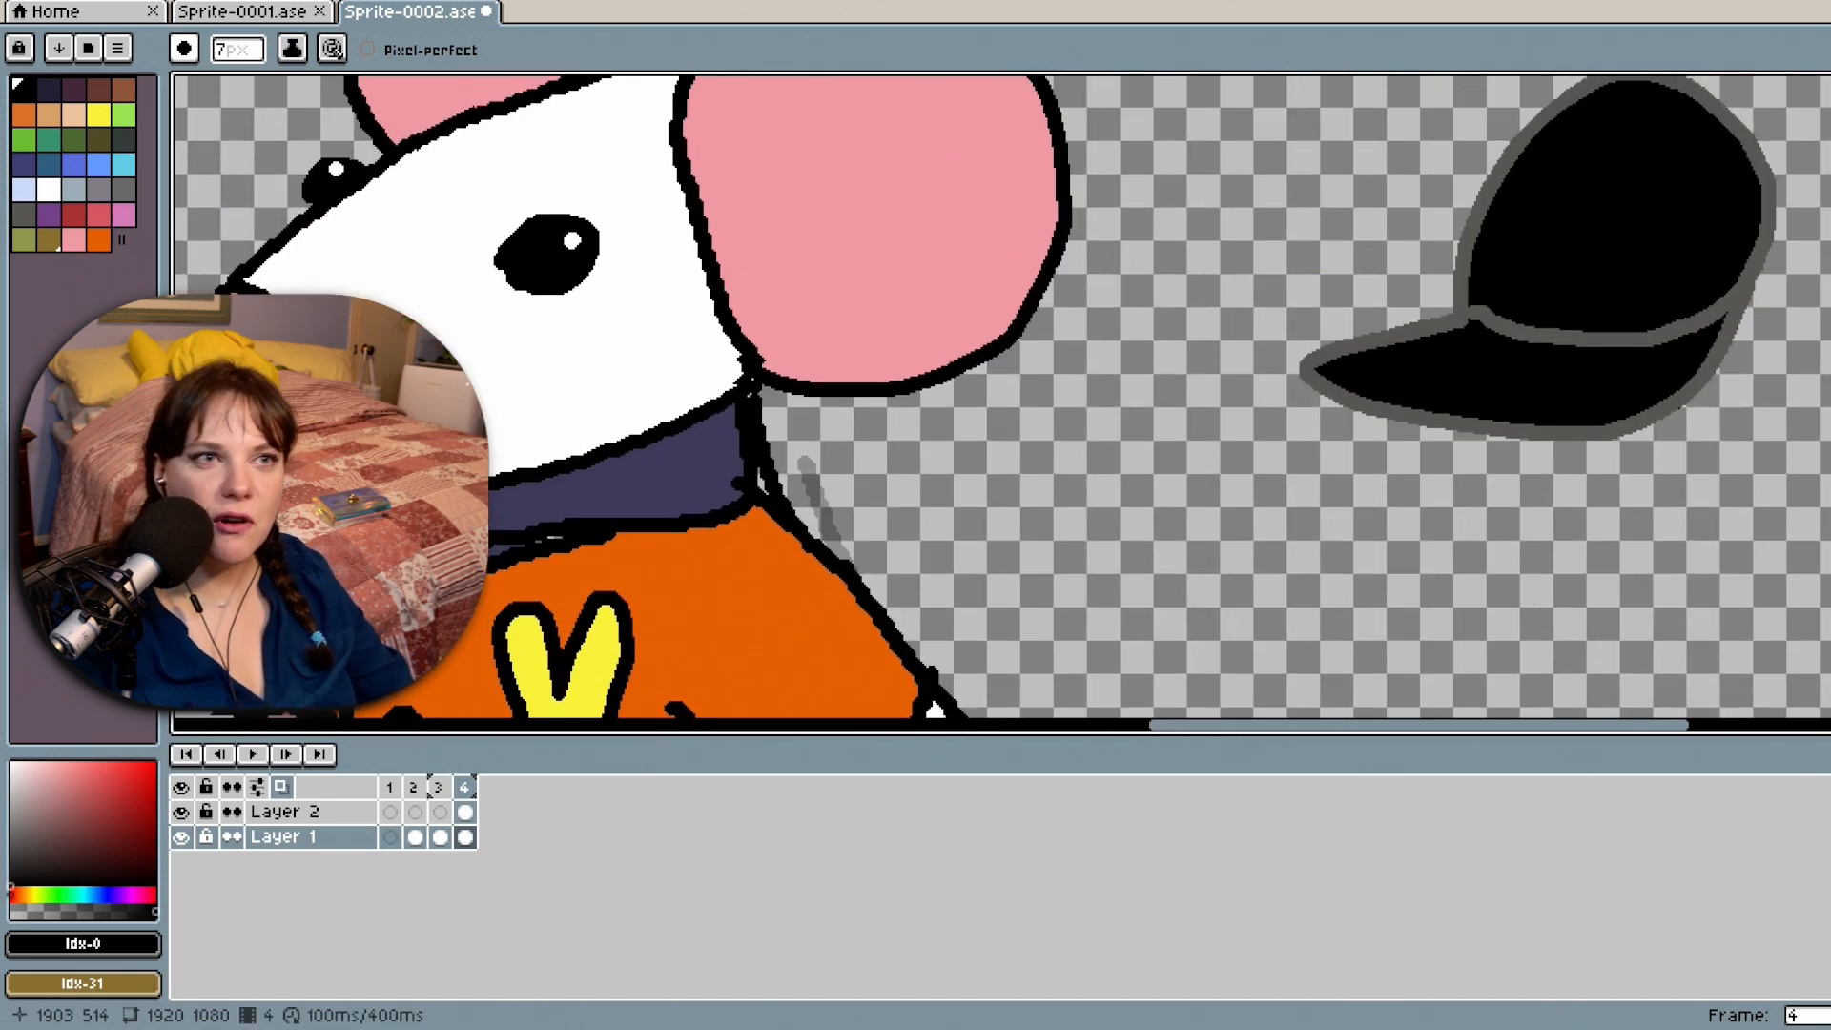
pyautogui.moveTo(1828, 372)
pyautogui.mouseDown()
pyautogui.moveTo(1829, 315)
pyautogui.moveTo(1829, 358)
pyautogui.mouseUp()
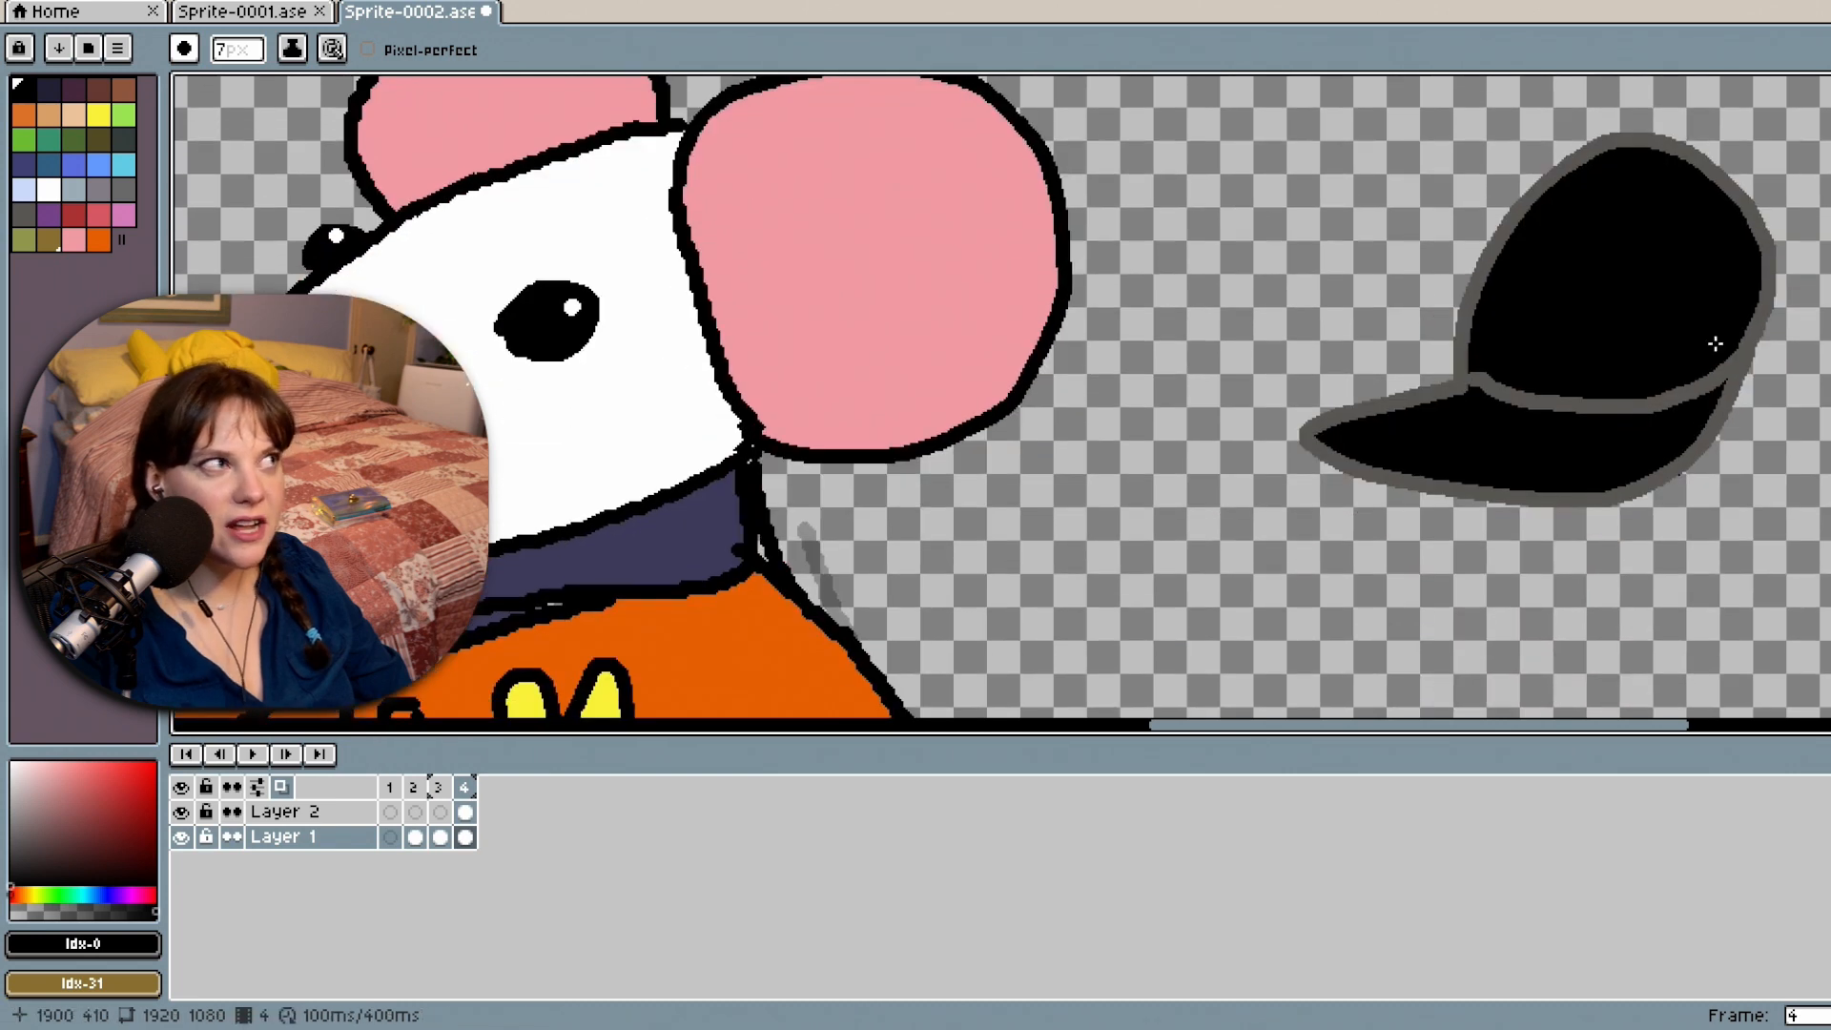
# Try to select the cap with the Rectangular Marquee while Layer 1 is active on frame 4.
pyautogui.click(1828, 88)
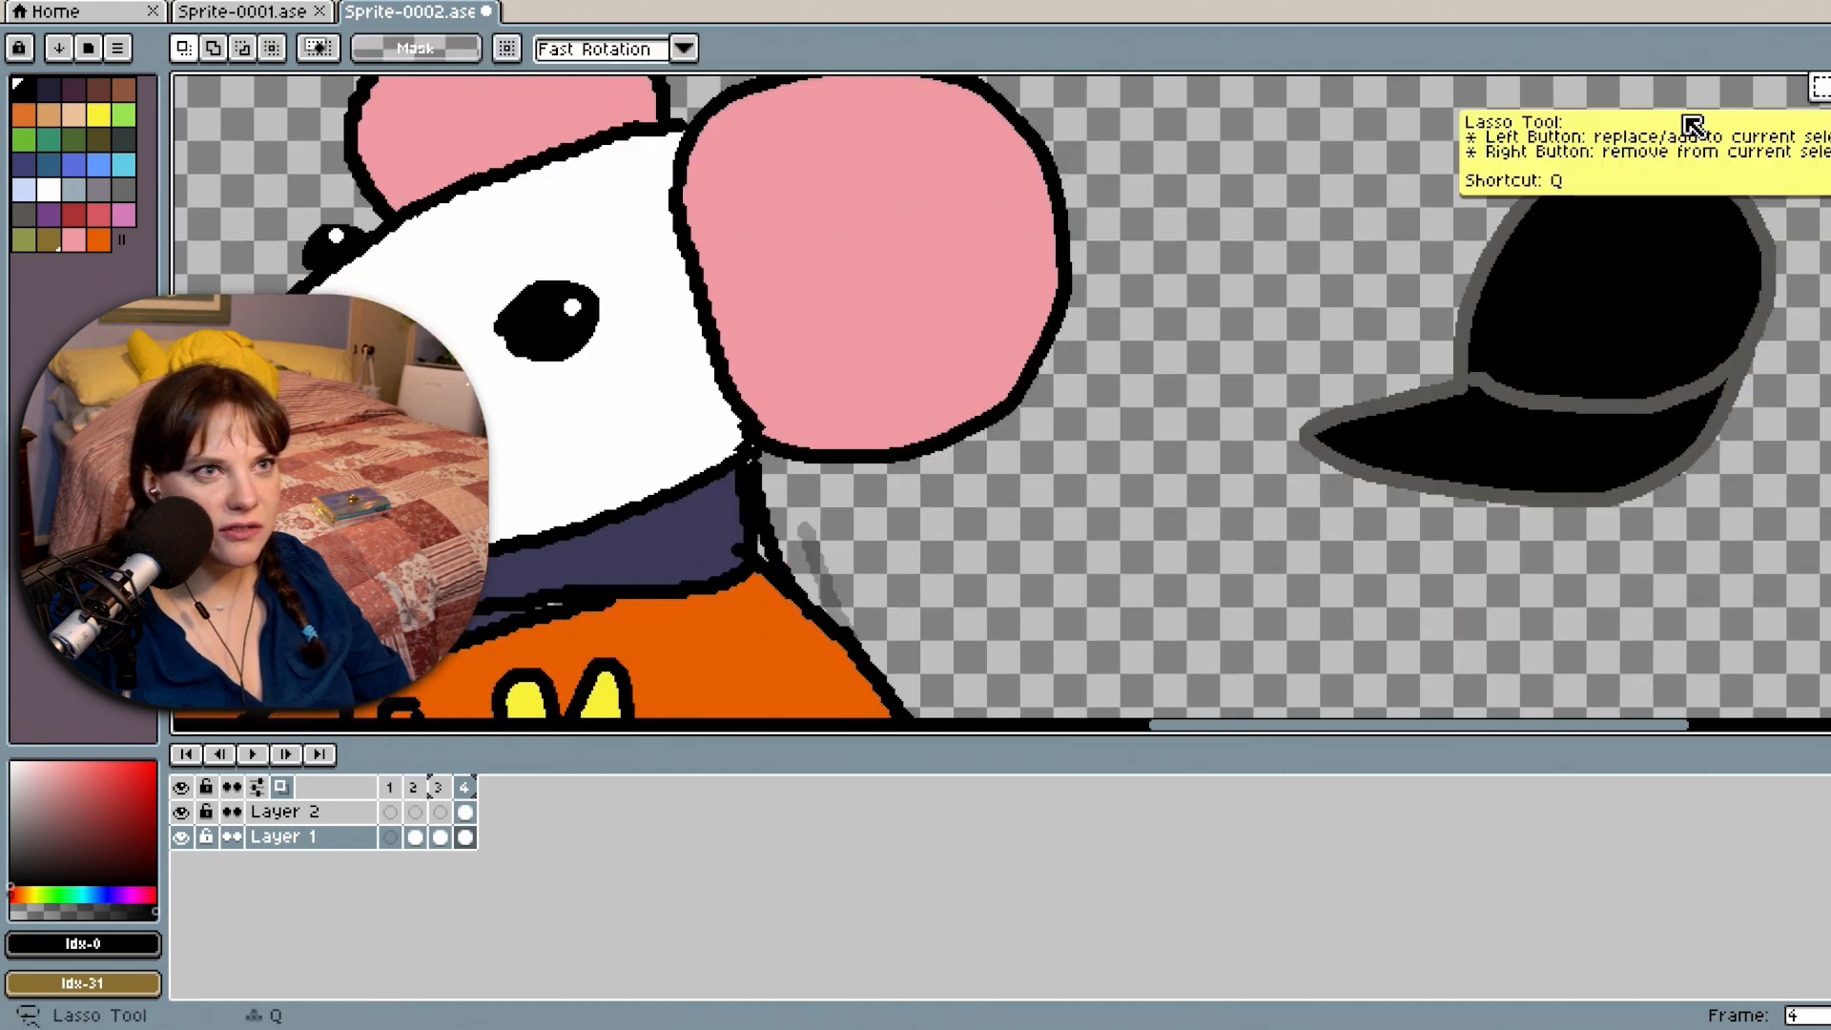
pyautogui.scroll(2, 1657, 292)
pyautogui.scroll(-2, 1657, 292)
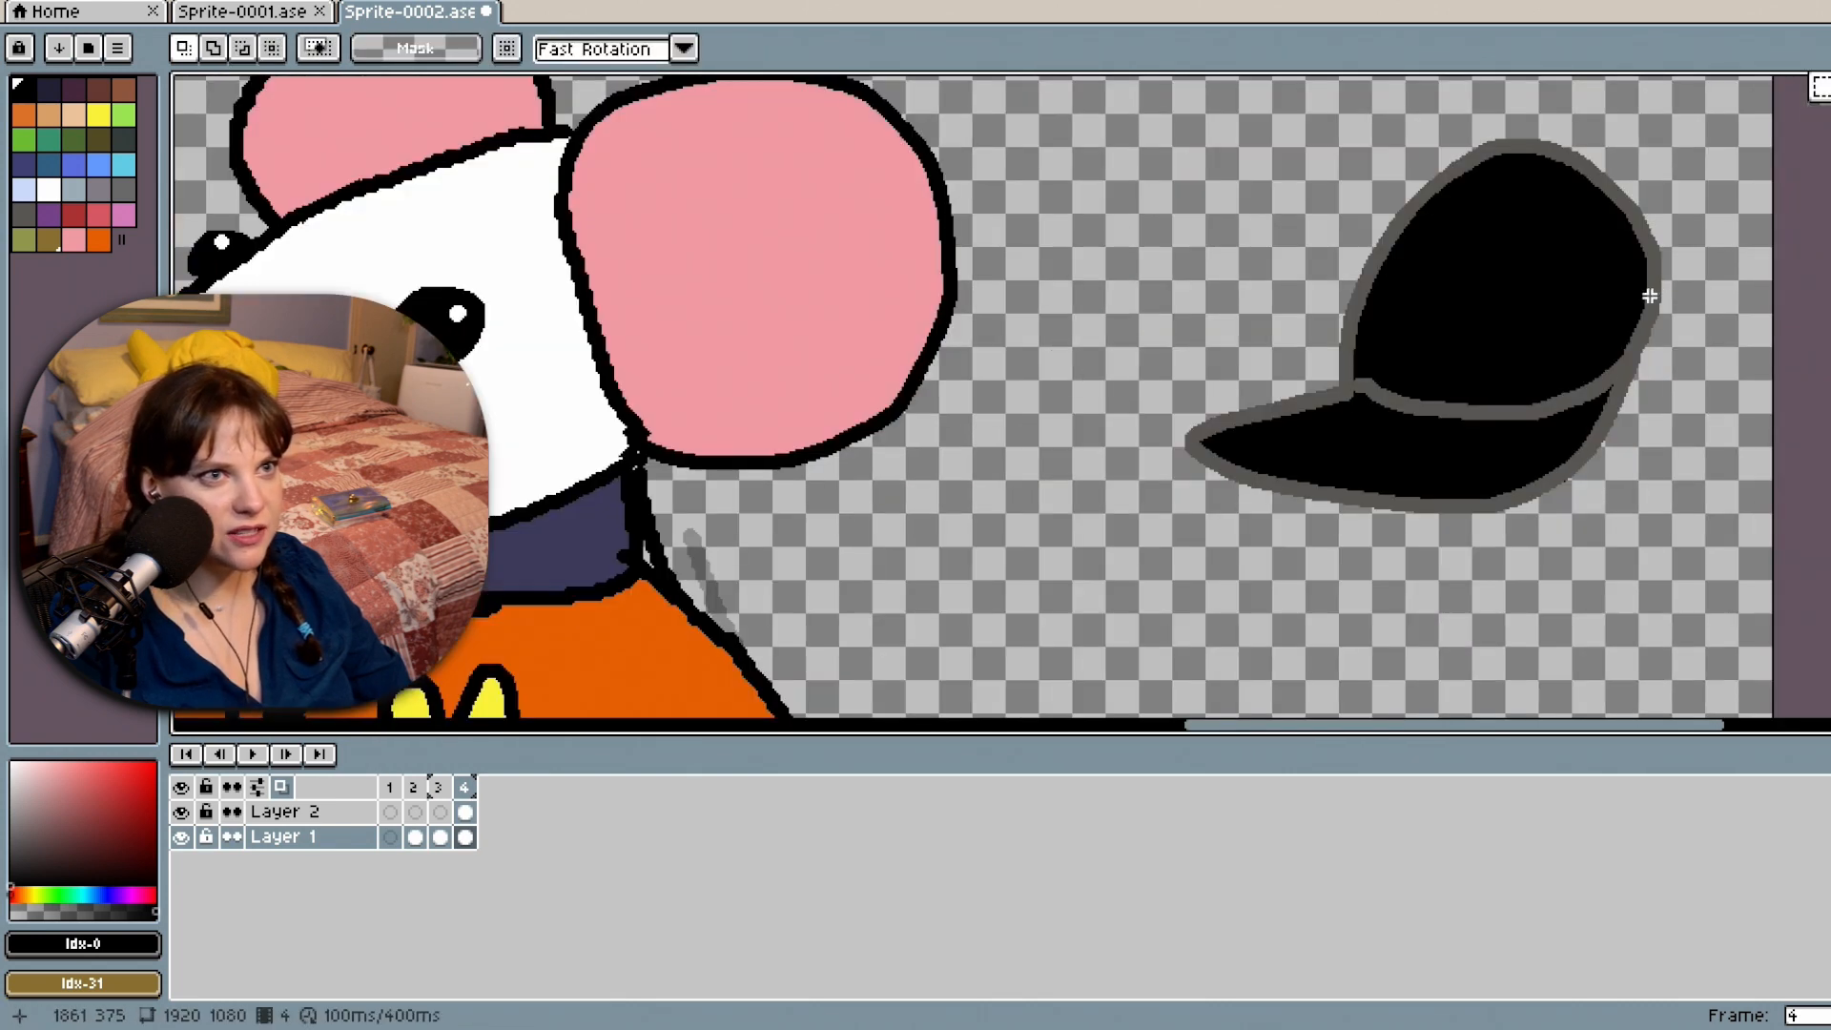
pyautogui.scroll(-2, 1649, 296)
pyautogui.moveTo(1504, 191); pyautogui.dragTo(1697, 445)
pyautogui.click(1323, 437)
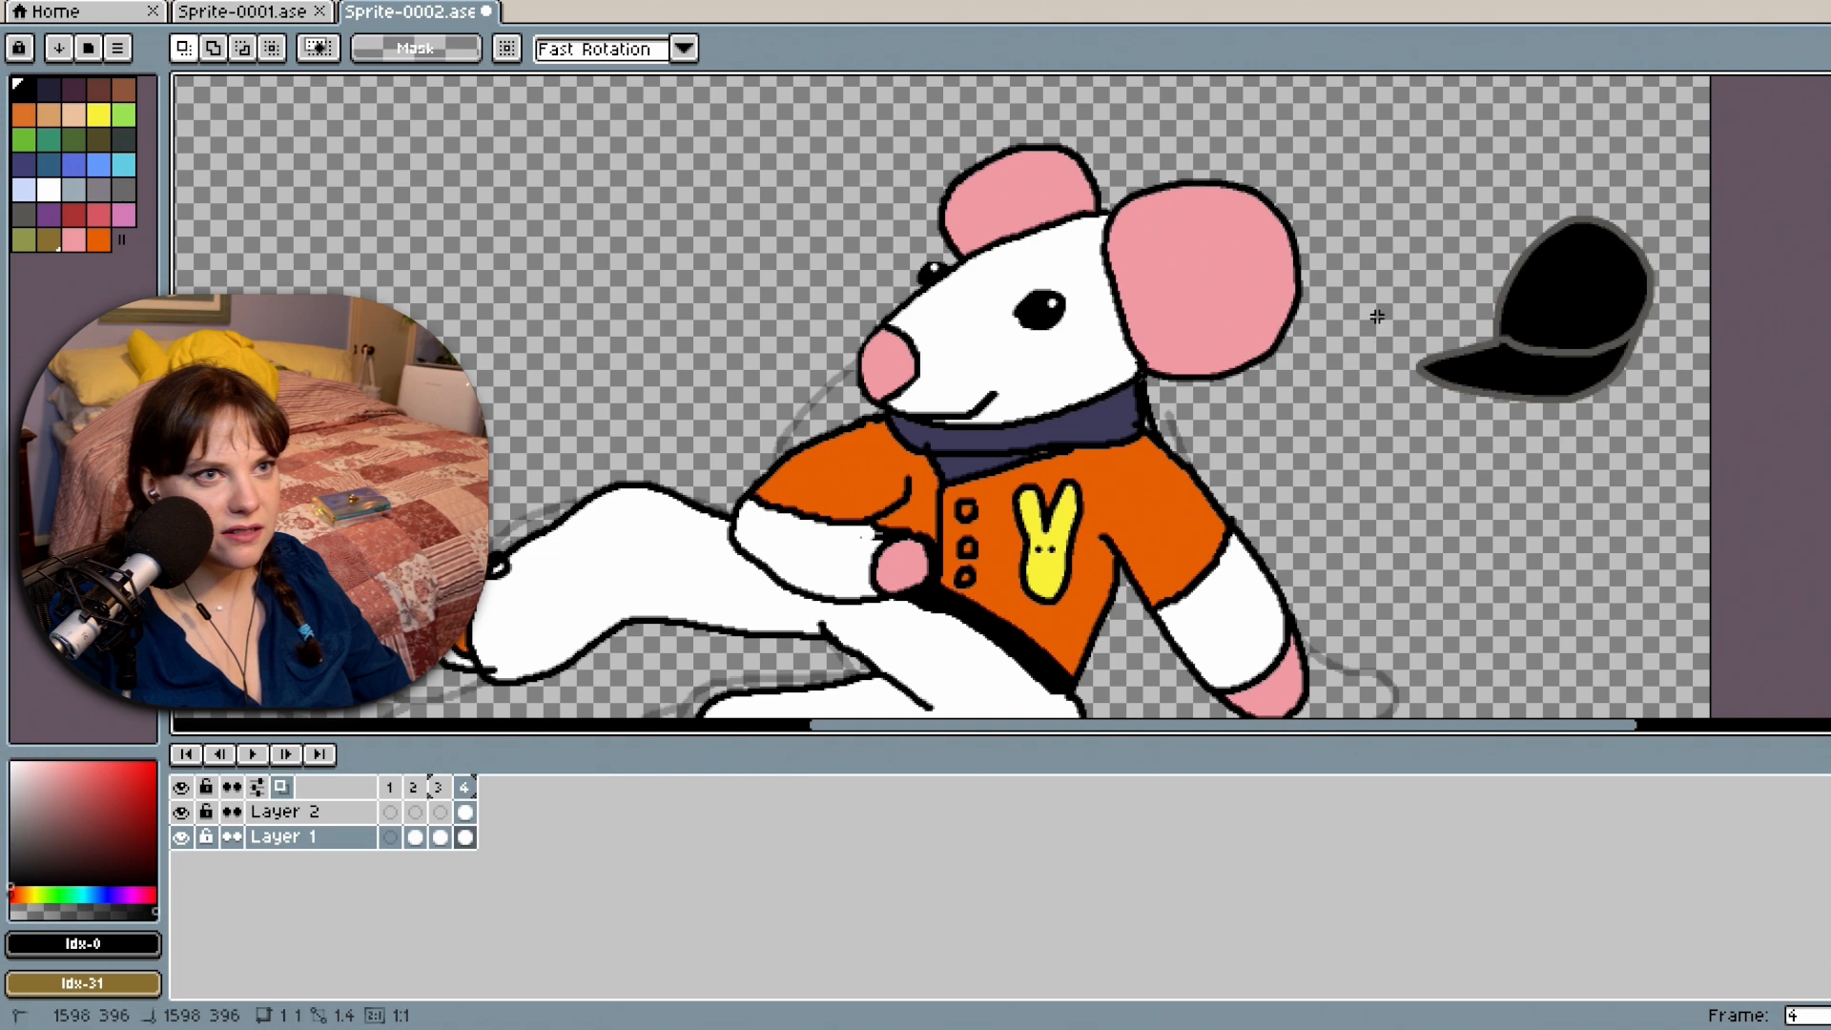
pyautogui.moveTo(1374, 306); pyautogui.dragTo(1702, 435)
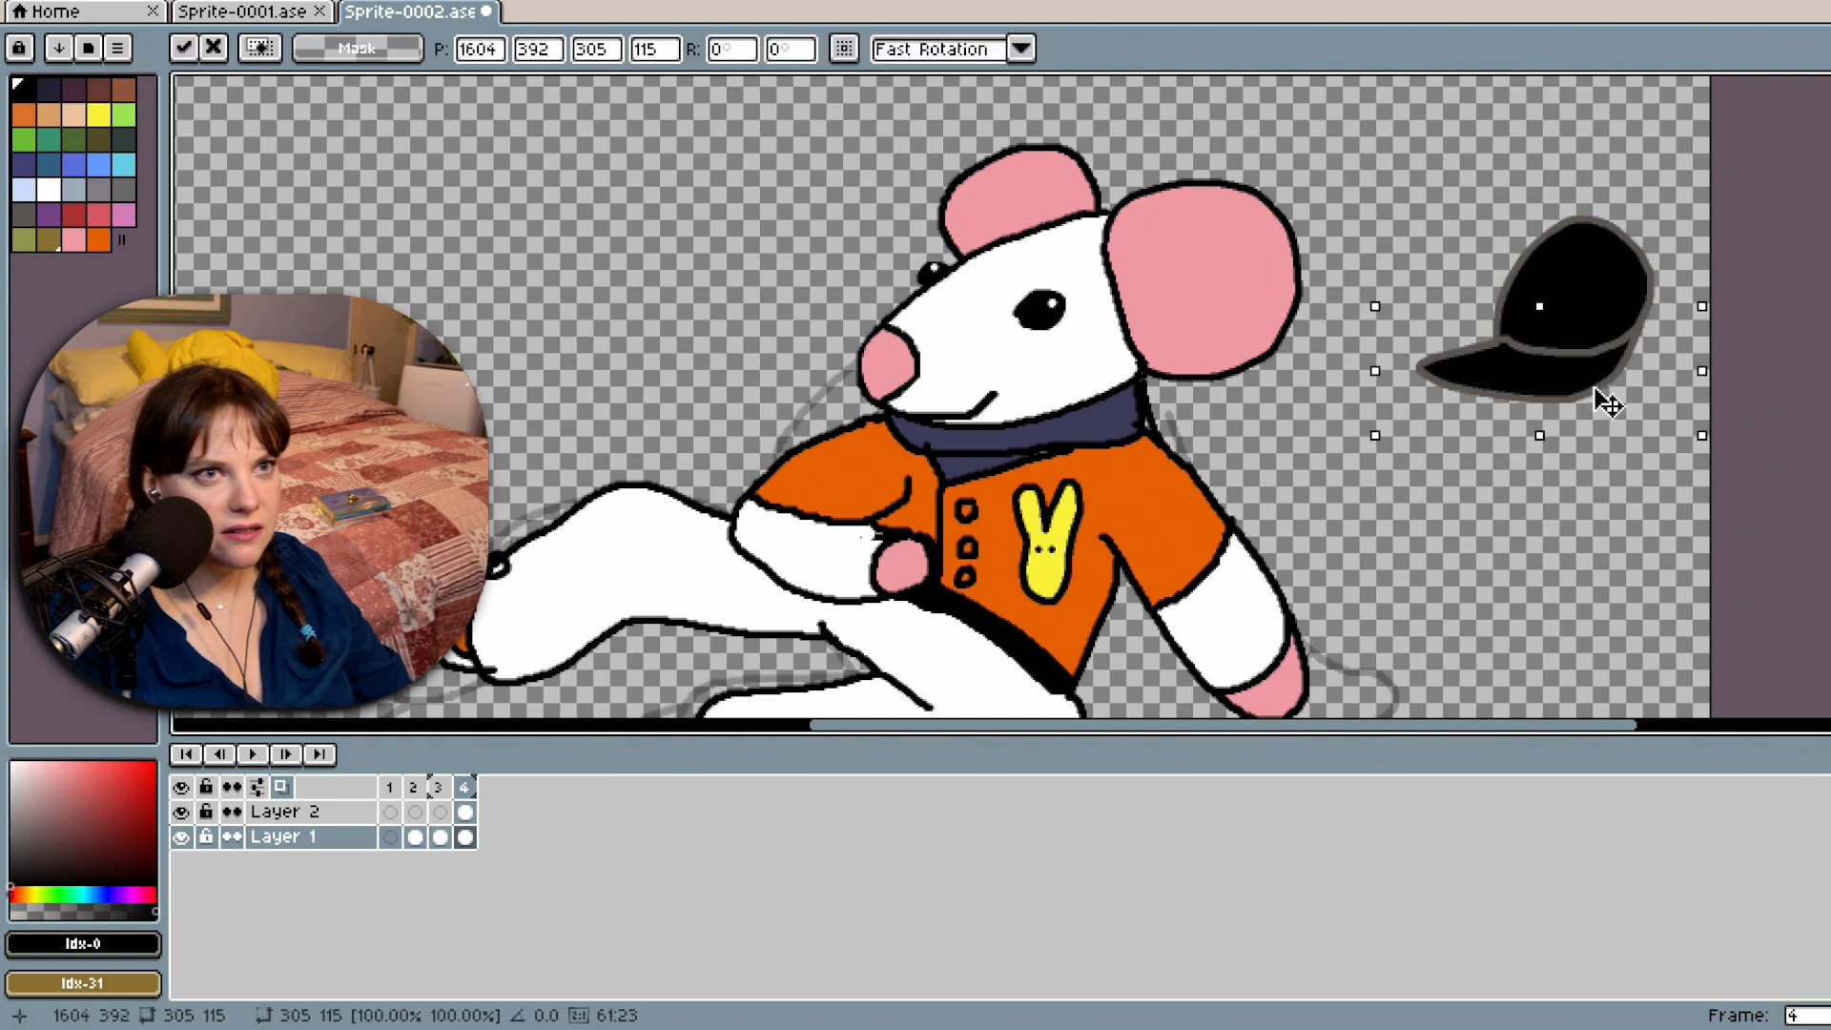
pyautogui.click(465, 837)
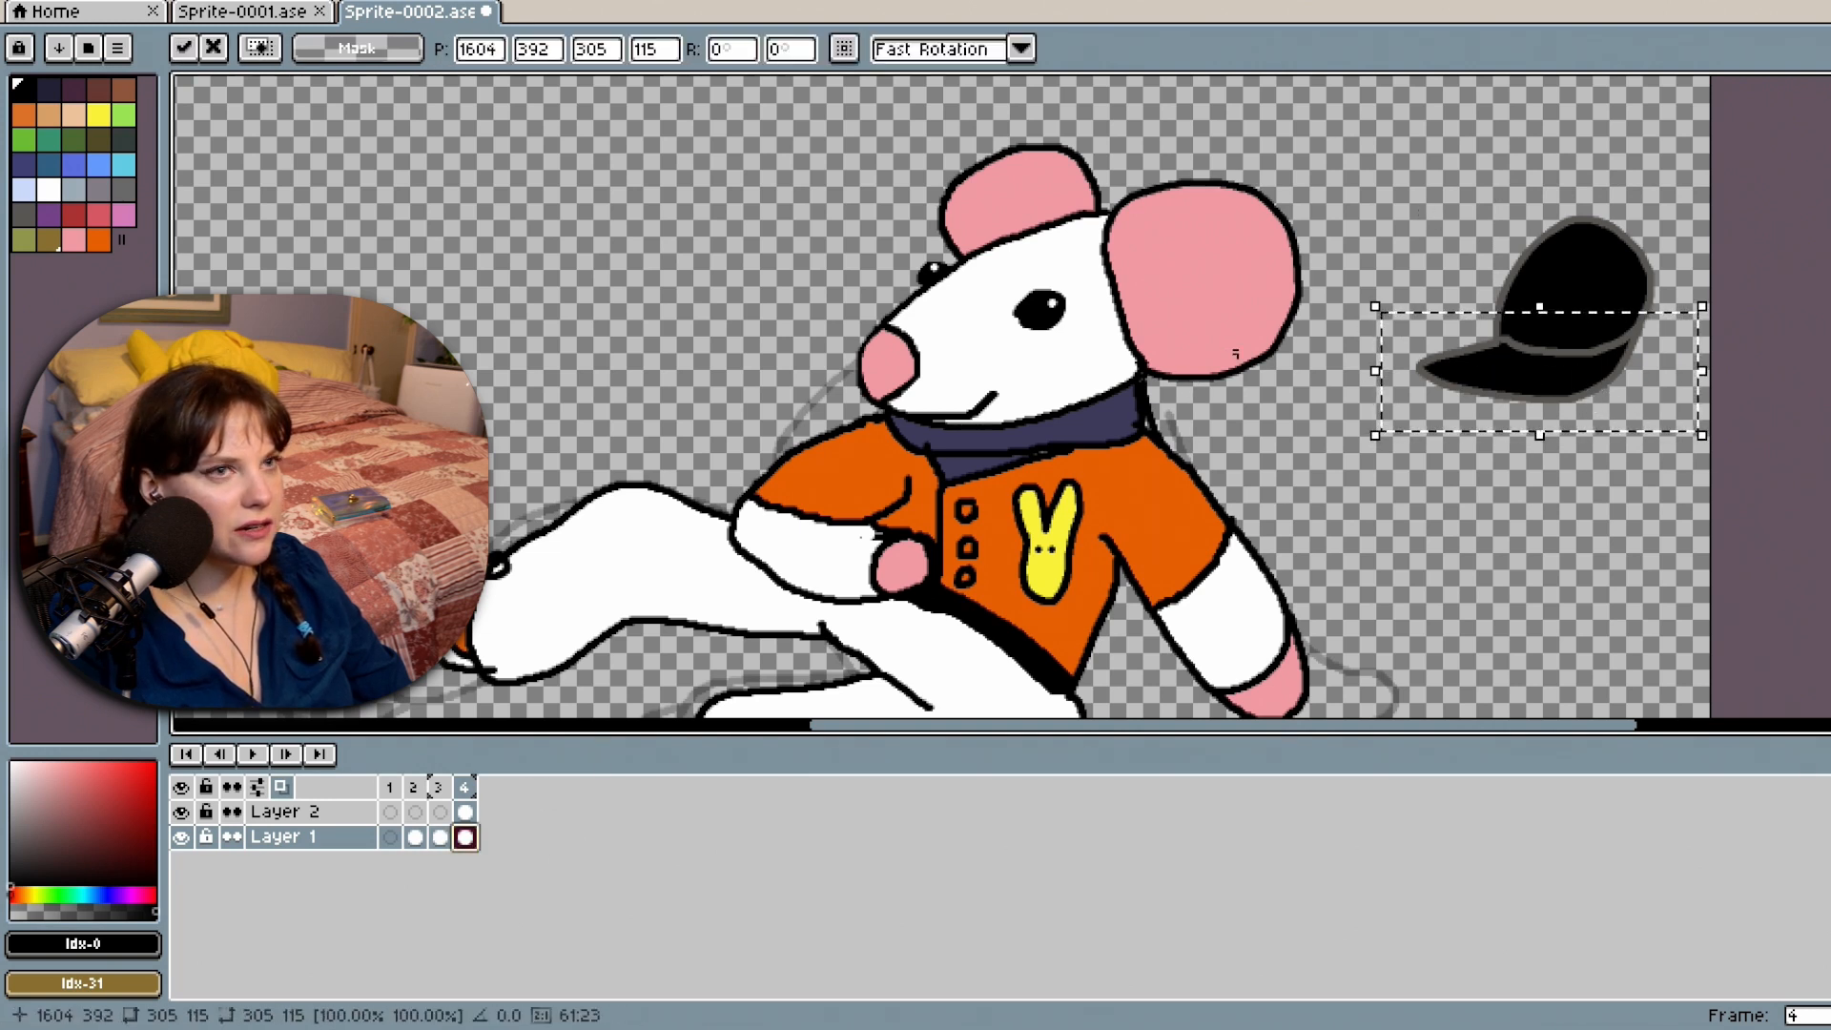
pyautogui.click(1335, 336)
pyautogui.moveTo(1385, 311); pyautogui.dragTo(1615, 405)
# Make Layer 2 active on frame 4 and move the back half of the cap horizontally away from the brim tip to X 1792.
pyautogui.click(466, 811)
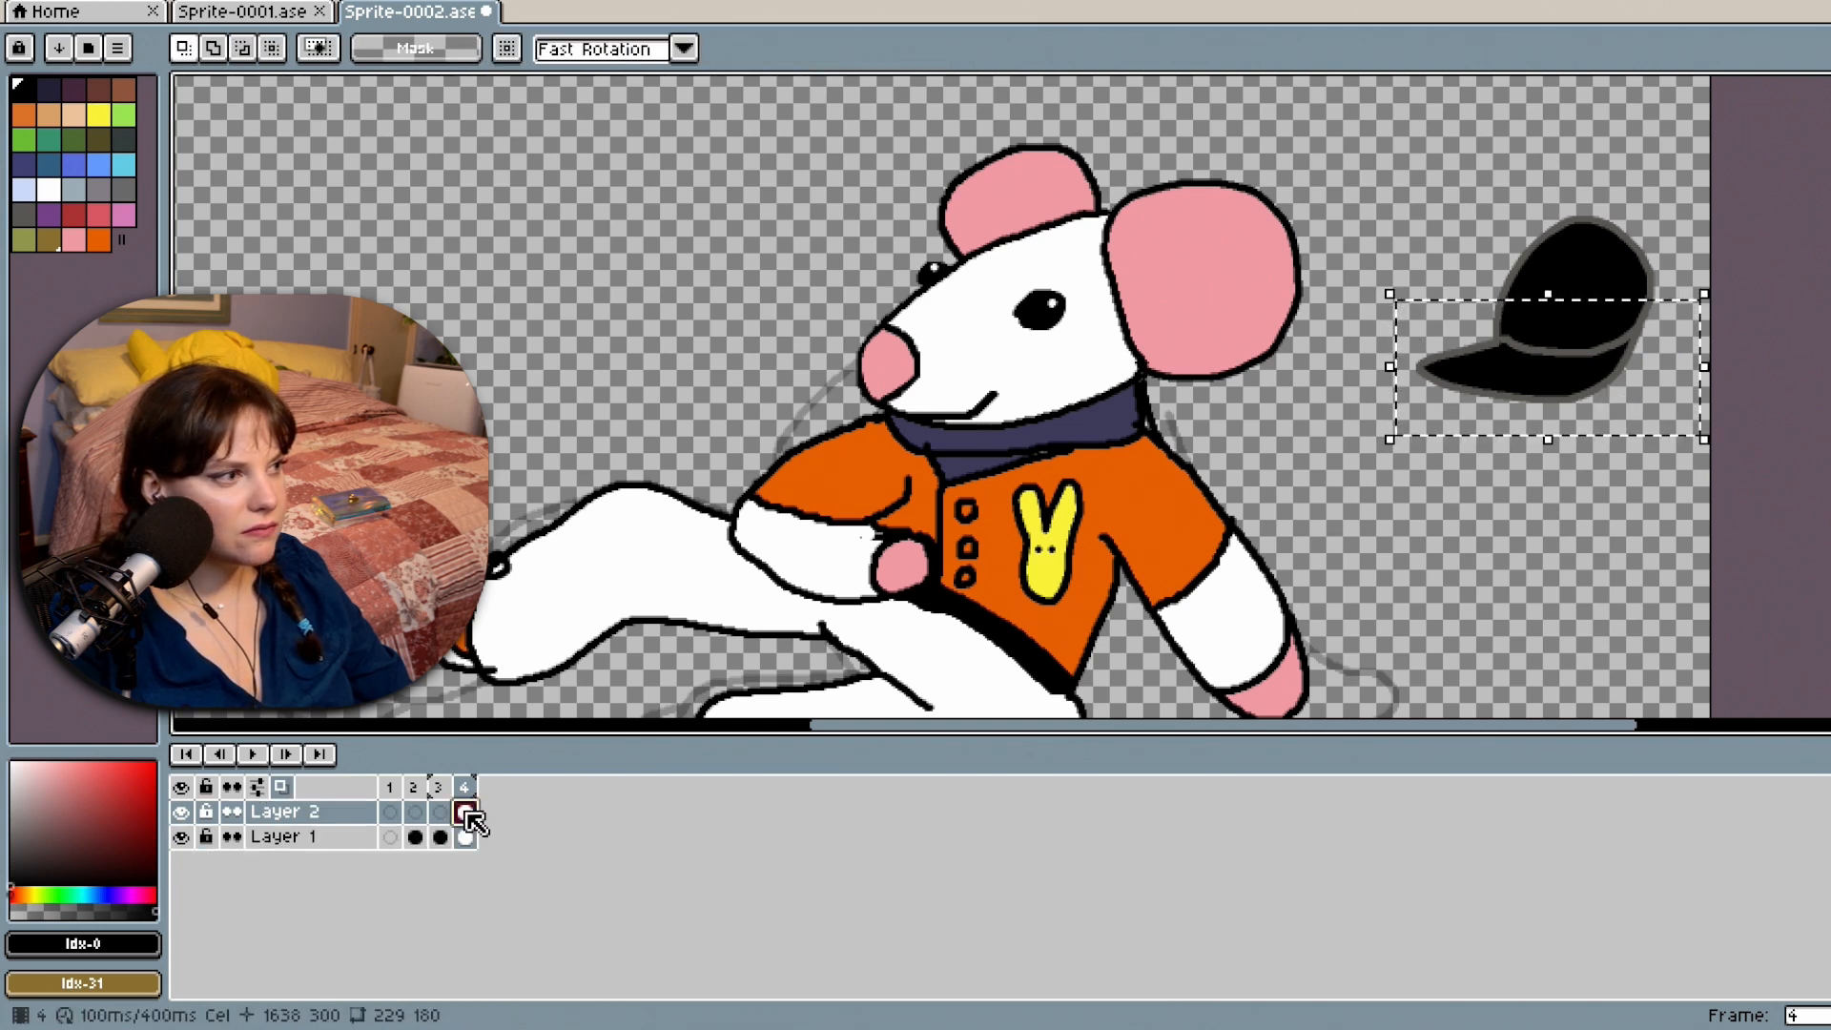
pyautogui.moveTo(1372, 310); pyautogui.dragTo(1630, 411)
pyautogui.click(1494, 185)
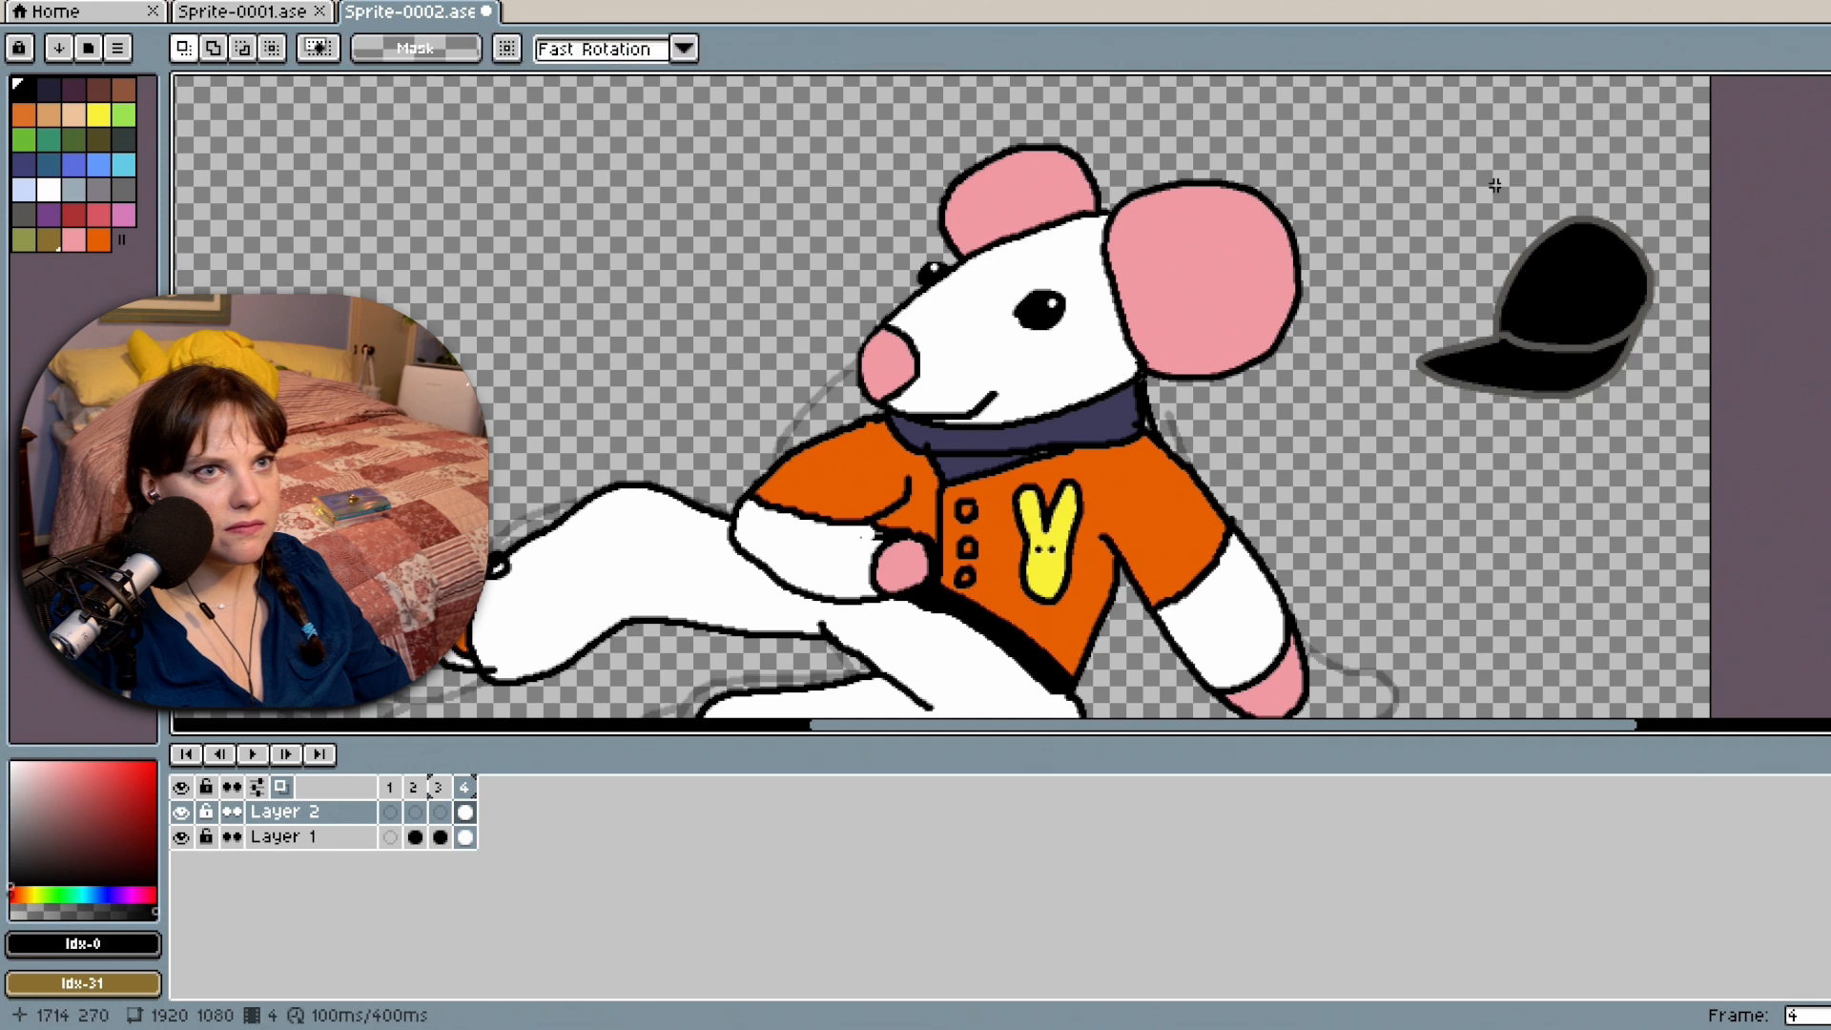
pyautogui.moveTo(1542, 186)
pyautogui.mouseDown()
pyautogui.moveTo(1712, 399)
pyautogui.moveTo(1718, 521)
pyautogui.mouseUp()
pyautogui.moveTo(1628, 362)
pyautogui.mouseDown()
pyautogui.moveTo(1650, 363)
pyautogui.moveTo(1639, 336)
pyautogui.mouseUp()
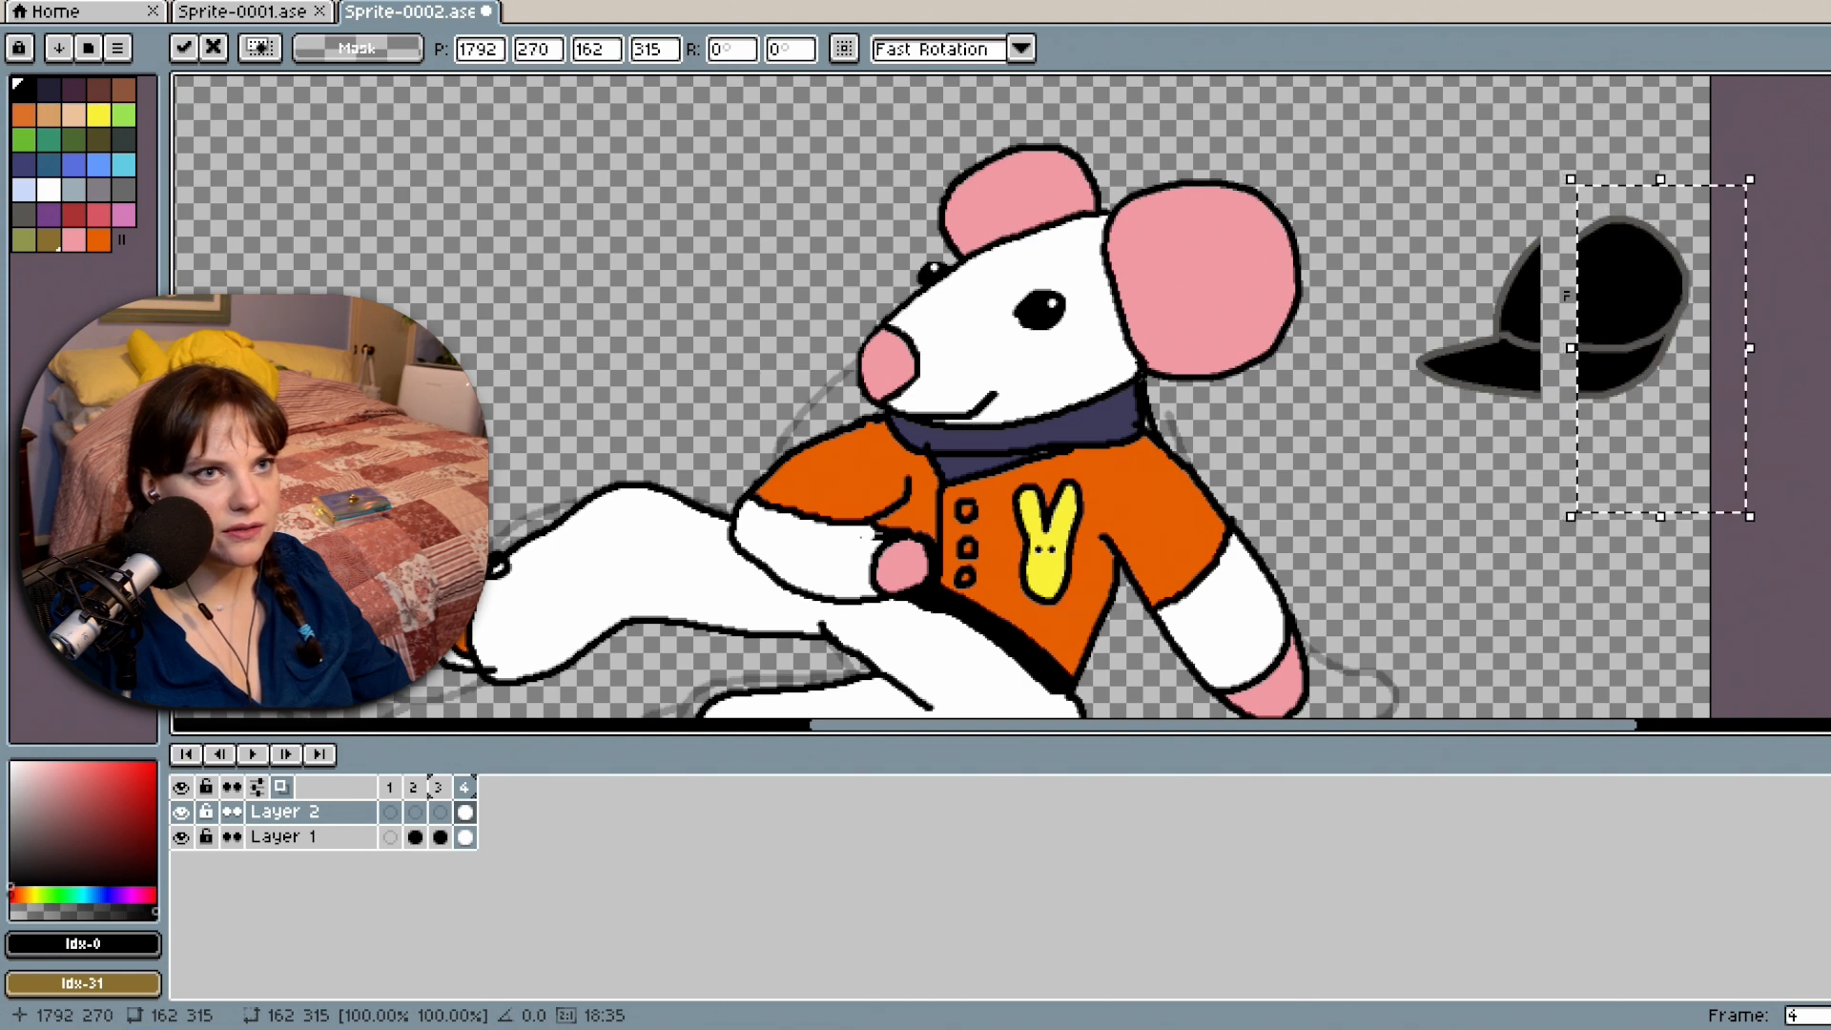
pyautogui.click(1560, 190)
# Bridge the gap in the cap's crown outline, band line and brim edge with grey Idx-25 using the 7 px Pencil.
pyautogui.scroll(4, 1621, 276)
pyautogui.scroll(-2, 1602, 429)
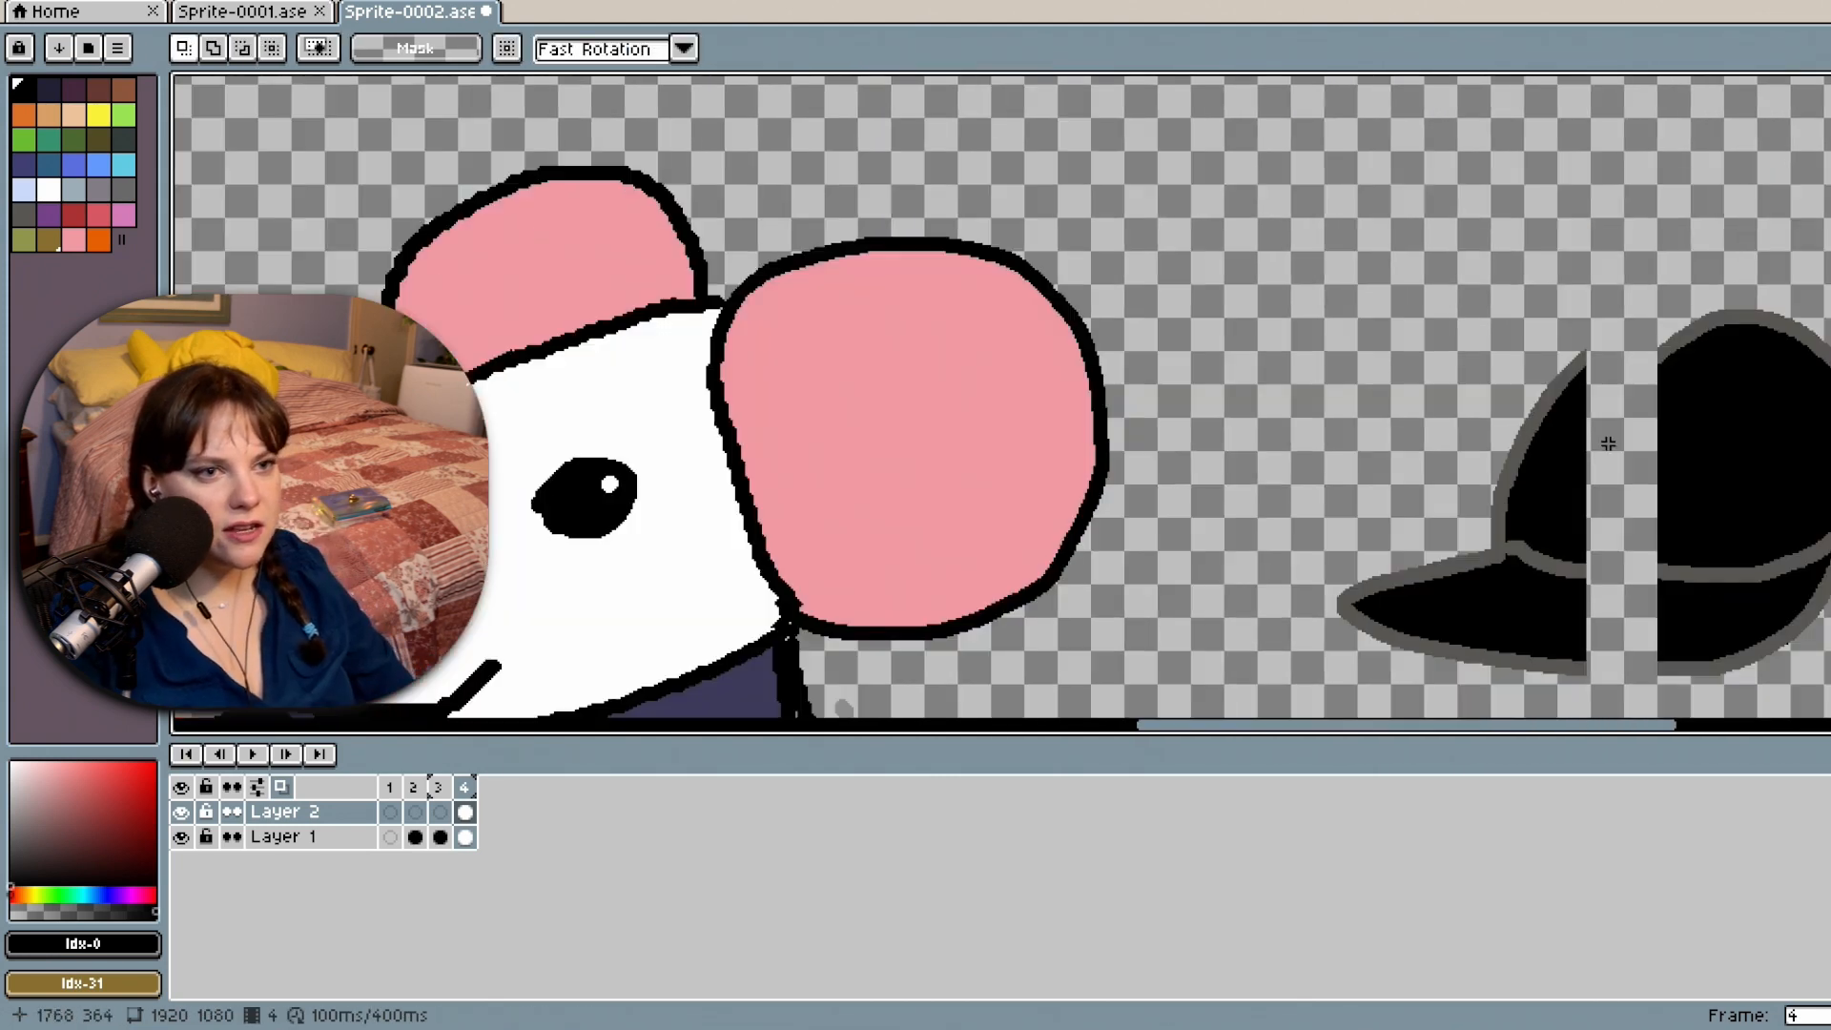
pyautogui.moveTo(1622, 735); pyautogui.dragTo(1688, 720)
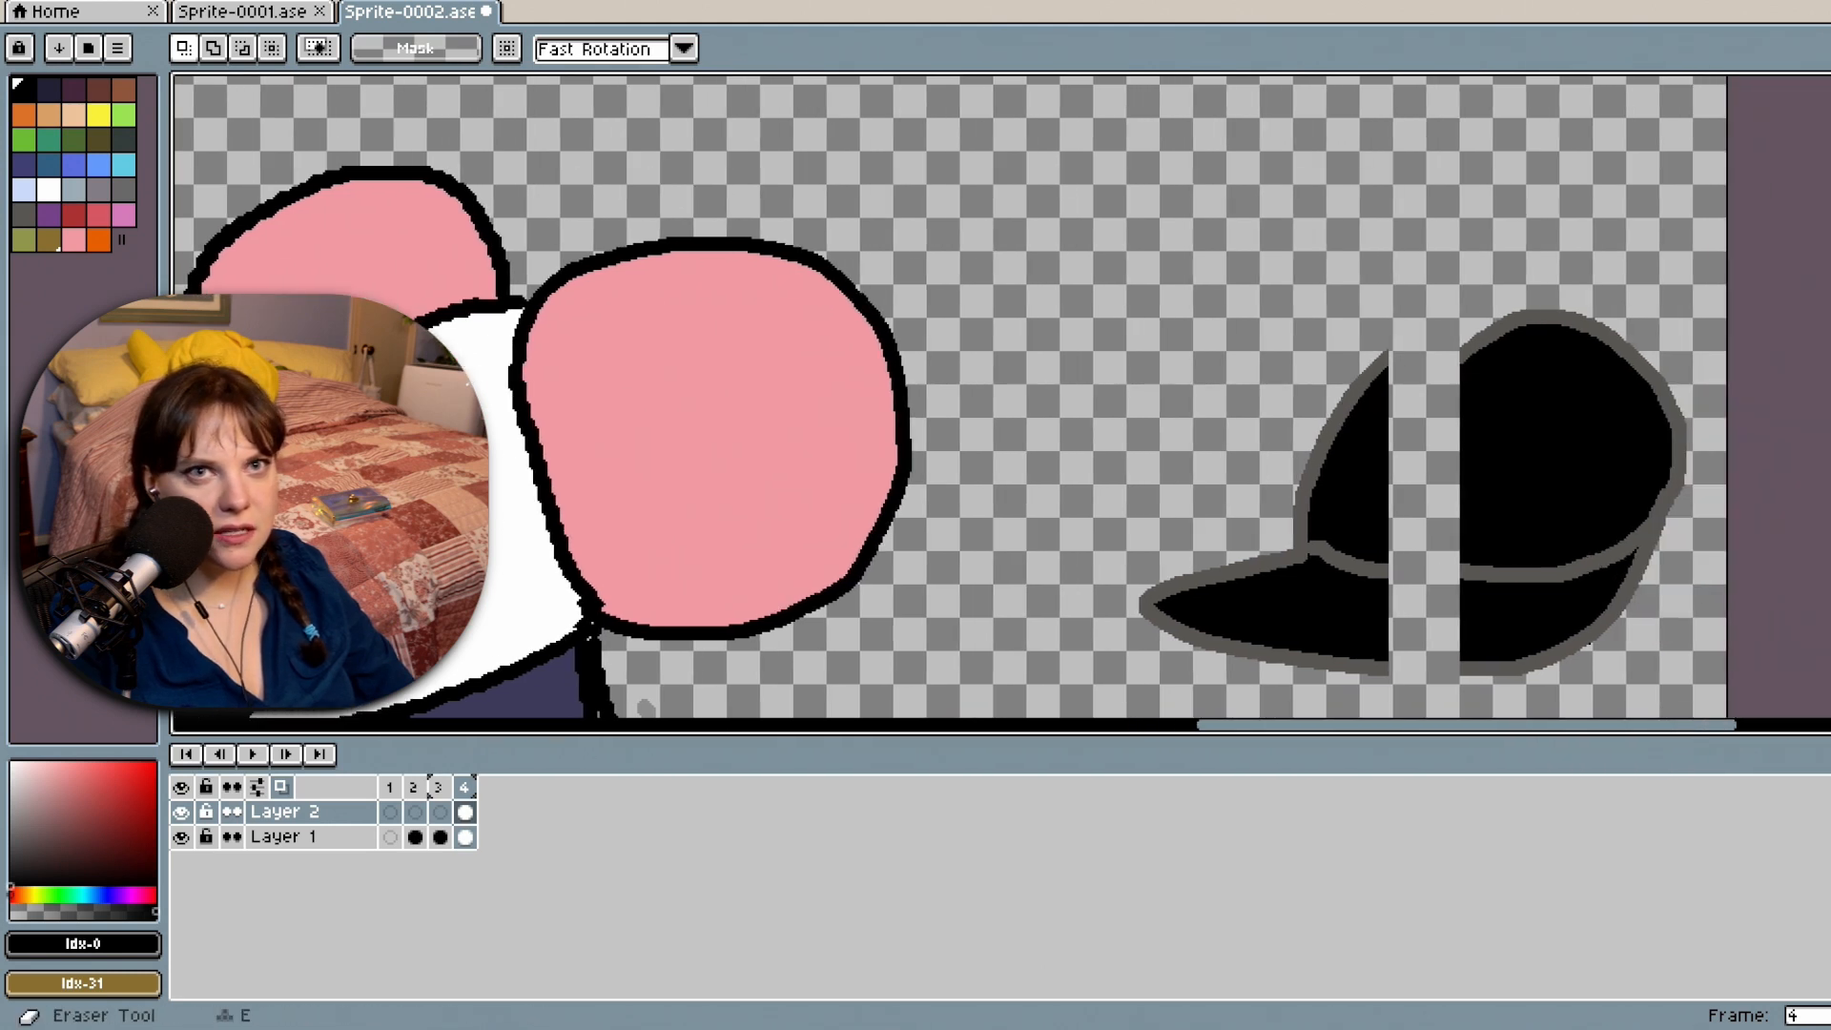
pyautogui.click(1830, 124)
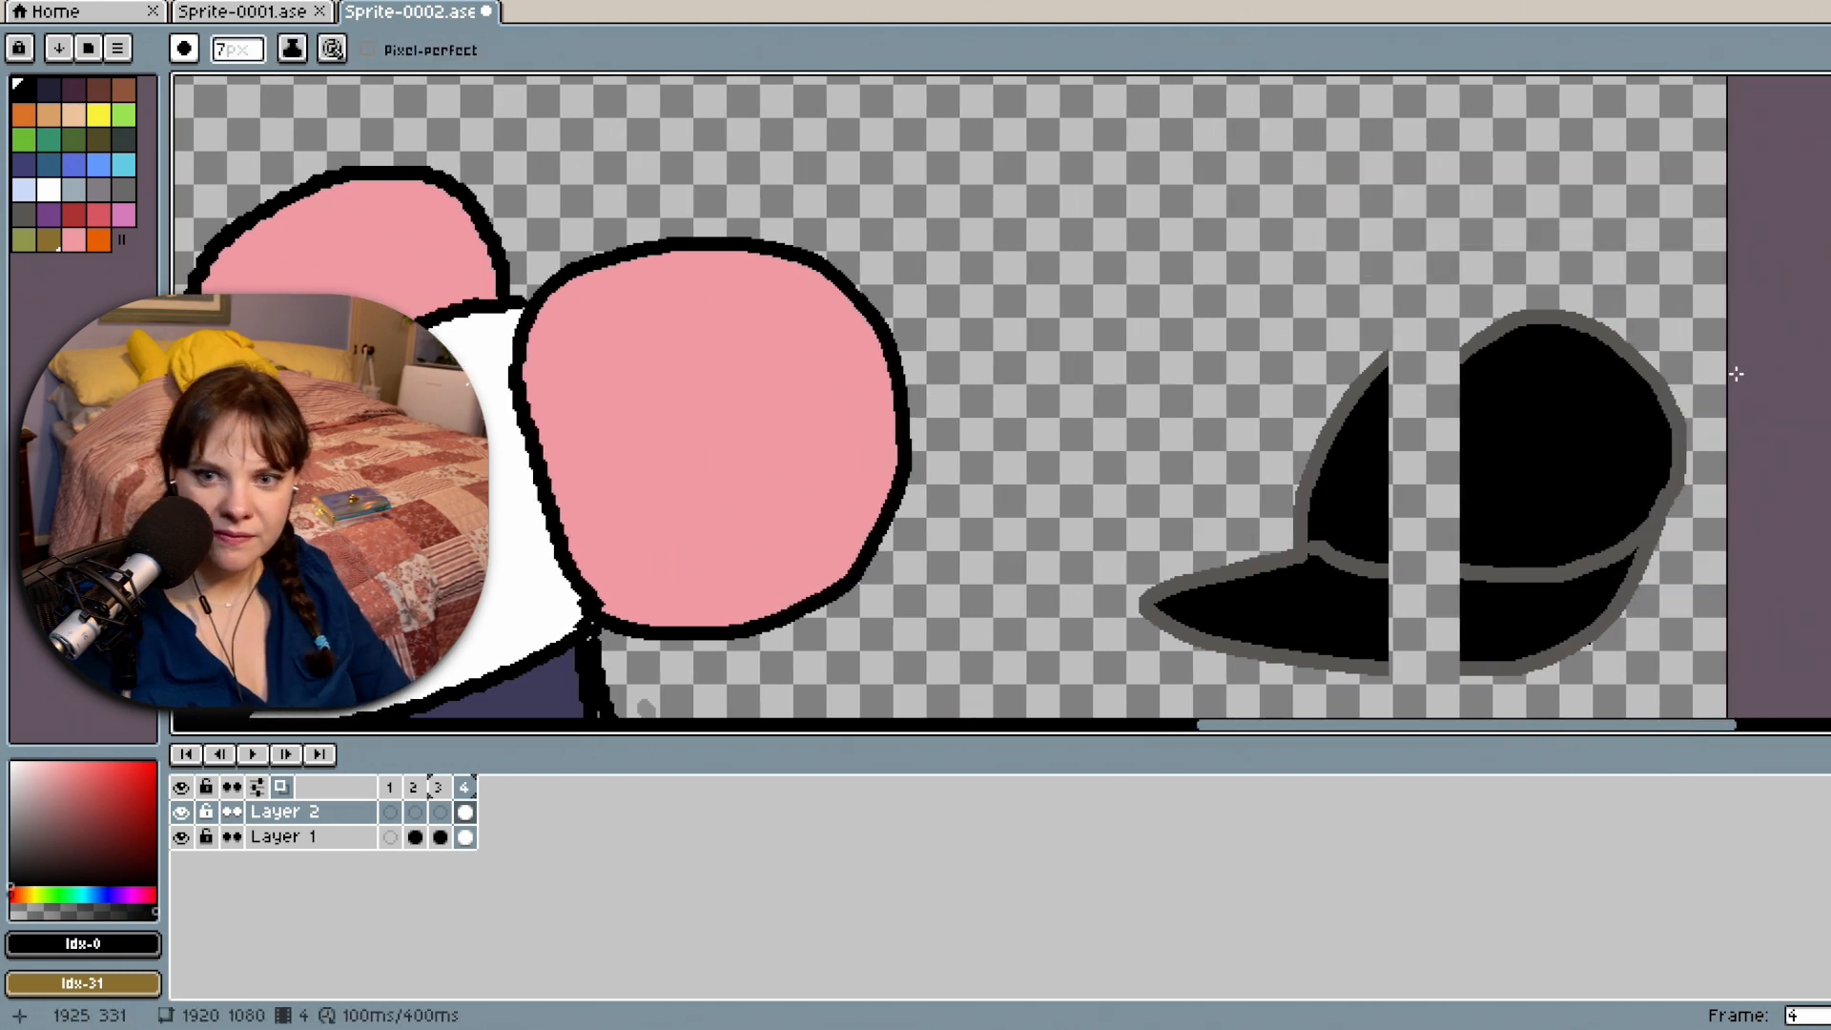
pyautogui.click(24, 213)
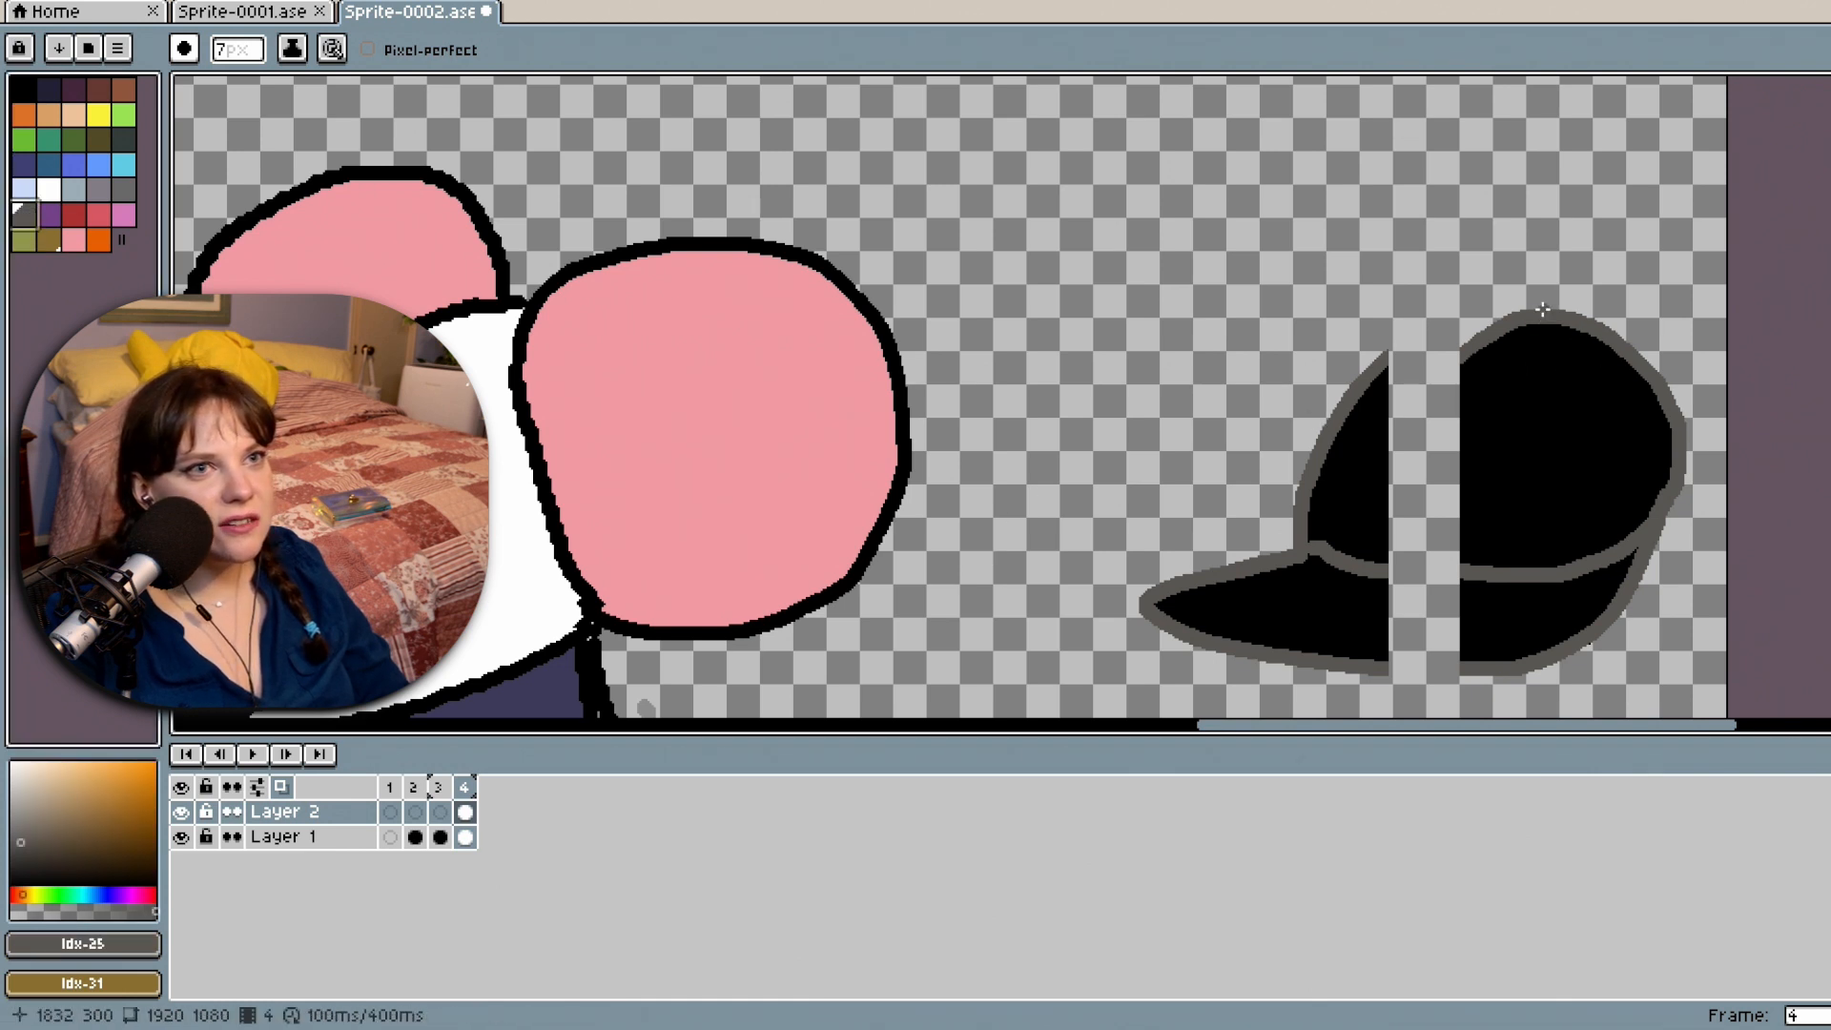
pyautogui.moveTo(1543, 310); pyautogui.dragTo(1388, 349)
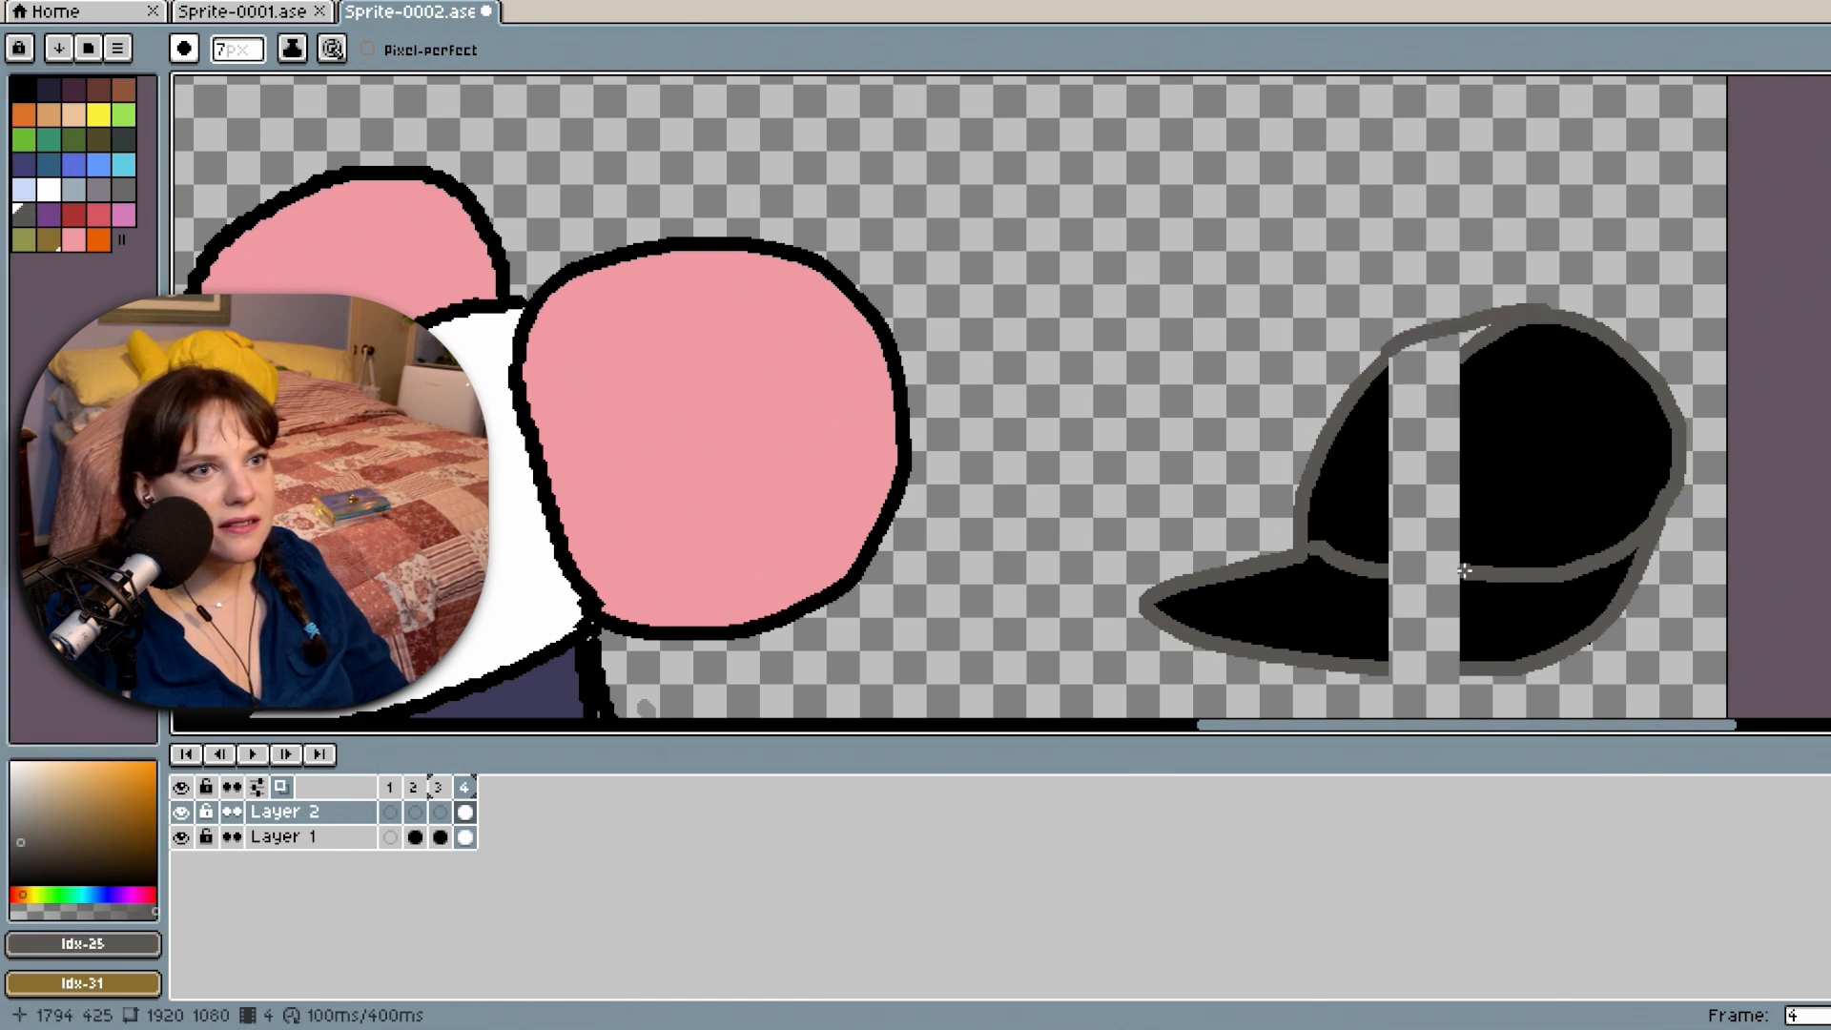
pyautogui.moveTo(1370, 567); pyautogui.dragTo(1476, 570)
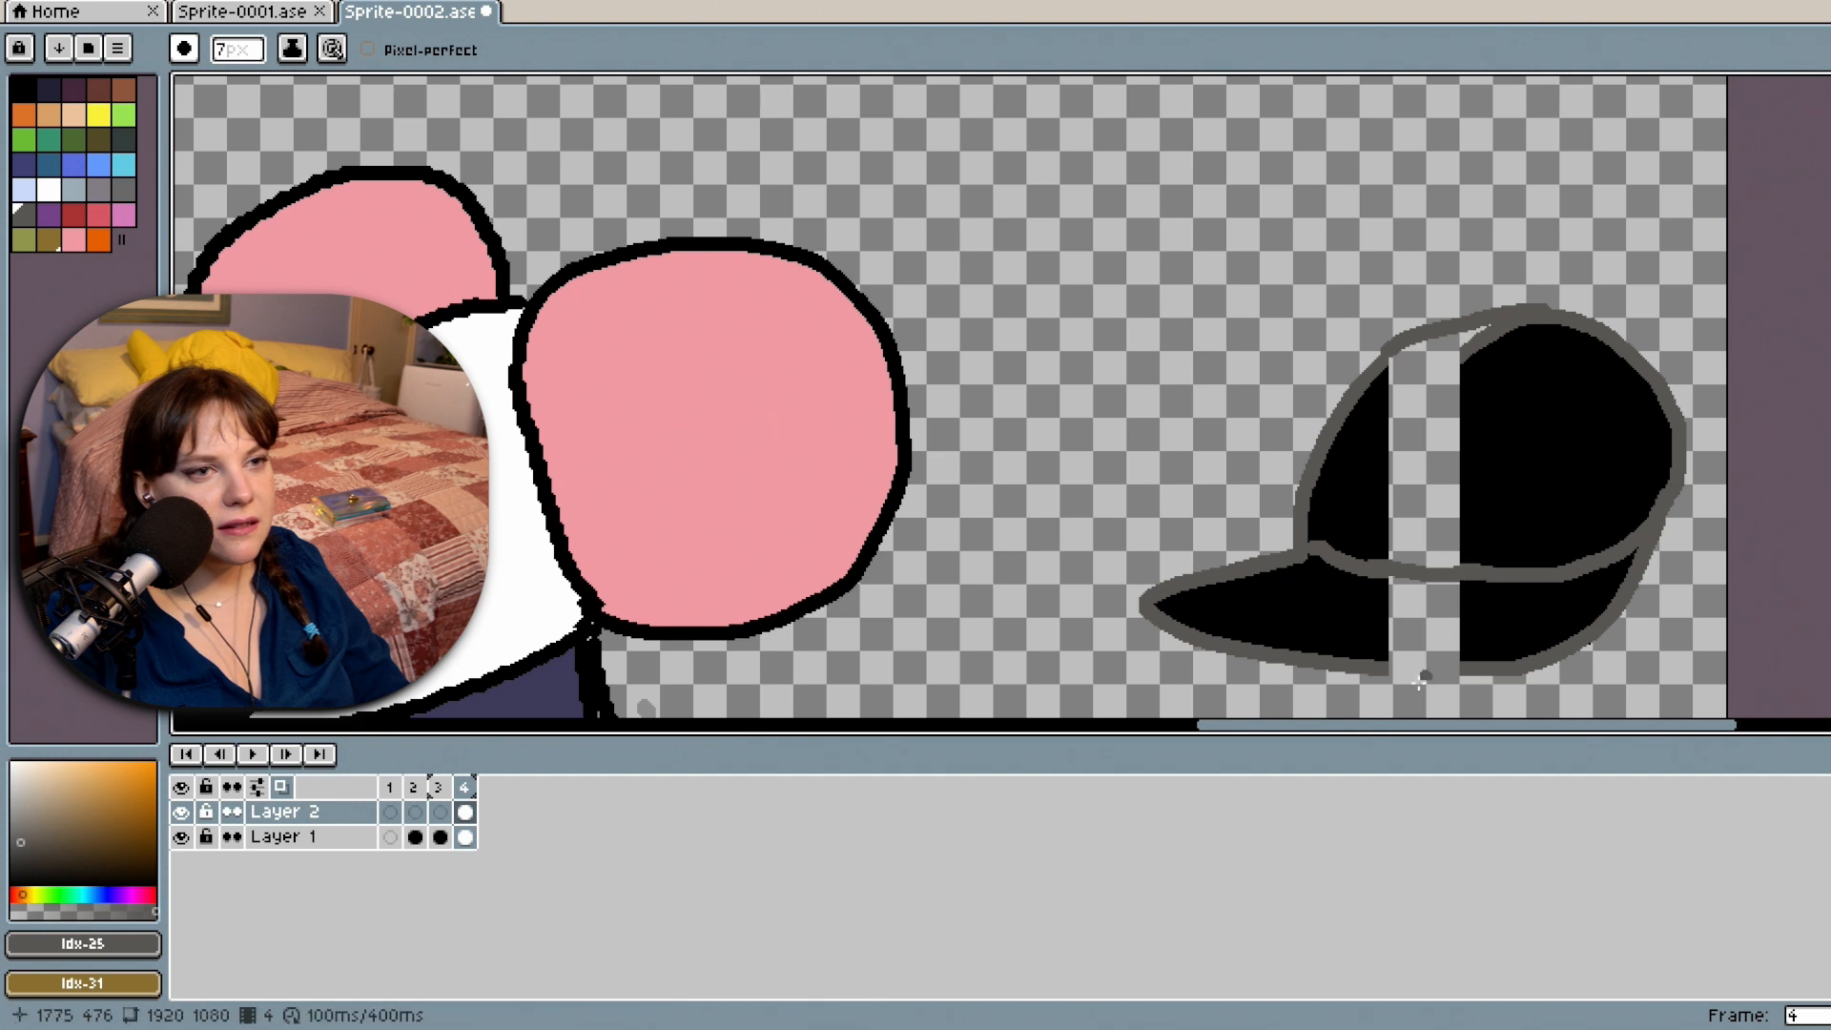
pyautogui.moveTo(1374, 662); pyautogui.dragTo(1382, 665)
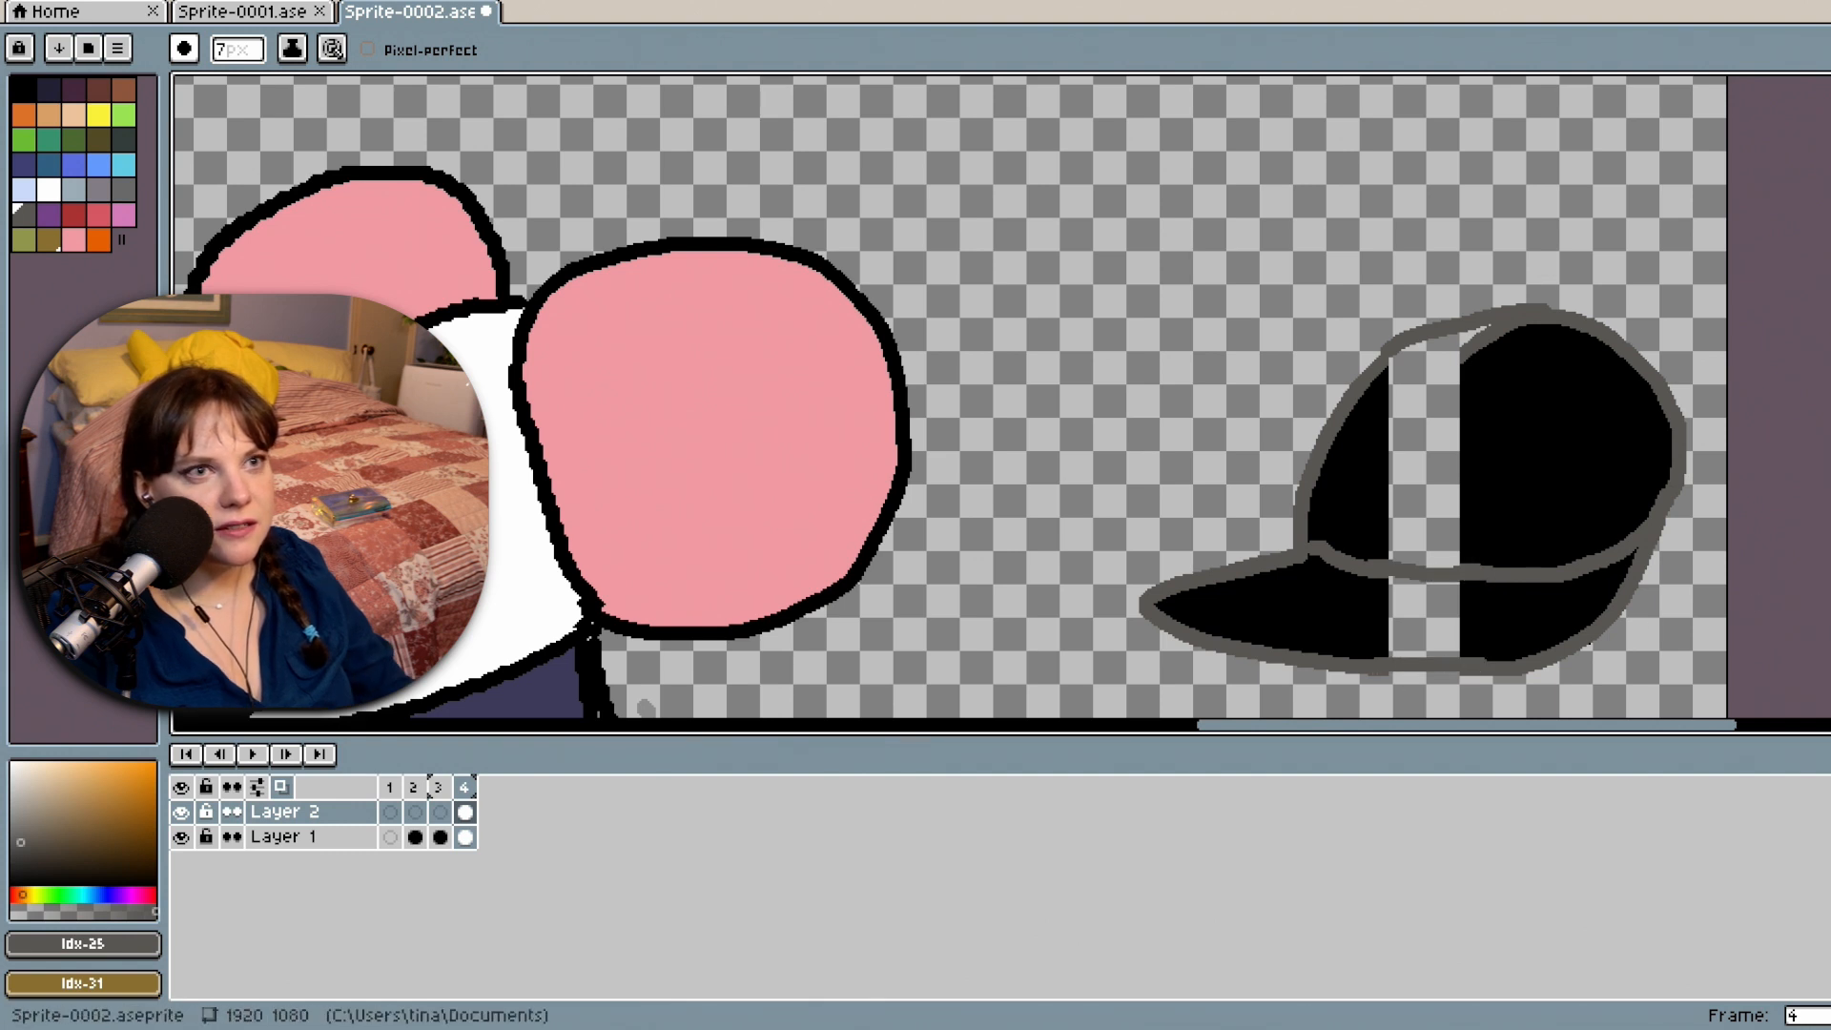
# Fill the gaps in the cap's crown and brim with black Idx-0 and paint over the stray grey line inside the crown.
pyautogui.press('g')
pyautogui.press('g')
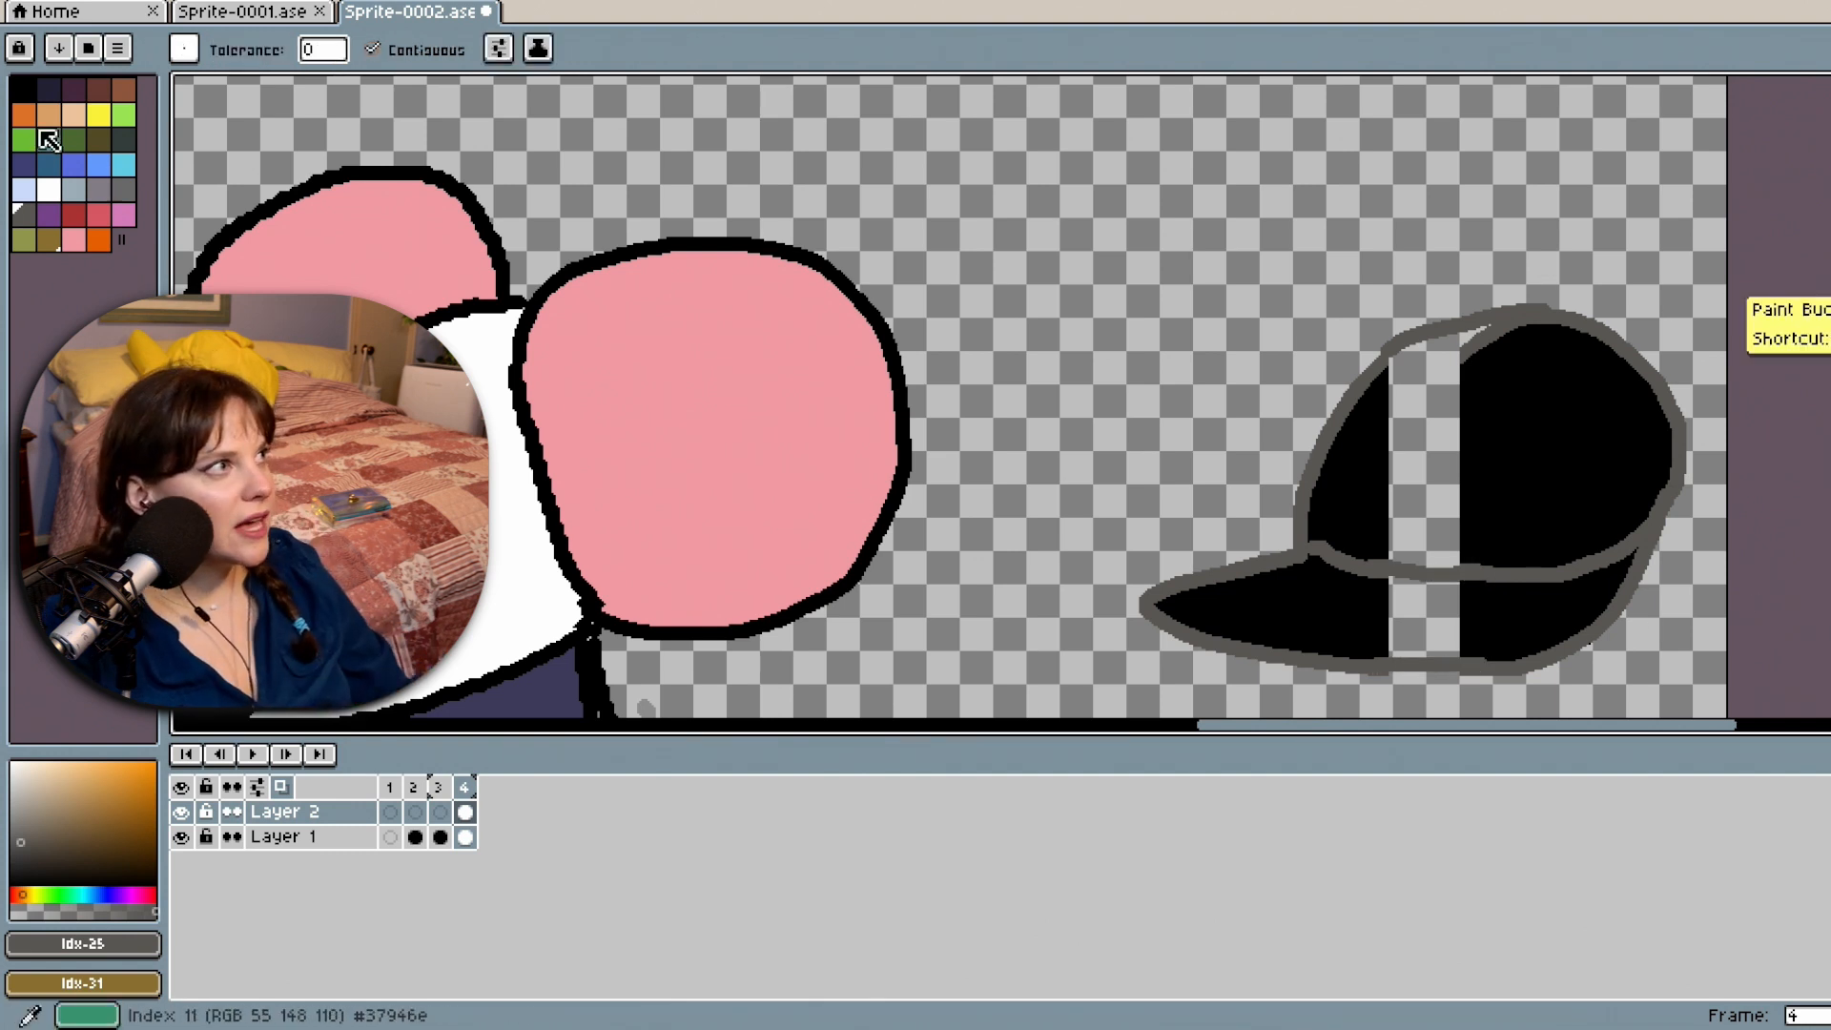
pyautogui.click(24, 90)
pyautogui.click(1438, 446)
pyautogui.click(1421, 618)
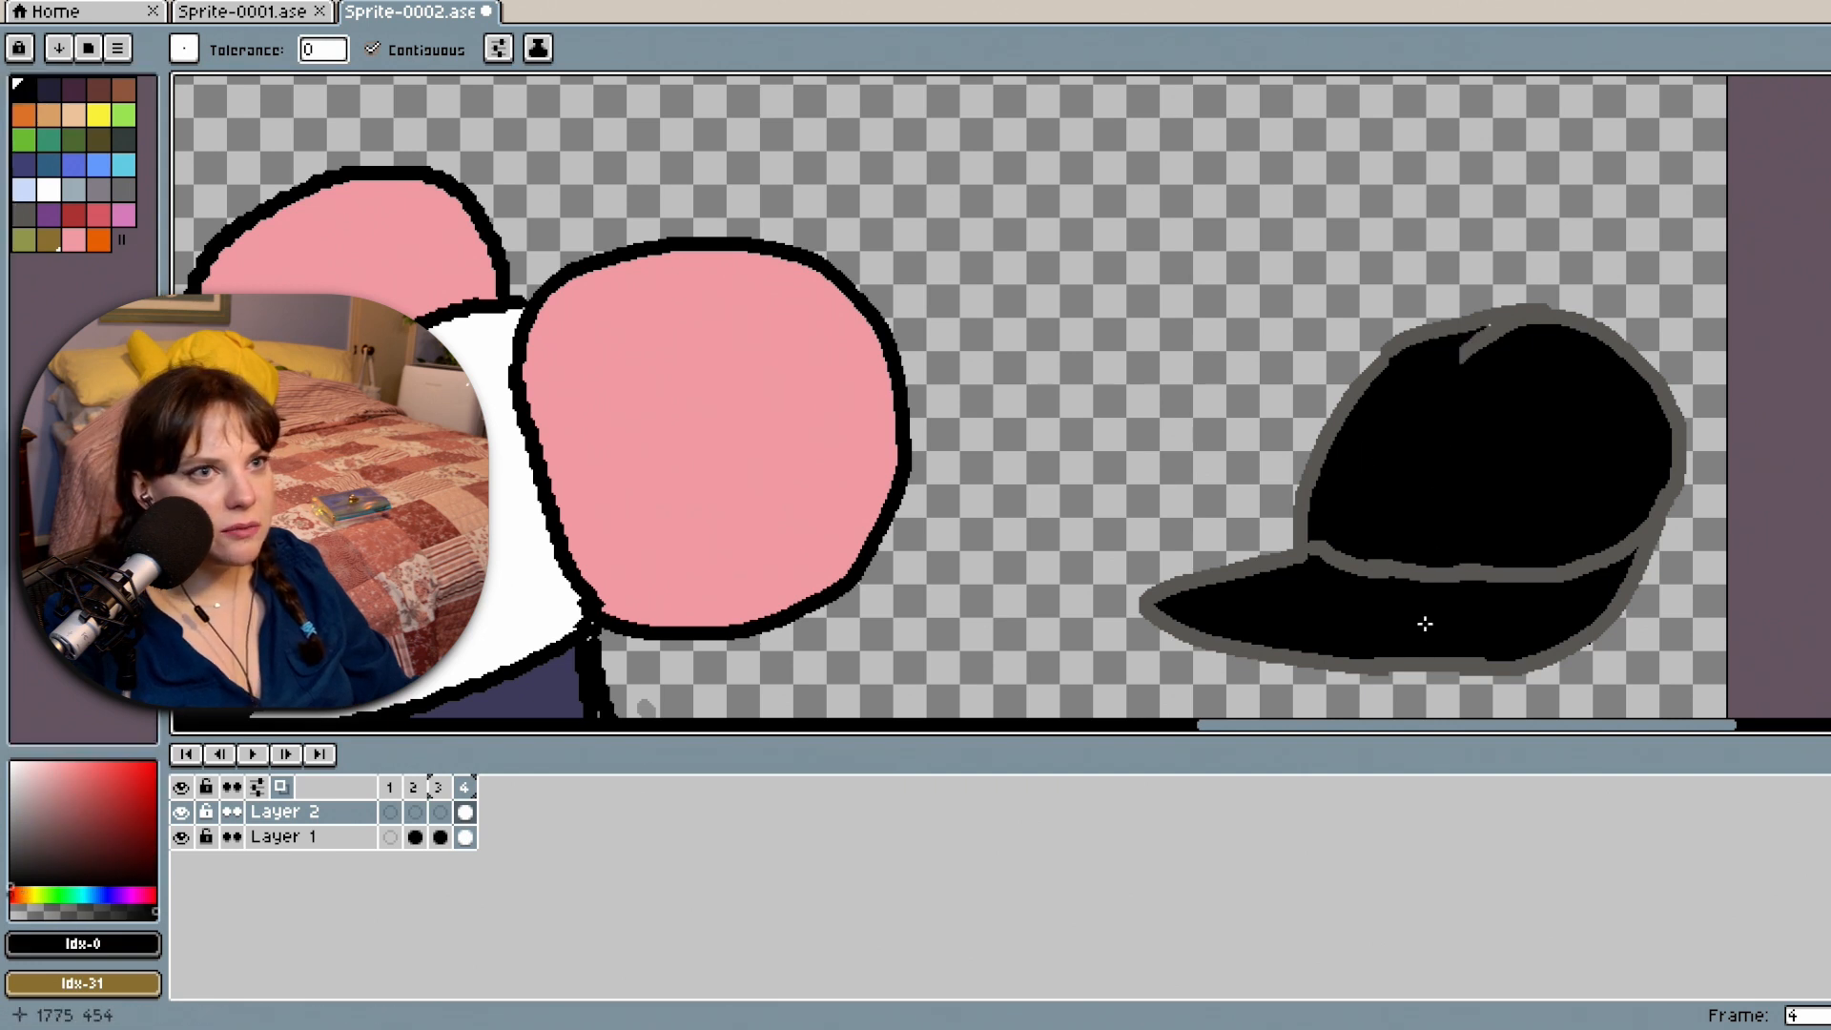
pyautogui.press('b')
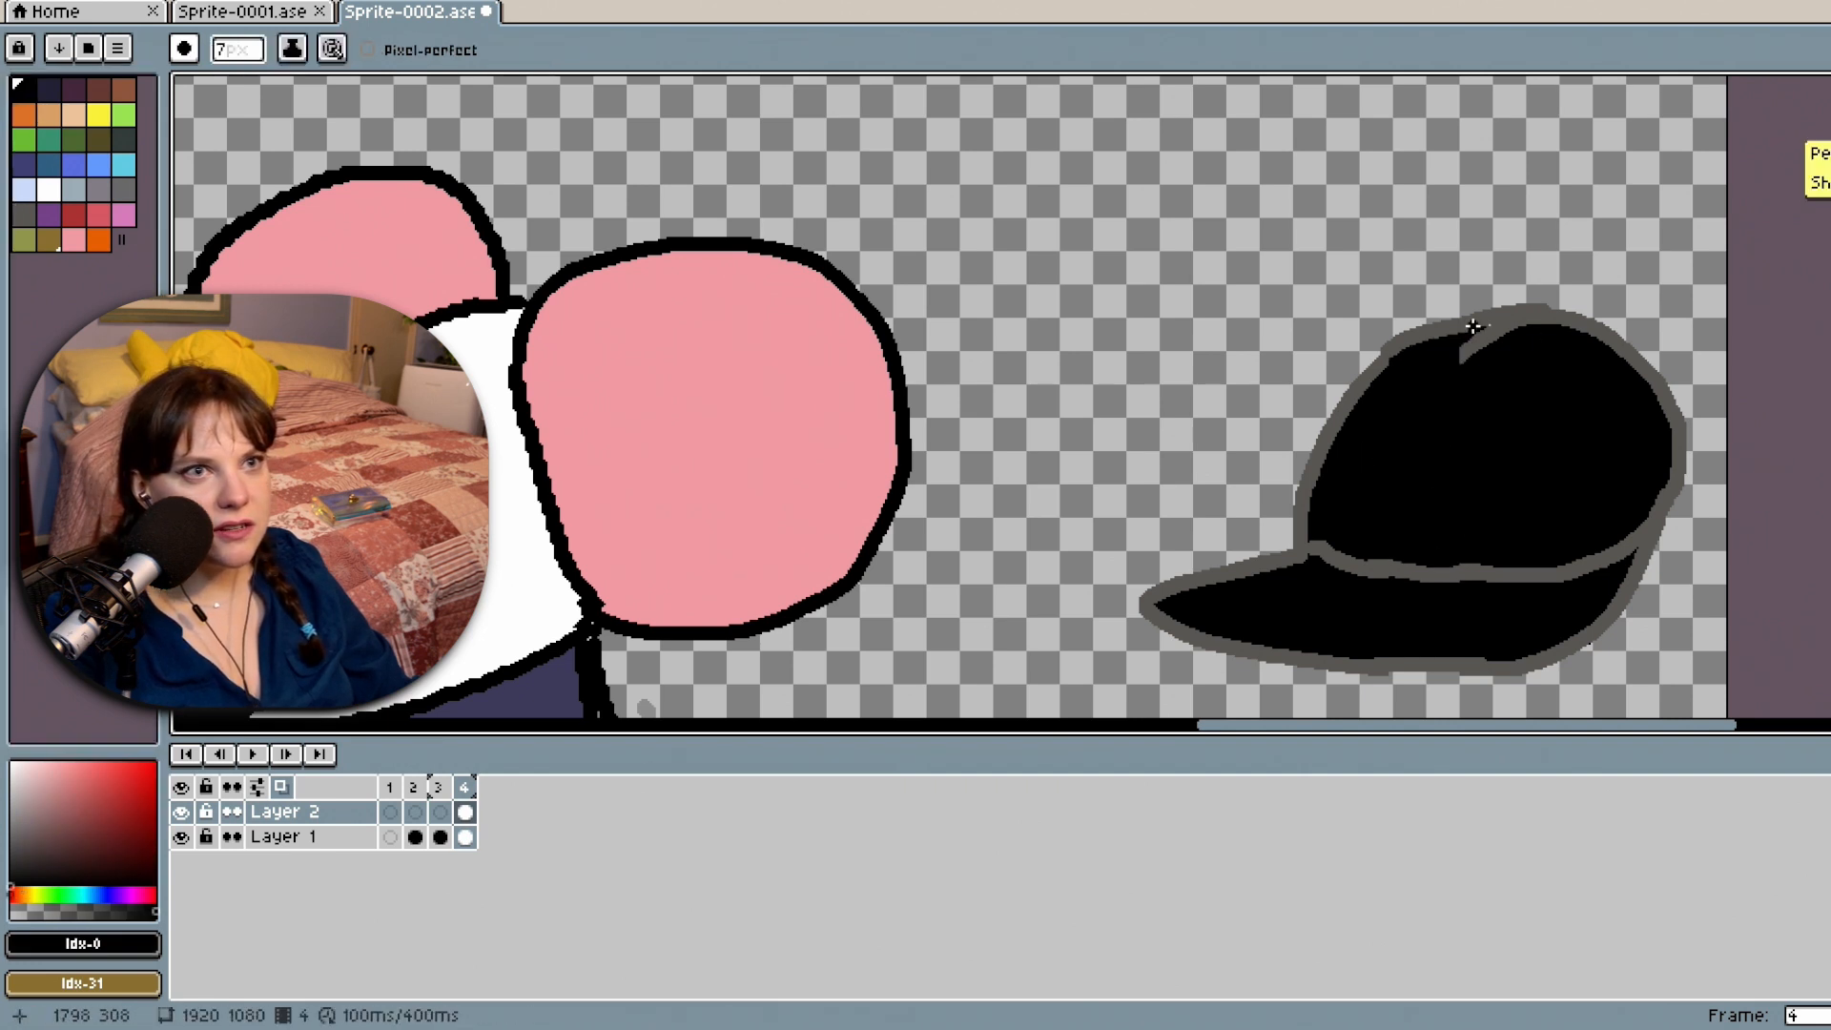
pyautogui.moveTo(1461, 341); pyautogui.dragTo(1505, 326)
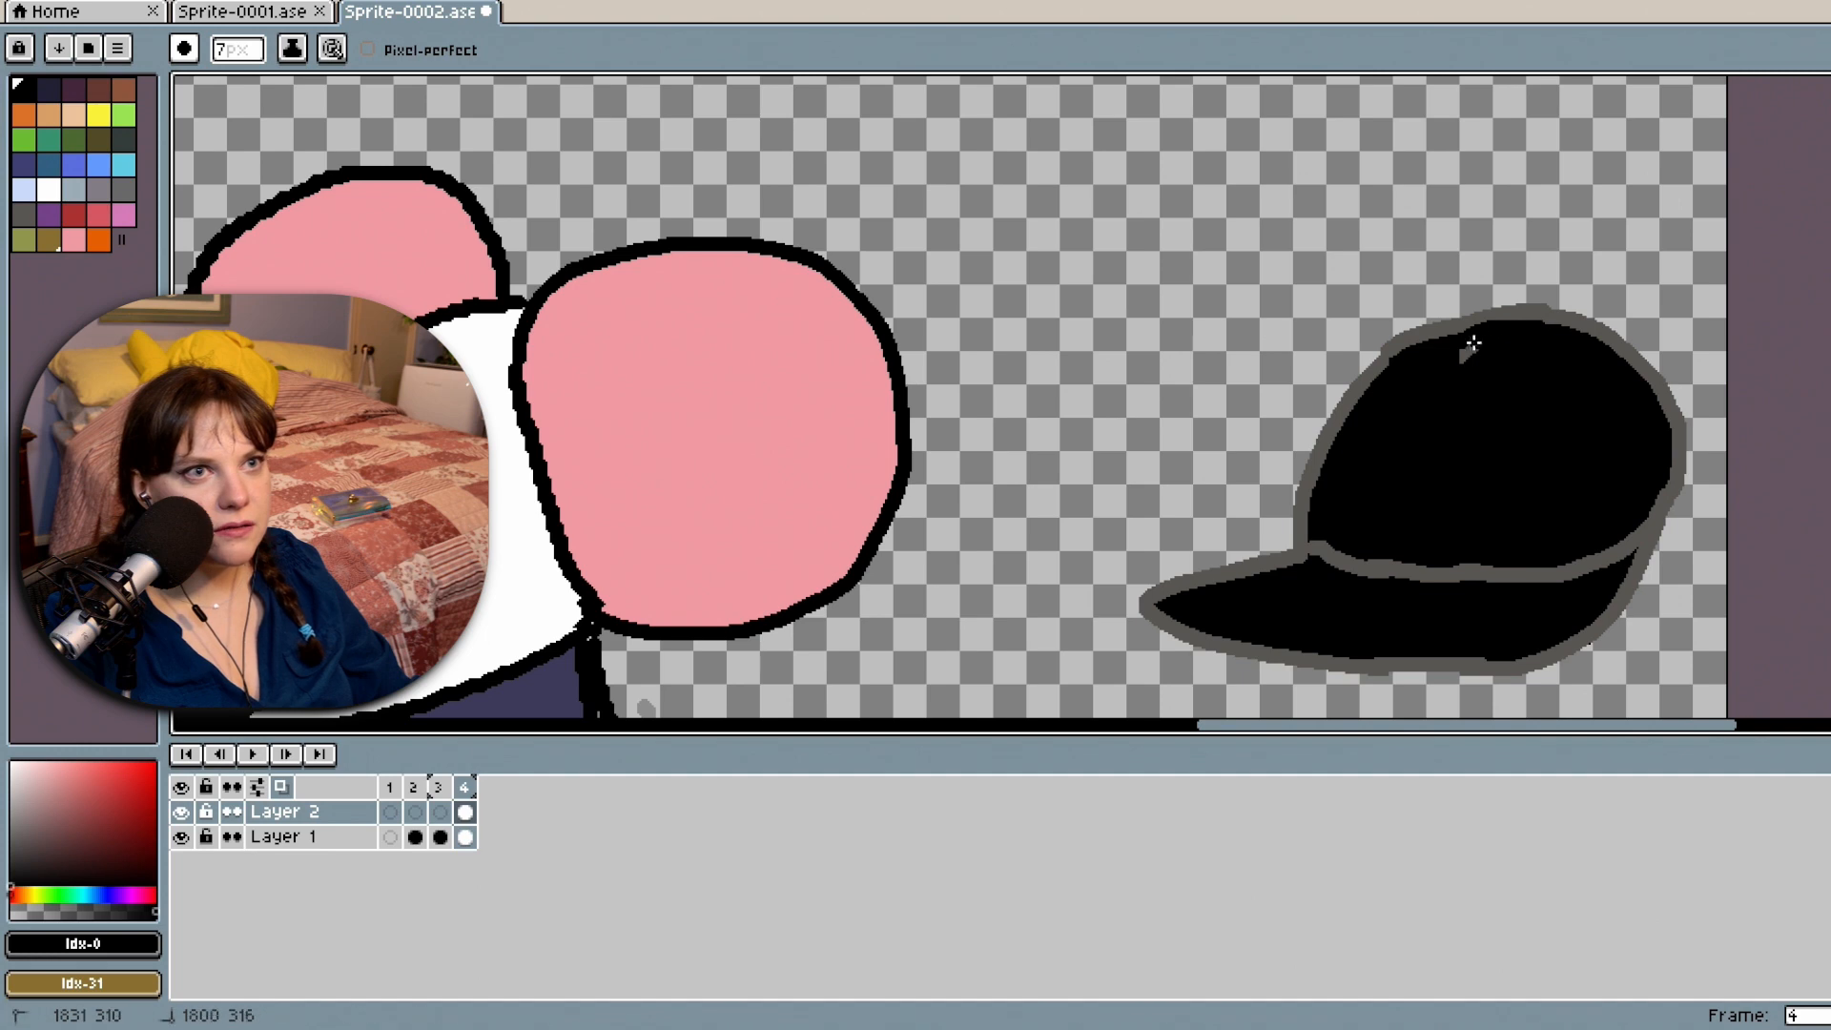
pyautogui.scroll(-3, 1542, 442)
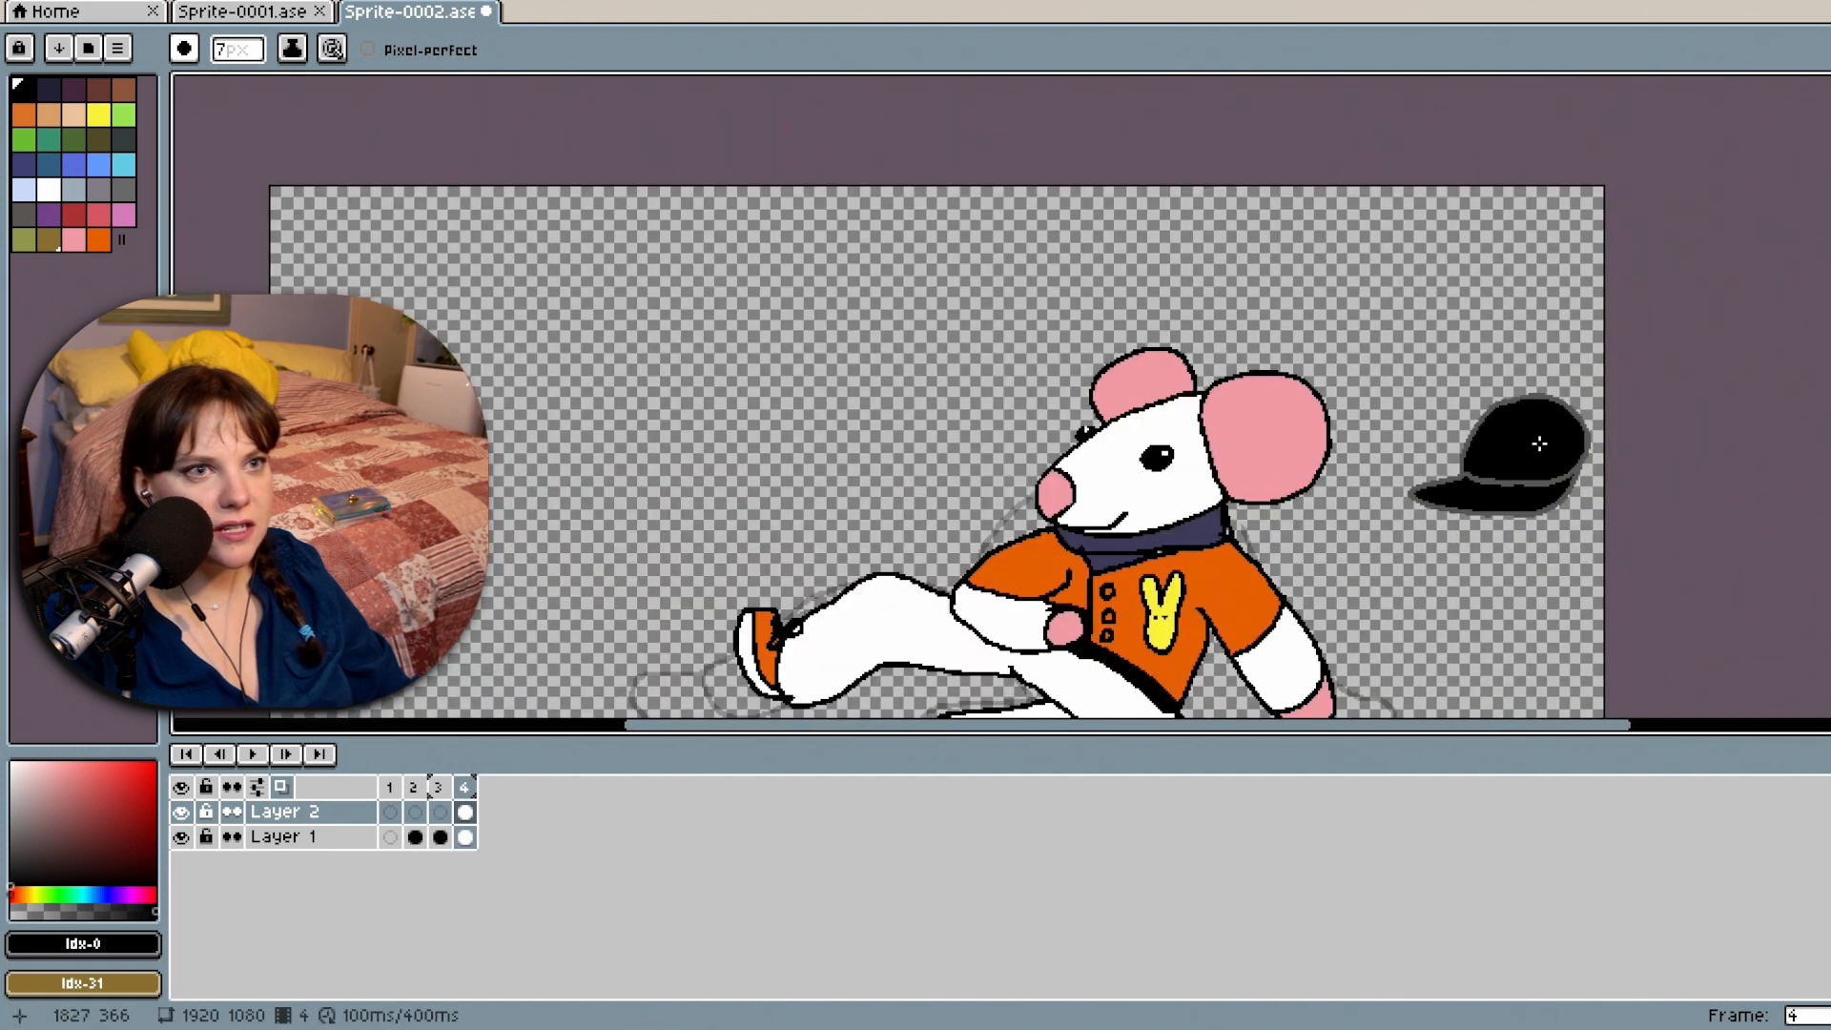
# Select the whole cap and move it higher on the empty canvas beside the large ear, deselecting it when placed.
pyautogui.press('m')
pyautogui.hotkey('shift', 'q')
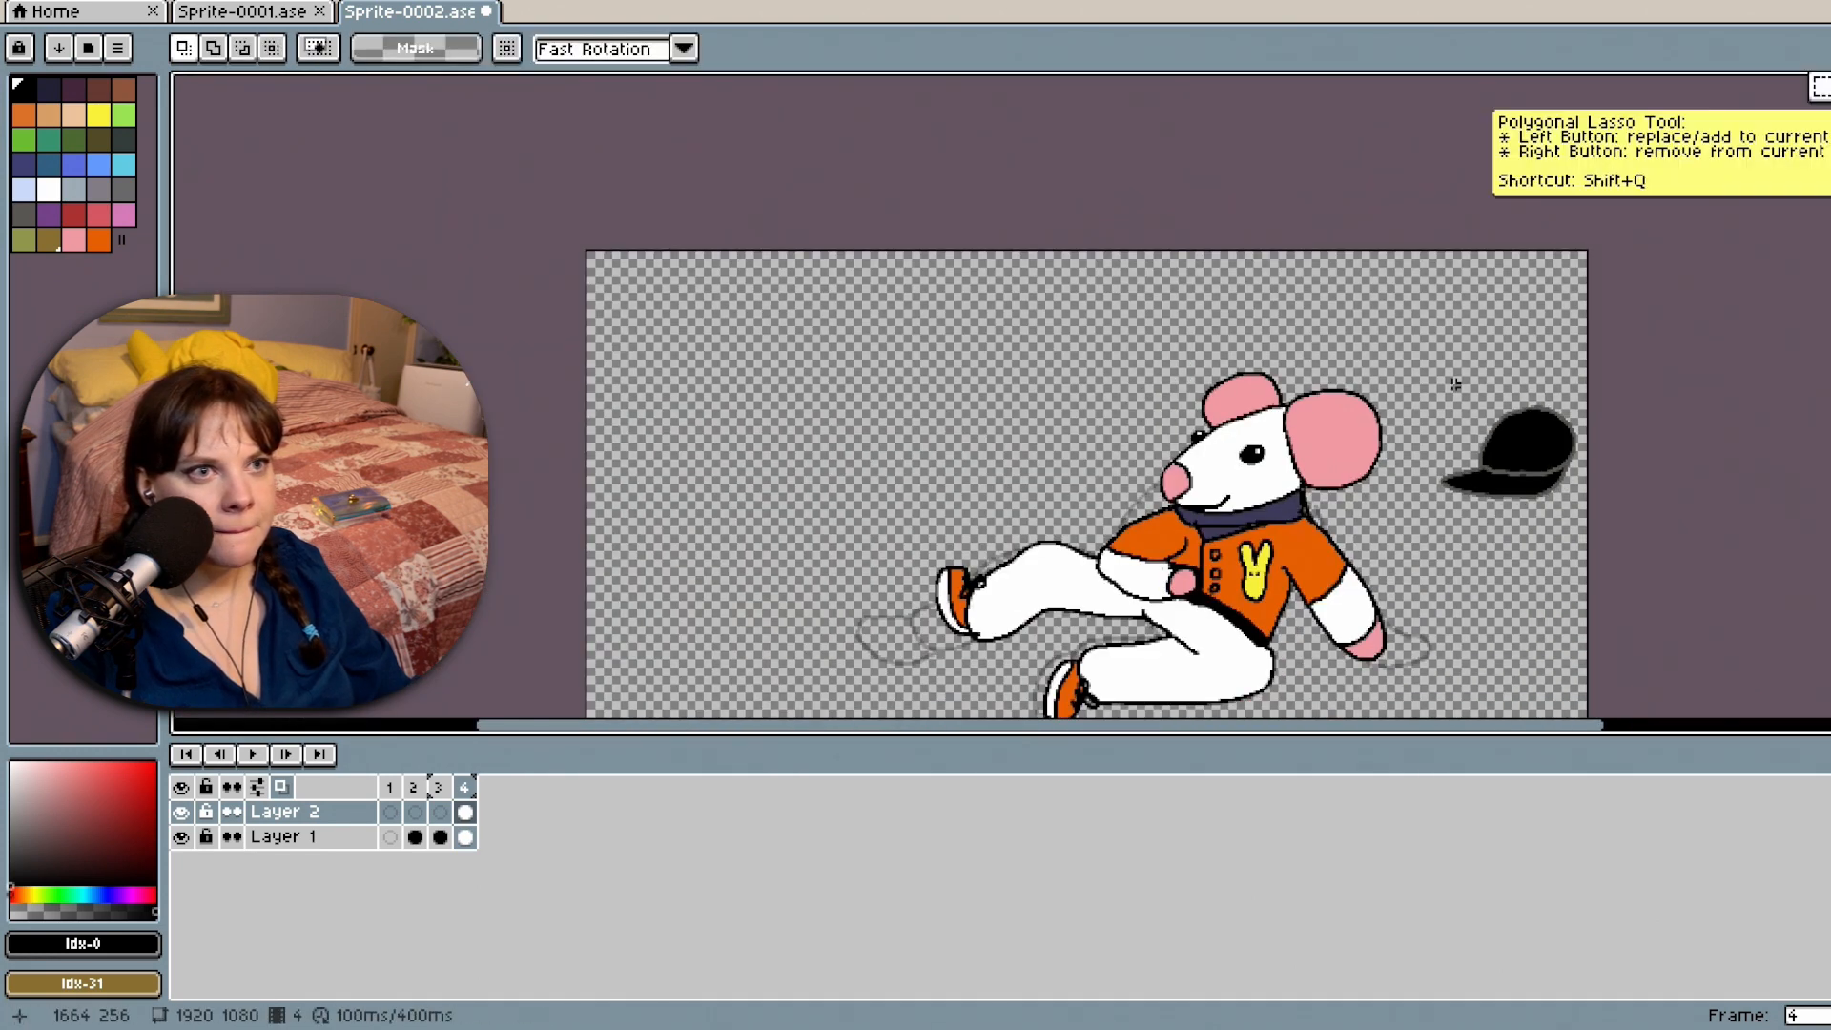
pyautogui.moveTo(1421, 393)
pyautogui.mouseDown()
pyautogui.moveTo(1593, 516)
pyautogui.moveTo(1453, 448)
pyautogui.moveTo(1276, 434)
pyautogui.moveTo(1524, 396)
pyautogui.moveTo(1531, 369)
pyautogui.mouseUp()
pyautogui.click(1549, 520)
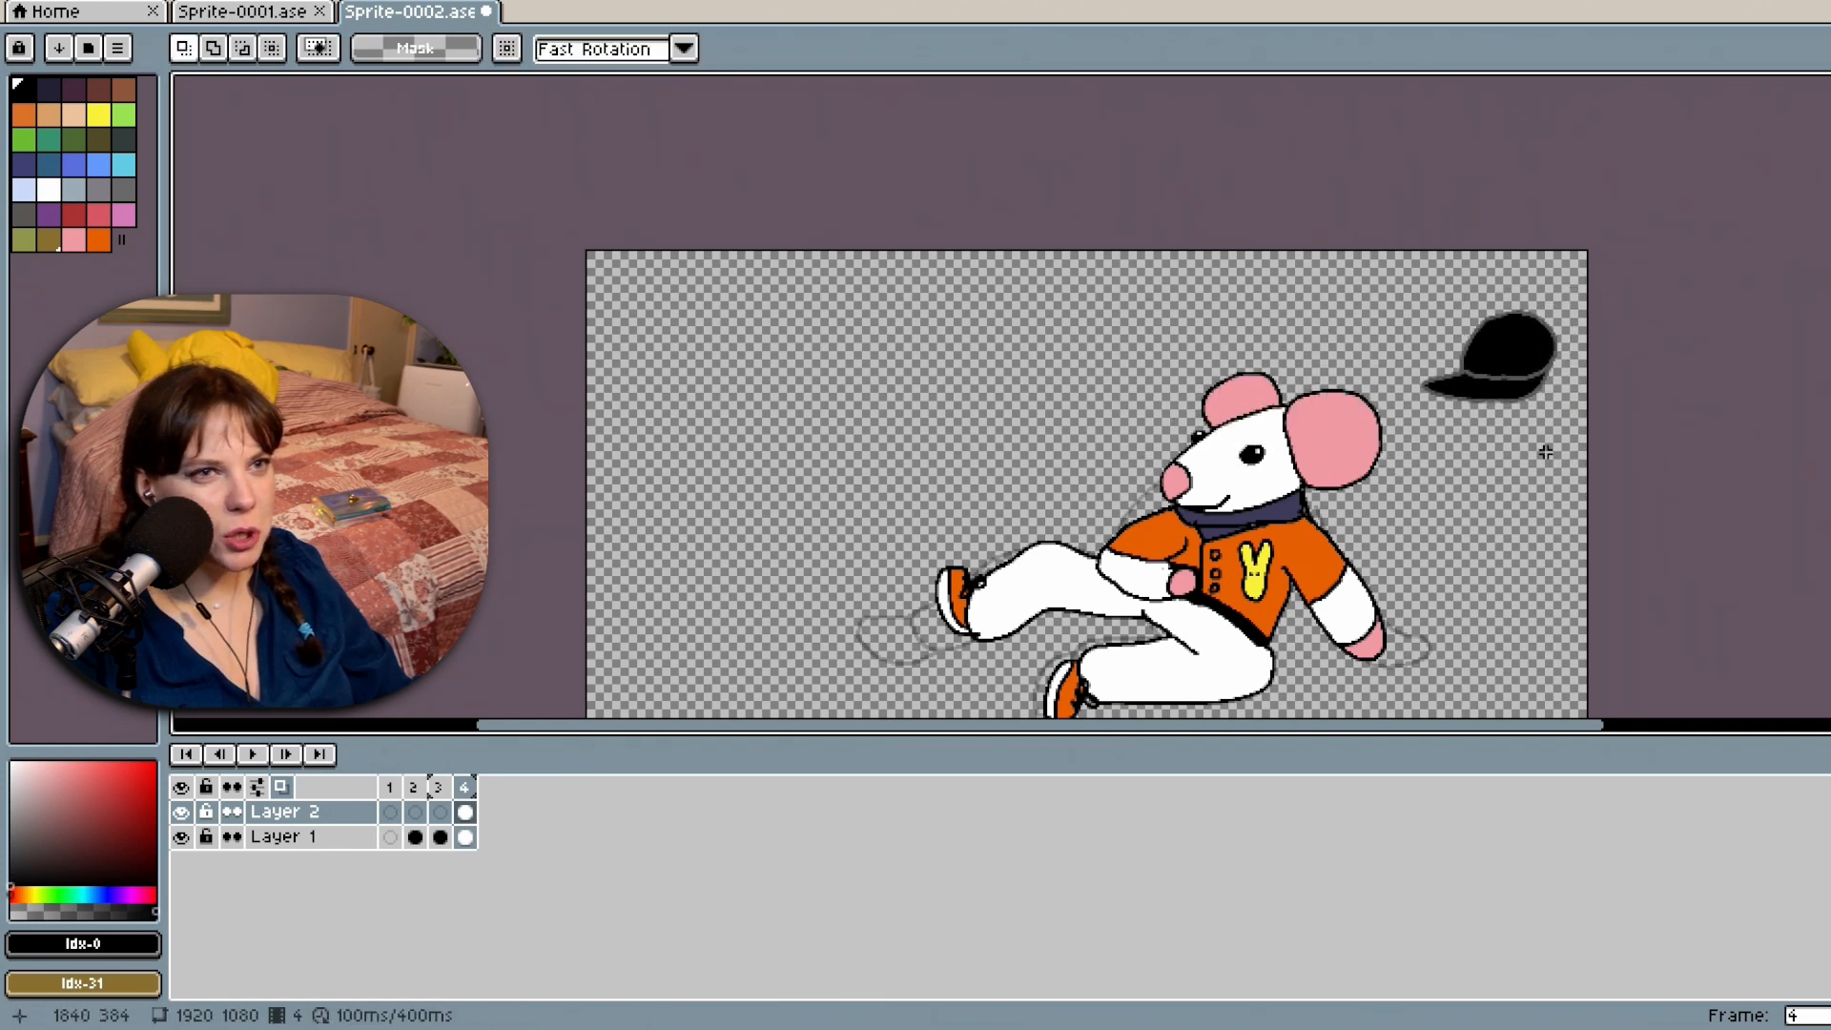
# Try the cap on the mouse's head, move it back to the empty canvas above the large ear and deselect it.
pyautogui.scroll(2, 1544, 449)
pyautogui.moveTo(1356, 148); pyautogui.dragTo(1554, 238)
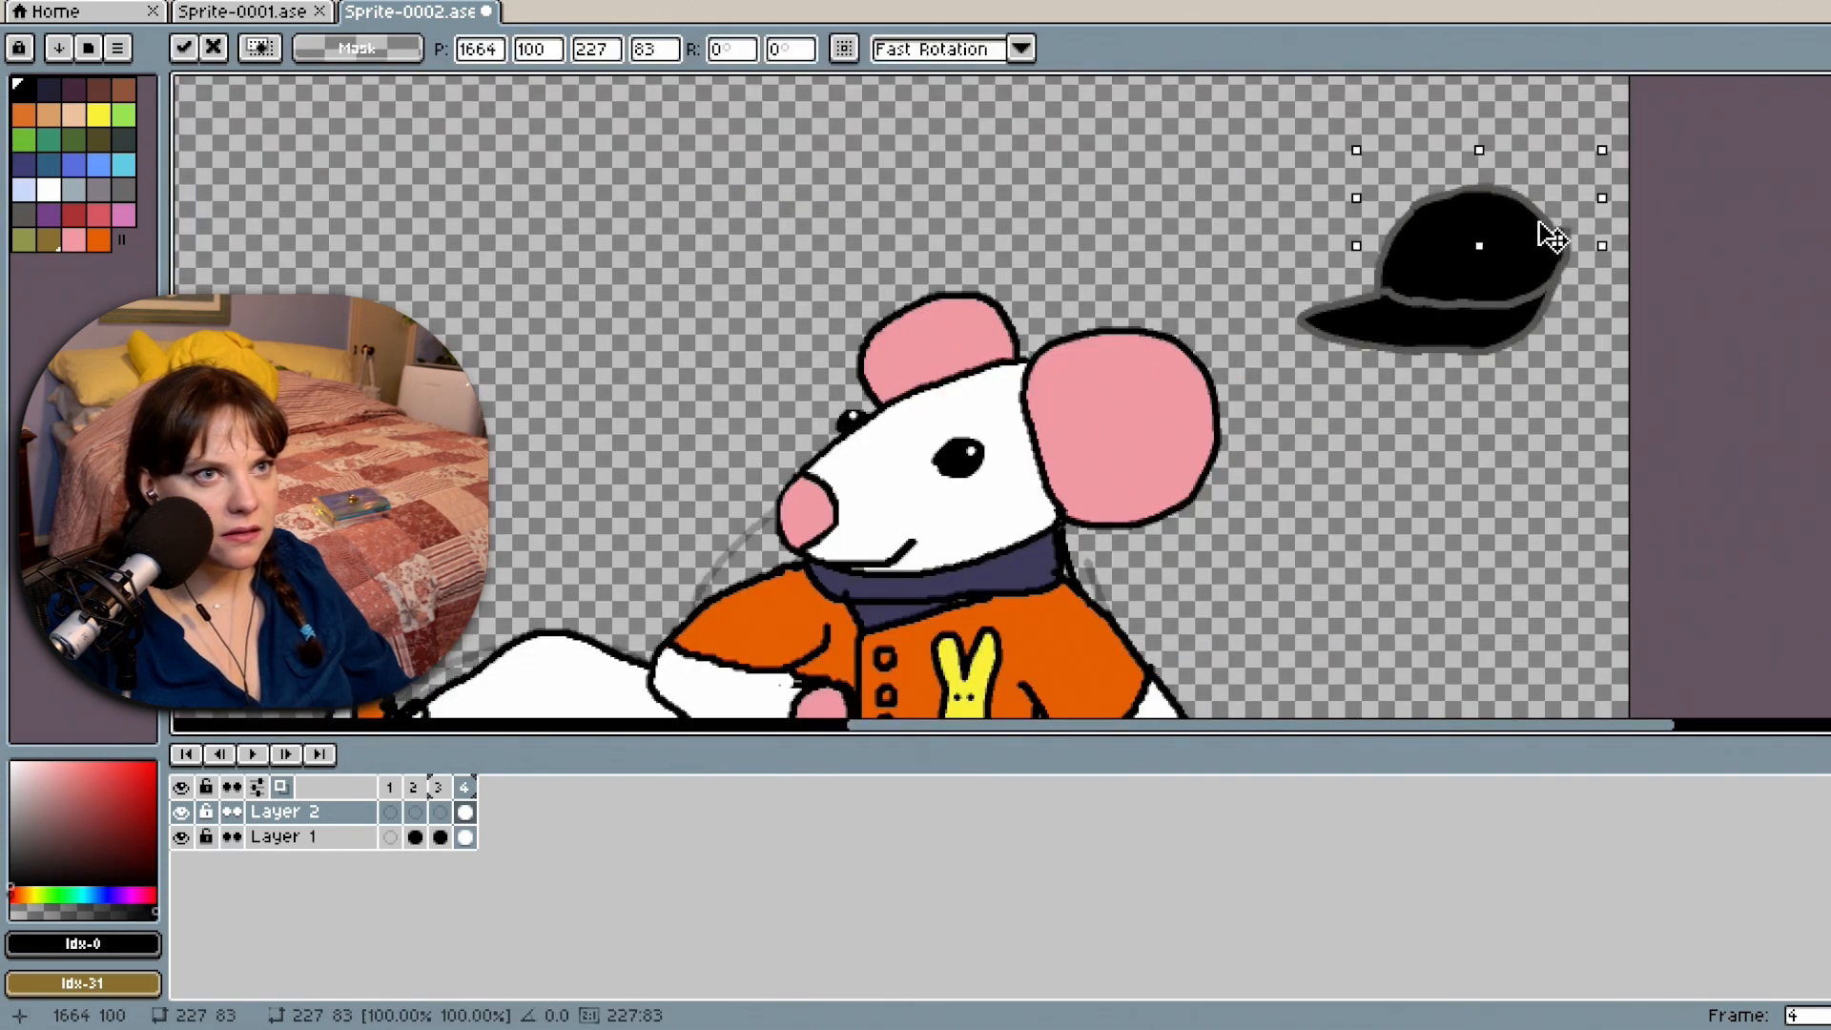
pyautogui.click(1201, 154)
pyautogui.moveTo(1290, 179); pyautogui.dragTo(1684, 390)
pyautogui.moveTo(1478, 306); pyautogui.dragTo(949, 372)
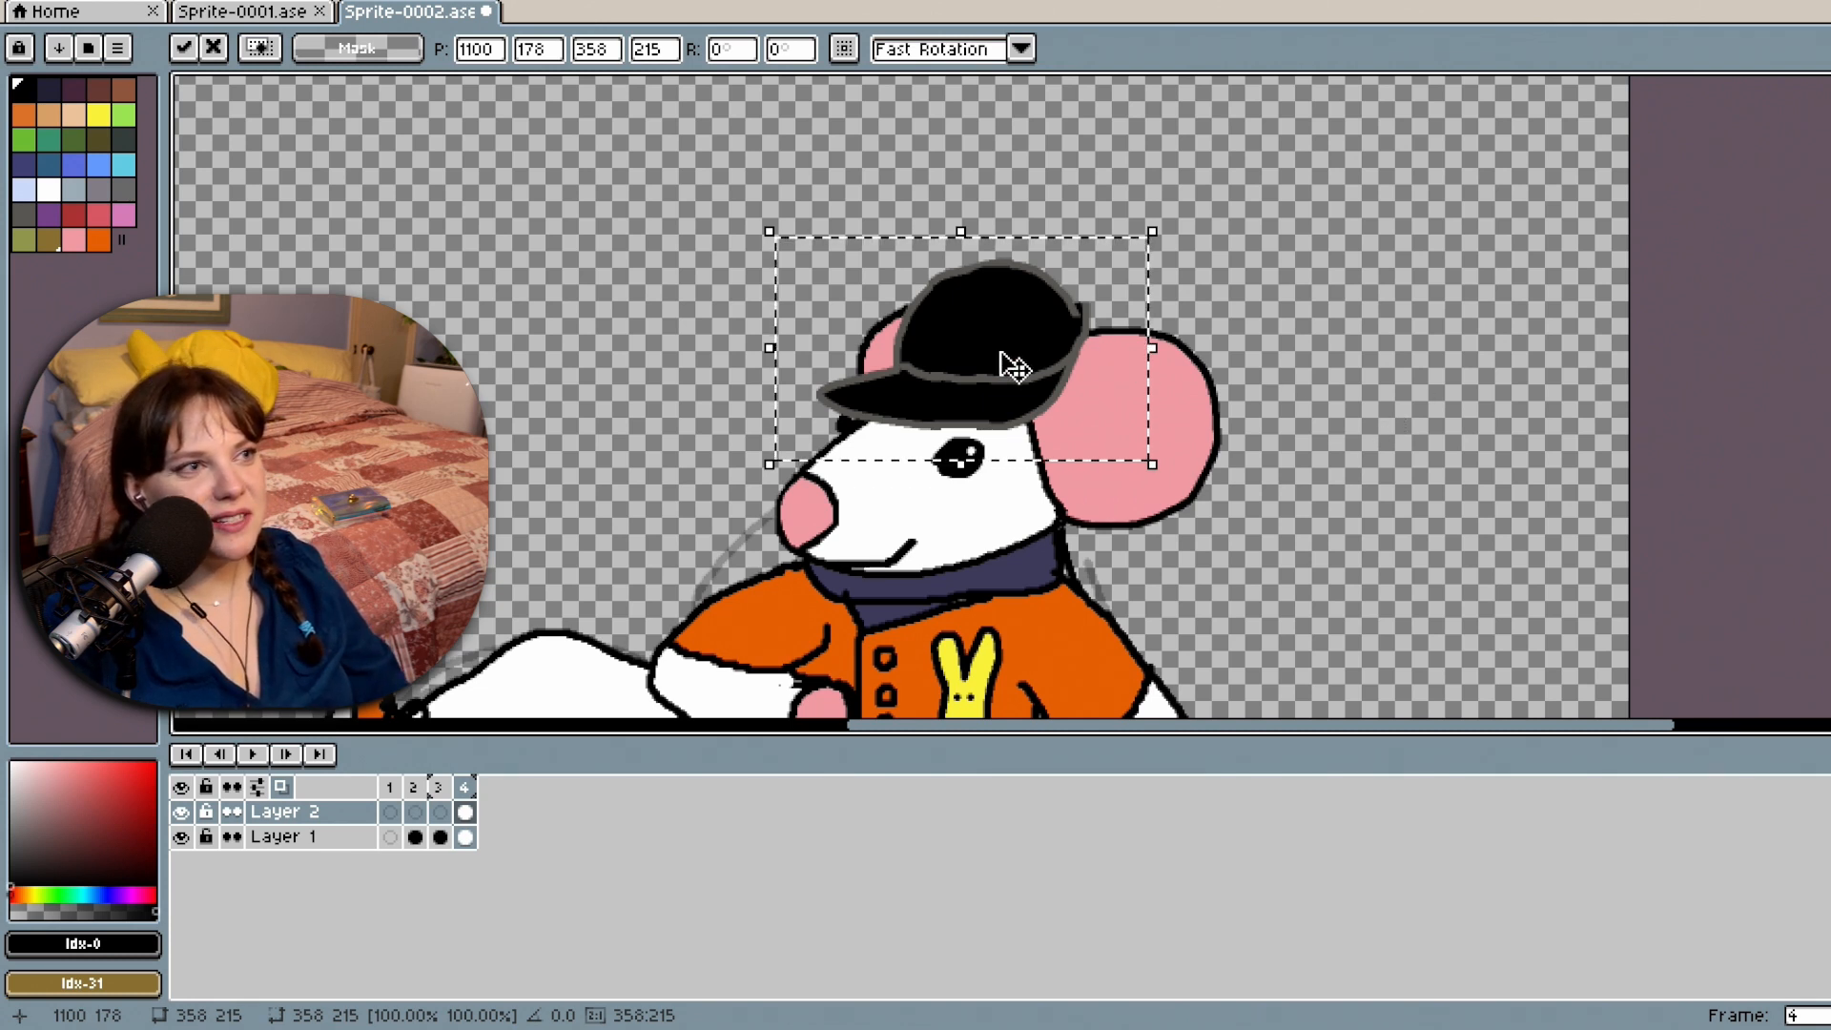
pyautogui.moveTo(1036, 346); pyautogui.dragTo(1441, 282)
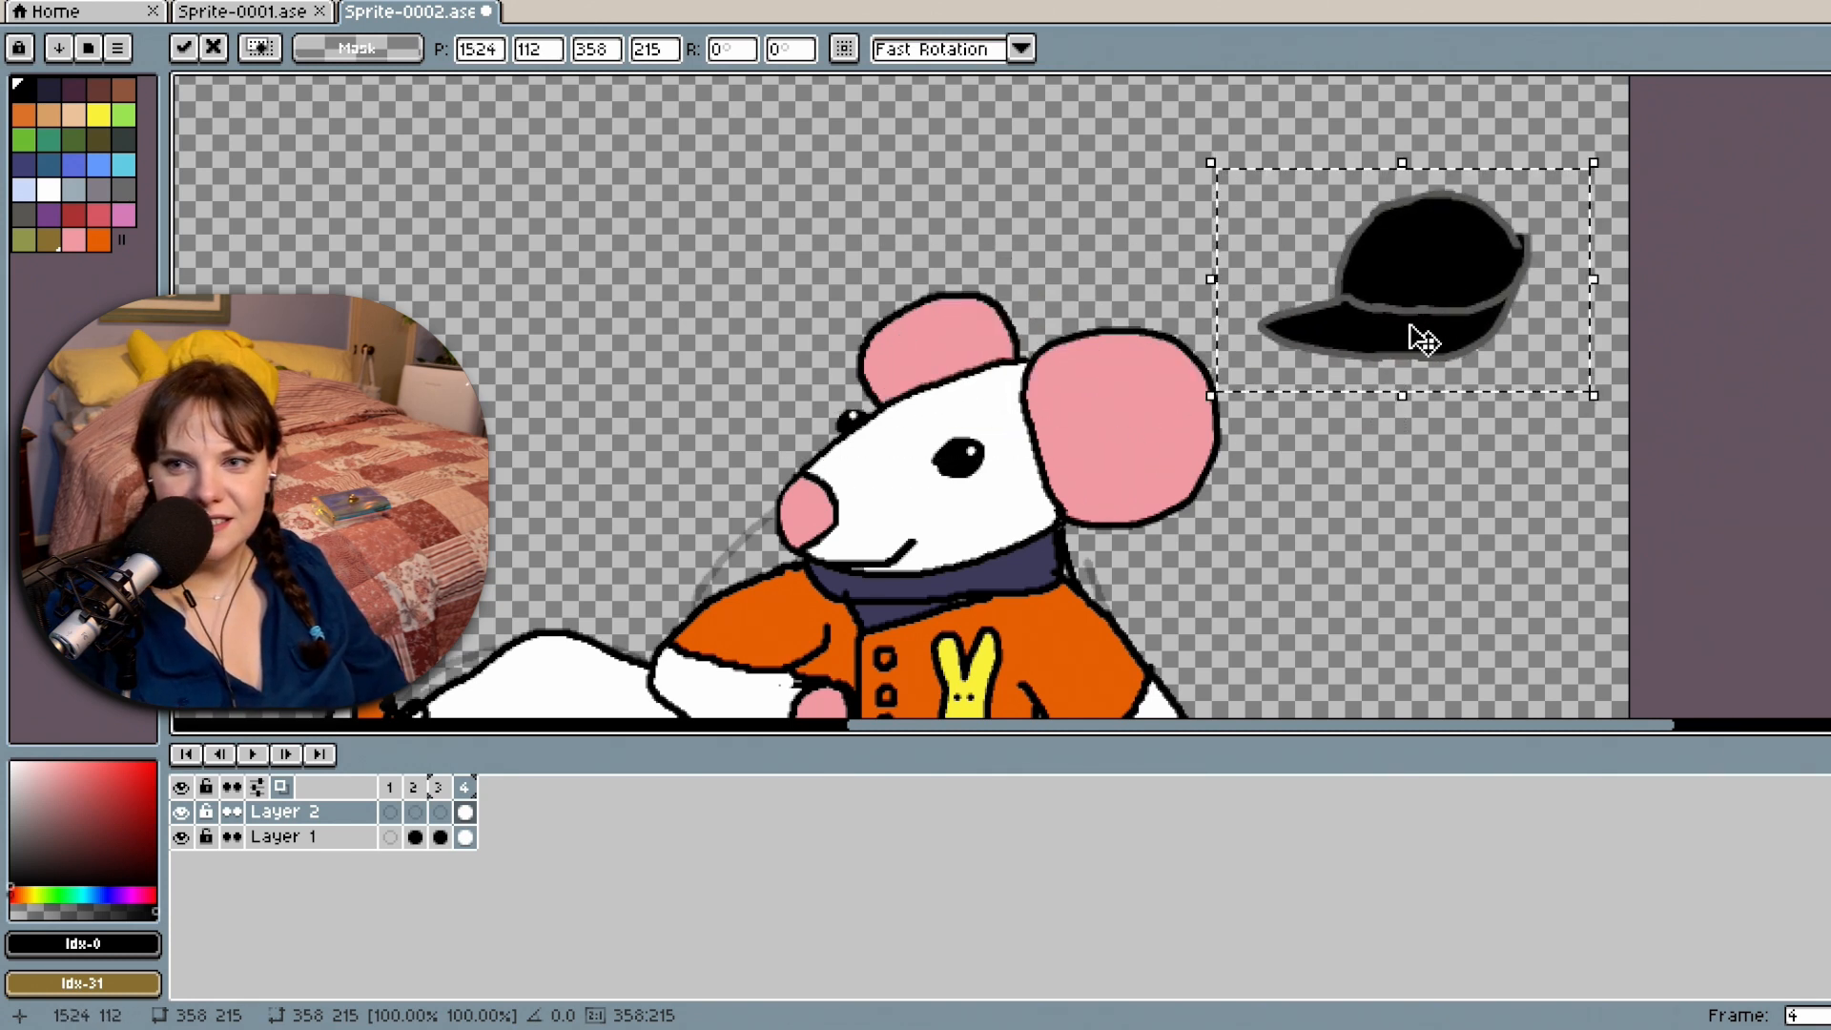
pyautogui.click(1303, 515)
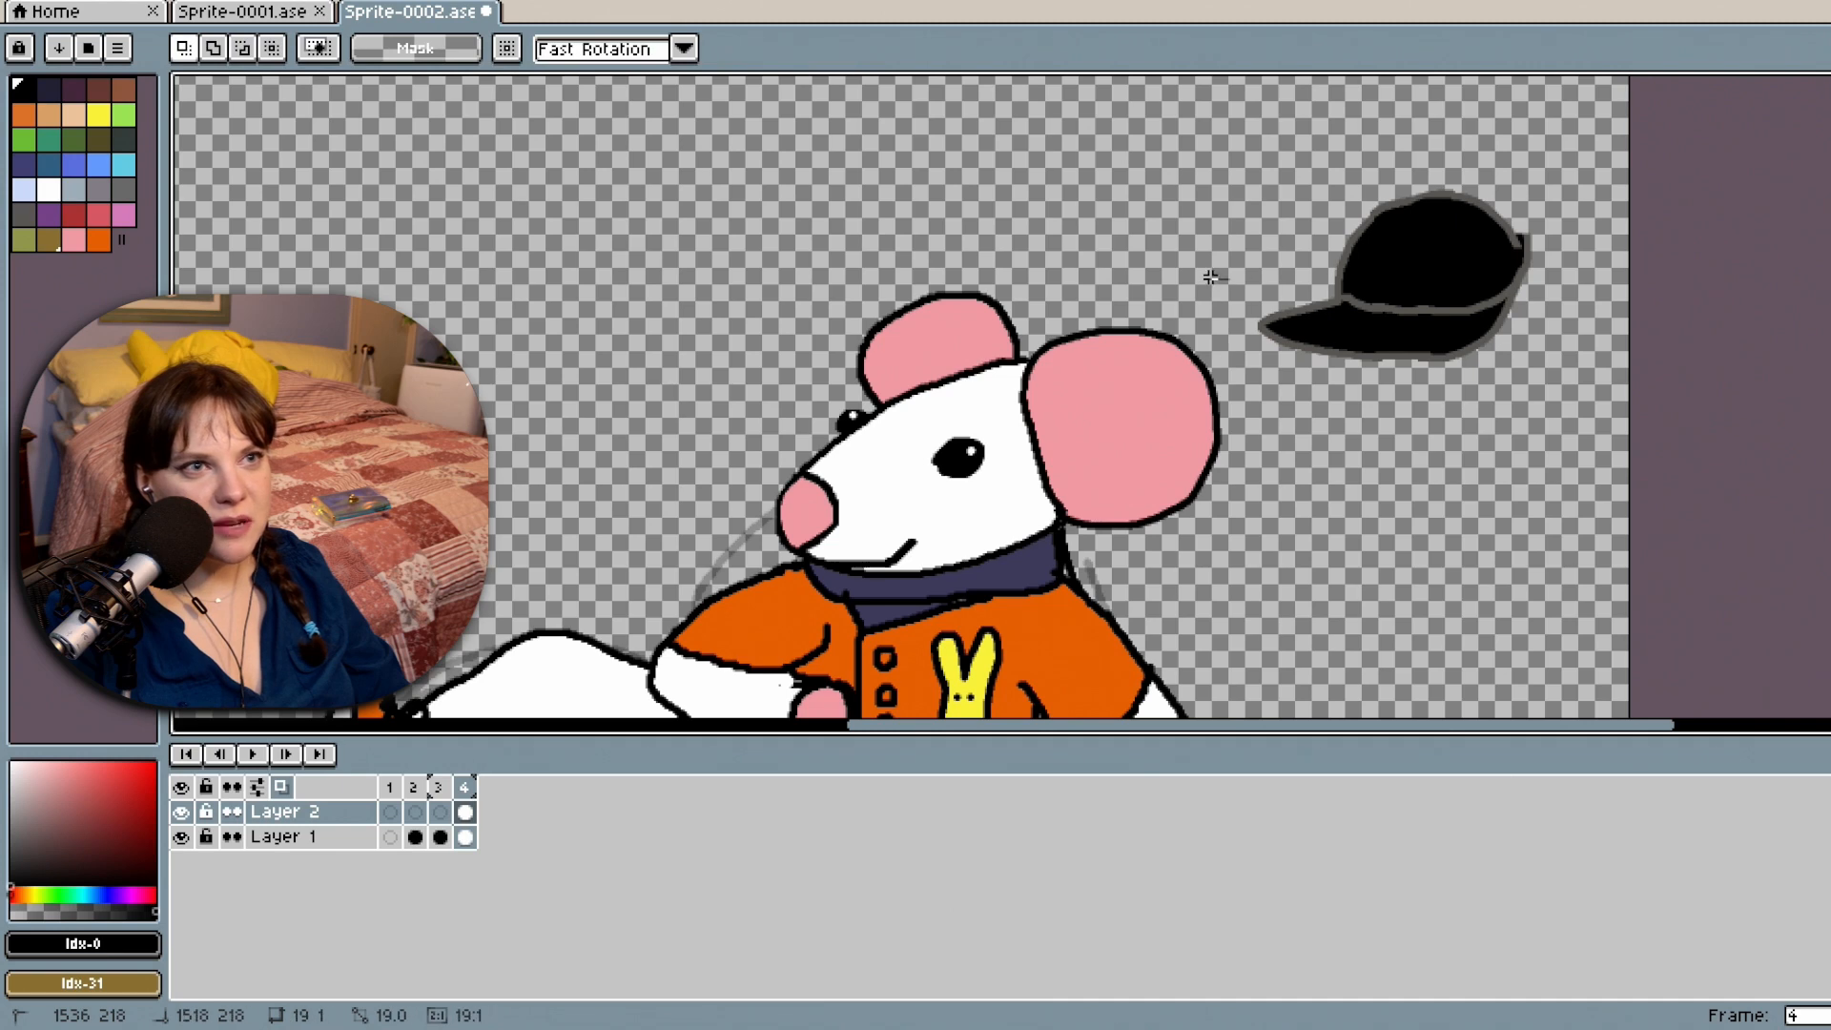
# Try to touch up the tip of the cap's brim in black with the 7 px Pencil.
pyautogui.click(1815, 155)
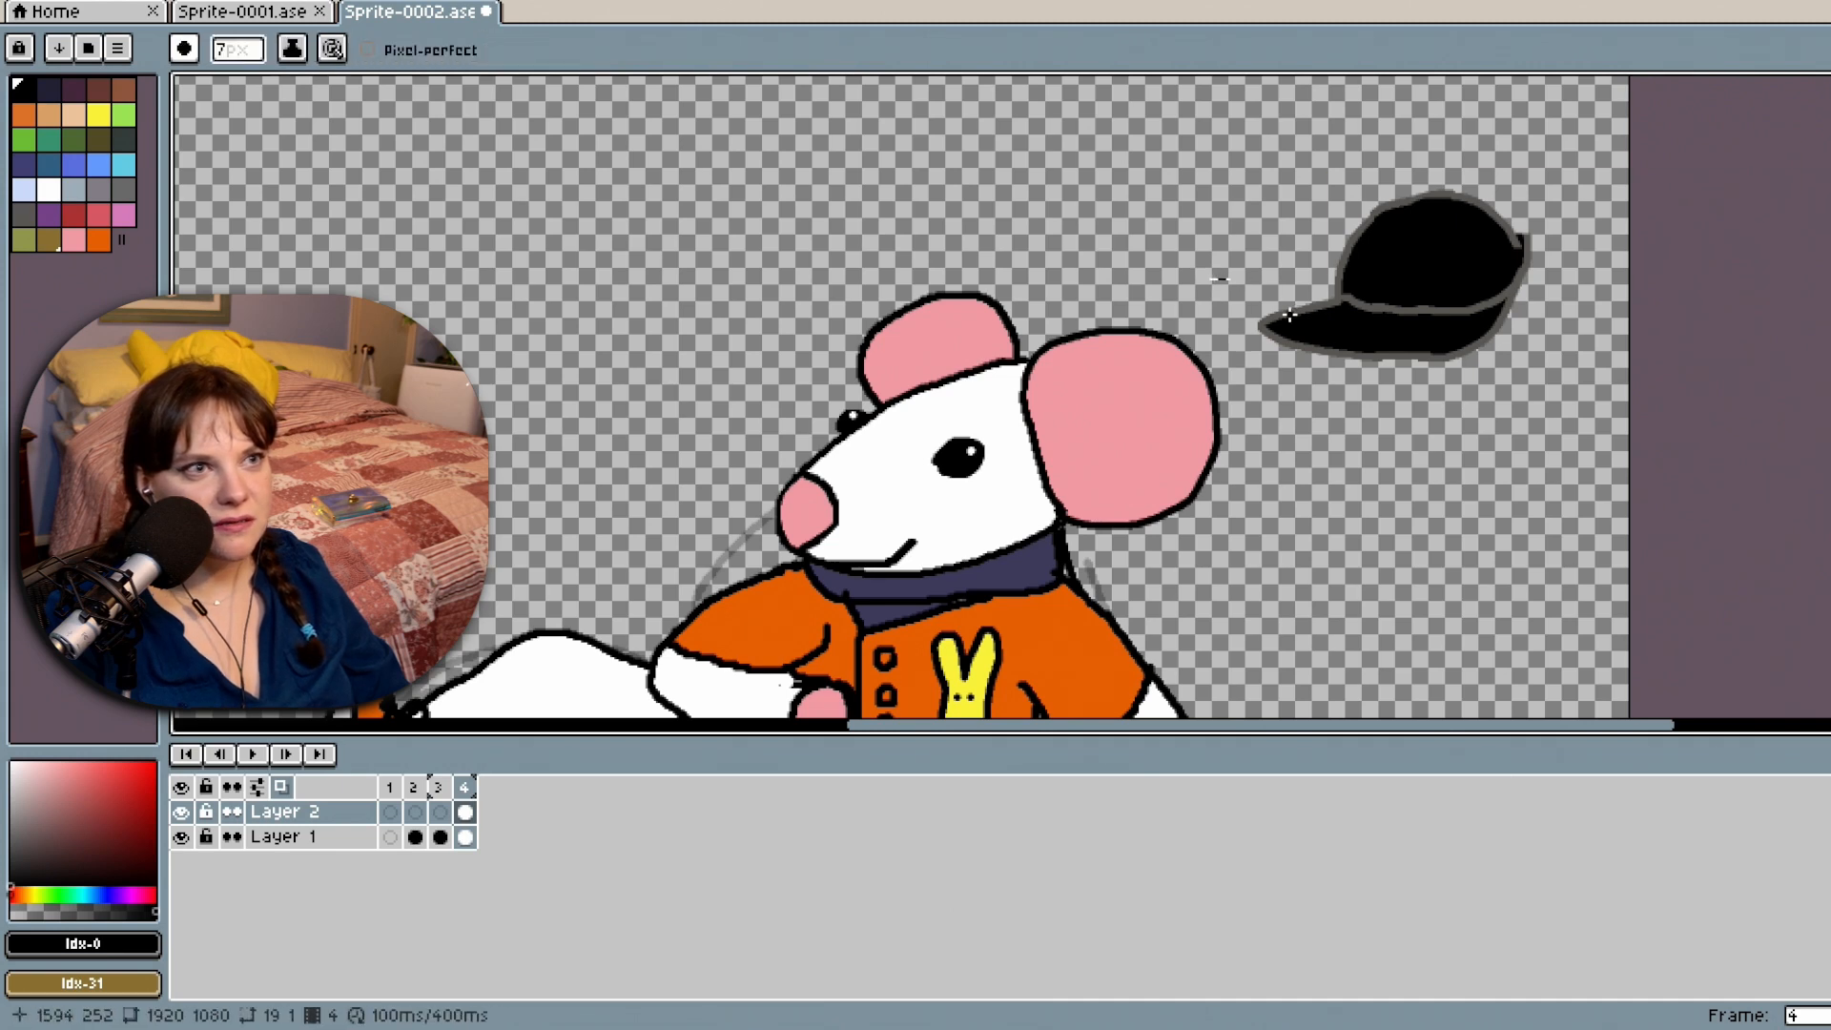
pyautogui.moveTo(1289, 315); pyautogui.dragTo(1287, 341)
pyautogui.scroll(3, 1485, 386)
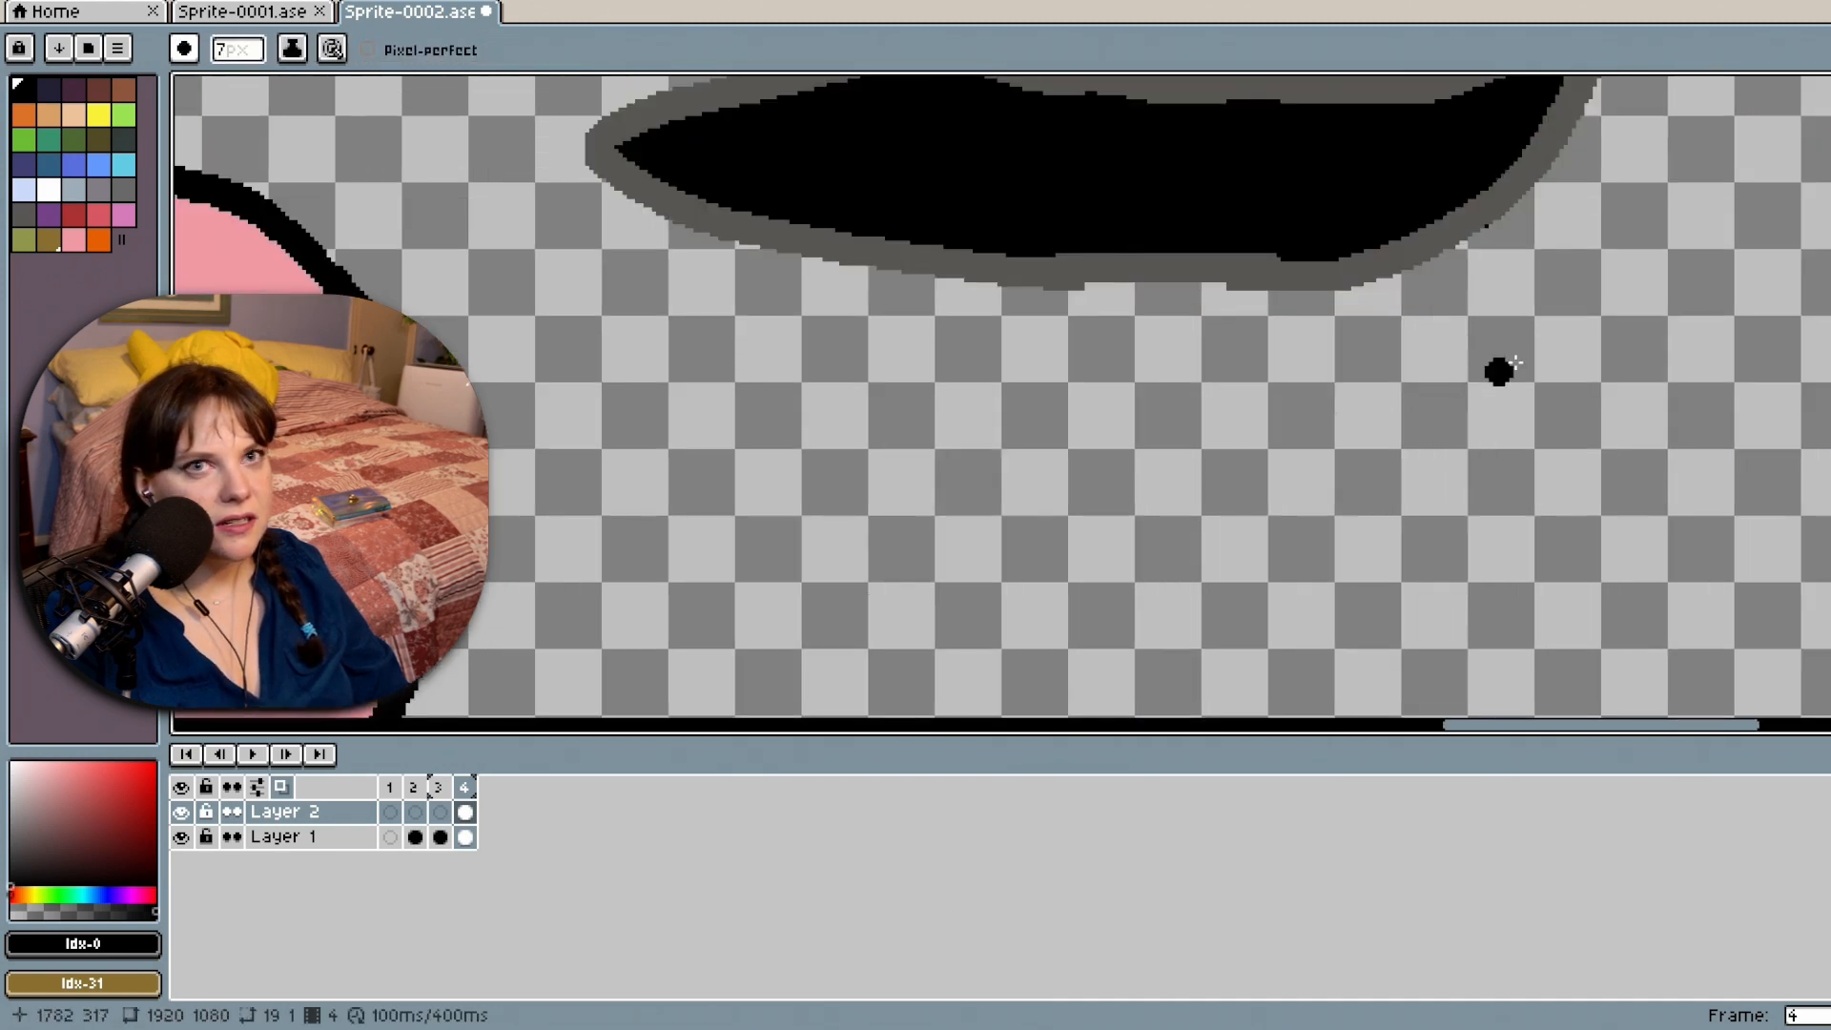
pyautogui.scroll(-2, 1666, 309)
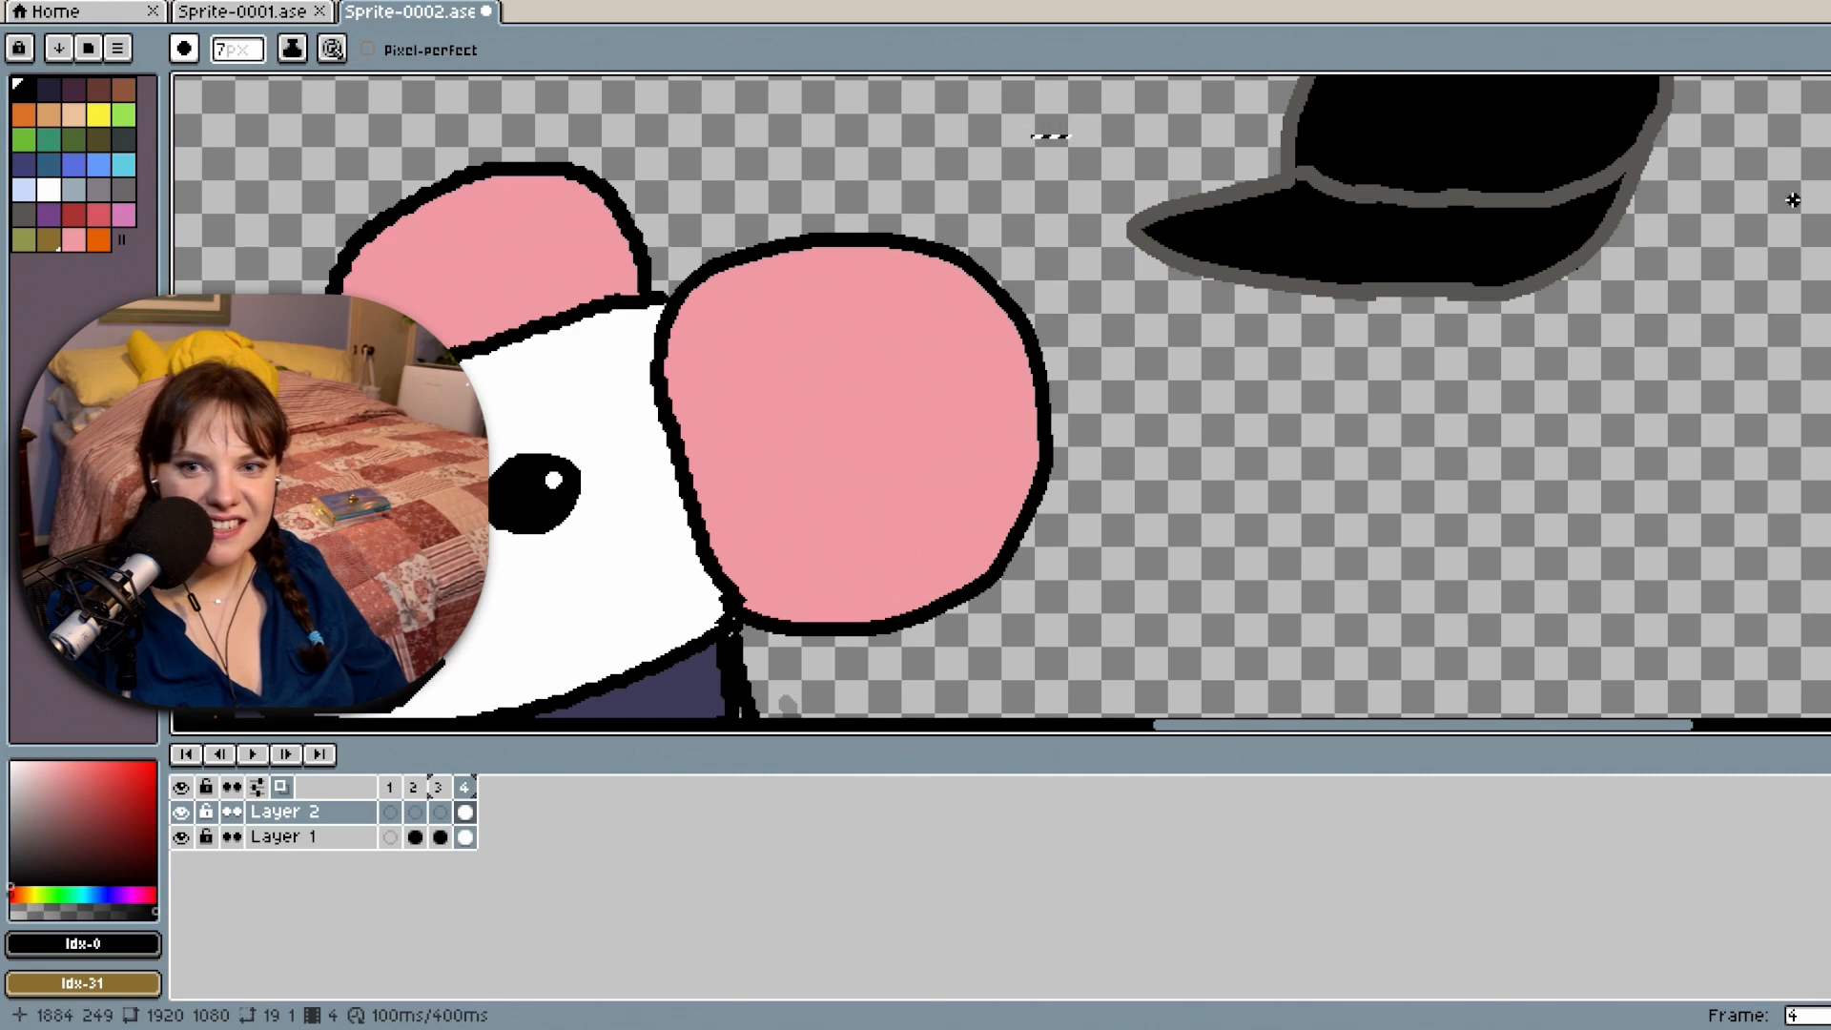
pyautogui.scroll(-3, 1550, 392)
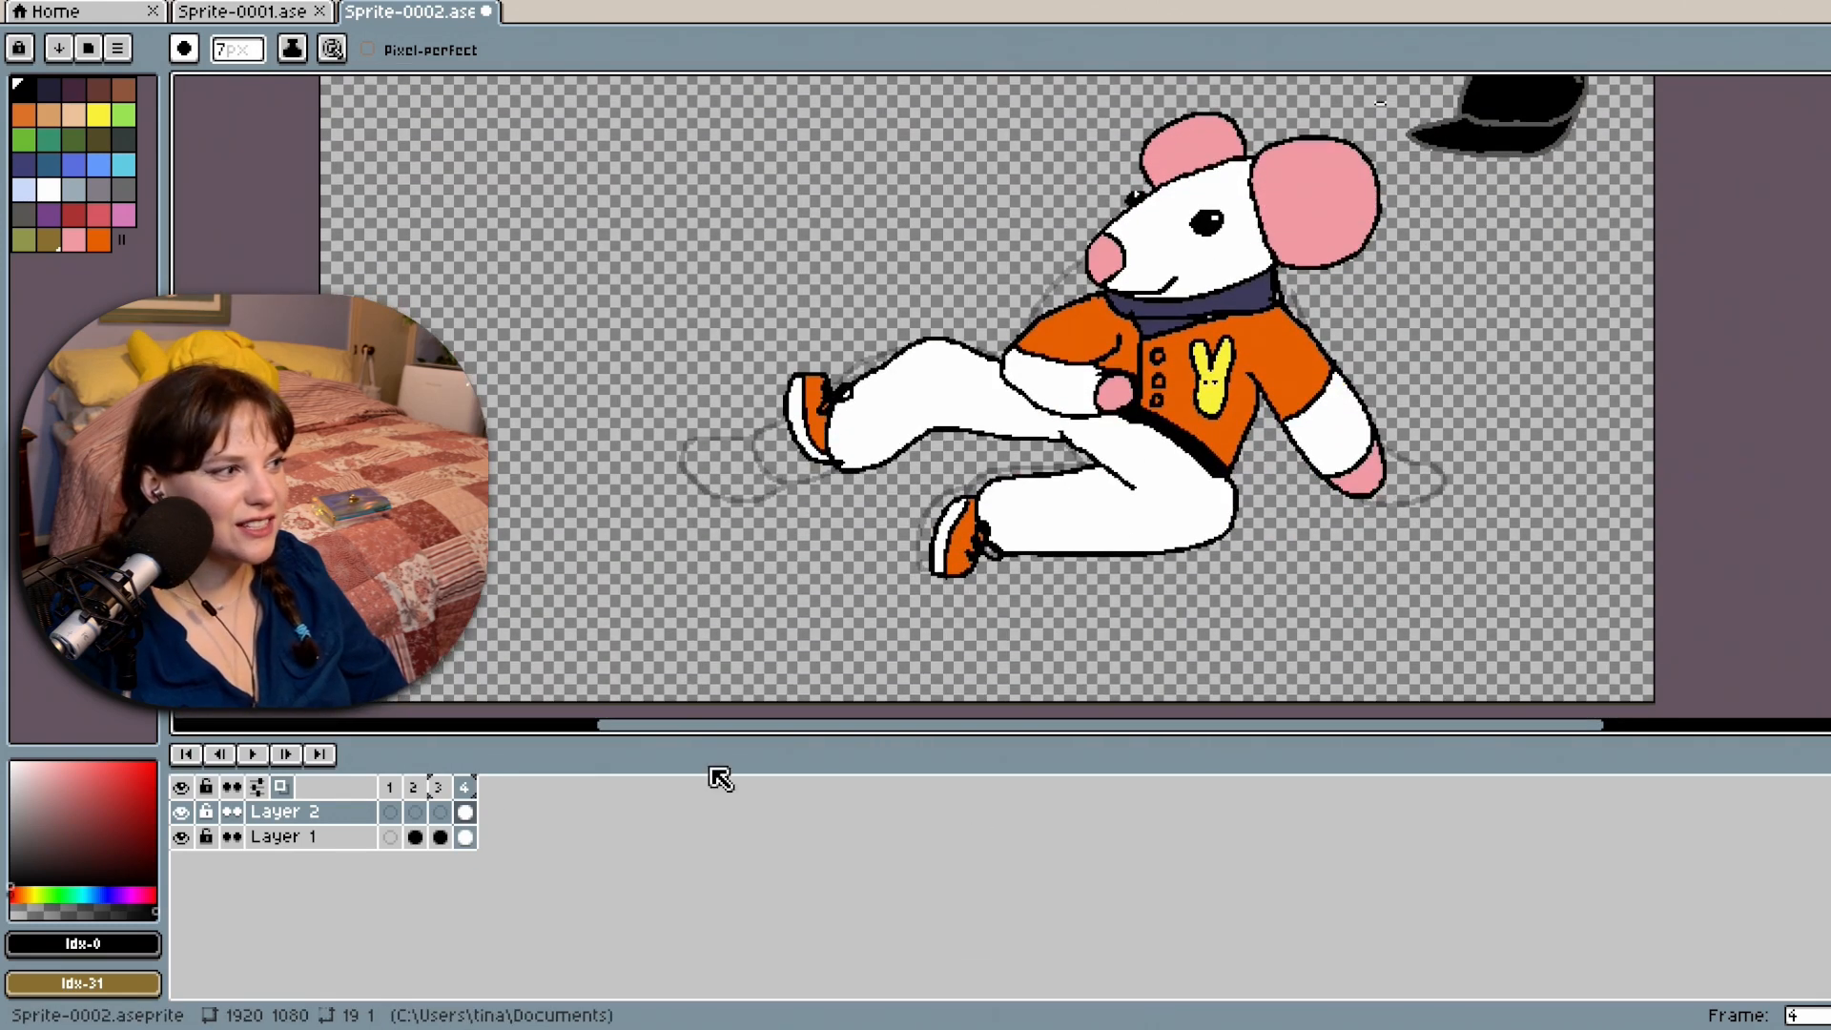
# Add a new layer, Layer 3, above Layer 2.
pyautogui.rightClick(275, 813)
pyautogui.moveTo(410, 859)
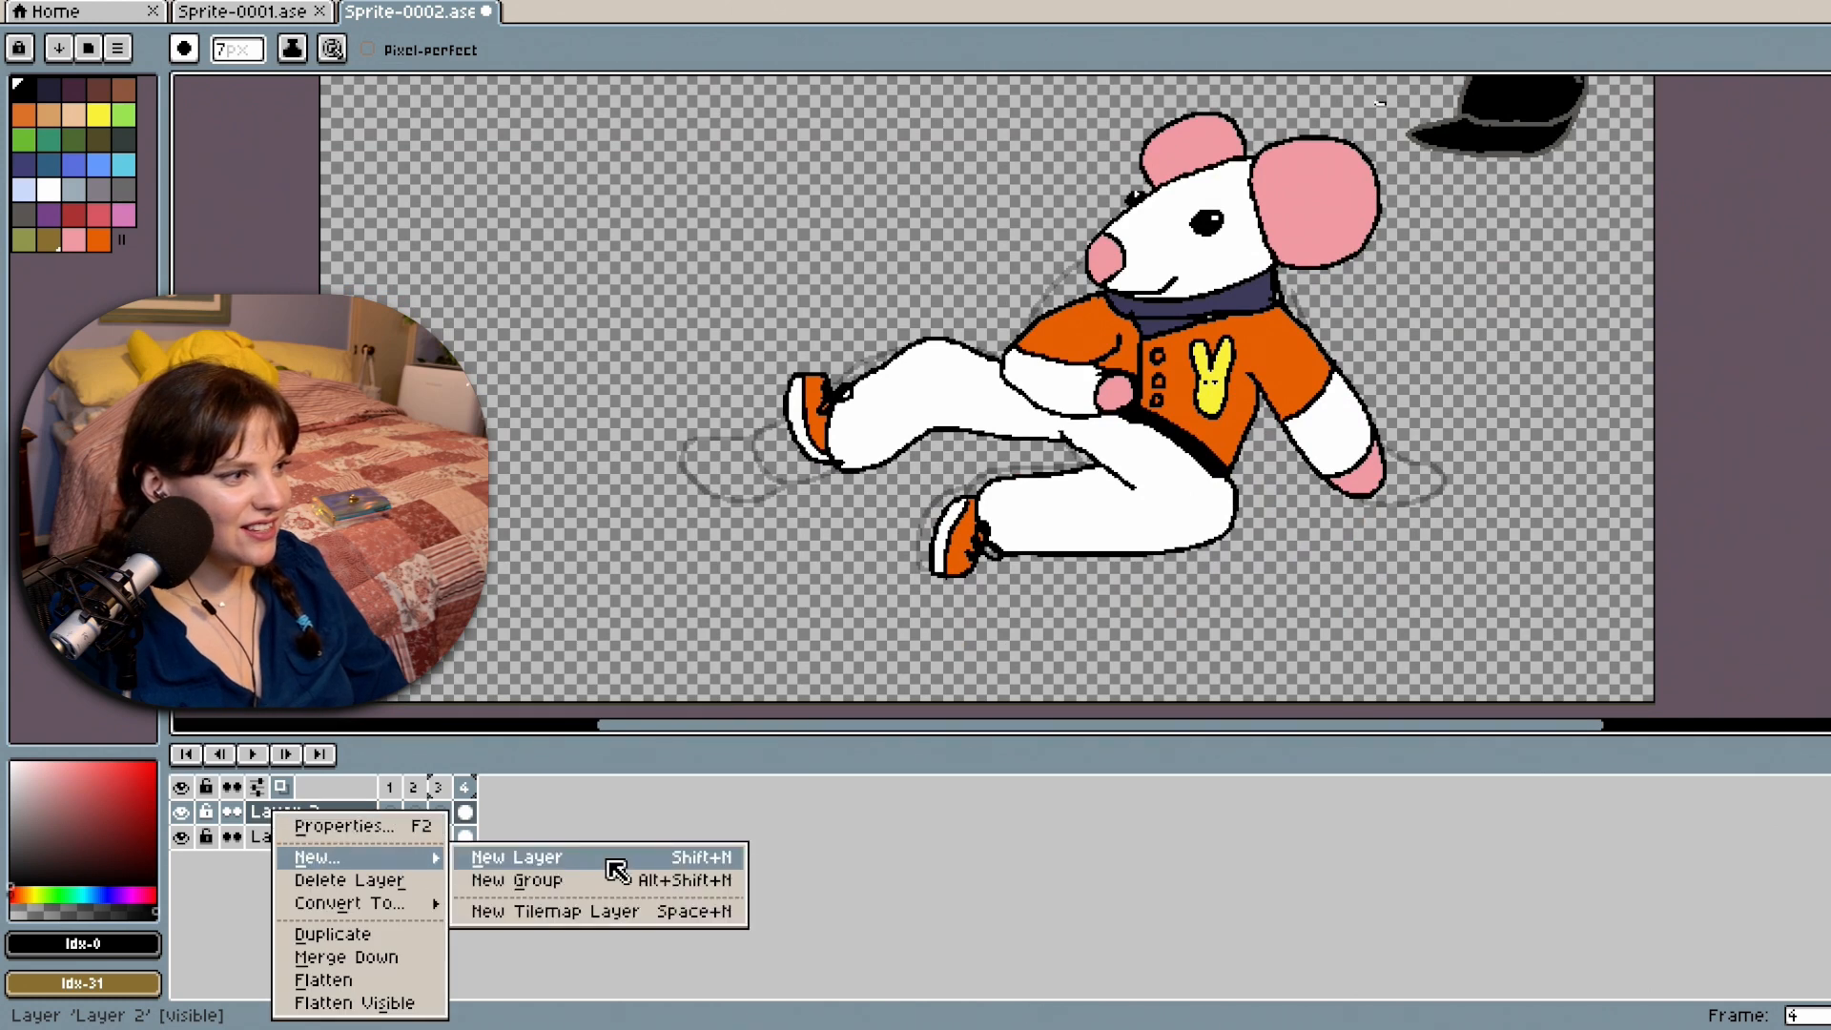
pyautogui.click(610, 862)
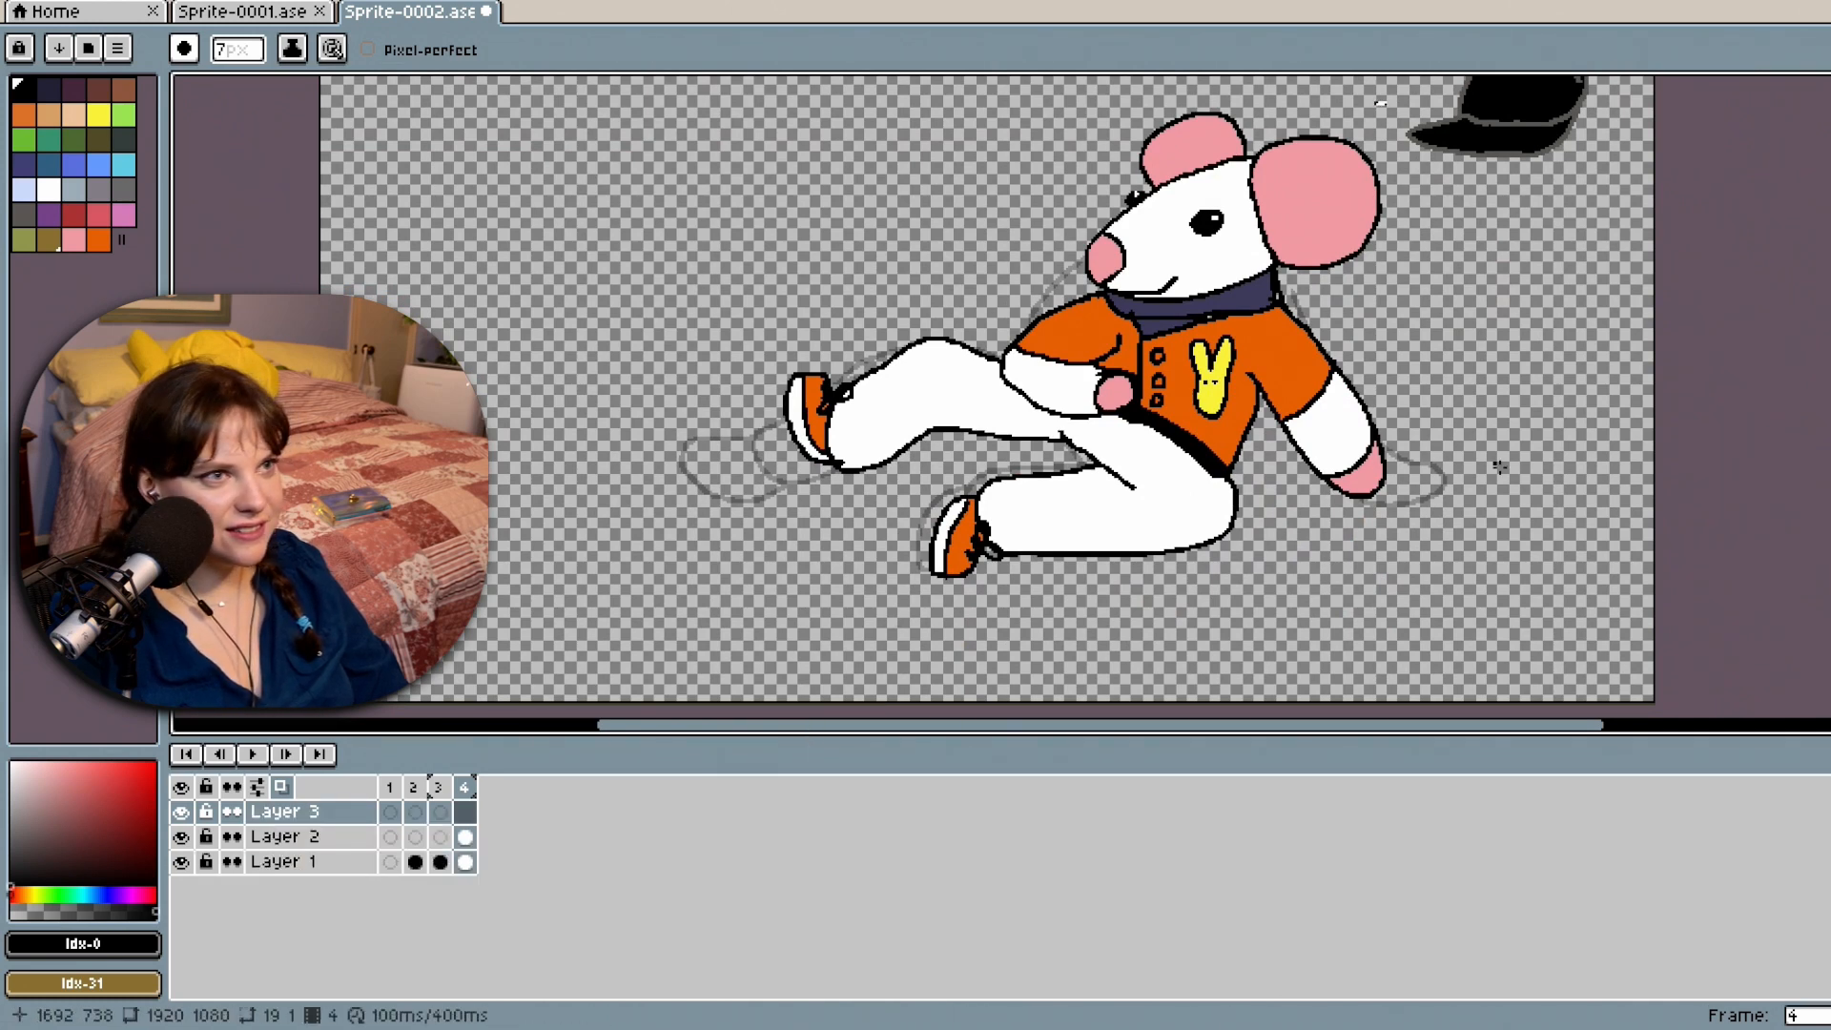
# Draw a green stem (Idx-11) on Layer 3 through the mouse's raised paw with the 7 px Pencil.
pyautogui.scroll(1, 887, 313)
pyautogui.scroll(3, 887, 313)
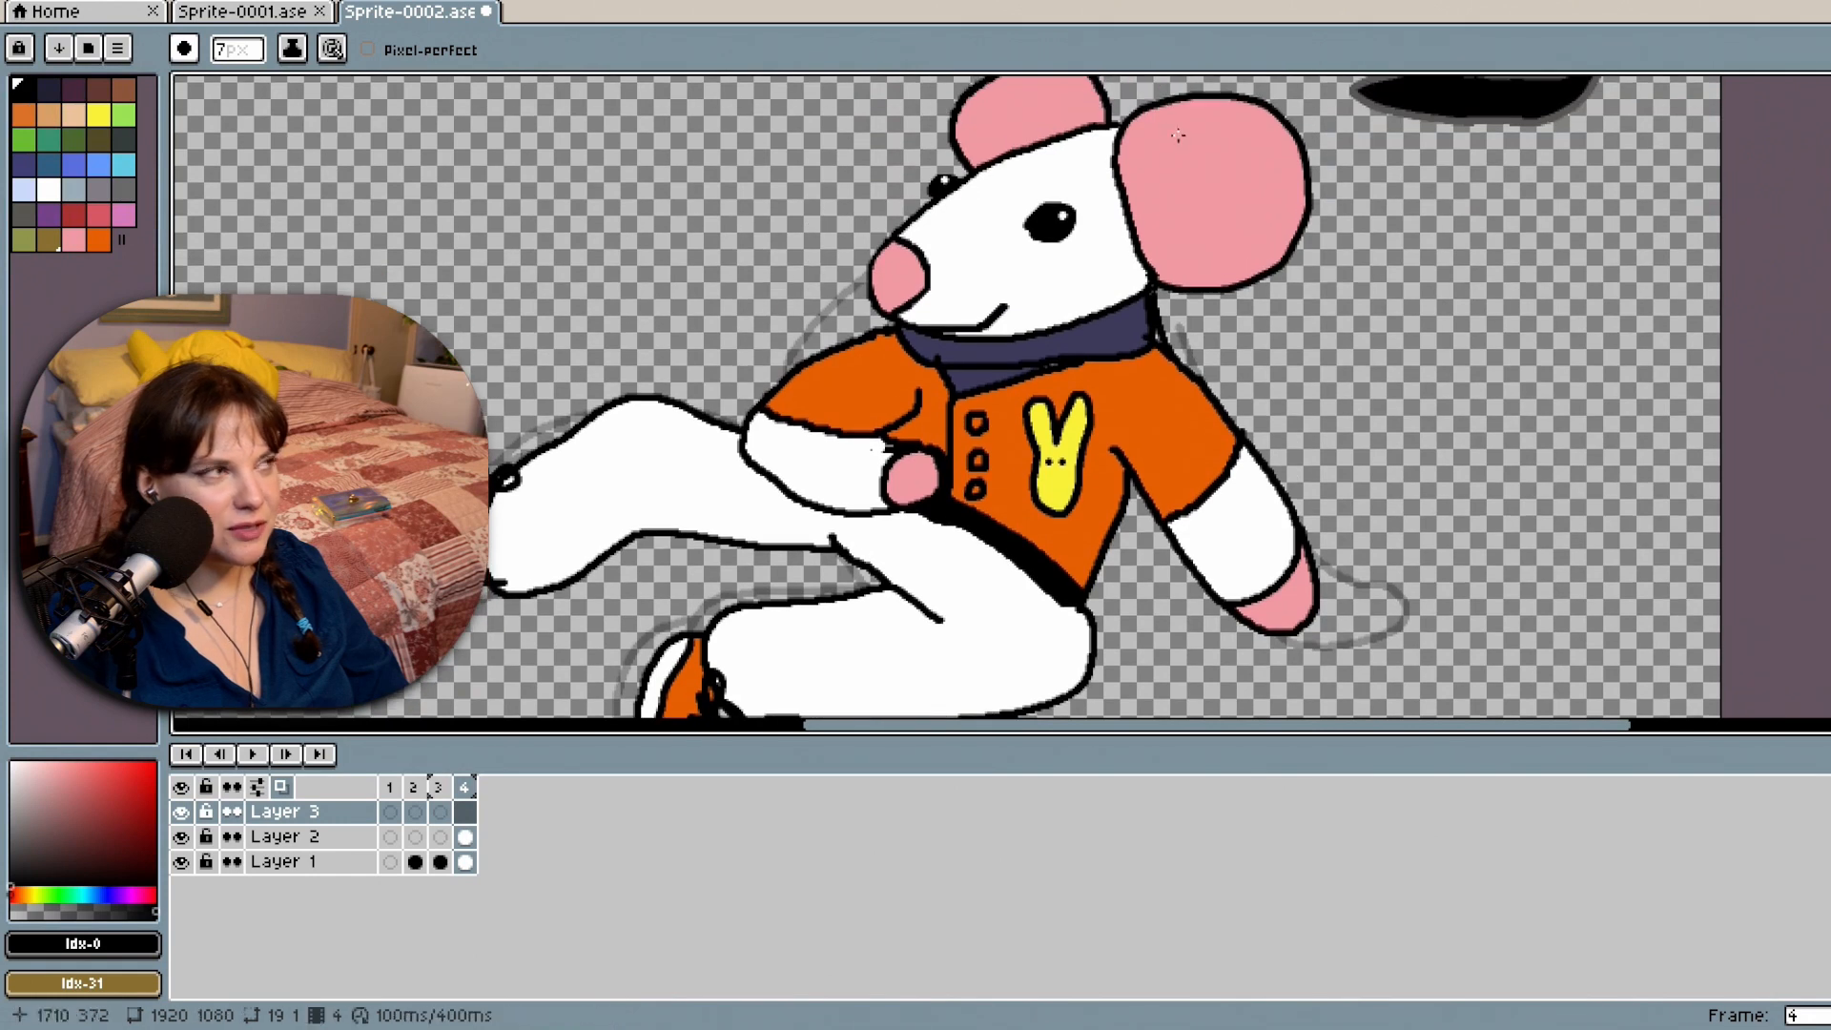
pyautogui.click(59, 141)
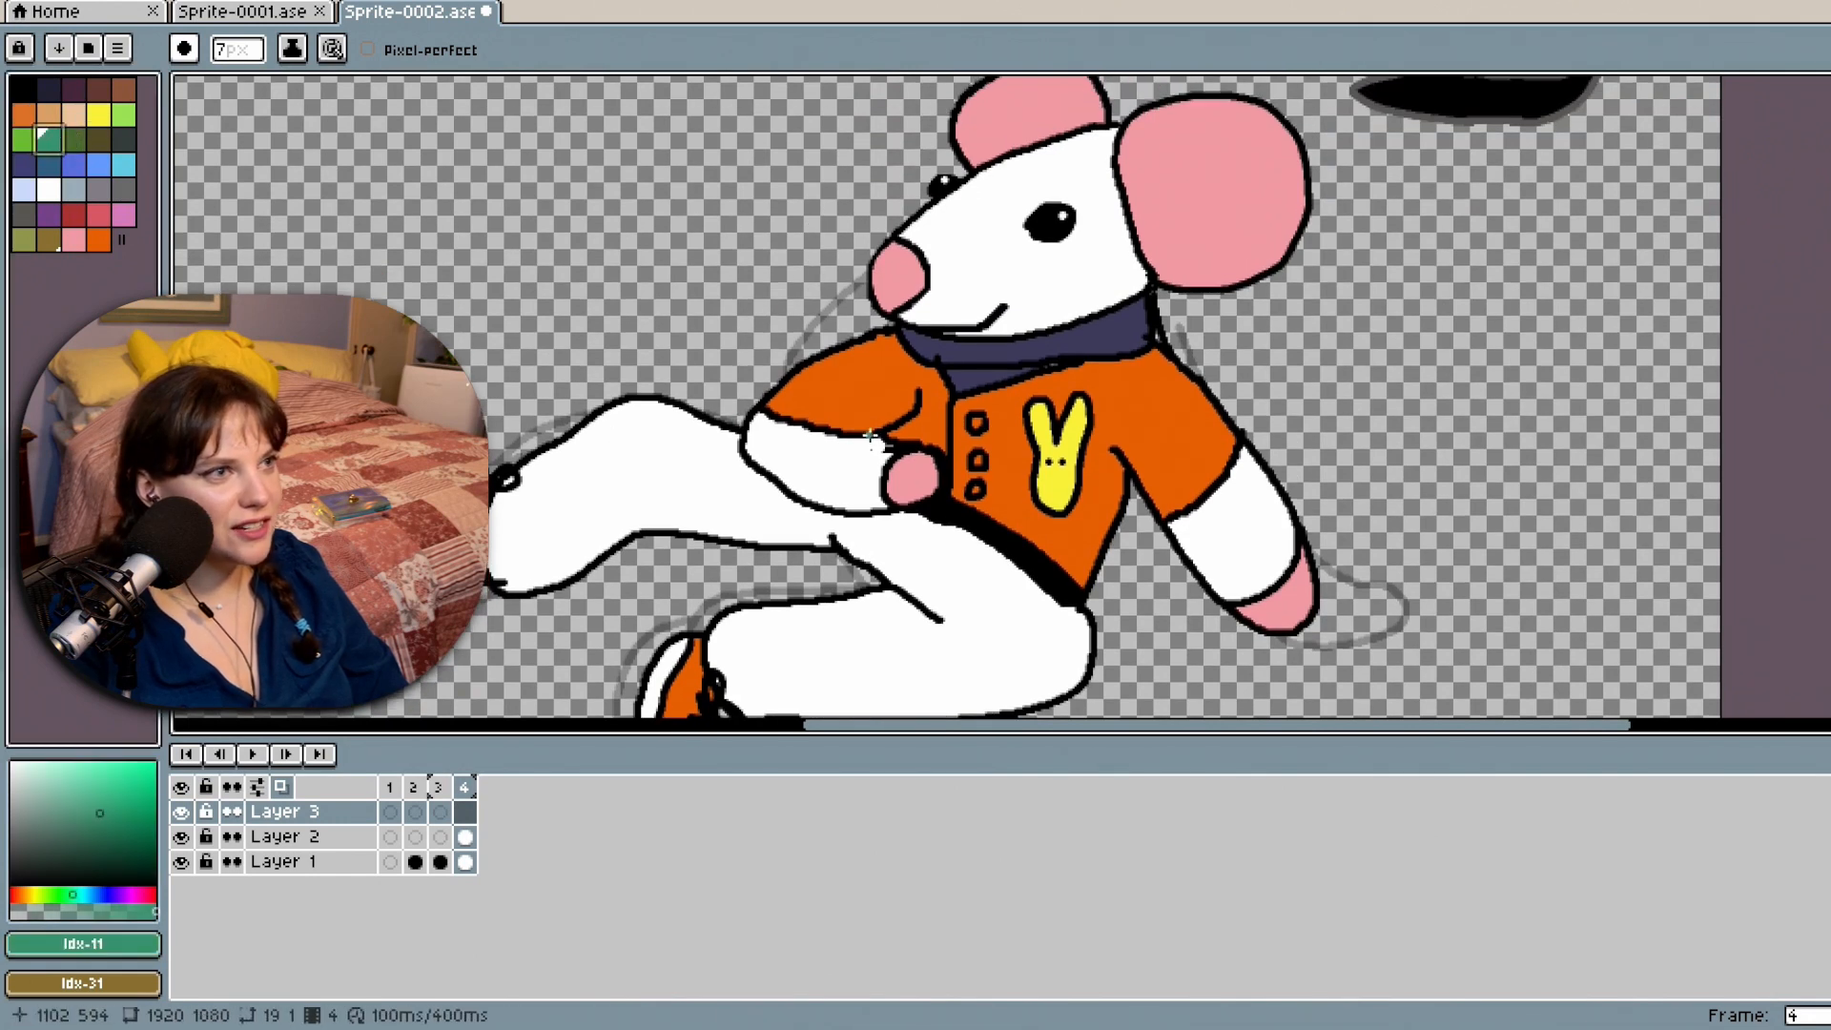
pyautogui.moveTo(928, 447); pyautogui.dragTo(925, 431)
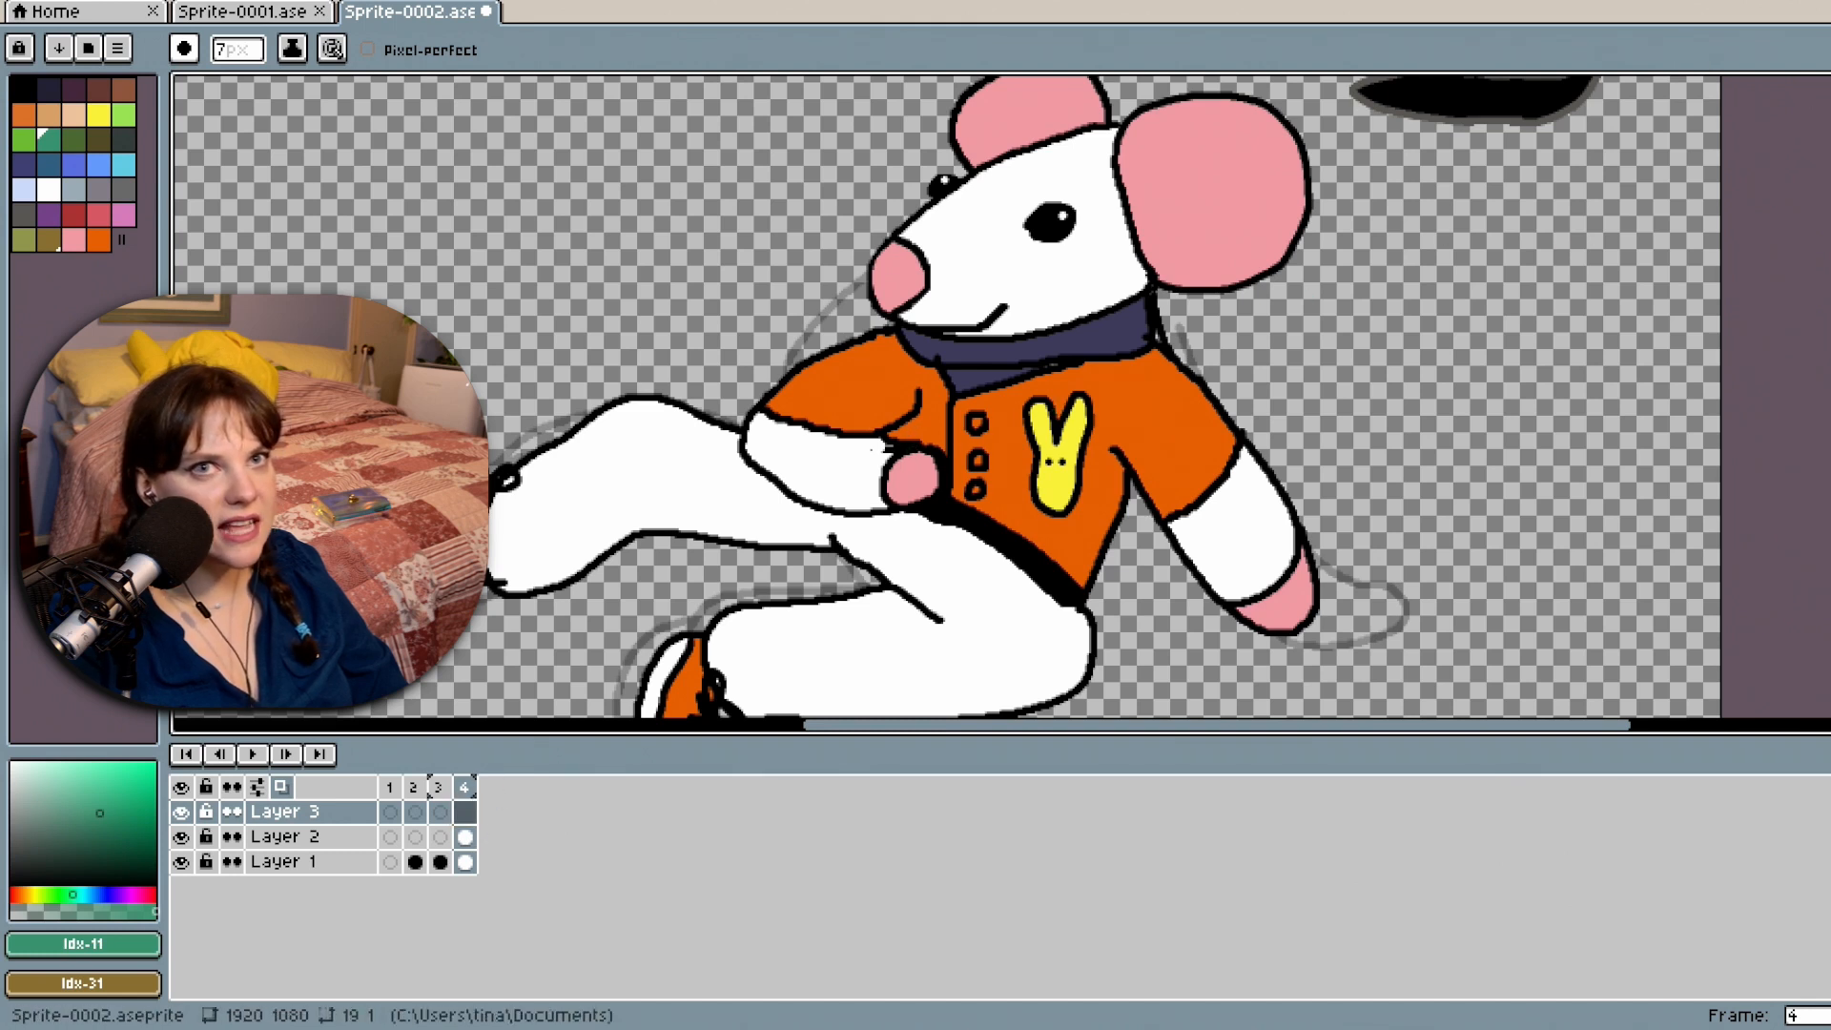
pyautogui.click(1820, 87)
pyautogui.click(1828, 119)
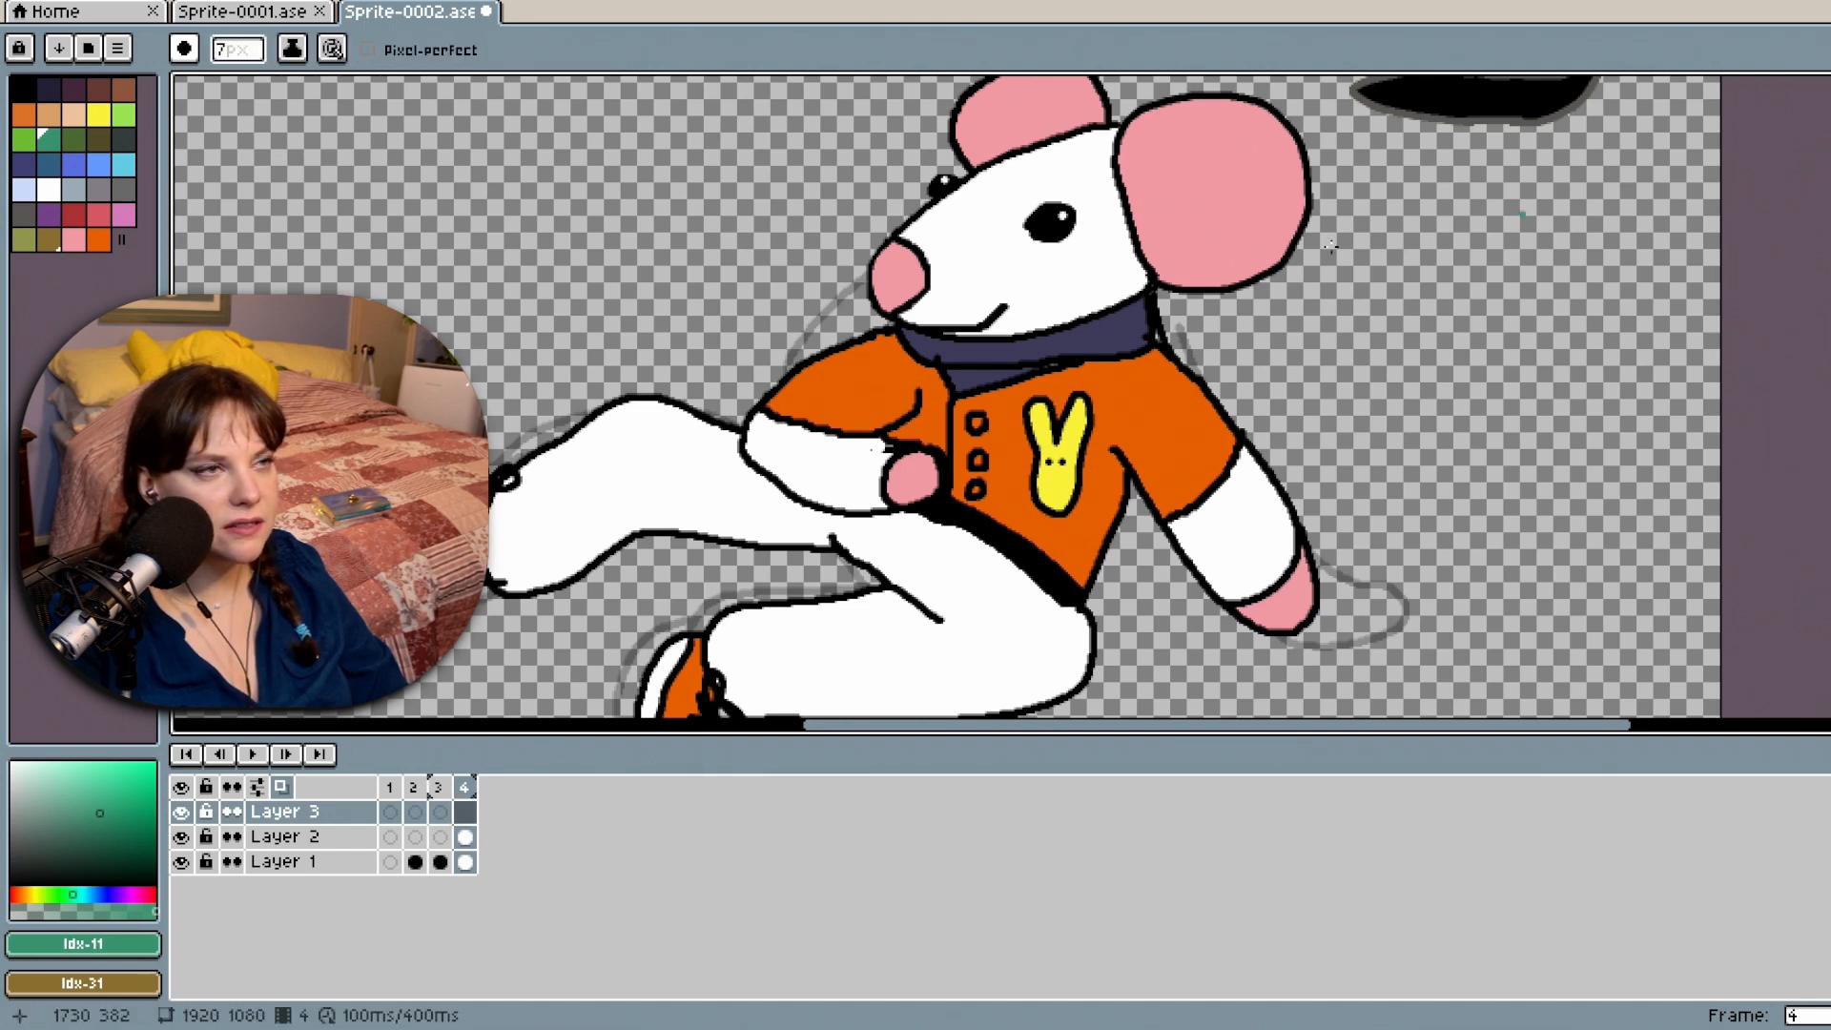
pyautogui.moveTo(917, 443)
pyautogui.mouseDown()
pyautogui.moveTo(925, 396)
pyautogui.moveTo(921, 515)
pyautogui.mouseUp()
# Draw a spiral rose bloom with several curved outer petals in red (Idx-27) on top of the green stem.
pyautogui.scroll(2, 921, 502)
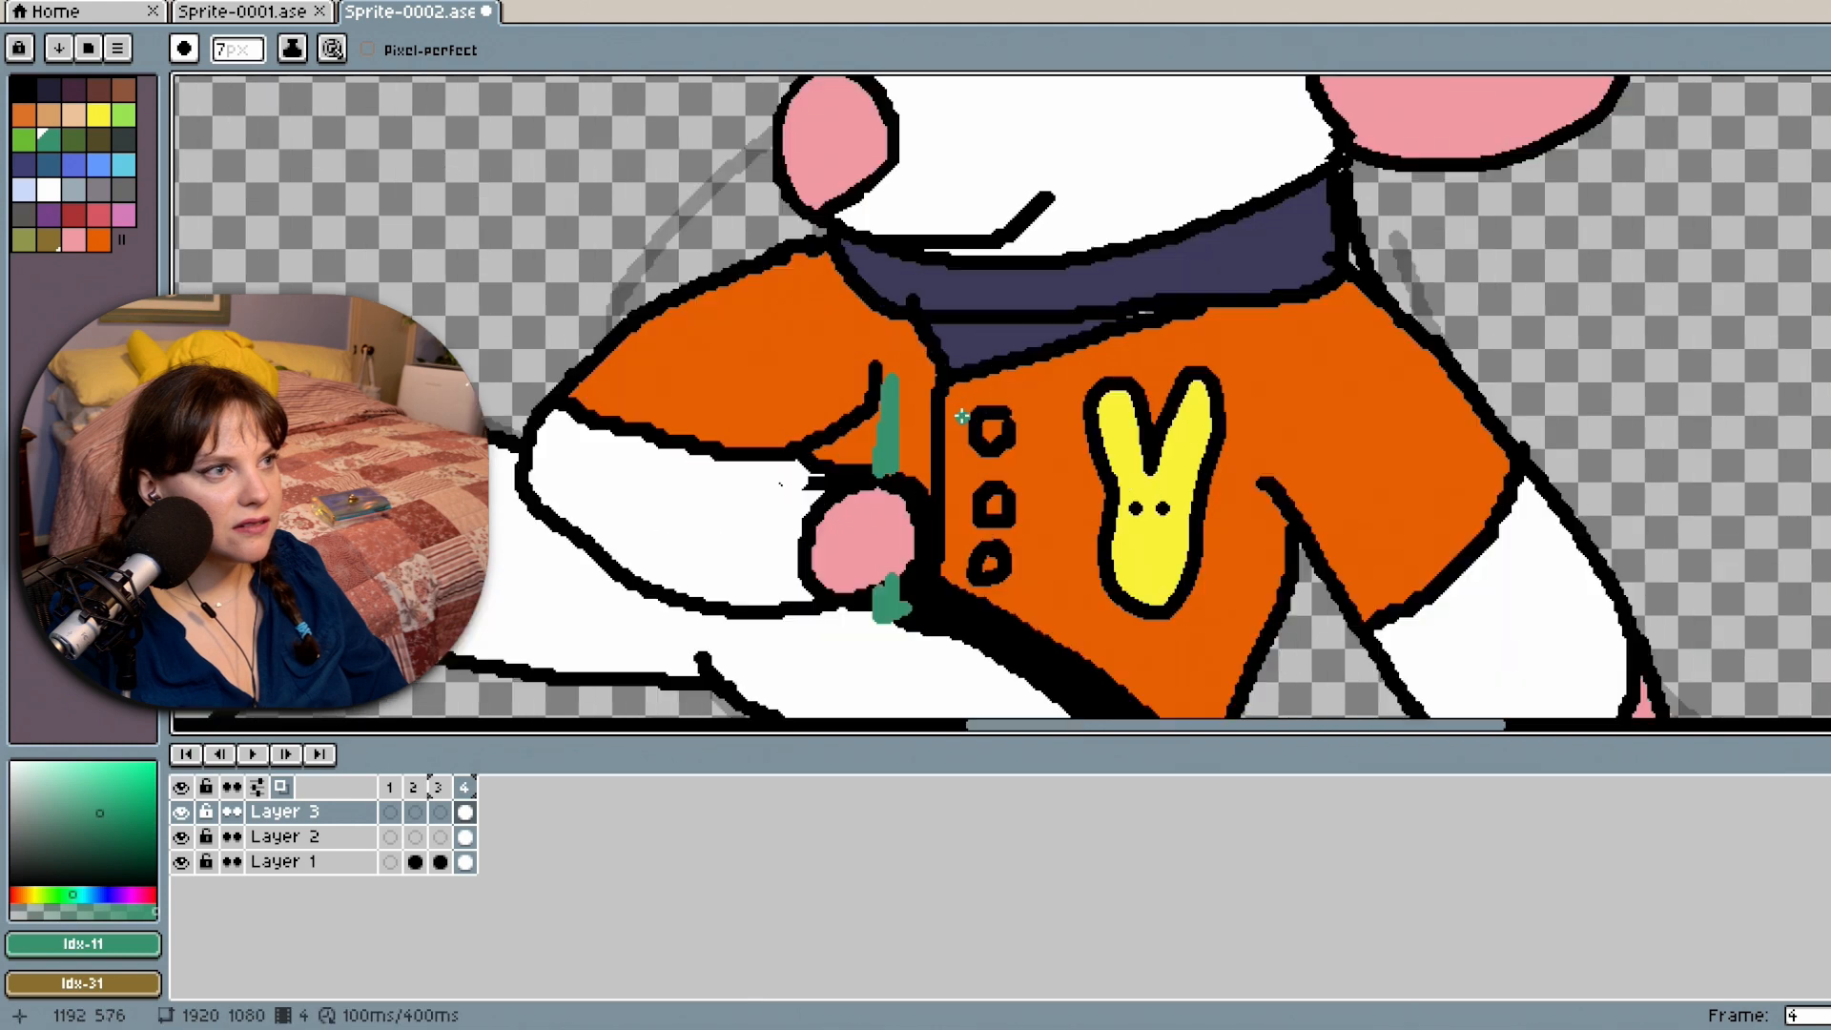
pyautogui.click(75, 214)
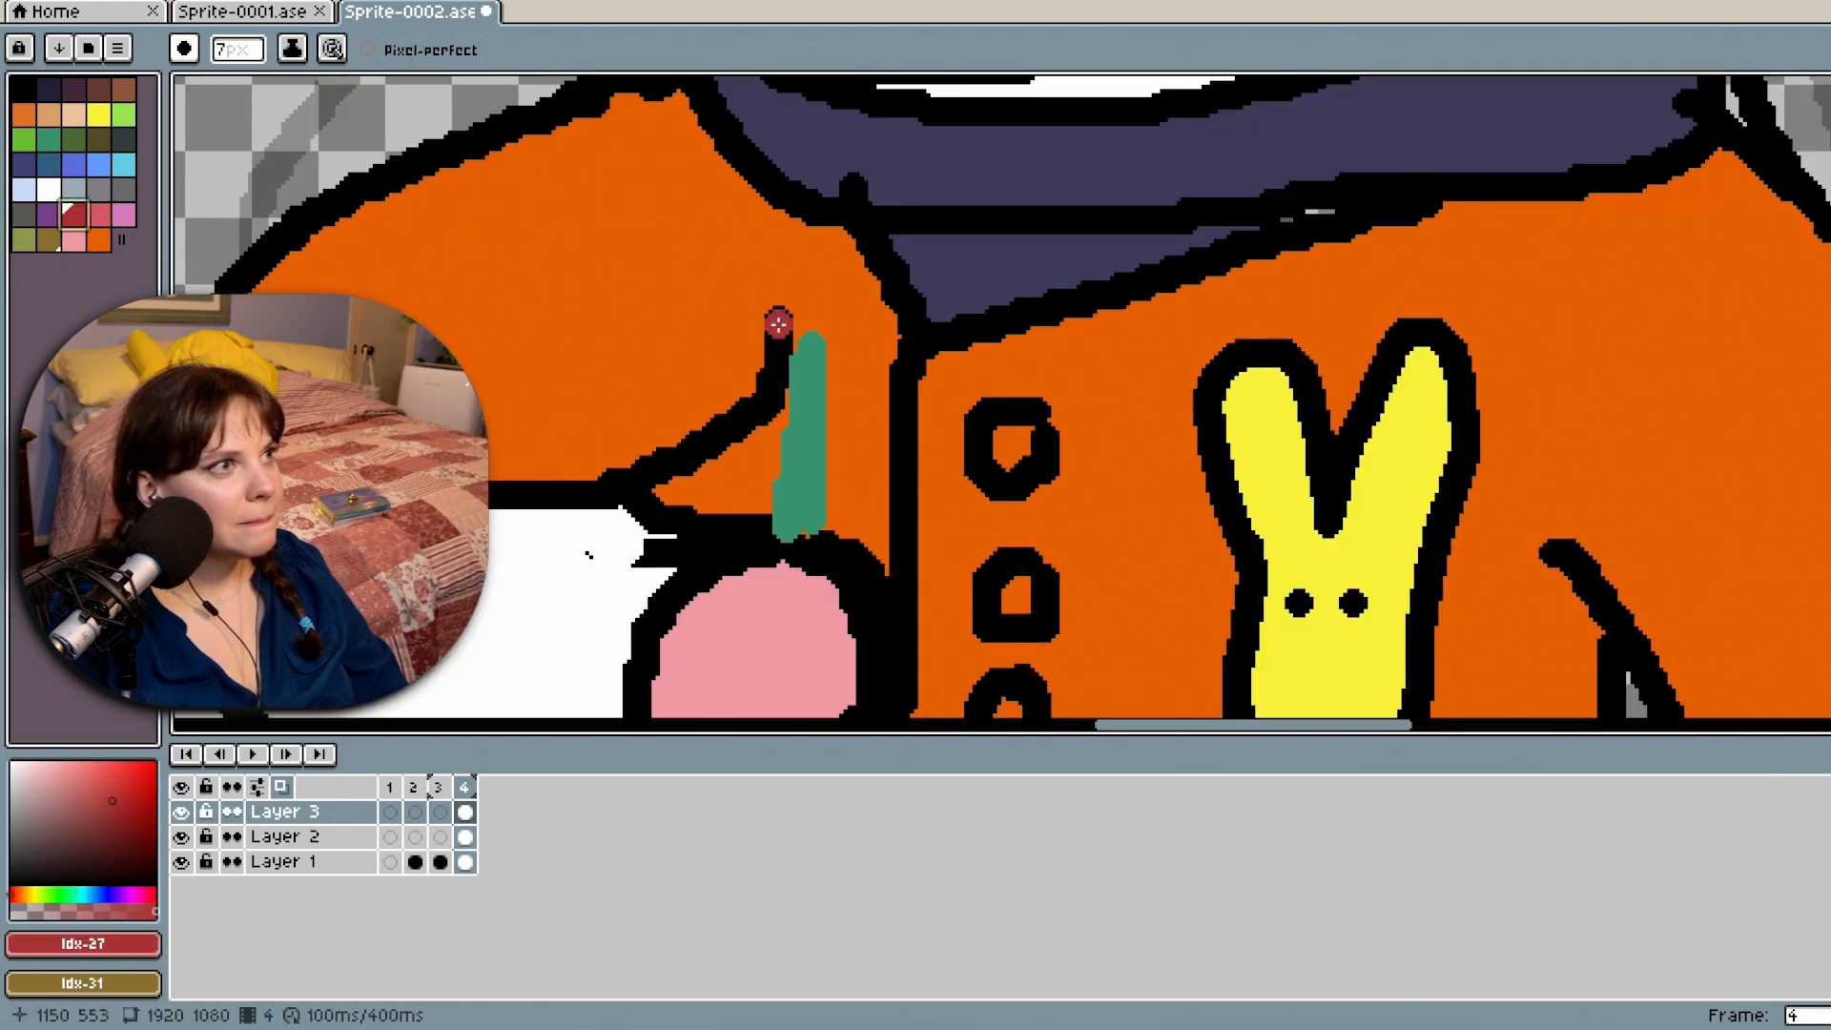
pyautogui.moveTo(806, 320)
pyautogui.mouseDown()
pyautogui.moveTo(773, 267)
pyautogui.moveTo(763, 314)
pyautogui.moveTo(807, 356)
pyautogui.mouseUp()
pyautogui.moveTo(812, 244)
pyautogui.mouseDown()
pyautogui.moveTo(872, 270)
pyautogui.moveTo(881, 317)
pyautogui.moveTo(818, 355)
pyautogui.moveTo(744, 234)
pyautogui.mouseUp()
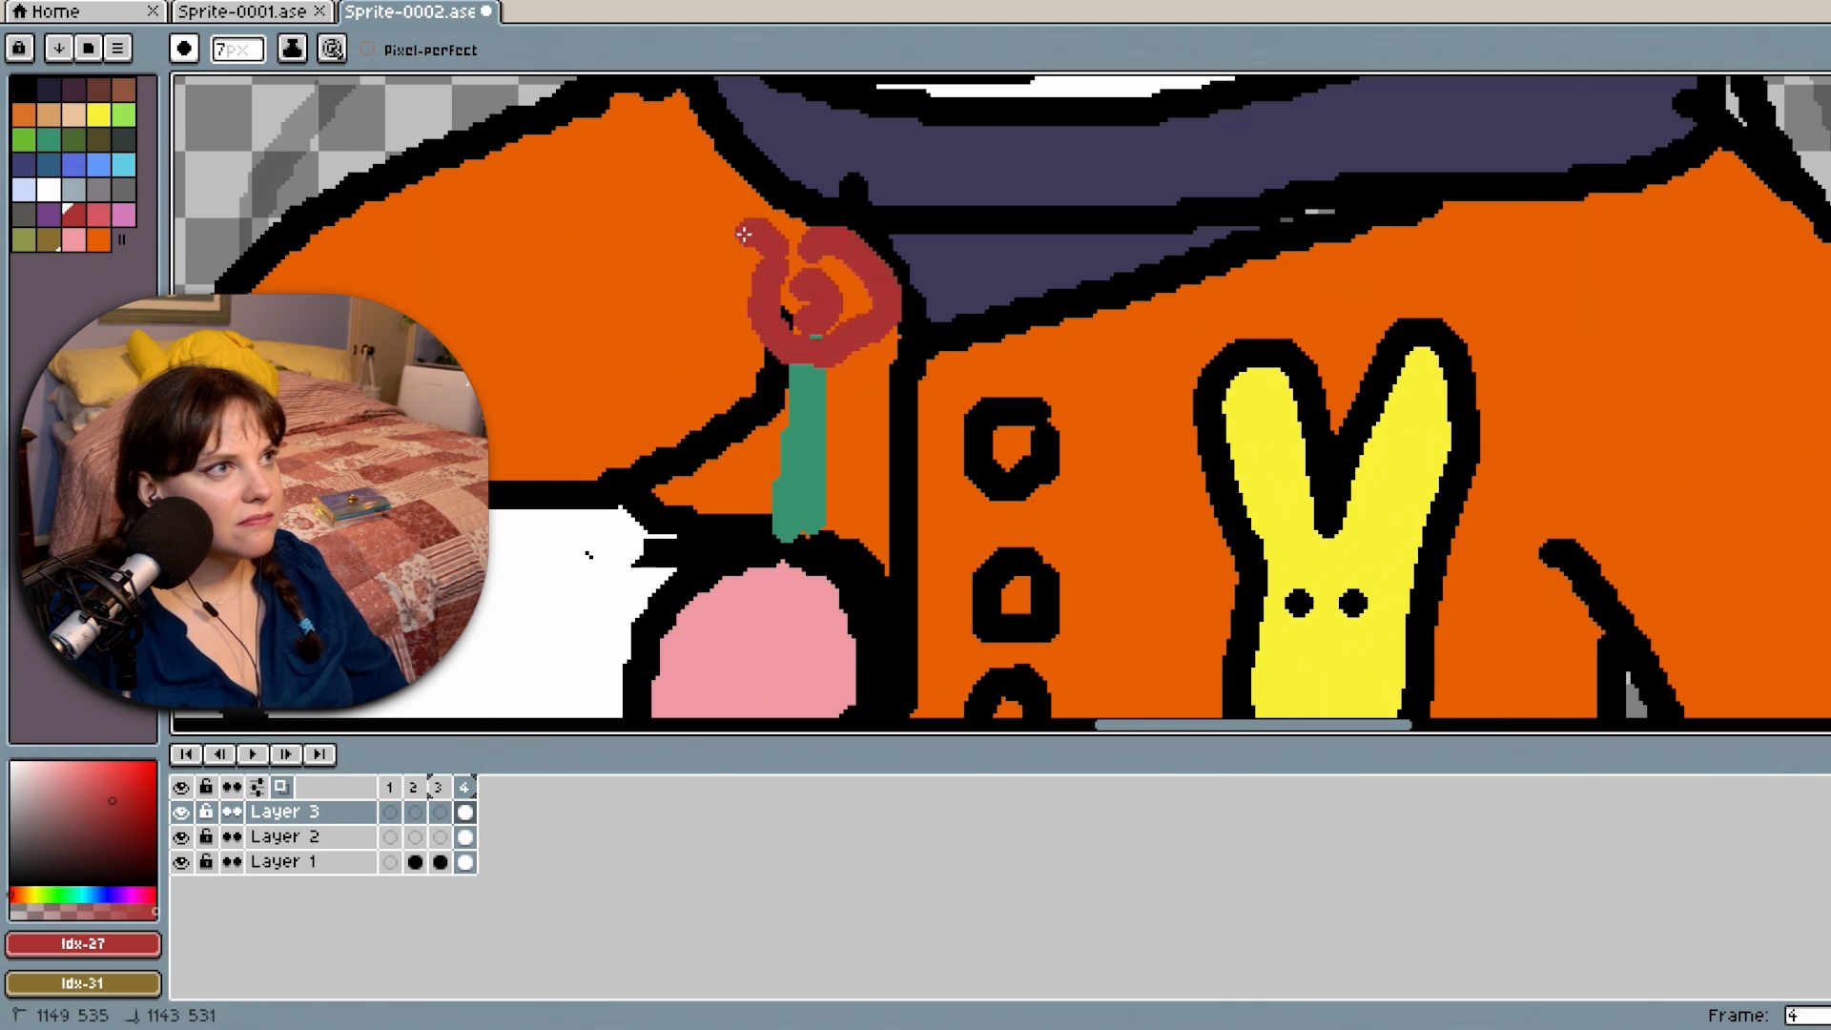
pyautogui.moveTo(767, 363); pyautogui.dragTo(806, 377)
pyautogui.moveTo(801, 224)
pyautogui.mouseDown()
pyautogui.moveTo(871, 210)
pyautogui.moveTo(926, 253)
pyautogui.mouseUp()
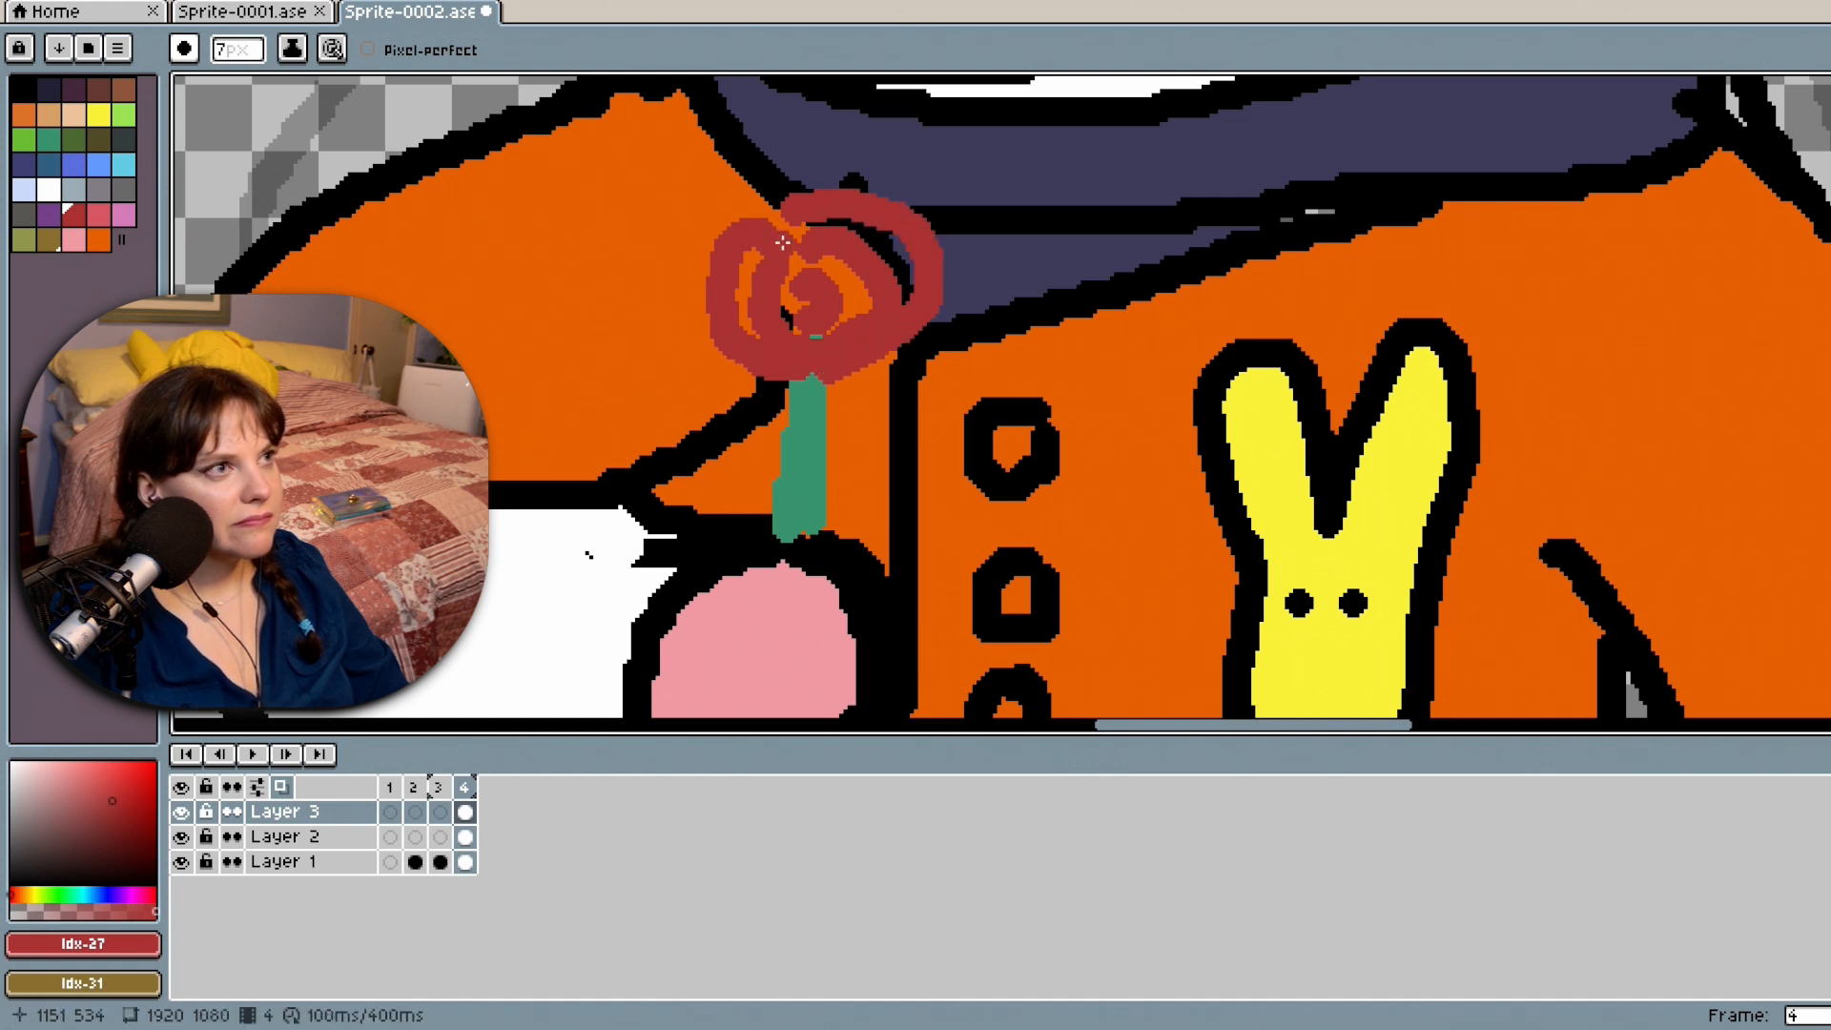
pyautogui.moveTo(730, 213)
pyautogui.mouseDown()
pyautogui.moveTo(669, 306)
pyautogui.moveTo(697, 368)
pyautogui.moveTo(861, 414)
pyautogui.moveTo(852, 402)
pyautogui.moveTo(951, 355)
pyautogui.mouseUp()
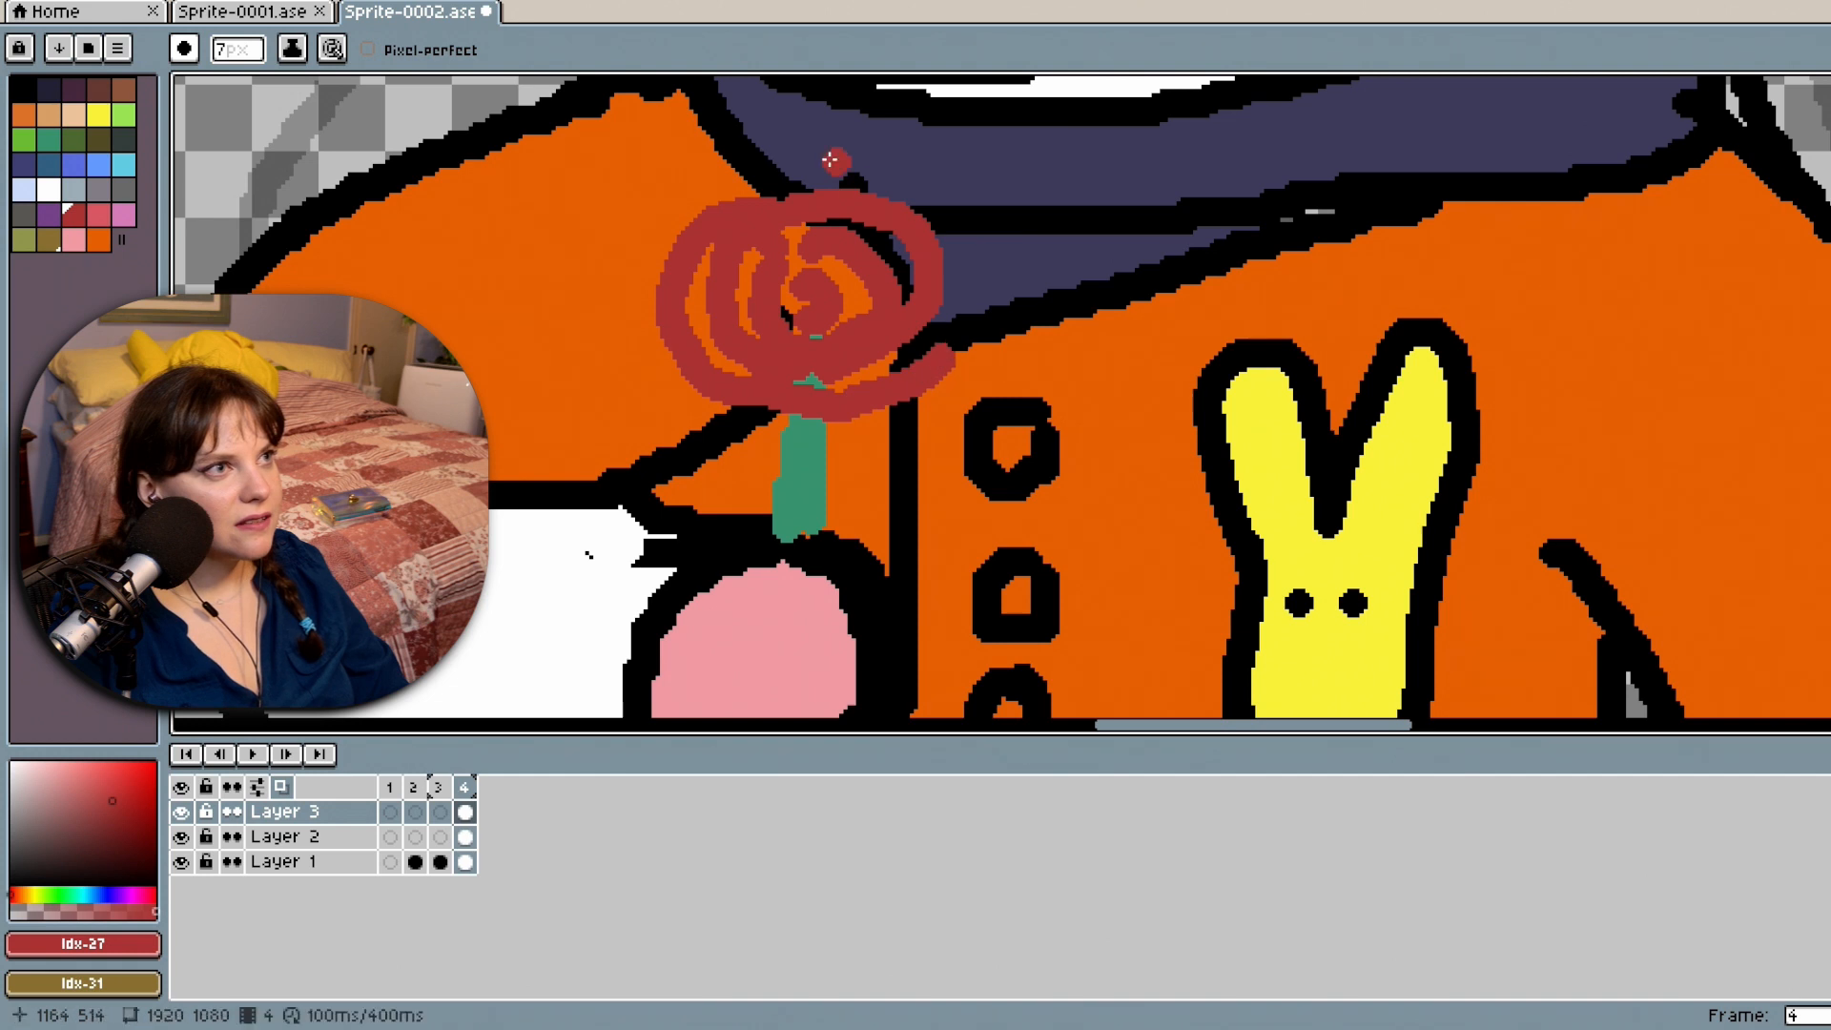
pyautogui.moveTo(799, 180)
pyautogui.mouseDown()
pyautogui.moveTo(862, 165)
pyautogui.moveTo(938, 217)
pyautogui.mouseUp()
pyautogui.moveTo(952, 342); pyautogui.dragTo(865, 368)
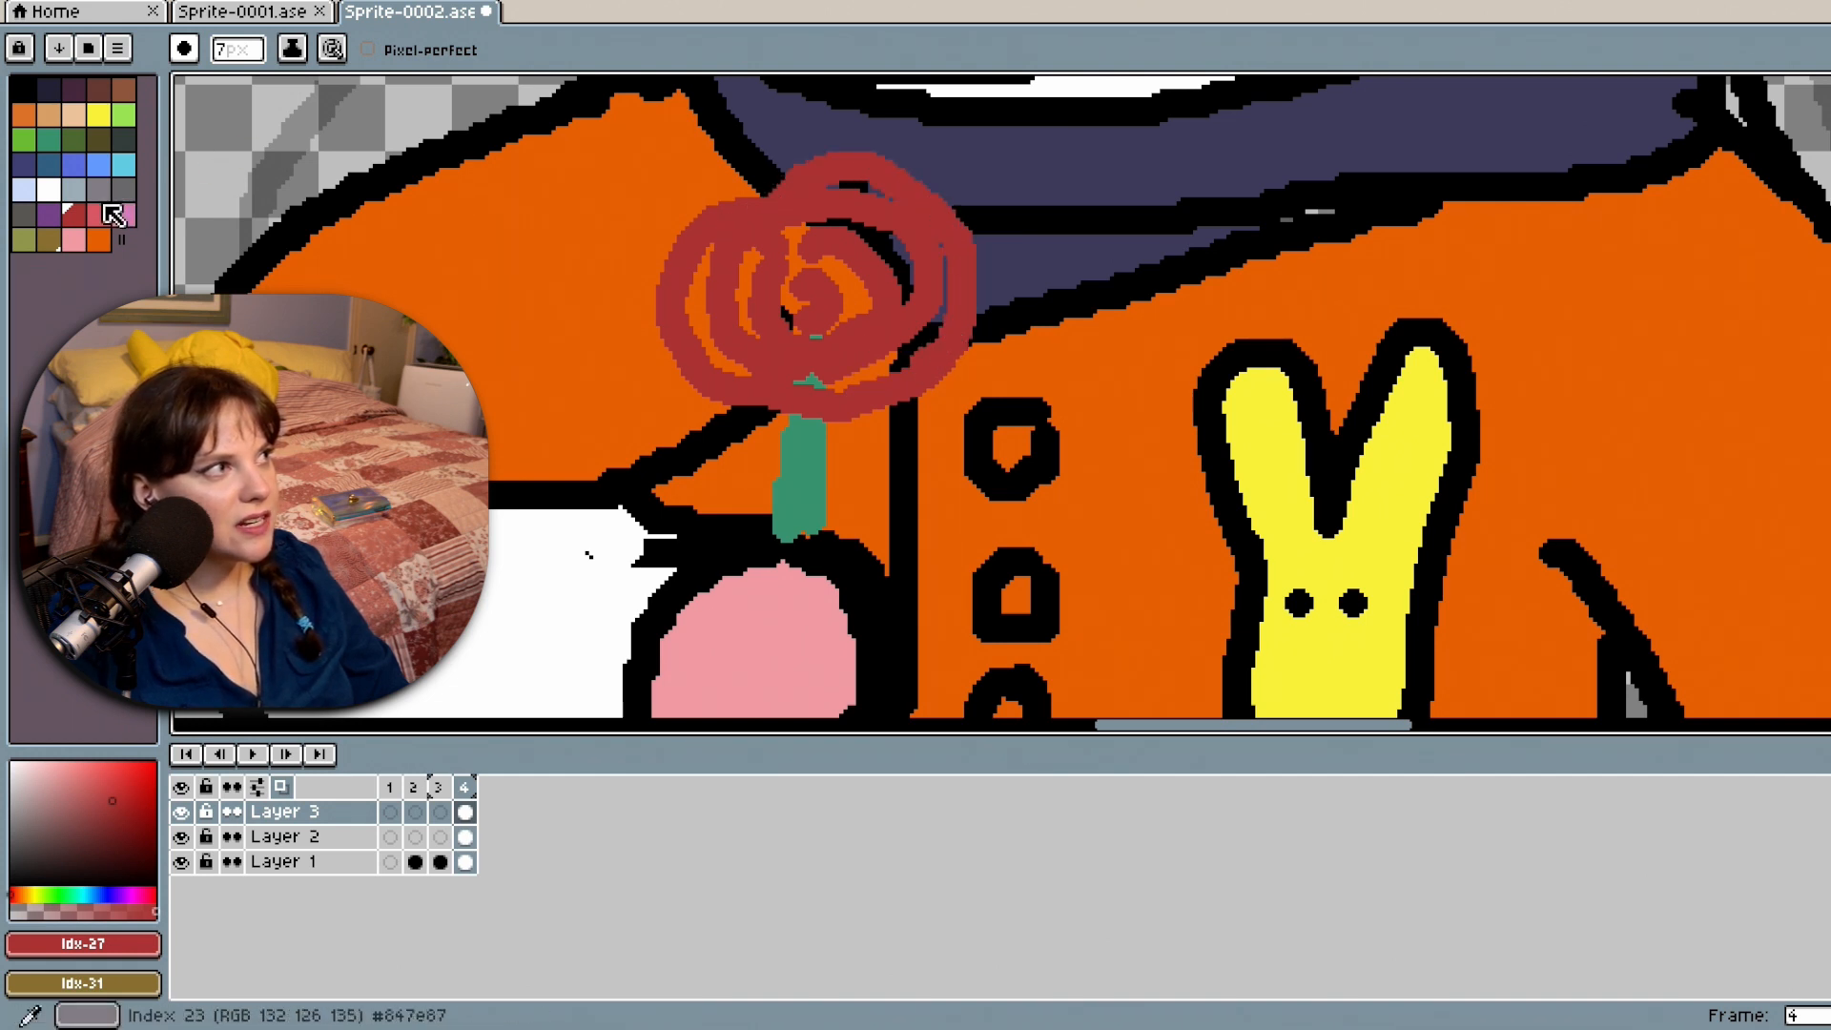
# Fill the main gaps between the rose's petals with dark red #560808 using the Paint Bucket.
pyautogui.click(141, 842)
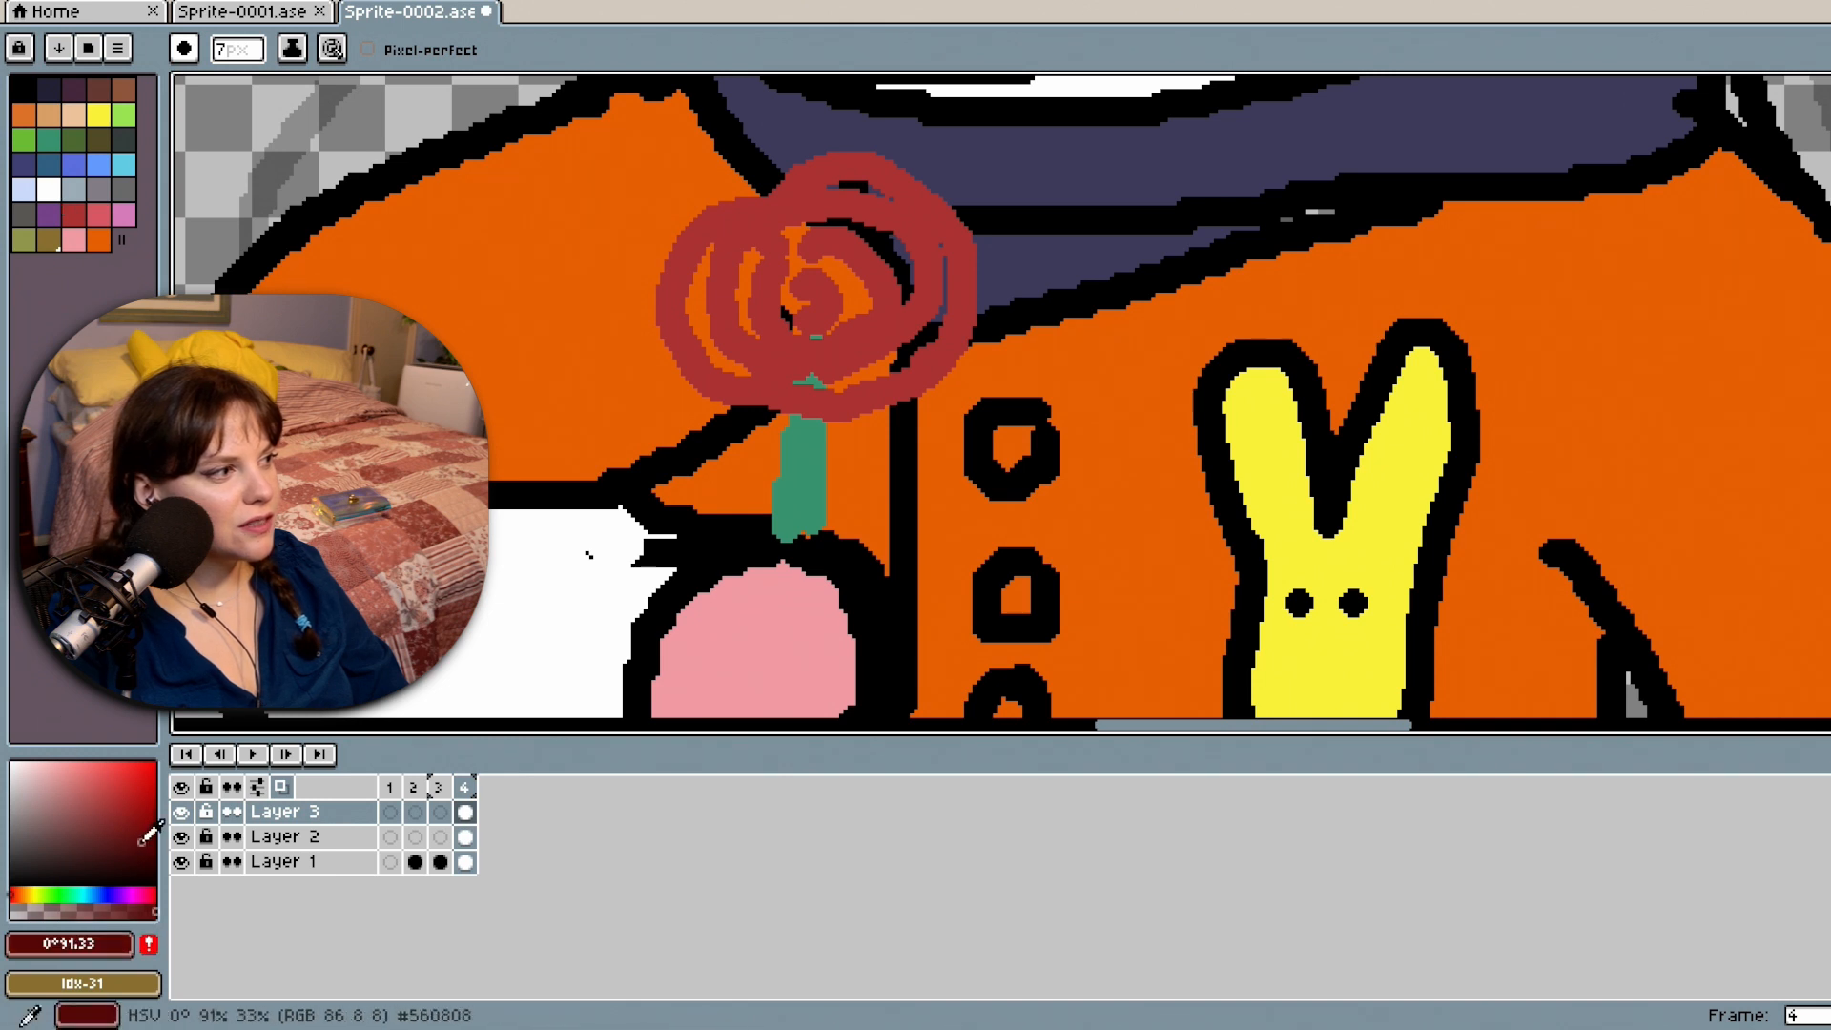
pyautogui.press('g')
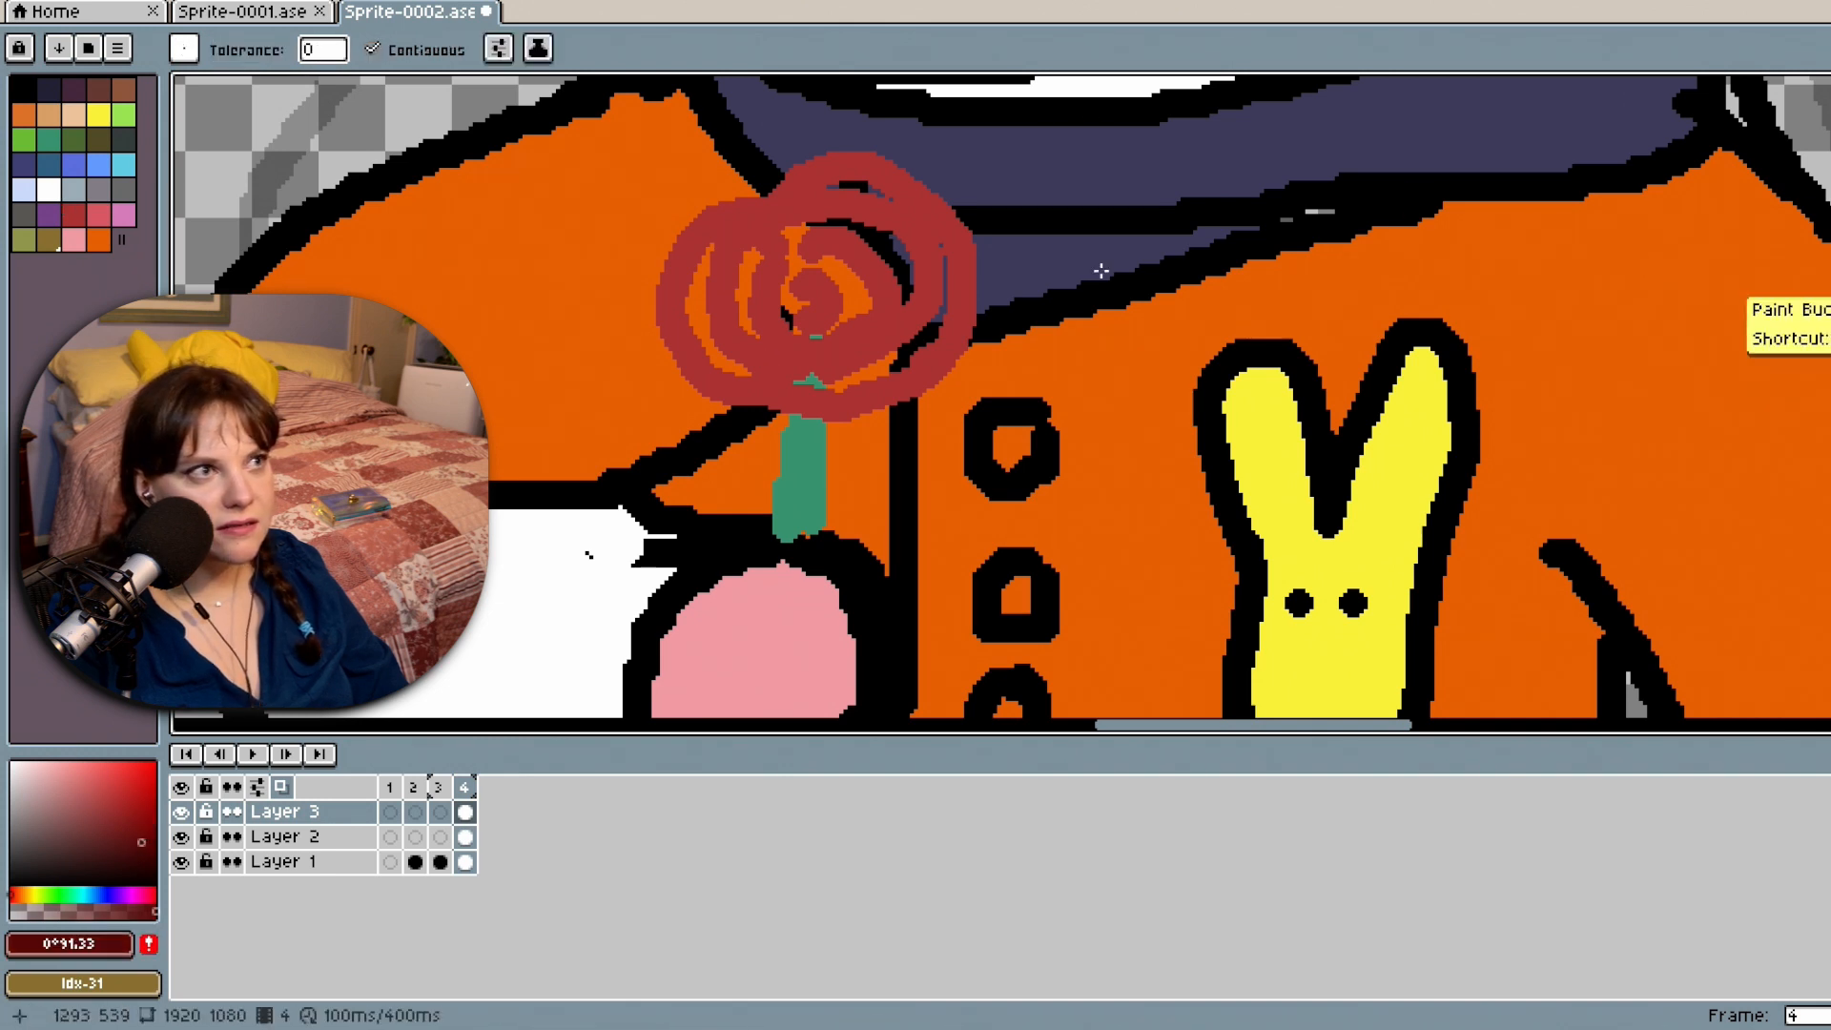
pyautogui.click(862, 267)
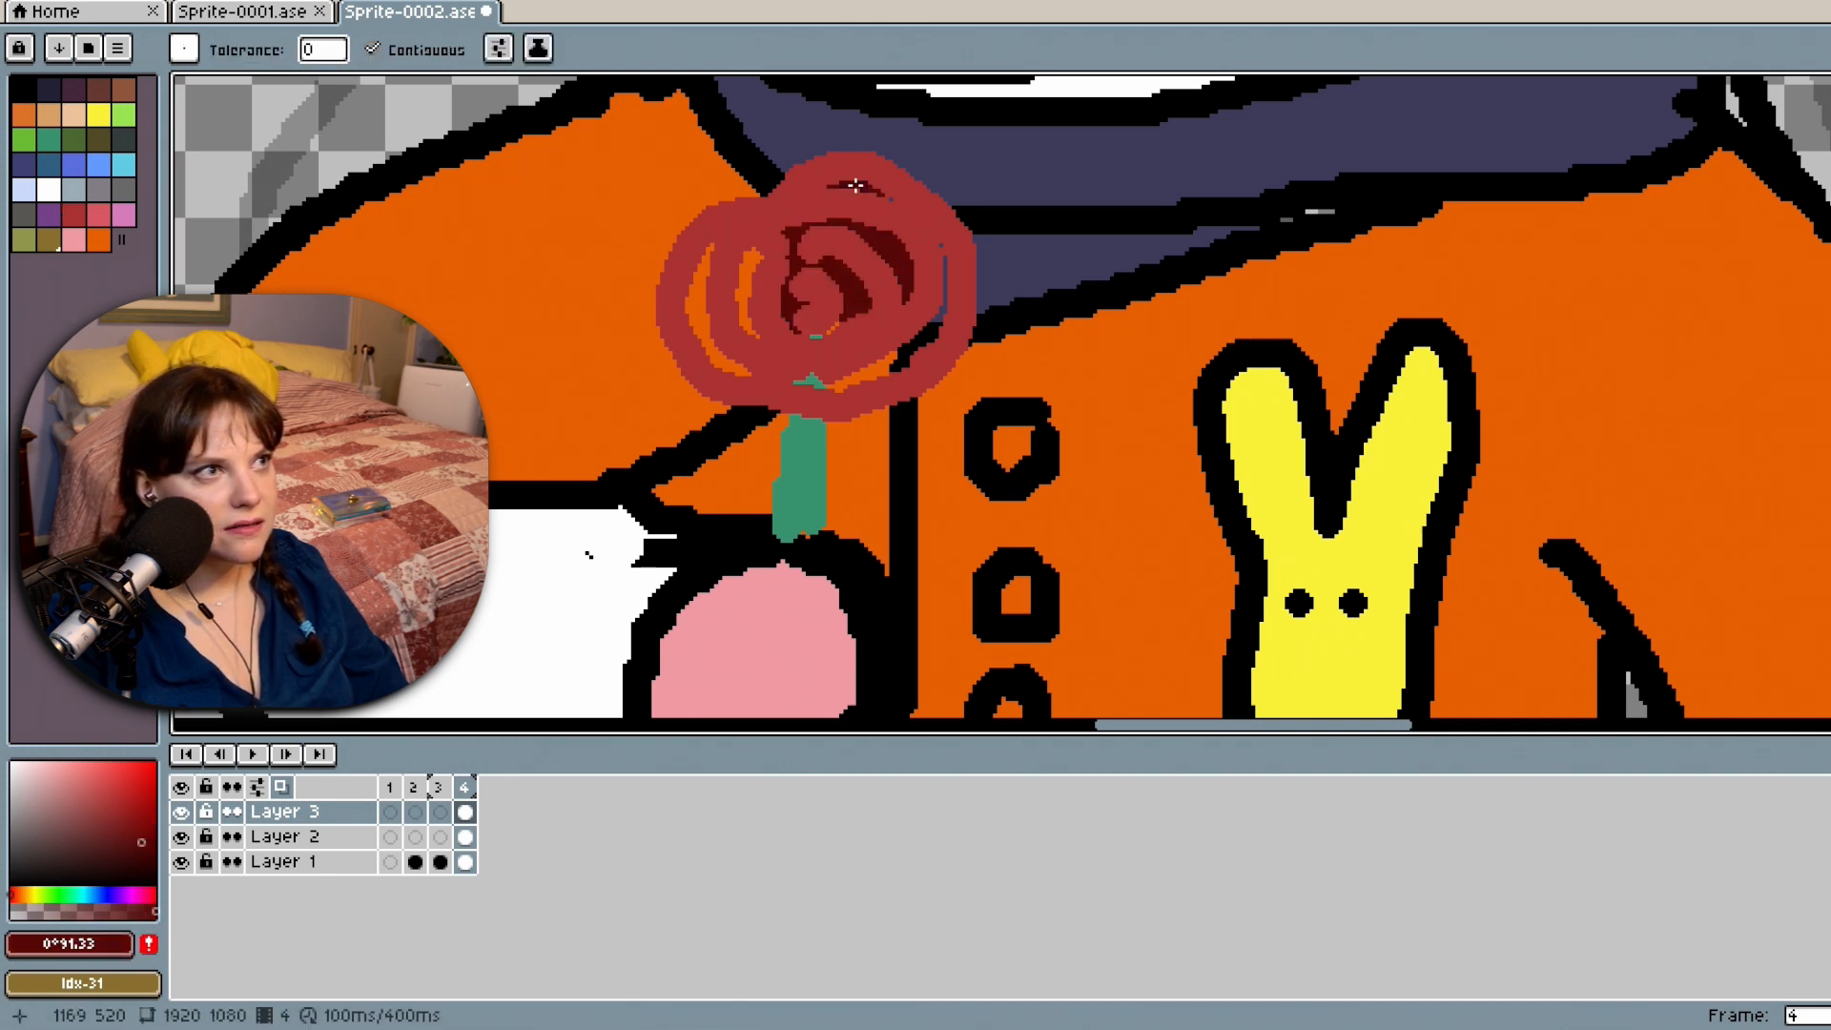
pyautogui.click(929, 332)
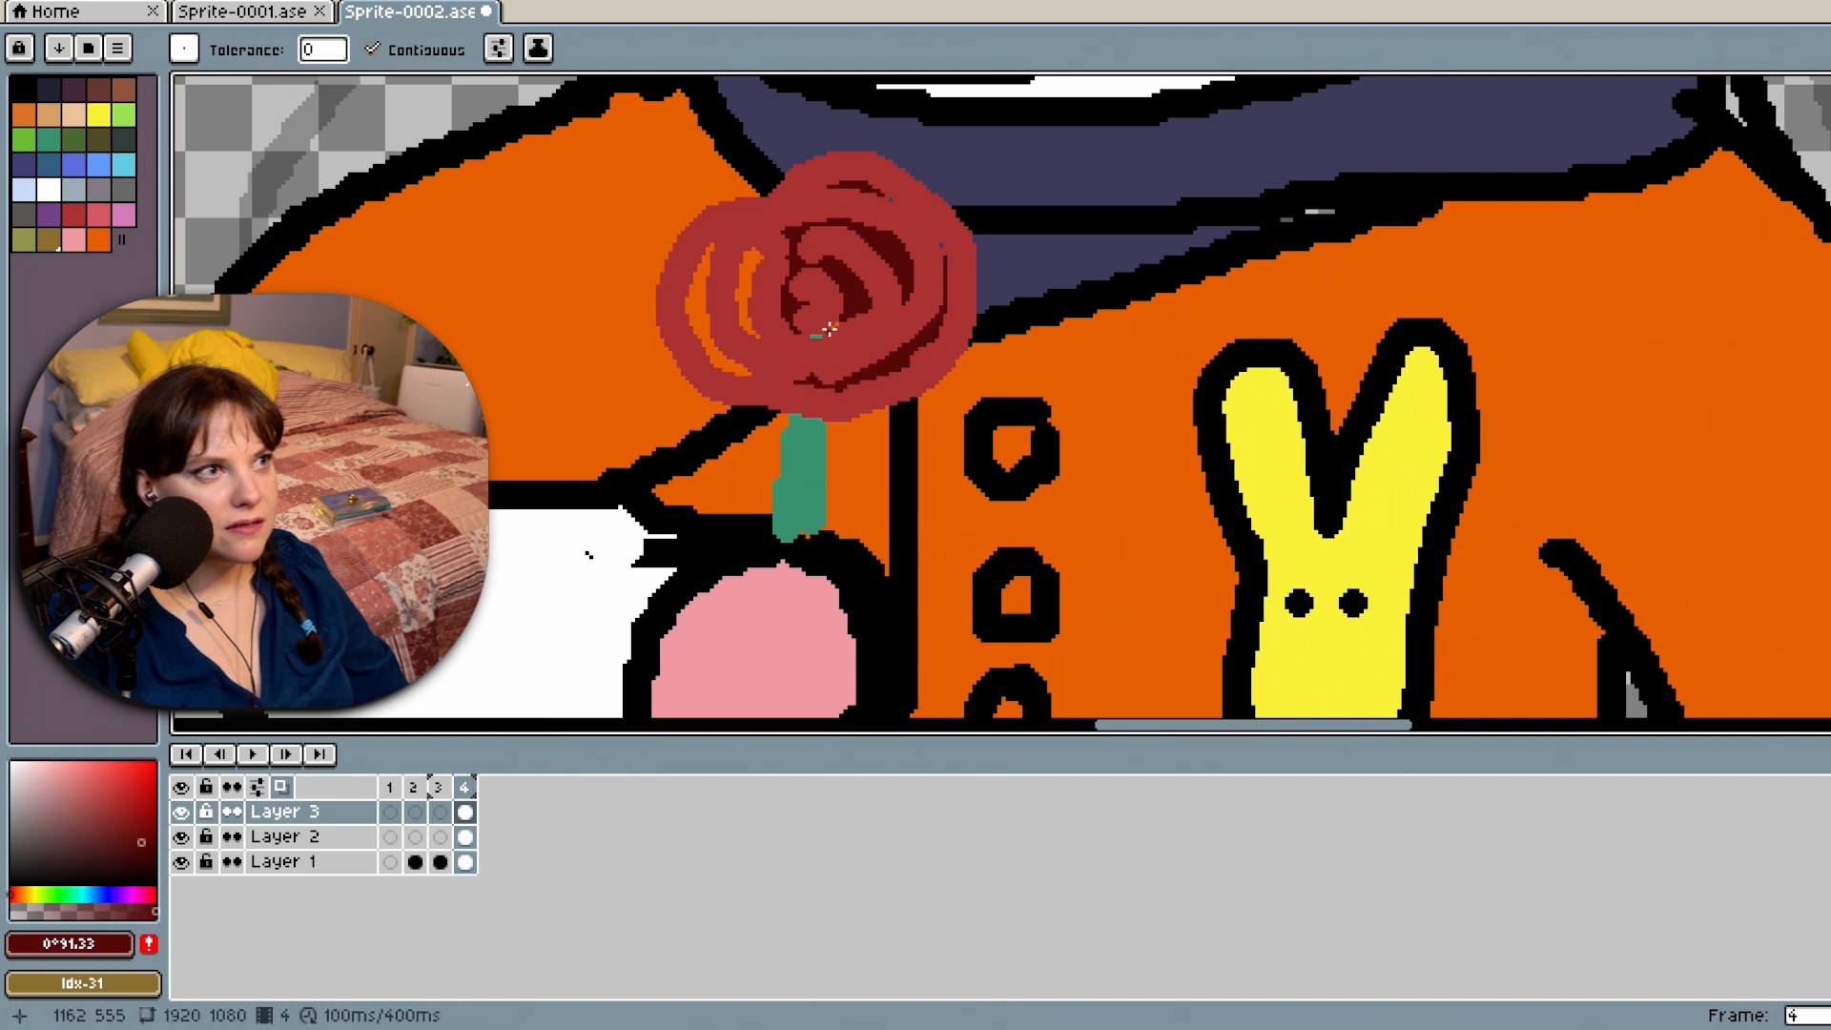
pyautogui.click(718, 316)
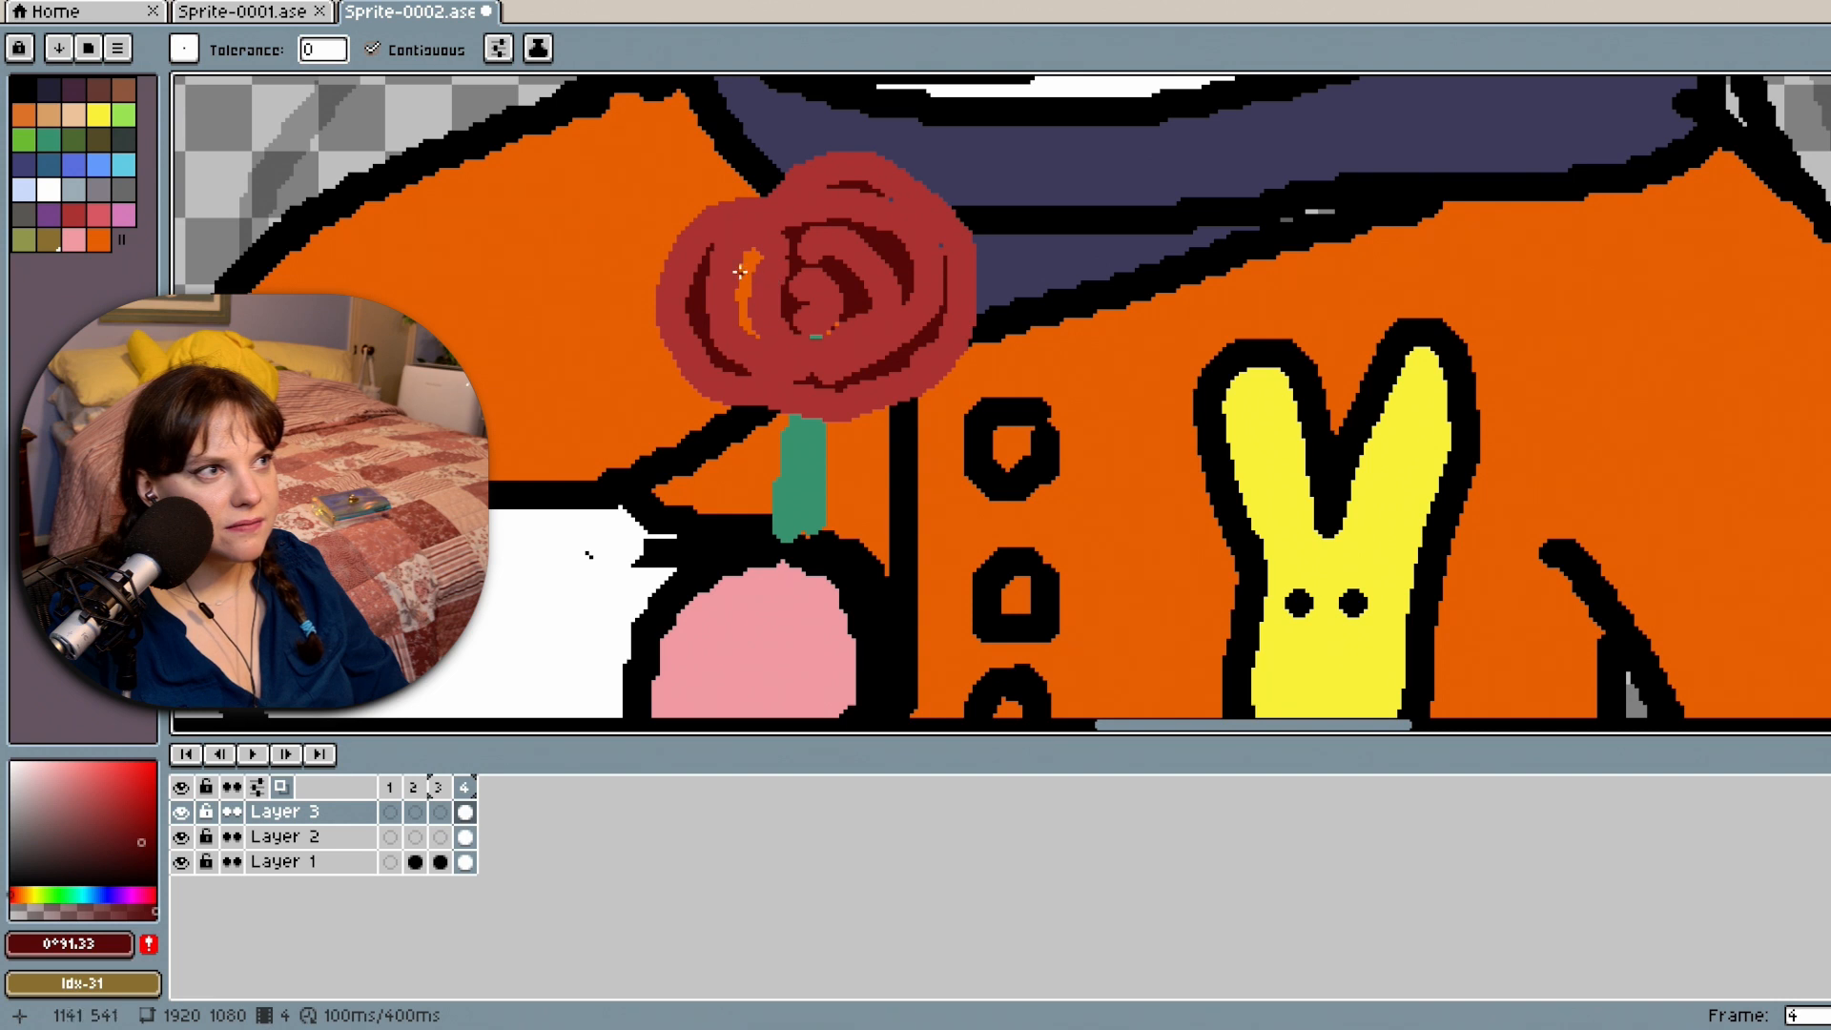
pyautogui.click(740, 272)
# Fill the tiny leftover gaps around the rose's centre with the same dark red, undoing the stray fill over the petals.
pyautogui.scroll(2, 812, 341)
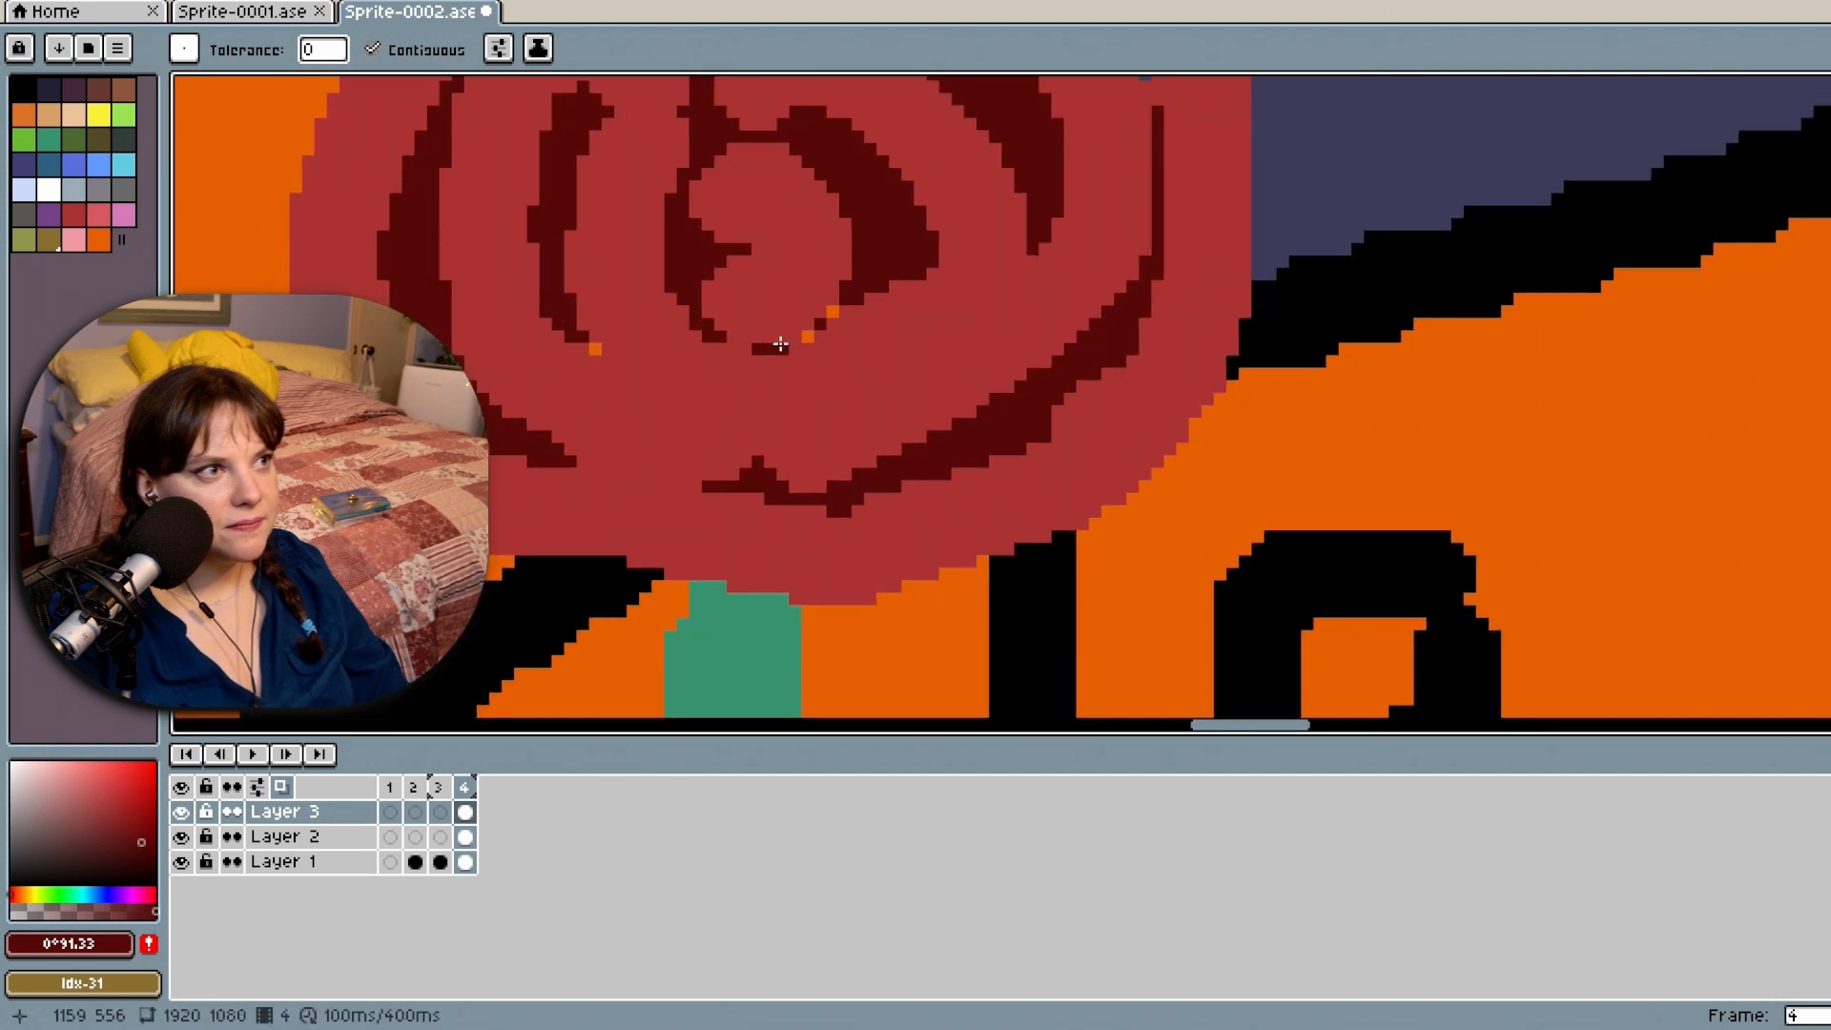
pyautogui.click(809, 335)
pyautogui.click(832, 312)
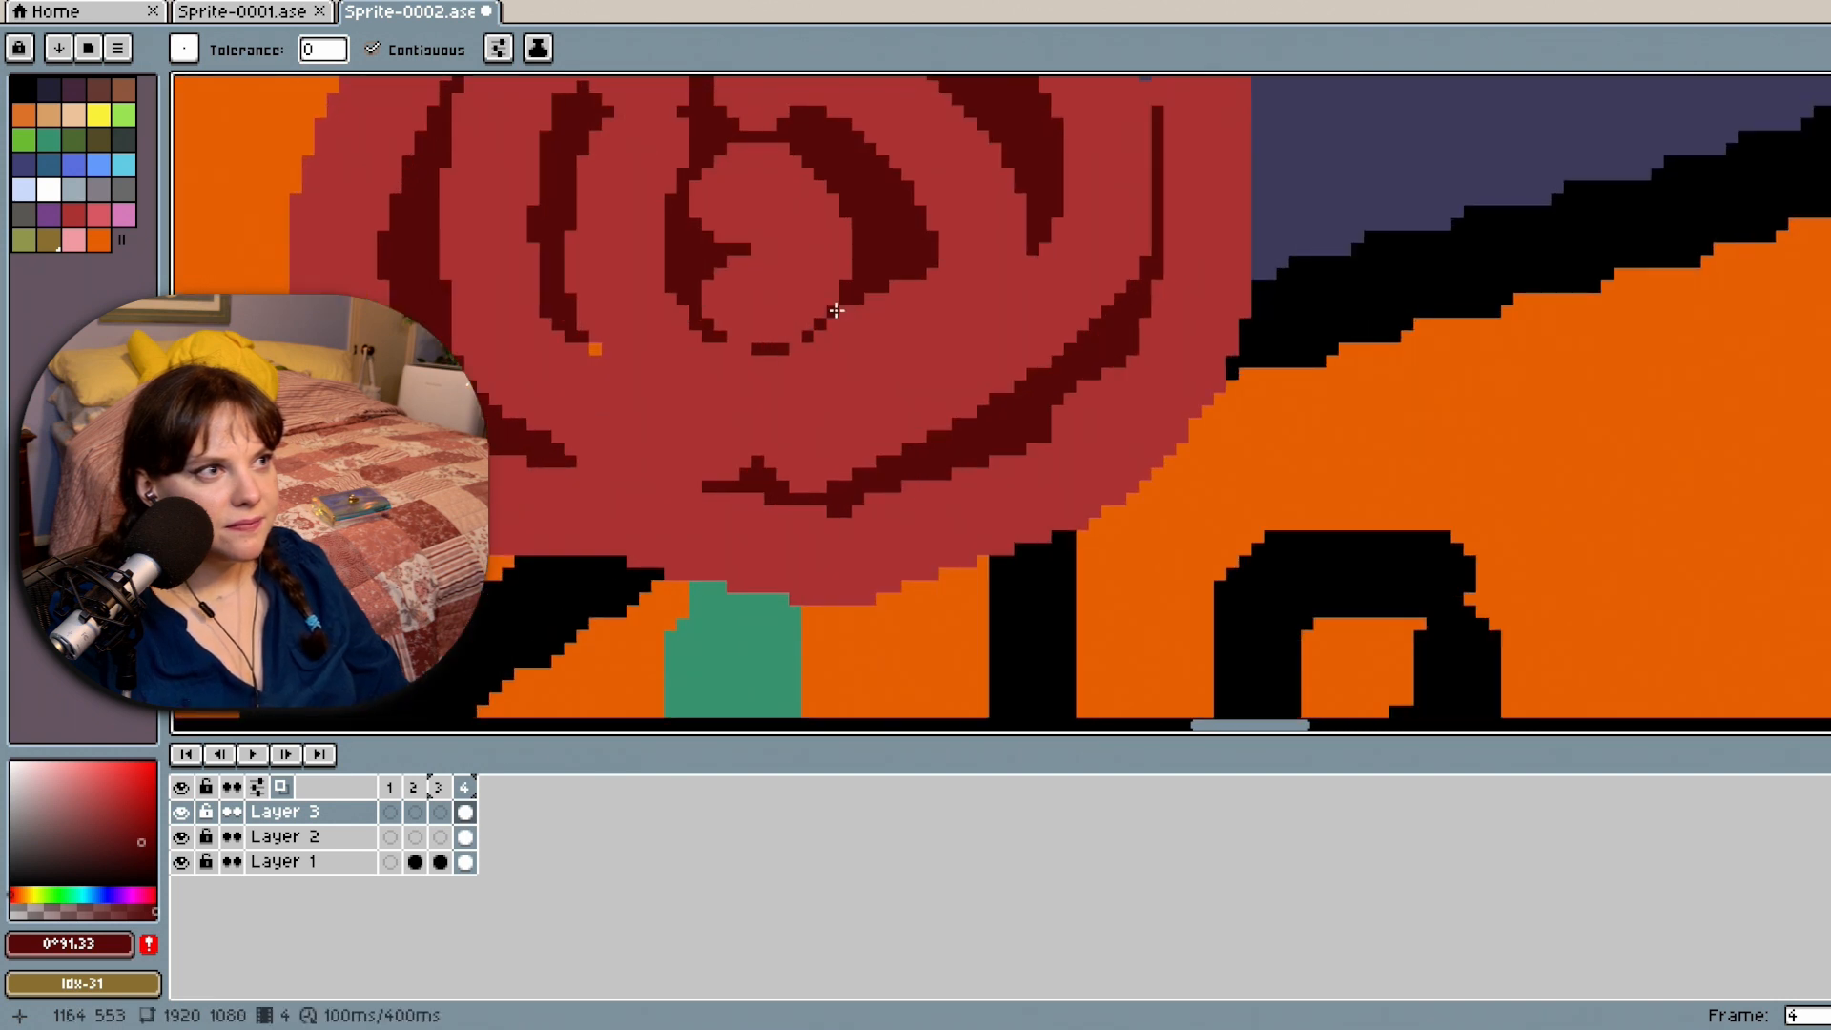
pyautogui.click(601, 356)
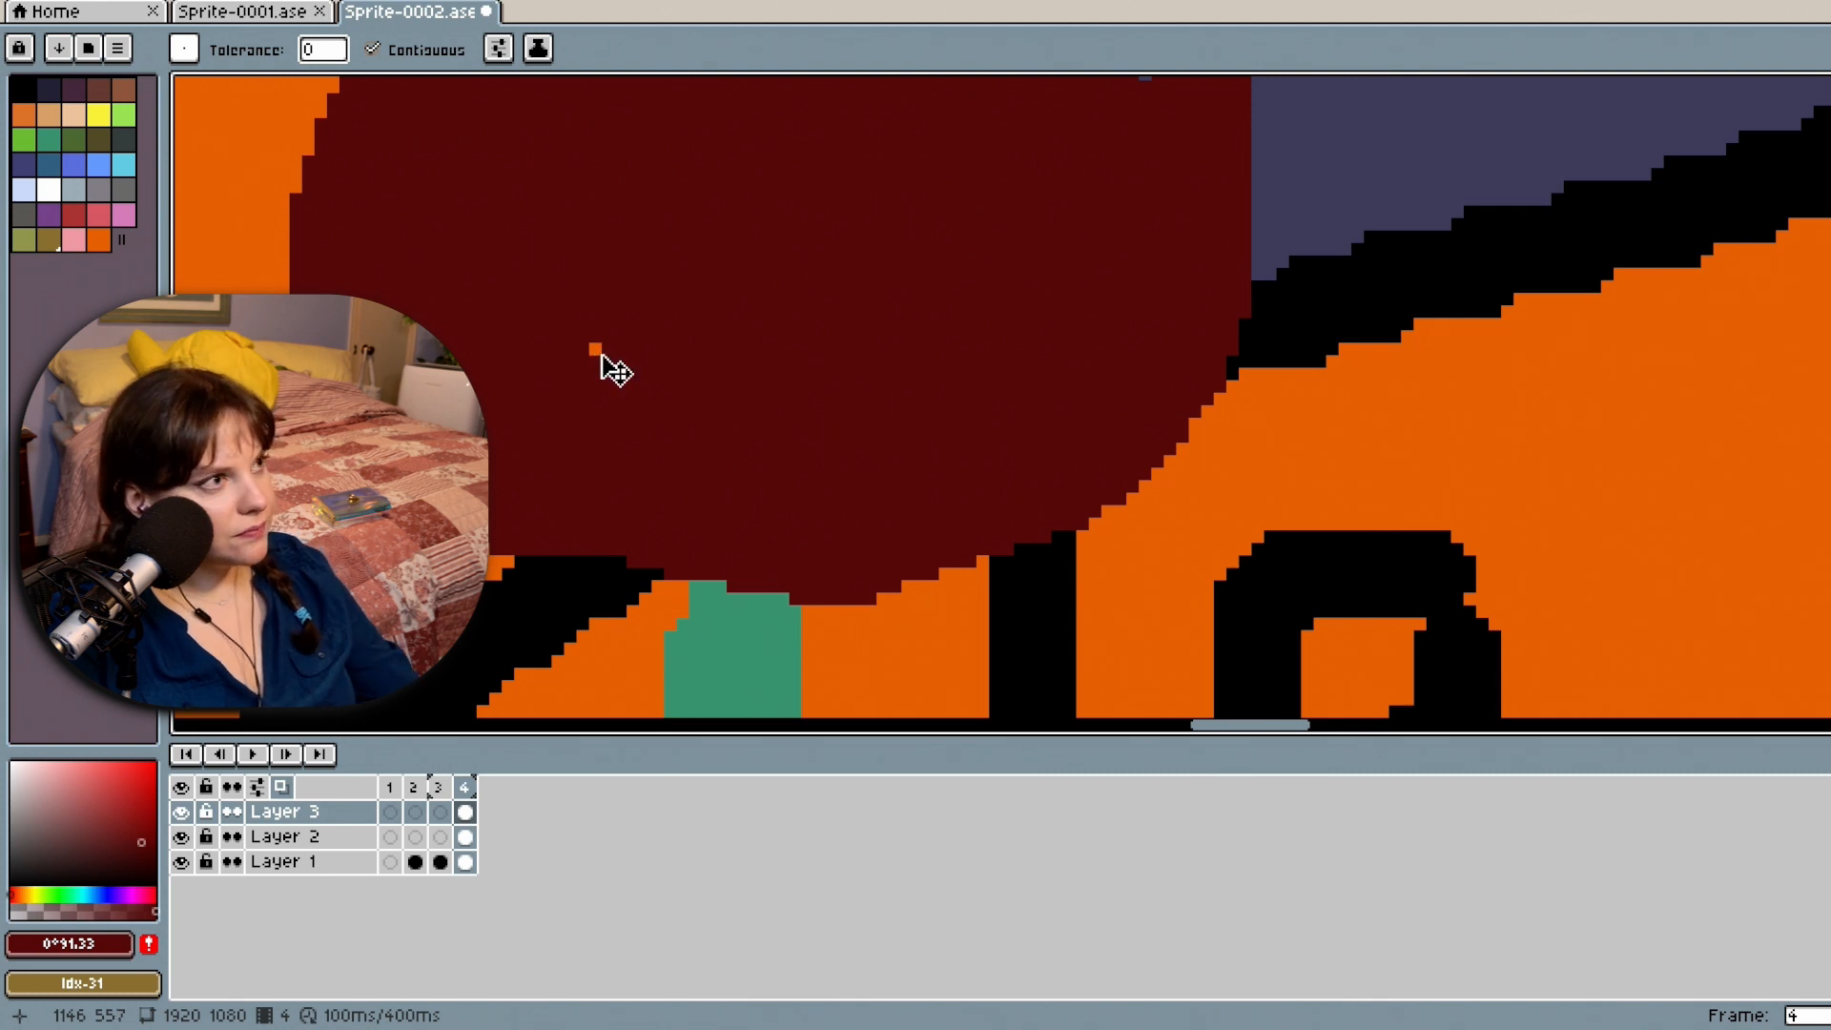
pyautogui.hotkey('ctrl', 'z')
pyautogui.scroll(-3, 1097, 256)
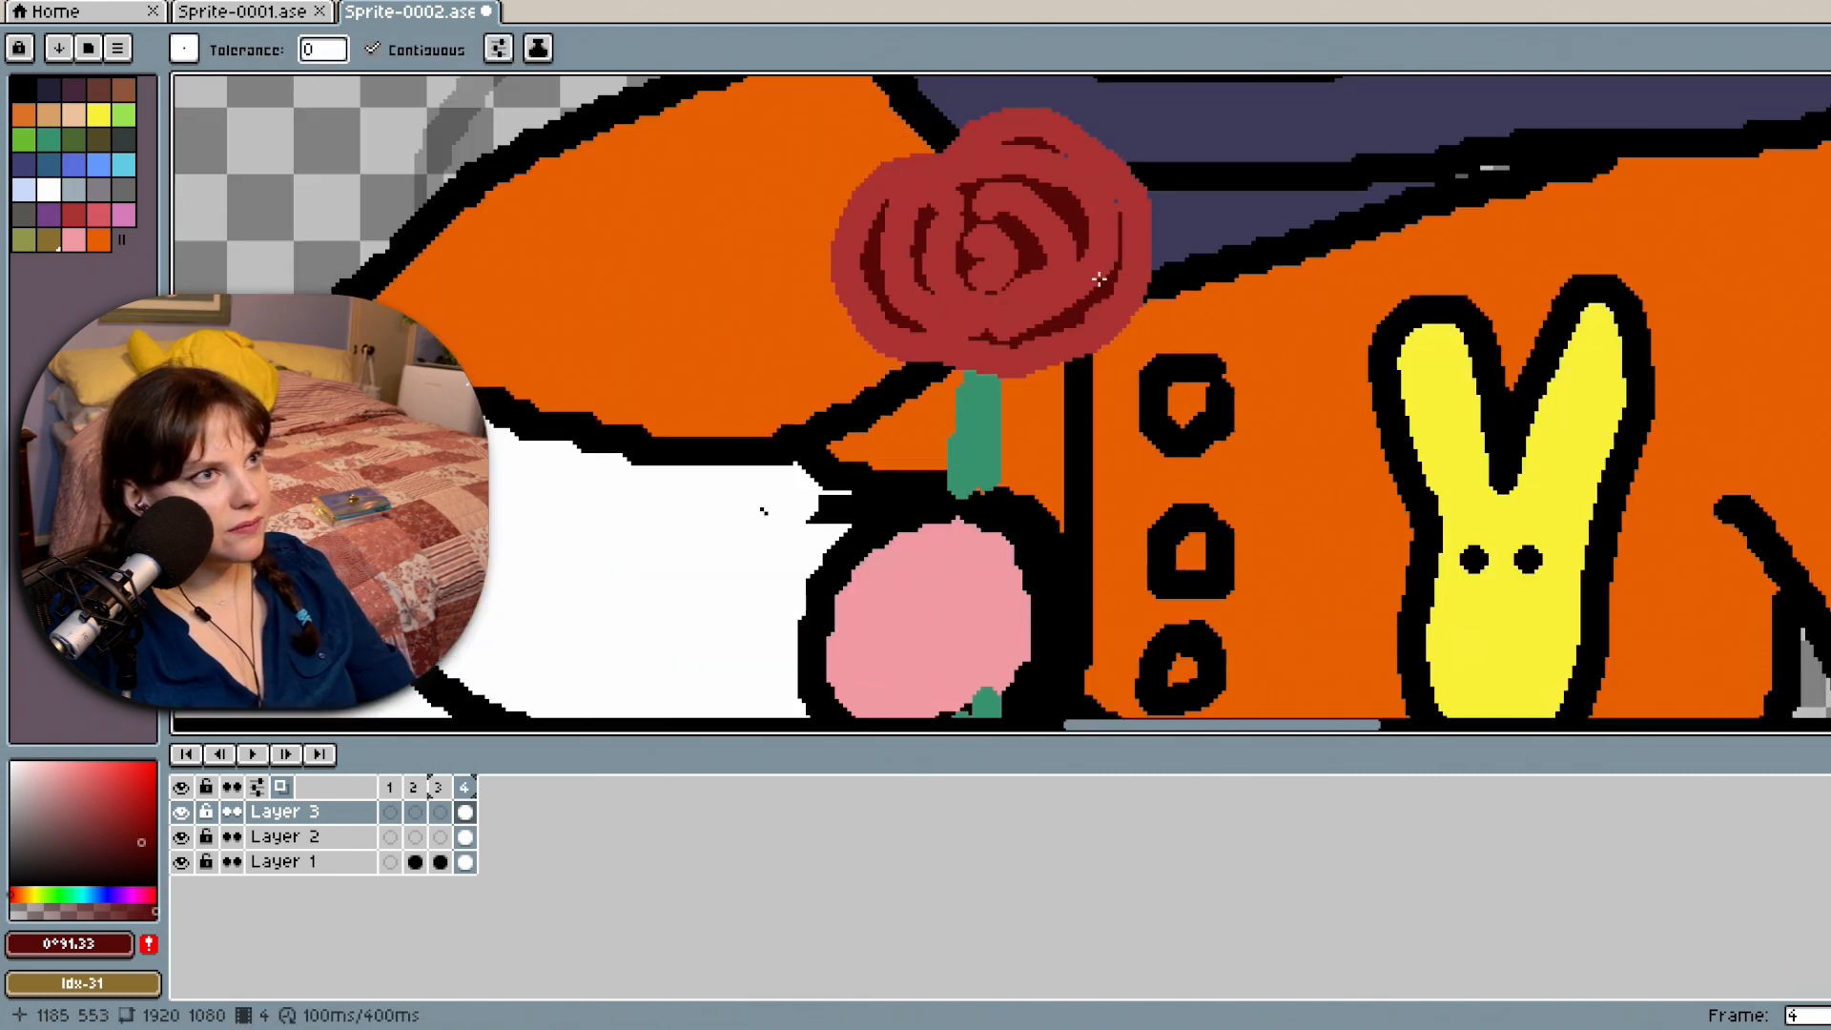
pyautogui.scroll(1, 1114, 205)
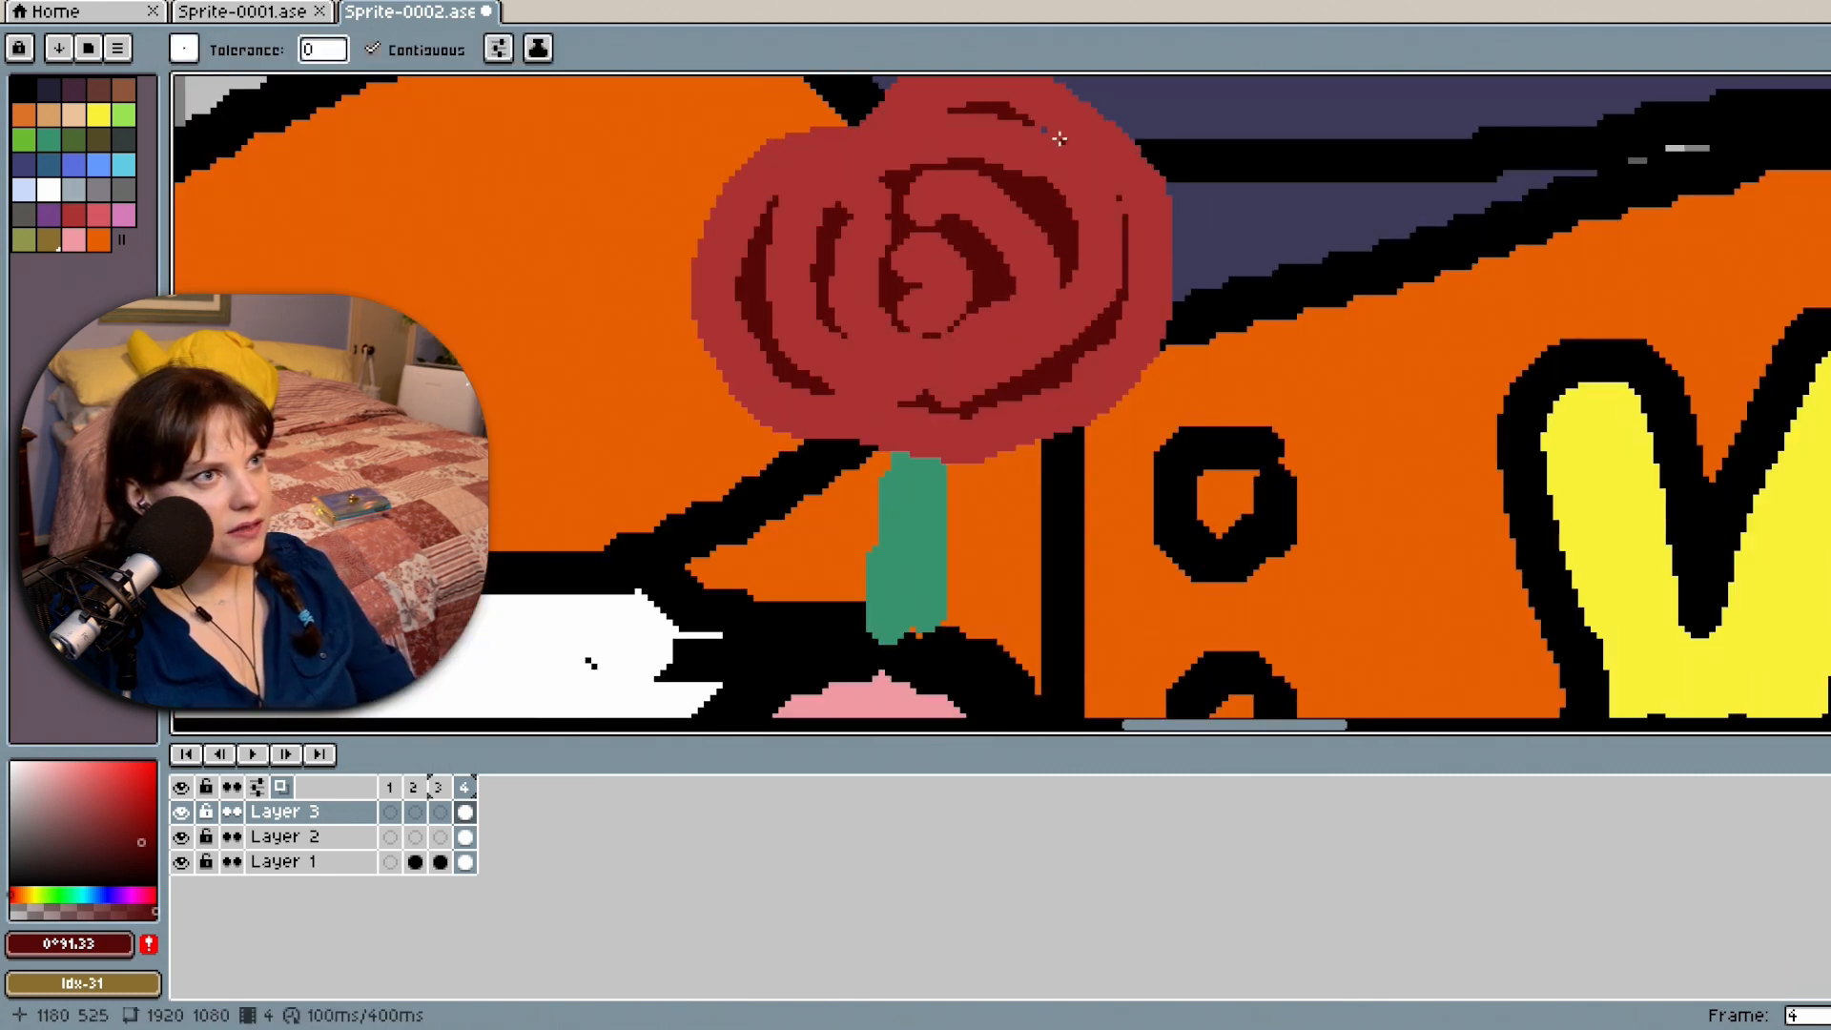
pyautogui.scroll(-6, 1192, 424)
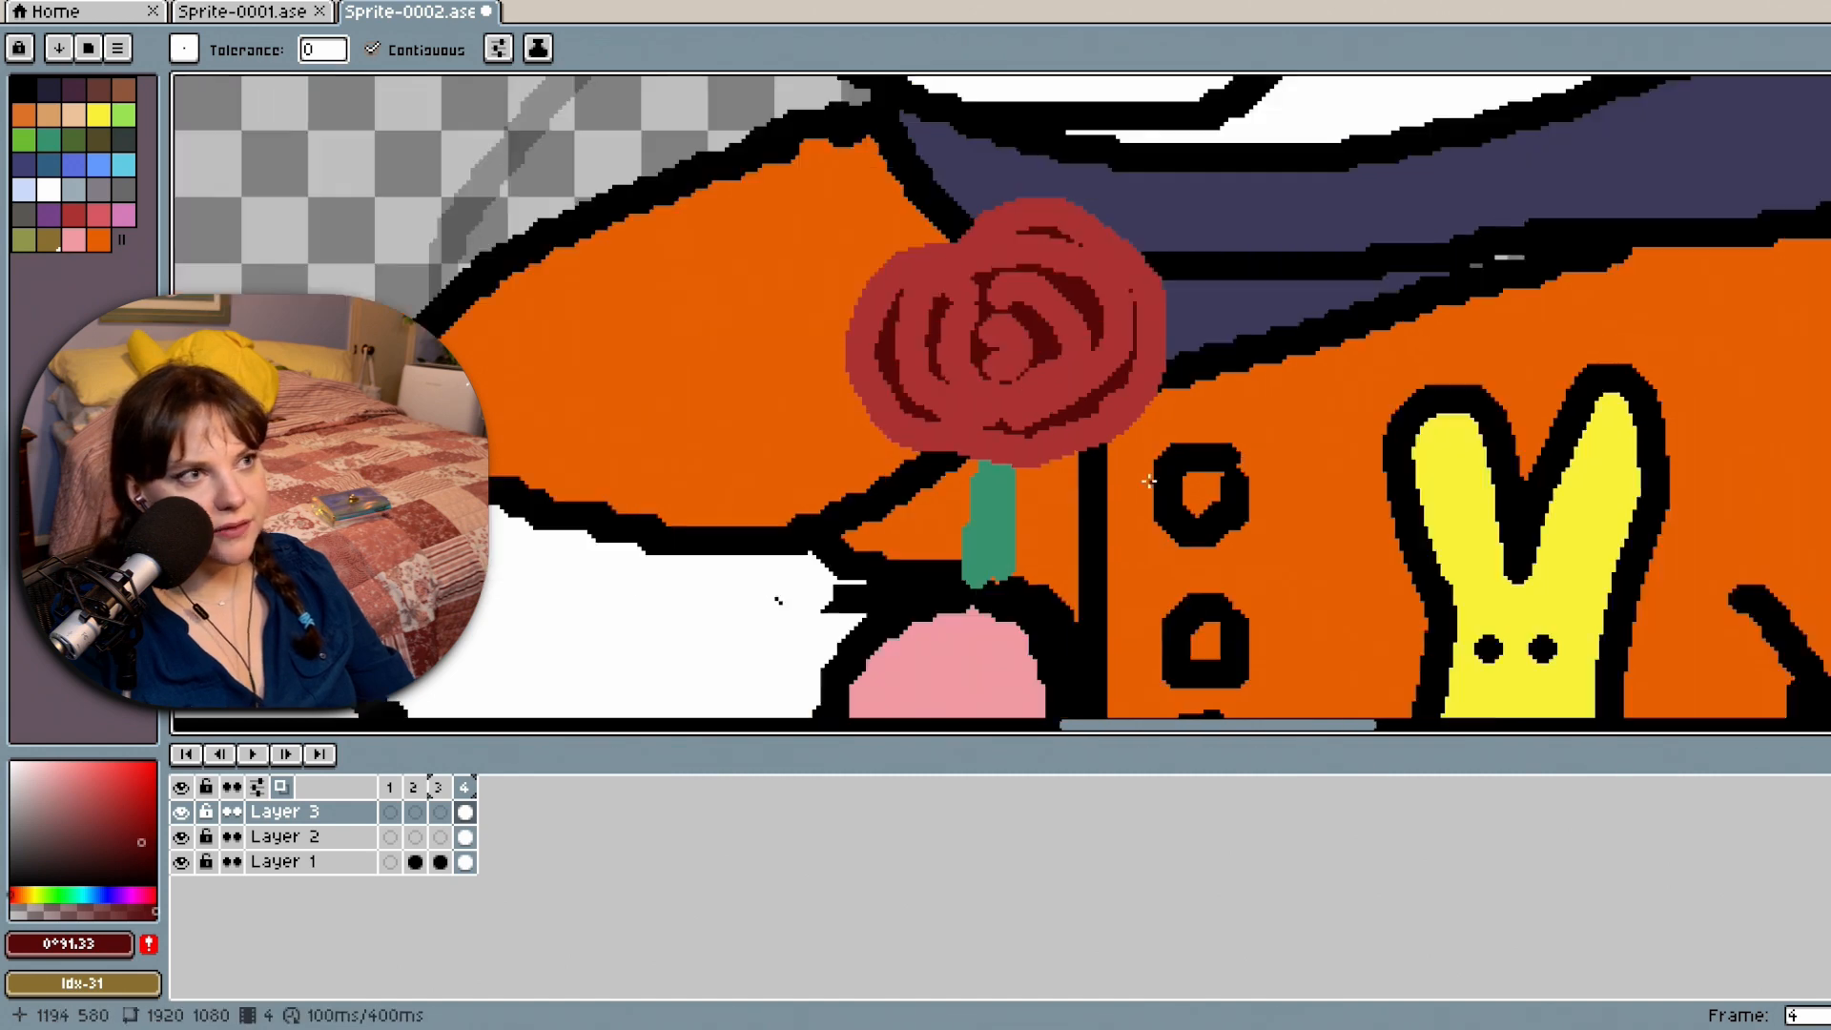
pyautogui.scroll(2, 1303, 431)
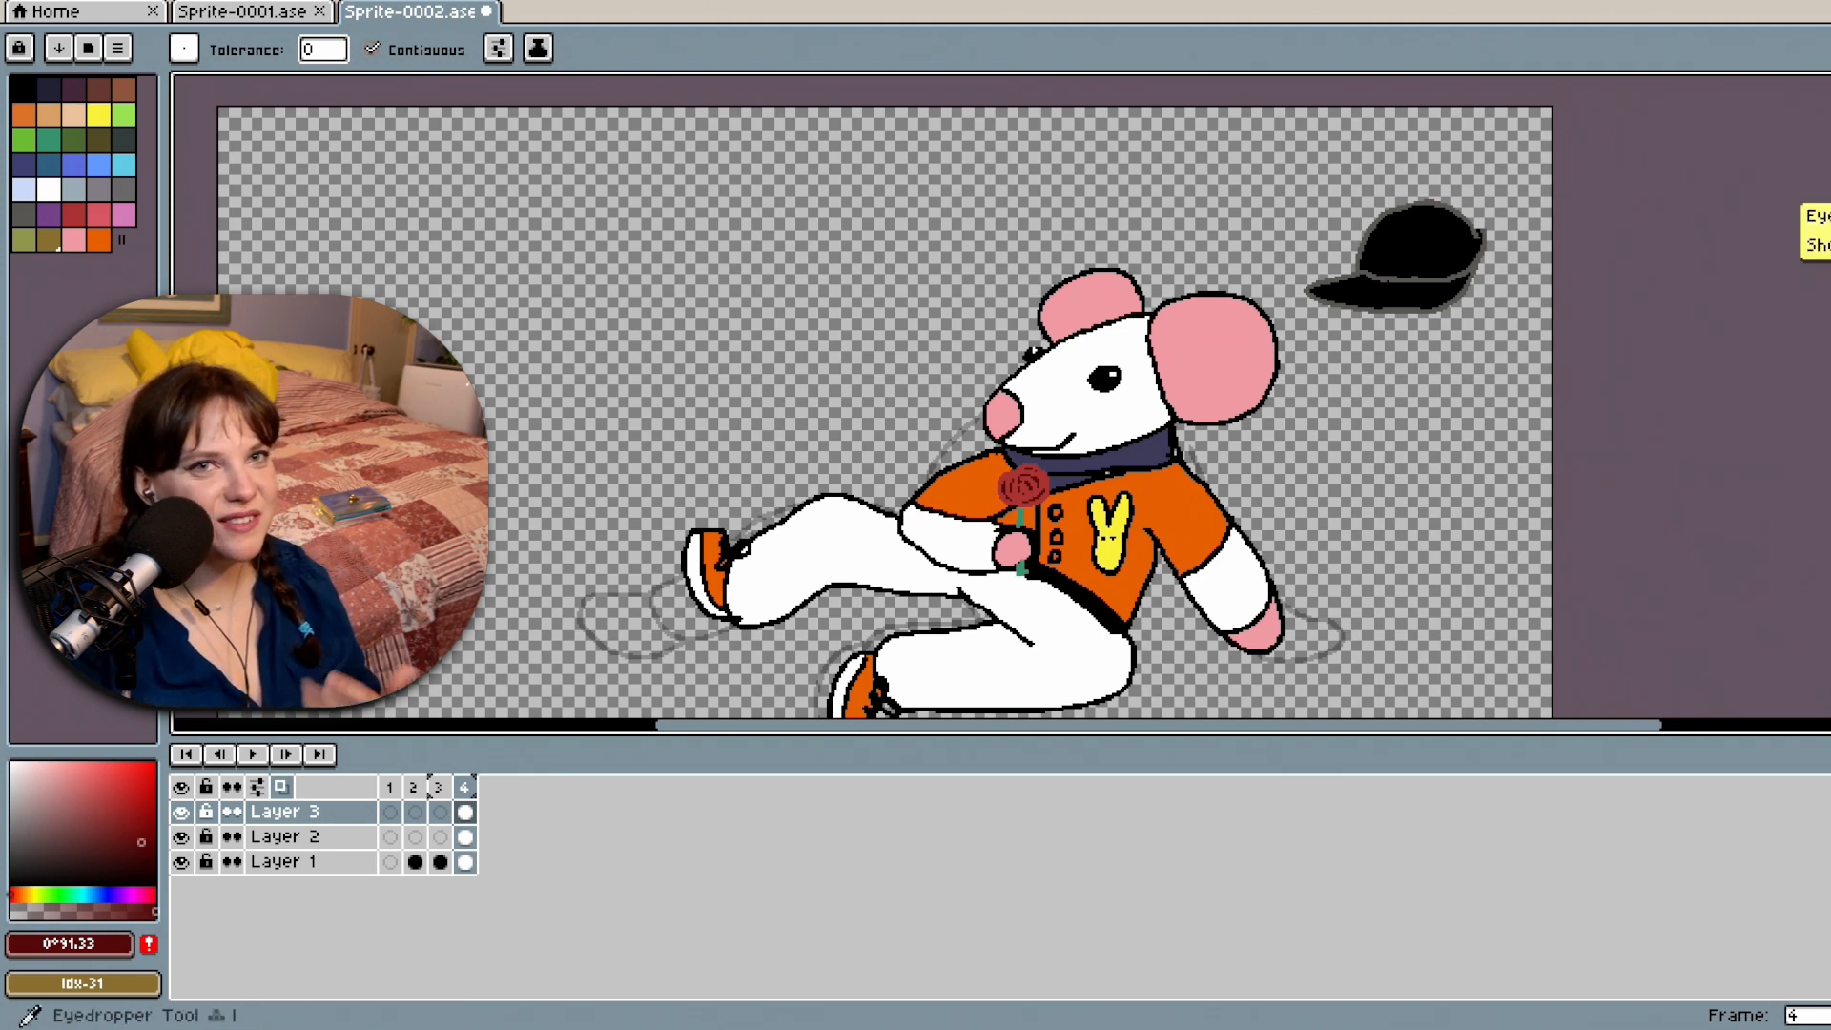
# Make the cap's cel on Layer 2 at frame 4 the active one.
pyautogui.click(464, 837)
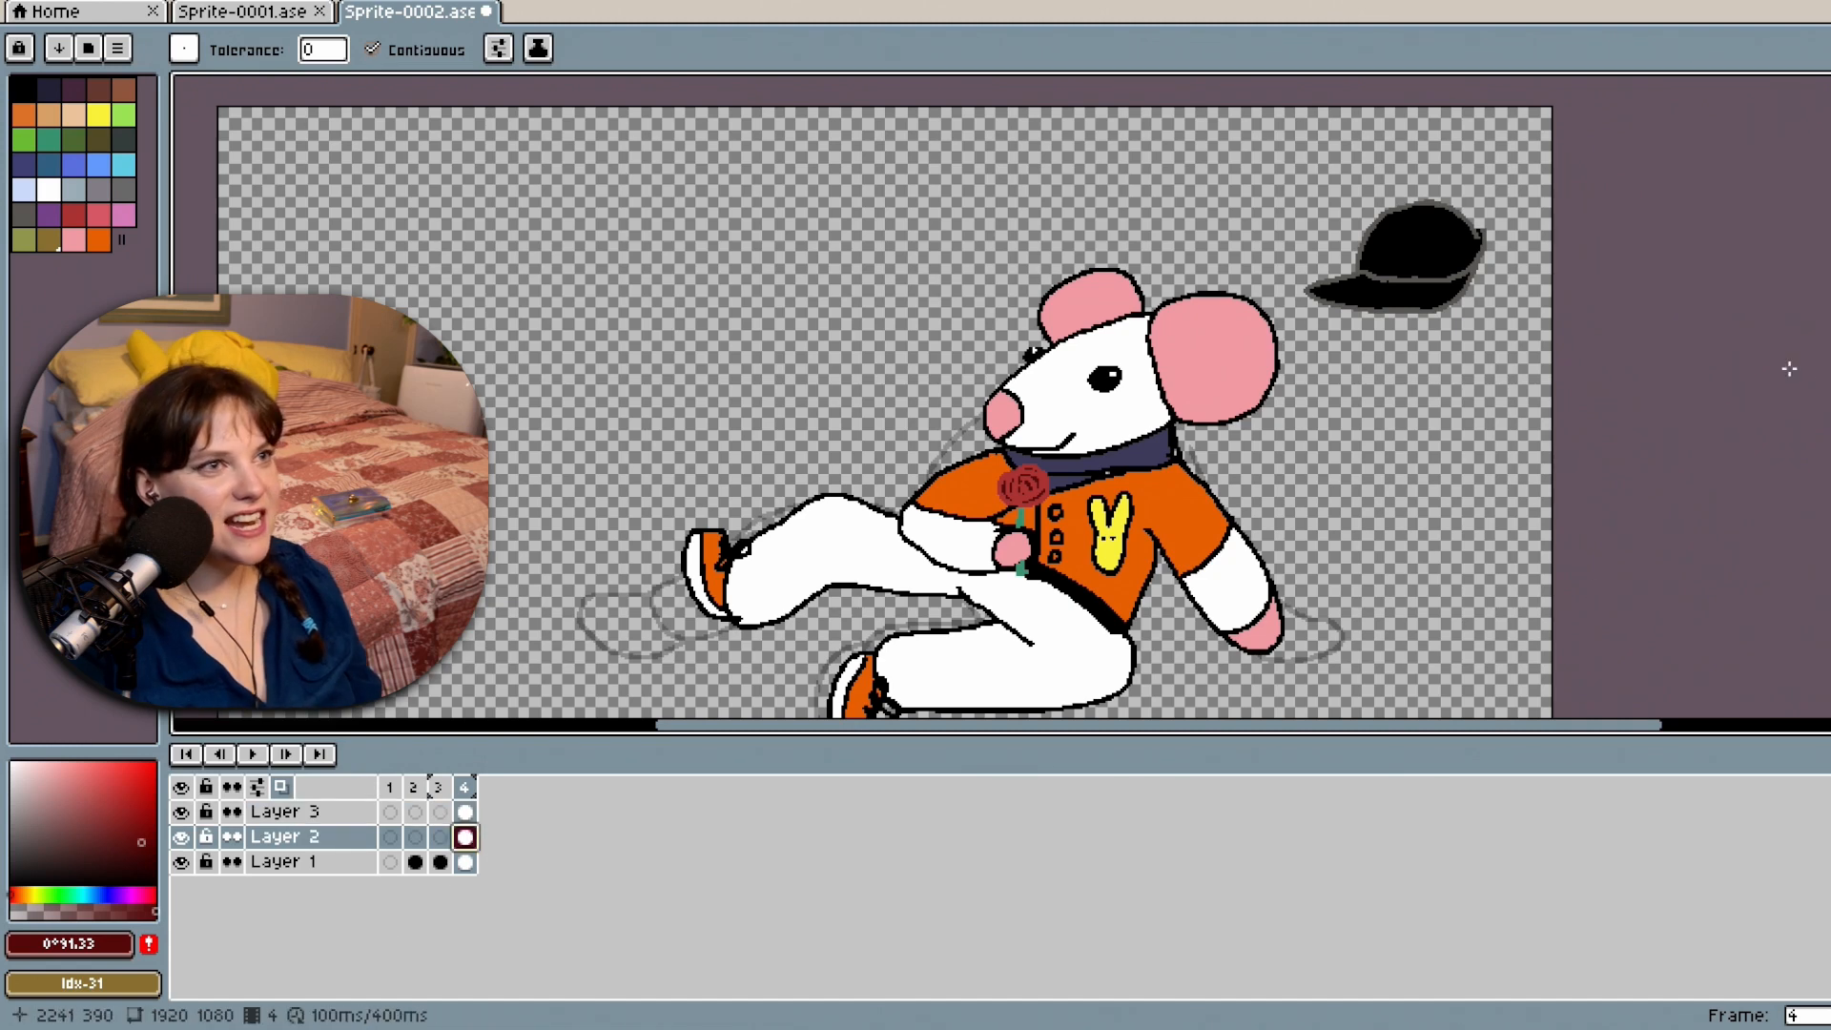
pyautogui.scroll(2, 1377, 364)
pyautogui.scroll(-1, 1378, 364)
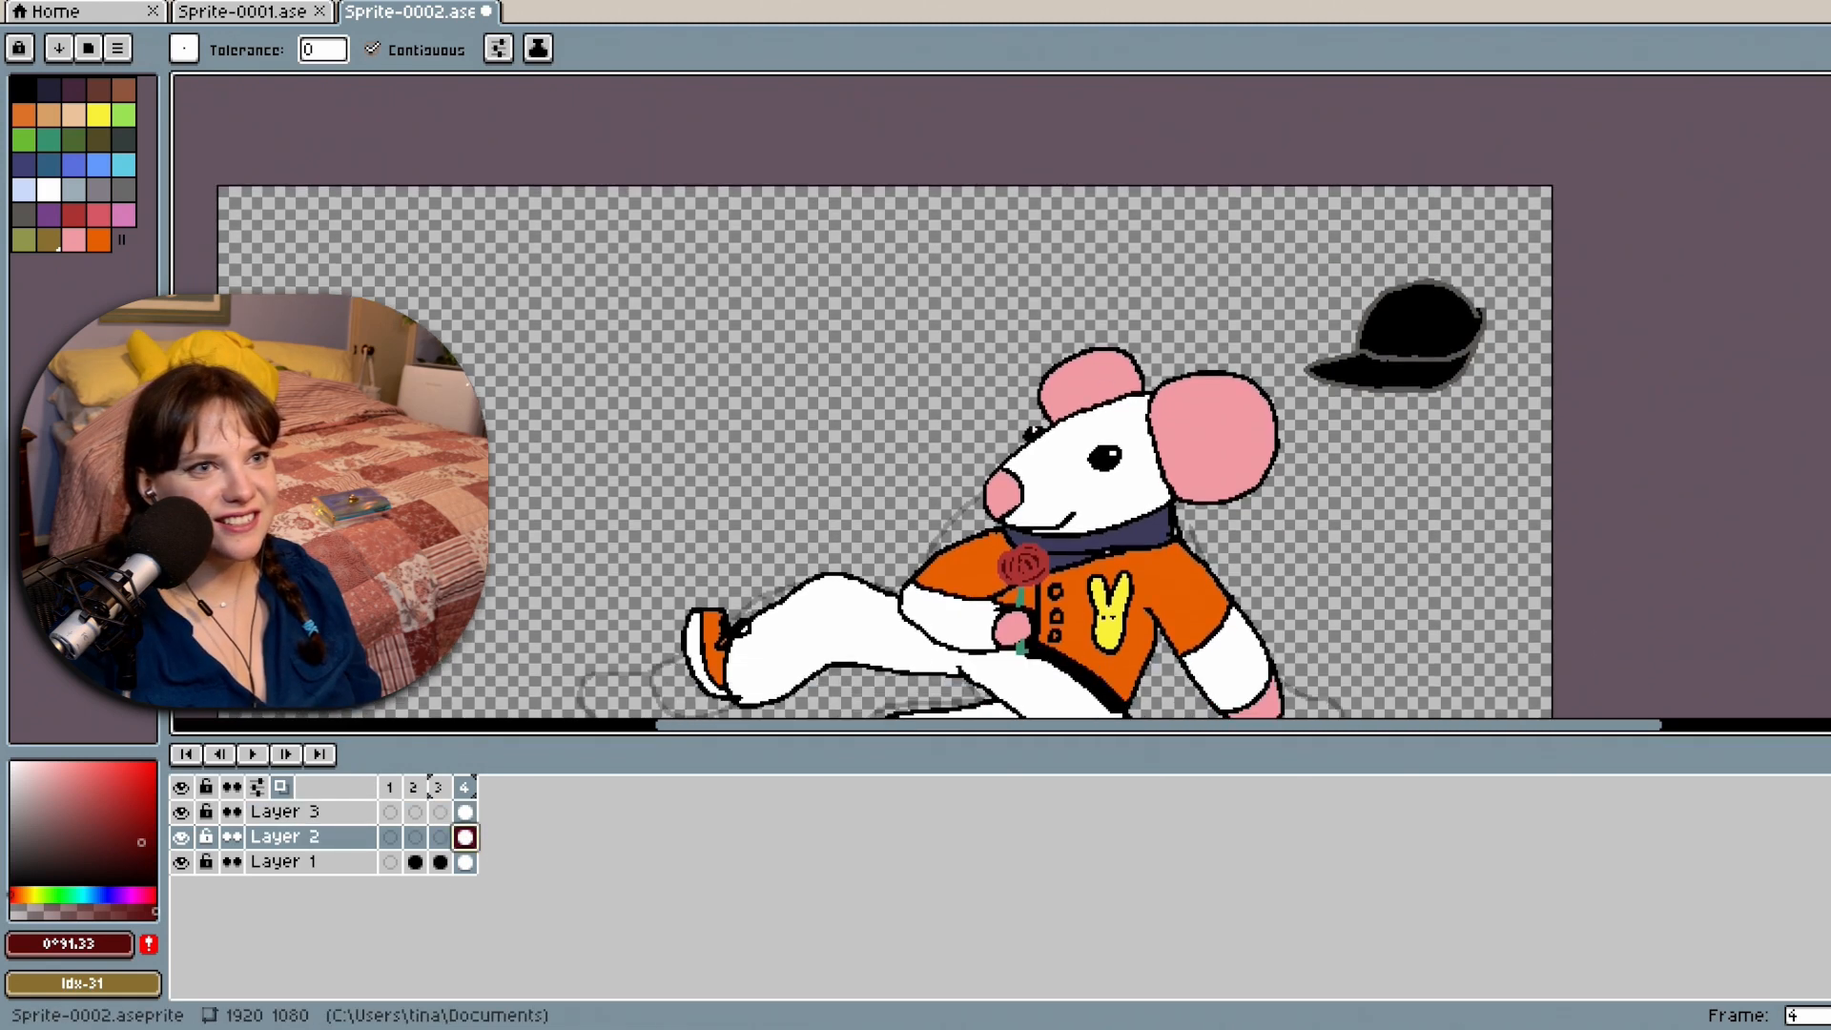
pyautogui.scroll(3, 1378, 364)
pyautogui.scroll(-3, 1713, 358)
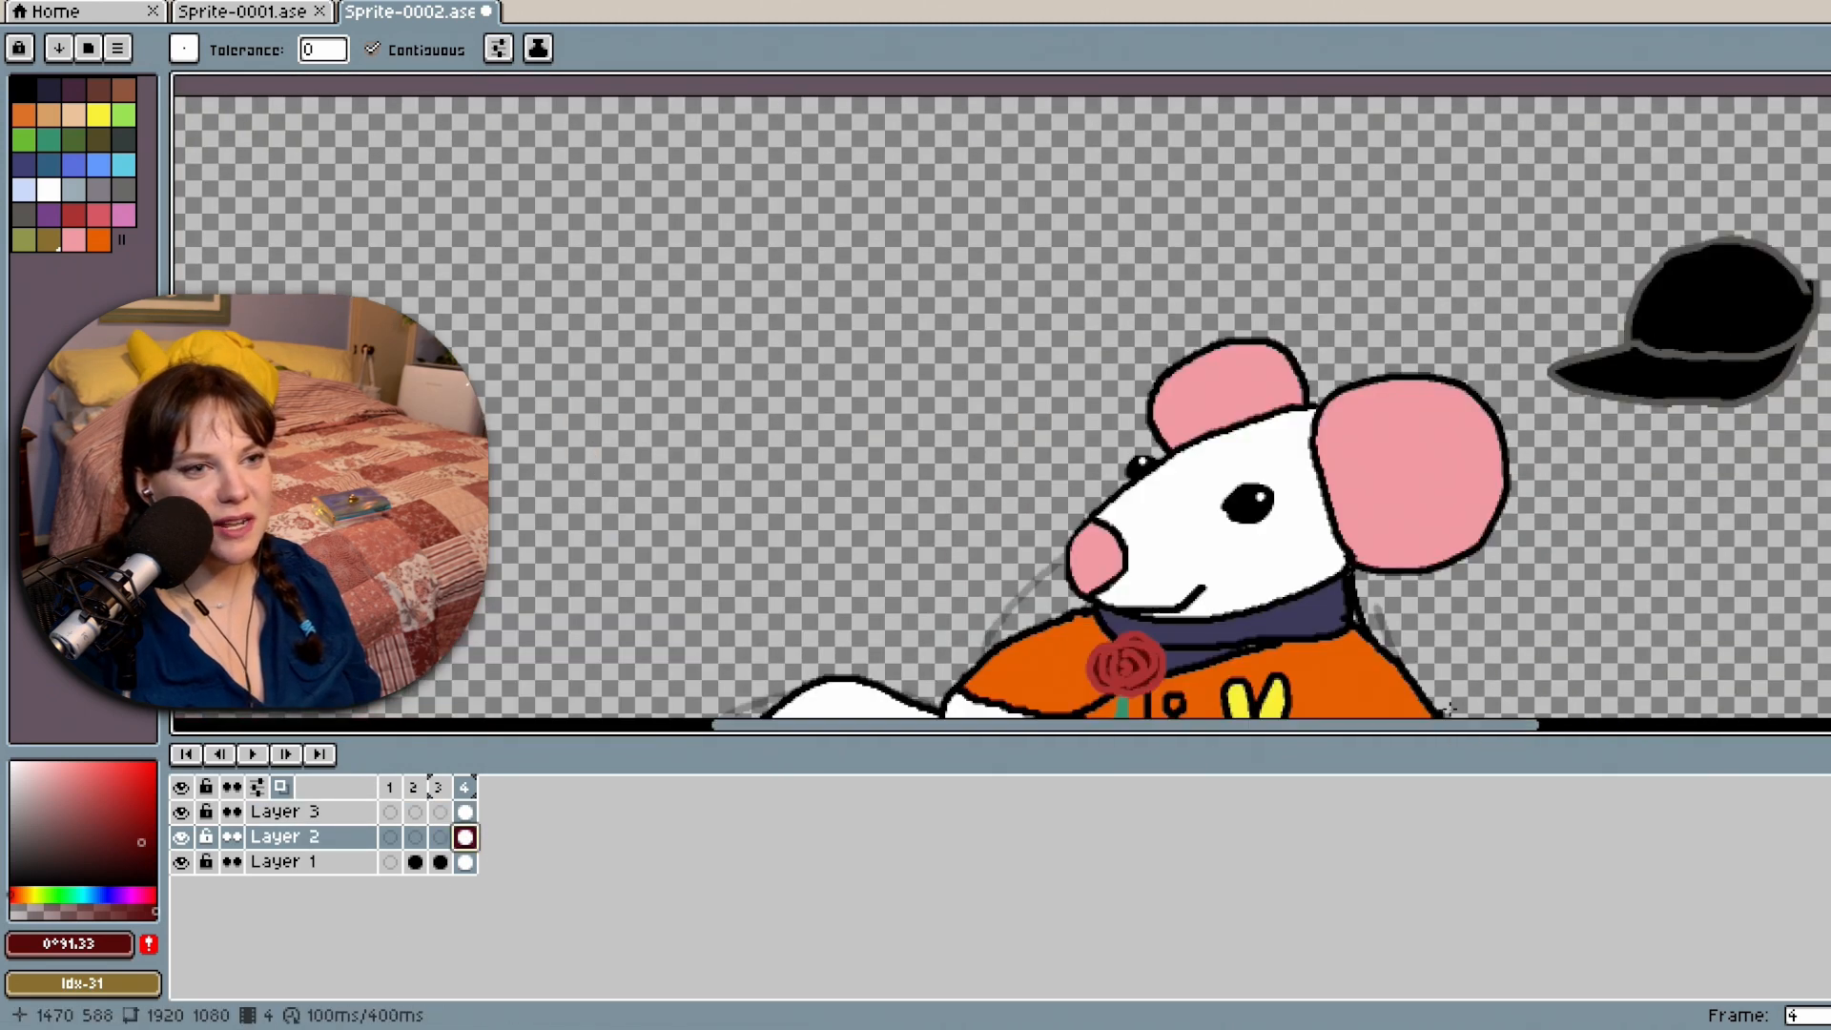
# Draw a shorter rounded brim tip and a lower bottom edge on the cap in dark grey with the 7 px pencil on Layer 2.
pyautogui.moveTo(1492, 727); pyautogui.dragTo(1593, 720)
pyautogui.scroll(2, 1632, 404)
pyautogui.scroll(1, 1633, 404)
pyautogui.scroll(-1, 1631, 416)
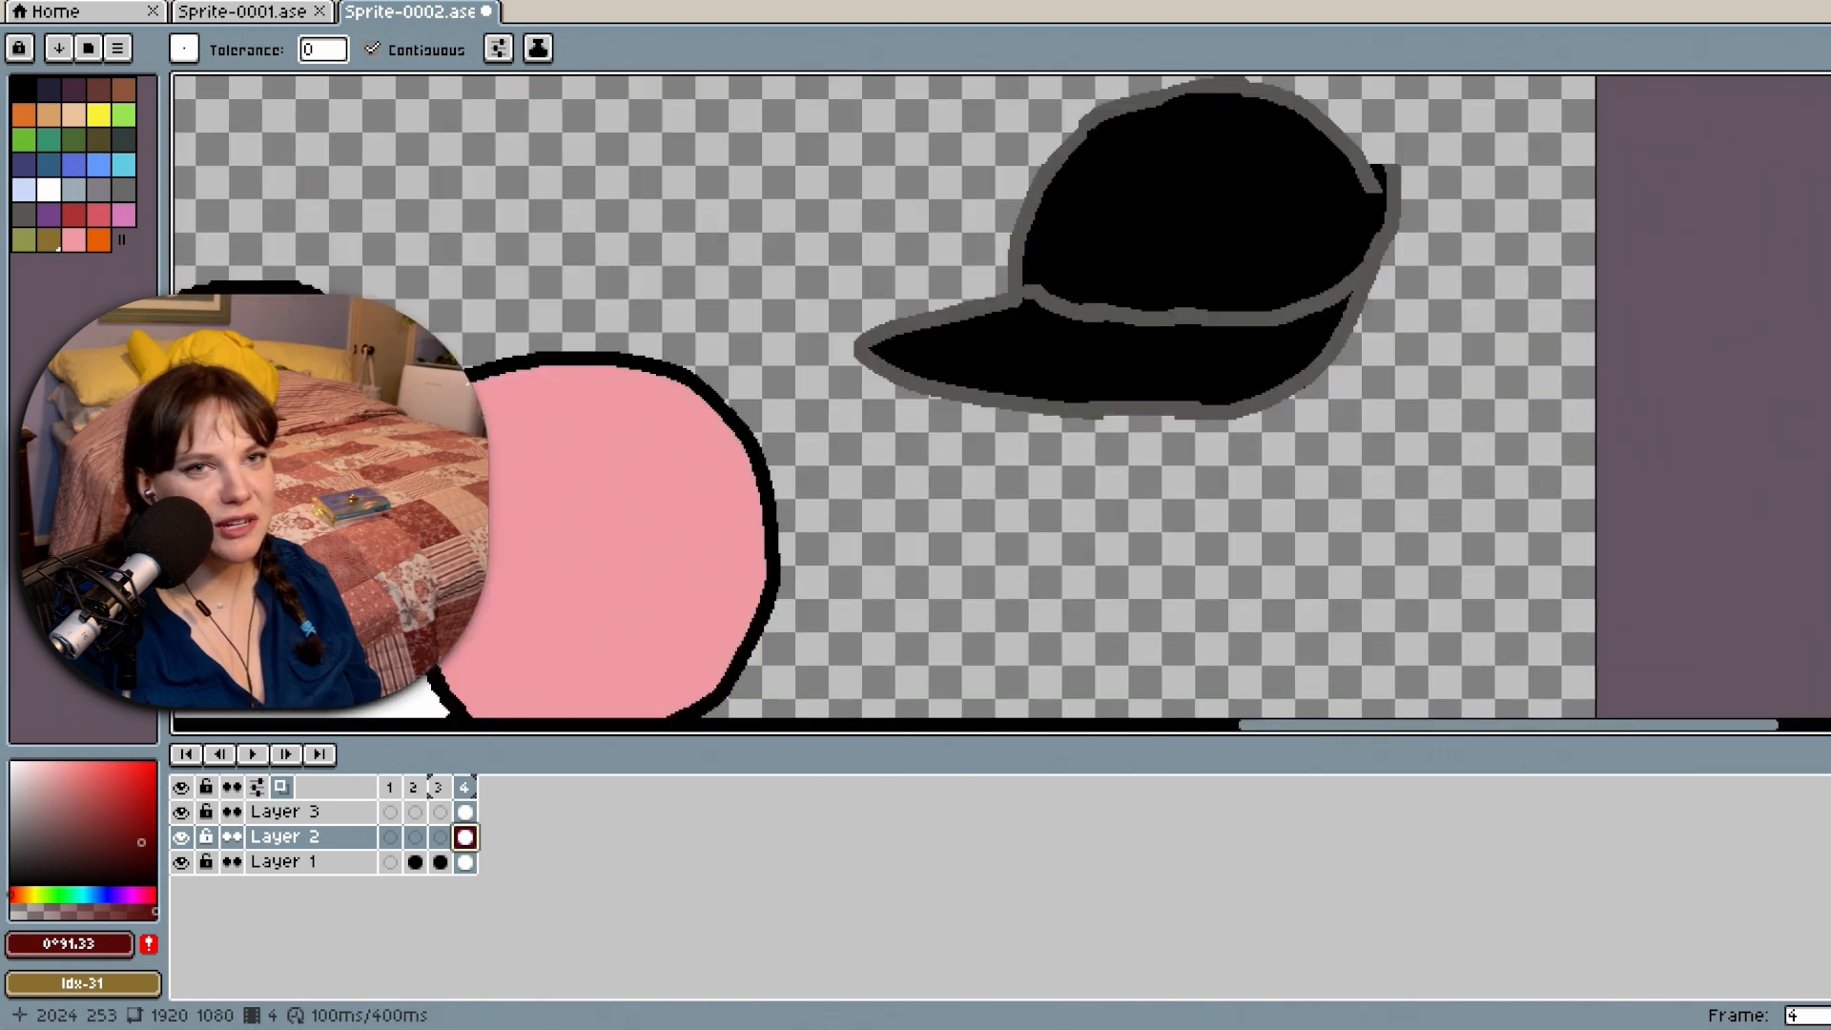
pyautogui.moveTo(1828, 315); pyautogui.dragTo(1828, 270)
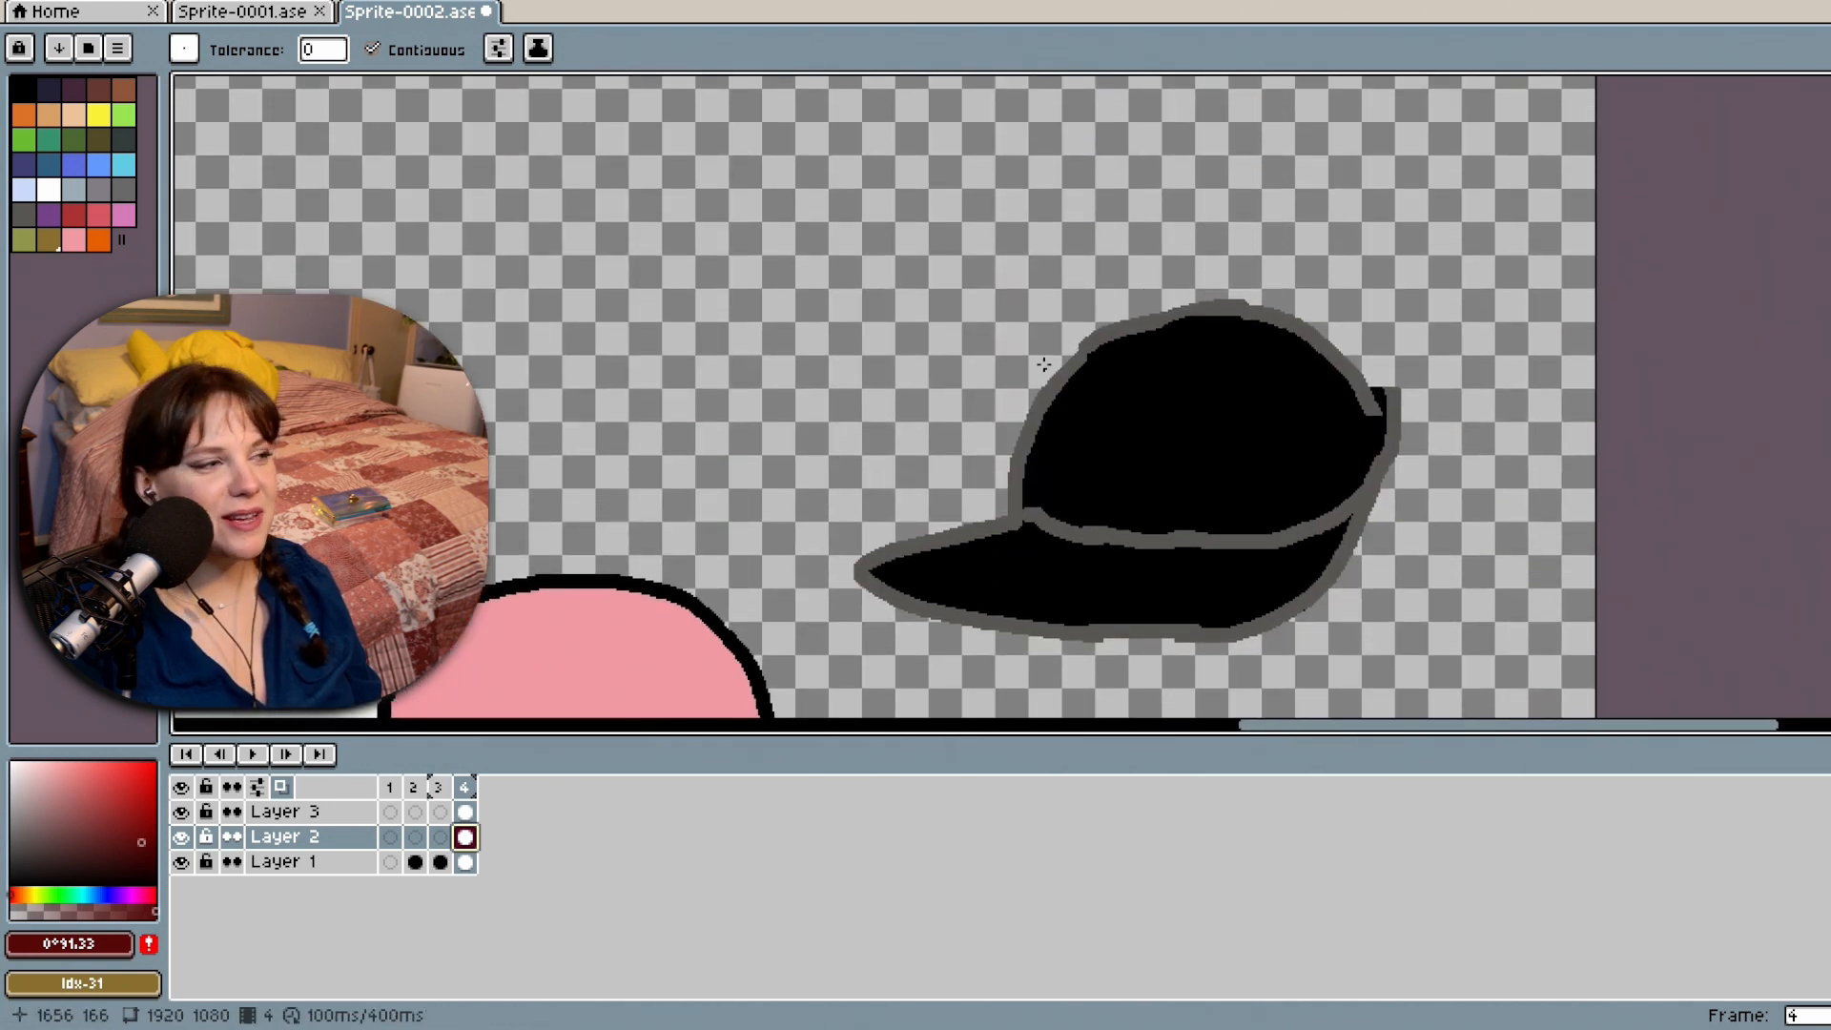
pyautogui.click(51, 95)
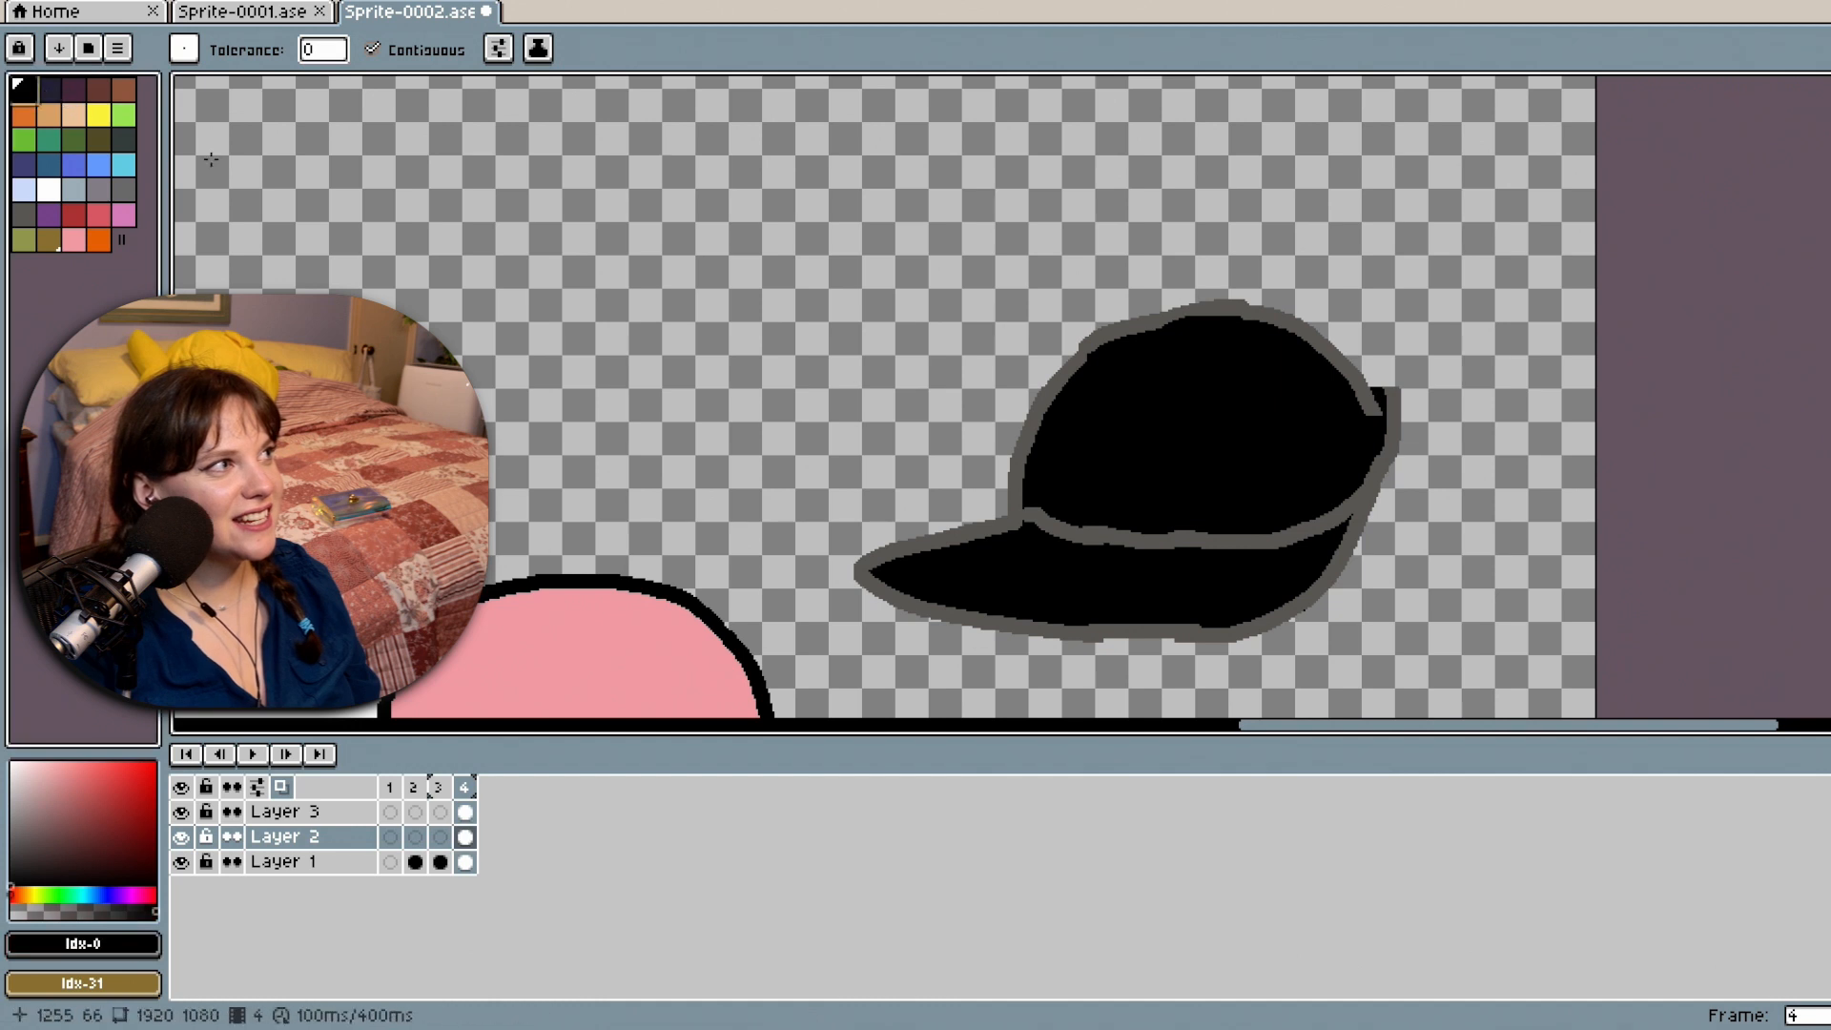
pyautogui.click(23, 215)
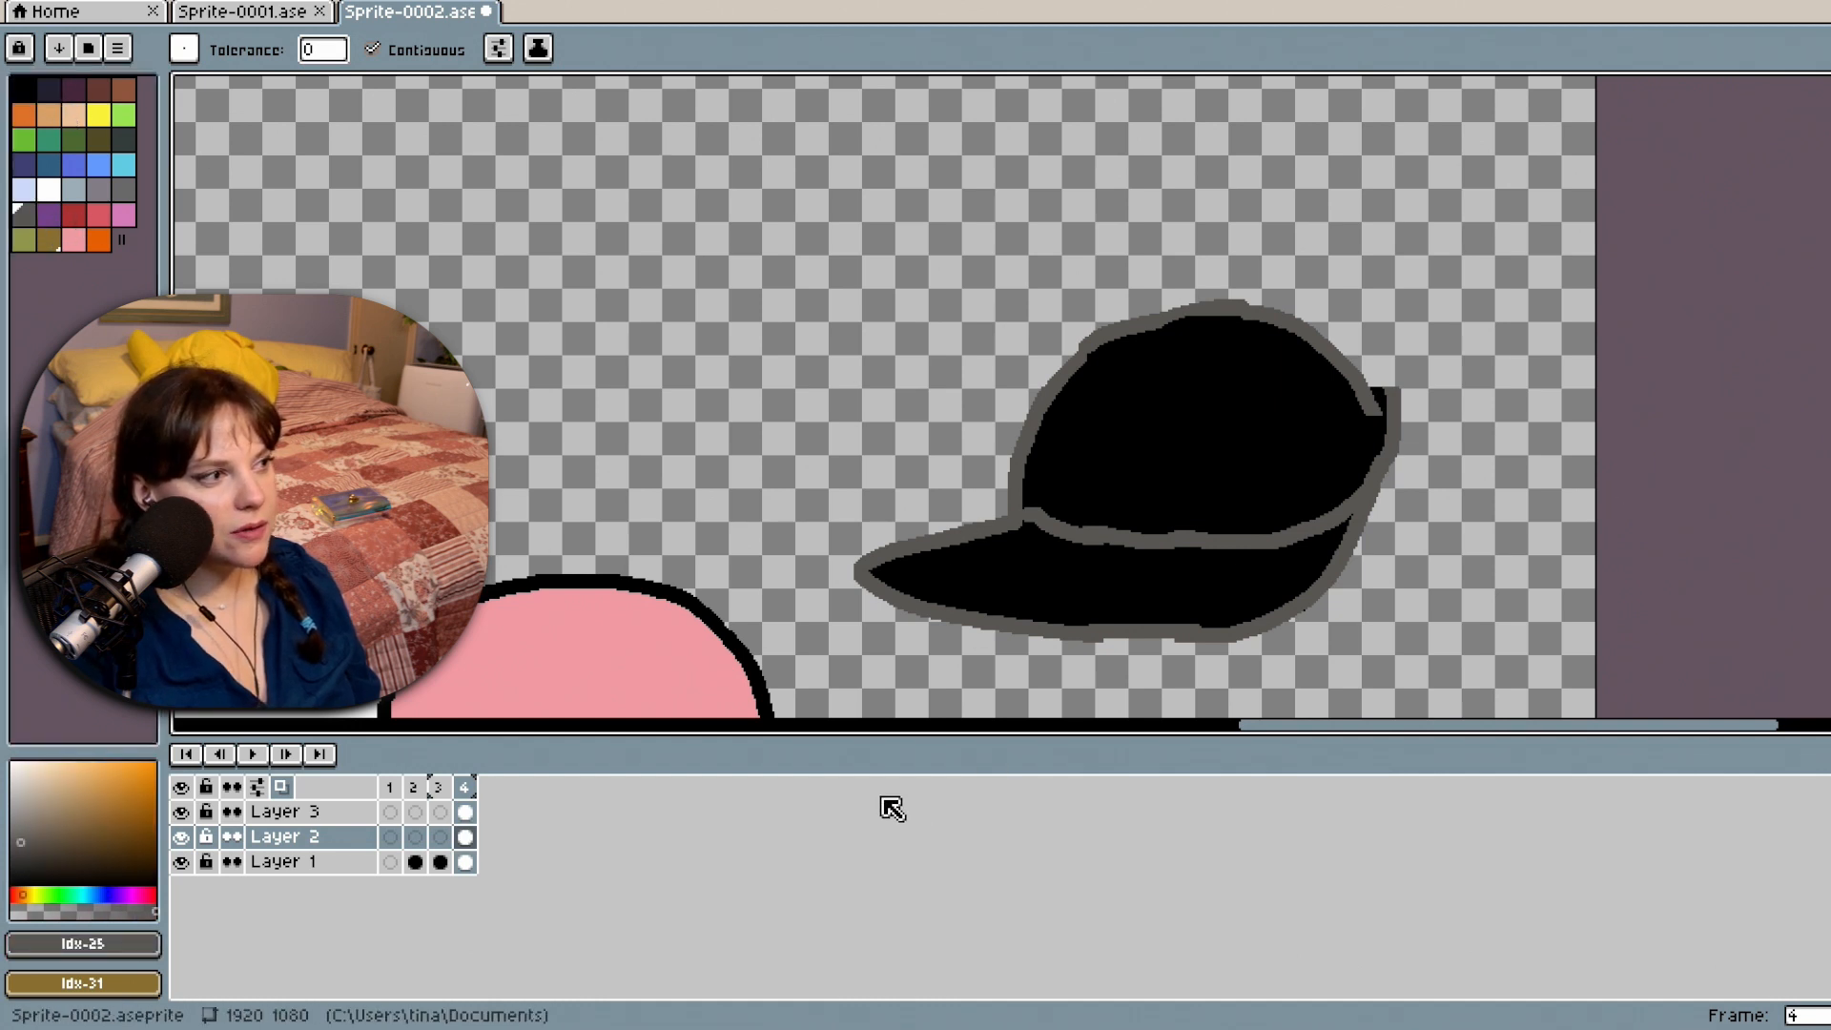
pyautogui.click(1821, 87)
pyautogui.press('e')
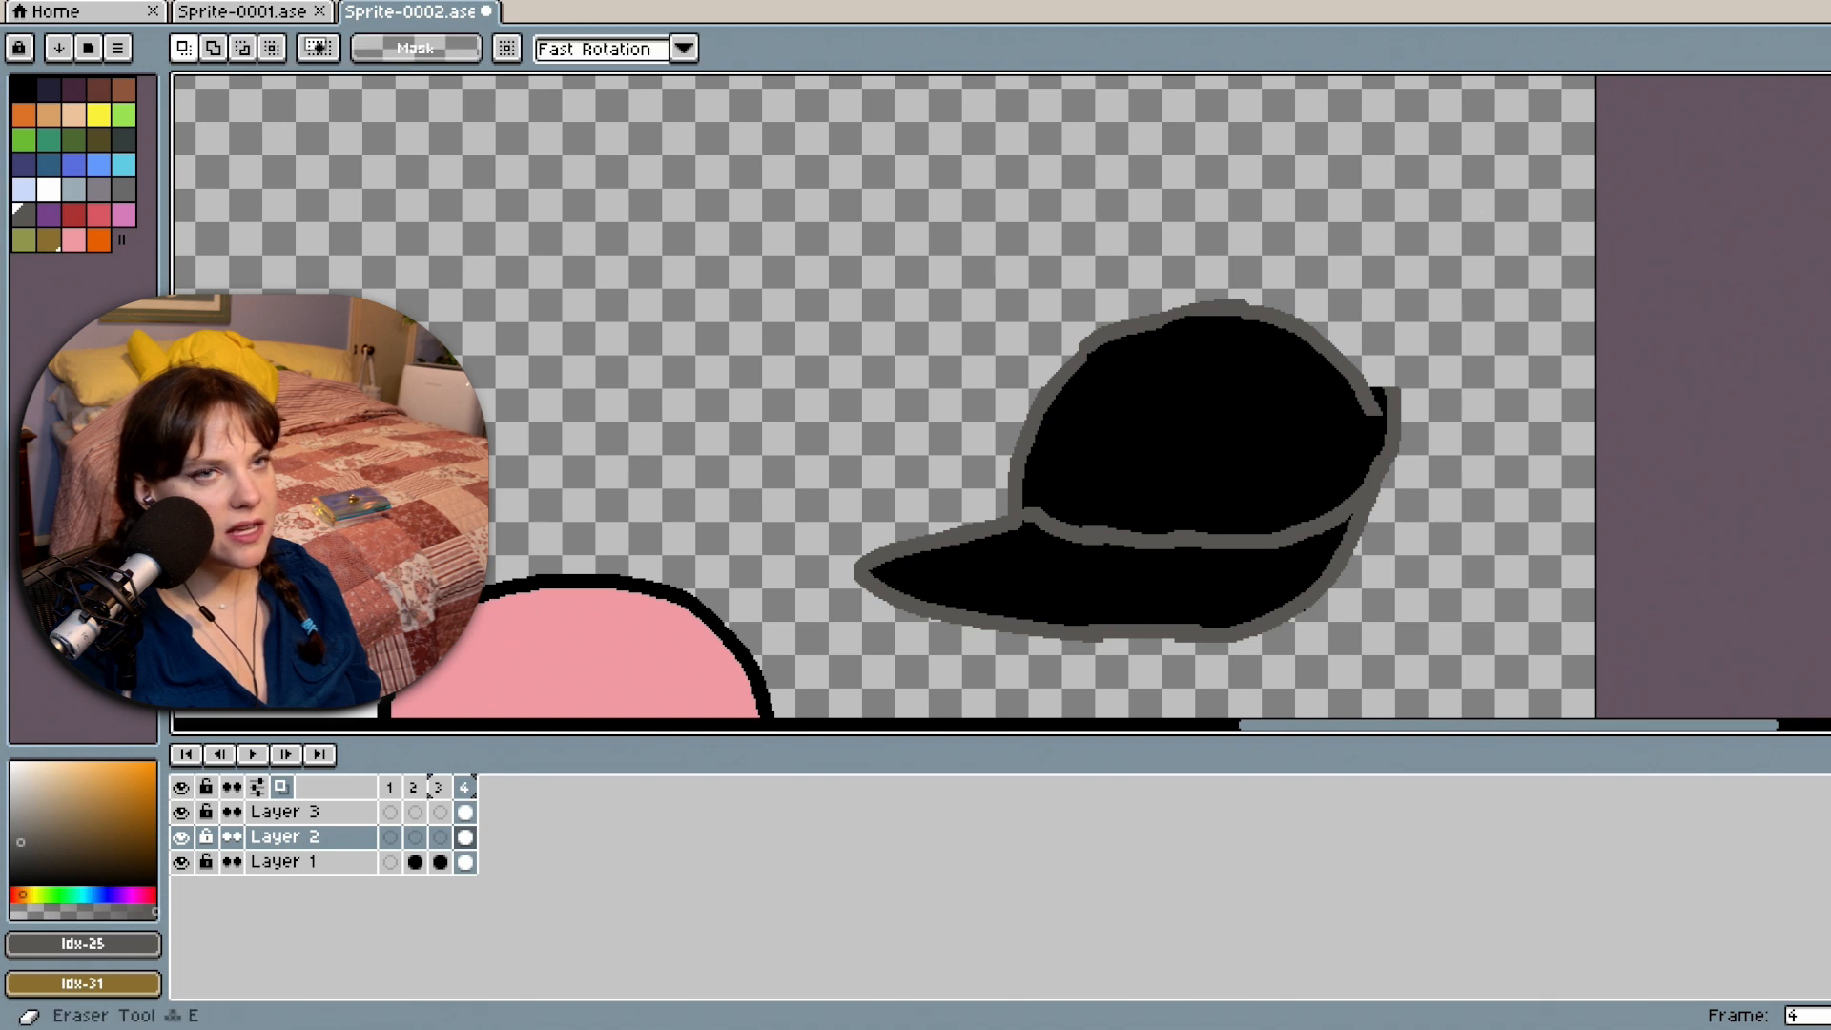
pyautogui.click(1826, 117)
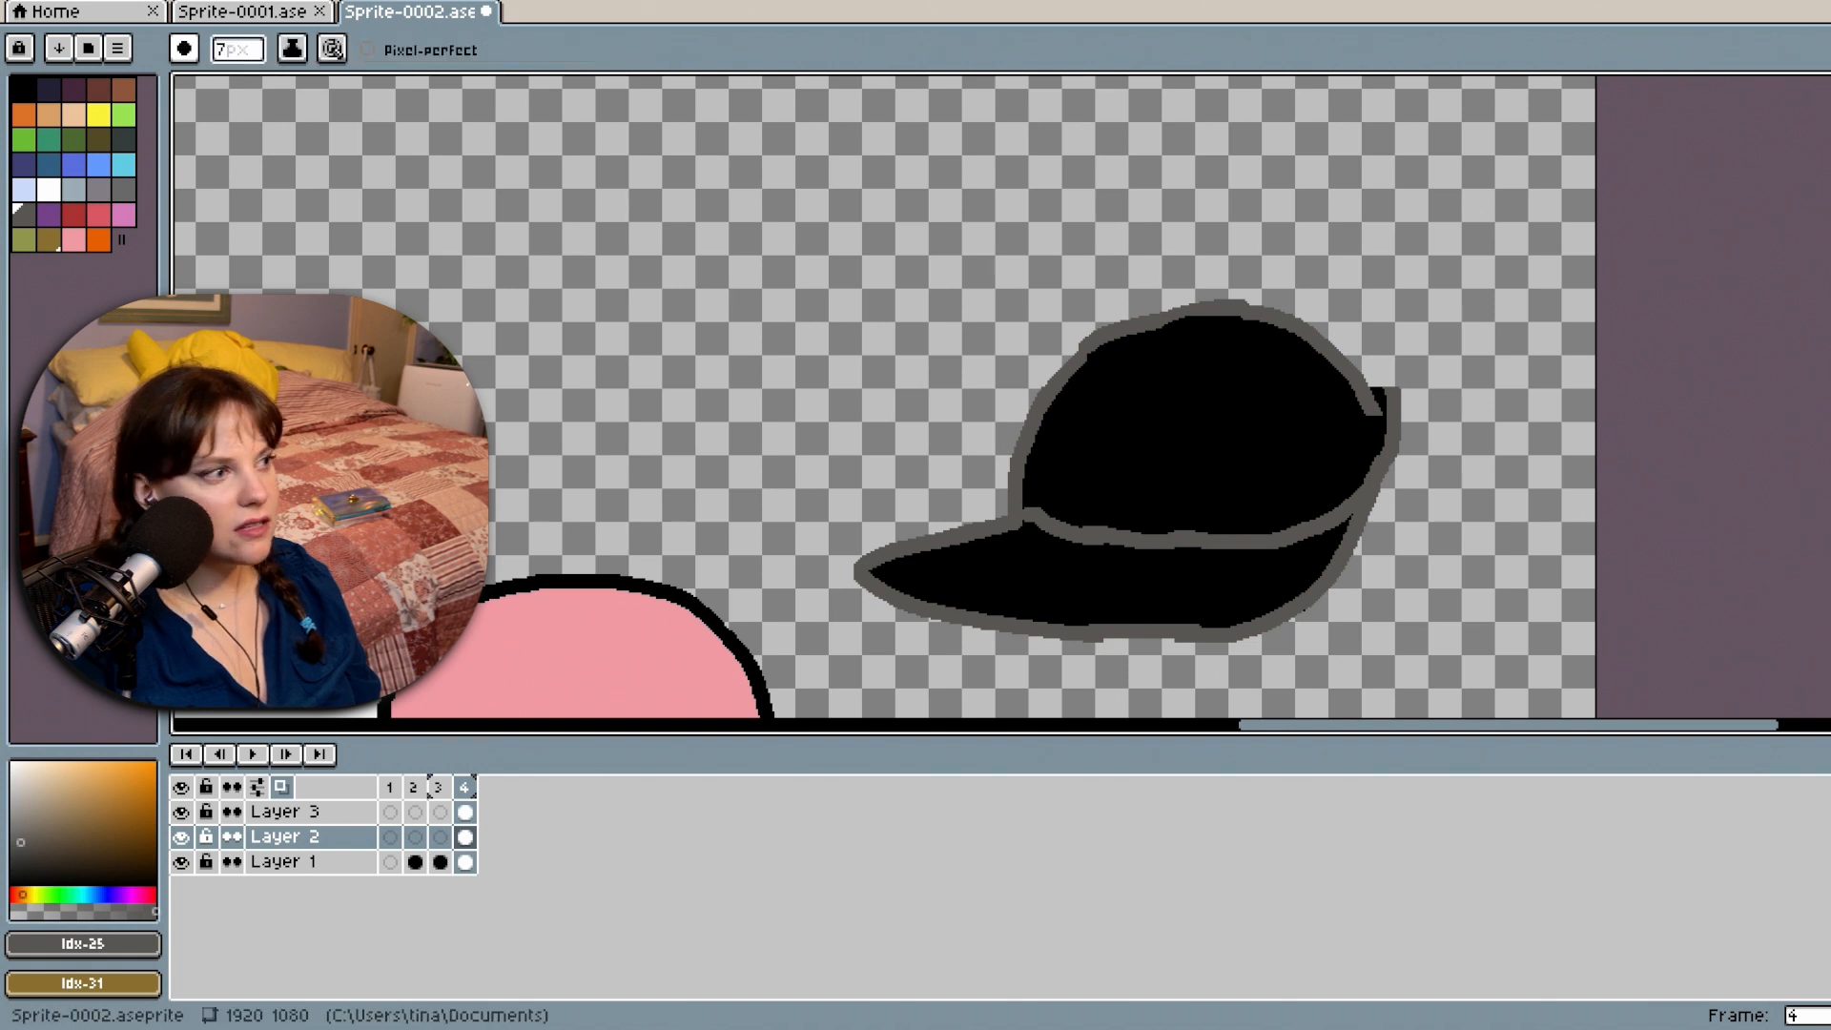
pyautogui.click(468, 841)
pyautogui.moveTo(935, 548); pyautogui.dragTo(921, 572)
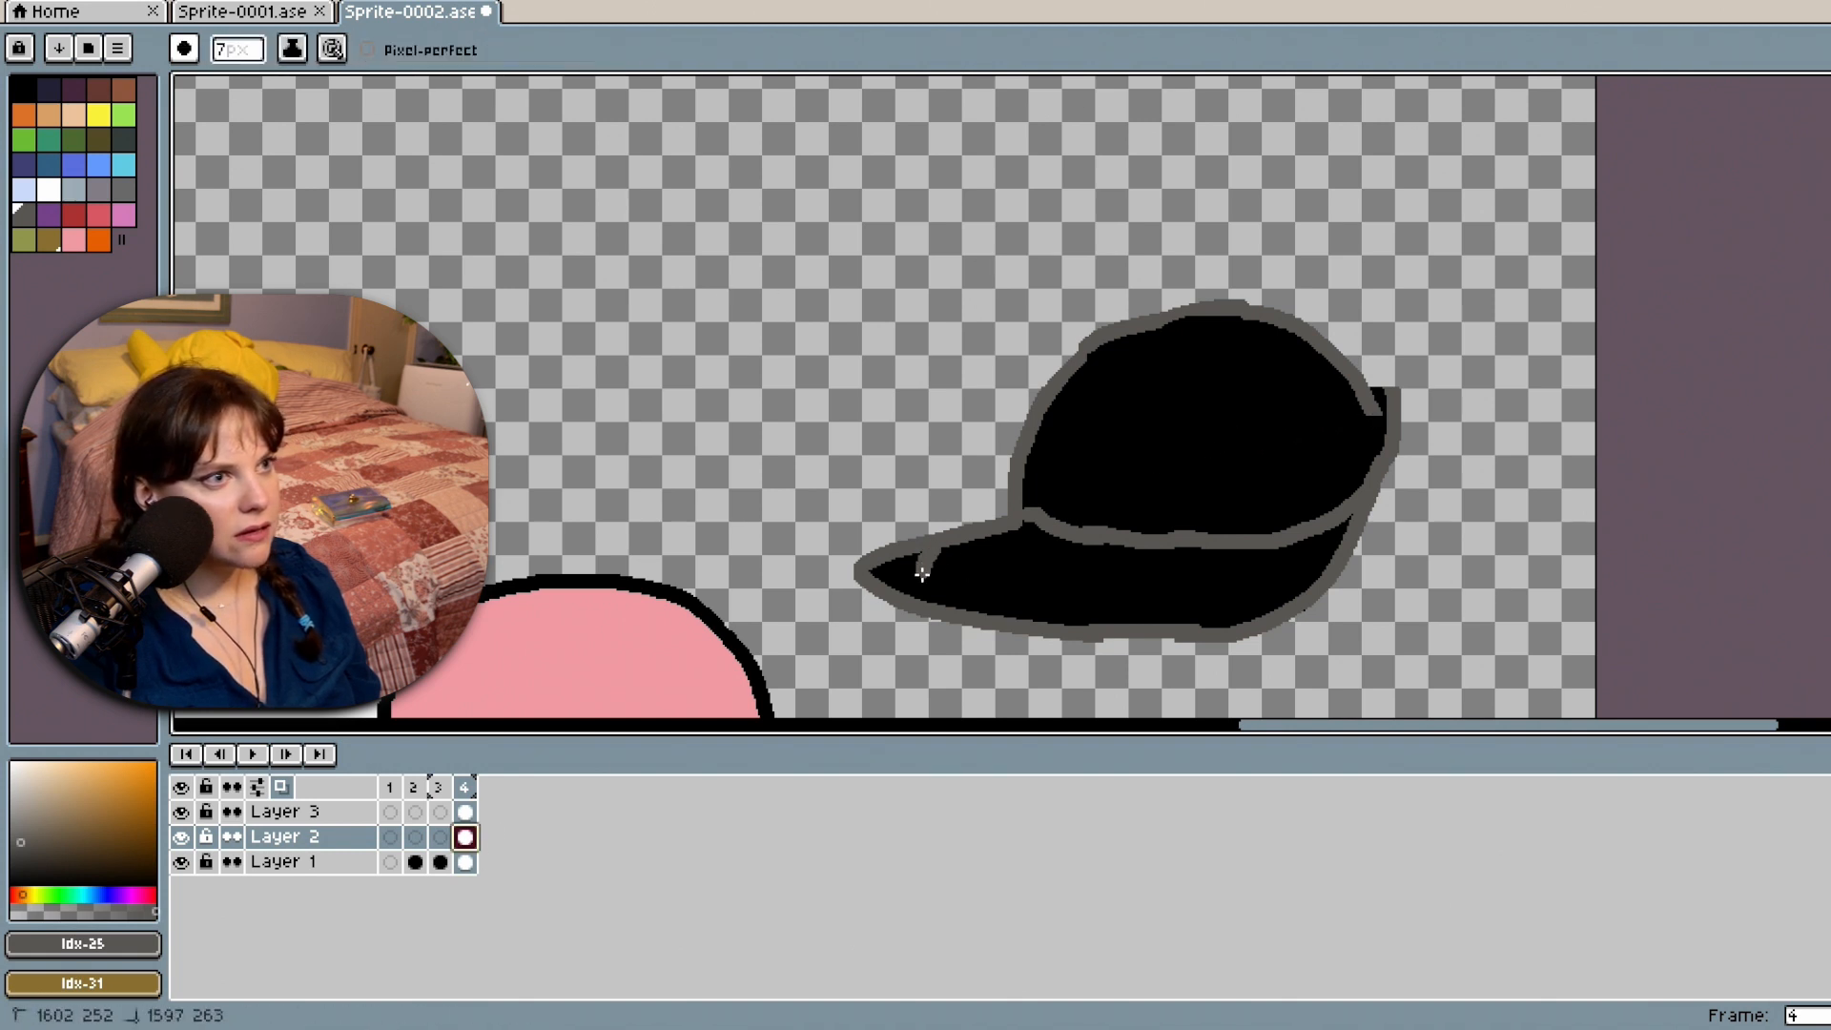
pyautogui.moveTo(1010, 631); pyautogui.dragTo(1149, 659)
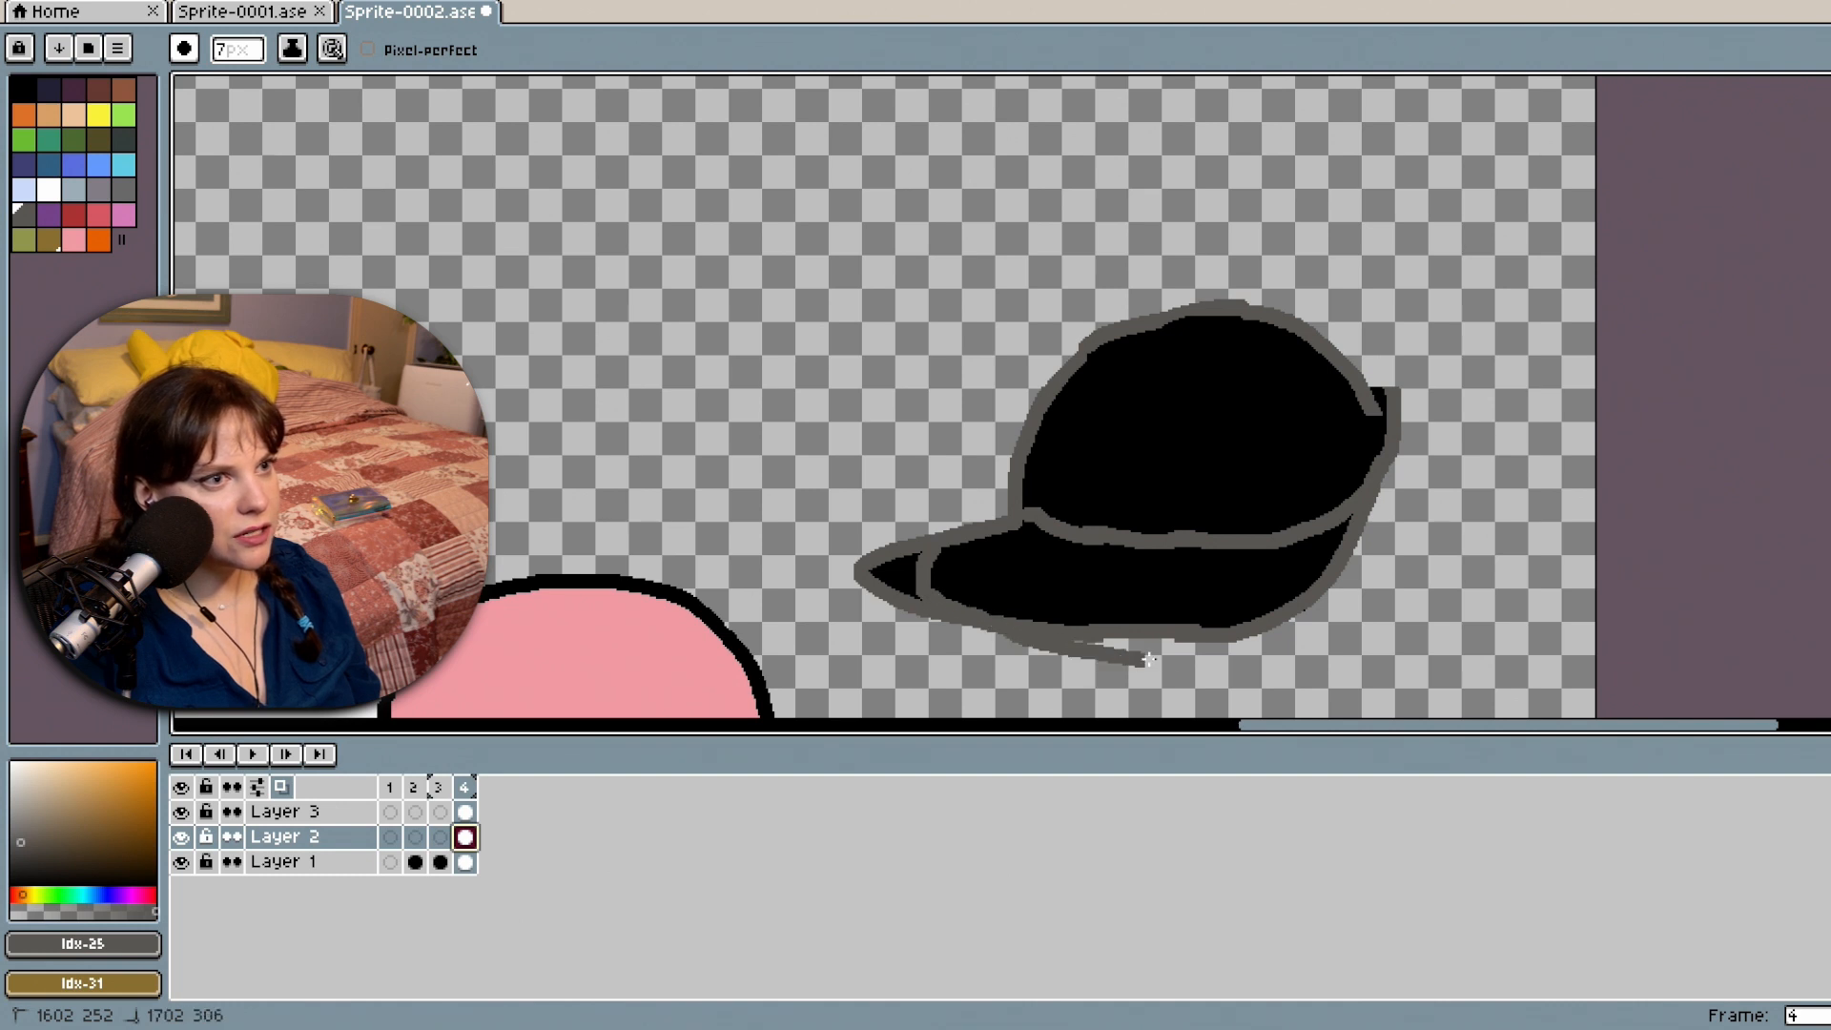
pyautogui.moveTo(1264, 624); pyautogui.dragTo(1265, 622)
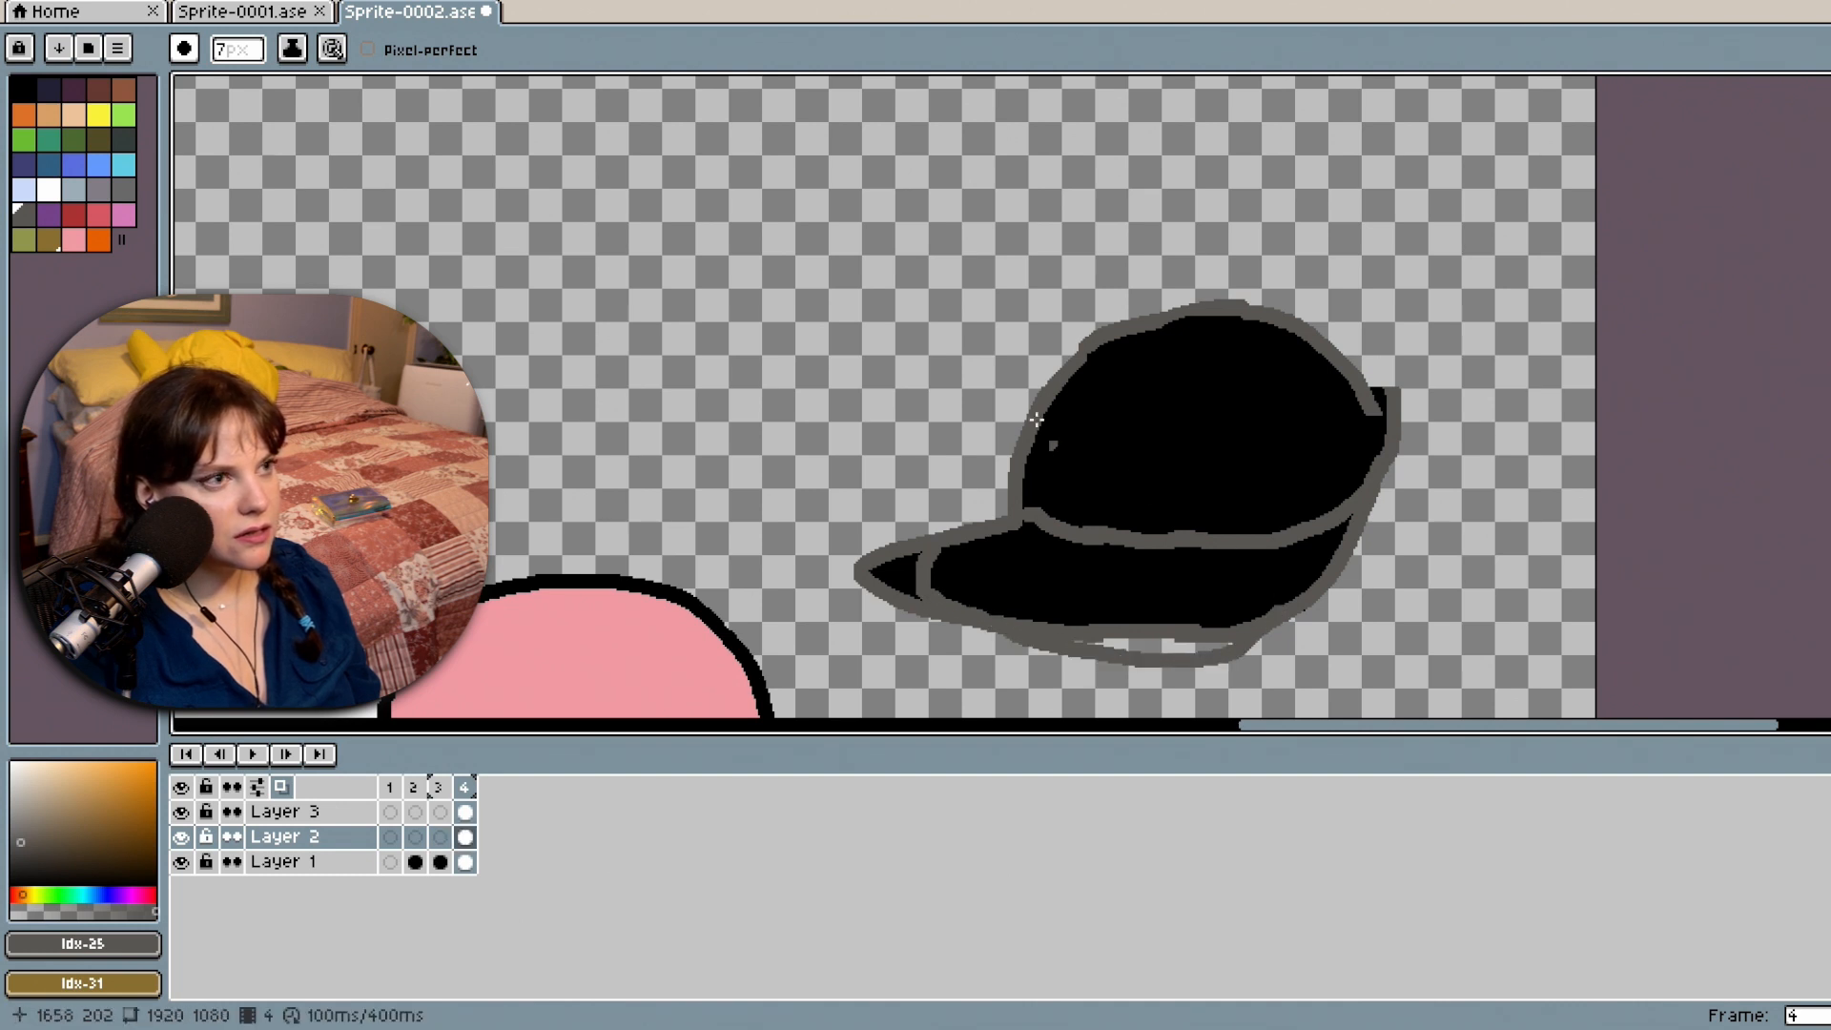
# Erase the old pointed end of the cap's brim outside the new rounded tip with the 11 px eraser.
pyautogui.press('e')
pyautogui.moveTo(930, 520); pyautogui.dragTo(924, 525)
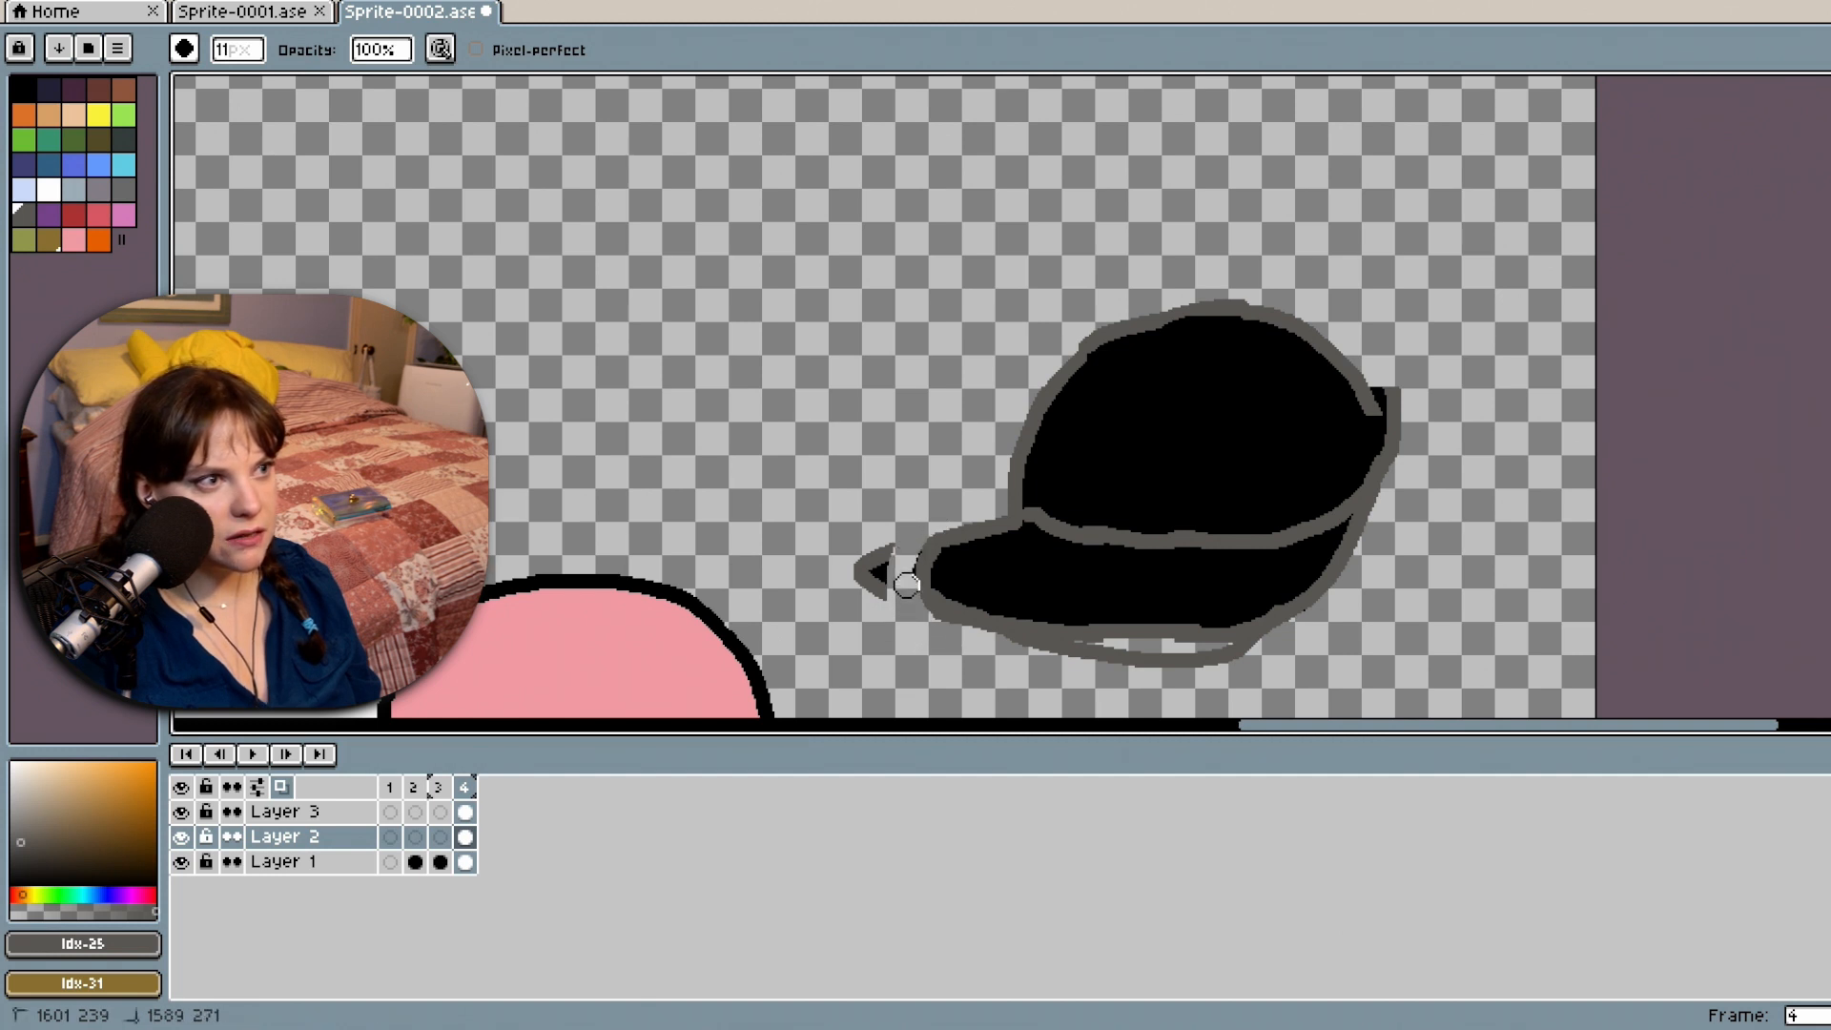
pyautogui.moveTo(887, 544)
pyautogui.mouseDown()
pyautogui.moveTo(879, 638)
pyautogui.moveTo(847, 560)
pyautogui.mouseUp()
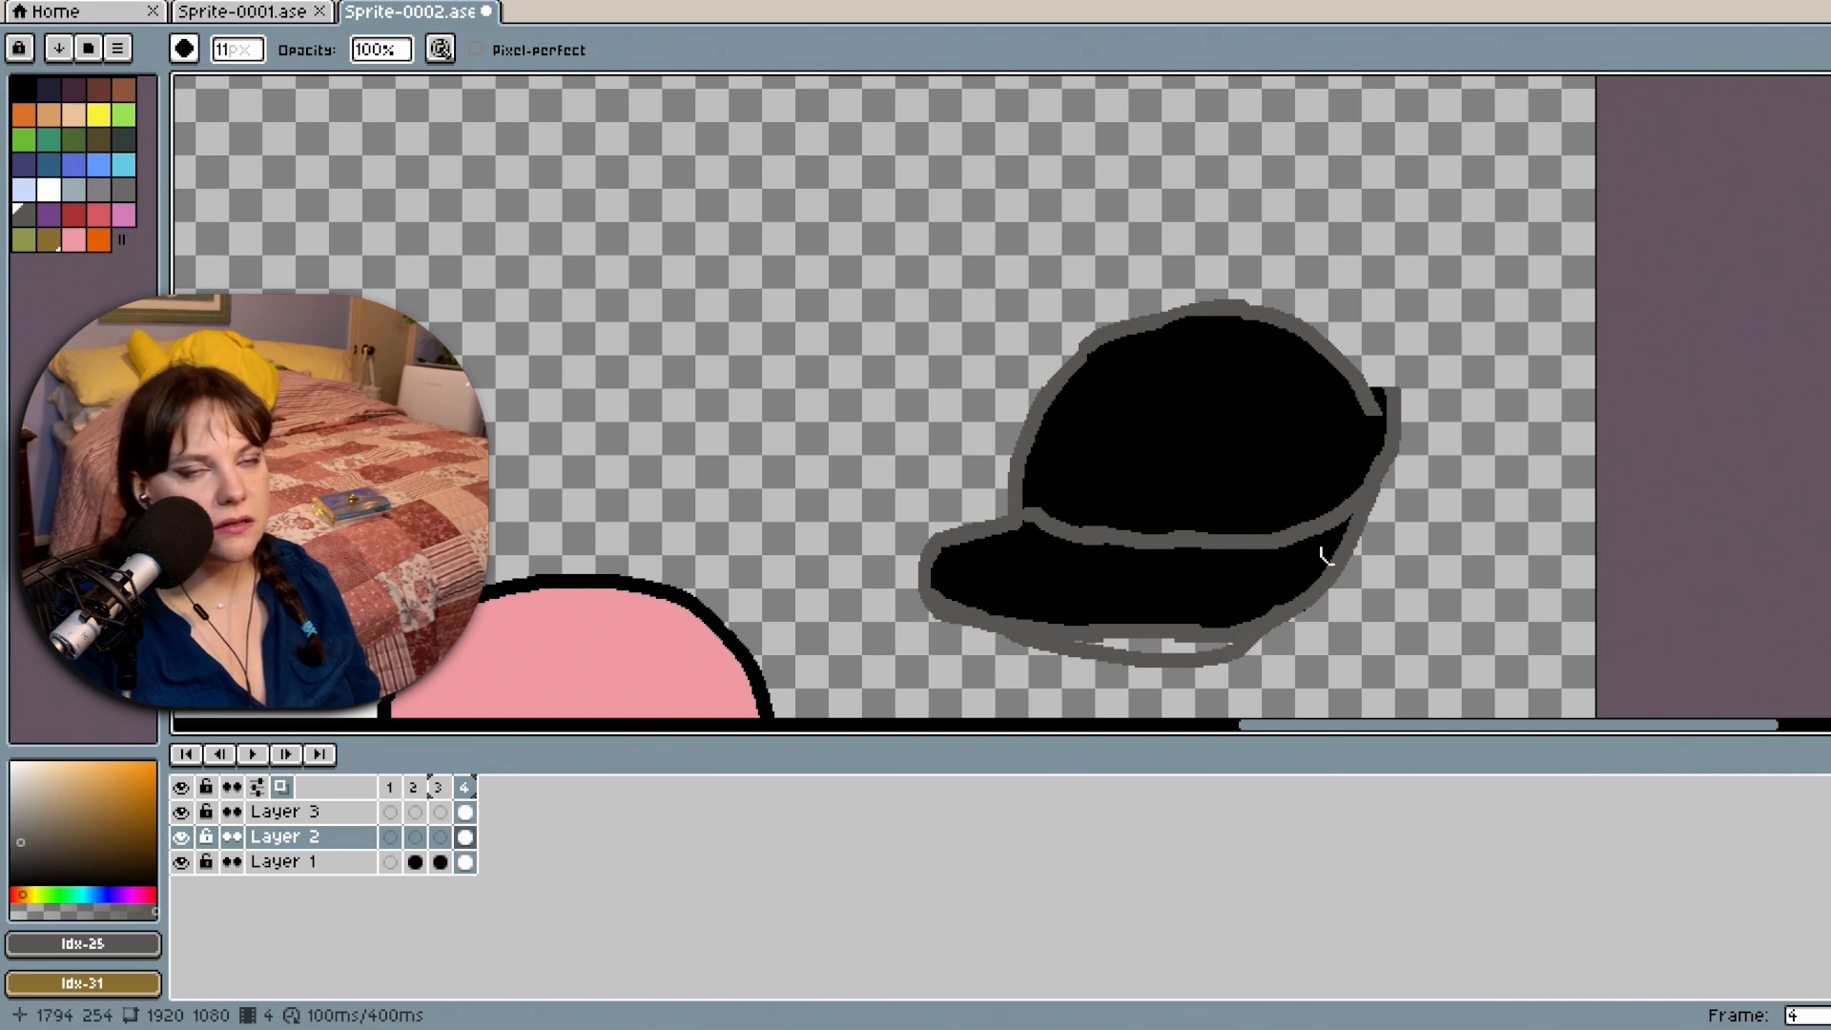
# Paint black over both ends of the old lower brim outline with the 7 px pencil, keeping the new grey edge.
pyautogui.click(26, 87)
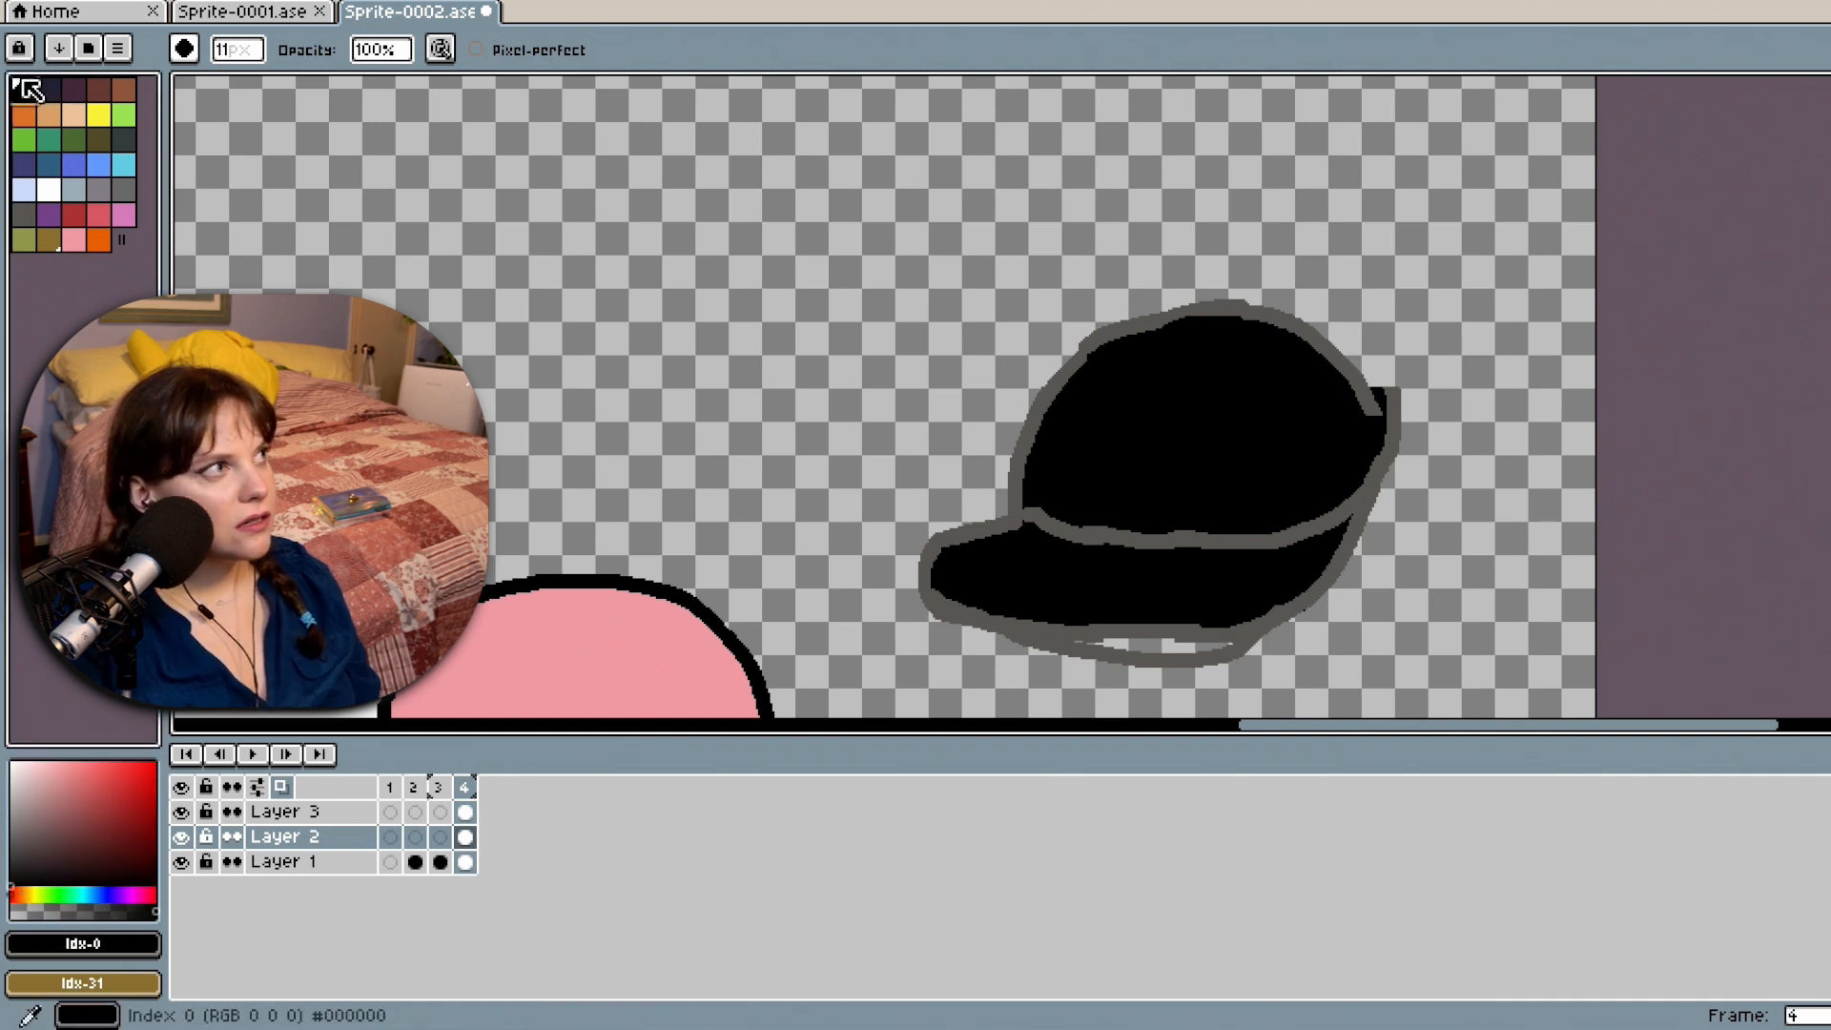
pyautogui.click(1827, 124)
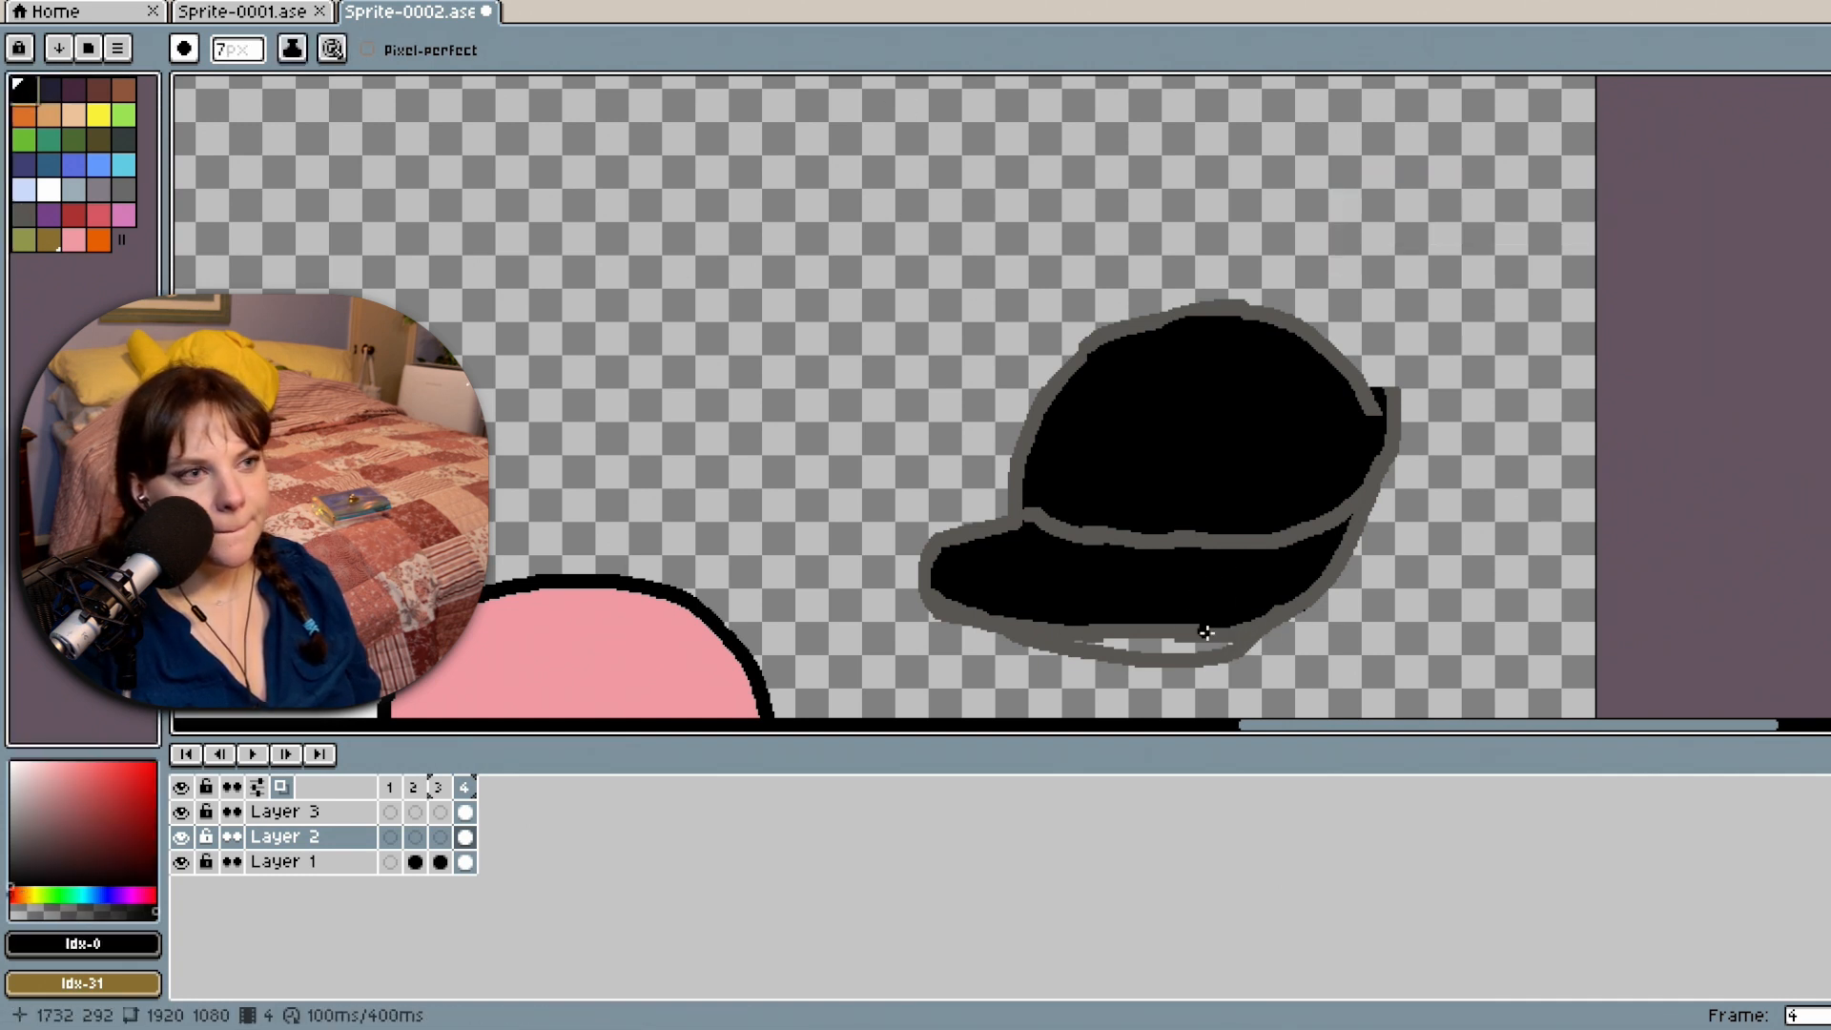
pyautogui.moveTo(1281, 597); pyautogui.dragTo(1262, 611)
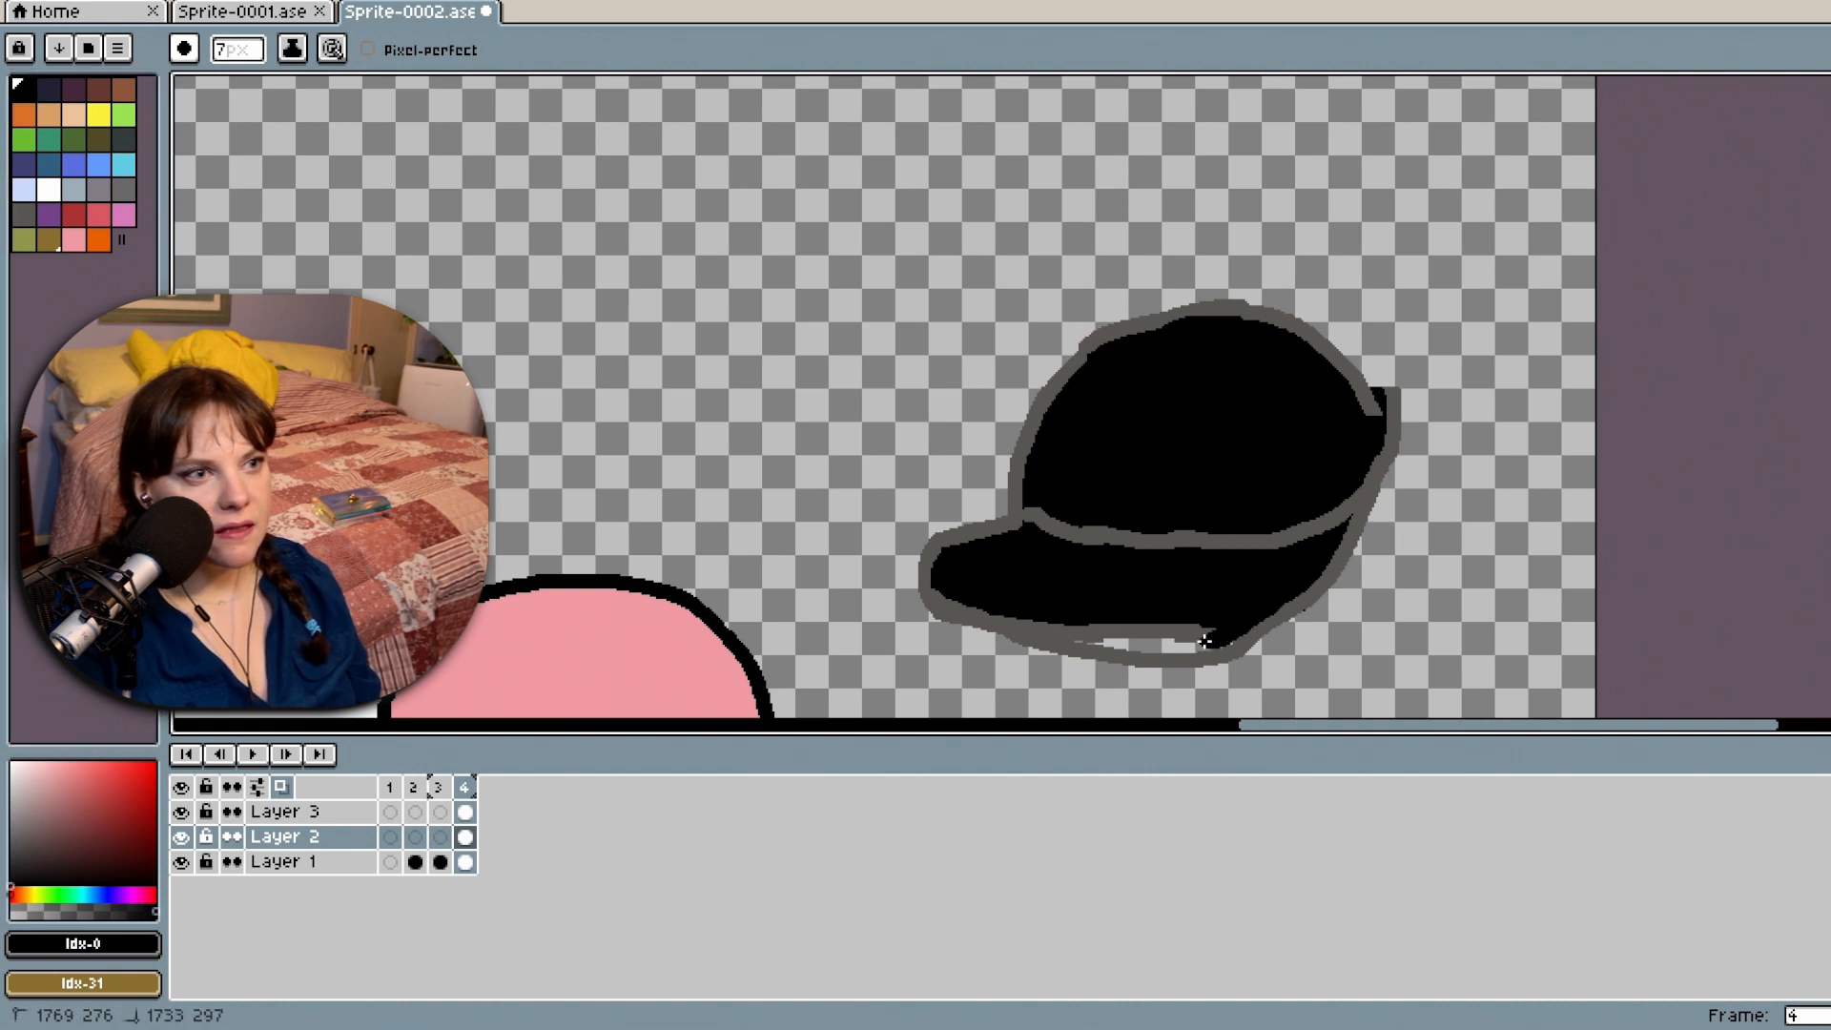
pyautogui.moveTo(1206, 641); pyautogui.dragTo(1096, 633)
pyautogui.scroll(3, 1165, 634)
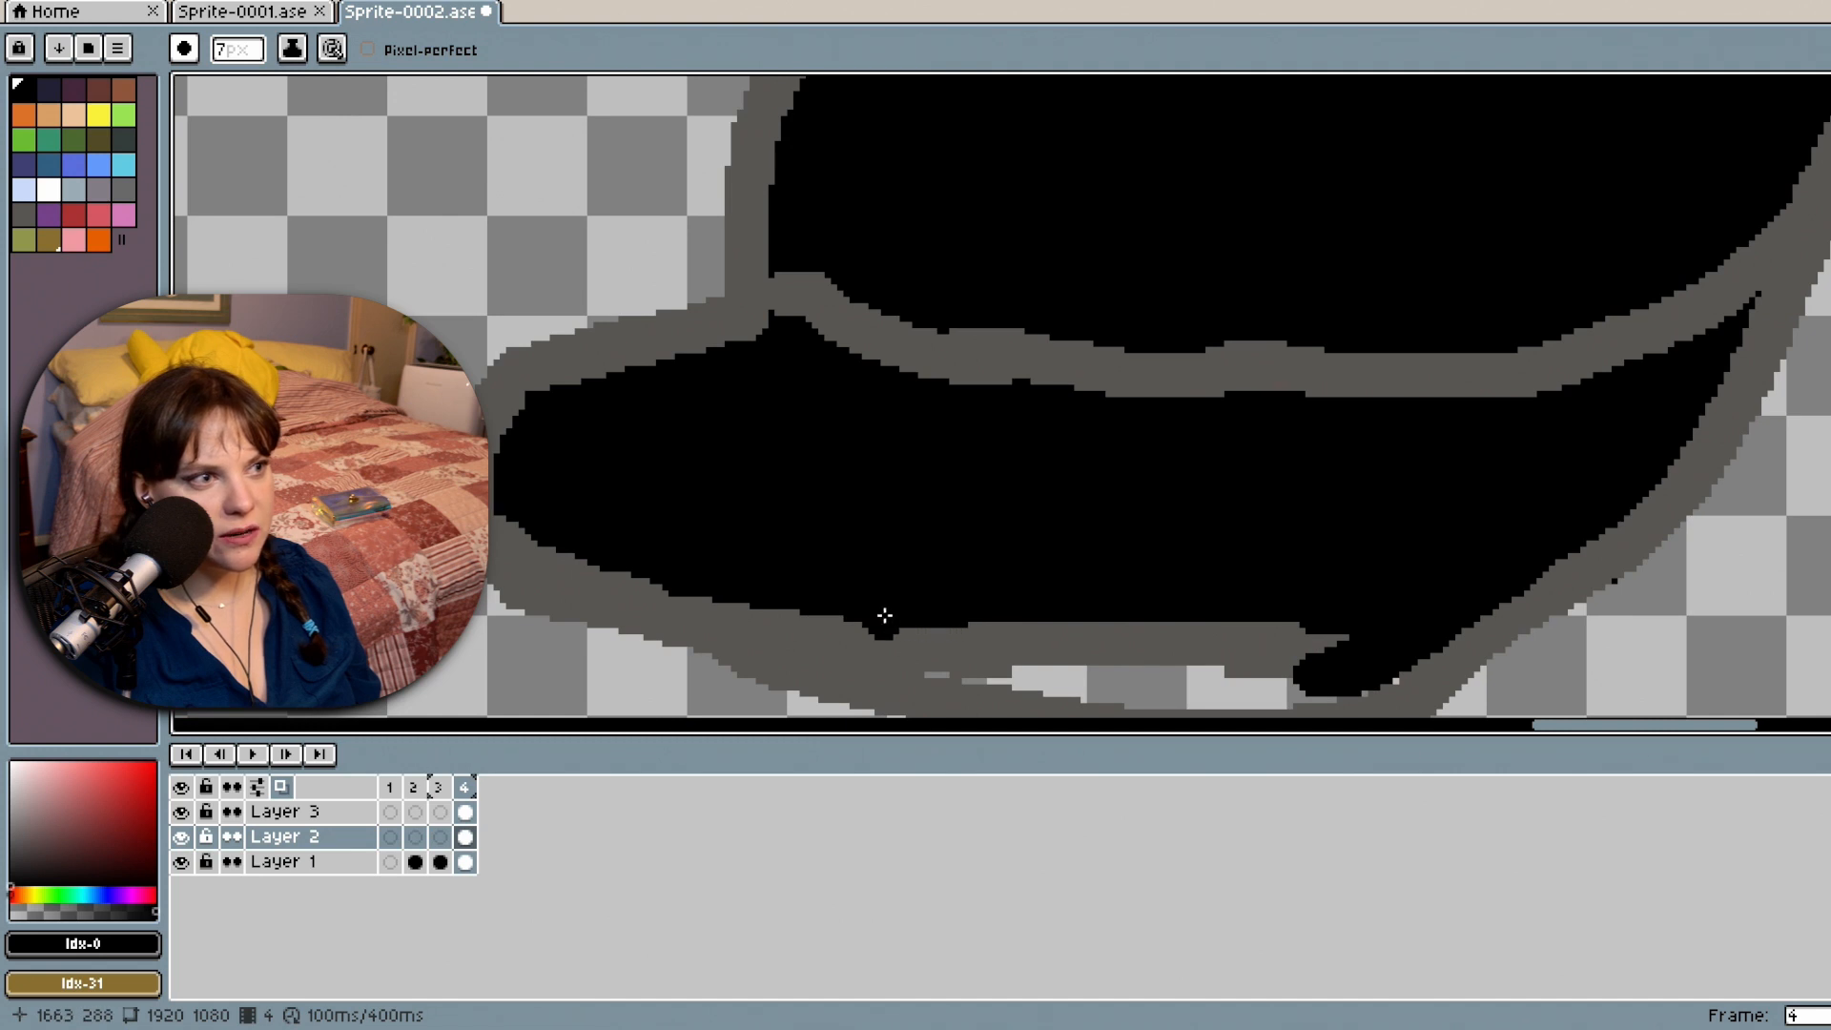
pyautogui.moveTo(664, 568)
pyautogui.mouseDown()
pyautogui.moveTo(1043, 671)
pyautogui.moveTo(933, 659)
pyautogui.mouseUp()
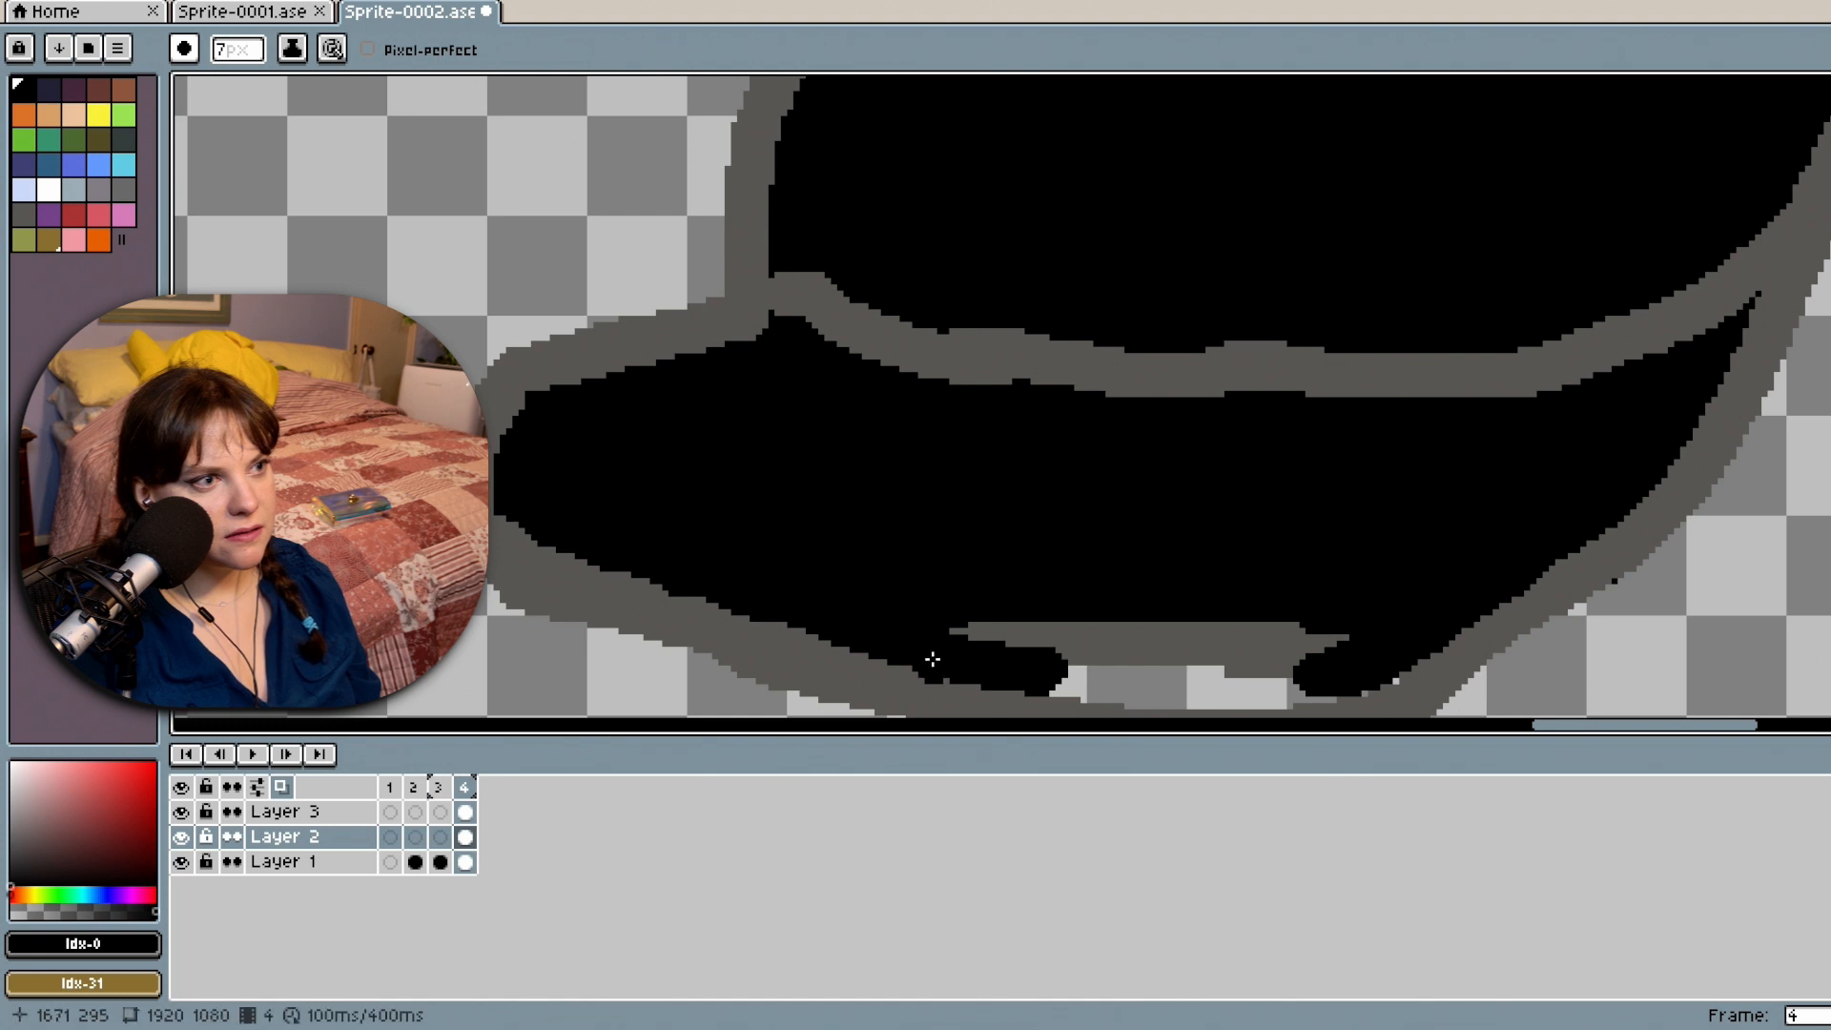
pyautogui.scroll(-2, 1517, 594)
pyautogui.scroll(1, 1684, 588)
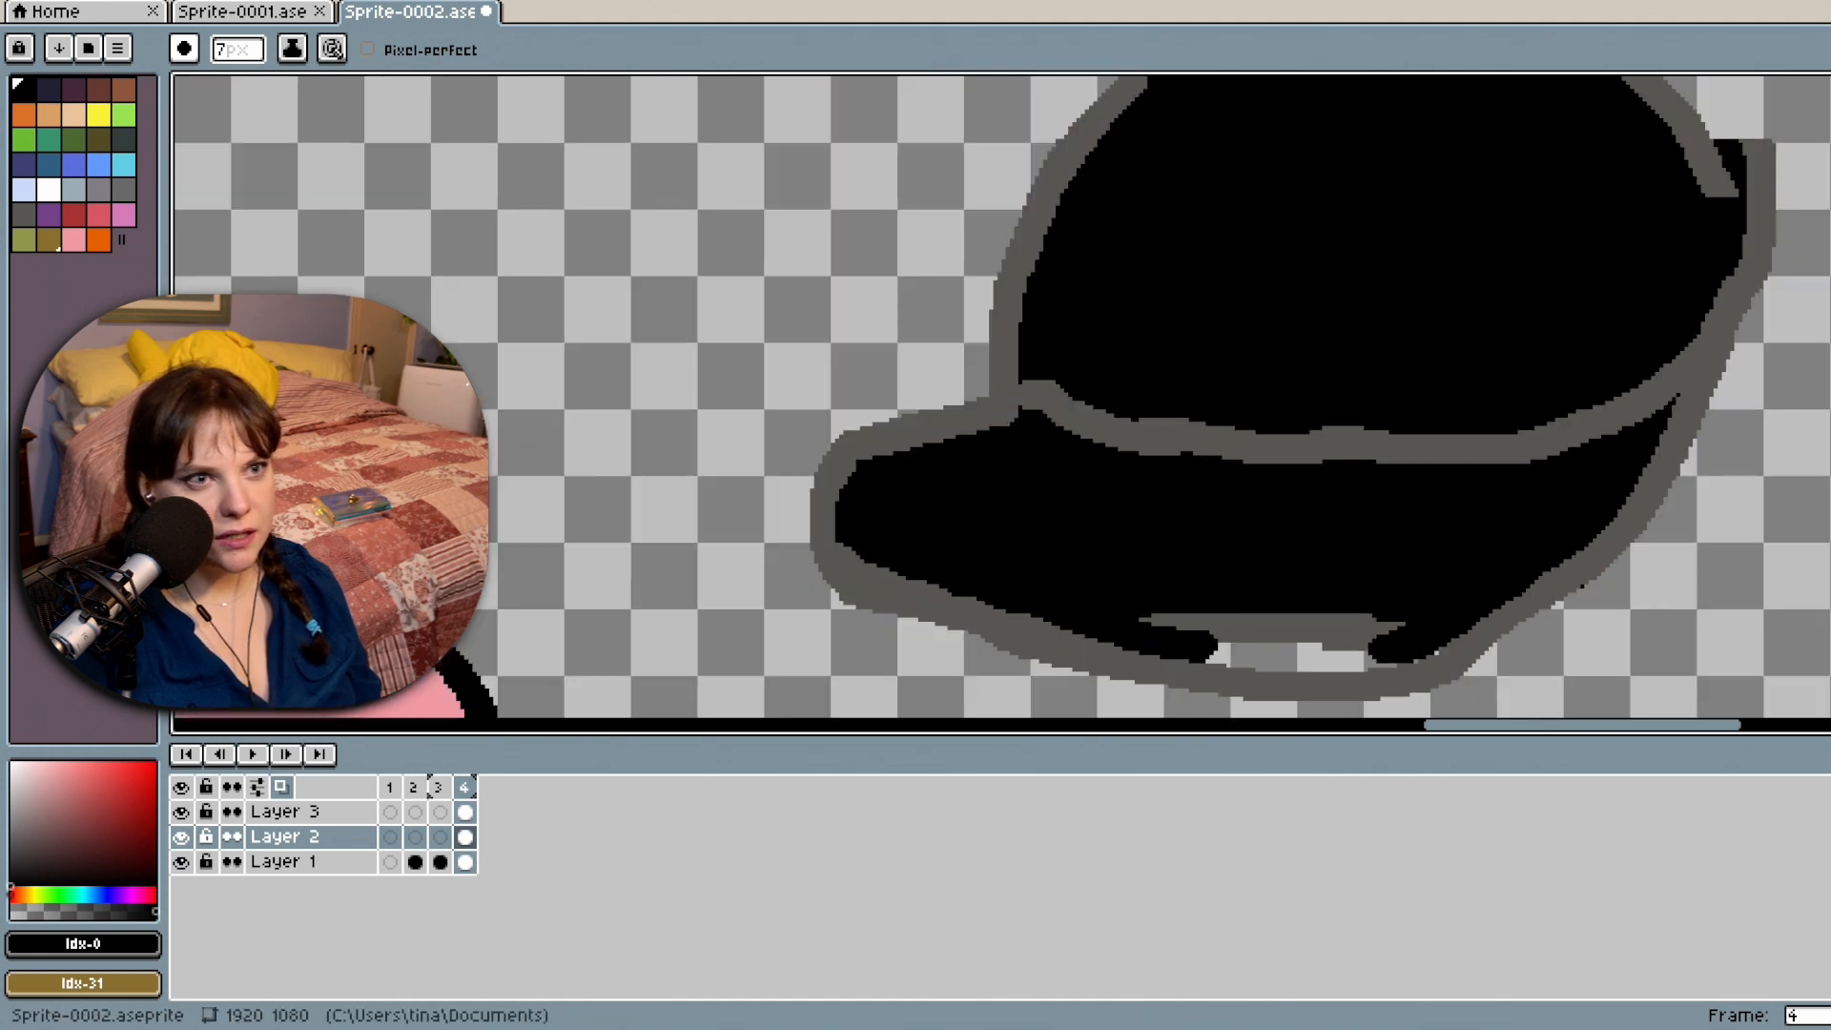
# Fill the remaining grey strip and the transparent gap inside the cap's brim with black.
pyautogui.scroll(-3, 1230, 396)
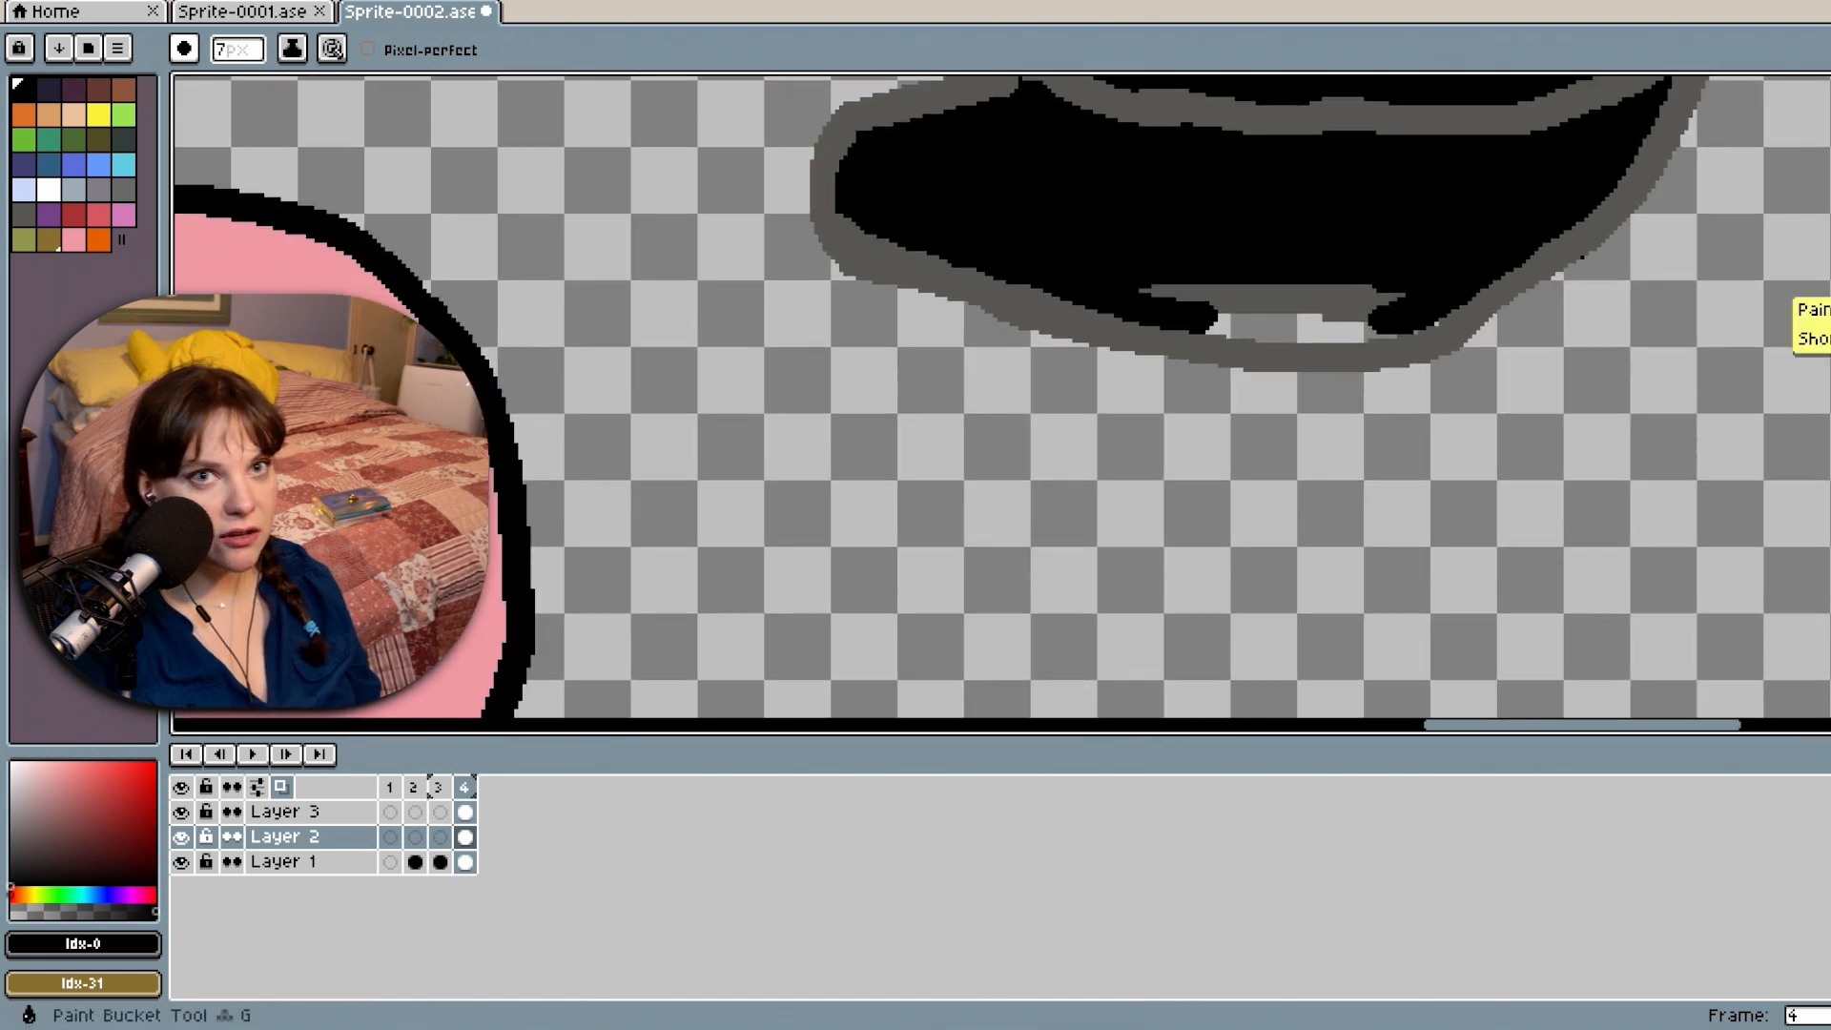
pyautogui.press('g')
pyautogui.click(1347, 298)
pyautogui.click(1355, 329)
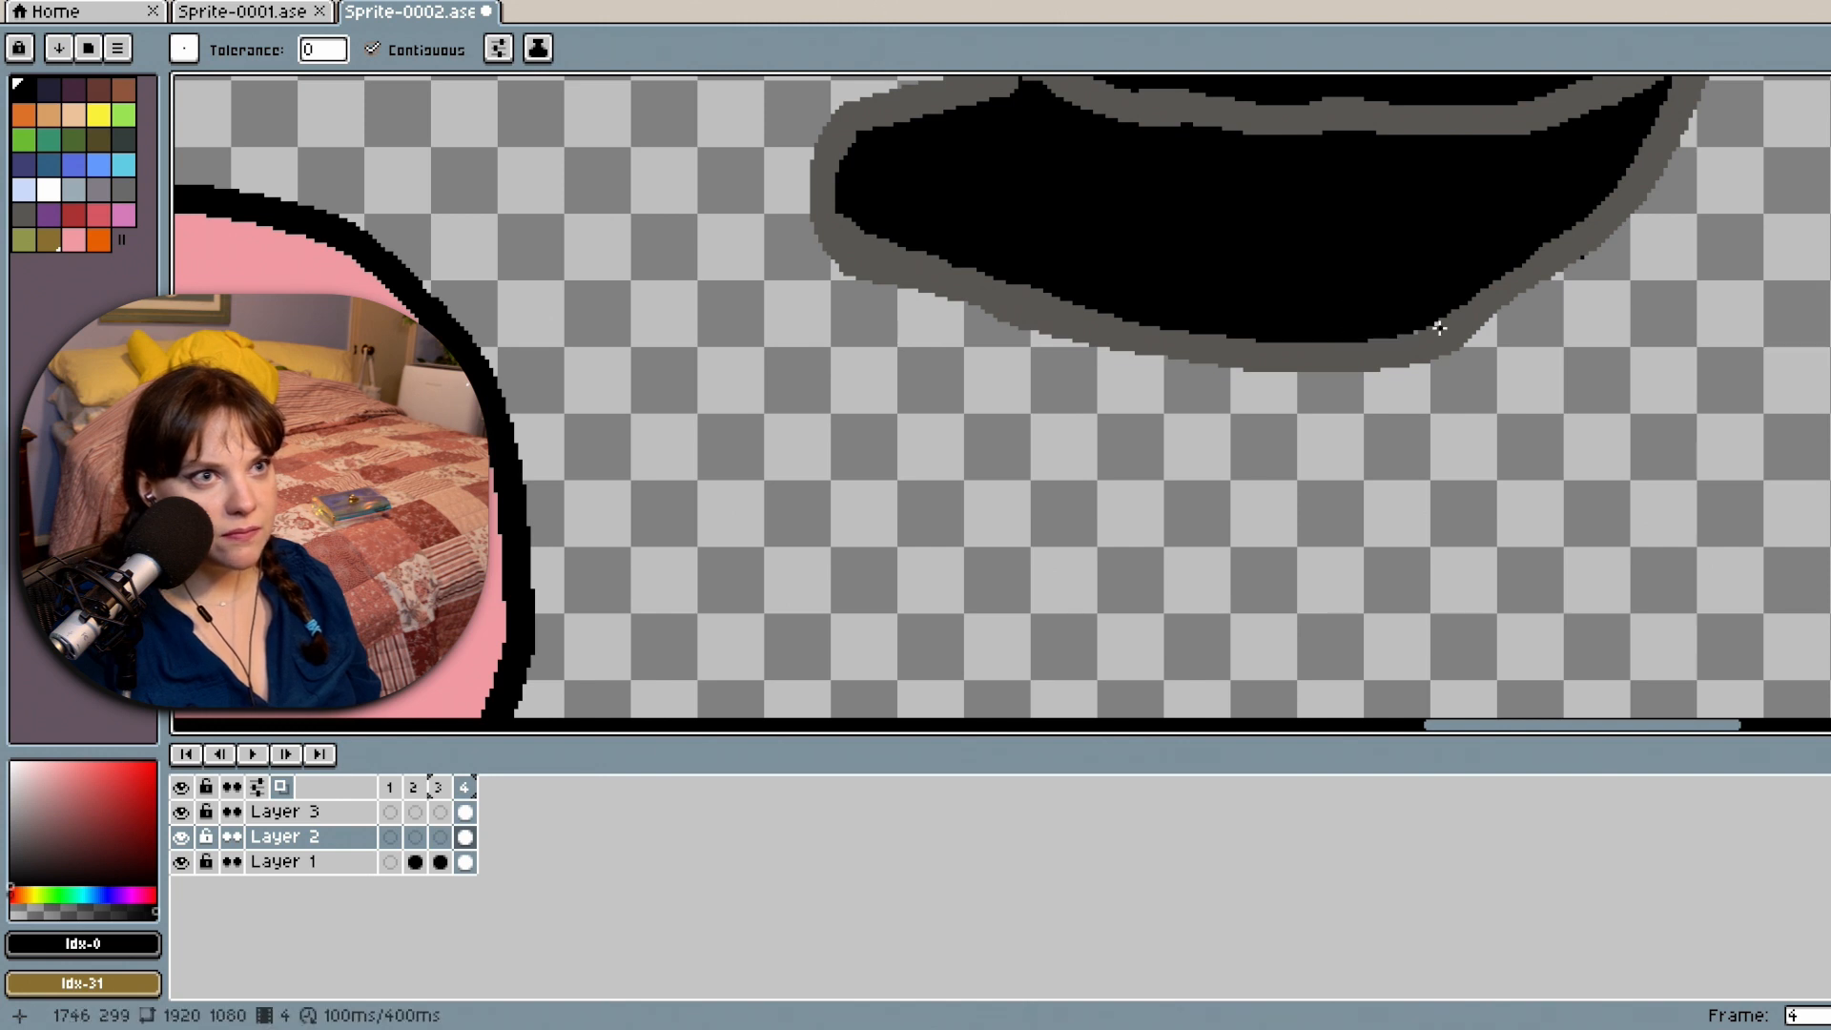
# Try to fill the stray pixels beside the brim's lower outline with black, and undo the fill.
pyautogui.click(1438, 326)
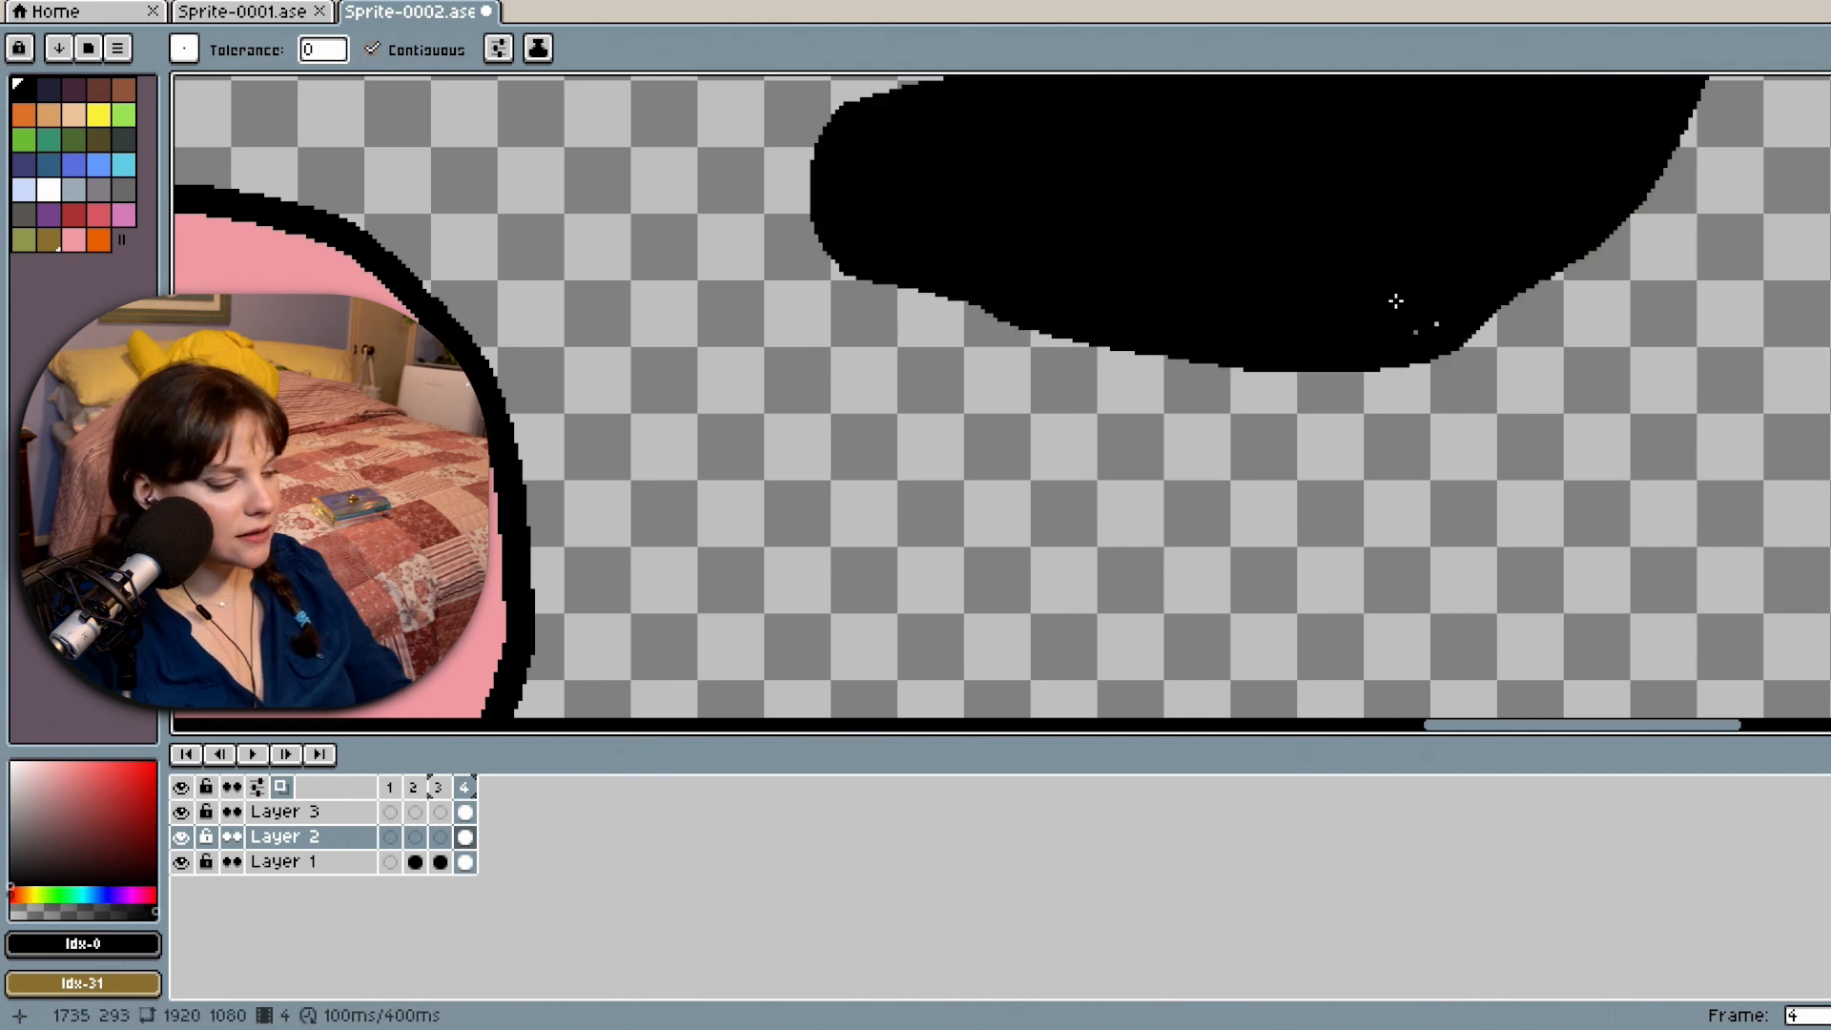
pyautogui.hotkey('ctrl', 'z')
pyautogui.scroll(2, 1539, 302)
pyautogui.scroll(2, 1246, 380)
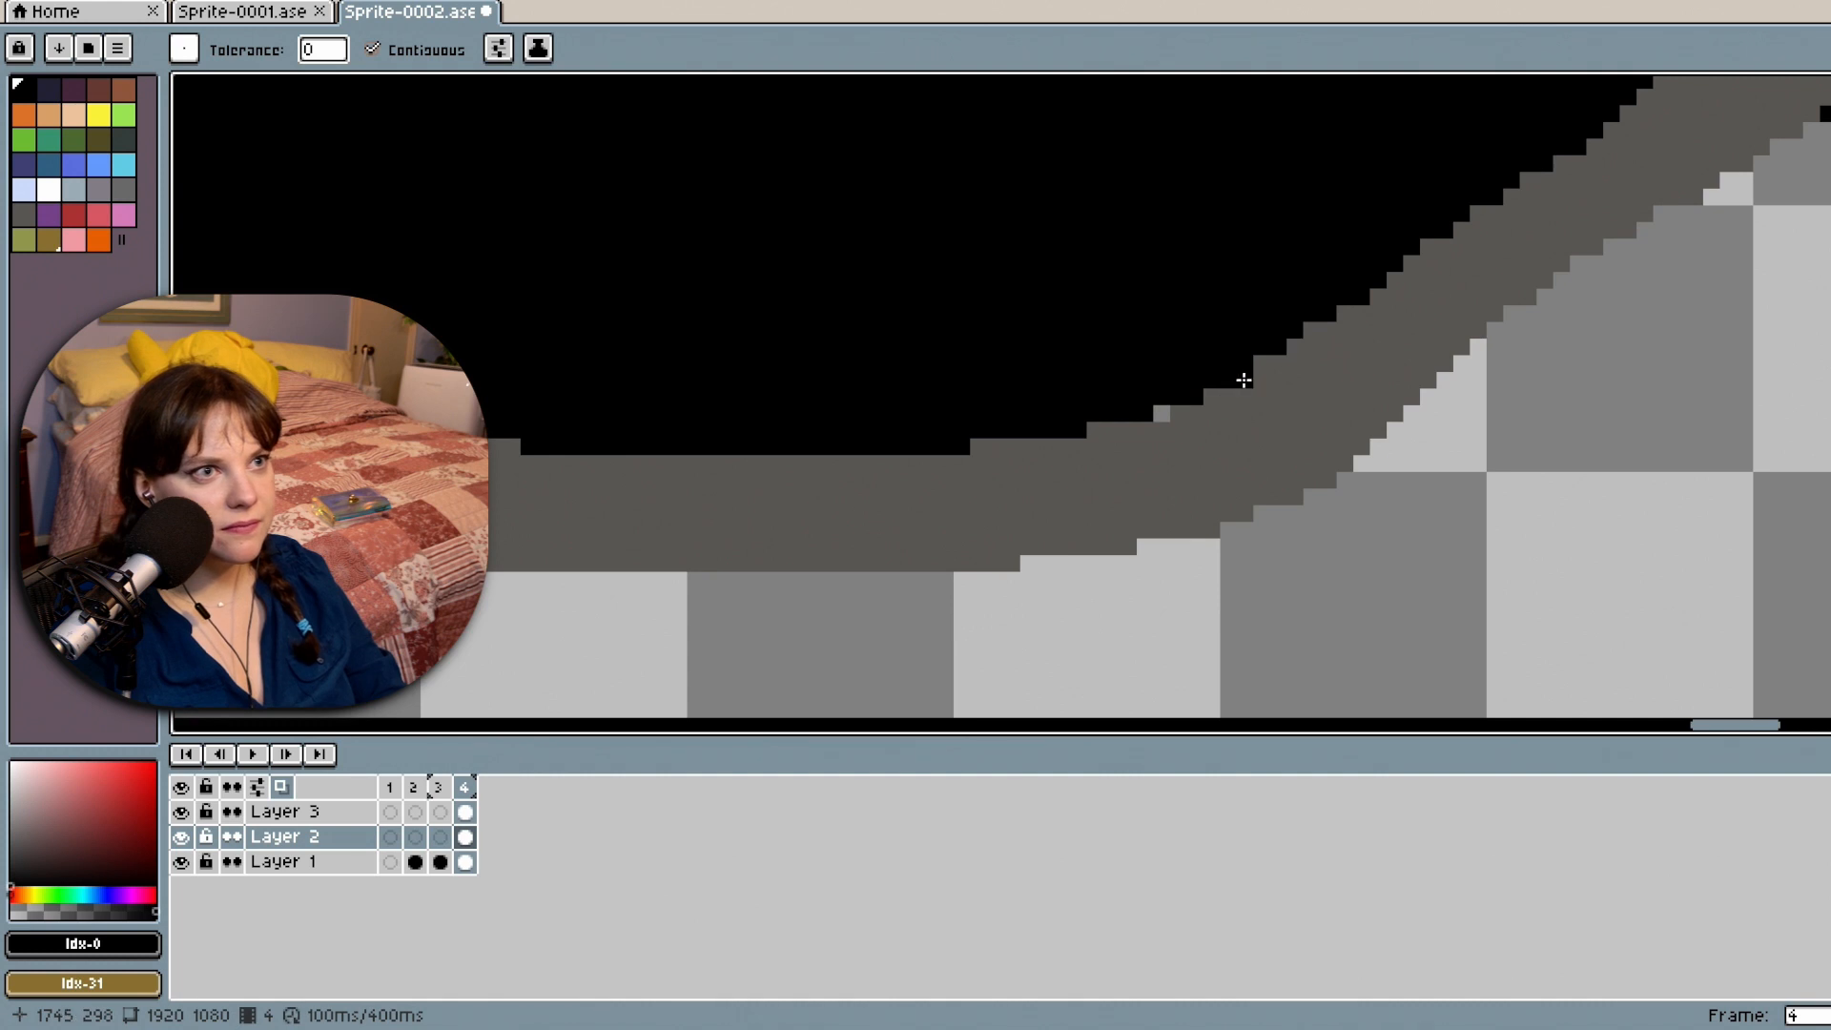
pyautogui.scroll(-5, 1160, 406)
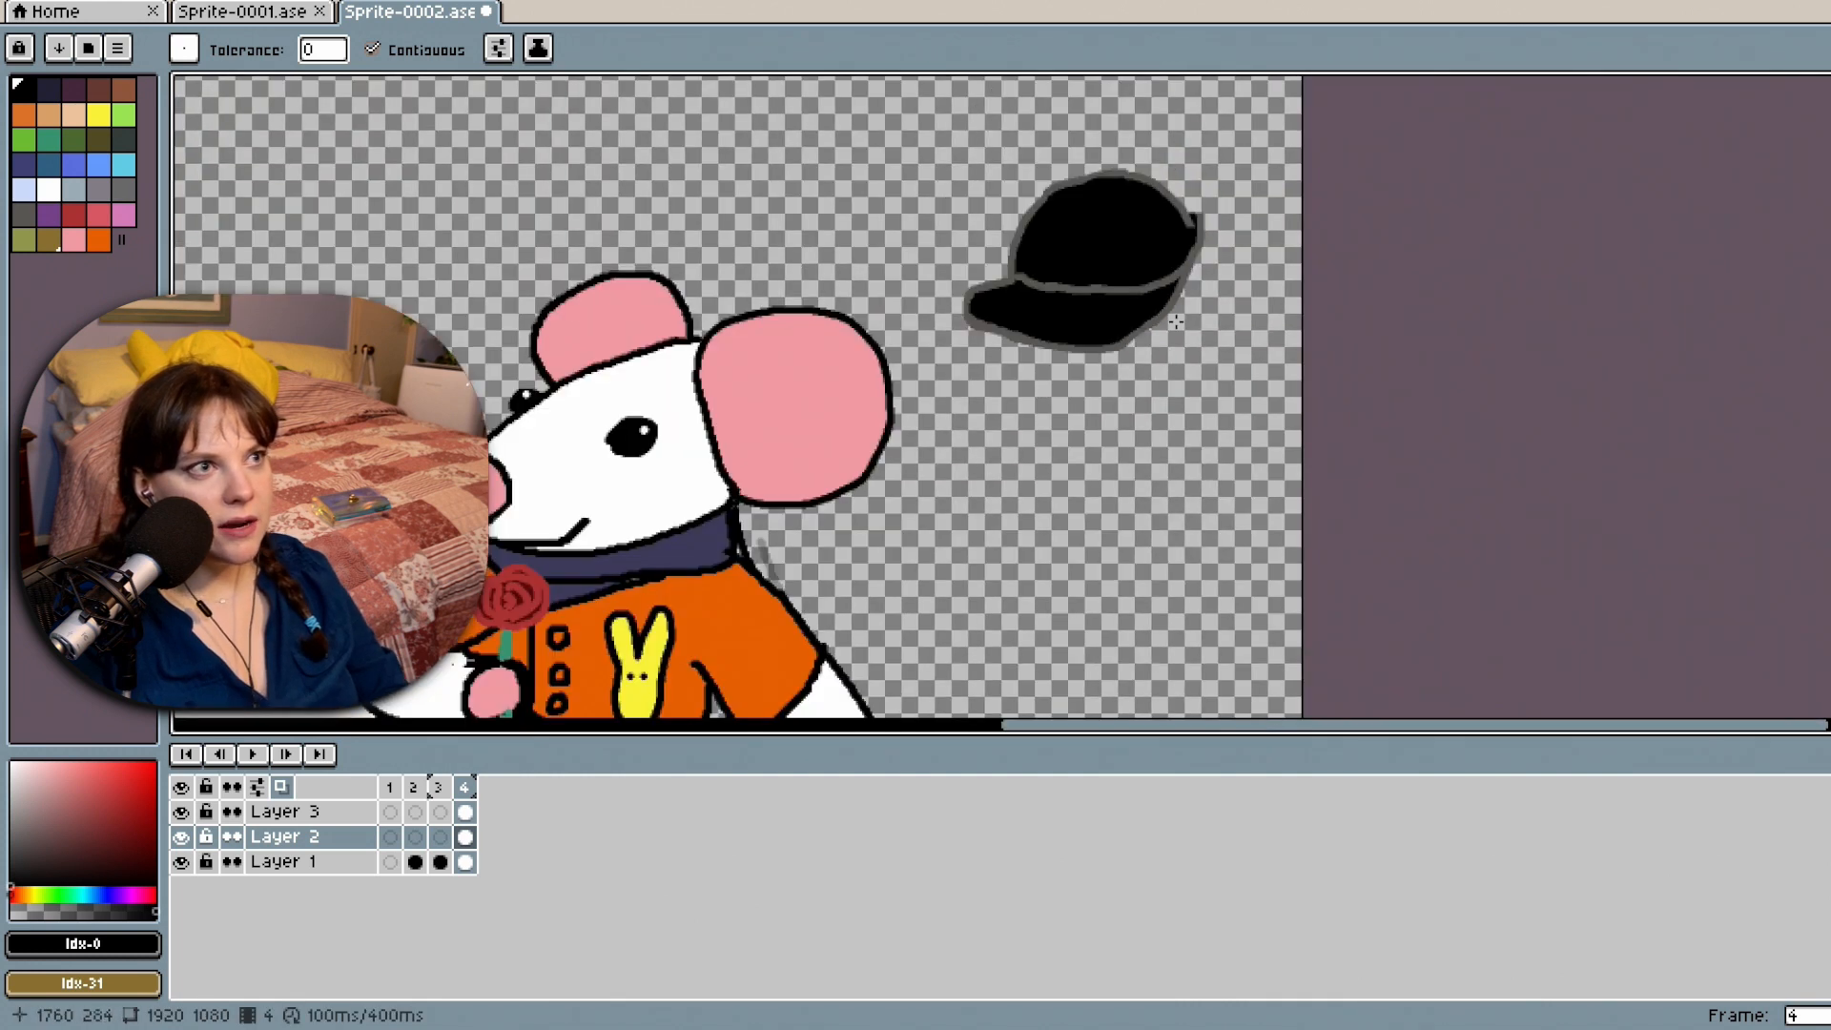
# Extend the crown's back outline in a dark grey curve from its open end to the cap's band with the 7 px pencil.
pyautogui.scroll(5, 1207, 358)
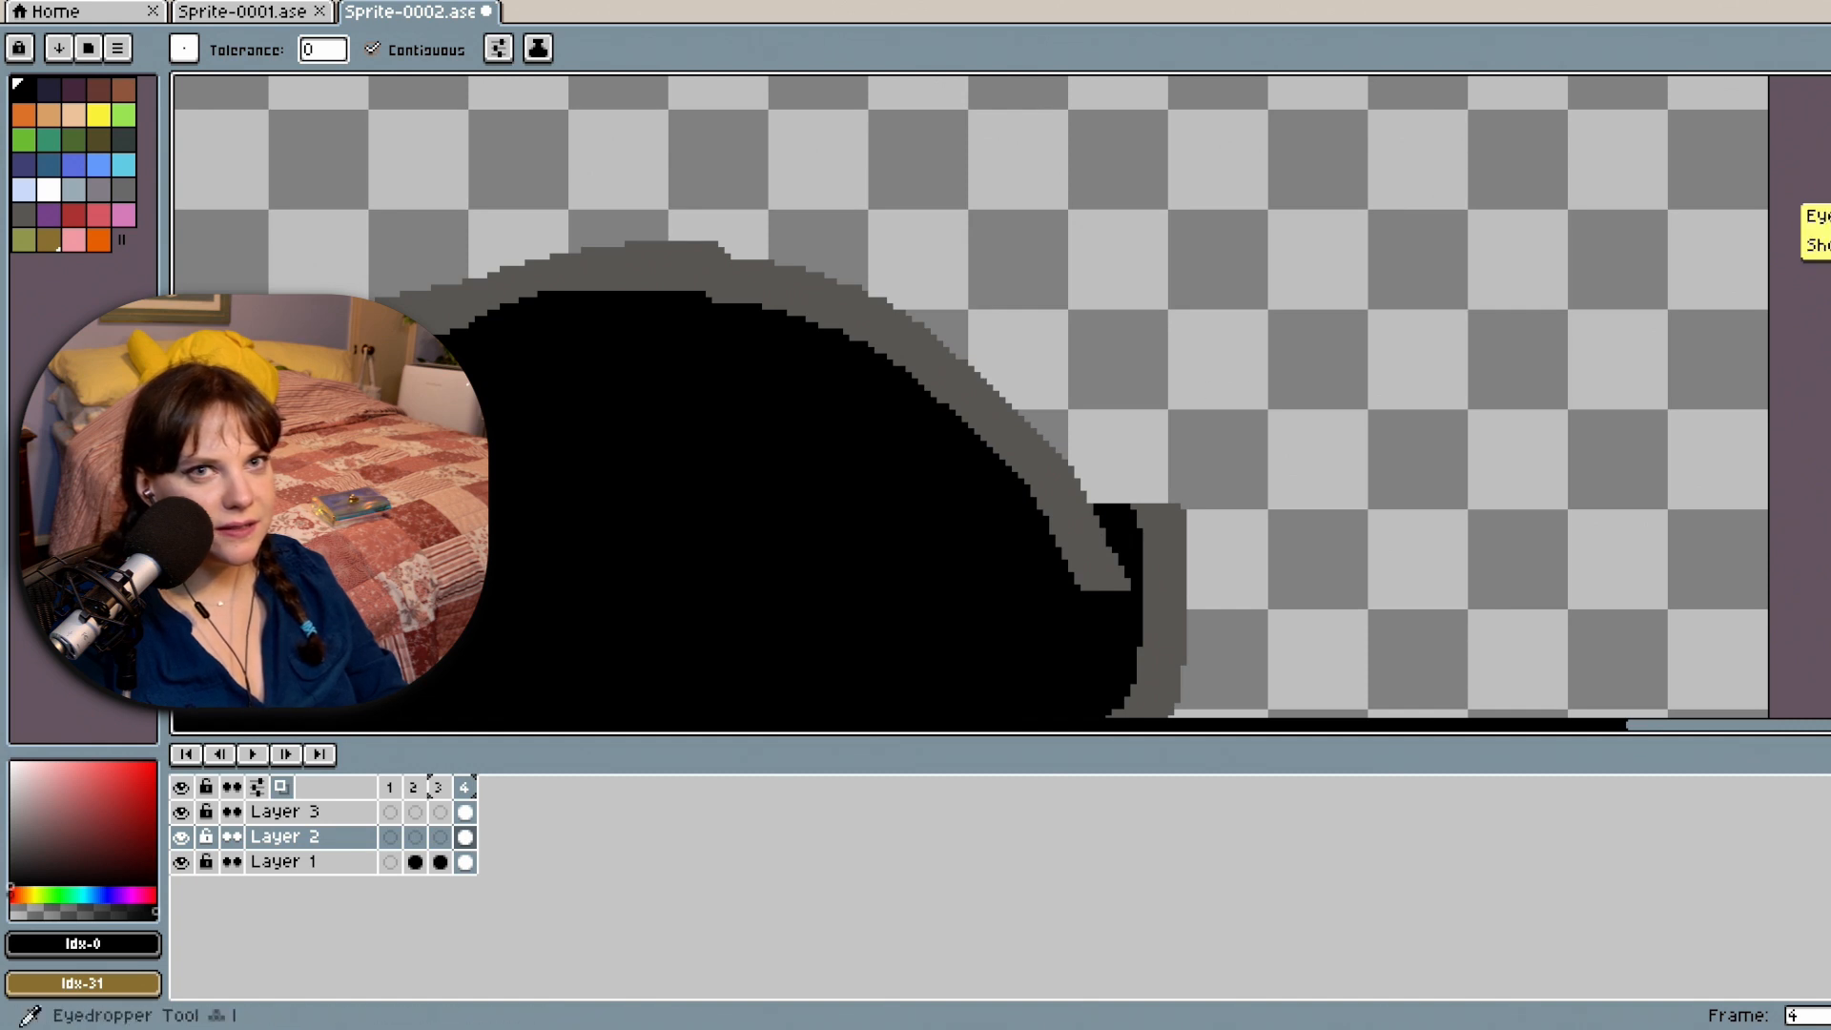
pyautogui.click(24, 213)
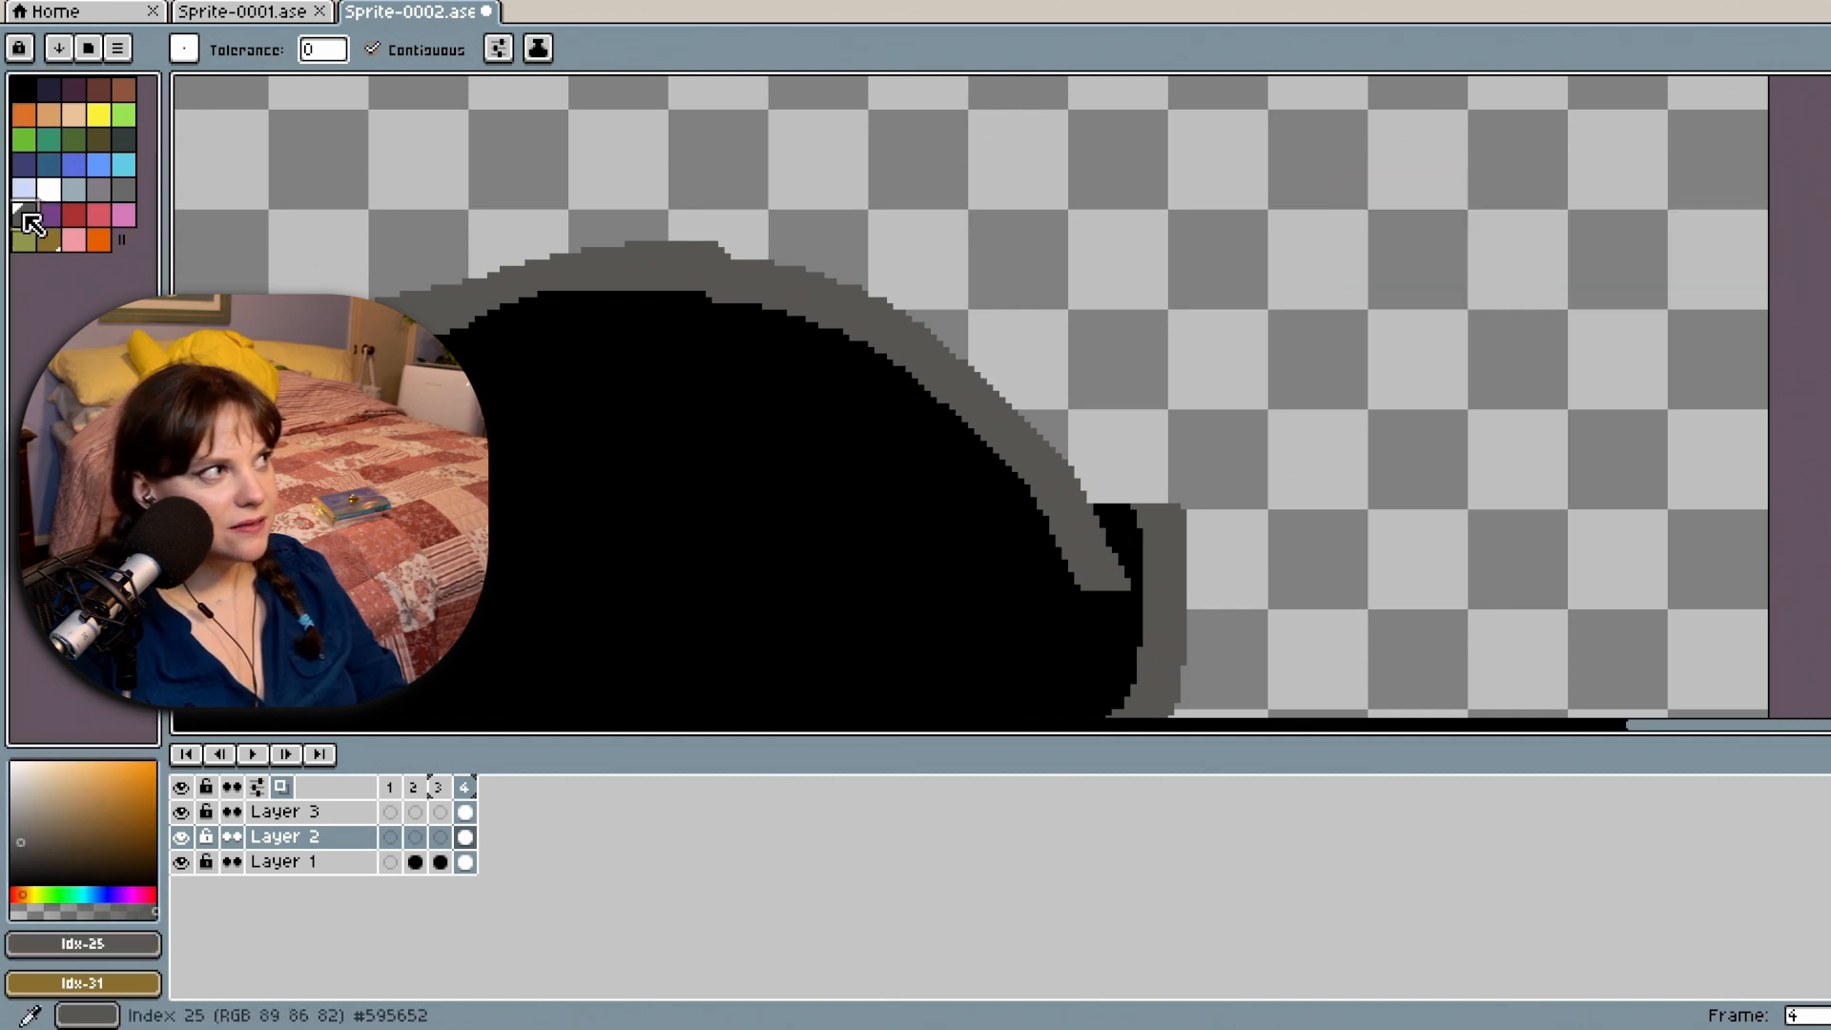
pyautogui.press('b')
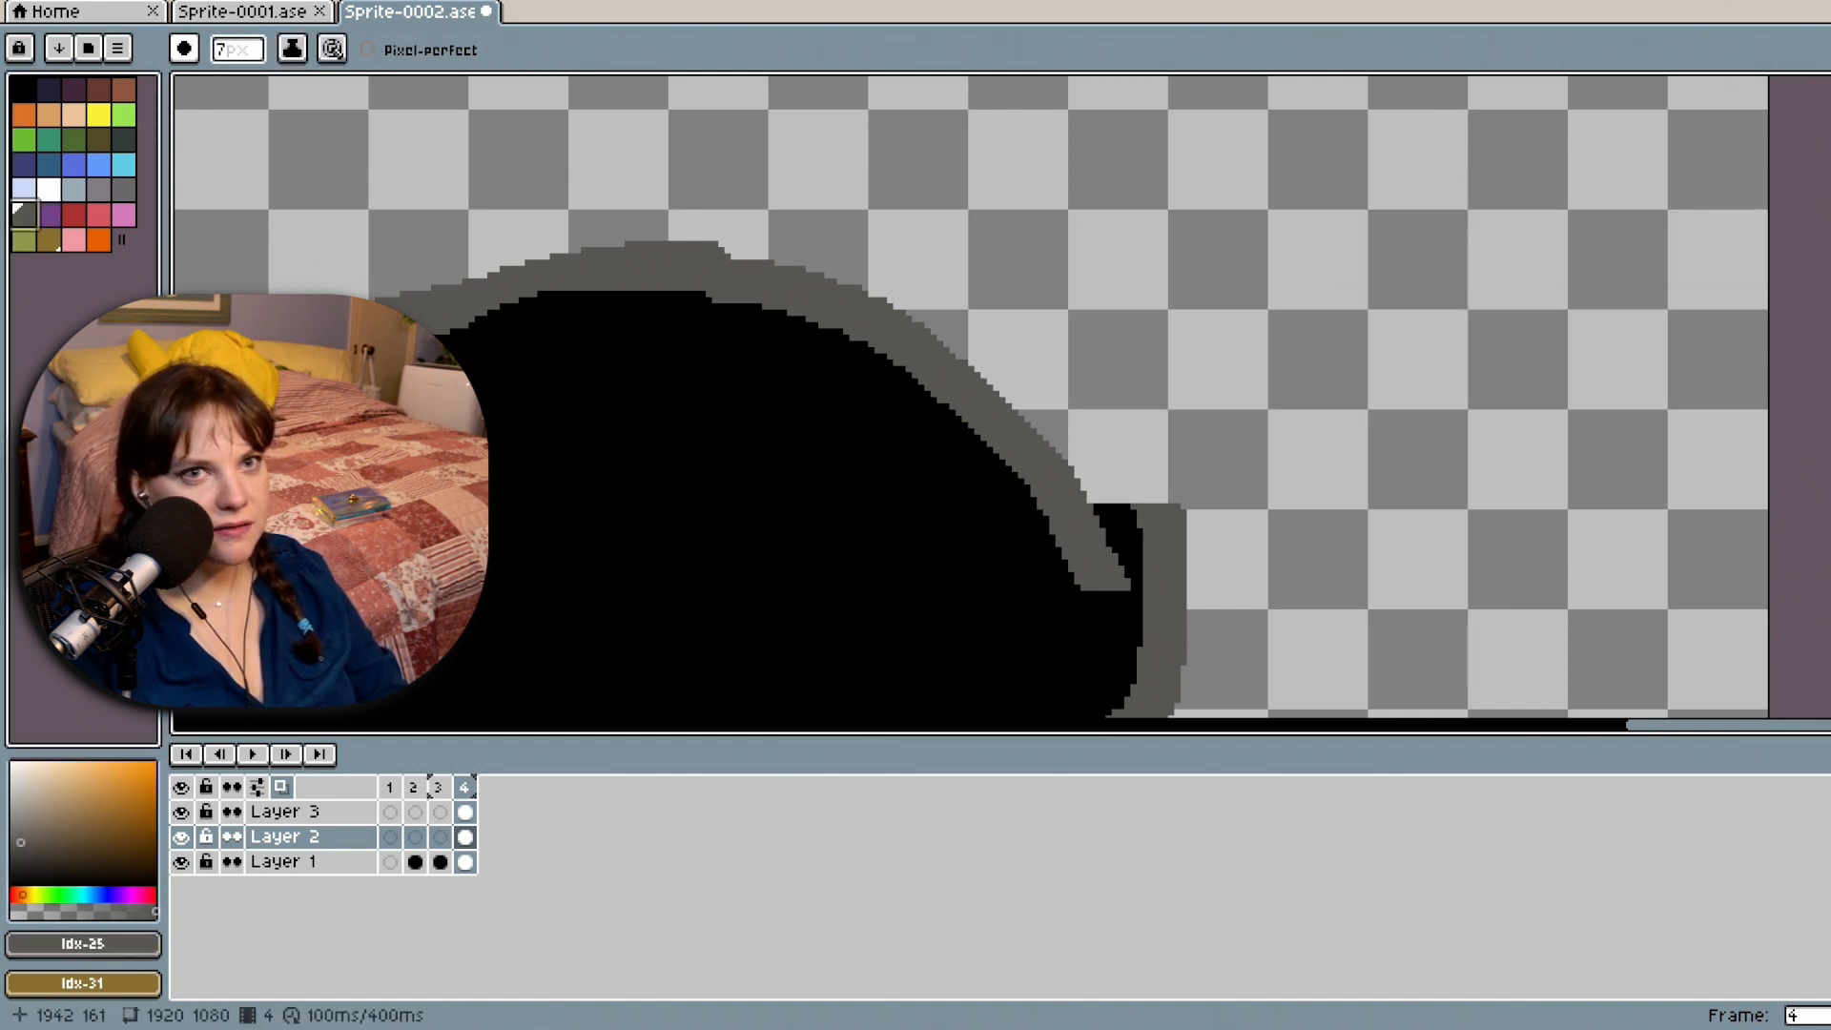
pyautogui.moveTo(1830, 167); pyautogui.dragTo(1830, 198)
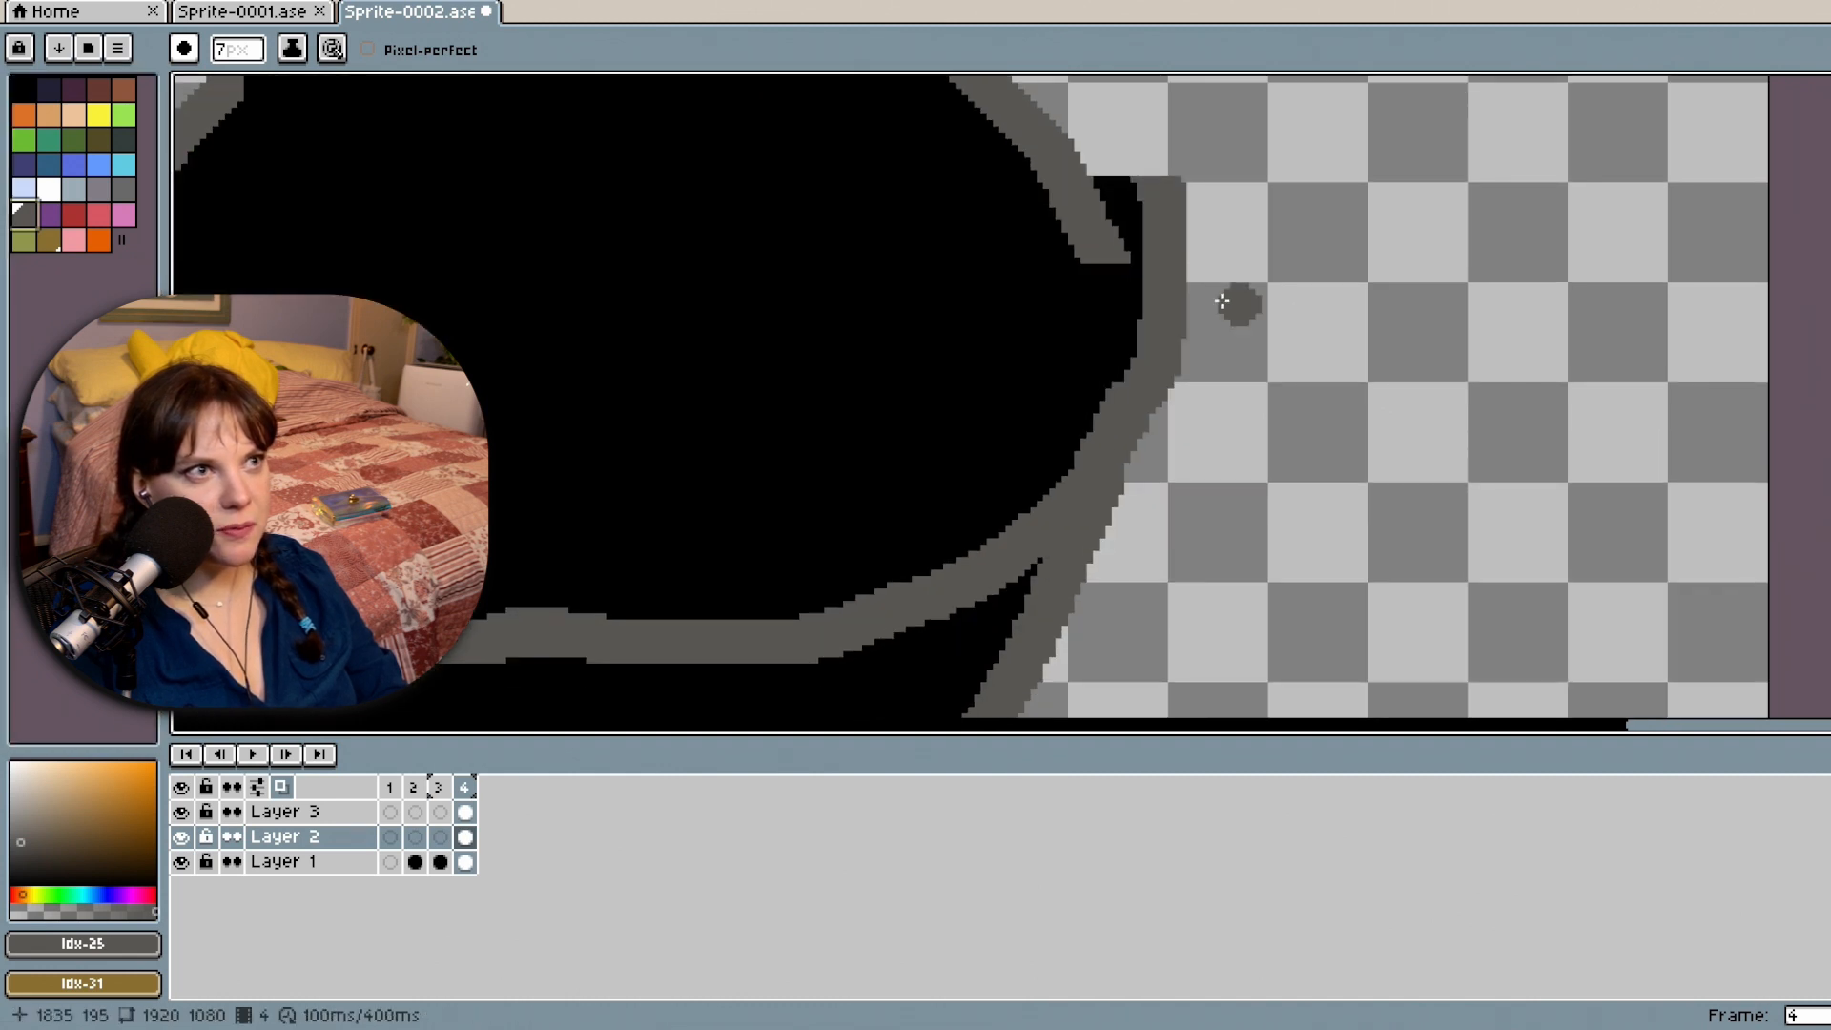
pyautogui.moveTo(1090, 240); pyautogui.dragTo(1105, 367)
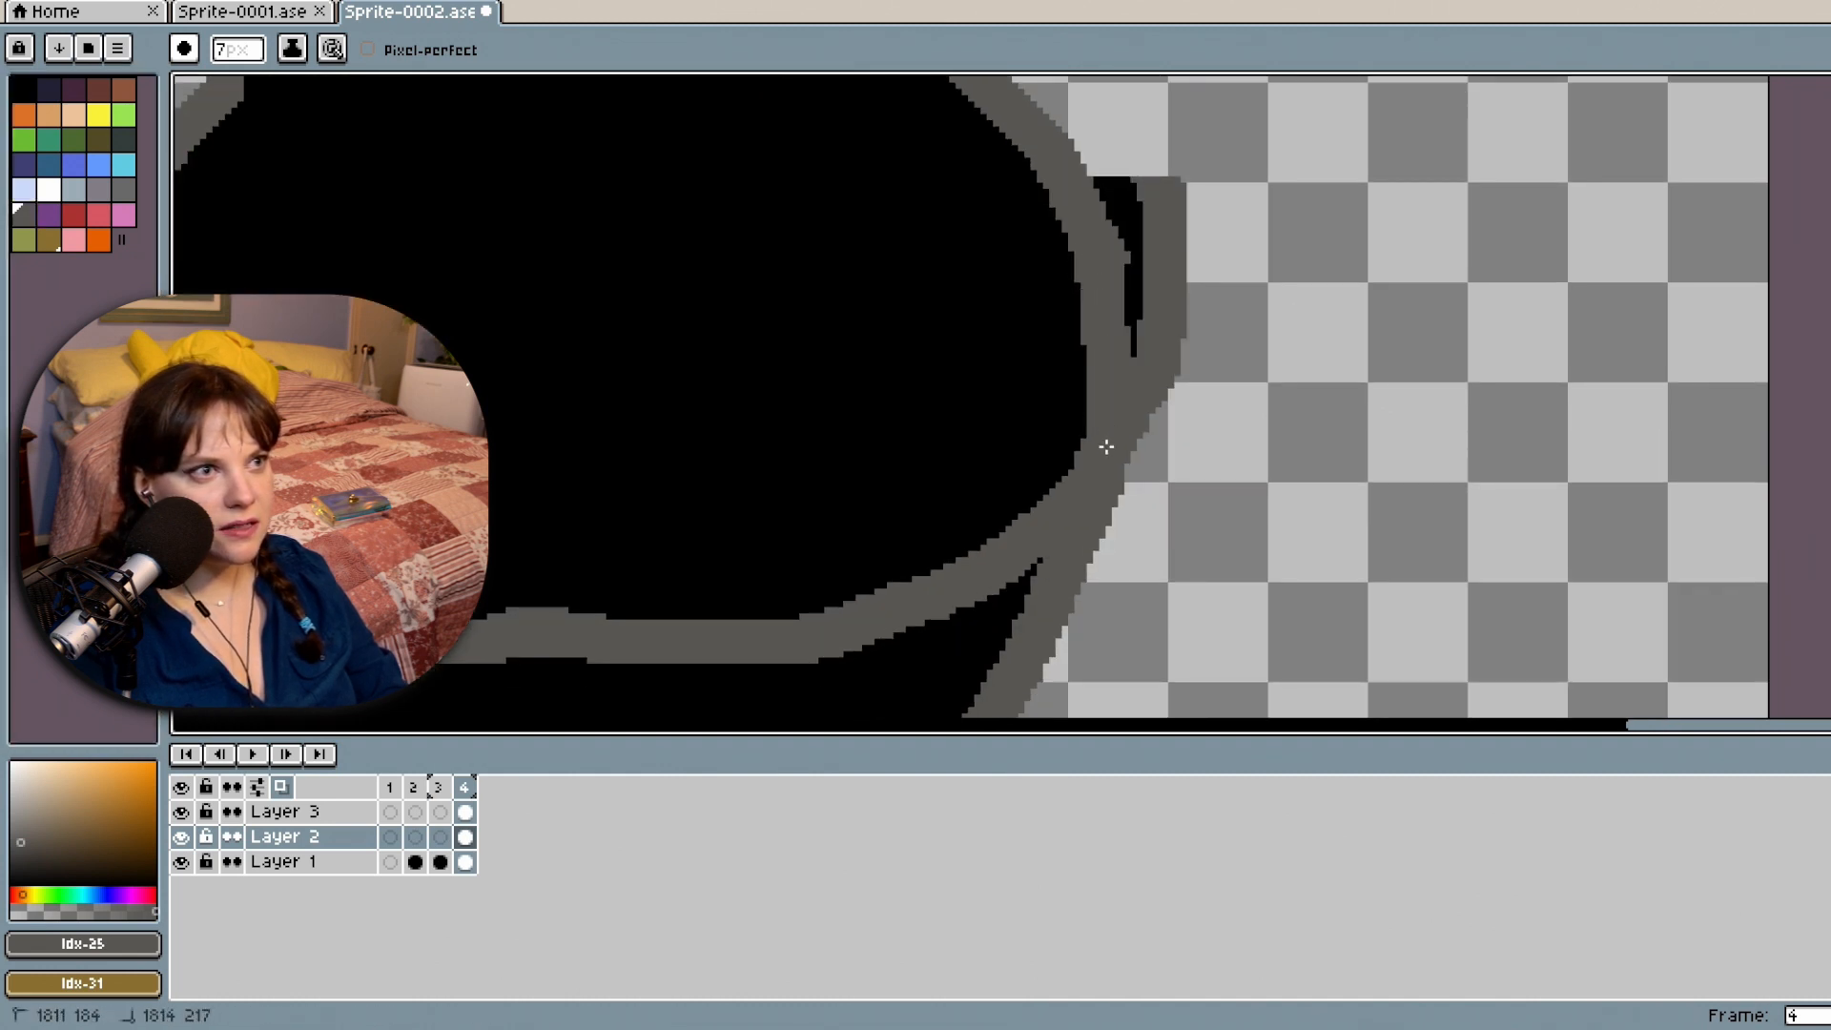
pyautogui.moveTo(1106, 446); pyautogui.dragTo(1109, 490)
# Erase the protruding corner behind the cap's new back outline with the 11 px eraser.
pyautogui.click(1830, 158)
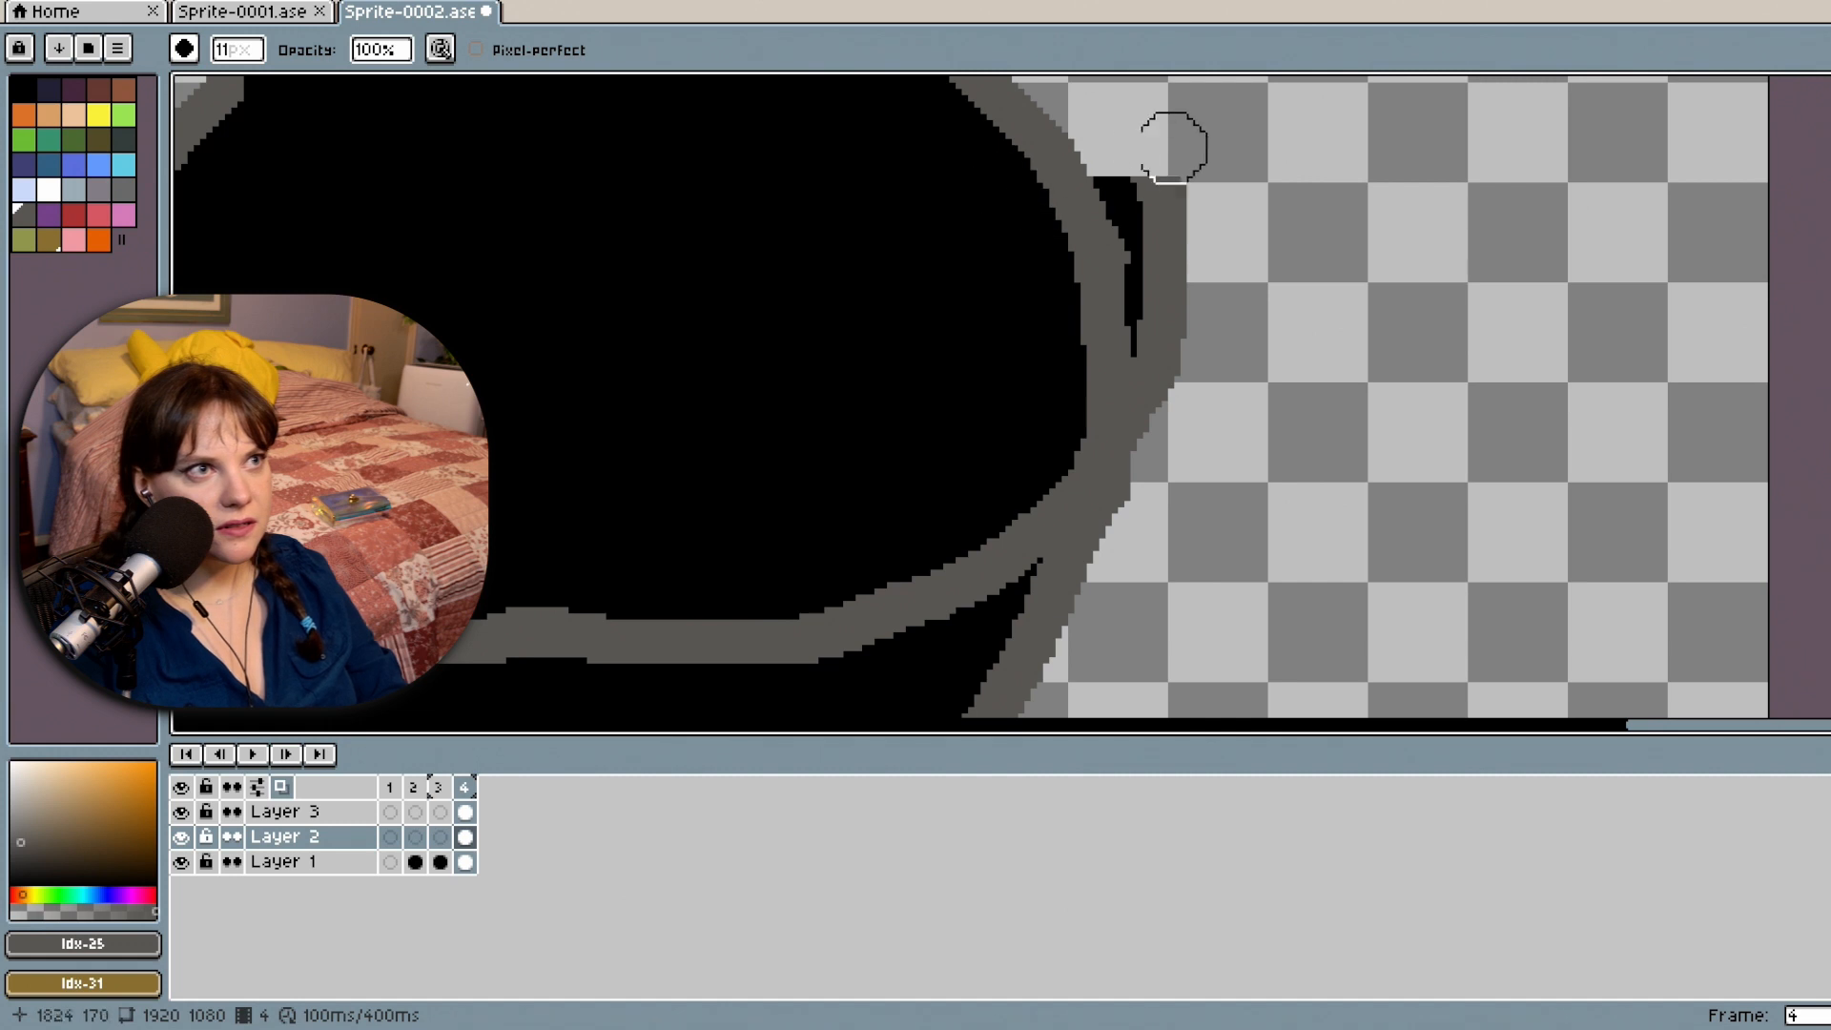
pyautogui.moveTo(1173, 146)
pyautogui.mouseDown()
pyautogui.moveTo(1115, 147)
pyautogui.moveTo(1152, 267)
pyautogui.moveTo(1158, 479)
pyautogui.mouseUp()
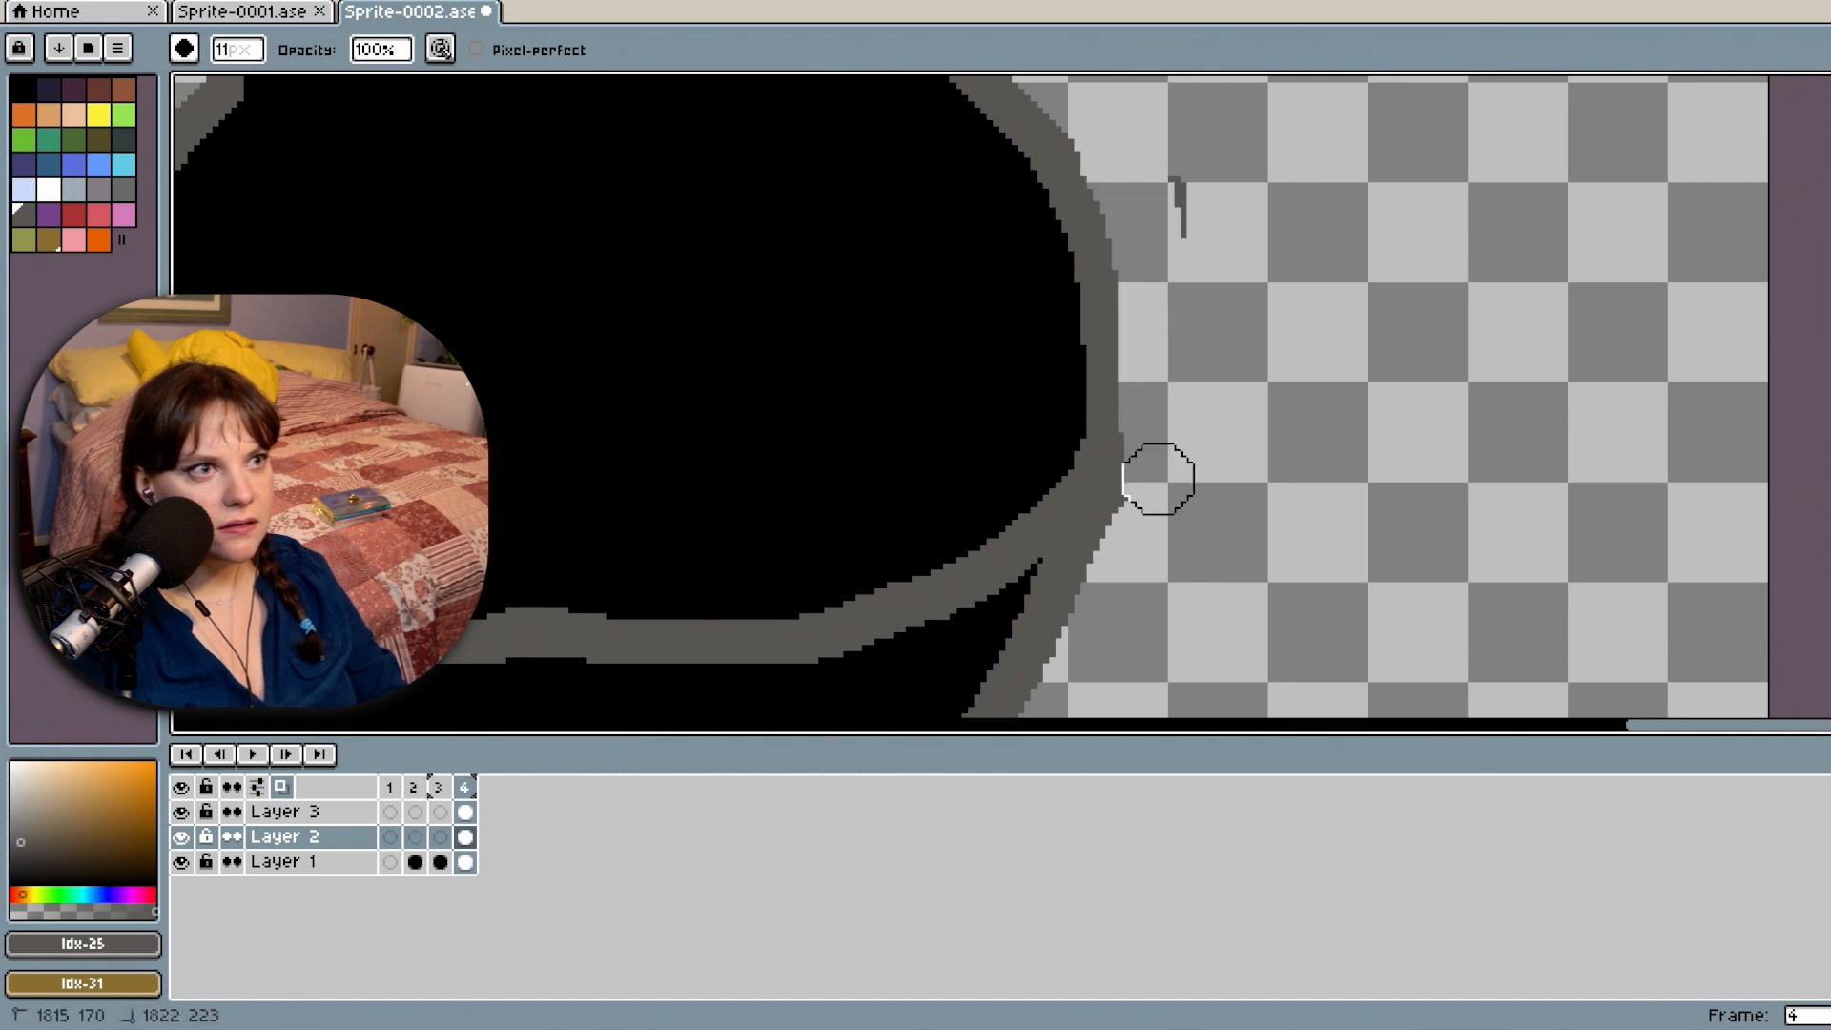
pyautogui.scroll(-2, 1398, 465)
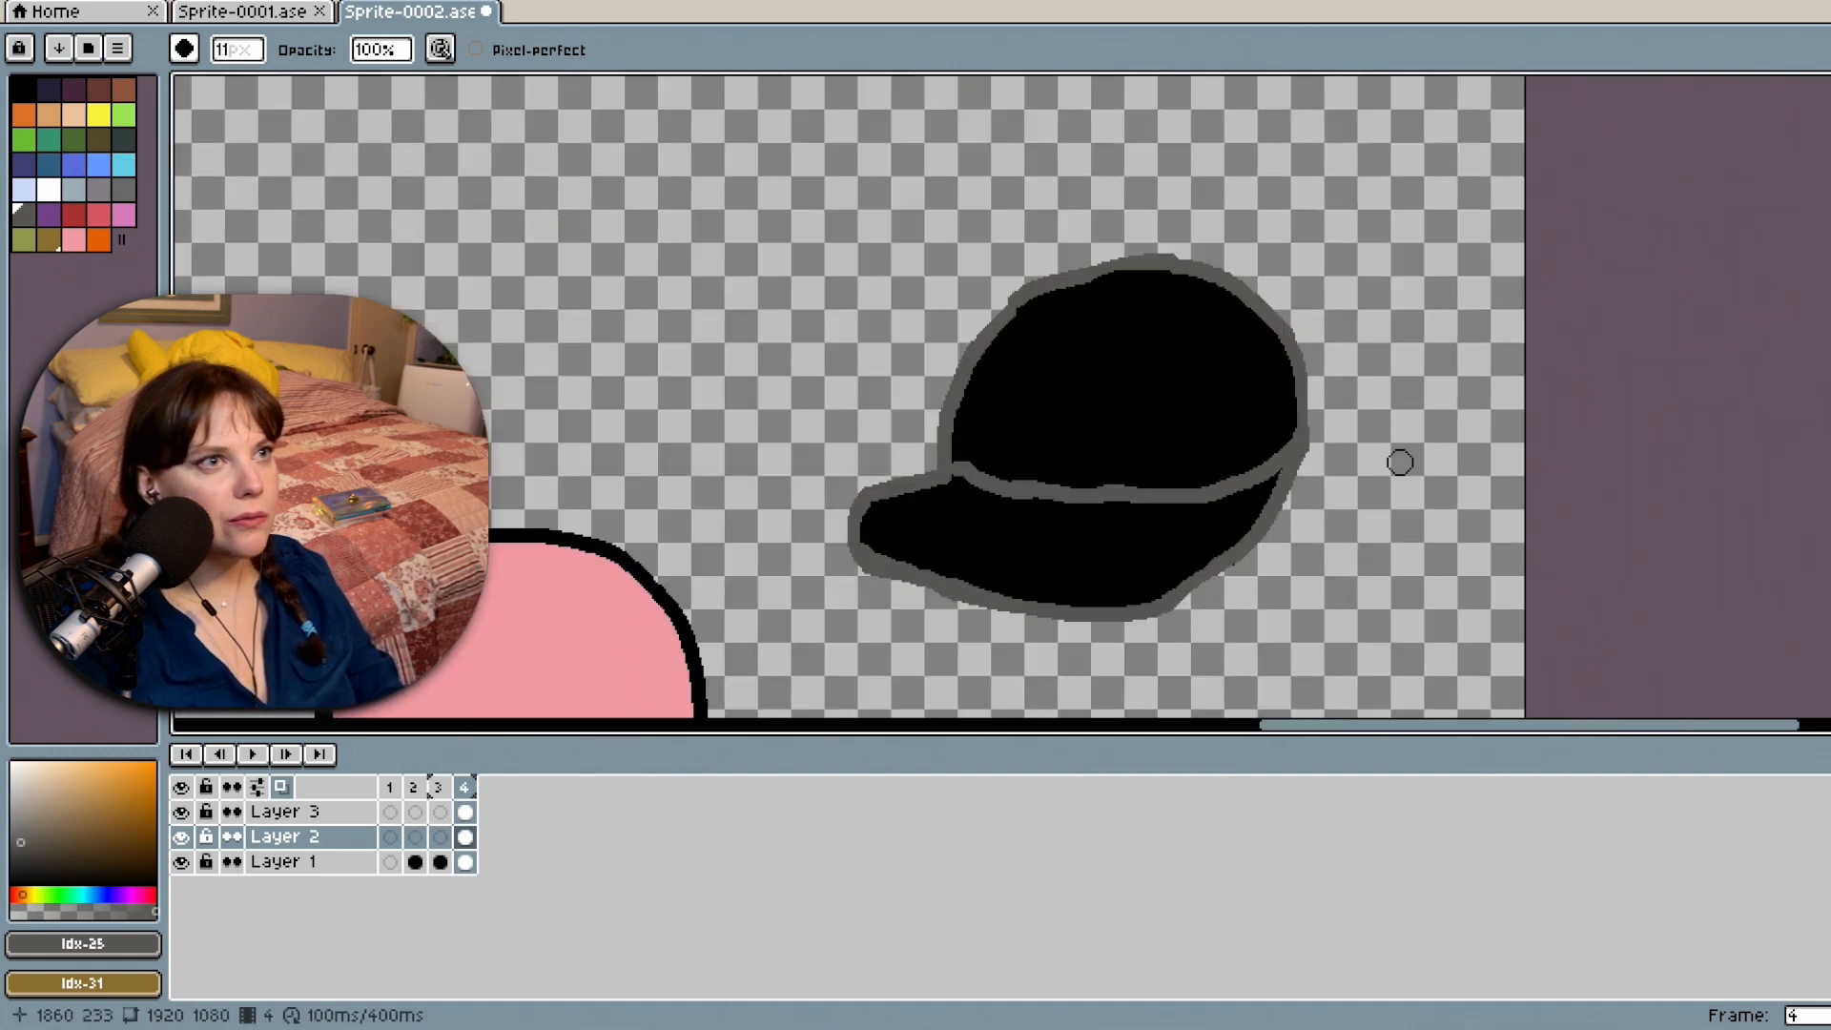
# Select the whole cap with a rectangular marquee and move it onto the mouse's head, at position 1120, 164.
pyautogui.scroll(-2, 1185, 343)
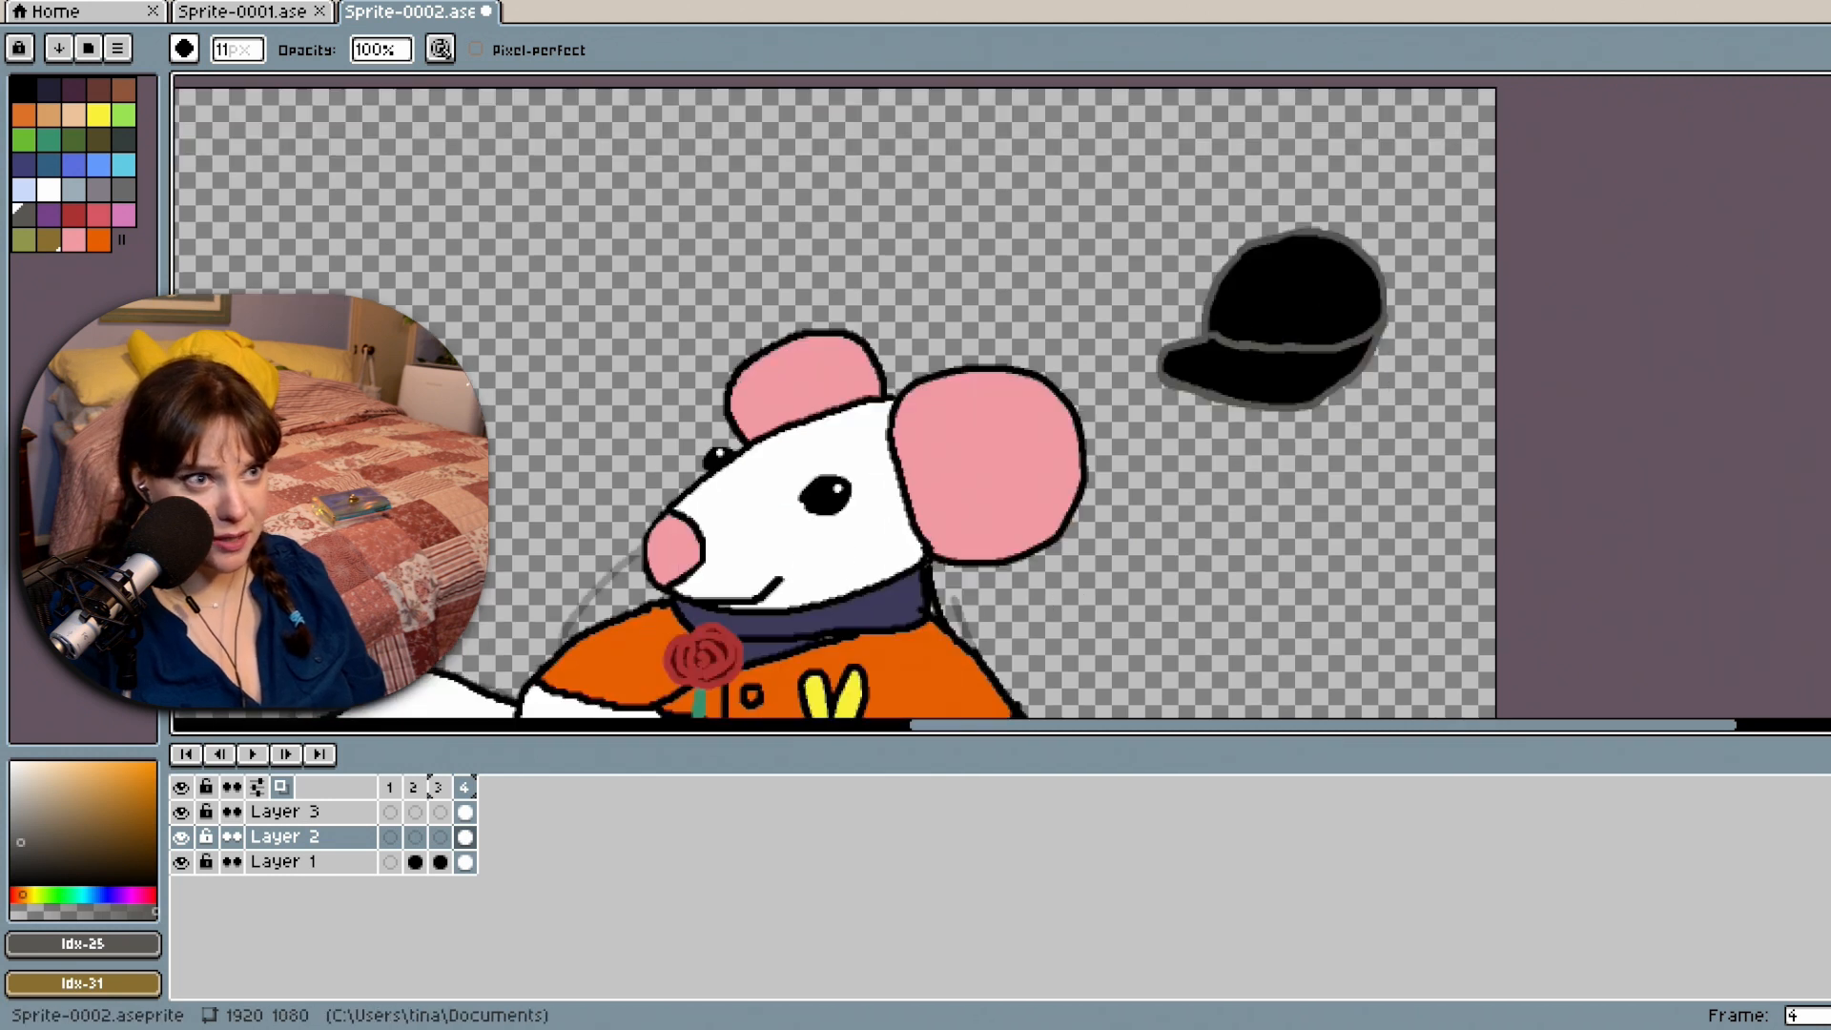
pyautogui.press('m')
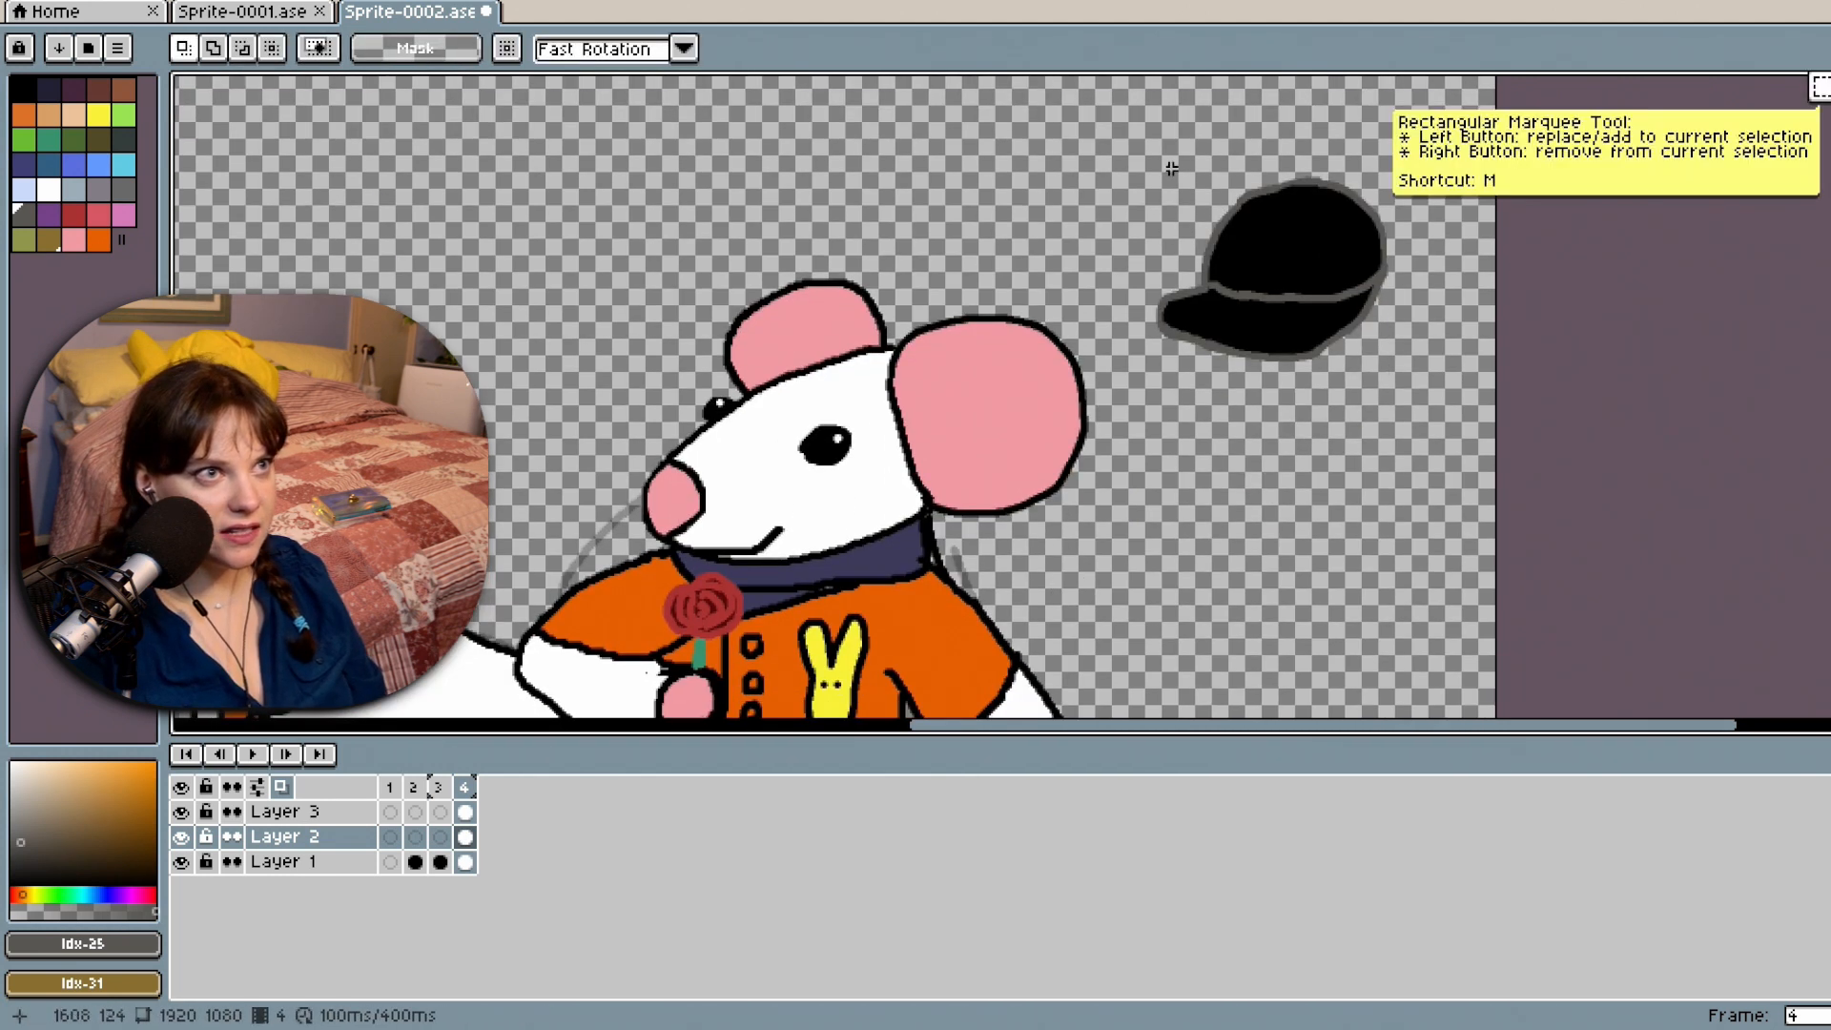
pyautogui.moveTo(1081, 158)
pyautogui.mouseDown()
pyautogui.moveTo(1488, 448)
pyautogui.moveTo(1465, 408)
pyautogui.mouseUp()
pyautogui.moveTo(1238, 366); pyautogui.dragTo(809, 400)
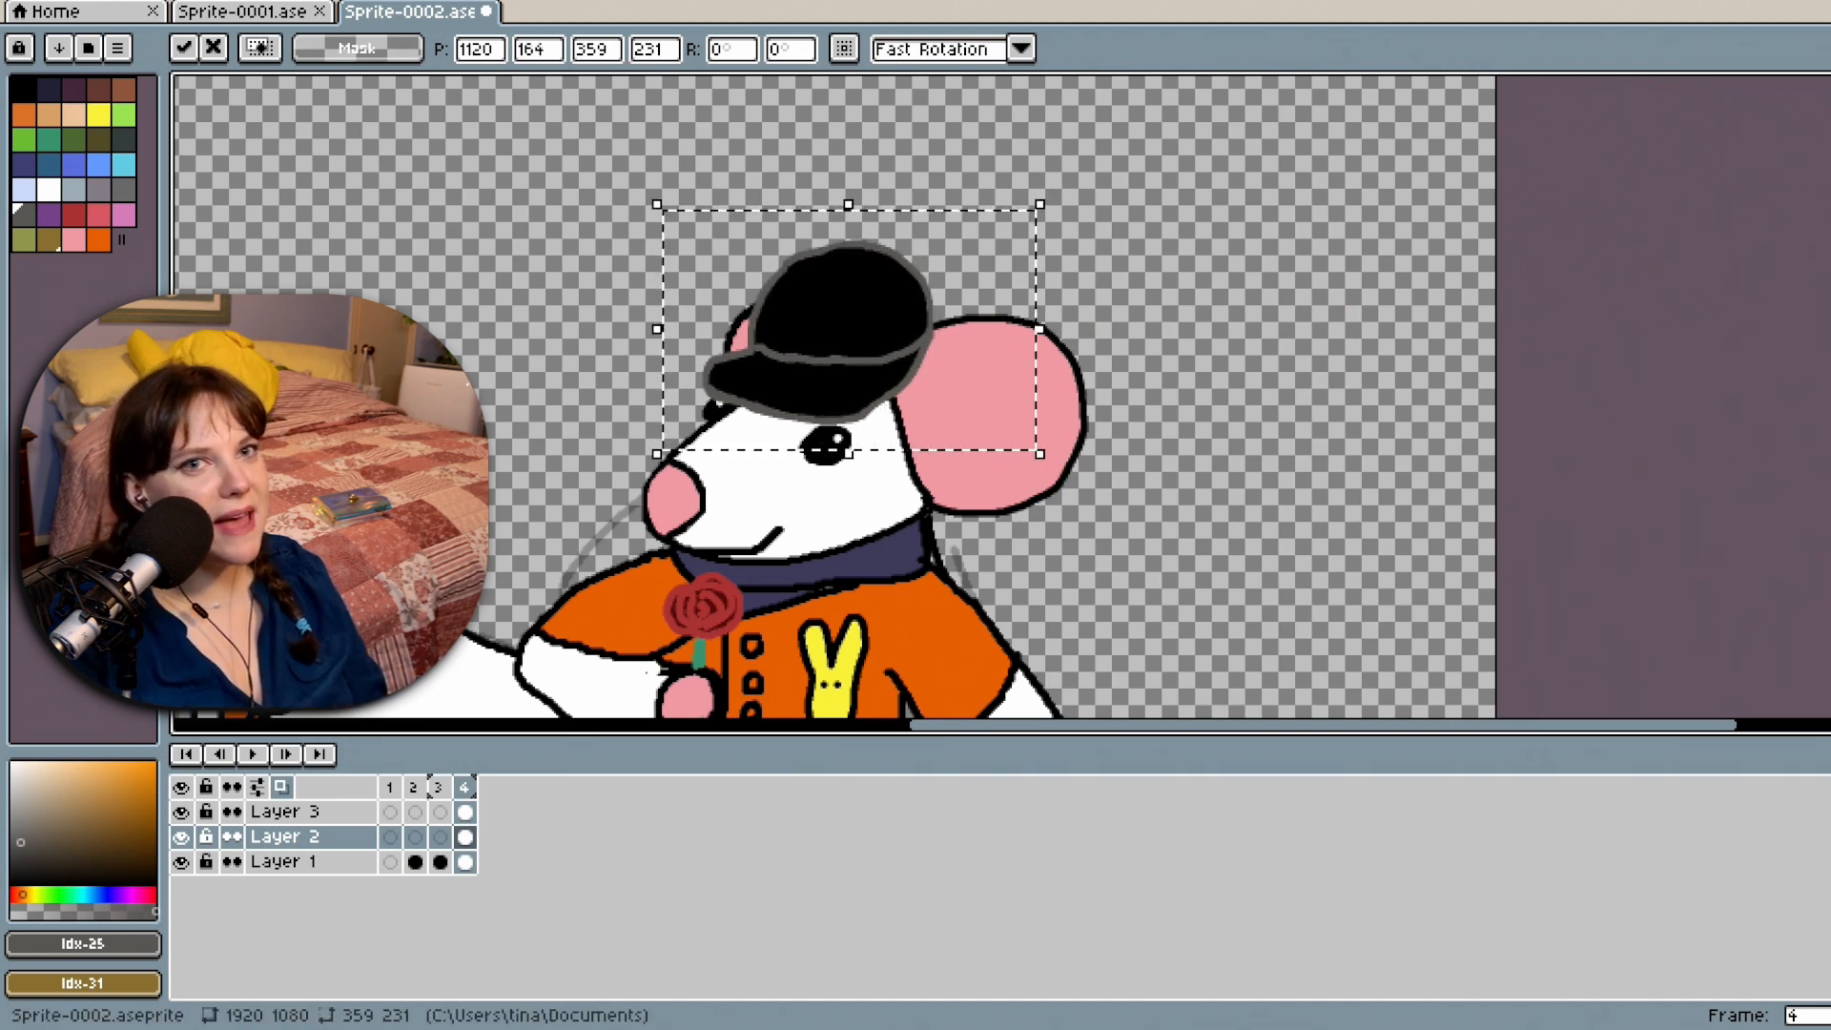
pyautogui.scroll(-3, 843, 477)
pyautogui.moveTo(1829, 286); pyautogui.dragTo(1829, 353)
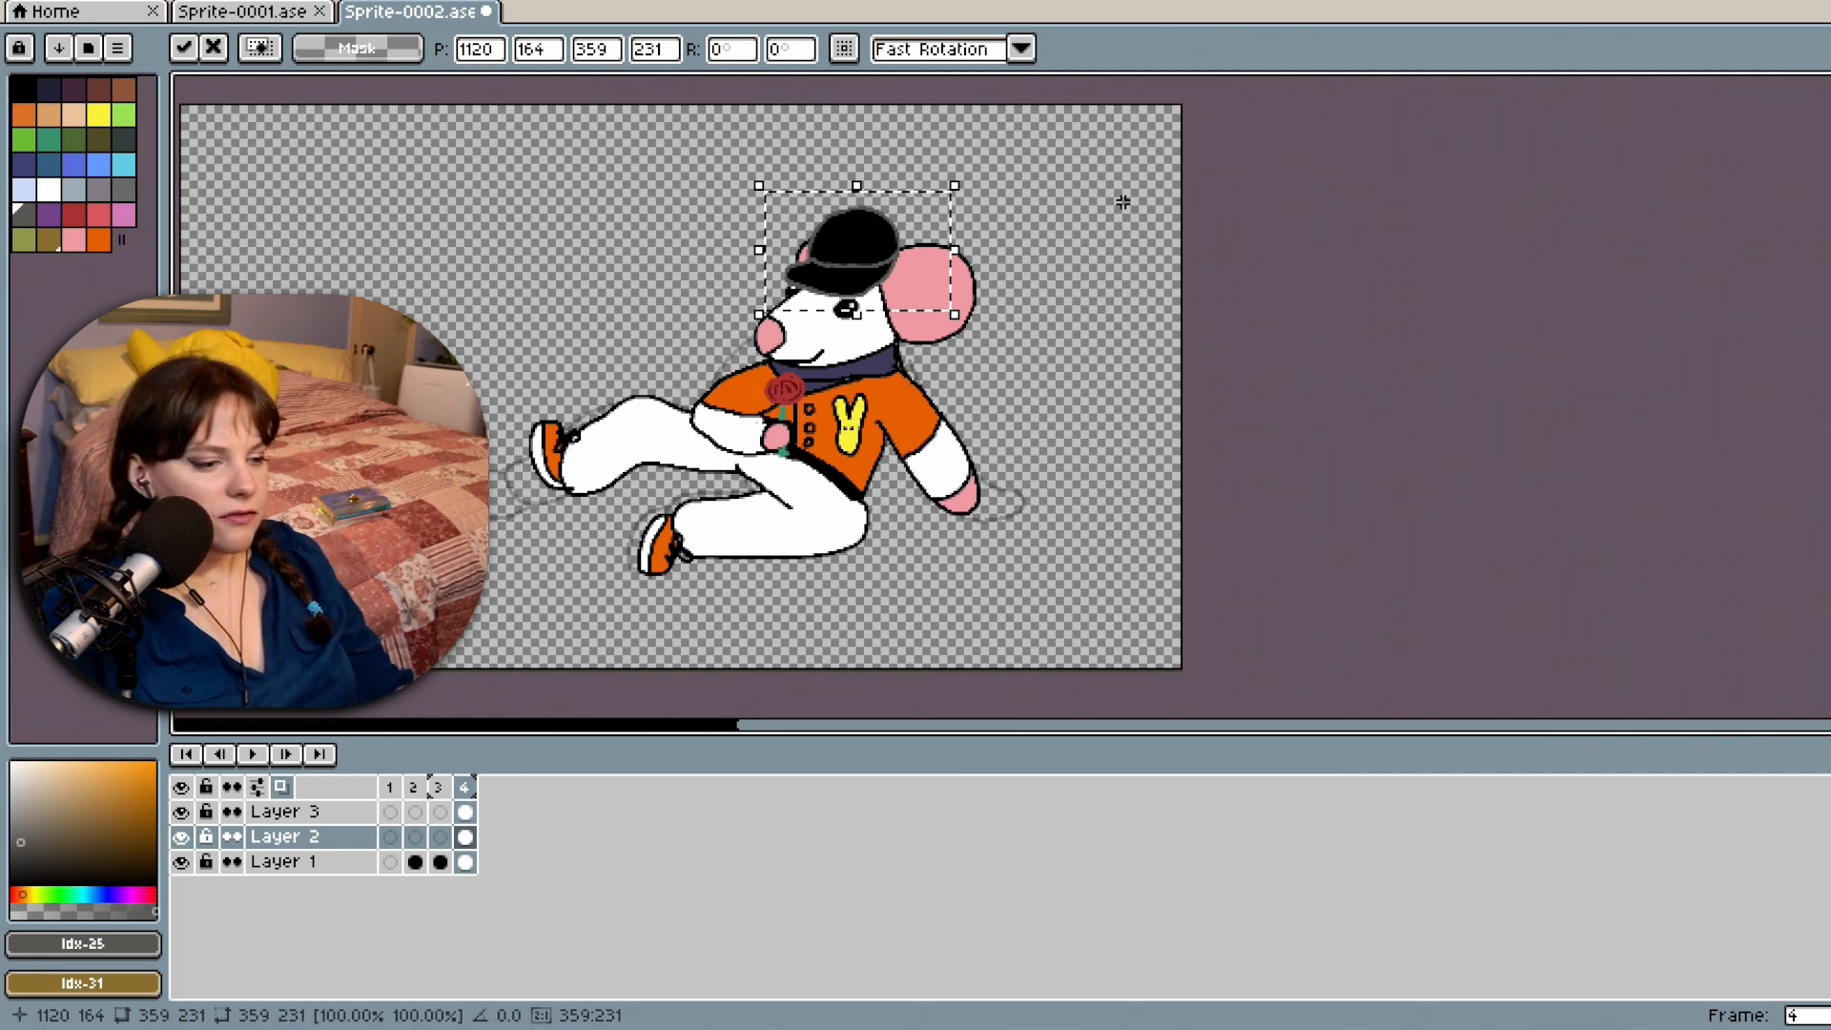
pyautogui.scroll(1, 828, 282)
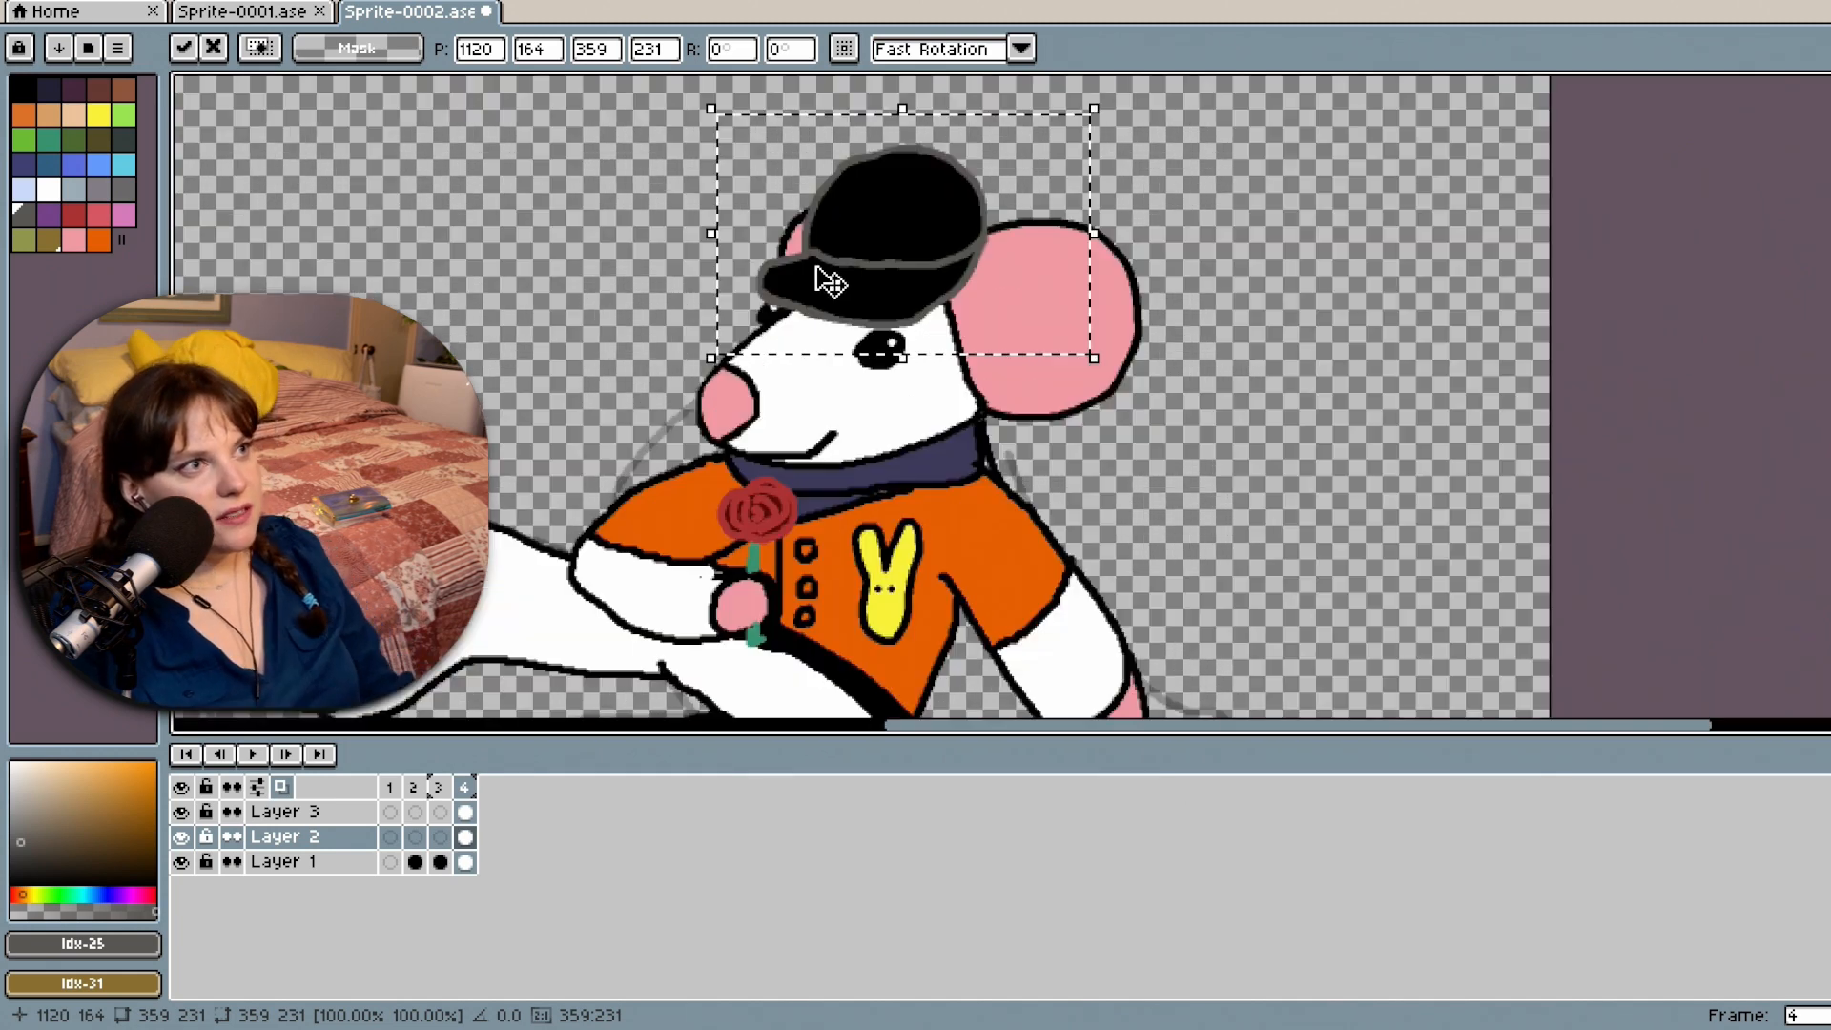
# Rotate the selected cap to -8.1° and reposition it on the mouse's head at 1136, 175.
pyautogui.scroll(1, 828, 281)
pyautogui.moveTo(952, 278)
pyautogui.mouseDown()
pyautogui.moveTo(1291, 299)
pyautogui.moveTo(980, 279)
pyautogui.mouseUp()
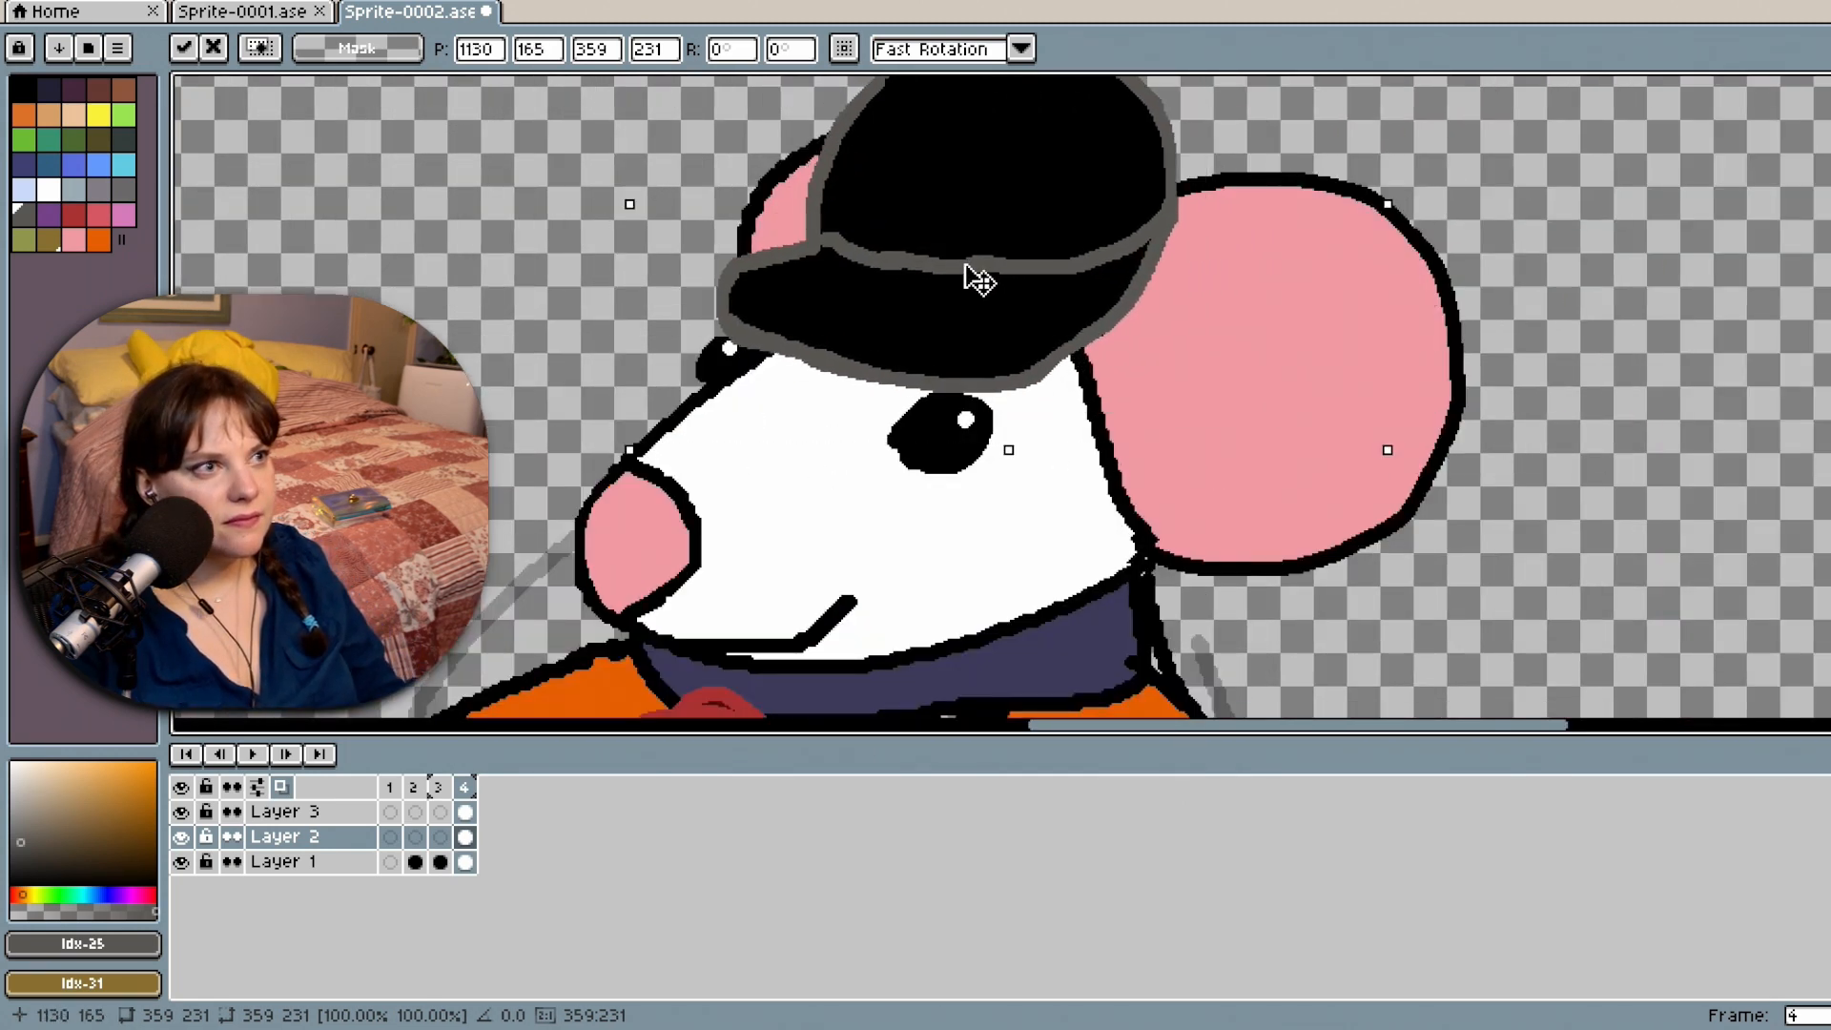
pyautogui.scroll(-2, 979, 279)
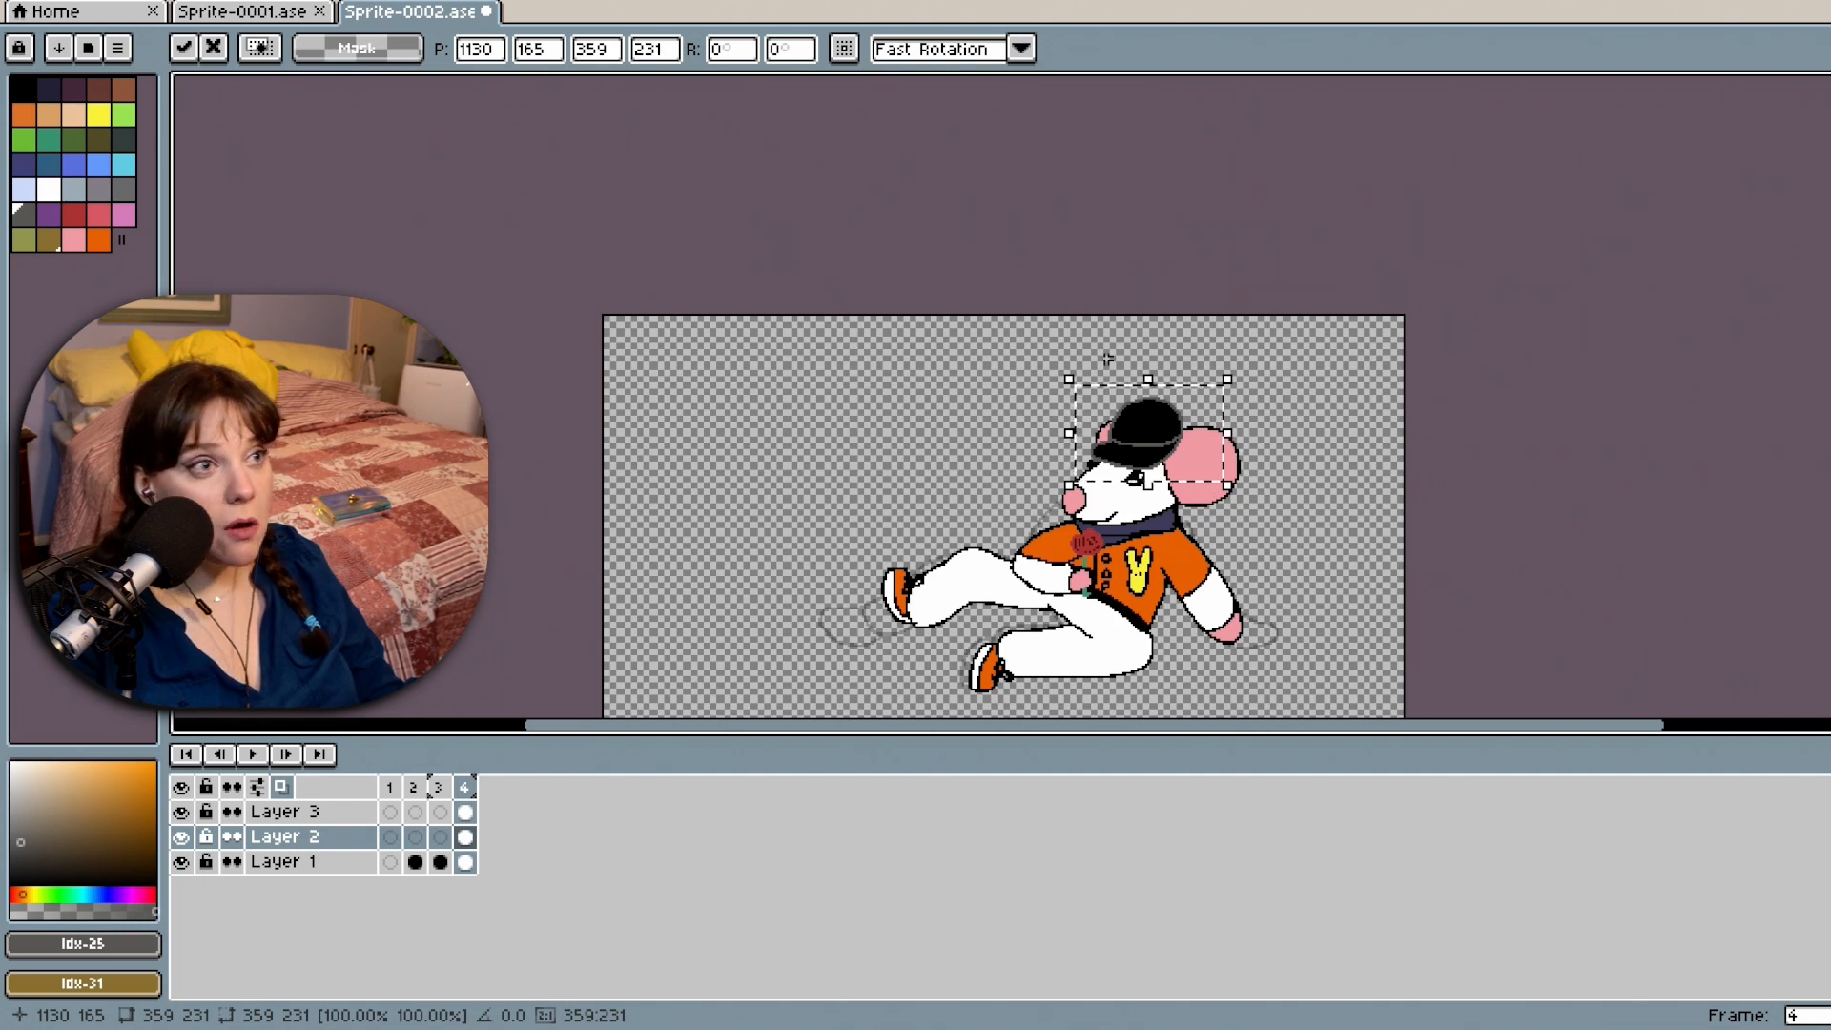
pyautogui.moveTo(1047, 367); pyautogui.dragTo(1082, 355)
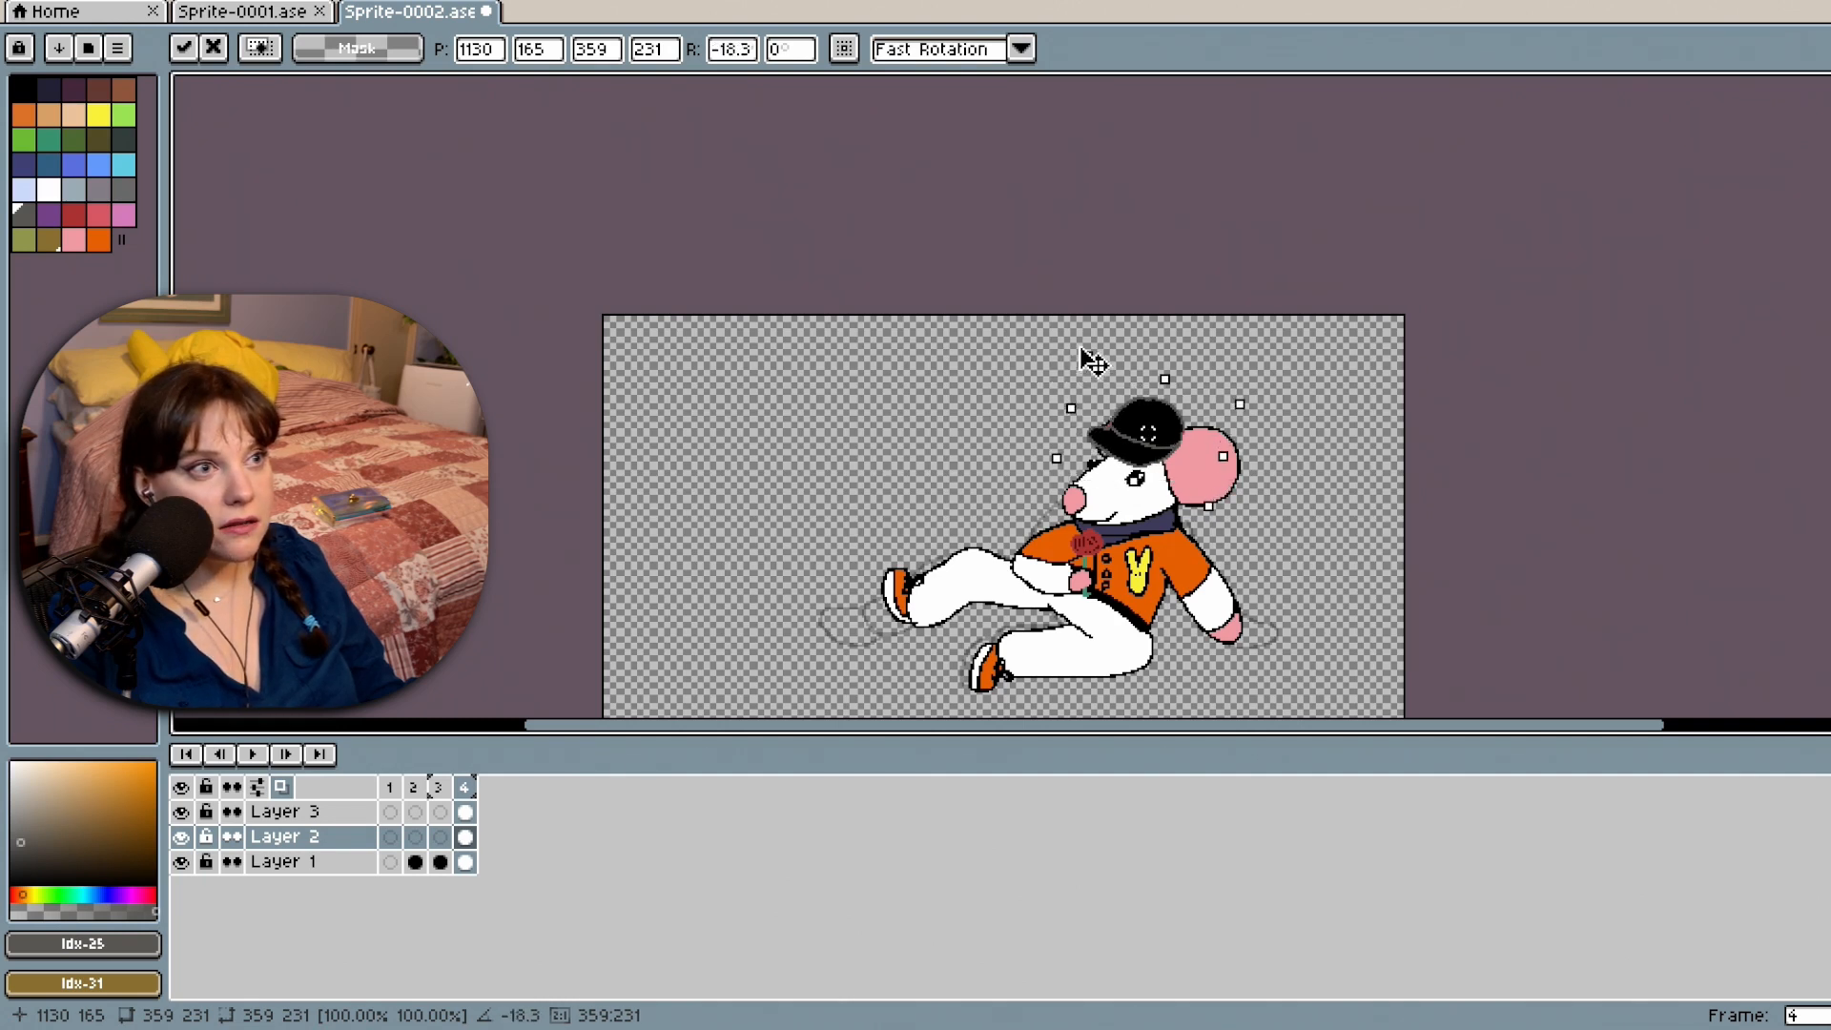
pyautogui.moveTo(1191, 438)
pyautogui.mouseDown()
pyautogui.moveTo(1197, 457)
pyautogui.moveTo(1185, 441)
pyautogui.mouseUp()
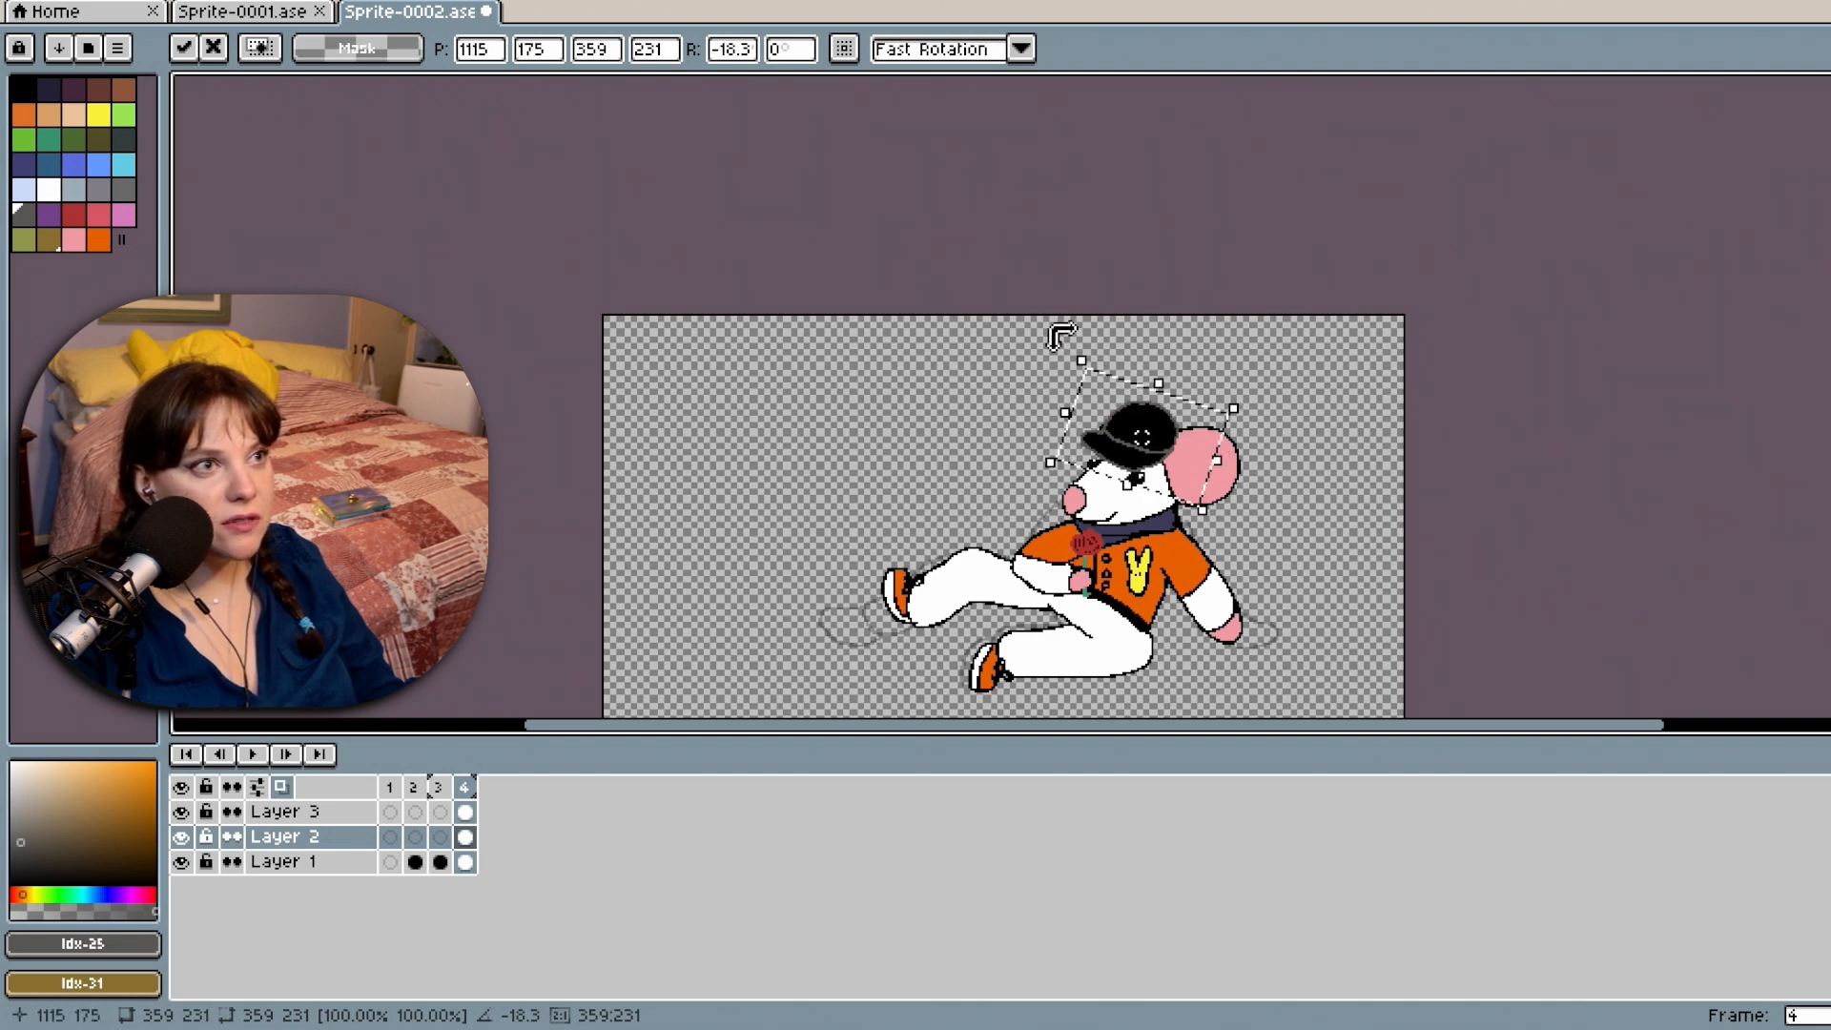
pyautogui.scroll(2, 1349, 483)
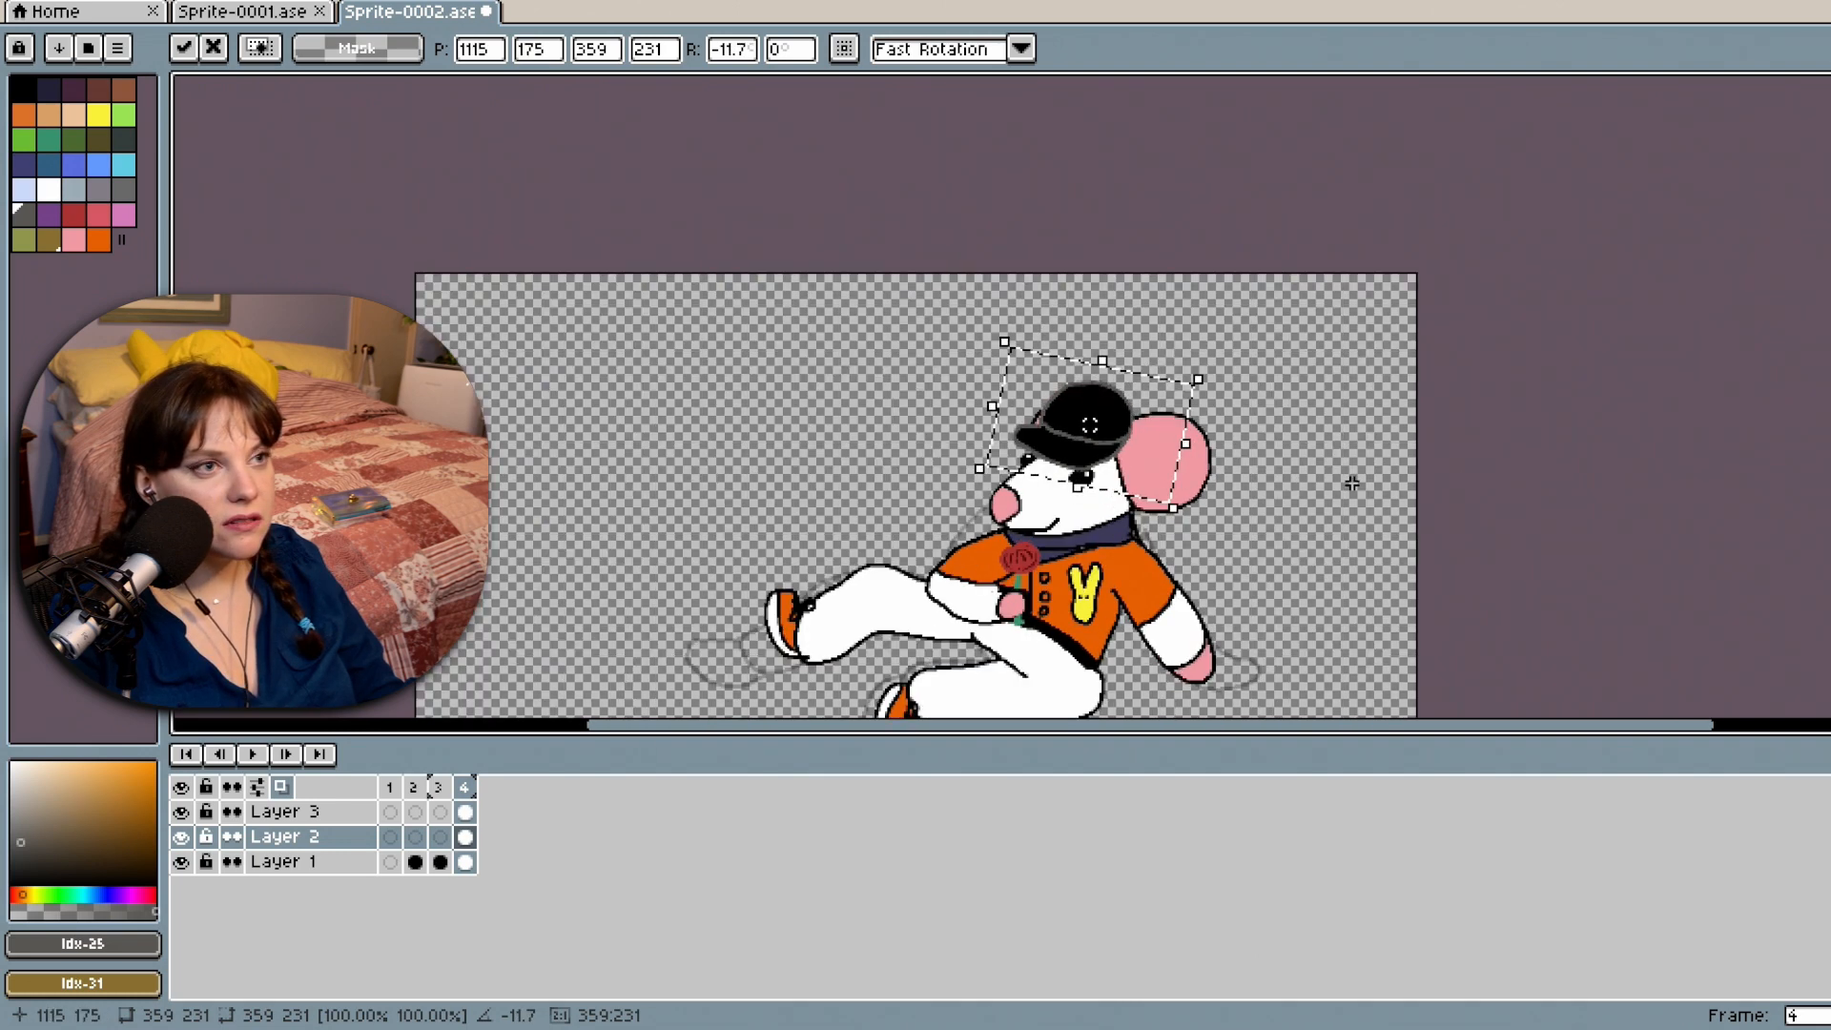
pyautogui.moveTo(1025, 396); pyautogui.dragTo(1042, 396)
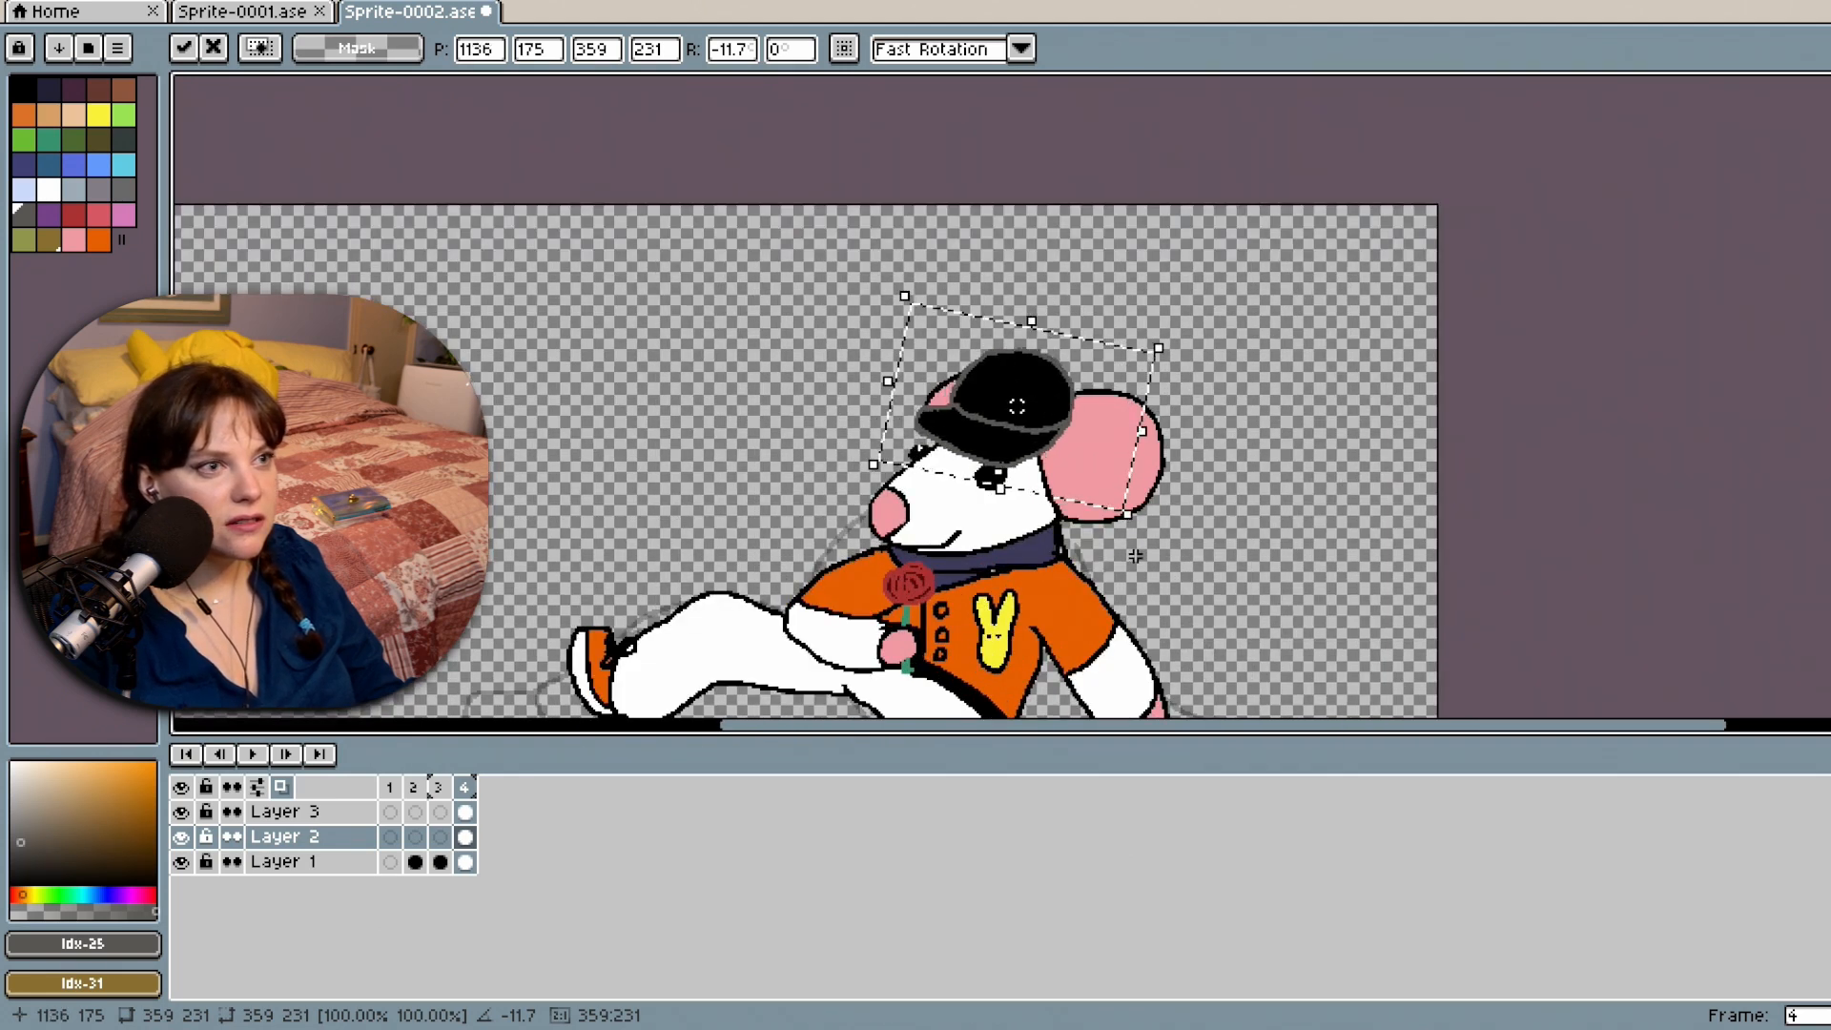
pyautogui.moveTo(1144, 537); pyautogui.dragTo(1168, 548)
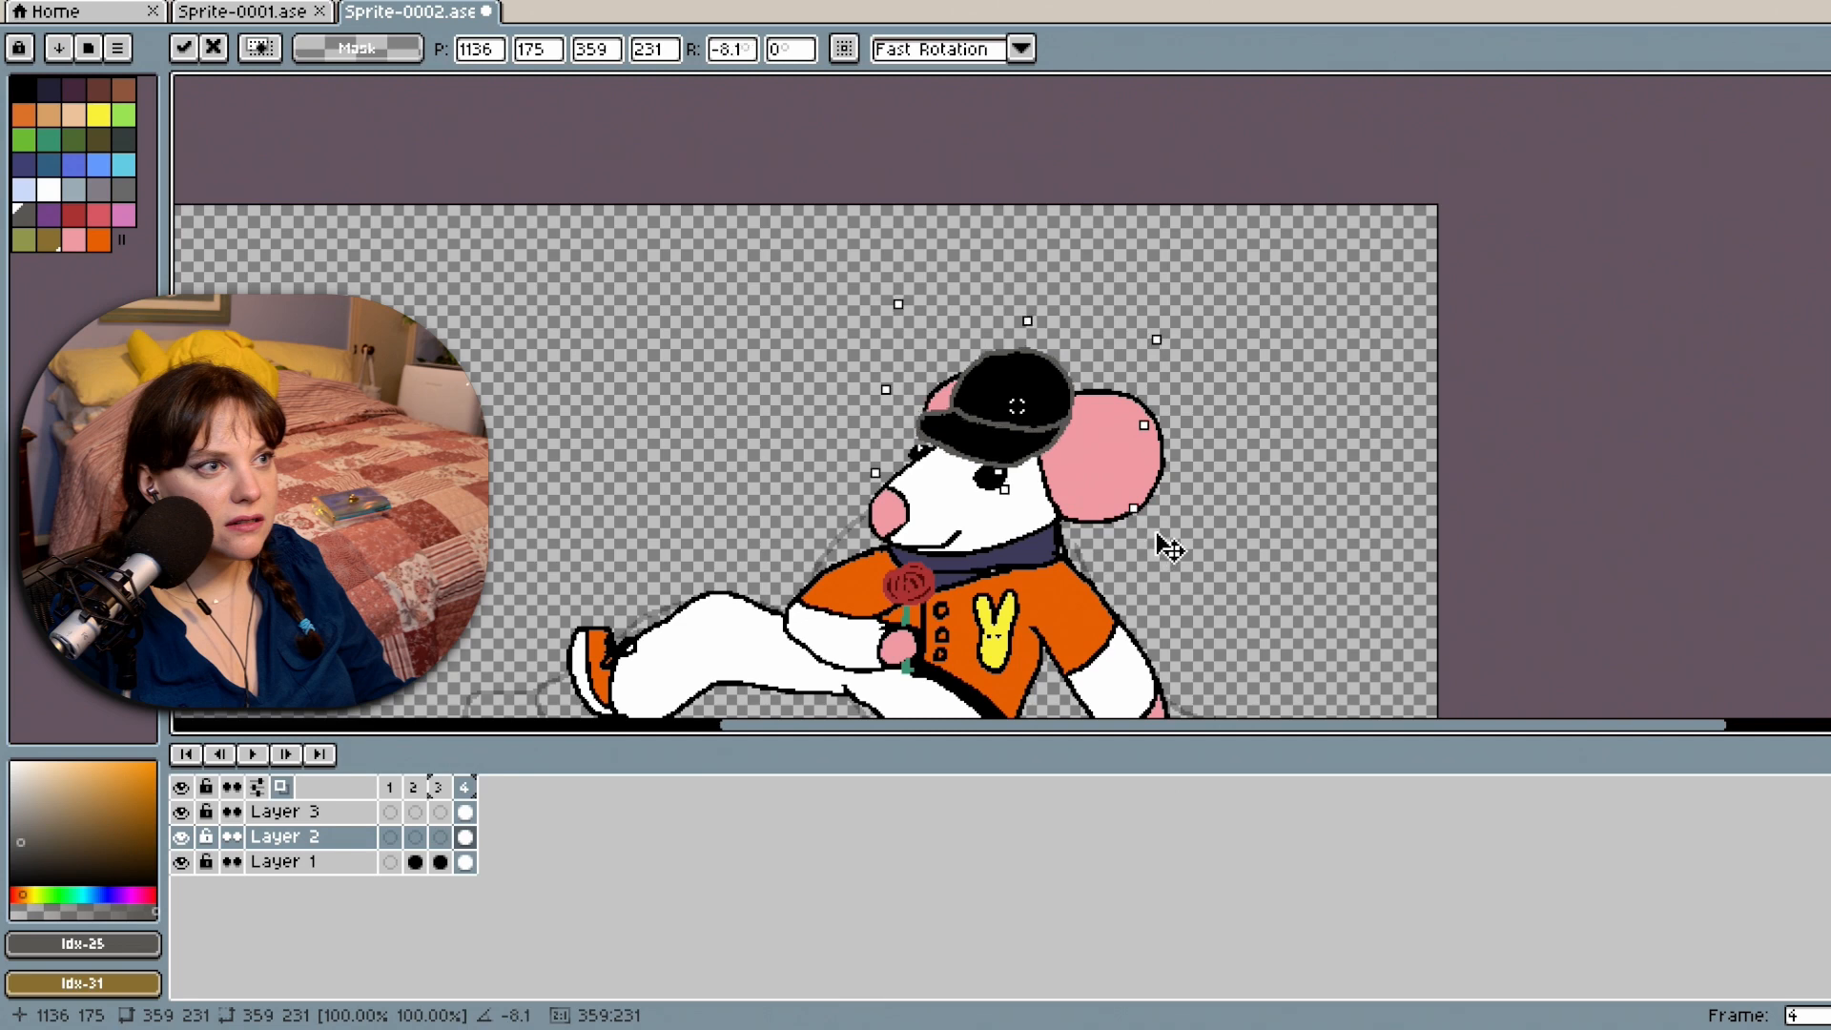
# Enlarge the tilted cap on the mouse's head to 468 by 276 px, shifting it to 1083, 134.9.
pyautogui.scroll(-2, 1346, 548)
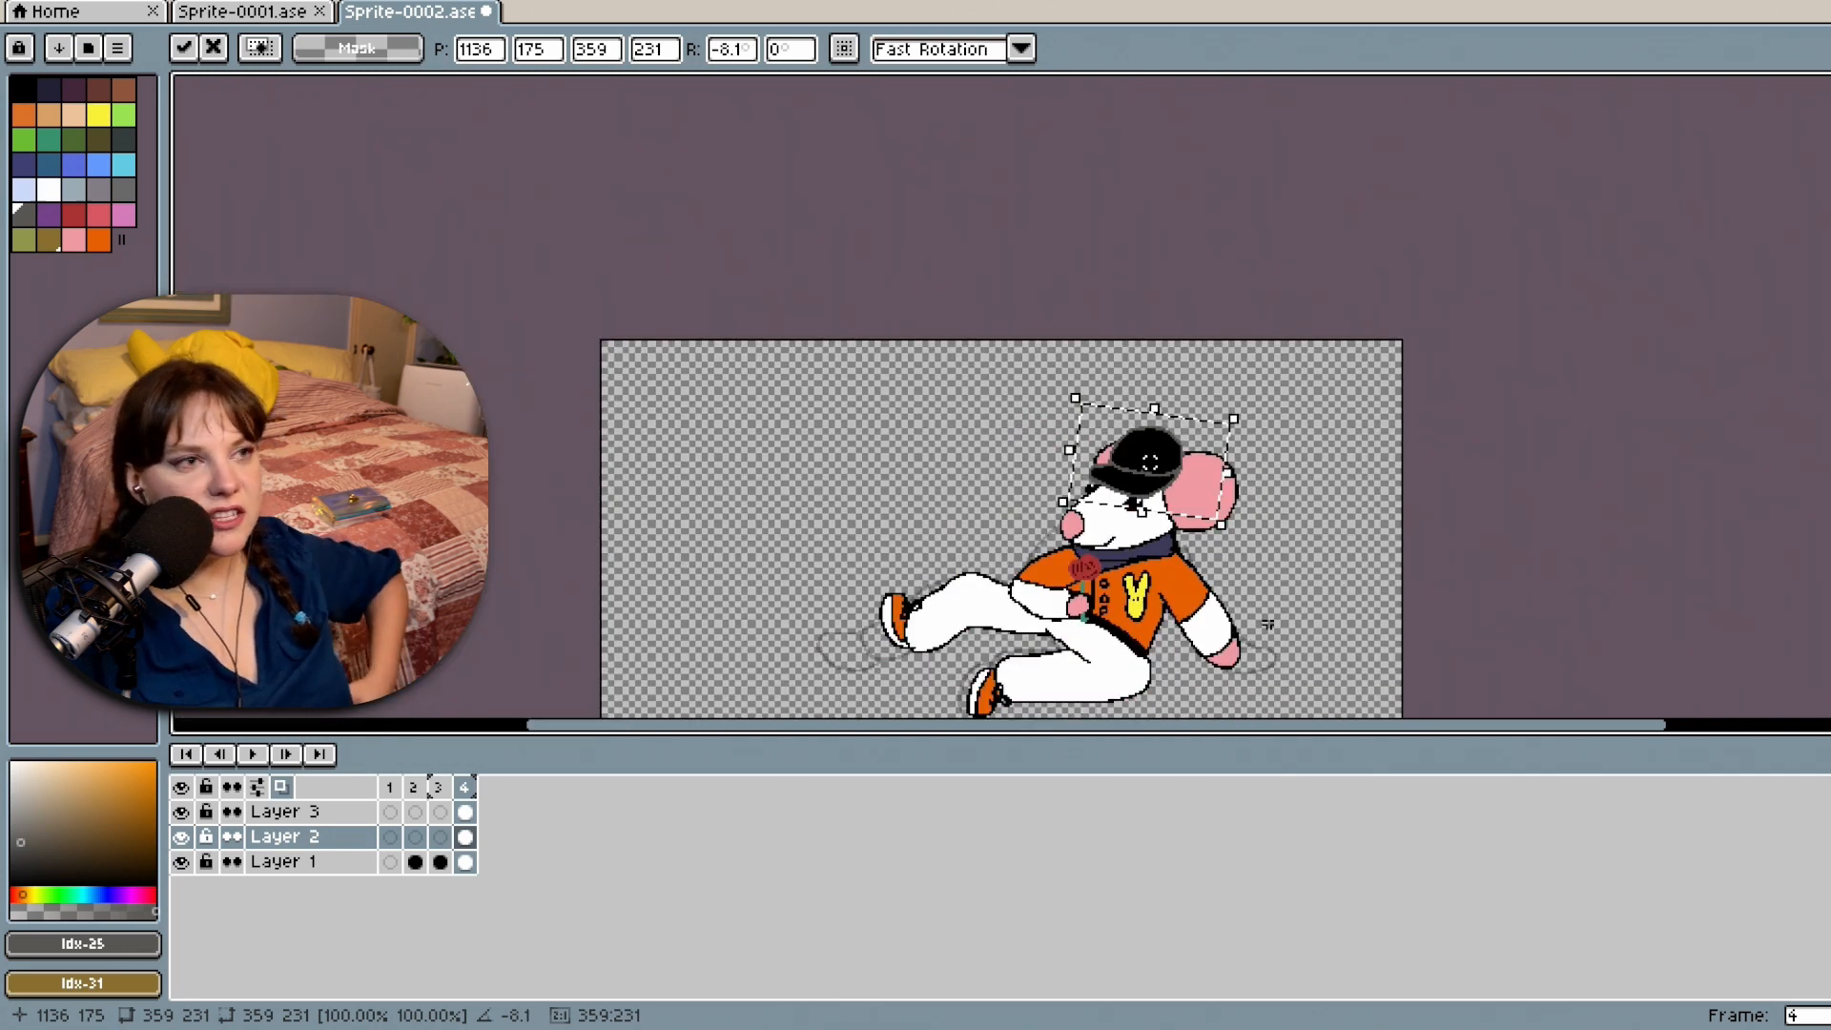
pyautogui.moveTo(1234, 418); pyautogui.dragTo(1276, 408)
pyautogui.moveTo(1211, 471); pyautogui.dragTo(1187, 475)
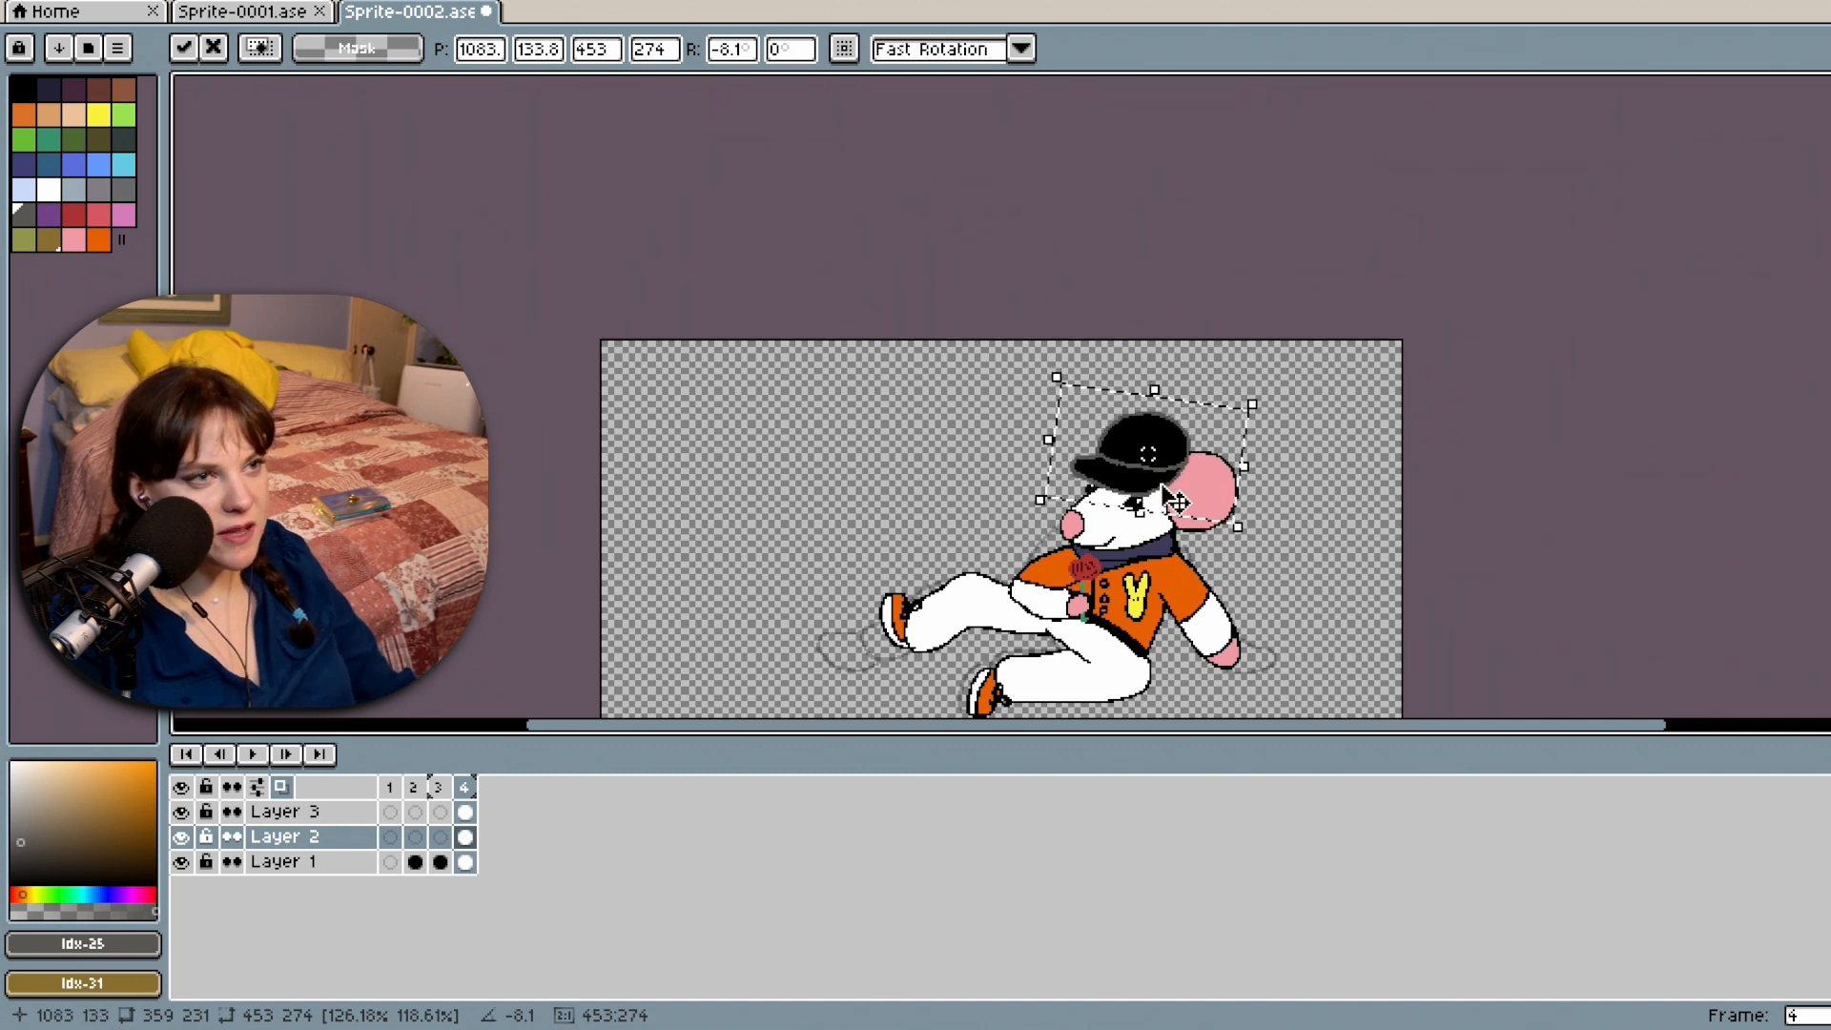
pyautogui.moveTo(1237, 523); pyautogui.dragTo(1257, 542)
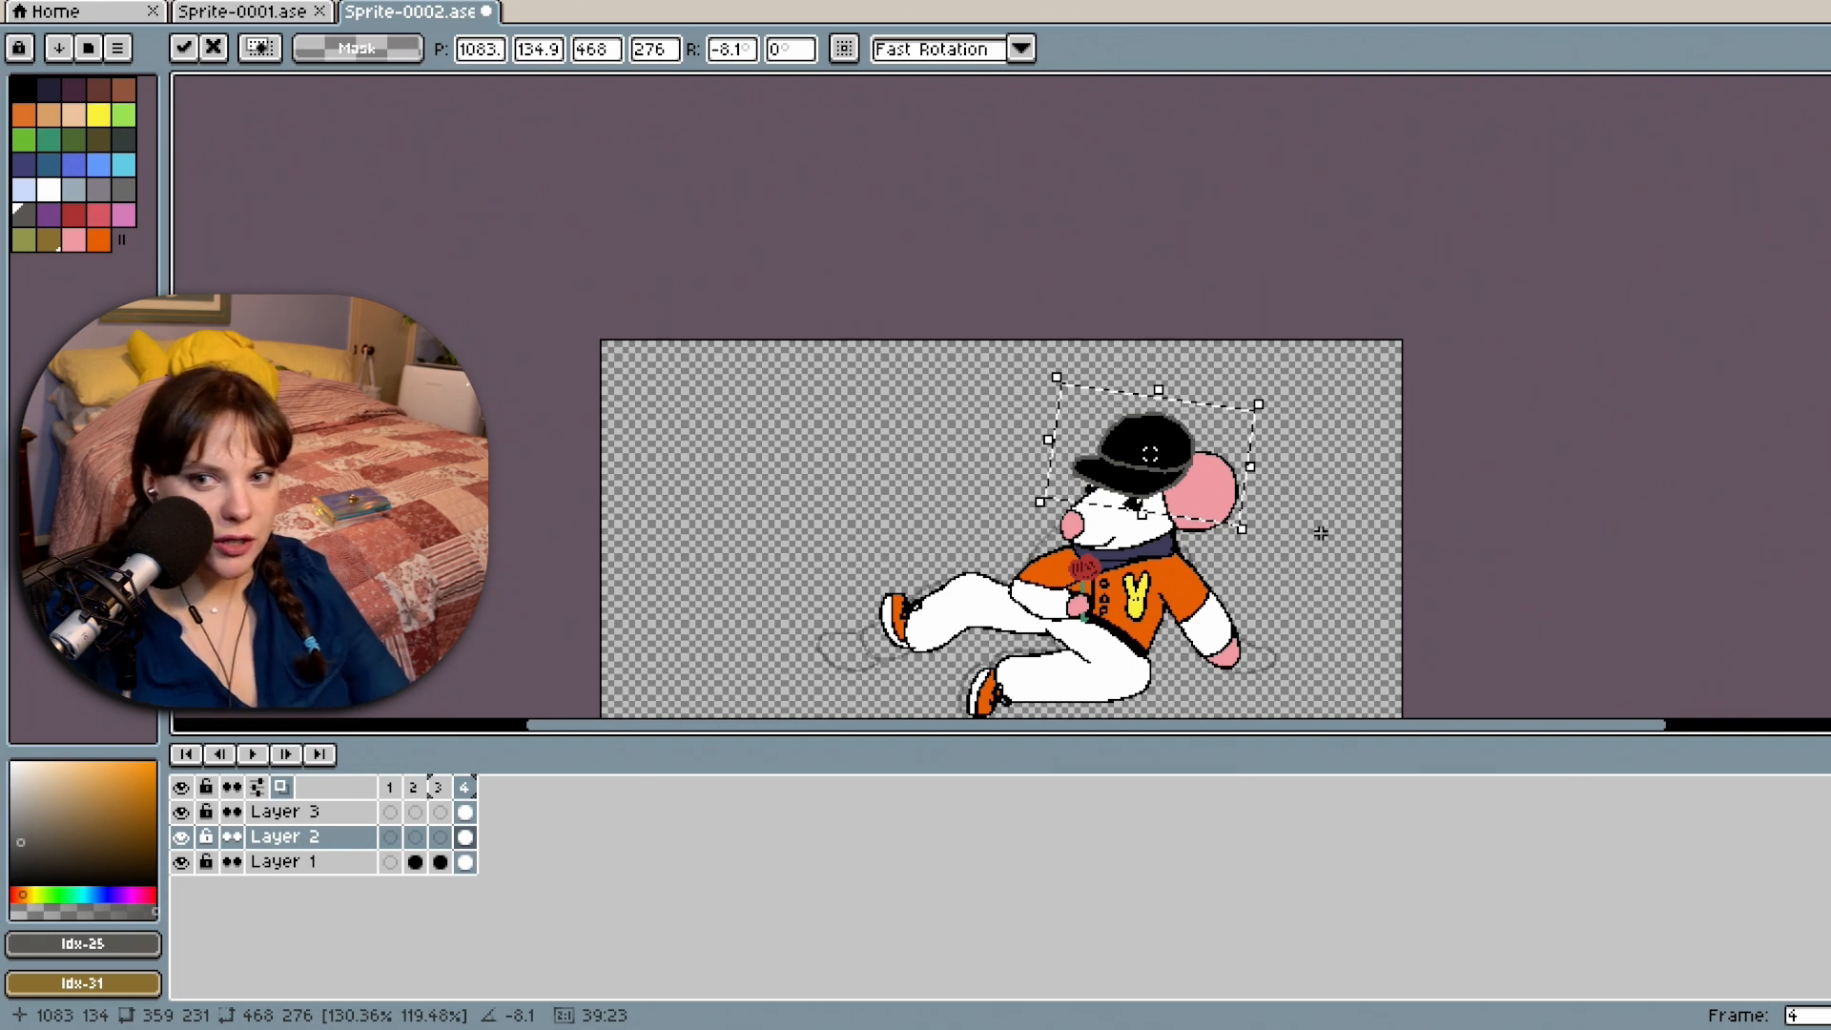
# Set the cap down in the empty canvas area at 559.3, -7.1, and paste a copy of it over the mouse's head.
pyautogui.scroll(1, 1316, 536)
pyautogui.scroll(1, 1320, 533)
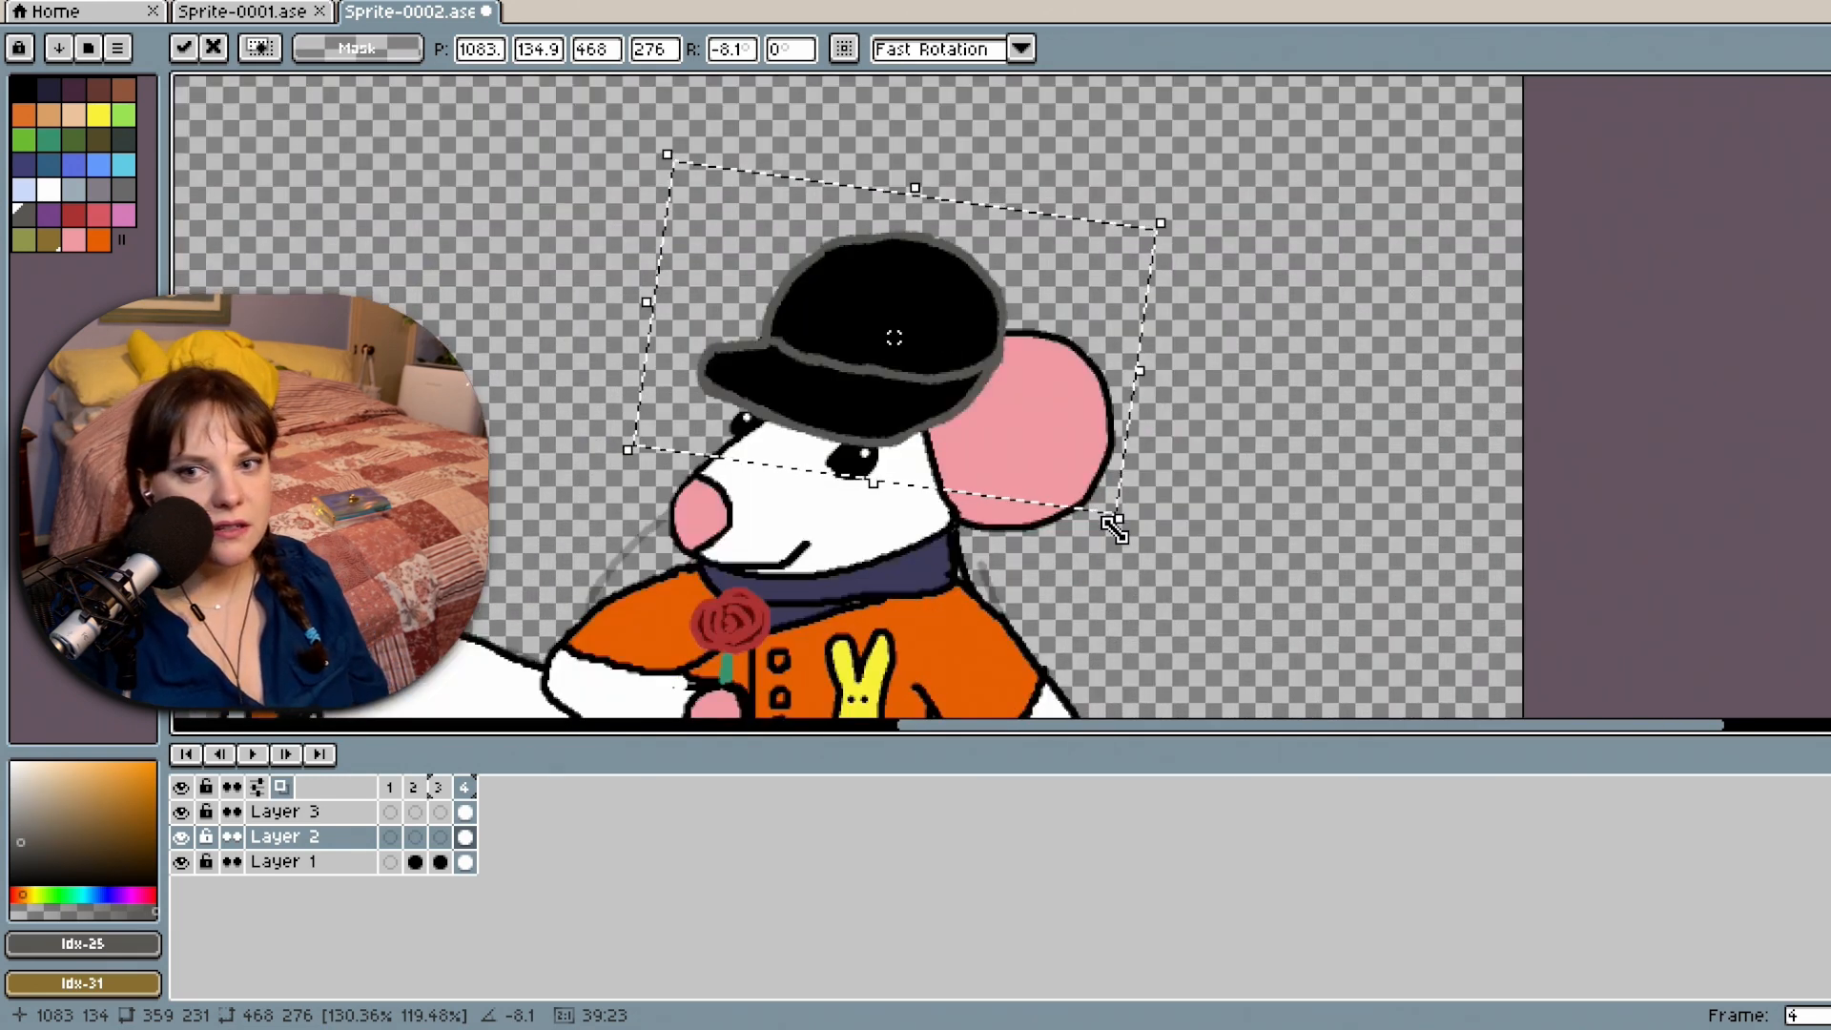
pyautogui.moveTo(866, 301); pyautogui.dragTo(1255, 212)
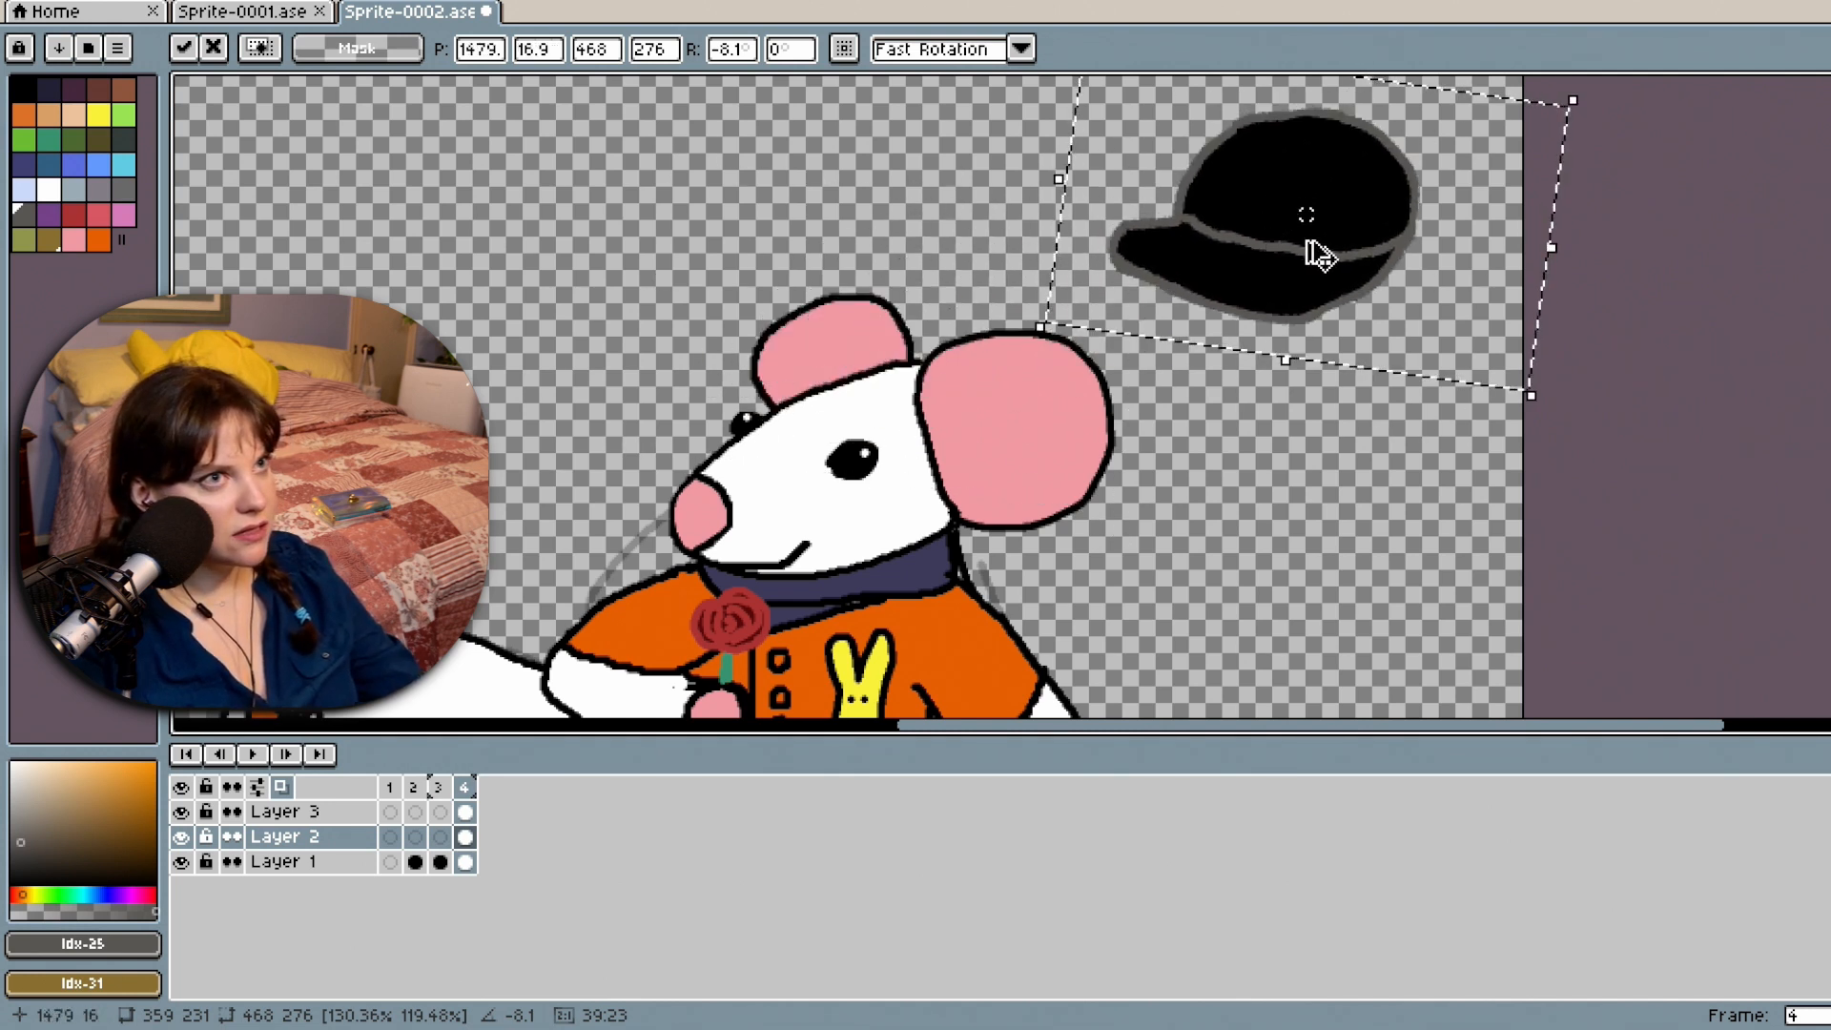
pyautogui.moveTo(1299, 280); pyautogui.dragTo(339, 259)
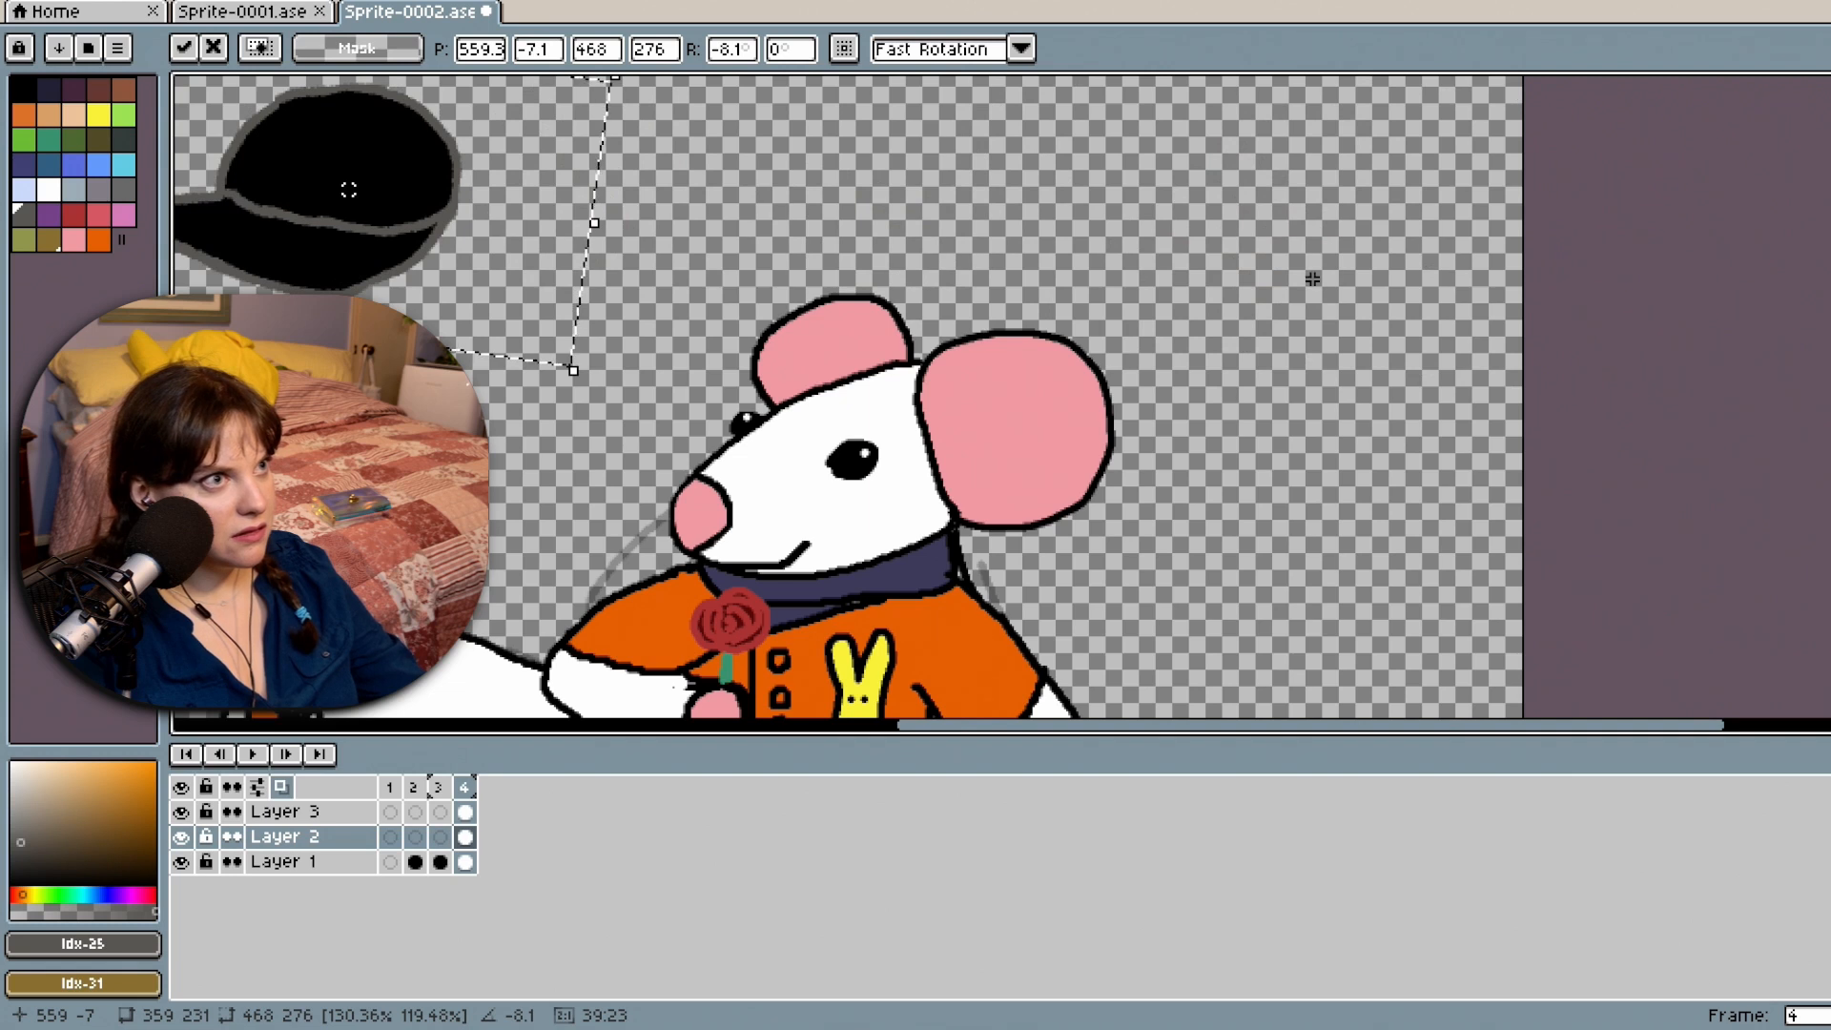
pyautogui.press('Return')
pyautogui.hotkey('ctrl', 'c')
pyautogui.hotkey('ctrl', 'v')
pyautogui.moveTo(1312, 237); pyautogui.dragTo(872, 365)
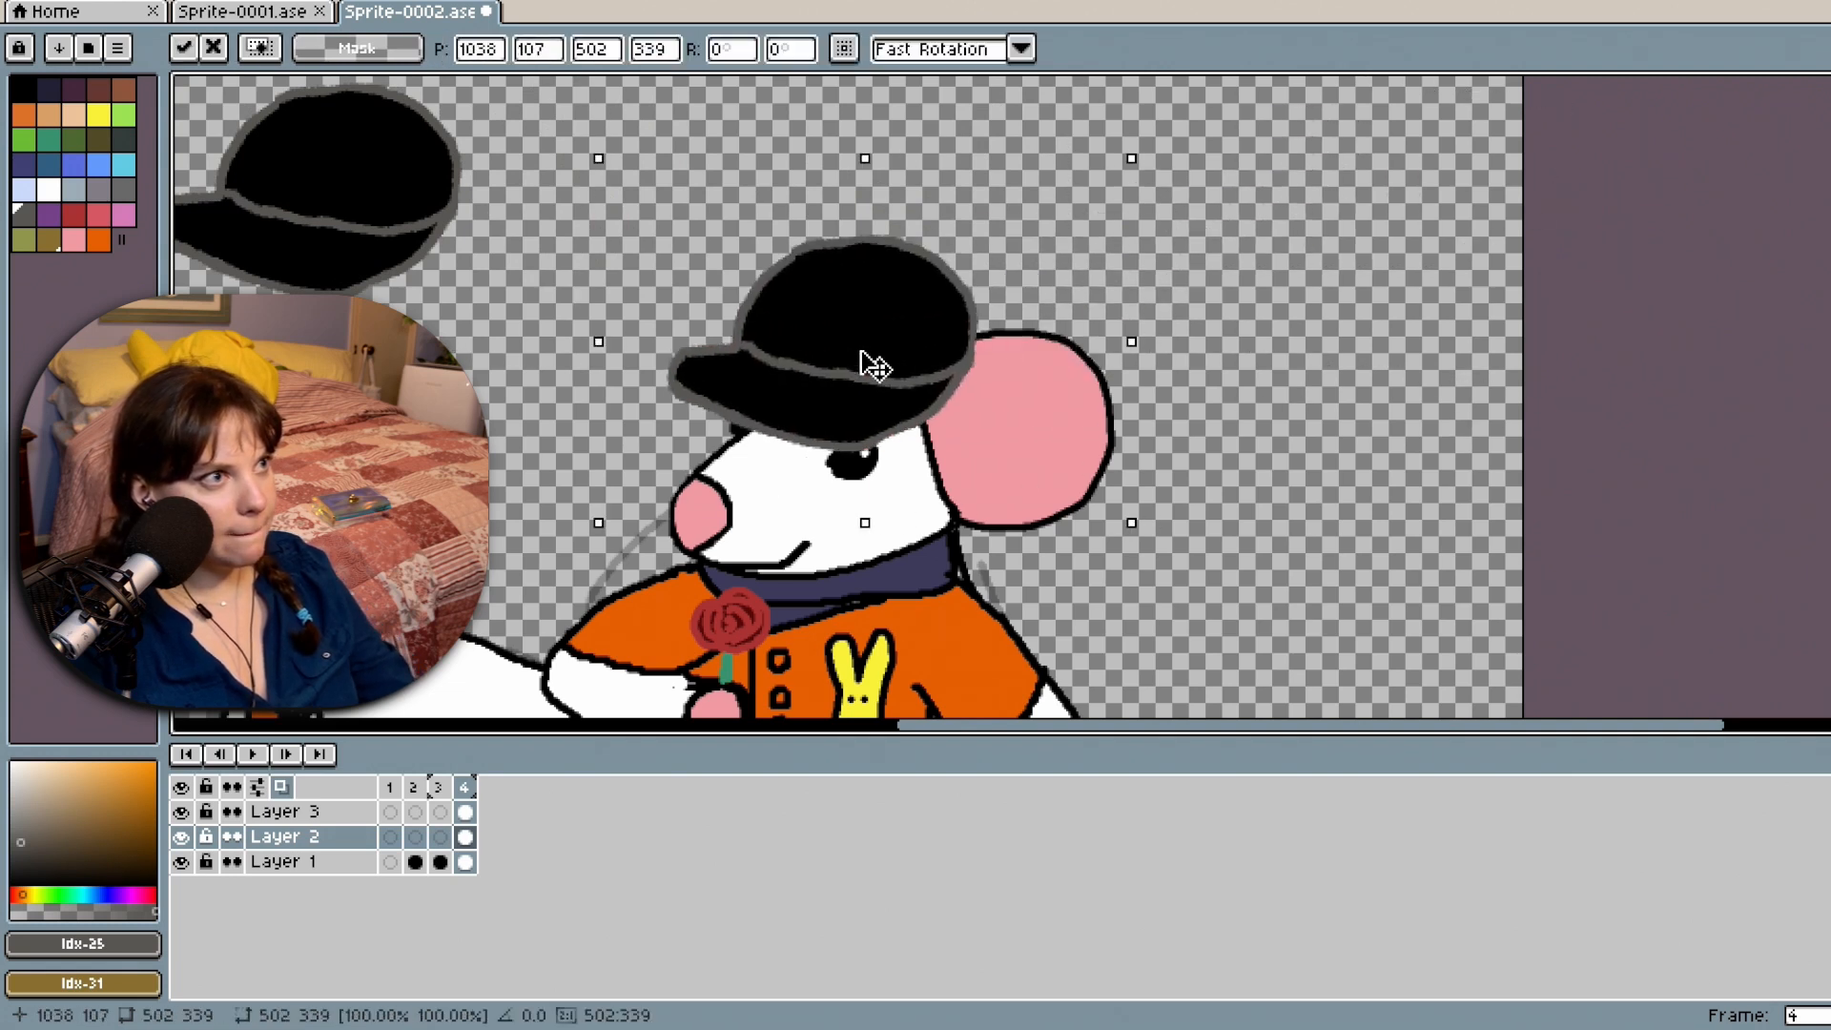
# Scale the pasted cap down to 372 by 257 px and place it on the mouse's head at 1112, 165.
pyautogui.moveTo(1131, 522); pyautogui.dragTo(989, 435)
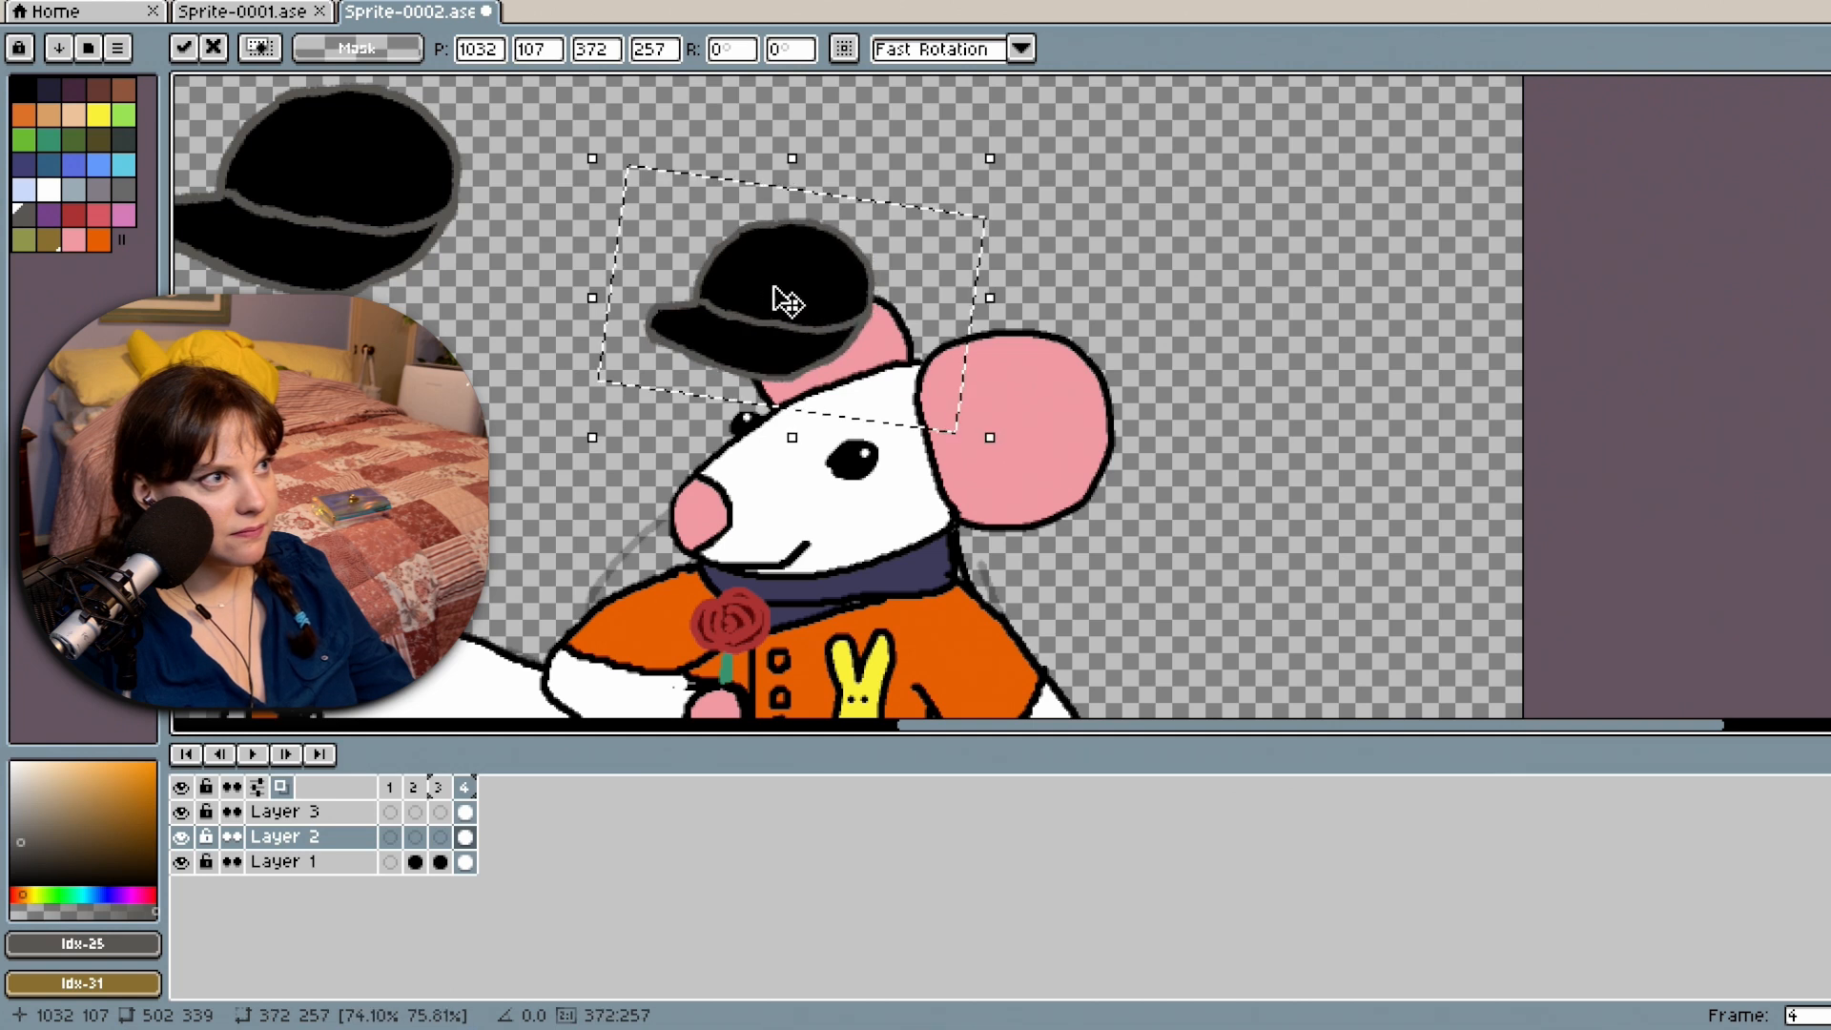
pyautogui.moveTo(787, 301); pyautogui.dragTo(873, 362)
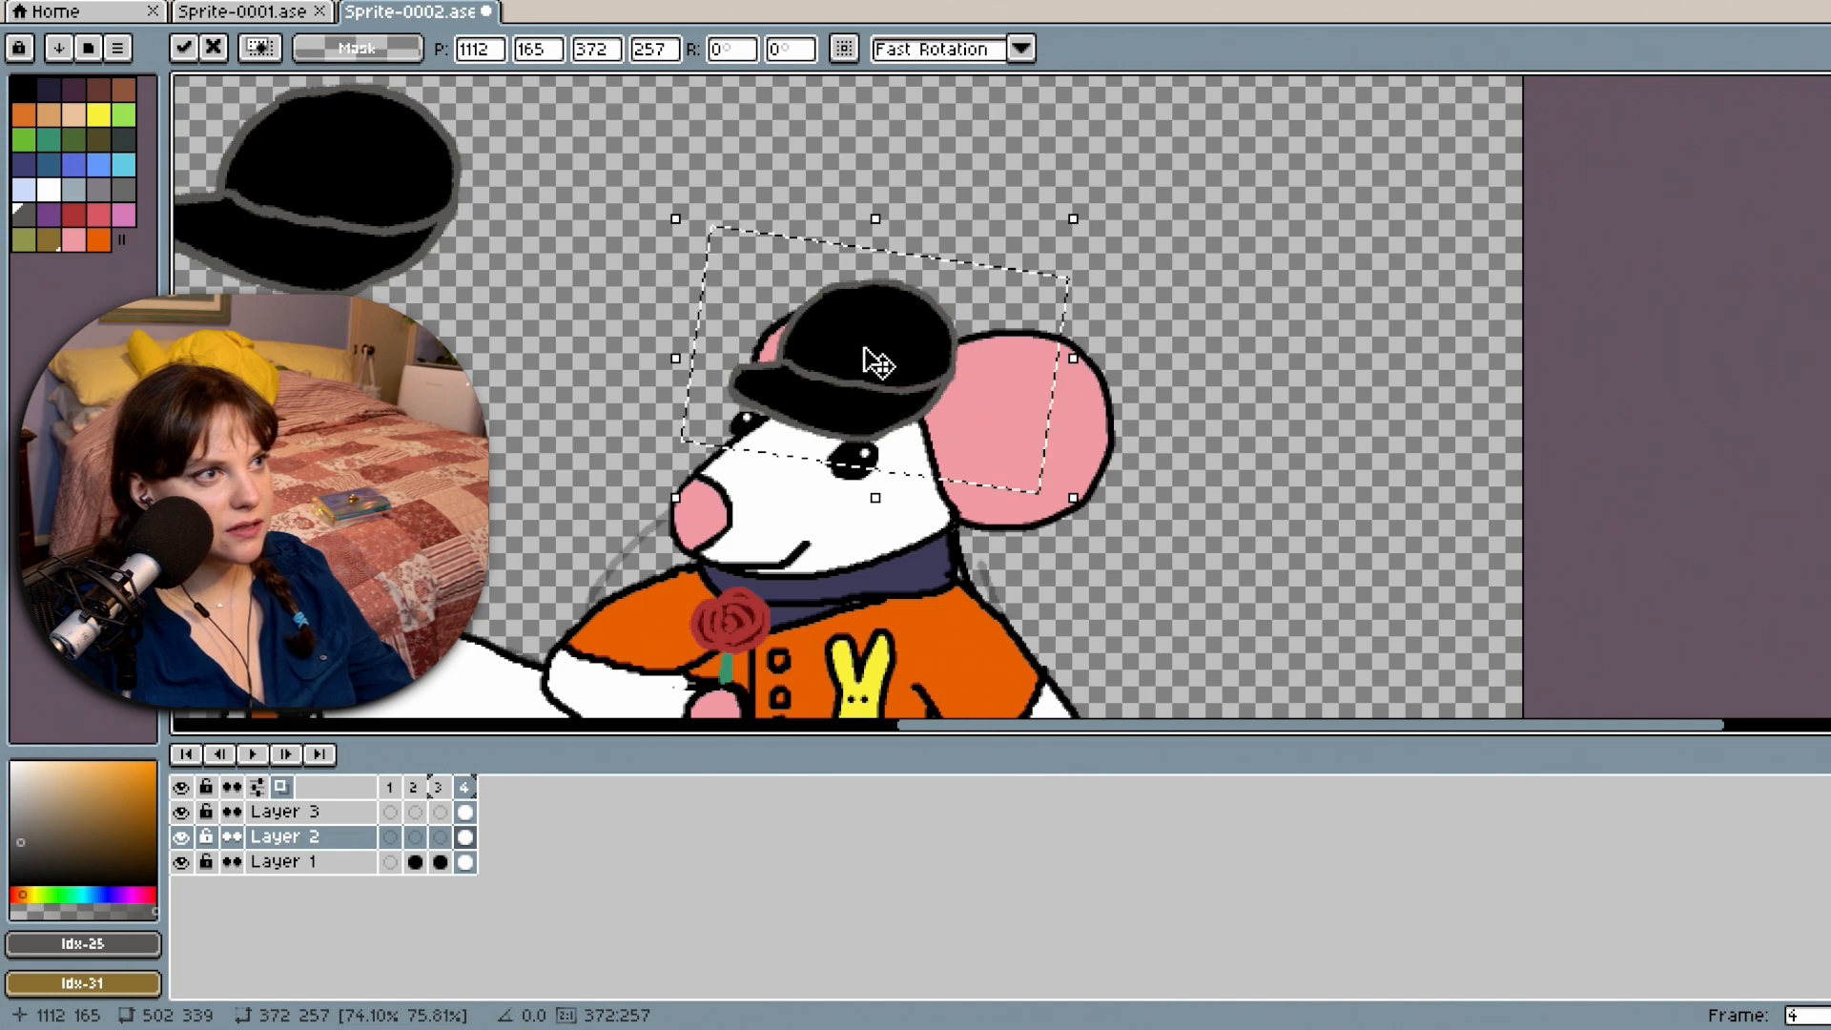
pyautogui.scroll(-2, 873, 363)
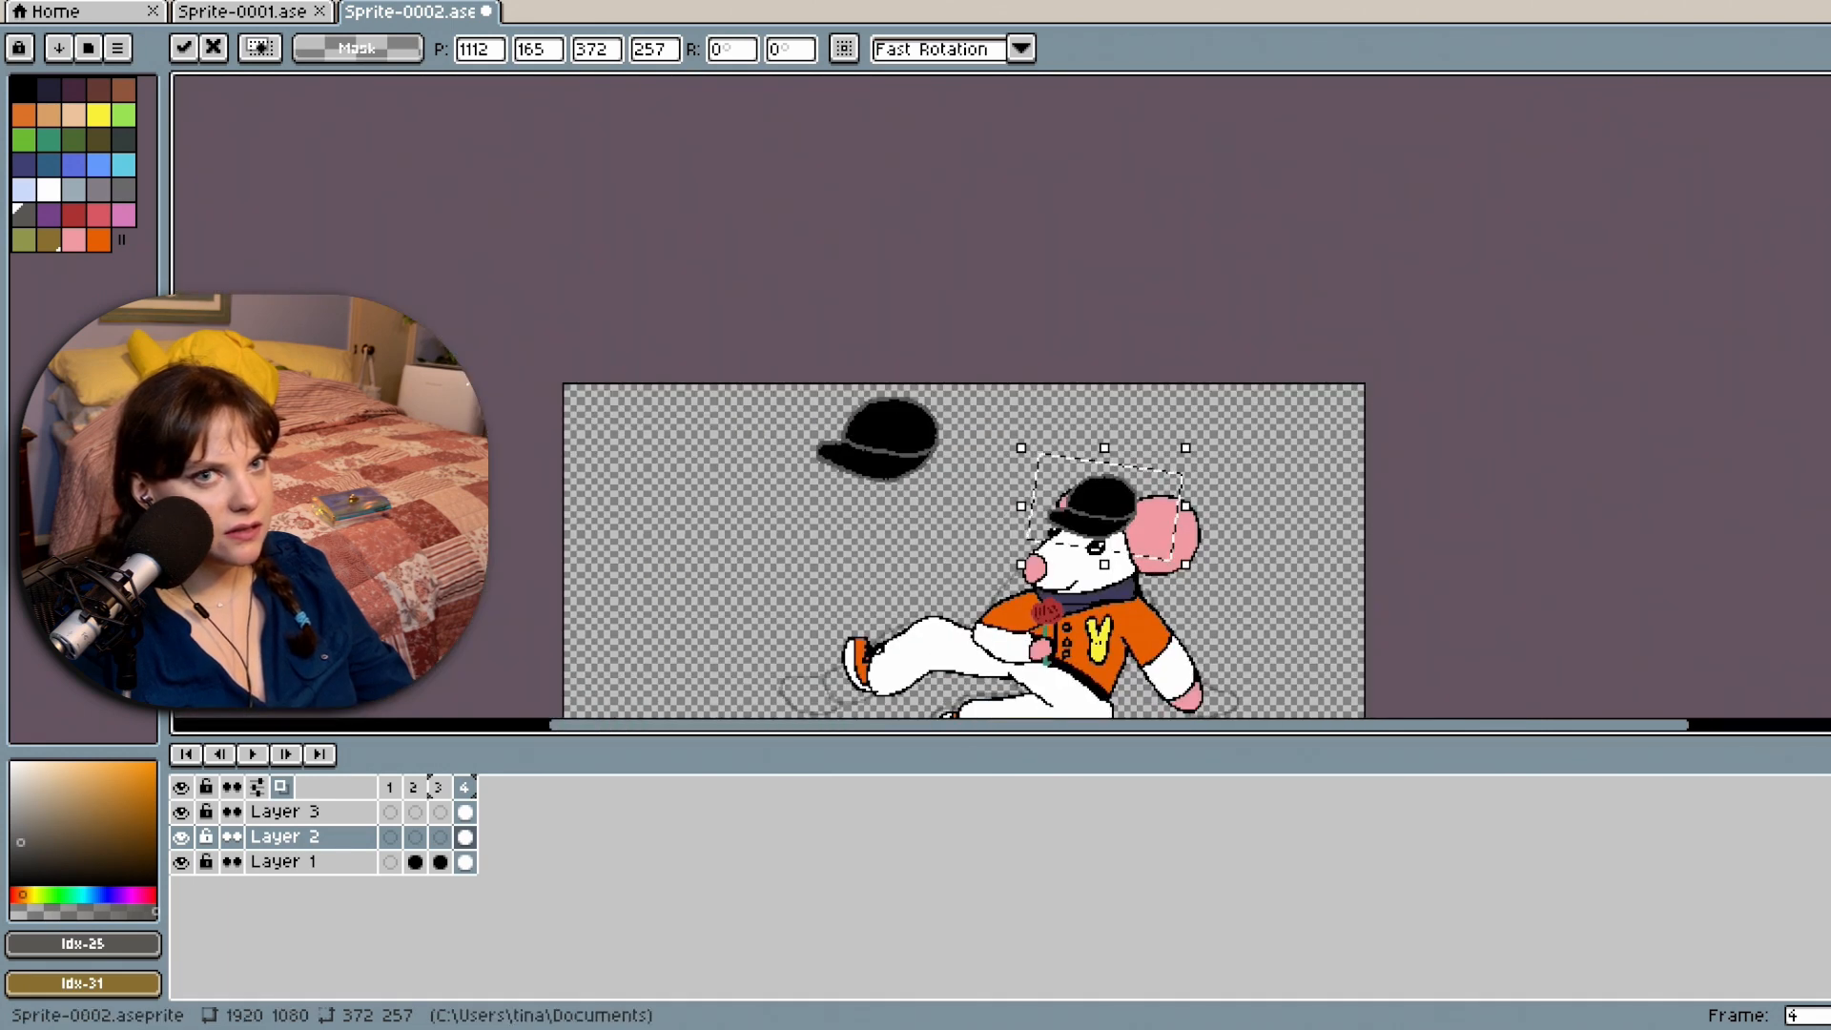
pyautogui.moveTo(1829, 420); pyautogui.dragTo(1829, 485)
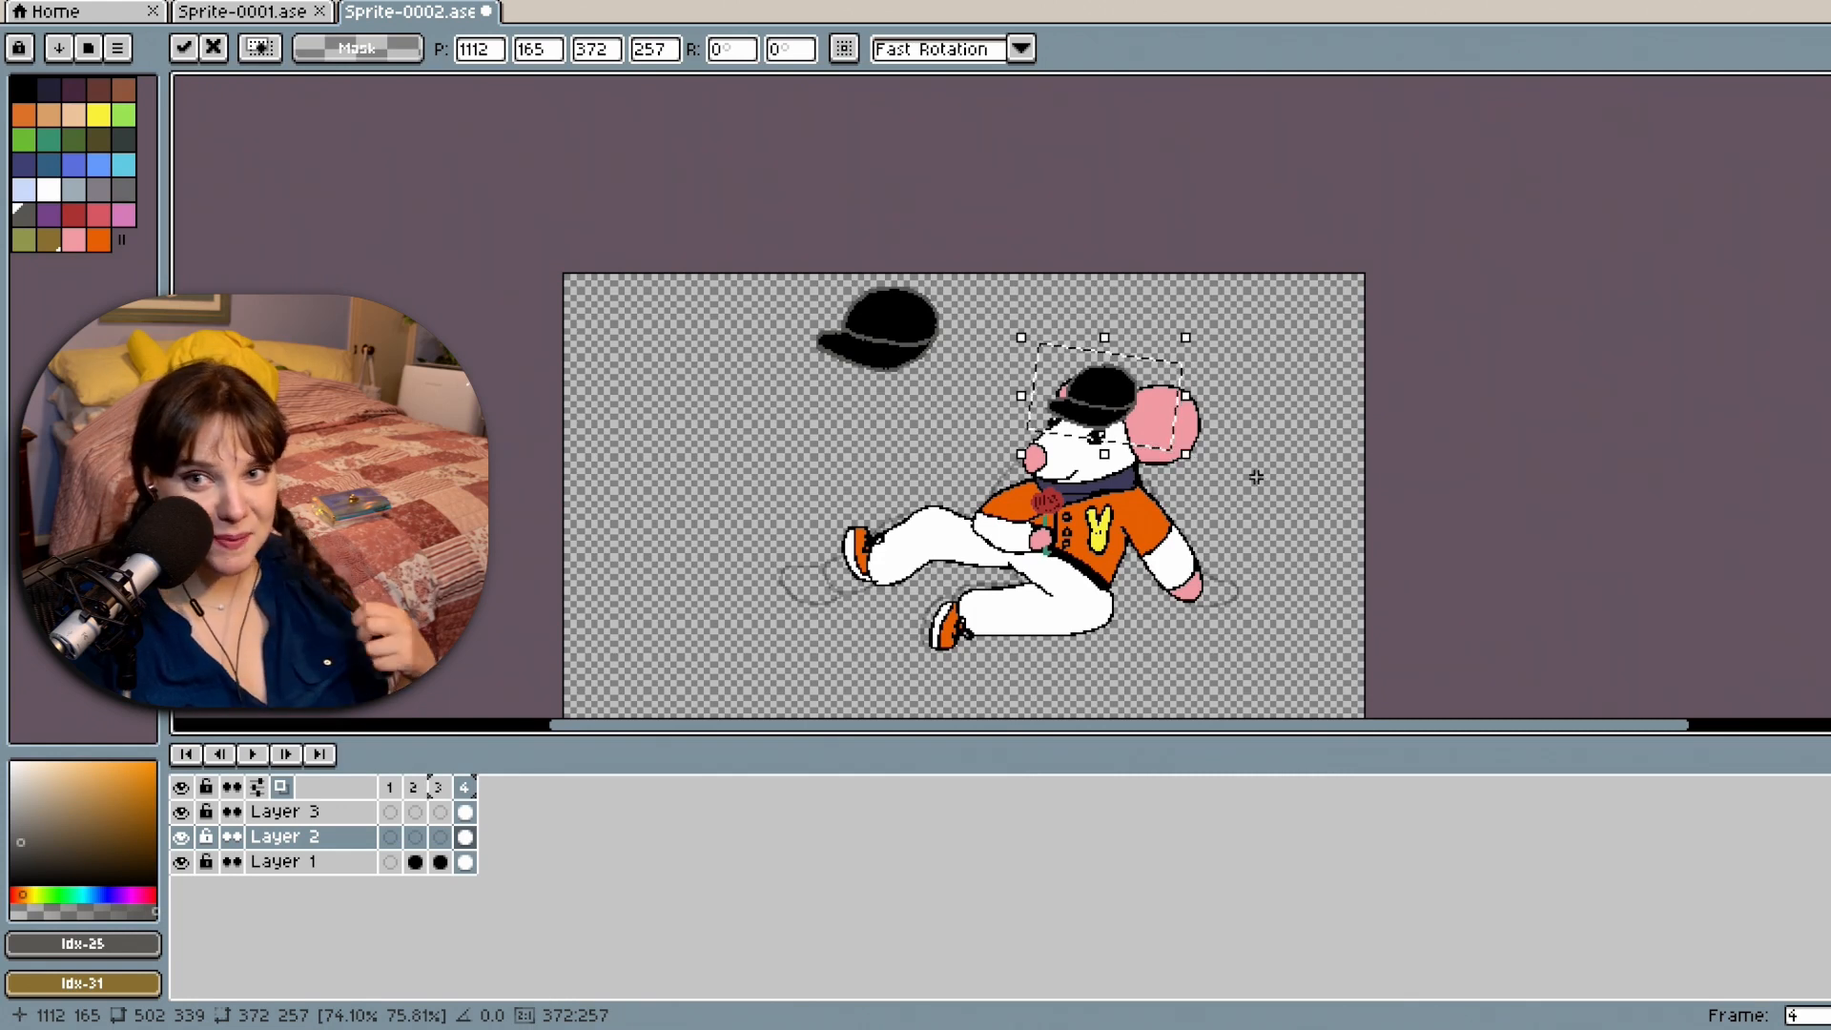
# Shrink the pasted cap further to 286 by 210 px and fit it between the mouse's ears at 1144, 206.
pyautogui.scroll(1, 1221, 476)
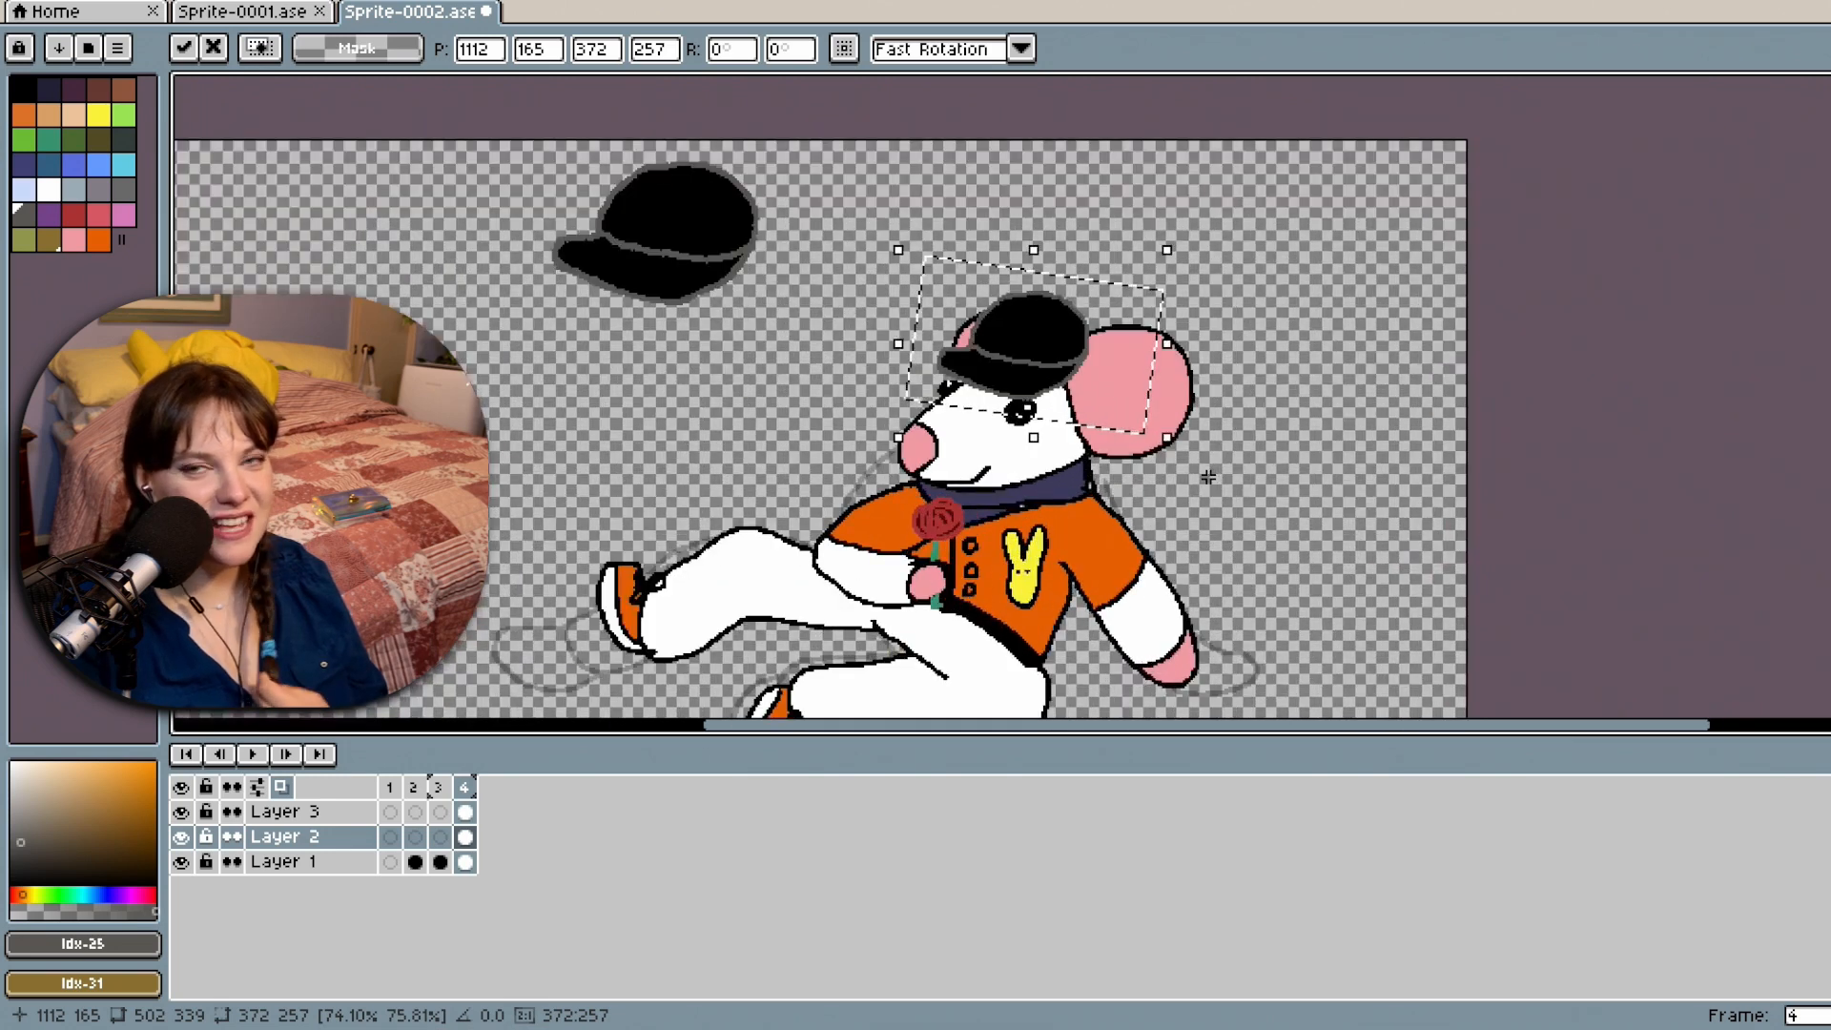
pyautogui.moveTo(1171, 434); pyautogui.dragTo(1135, 431)
pyautogui.moveTo(1028, 347); pyautogui.dragTo(1045, 353)
pyautogui.scroll(-1, 1135, 527)
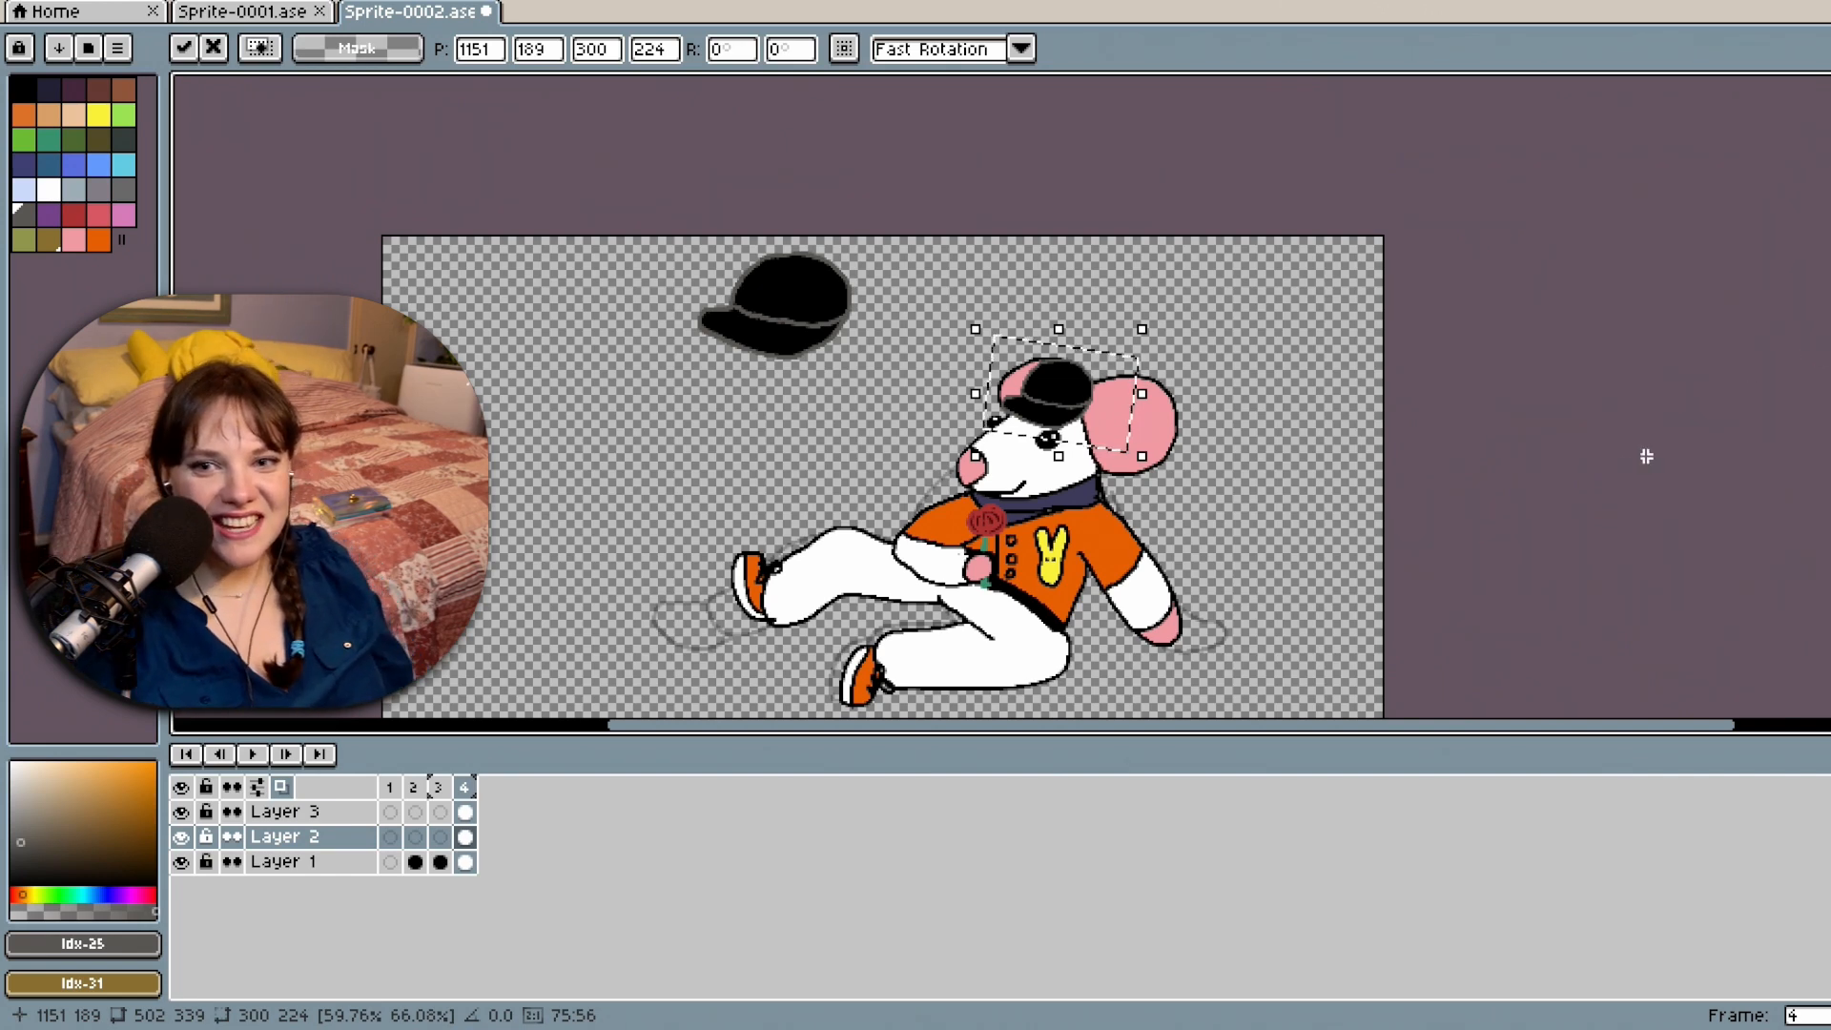
pyautogui.scroll(2, 928, 442)
pyautogui.scroll(1, 1307, 465)
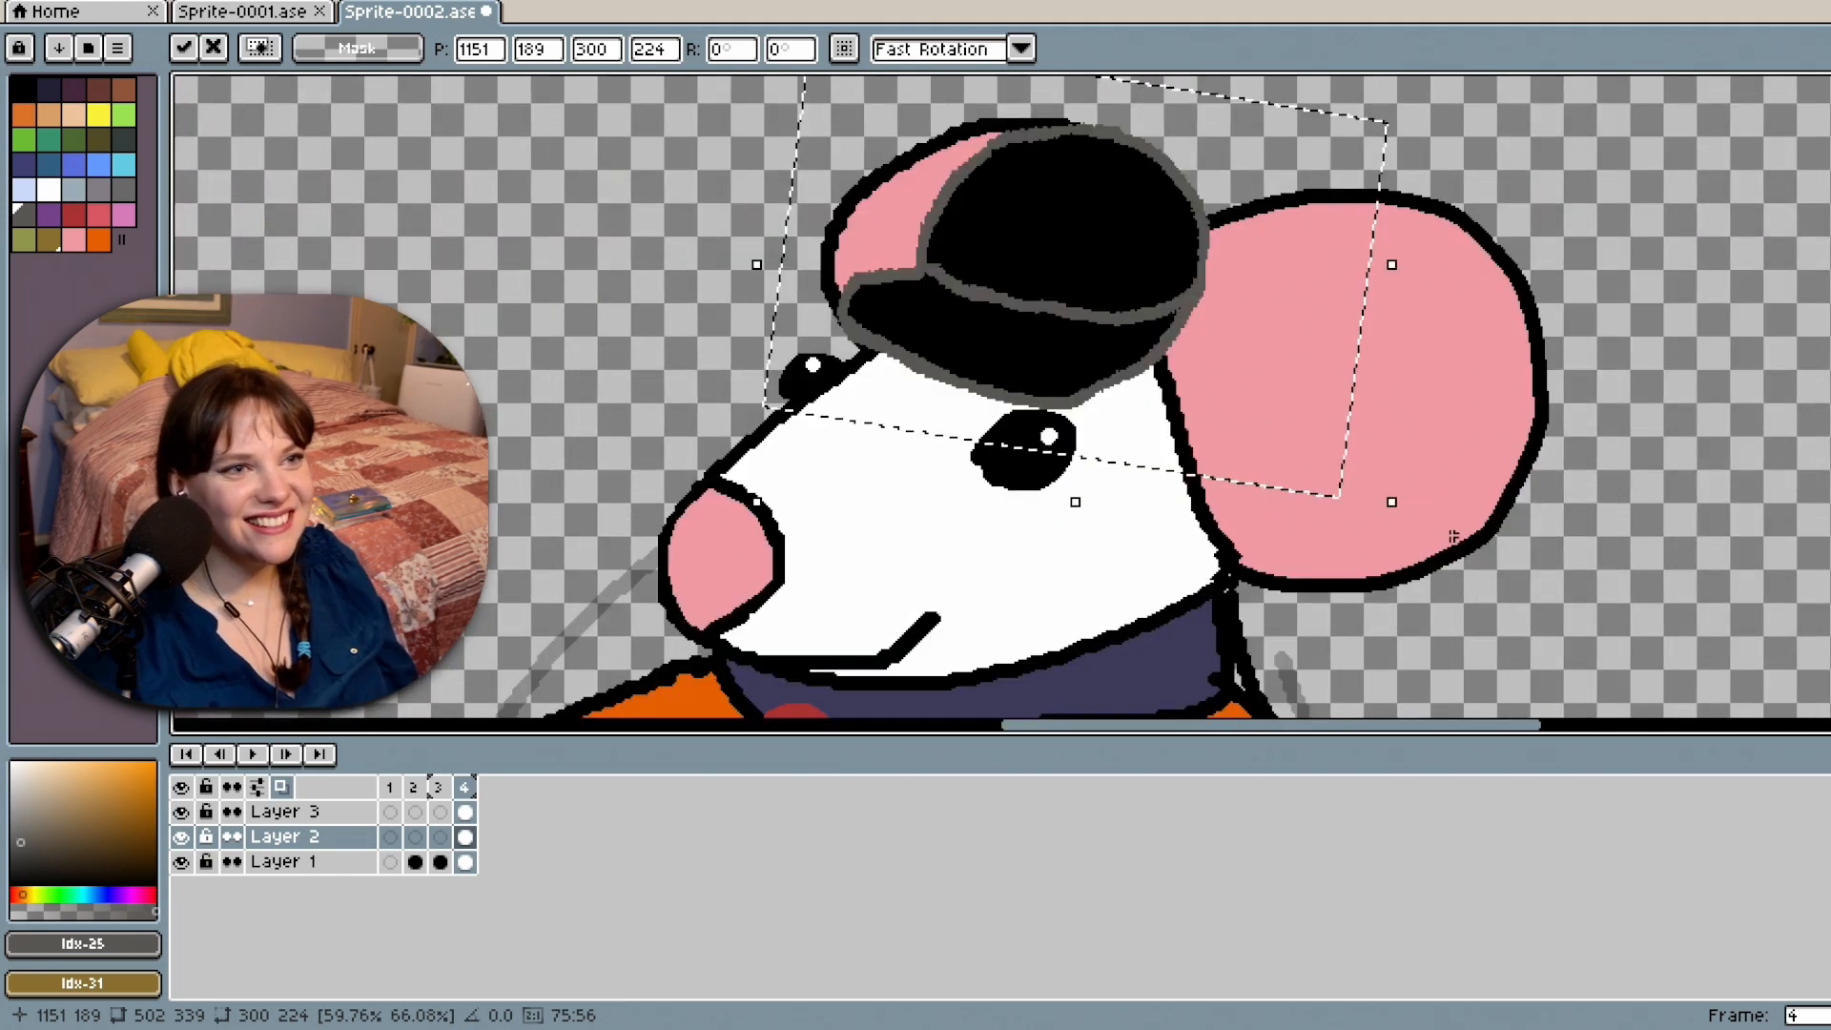
pyautogui.moveTo(1395, 506); pyautogui.dragTo(1365, 477)
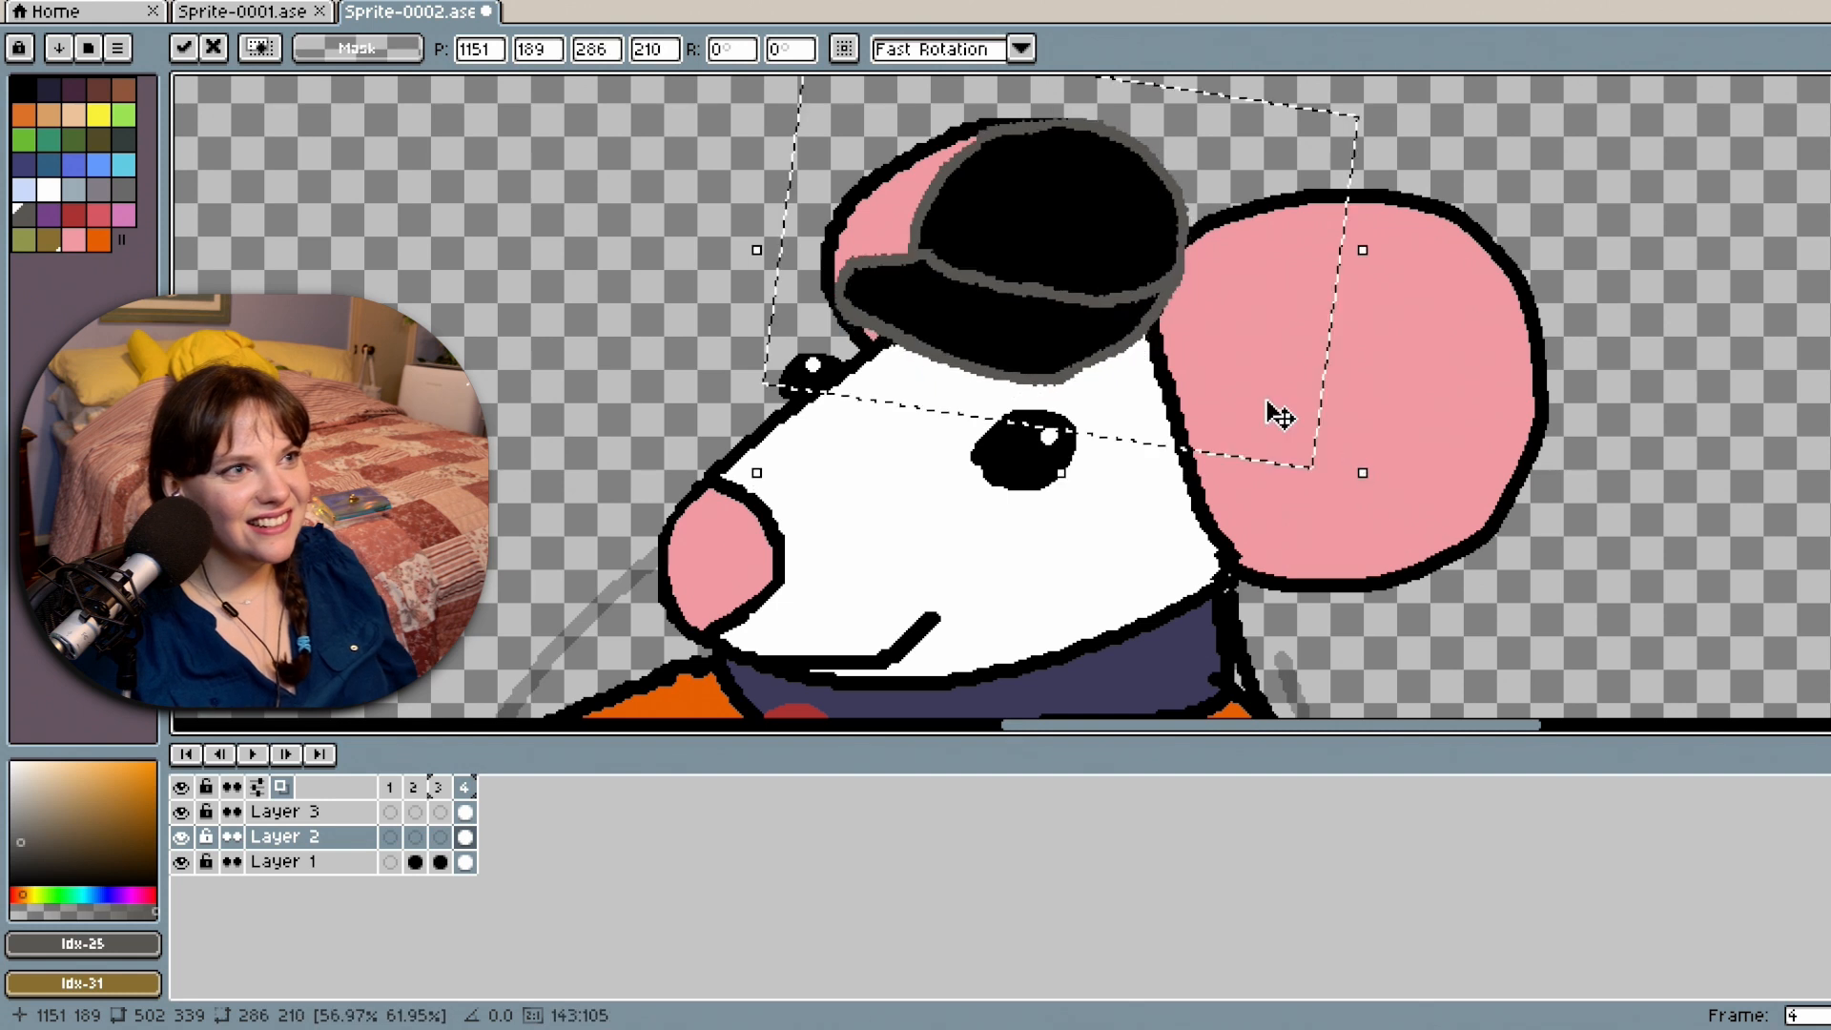
pyautogui.moveTo(1158, 266); pyautogui.dragTo(1146, 303)
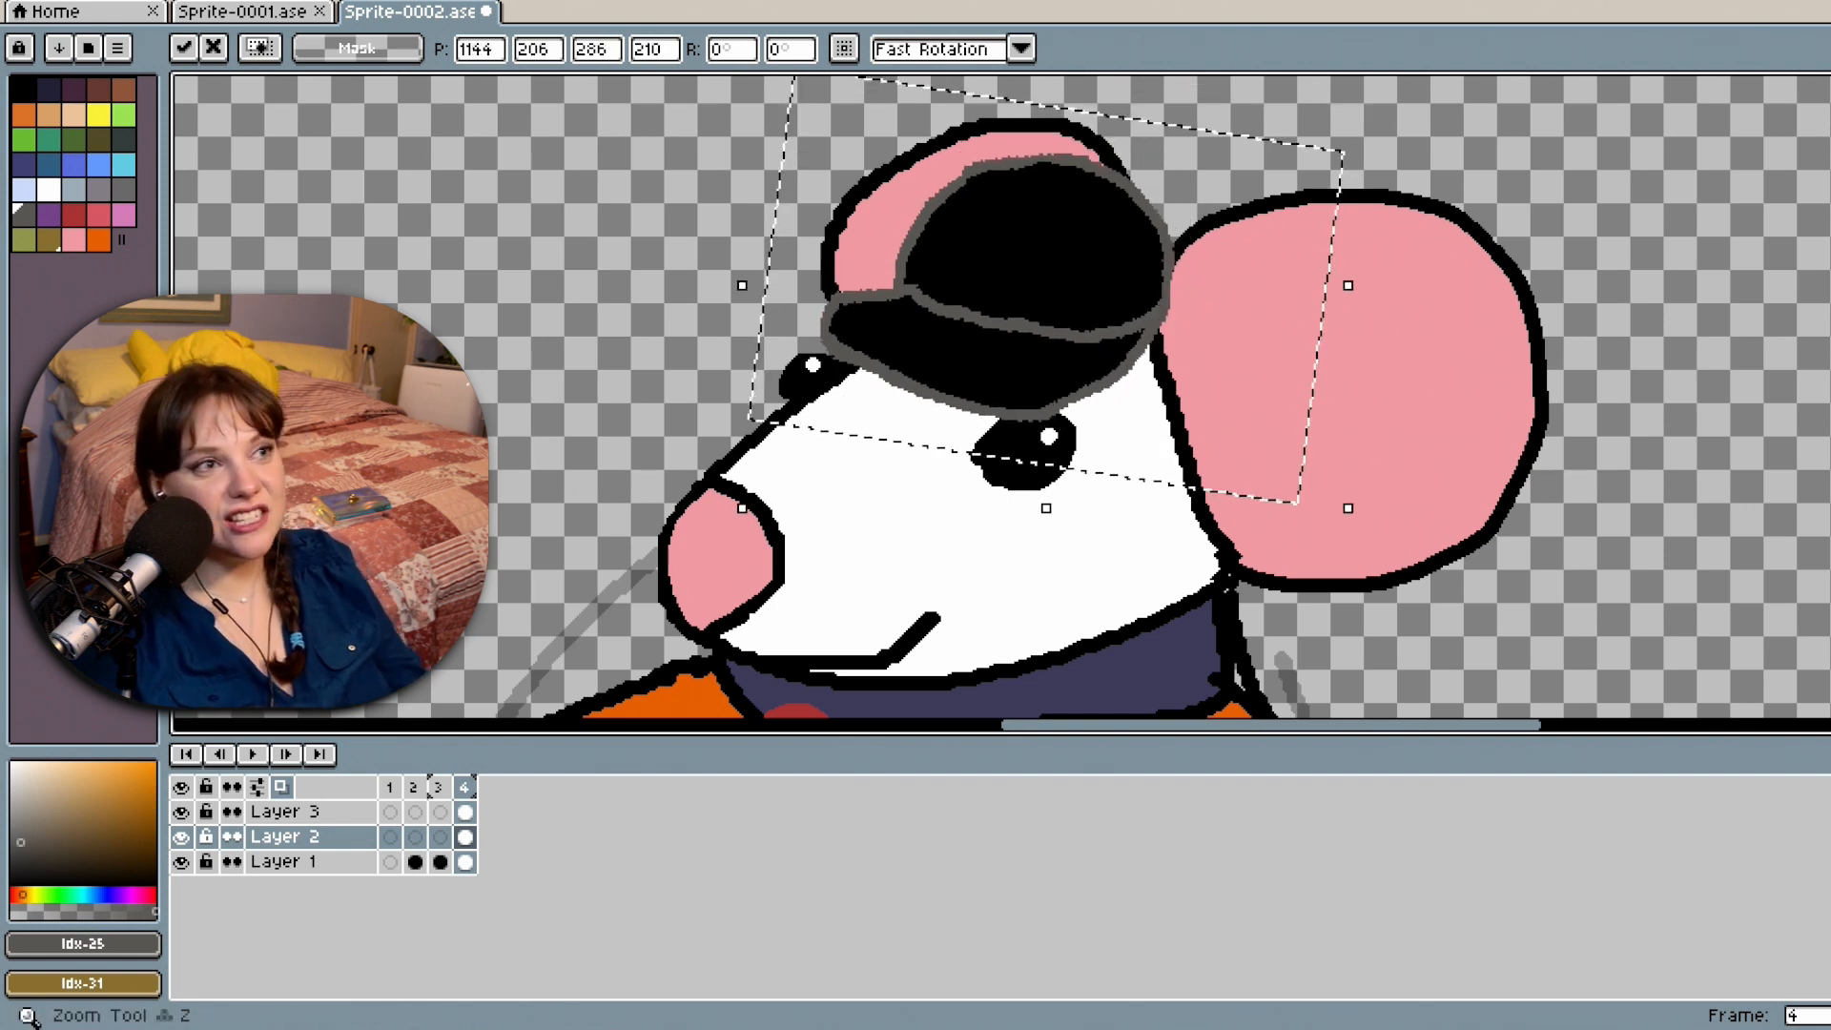
pyautogui.scroll(-4, 1793, 422)
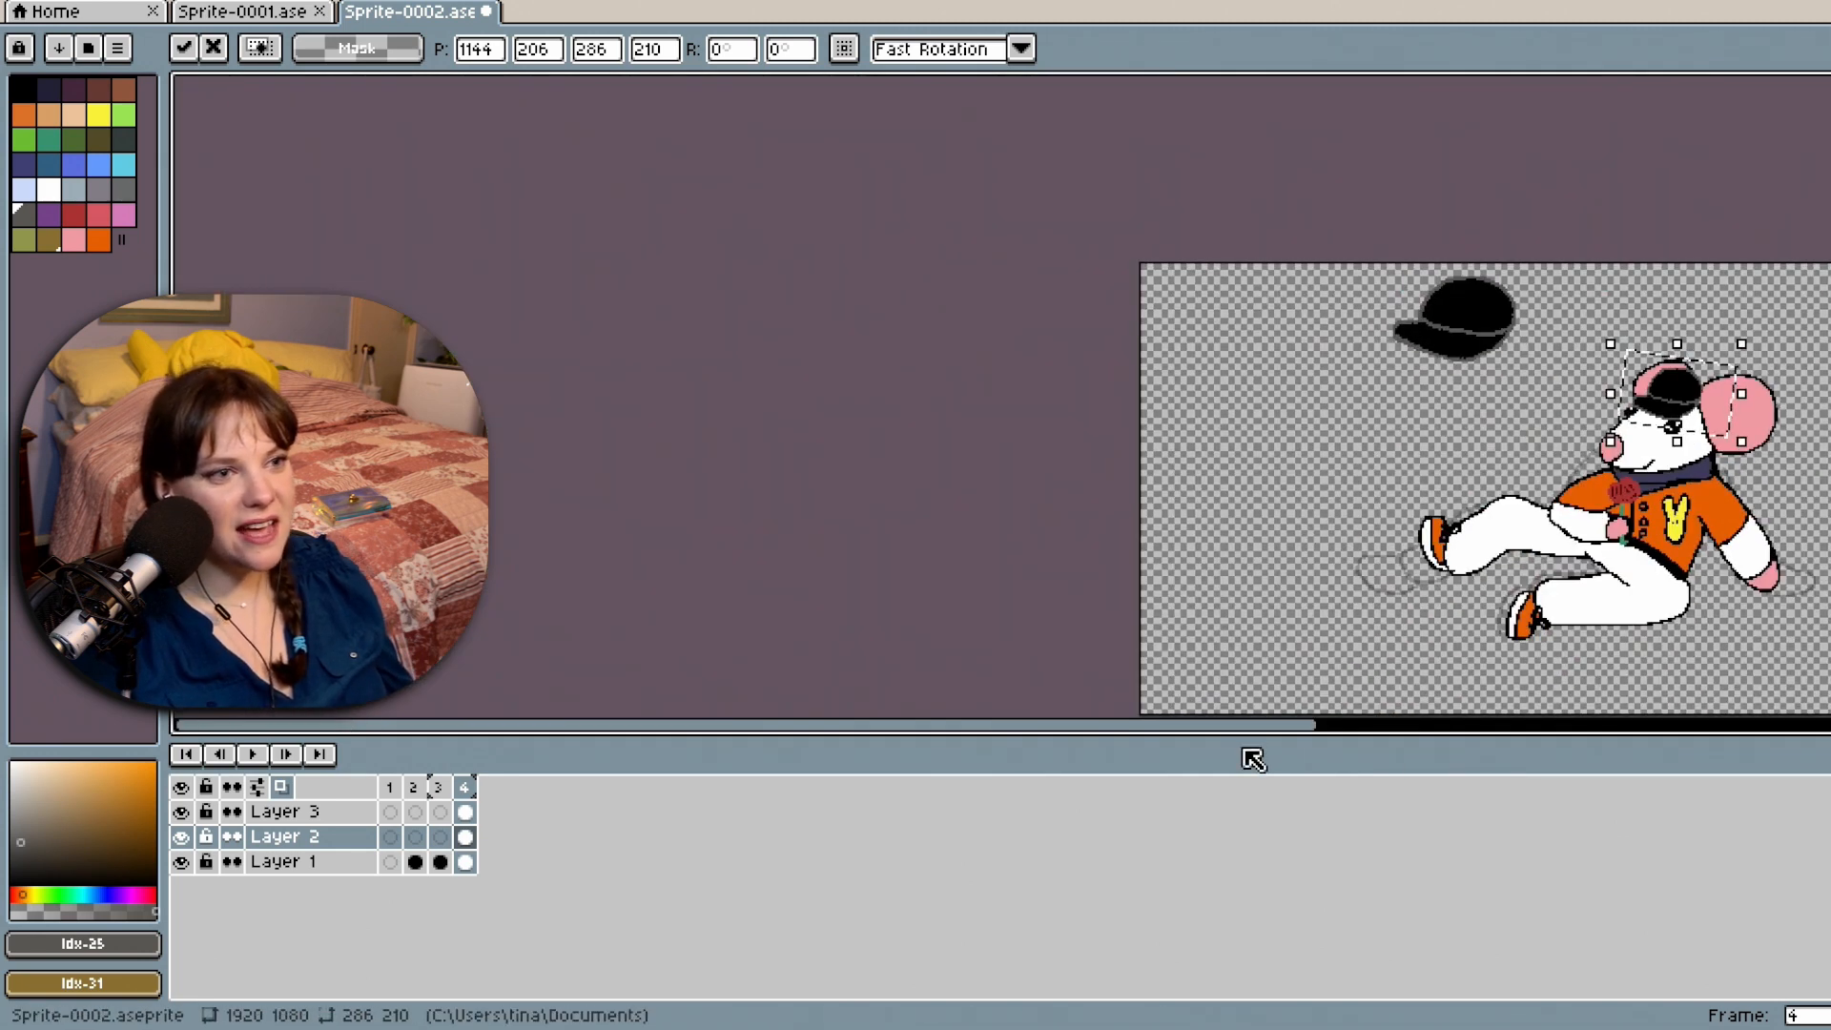
pyautogui.moveTo(1240, 726); pyautogui.dragTo(1493, 726)
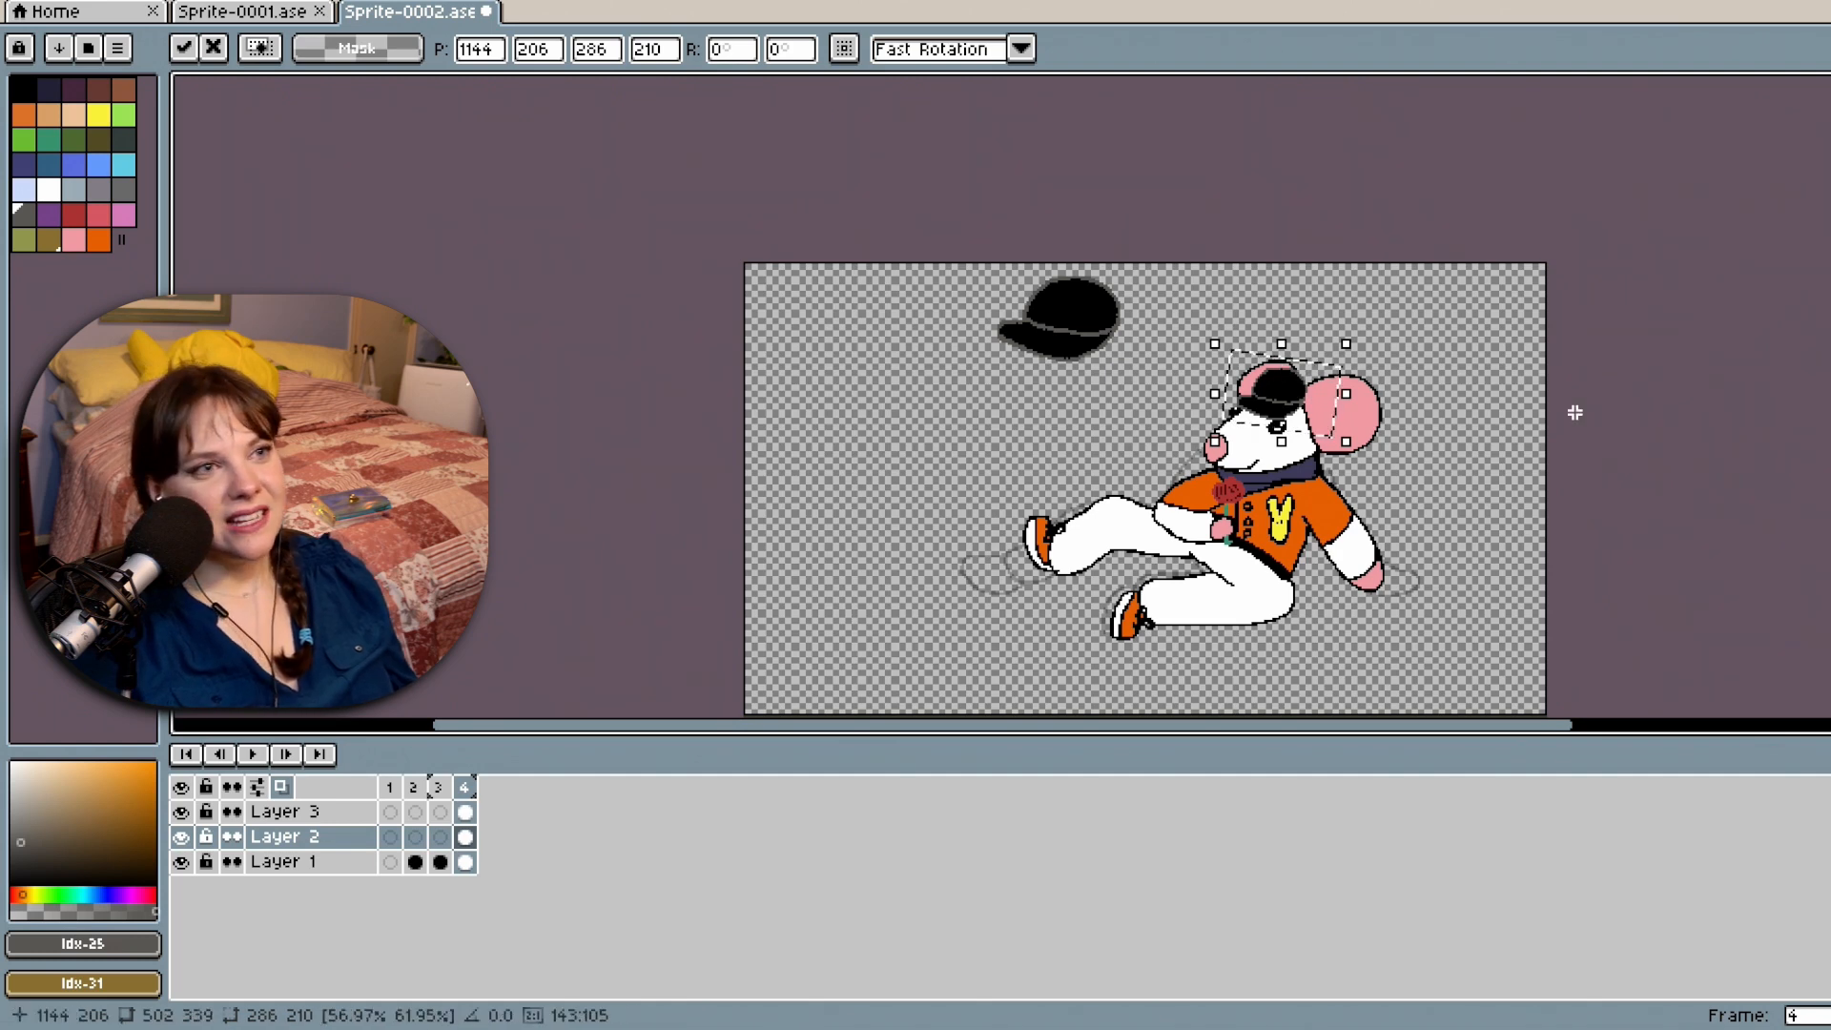
pyautogui.scroll(3, 1402, 461)
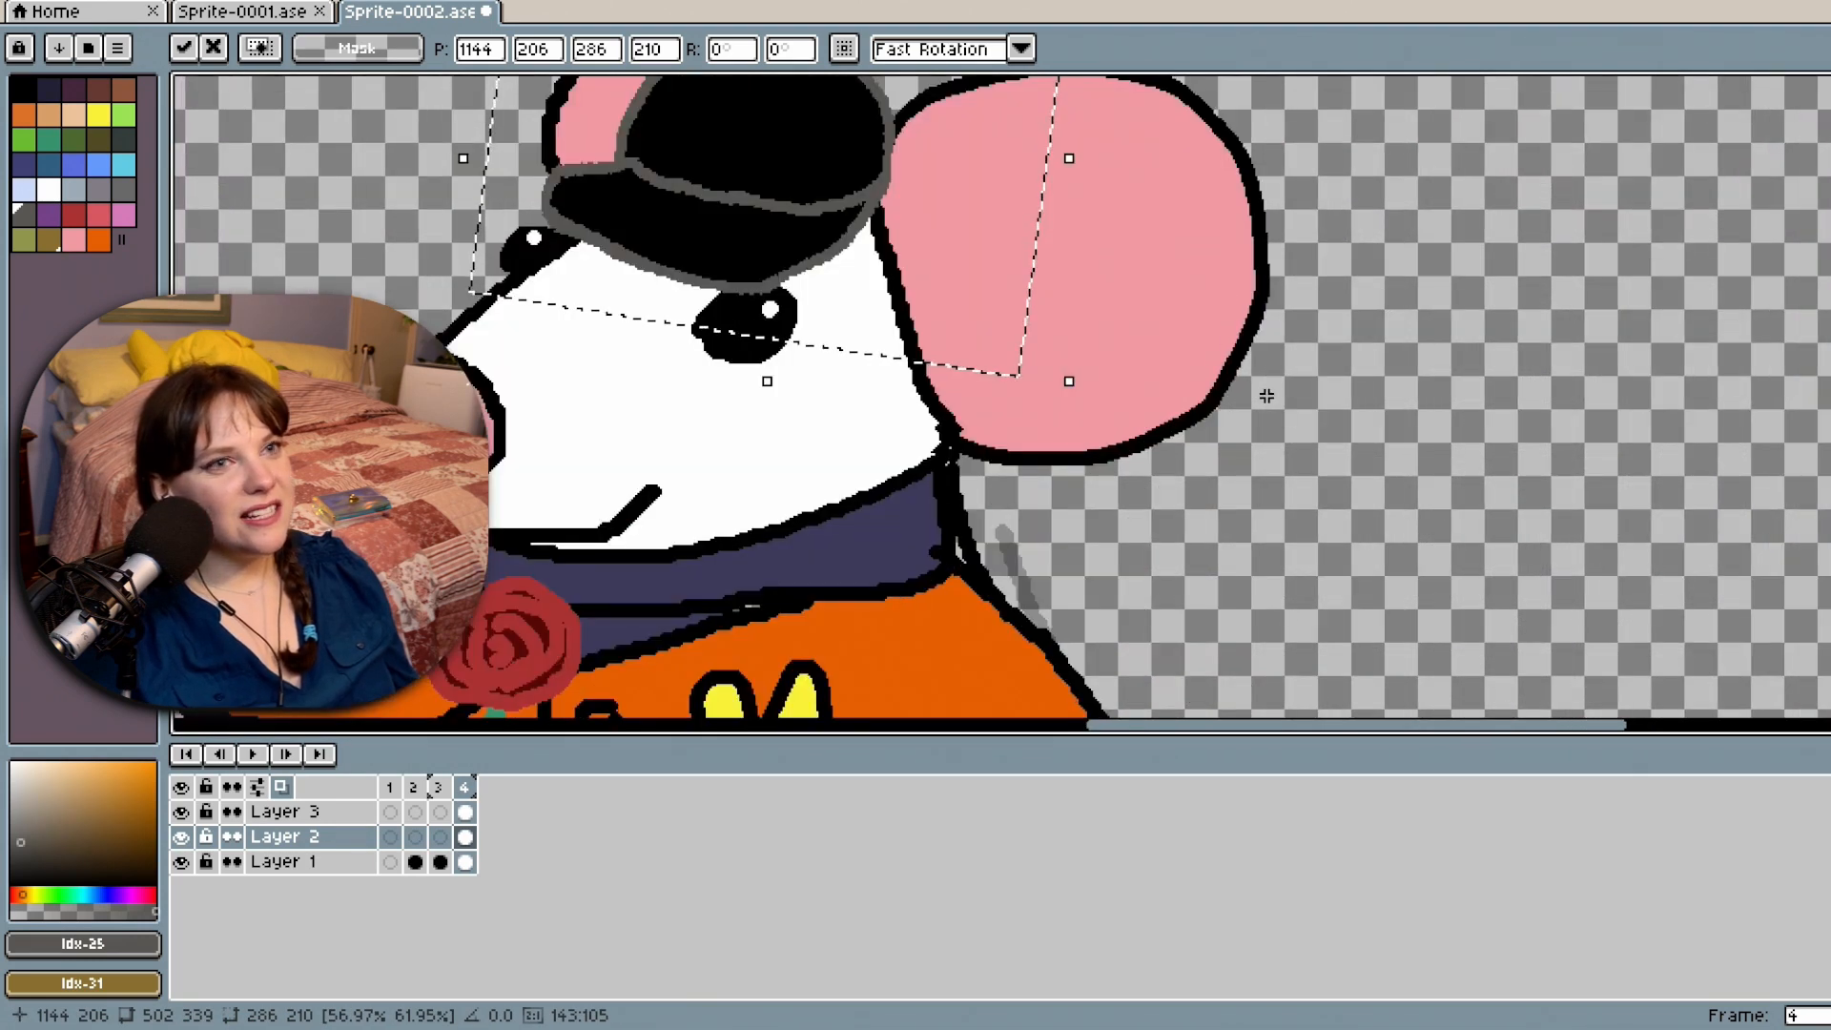
pyautogui.scroll(-3, 1400, 462)
pyautogui.scroll(2, 923, 396)
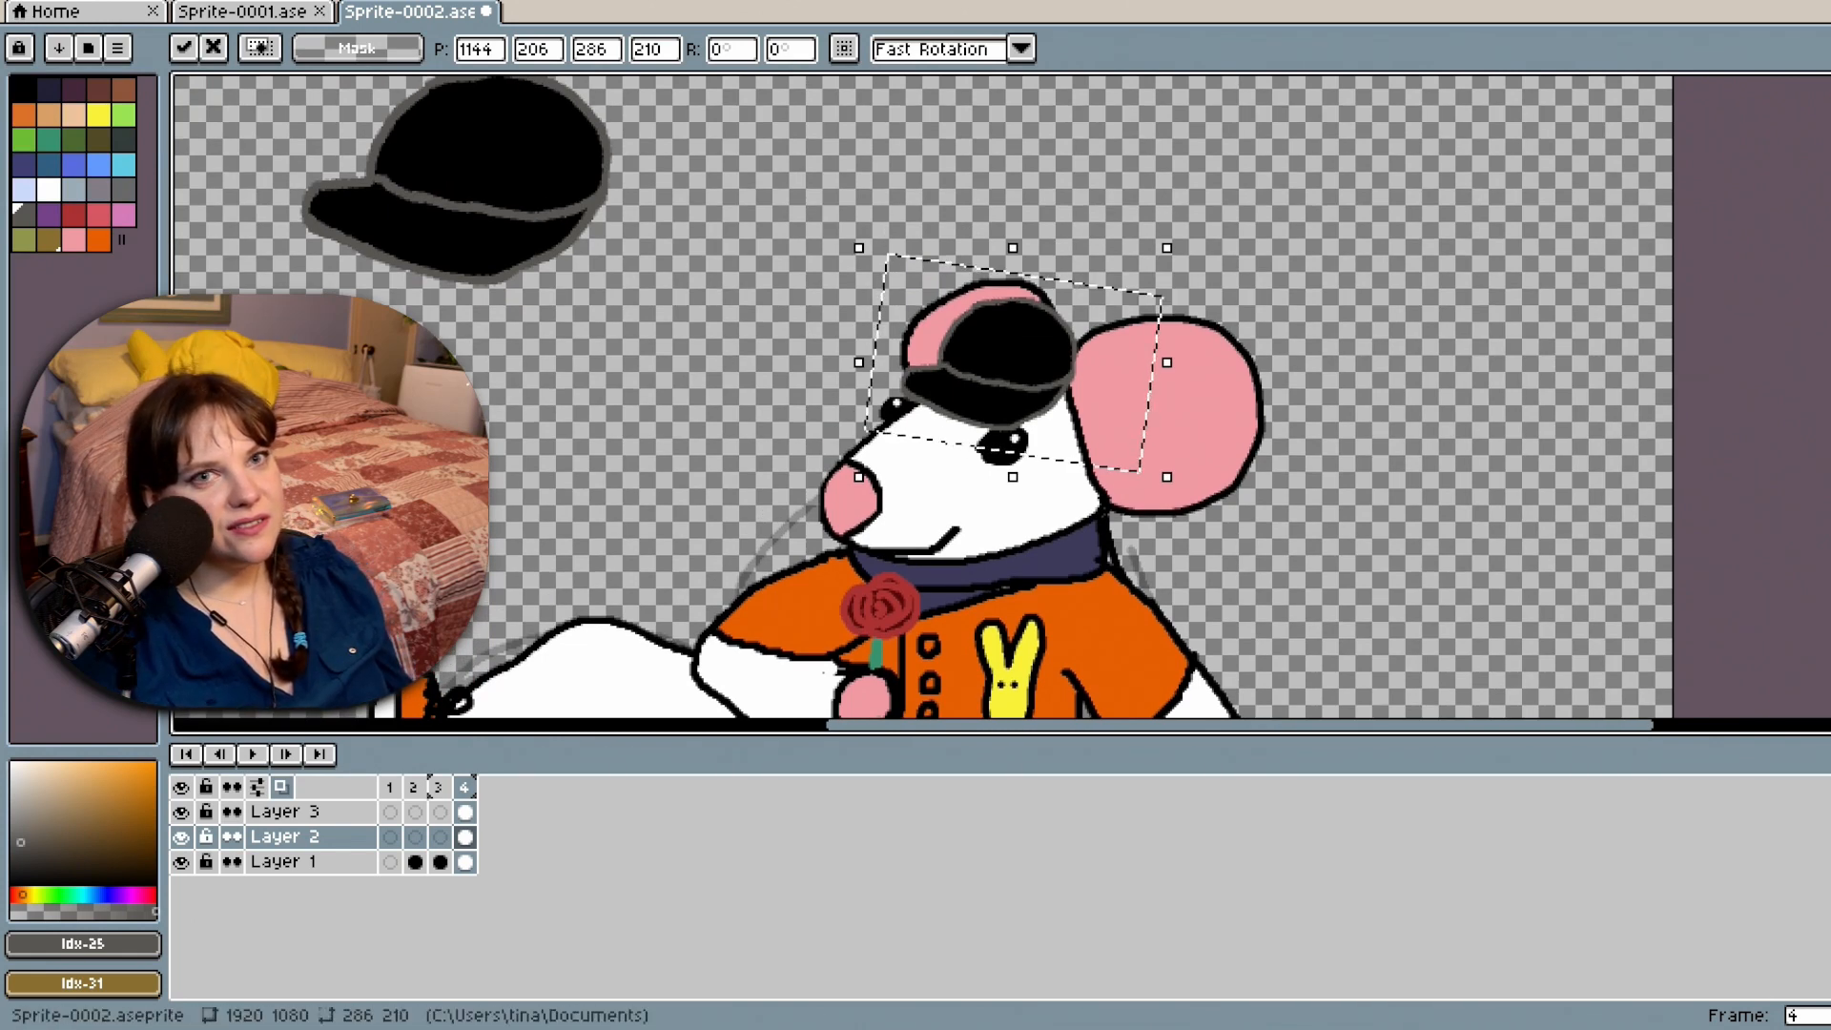
# Apply and deselect the cap, and draw a black tail line on Layer 1, frame 4, from the hip past the arm to beside the ear, 7 px pencil.
pyautogui.scroll(-3, 923, 397)
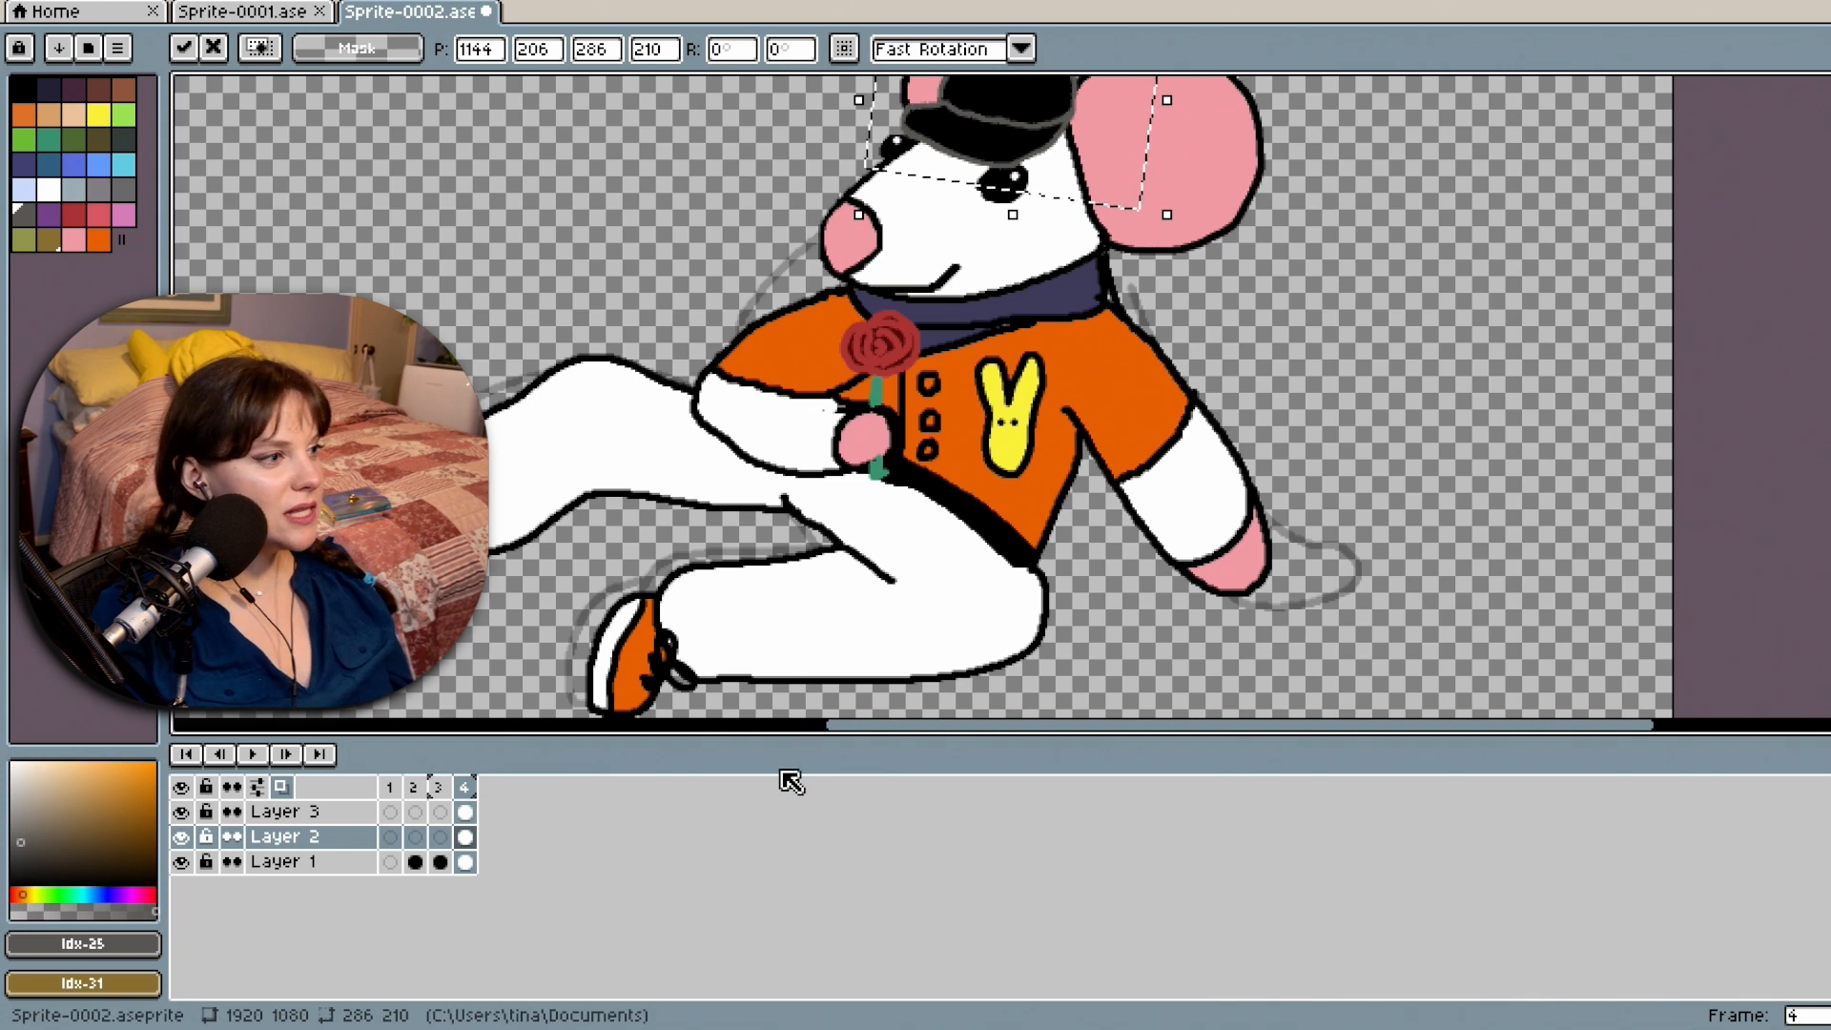
pyautogui.click(466, 864)
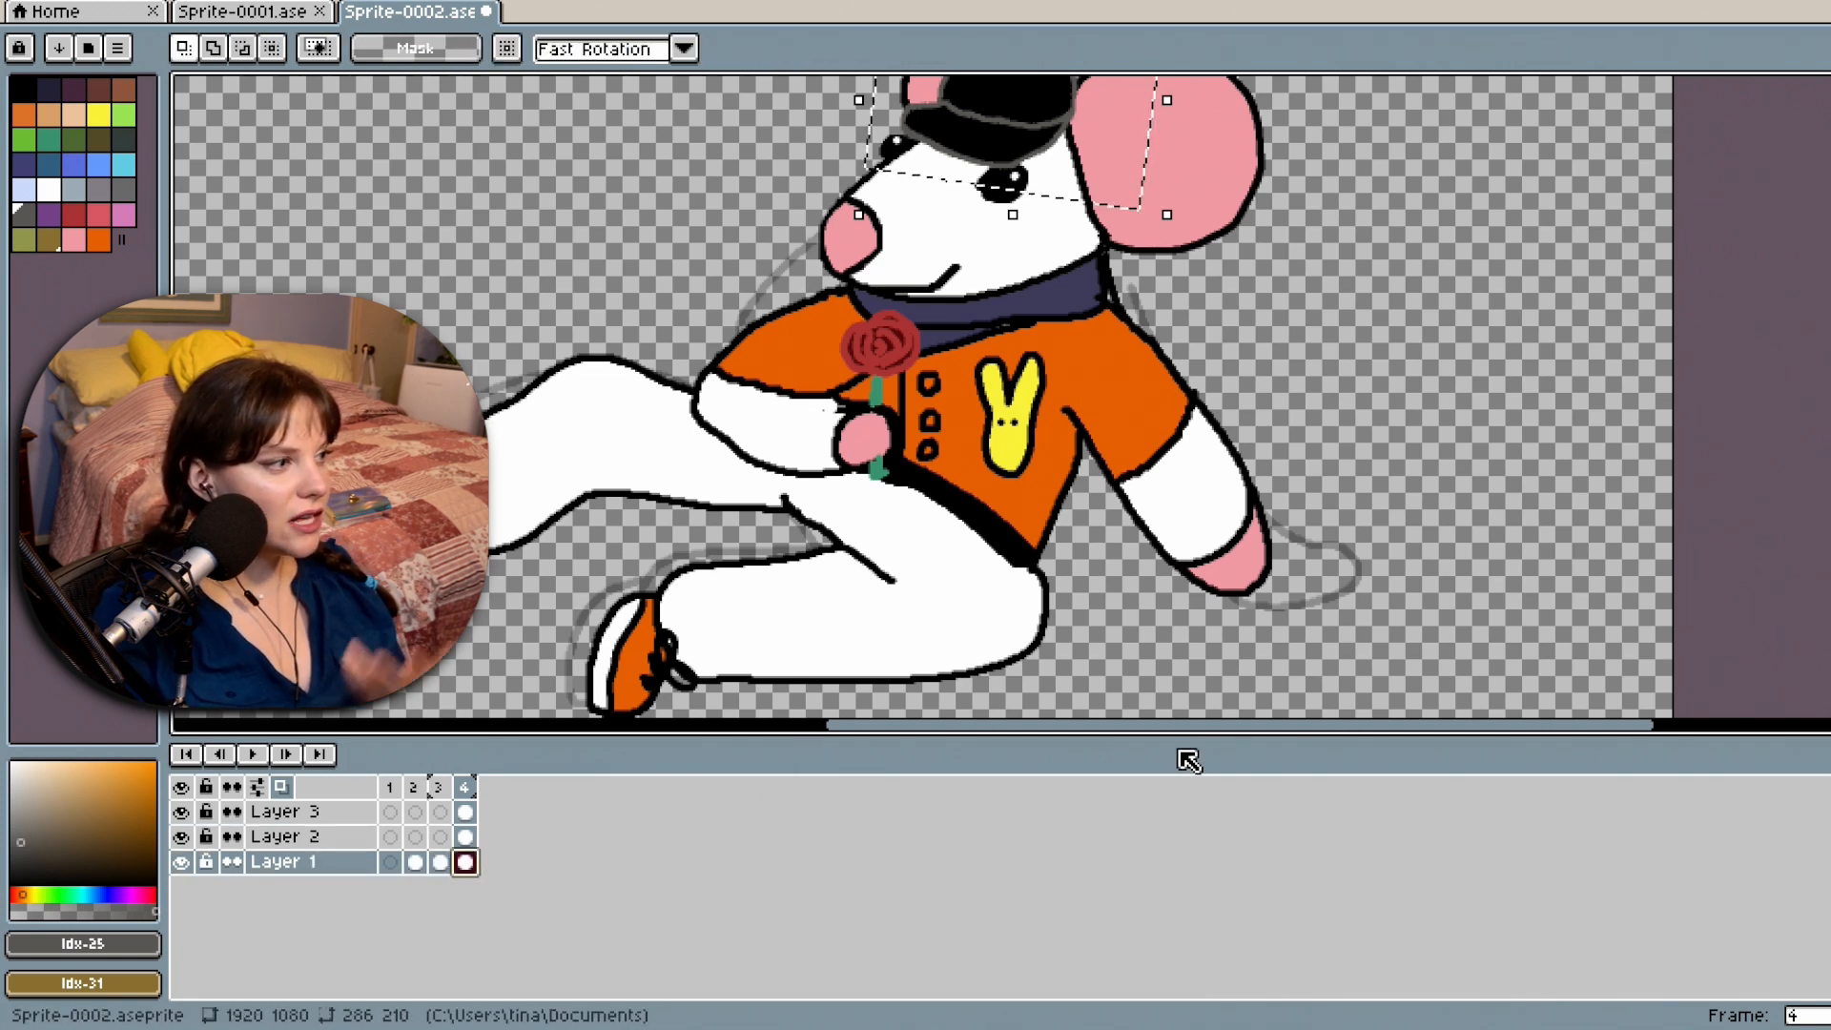
pyautogui.moveTo(1828, 419)
pyautogui.mouseDown()
pyautogui.moveTo(1828, 381)
pyautogui.moveTo(1828, 401)
pyautogui.mouseUp()
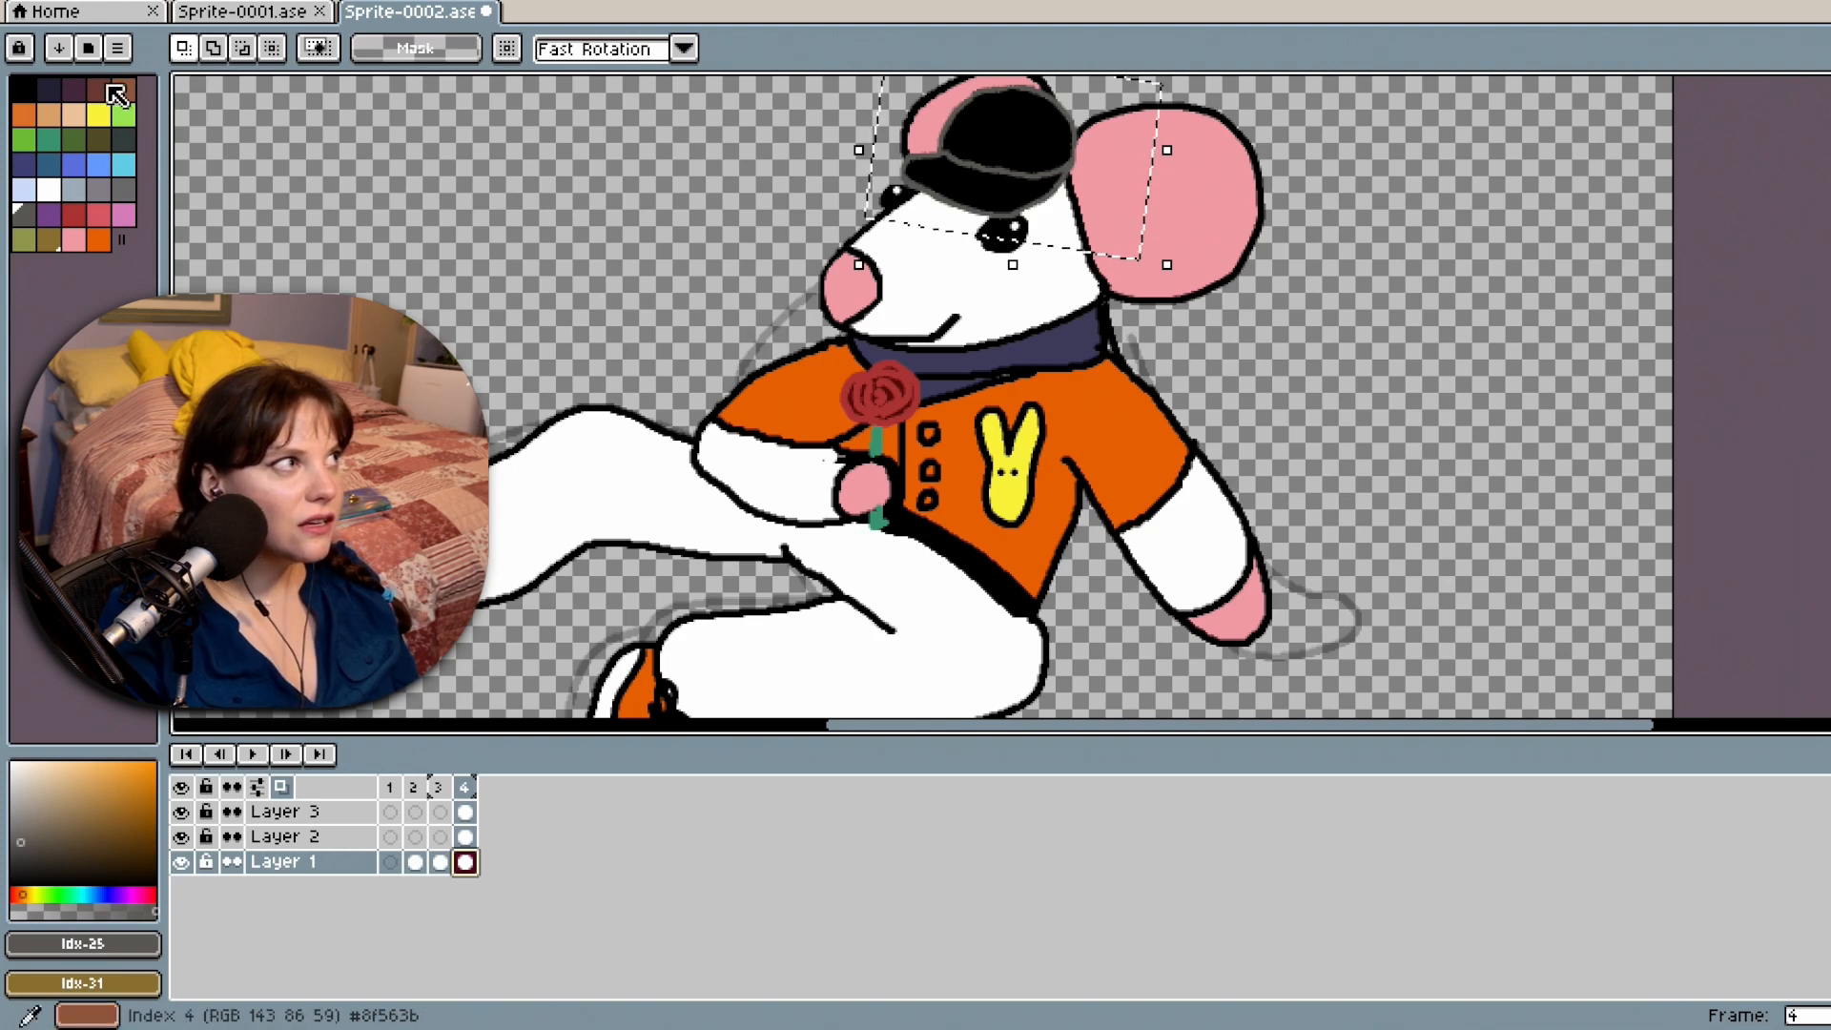
pyautogui.click(25, 90)
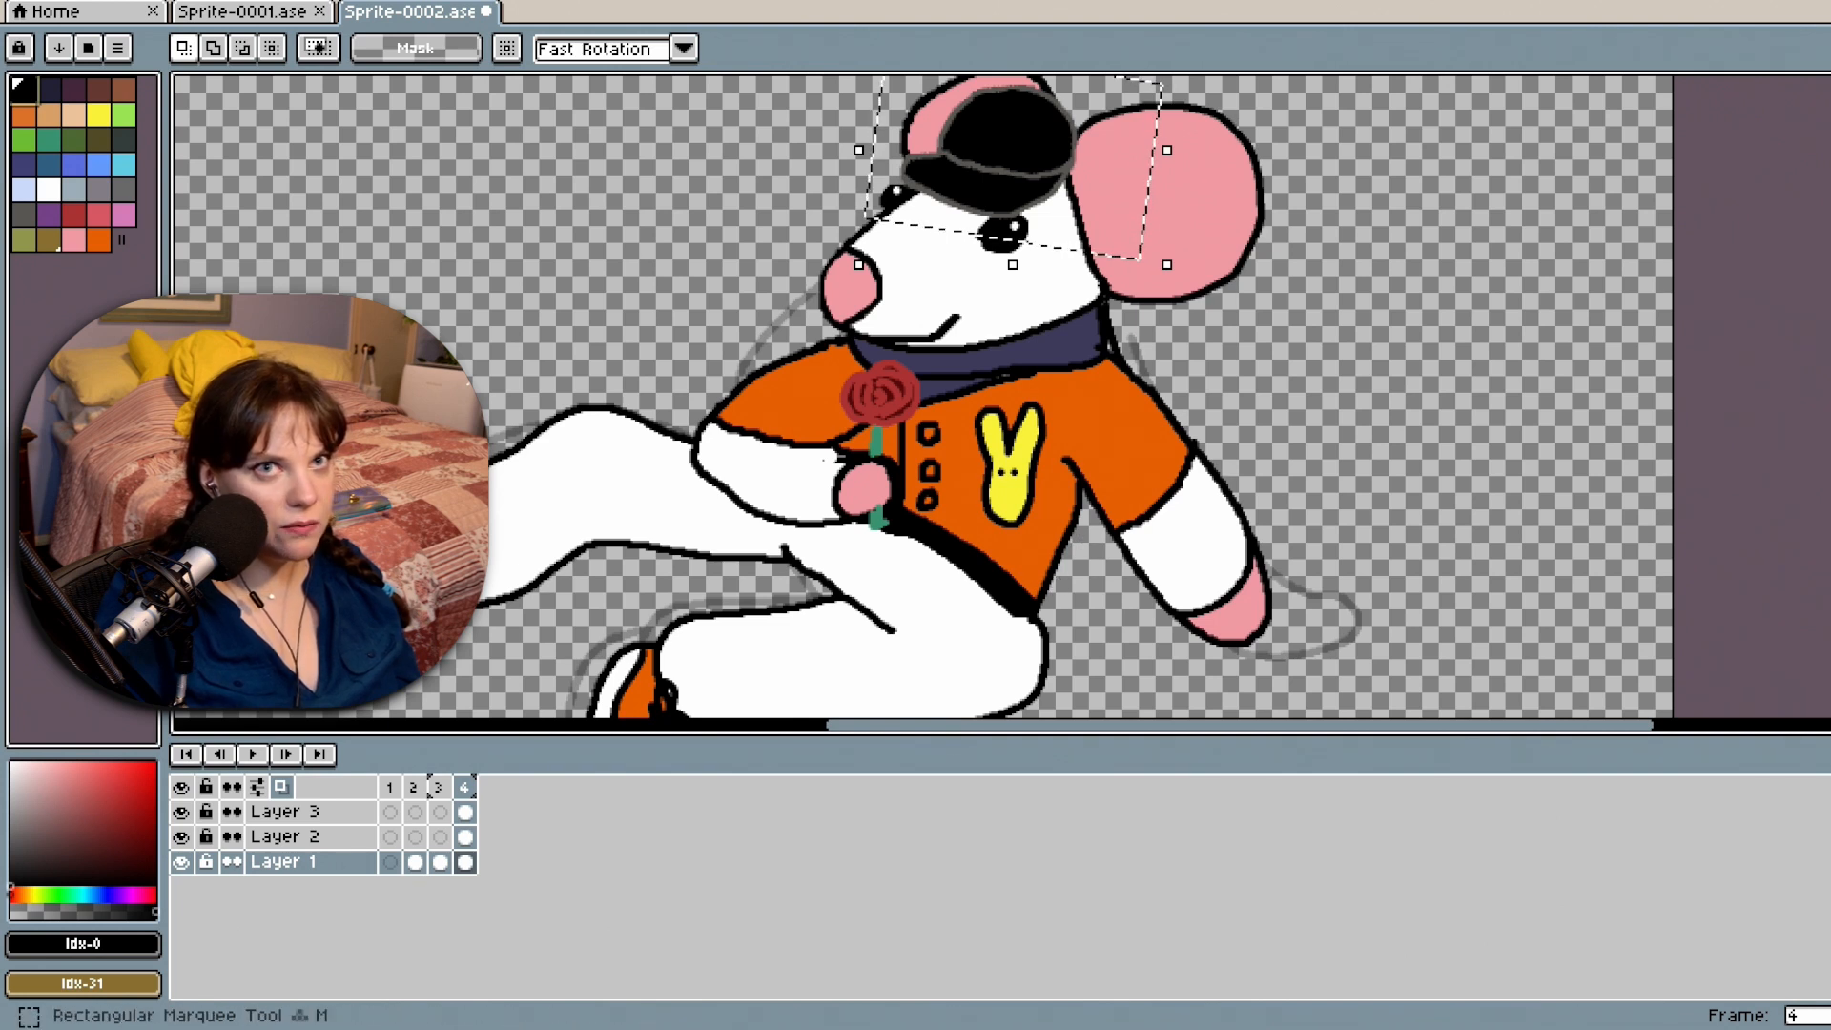
pyautogui.click(1499, 252)
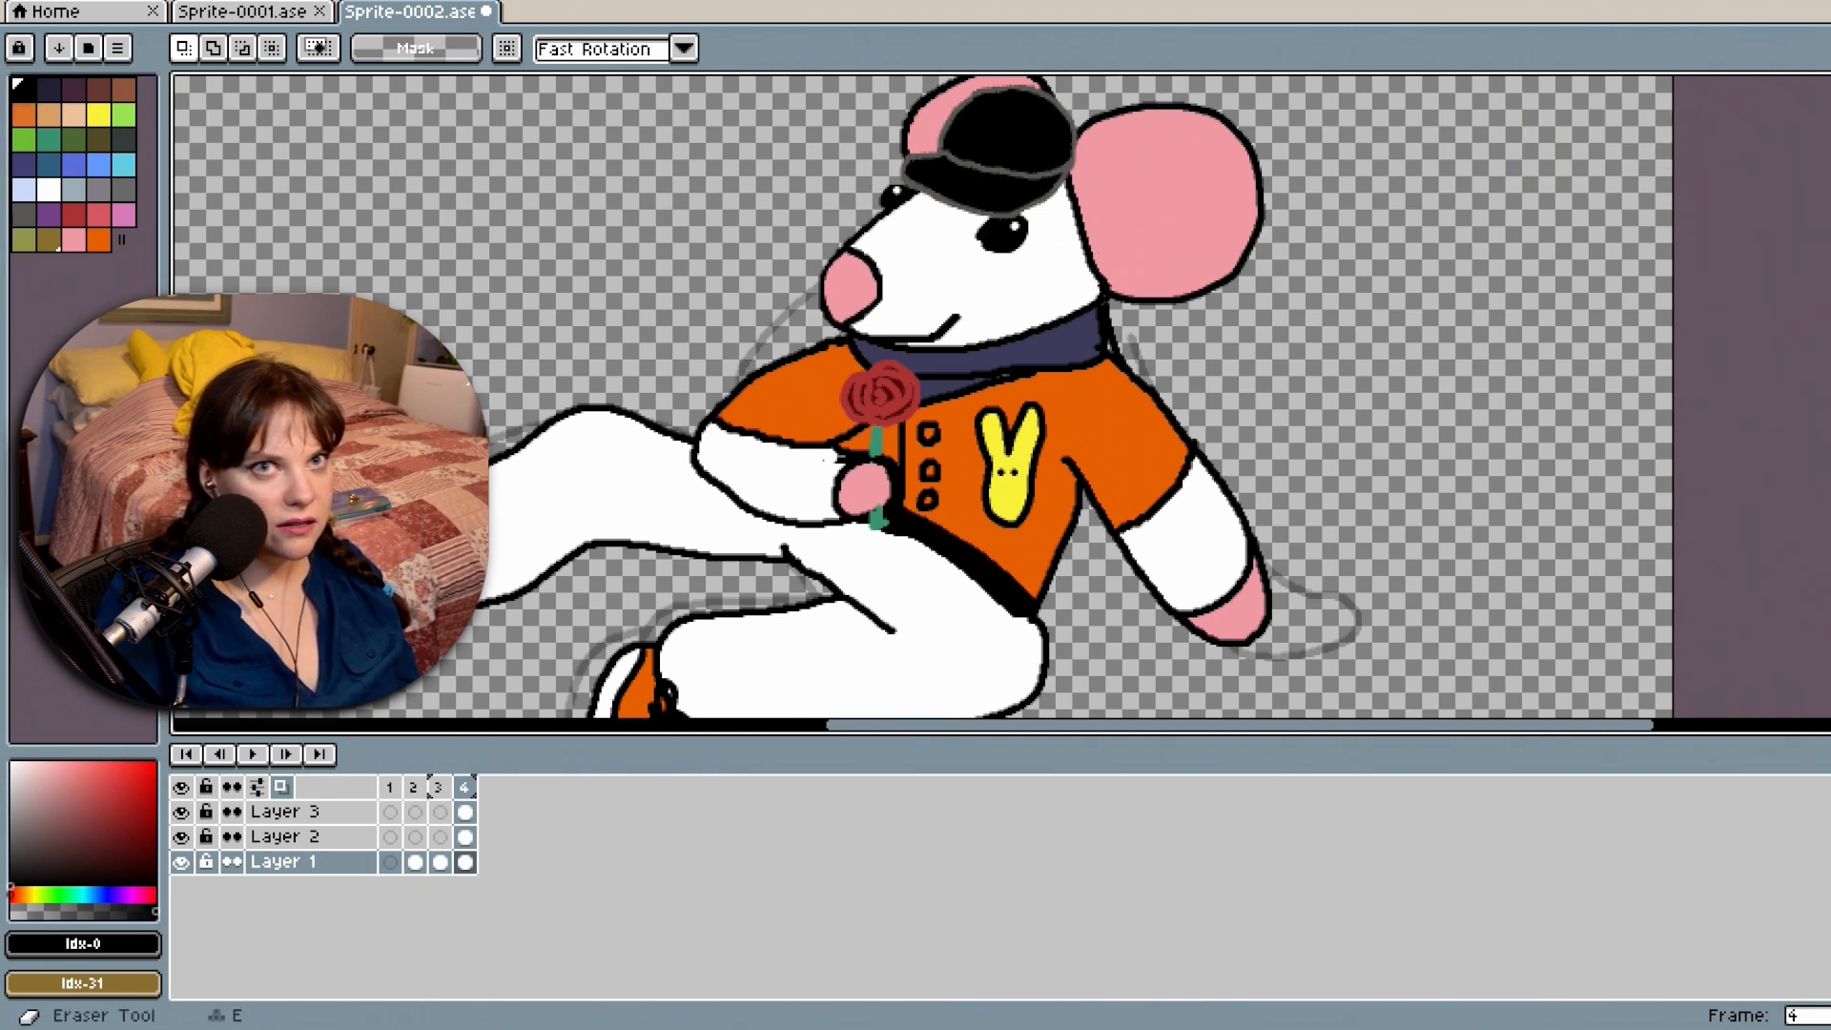
pyautogui.press('b')
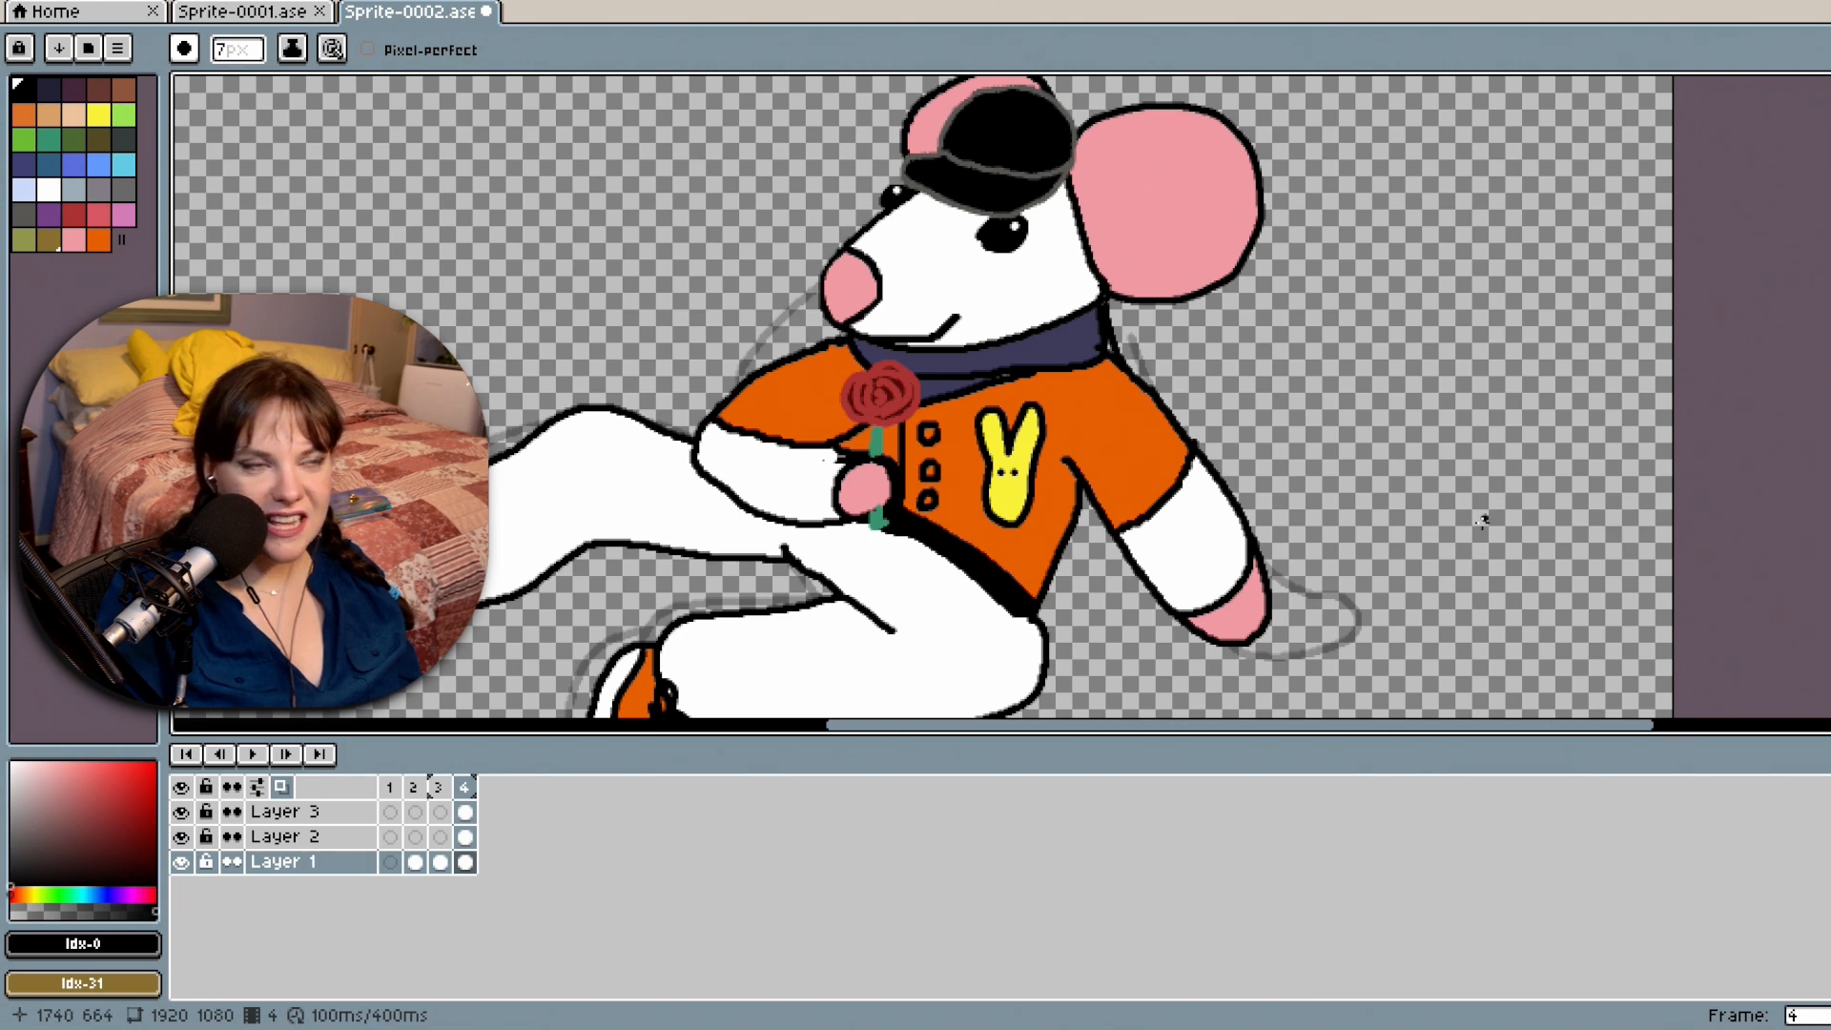
pyautogui.moveTo(1046, 593); pyautogui.dragTo(1121, 542)
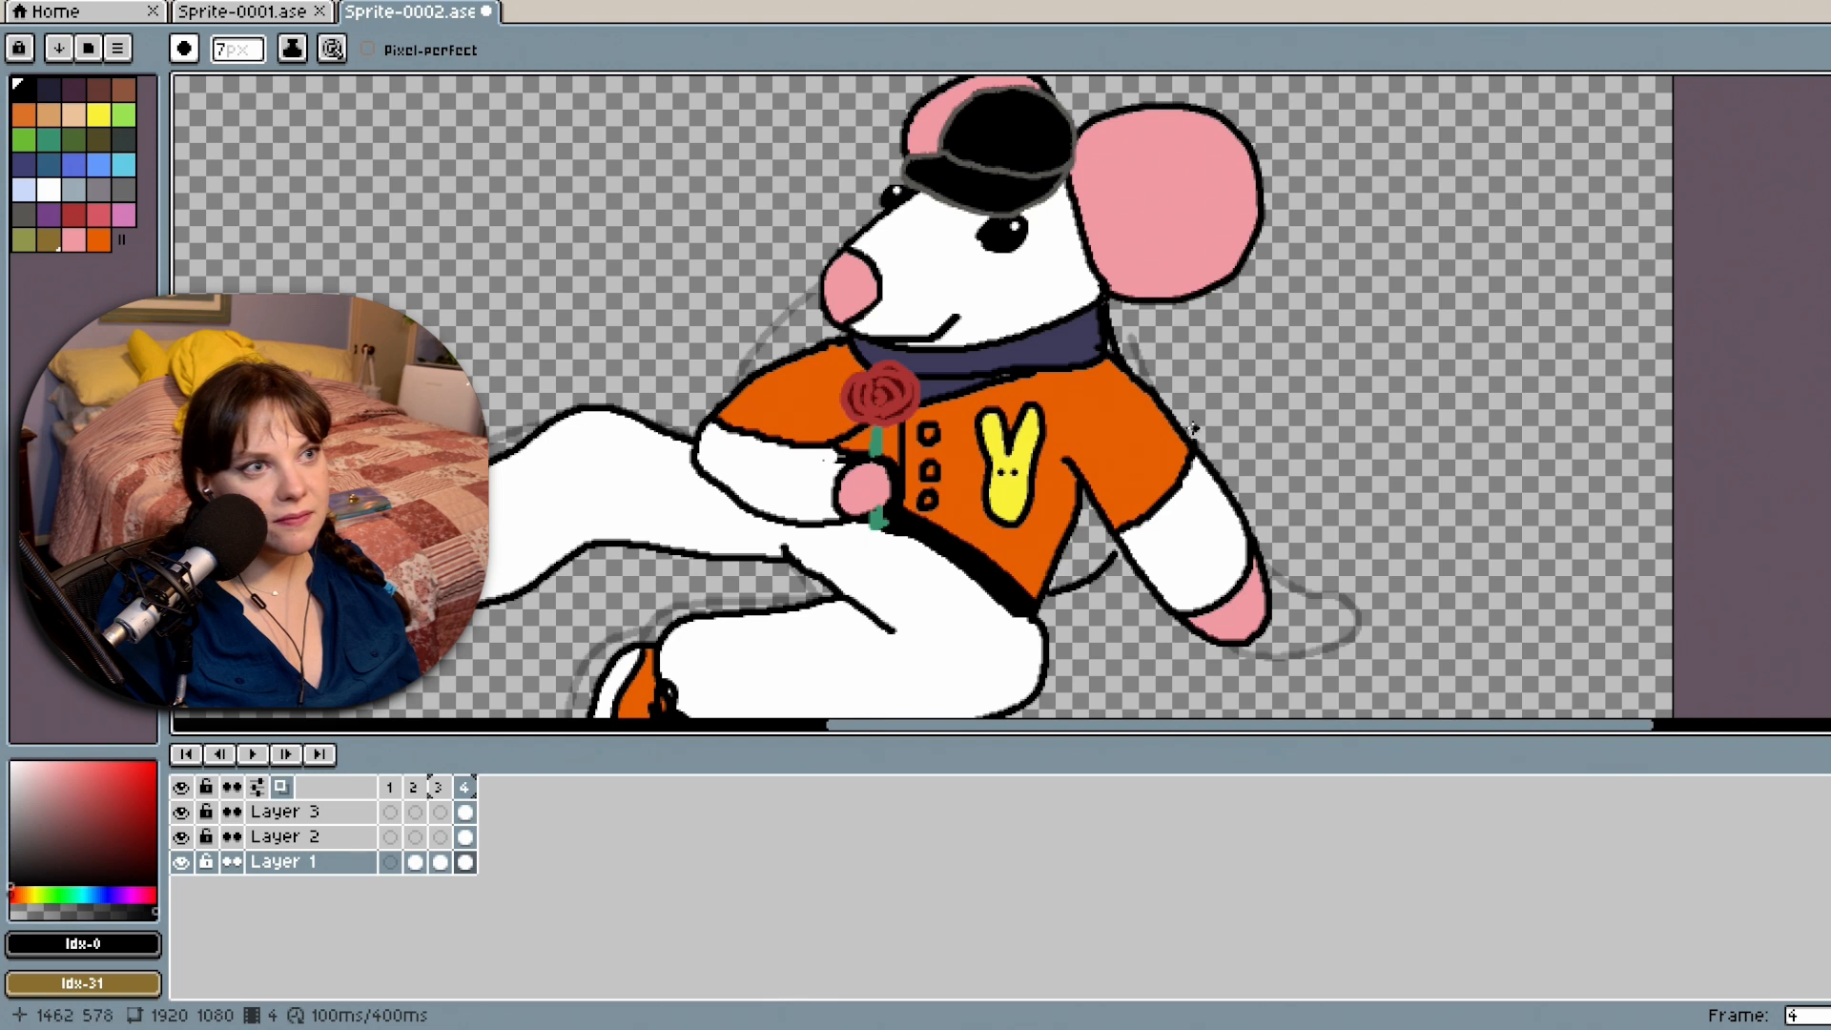
pyautogui.moveTo(1192, 426); pyautogui.dragTo(1352, 245)
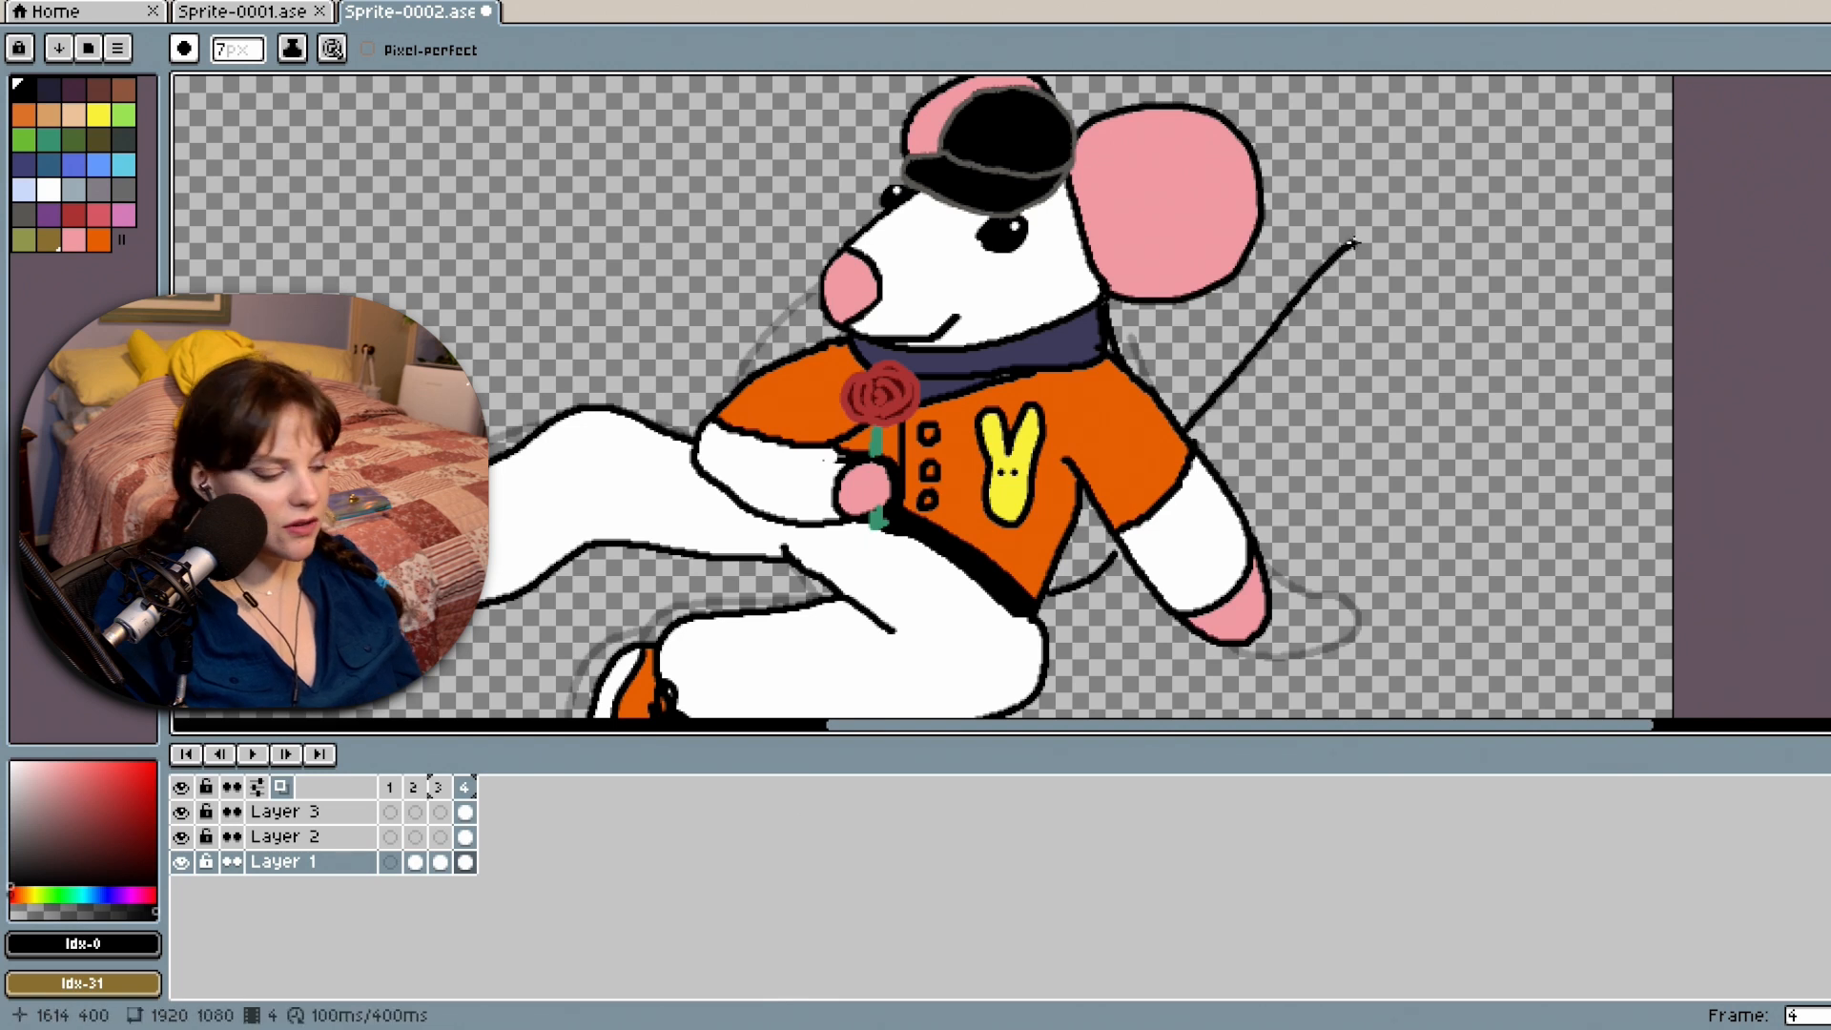
# Undo the single tail line and try a two-sided black tail outline on Layer 1, from the hip behind the arm to a rounded tip.
pyautogui.hotkey('ctrl', 'z')
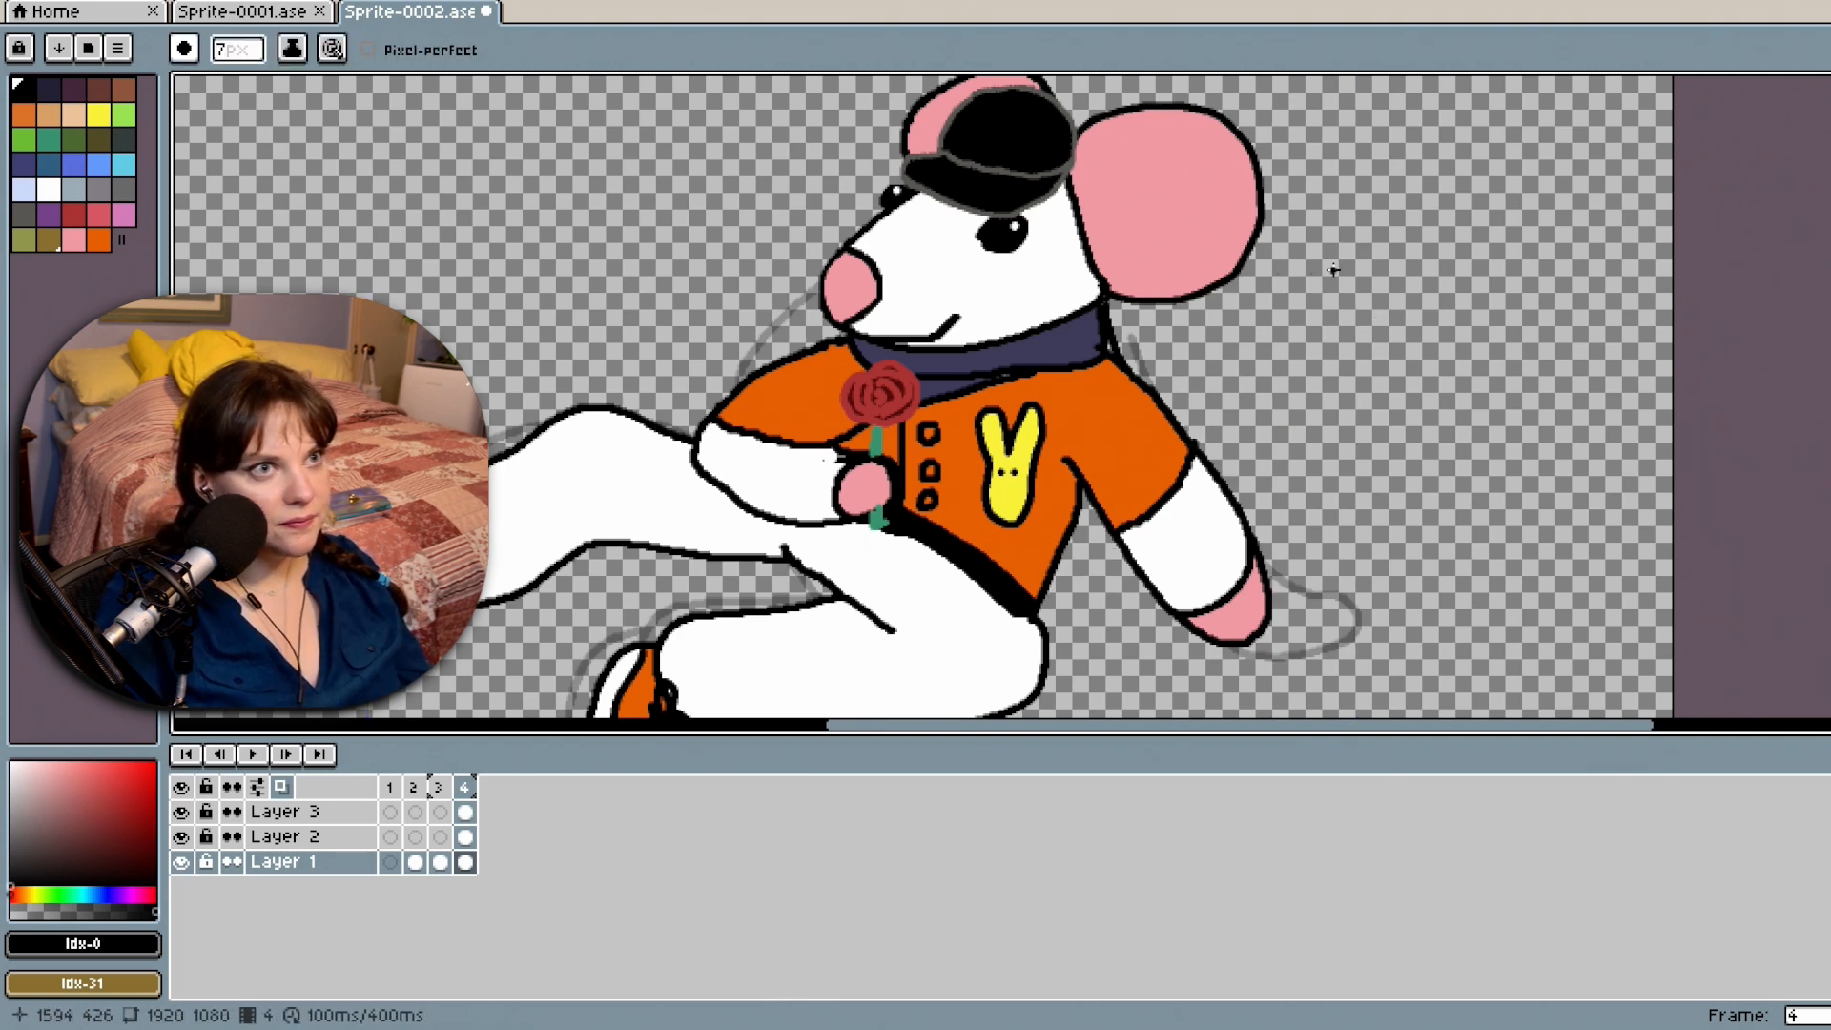
pyautogui.moveTo(1228, 379); pyautogui.dragTo(1330, 279)
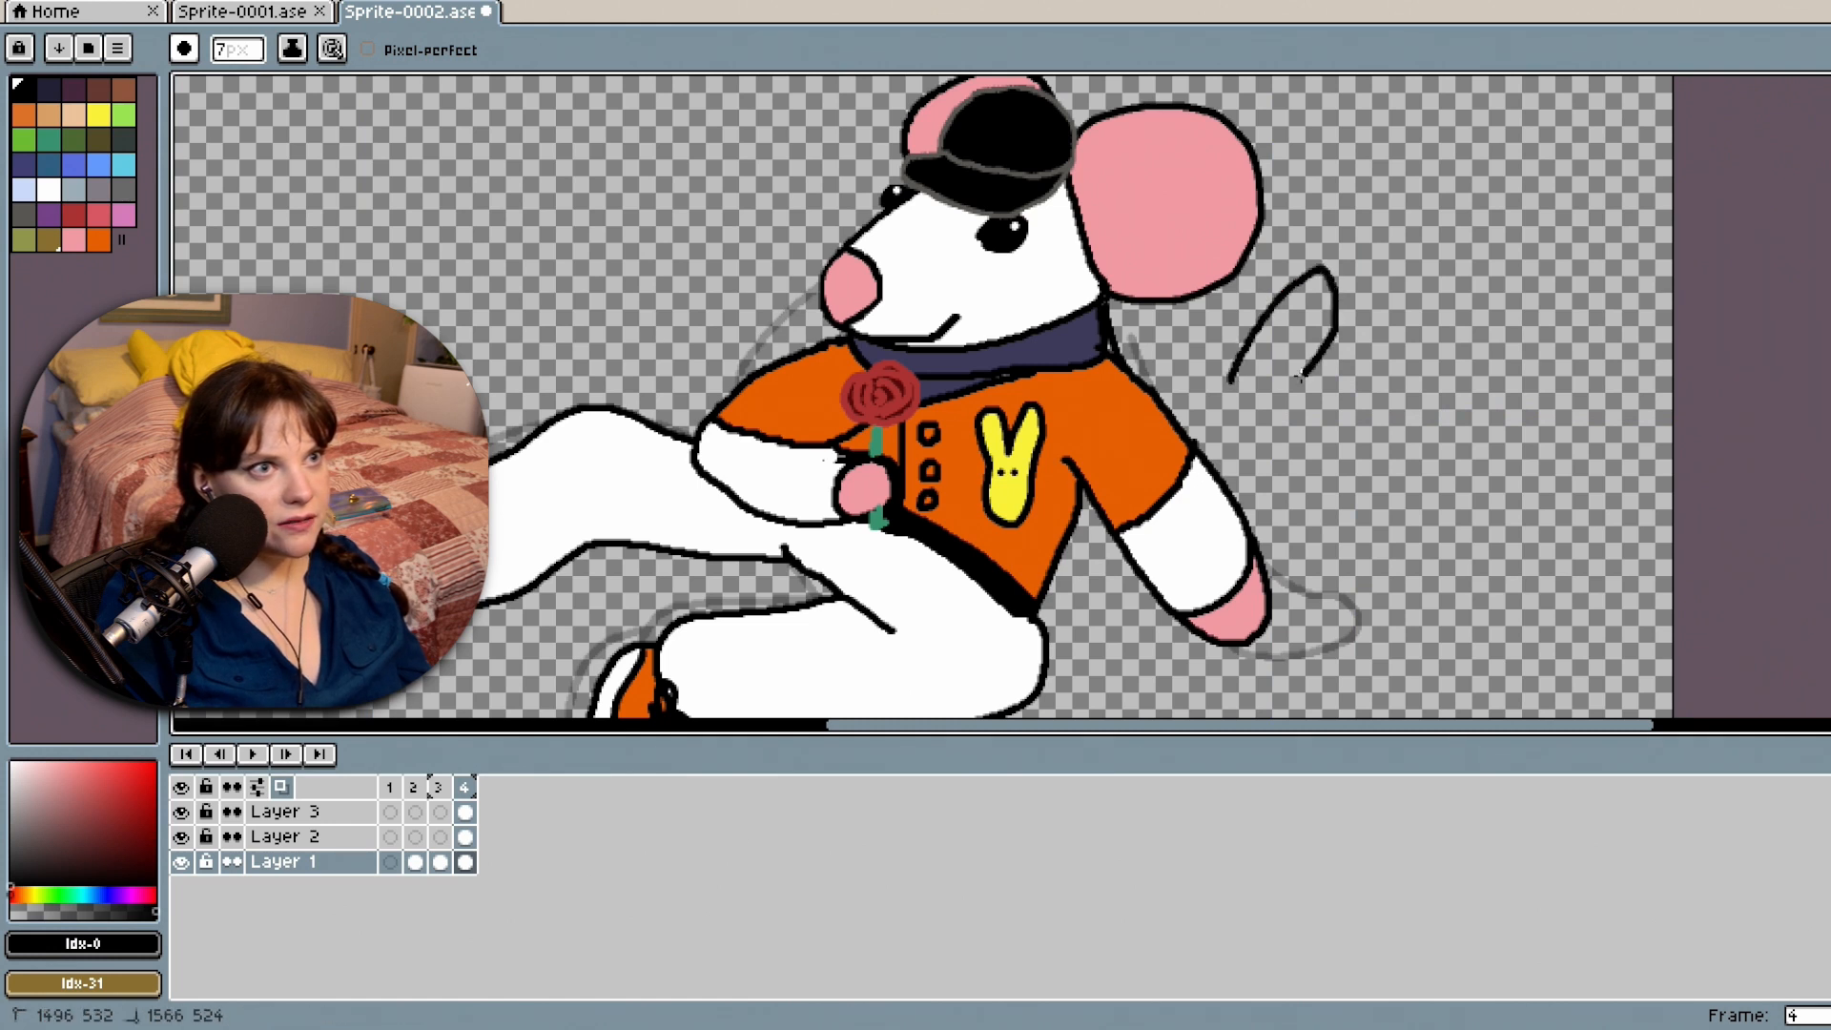
pyautogui.hotkey('ctrl', 'z')
pyautogui.moveTo(1207, 445)
pyautogui.mouseDown()
pyautogui.moveTo(1457, 295)
pyautogui.moveTo(1395, 391)
pyautogui.mouseUp()
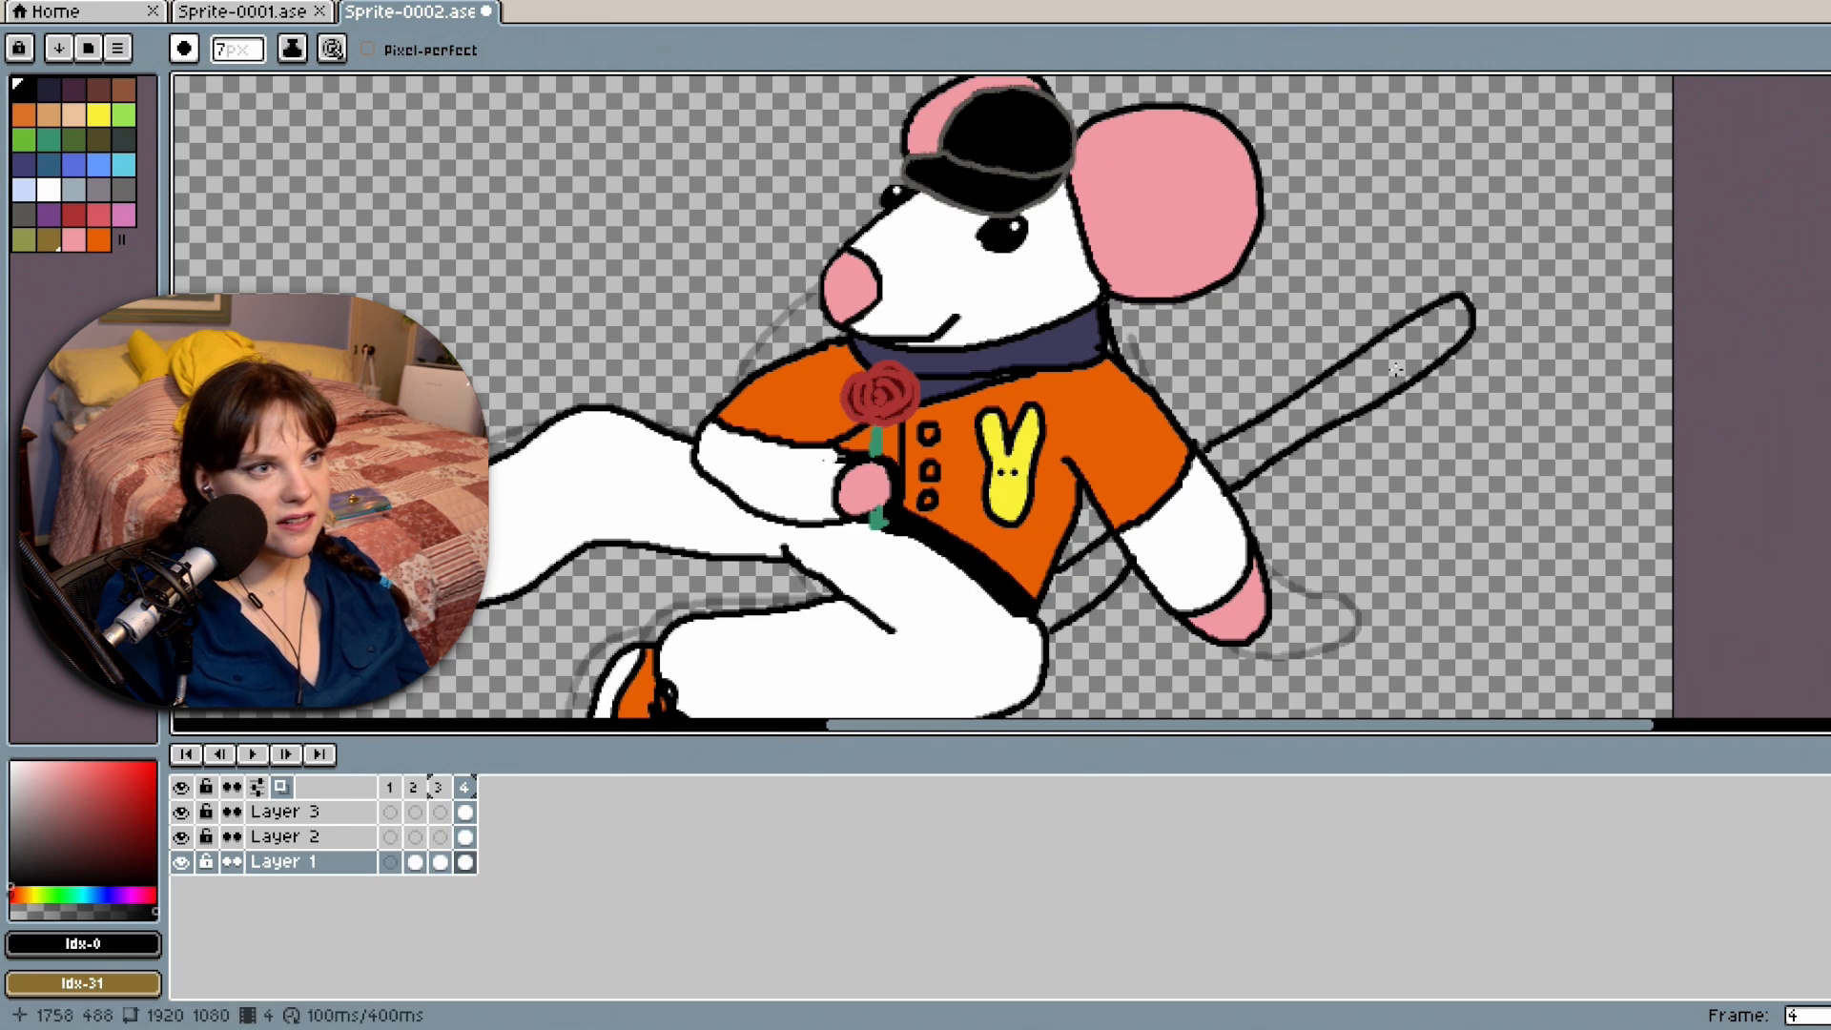
# Try filling the tail outline on Layer 1 with white (Idx-21), including the part between the jacket and the arm.
pyautogui.scroll(4, 1182, 496)
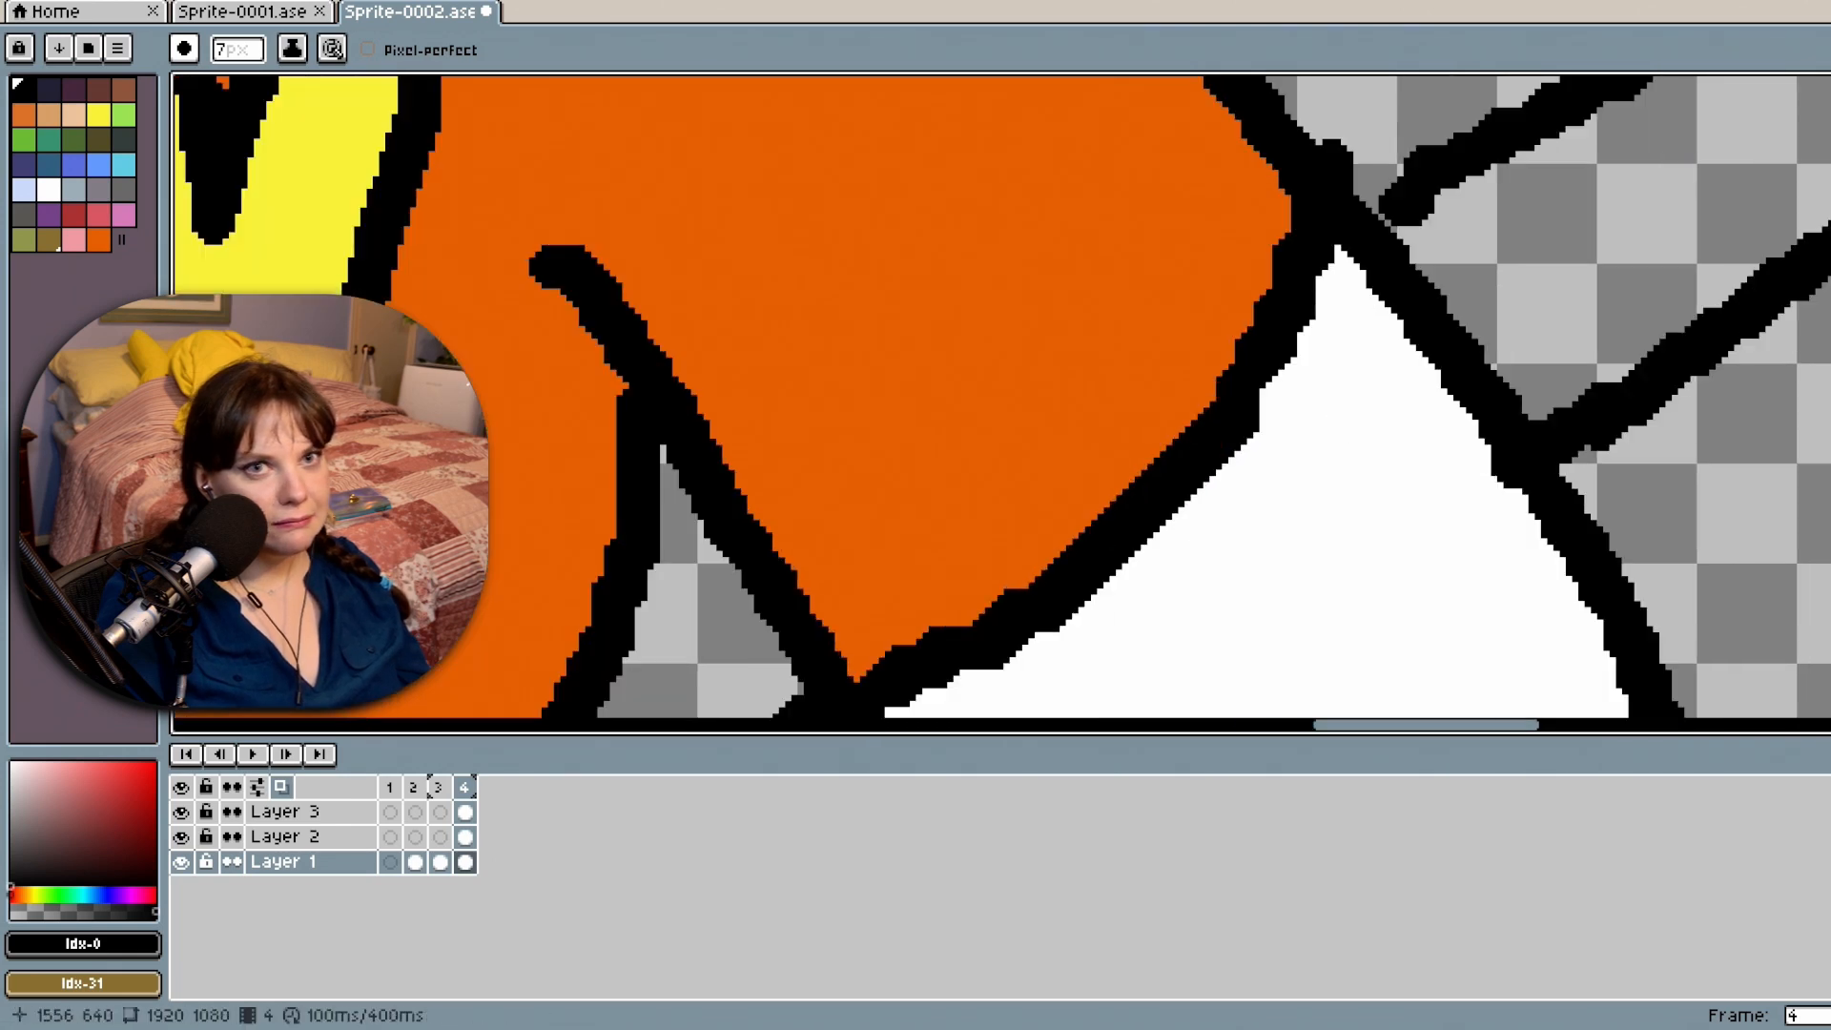
pyautogui.moveTo(1829, 453); pyautogui.dragTo(1830, 502)
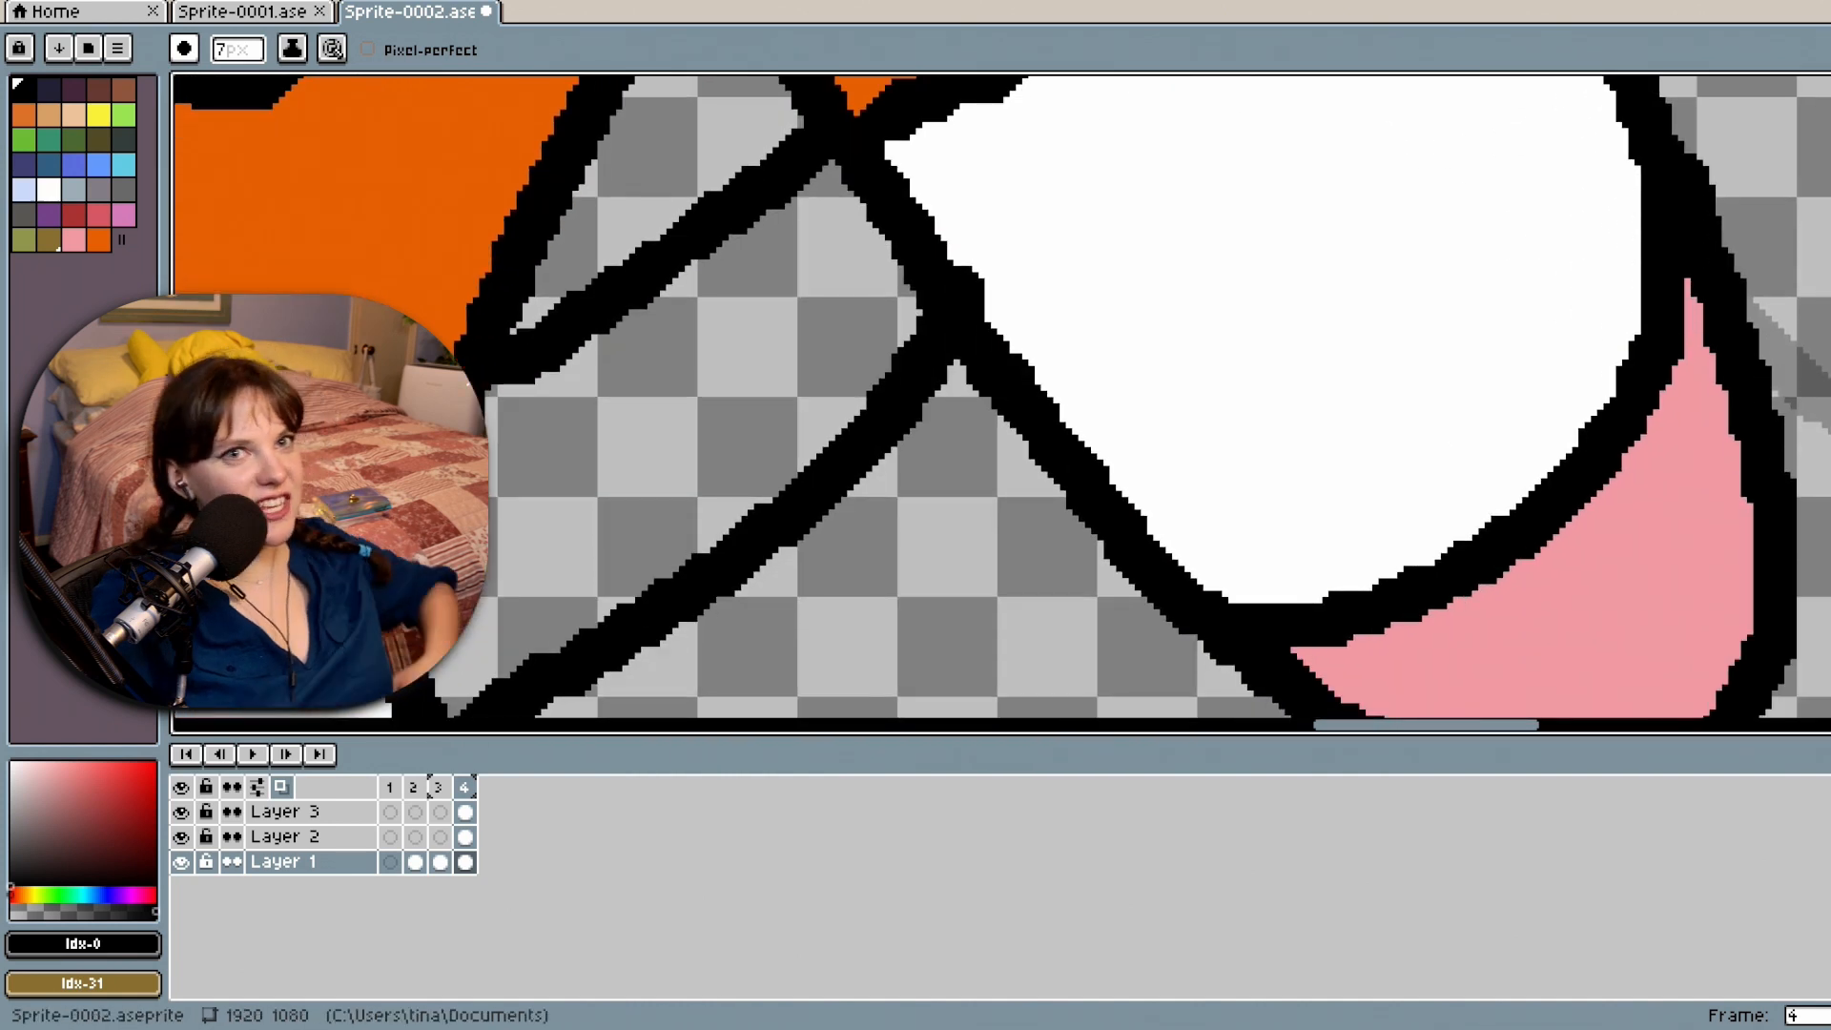
pyautogui.click(48, 190)
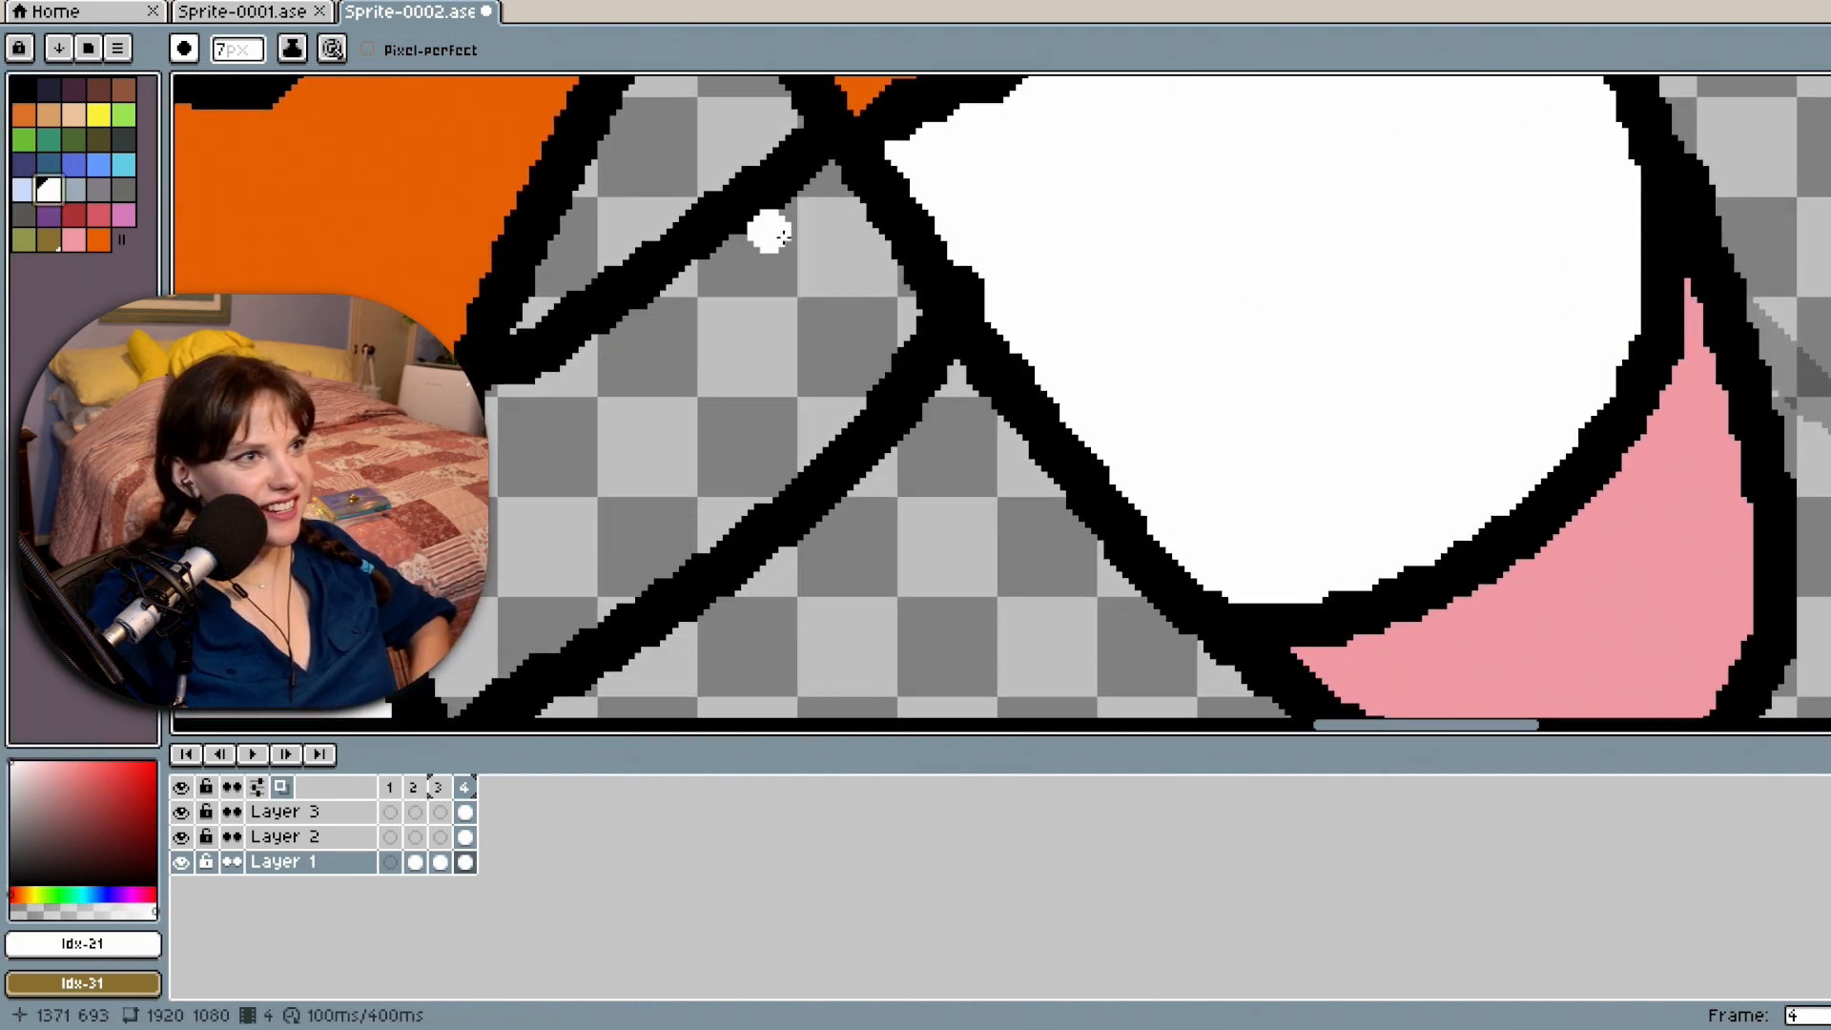
pyautogui.press('e')
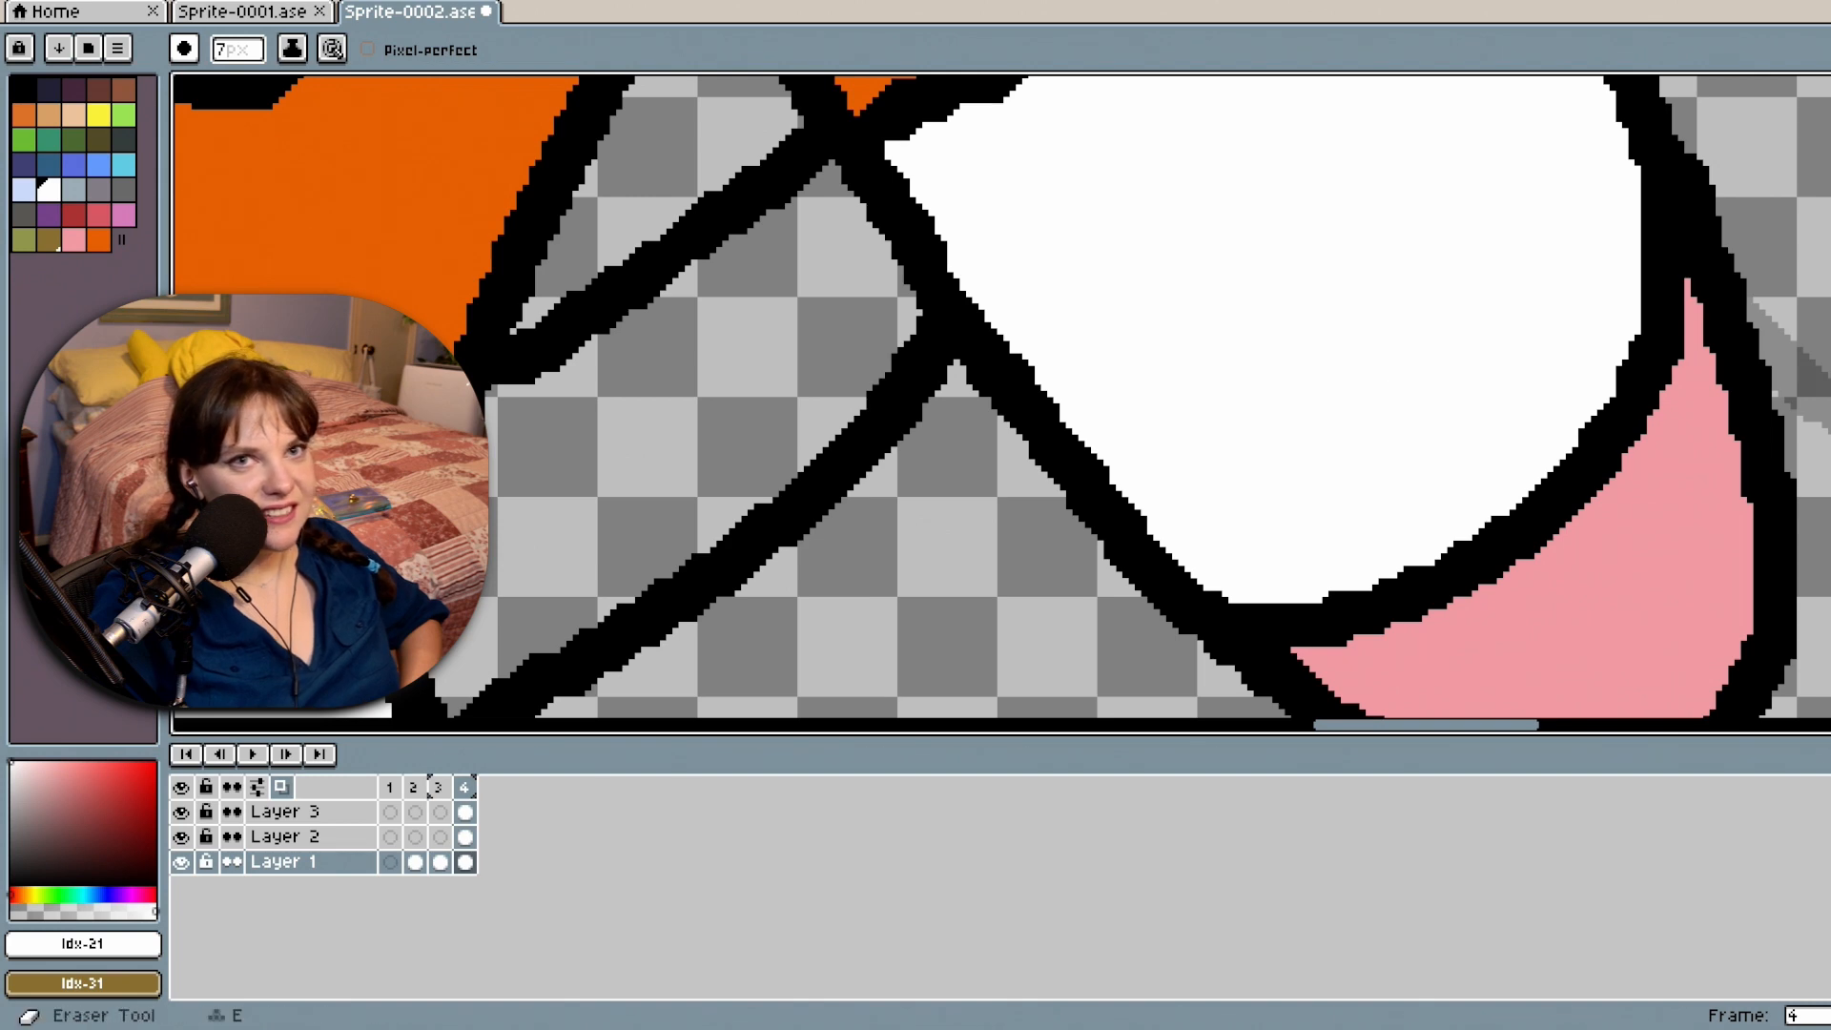
pyautogui.press('l')
pyautogui.press('g')
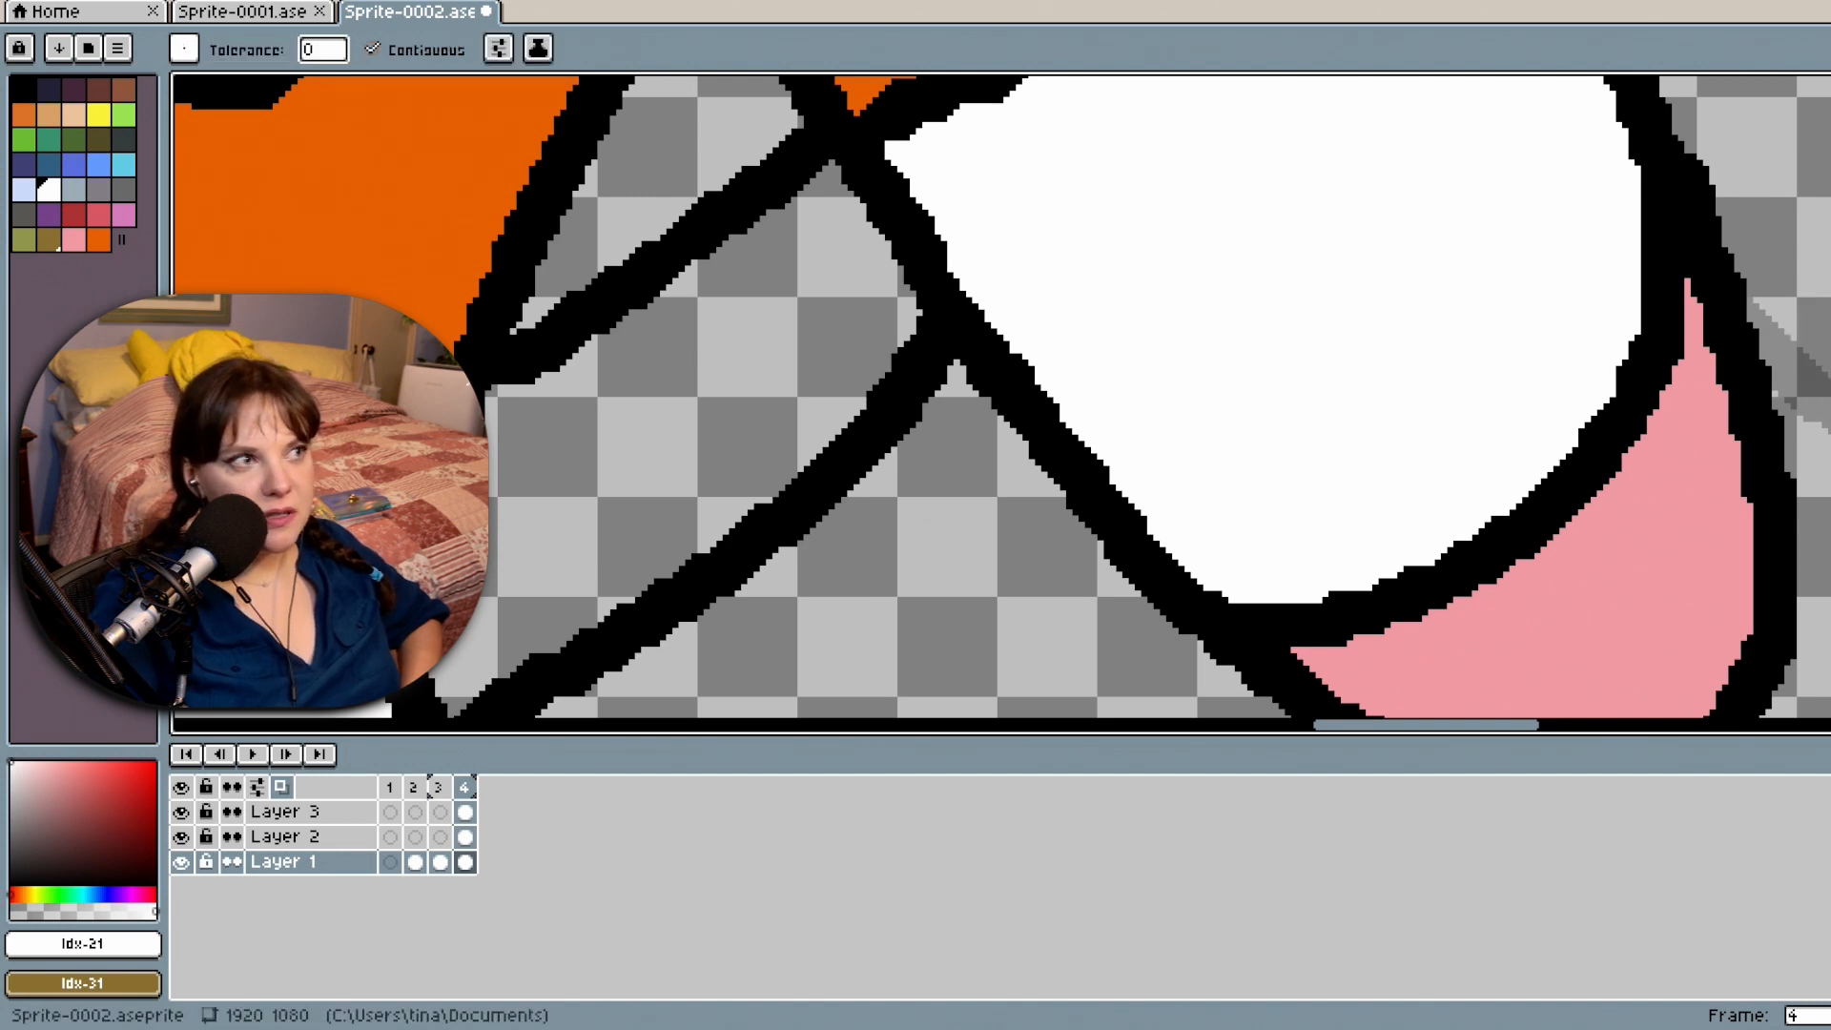
pyautogui.click(739, 392)
pyautogui.scroll(-4, 1675, 219)
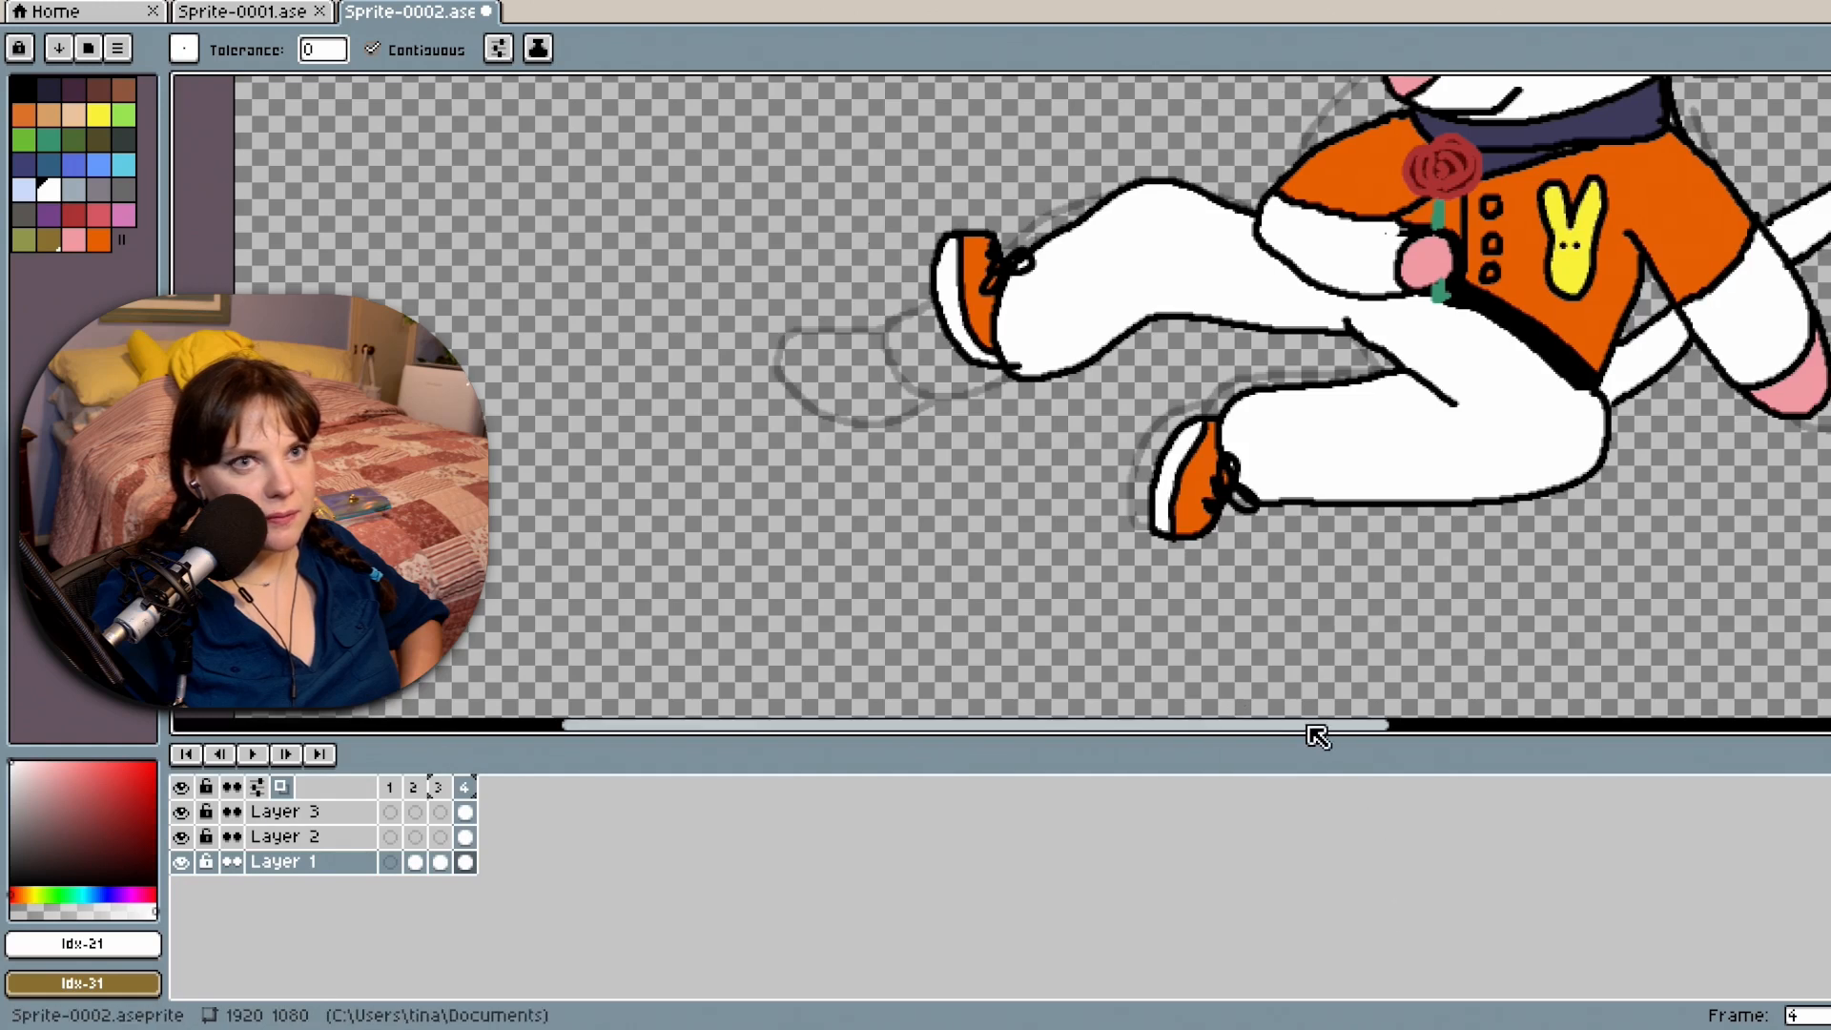
pyautogui.moveTo(1312, 727); pyautogui.dragTo(1495, 686)
pyautogui.moveTo(1828, 477); pyautogui.dragTo(1828, 325)
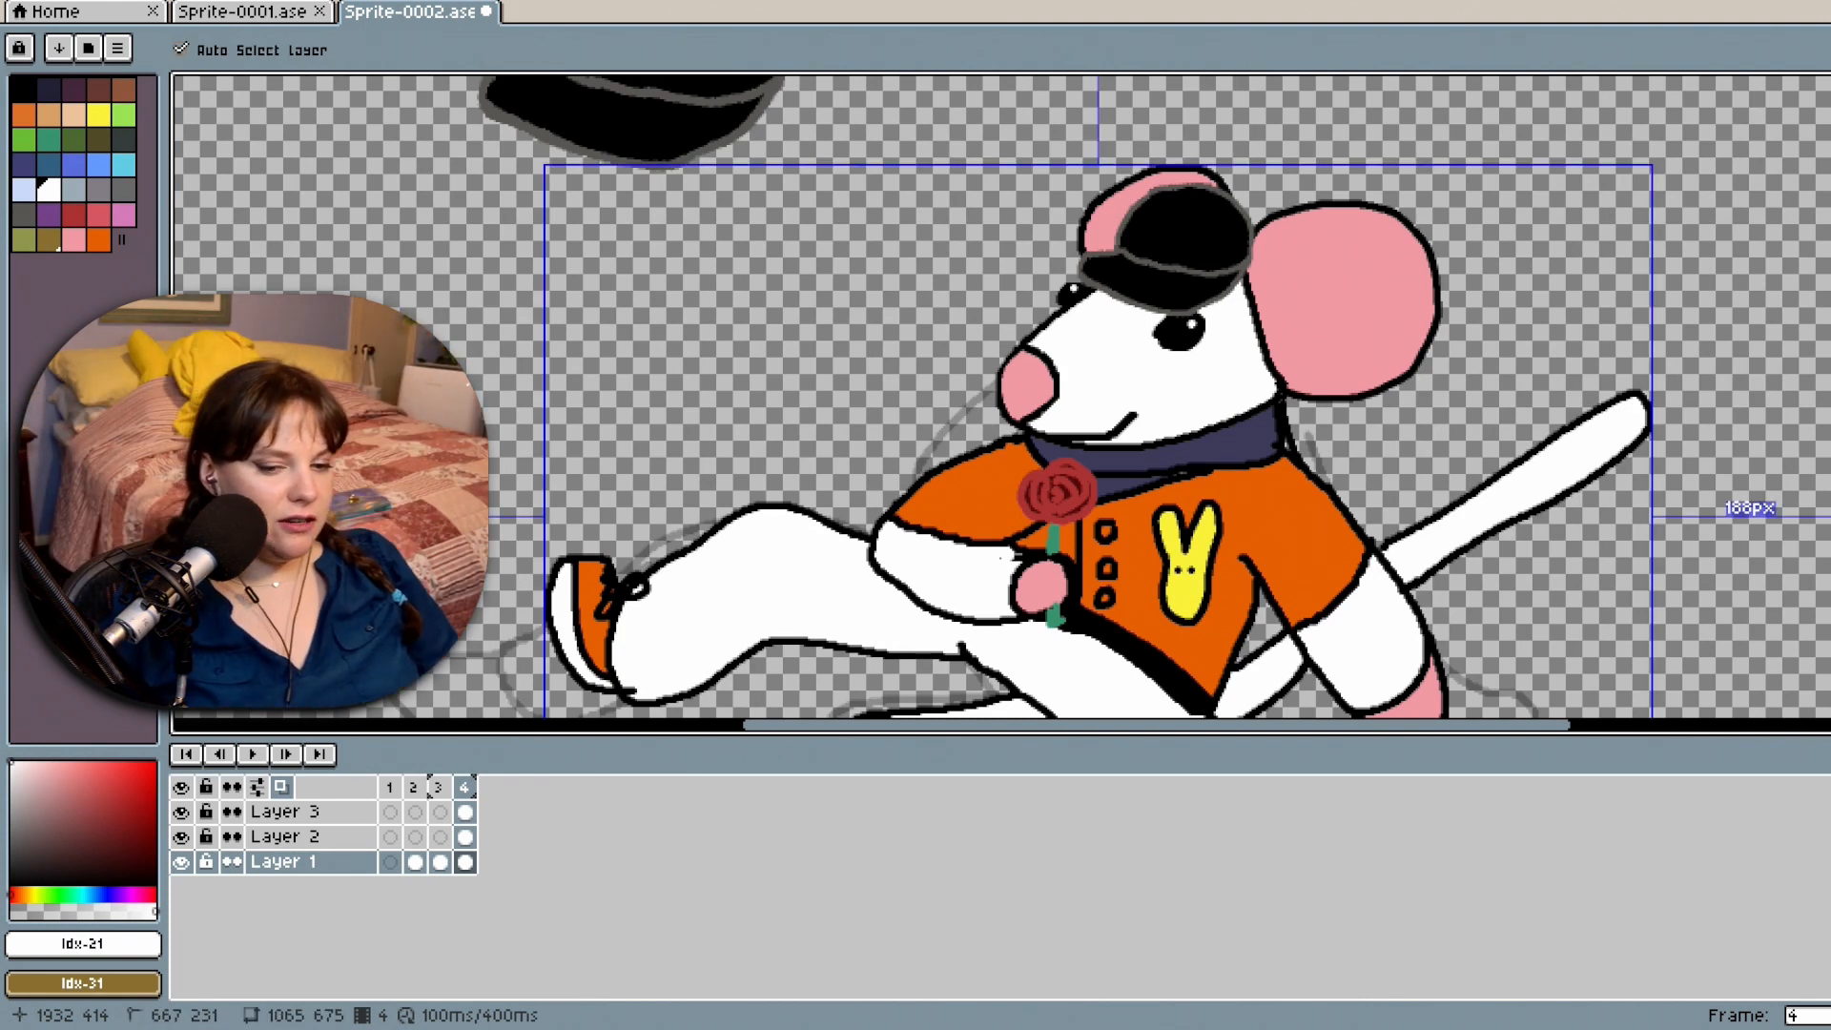
# Undo the white tail fill and the tail outline on Layer 1.
pyautogui.hotkey('ctrl', 'z')
pyautogui.press('v')
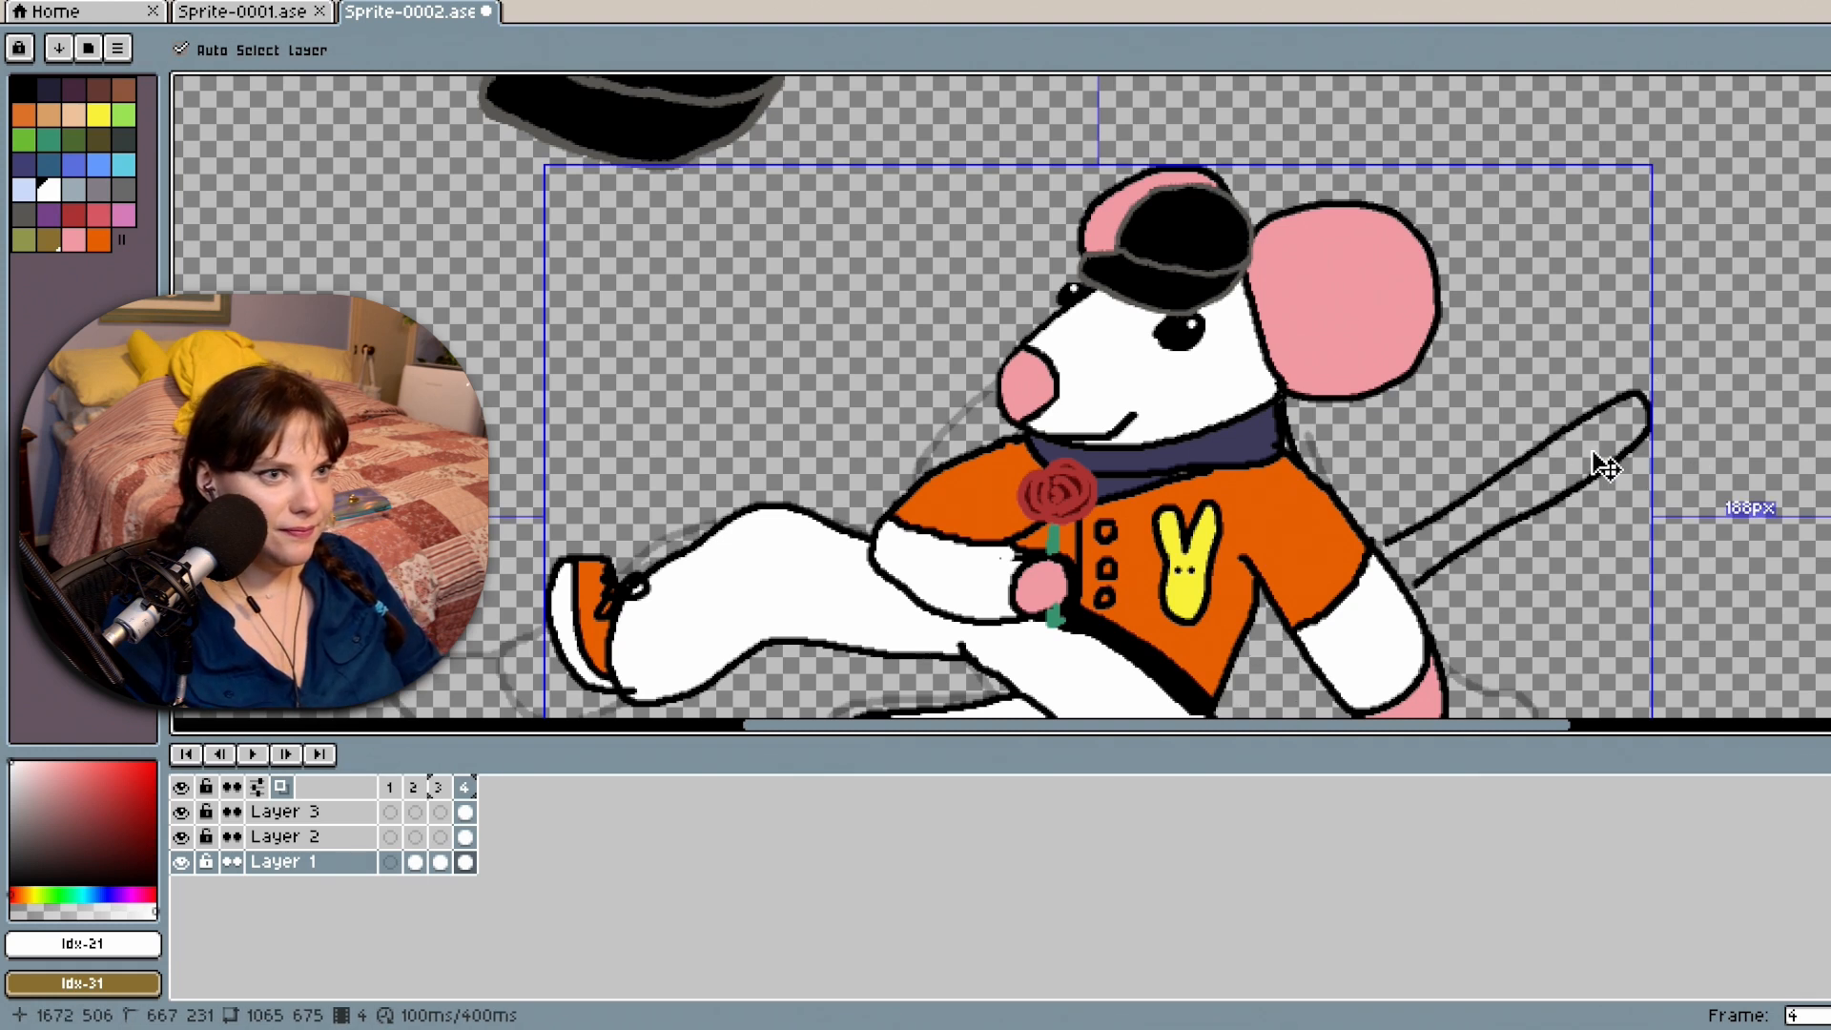
pyautogui.hotkey('ctrl', 'z')
pyautogui.press('g')
pyautogui.scroll(-3, 953, 396)
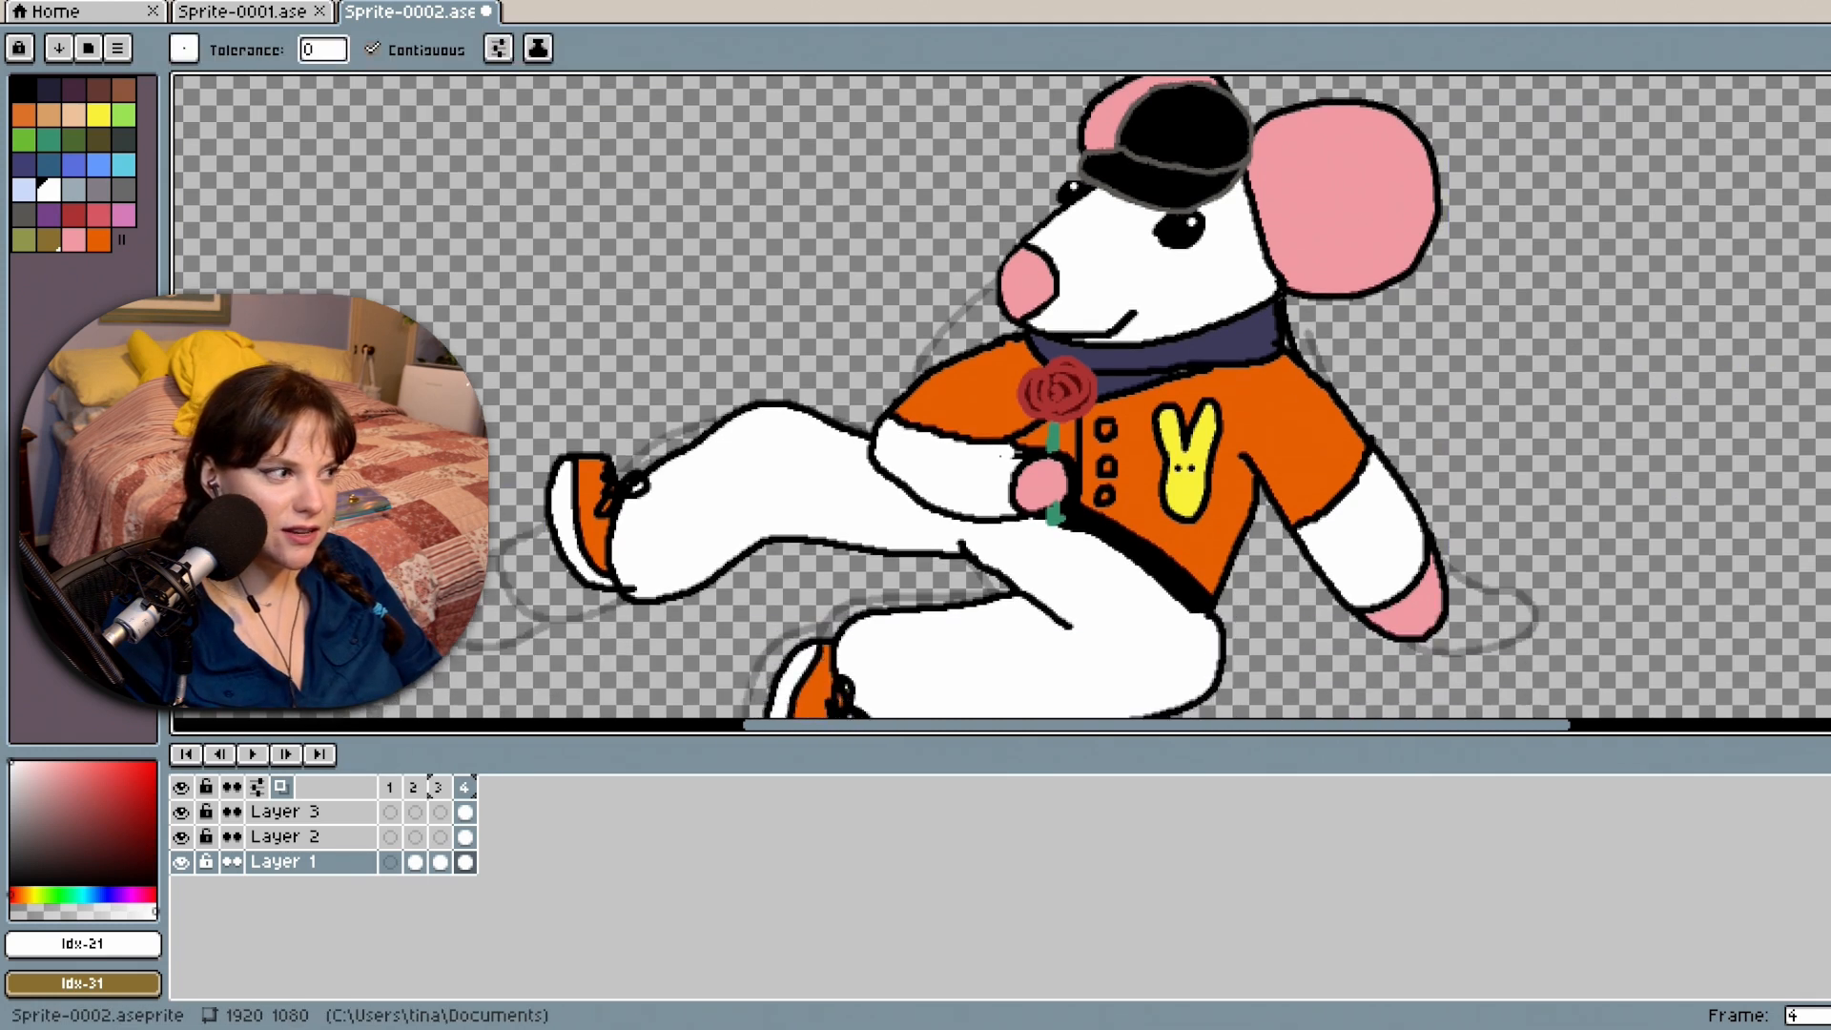
# Add a new layer, Layer 4, and move it below Layer 1.
pyautogui.rightClick(262, 863)
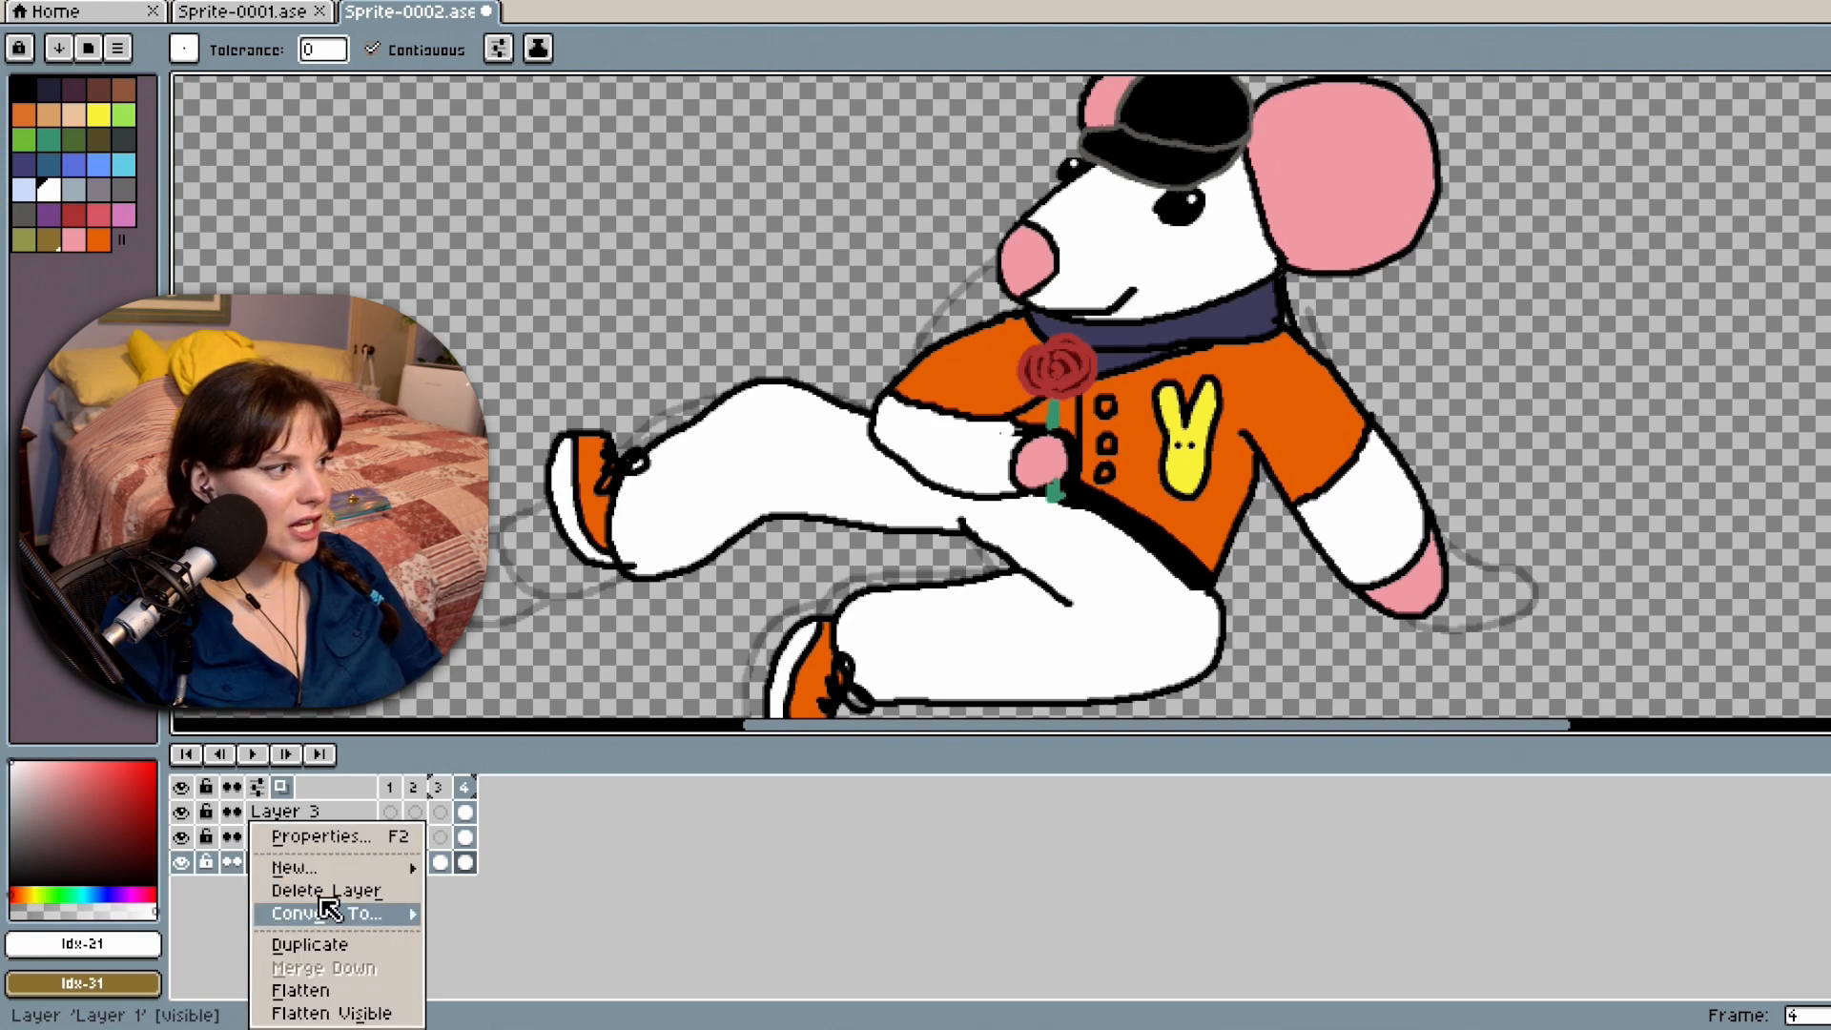
pyautogui.moveTo(341, 870)
pyautogui.click(504, 871)
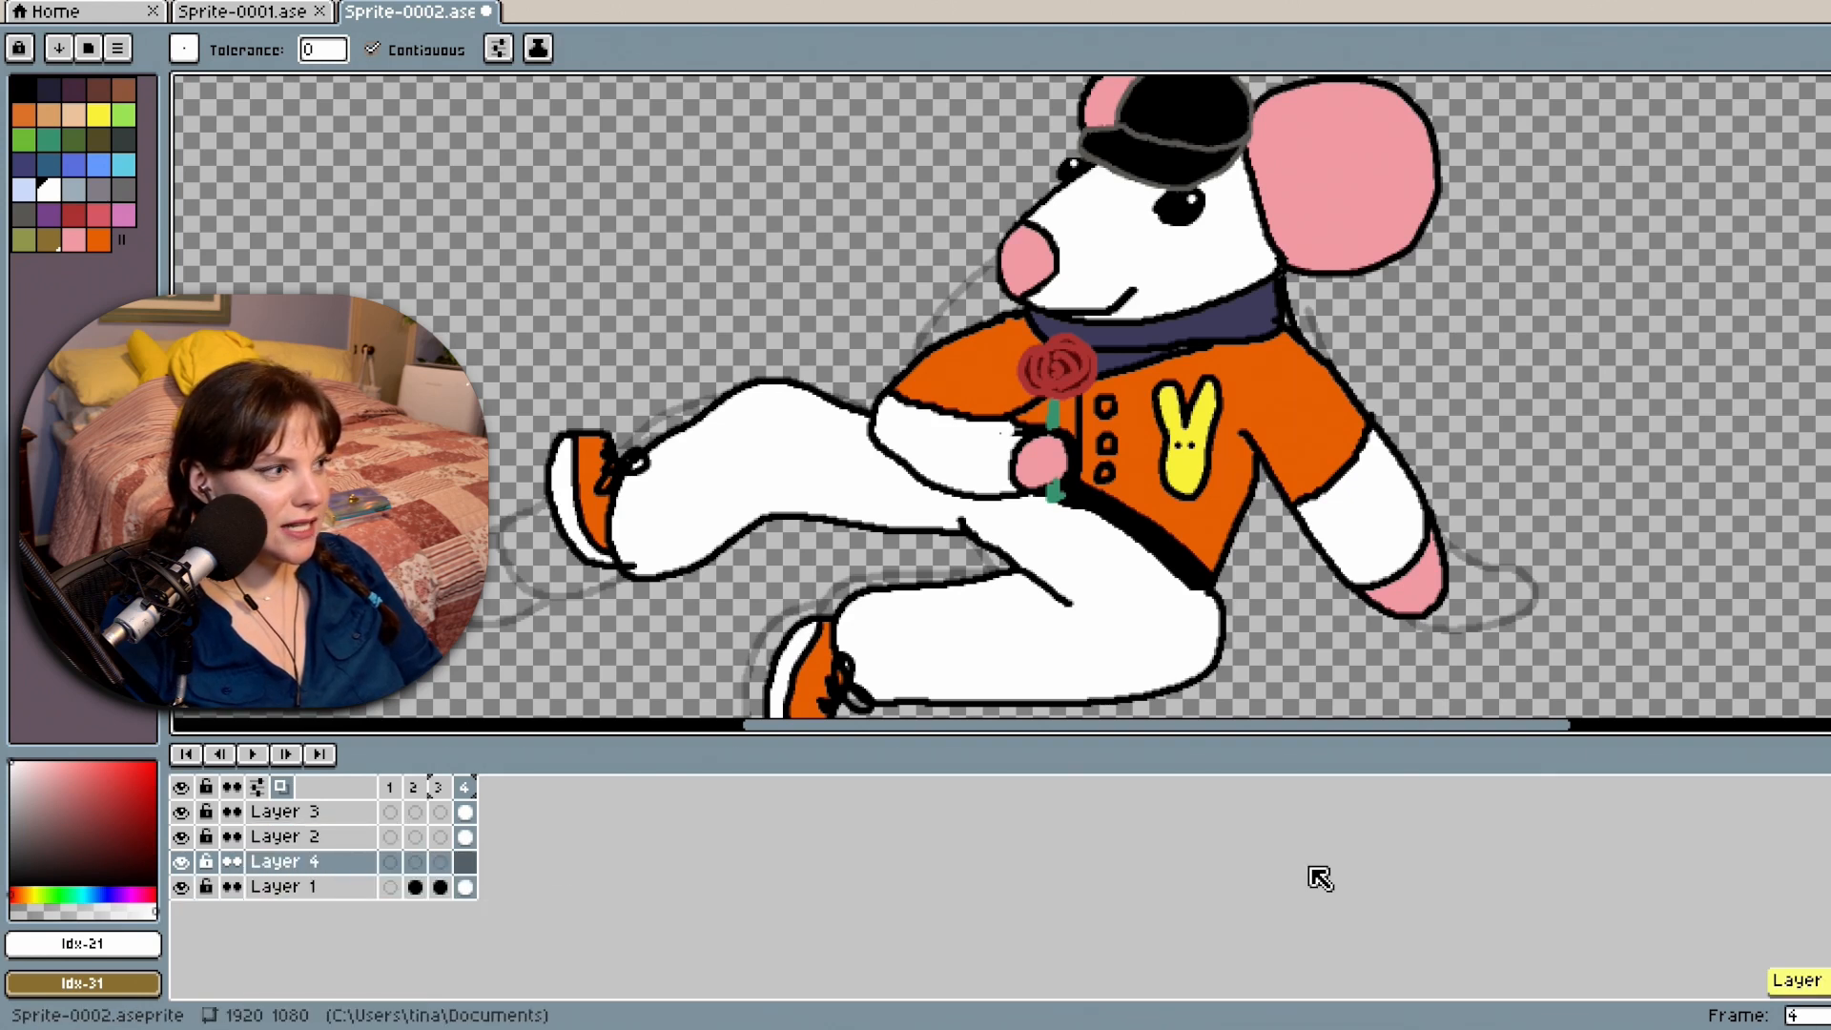
pyautogui.rightClick(329, 874)
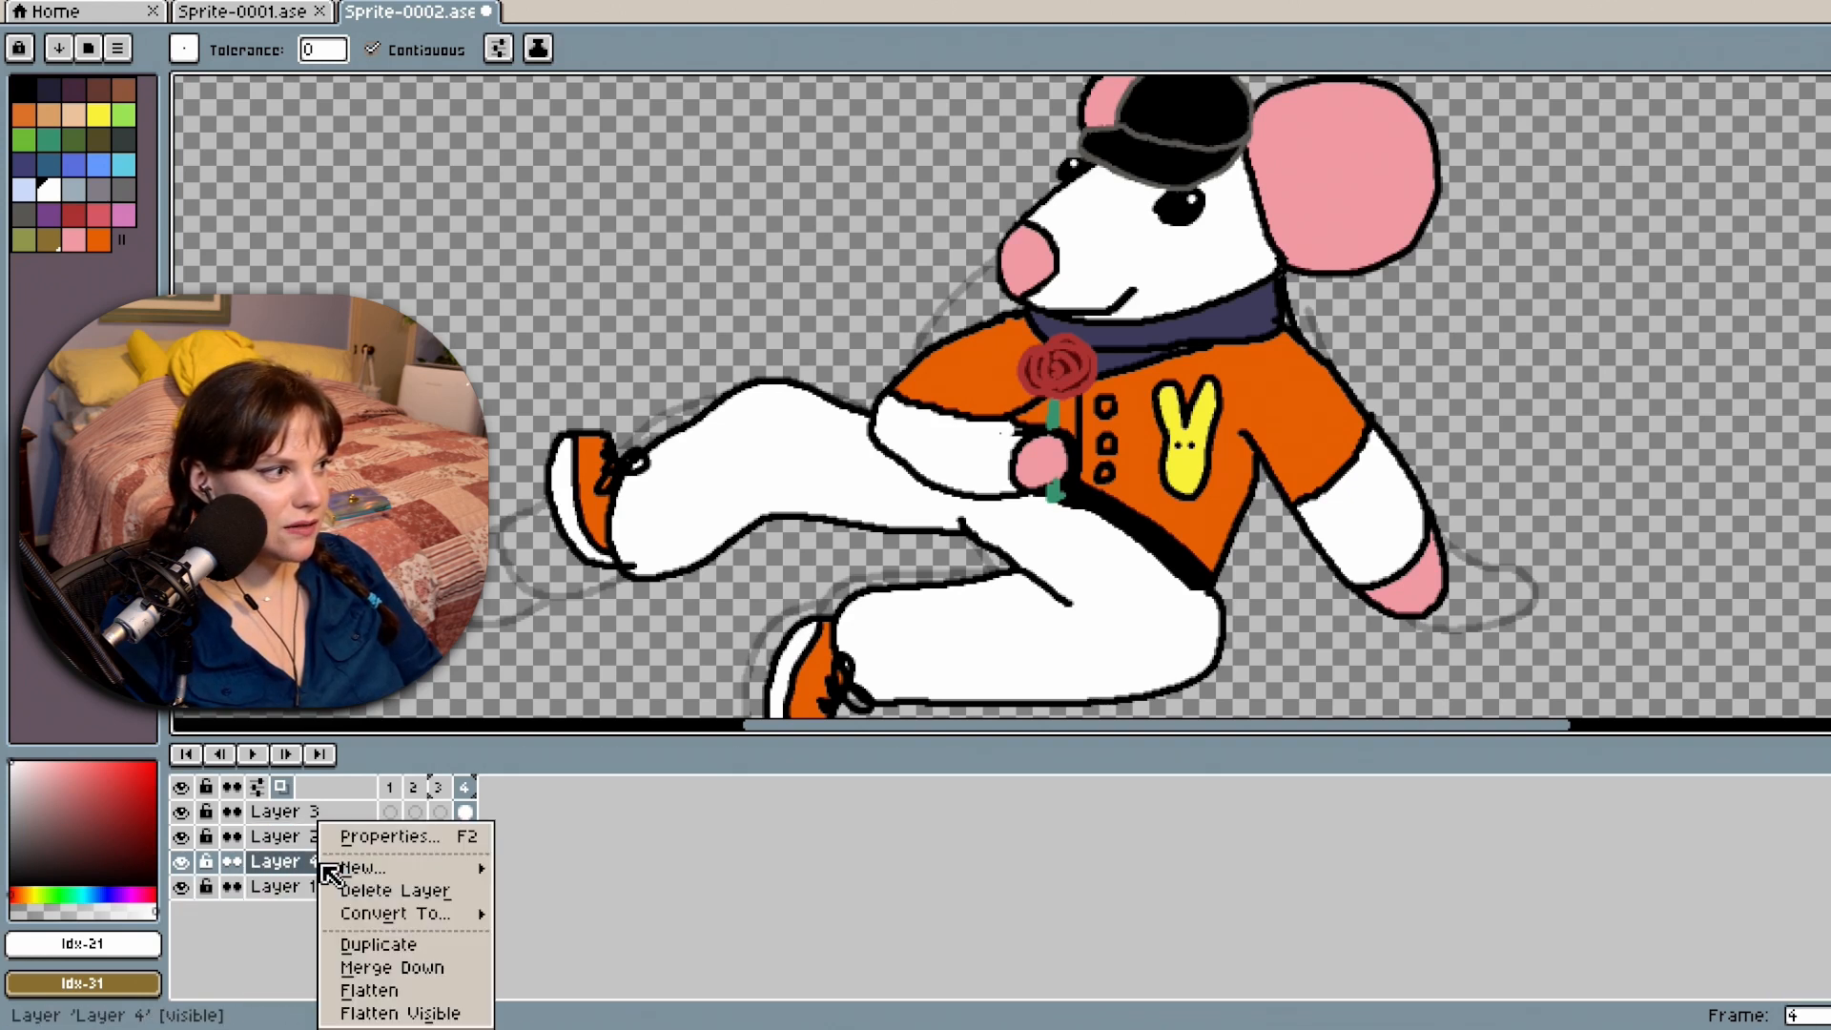
pyautogui.click(286, 870)
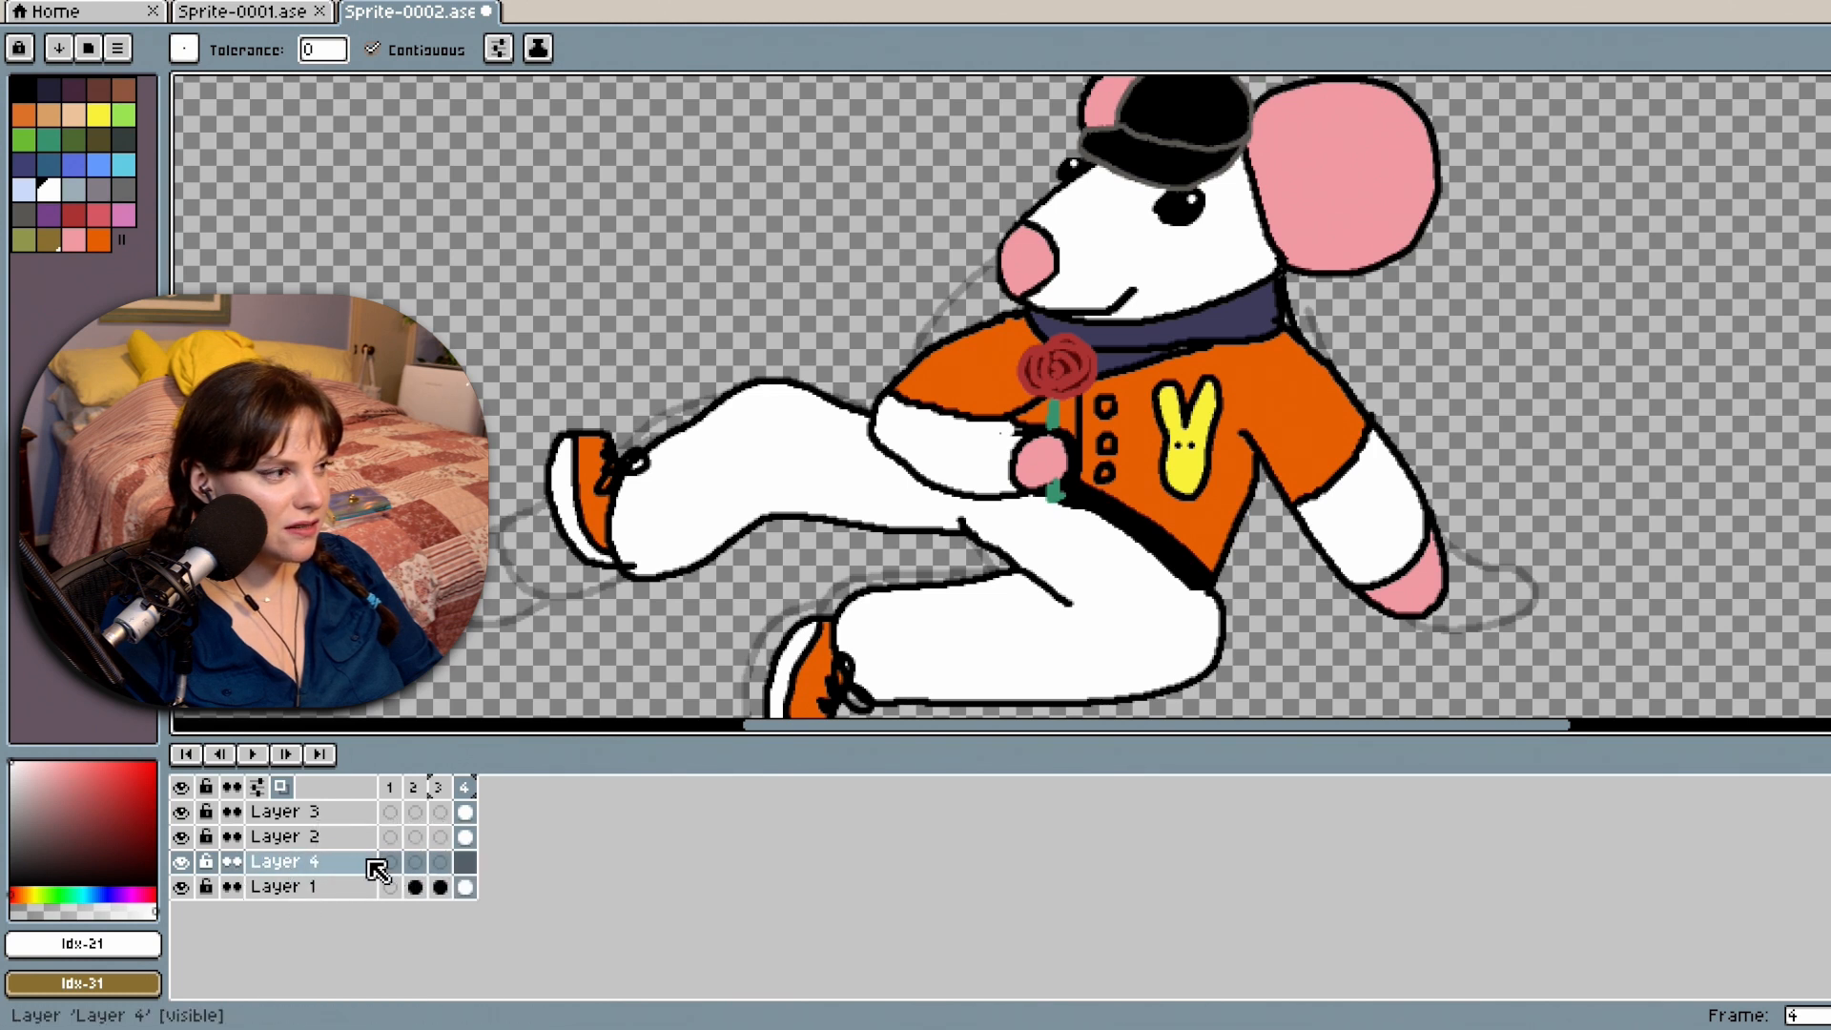
pyautogui.click(363, 870)
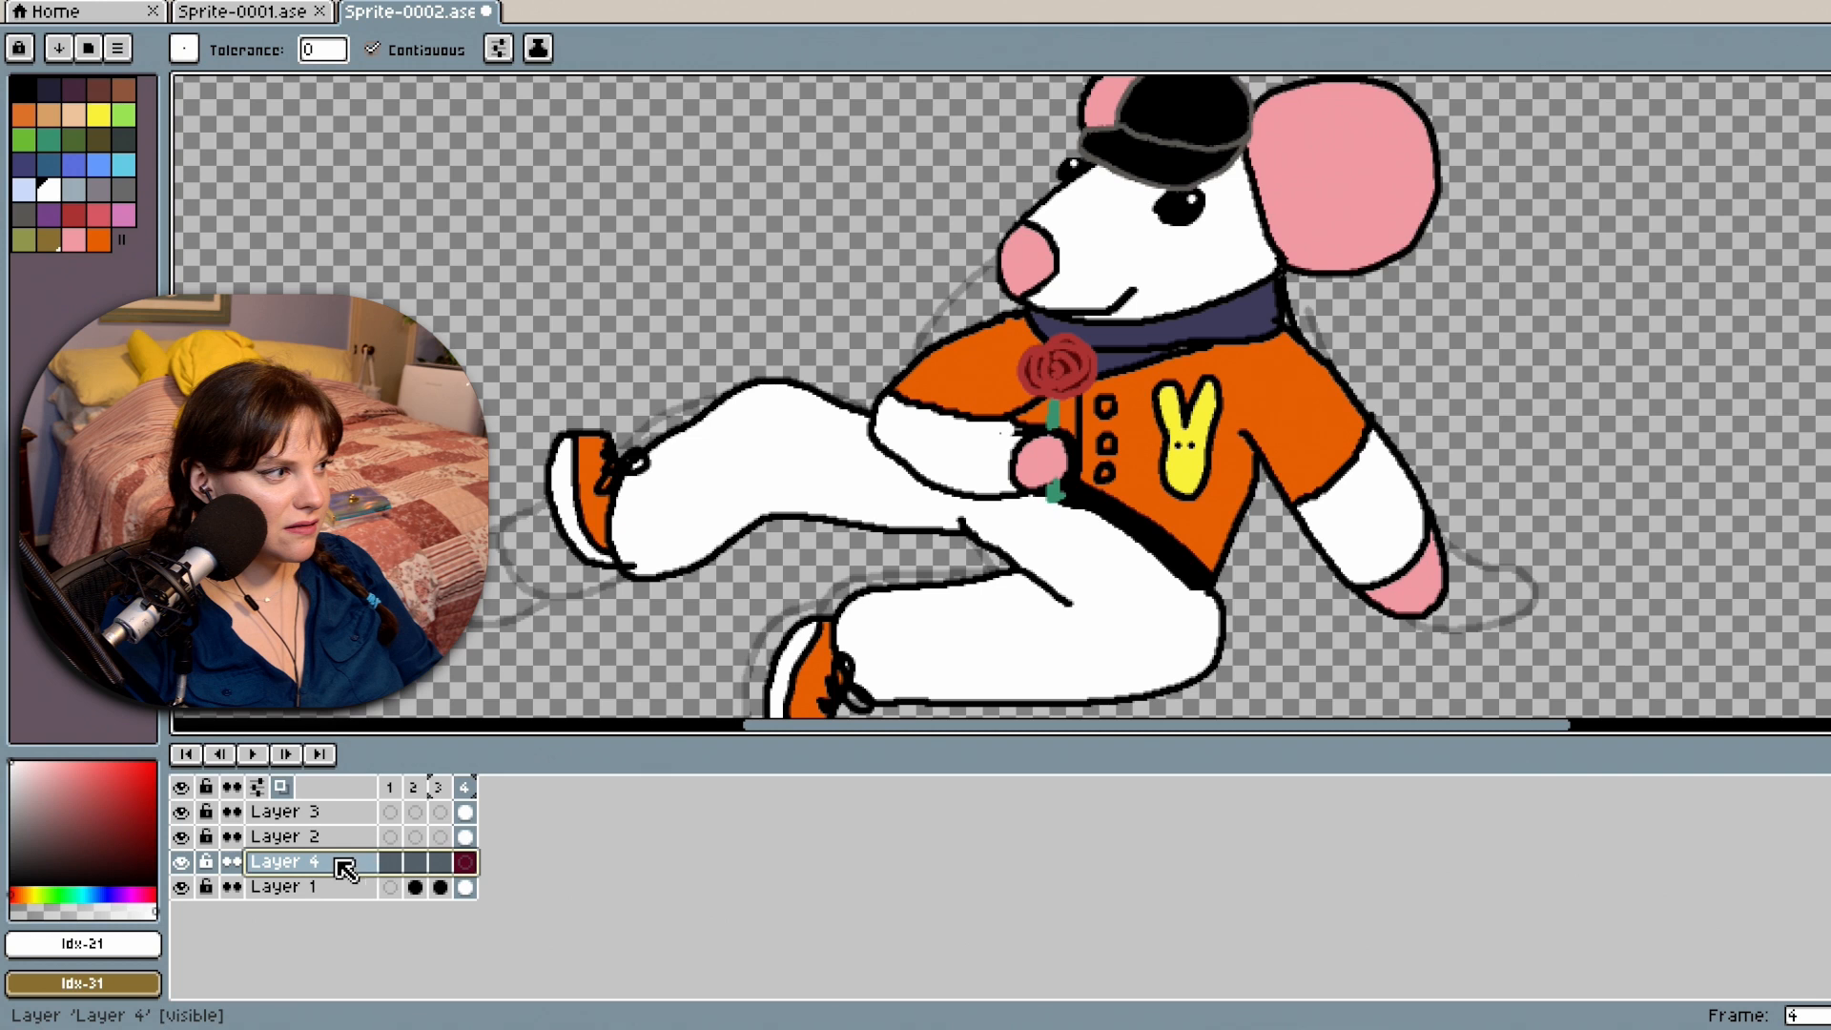
pyautogui.rightClick(313, 863)
pyautogui.click(286, 870)
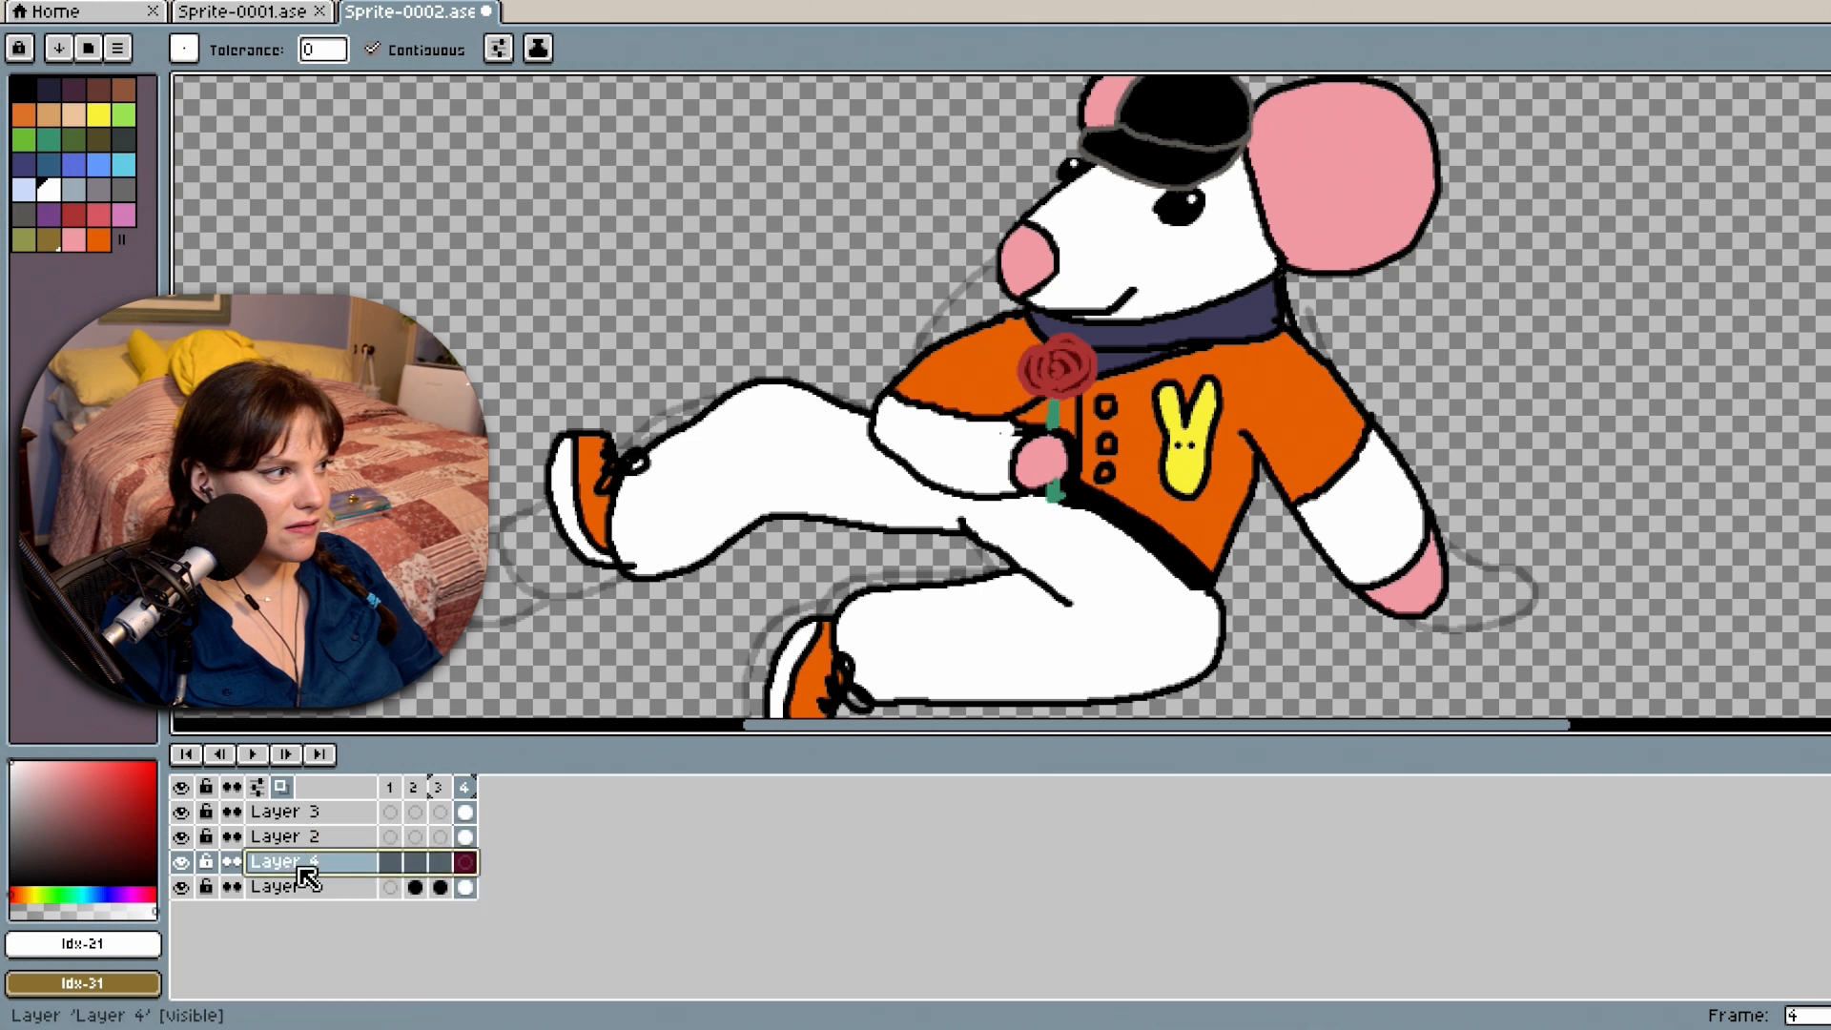
pyautogui.moveTo(307, 893); pyautogui.dragTo(303, 916)
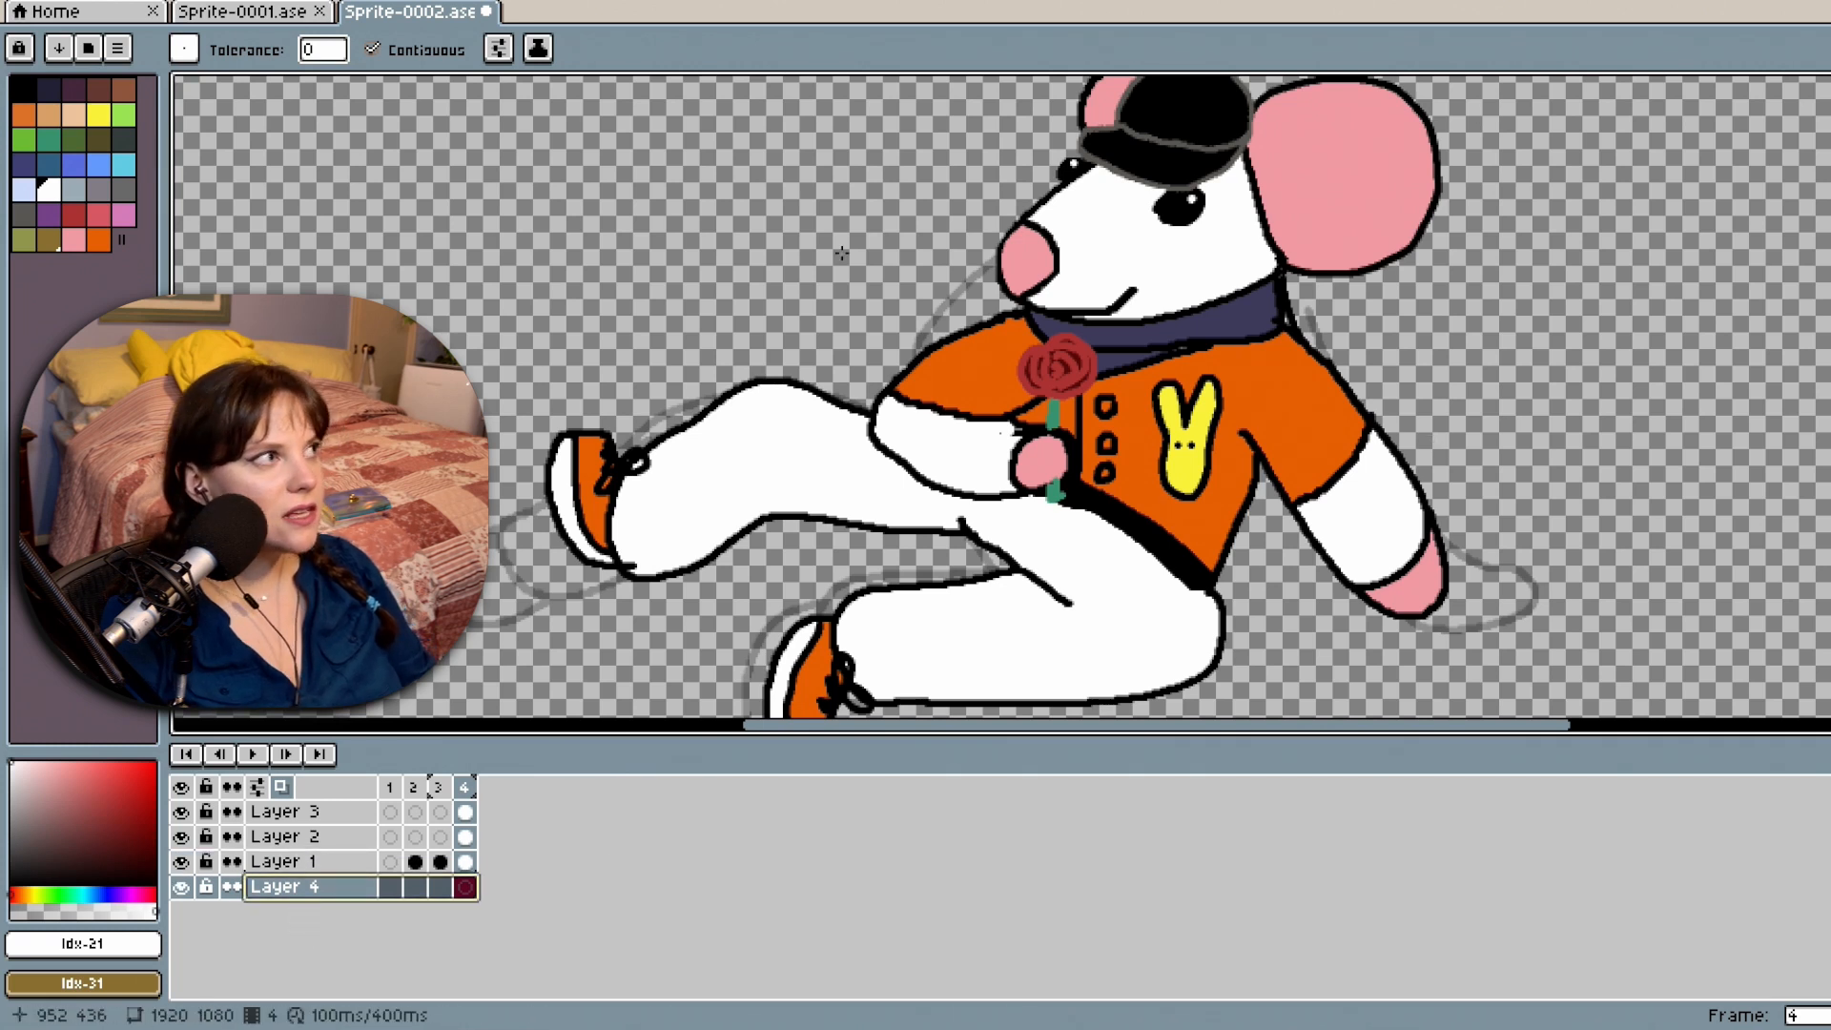
# Draw a closed black tail outline at 7 px on Layer 4, frame 4, from behind the jacket hem past the arm to a rounded tip.
pyautogui.click(27, 96)
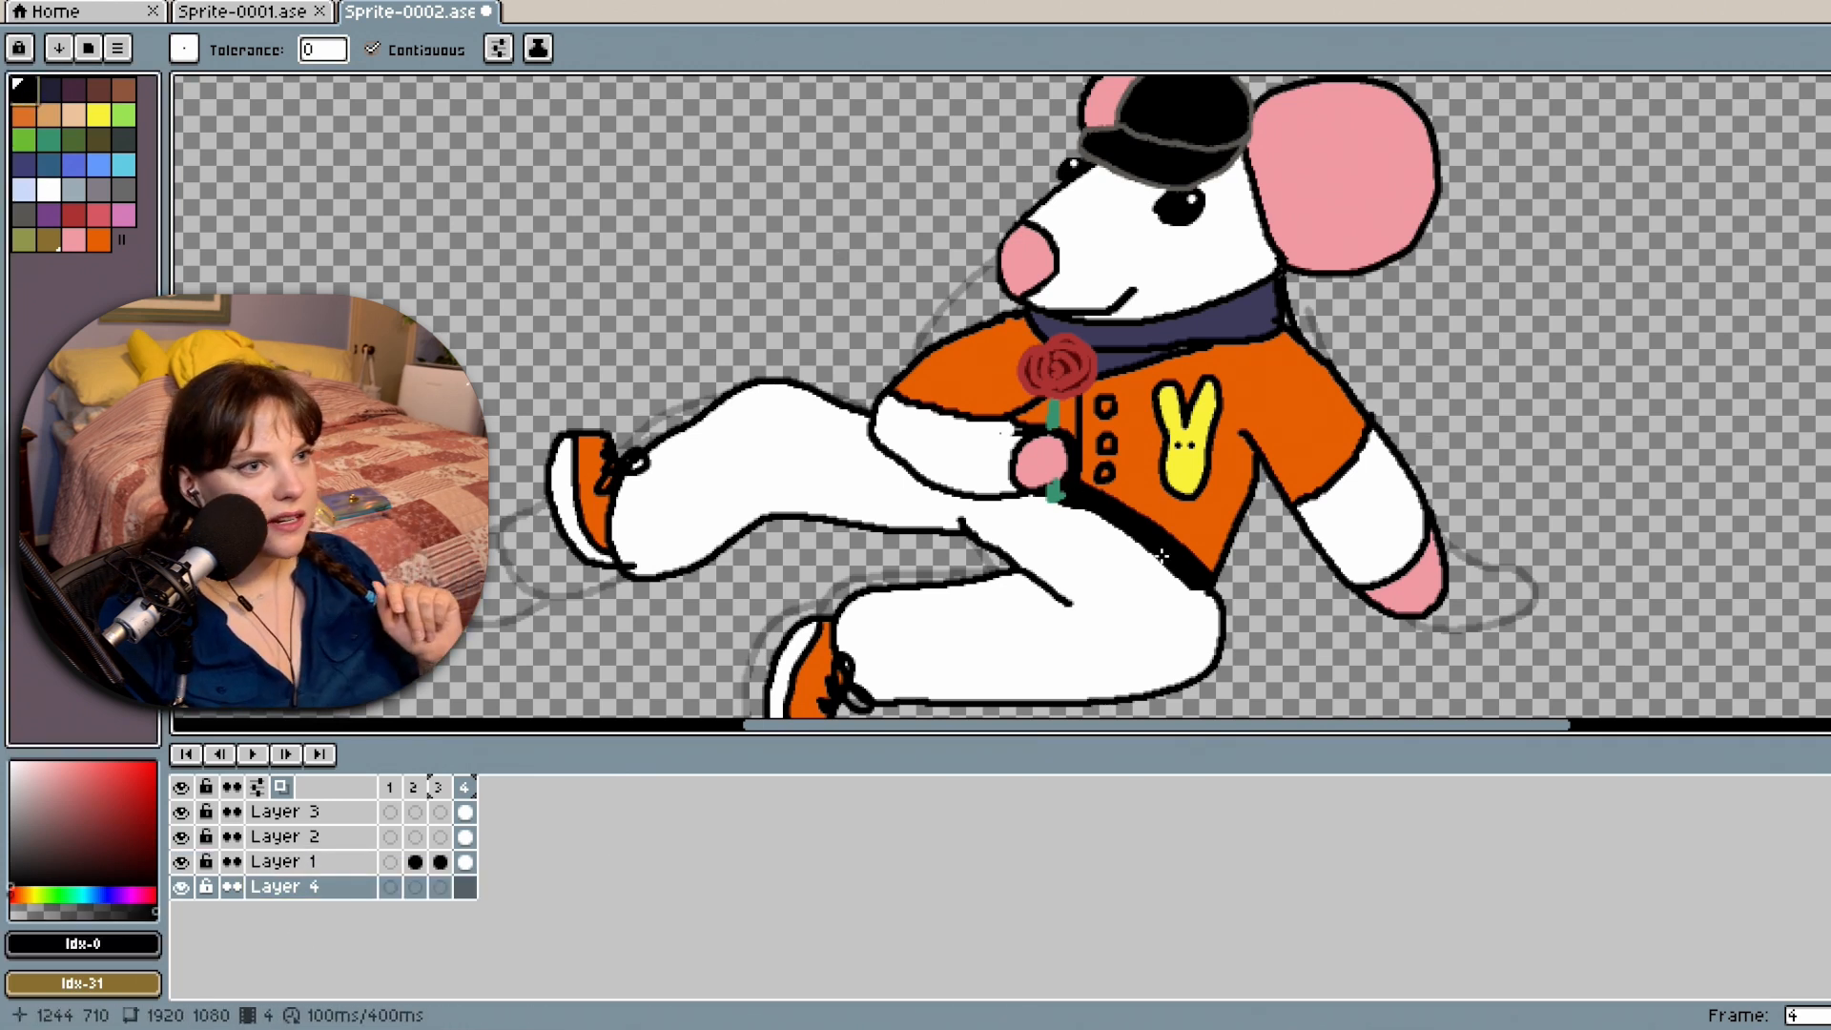
pyautogui.click(1236, 546)
pyautogui.press('e')
pyautogui.hotkey('ctrl', 'z')
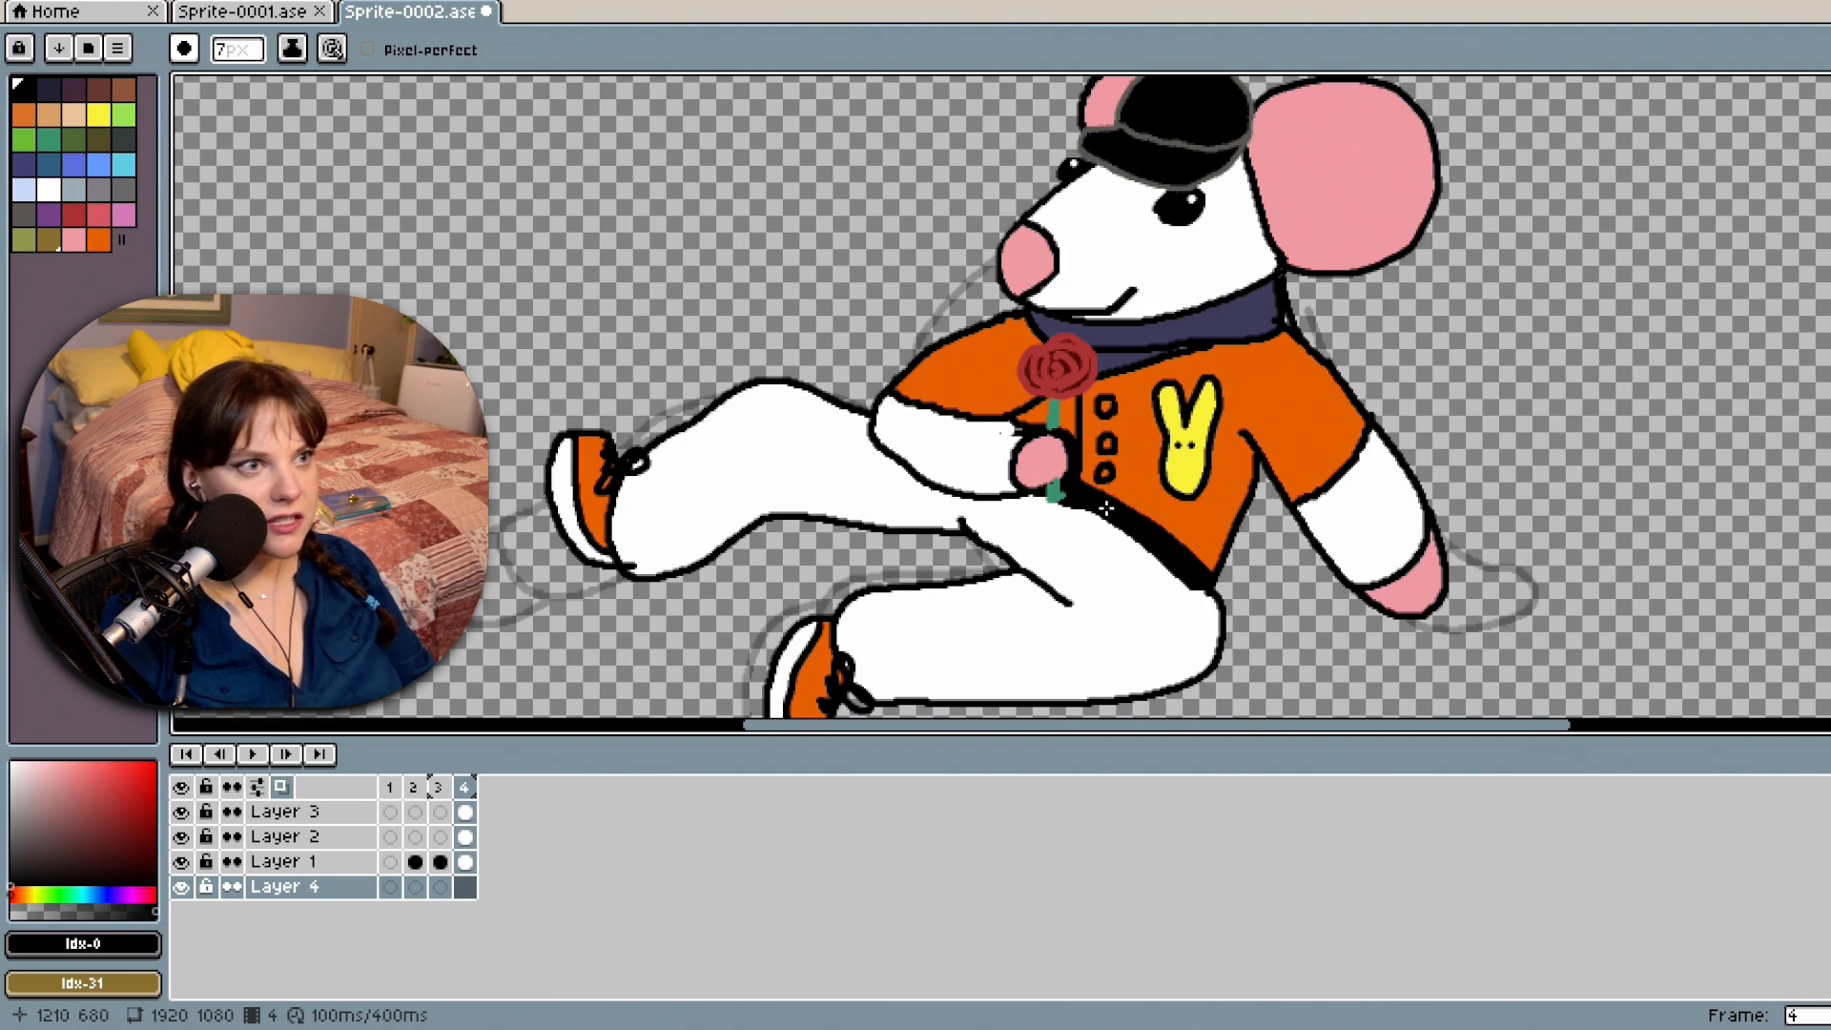
pyautogui.moveTo(1229, 550); pyautogui.dragTo(1235, 550)
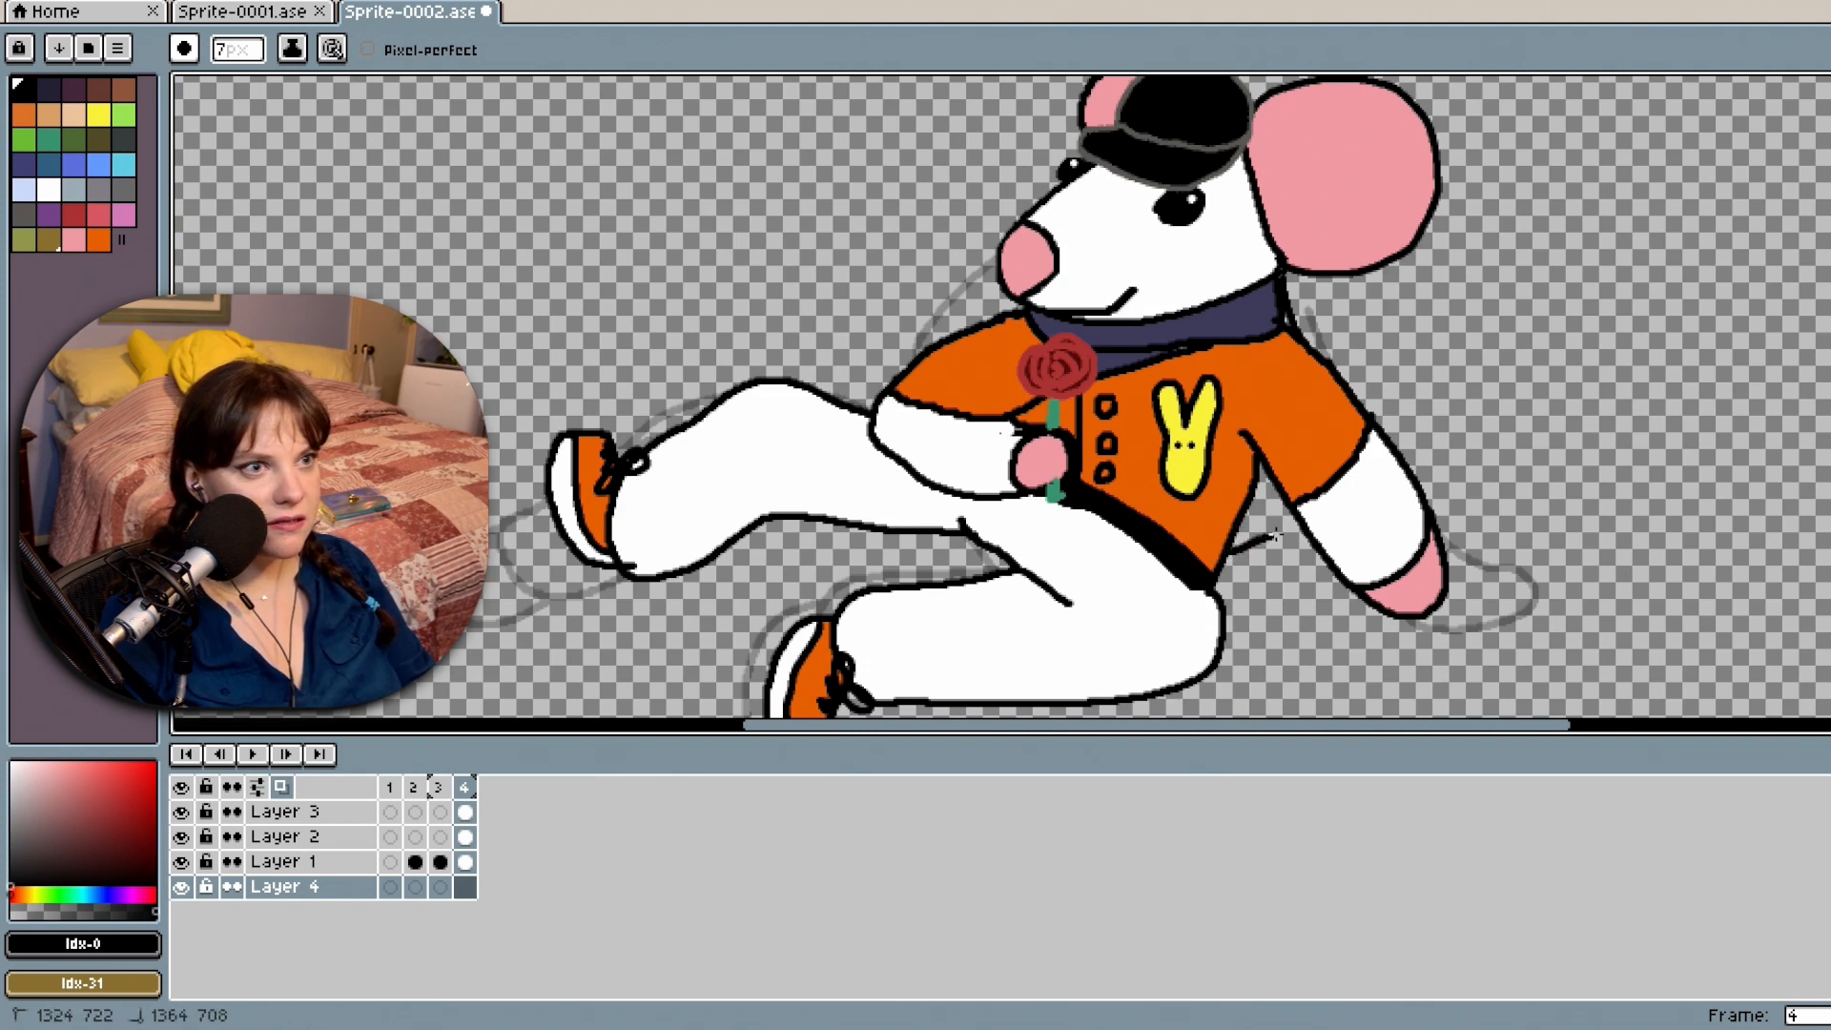
pyautogui.moveTo(1360, 497)
pyautogui.mouseDown()
pyautogui.moveTo(1582, 397)
pyautogui.moveTo(1606, 341)
pyautogui.moveTo(1550, 344)
pyautogui.moveTo(1316, 467)
pyautogui.mouseUp()
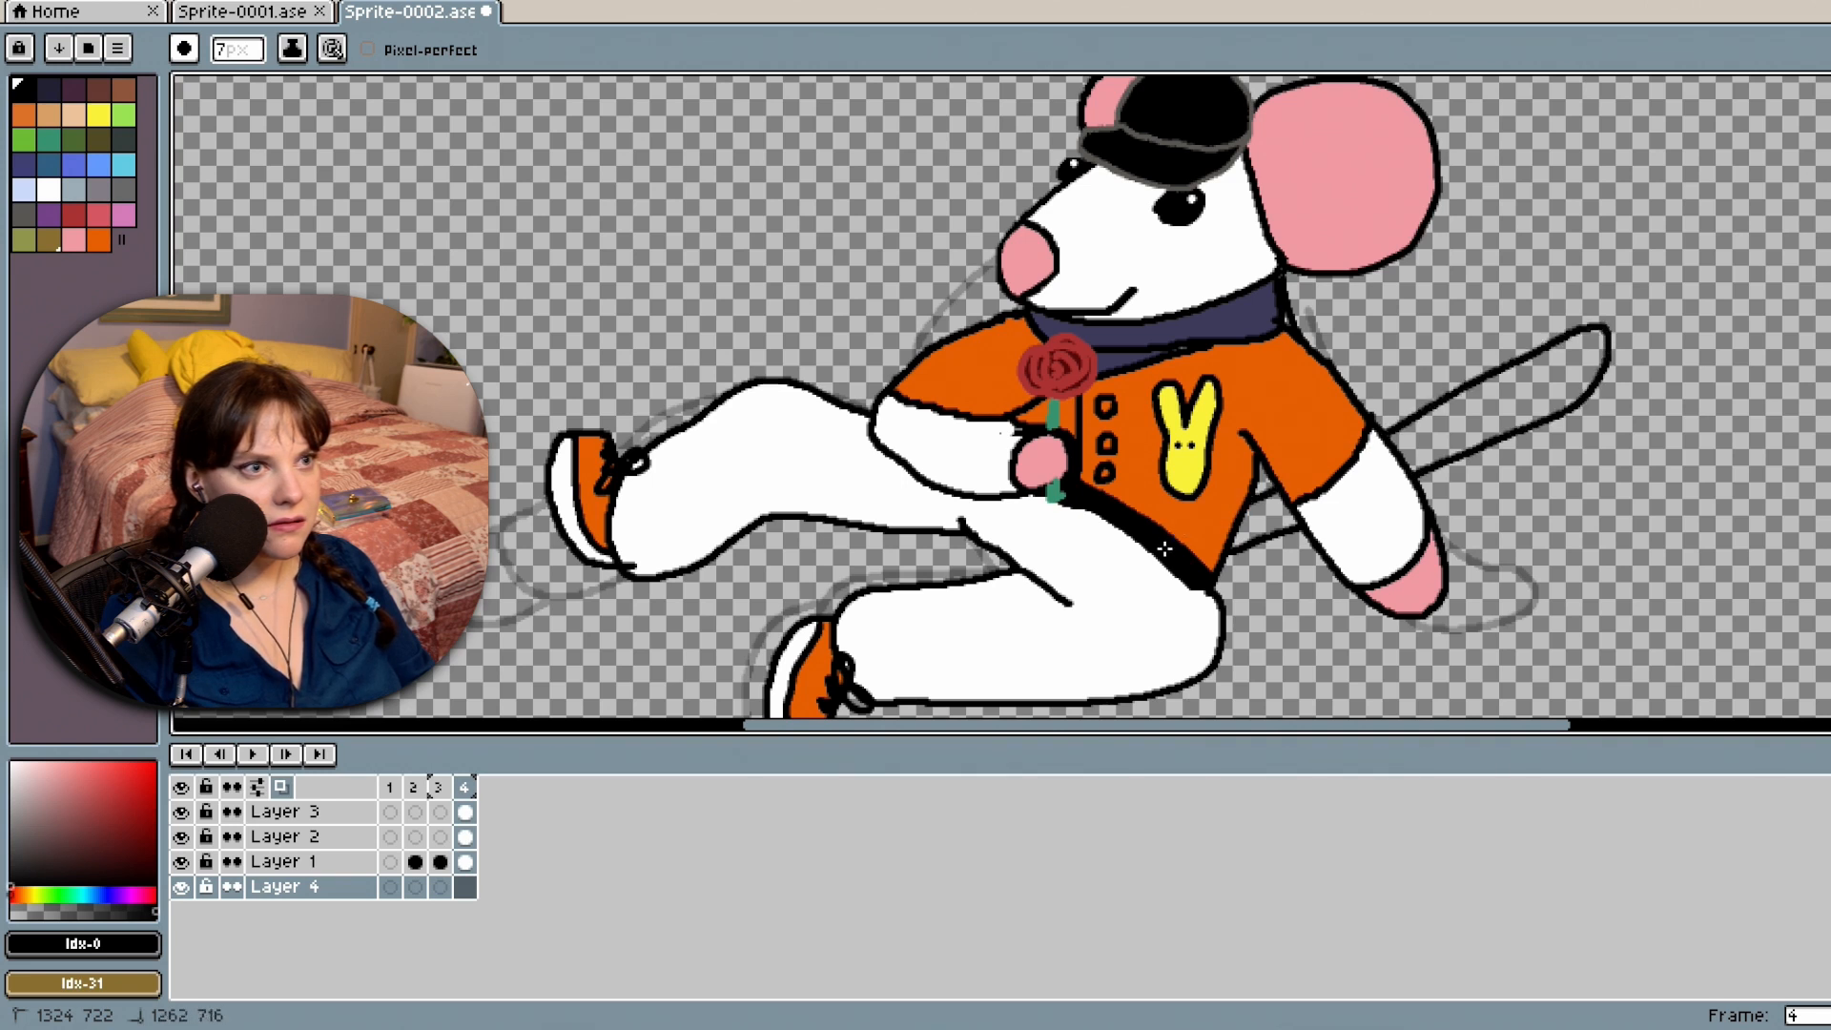
pyautogui.moveTo(1245, 545); pyautogui.dragTo(1239, 548)
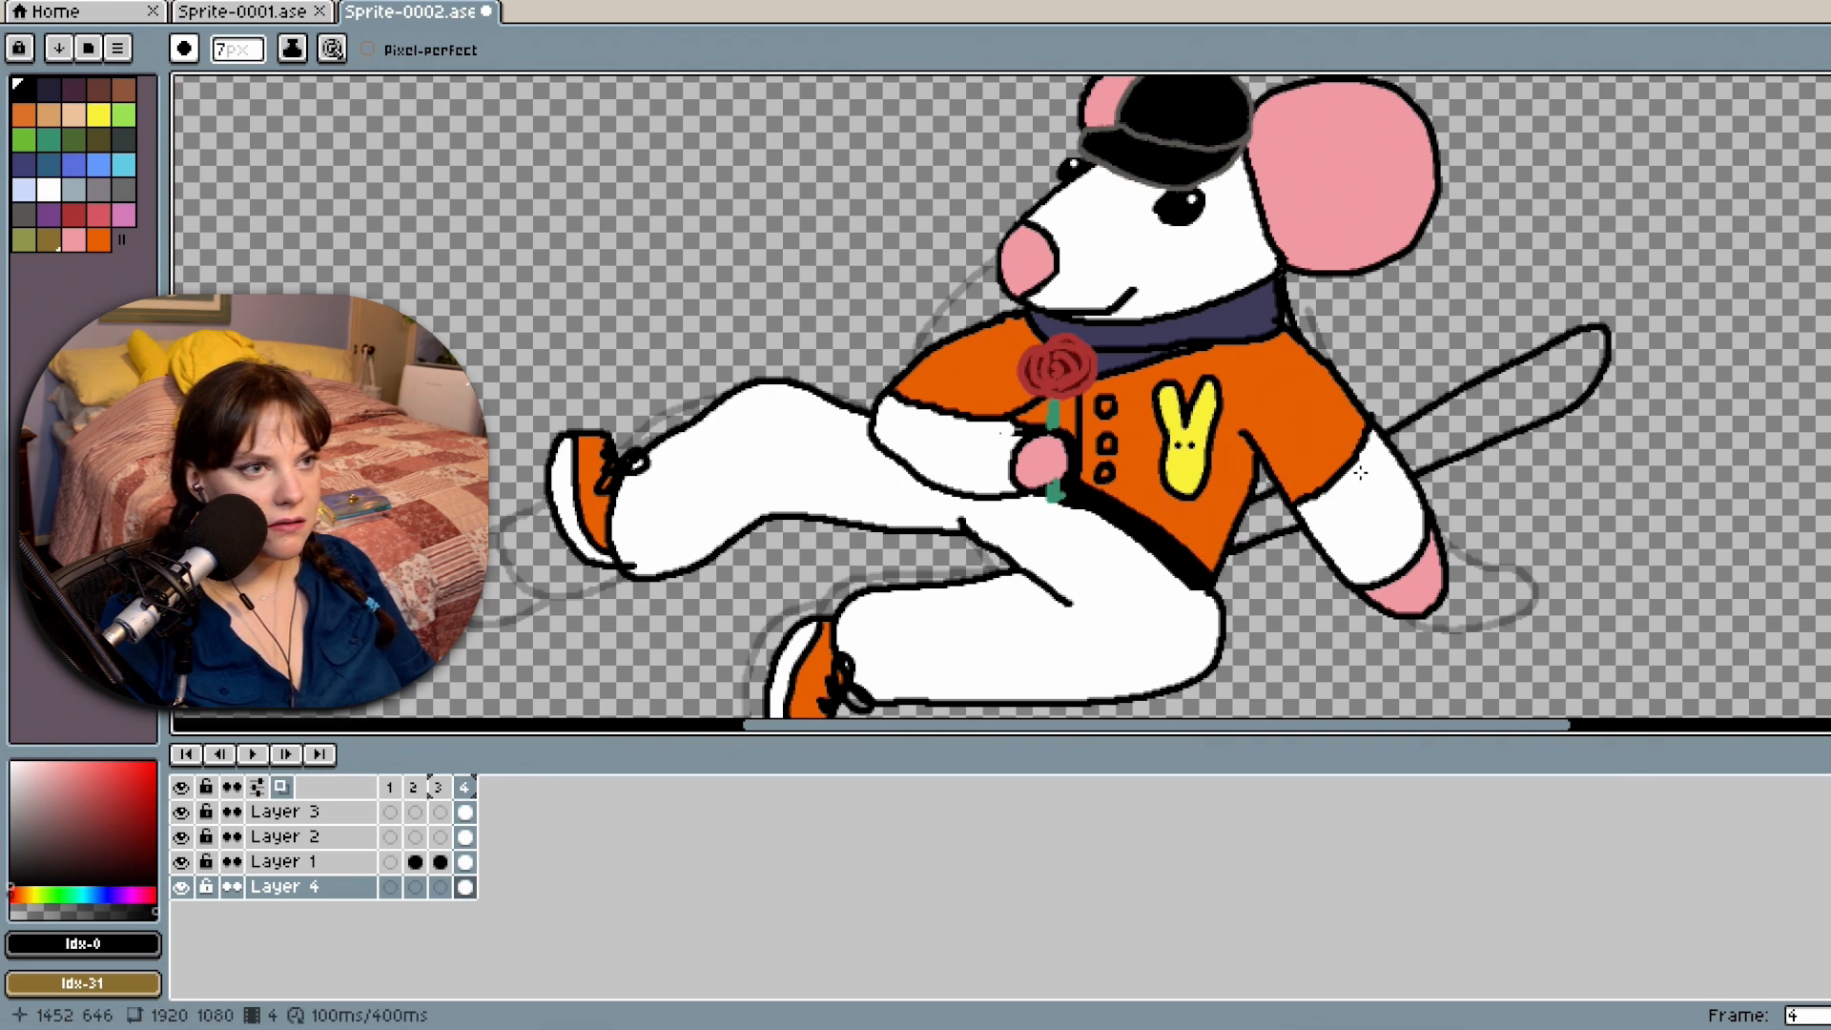
# Check the tail outline with Layer 1 briefly hidden, and fill the tail on Layer 4 with white (Idx-21).
pyautogui.click(182, 863)
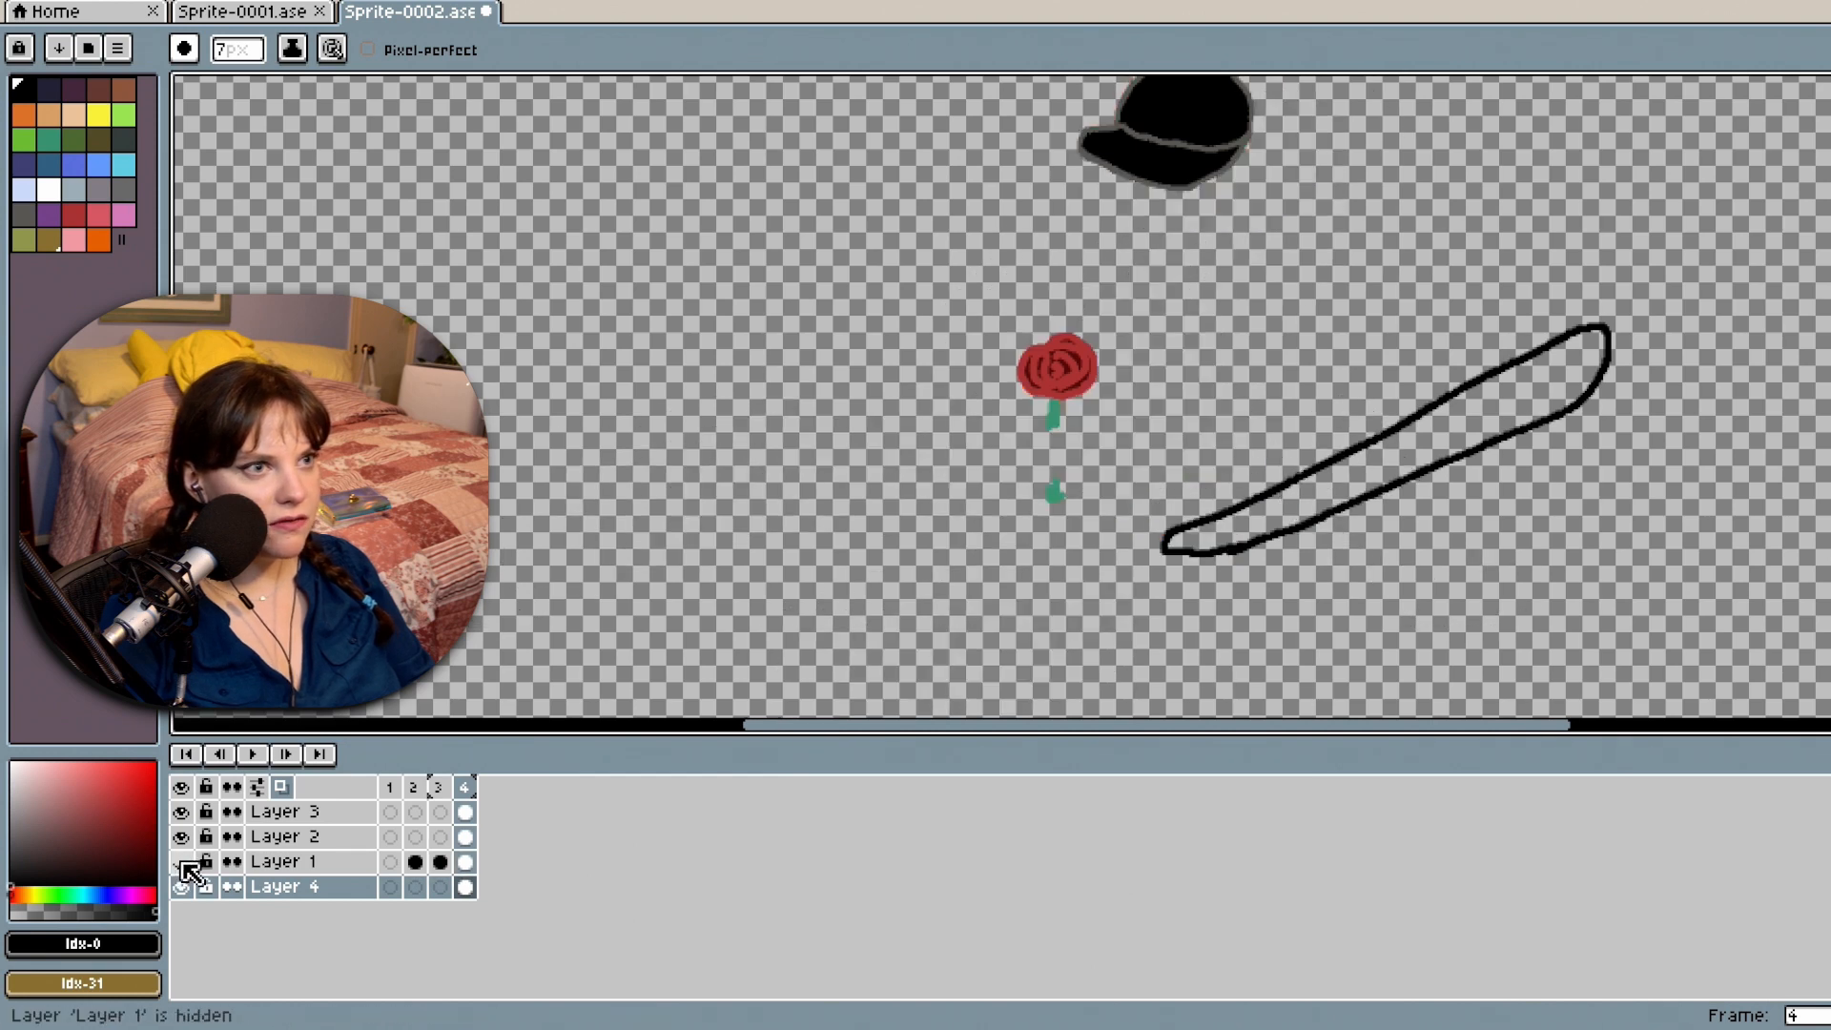
pyautogui.click(182, 863)
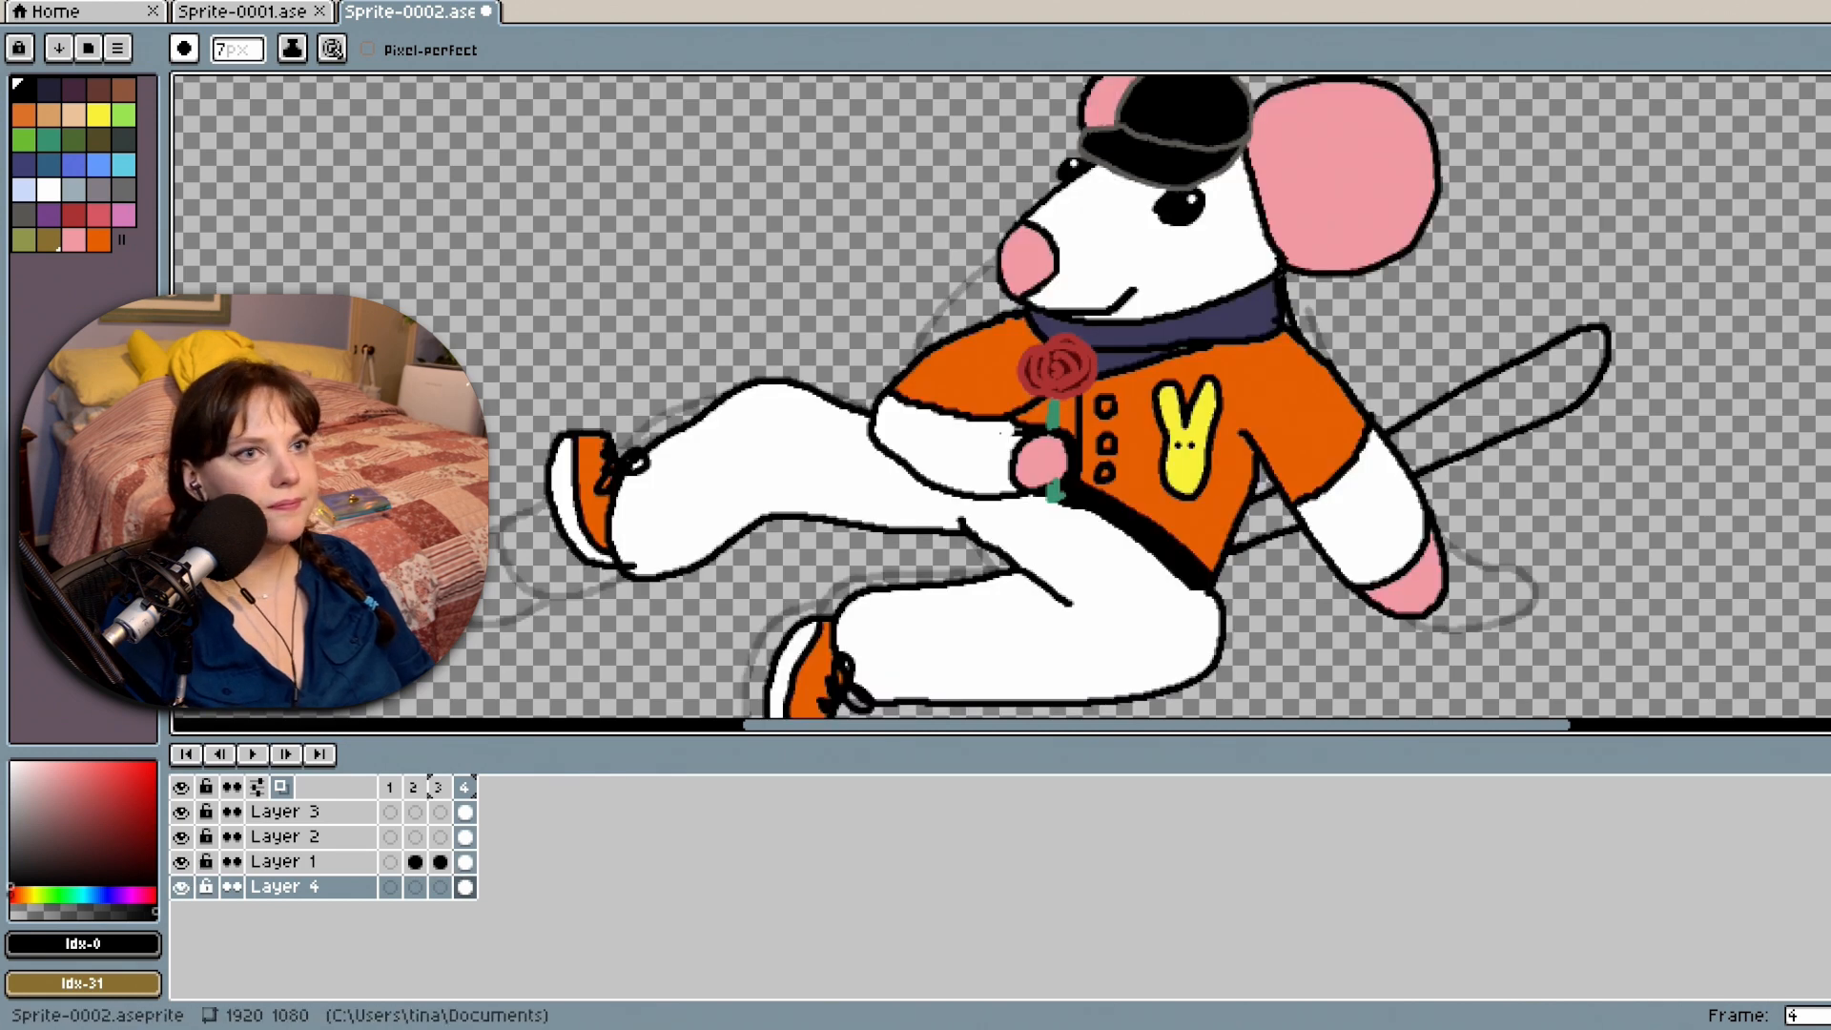
pyautogui.press('g')
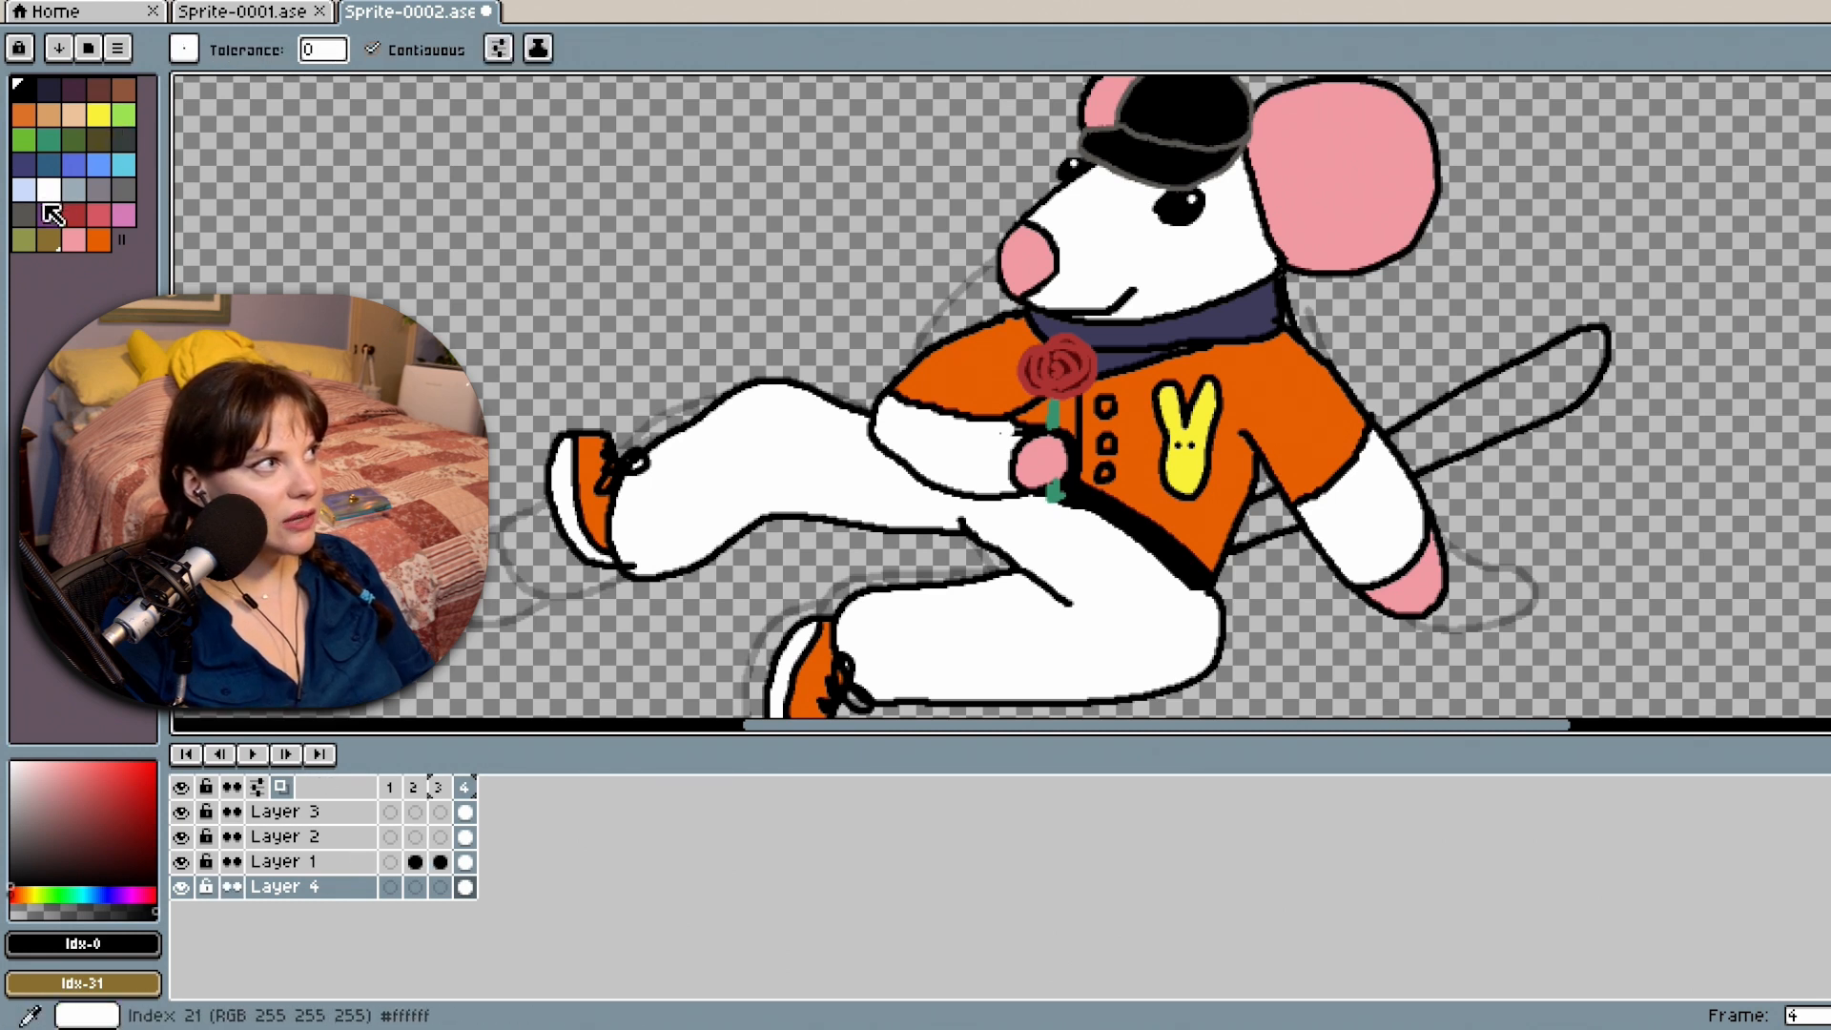
pyautogui.click(48, 190)
pyautogui.click(1539, 407)
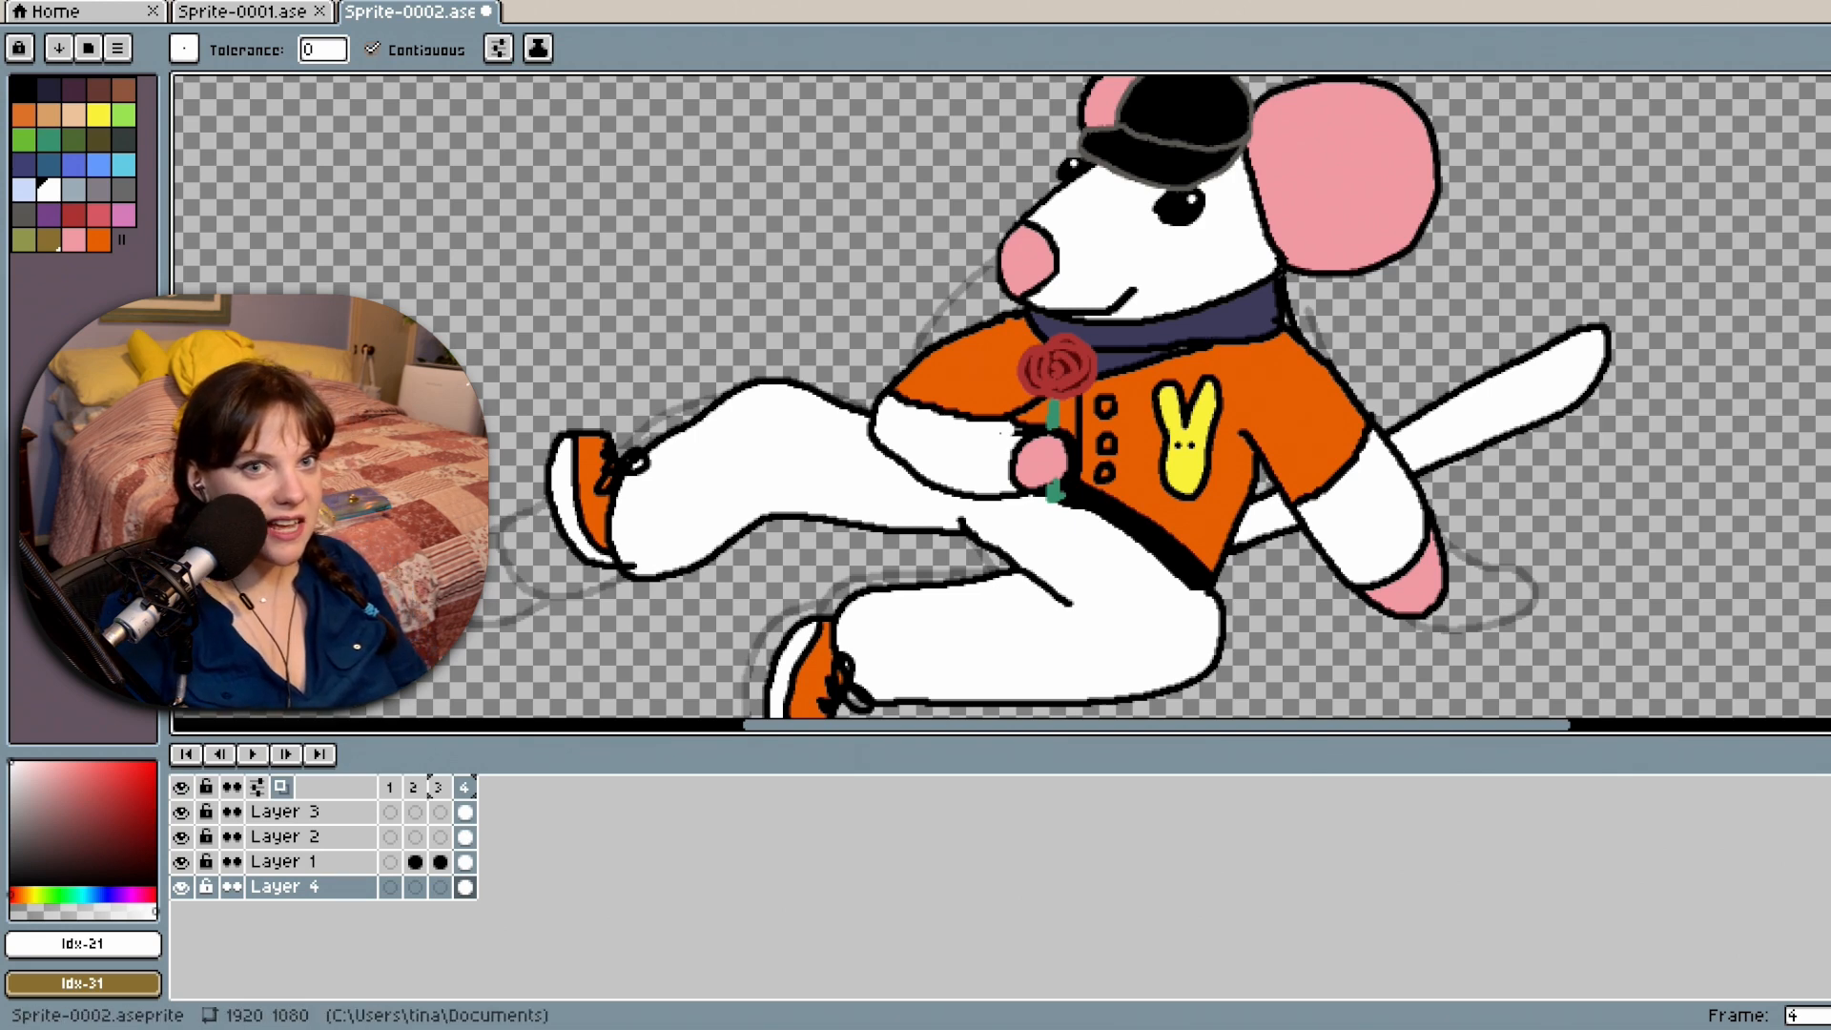
pyautogui.moveTo(1830, 403)
pyautogui.mouseDown()
pyautogui.moveTo(1829, 345)
pyautogui.moveTo(1829, 467)
pyautogui.moveTo(1830, 368)
pyautogui.moveTo(1830, 397)
pyautogui.mouseUp()
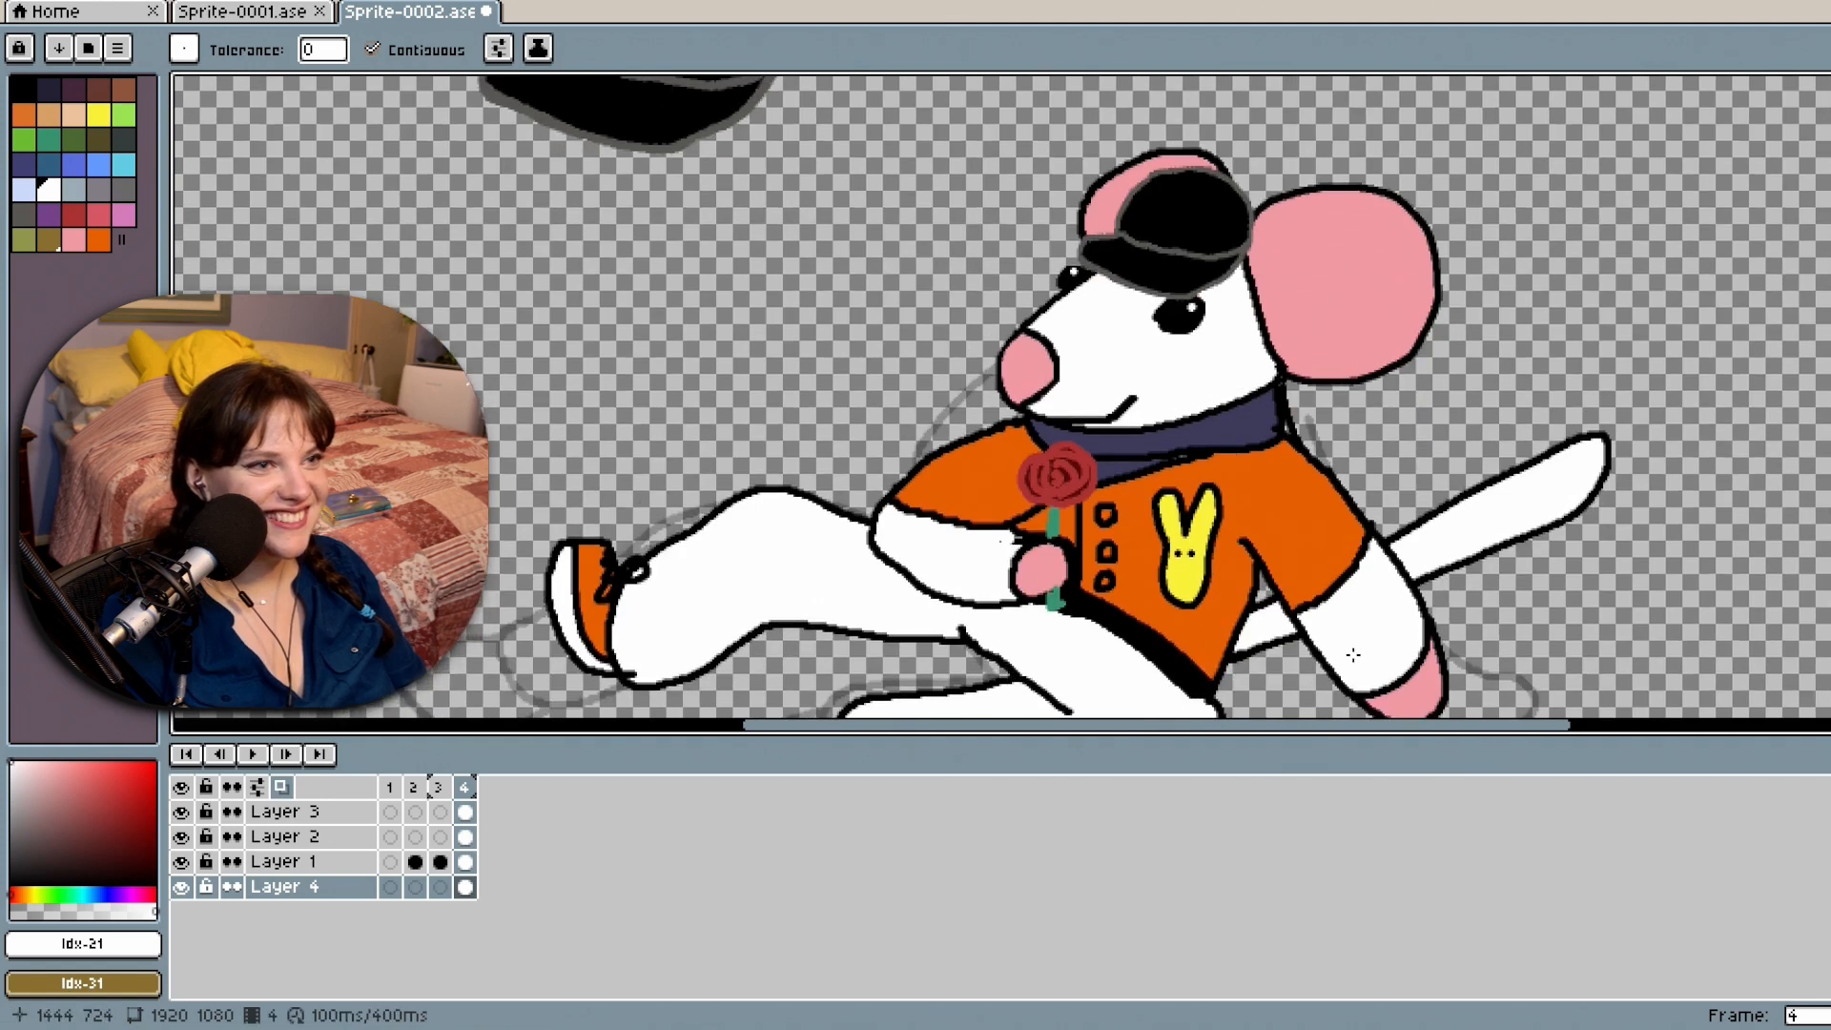
pyautogui.scroll(4, 1354, 655)
pyautogui.press('-')
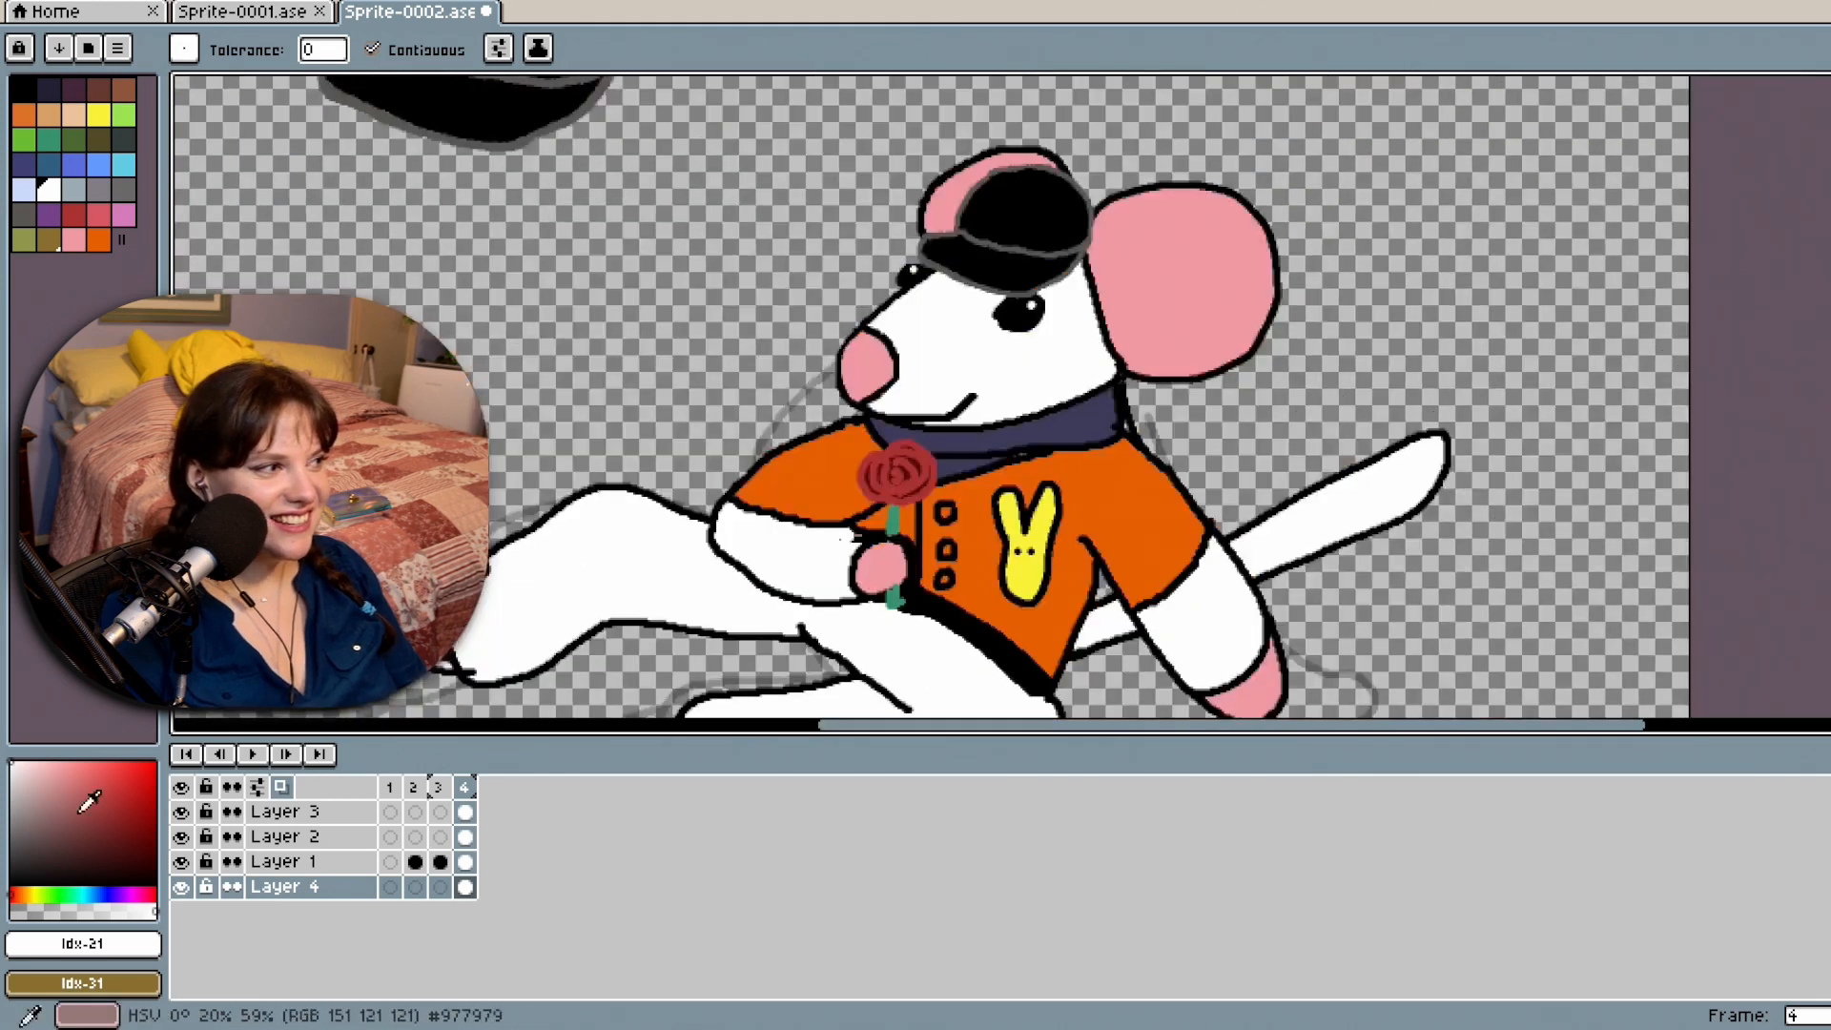
# Hide Layer 3 and rename it "rose".
pyautogui.click(180, 812)
pyautogui.click(180, 812)
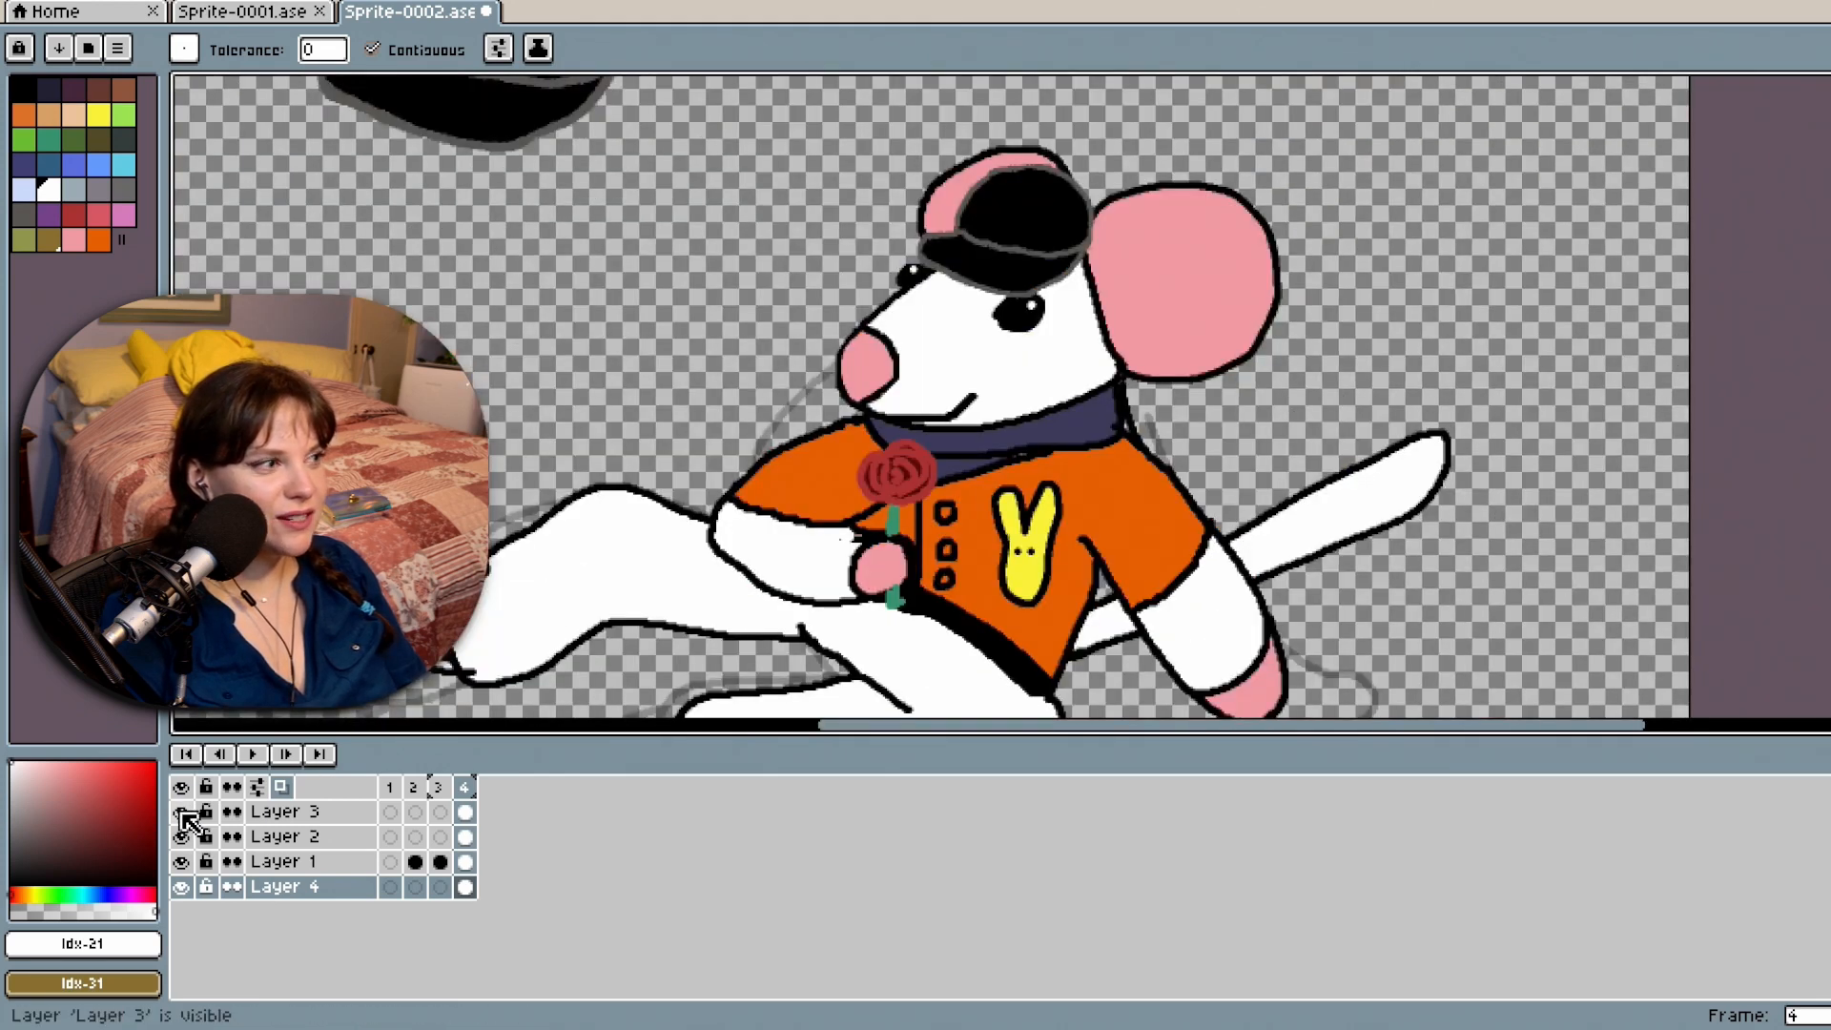
pyautogui.click(181, 812)
pyautogui.click(307, 814)
pyautogui.doubleClick(309, 816)
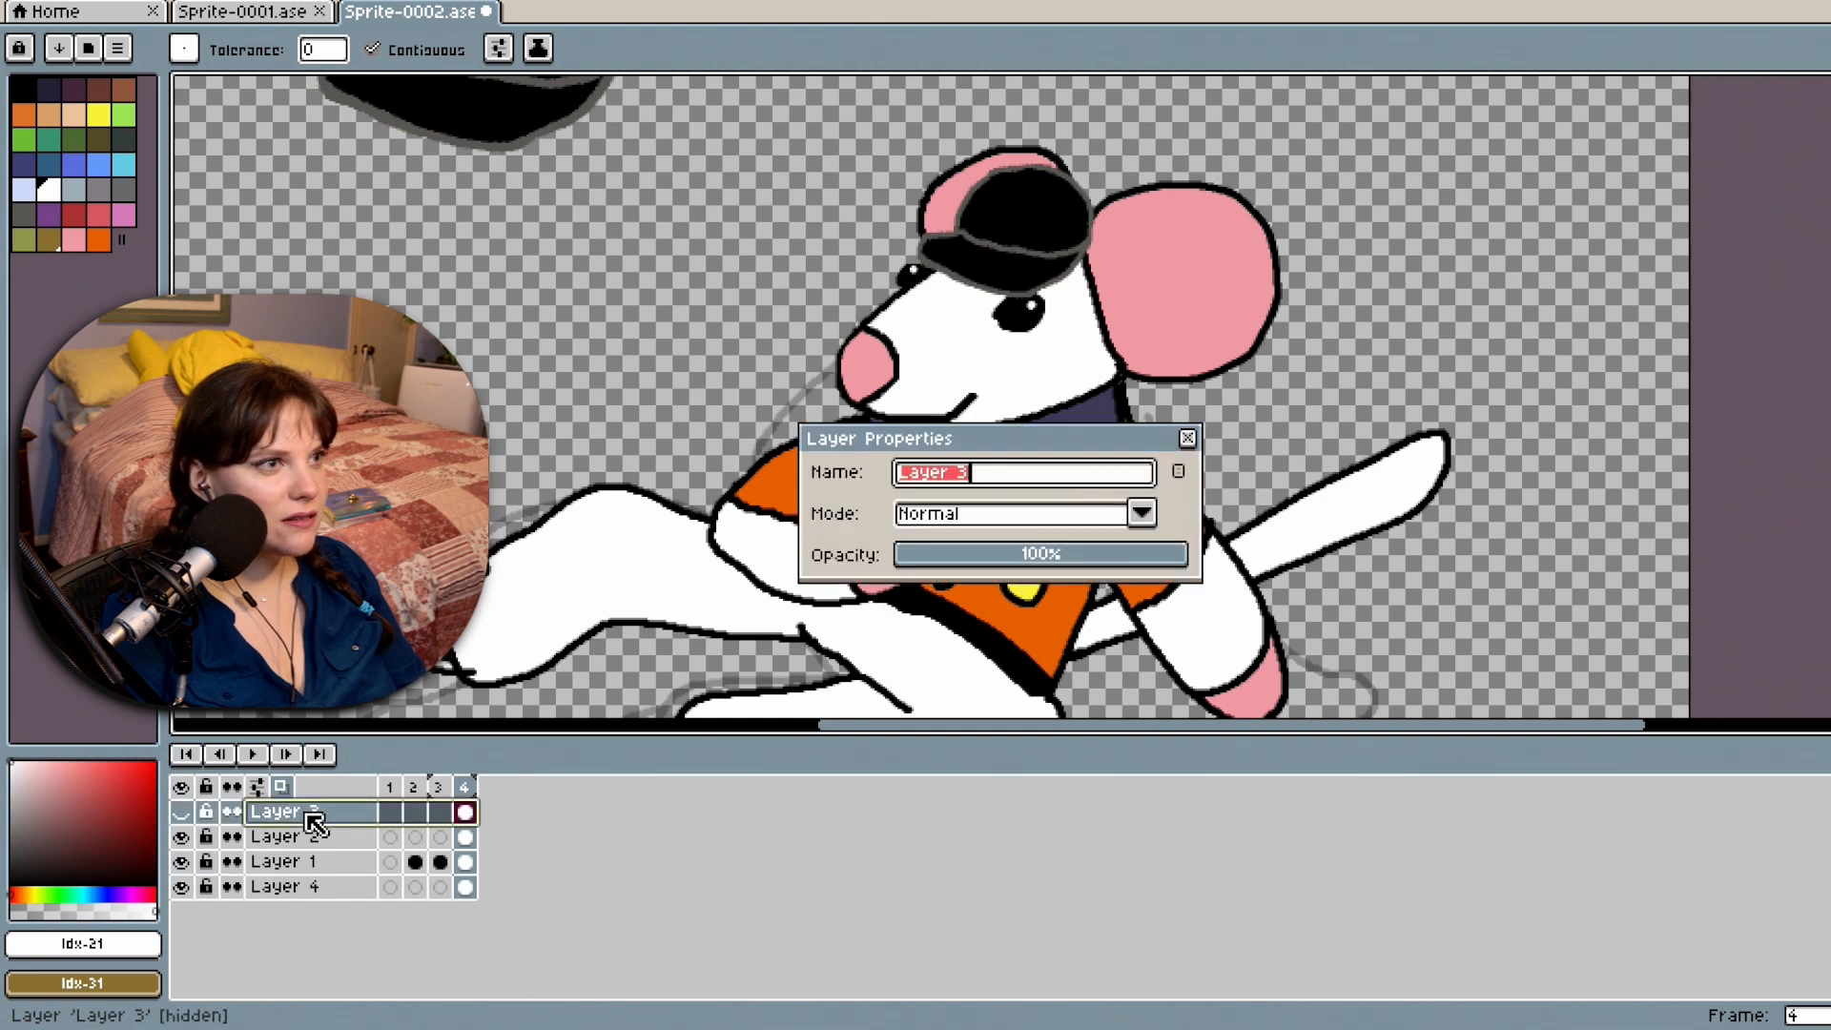
pyautogui.write('rose')
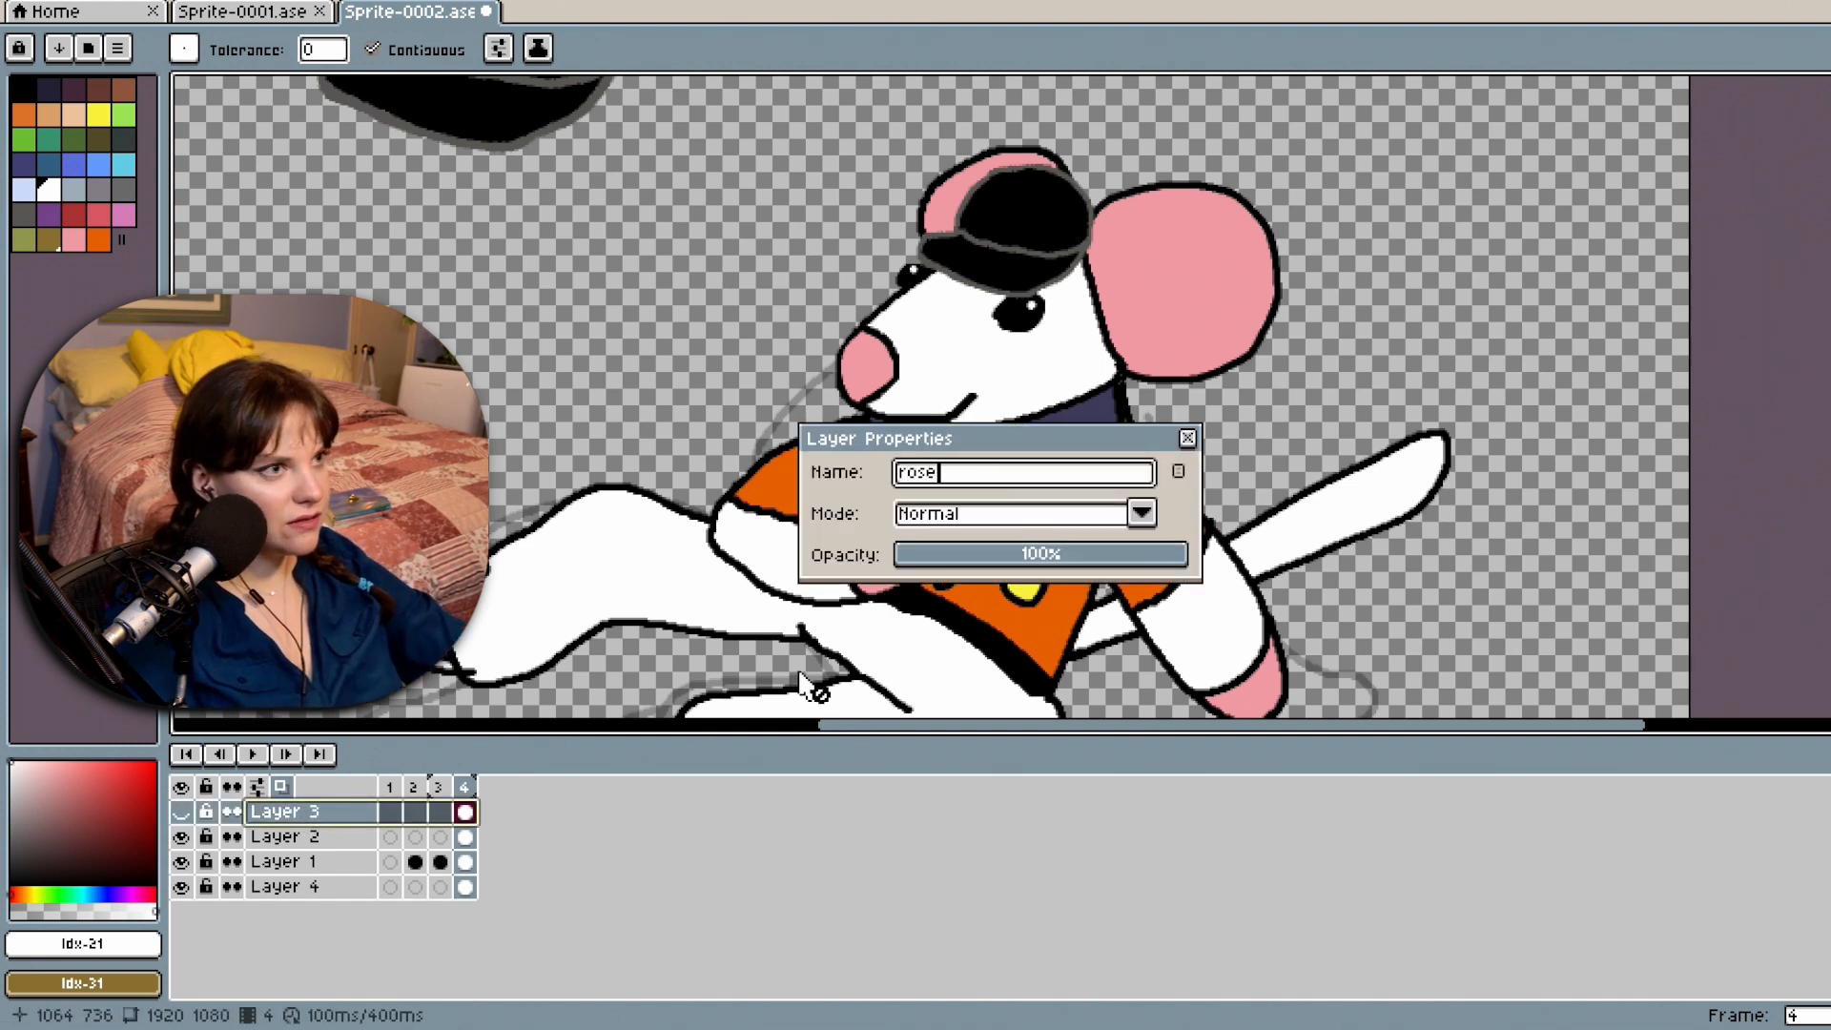
pyautogui.press('Return')
# Rename Layer 4, the layer holding the white tail, as "tail".
pyautogui.click(291, 889)
pyautogui.doubleClick(289, 892)
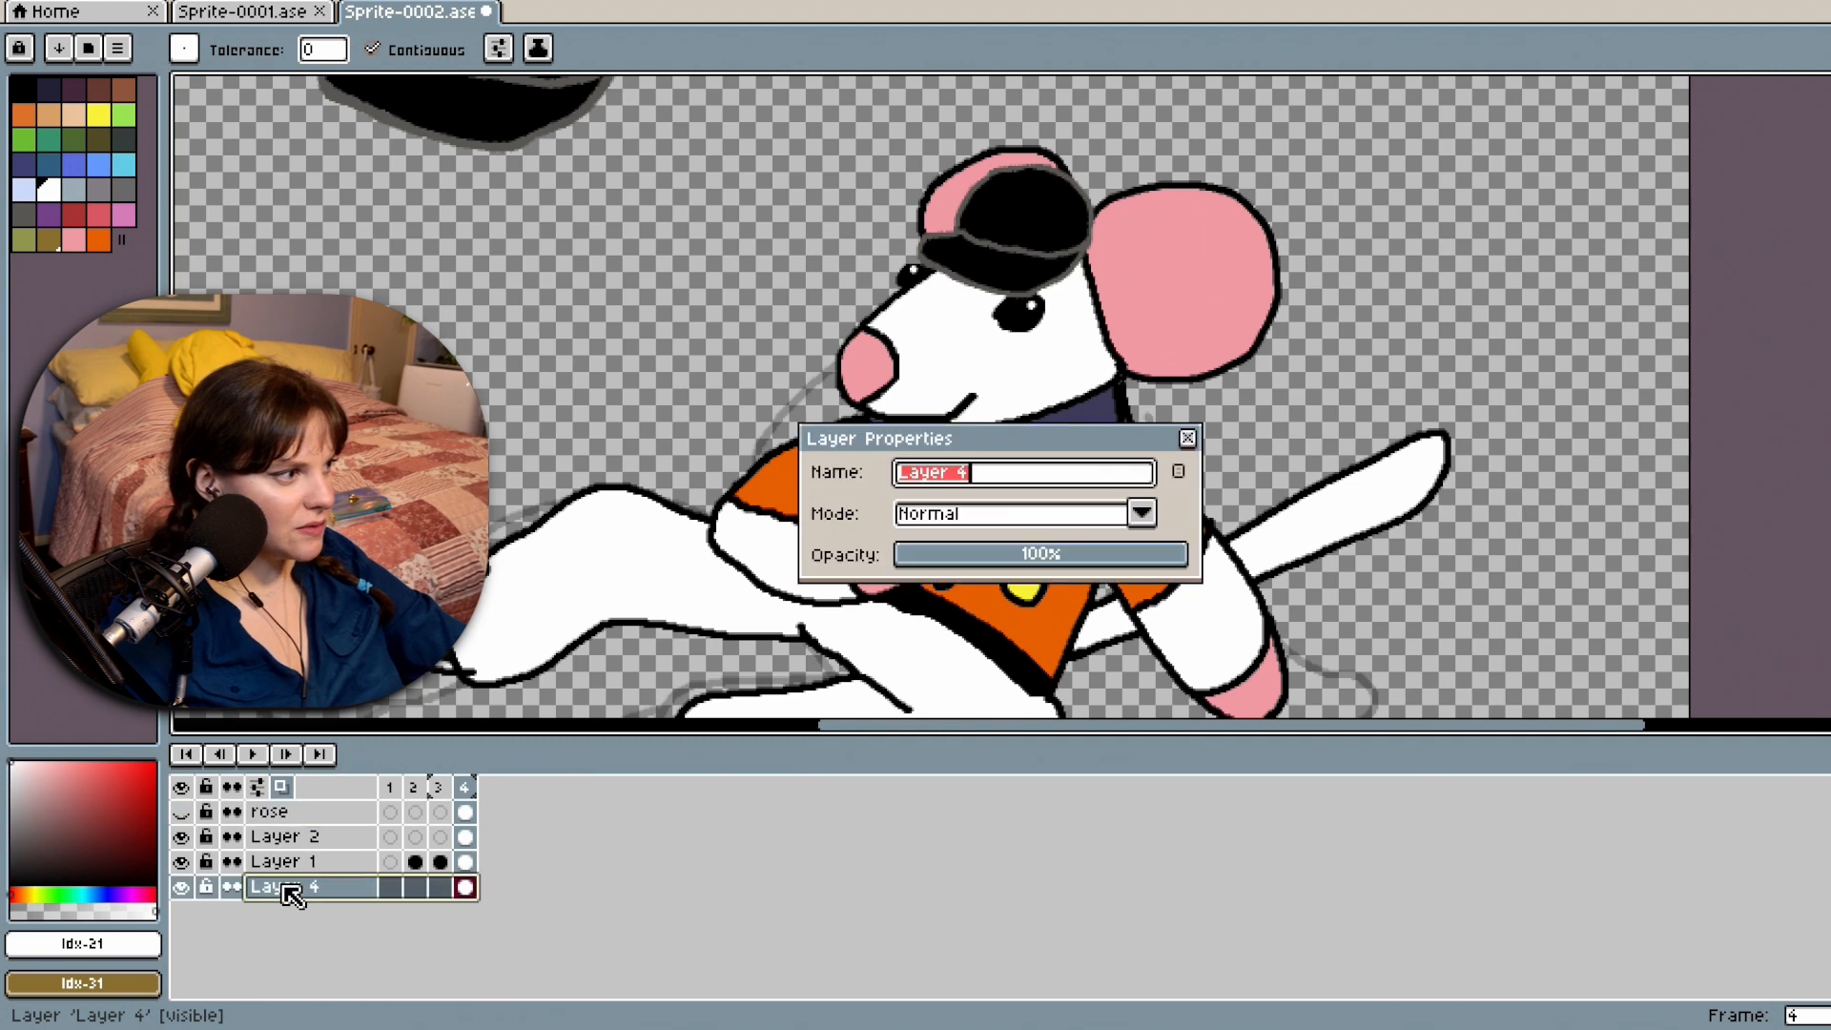
pyautogui.write('tail')
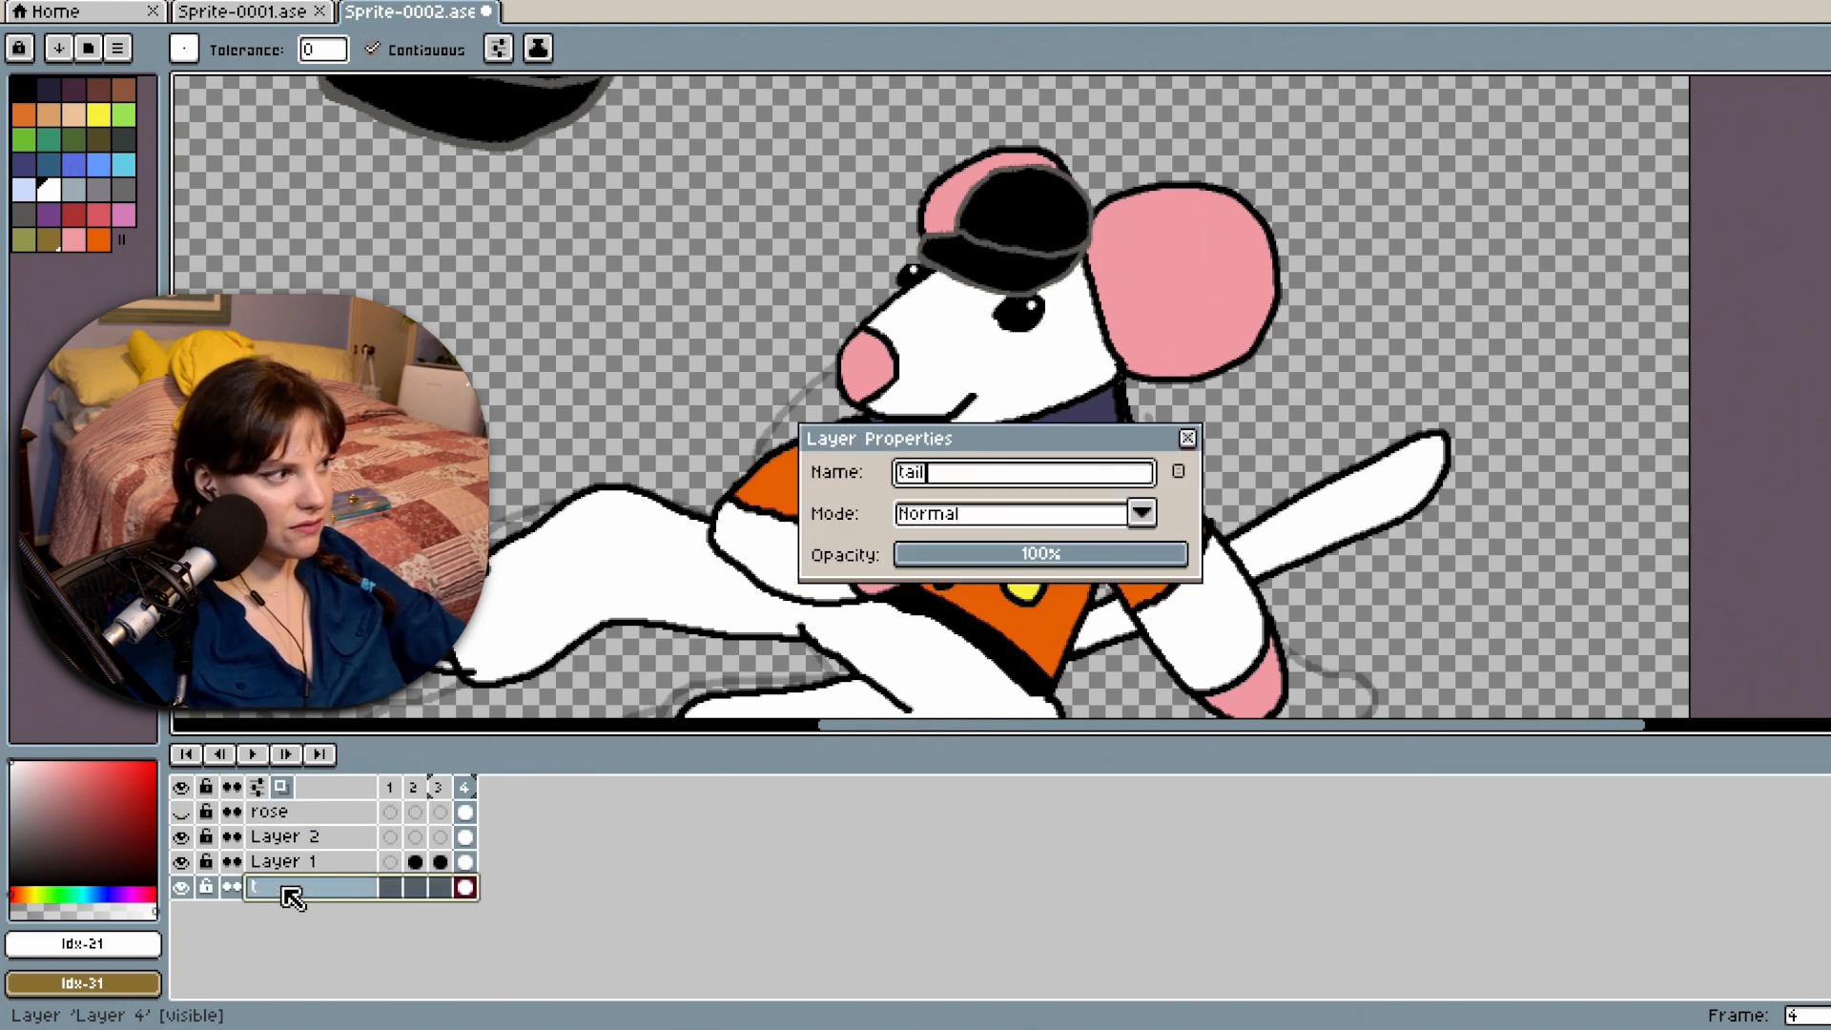
pyautogui.press('Return')
# Rename Layer 2, the layer holding the fitted cap, as "hat".
pyautogui.click(291, 838)
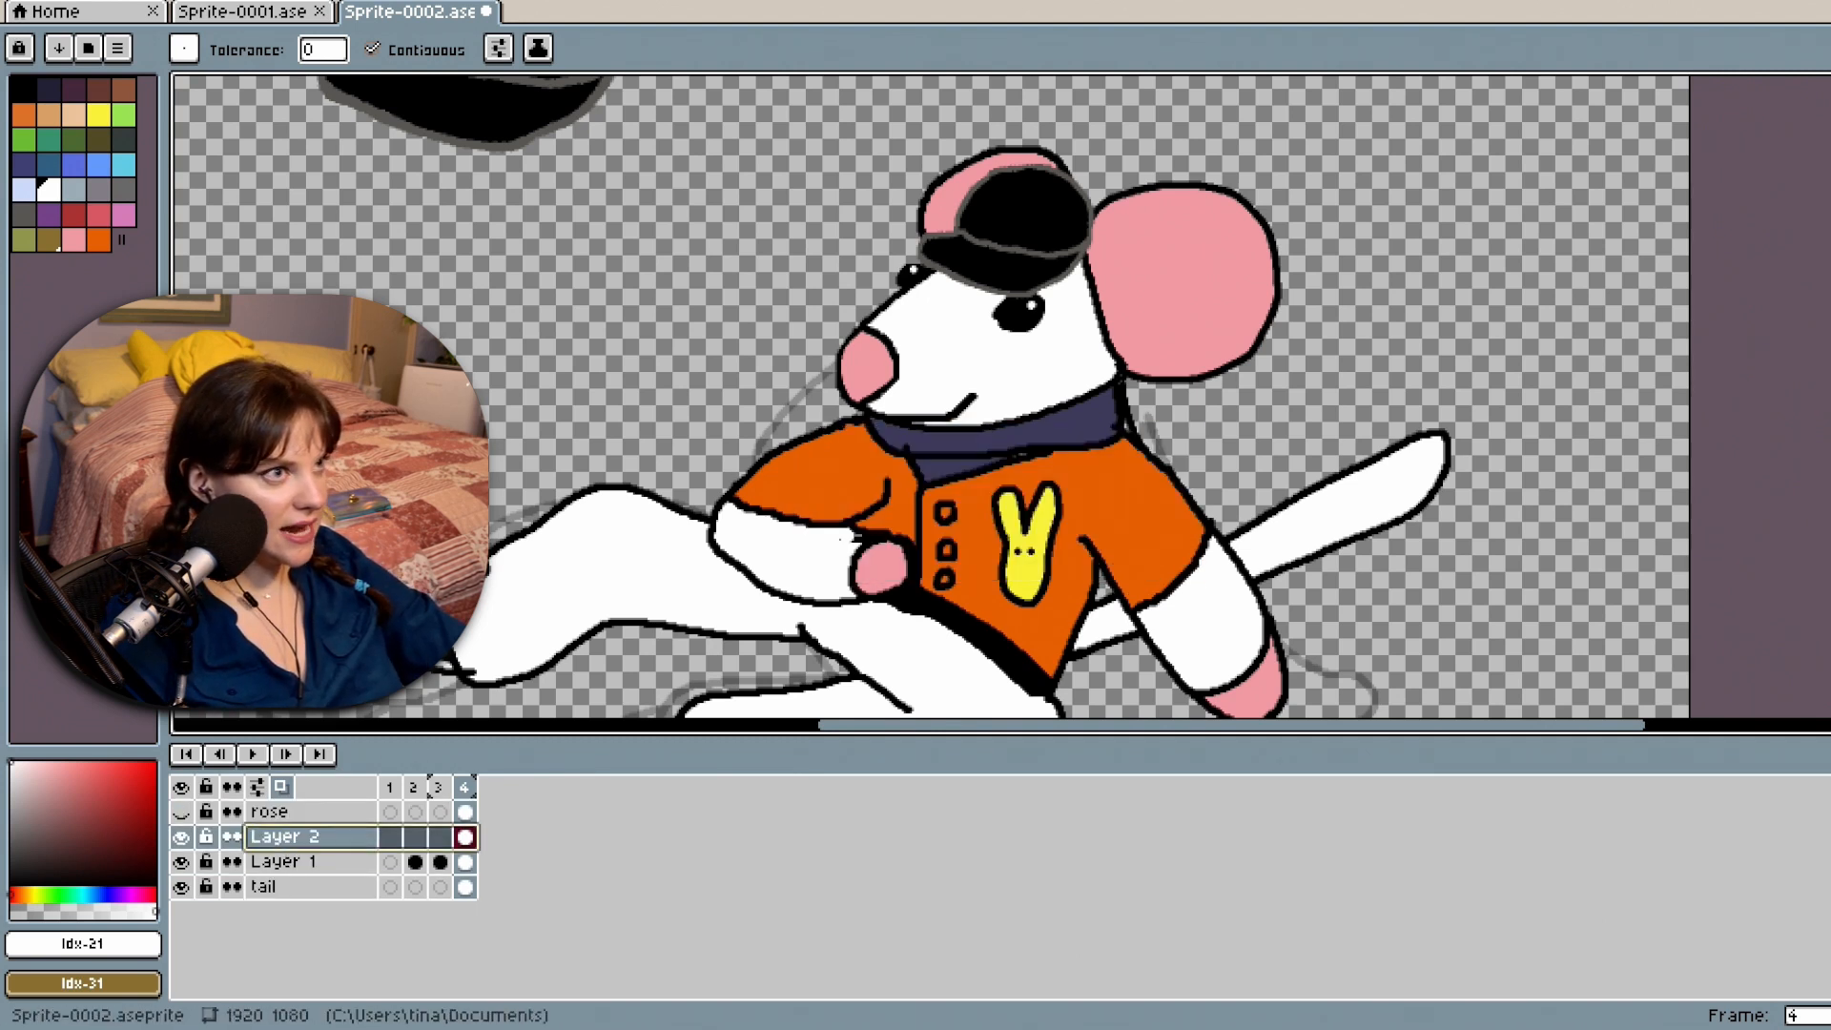
pyautogui.doubleClick(291, 838)
pyautogui.write('ha')
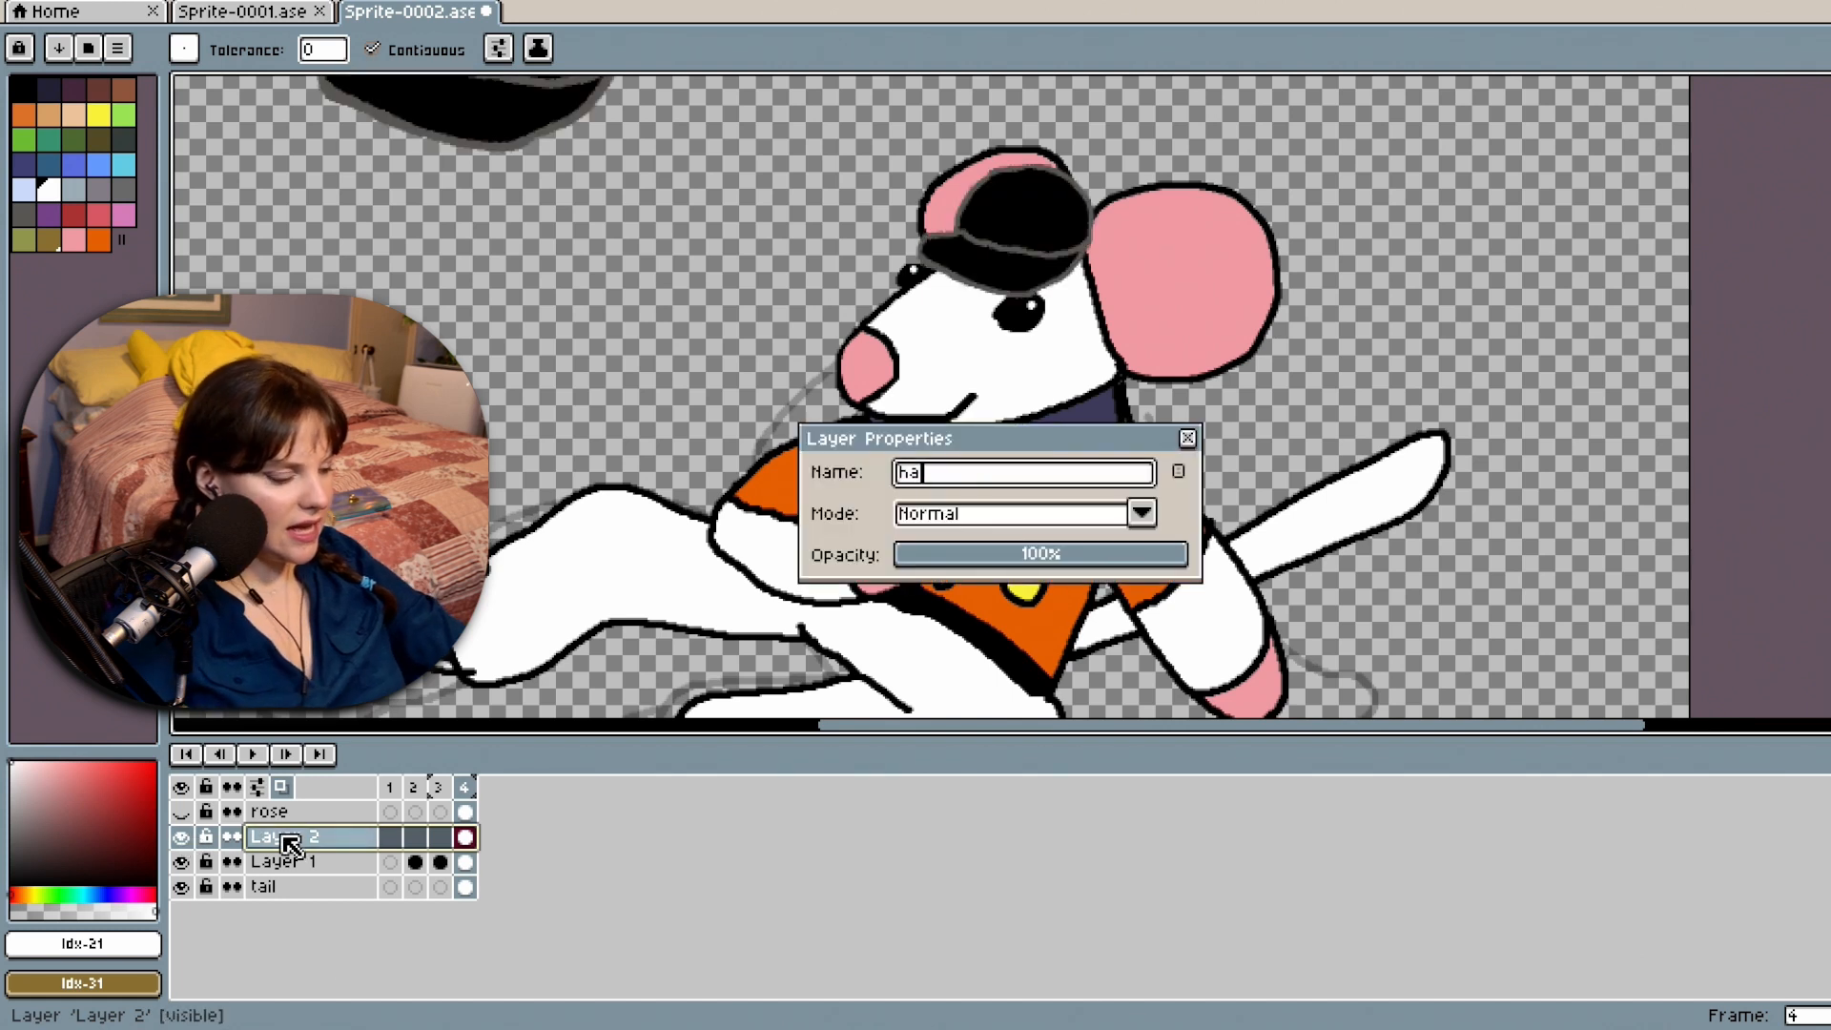
pyautogui.write('t')
pyautogui.press('Return')
pyautogui.doubleClick(291, 839)
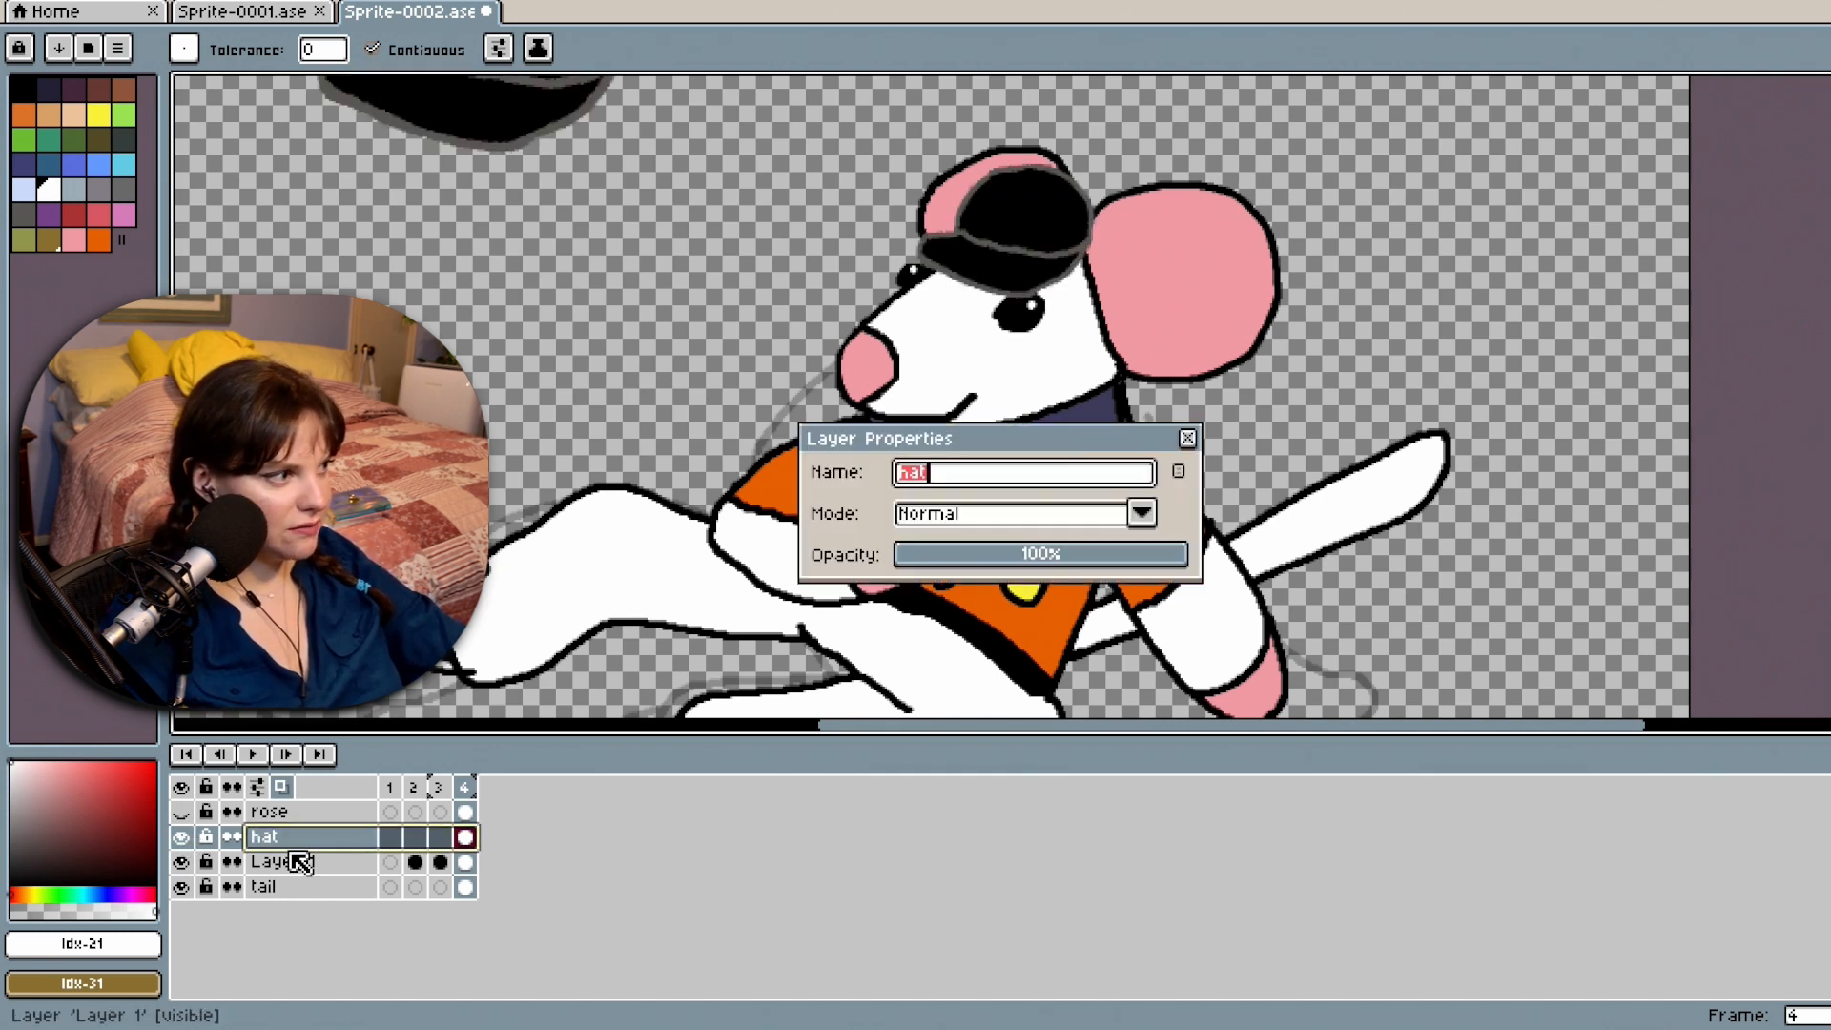
pyautogui.click(1187, 437)
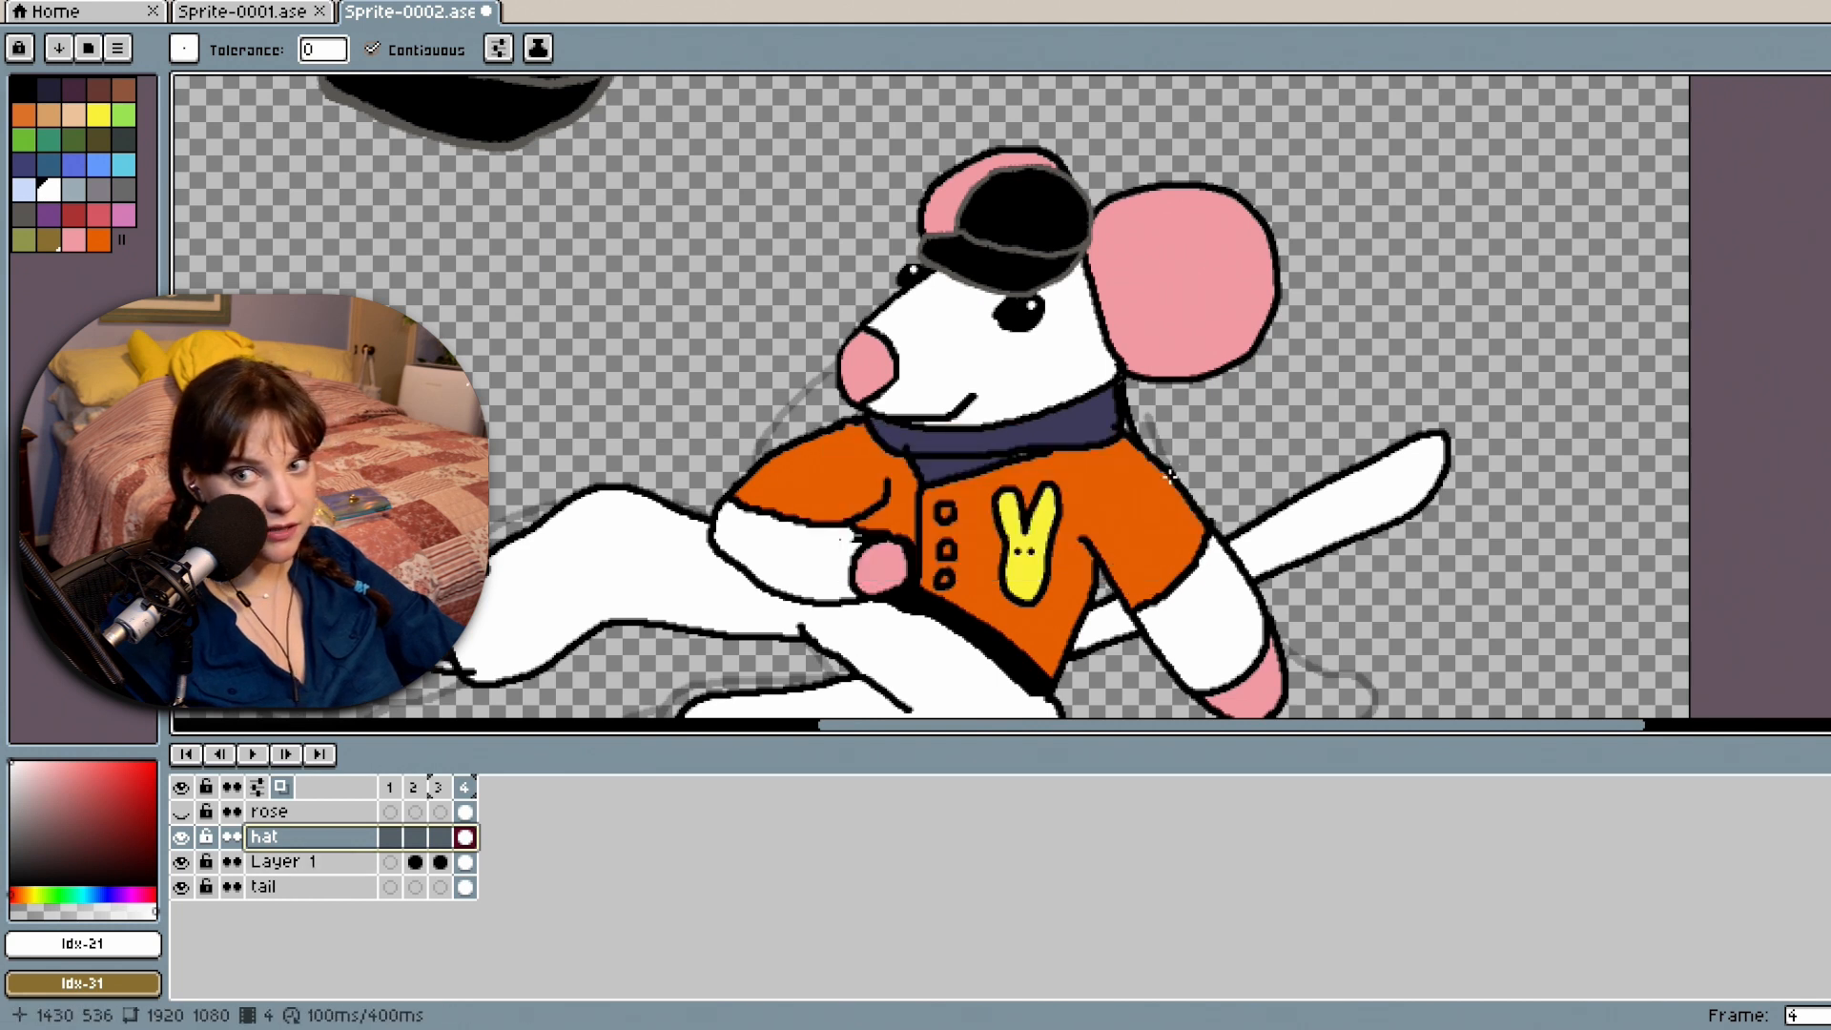
# Rename Layer 1, the layer holding the mouse's body, as "tiny".
pyautogui.doubleClick(277, 863)
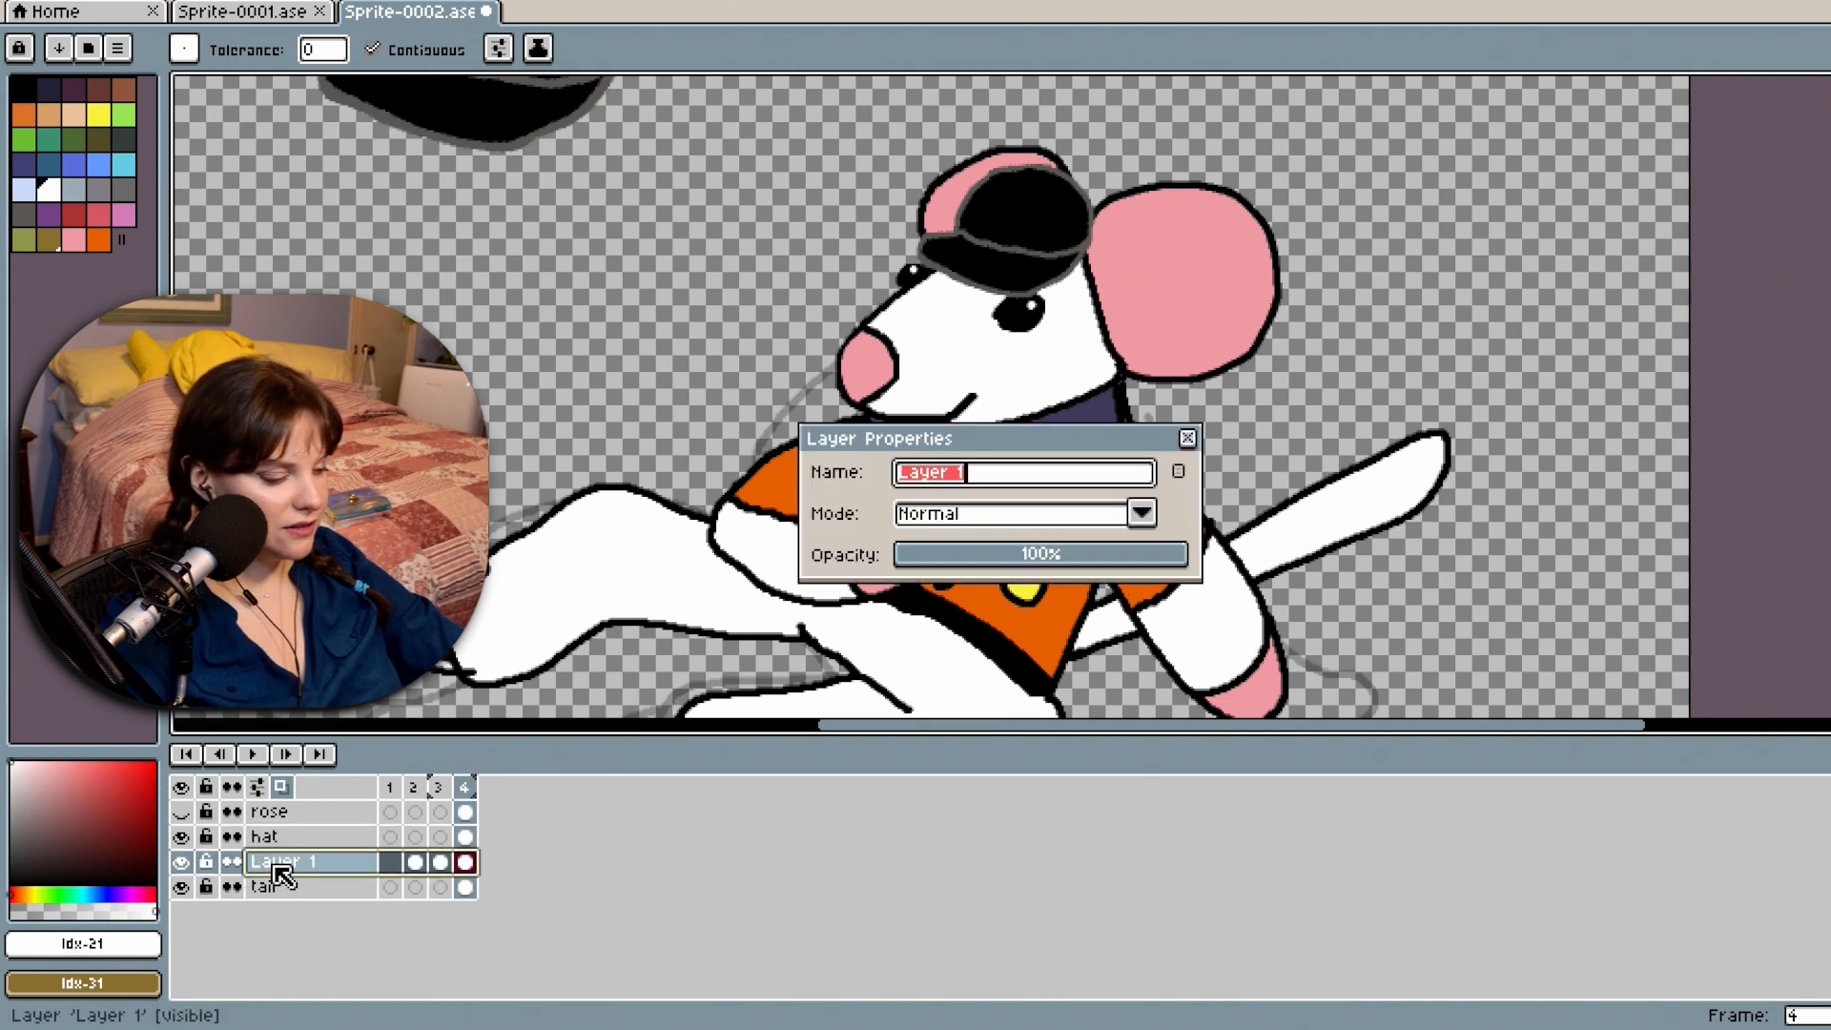
pyautogui.write('tiny')
pyautogui.press('Return')
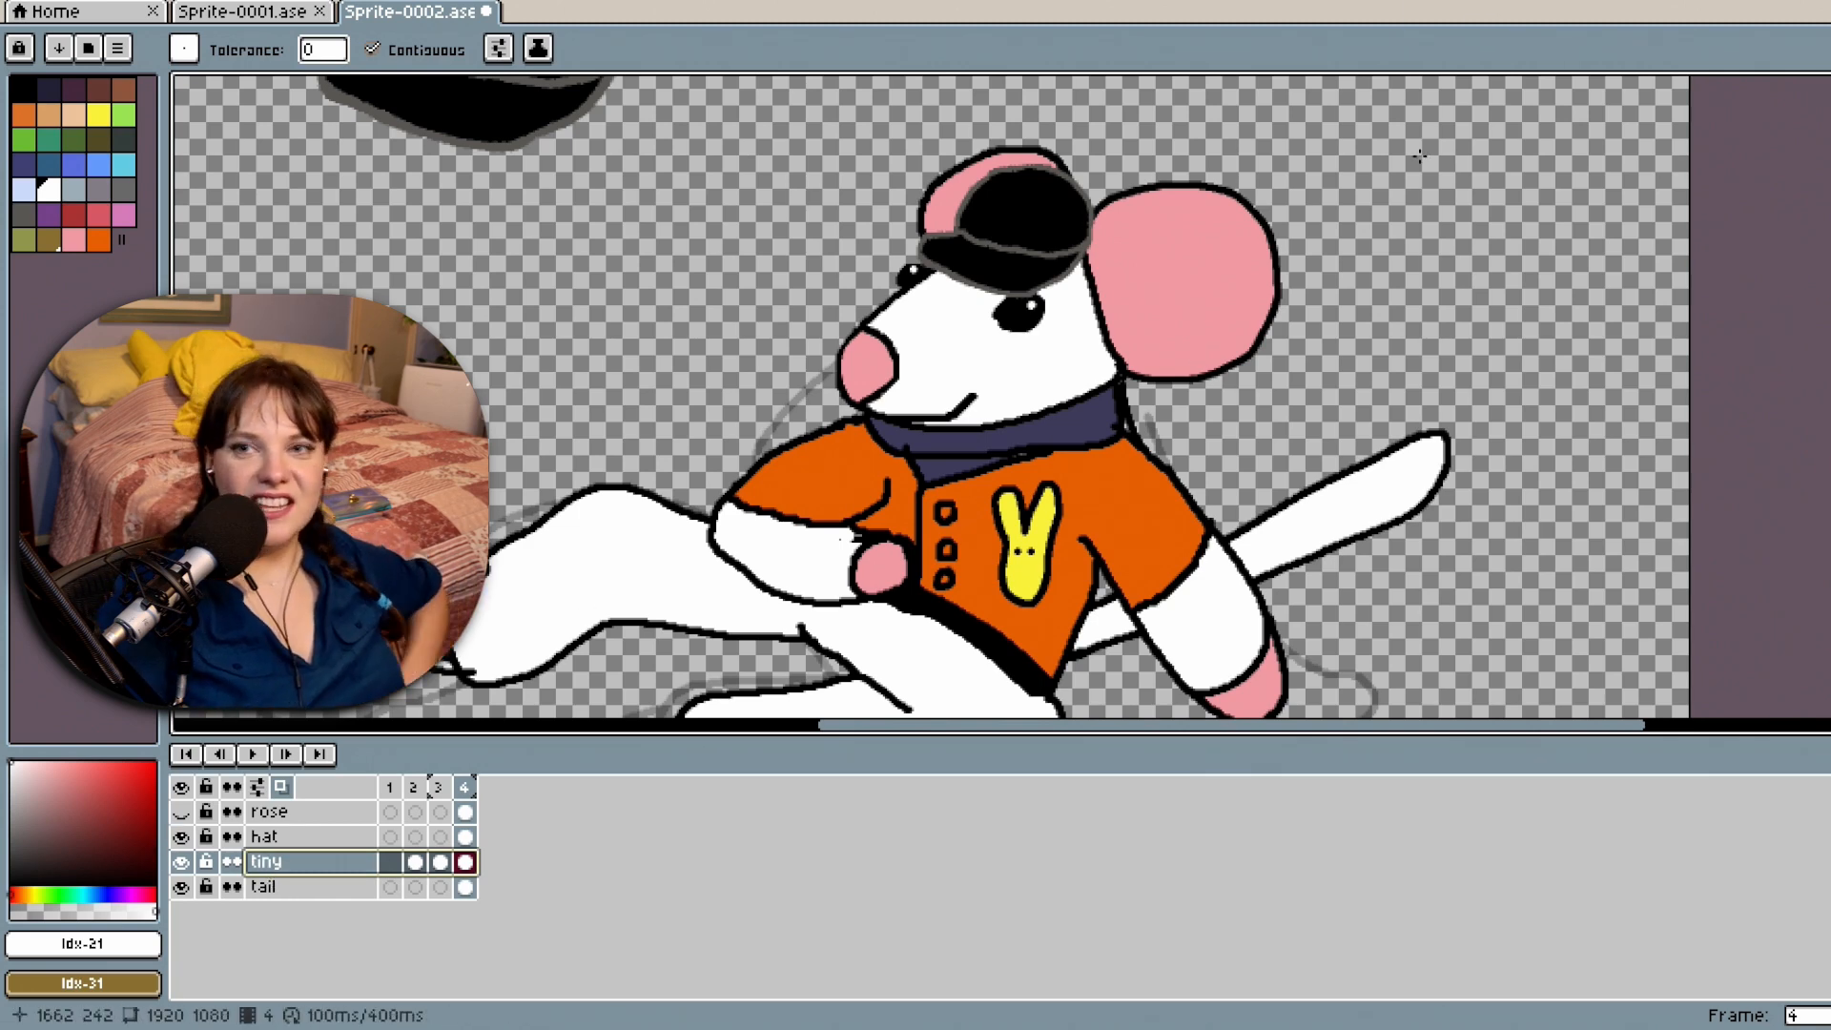
# Pick red (Idx-27) as the foreground colour and save Sprite-0002 with its renamed layers.
pyautogui.scroll(-3, 1112, 549)
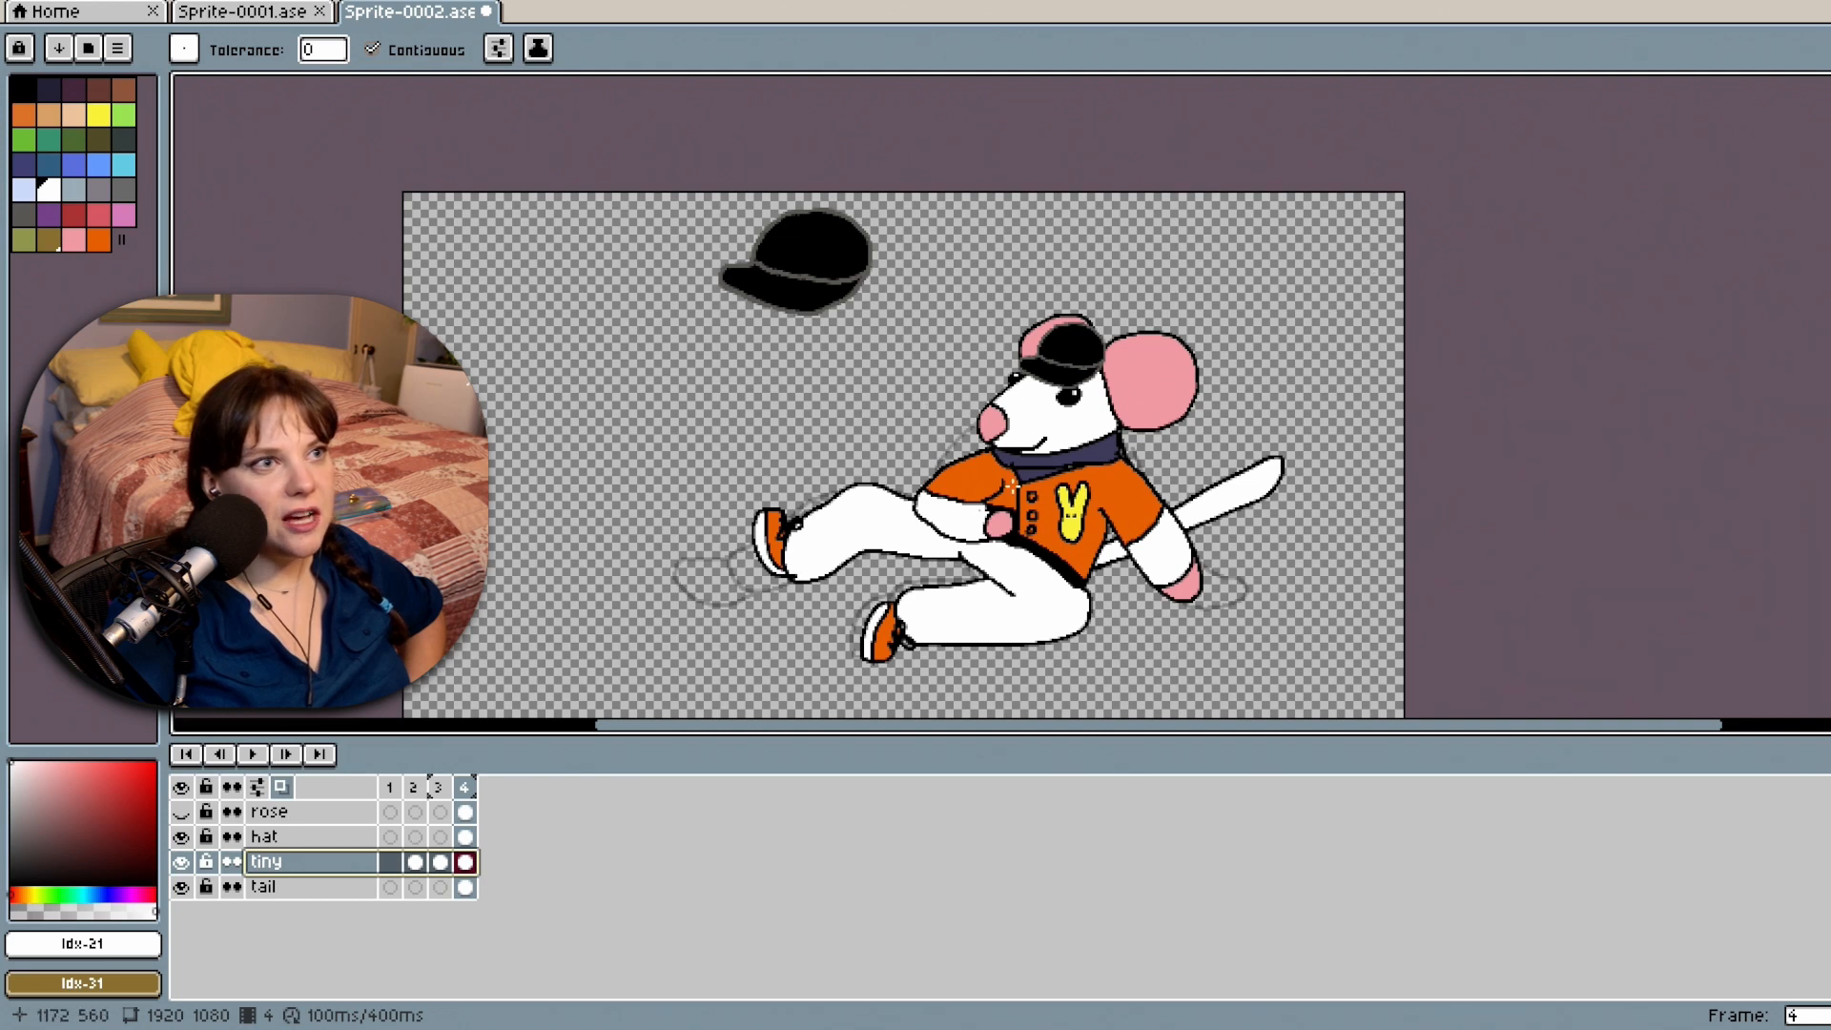
pyautogui.scroll(1, 1318, 456)
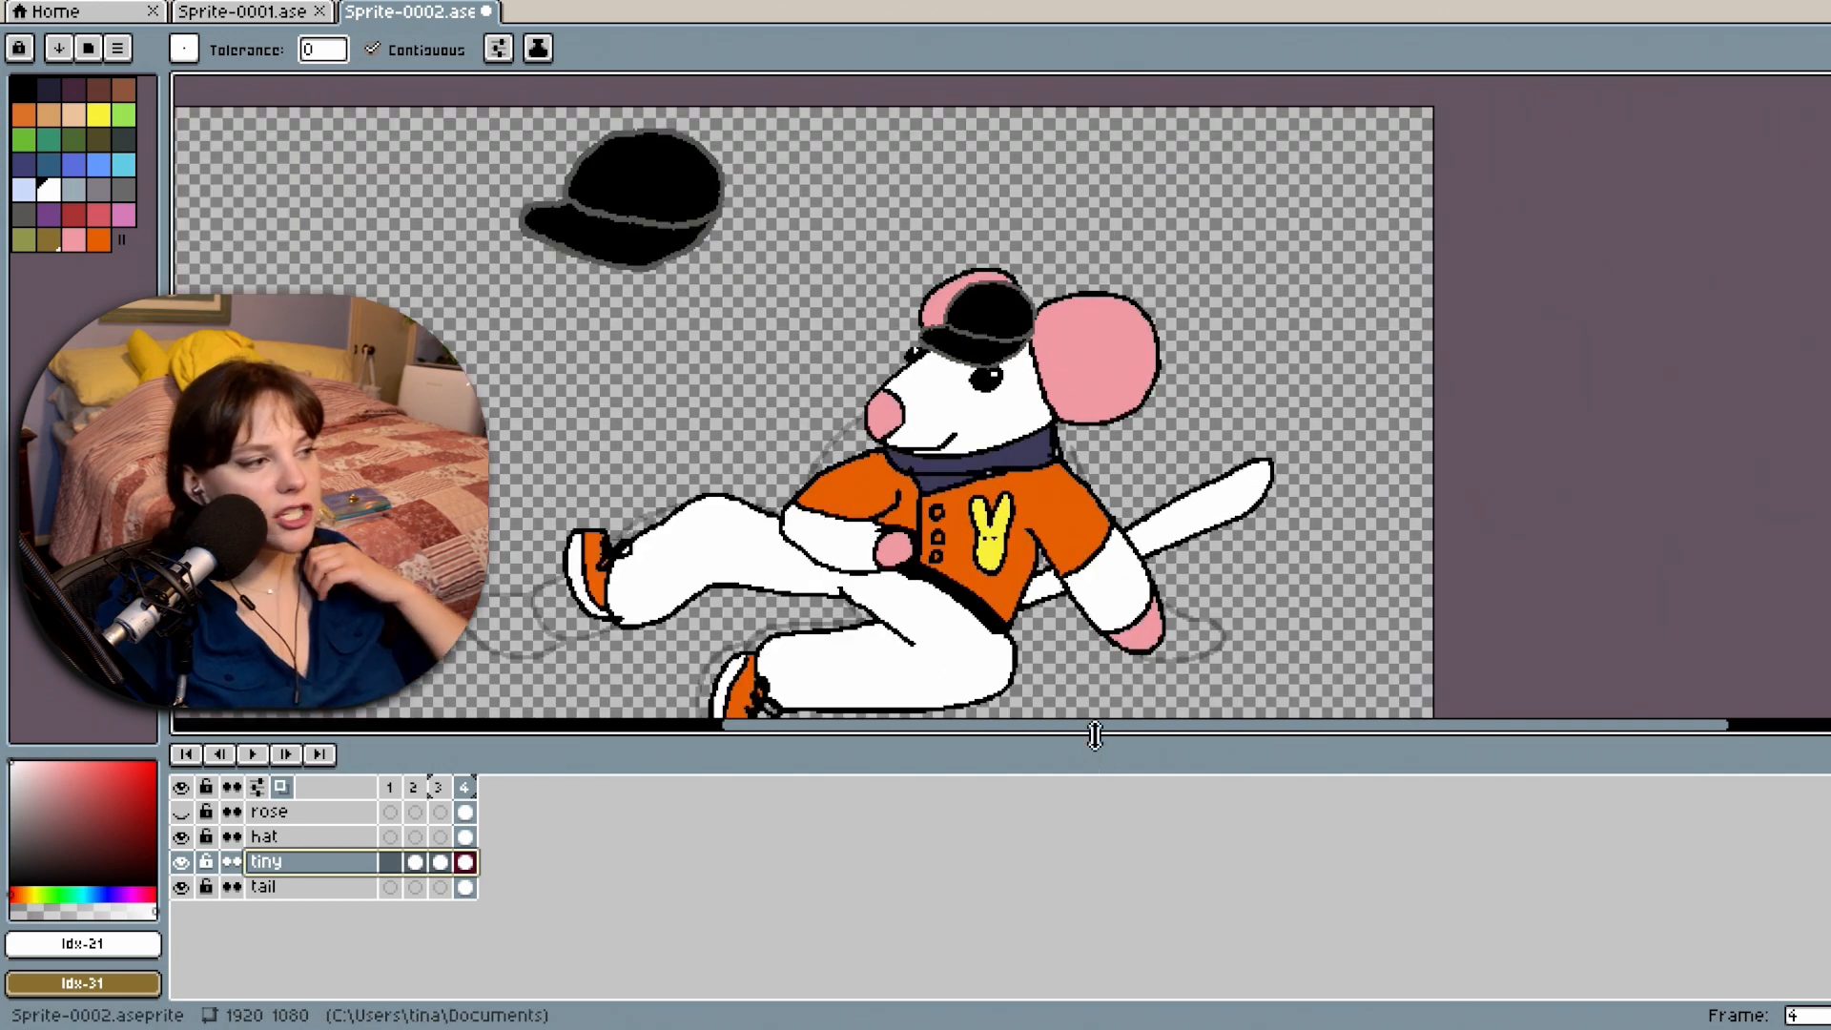
pyautogui.click(74, 215)
pyautogui.click(19, 2)
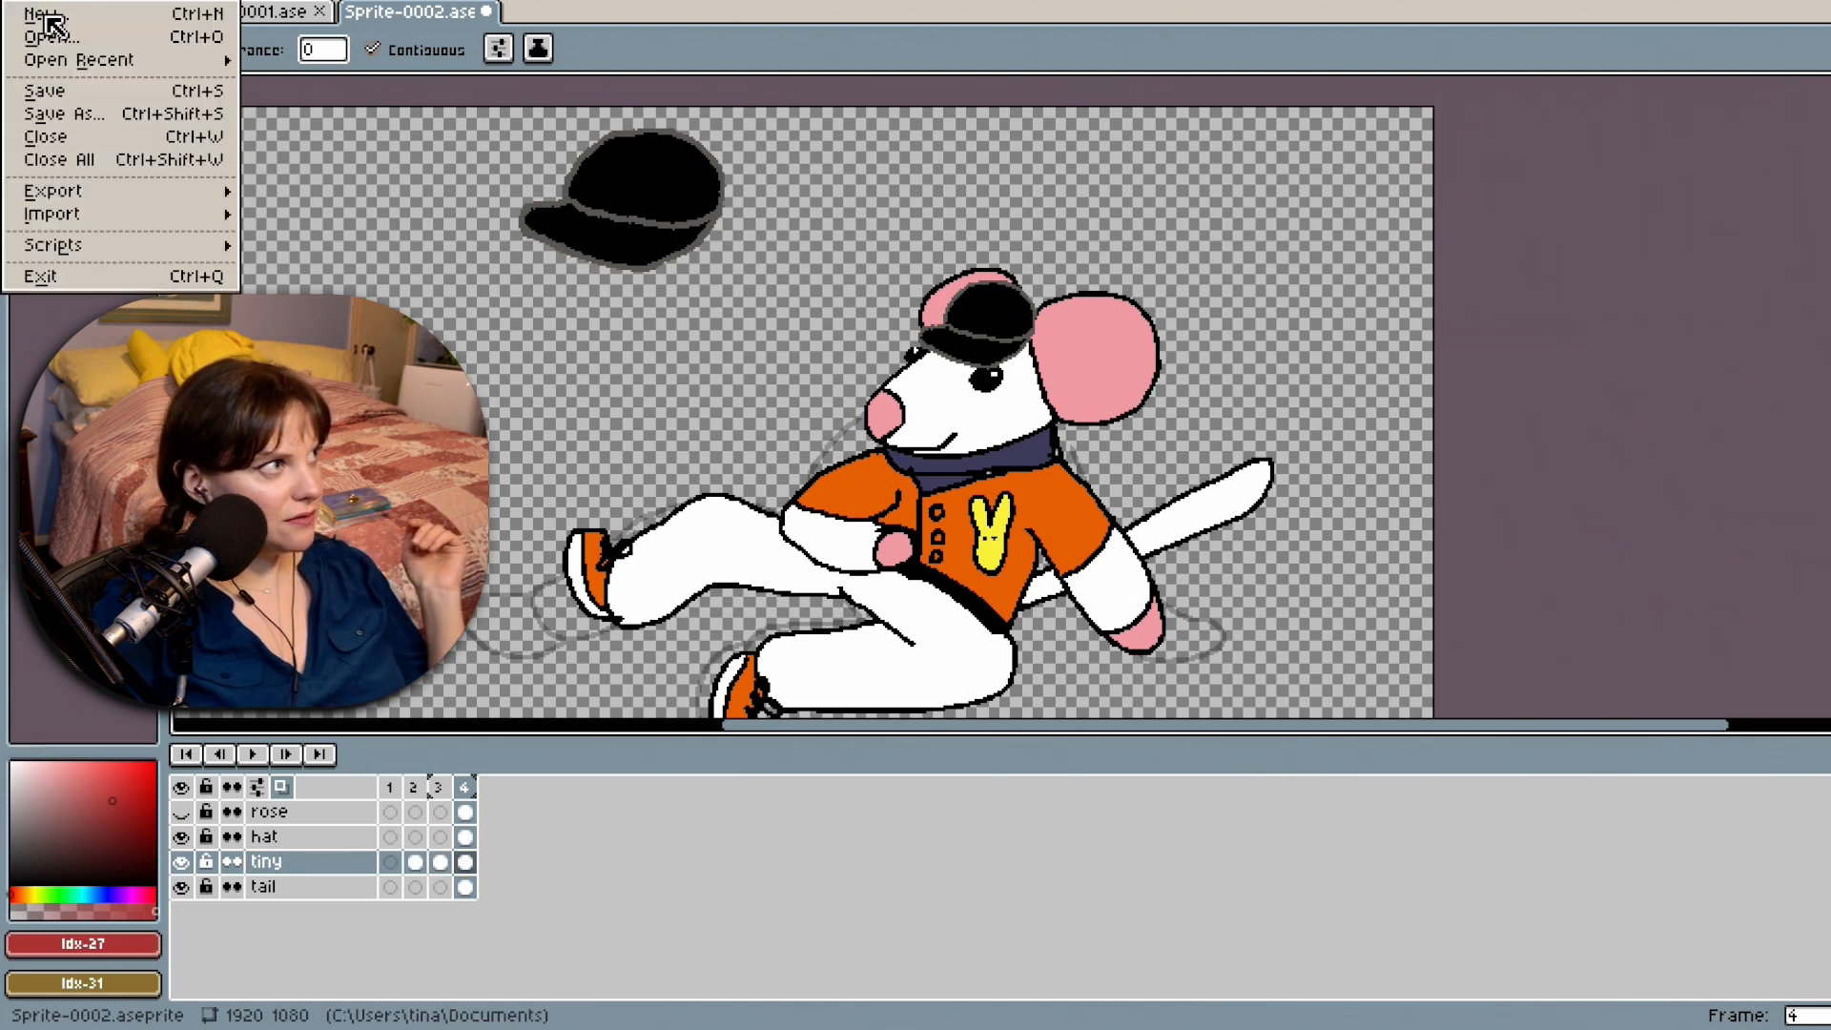
pyautogui.click(43, 90)
# Mix a brighter red (HSV 0°, 86, 86) and fill the jacket, its sleeve and the shoes with it on the tiny layer.
pyautogui.scroll(2, 1122, 570)
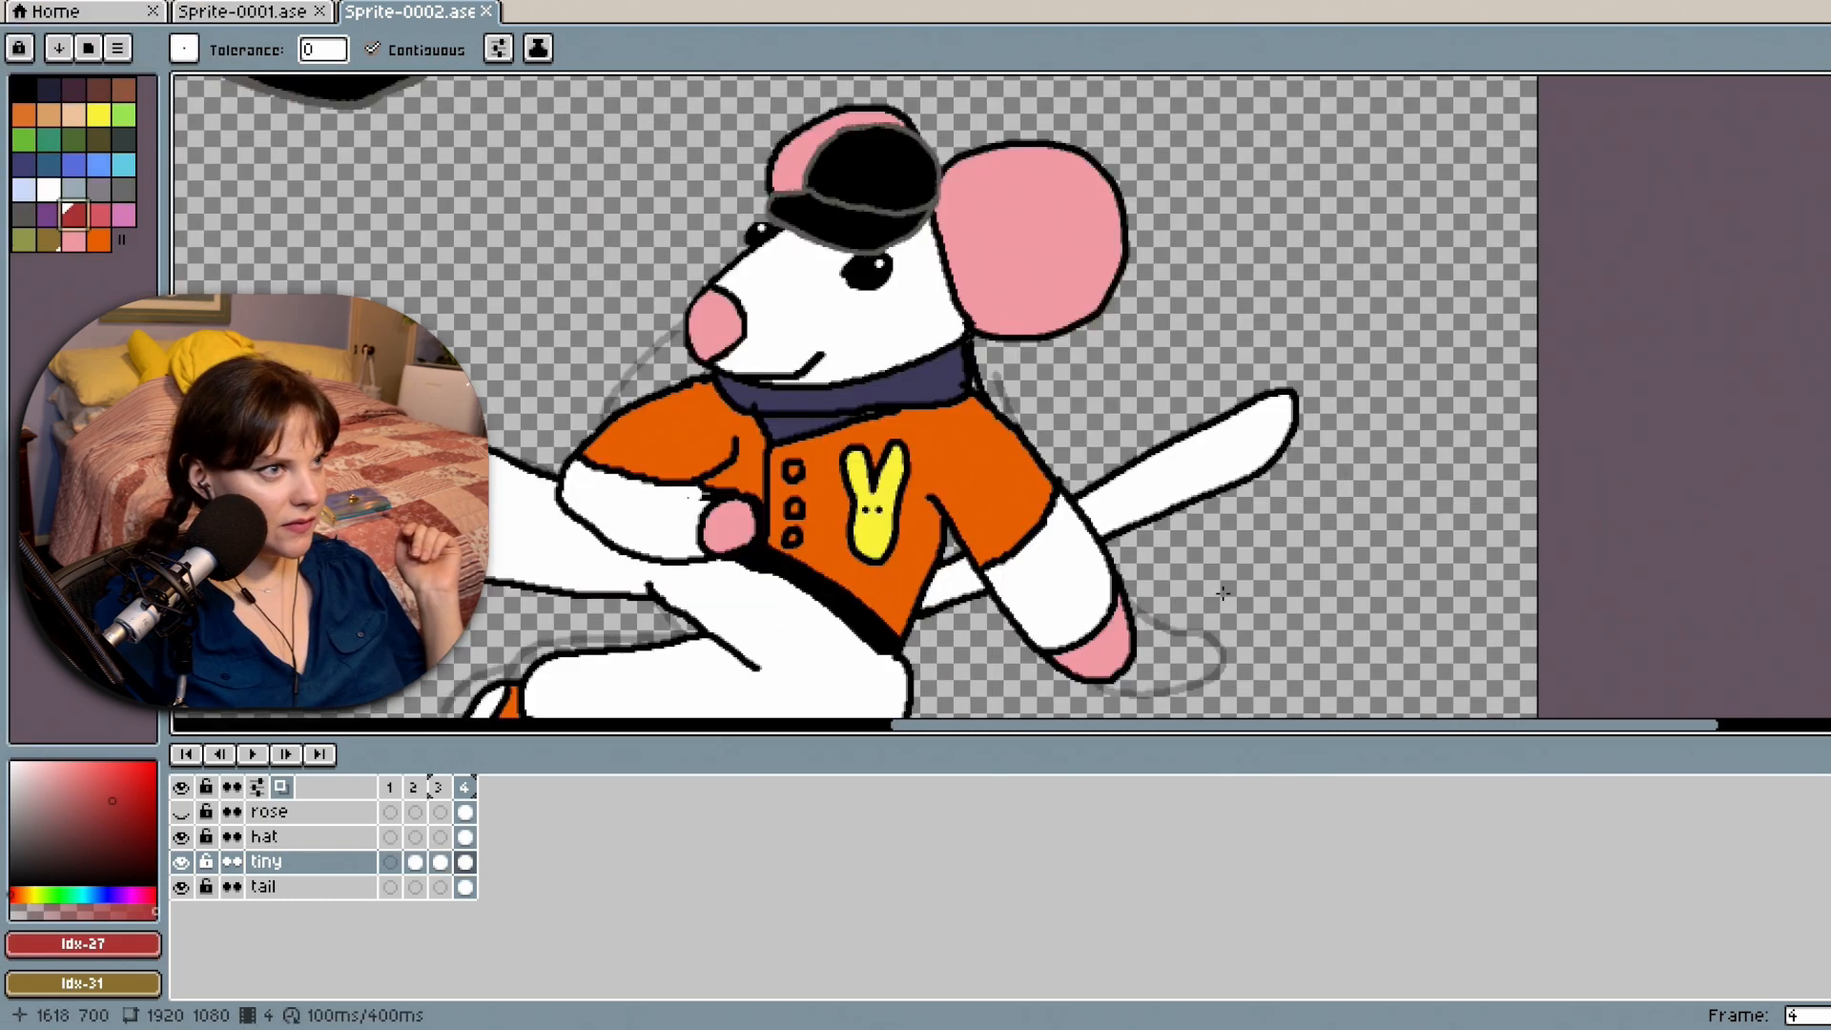
pyautogui.scroll(-1, 1189, 579)
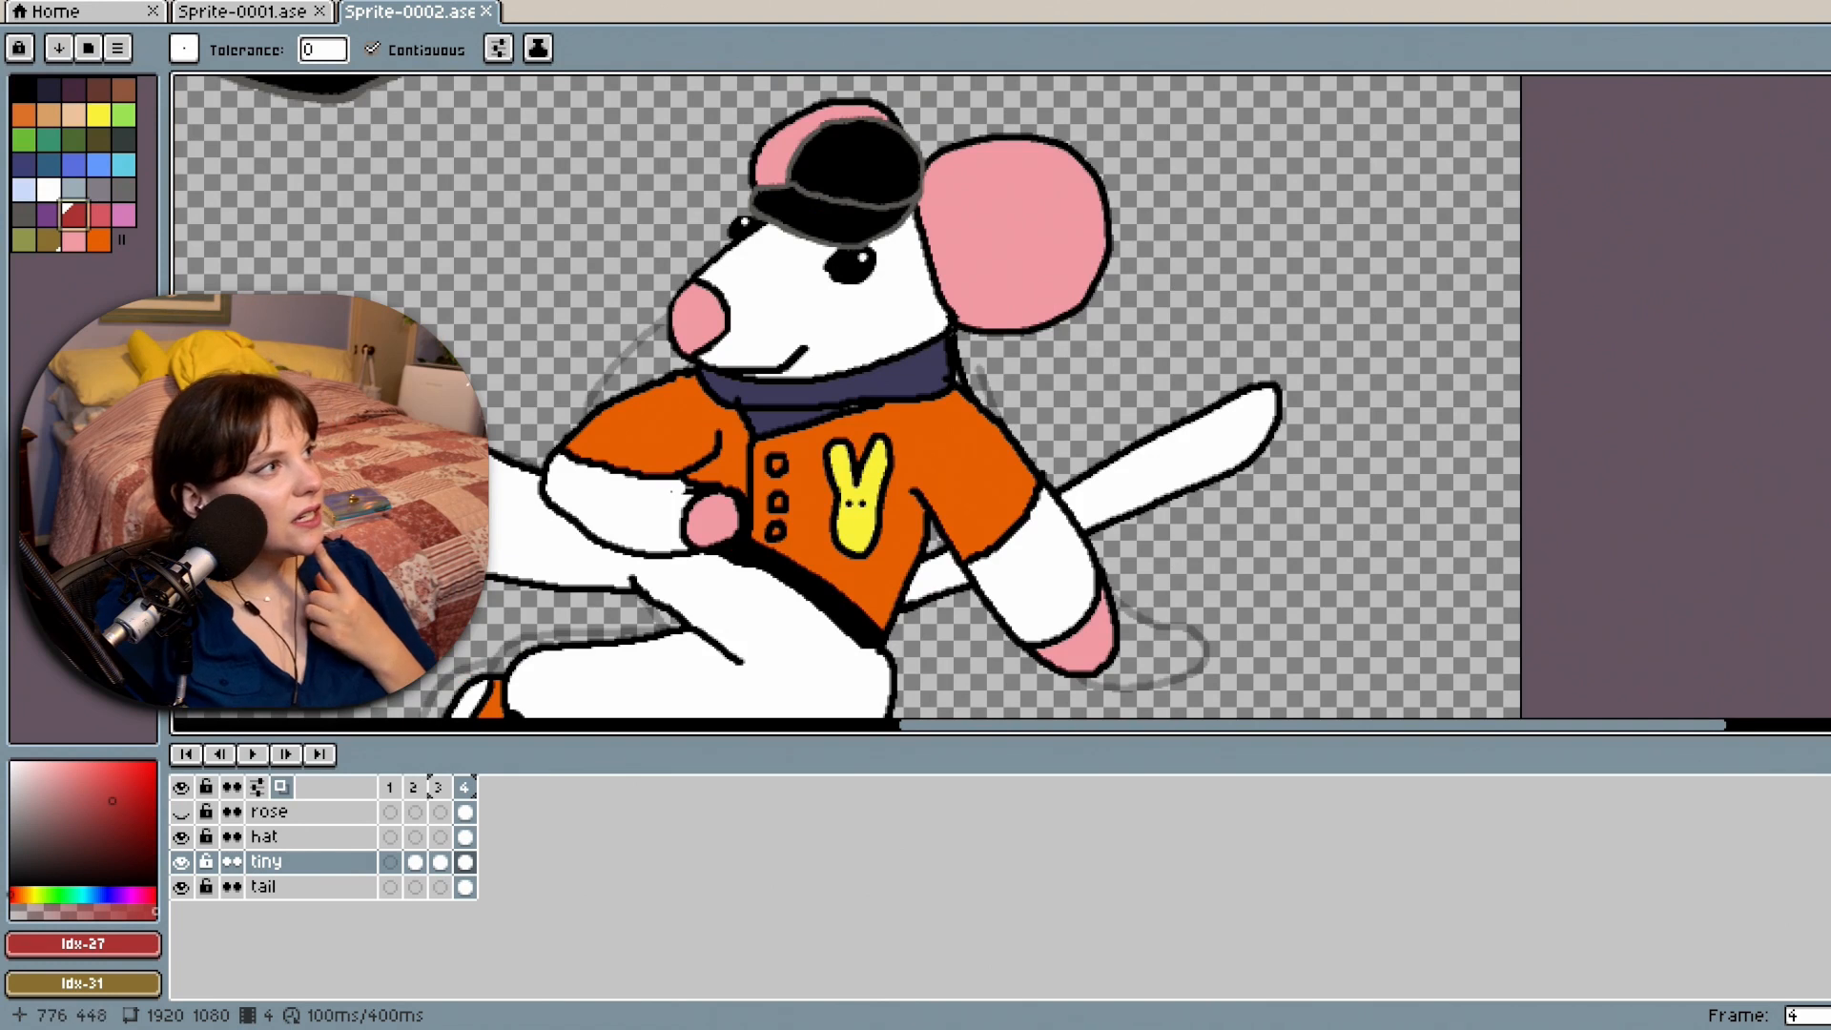
pyautogui.click(146, 775)
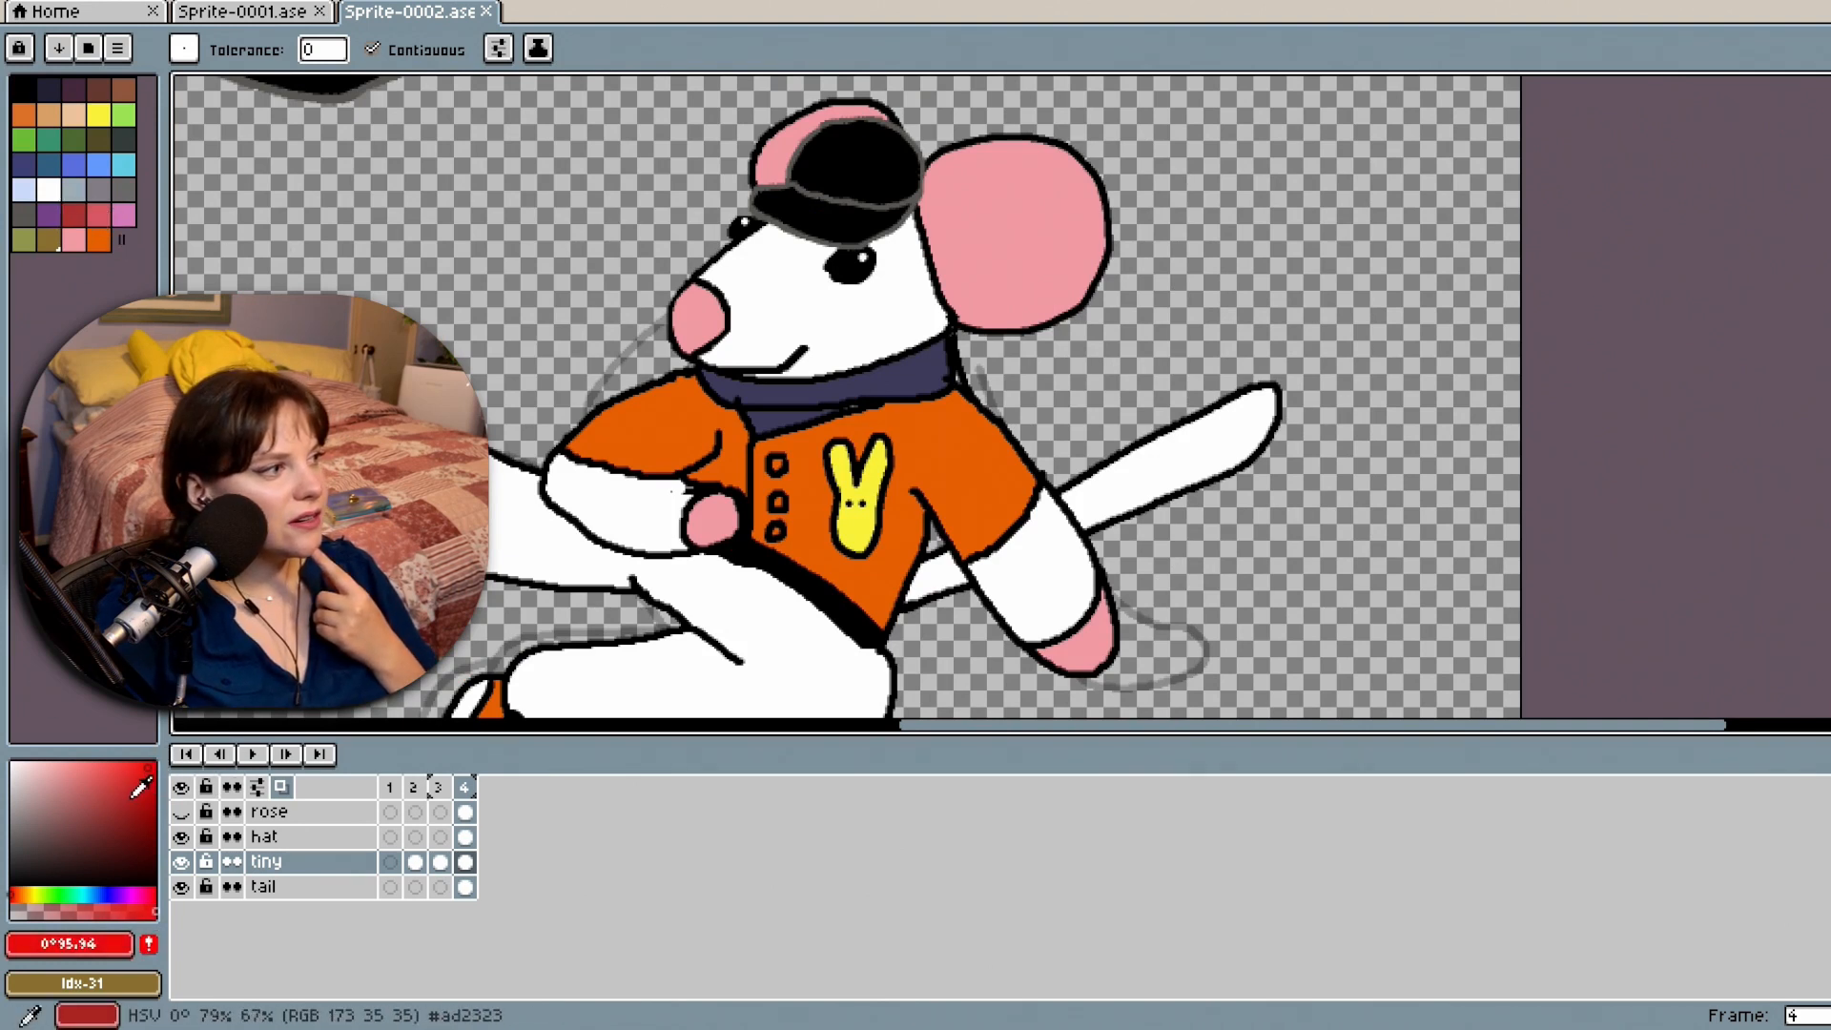
pyautogui.click(135, 778)
pyautogui.press('e')
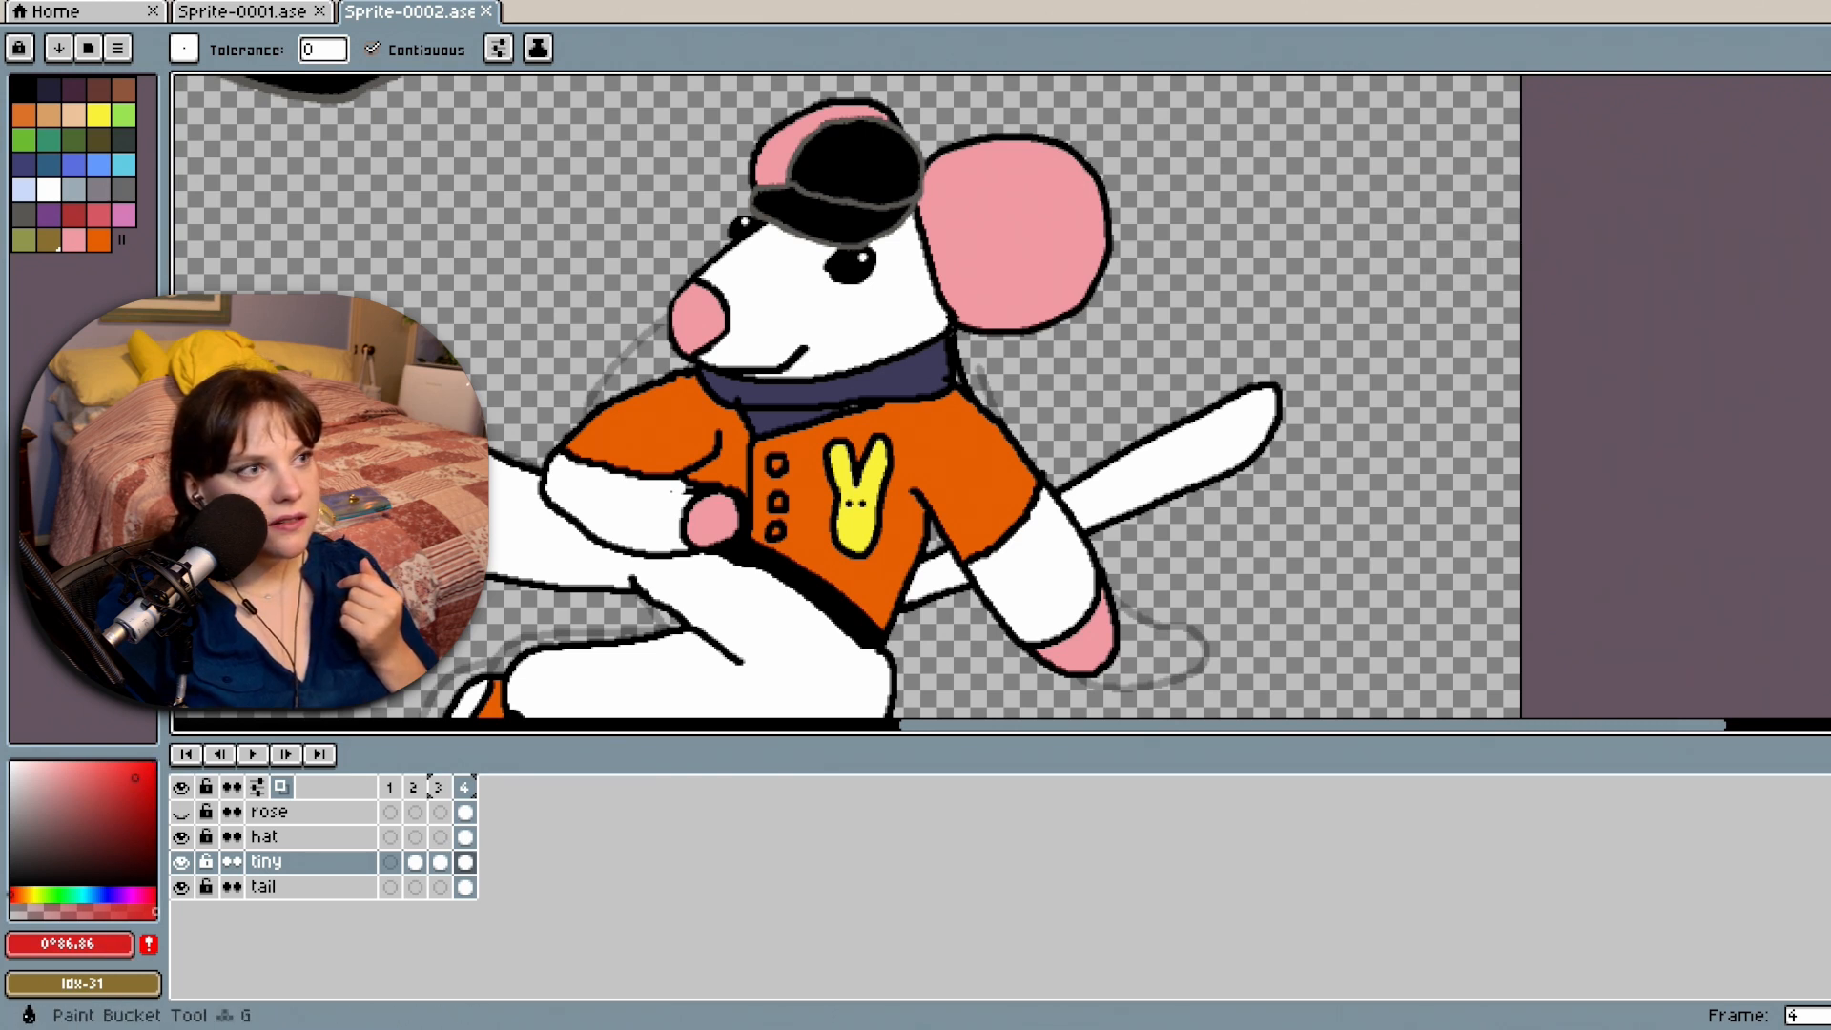
pyautogui.click(941, 451)
pyautogui.click(647, 422)
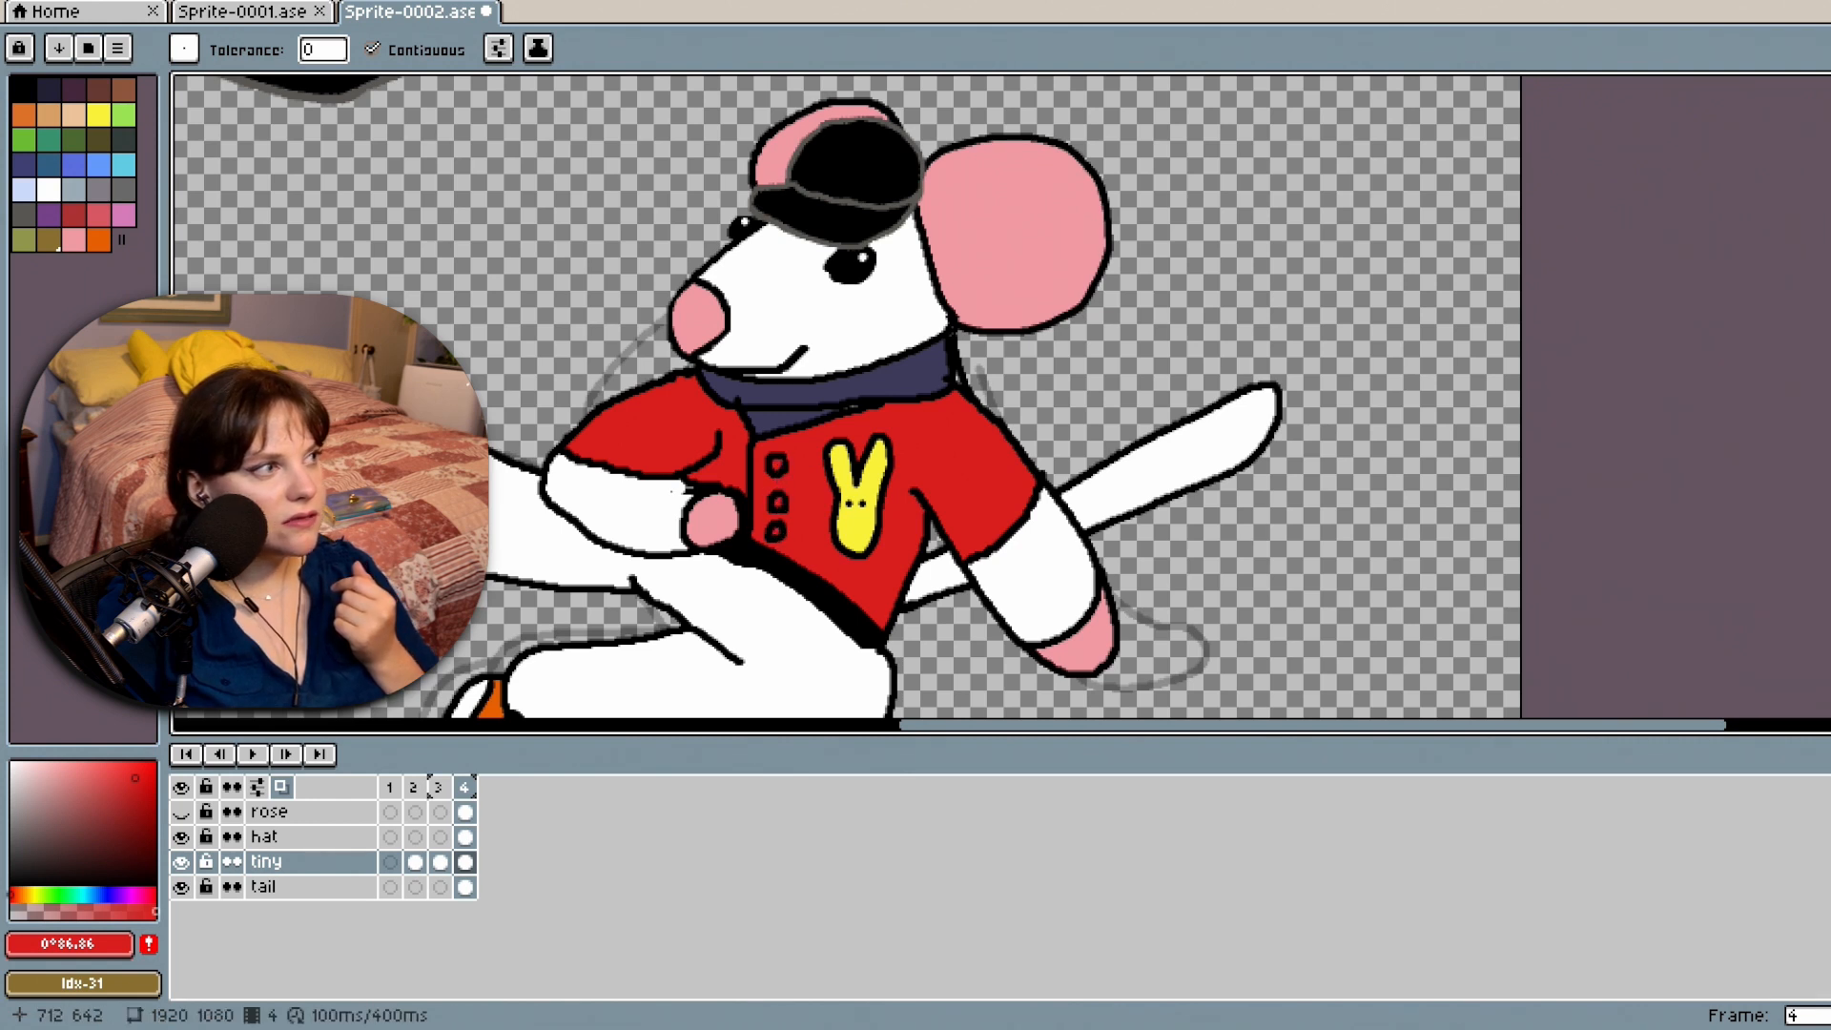
pyautogui.scroll(-4, 1060, 501)
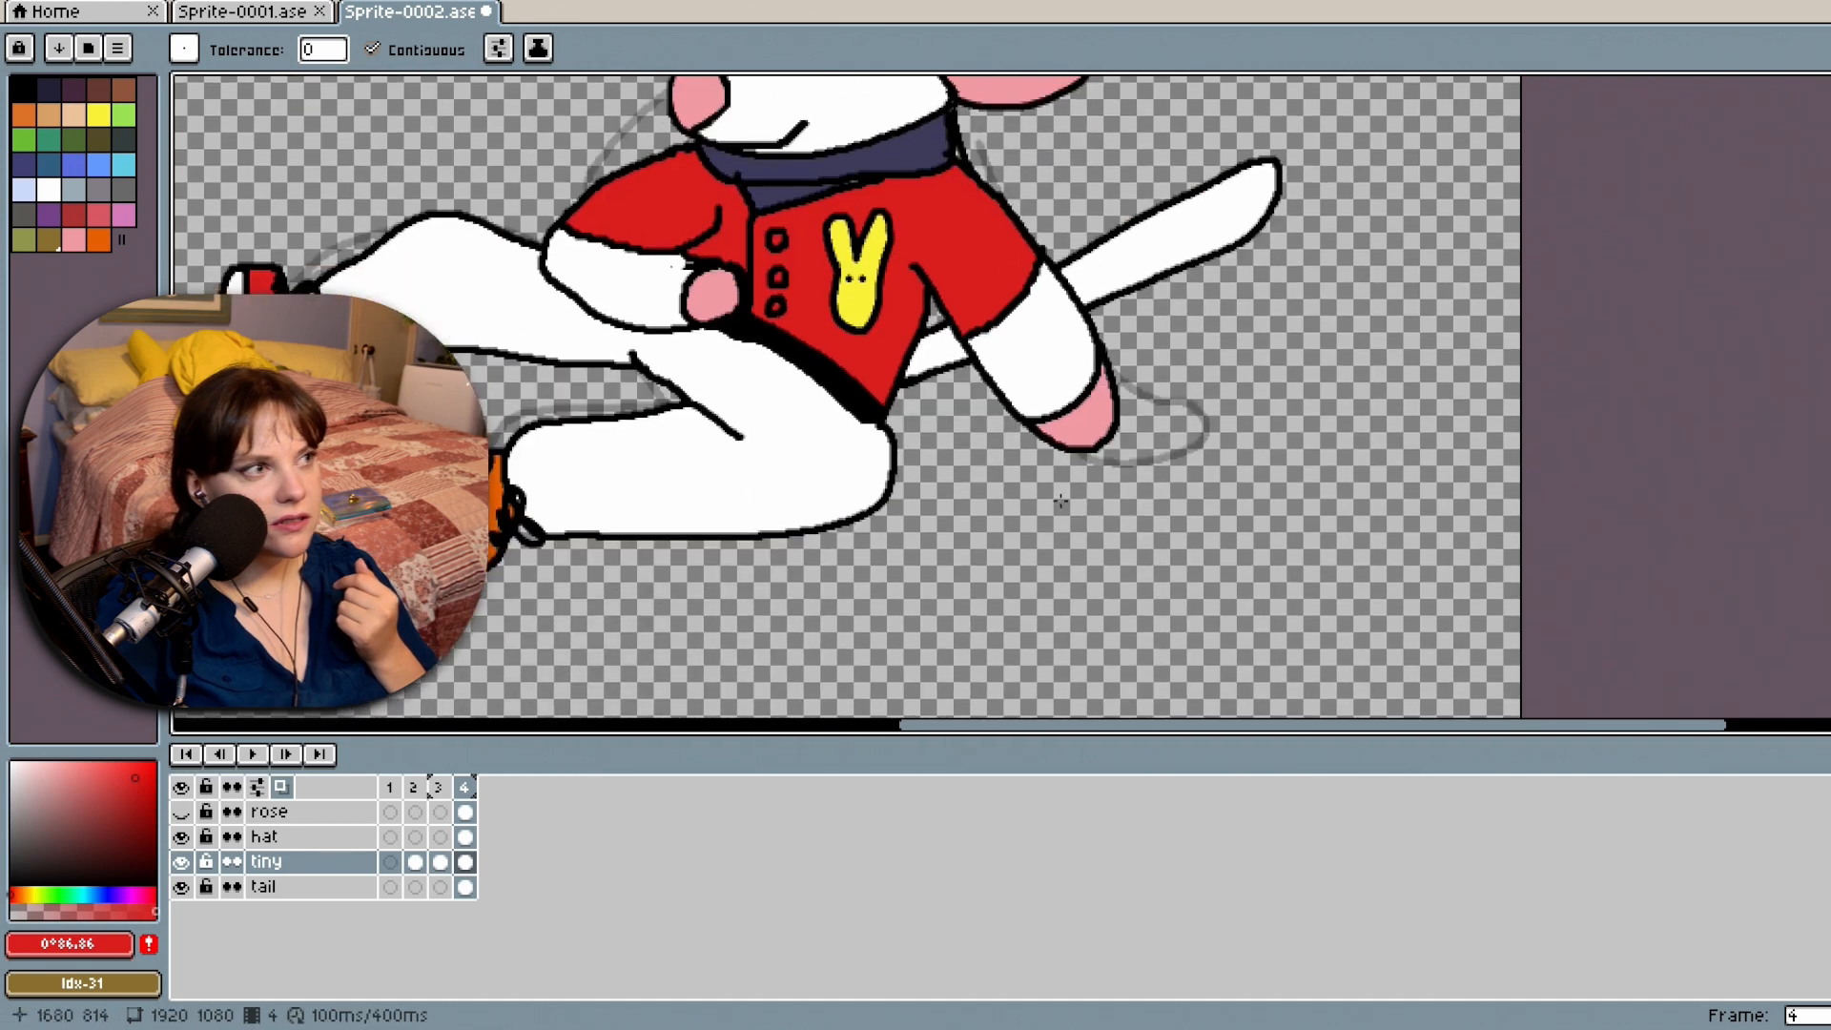
pyautogui.click(484, 510)
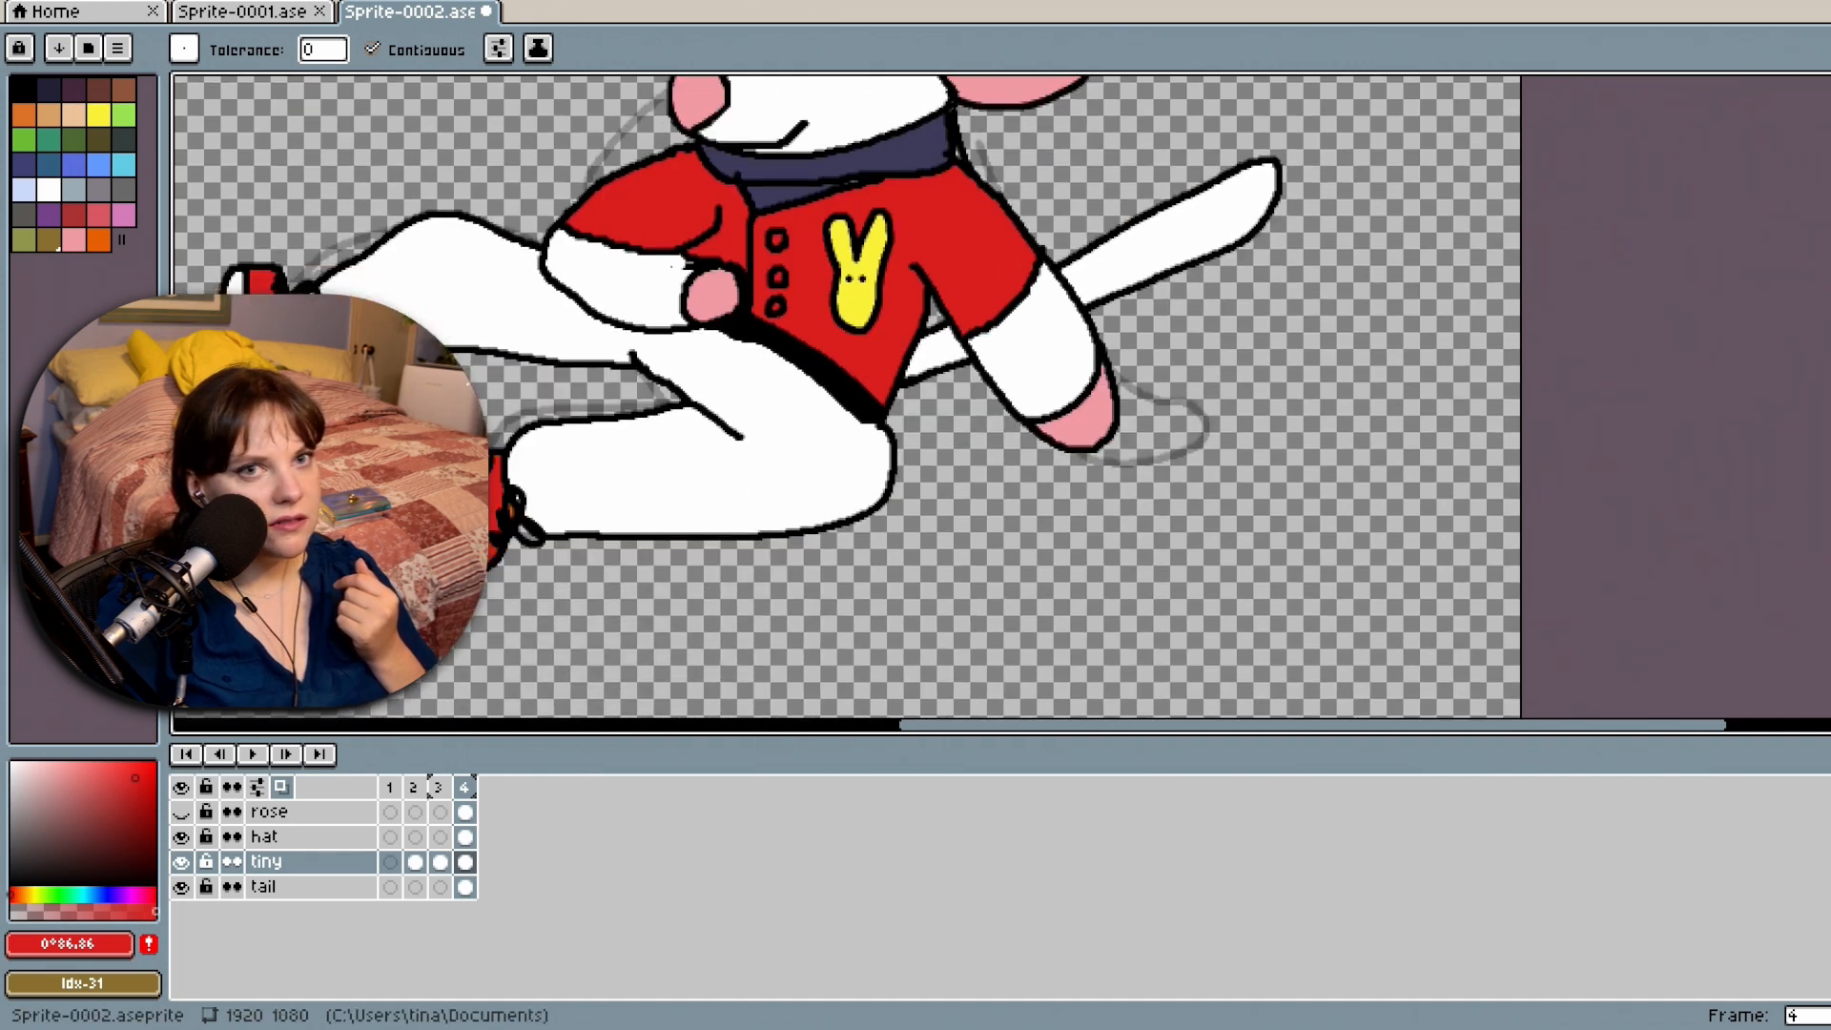
pyautogui.scroll(5, 683, 265)
pyautogui.click(804, 237)
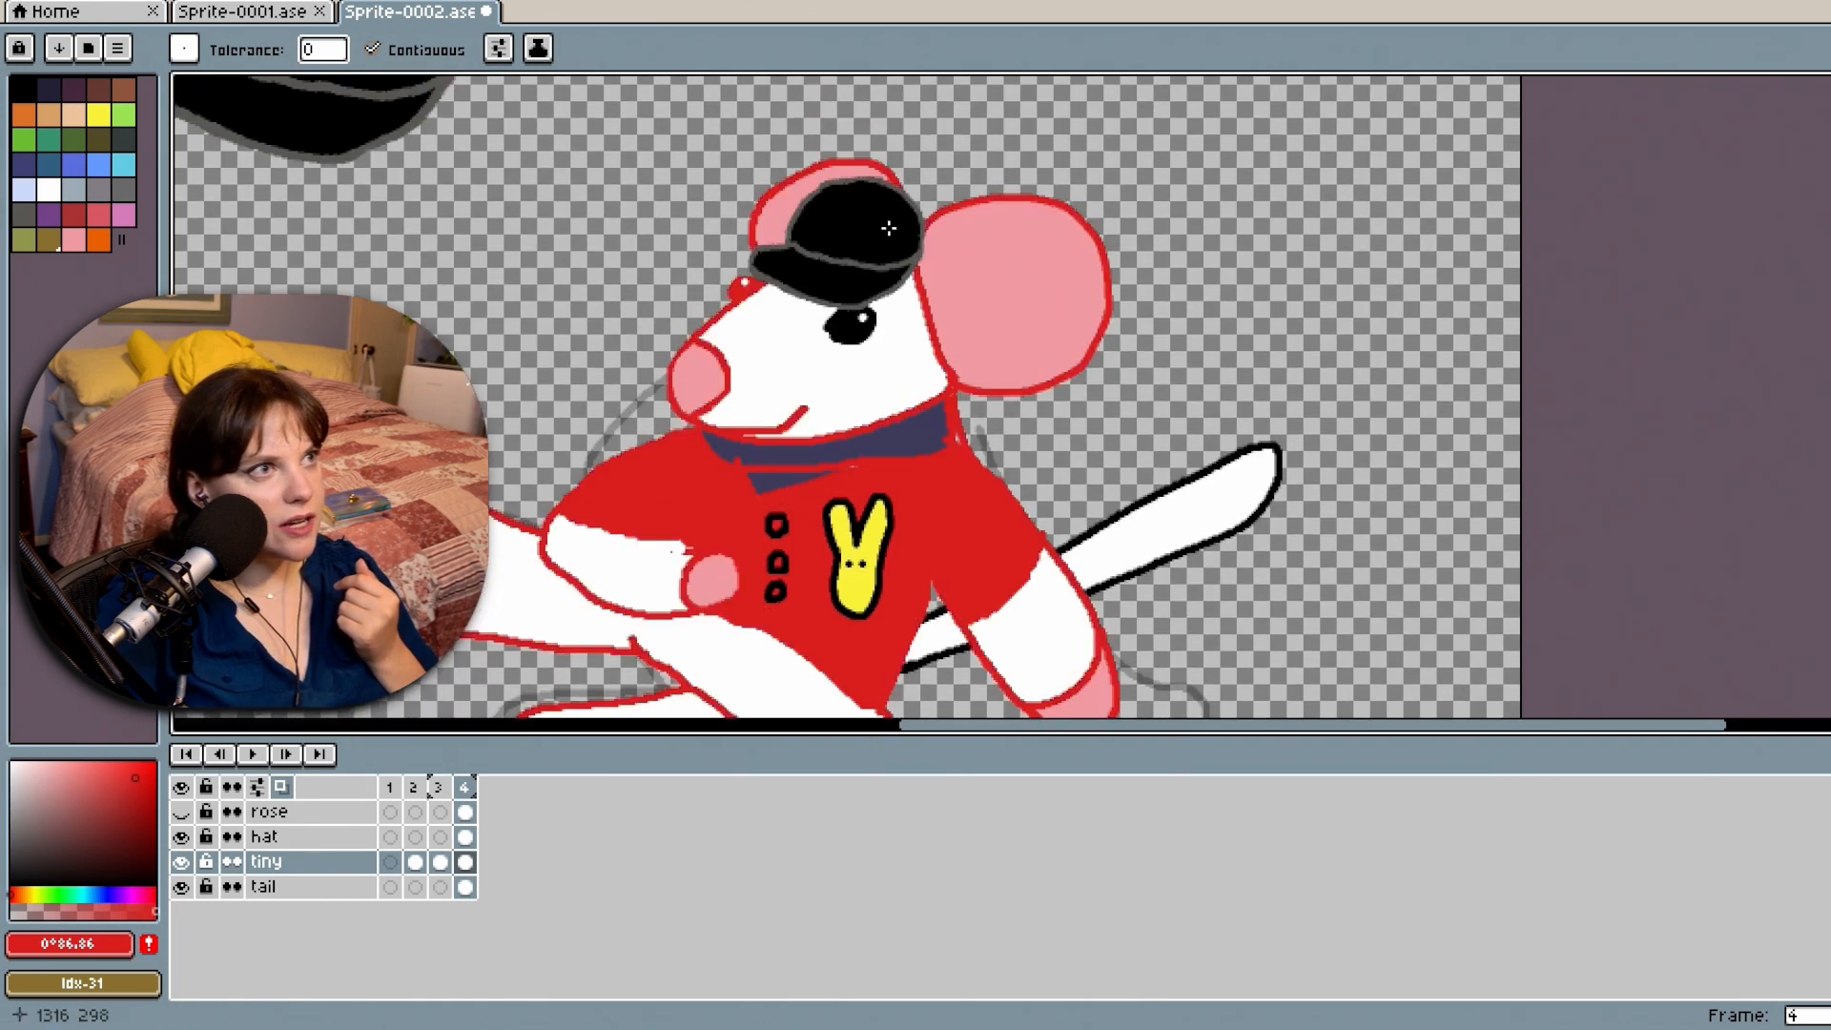
pyautogui.hotkey('ctrl', 'z')
pyautogui.click(824, 275)
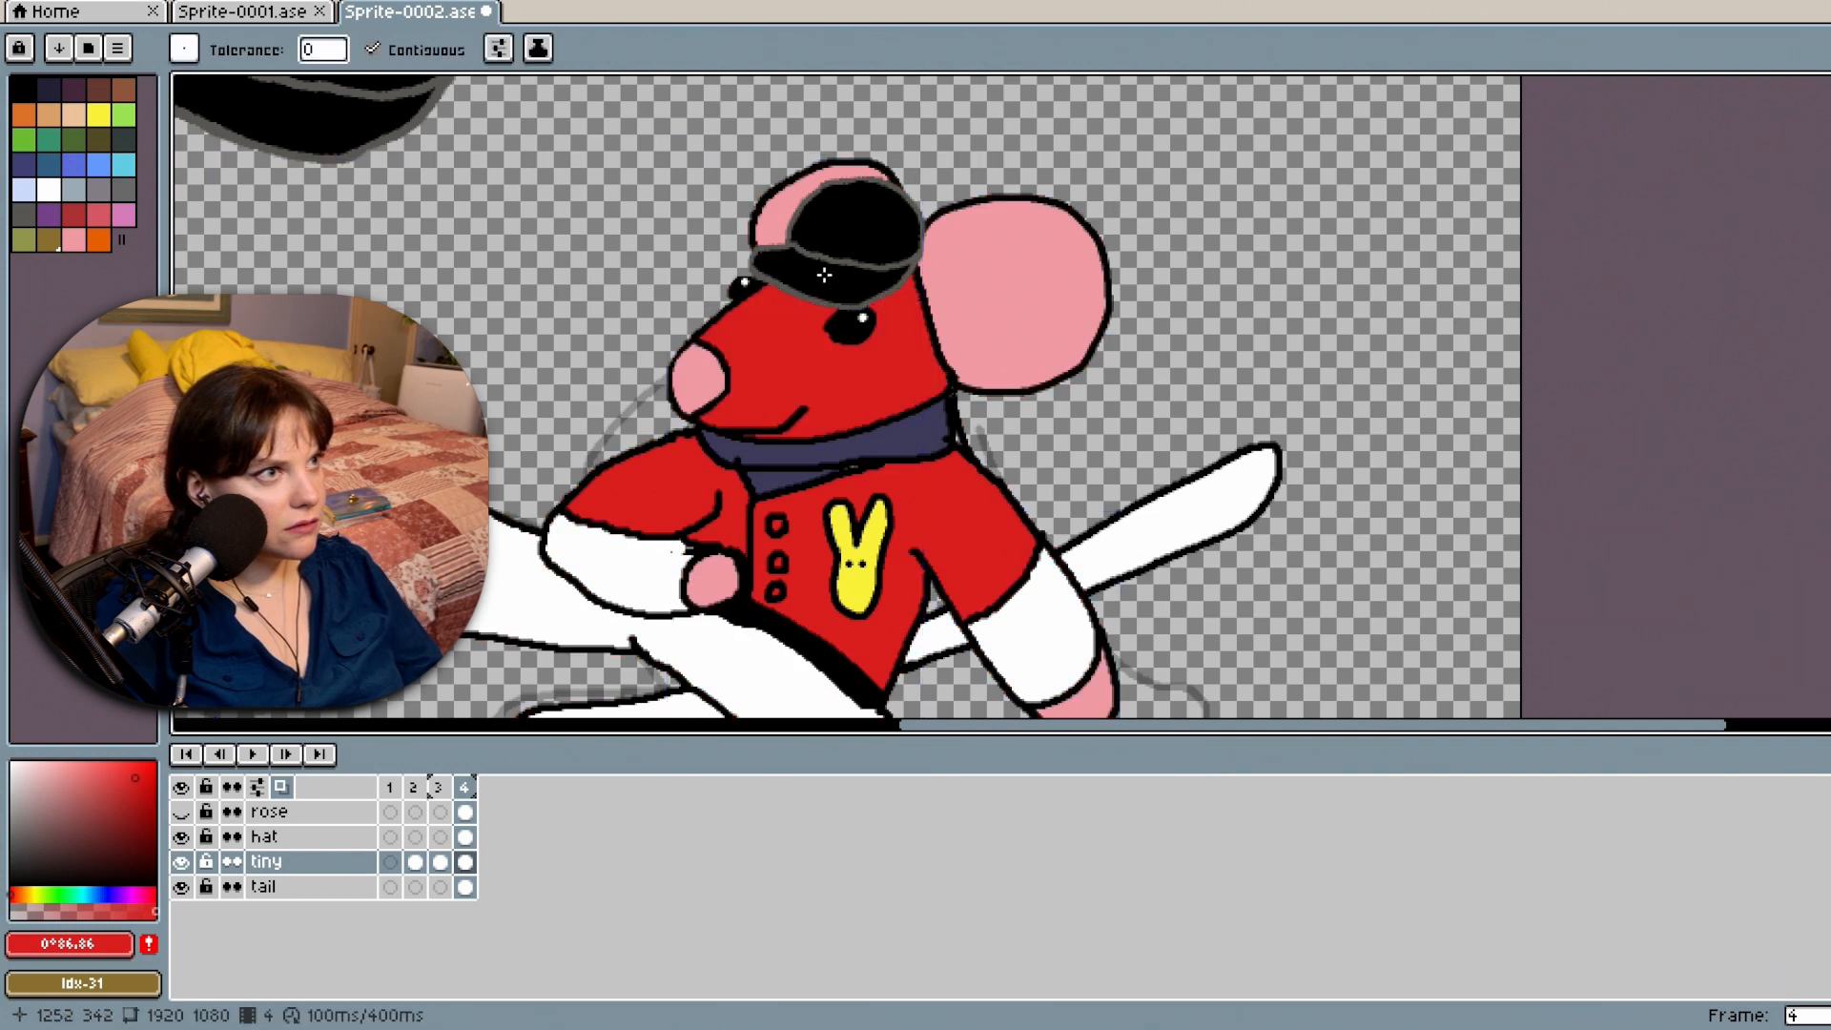
pyautogui.hotkey('ctrl', 'z')
# On the hat layer, fill the mouse's cap with the bright red and recolour its grey outline black (Idx-0).
pyautogui.click(315, 836)
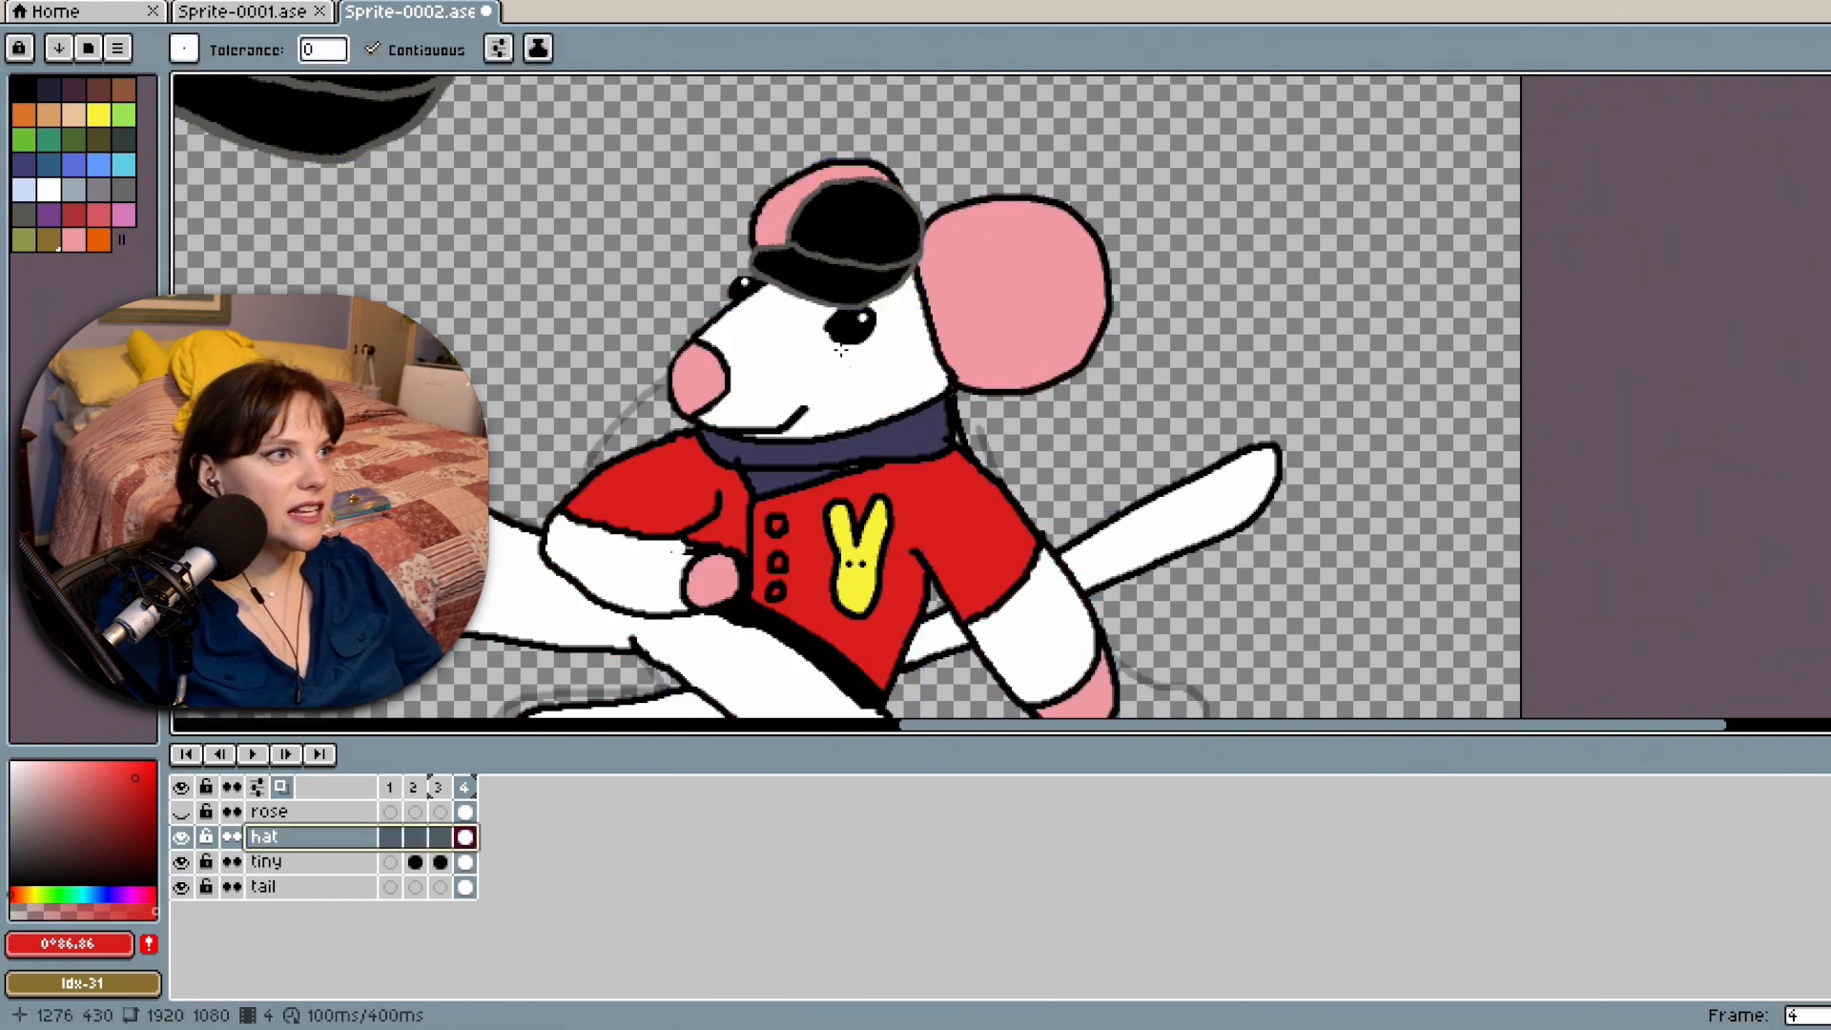
pyautogui.click(842, 230)
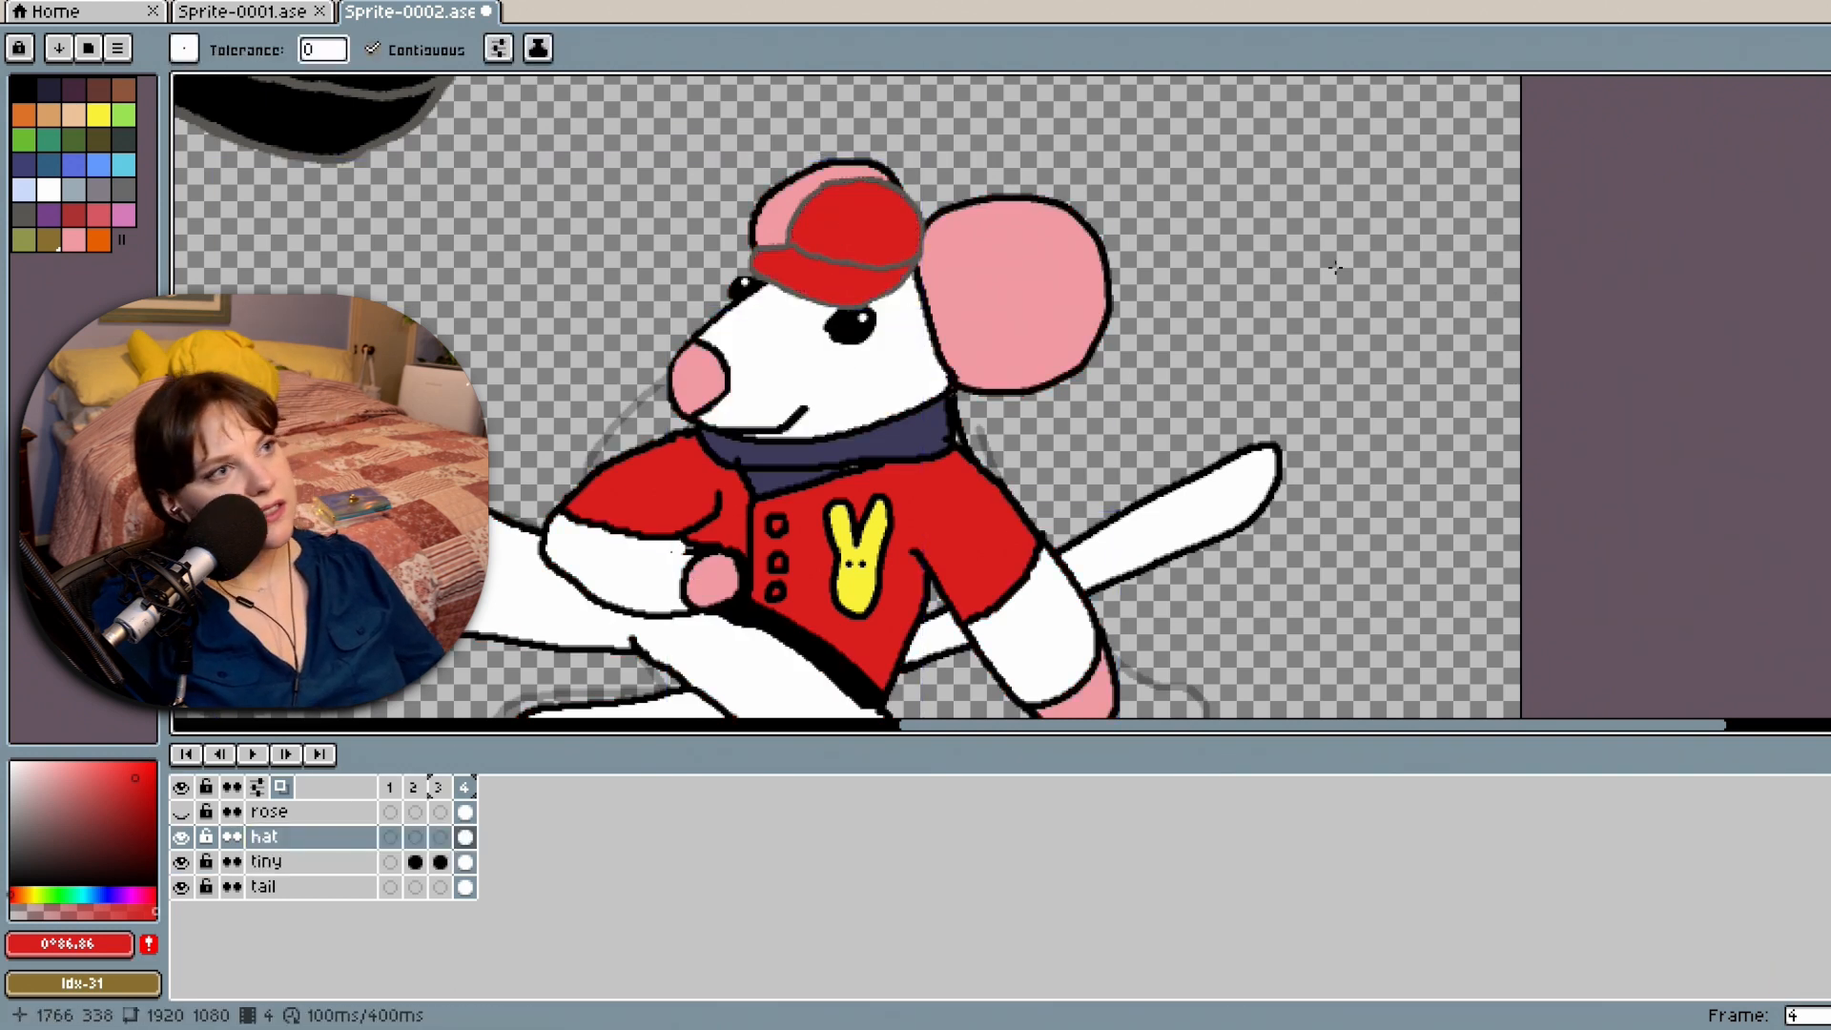
pyautogui.scroll(2, 1334, 268)
pyautogui.click(27, 91)
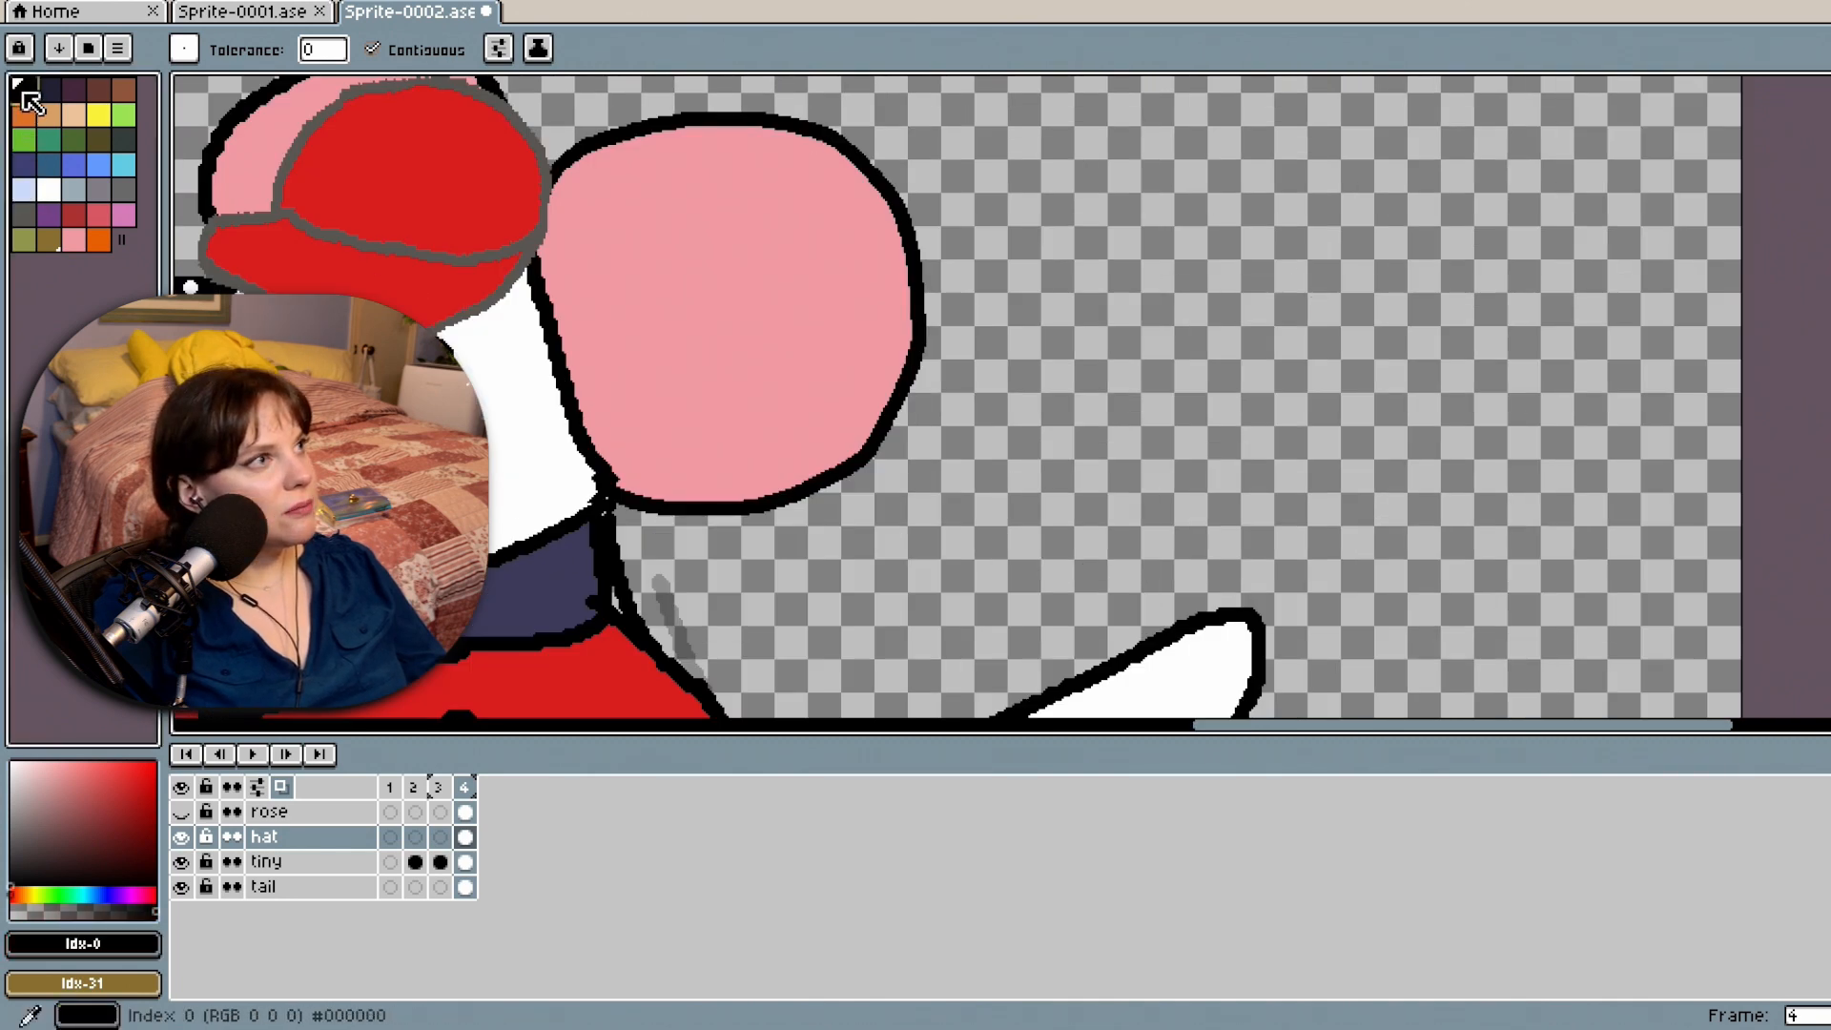
pyautogui.click(531, 245)
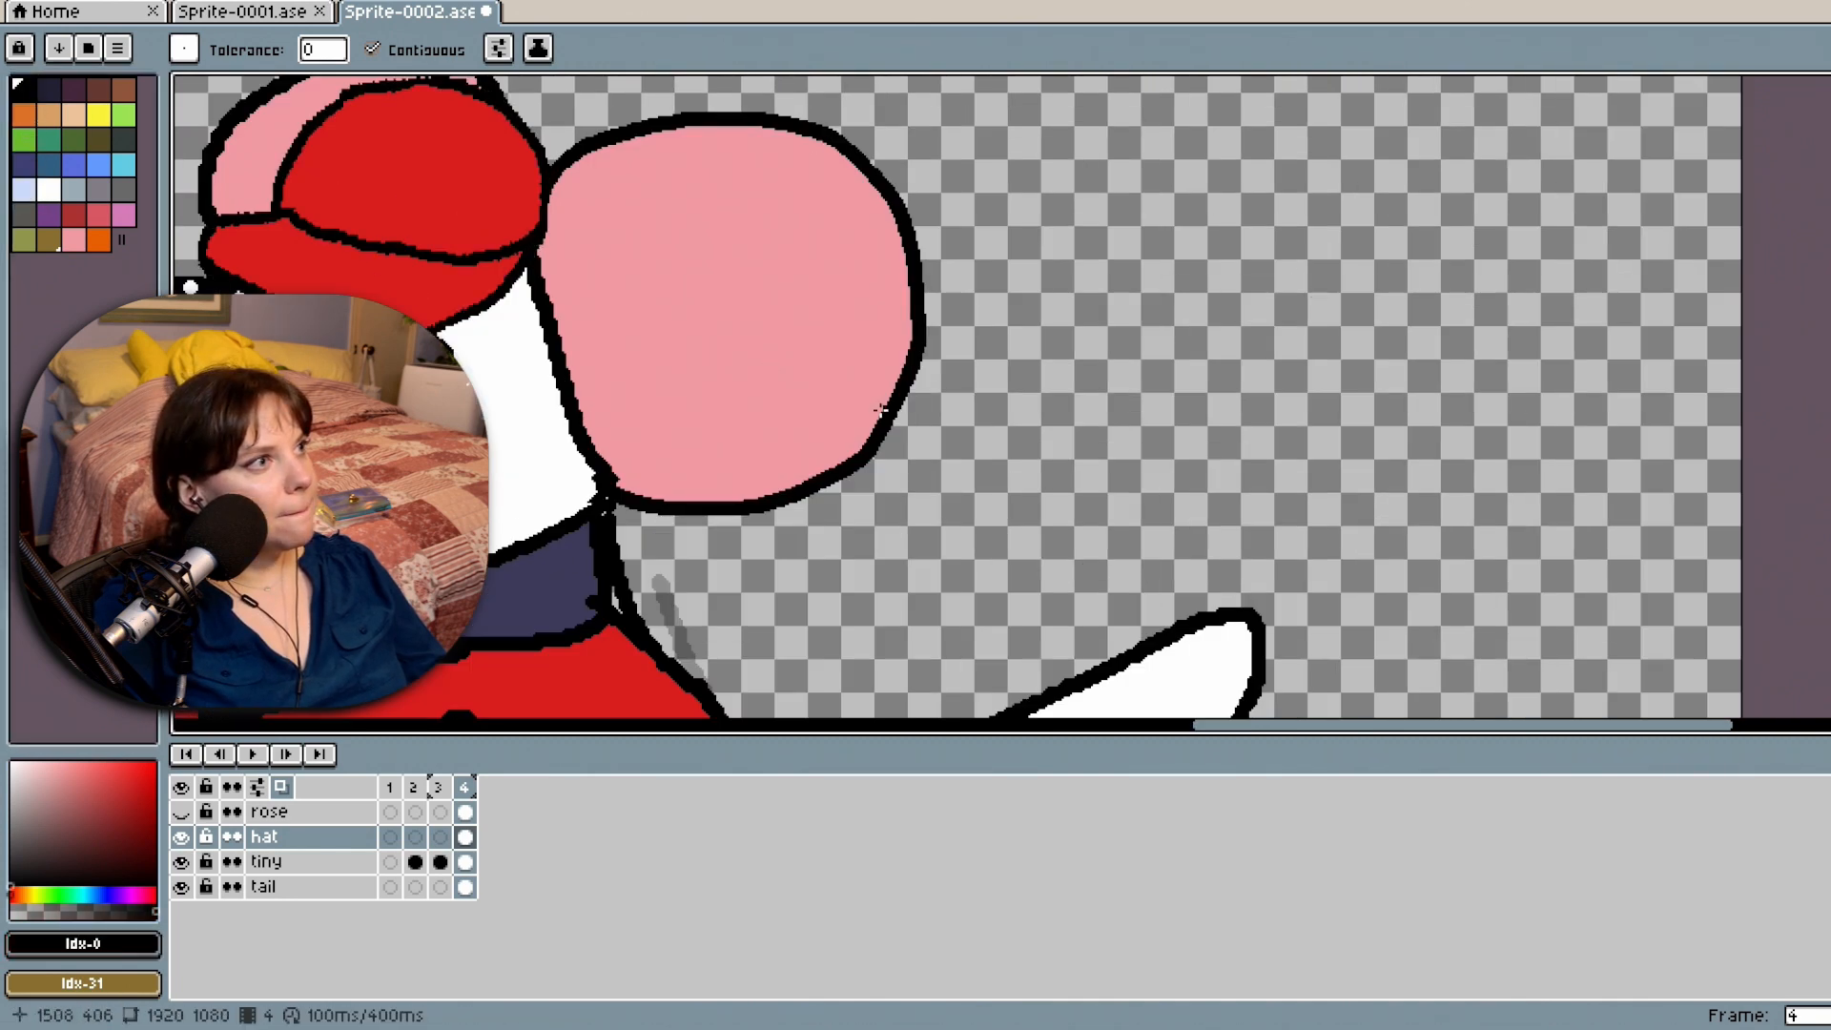
# Refill the mouse's cap with orange (Idx-33) on the hat layer, undoing any stray fill outside the cap.
pyautogui.scroll(-3, 879, 410)
pyautogui.moveTo(1829, 262); pyautogui.dragTo(1829, 294)
pyautogui.moveTo(1244, 742); pyautogui.dragTo(1135, 722)
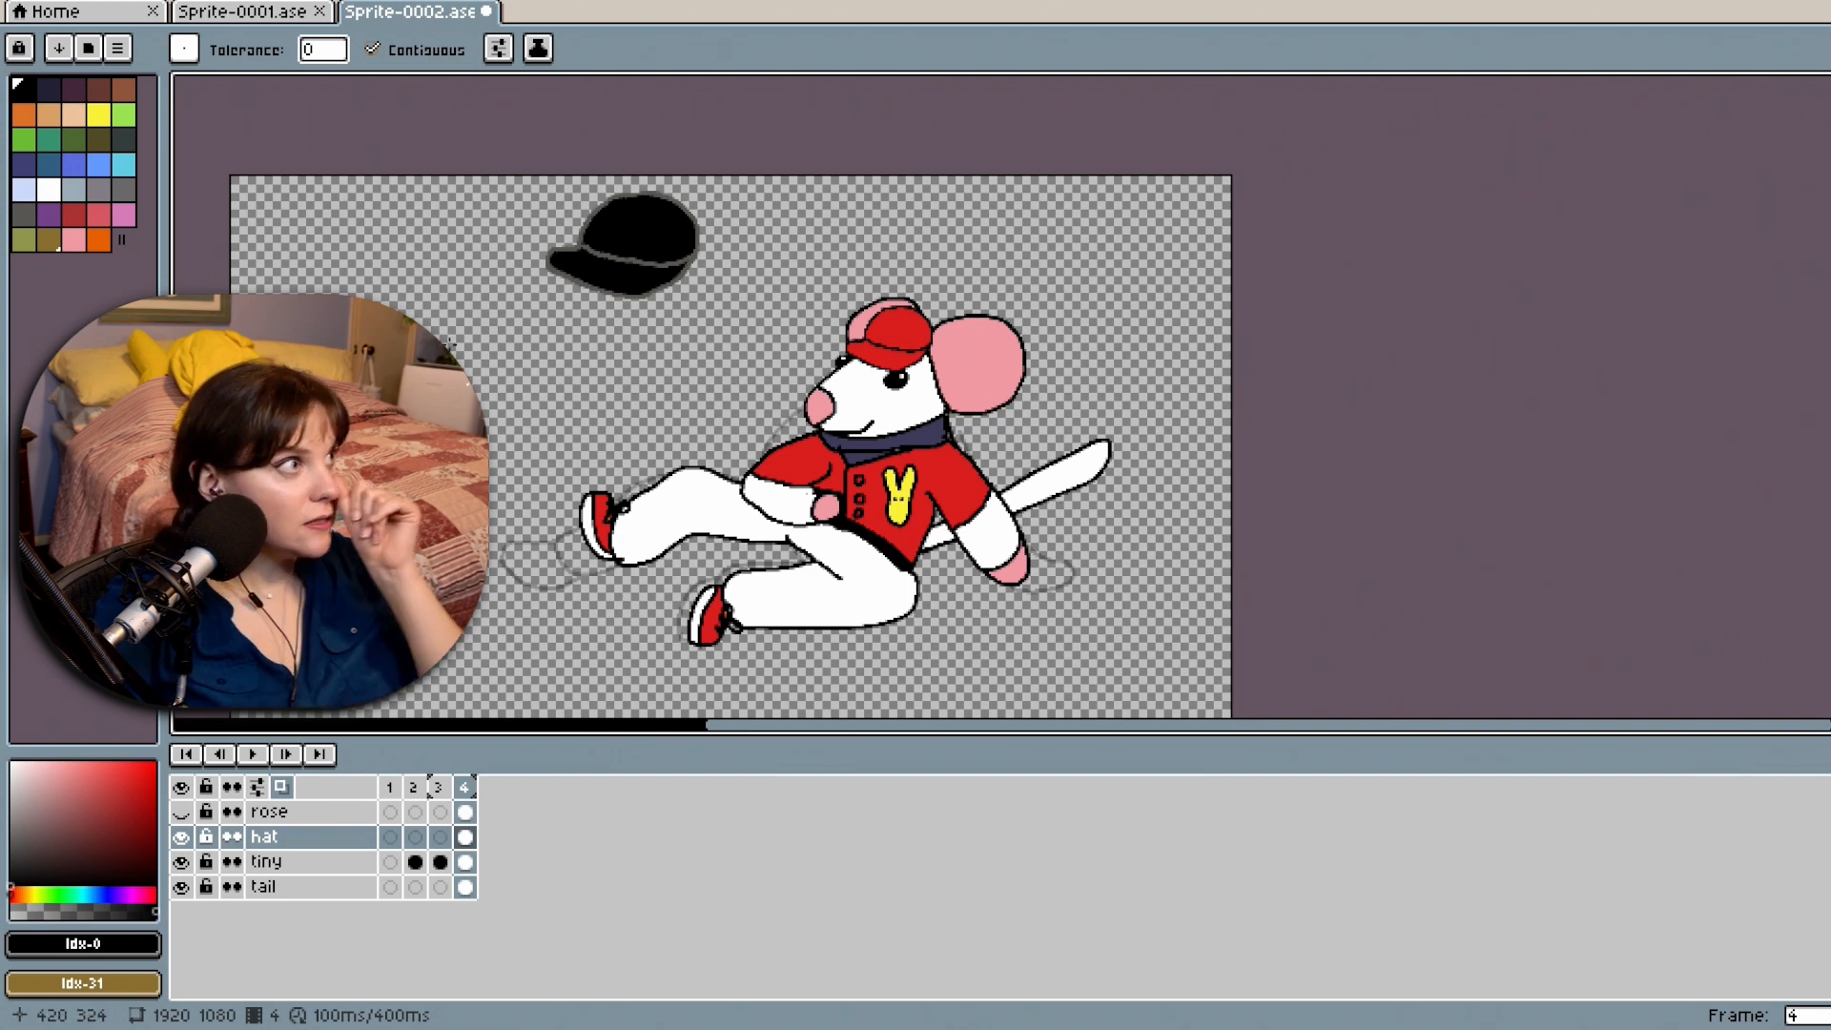
pyautogui.click(98, 215)
pyautogui.click(98, 239)
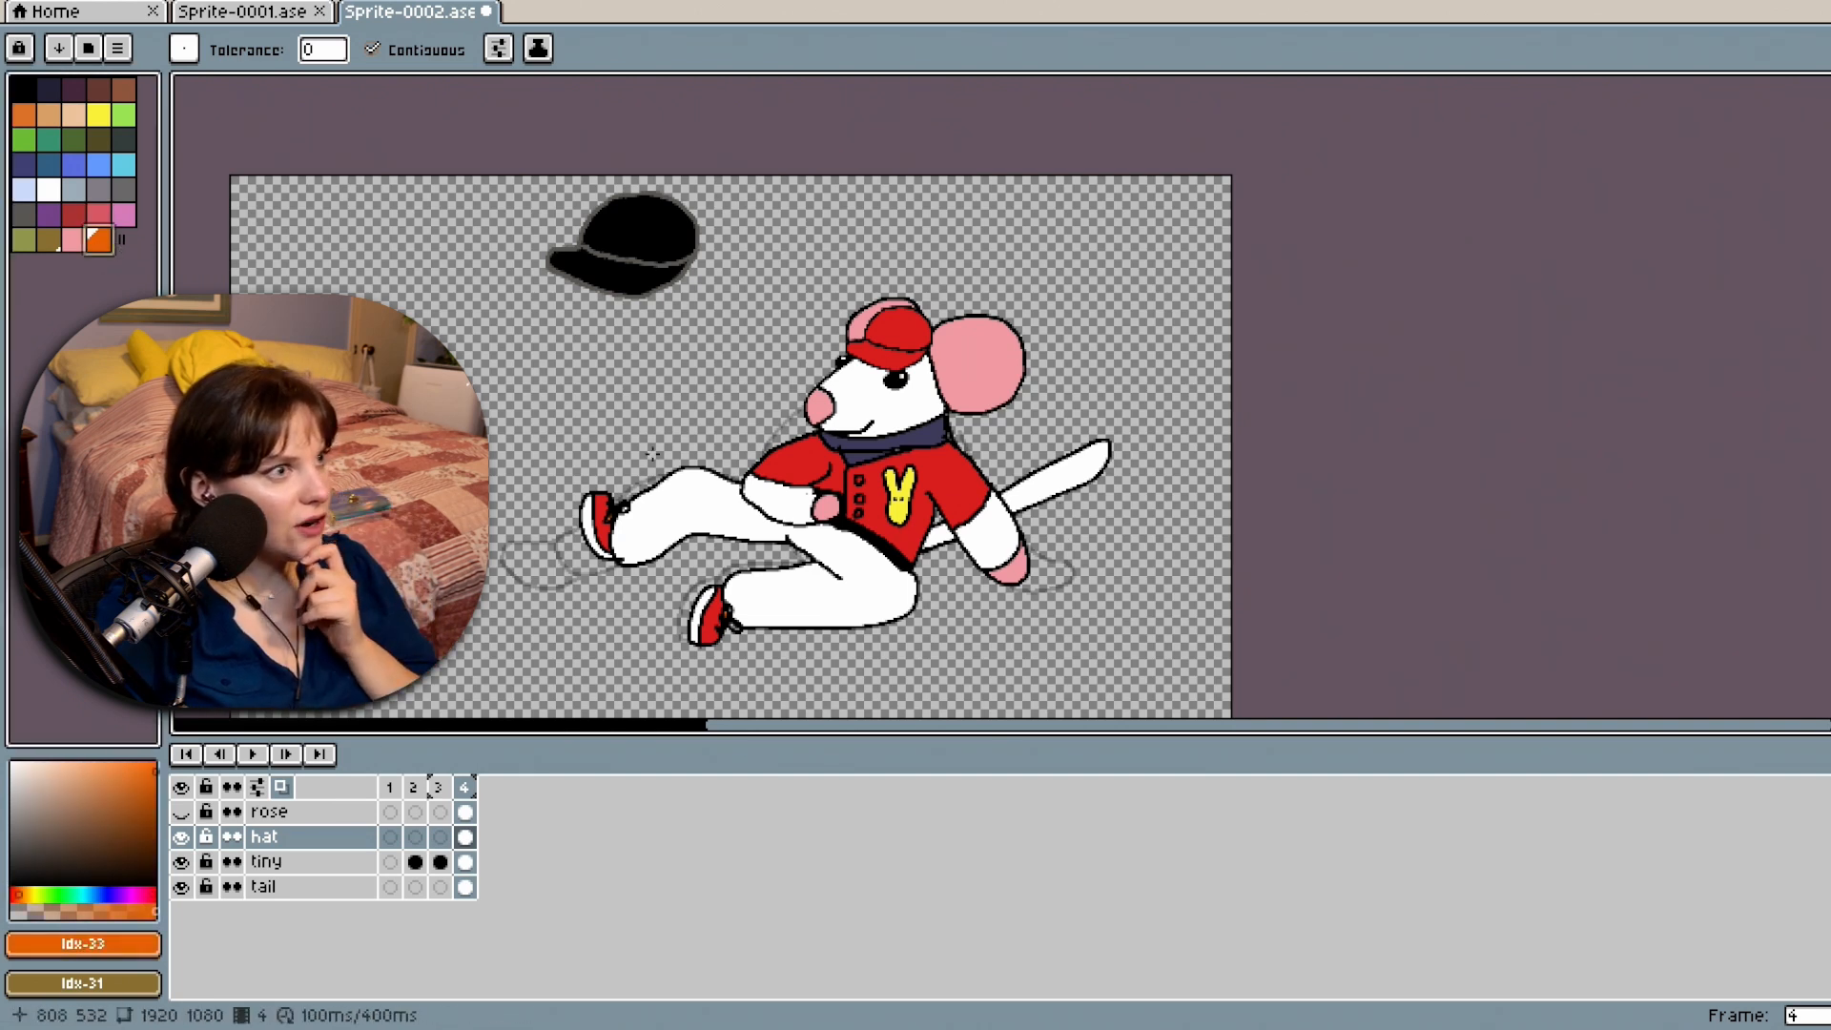
pyautogui.click(893, 330)
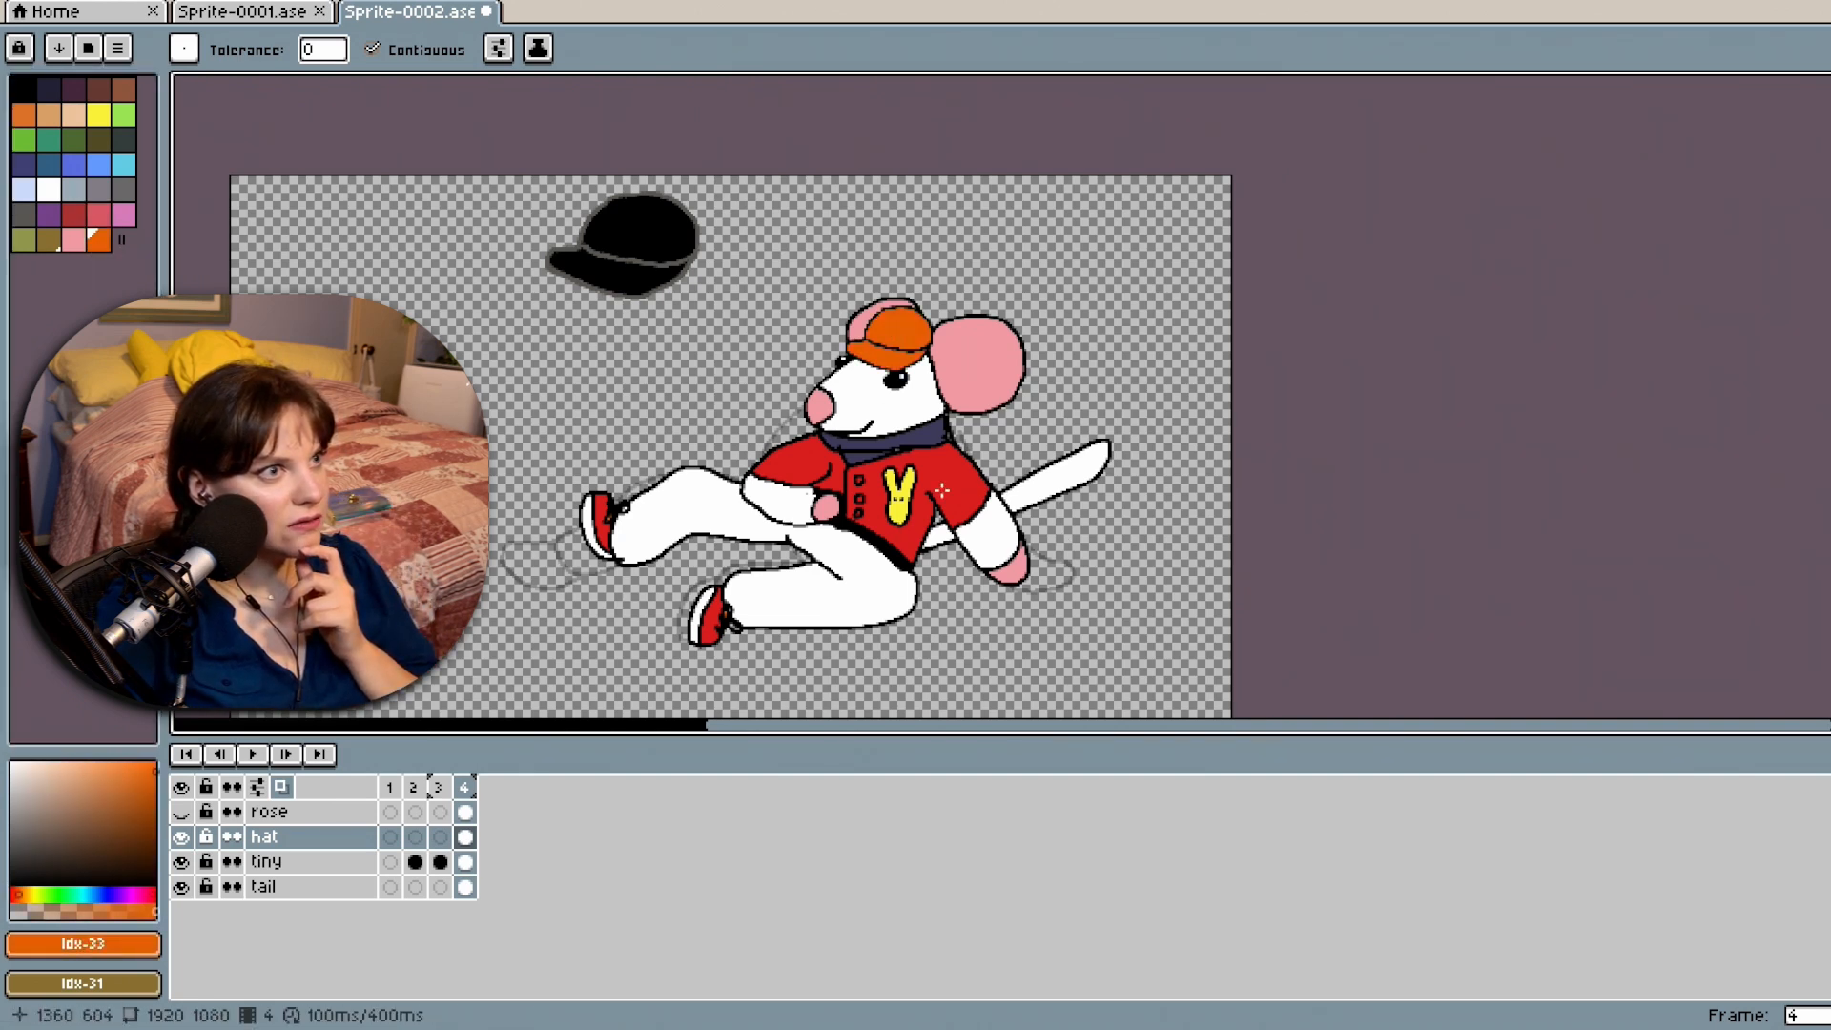
pyautogui.click(914, 491)
pyautogui.hotkey('ctrl', 'z')
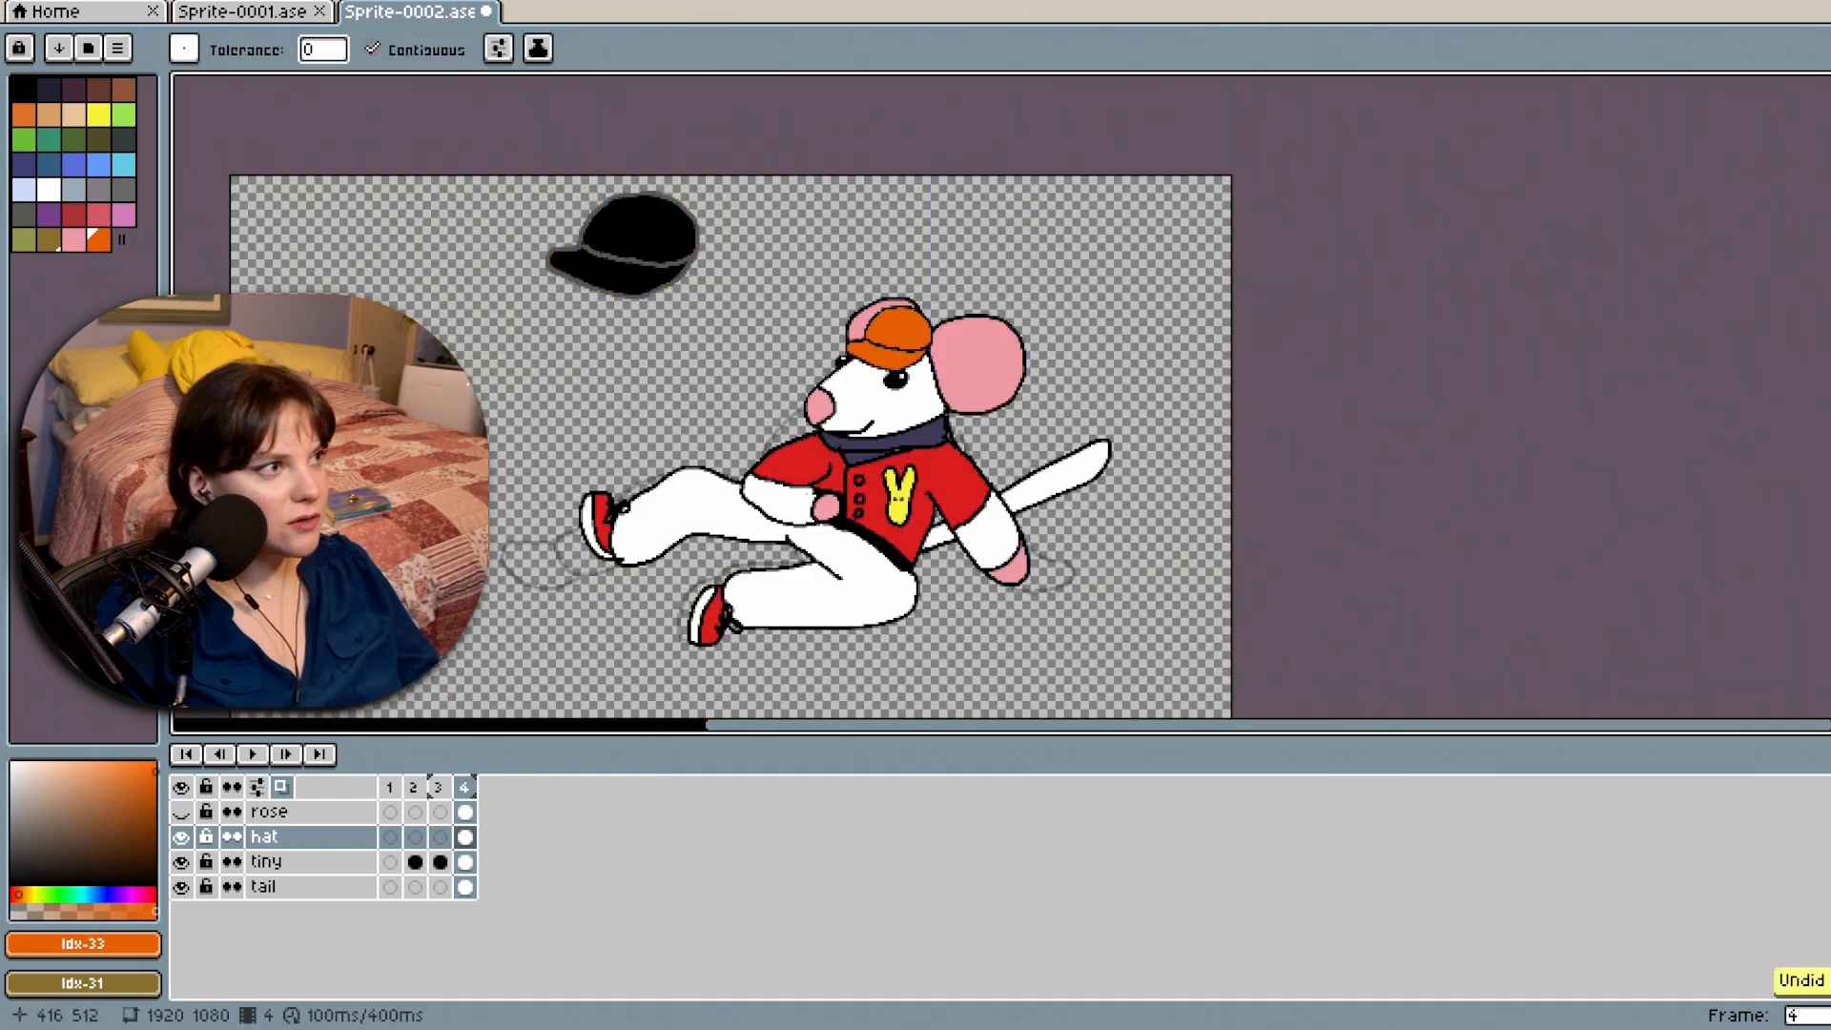
# Fill the jacket, its sleeve and both shoes with orange (Idx-33) on the tiny layer.
pyautogui.click(310, 871)
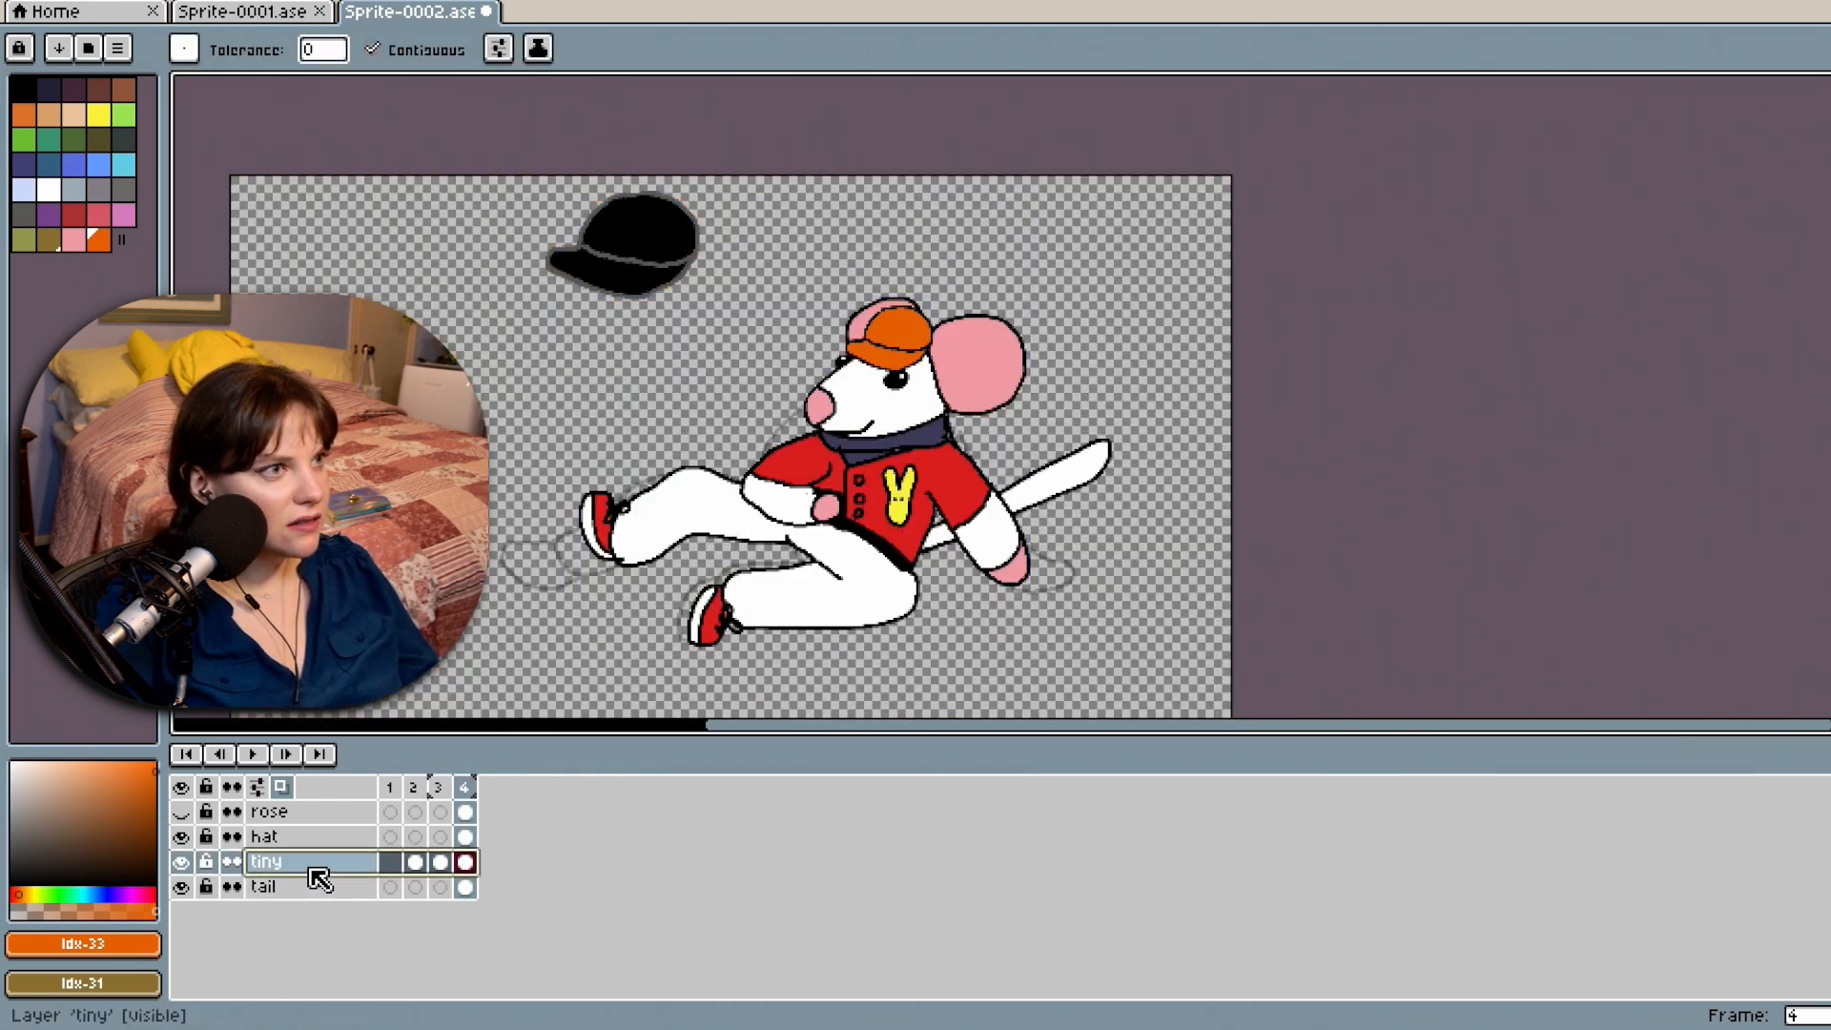
pyautogui.click(957, 482)
pyautogui.click(776, 461)
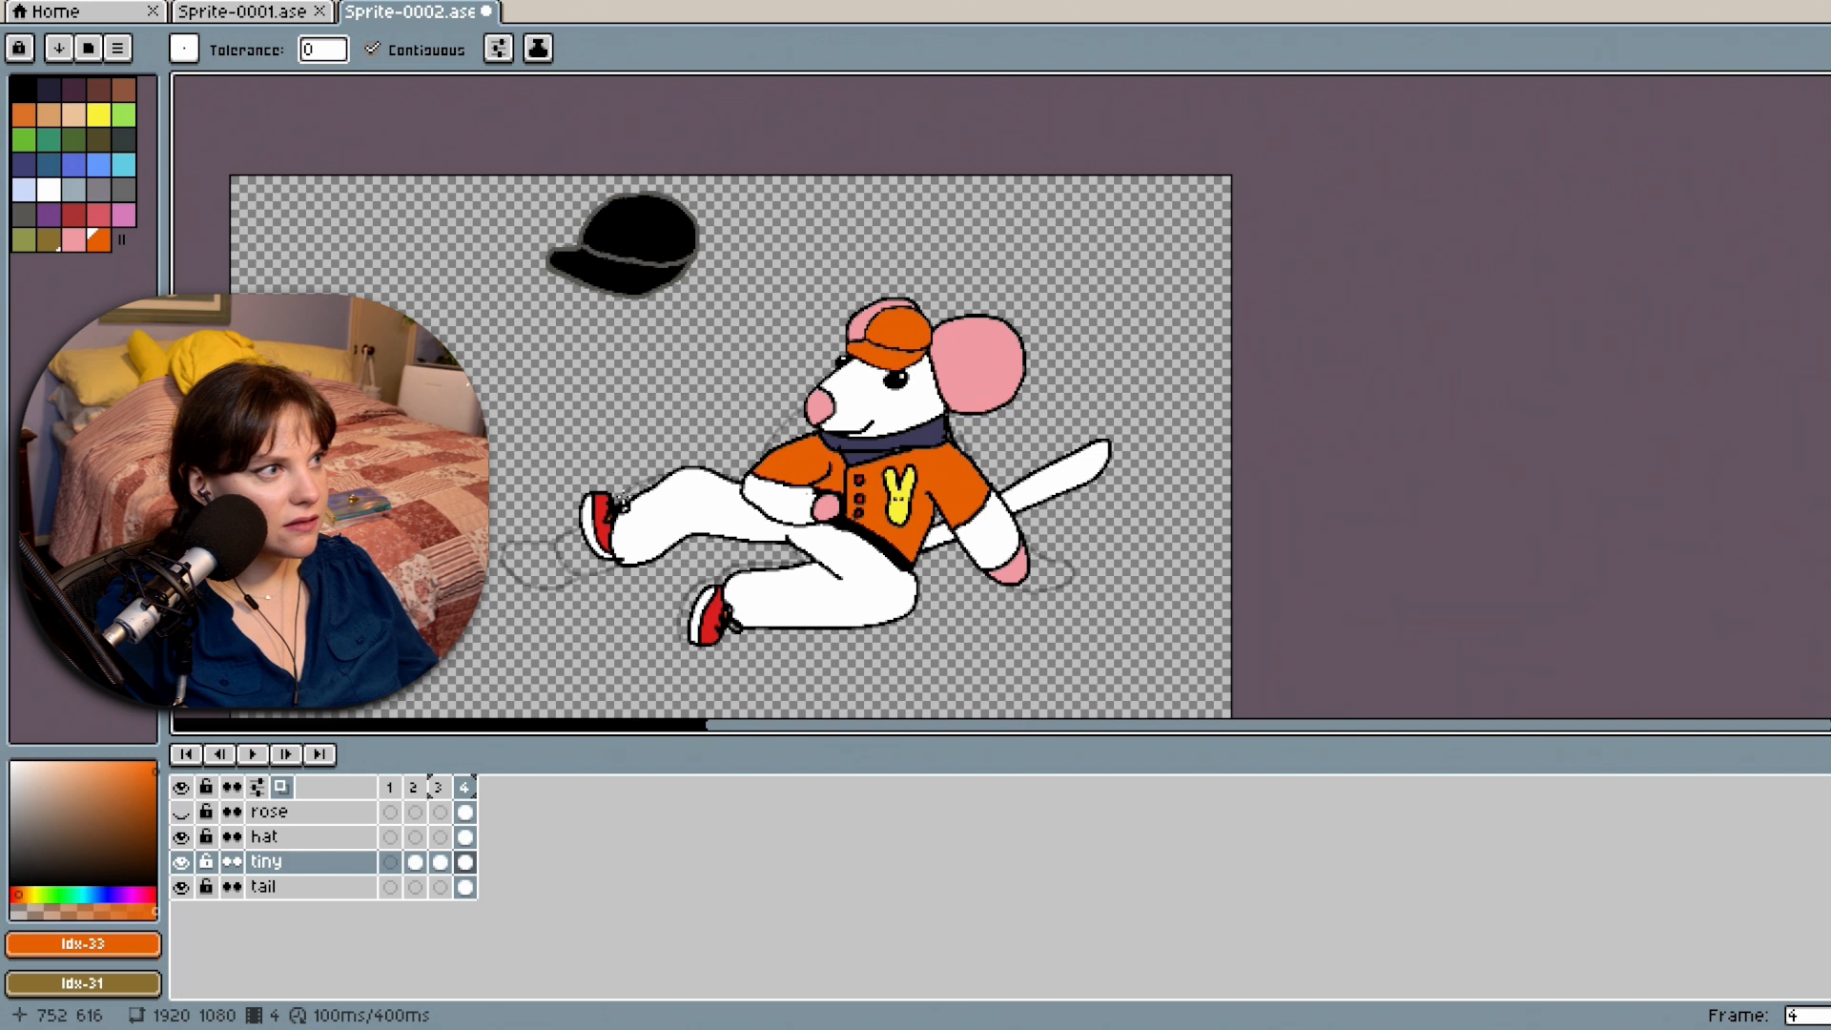
pyautogui.click(602, 501)
pyautogui.click(710, 619)
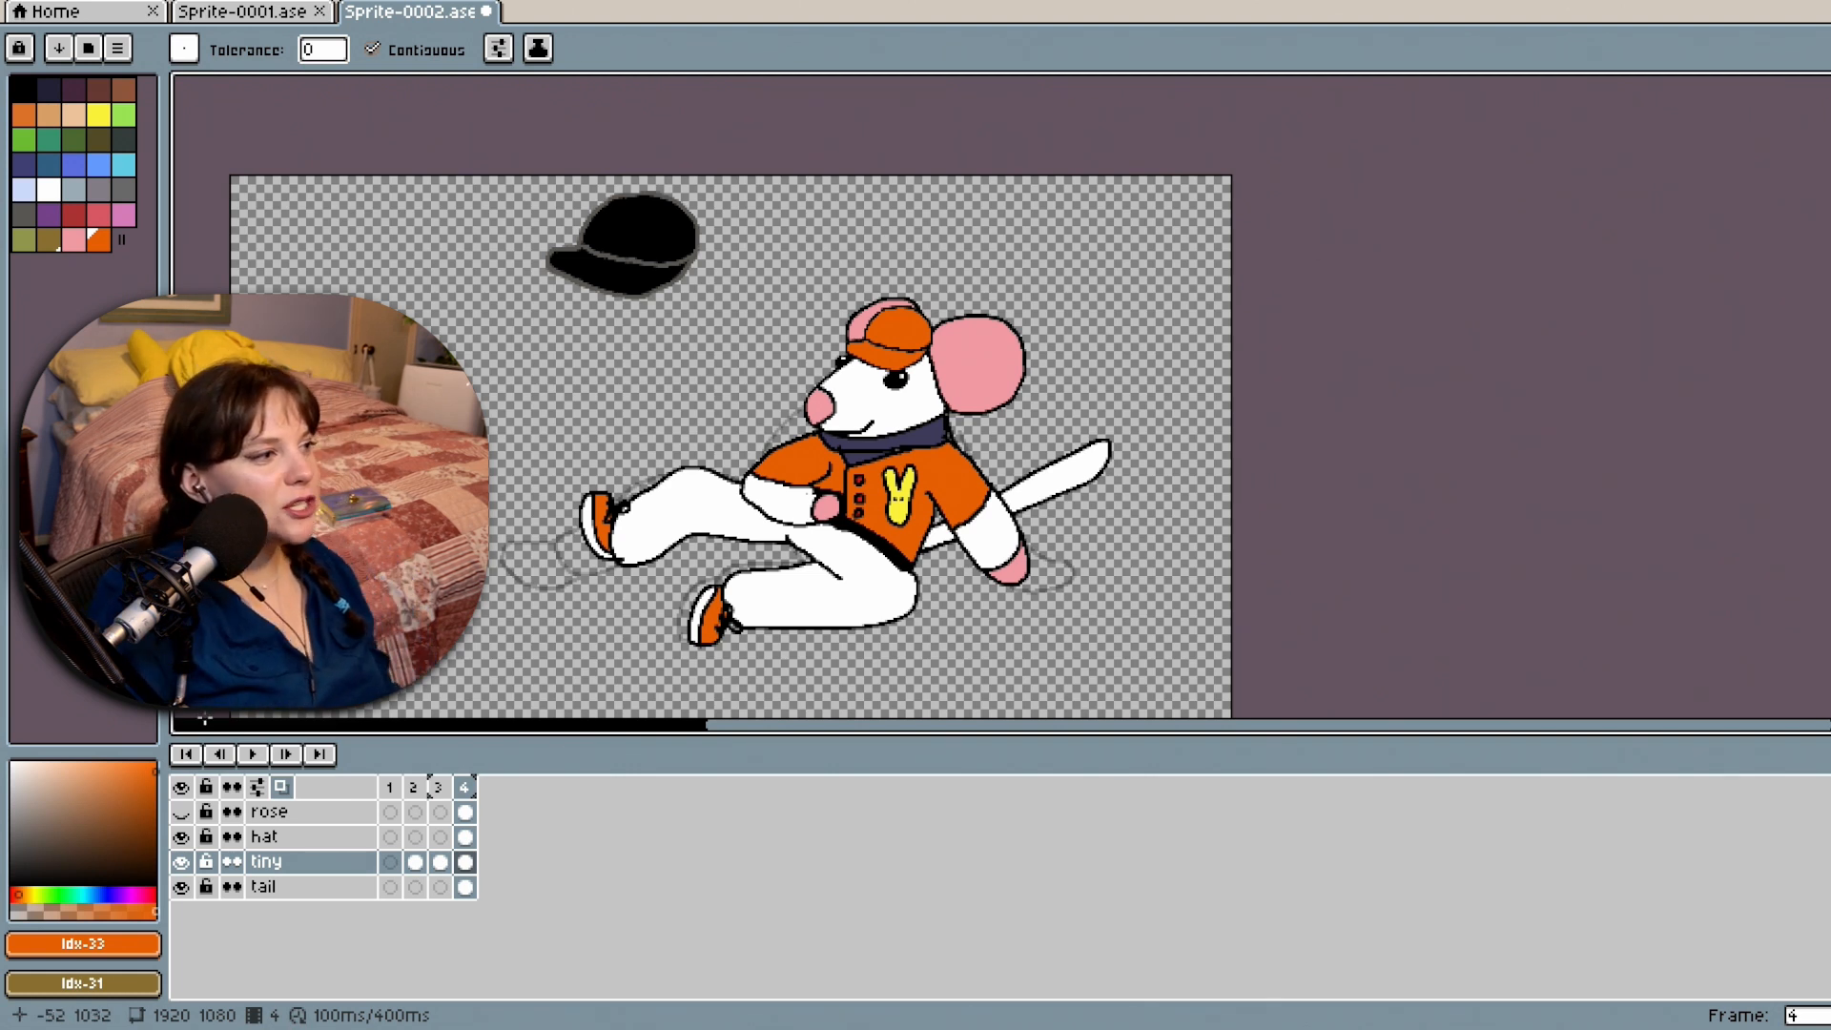
# Try a pink fill (Idx-32) for the tail on the tail layer, and undo it.
pyautogui.click(324, 890)
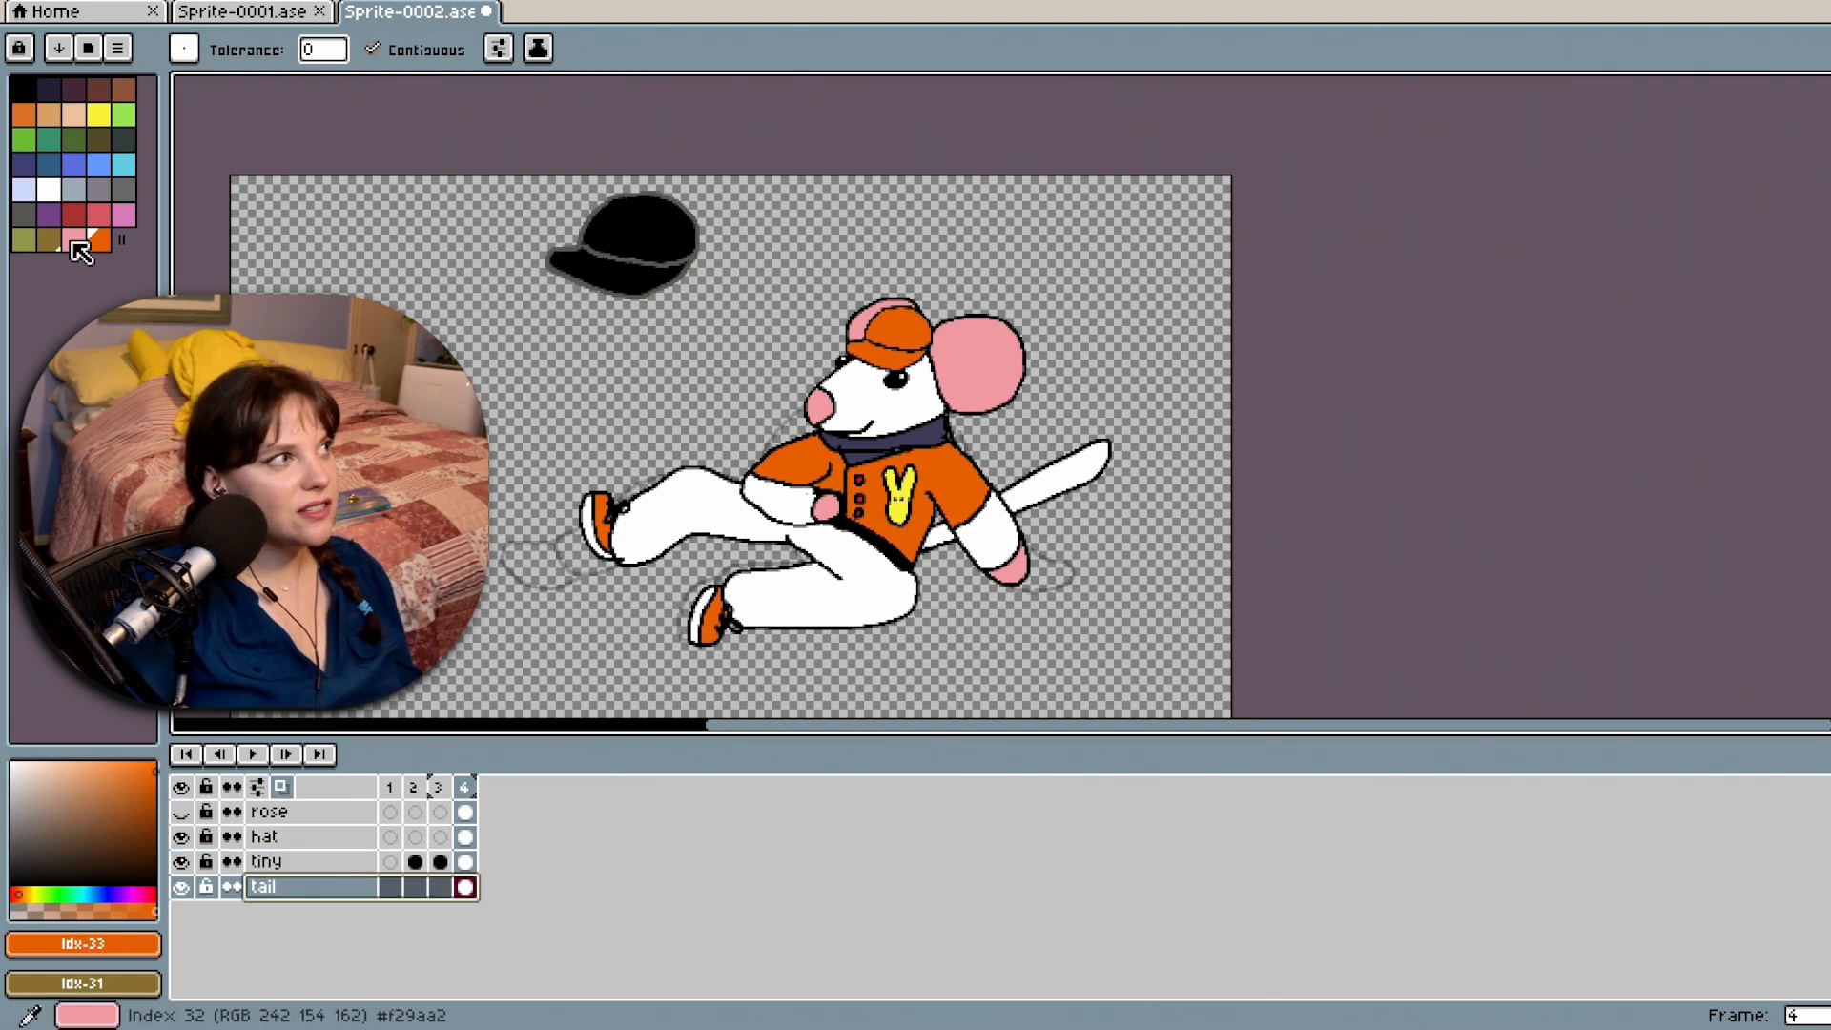
pyautogui.click(74, 237)
pyautogui.click(1085, 469)
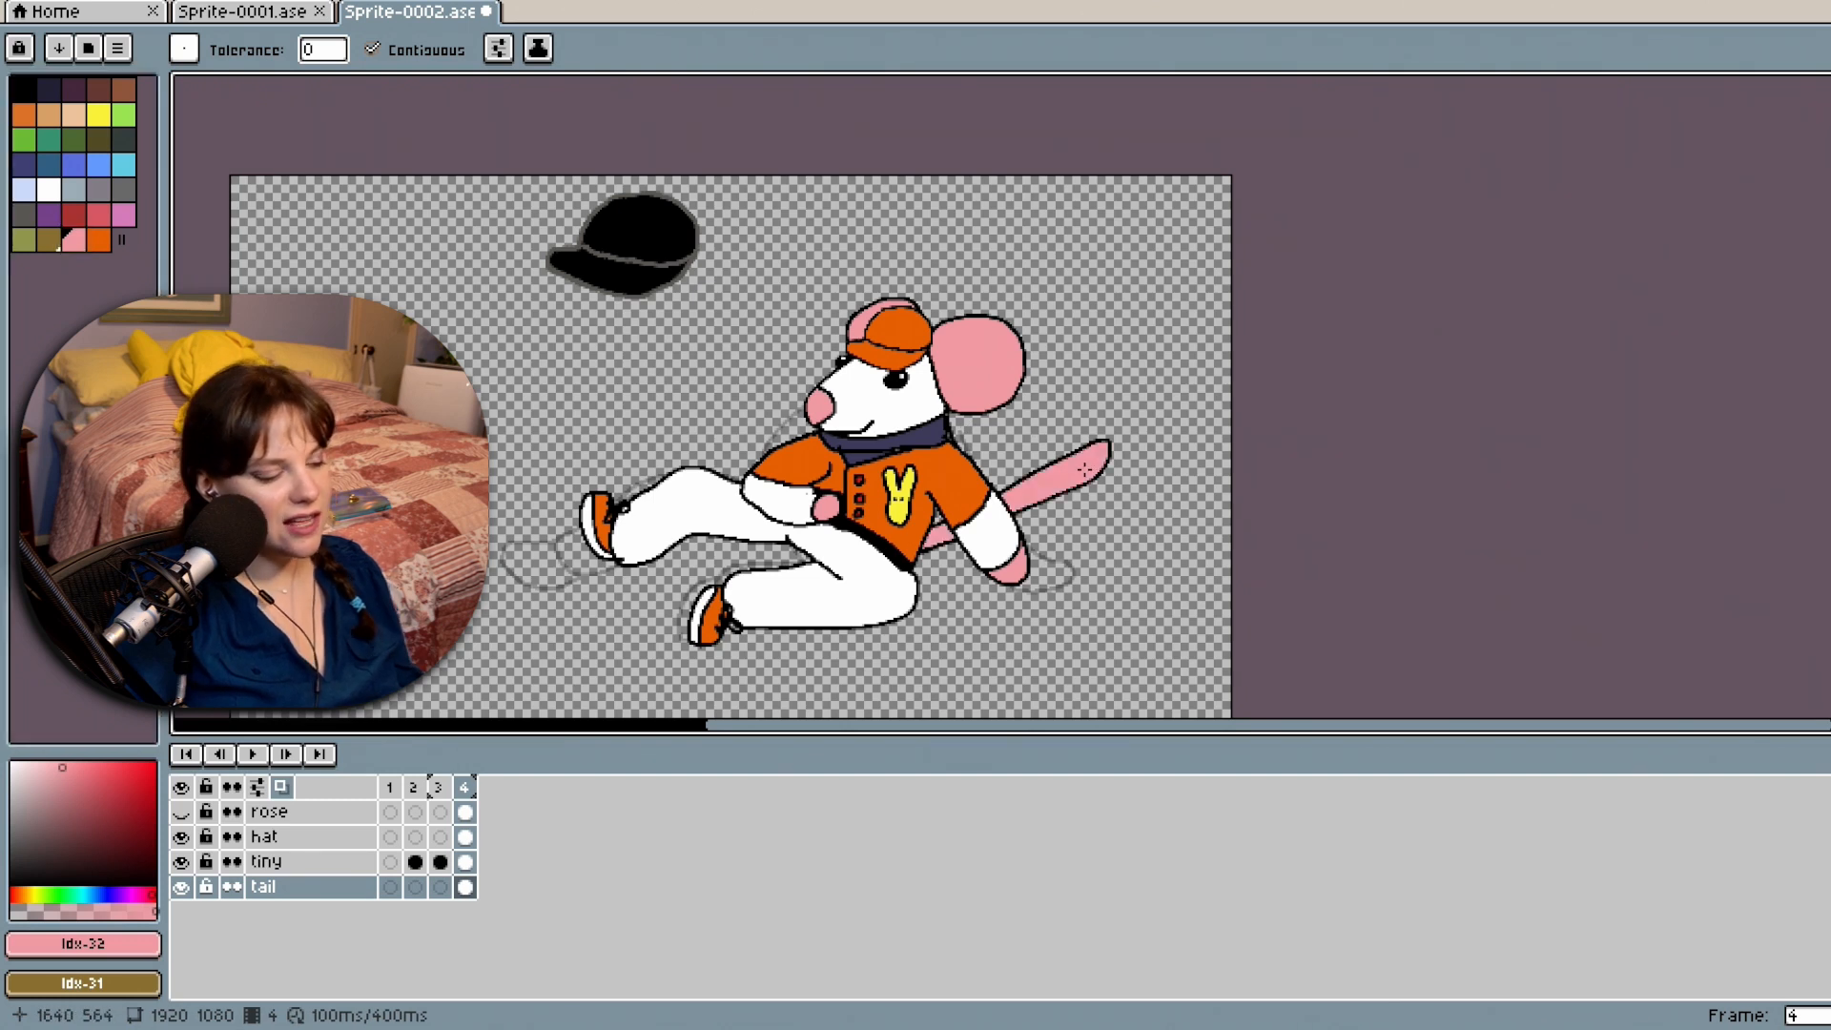
pyautogui.hotkey('ctrl', 'z')
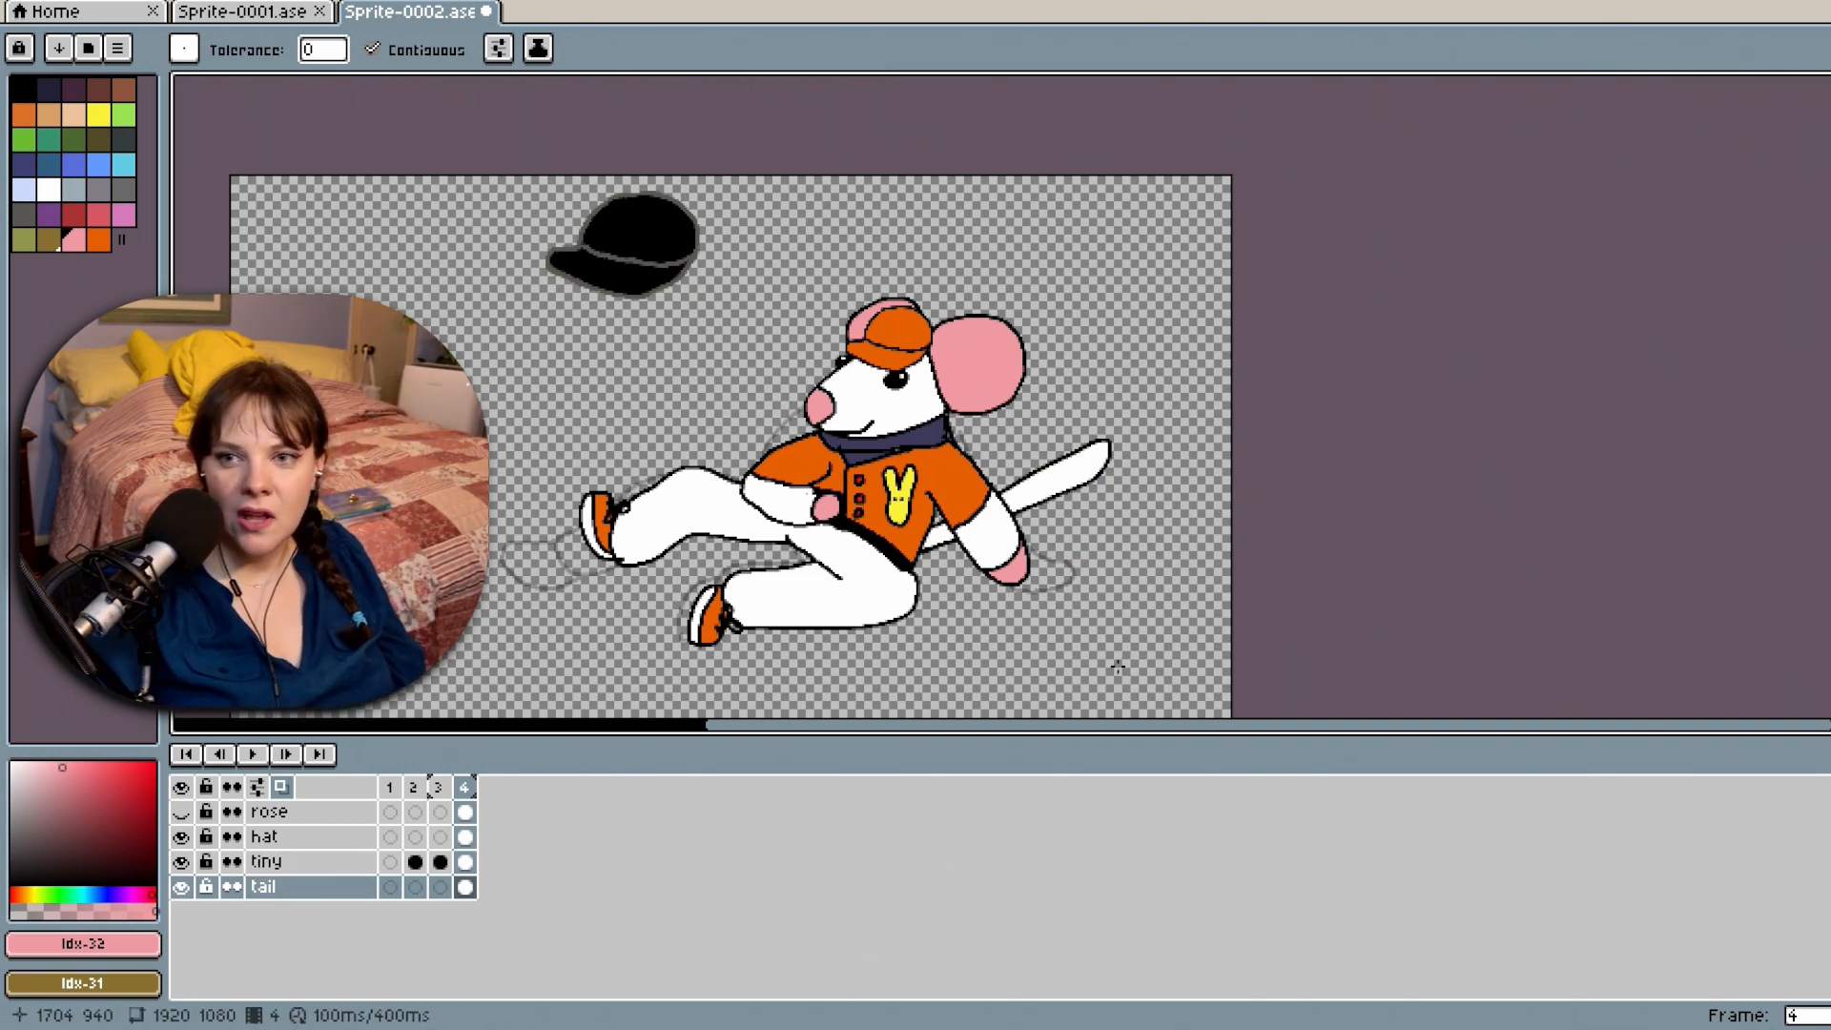
pyautogui.scroll(2, 830, 584)
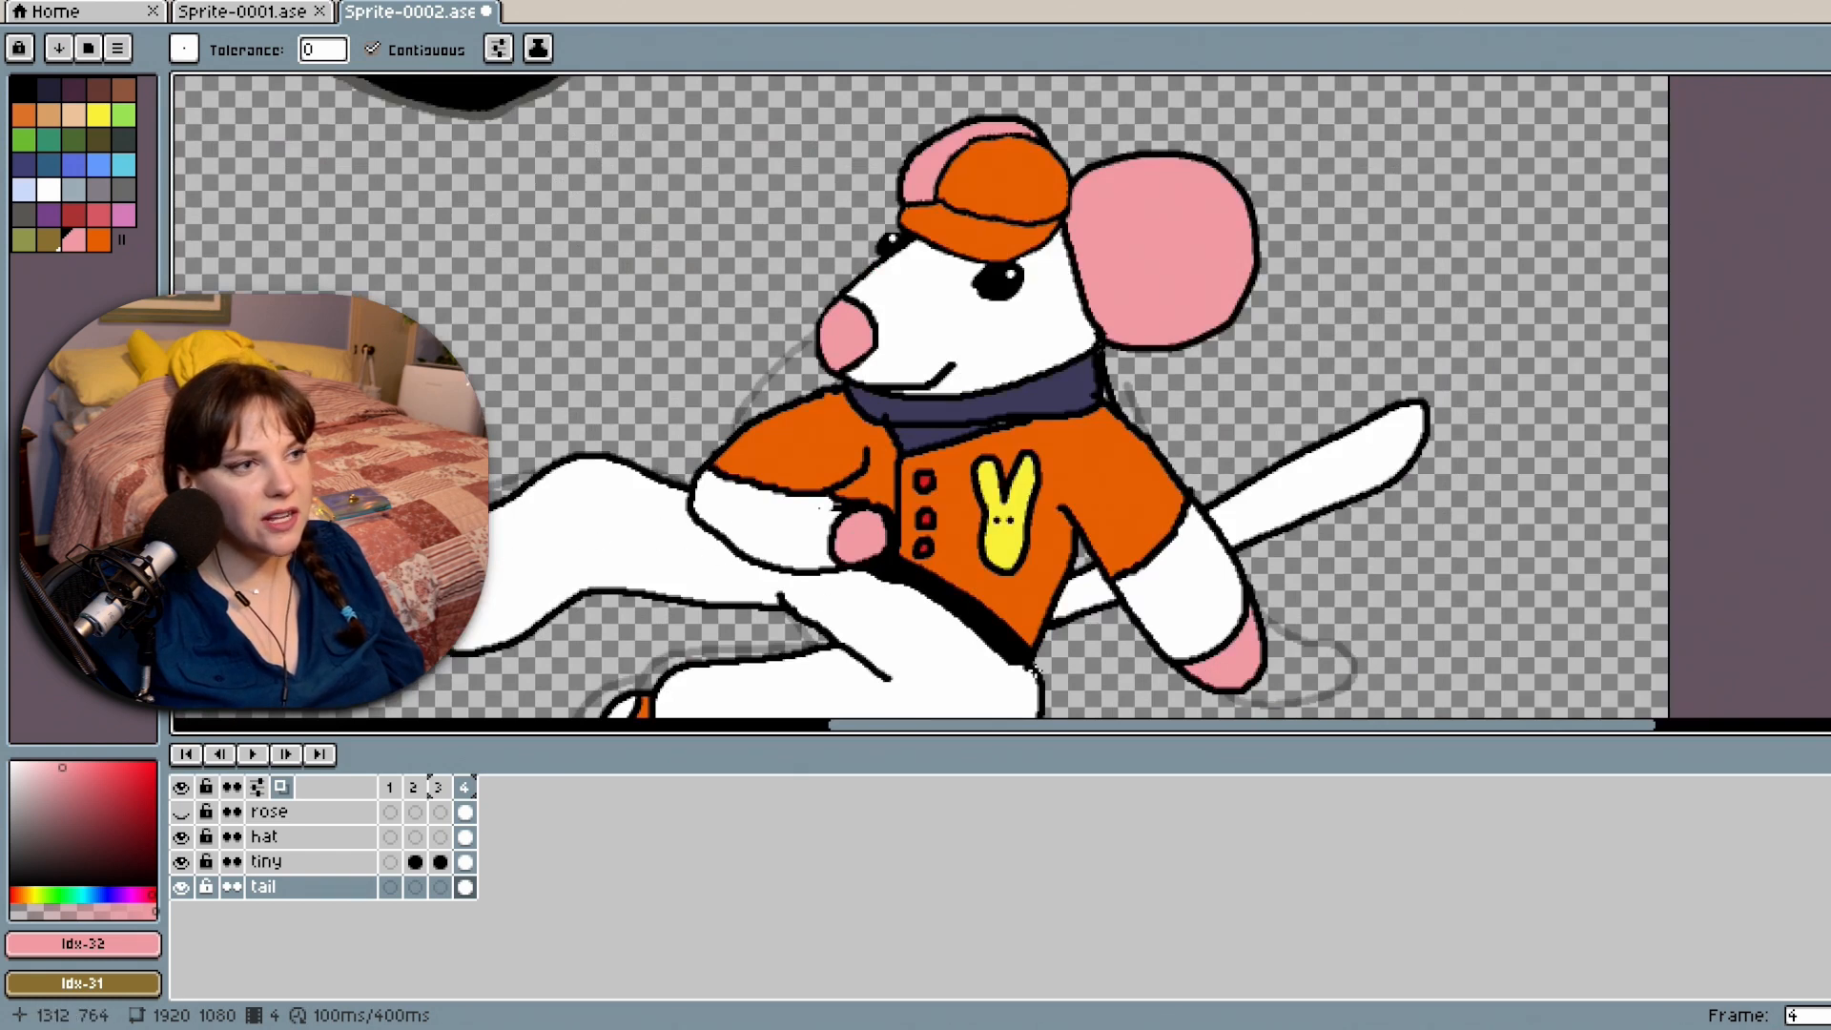
# Fill the interior of the top jacket button with orange (Idx-33) on the tiny layer, undoing the stray fill made on the tail layer.
pyautogui.scroll(-1, 1034, 668)
pyautogui.scroll(-3, 675, 361)
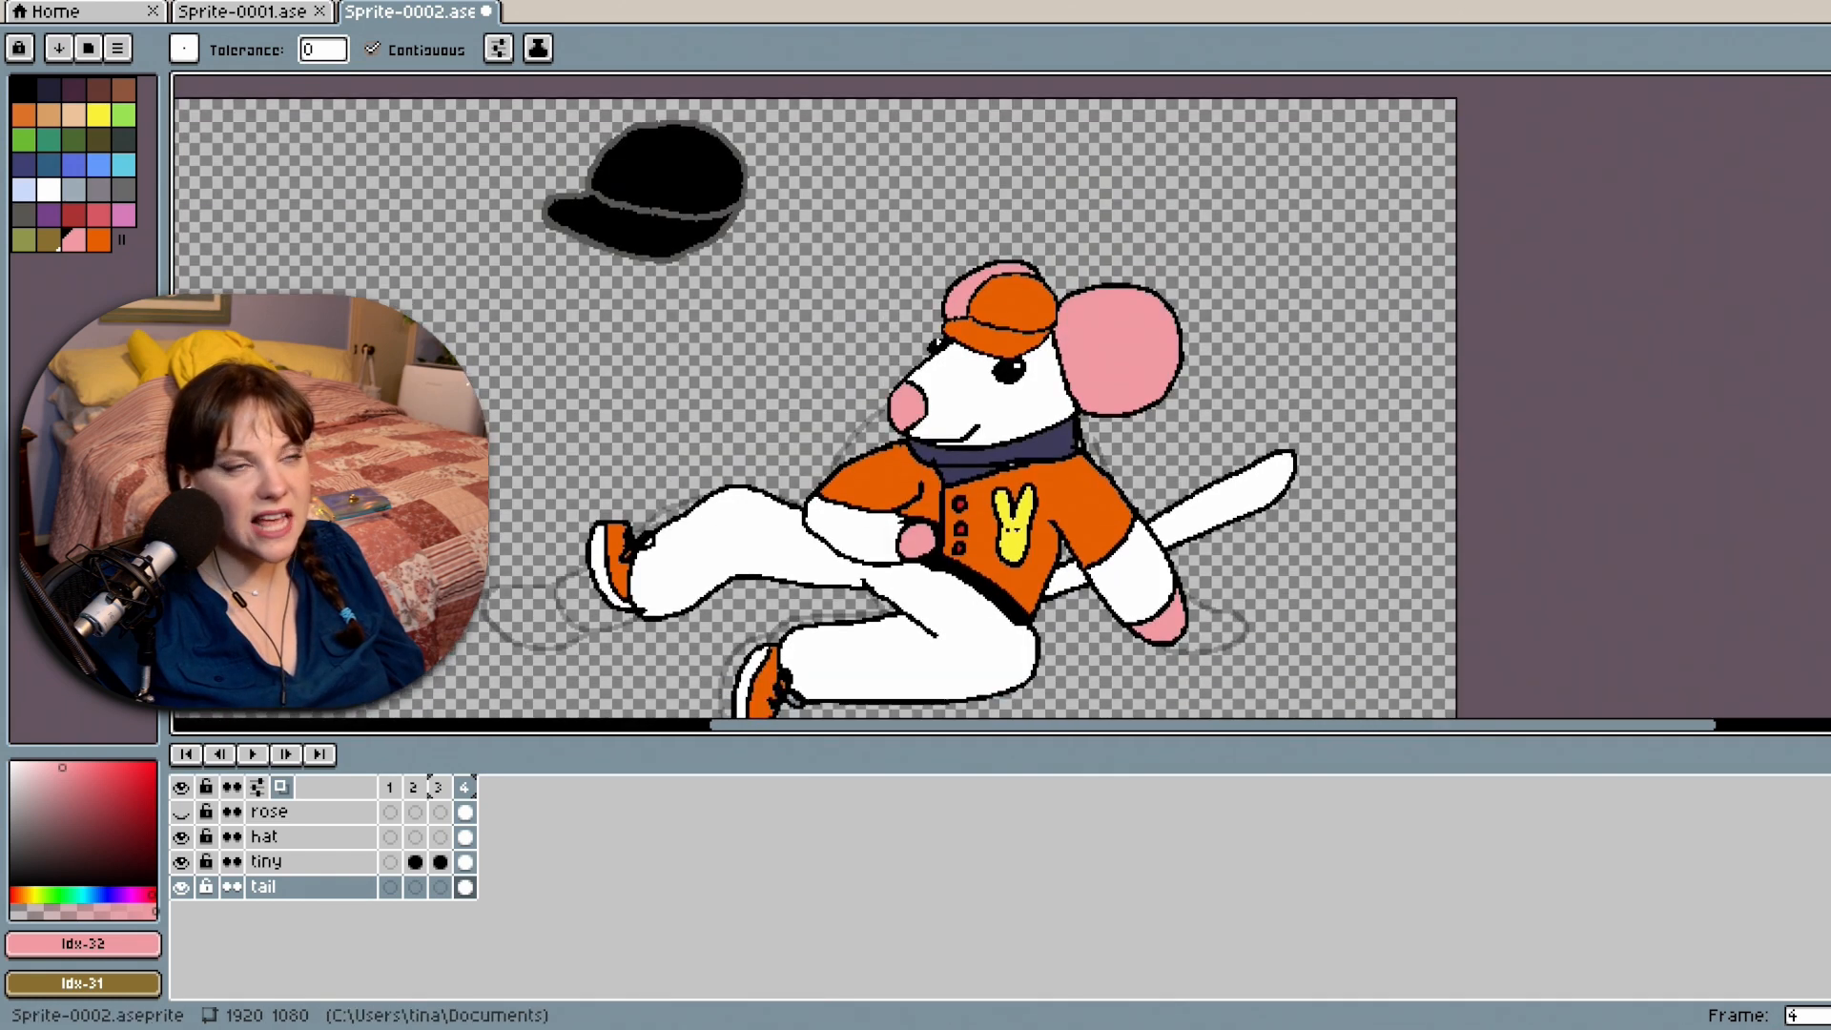
pyautogui.scroll(3, 982, 402)
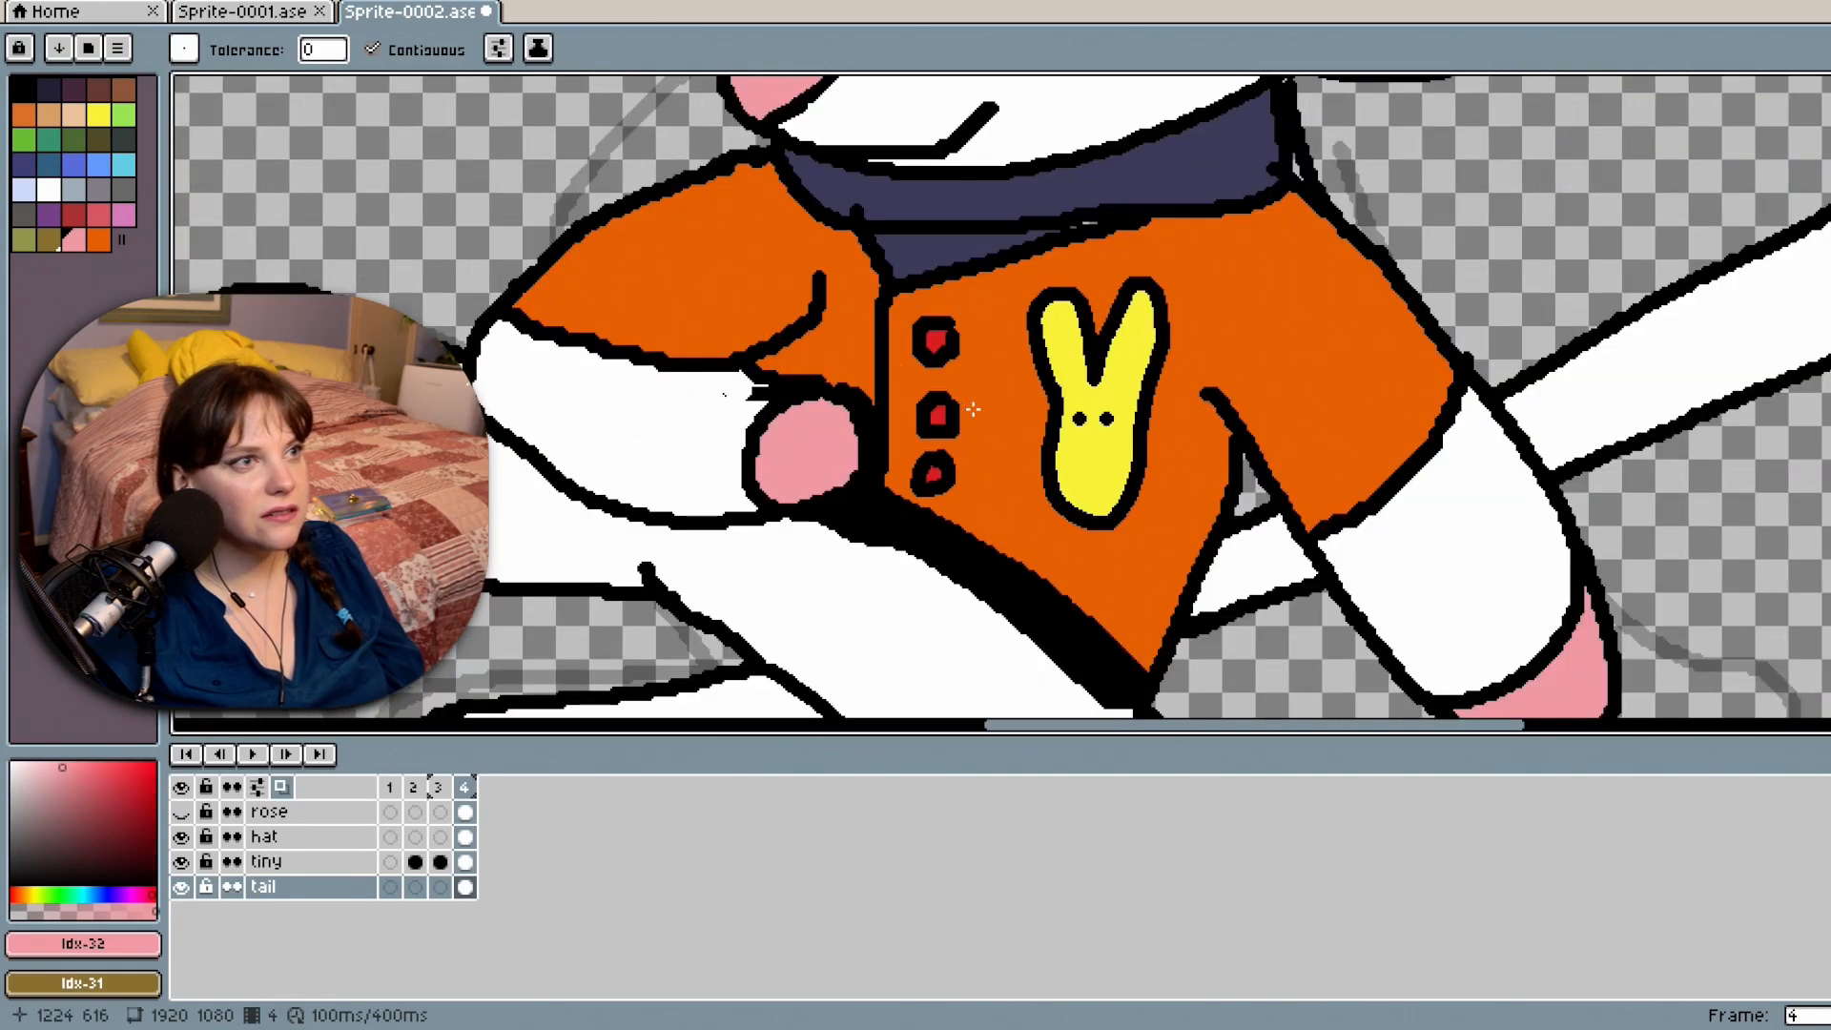
pyautogui.click(99, 239)
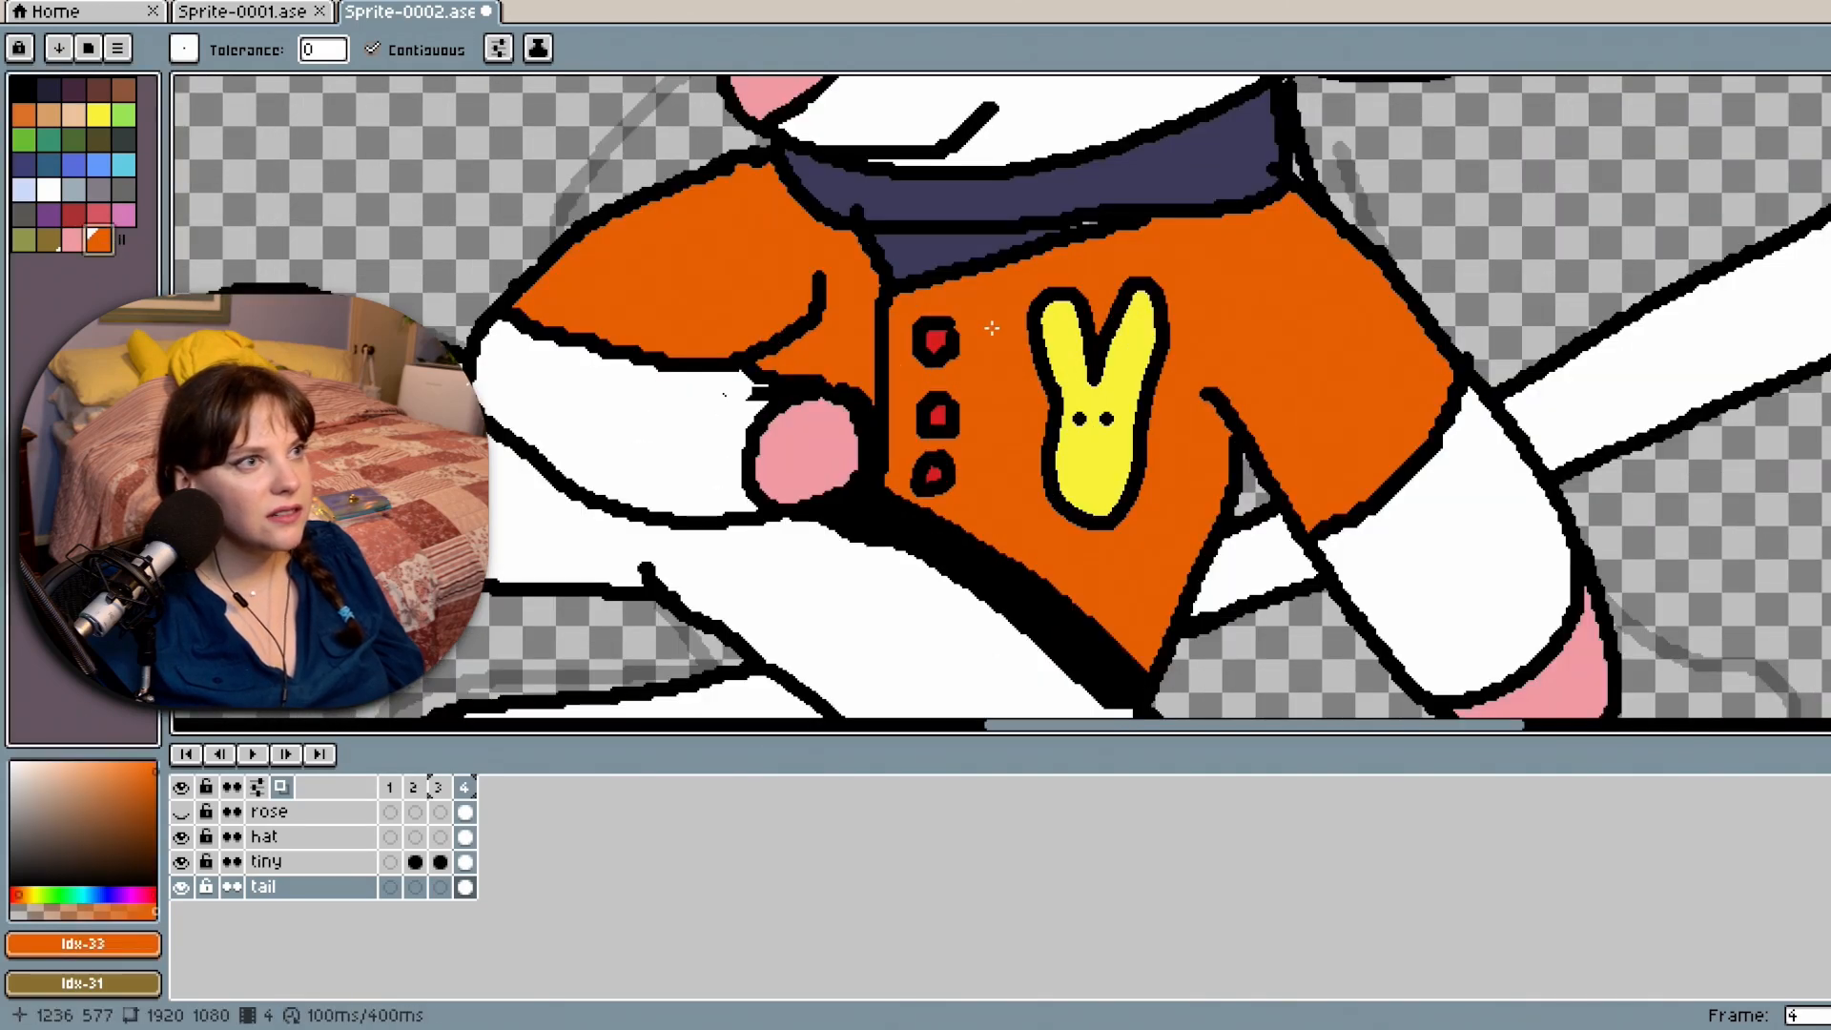
pyautogui.click(937, 343)
pyautogui.hotkey('ctrl', 'z')
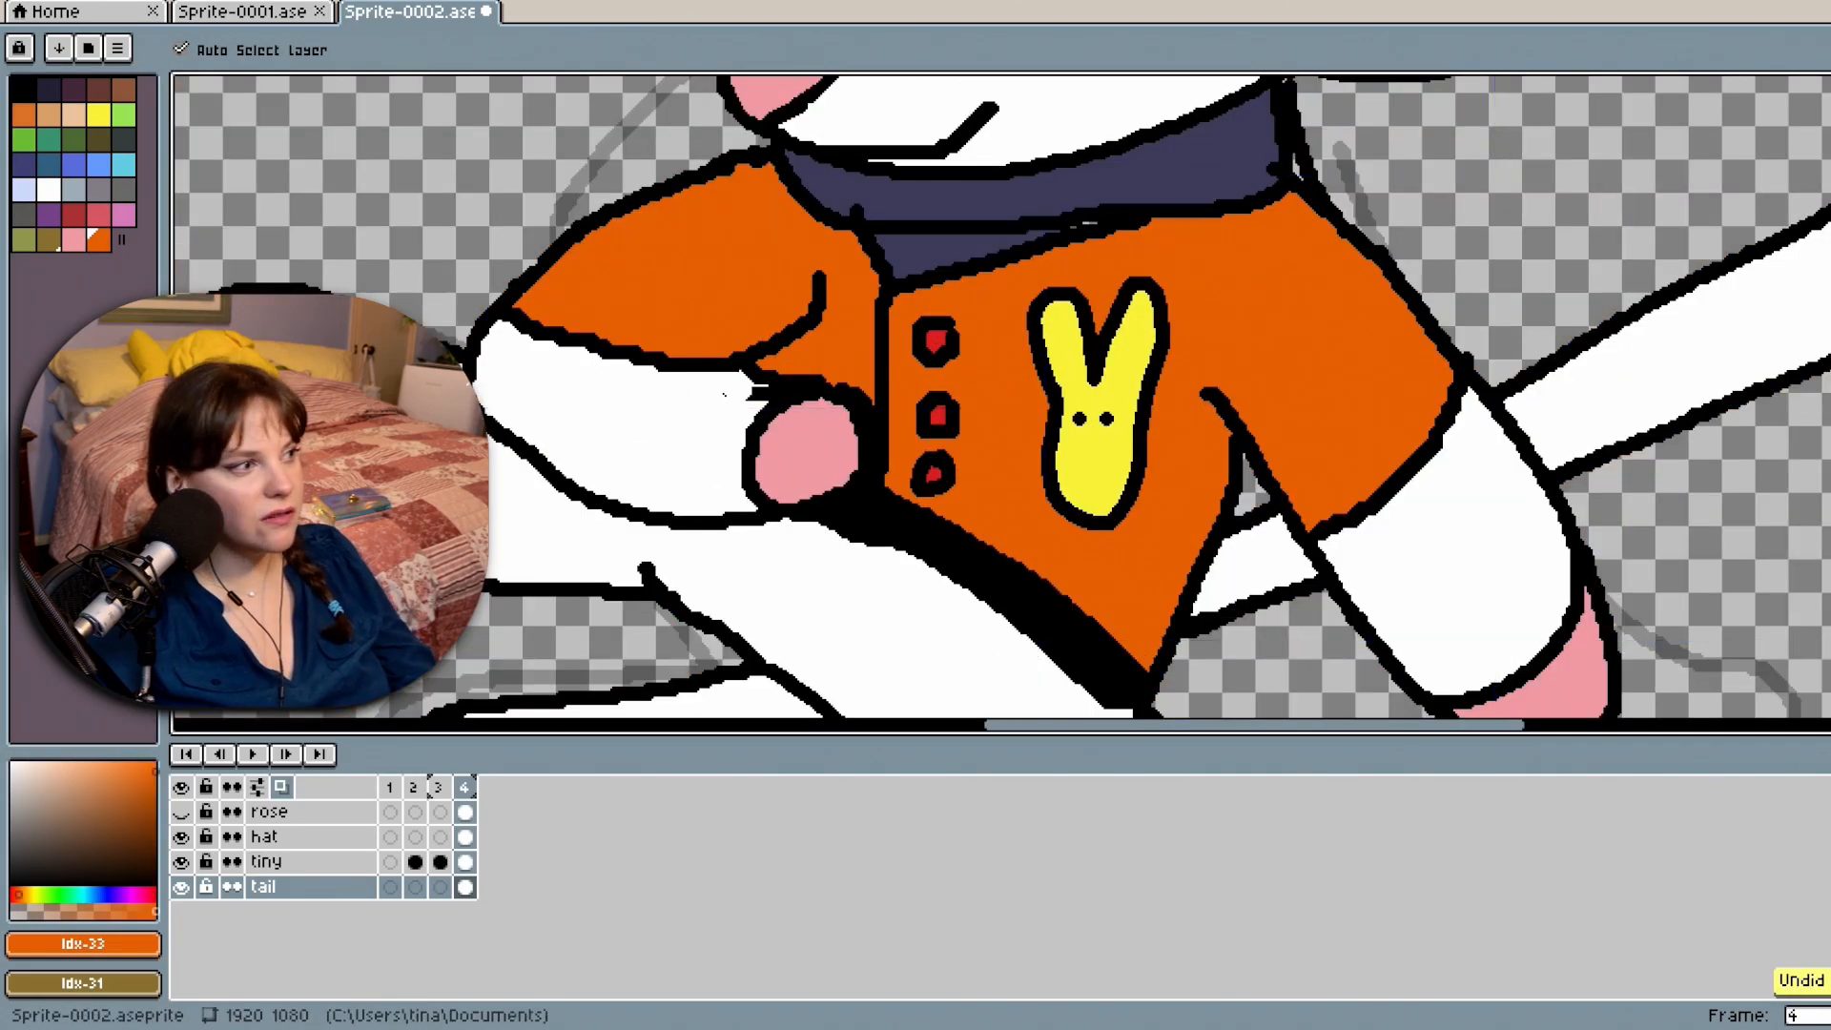
pyautogui.click(347, 862)
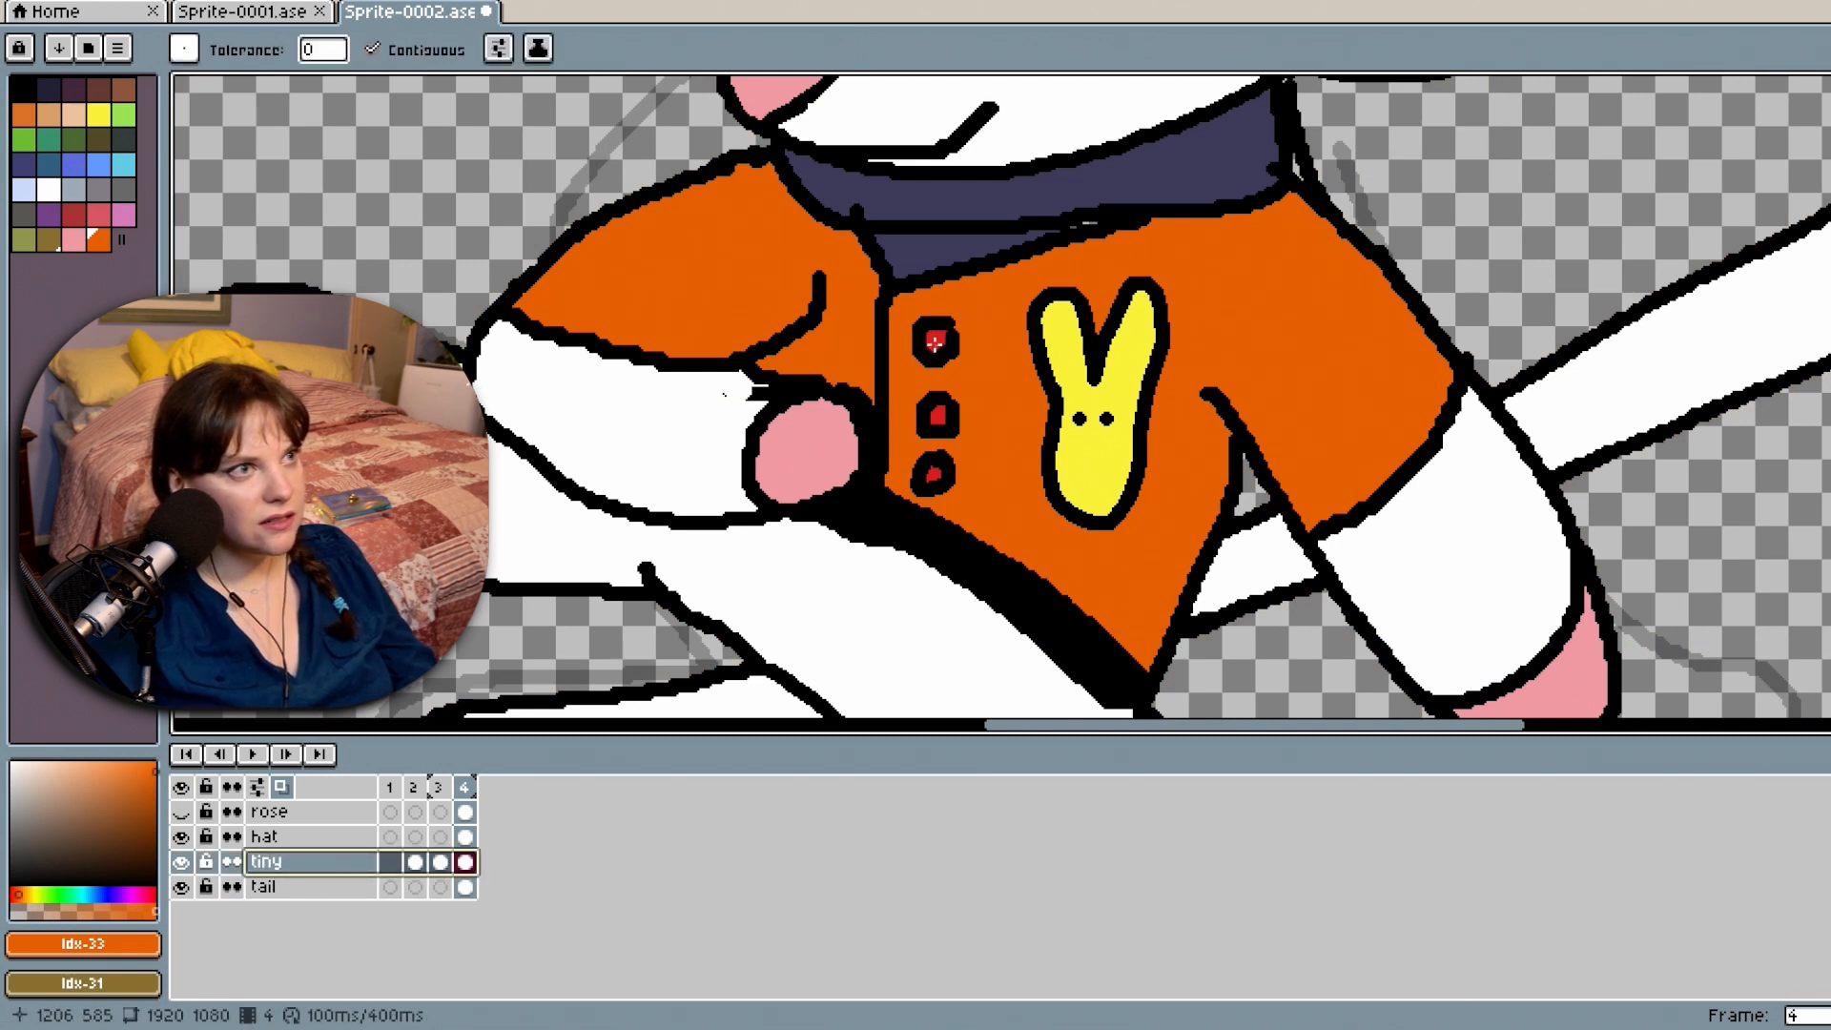
pyautogui.click(934, 342)
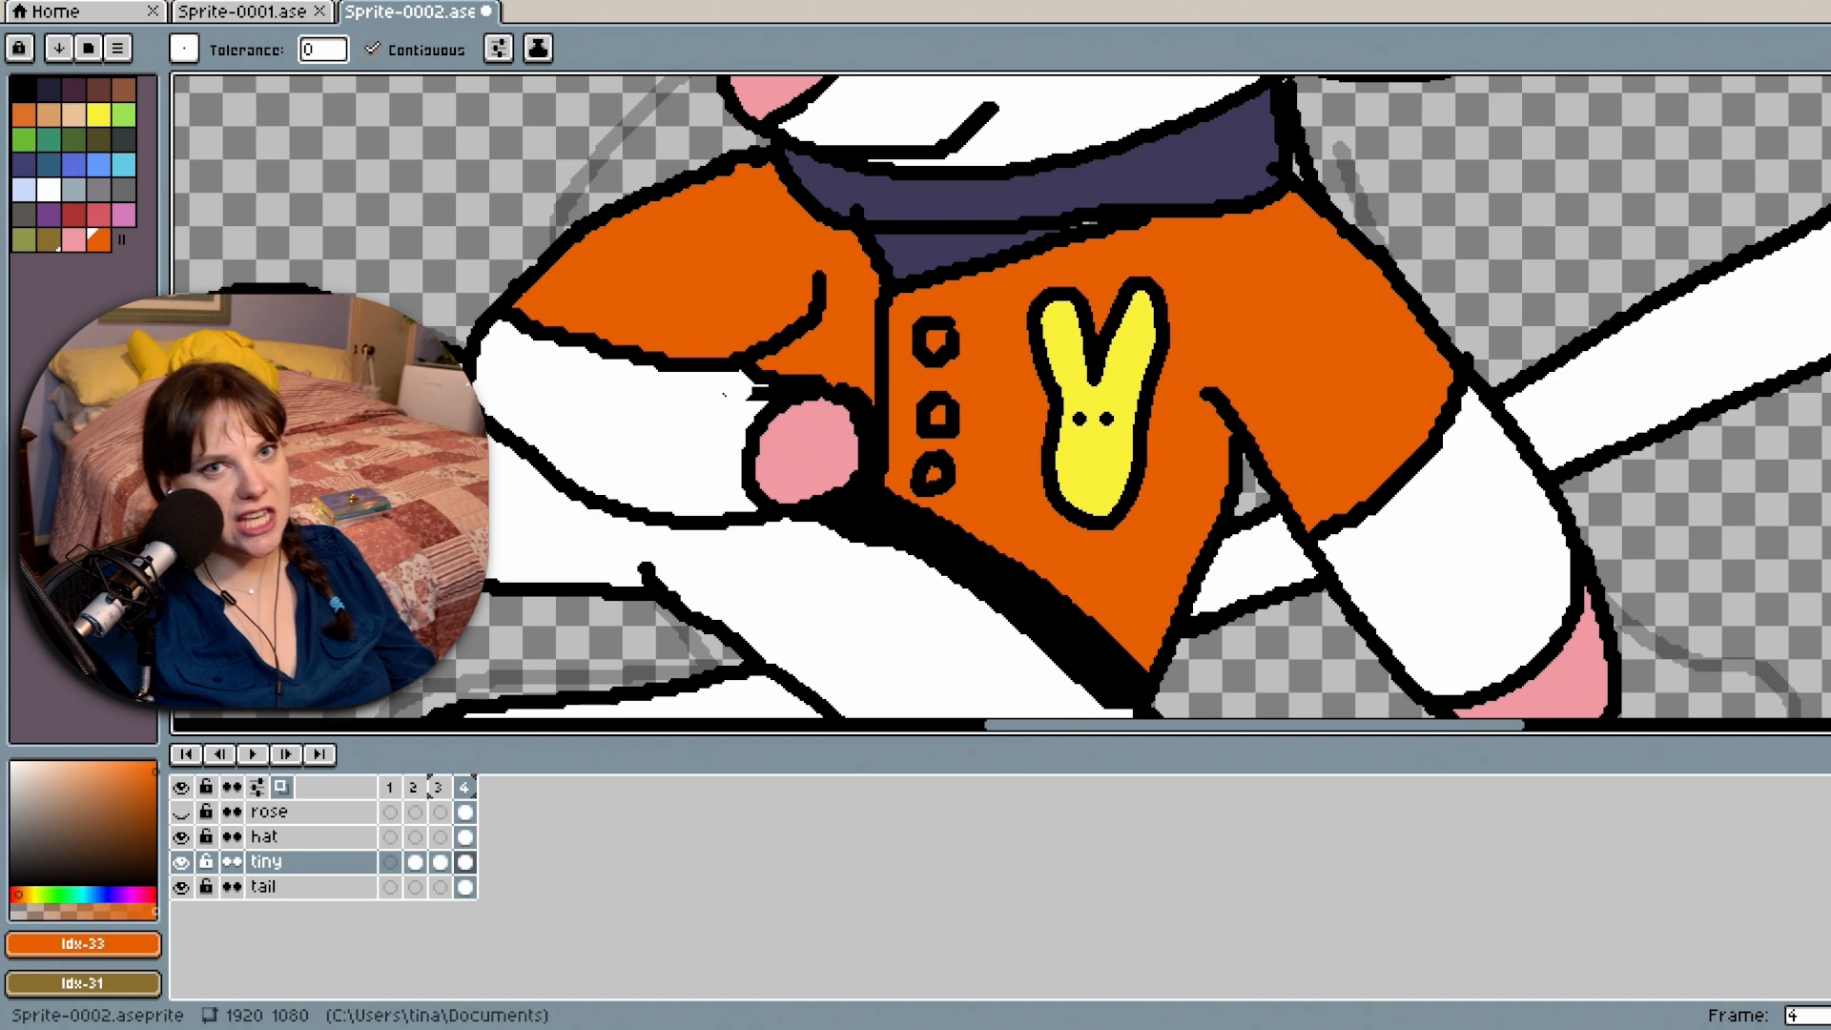
pyautogui.scroll(3, 1097, 396)
pyautogui.scroll(5, 1097, 396)
pyautogui.scroll(-9, 1096, 395)
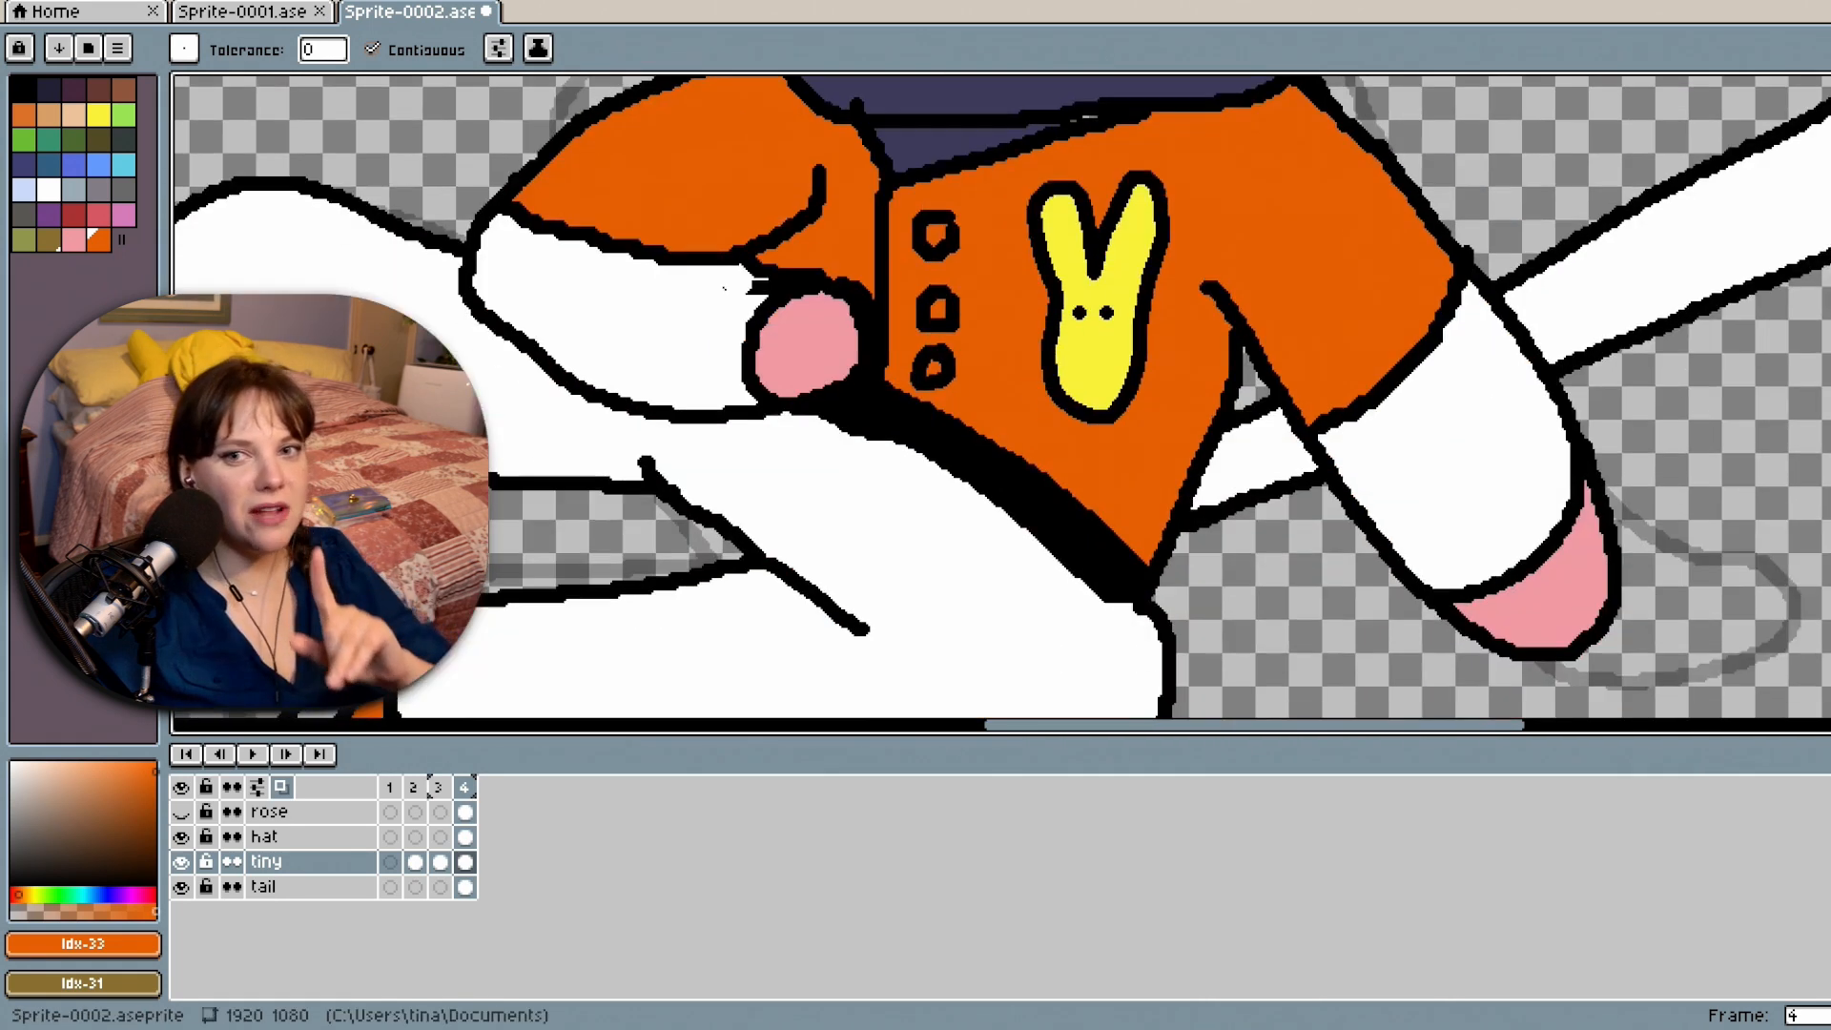
pyautogui.scroll(10, 1097, 395)
pyautogui.scroll(-1, 1096, 395)
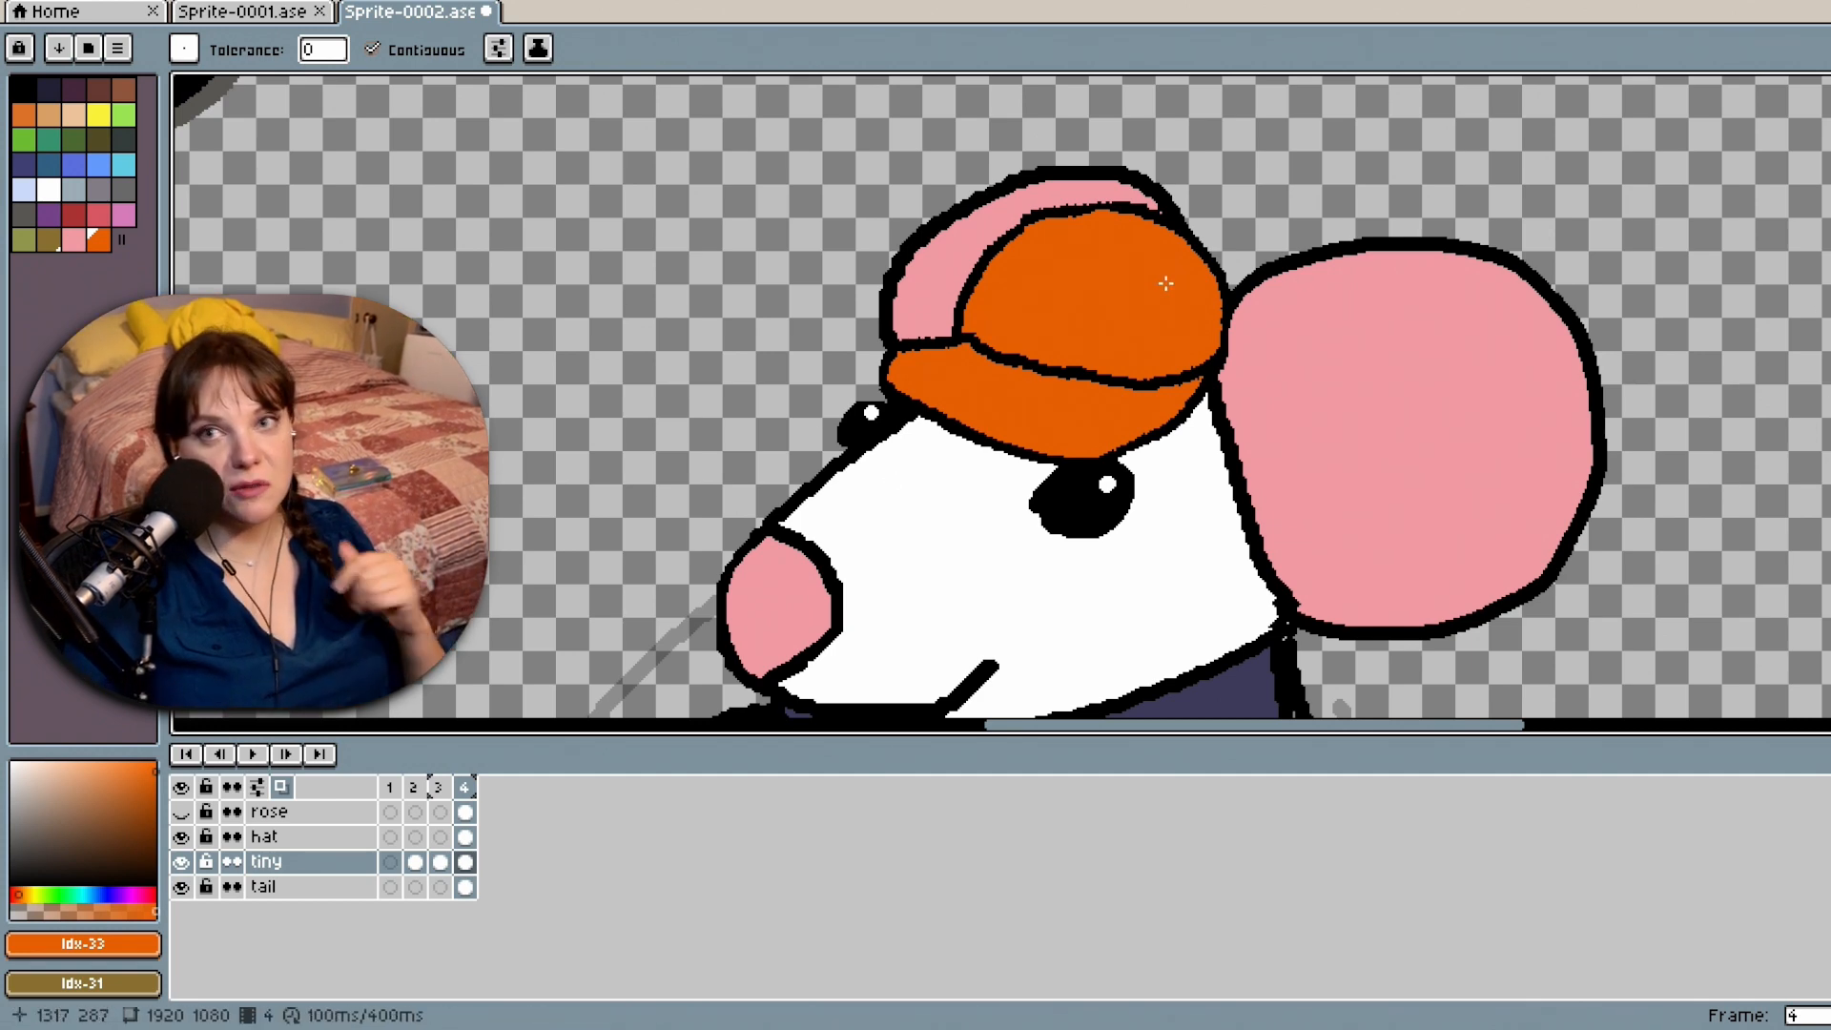
pyautogui.scroll(-3, 1292, 430)
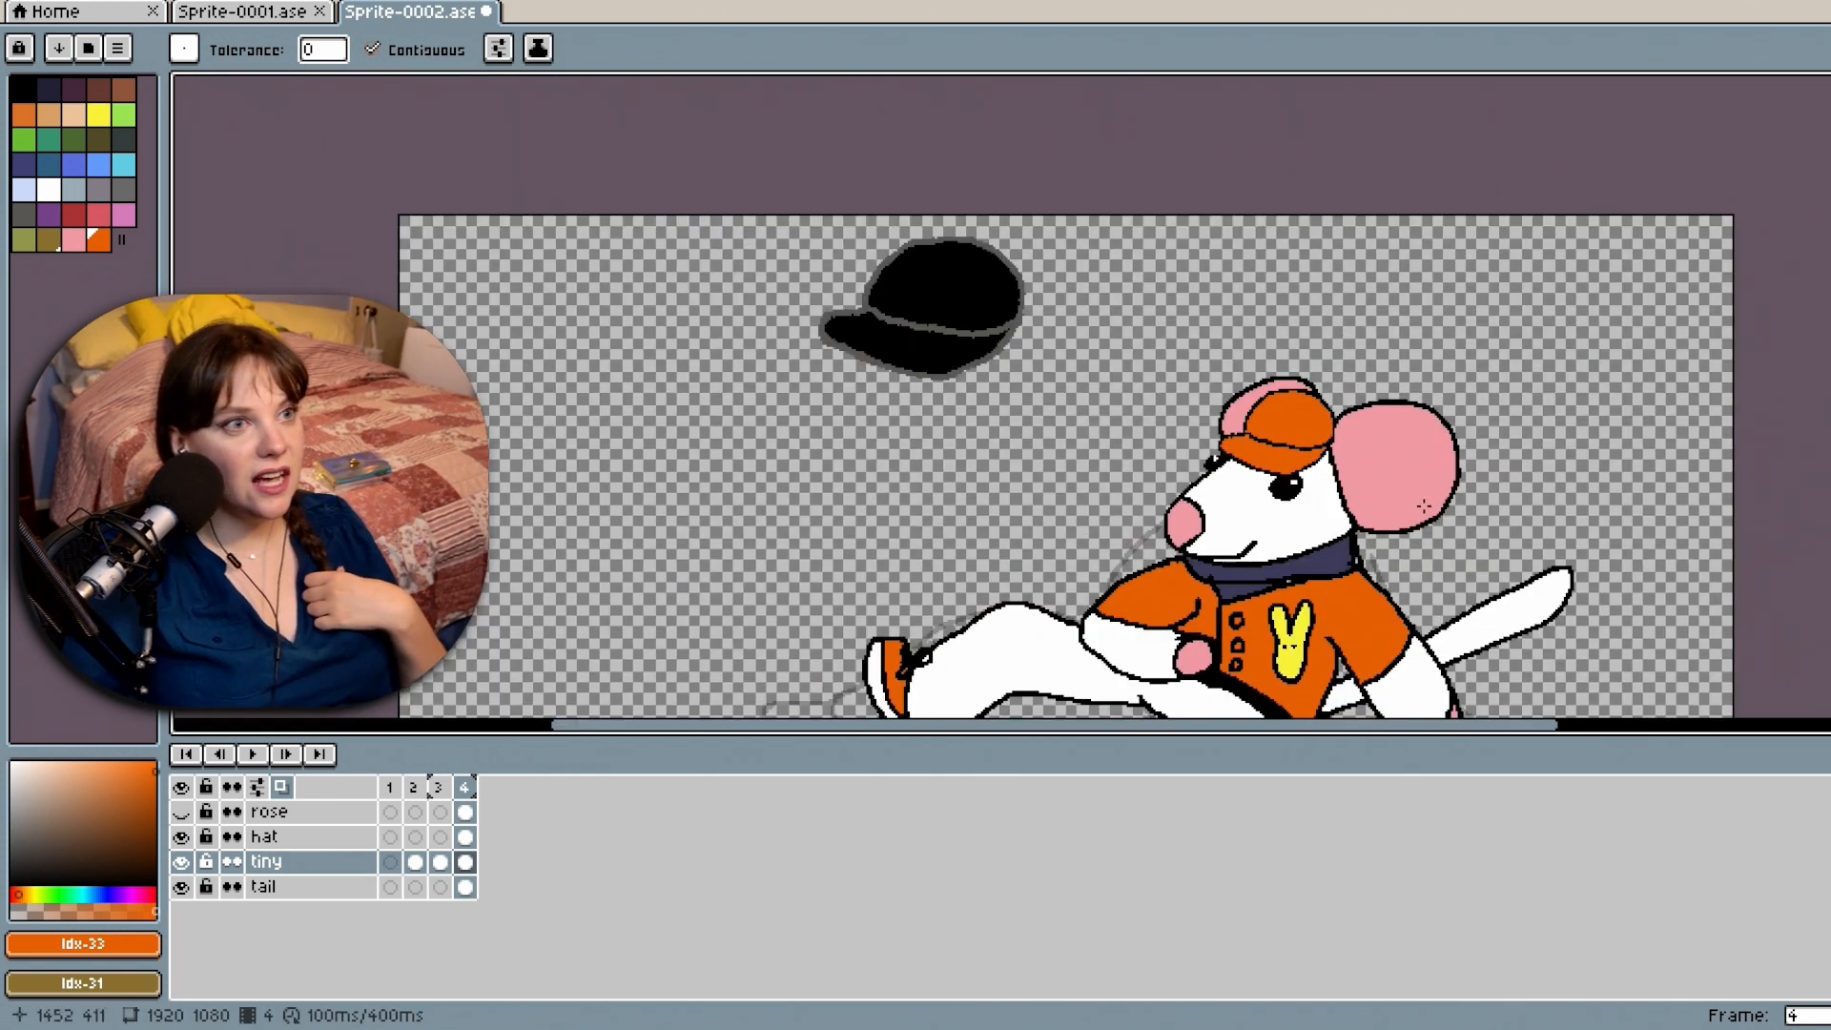
pyautogui.scroll(-2, 1238, 474)
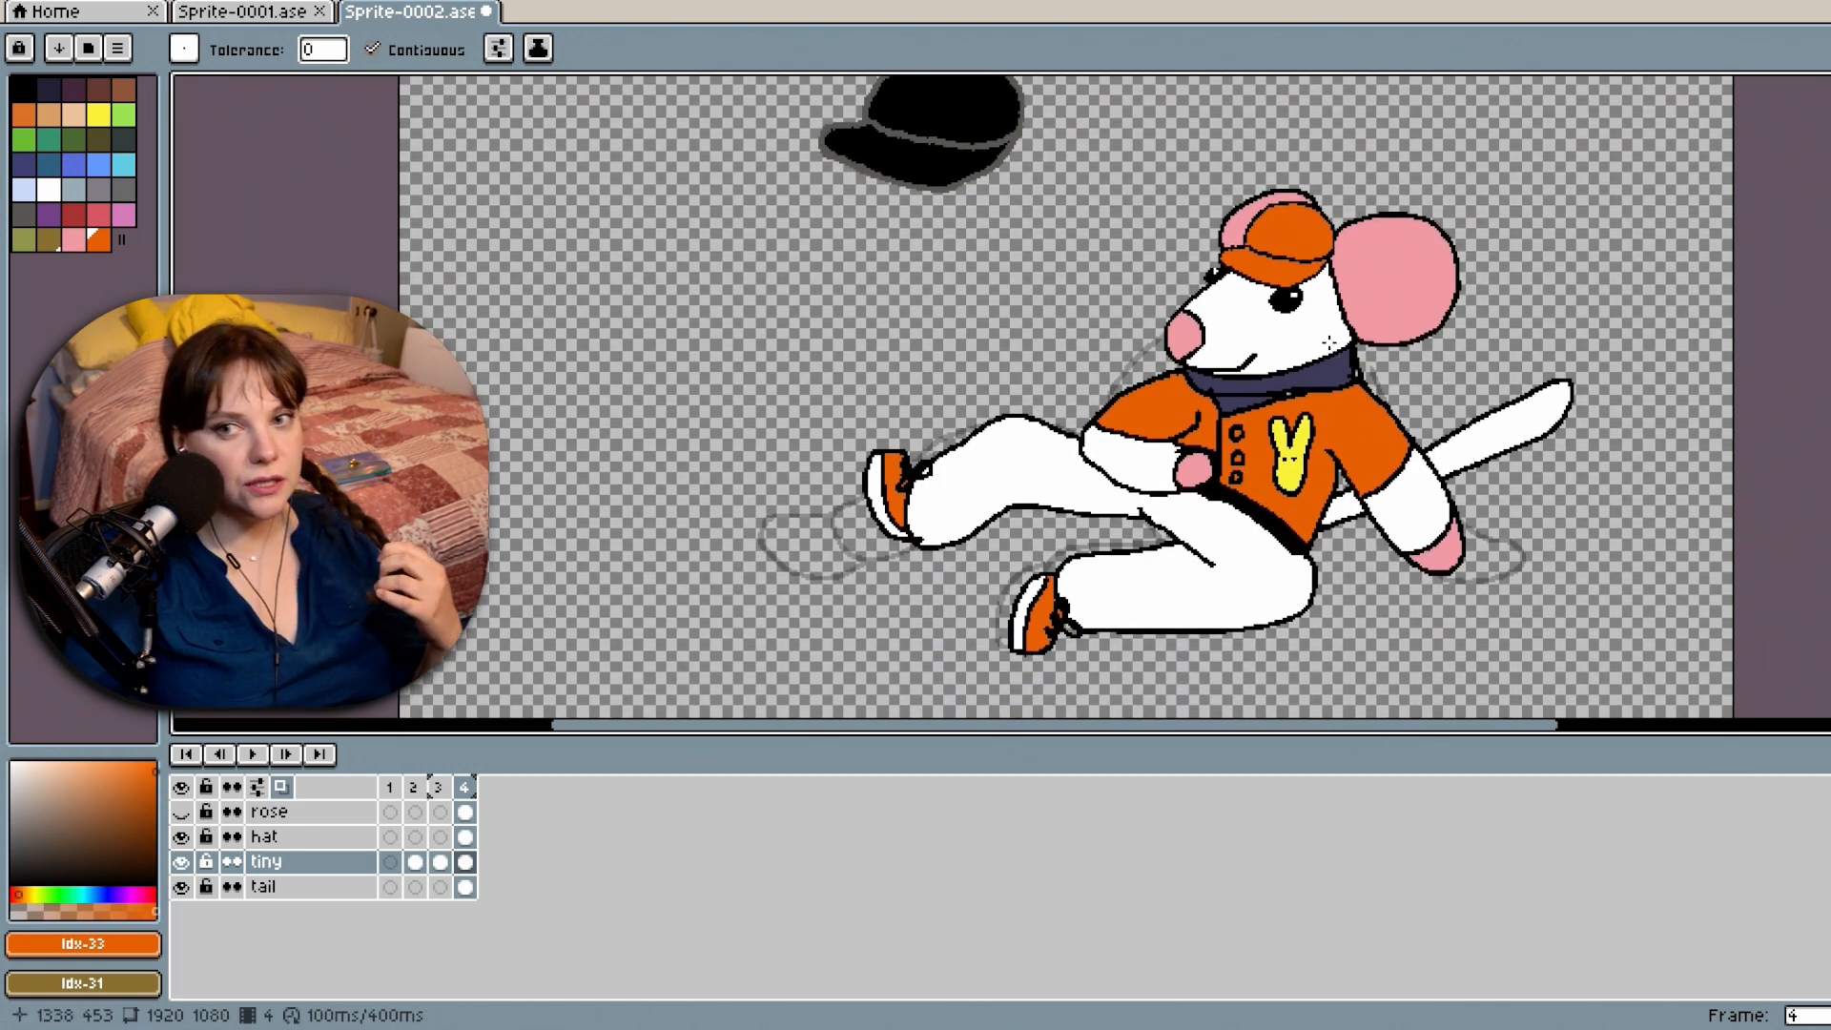
# Sample the scarf's dark purple (#3d3a5b) and paint the lowest section of the black belt under the jacket with the 7 px brush.
pyautogui.click(25, 165)
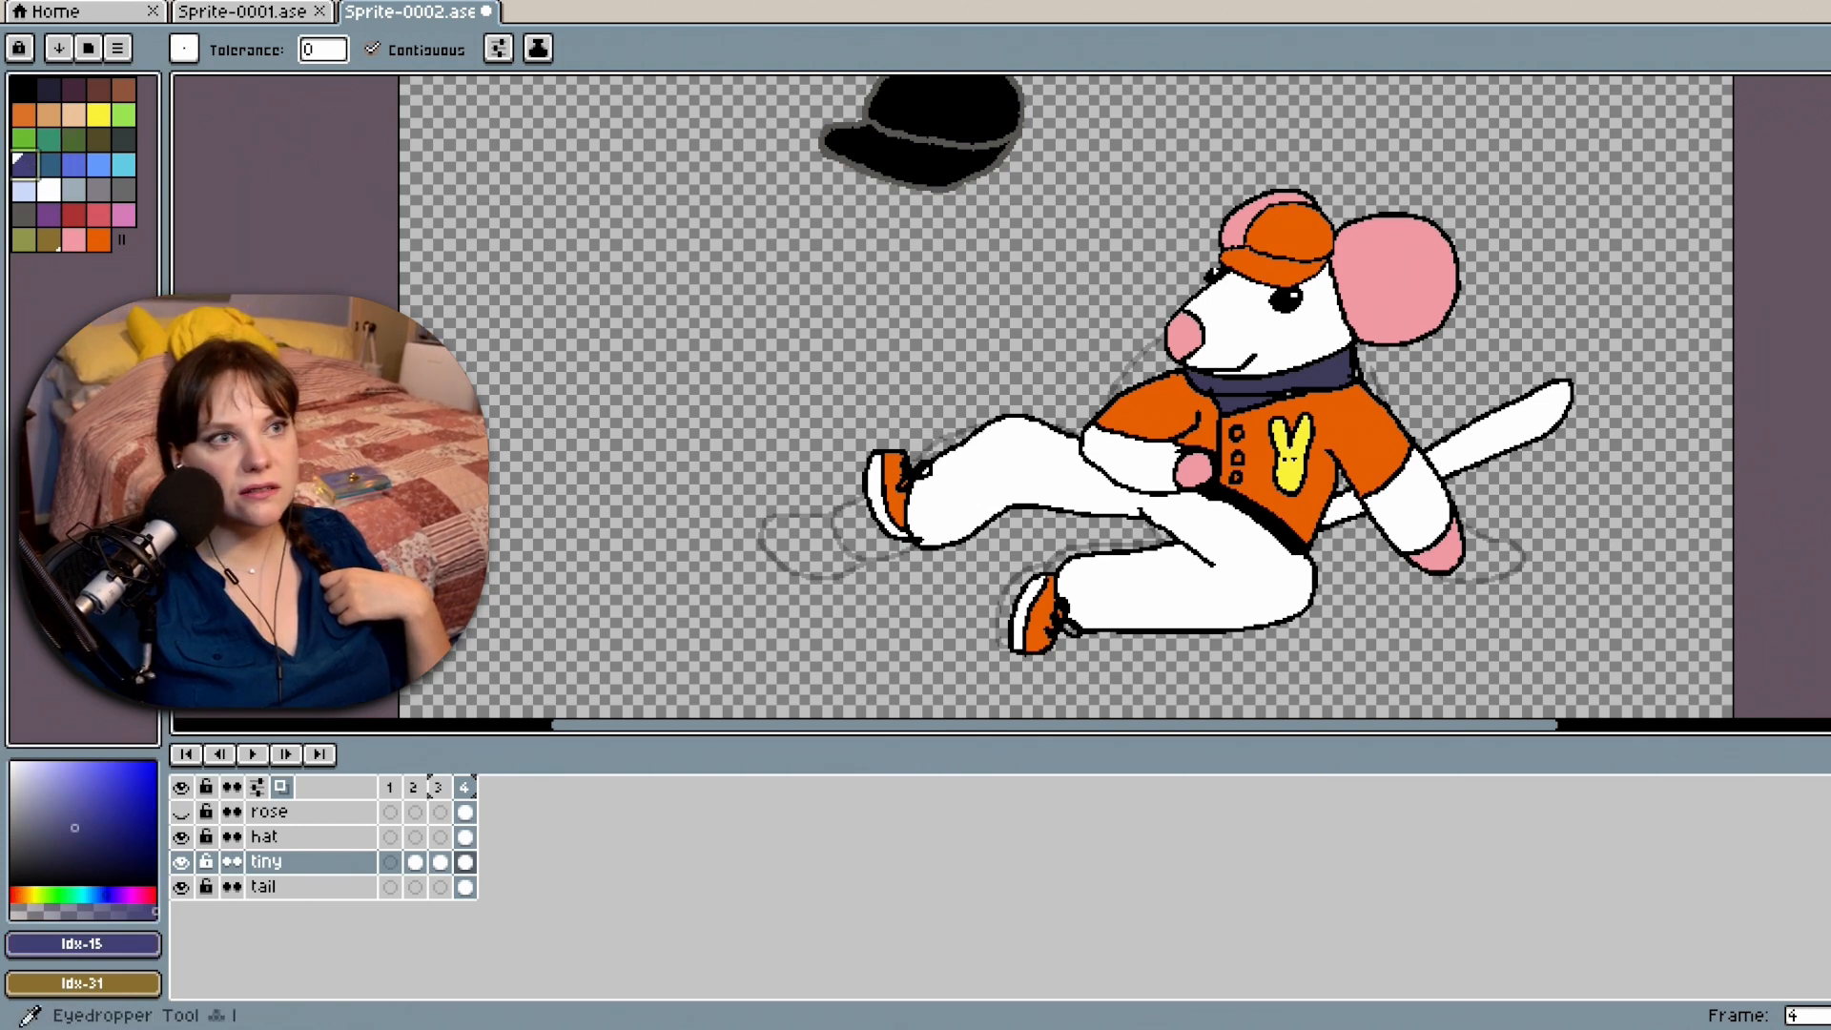
pyautogui.press('i')
pyautogui.click(1330, 368)
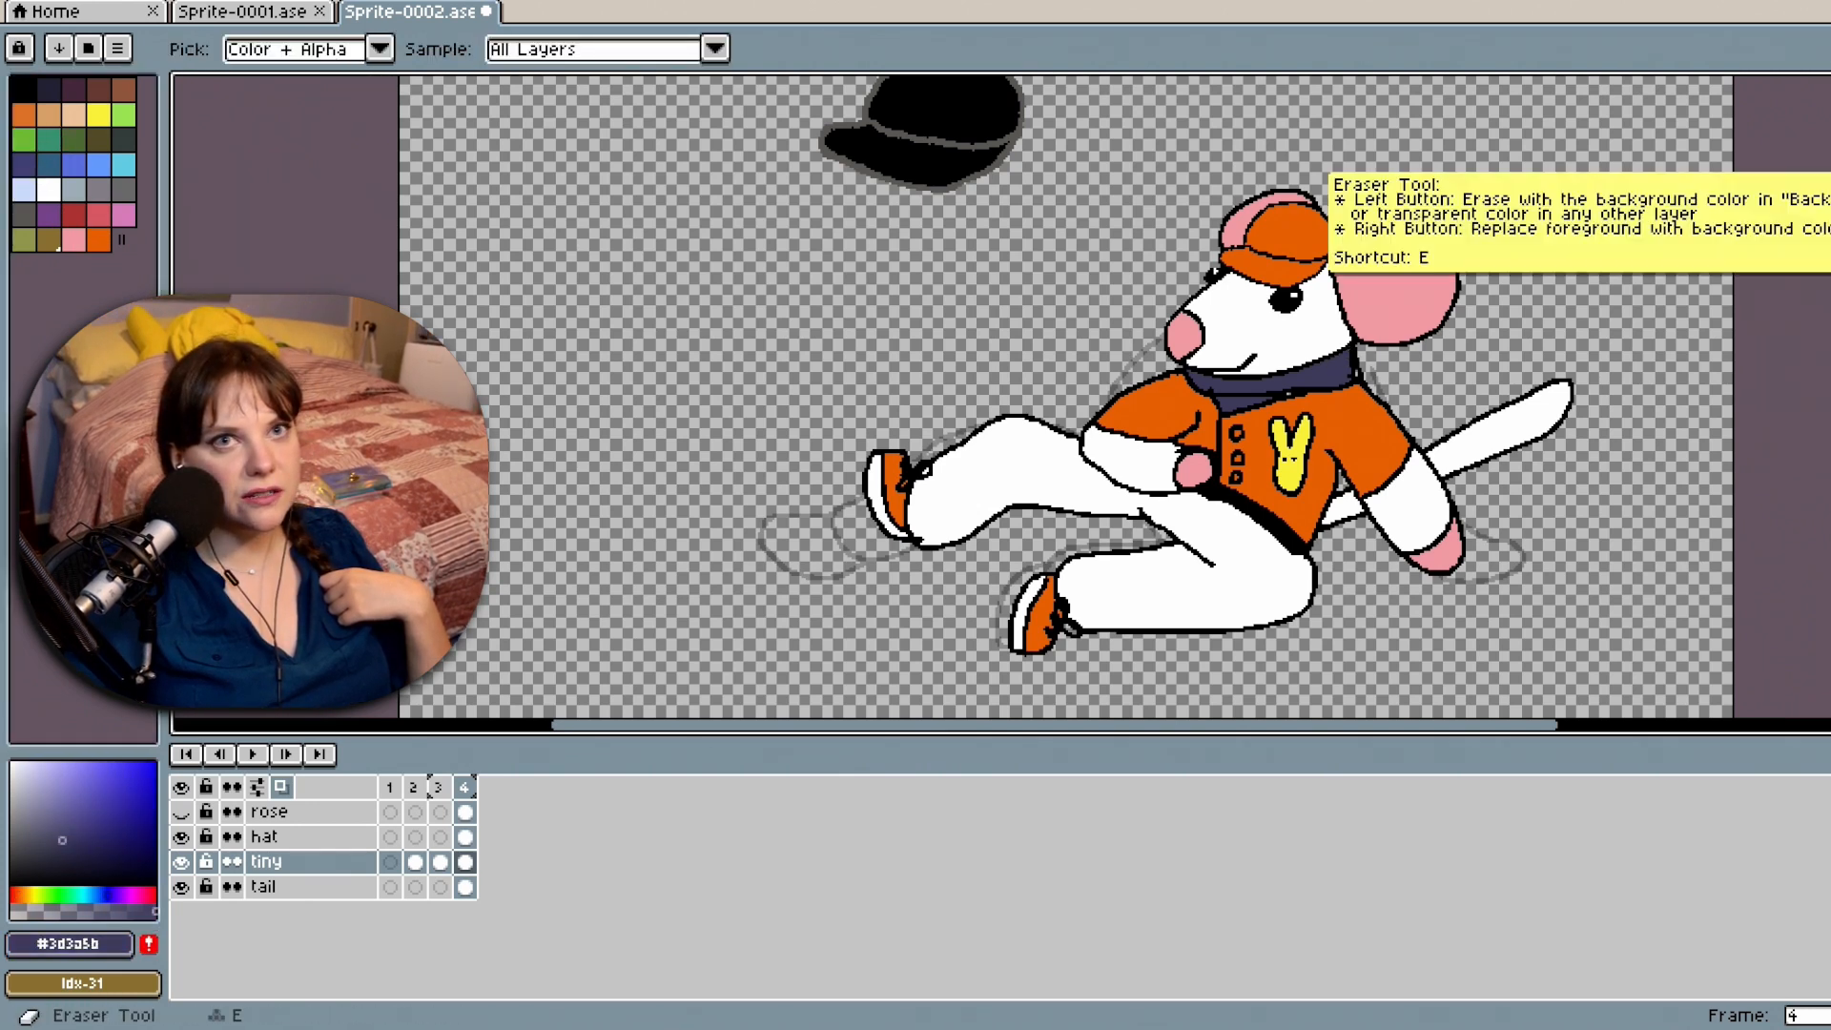
pyautogui.press('g')
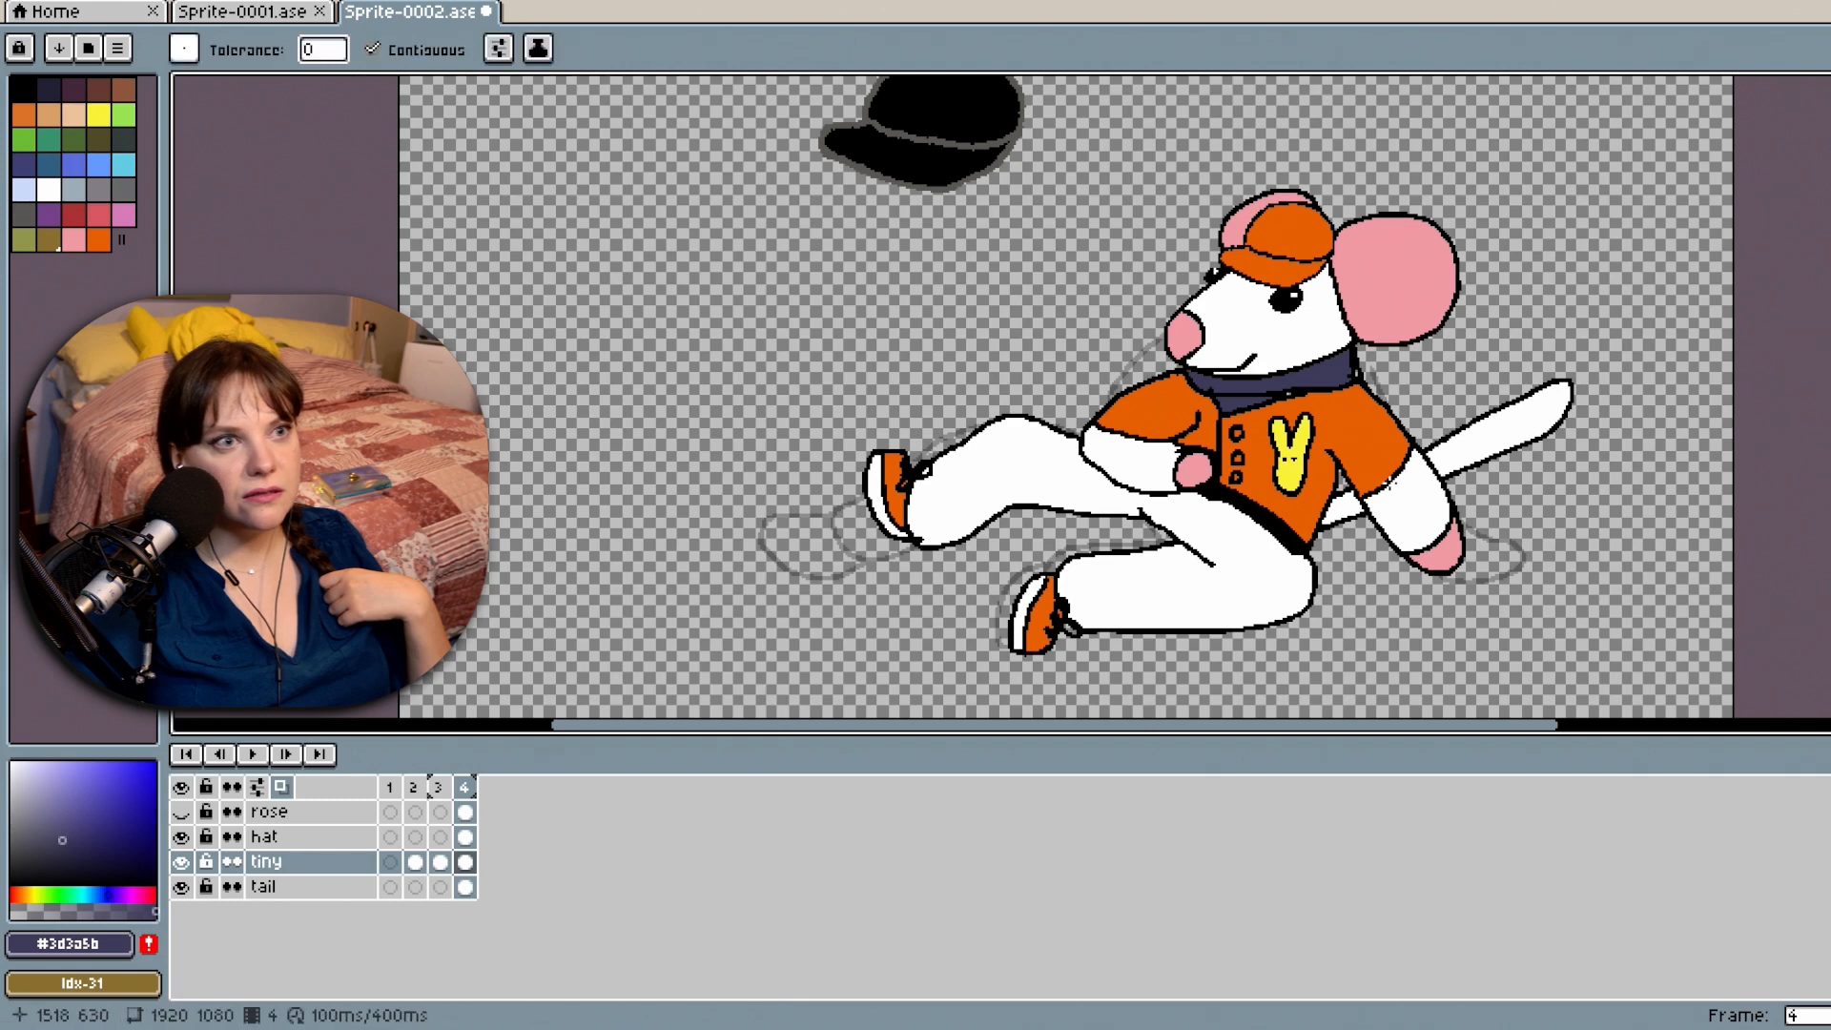
pyautogui.scroll(6, 1233, 498)
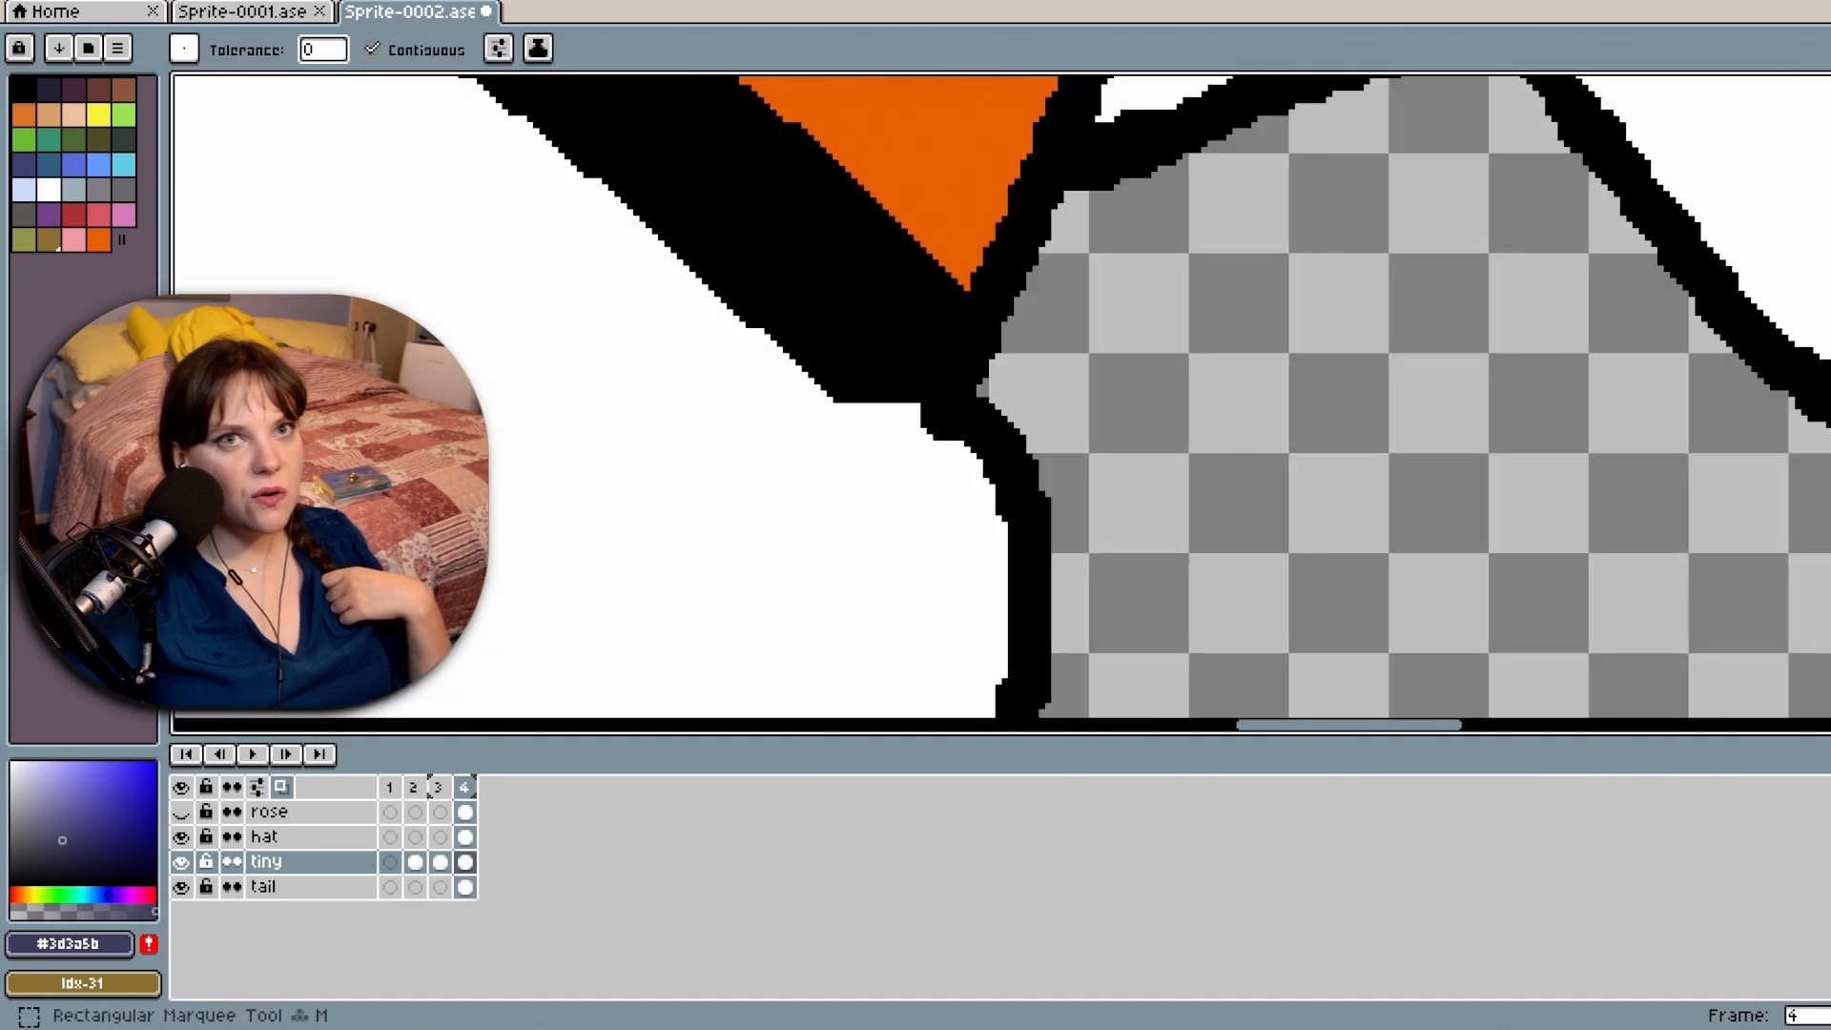
pyautogui.press('b')
pyautogui.moveTo(930, 307)
pyautogui.mouseDown()
pyautogui.moveTo(902, 346)
pyautogui.moveTo(876, 345)
pyautogui.moveTo(705, 211)
pyautogui.moveTo(670, 168)
pyautogui.moveTo(689, 121)
pyautogui.moveTo(727, 127)
pyautogui.moveTo(909, 317)
pyautogui.moveTo(701, 157)
pyautogui.mouseUp()
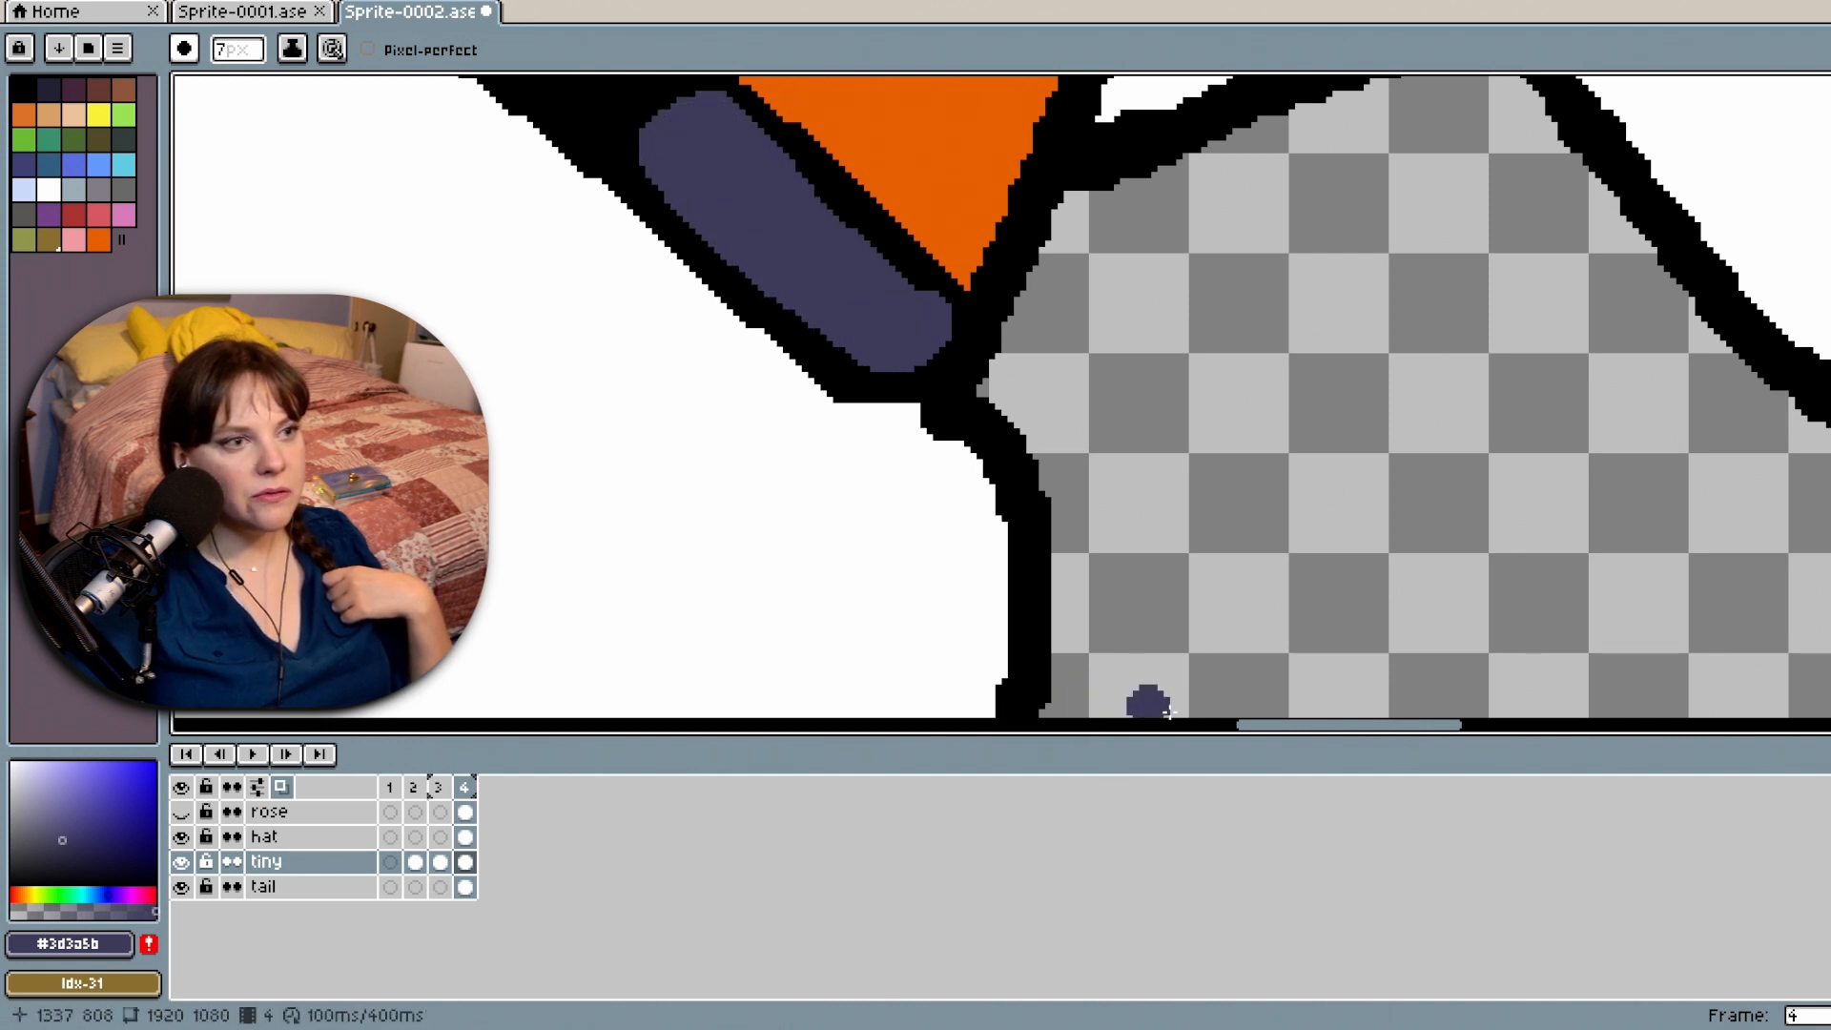
# Paint a white (Idx-21) belt loop above the dark purple section and cover its overlap onto the jacket with orange (#e95f00).
pyautogui.moveTo(1283, 725); pyautogui.dragTo(1194, 725)
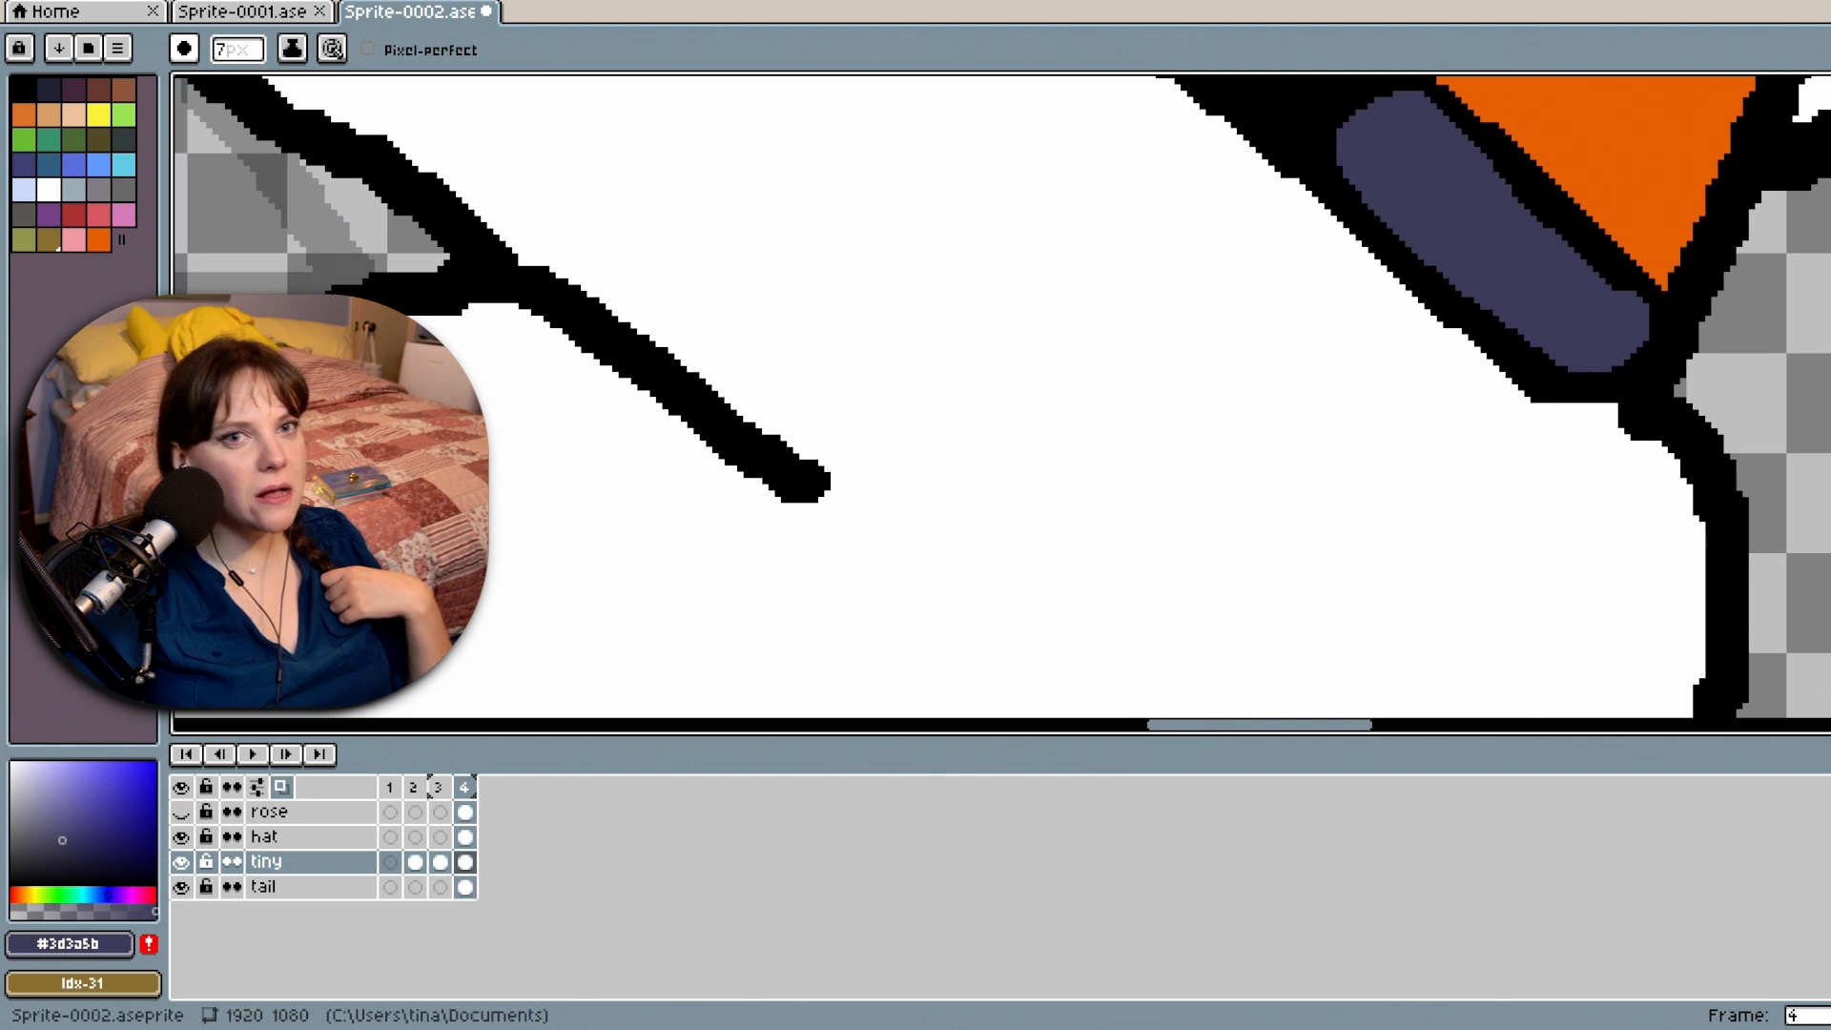
pyautogui.moveTo(1829, 469)
pyautogui.mouseDown()
pyautogui.moveTo(1830, 407)
pyautogui.moveTo(1830, 477)
pyautogui.mouseUp()
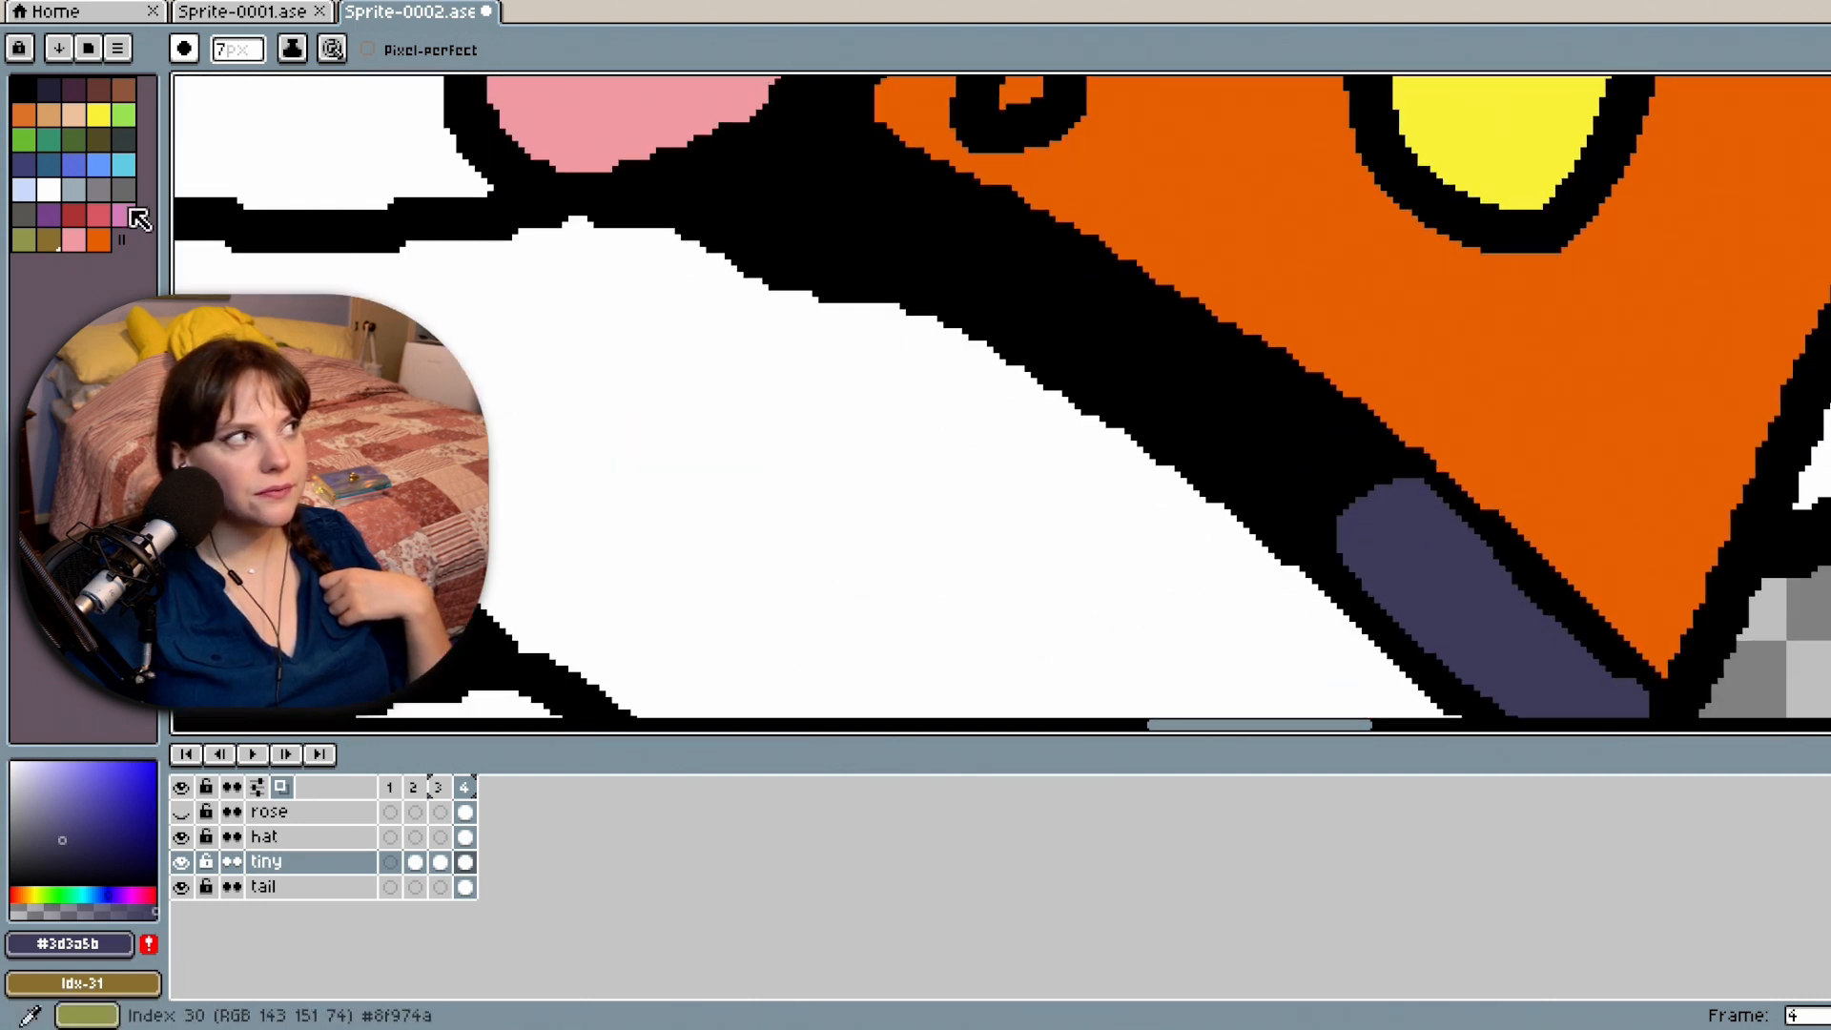
pyautogui.click(59, 196)
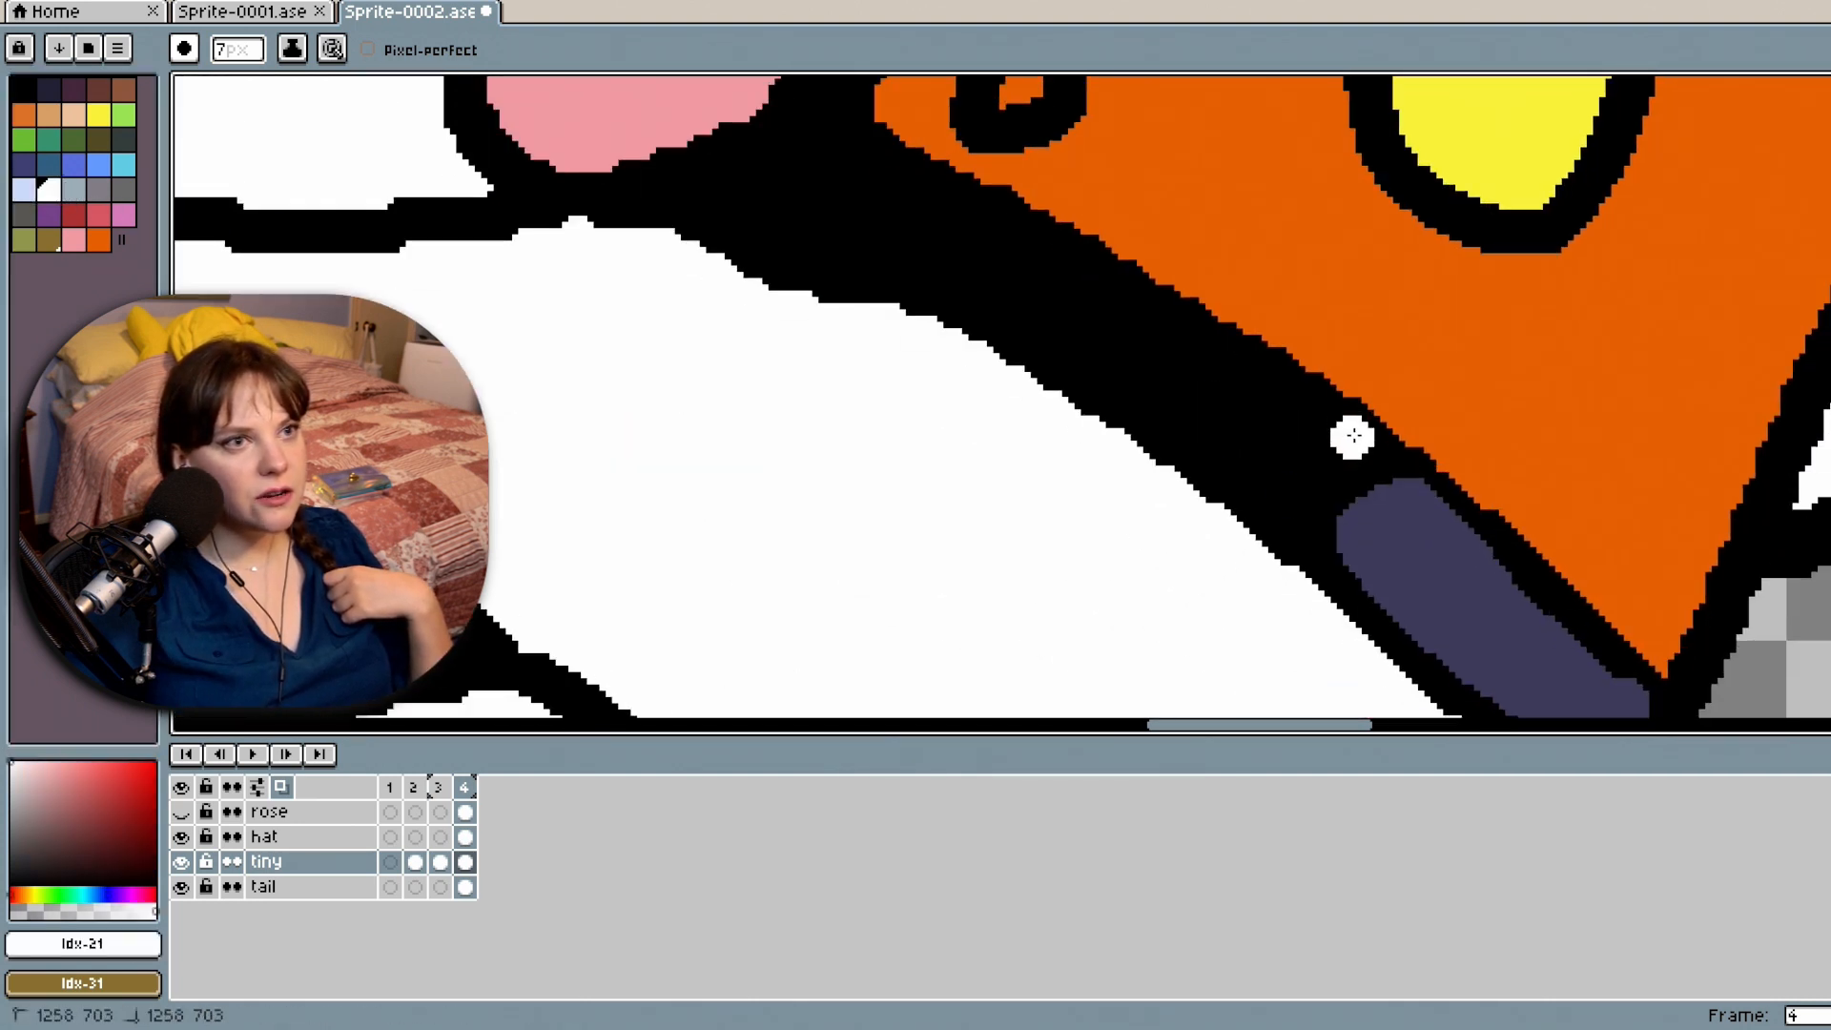
pyautogui.moveTo(1348, 433)
pyautogui.mouseDown()
pyautogui.moveTo(1237, 519)
pyautogui.moveTo(1369, 412)
pyautogui.mouseUp()
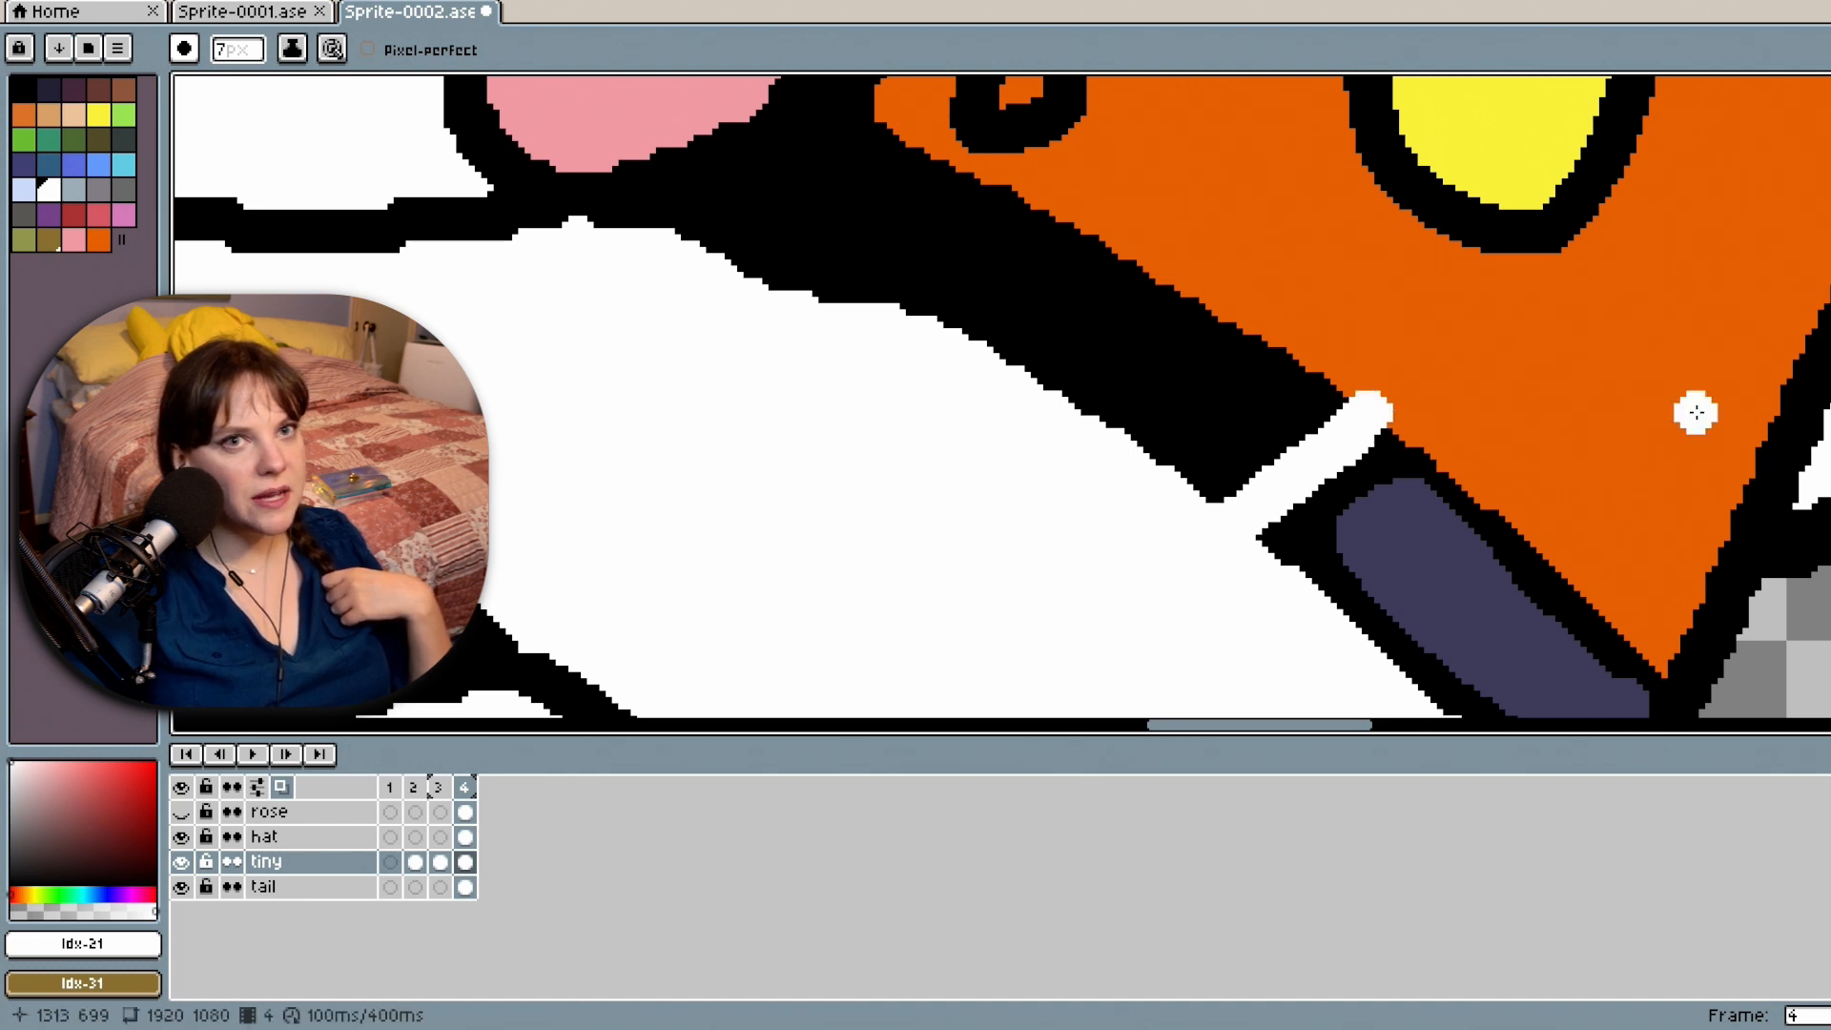
pyautogui.click(1829, 188)
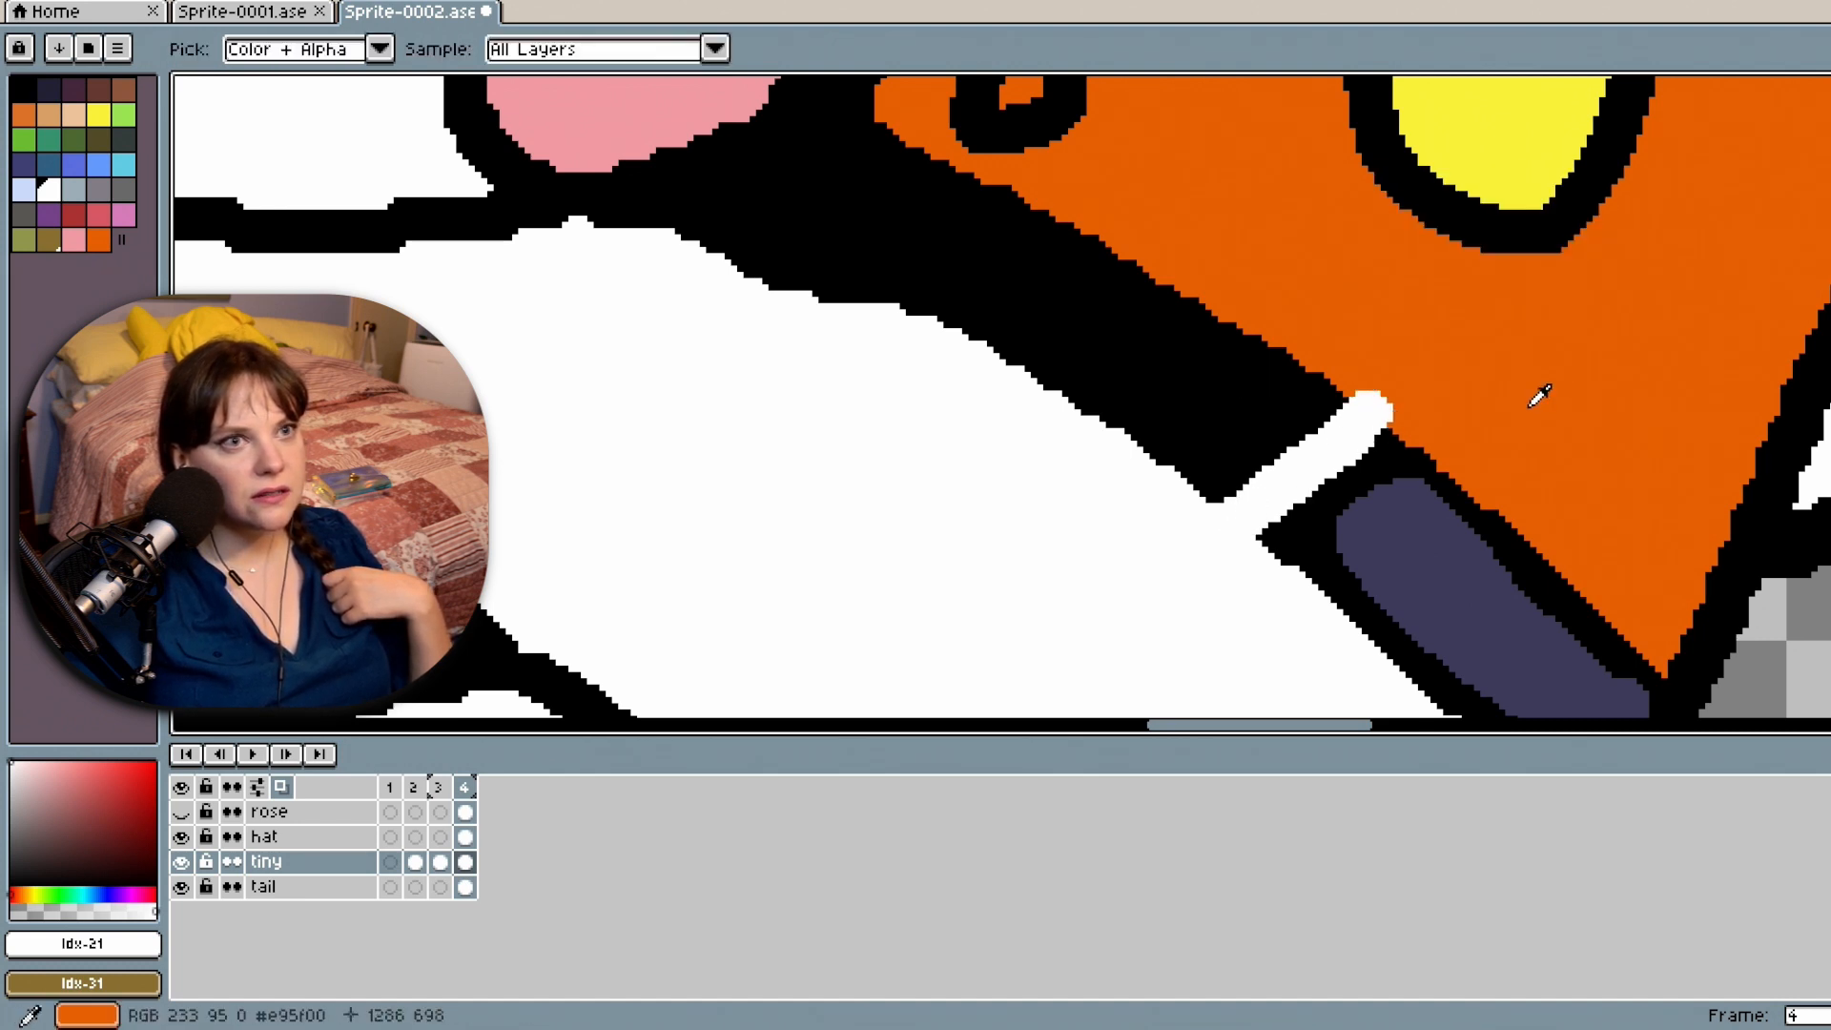
pyautogui.click(1530, 404)
pyautogui.click(1827, 152)
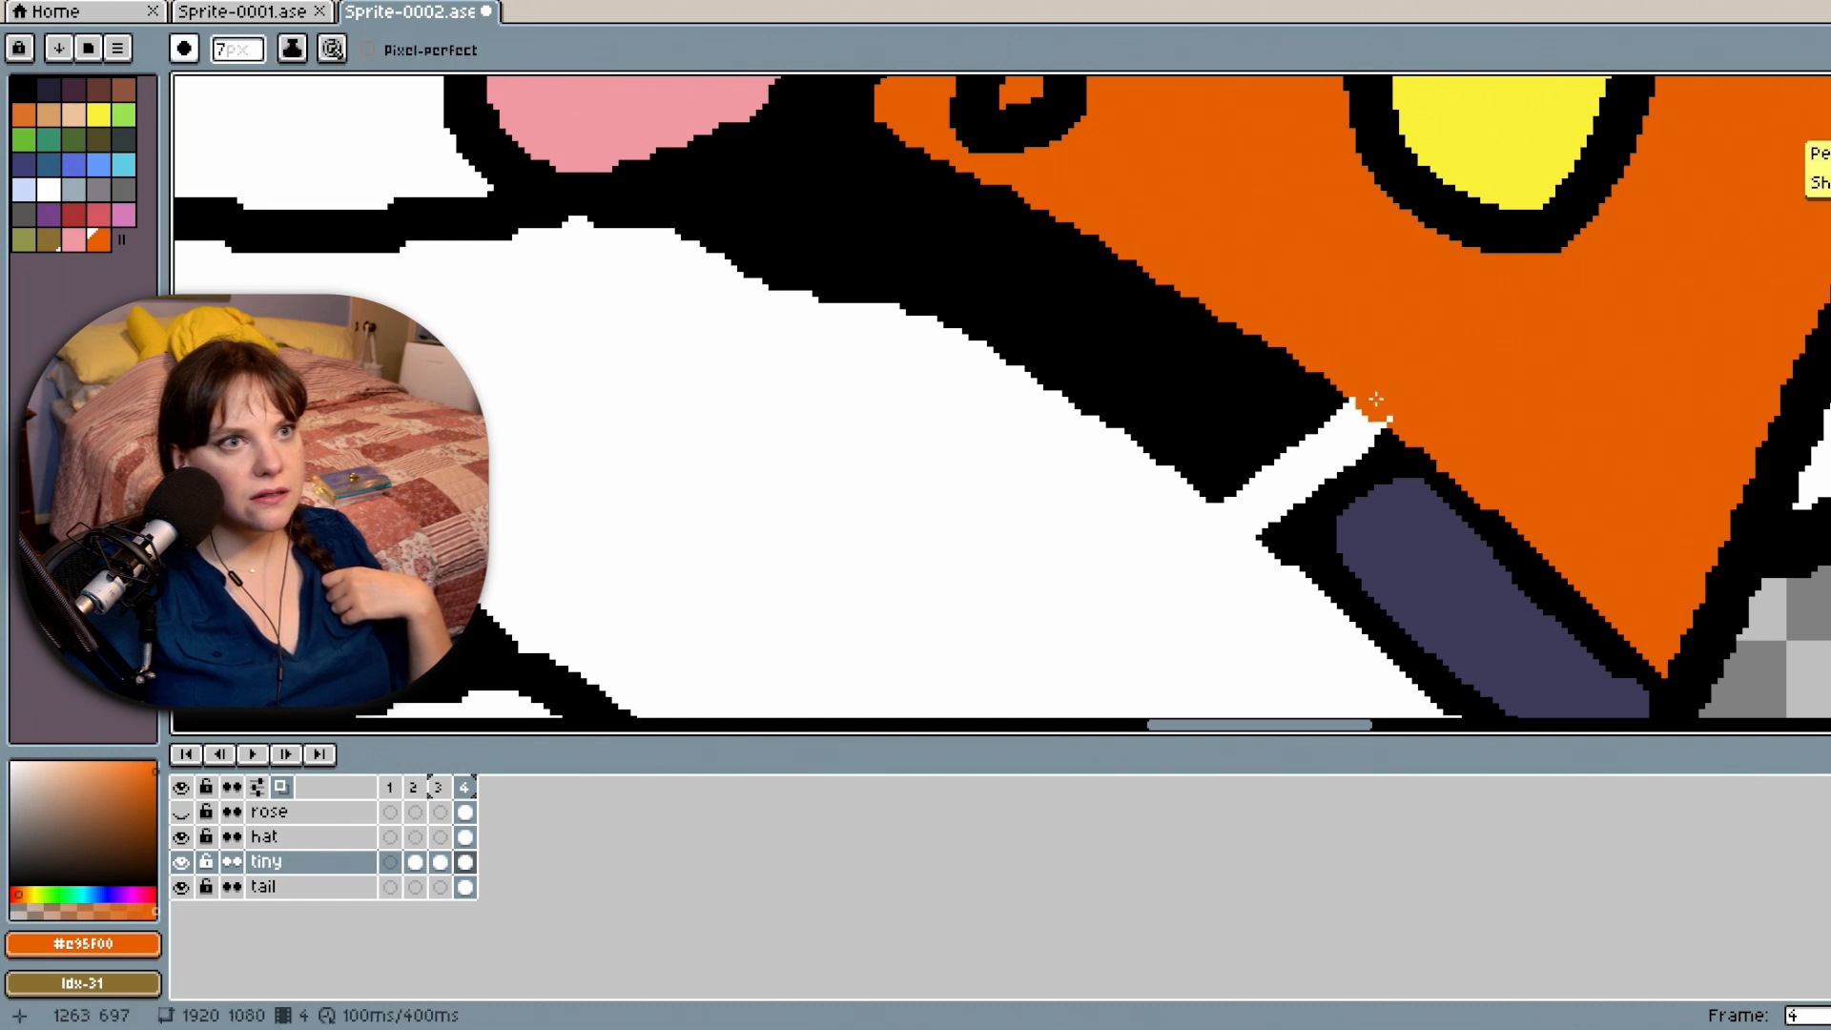
pyautogui.click(1377, 412)
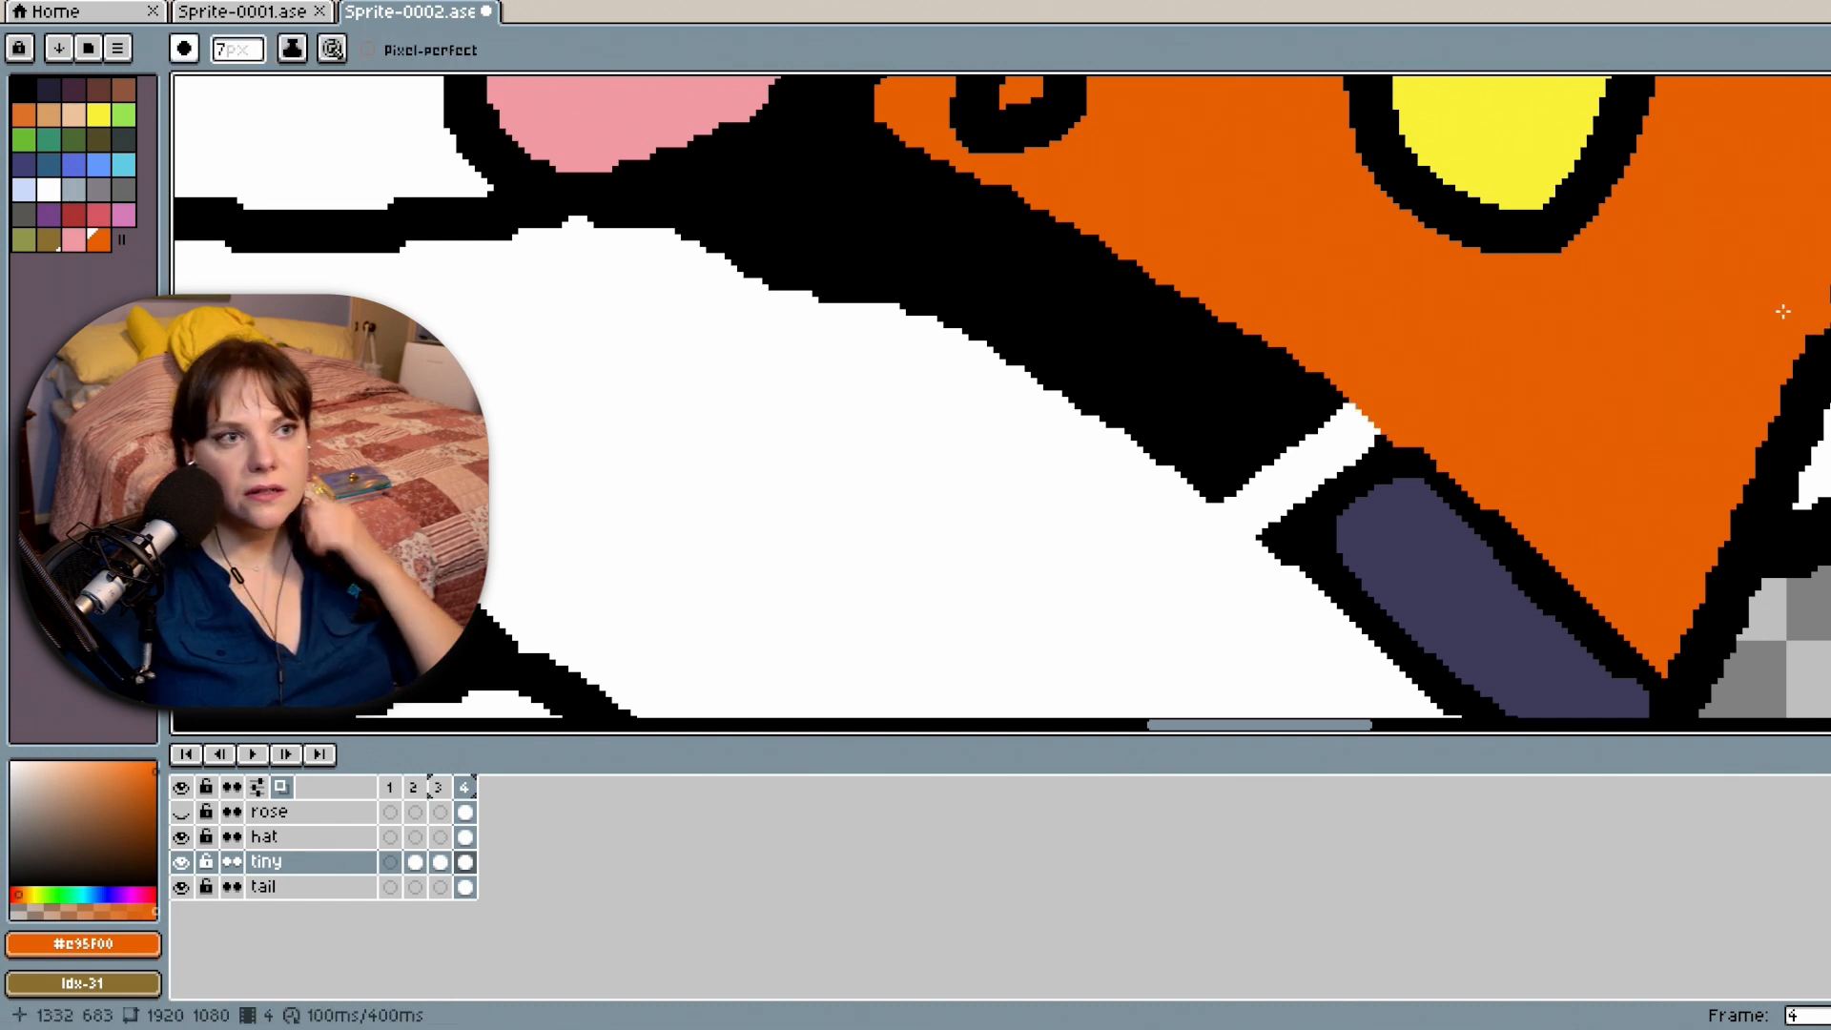
# Sample white (#FFFFFF) from the trousers and paint a second belt loop across the black belt nearer the hand.
pyautogui.press('i')
pyautogui.click(965, 432)
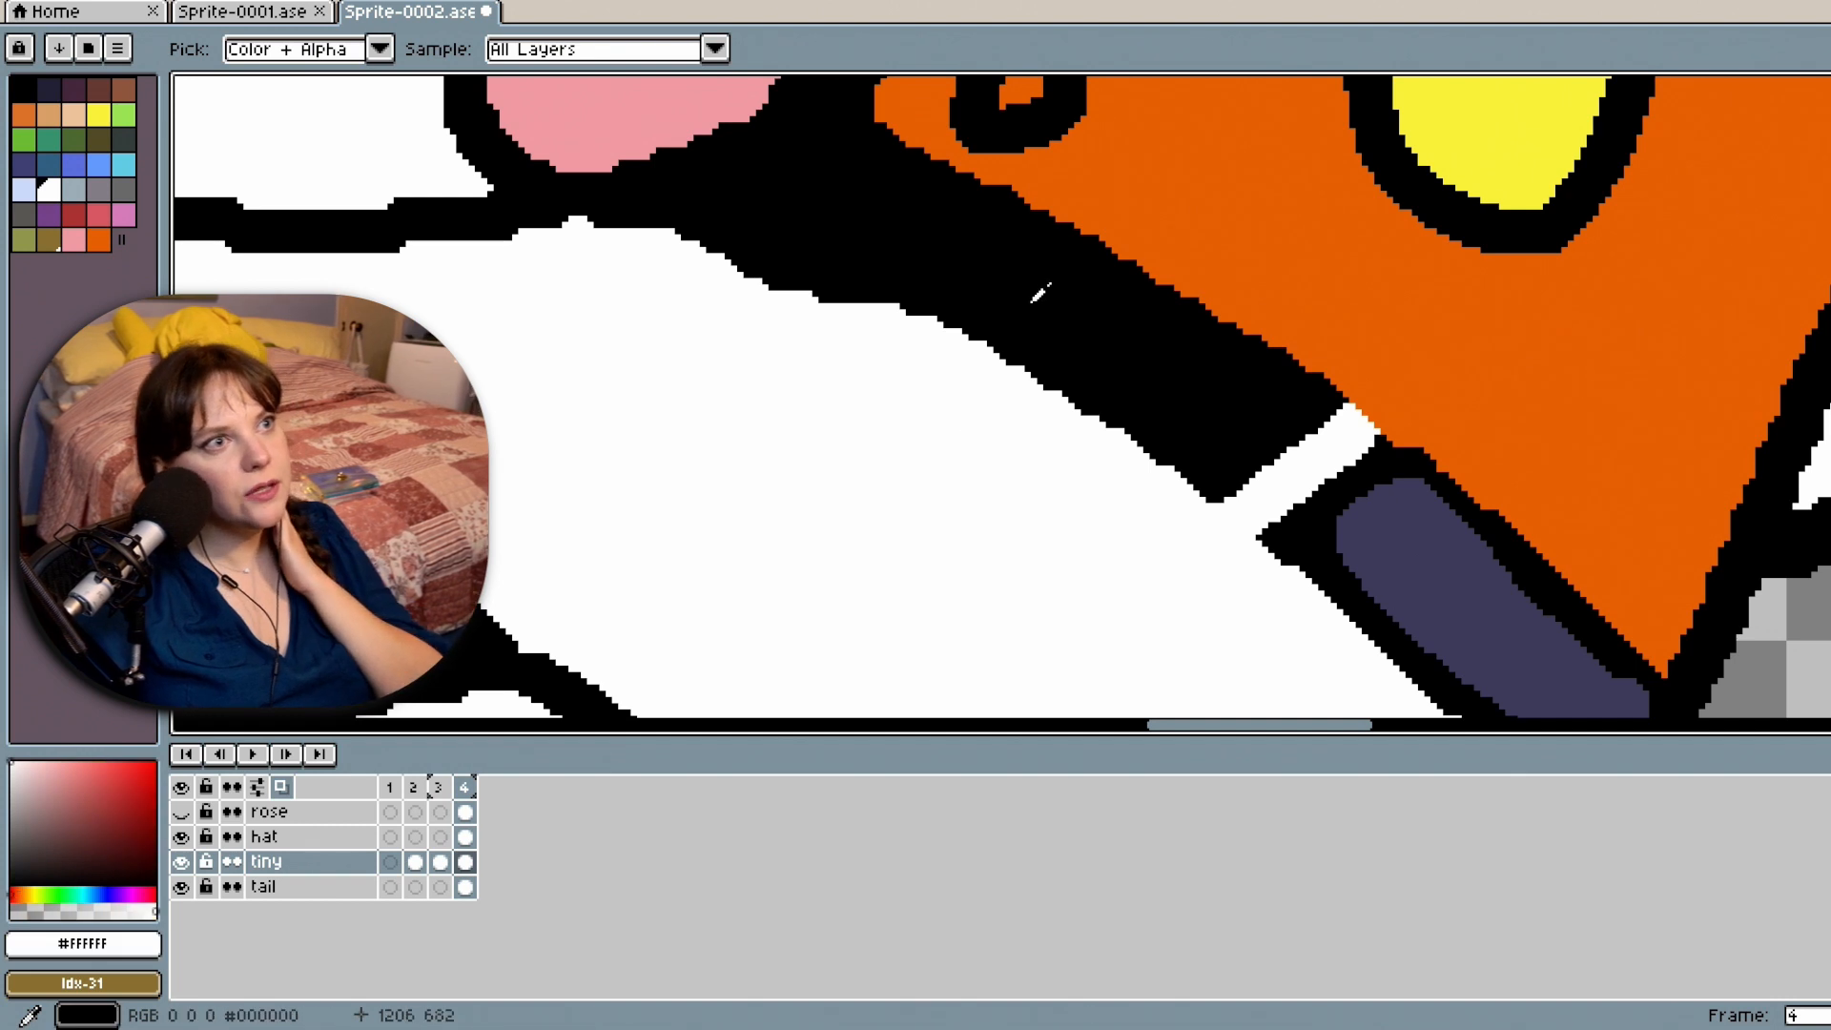
pyautogui.press('e')
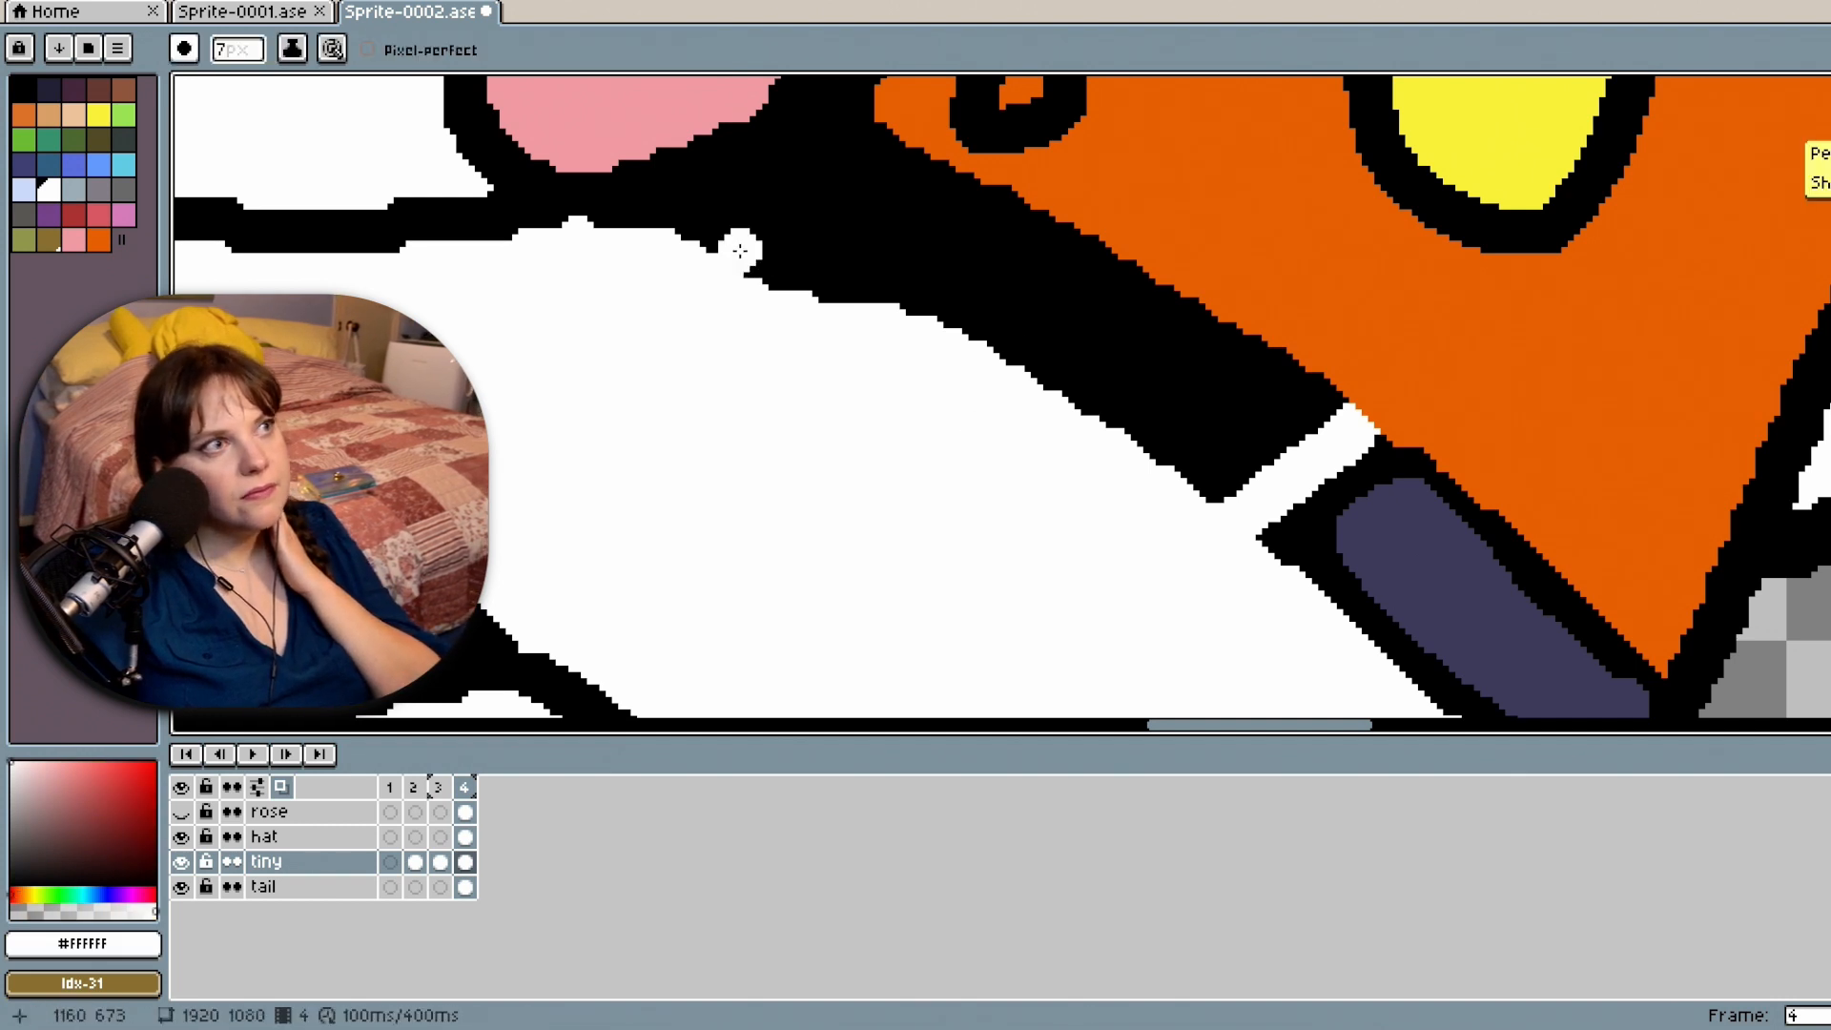
pyautogui.moveTo(1028, 209); pyautogui.dragTo(917, 304)
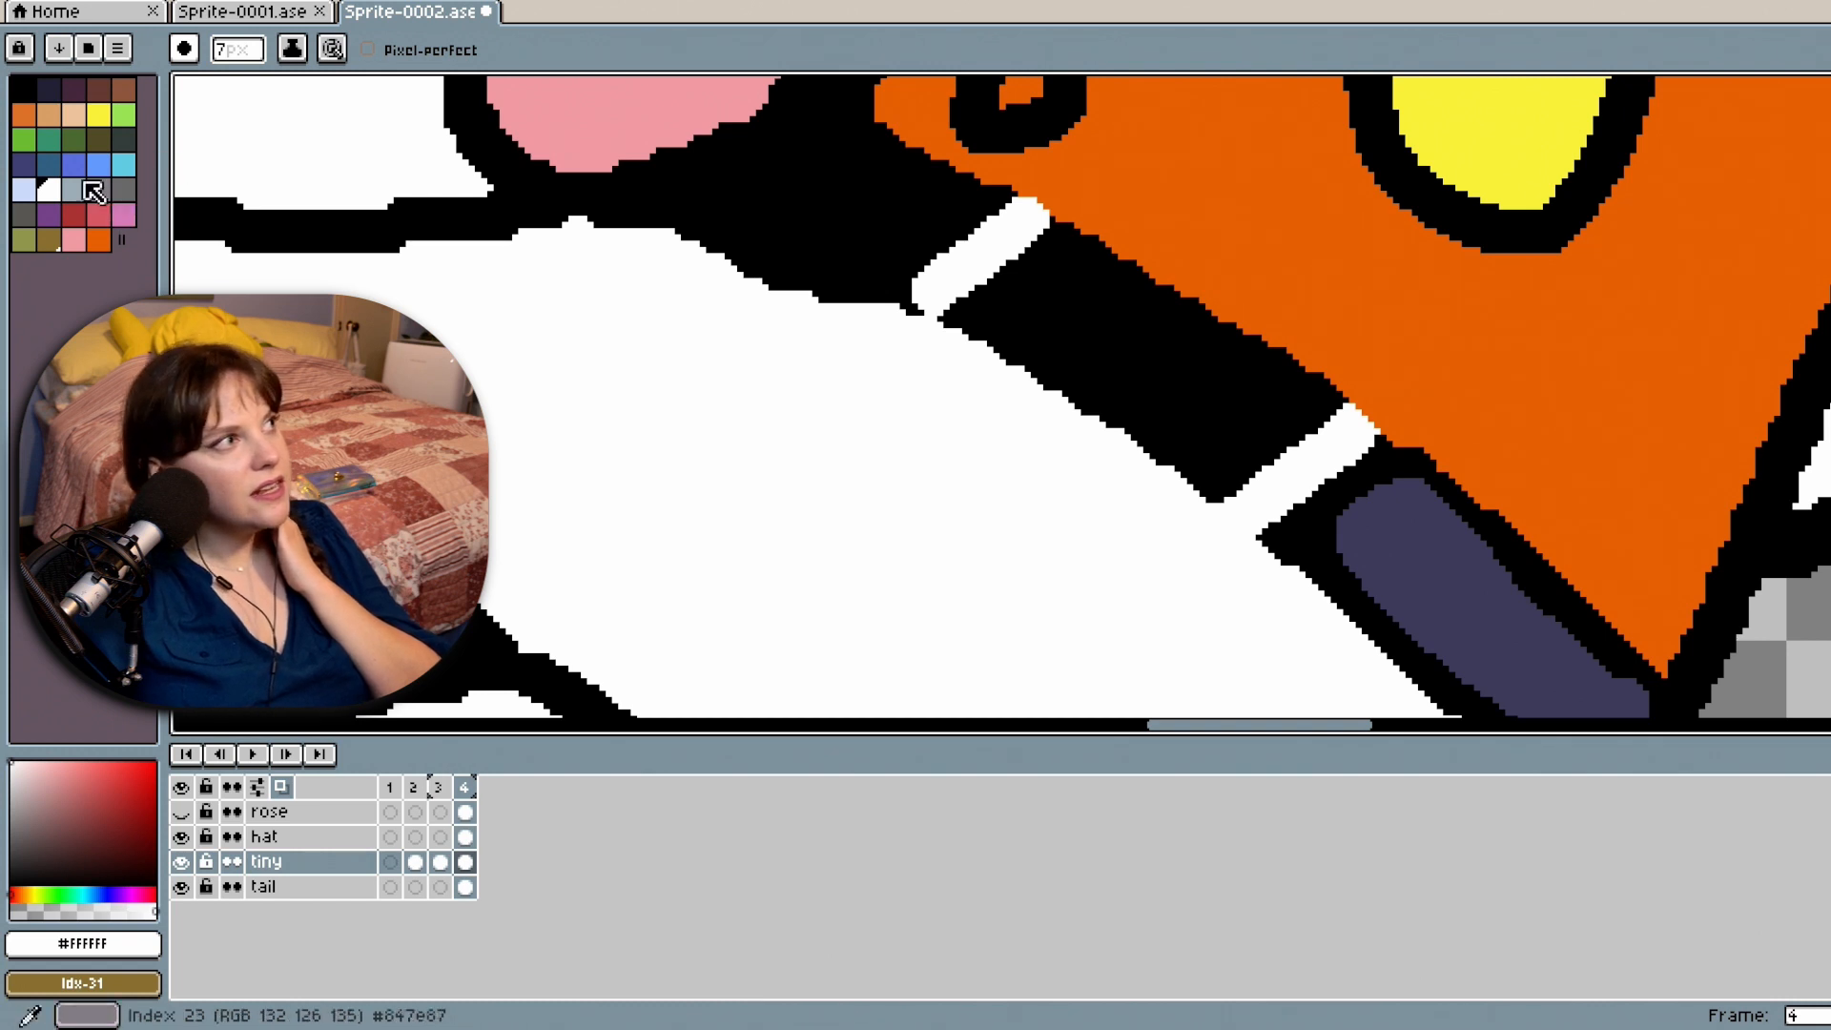
# Paint the belt section between the two loops and the section beside the hand with dark blue (Idx-15), keeping black edges.
pyautogui.click(23, 164)
pyautogui.moveTo(985, 314)
pyautogui.mouseDown()
pyautogui.moveTo(1005, 302)
pyautogui.moveTo(1216, 448)
pyautogui.moveTo(1273, 429)
pyautogui.moveTo(1069, 280)
pyautogui.moveTo(1044, 286)
pyautogui.moveTo(1234, 409)
pyautogui.mouseUp()
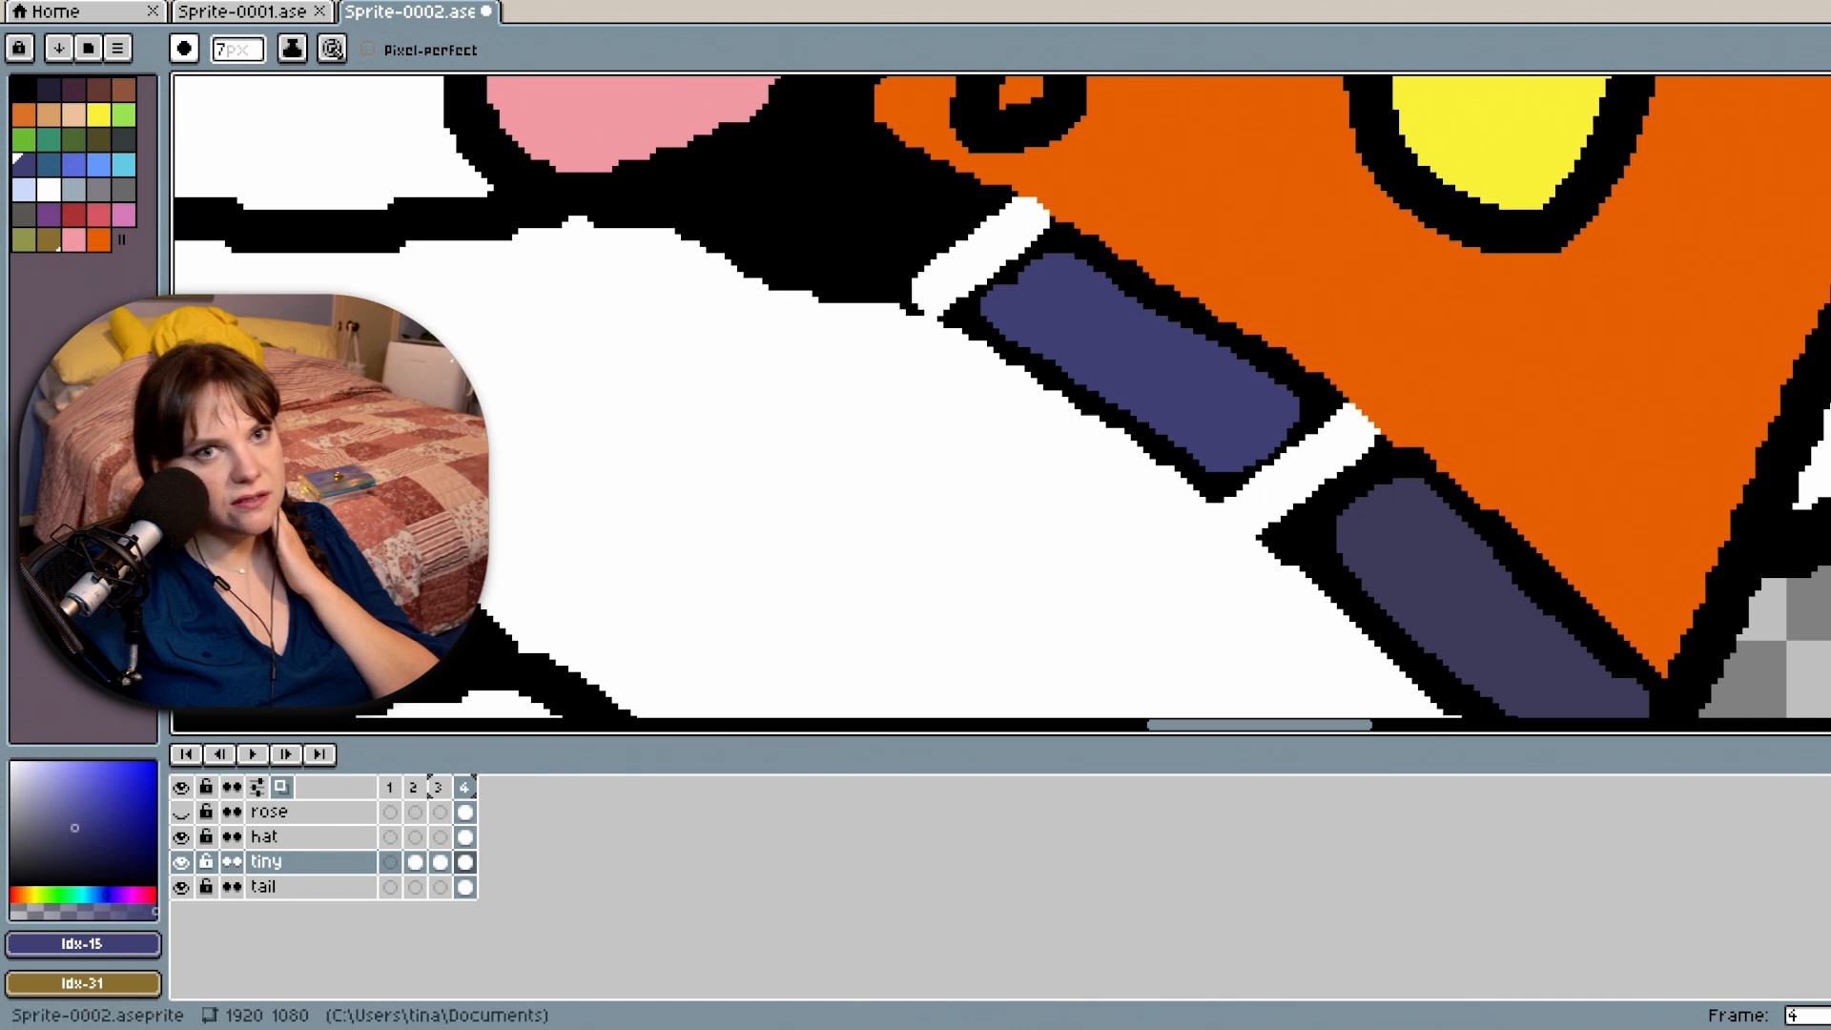
pyautogui.moveTo(1829, 474)
pyautogui.mouseDown()
pyautogui.moveTo(1828, 434)
pyautogui.moveTo(1829, 462)
pyautogui.mouseUp()
pyautogui.moveTo(808, 283)
pyautogui.mouseDown()
pyautogui.moveTo(700, 340)
pyautogui.moveTo(878, 396)
pyautogui.moveTo(918, 341)
pyautogui.moveTo(822, 293)
pyautogui.moveTo(764, 340)
pyautogui.moveTo(839, 339)
pyautogui.moveTo(863, 368)
pyautogui.mouseUp()
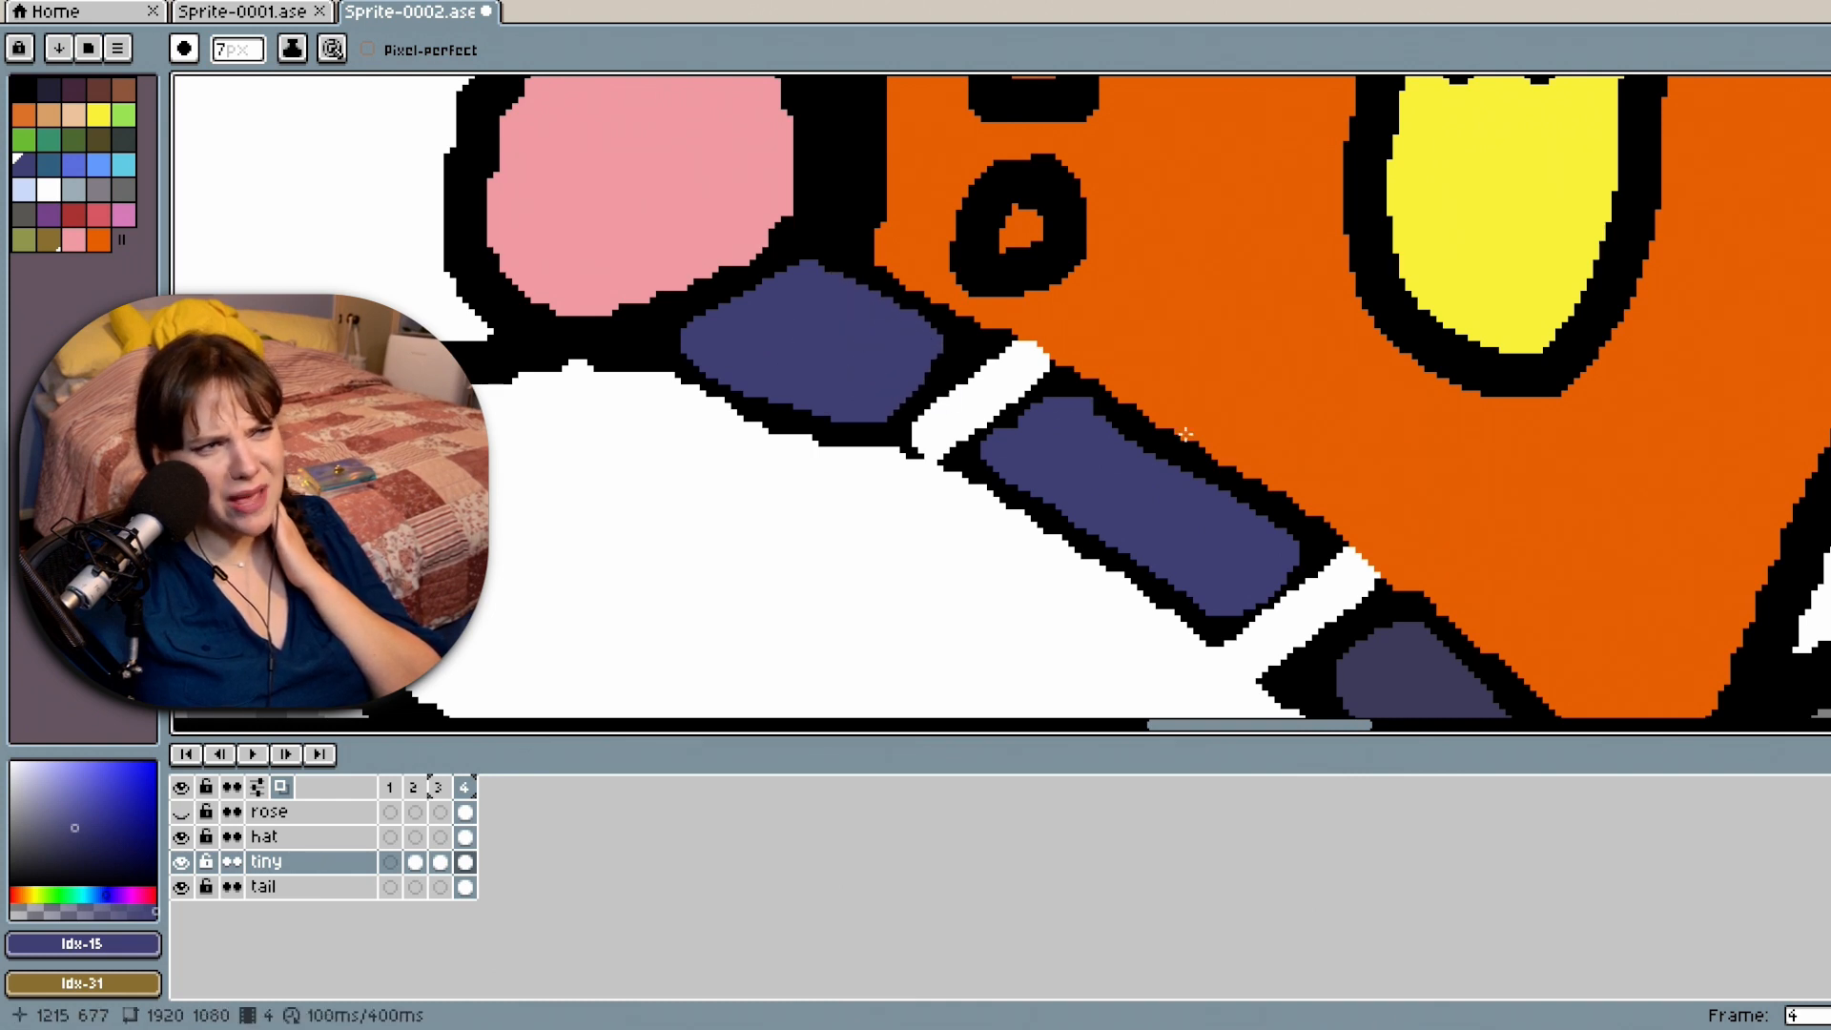
# Try closing the ends of both white belt loops with black (Idx-0) strokes, and undo them.
pyautogui.click(23, 88)
pyautogui.moveTo(912, 442); pyautogui.dragTo(967, 462)
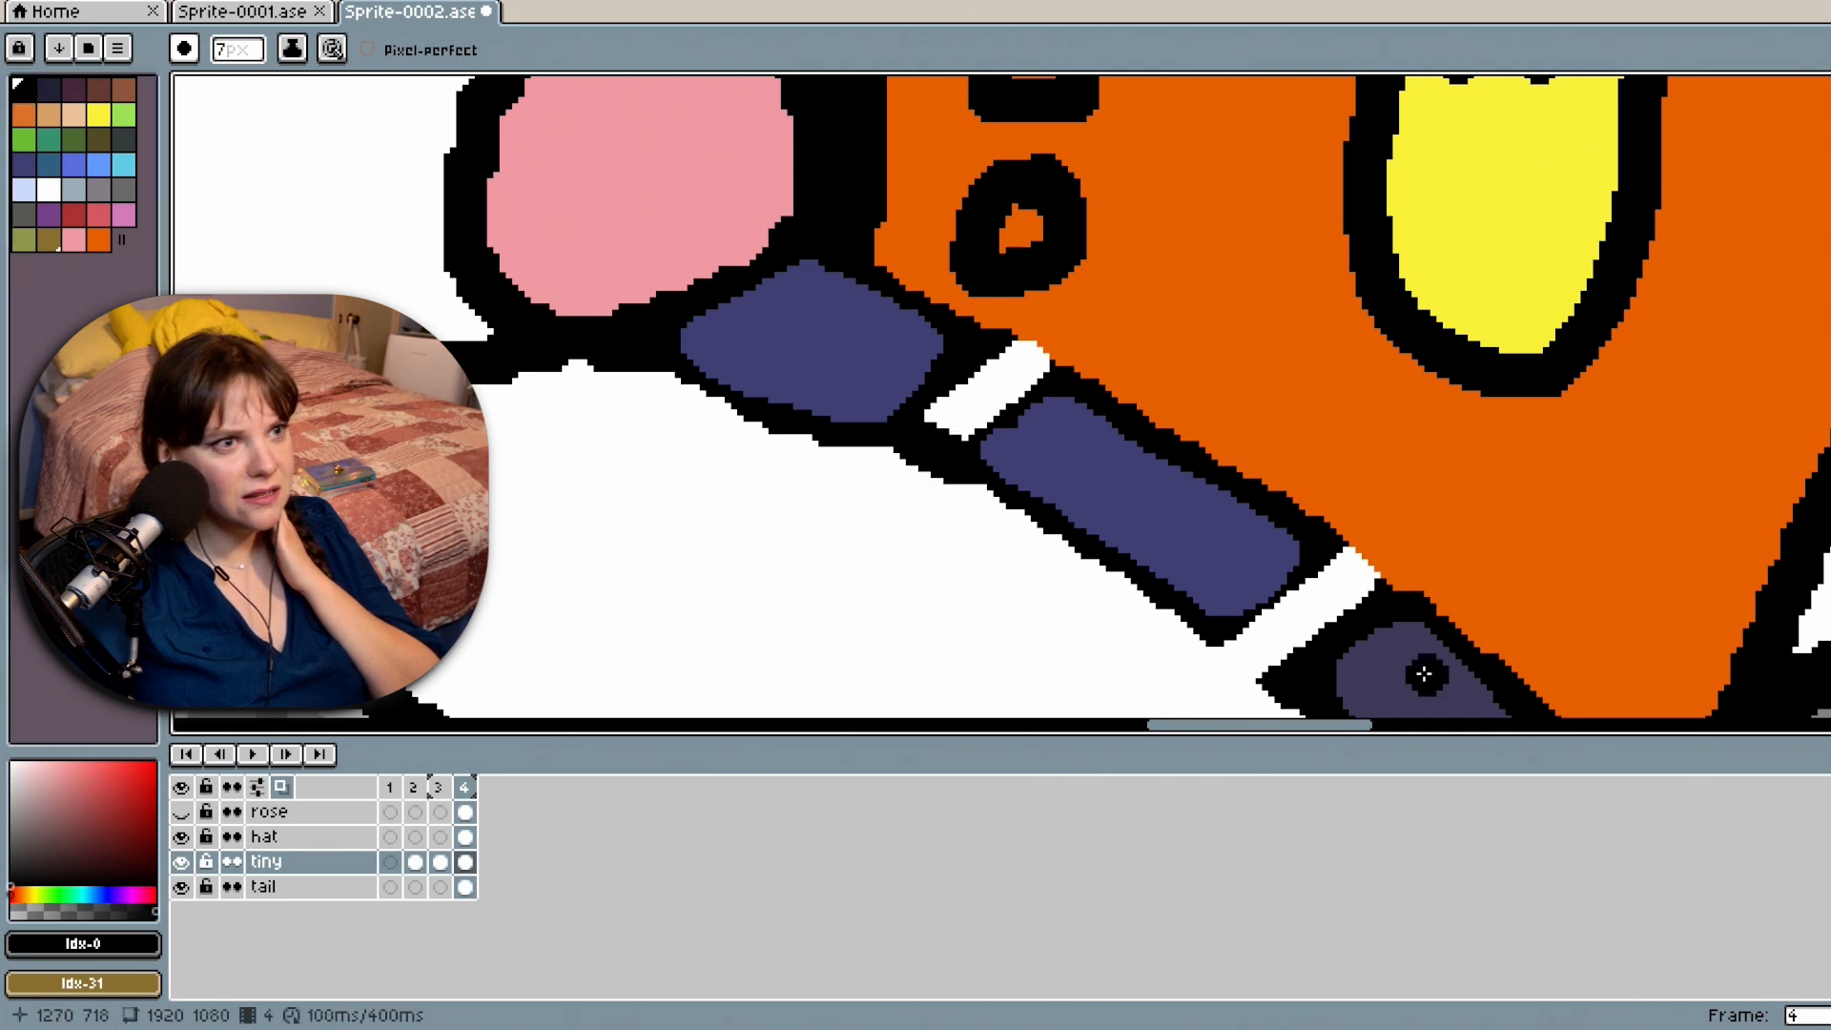
pyautogui.moveTo(1266, 688); pyautogui.dragTo(1232, 658)
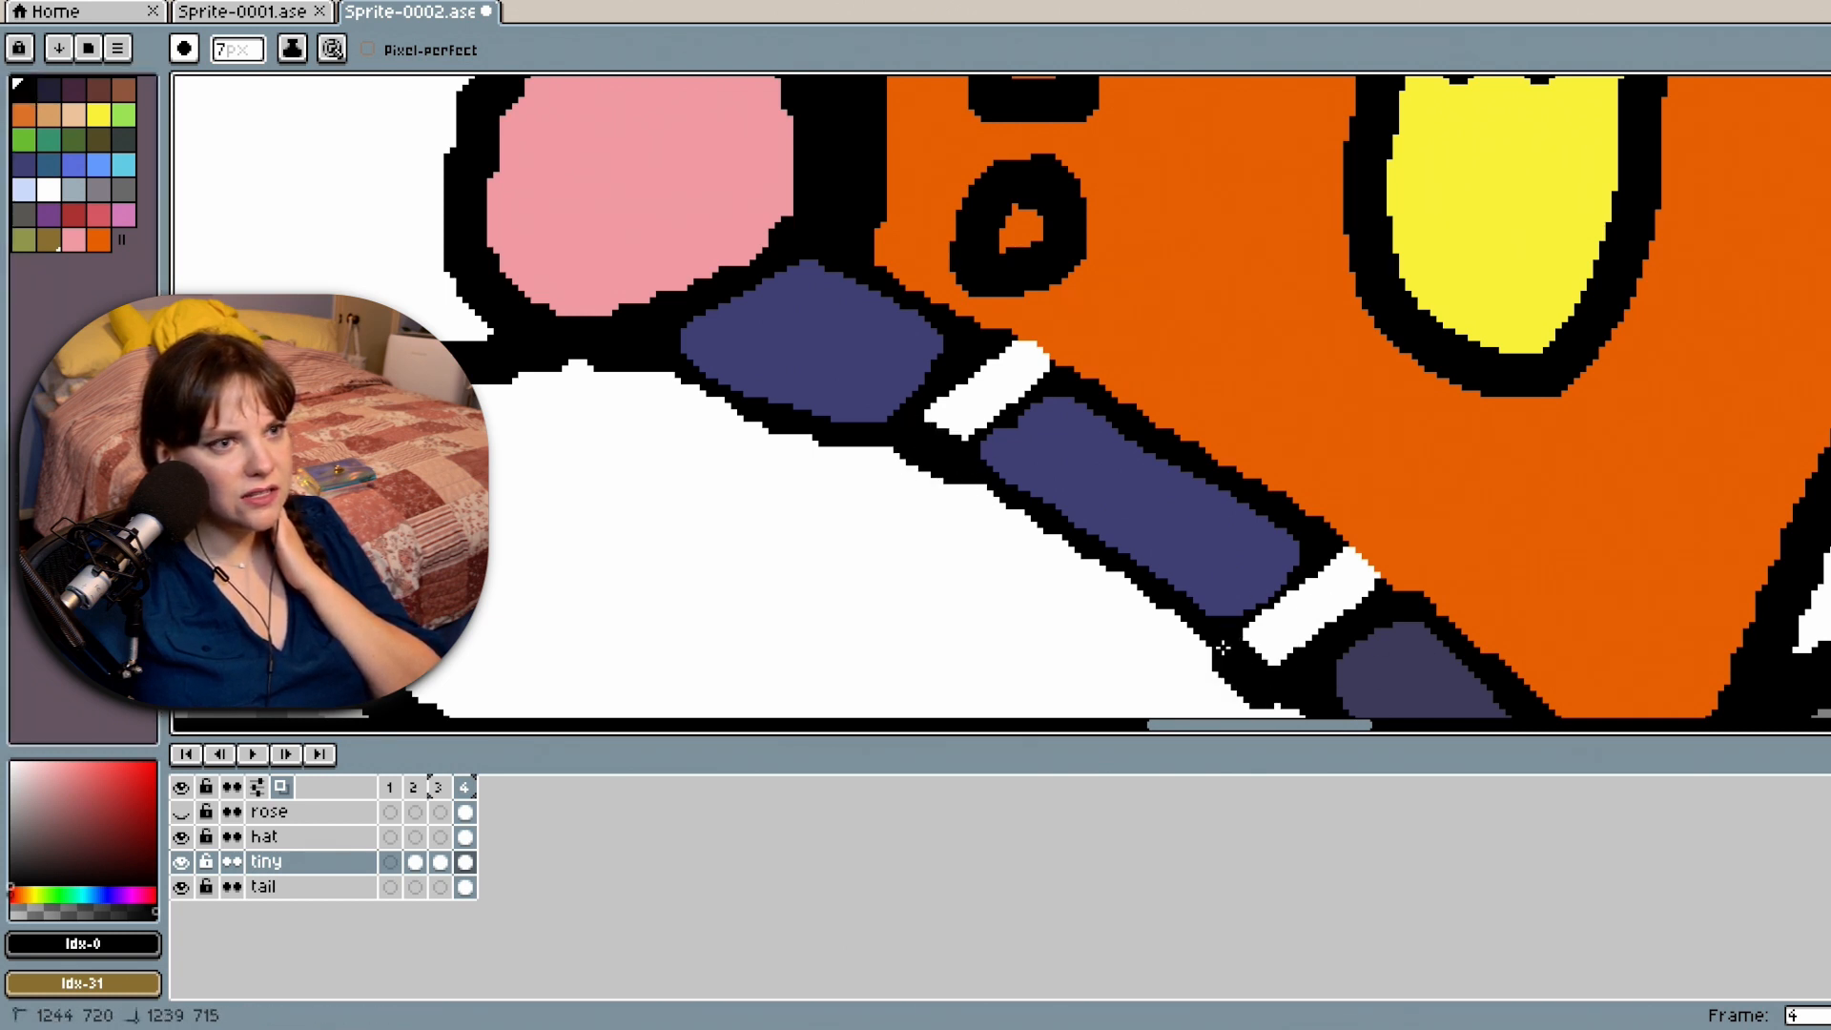
pyautogui.moveTo(1370, 560); pyautogui.dragTo(1346, 583)
pyautogui.hotkey('ctrl', 'z')
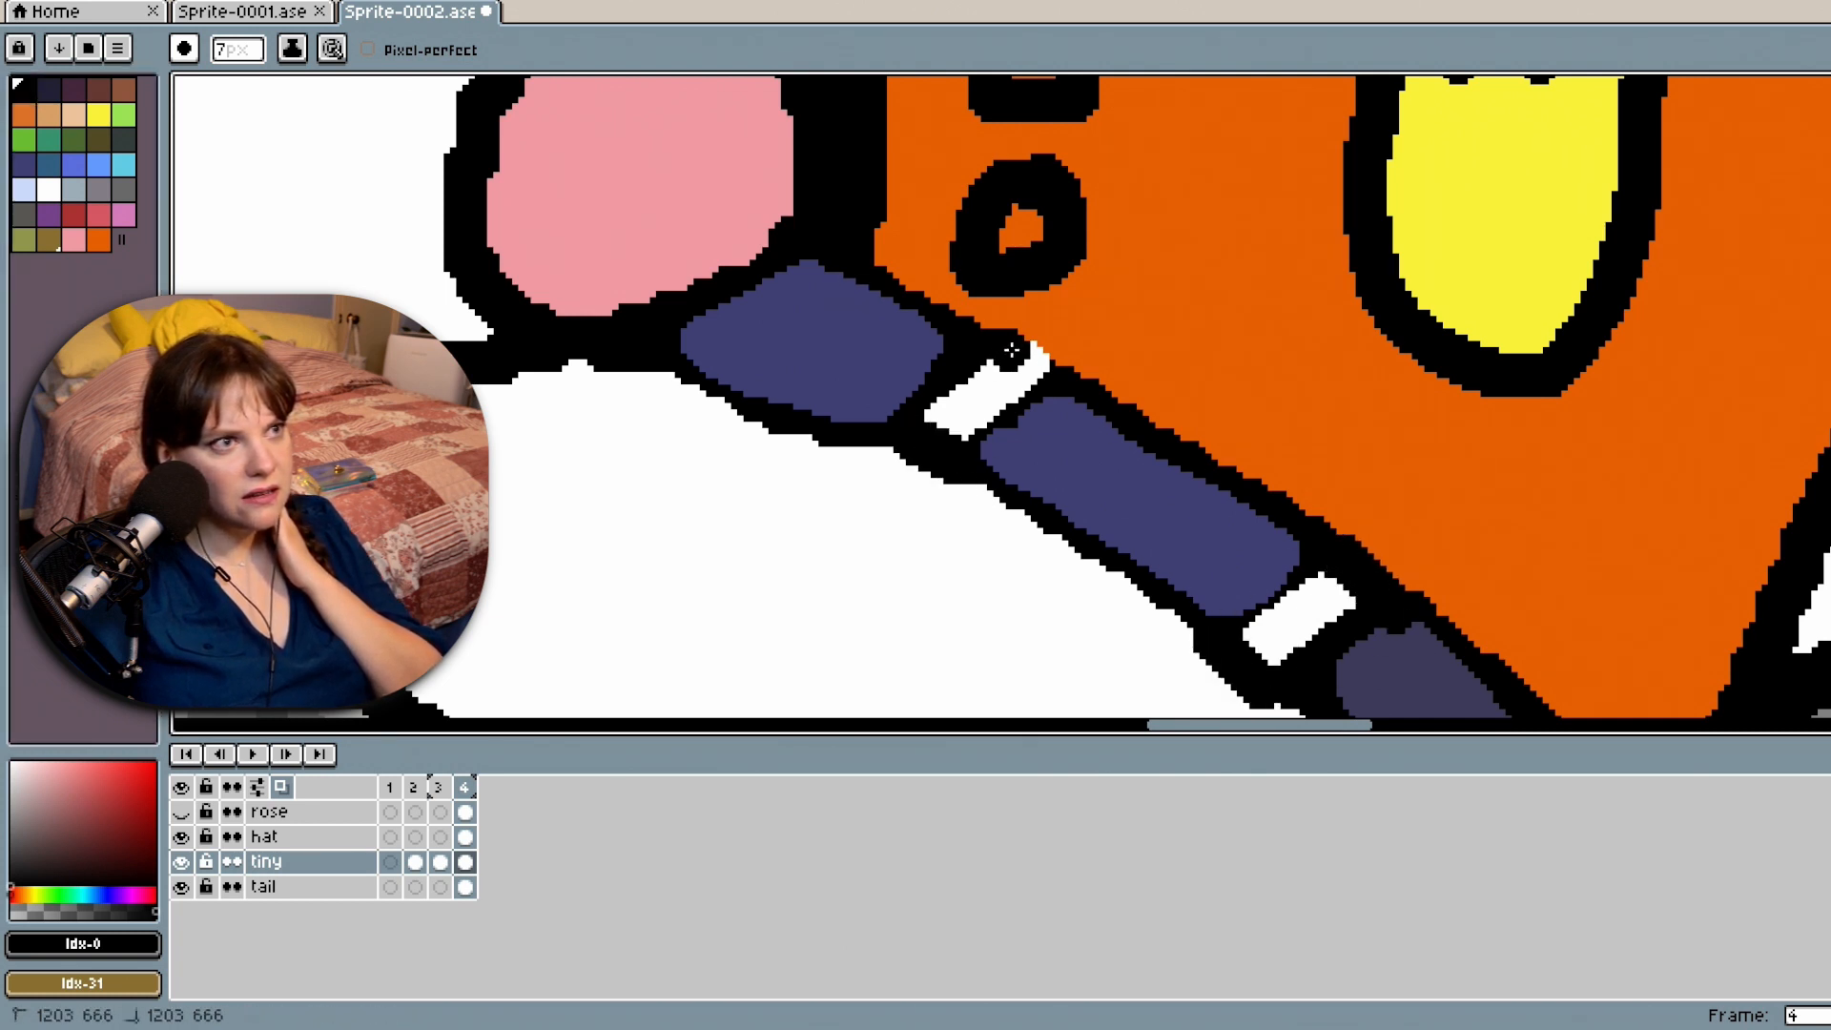
pyautogui.press('v')
pyautogui.hotkey('ctrl', 'z')
pyautogui.hotkey('ctrl', 'z')
pyautogui.hotkey('ctrl', 'z')
pyautogui.hotkey('ctrl', 'z')
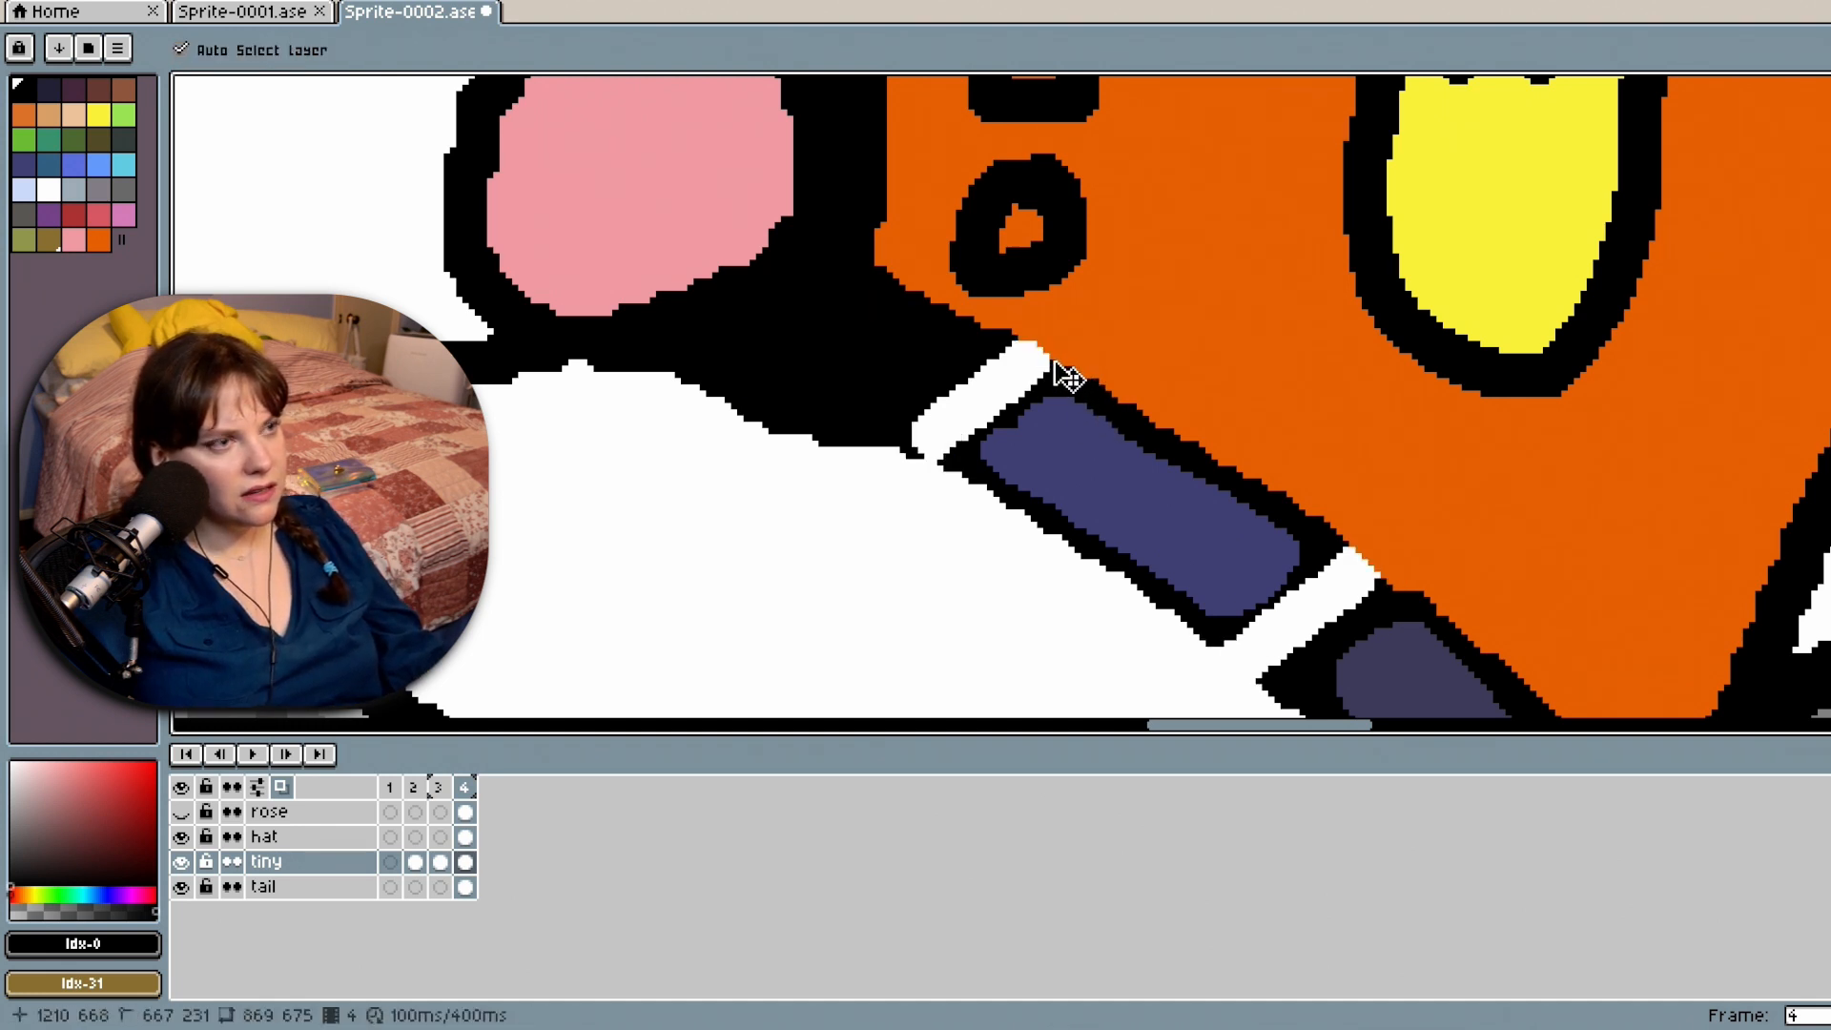
pyautogui.hotkey('ctrl', 'y')
# Paint over the stray black pixels at the lower end of the belt loop nearer the hand with the trousers' white (#FFFFFF).
pyautogui.press('b')
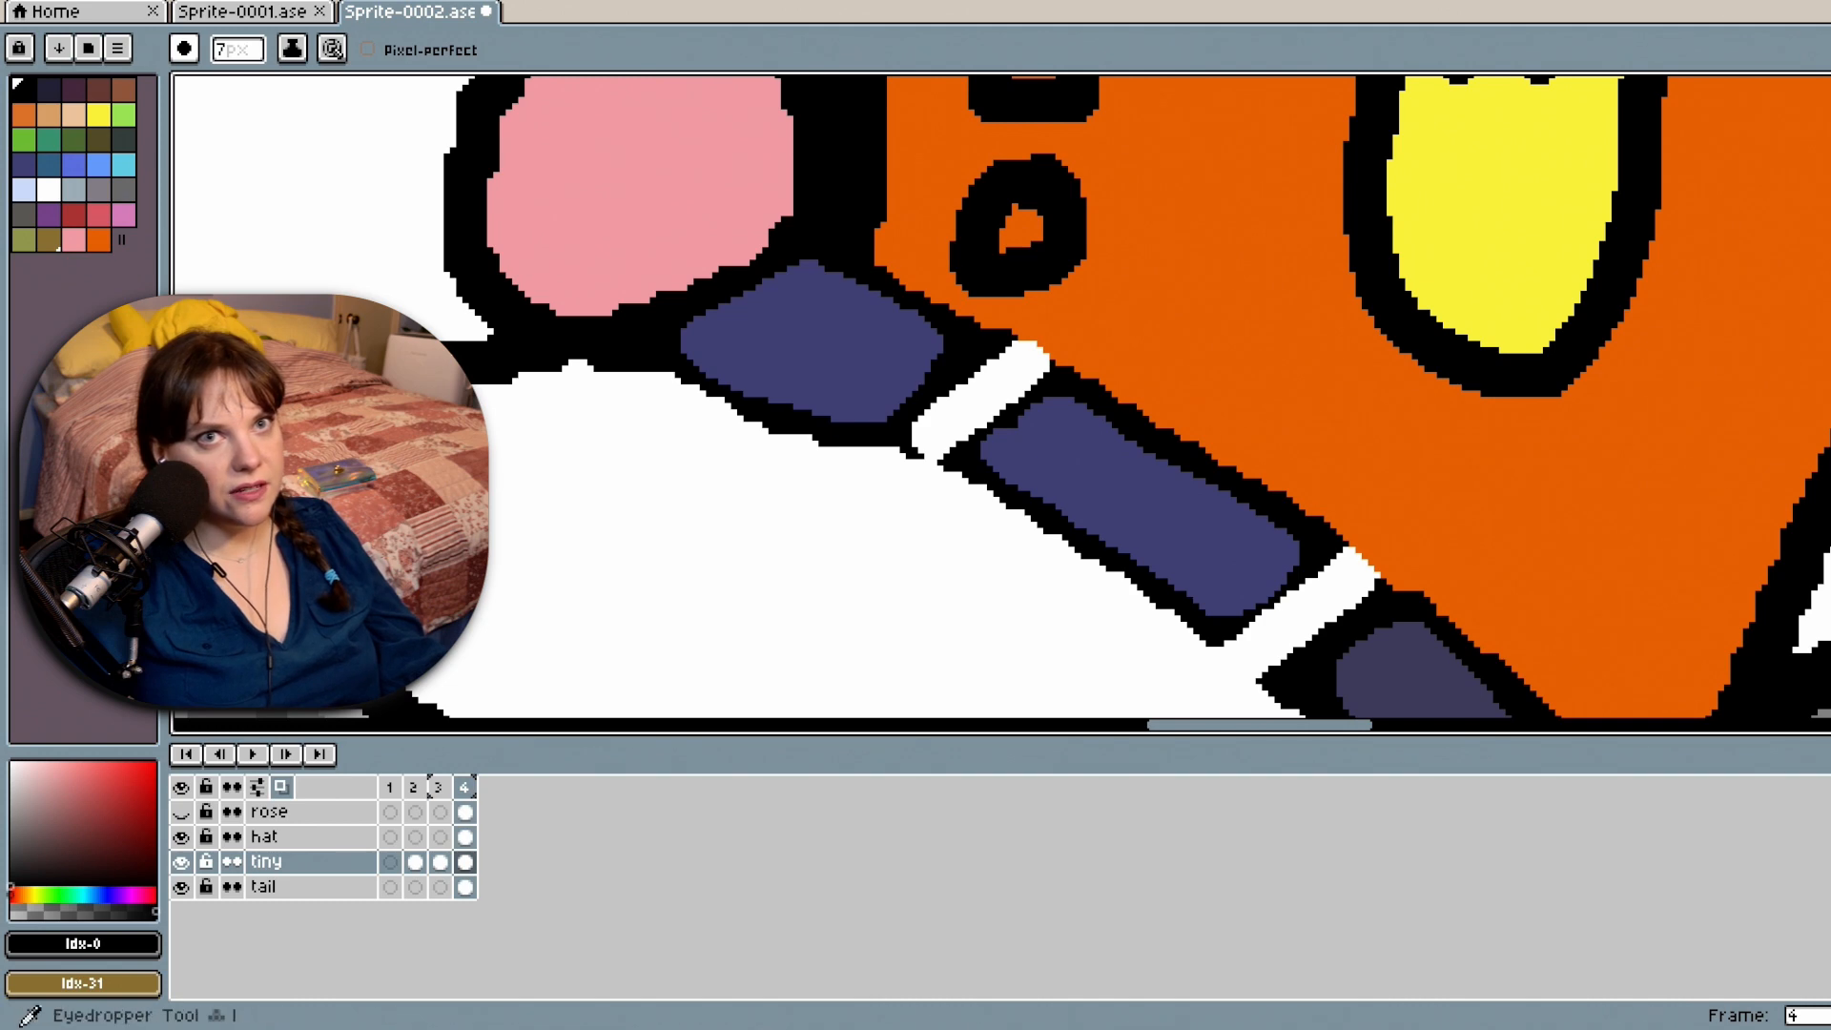
pyautogui.press('i')
pyautogui.click(960, 535)
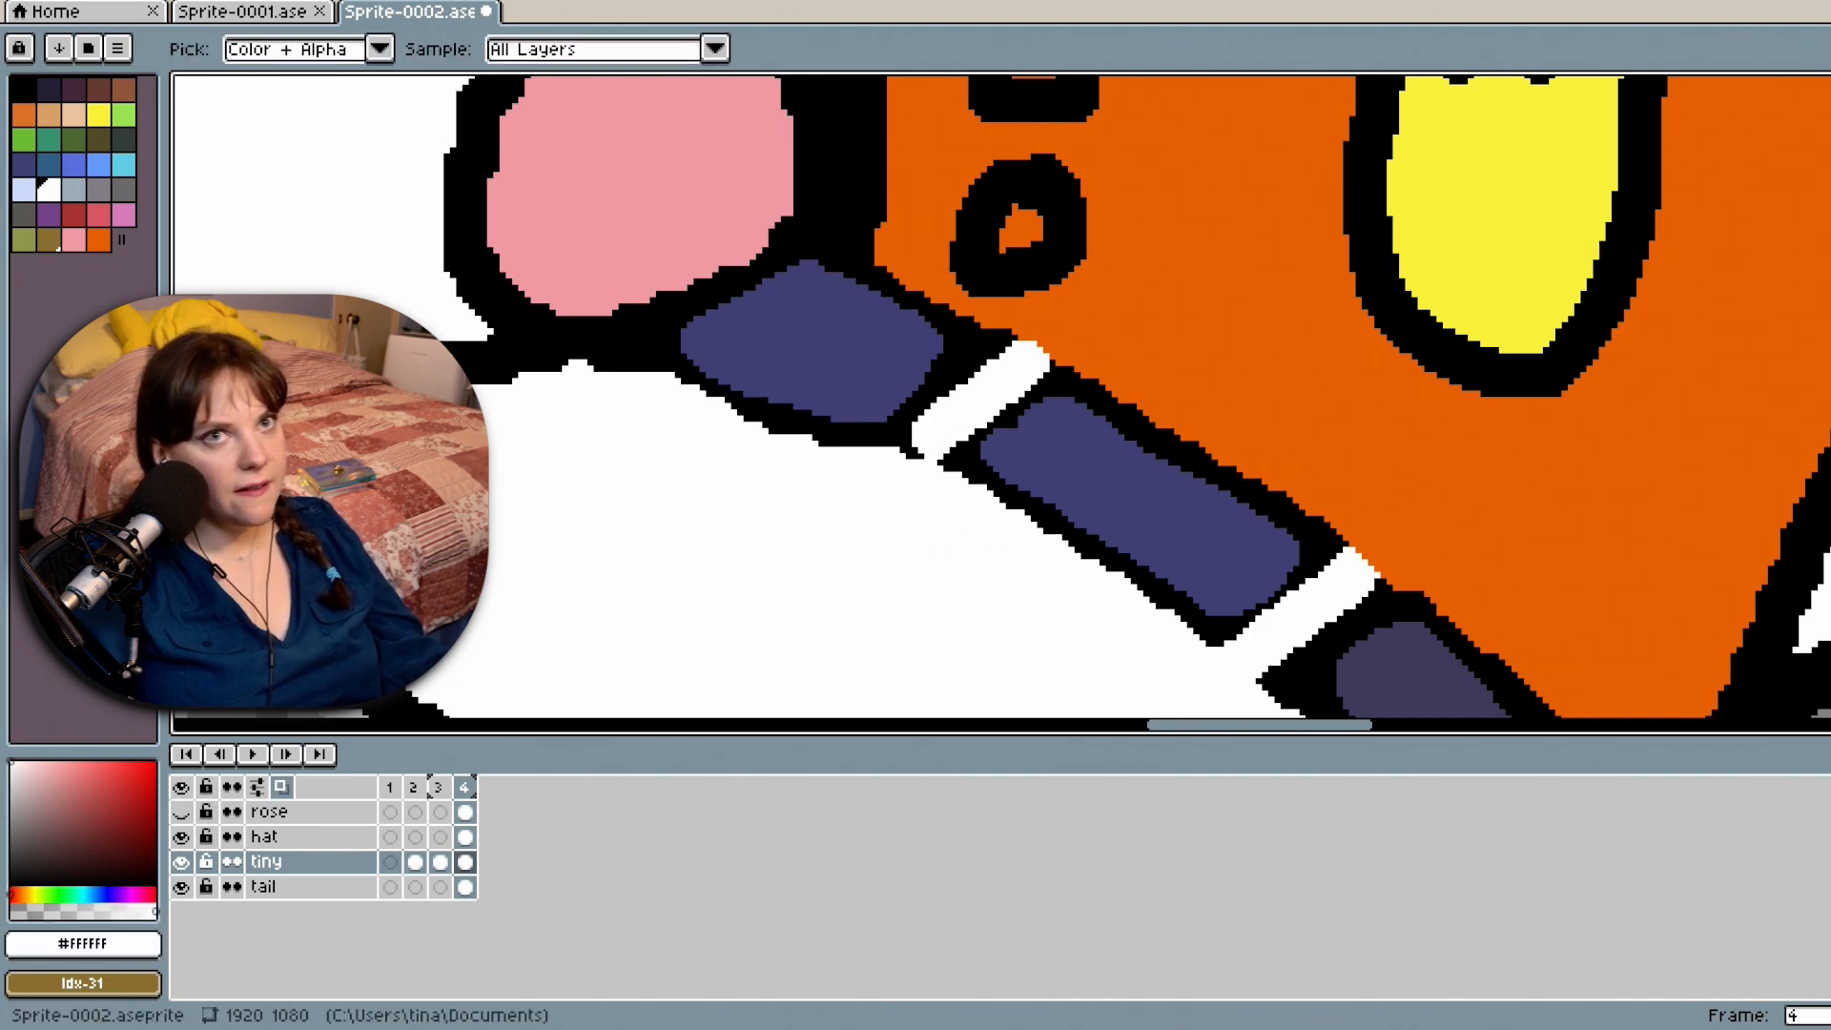
pyautogui.press('b')
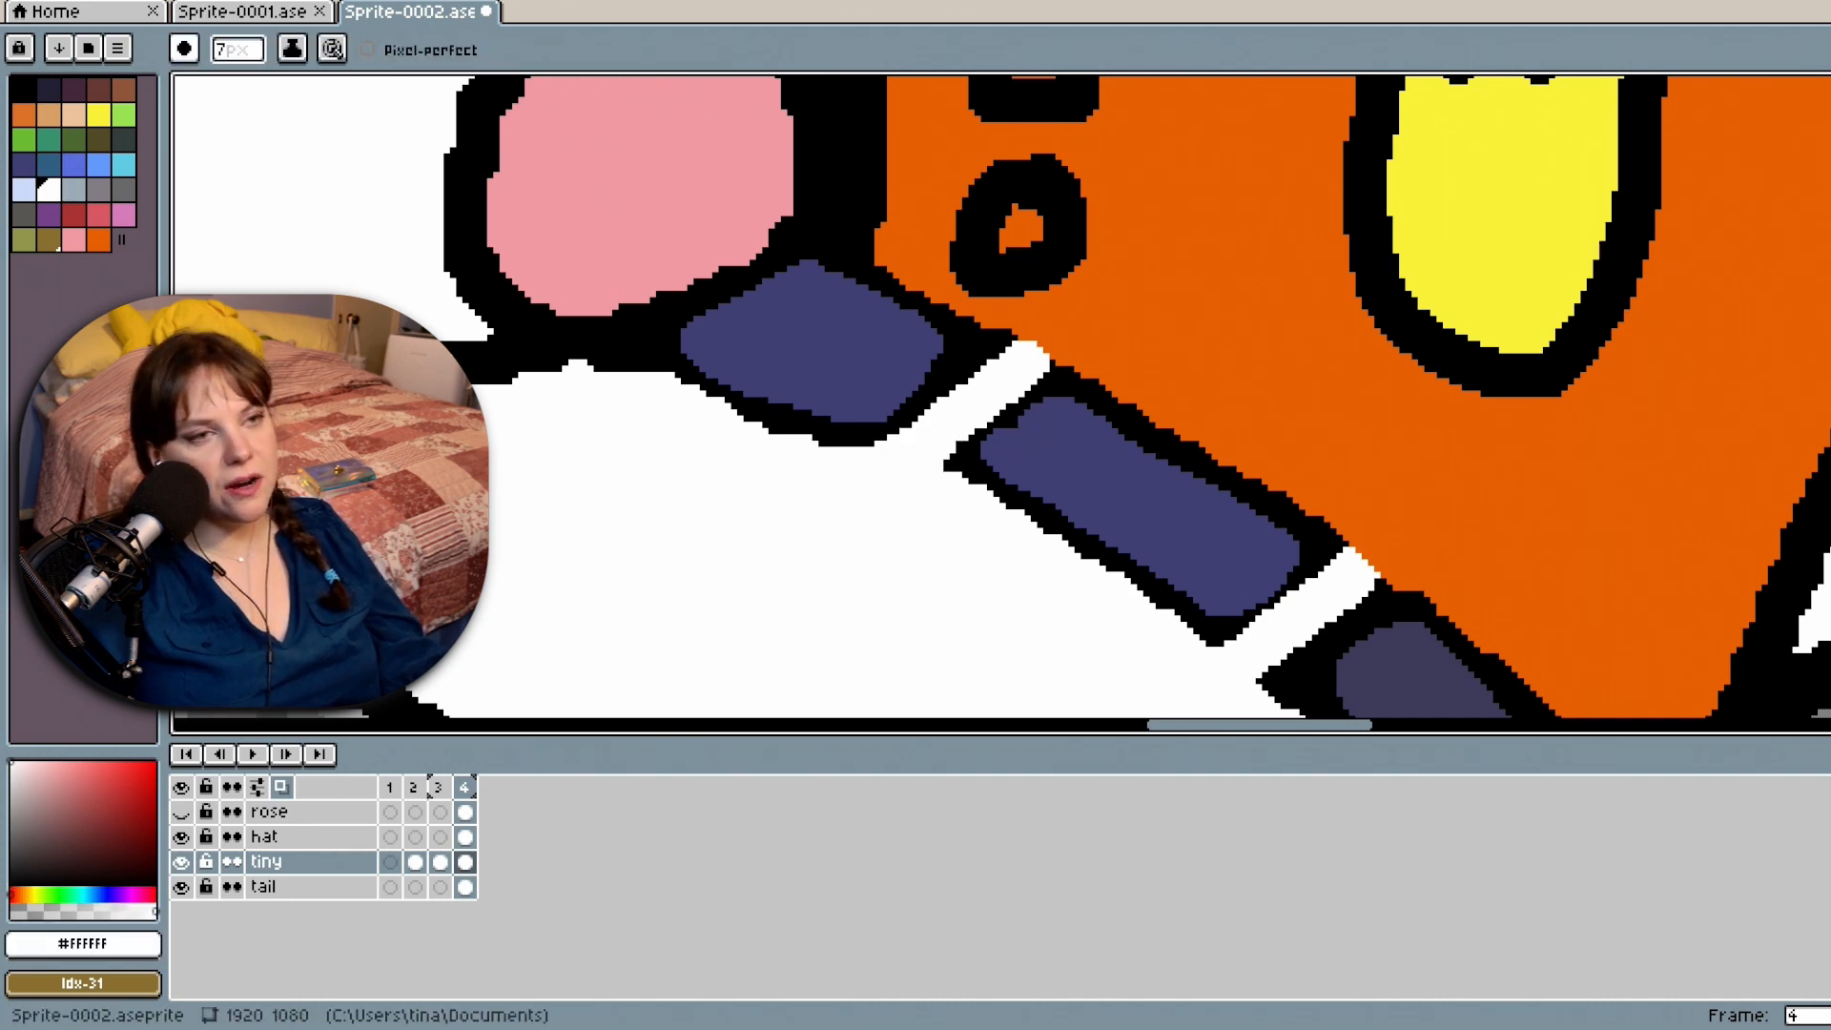
pyautogui.scroll(-4, 1493, 573)
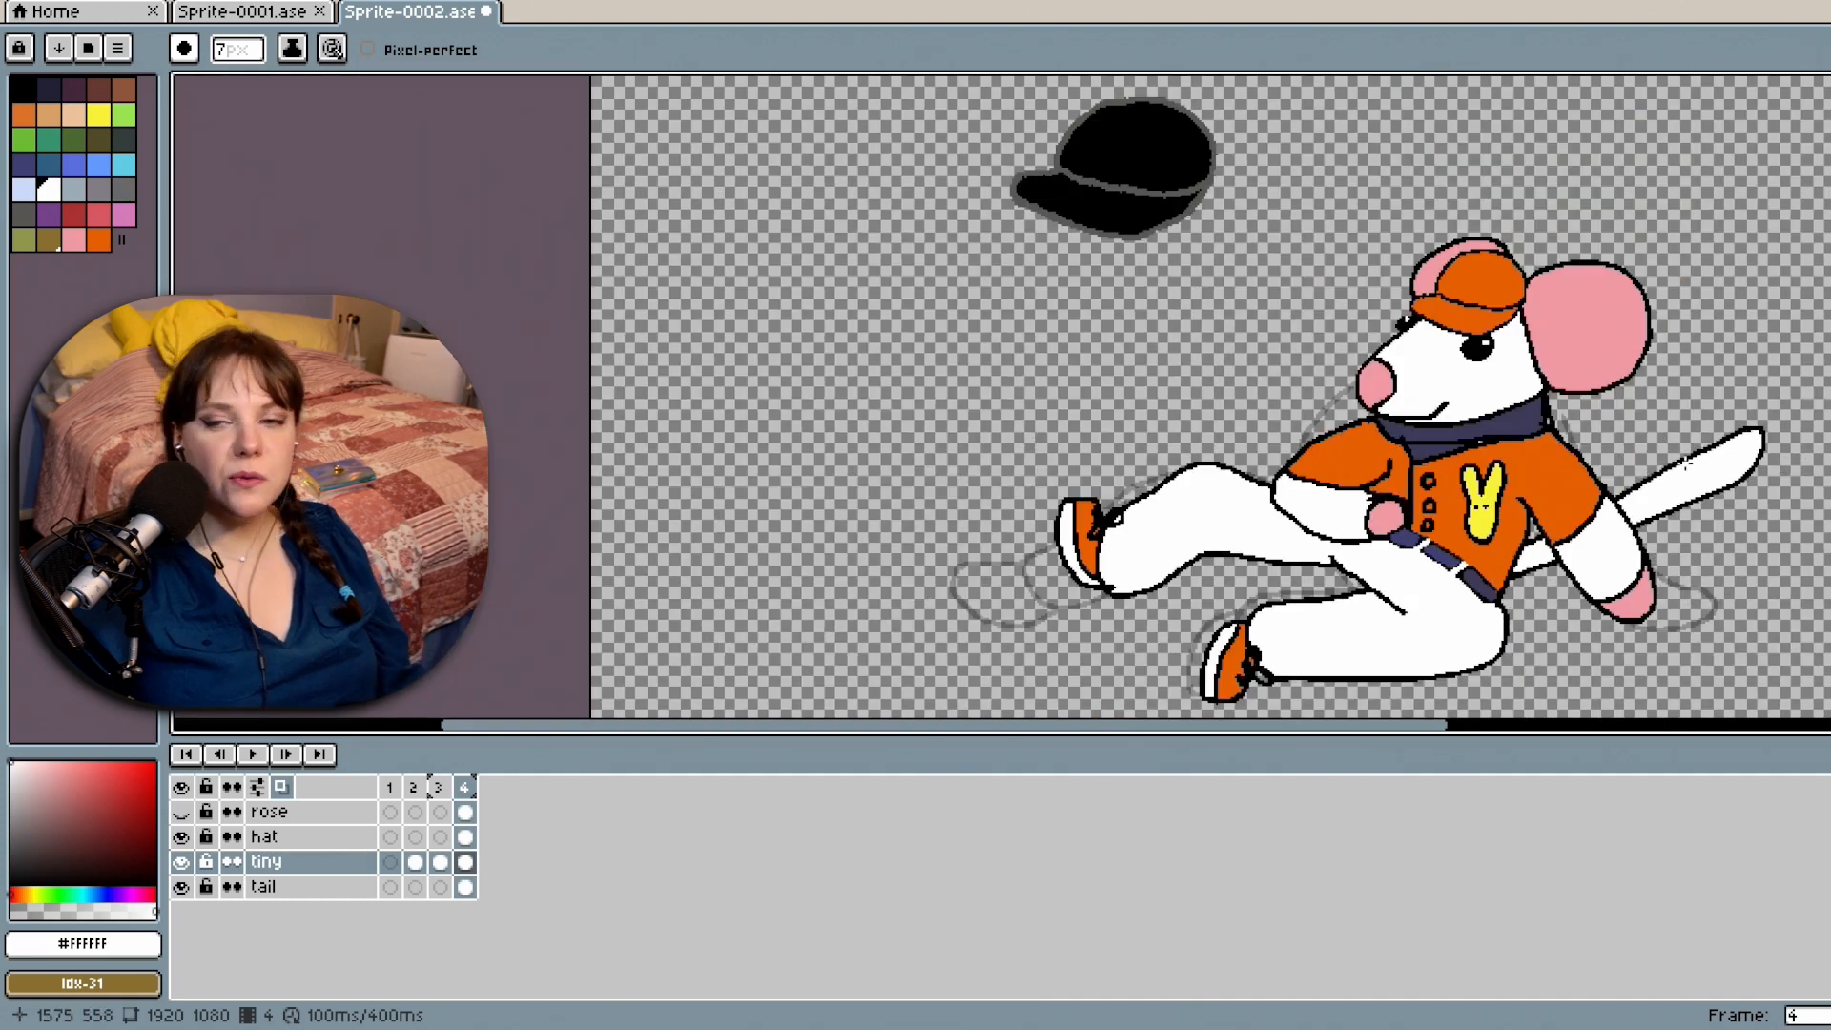
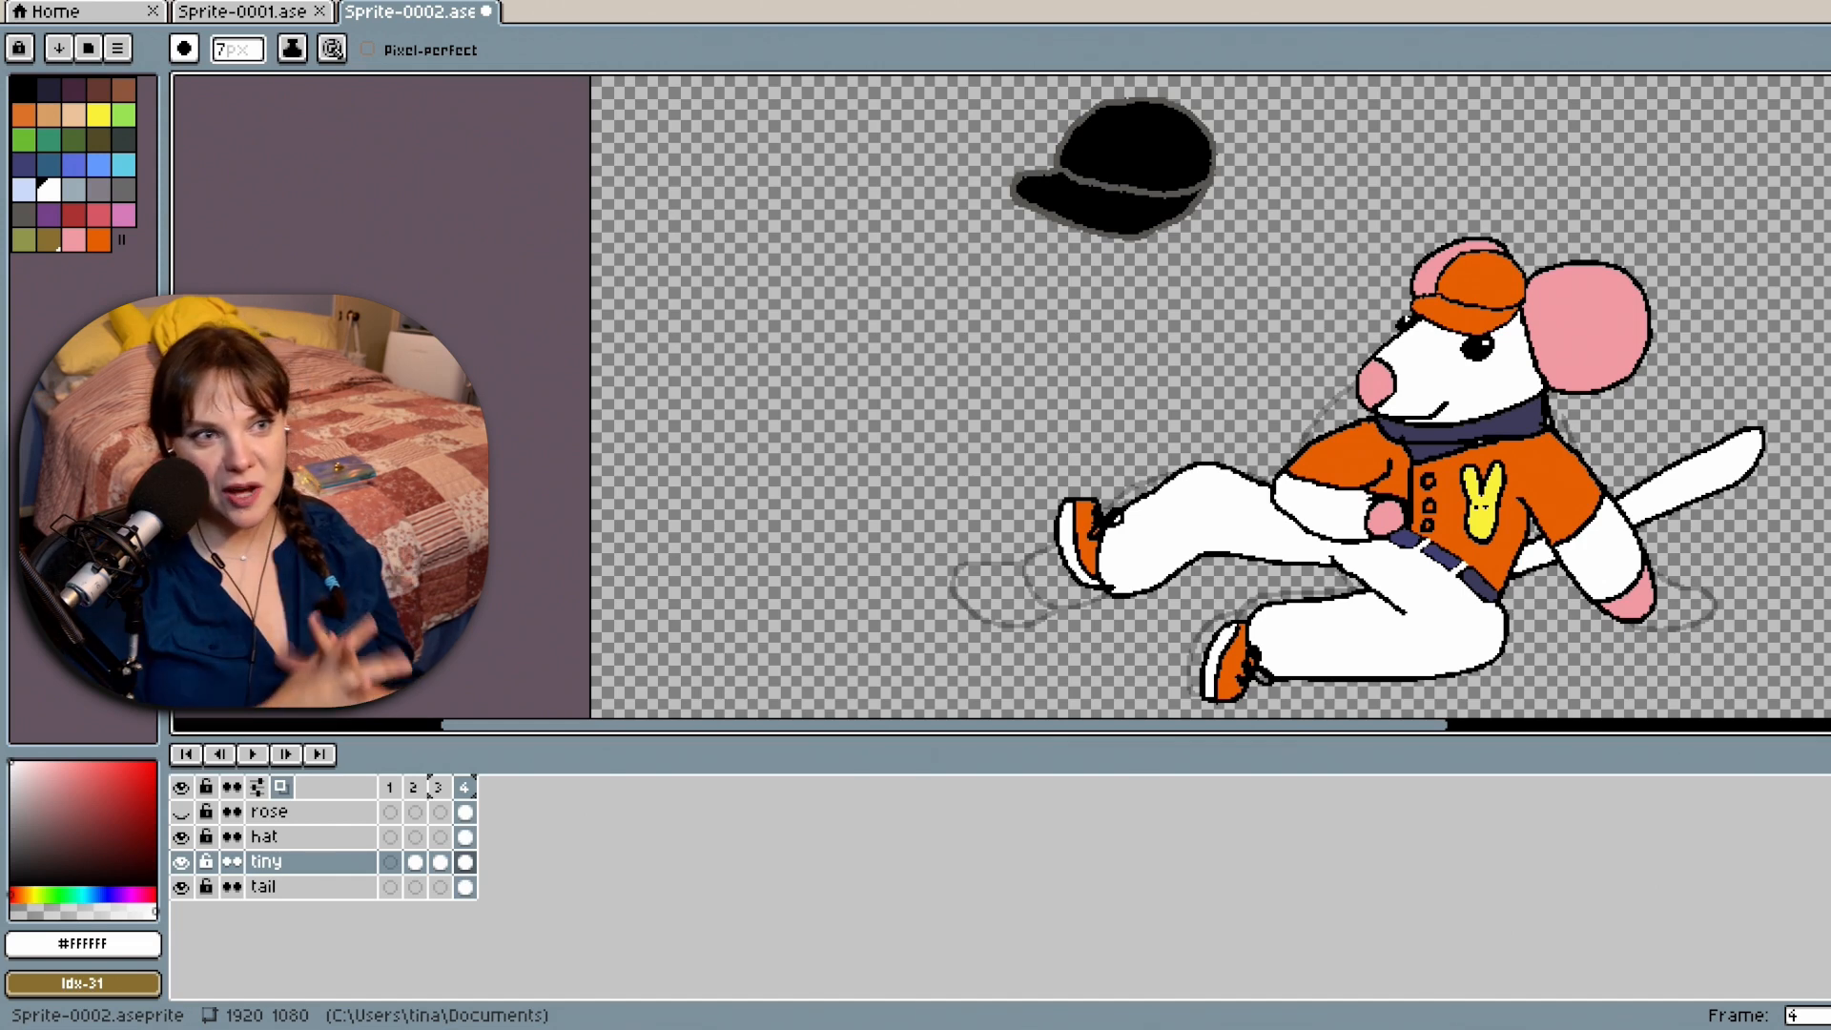
# Redraw the black (Idx-0) outlines of the belt section beside the hand and the middle section, giving them sharper corners.
pyautogui.scroll(4, 1468, 523)
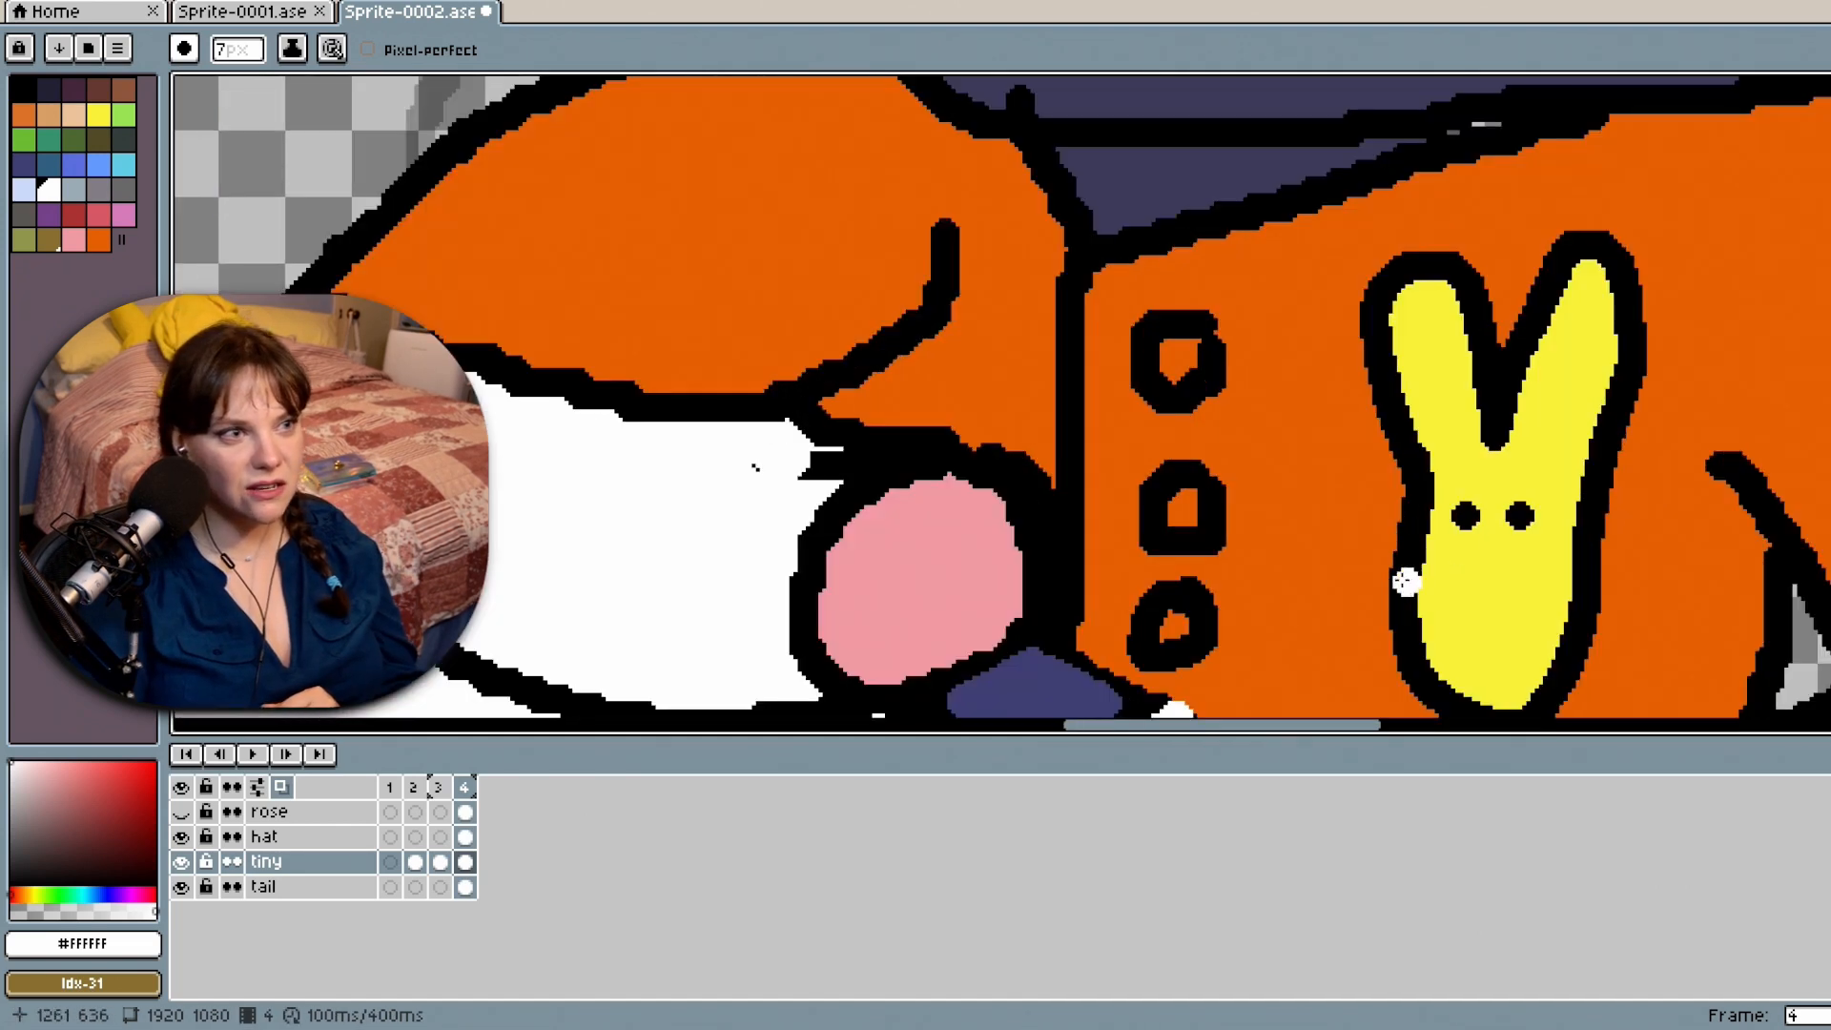
pyautogui.moveTo(1829, 420); pyautogui.dragTo(1829, 477)
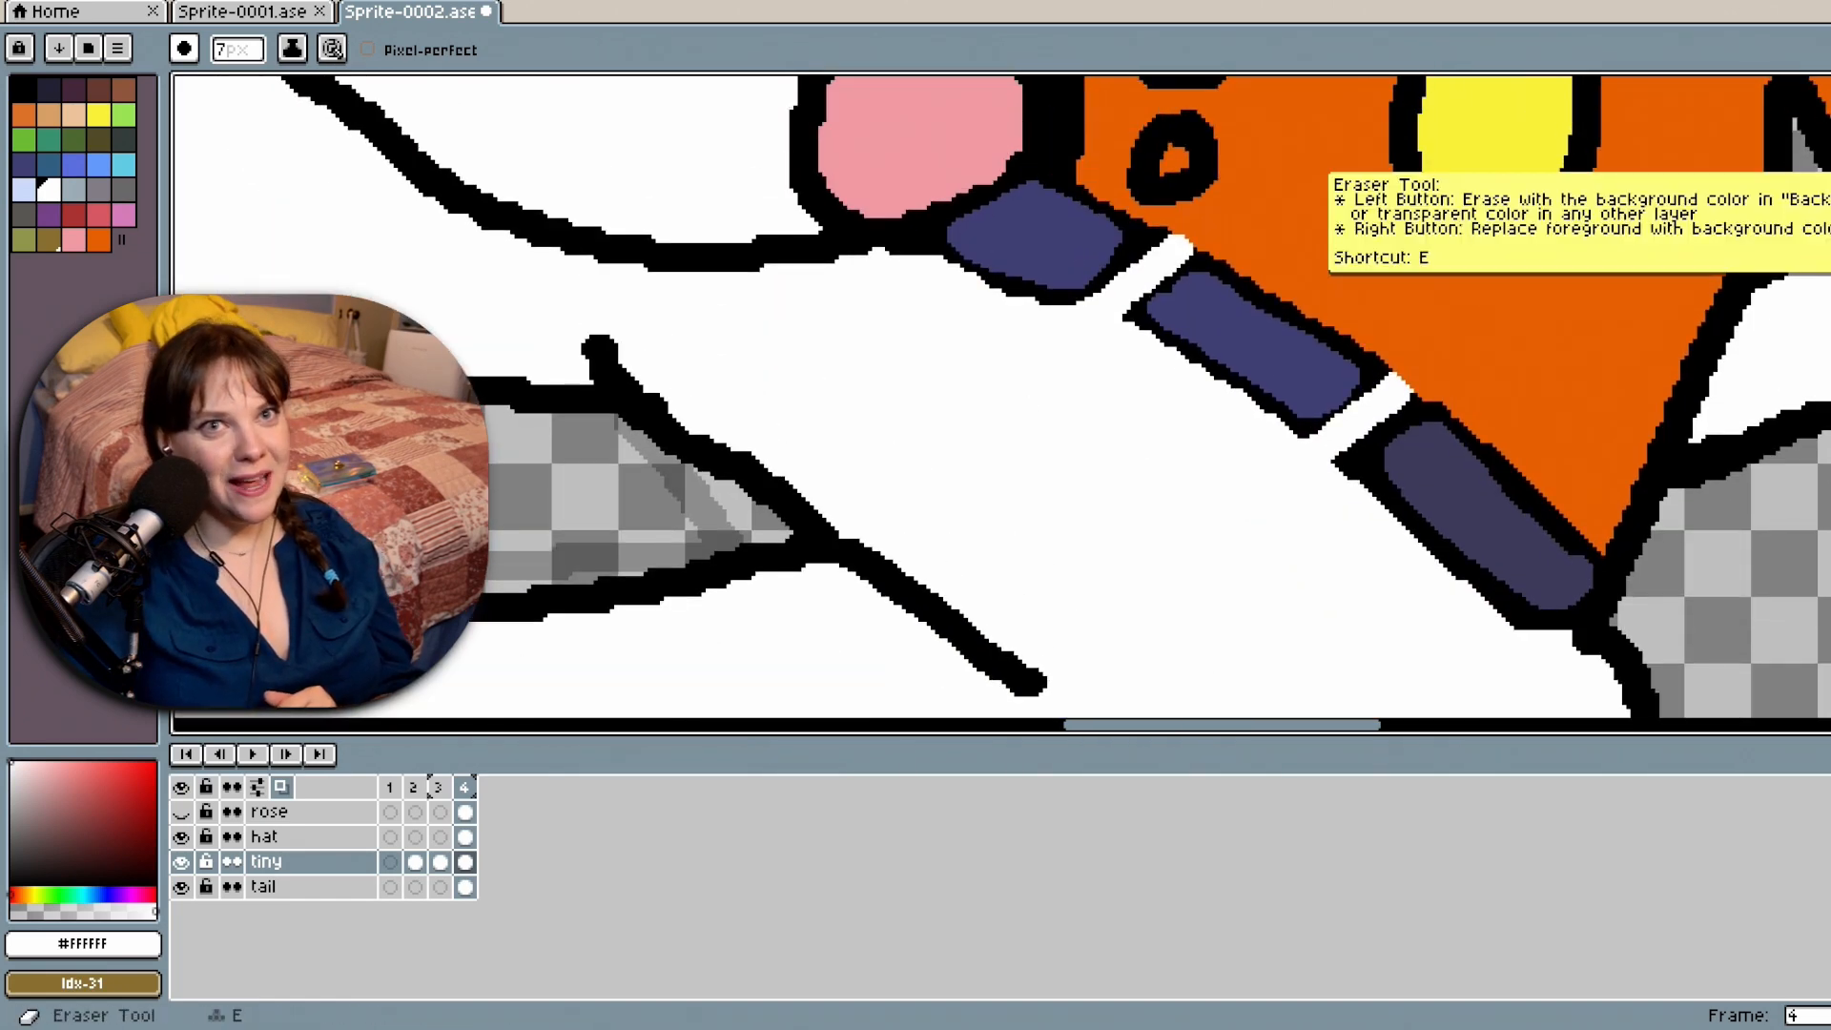
pyautogui.click(23, 89)
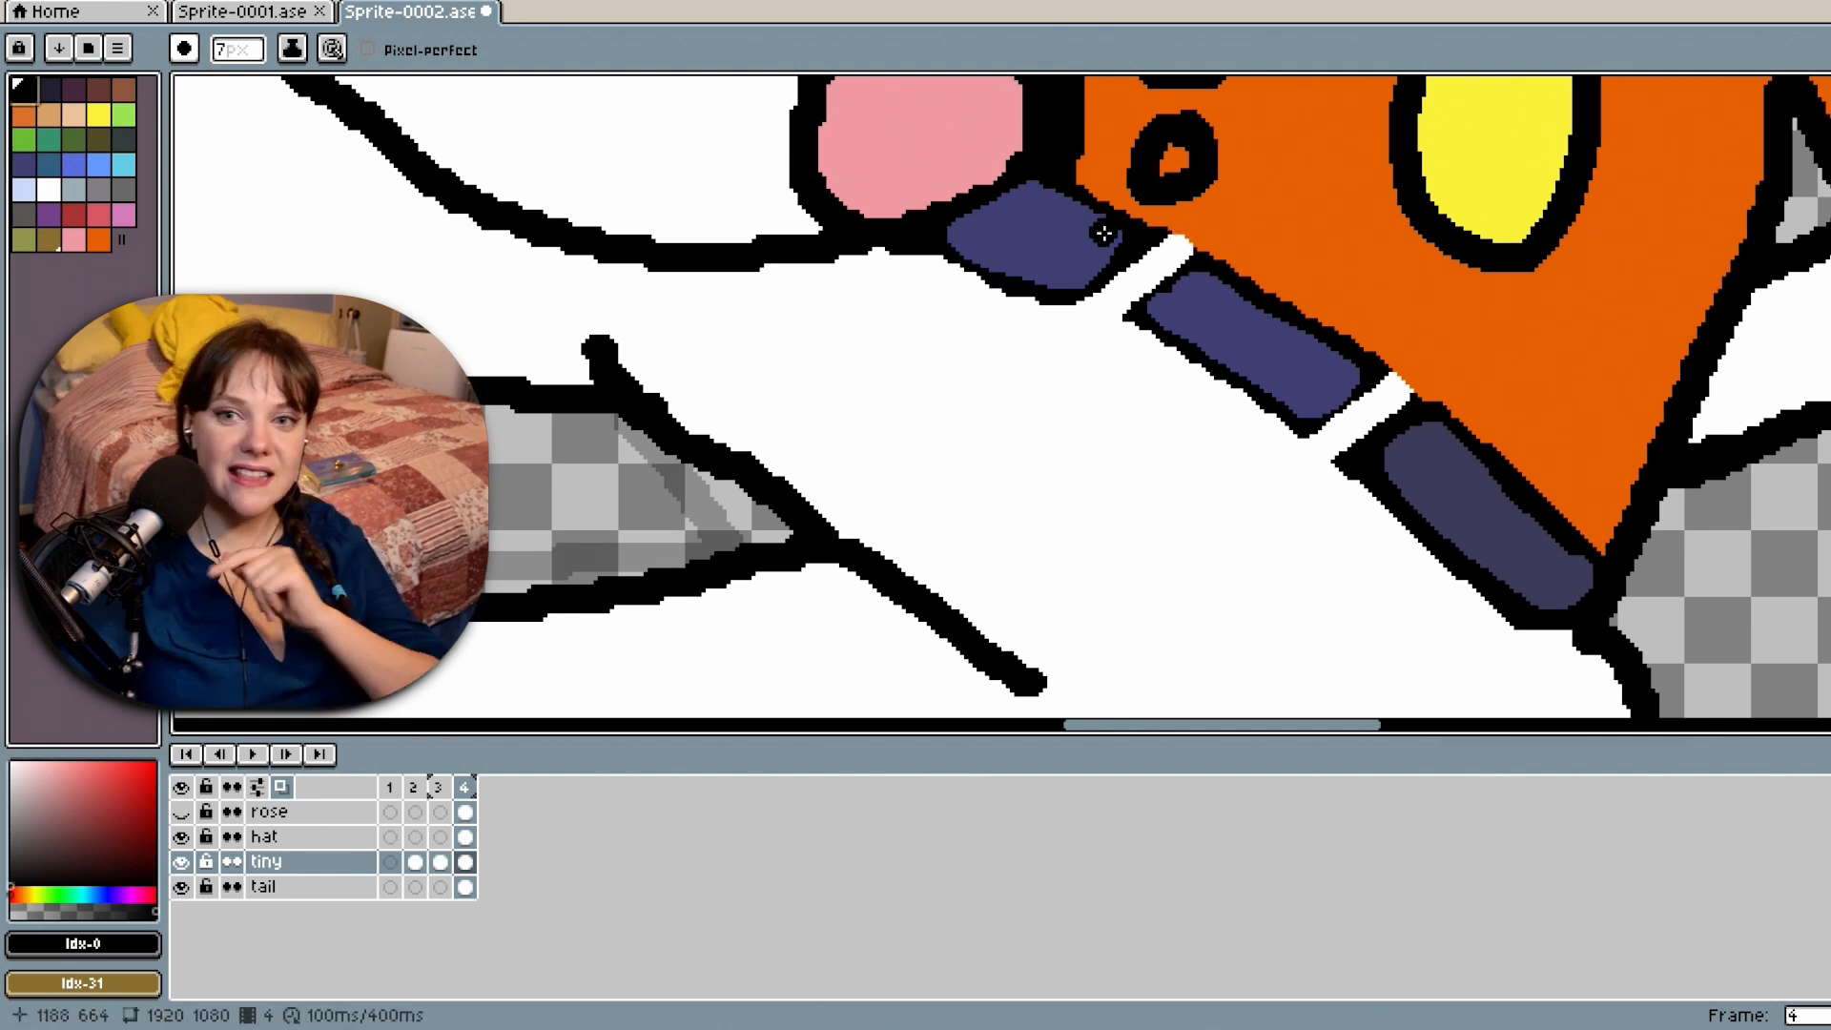
pyautogui.moveTo(1027, 172)
pyautogui.mouseDown()
pyautogui.moveTo(1132, 218)
pyautogui.moveTo(1082, 284)
pyautogui.moveTo(1025, 288)
pyautogui.moveTo(945, 231)
pyautogui.mouseUp()
pyautogui.moveTo(1200, 258)
pyautogui.mouseDown()
pyautogui.moveTo(1136, 303)
pyautogui.moveTo(1263, 415)
pyautogui.moveTo(1293, 437)
pyautogui.moveTo(1378, 372)
pyautogui.mouseUp()
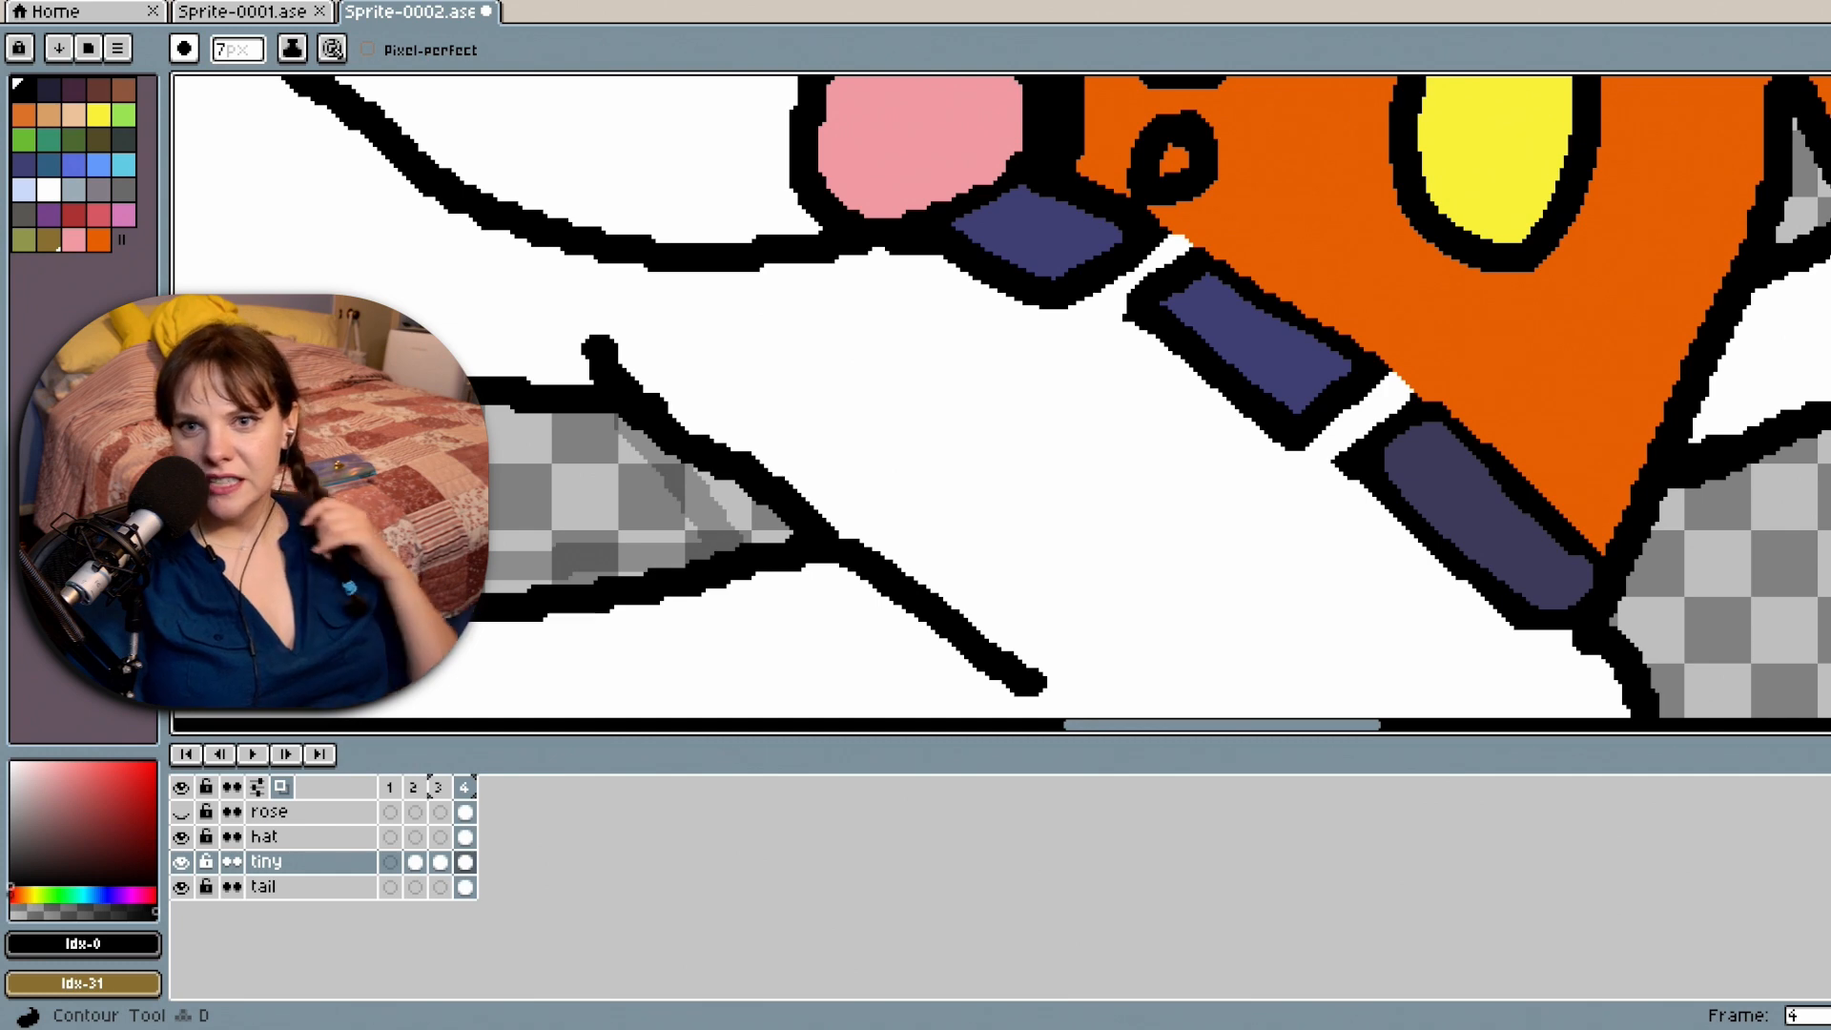
# Close both ends of the white belt loop nearer the hand and the upper end of the other loop with black strokes.
pyautogui.scroll(-5, 1791, 505)
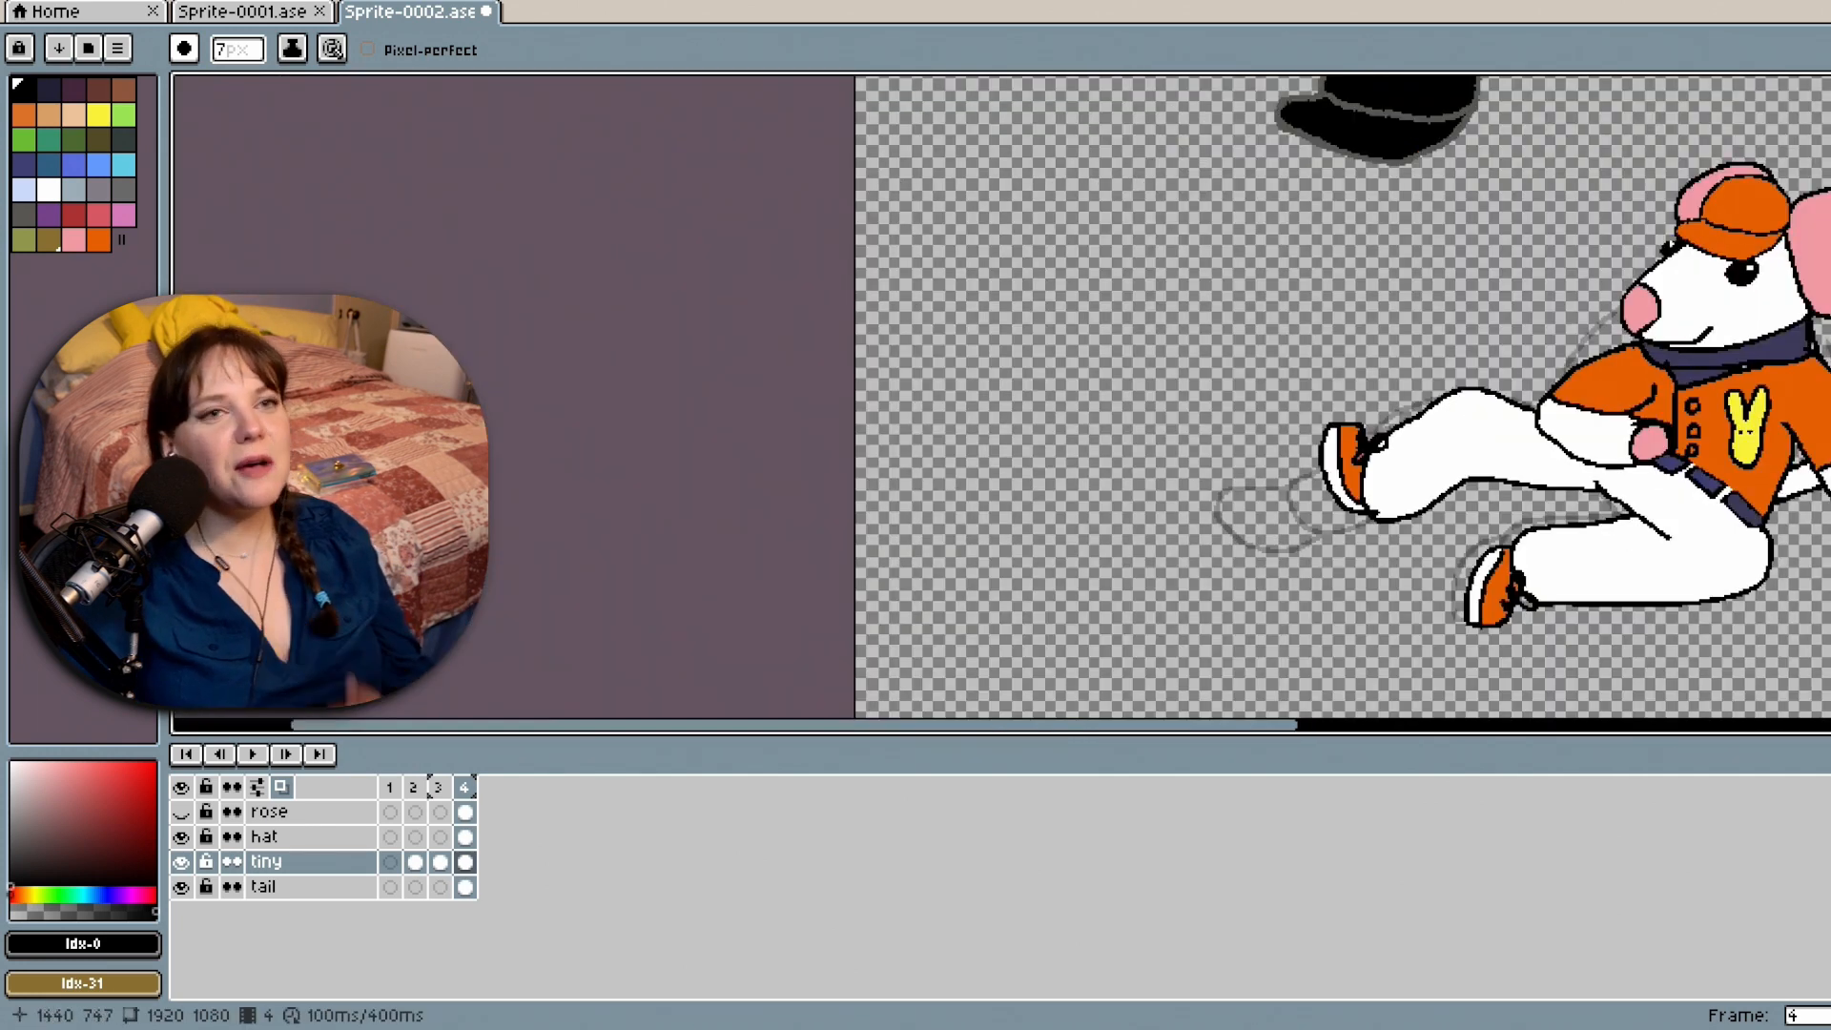
pyautogui.moveTo(903, 728); pyautogui.dragTo(1228, 754)
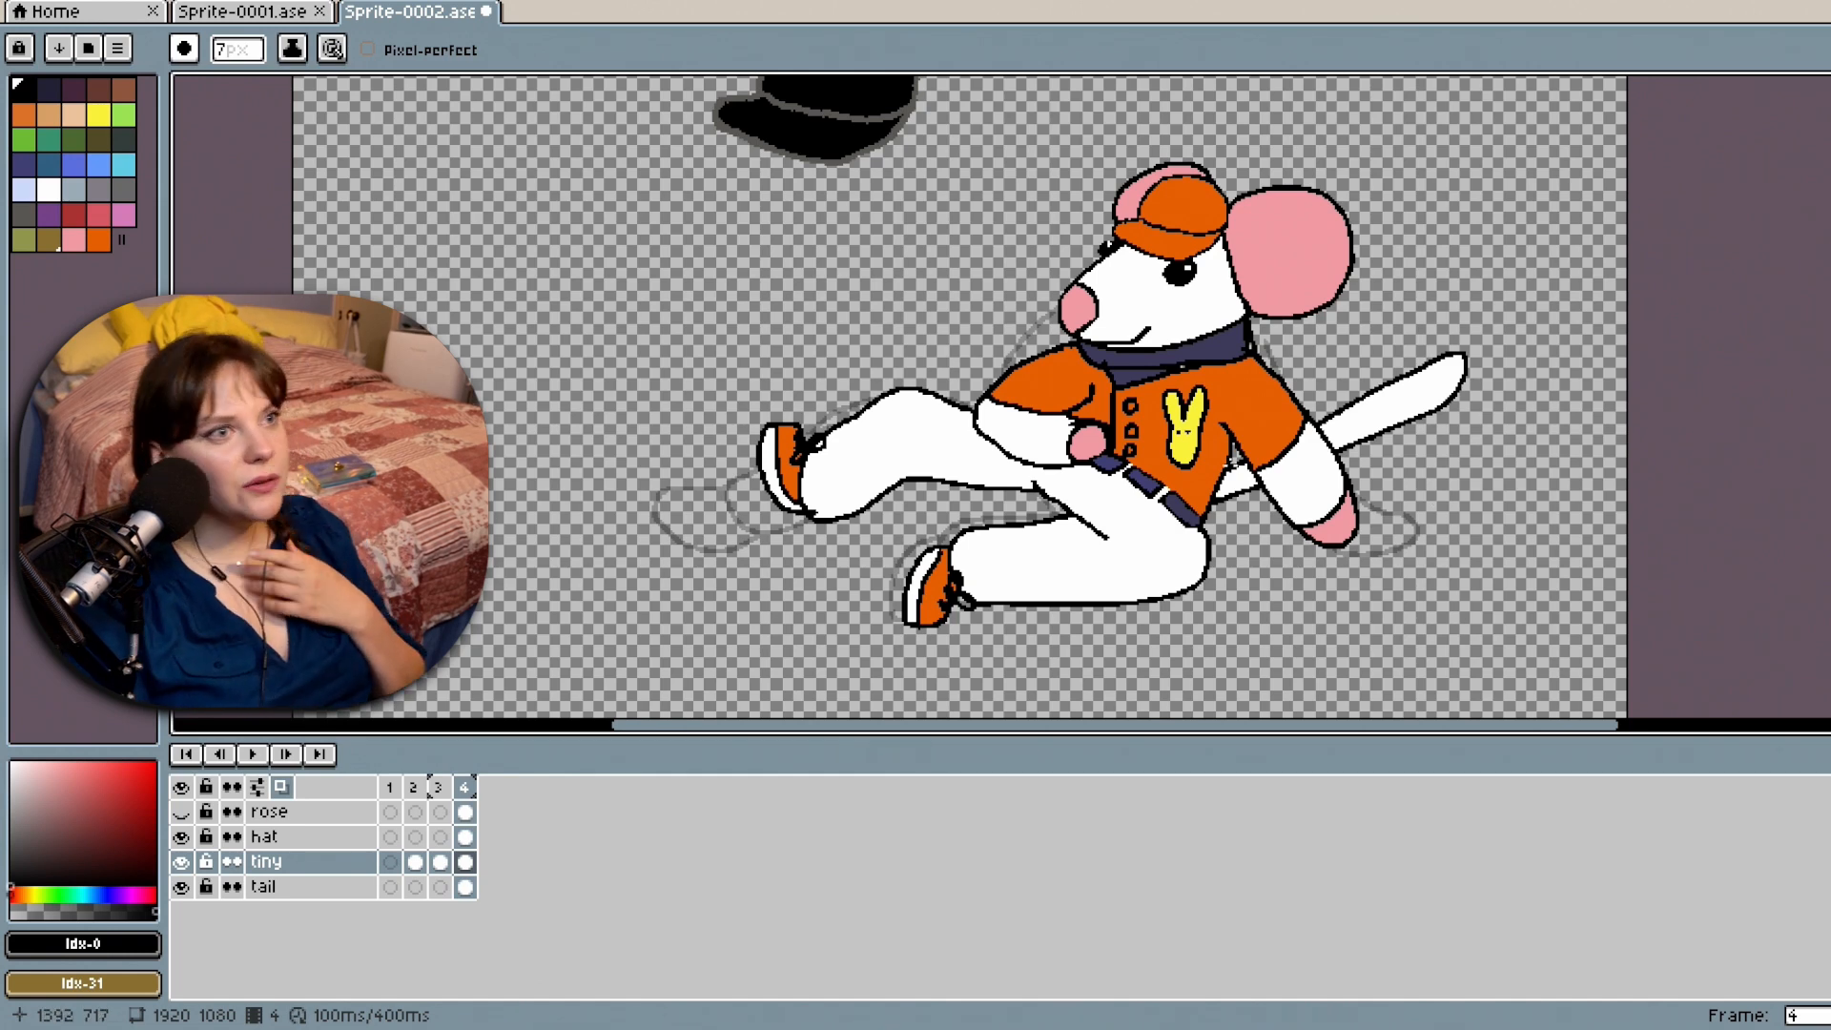
pyautogui.scroll(4, 1124, 505)
pyautogui.moveTo(1057, 308)
pyautogui.mouseDown()
pyautogui.moveTo(1110, 315)
pyautogui.moveTo(1168, 263)
pyautogui.mouseUp()
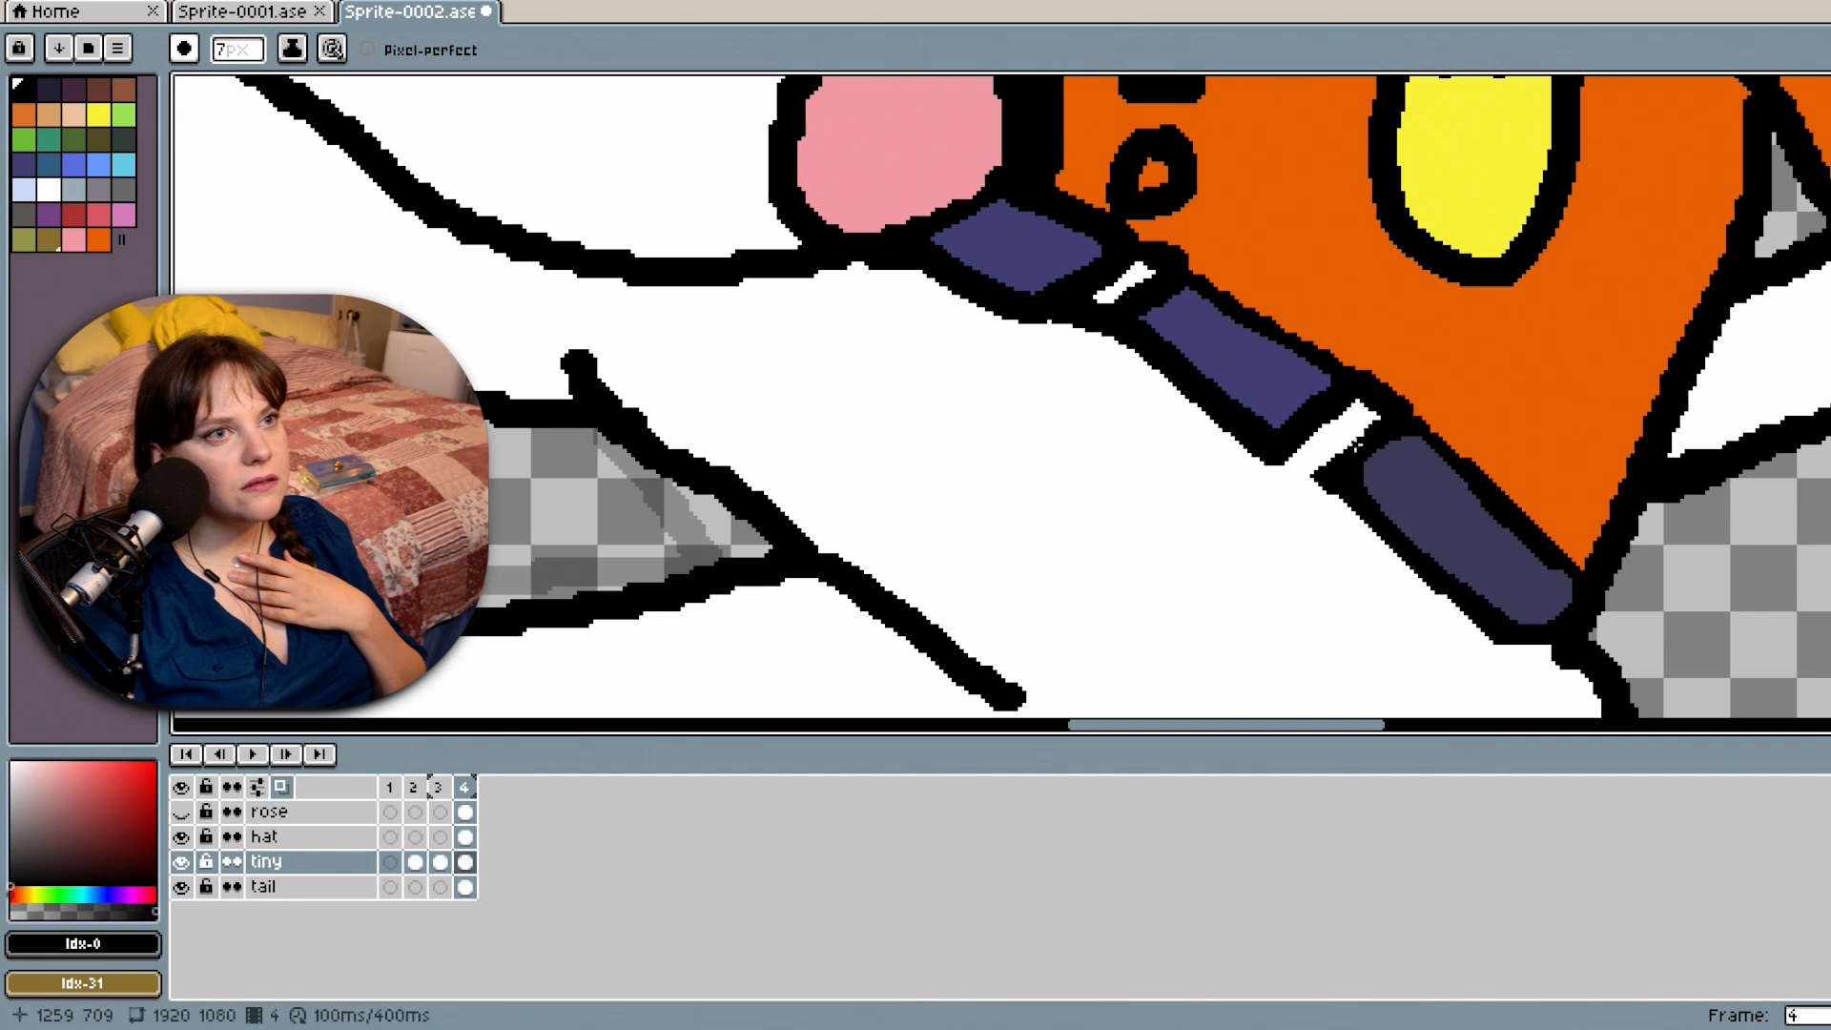
pyautogui.scroll(-5, 1431, 491)
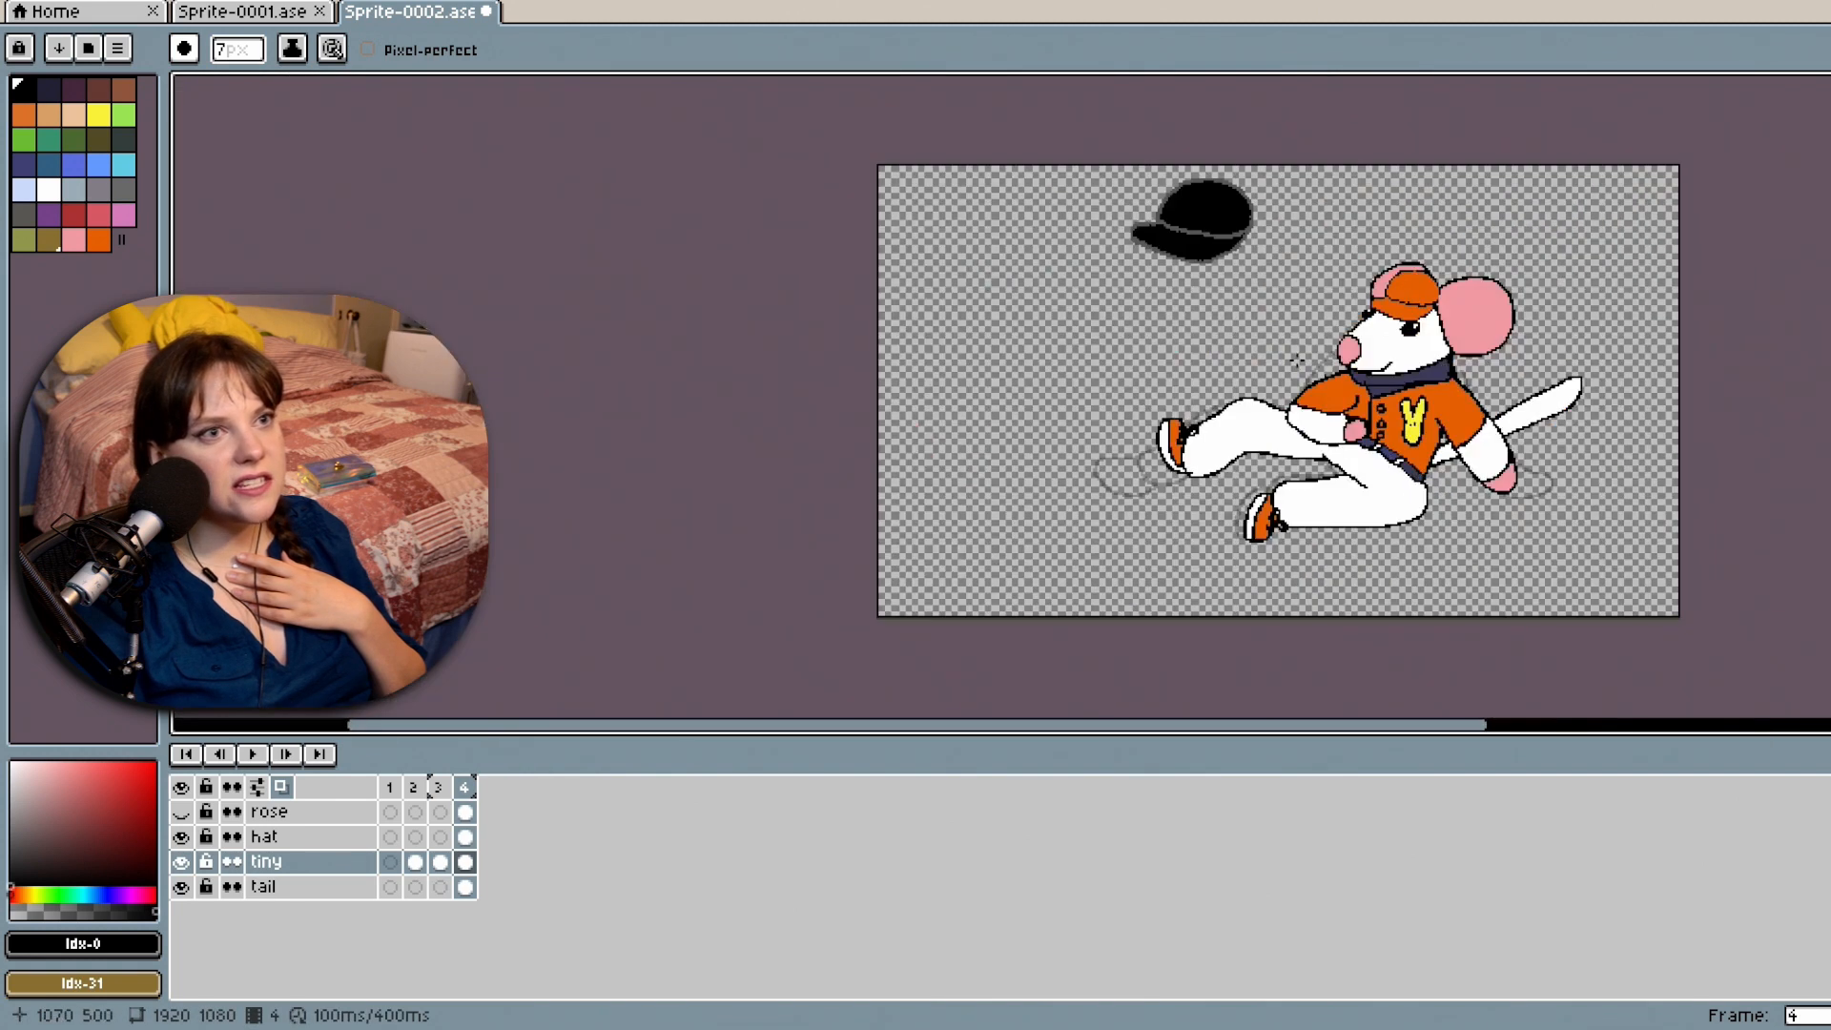
pyautogui.scroll(1, 1303, 402)
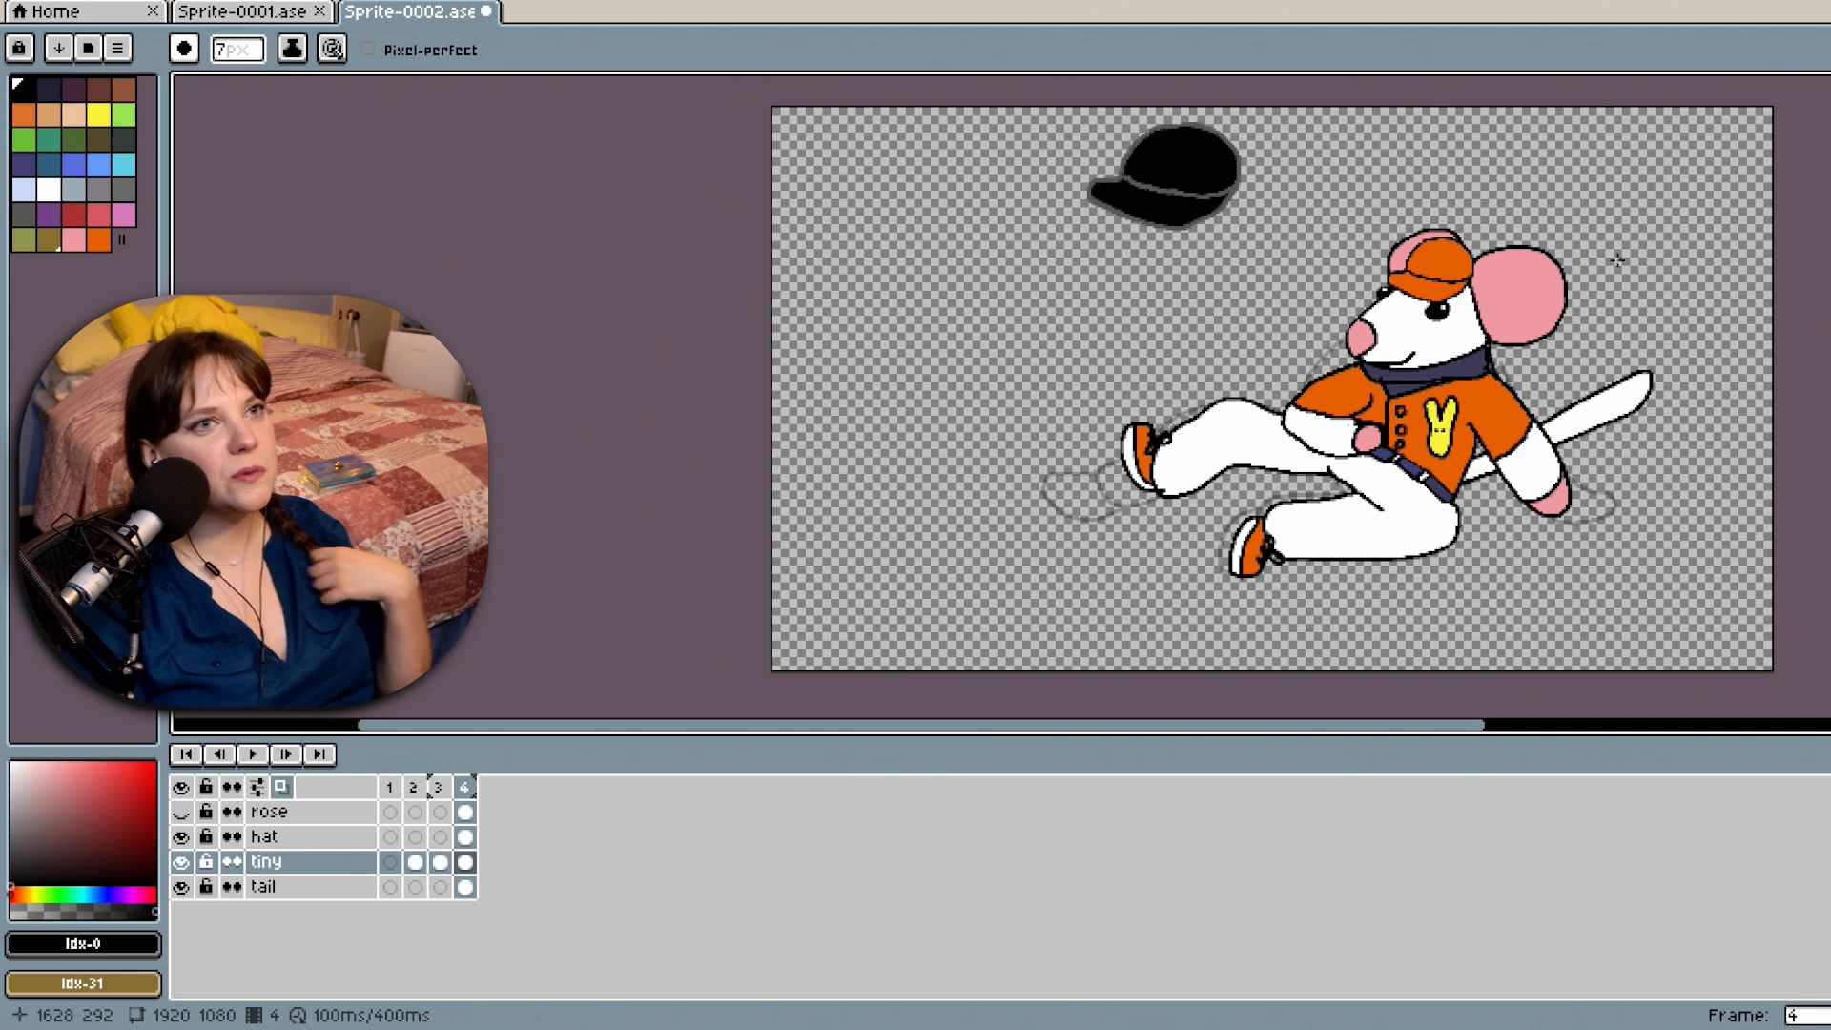
# On the hat layer, draw a black heart outline on the front of the orange cap's crown.
pyautogui.scroll(4, 1614, 258)
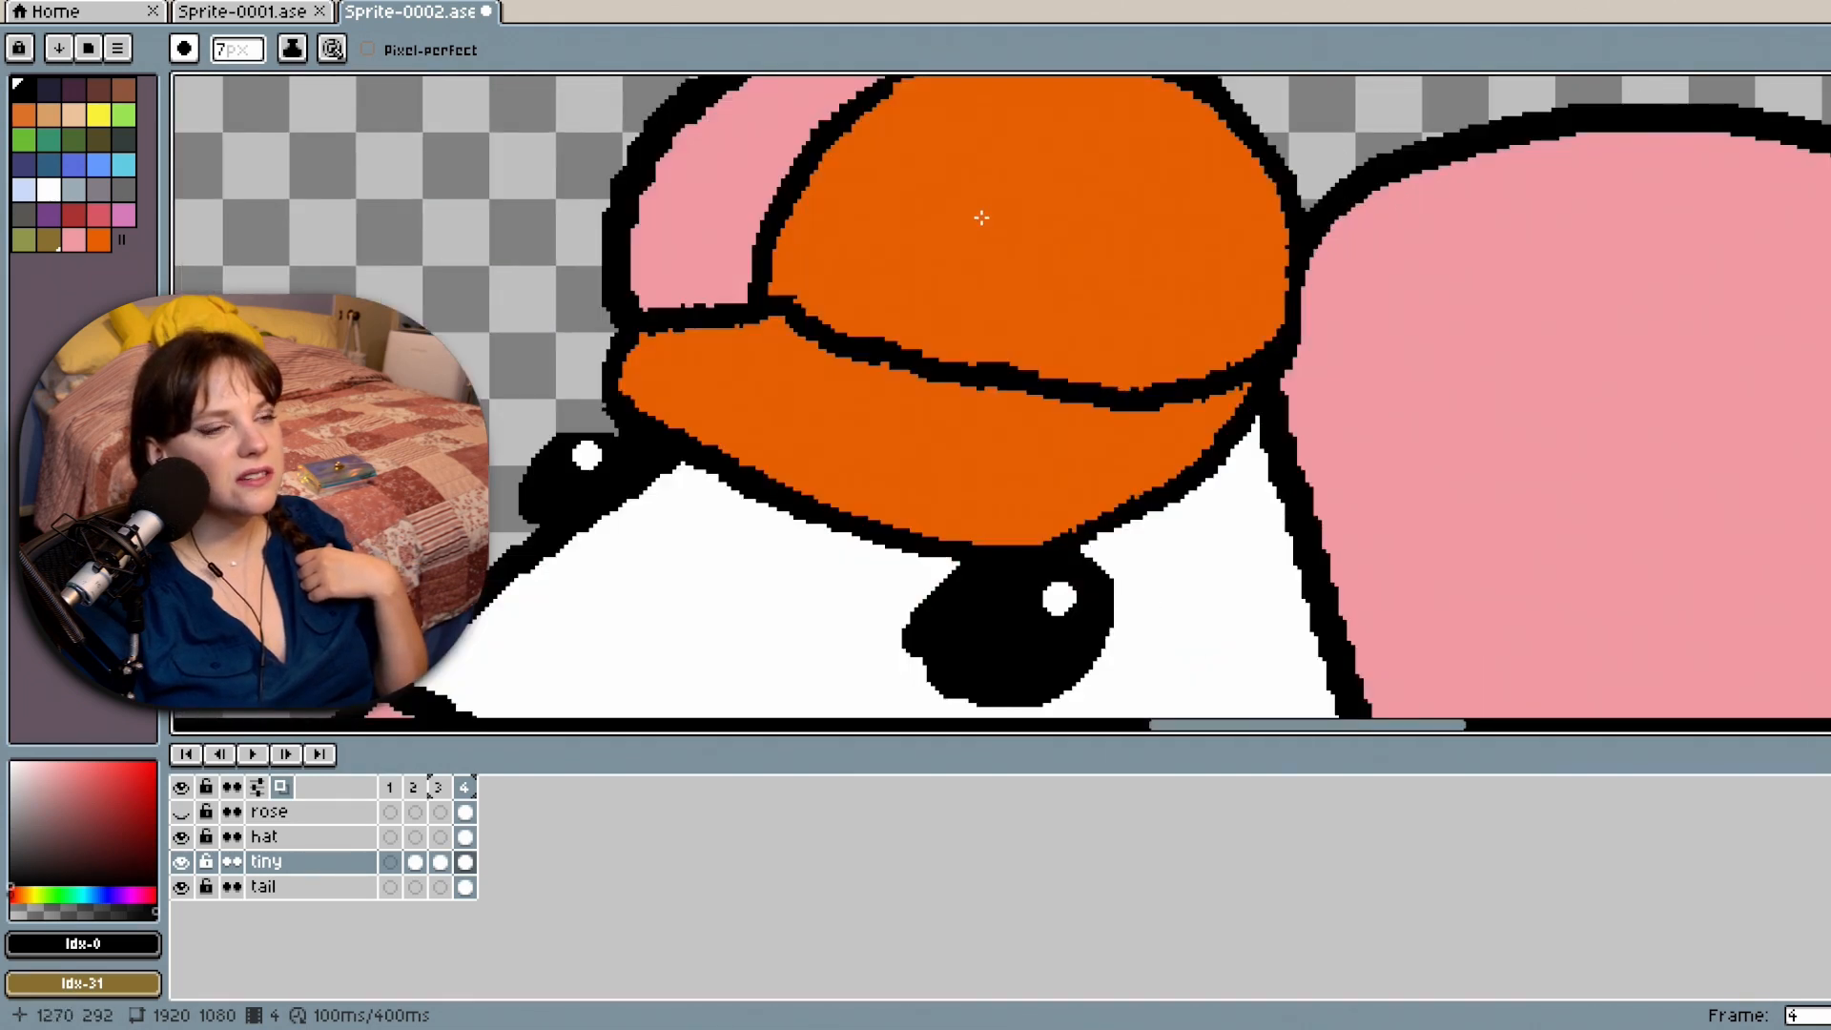
pyautogui.click(286, 838)
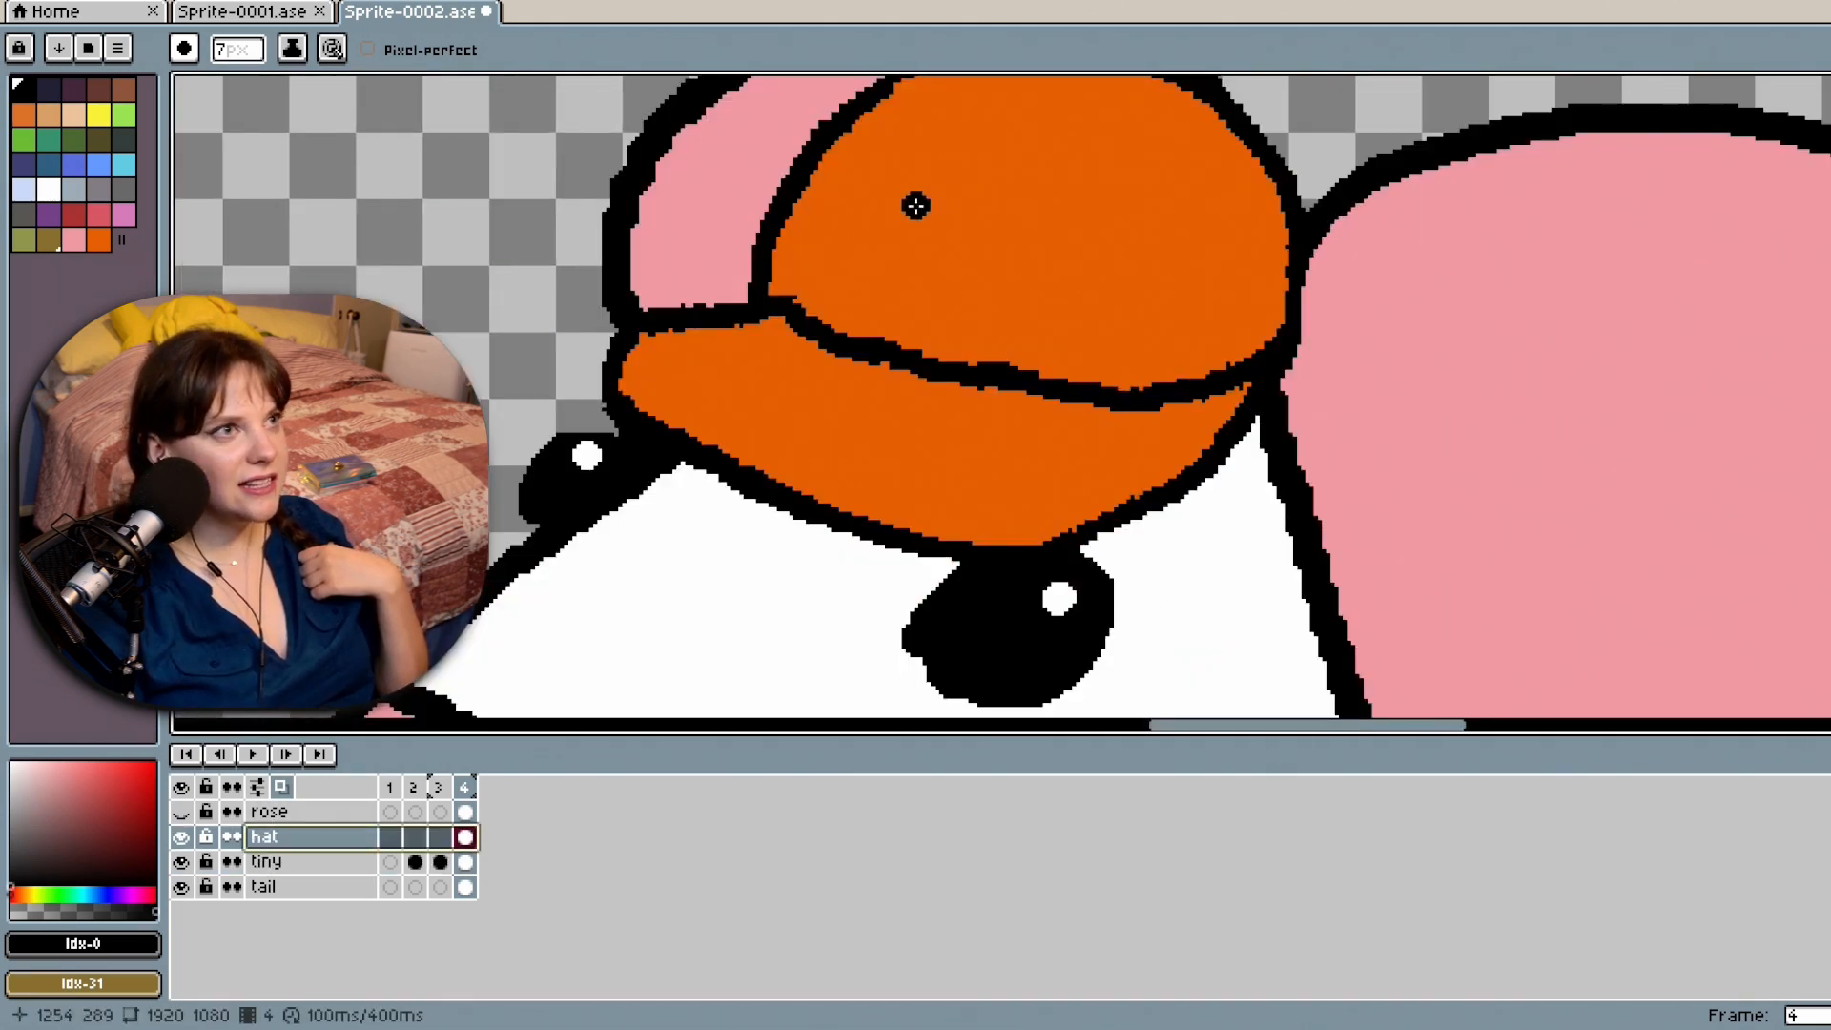
pyautogui.click(969, 202)
pyautogui.hotkey('ctrl', 'z')
pyautogui.moveTo(949, 268)
pyautogui.mouseDown()
pyautogui.moveTo(936, 181)
pyautogui.moveTo(990, 158)
pyautogui.mouseUp()
pyautogui.hotkey('ctrl', 'z')
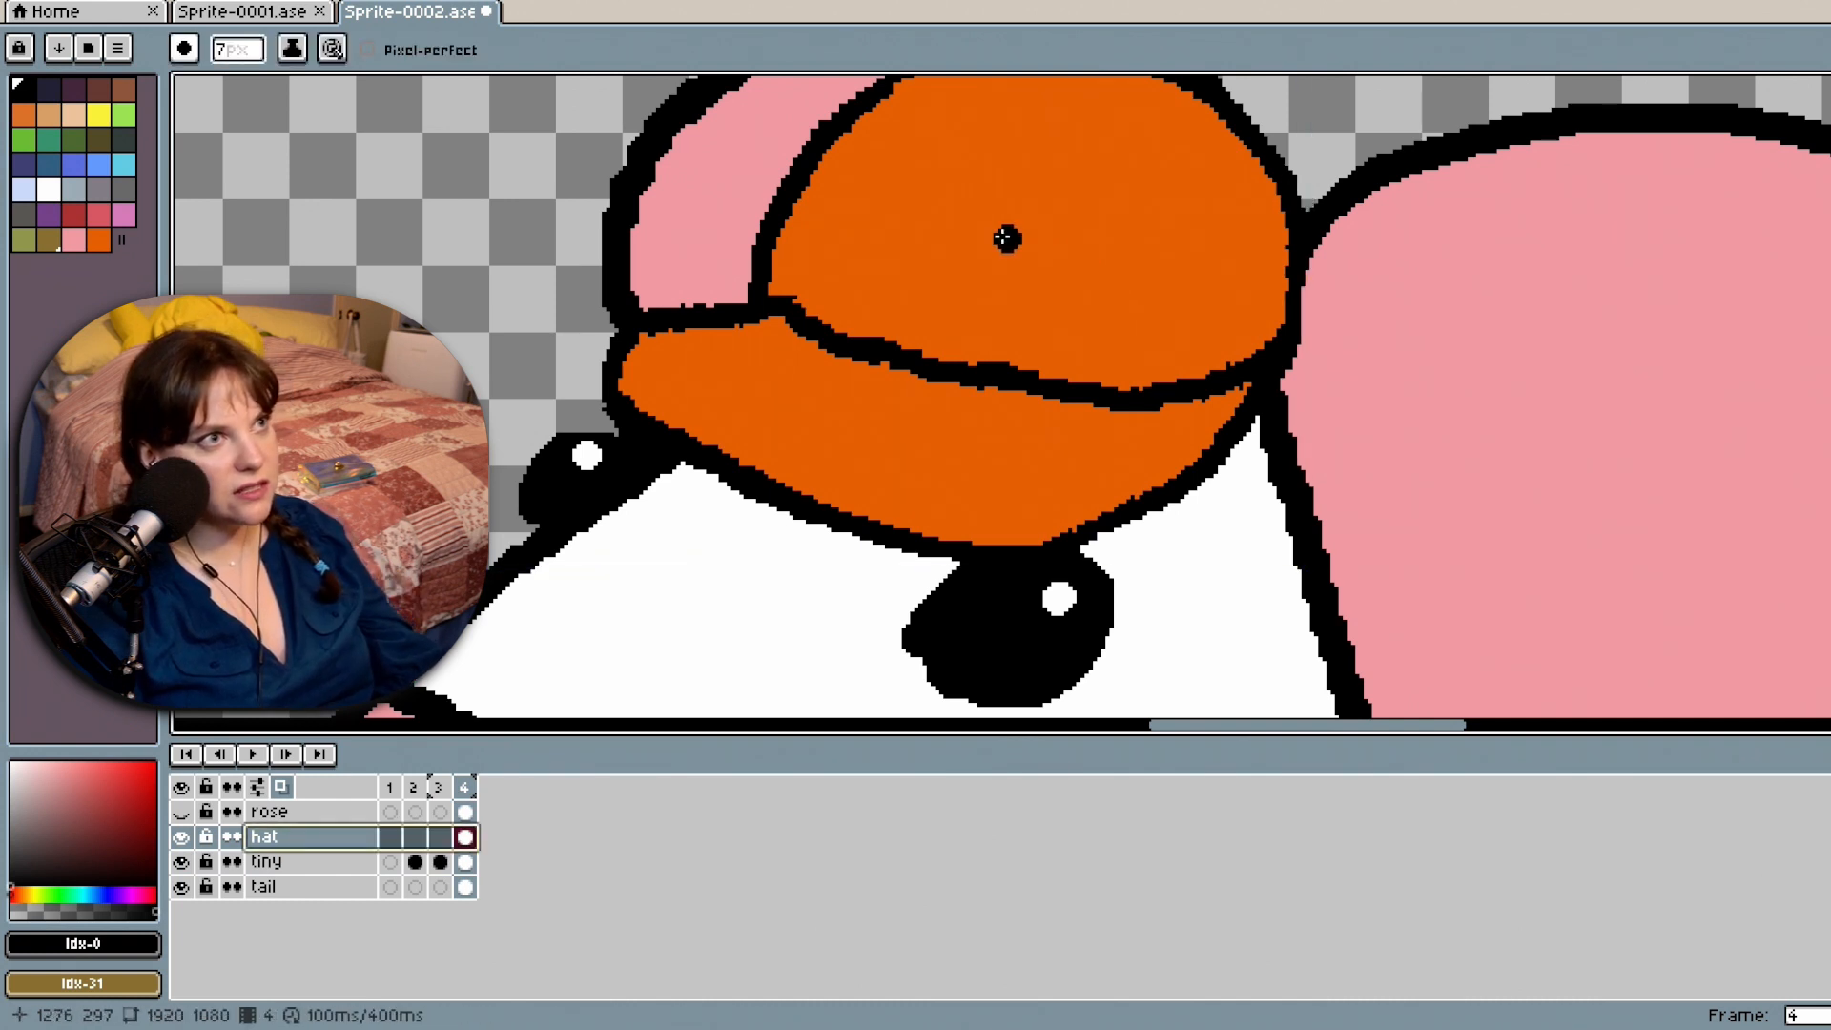
pyautogui.moveTo(933, 282)
pyautogui.mouseDown()
pyautogui.moveTo(921, 176)
pyautogui.moveTo(954, 165)
pyautogui.moveTo(1001, 232)
pyautogui.moveTo(1069, 205)
pyautogui.moveTo(1118, 280)
pyautogui.moveTo(1088, 307)
pyautogui.moveTo(928, 331)
pyautogui.moveTo(982, 297)
pyautogui.mouseUp()
# Try adding two 7 px eye dots above the nose inside the cap's heart, and undo the whole face.
pyautogui.click(948, 230)
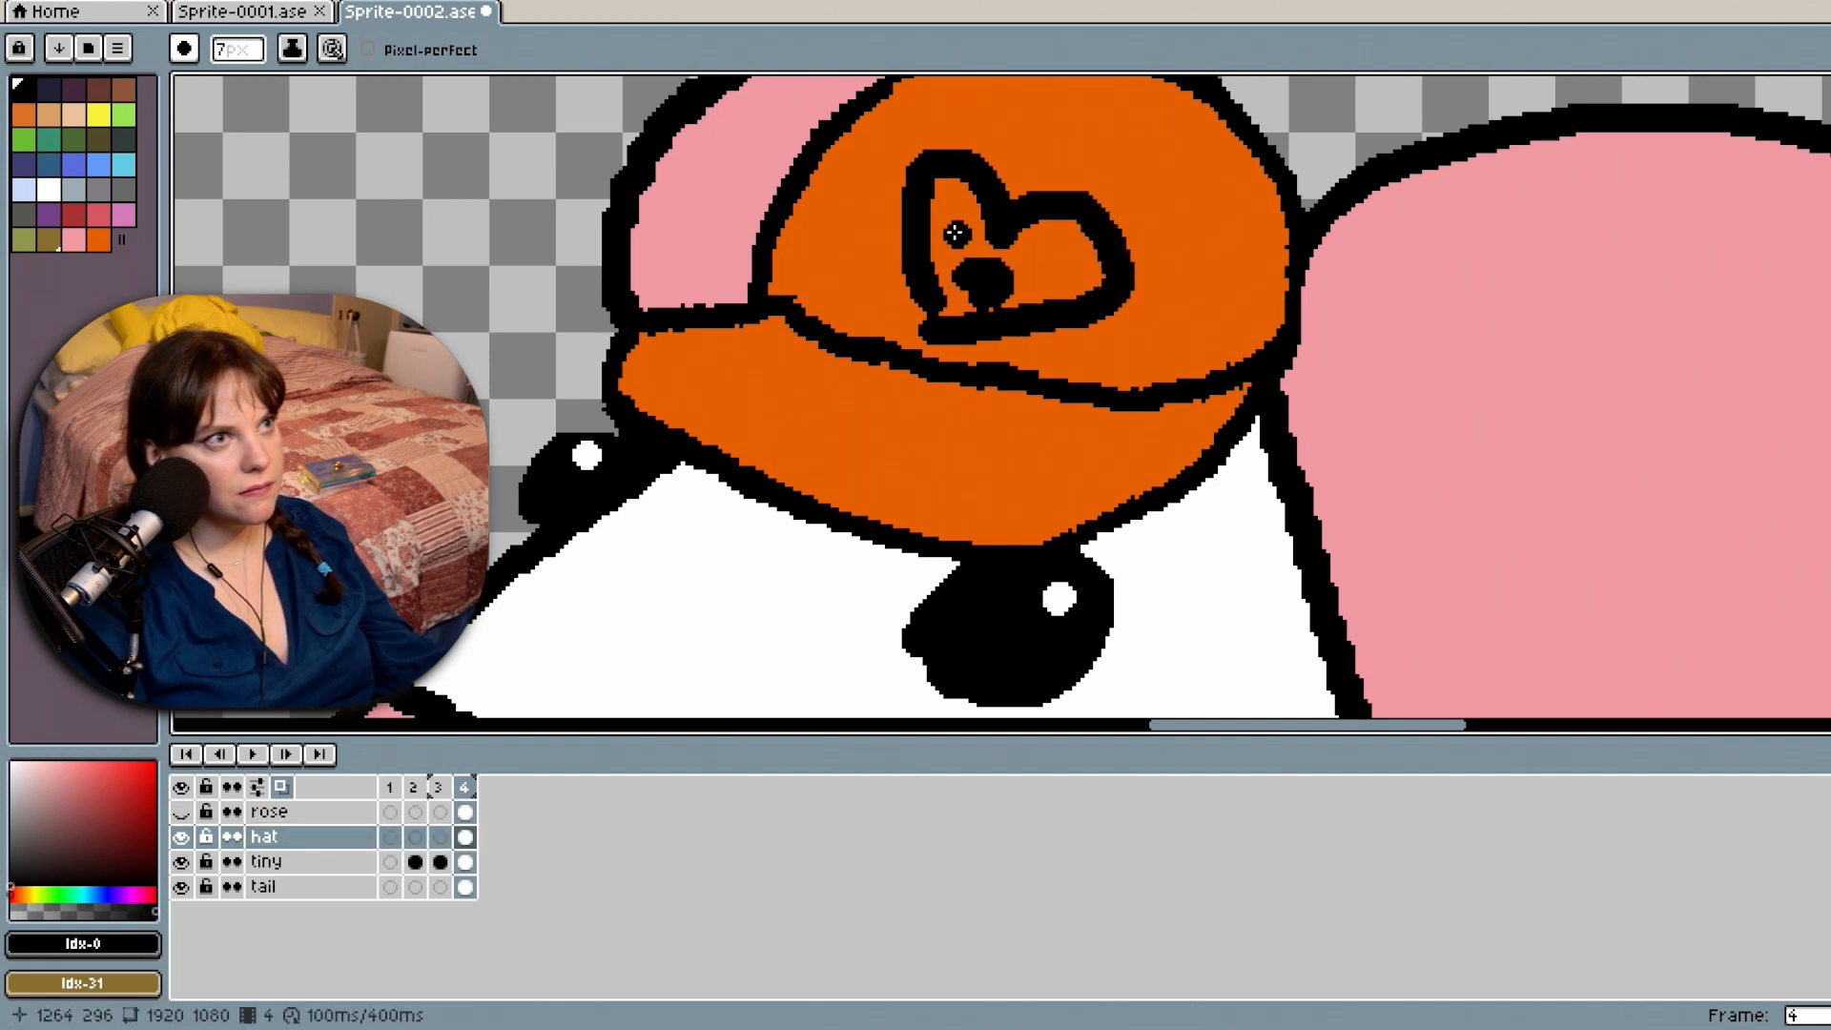
pyautogui.click(1042, 268)
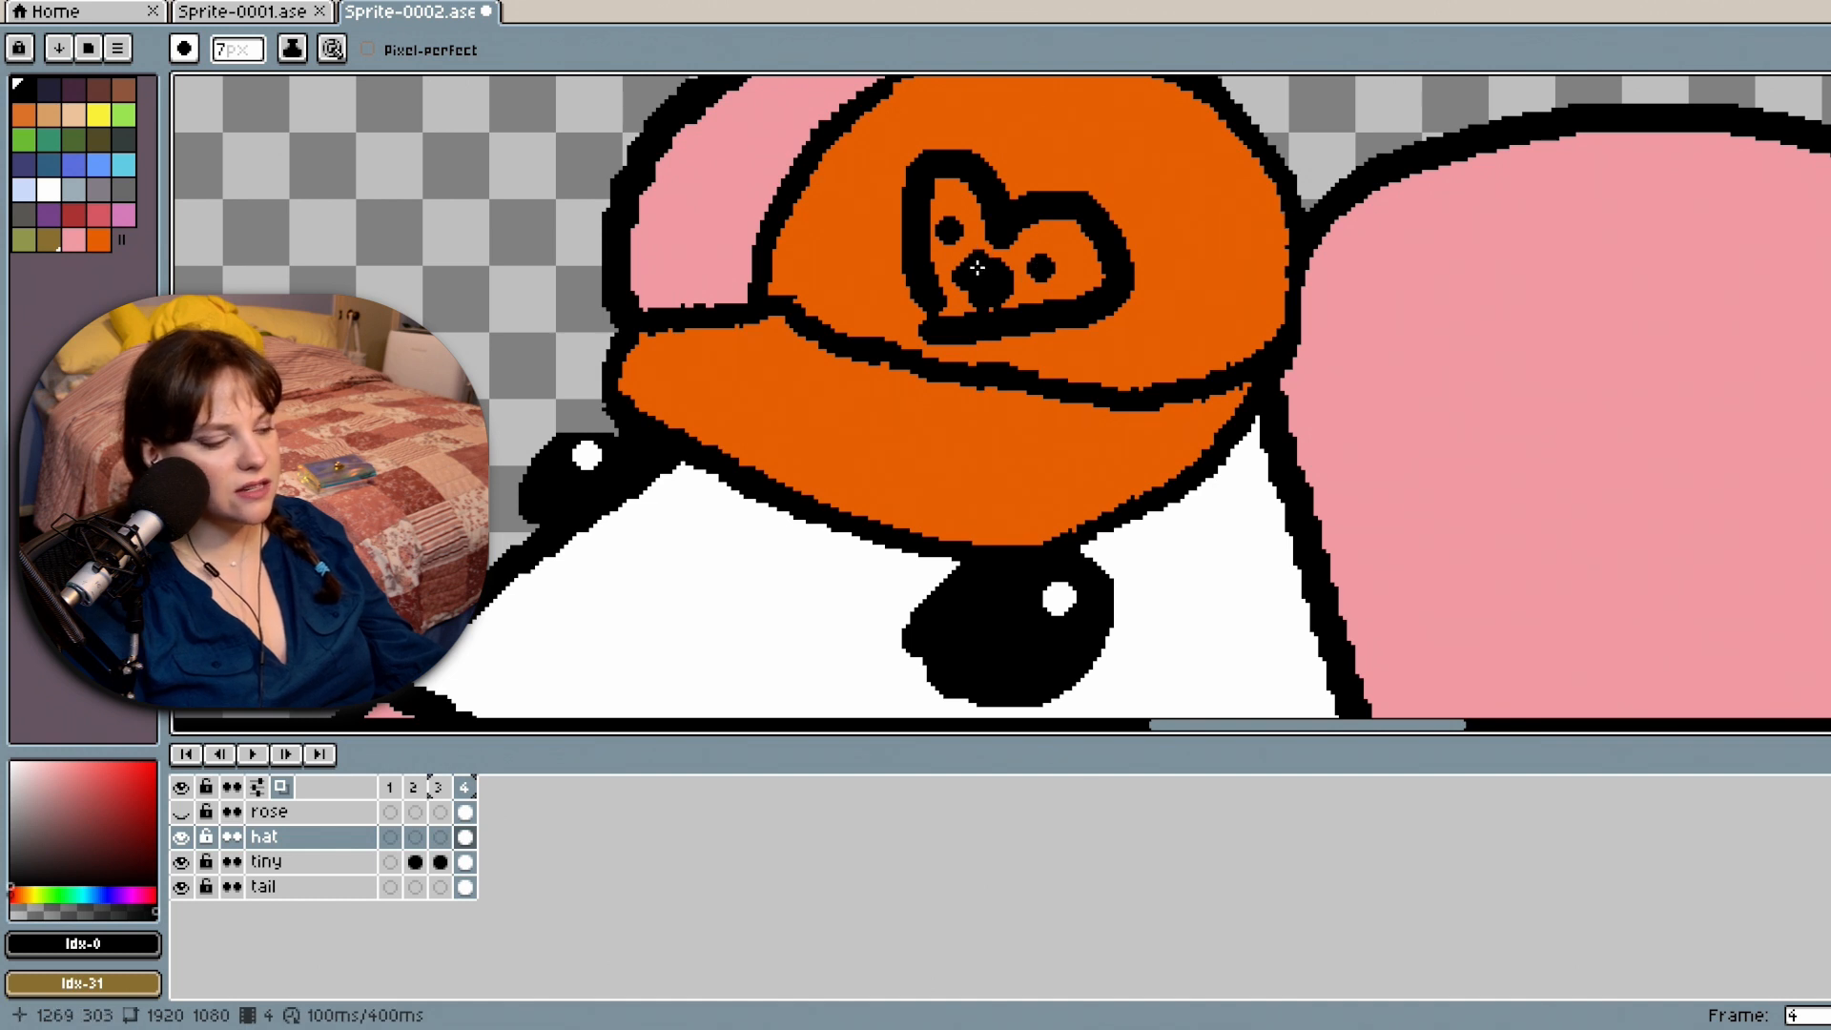
pyautogui.press('v')
pyautogui.hotkey('ctrl', 'z')
pyautogui.hotkey('ctrl', 'z')
pyautogui.hotkey('ctrl', 'z')
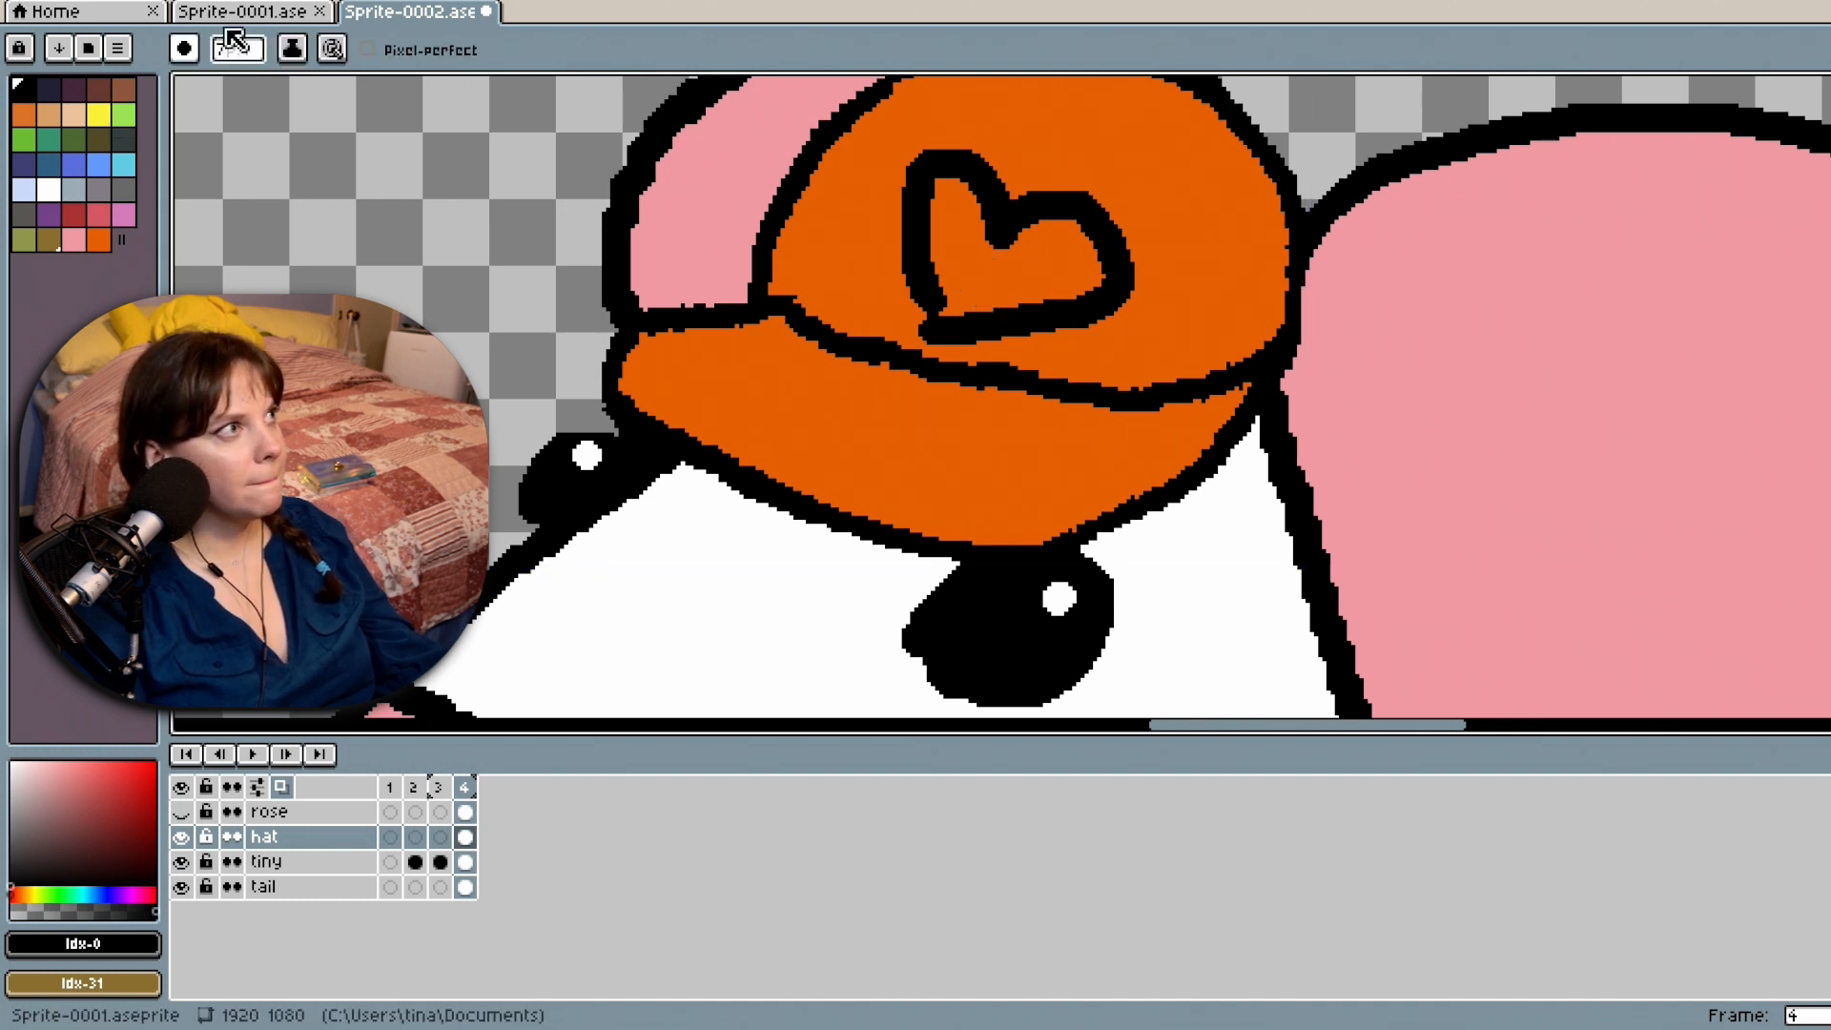
# Draw a small black winking face with a 3-shaped mouth inside the cap's heart using a 3 px brush.
pyautogui.click(243, 51)
pyautogui.moveTo(248, 82); pyautogui.dragTo(229, 83)
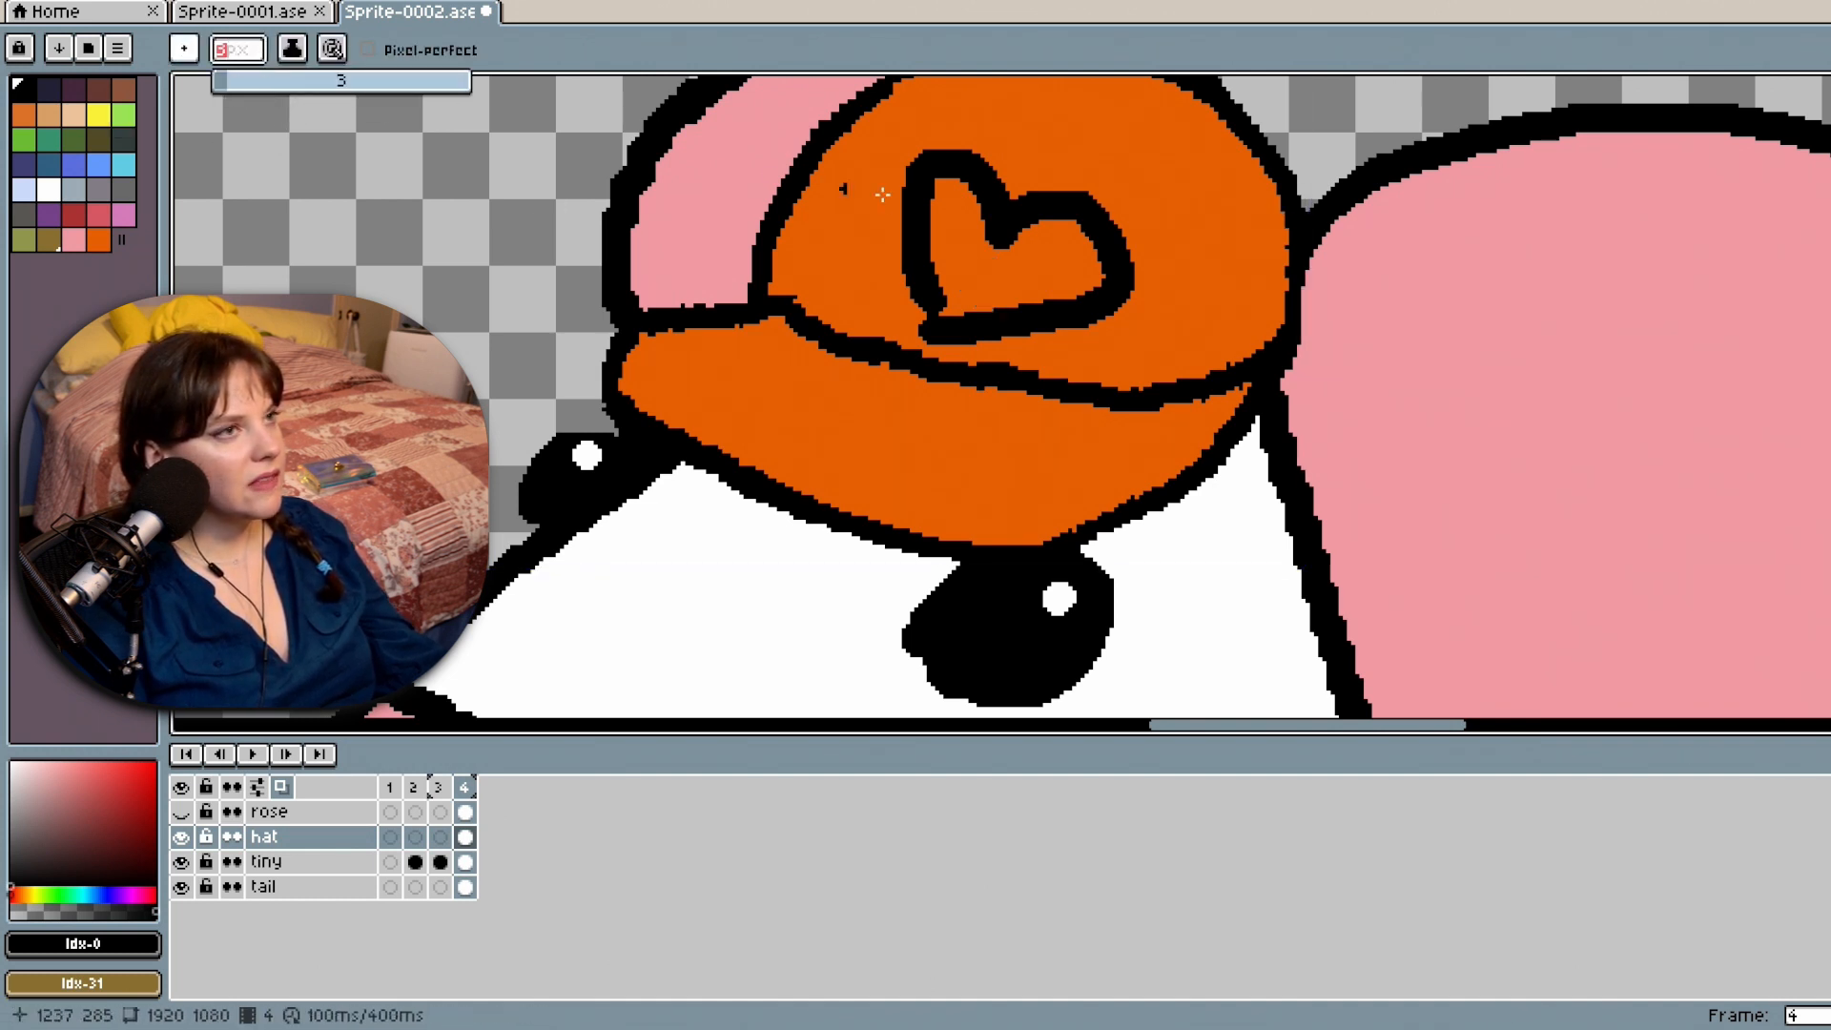
pyautogui.click(953, 241)
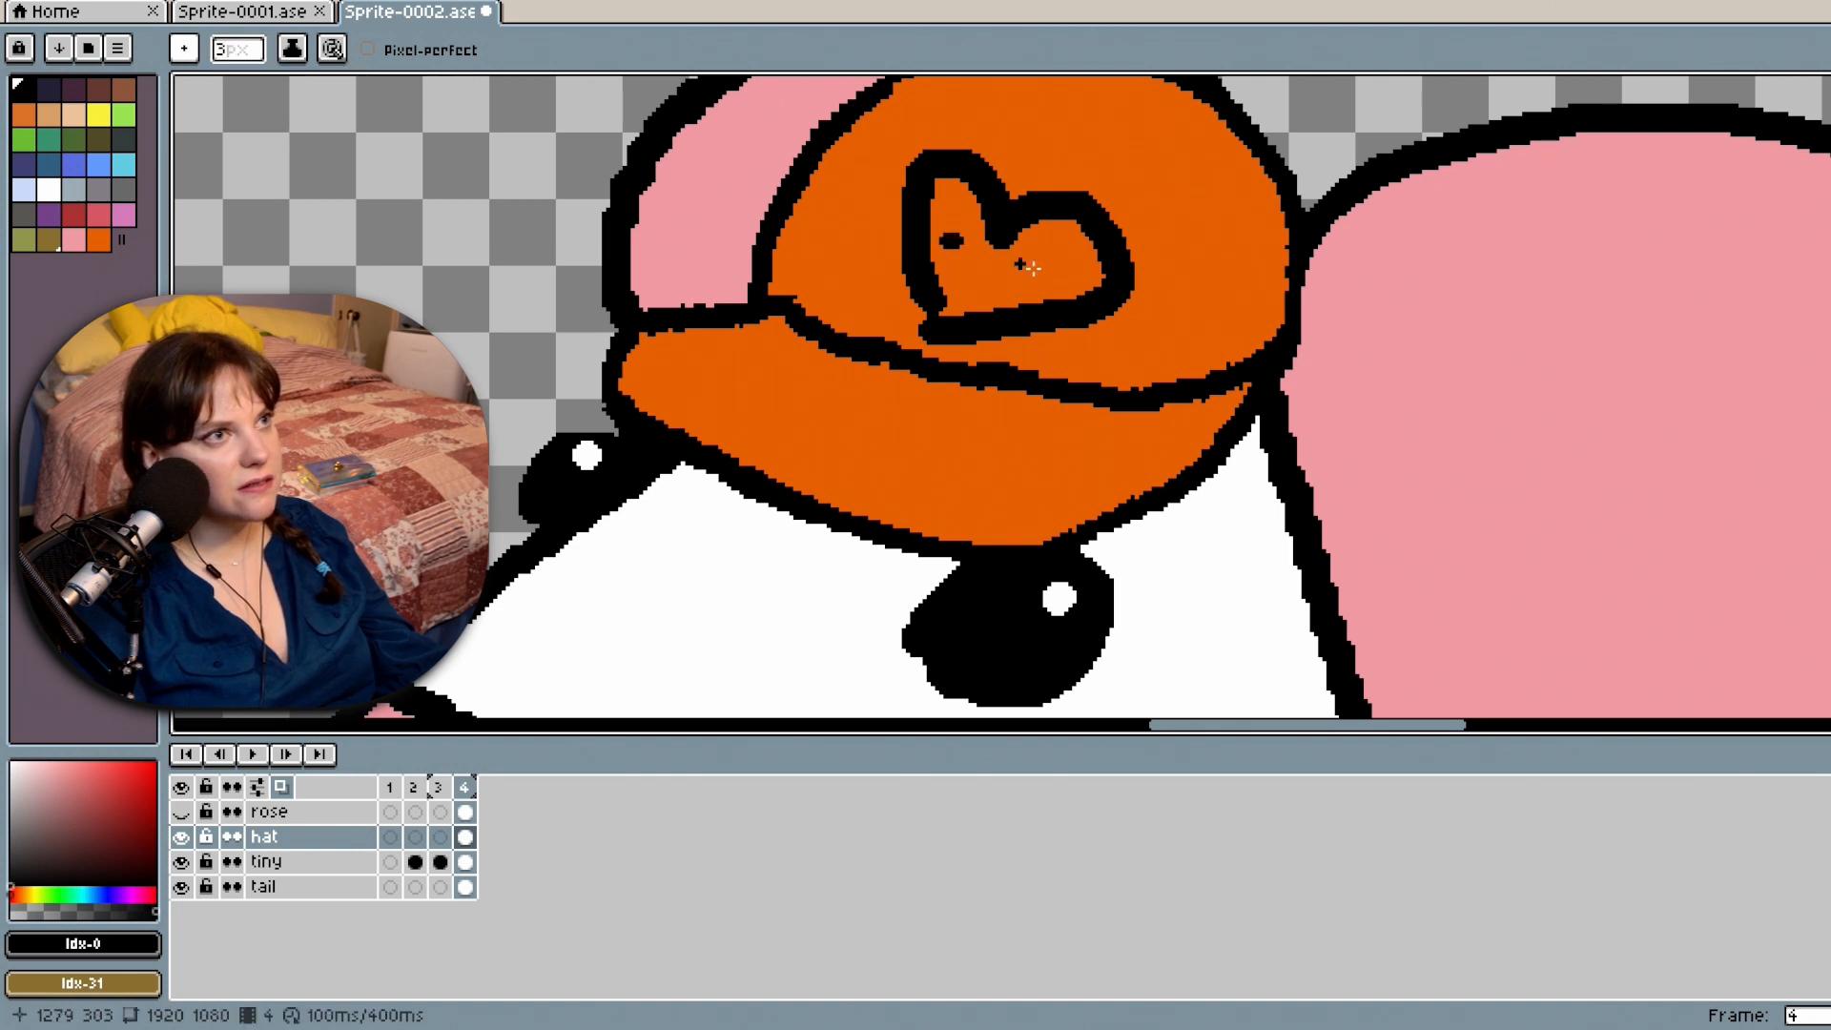
pyautogui.moveTo(1030, 260)
pyautogui.mouseDown()
pyautogui.moveTo(1038, 276)
pyautogui.moveTo(988, 263)
pyautogui.moveTo(968, 300)
pyautogui.mouseUp()
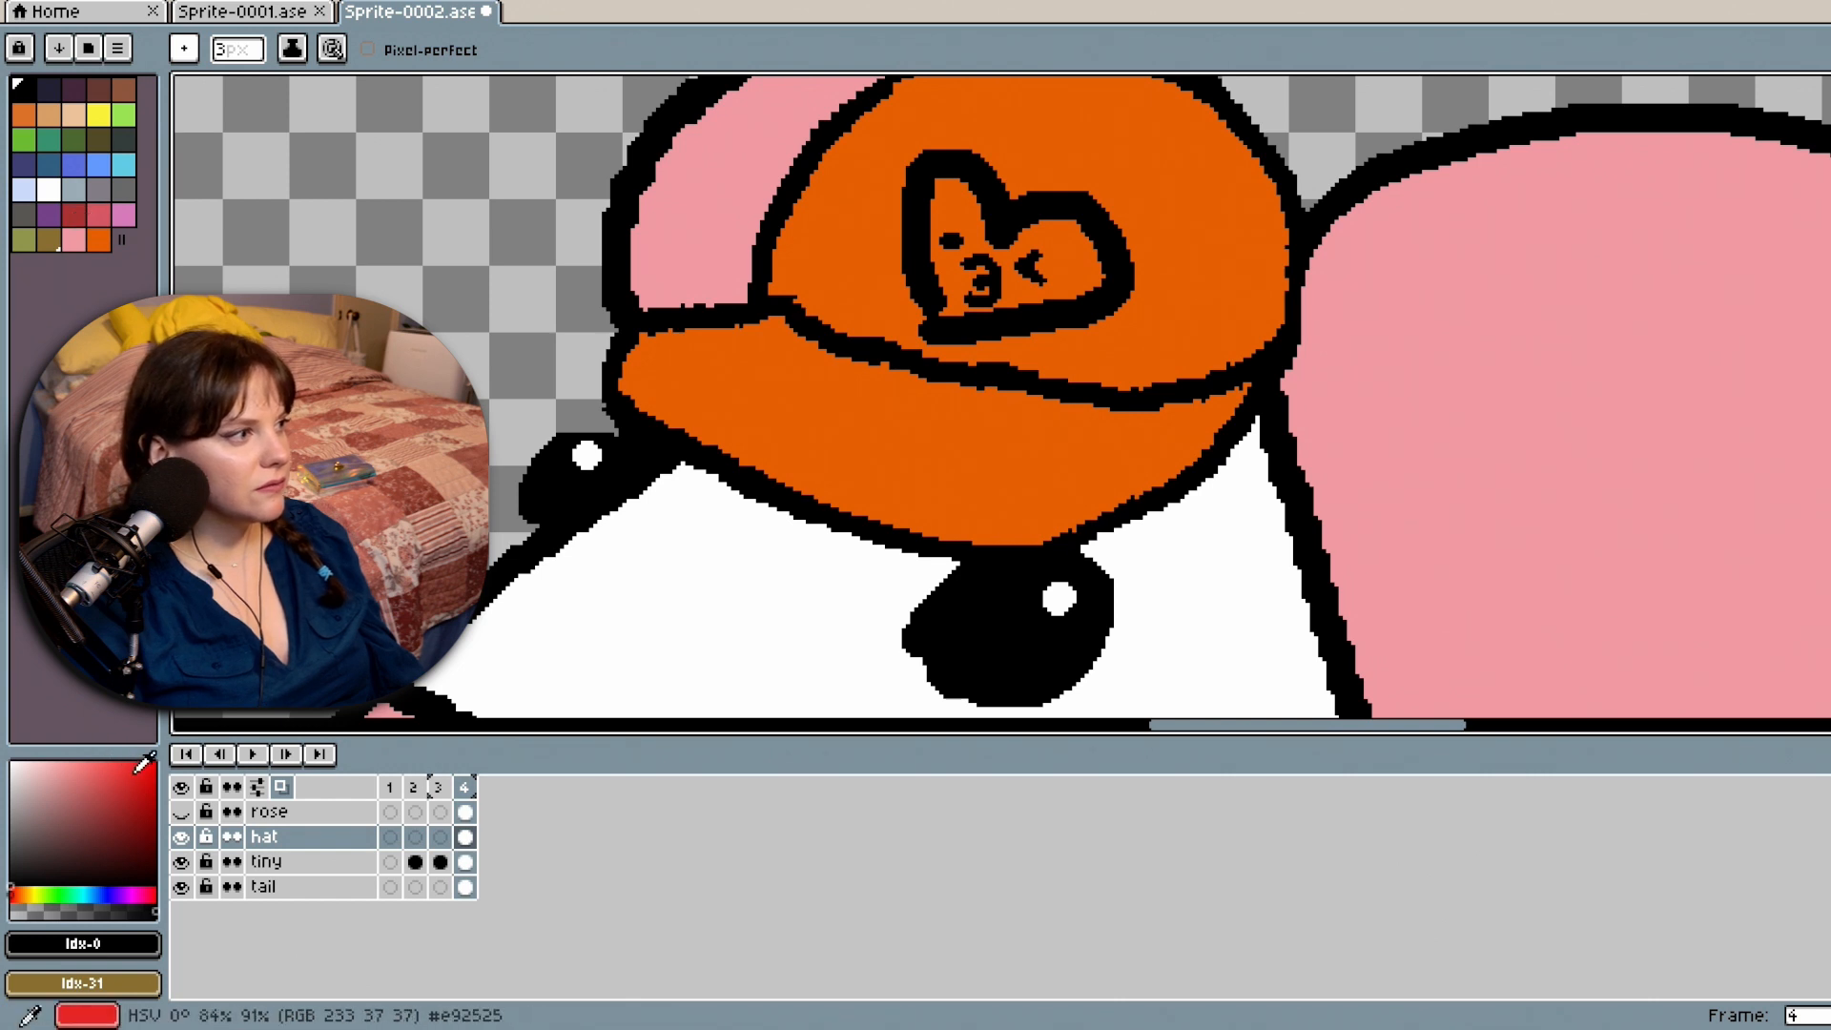
# Fill the cap's heart around the face with bright red (HSV 0°, 85, 88).
pyautogui.click(133, 775)
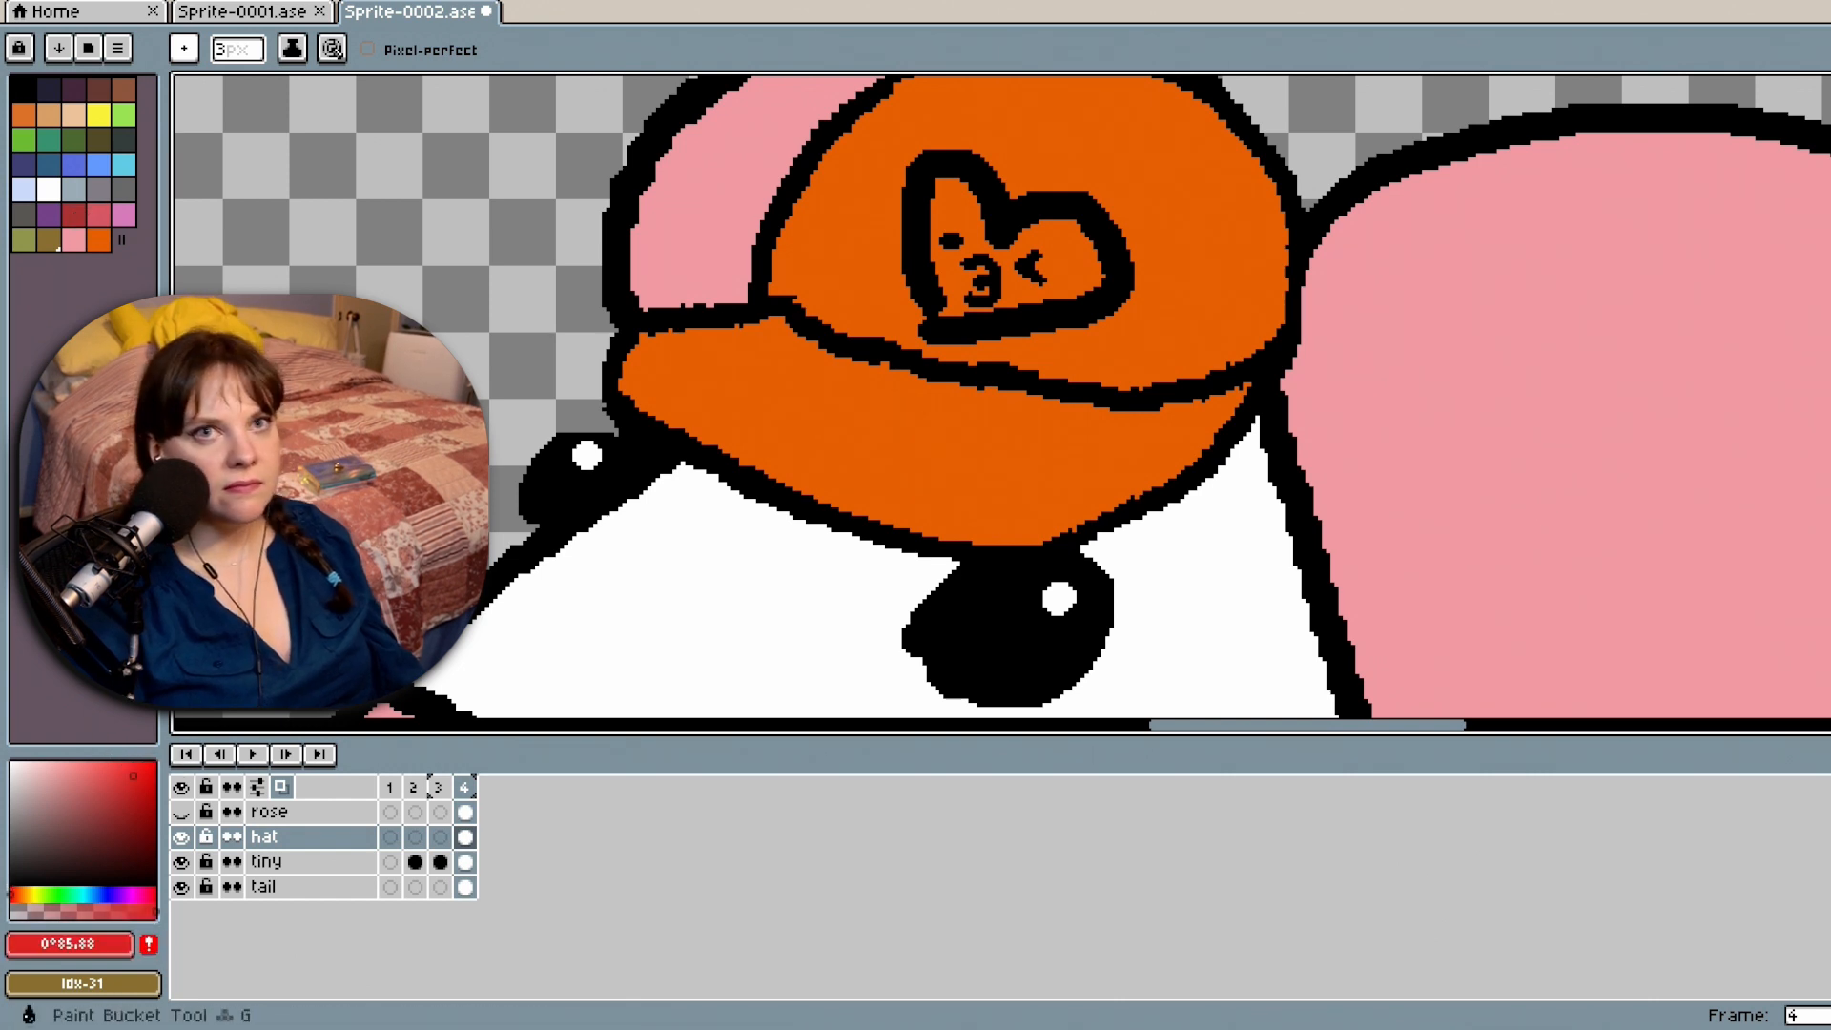
pyautogui.press('i')
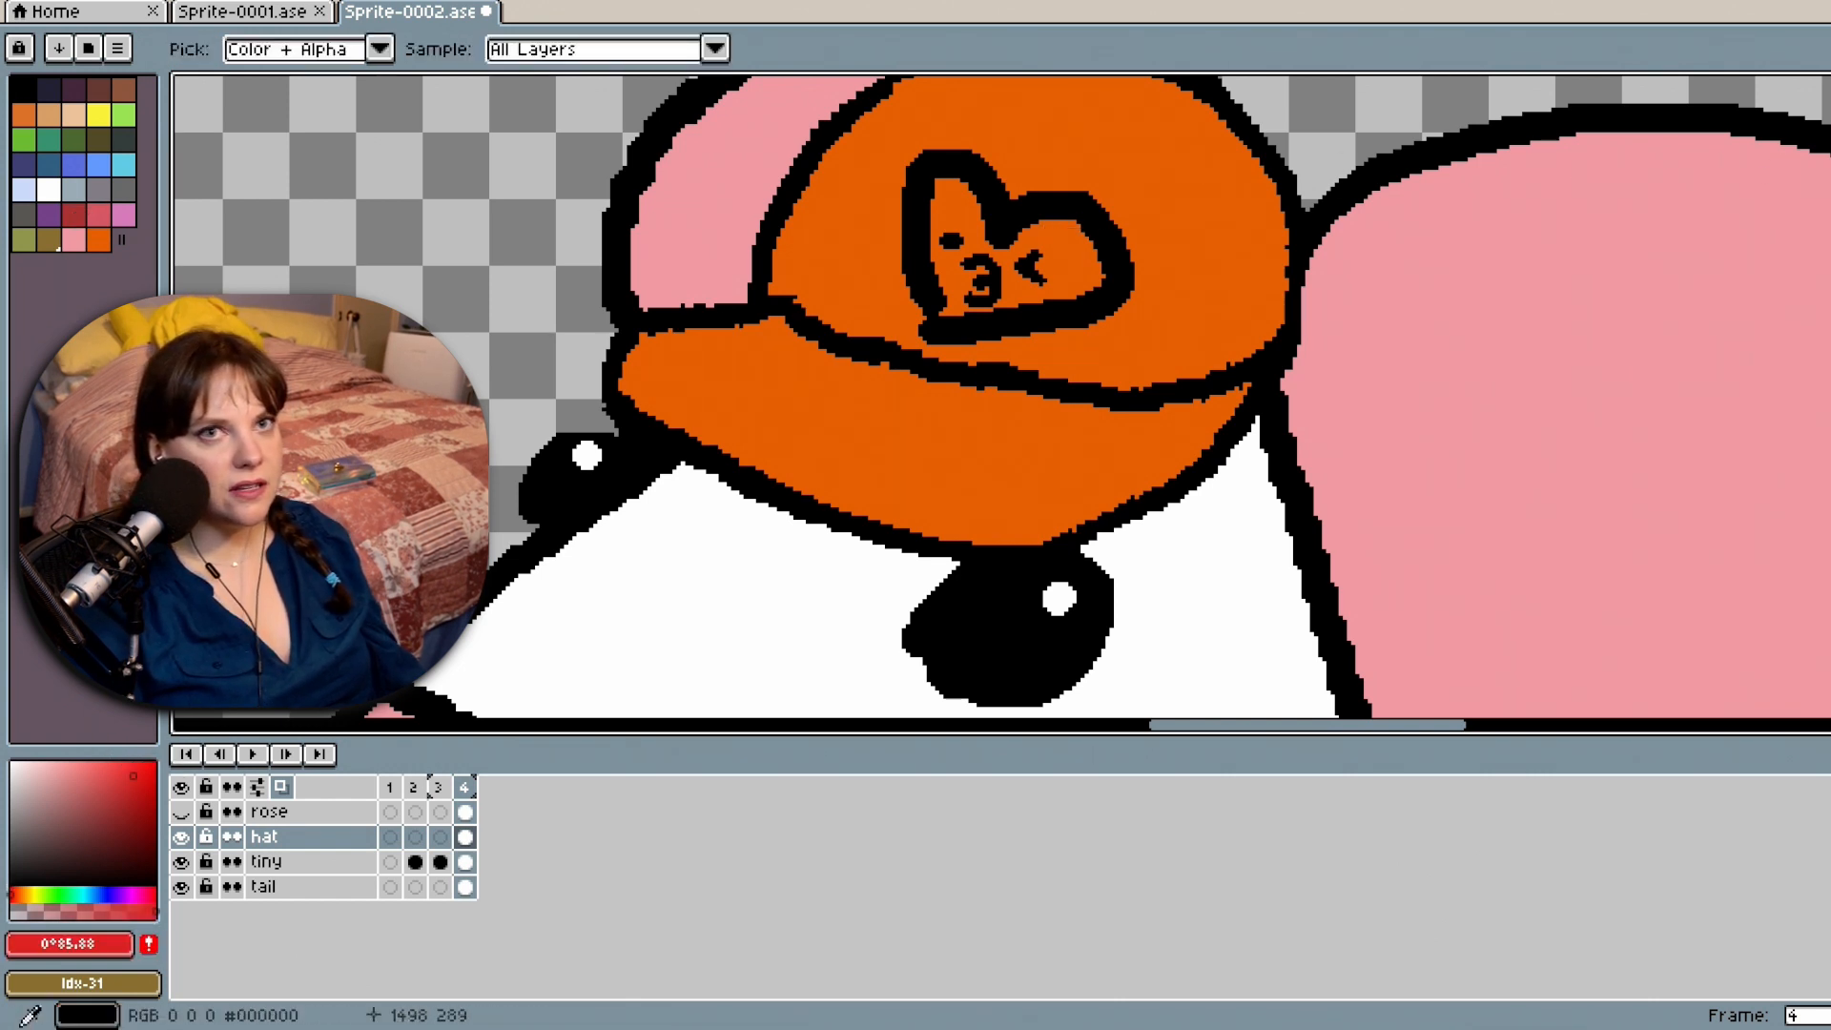
pyautogui.press('g')
pyautogui.click(1108, 259)
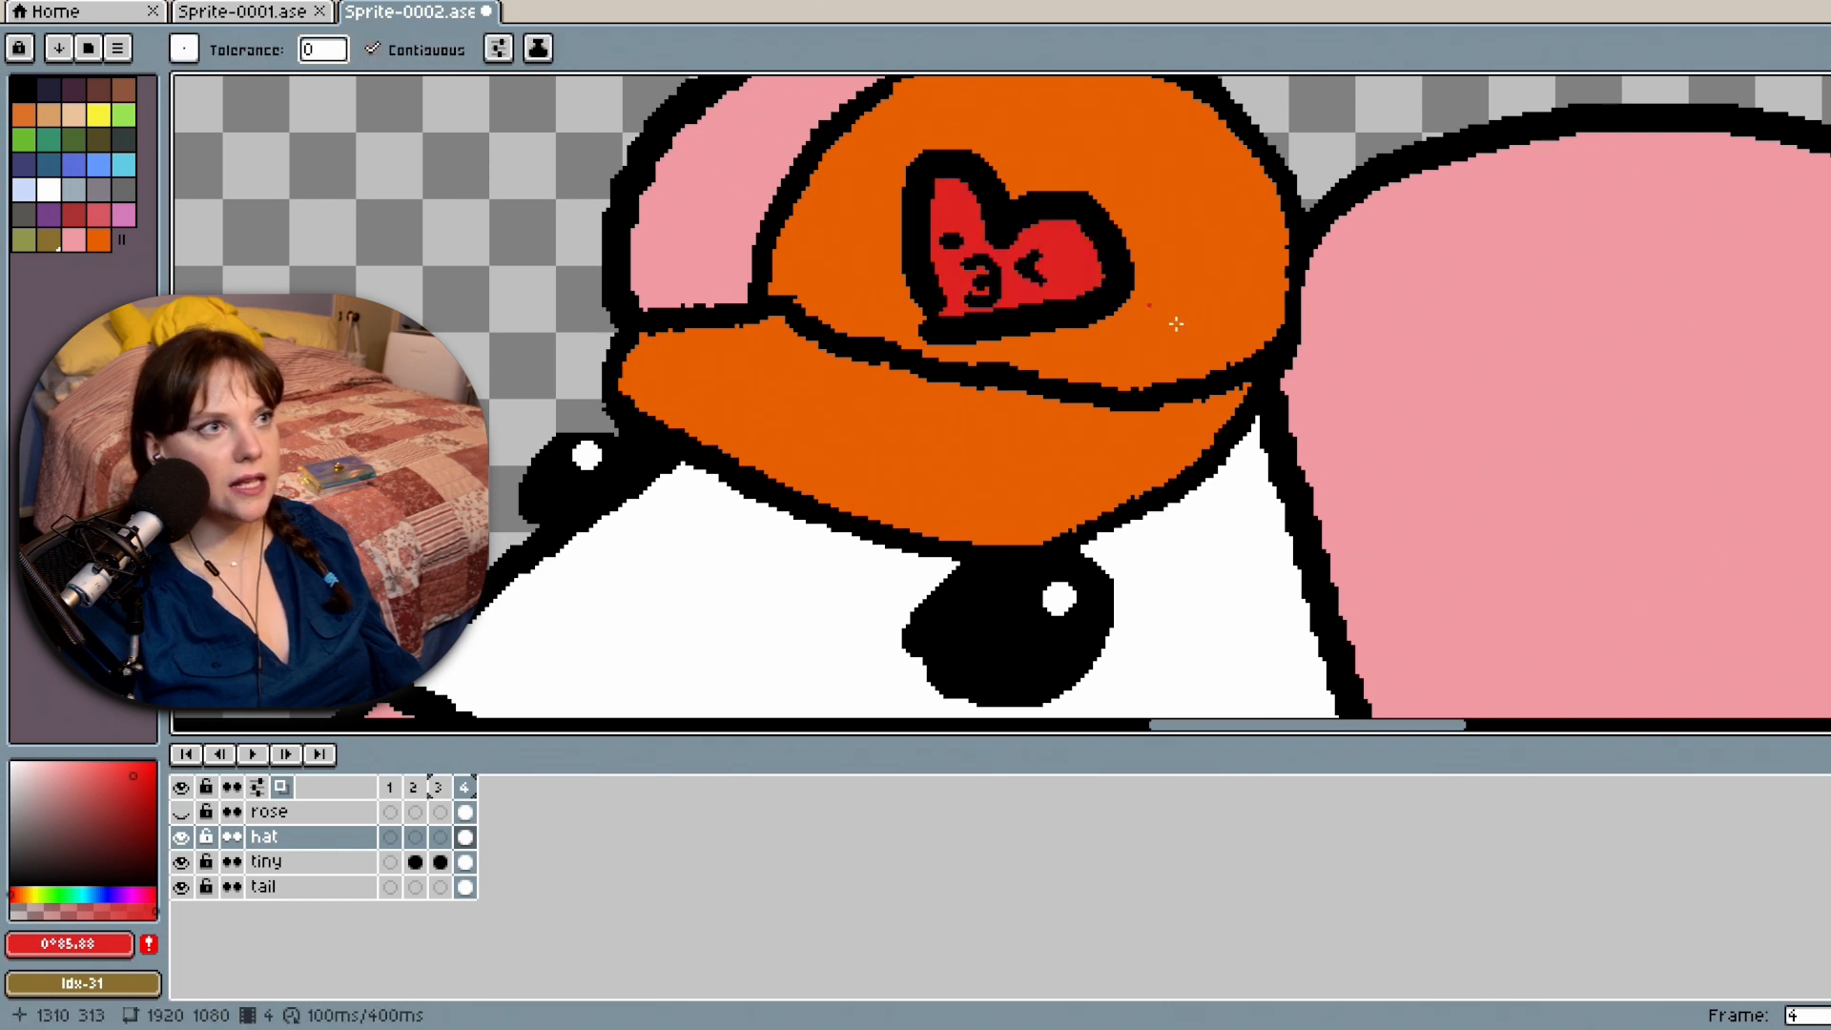
pyautogui.scroll(-5, 1240, 486)
pyautogui.moveTo(1830, 429); pyautogui.dragTo(1829, 495)
pyautogui.press('l')
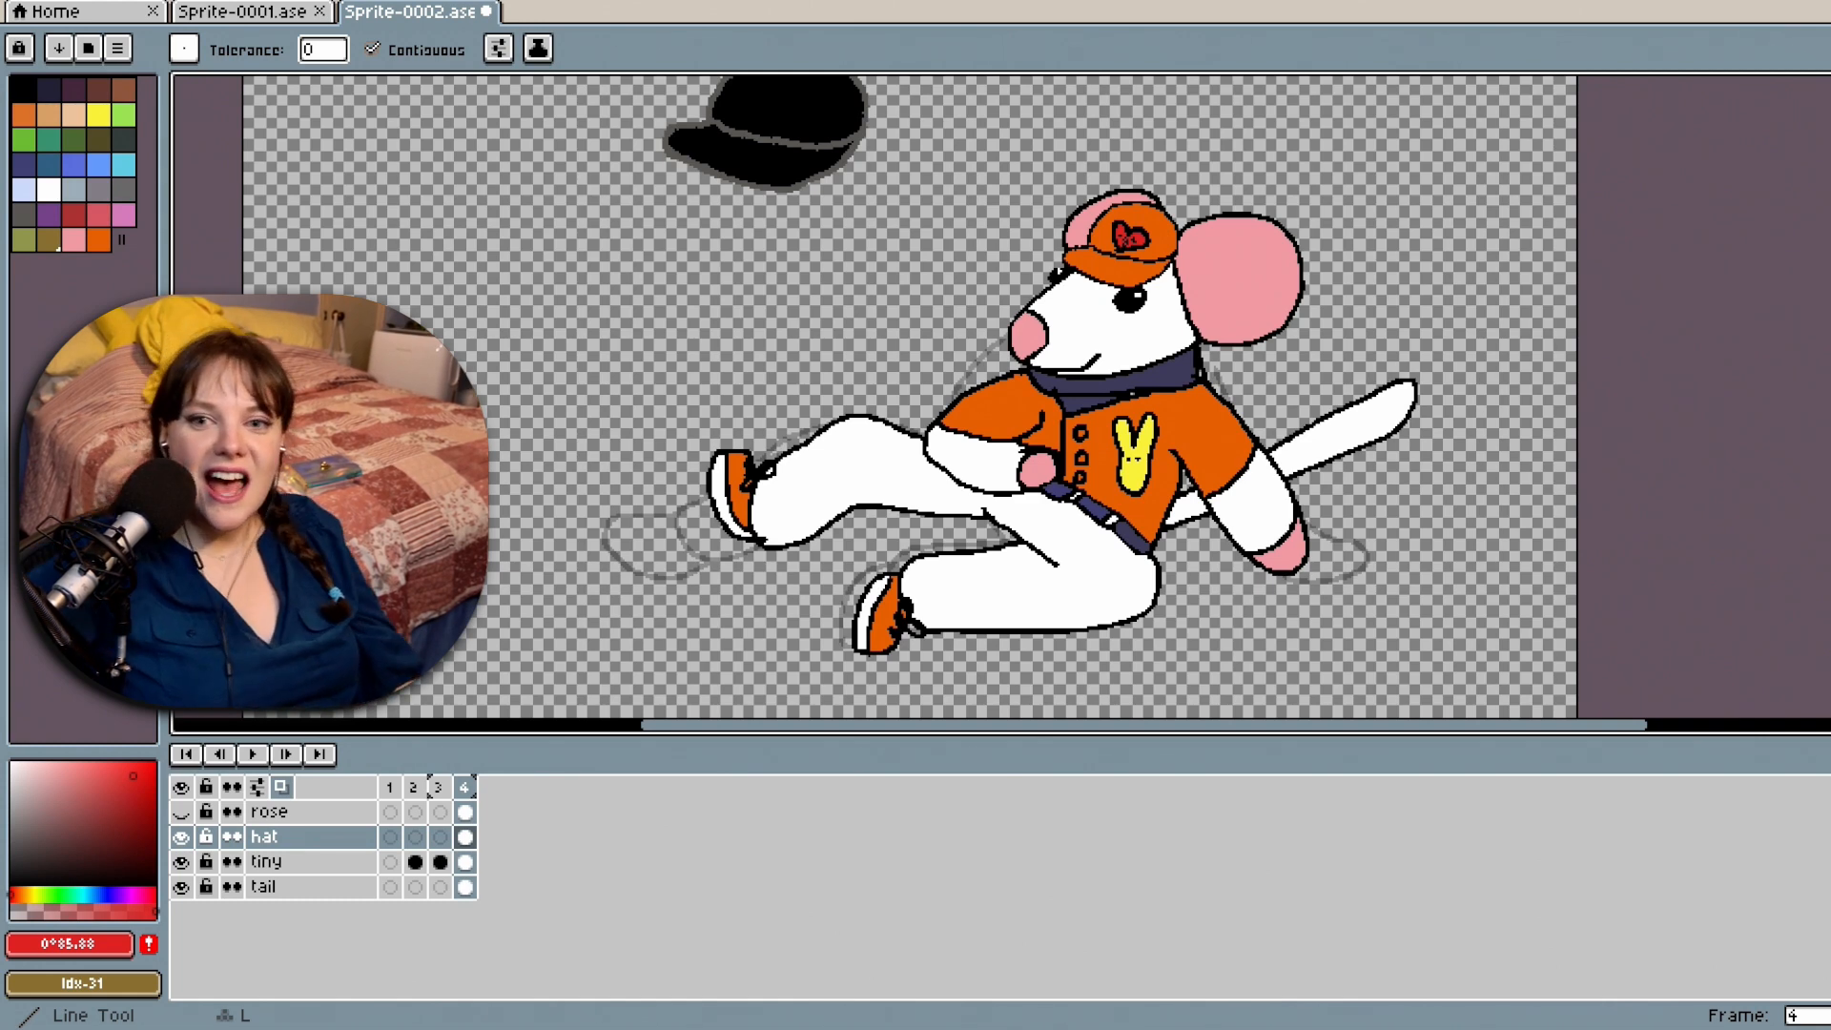
# Play the LURK box animation in Sprite-0001.ase, examine its motion up close, and stop playback.
pyautogui.hotkey('ctrl', 'shift', 'Tab')
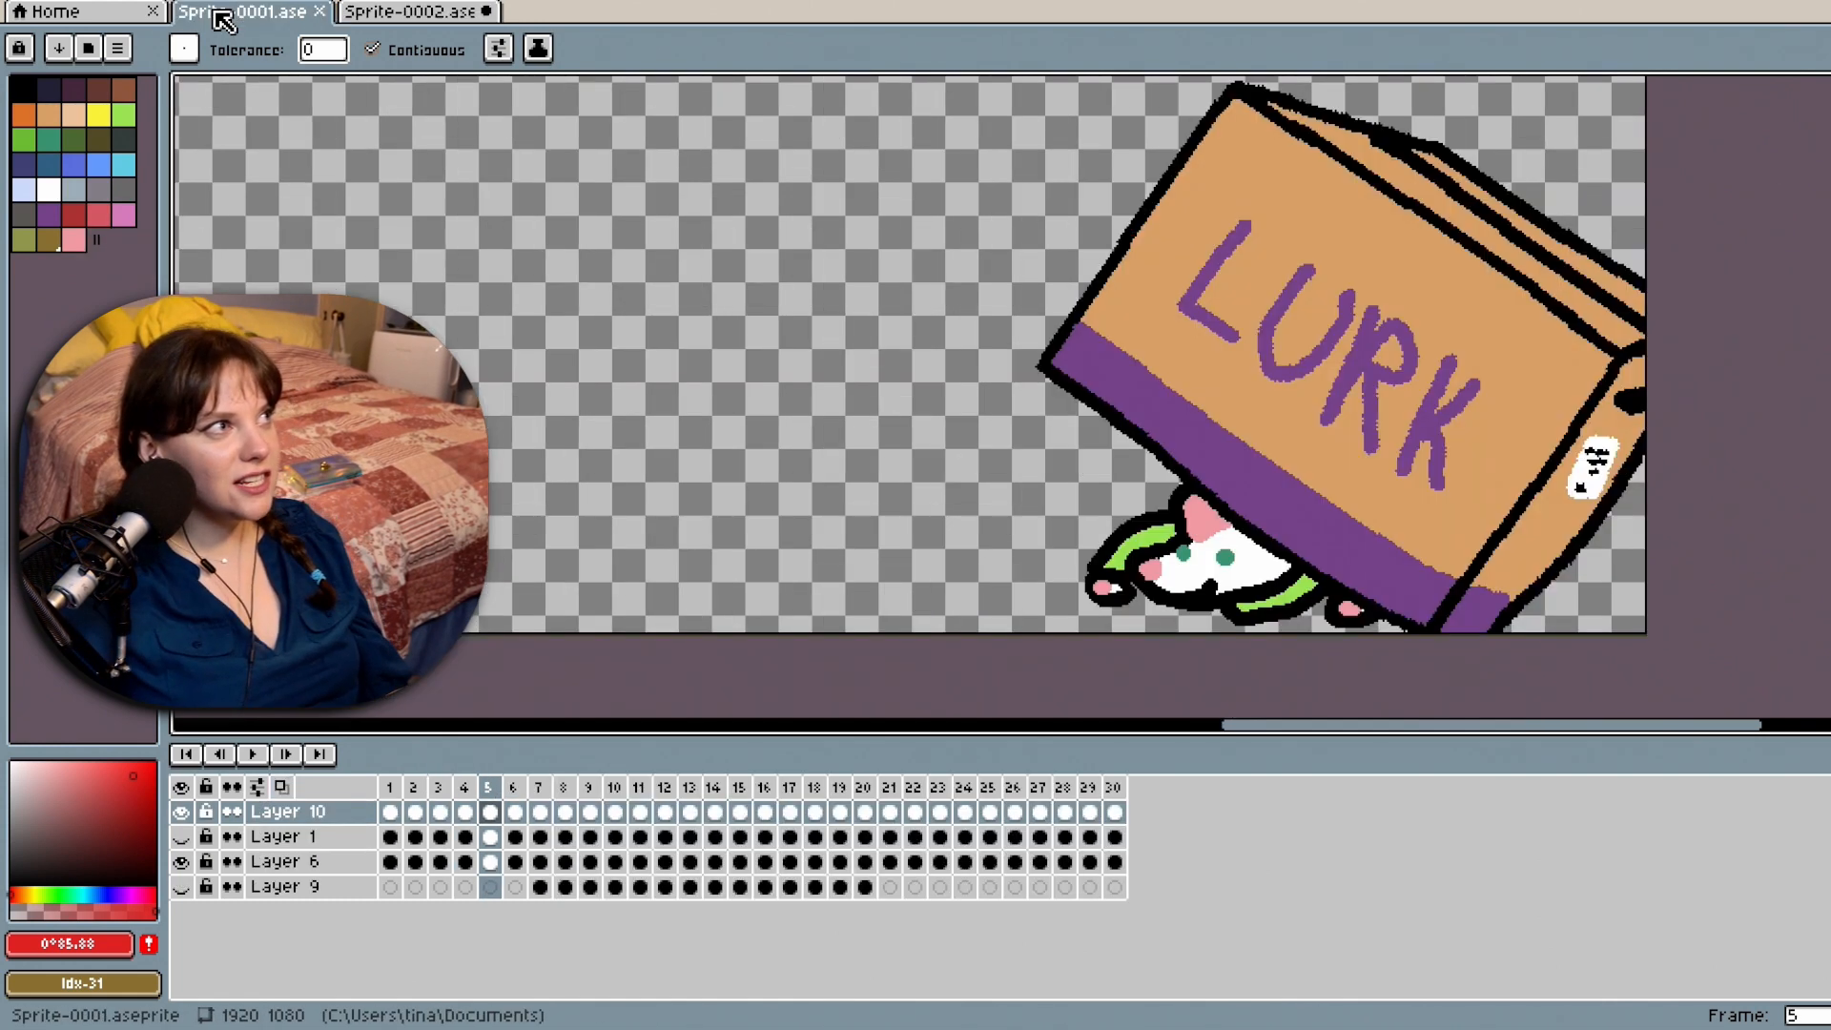
pyautogui.click(254, 755)
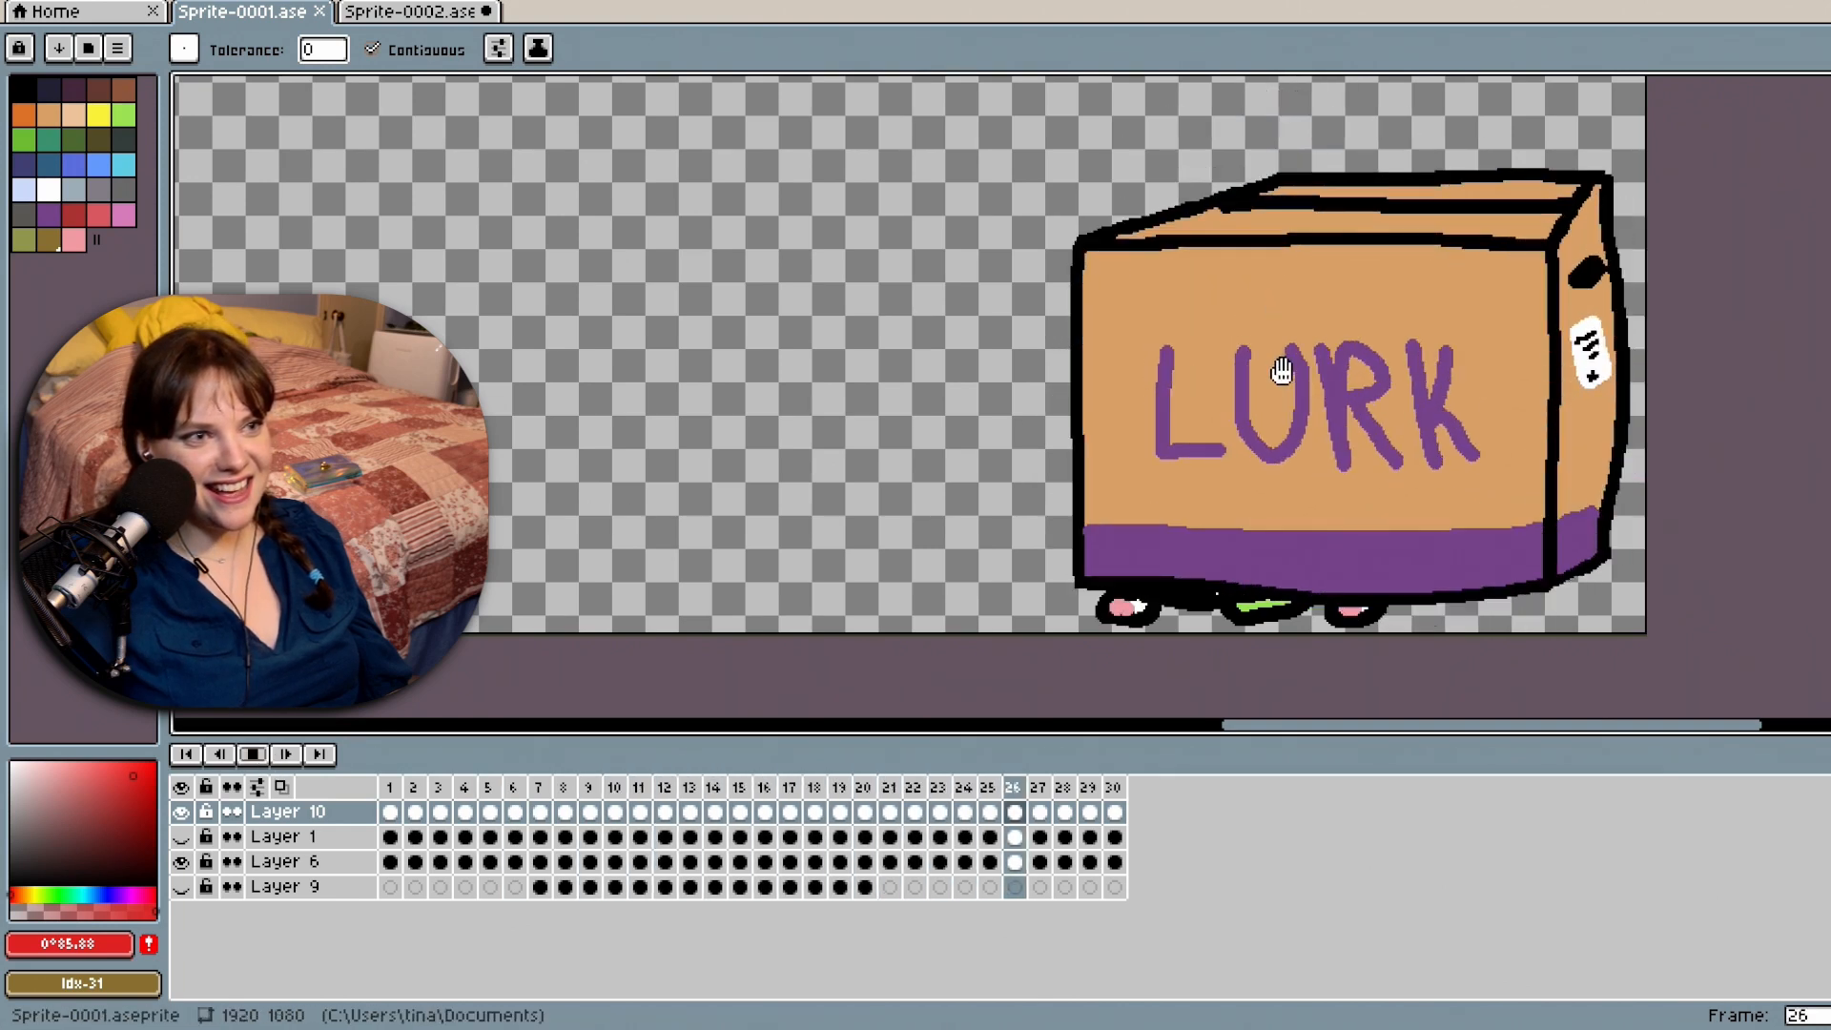
pyautogui.scroll(-4, 1275, 367)
pyautogui.moveTo(1829, 540); pyautogui.dragTo(1830, 426)
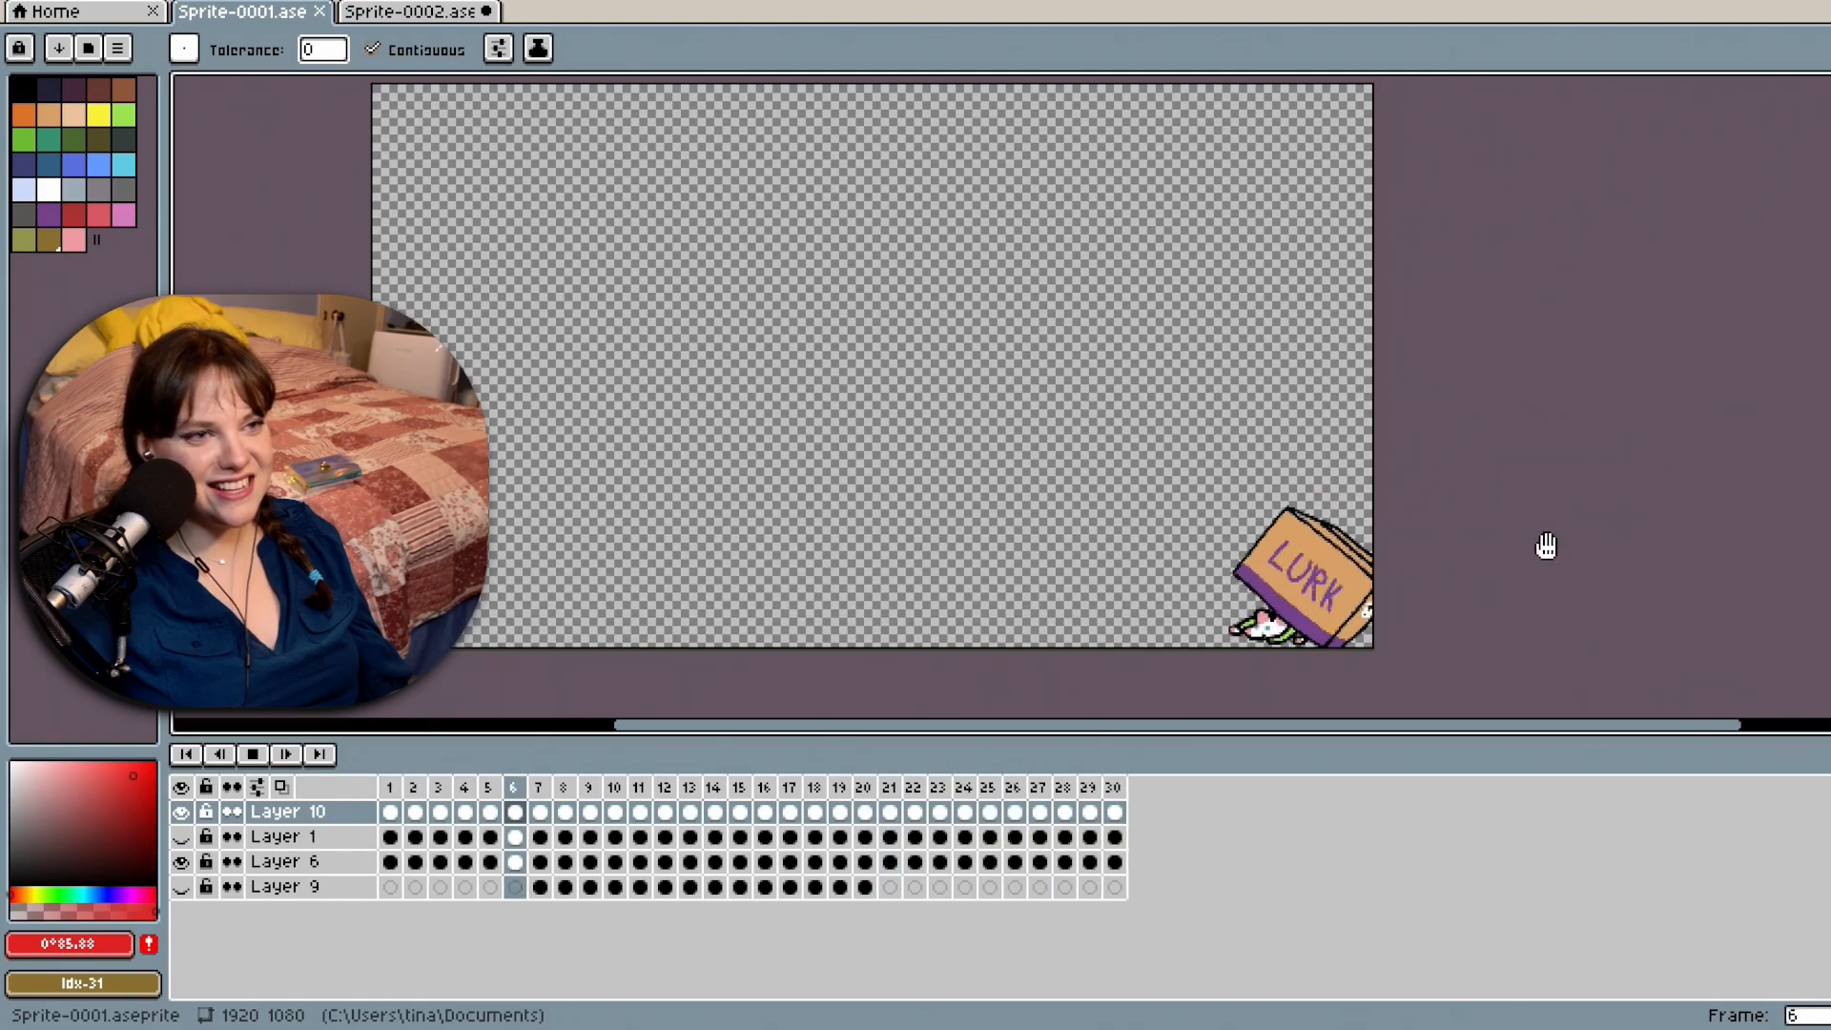
pyautogui.scroll(1, 1040, 515)
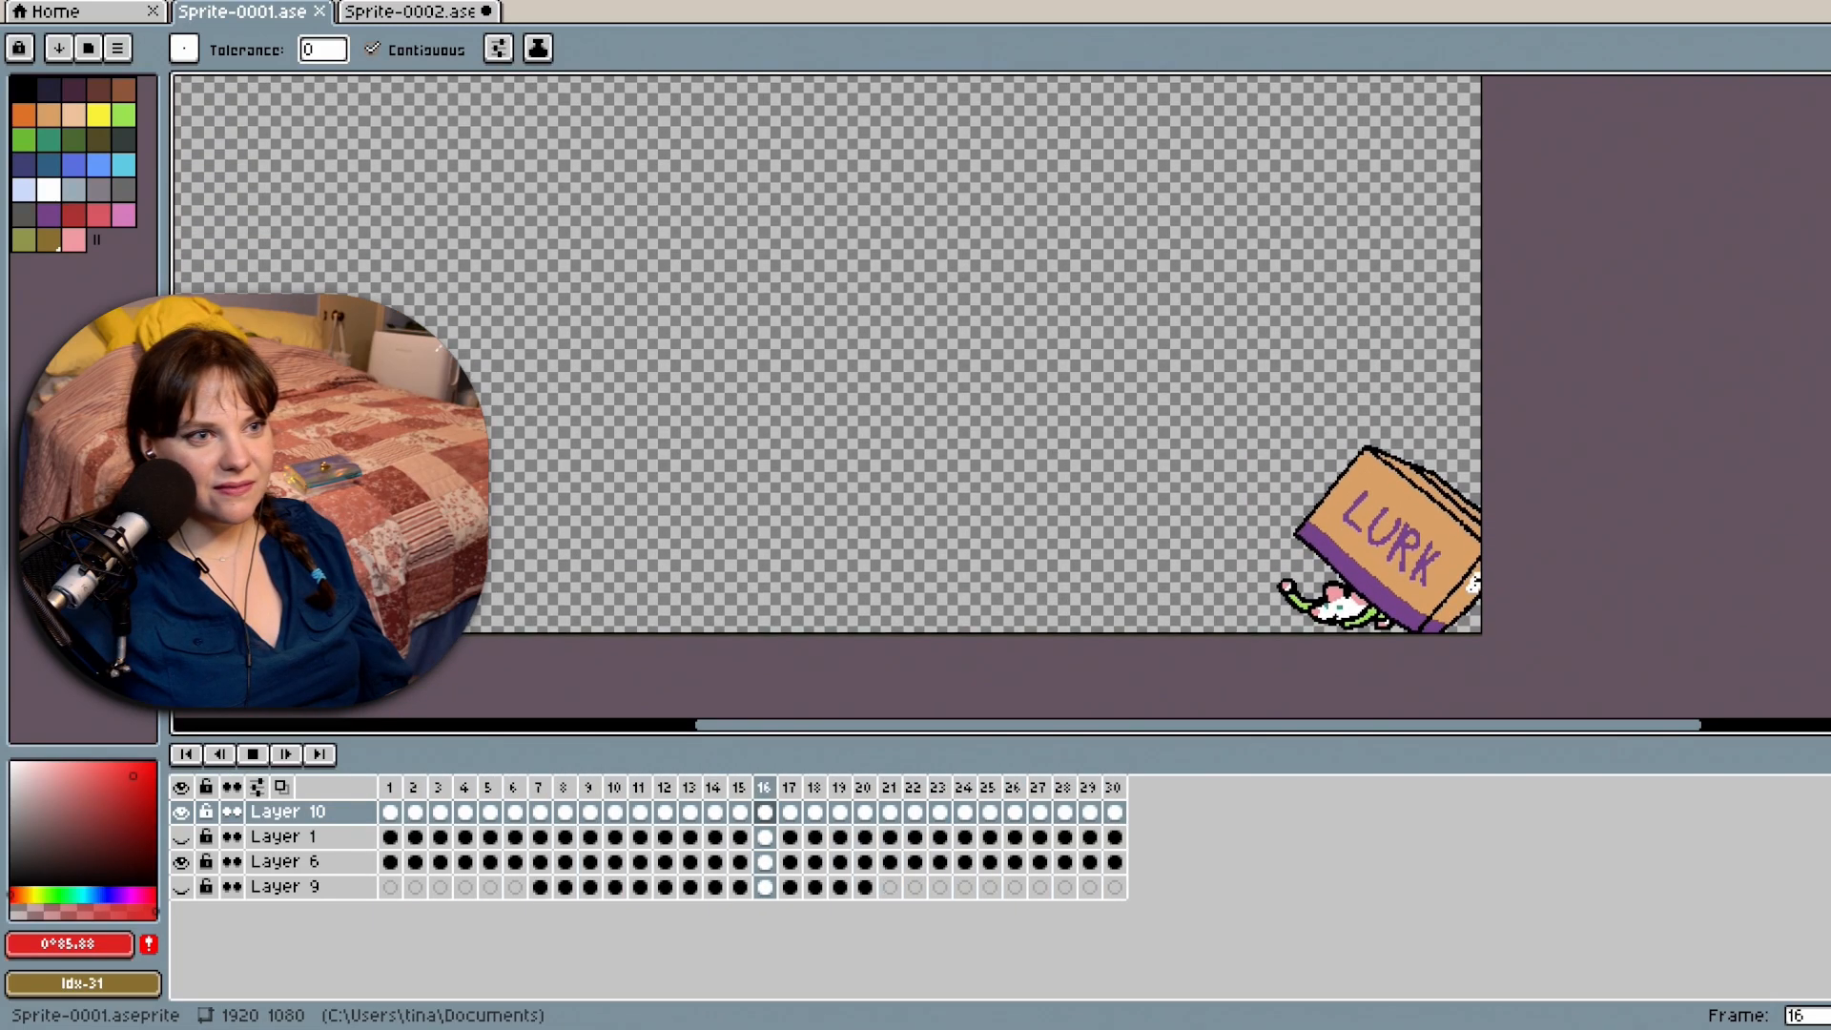
pyautogui.scroll(1, 1634, 531)
pyautogui.scroll(2, 1054, 713)
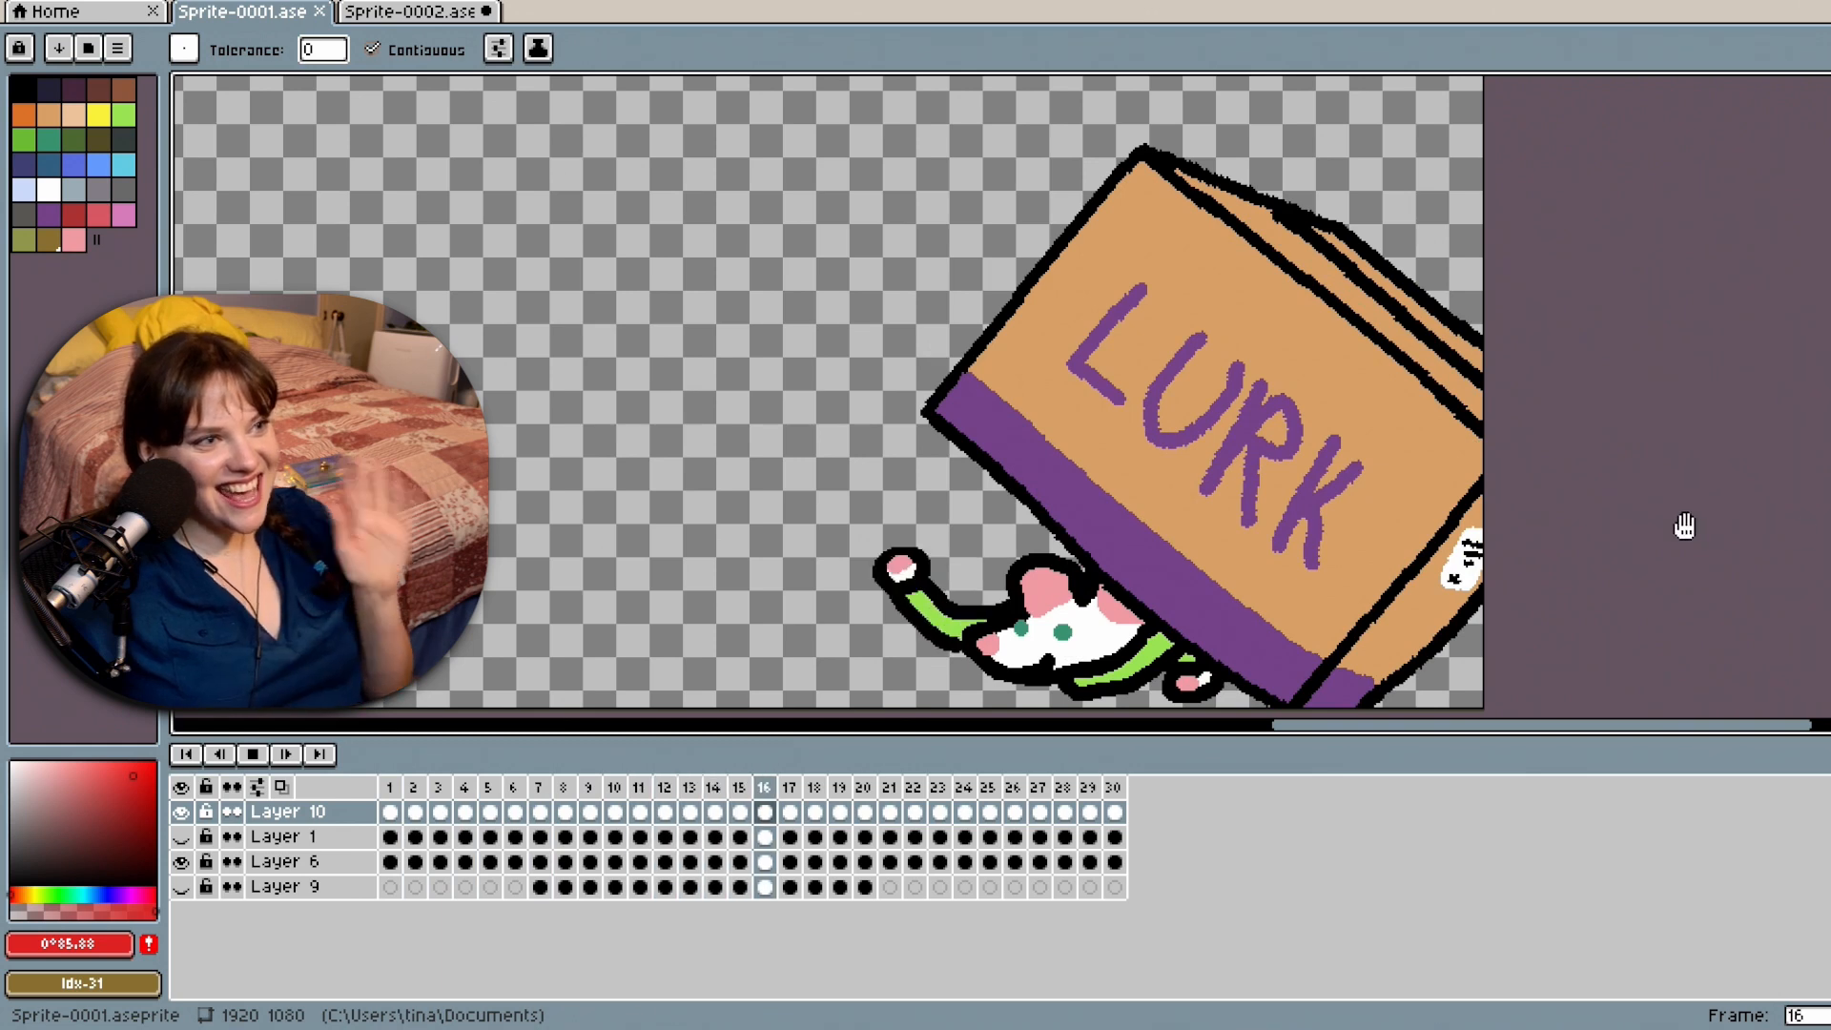
pyautogui.click(436, 15)
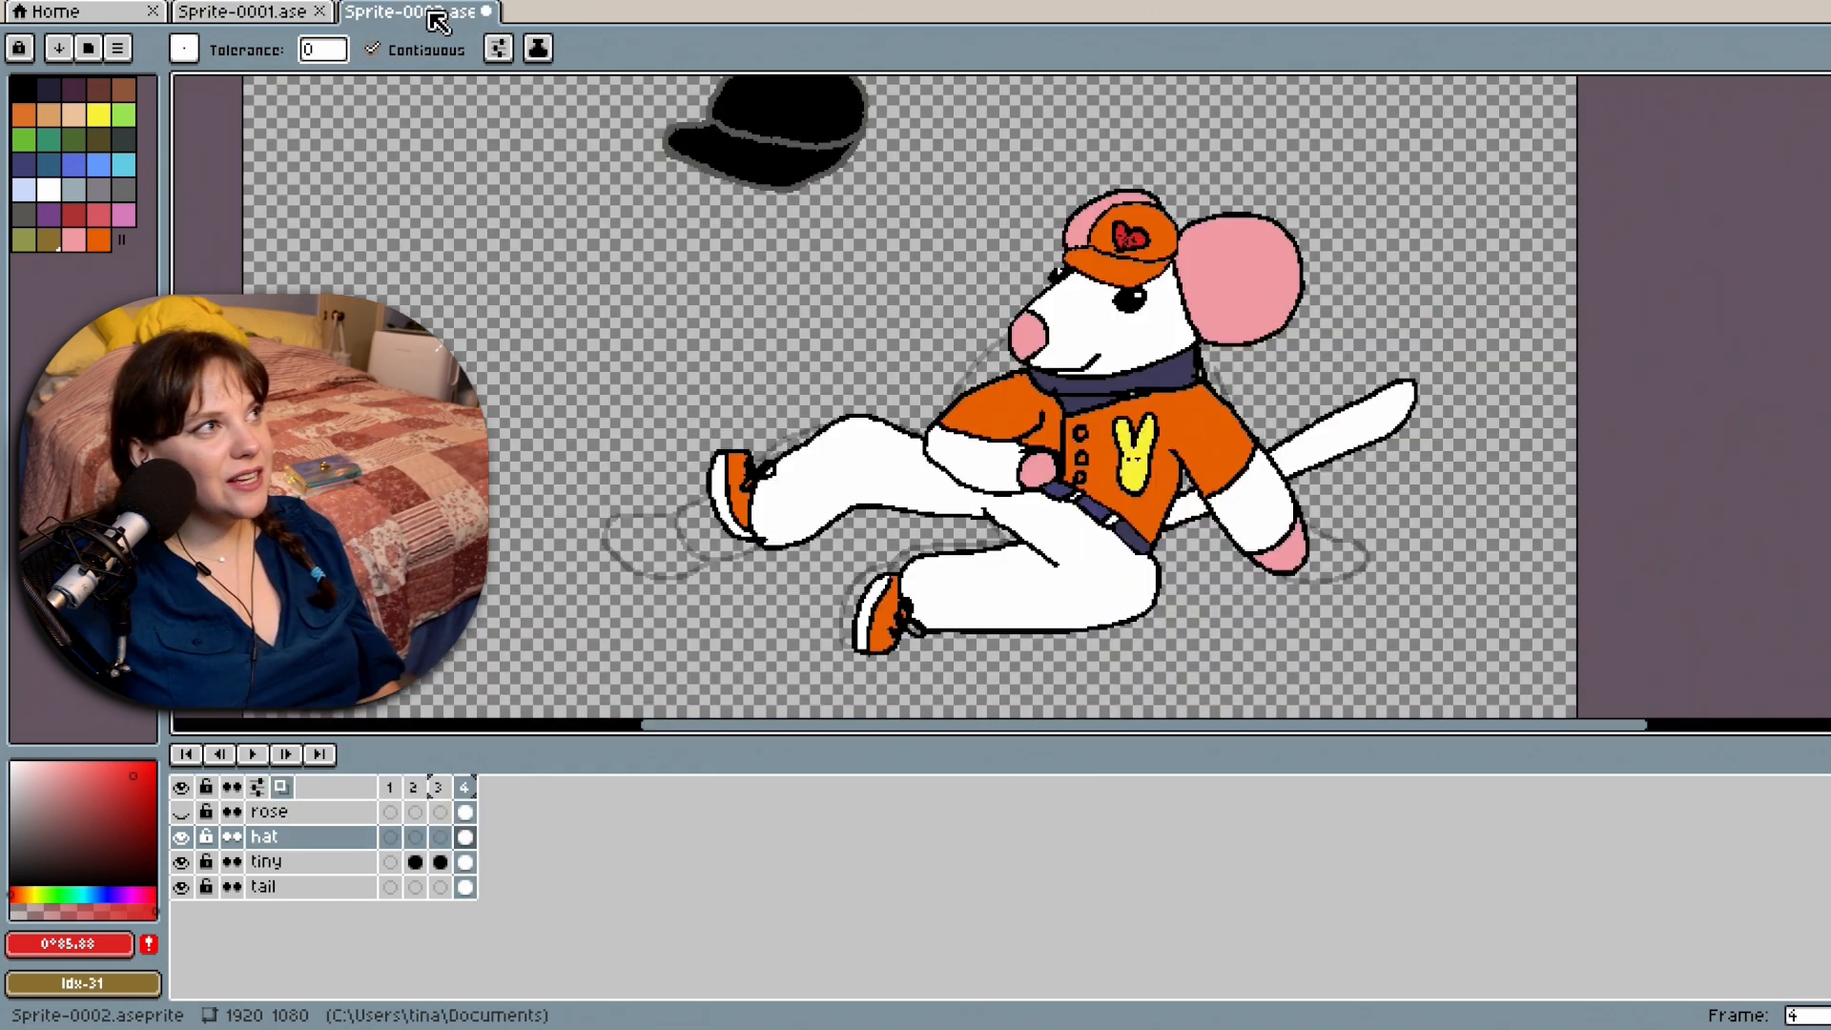
pyautogui.click(229, 15)
pyautogui.click(252, 754)
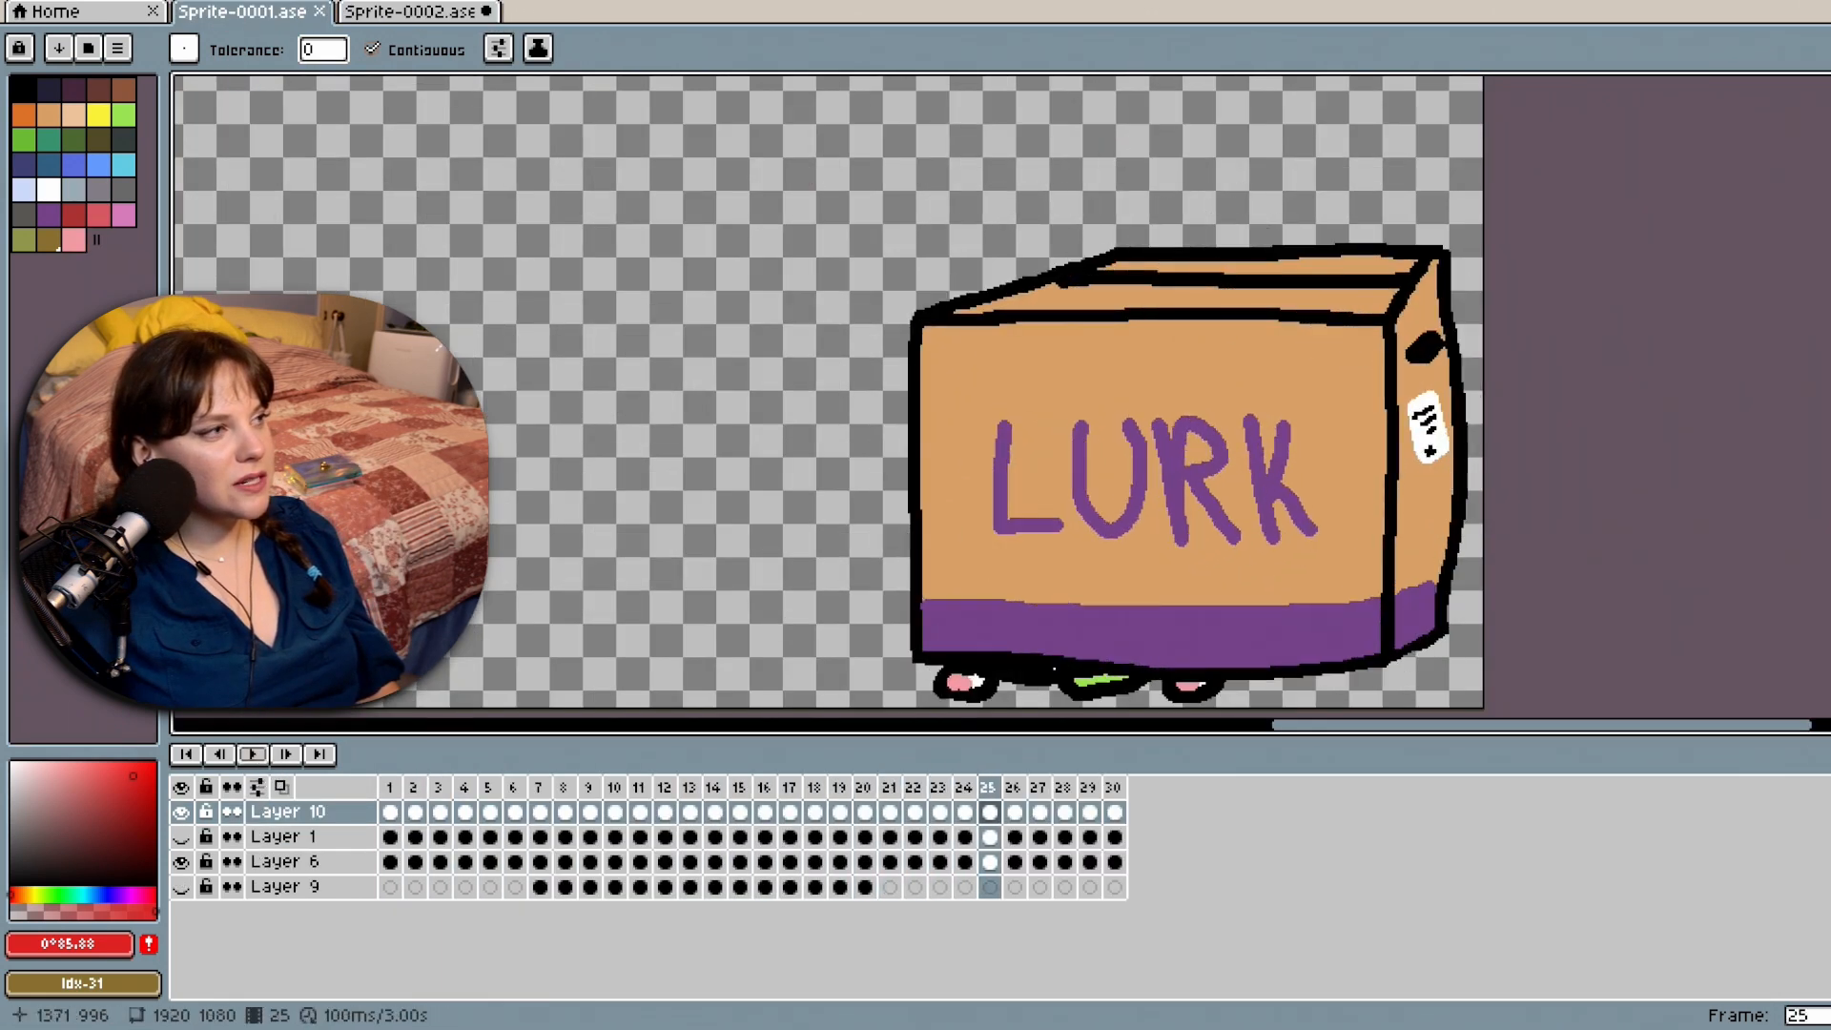
# Return to the mouse drawing in Sprite-0002.ase and save the file.
pyautogui.click(415, 15)
pyautogui.click(19, 5)
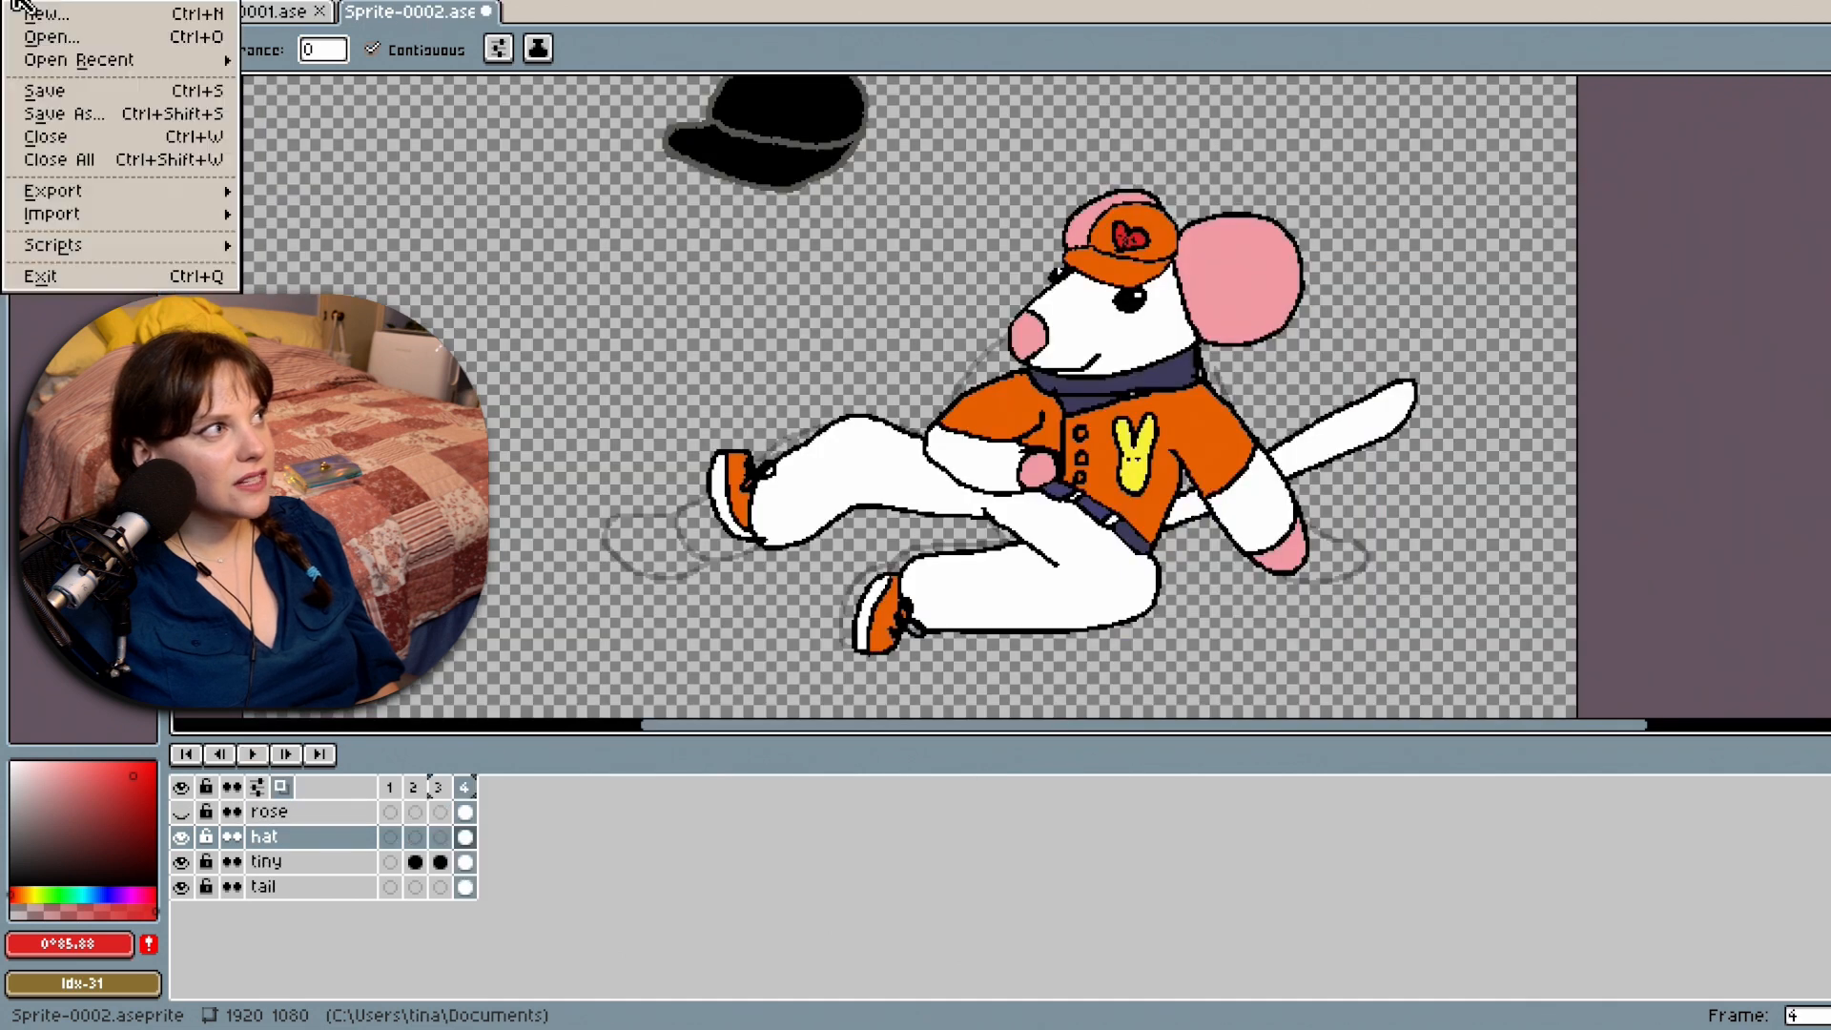
pyautogui.click(24, 88)
pyautogui.scroll(-1, 1311, 331)
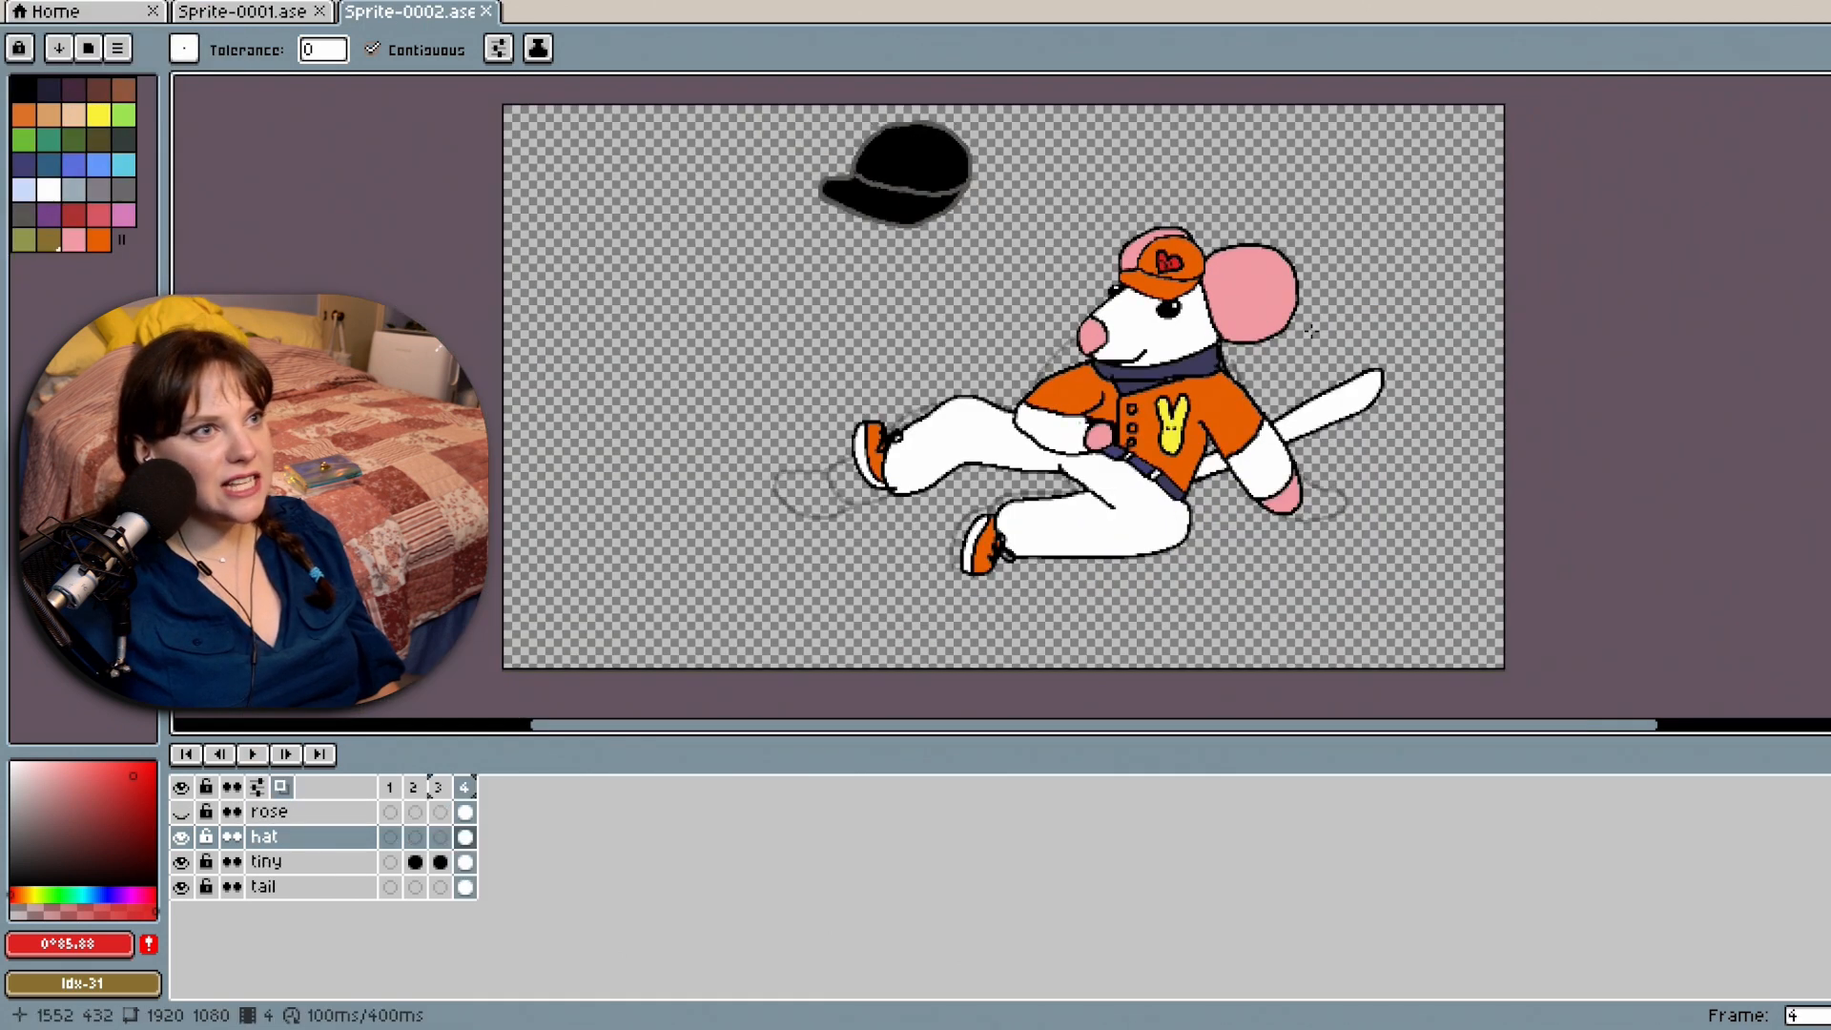
pyautogui.scroll(1, 1311, 326)
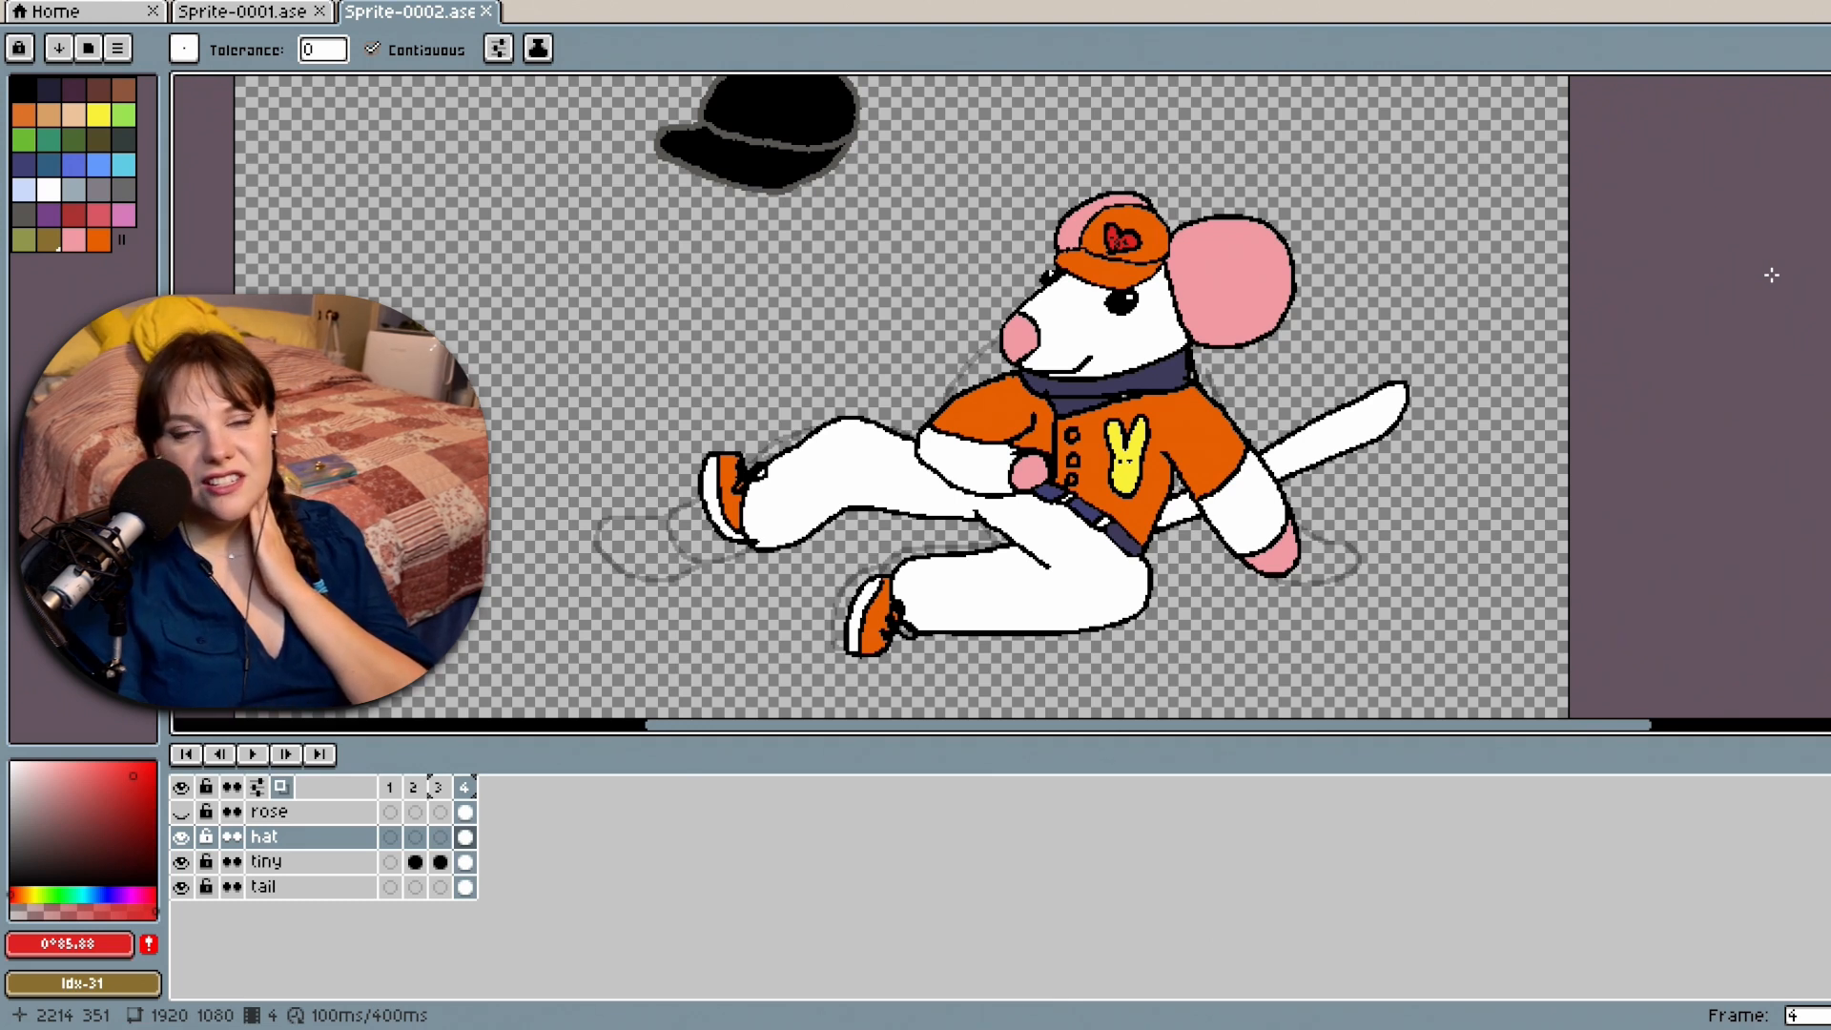
pyautogui.click(248, 21)
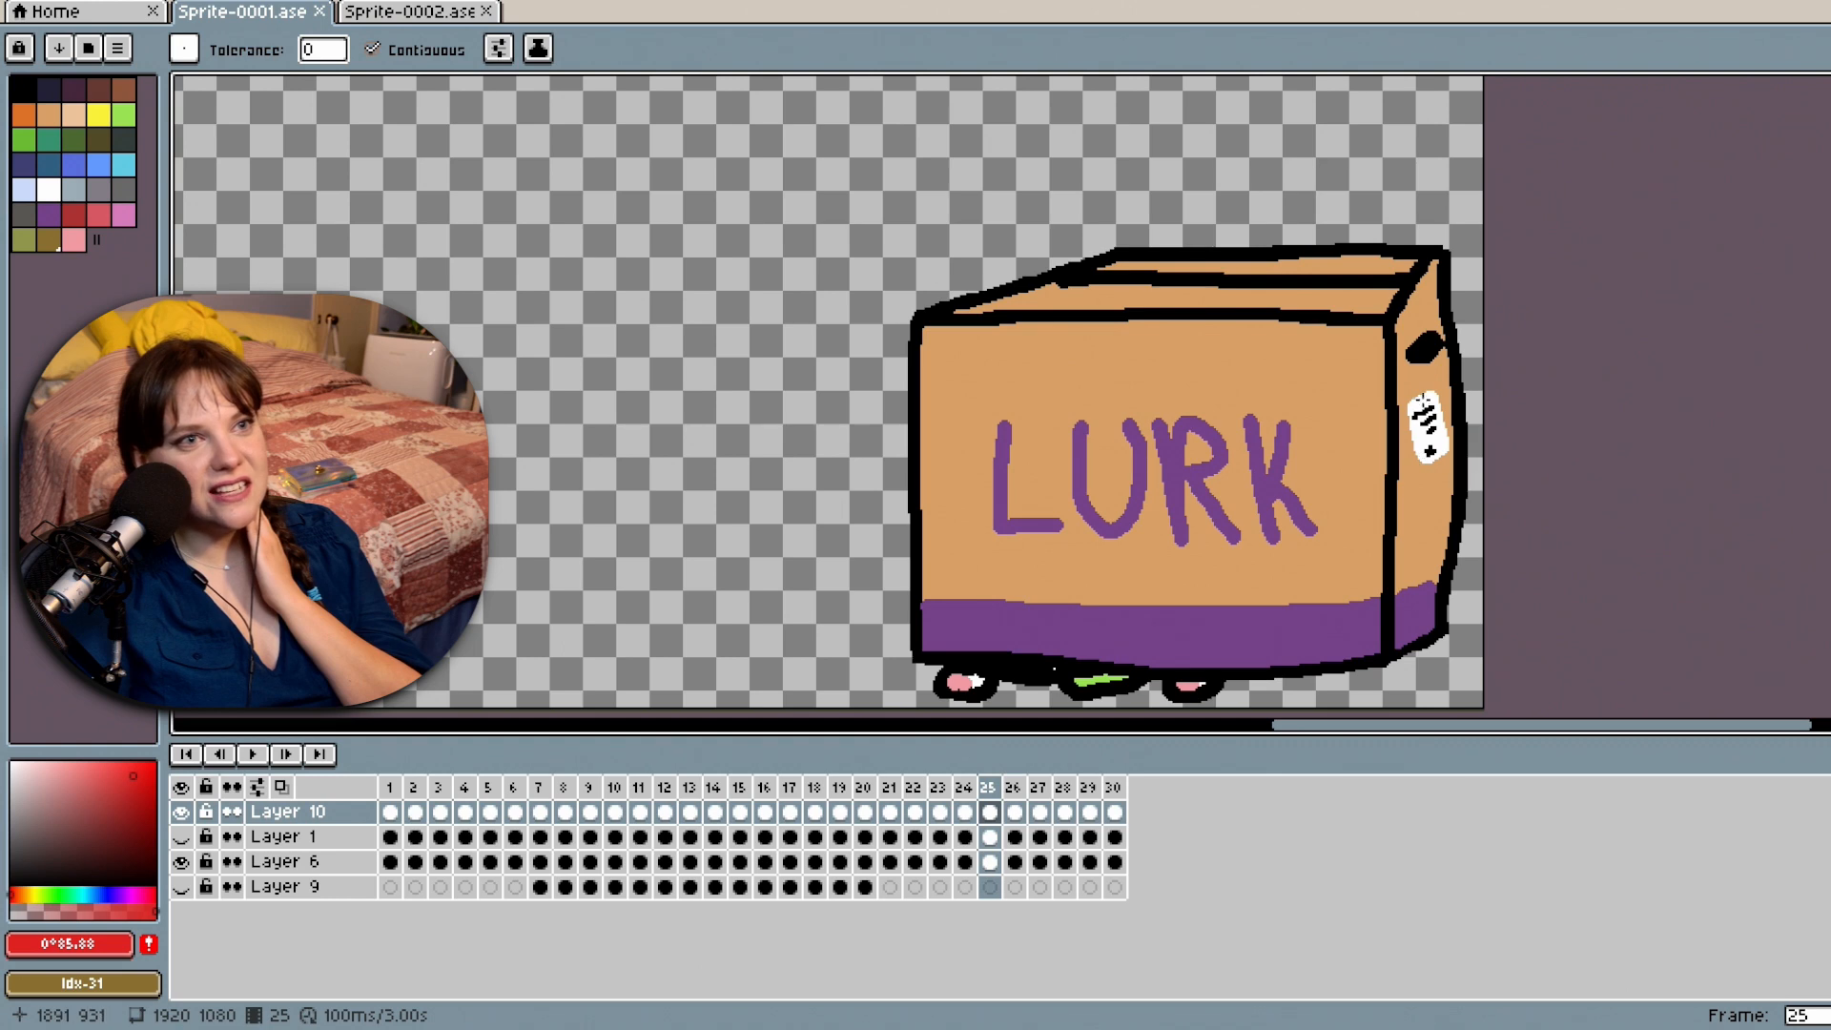
pyautogui.click(400, 14)
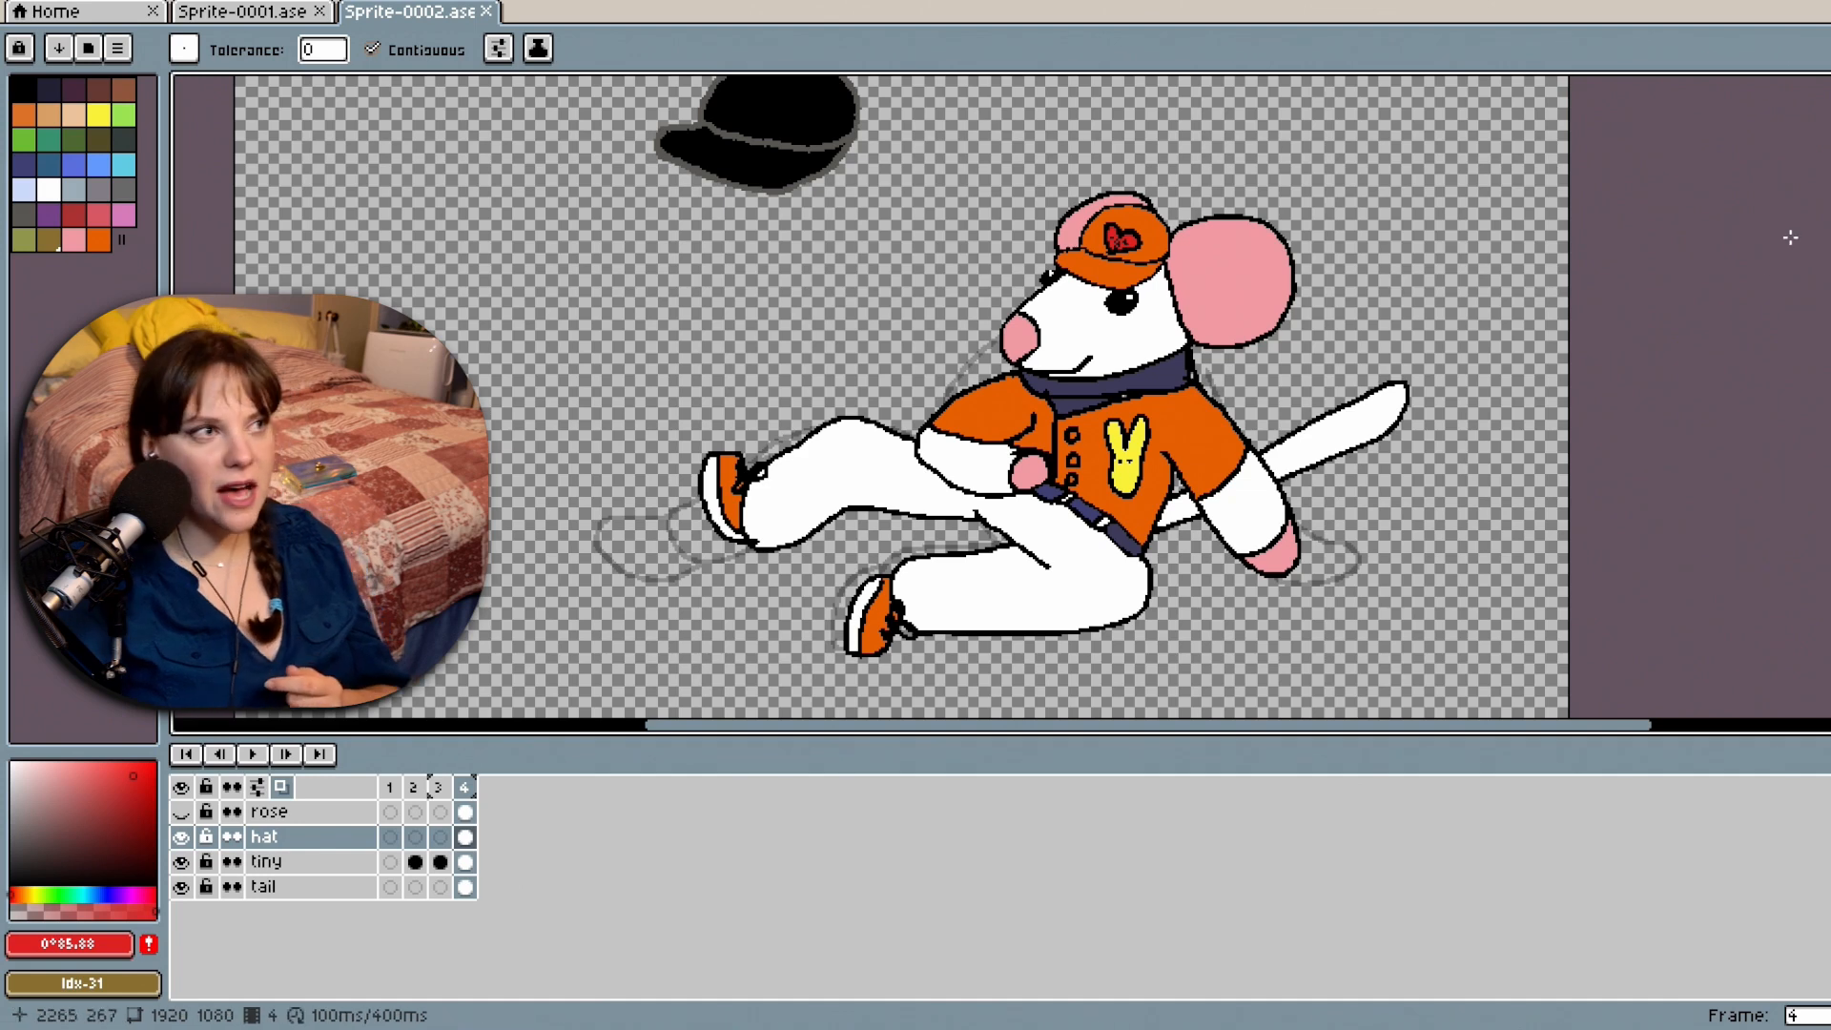
# Fill the orange crown of the mouse's cap with black around the red heart.
pyautogui.scroll(1, 1362, 598)
pyautogui.scroll(-2, 1362, 597)
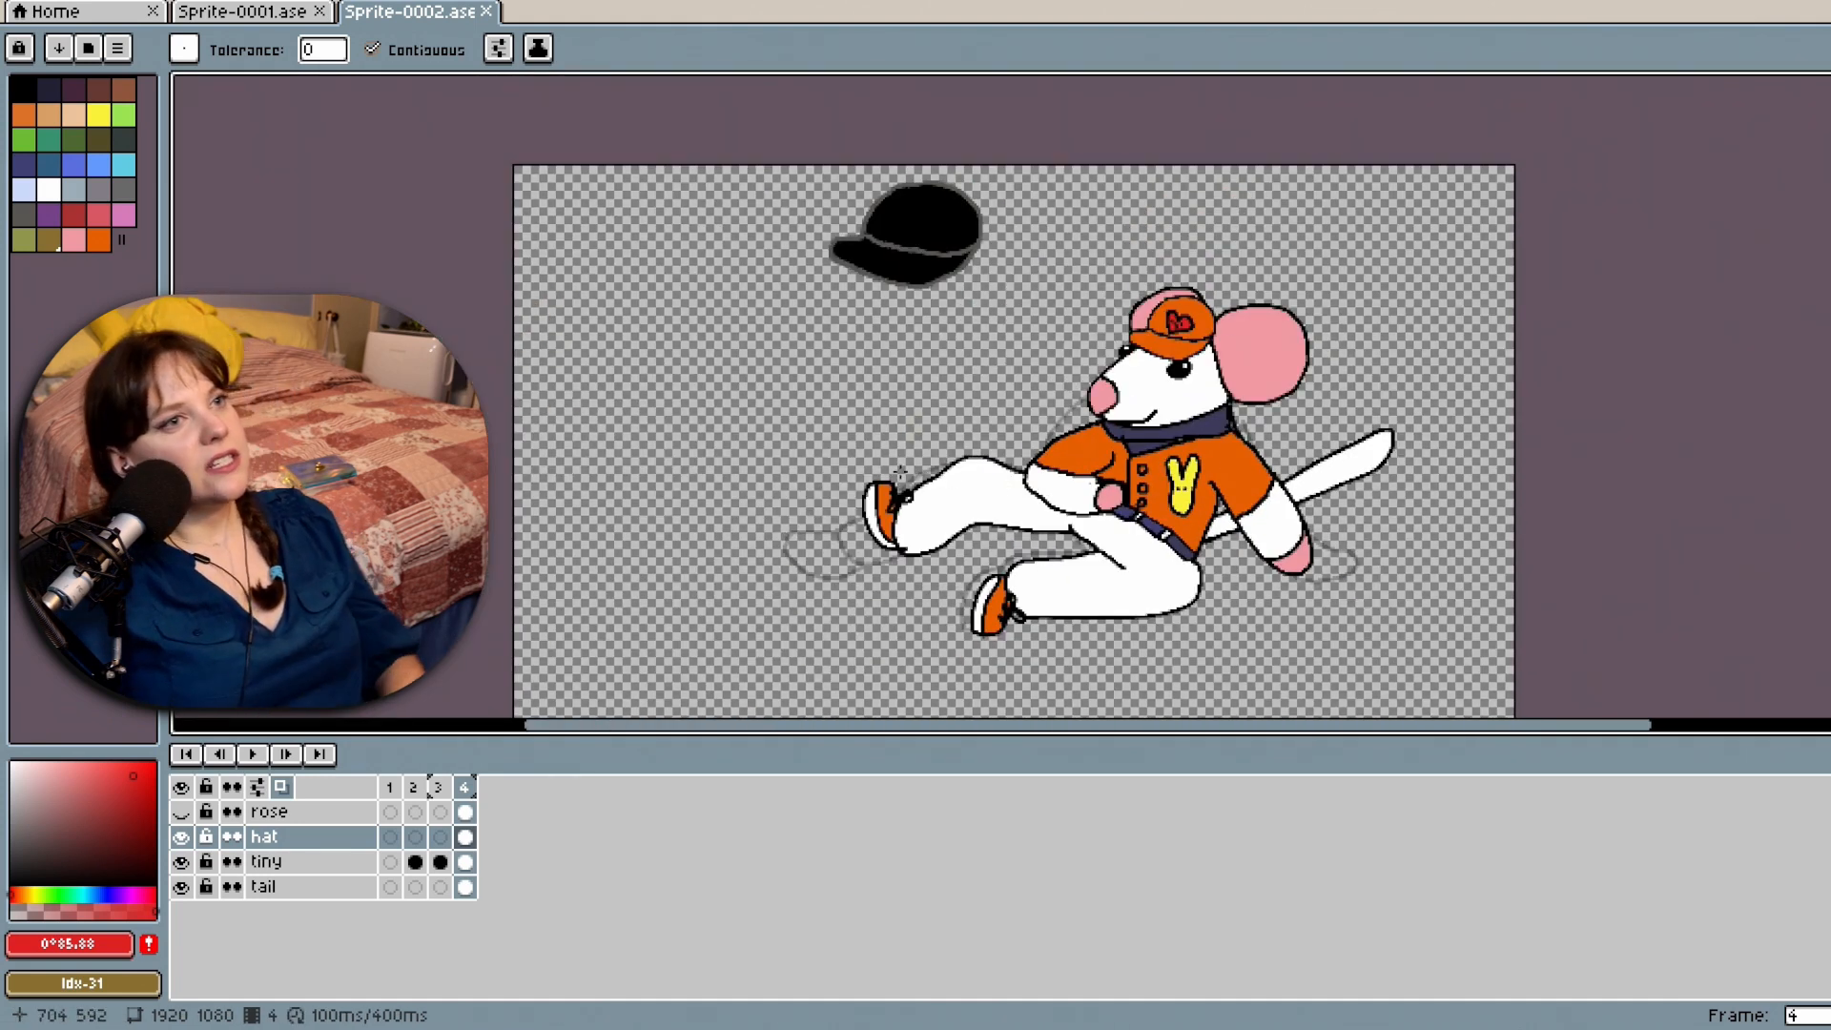
pyautogui.scroll(1, 1224, 420)
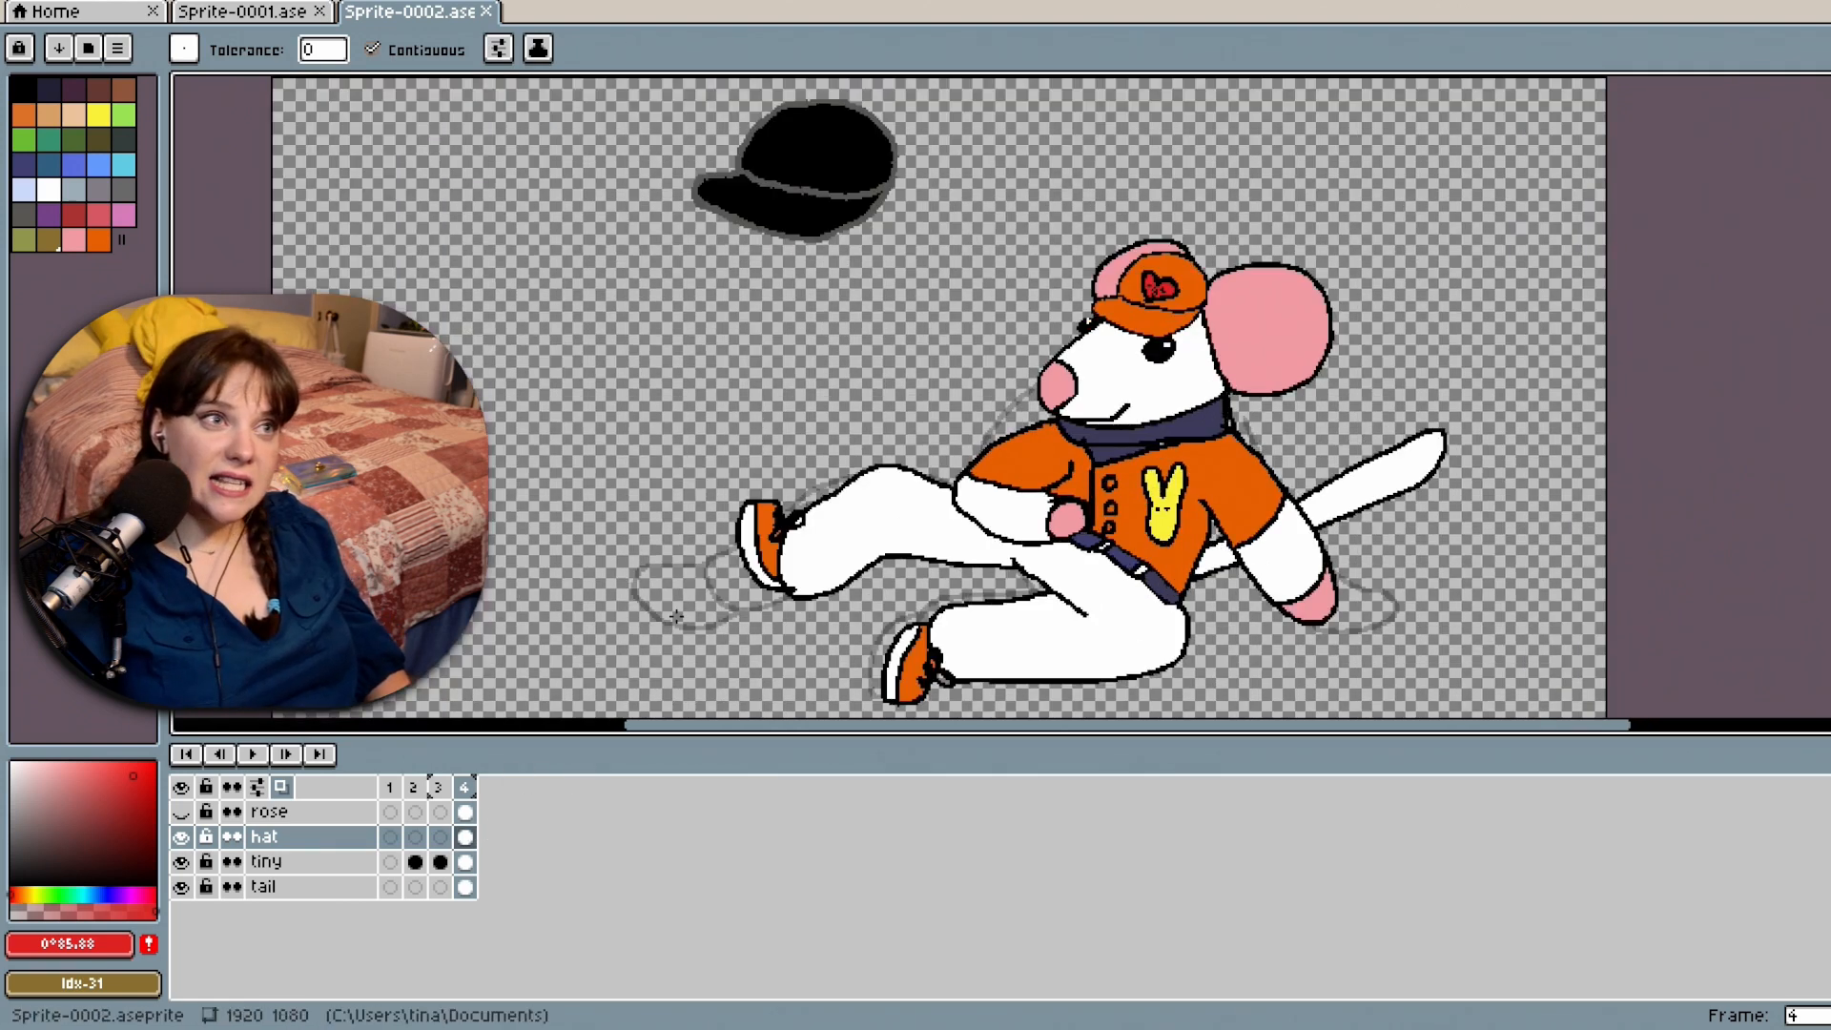
pyautogui.scroll(1, 1348, 235)
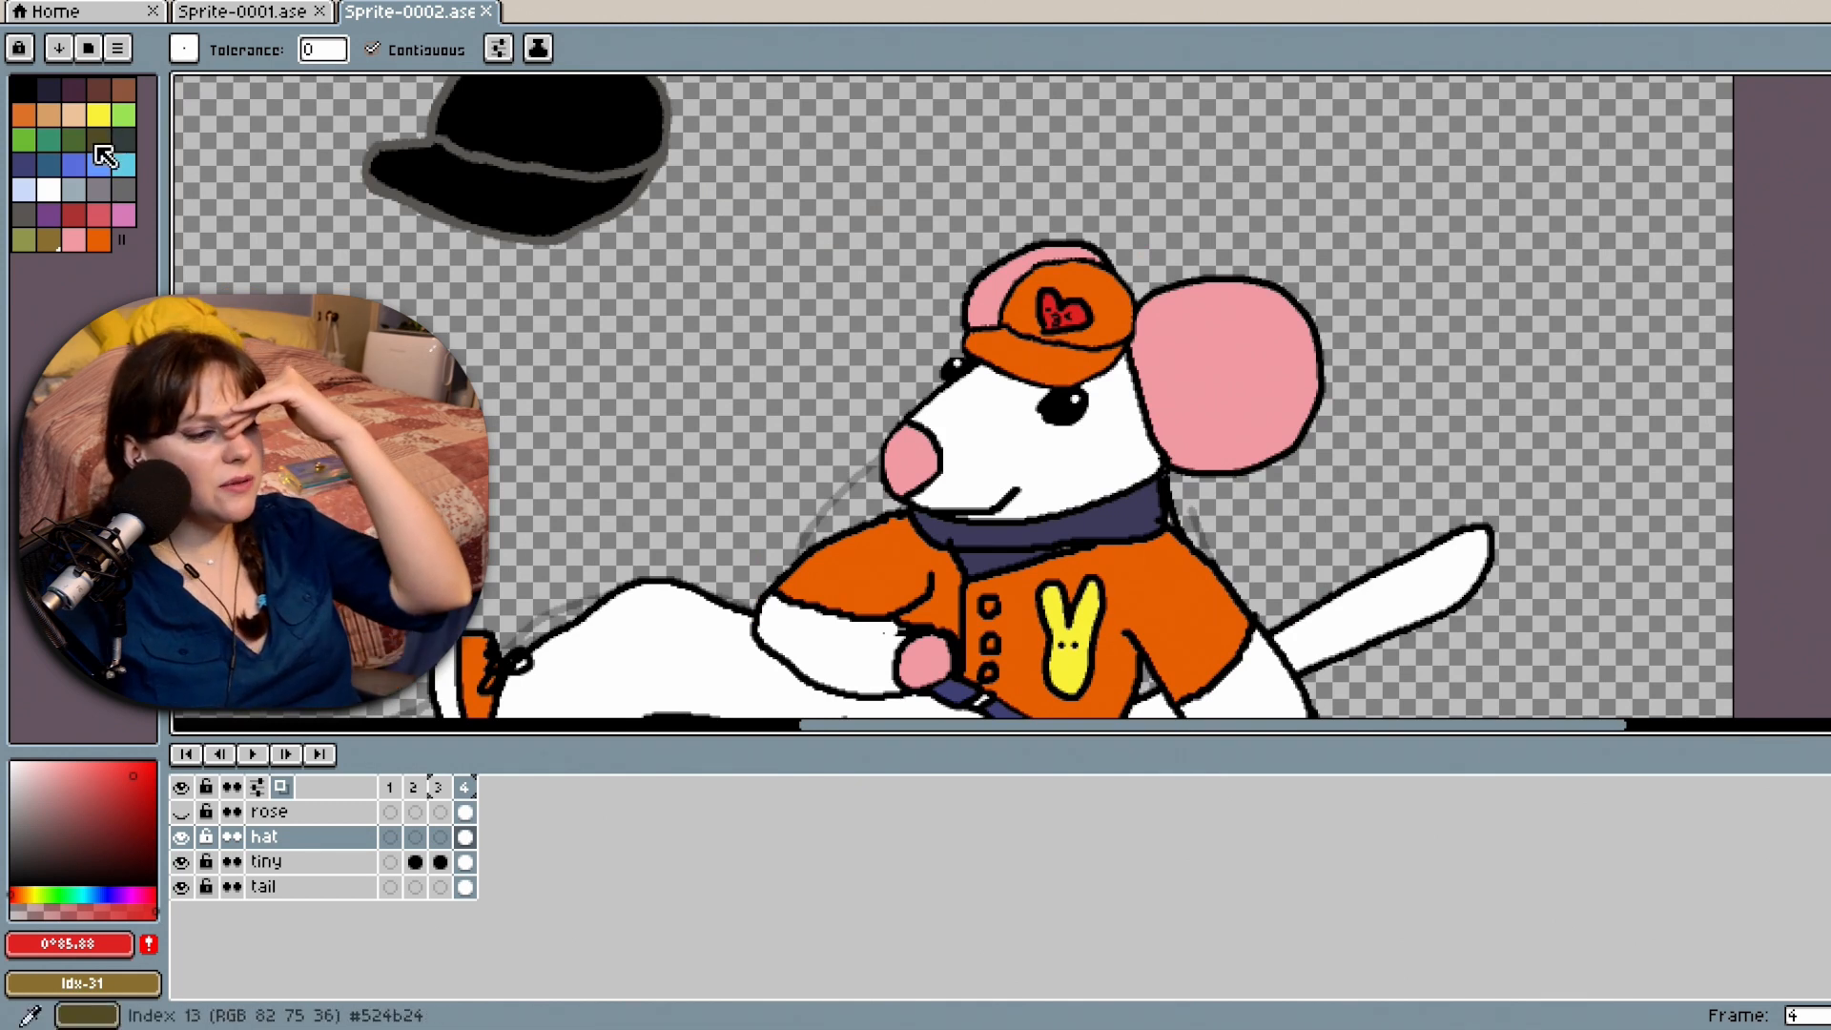
pyautogui.click(21, 88)
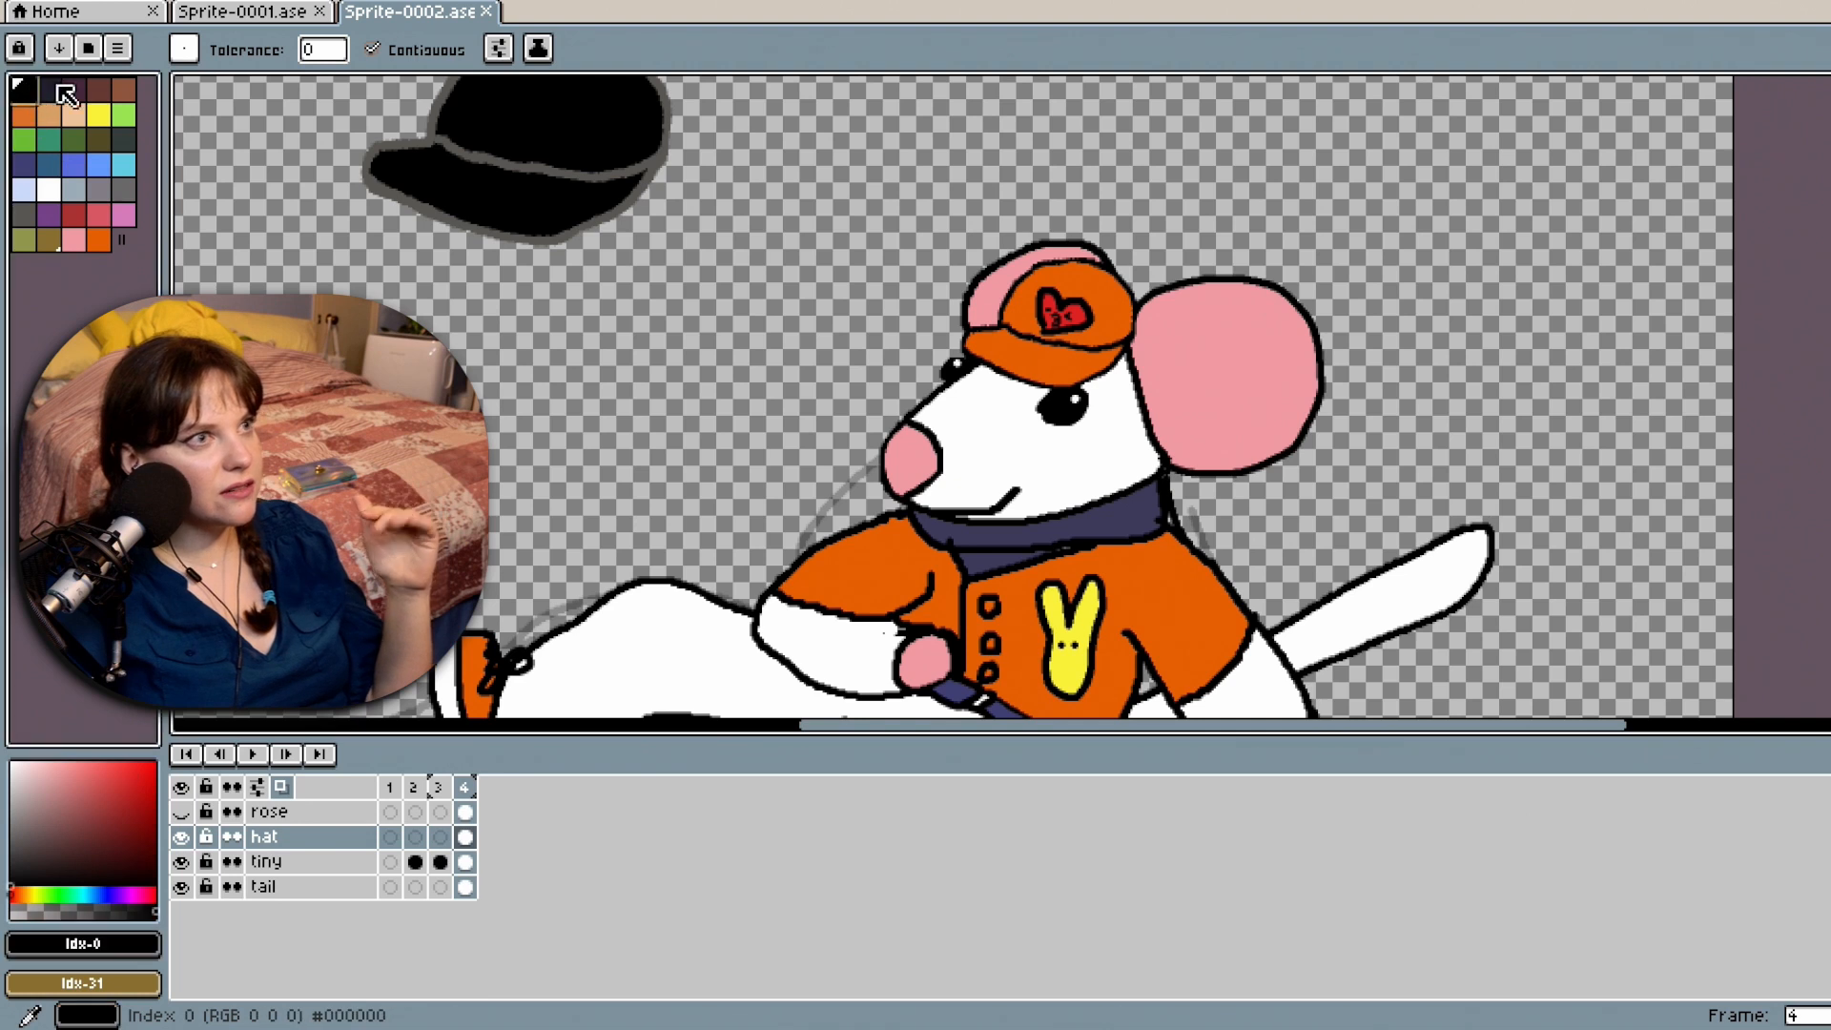
pyautogui.click(1087, 282)
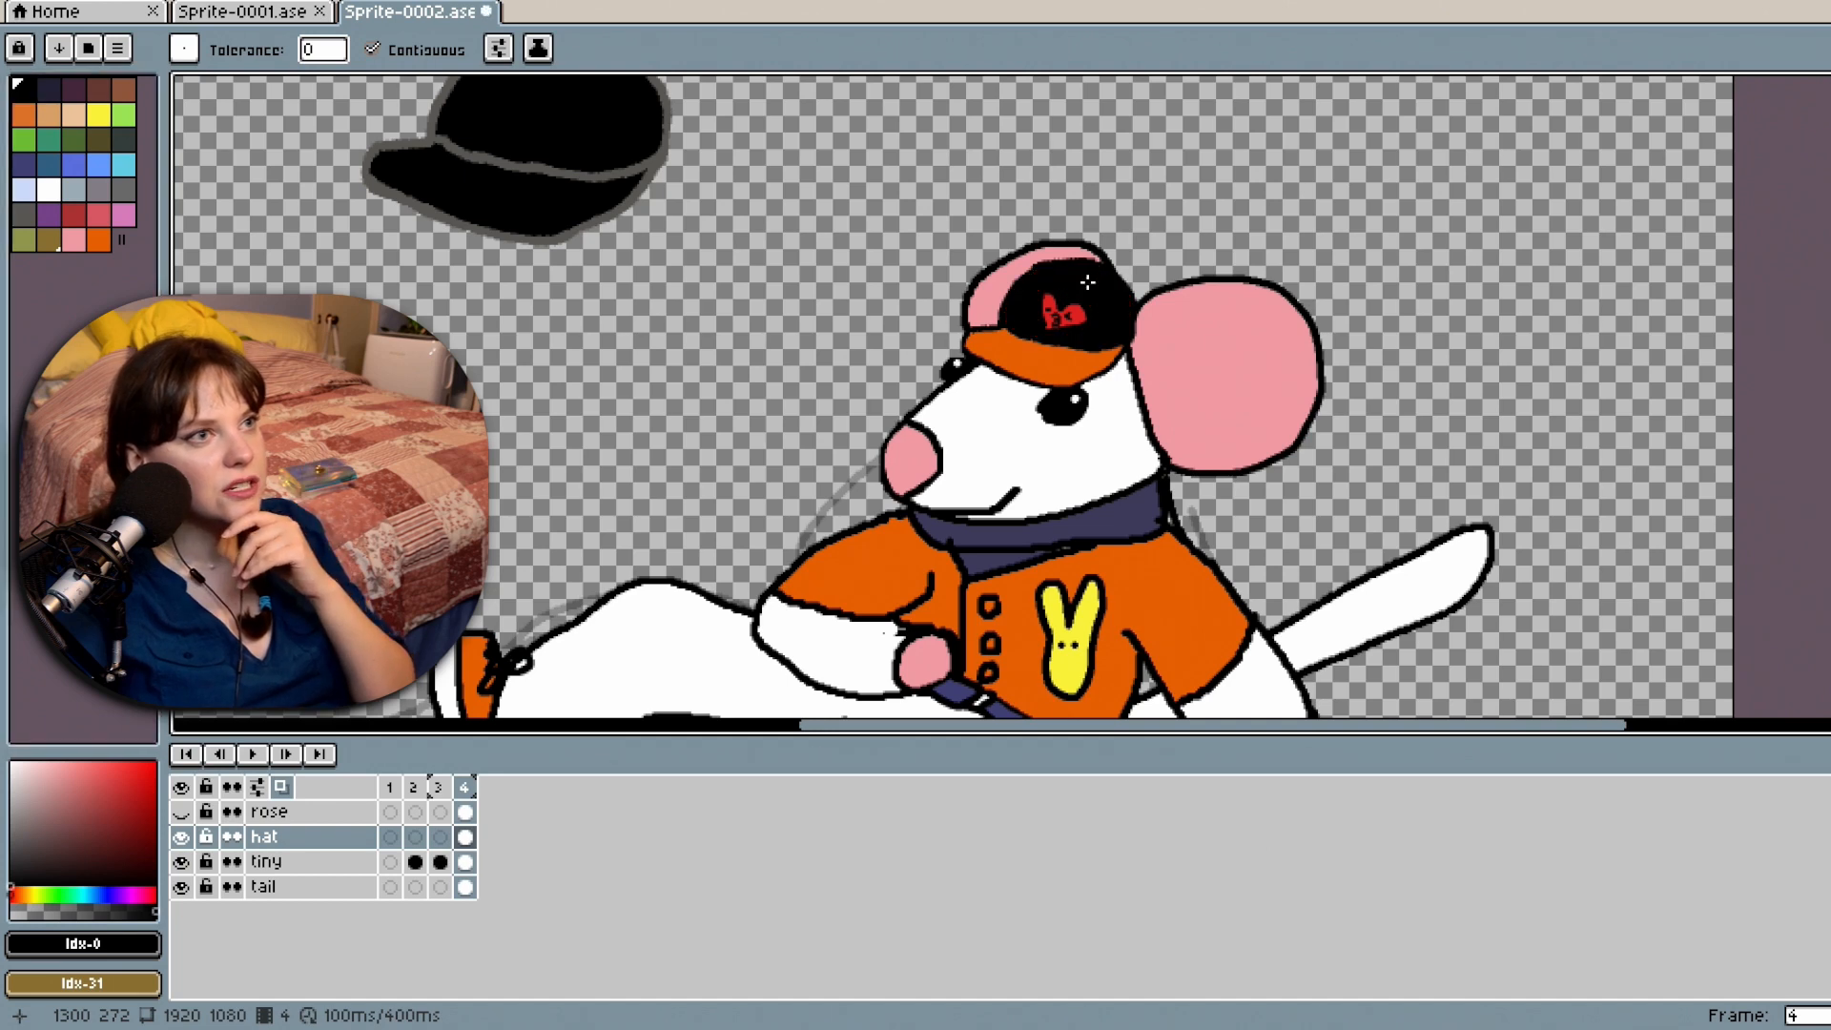
# Examine the whole mouse and its black-crowned cap from near and far.
pyautogui.moveTo(1830, 337); pyautogui.dragTo(1829, 392)
pyautogui.scroll(-2, 1165, 352)
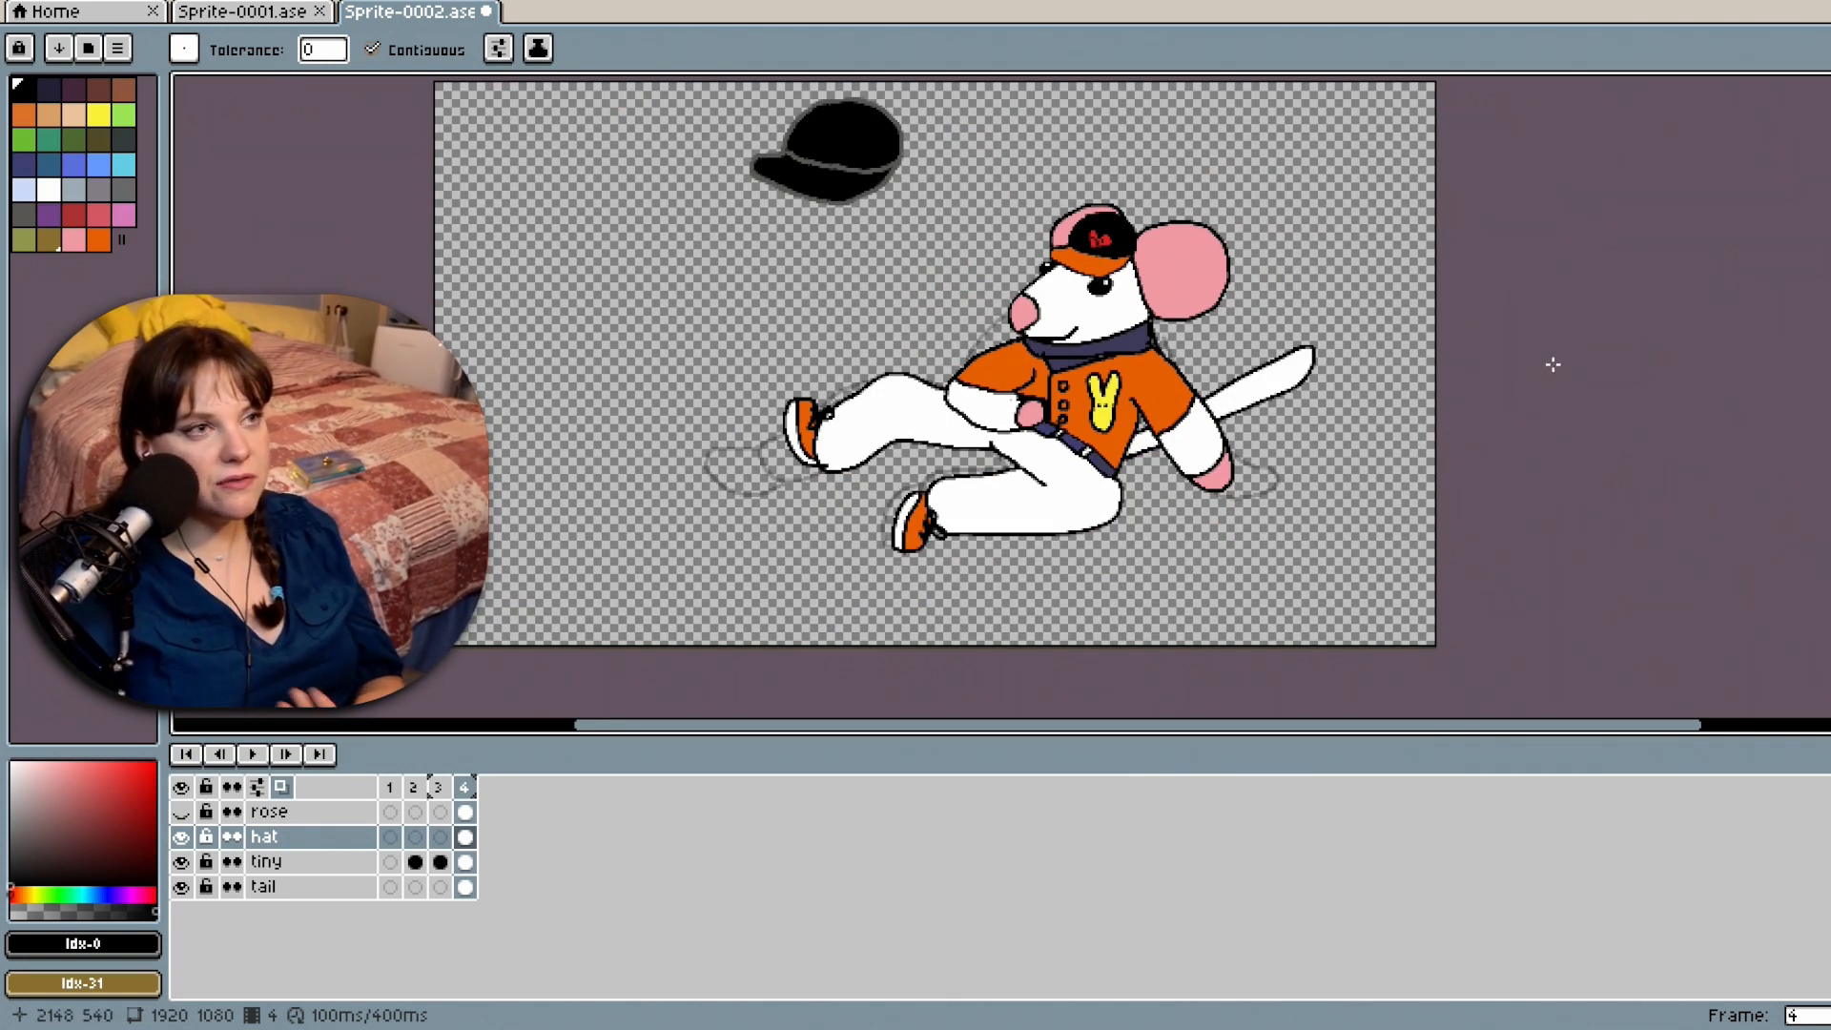
pyautogui.moveTo(1830, 368); pyautogui.dragTo(1829, 309)
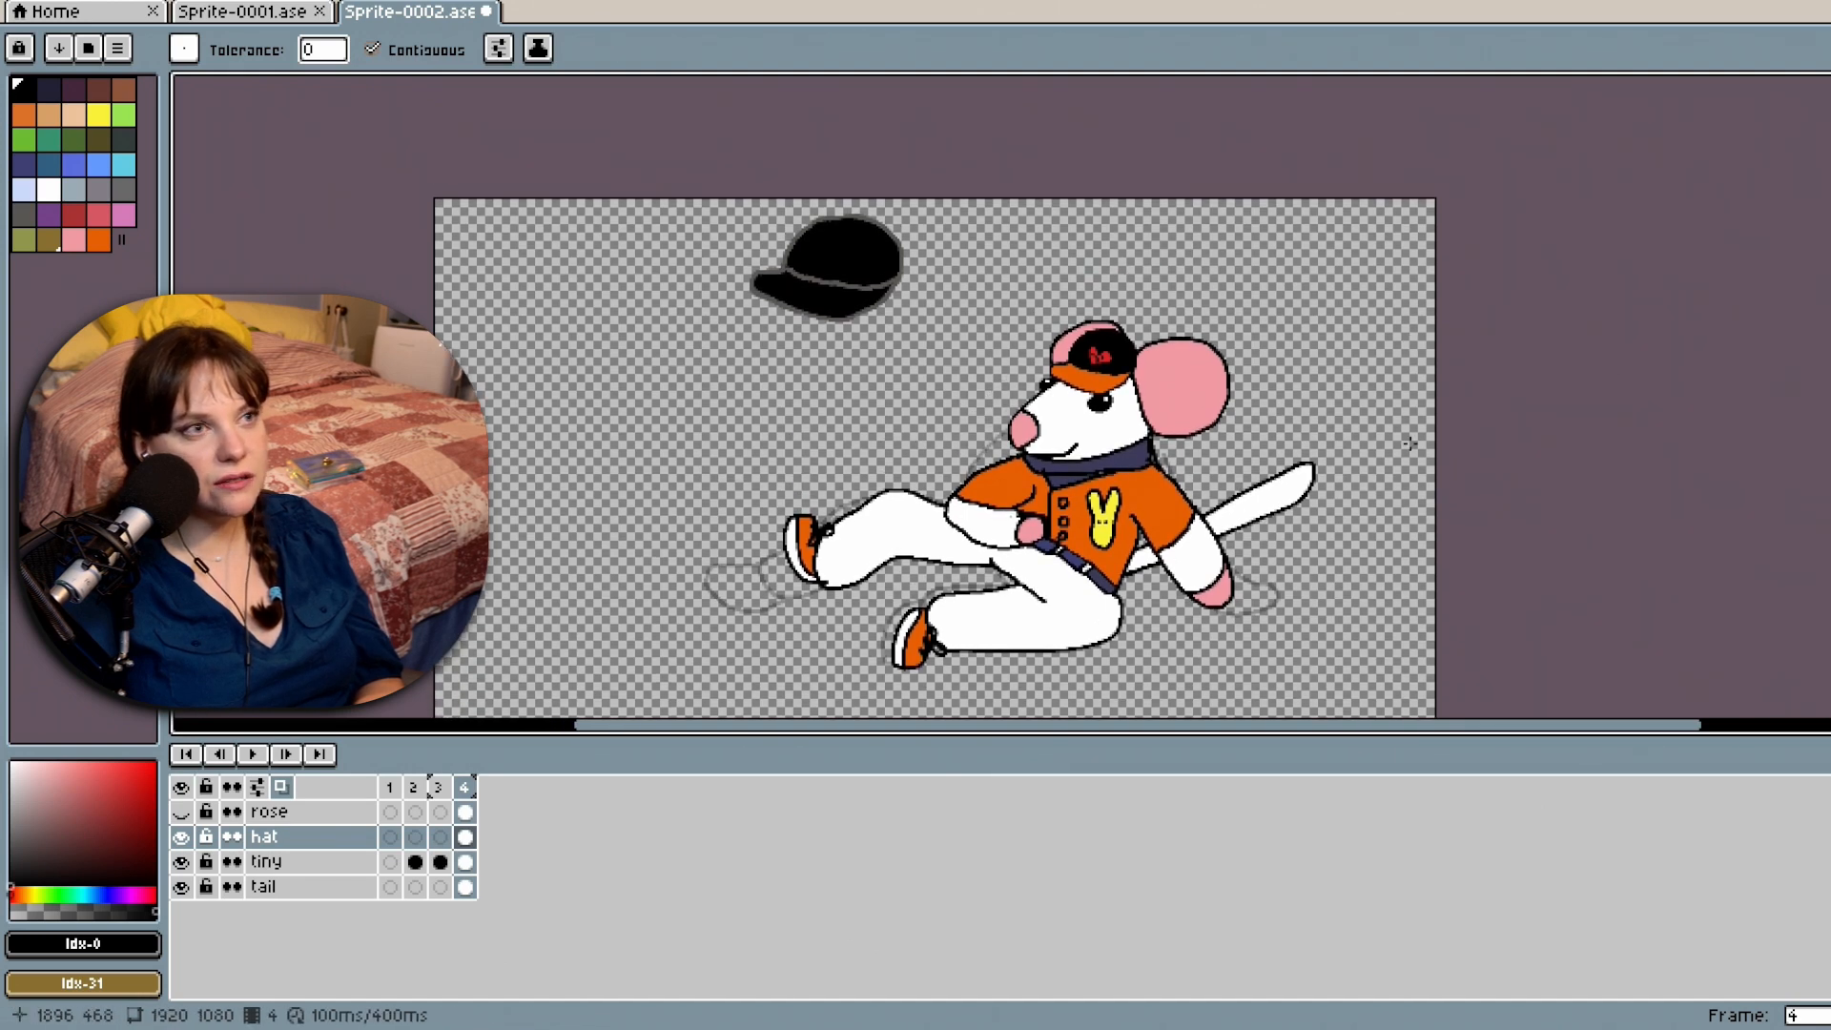
pyautogui.scroll(1, 1287, 414)
pyautogui.scroll(-2, 1282, 415)
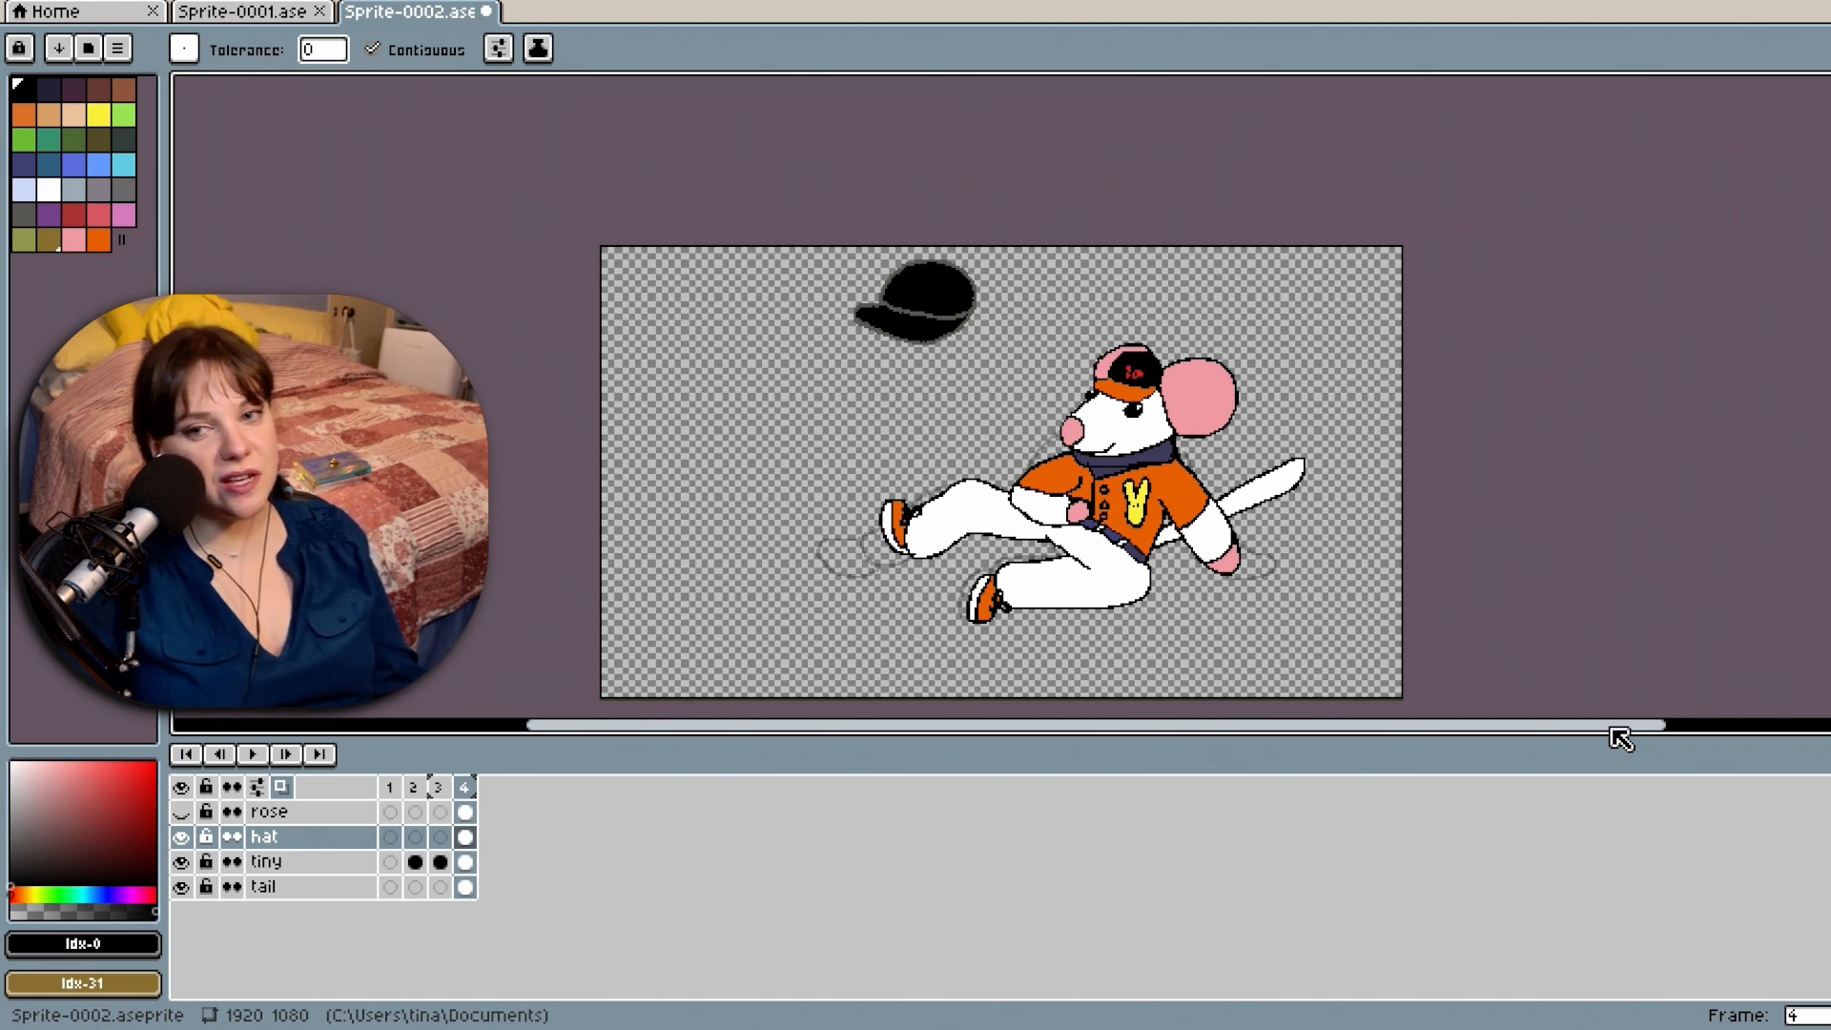
pyautogui.scroll(1, 1368, 363)
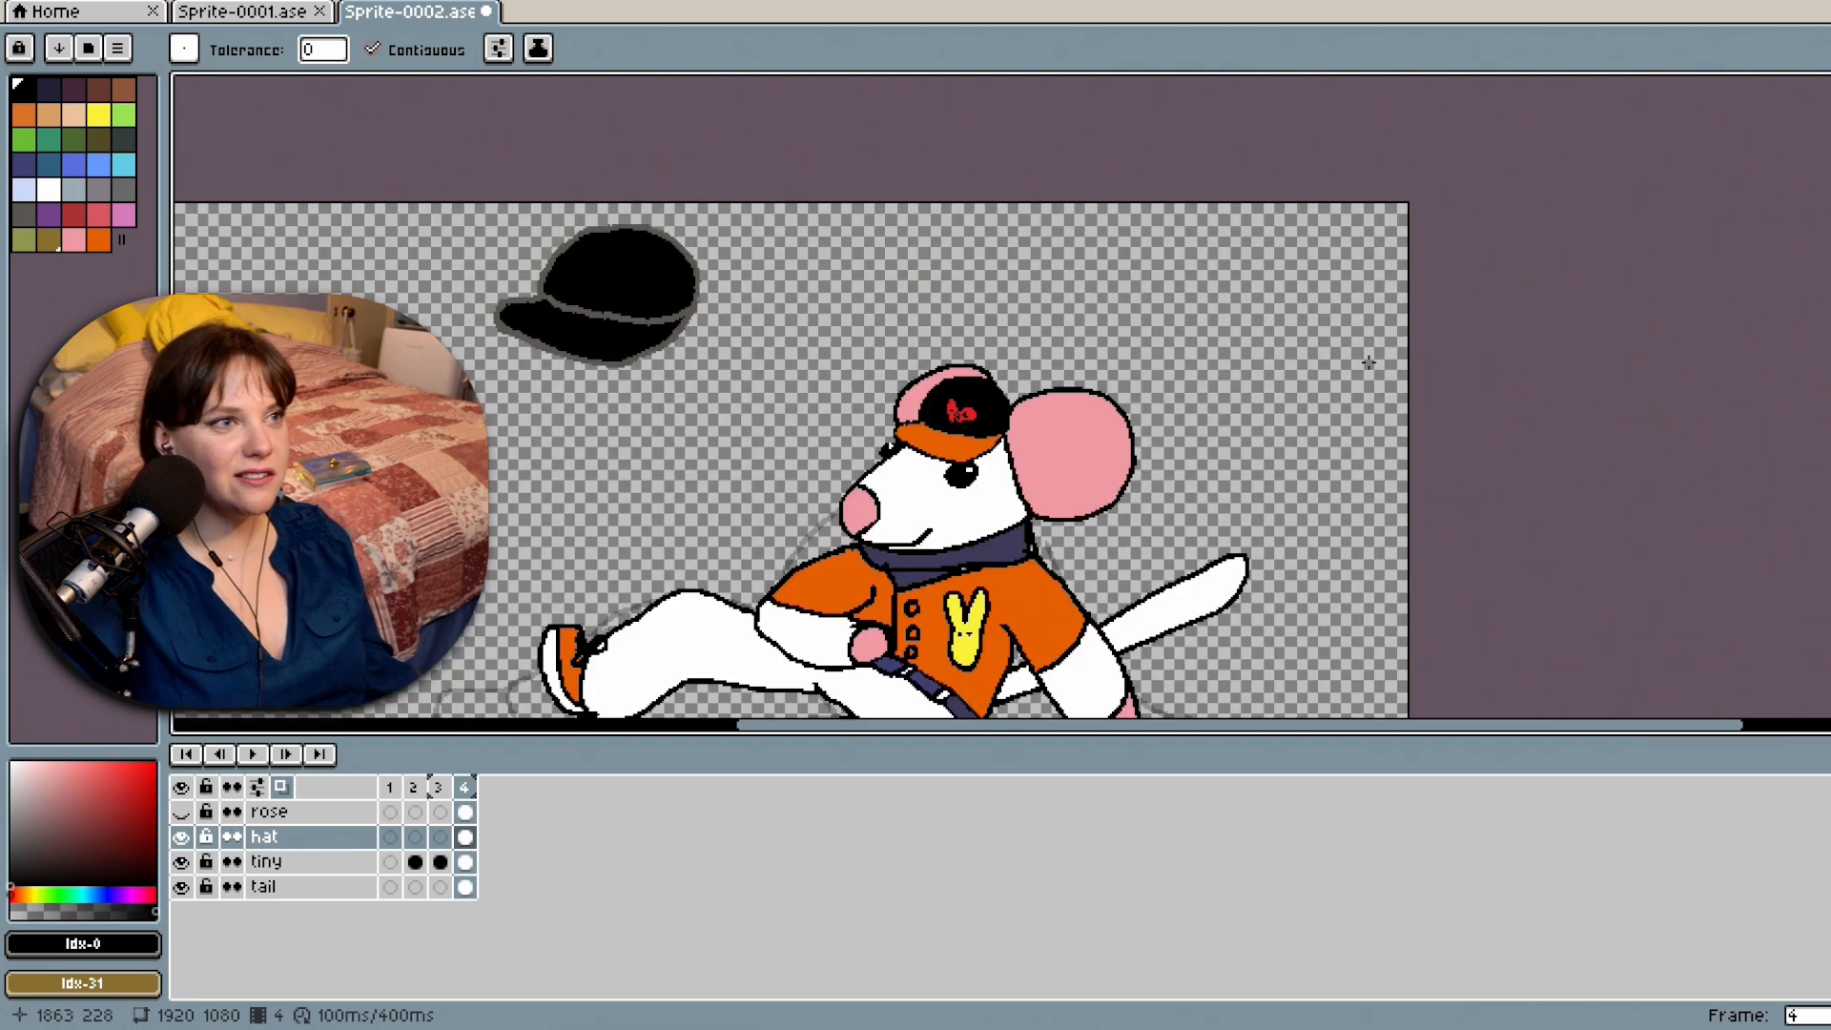
pyautogui.moveTo(1828, 382); pyautogui.dragTo(1828, 435)
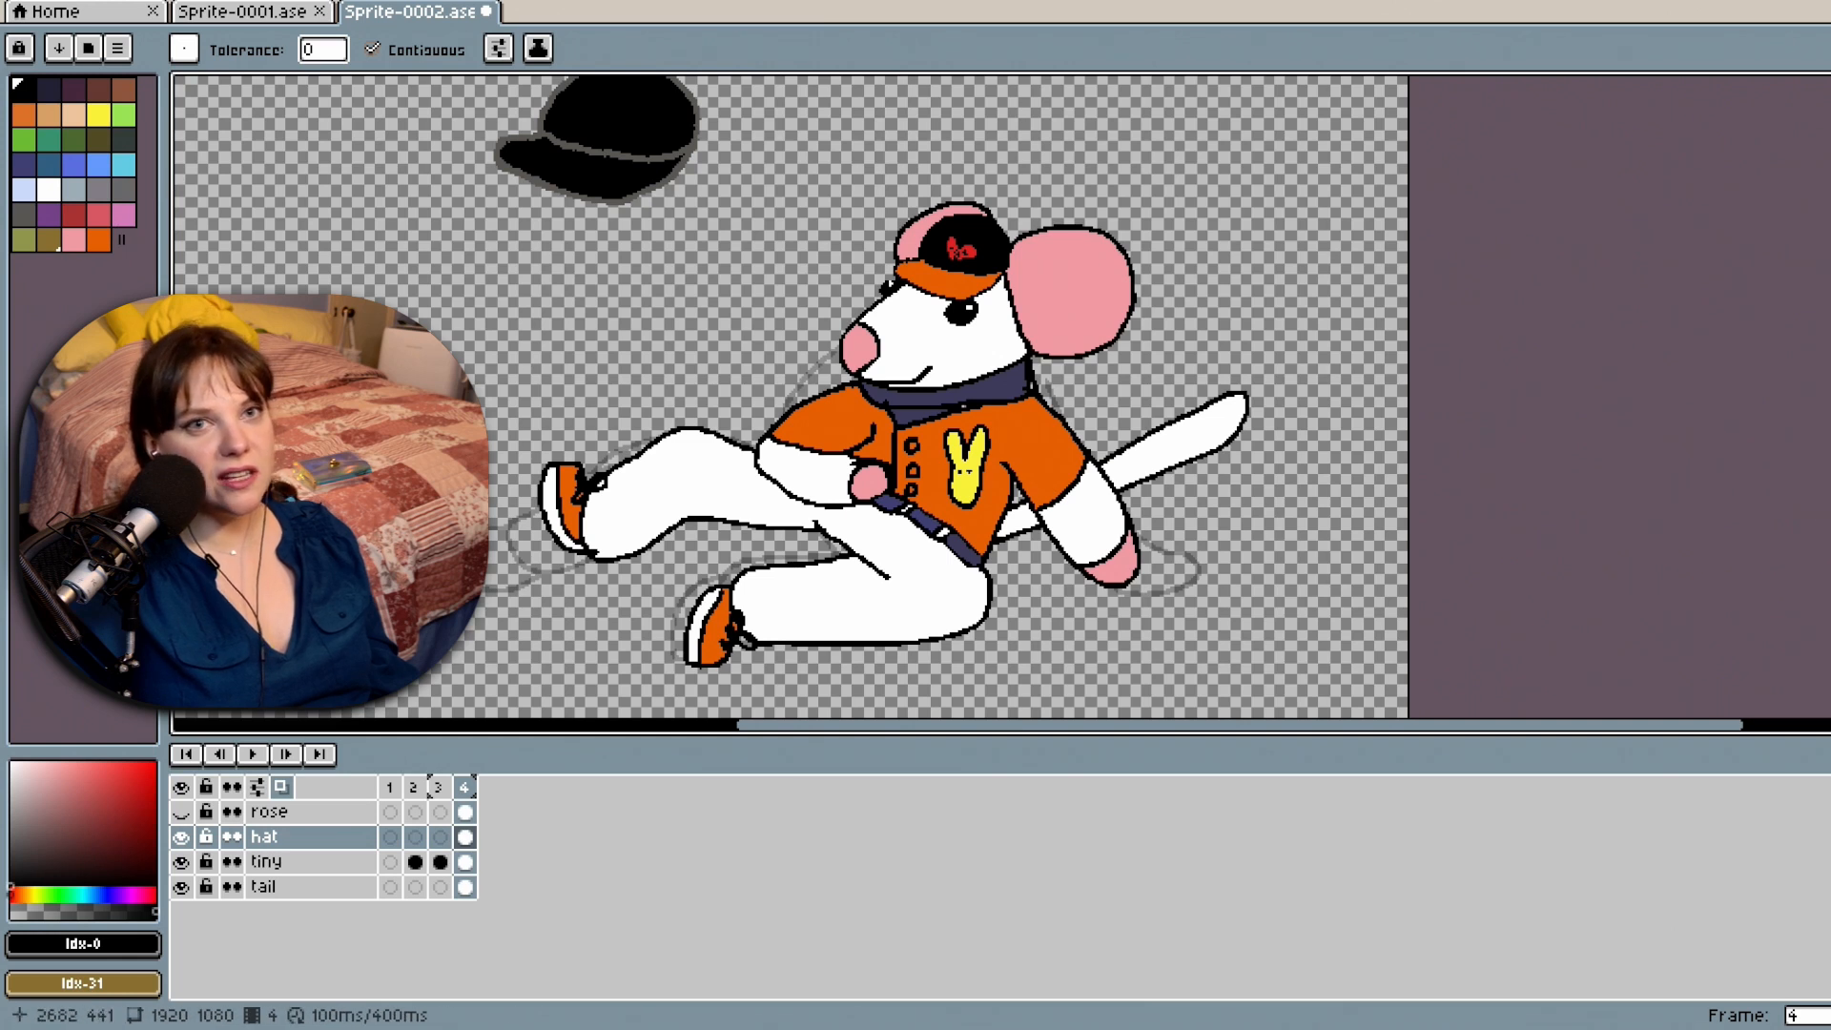
pyautogui.moveTo(1828, 435); pyautogui.dragTo(1828, 376)
# Marquee-select the separate black cap above the mouse, move it slightly closer to the mouse at position 615, 84, and drop the selection.
pyautogui.click(1822, 88)
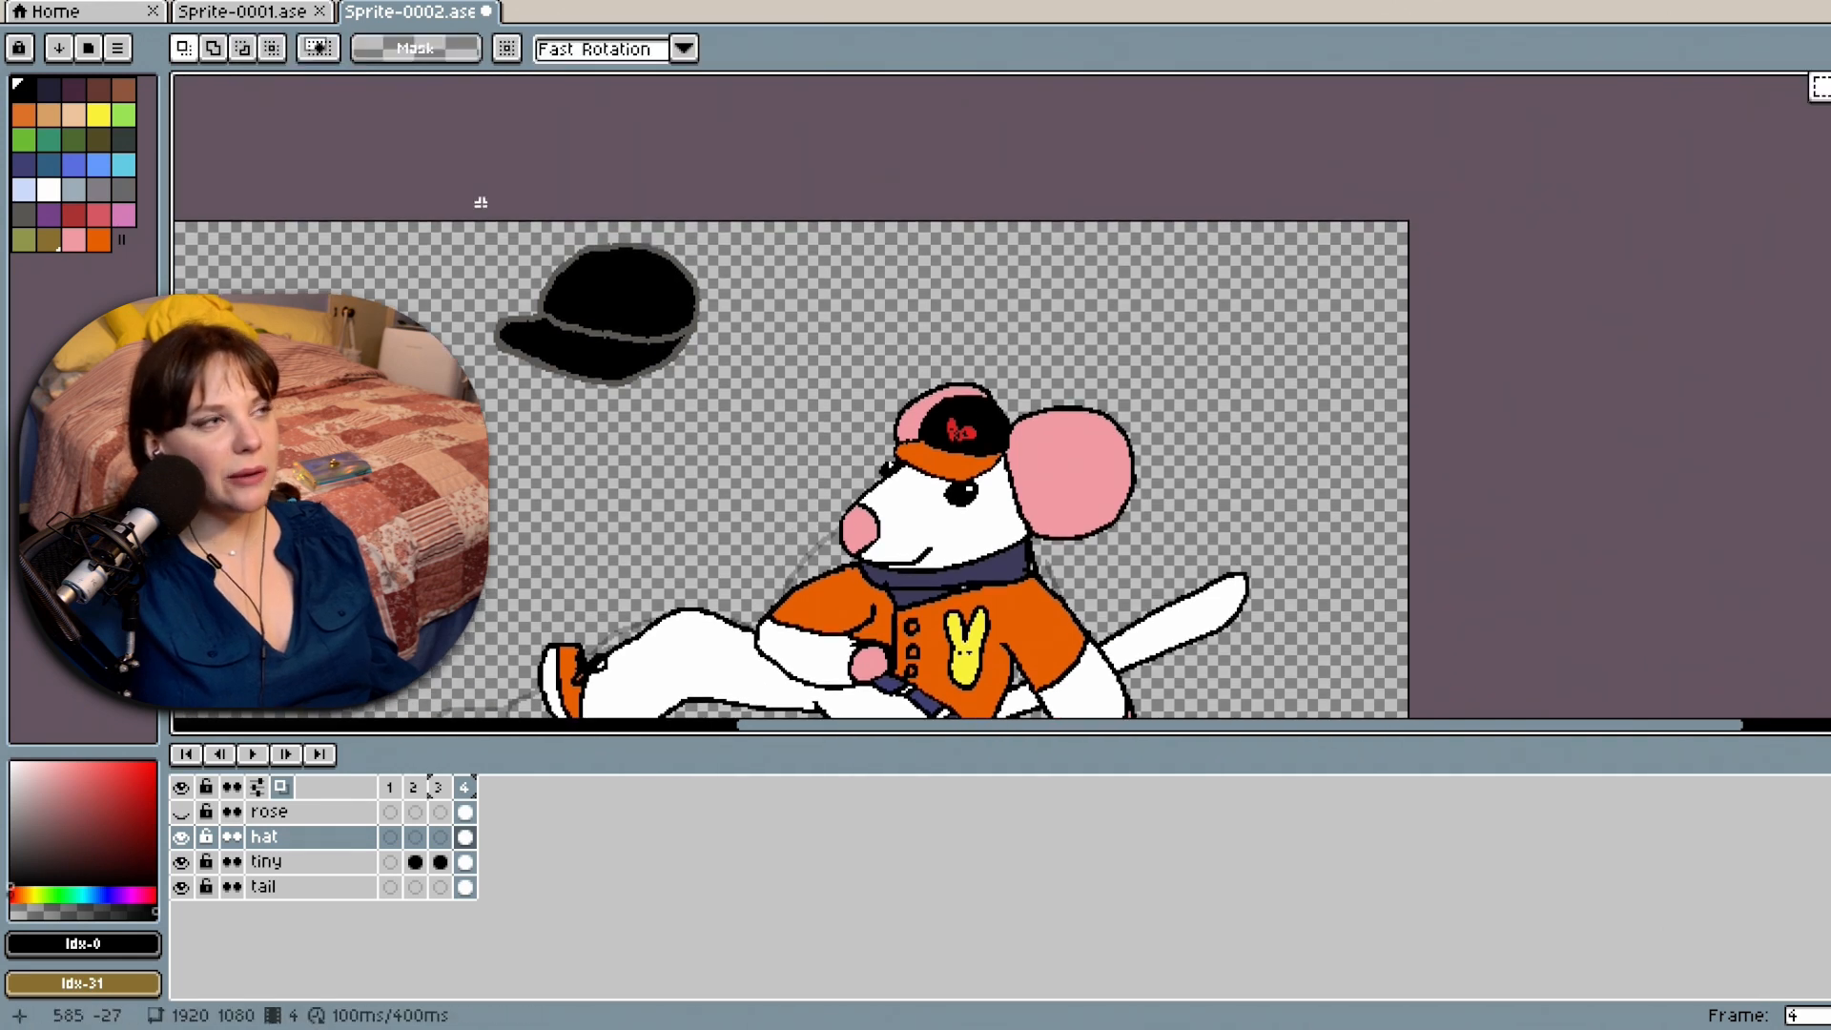
pyautogui.moveTo(467, 232); pyautogui.dragTo(728, 418)
pyautogui.moveTo(661, 316); pyautogui.dragTo(687, 372)
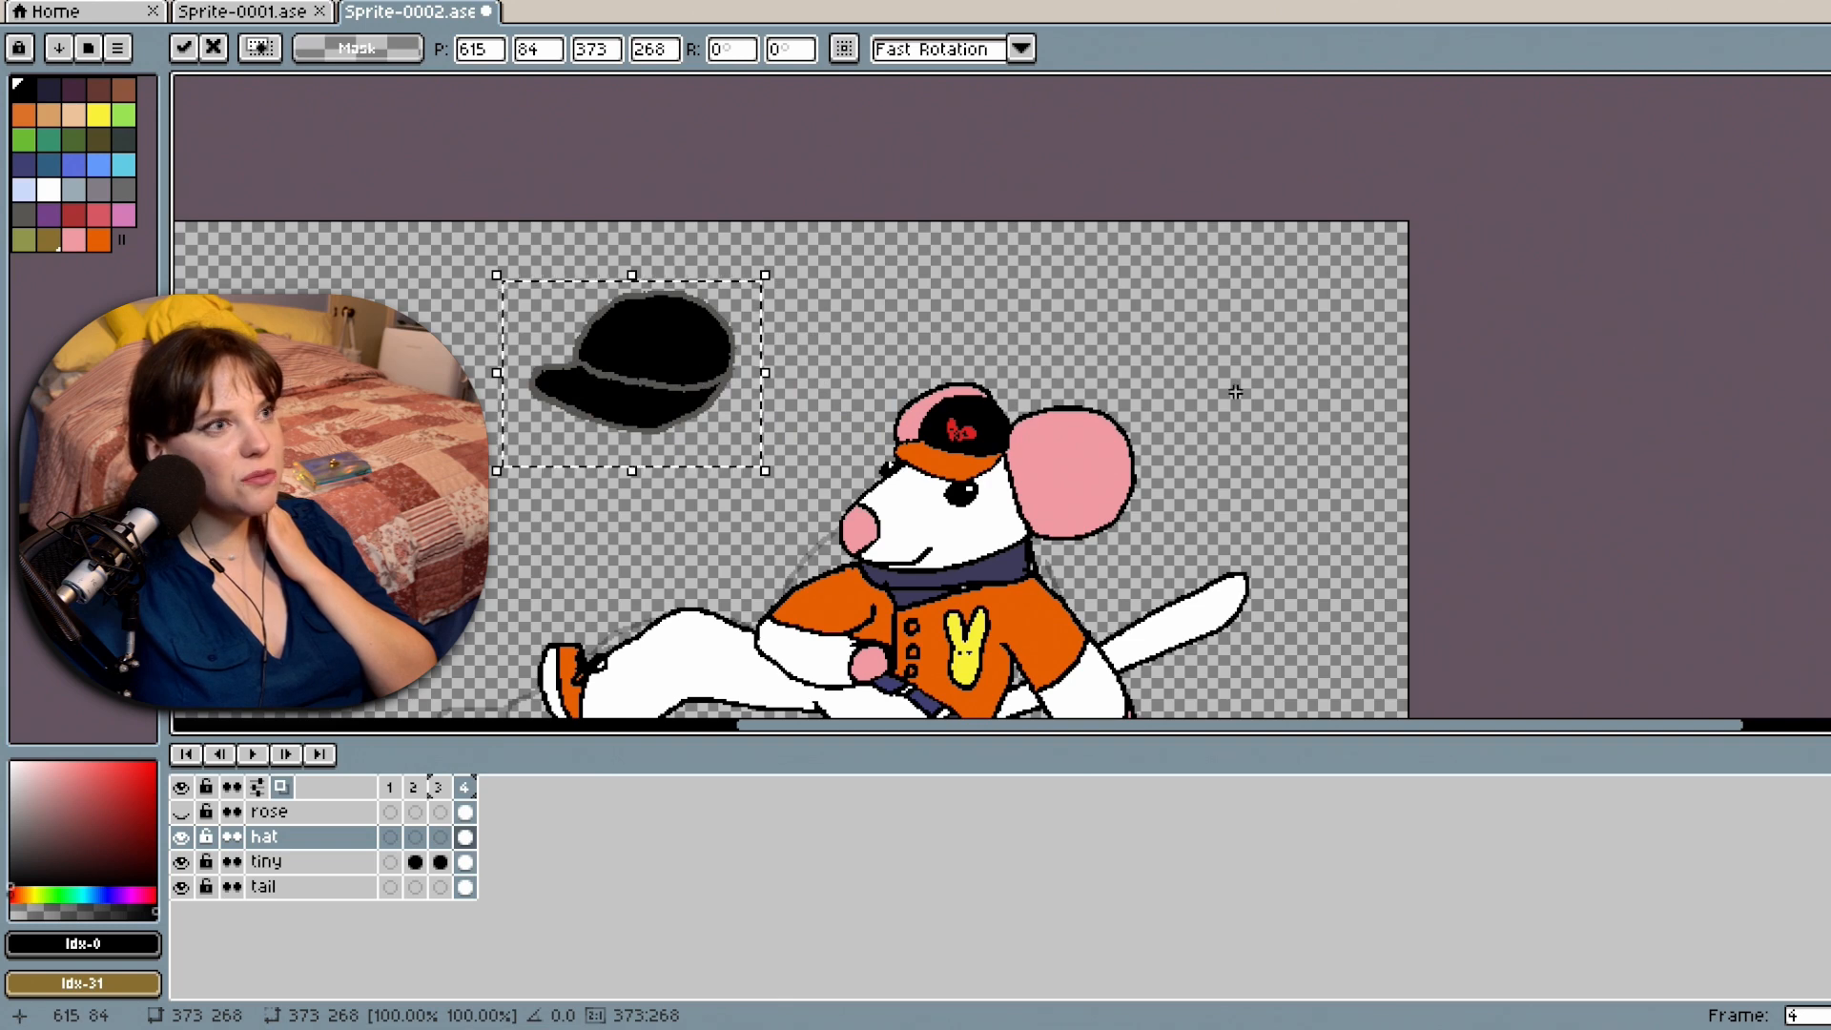
pyautogui.scroll(3, 1236, 392)
pyautogui.click(48, 190)
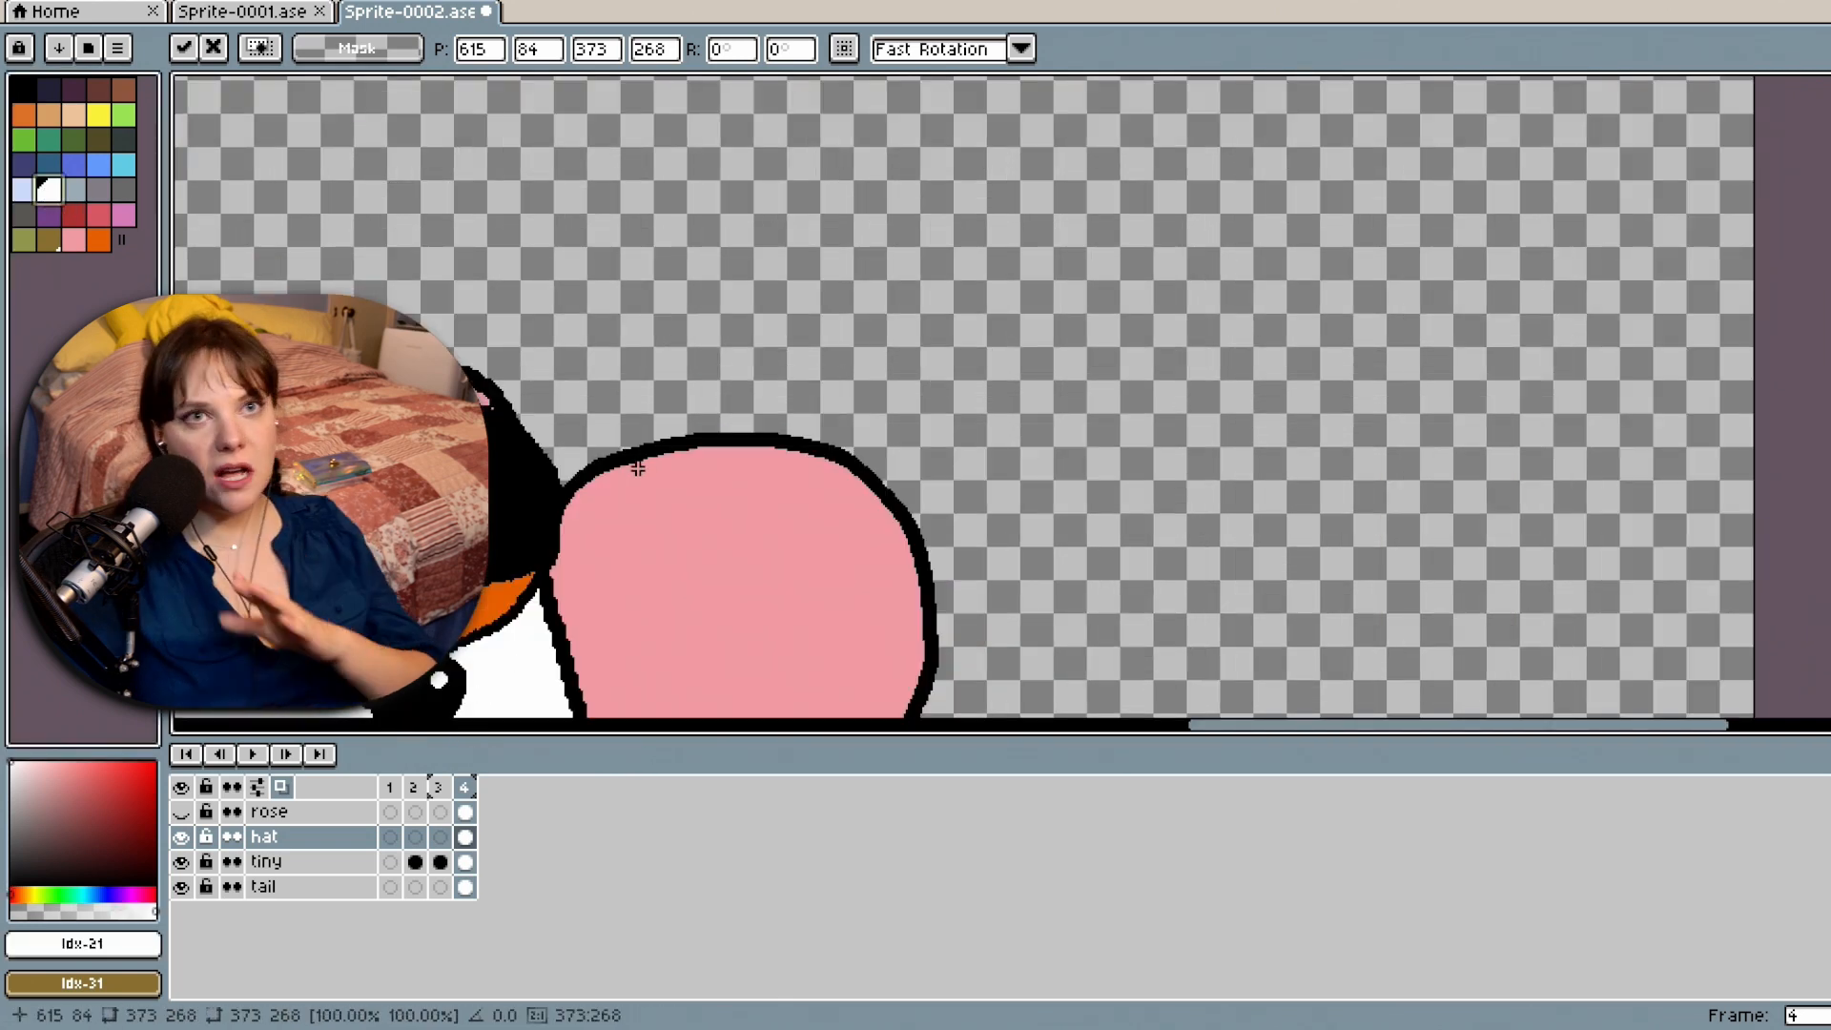
pyautogui.click(1436, 182)
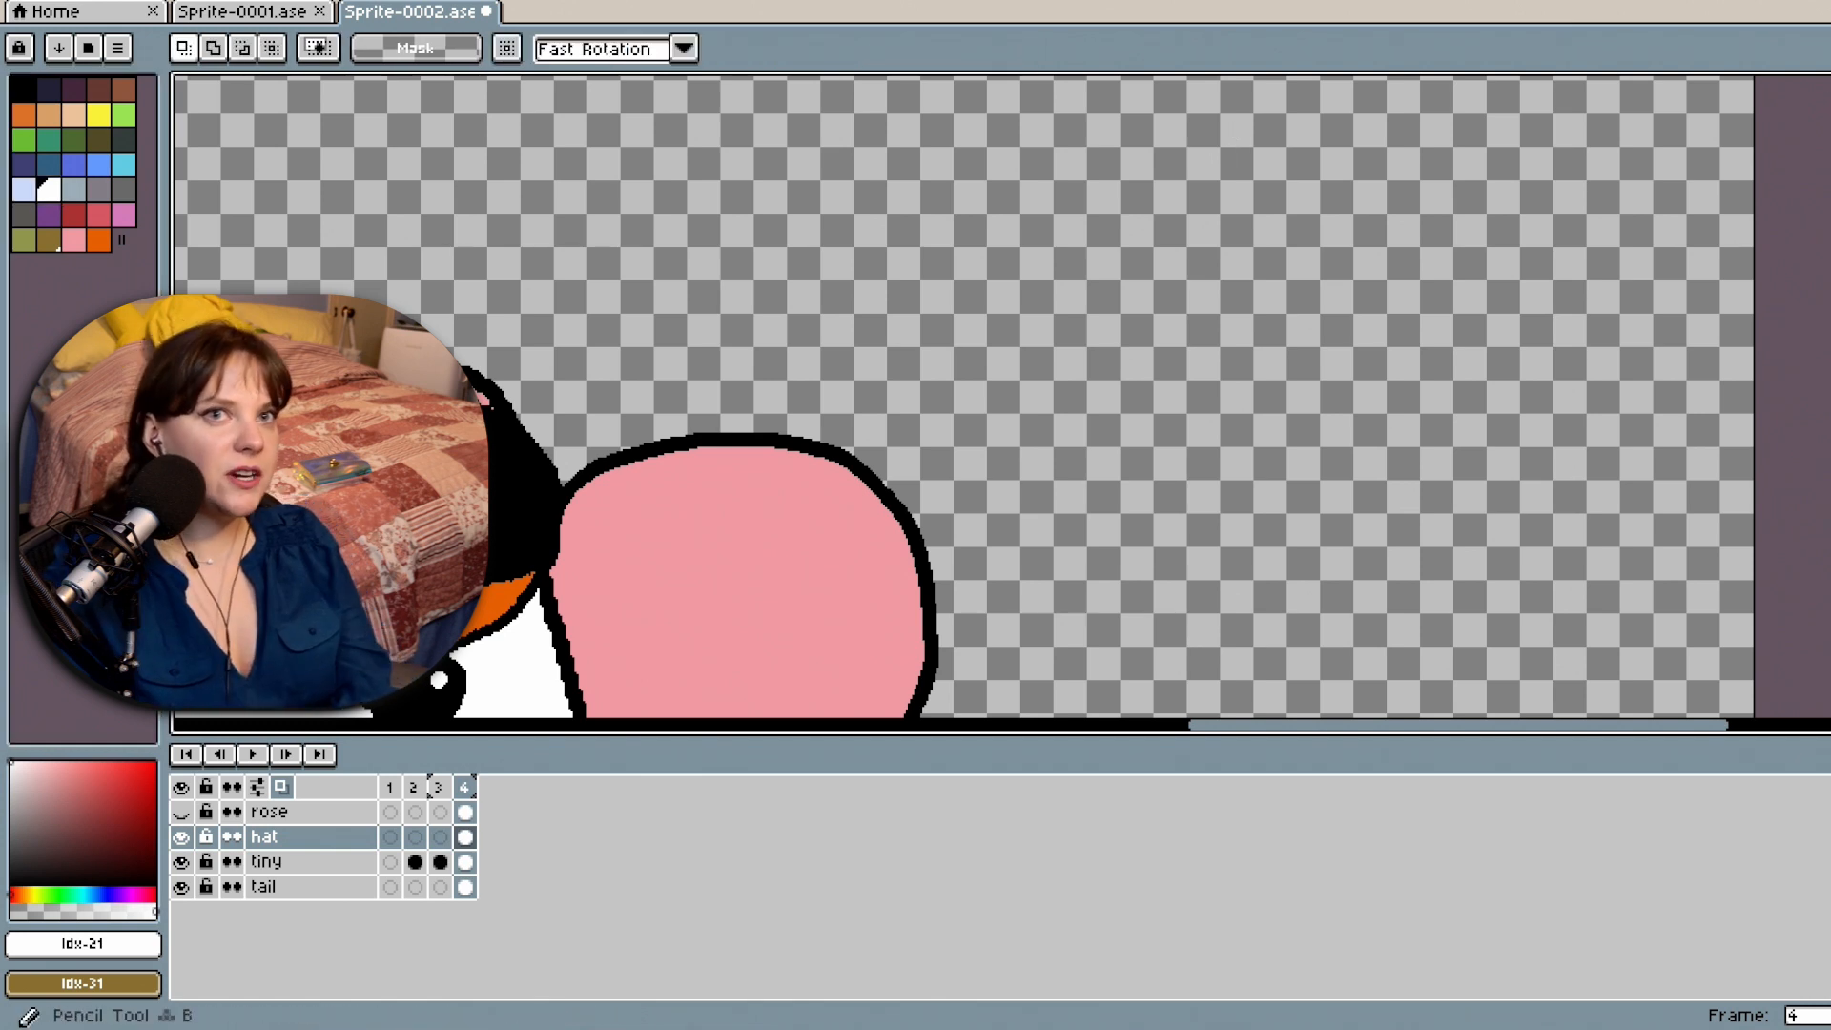
# Draw a white curved highlight with a short tick beside it on the cap's black crown using a 3 px pencil.
pyautogui.press('b')
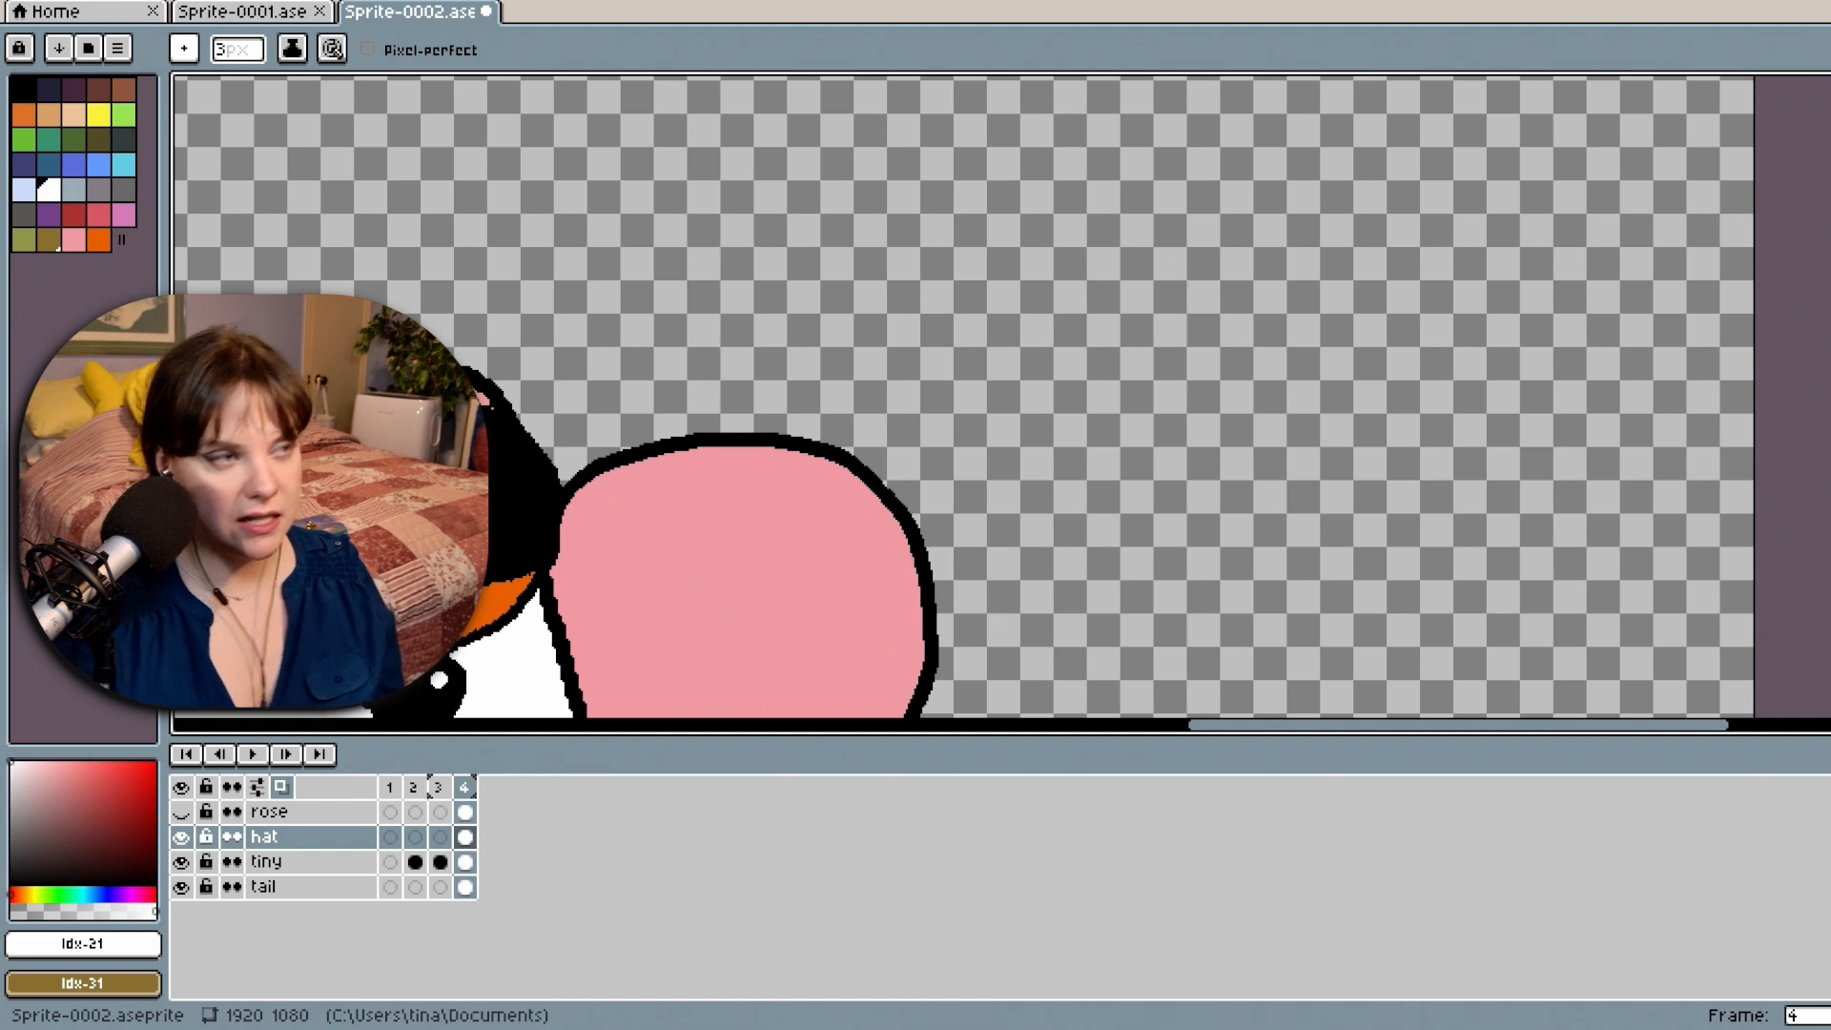
pyautogui.moveTo(1299, 727); pyautogui.dragTo(1175, 726)
pyautogui.scroll(-2, 1242, 474)
pyautogui.scroll(2, 1100, 506)
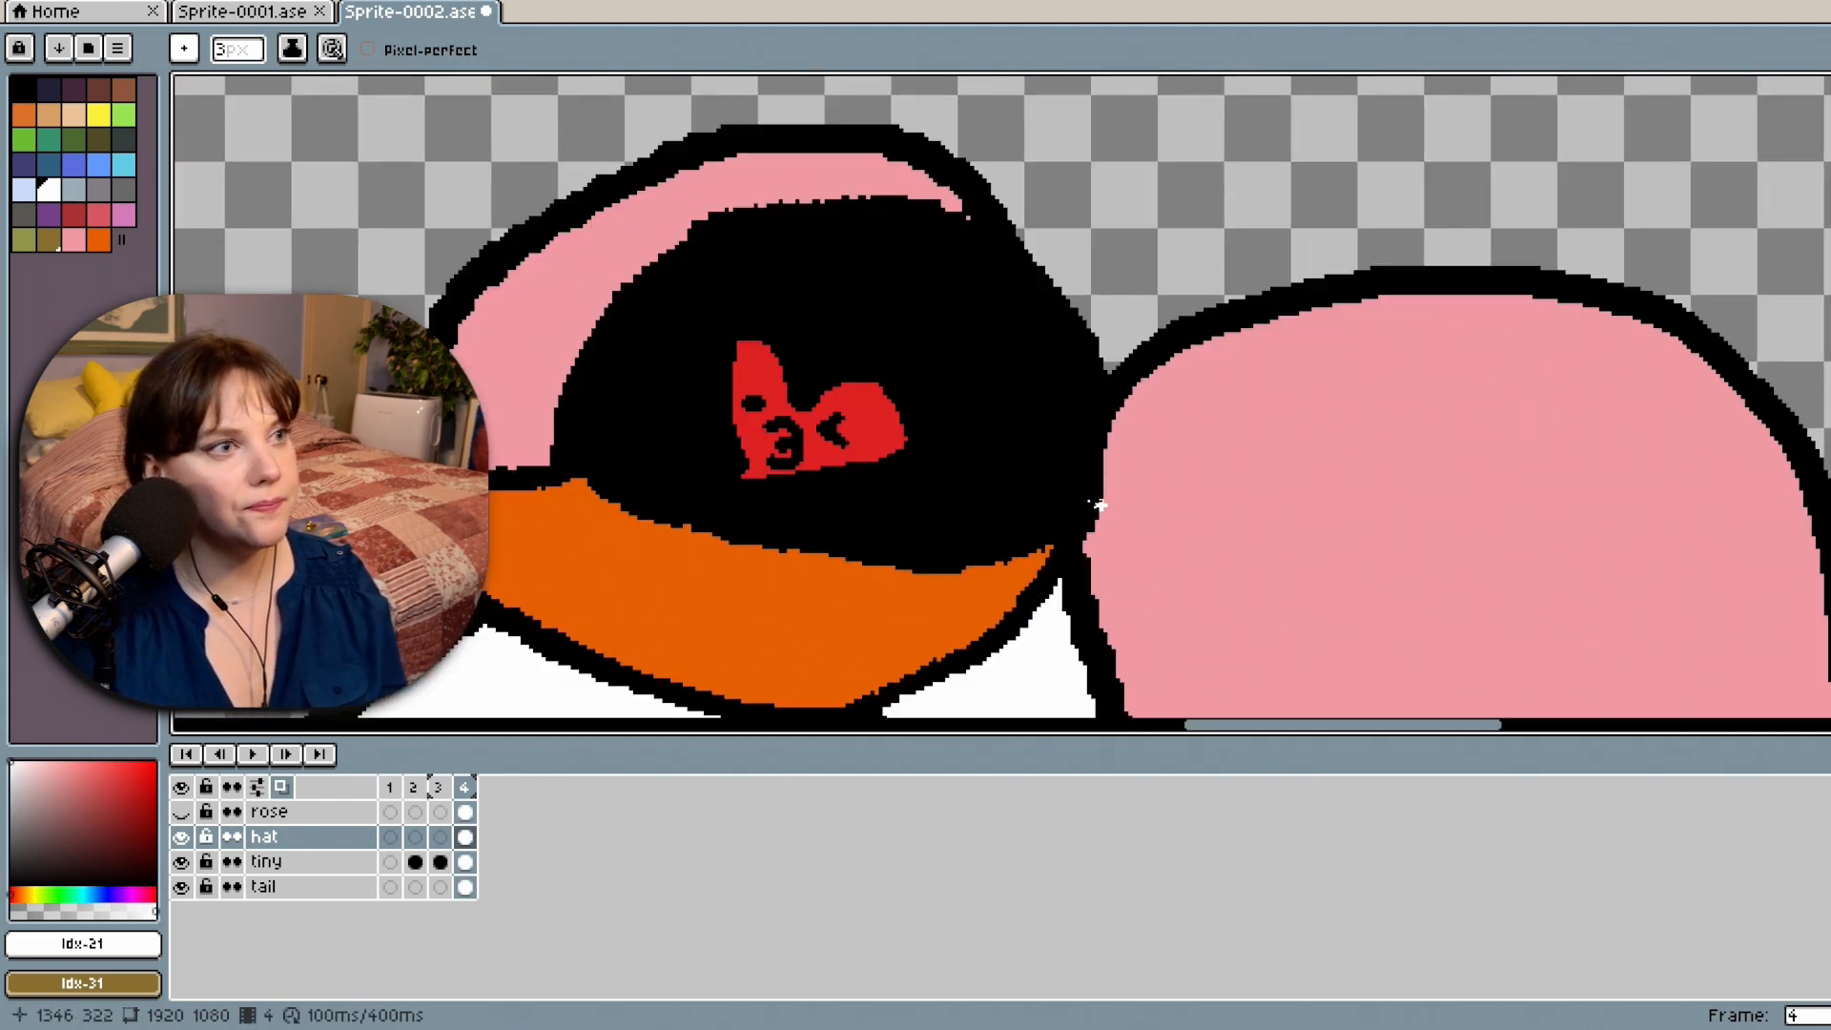
pyautogui.moveTo(947, 310)
pyautogui.mouseDown()
pyautogui.moveTo(978, 351)
pyautogui.moveTo(976, 395)
pyautogui.mouseUp()
pyautogui.moveTo(951, 309); pyautogui.dragTo(983, 393)
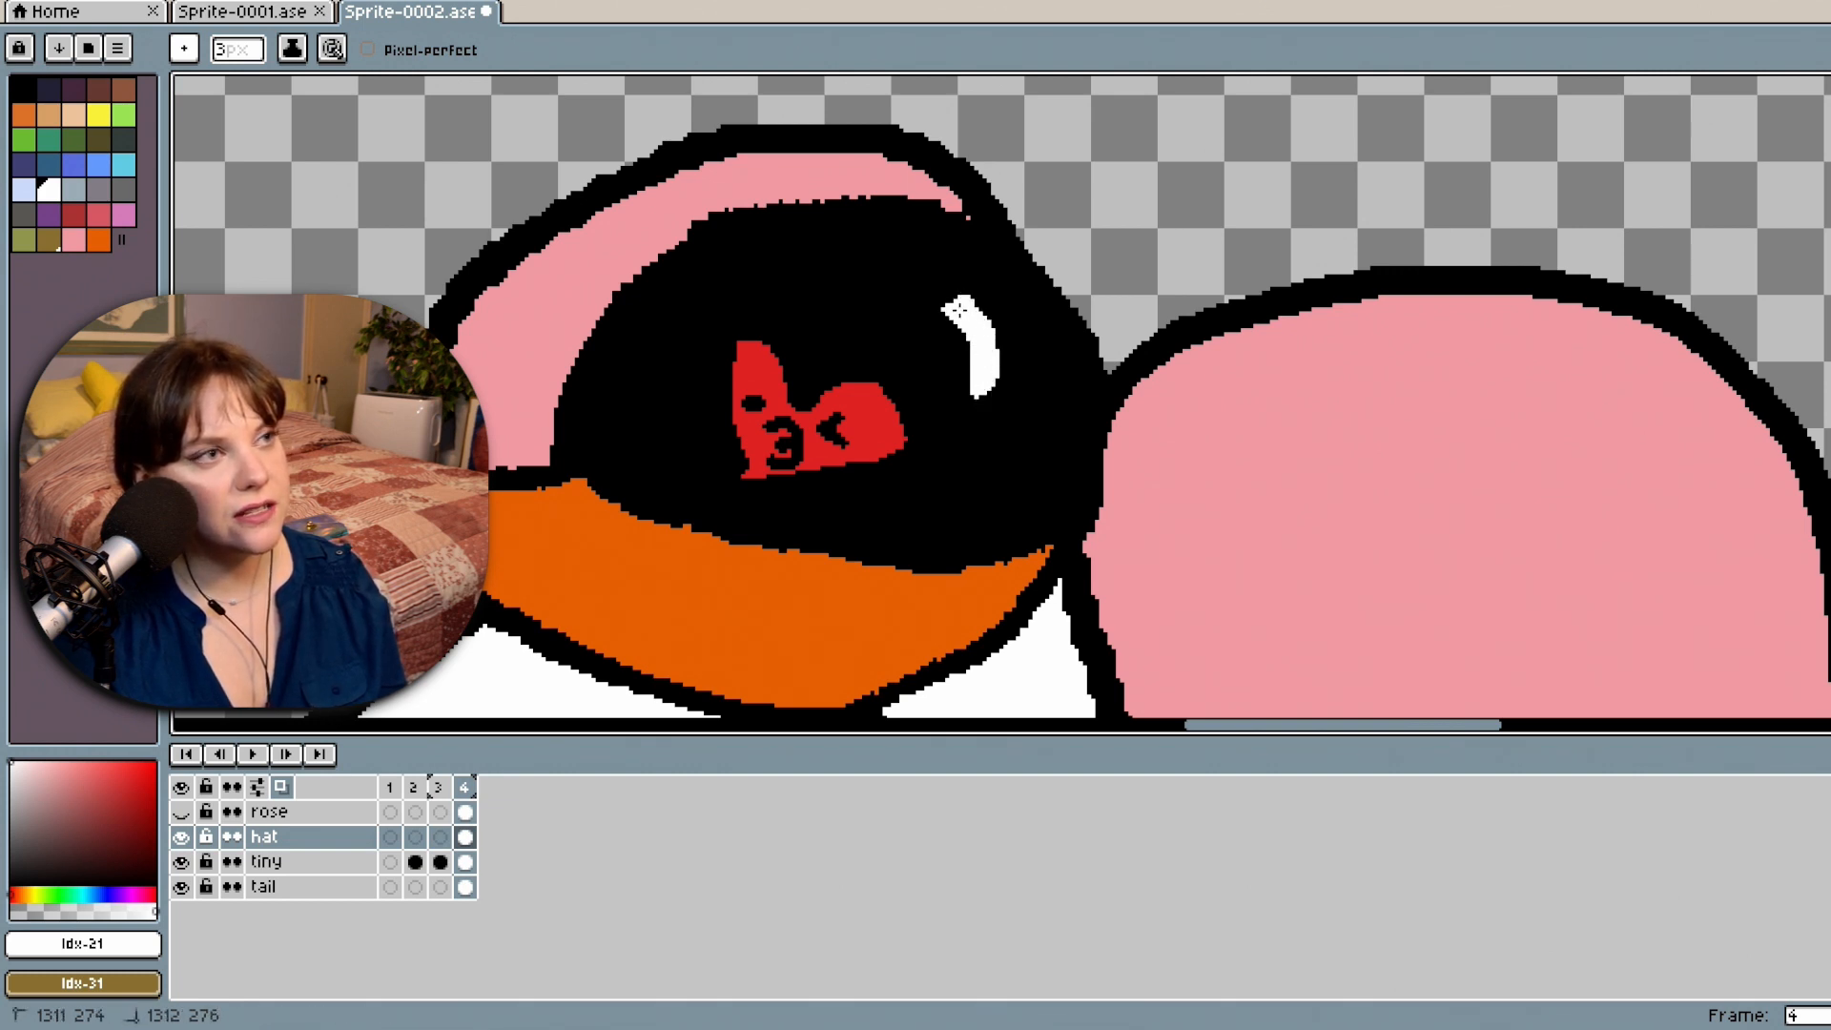
pyautogui.moveTo(958, 308); pyautogui.dragTo(995, 296)
# Try adding thin white highlight strokes along the front edge of the cap's orange brim with the 3 px pencil.
pyautogui.scroll(-4, 1223, 501)
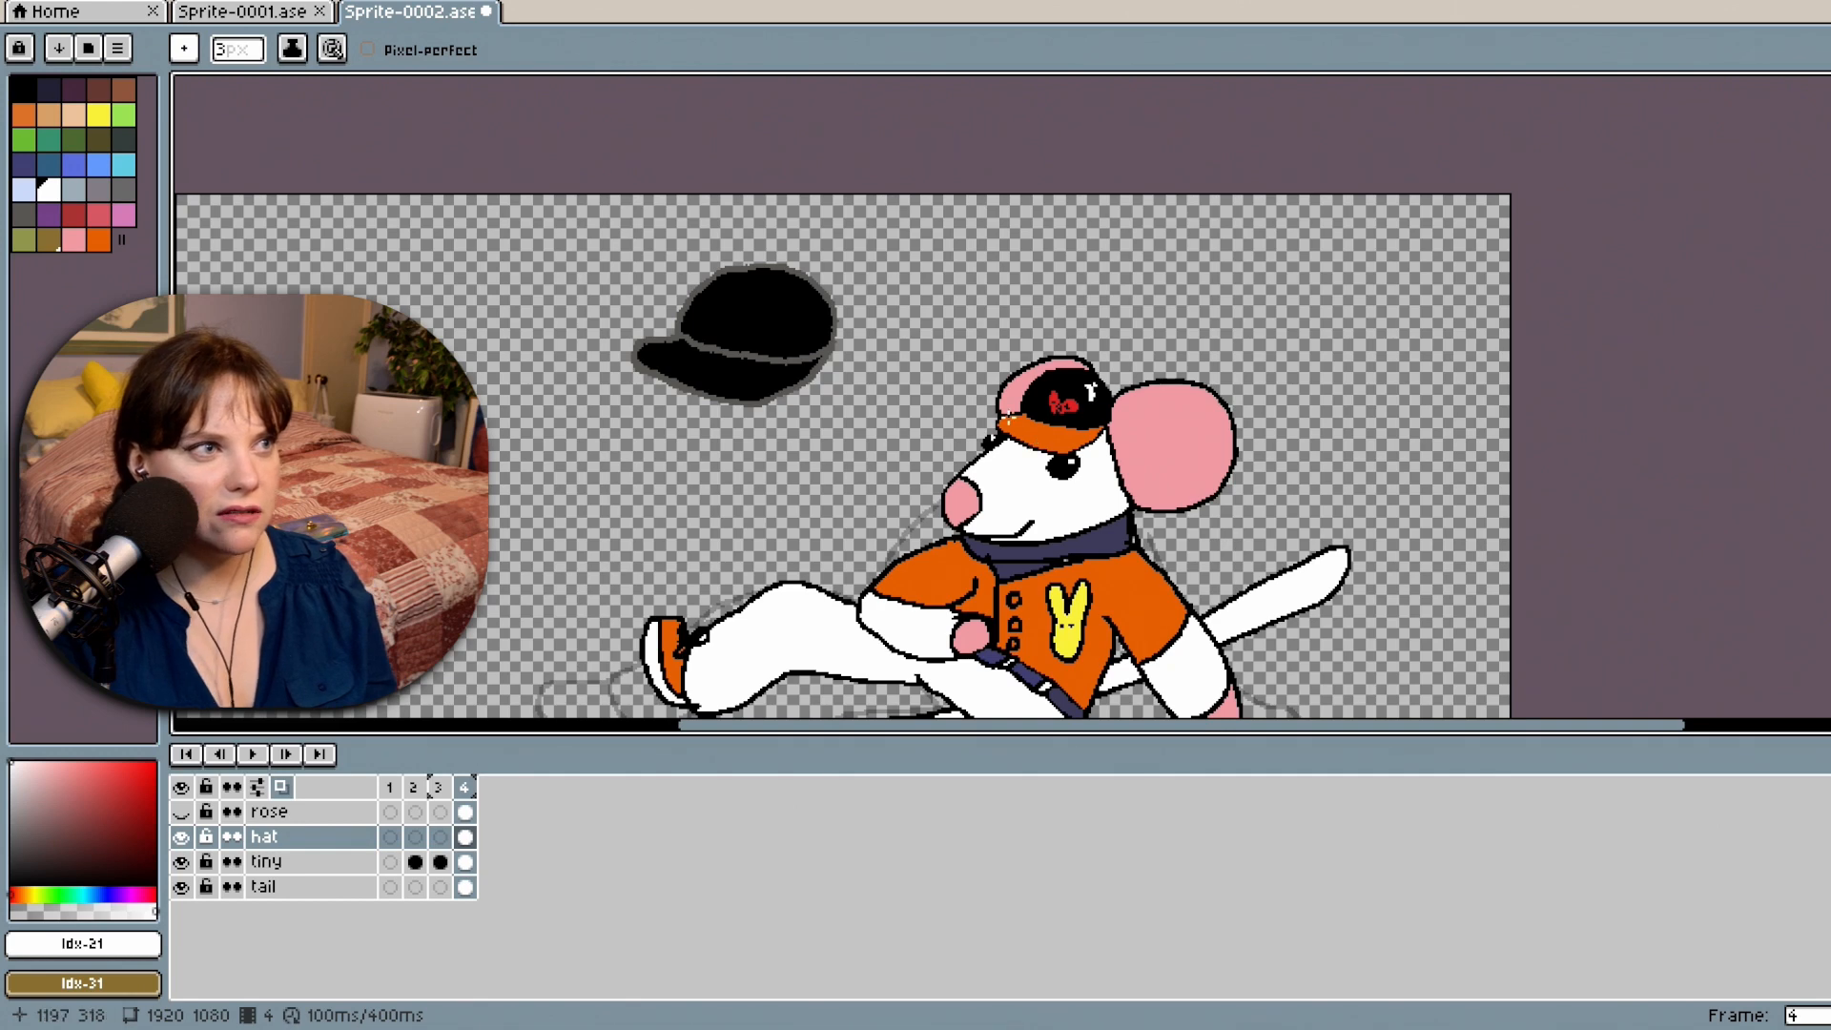
pyautogui.moveTo(1008, 421); pyautogui.dragTo(1039, 442)
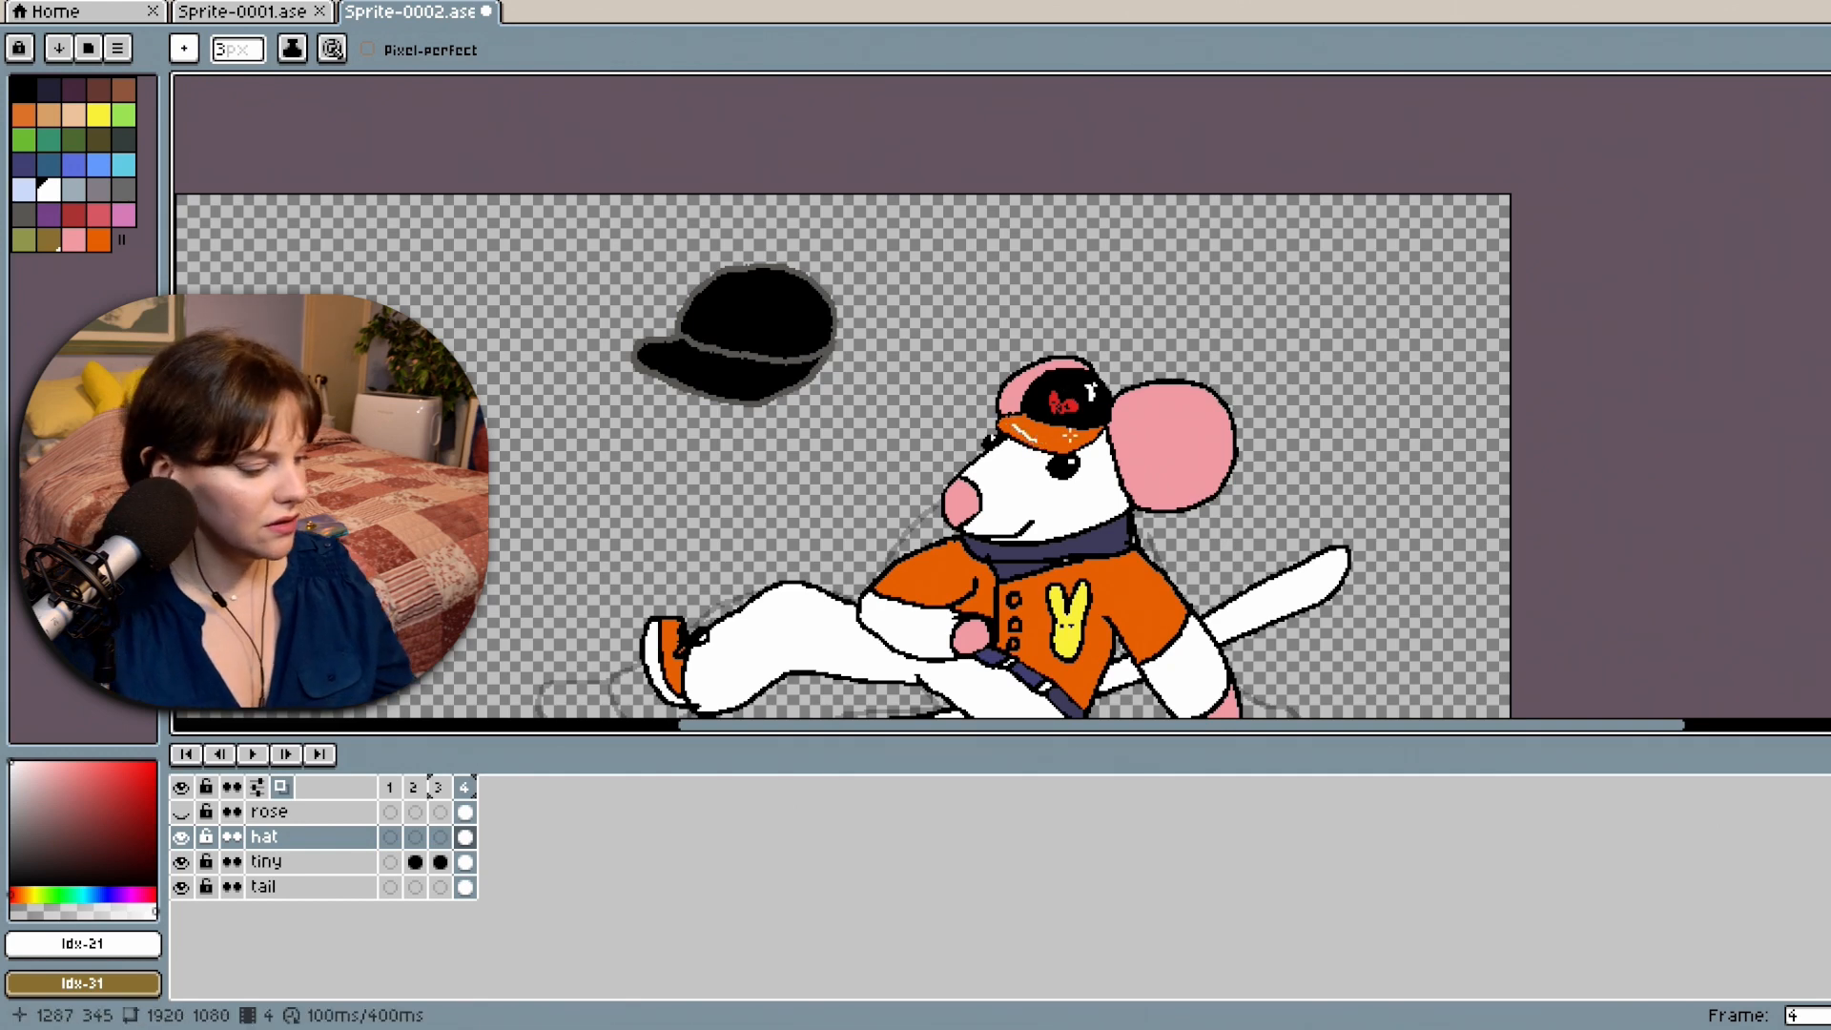
pyautogui.scroll(5, 1066, 420)
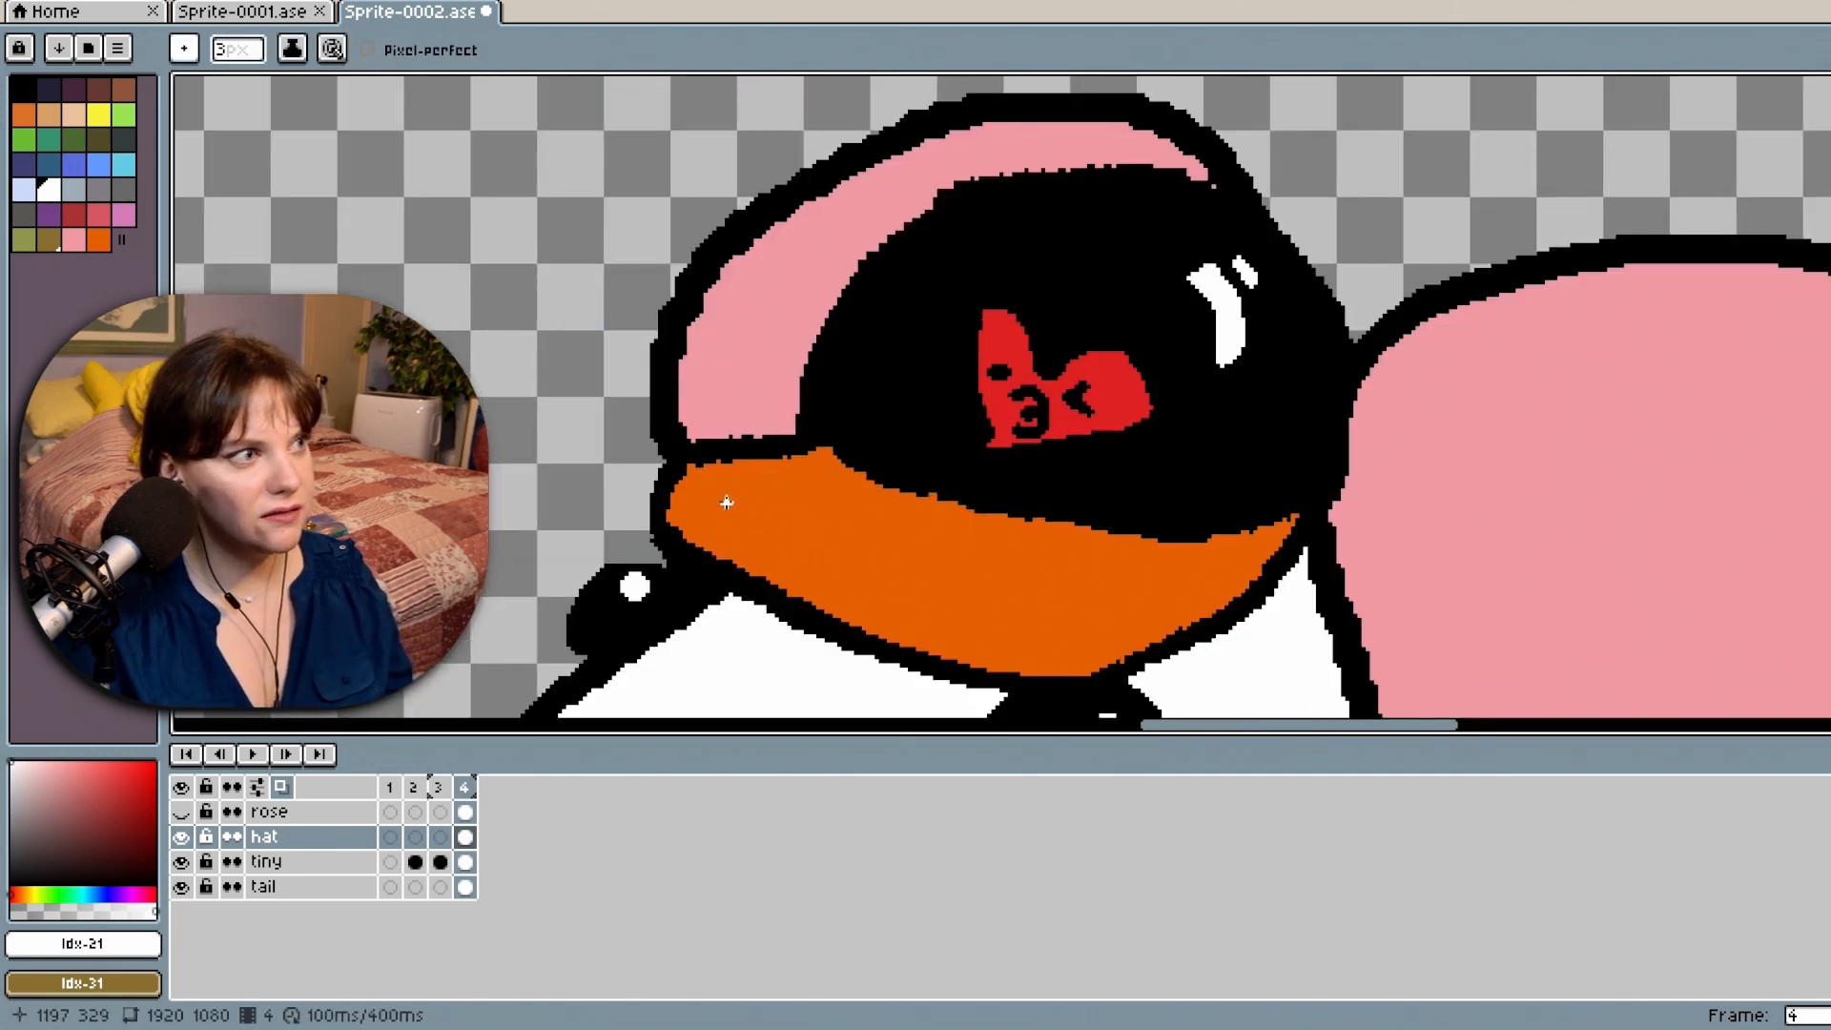
pyautogui.moveTo(724, 501); pyautogui.dragTo(1011, 646)
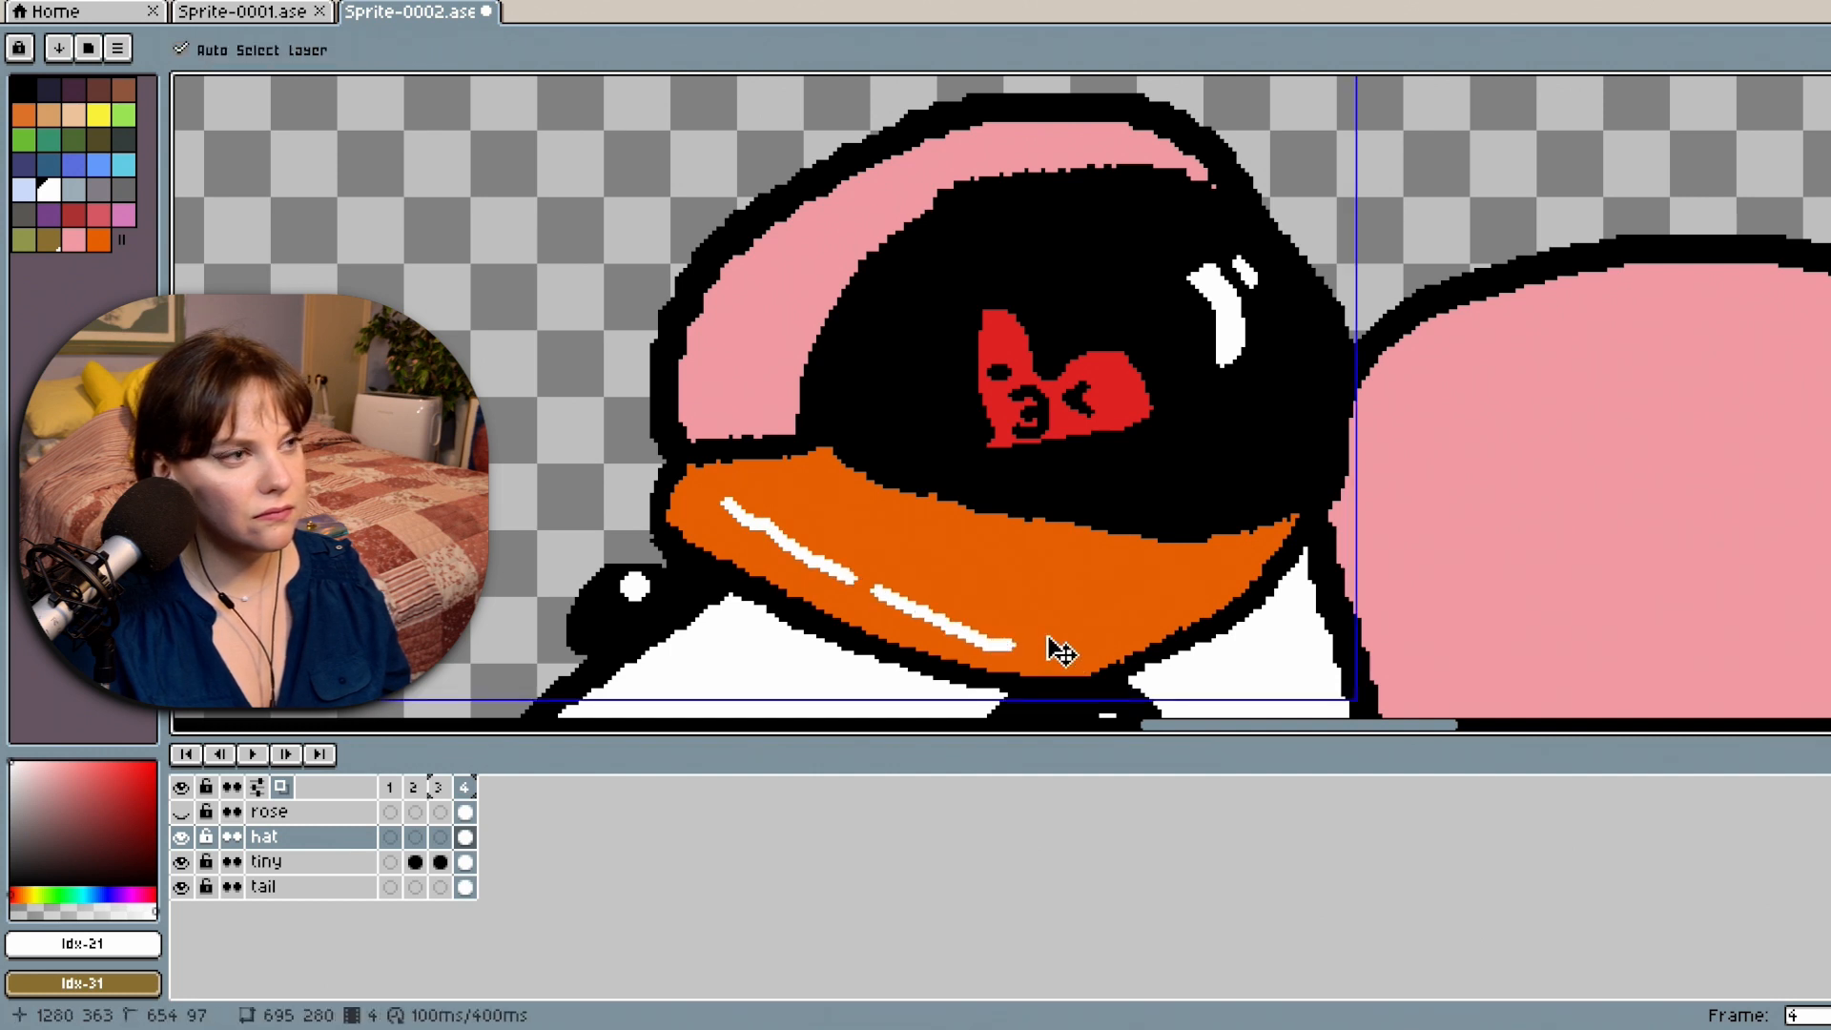
pyautogui.hotkey('ctrl', 'z')
pyautogui.moveTo(891, 595); pyautogui.dragTo(1068, 629)
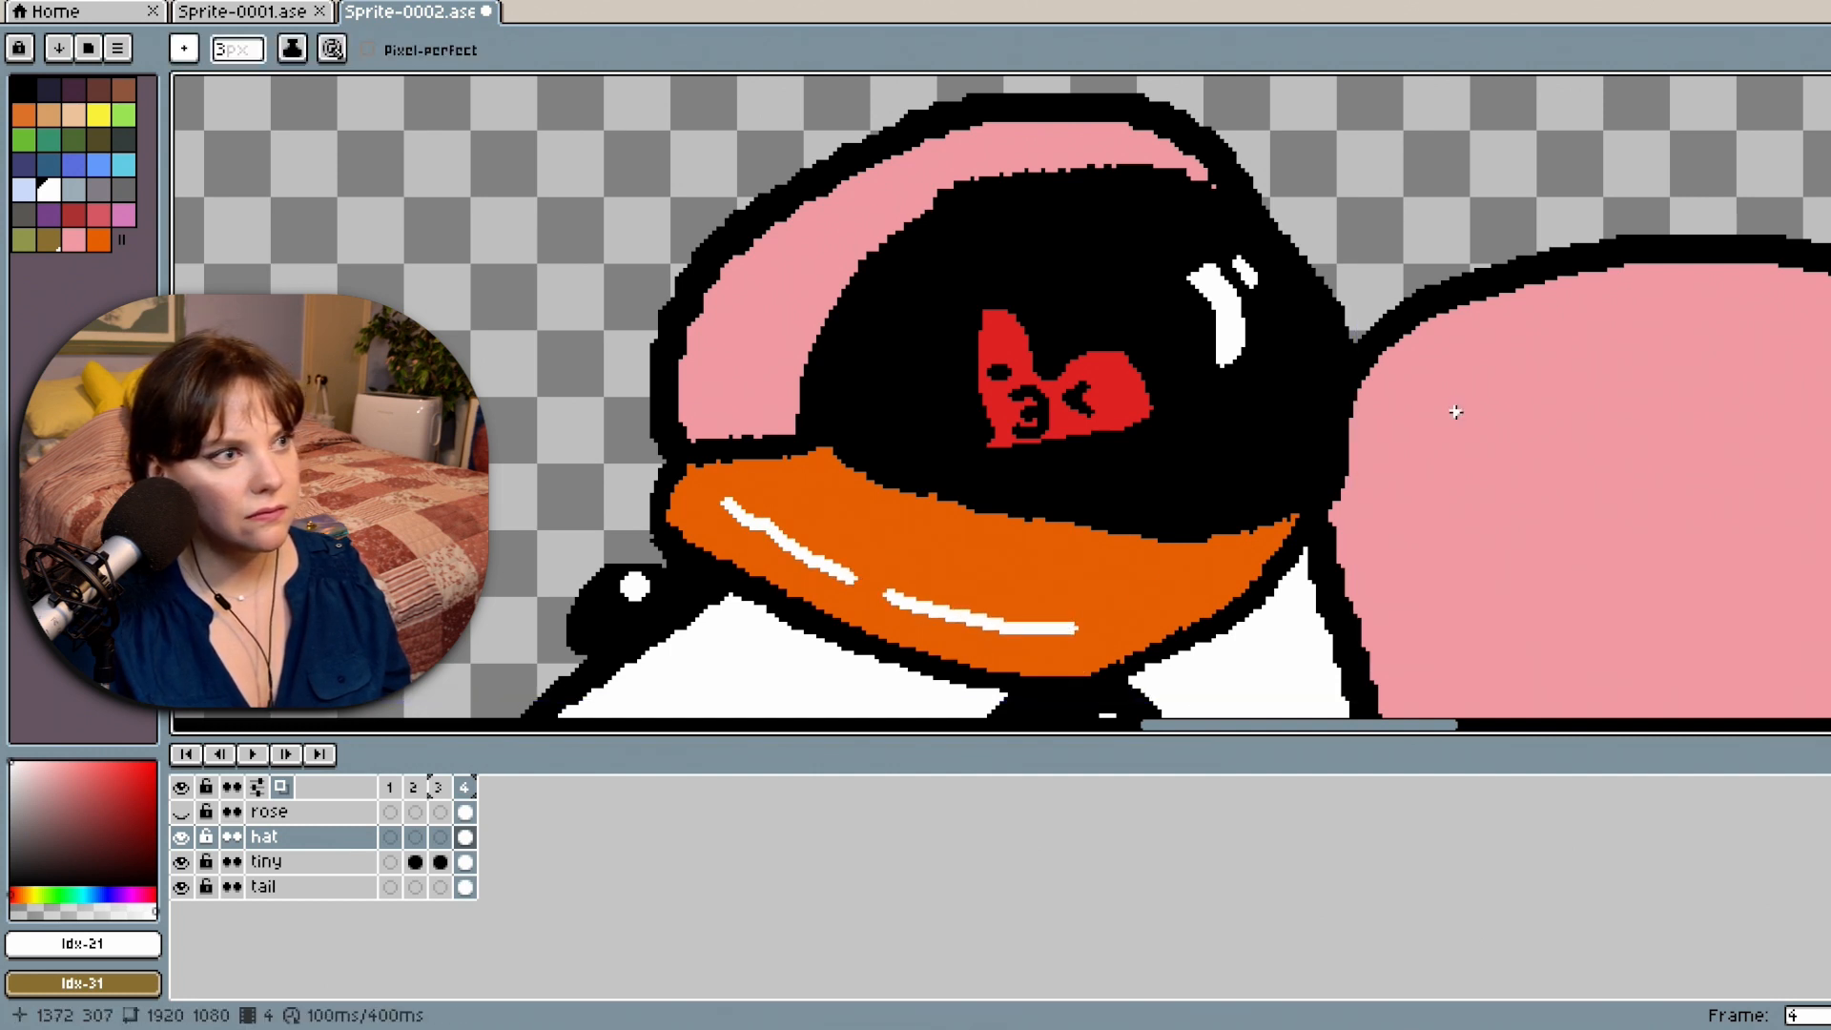
# Examine the highlighted cap on the whole mouse and the details of its head and scarf.
pyautogui.scroll(-3, 1450, 420)
pyautogui.scroll(-2, 1496, 502)
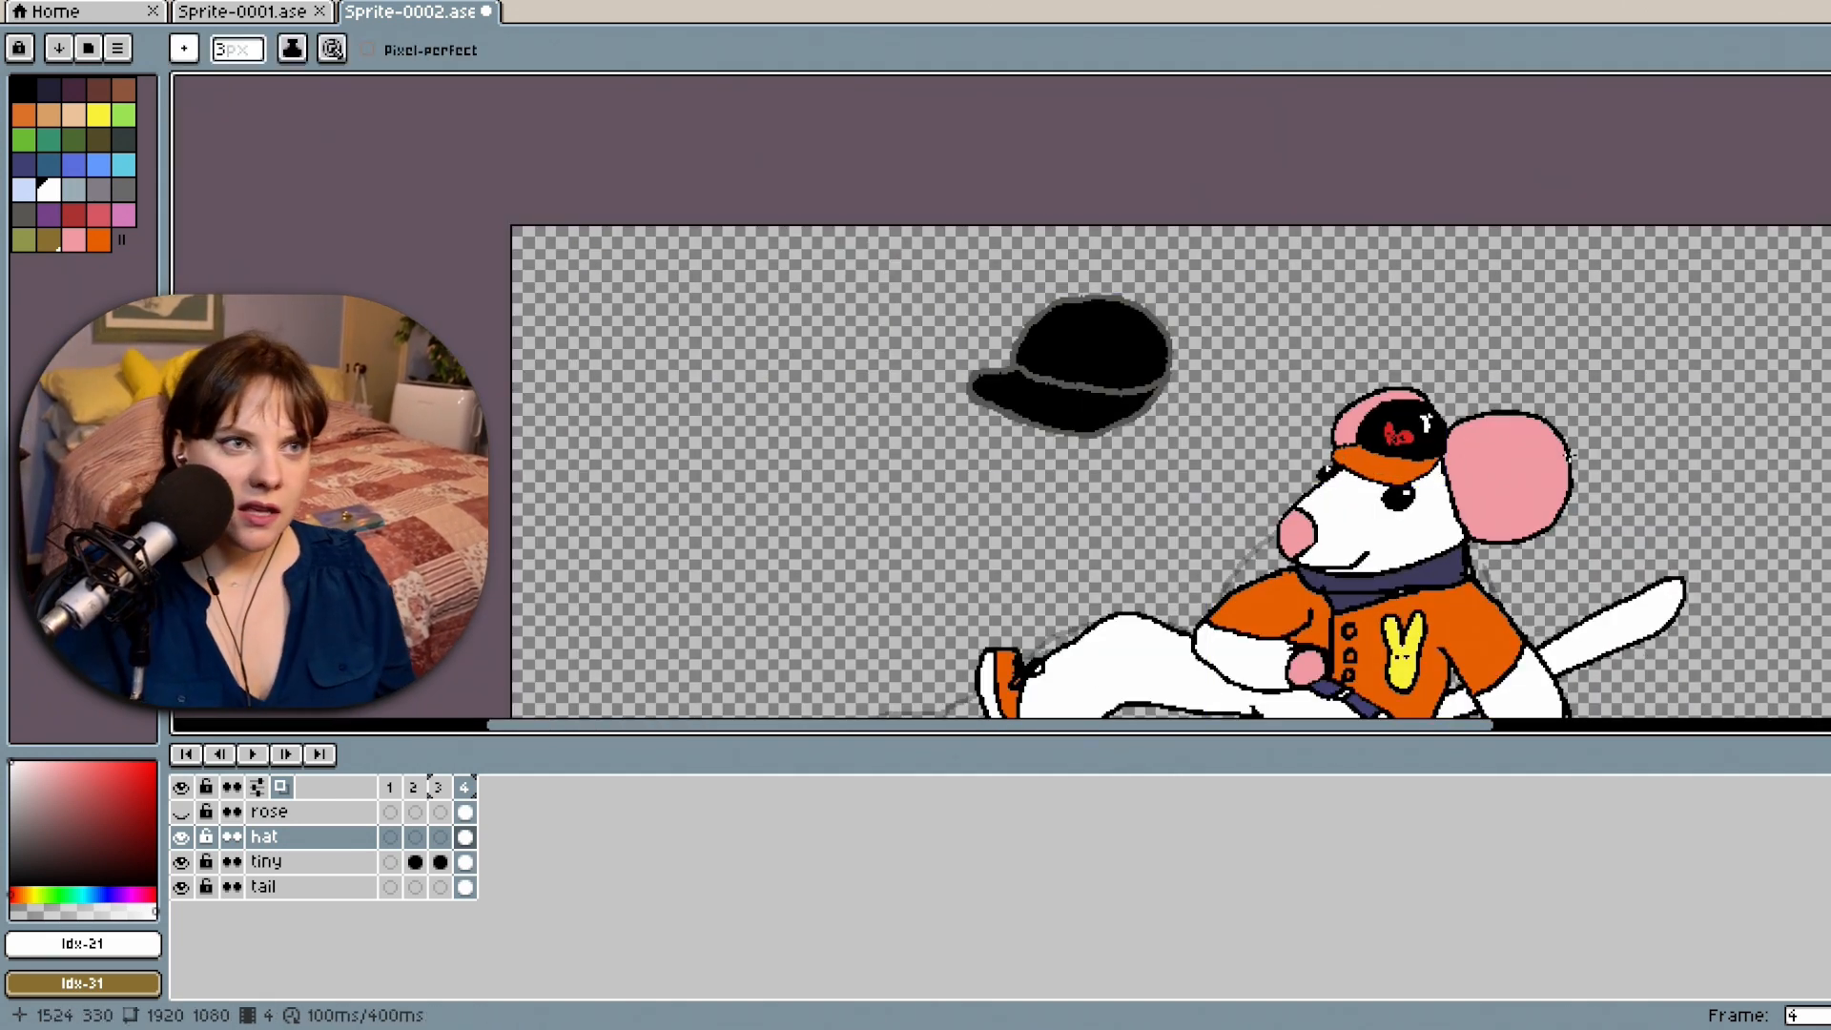
pyautogui.scroll(1, 1446, 395)
pyautogui.scroll(-2, 1448, 400)
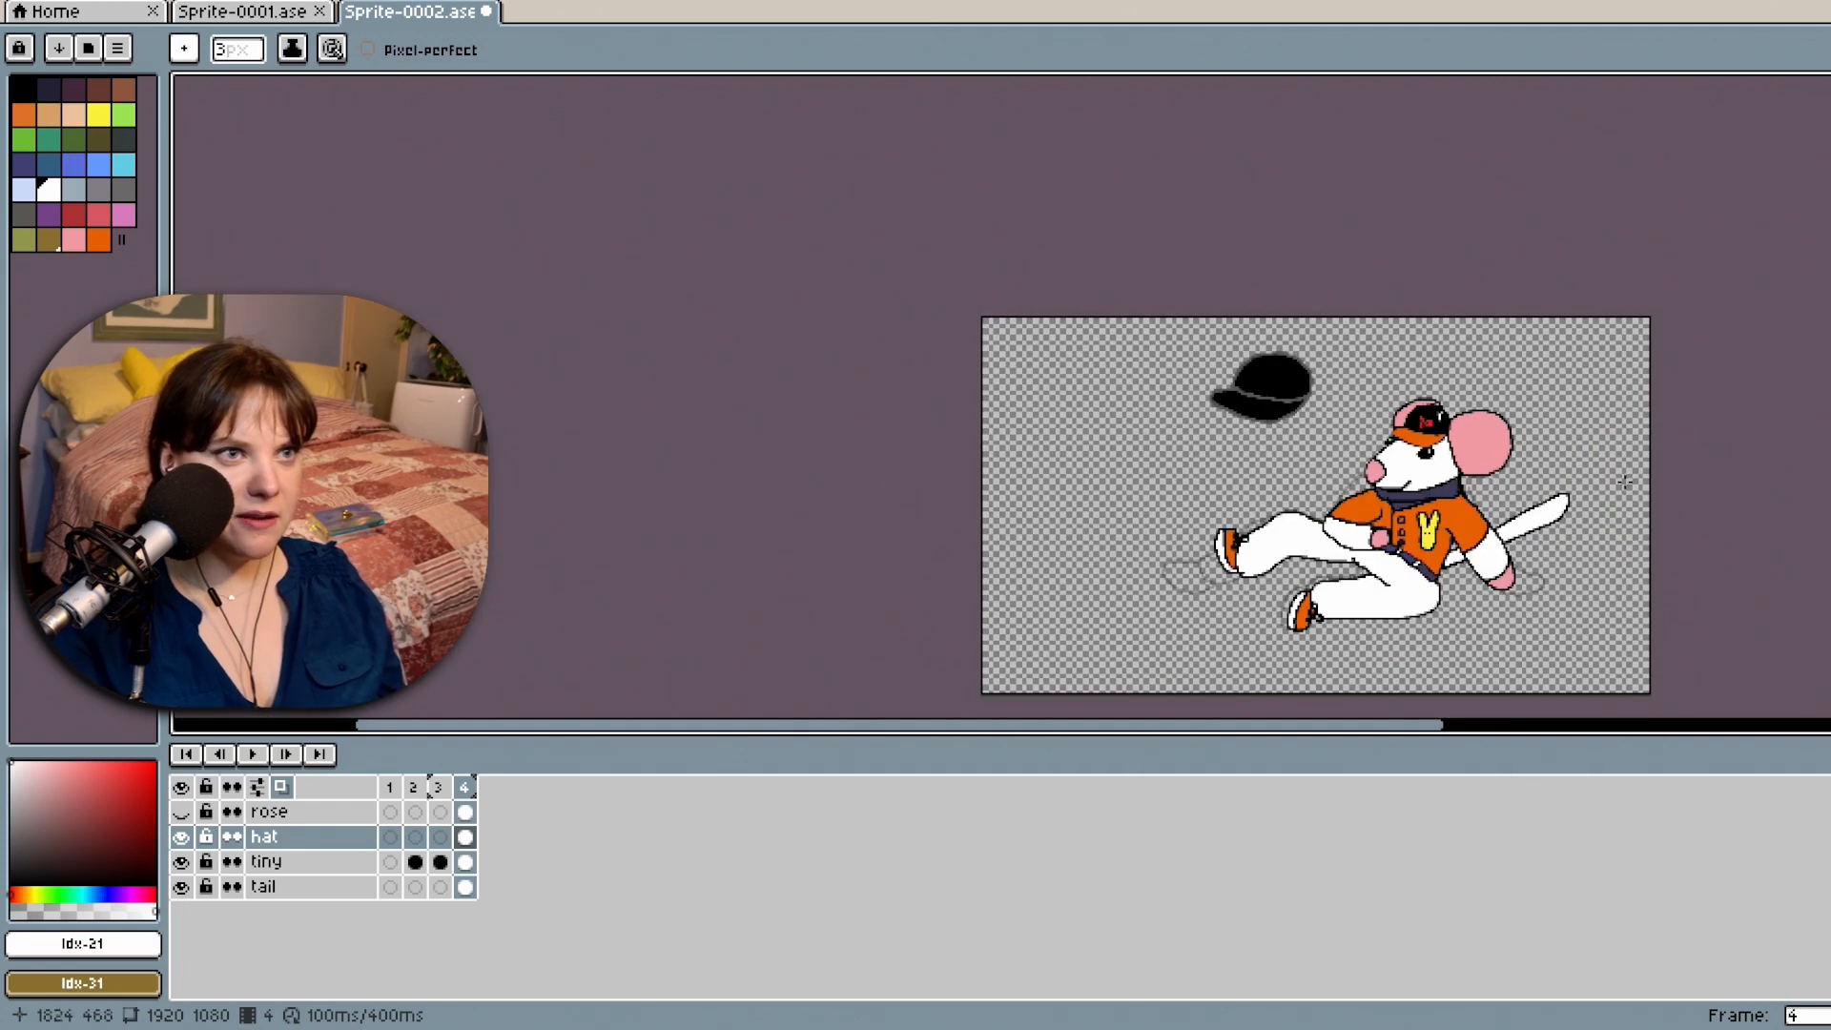
pyautogui.scroll(3, 1506, 465)
pyautogui.scroll(1, 1507, 464)
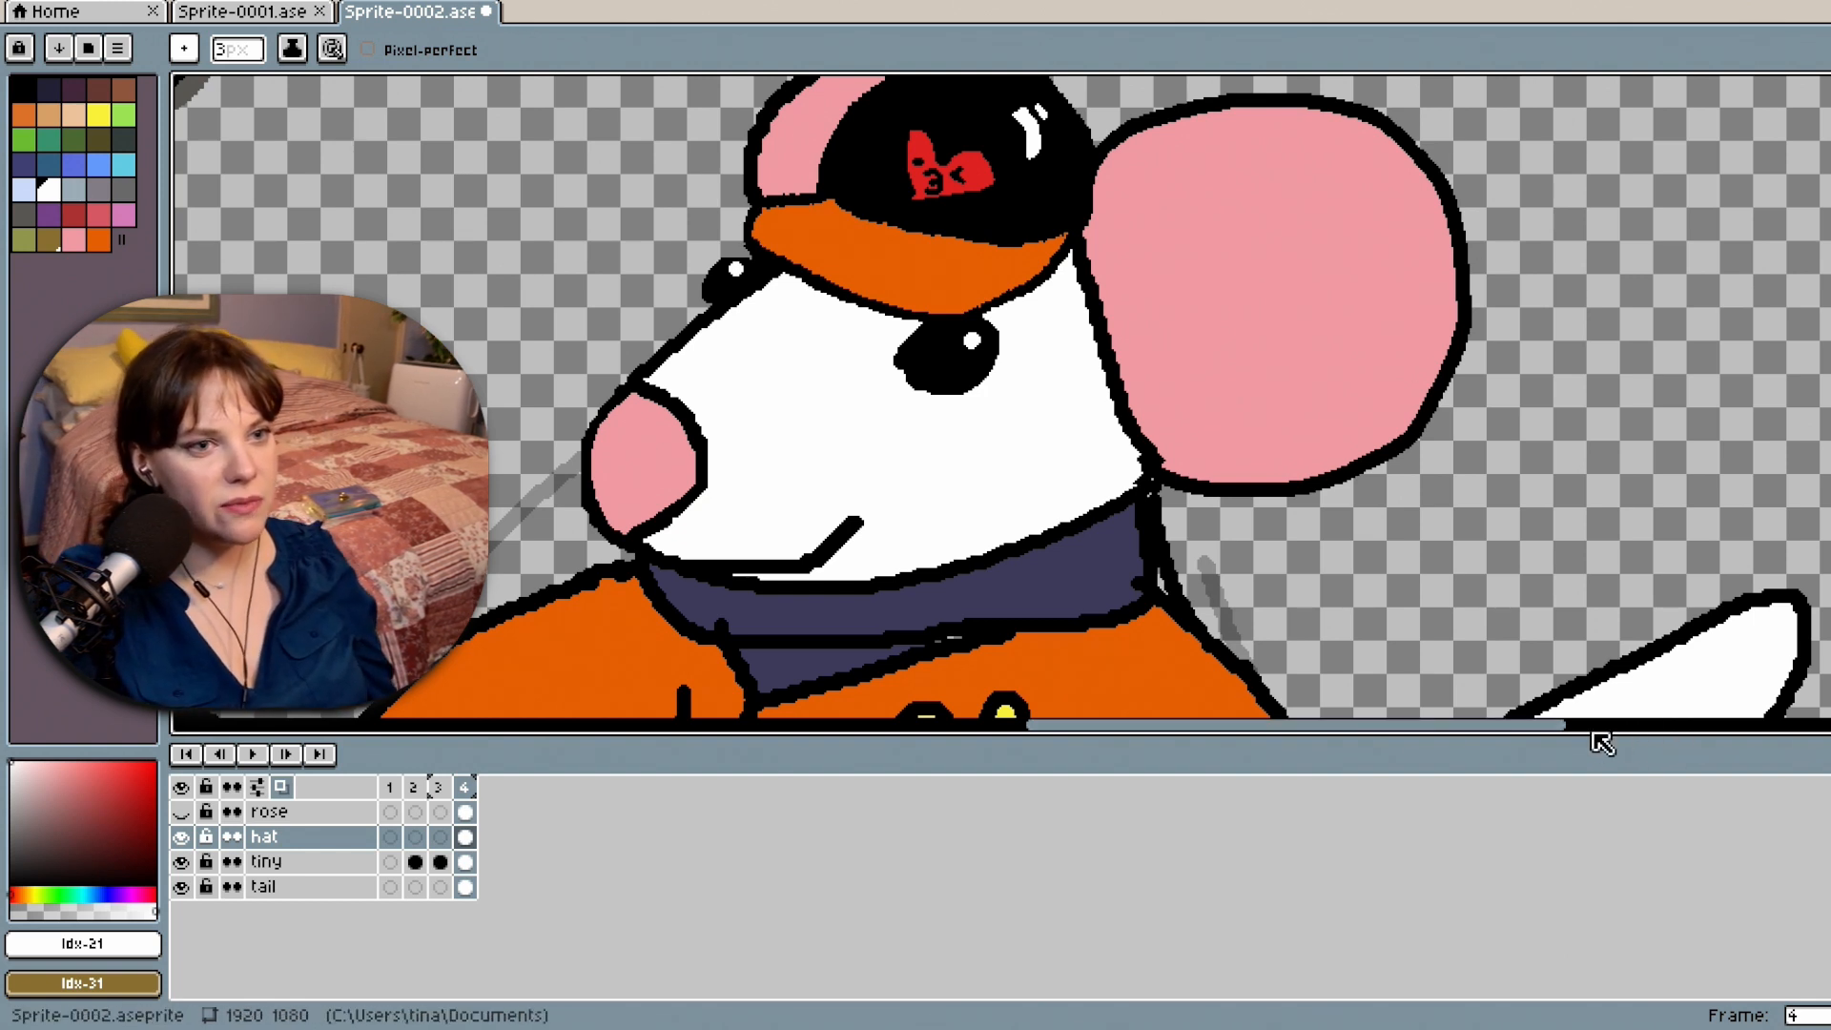
pyautogui.moveTo(1563, 732); pyautogui.dragTo(1491, 735)
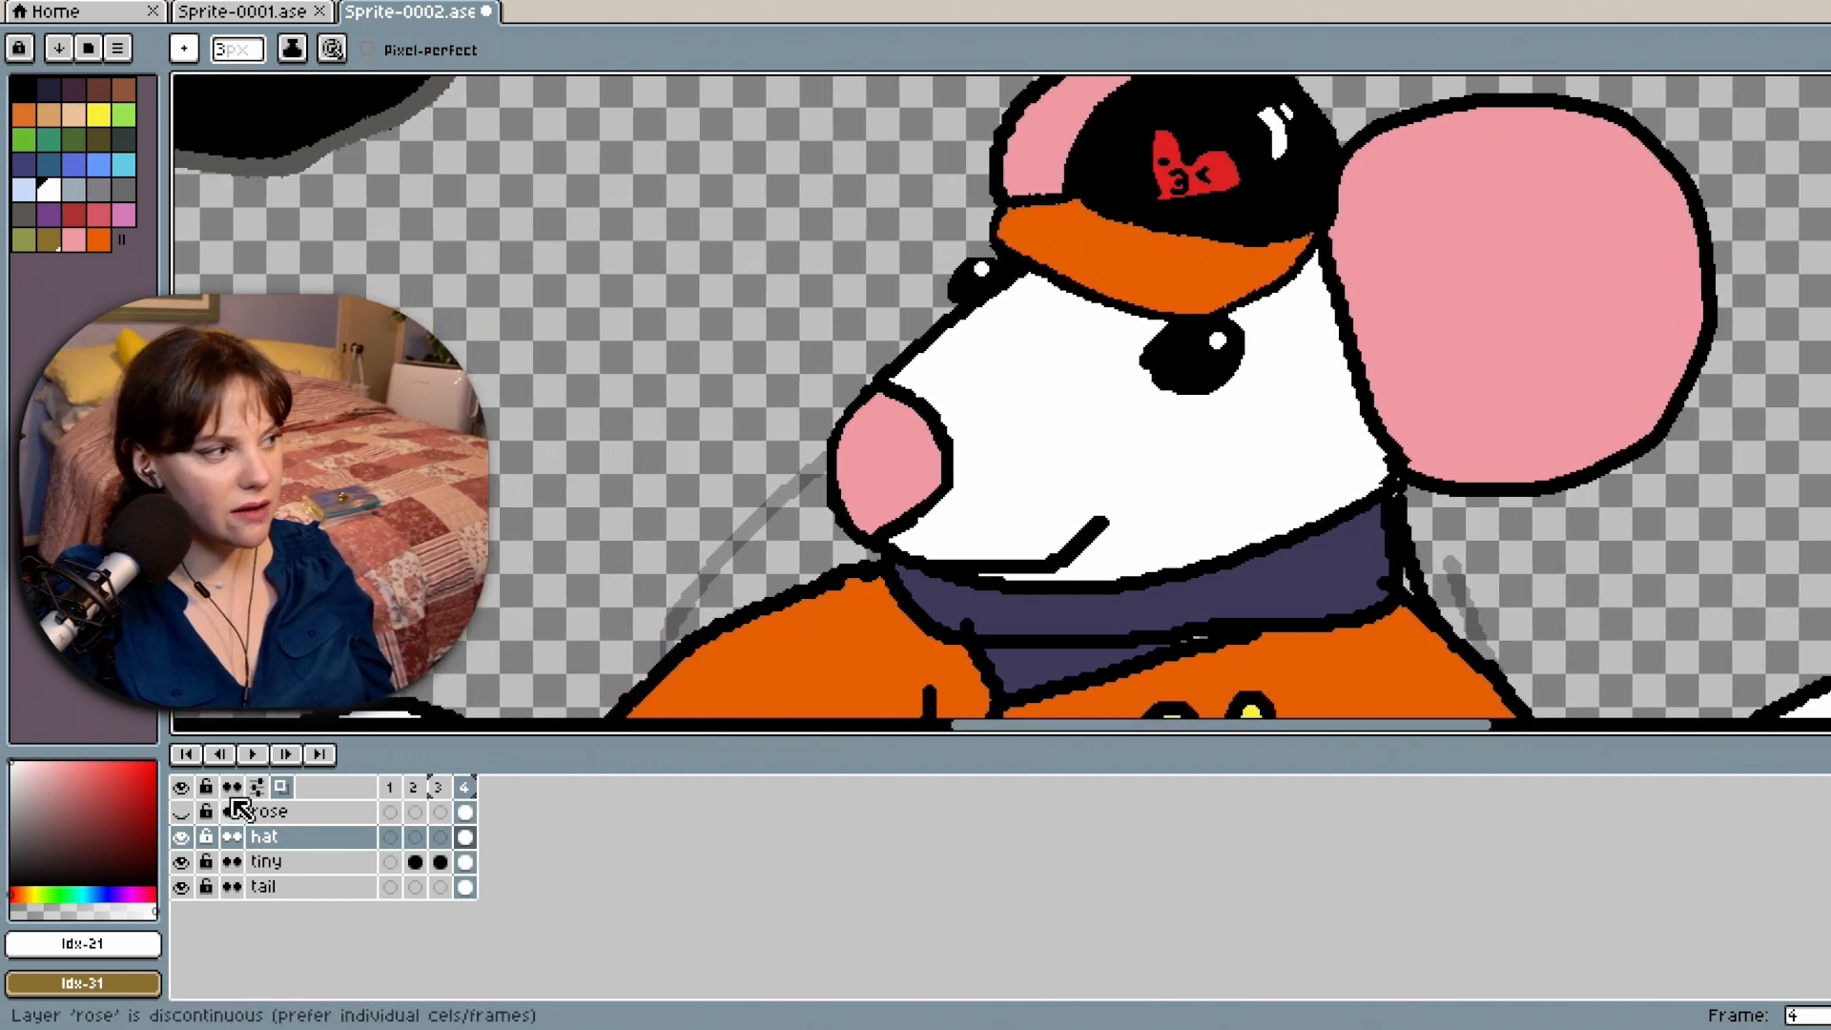
# On the tiny layer, paint over the extra inner outline at the scarf's back edge with its sampled navy (#3d3a5b) using a 7 px pencil.
pyautogui.click(351, 868)
pyautogui.scroll(2, 1397, 642)
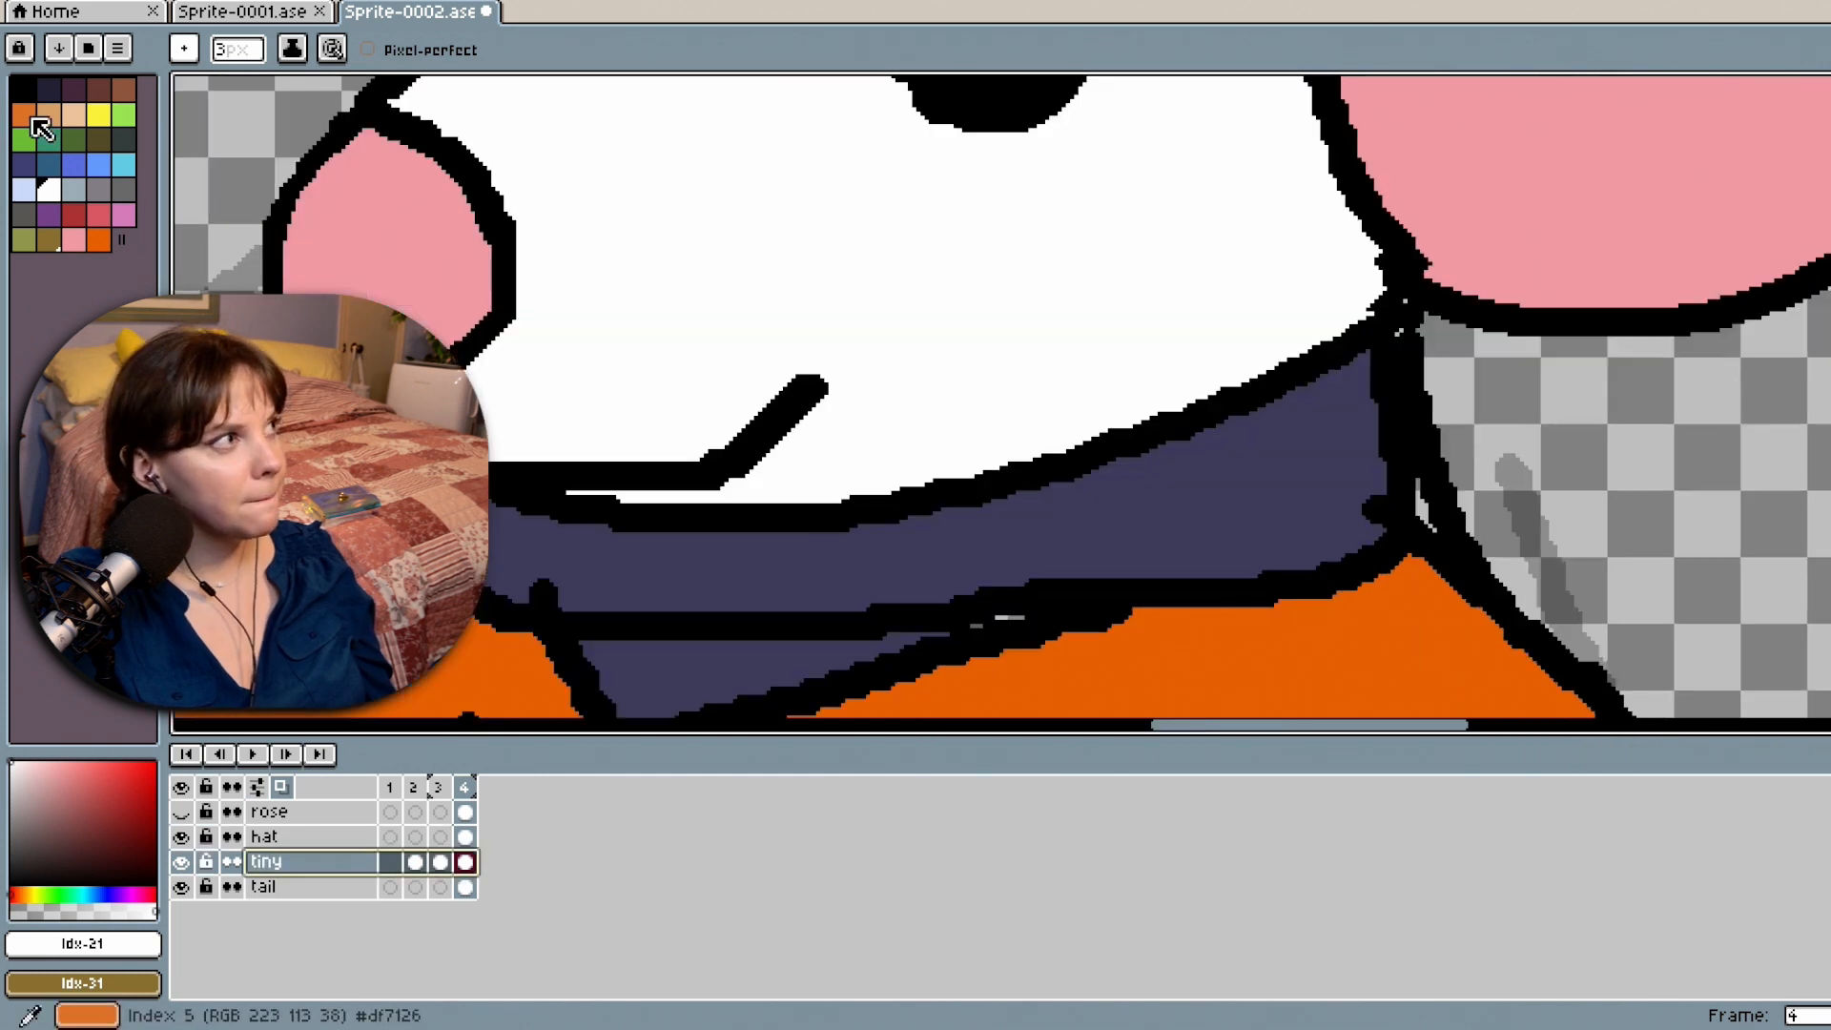
pyautogui.press('i')
pyautogui.click(1270, 452)
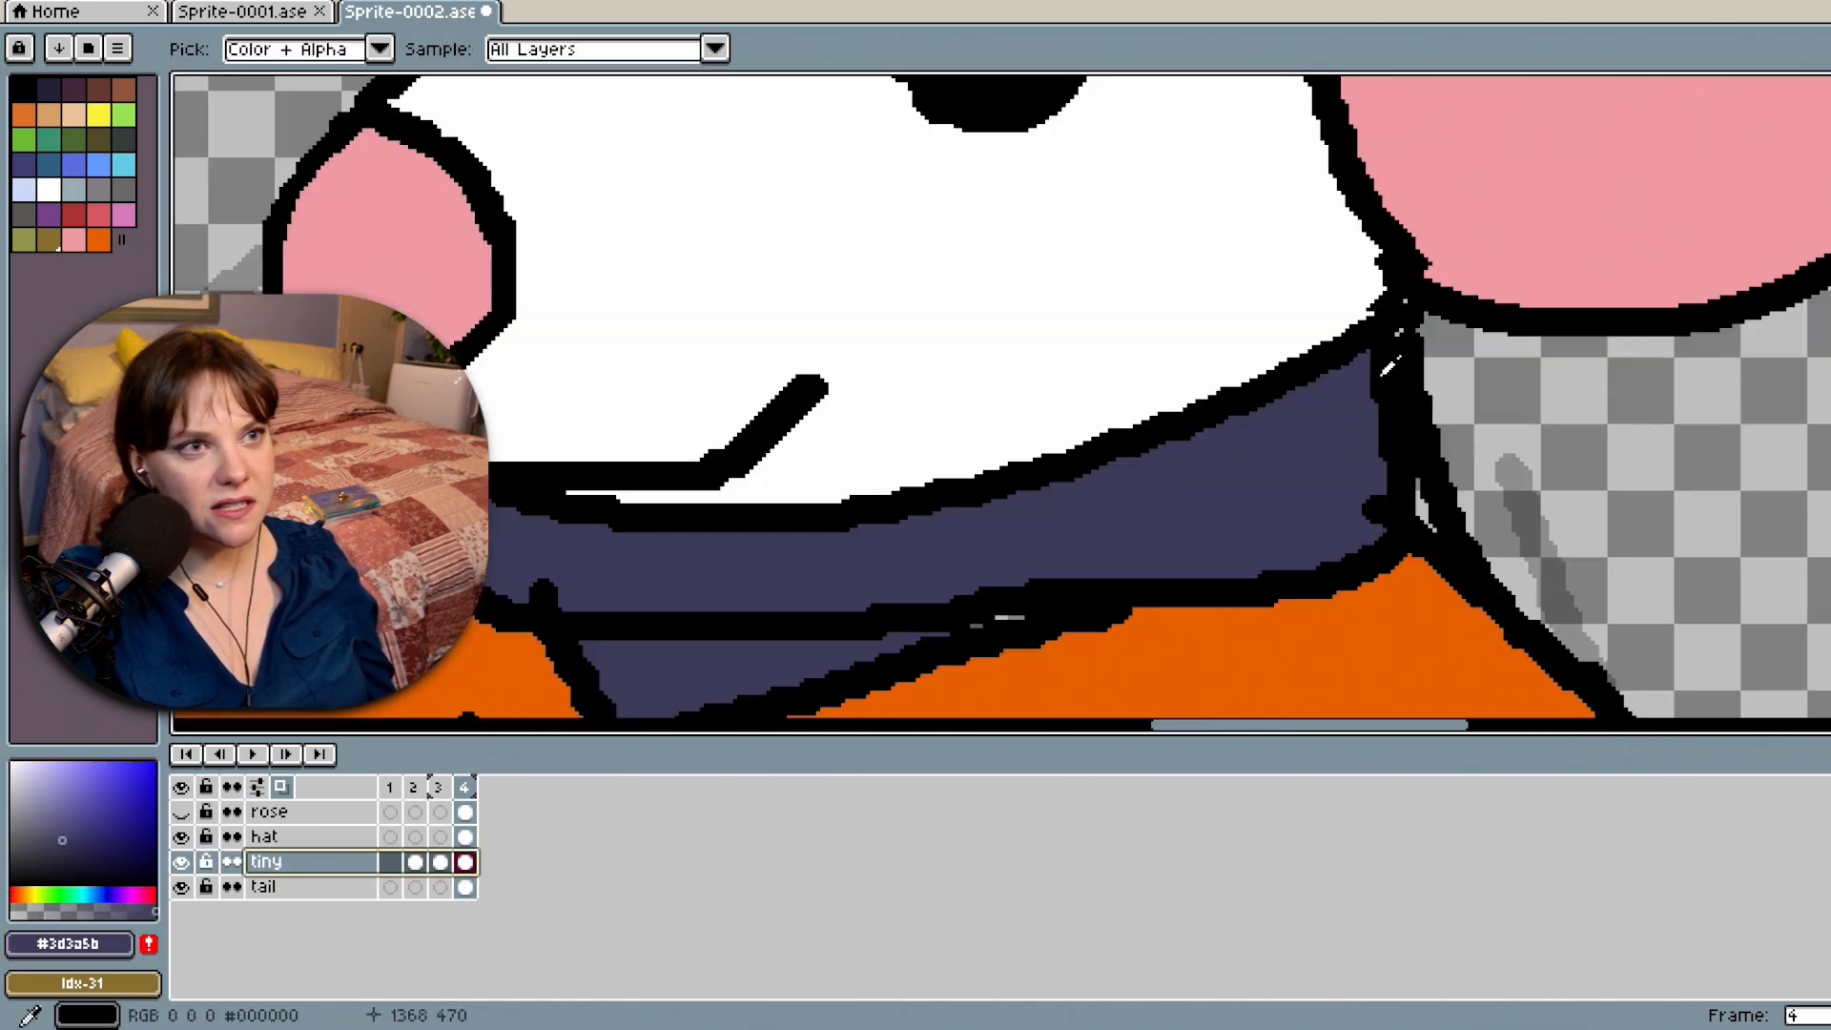
pyautogui.press('b')
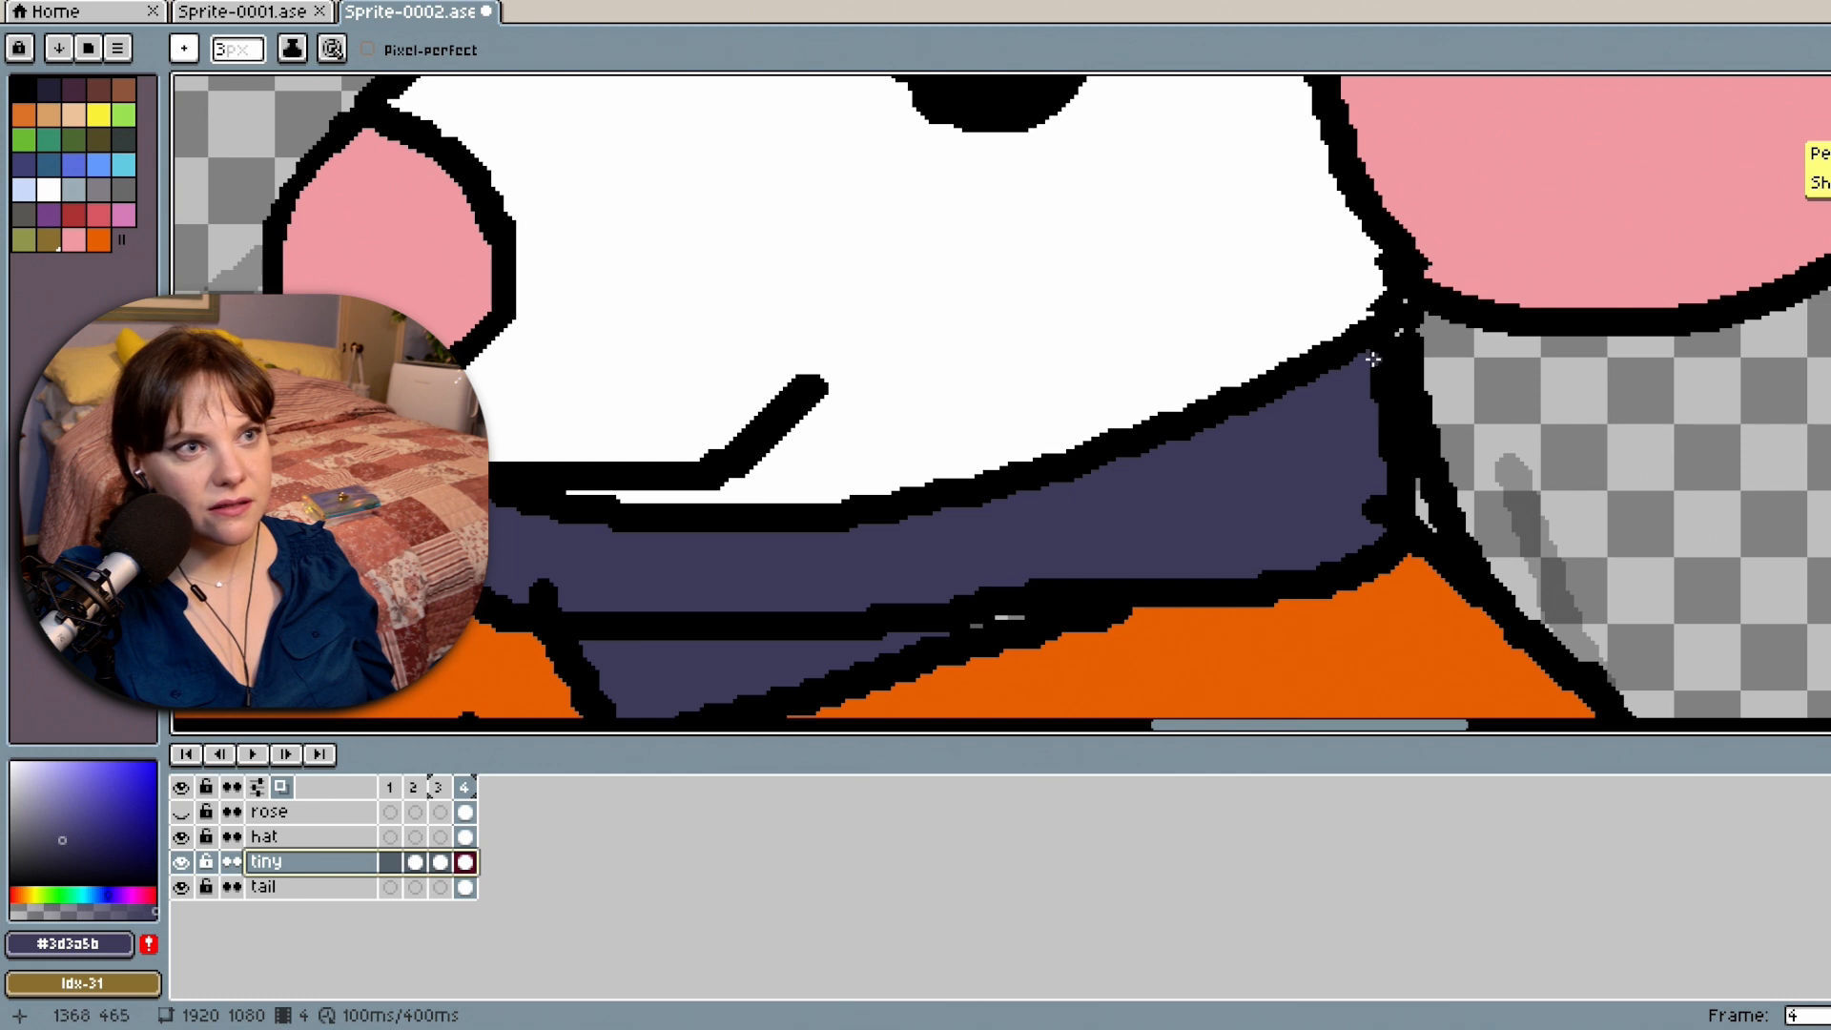
pyautogui.click(239, 49)
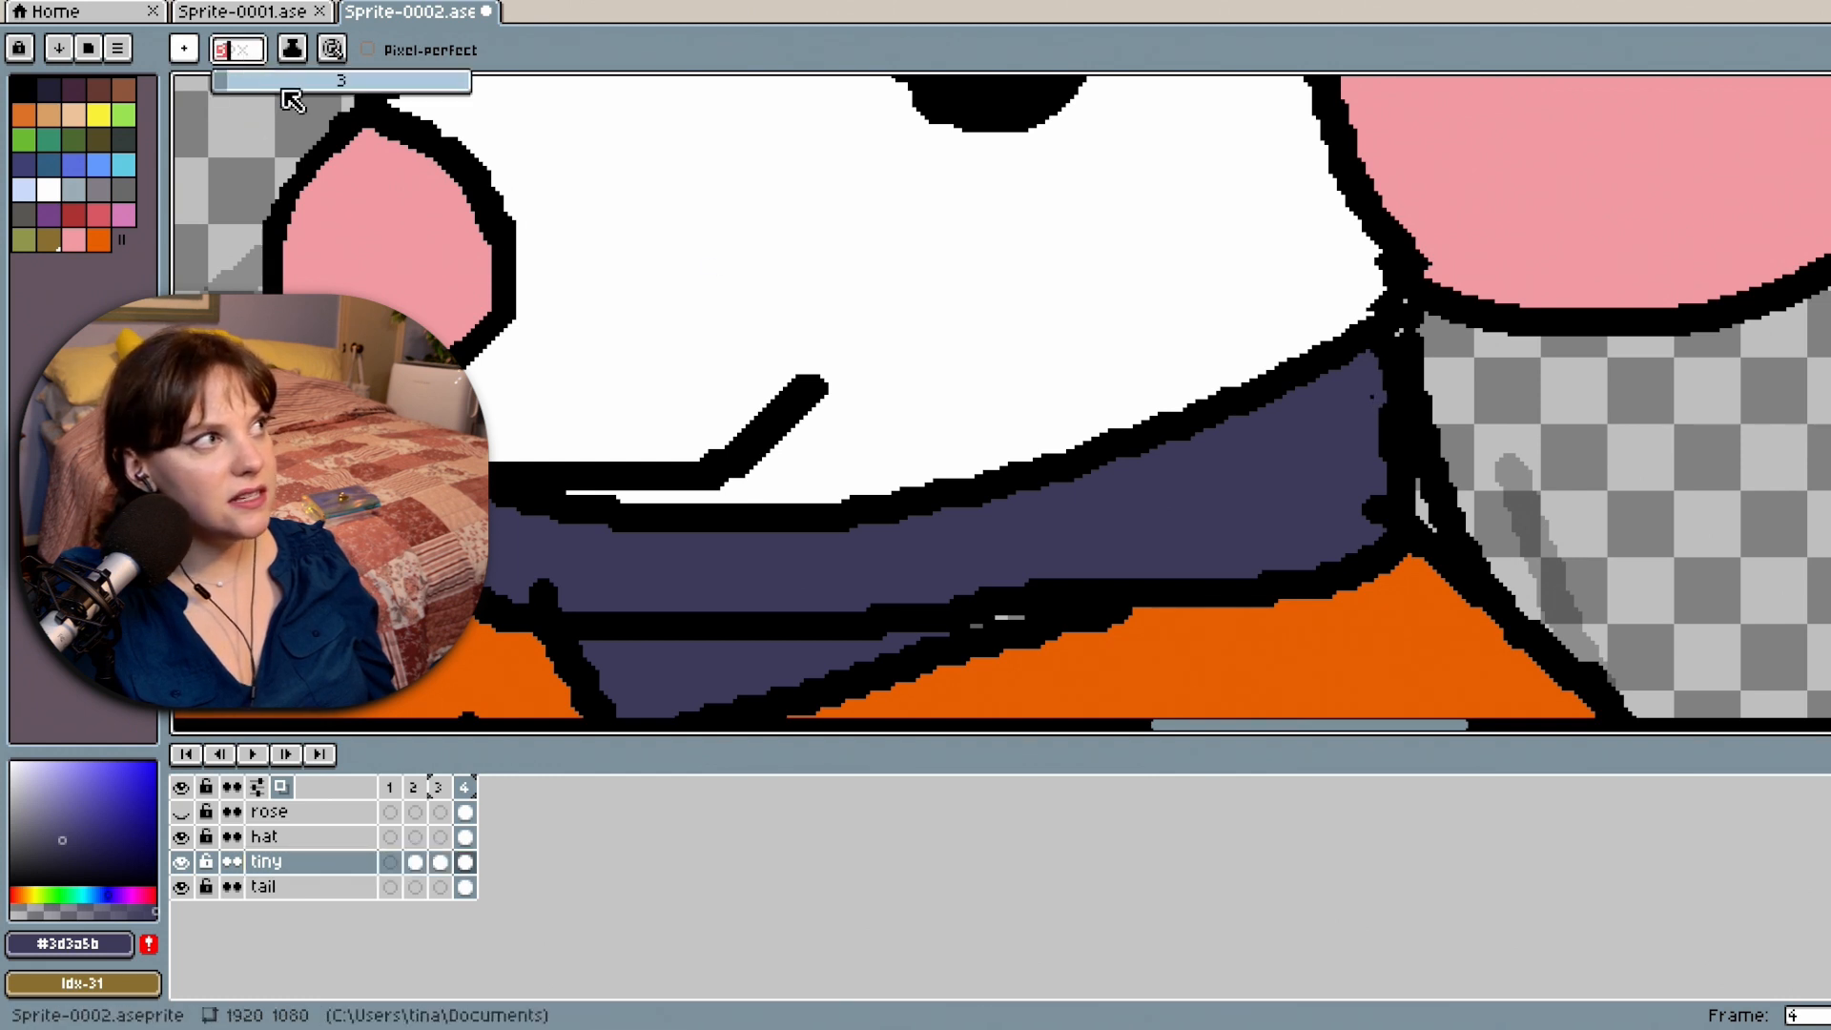
pyautogui.moveTo(229, 82); pyautogui.dragTo(258, 82)
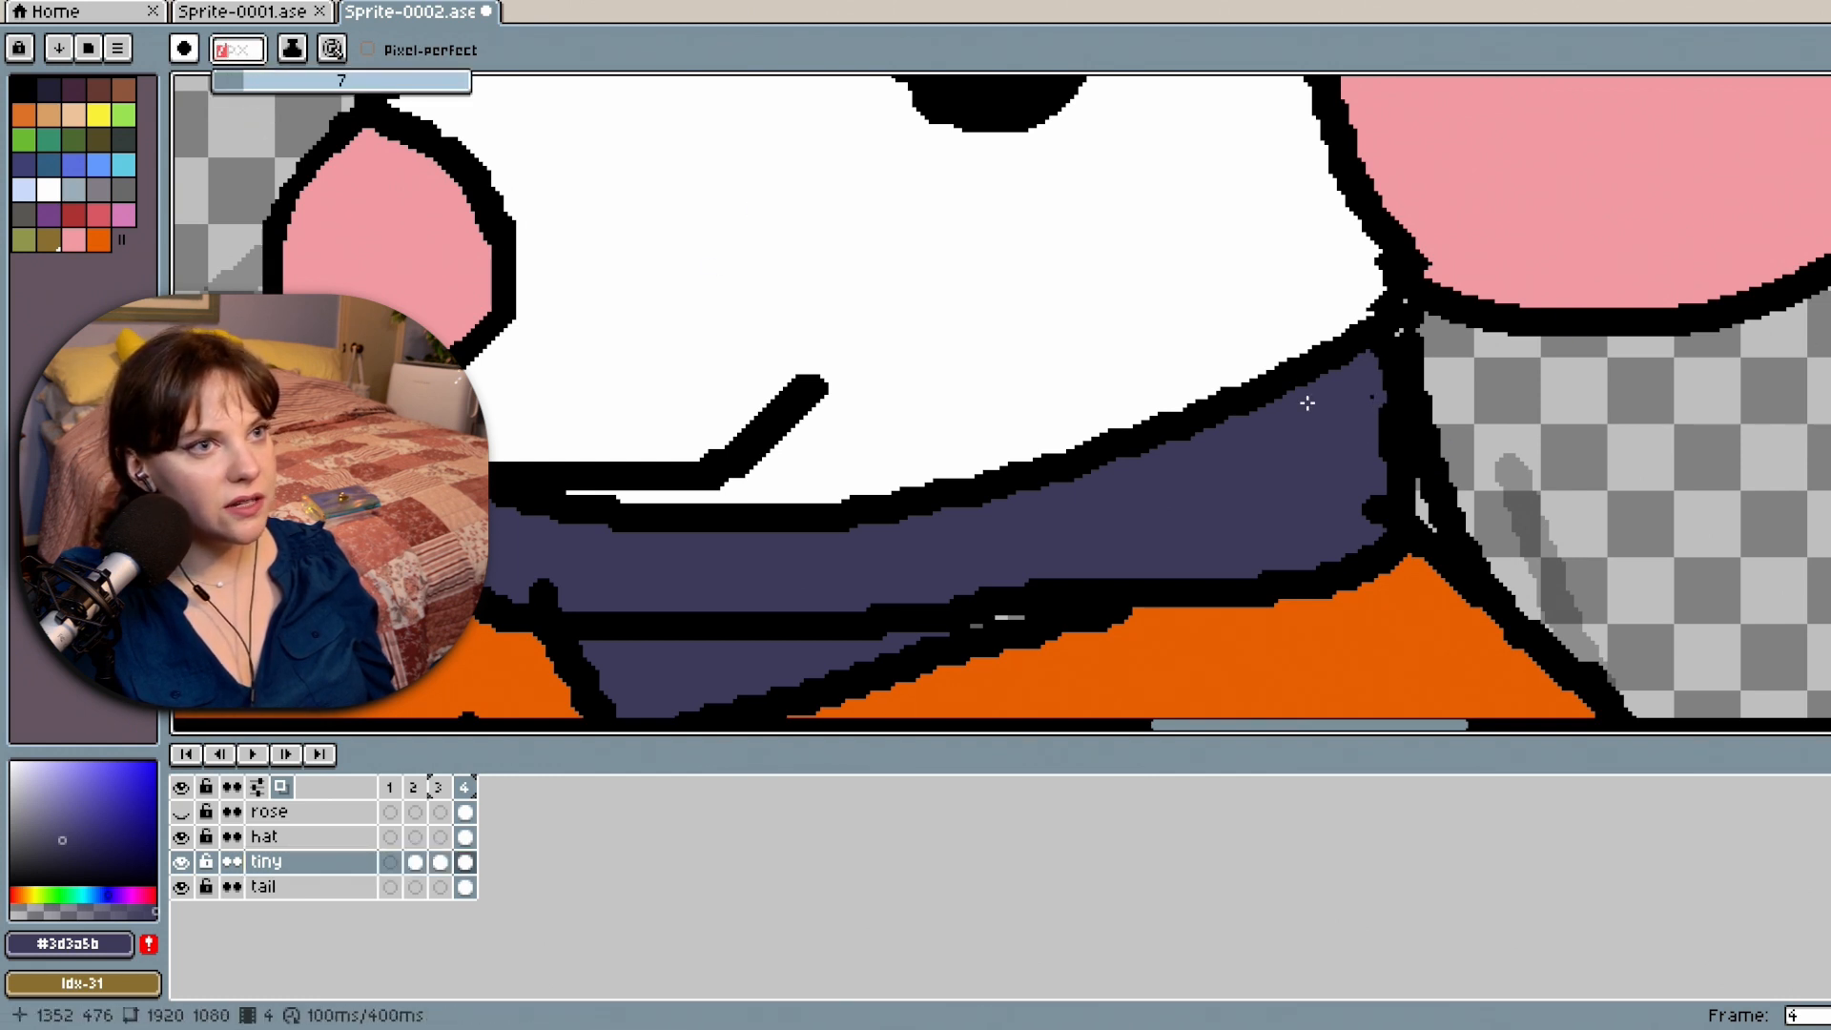
pyautogui.moveTo(1375, 365)
pyautogui.mouseDown()
pyautogui.moveTo(1407, 503)
pyautogui.moveTo(1371, 494)
pyautogui.mouseUp()
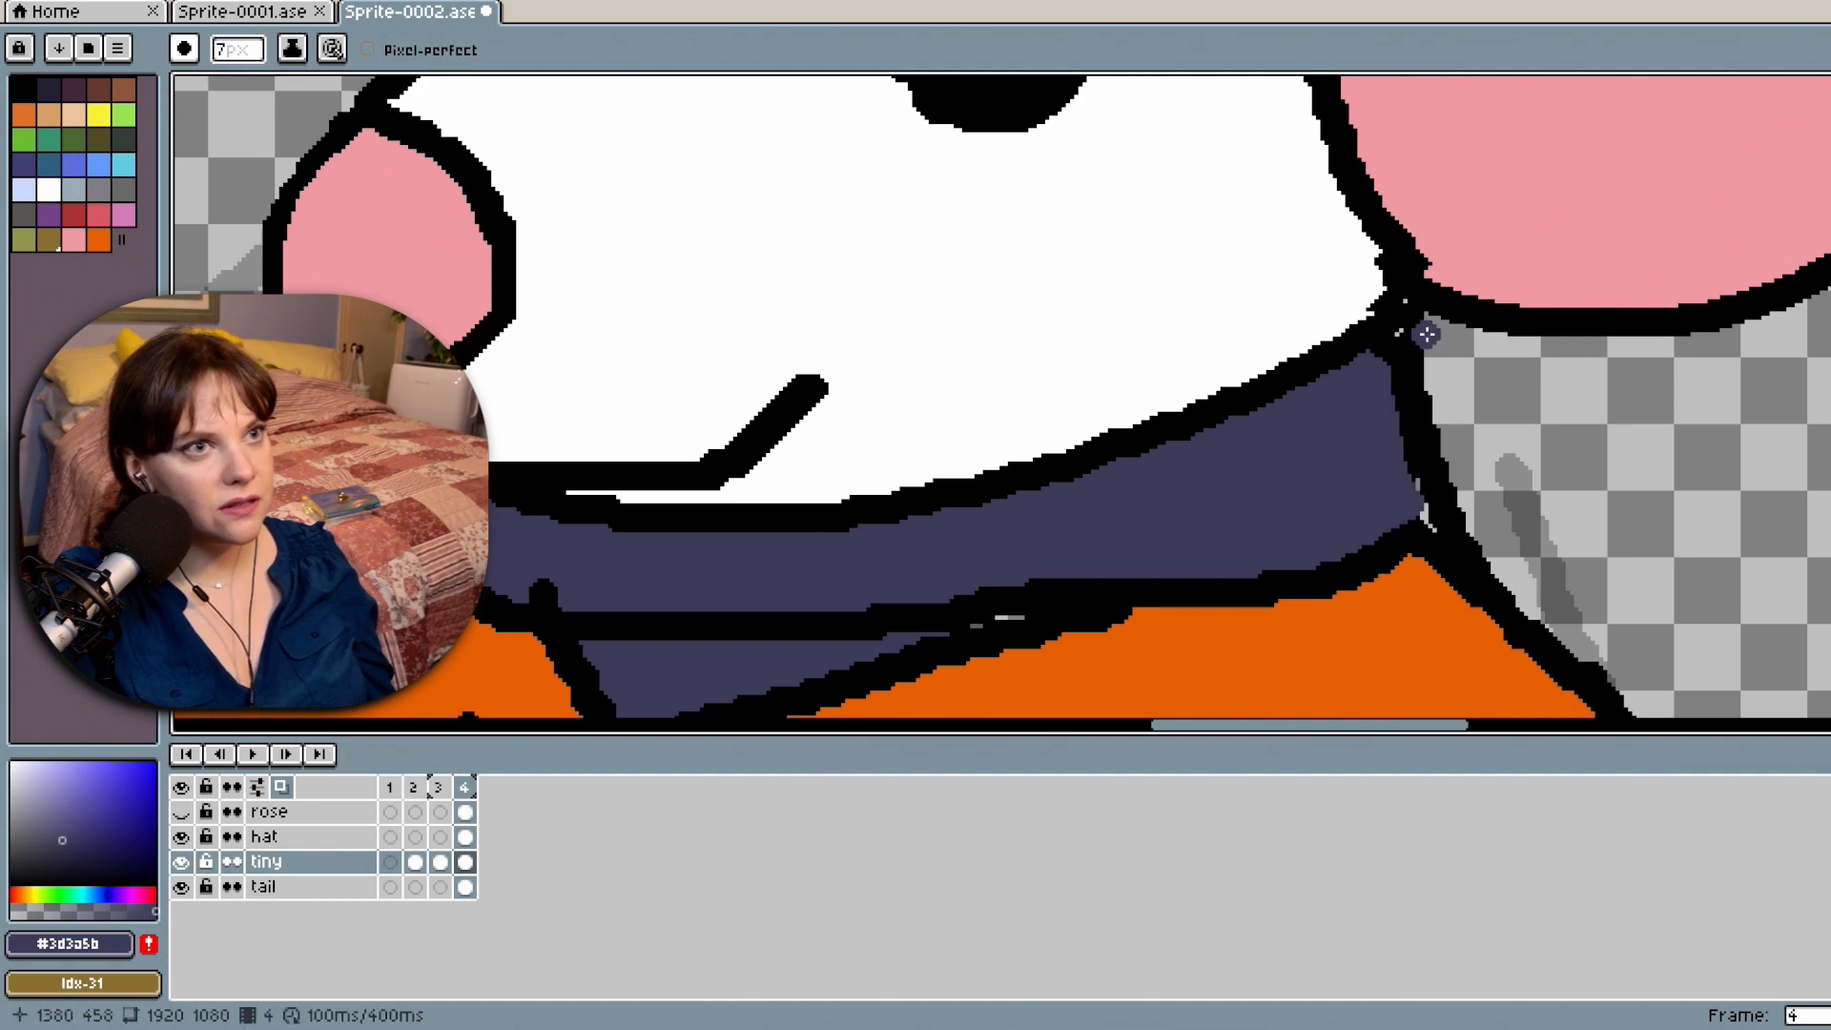
# Thicken the scarf's back outline in black and cover the small gaps in its lower outline.
pyautogui.click(21, 88)
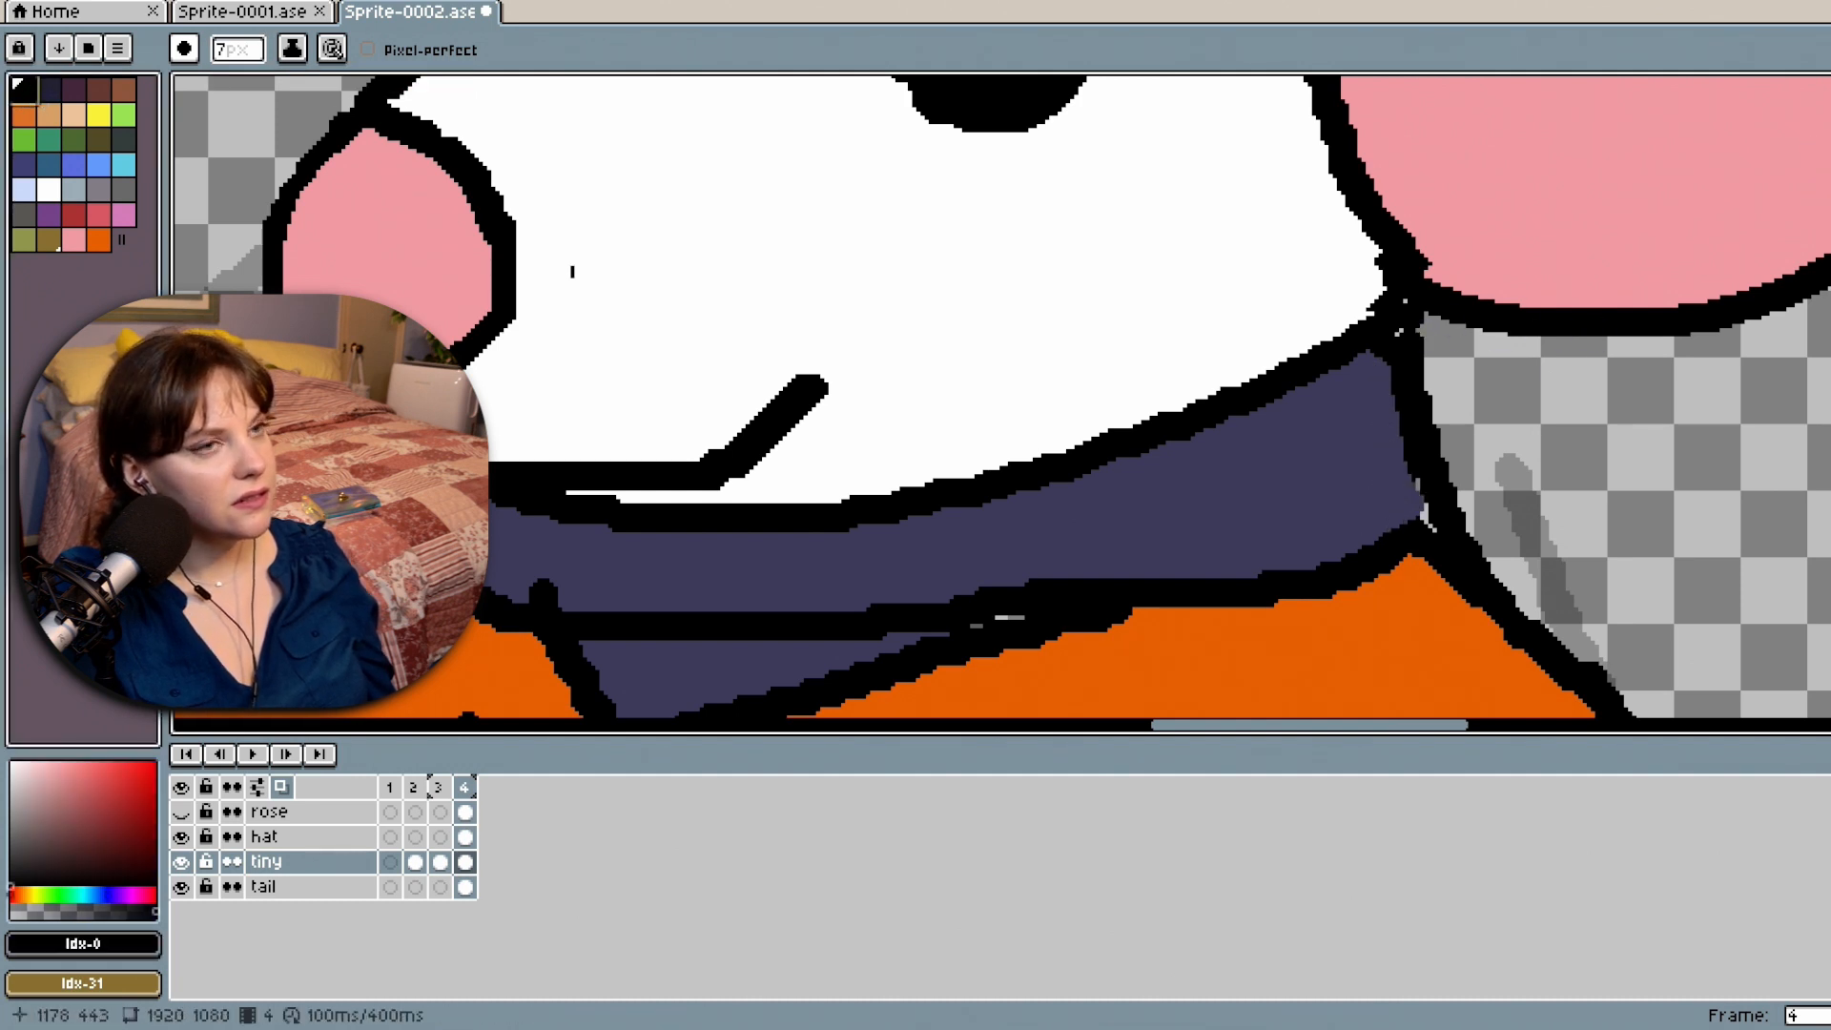
pyautogui.moveTo(1404, 336); pyautogui.dragTo(1435, 541)
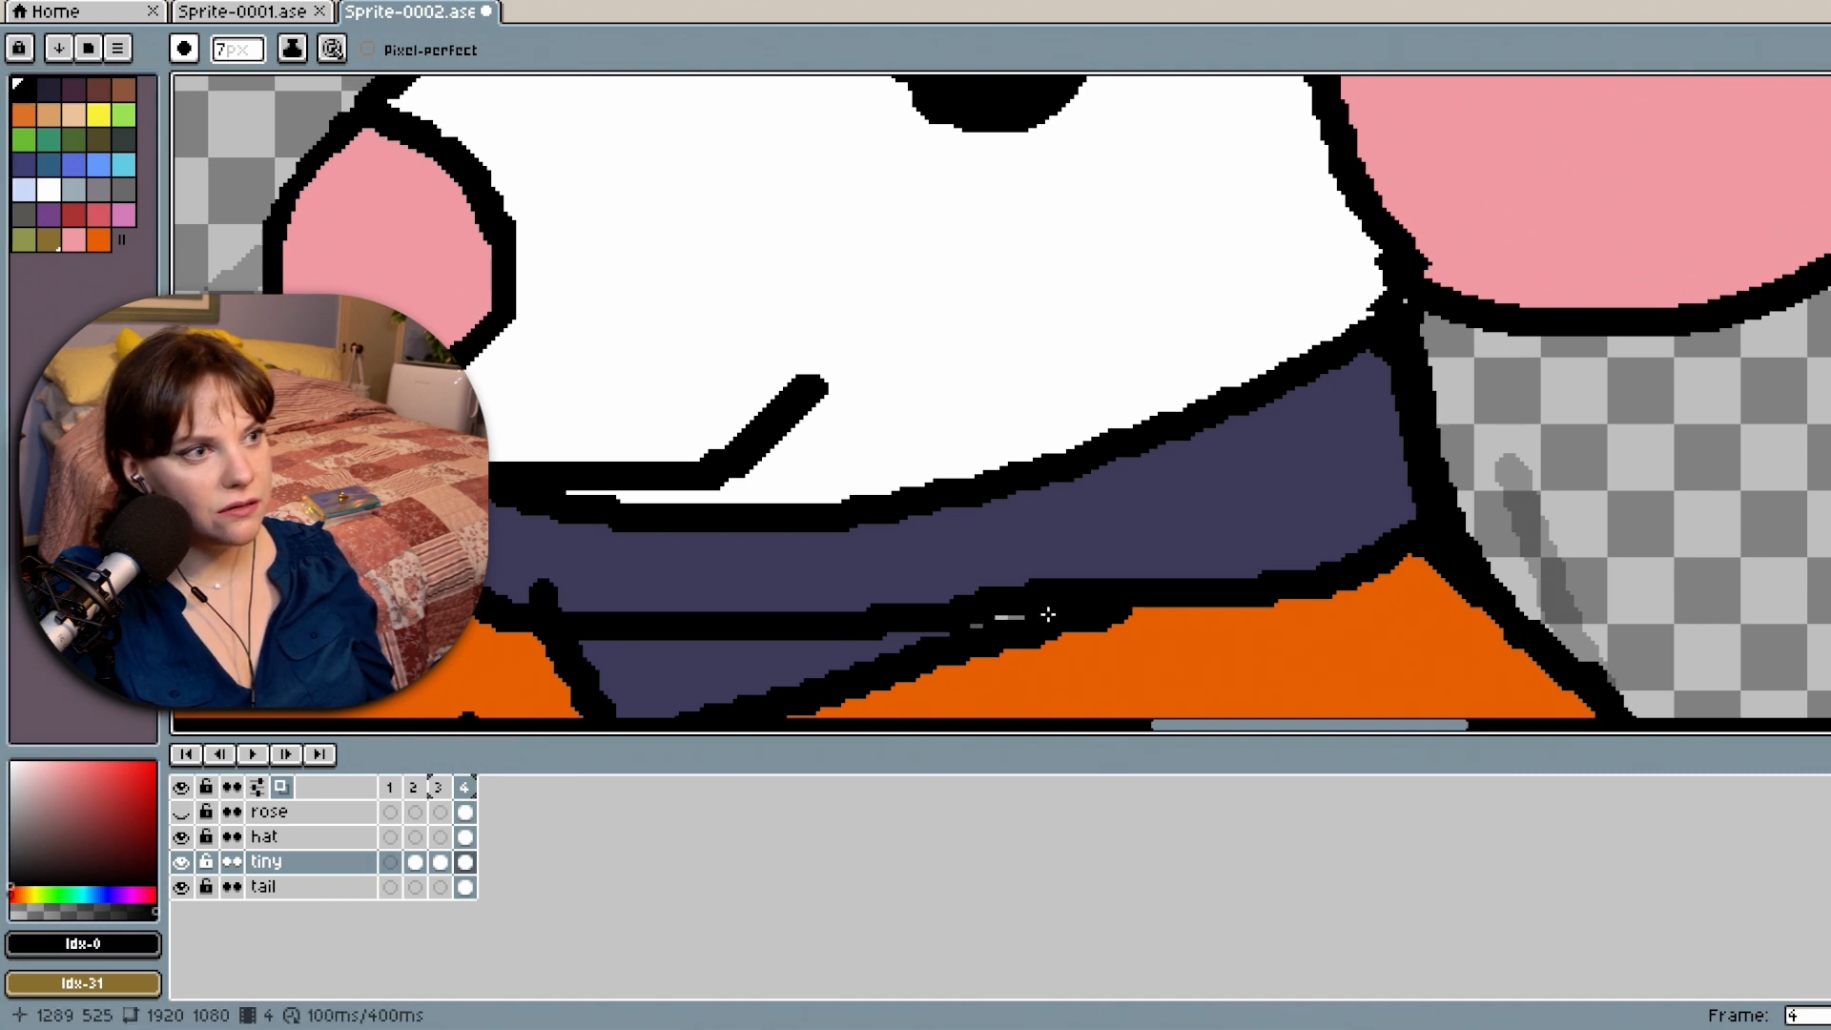
pyautogui.moveTo(1047, 615); pyautogui.dragTo(993, 618)
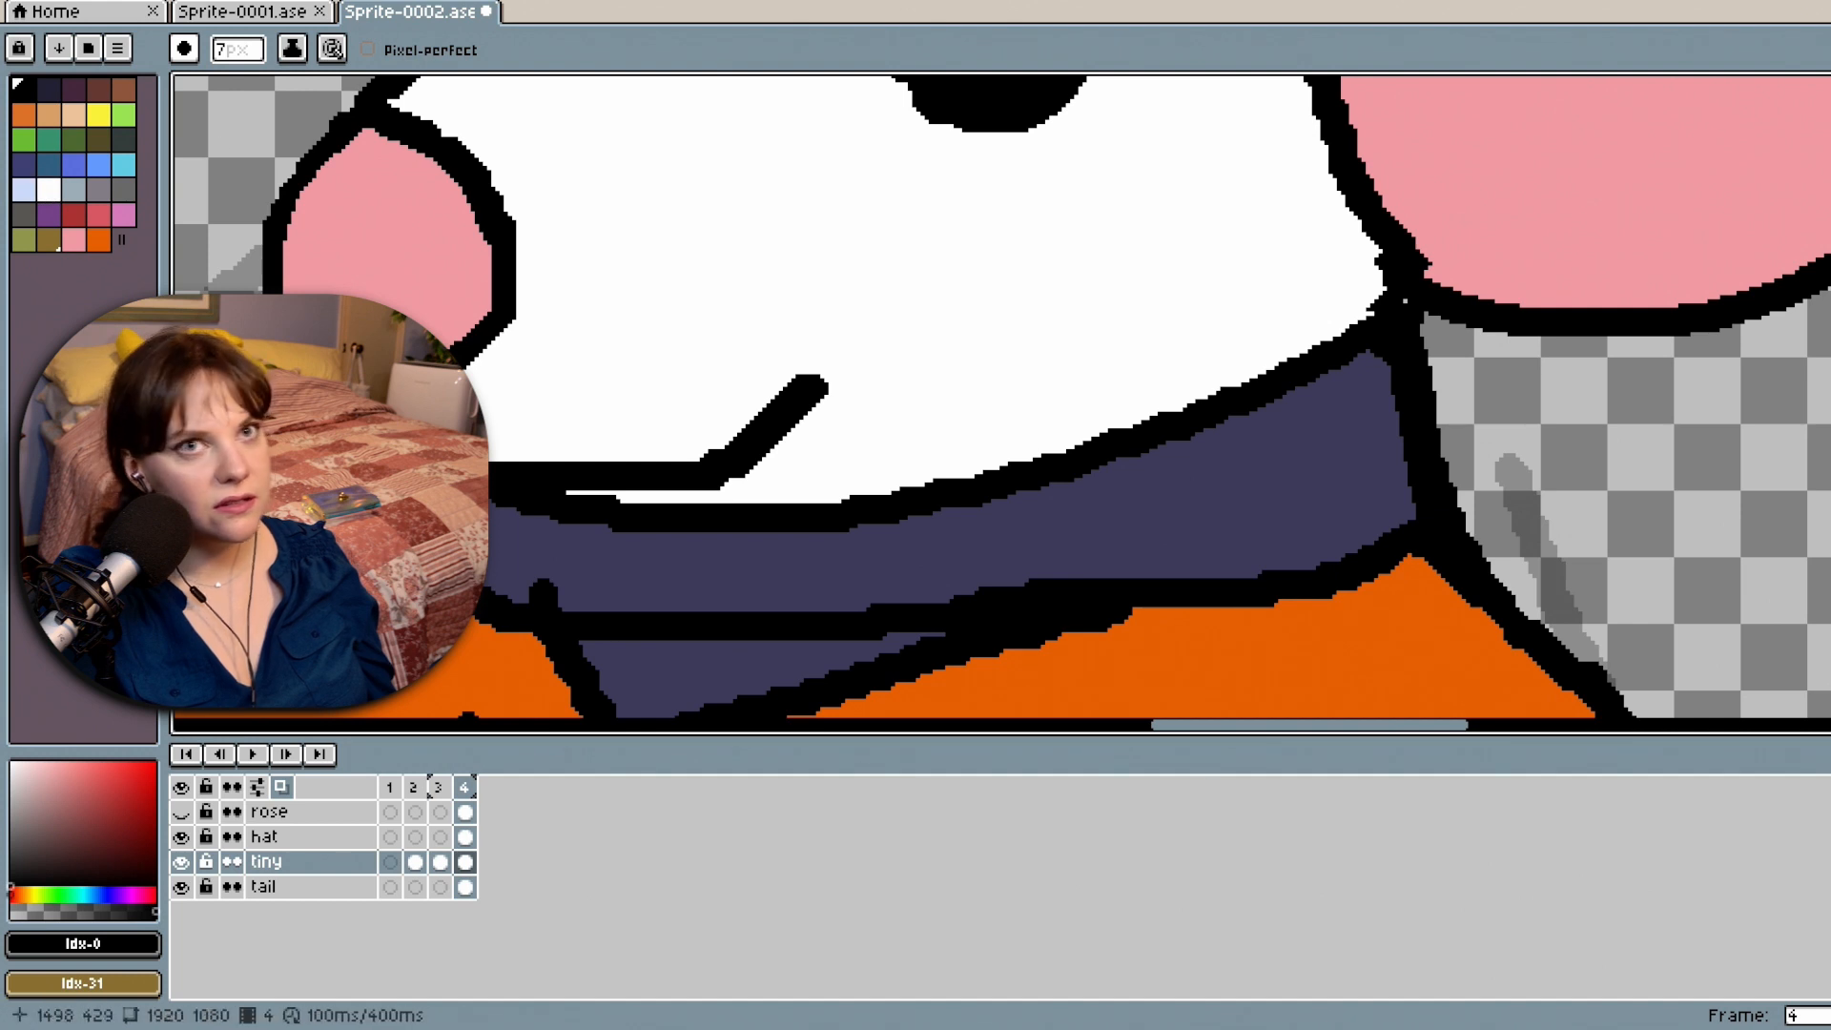
# Paint over the stray black bump inside the scarf's lower outline with its sampled navy (#3d3a5b) using the 7 px pencil.
pyautogui.press('i')
pyautogui.click(1119, 460)
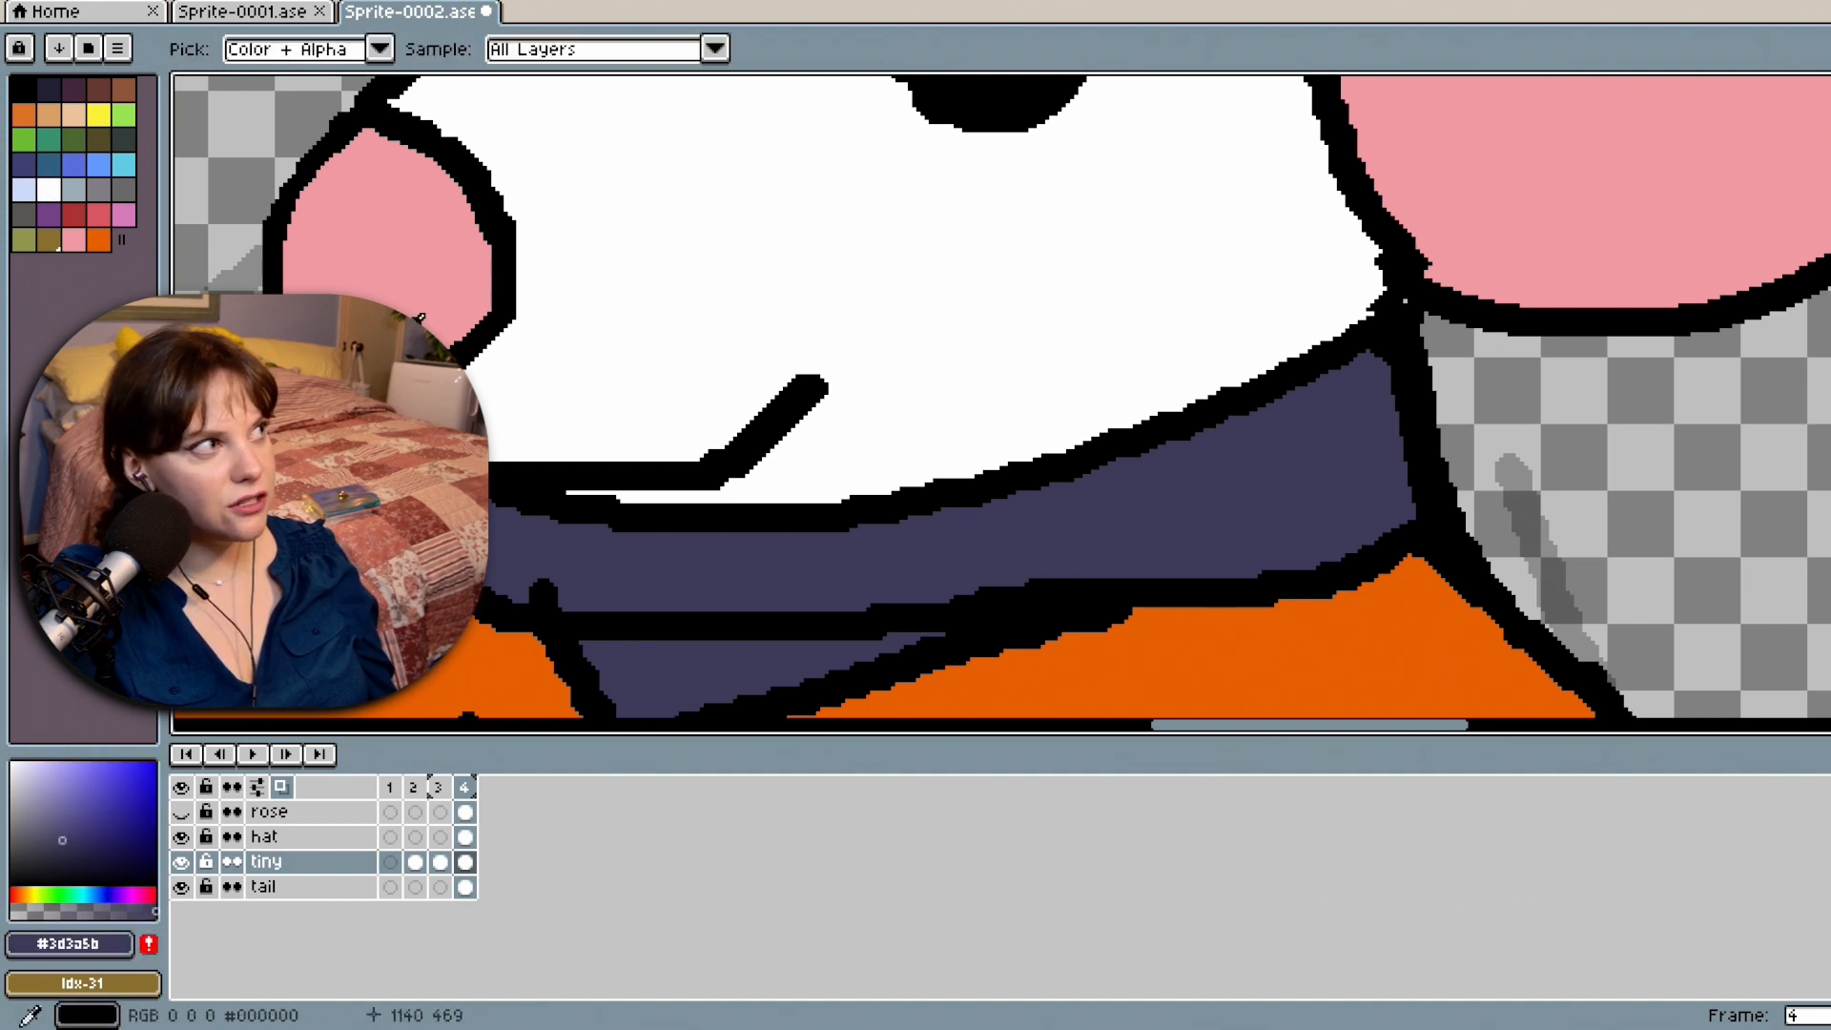
pyautogui.press('b')
pyautogui.click(1108, 676)
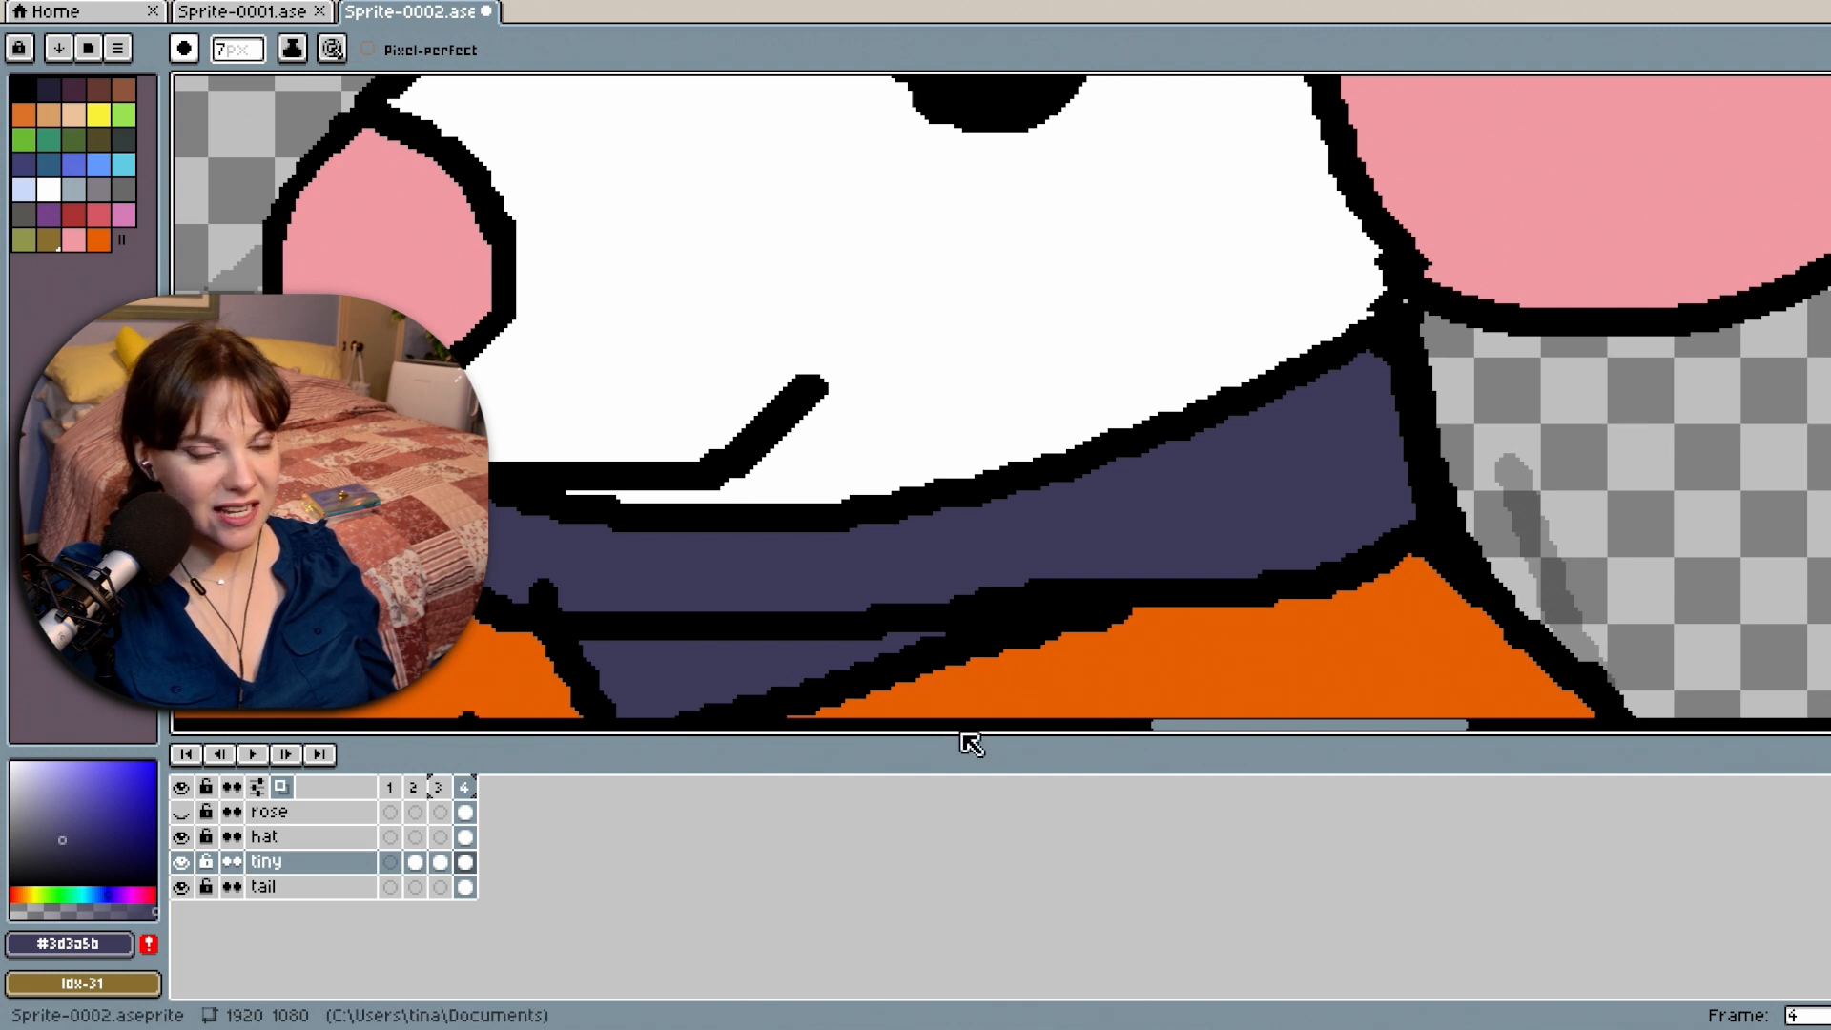
pyautogui.moveTo(519, 577); pyautogui.dragTo(539, 589)
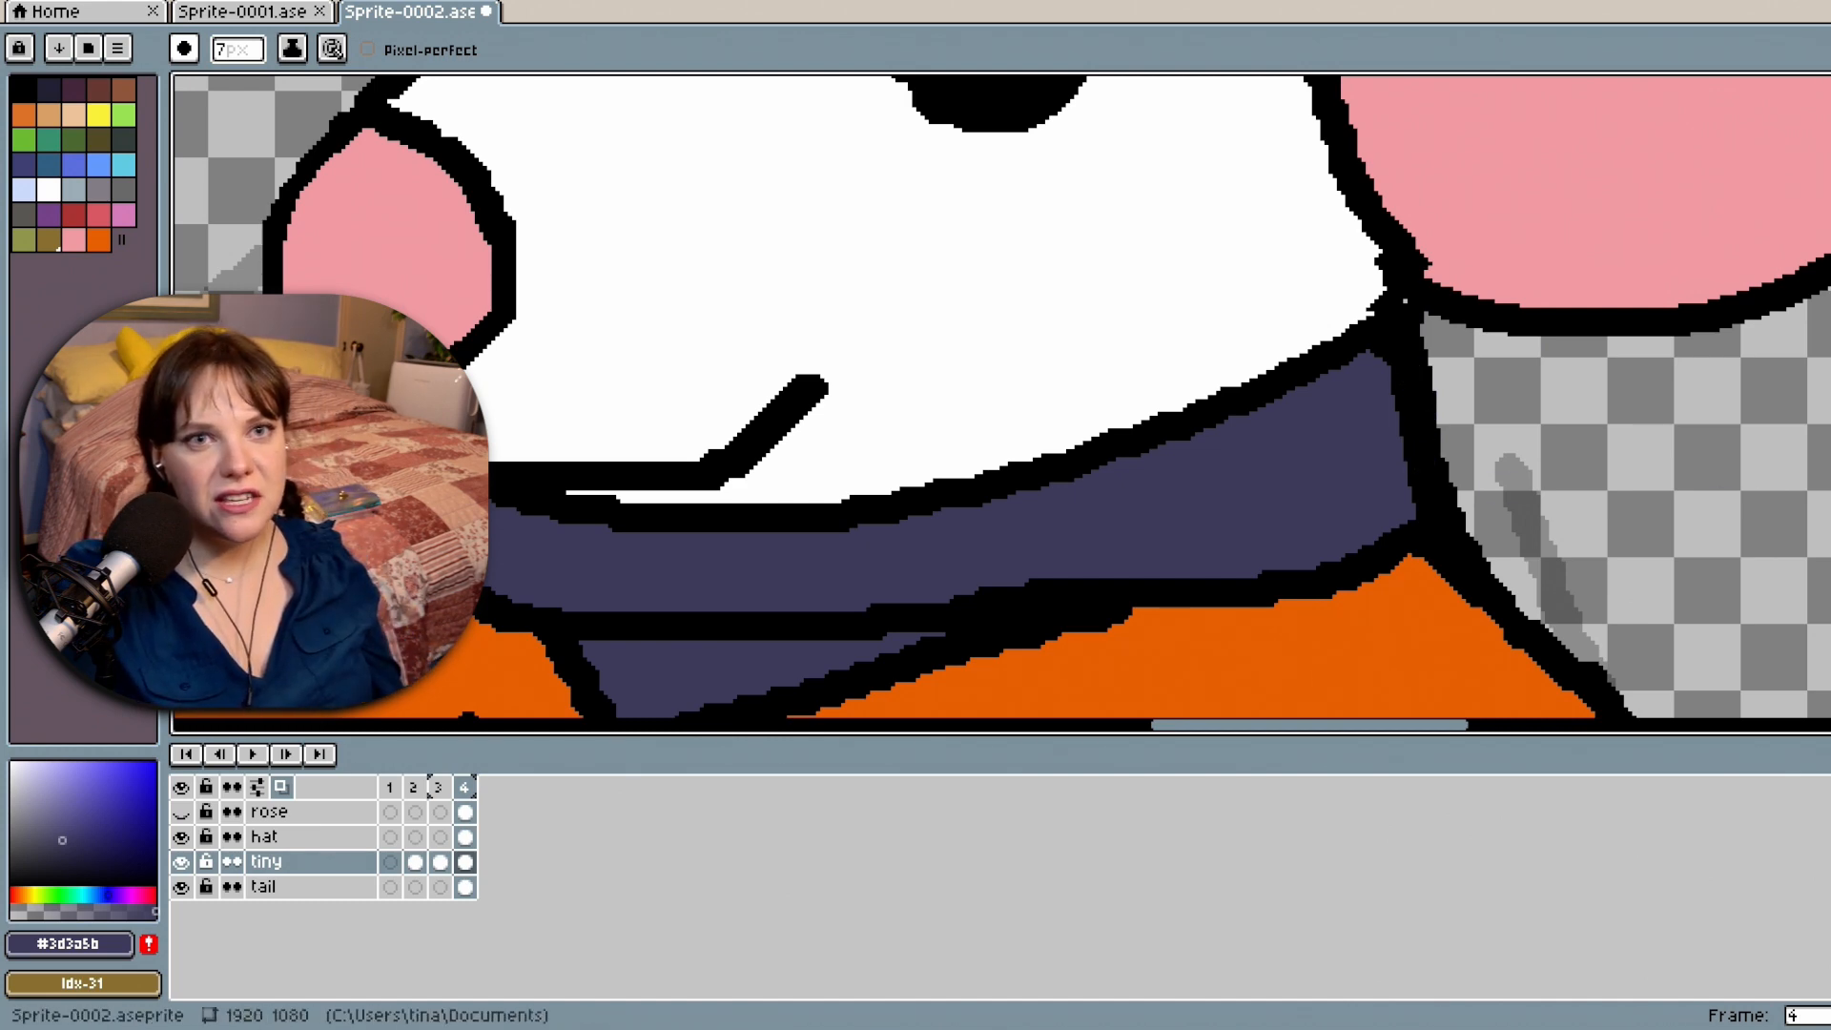
# On the hat layer, shorten the cap's larger white highlight by painting over its lower end in sampled black (#000000).
pyautogui.scroll(-6, 1001, 397)
pyautogui.scroll(6, 1001, 397)
pyautogui.scroll(-3, 1802, 447)
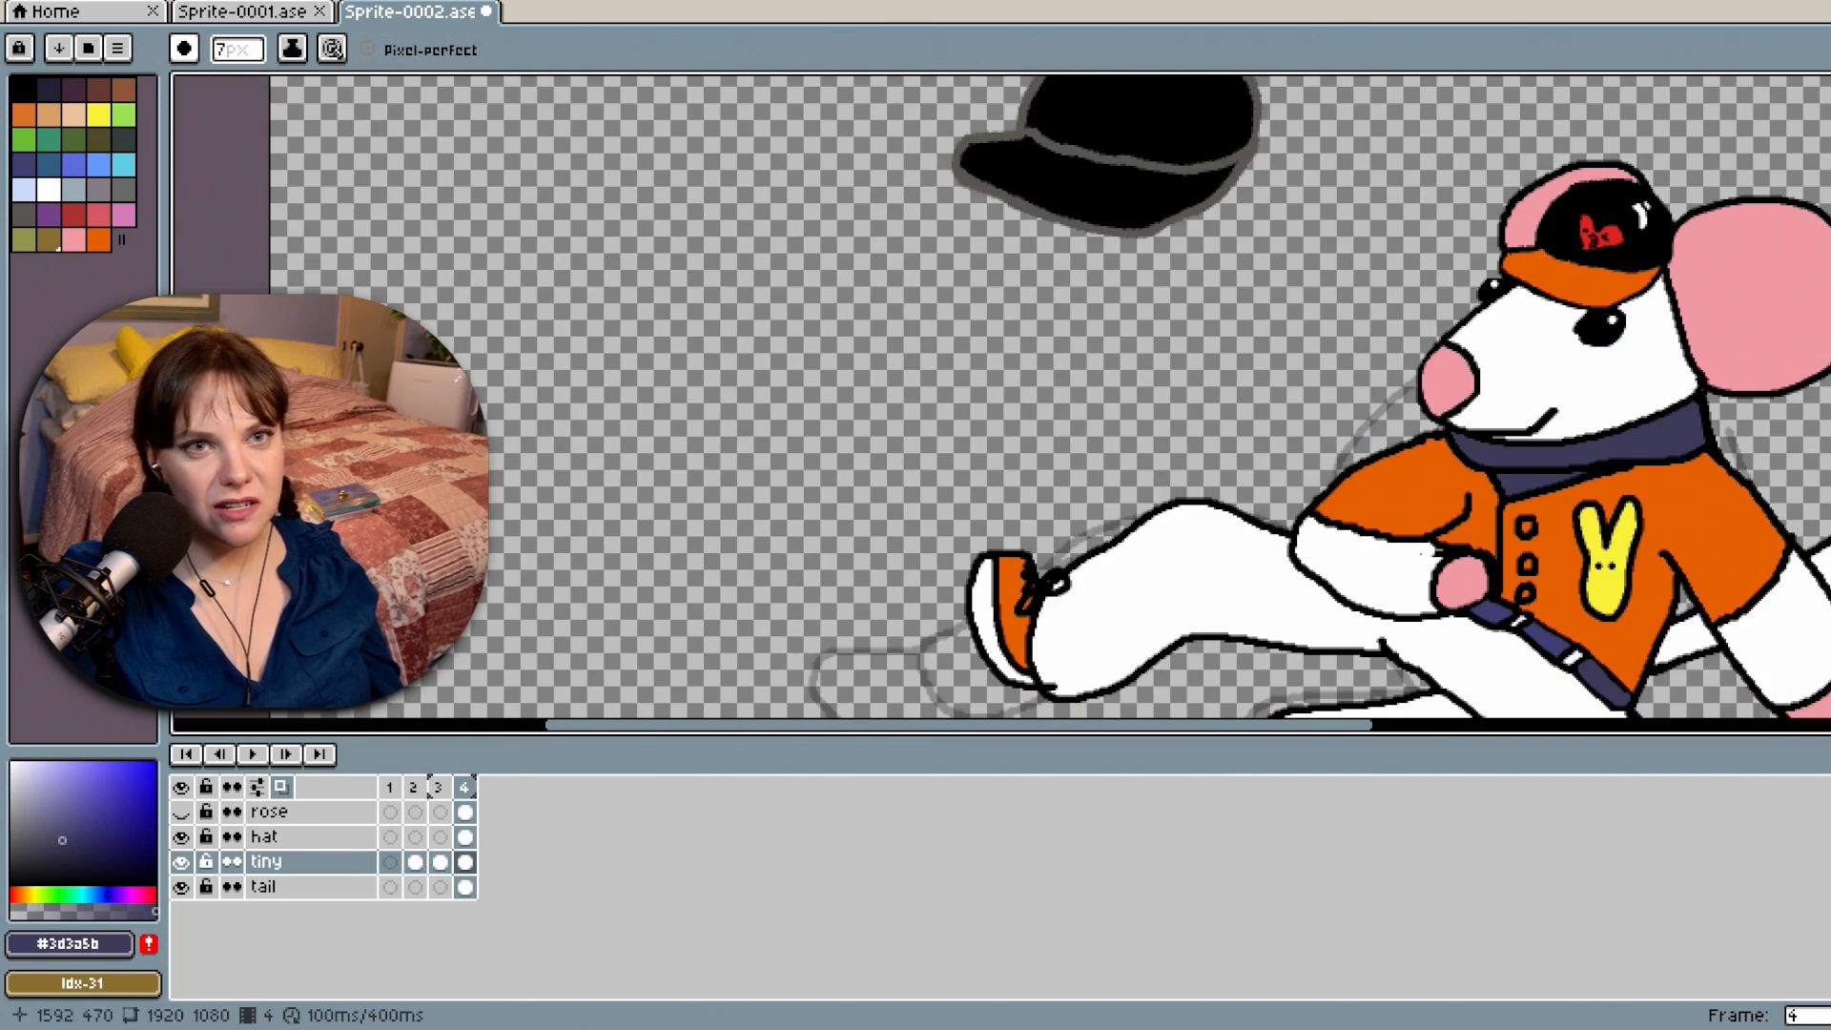
pyautogui.scroll(2, 1002, 396)
pyautogui.scroll(-2, 1001, 396)
pyautogui.scroll(1, 1001, 397)
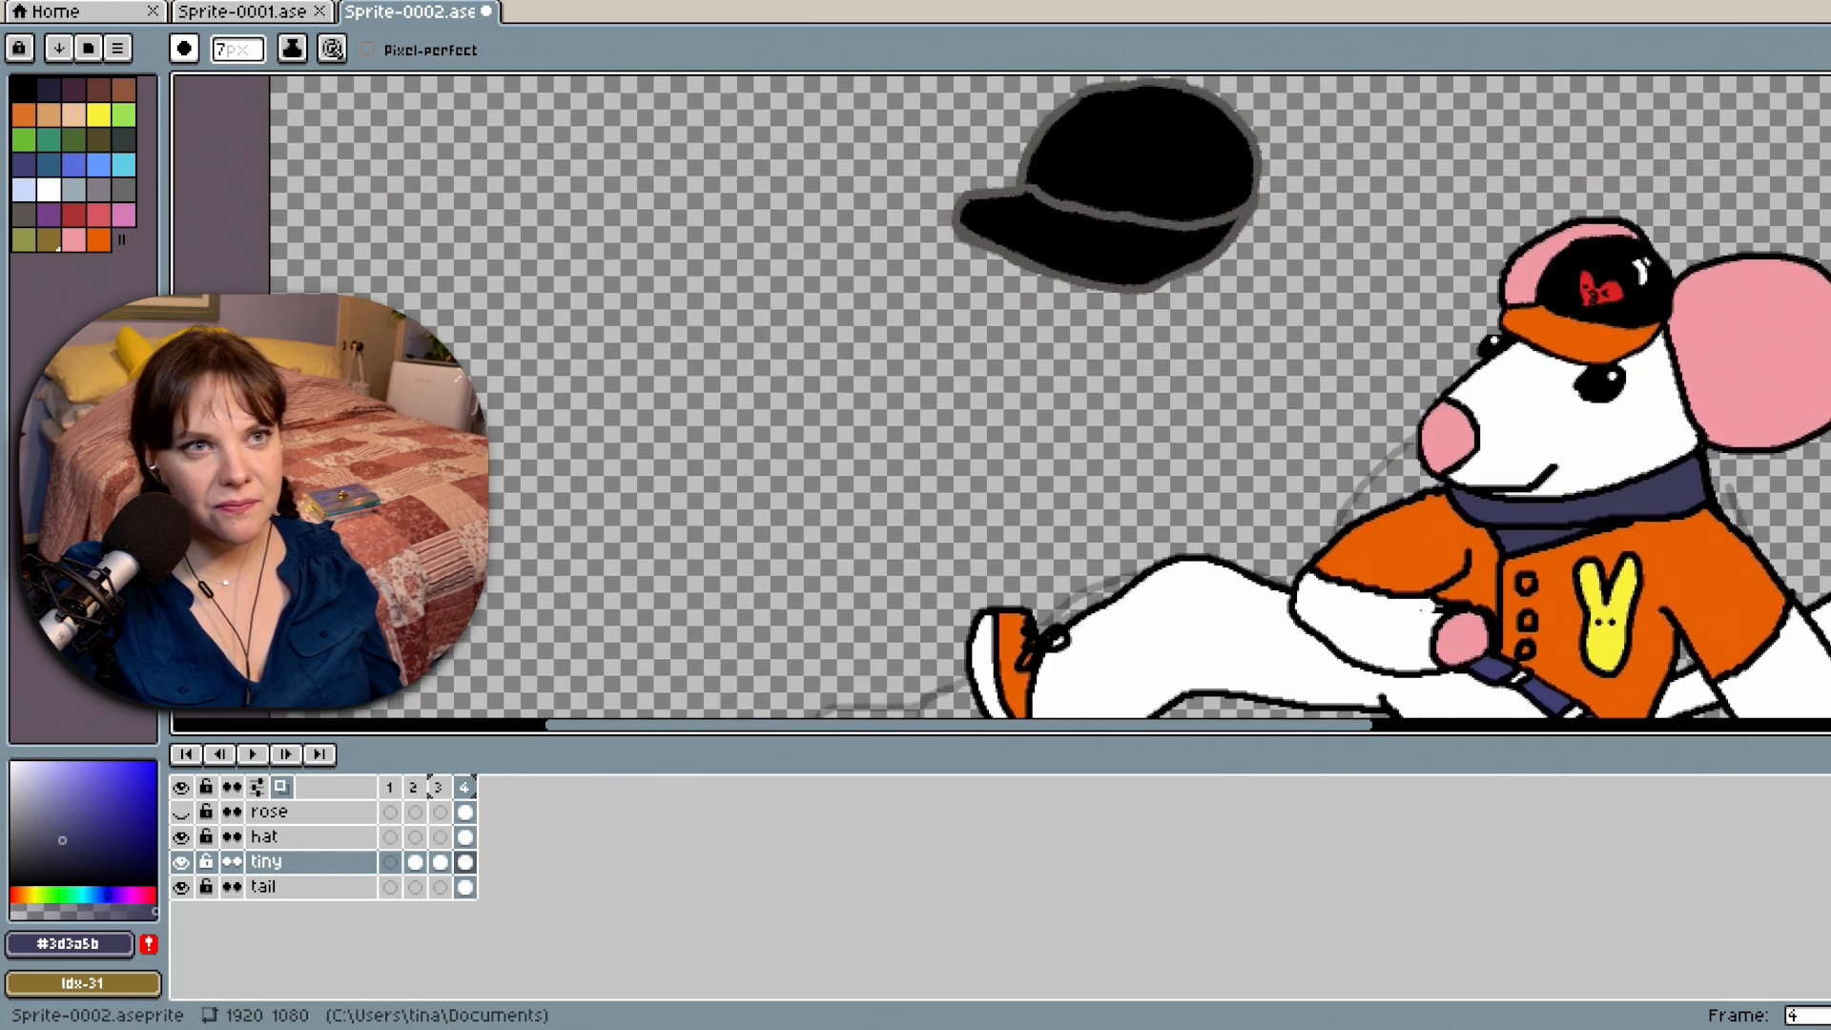
pyautogui.scroll(5, 1732, 277)
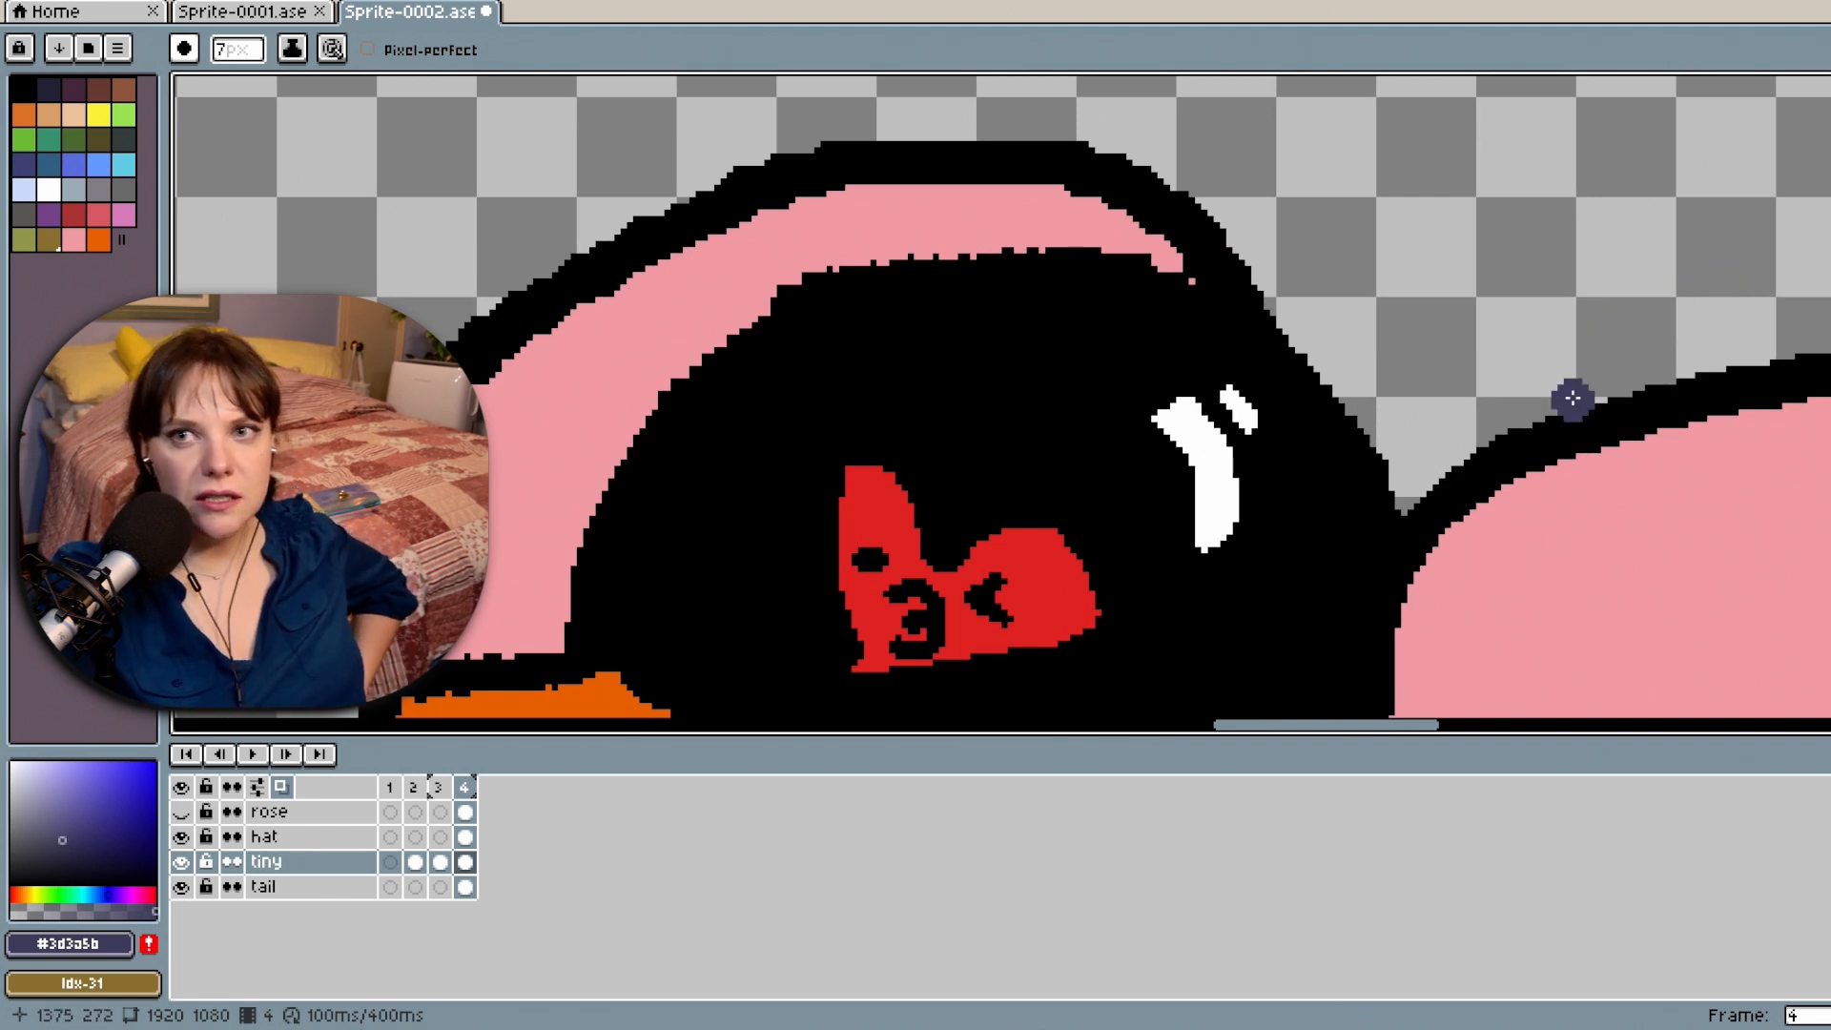
pyautogui.press('i')
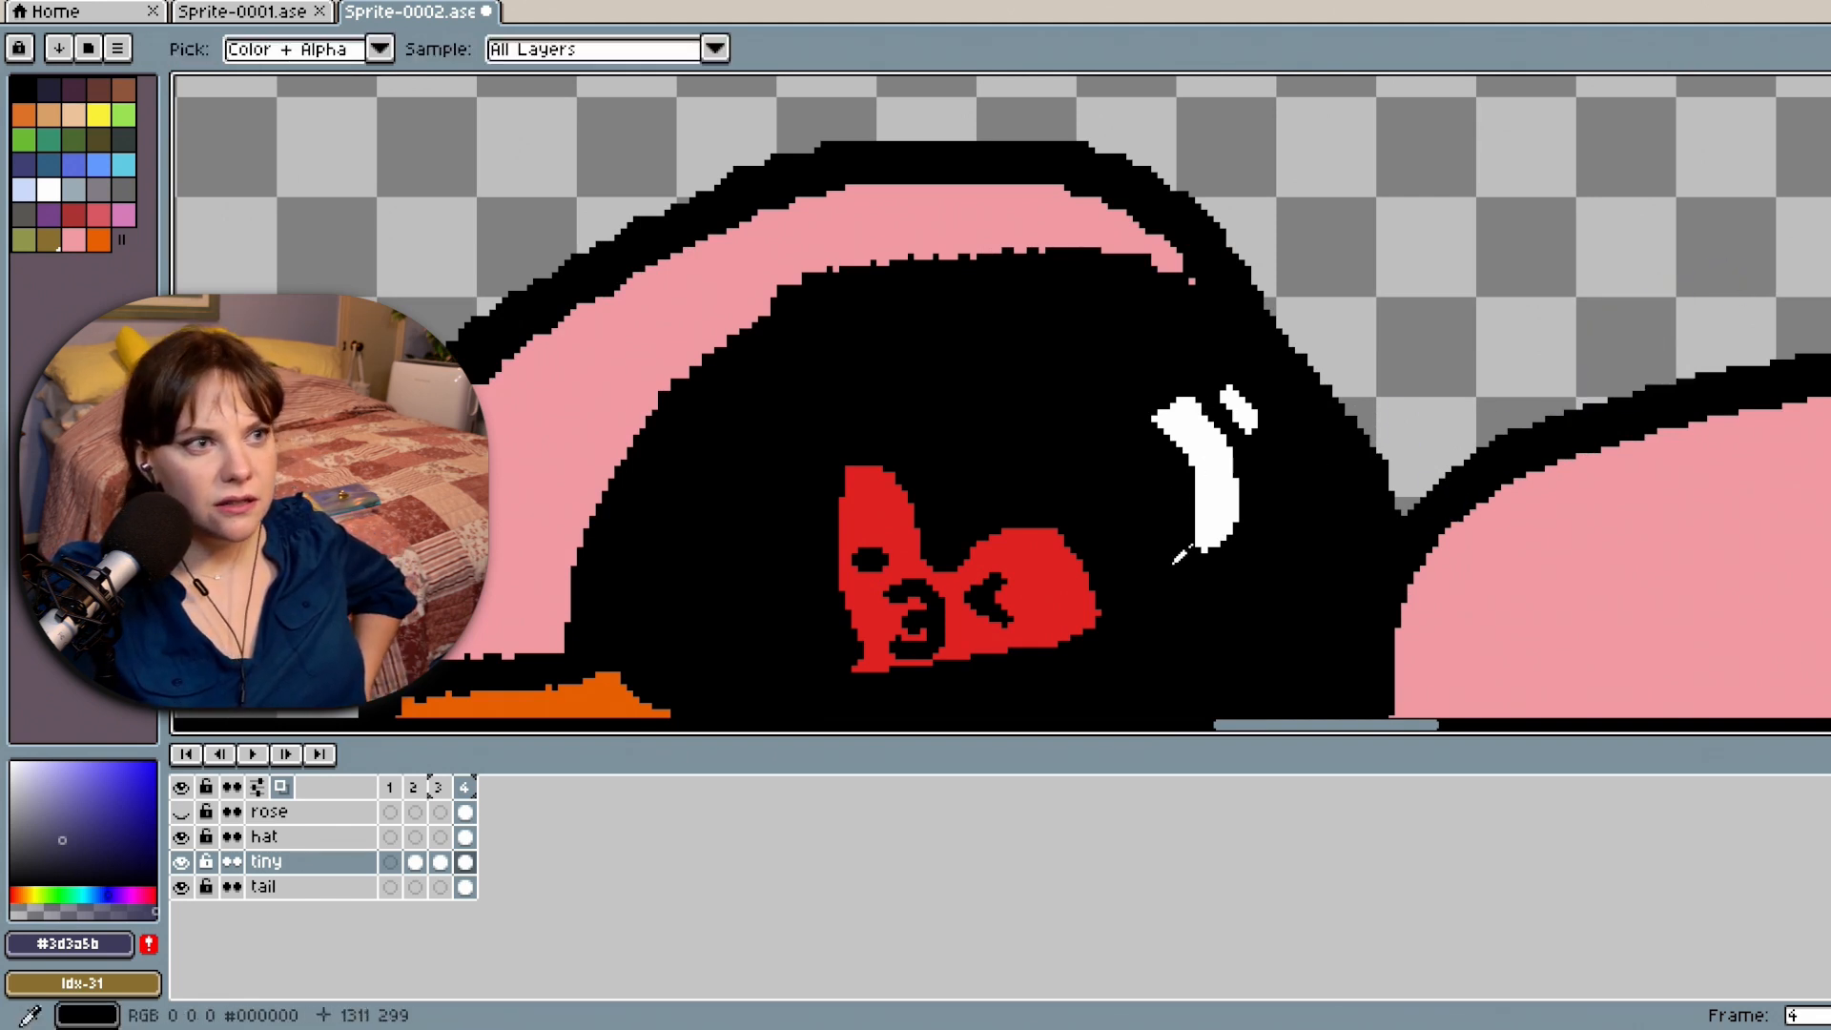
pyautogui.click(1180, 556)
pyautogui.press('b')
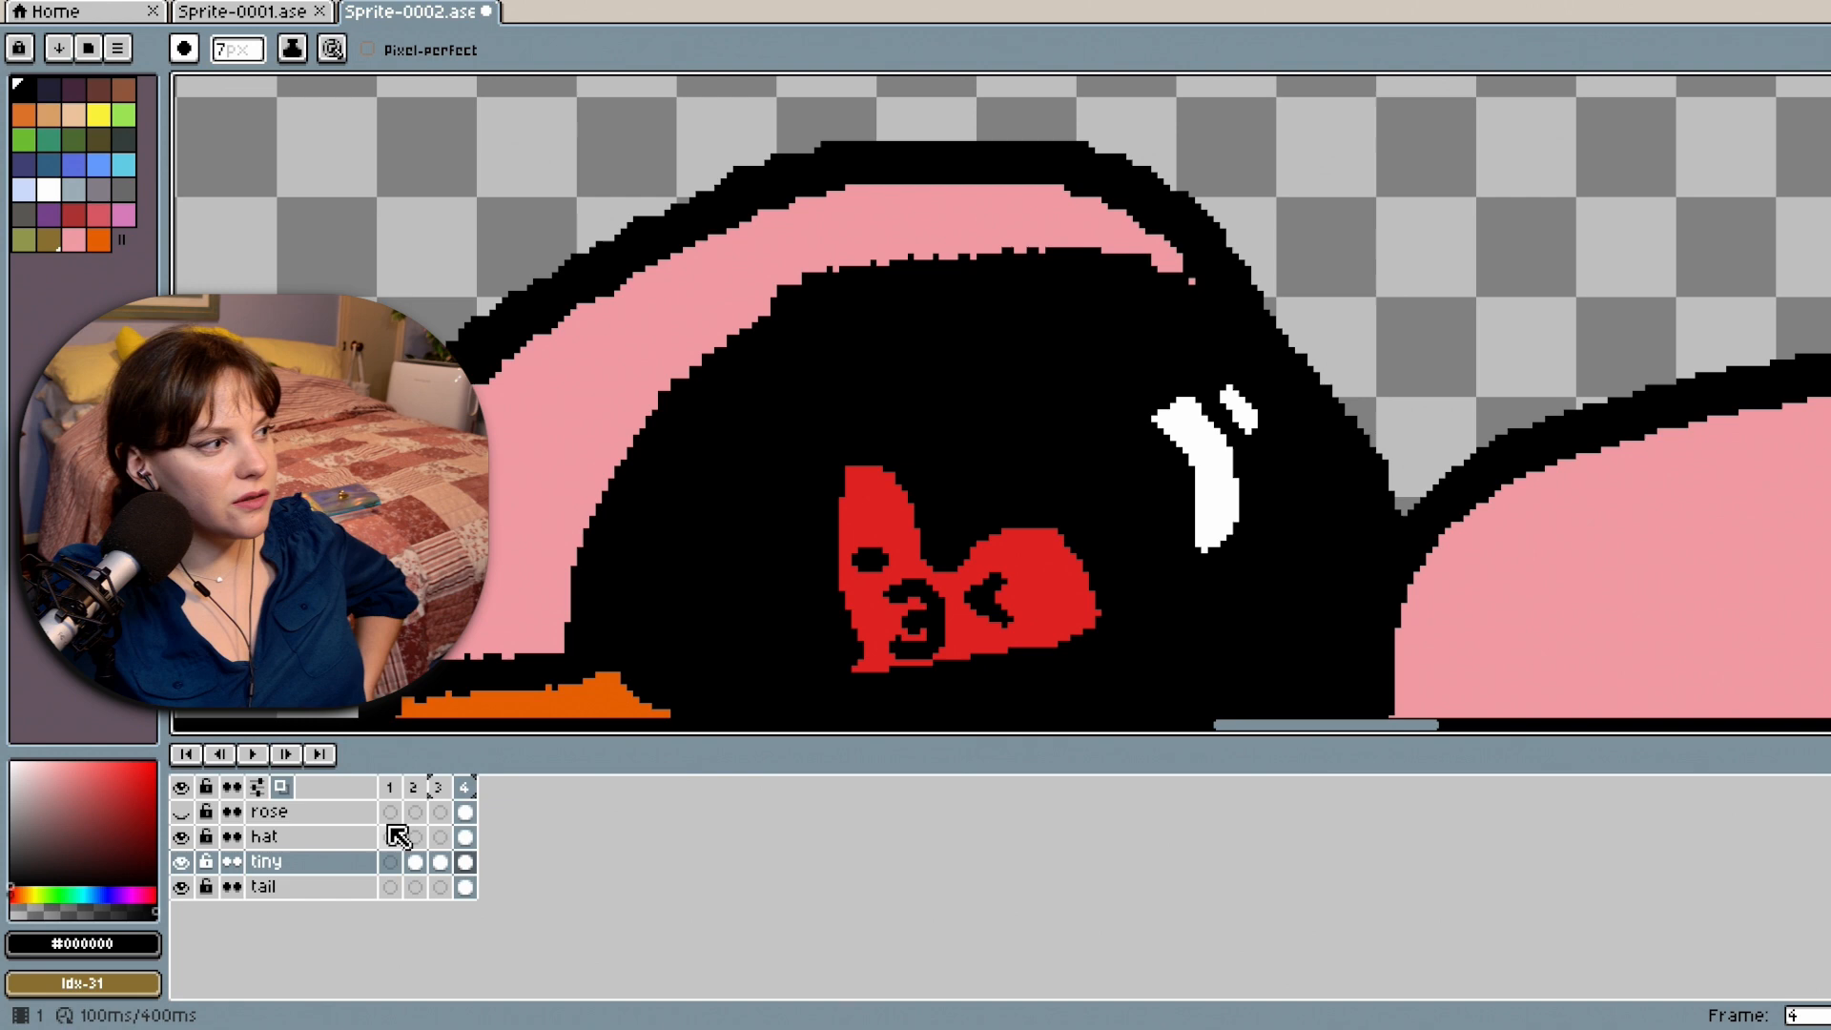
pyautogui.click(257, 837)
pyautogui.moveTo(1275, 475)
pyautogui.mouseDown()
pyautogui.moveTo(1179, 516)
pyautogui.moveTo(1202, 565)
pyautogui.mouseUp()
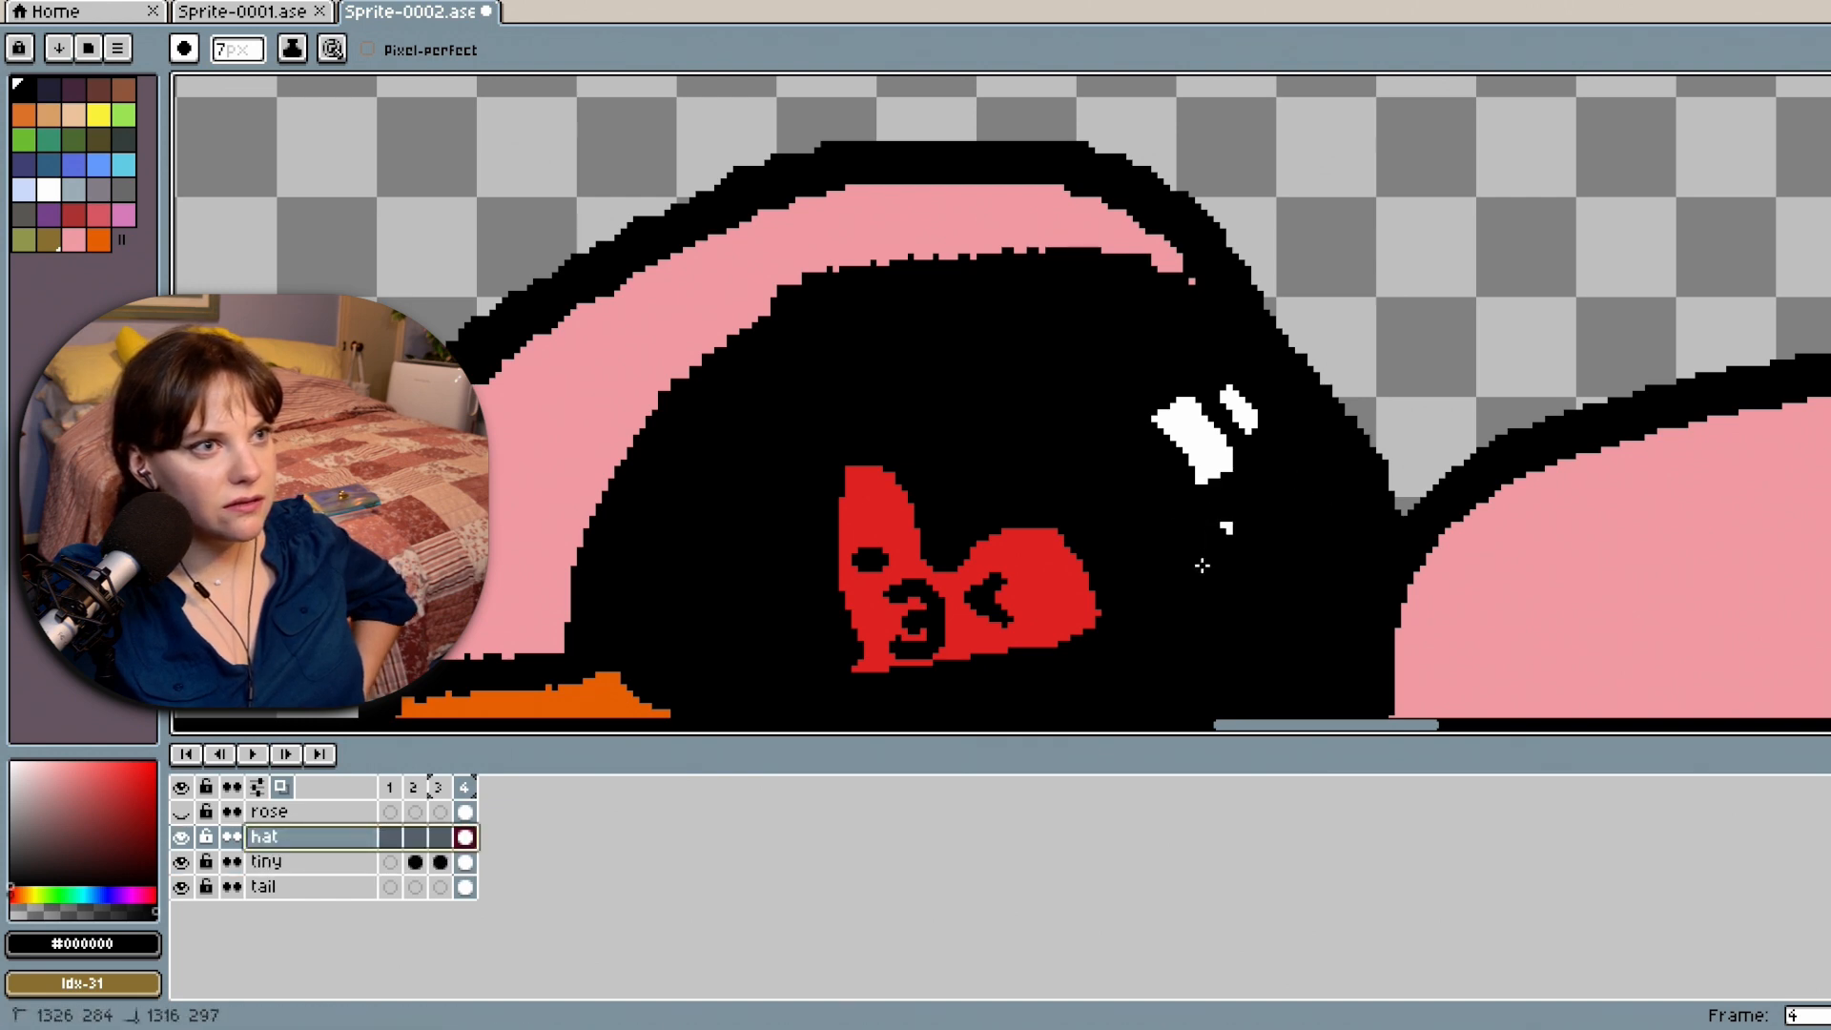
# Paint over the rest of the cap's larger white highlight in black, keeping only the small mark beside it.
pyautogui.scroll(-4, 1340, 539)
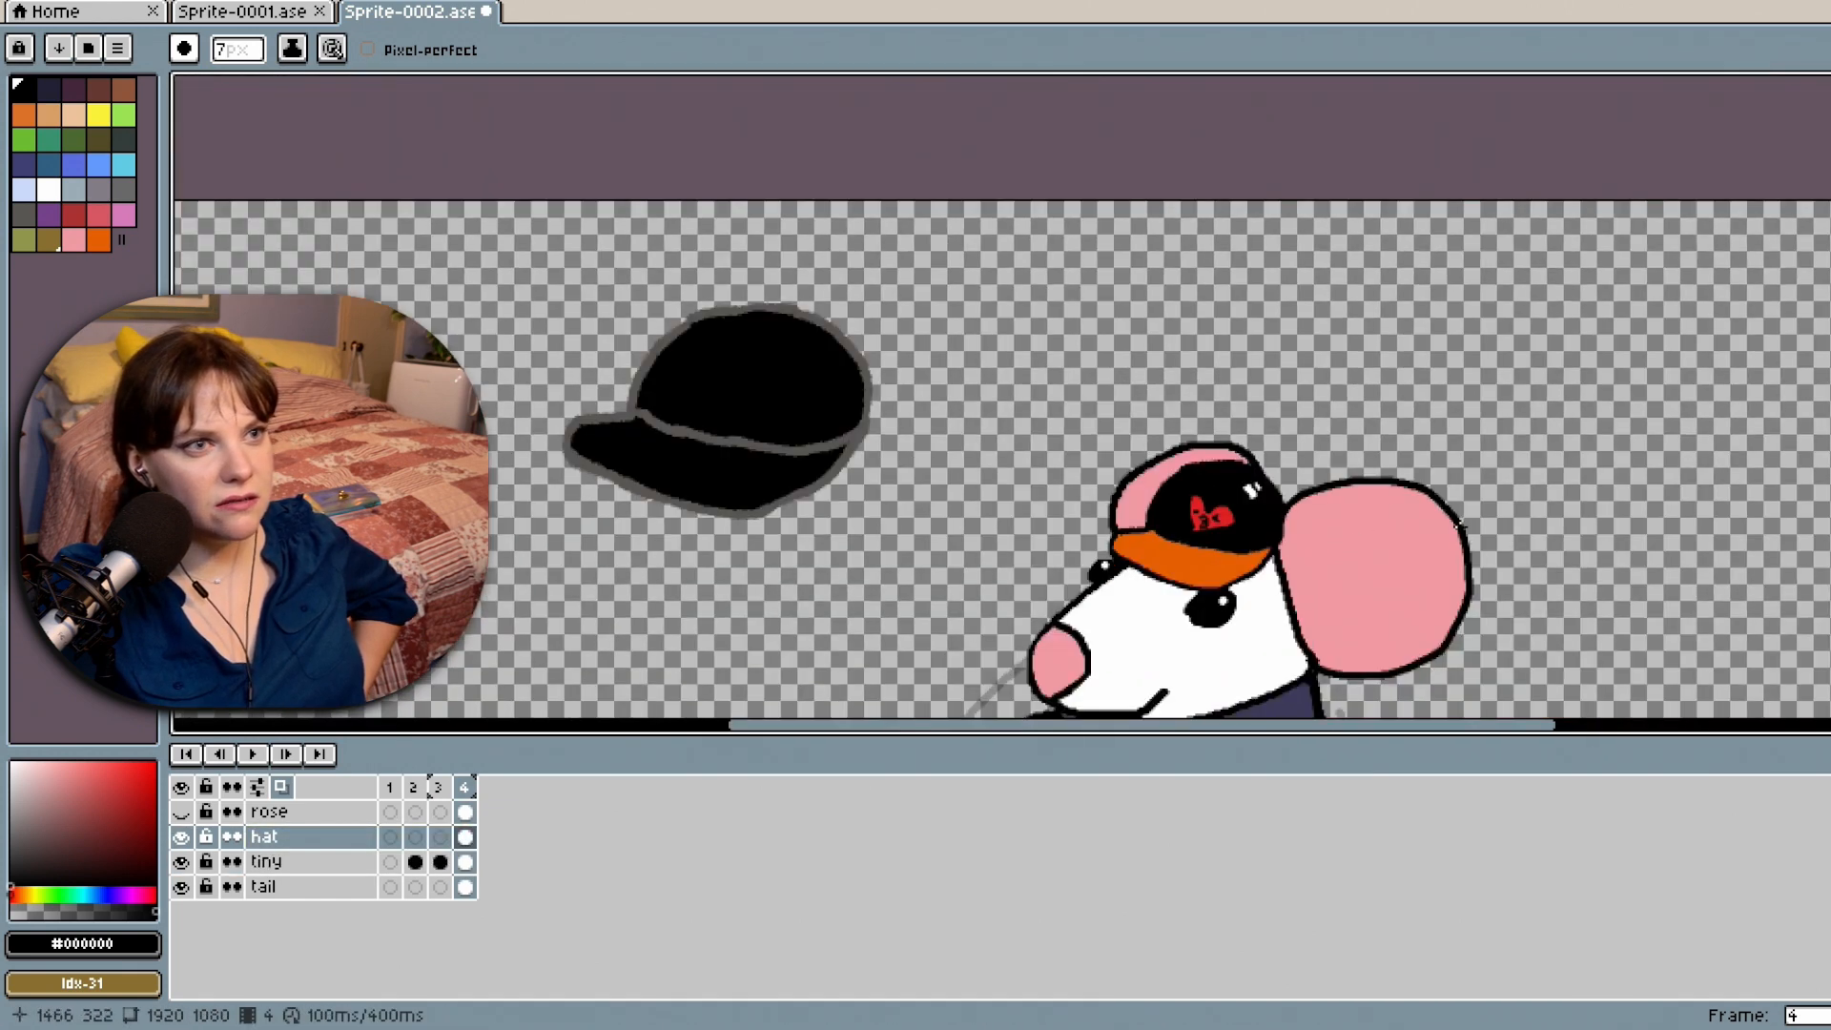
pyautogui.moveTo(1830, 267); pyautogui.dragTo(1829, 382)
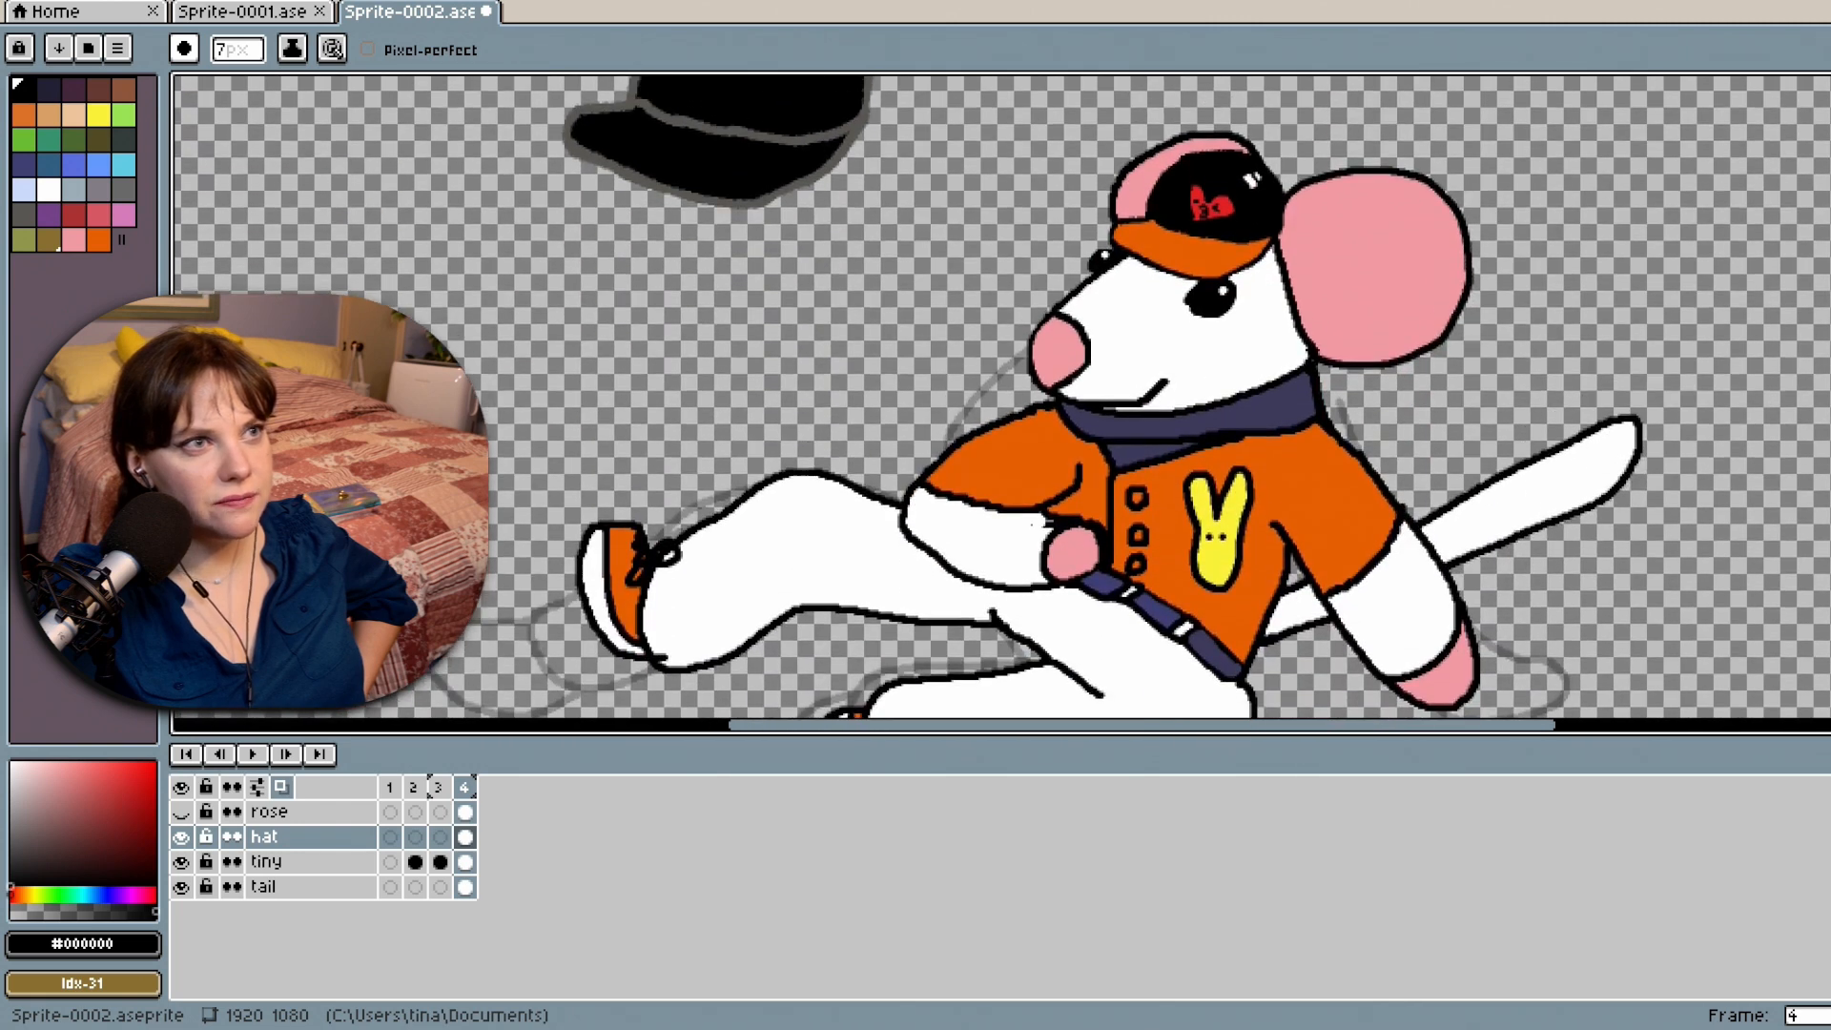
pyautogui.scroll(-1, 1231, 286)
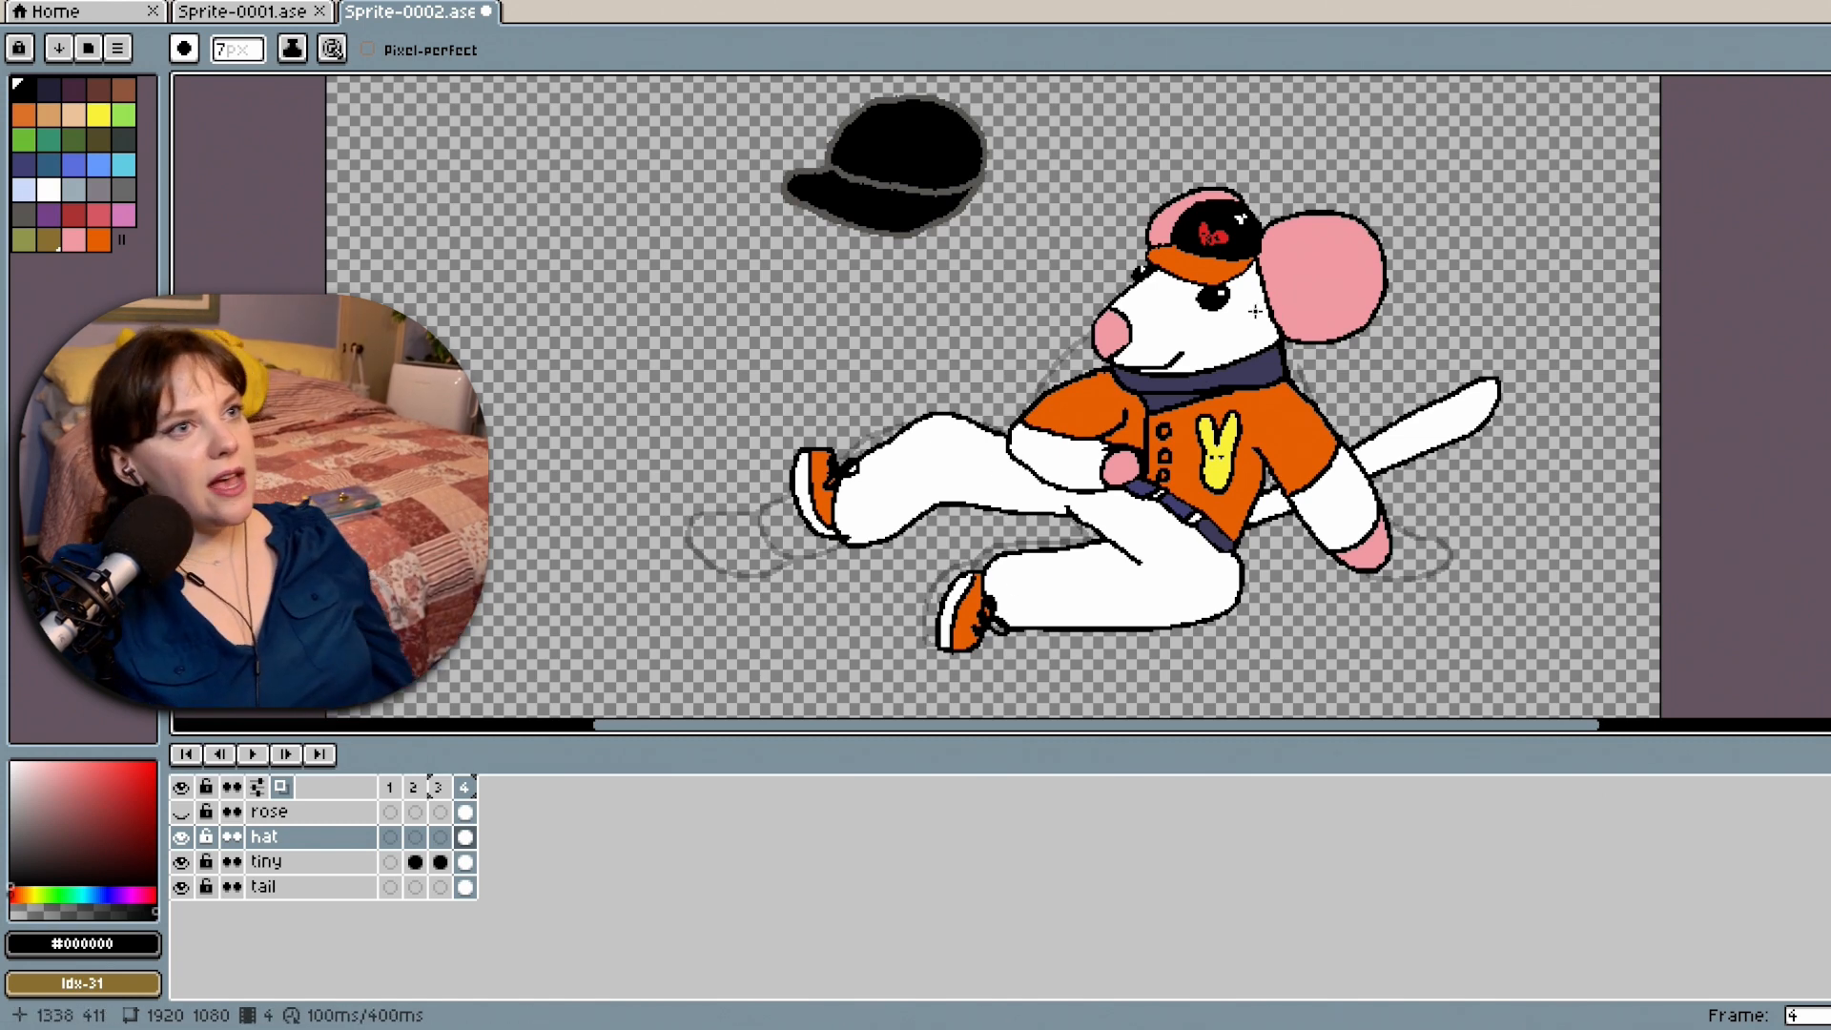
pyautogui.scroll(1, 1312, 433)
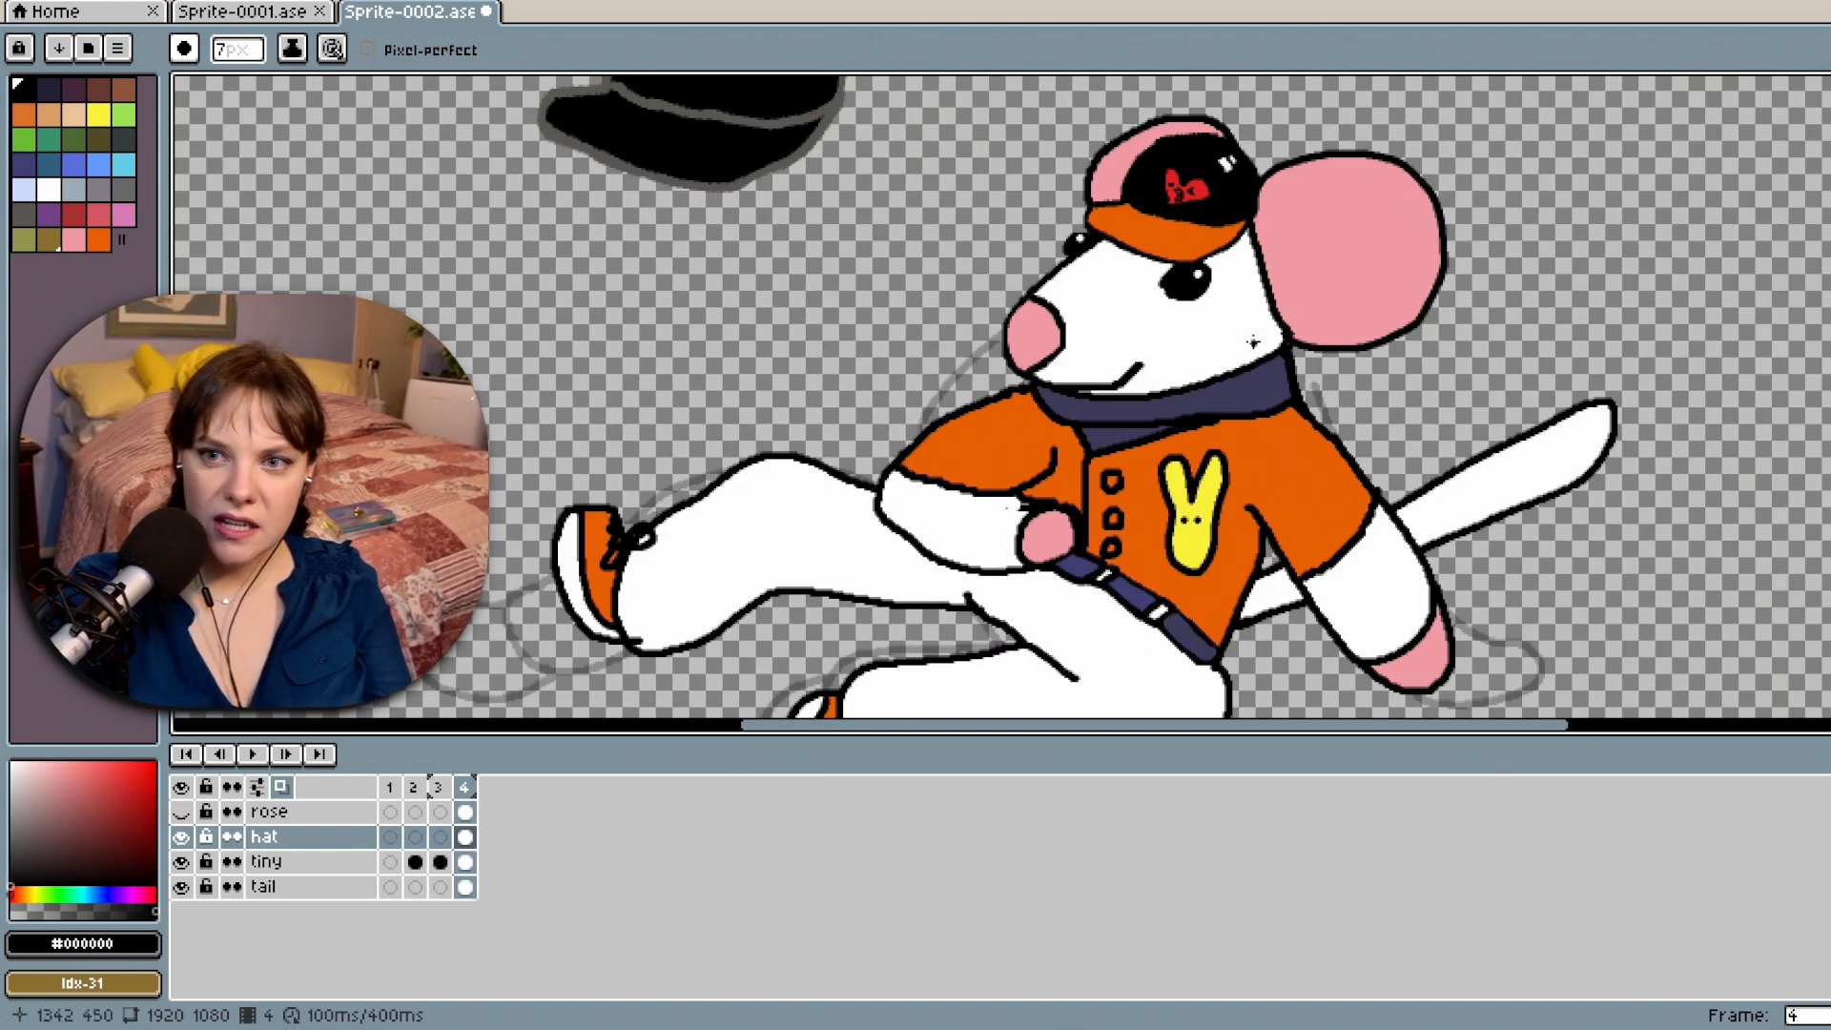
pyautogui.scroll(3, 1238, 193)
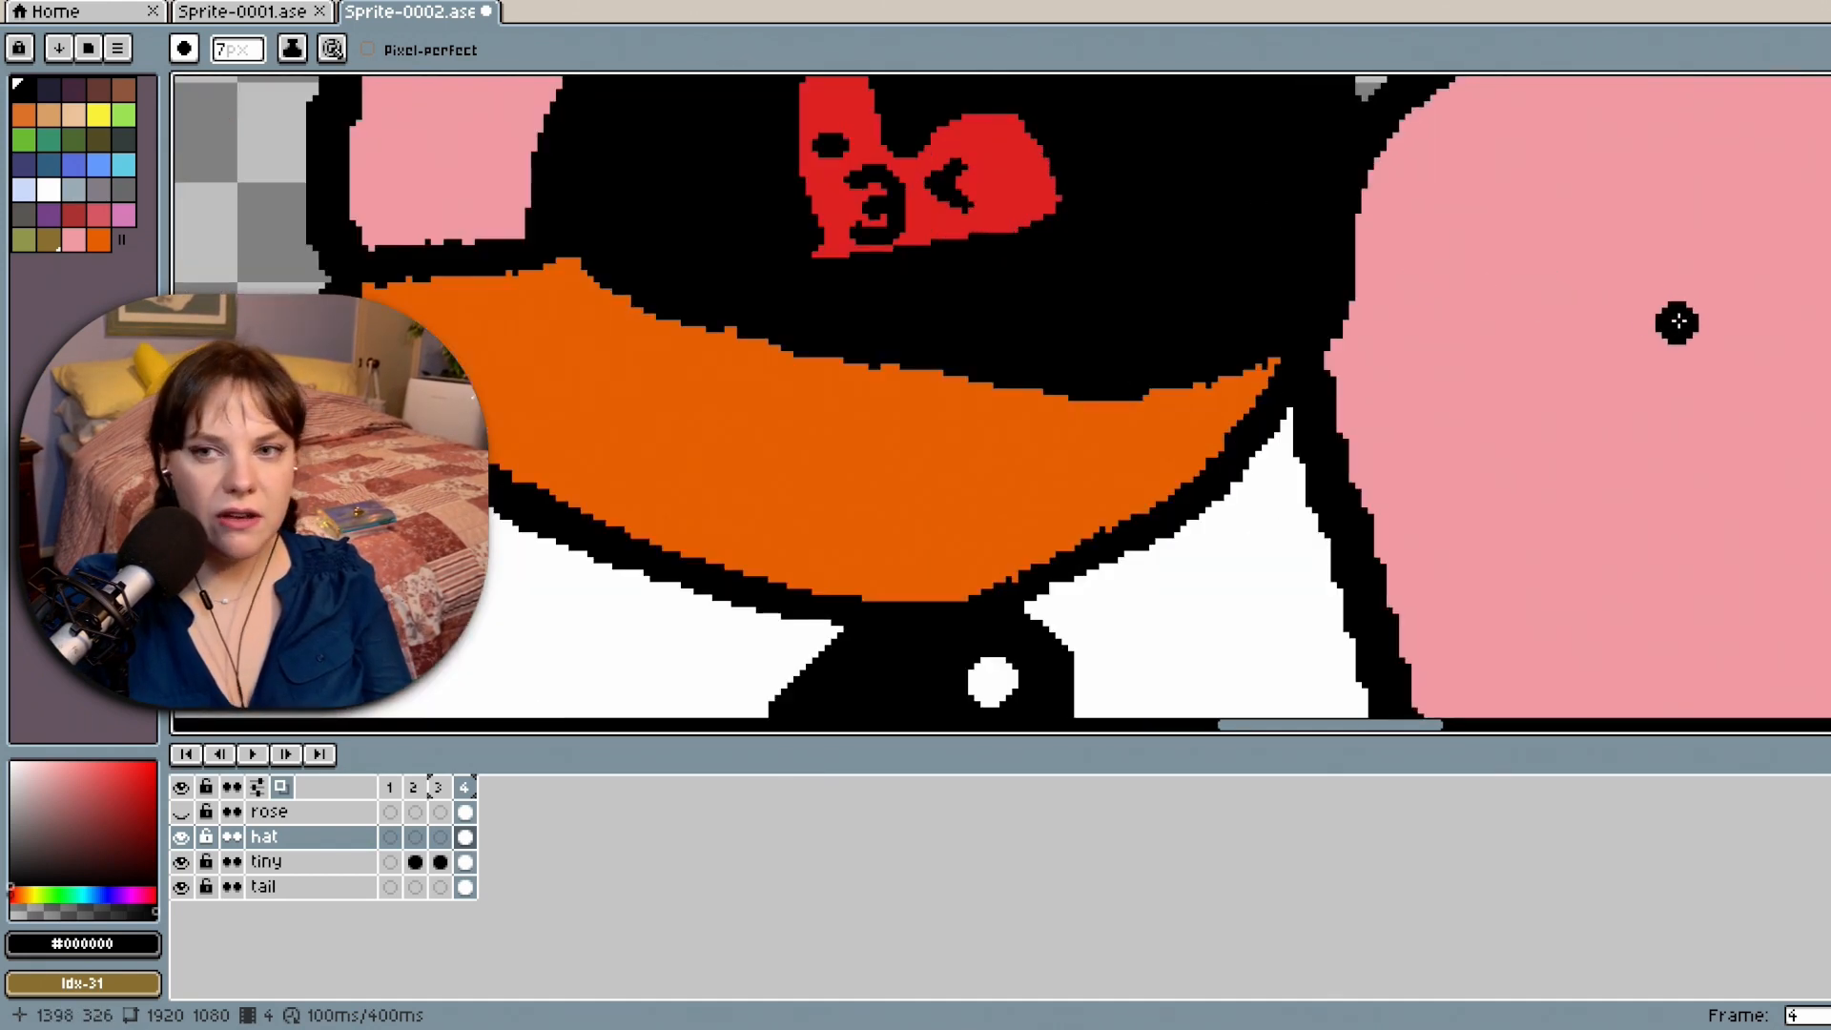
pyautogui.scroll(5, 1001, 396)
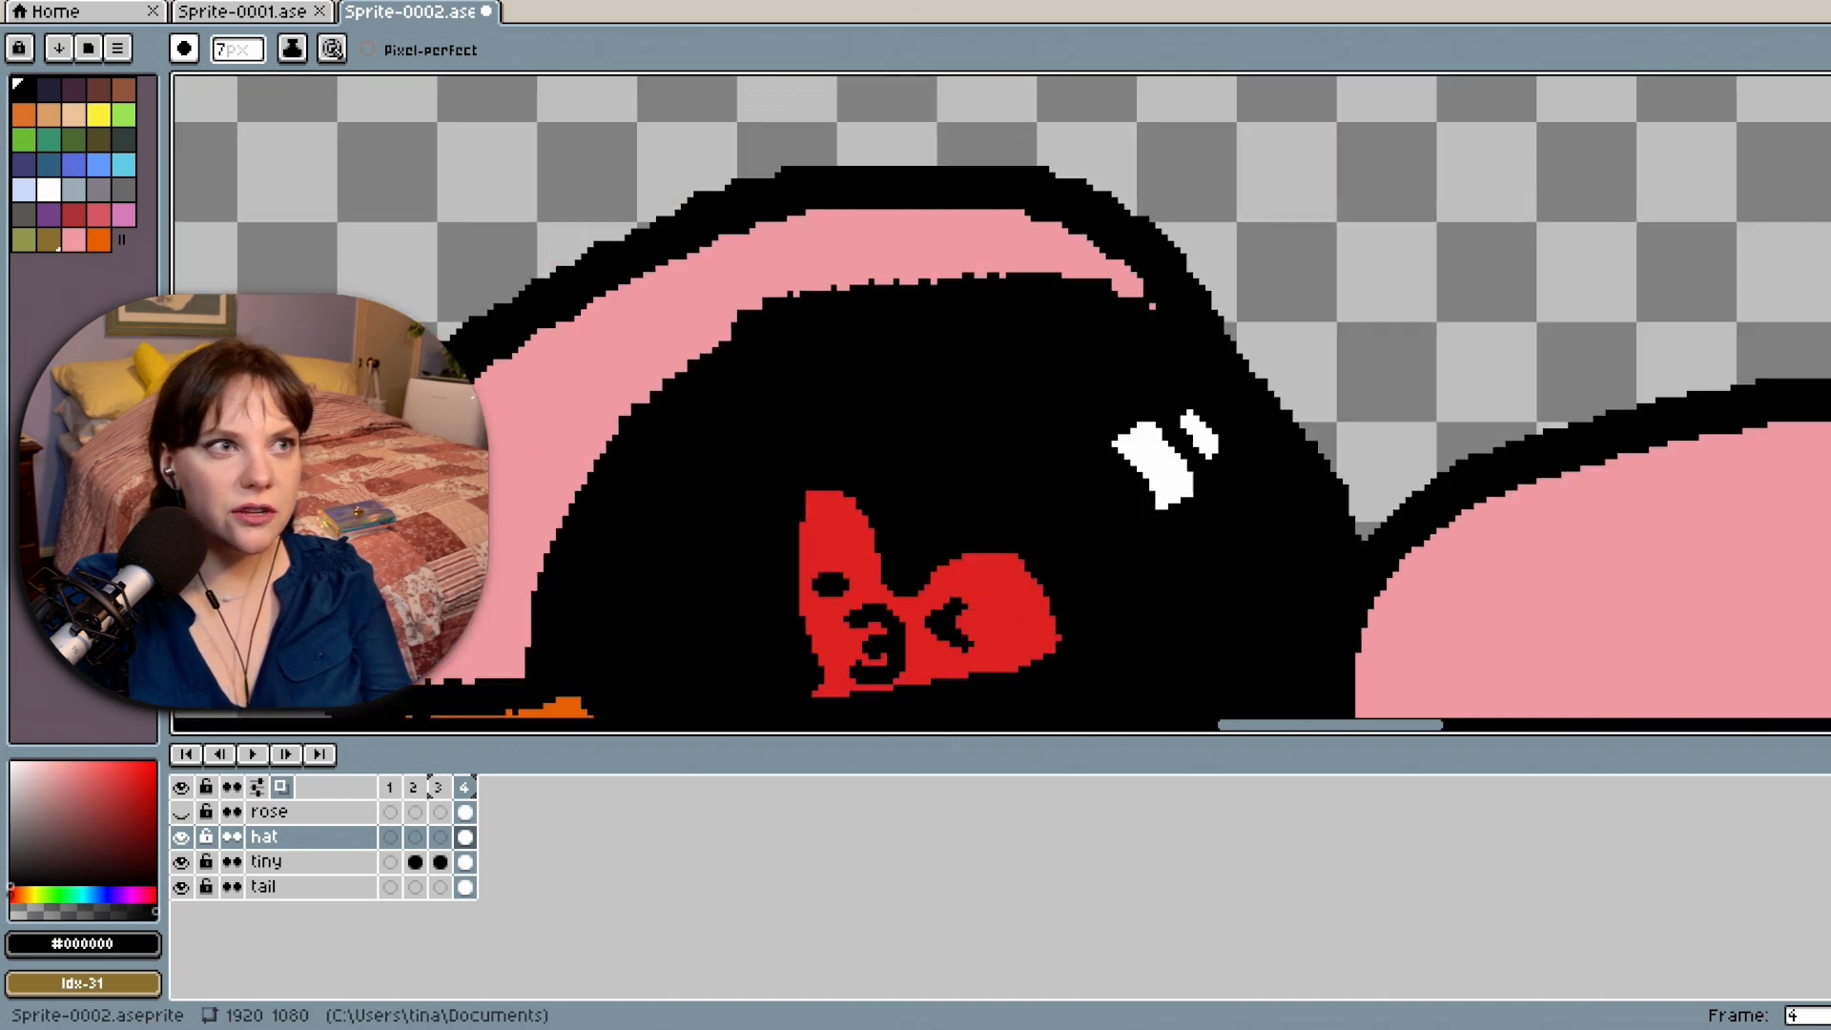
pyautogui.moveTo(1144, 534)
pyautogui.mouseDown()
pyautogui.moveTo(1187, 601)
pyautogui.moveTo(1132, 551)
pyautogui.mouseUp()
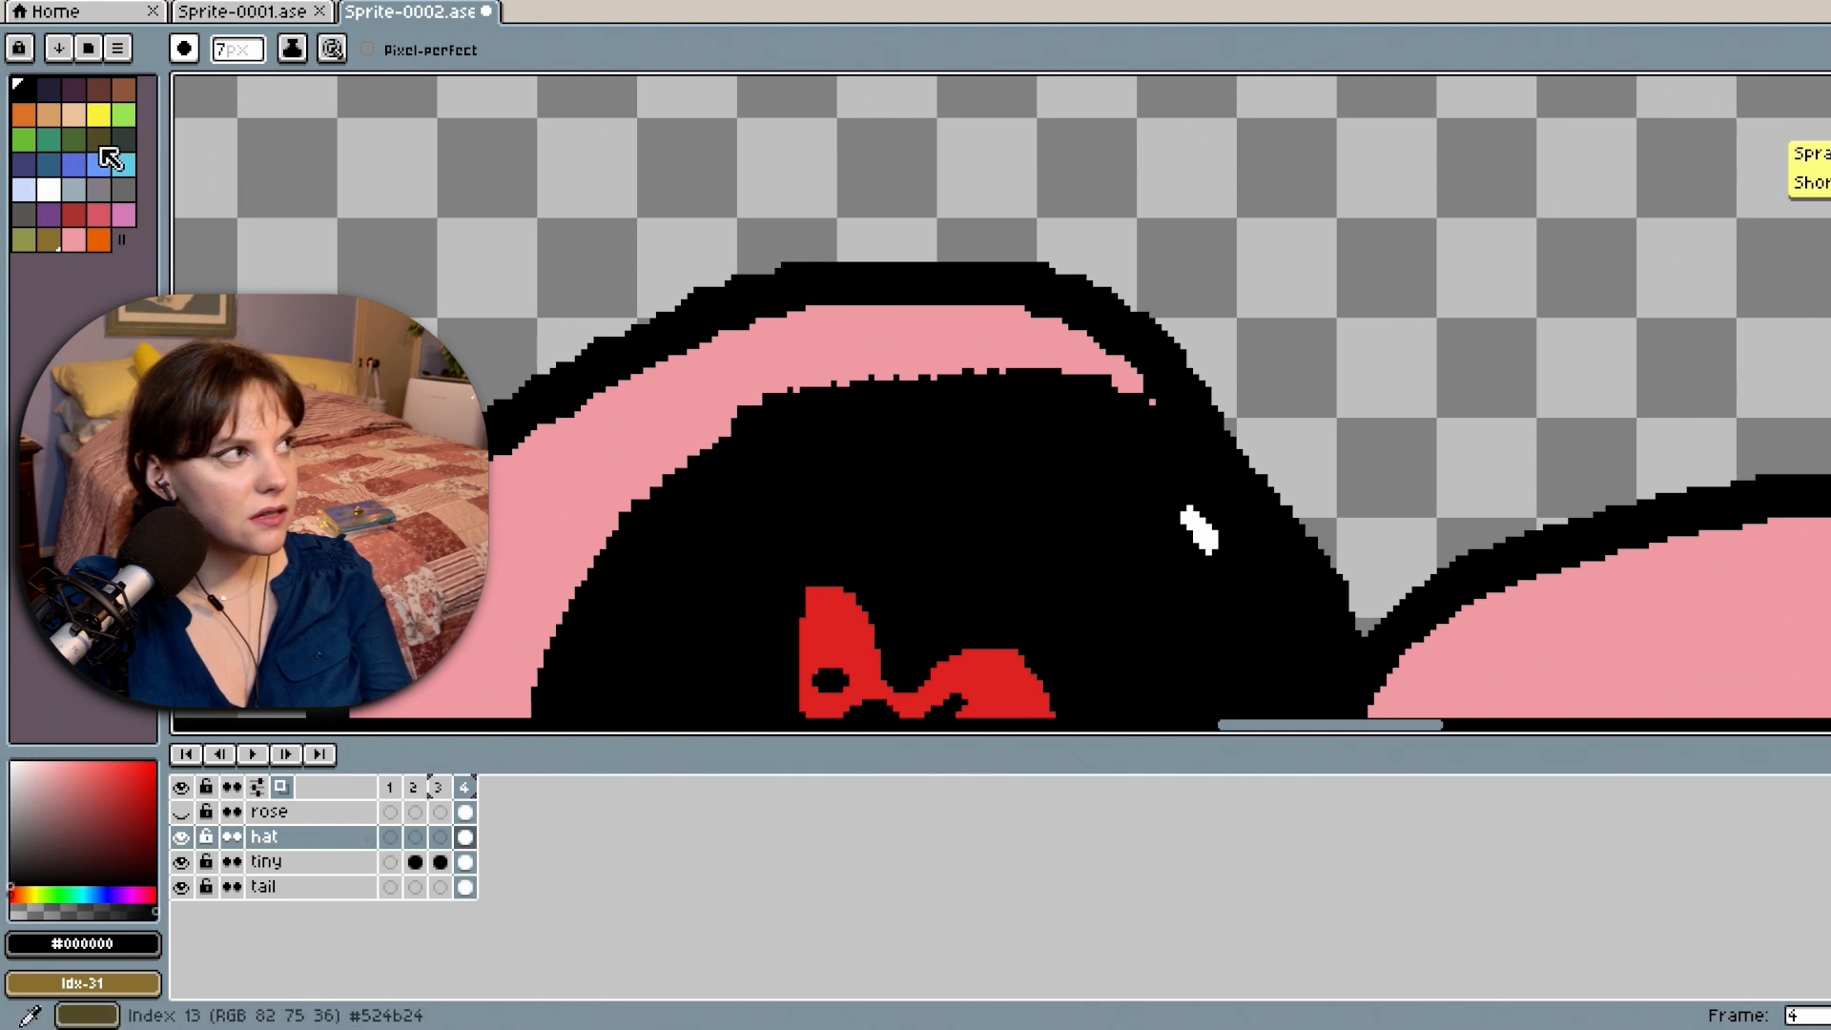
# With a 4 px white pencil, extend the small cap highlight into a longer slanted streak and add dots above it.
pyautogui.click(49, 188)
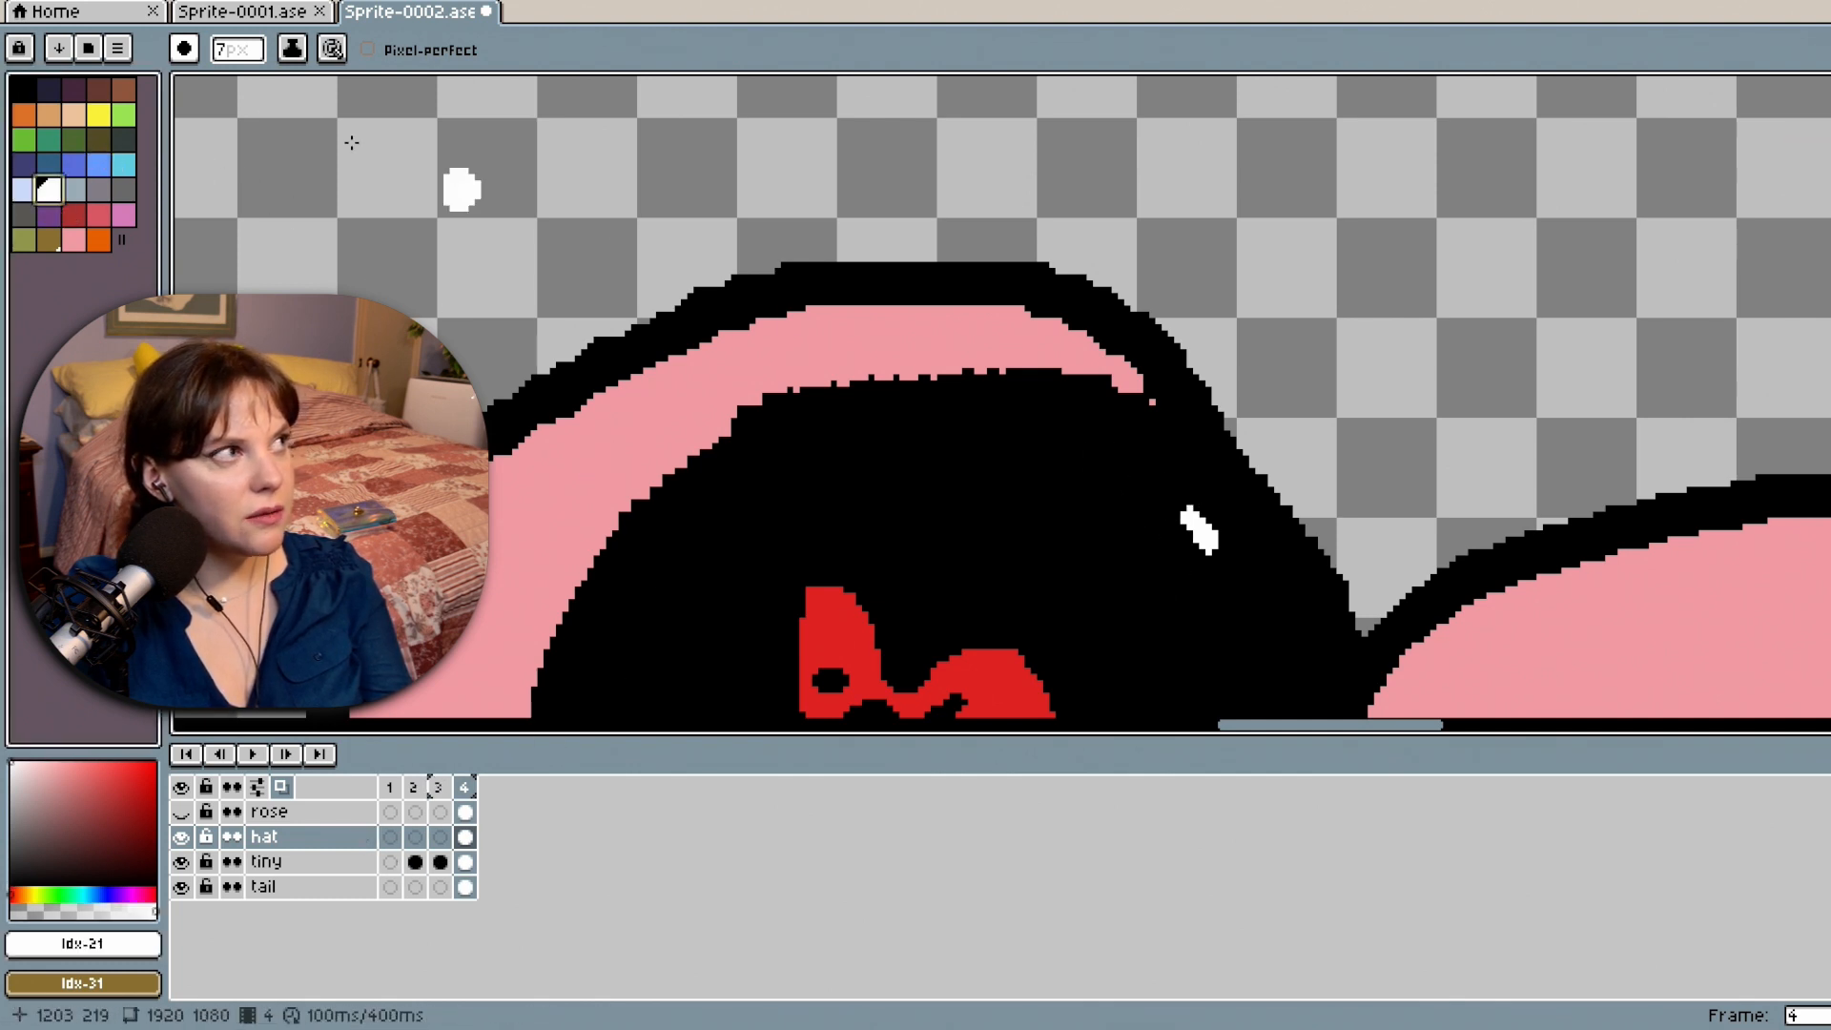
pyautogui.click(237, 49)
pyautogui.moveTo(253, 82); pyautogui.dragTo(235, 84)
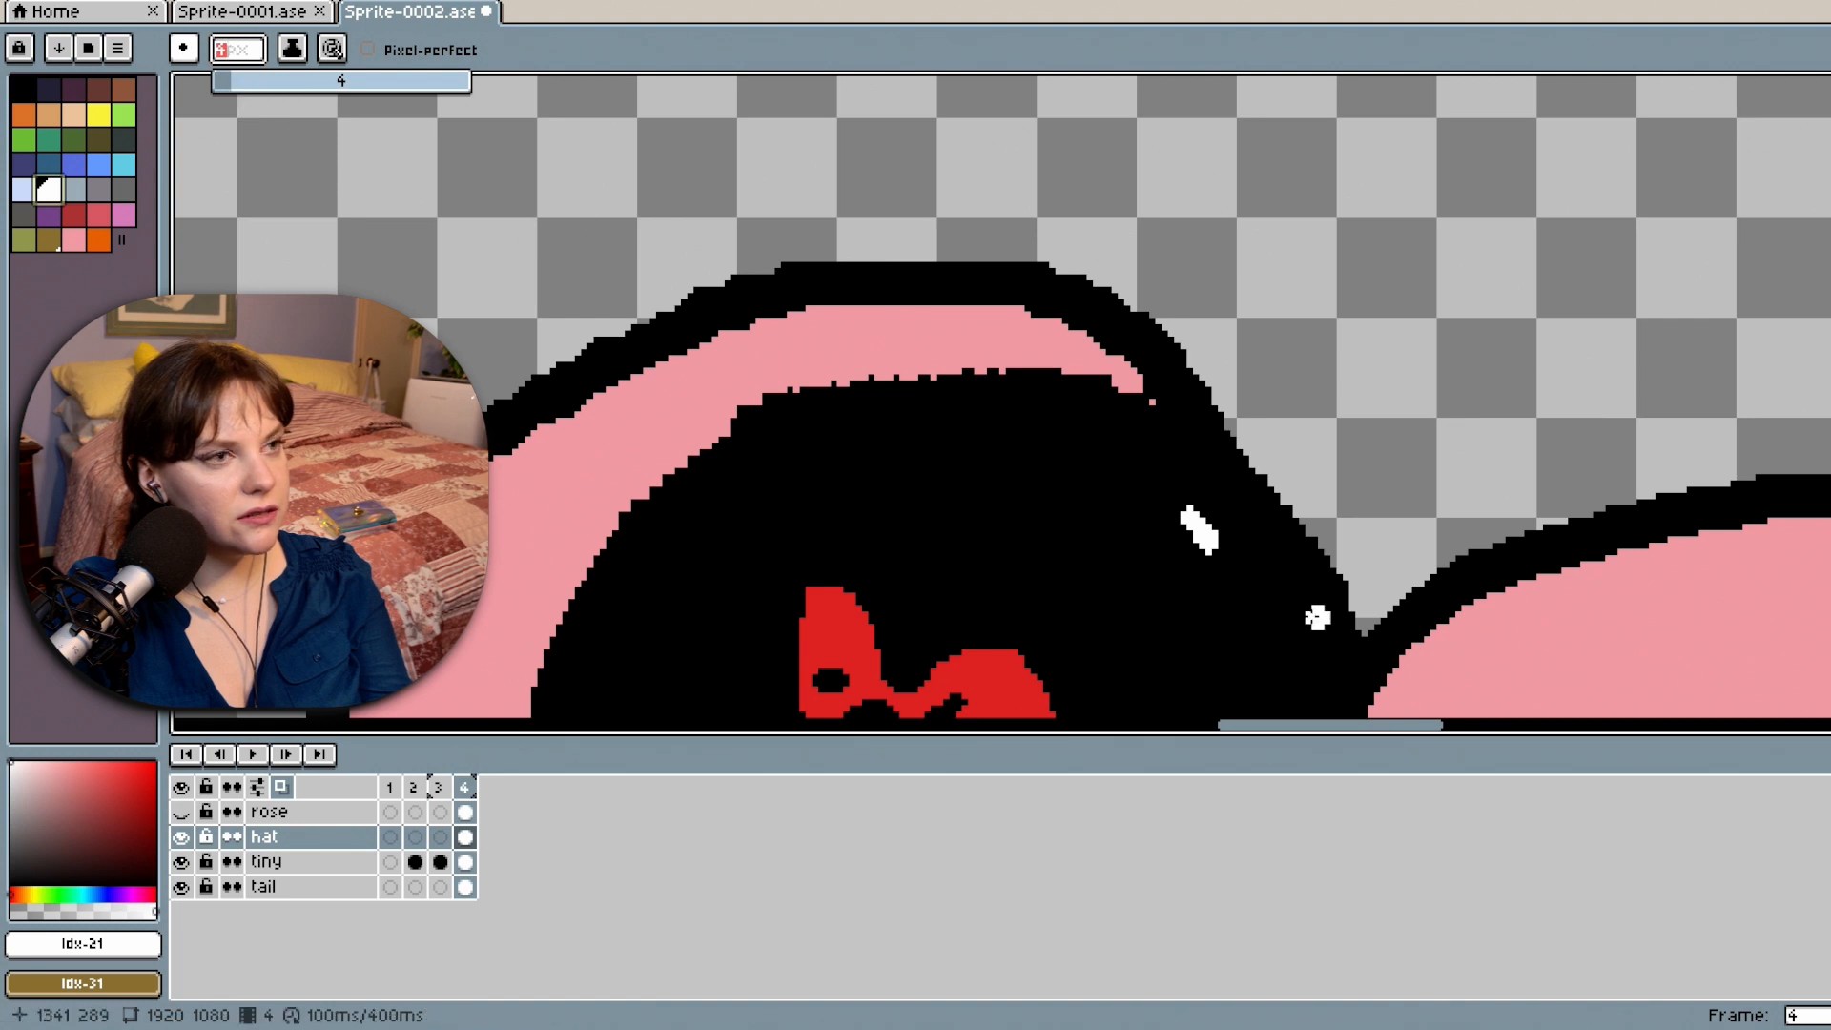
pyautogui.moveTo(1175, 493); pyautogui.dragTo(1237, 572)
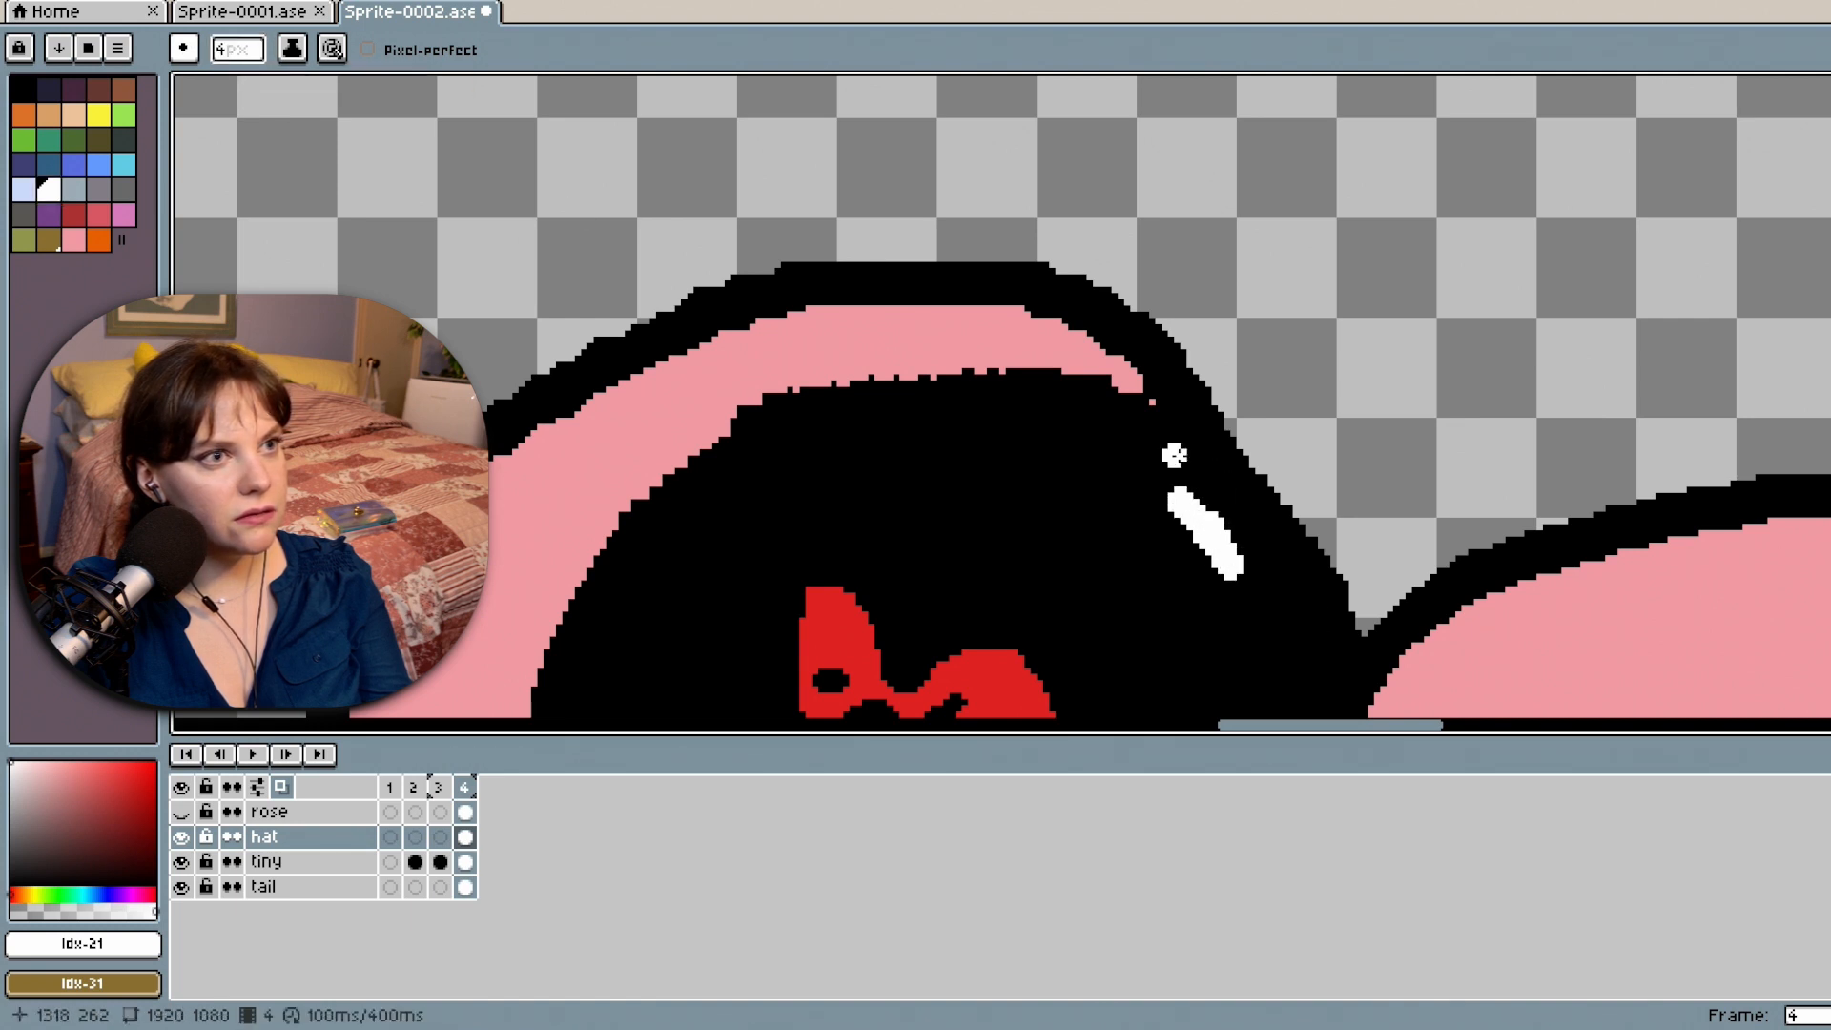
pyautogui.click(1154, 480)
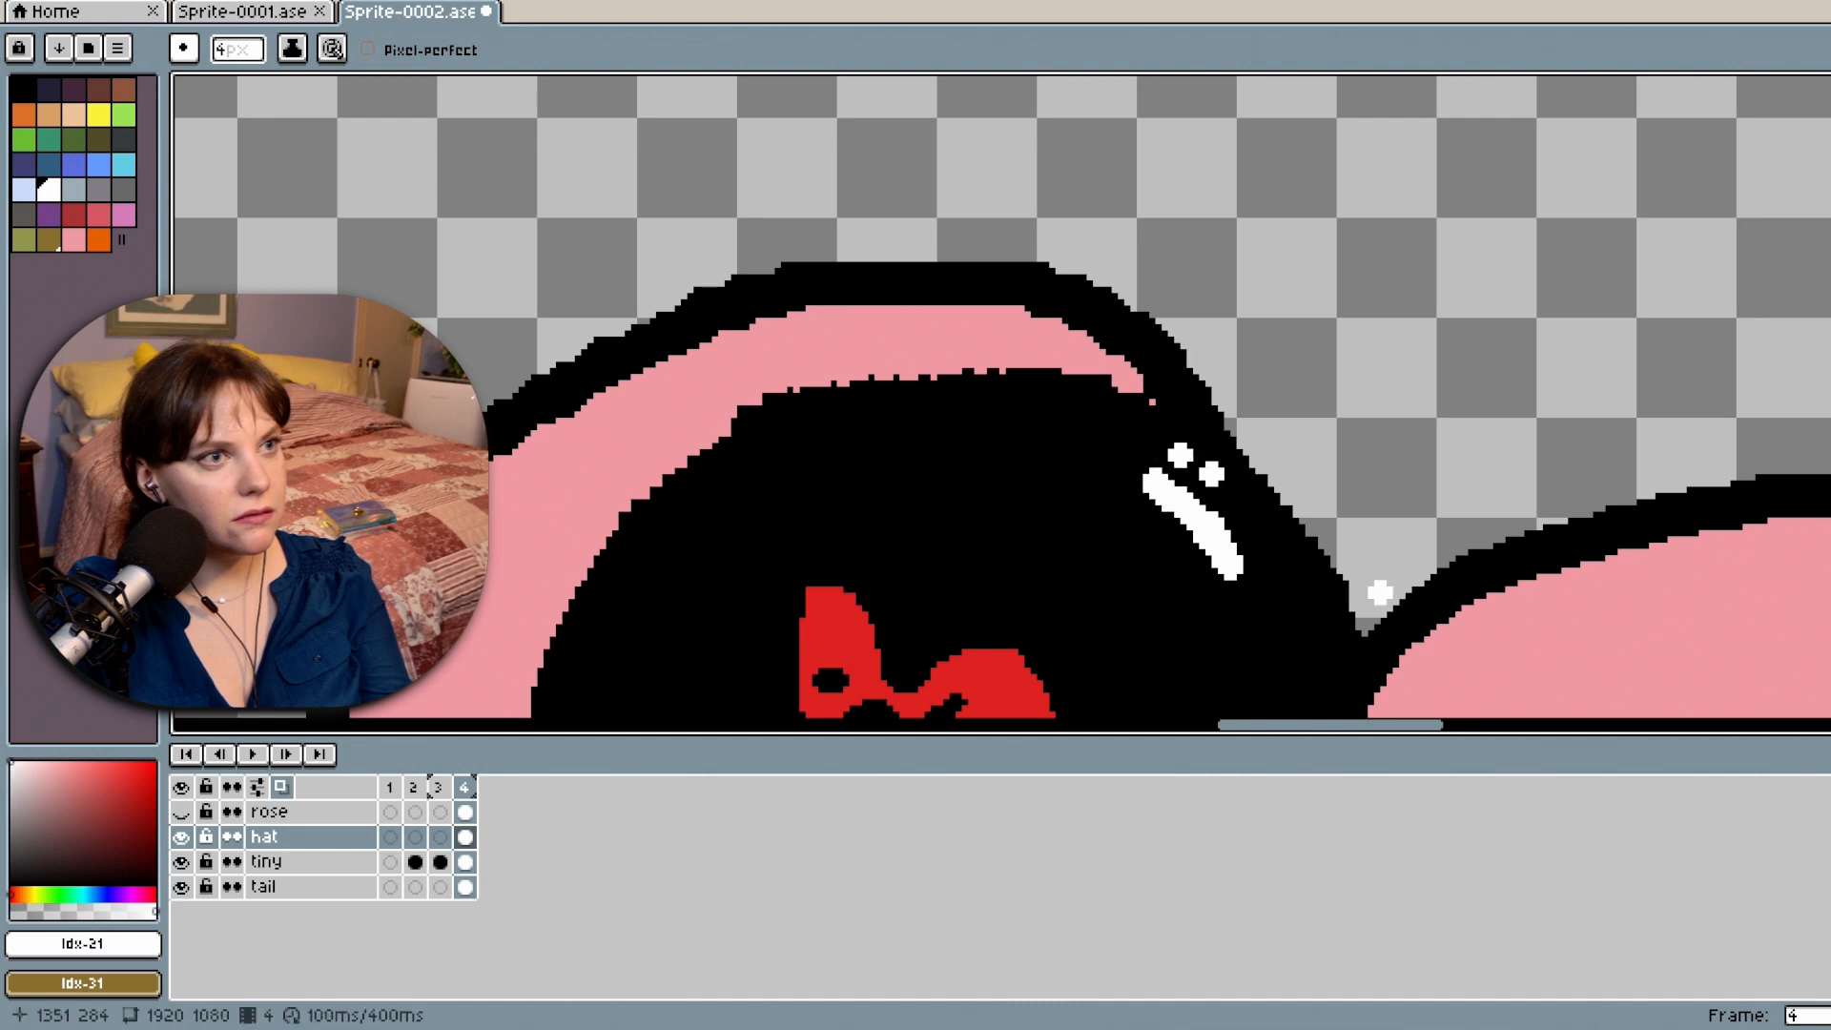
# Undo the white dots above the cap's highlight streak and place a single white dot at its upper end.
pyautogui.scroll(-3, 1478, 577)
pyautogui.scroll(4, 1611, 608)
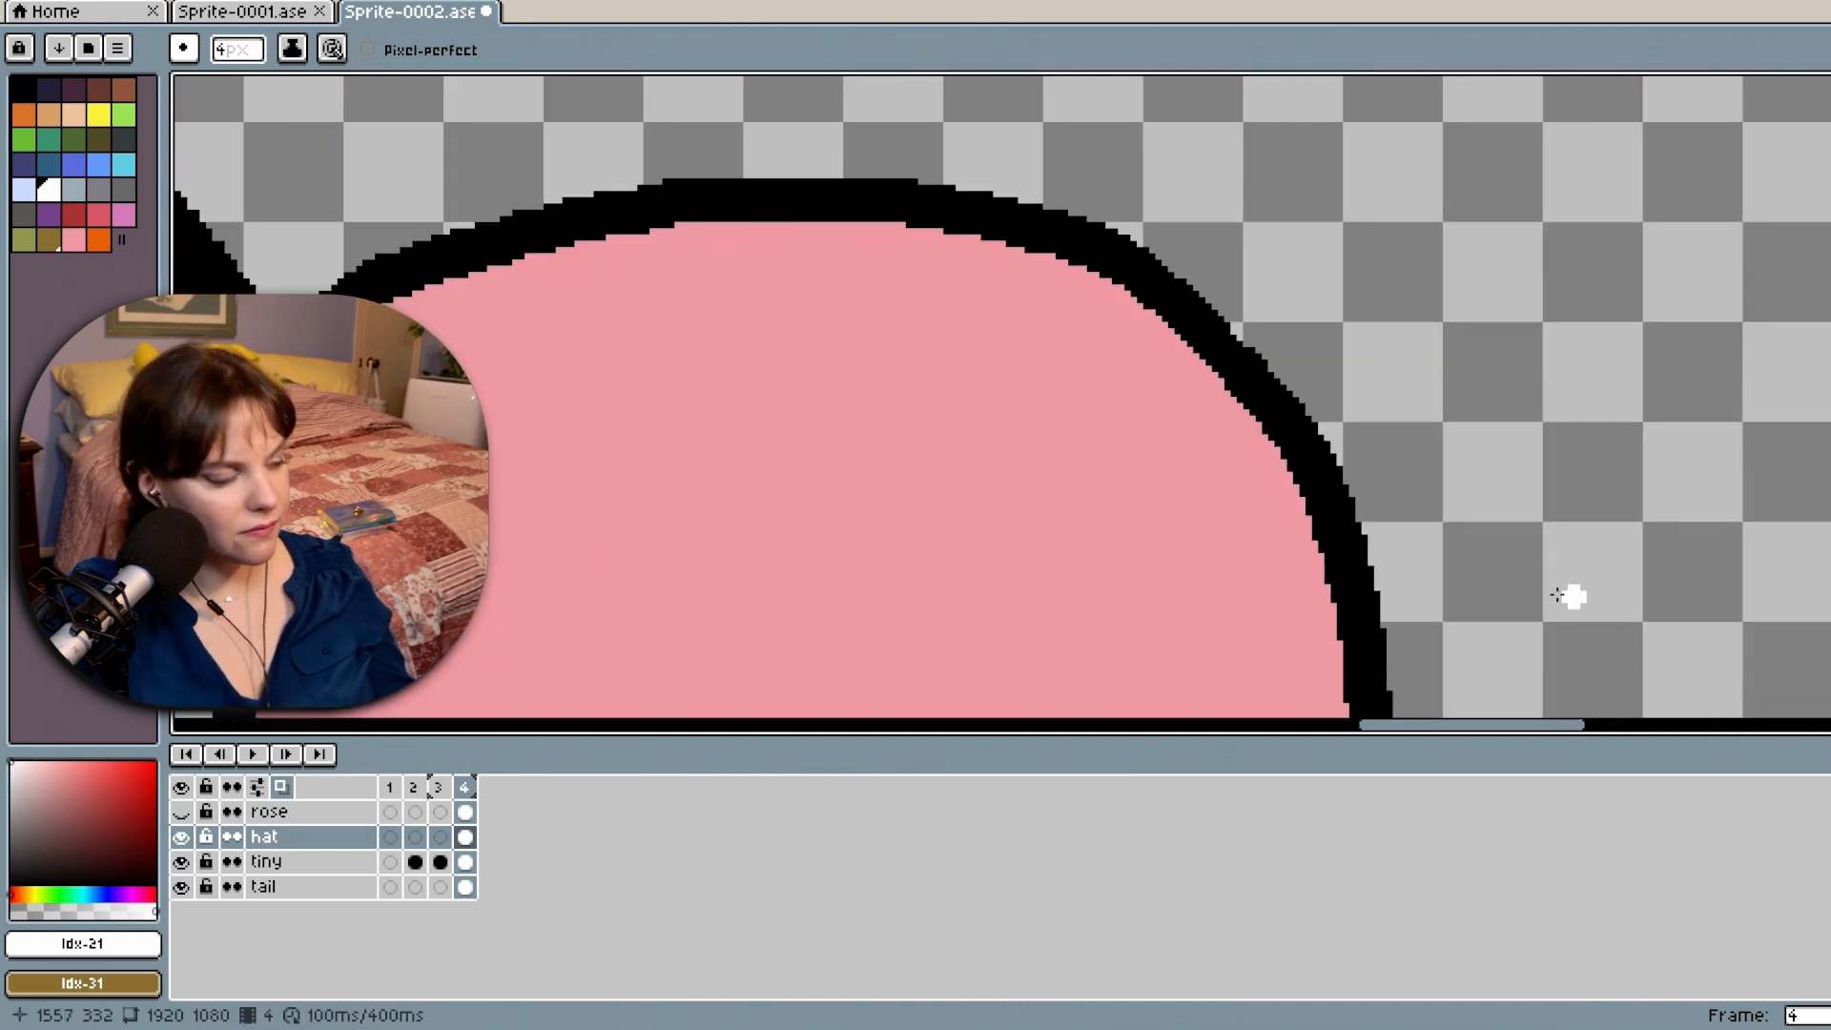
pyautogui.scroll(-1, 811, 536)
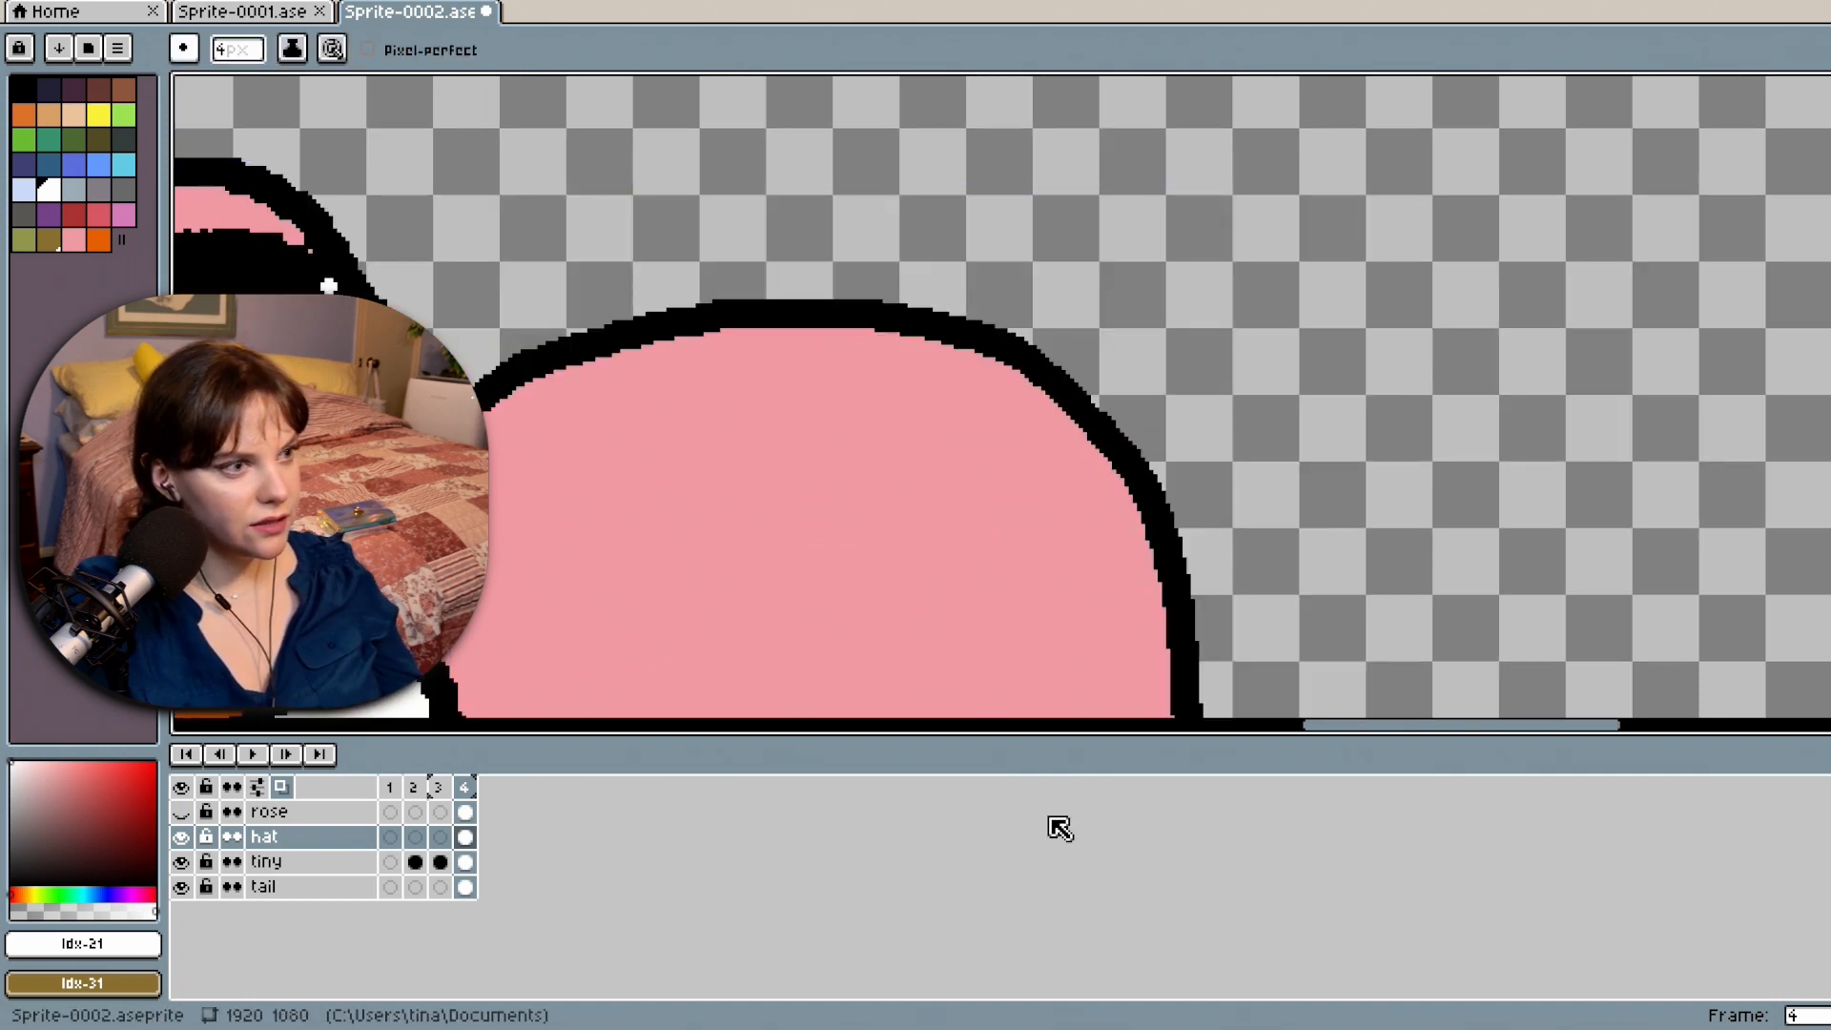
pyautogui.moveTo(1382, 728); pyautogui.dragTo(1224, 711)
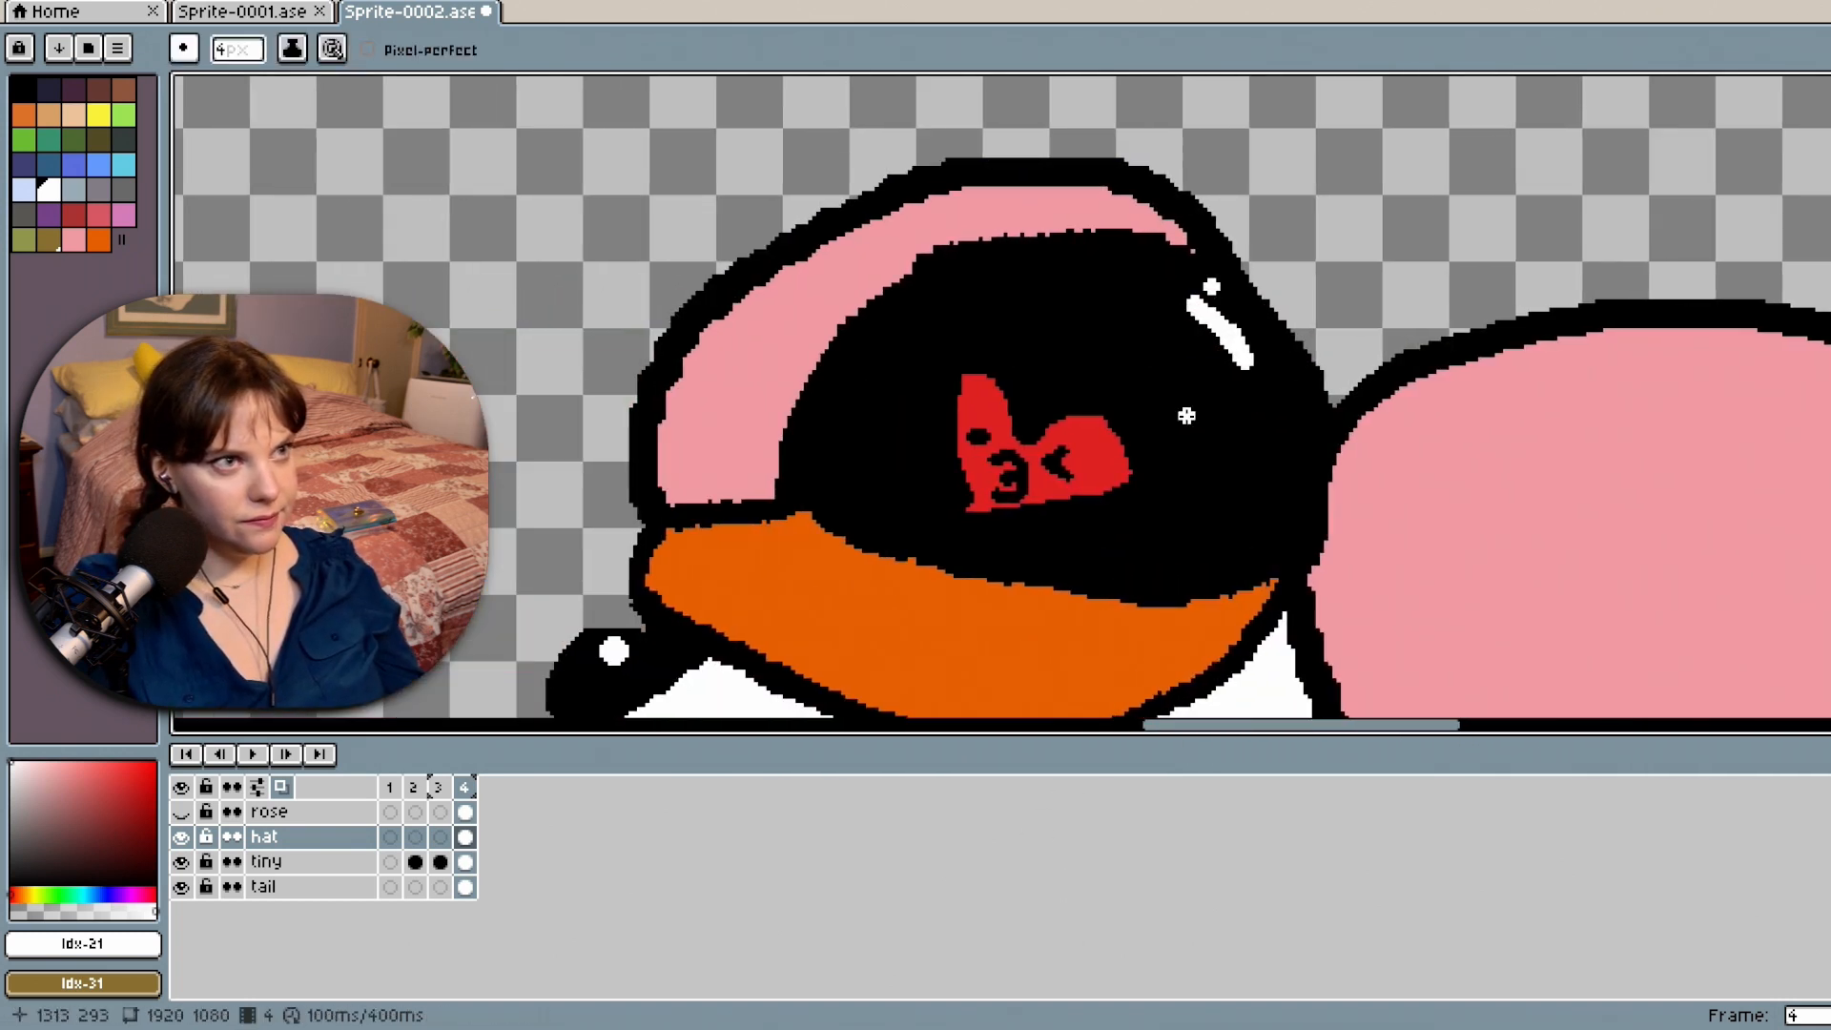
pyautogui.scroll(2, 1185, 414)
pyautogui.hotkey('ctrl', 'z')
pyautogui.press('b')
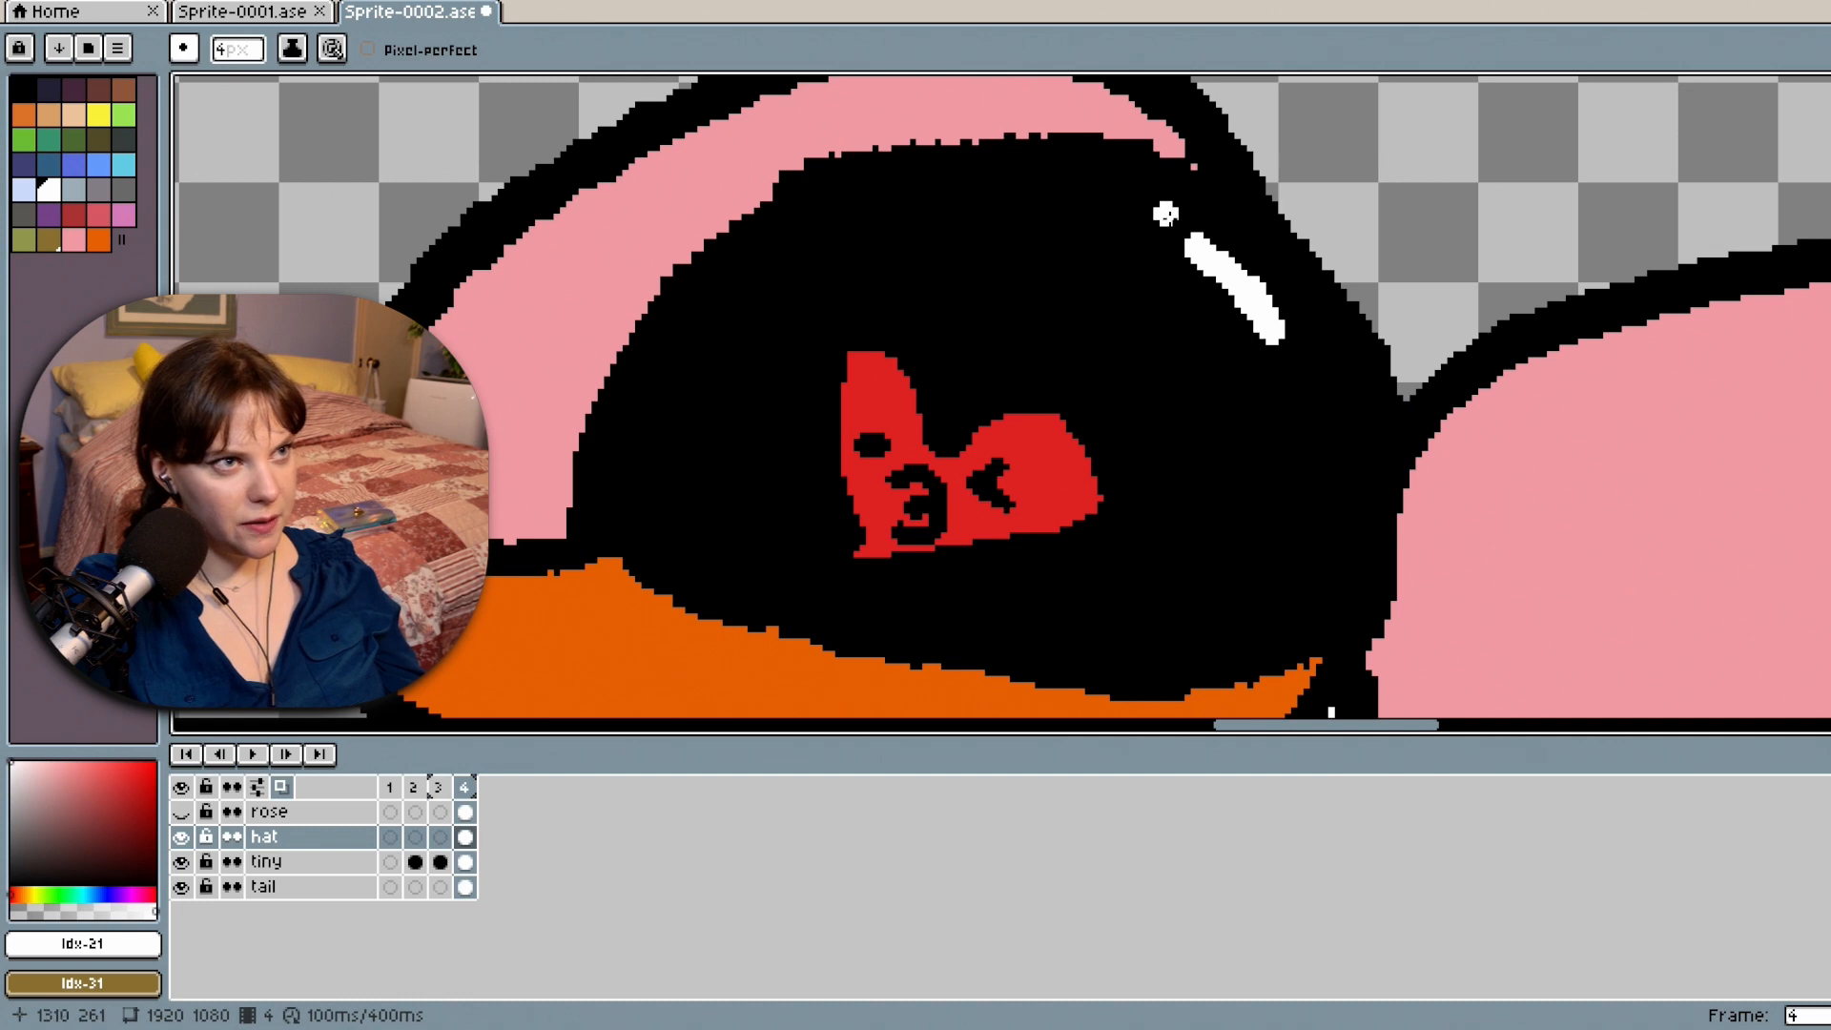
# Examine the reworked cap highlight on the whole mouse, along with the details of its head and scarf.
pyautogui.scroll(-5, 1509, 589)
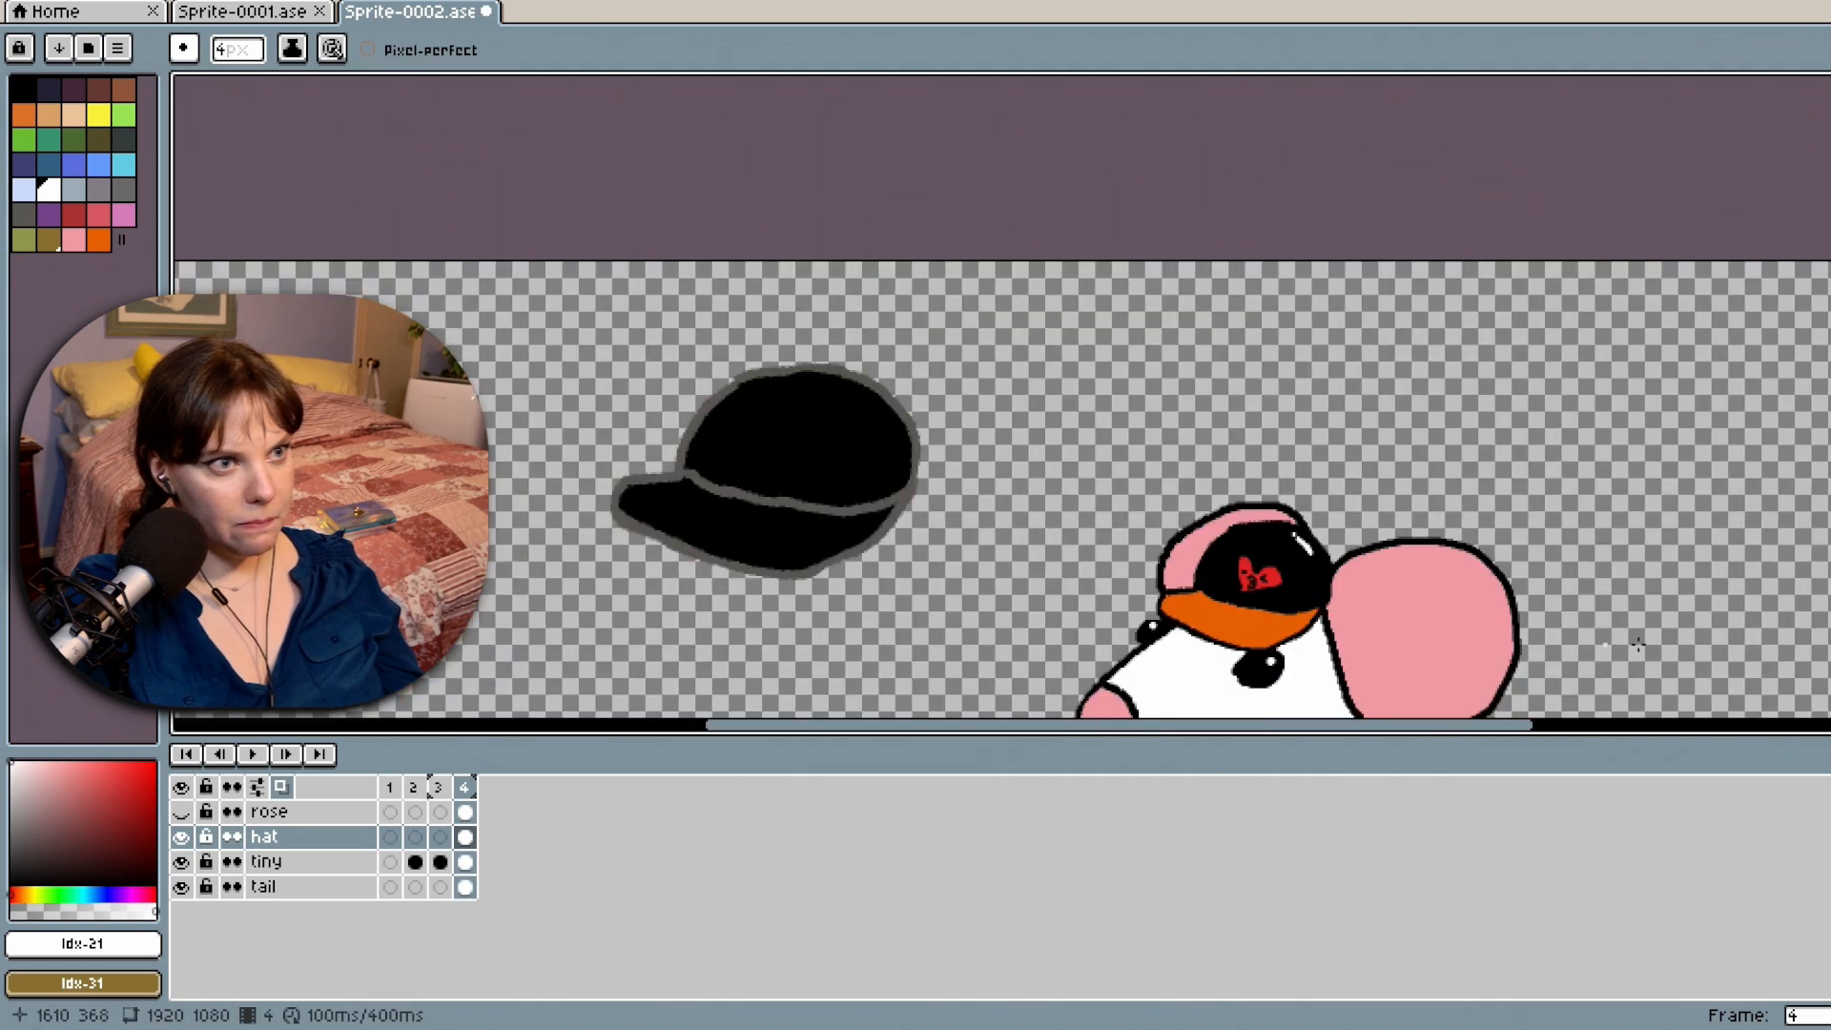
pyautogui.moveTo(1829, 305); pyautogui.dragTo(1830, 408)
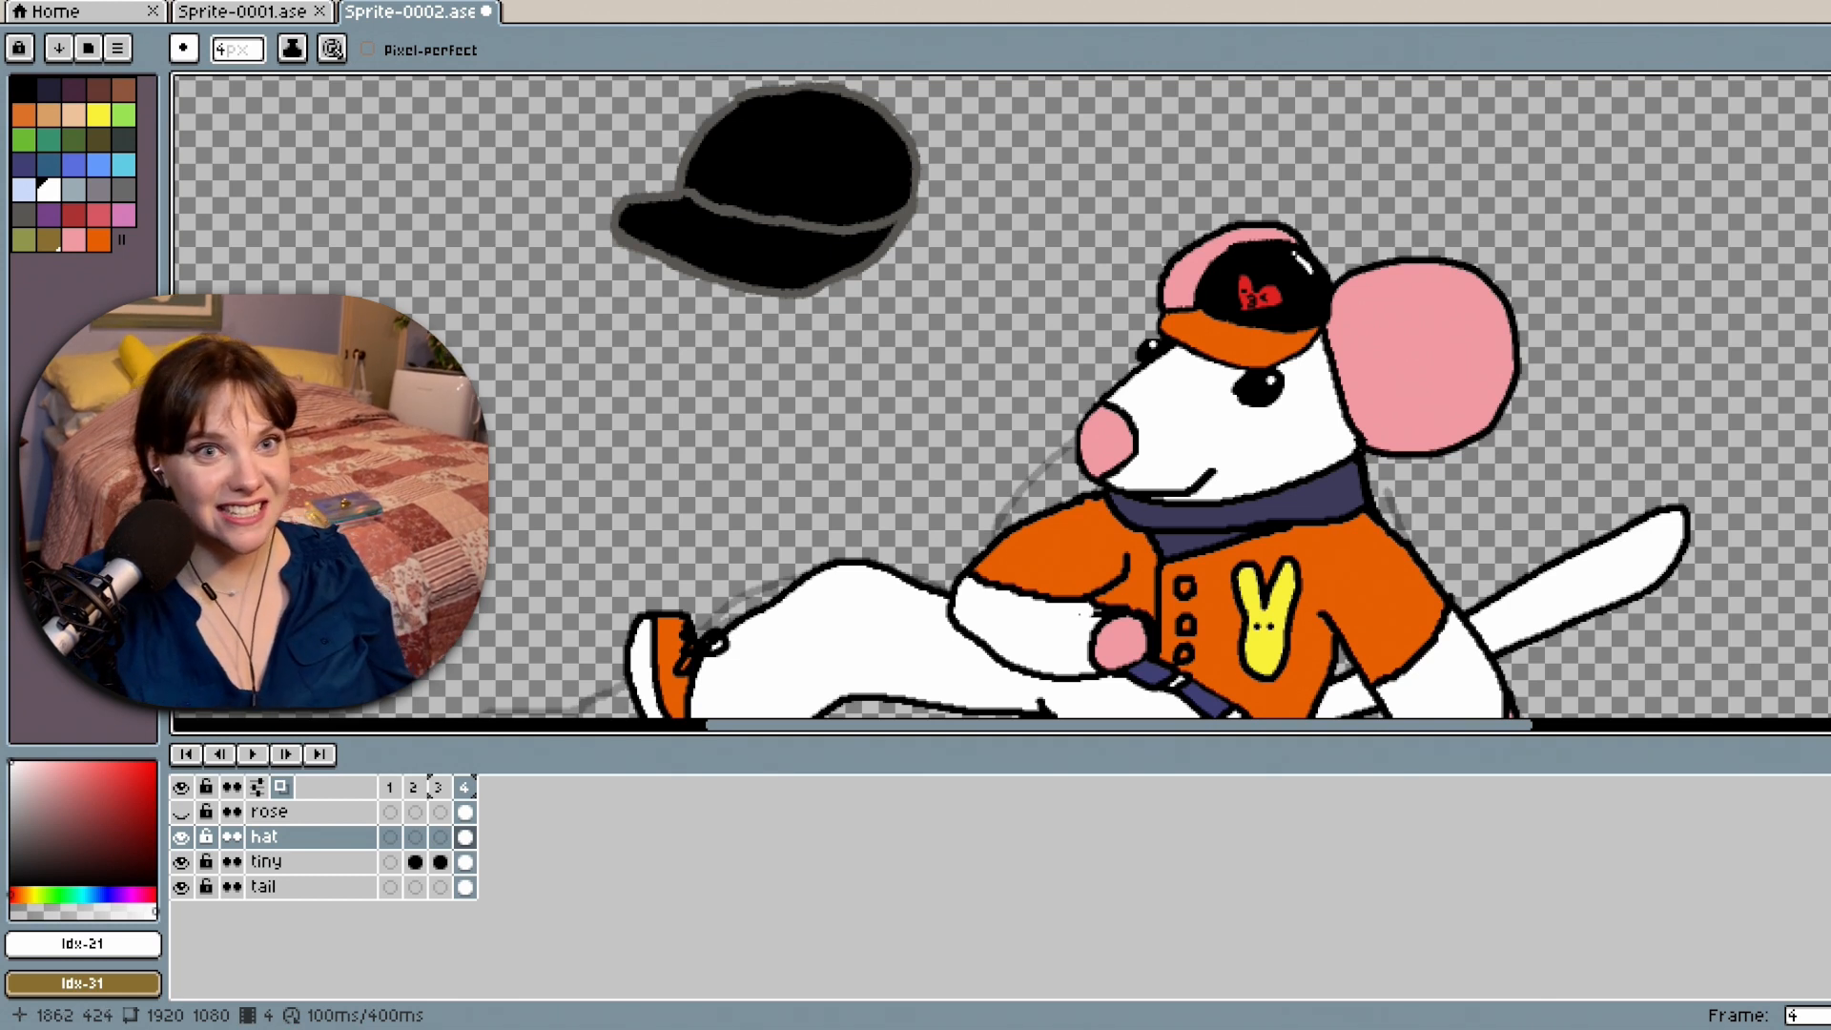
pyautogui.moveTo(1827, 382); pyautogui.dragTo(1827, 422)
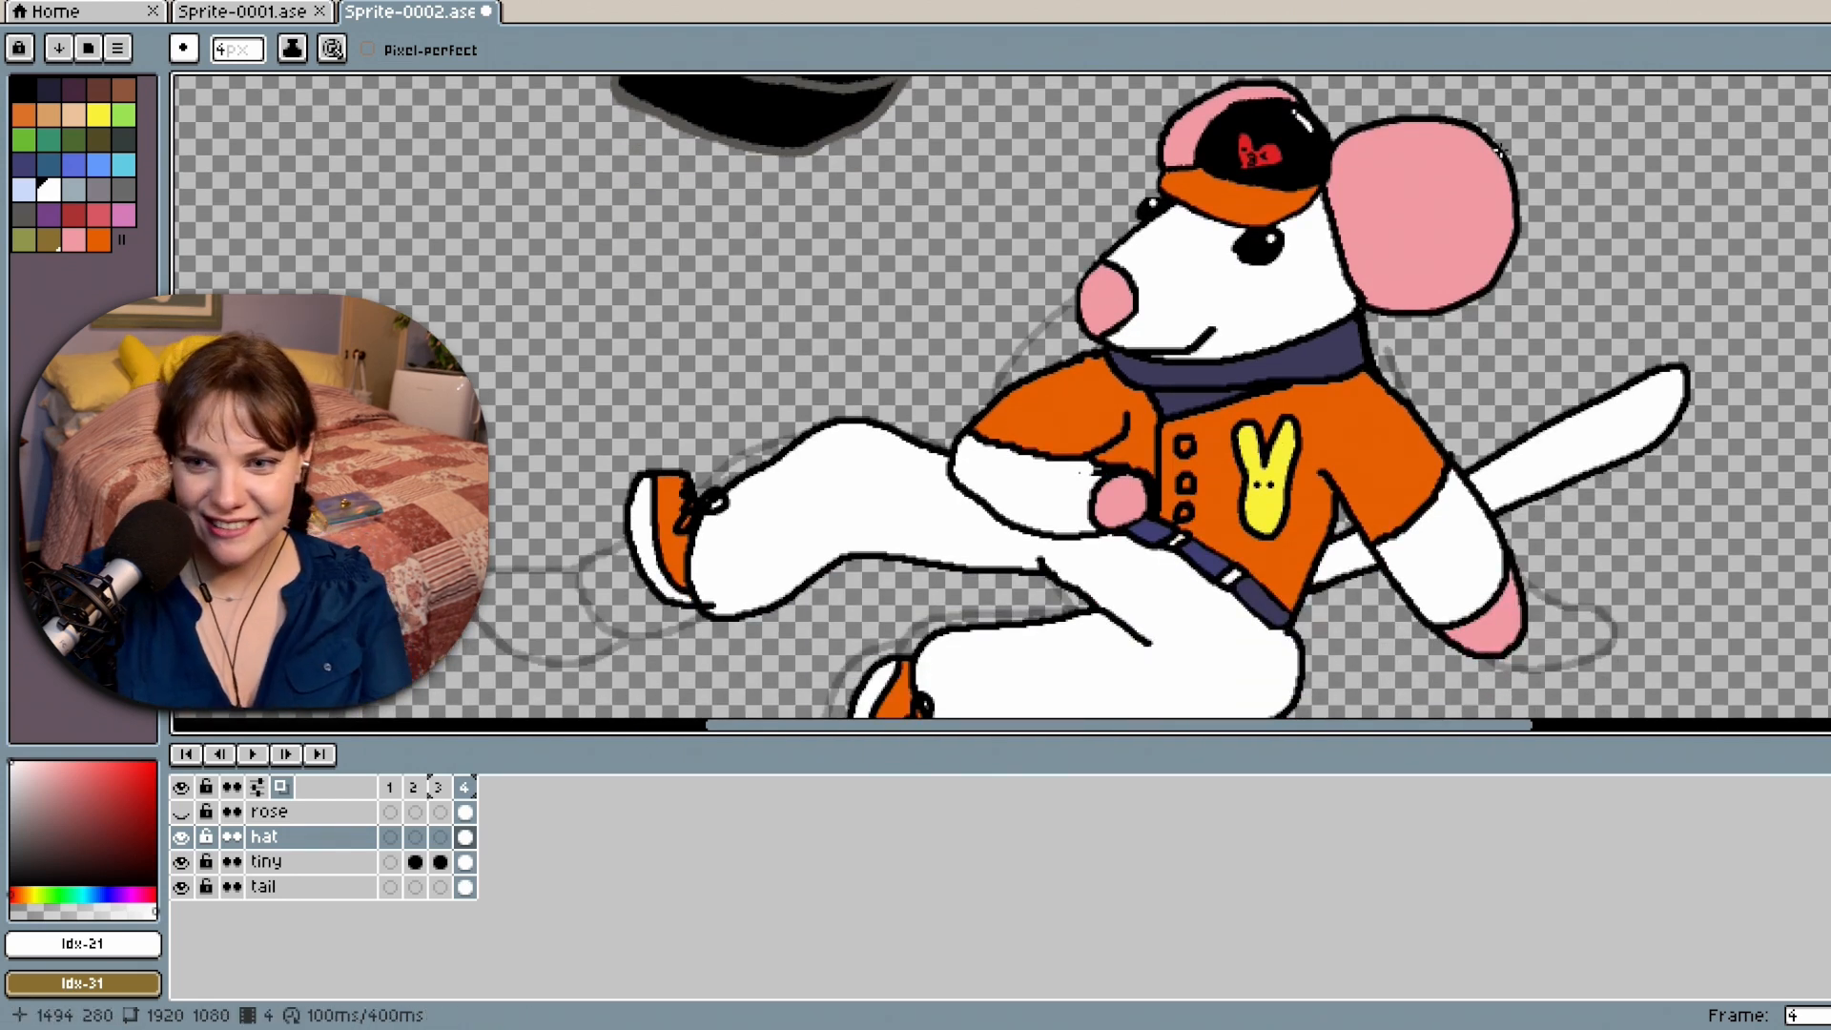
pyautogui.scroll(-1, 1353, 450)
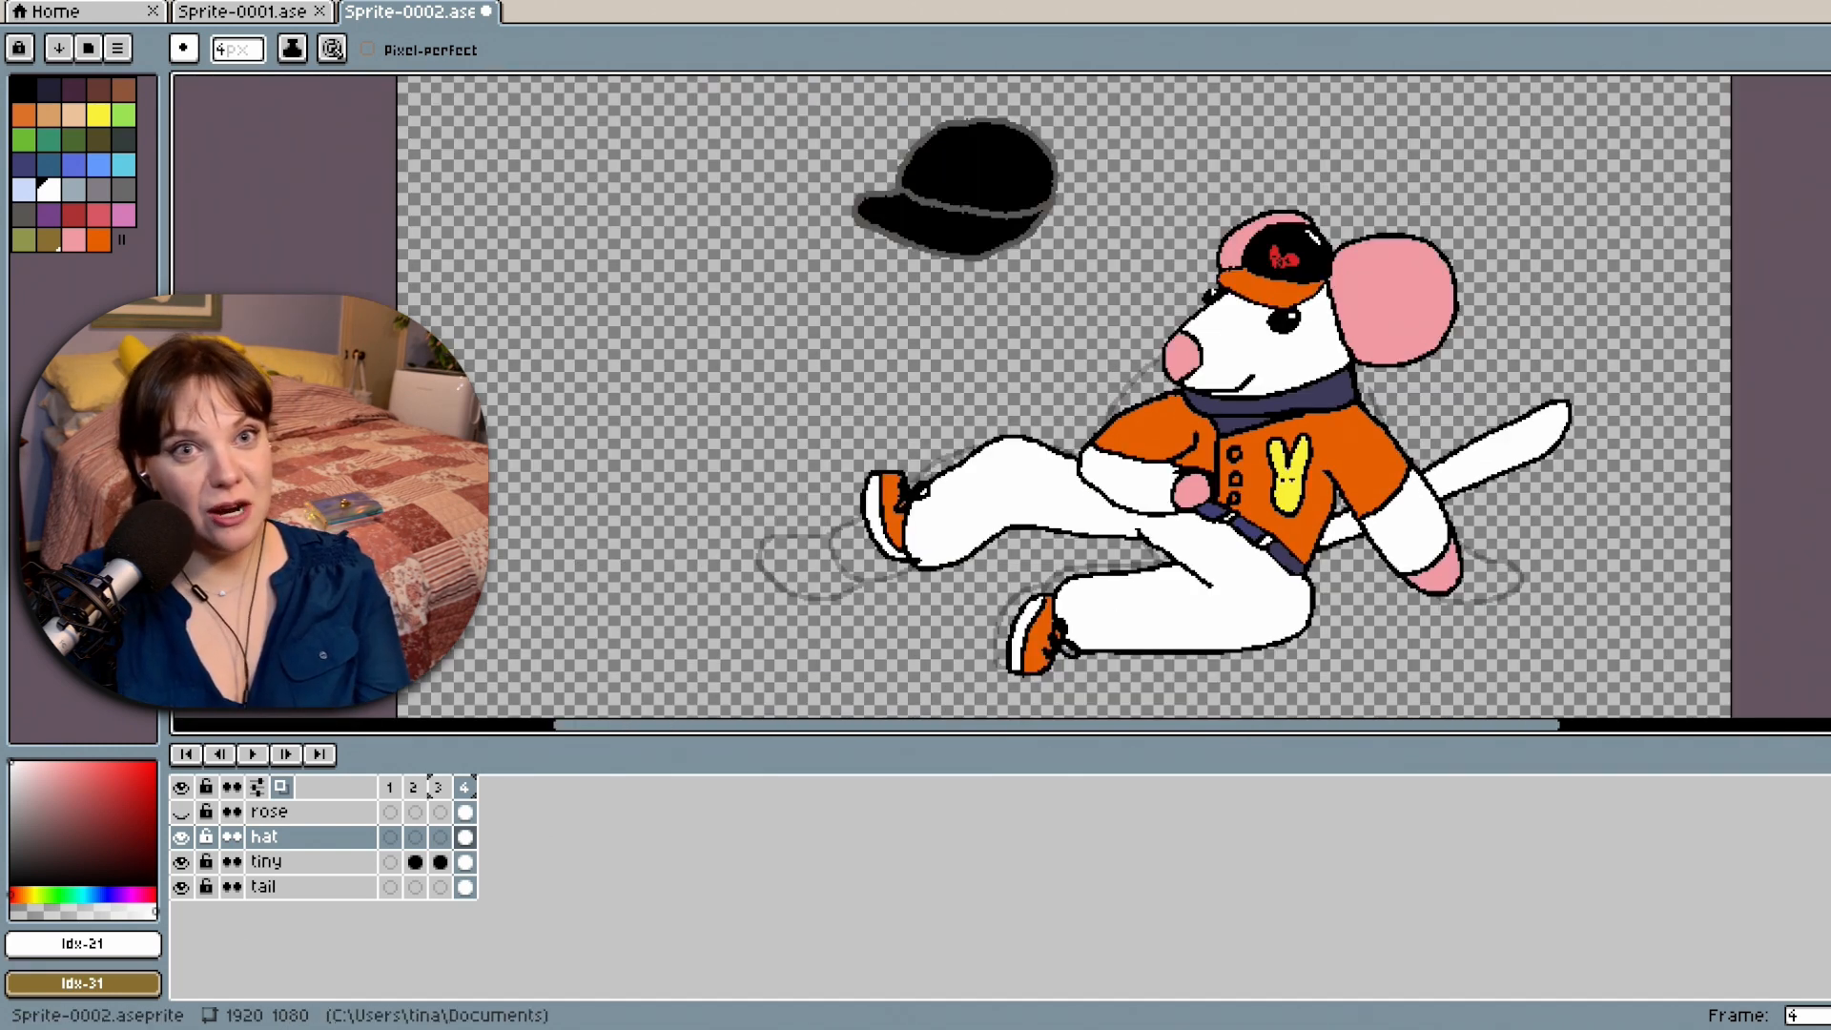
pyautogui.scroll(2, 1064, 396)
pyautogui.scroll(3, 1312, 429)
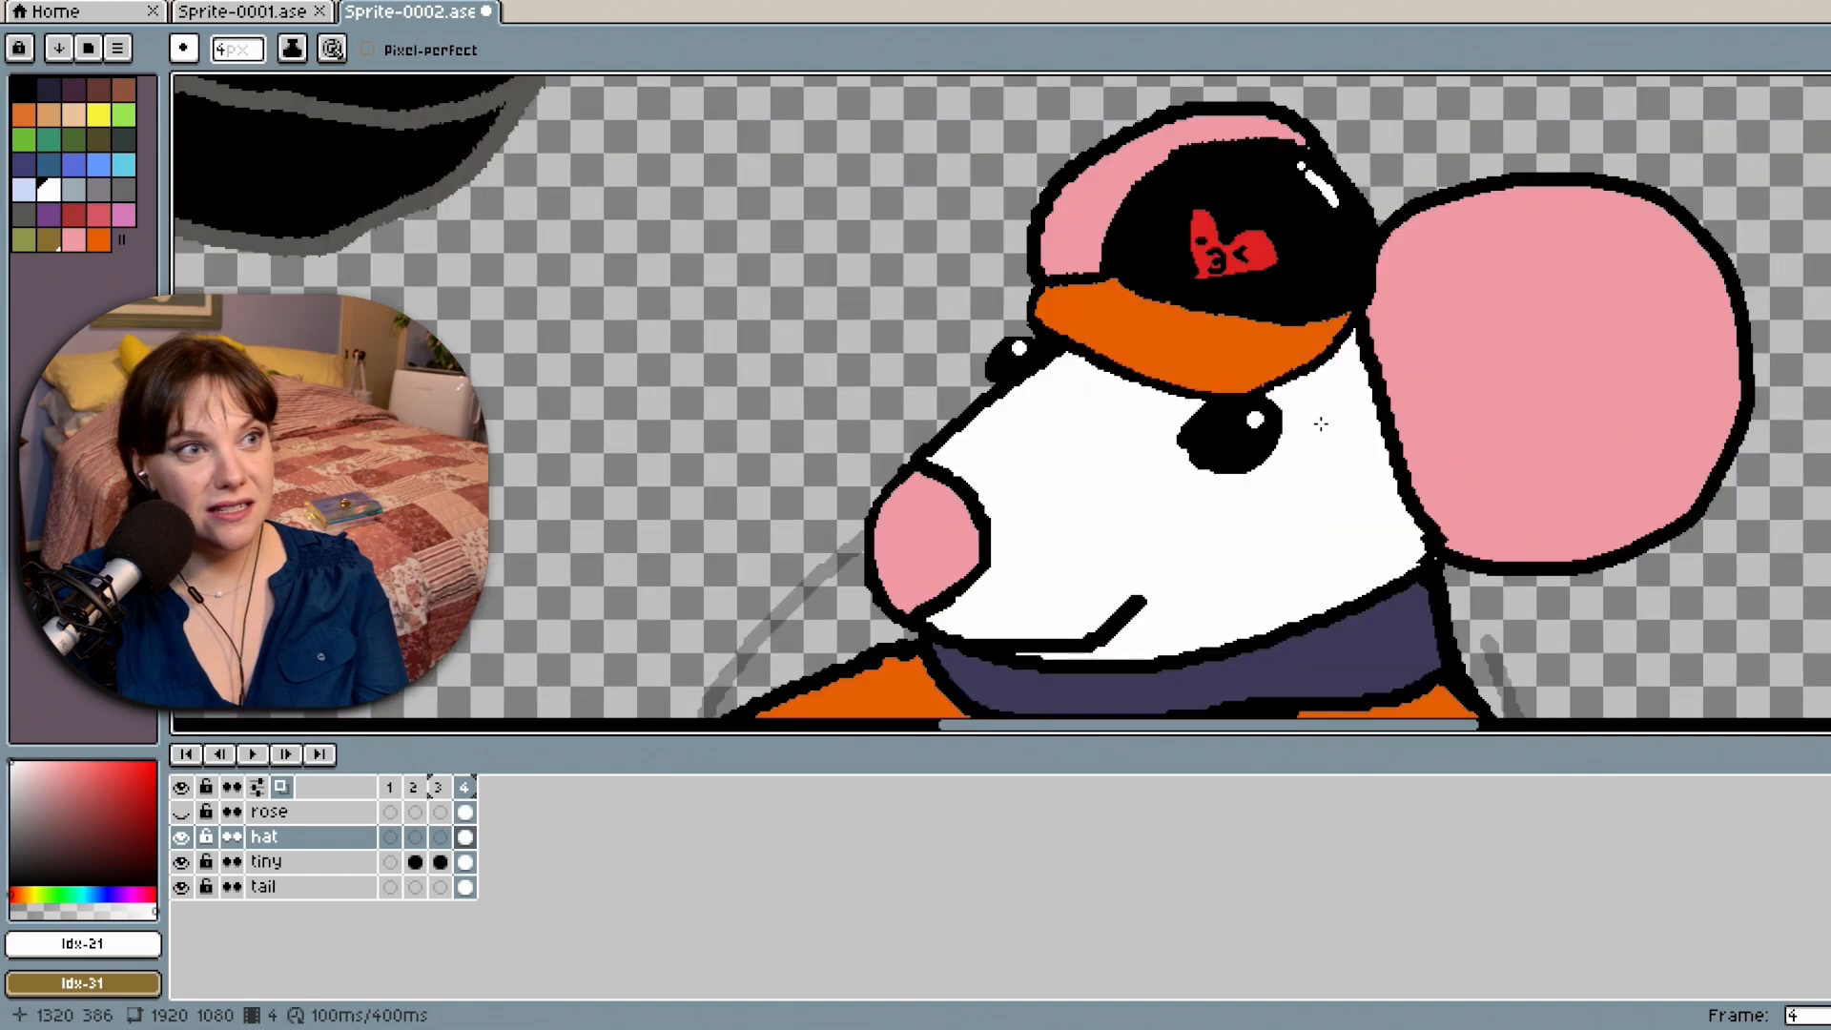
pyautogui.scroll(-4, 1320, 427)
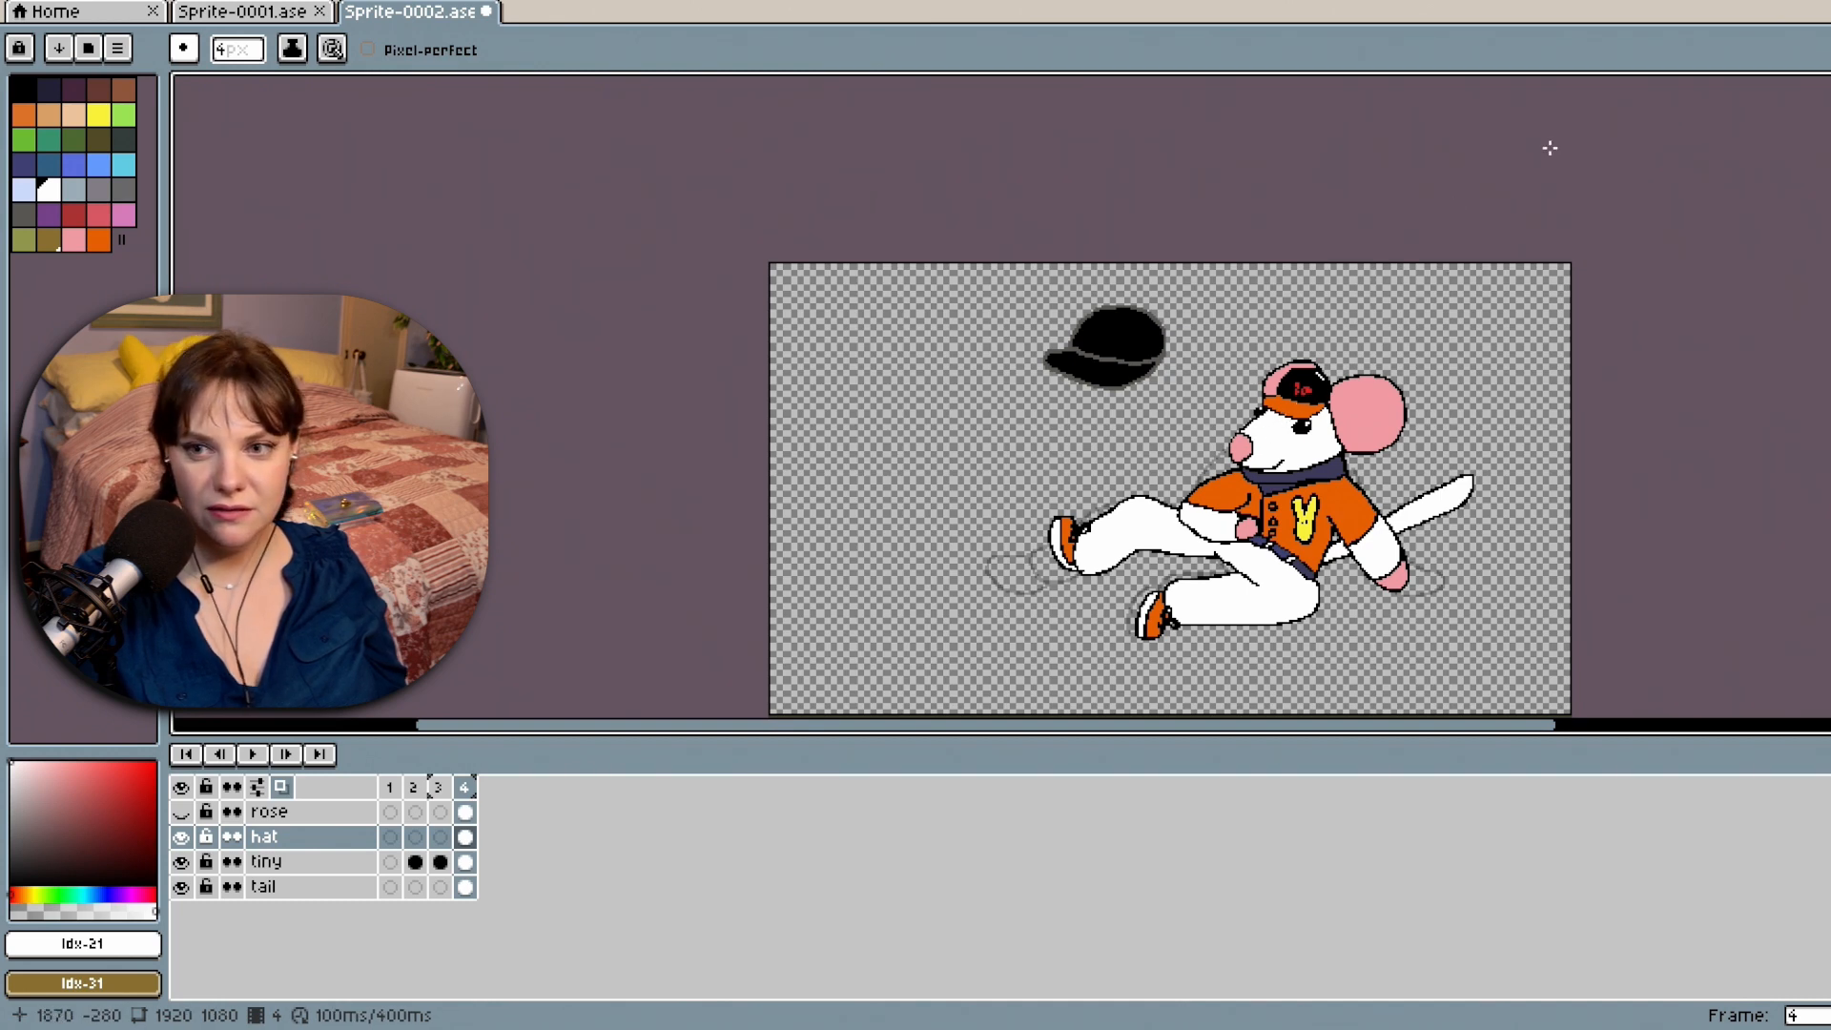
pyautogui.scroll(3, 1438, 469)
pyautogui.scroll(2, 1438, 469)
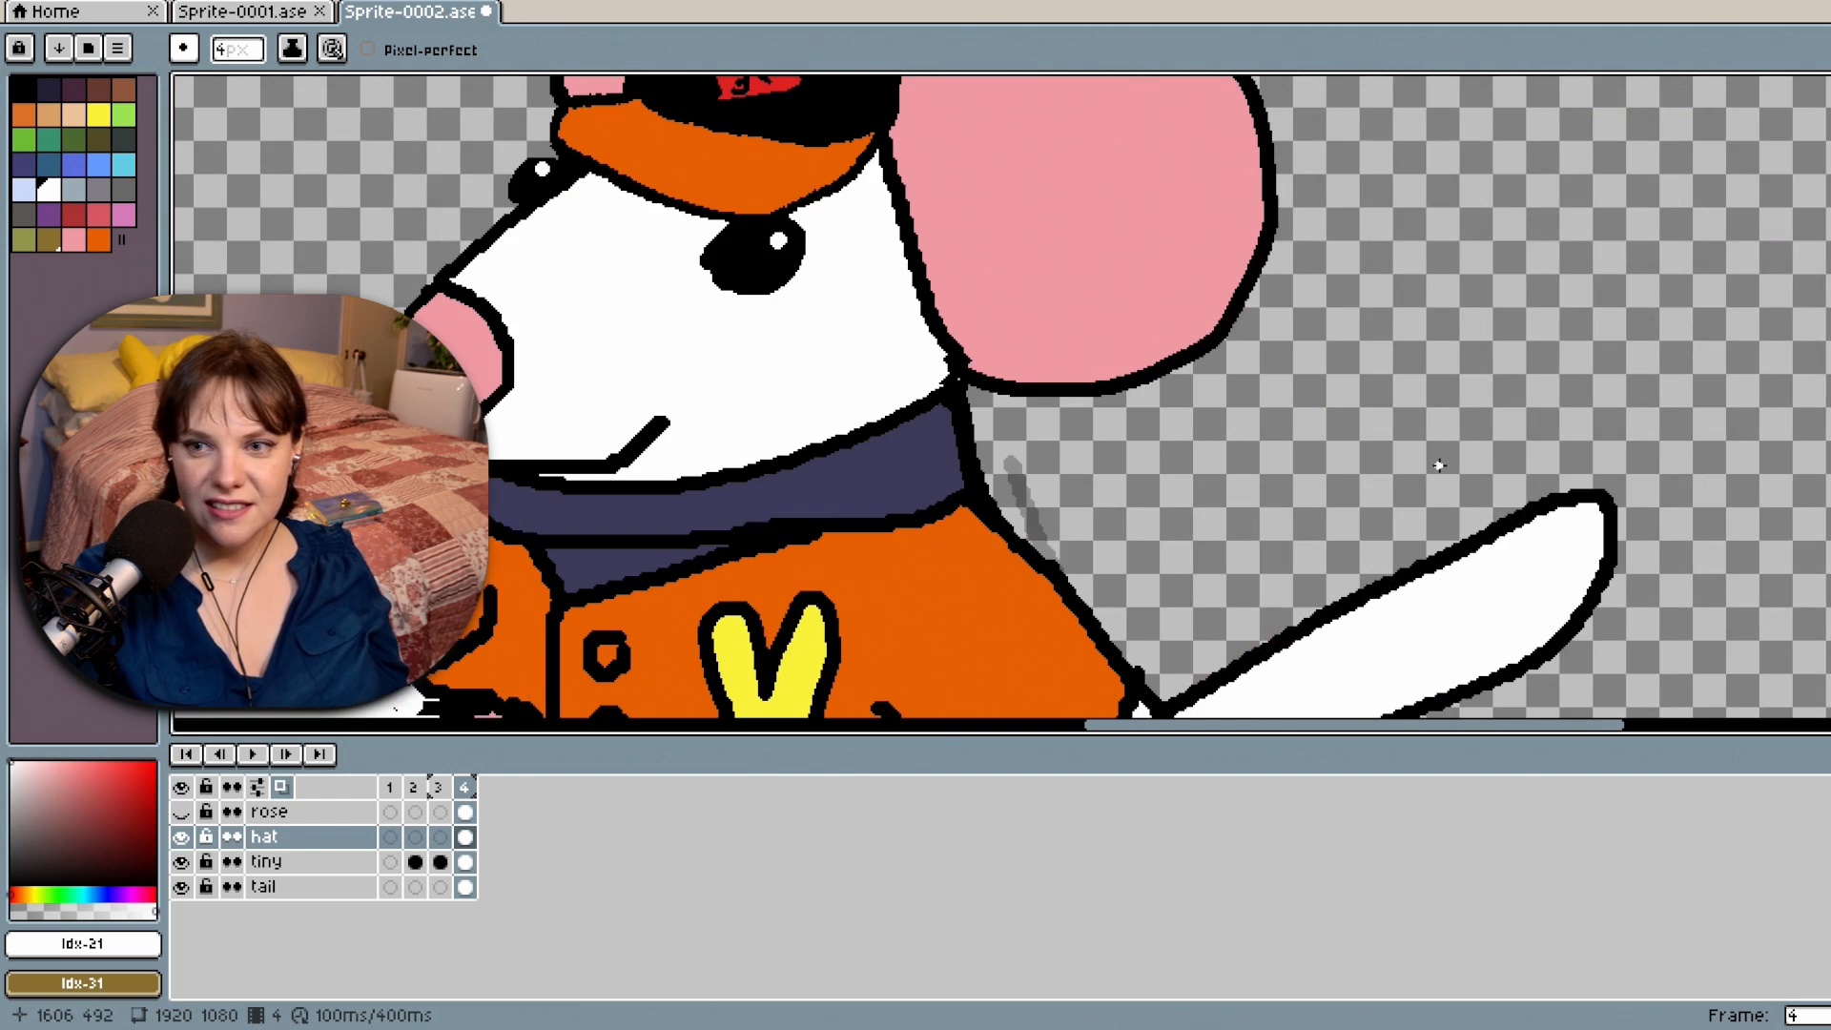
pyautogui.scroll(-2, 1437, 466)
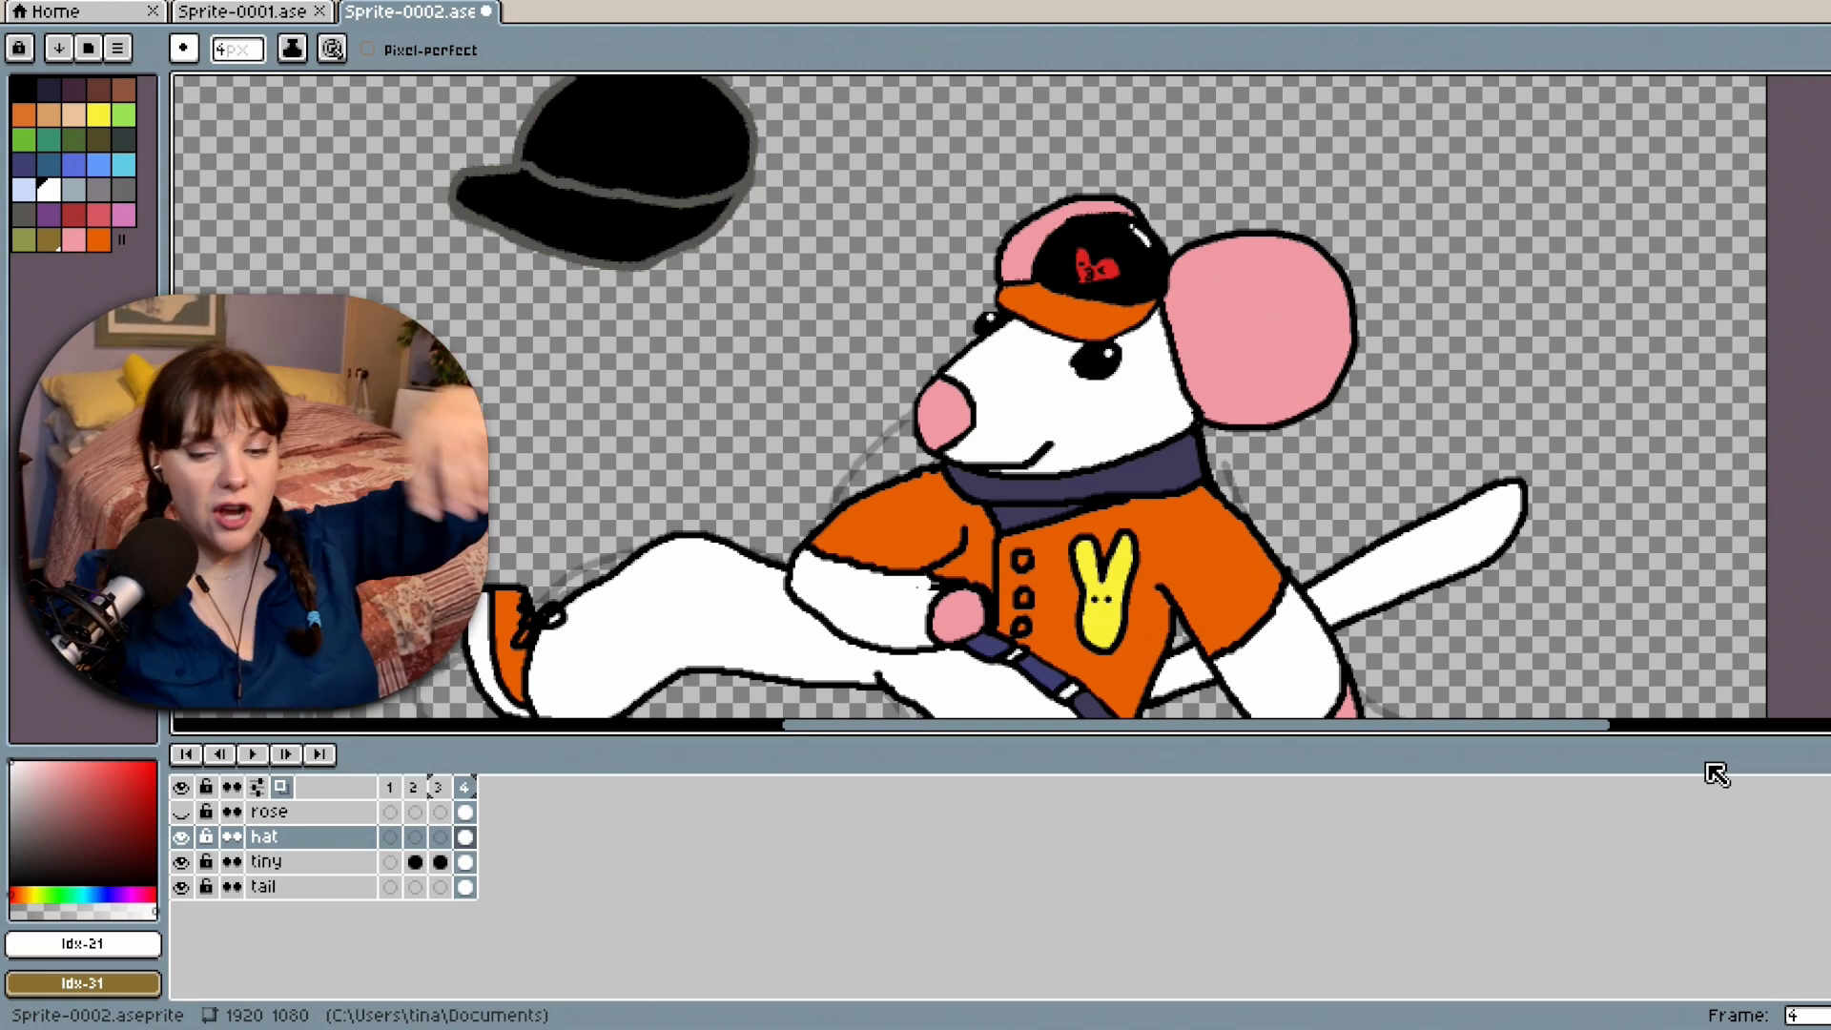
# Play the LURK box animation in Sprite-0001 and return to the mouse drawing in Sprite-0002.
pyautogui.click(253, 11)
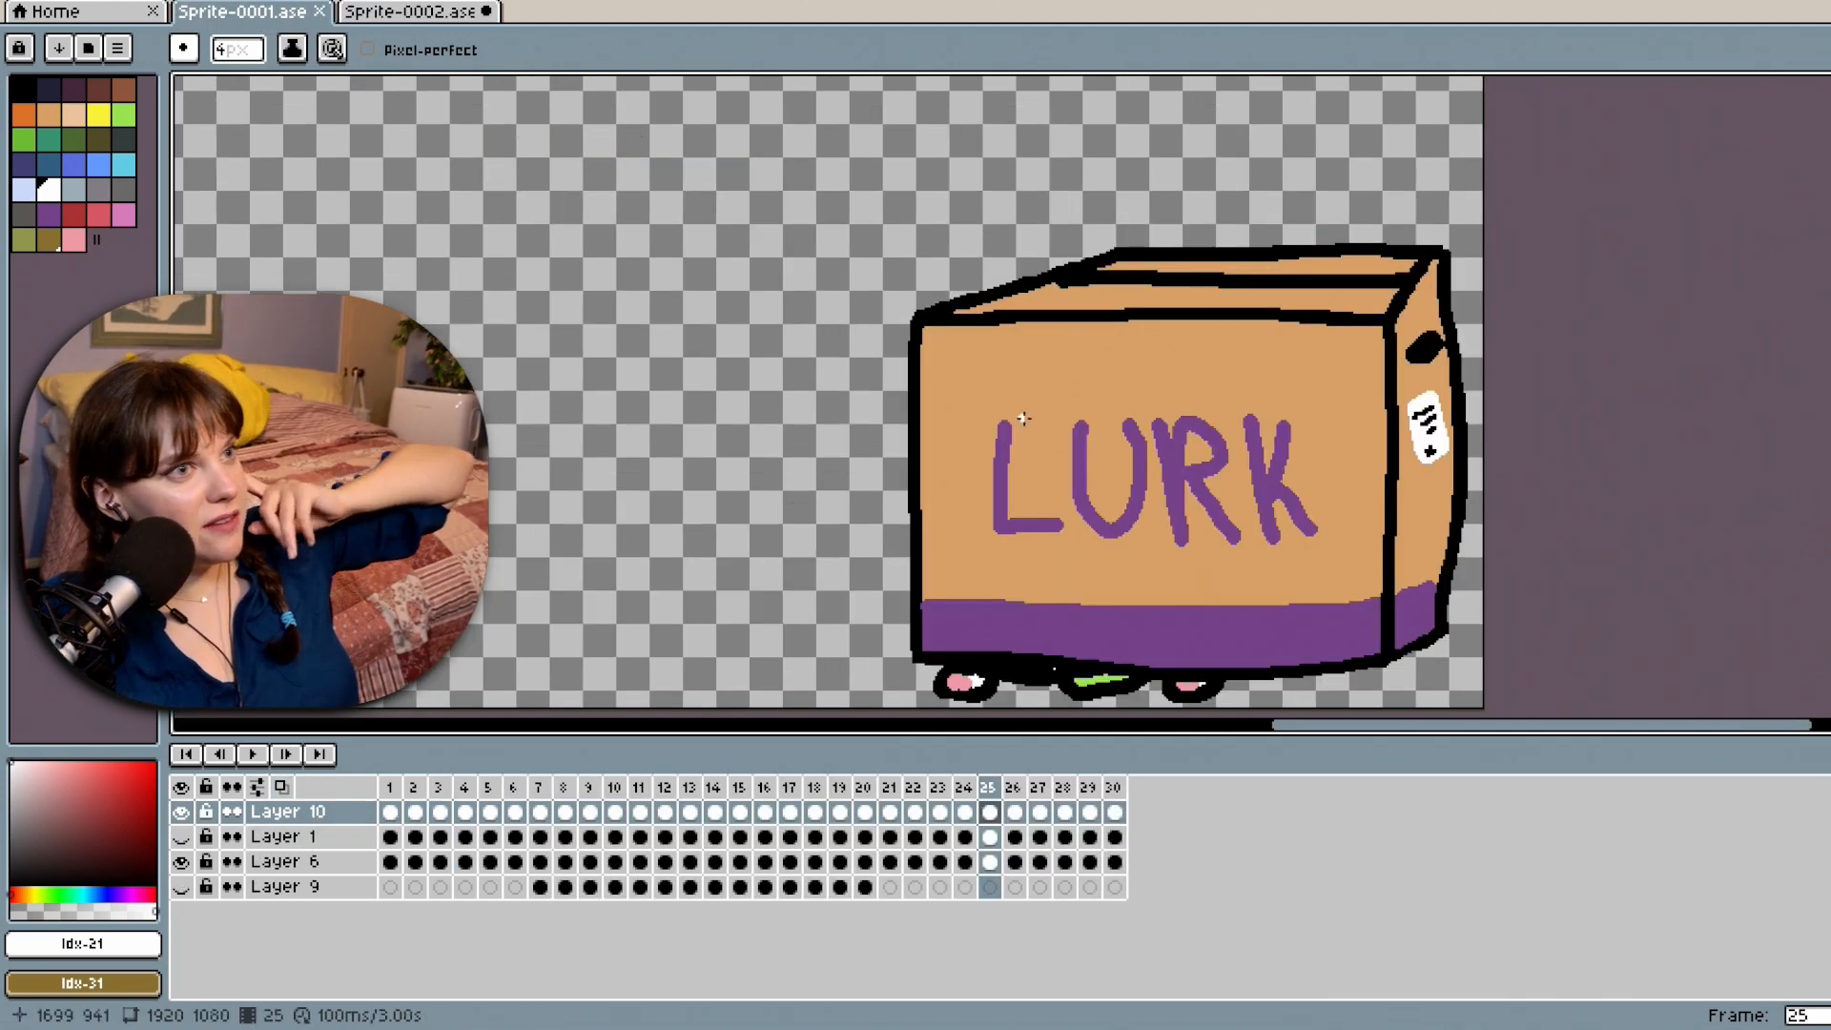
pyautogui.click(253, 754)
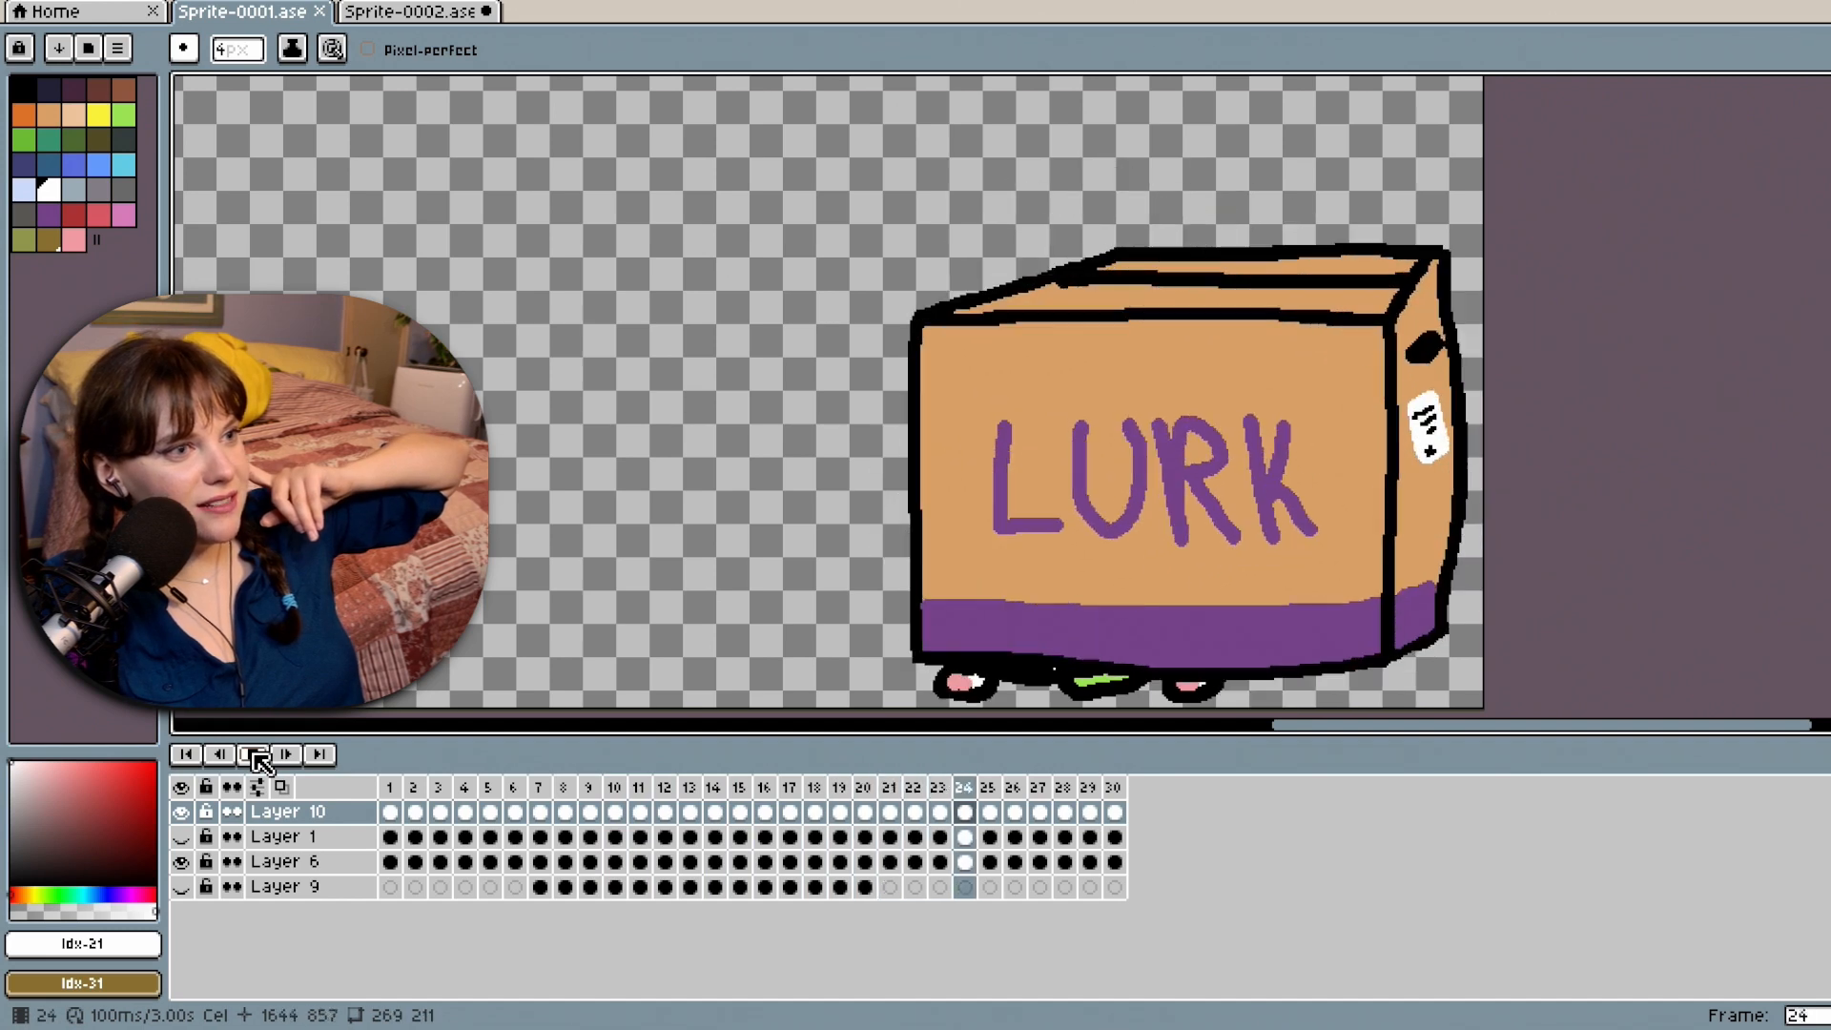
pyautogui.click(254, 754)
pyautogui.click(410, 11)
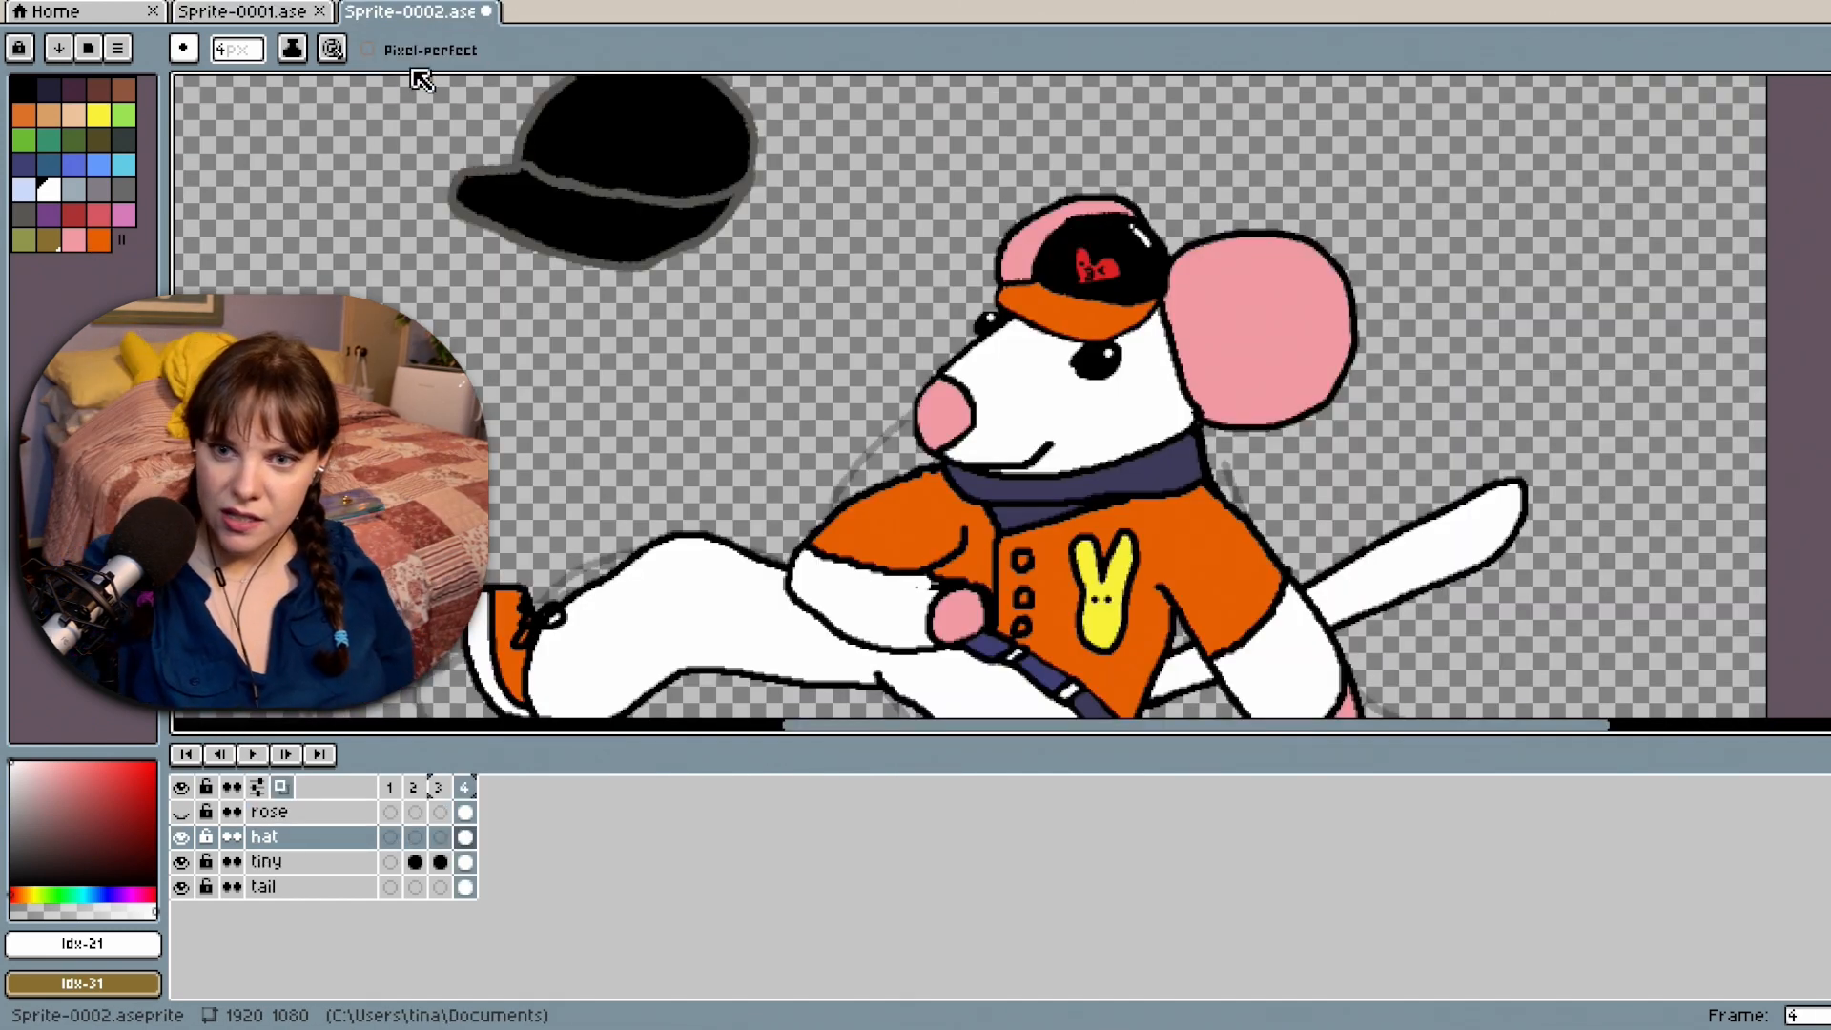
# On the hat layer, paint over the white highlight streak and dot on the mouse's cap with black.
pyautogui.scroll(2, 744, 186)
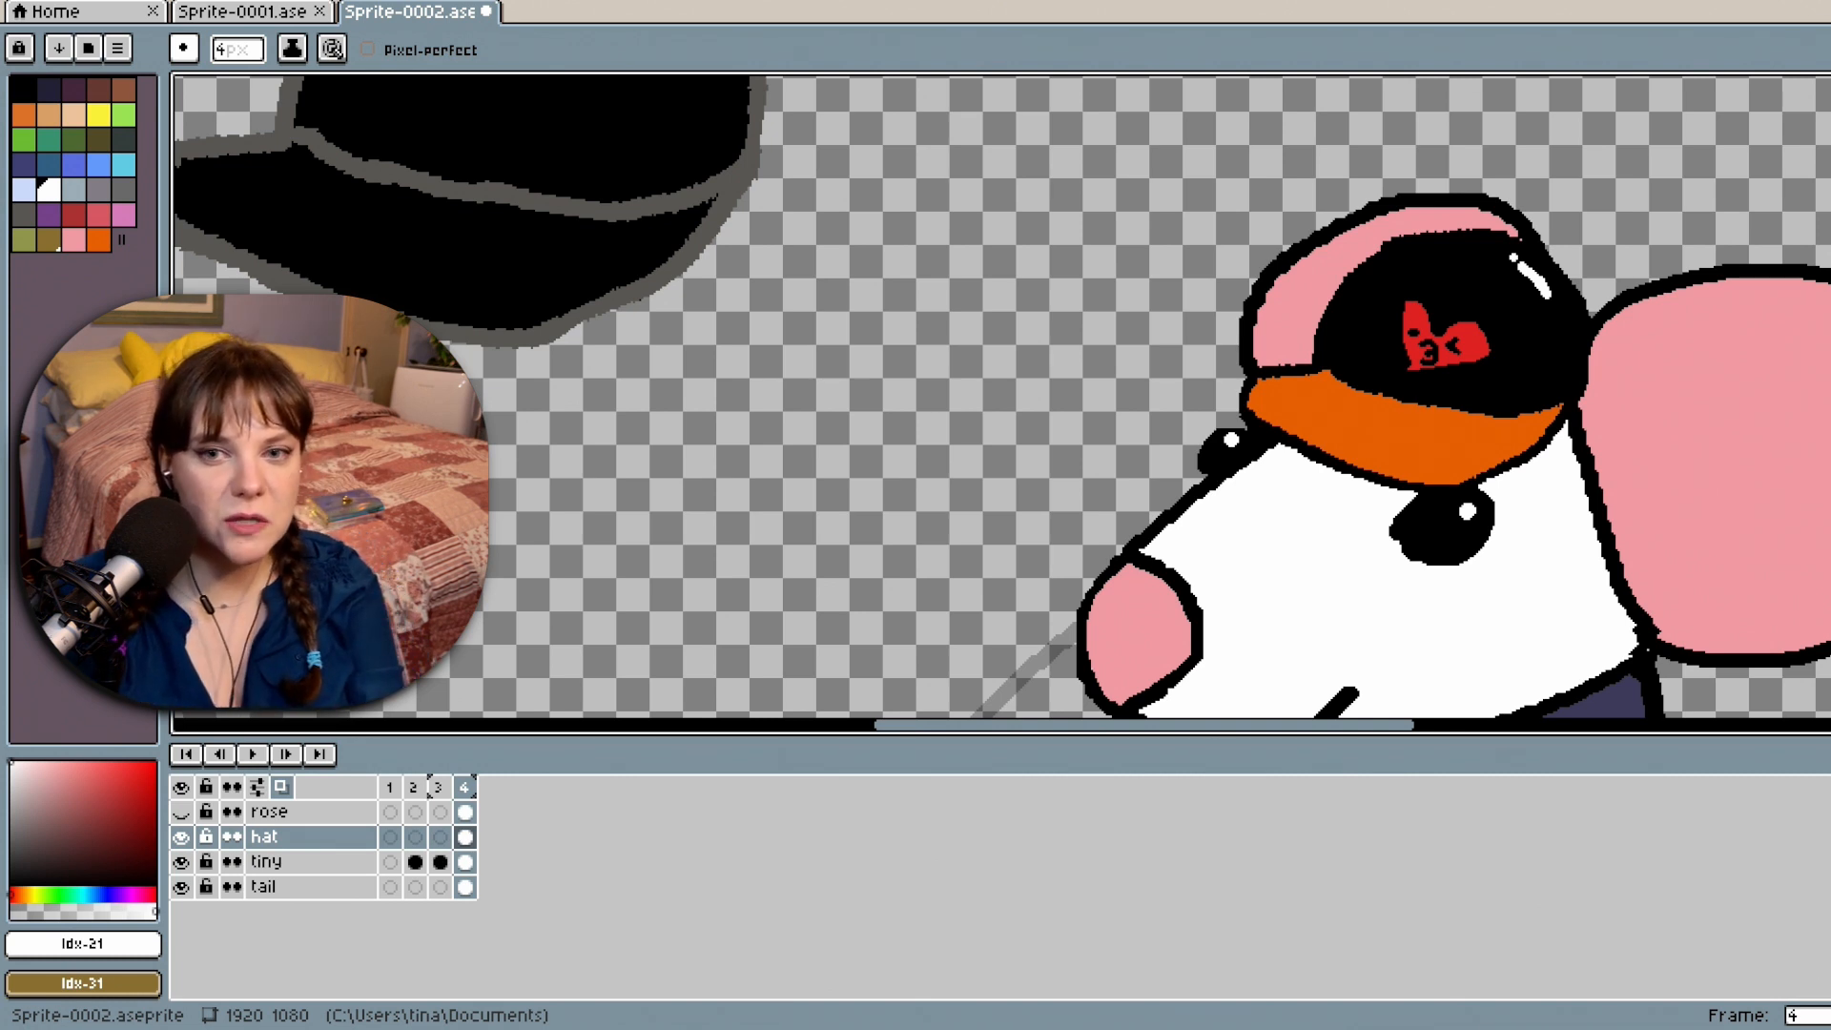
pyautogui.click(23, 88)
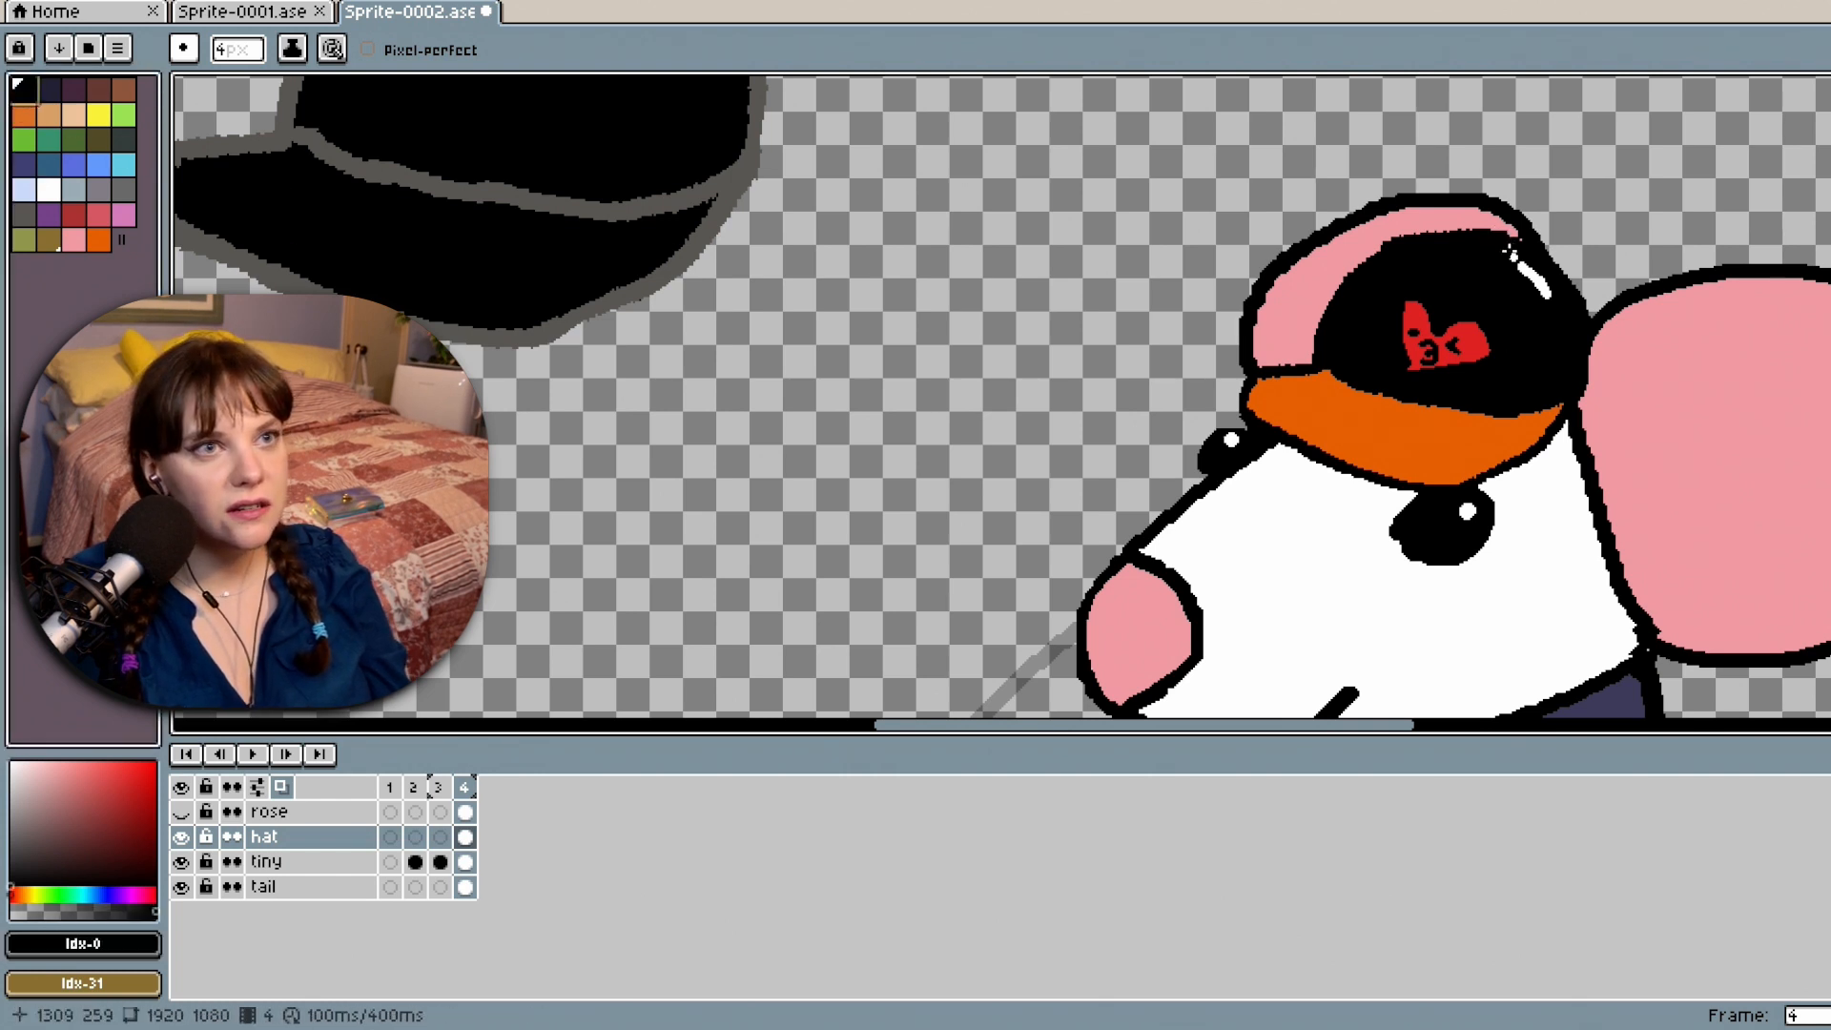
pyautogui.moveTo(1510, 250)
pyautogui.mouseDown()
pyautogui.moveTo(1549, 303)
pyautogui.moveTo(1513, 254)
pyautogui.moveTo(1537, 288)
pyautogui.mouseUp()
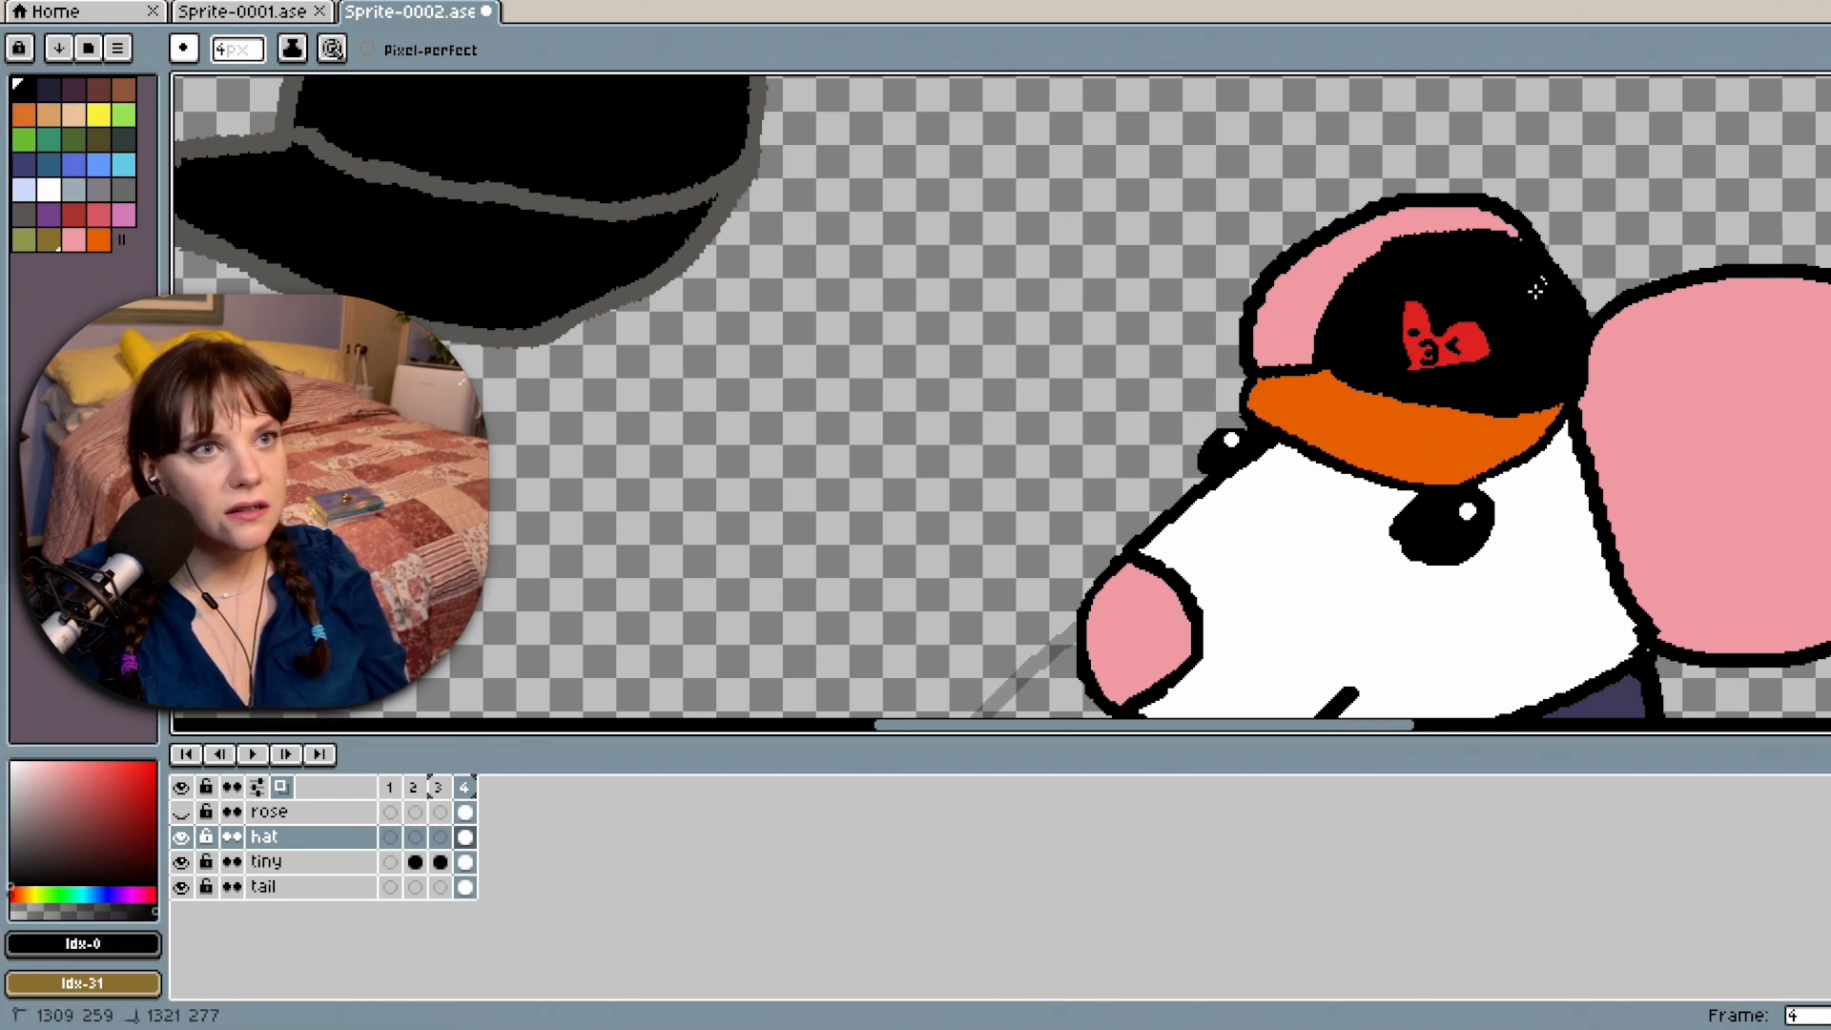
pyautogui.scroll(-3, 1553, 294)
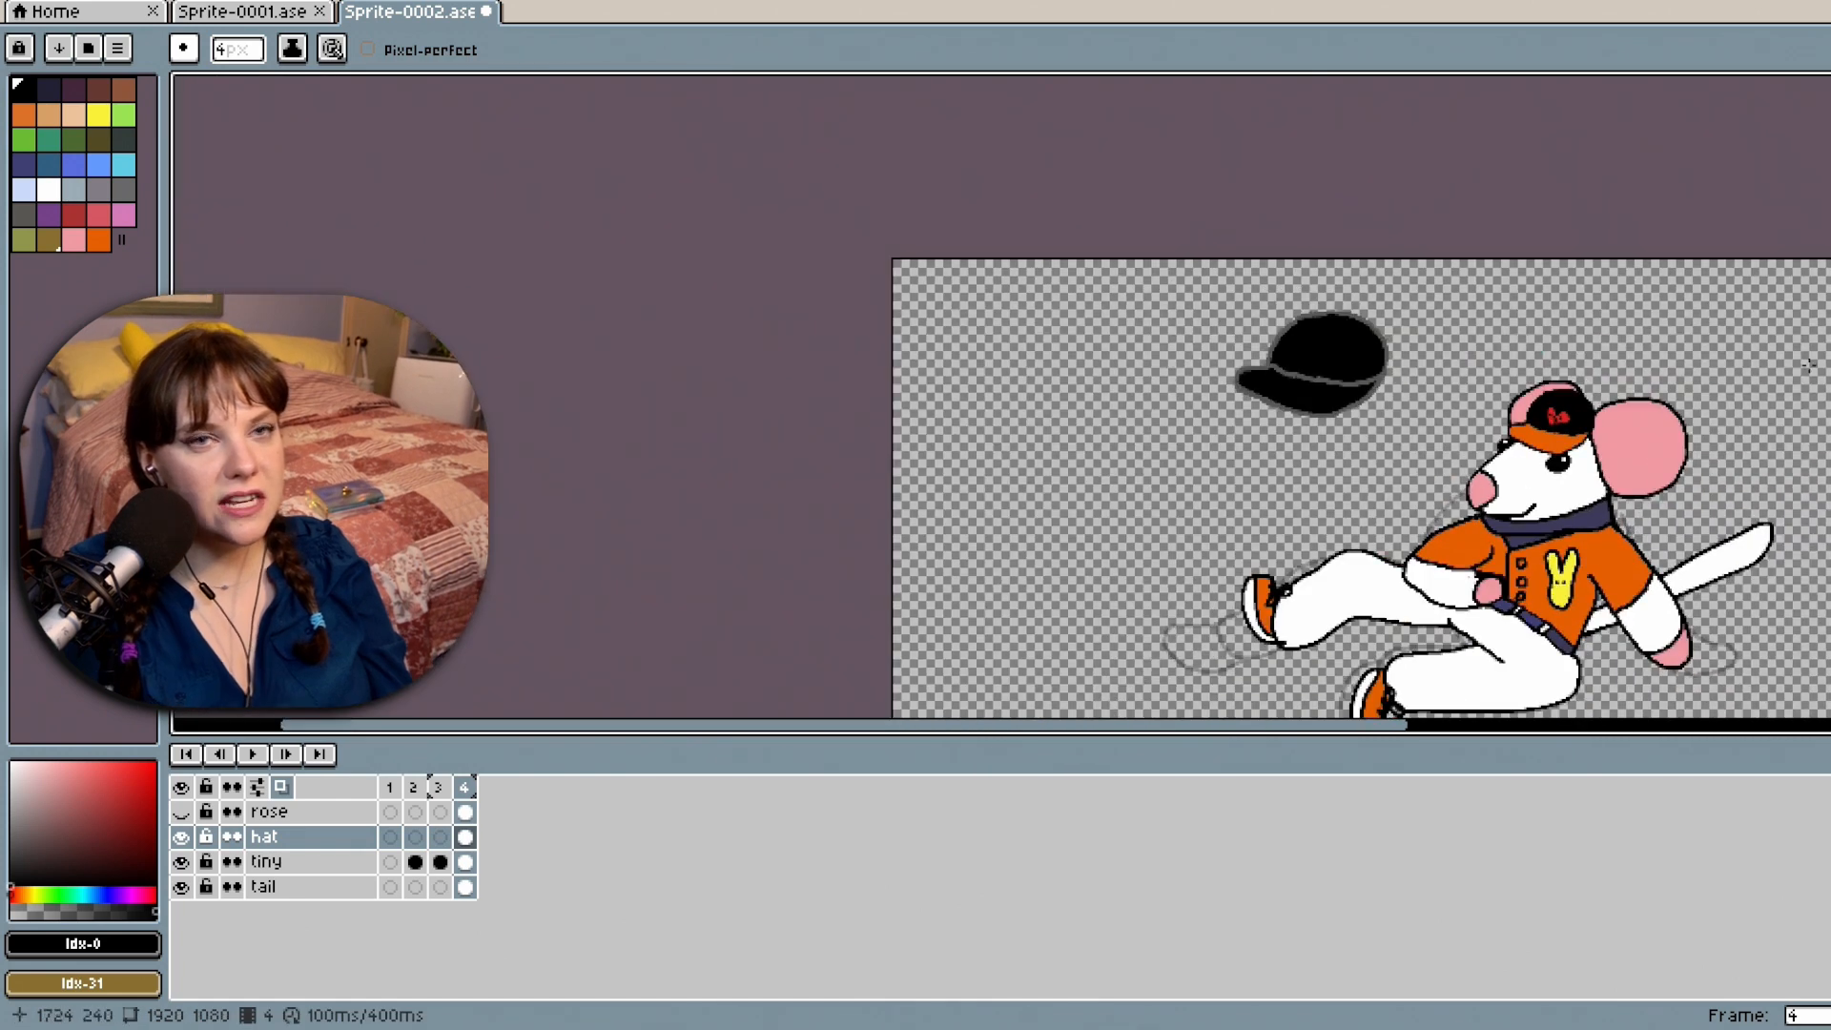
pyautogui.scroll(-3, 1765, 550)
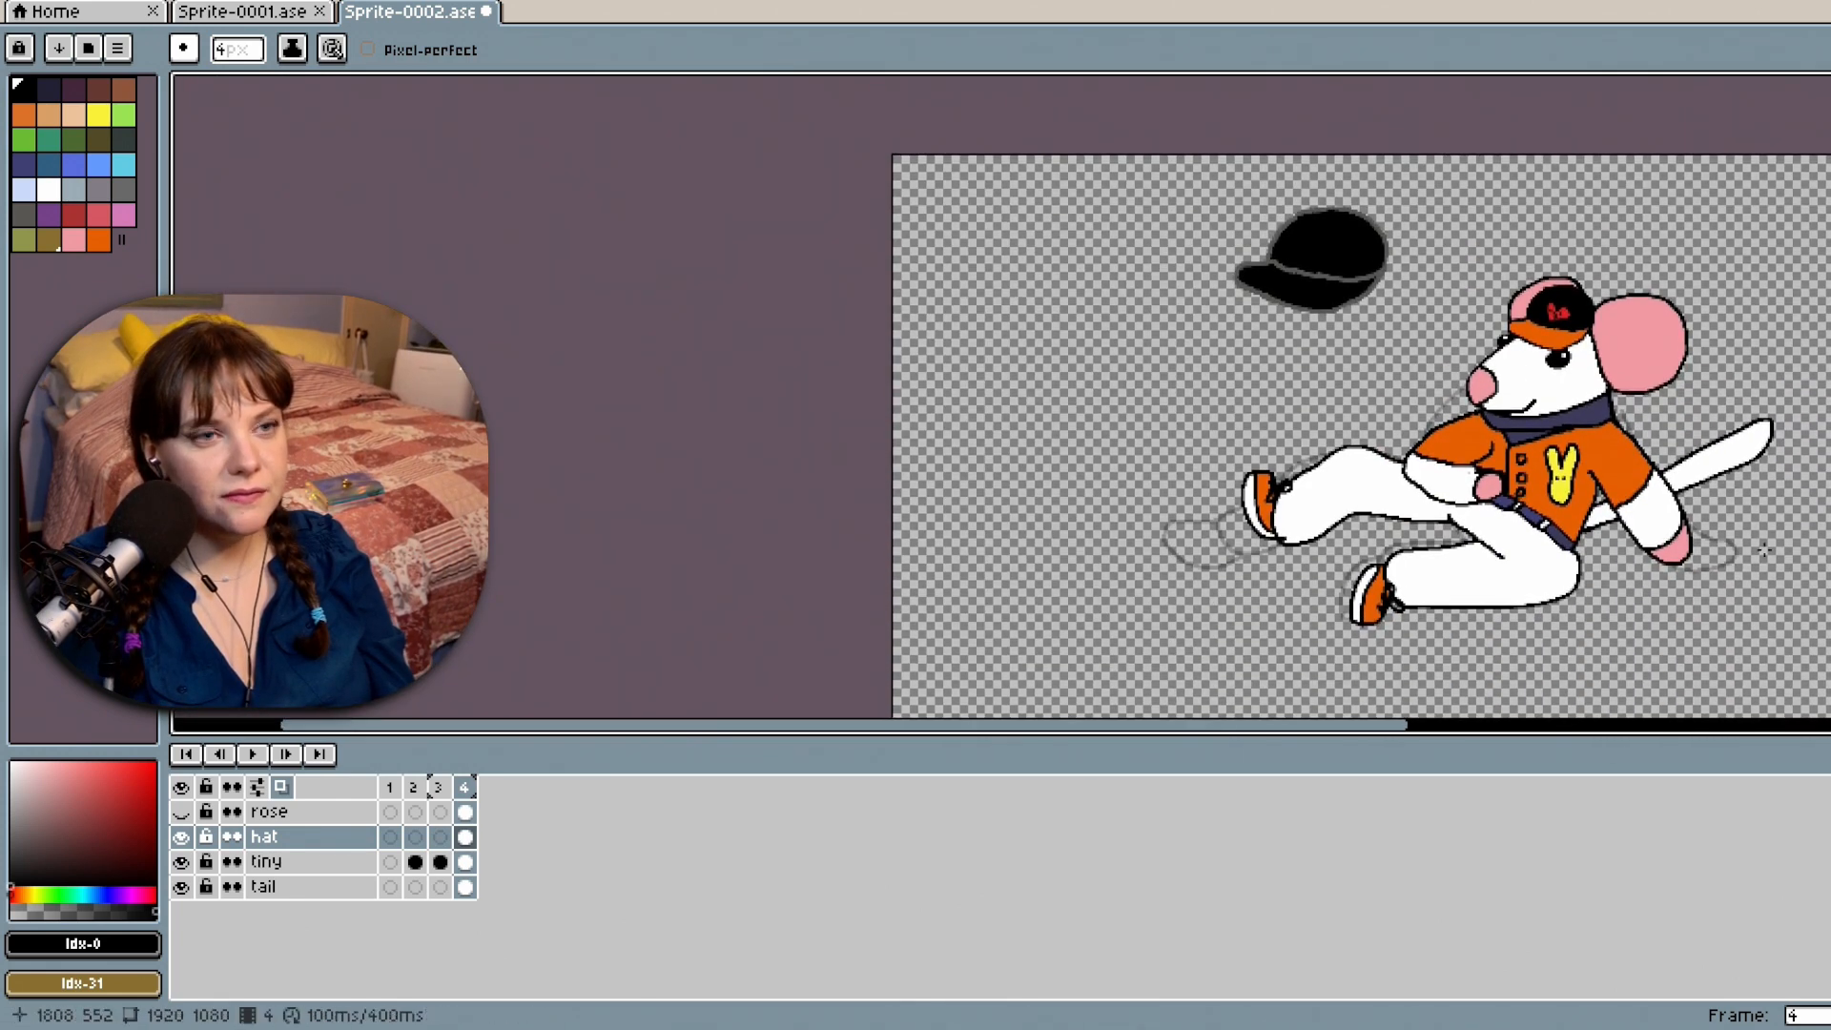
# Add a new layer directly above the rose layer.
pyautogui.moveTo(1333, 724); pyautogui.dragTo(1381, 724)
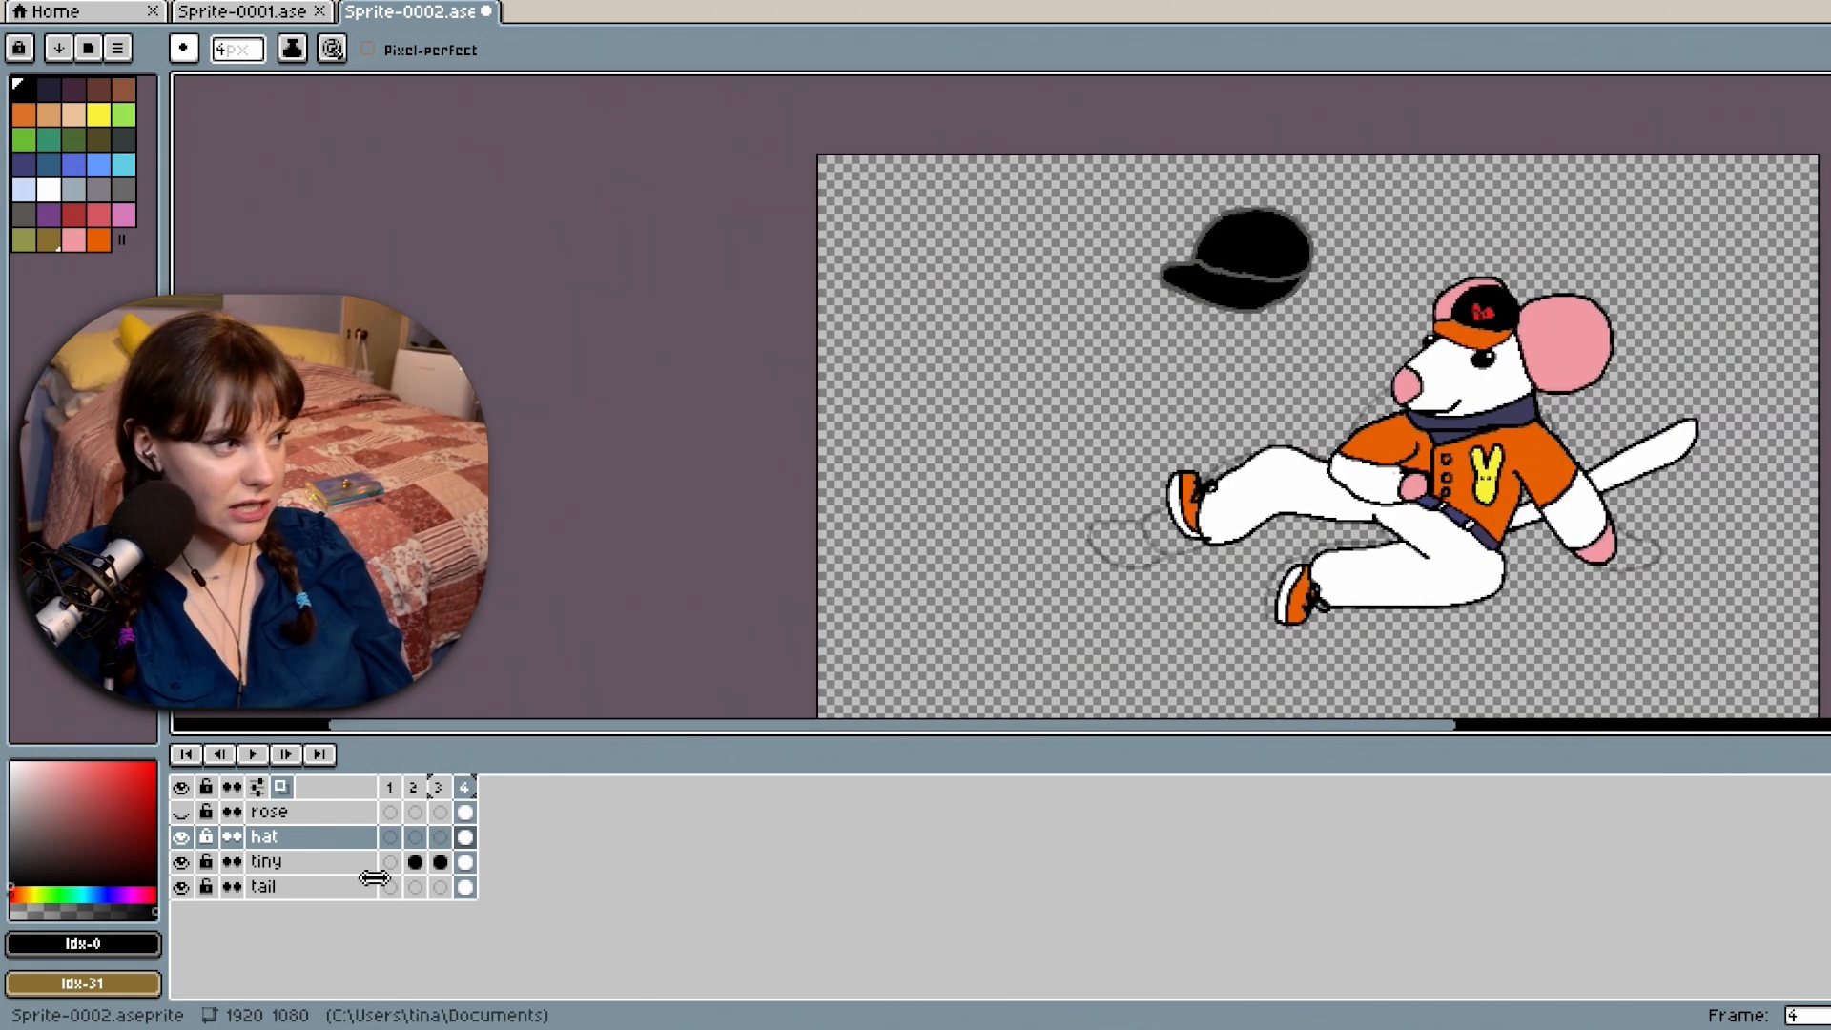
pyautogui.click(334, 812)
pyautogui.rightClick(339, 813)
pyautogui.moveTo(386, 859)
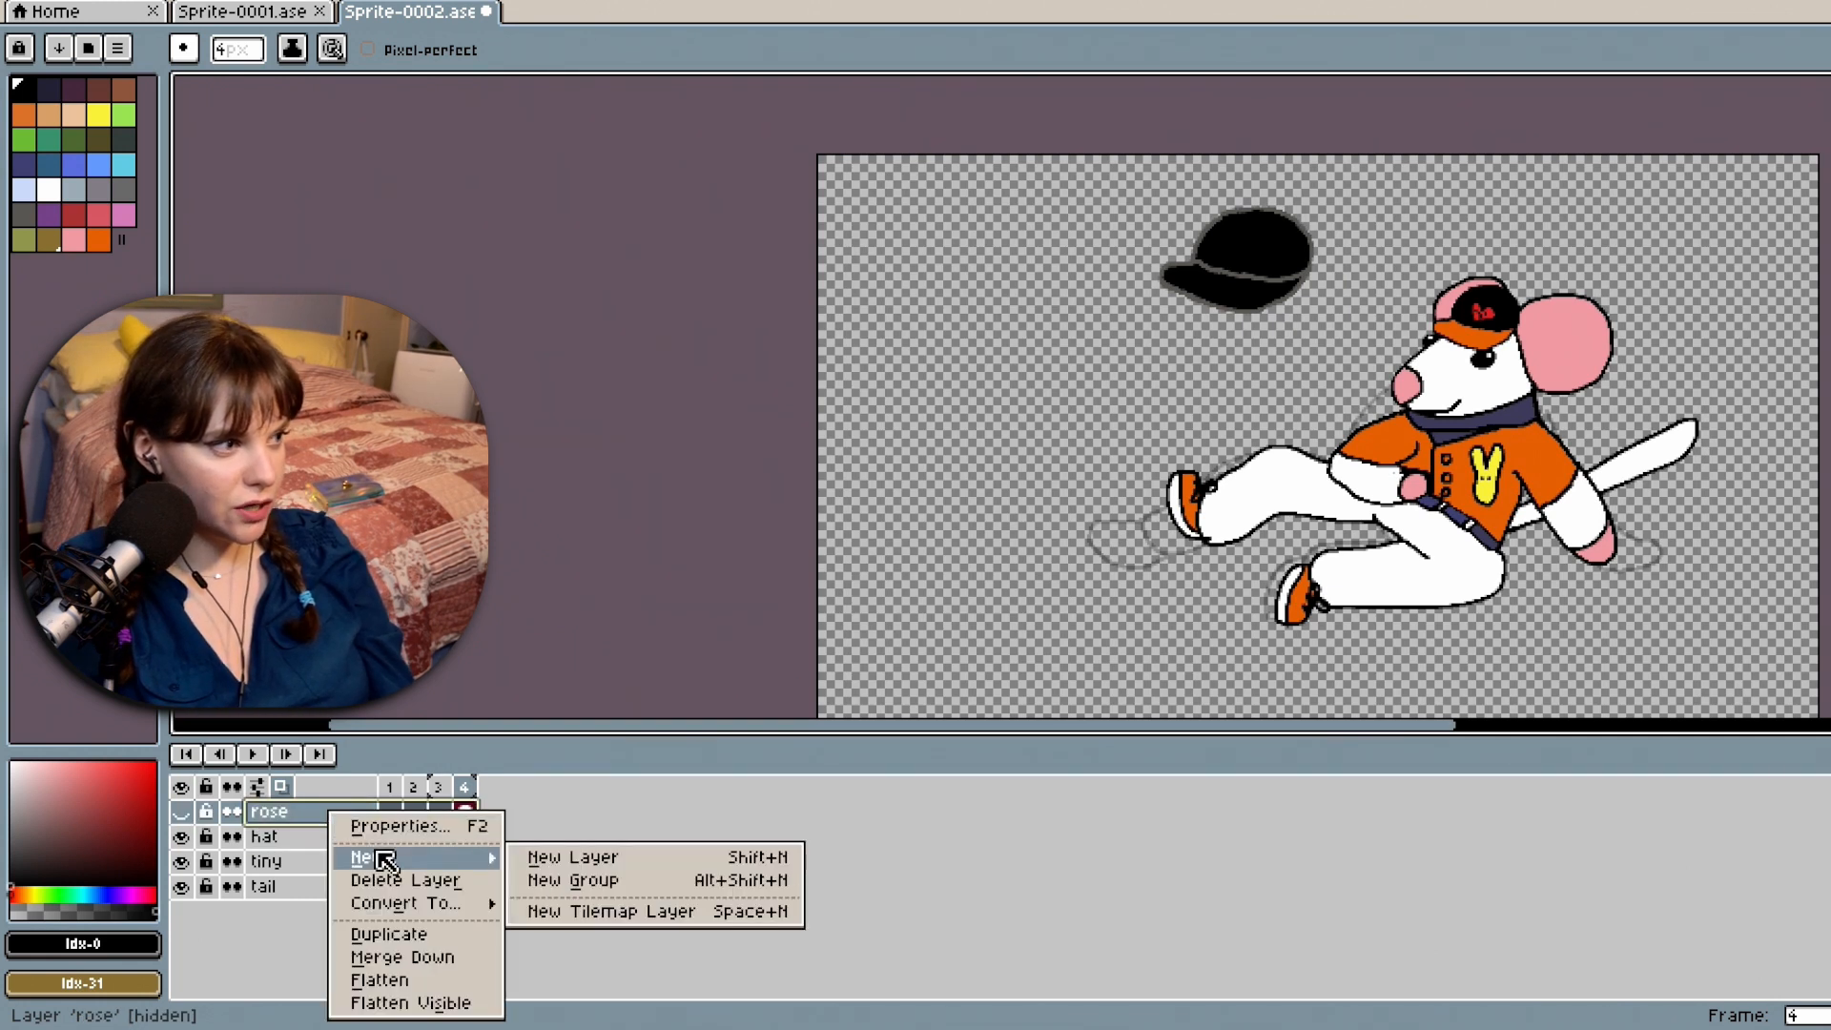
pyautogui.click(655, 859)
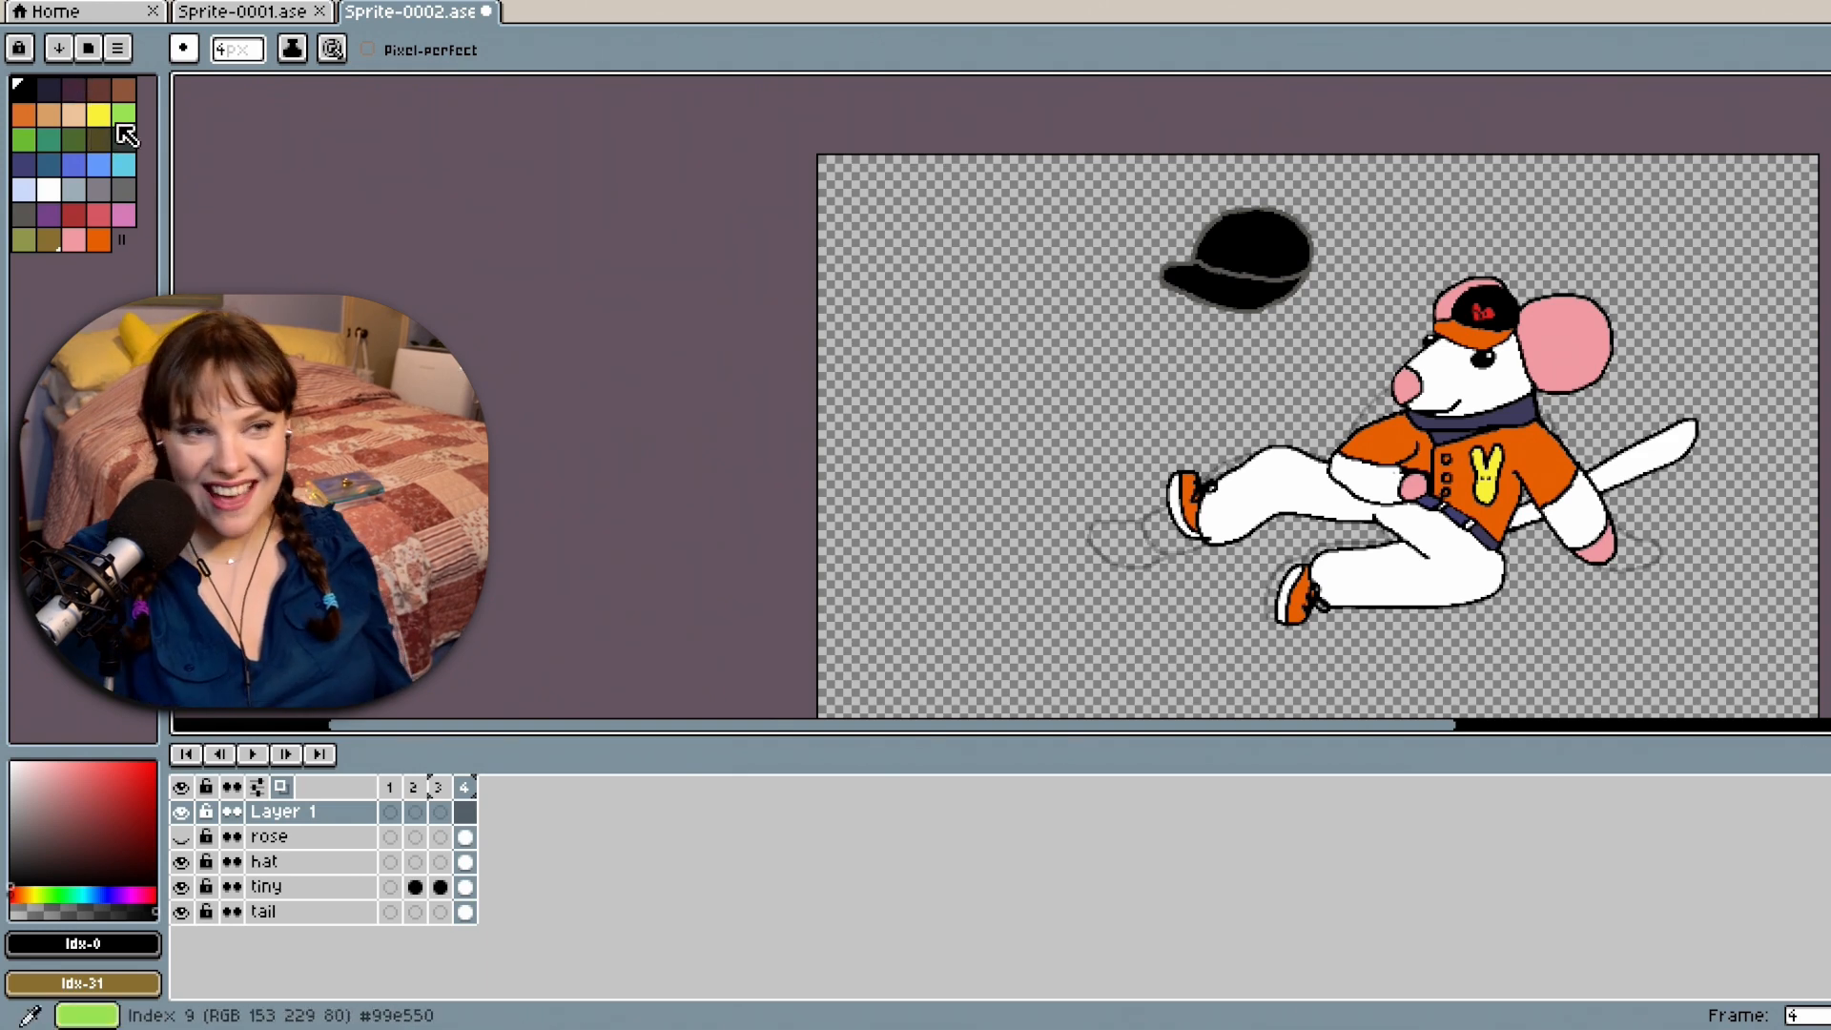
# On the tiny layer, smooth the lower edge of the mouse's front eye with a 4 px black pencil.
pyautogui.scroll(1, 1563, 367)
pyautogui.scroll(1, 1560, 367)
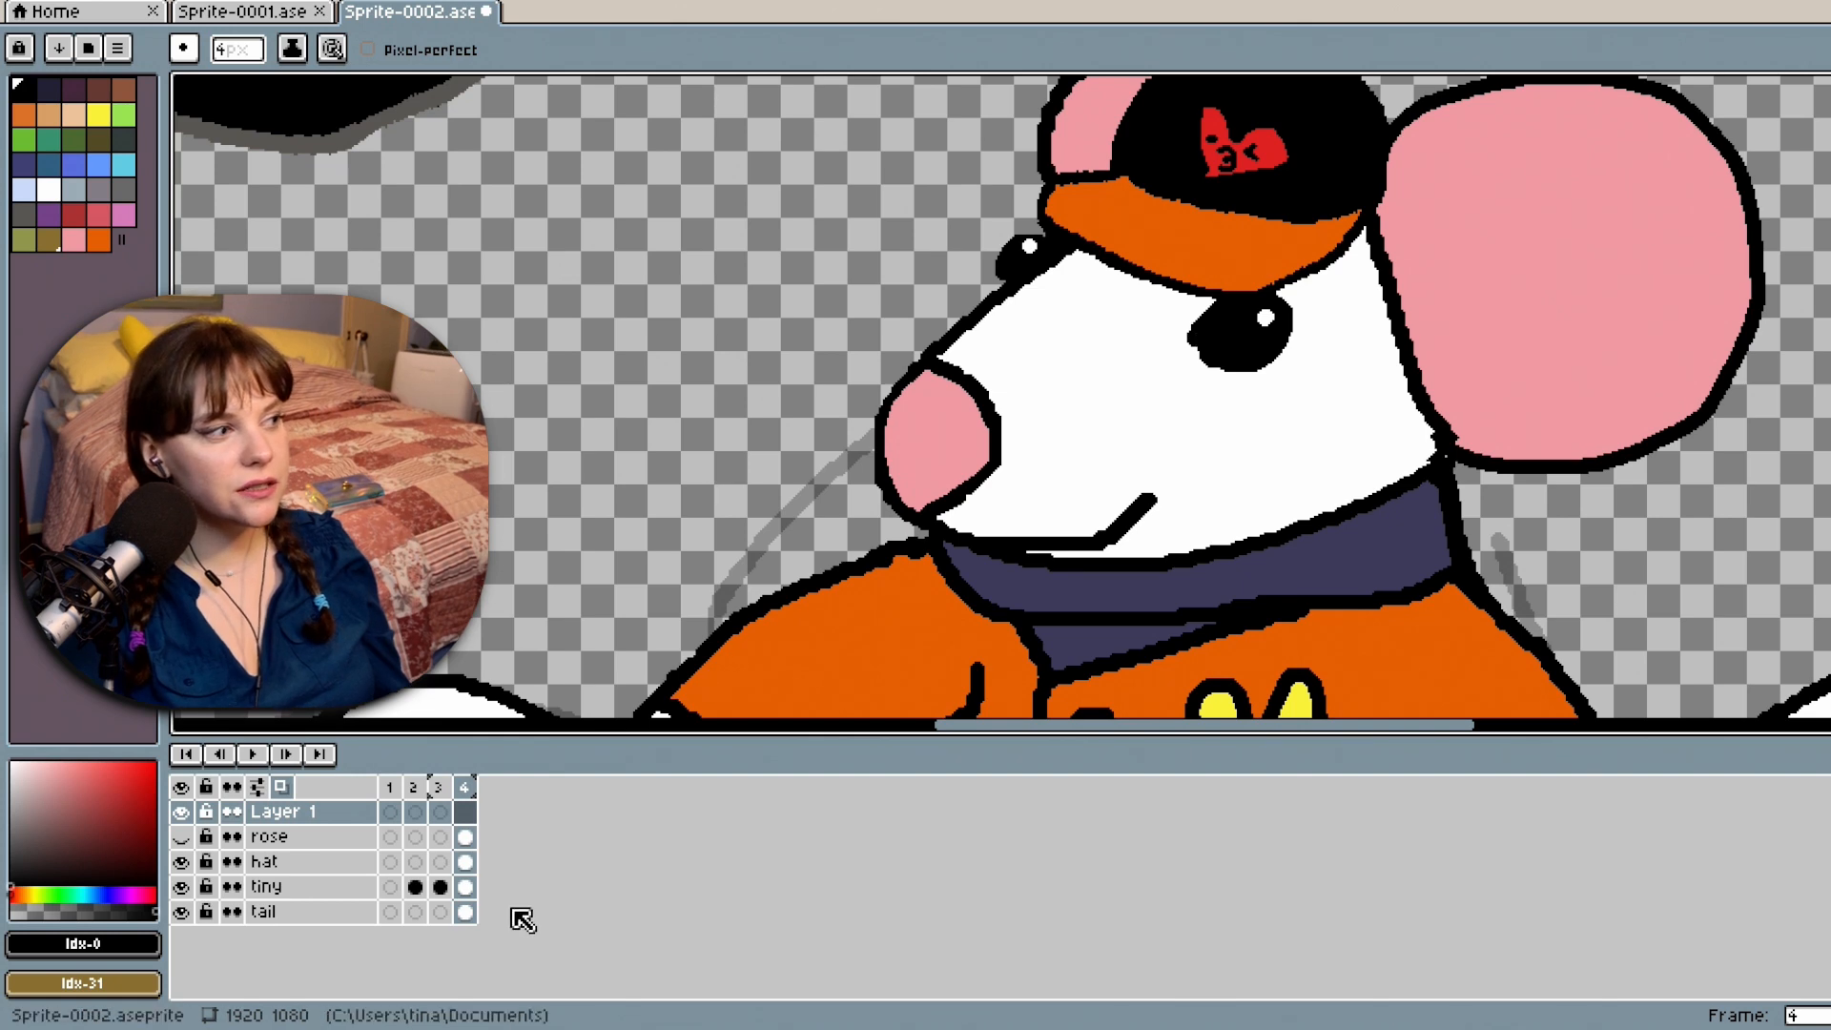
pyautogui.click(324, 887)
pyautogui.scroll(1, 1450, 273)
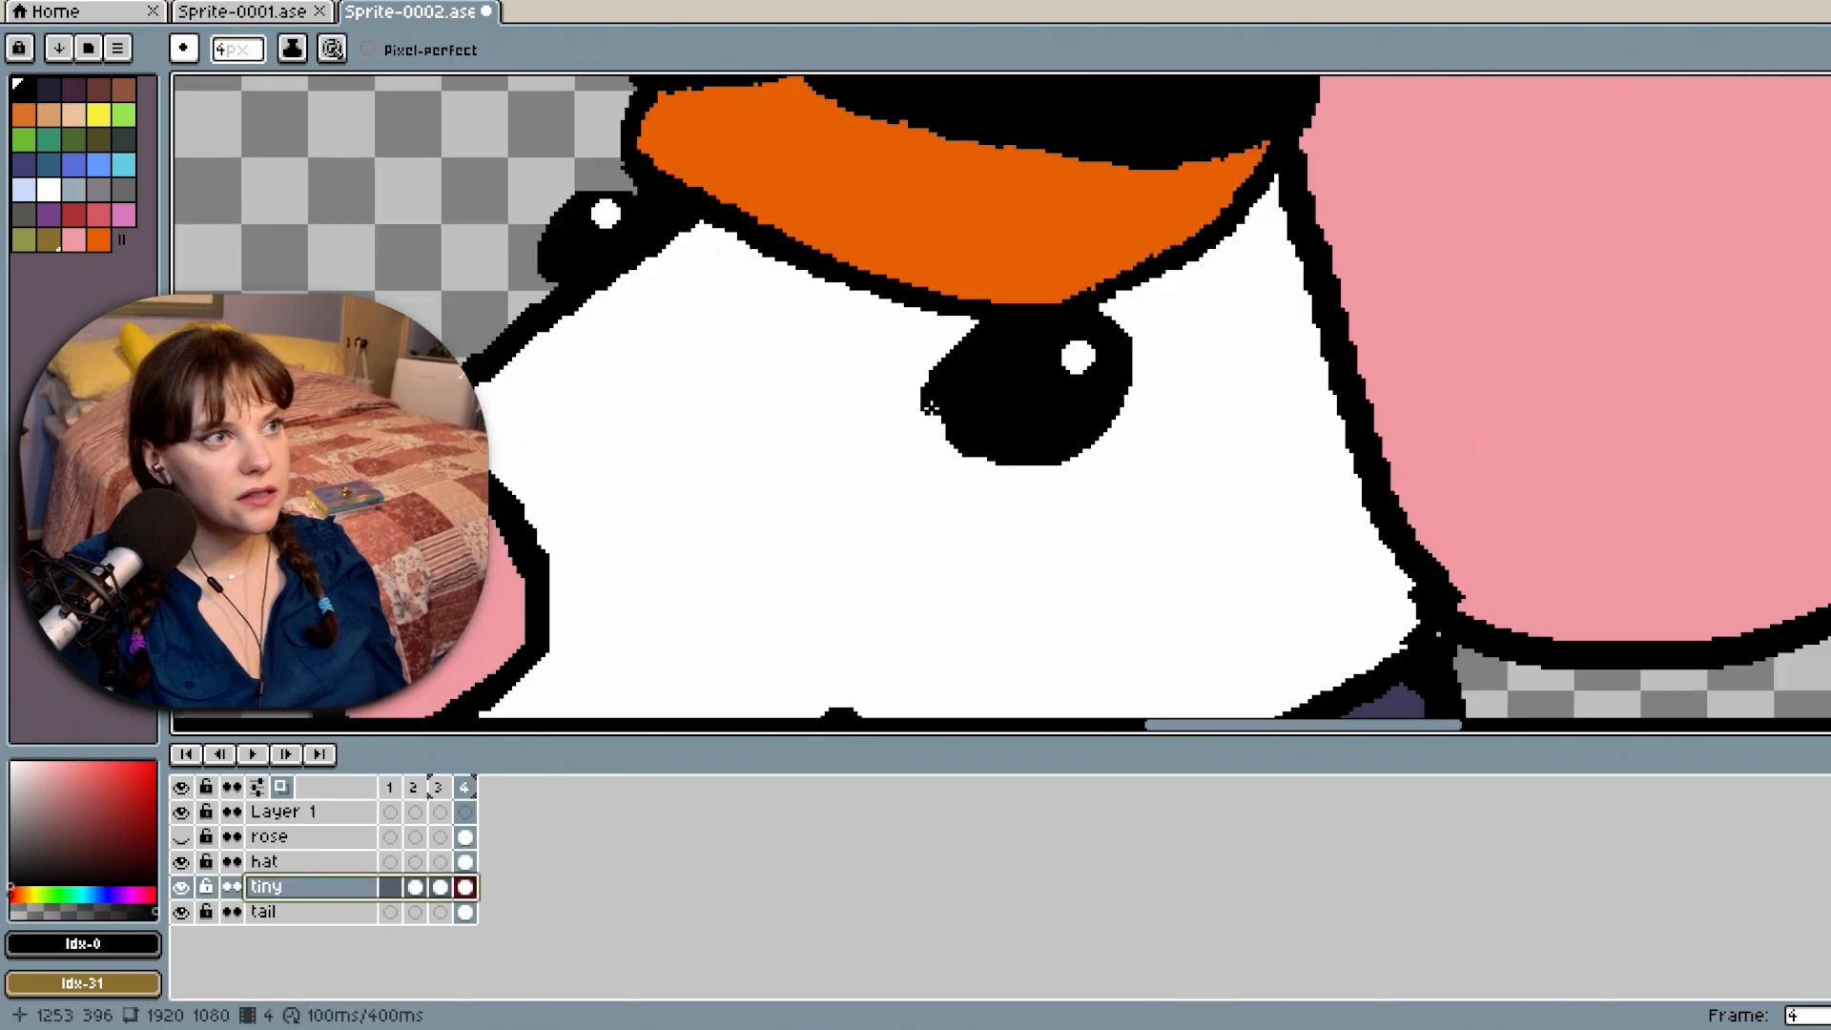
pyautogui.moveTo(923, 405)
pyautogui.mouseDown()
pyautogui.moveTo(949, 437)
pyautogui.moveTo(1052, 461)
pyautogui.mouseUp()
pyautogui.scroll(-4, 1051, 461)
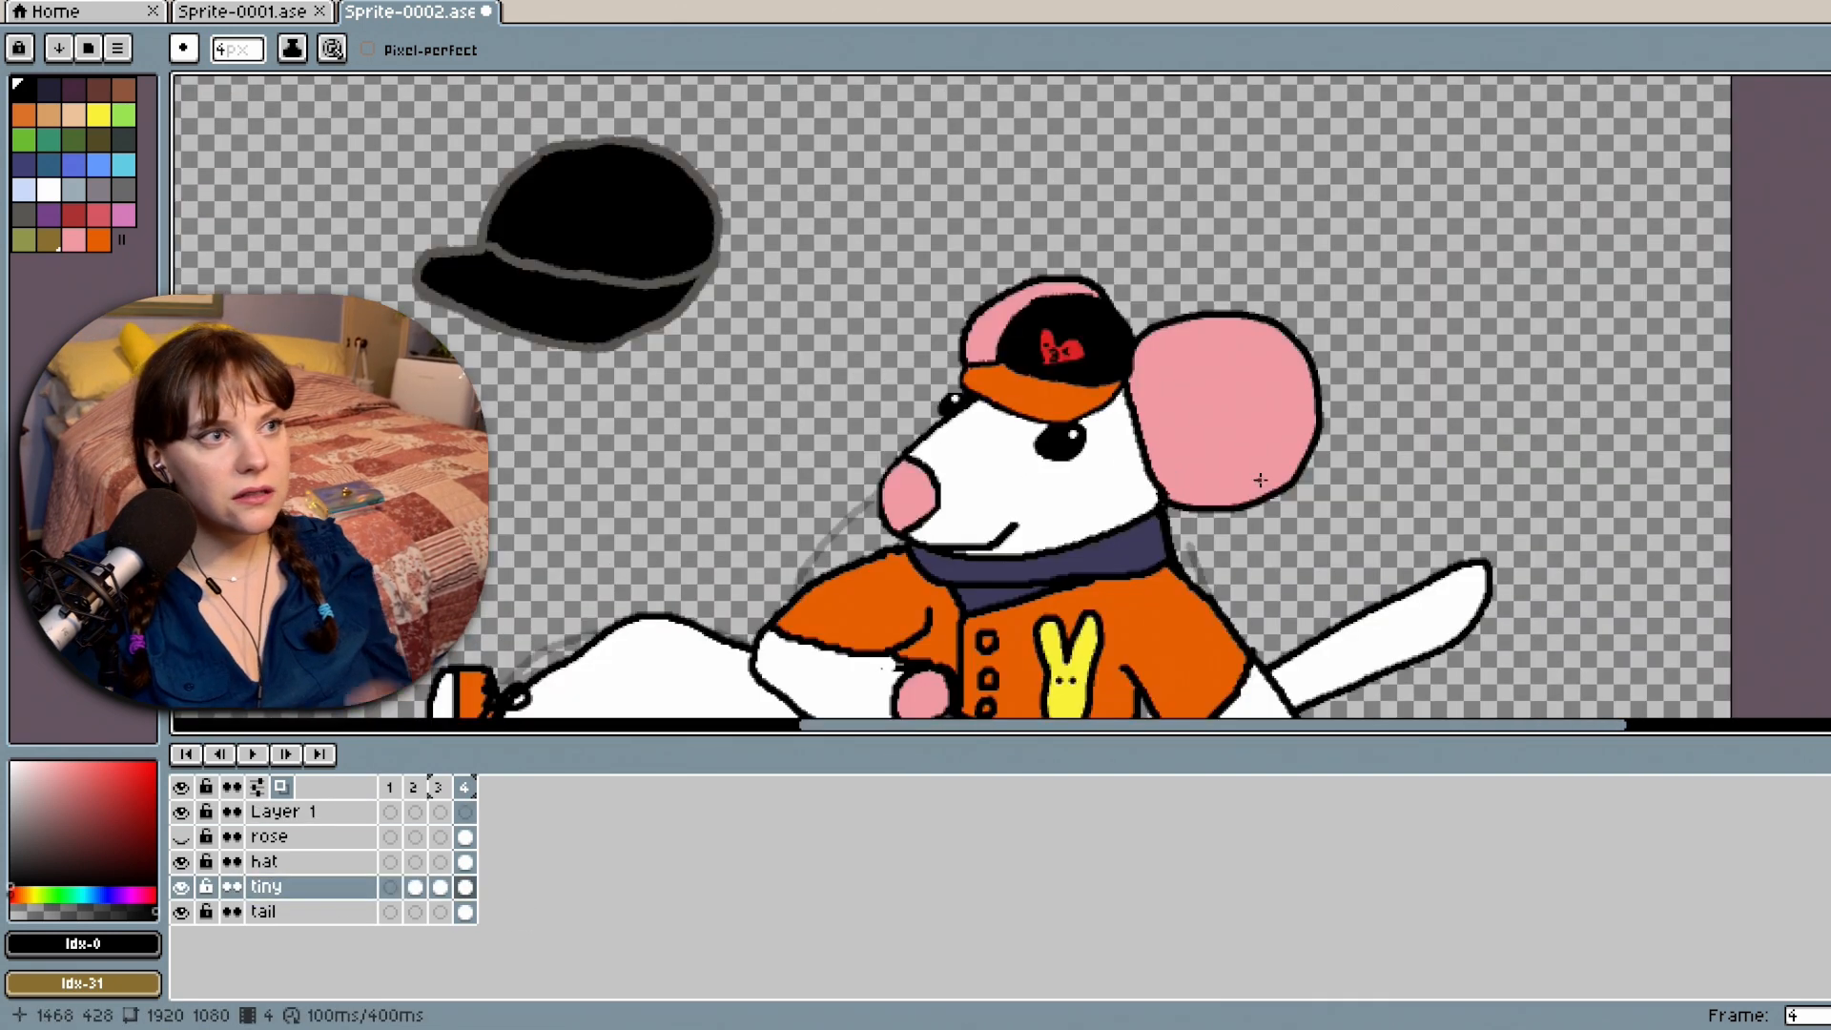
pyautogui.moveTo(1829, 307); pyautogui.dragTo(1828, 376)
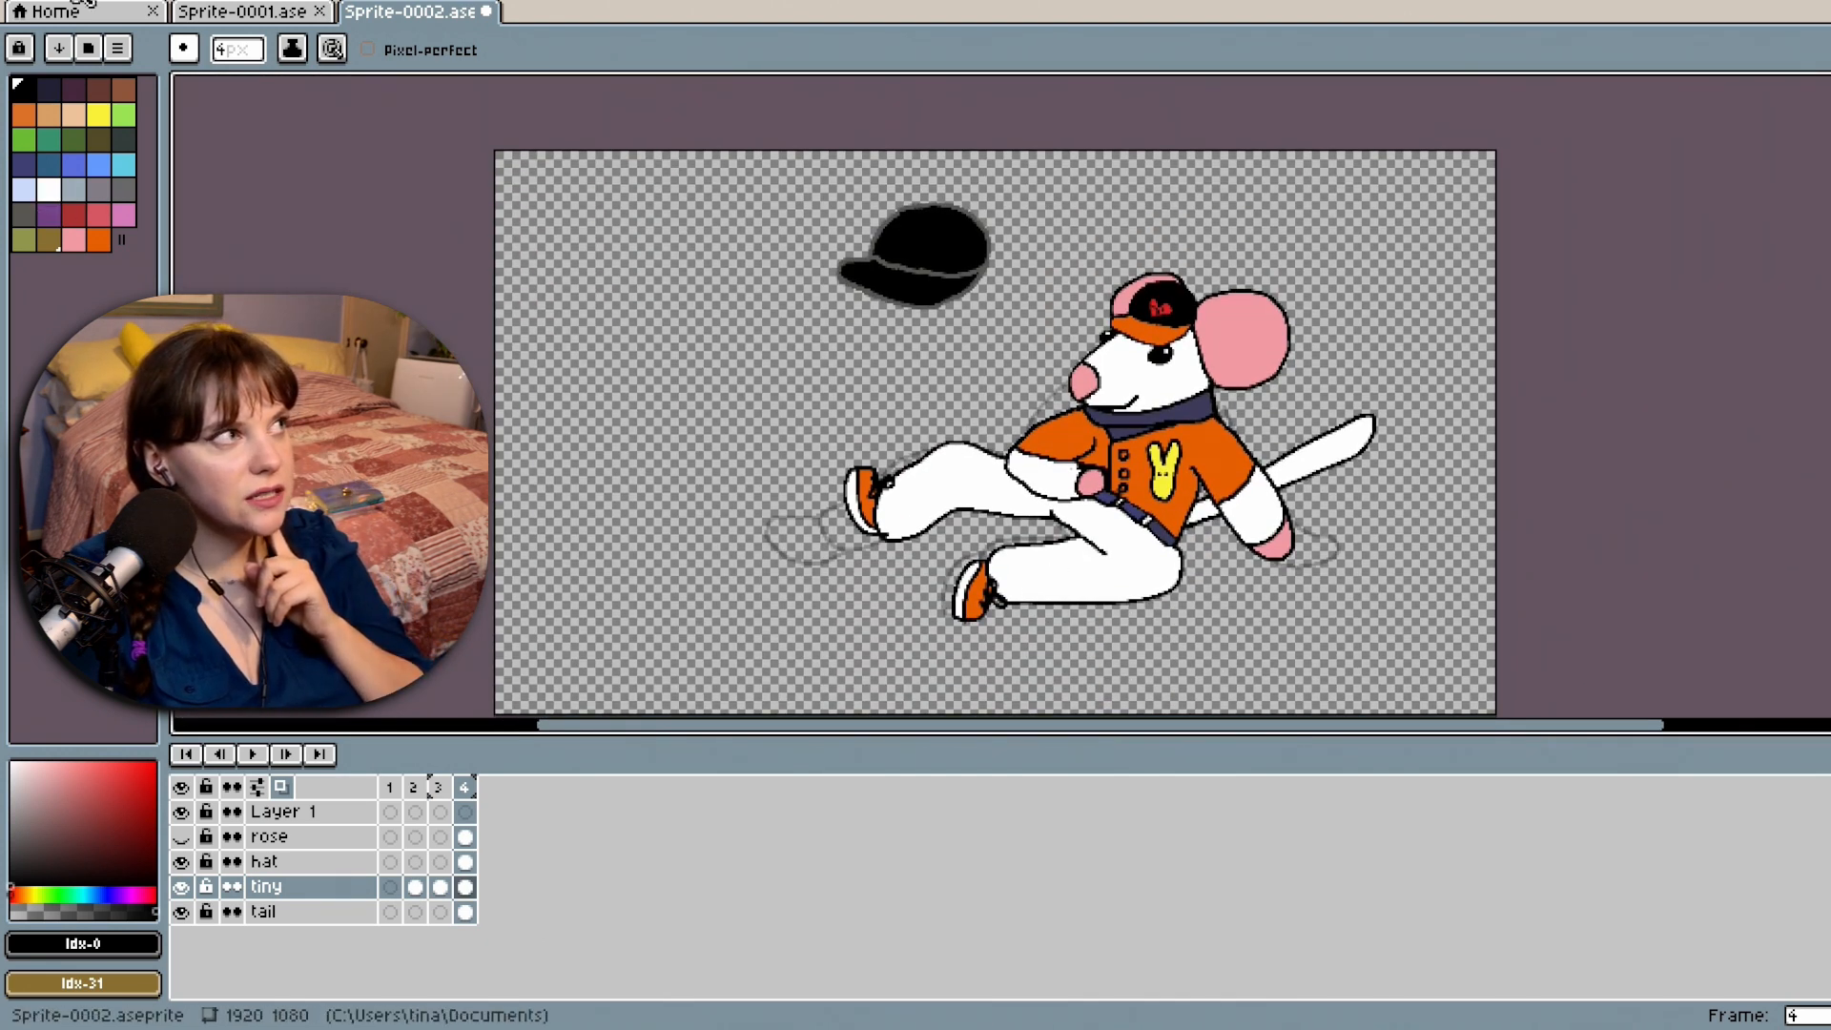
# Play and stop the LURK box animation in Sprite-0001, and return to the mouse drawing in Sprite-0002.
pyautogui.click(243, 11)
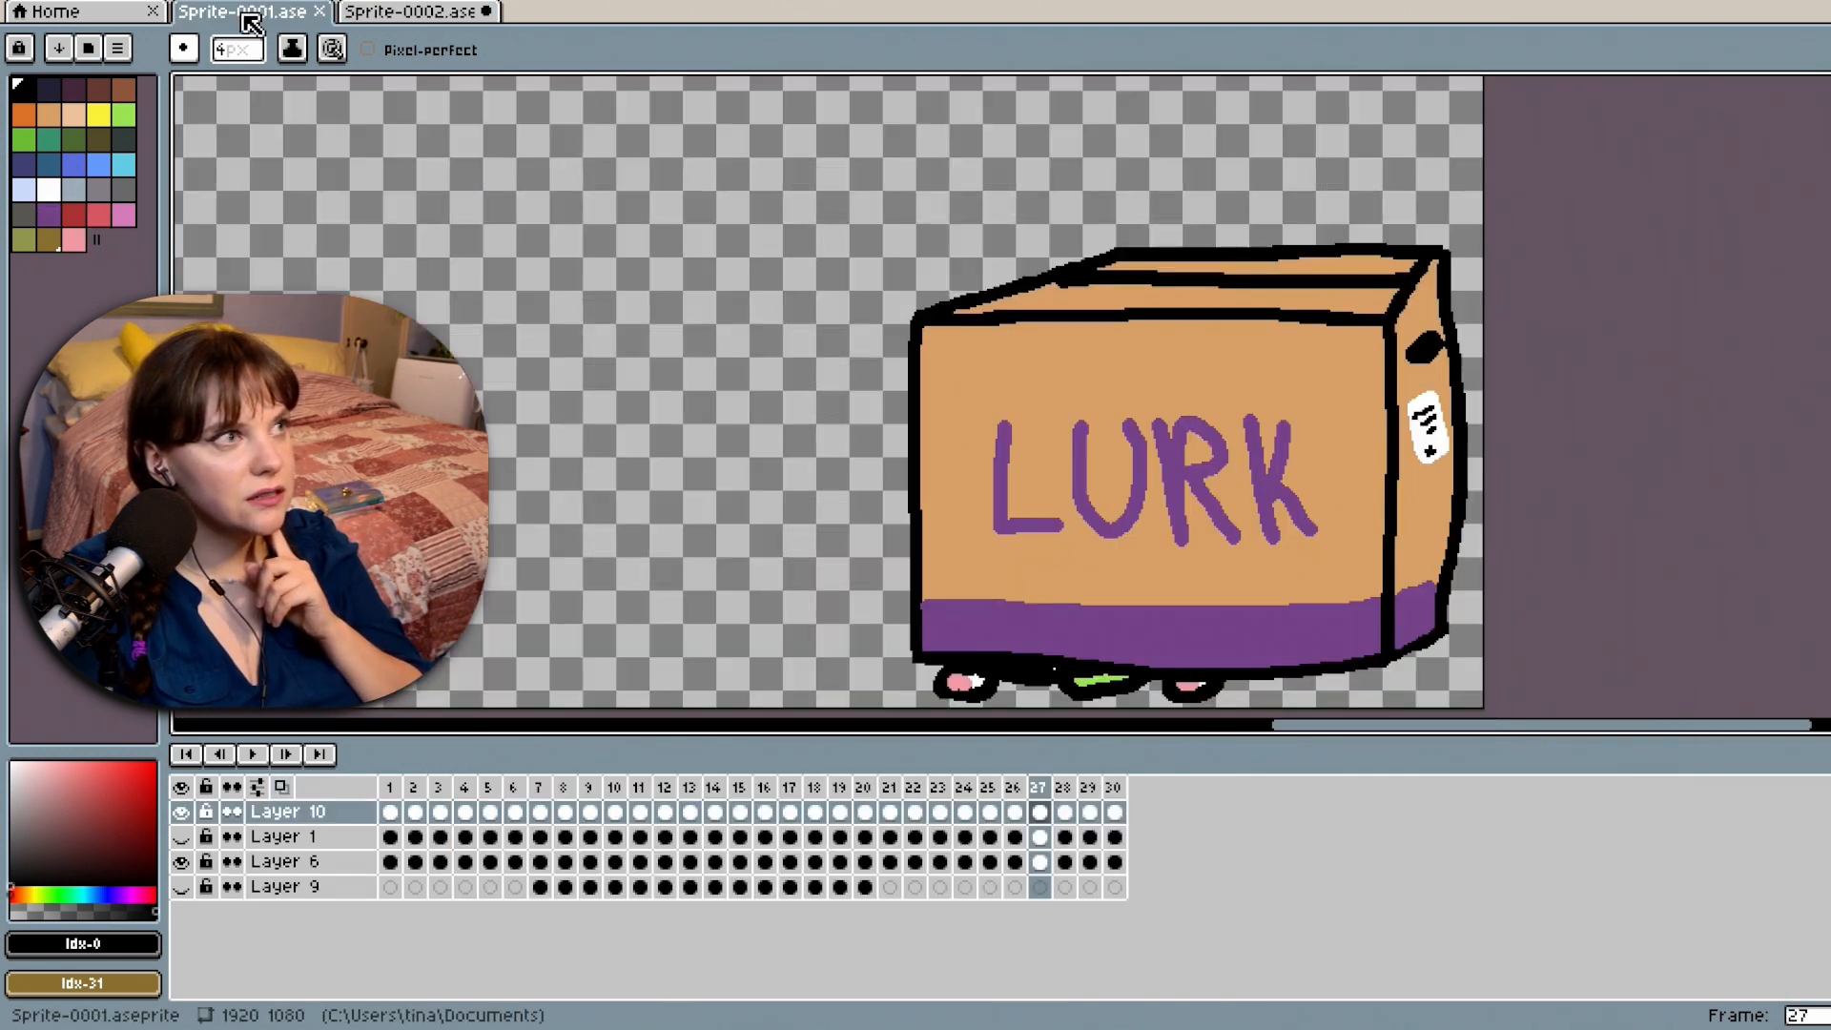
pyautogui.click(252, 755)
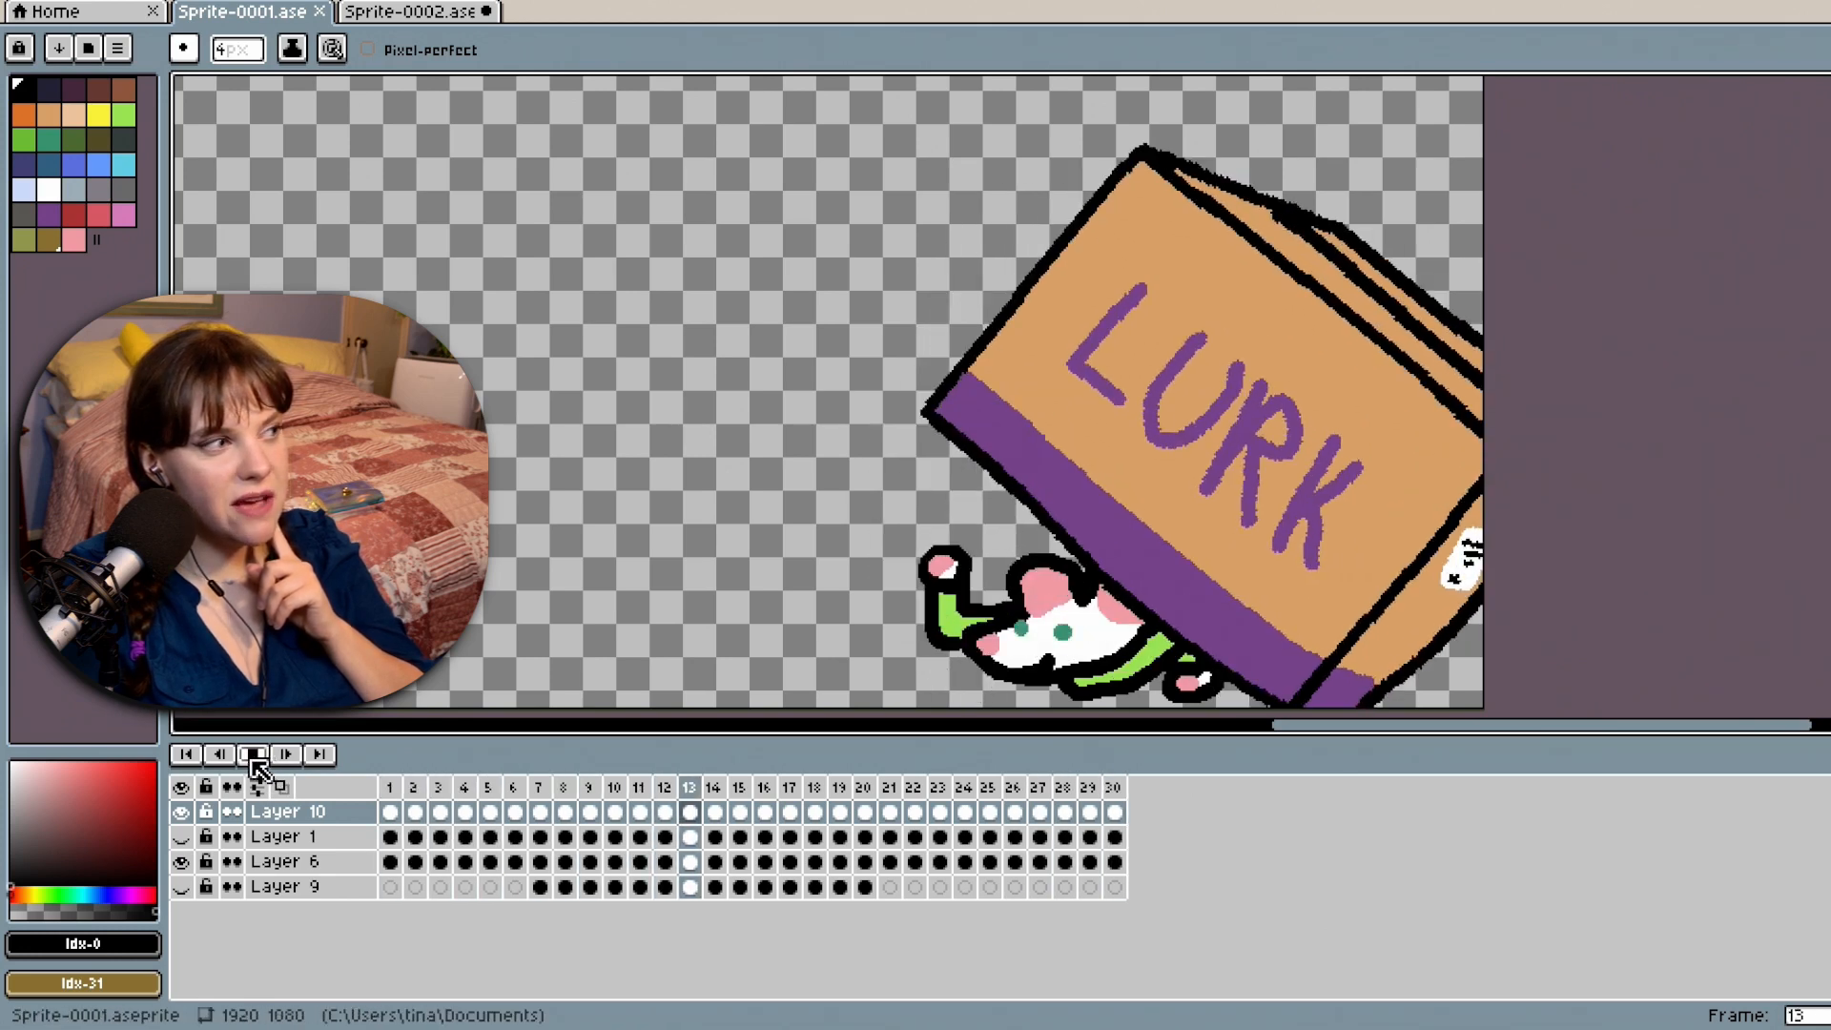
pyautogui.click(252, 755)
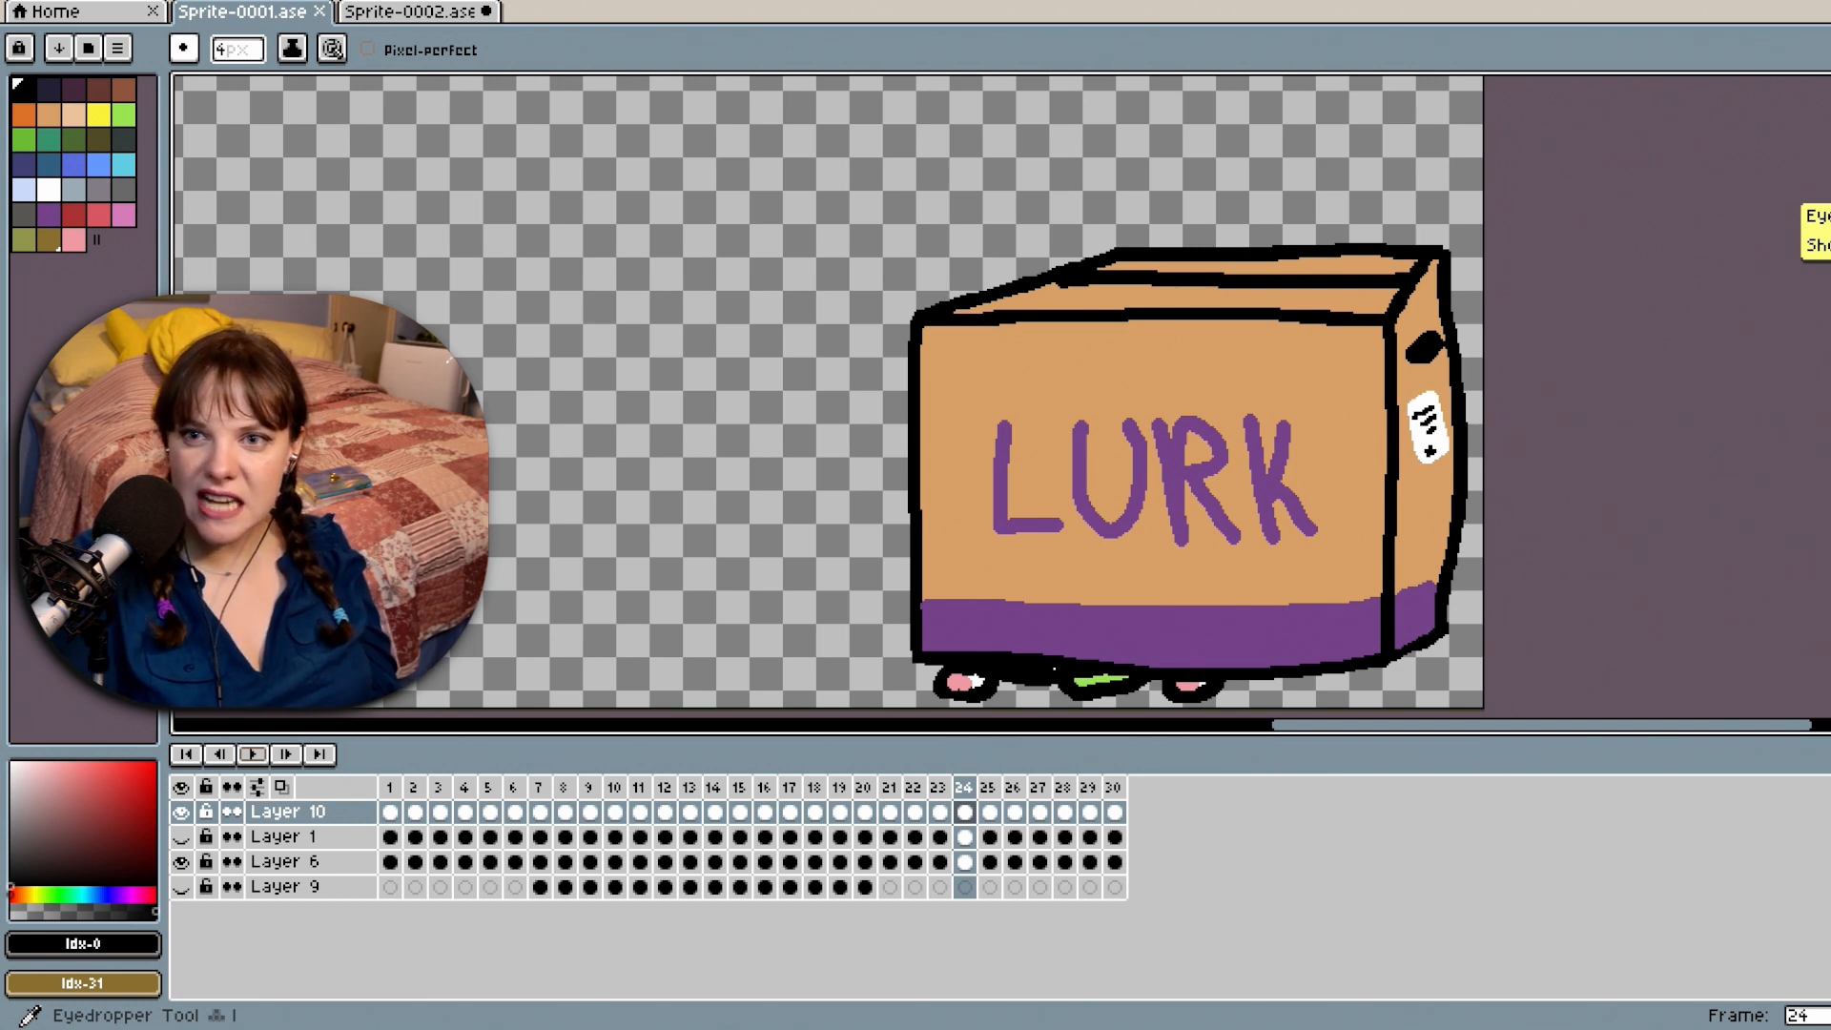
pyautogui.press('z')
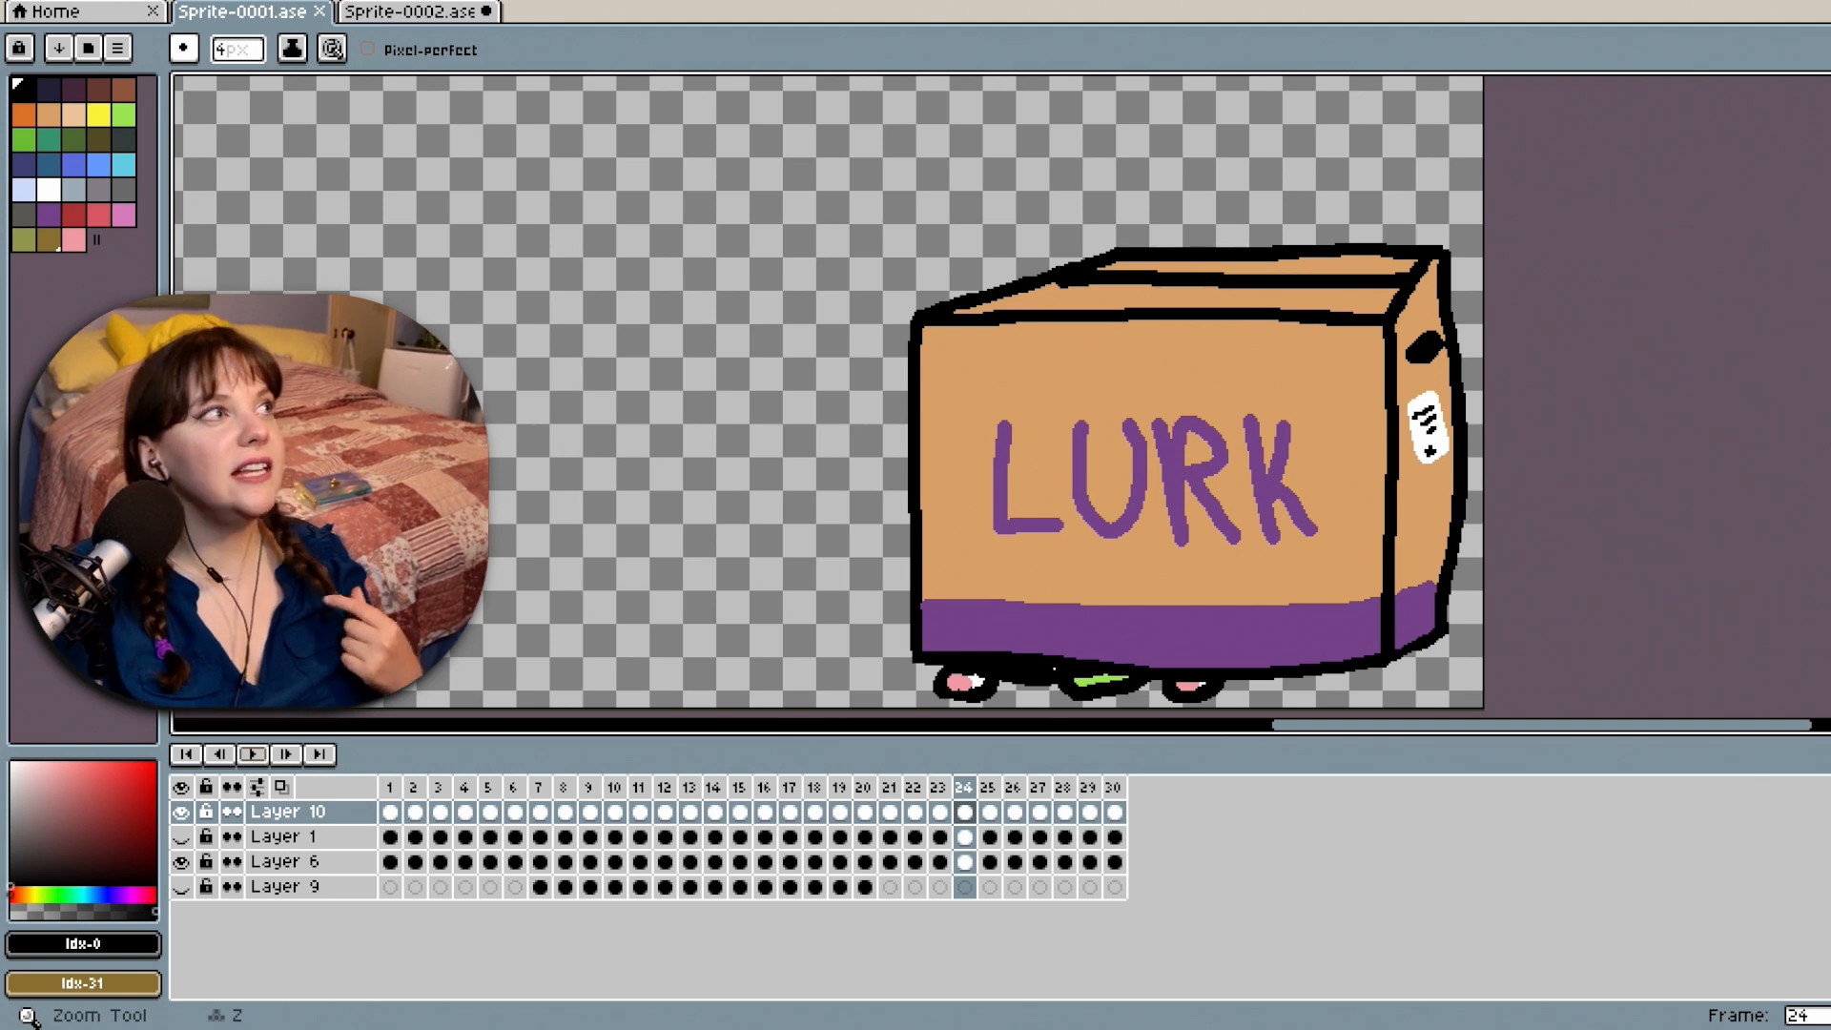
pyautogui.click(419, 12)
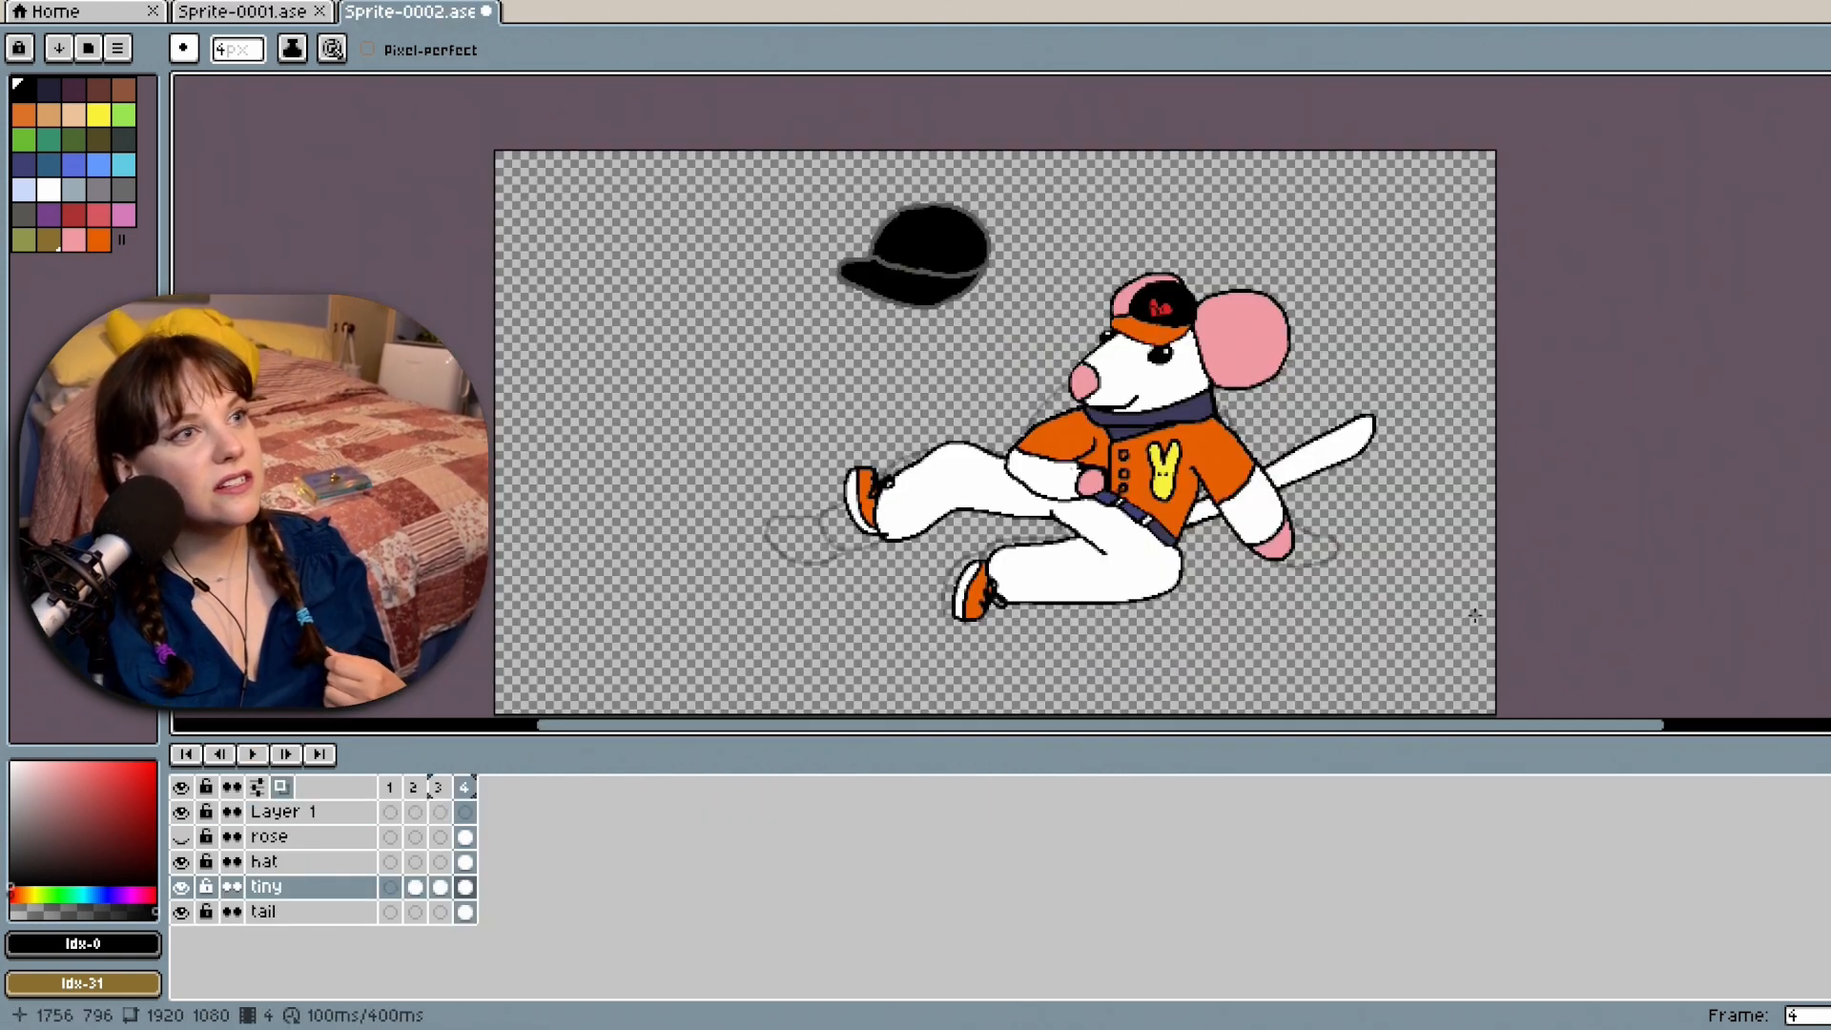
# Sample the sleeve's white and paint over the stray black marks beside the pink hand resting at the mouse's waist.
pyautogui.click(1262, 515)
pyautogui.click(1262, 515)
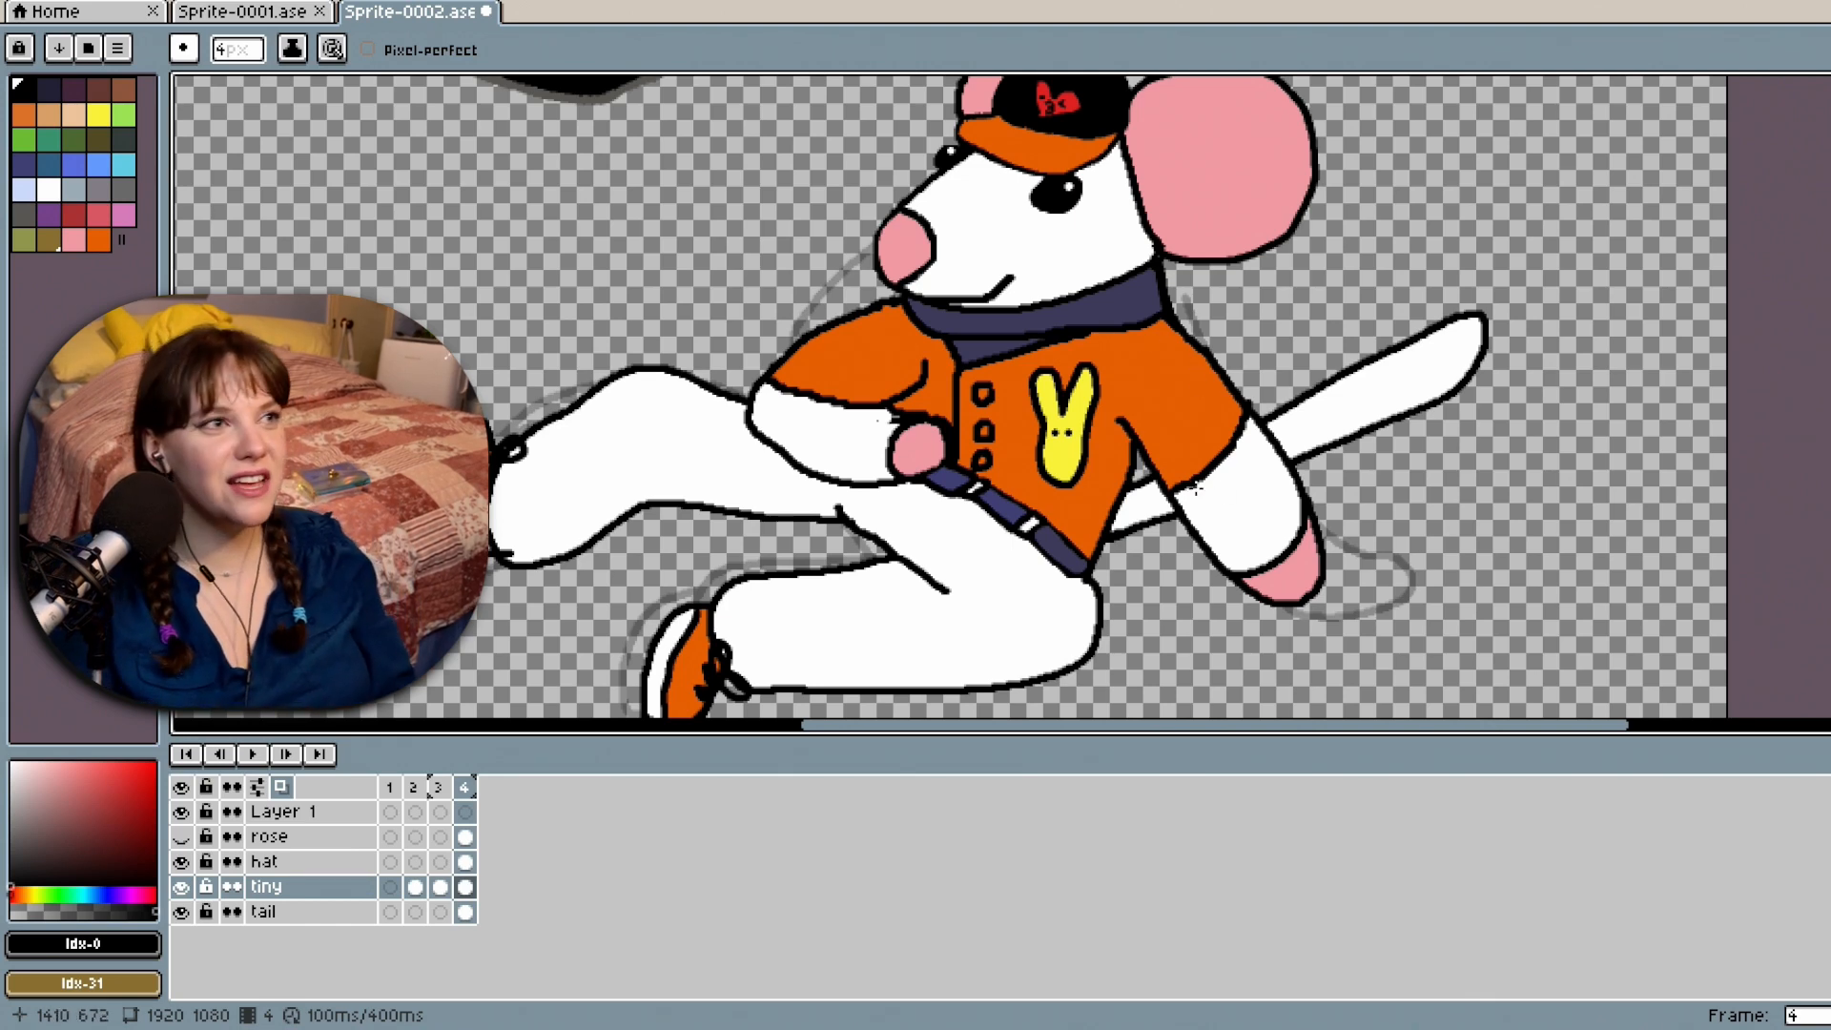
pyautogui.scroll(3, 1087, 526)
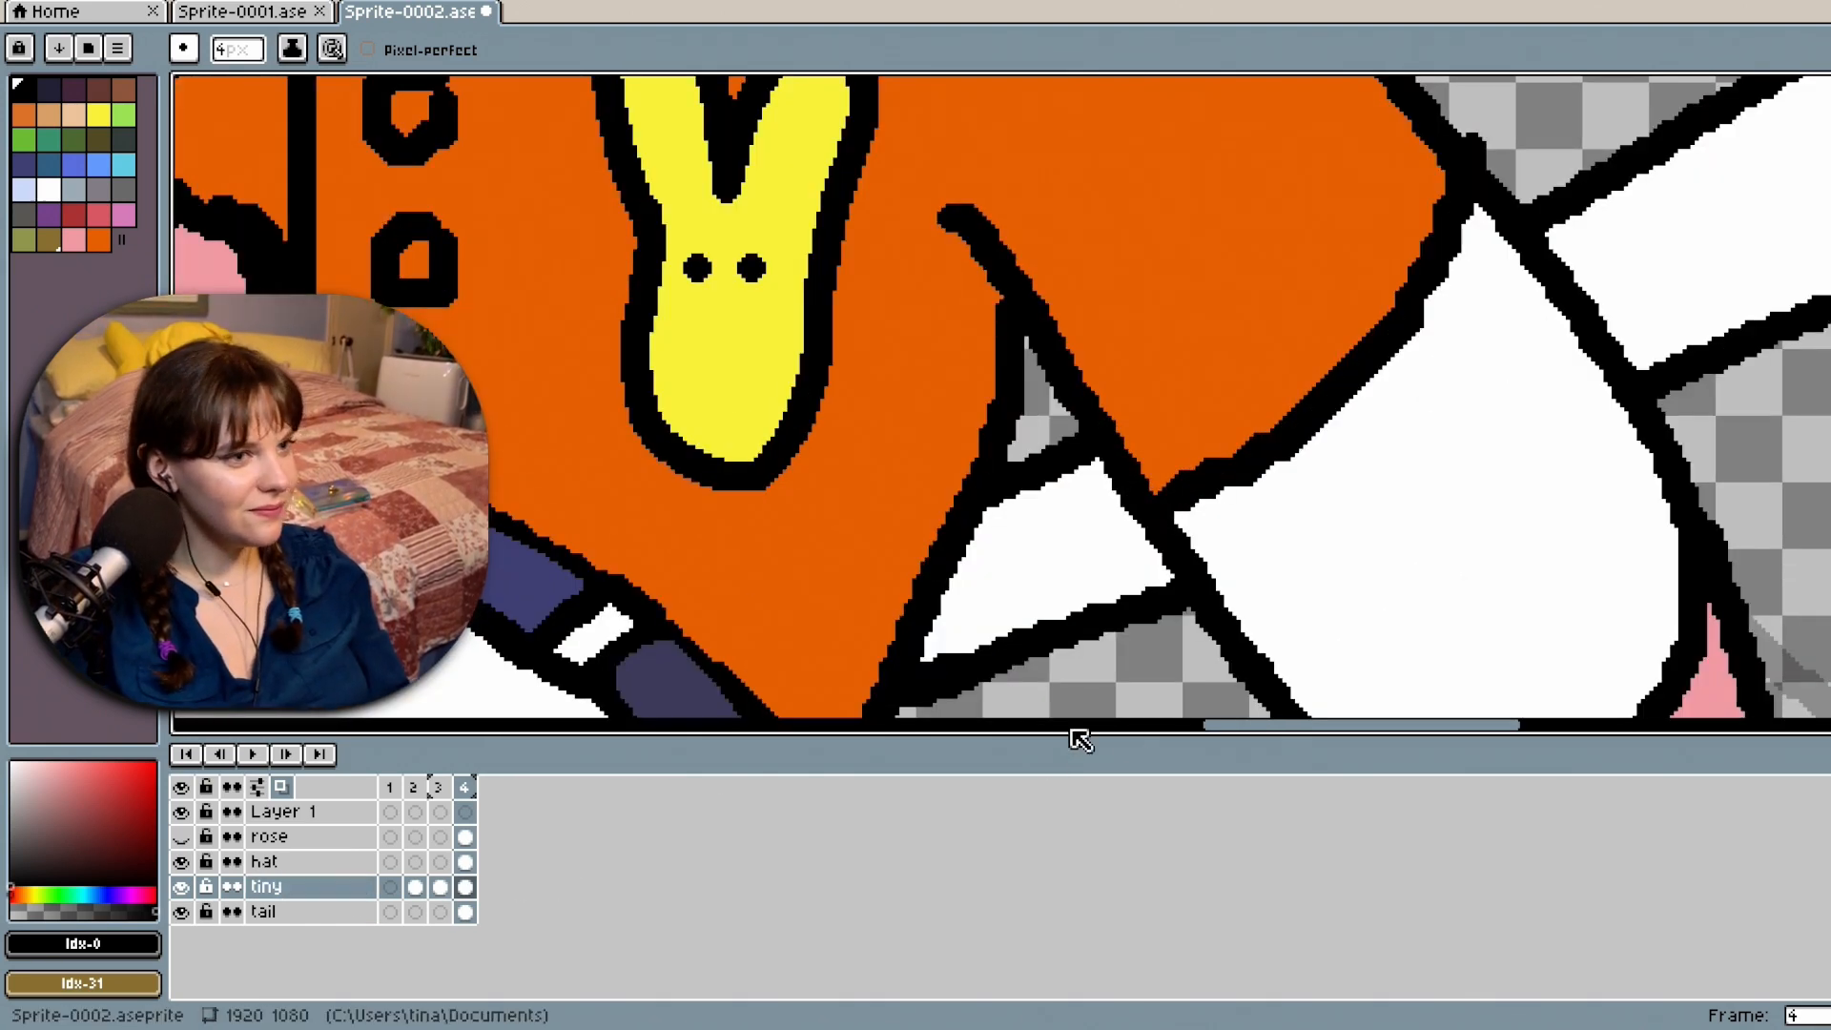
pyautogui.moveTo(1271, 726); pyautogui.dragTo(1106, 732)
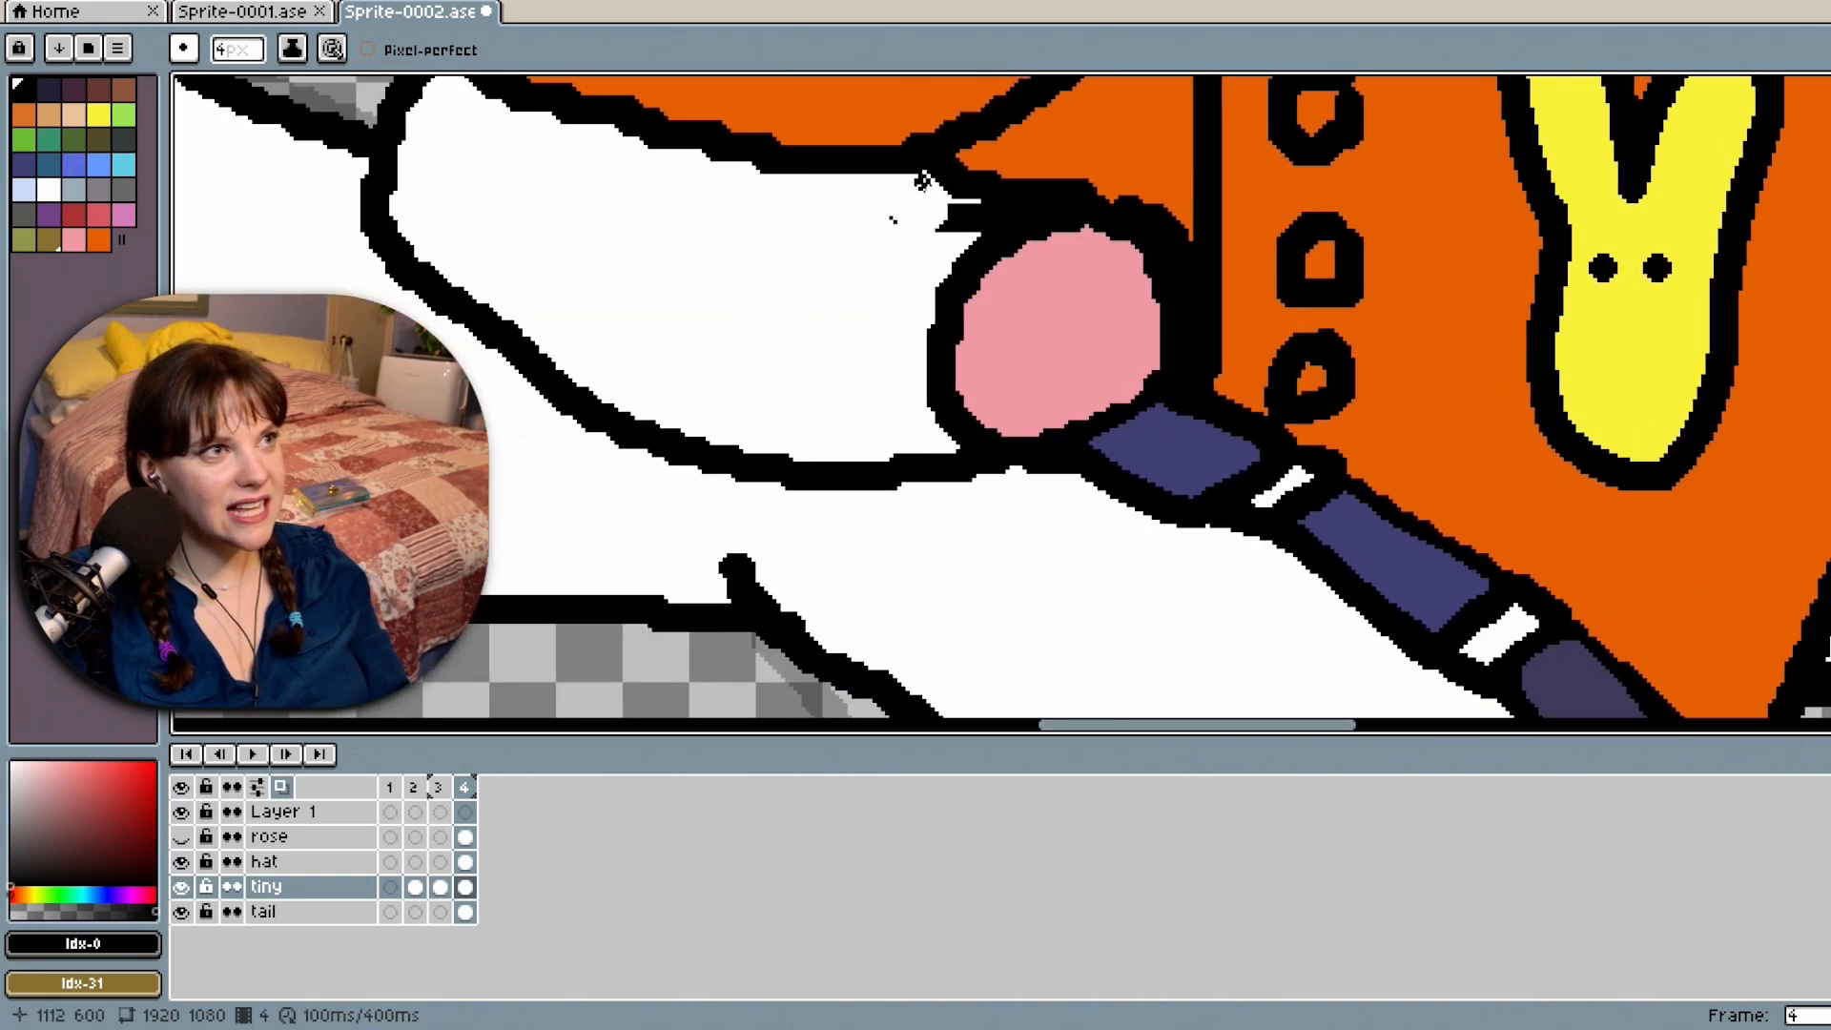
pyautogui.press('i')
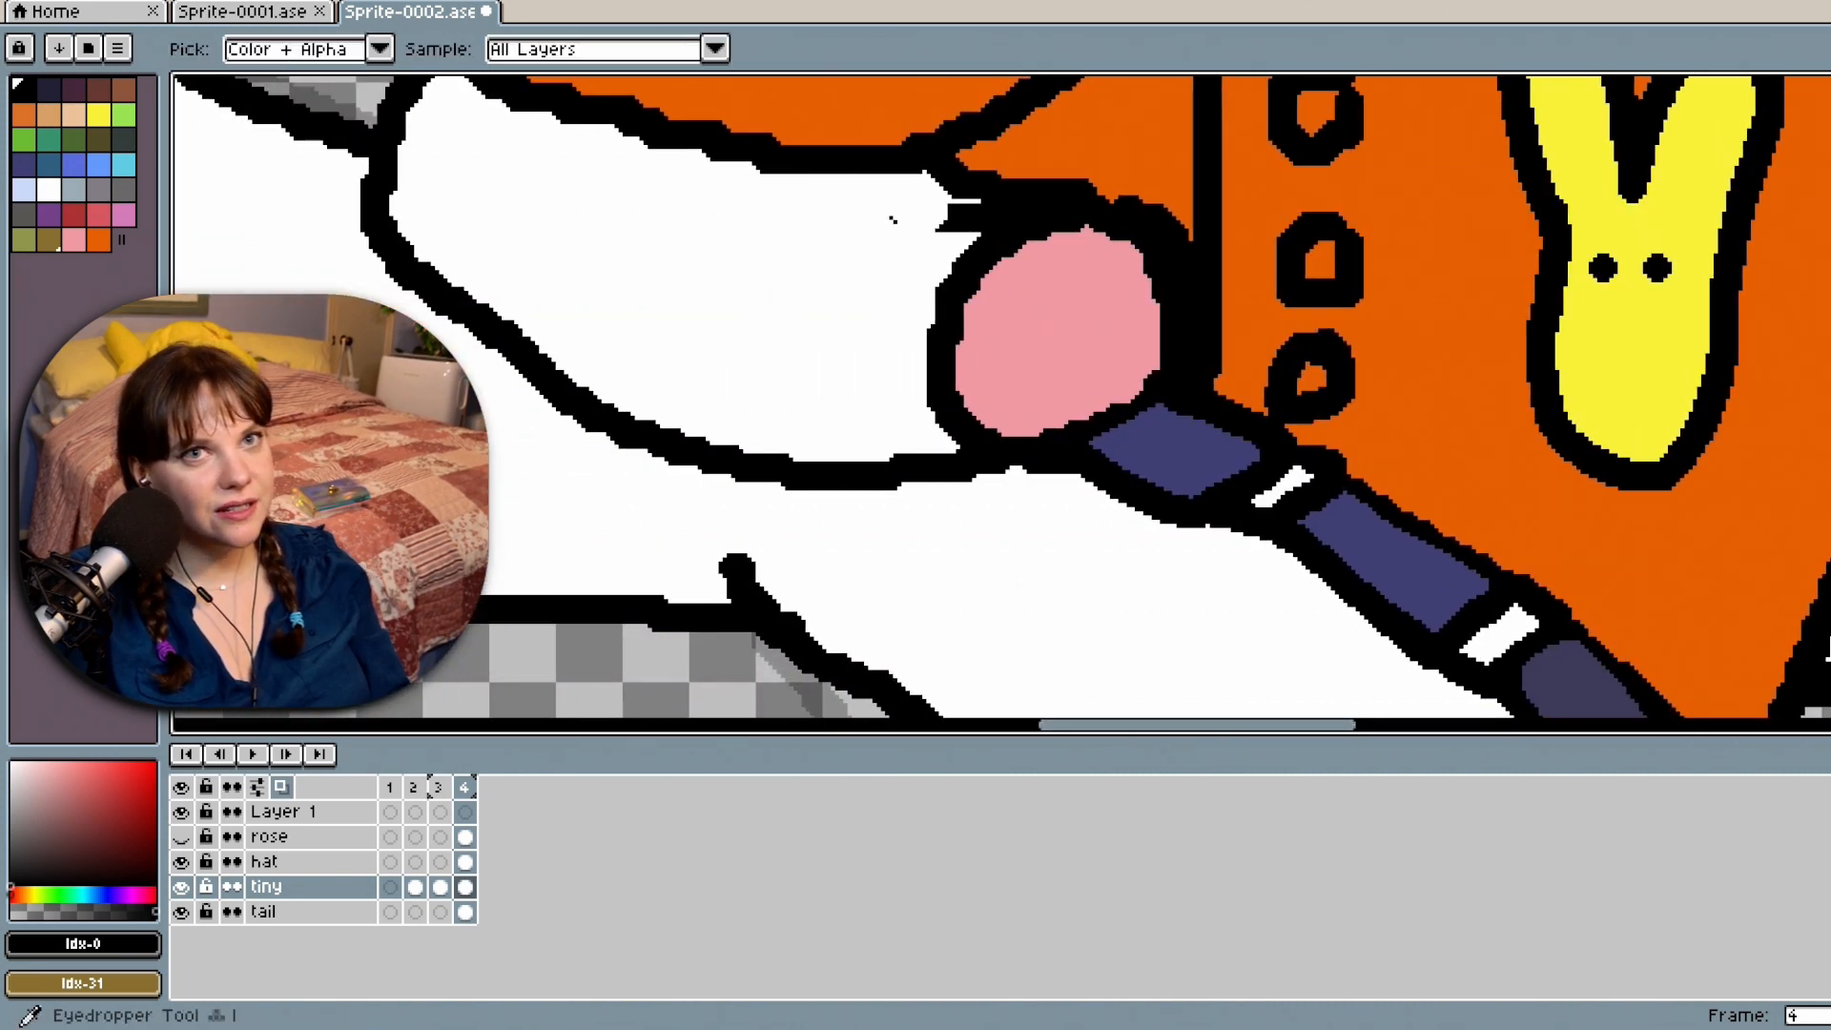
pyautogui.click(887, 221)
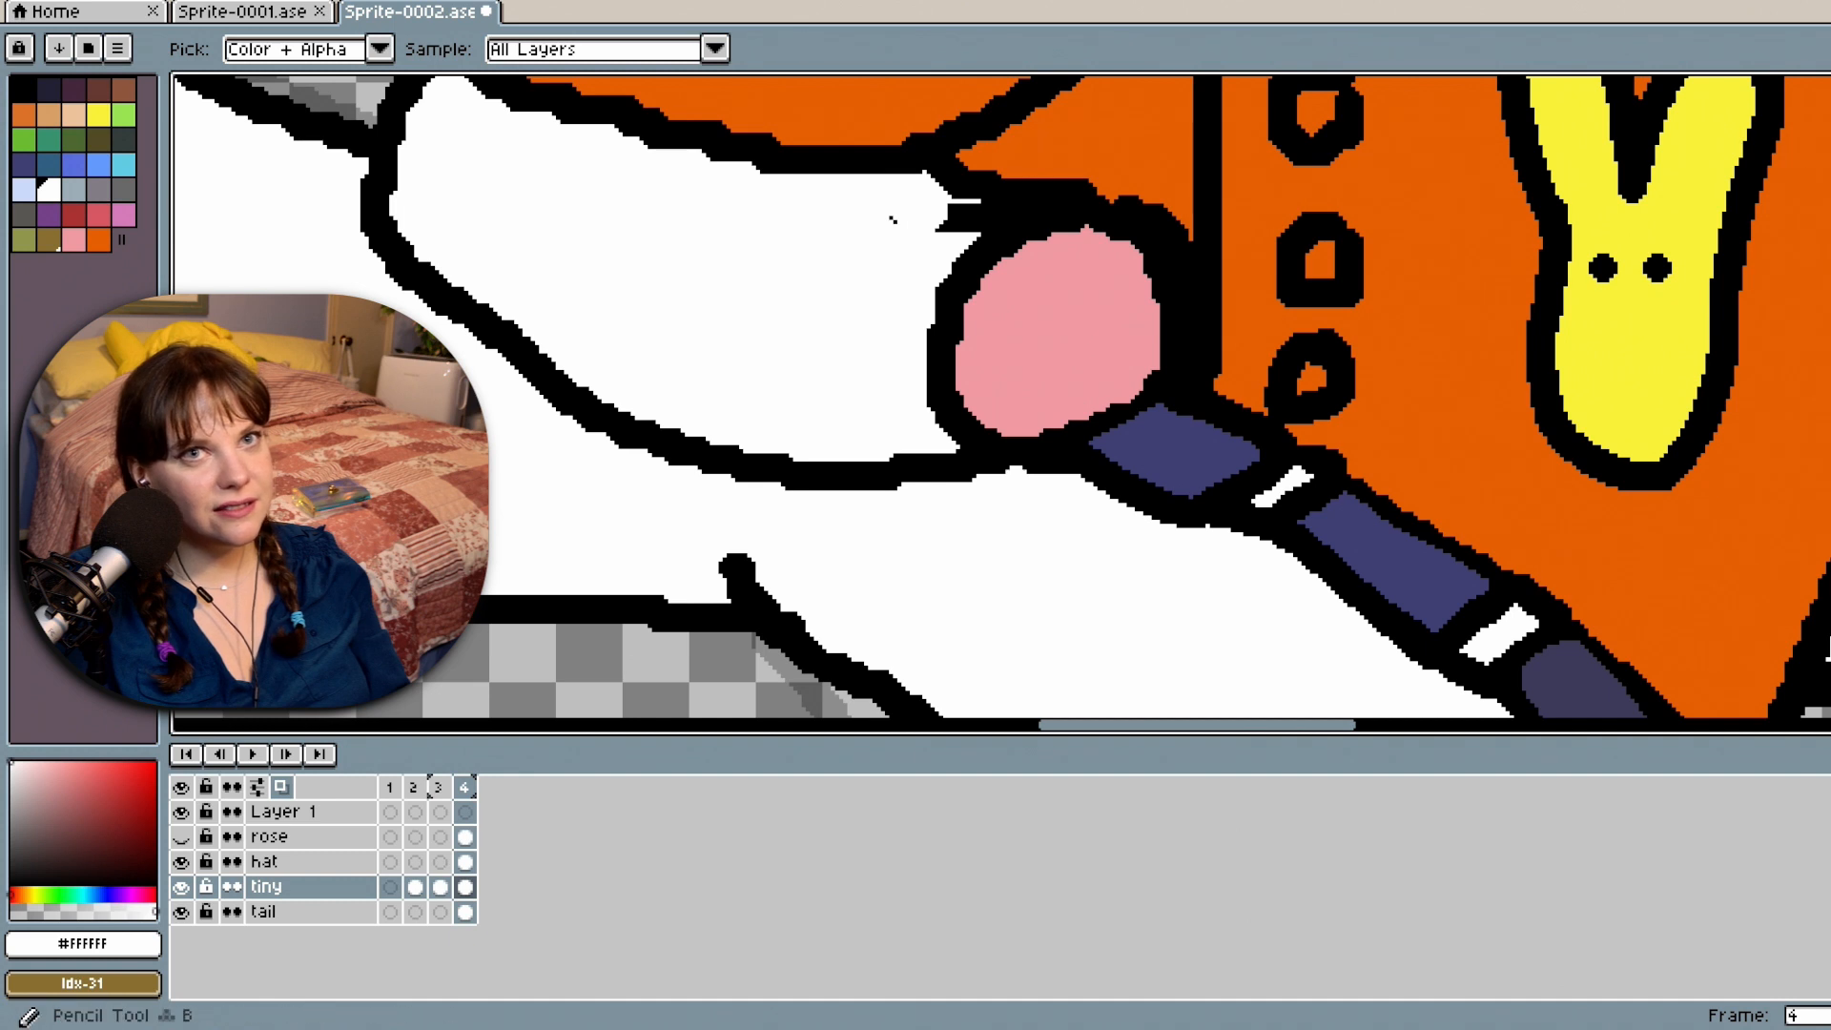
pyautogui.click(1823, 158)
pyautogui.moveTo(975, 208)
pyautogui.mouseDown()
pyautogui.moveTo(987, 217)
pyautogui.moveTo(930, 227)
pyautogui.mouseUp()
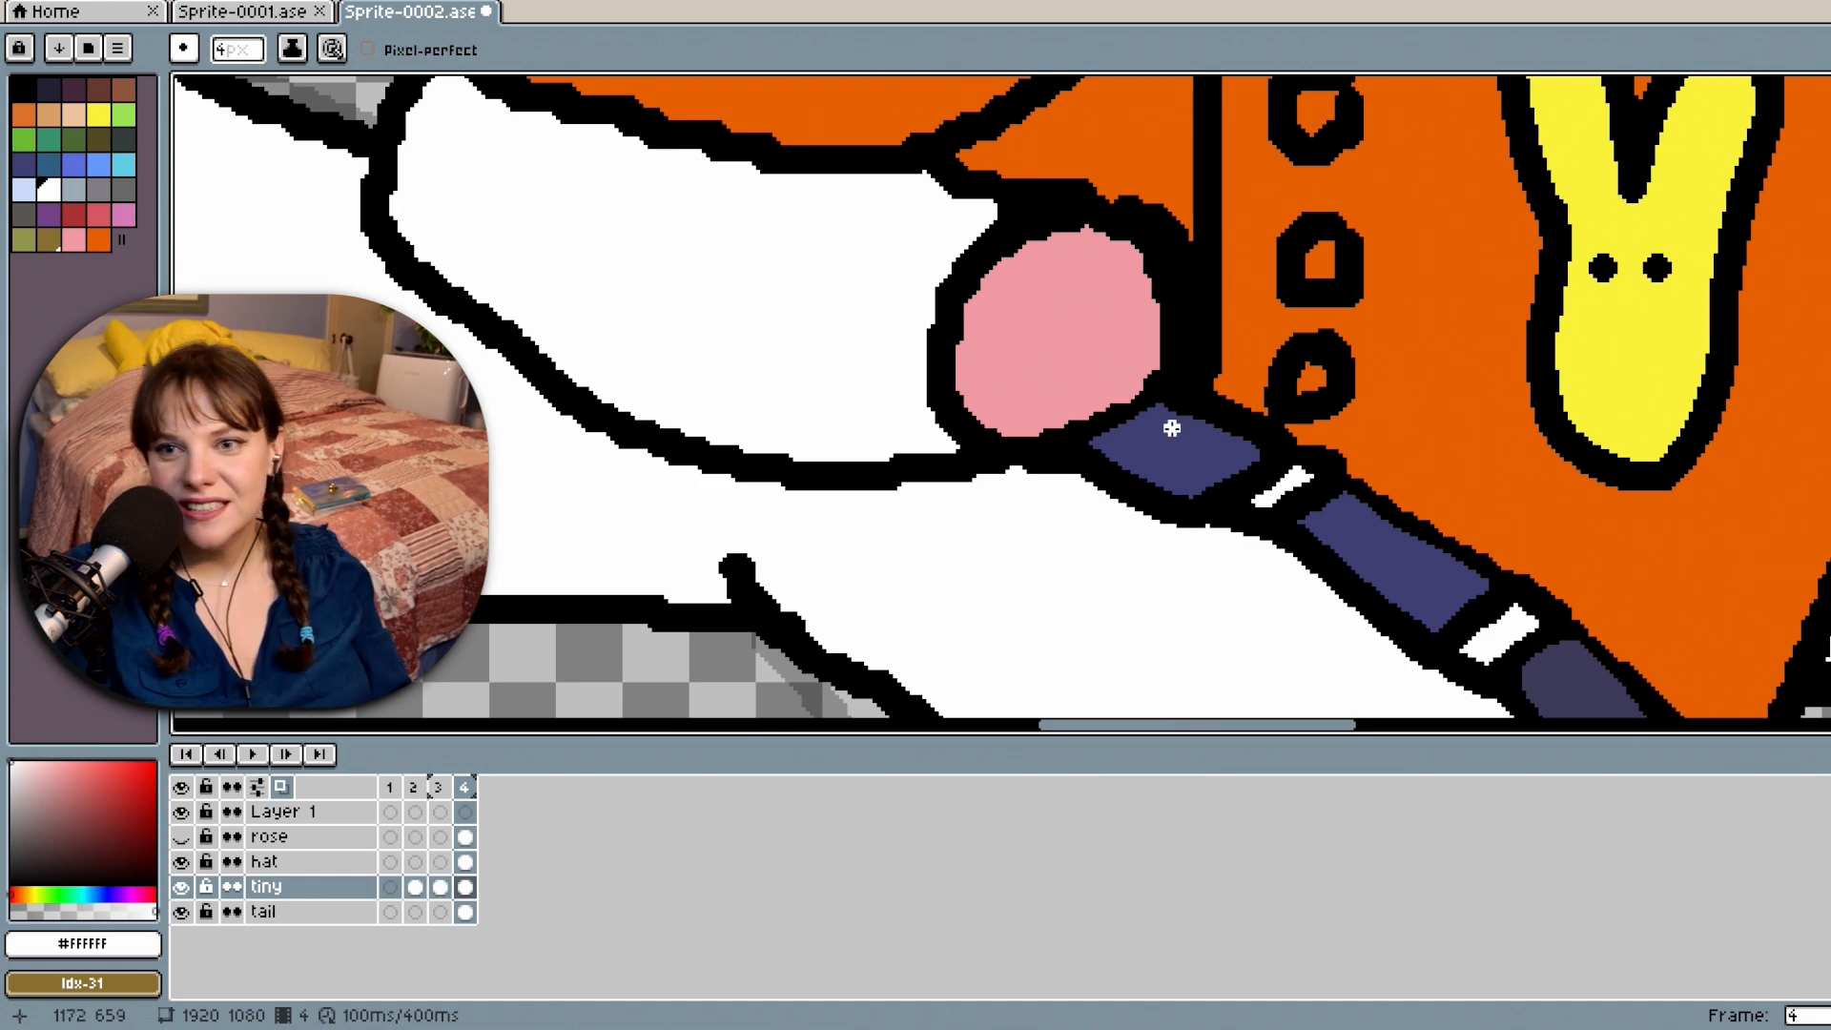
pyautogui.scroll(-5, 1172, 425)
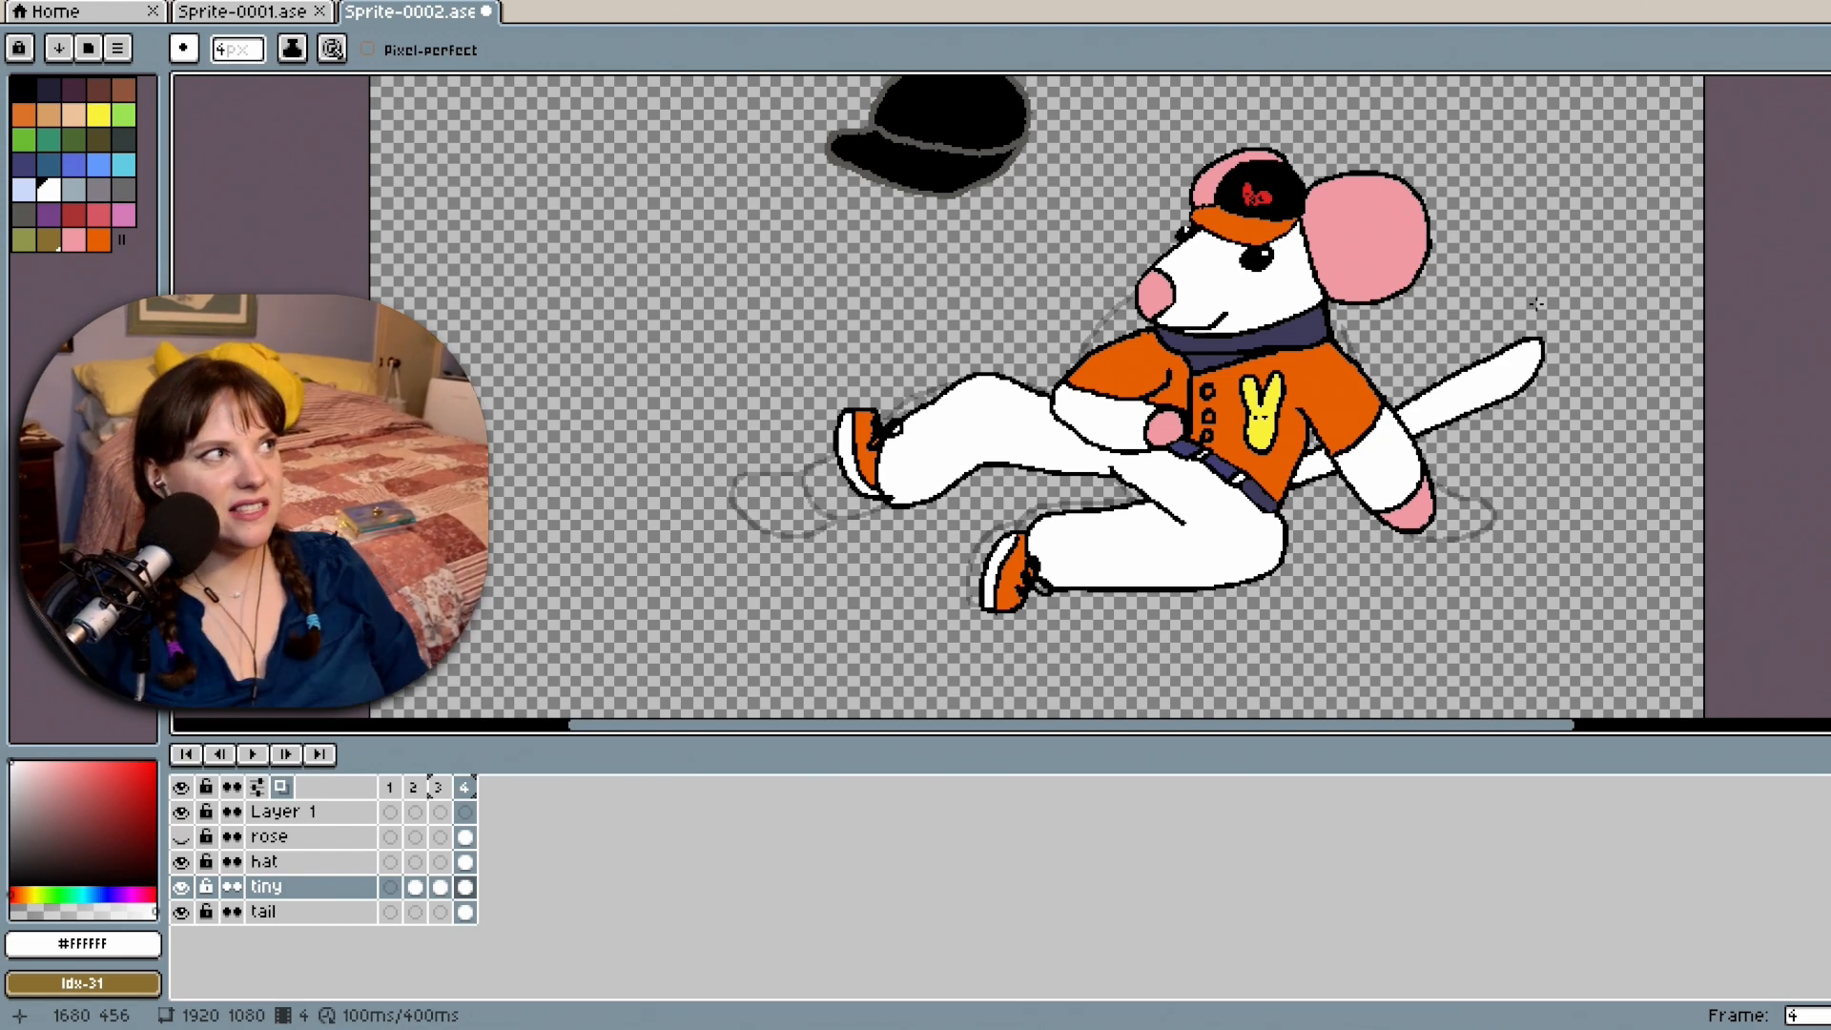
# Replay the LURK box animation in Sprite-0001 with the whole canvas in view, and switch back to Sprite-0002.
pyautogui.click(243, 12)
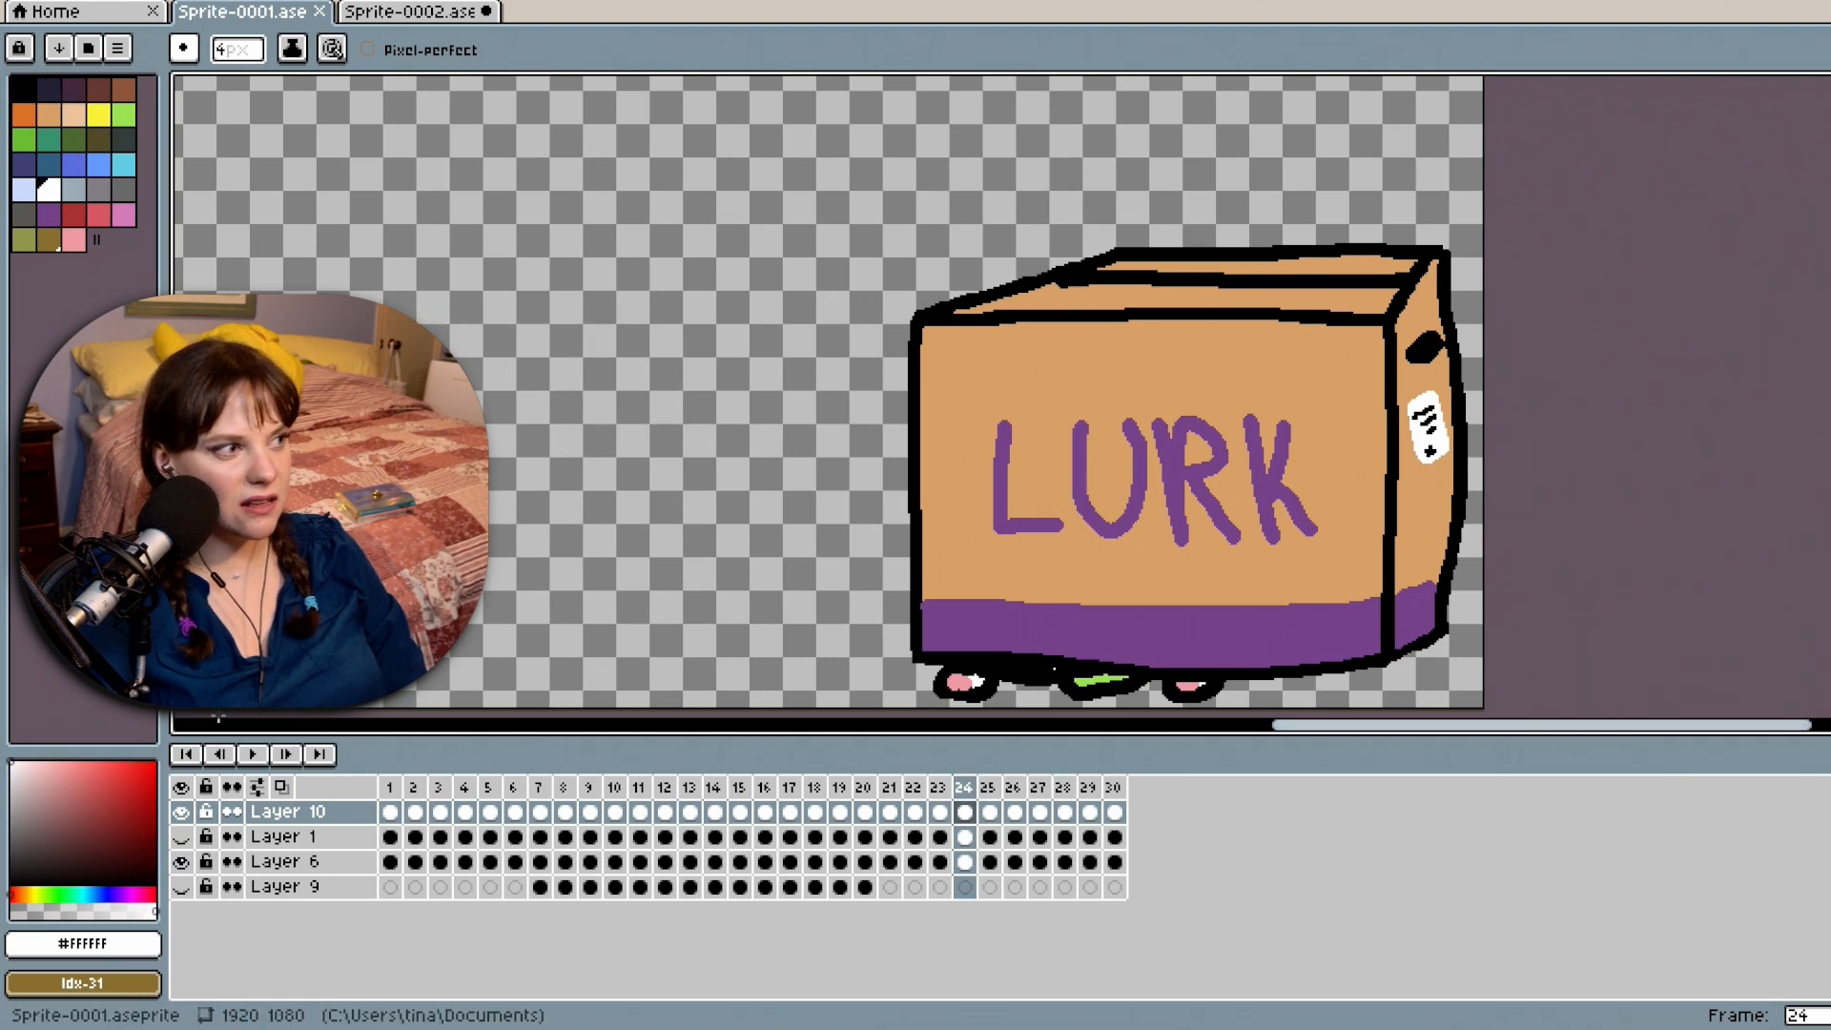
pyautogui.click(255, 755)
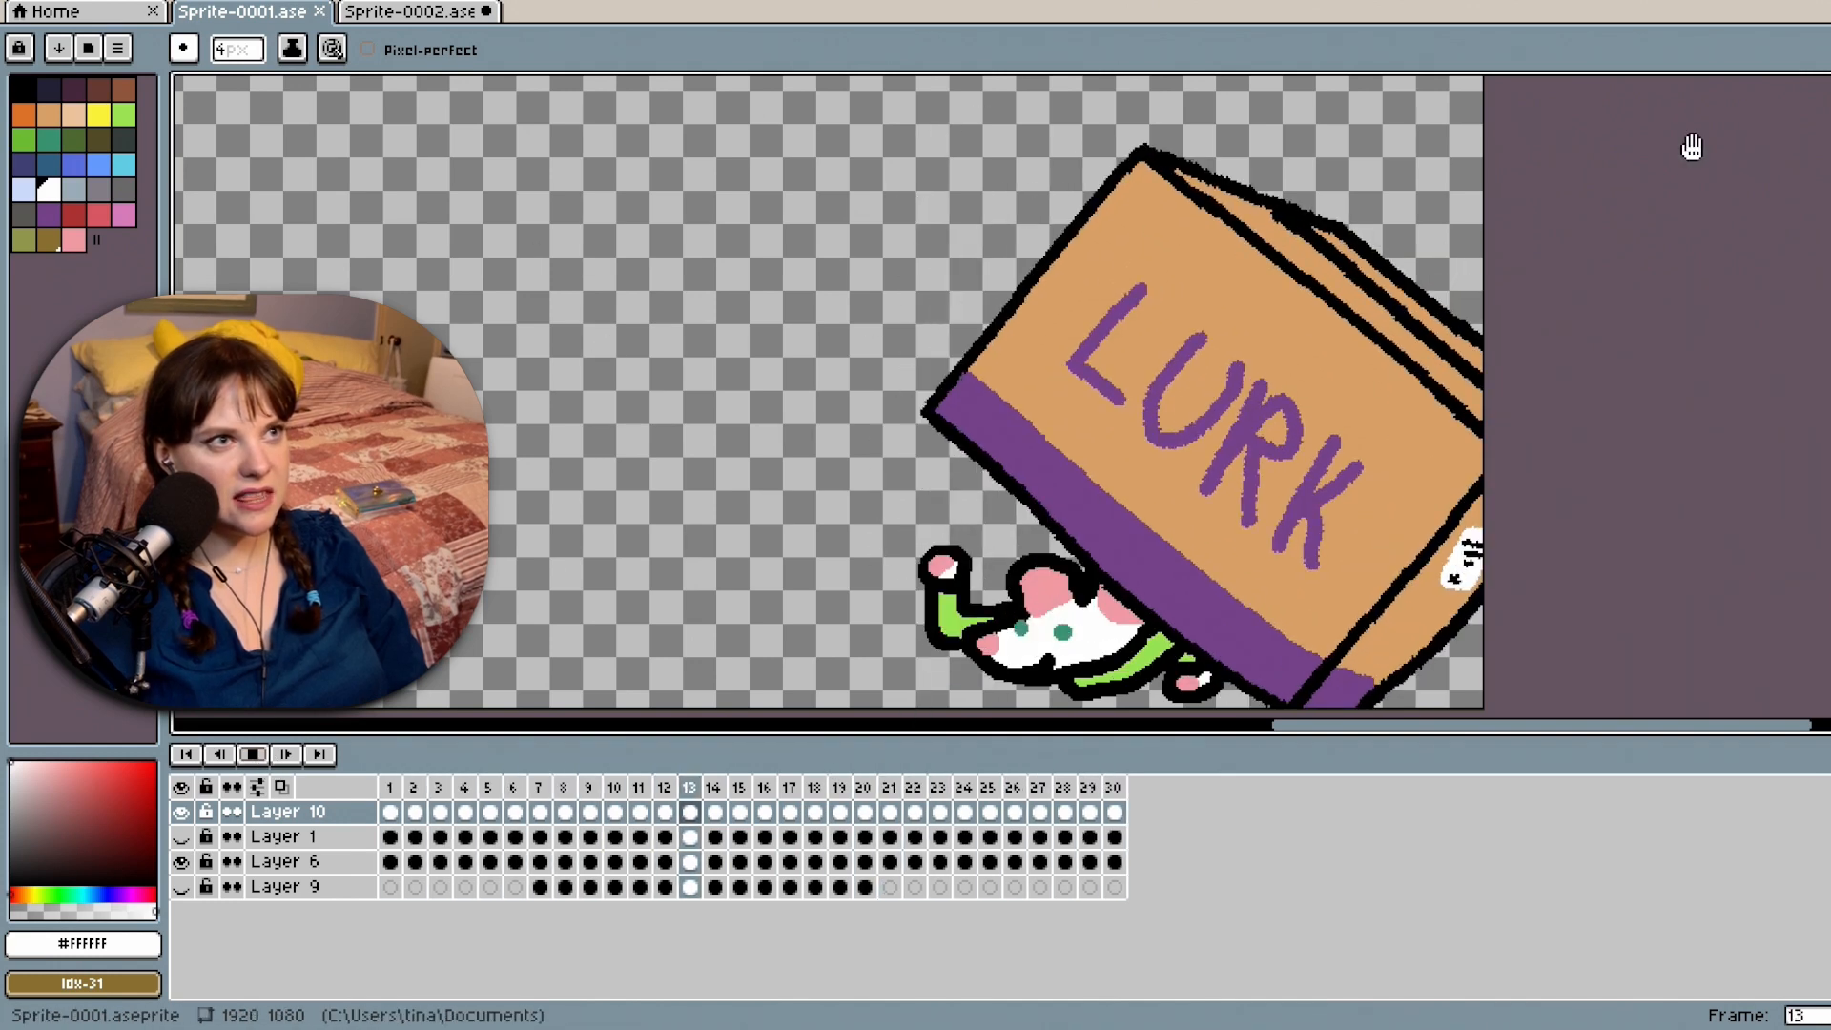
pyautogui.scroll(-5, 1356, 536)
pyautogui.scroll(-1, 1356, 536)
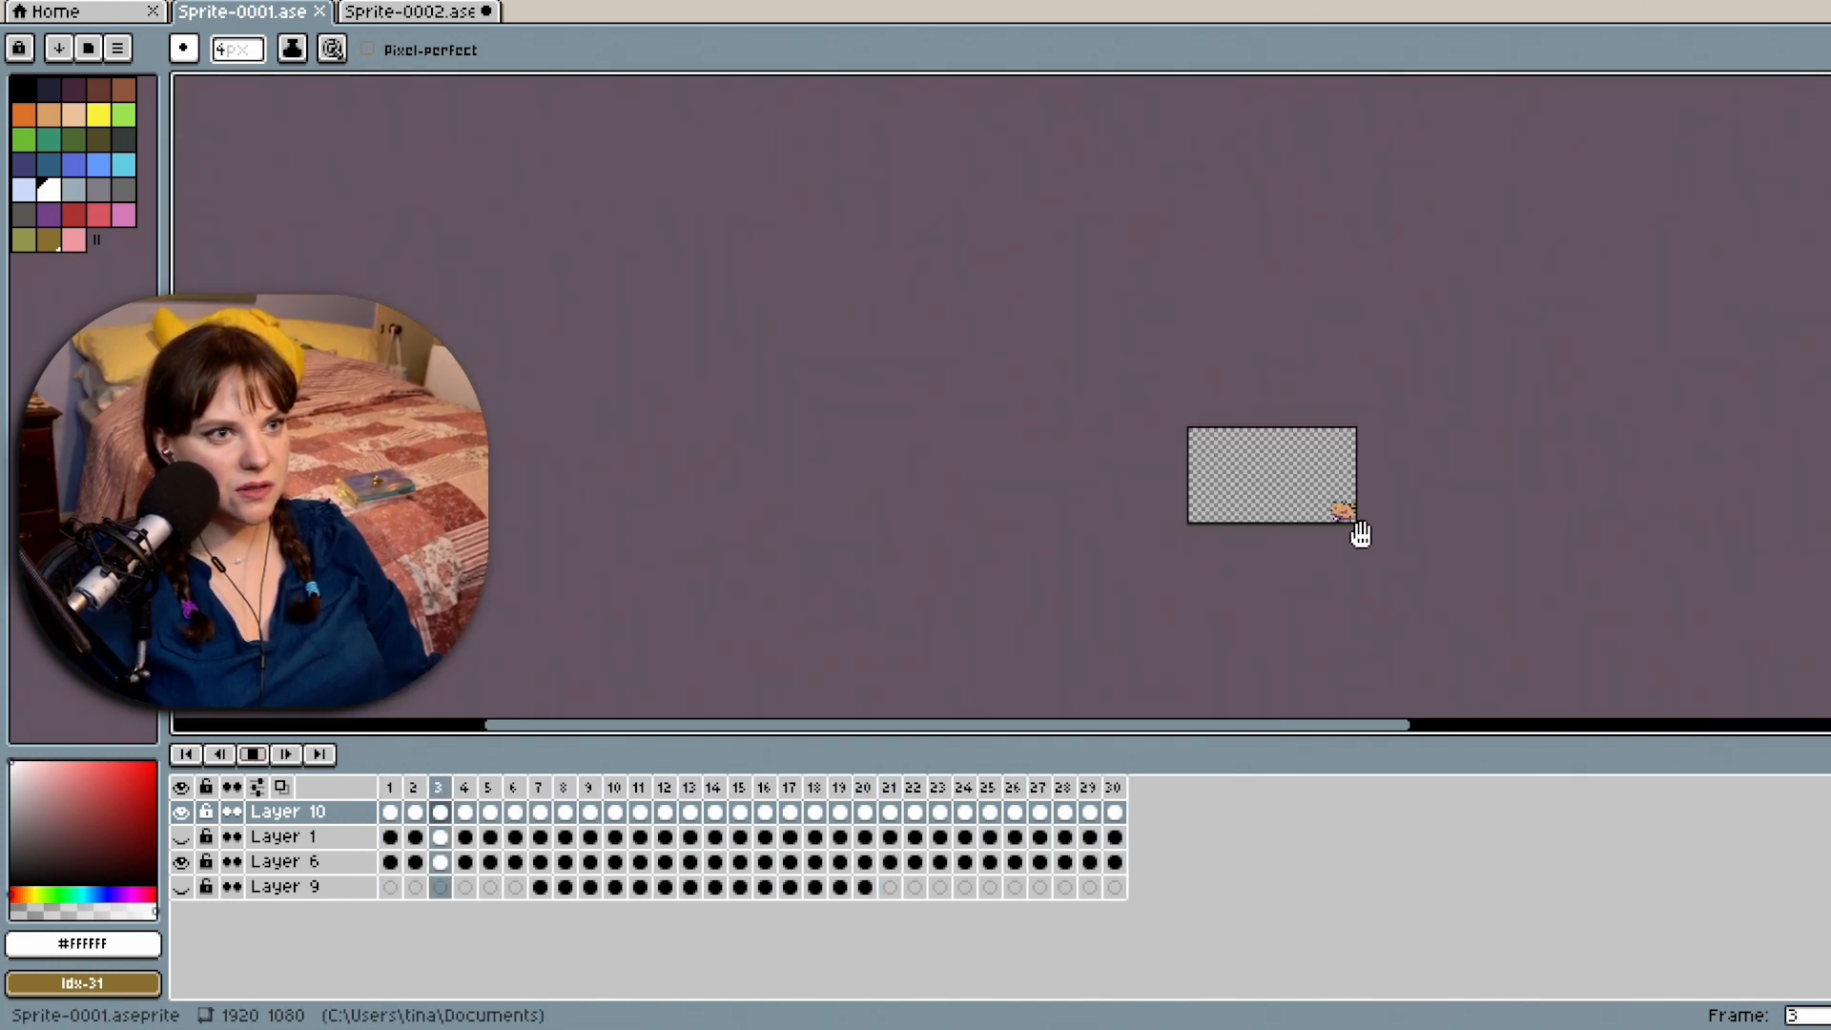
pyautogui.scroll(2, 1360, 533)
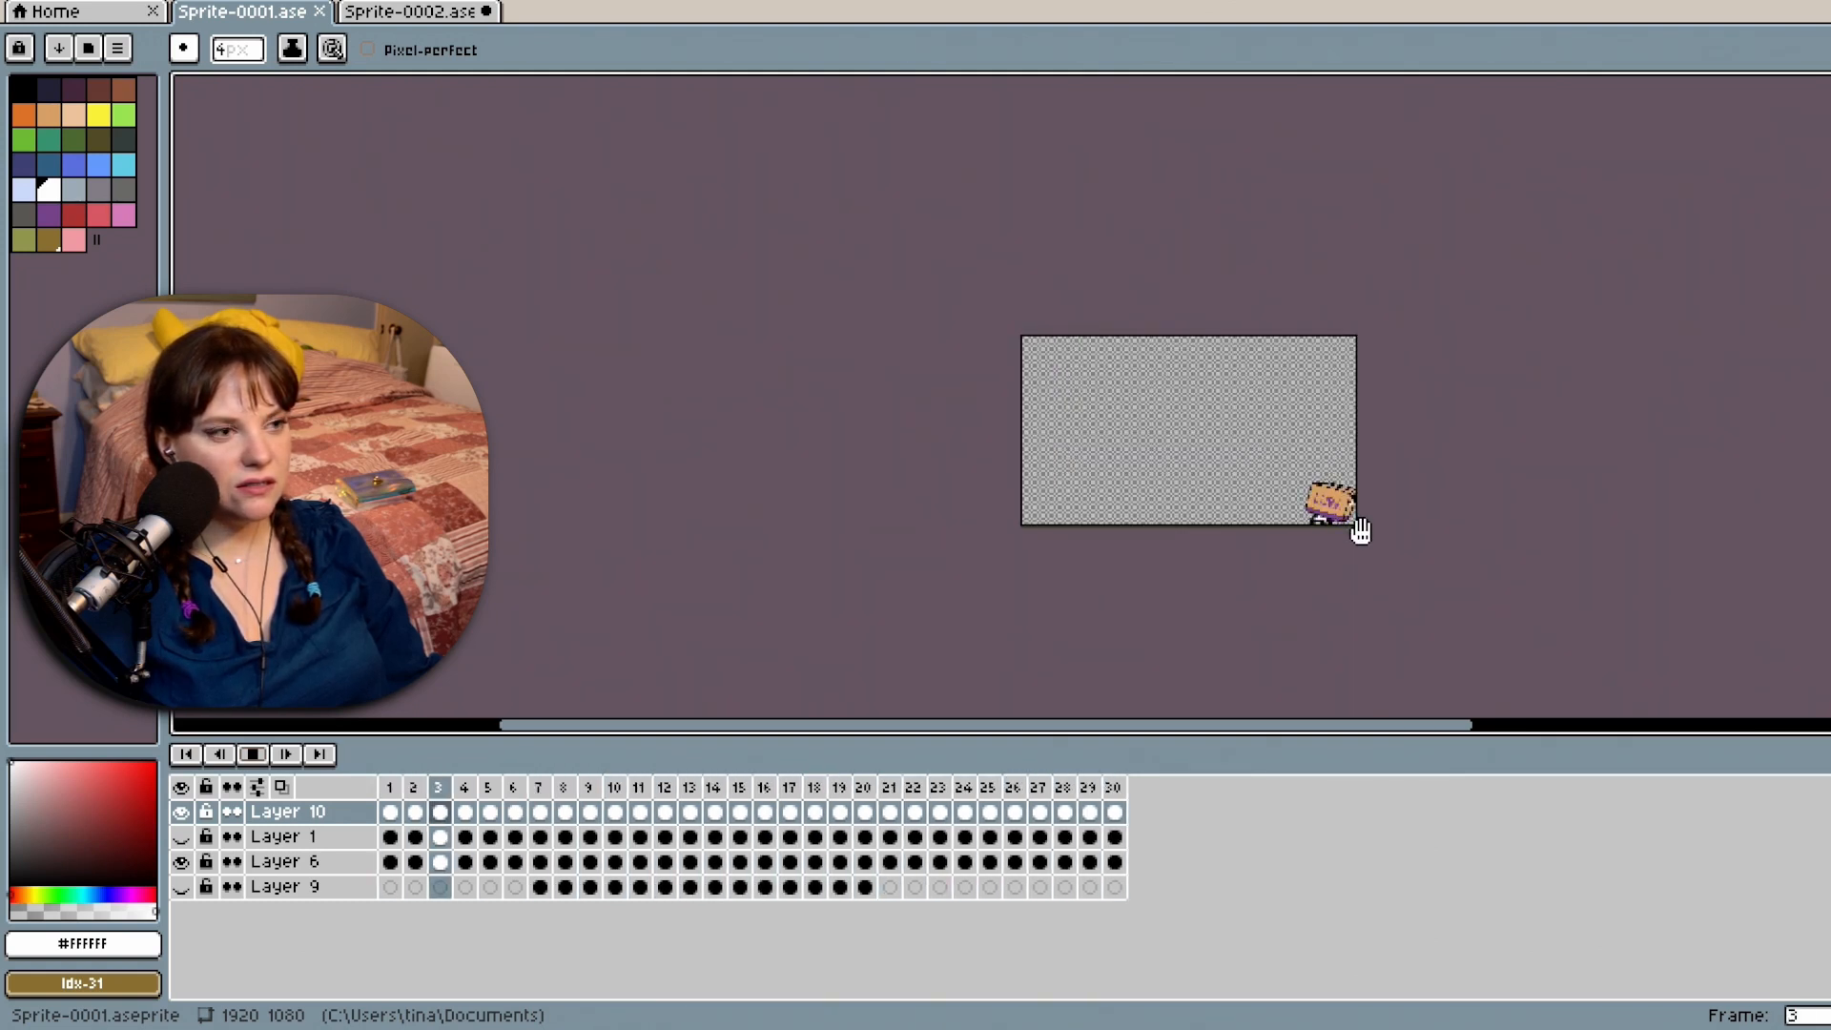
pyautogui.scroll(1, 1358, 531)
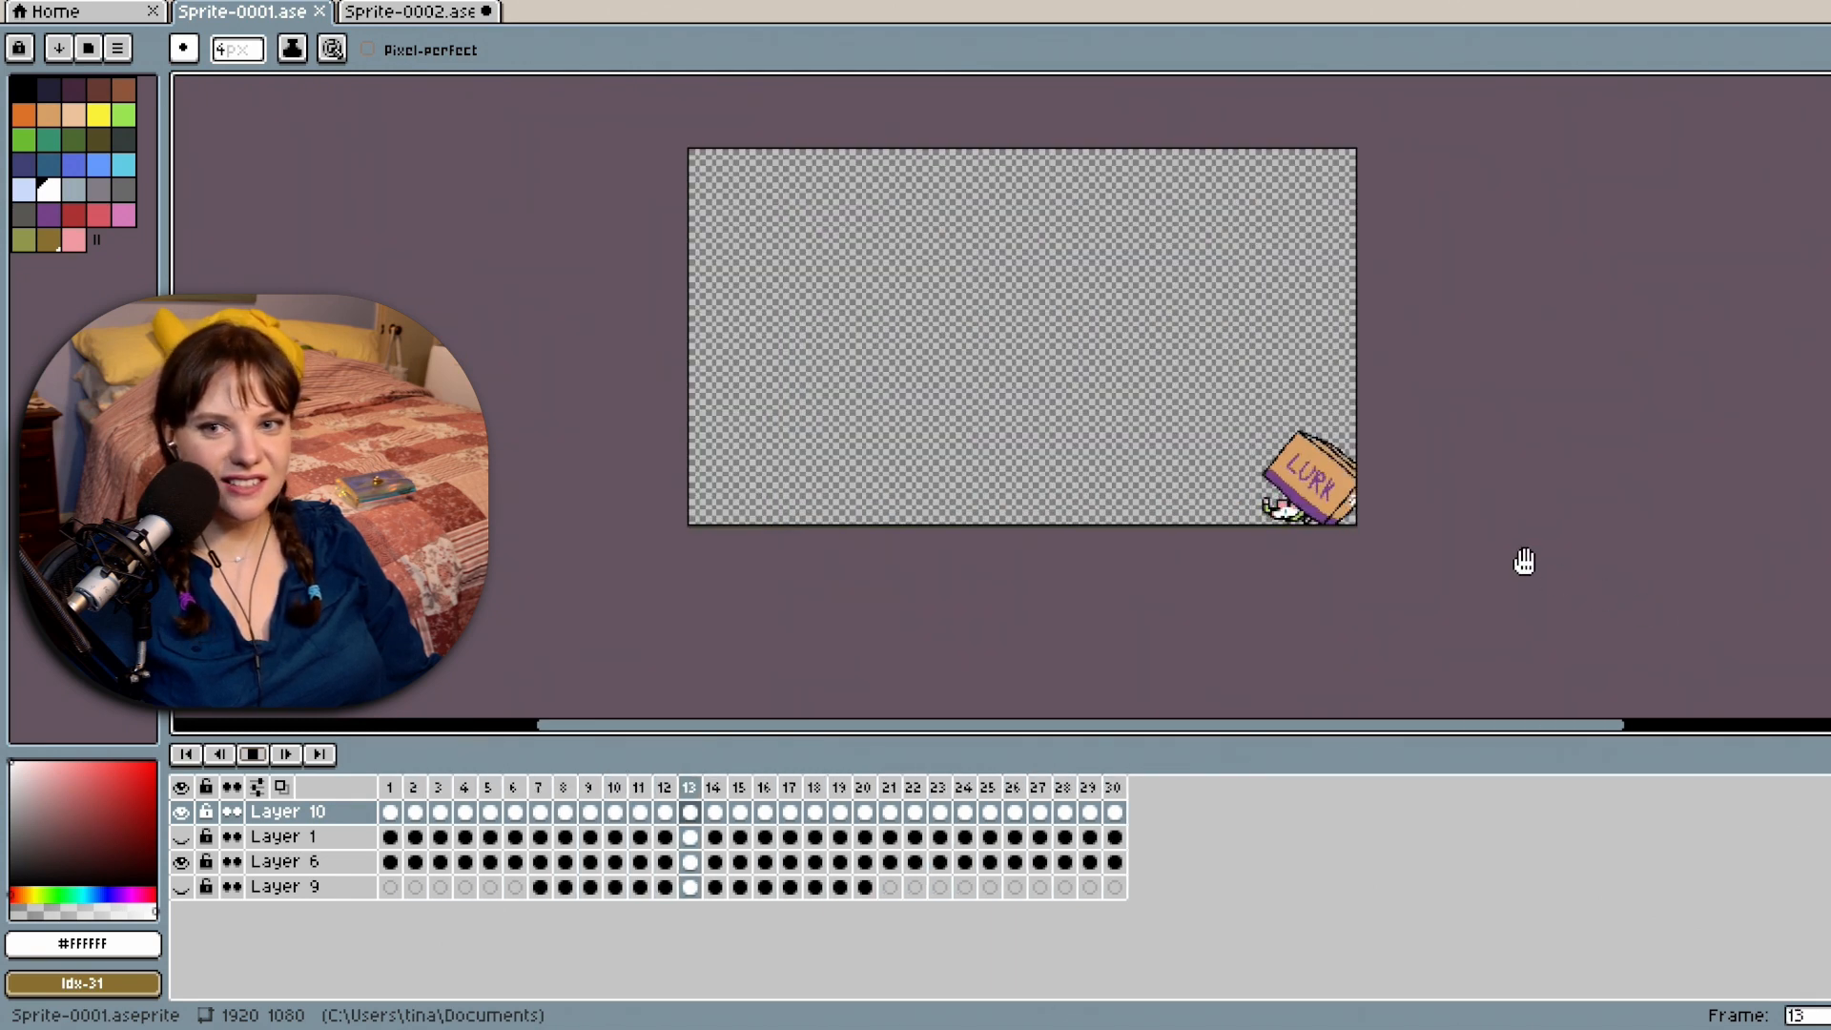
pyautogui.scroll(1, 1471, 506)
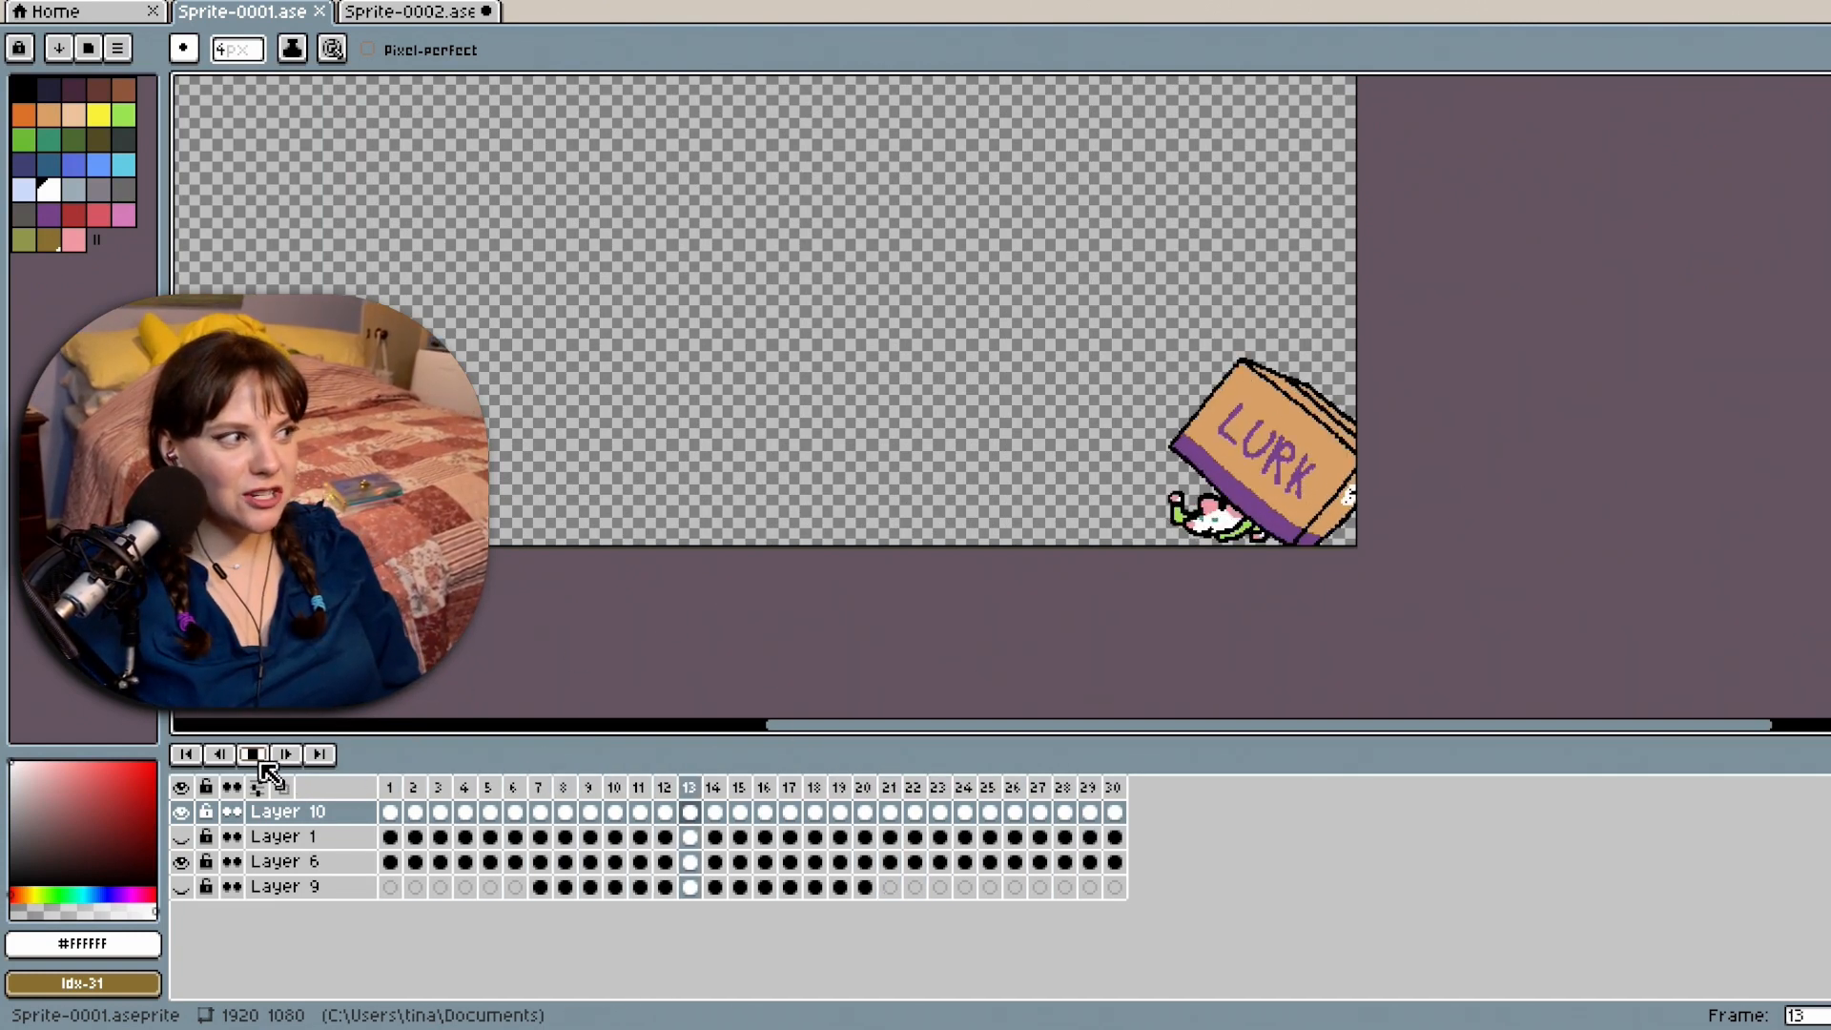
pyautogui.click(424, 13)
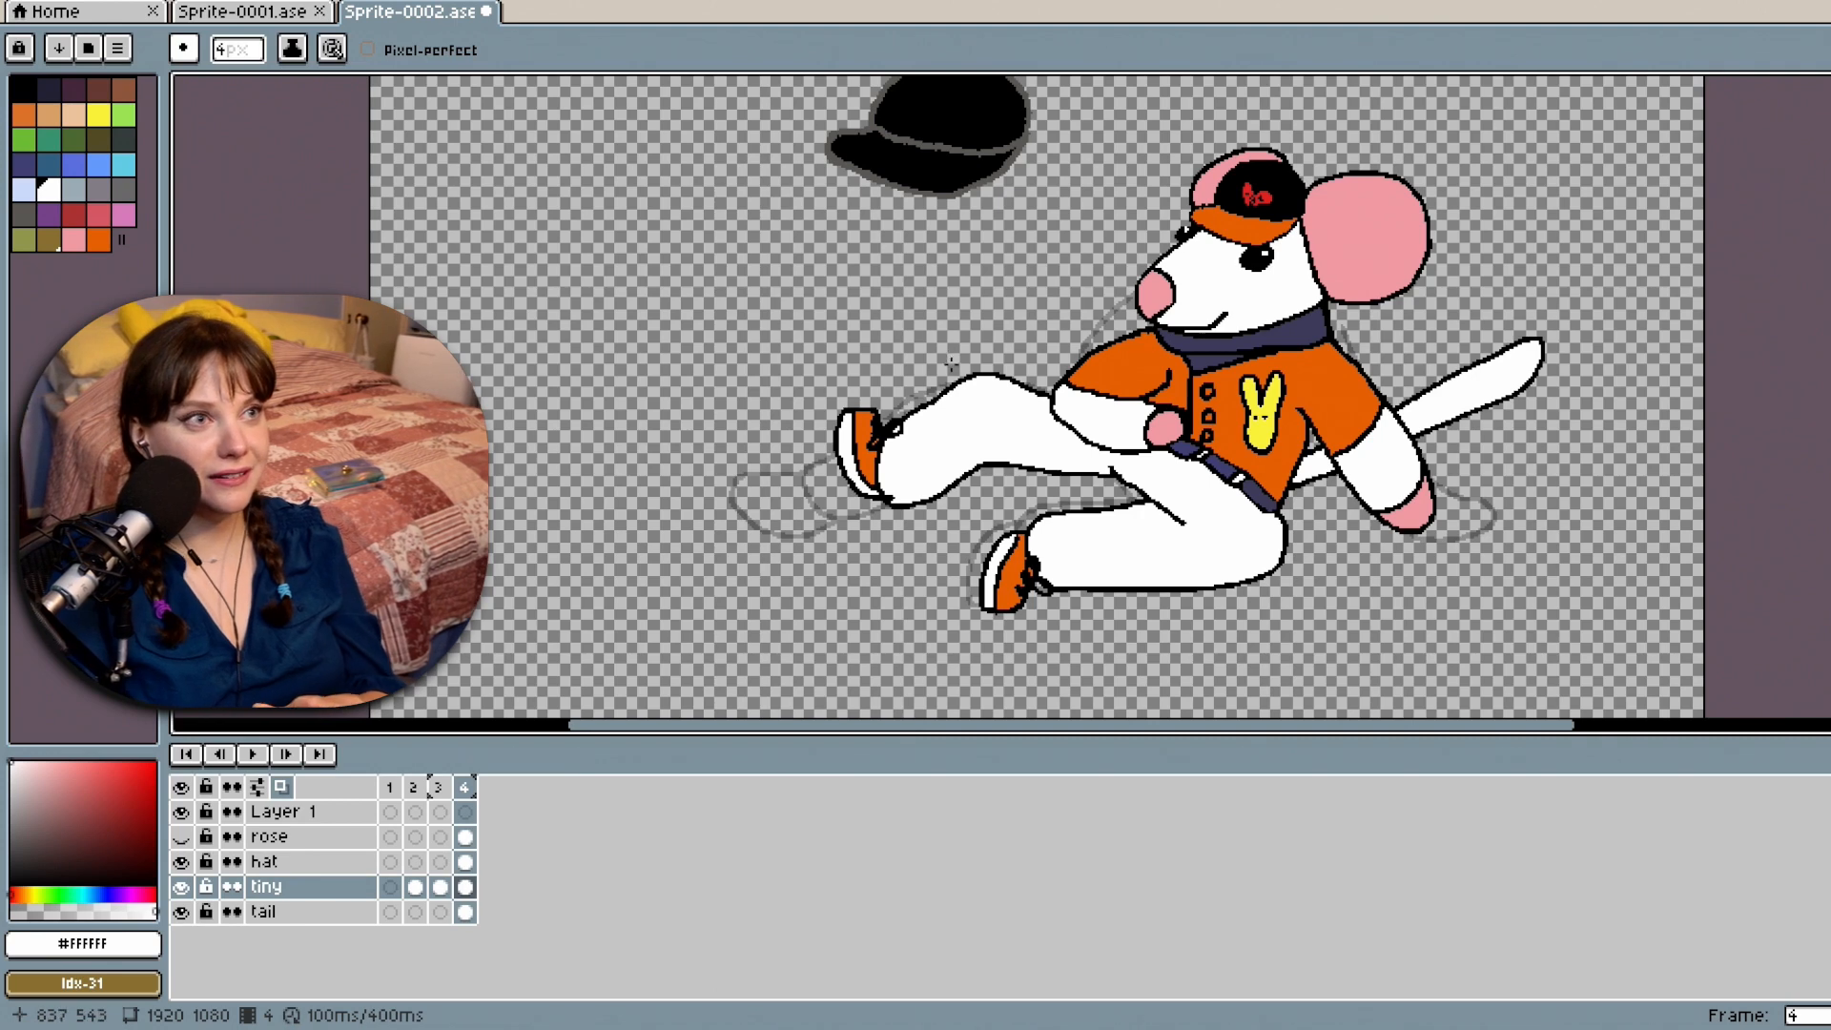
# Rename the topmost layer, Layer 1, to dirt.
pyautogui.moveTo(1830, 367); pyautogui.dragTo(1830, 328)
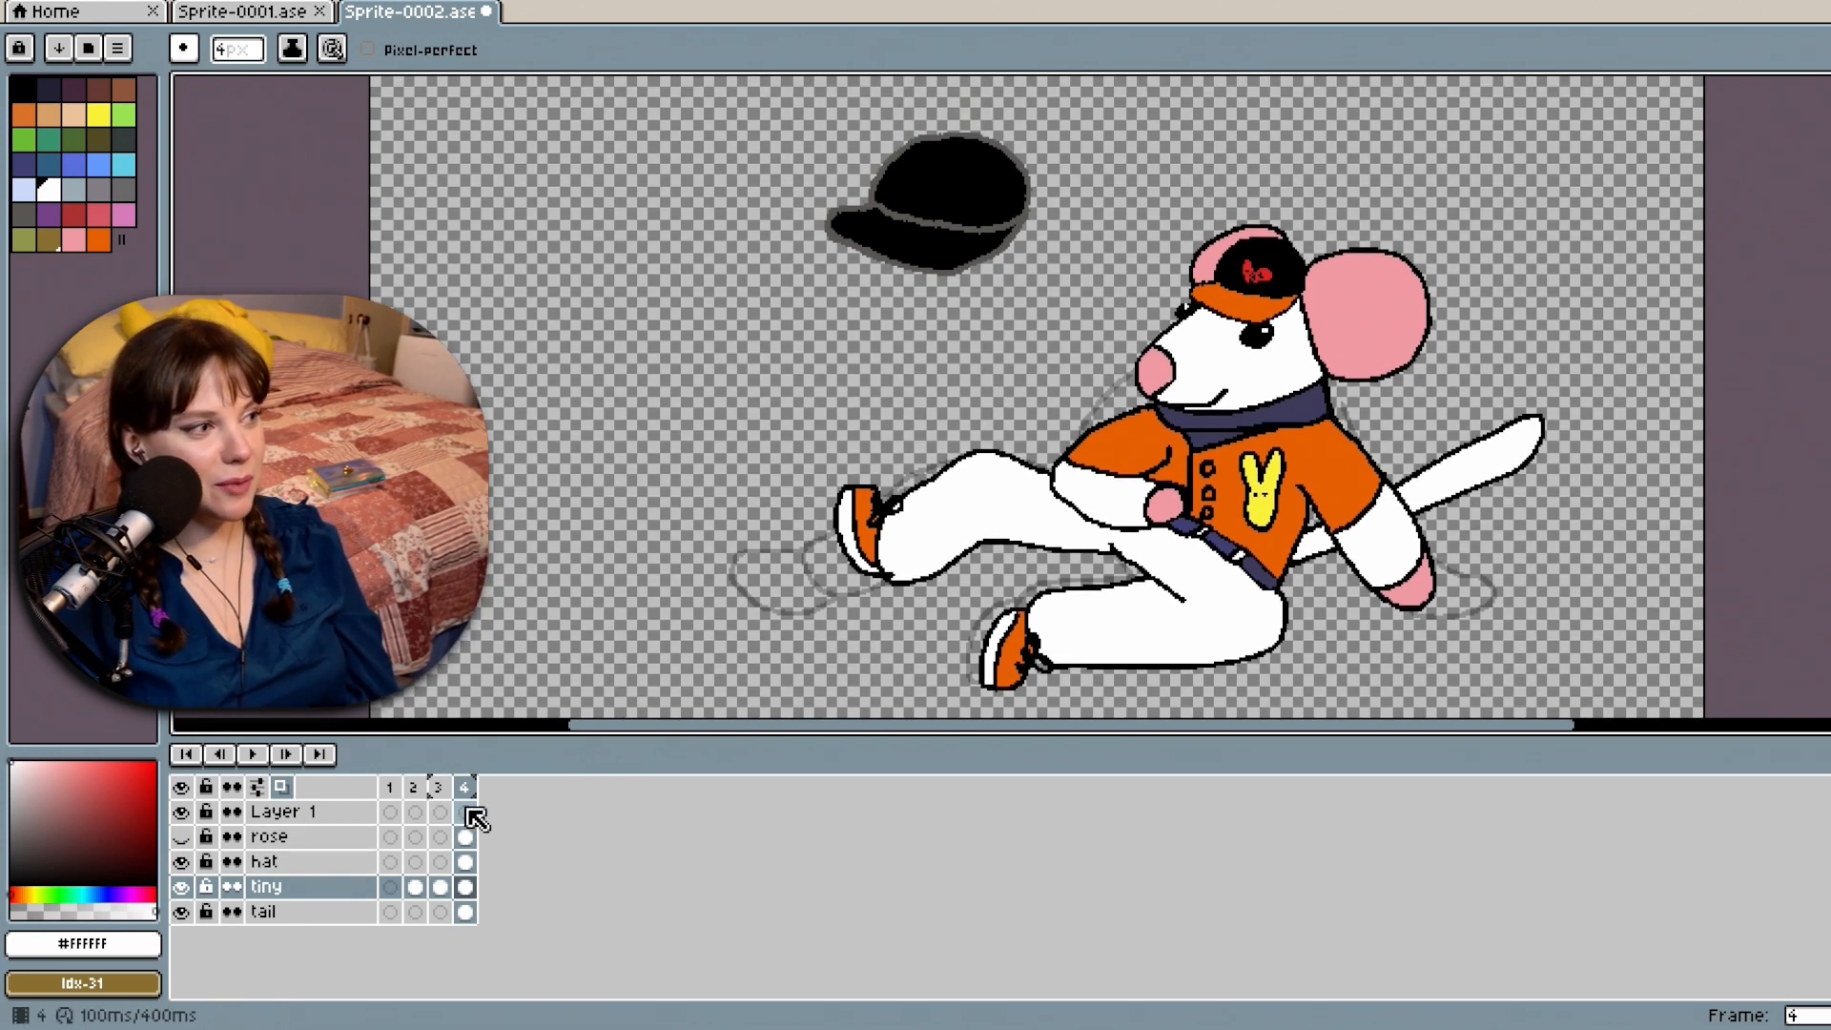
pyautogui.click(348, 820)
pyautogui.rightClick(348, 822)
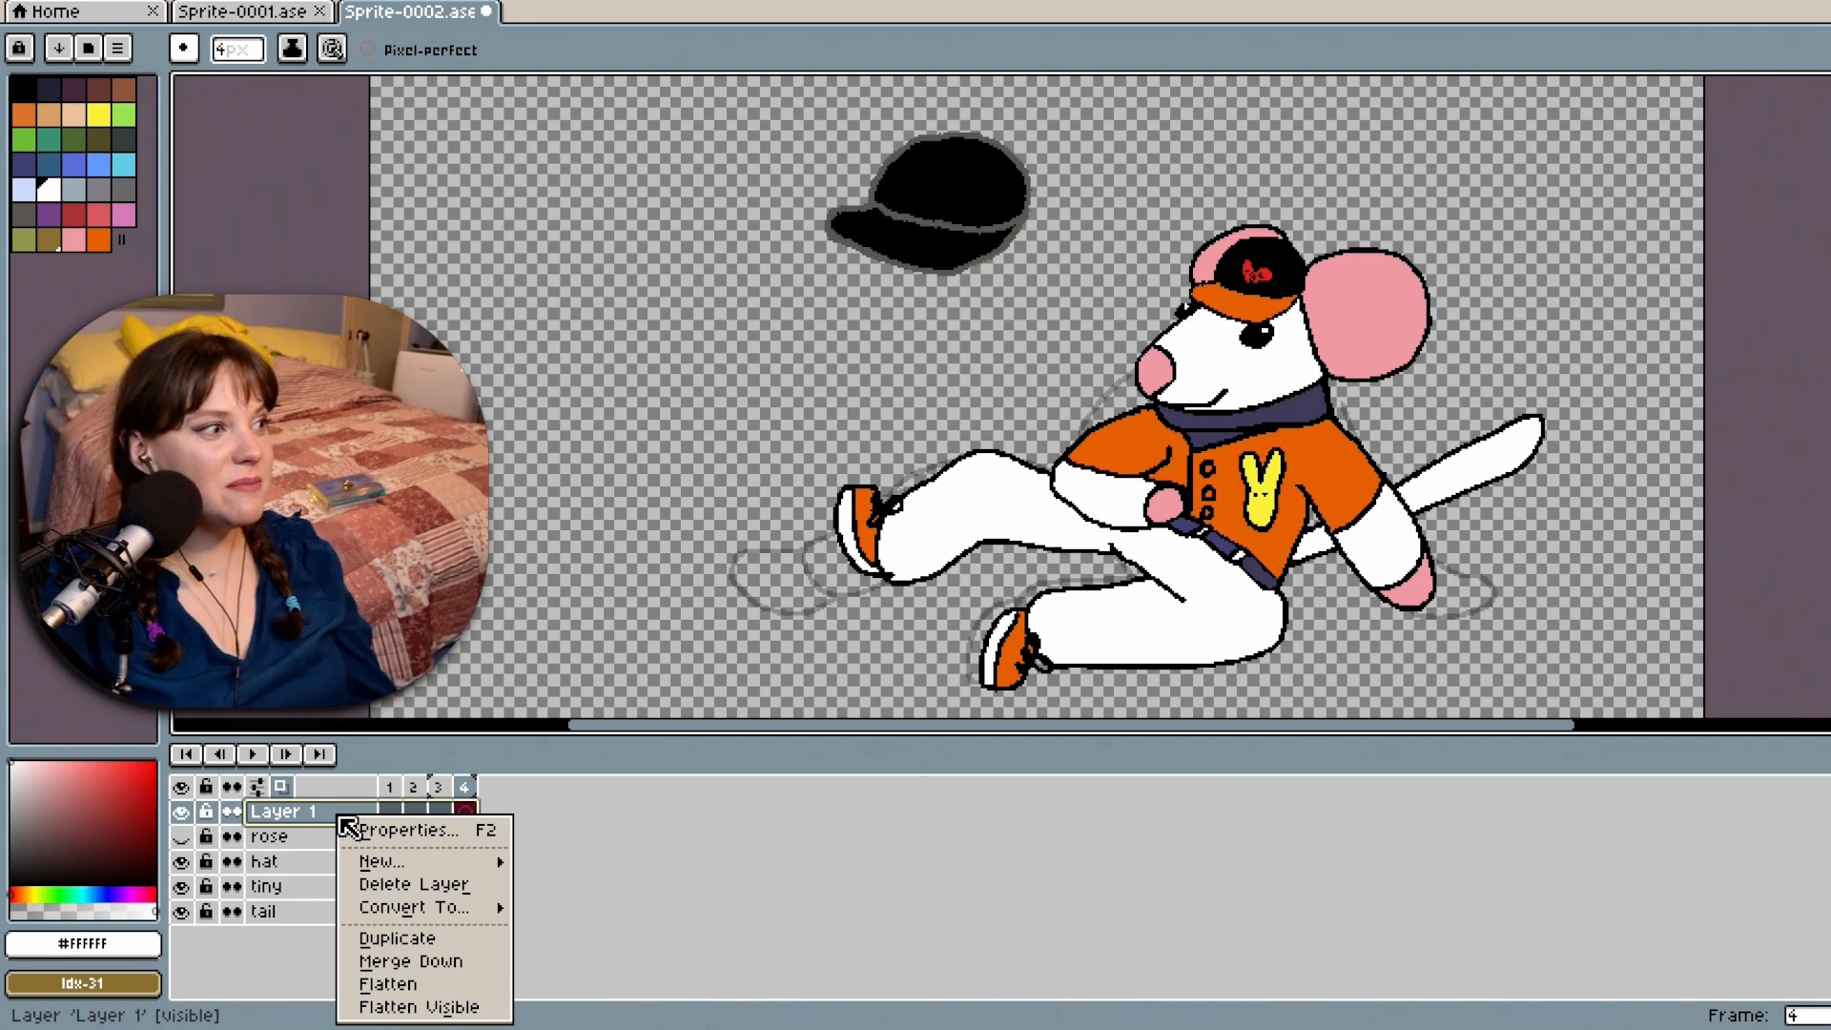
pyautogui.click(319, 818)
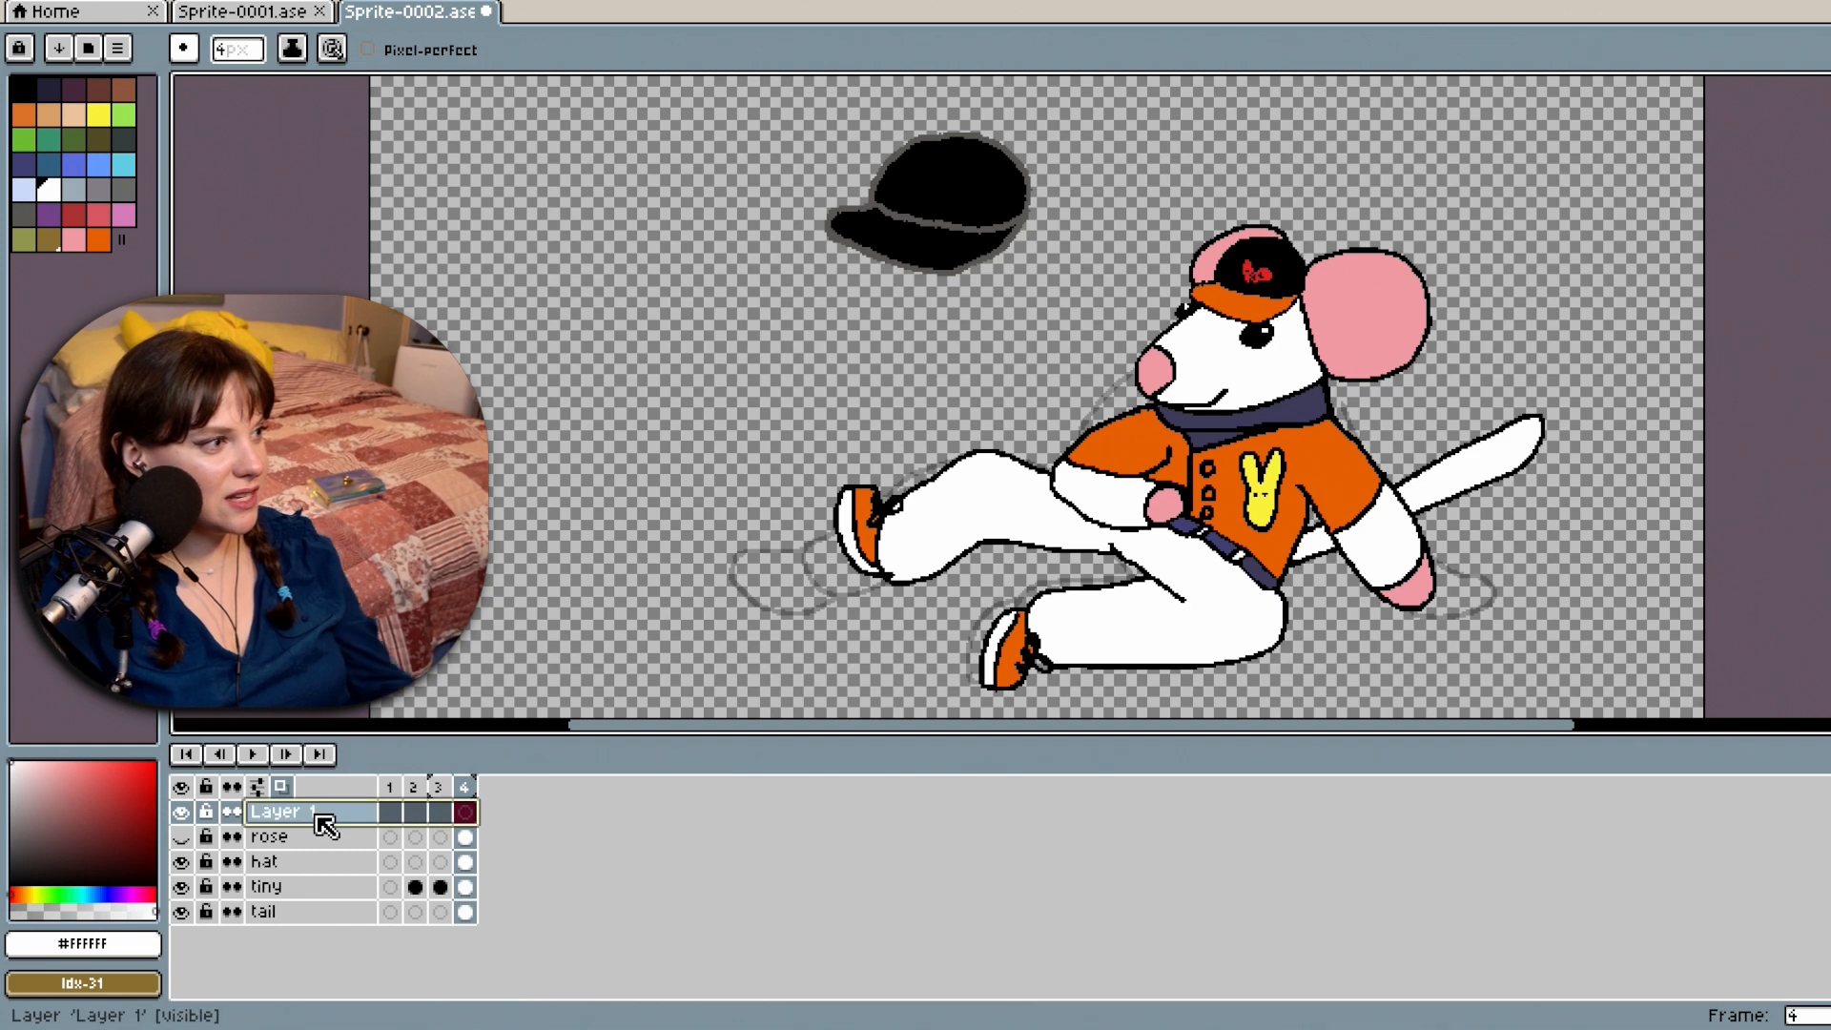
pyautogui.doubleClick(320, 818)
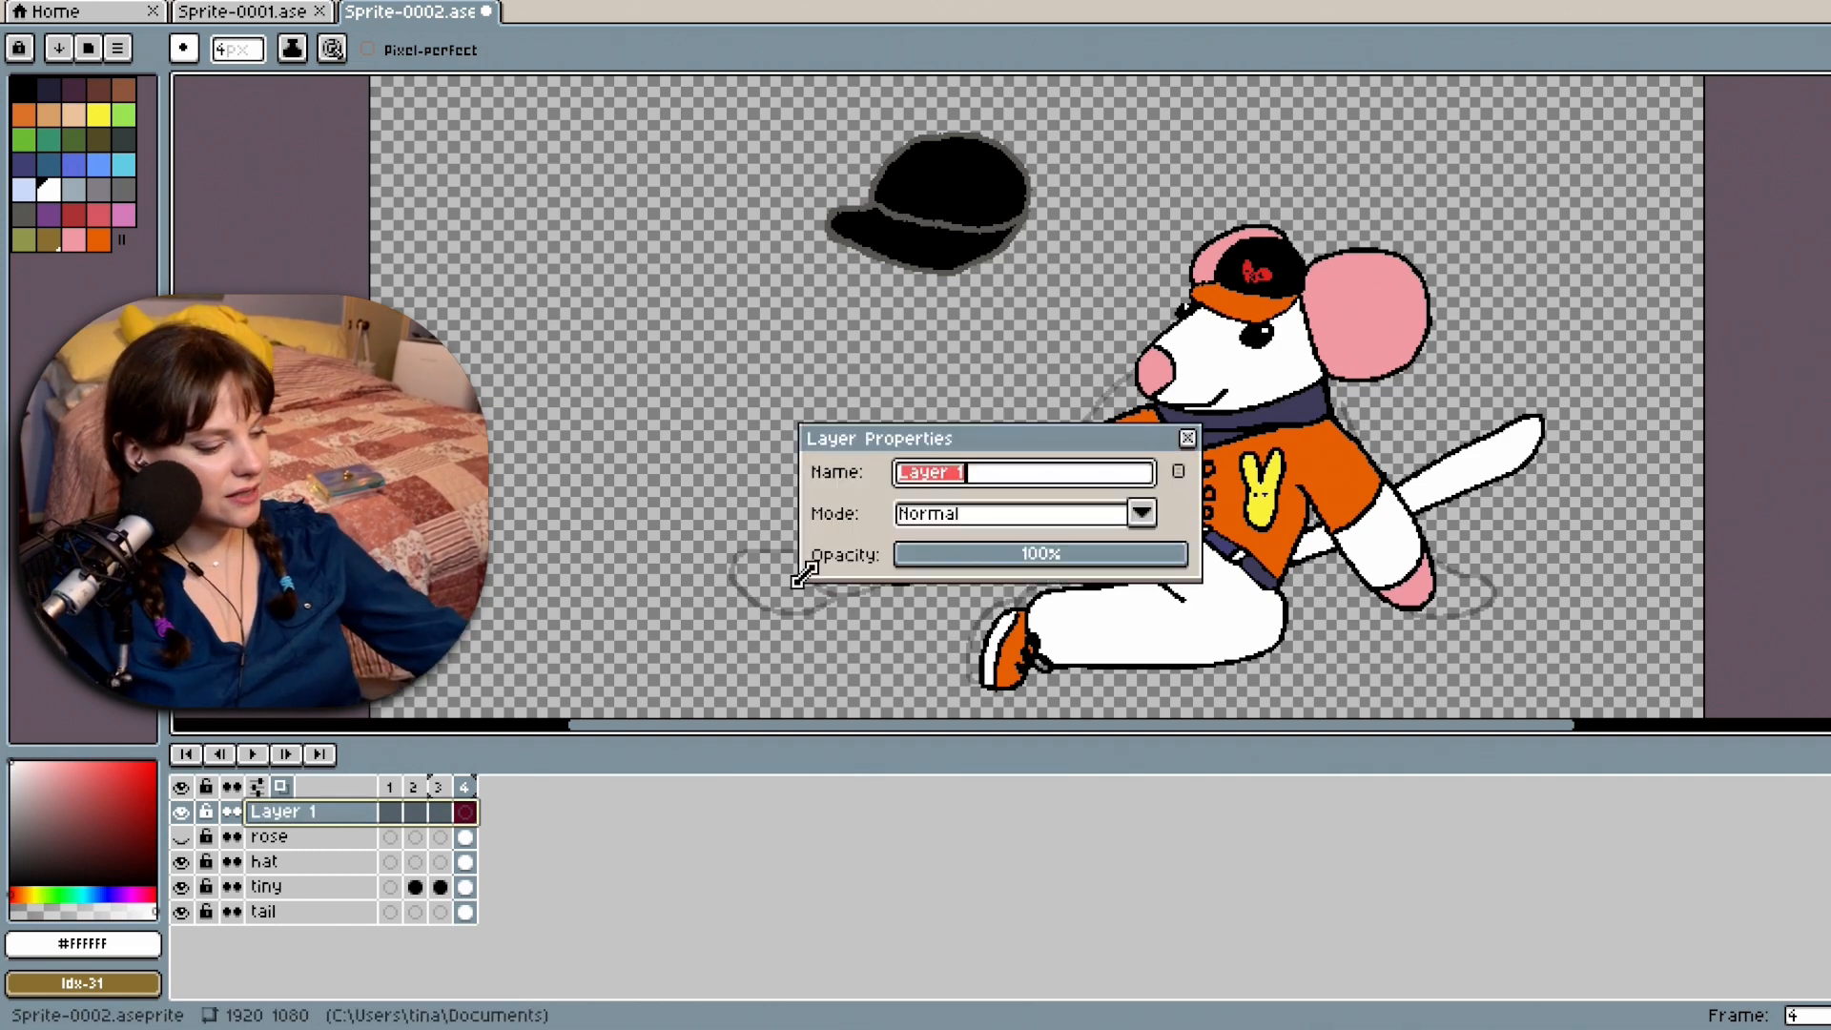
pyautogui.write('dirt')
pyautogui.press('Return')
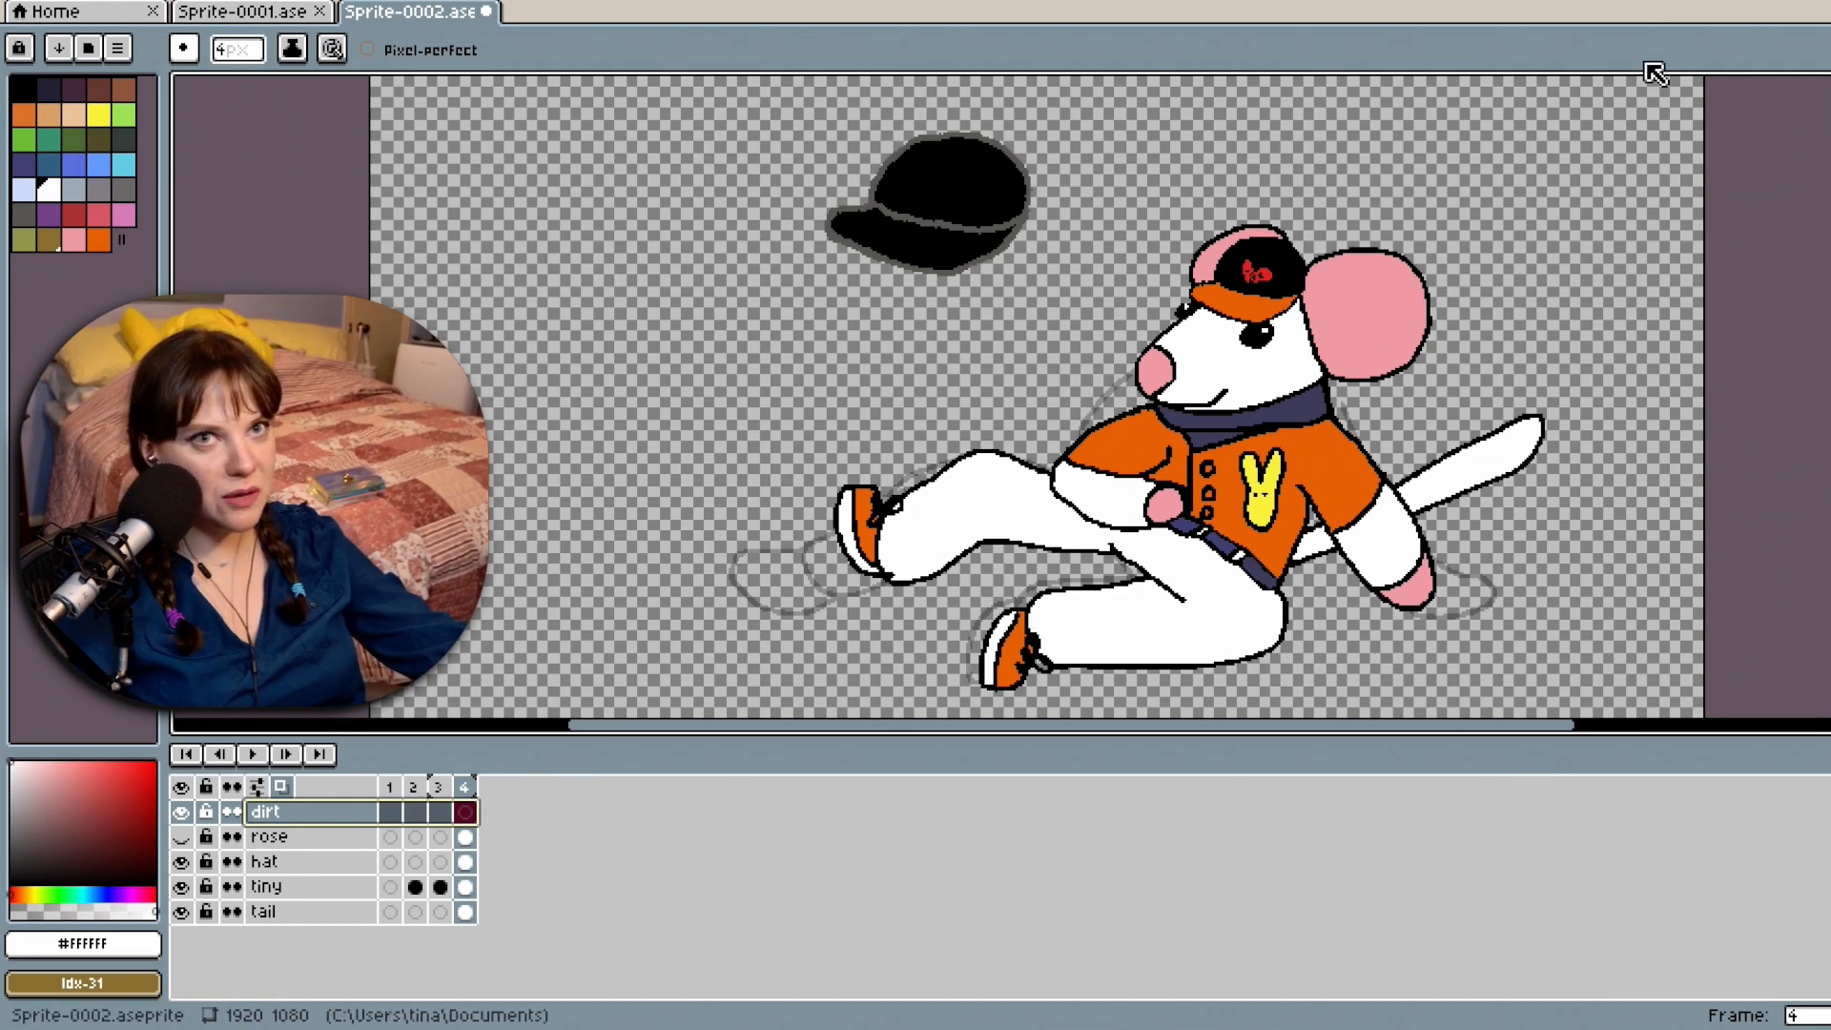
# On the dirt layer, draw small brown (Idx-4) spots and slanted streaks on the mouse's outstretched leg with the 4 px brush.
pyautogui.click(123, 88)
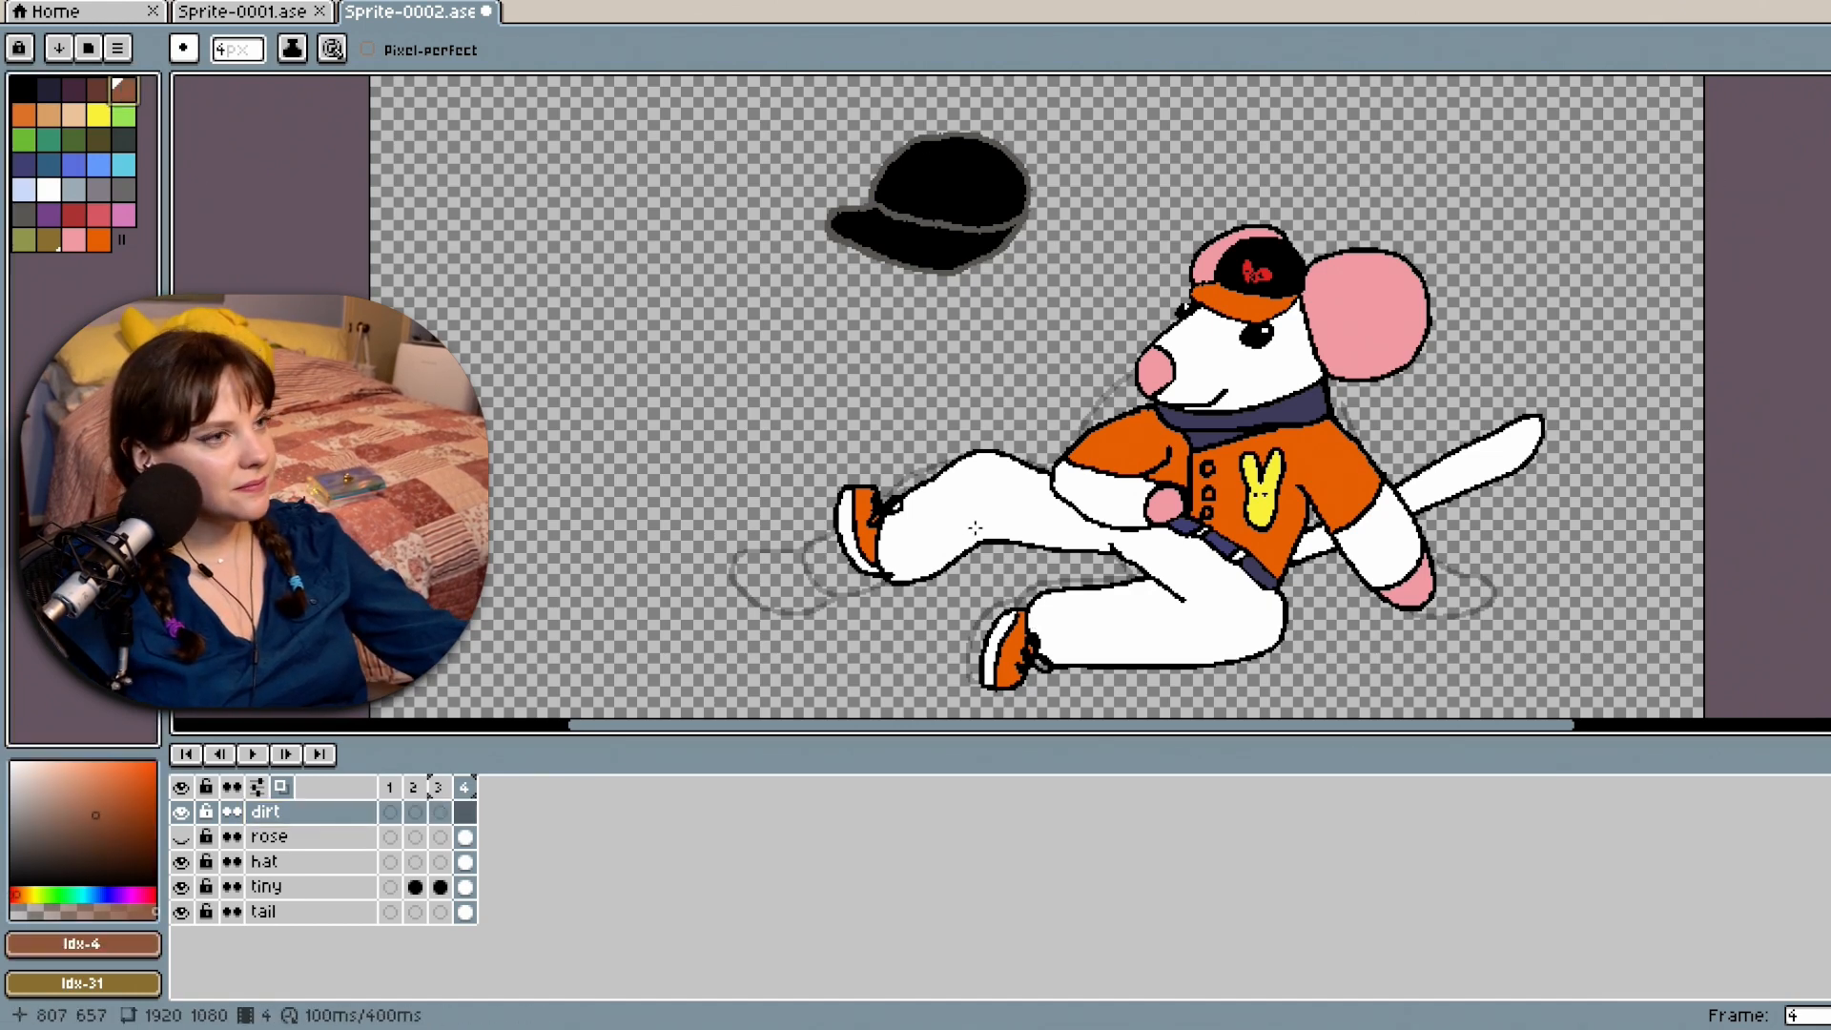
pyautogui.scroll(4, 607, 546)
pyautogui.scroll(-4, 607, 546)
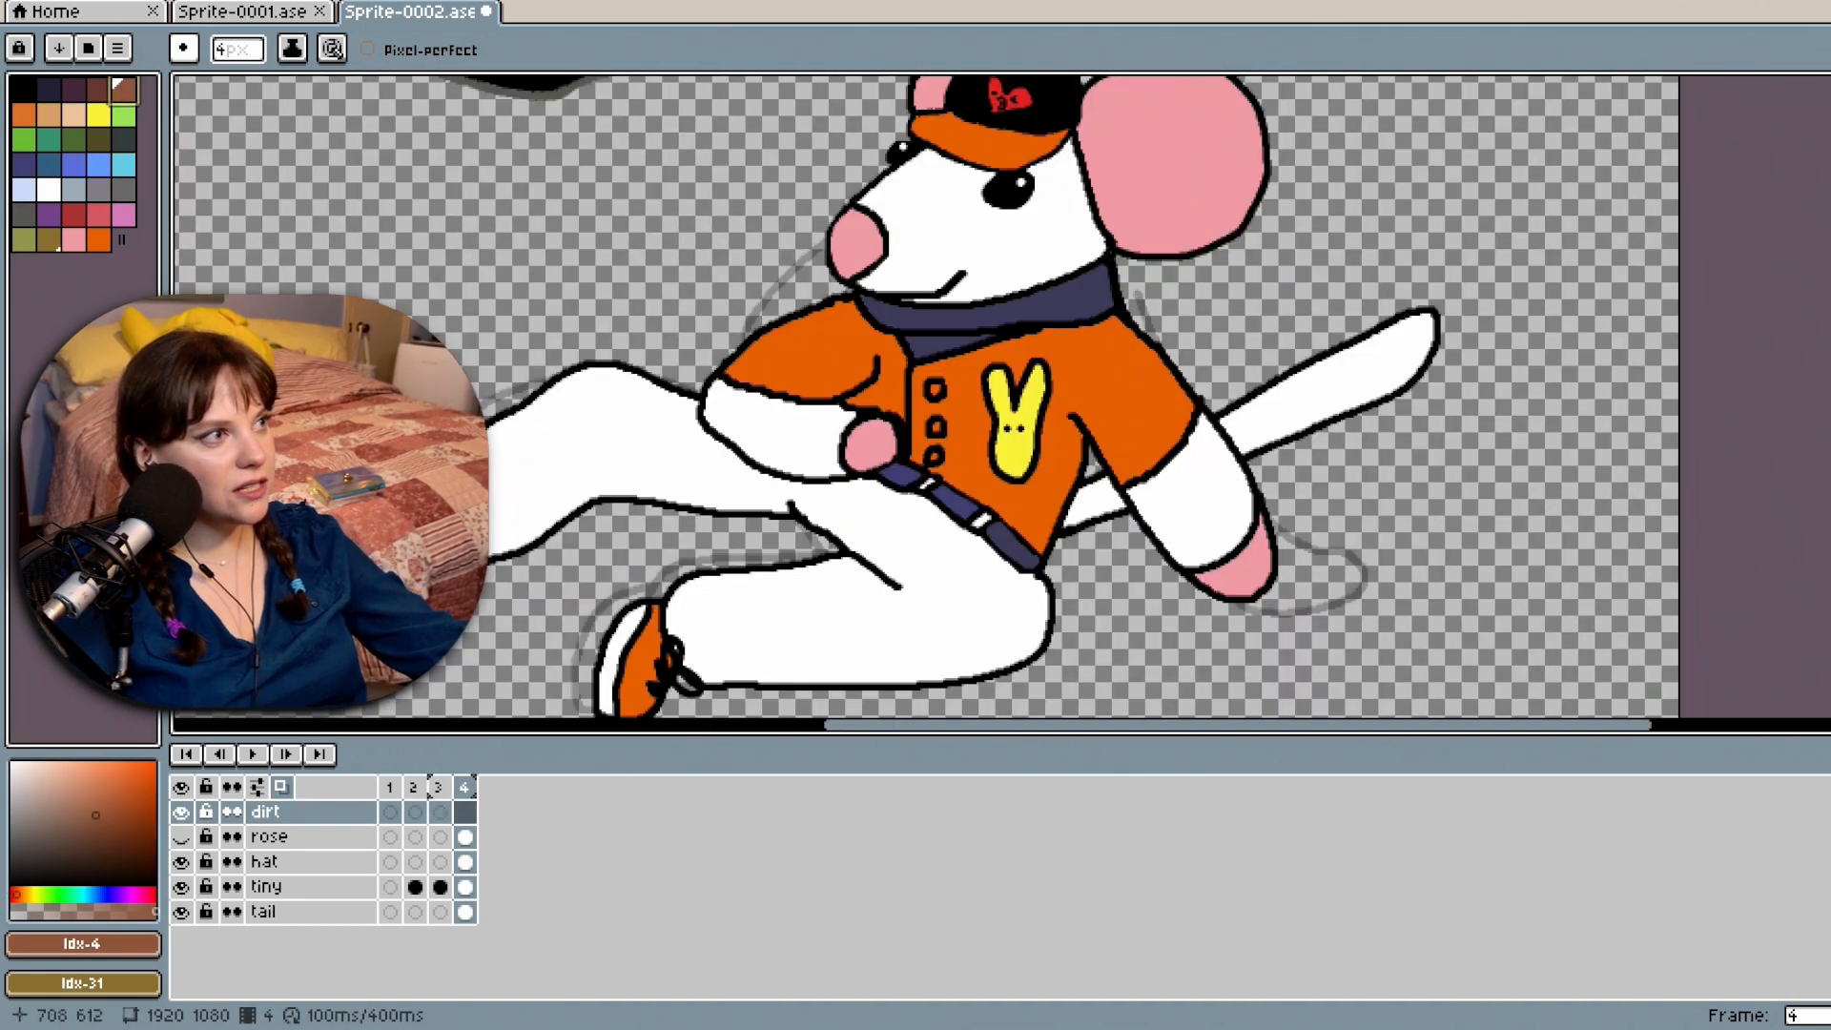
pyautogui.click(513, 461)
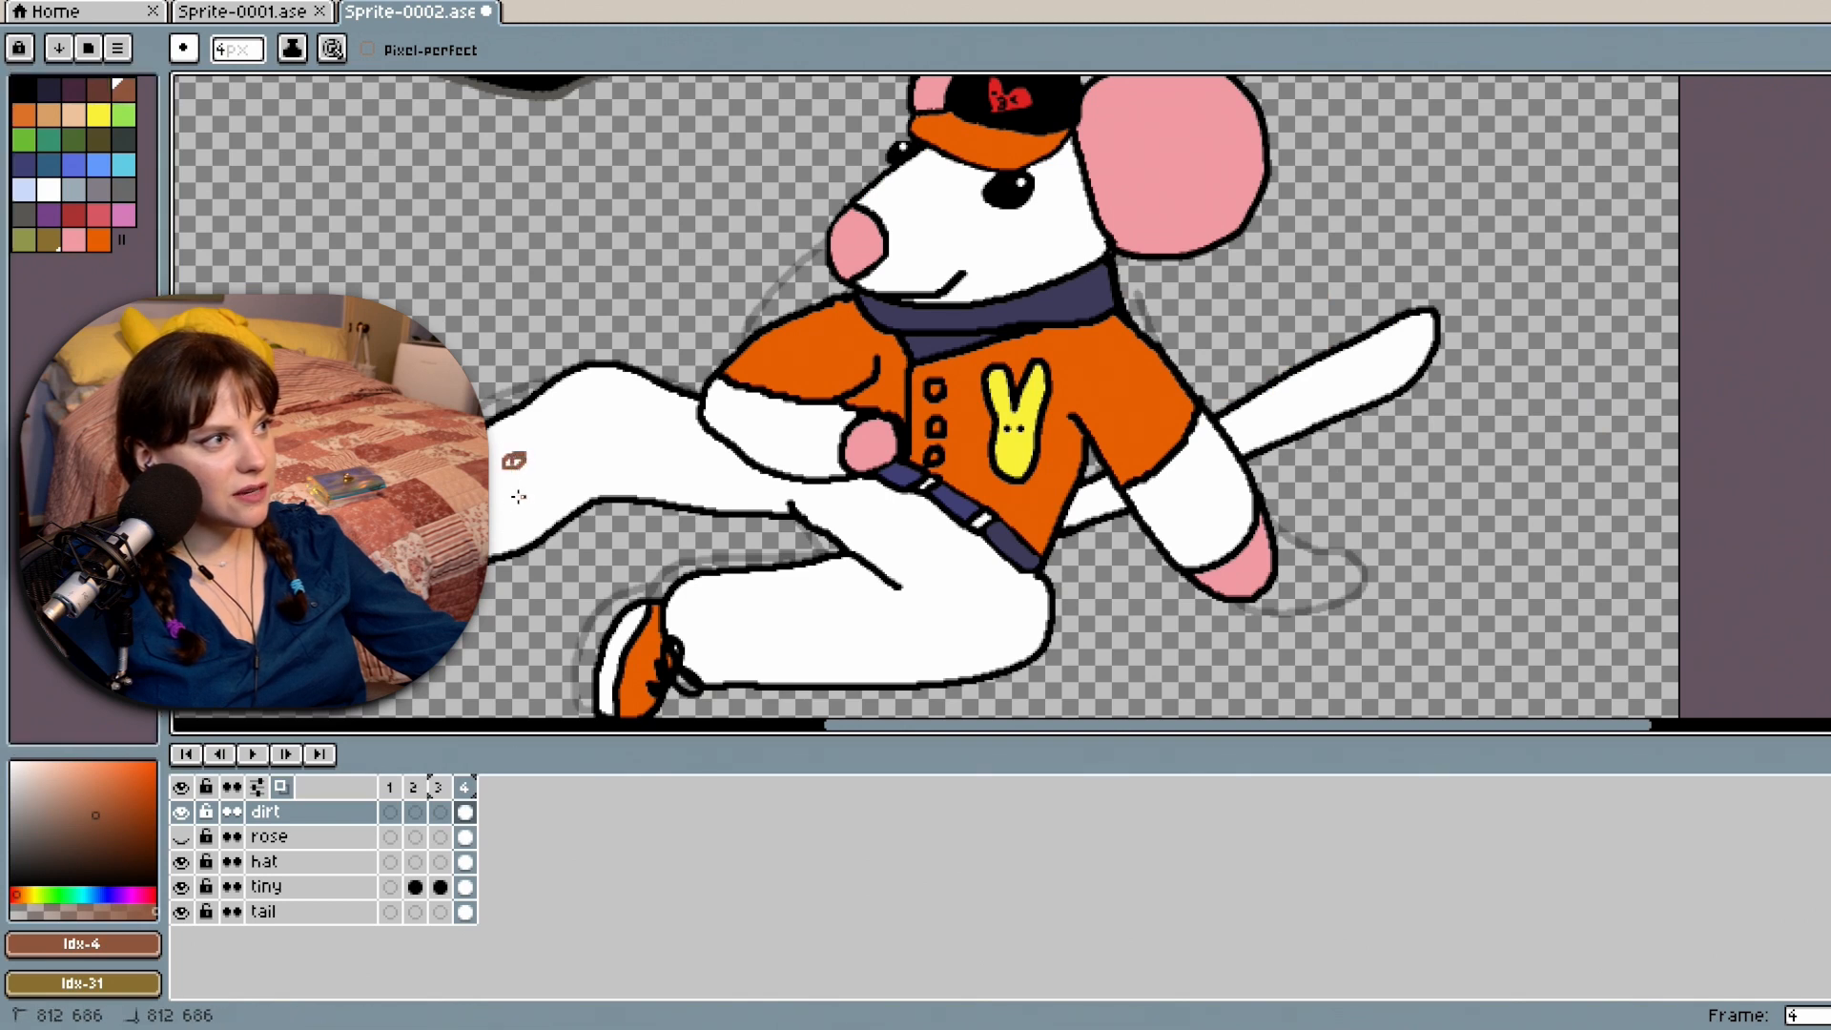
pyautogui.click(520, 500)
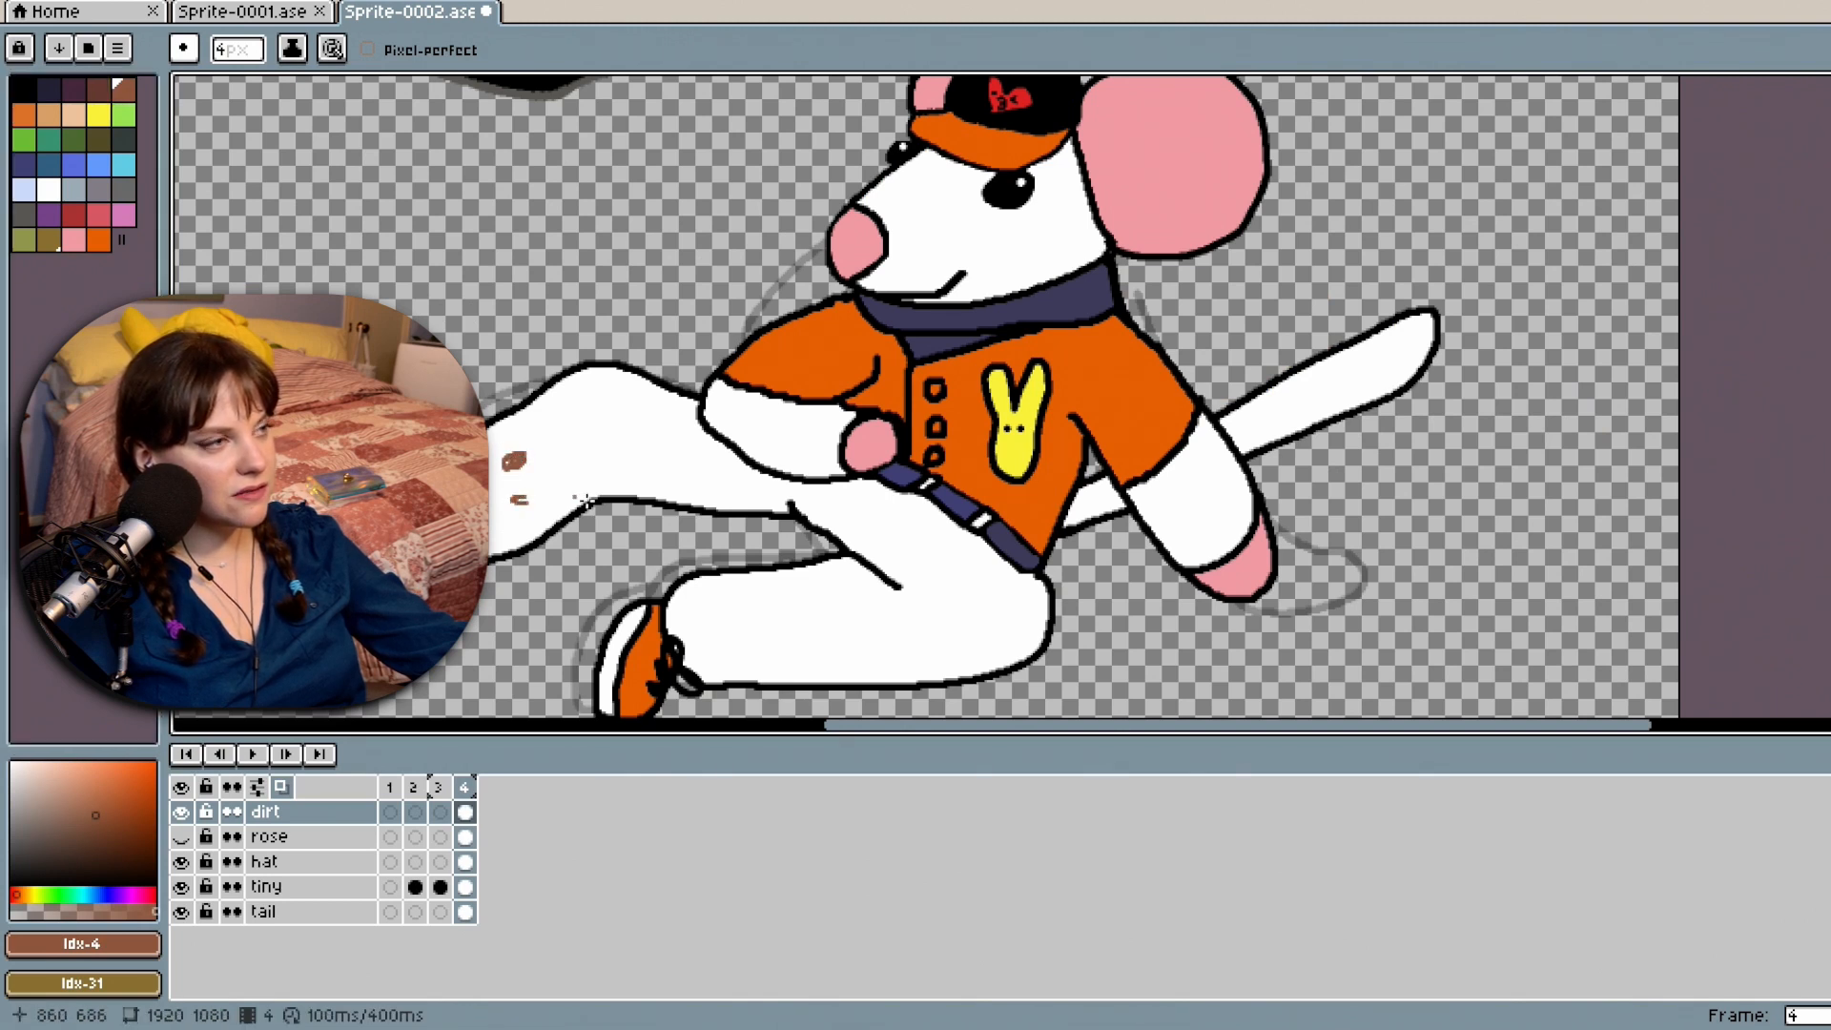
pyautogui.moveTo(551, 428)
pyautogui.mouseDown()
pyautogui.moveTo(608, 408)
pyautogui.moveTo(644, 447)
pyautogui.mouseUp()
pyautogui.moveTo(549, 513); pyautogui.dragTo(648, 482)
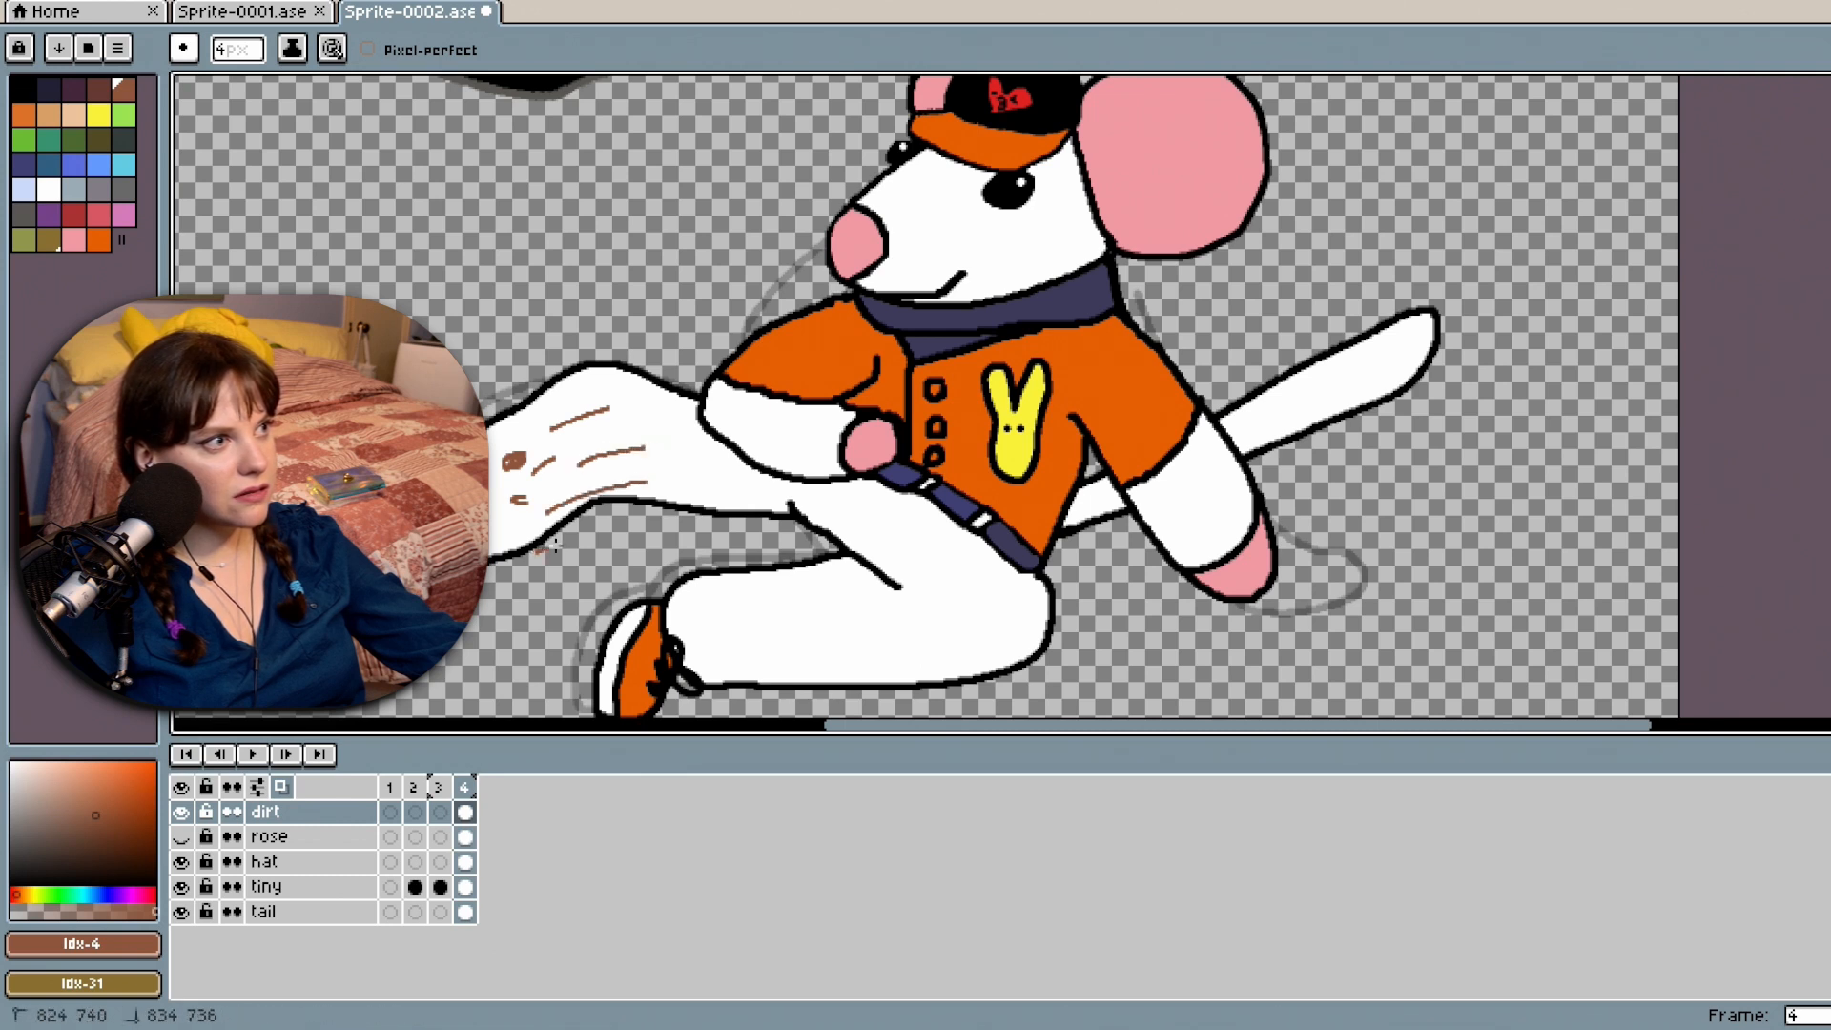
pyautogui.moveTo(537, 551); pyautogui.dragTo(631, 521)
pyautogui.moveTo(490, 562); pyautogui.dragTo(580, 551)
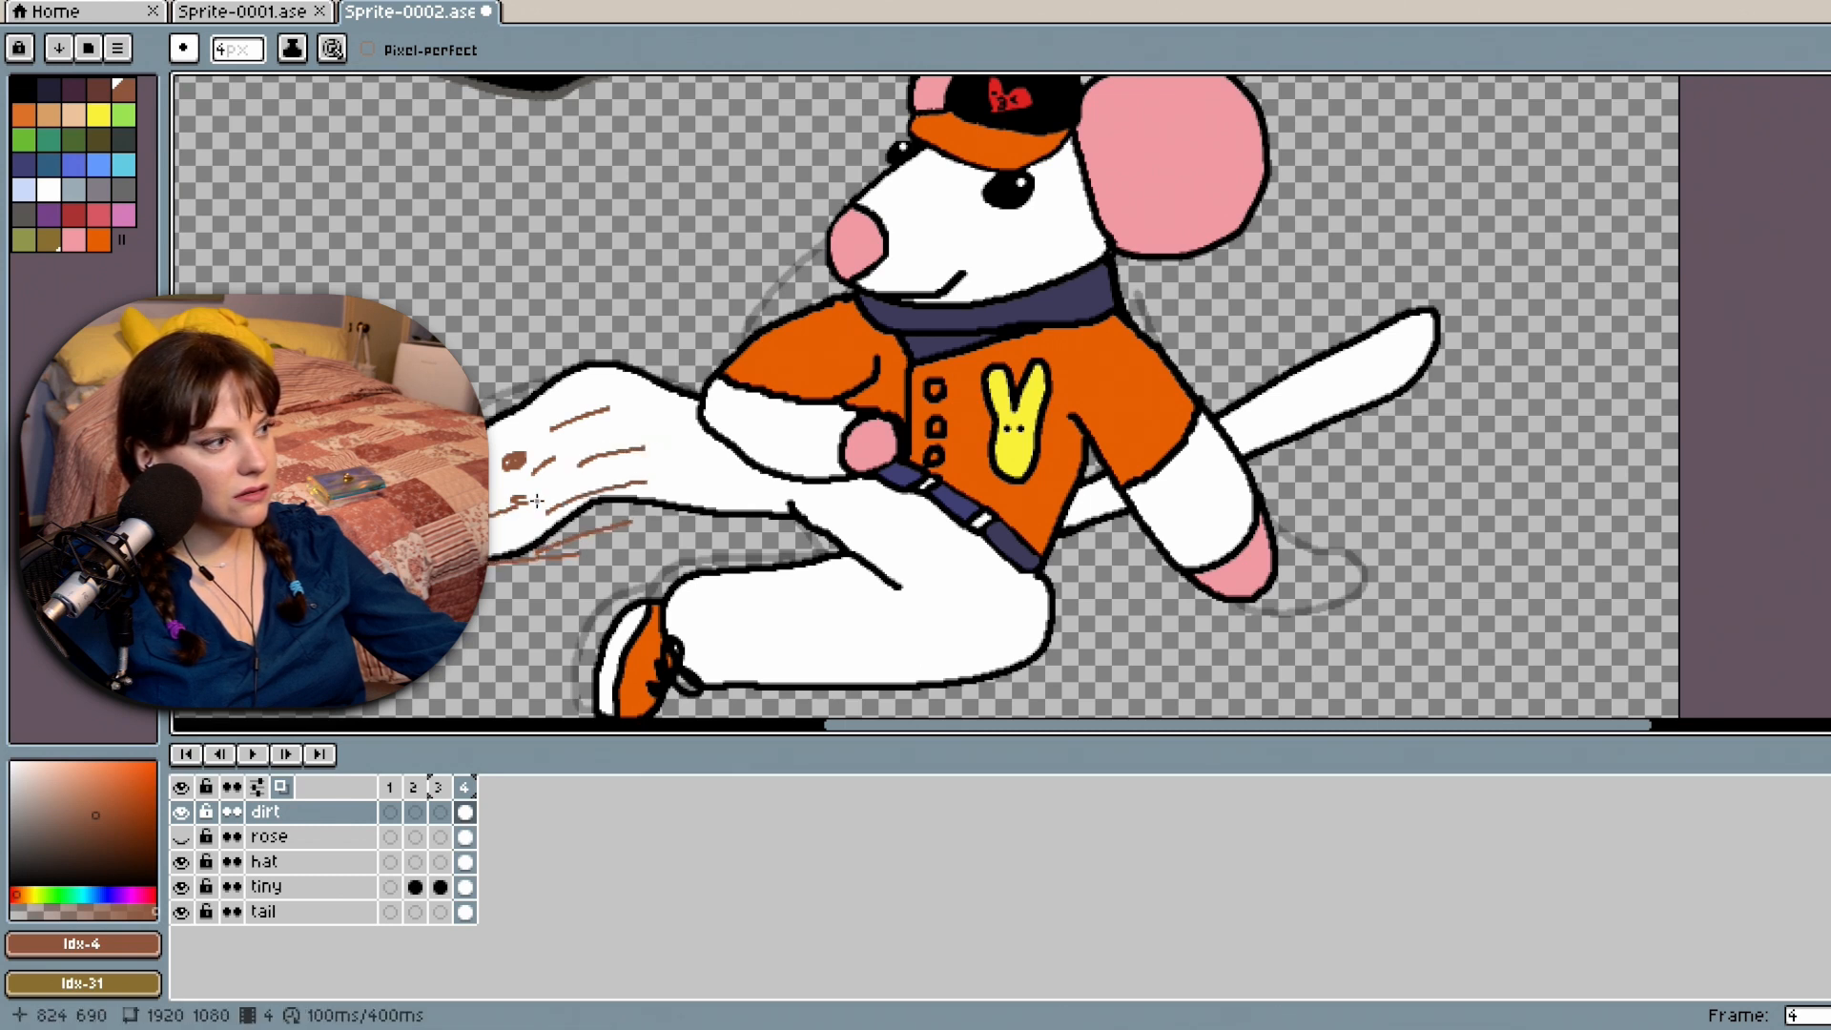
pyautogui.moveTo(494, 494); pyautogui.dragTo(492, 496)
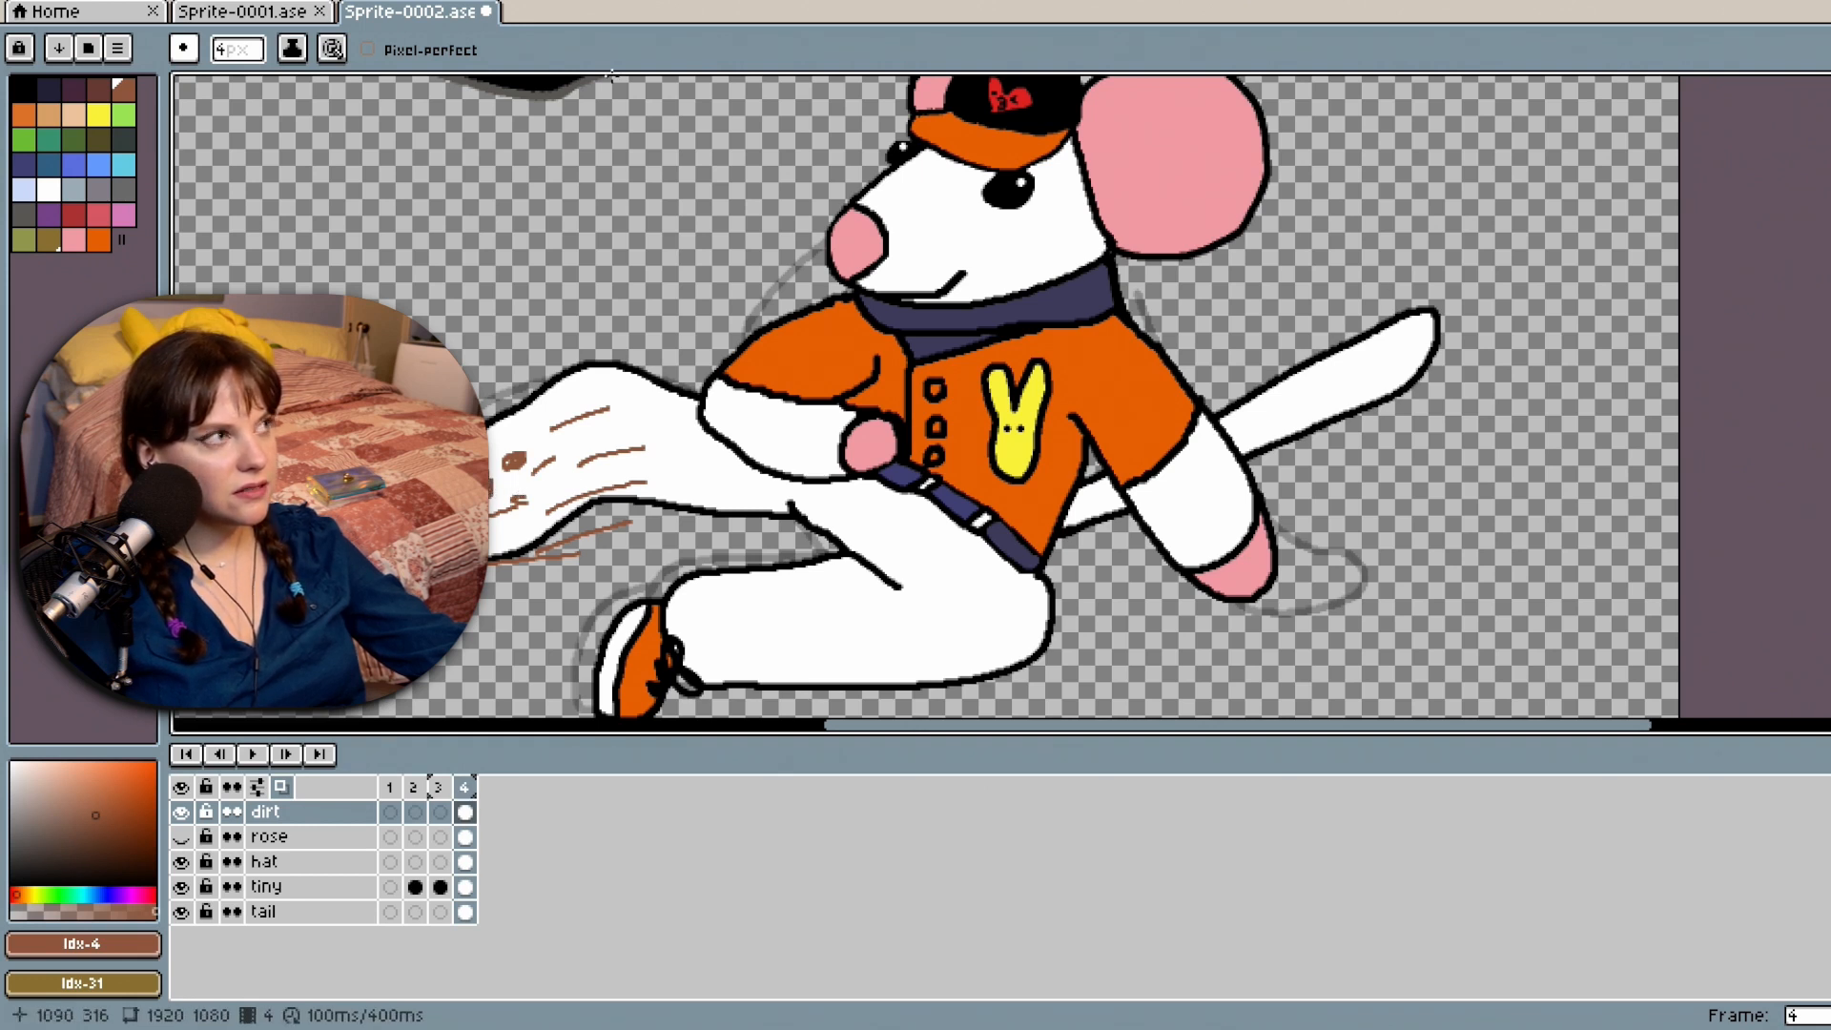
# Set the brush size to 7 px and fill in larger brown dirt spots between the streaks on the outstretched leg.
pyautogui.click(245, 57)
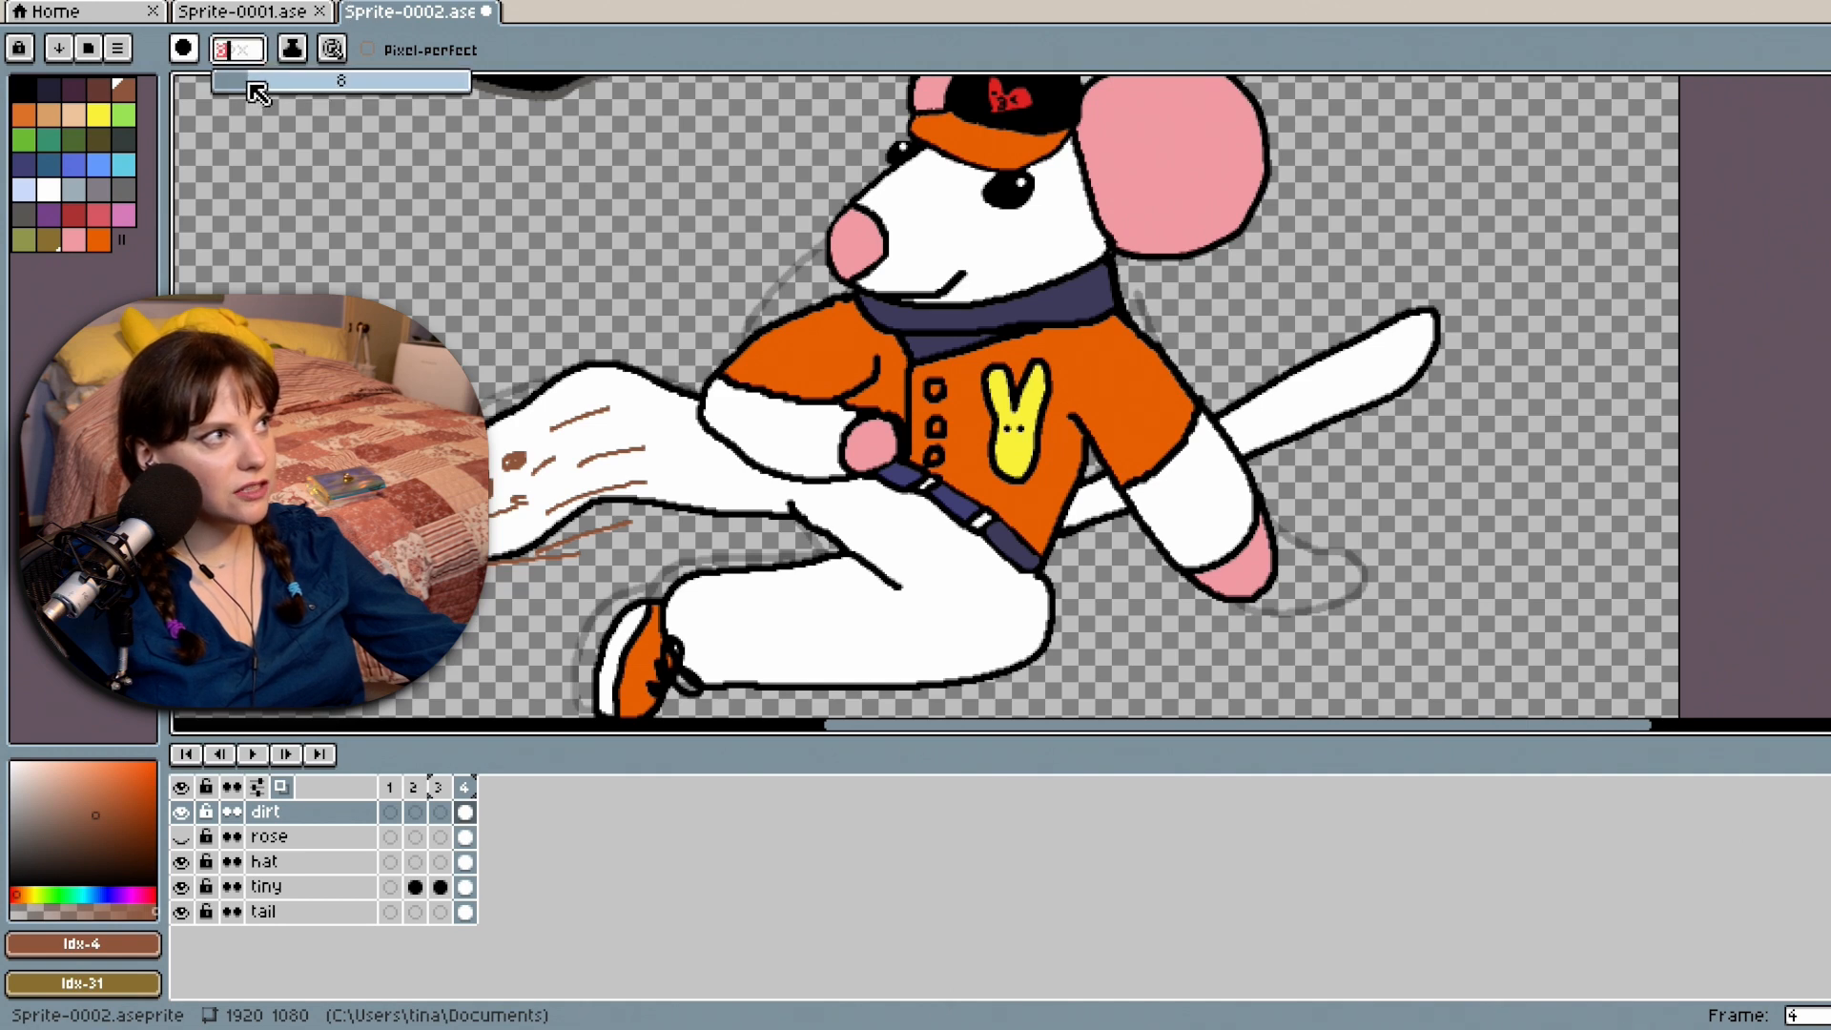
pyautogui.scroll(2, 470, 349)
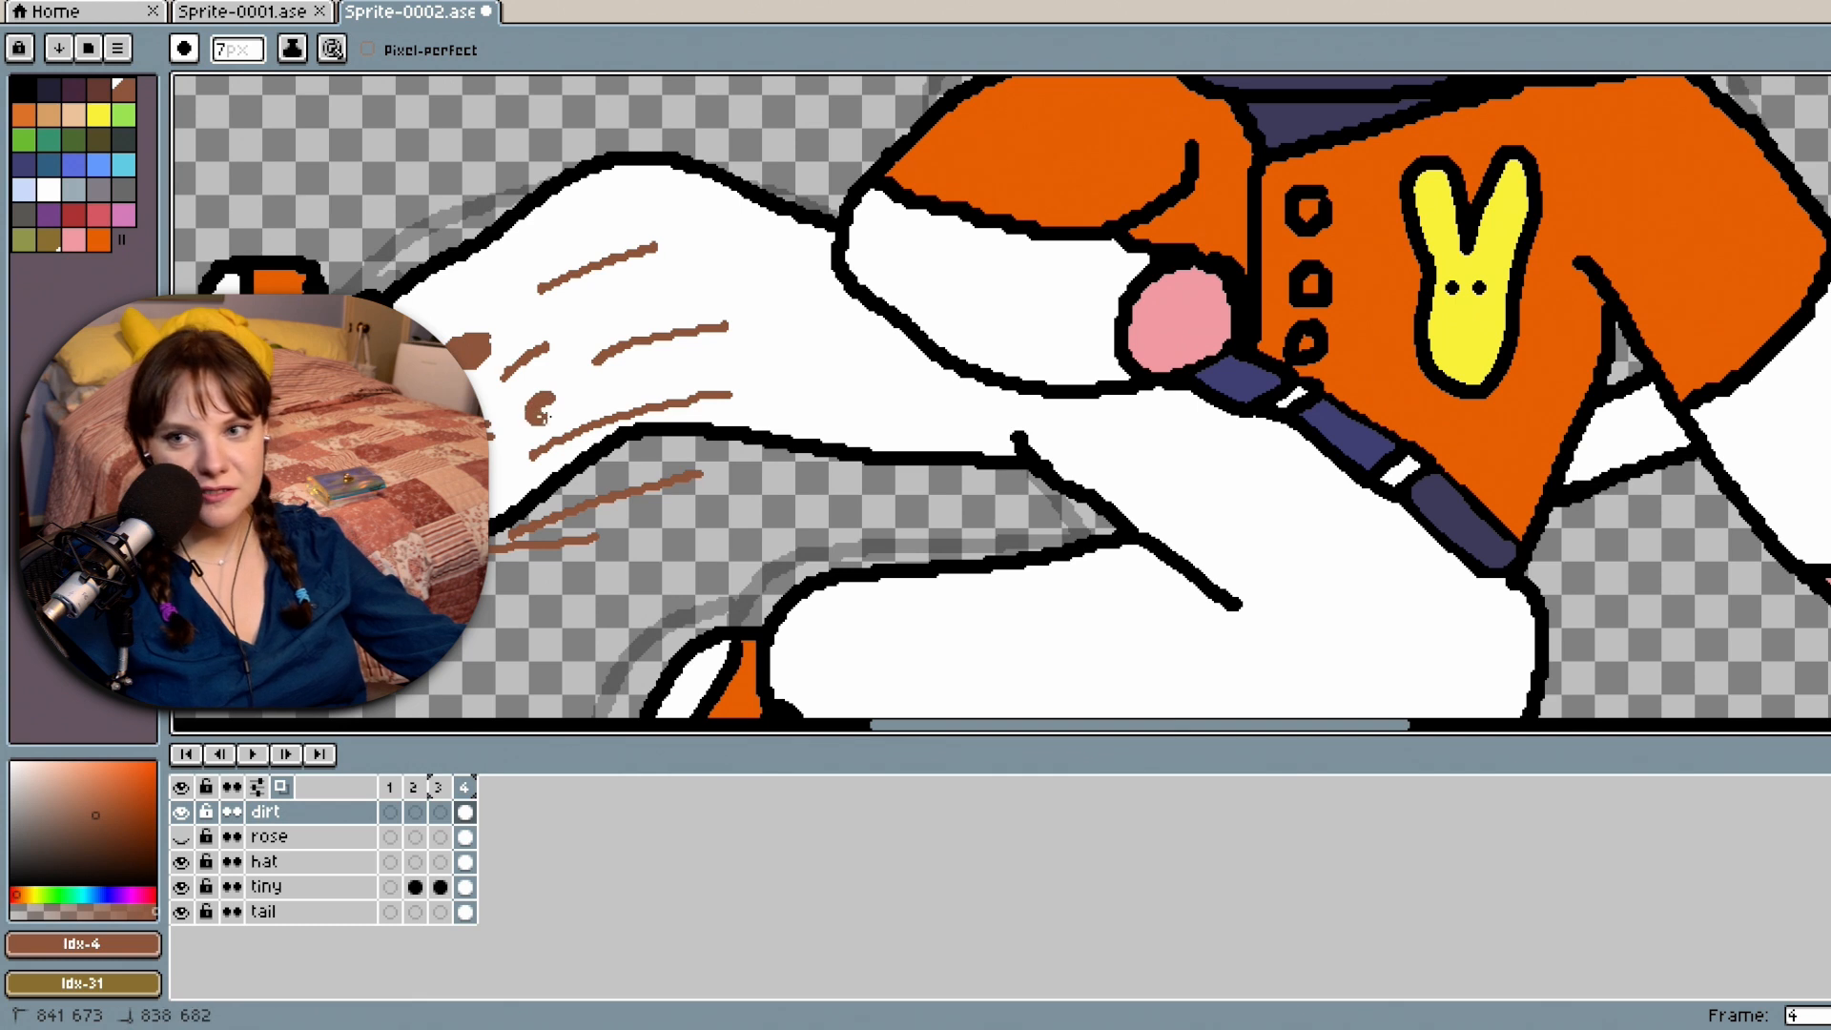
pyautogui.click(540, 411)
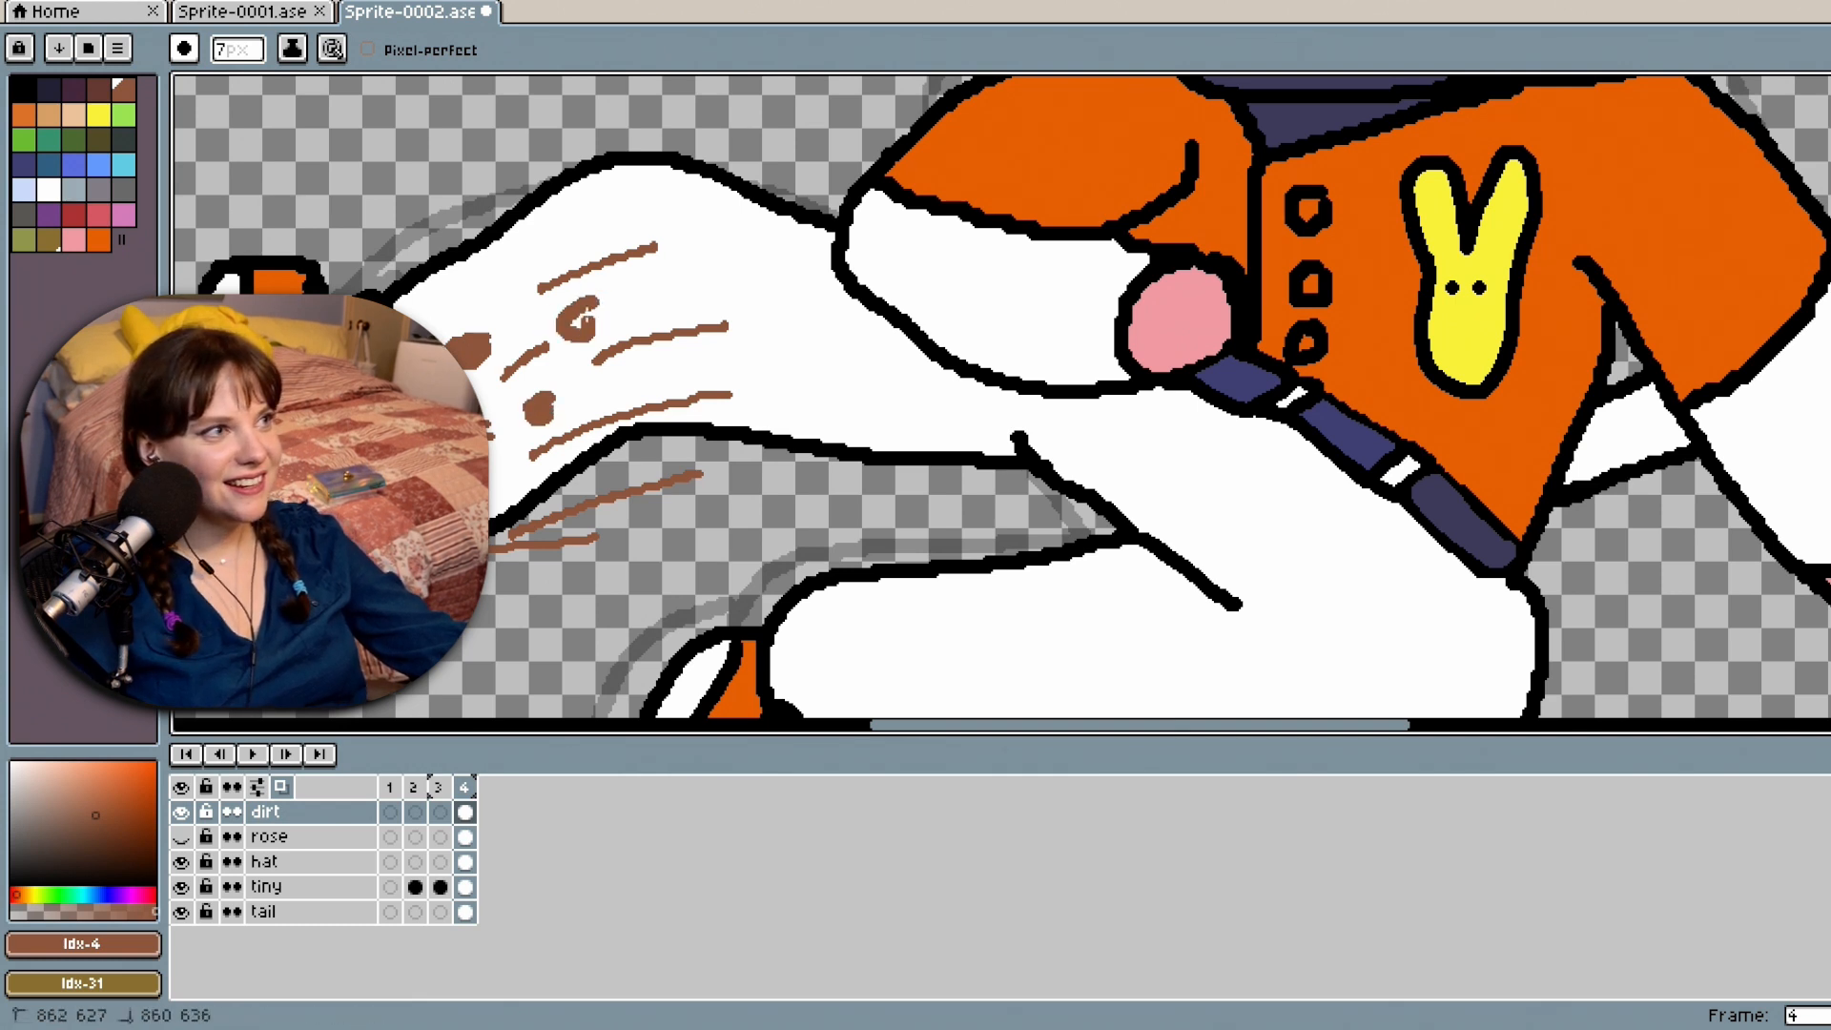
pyautogui.click(582, 315)
pyautogui.moveTo(697, 298); pyautogui.dragTo(677, 291)
pyautogui.moveTo(687, 197); pyautogui.dragTo(665, 213)
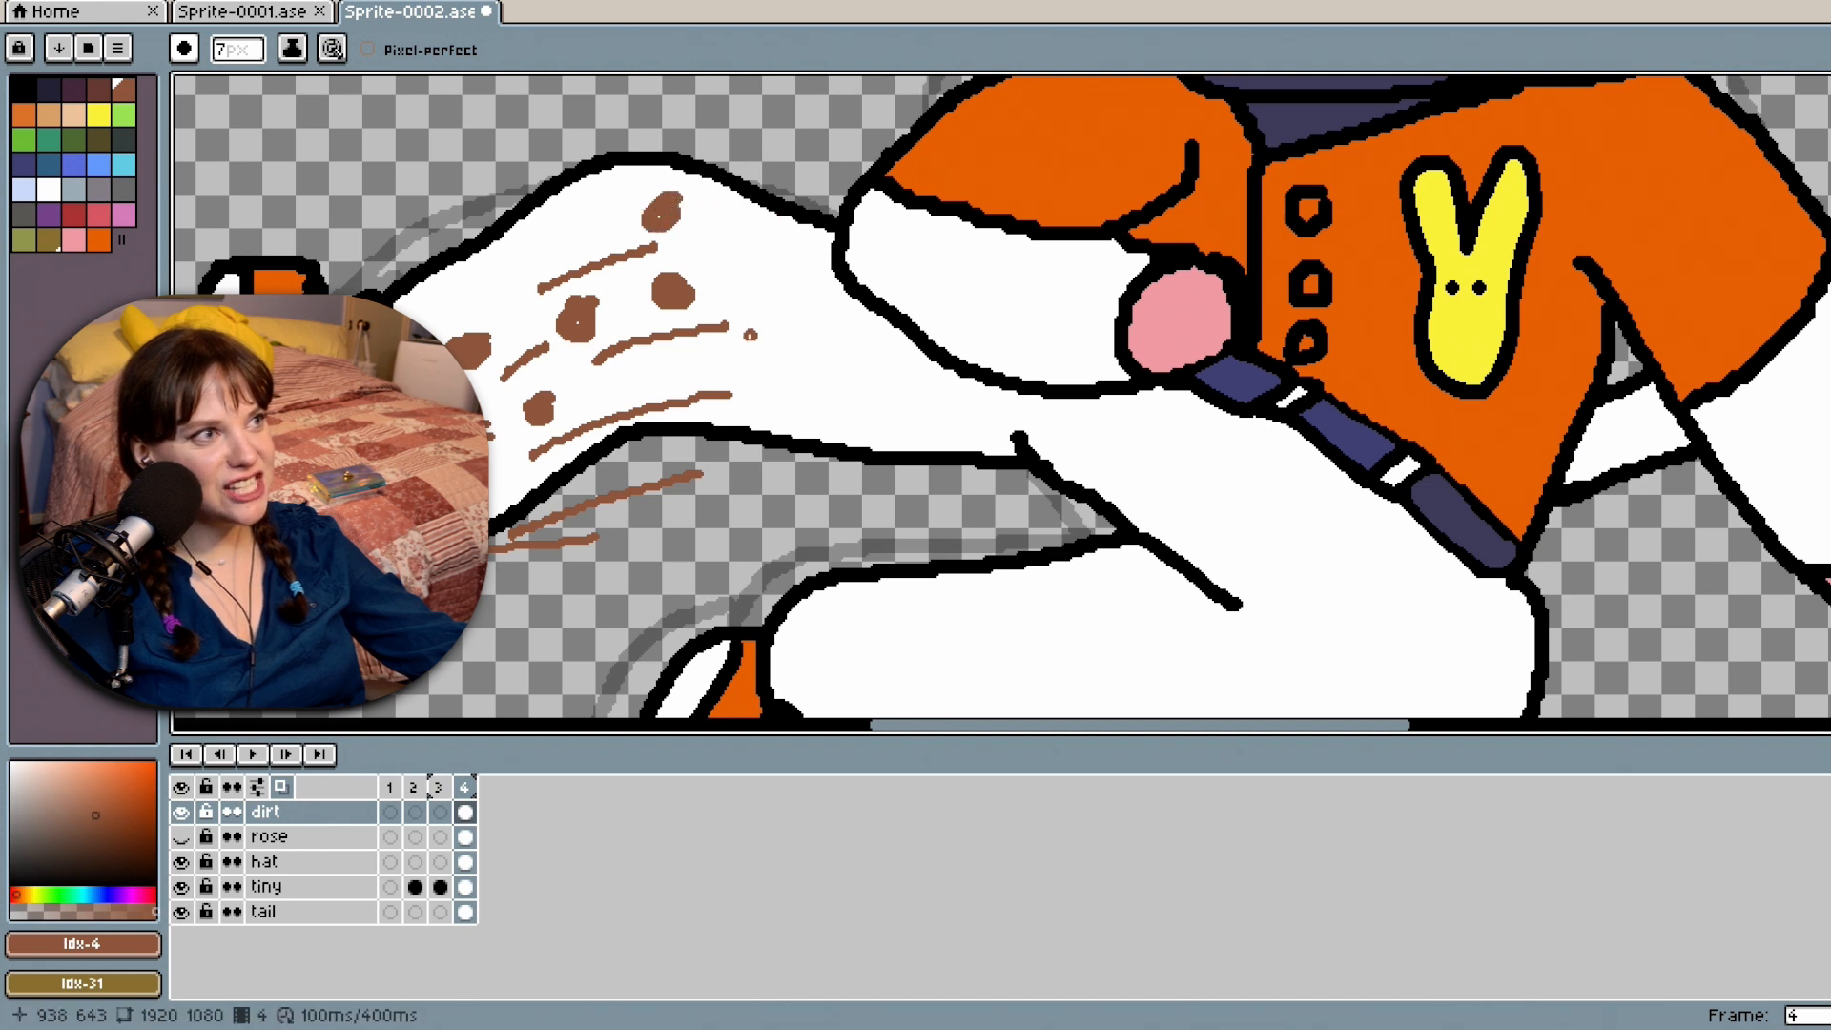
pyautogui.moveTo(725, 359); pyautogui.dragTo(699, 356)
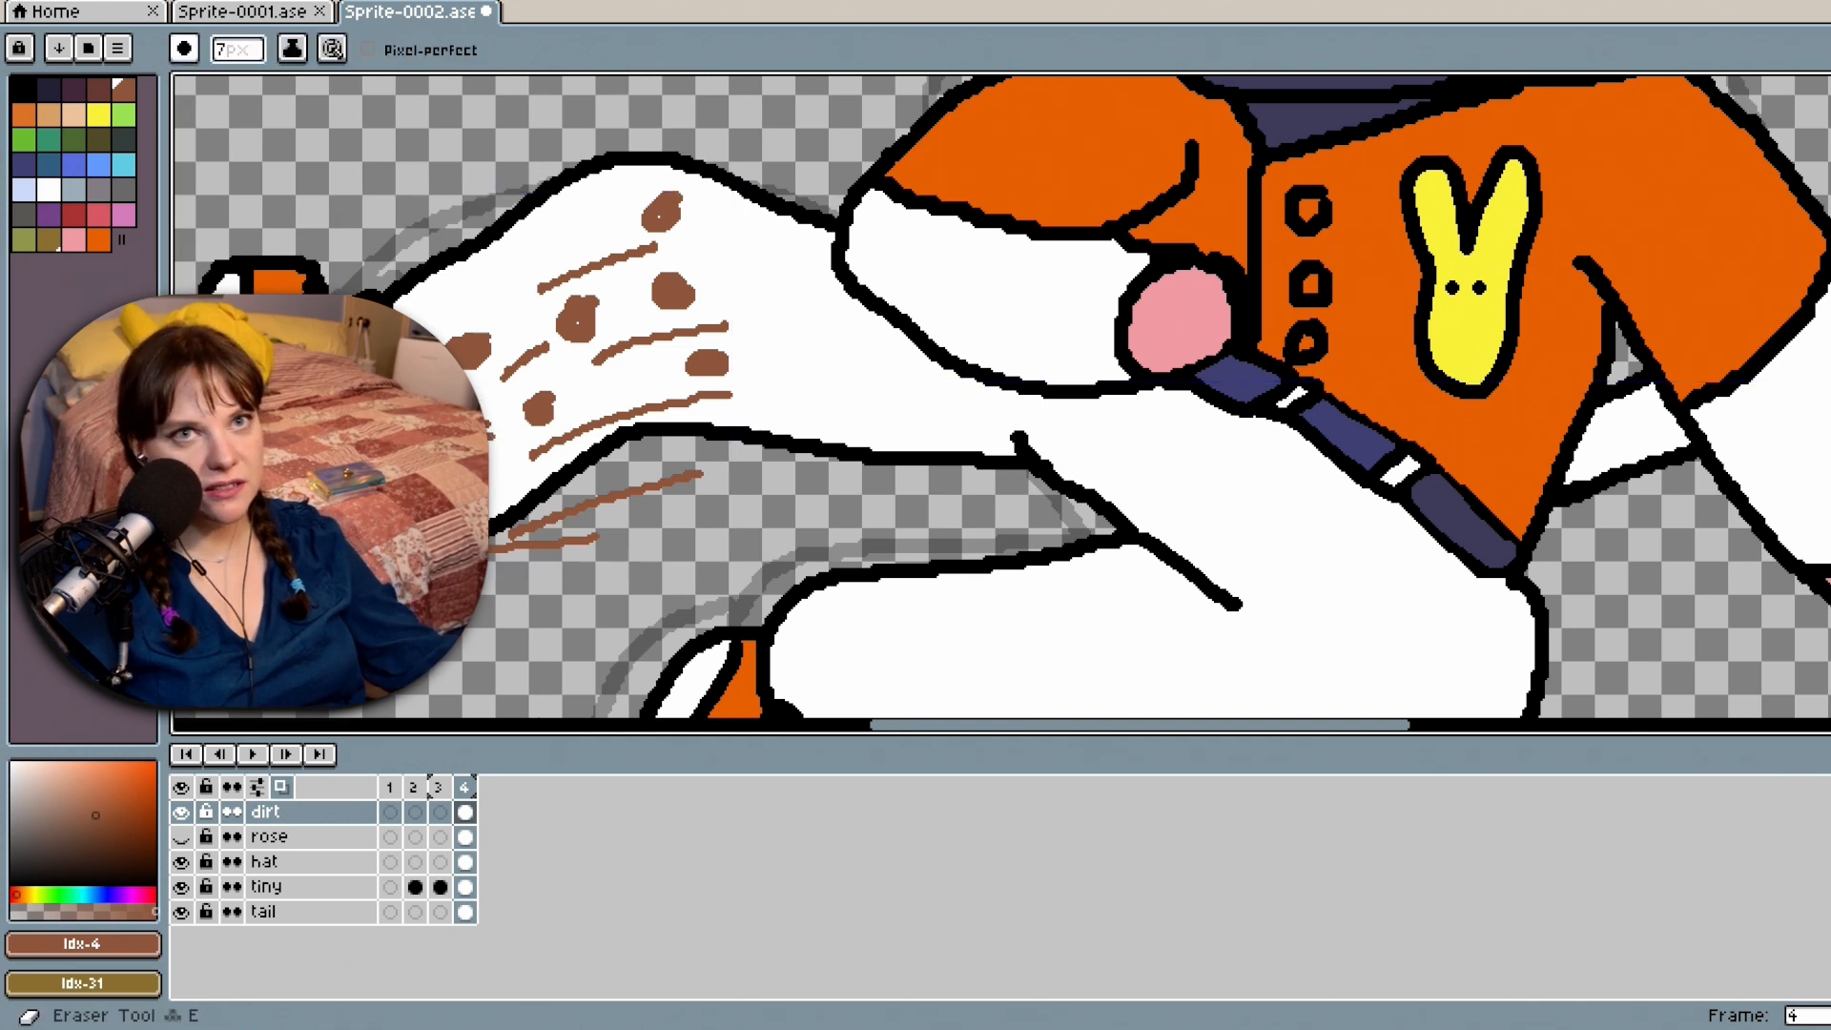
# Touch up the dirt near the shin with the Eraser, and dab more brown spots on the leg towards the ankle.
pyautogui.press('e')
pyautogui.moveTo(435, 385); pyautogui.dragTo(433, 384)
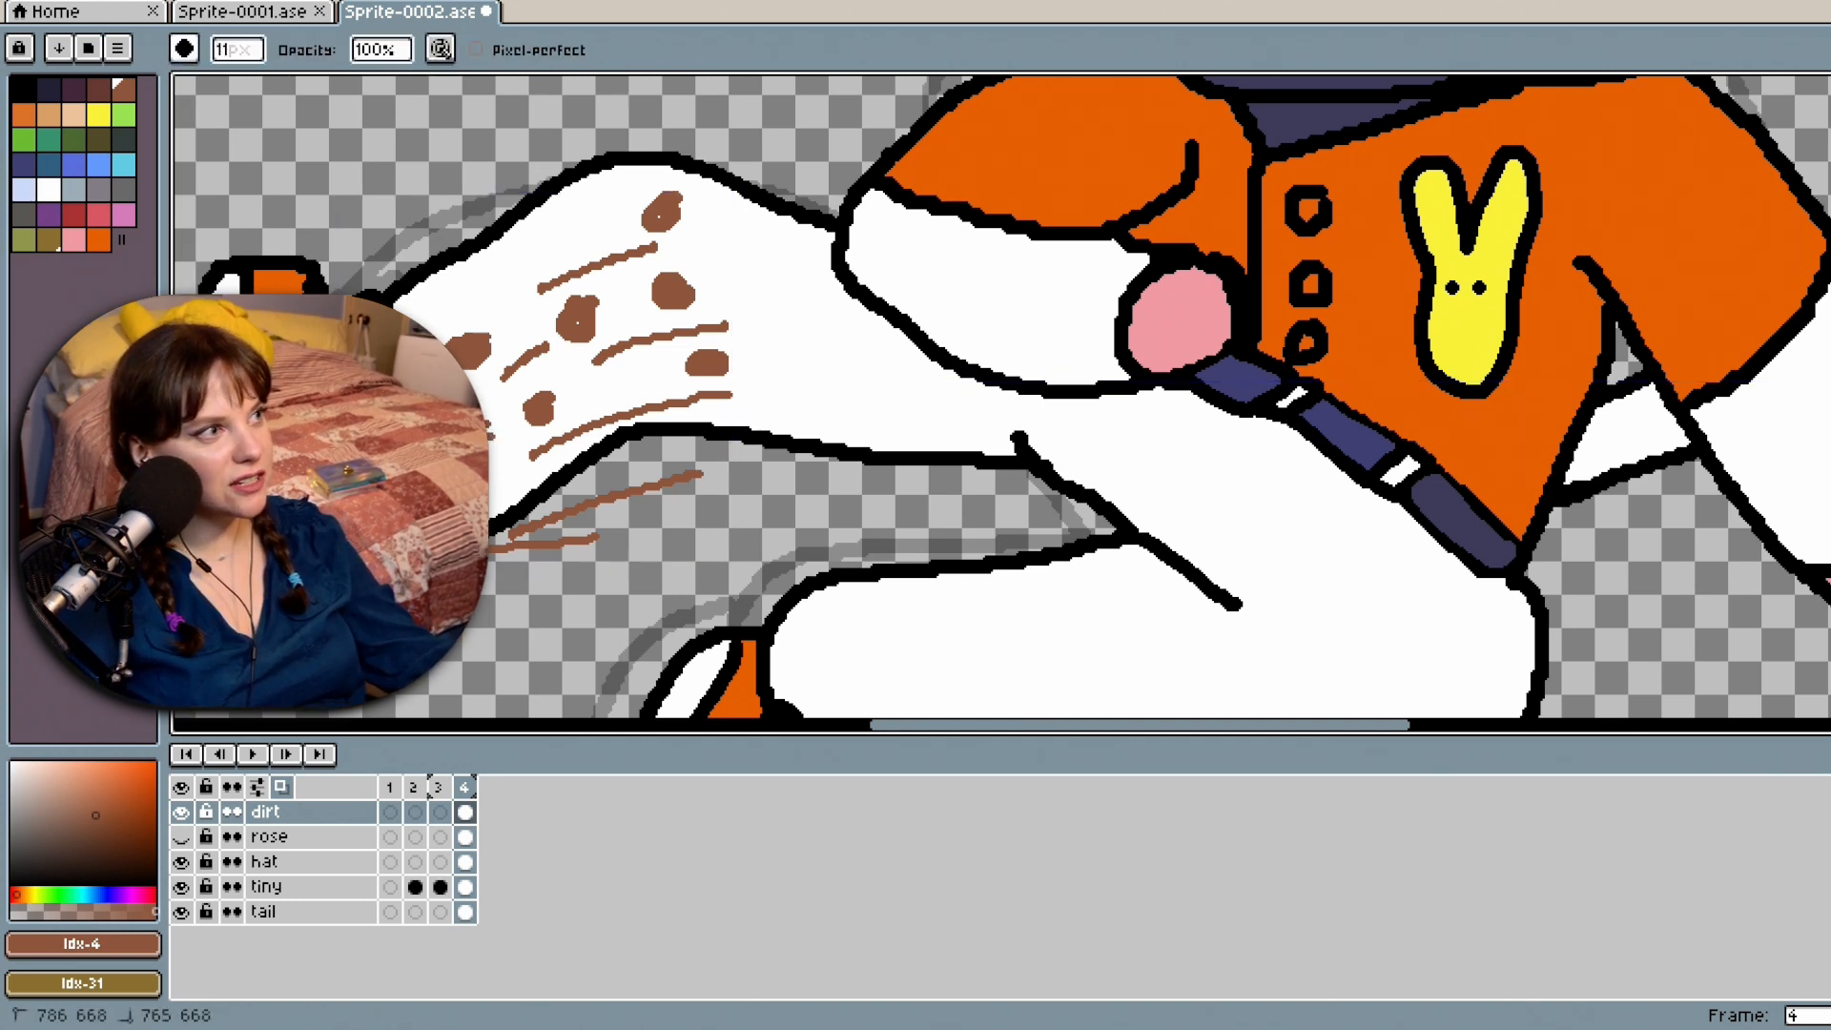
pyautogui.press('b')
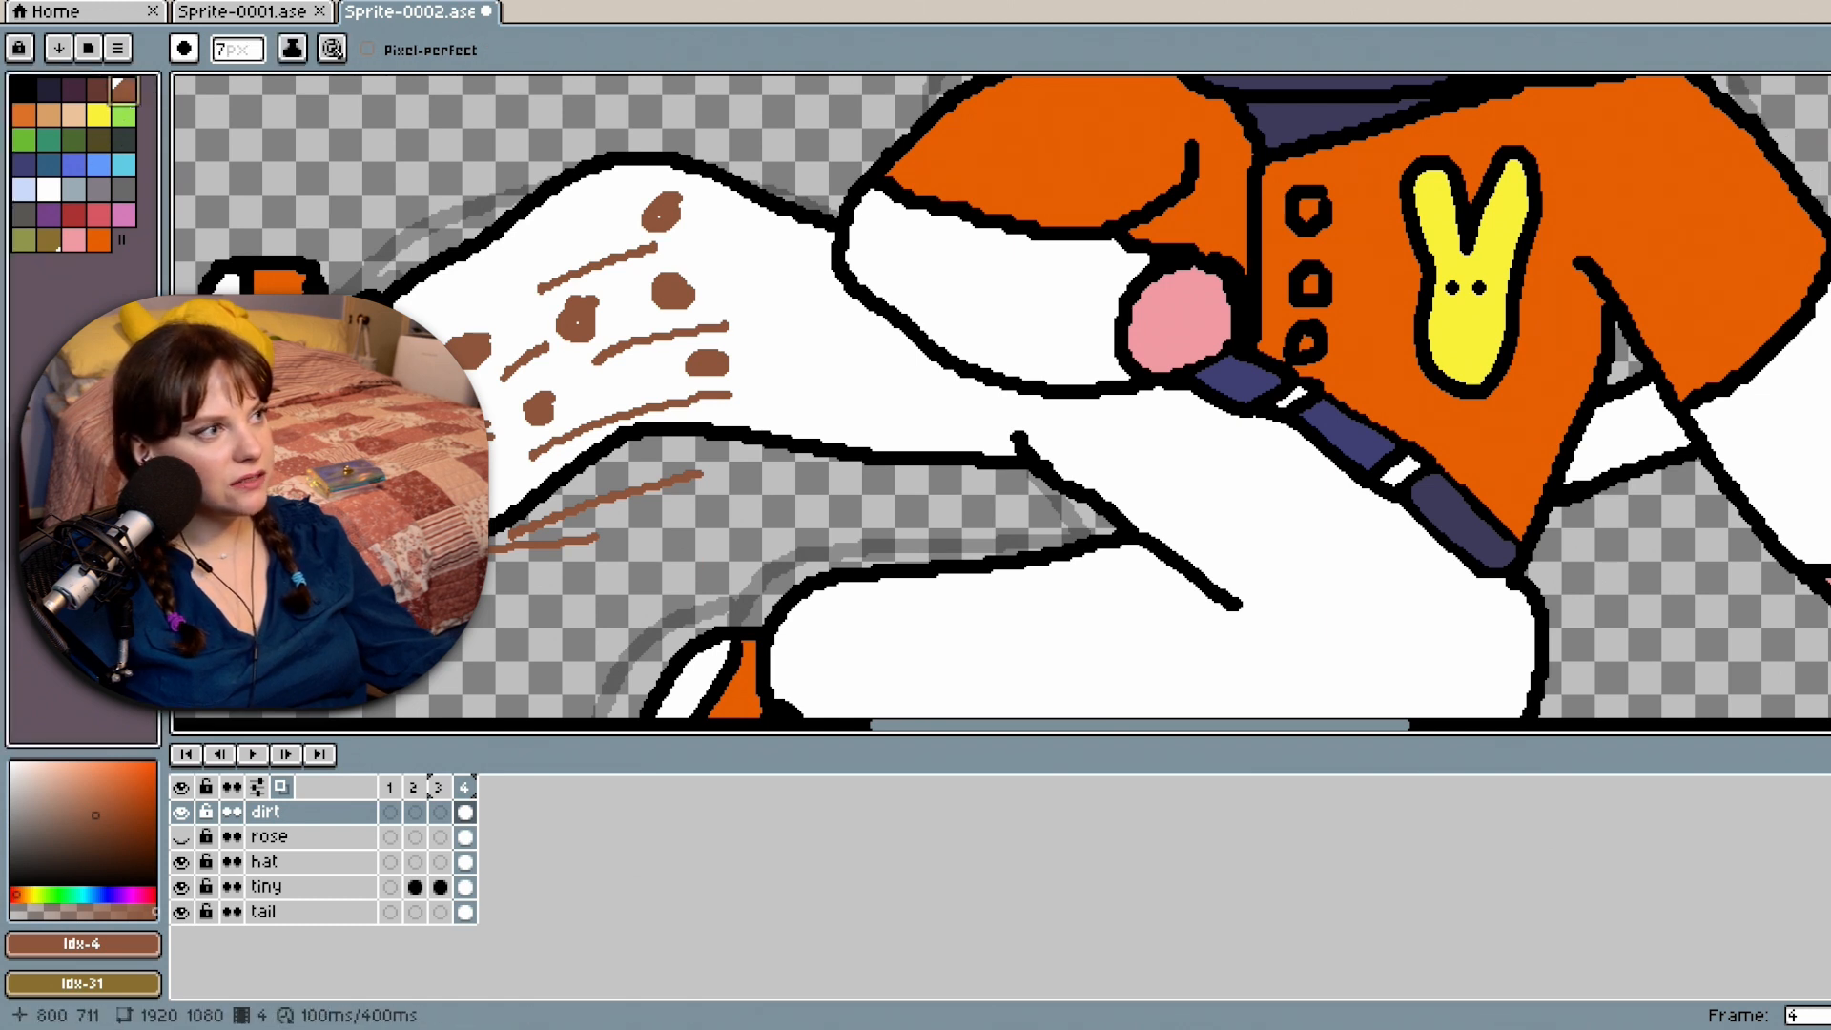
pyautogui.moveTo(470, 479)
pyautogui.mouseDown()
pyautogui.moveTo(454, 499)
pyautogui.moveTo(468, 485)
pyautogui.mouseUp()
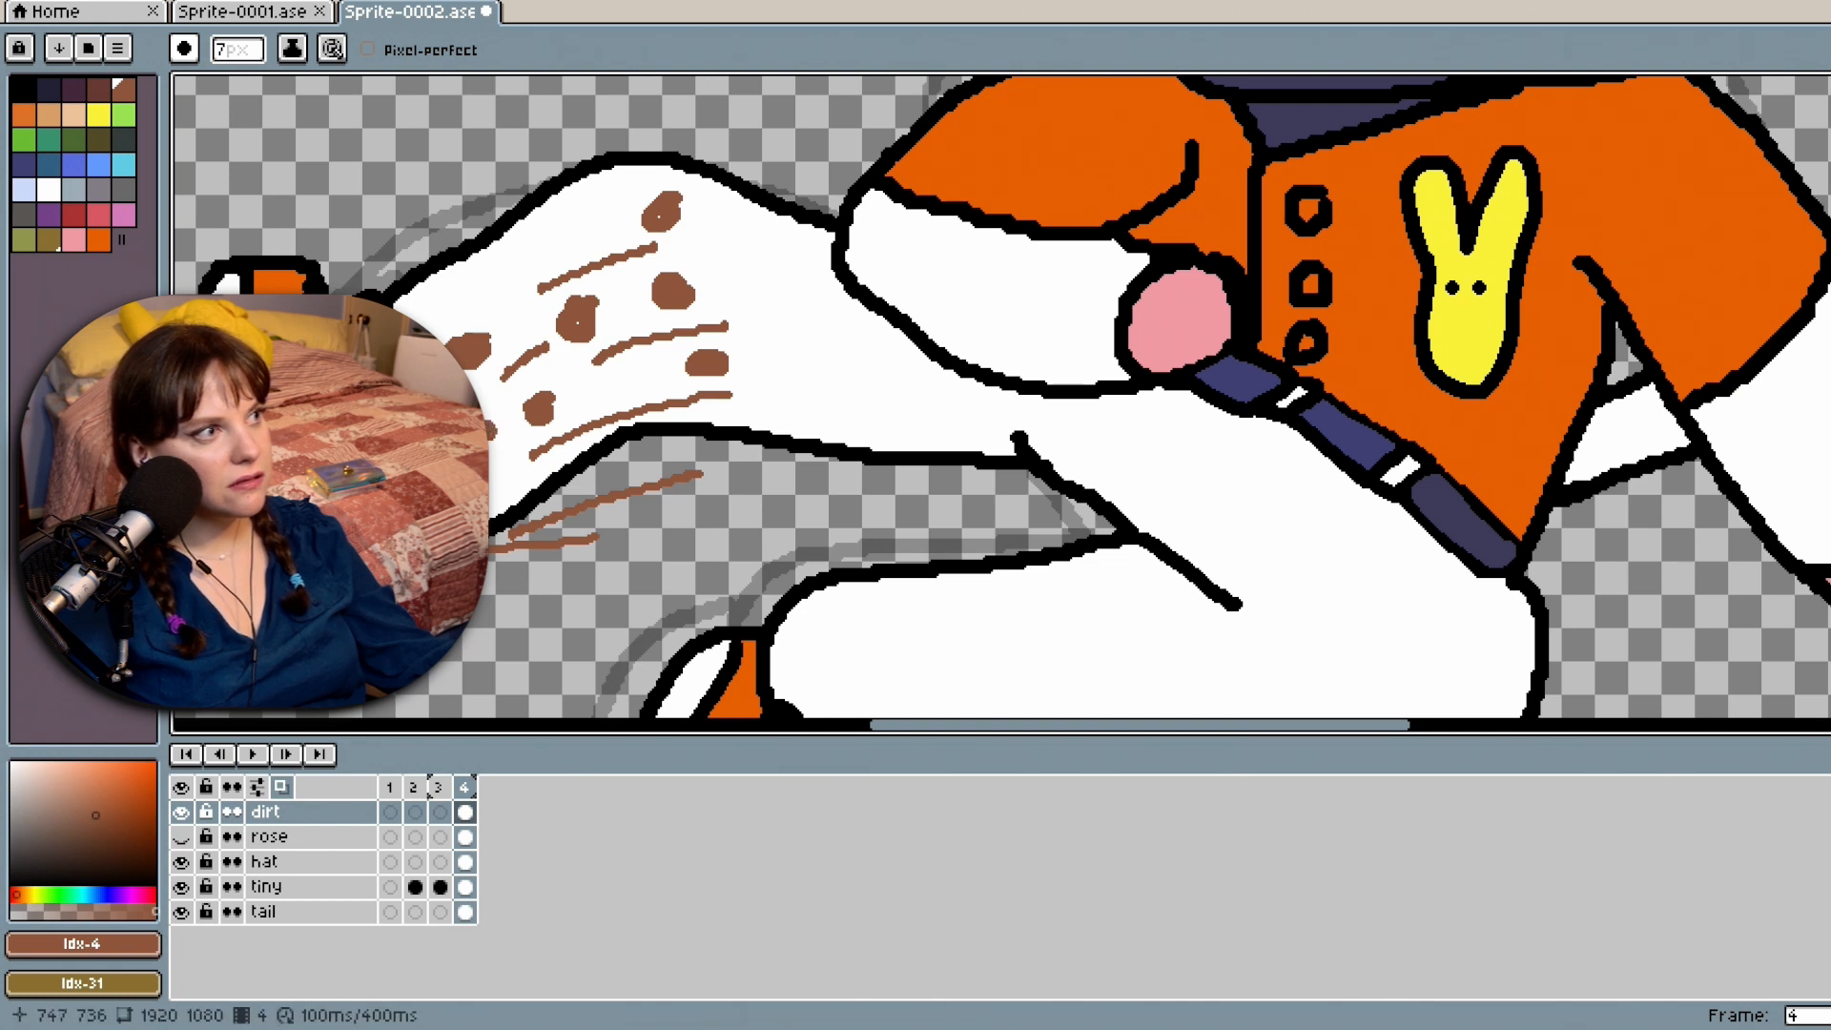
pyautogui.moveTo(337, 532); pyautogui.dragTo(335, 521)
pyautogui.moveTo(297, 450); pyautogui.dragTo(302, 454)
pyautogui.moveTo(438, 335); pyautogui.dragTo(480, 303)
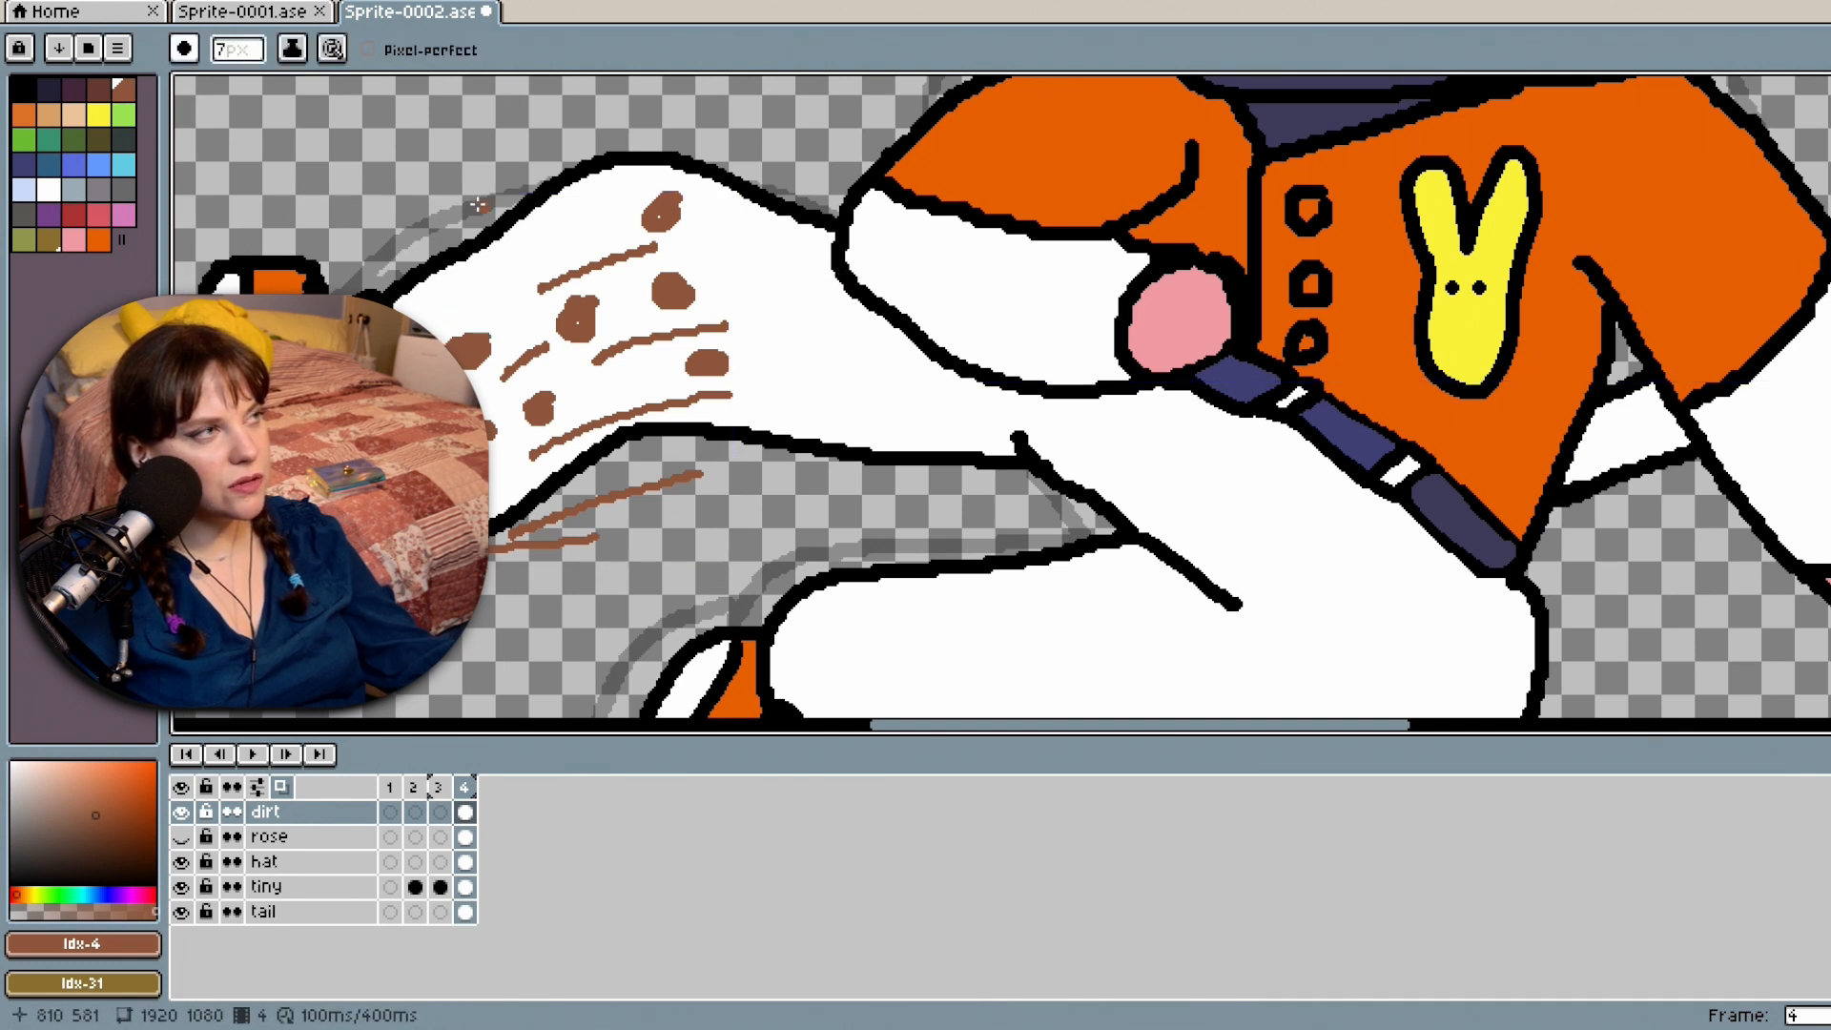
# Set the brush size to 4 px, add a brown streak near the ankle, and undo the overlong streak running towards the mouse's face.
pyautogui.click(186, 50)
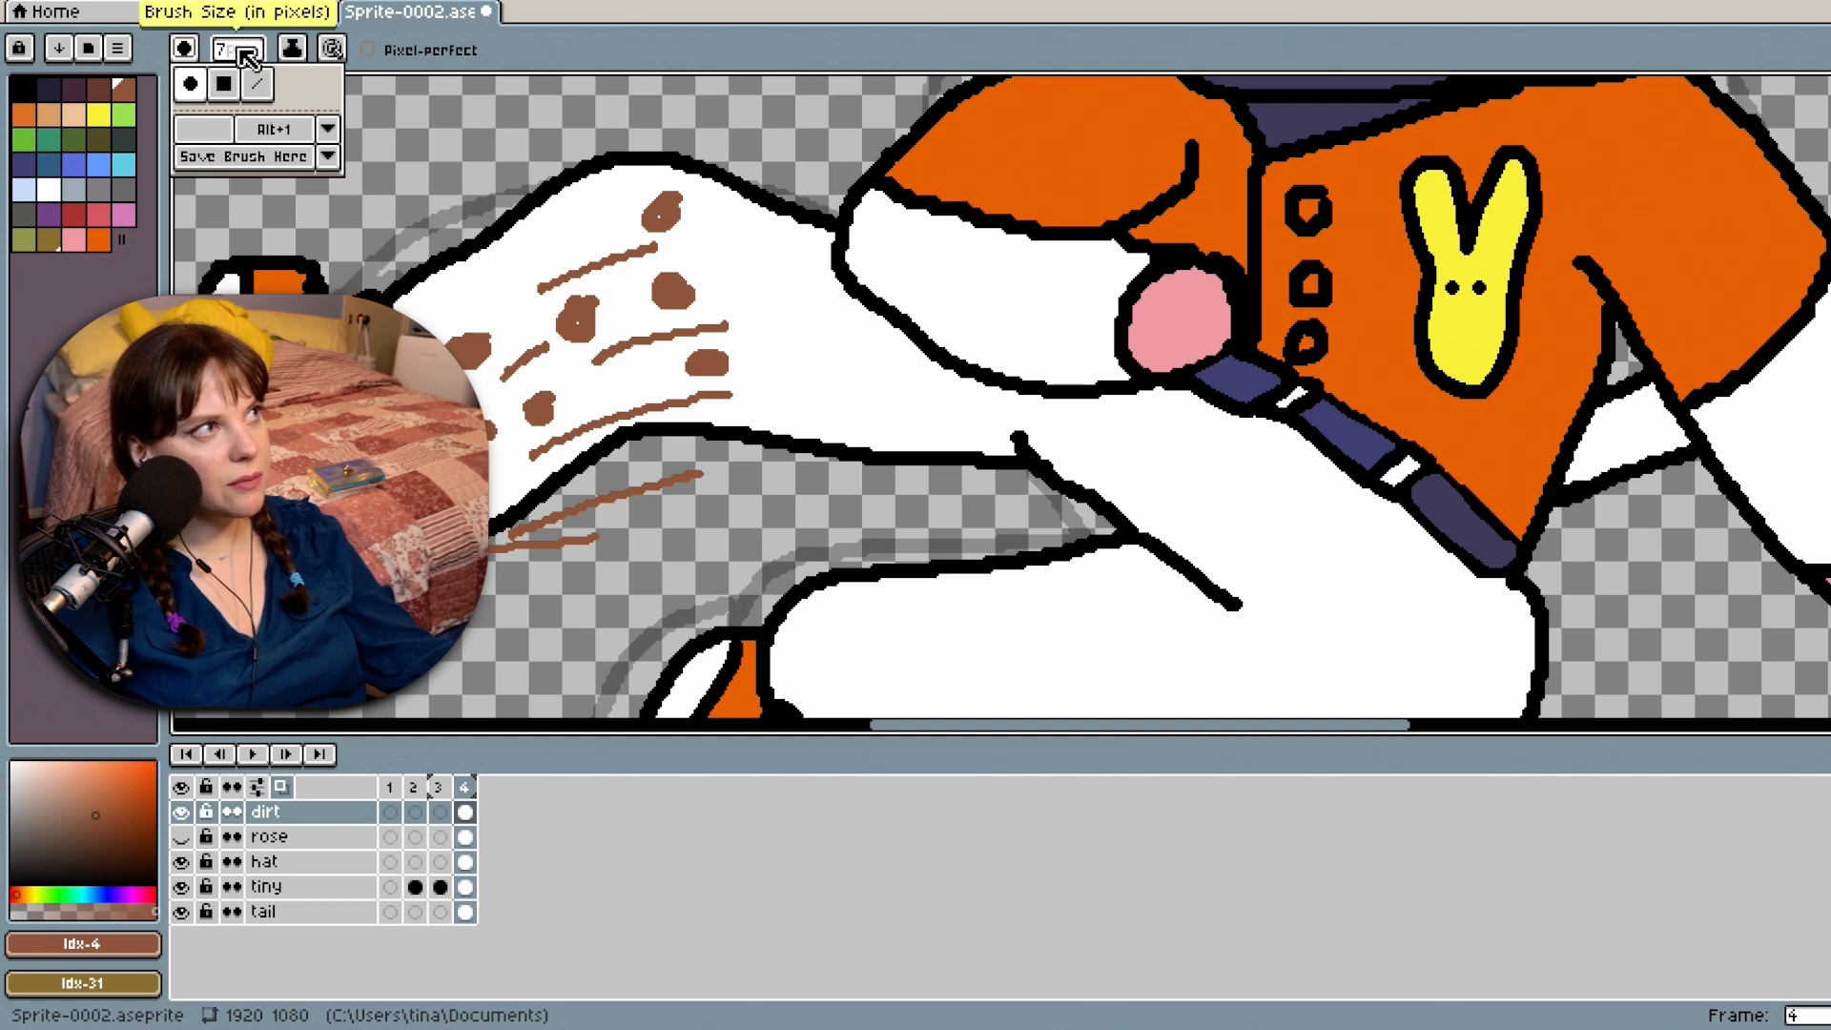
pyautogui.click(238, 55)
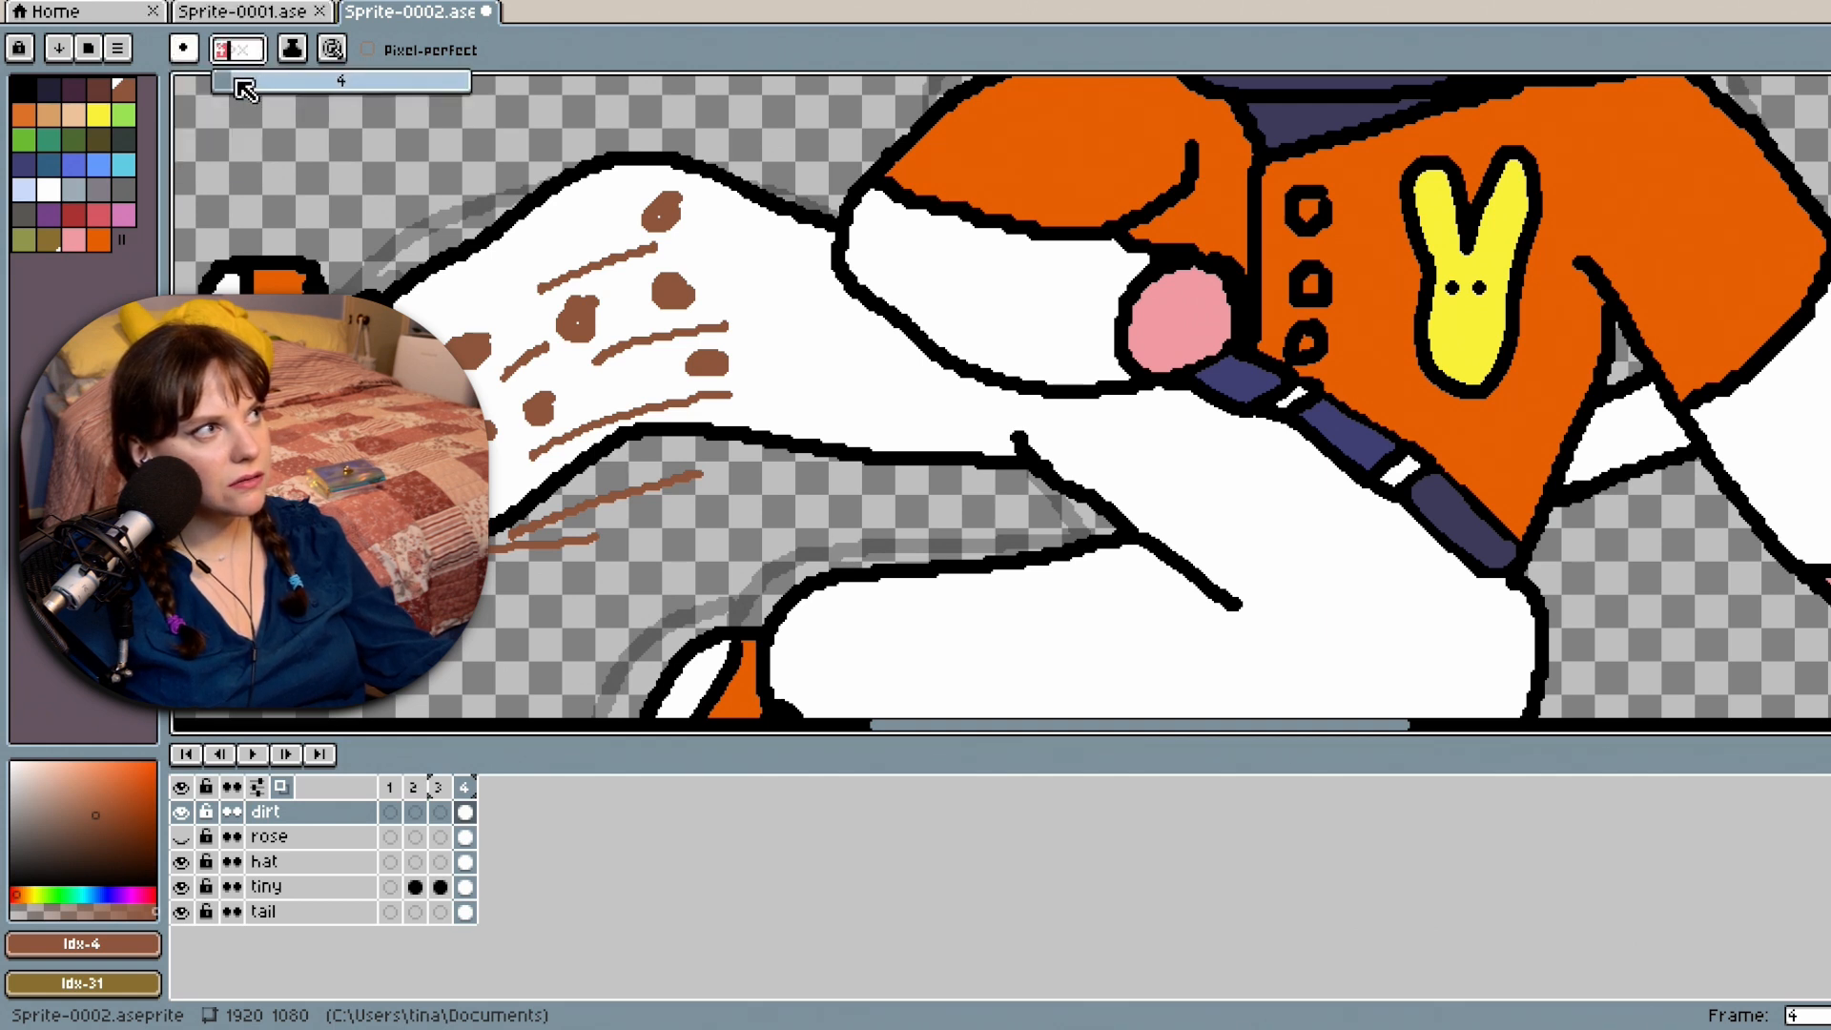
pyautogui.moveTo(351, 386); pyautogui.dragTo(438, 333)
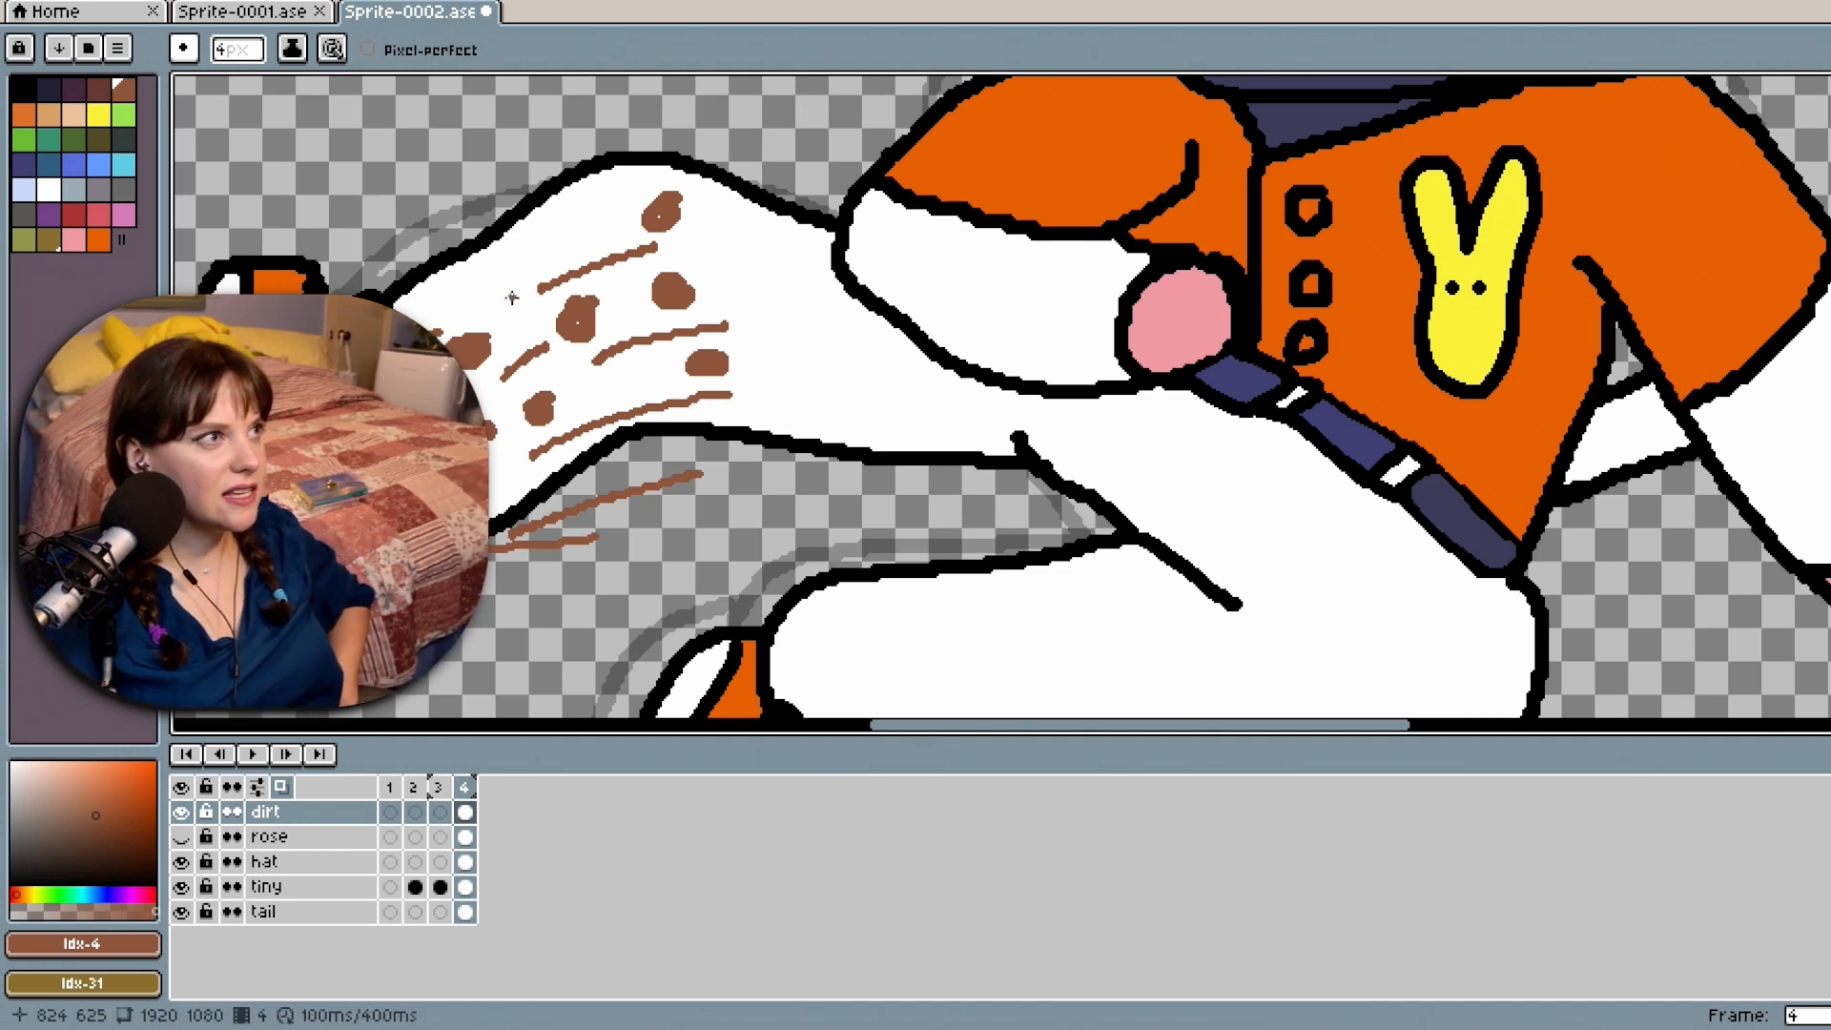
pyautogui.scroll(-3, 541, 336)
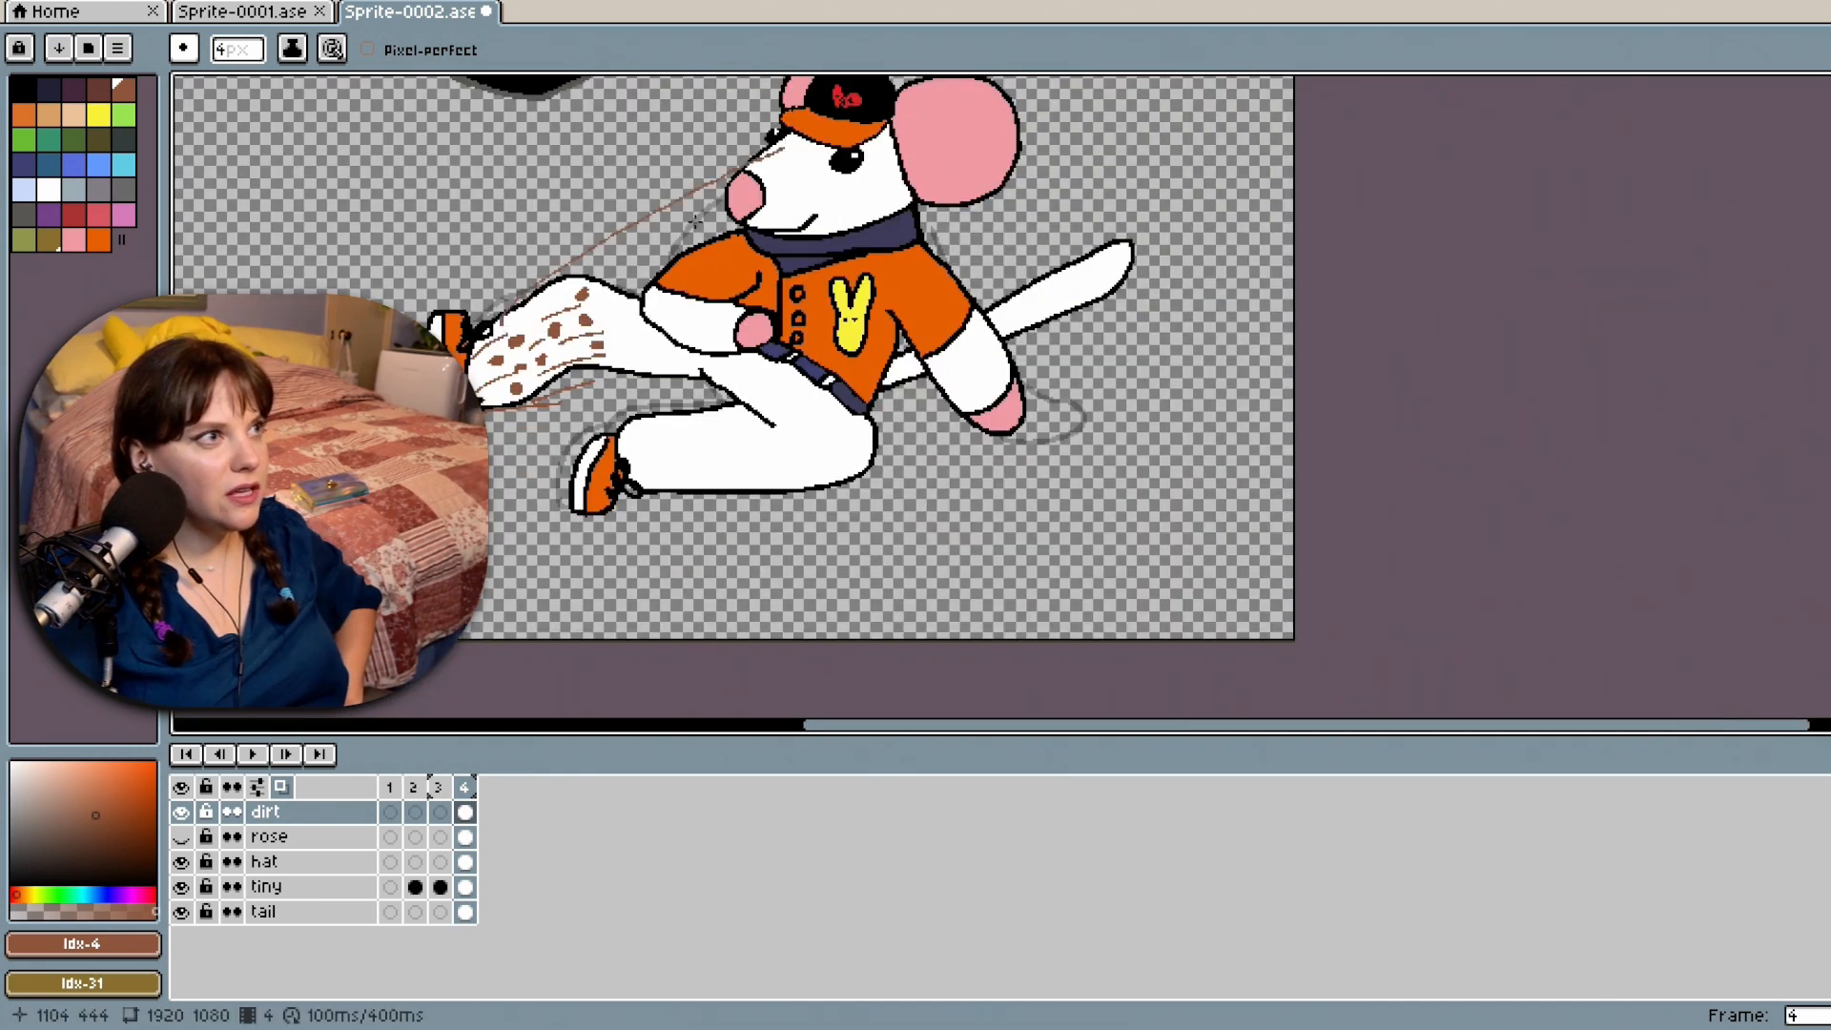
pyautogui.hotkey('ctrl', 'z')
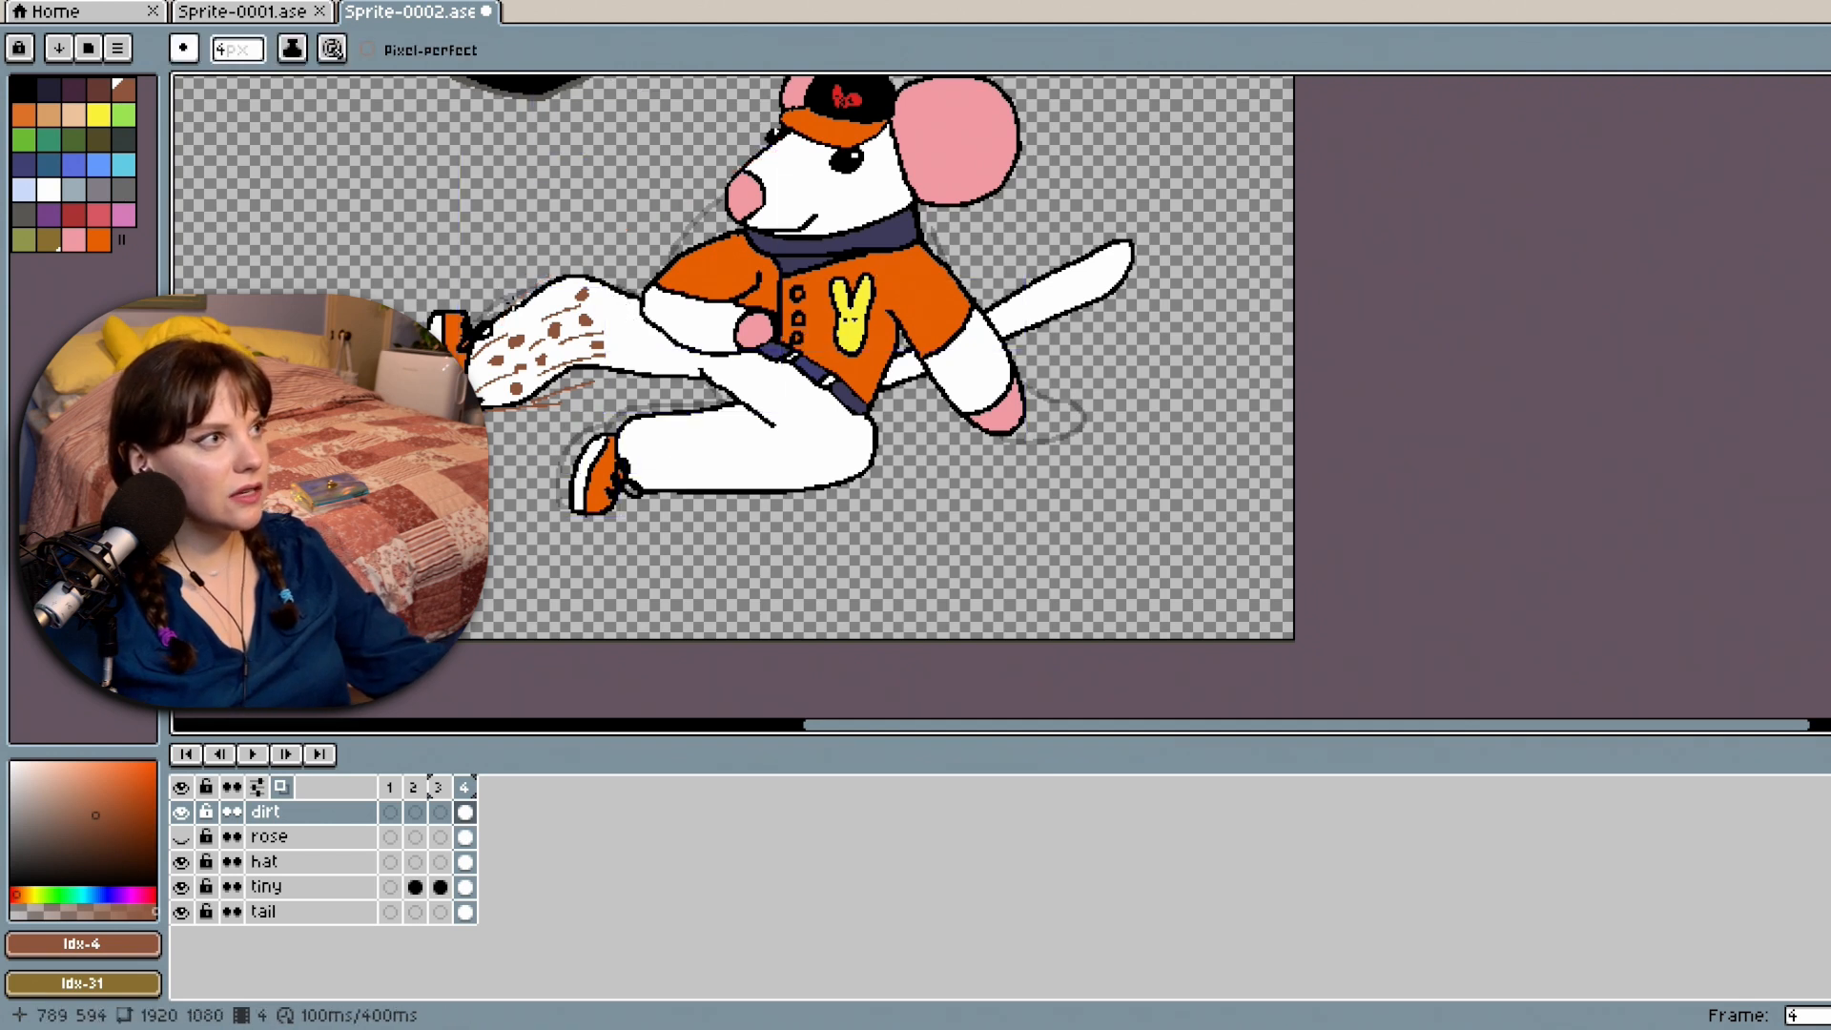
# Draw brown motion streaks above and below the outstretched leg and beside the propping hand under the tail.
pyautogui.moveTo(529, 293); pyautogui.dragTo(603, 252)
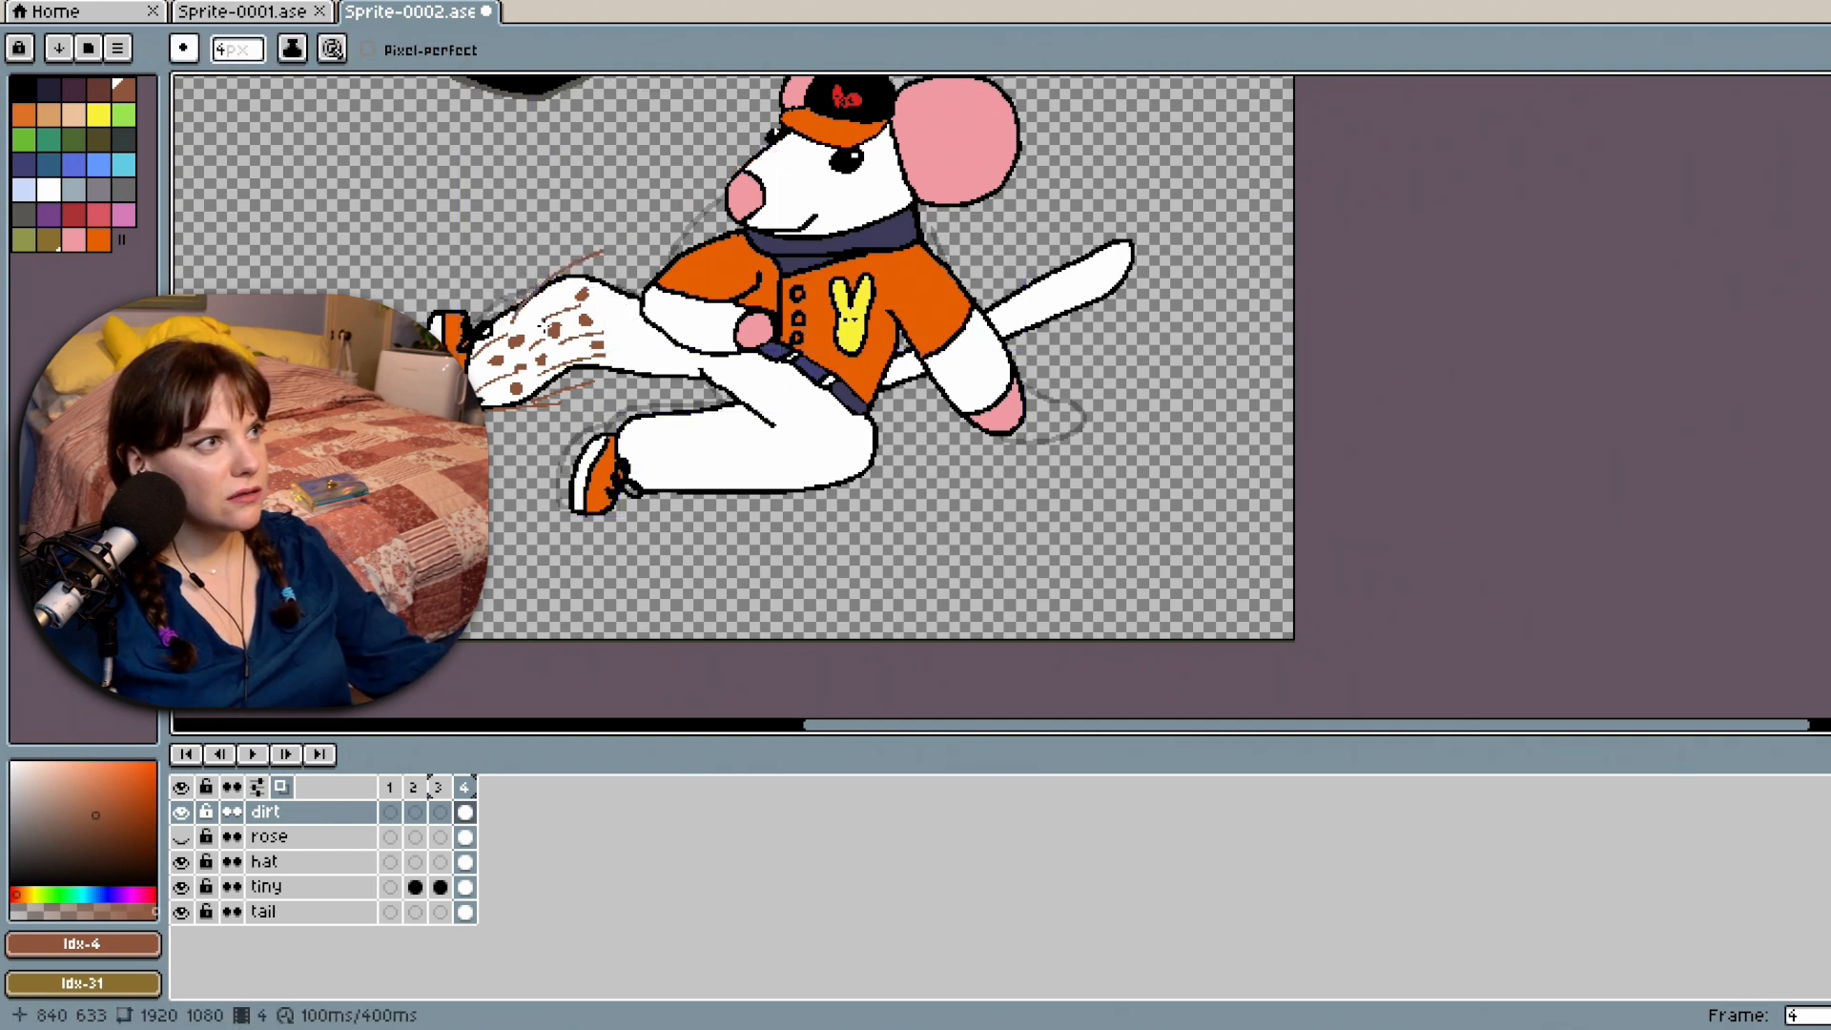
pyautogui.moveTo(575, 378); pyautogui.dragTo(726, 359)
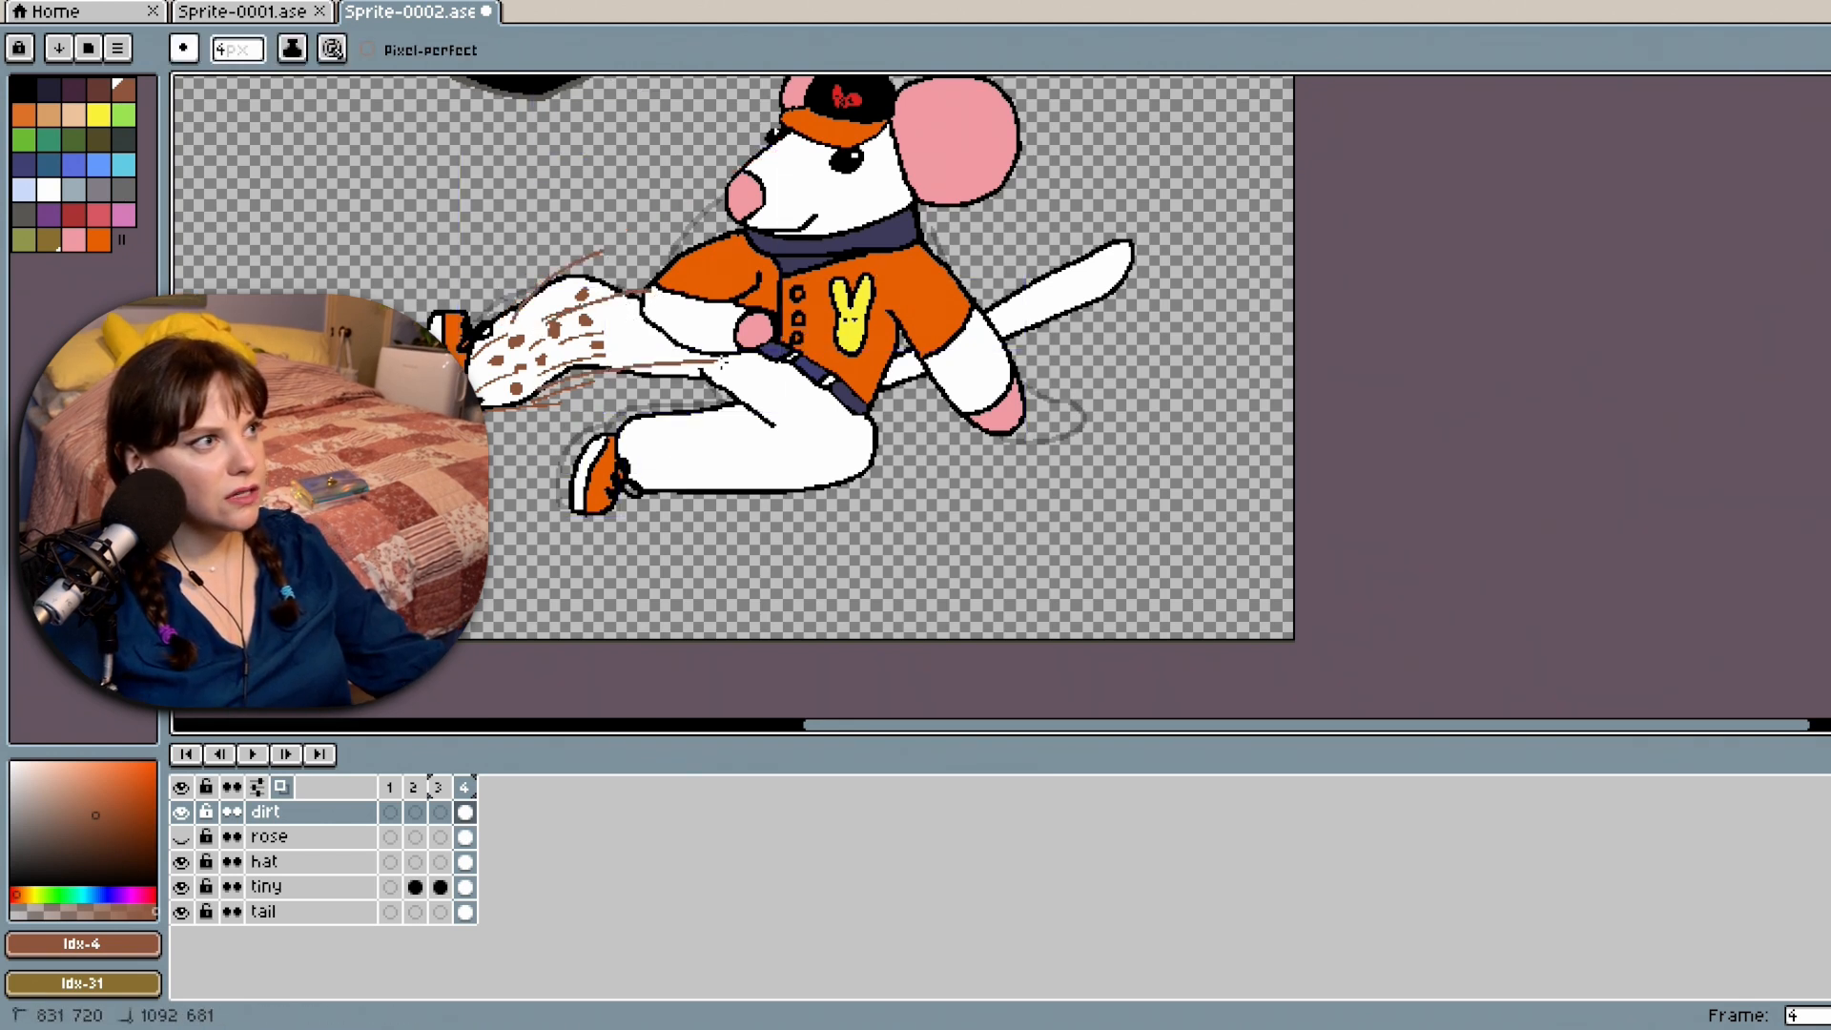
pyautogui.moveTo(1025, 363)
pyautogui.mouseDown()
pyautogui.moveTo(1178, 296)
pyautogui.moveTo(1178, 339)
pyautogui.mouseUp()
pyautogui.moveTo(1060, 401); pyautogui.dragTo(1213, 363)
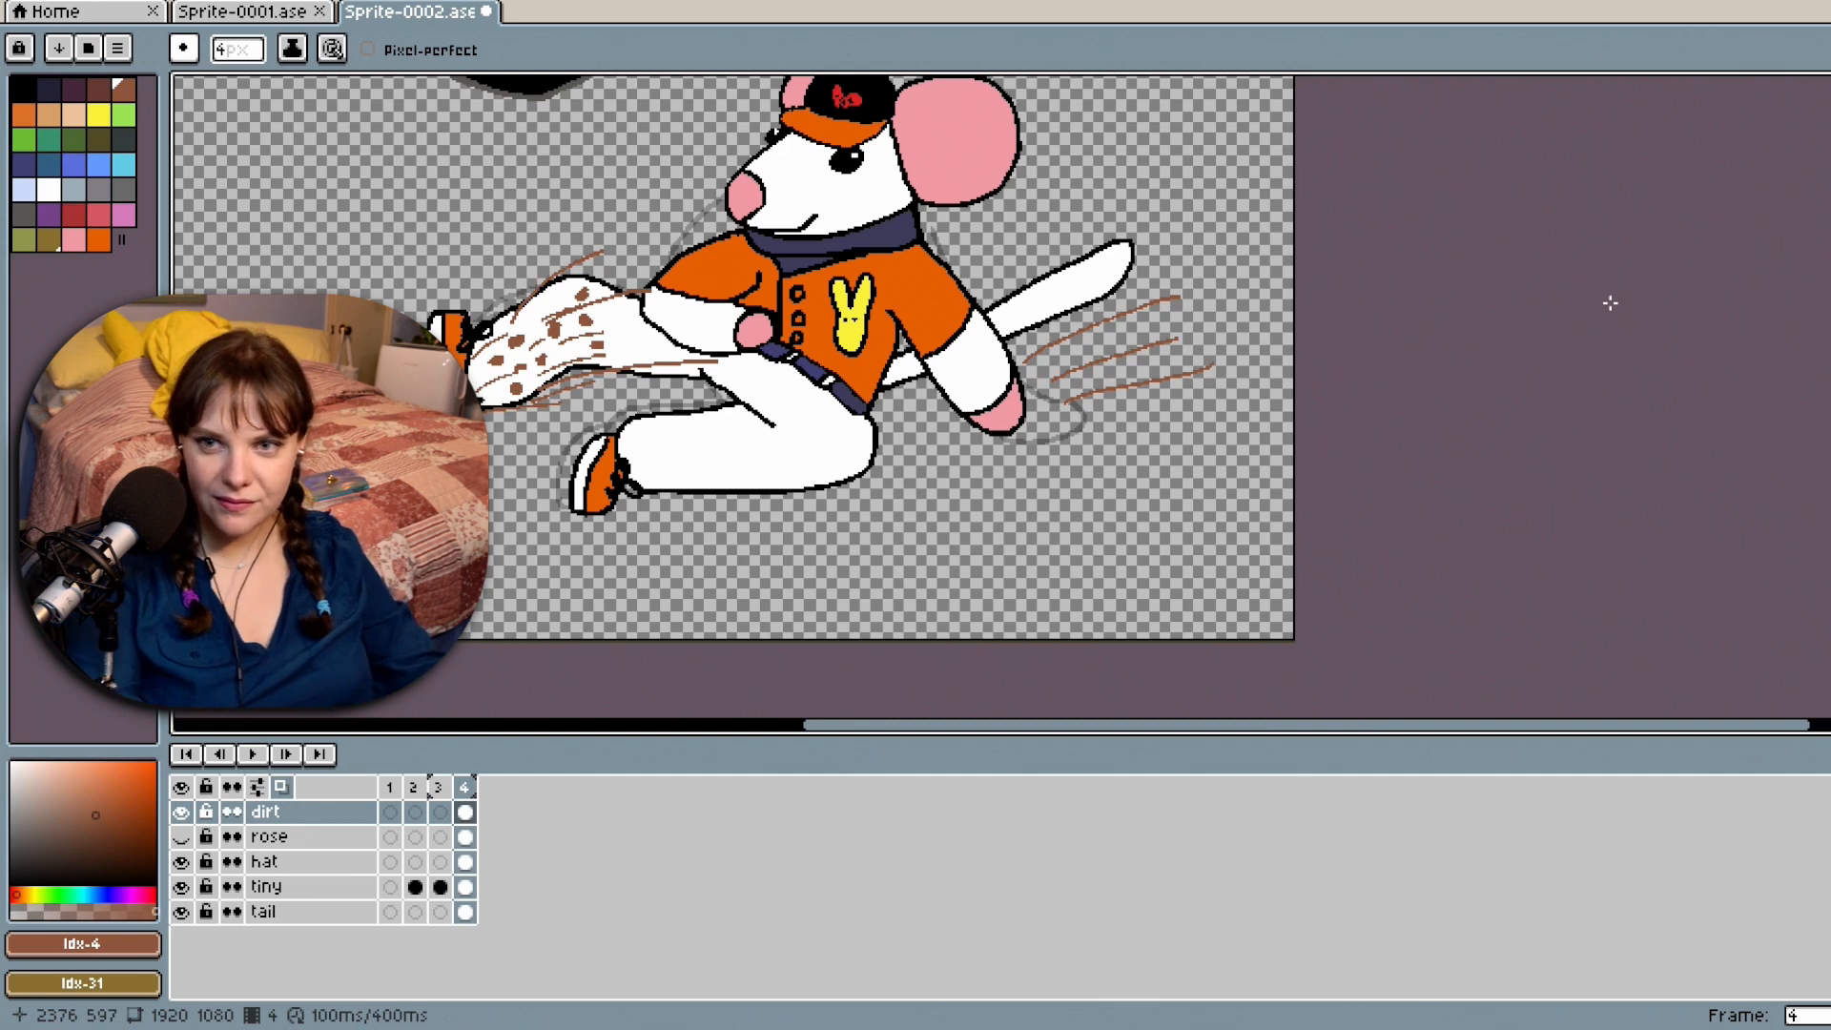
pyautogui.press('z')
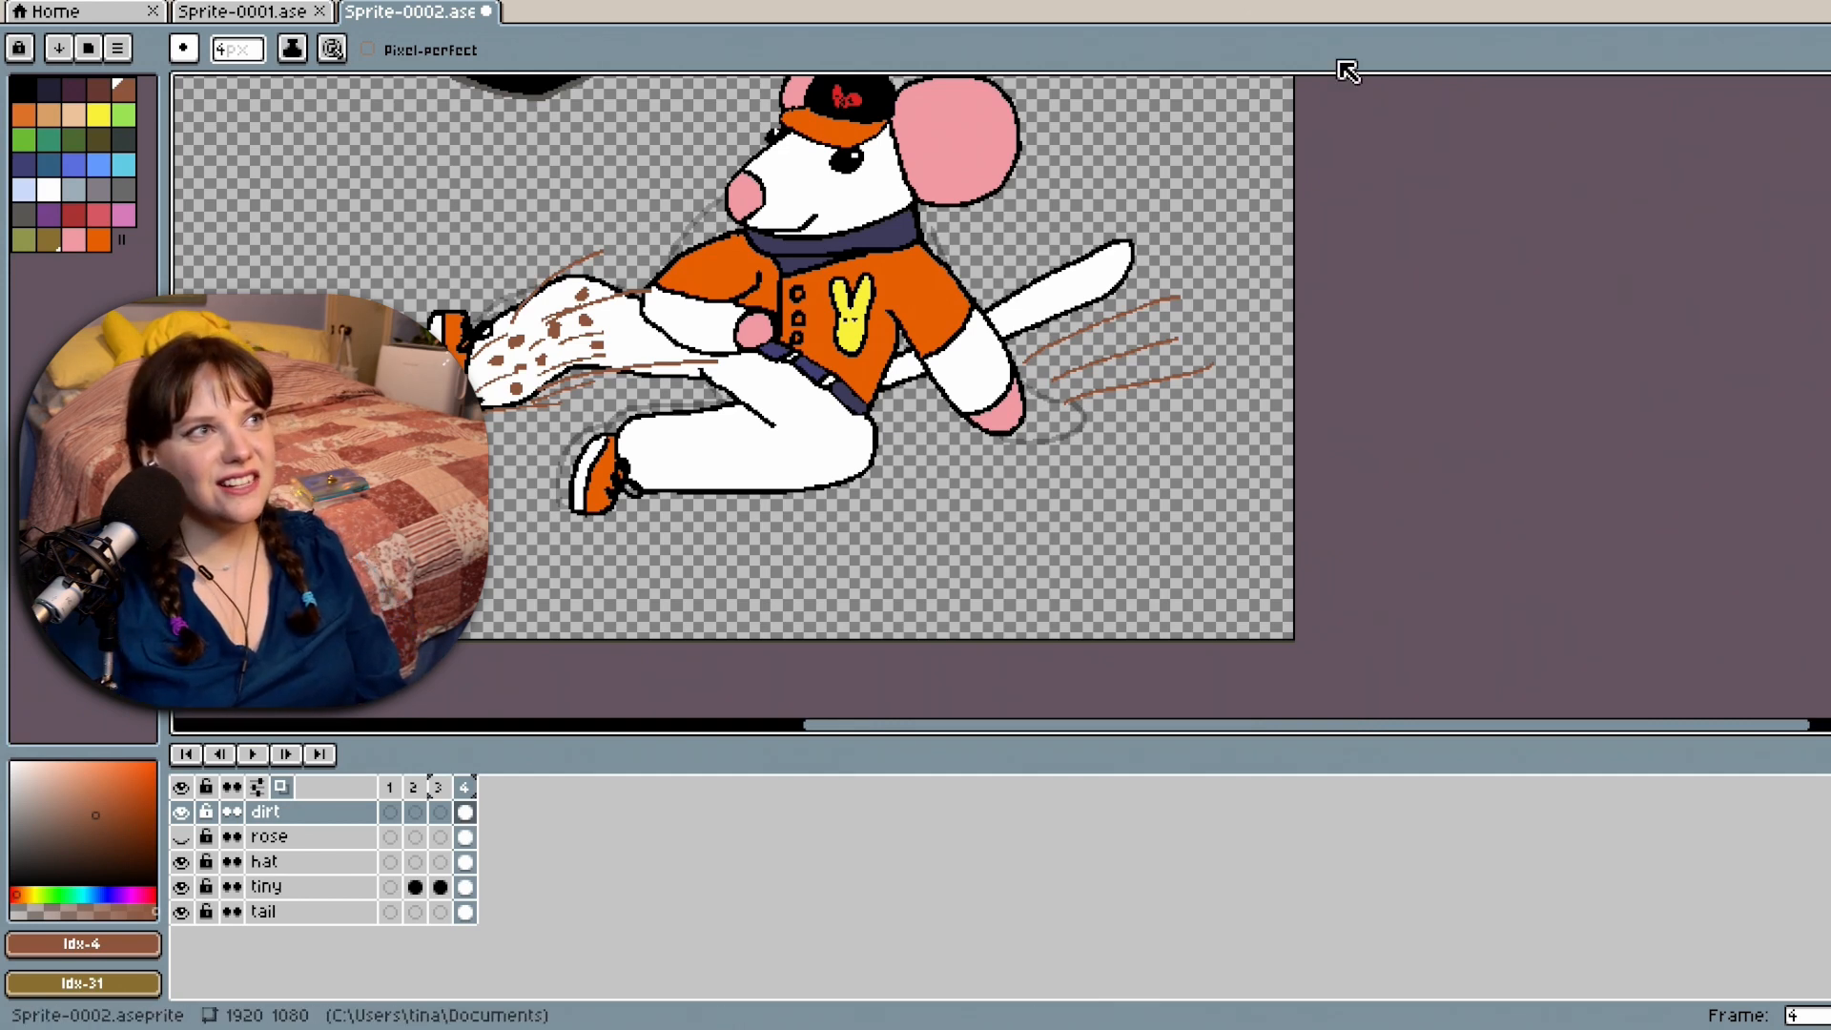
pyautogui.scroll(6, 861, 198)
pyautogui.scroll(-1, 1826, 381)
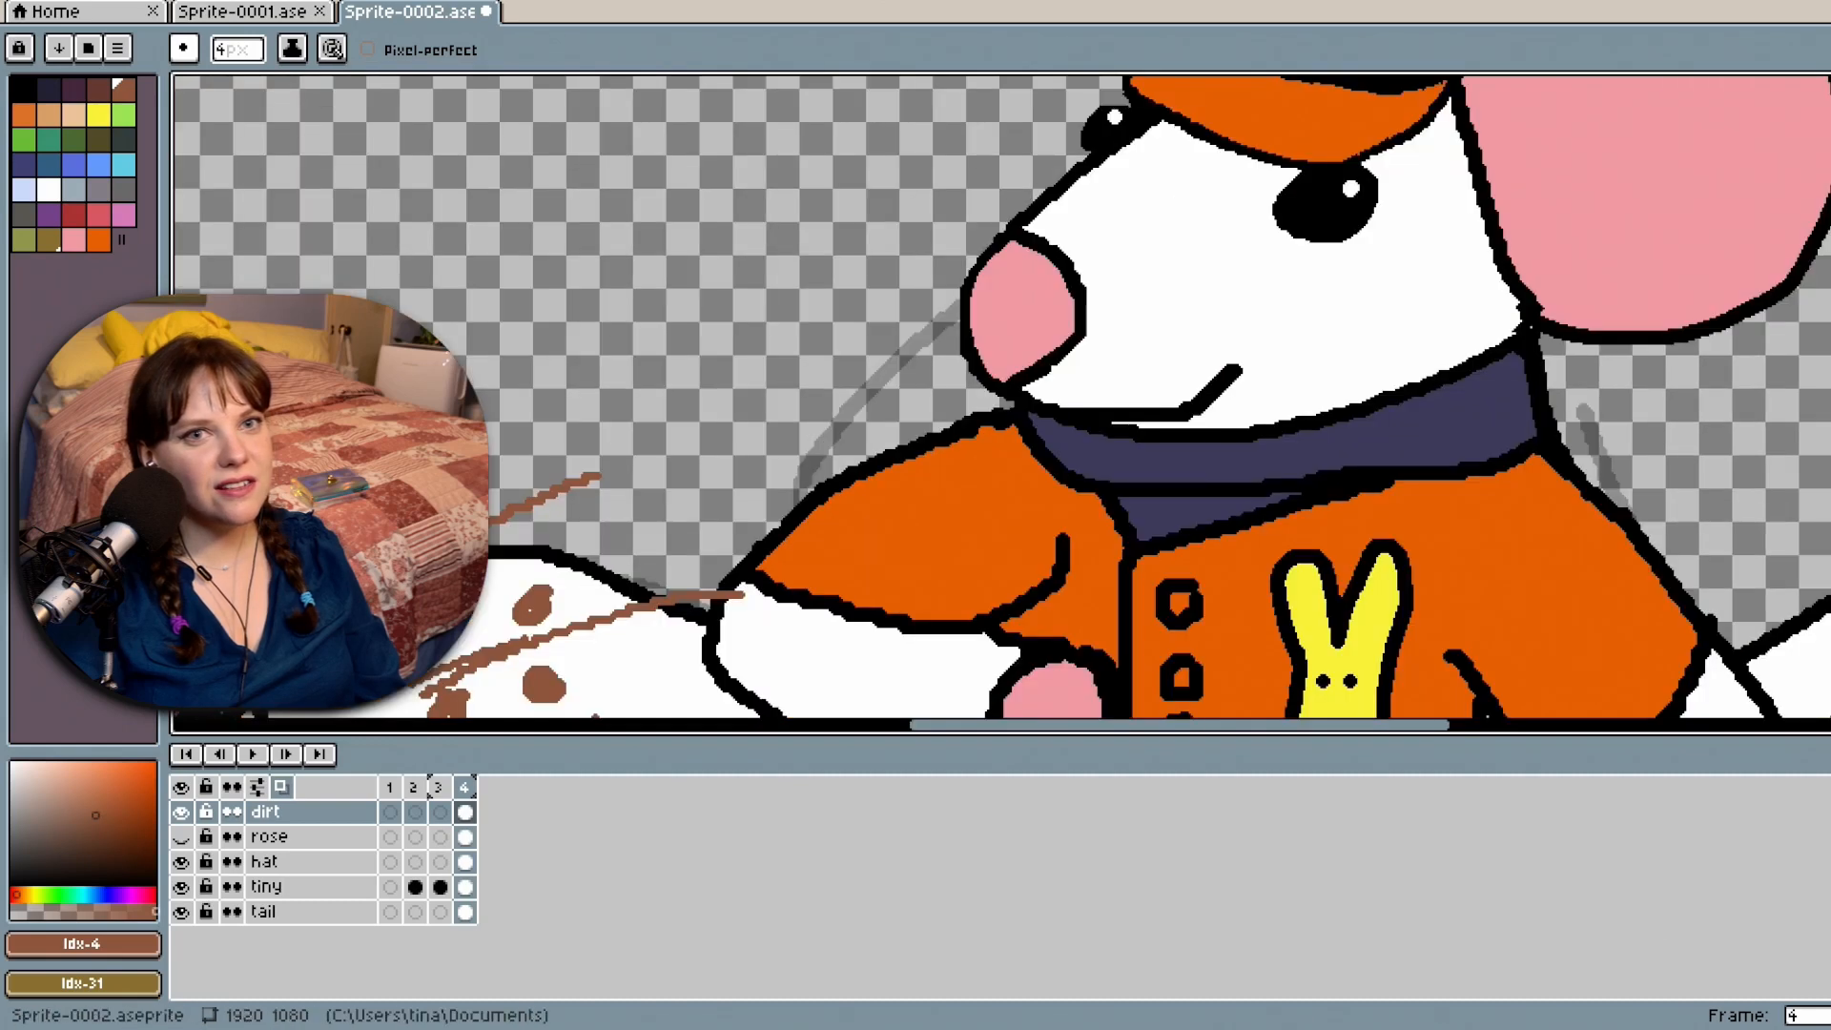
pyautogui.moveTo(1821, 349); pyautogui.dragTo(1821, 725)
pyautogui.scroll(1, 1488, 426)
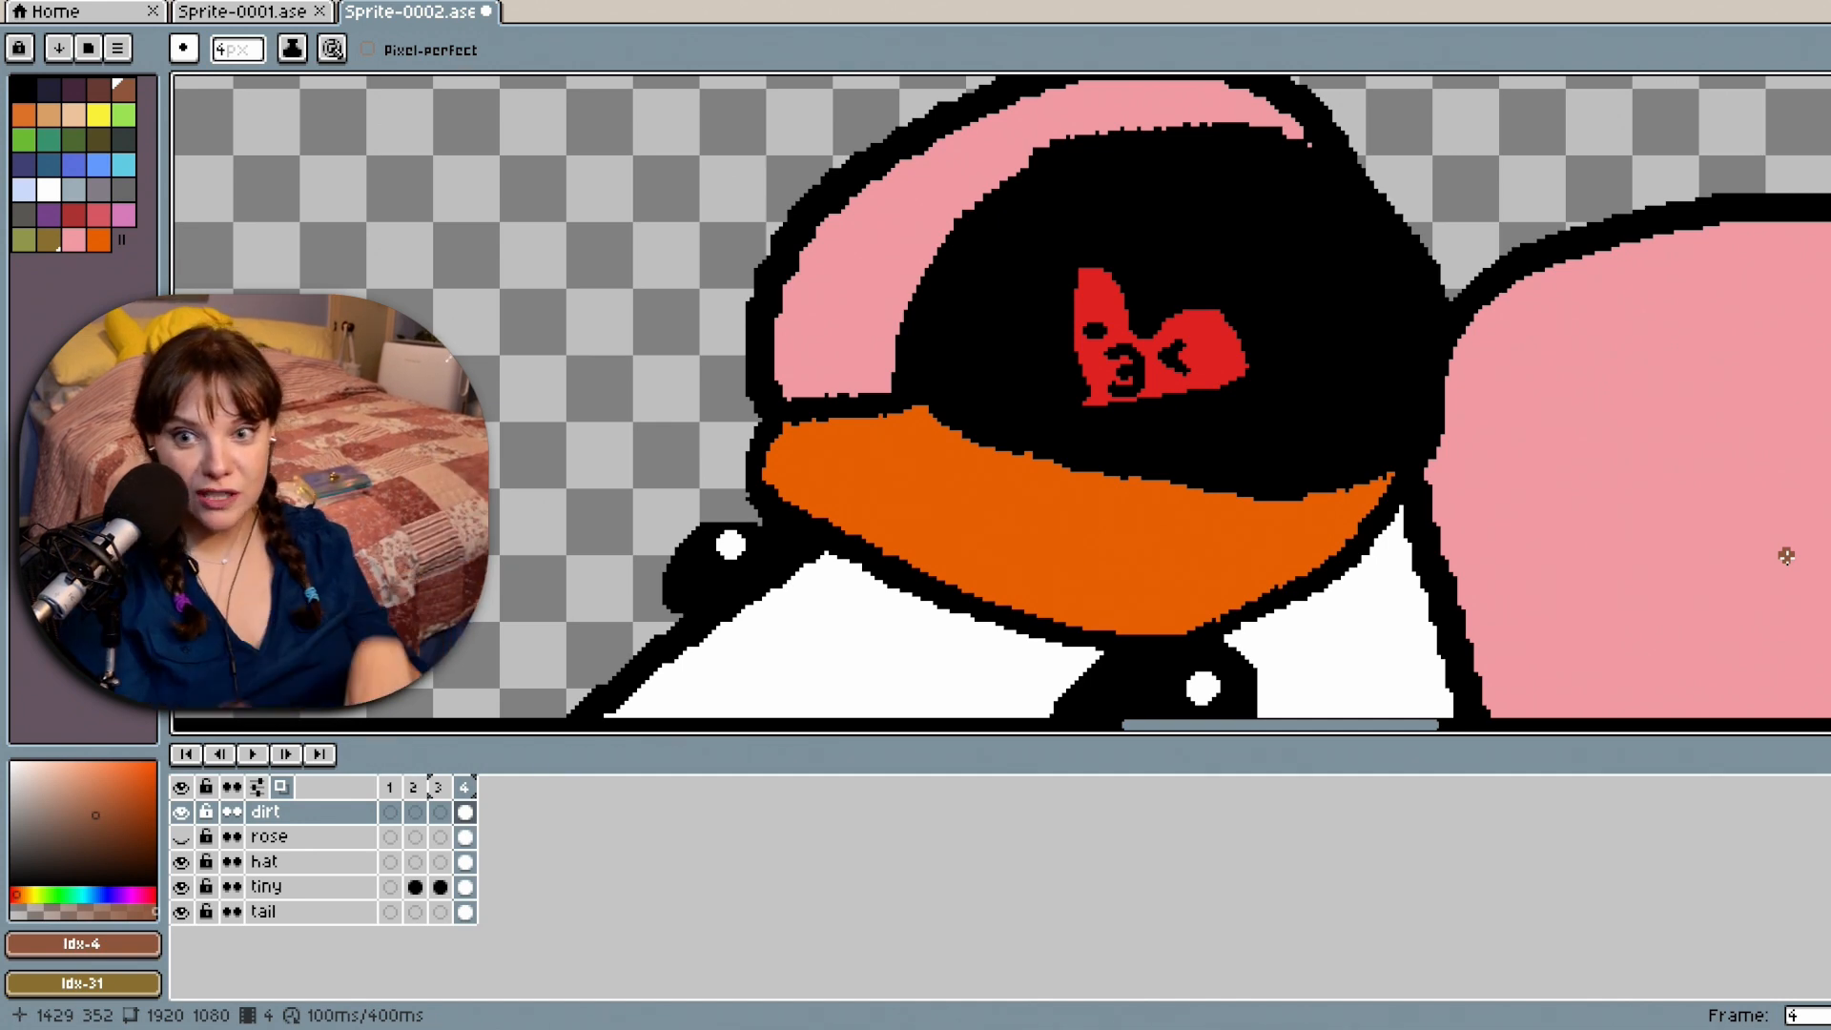
pyautogui.scroll(-3, 1786, 555)
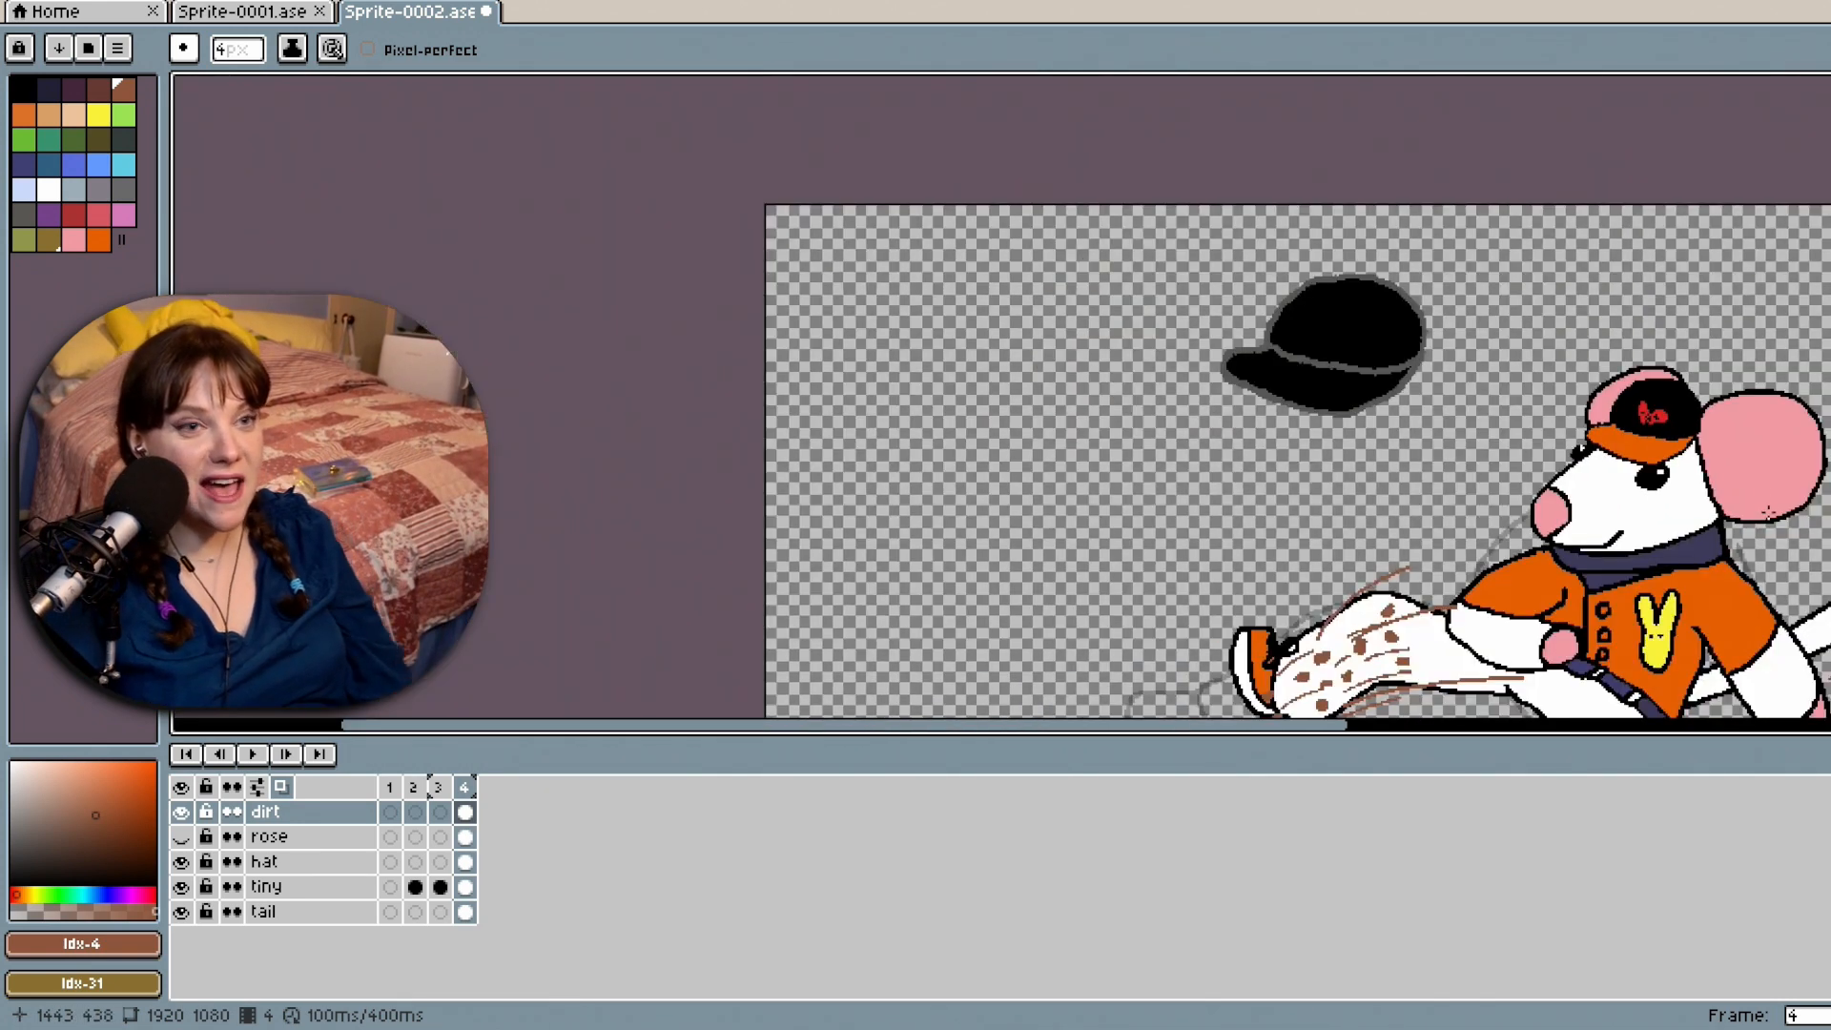
pyautogui.scroll(-2, 1297, 400)
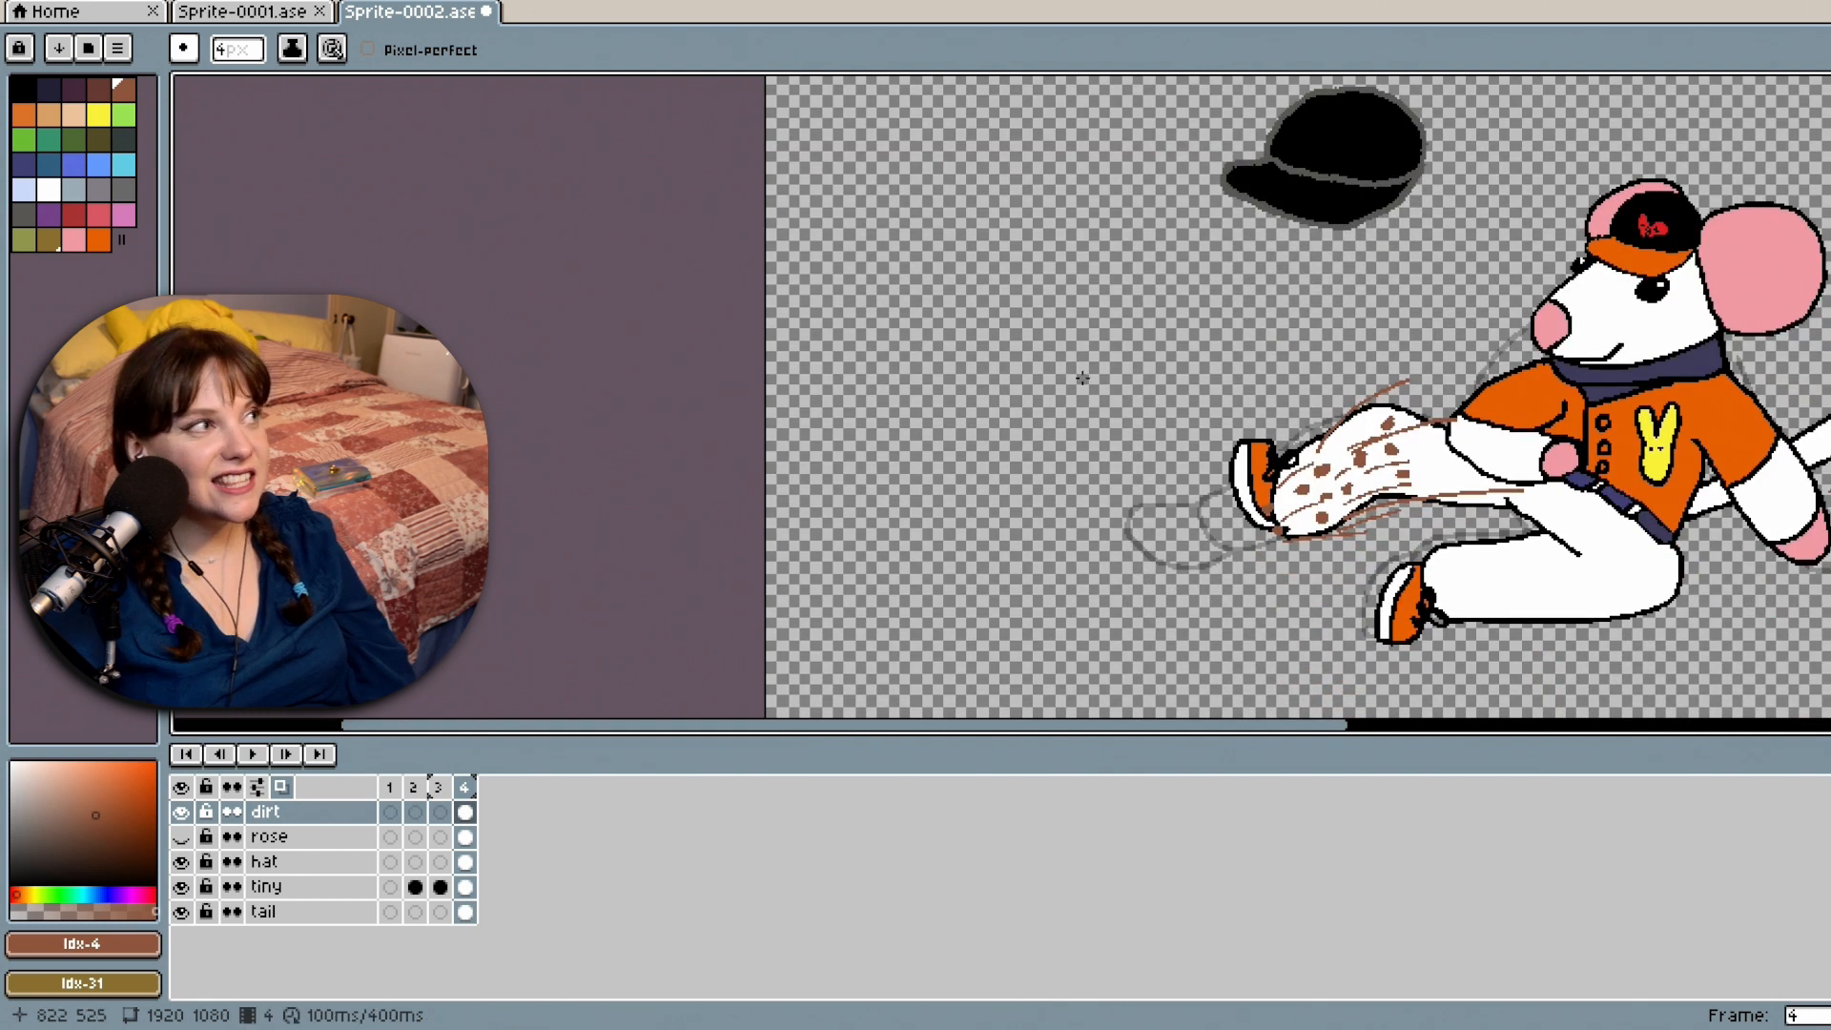
# Erase all the brown spots and streaks from the dirt layer with the Eraser at 36 px and 59 px.
pyautogui.press('e')
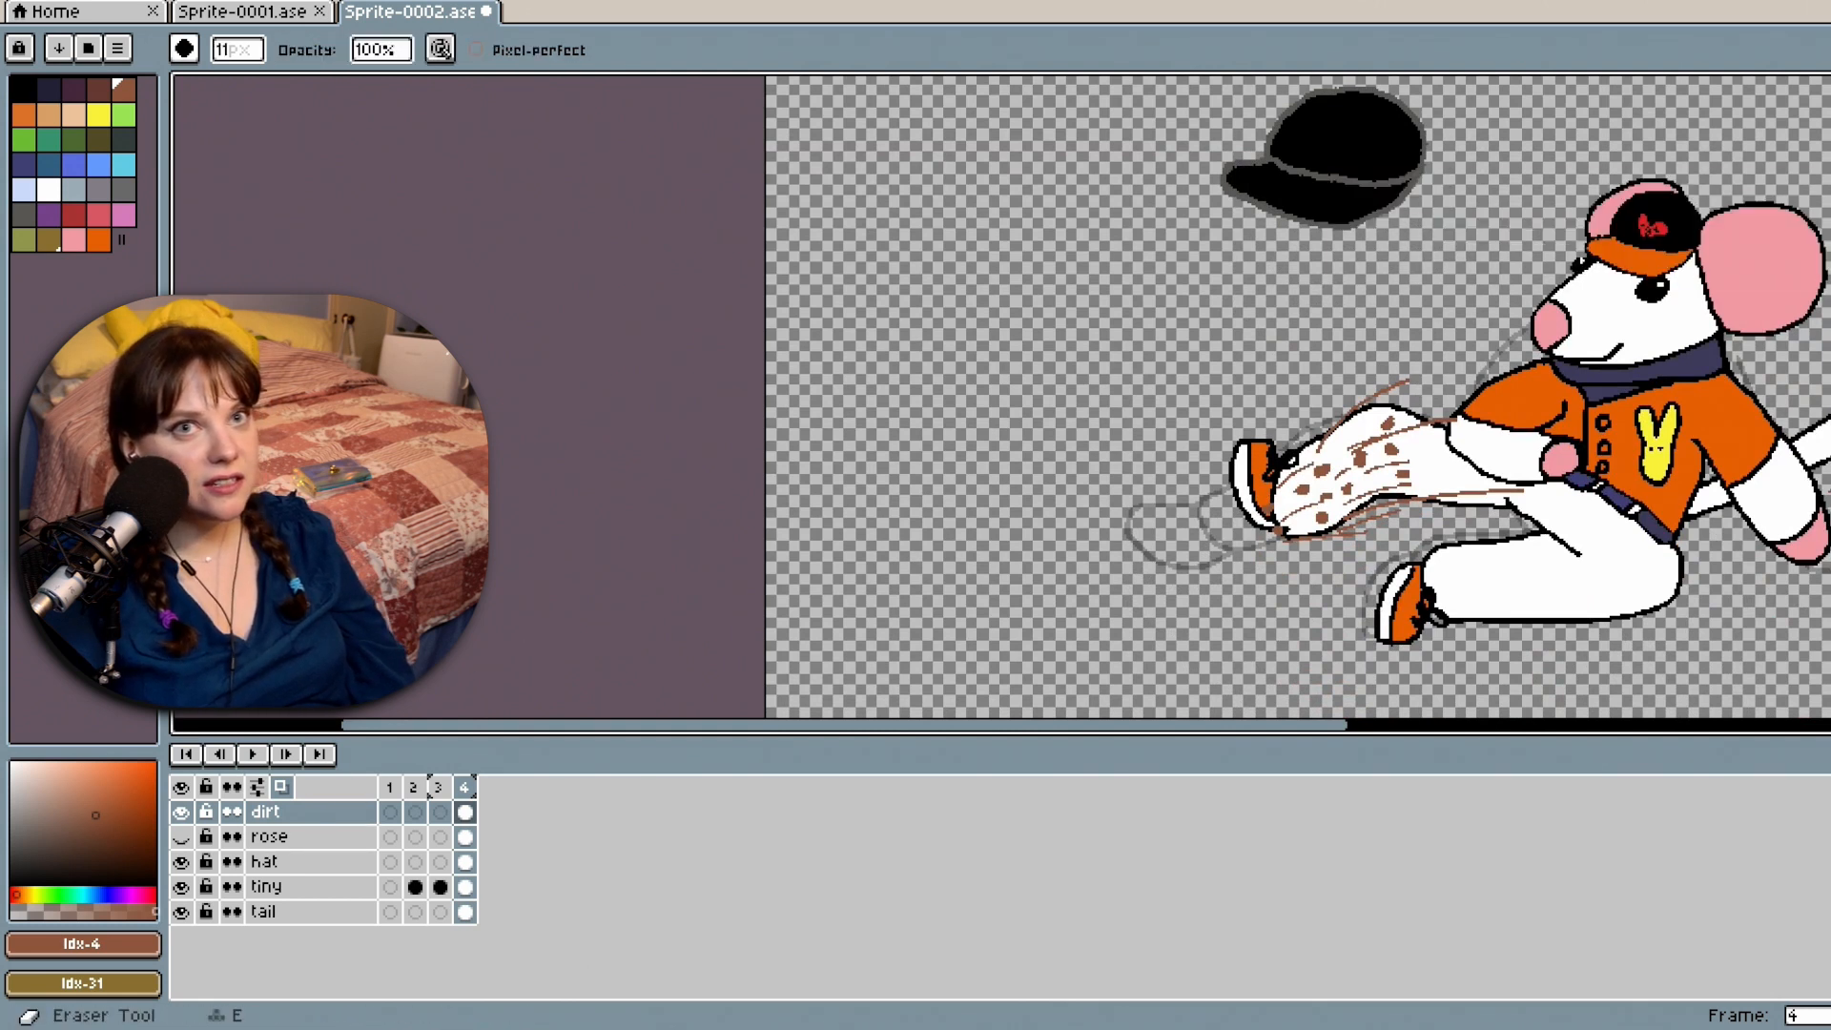
pyautogui.click(236, 50)
pyautogui.moveTo(270, 81); pyautogui.dragTo(358, 82)
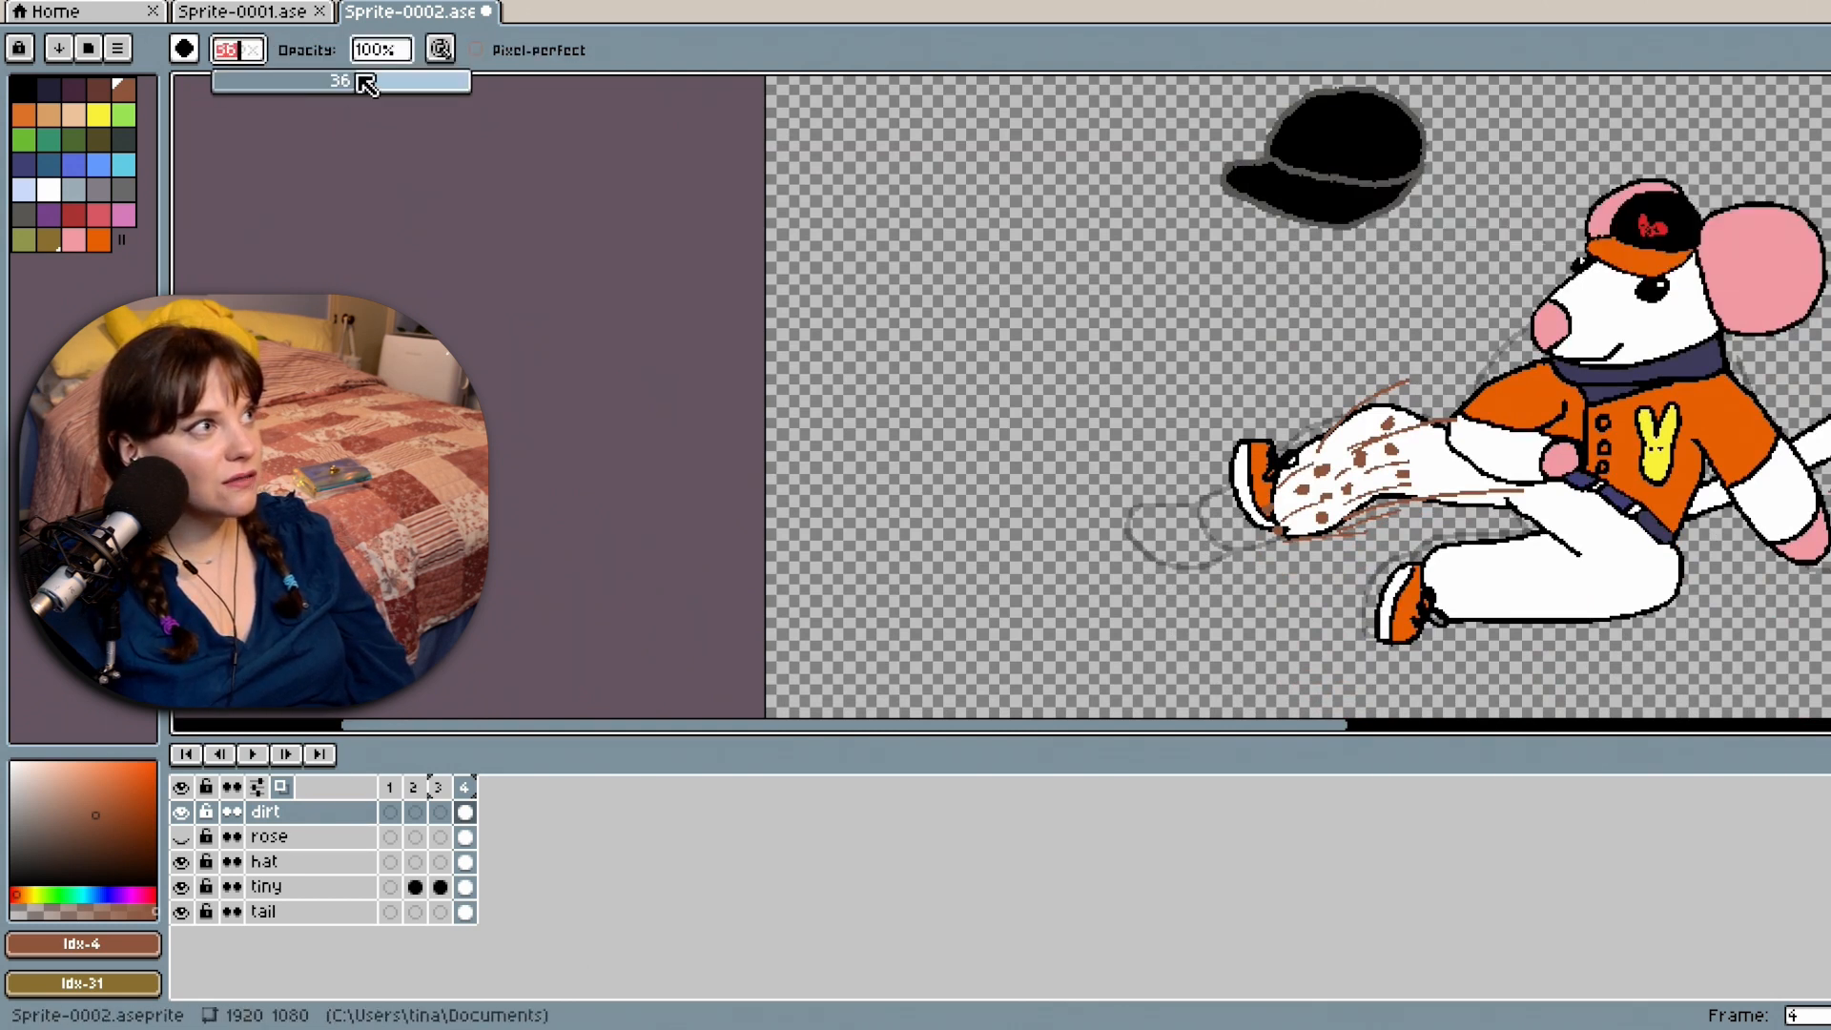
pyautogui.moveTo(1289, 468)
pyautogui.mouseDown()
pyautogui.moveTo(1340, 444)
pyautogui.moveTo(1403, 559)
pyautogui.moveTo(1557, 533)
pyautogui.moveTo(1540, 510)
pyautogui.mouseUp()
pyautogui.click(255, 55)
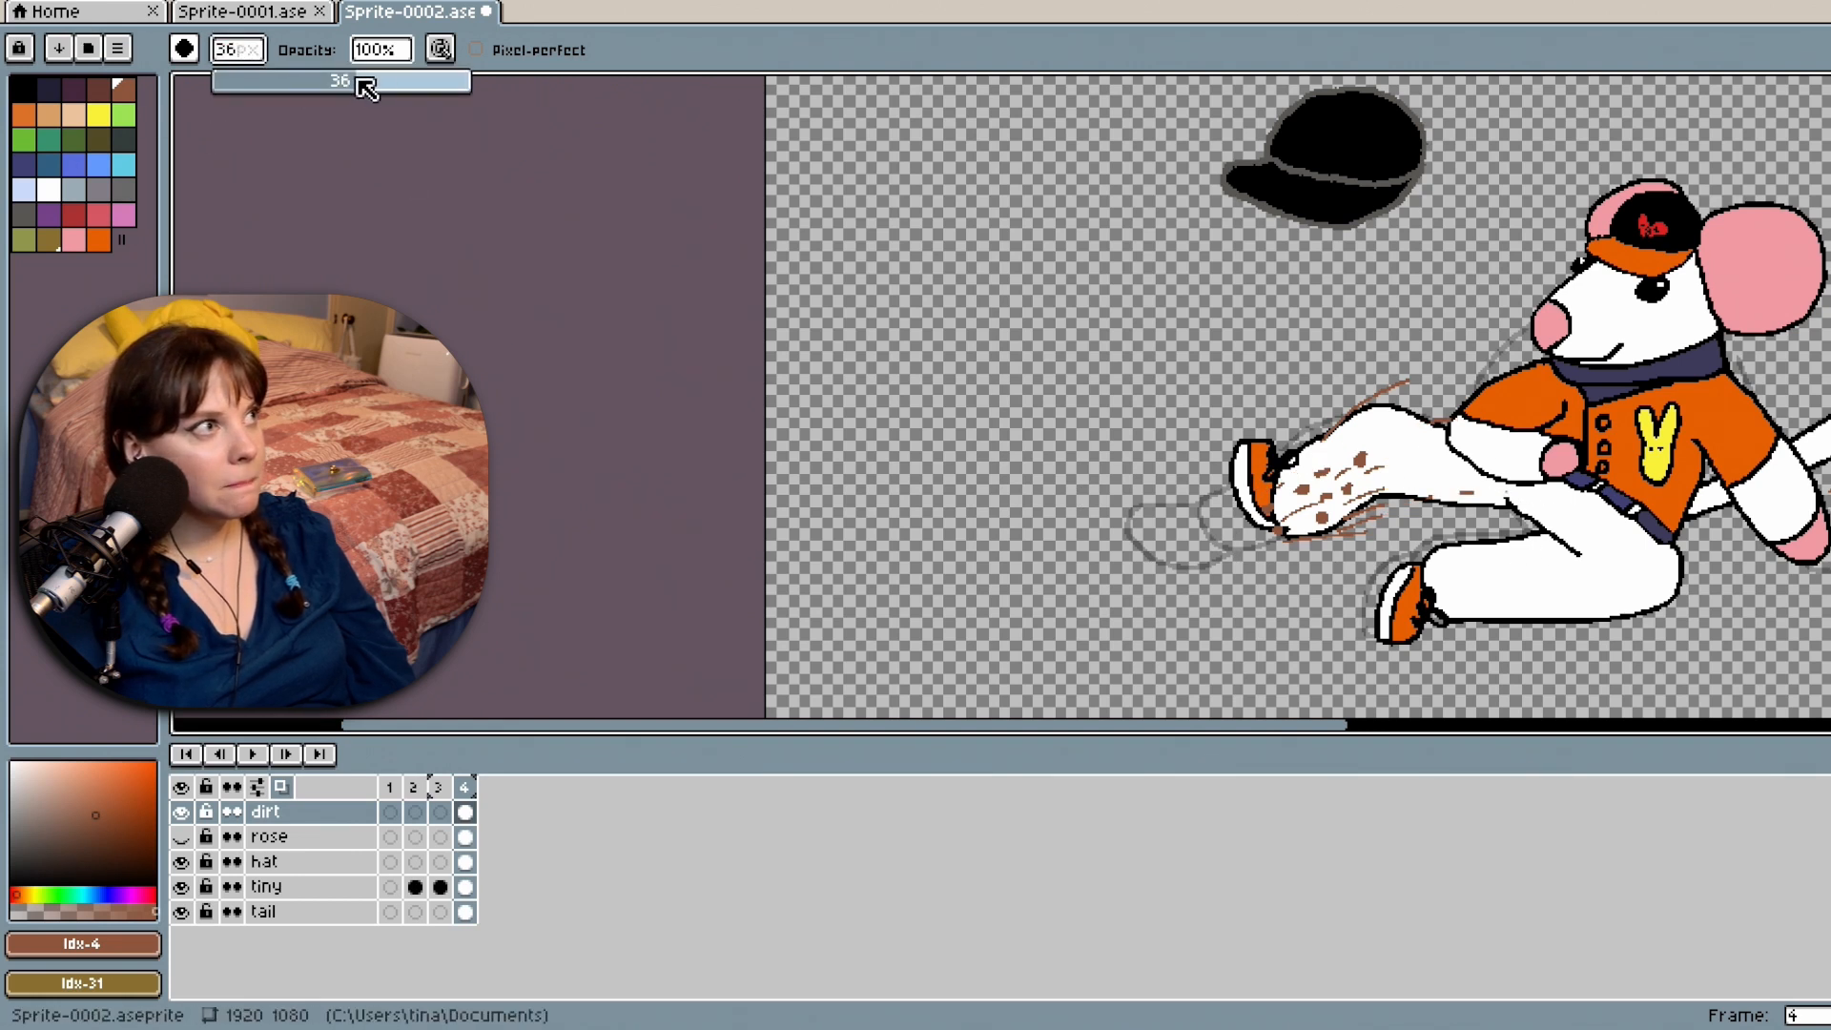
pyautogui.moveTo(366, 86); pyautogui.dragTo(450, 84)
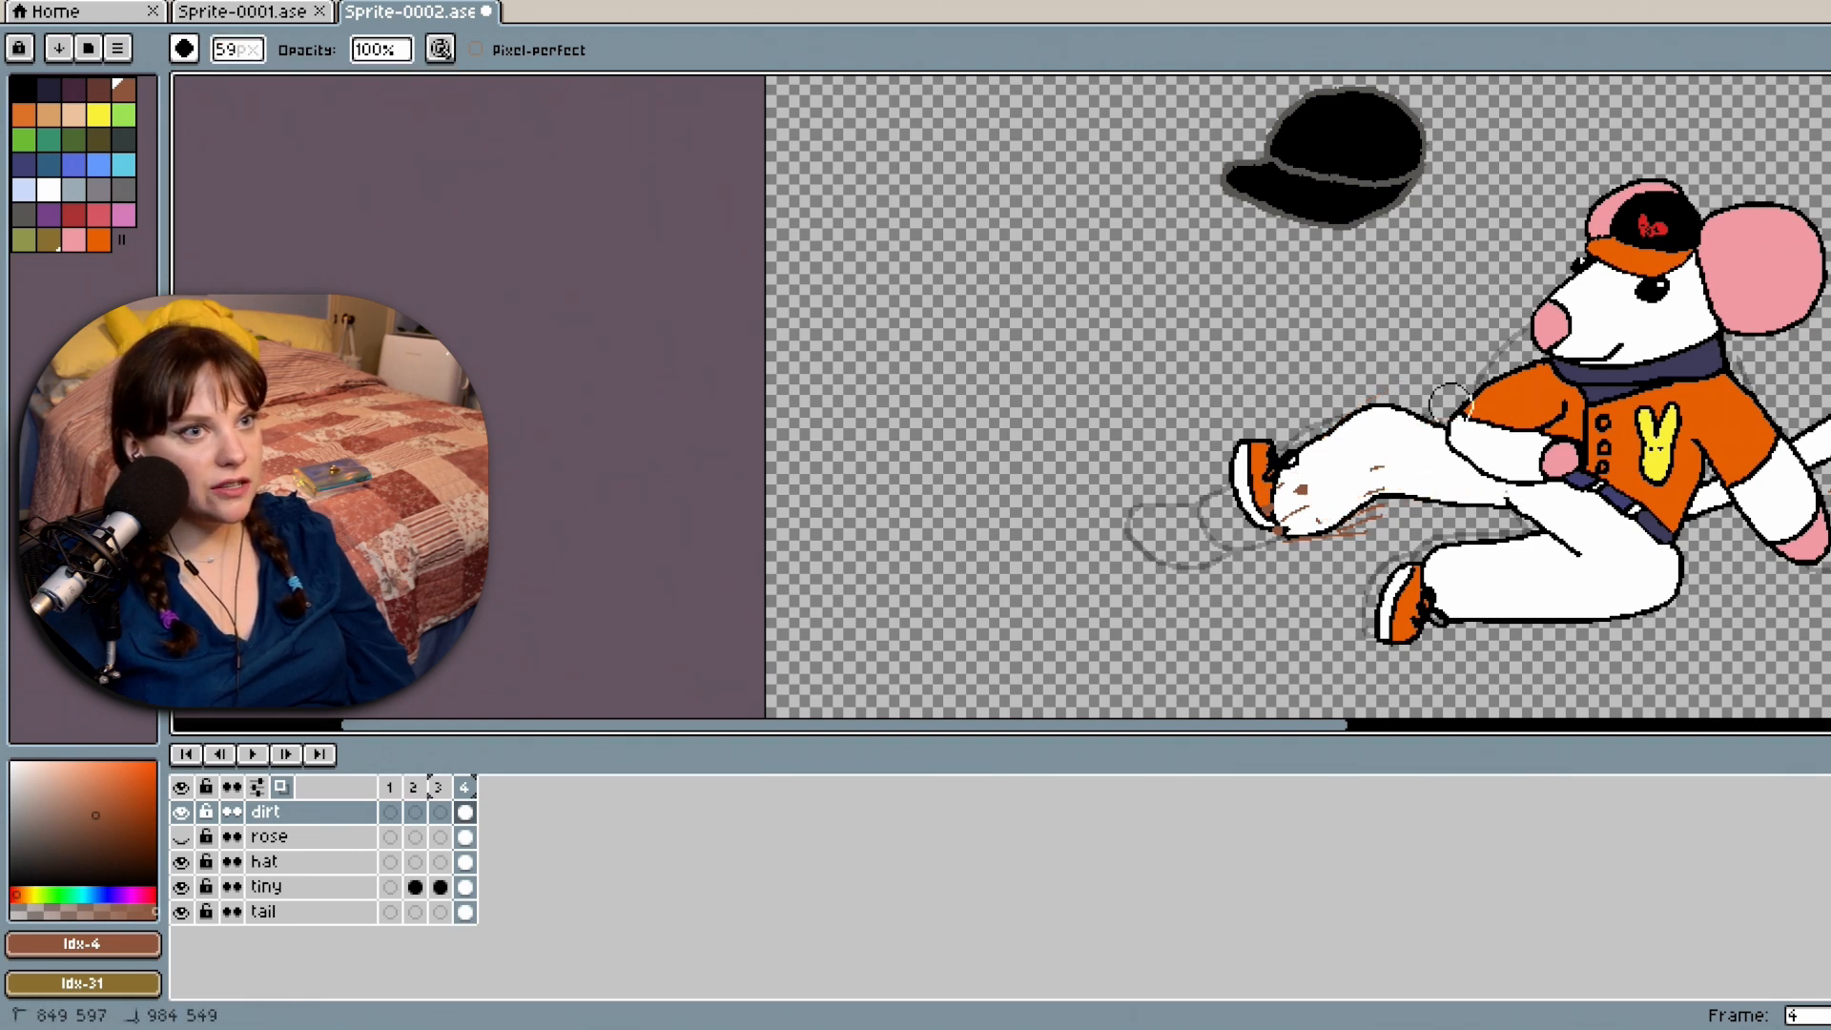
pyautogui.moveTo(1492, 493)
pyautogui.mouseDown()
pyautogui.moveTo(1357, 592)
pyautogui.moveTo(1284, 610)
pyautogui.moveTo(1303, 590)
pyautogui.mouseUp()
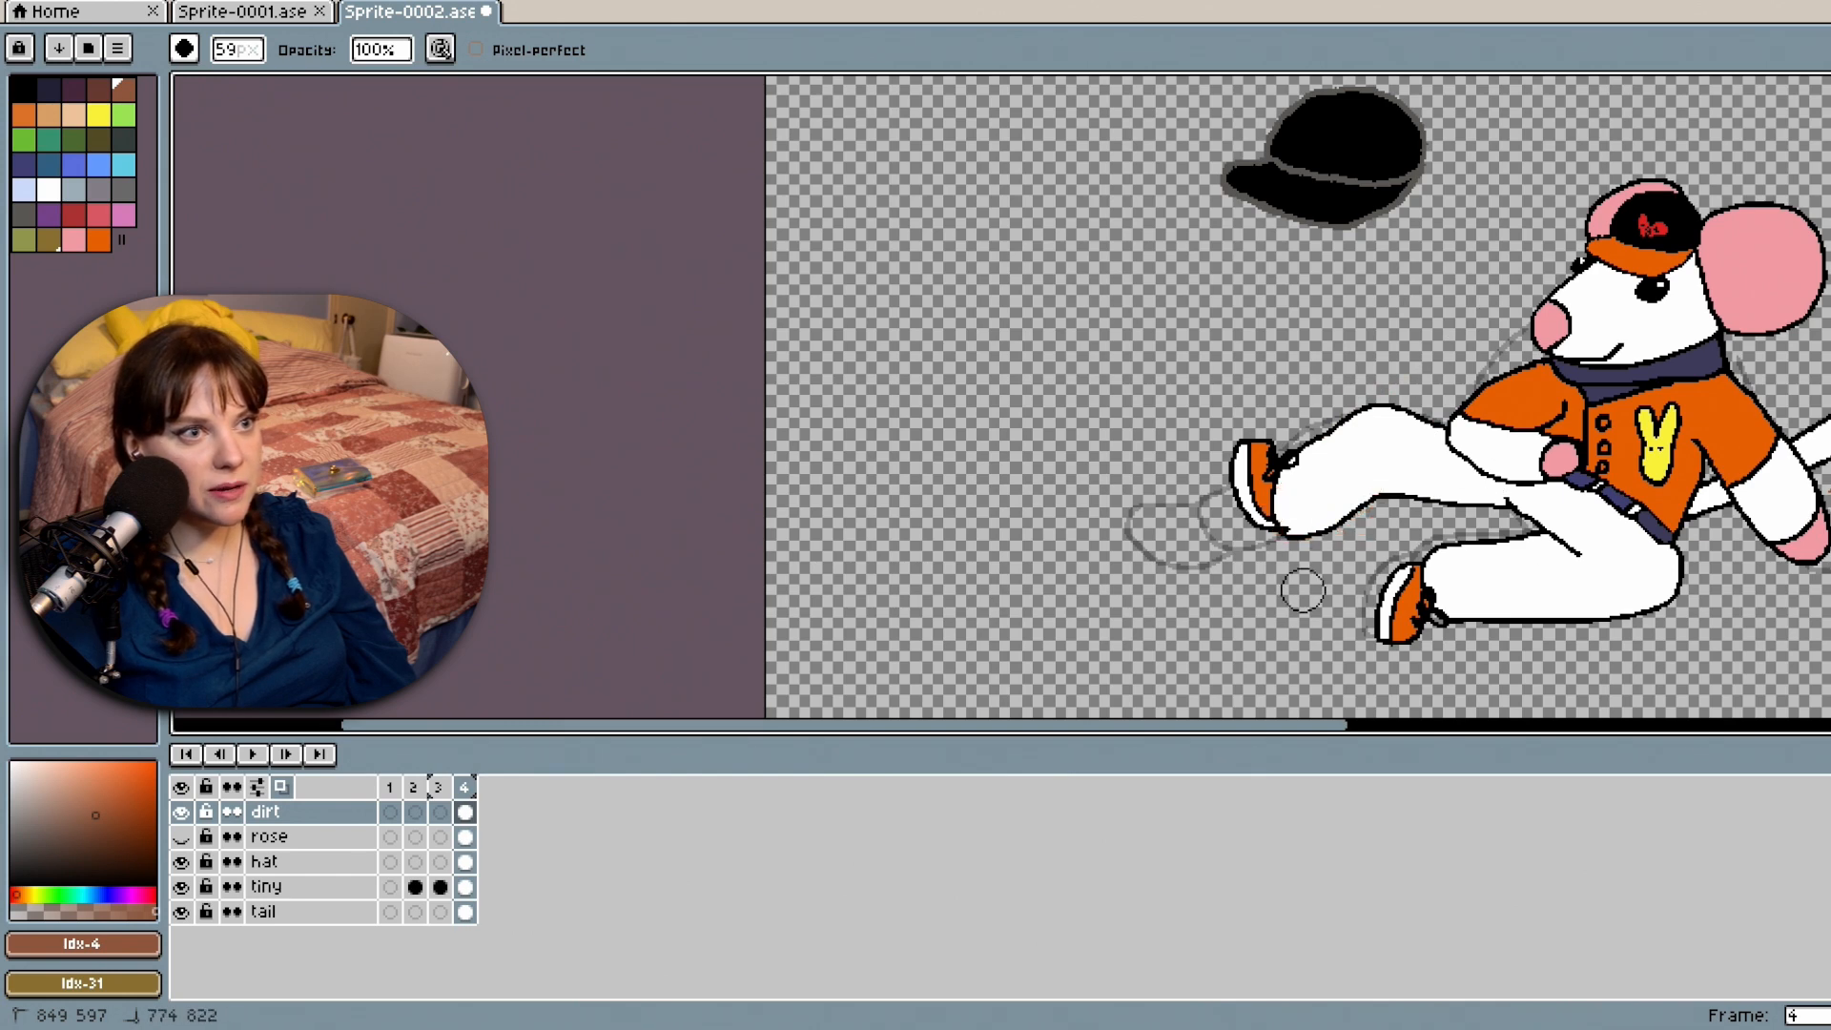
pyautogui.moveTo(1258, 736); pyautogui.dragTo(1630, 725)
pyautogui.moveTo(1179, 517)
pyautogui.mouseDown()
pyautogui.moveTo(1221, 466)
pyautogui.moveTo(1373, 448)
pyautogui.moveTo(1159, 560)
pyautogui.moveTo(1236, 543)
pyautogui.mouseUp()
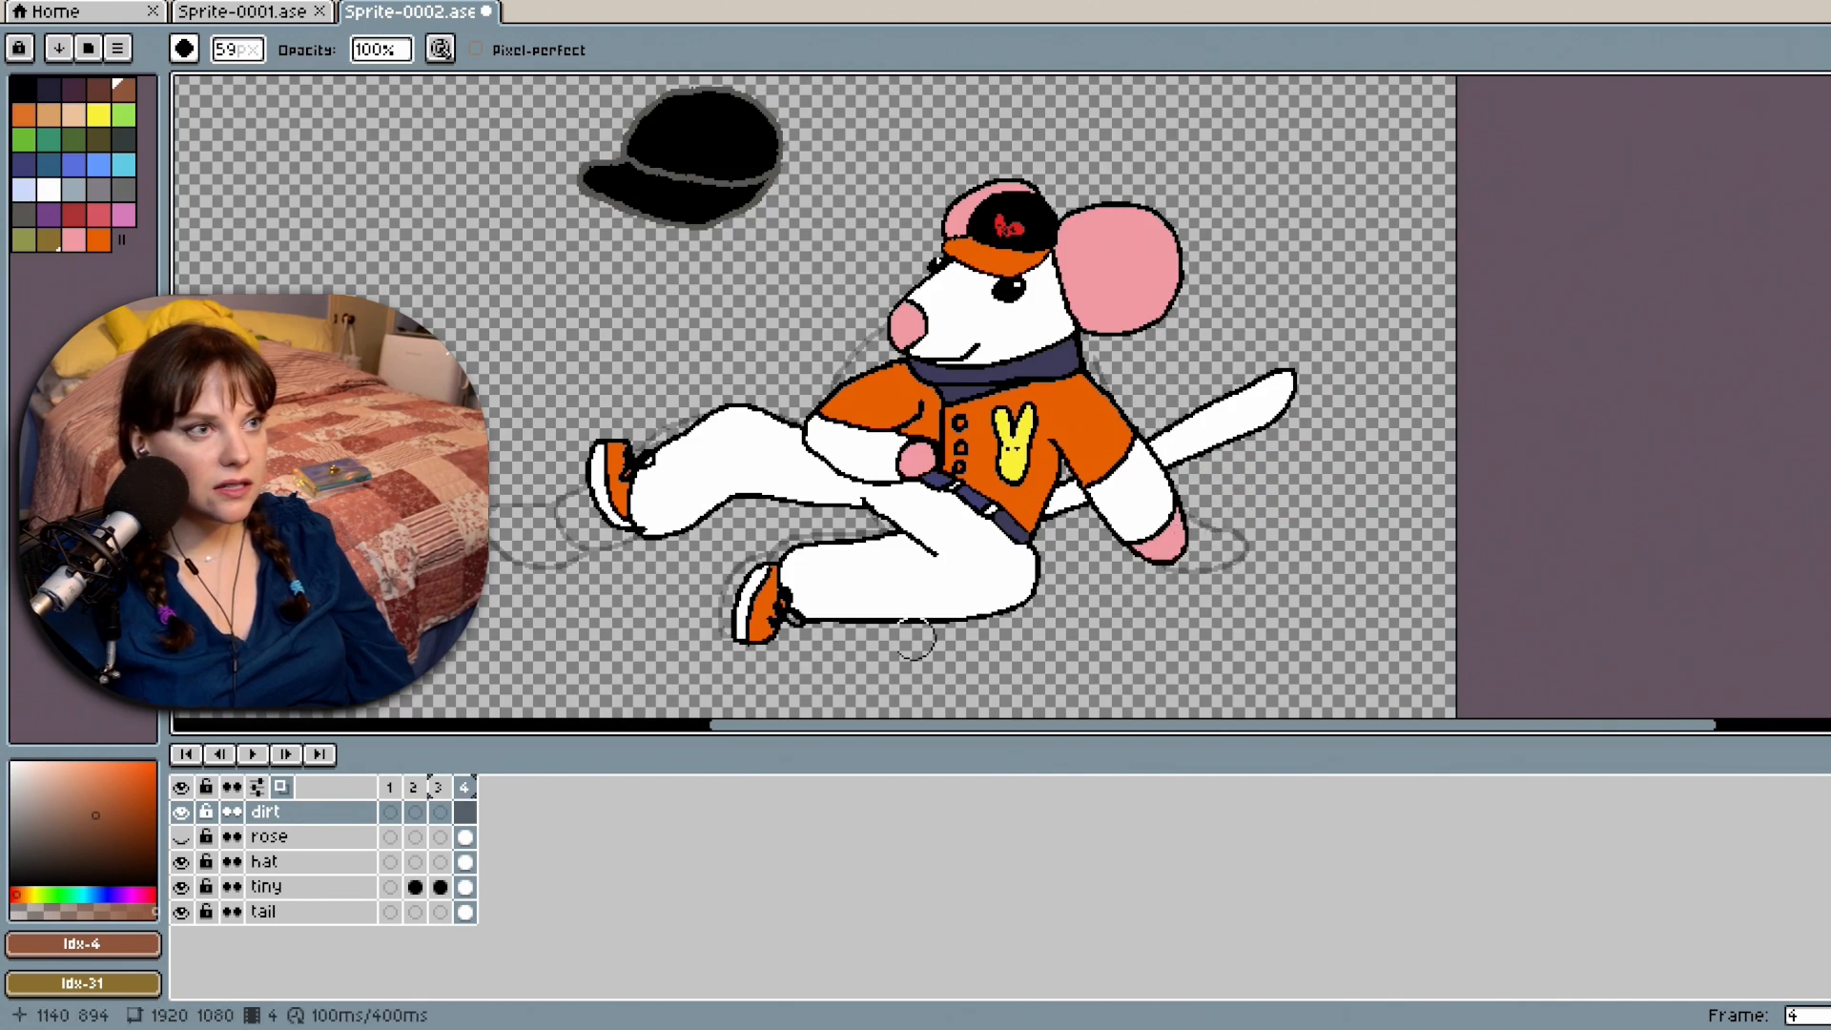
# Set the dirt layer's opacity to 53% in its layer properties.
pyautogui.scroll(1, 527, 536)
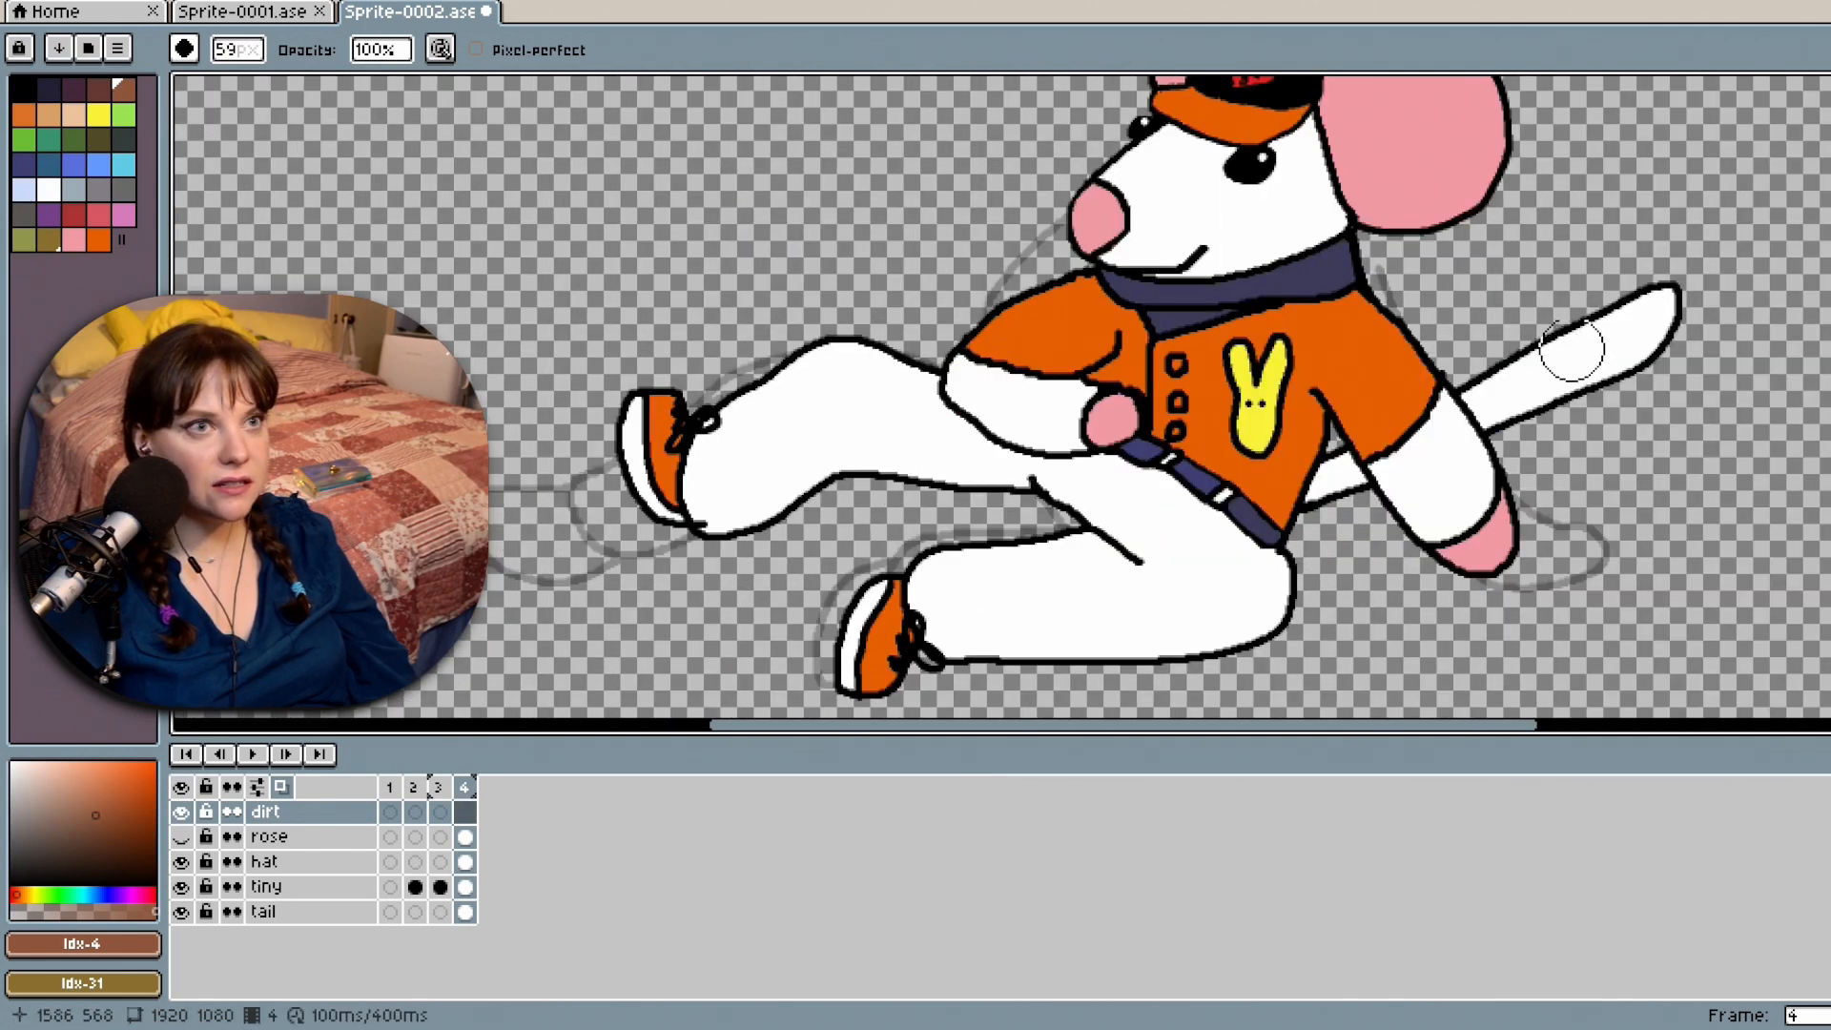
pyautogui.scroll(-1, 1563, 352)
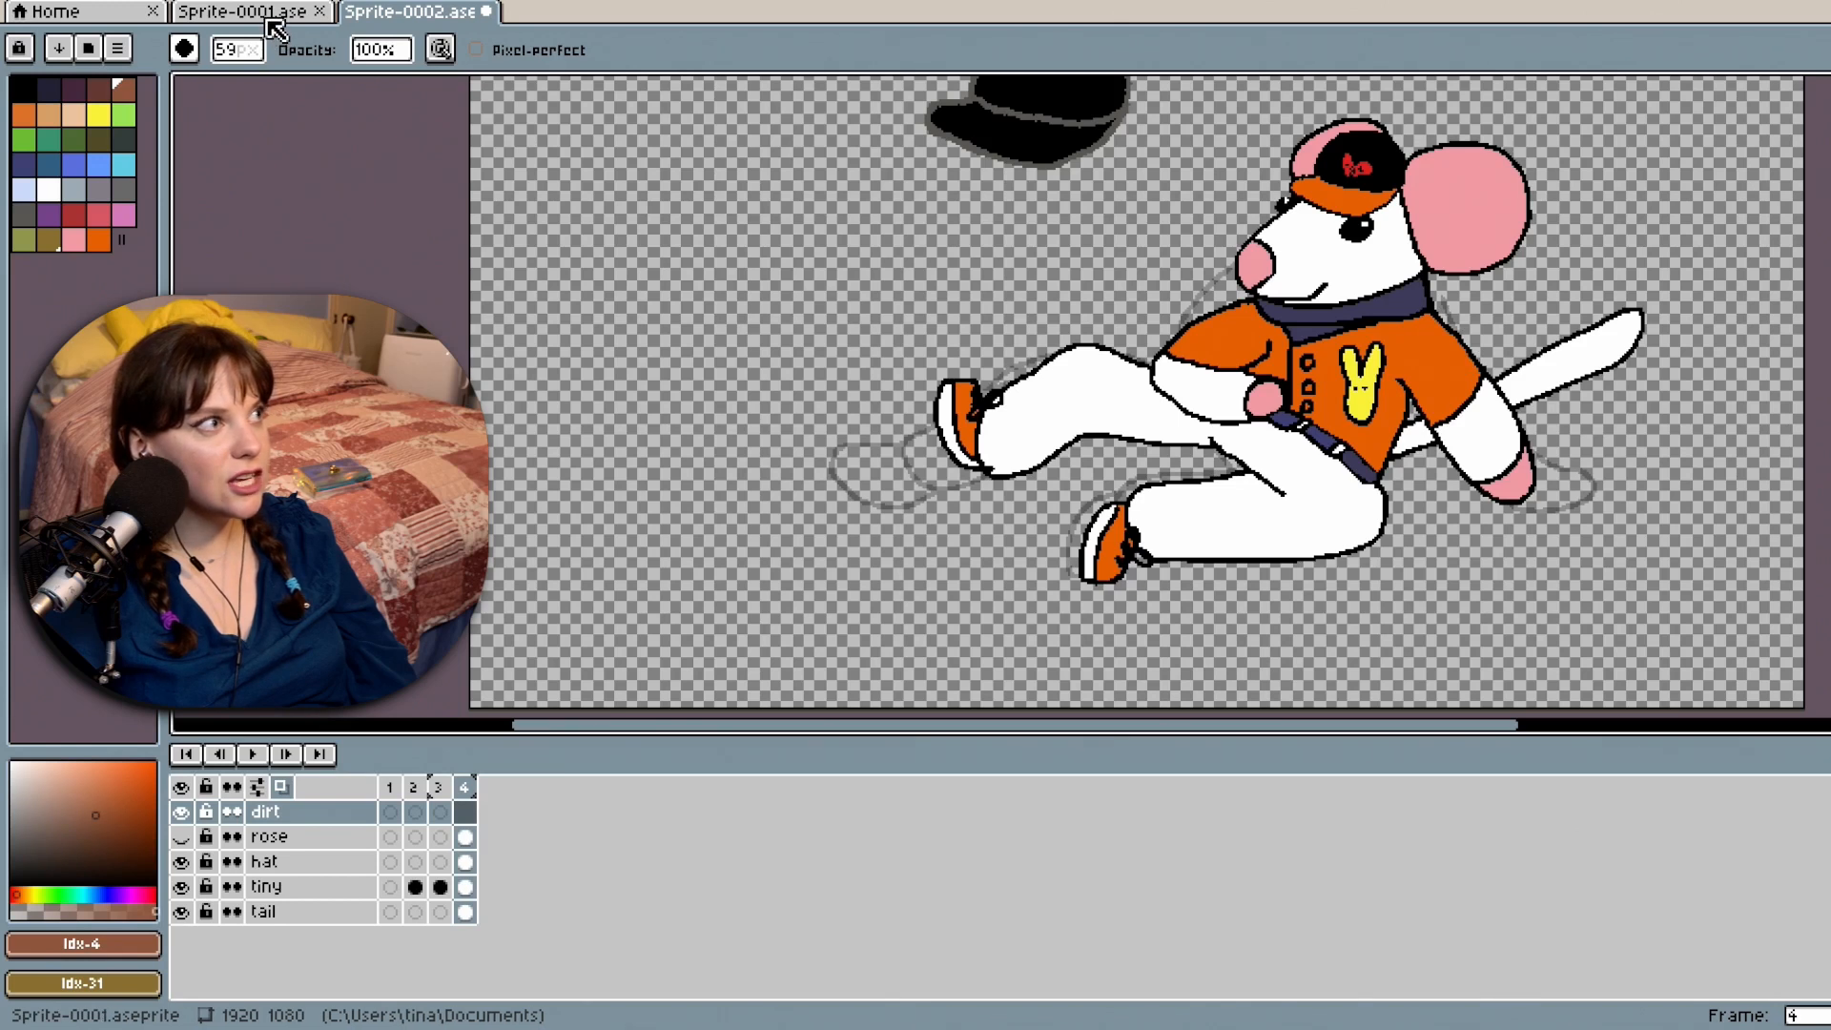
pyautogui.rightClick(311, 816)
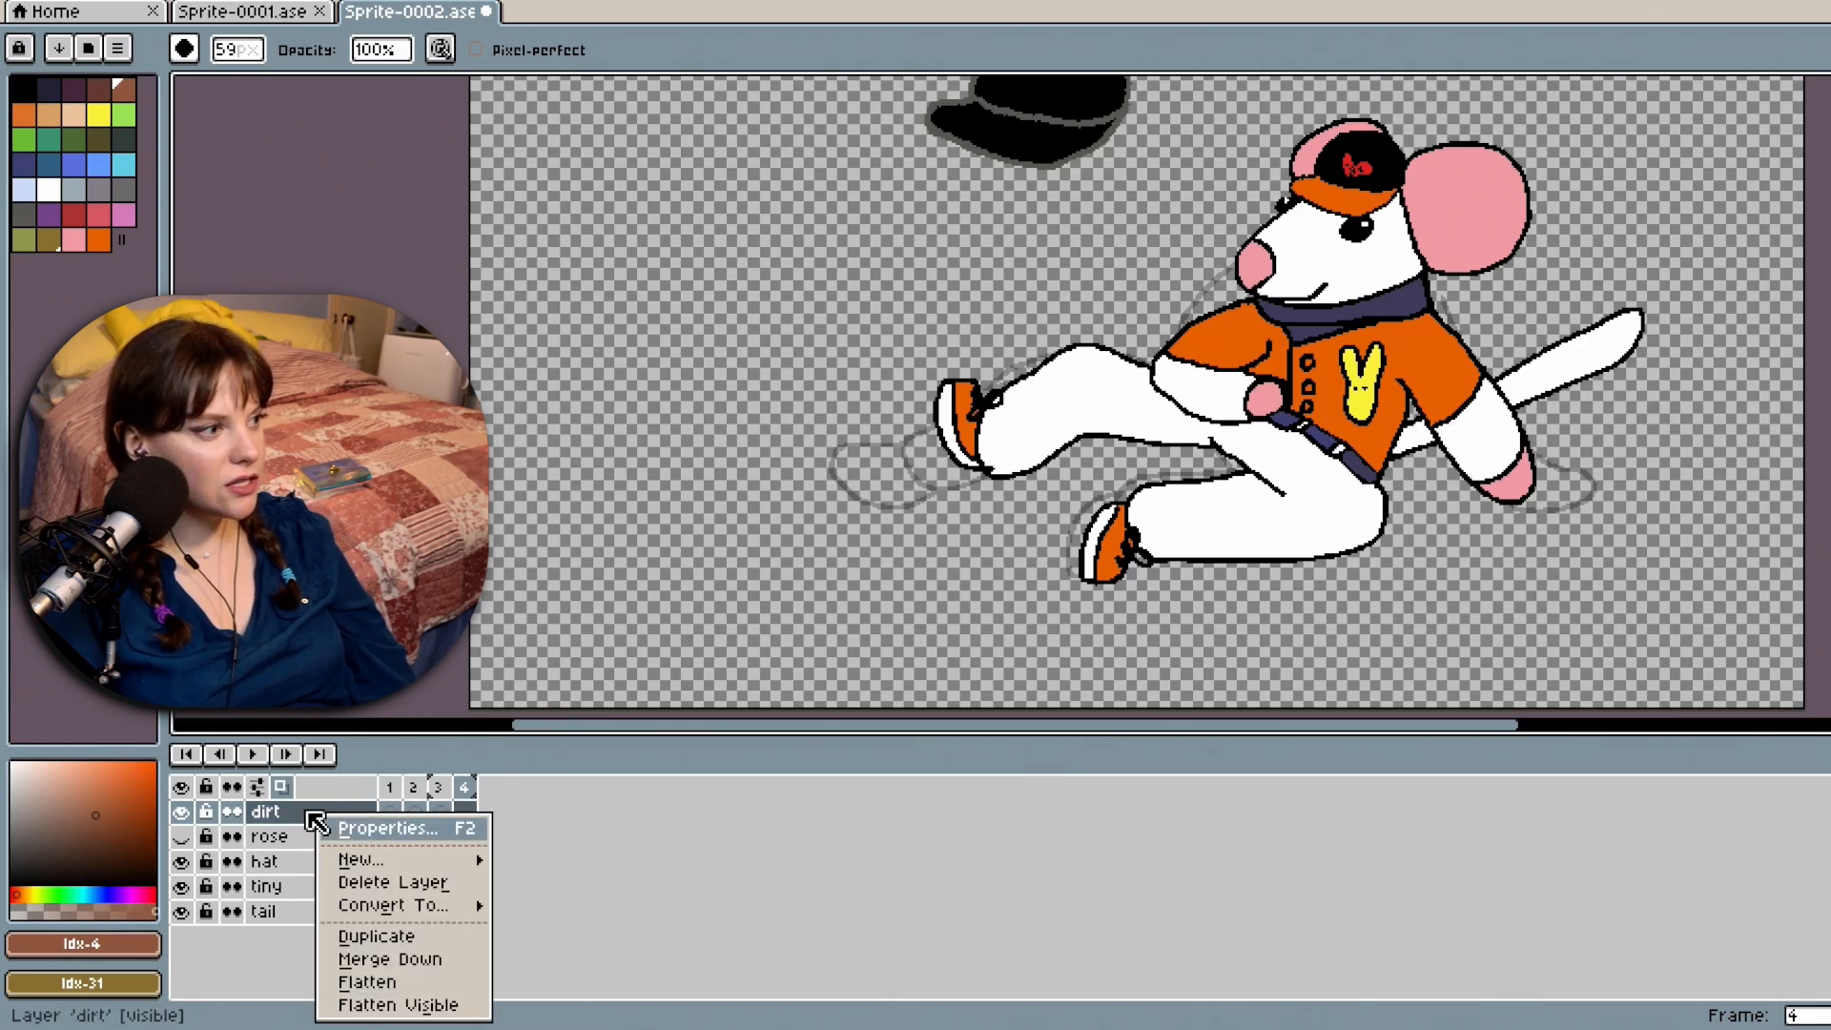
pyautogui.click(303, 817)
pyautogui.doubleClick(376, 814)
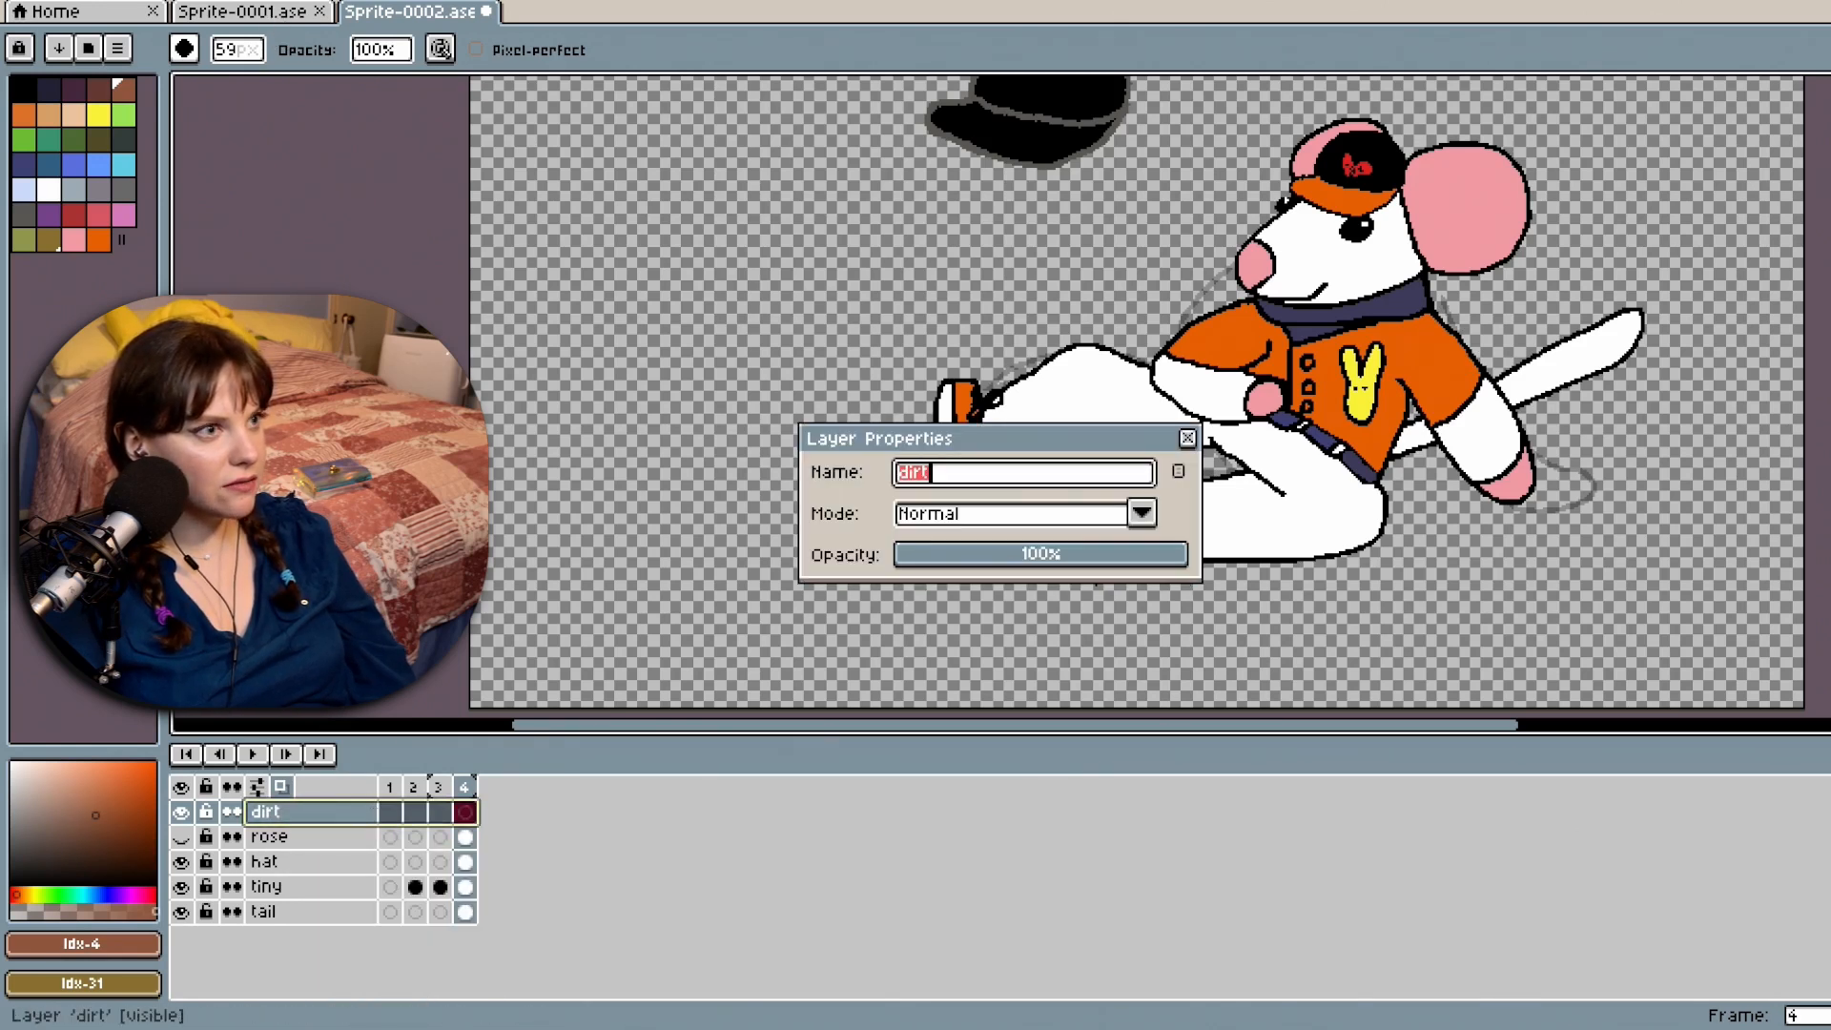
pyautogui.click(1034, 559)
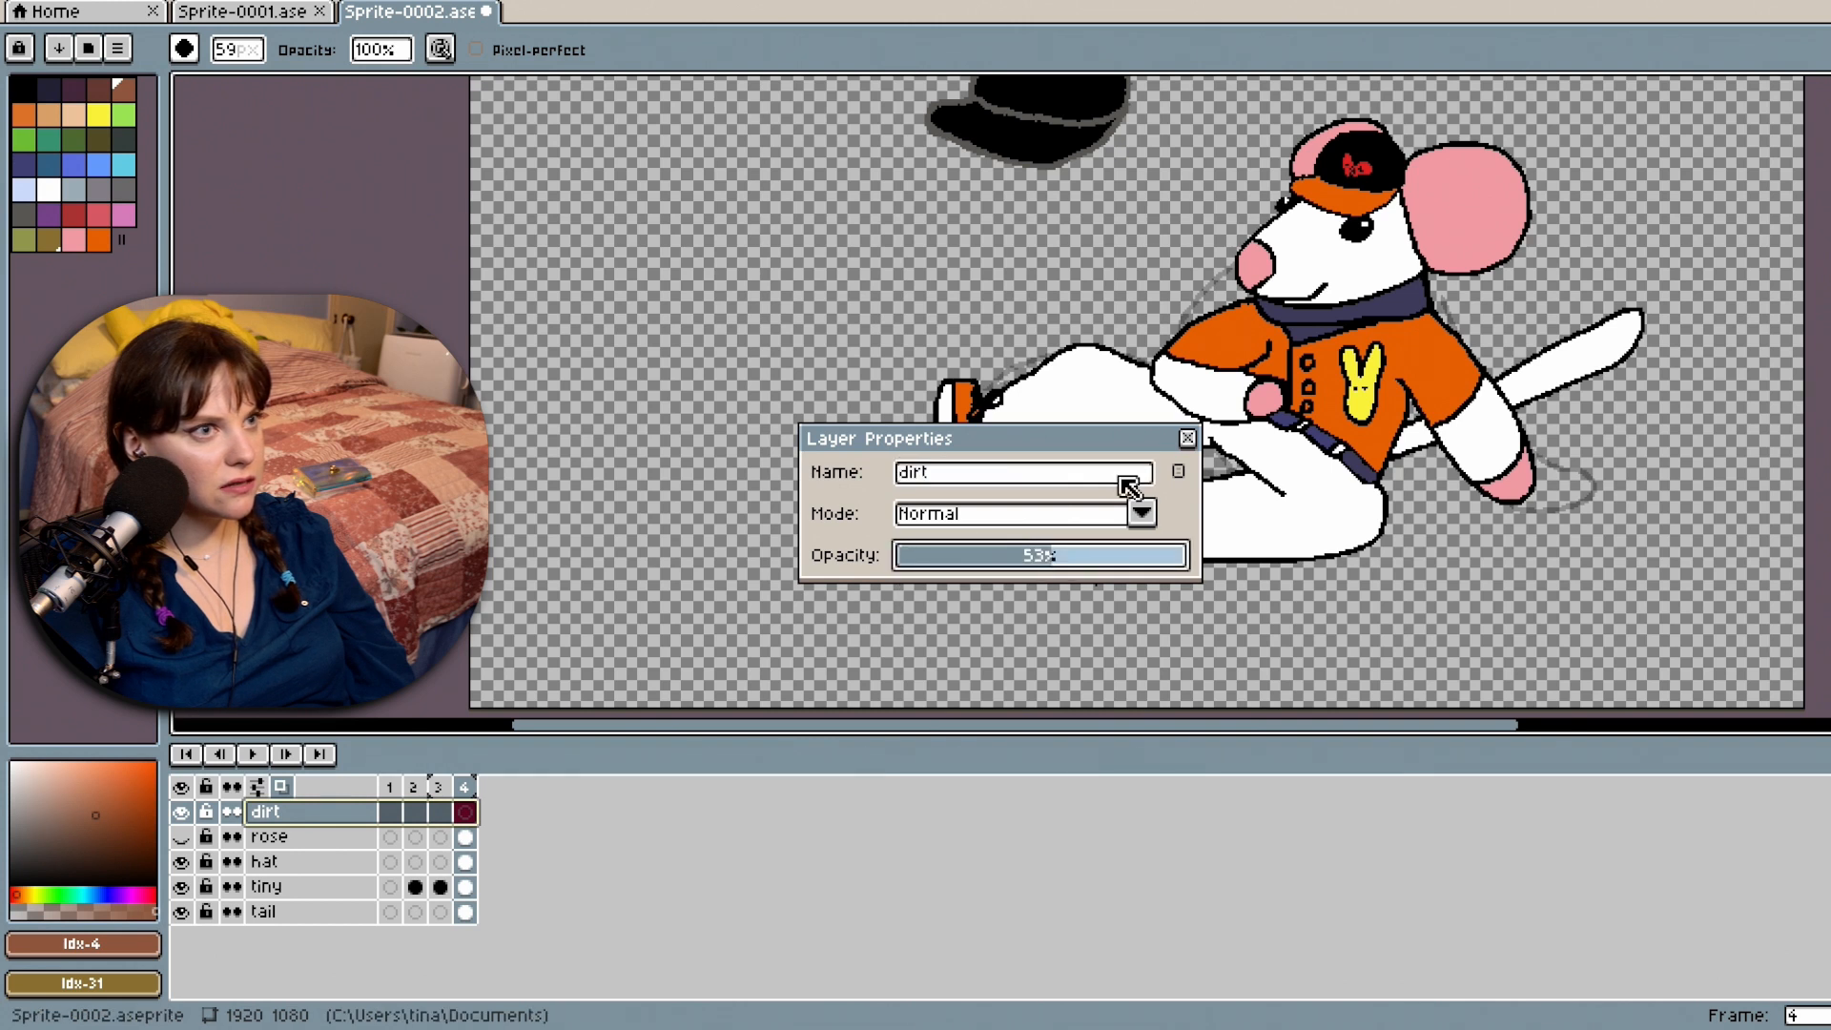
pyautogui.click(1189, 441)
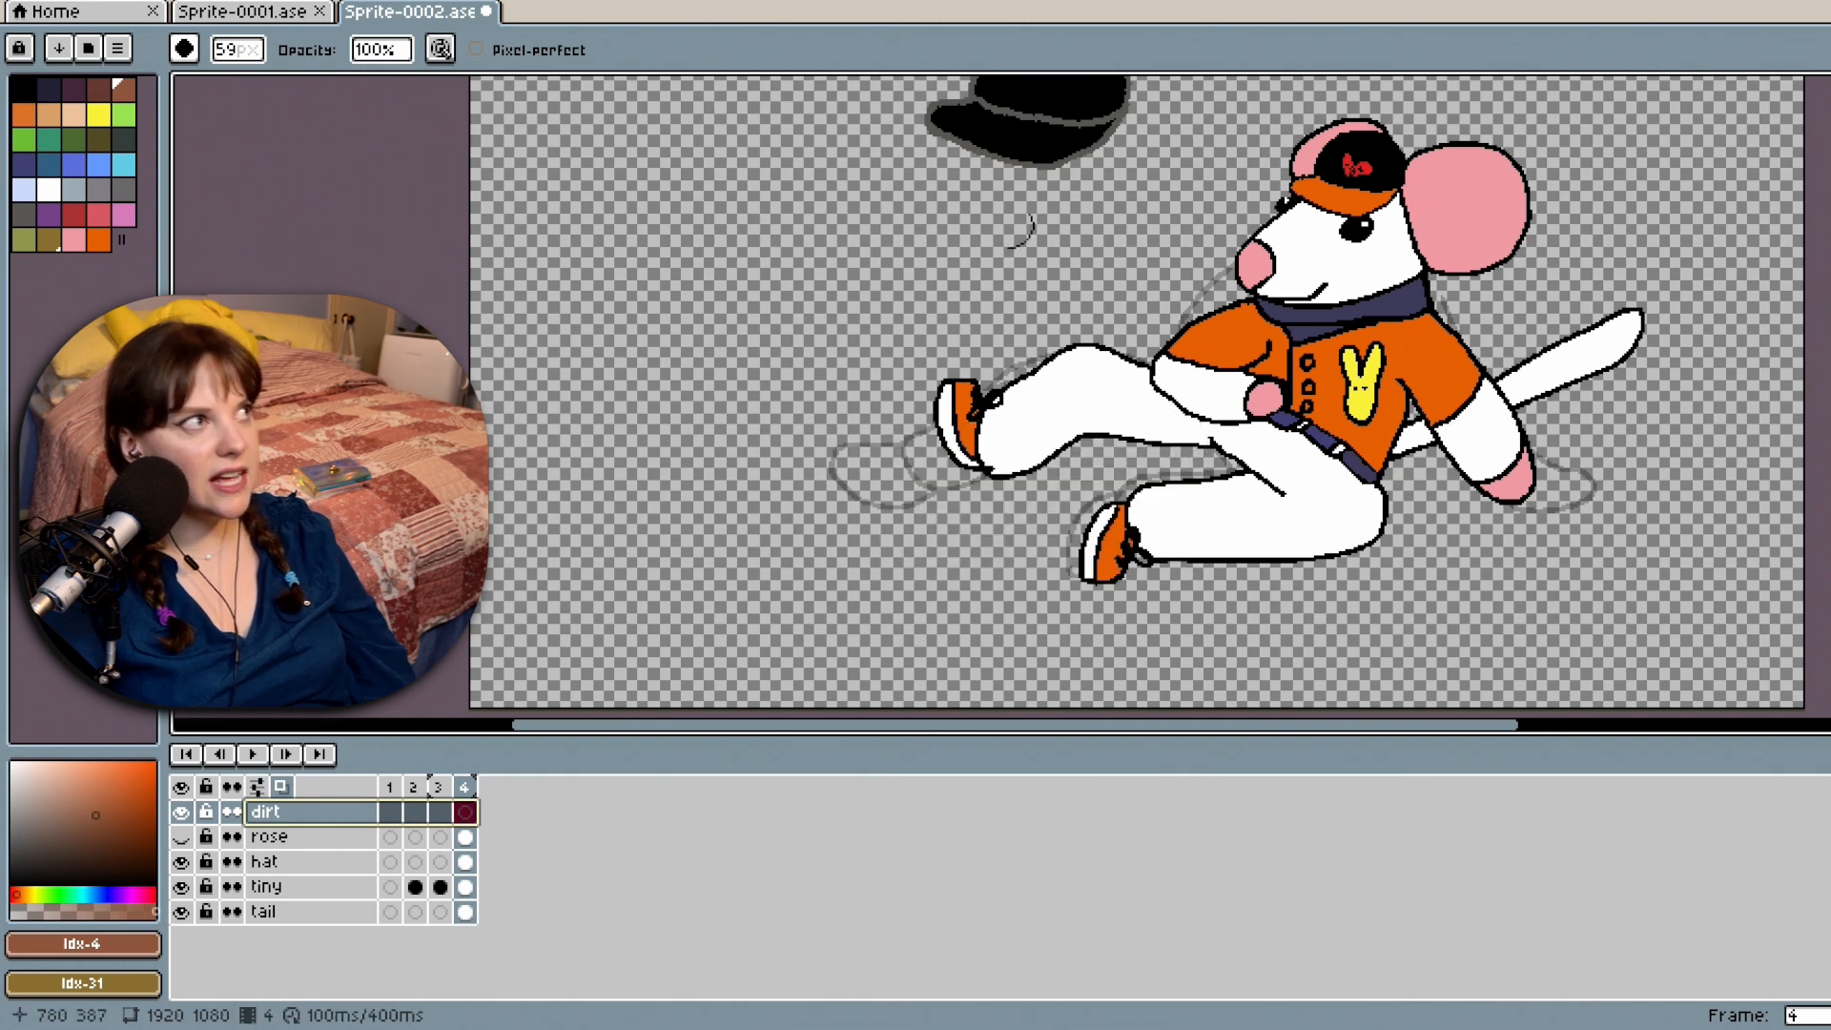
# Set the Pencil to 64 px and paint brown dirt clouds over the outstretched shin and beside the propping hand, around the tail tip.
pyautogui.click(186, 52)
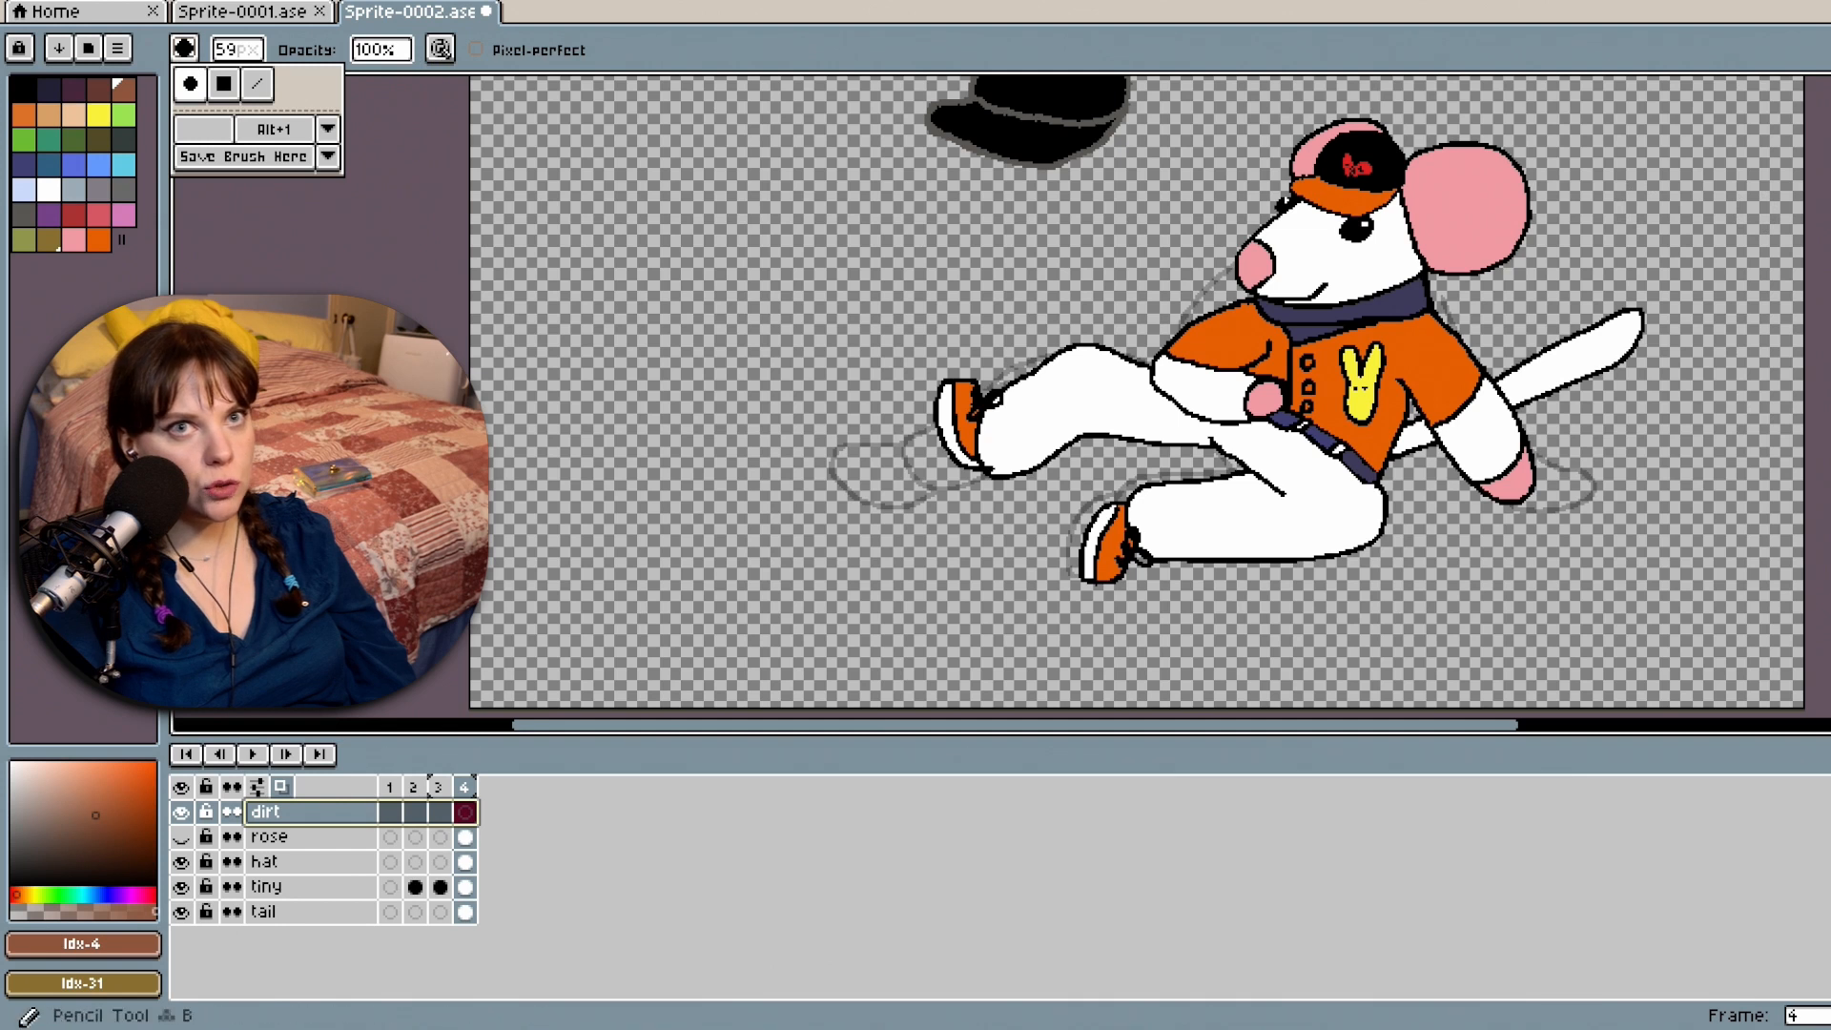
pyautogui.press('b')
pyautogui.click(237, 49)
pyautogui.moveTo(254, 89)
pyautogui.mouseDown()
pyautogui.moveTo(474, 106)
pyautogui.moveTo(420, 86)
pyautogui.moveTo(470, 89)
pyautogui.mouseUp()
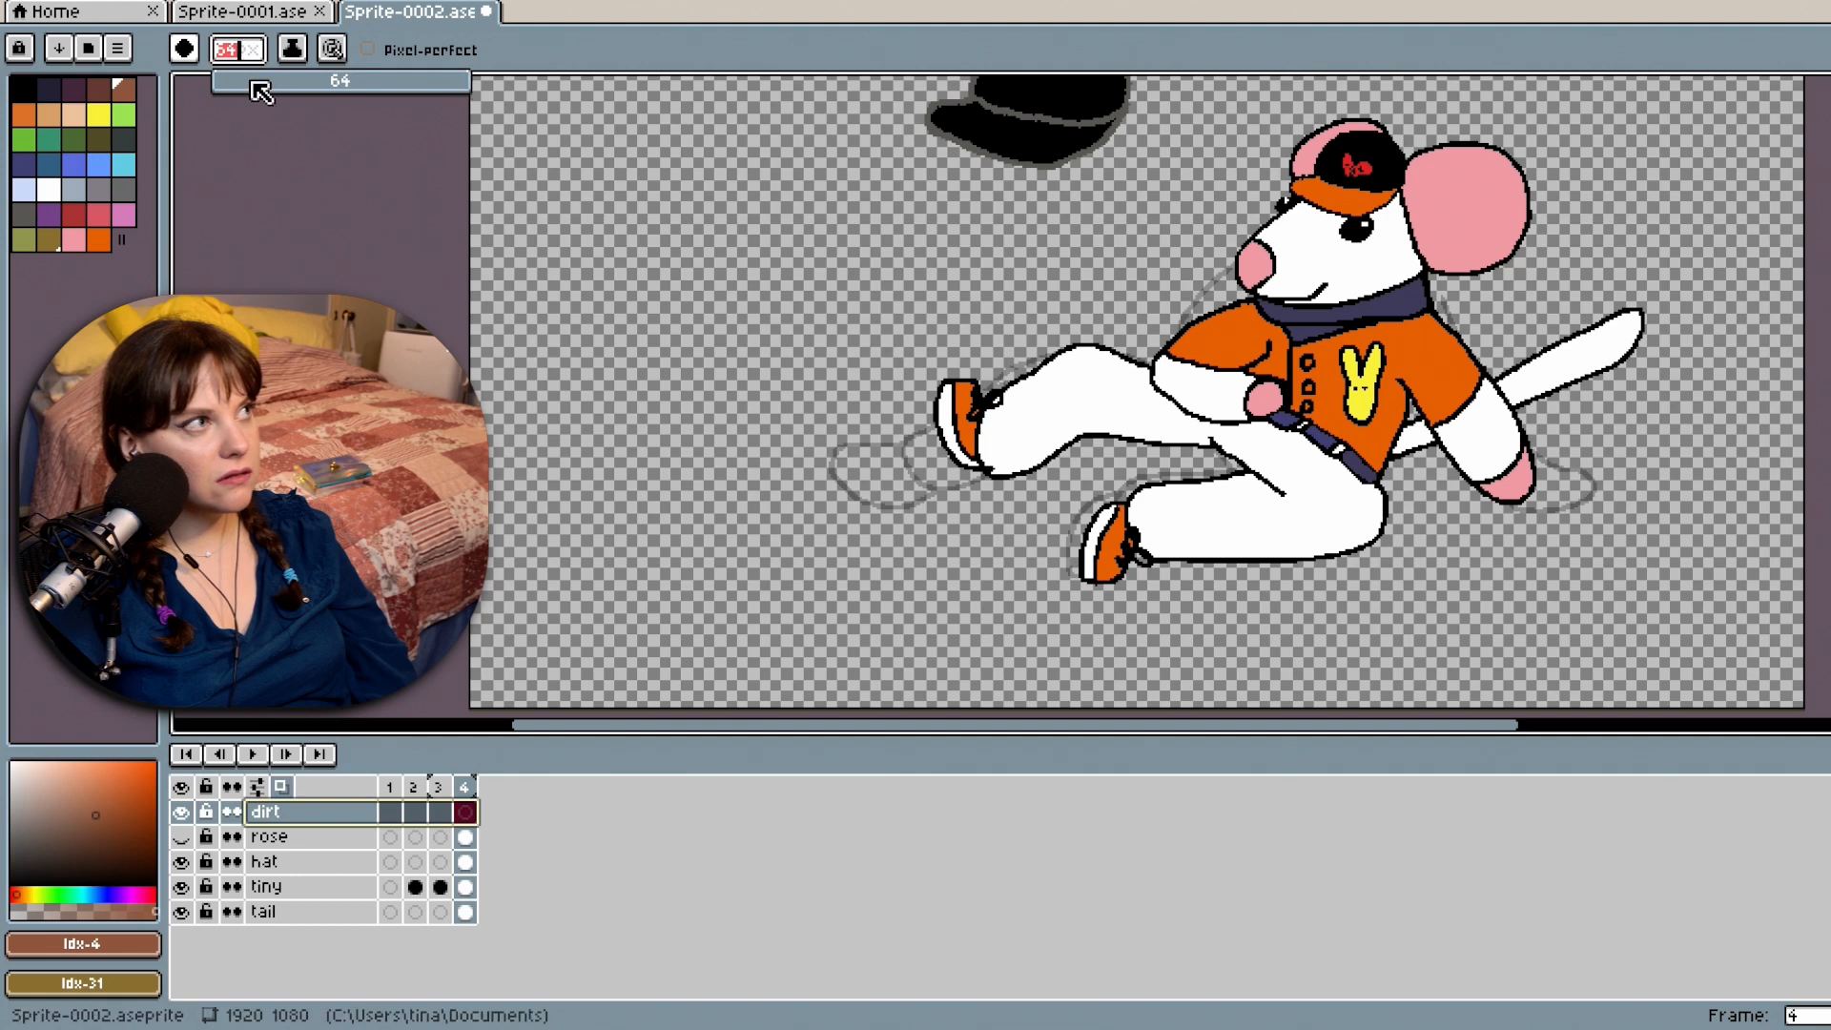
pyautogui.click(185, 48)
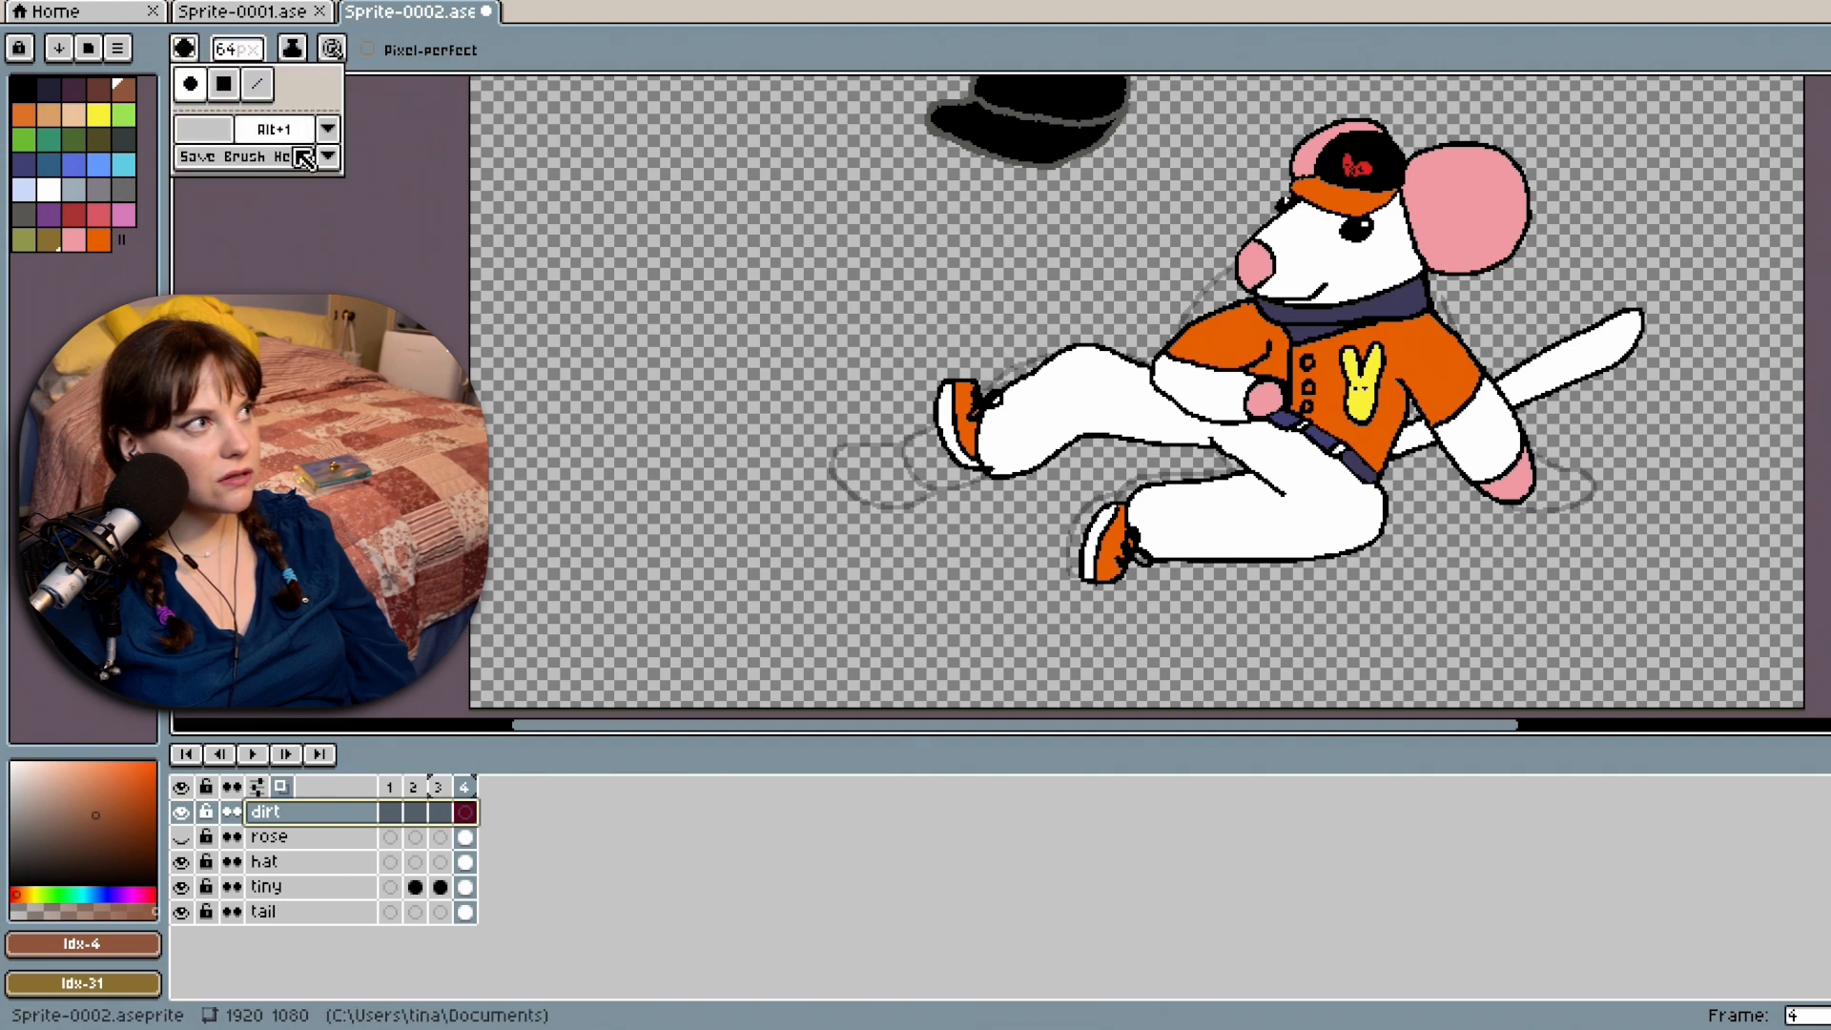
pyautogui.click(189, 49)
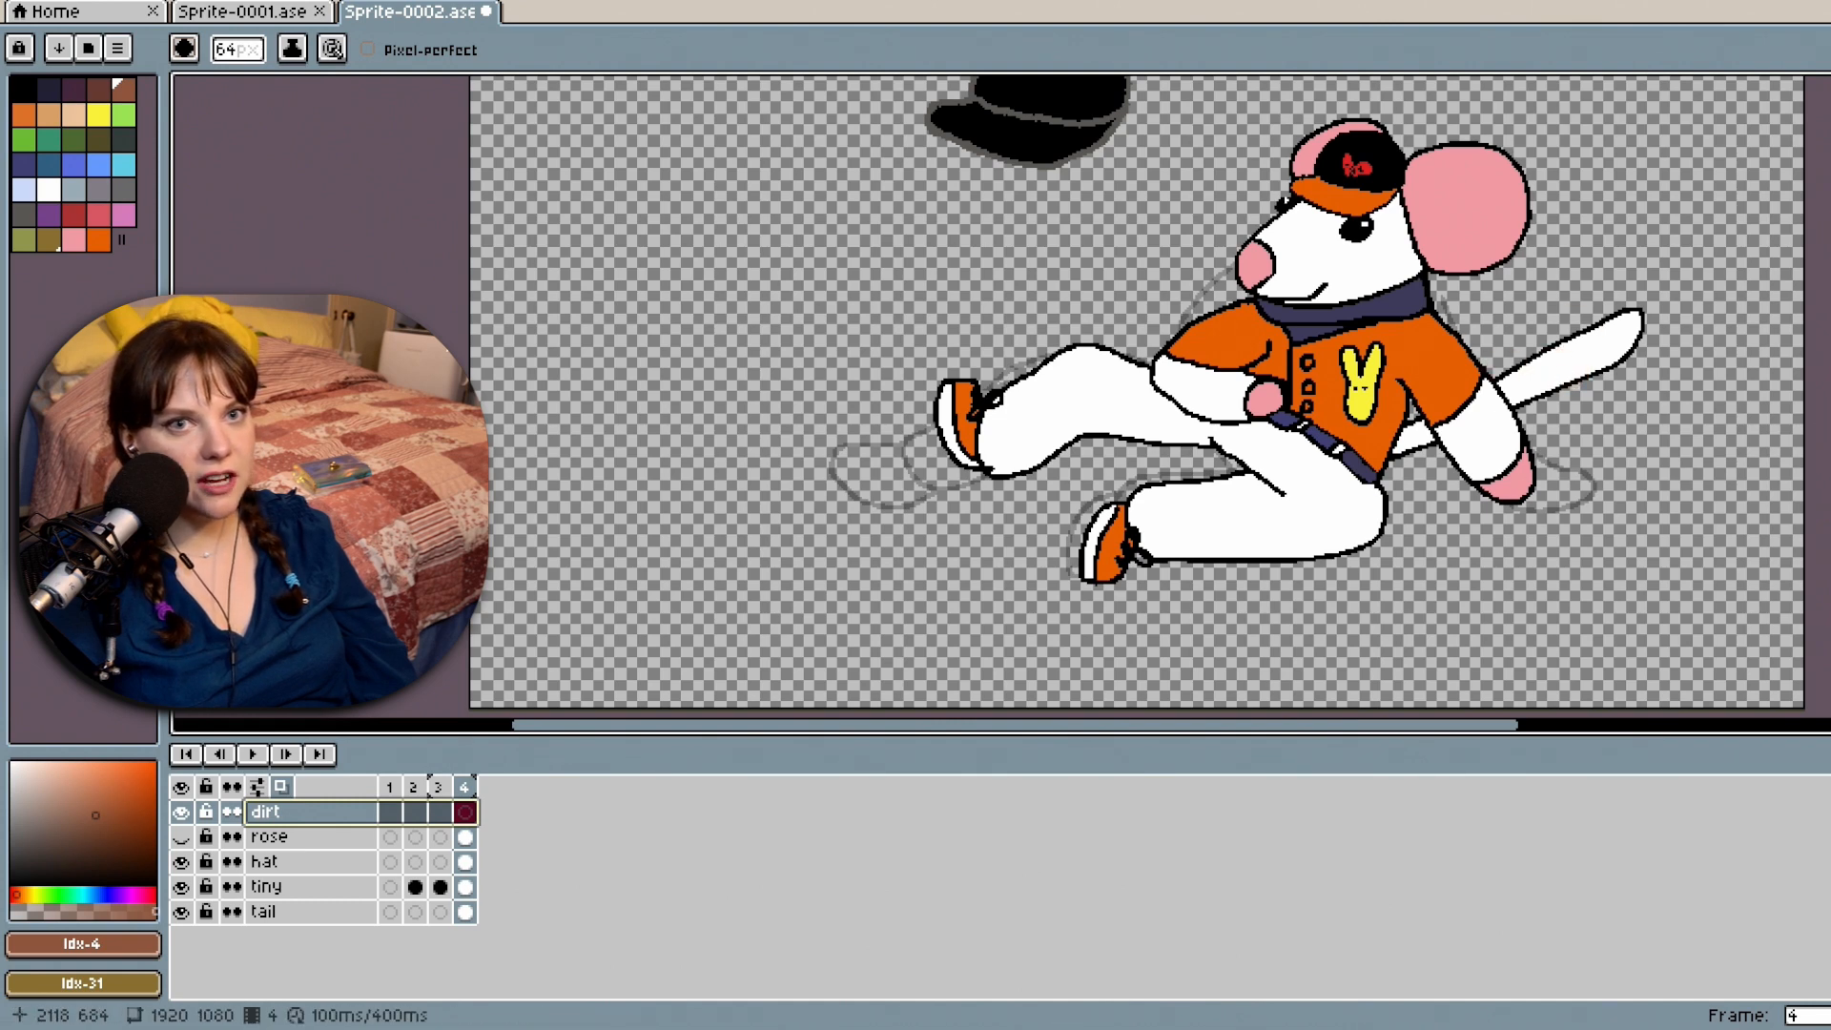
pyautogui.scroll(3, 1137, 393)
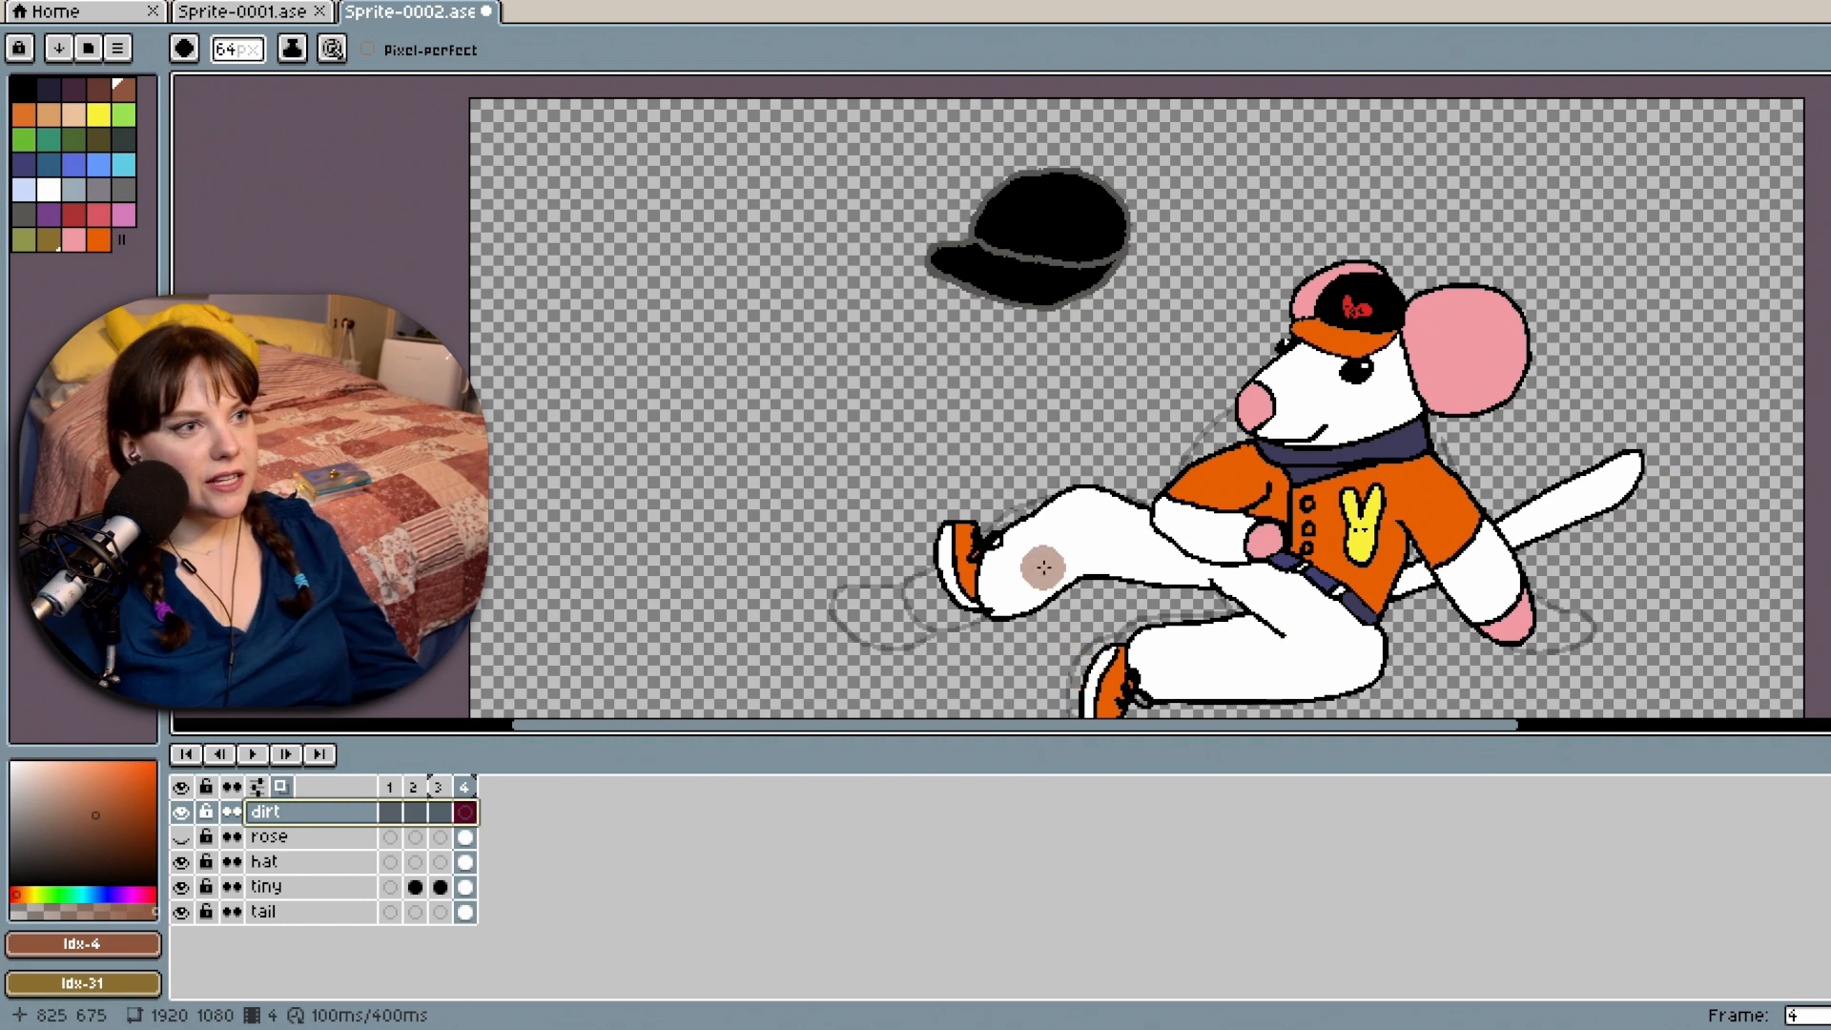
pyautogui.moveTo(1043, 566)
pyautogui.mouseDown()
pyautogui.moveTo(1027, 601)
pyautogui.moveTo(1017, 536)
pyautogui.moveTo(1096, 541)
pyautogui.moveTo(1074, 599)
pyautogui.moveTo(1050, 549)
pyautogui.moveTo(1084, 560)
pyautogui.moveTo(1084, 598)
pyautogui.moveTo(1124, 506)
pyautogui.mouseUp()
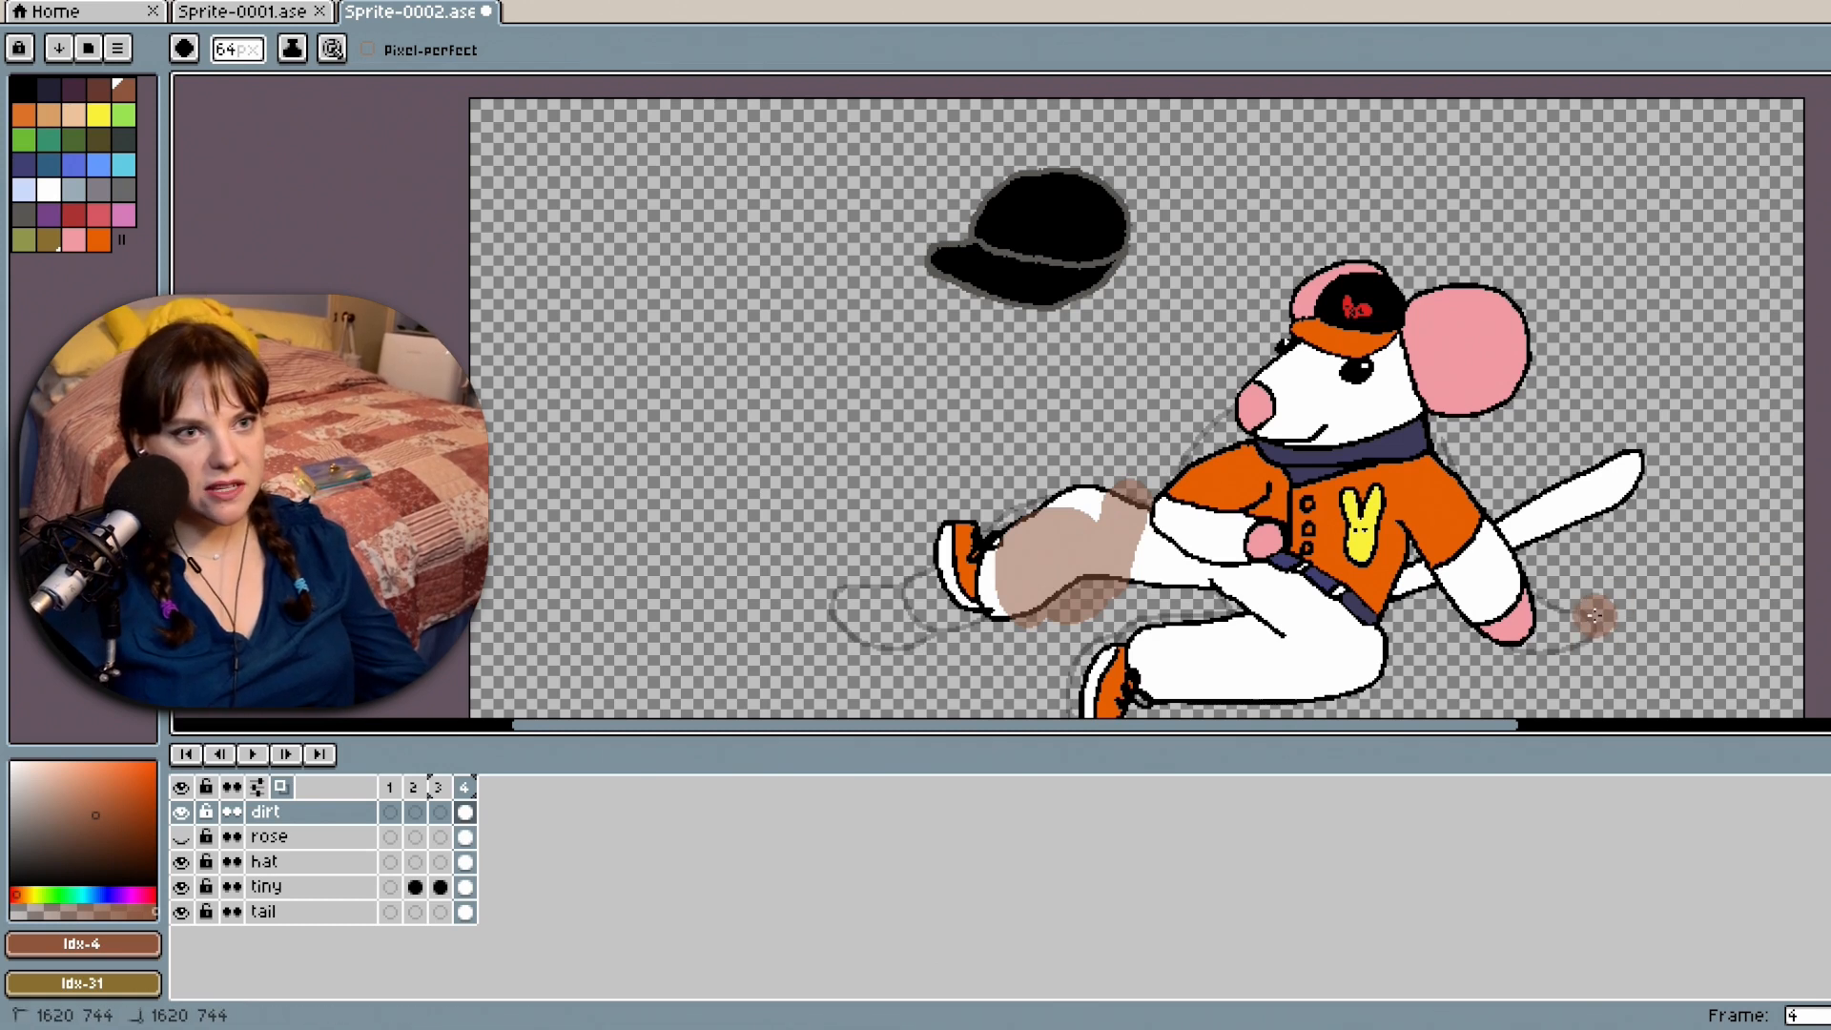
pyautogui.moveTo(1594, 616)
pyautogui.mouseDown()
pyautogui.moveTo(1606, 529)
pyautogui.moveTo(1728, 538)
pyautogui.moveTo(1693, 606)
pyautogui.moveTo(1648, 559)
pyautogui.moveTo(1689, 572)
pyautogui.moveTo(1616, 562)
pyautogui.mouseUp()
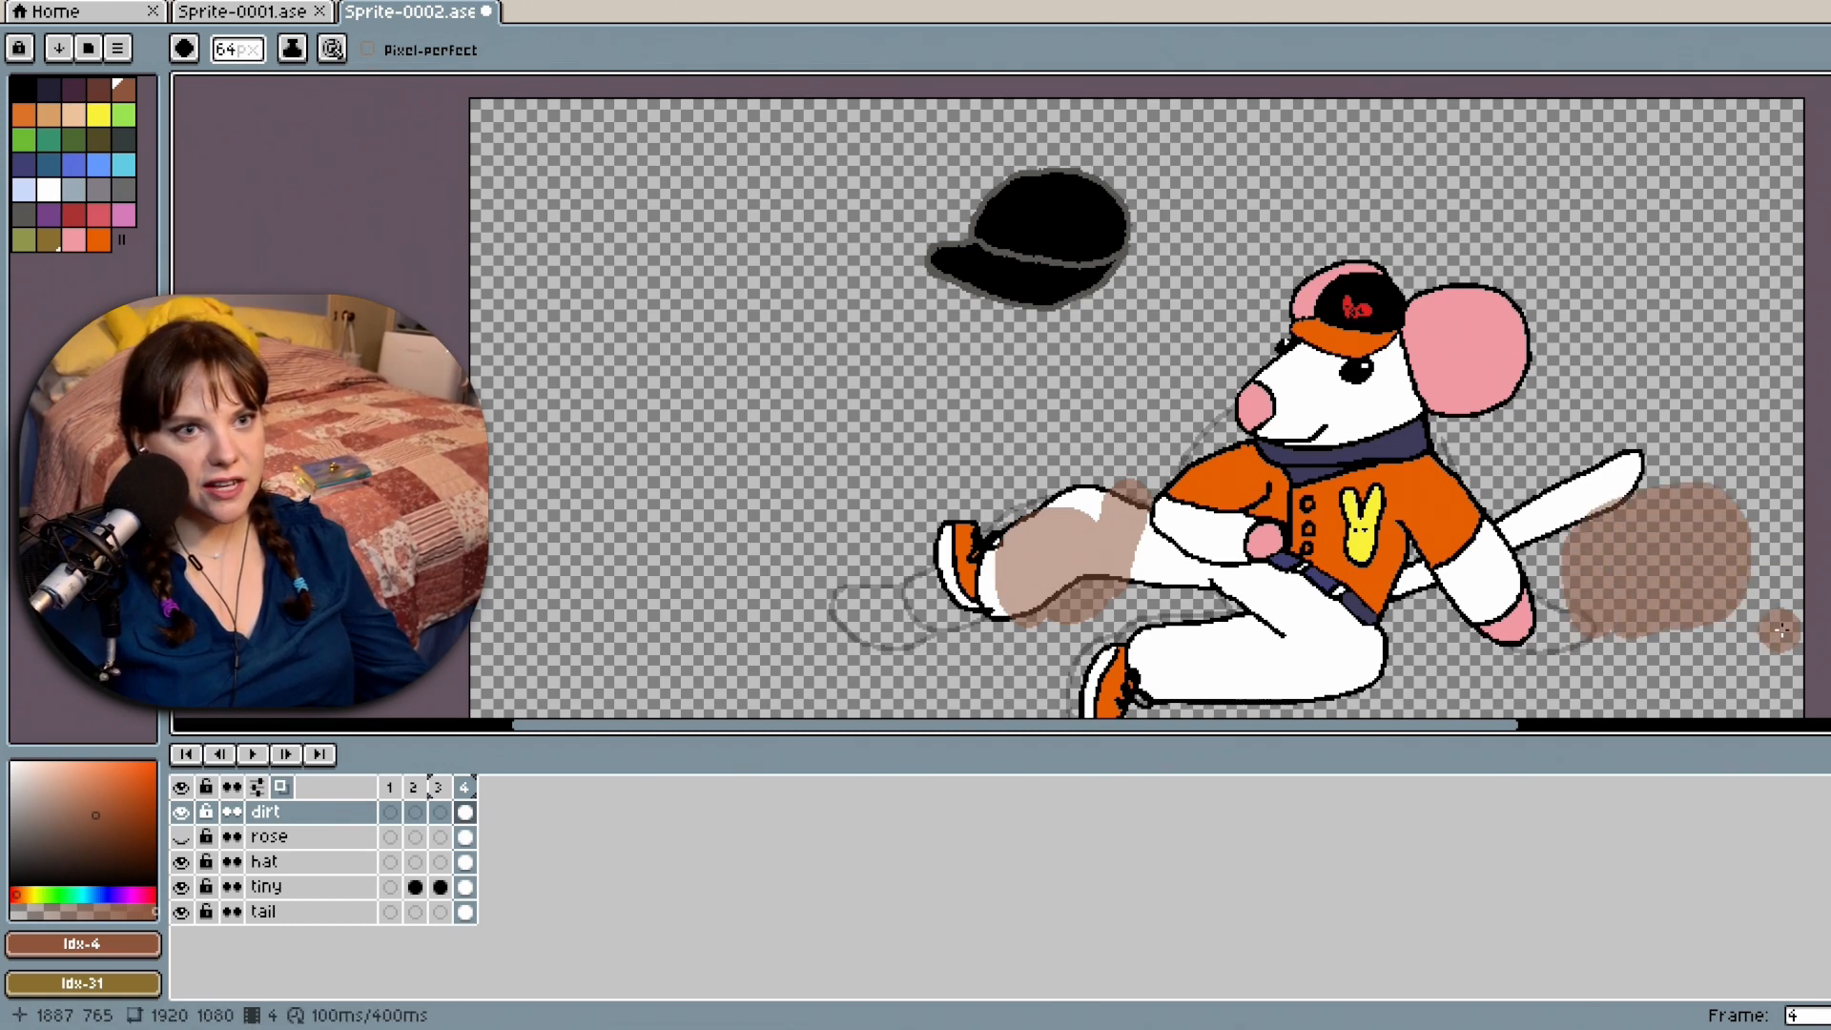
pyautogui.moveTo(1781, 630)
pyautogui.mouseDown()
pyautogui.moveTo(1777, 591)
pyautogui.moveTo(1735, 654)
pyautogui.moveTo(1778, 612)
pyautogui.moveTo(1732, 645)
pyautogui.moveTo(1697, 426)
pyautogui.moveTo(1757, 461)
pyautogui.moveTo(1748, 423)
pyautogui.mouseUp()
# Extend the leg's brown dirt cloud along its underside, across the thigh and forearm, and over the knee and shin.
pyautogui.moveTo(1049, 644)
pyautogui.mouseDown()
pyautogui.moveTo(1111, 557)
pyautogui.moveTo(1116, 573)
pyautogui.moveTo(1128, 516)
pyautogui.moveTo(1166, 567)
pyautogui.moveTo(1121, 581)
pyautogui.moveTo(1143, 519)
pyautogui.moveTo(1164, 575)
pyautogui.moveTo(1101, 587)
pyautogui.moveTo(1144, 564)
pyautogui.moveTo(1153, 504)
pyautogui.moveTo(1197, 581)
pyautogui.mouseUp()
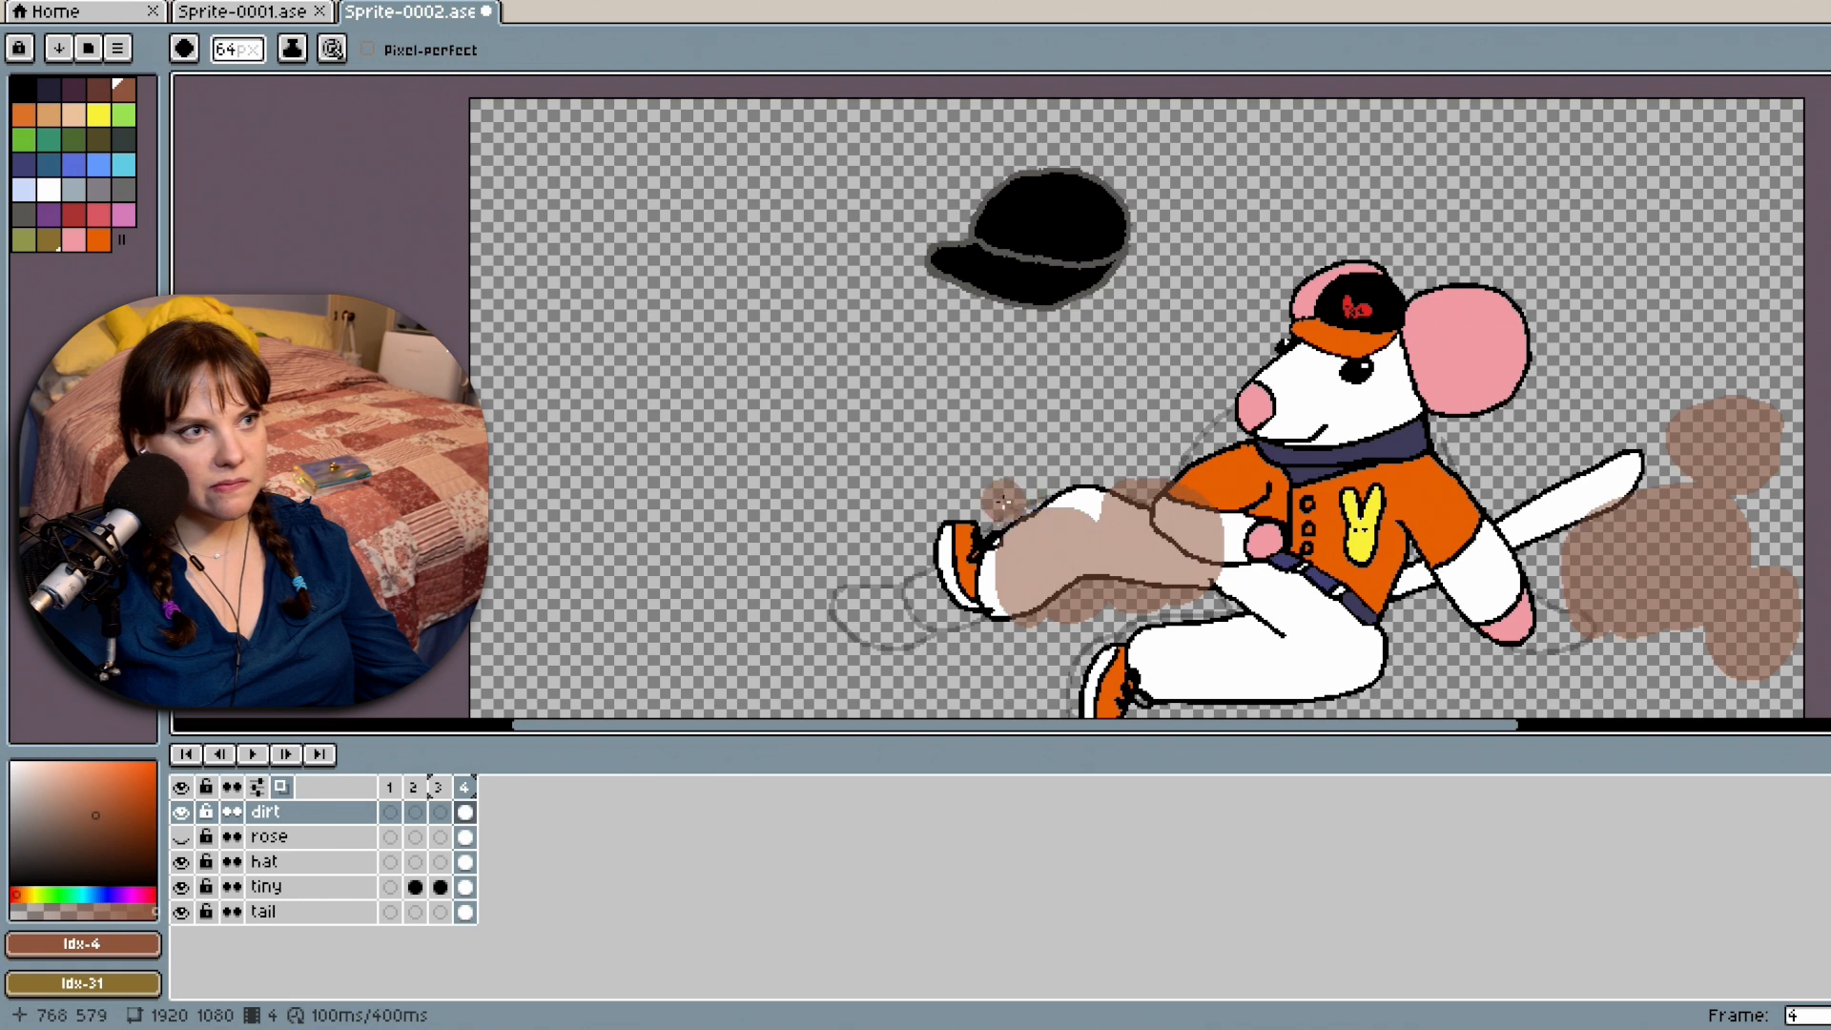
pyautogui.scroll(3, 1033, 504)
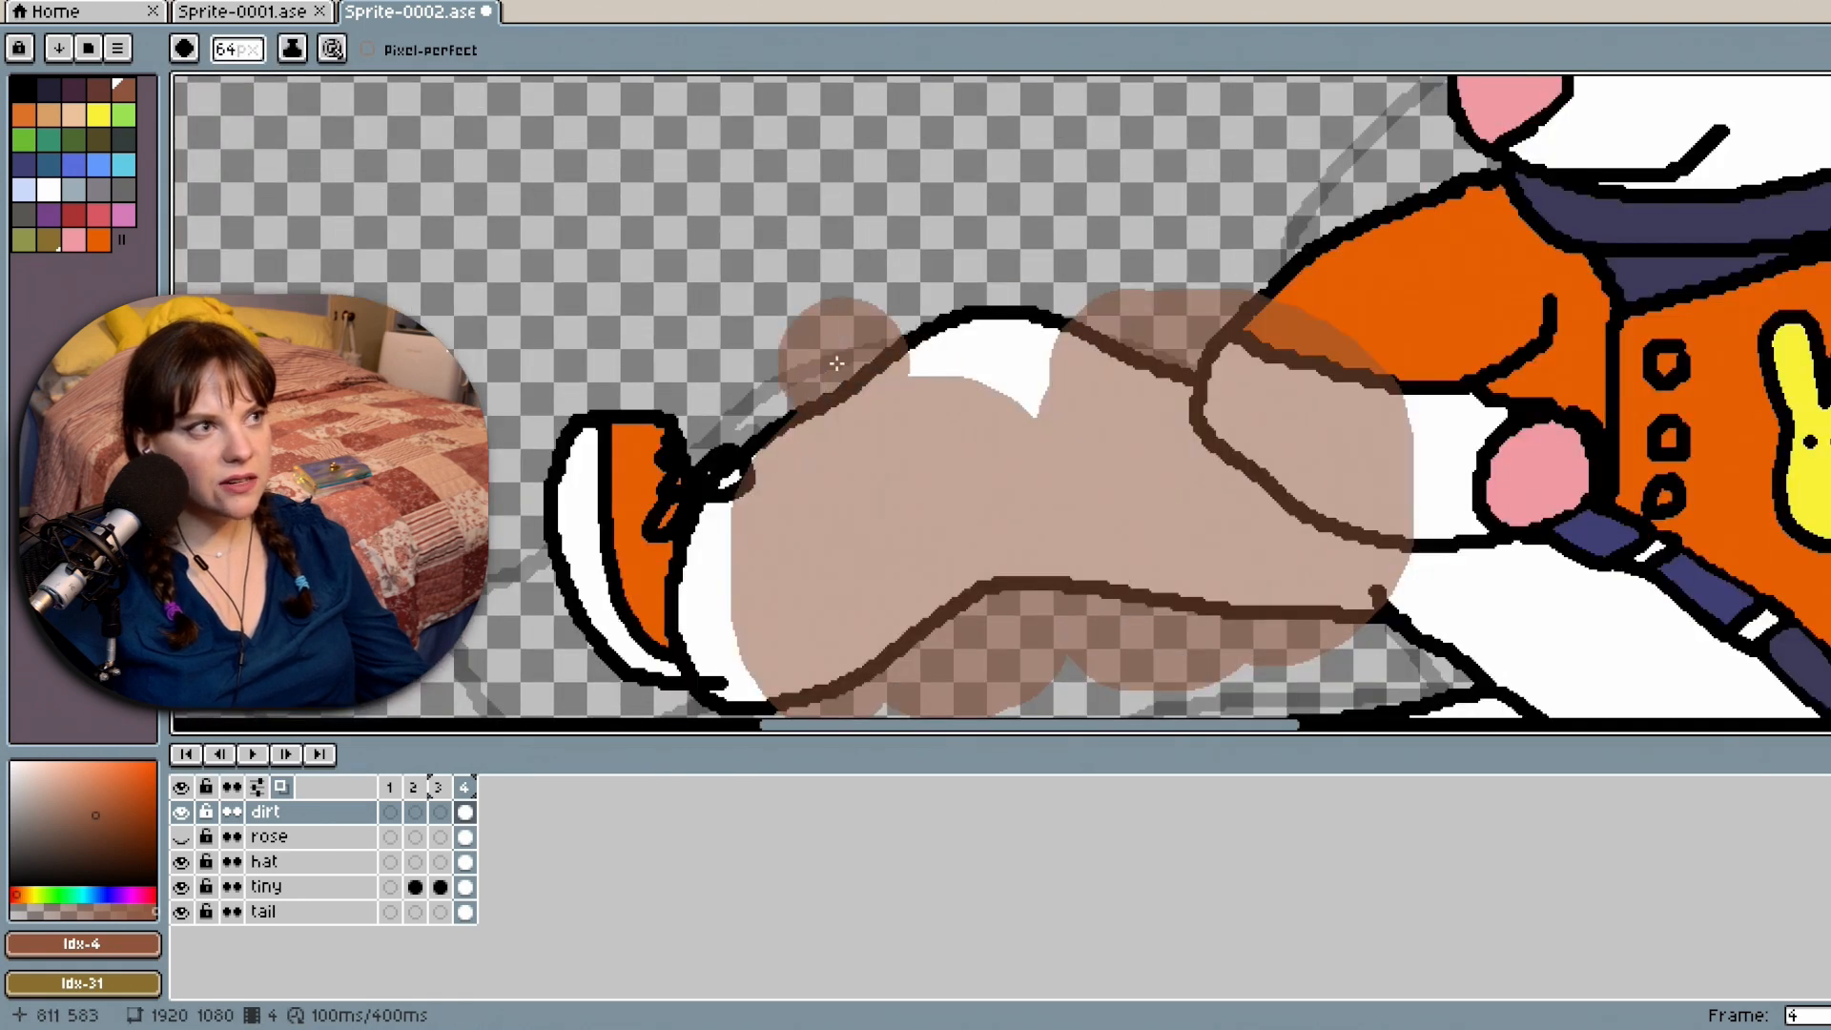
pyautogui.moveTo(784, 436)
pyautogui.mouseDown()
pyautogui.moveTo(944, 305)
pyautogui.moveTo(888, 457)
pyautogui.mouseUp()
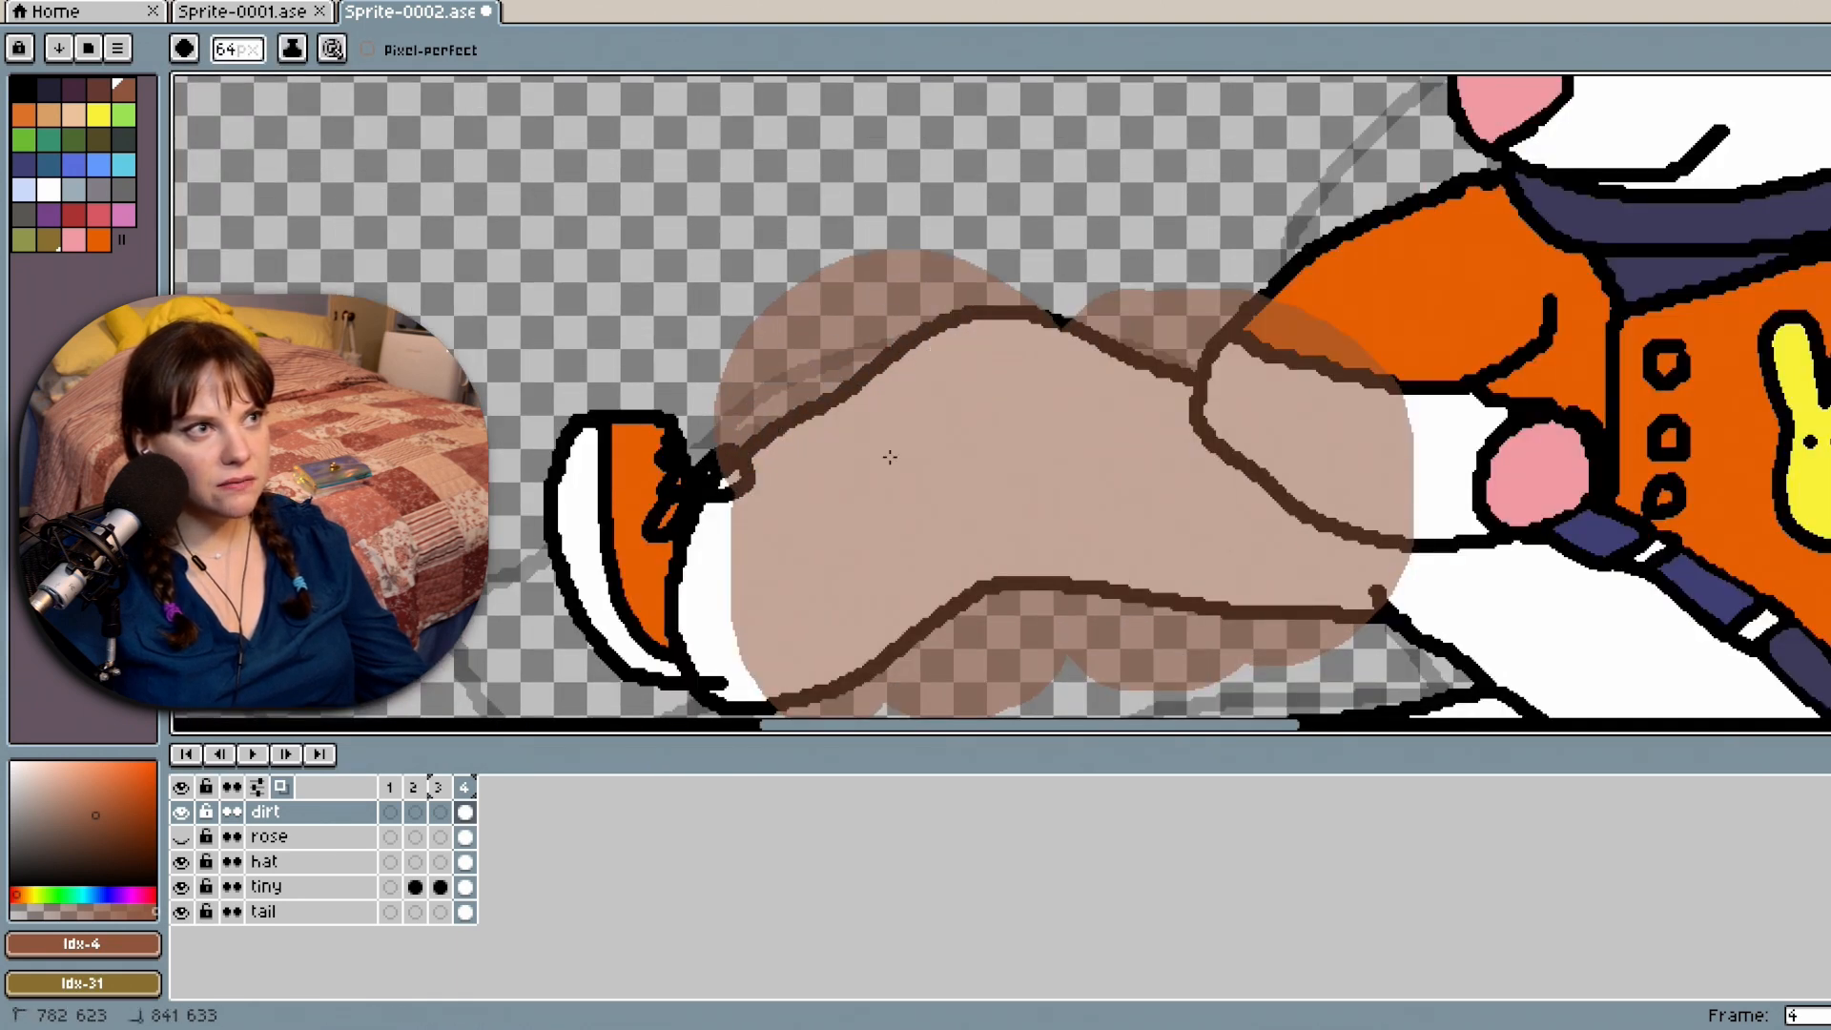
# Erase the brown dust cloud covering the mouse's raised leg on the dirt layer, using a 59 px eraser.
pyautogui.moveTo(1053, 344)
pyautogui.mouseDown()
pyautogui.moveTo(1208, 220)
pyautogui.moveTo(1275, 290)
pyautogui.moveTo(1201, 355)
pyautogui.moveTo(1203, 305)
pyautogui.moveTo(1239, 381)
pyautogui.mouseUp()
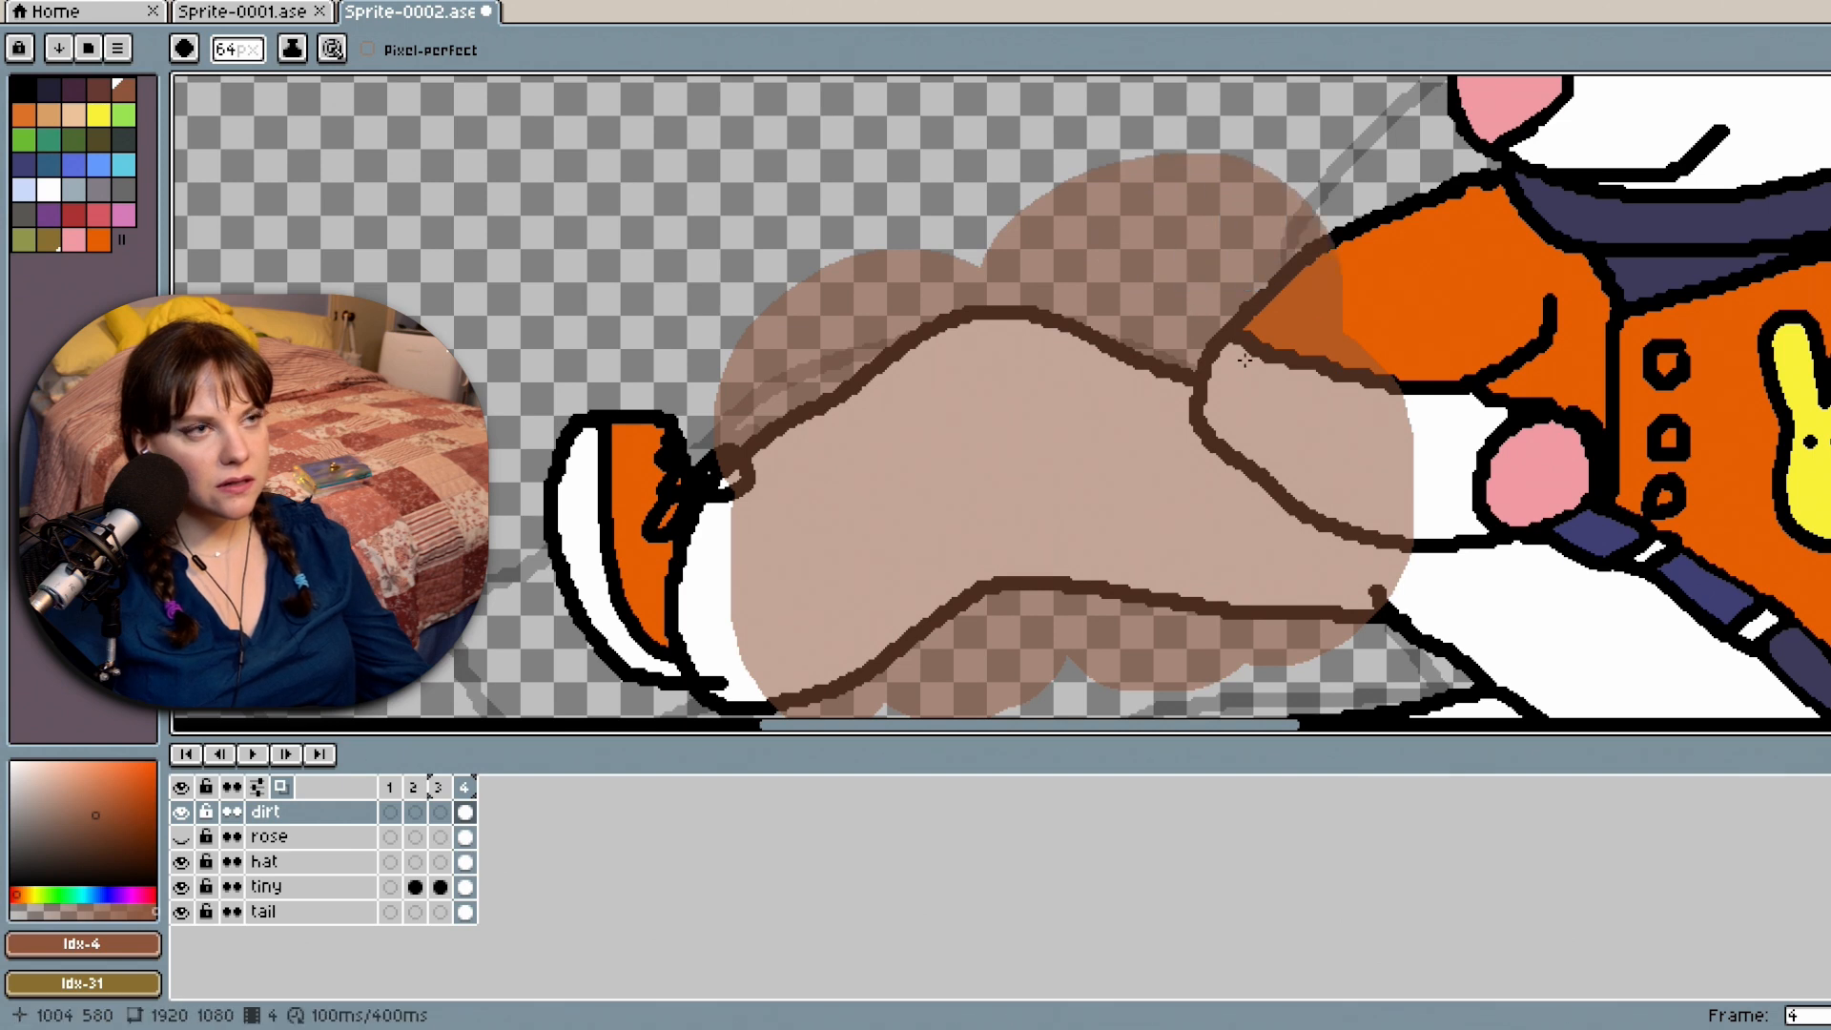
pyautogui.scroll(-2, 1240, 390)
pyautogui.press('e')
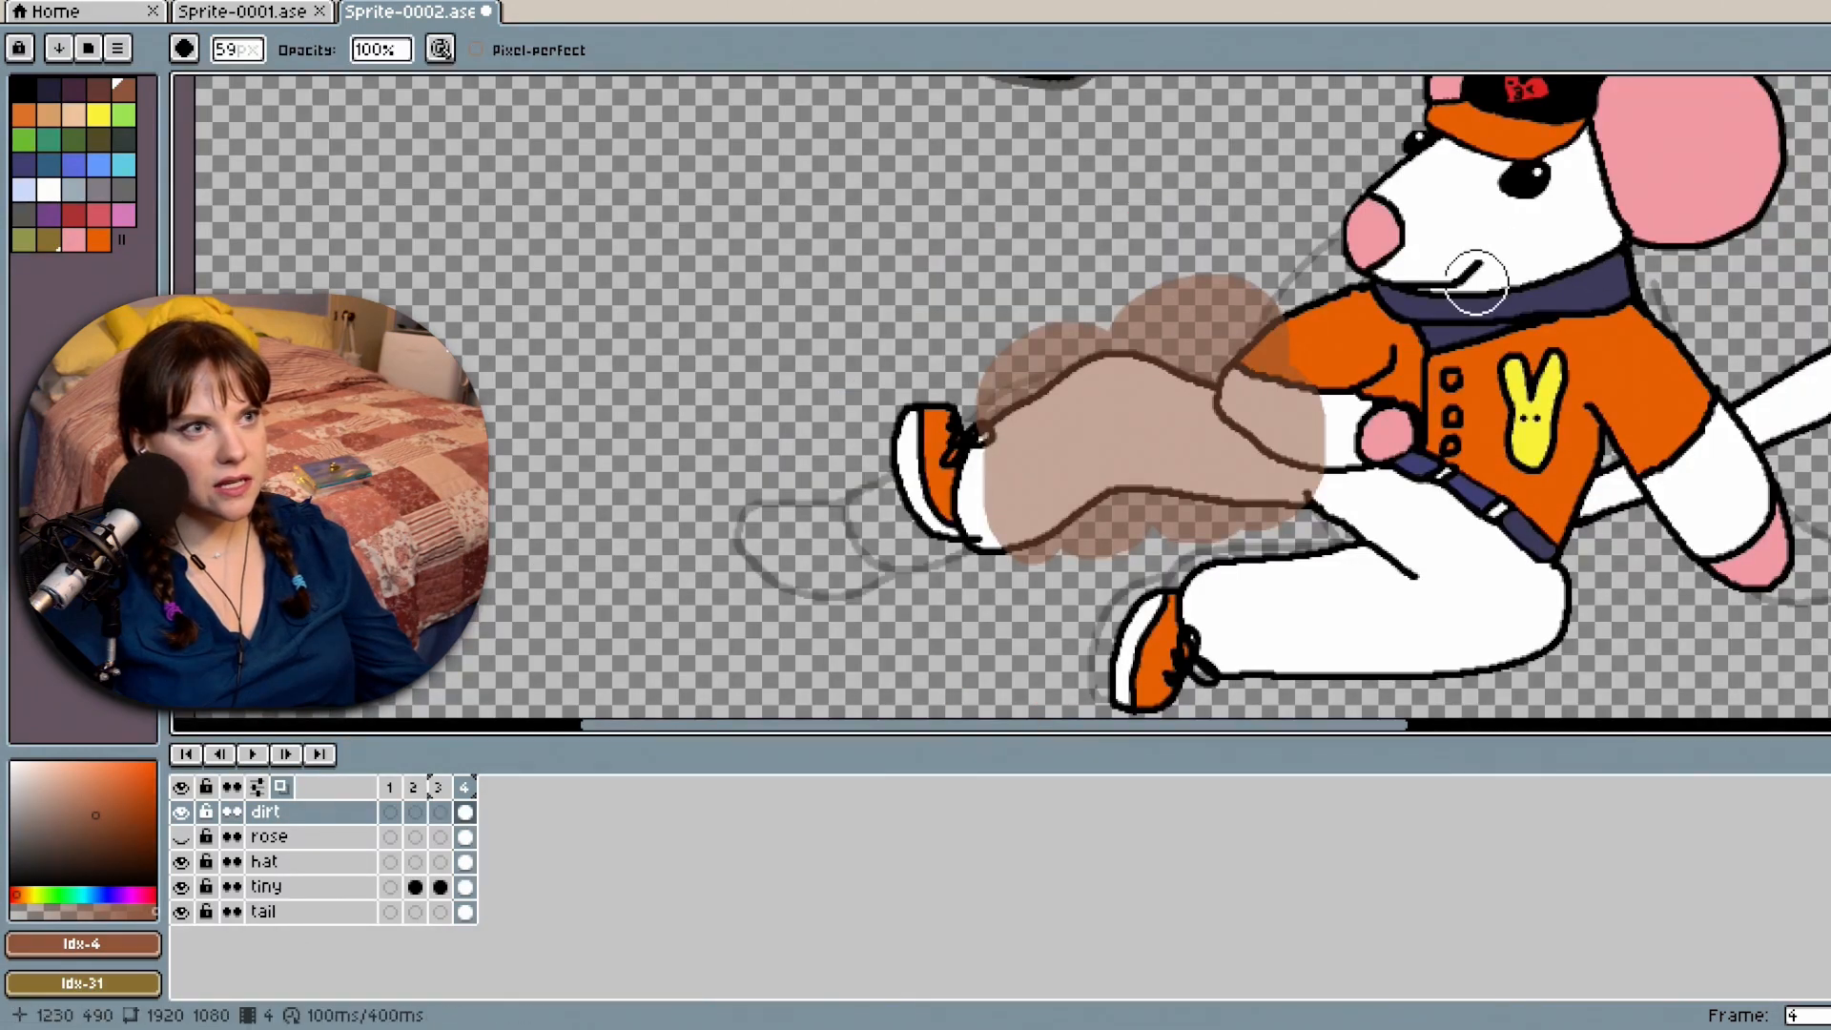
pyautogui.moveTo(1285, 356)
pyautogui.mouseDown()
pyautogui.moveTo(1200, 421)
pyautogui.moveTo(1079, 391)
pyautogui.moveTo(1010, 447)
pyautogui.moveTo(989, 503)
pyautogui.moveTo(1028, 570)
pyautogui.moveTo(1247, 542)
pyautogui.moveTo(1365, 495)
pyautogui.moveTo(1314, 410)
pyautogui.moveTo(1237, 552)
pyautogui.moveTo(1282, 411)
pyautogui.moveTo(1239, 480)
pyautogui.moveTo(1151, 515)
pyautogui.moveTo(1152, 459)
pyautogui.moveTo(1033, 442)
pyautogui.moveTo(1062, 458)
pyautogui.moveTo(1132, 436)
pyautogui.moveTo(1055, 519)
pyautogui.moveTo(1096, 539)
pyautogui.moveTo(1197, 436)
pyautogui.moveTo(1348, 482)
pyautogui.mouseUp()
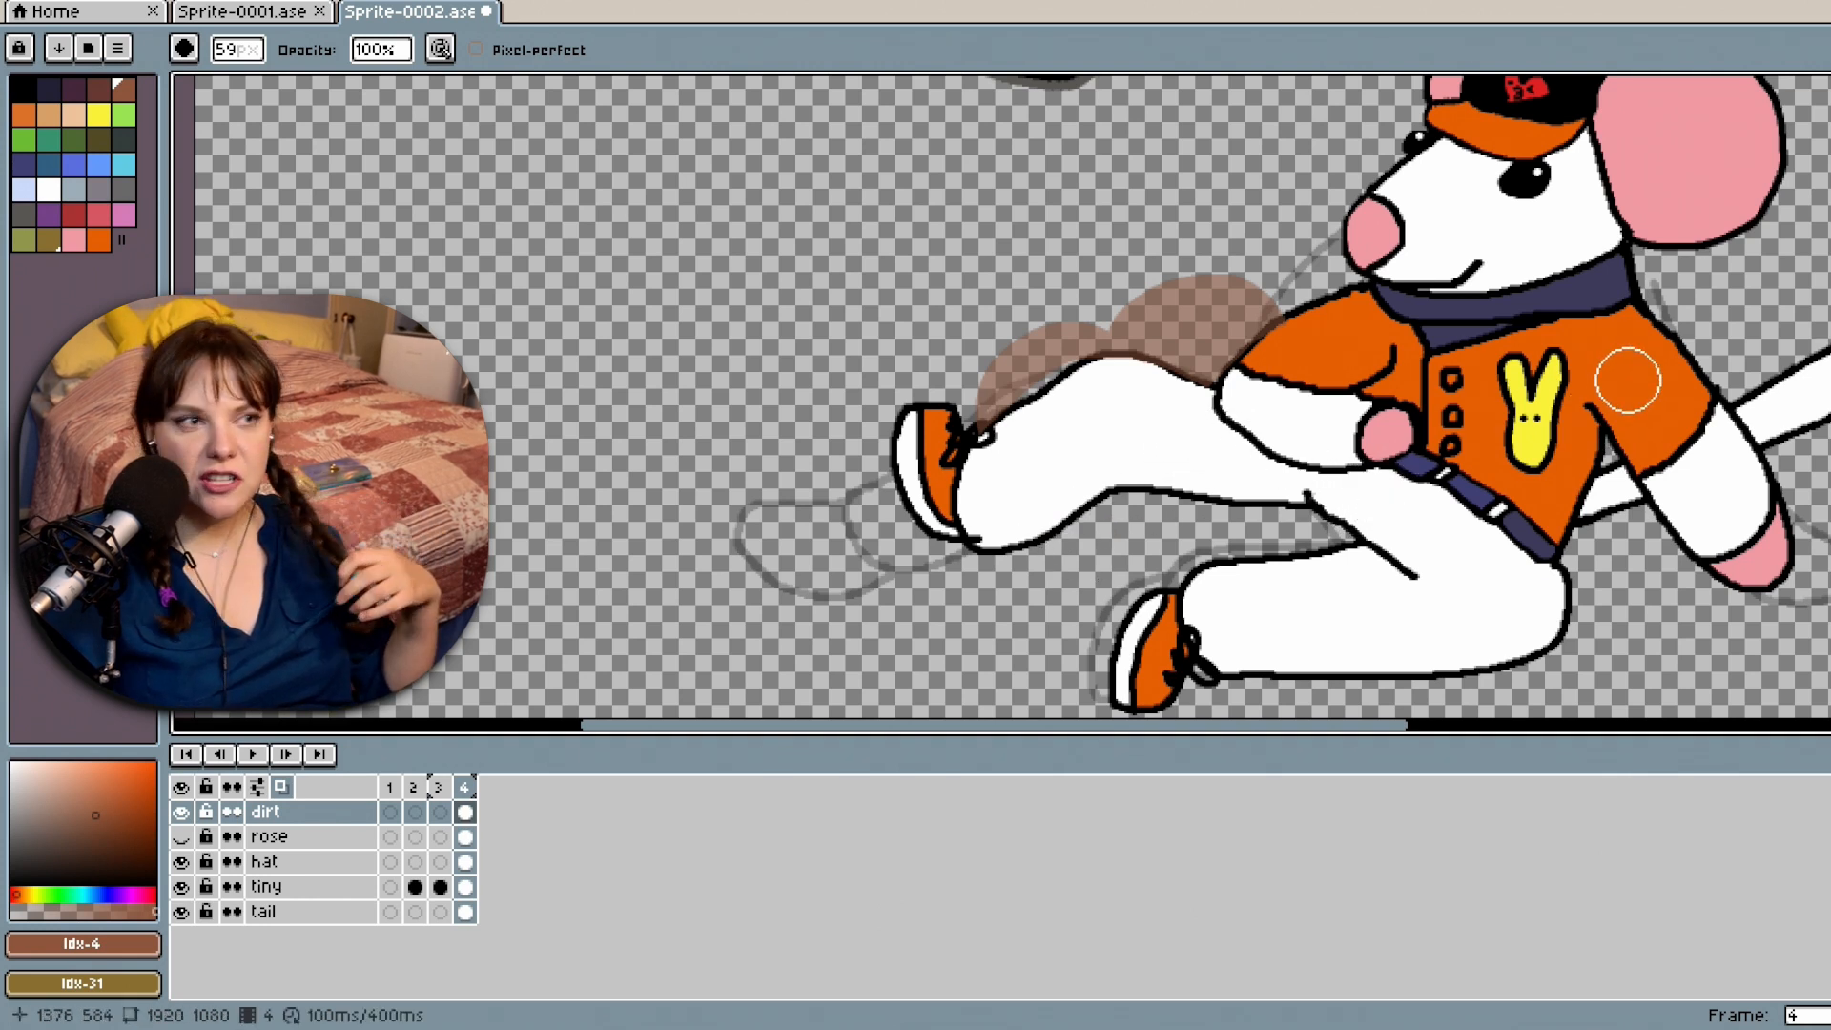
pyautogui.moveTo(1156, 361)
pyautogui.mouseDown()
pyautogui.moveTo(1238, 303)
pyautogui.moveTo(1270, 332)
pyautogui.moveTo(1211, 398)
pyautogui.moveTo(1161, 316)
pyautogui.moveTo(998, 475)
pyautogui.moveTo(940, 486)
pyautogui.moveTo(942, 450)
pyautogui.moveTo(1192, 381)
pyautogui.mouseUp()
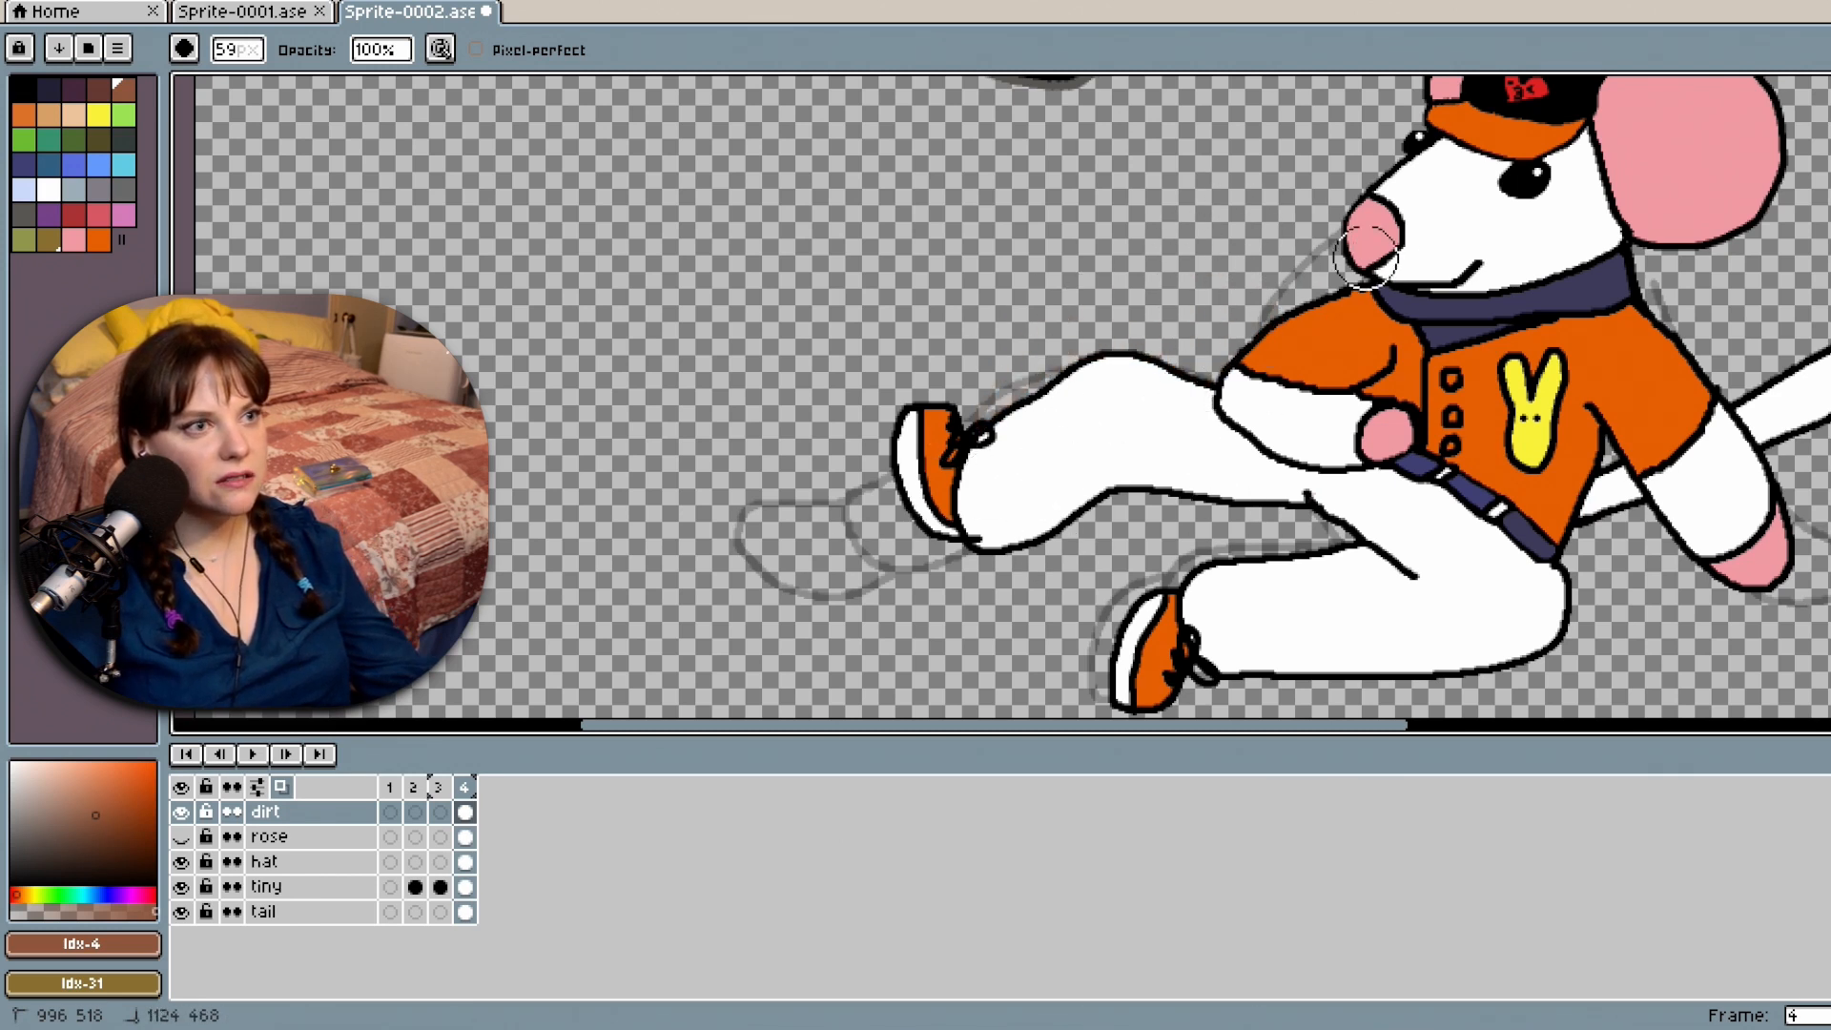
pyautogui.moveTo(1365, 258); pyautogui.dragTo(1222, 395)
# Paint a smaller brown cloud under the raised leg and extend the cloud behind the mouse towards its hand, using a 64 px brush.
pyautogui.click(1829, 119)
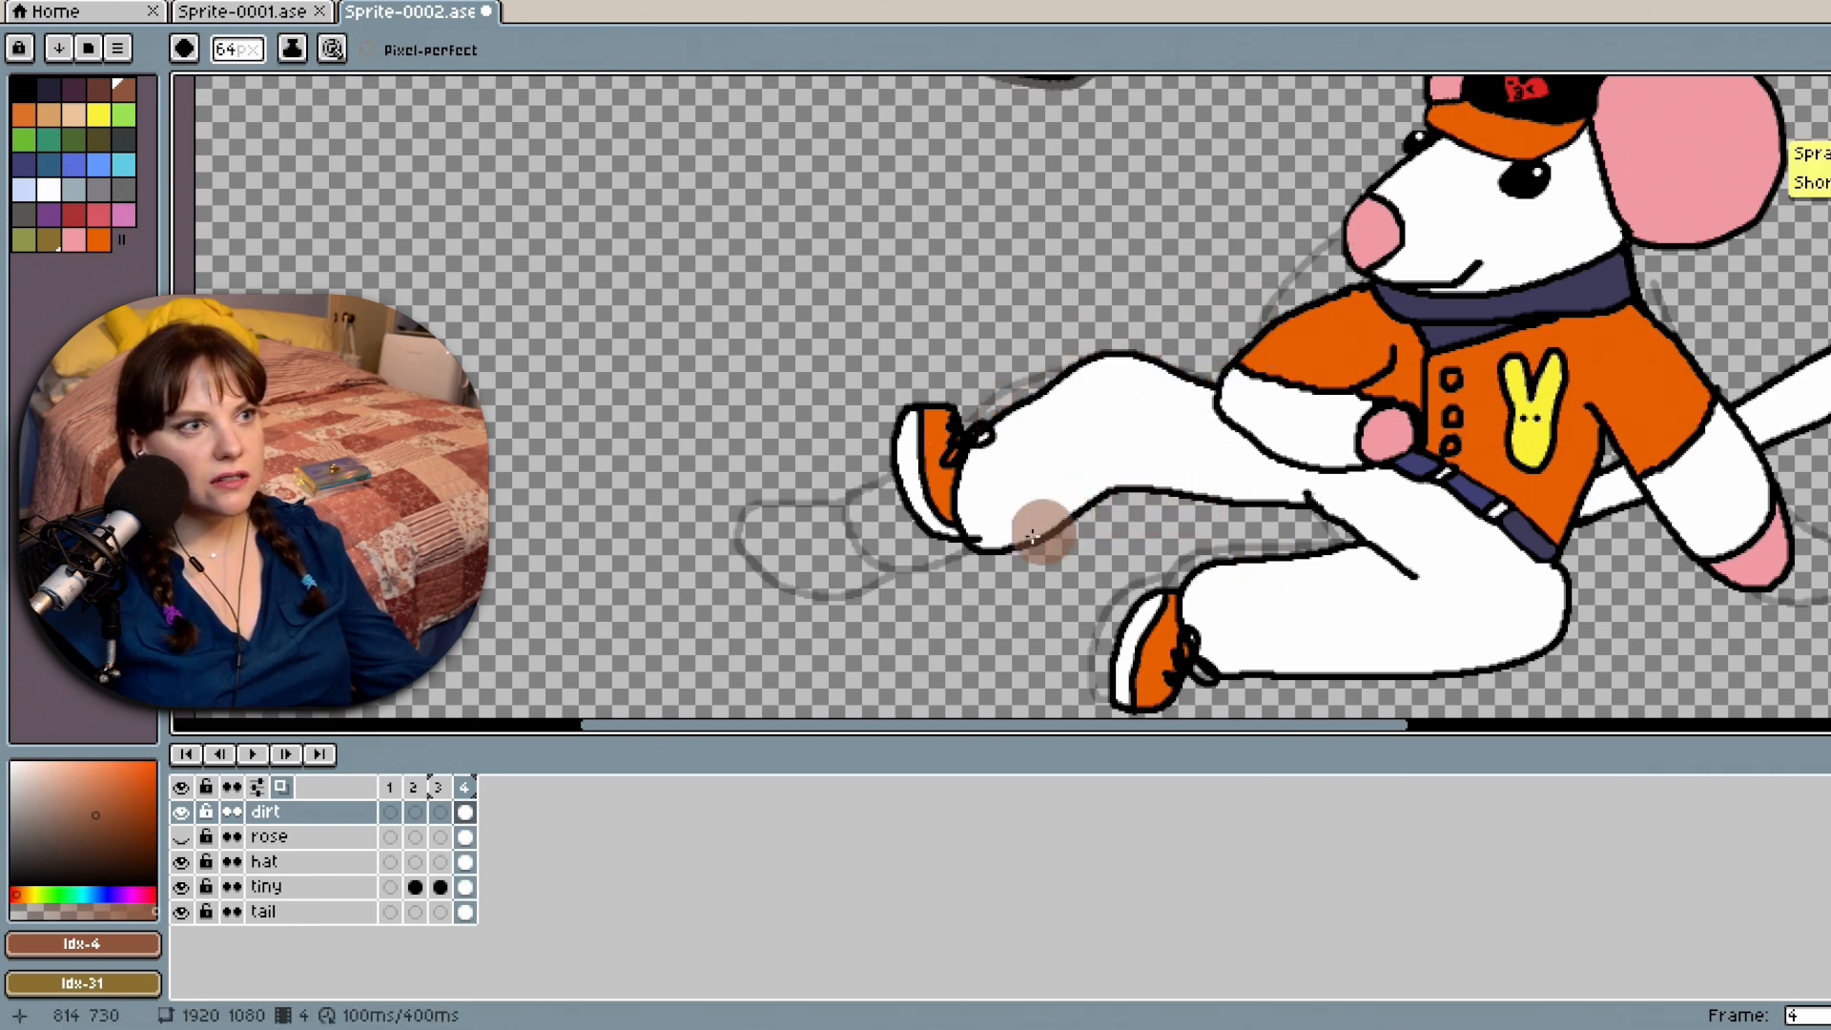
pyautogui.moveTo(1031, 537)
pyautogui.mouseDown()
pyautogui.moveTo(1107, 470)
pyautogui.moveTo(1119, 532)
pyautogui.moveTo(1067, 542)
pyautogui.moveTo(1077, 487)
pyautogui.moveTo(1101, 505)
pyautogui.moveTo(1143, 486)
pyautogui.moveTo(1155, 525)
pyautogui.moveTo(1192, 529)
pyautogui.moveTo(1239, 484)
pyautogui.moveTo(1181, 495)
pyautogui.moveTo(1184, 541)
pyautogui.moveTo(1199, 500)
pyautogui.mouseUp()
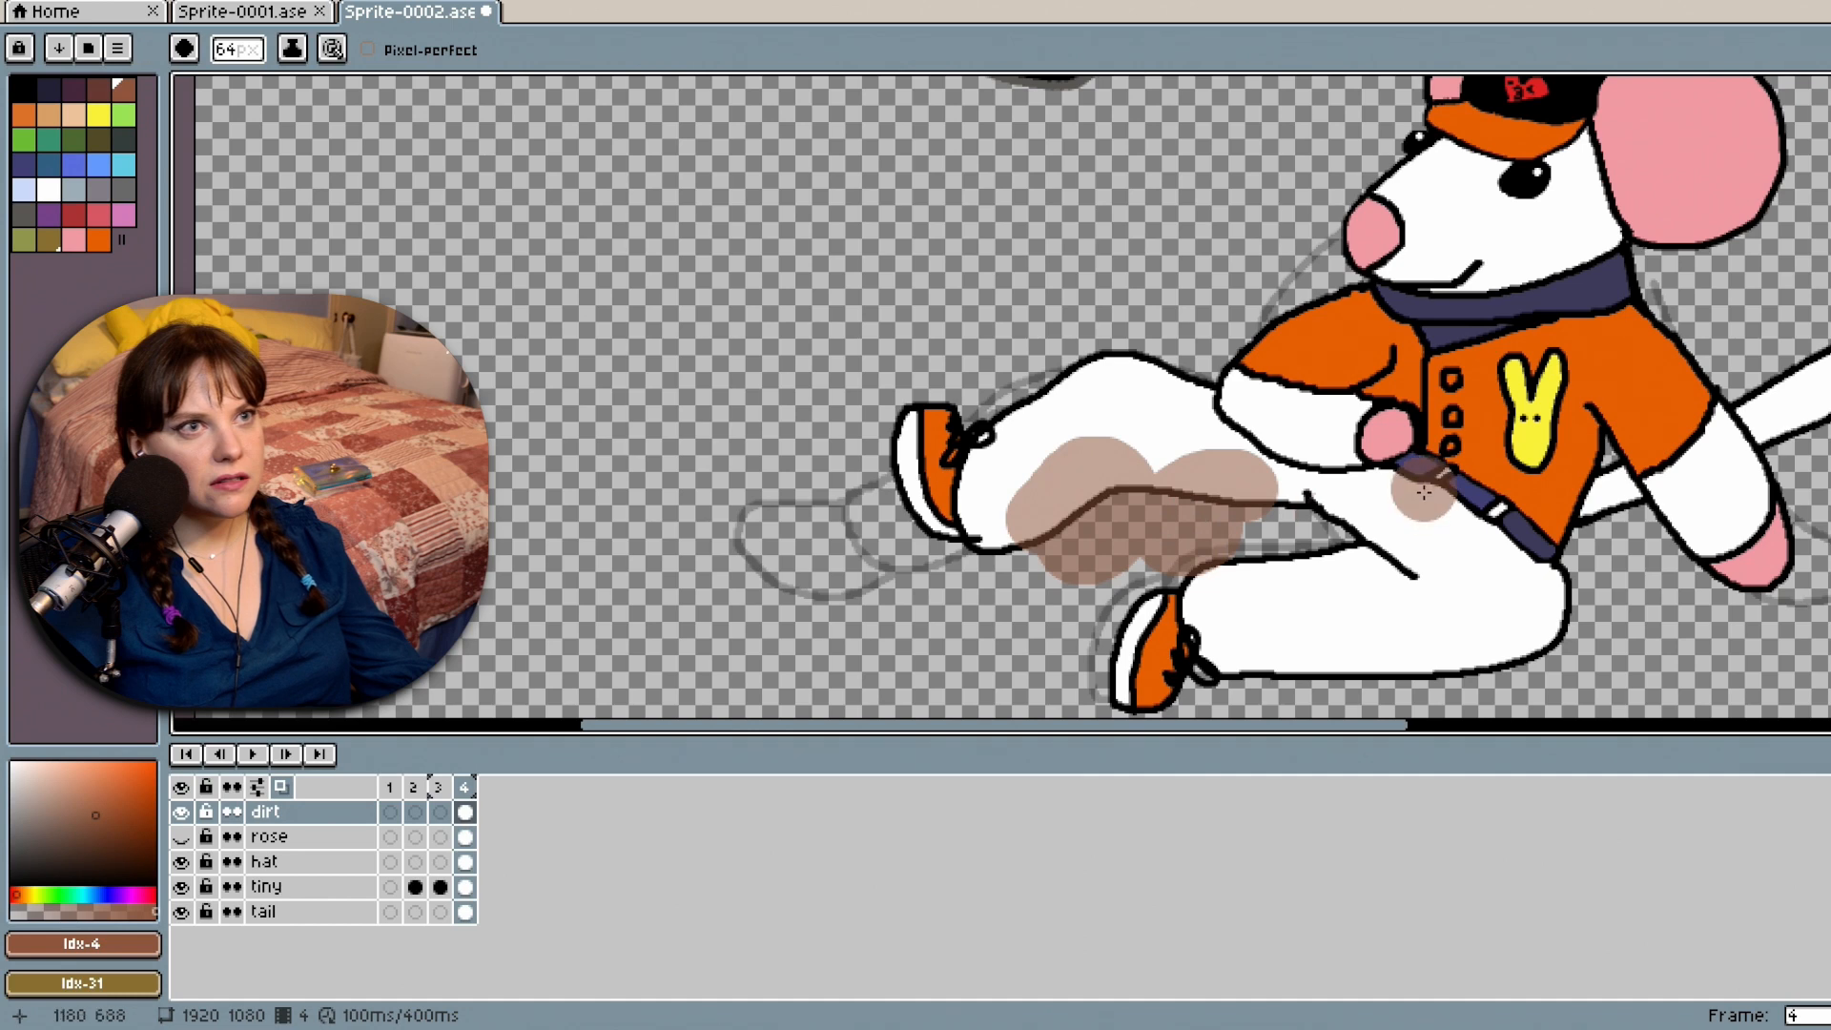
pyautogui.scroll(-1, 1425, 494)
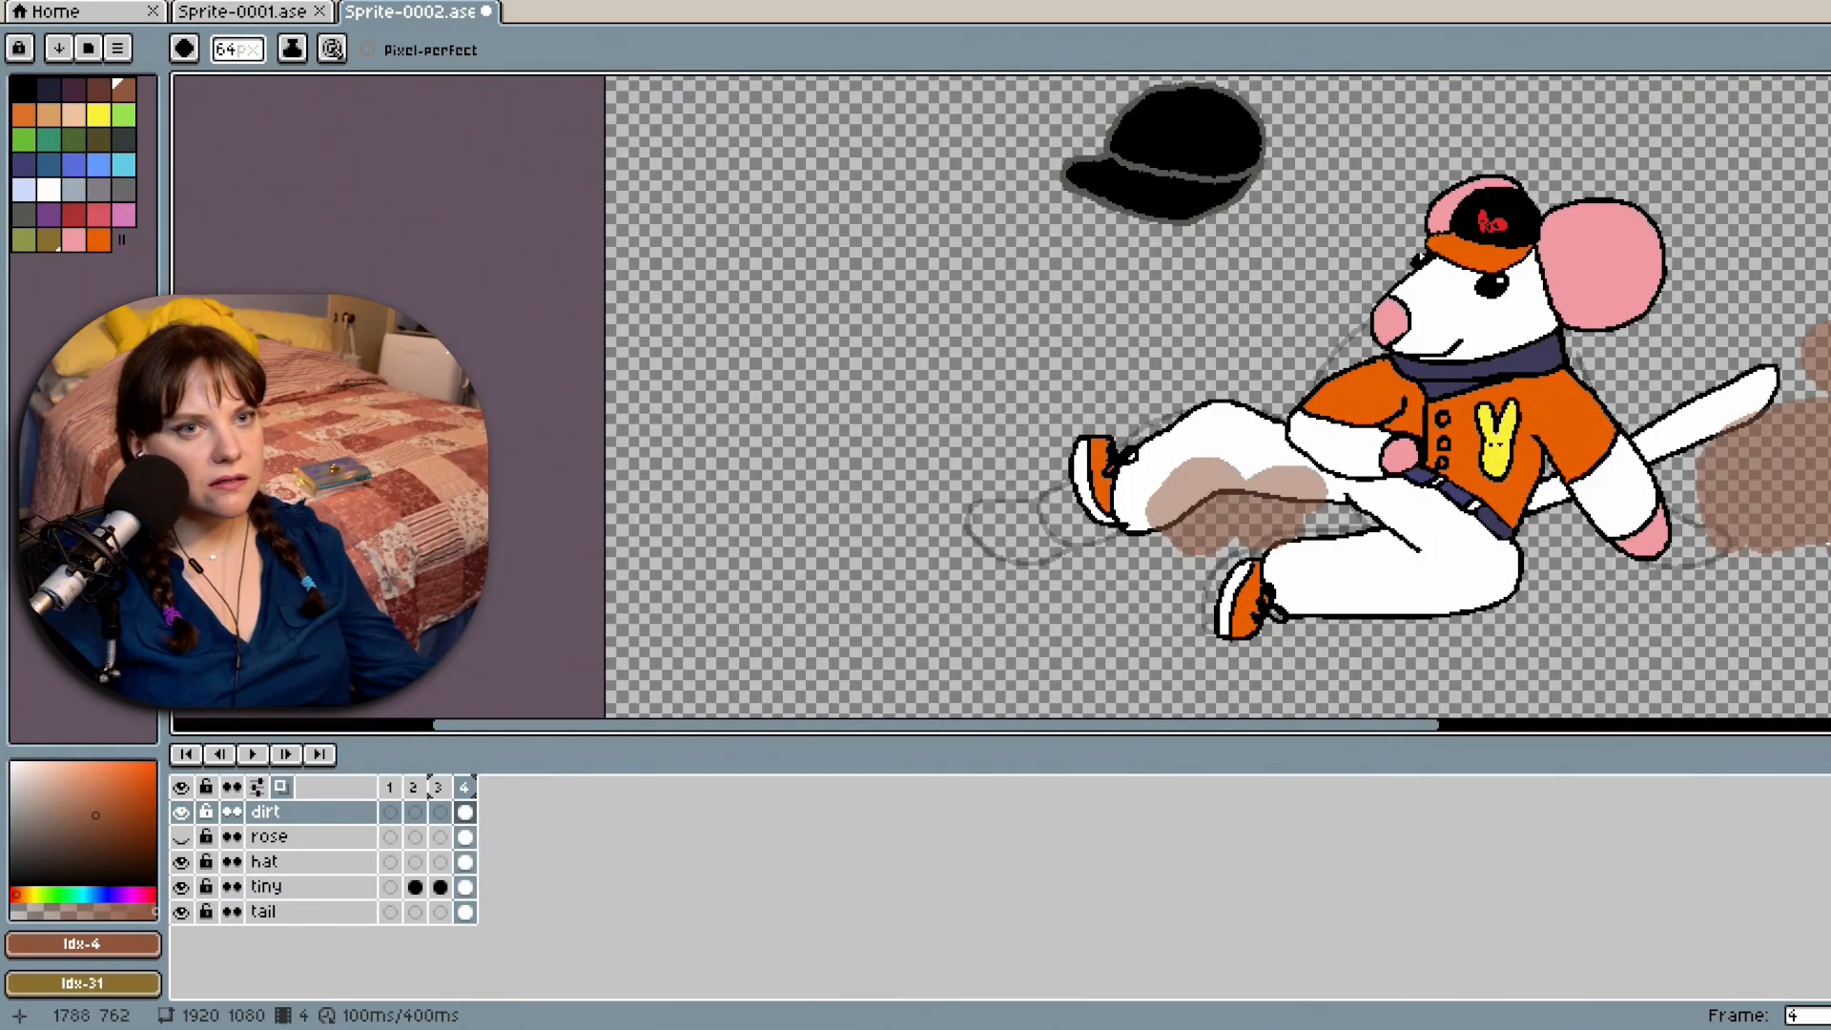
pyautogui.moveTo(1692, 543)
pyautogui.mouseDown()
pyautogui.moveTo(1671, 580)
pyautogui.moveTo(1754, 586)
pyautogui.mouseUp()
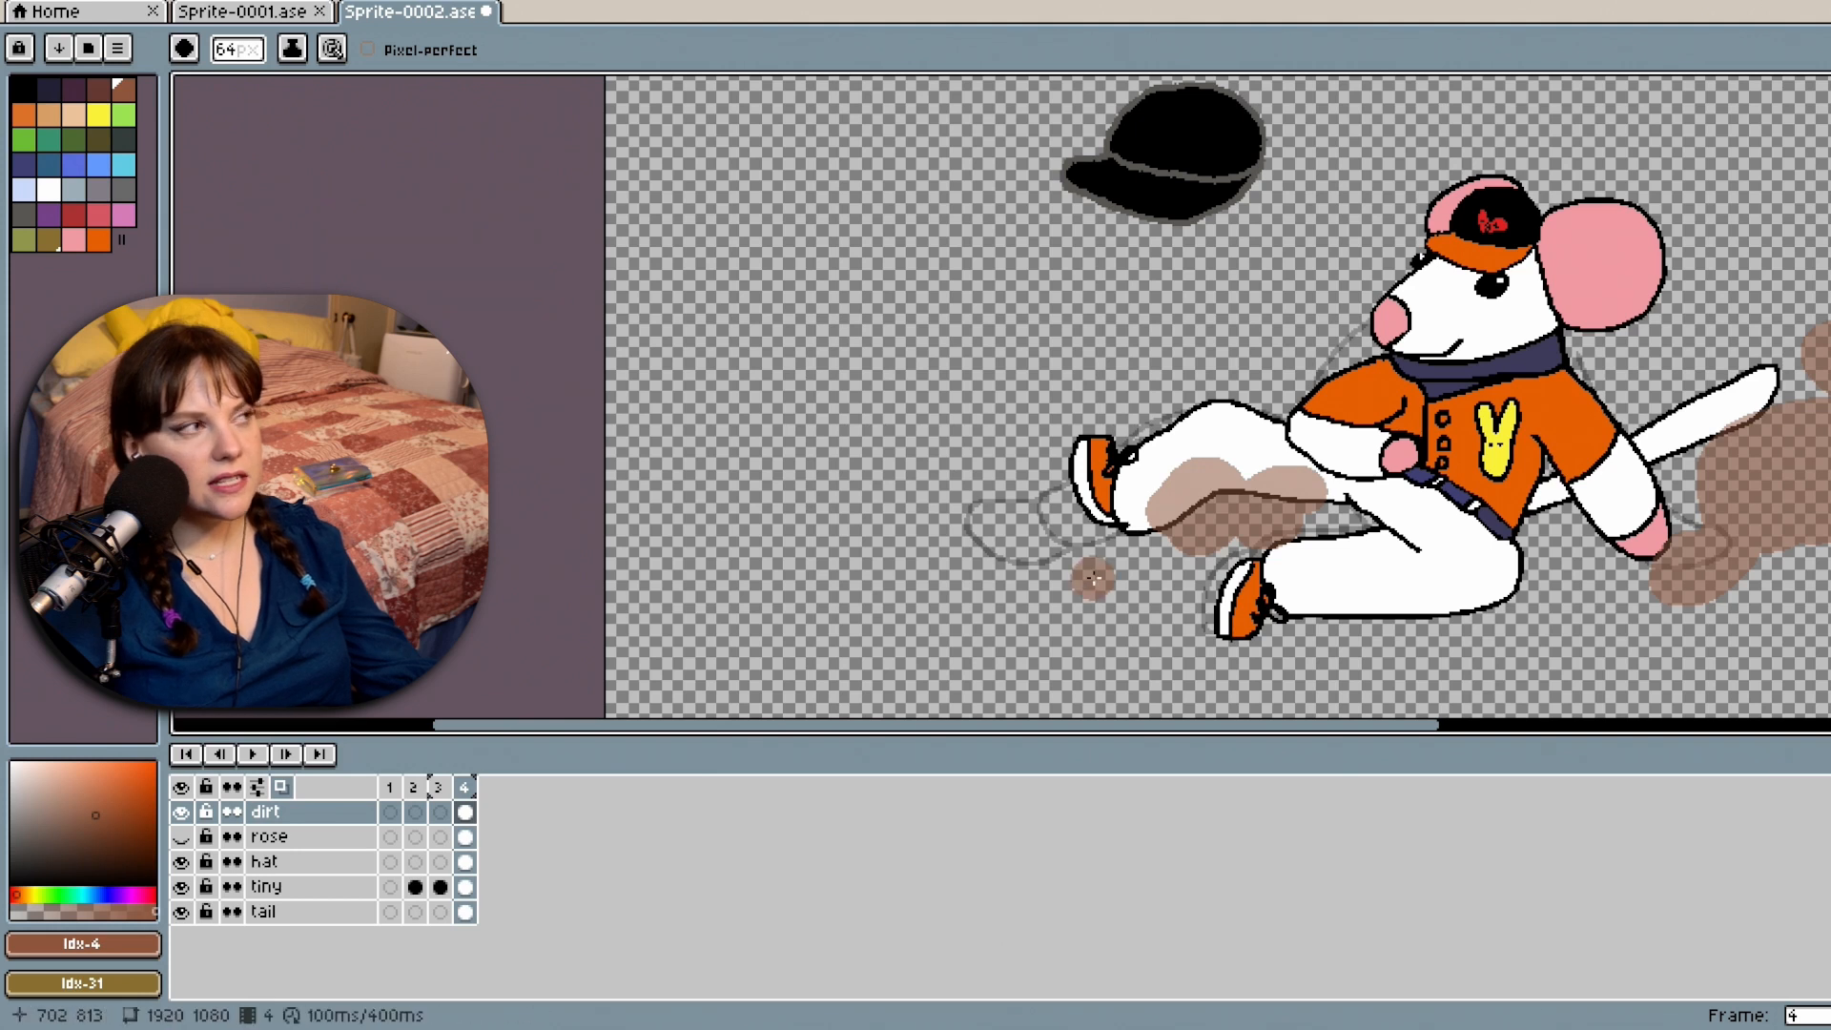
# Outline the lower part of the brown dust cloud behind the mouse in black with a 10 px brush.
pyautogui.click(28, 88)
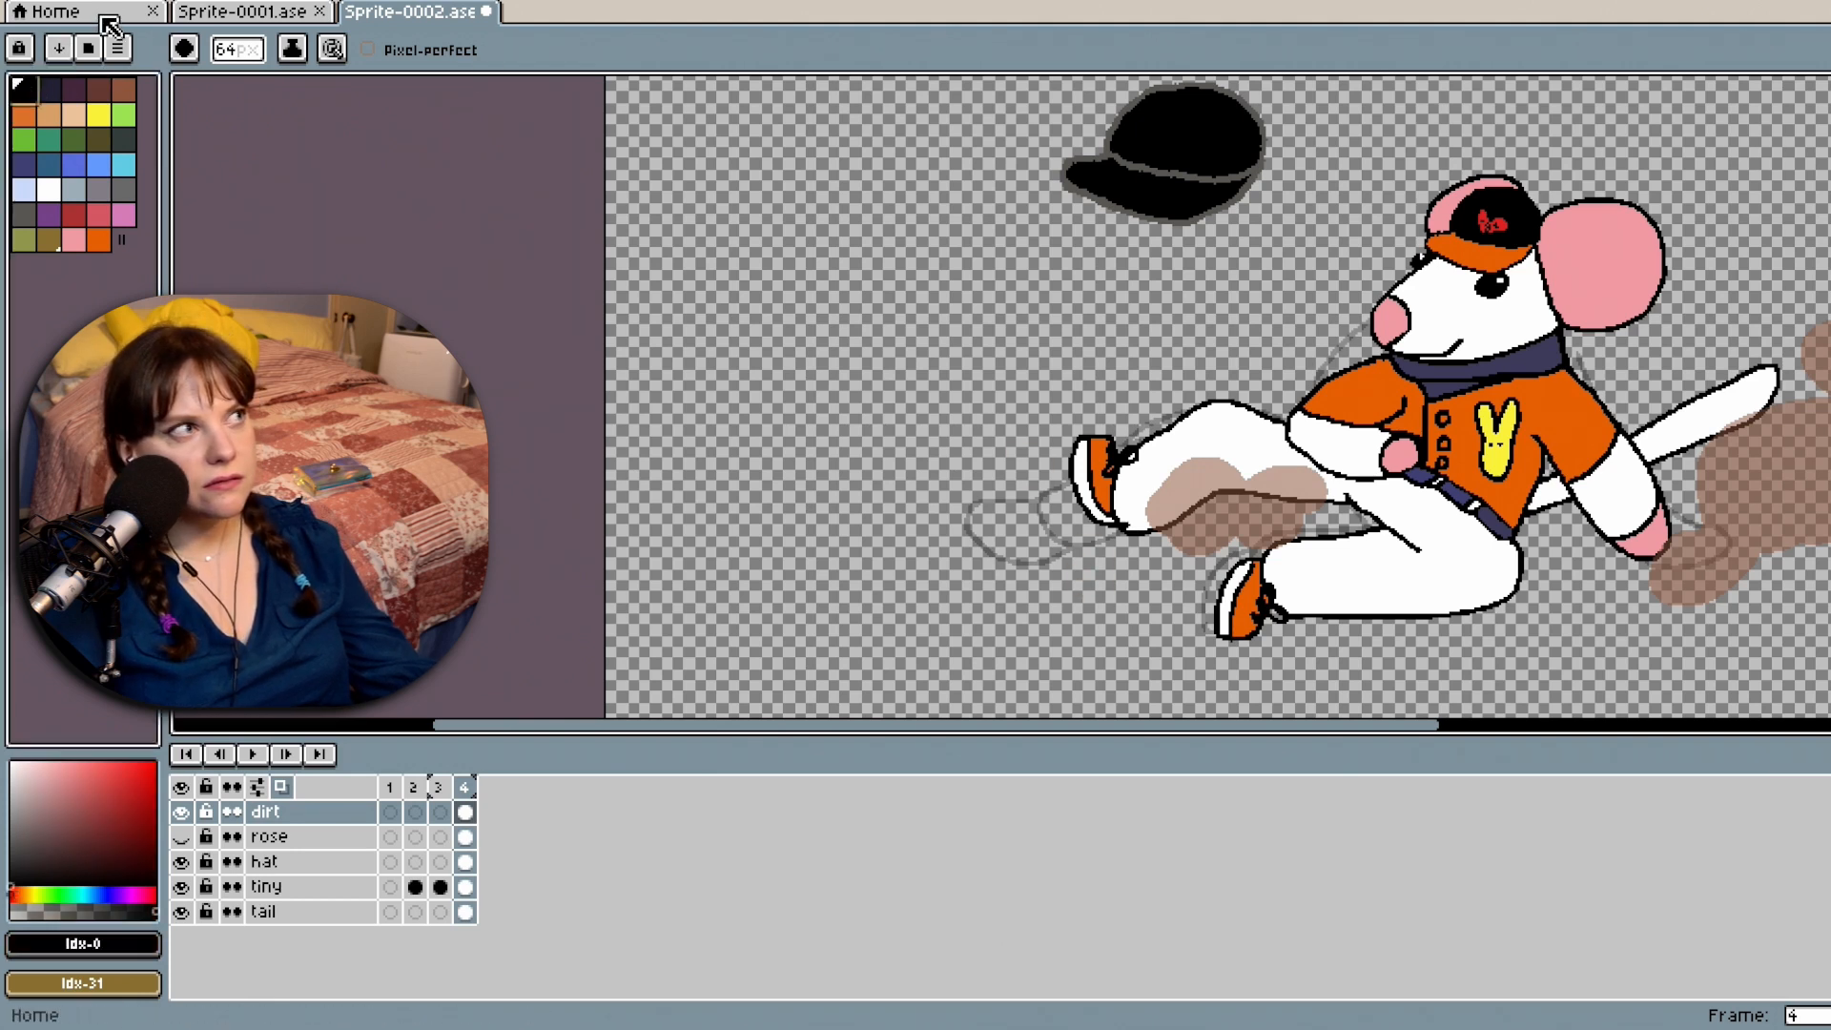
pyautogui.click(240, 50)
pyautogui.moveTo(282, 86); pyautogui.dragTo(277, 91)
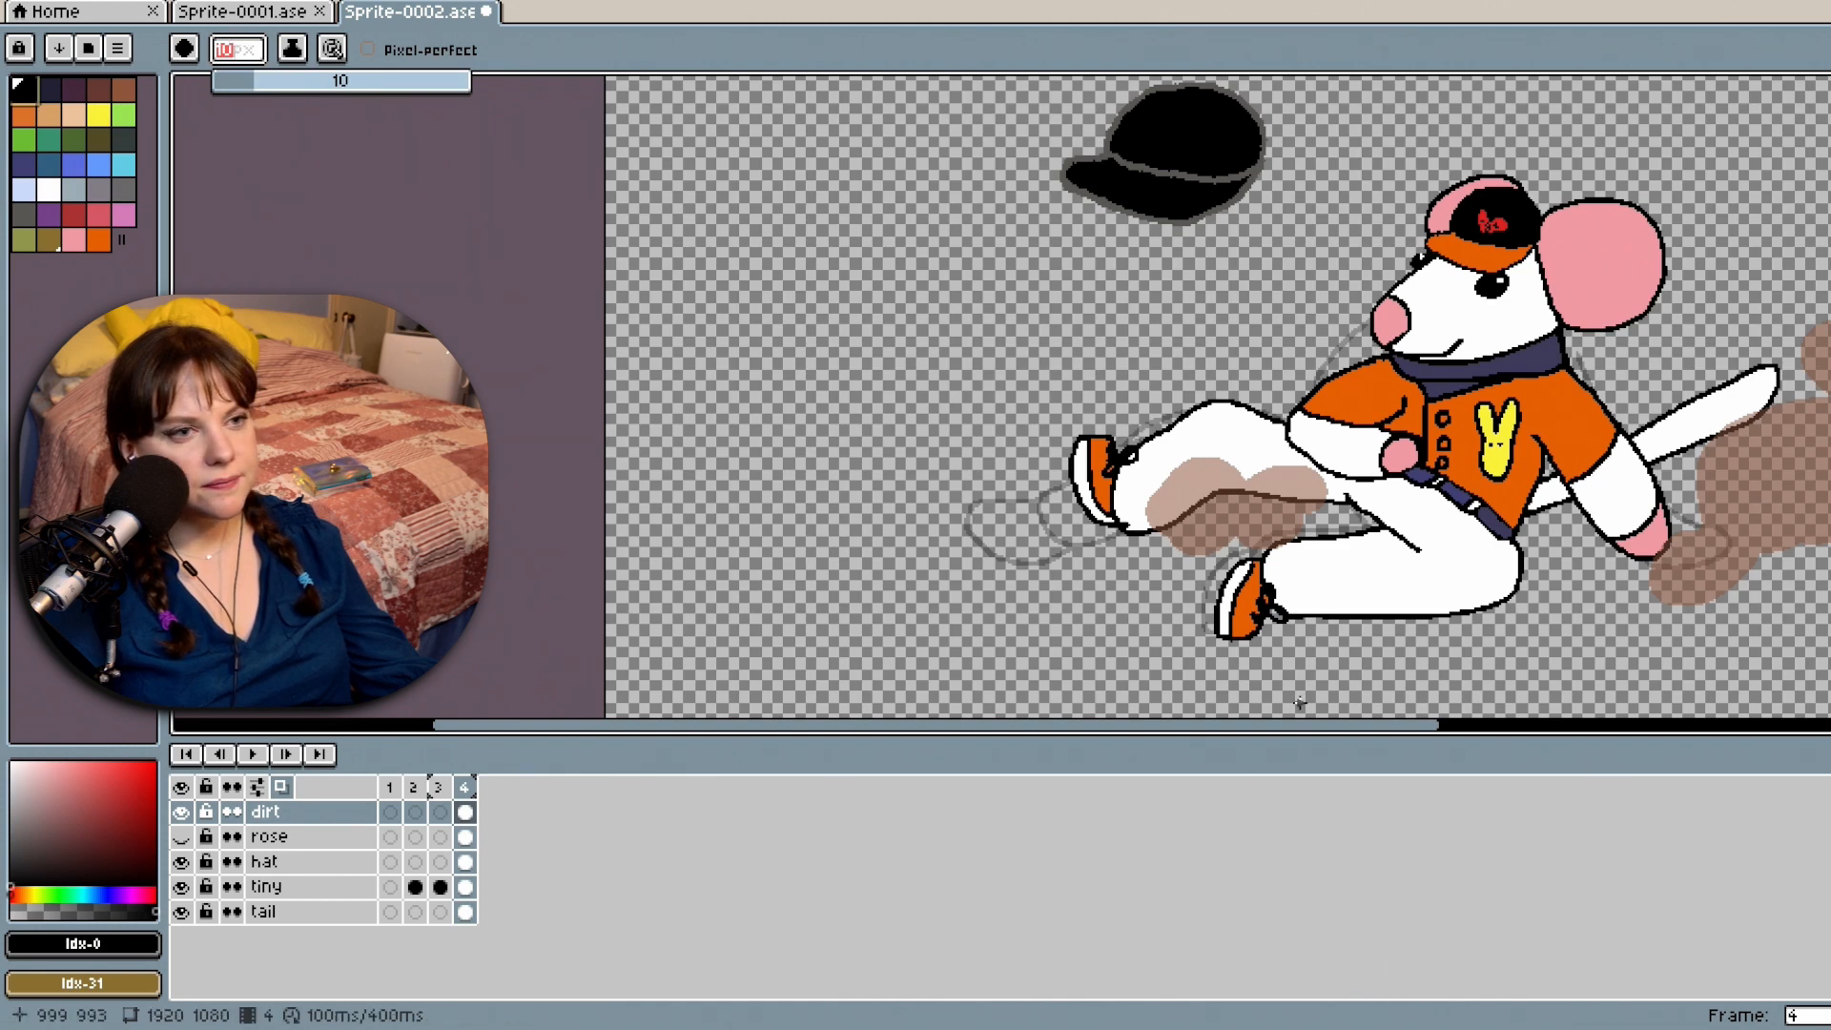
pyautogui.moveTo(1311, 729); pyautogui.dragTo(1502, 746)
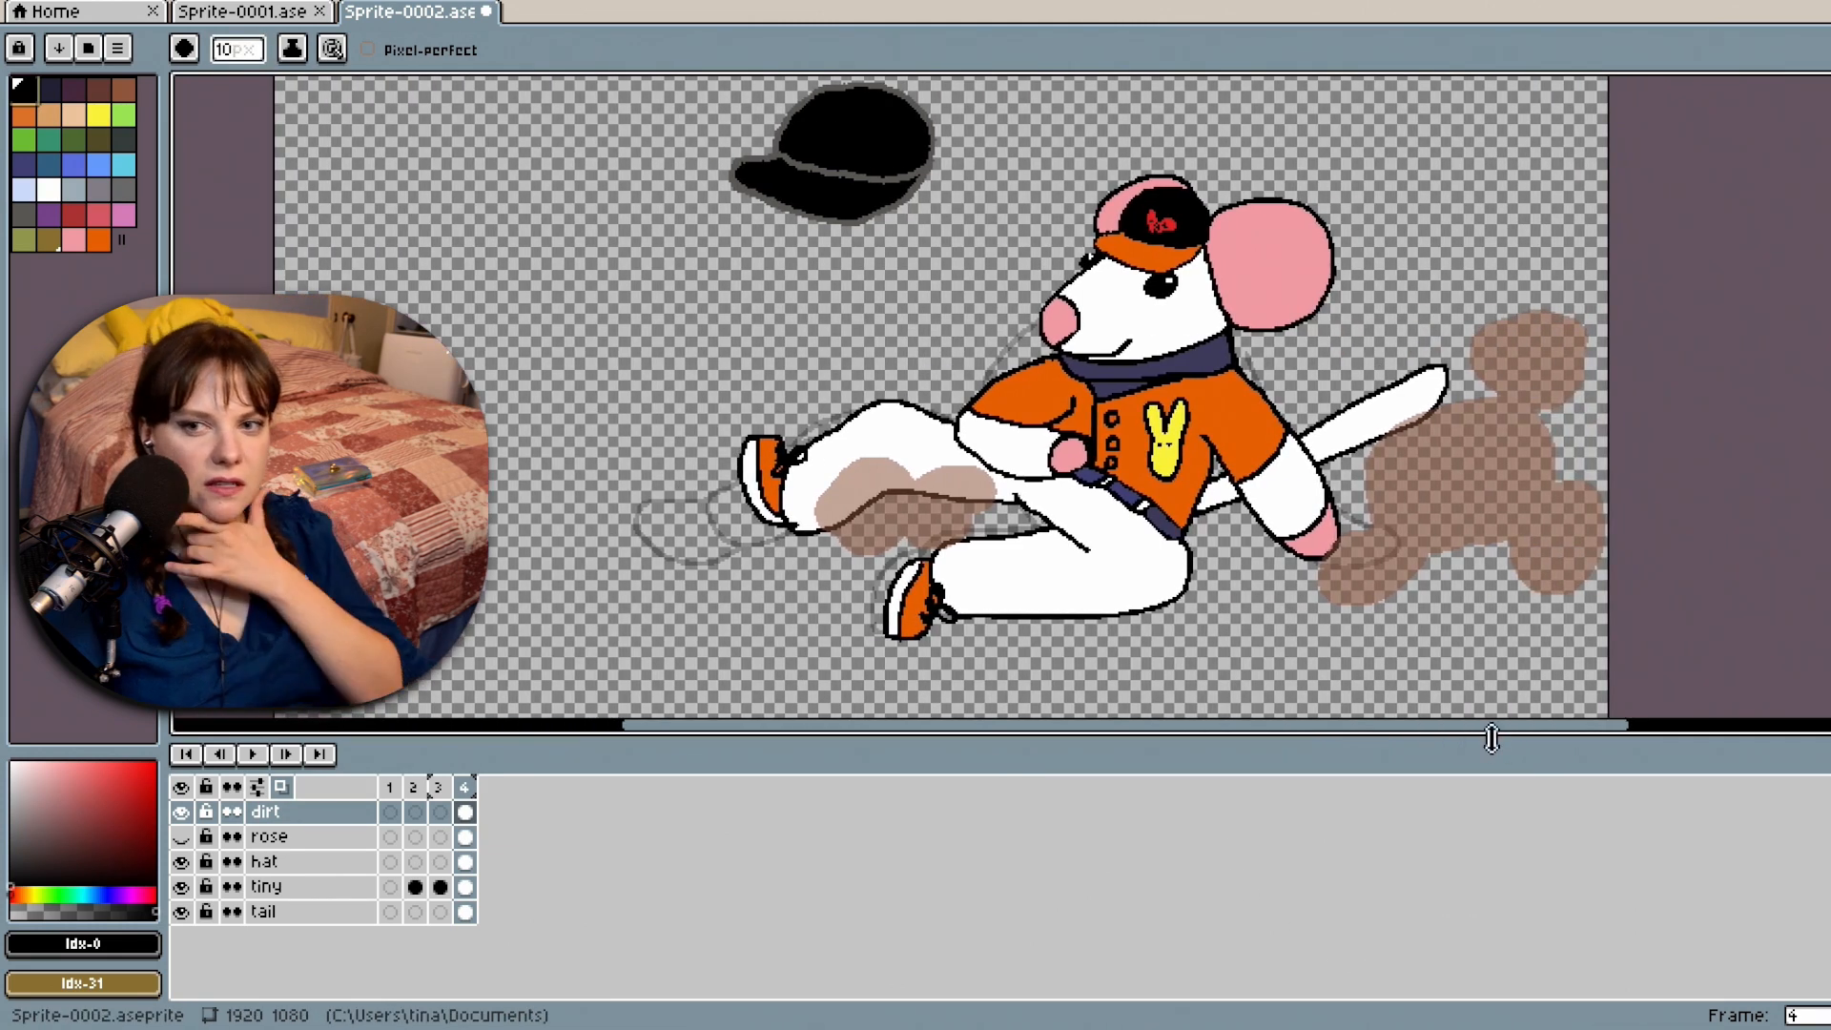
pyautogui.scroll(3, 1366, 536)
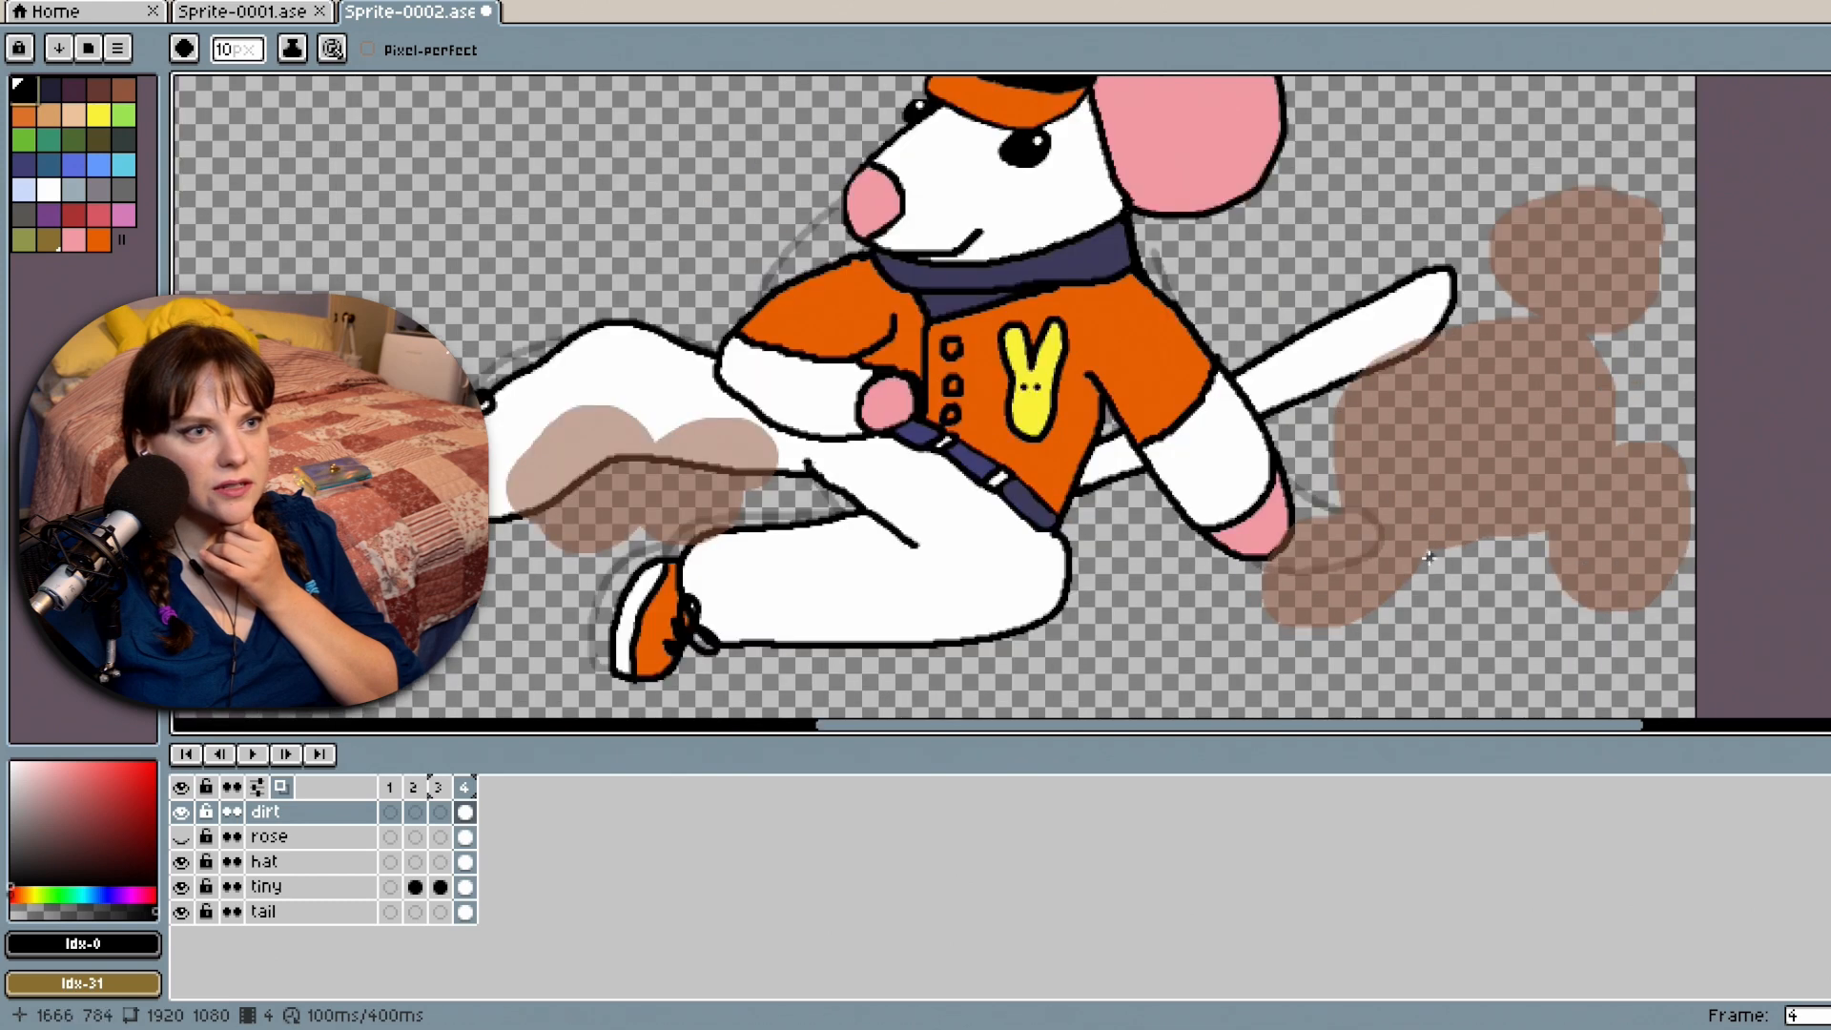
pyautogui.moveTo(1263, 475)
pyautogui.mouseDown()
pyautogui.moveTo(1175, 483)
pyautogui.moveTo(1132, 520)
pyautogui.mouseUp()
pyautogui.moveTo(1108, 658)
pyautogui.mouseDown()
pyautogui.moveTo(1330, 690)
pyautogui.moveTo(1410, 553)
pyautogui.moveTo(1625, 525)
pyautogui.moveTo(1716, 641)
pyautogui.moveTo(1826, 660)
pyautogui.mouseUp()
pyautogui.moveTo(1620, 728); pyautogui.dragTo(1699, 730)
pyautogui.moveTo(986, 439)
pyautogui.mouseDown()
pyautogui.moveTo(979, 393)
pyautogui.moveTo(1022, 289)
pyautogui.moveTo(1081, 221)
pyautogui.moveTo(1289, 186)
pyautogui.moveTo(1401, 236)
pyautogui.moveTo(1464, 373)
pyautogui.moveTo(1521, 330)
pyautogui.moveTo(1616, 331)
pyautogui.moveTo(1681, 416)
pyautogui.mouseUp()
pyautogui.moveTo(1693, 505); pyautogui.dragTo(1684, 567)
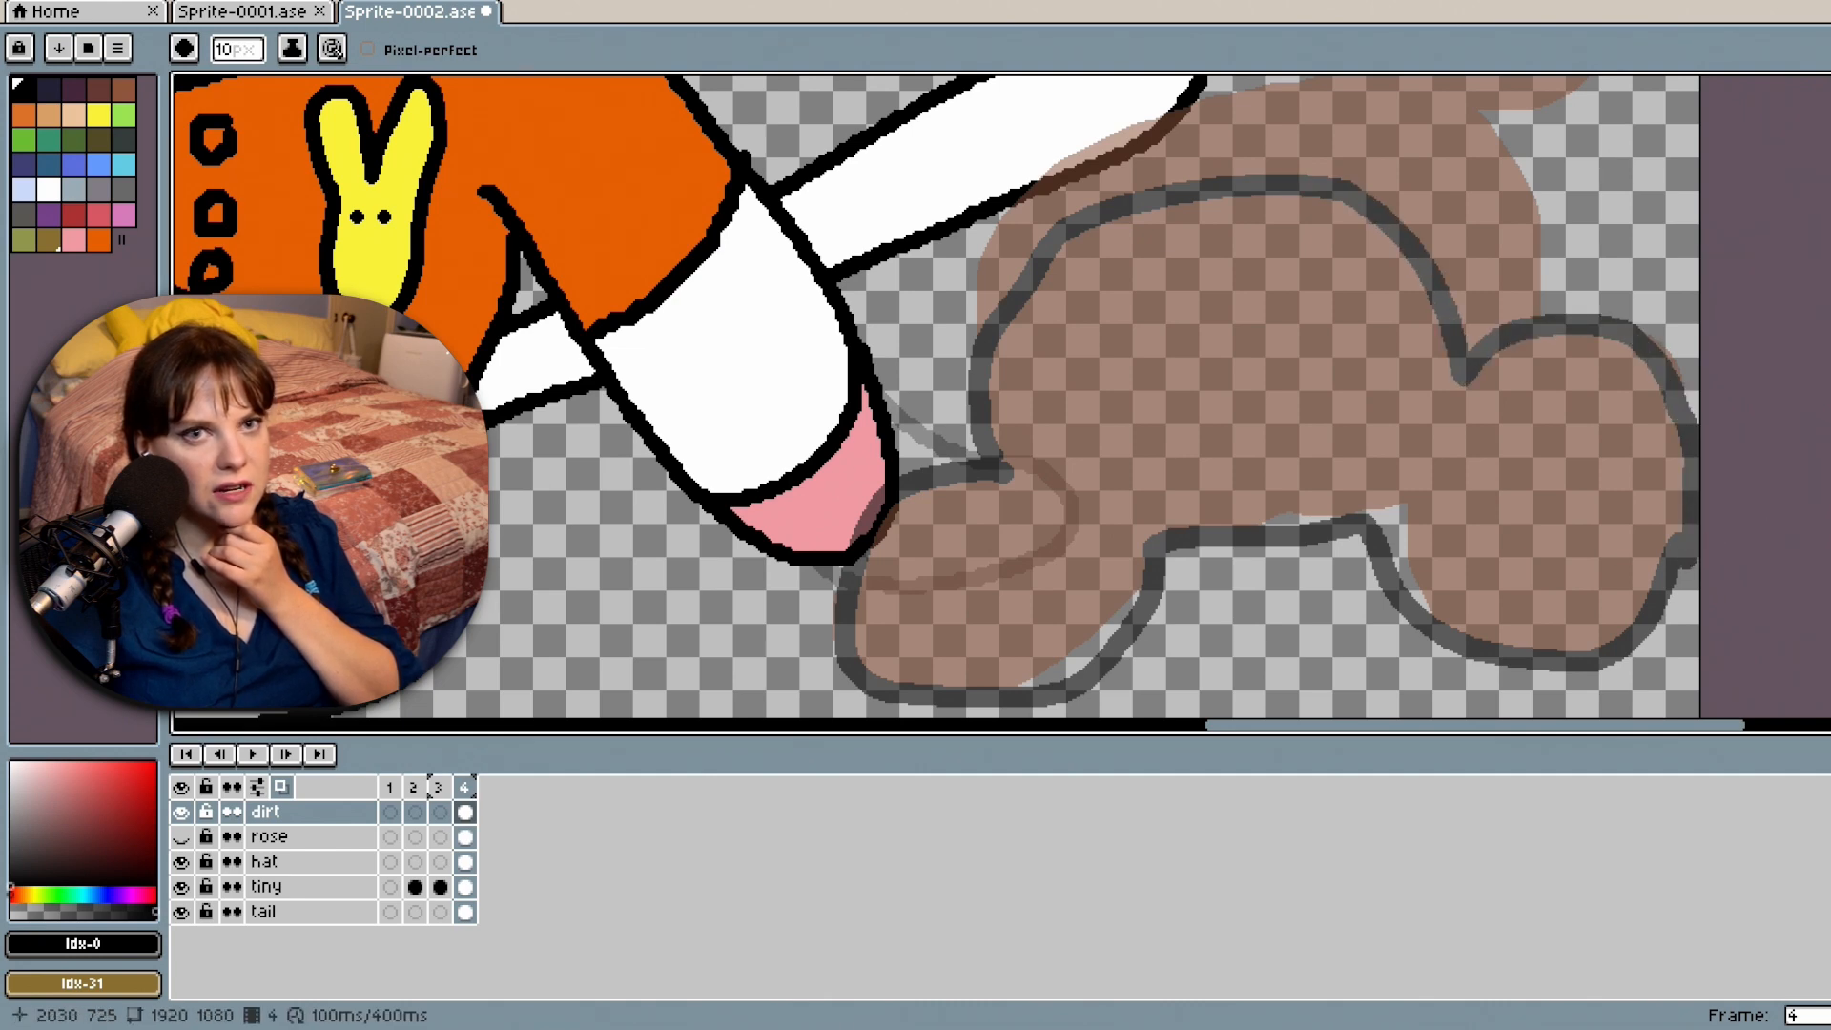
# Set the dirt layer's opacity to 82%.
pyautogui.scroll(5, 1684, 567)
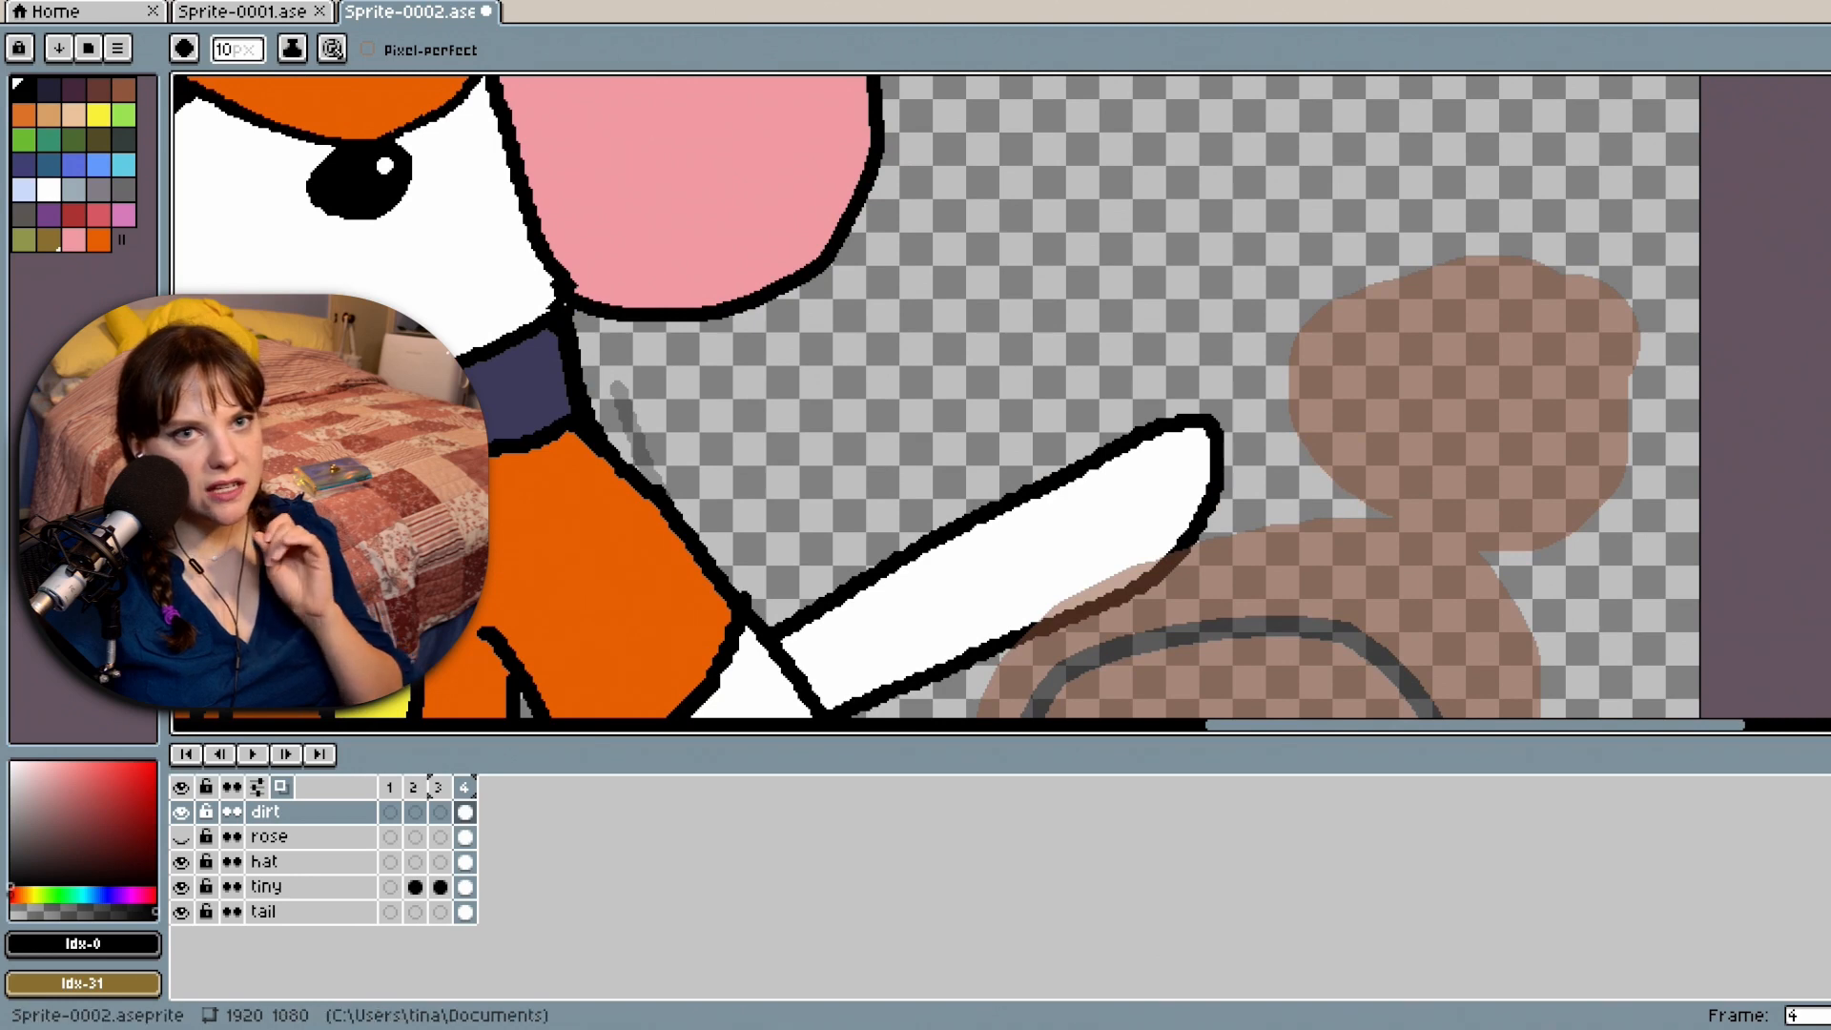
pyautogui.scroll(-5, 934, 396)
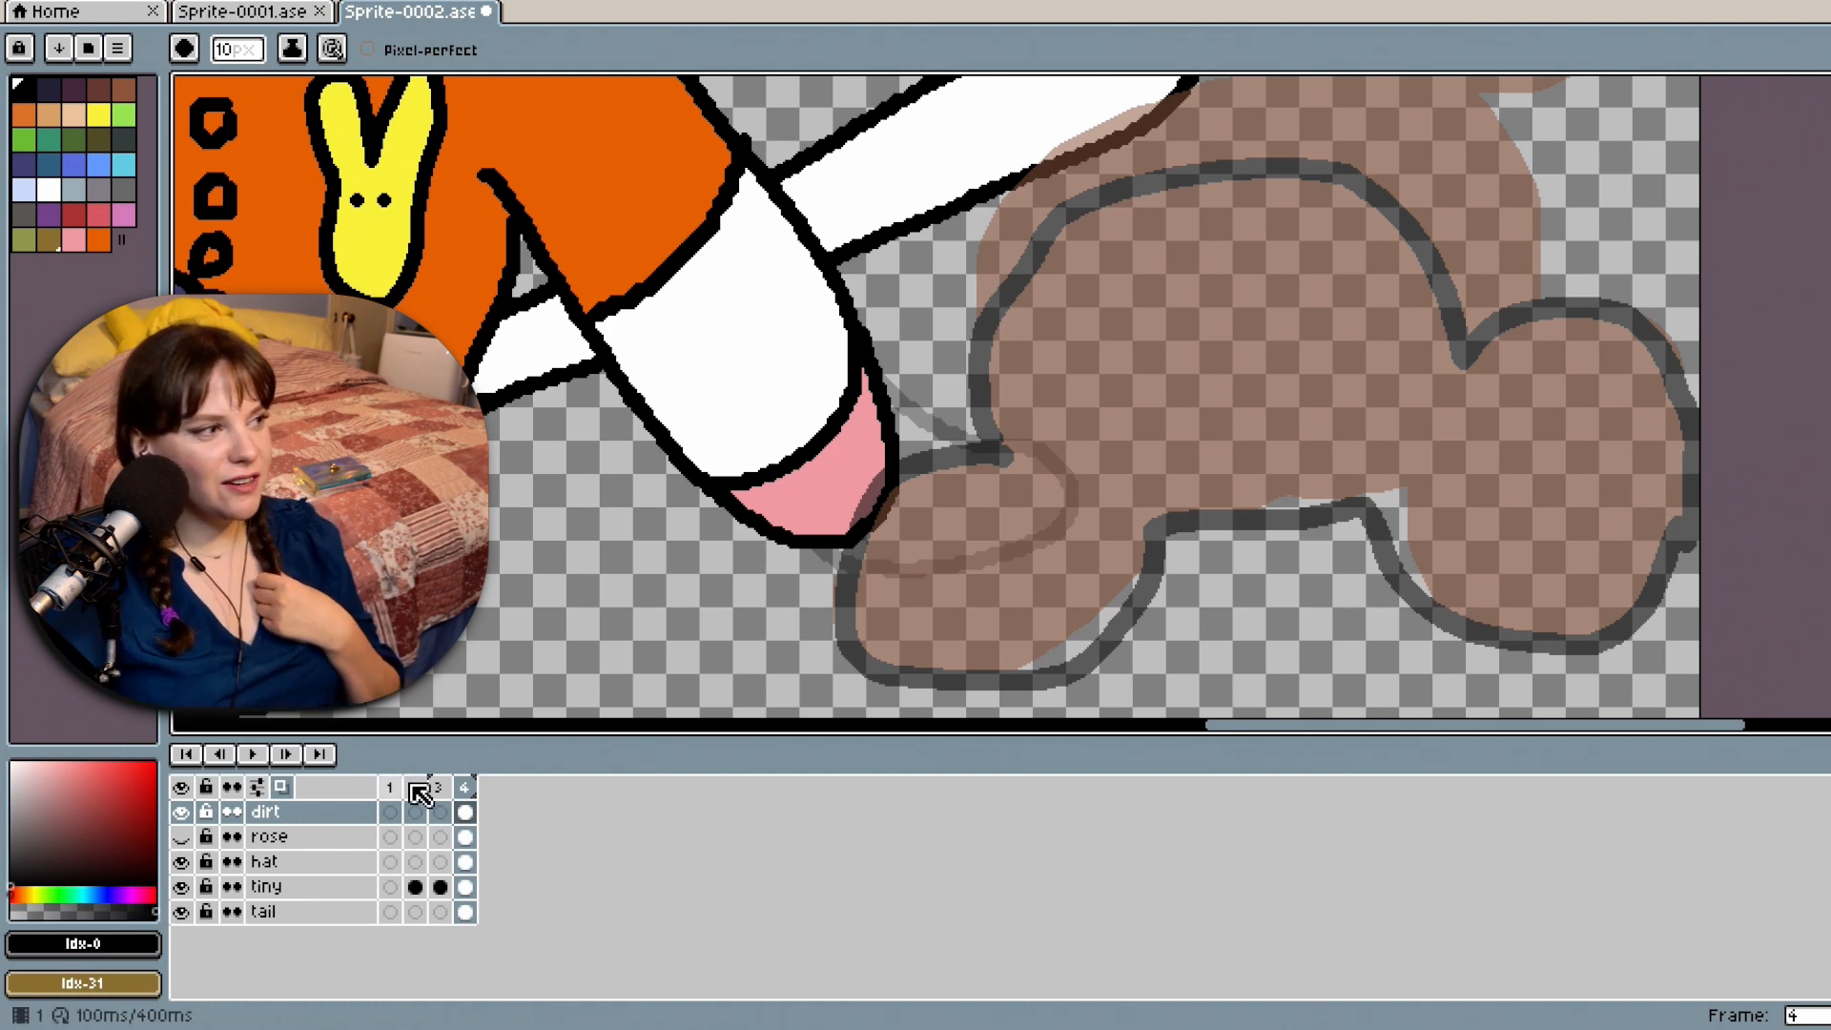
pyautogui.click(390, 811)
pyautogui.click(465, 812)
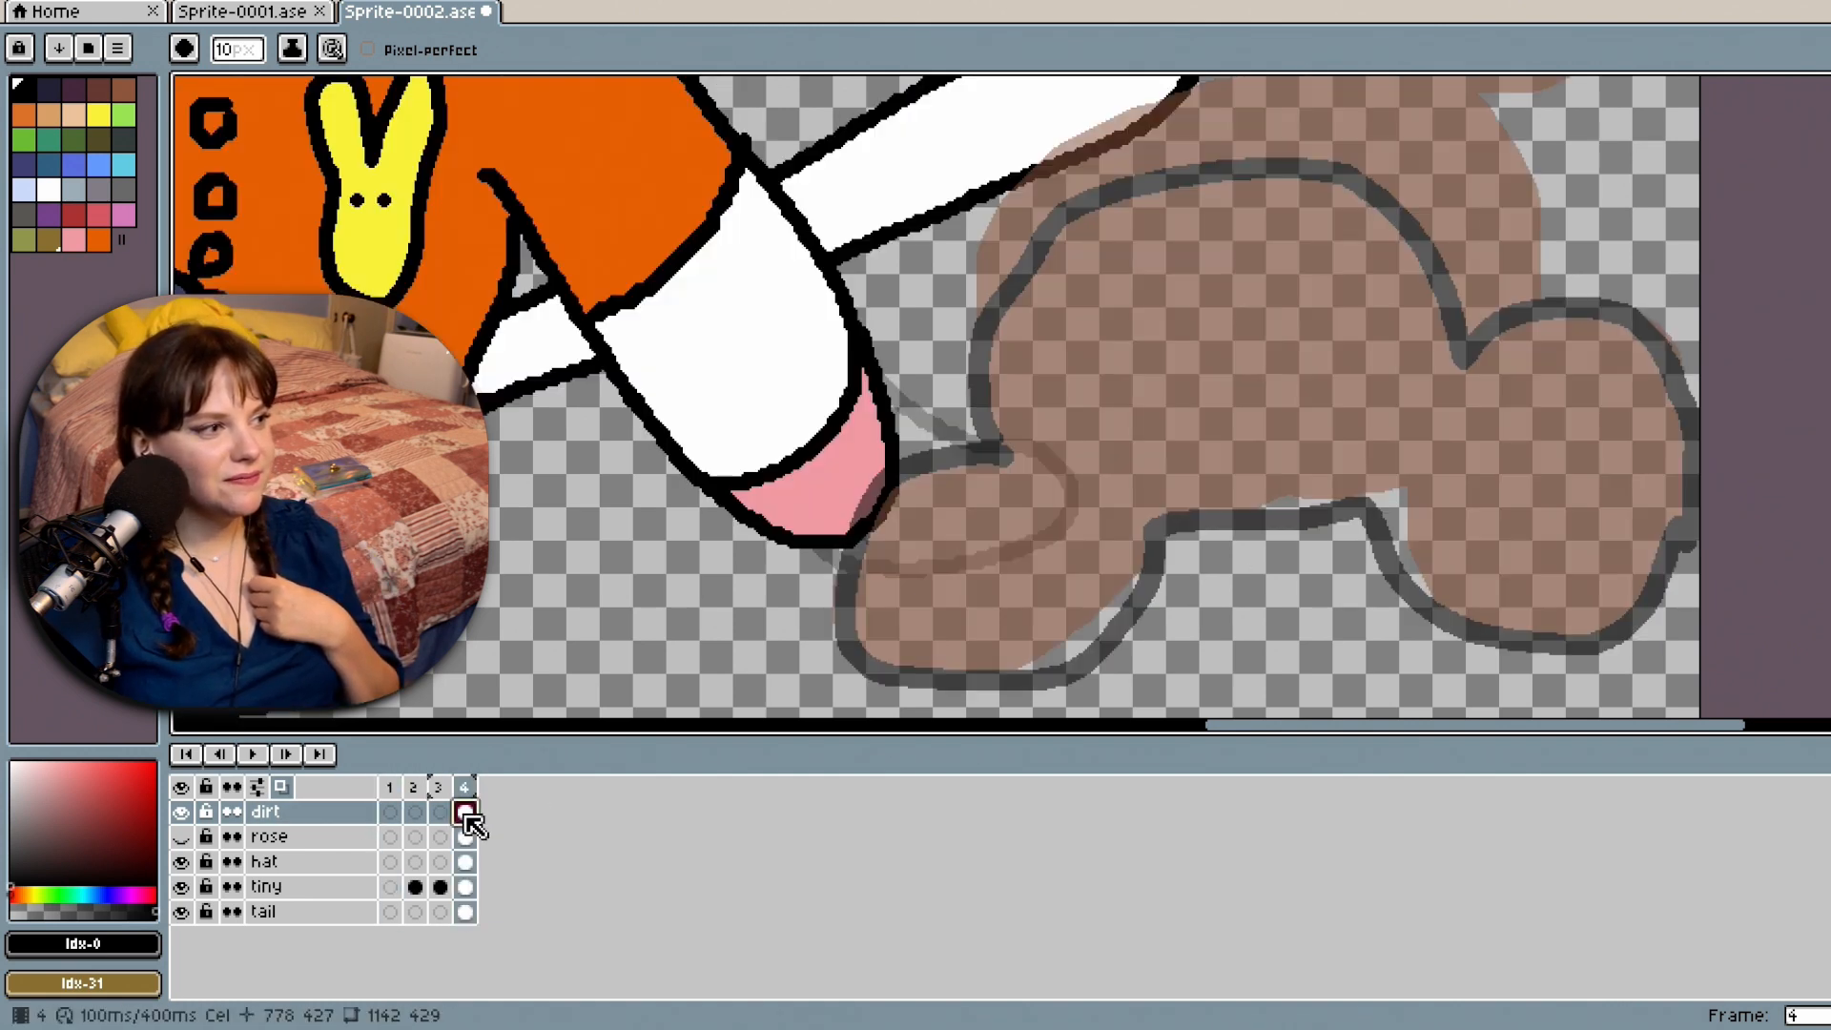
pyautogui.doubleClick(306, 811)
pyautogui.moveTo(1149, 561); pyautogui.dragTo(1180, 560)
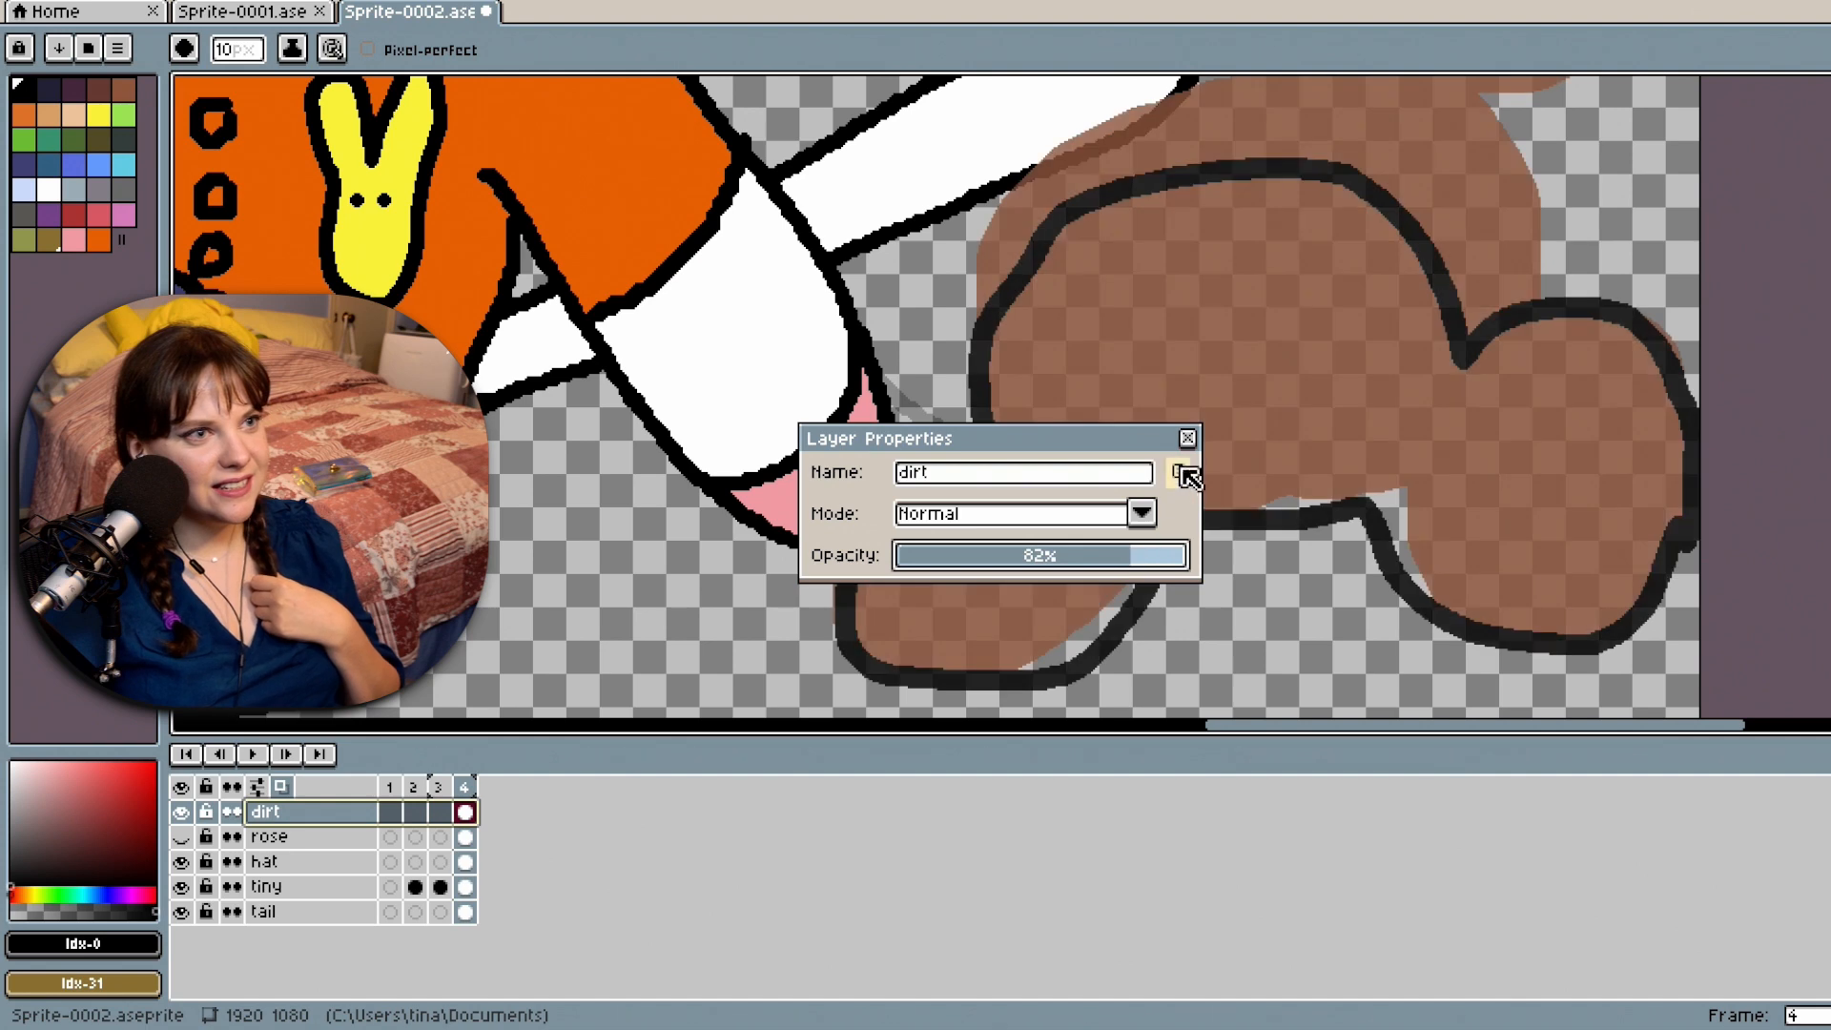
pyautogui.click(1187, 438)
# Outline the small brown dust cloud under the mouse's raised leg in black.
pyautogui.scroll(-3, 933, 445)
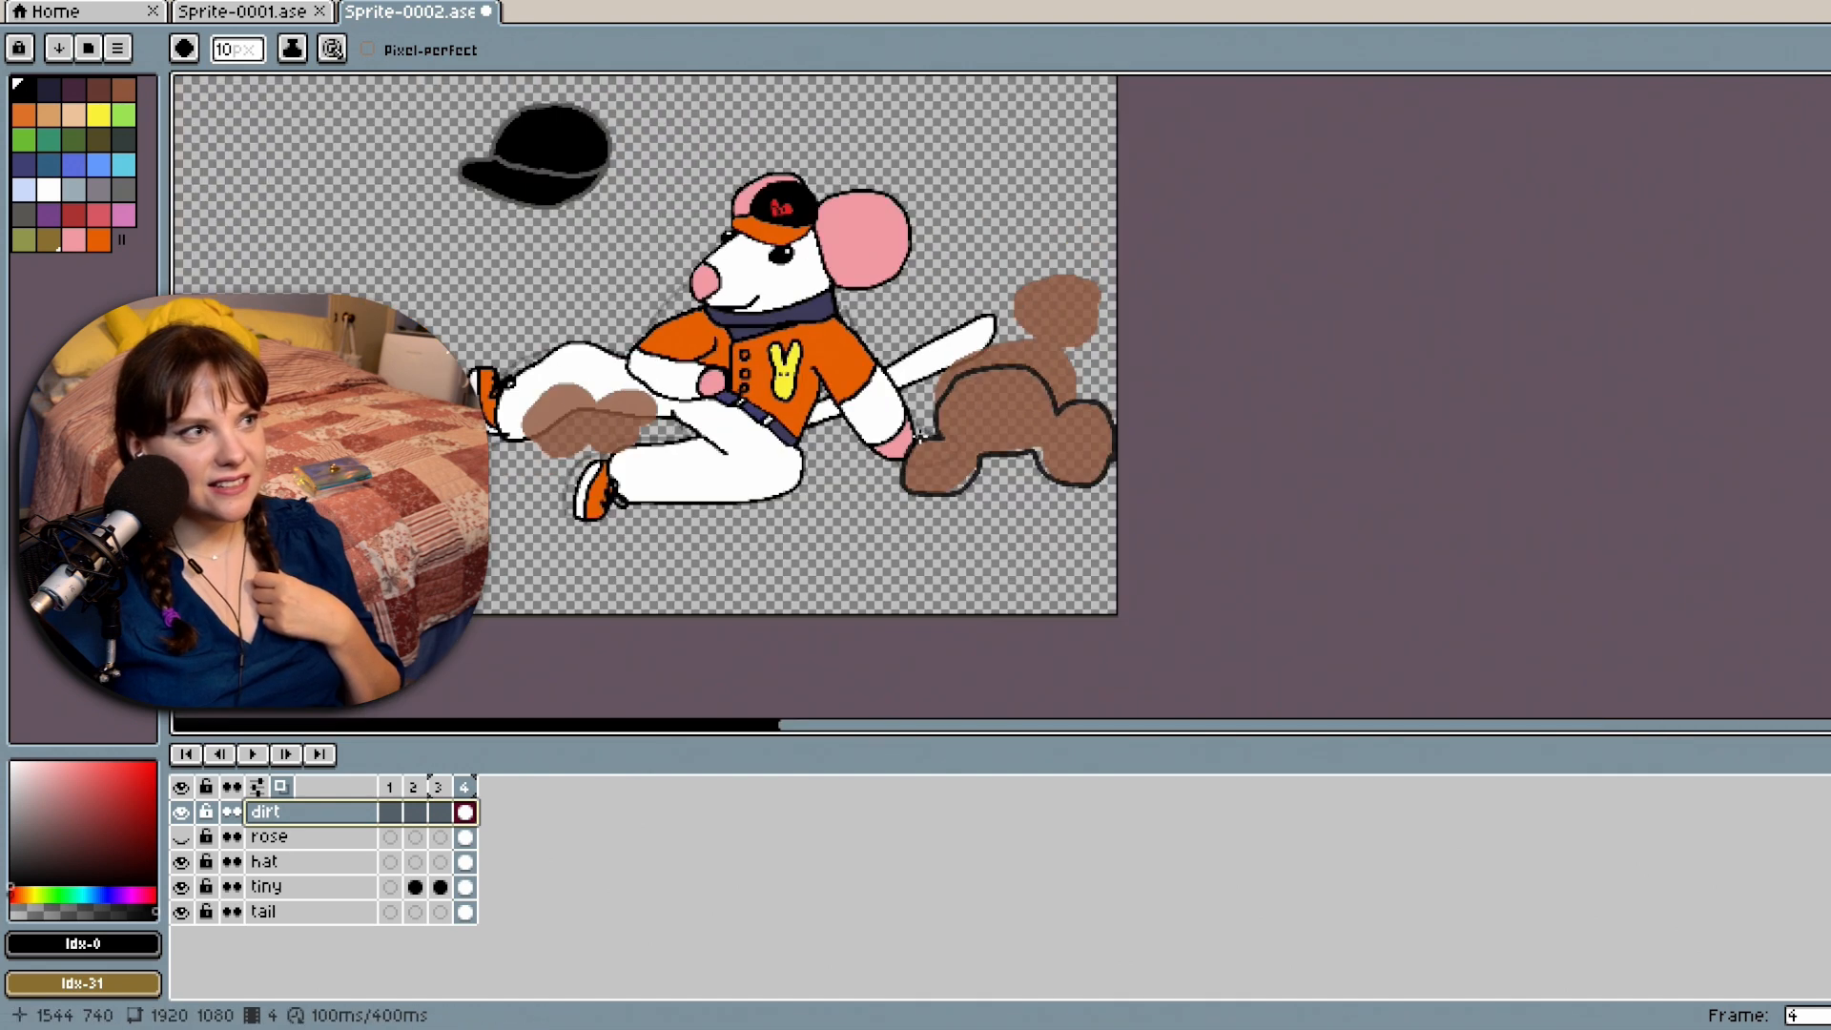
pyautogui.scroll(3, 578, 425)
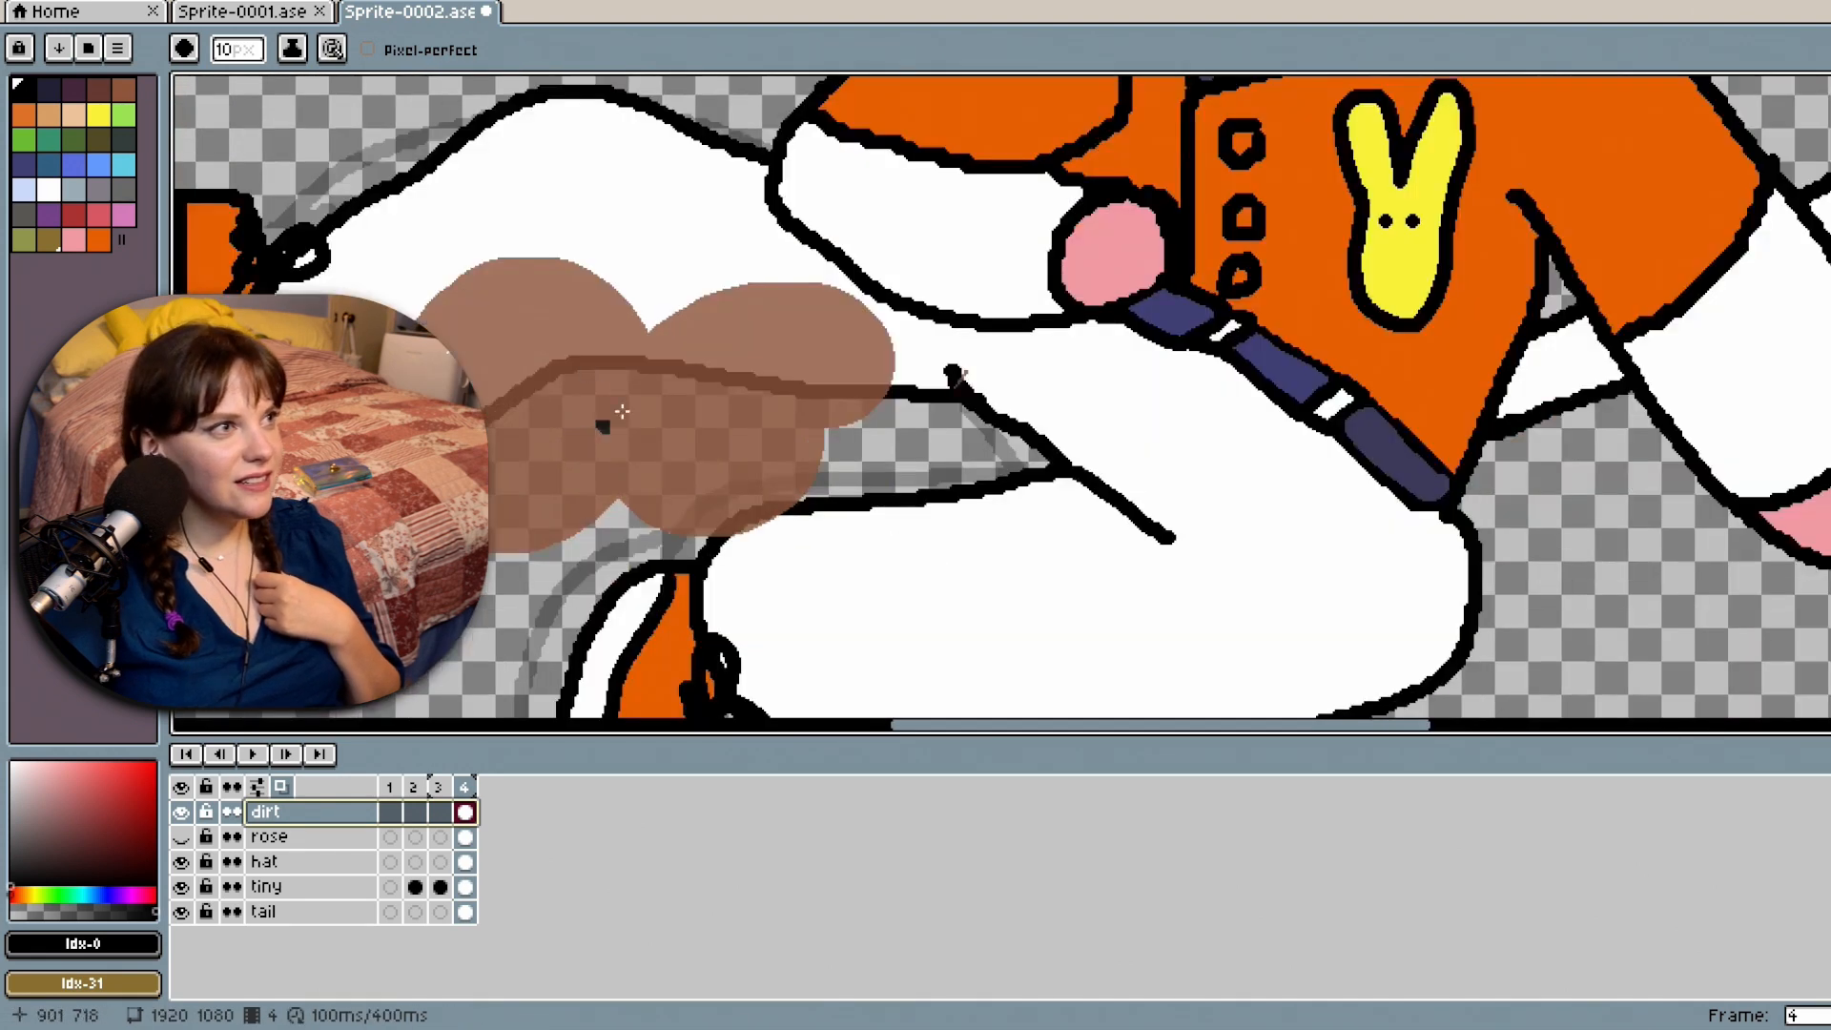
pyautogui.moveTo(654, 352)
pyautogui.mouseDown()
pyautogui.moveTo(588, 268)
pyautogui.moveTo(528, 248)
pyautogui.moveTo(410, 291)
pyautogui.mouseUp()
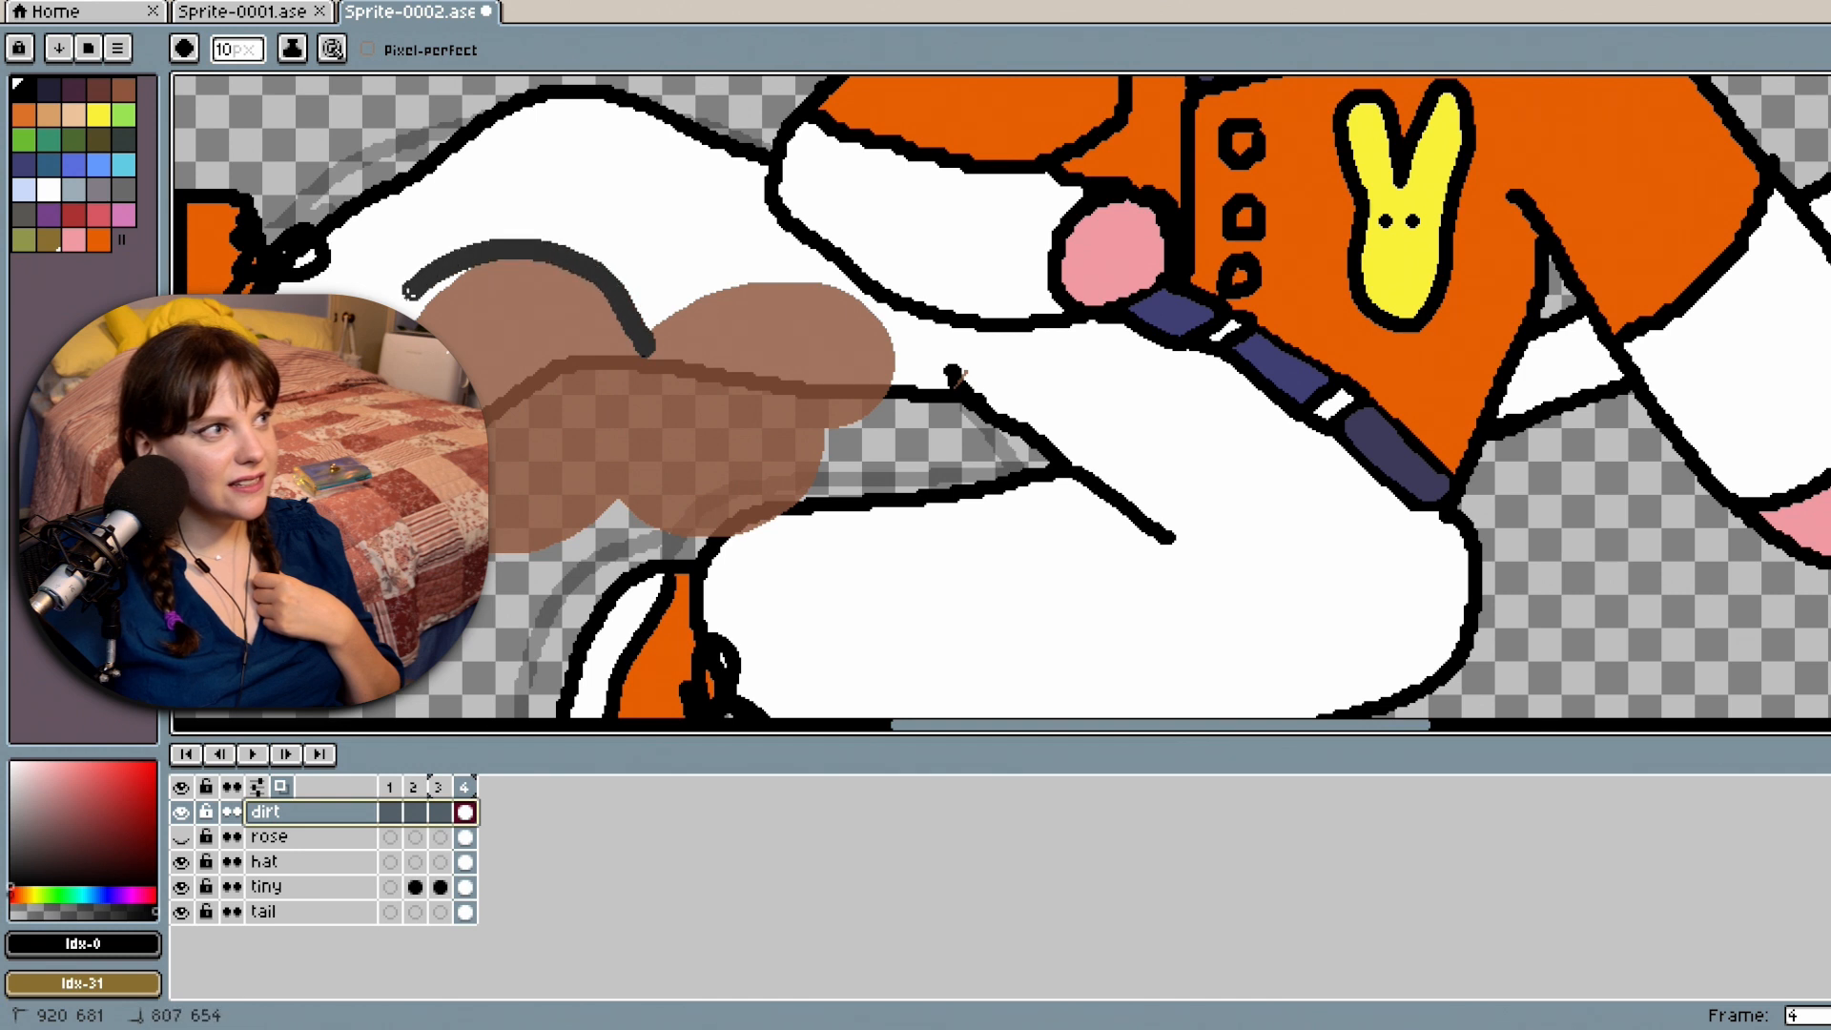
pyautogui.moveTo(482, 543)
pyautogui.mouseDown()
pyautogui.moveTo(553, 551)
pyautogui.moveTo(632, 497)
pyautogui.moveTo(761, 512)
pyautogui.moveTo(876, 336)
pyautogui.moveTo(701, 303)
pyautogui.moveTo(648, 366)
pyautogui.mouseUp()
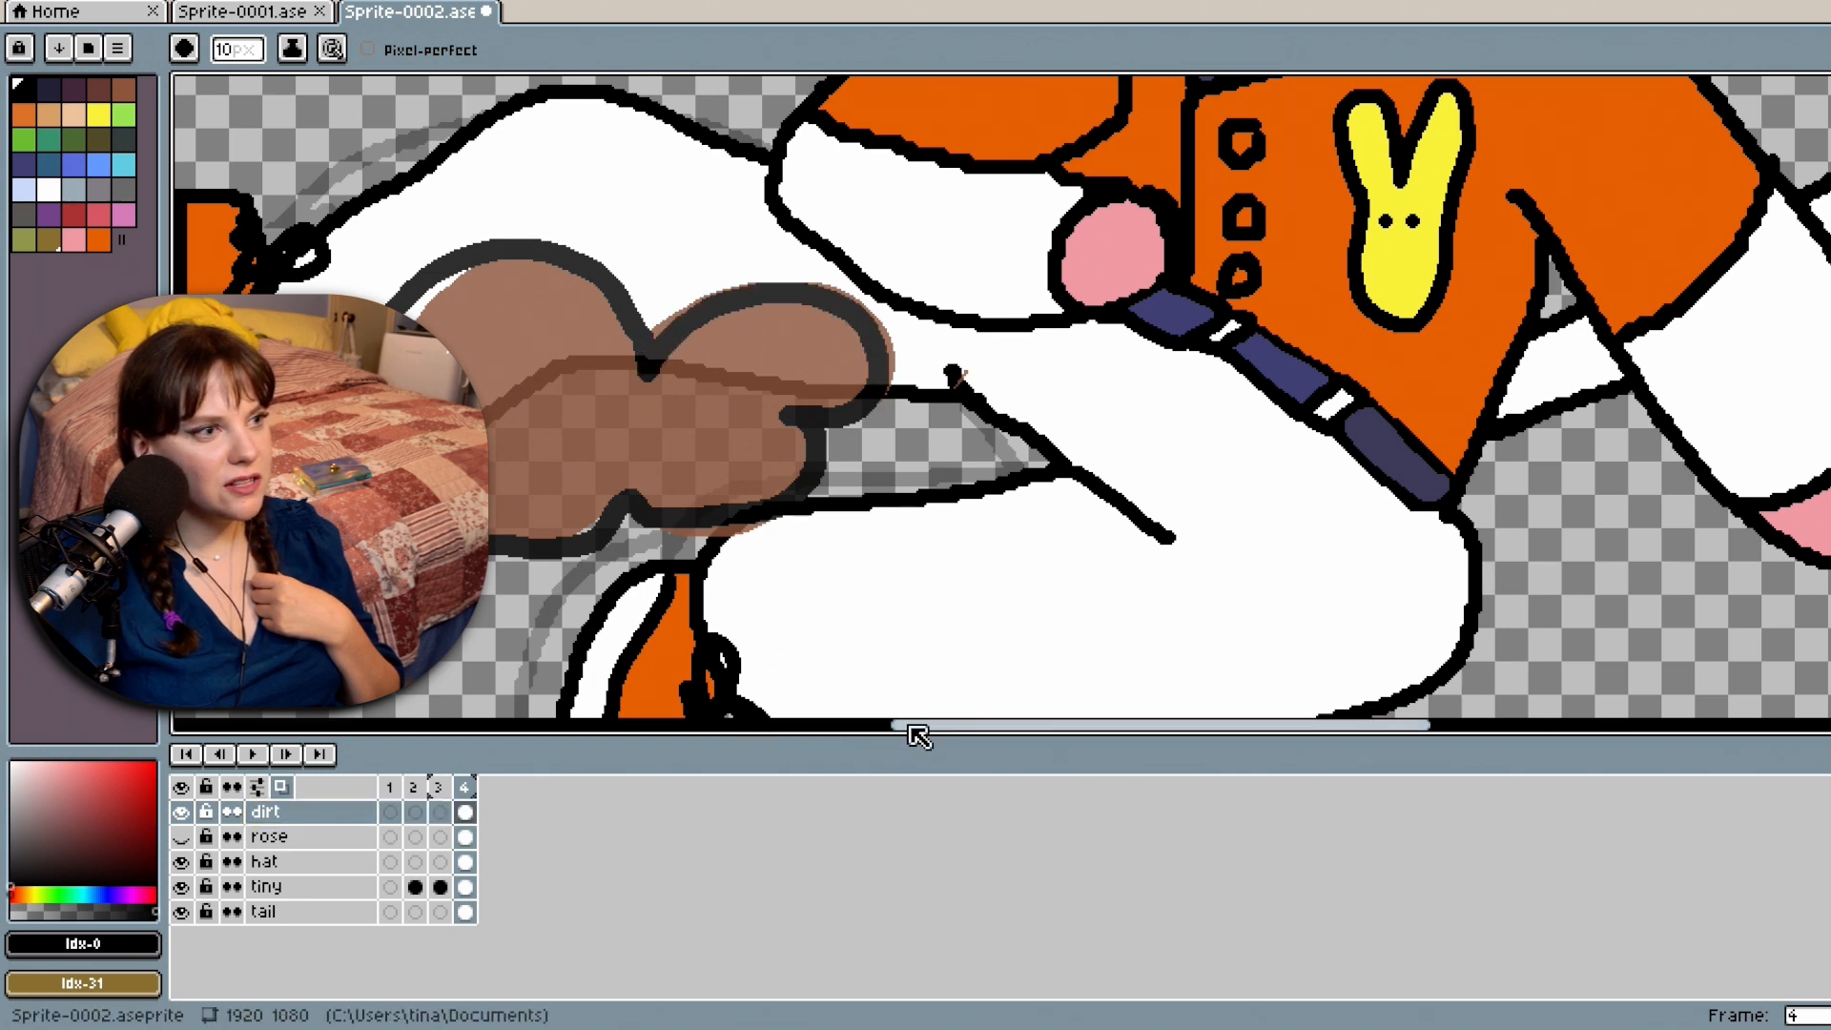
# Add short black lines where the lobes of the dust cloud behind the mouse meet.
pyautogui.moveTo(916, 729); pyautogui.dragTo(1288, 724)
pyautogui.moveTo(750, 442); pyautogui.dragTo(834, 484)
pyautogui.moveTo(1232, 379); pyautogui.dragTo(1187, 446)
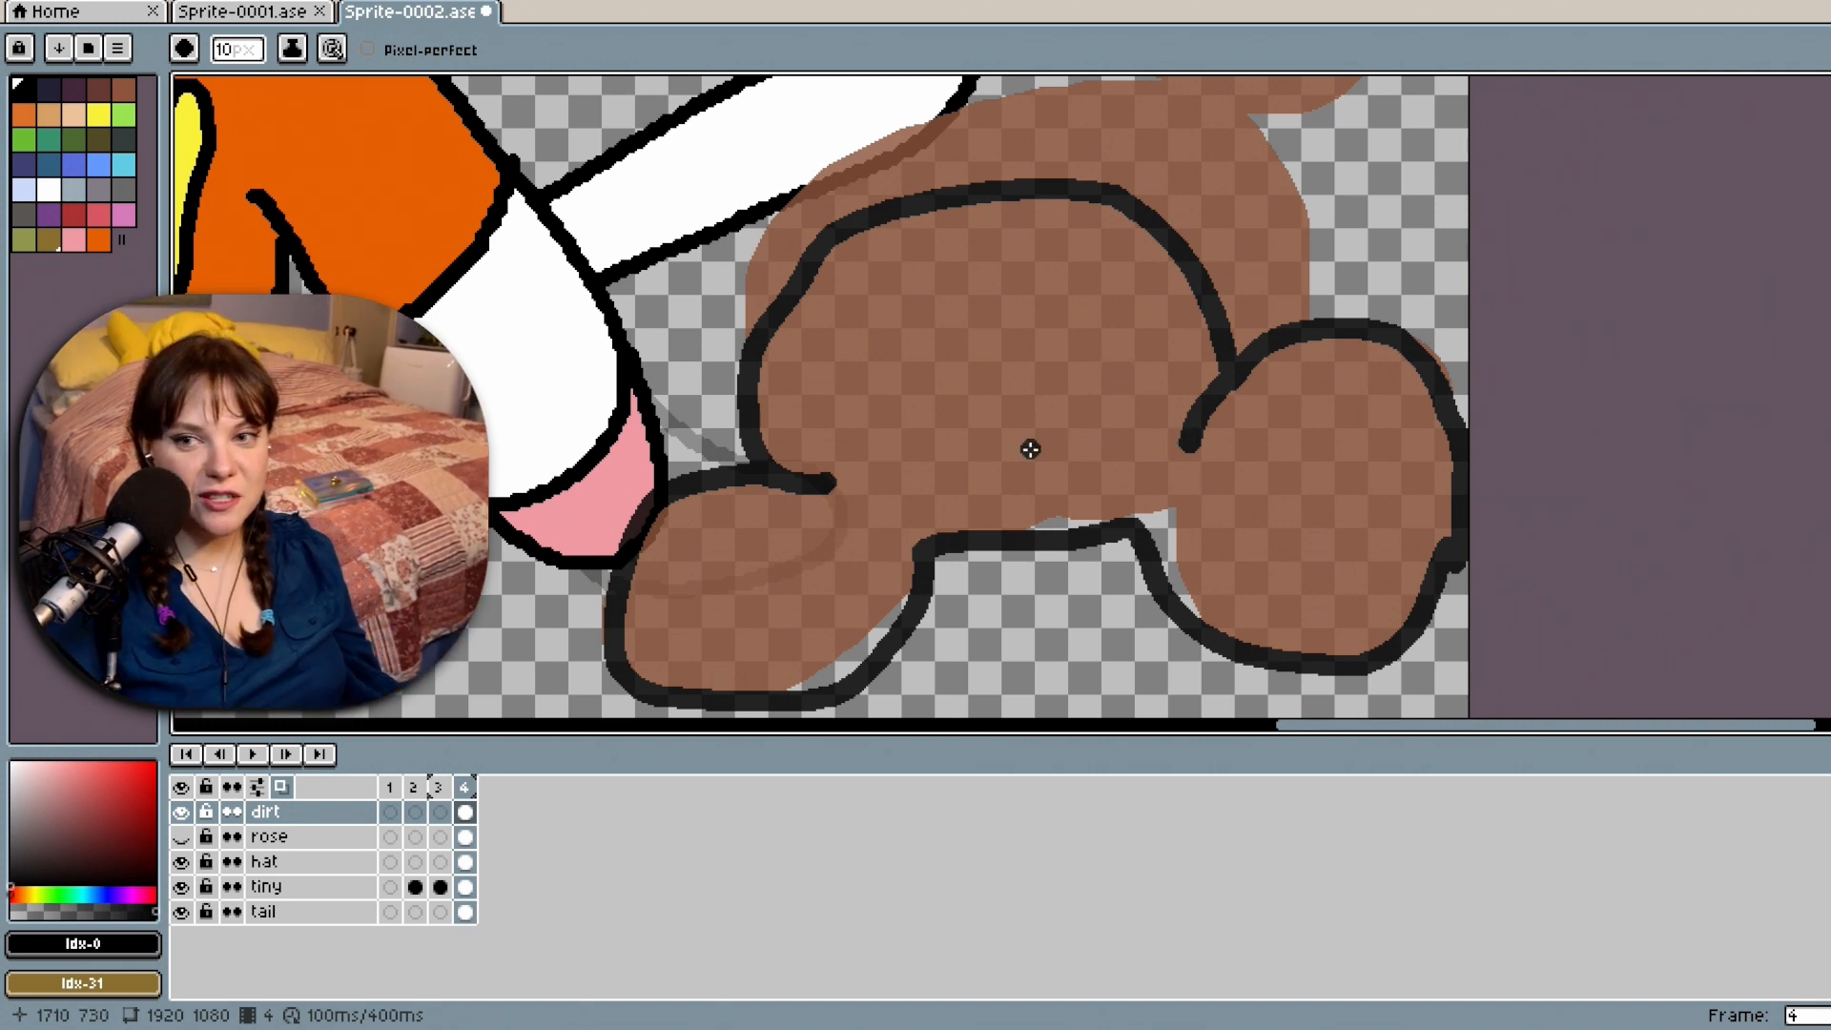
# Show the rose layer.
pyautogui.scroll(-3, 1059, 455)
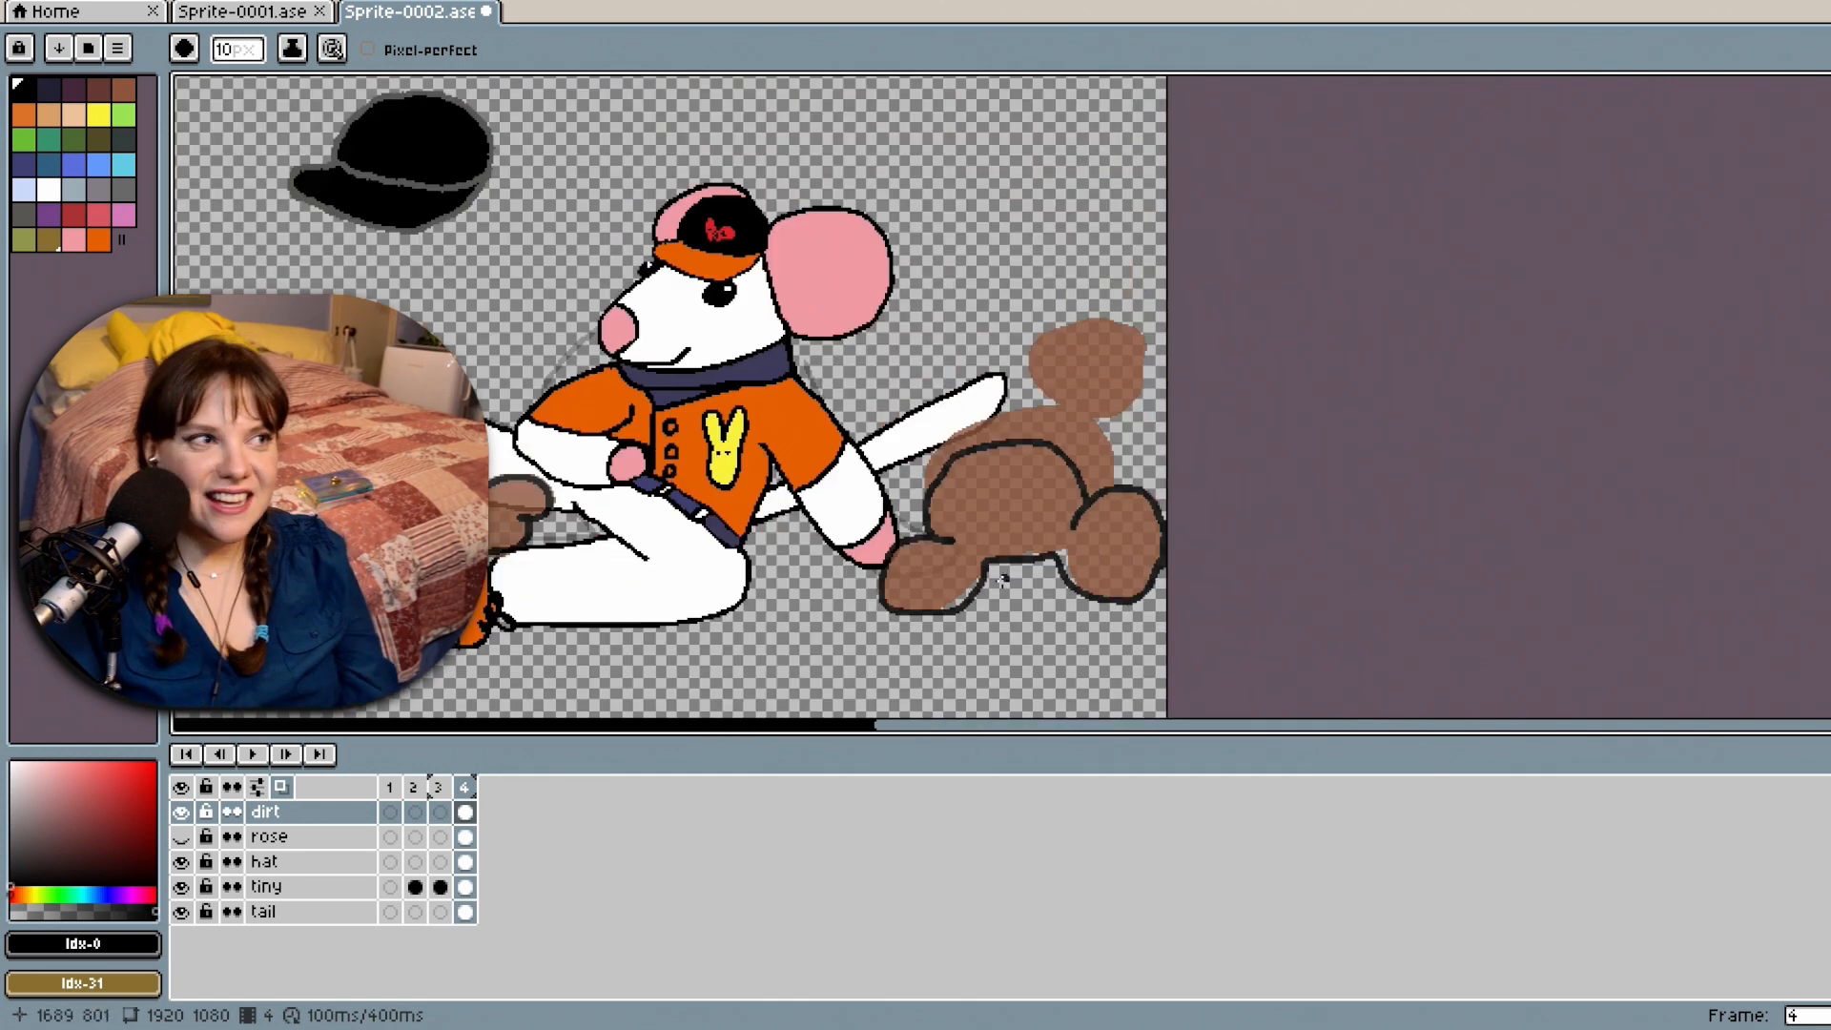
pyautogui.scroll(1, 749, 513)
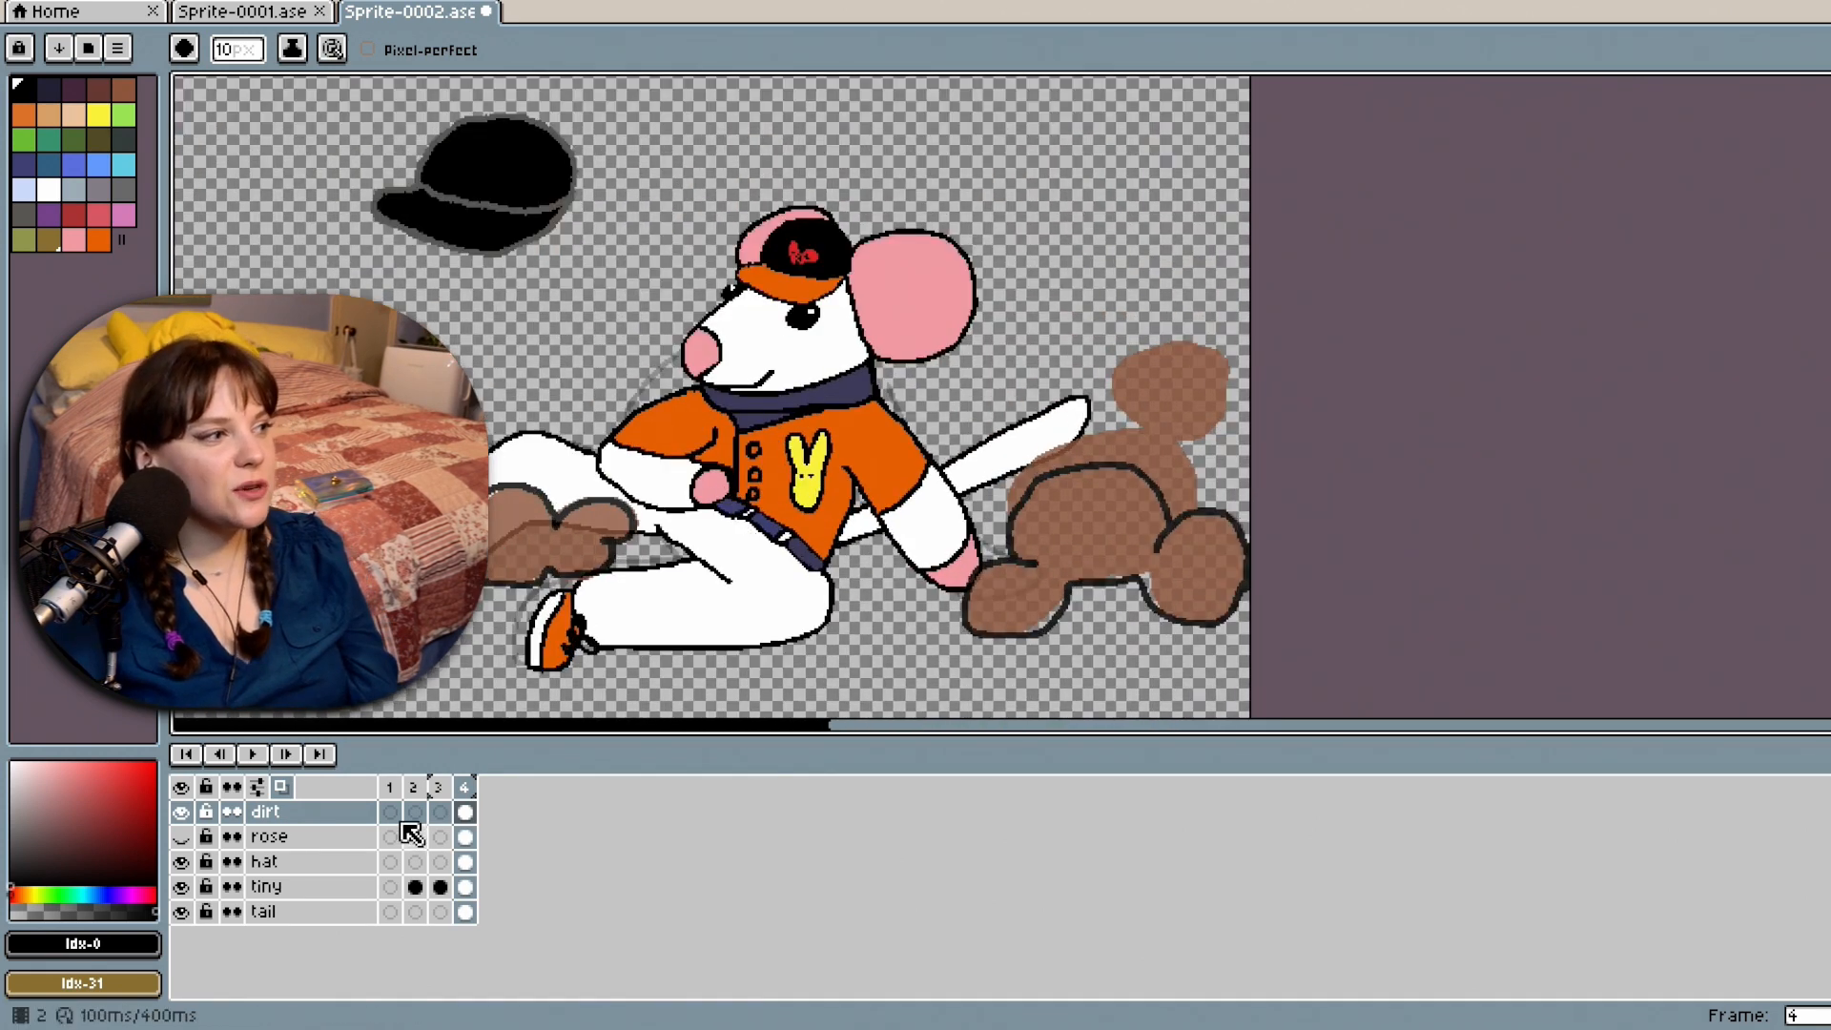
pyautogui.click(181, 836)
pyautogui.scroll(1, 999, 518)
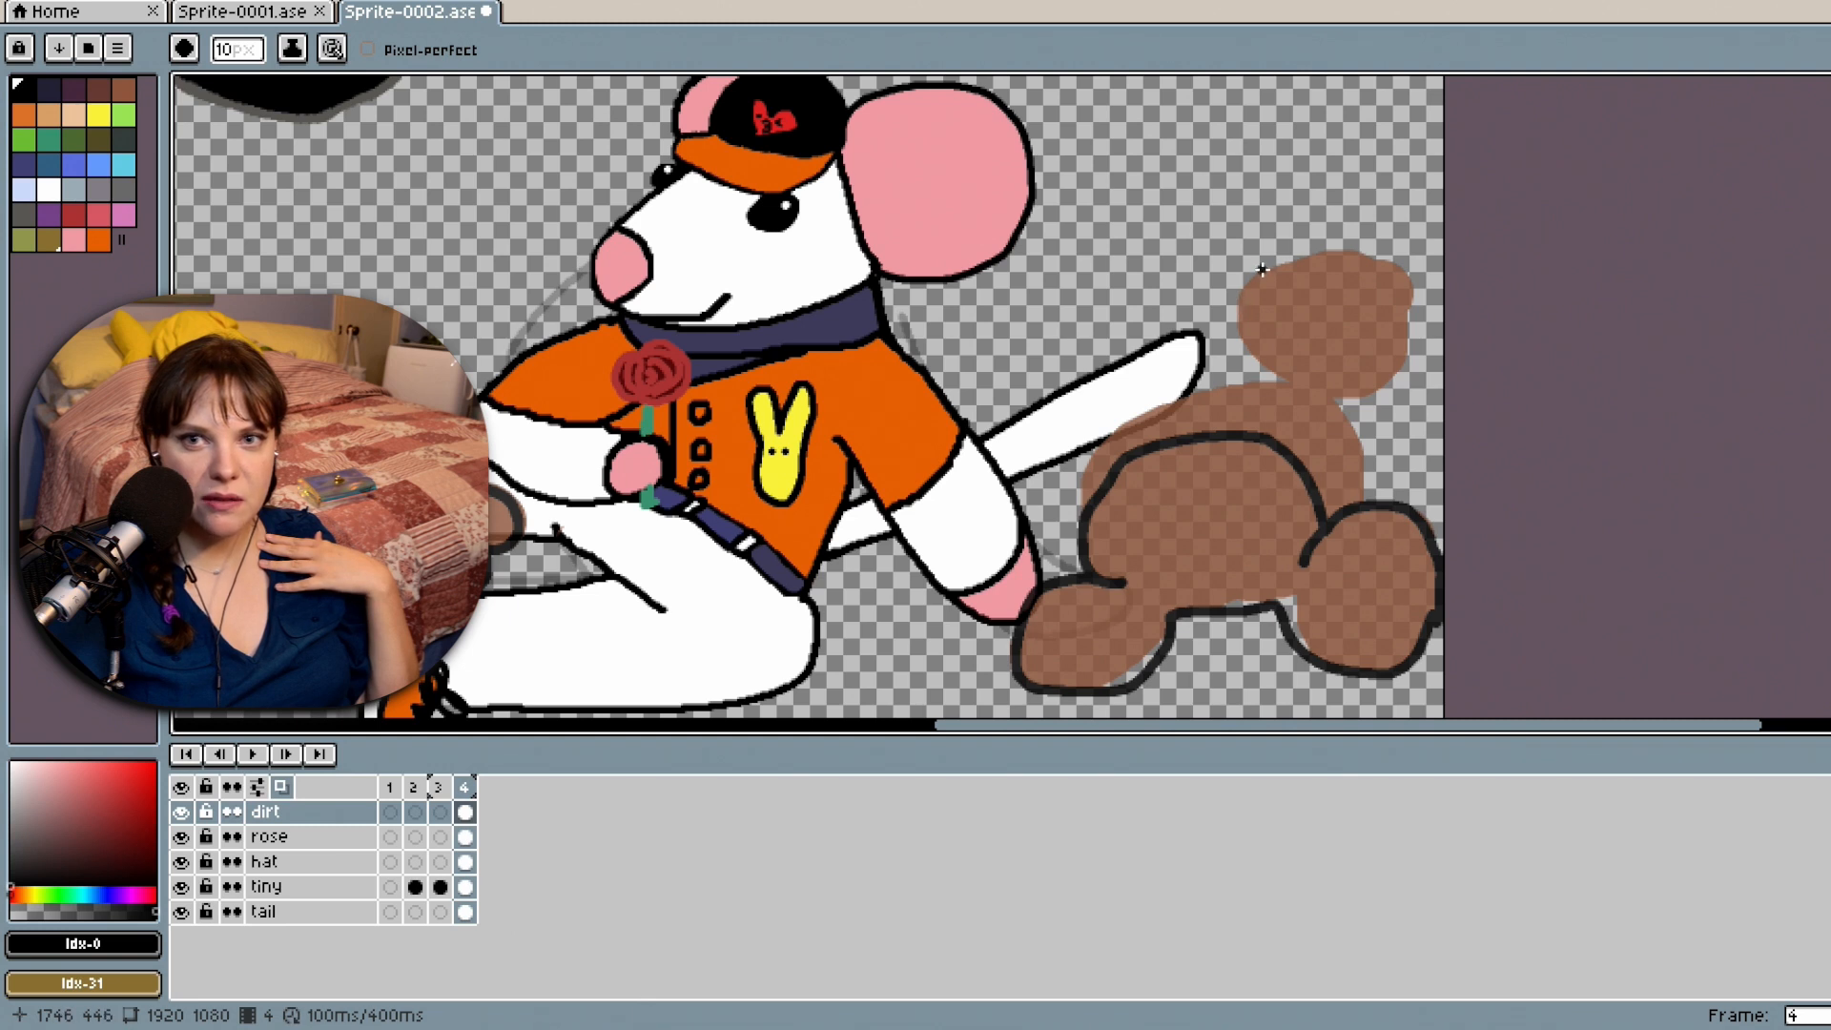
# Draw a black cloud outline above the brown dust, trim its overlapping line, and add a smaller puff beside it.
pyautogui.scroll(4, 808, 395)
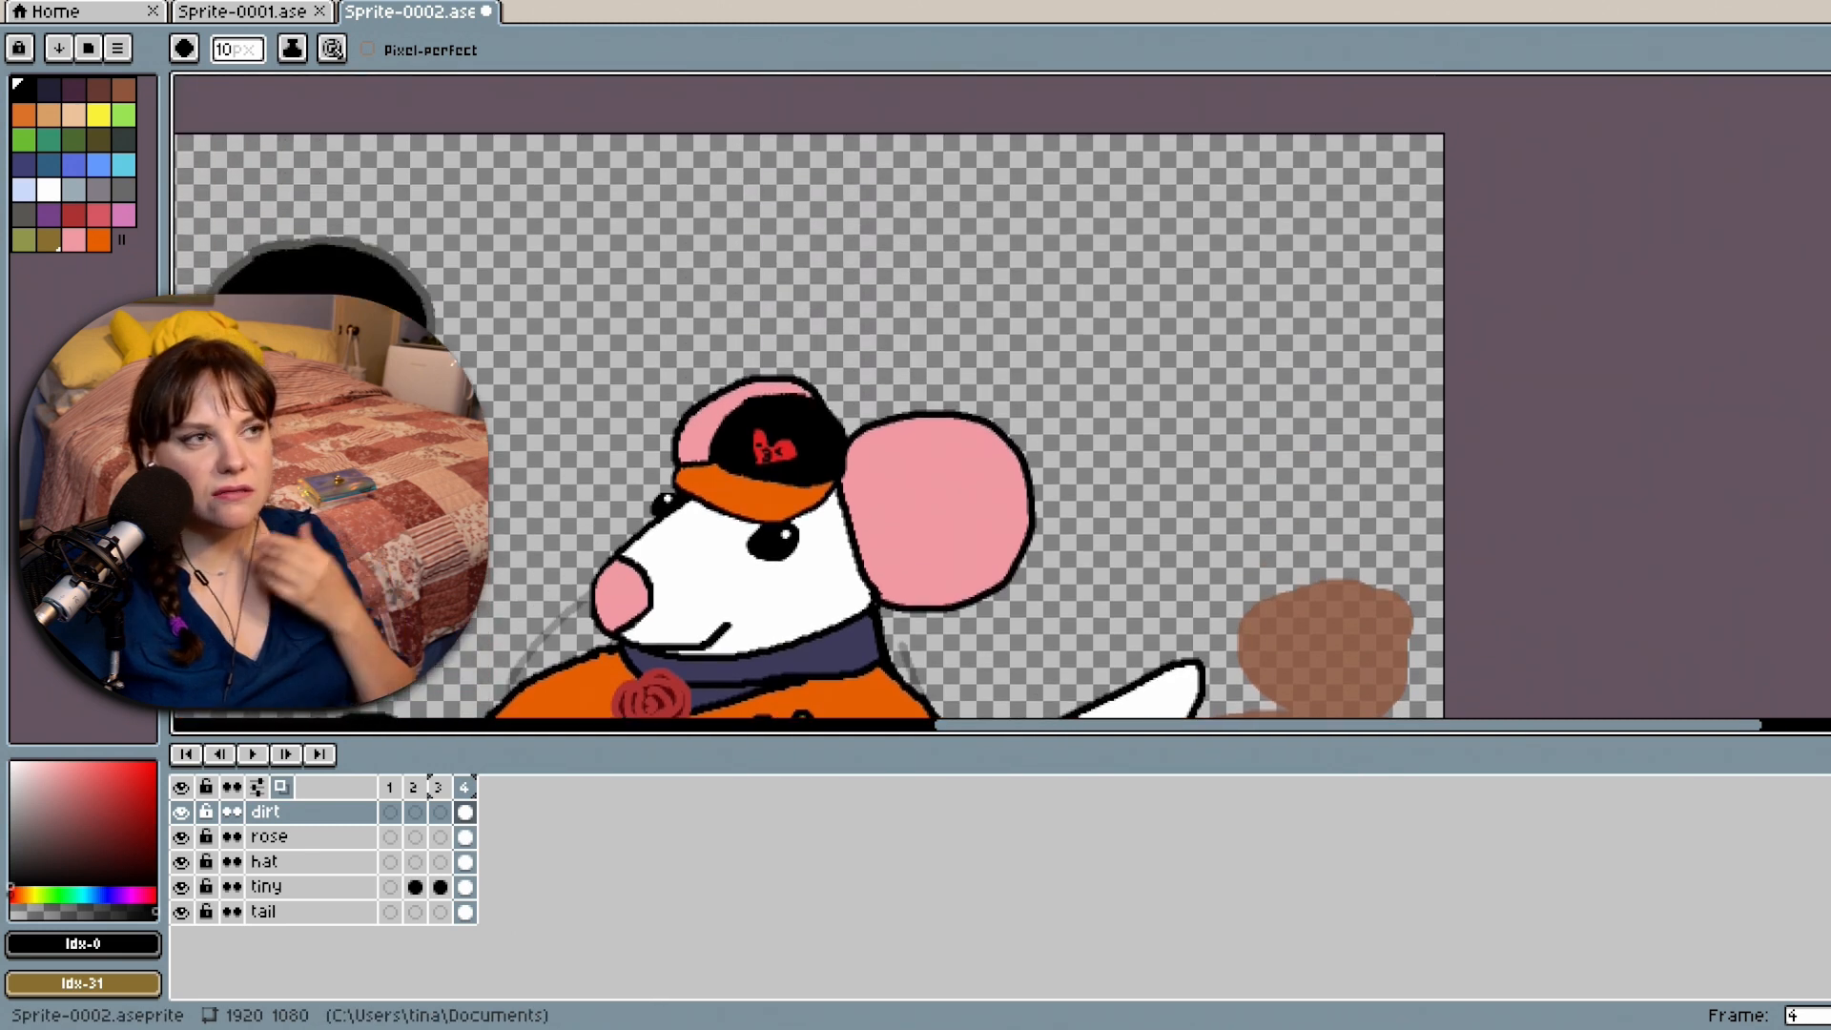
pyautogui.scroll(1, 994, 386)
pyautogui.moveTo(1187, 370)
pyautogui.mouseDown()
pyautogui.moveTo(1252, 272)
pyautogui.moveTo(1282, 312)
pyautogui.moveTo(1317, 299)
pyautogui.moveTo(1360, 360)
pyautogui.moveTo(1326, 363)
pyautogui.moveTo(1368, 434)
pyautogui.moveTo(1272, 411)
pyautogui.moveTo(1222, 447)
pyautogui.moveTo(1156, 431)
pyautogui.mouseUp()
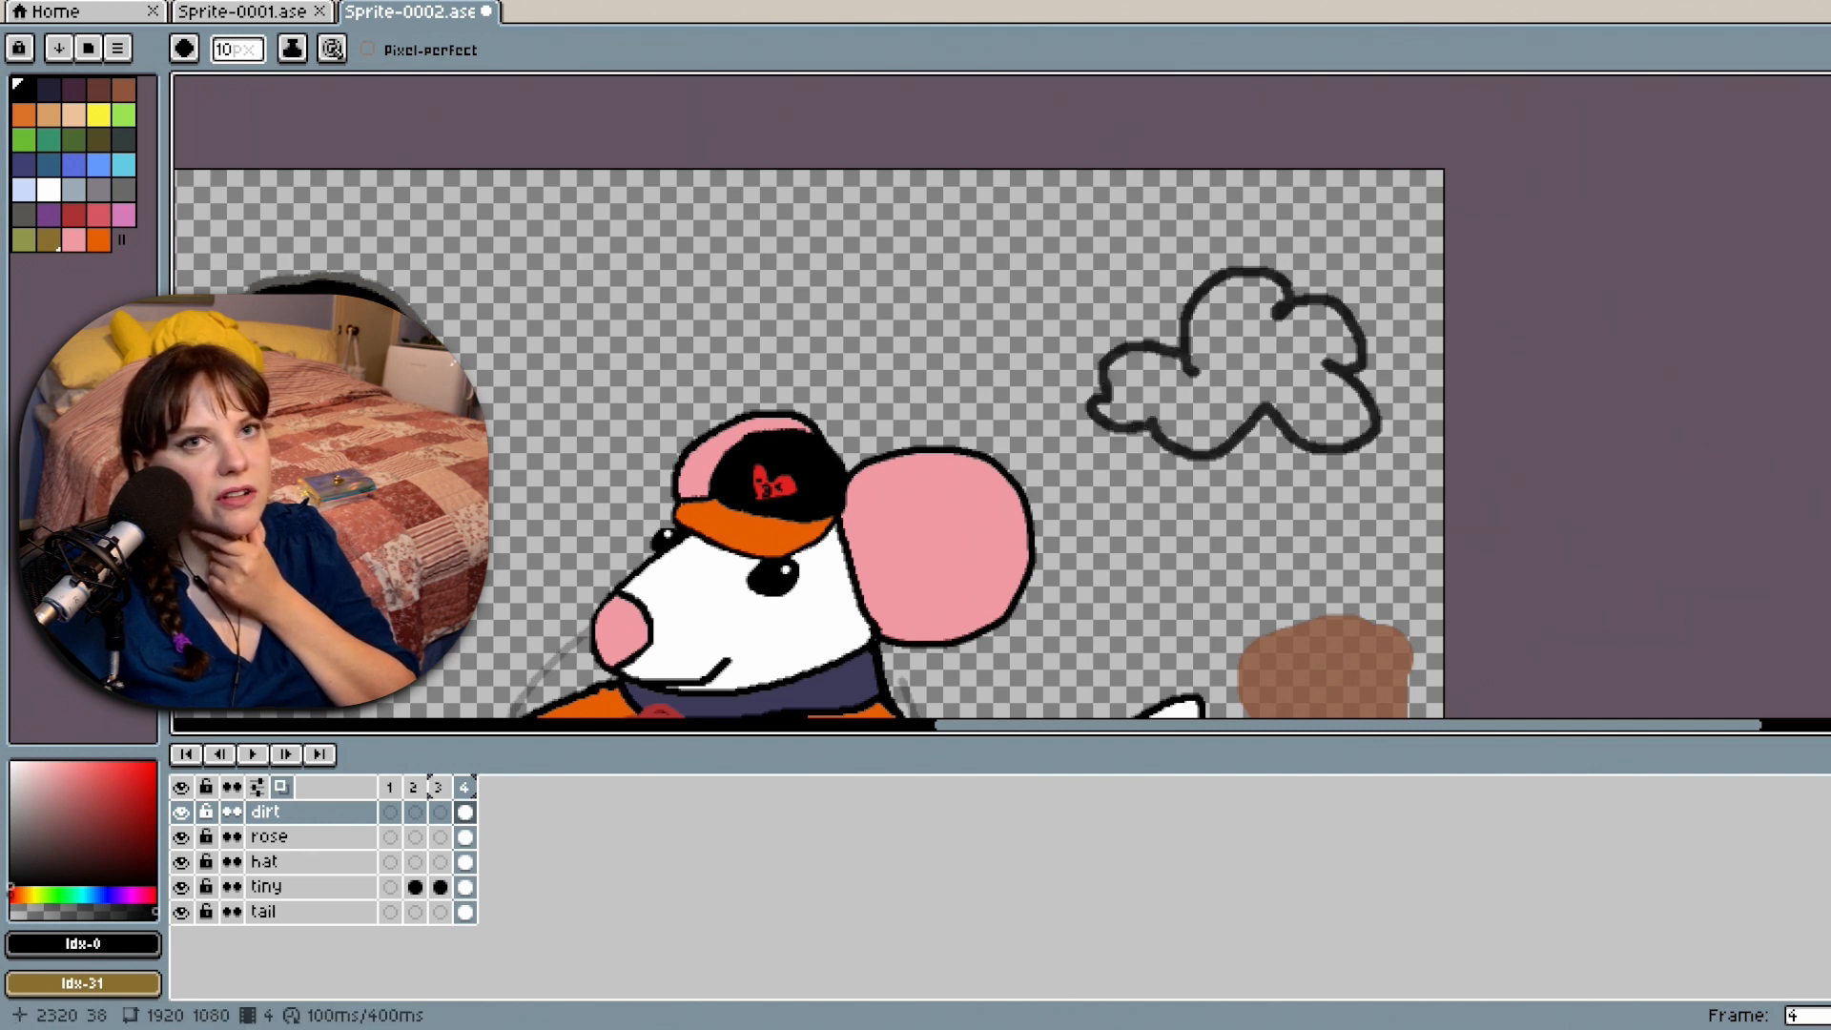
pyautogui.press('e')
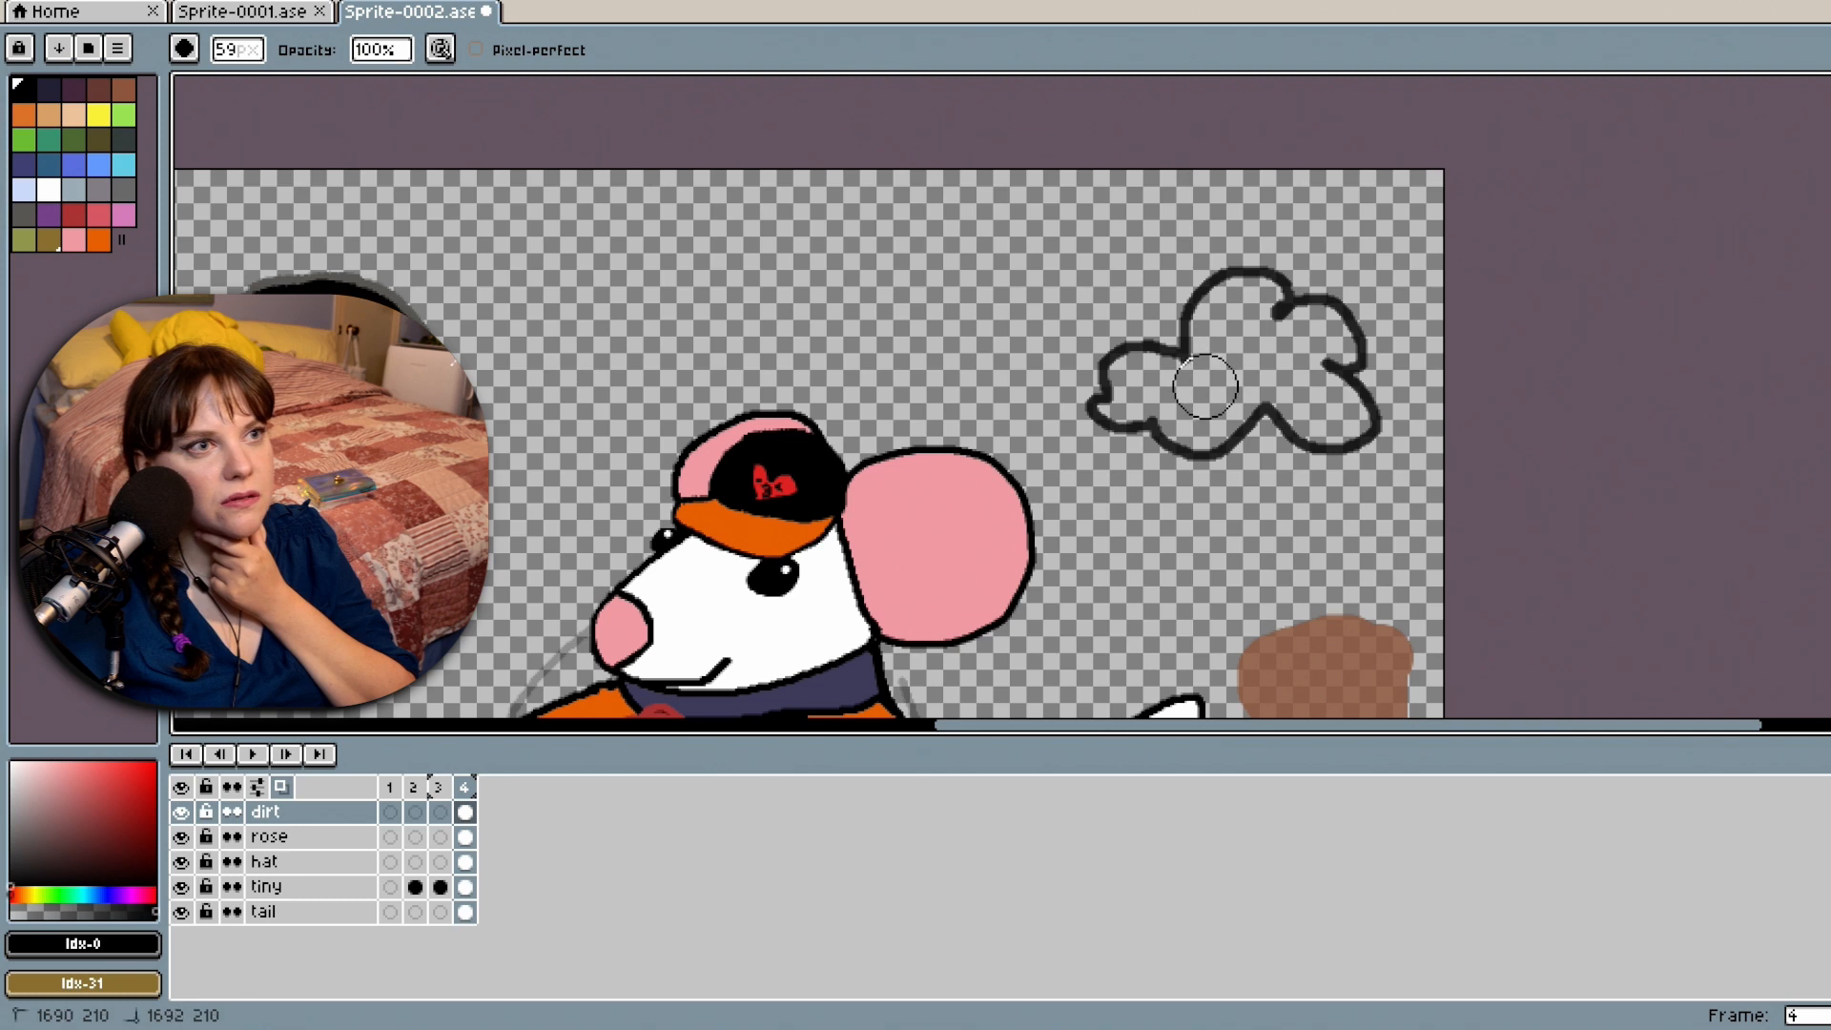
pyautogui.click(1830, 121)
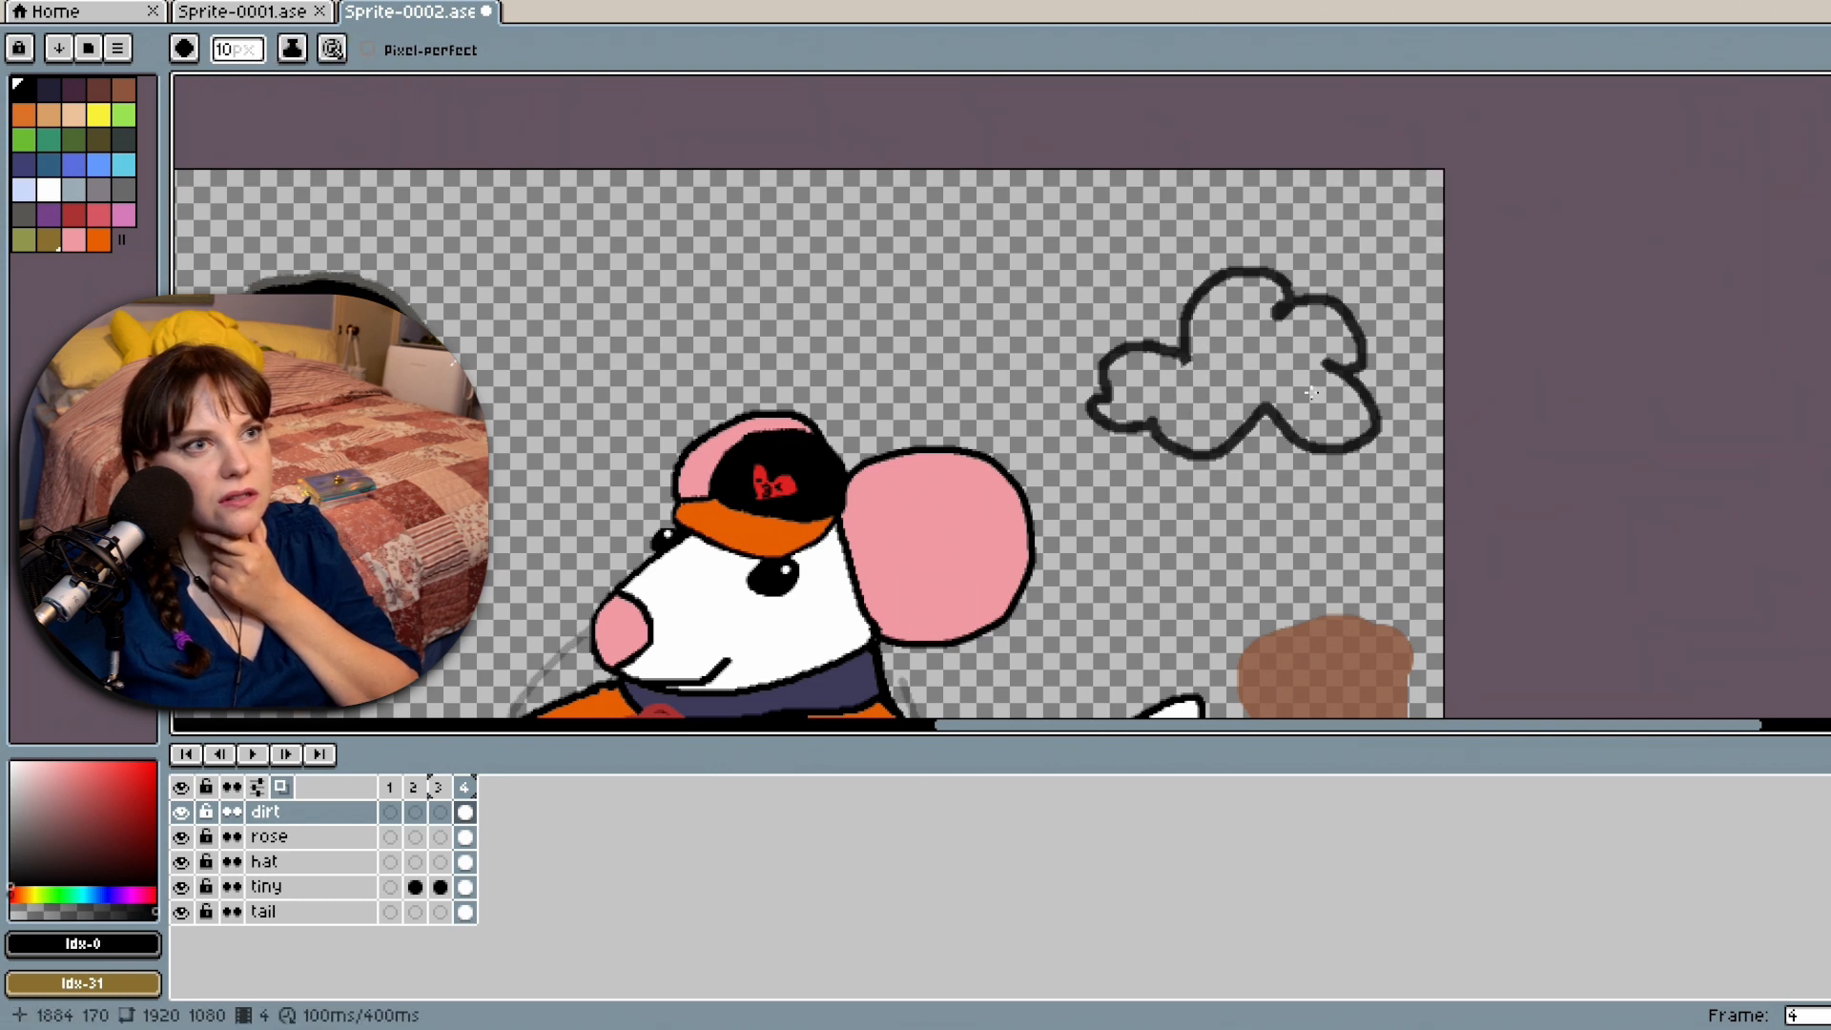
pyautogui.click(1017, 383)
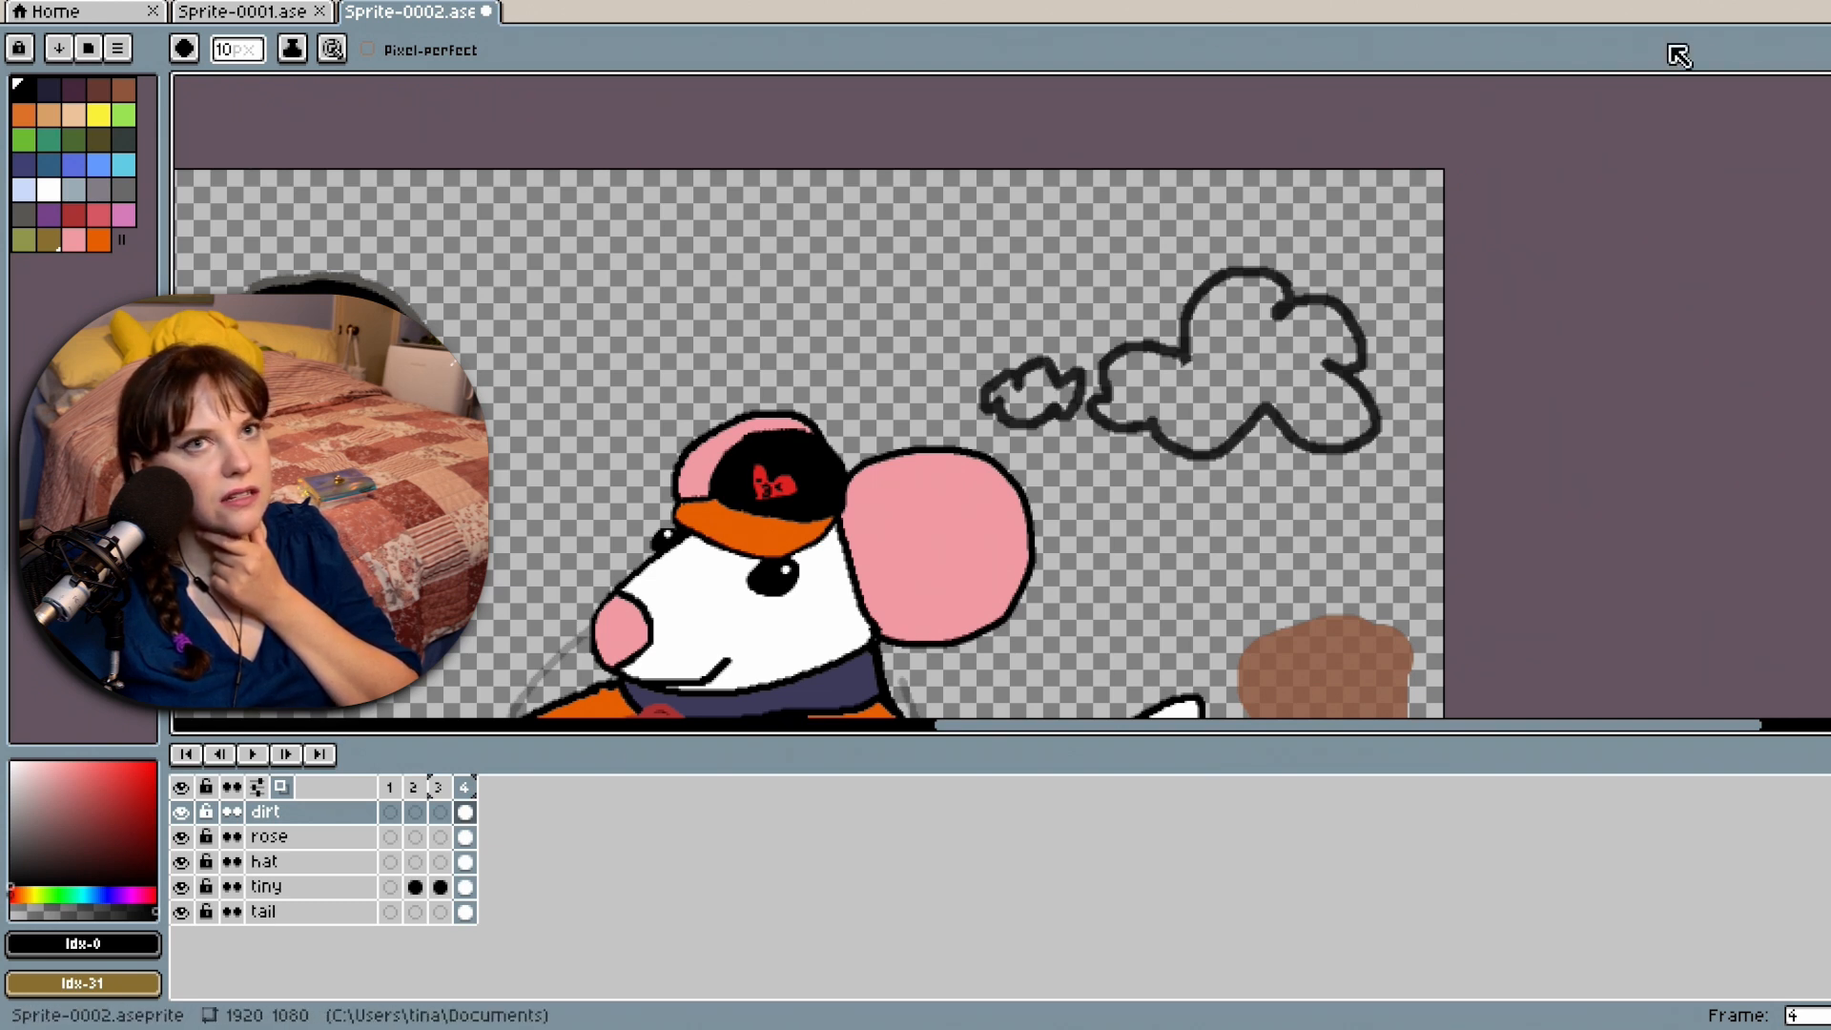
# Compare the whole drawing with the rose layer hidden and shown, leaving the rose visible.
pyautogui.click(1820, 87)
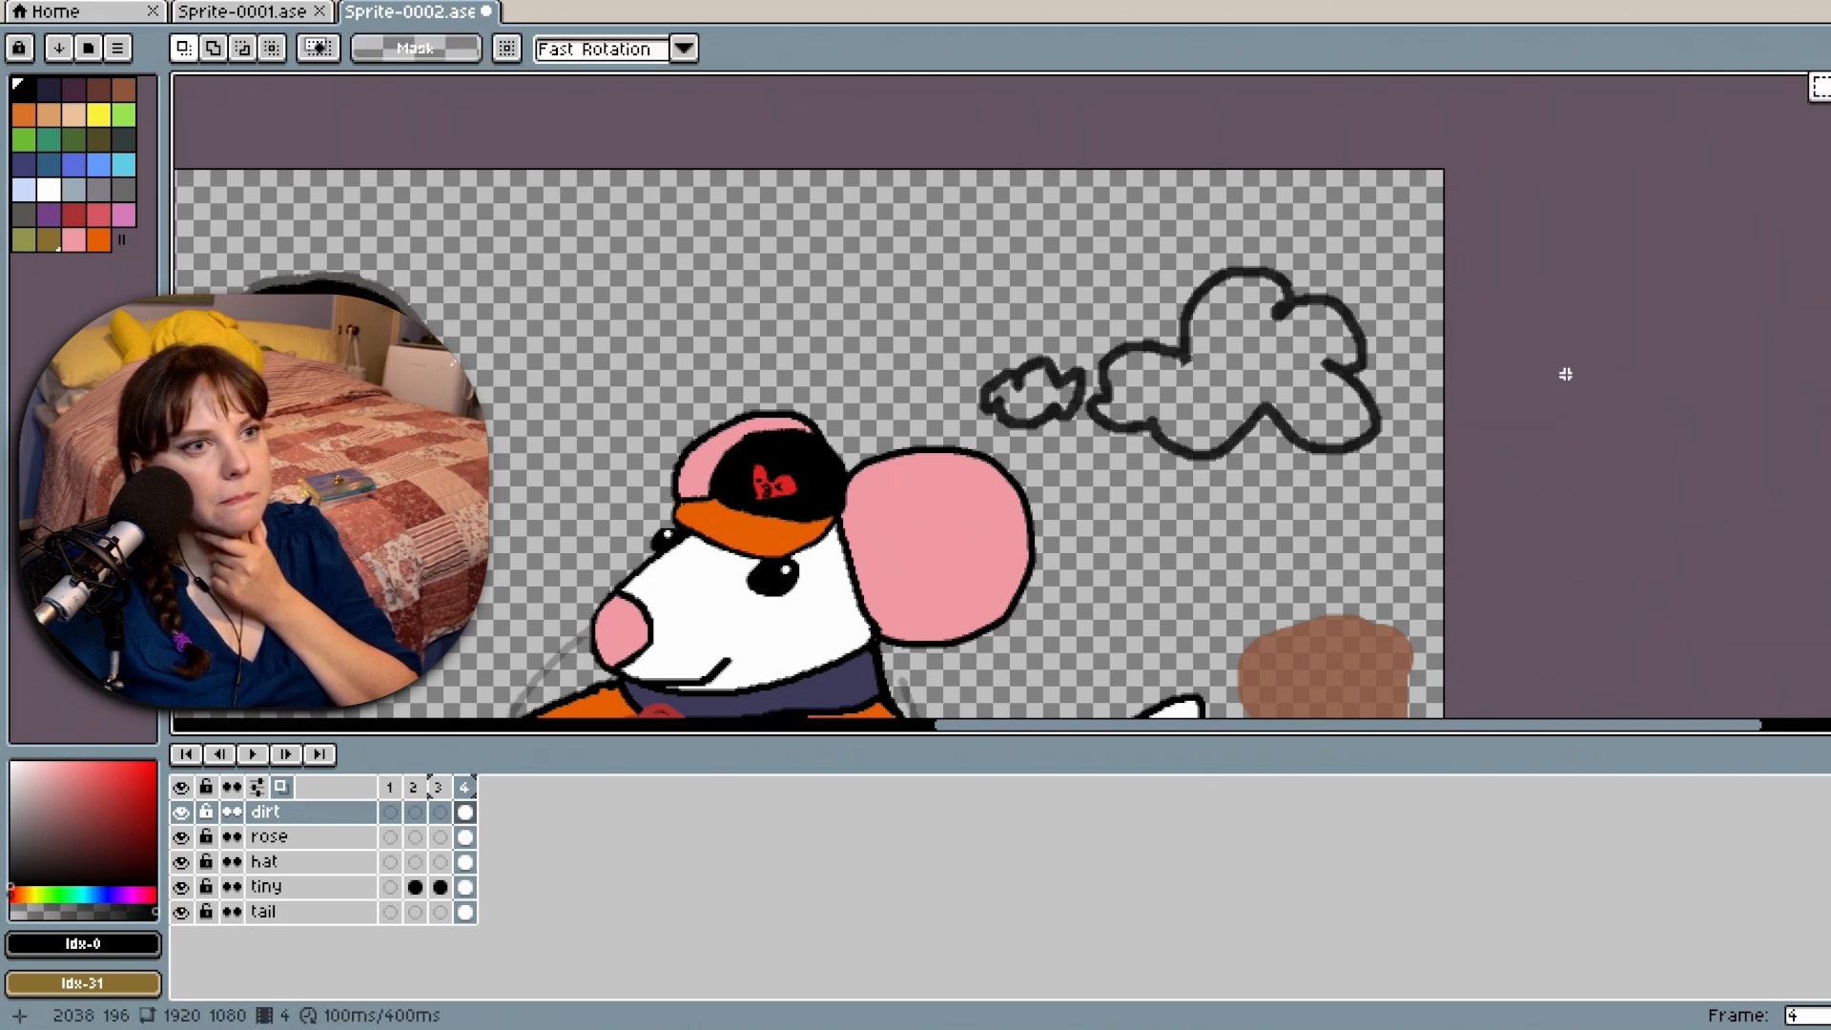
pyautogui.scroll(-6, 809, 396)
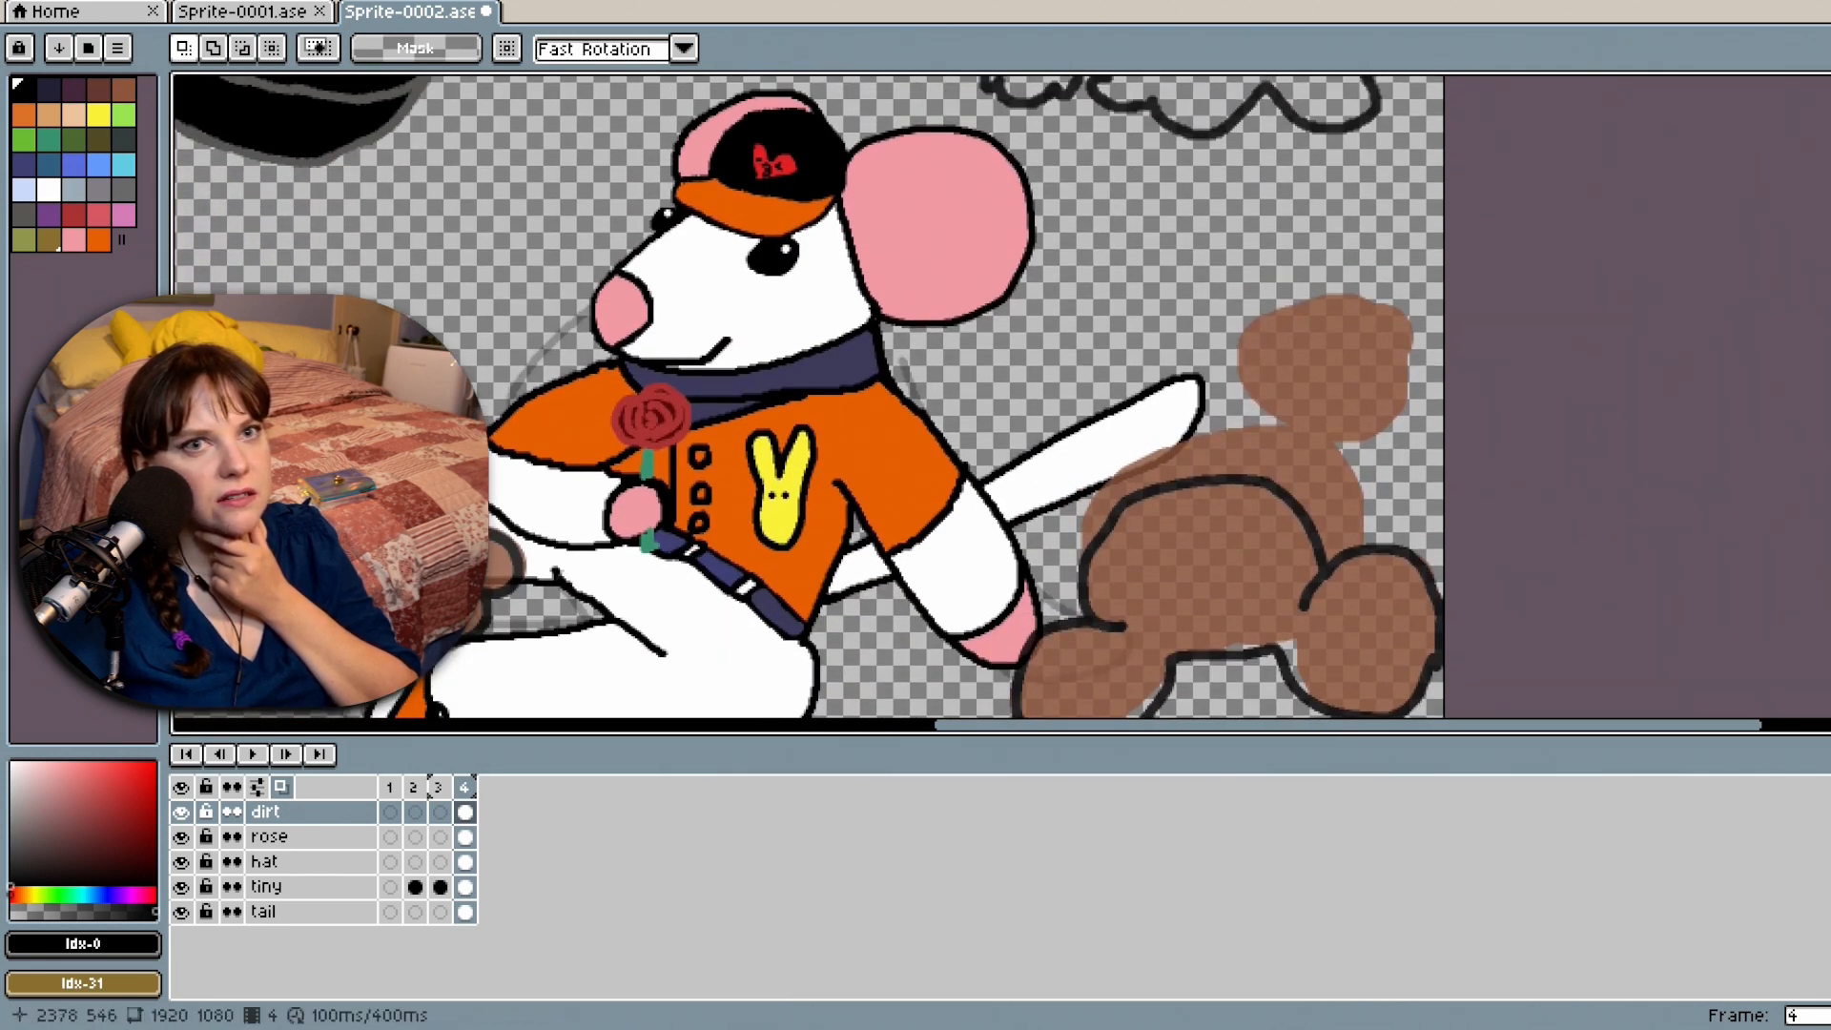
pyautogui.scroll(-2, 809, 396)
pyautogui.scroll(-1, 1161, 443)
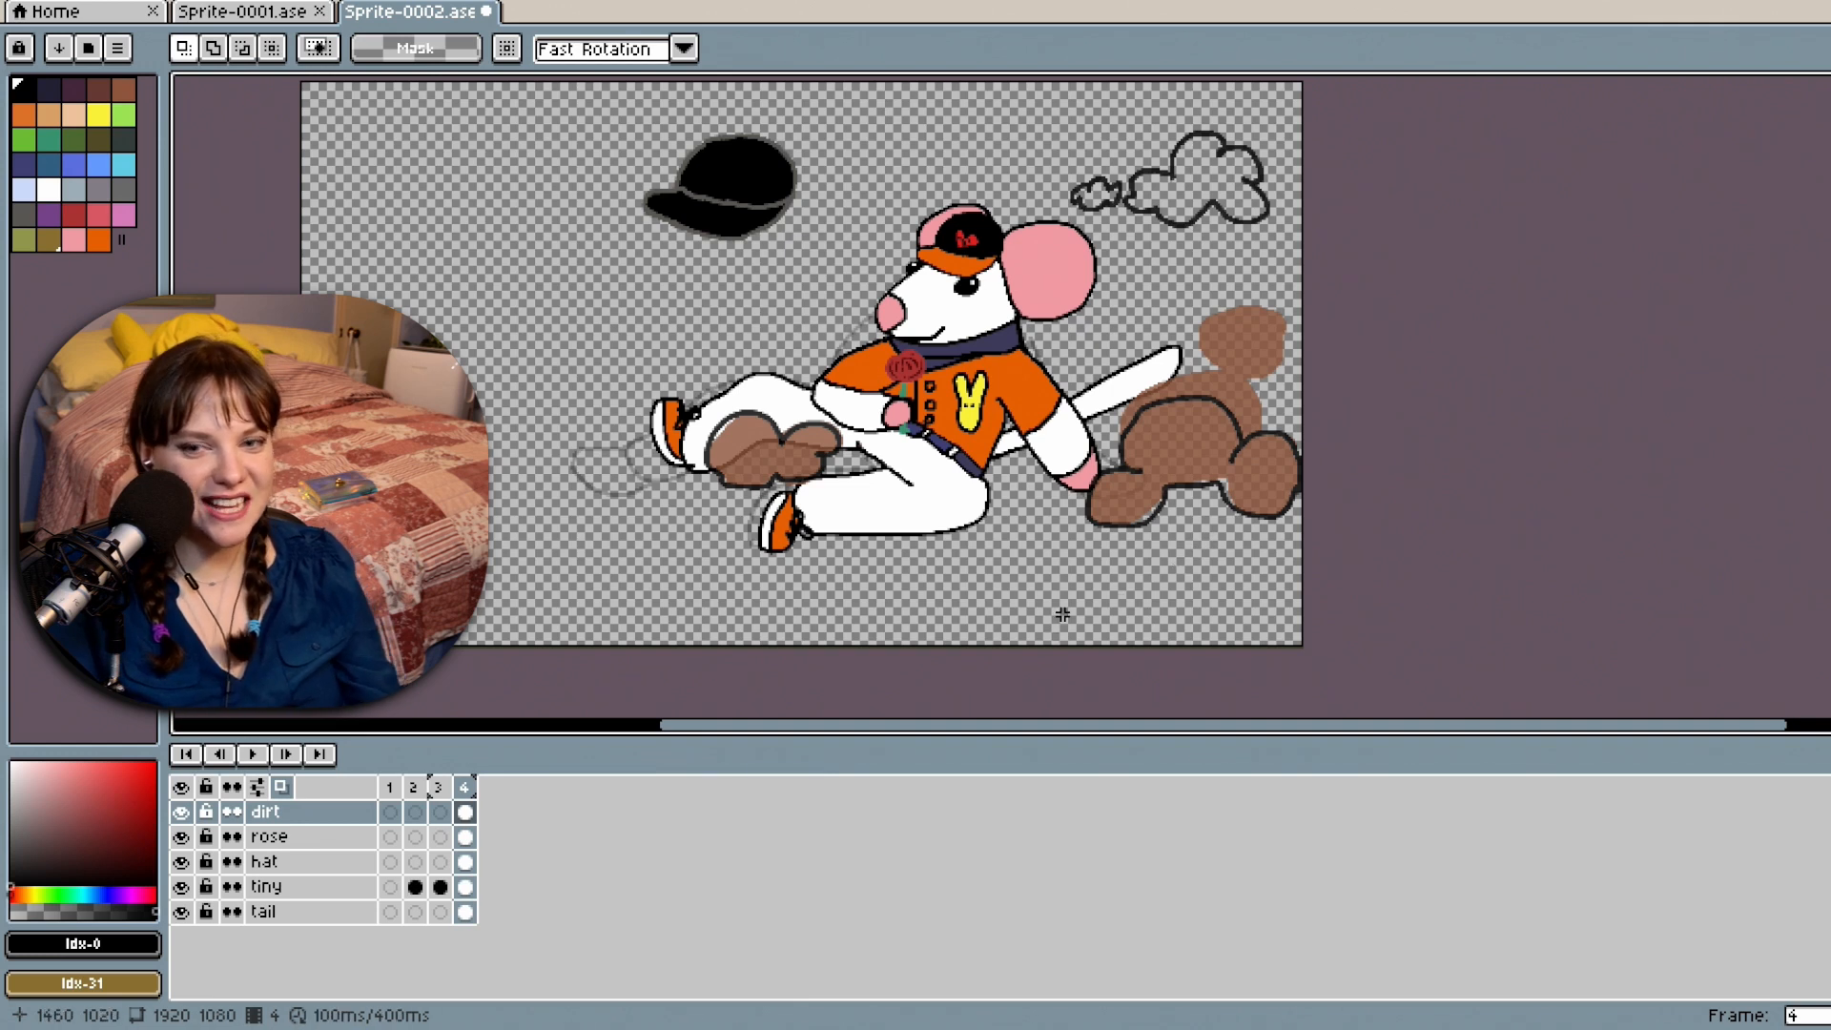
pyautogui.click(183, 835)
pyautogui.click(183, 836)
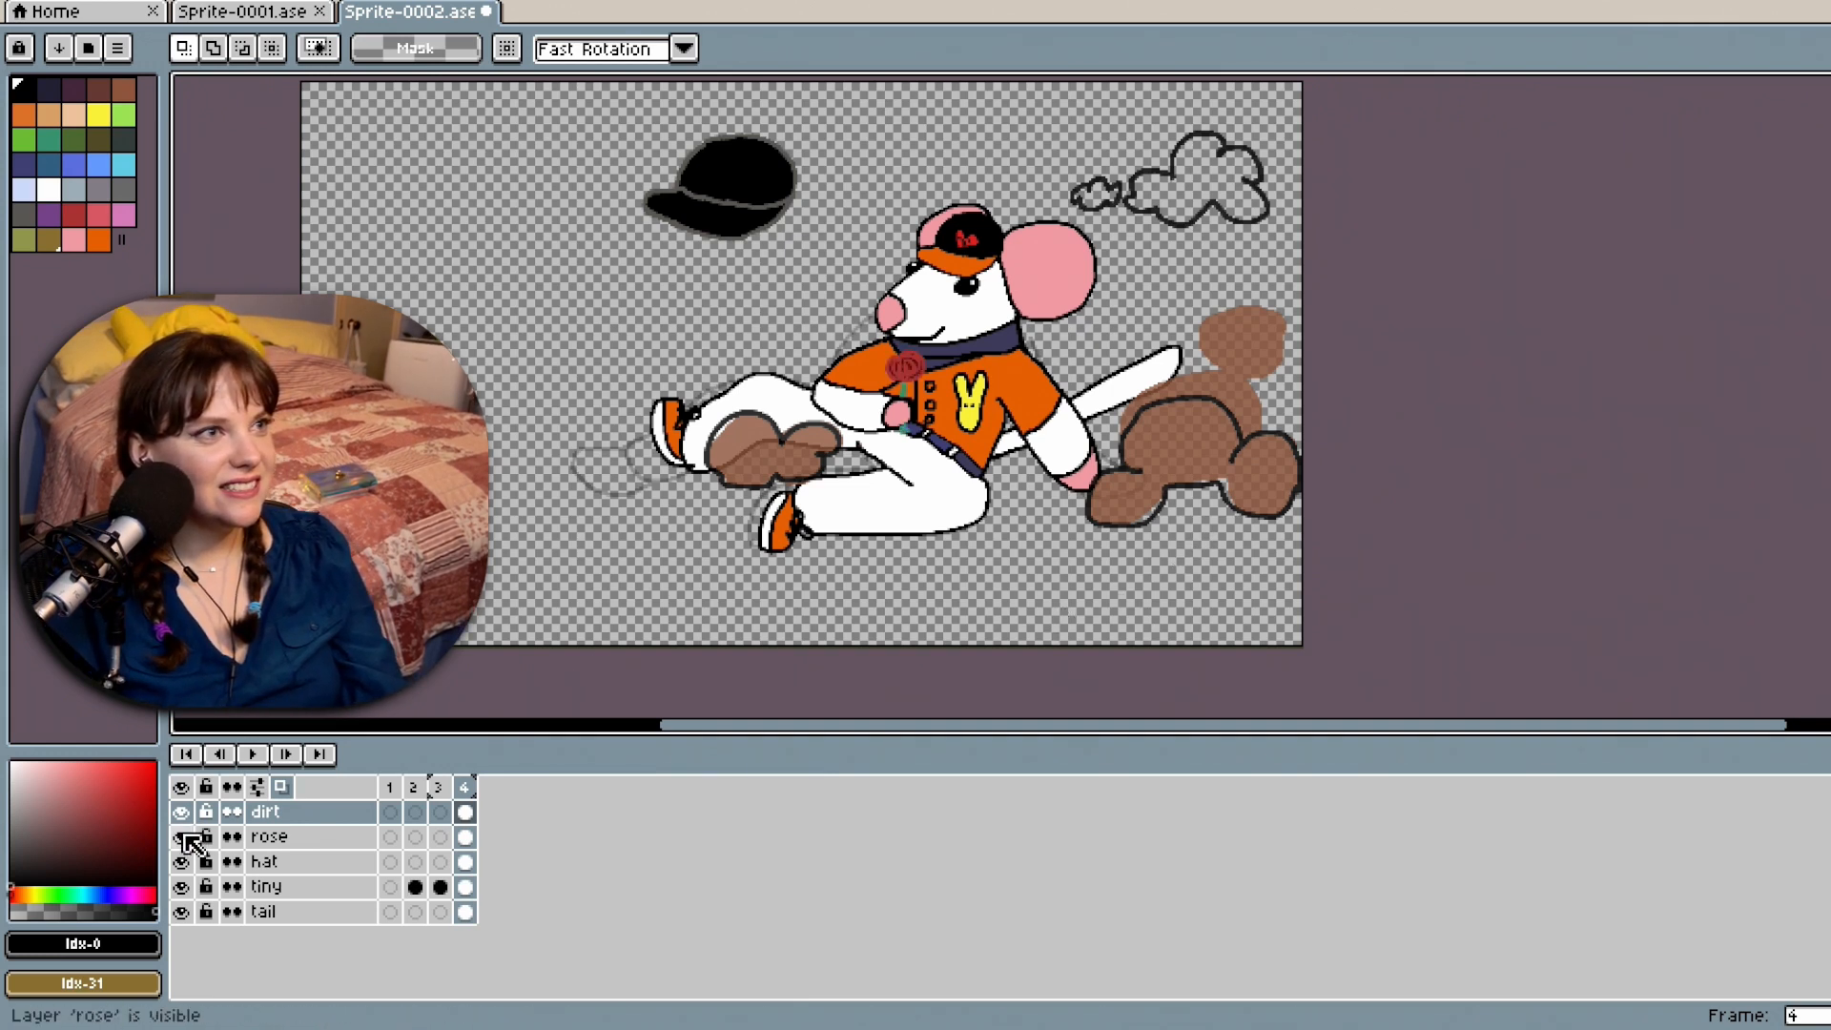
pyautogui.click(183, 837)
pyautogui.click(183, 836)
pyautogui.click(183, 836)
pyautogui.click(184, 836)
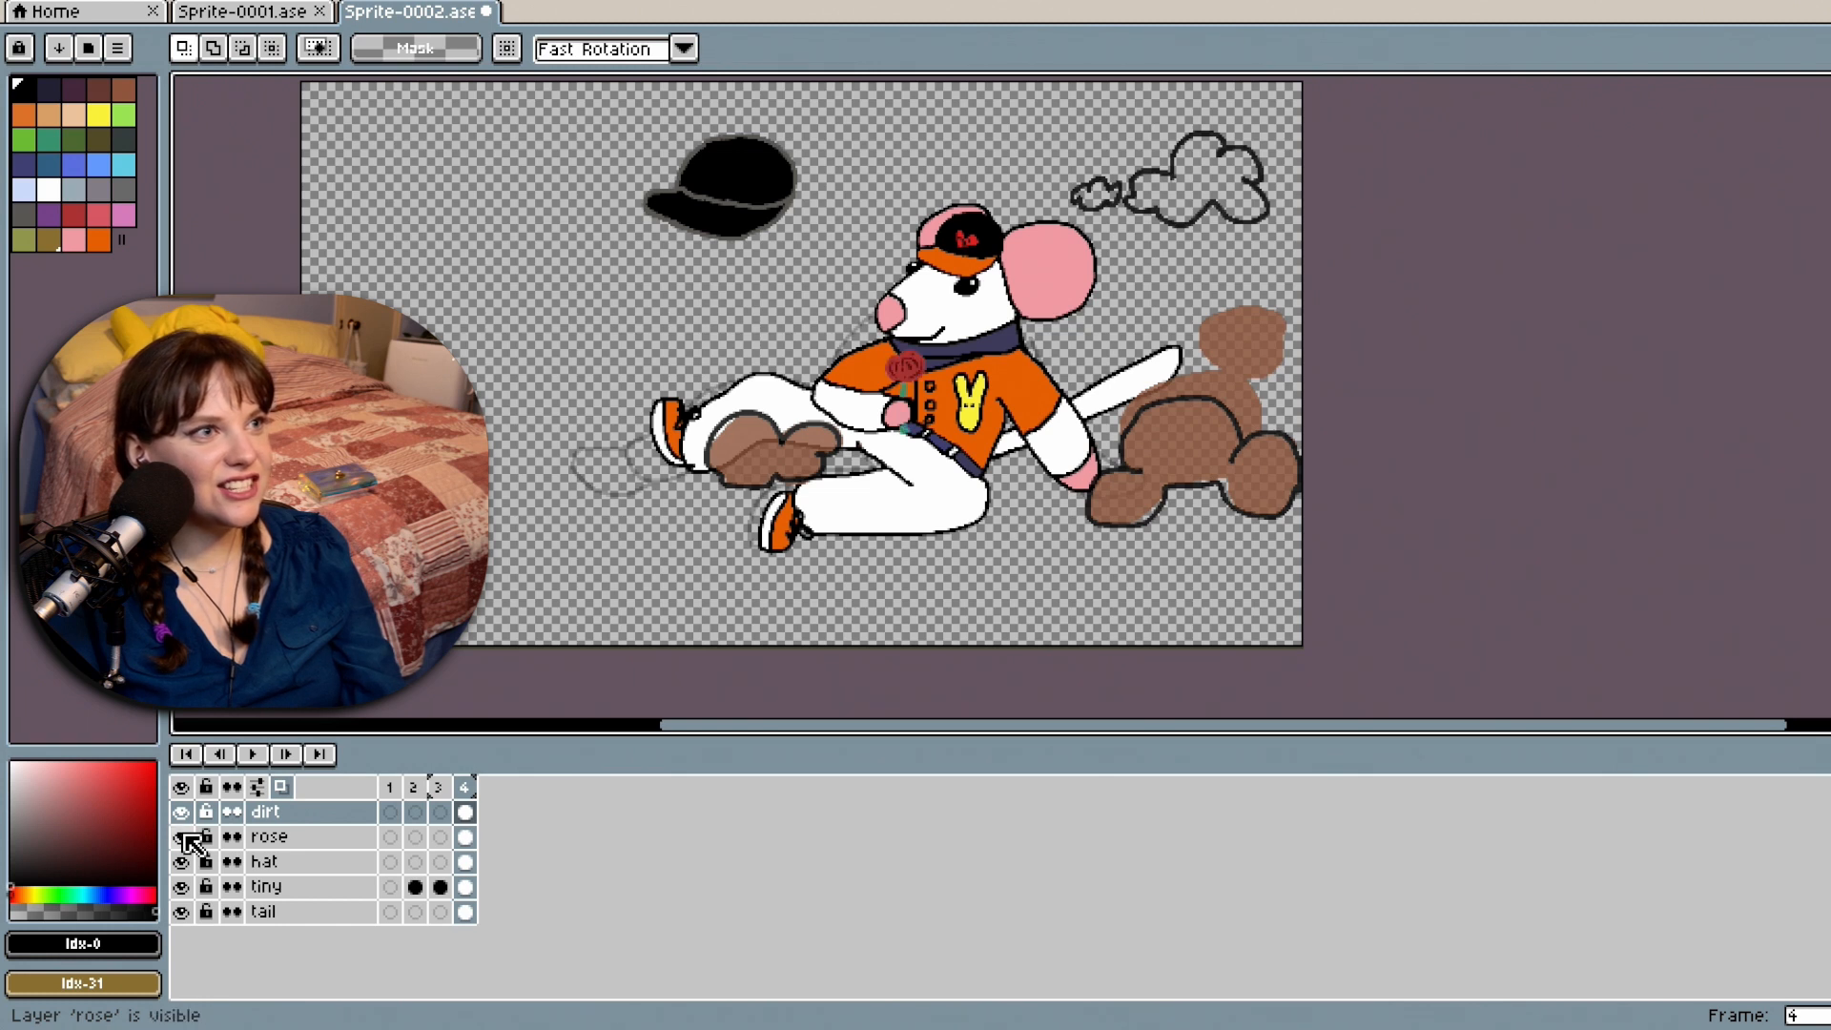
# Hide the rose layer.
pyautogui.click(183, 837)
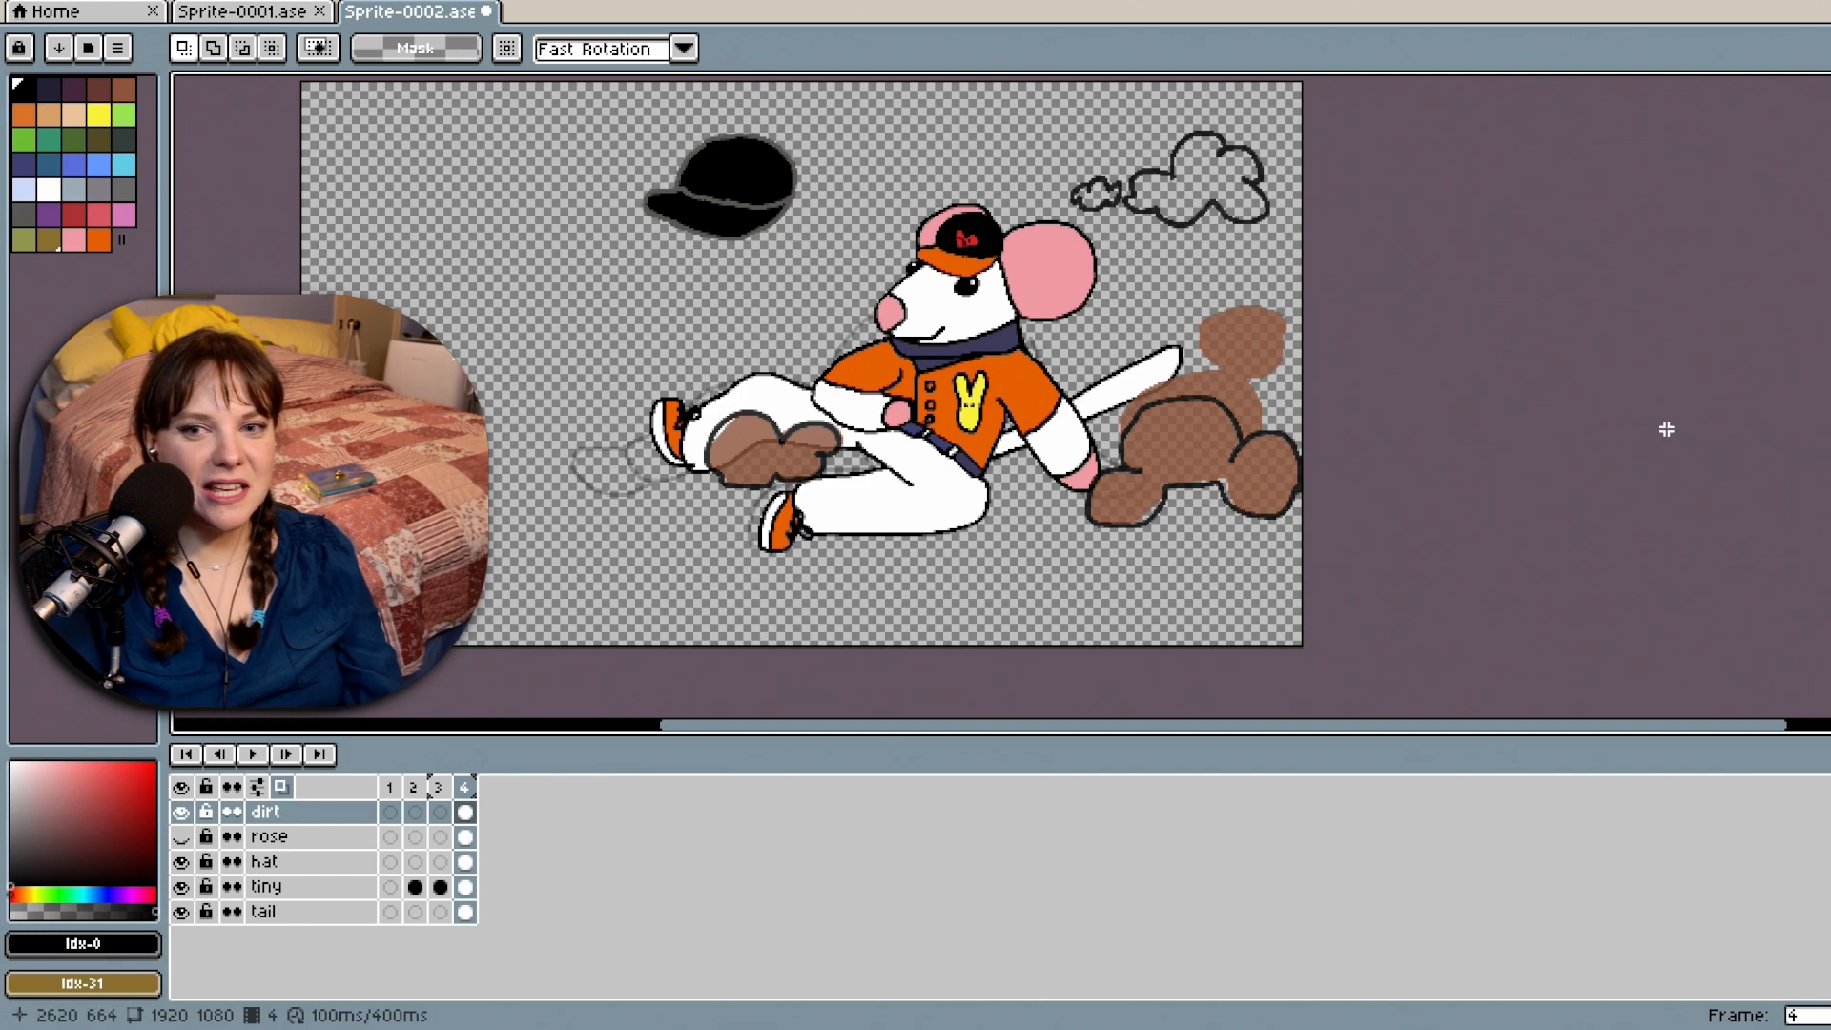
pyautogui.scroll(1, 1277, 379)
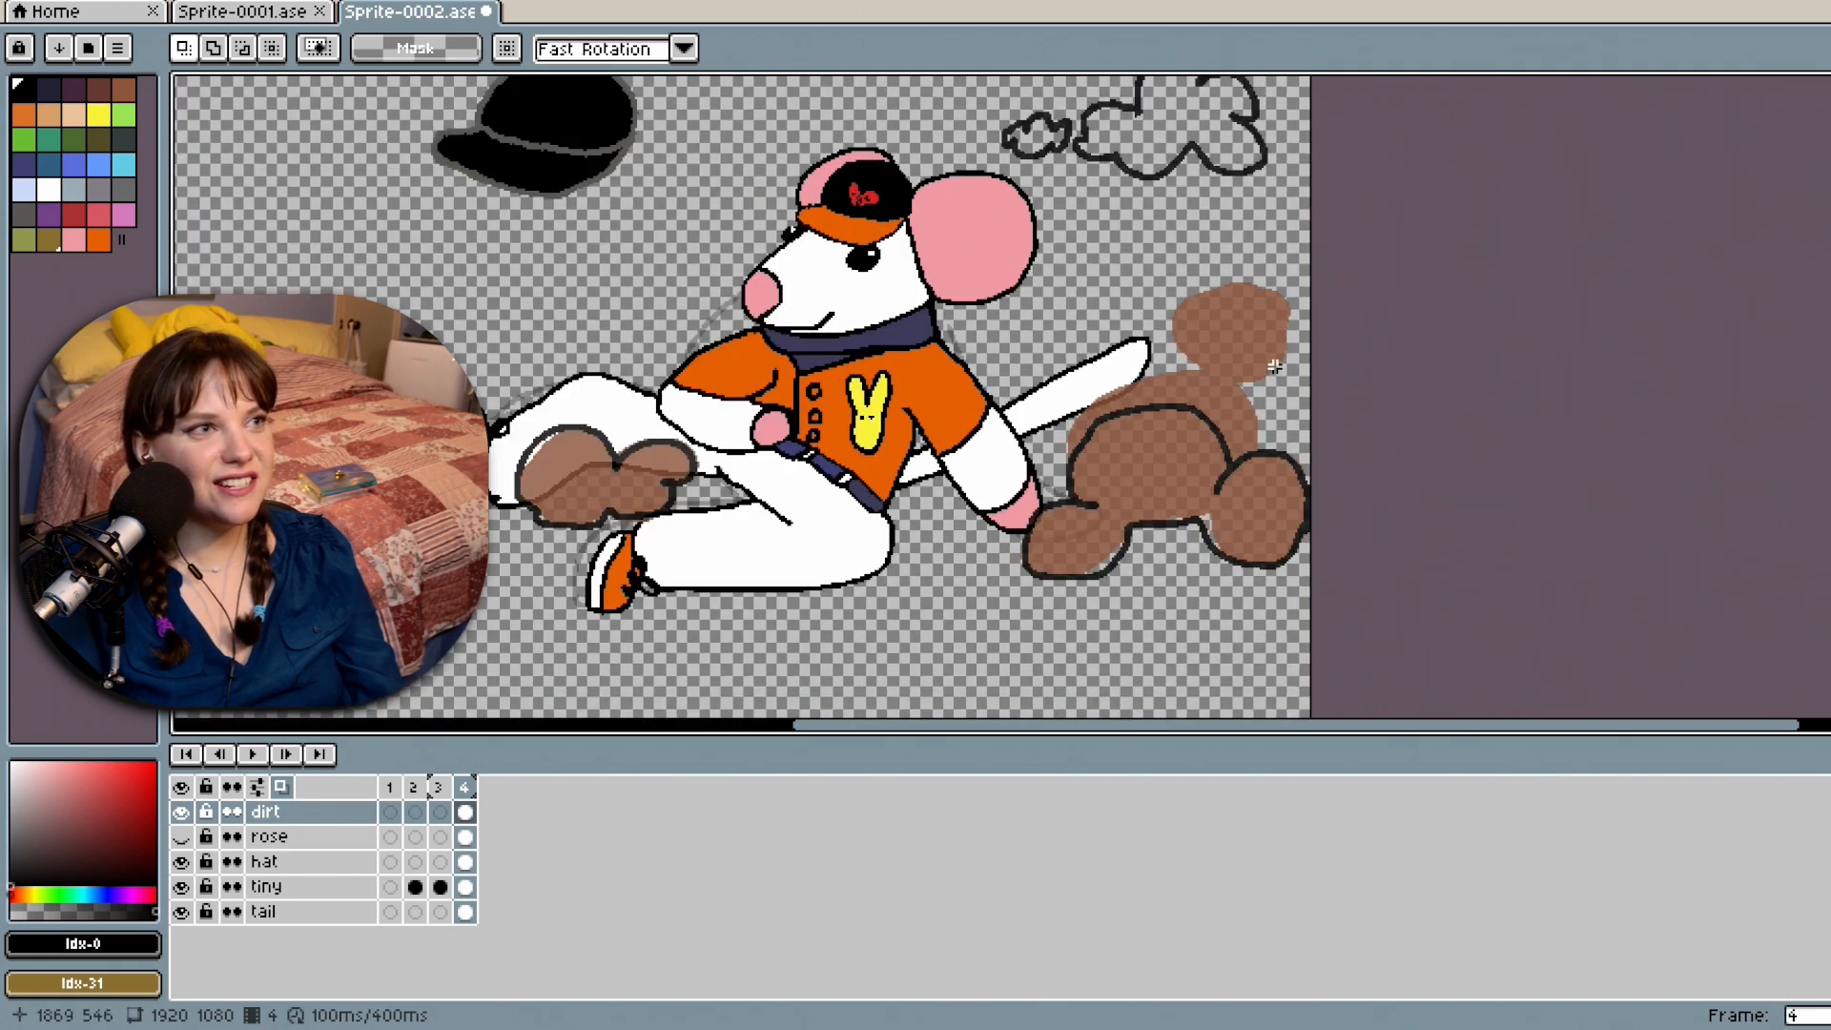
pyautogui.scroll(-1, 1274, 366)
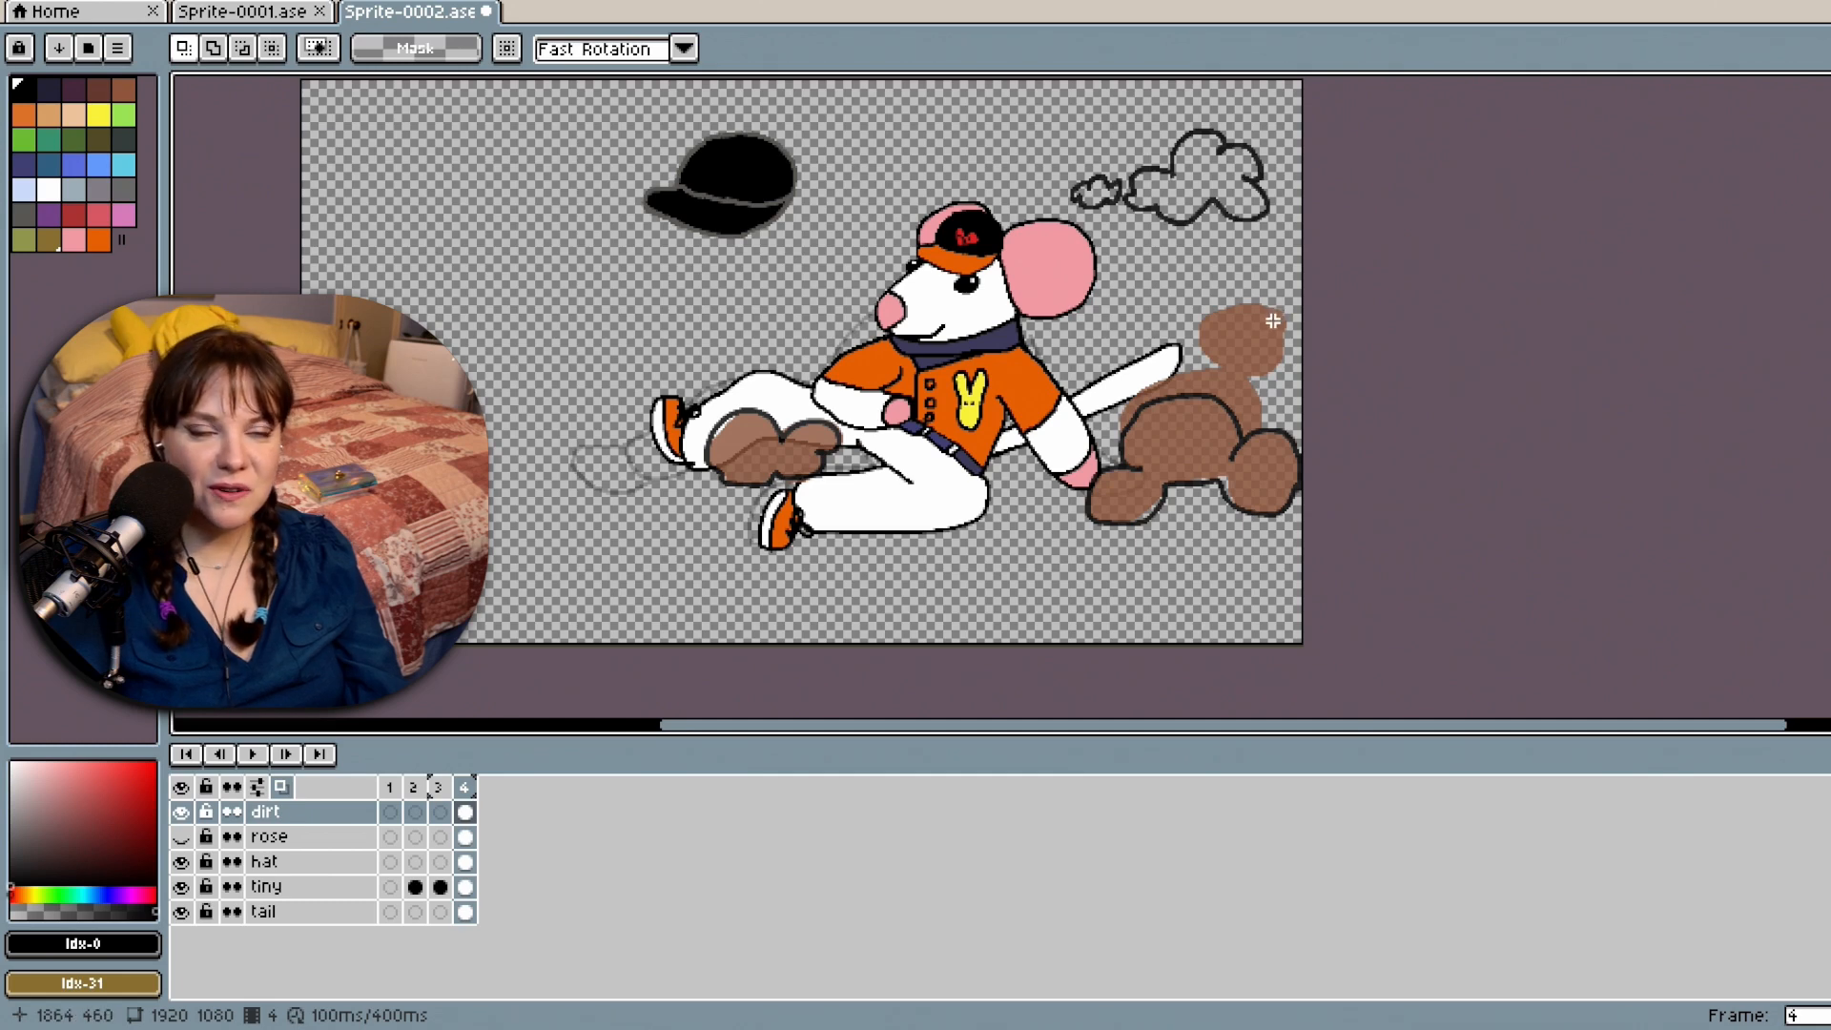
pyautogui.scroll(2, 801, 396)
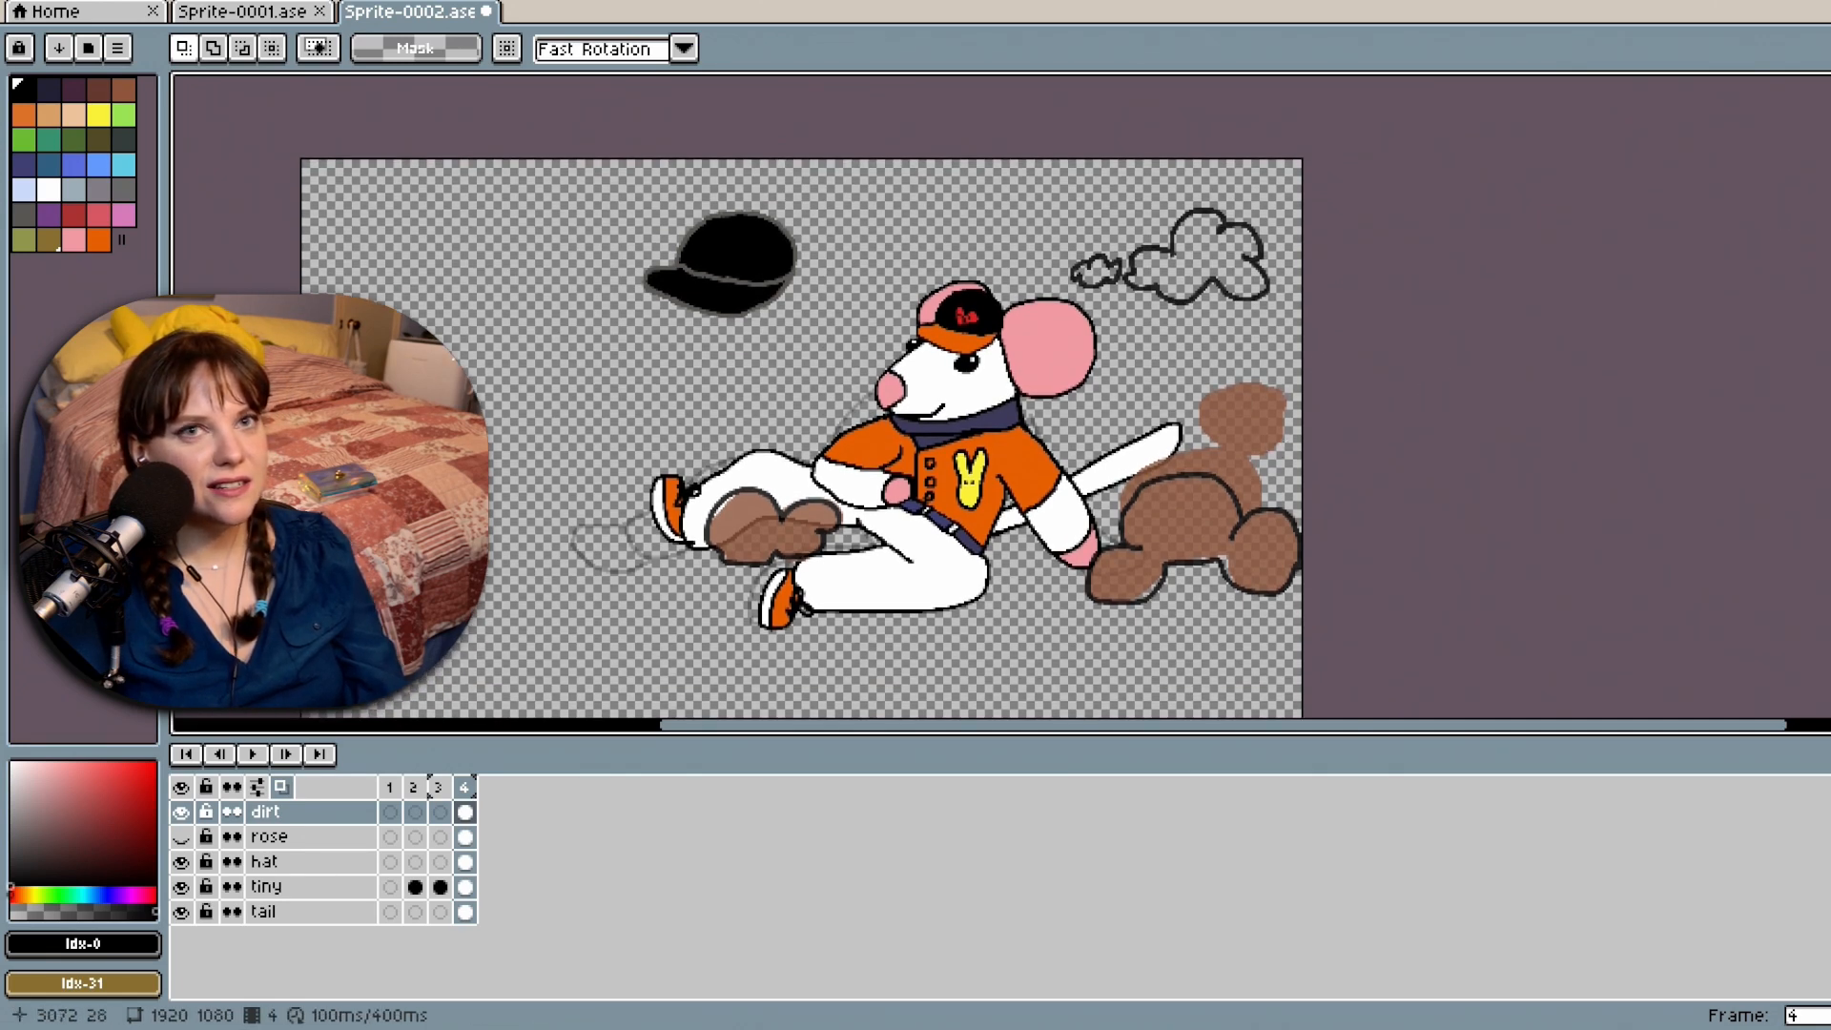
# Draw a tiny three-lobed black puff outline above the small puff beside the upper cloud, using a 10 px brush.
pyautogui.press('e')
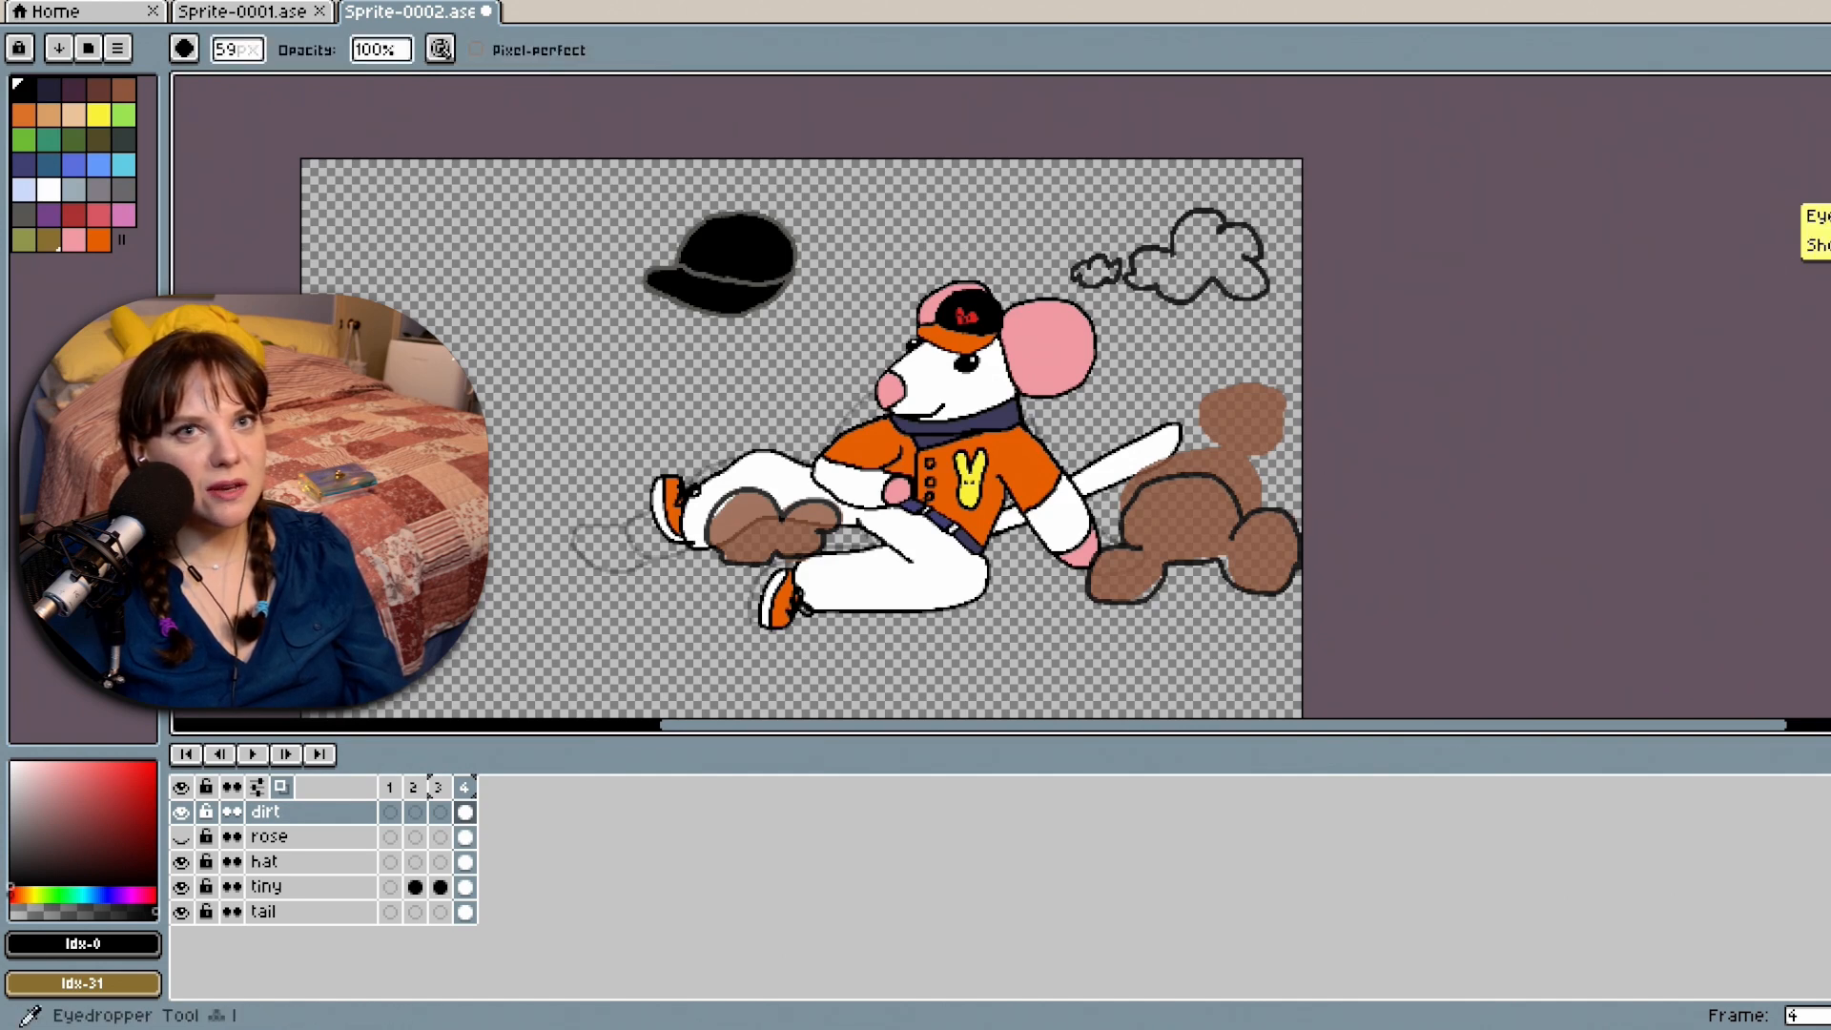
pyautogui.press('b')
pyautogui.scroll(3, 1161, 266)
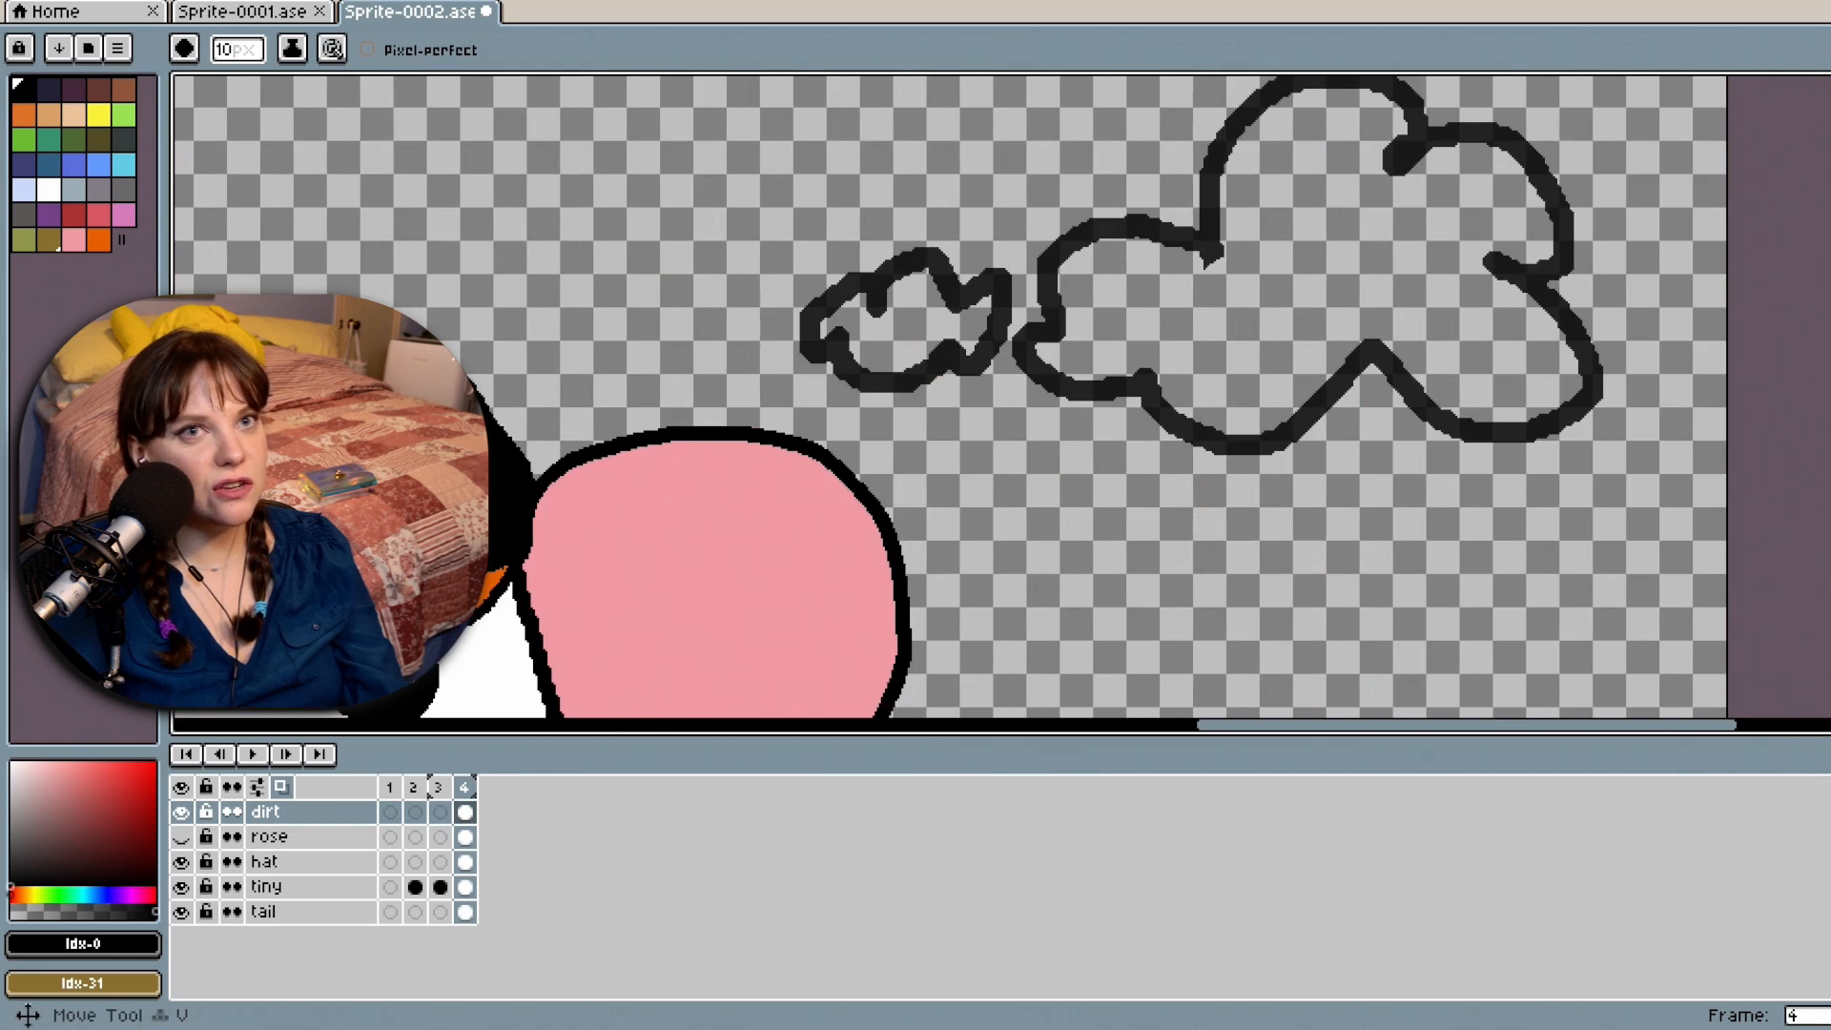
pyautogui.scroll(3, 1002, 396)
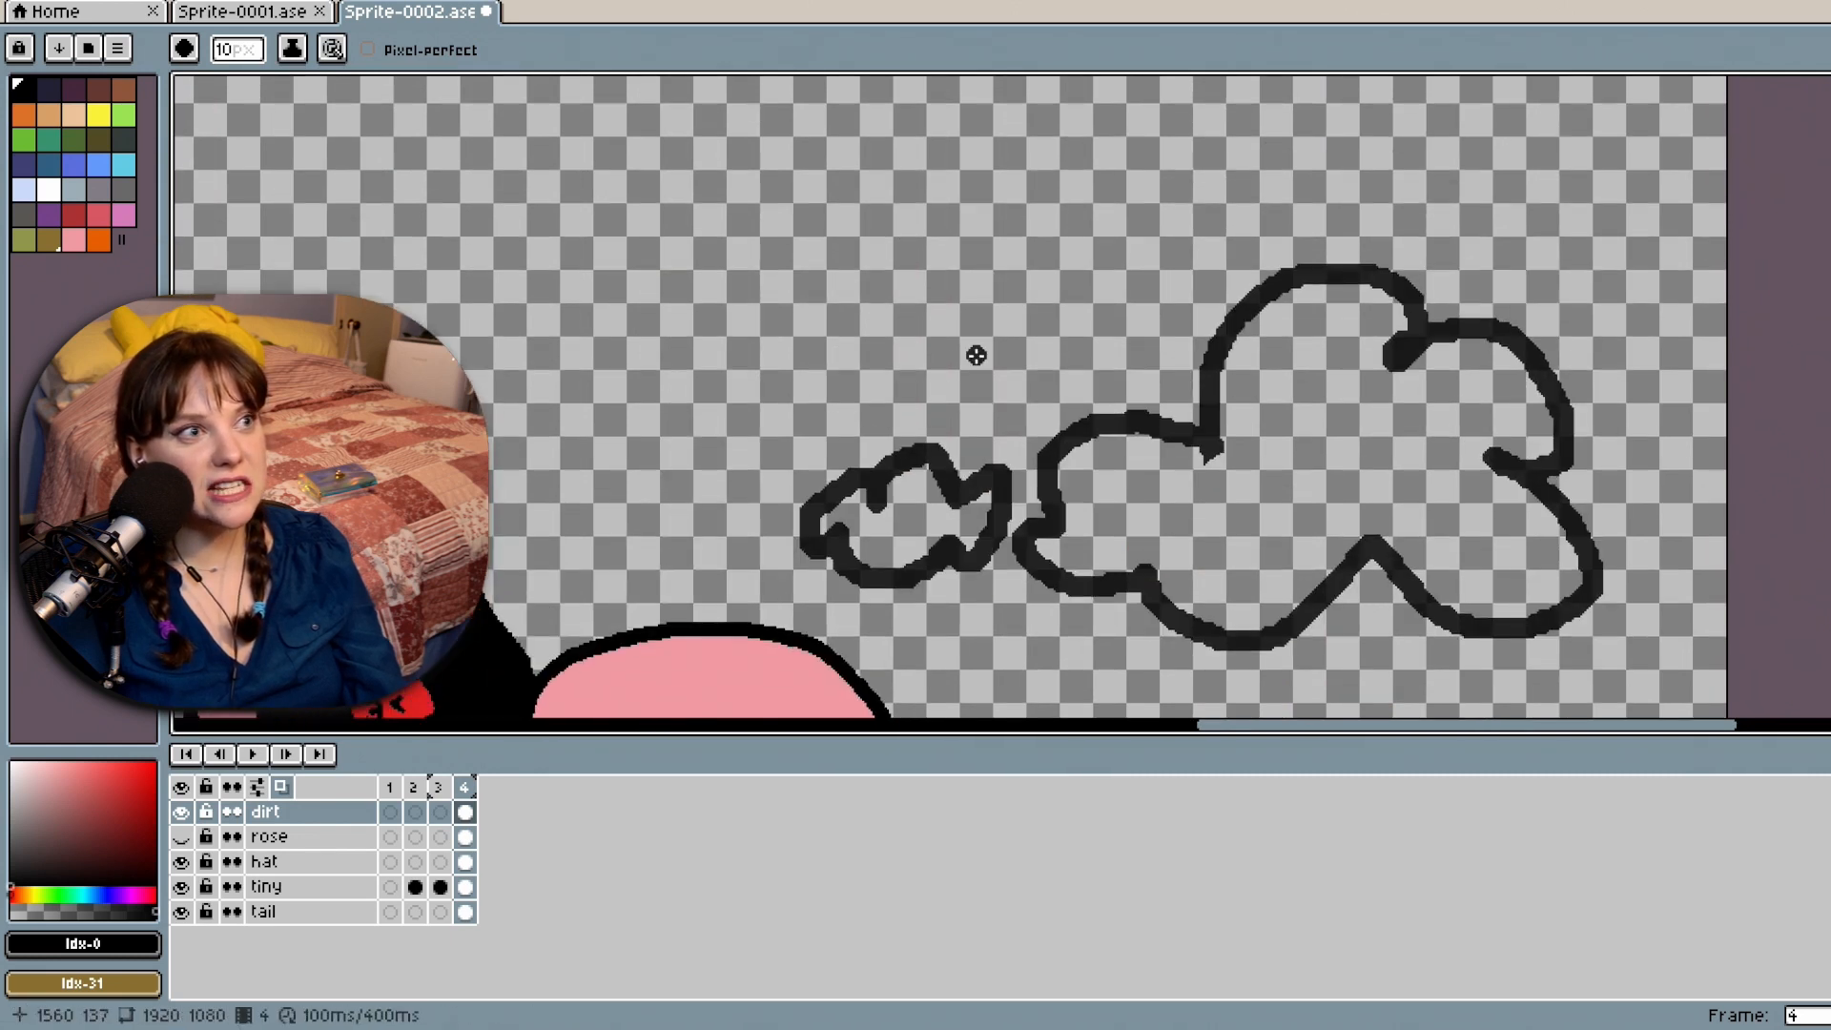
pyautogui.moveTo(976, 354)
pyautogui.mouseDown()
pyautogui.moveTo(942, 369)
pyautogui.moveTo(953, 406)
pyautogui.mouseUp()
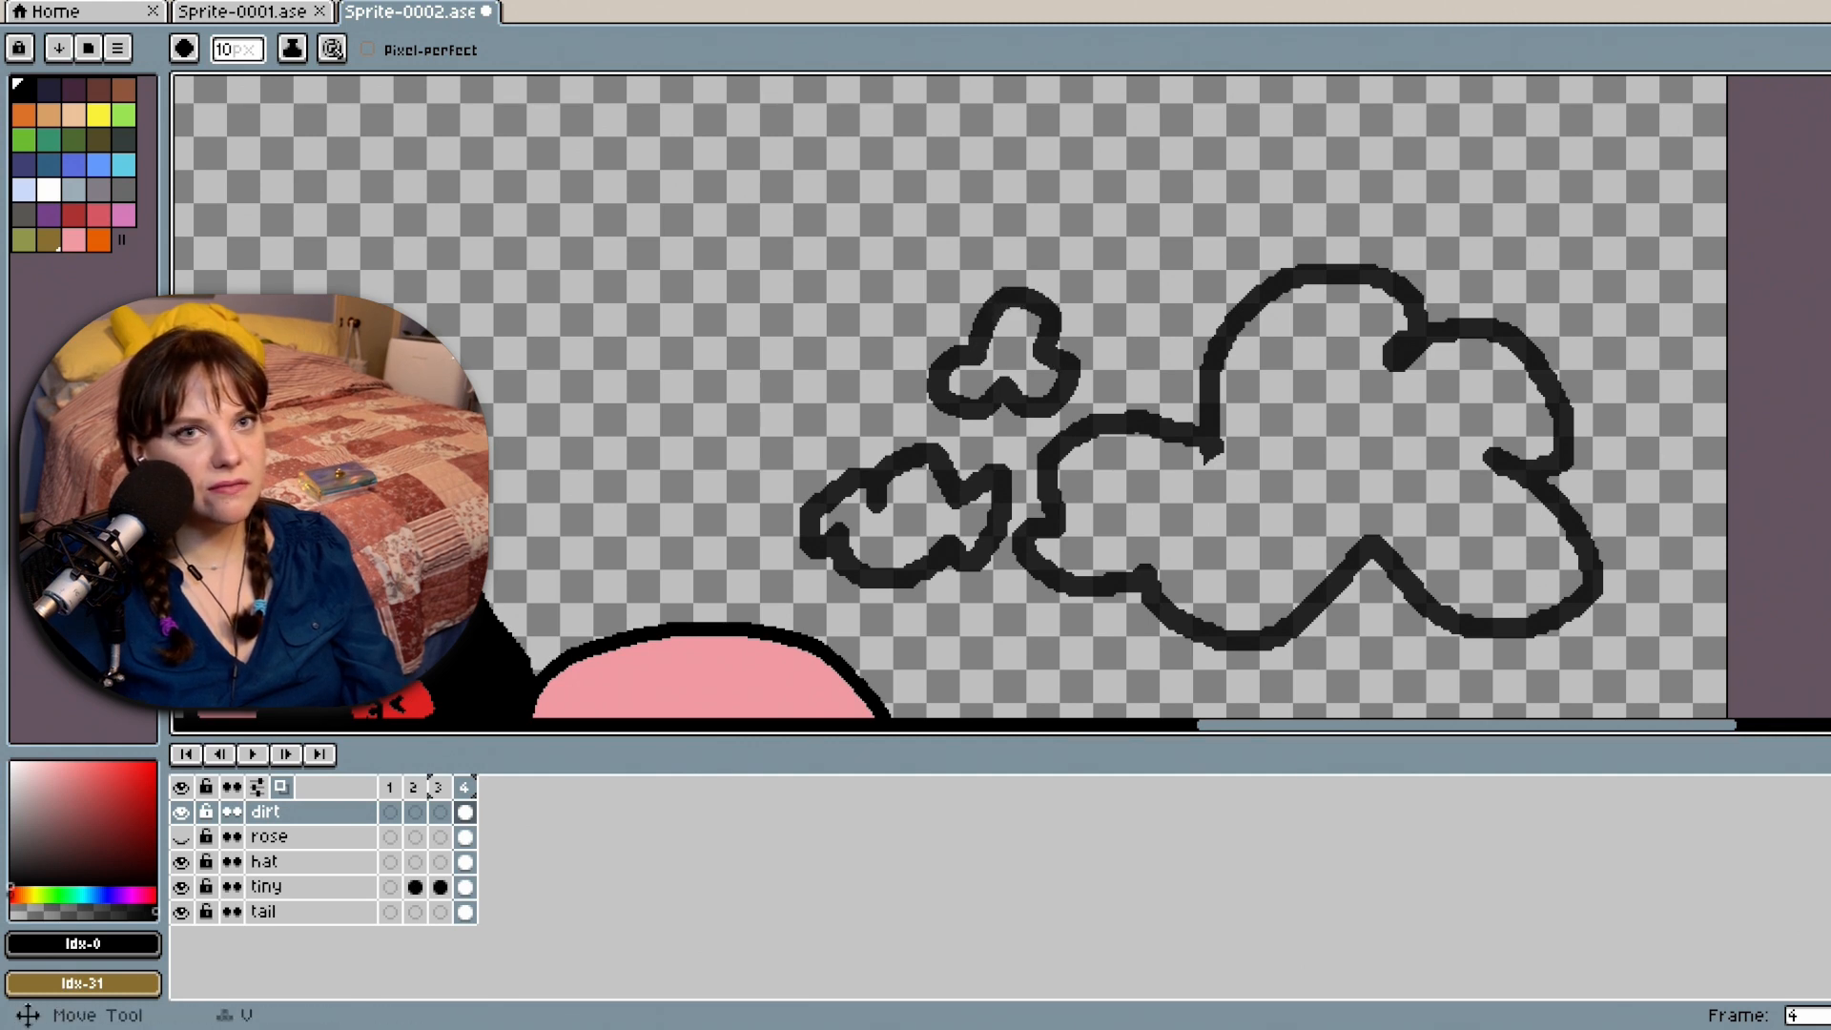
# Erase the brown dust cloud and its outline behind the mouse with a 59 px eraser.
pyautogui.scroll(-10, 949, 396)
pyautogui.scroll(6, 950, 396)
pyautogui.scroll(-1, 950, 396)
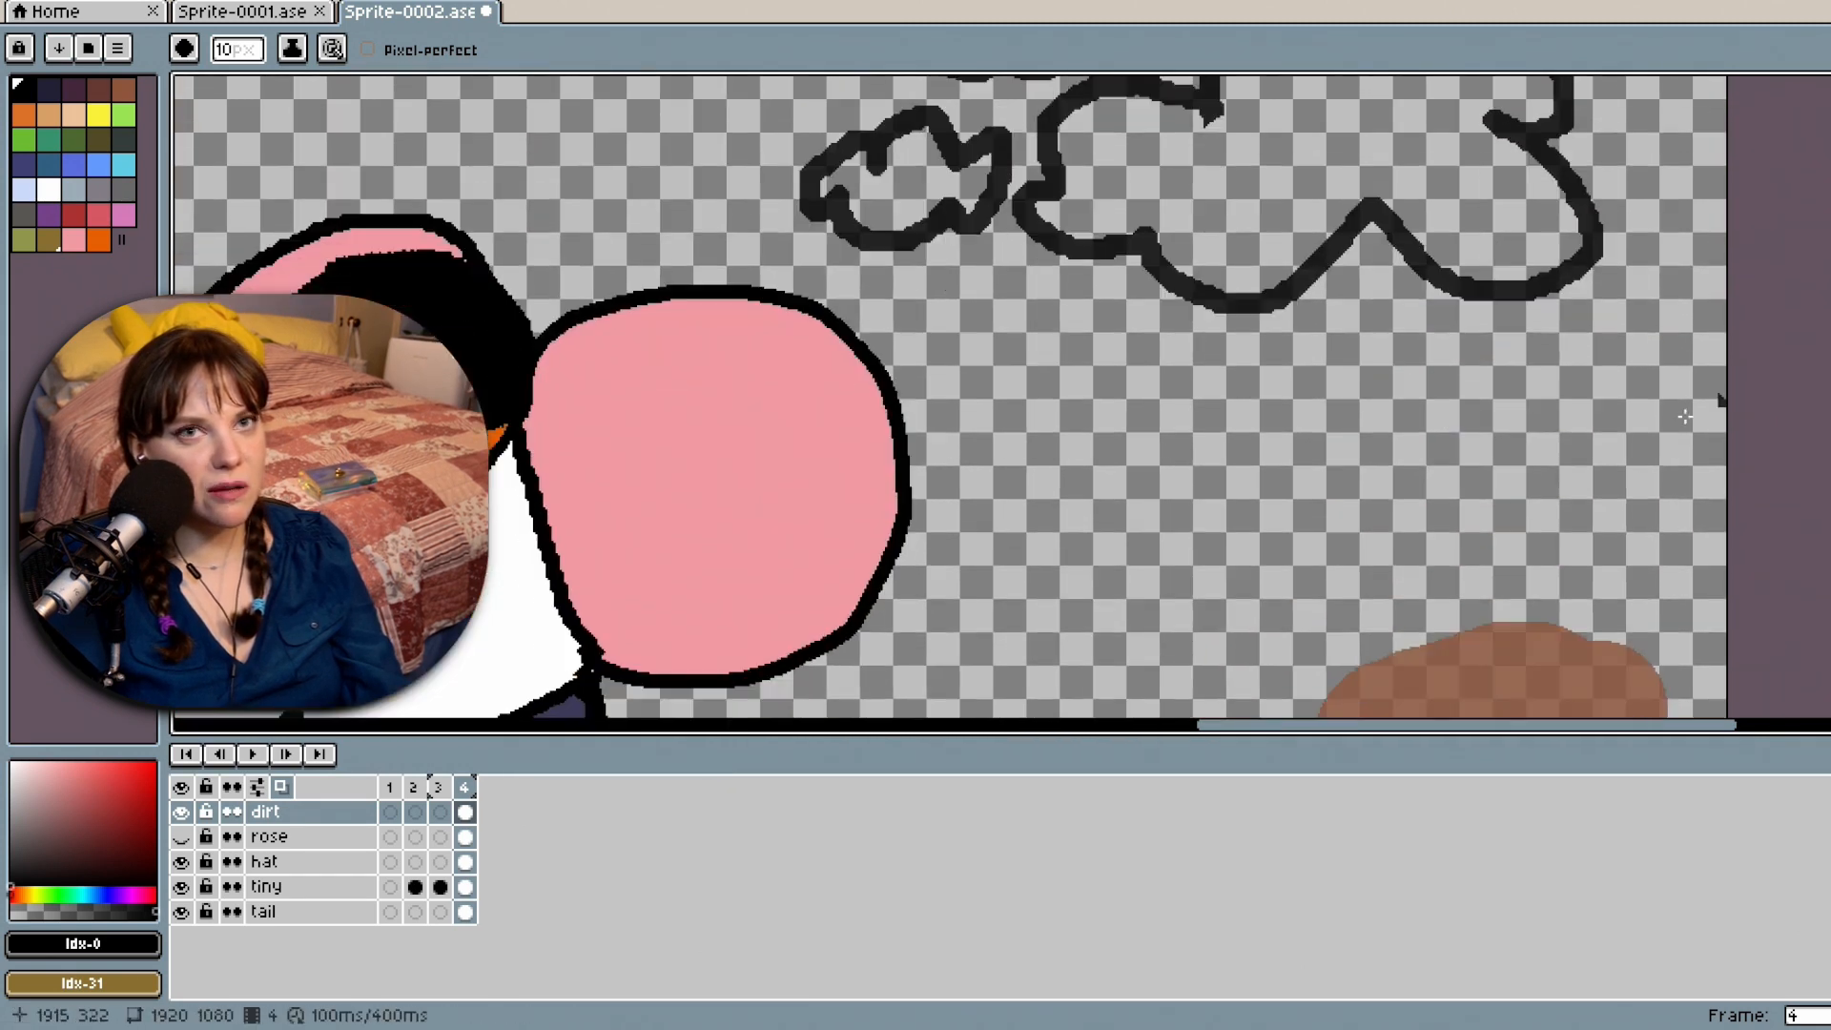
pyautogui.scroll(-2, 1718, 405)
pyautogui.scroll(-1, 1807, 526)
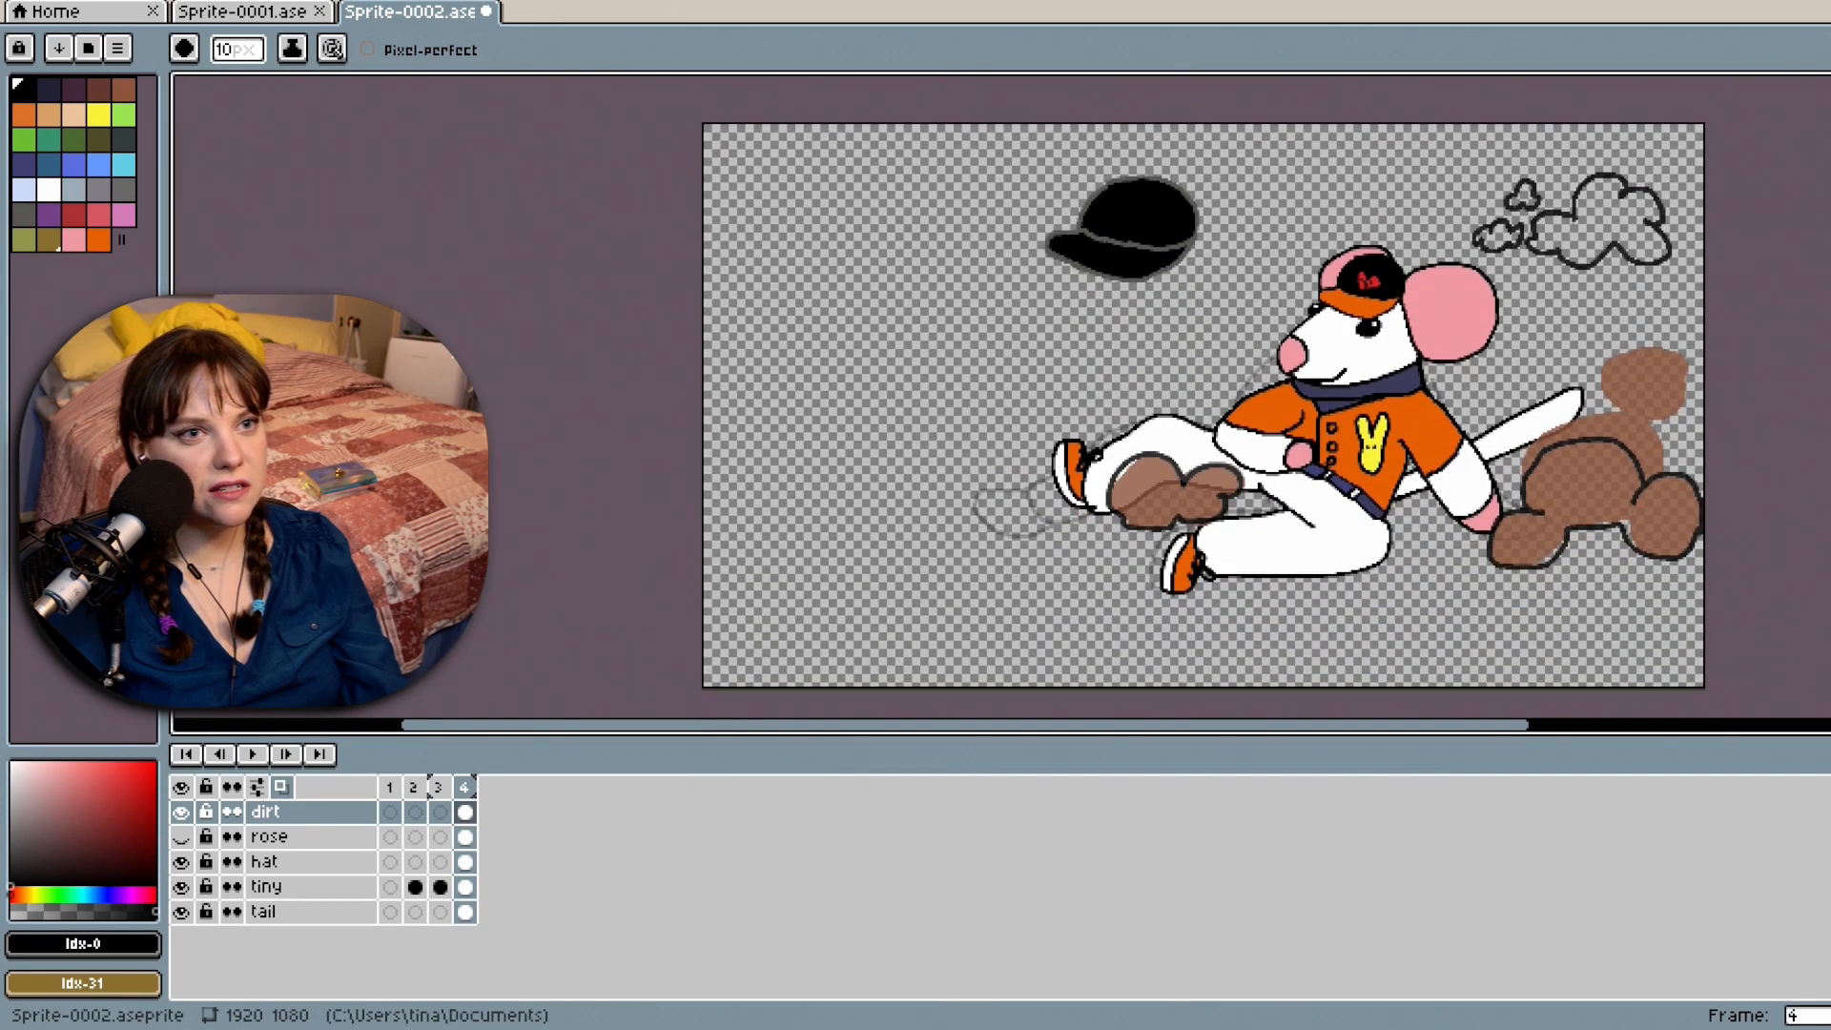
pyautogui.scroll(2, 1807, 527)
pyautogui.press('e')
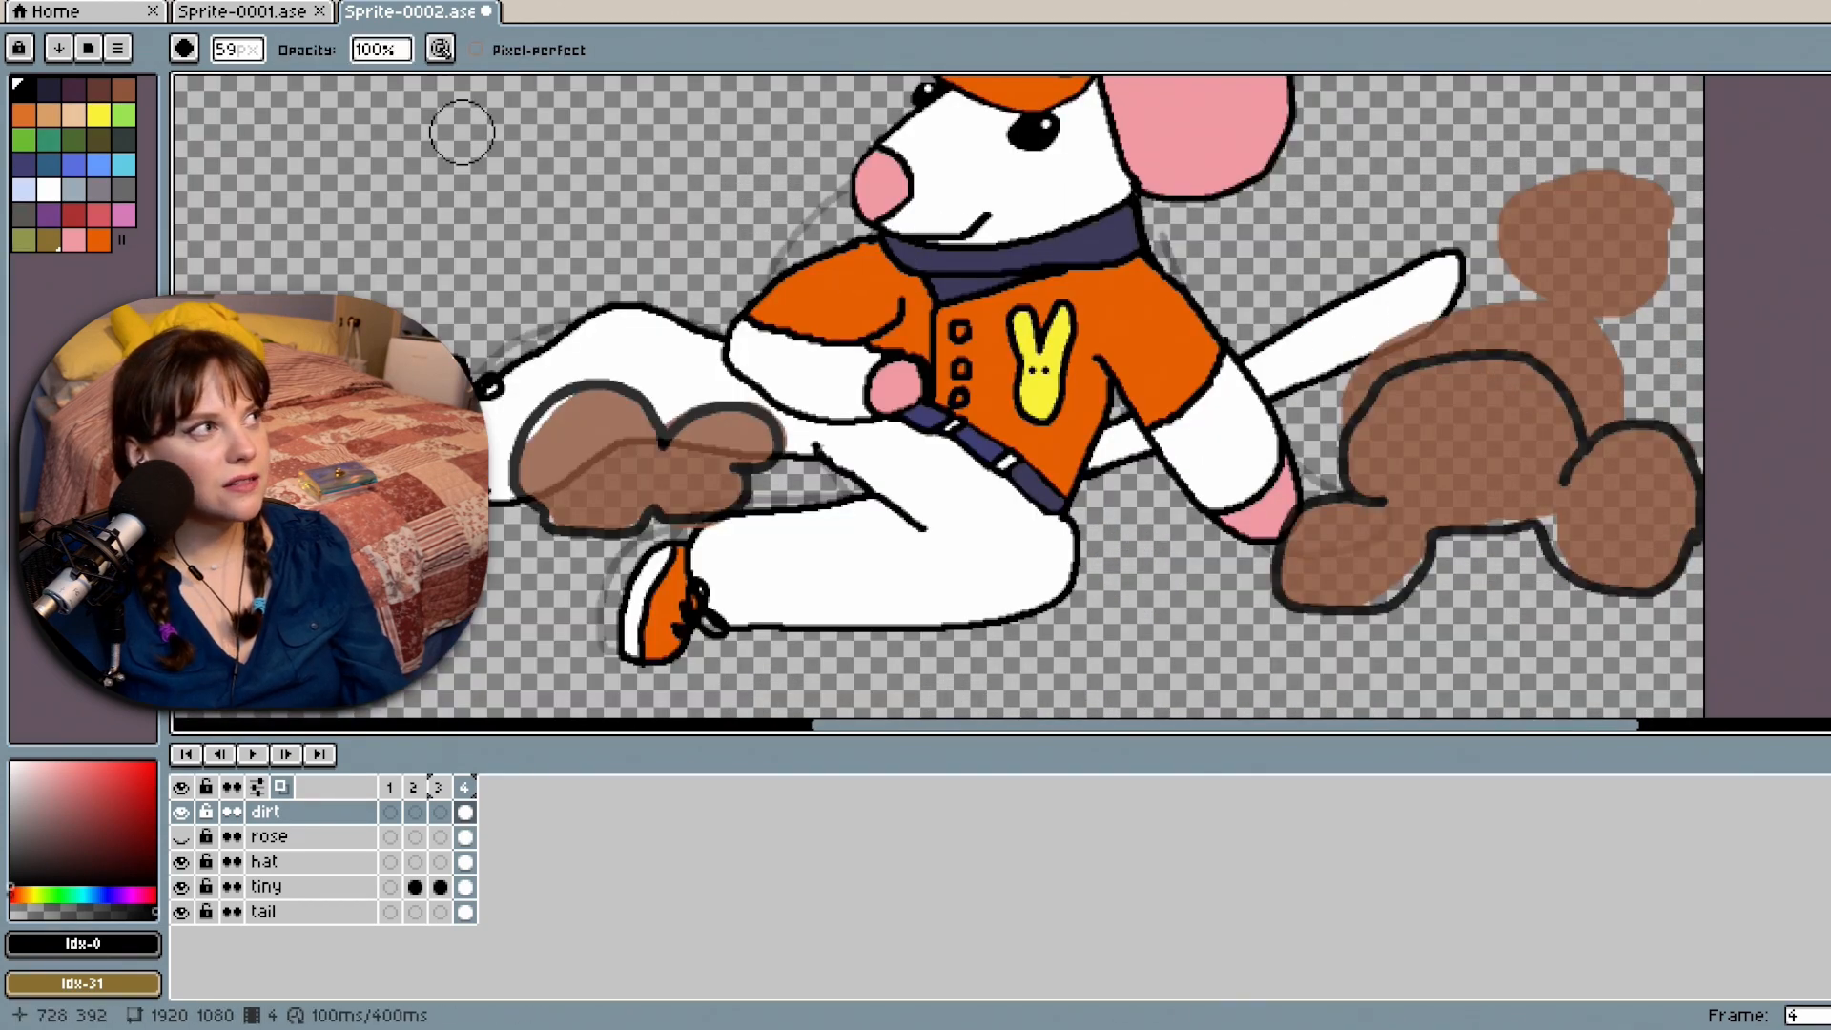
pyautogui.moveTo(1444, 472)
pyautogui.mouseDown()
pyautogui.moveTo(1363, 562)
pyautogui.moveTo(1335, 626)
pyautogui.moveTo(1265, 662)
pyautogui.moveTo(1244, 582)
pyautogui.moveTo(1346, 593)
pyautogui.moveTo(1502, 350)
pyautogui.moveTo(1429, 617)
pyautogui.moveTo(1494, 612)
pyautogui.moveTo(1536, 491)
pyautogui.moveTo(1568, 684)
pyautogui.moveTo(1674, 448)
pyautogui.moveTo(1574, 525)
pyautogui.moveTo(1417, 410)
pyautogui.moveTo(1318, 246)
pyautogui.moveTo(1496, 124)
pyautogui.moveTo(1438, 301)
pyautogui.mouseUp()
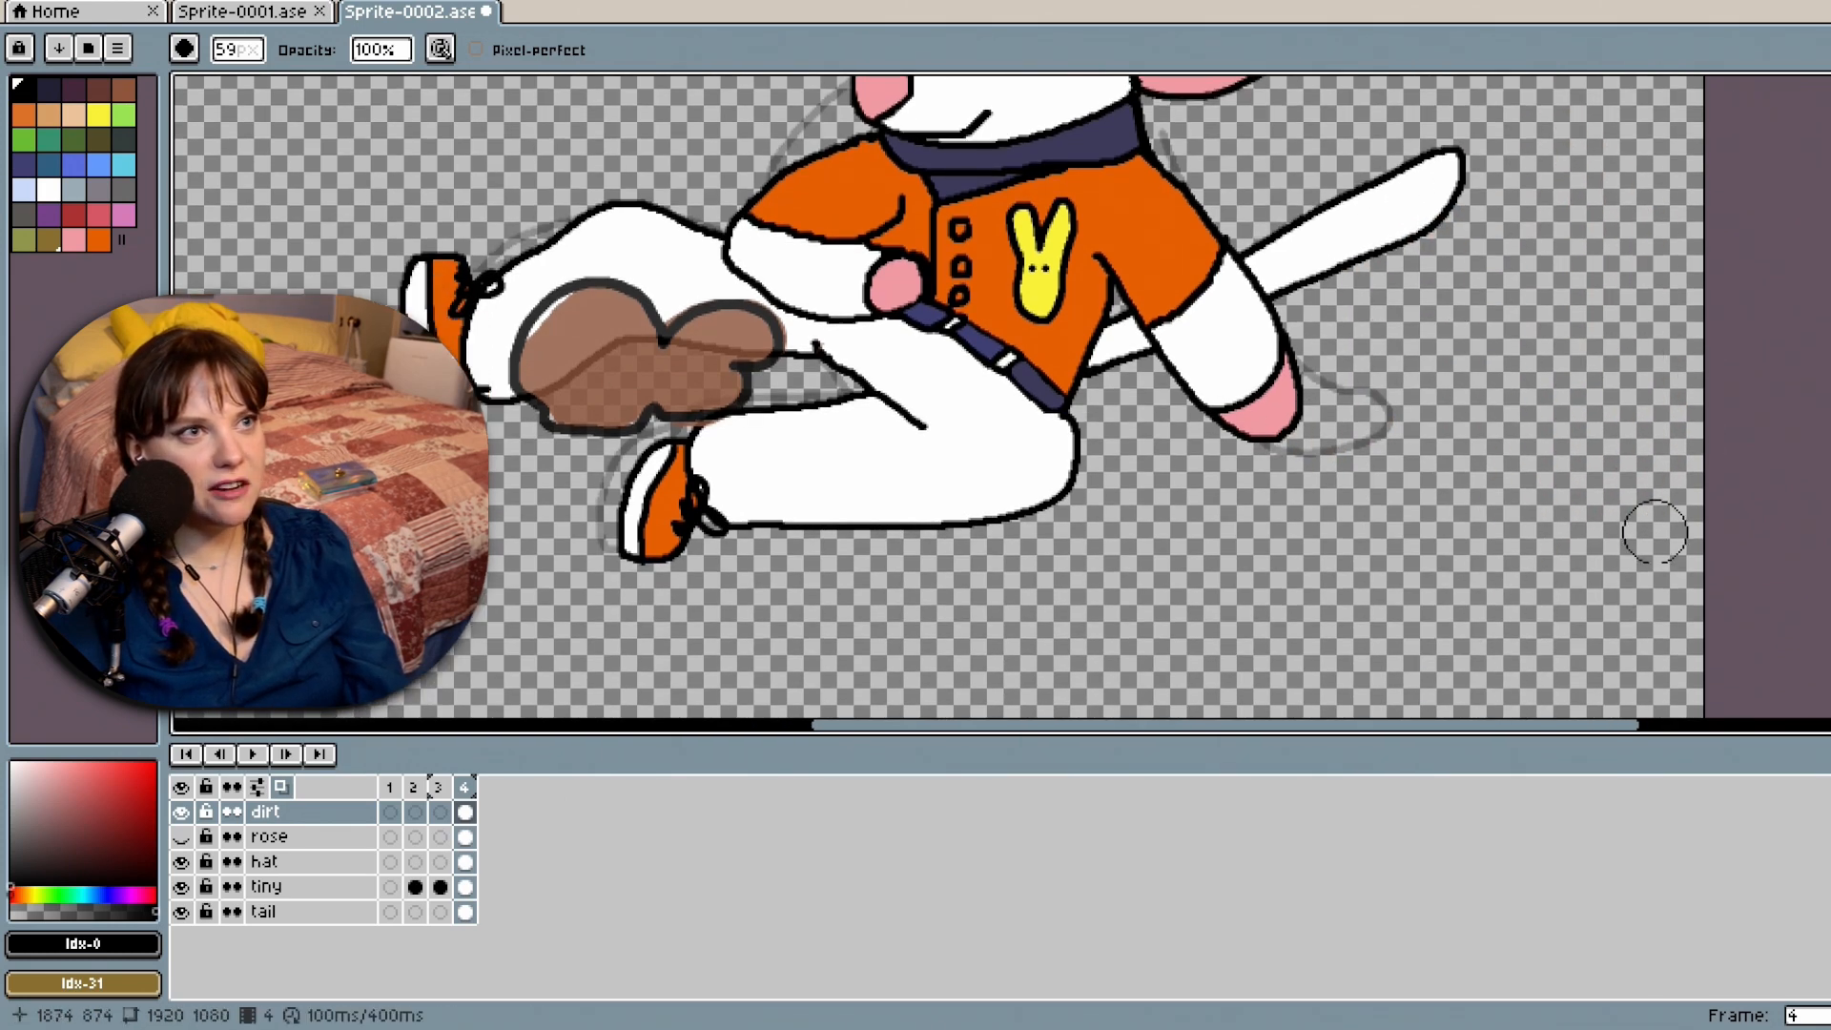
pyautogui.scroll(1, 1654, 532)
pyautogui.scroll(-1, 1642, 536)
pyautogui.scroll(-1, 1633, 530)
pyautogui.moveTo(1830, 496); pyautogui.dragTo(1830, 395)
# Select the upper cloud outline with its two small puffs and move them down behind the mouse's supporting hand.
pyautogui.click(1830, 89)
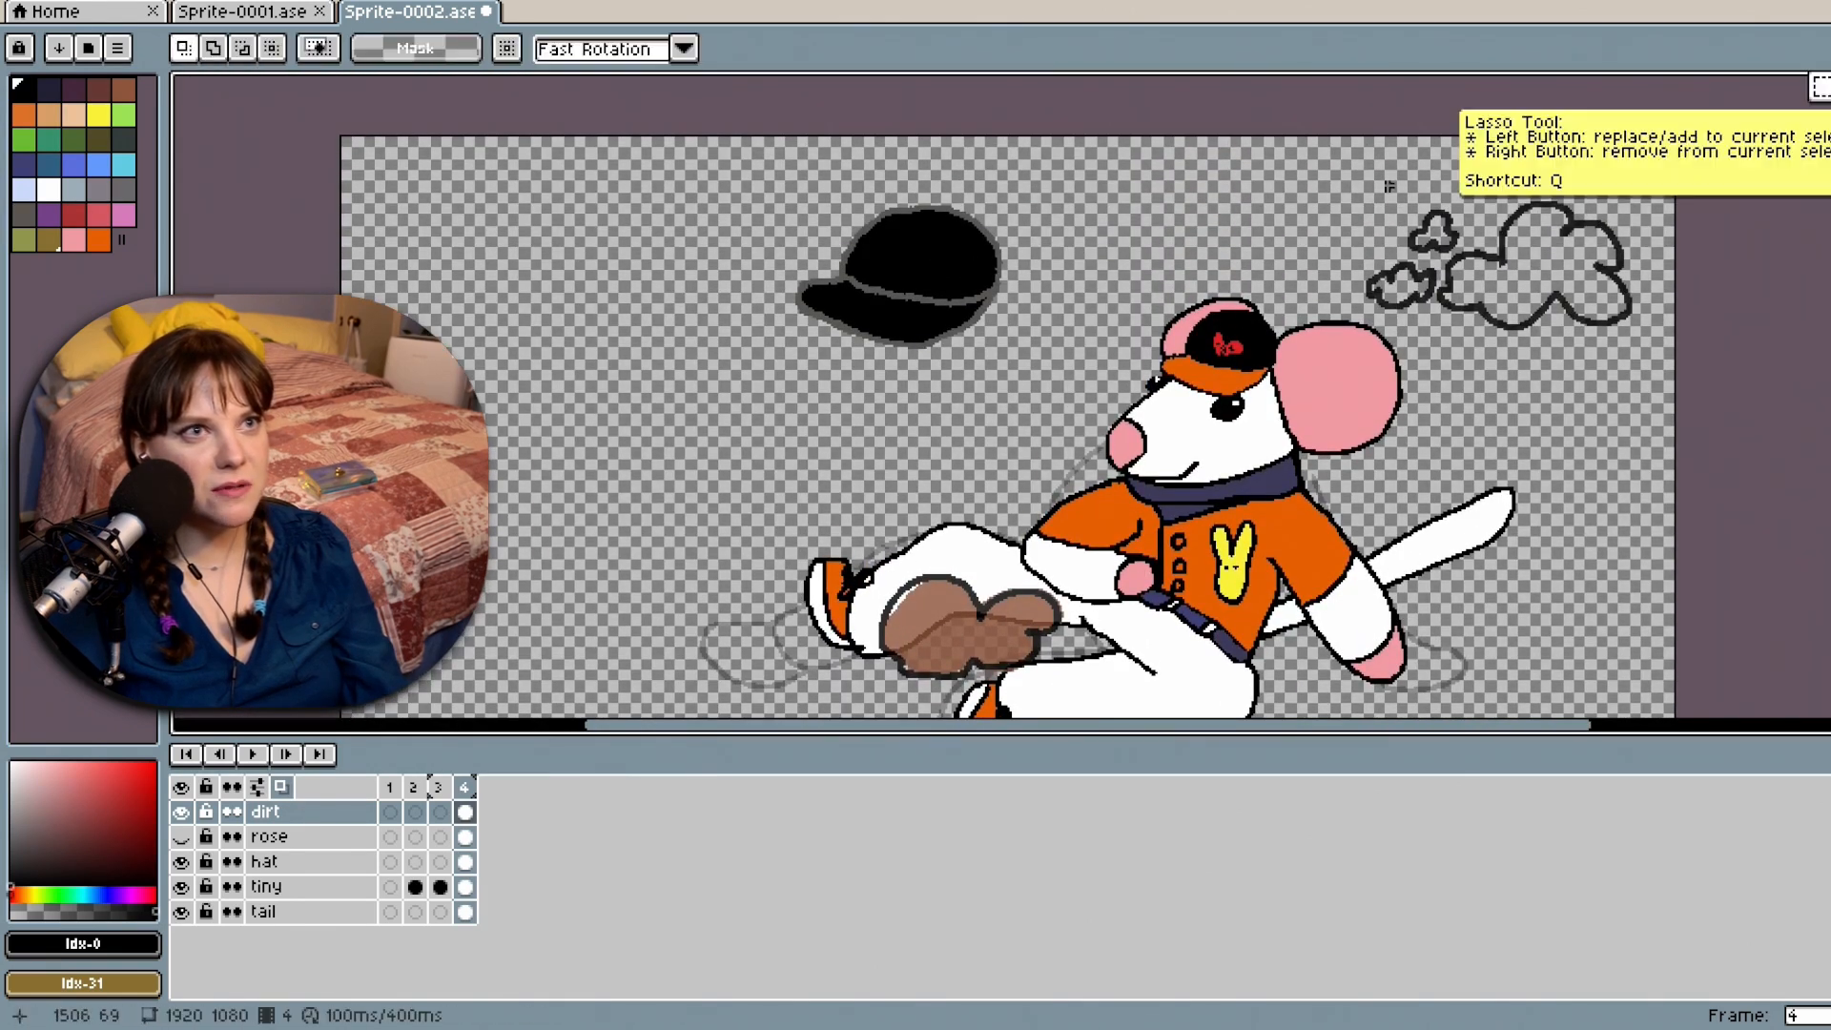
pyautogui.moveTo(1297, 179); pyautogui.dragTo(1731, 366)
pyautogui.moveTo(1577, 303); pyautogui.dragTo(1594, 689)
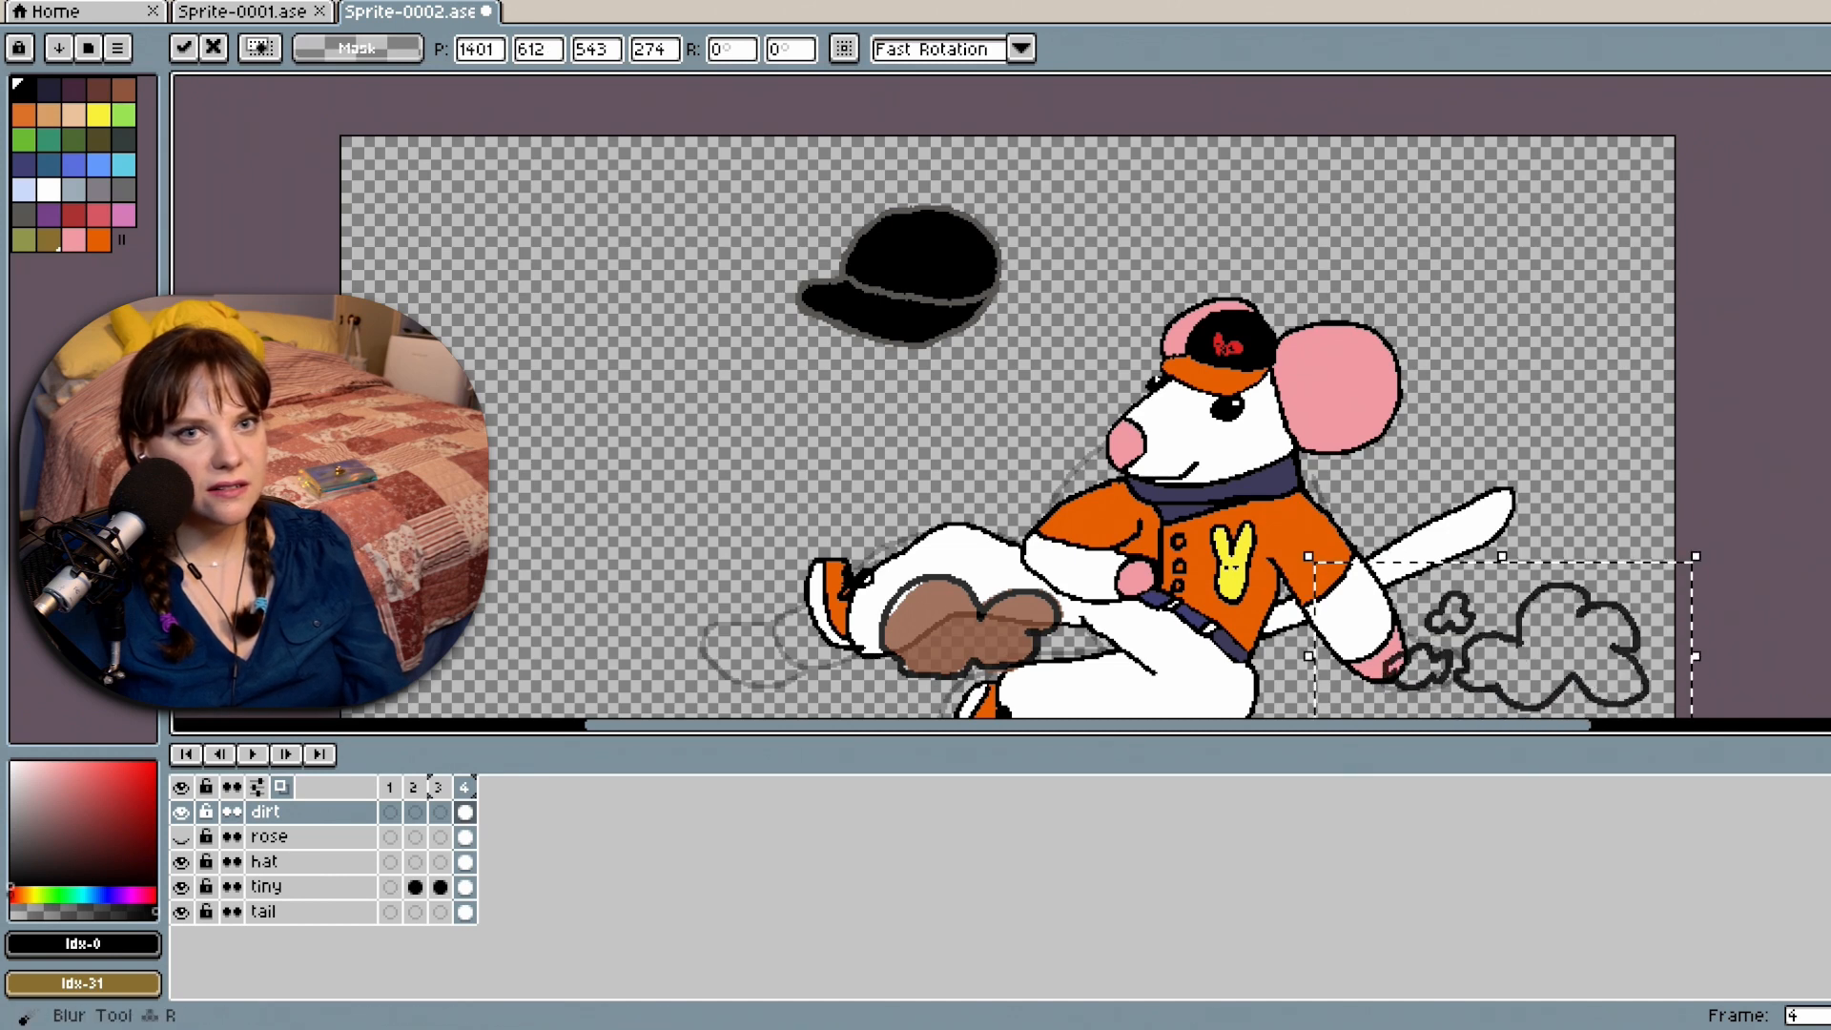
pyautogui.moveTo(1830, 401); pyautogui.dragTo(1830, 469)
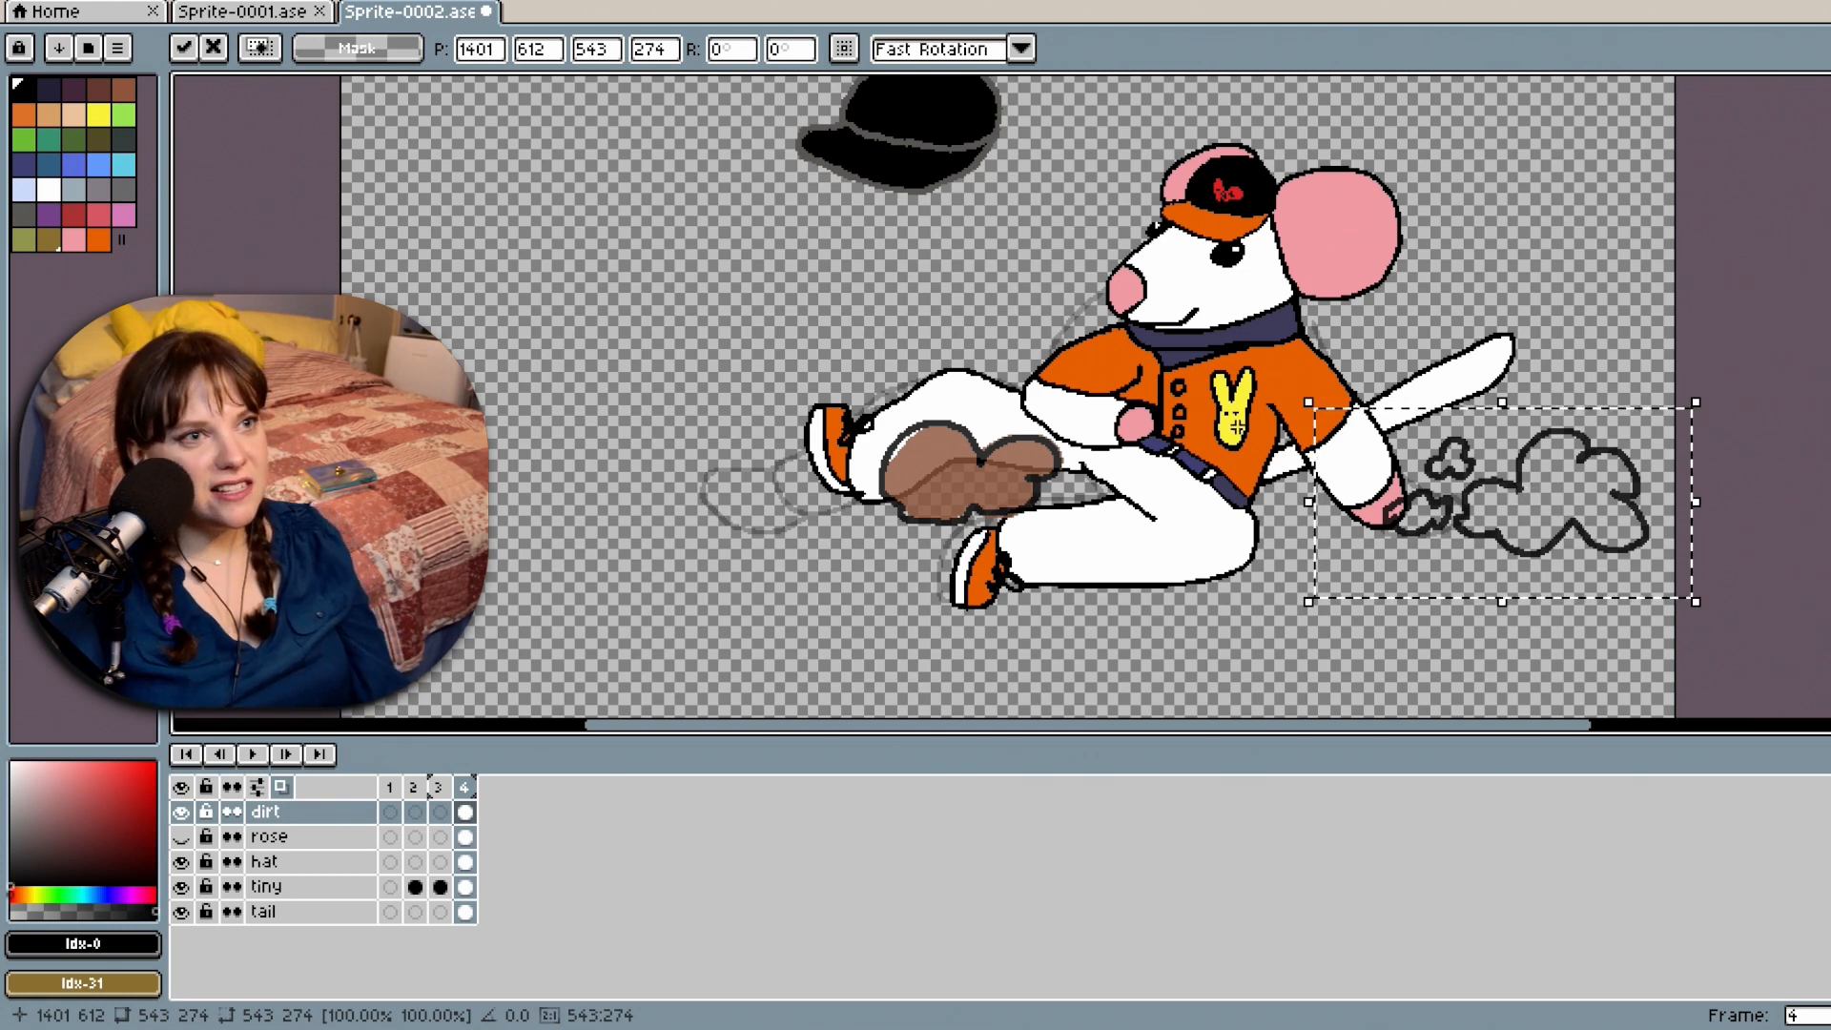
# Scale the selected cloud group to about 516 by 259 px and shift it slightly away from the mouse's hand.
pyautogui.moveTo(1310, 401); pyautogui.dragTo(1300, 392)
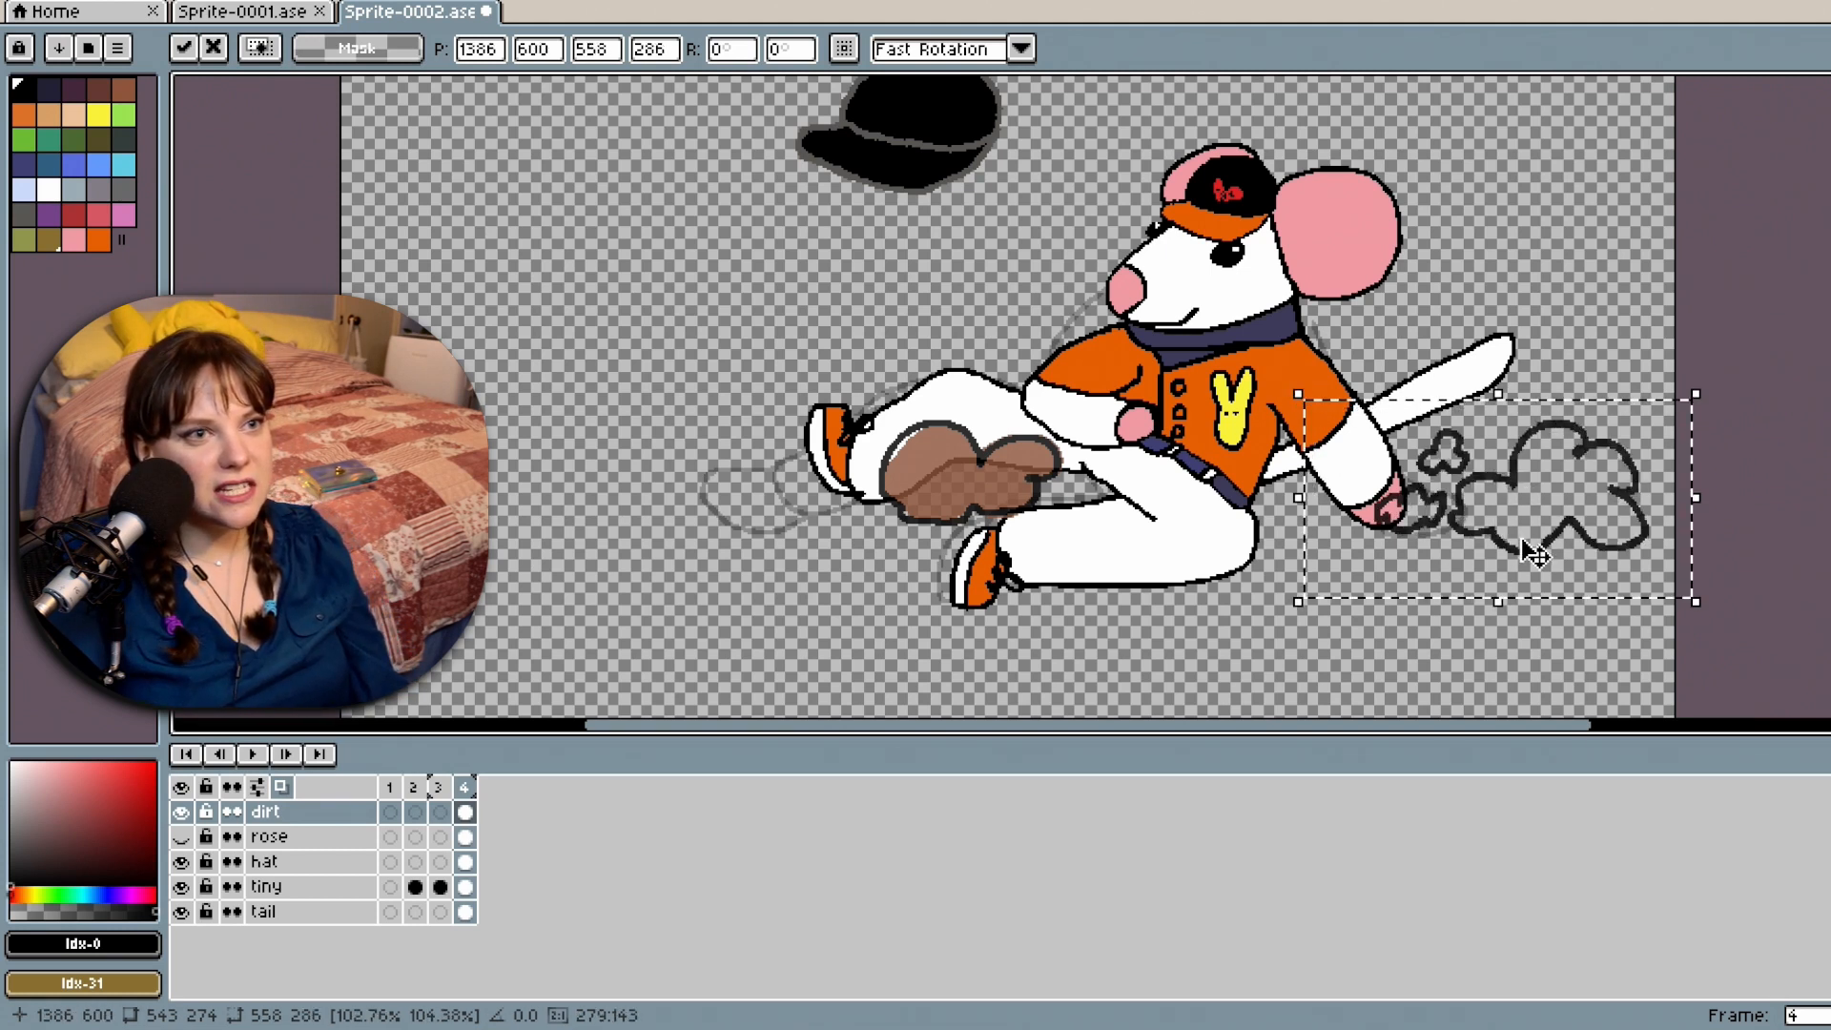
pyautogui.moveTo(1541, 517); pyautogui.dragTo(1560, 514)
pyautogui.moveTo(1714, 391); pyautogui.dragTo(1687, 416)
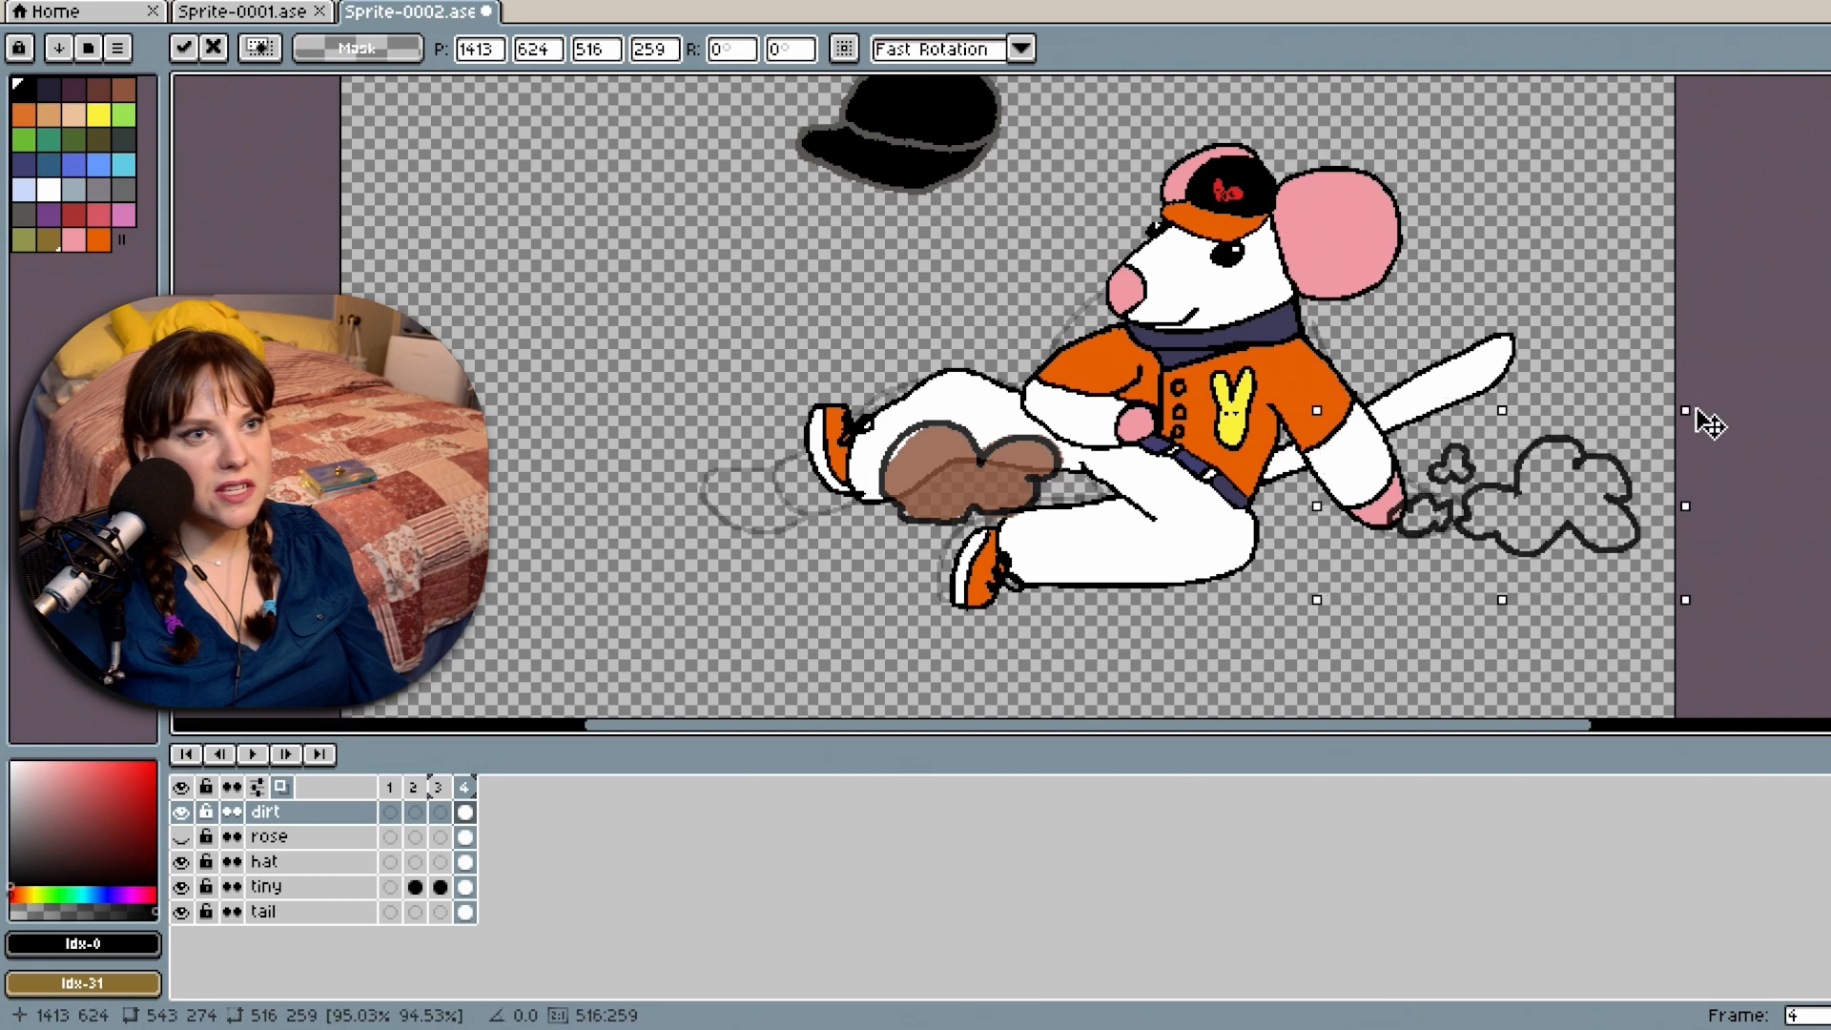
pyautogui.moveTo(1564, 532); pyautogui.dragTo(1585, 535)
pyautogui.click(1214, 348)
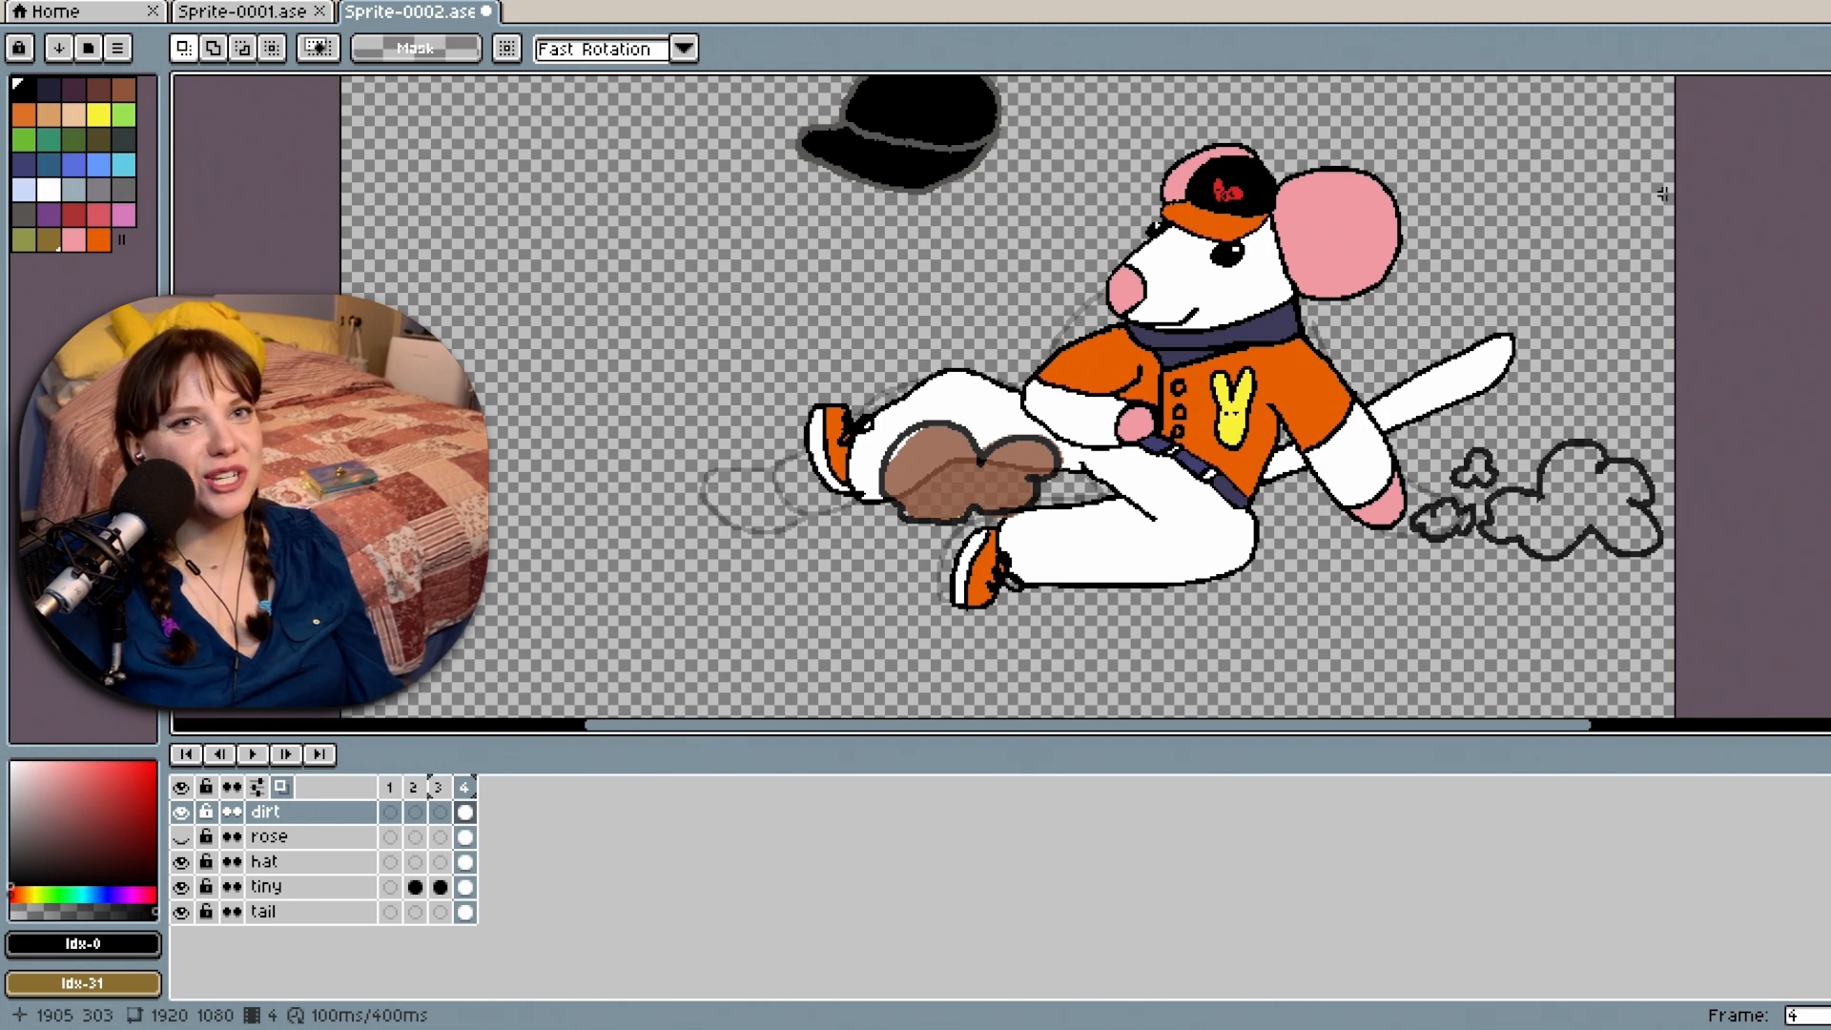
# Fill the cloud and puffs behind the mouse and the dust cloud by its legs with light tan (Idx-7).
pyautogui.press('g')
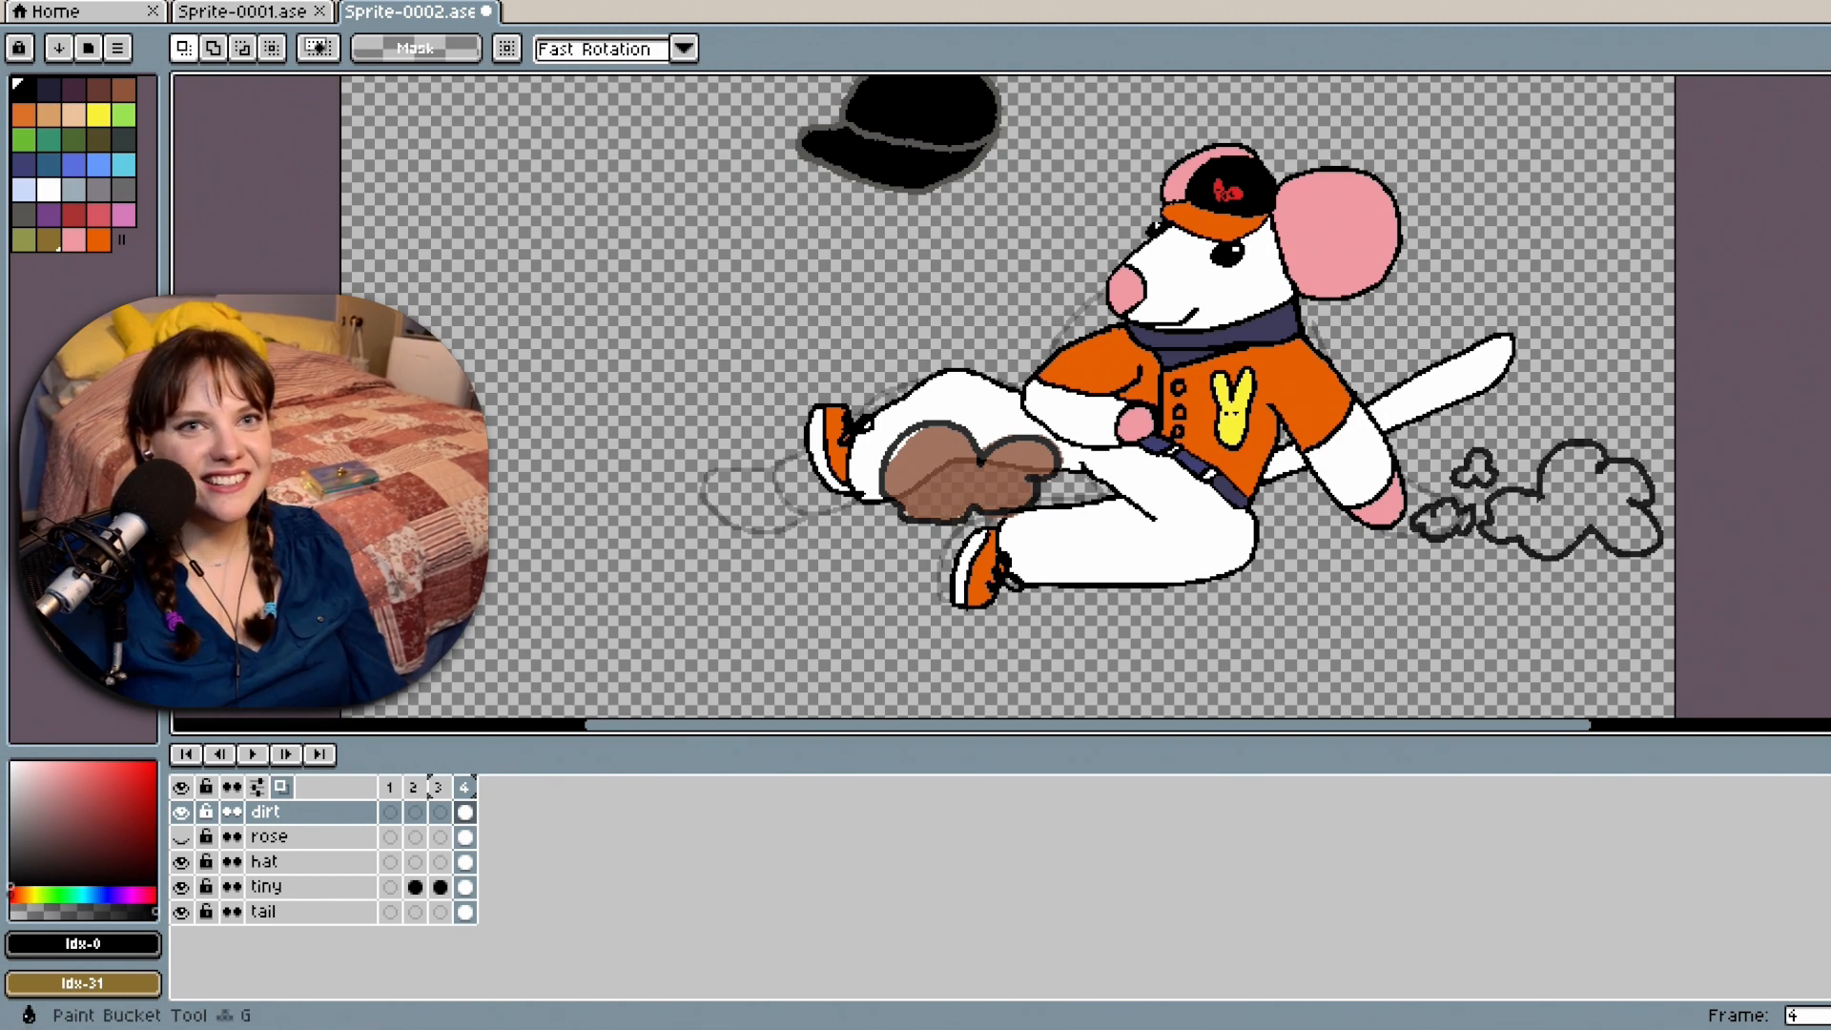
pyautogui.click(123, 90)
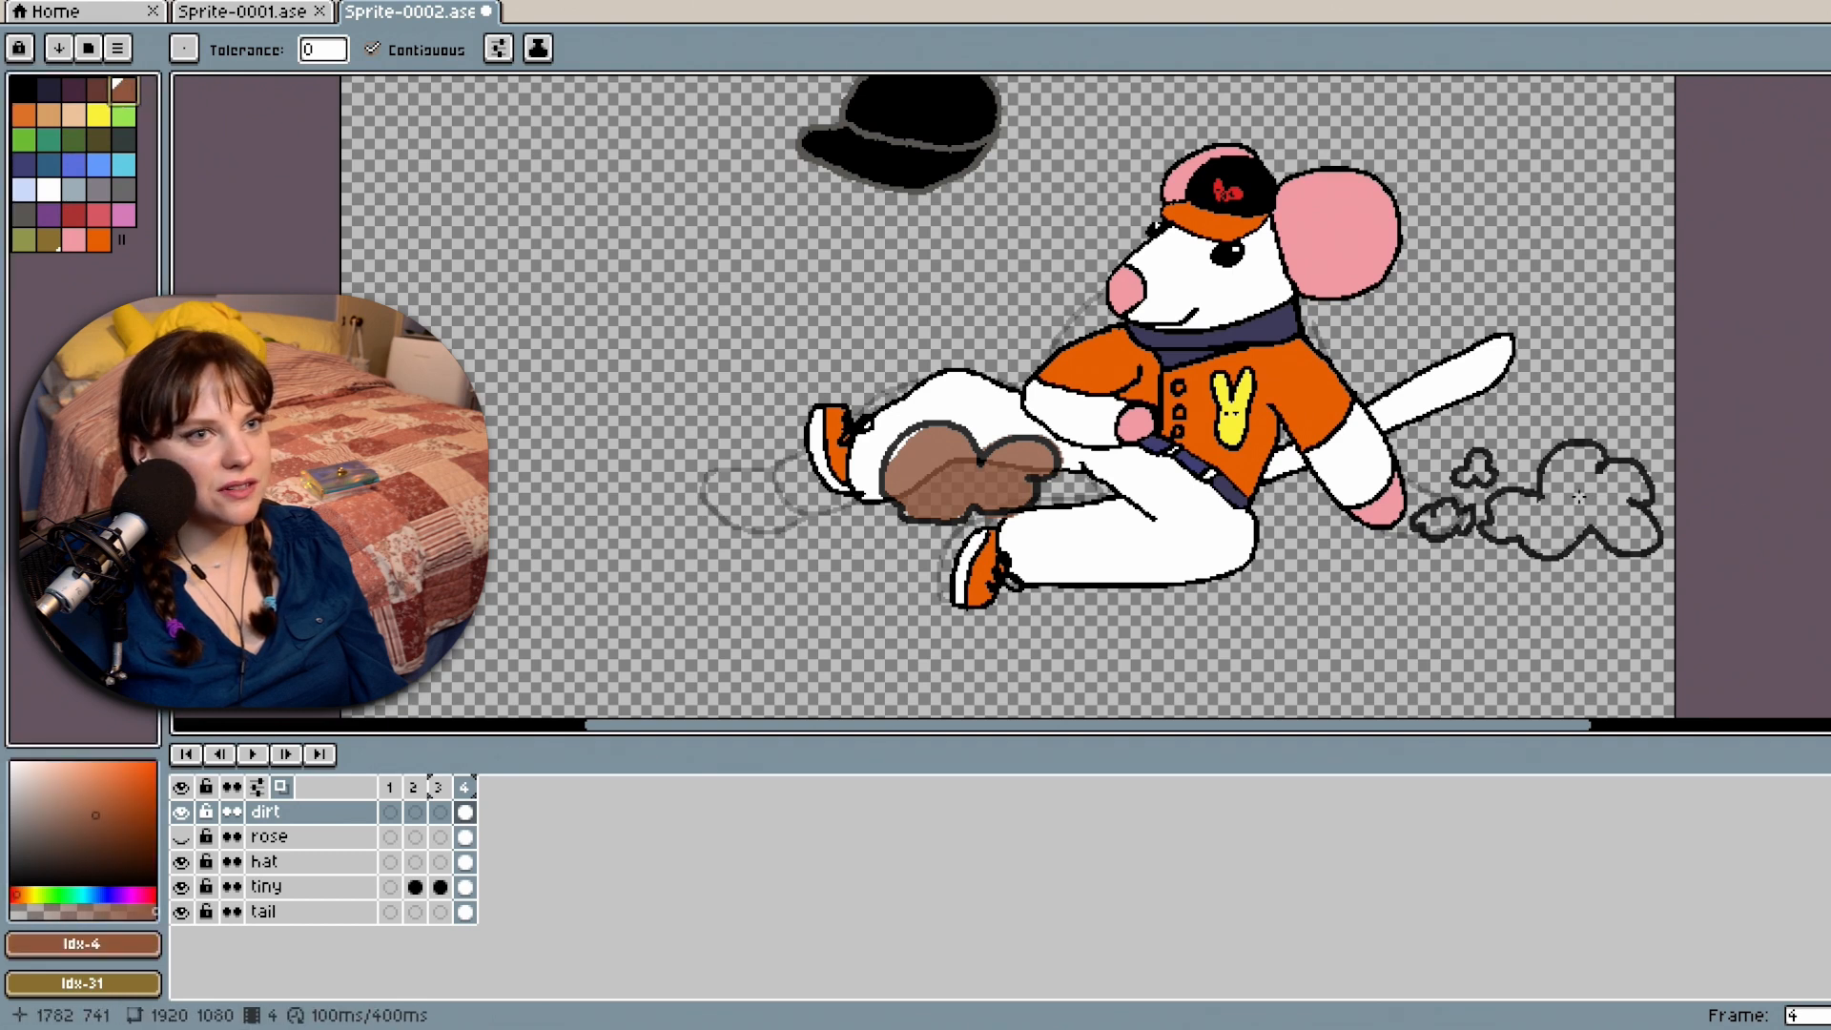
pyautogui.click(74, 114)
pyautogui.click(1533, 511)
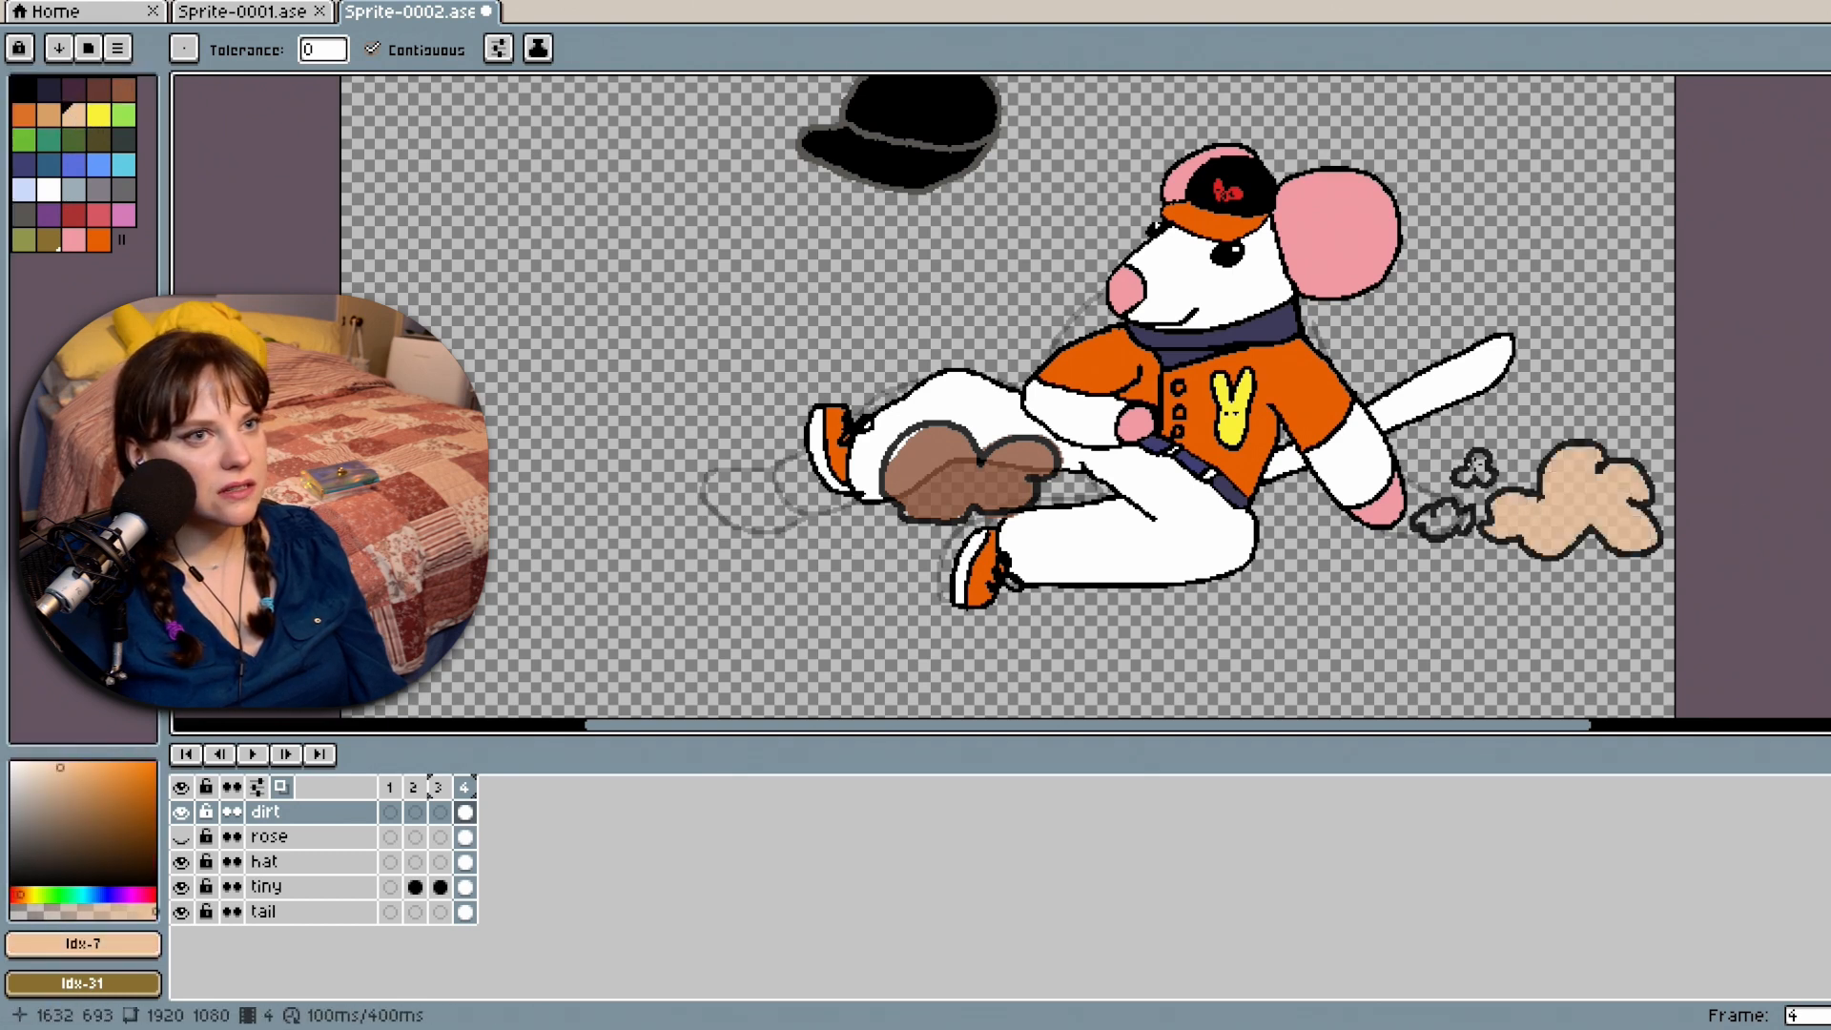
pyautogui.click(1027, 474)
# Select the dust cloud by the mouse's legs, shrink it slightly and move it closer to the raised foot.
pyautogui.click(1828, 89)
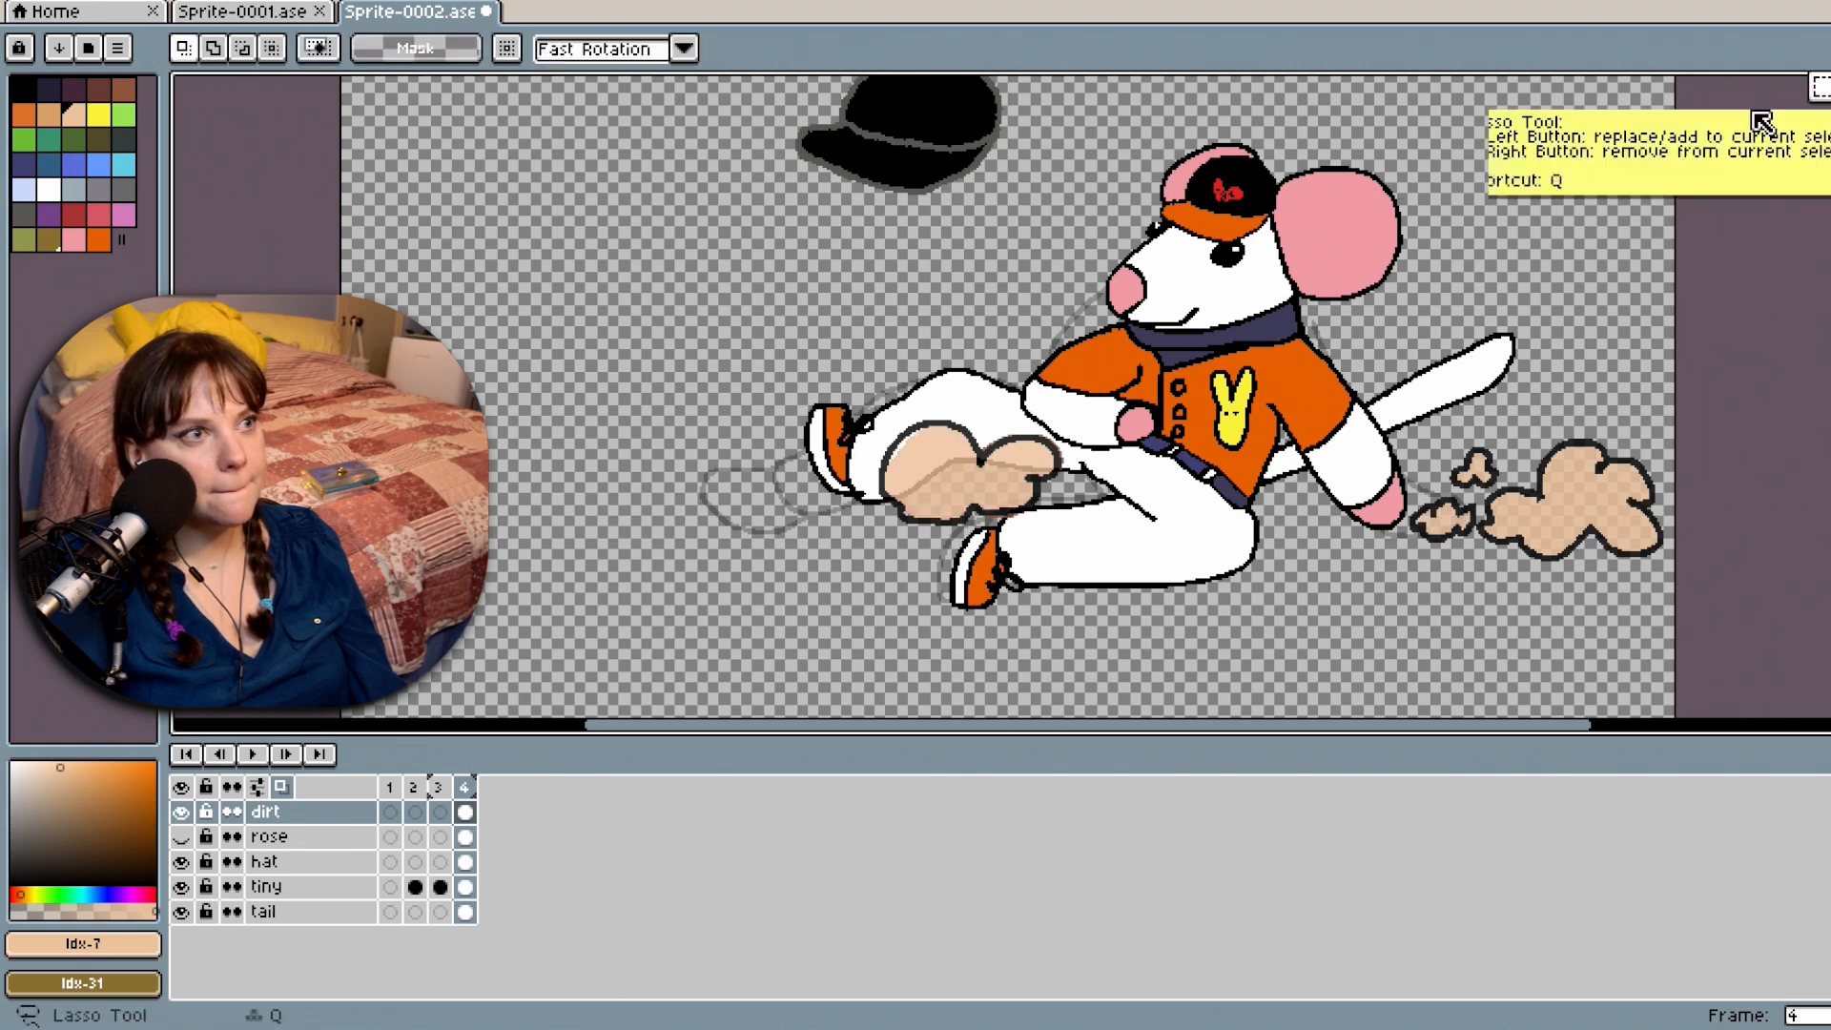
pyautogui.moveTo(859, 402)
pyautogui.mouseDown()
pyautogui.moveTo(998, 515)
pyautogui.moveTo(1079, 540)
pyautogui.moveTo(1036, 515)
pyautogui.mouseUp()
pyautogui.moveTo(944, 477); pyautogui.dragTo(937, 494)
pyautogui.click(1045, 187)
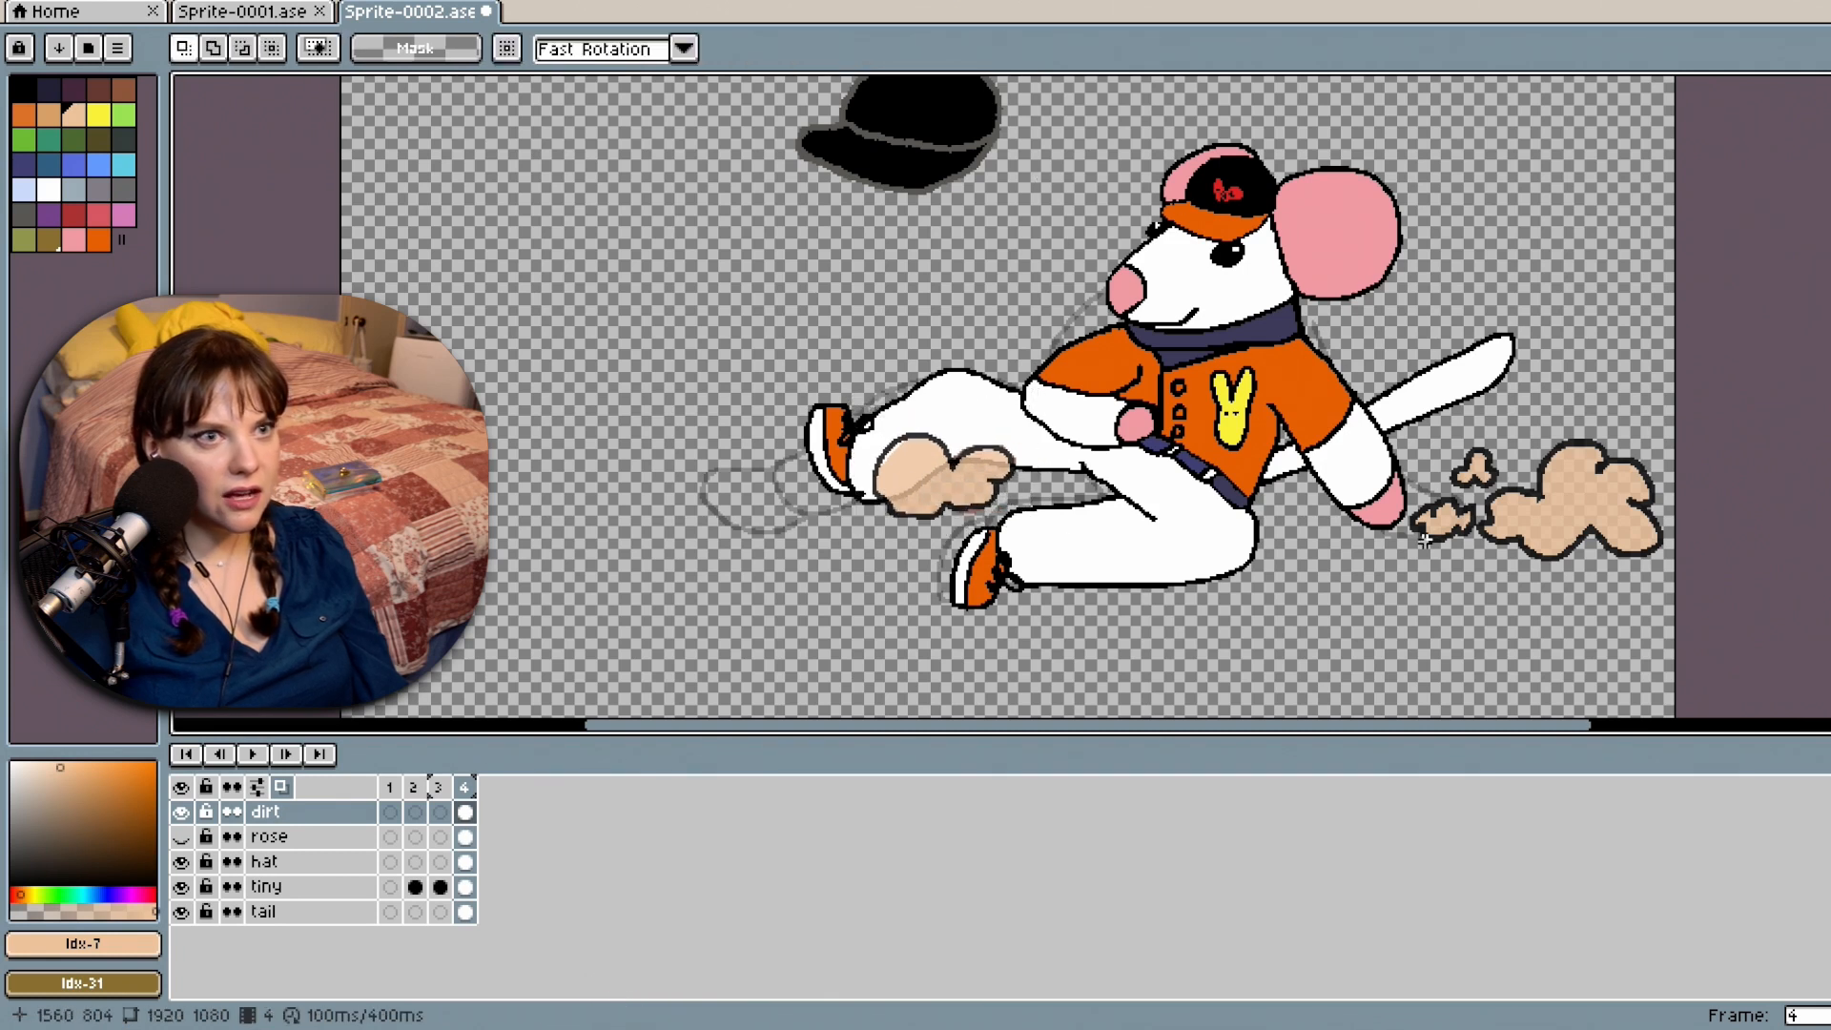
# Set the dirt layer's opacity to 100% and move its properties dialog clear of the mouse.
pyautogui.click(367, 810)
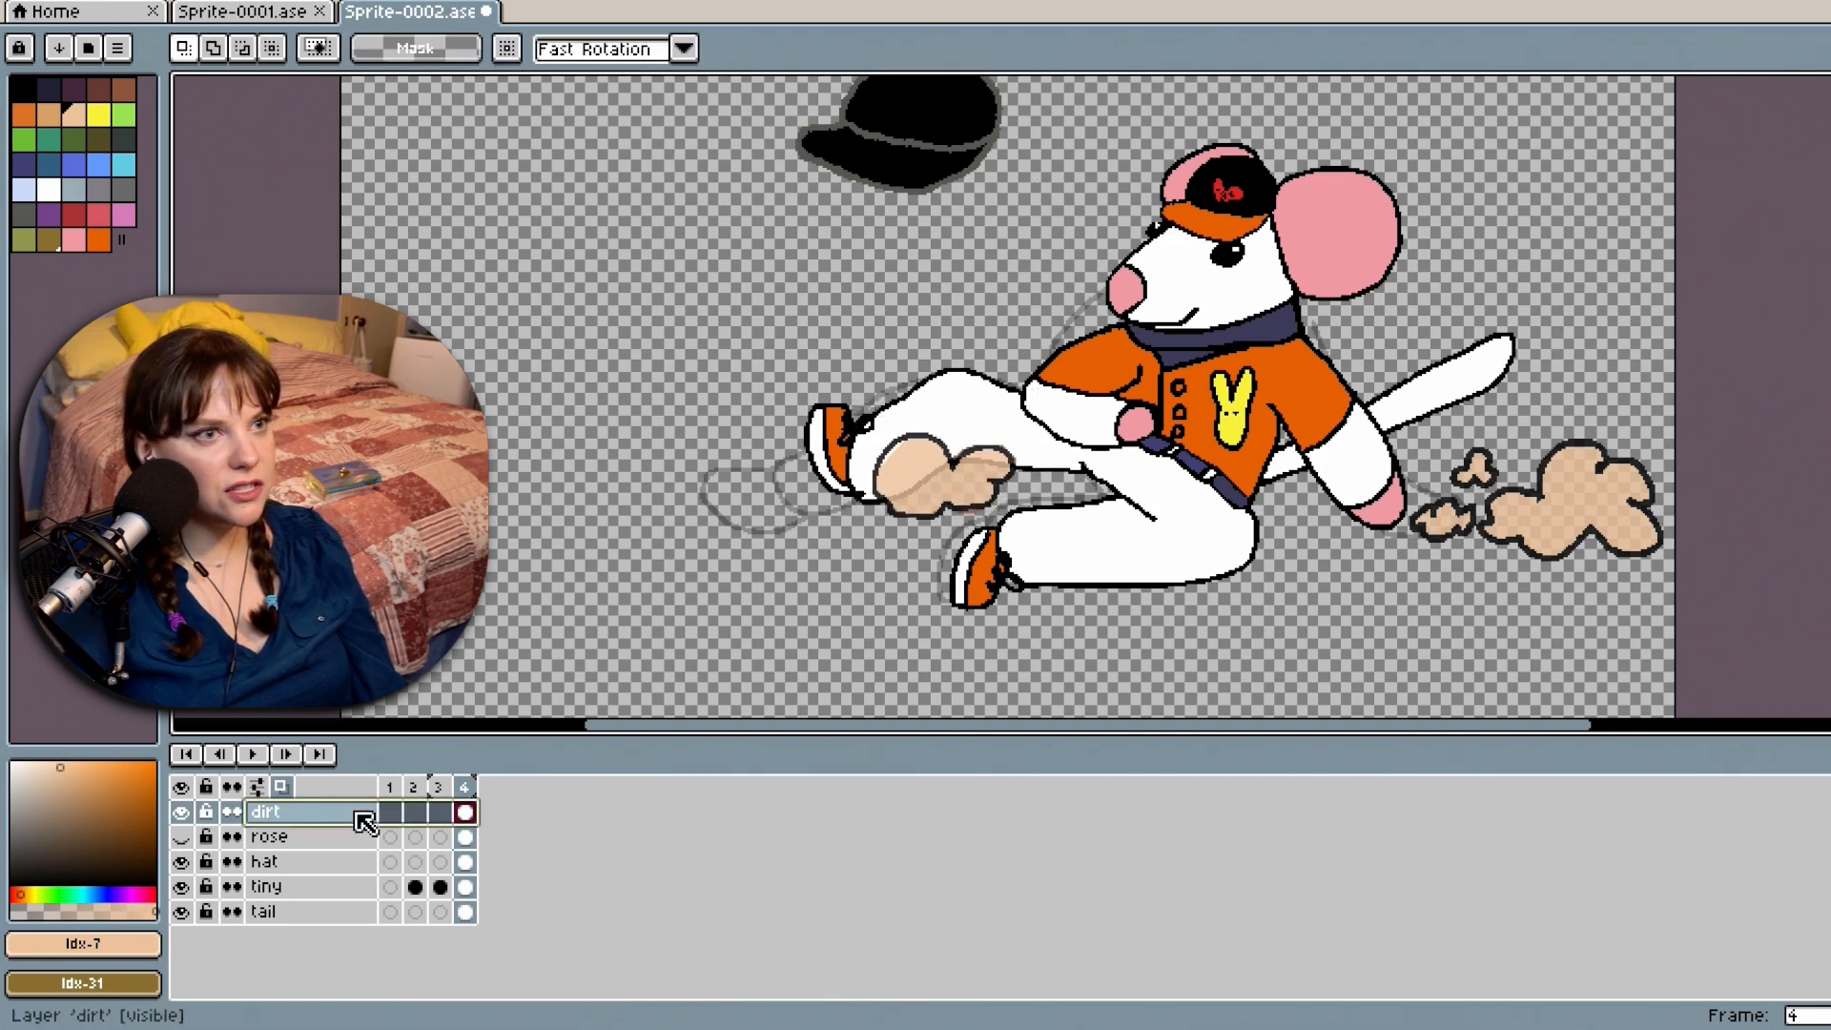
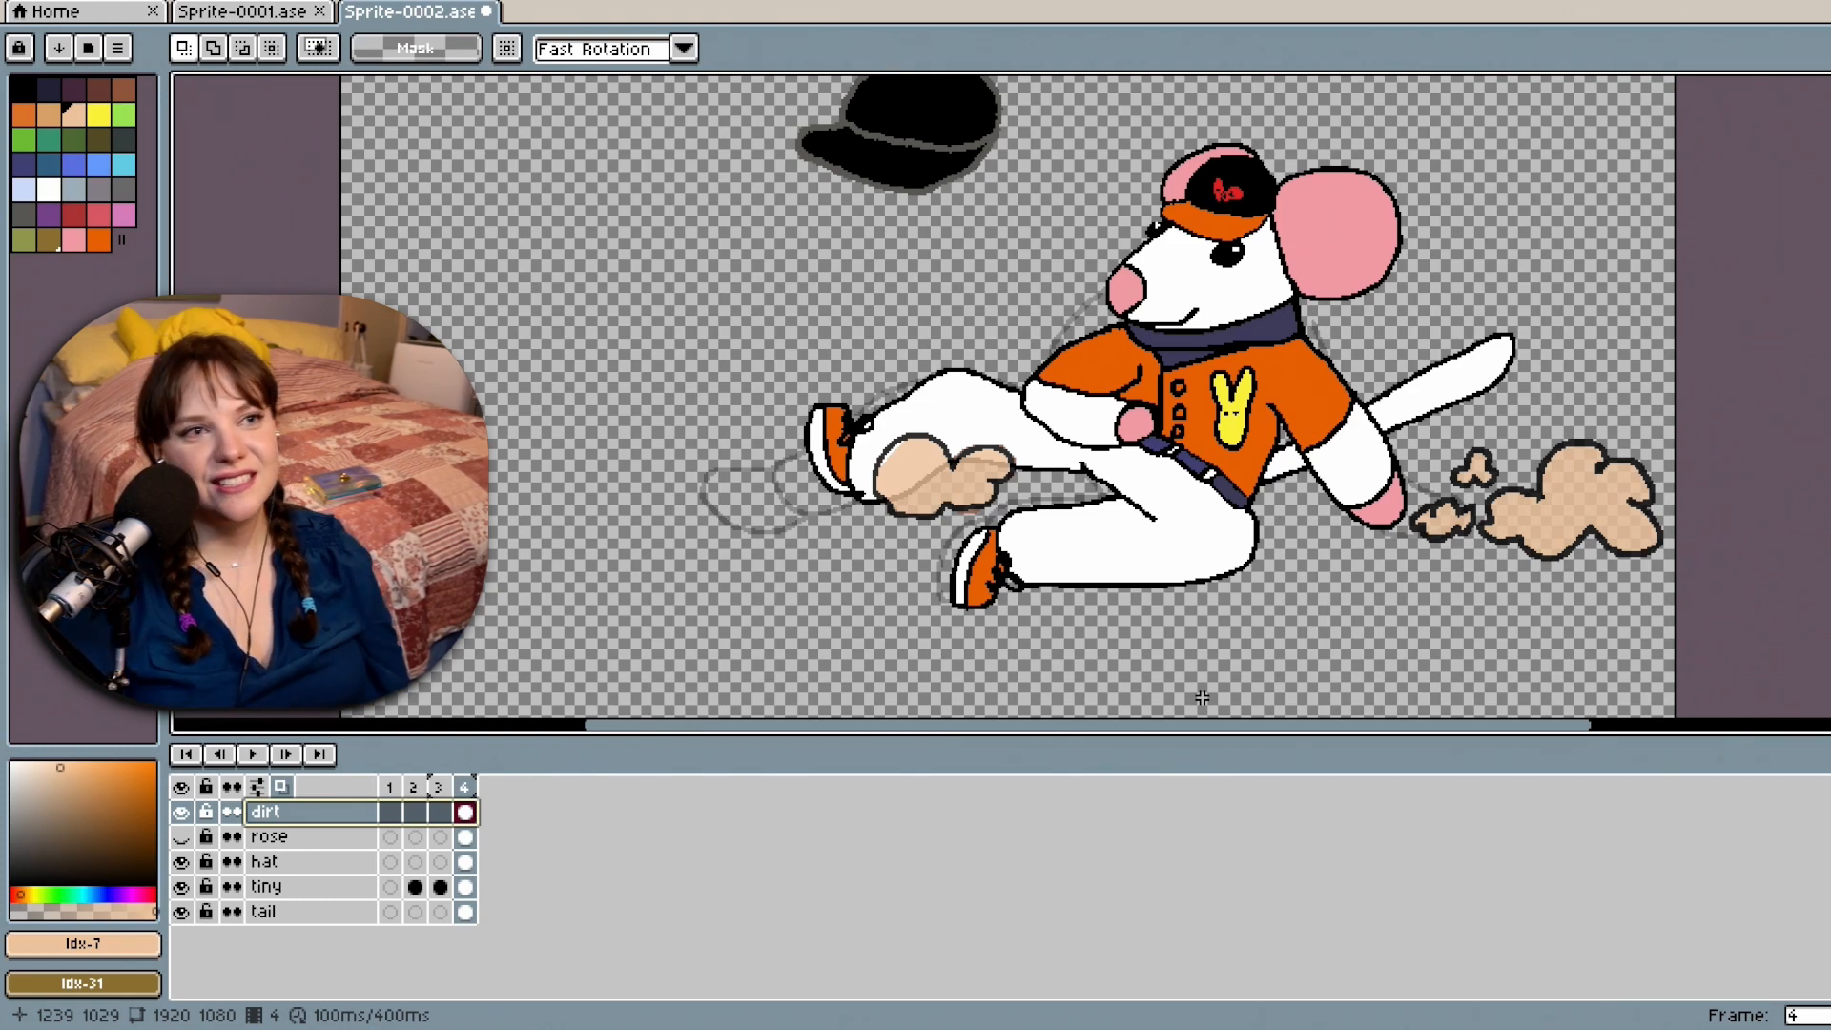
pyautogui.doubleClick(343, 811)
pyautogui.moveTo(977, 554); pyautogui.dragTo(1172, 558)
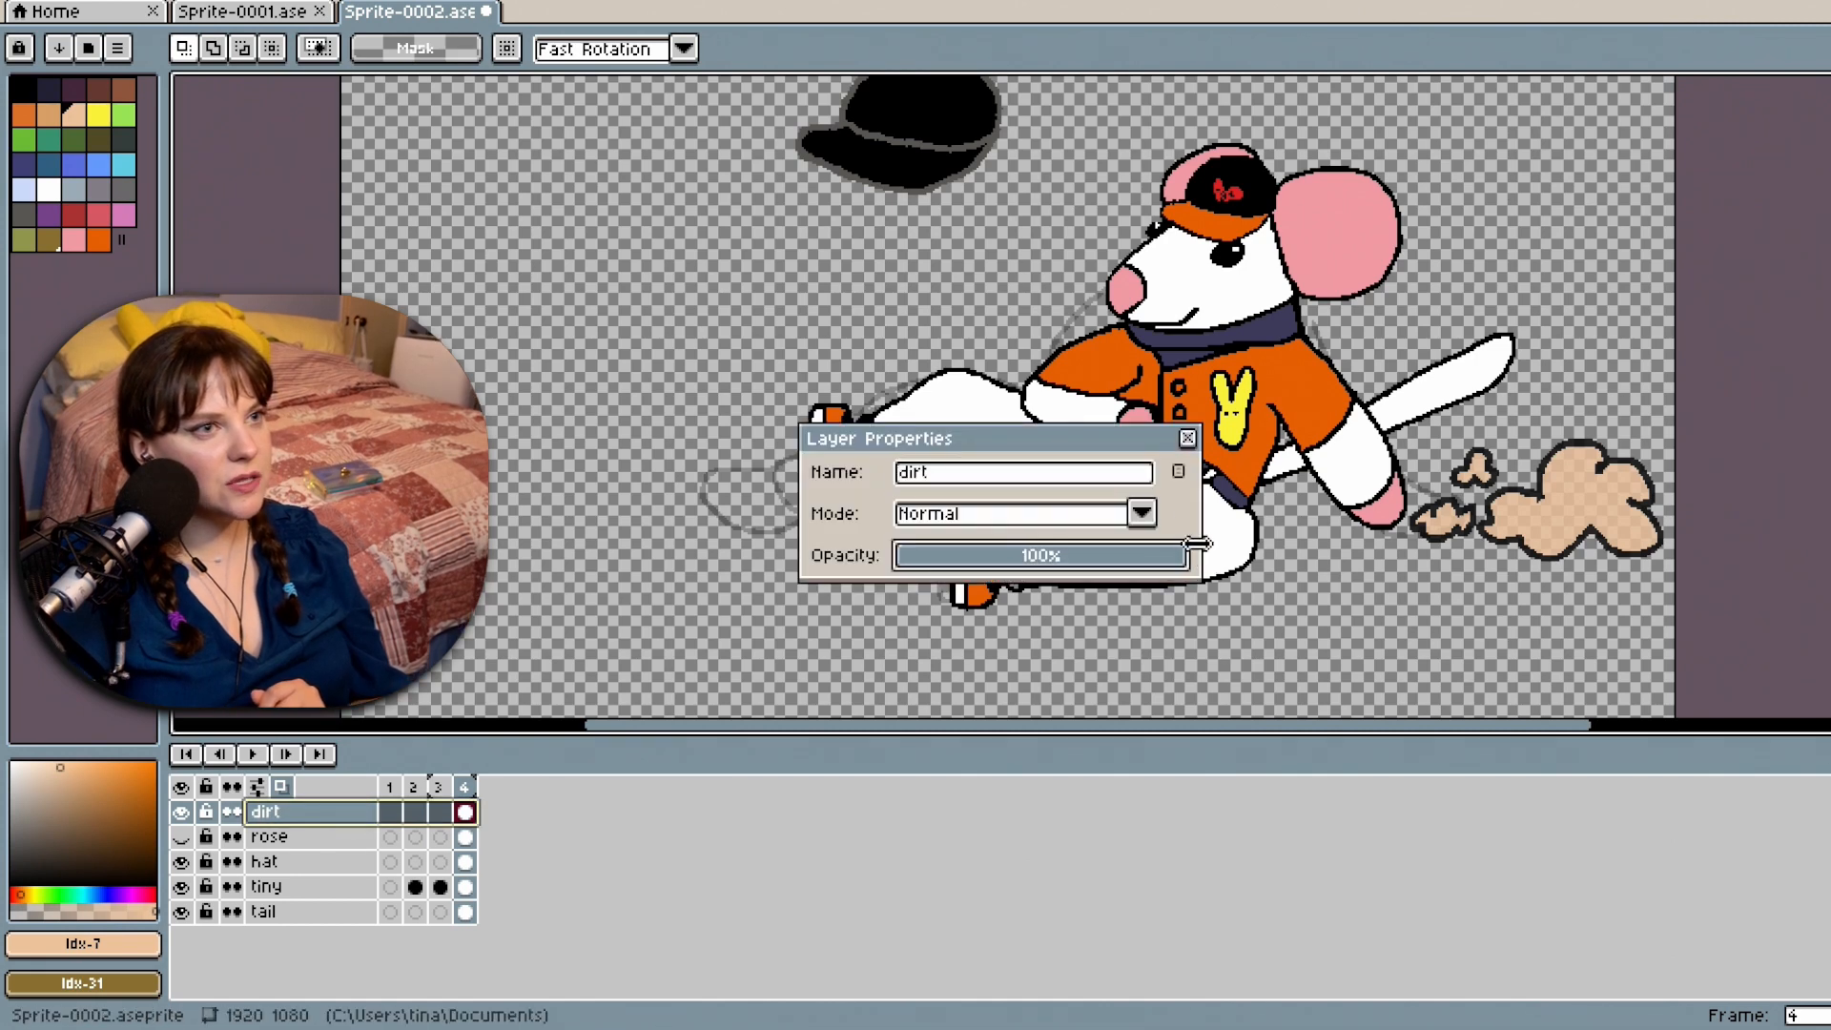
pyautogui.moveTo(1124, 450); pyautogui.dragTo(578, 158)
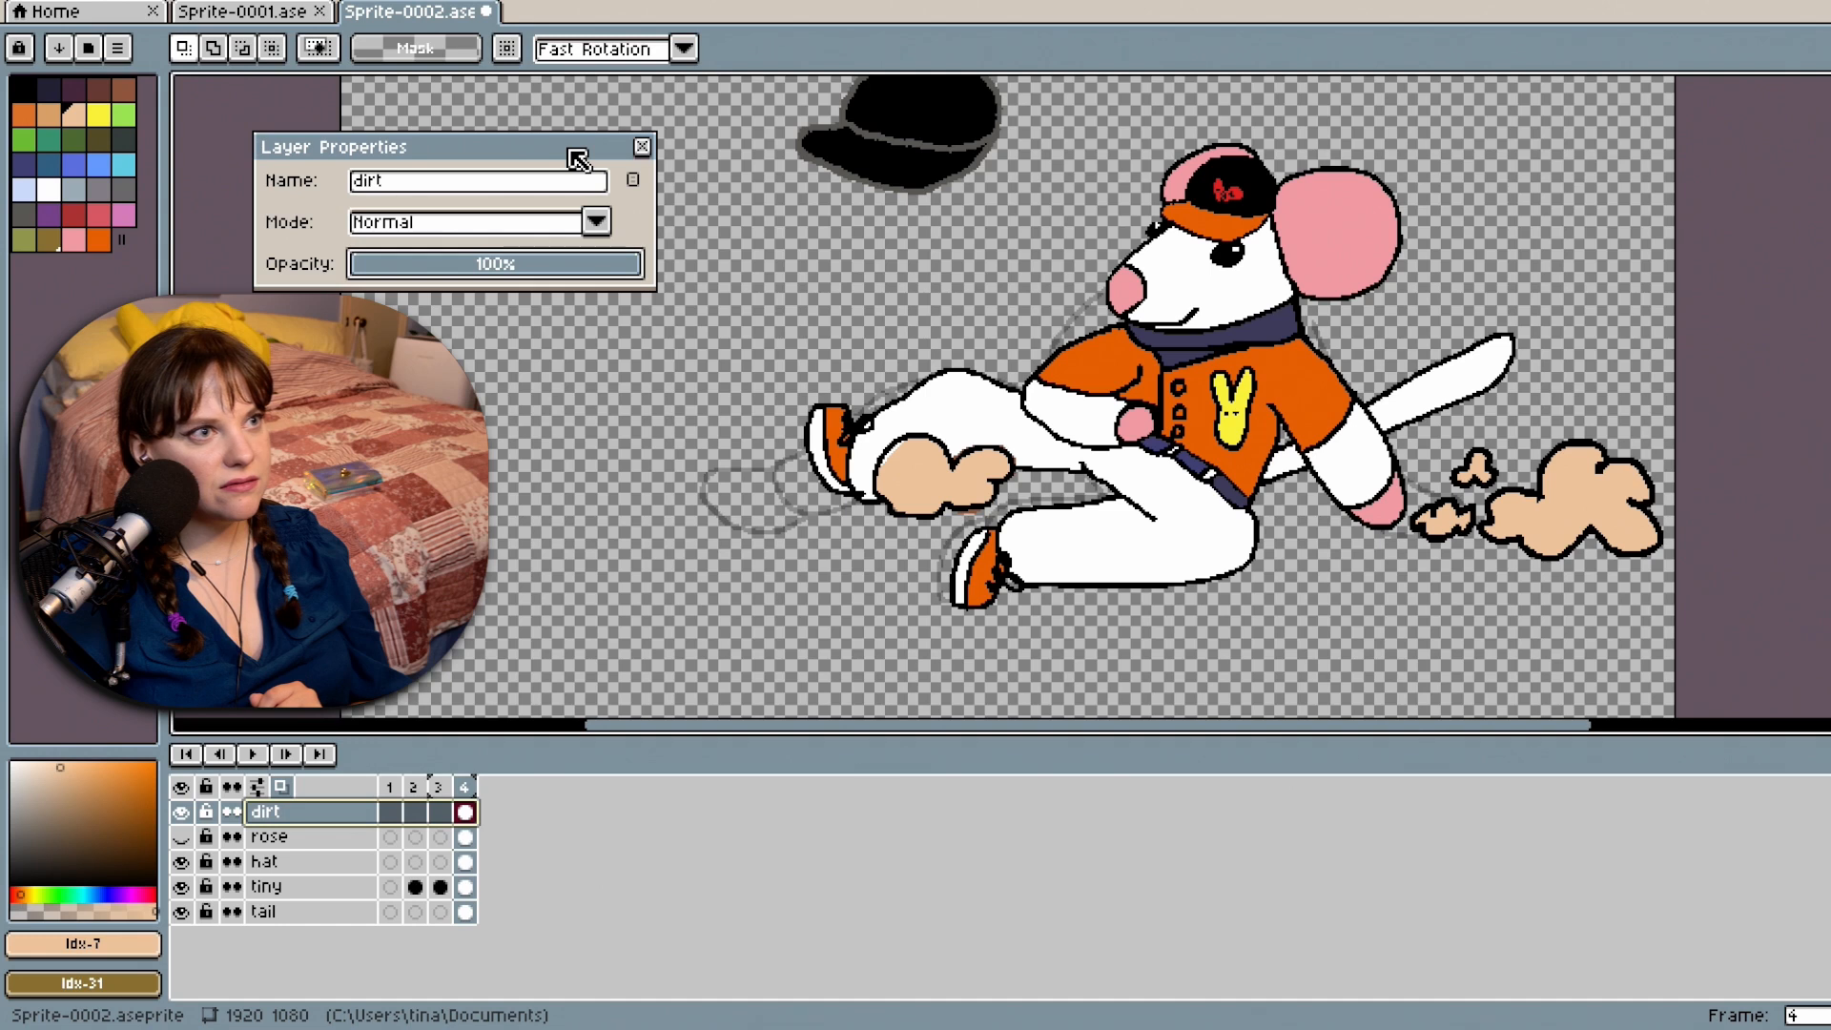
pyautogui.moveTo(578, 158); pyautogui.dragTo(527, 154)
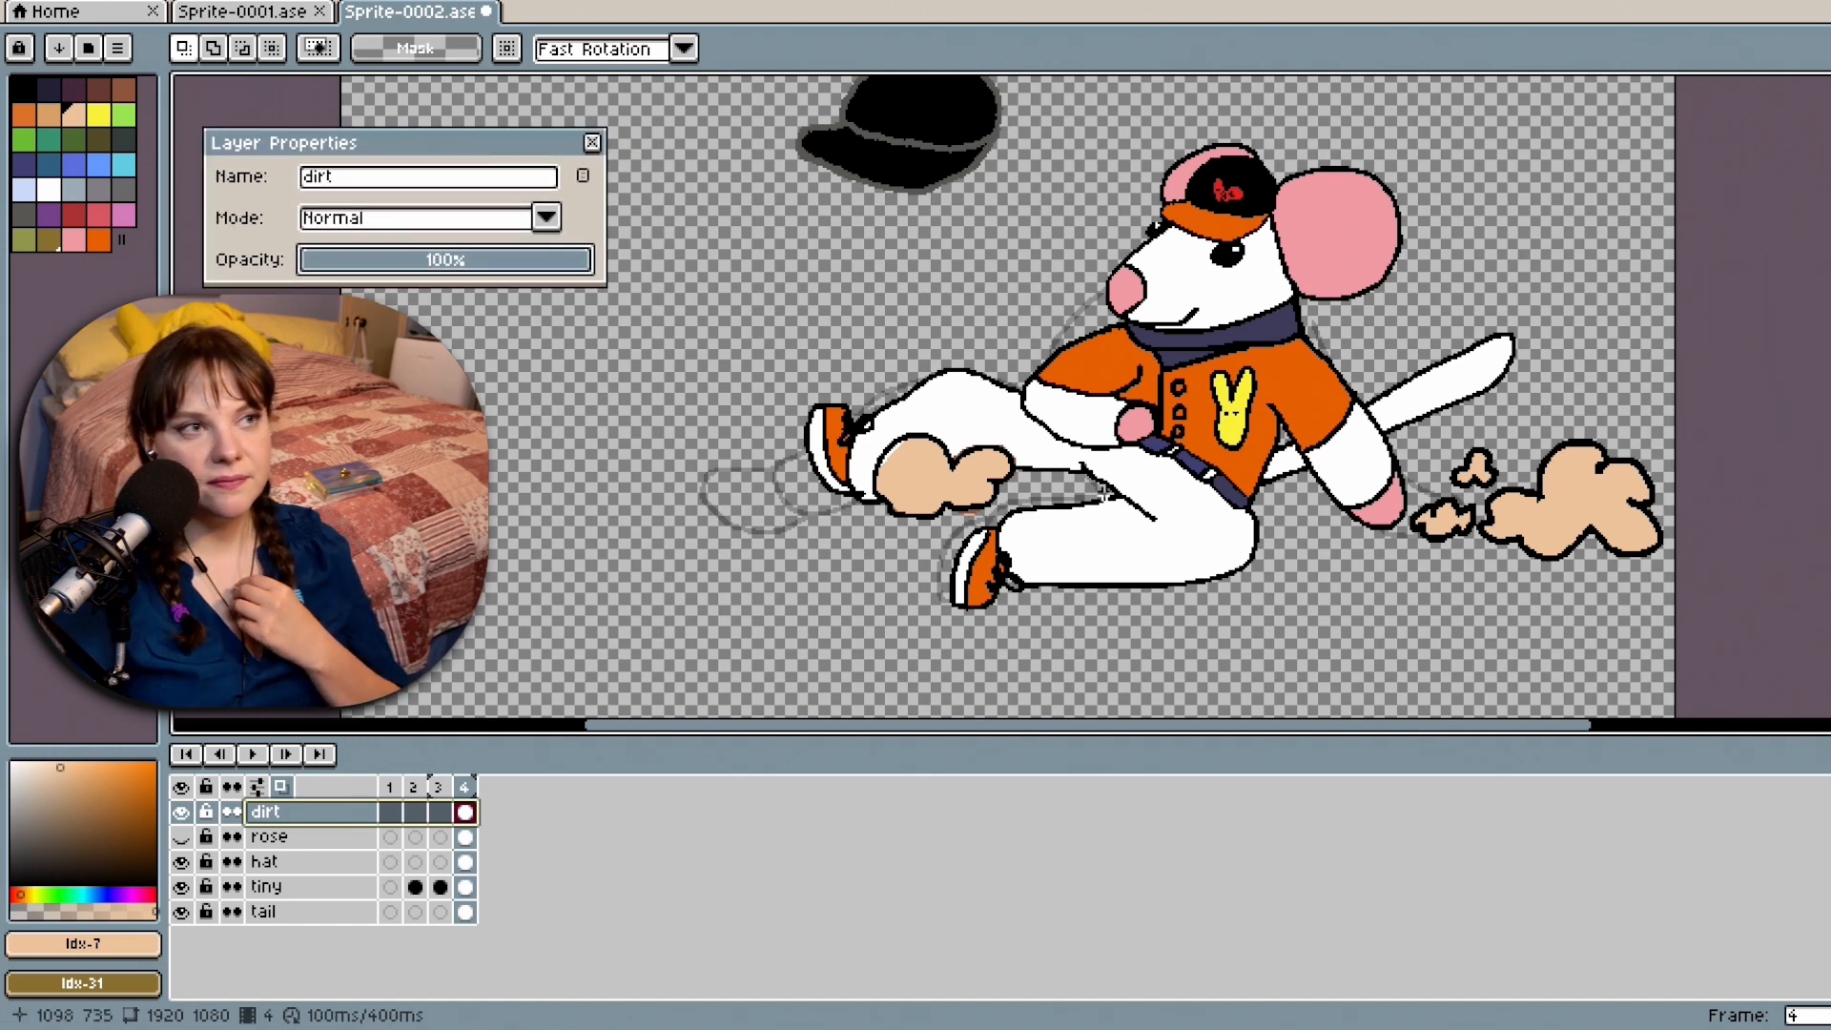
# Recolour the black outlines of all the dust clouds and puffs to brown (Idx-4) with the Paint Bucket.
pyautogui.scroll(-1, 1203, 558)
pyautogui.scroll(1, 1203, 560)
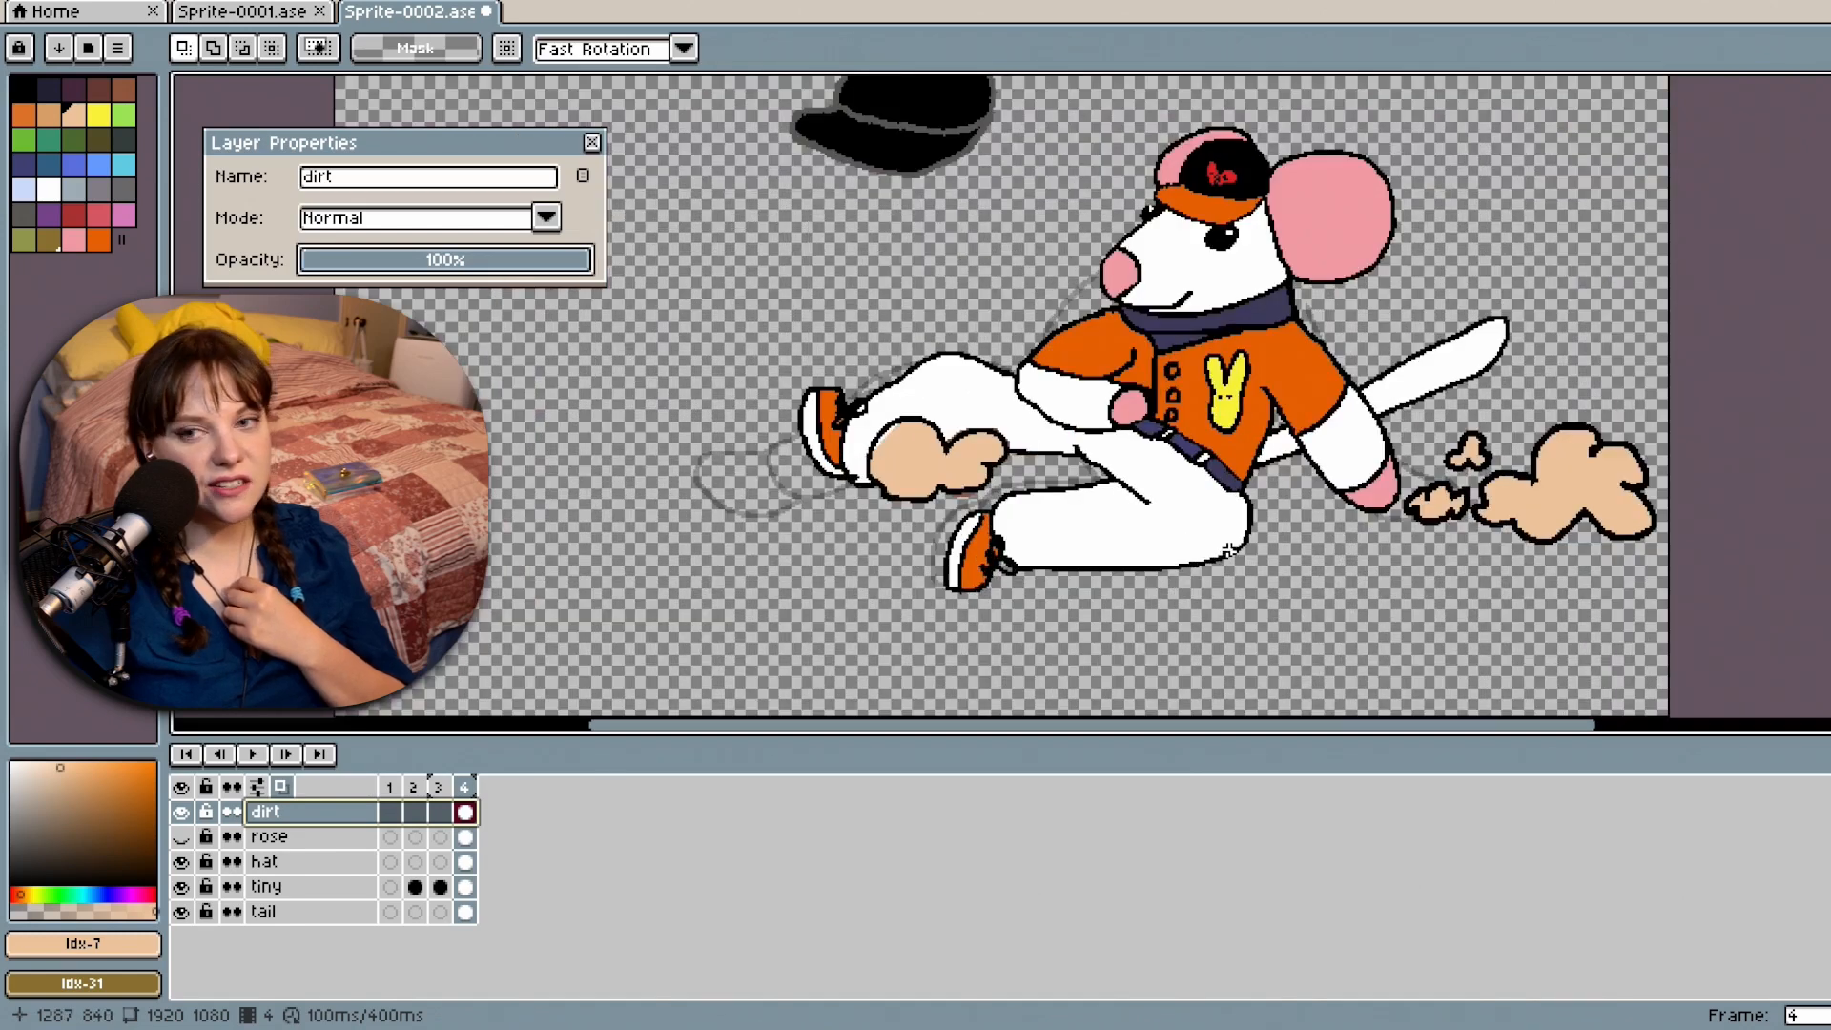
pyautogui.scroll(1, 1229, 550)
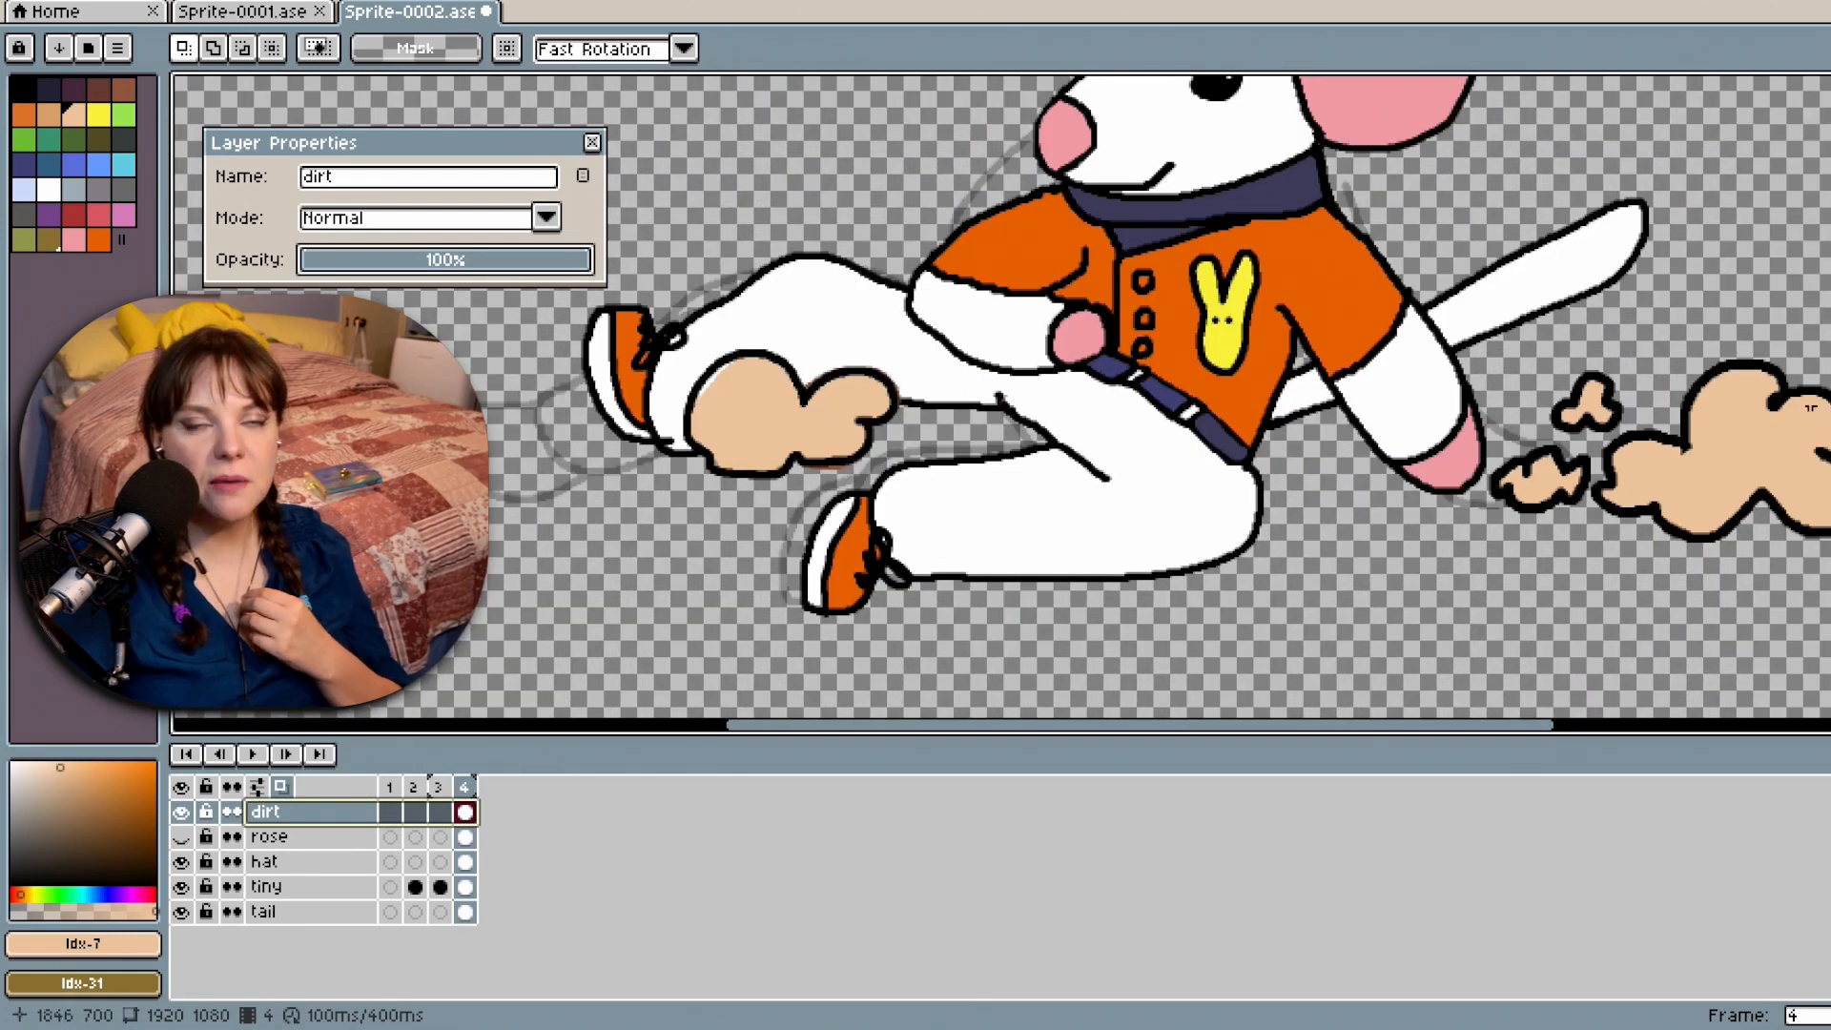
pyautogui.click(1816, 326)
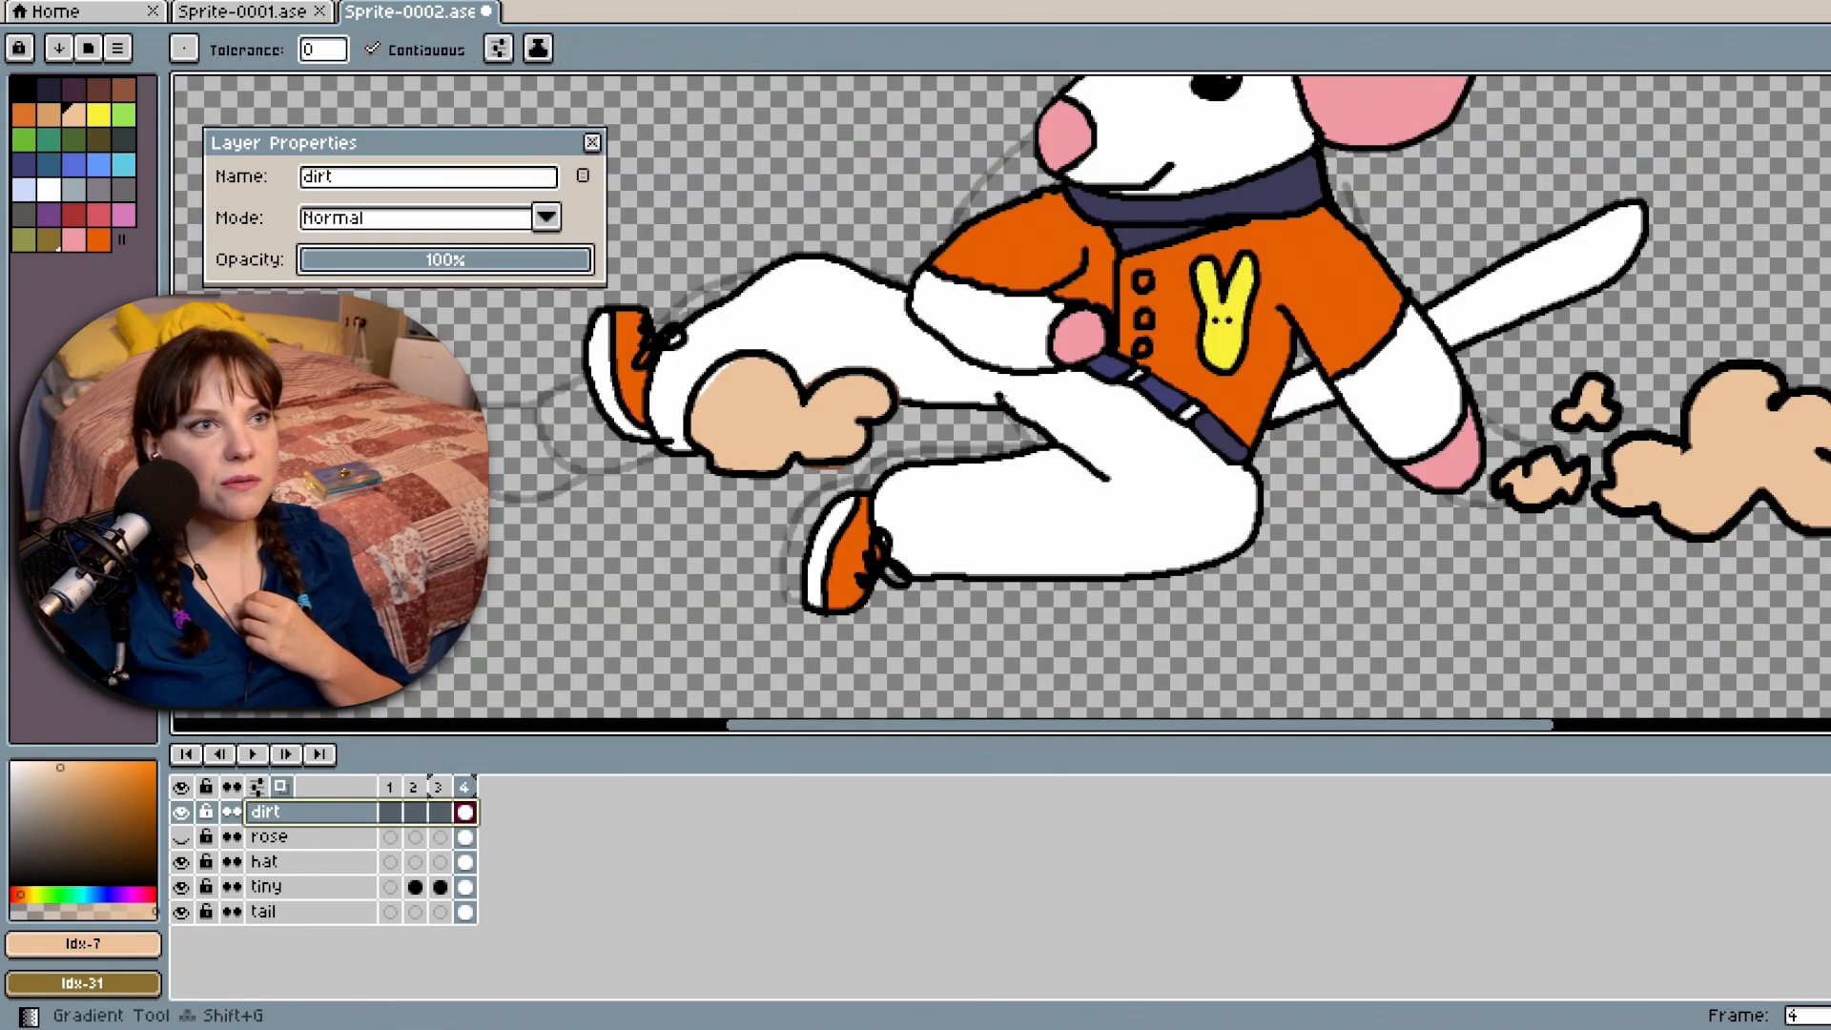
pyautogui.click(123, 88)
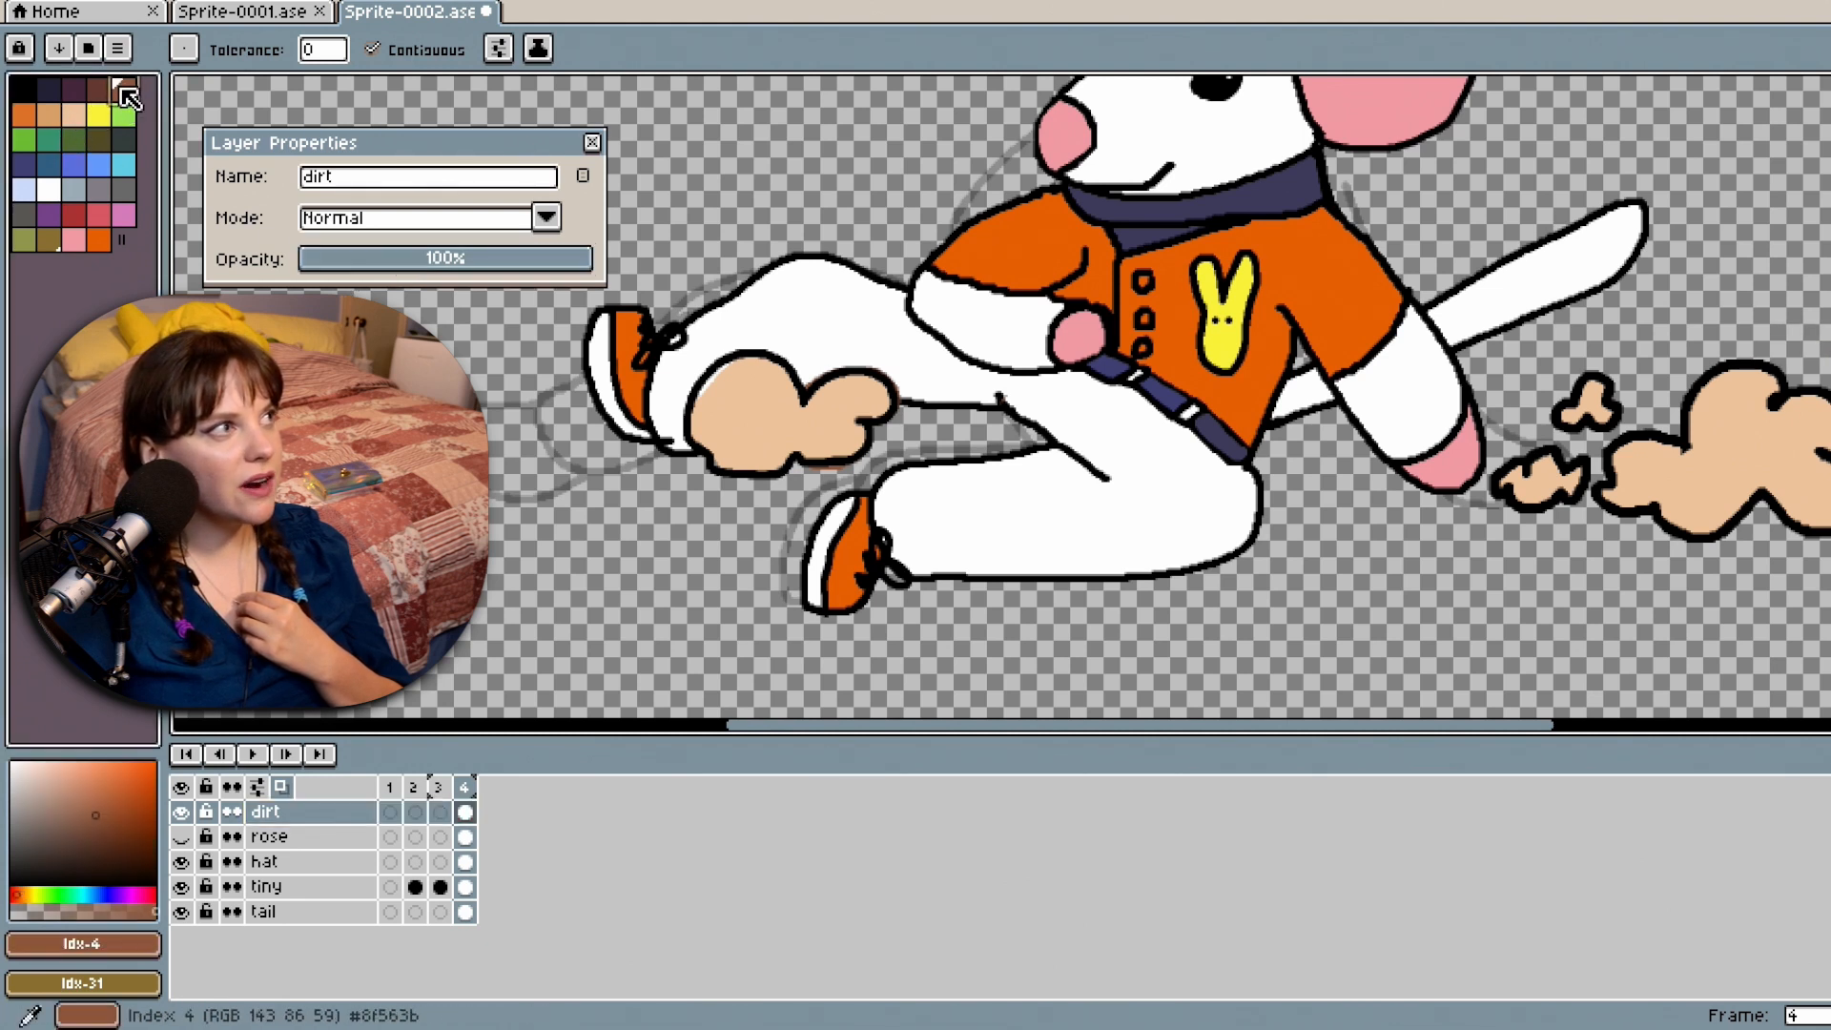
pyautogui.click(1771, 368)
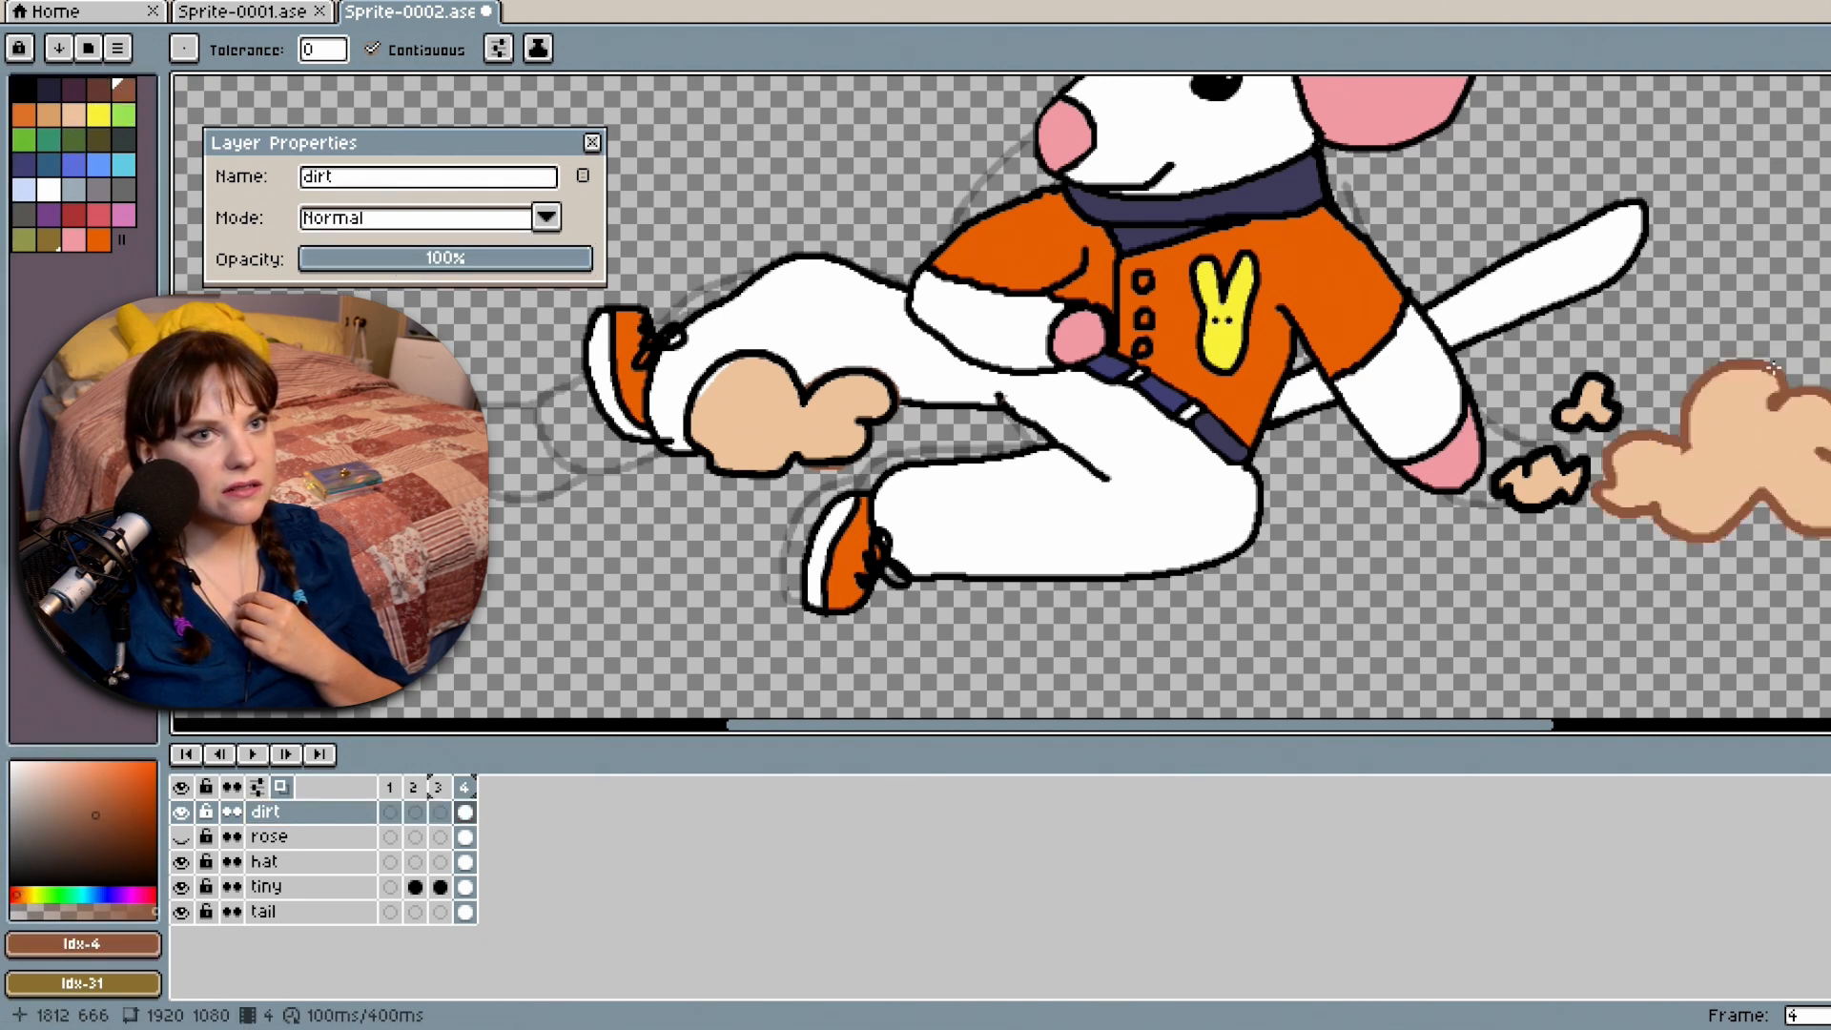
pyautogui.click(1583, 463)
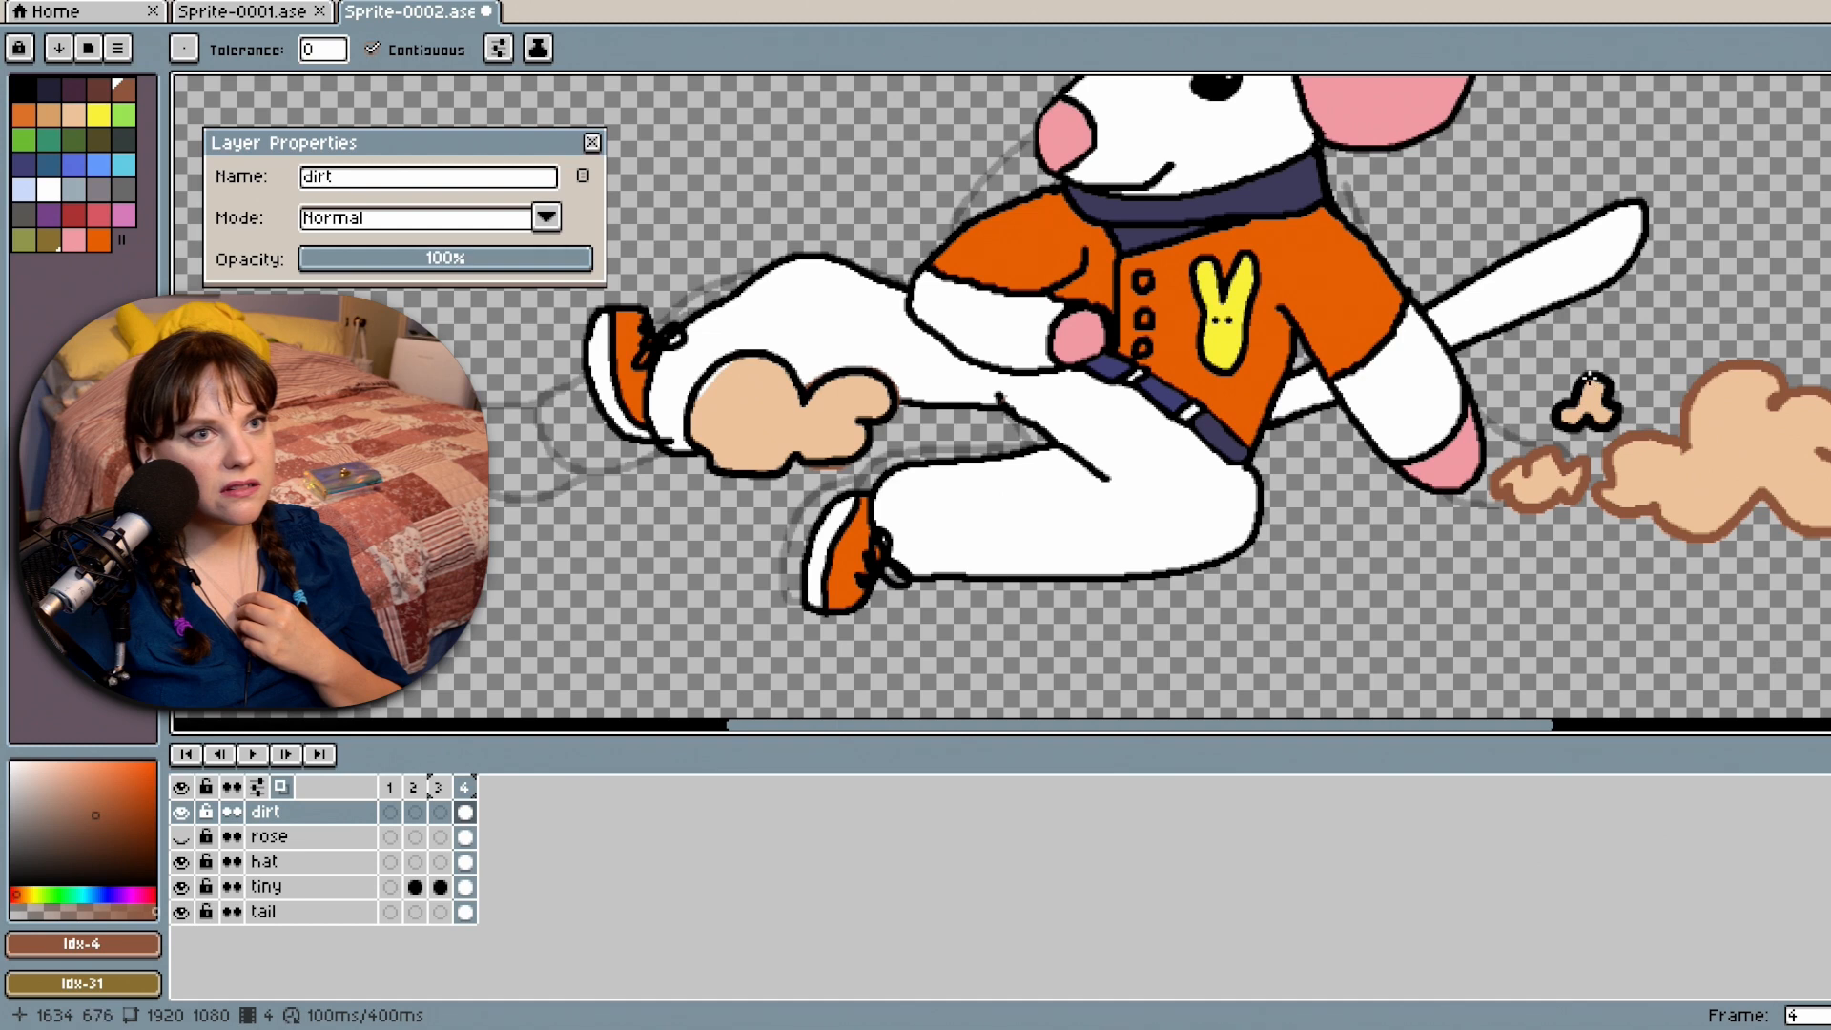
pyautogui.click(1589, 379)
pyautogui.click(815, 460)
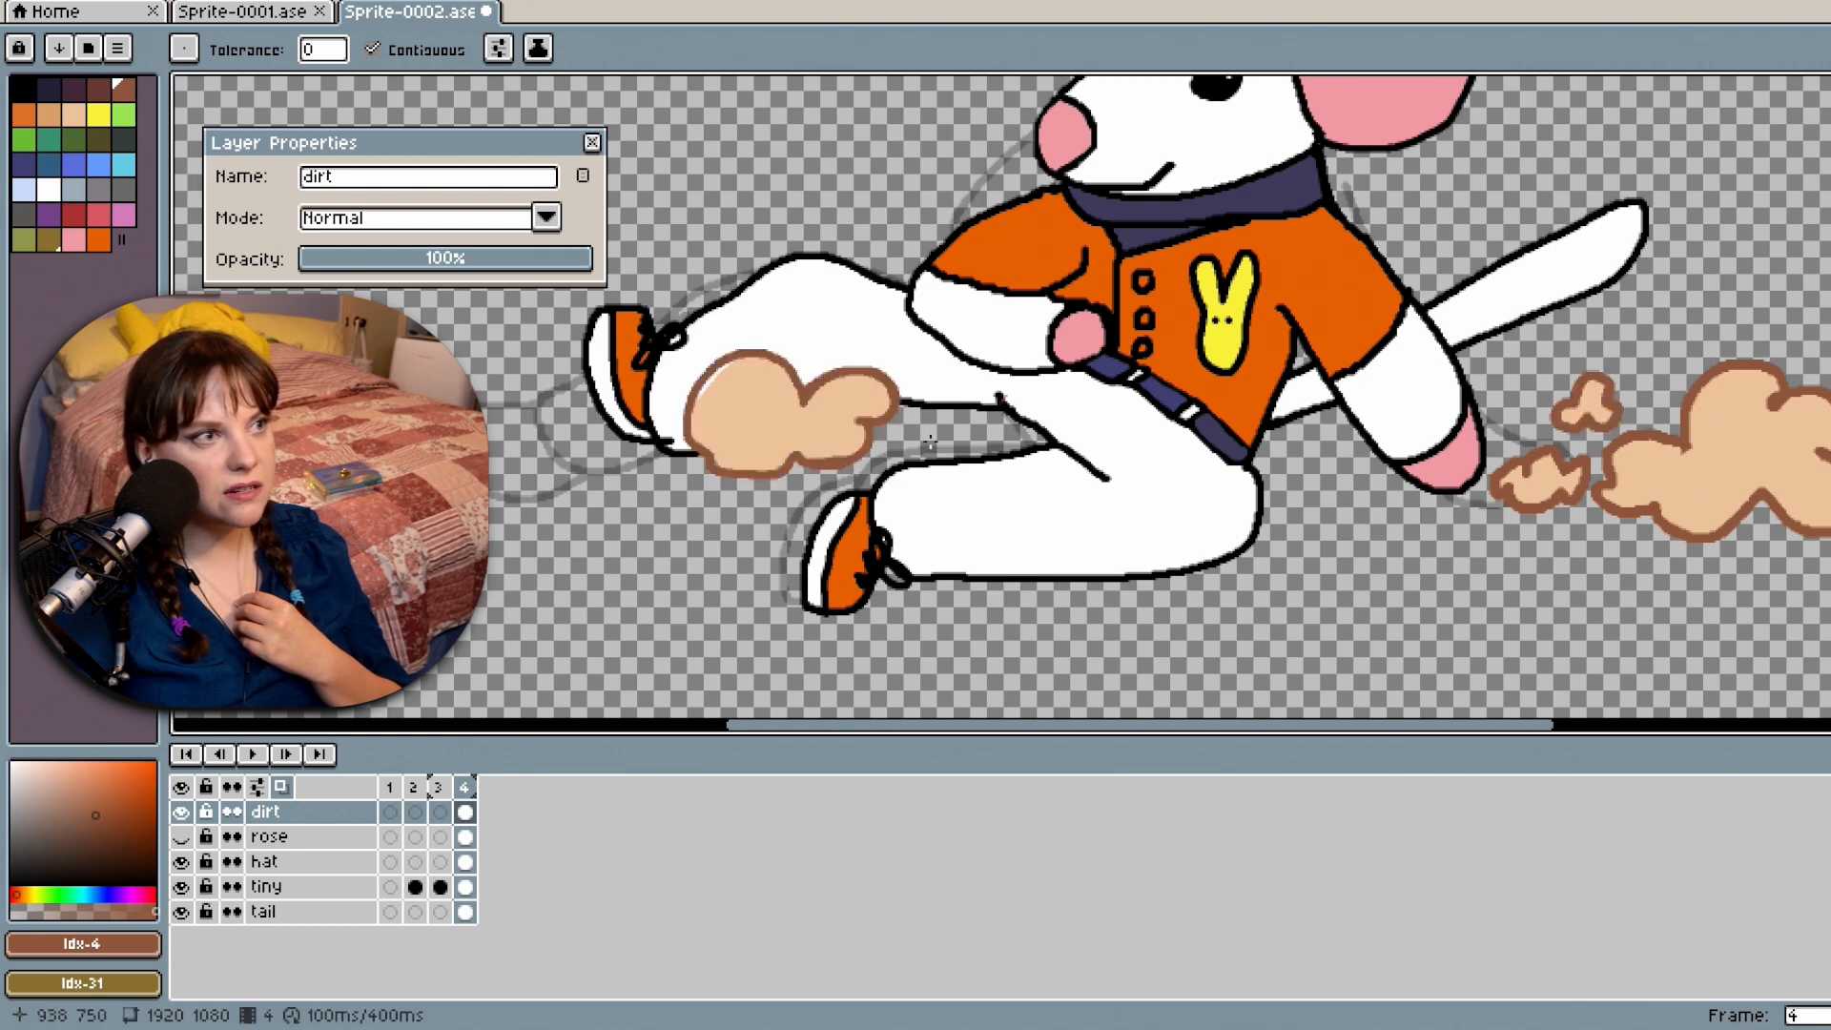
# Lower the dirt layer's opacity, trying 70% and settling on 80%.
pyautogui.scroll(-2, 1348, 361)
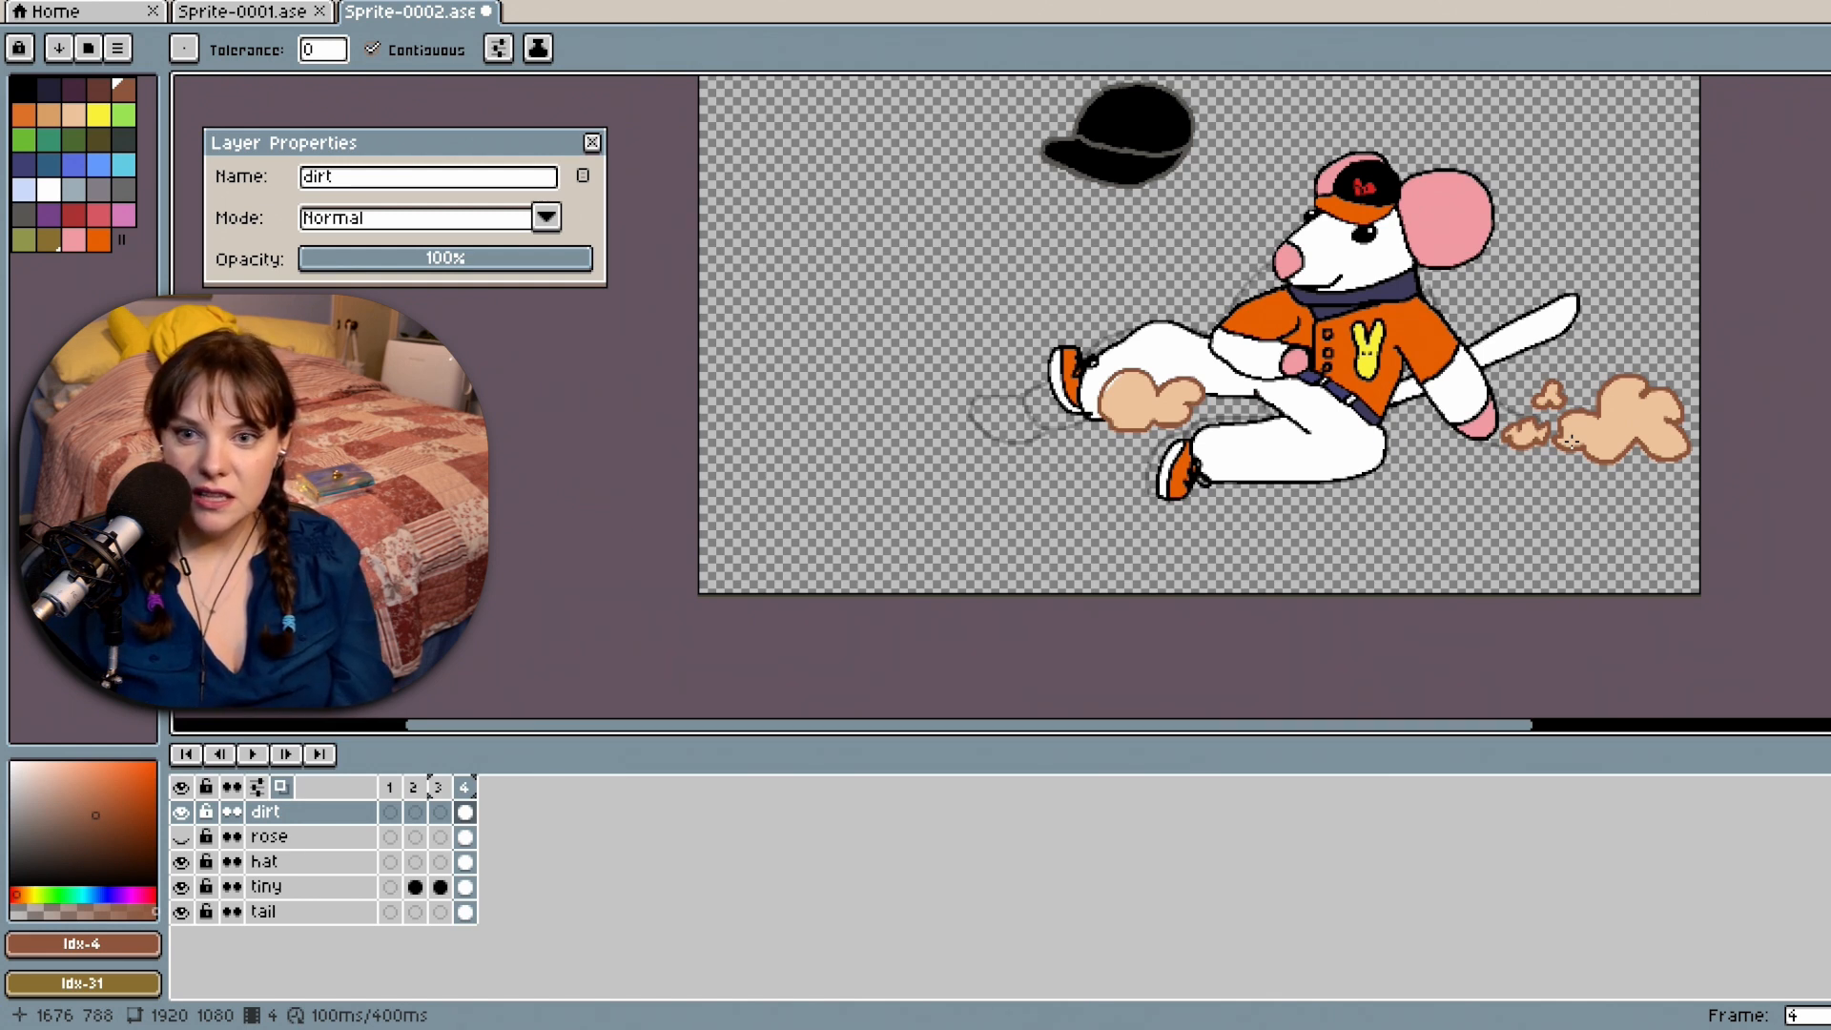
pyautogui.scroll(-1, 1123, 572)
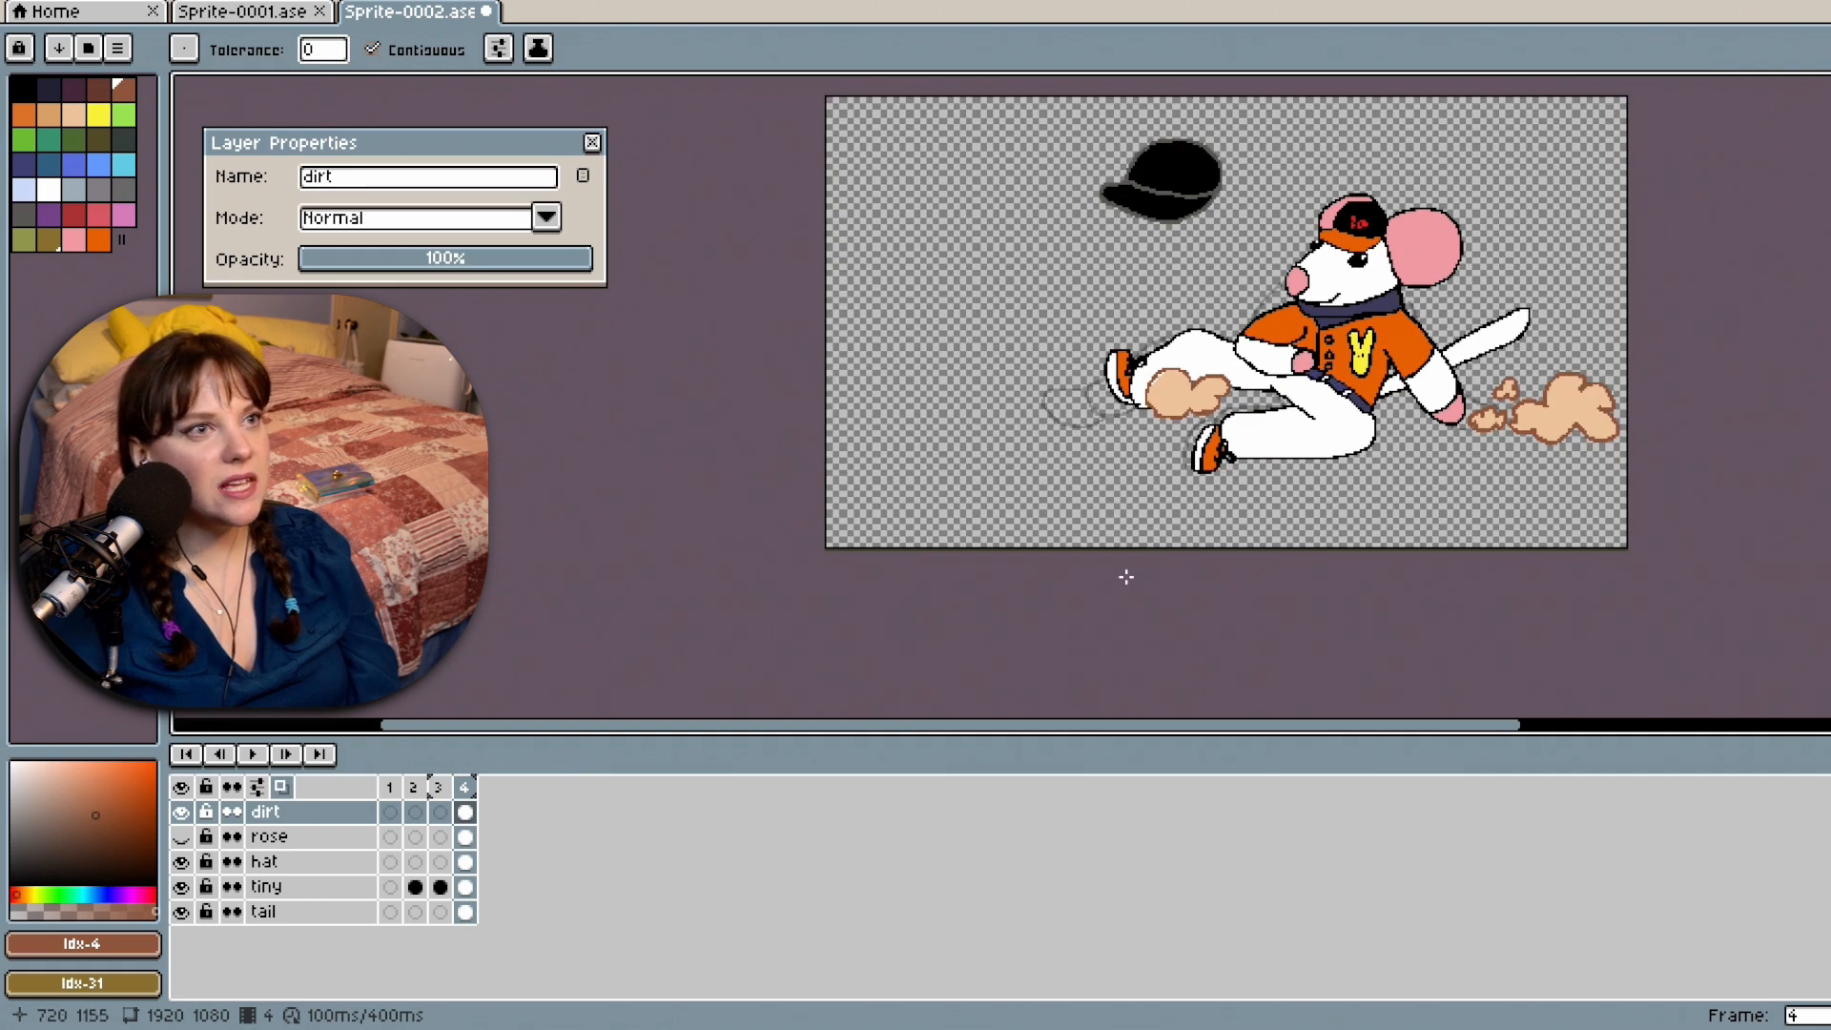
pyautogui.scroll(2, 1131, 583)
pyautogui.scroll(-1, 1131, 583)
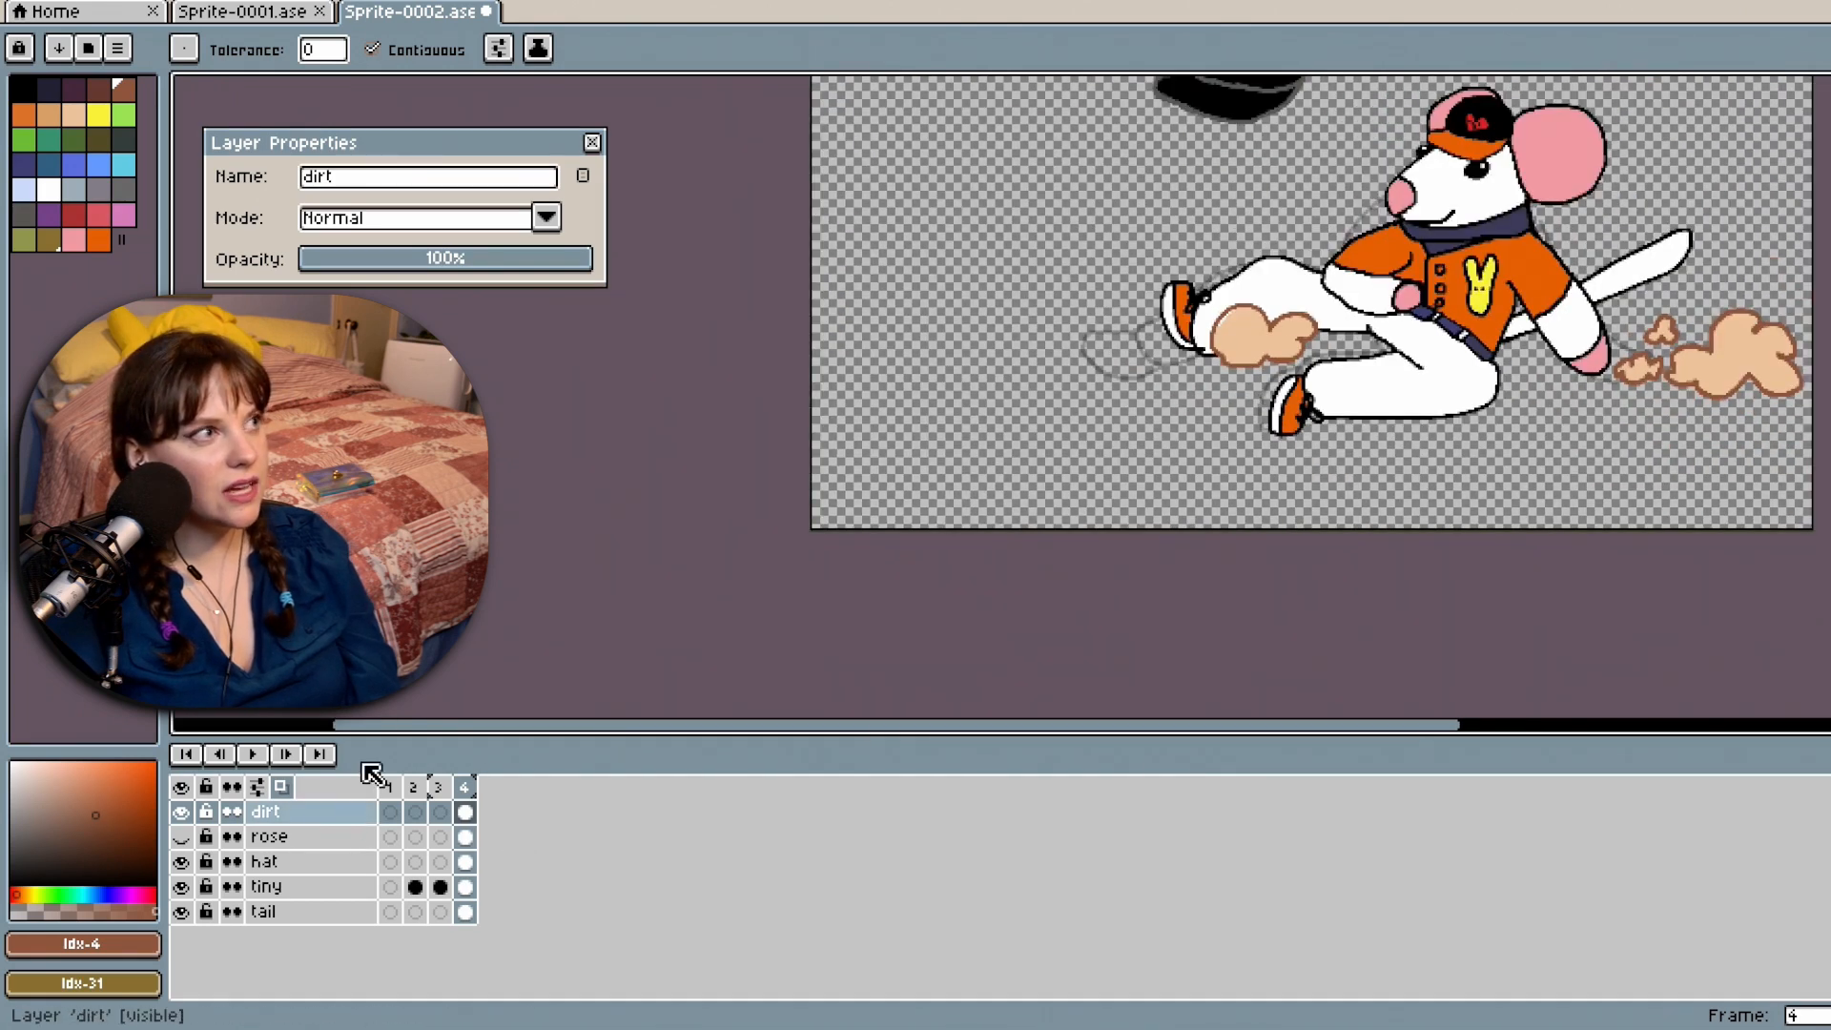
pyautogui.moveTo(523, 259); pyautogui.dragTo(506, 259)
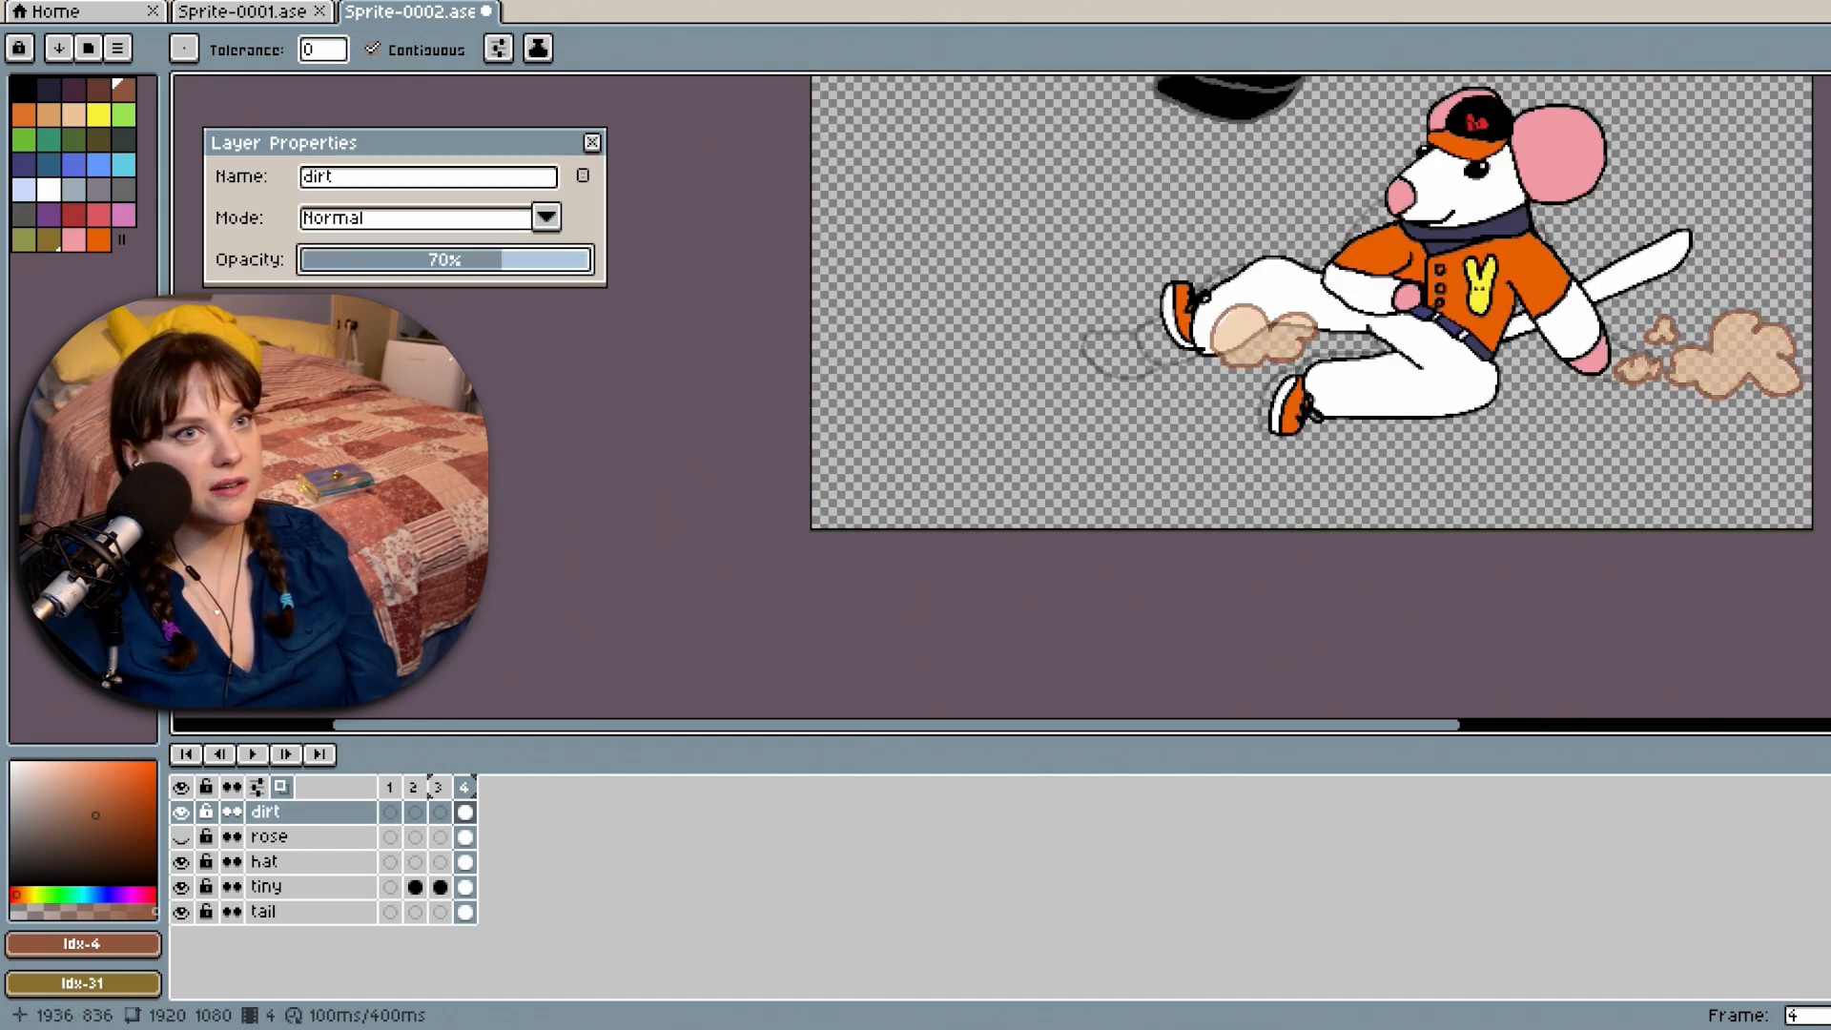
pyautogui.scroll(2, 1312, 381)
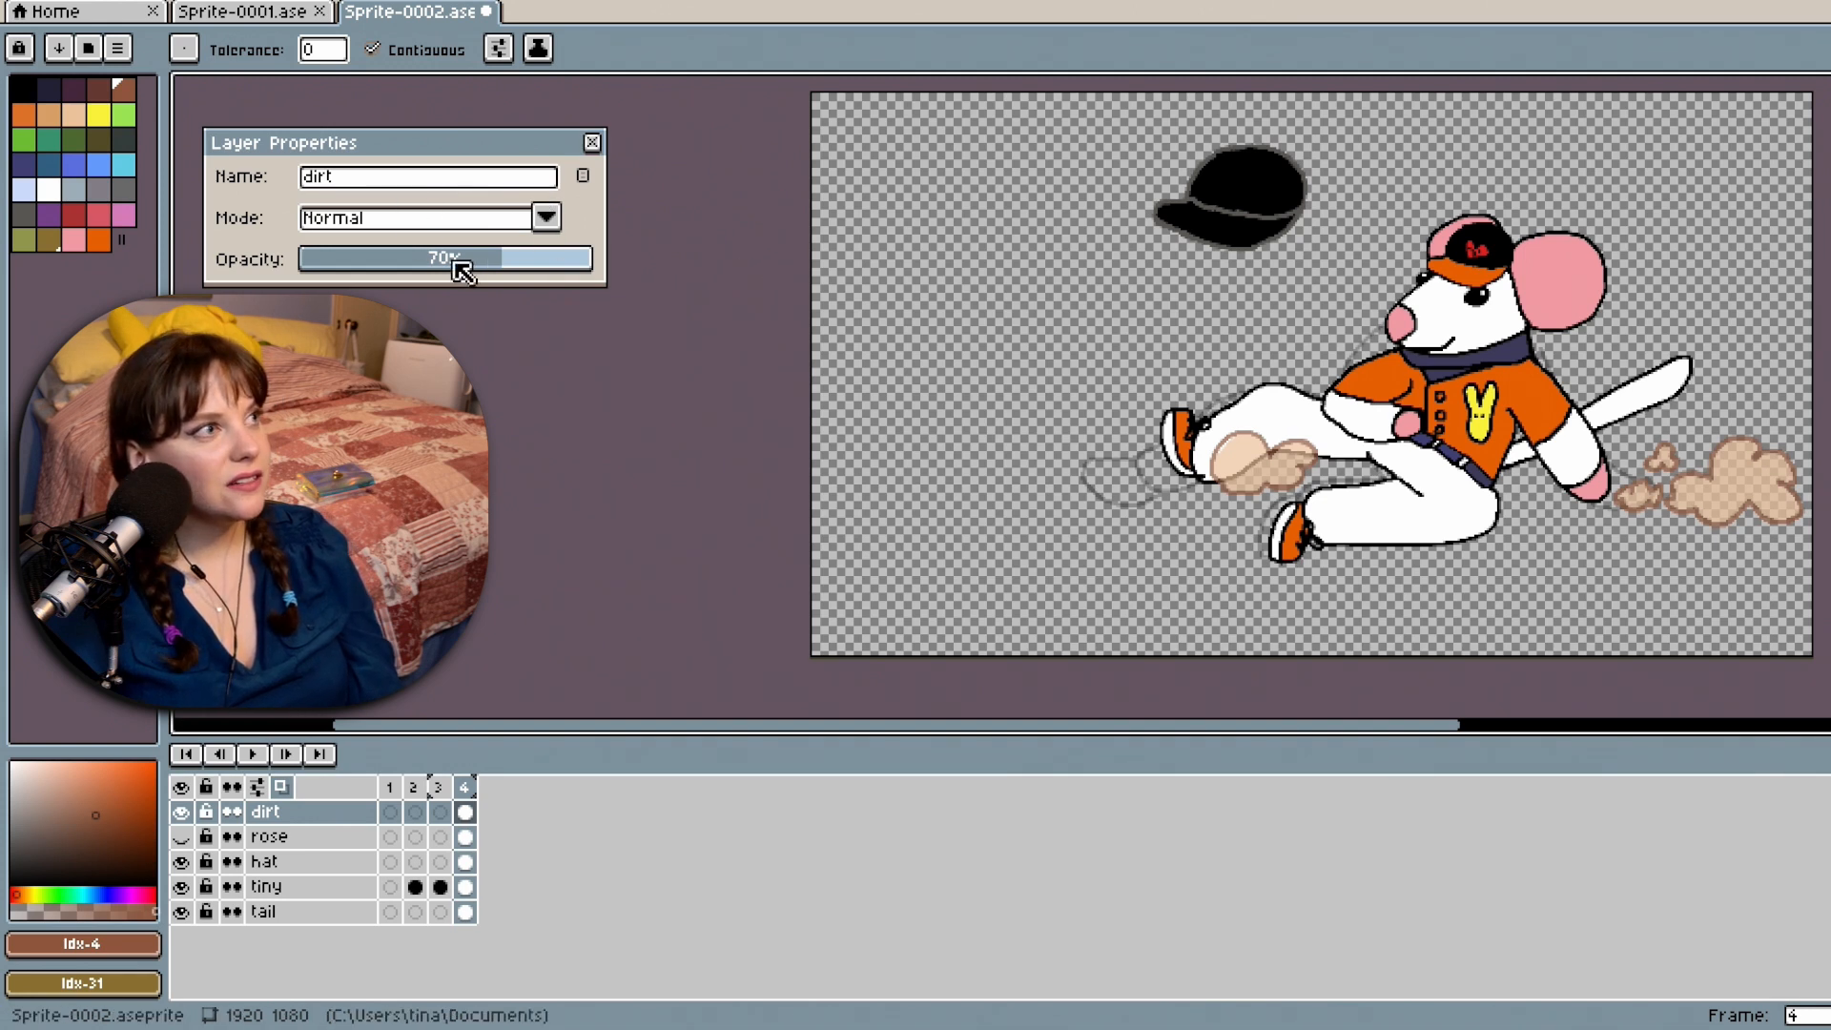
pyautogui.click(522, 259)
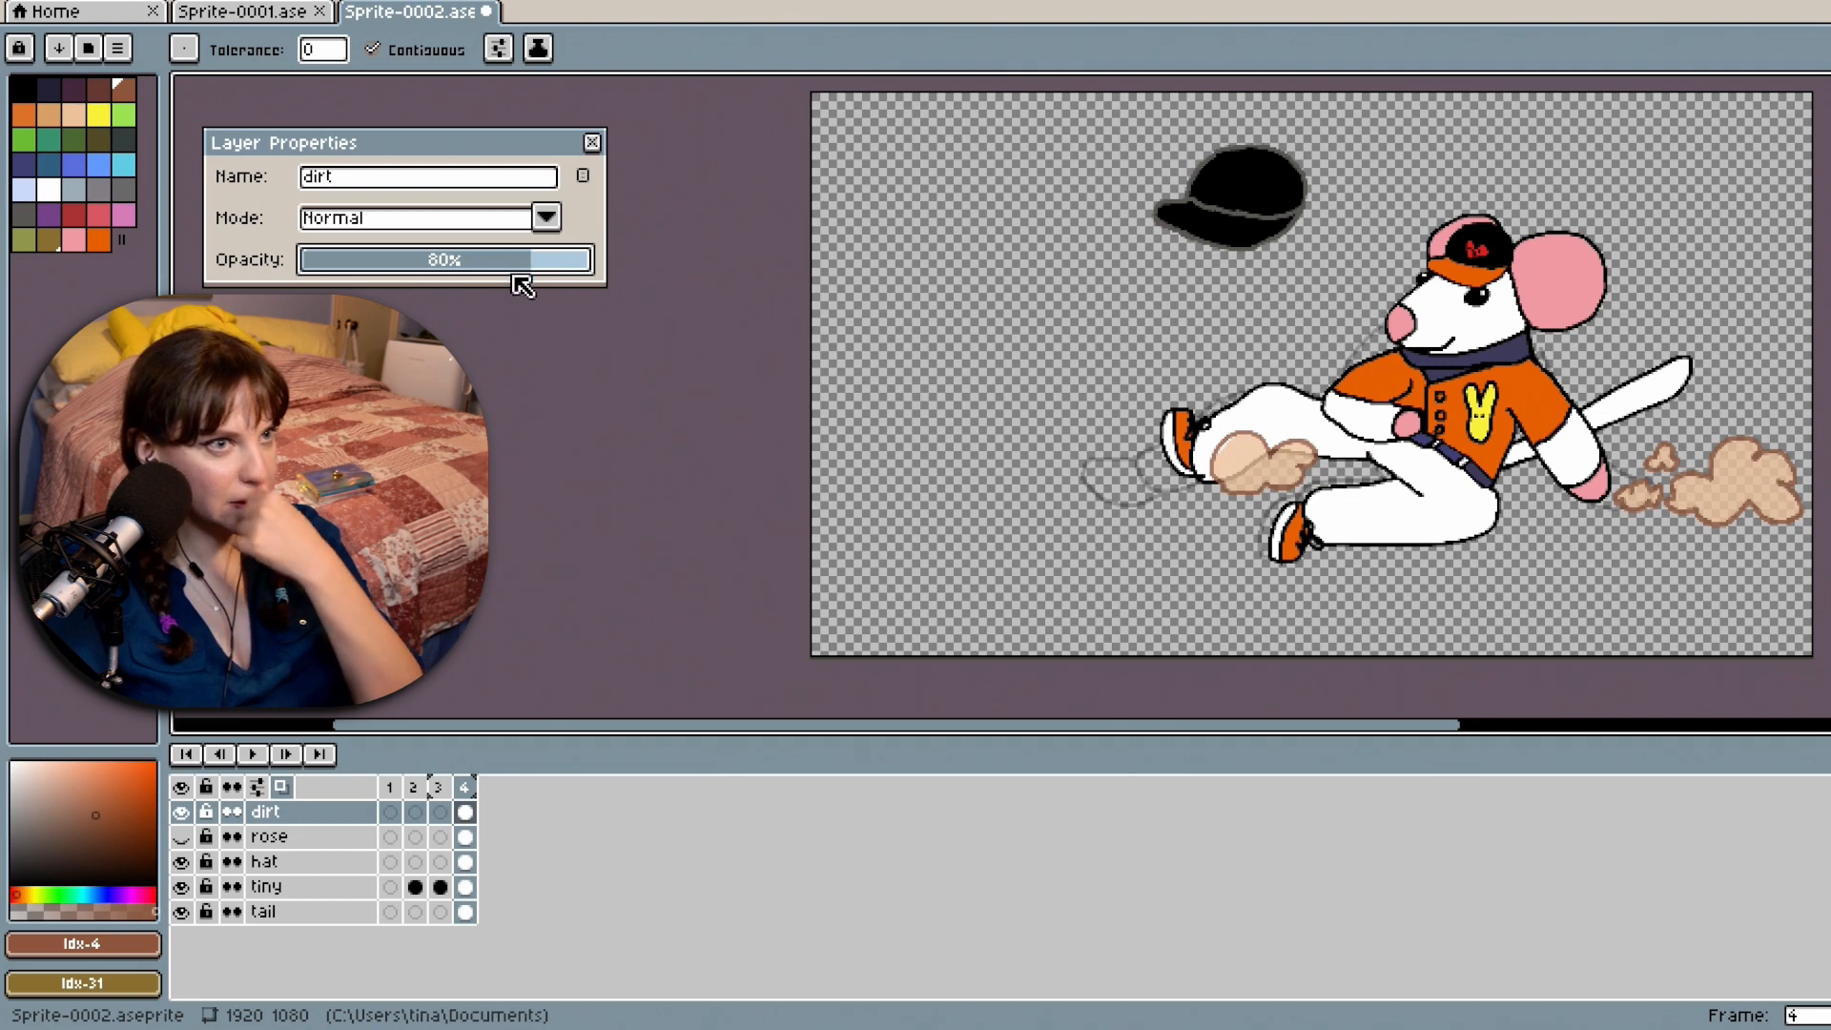
pyautogui.moveTo(1389, 735); pyautogui.dragTo(1514, 683)
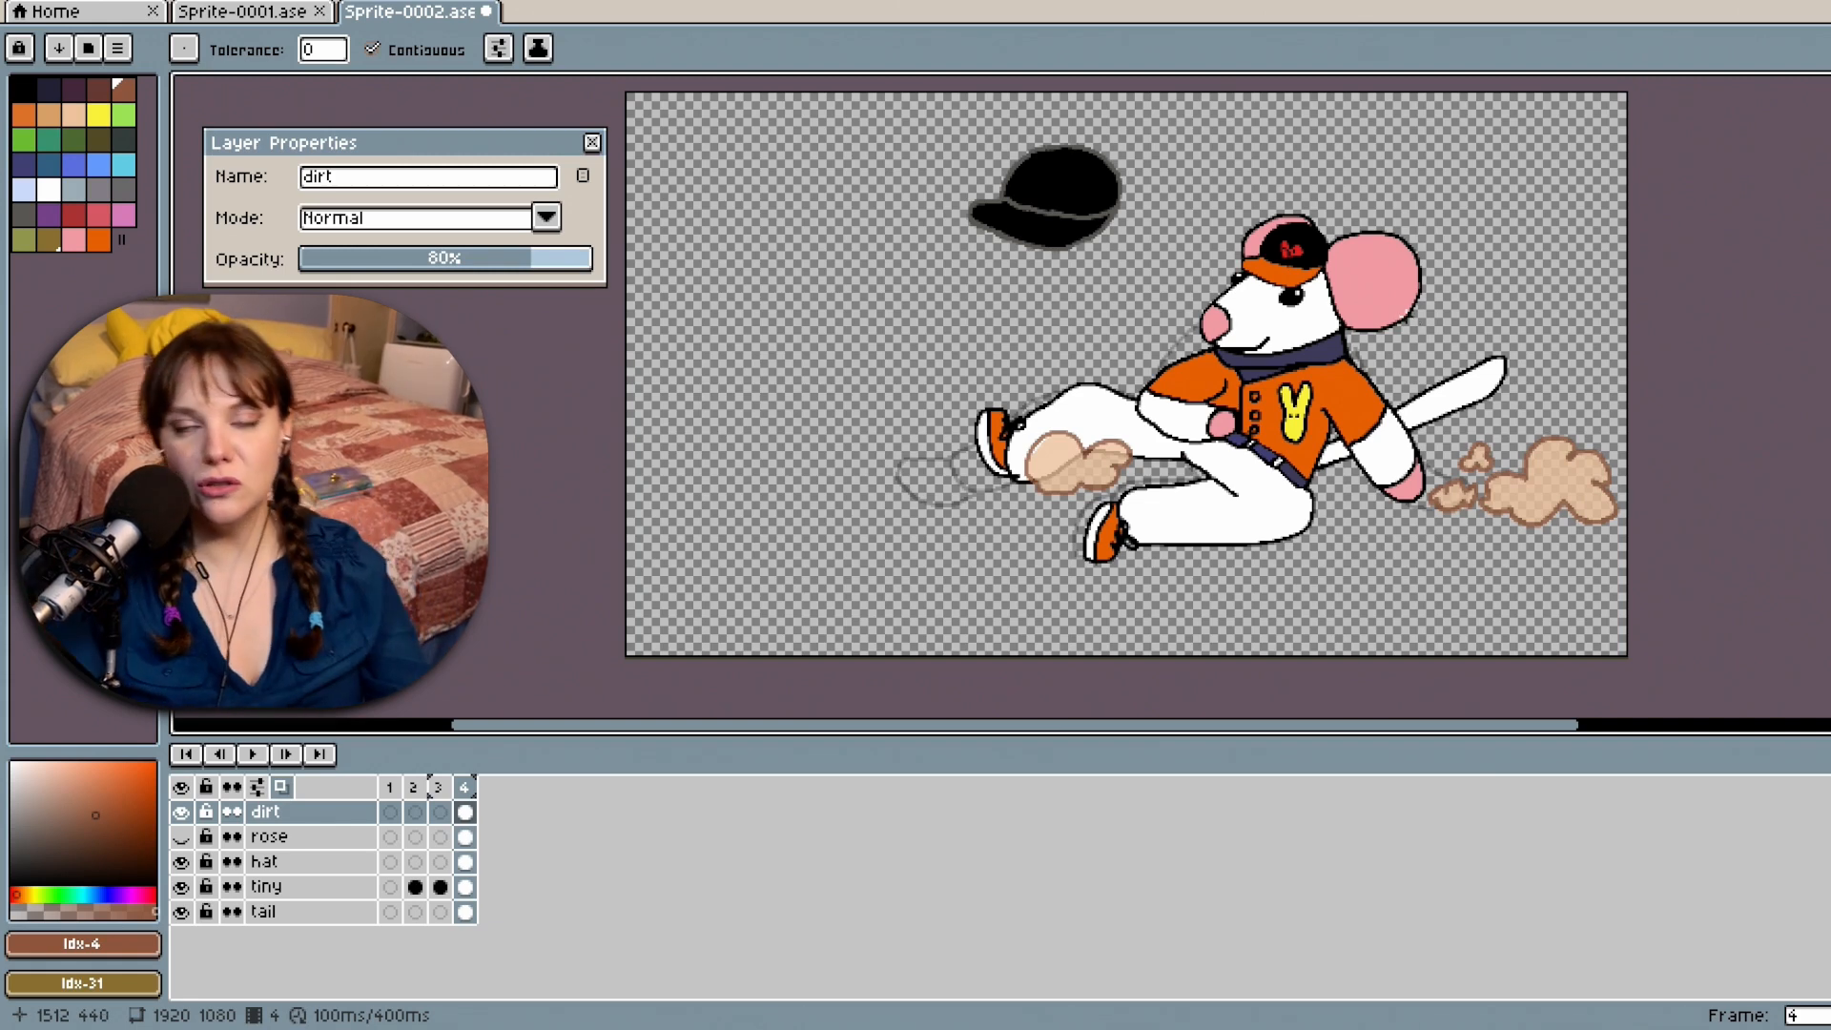
# Switch to Sprite-0001, play its LURK box animation for reference, stop it and return to Sprite-0002.
pyautogui.click(277, 12)
pyautogui.scroll(3, 1267, 580)
pyautogui.scroll(-3, 1267, 579)
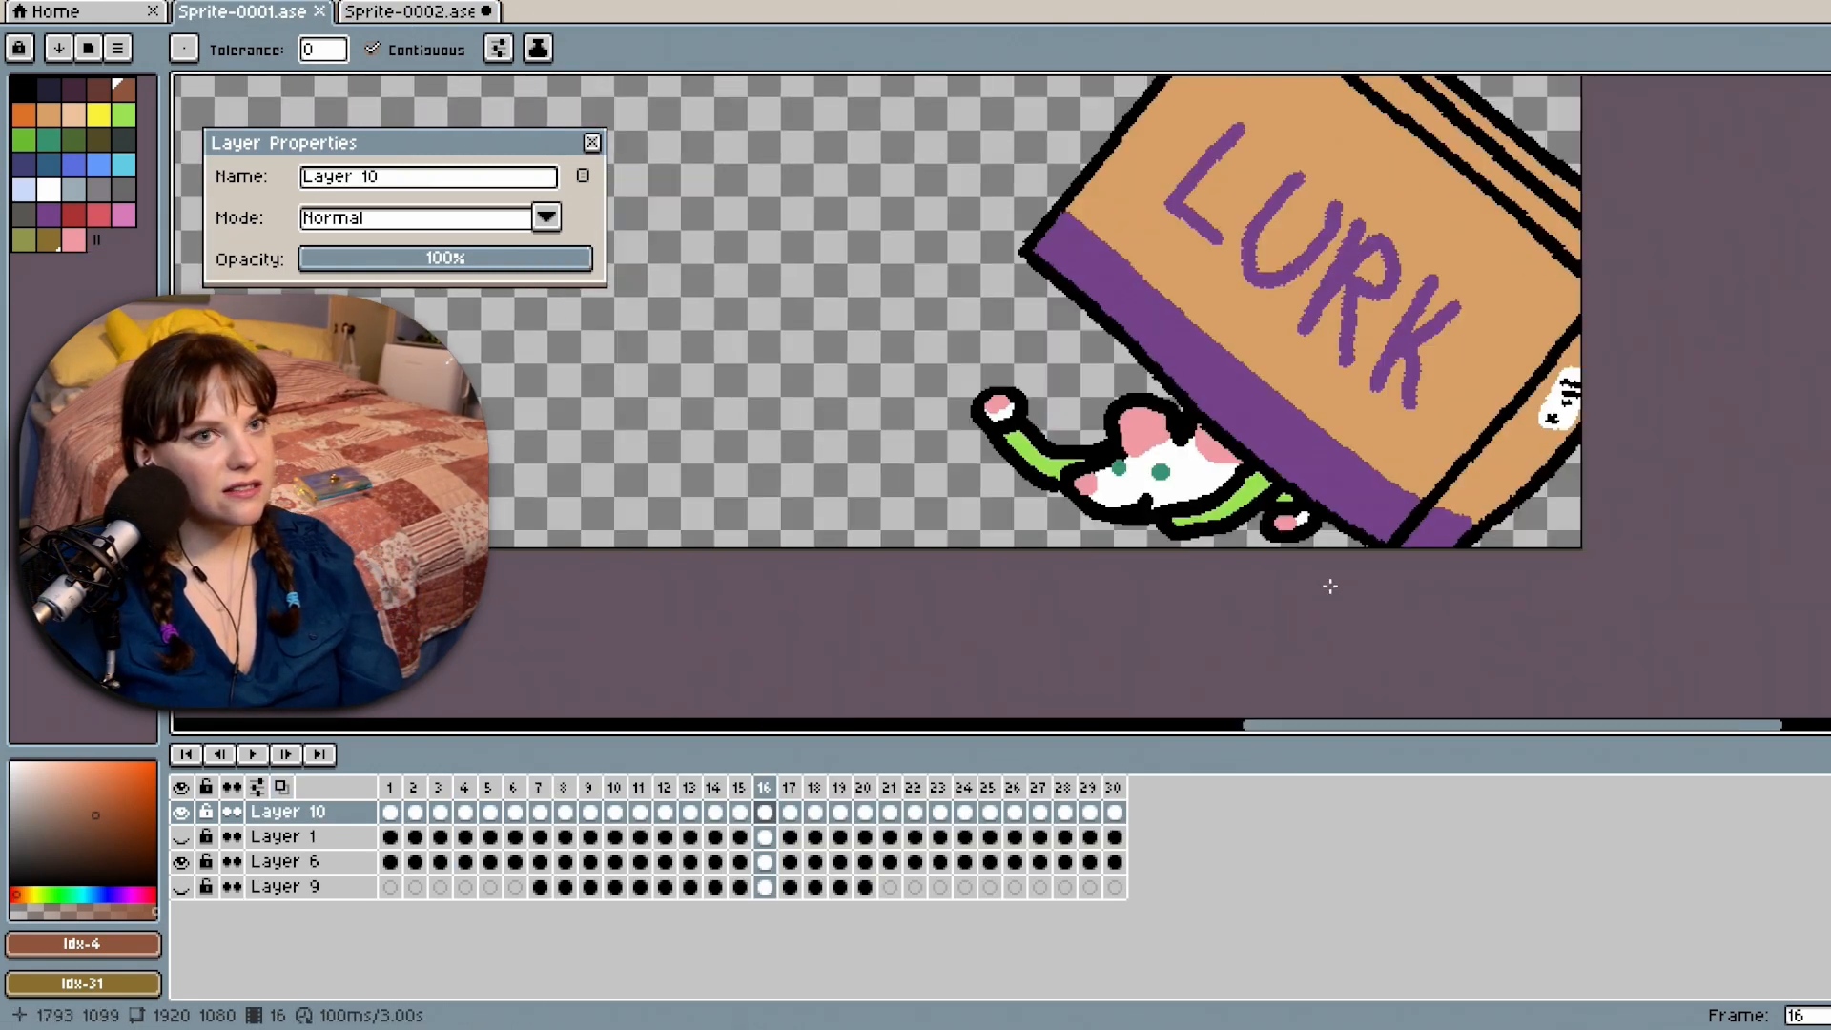
pyautogui.moveTo(1606, 726); pyautogui.dragTo(1651, 726)
pyautogui.scroll(3, 1001, 396)
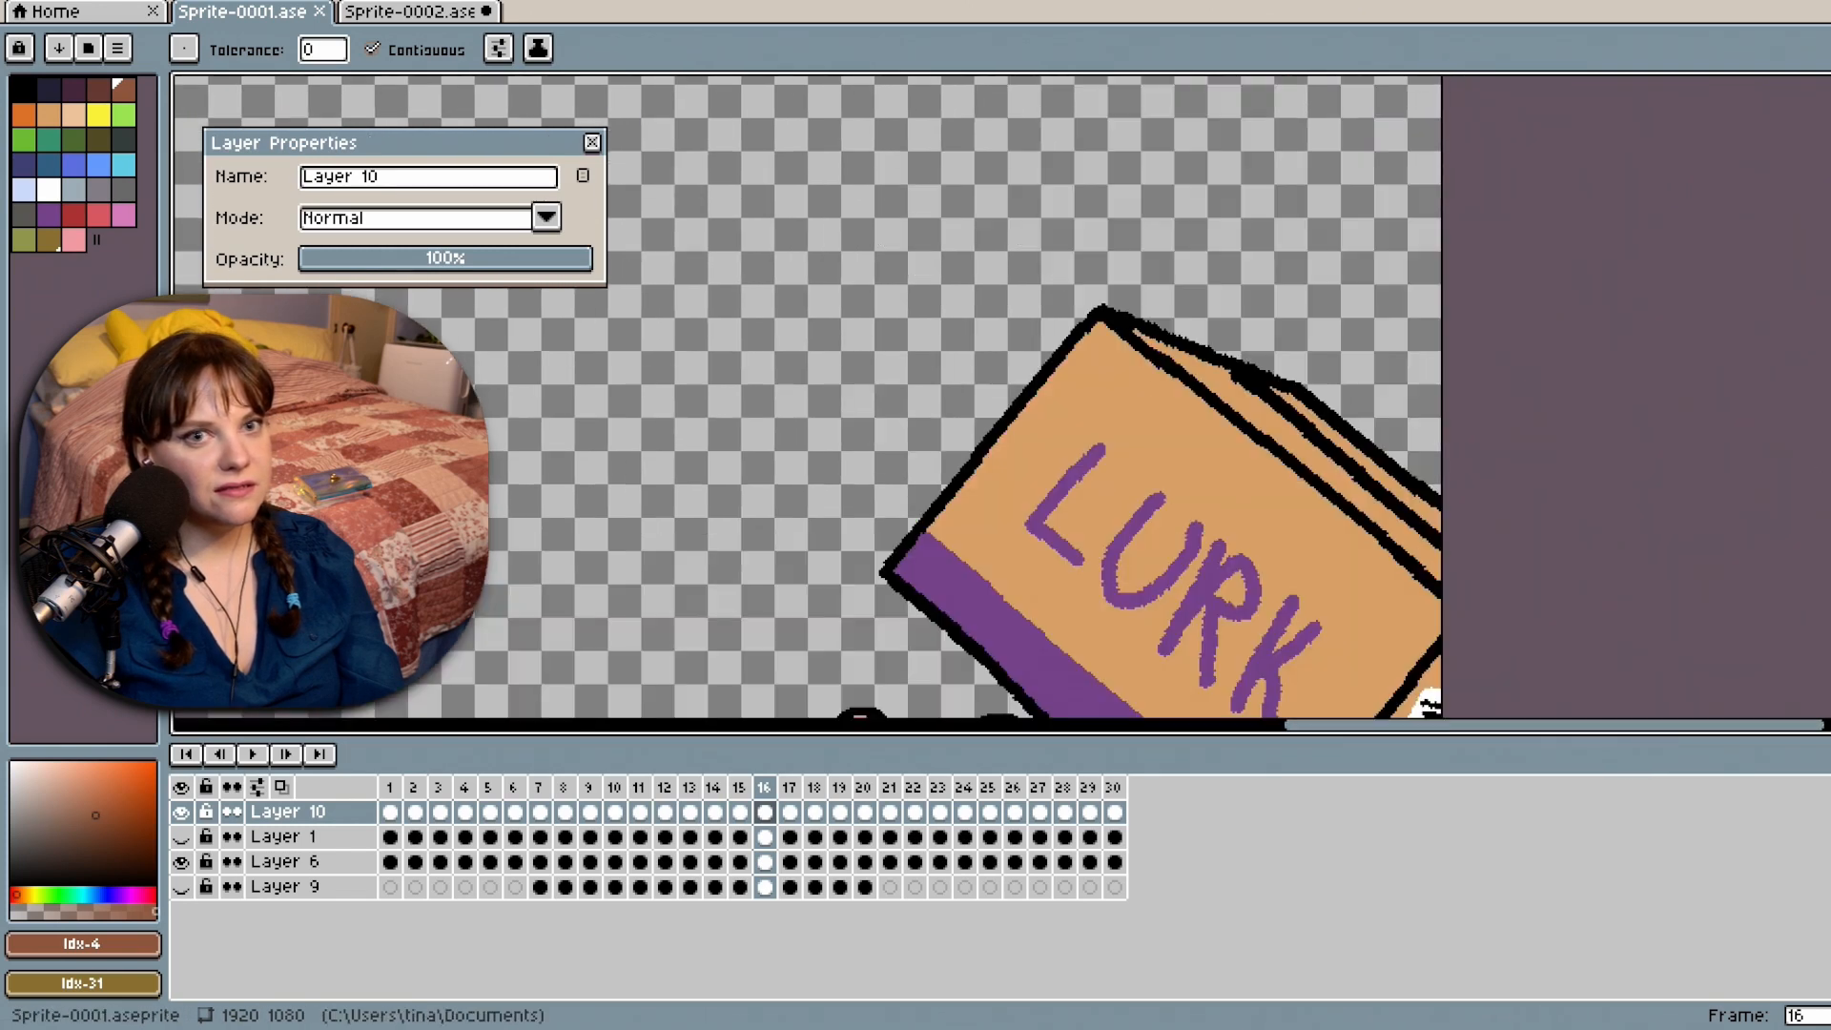
pyautogui.scroll(-2, 1001, 395)
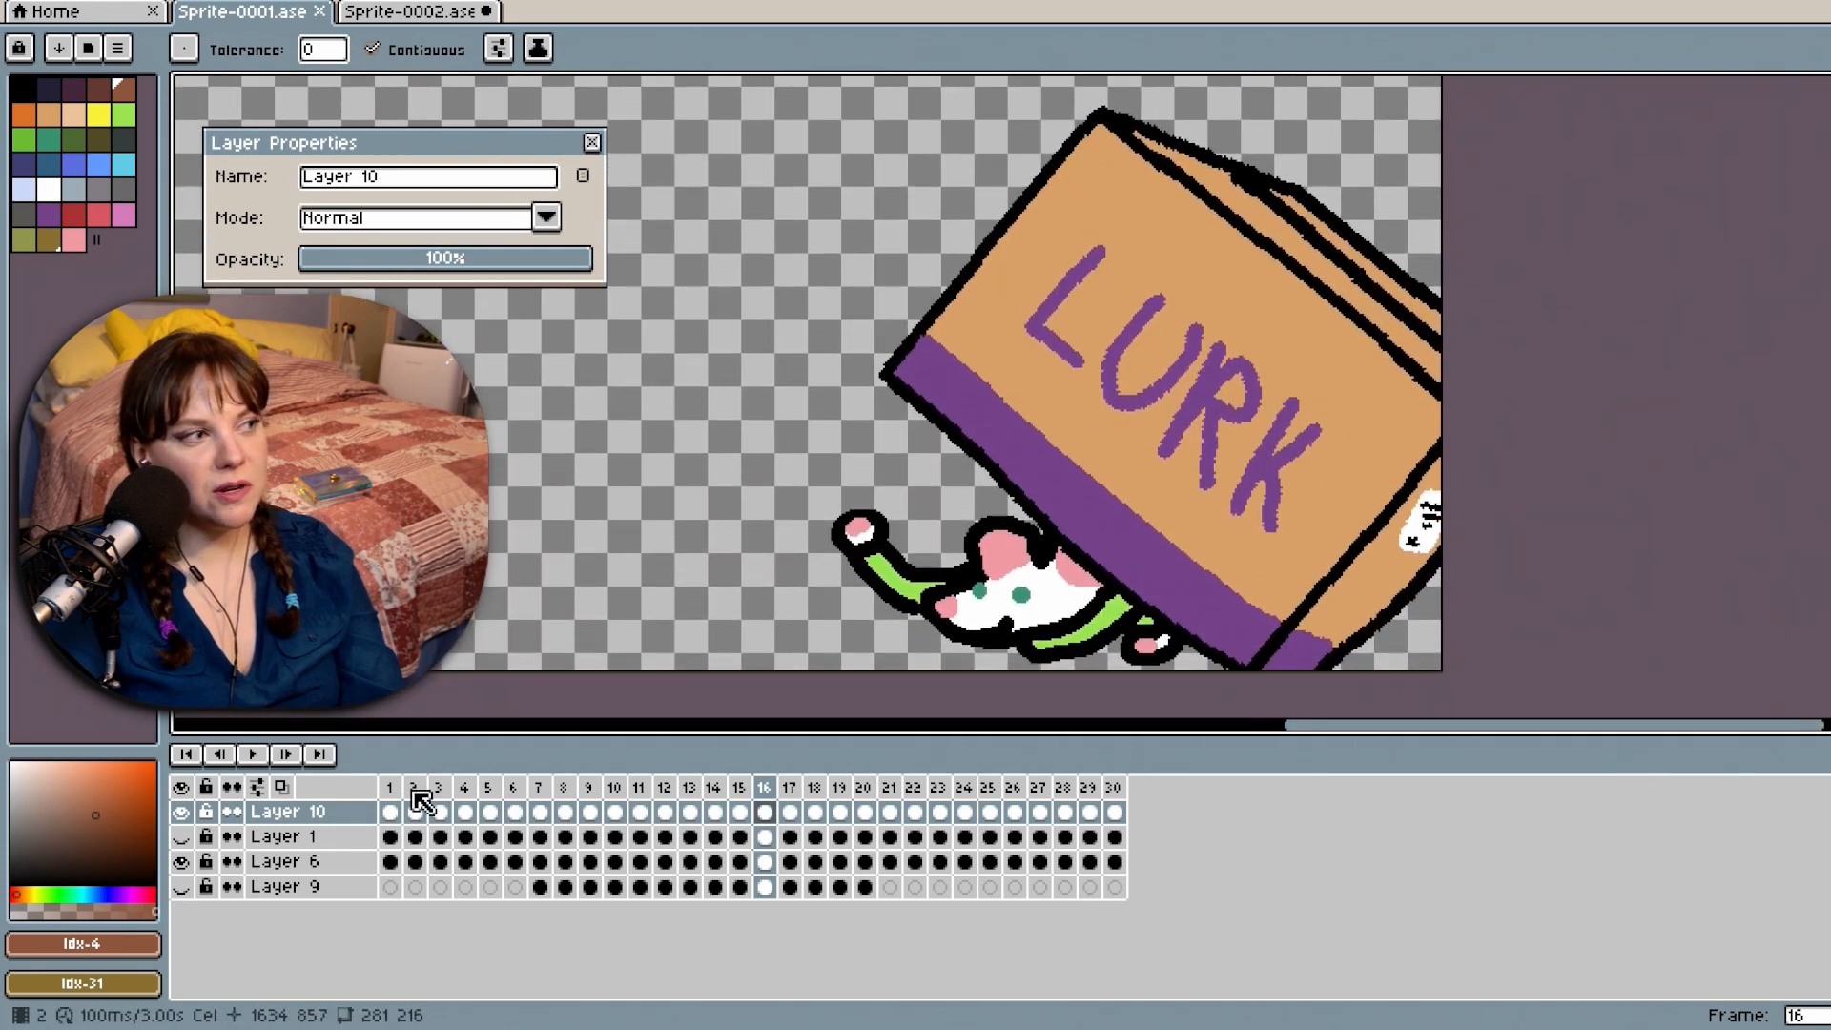
pyautogui.click(269, 759)
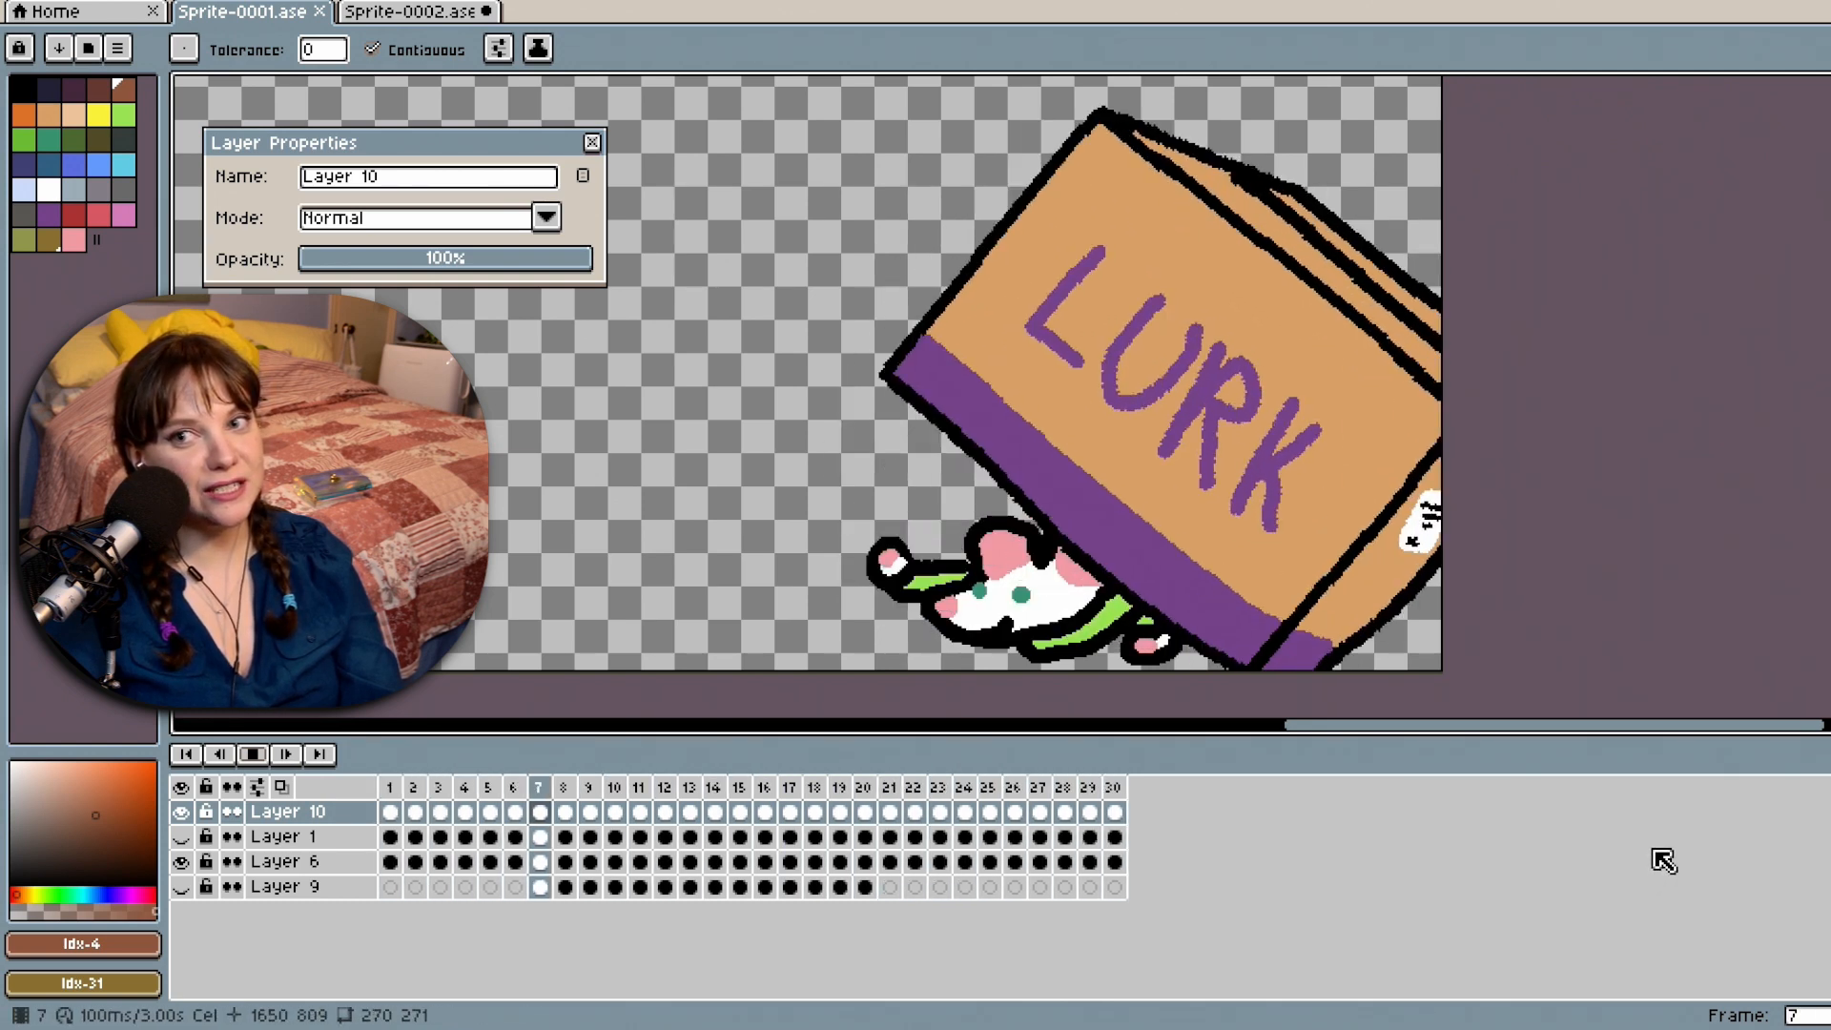
pyautogui.click(266, 763)
pyautogui.click(420, 11)
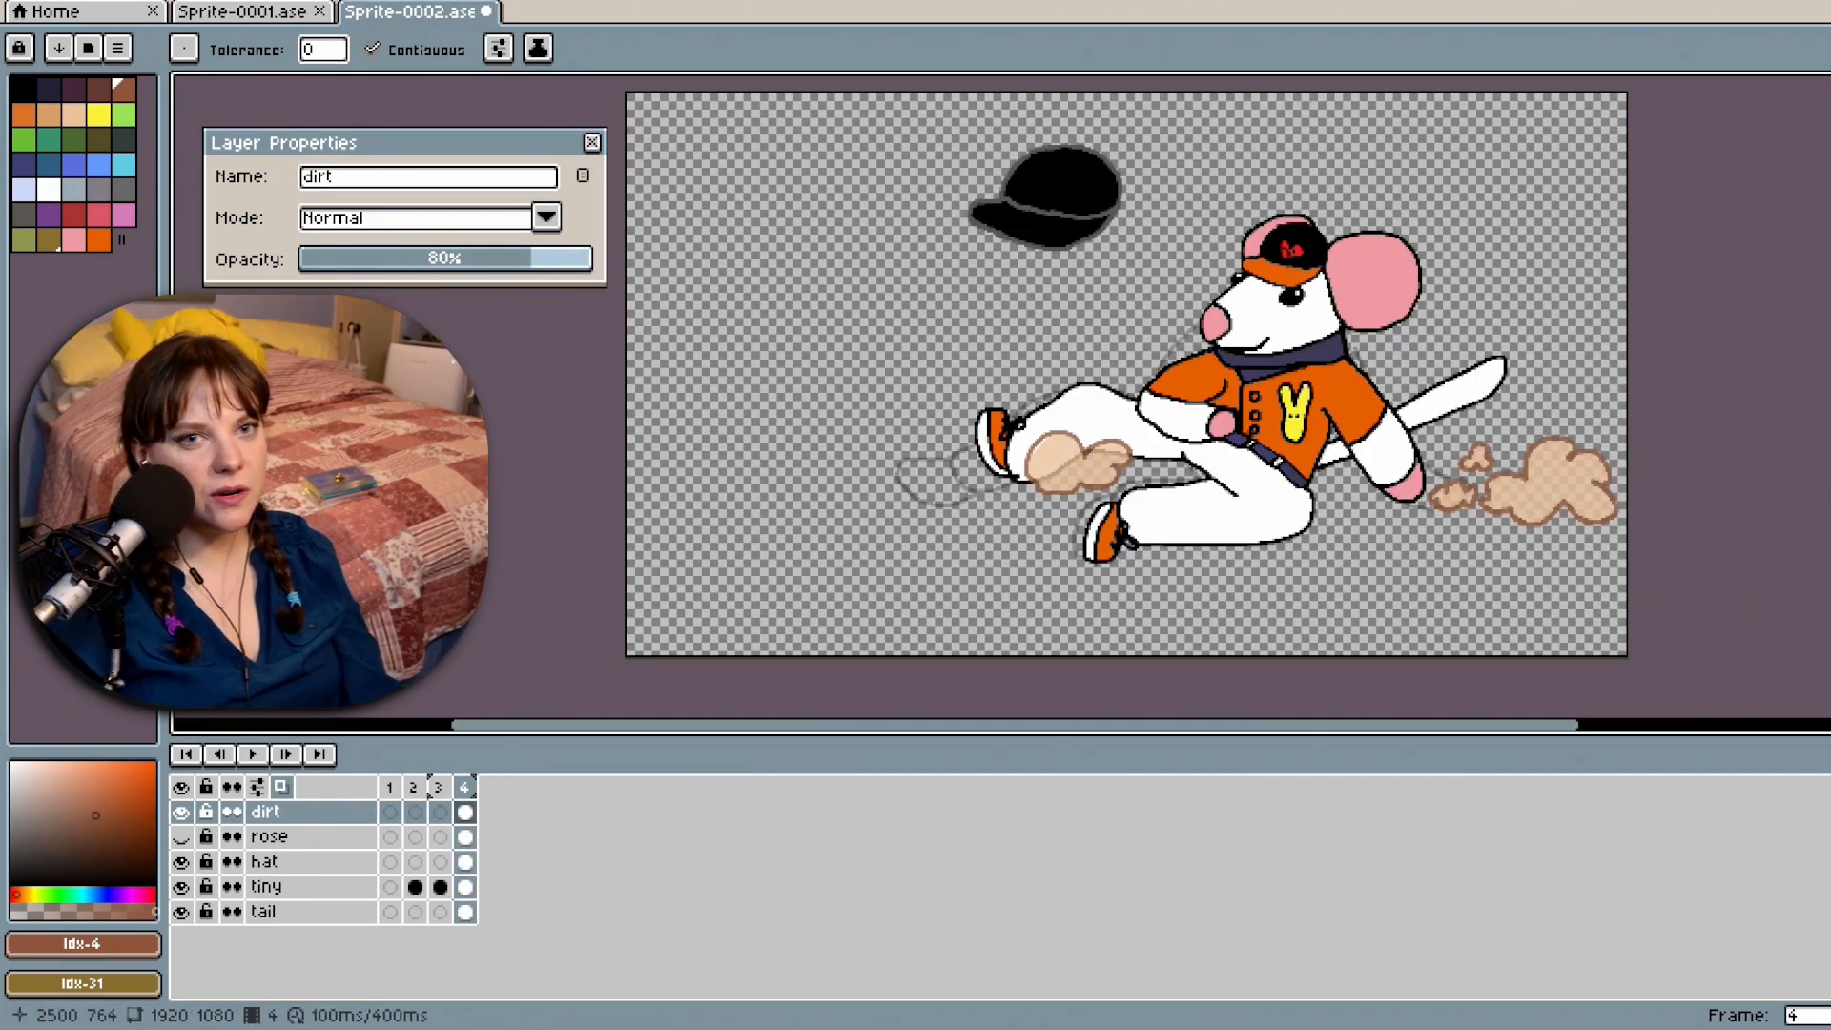
# Close the layer properties and delete the spare black cap above the mouse from the hat layer.
pyautogui.moveTo(1830, 491); pyautogui.dragTo(1830, 439)
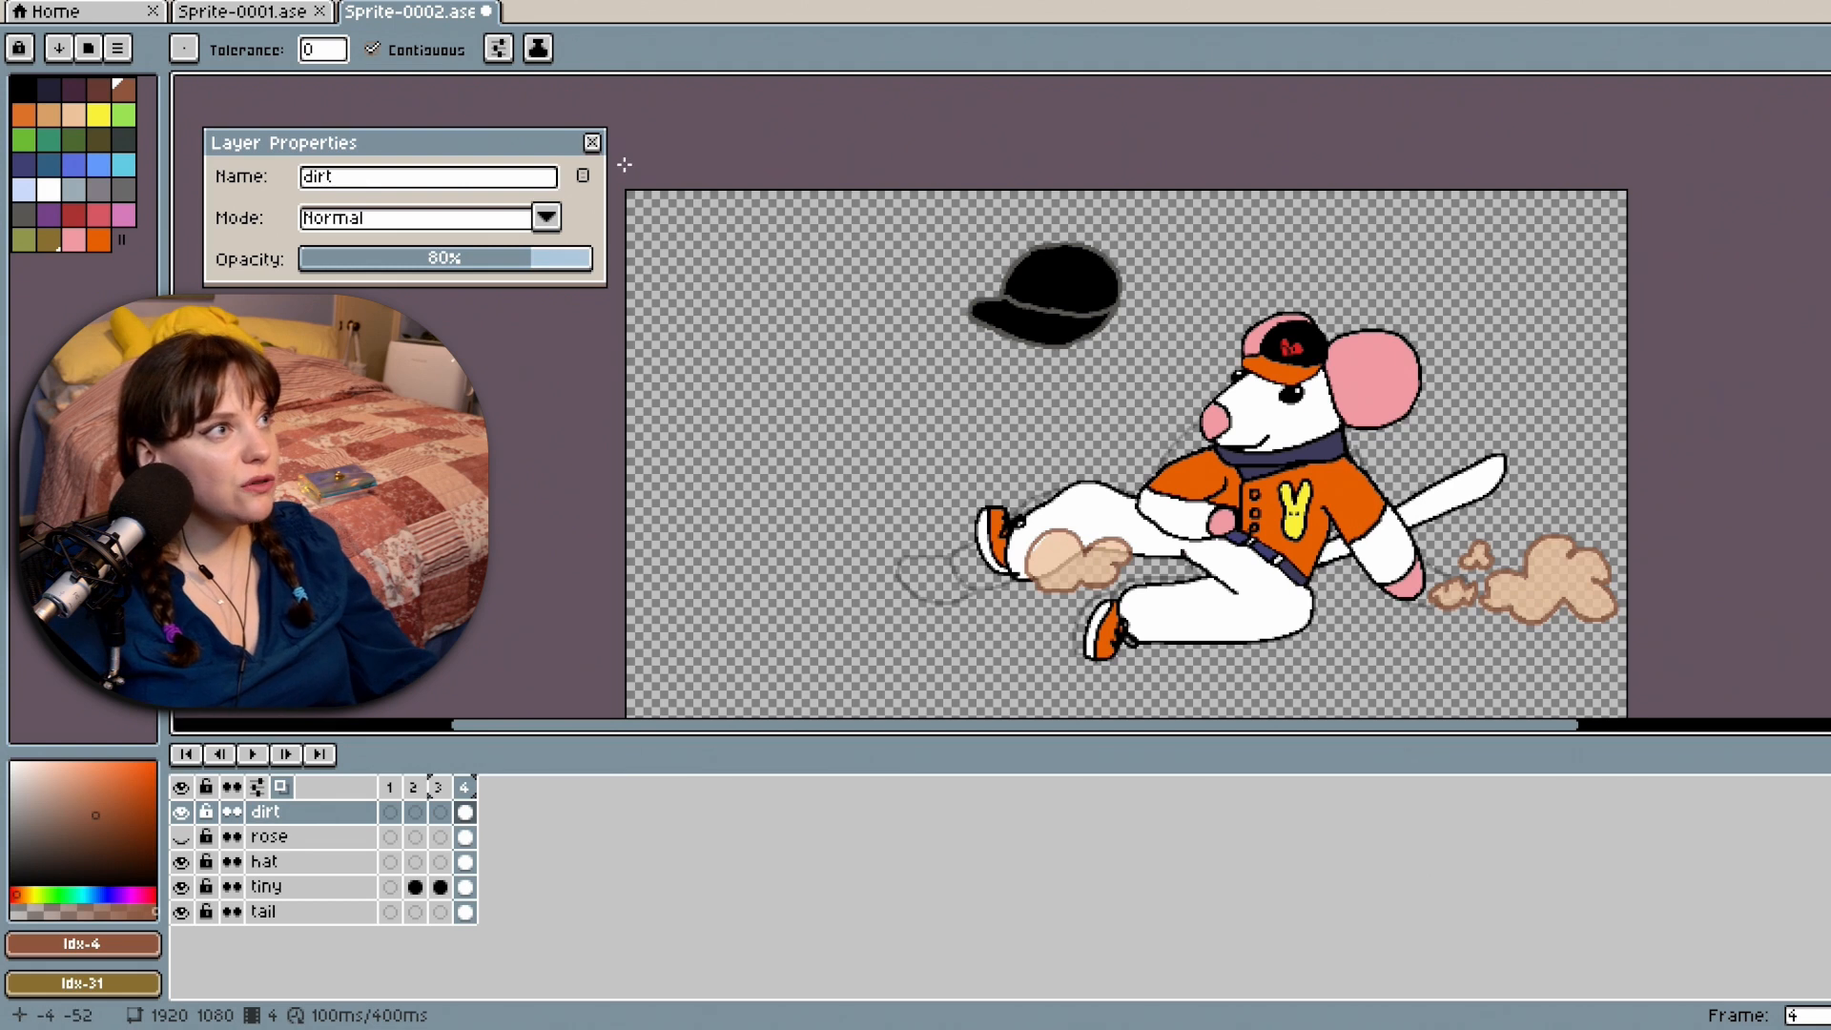
pyautogui.click(592, 142)
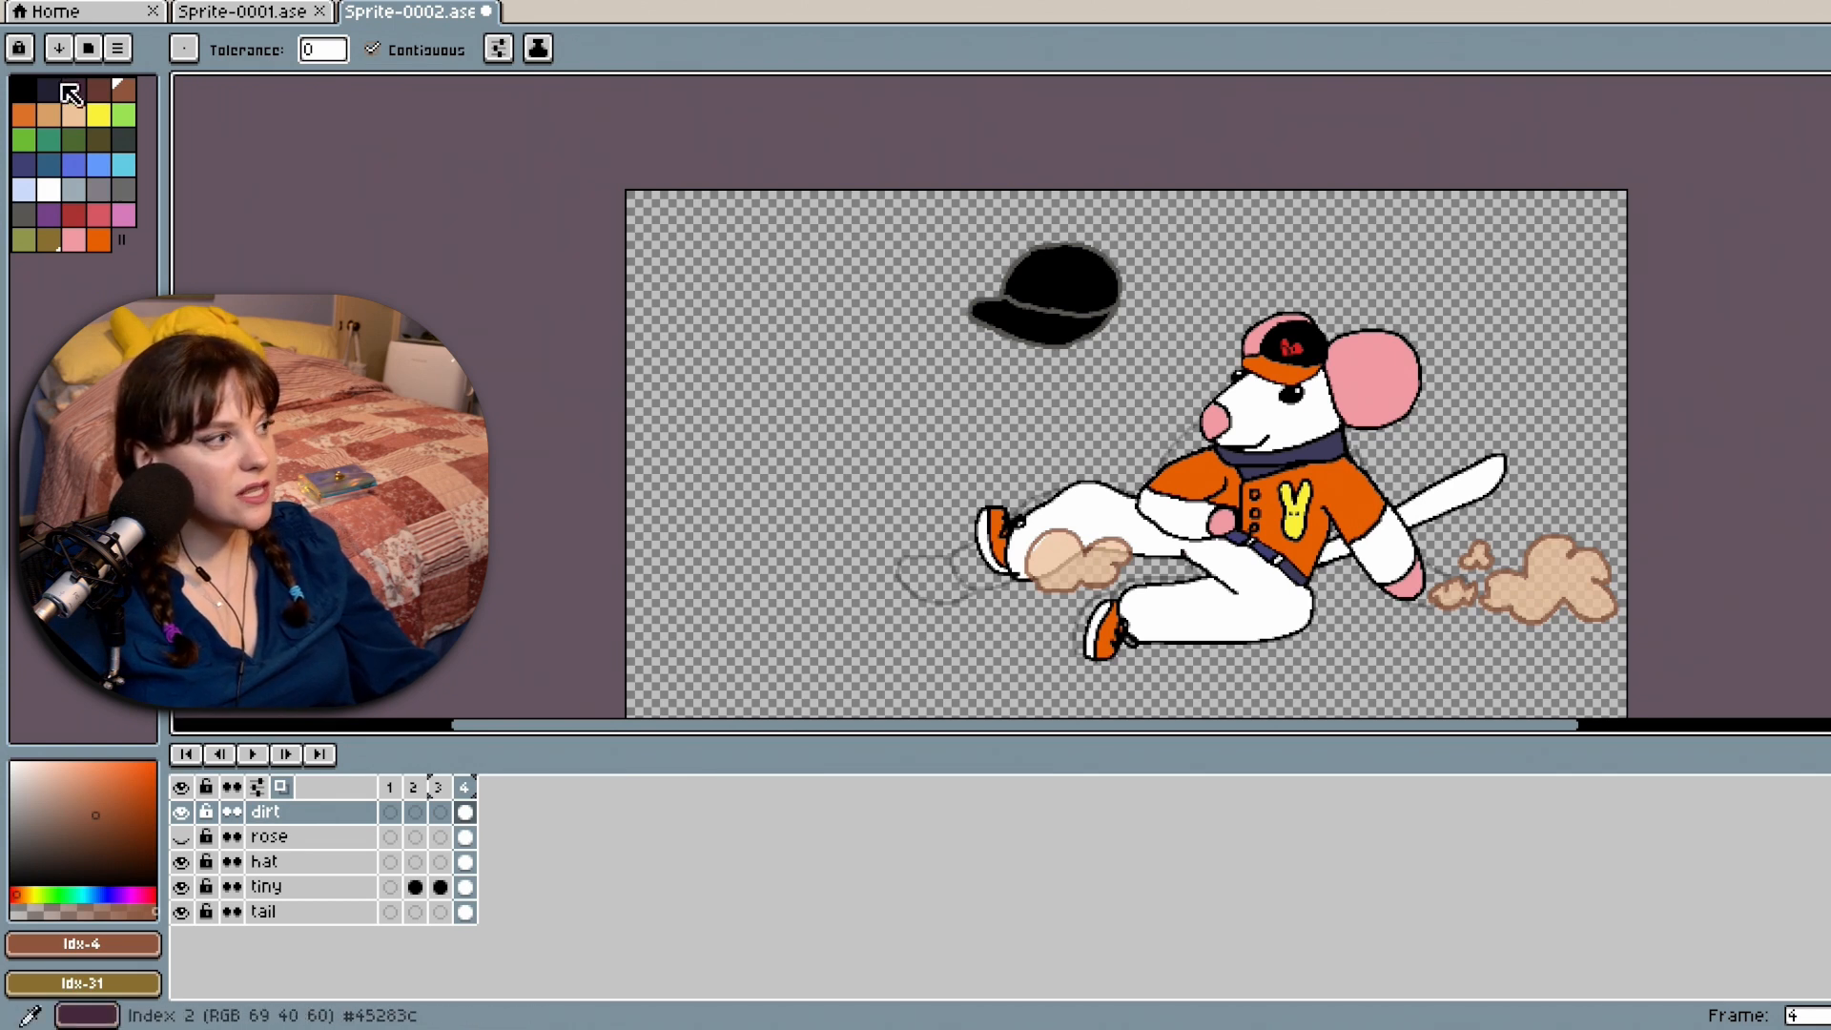
pyautogui.click(319, 861)
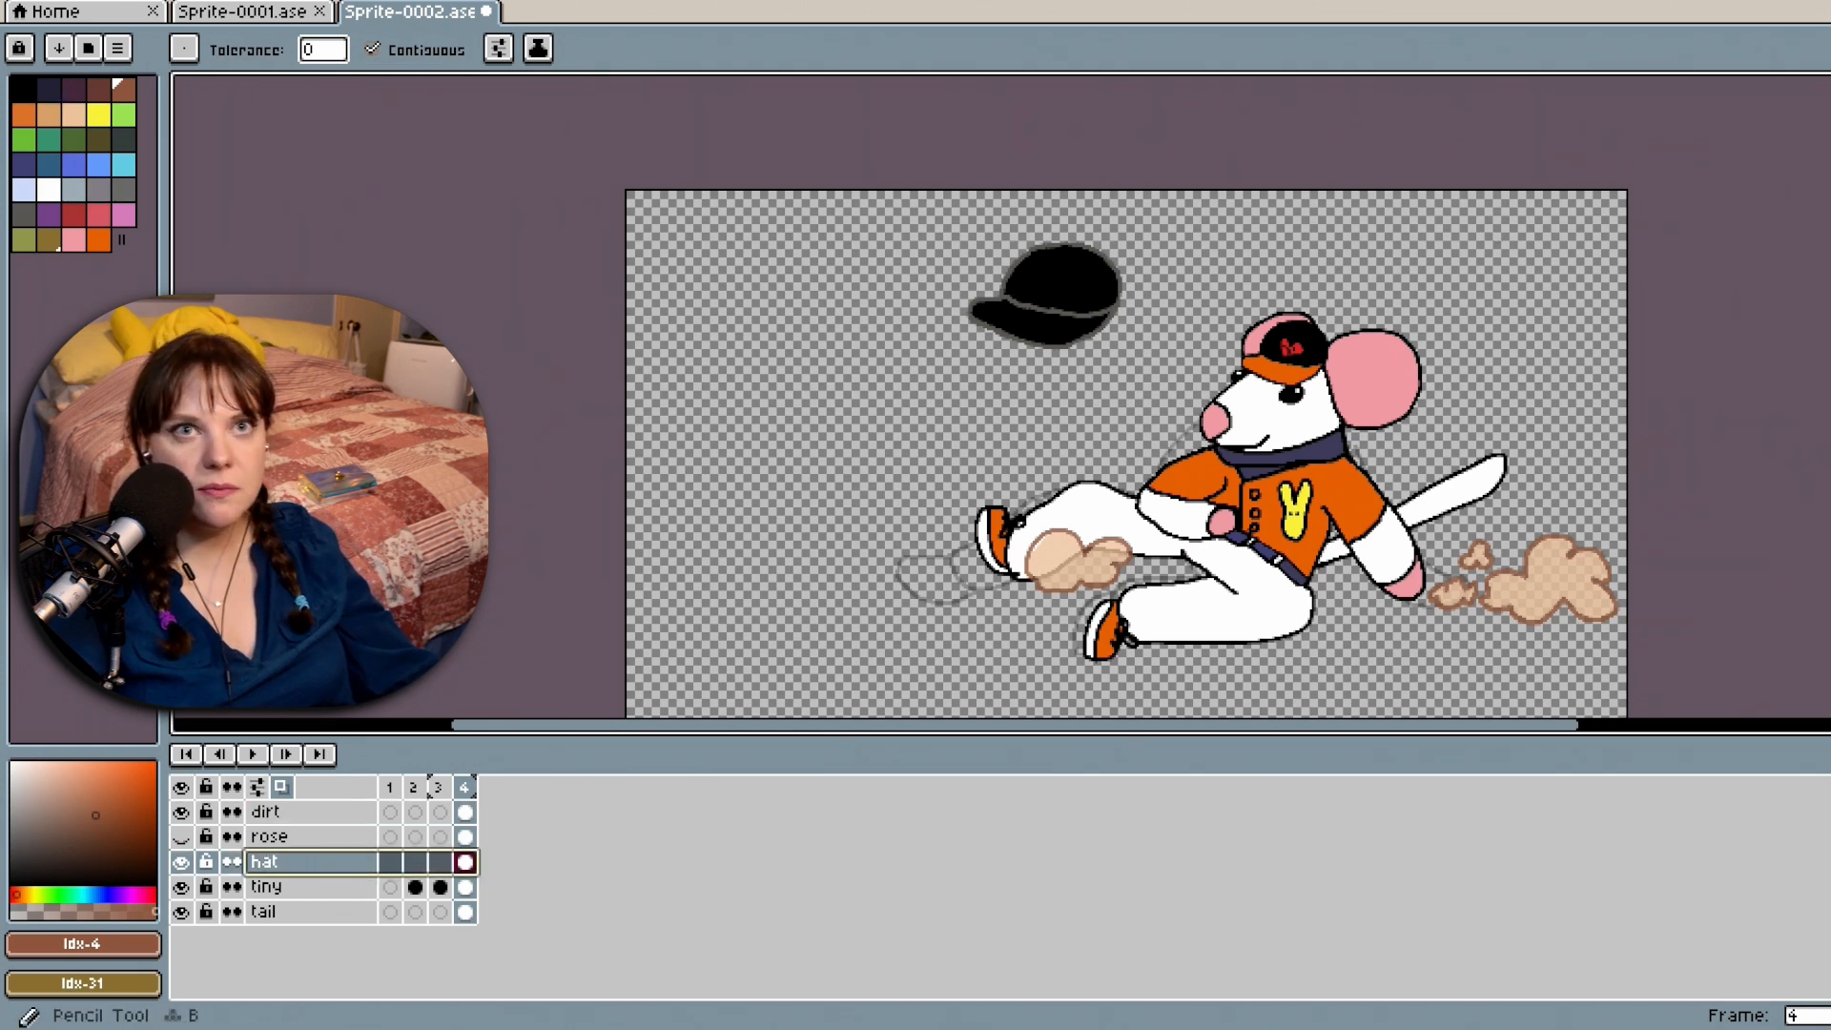
pyautogui.press('m')
pyautogui.moveTo(953, 222)
pyautogui.mouseDown()
pyautogui.moveTo(1157, 298)
pyautogui.moveTo(1165, 365)
pyautogui.mouseUp()
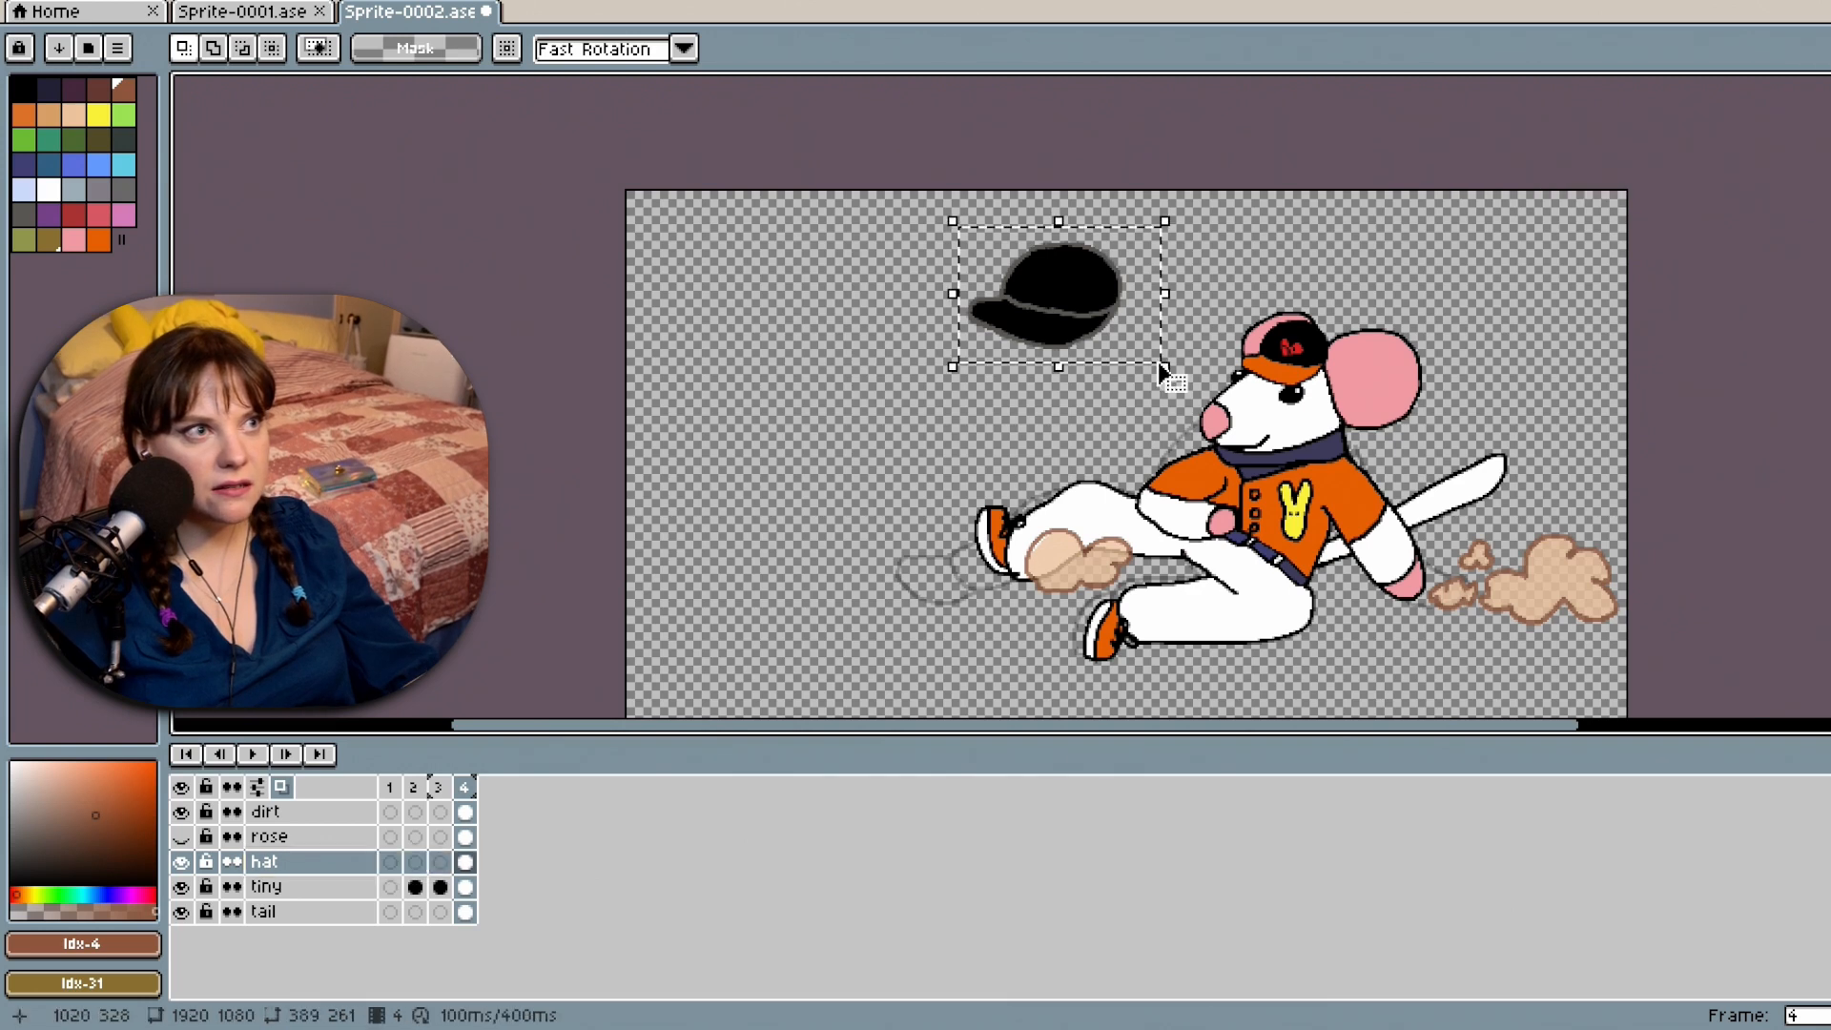
pyautogui.press('Delete')
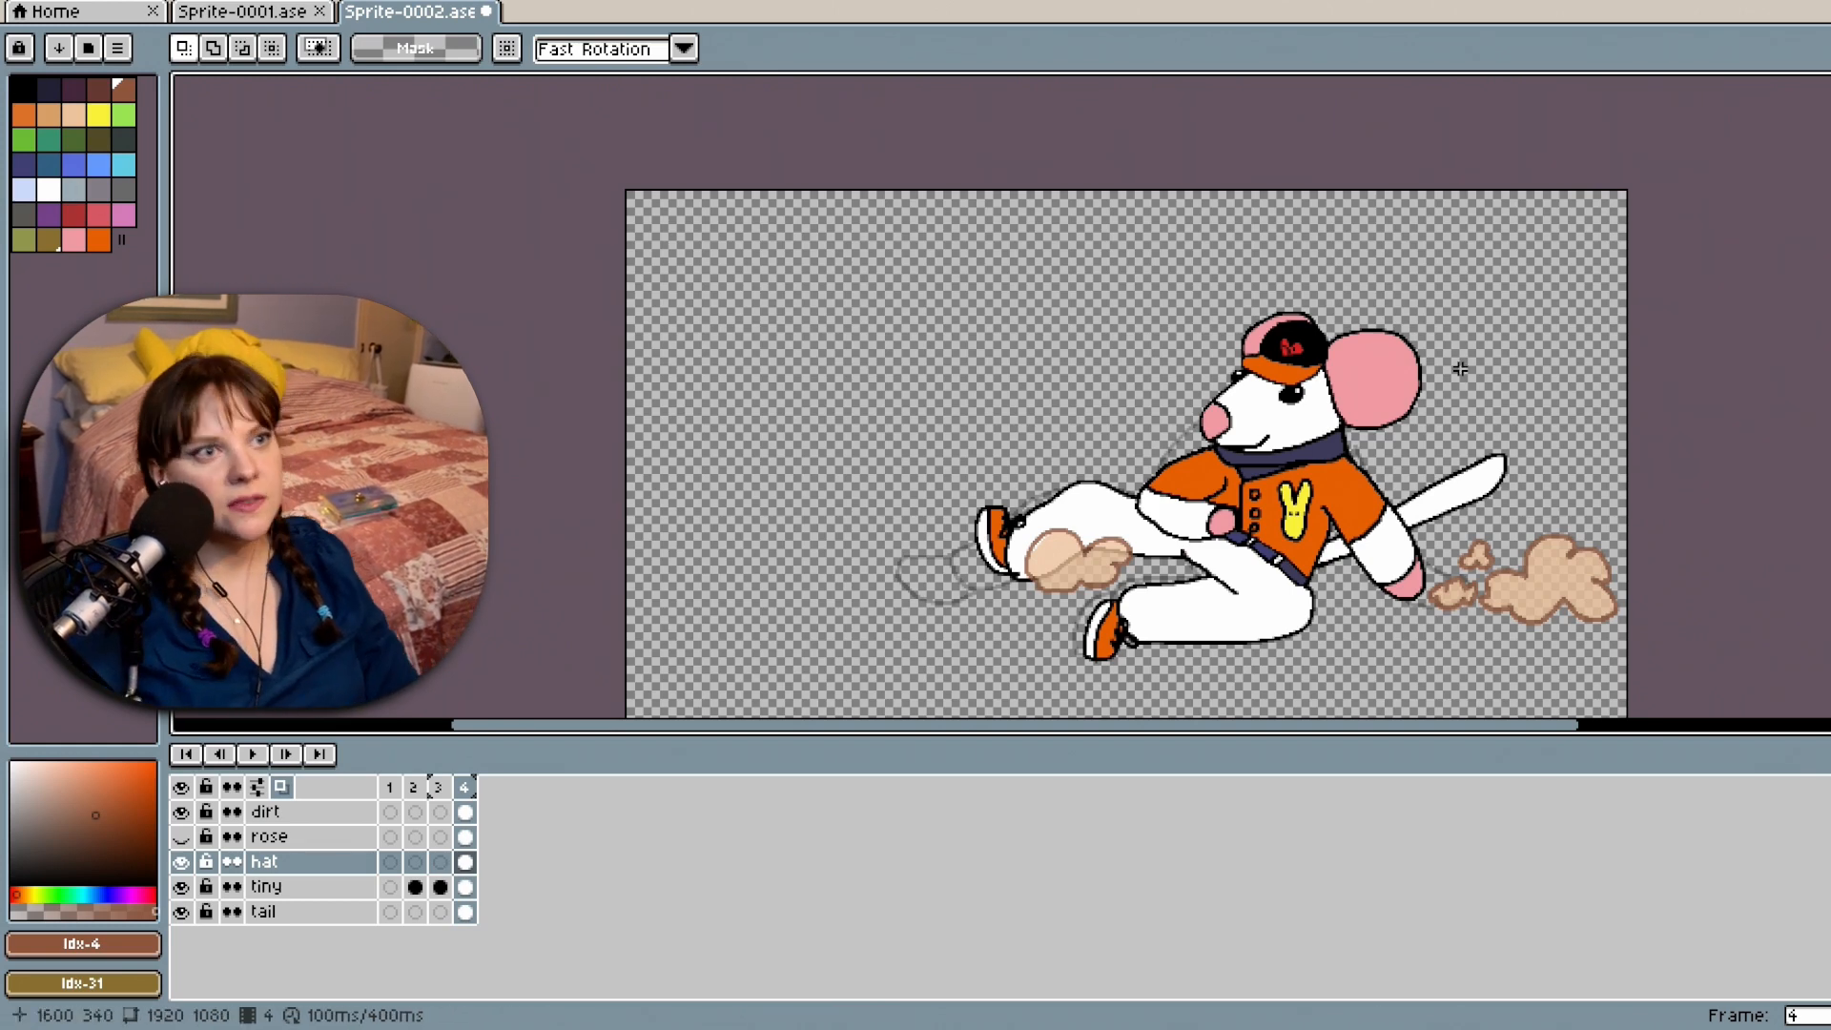
# Review the whole mouse drawing and save Sprite-0002.
pyautogui.scroll(3, 1459, 368)
pyautogui.scroll(-2, 1635, 466)
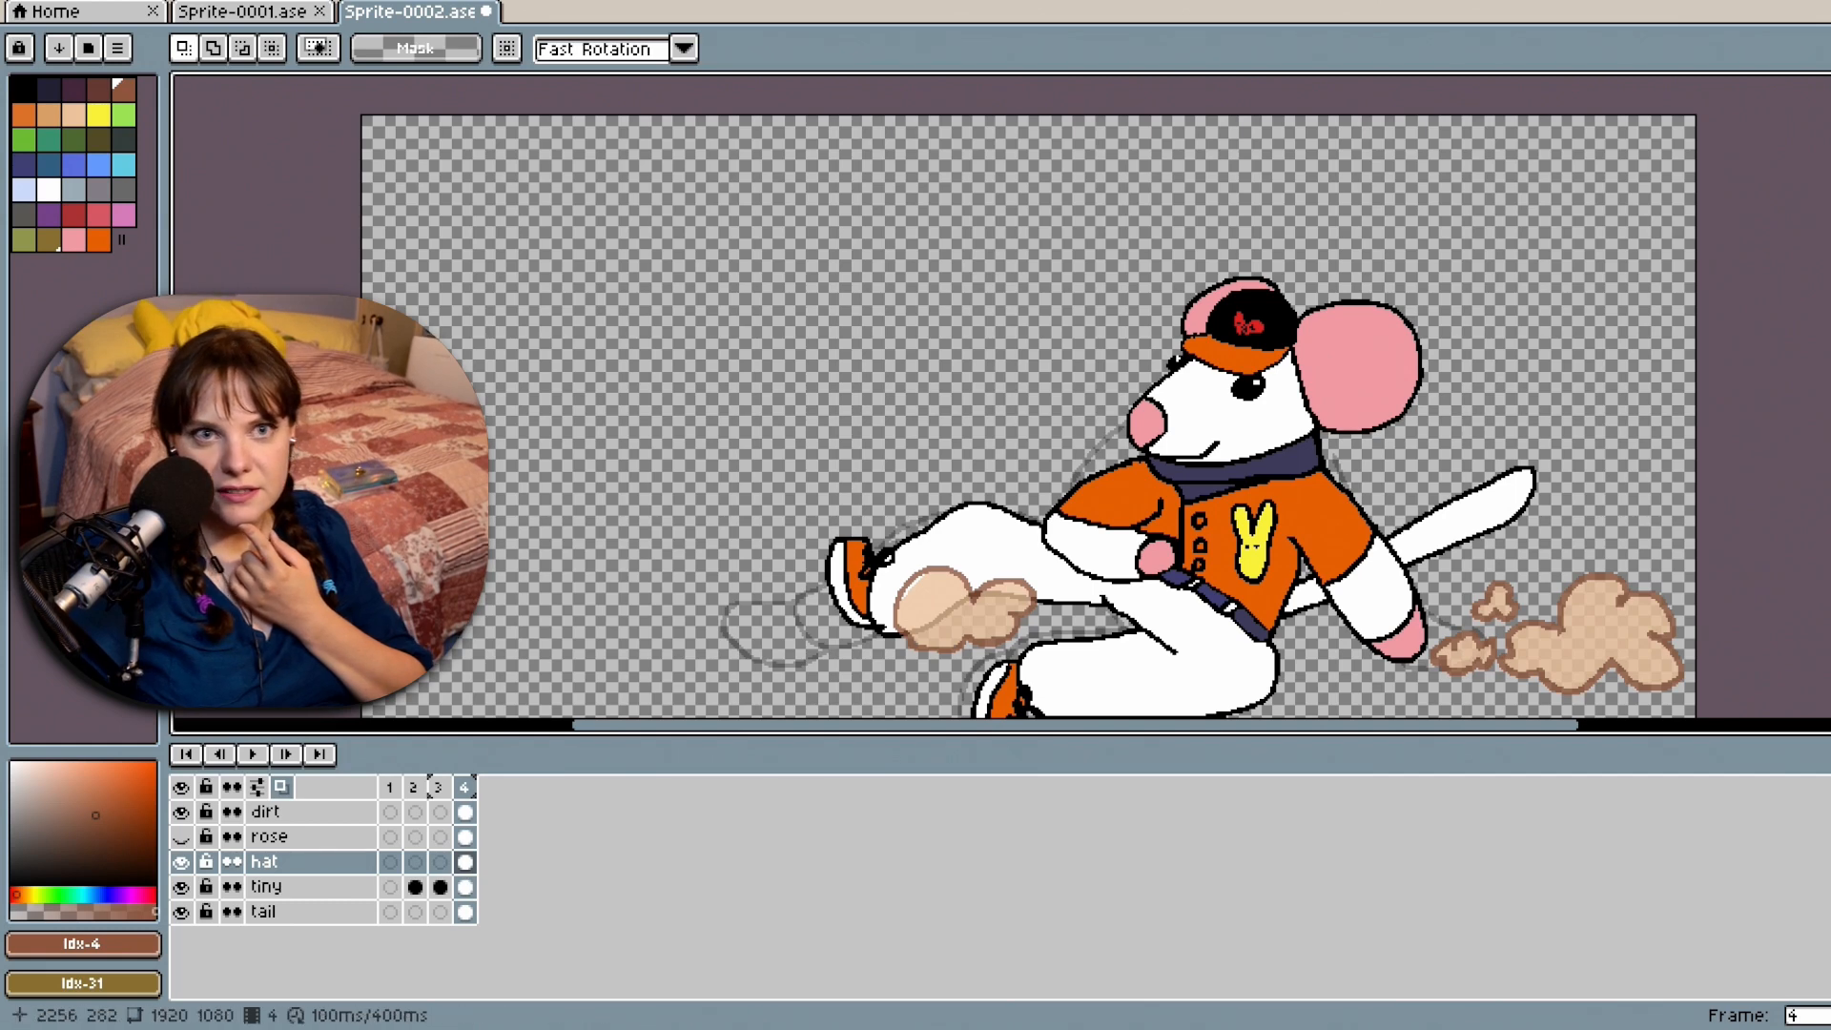
pyautogui.scroll(-3, 1128, 348)
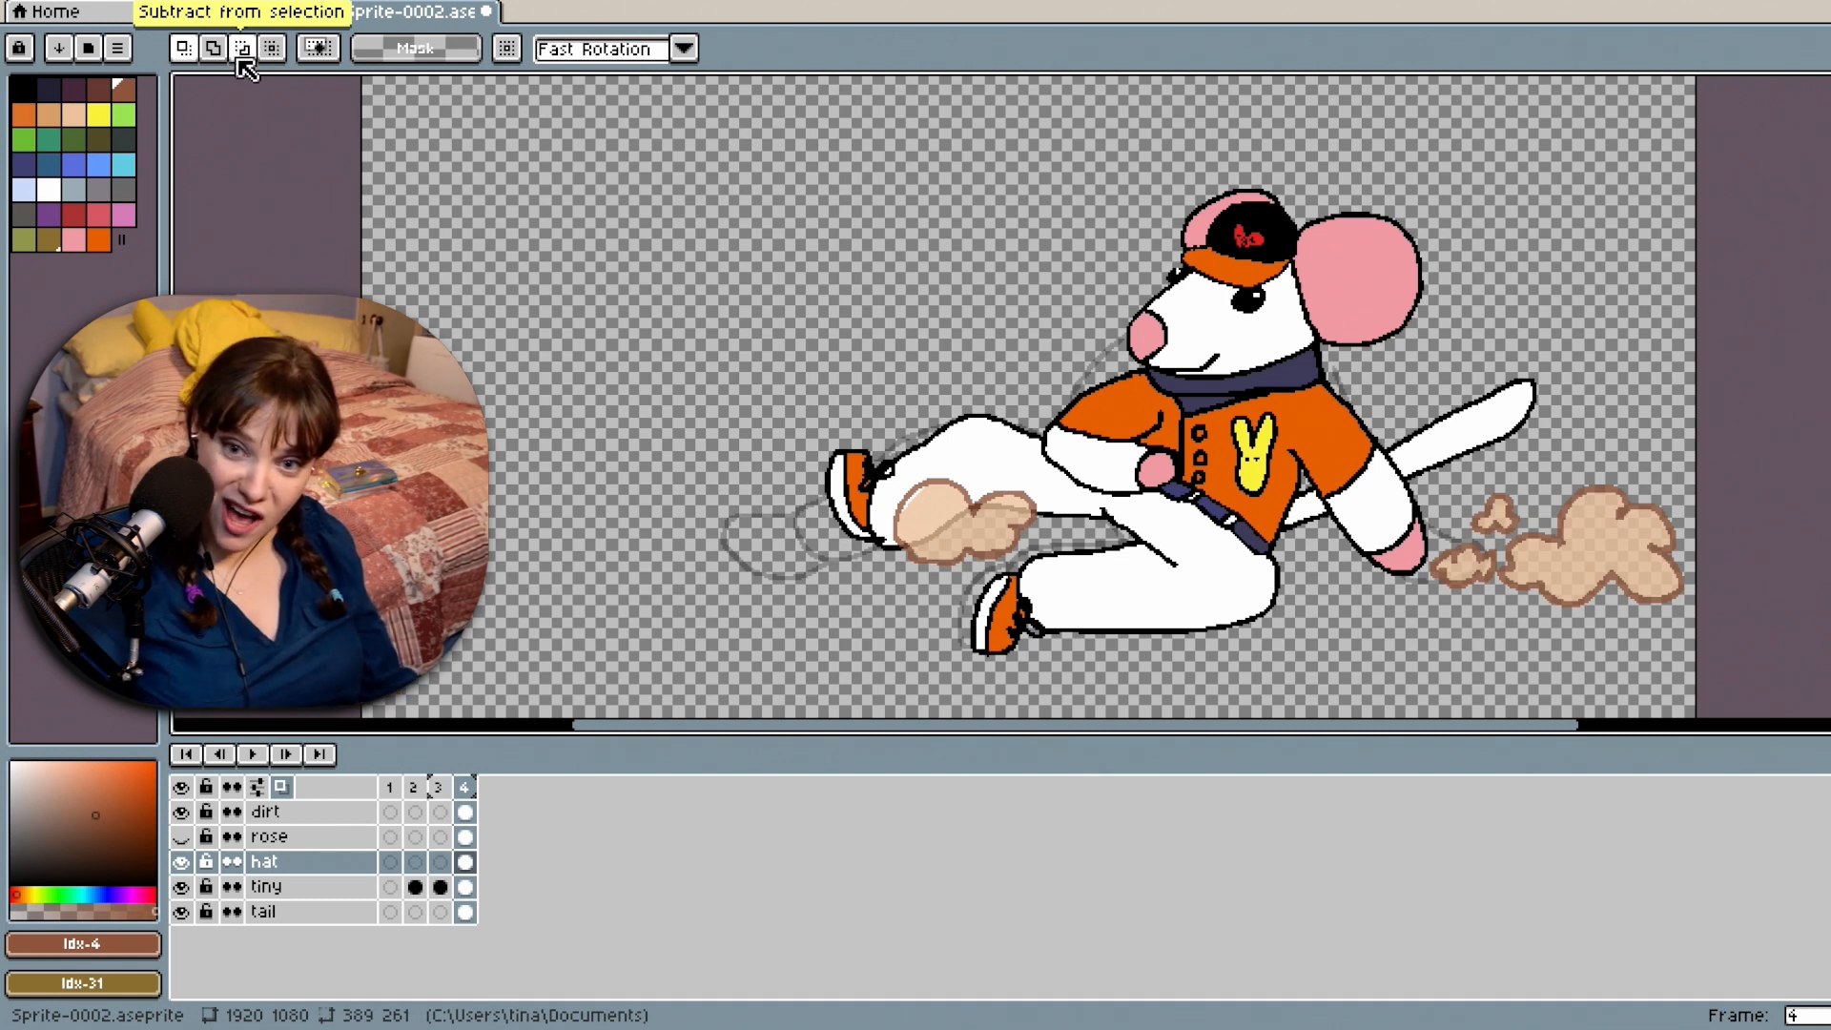
pyautogui.click(31, 7)
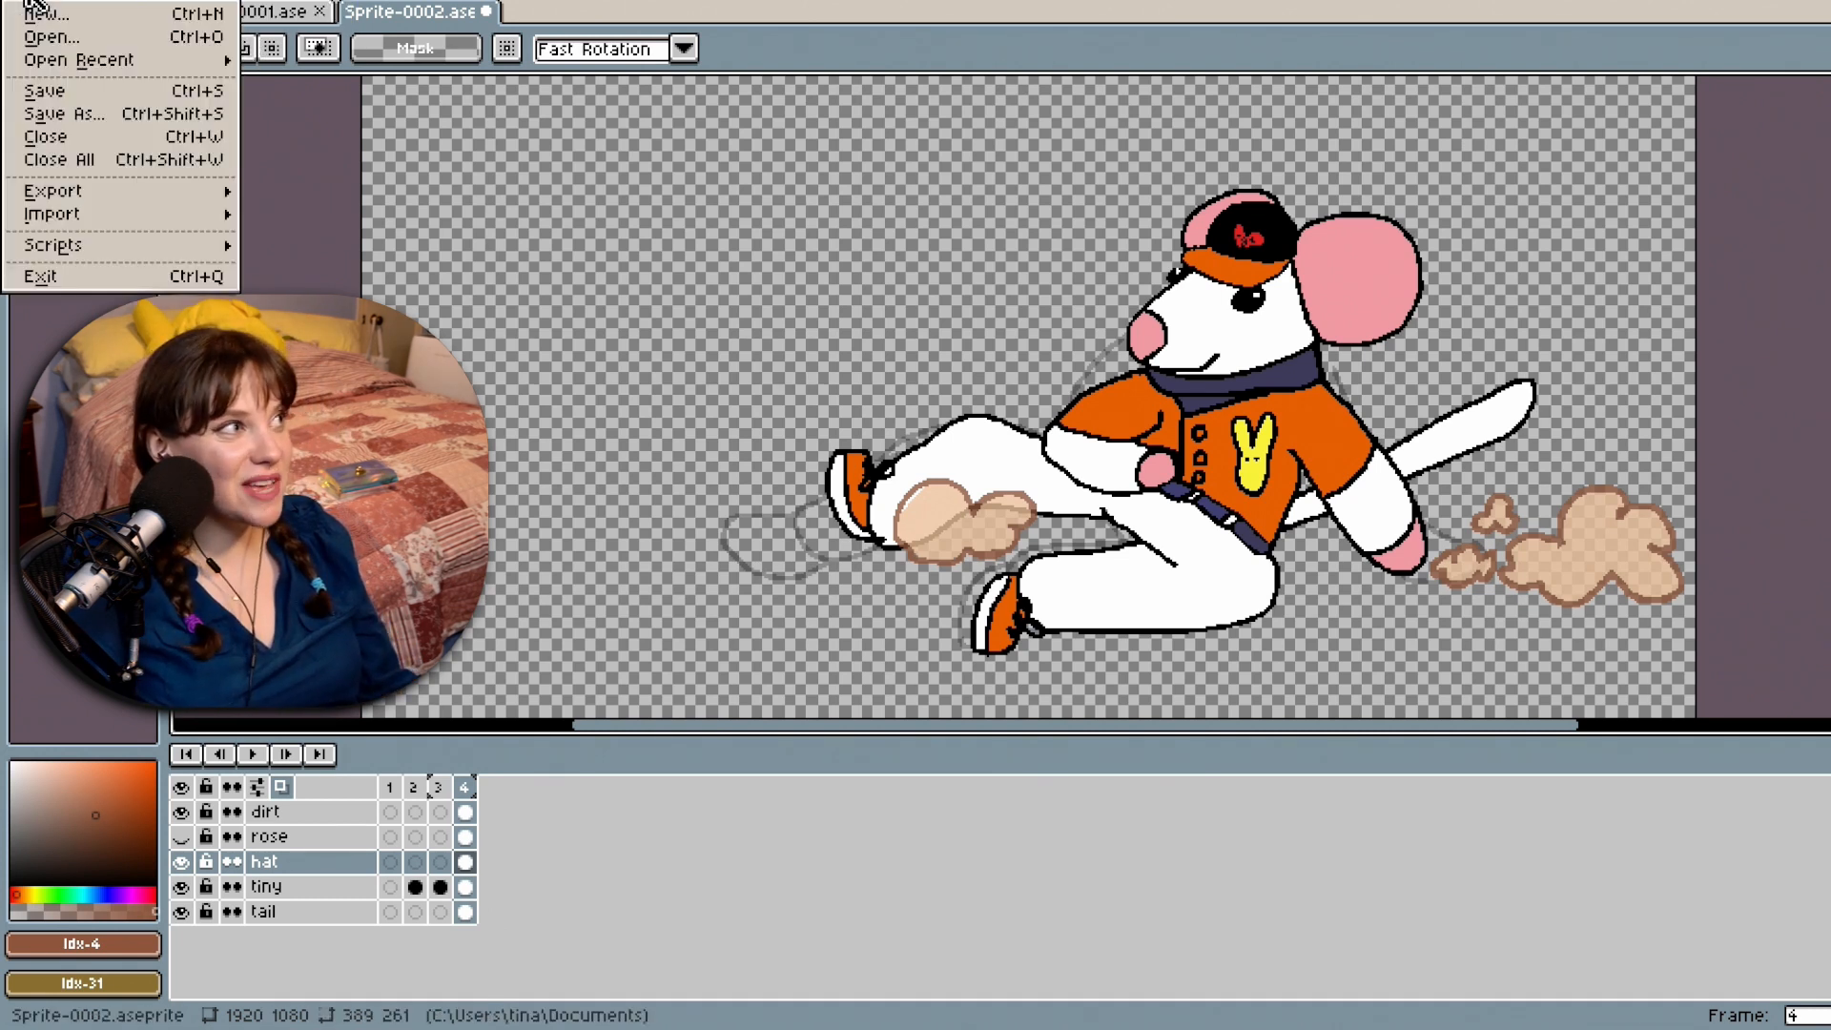
pyautogui.click(48, 86)
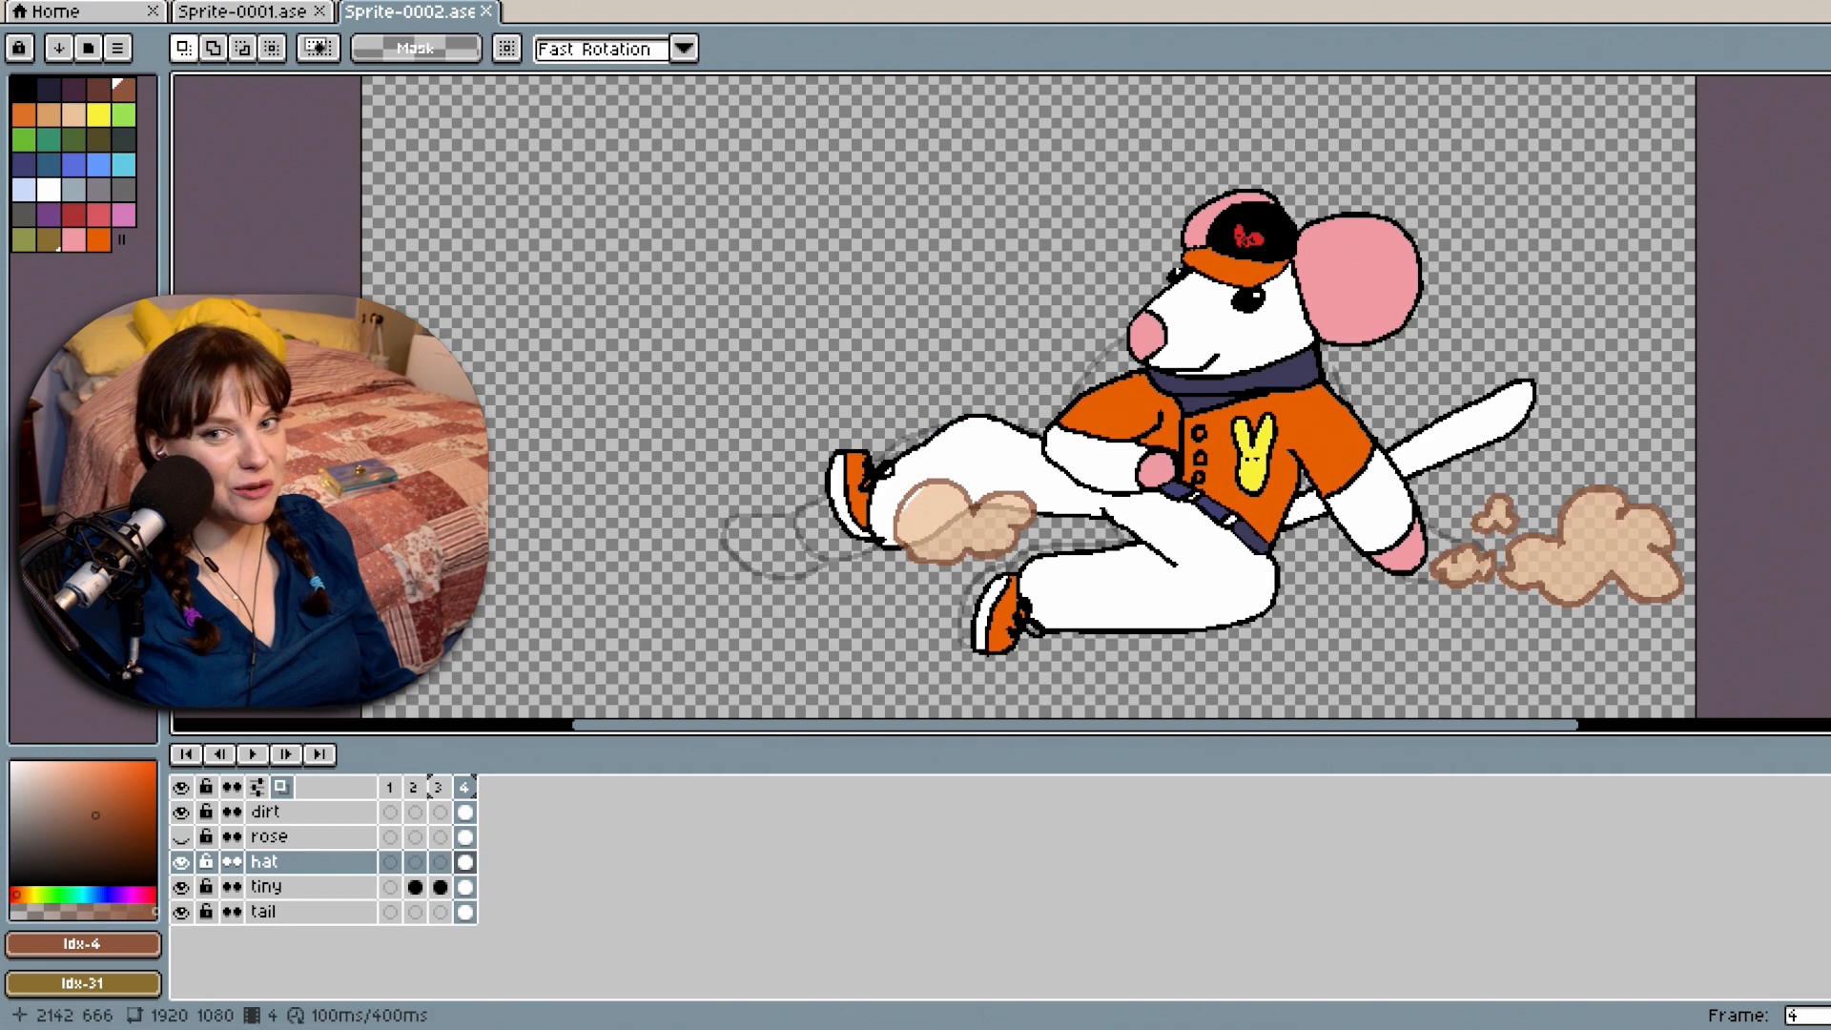
# Fill the unfilled gap inside the dust cloud by the mouse's legs with light tan (Idx-7) on the dirt layer.
pyautogui.scroll(1, 1585, 450)
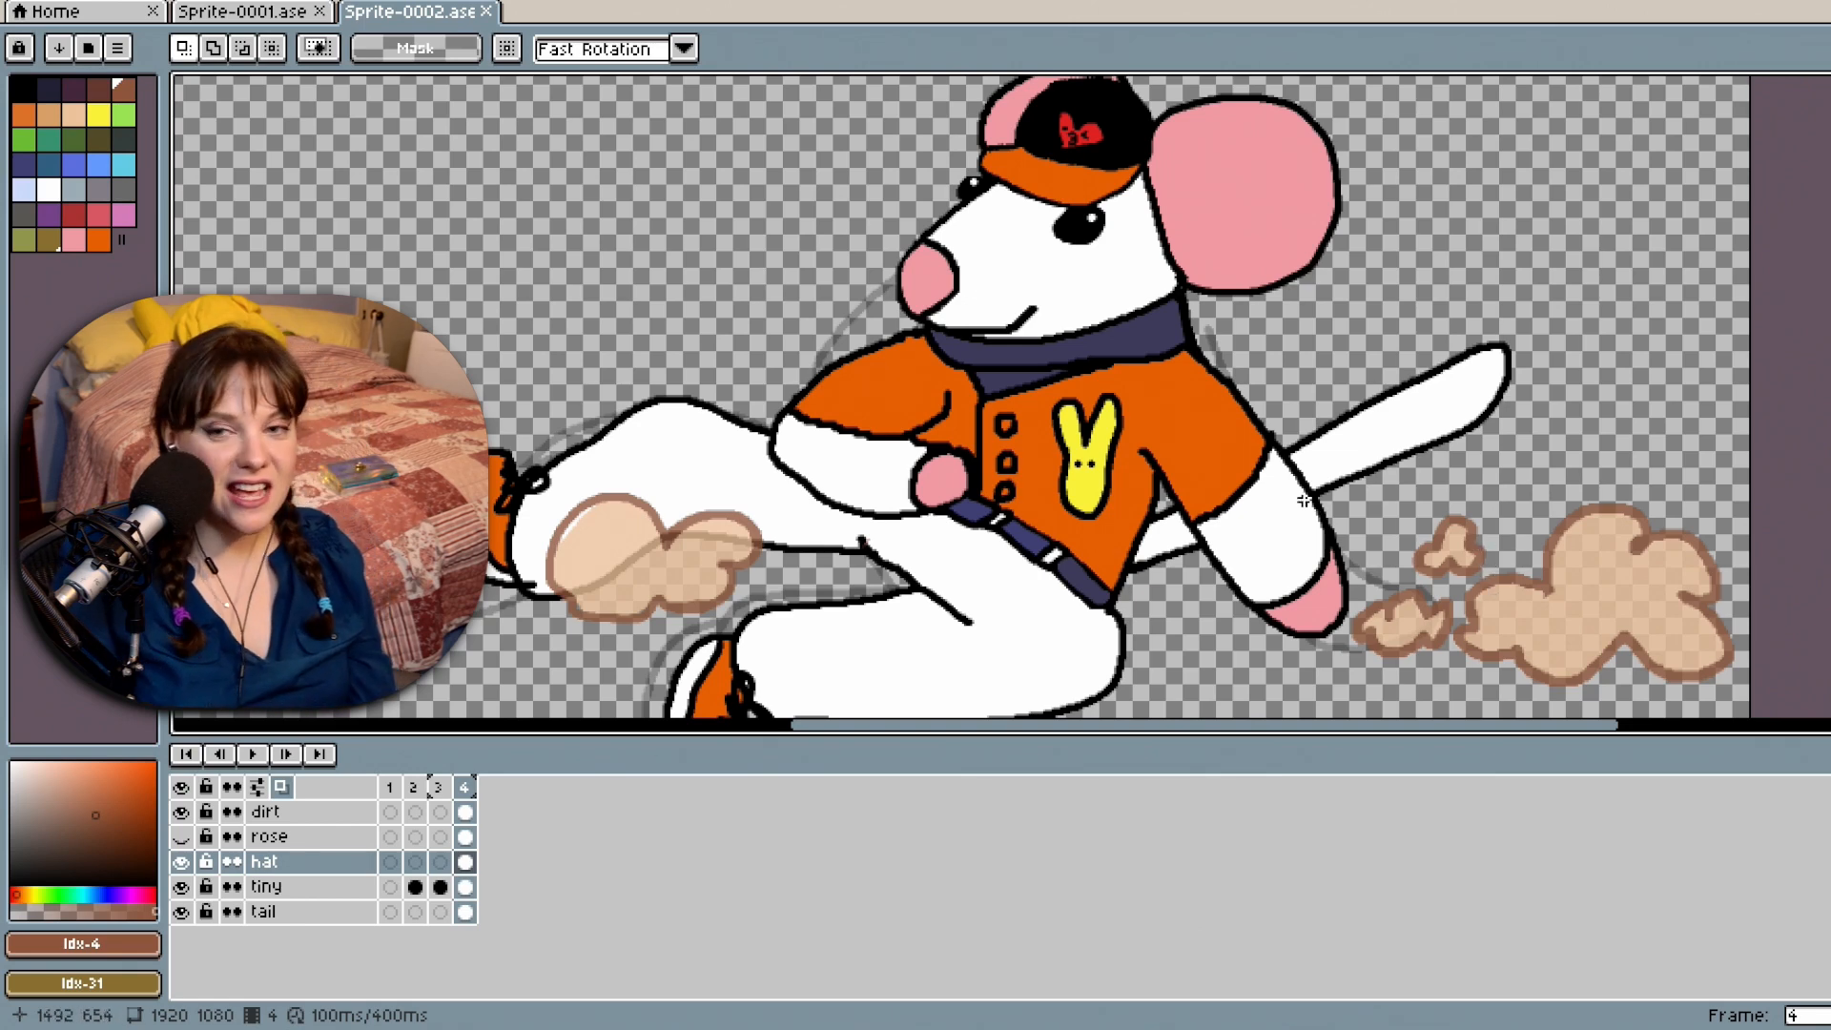
pyautogui.scroll(1, 1020, 547)
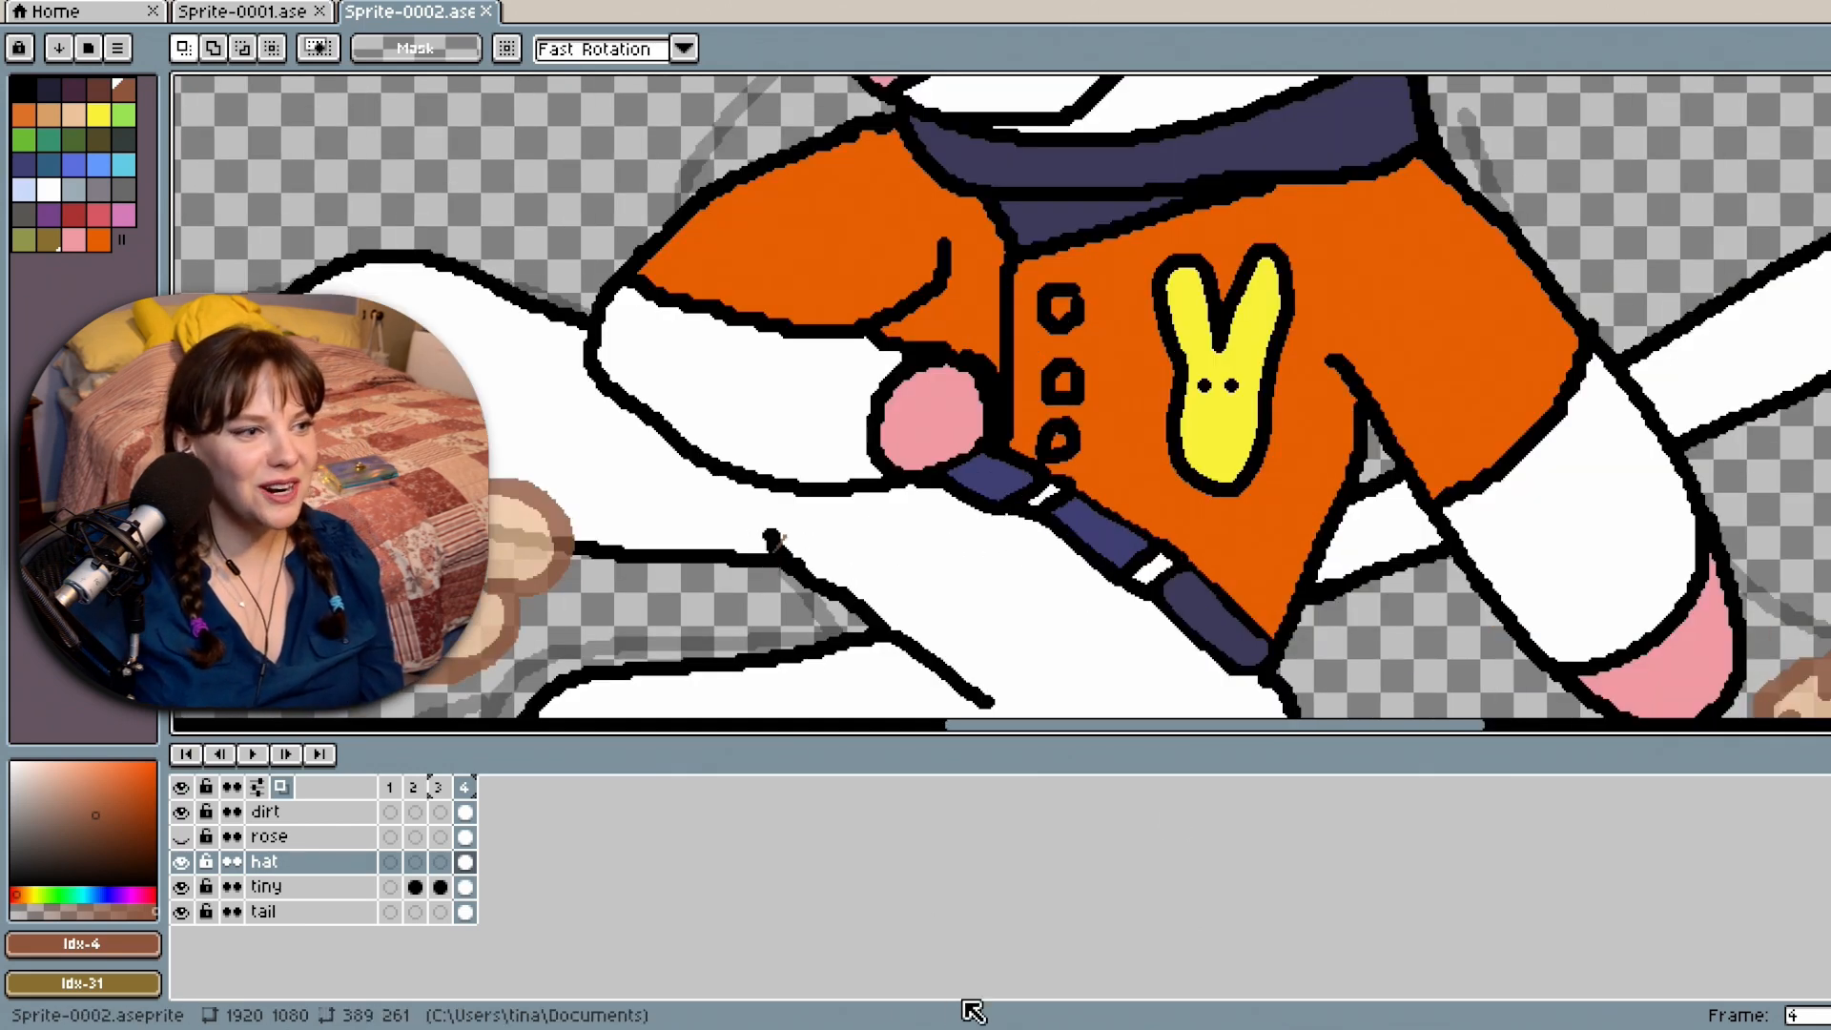
pyautogui.moveTo(1198, 727); pyautogui.dragTo(1049, 723)
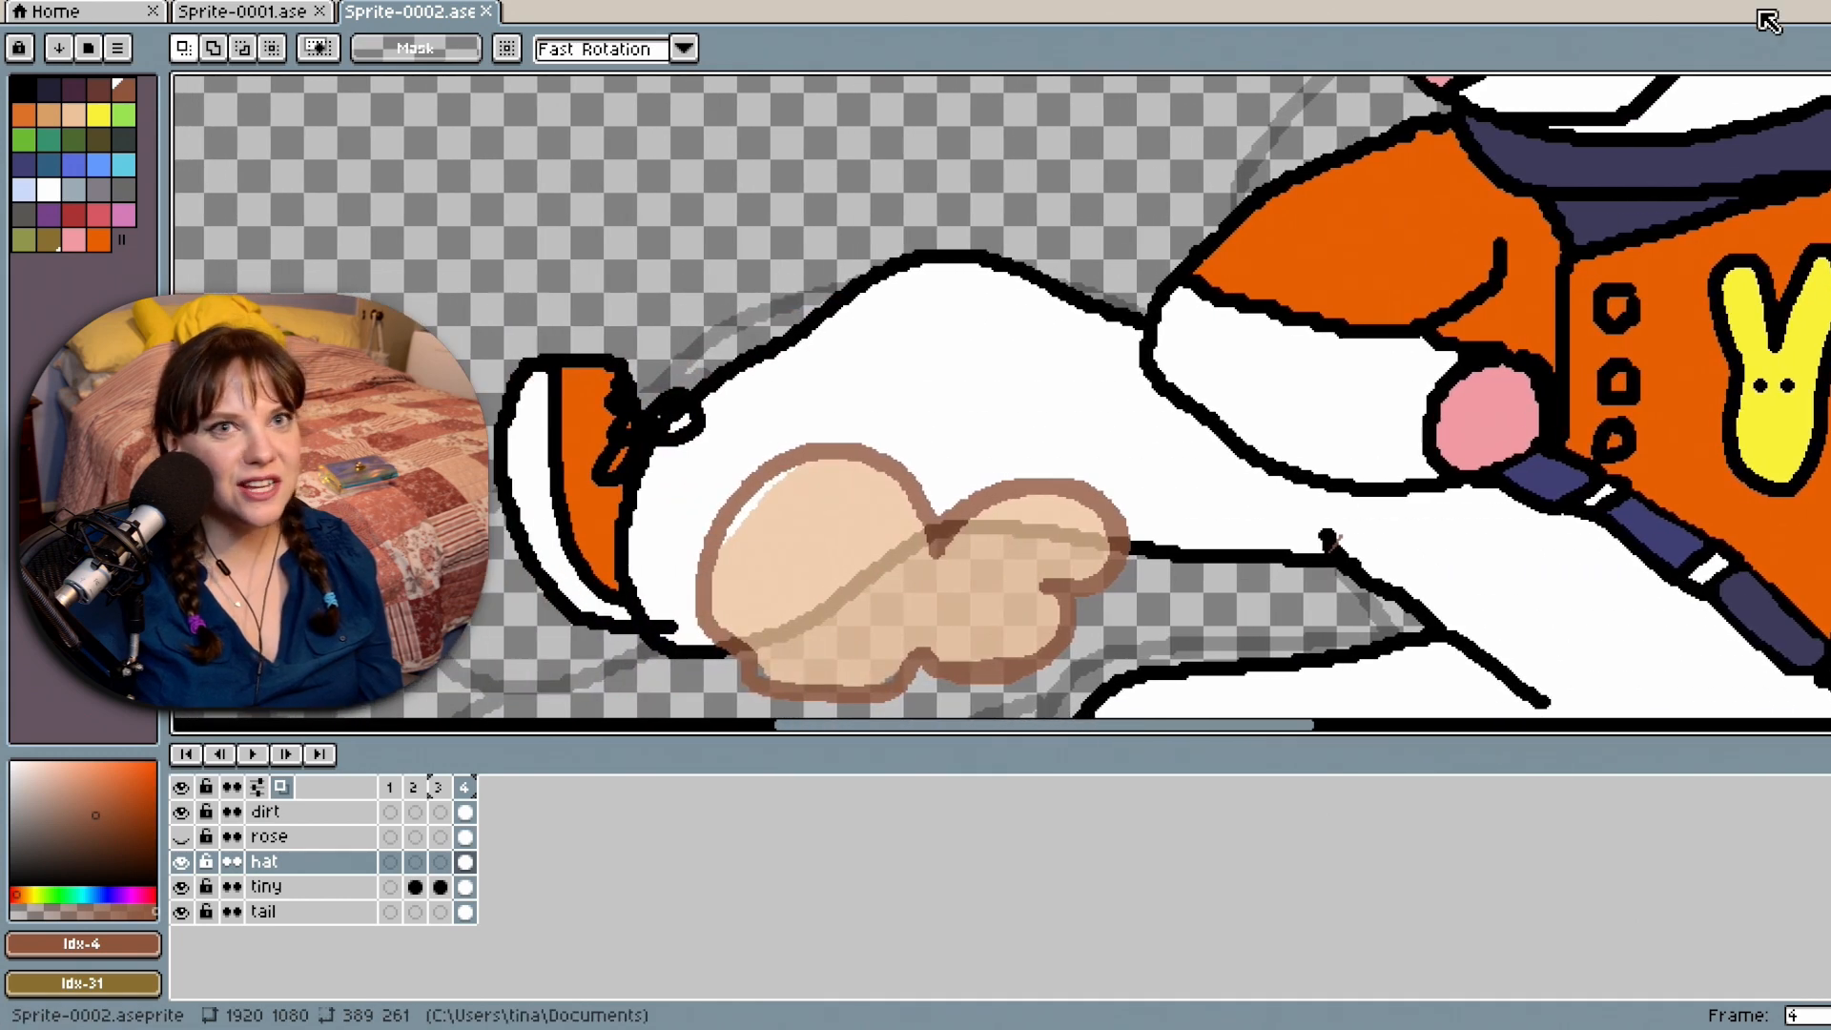
pyautogui.press('g')
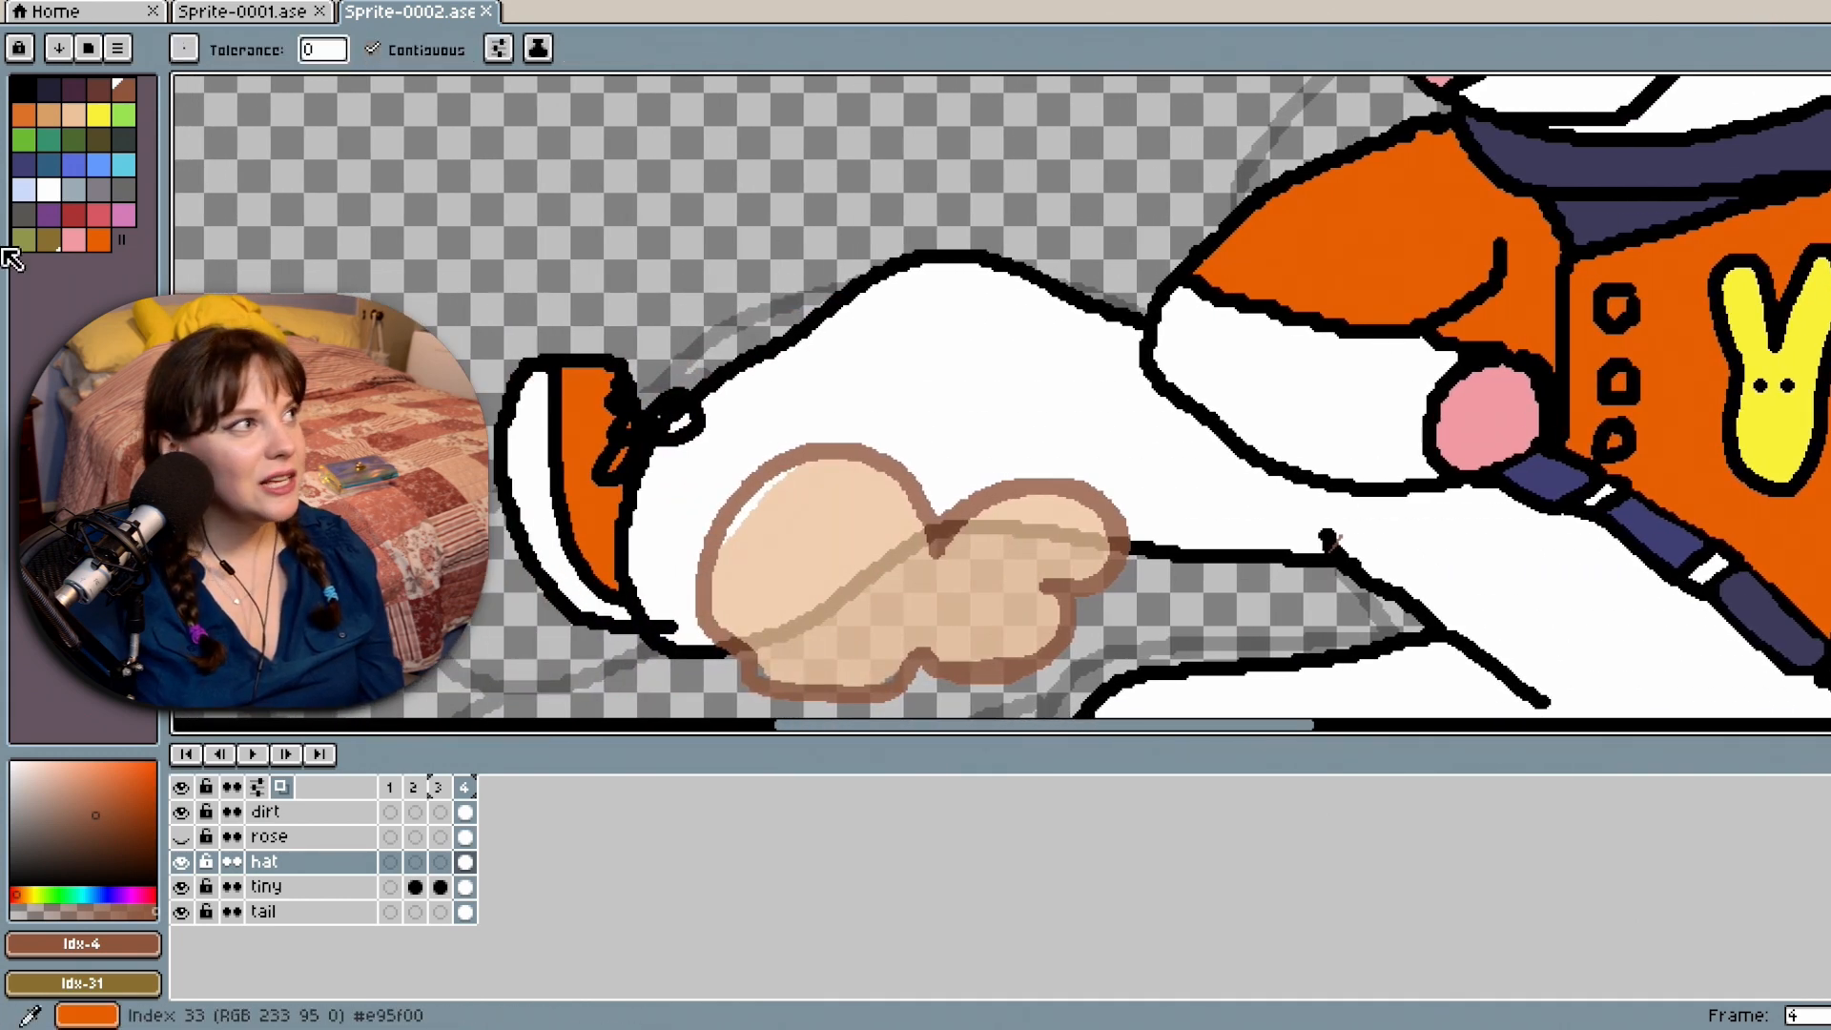
pyautogui.click(73, 115)
pyautogui.click(768, 488)
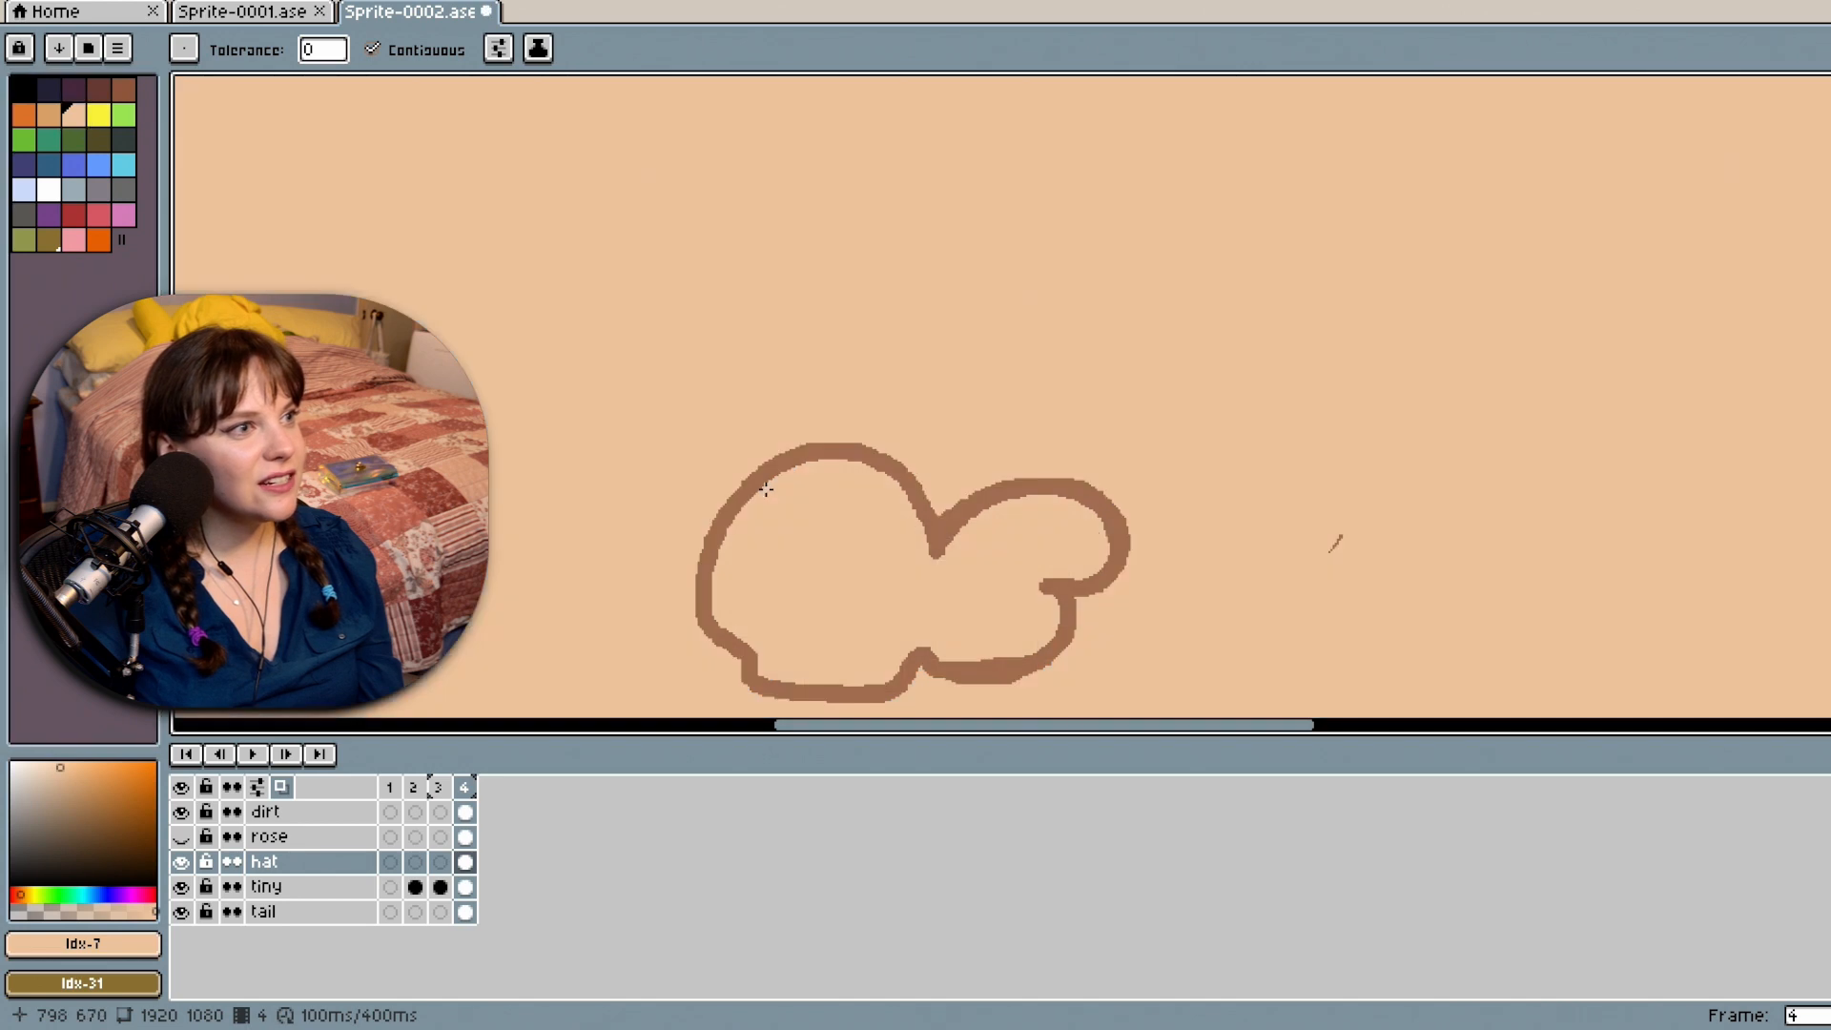
pyautogui.hotkey('ctrl', 'z')
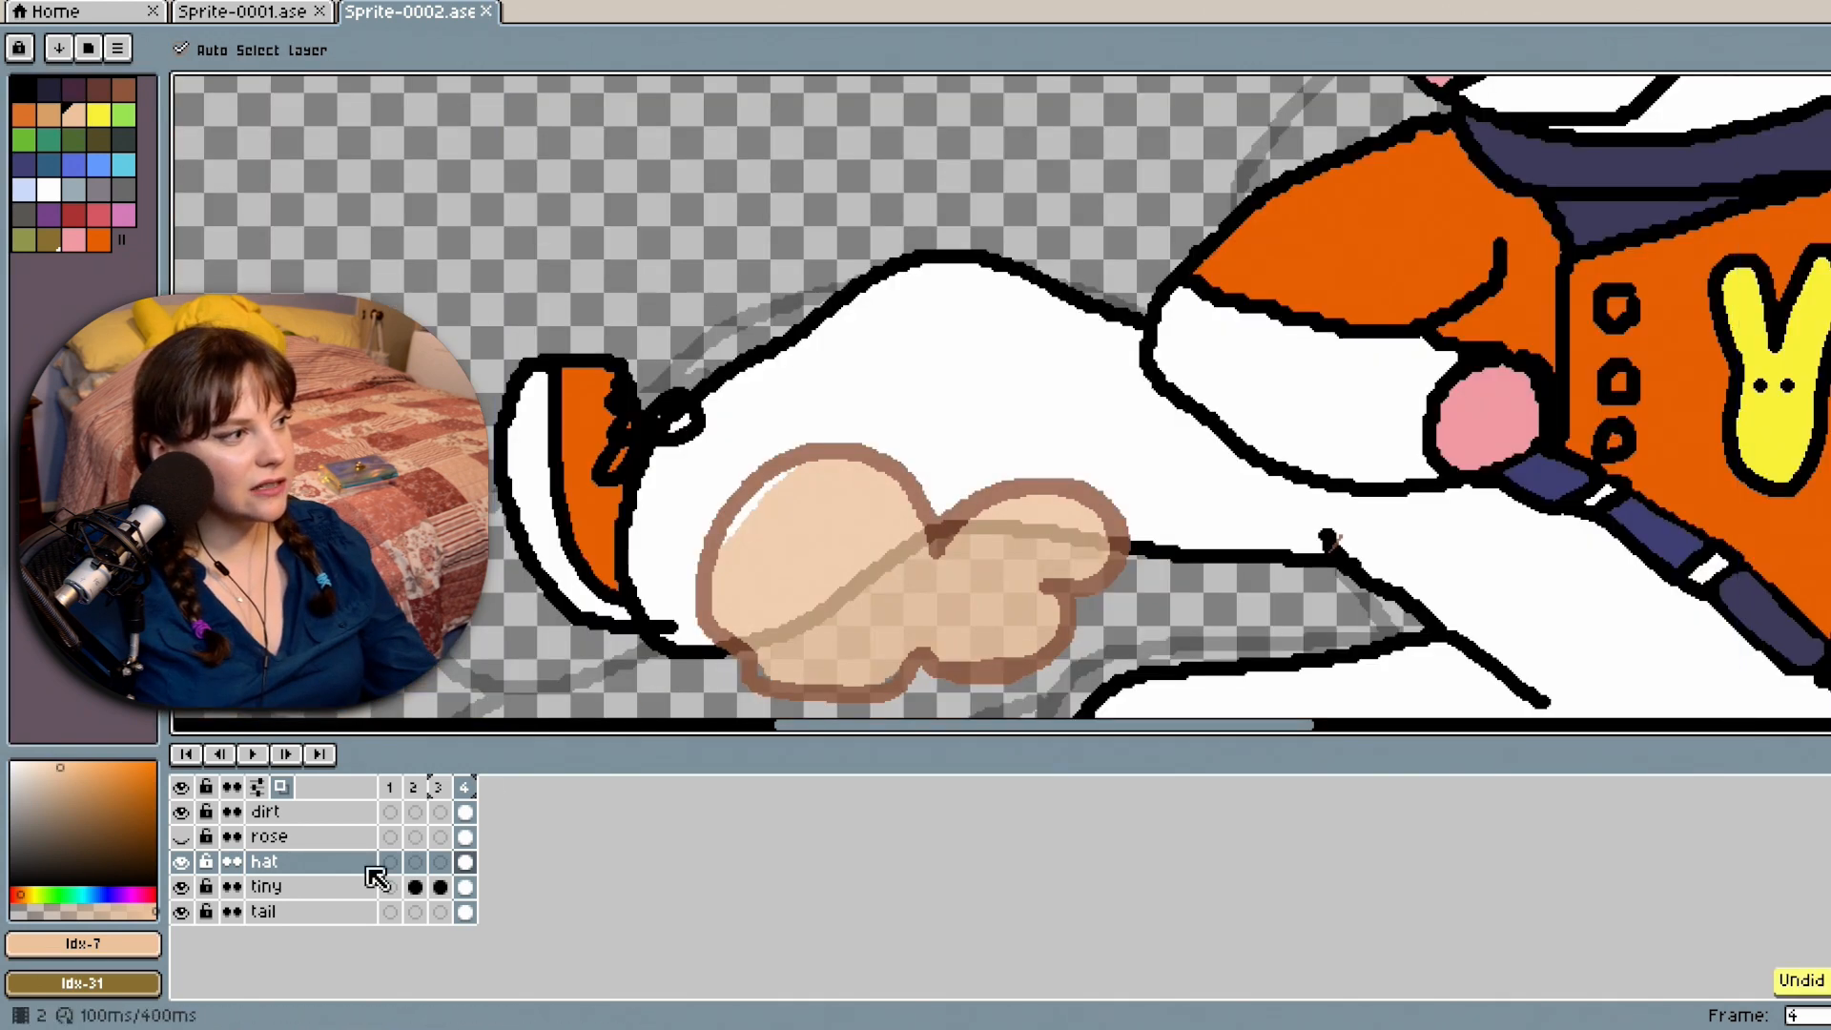
pyautogui.click(322, 816)
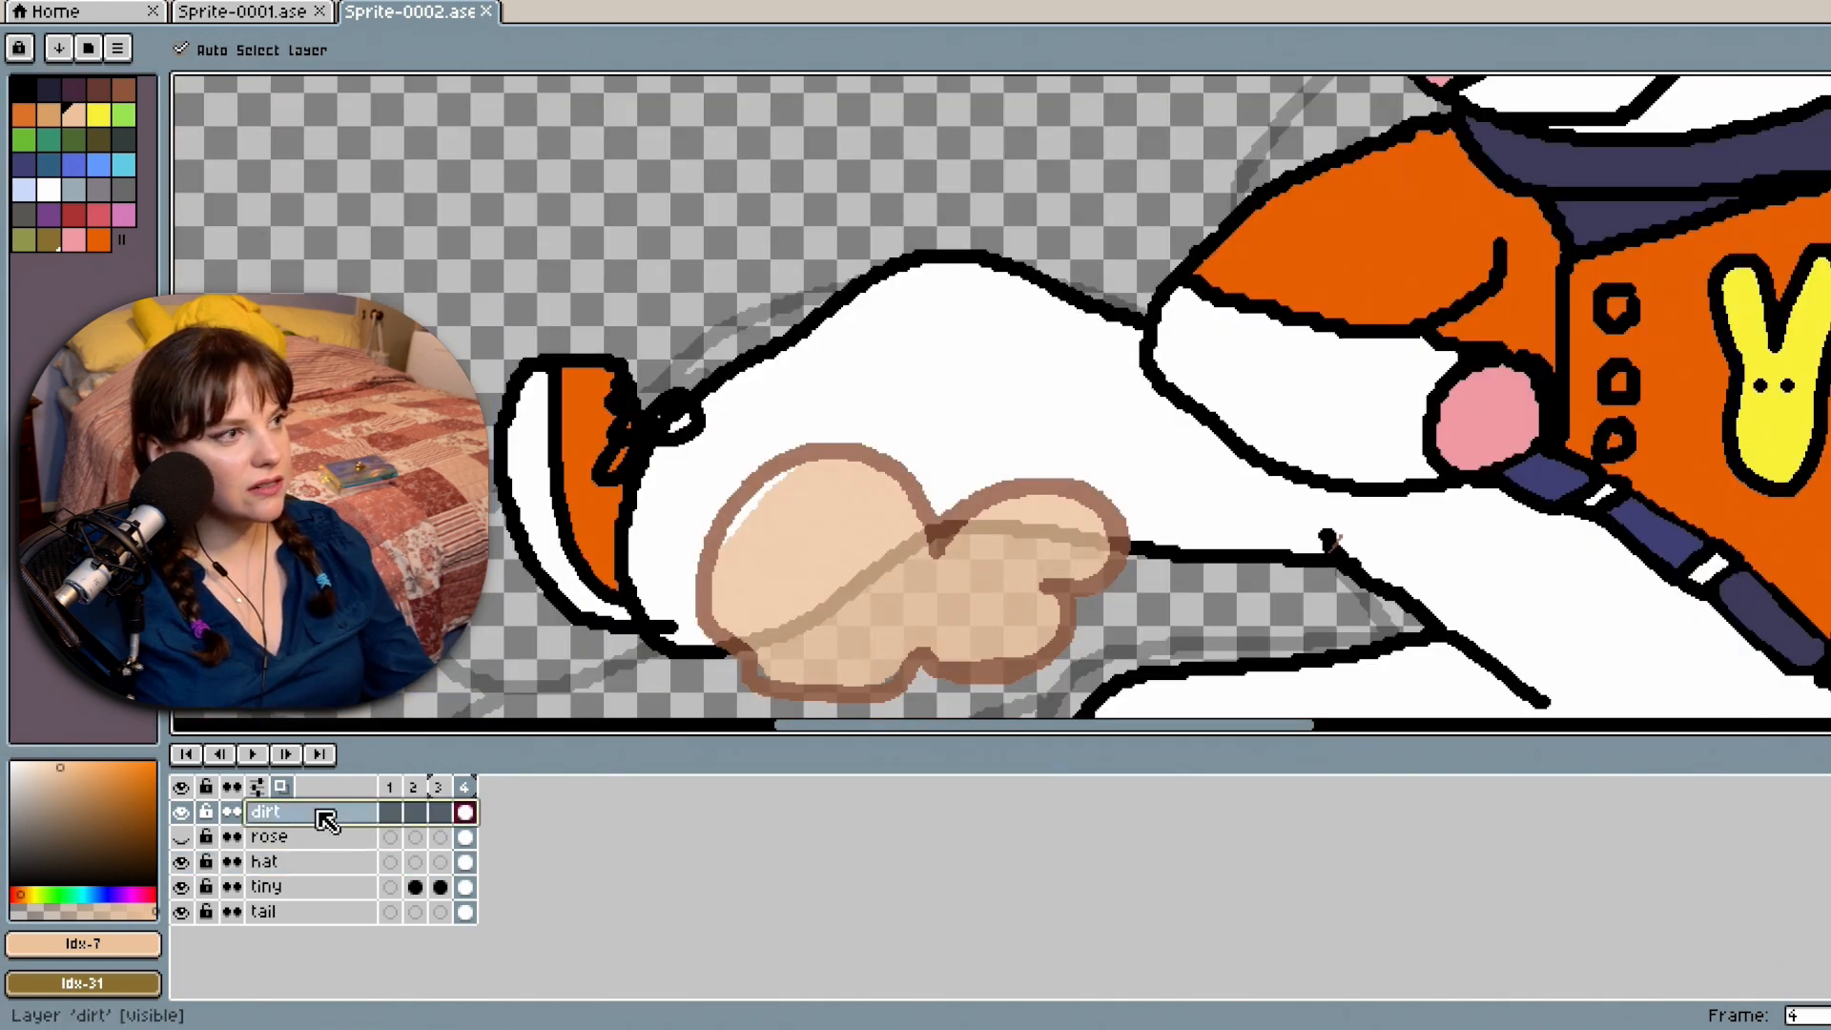
pyautogui.click(739, 524)
pyautogui.scroll(3, 797, 468)
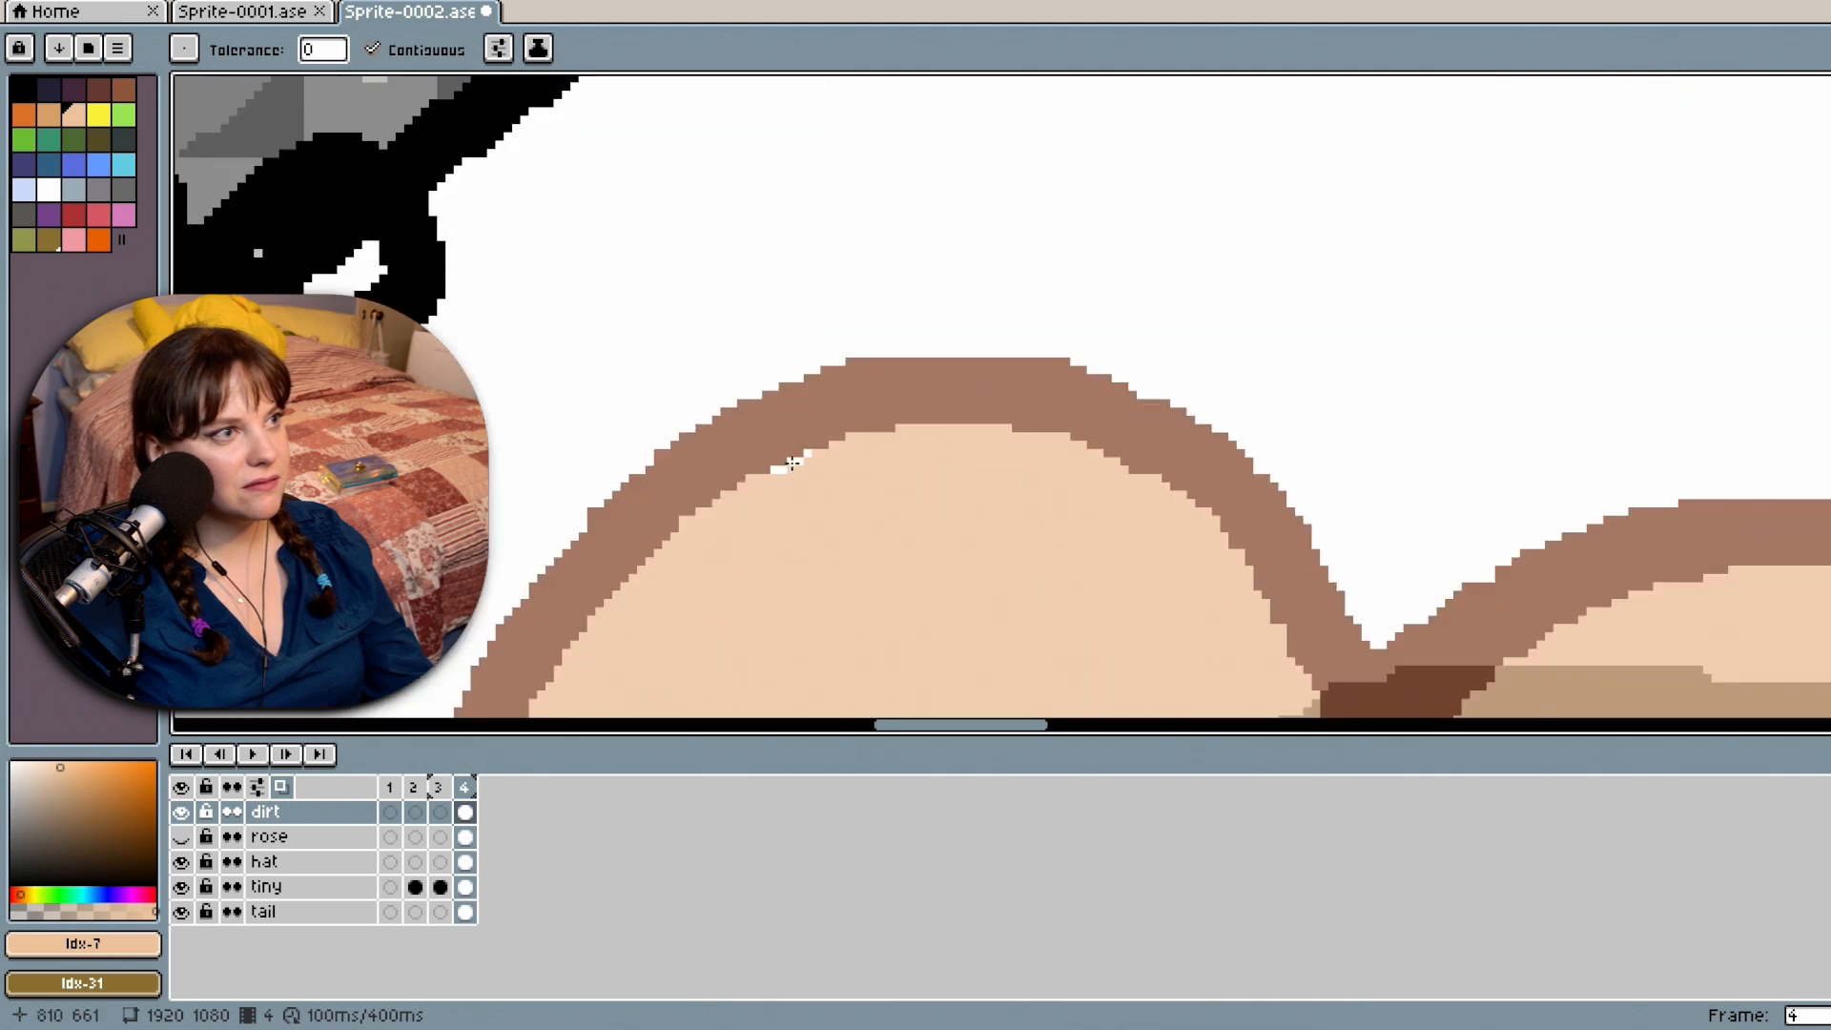
pyautogui.scroll(-5, 1013, 555)
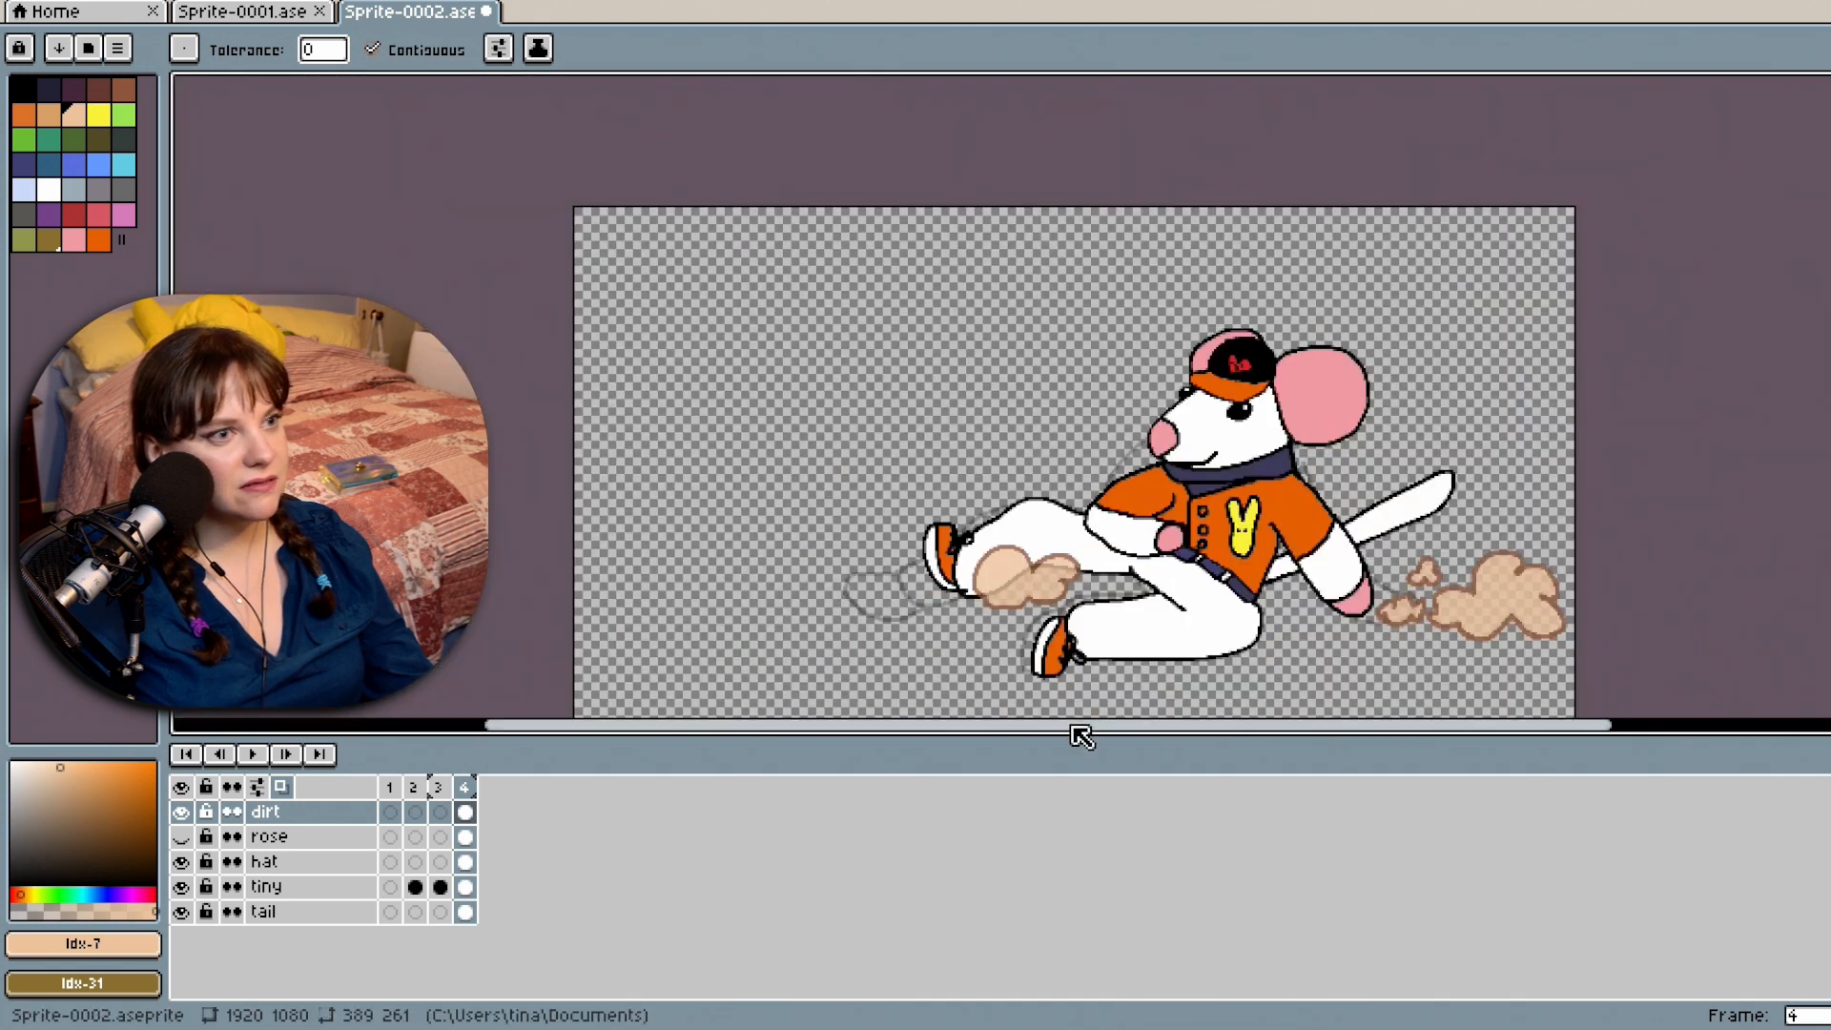
# Add a new frame duplicating frame 4 and select the dirt layer's cel in frame 5.
pyautogui.moveTo(1092, 730); pyautogui.dragTo(1336, 740)
pyautogui.scroll(3, 1025, 634)
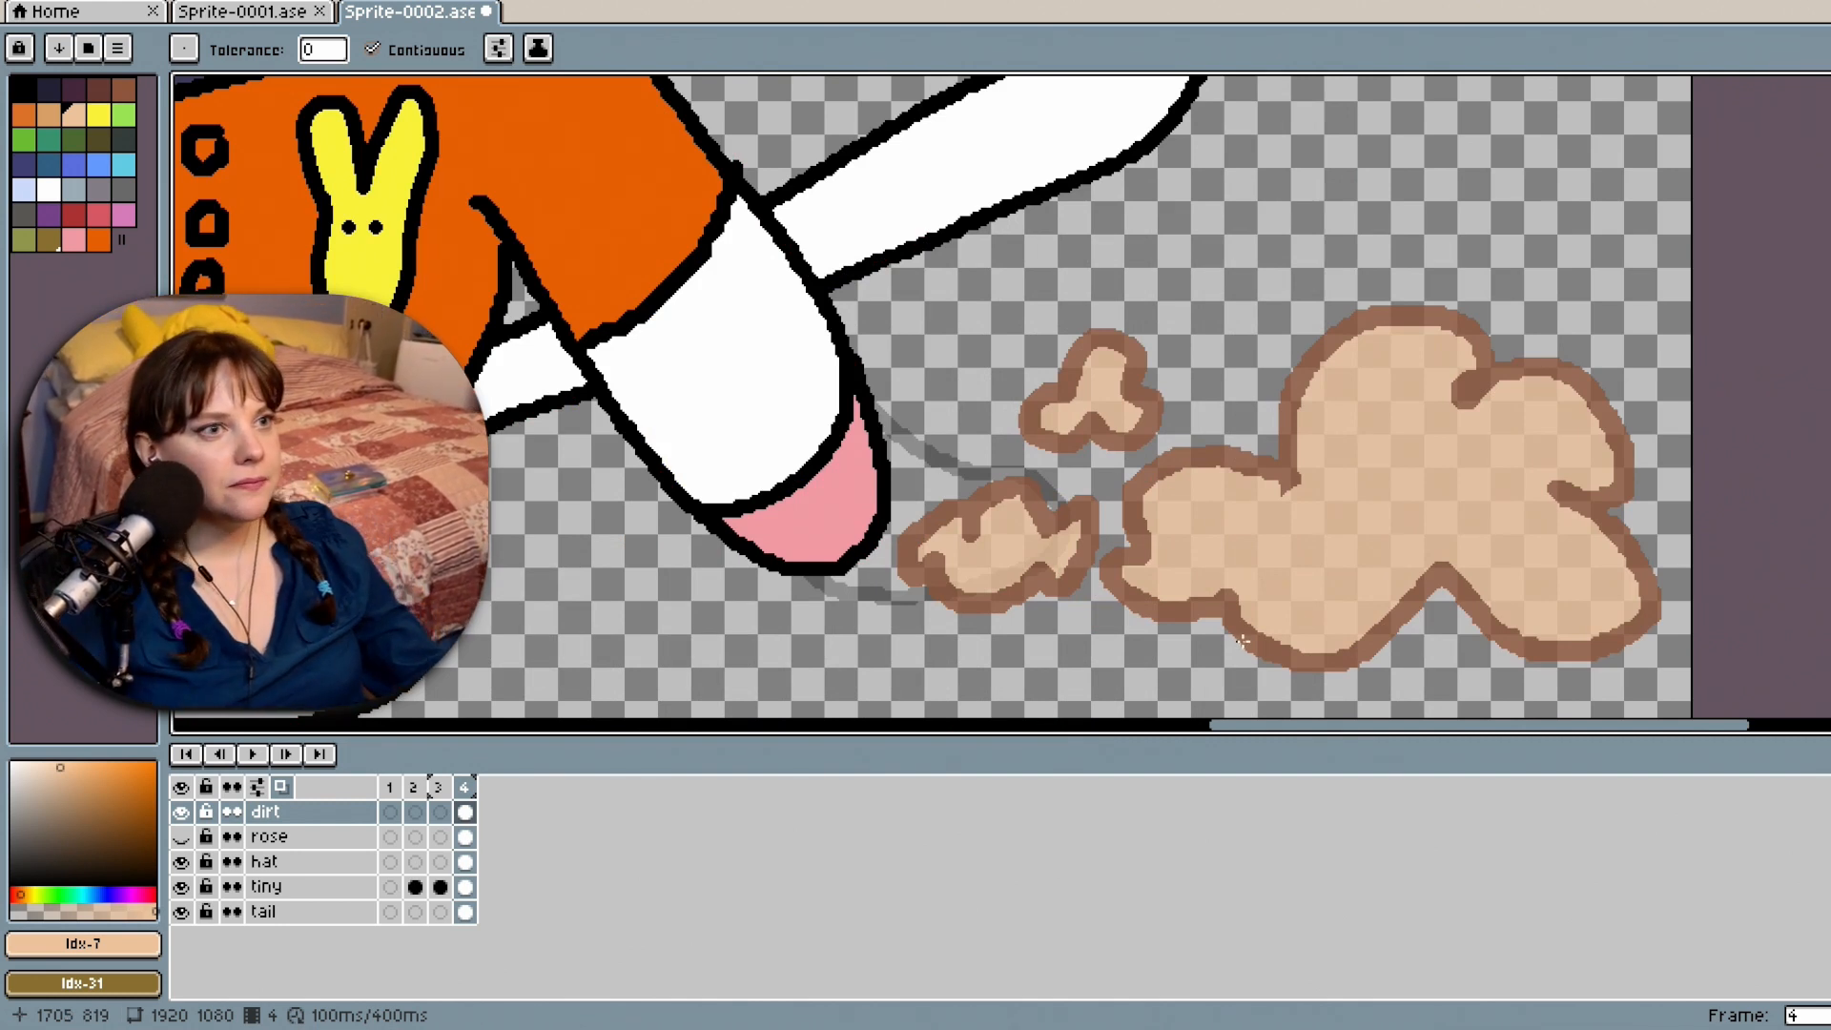
pyautogui.moveTo(1459, 735); pyautogui.dragTo(1442, 744)
pyautogui.rightClick(481, 791)
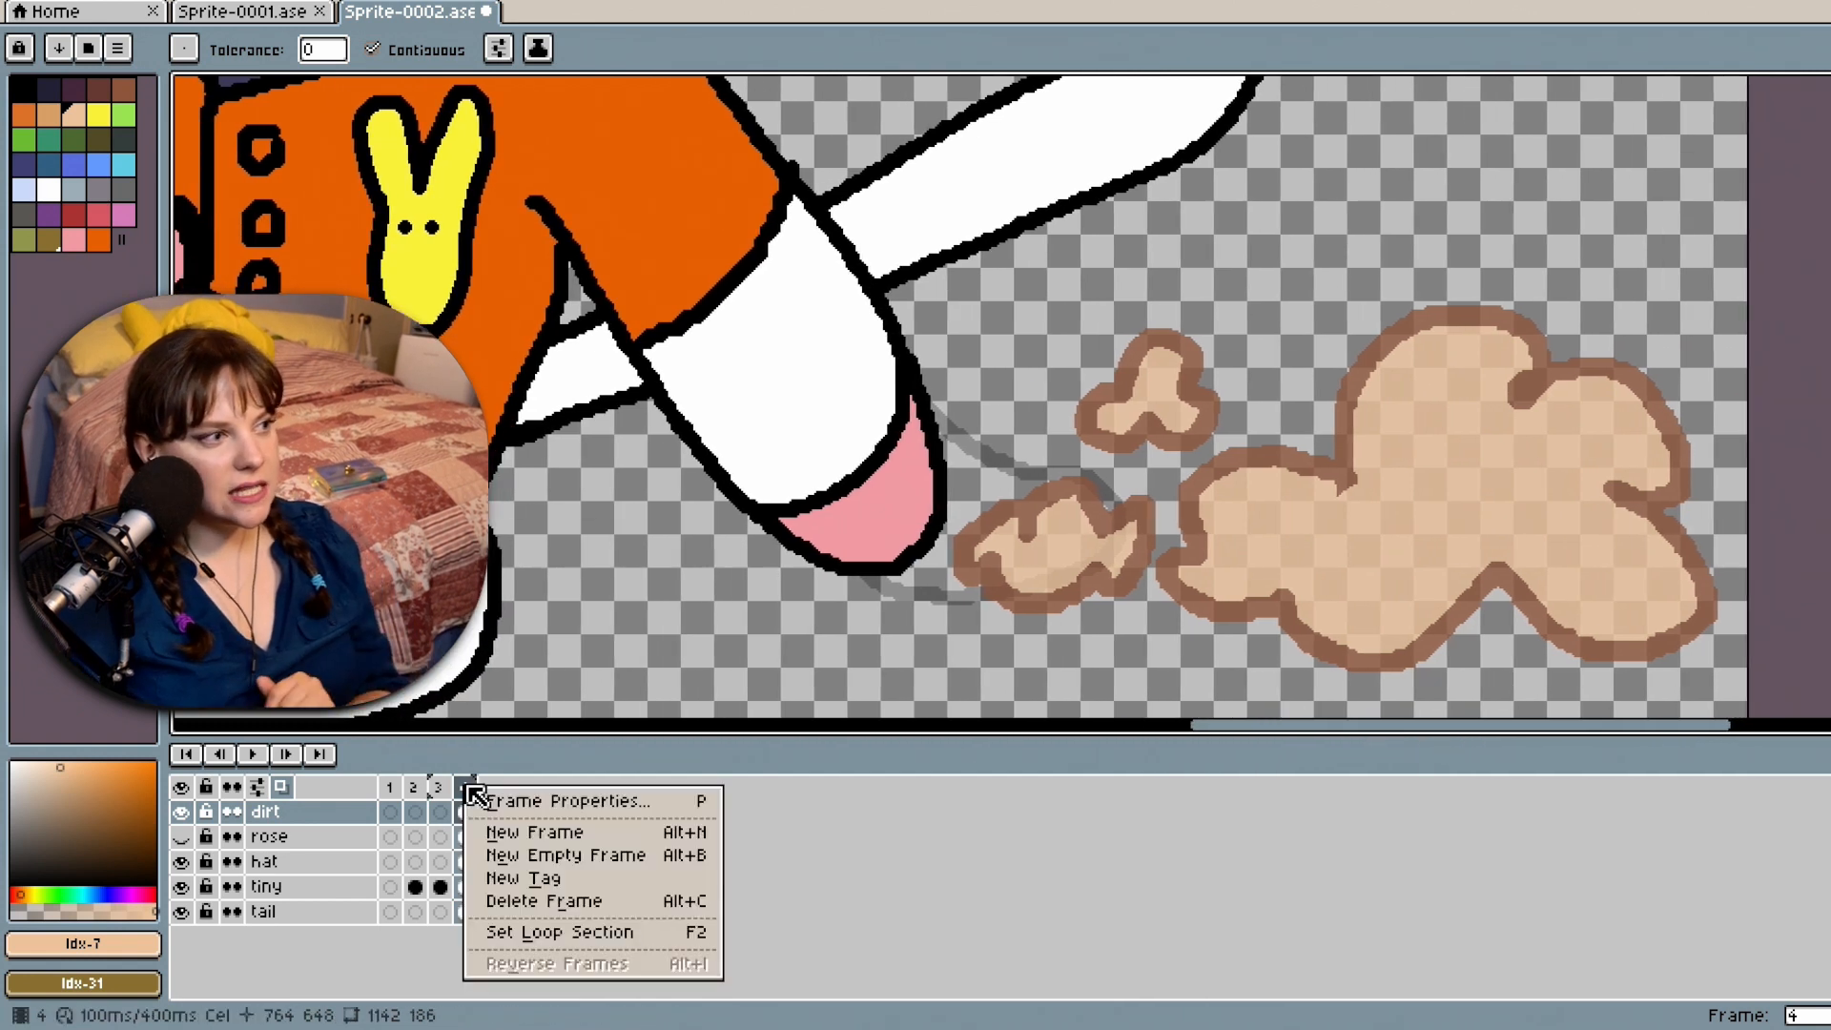
pyautogui.click(573, 846)
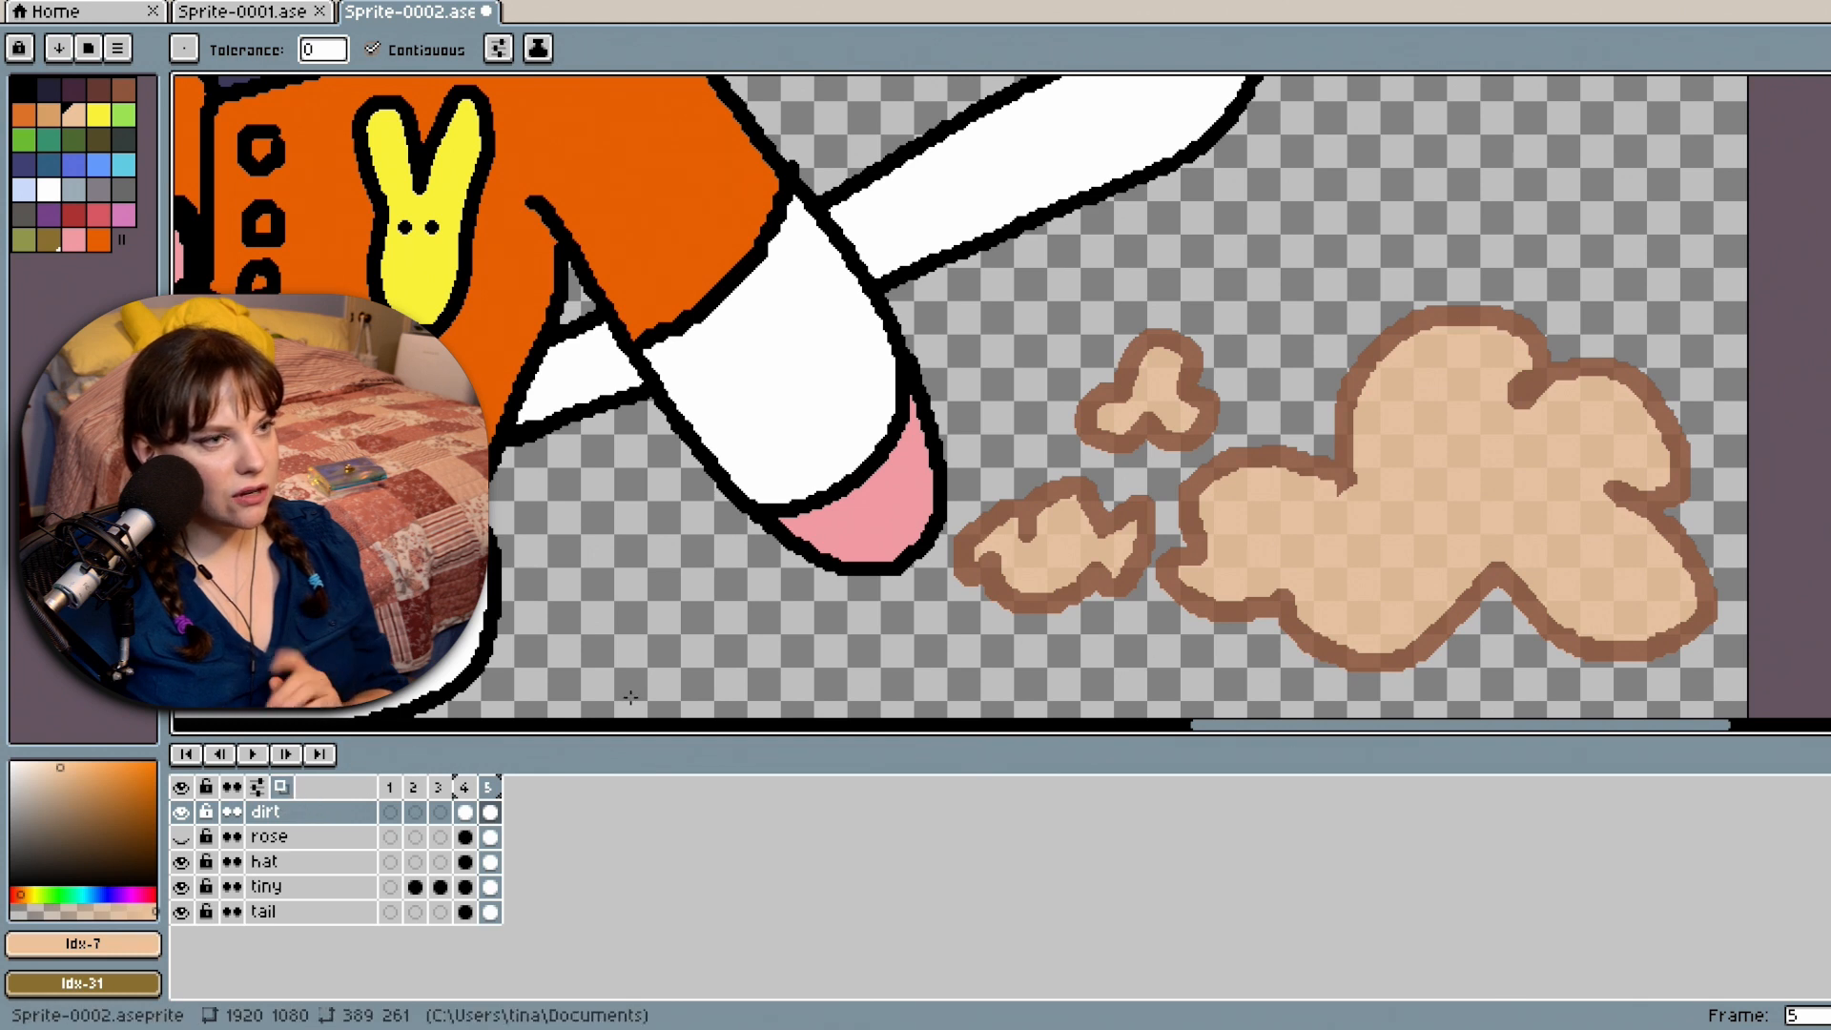
pyautogui.click(467, 815)
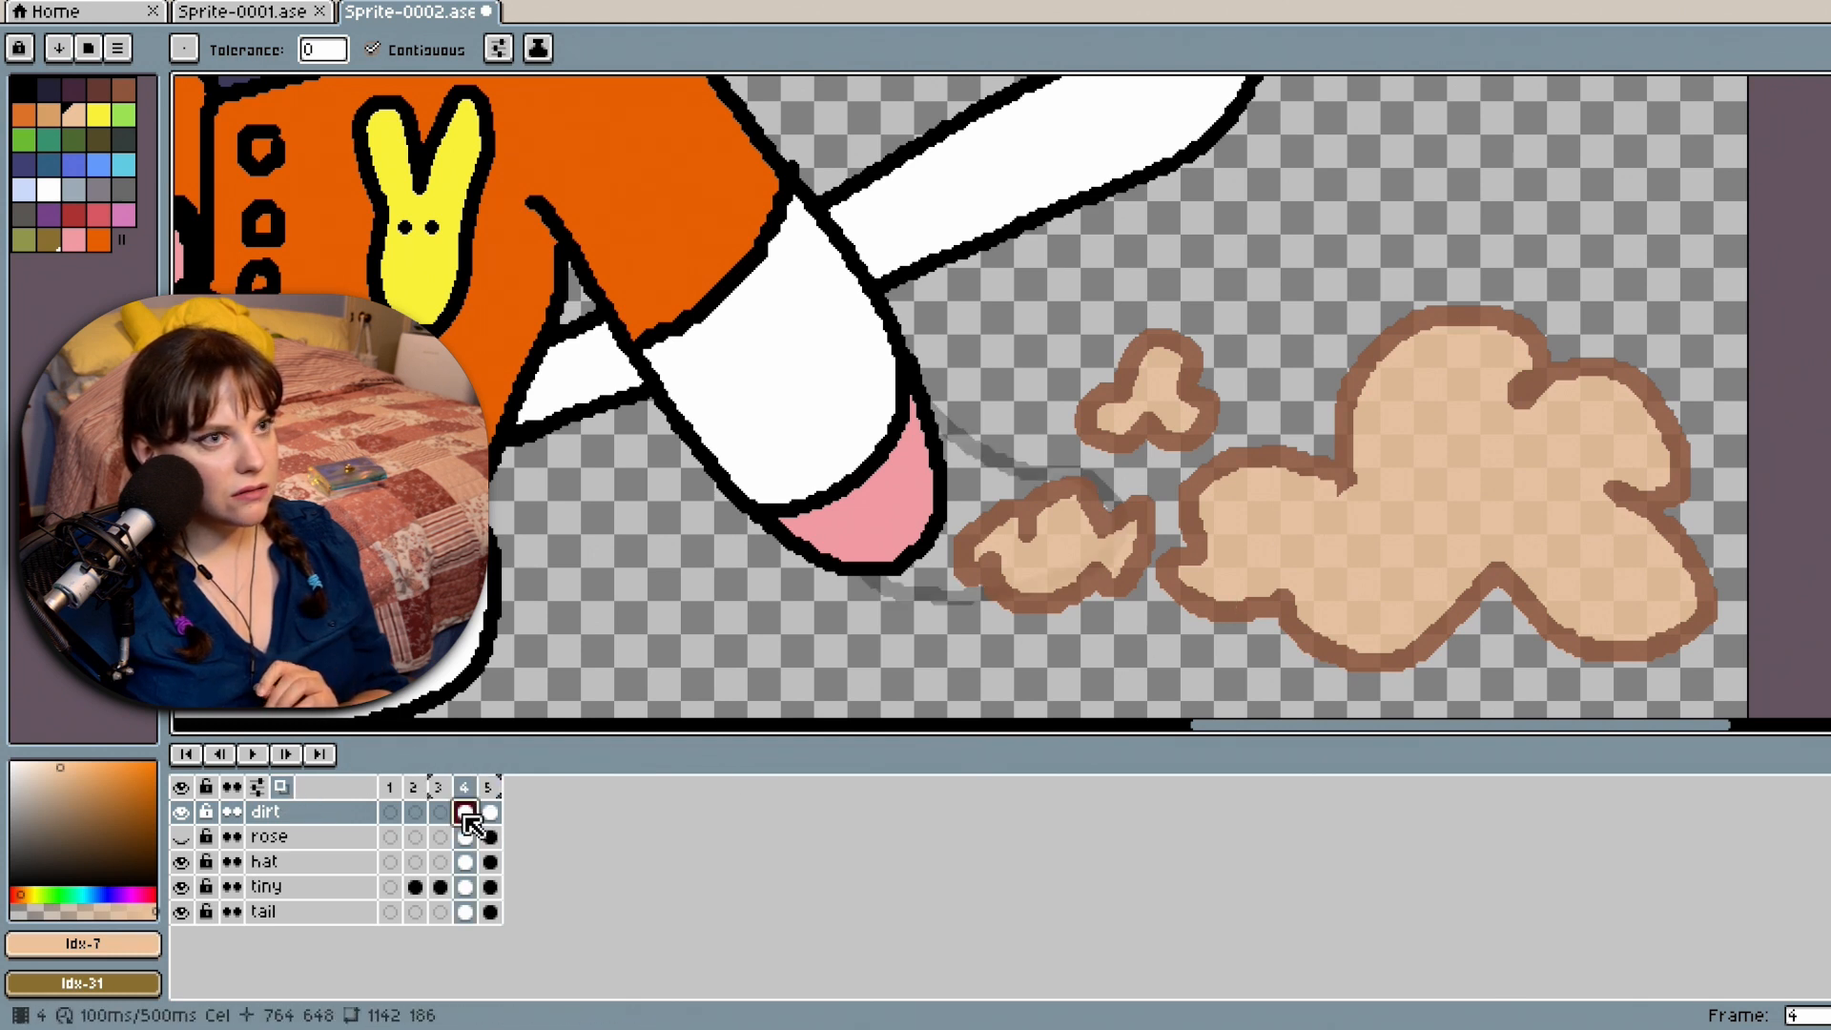
pyautogui.click(490, 812)
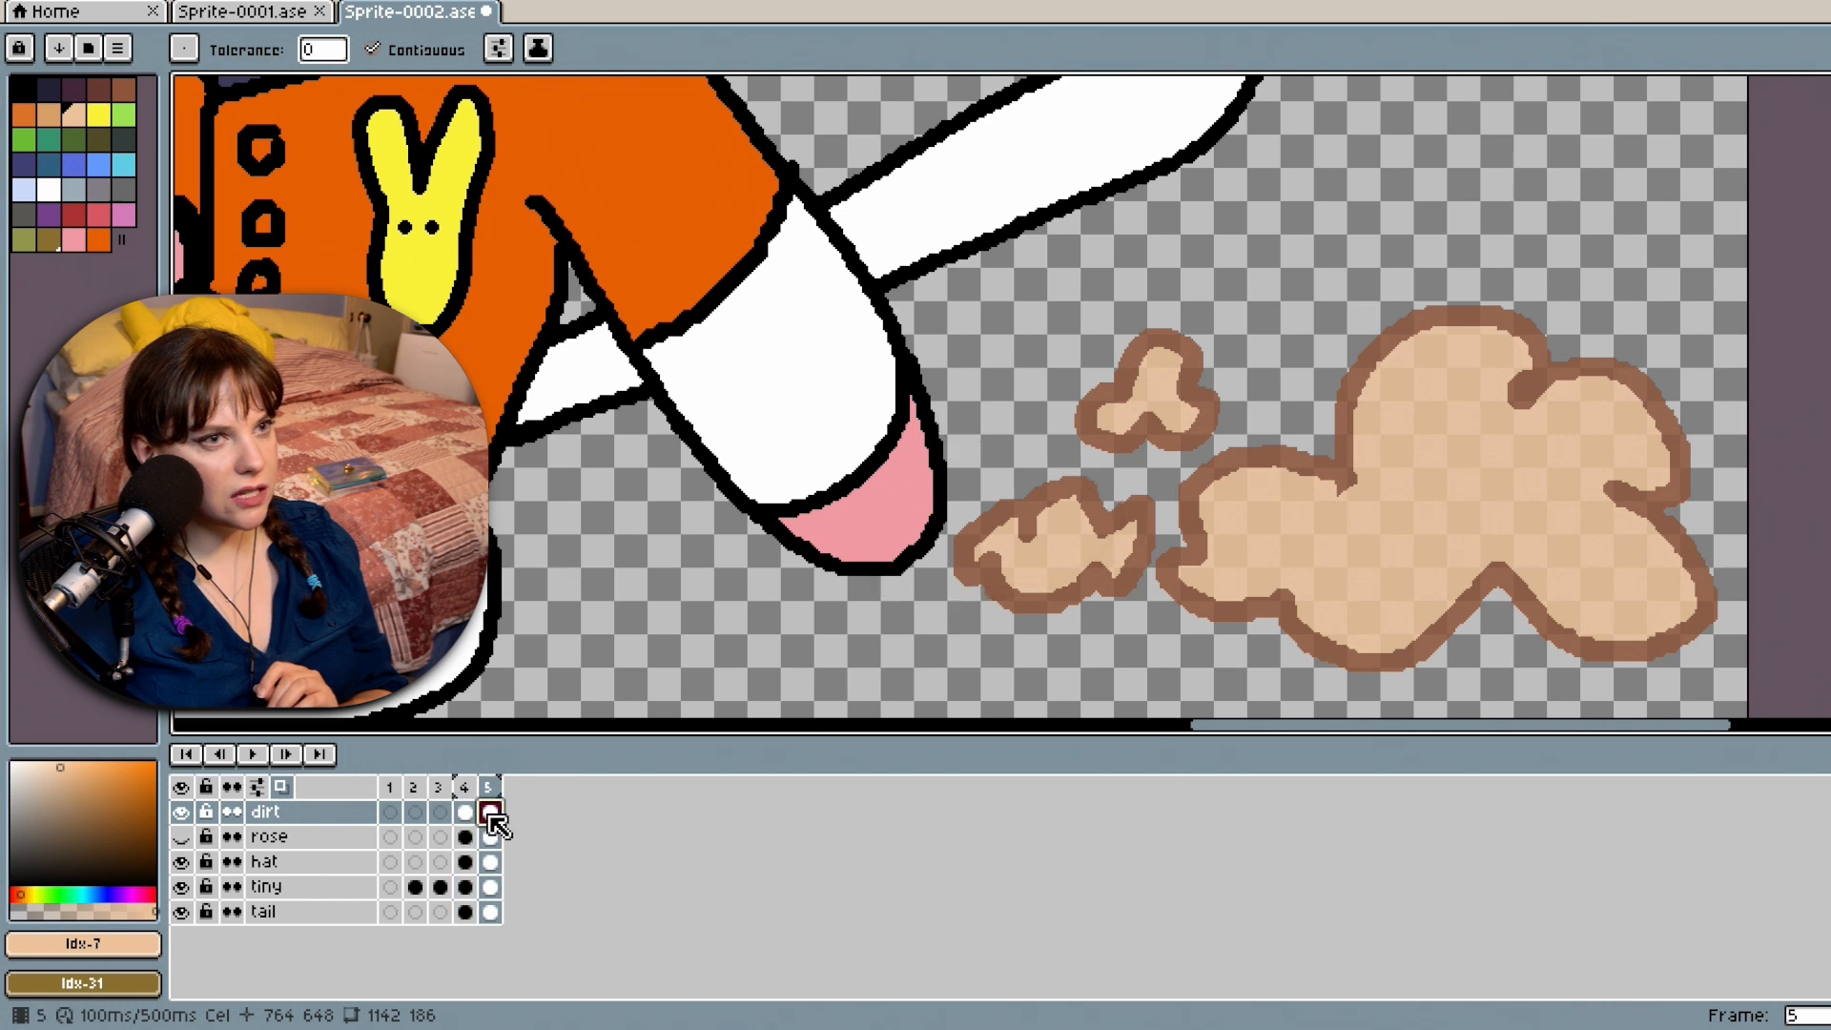
# Turn off onion skinning and undo the duplicated frame 5.
pyautogui.click(465, 814)
pyautogui.click(490, 812)
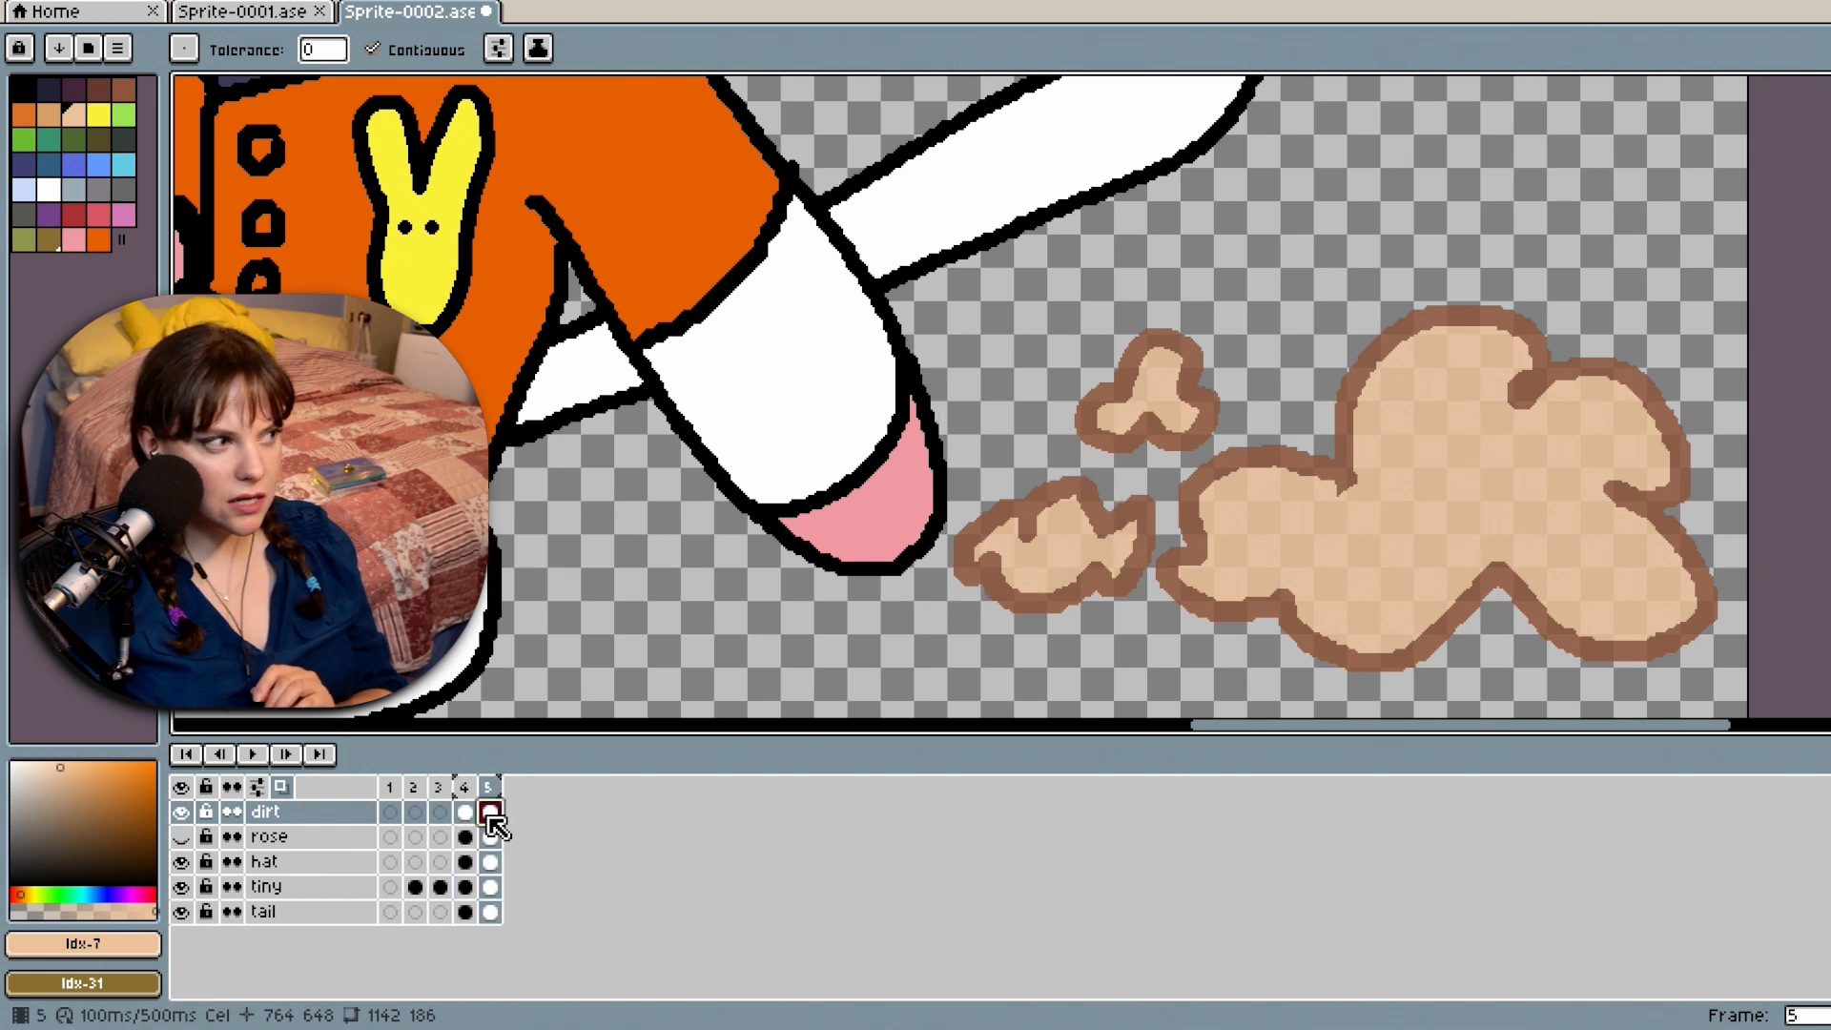
pyautogui.click(260, 790)
pyautogui.click(279, 790)
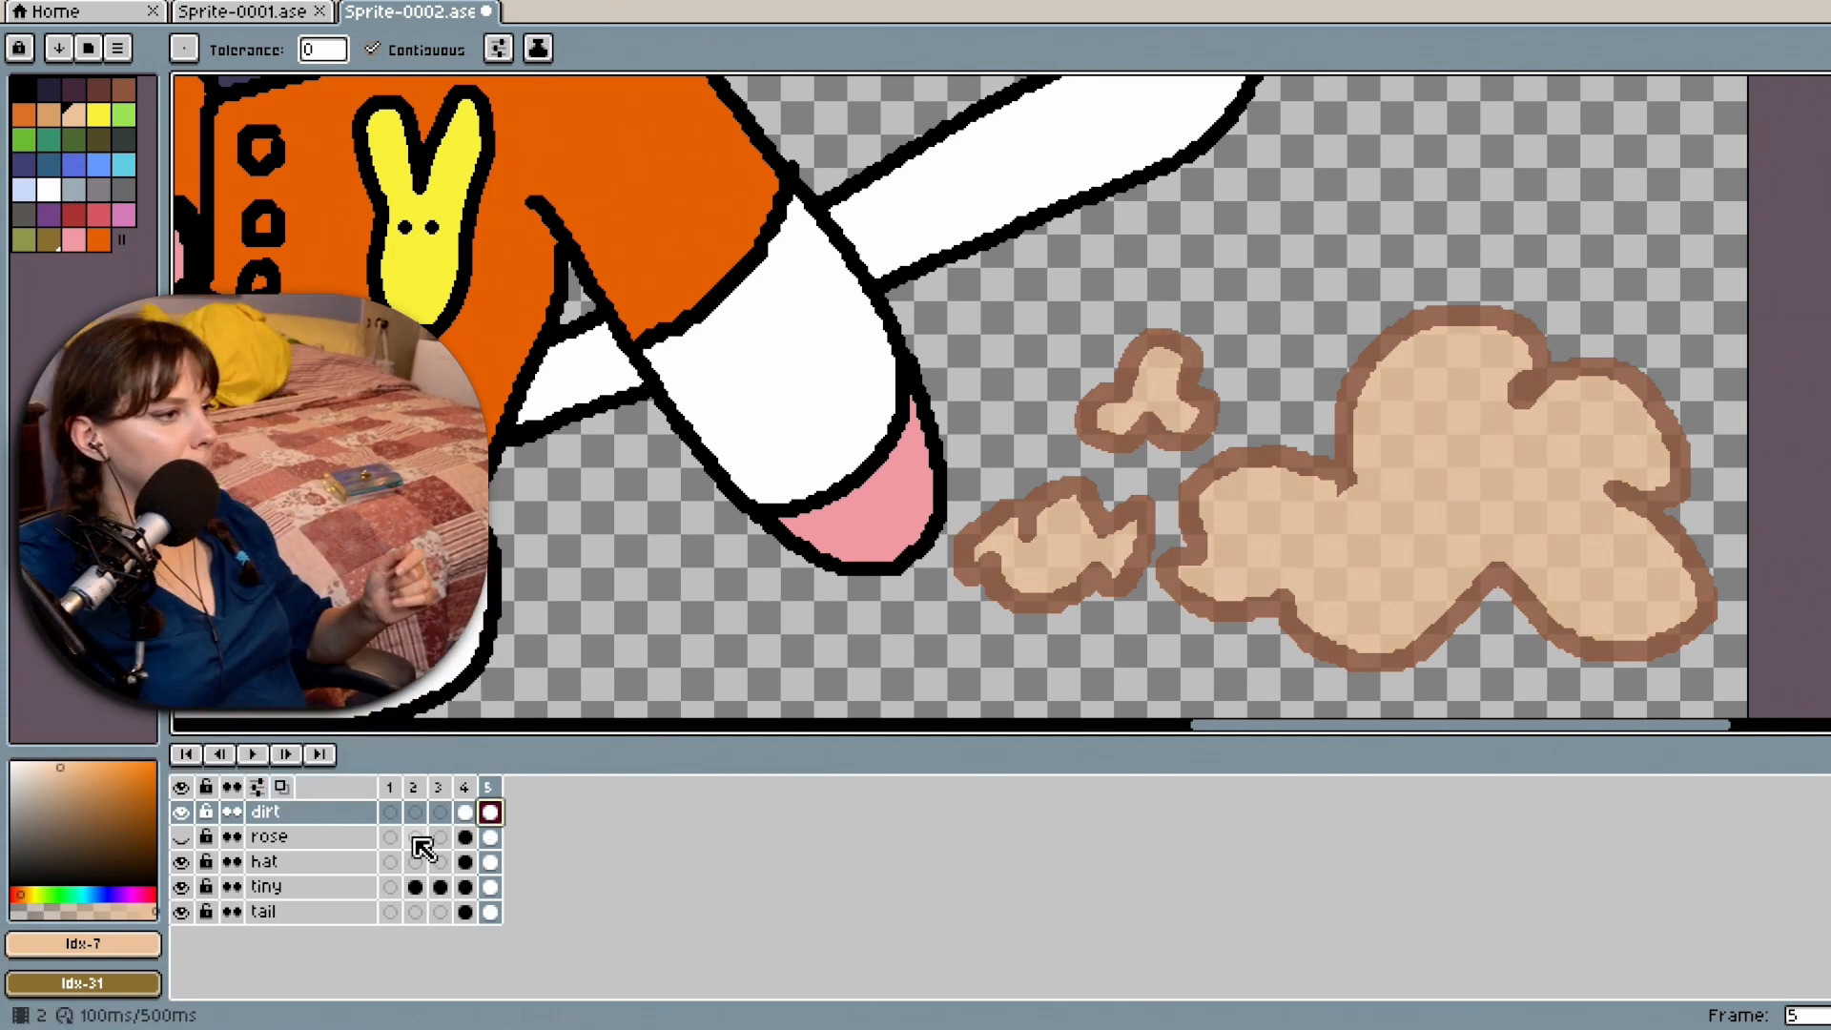
pyautogui.rightClick(489, 790)
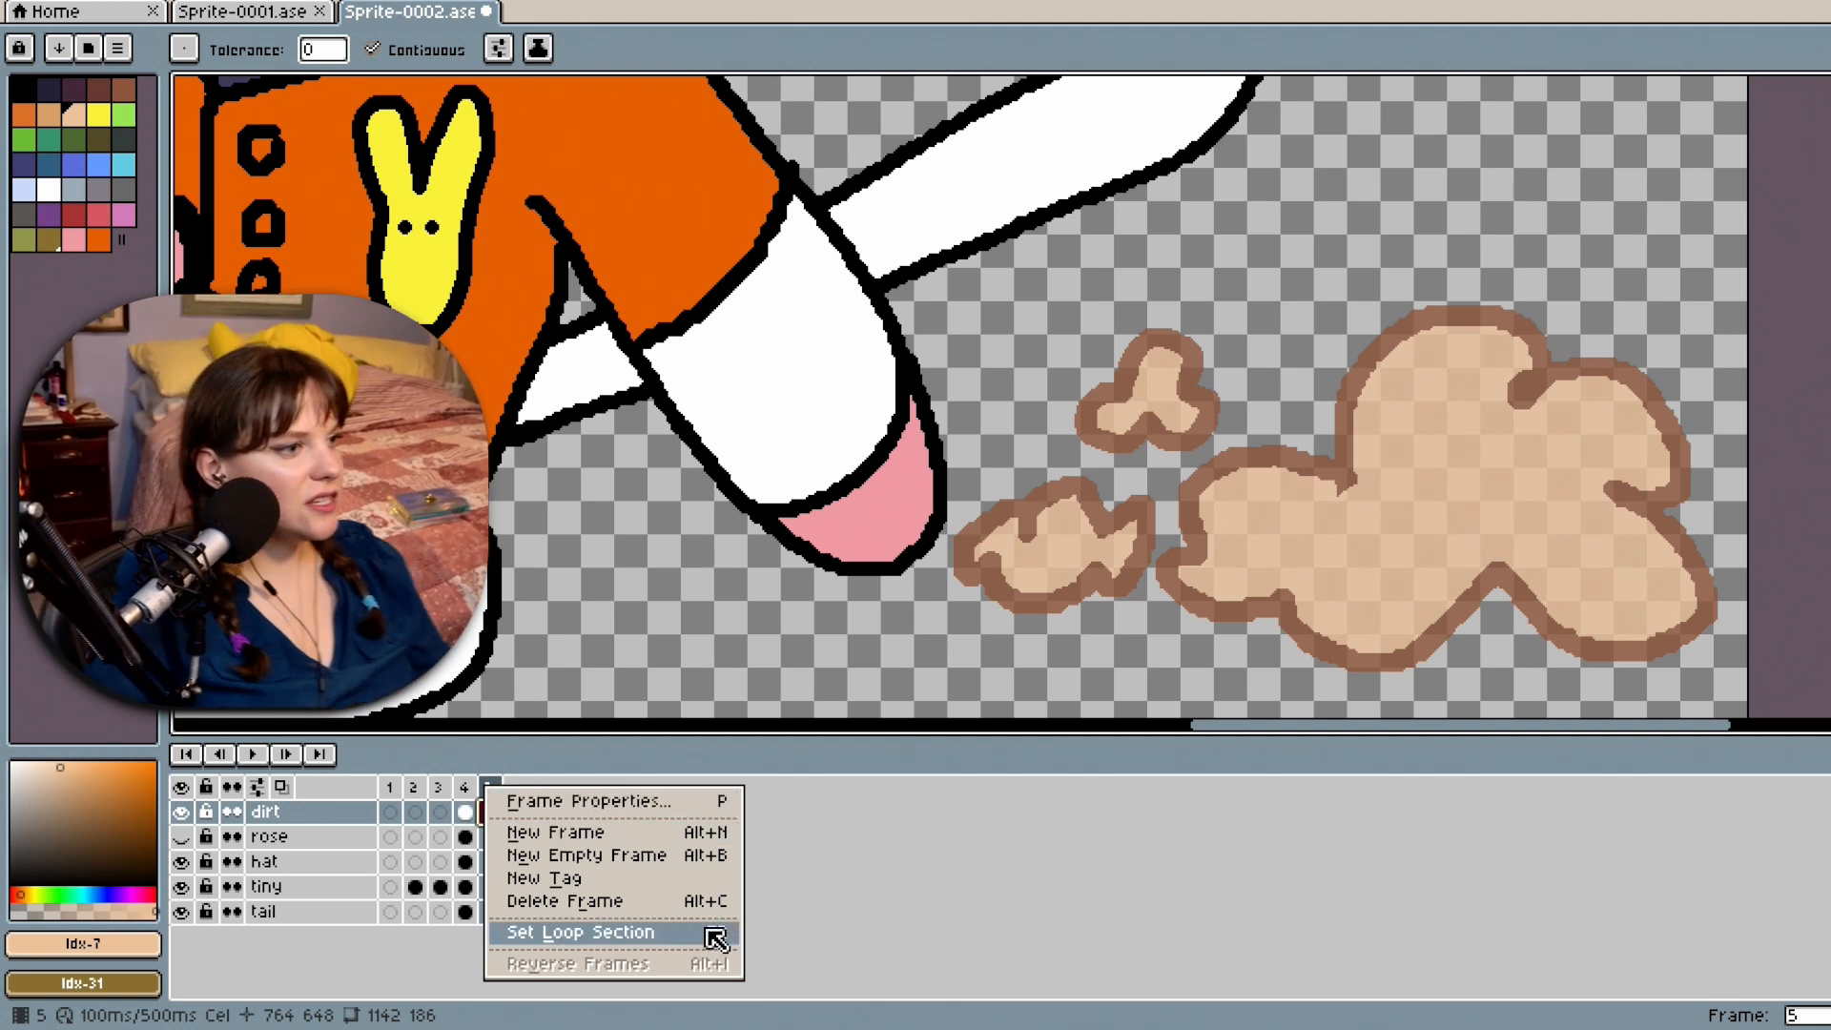
pyautogui.click(1095, 865)
pyautogui.hotkey('ctrl', 'z')
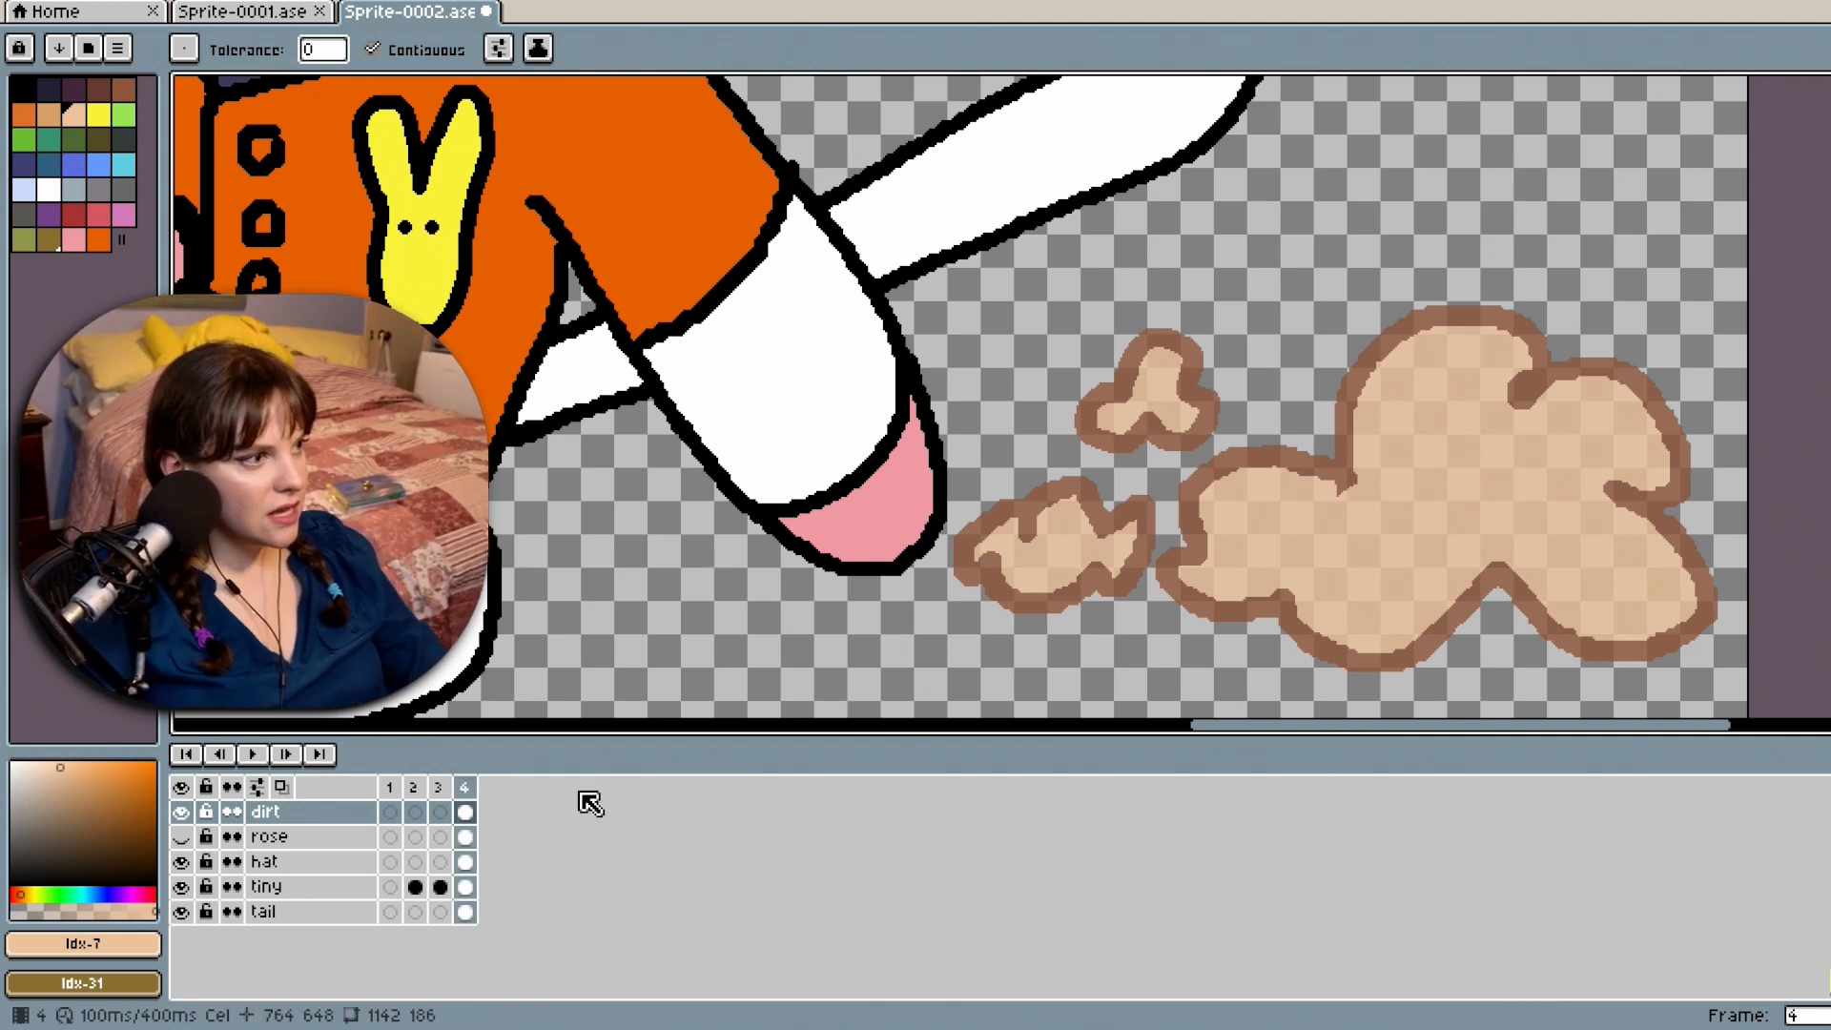
pyautogui.rightClick(464, 789)
pyautogui.click(538, 862)
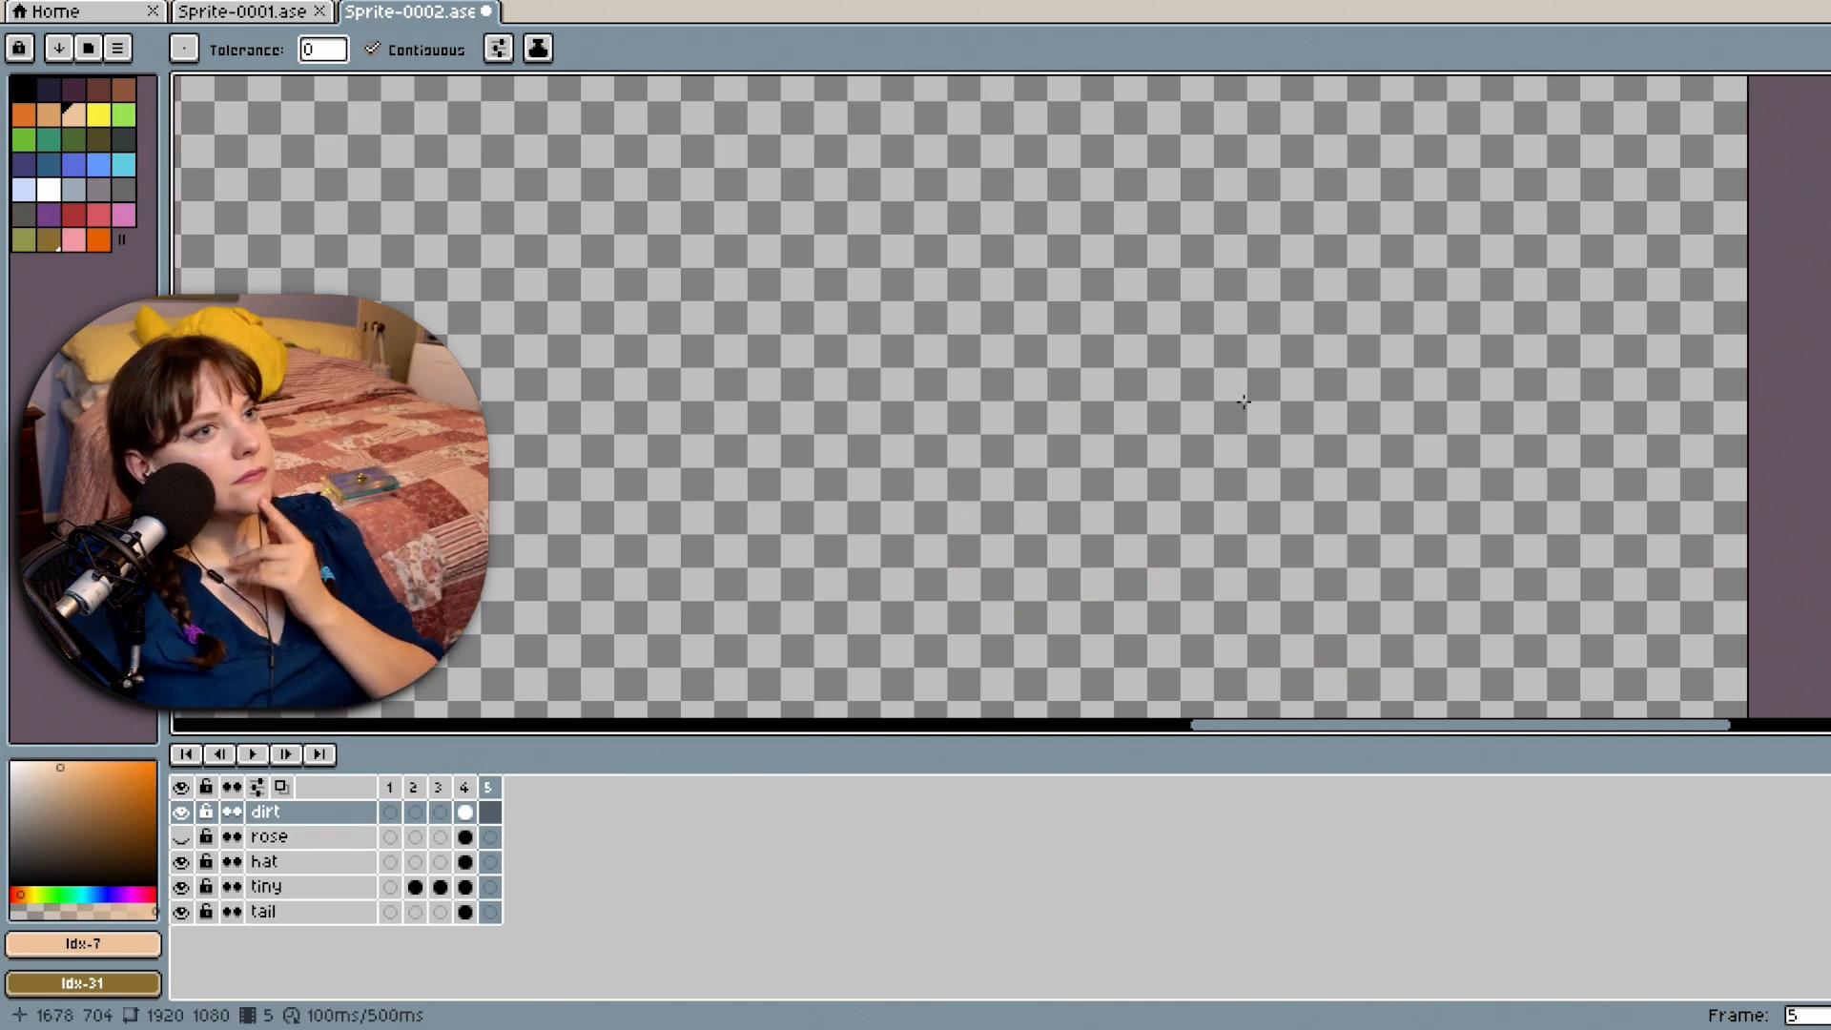
pyautogui.scroll(-2, 1243, 401)
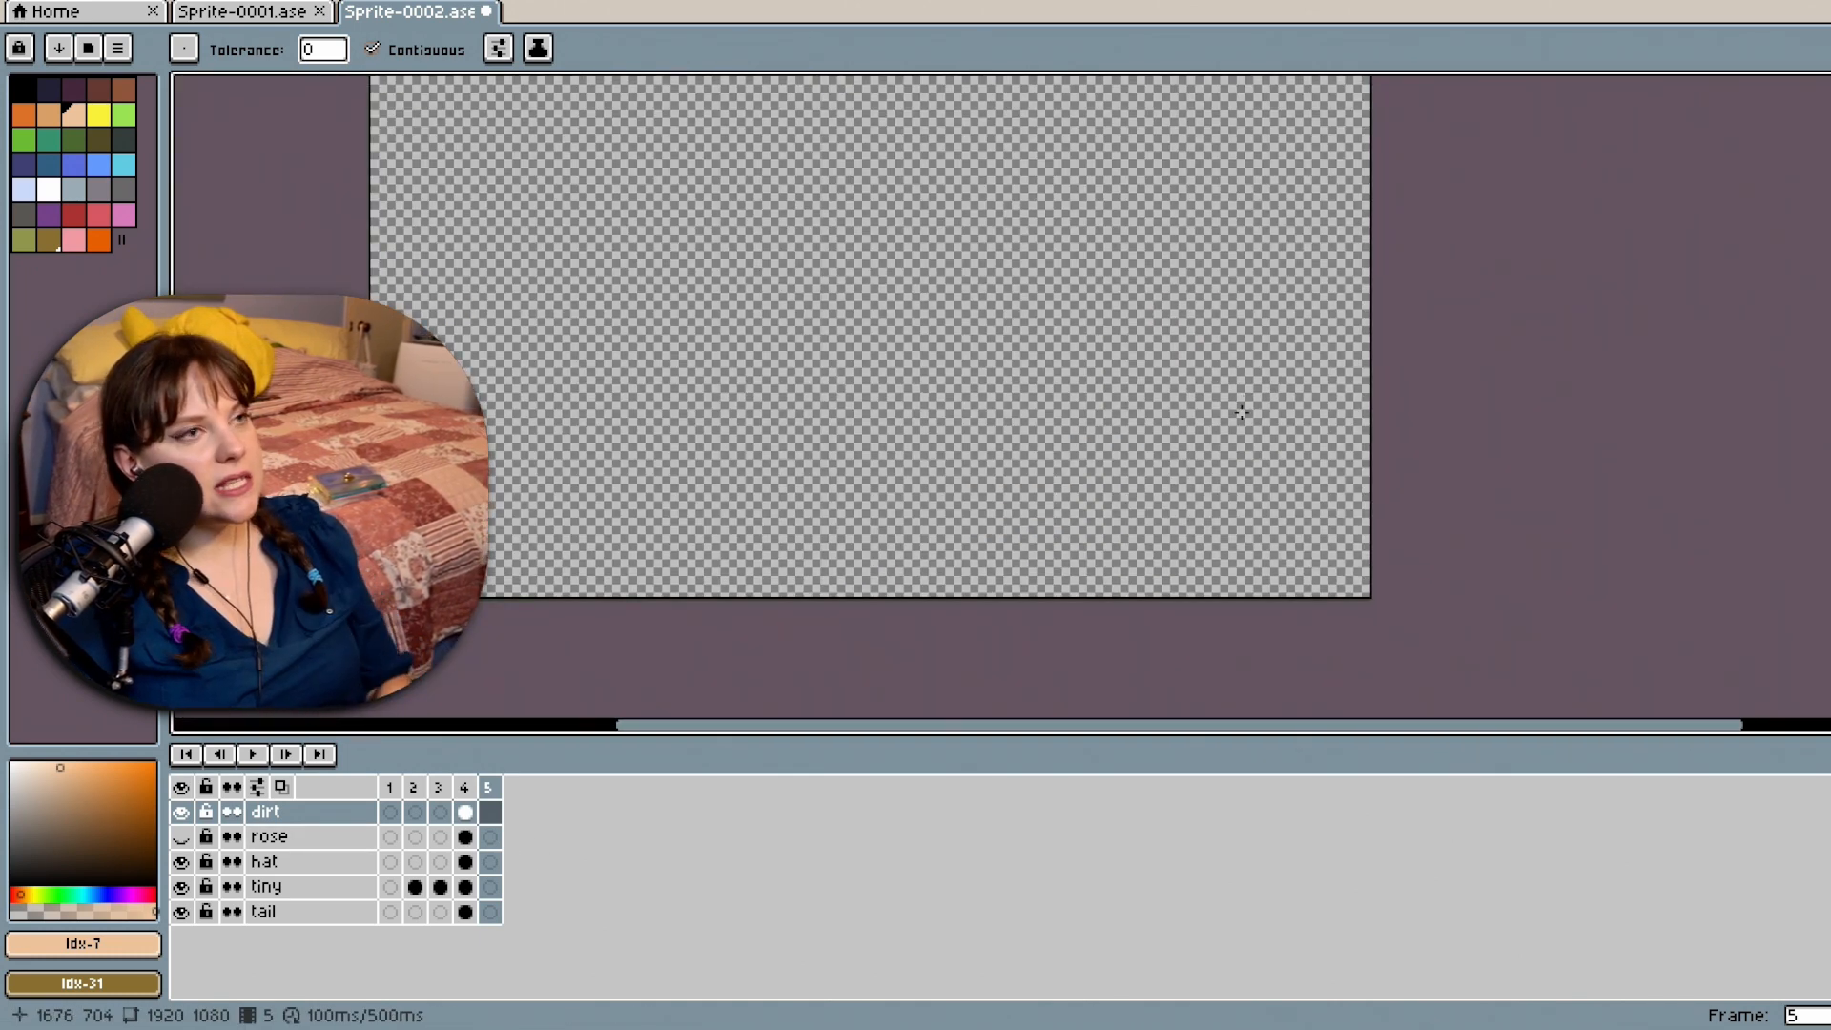
pyautogui.scroll(1, 1241, 411)
pyautogui.hotkey('ctrl', 'z')
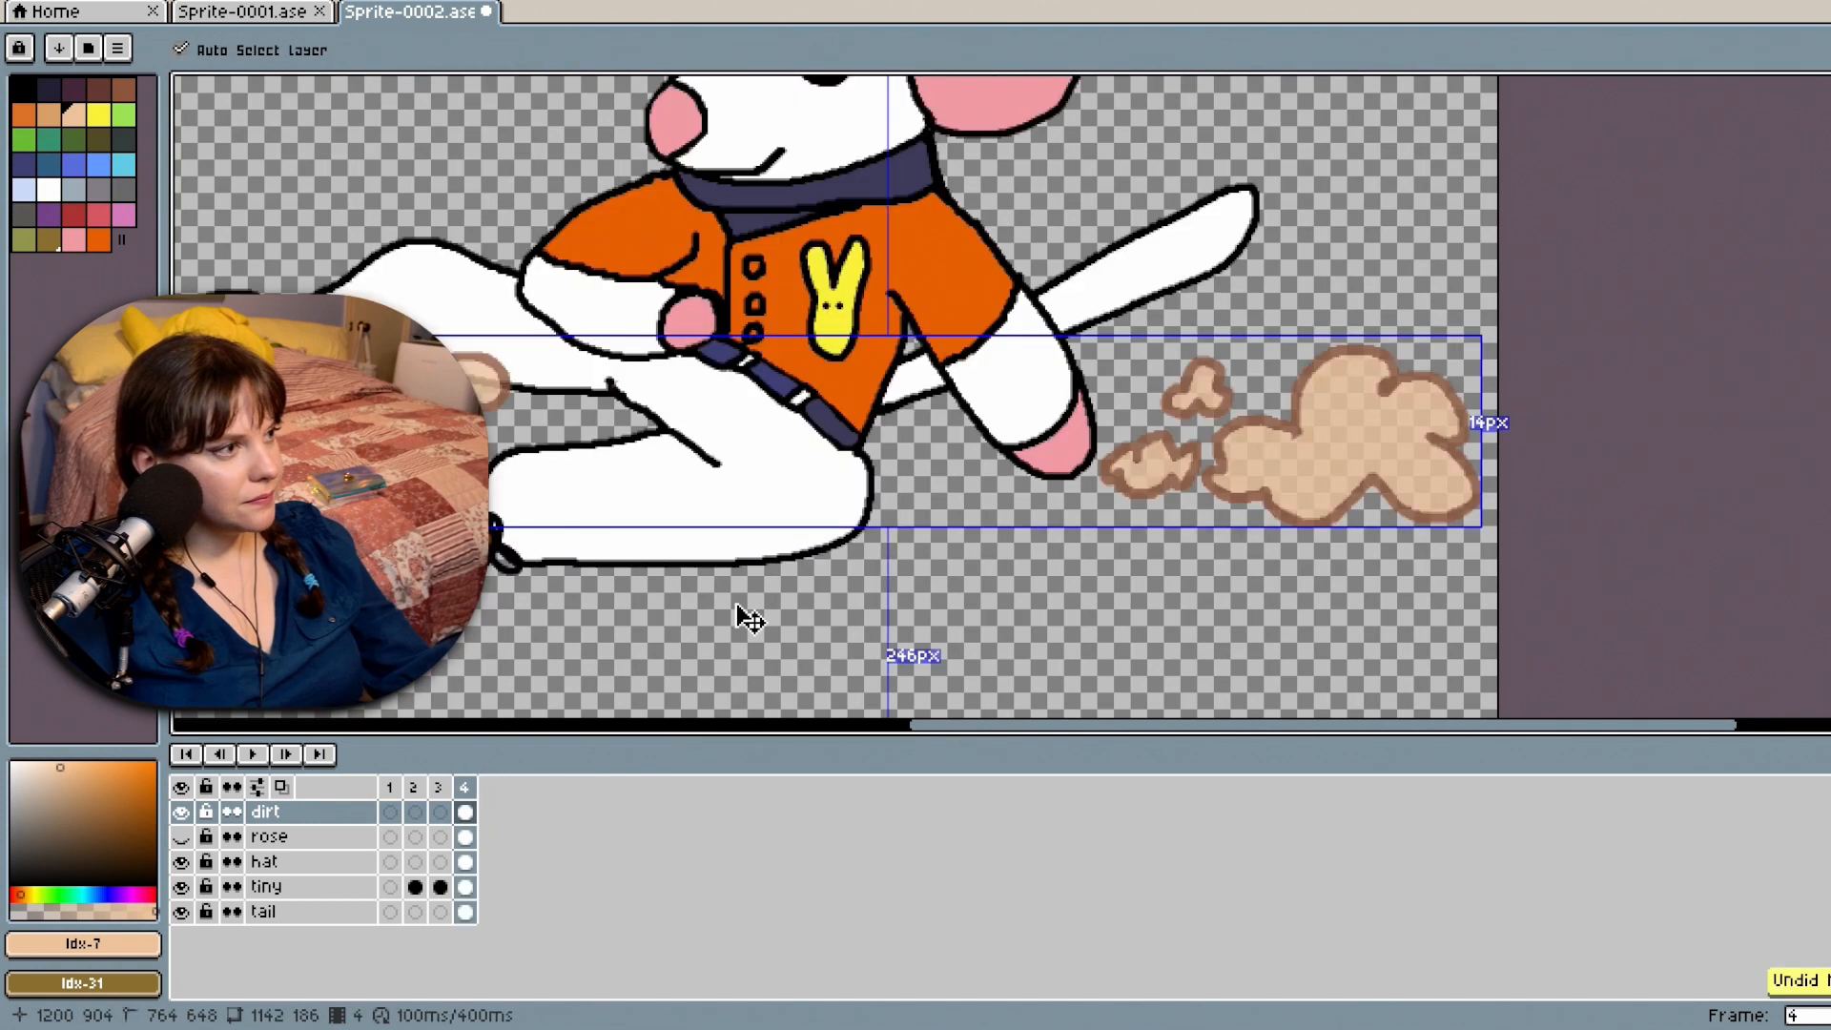
# Turn on onion skinning and add a new empty frame after frame 4.
pyautogui.click(286, 785)
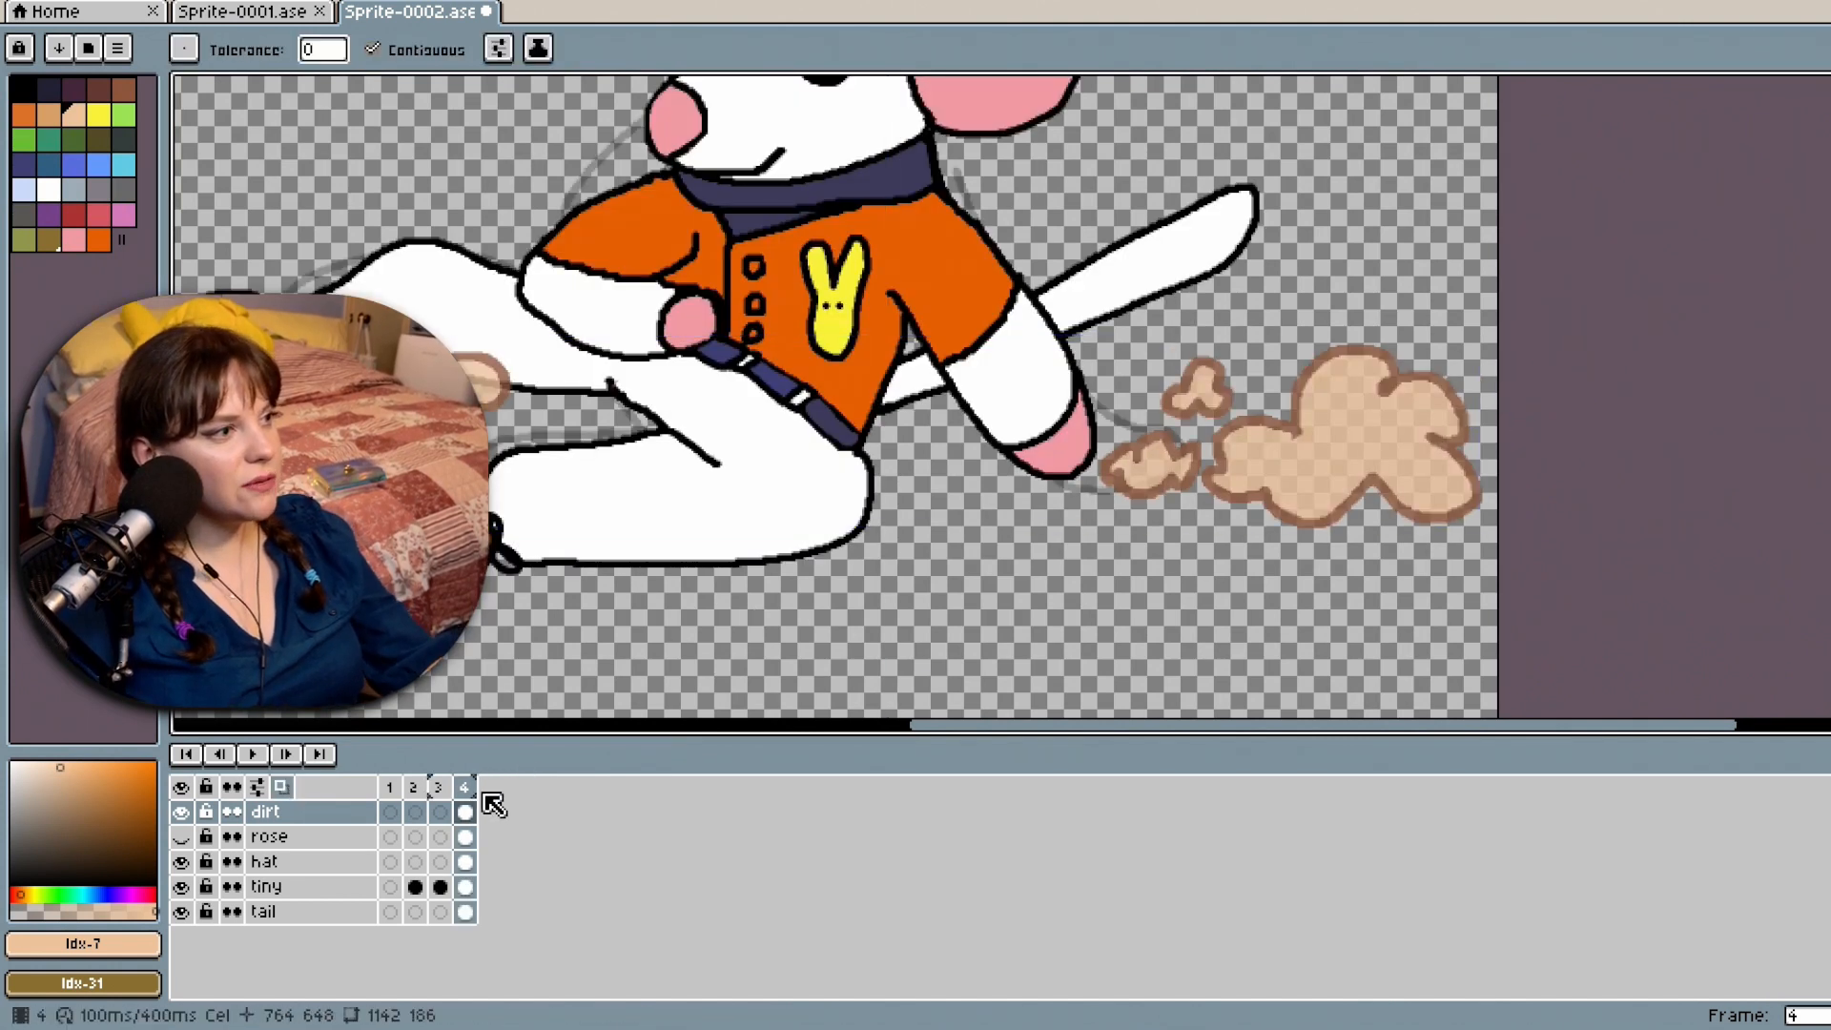
pyautogui.rightClick(468, 790)
pyautogui.click(549, 863)
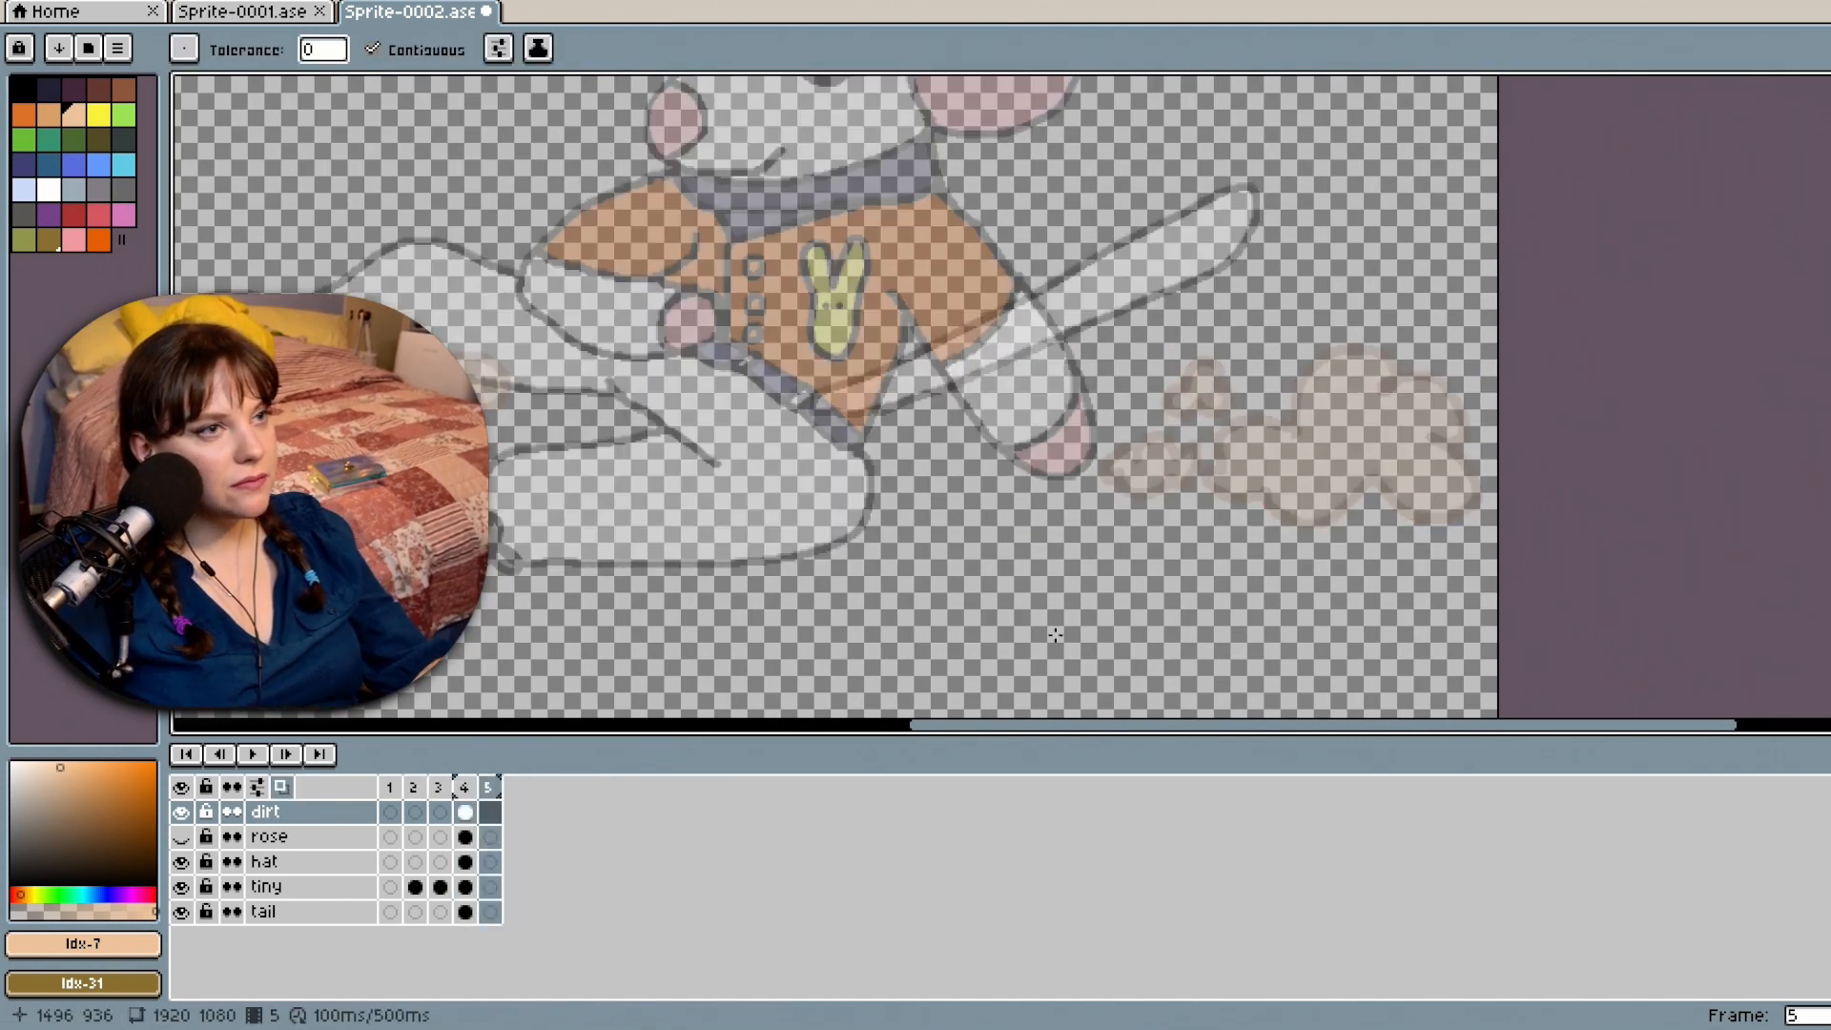
pyautogui.moveTo(1732, 726); pyautogui.dragTo(1768, 726)
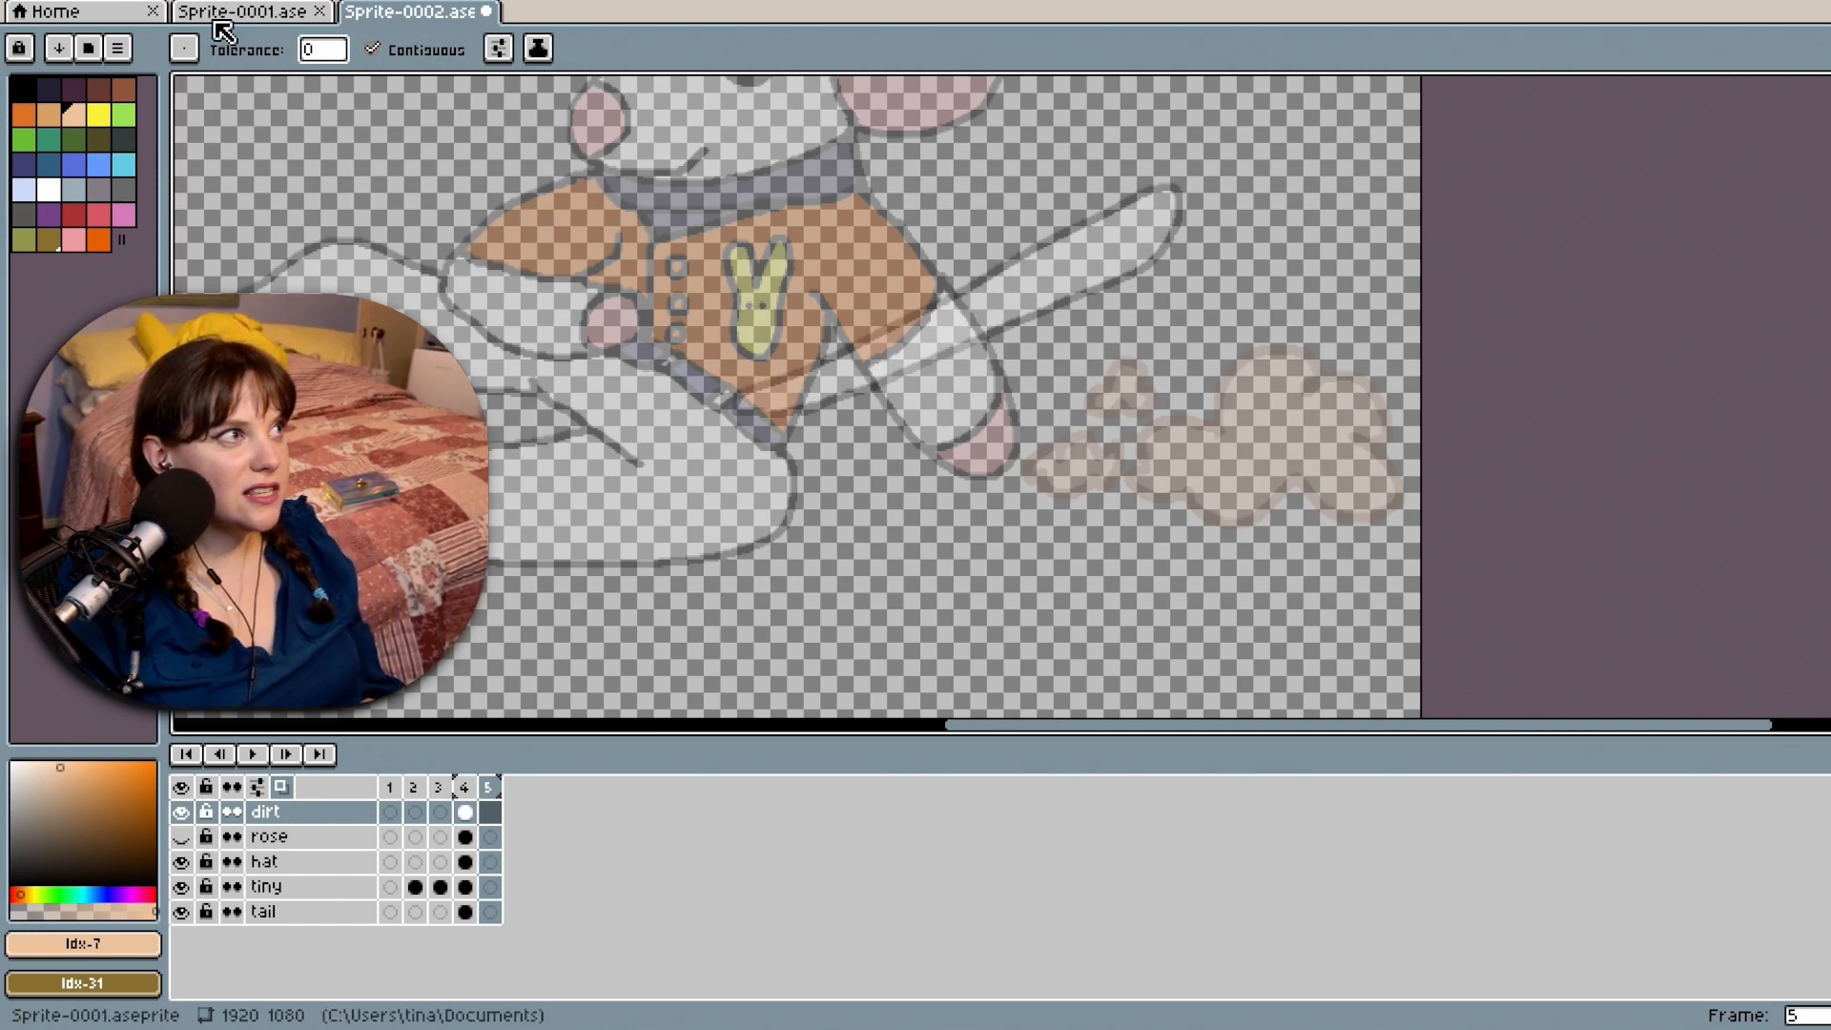
# Switch to Sprite-0001, play its LURK box animation for reference, and return to Sprite-0002.
pyautogui.click(241, 11)
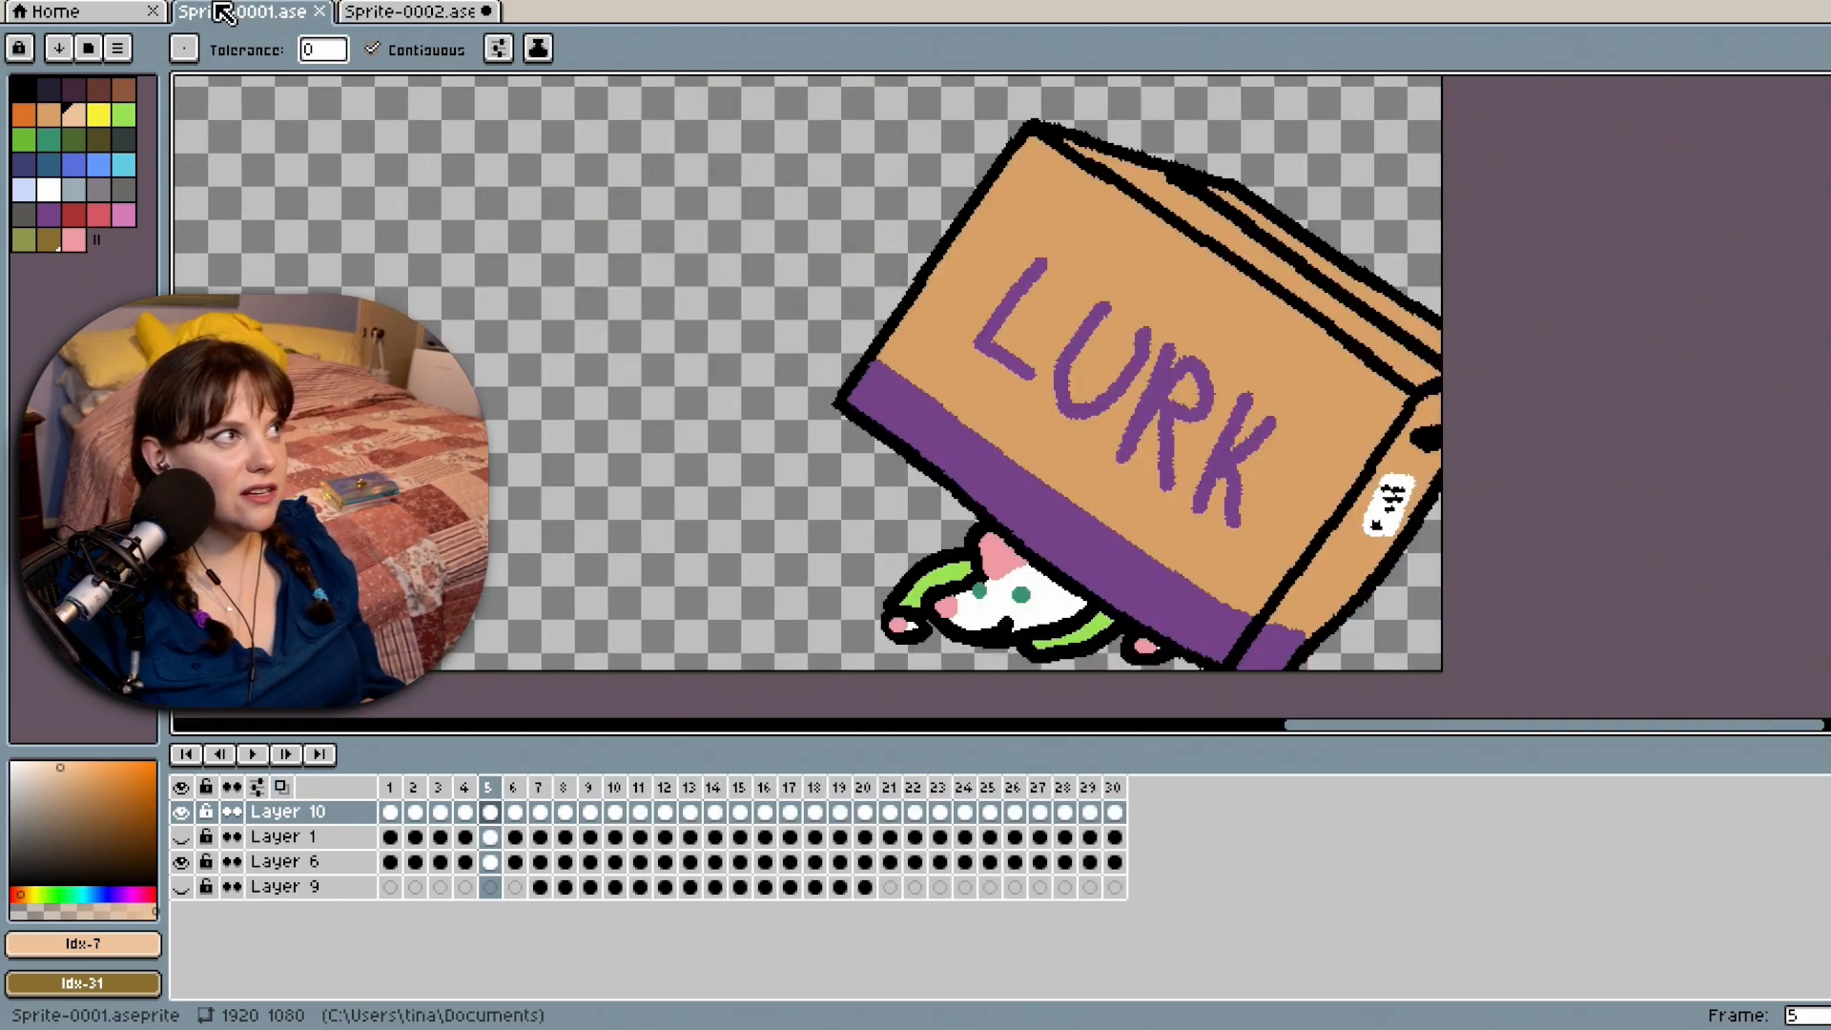
pyautogui.click(253, 756)
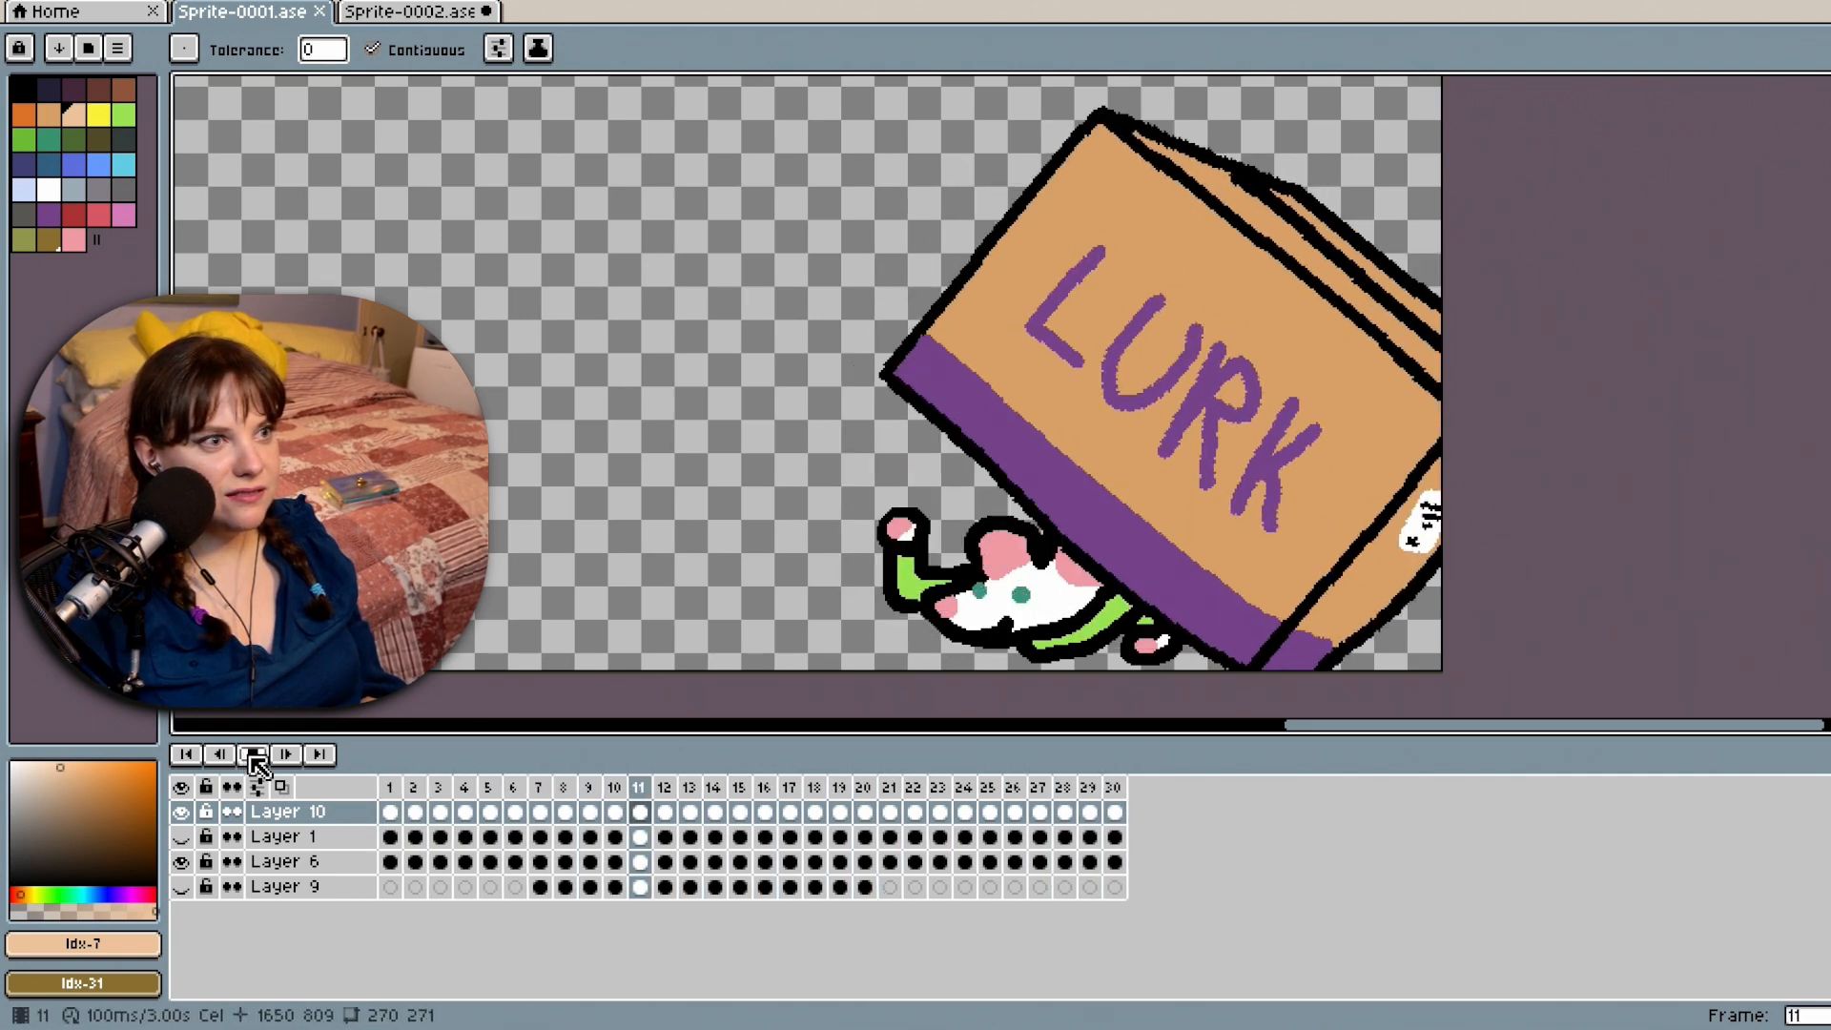
pyautogui.click(253, 755)
pyautogui.click(401, 7)
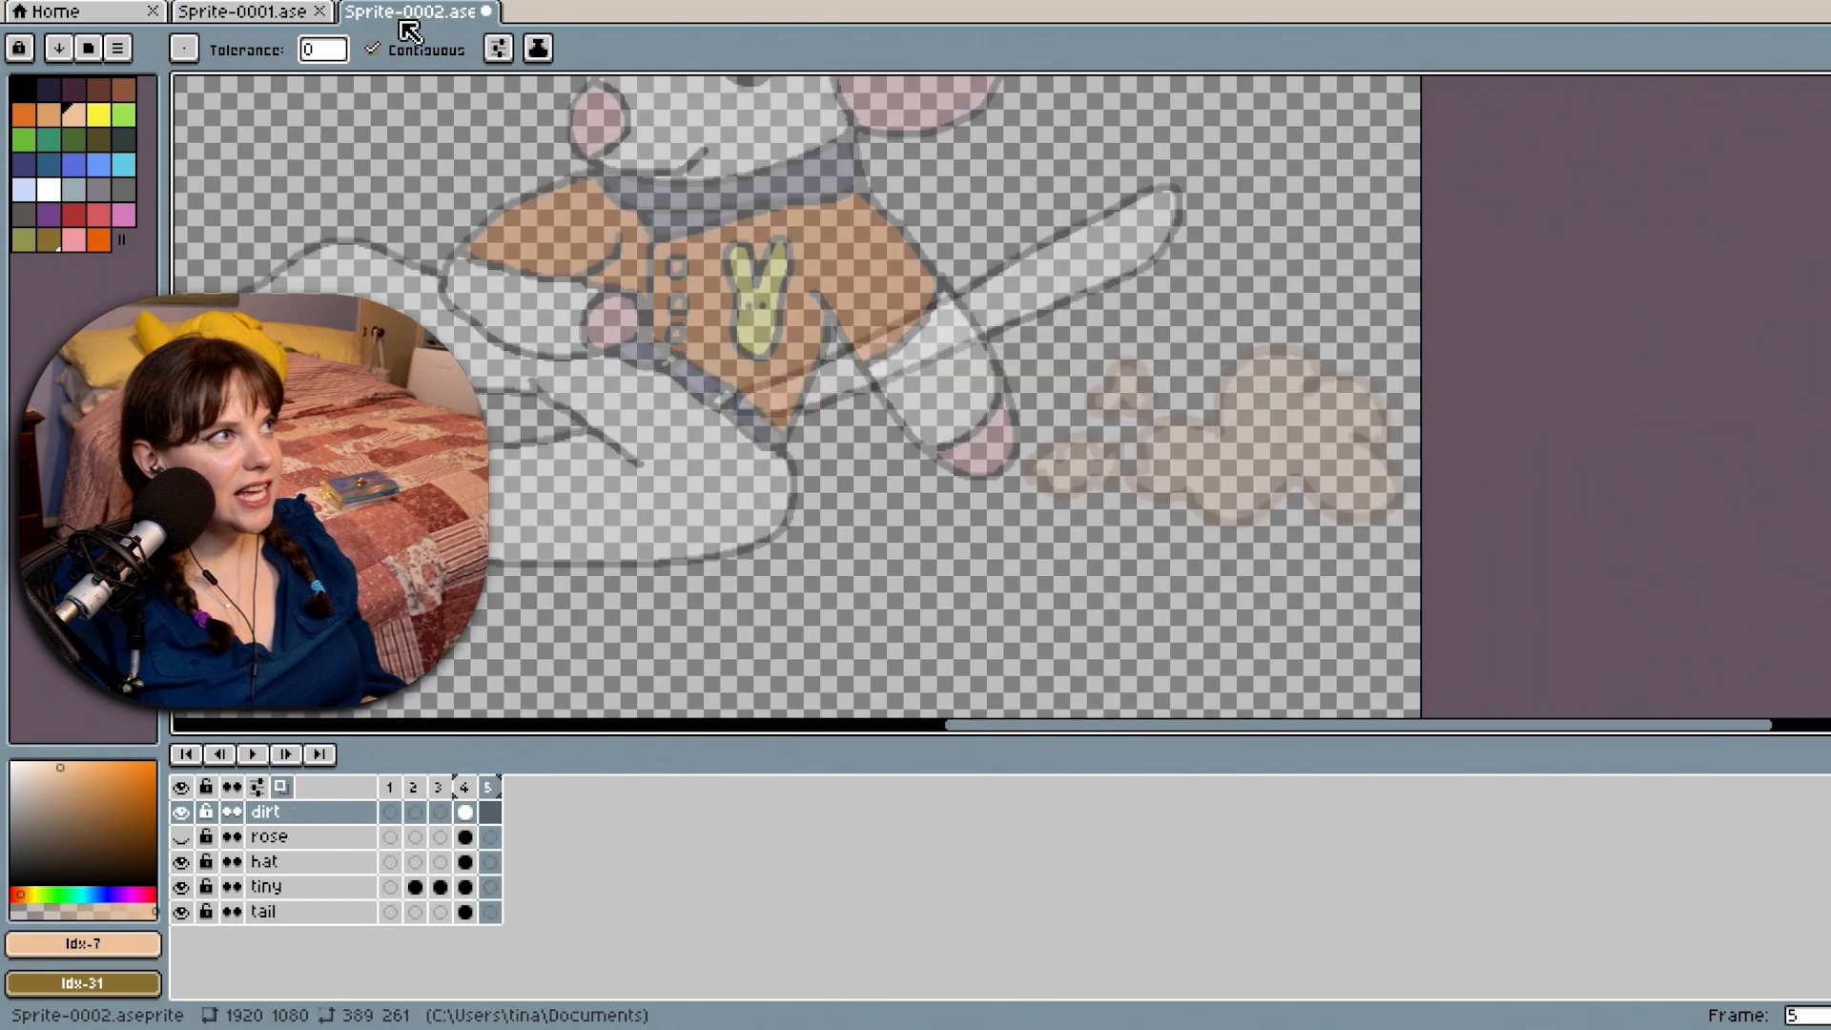
# Set the dirt layer's opacity to 100% and close its layer properties.
pyautogui.scroll(2, 1120, 435)
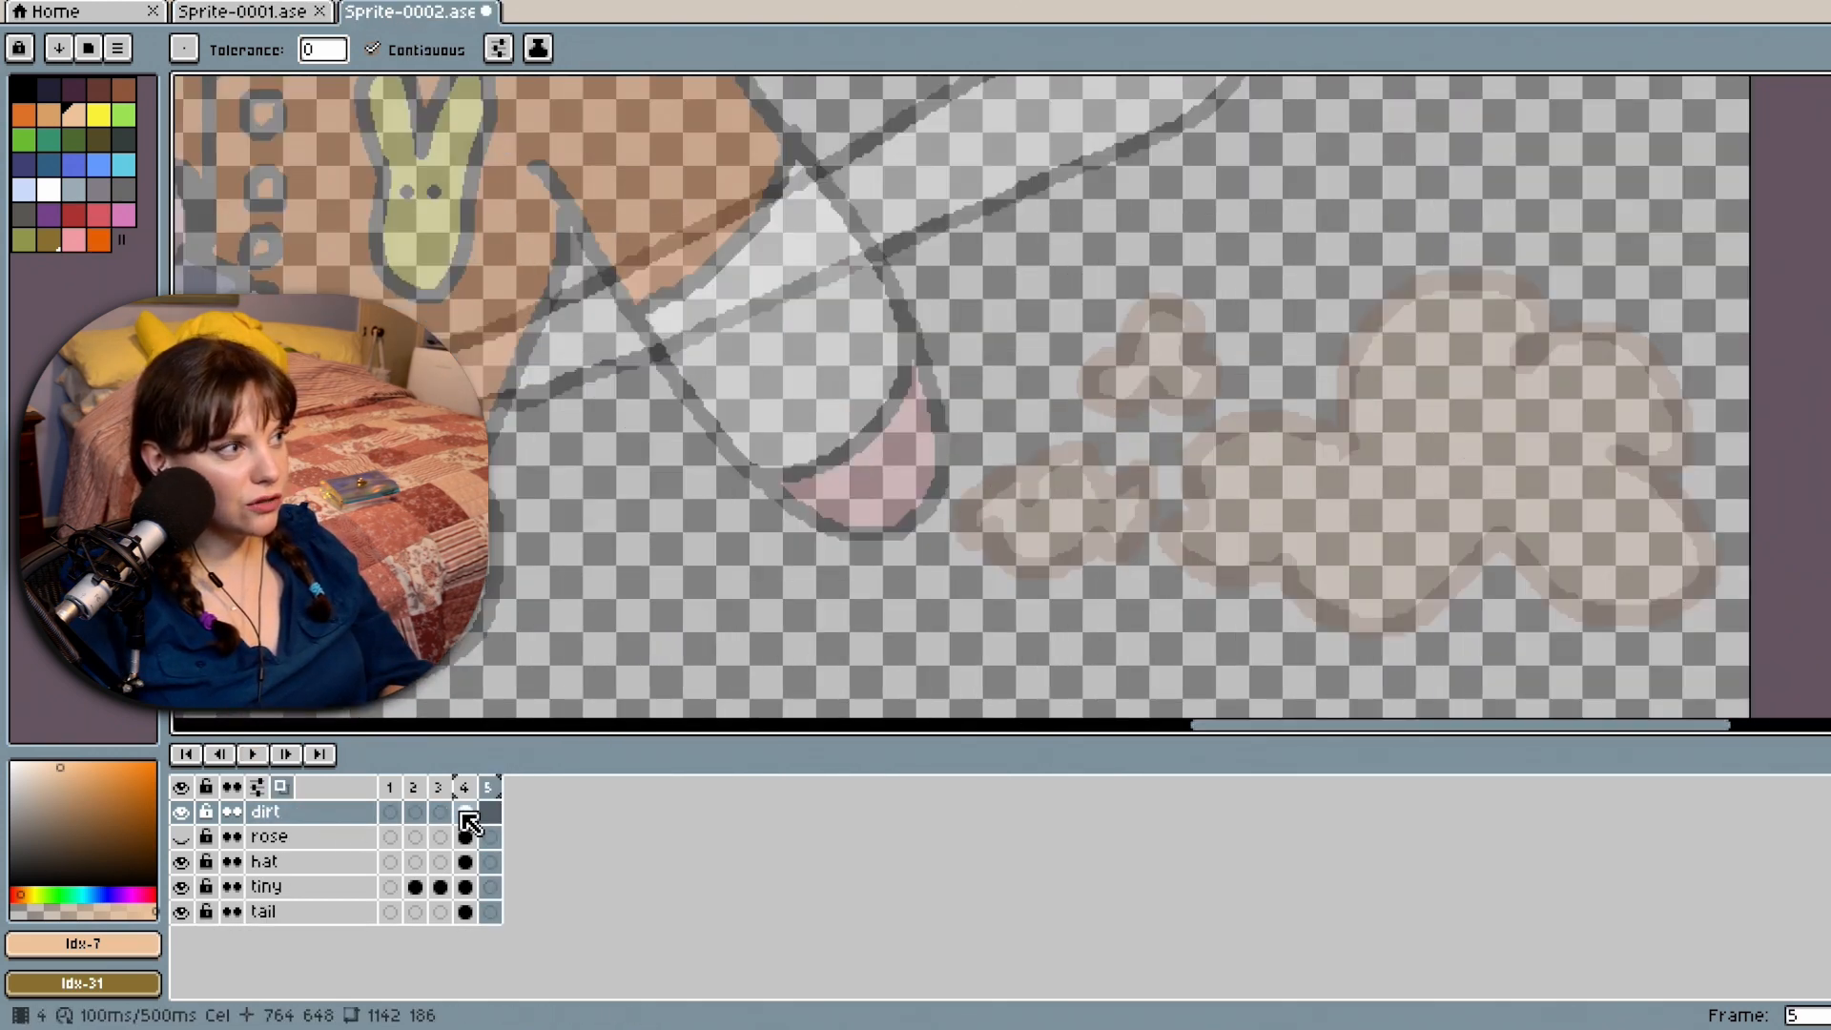
pyautogui.rightClick(467, 817)
pyautogui.click(348, 818)
pyautogui.click(345, 817)
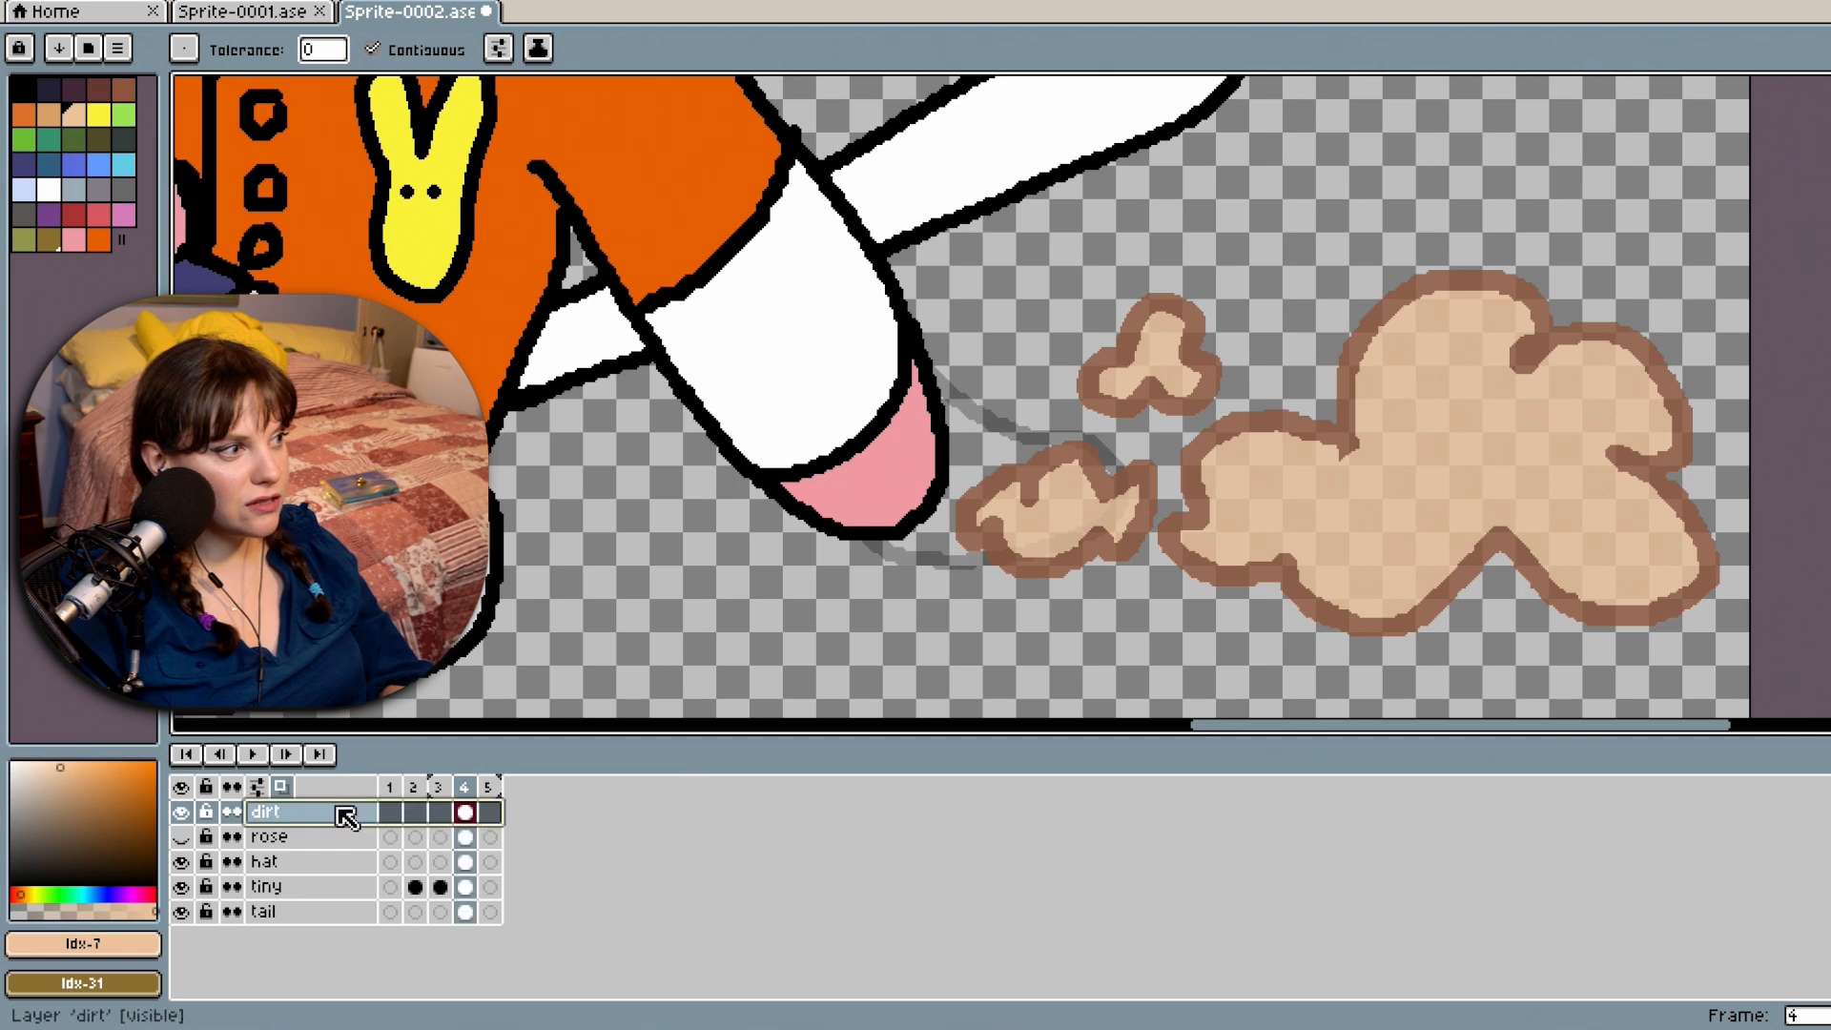
pyautogui.doubleClick(345, 816)
pyautogui.click(564, 264)
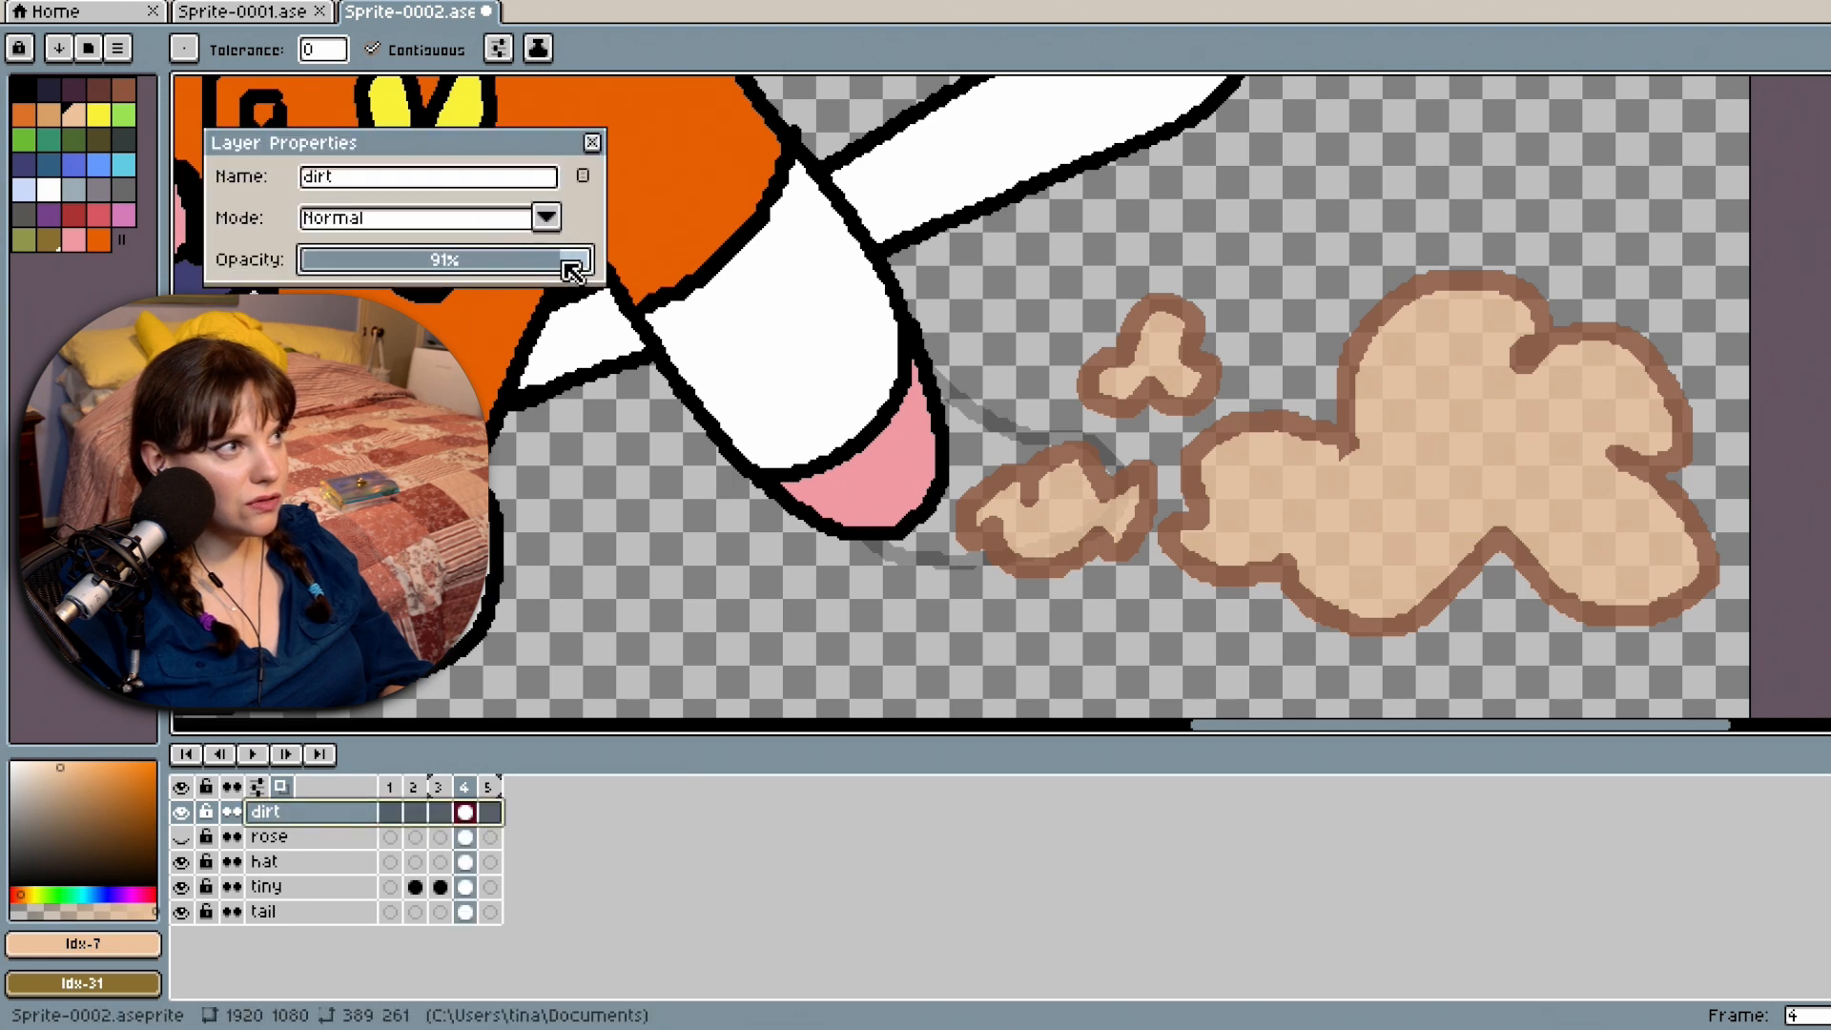
pyautogui.moveTo(572, 272); pyautogui.dragTo(599, 262)
pyautogui.click(491, 813)
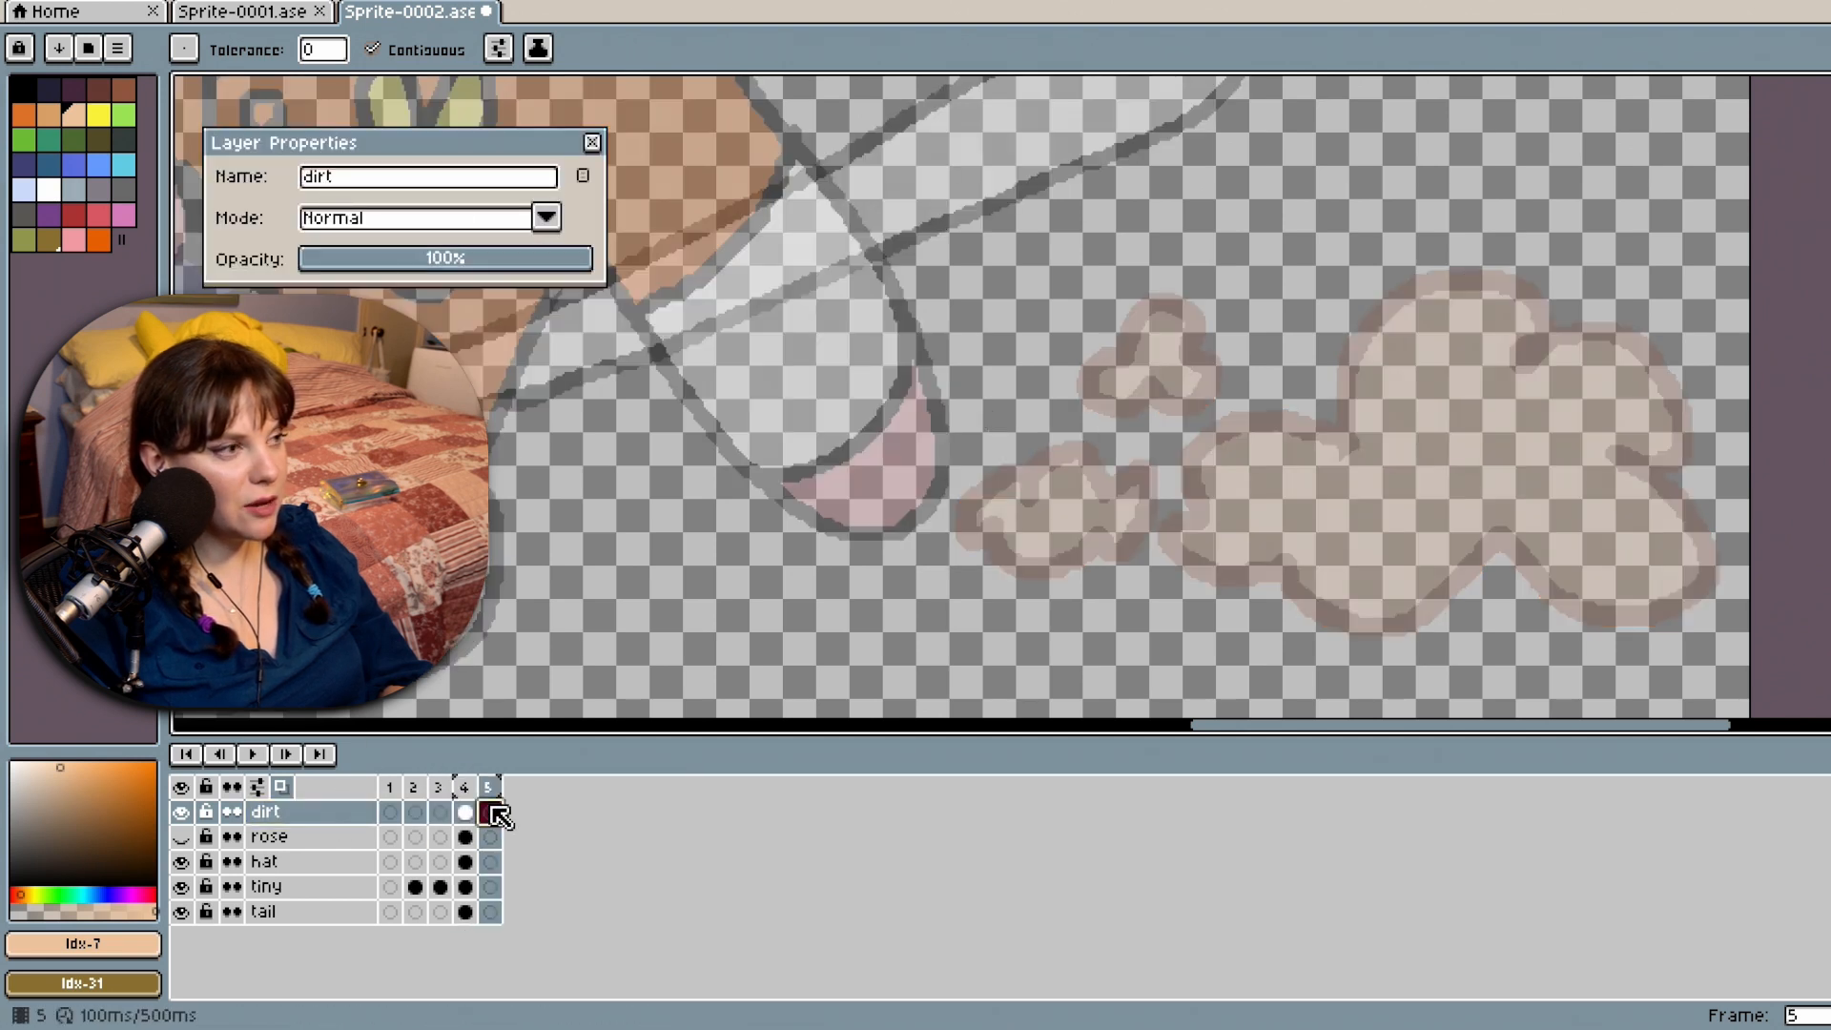
pyautogui.click(591, 144)
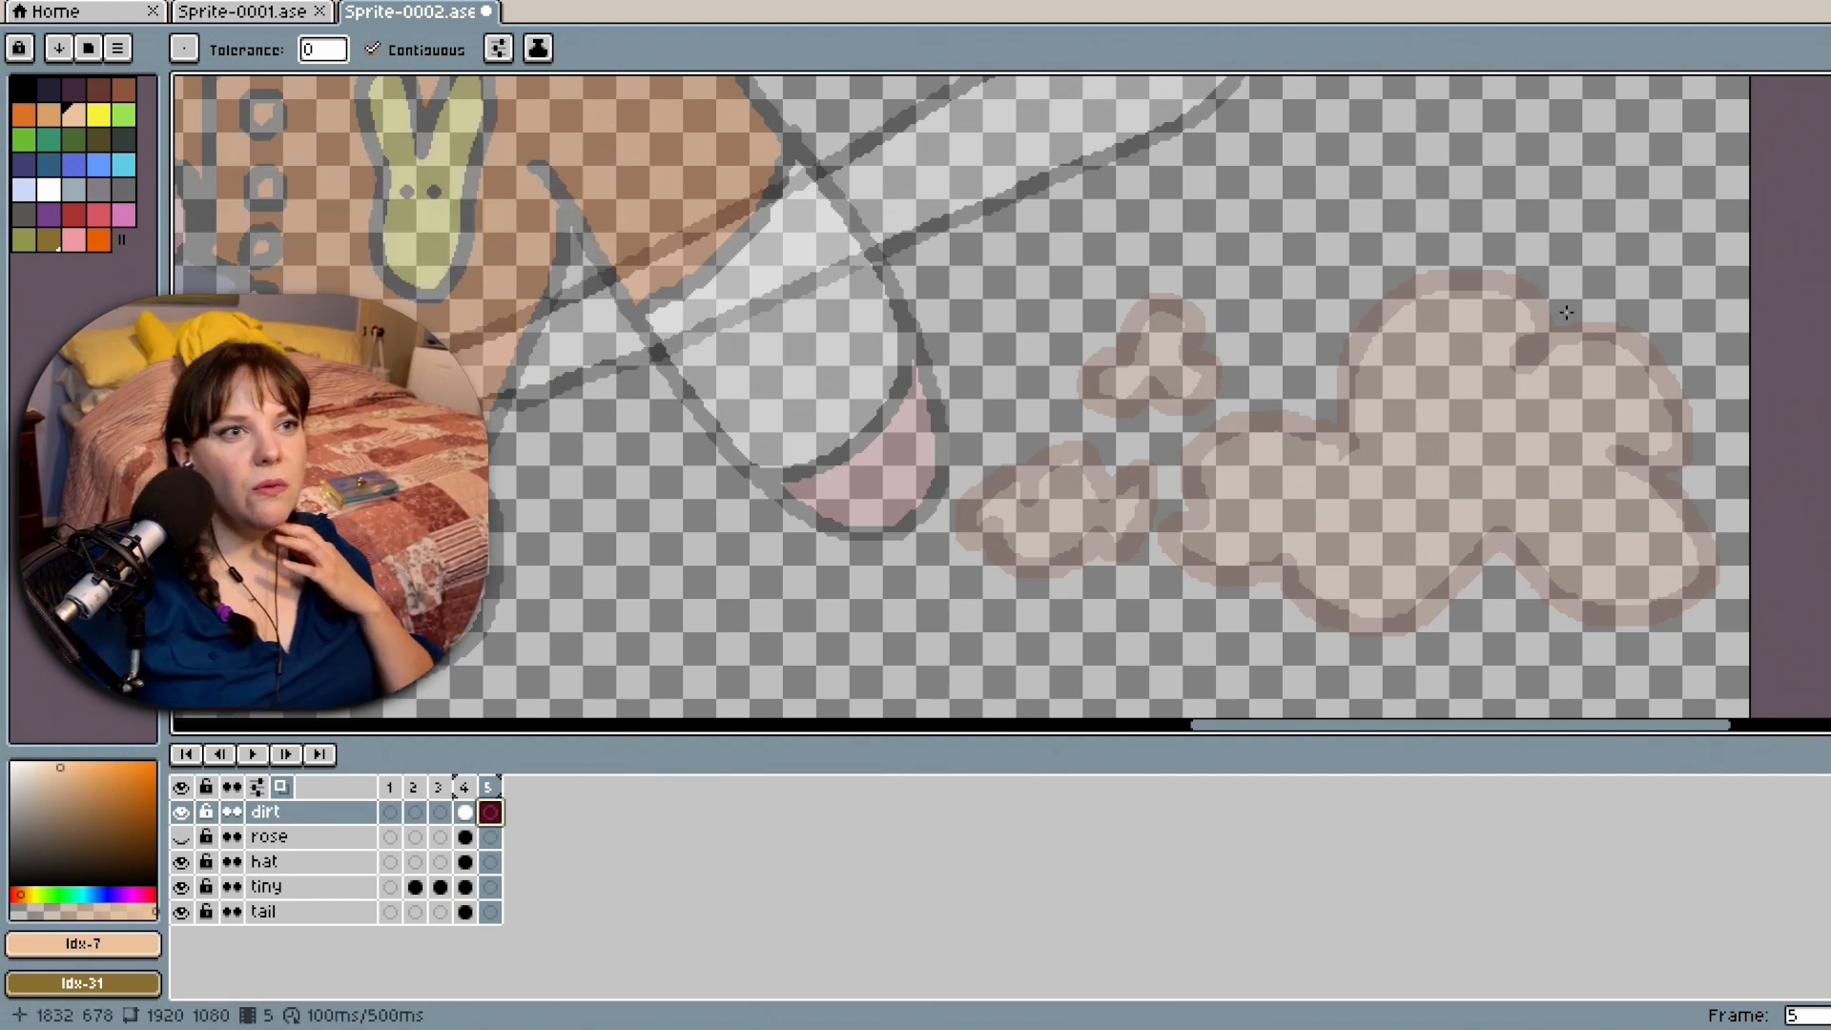
pyautogui.click(464, 812)
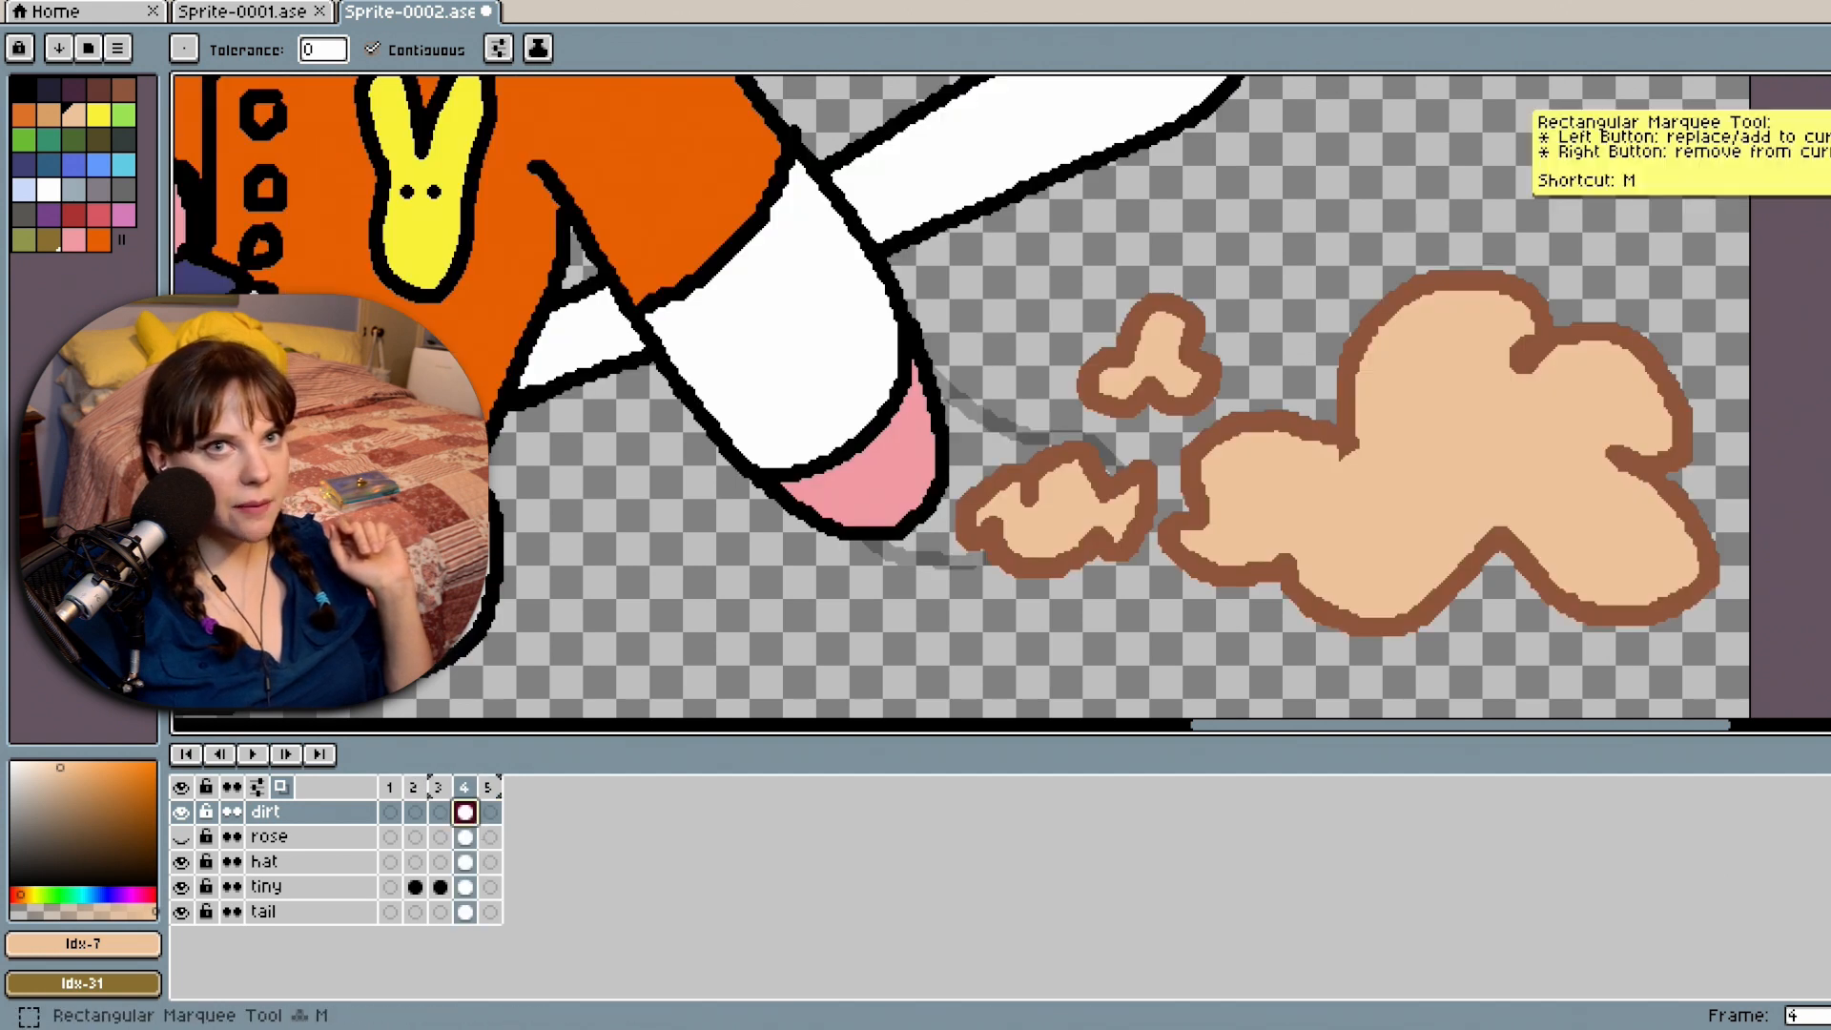
pyautogui.click(1821, 87)
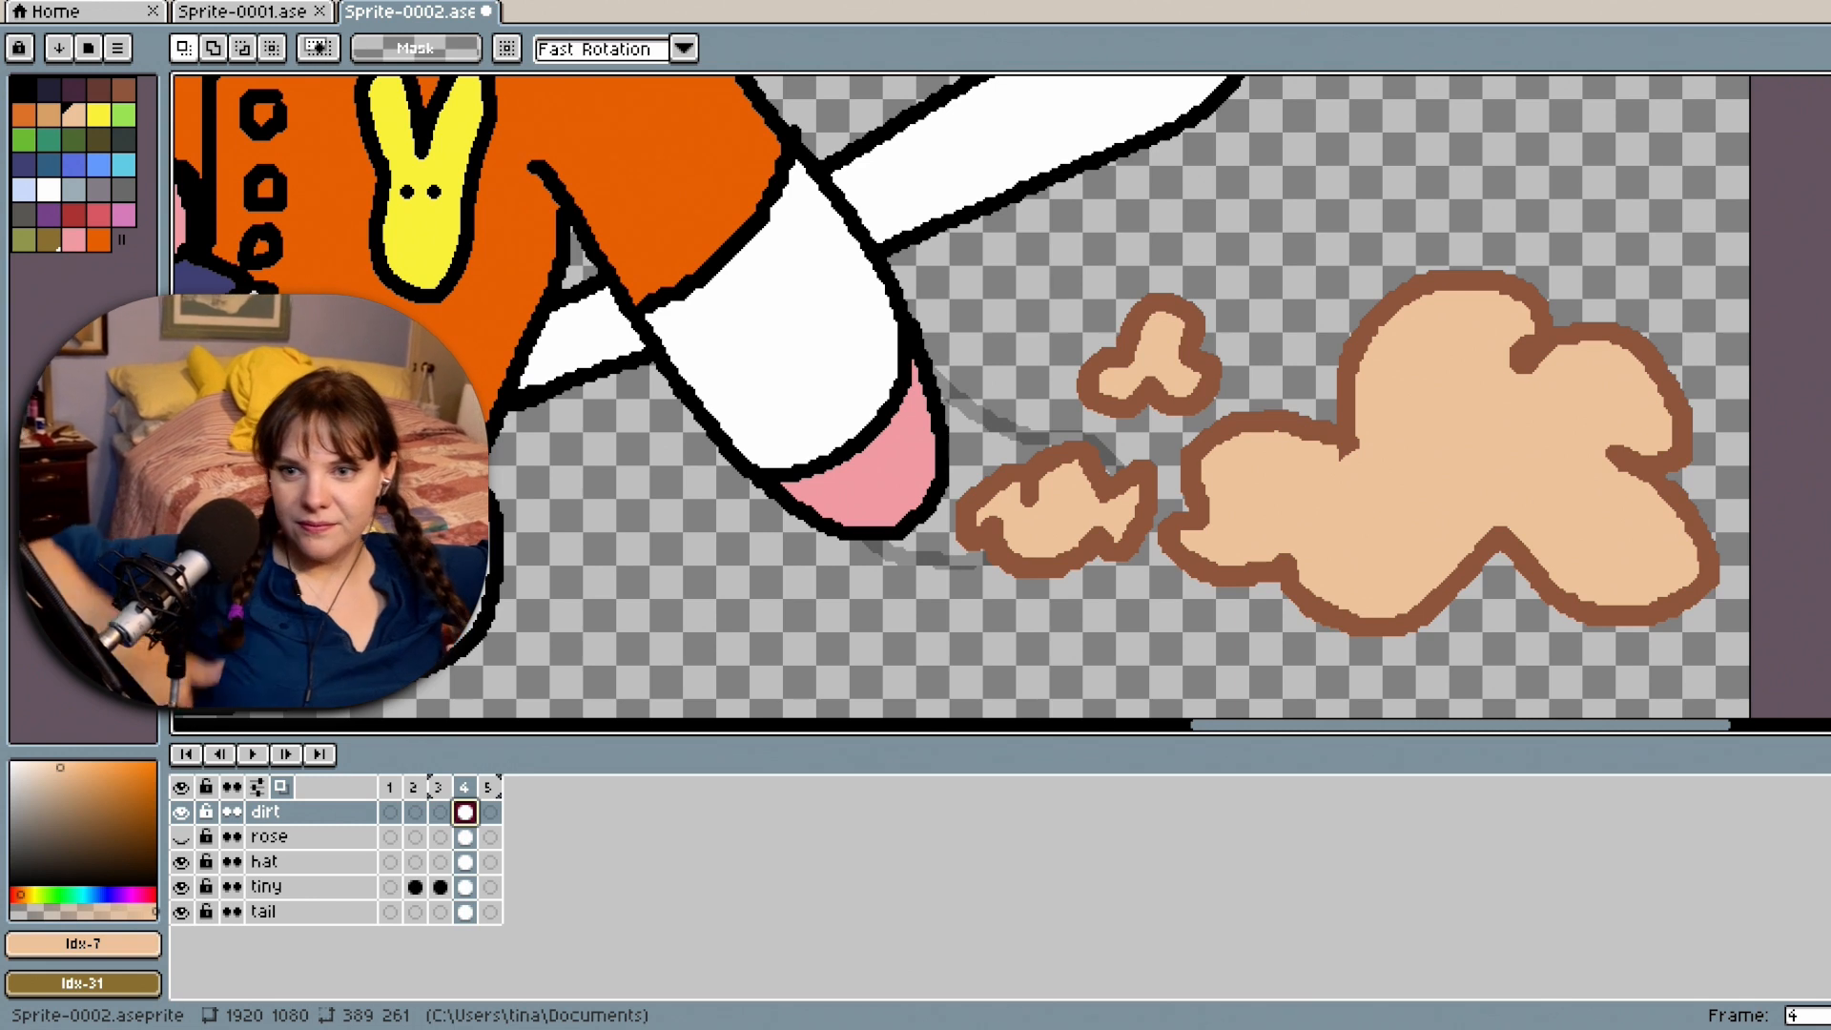
pyautogui.press('d')
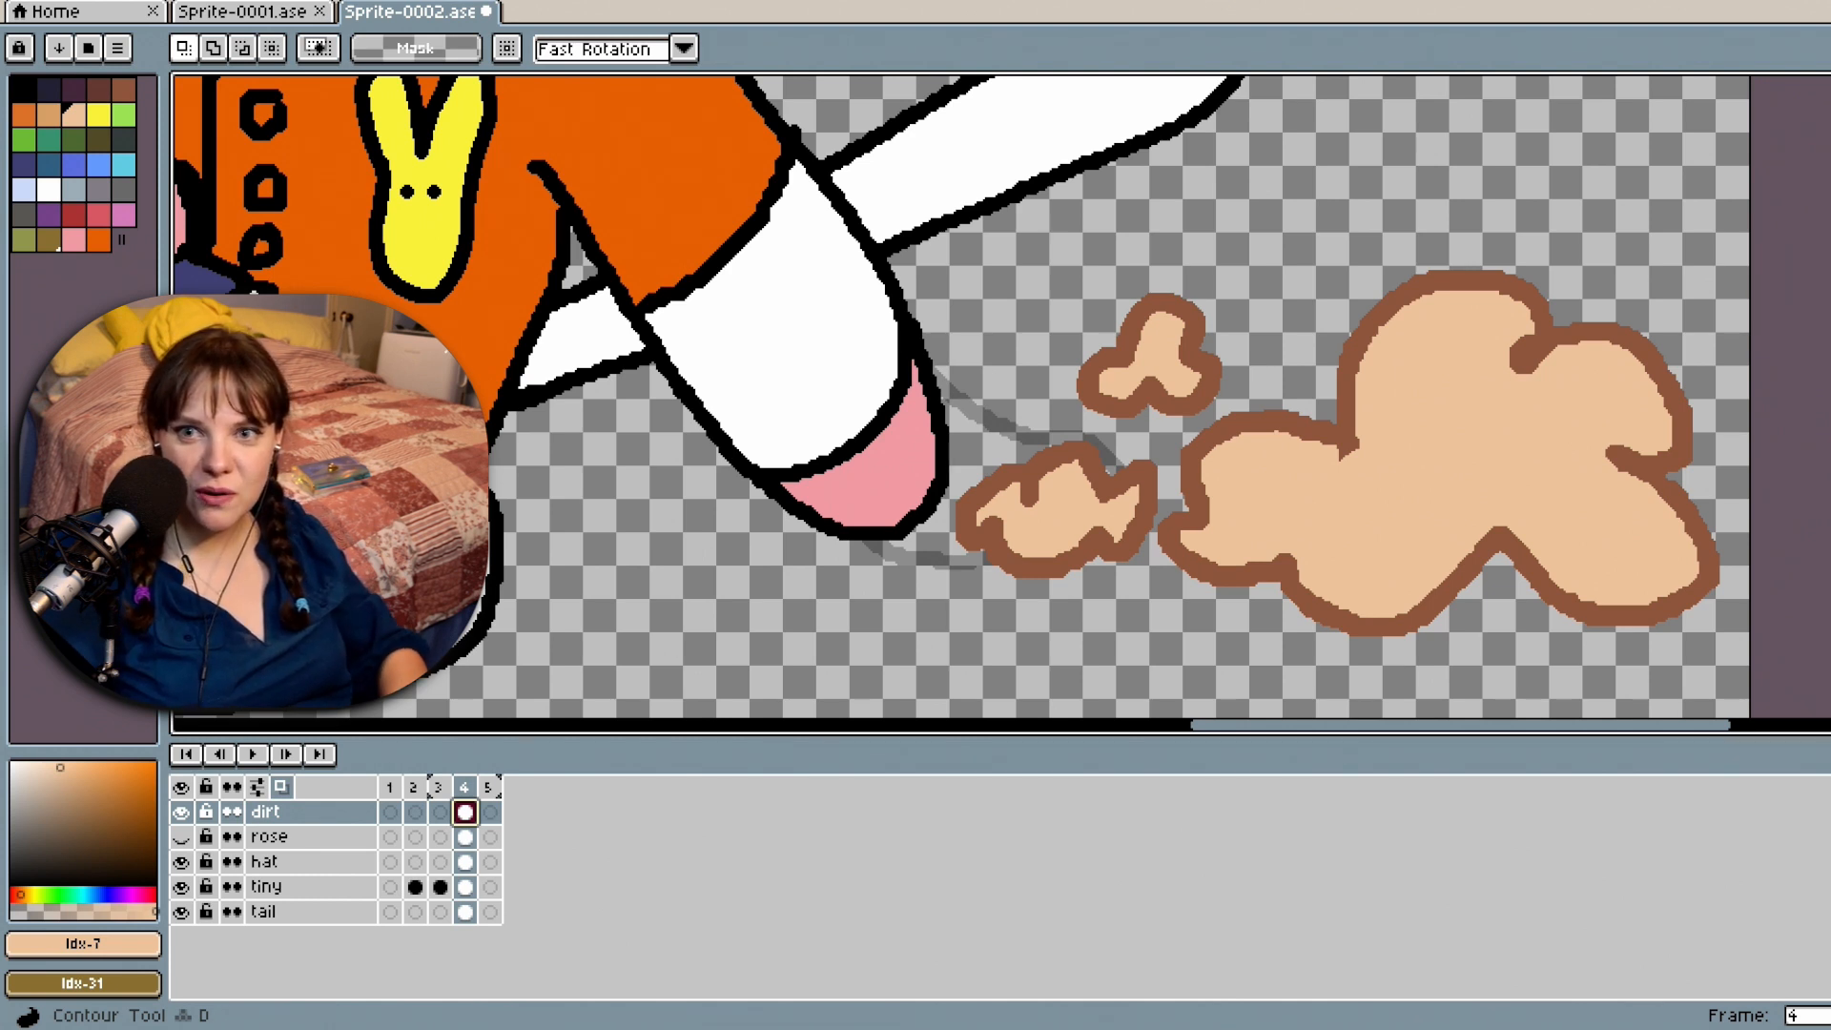
pyautogui.scroll(-5, 1525, 329)
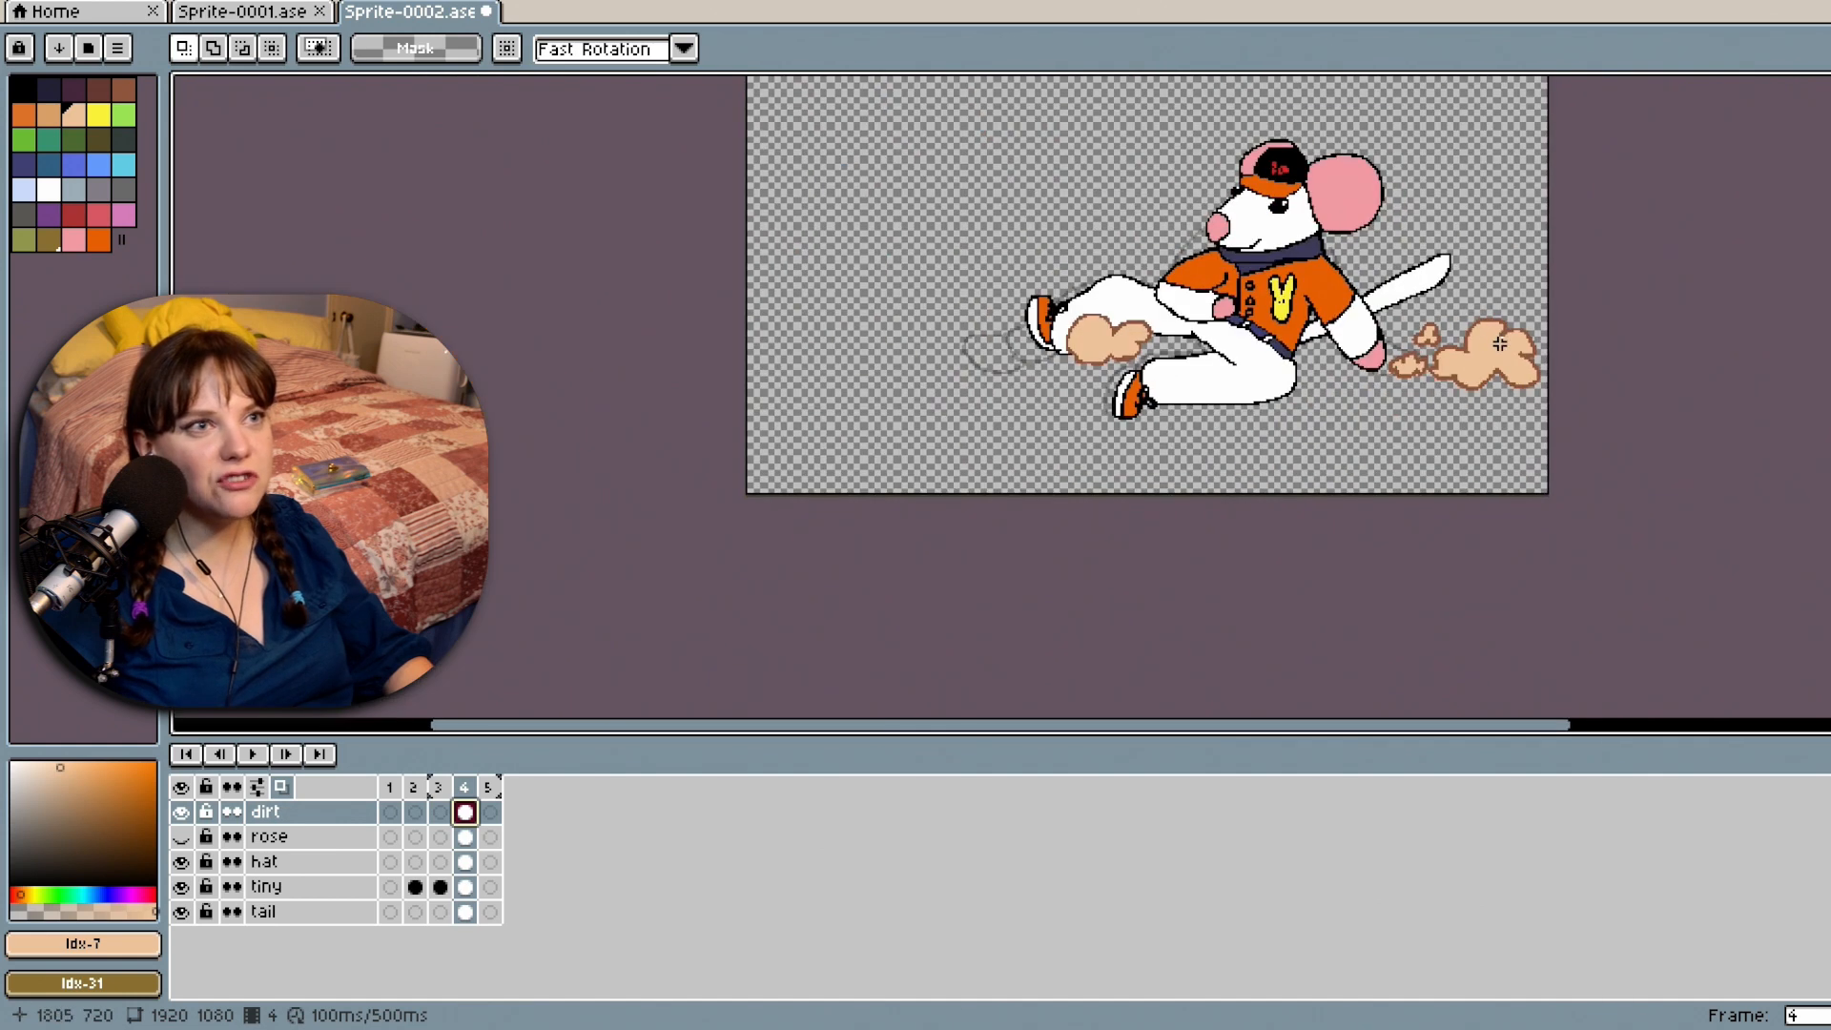
pyautogui.scroll(6, 1469, 342)
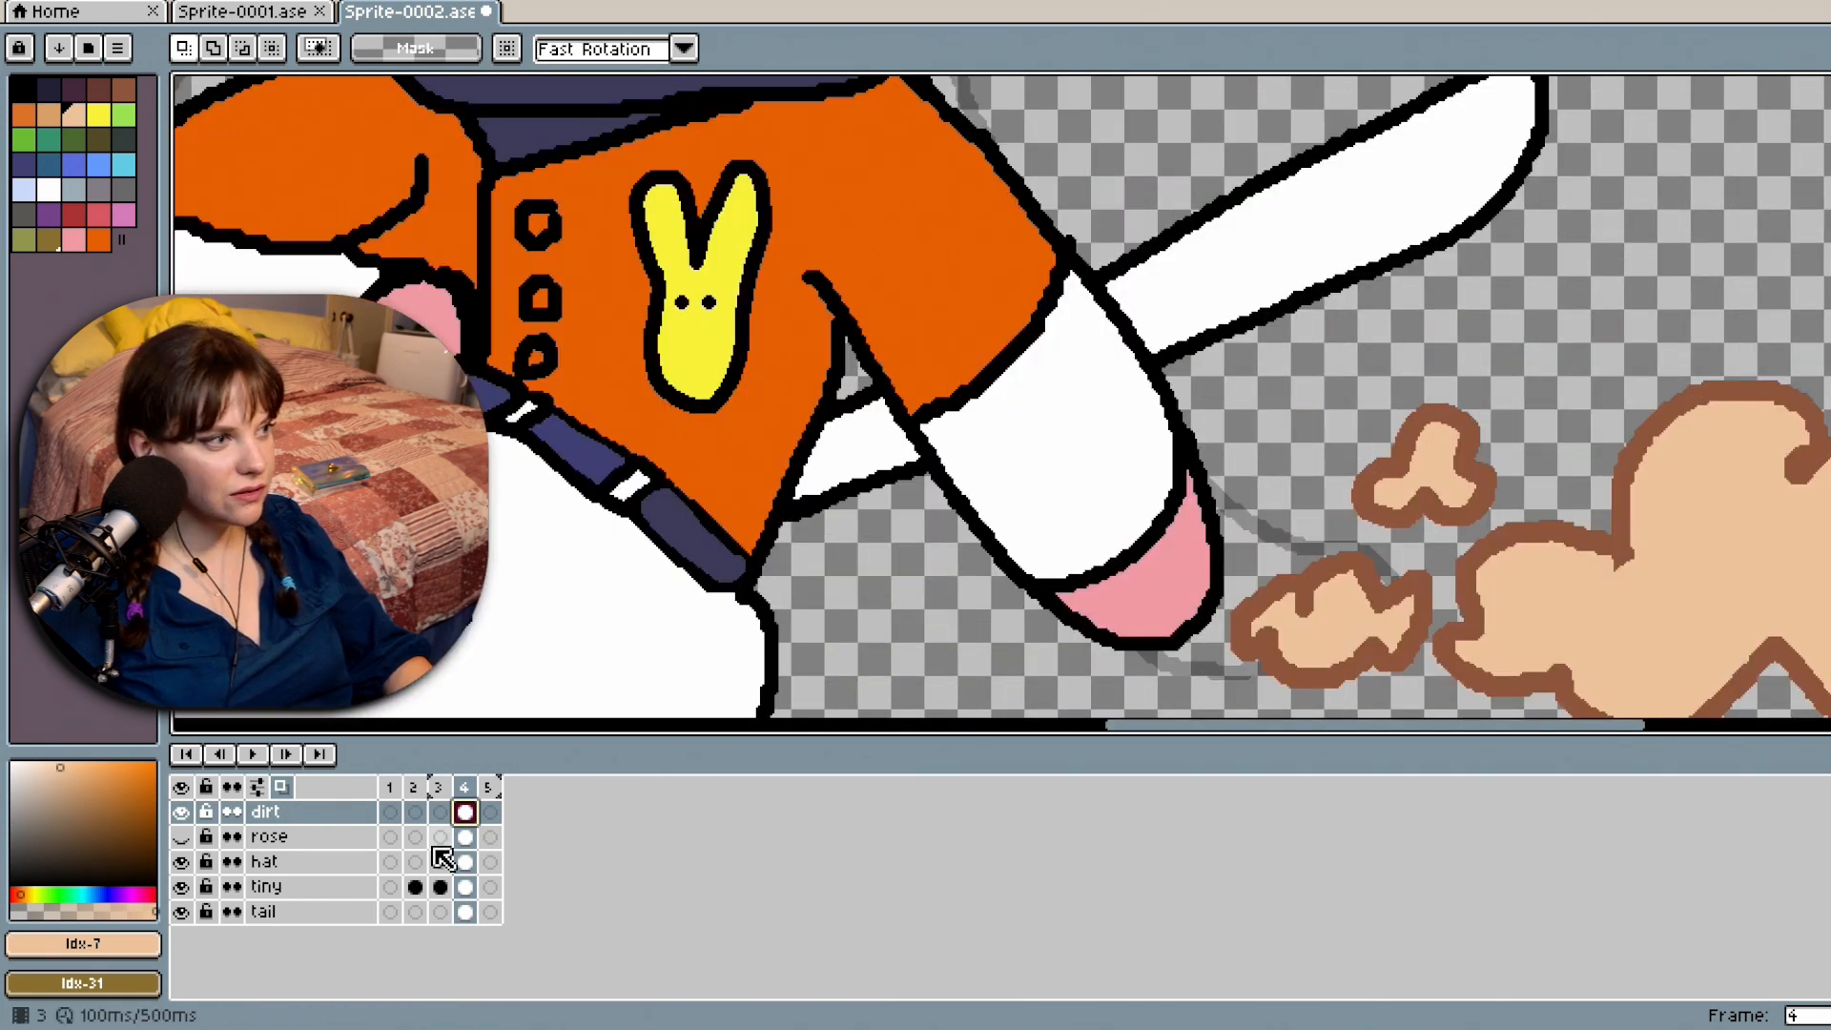
# Outline a large dust cloud and two smaller puffs behind the mouse's hand on the dirt layer in frame 5, using a 10 px brown (Idx-4) brush.
pyautogui.click(490, 811)
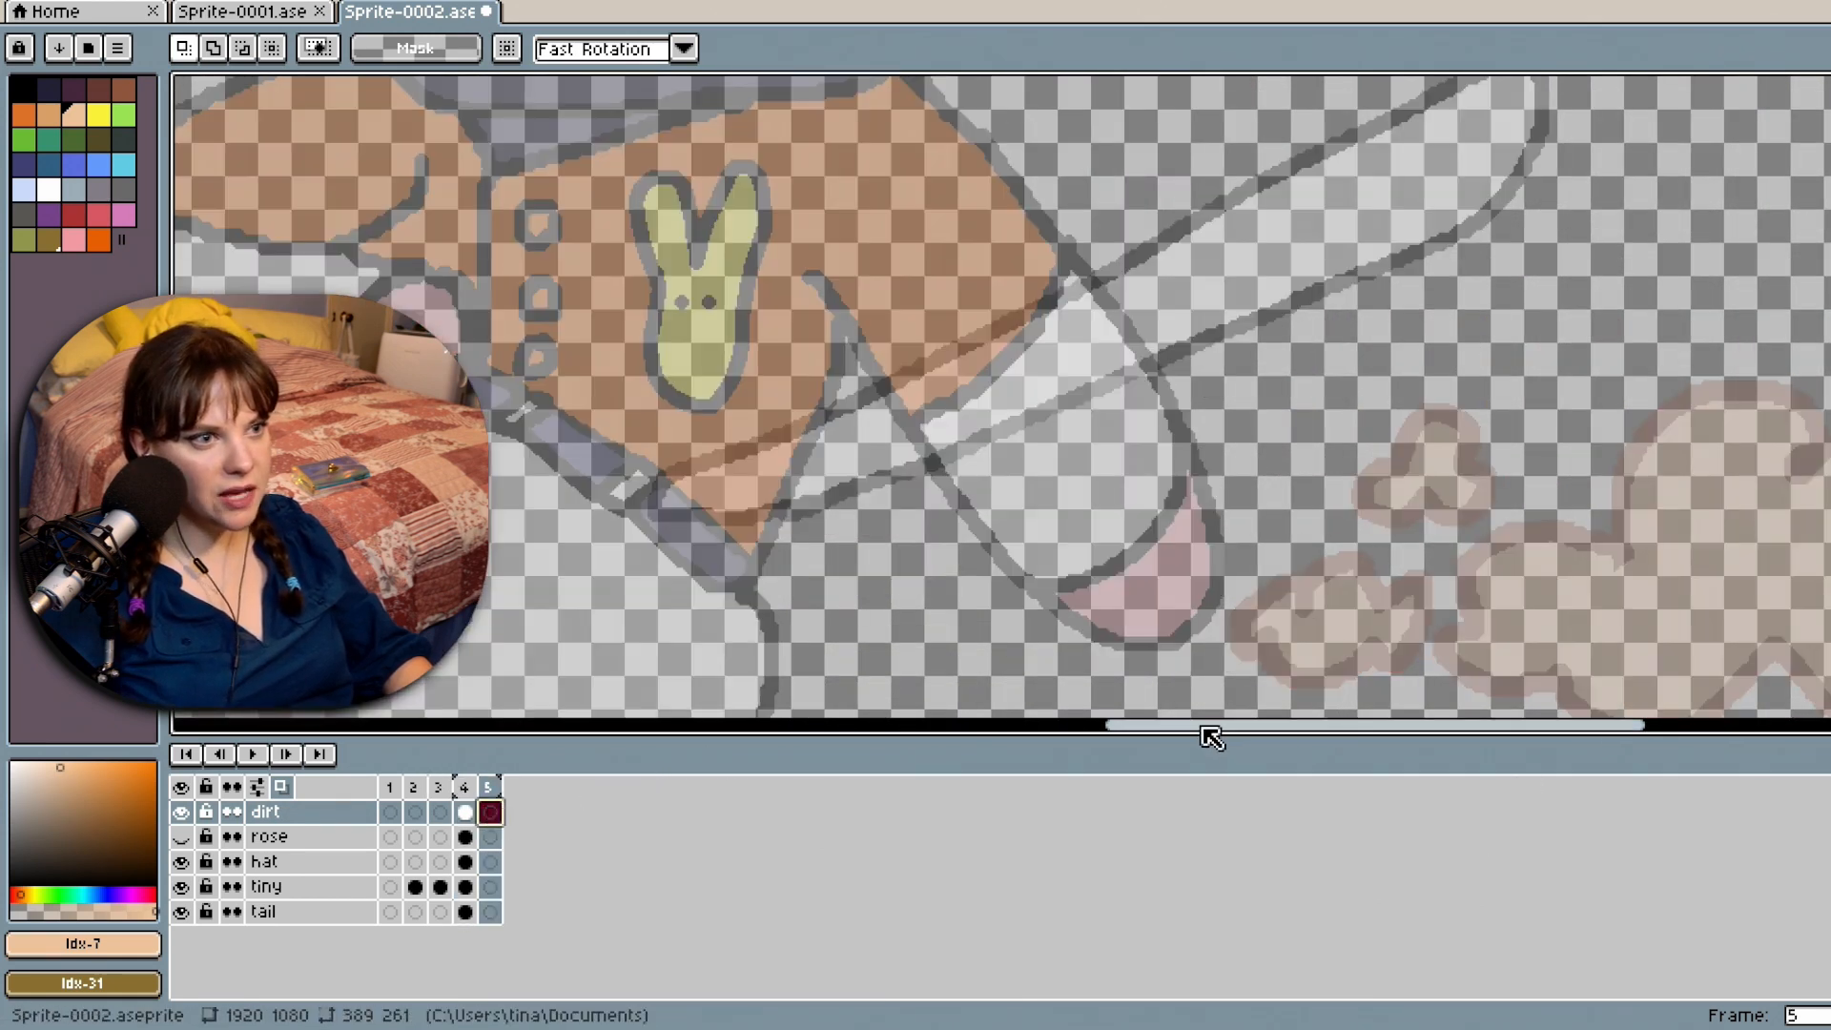
pyautogui.moveTo(1210, 740); pyautogui.dragTo(1328, 747)
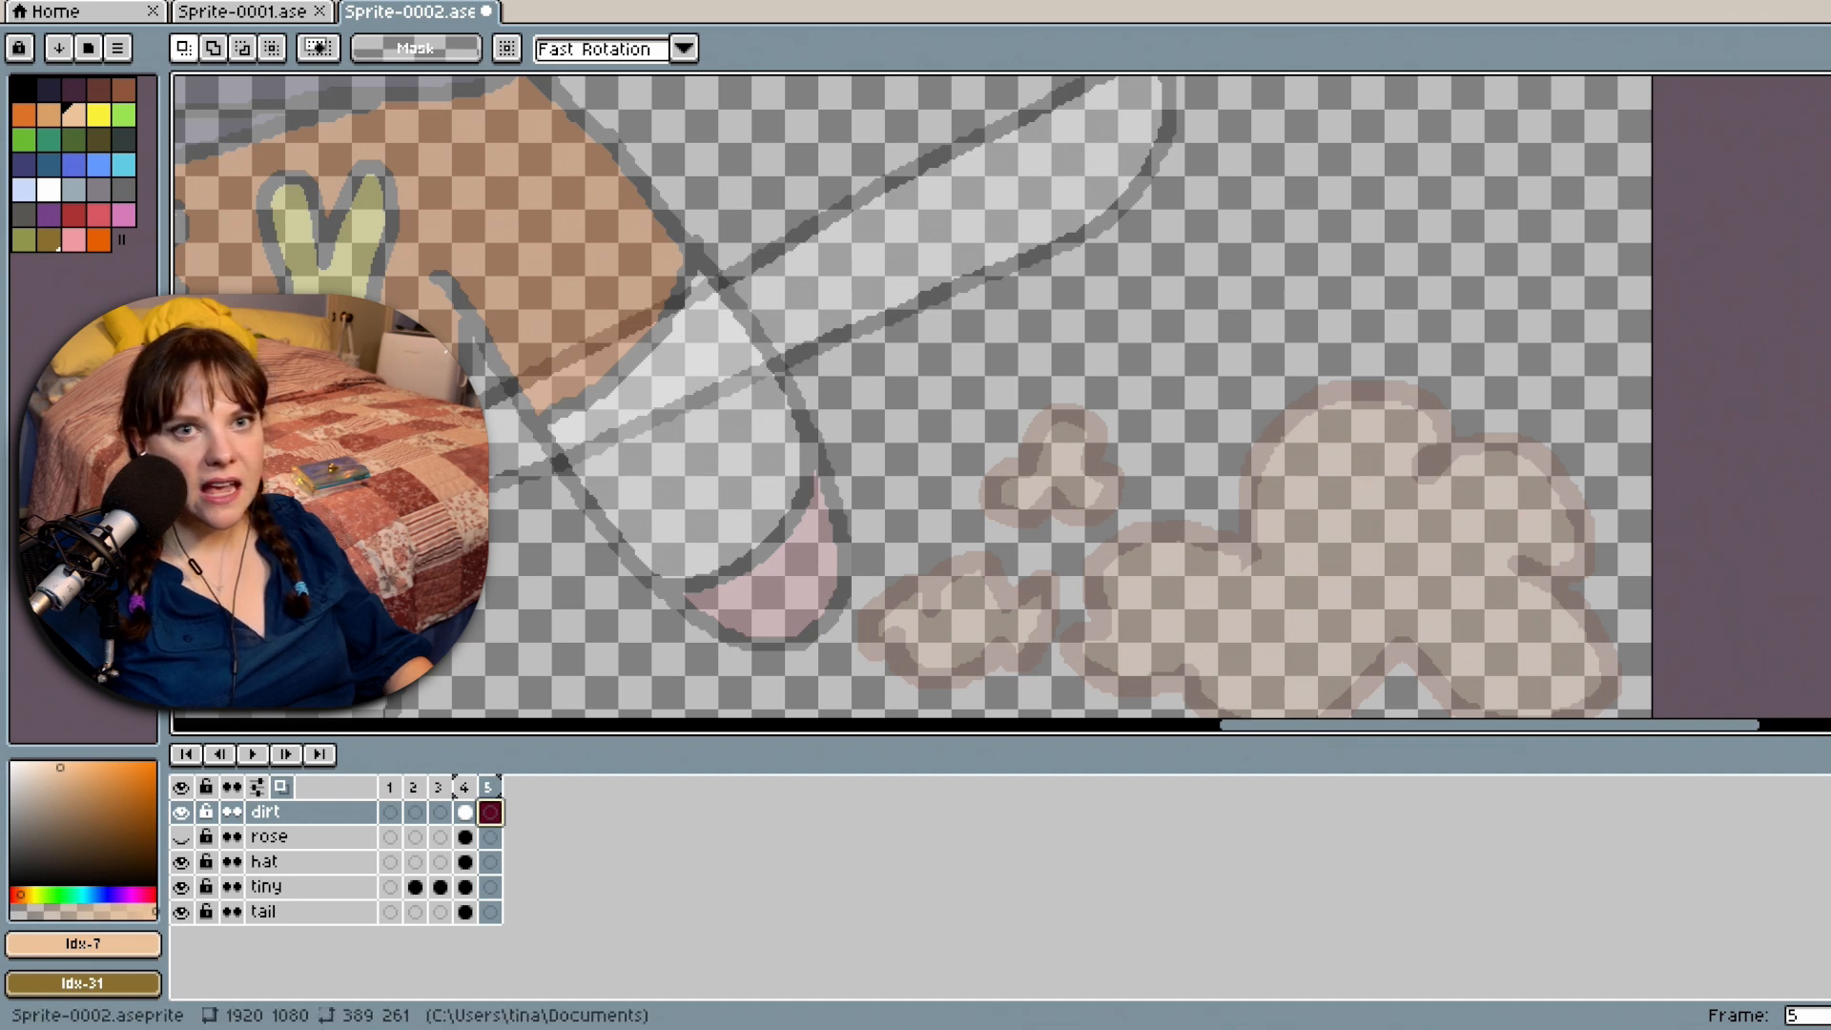
pyautogui.scroll(-3, 914, 397)
pyautogui.scroll(2, 914, 396)
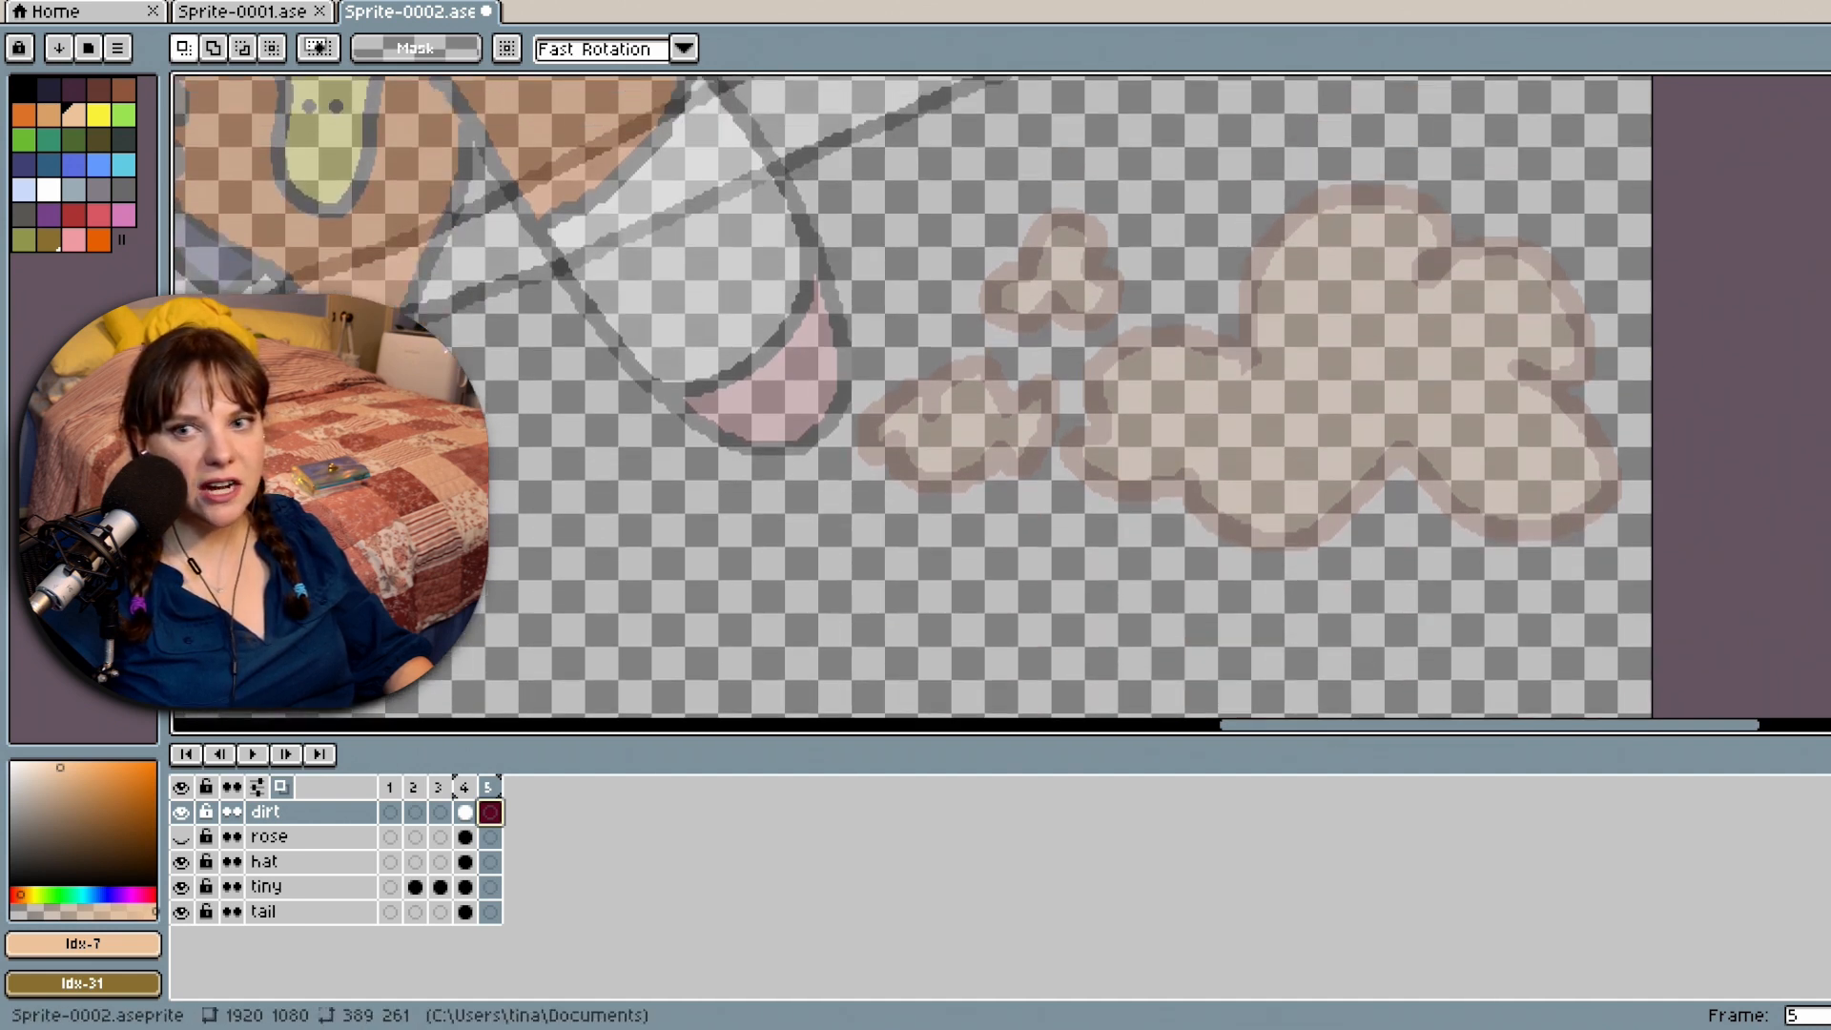
pyautogui.click(120, 93)
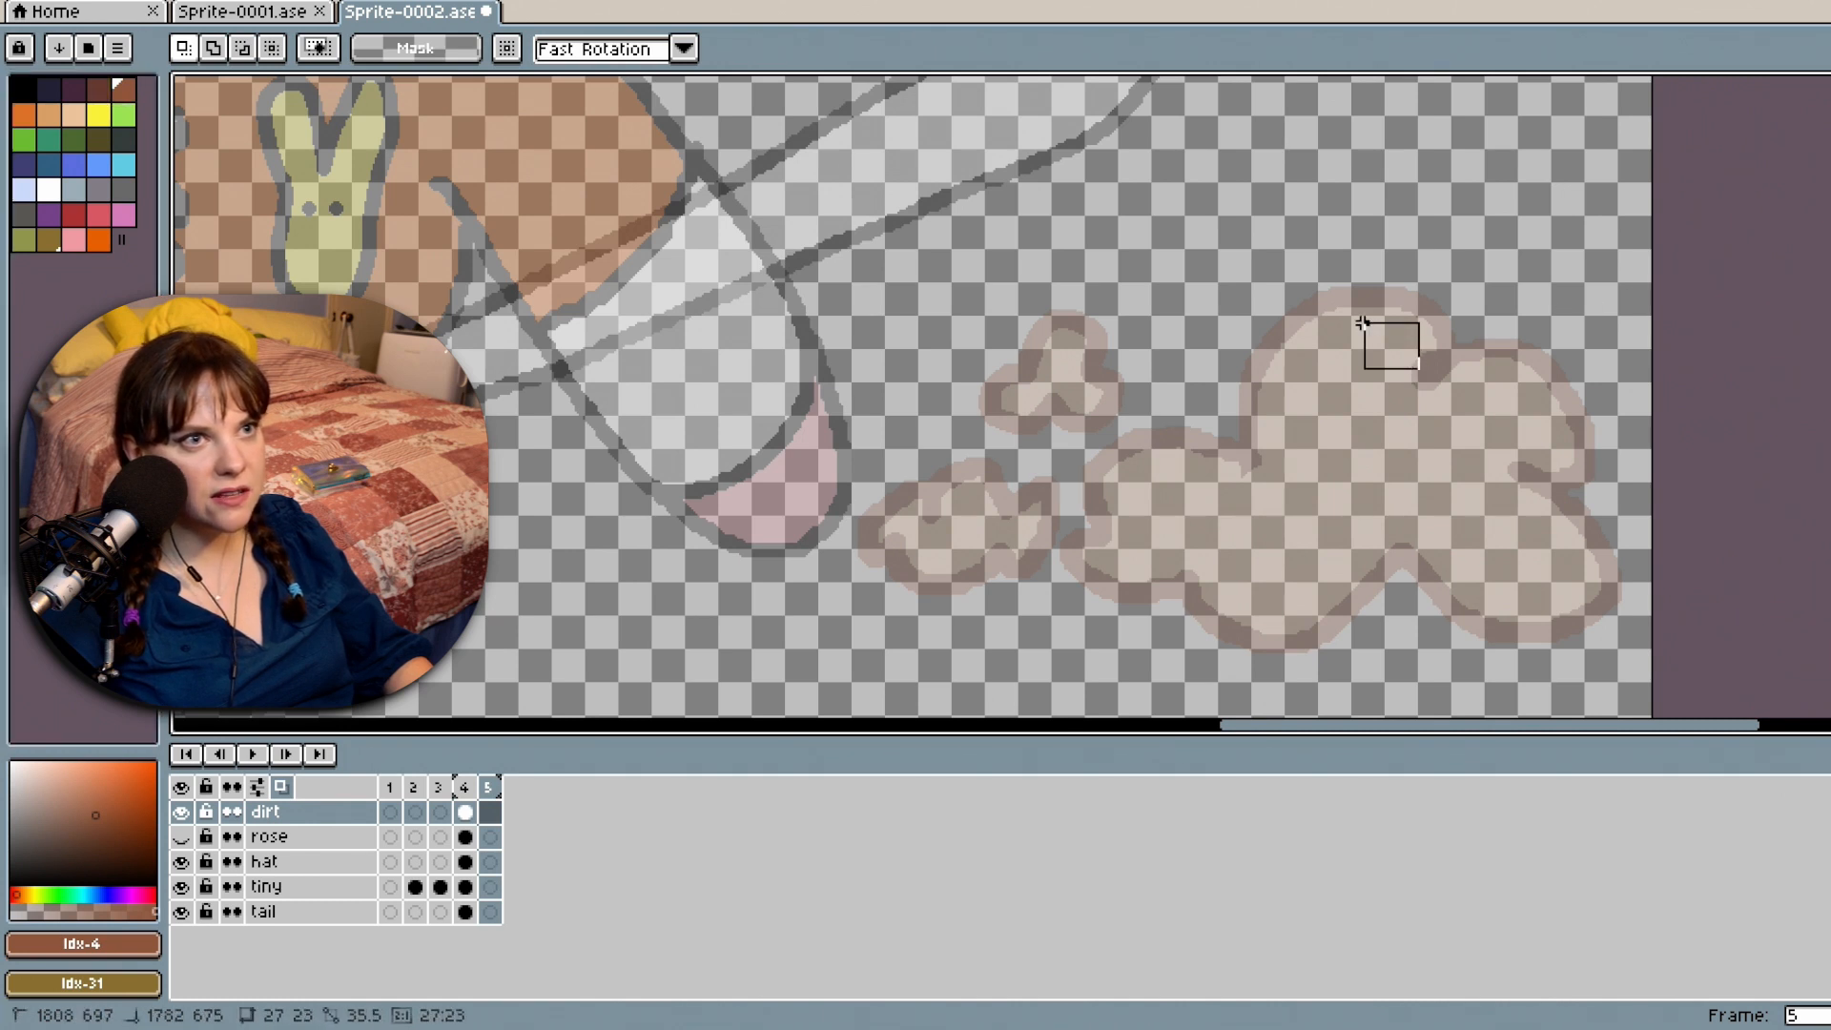
pyautogui.press('b')
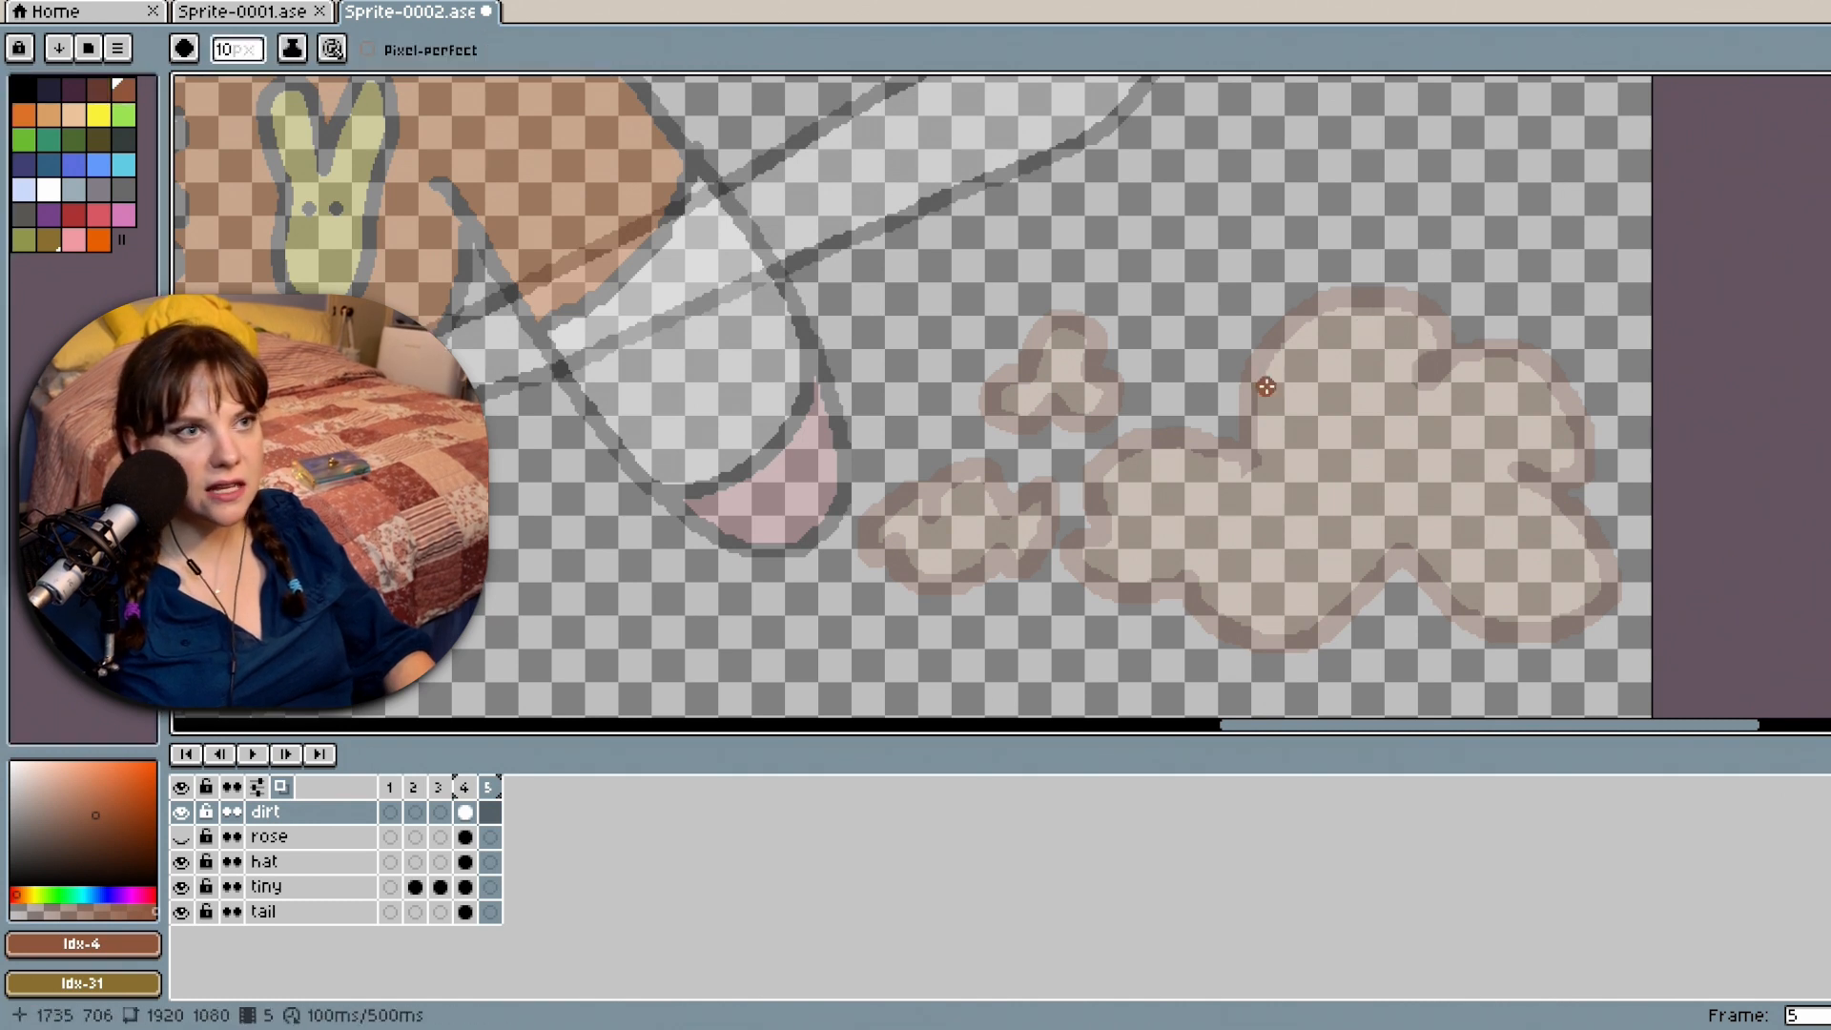
pyautogui.moveTo(1424, 375)
pyautogui.mouseDown()
pyautogui.moveTo(1370, 312)
pyautogui.moveTo(1315, 306)
pyautogui.moveTo(1186, 326)
pyautogui.moveTo(1192, 440)
pyautogui.moveTo(1110, 471)
pyautogui.moveTo(1112, 524)
pyautogui.moveTo(1148, 538)
pyautogui.moveTo(1127, 619)
pyautogui.moveTo(1177, 638)
pyautogui.moveTo(1225, 596)
pyautogui.moveTo(1289, 636)
pyautogui.moveTo(1345, 632)
pyautogui.moveTo(1398, 570)
pyautogui.moveTo(1441, 592)
pyautogui.moveTo(1529, 560)
pyautogui.mouseUp()
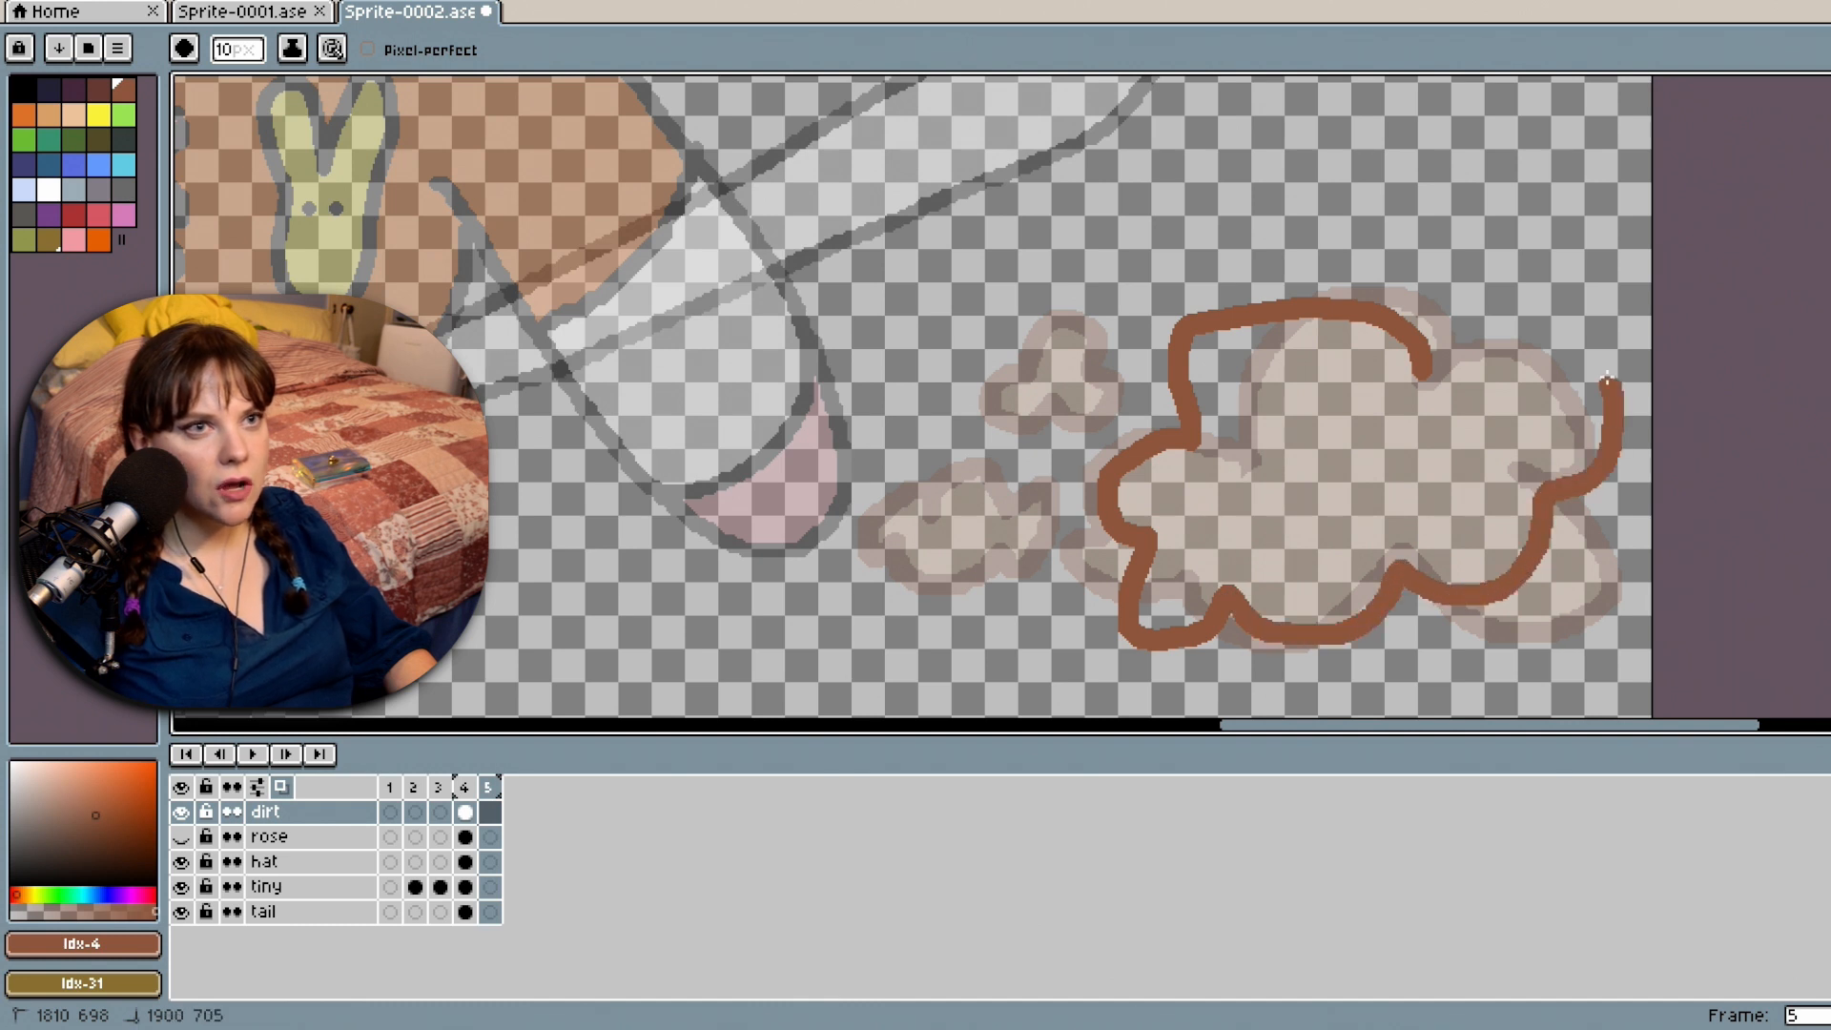
pyautogui.moveTo(1404, 346); pyautogui.dragTo(1408, 348)
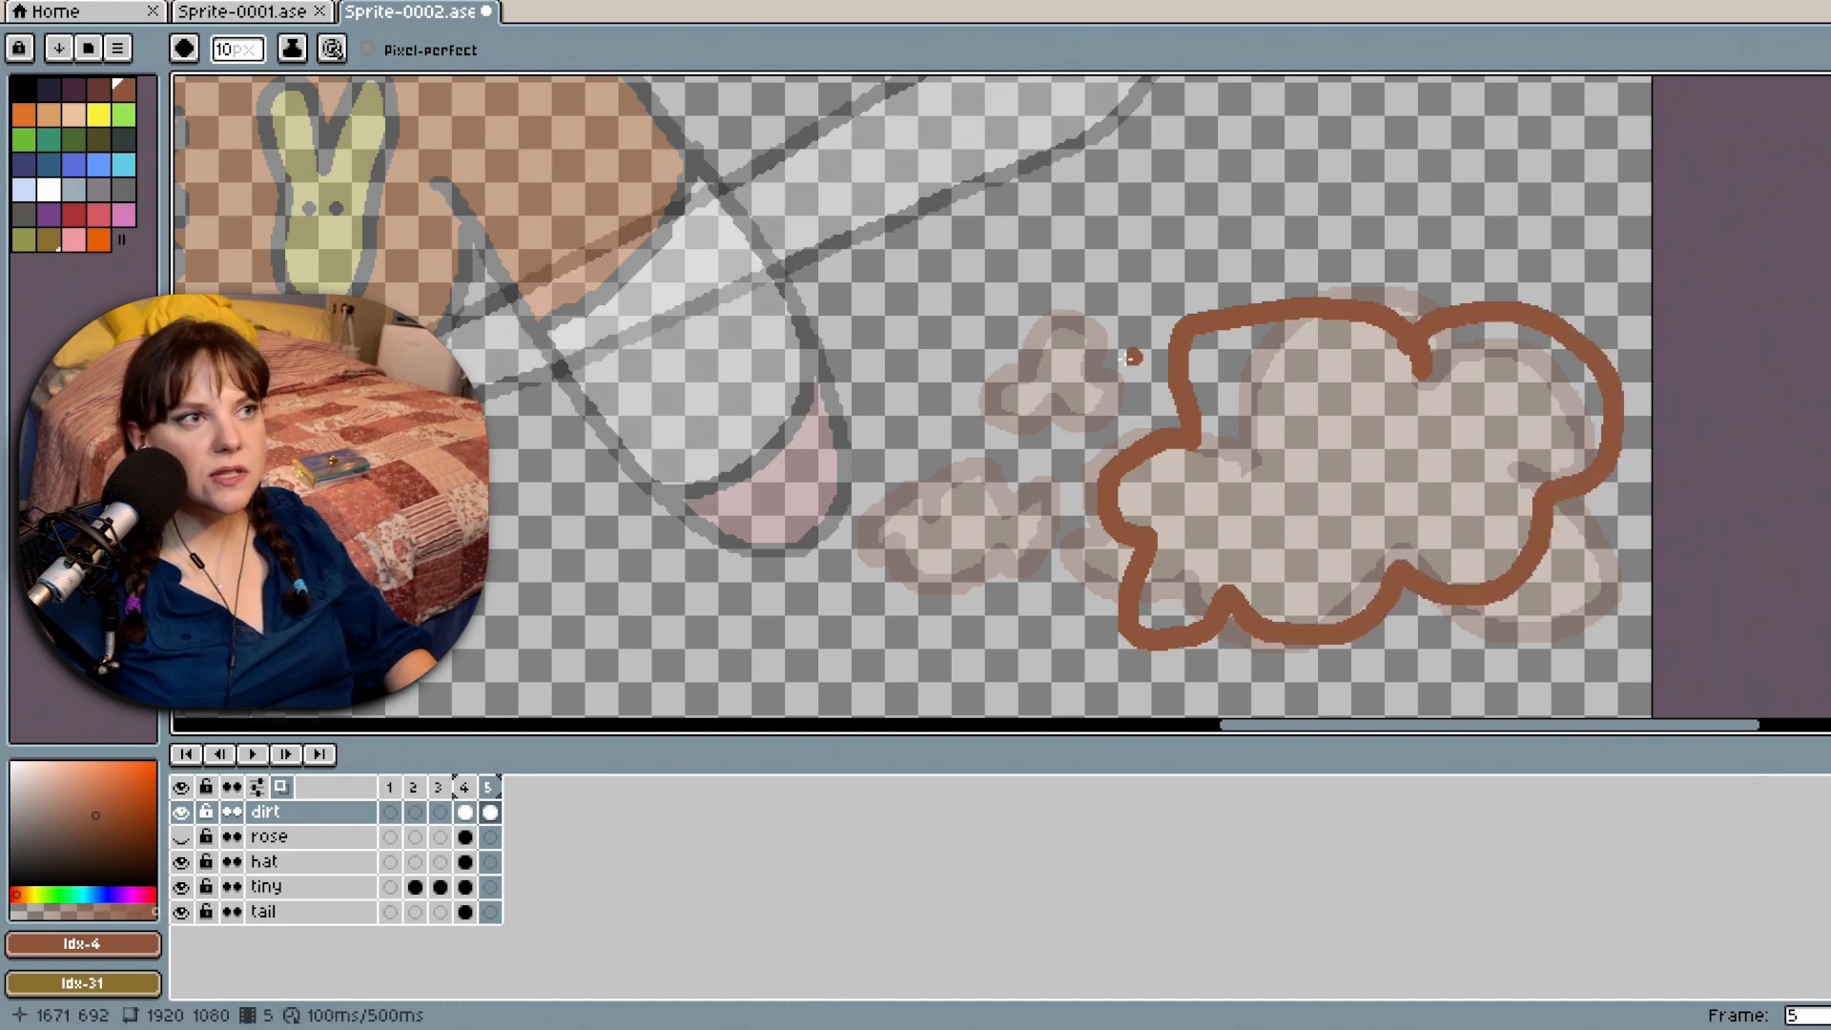
pyautogui.click(1031, 365)
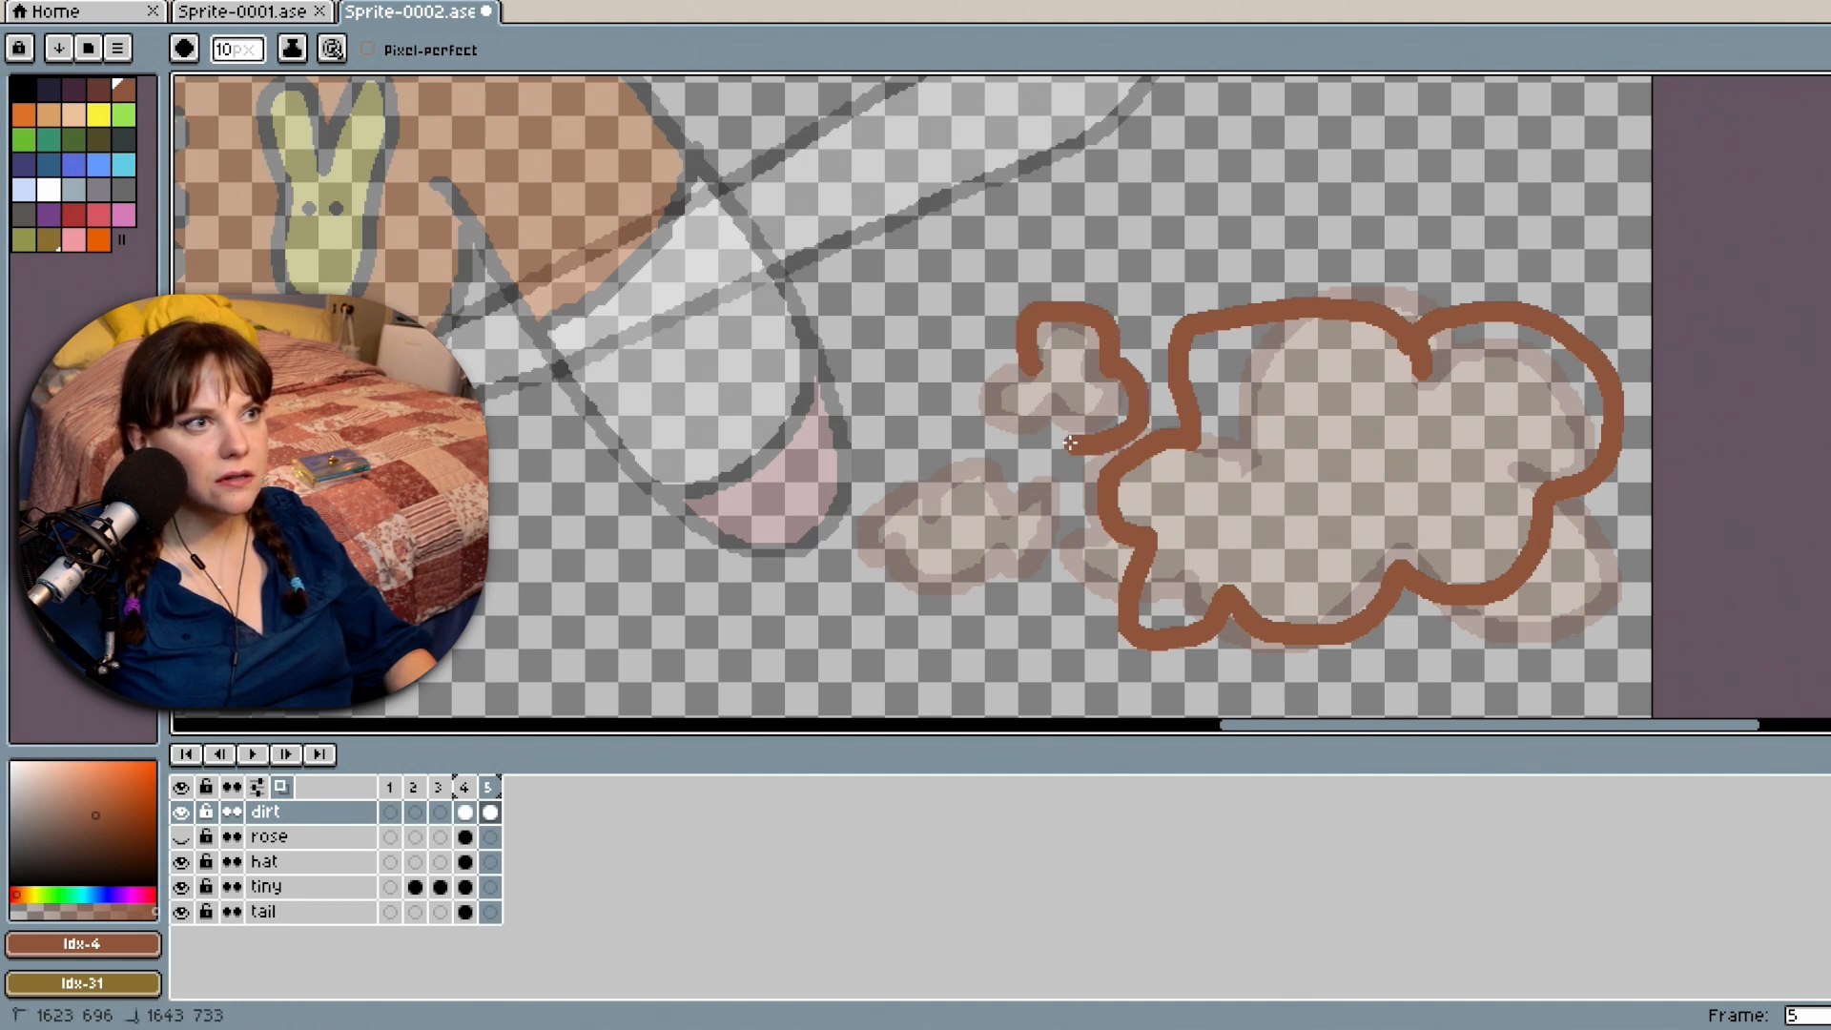
pyautogui.moveTo(997, 362); pyautogui.dragTo(1022, 364)
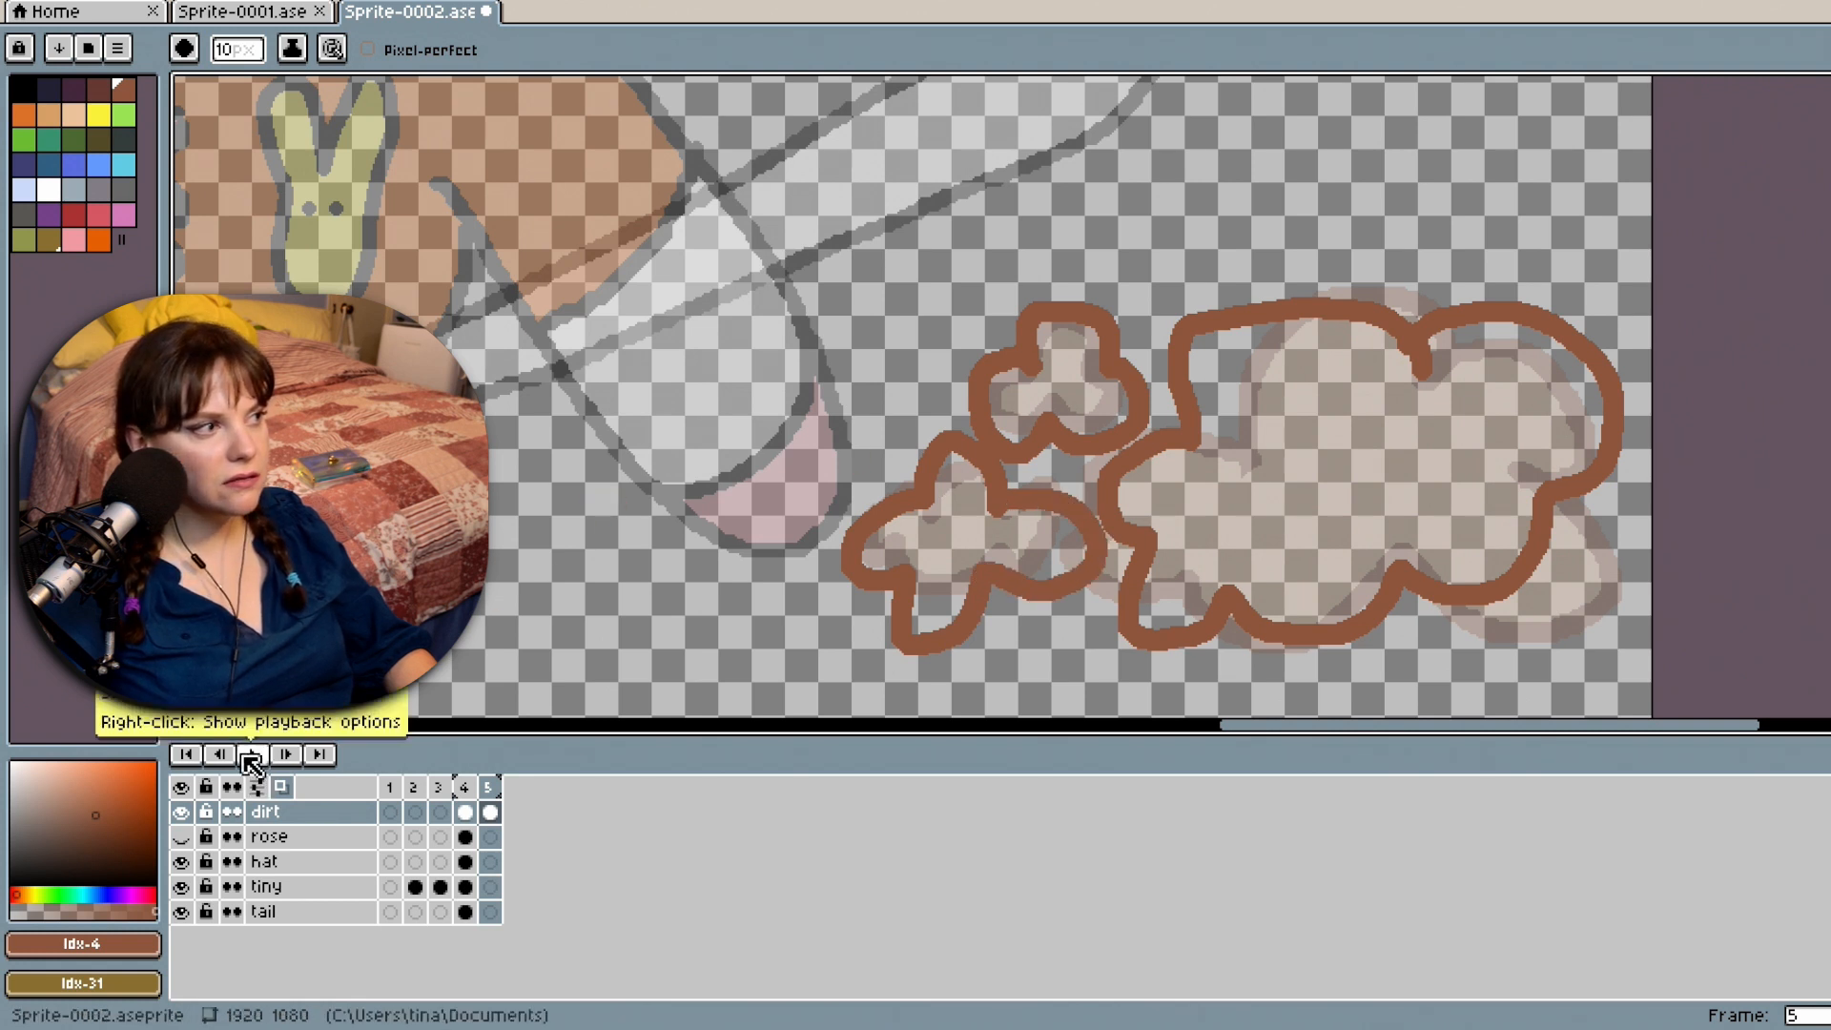
# Fill the large dust cloud and both smaller puffs in frame 5 with light tan (Idx-7).
pyautogui.click(1830, 279)
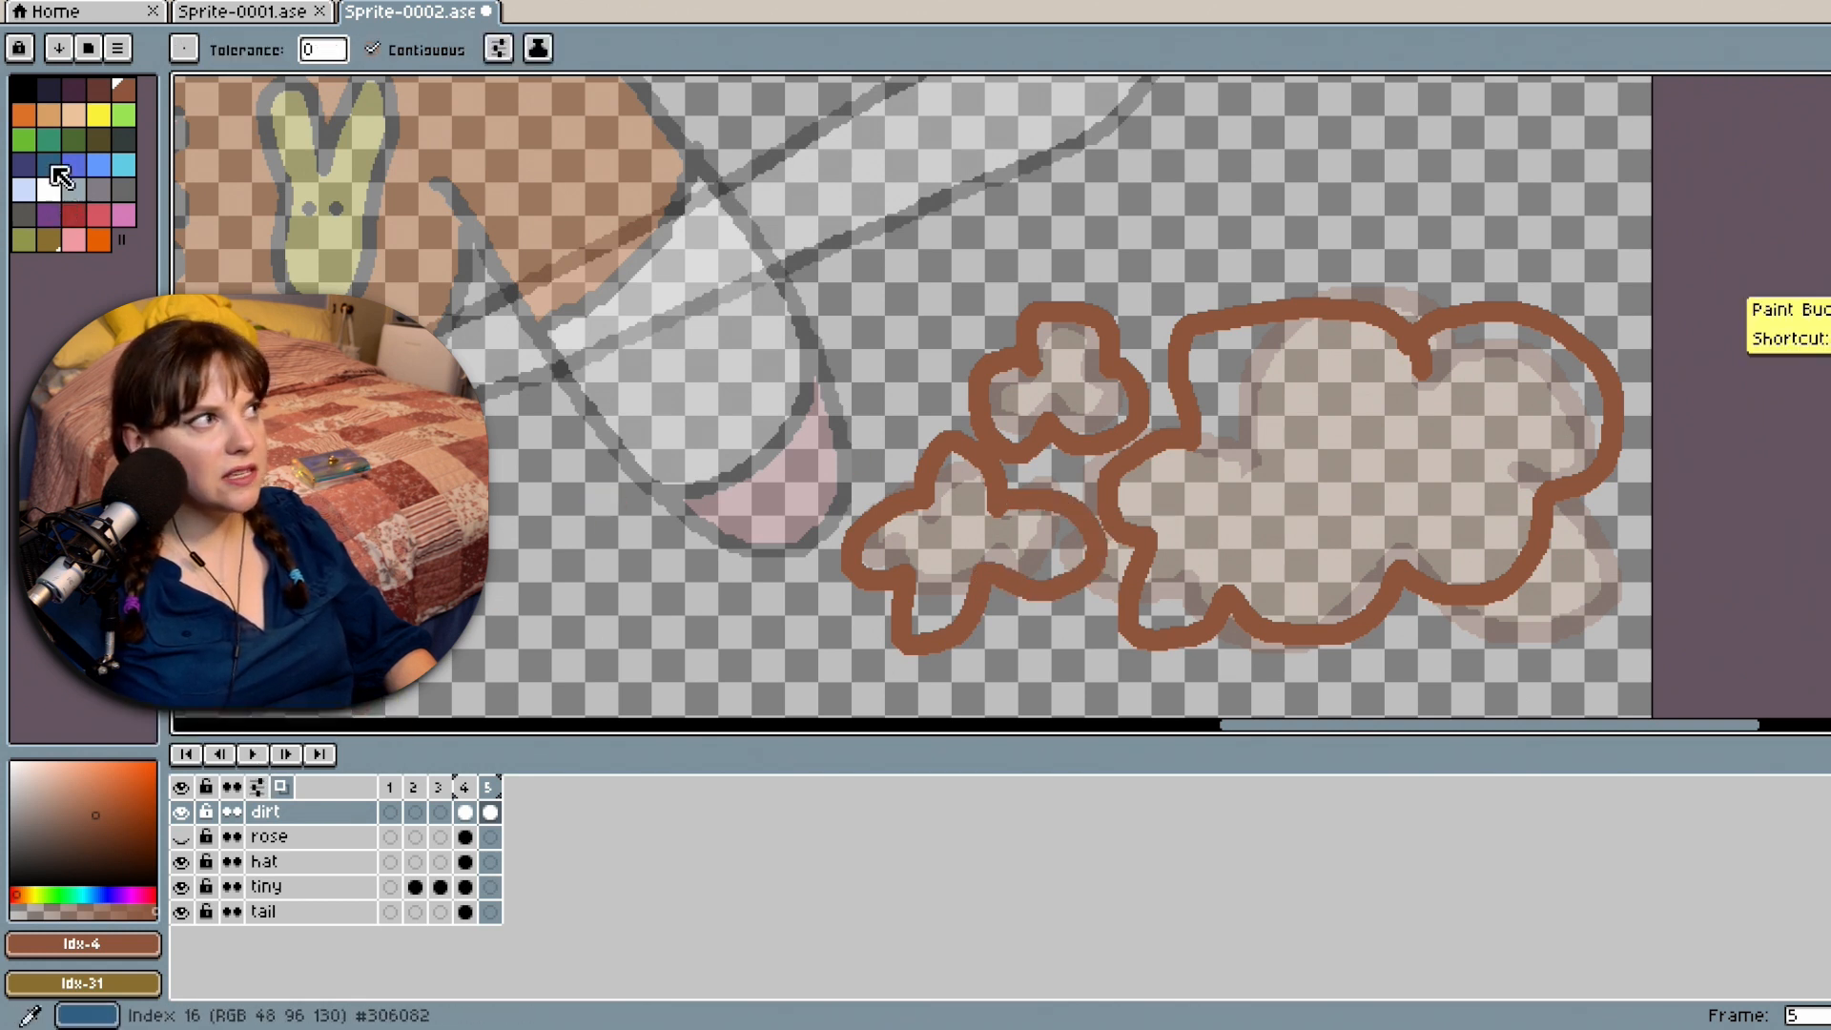
pyautogui.click(75, 115)
pyautogui.click(1068, 371)
pyautogui.click(1170, 512)
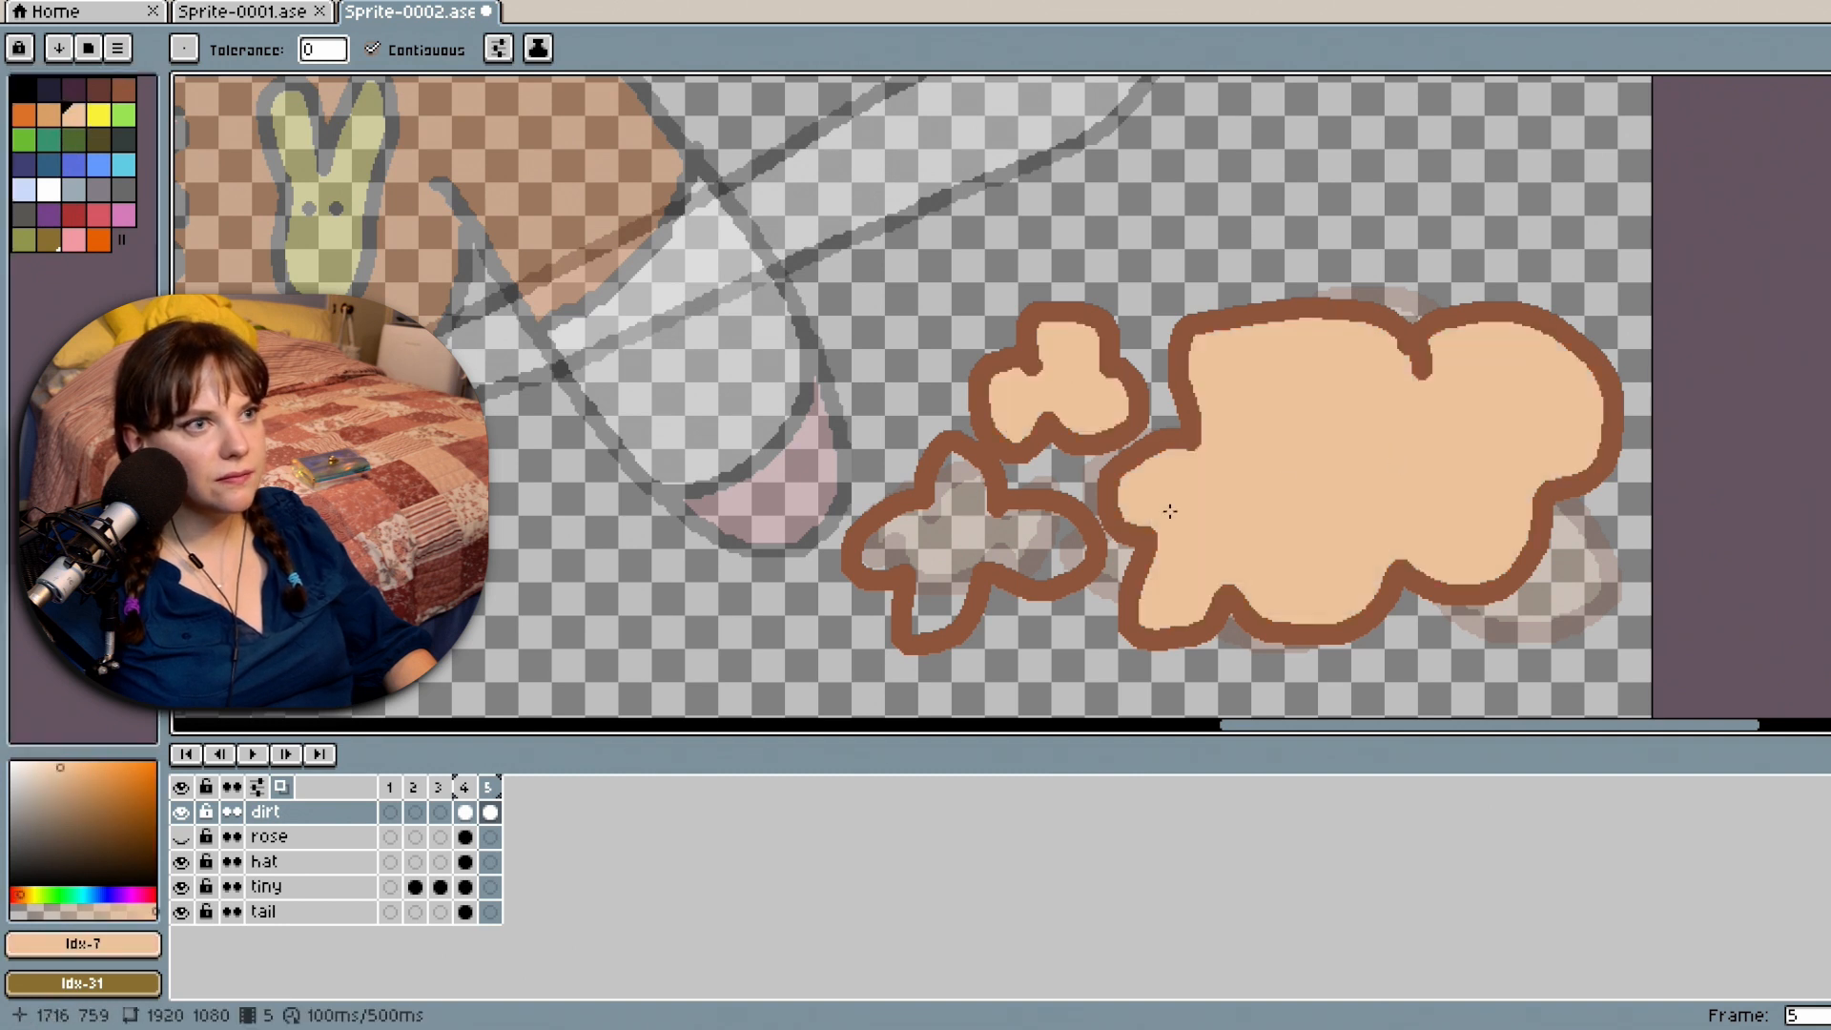
pyautogui.click(938, 535)
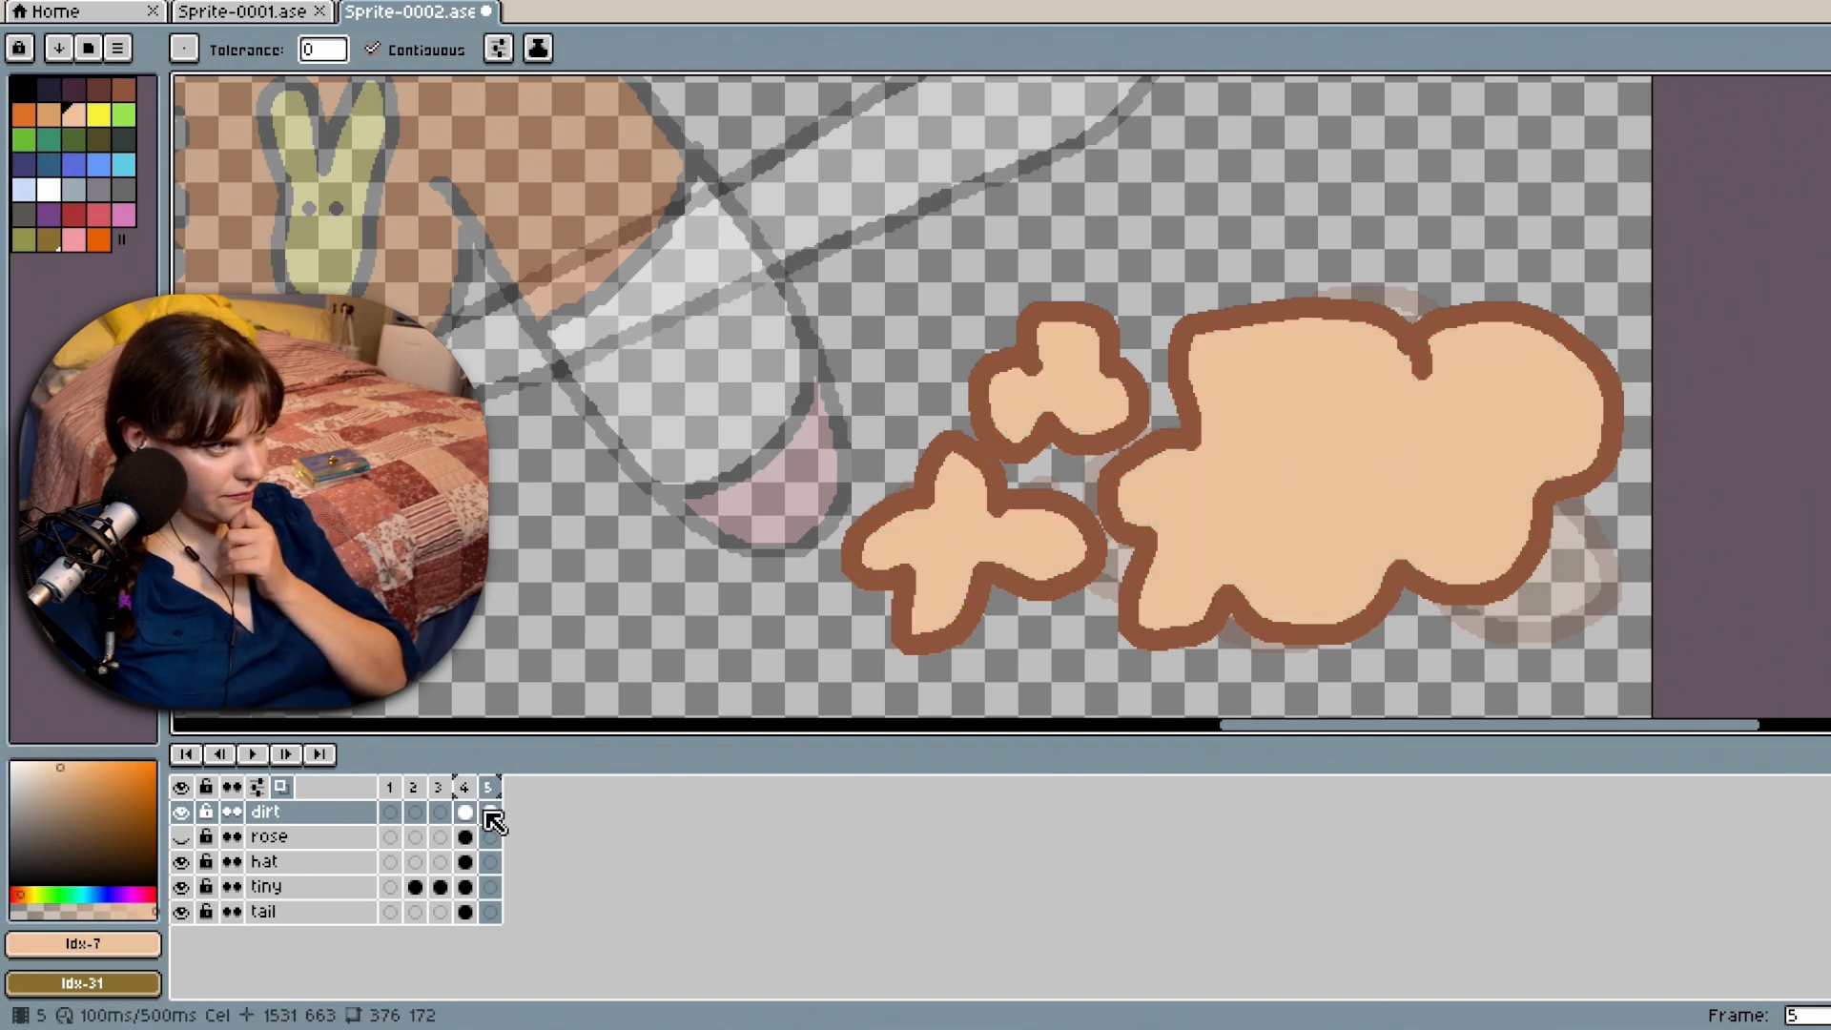
# Turn off onion skinning and flip repeatedly between frames 4 and 5 to compare the dust cloud shapes behind the mouse's hand.
pyautogui.click(287, 789)
pyautogui.click(464, 811)
pyautogui.click(490, 812)
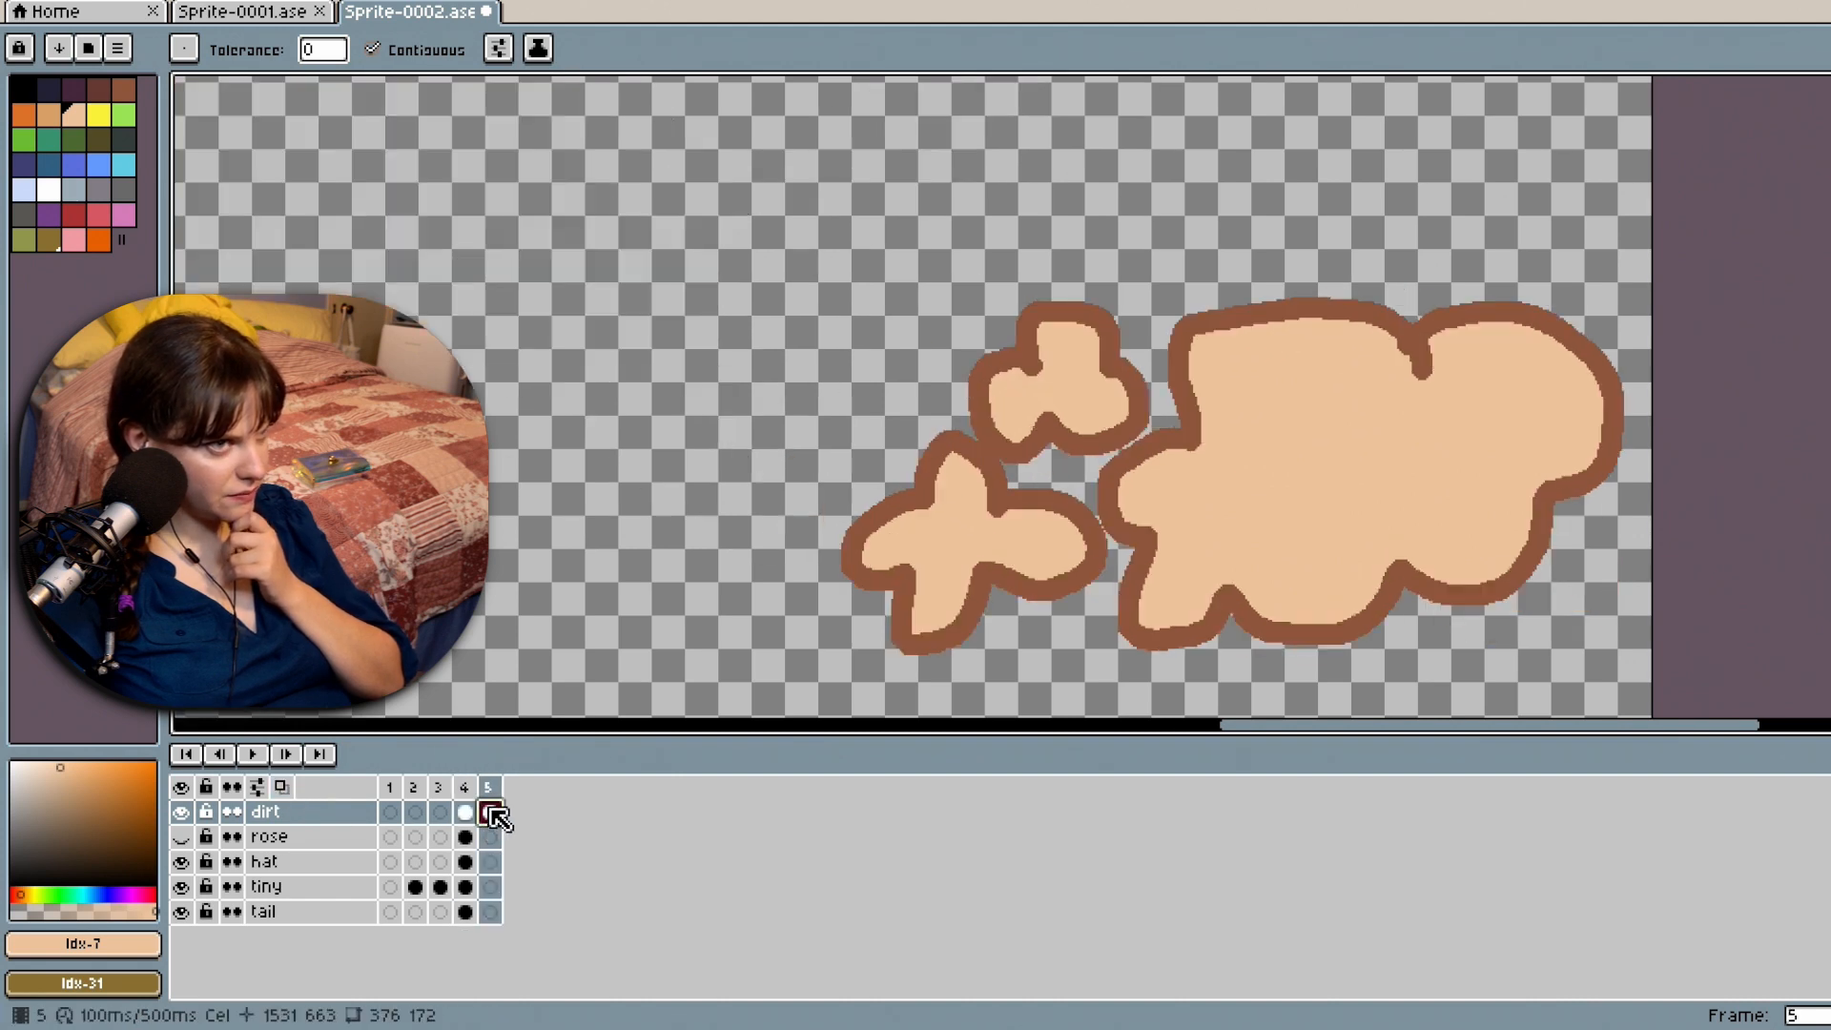
pyautogui.click(467, 815)
pyautogui.click(489, 815)
pyautogui.click(467, 817)
pyautogui.click(488, 817)
pyautogui.click(467, 818)
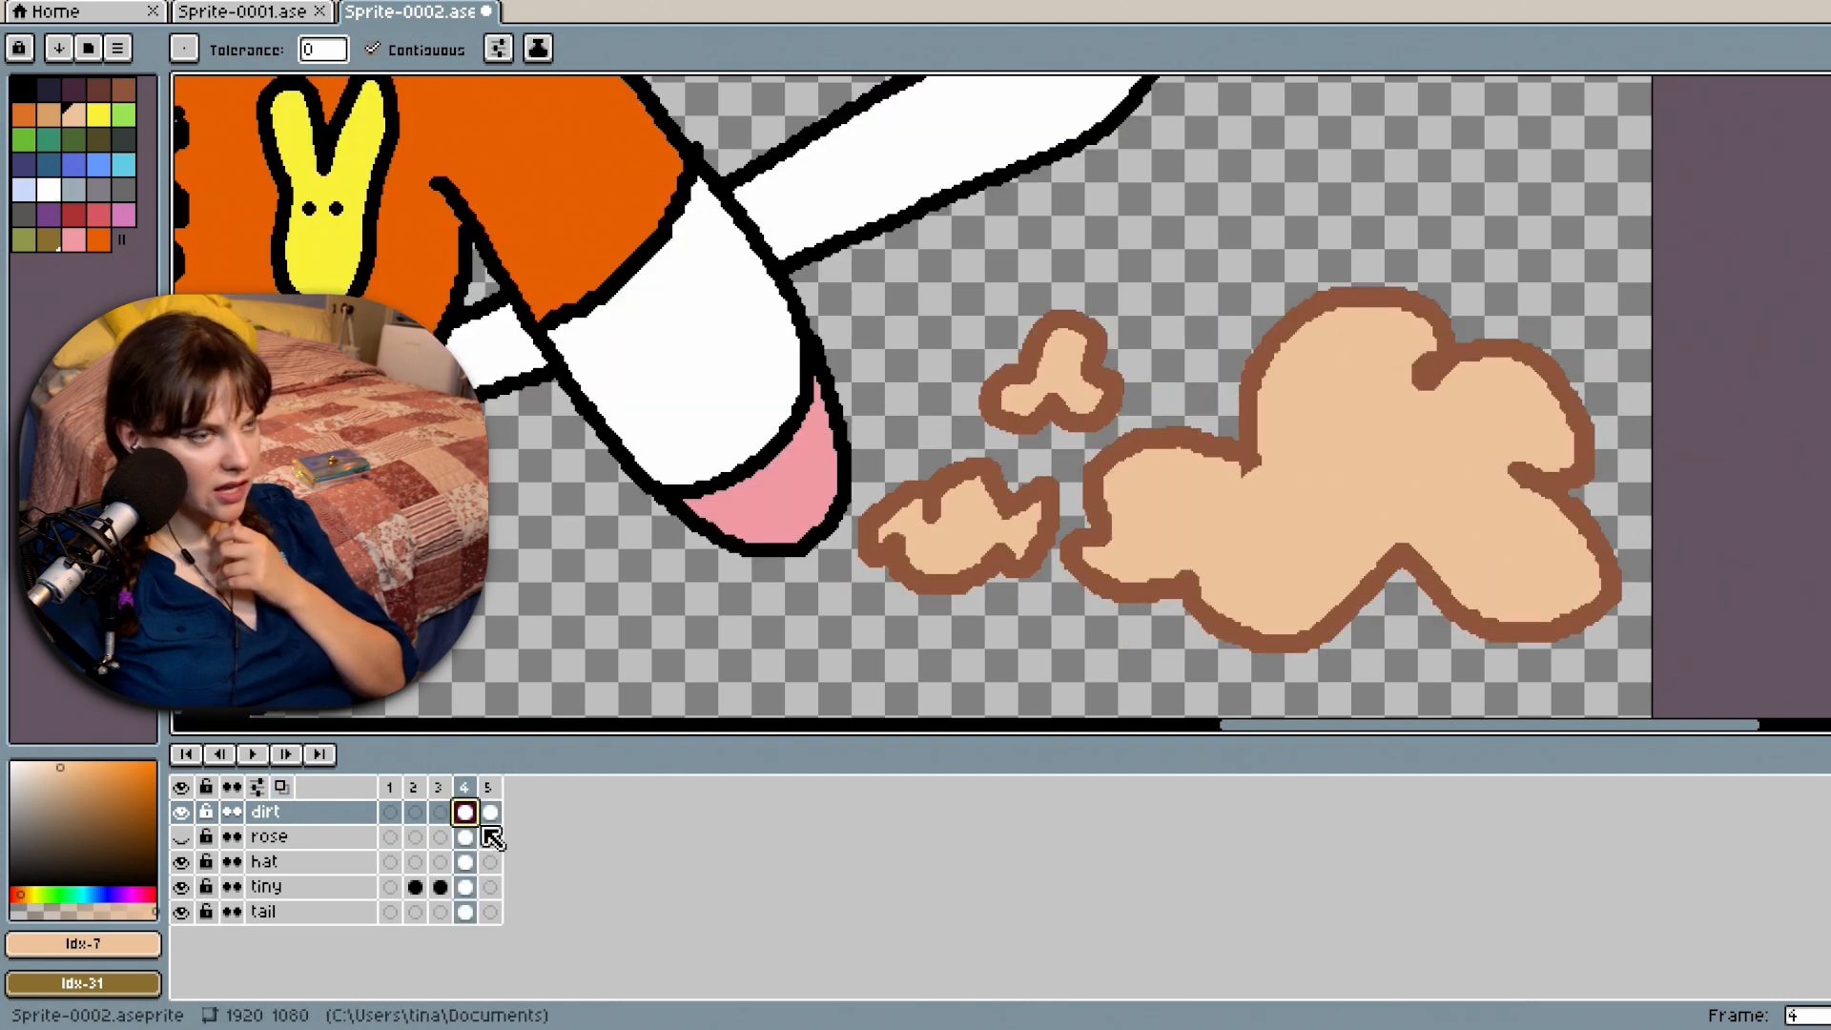
pyautogui.click(488, 817)
pyautogui.click(468, 815)
pyautogui.click(488, 812)
pyautogui.click(471, 810)
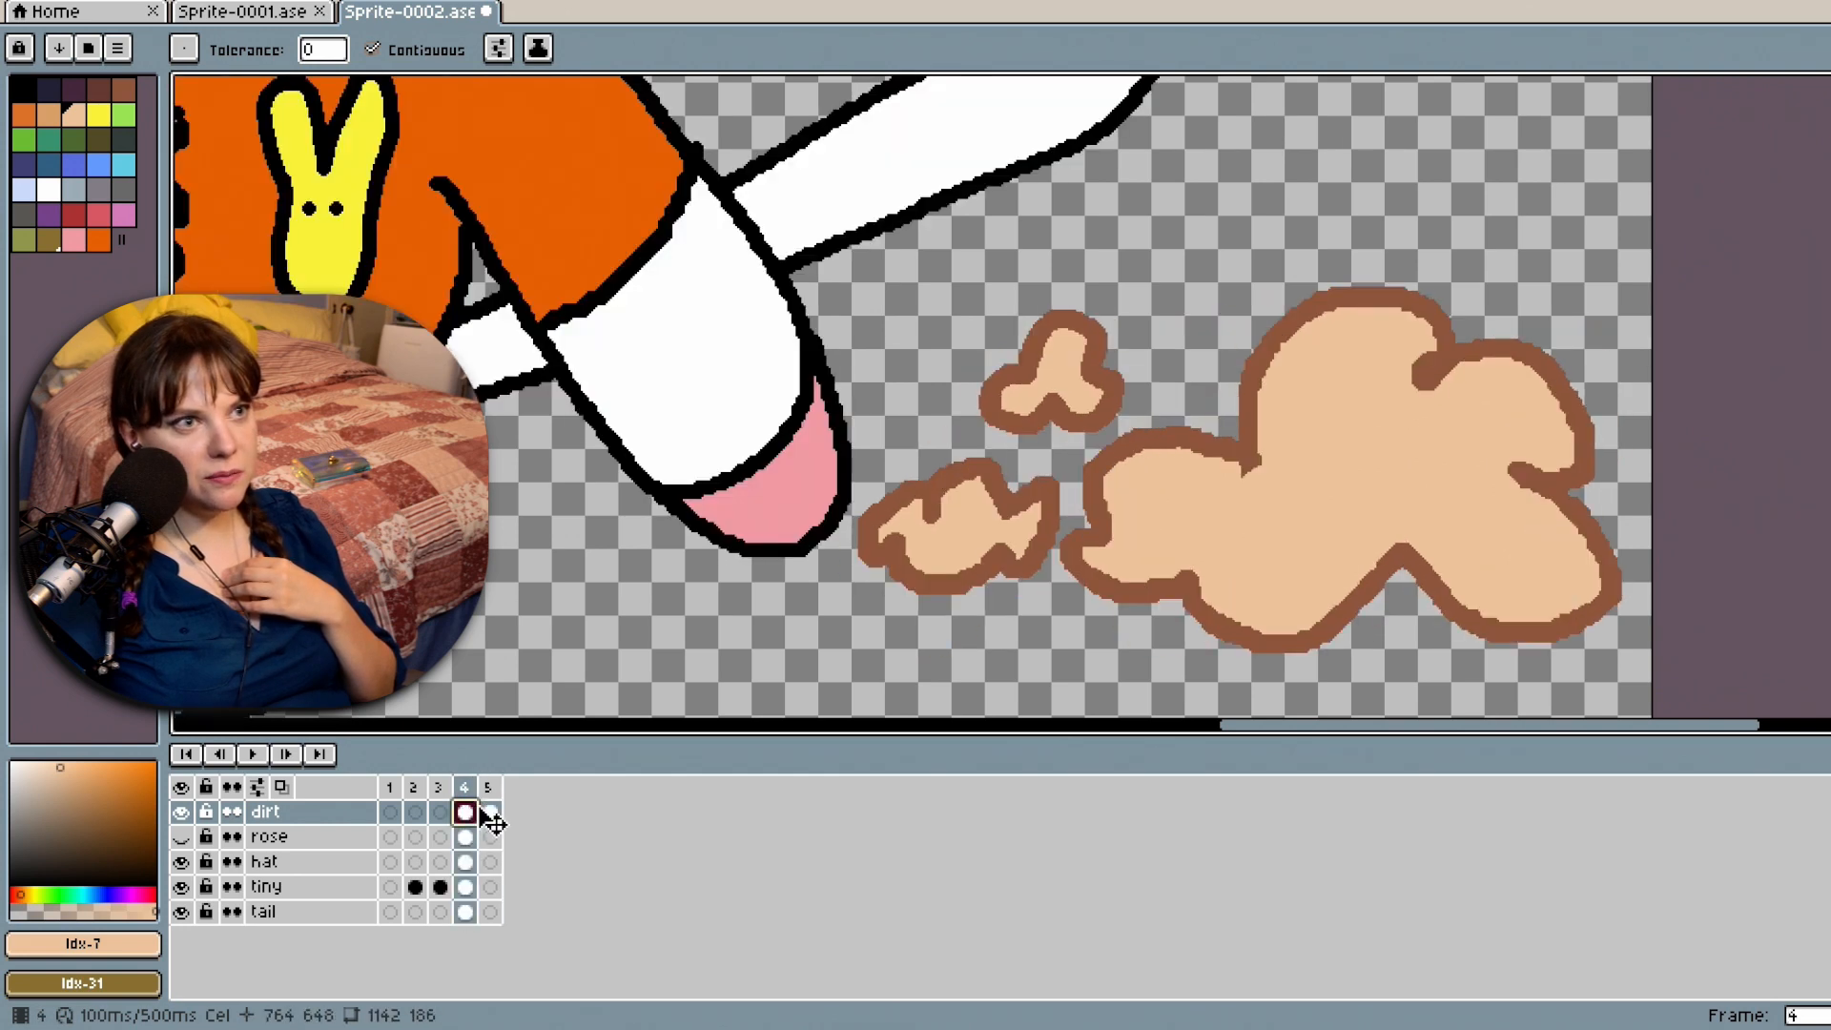
pyautogui.click(489, 815)
pyautogui.click(467, 815)
pyautogui.click(488, 816)
pyautogui.click(471, 813)
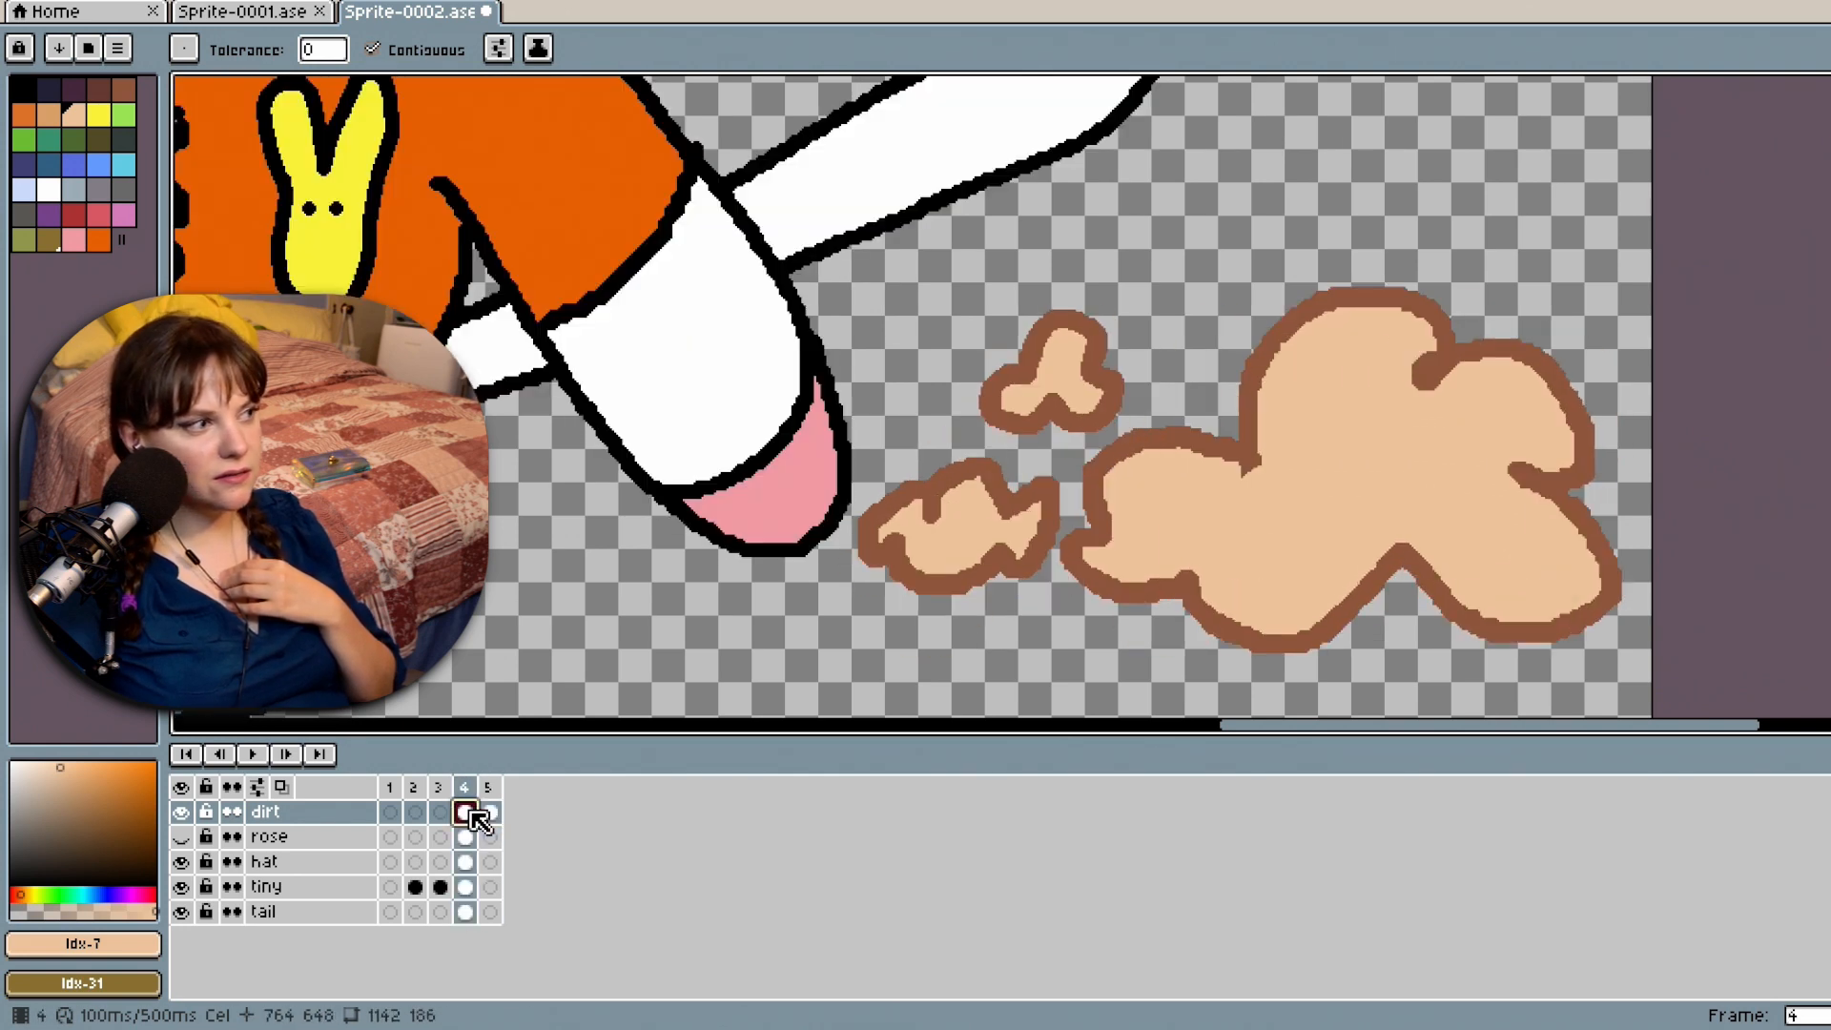
pyautogui.click(489, 814)
pyautogui.click(469, 814)
pyautogui.click(489, 815)
pyautogui.click(470, 814)
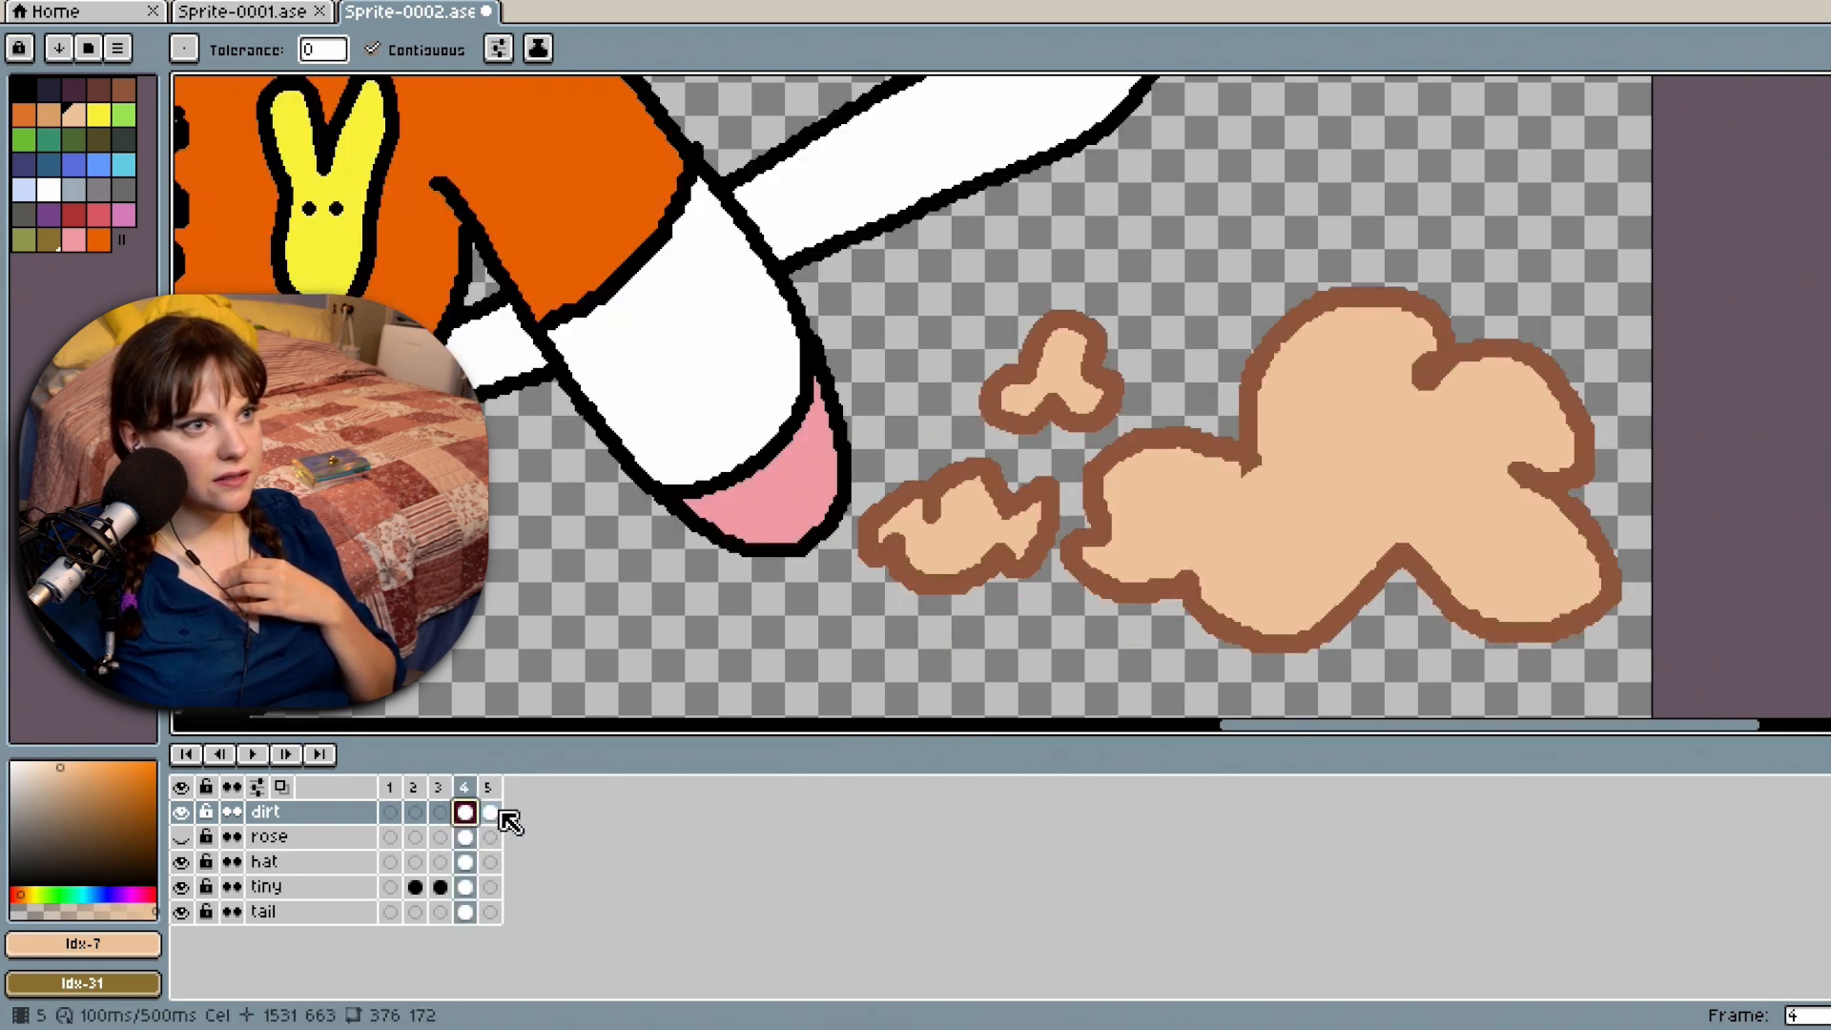
pyautogui.click(493, 813)
pyautogui.click(468, 814)
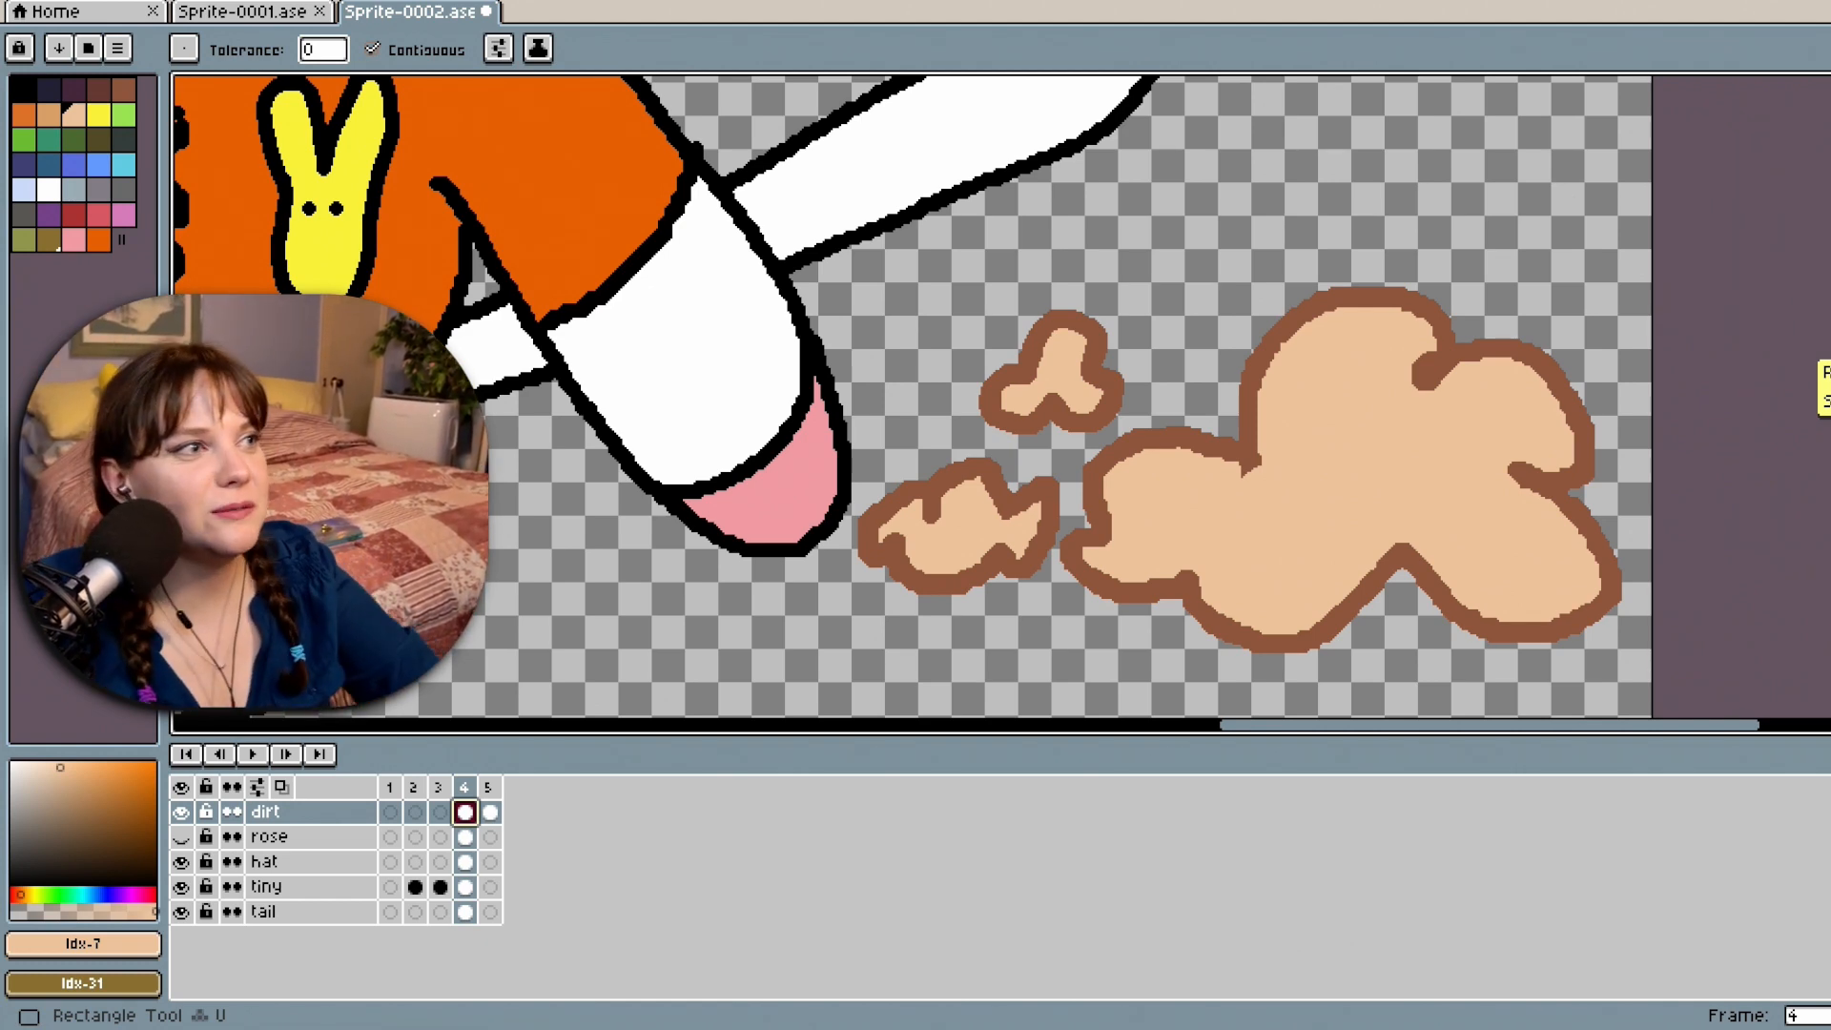
# Turn onion skinning on and outline a shrunken dust cloud and a tiny round puff by the mouse's legs in frame 5, using 10 px brown (Idx-4).
pyautogui.scroll(-2, 1271, 277)
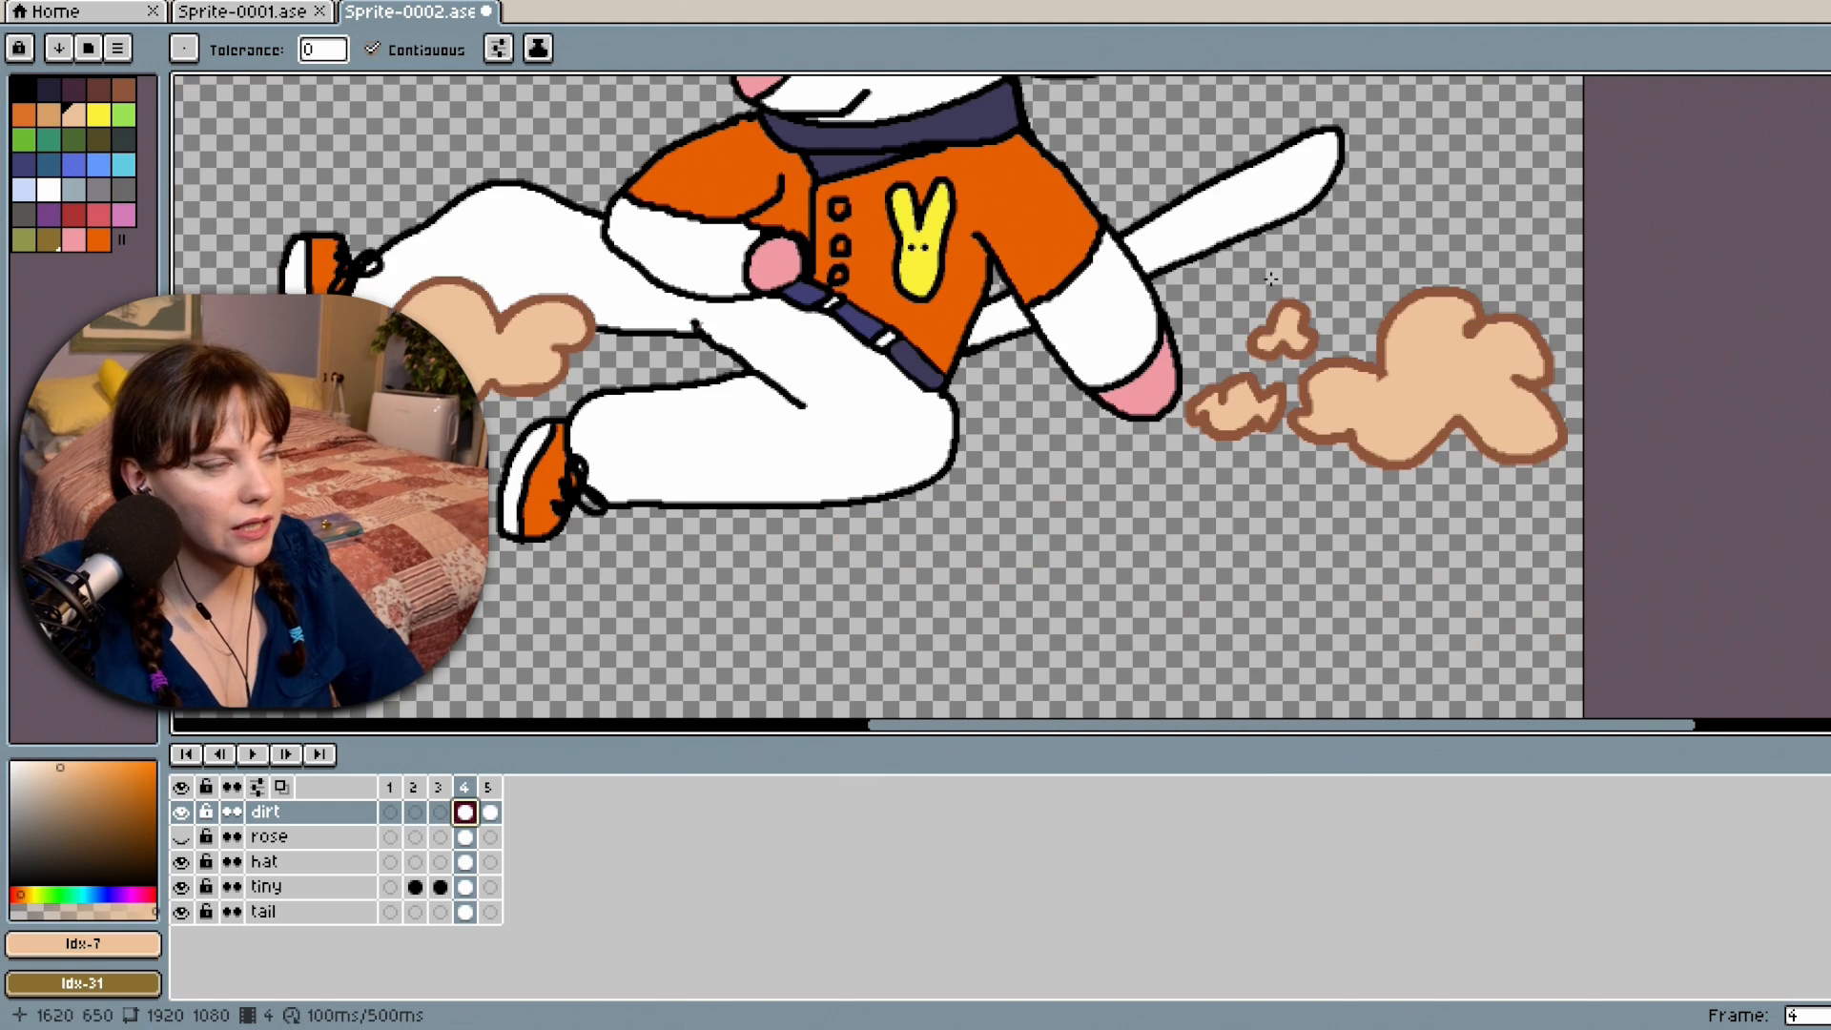
pyautogui.scroll(3, 1252, 577)
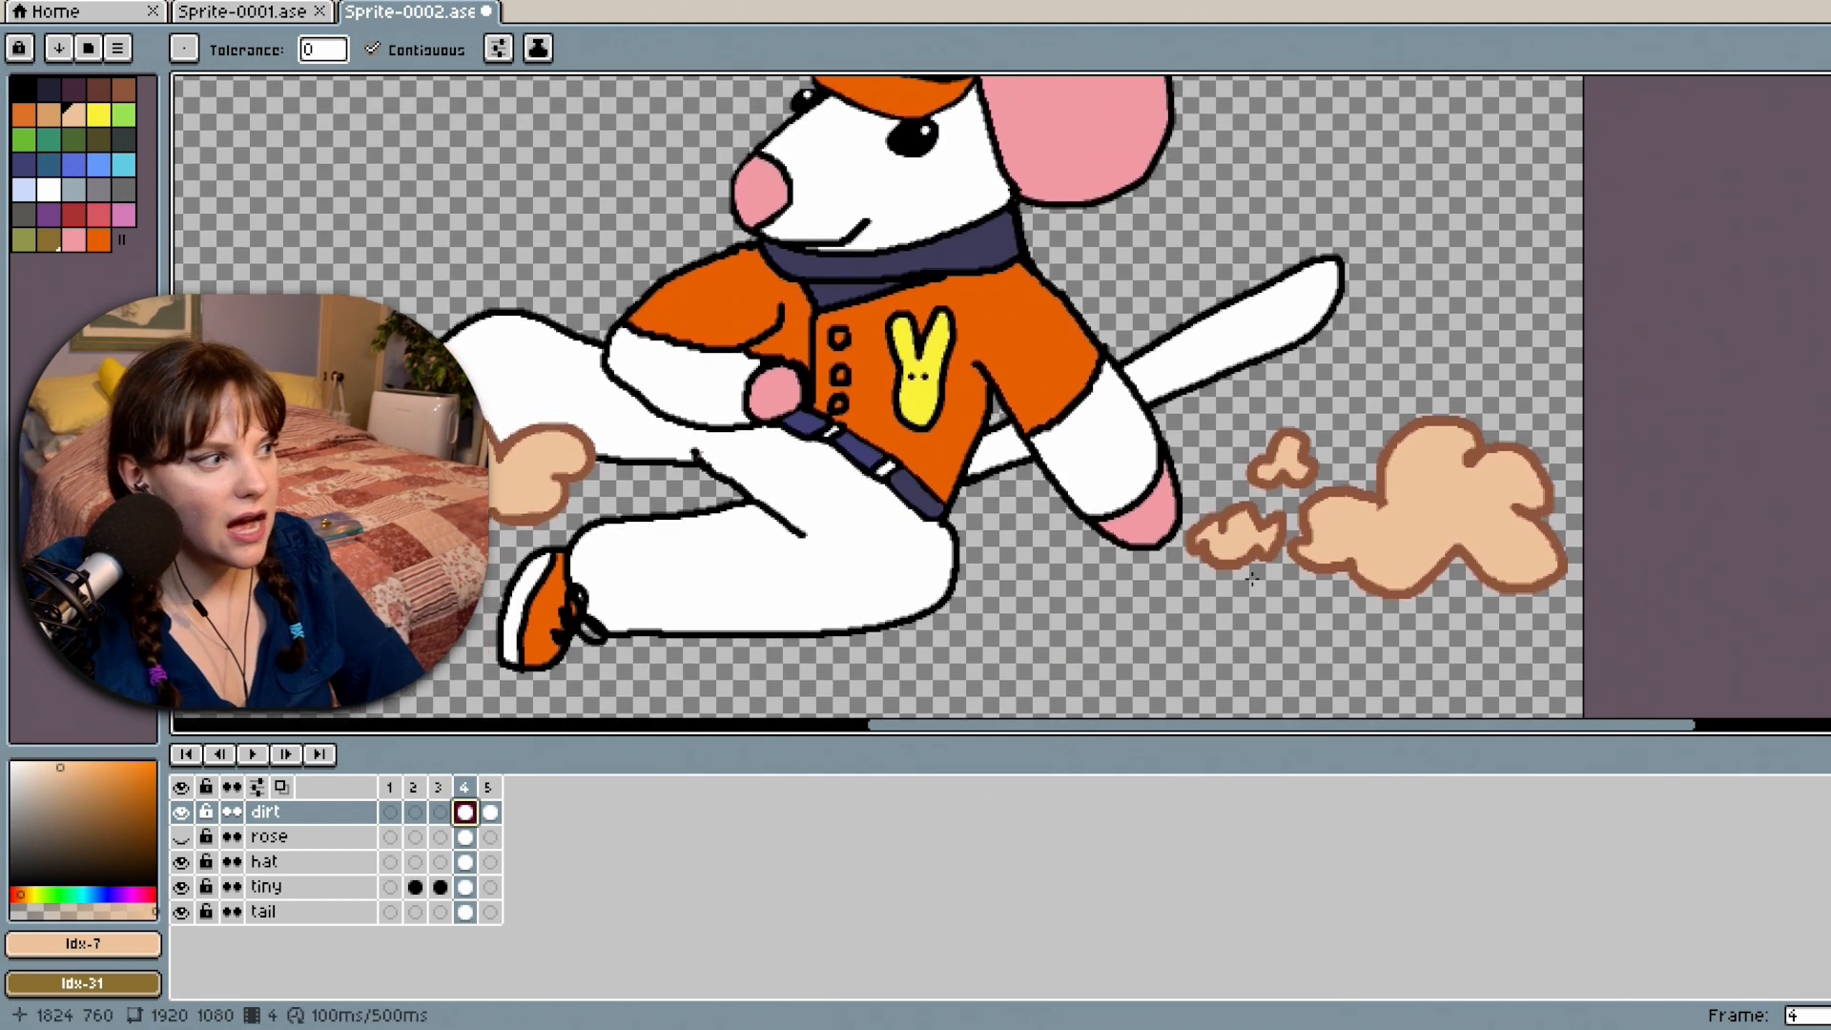
pyautogui.click(490, 812)
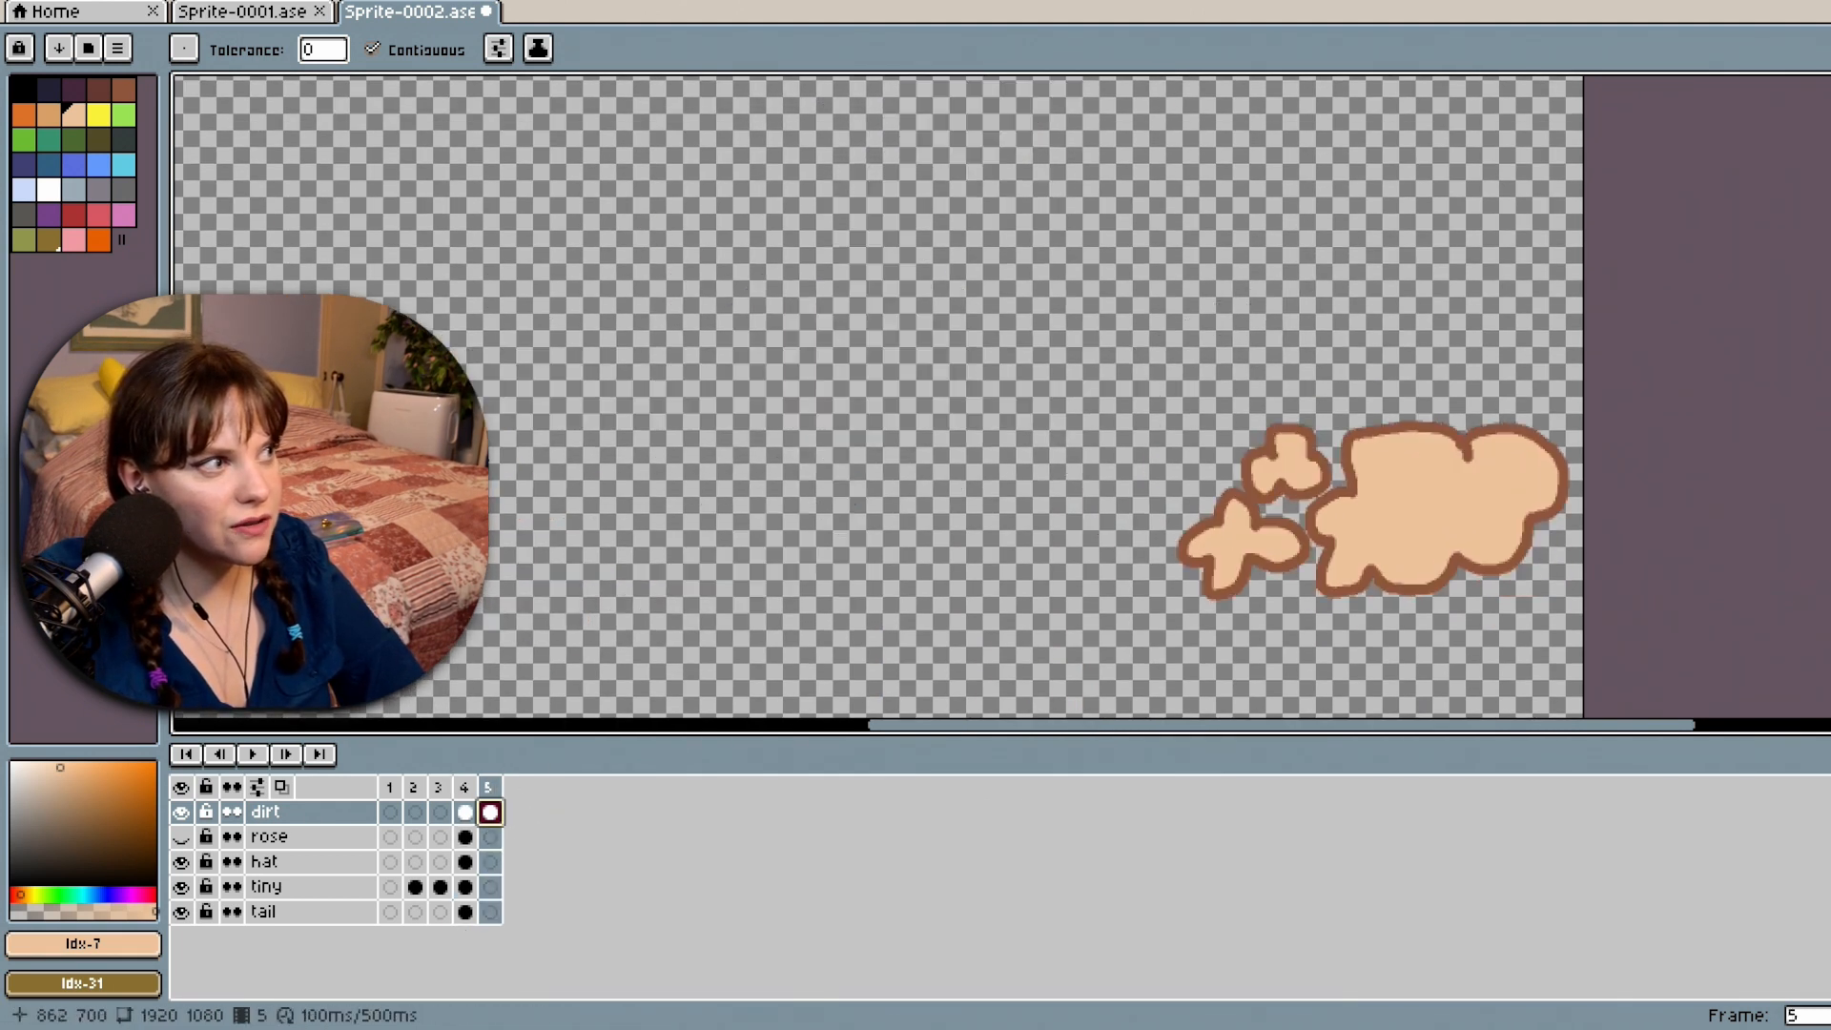
pyautogui.click(282, 787)
pyautogui.scroll(1, 474, 424)
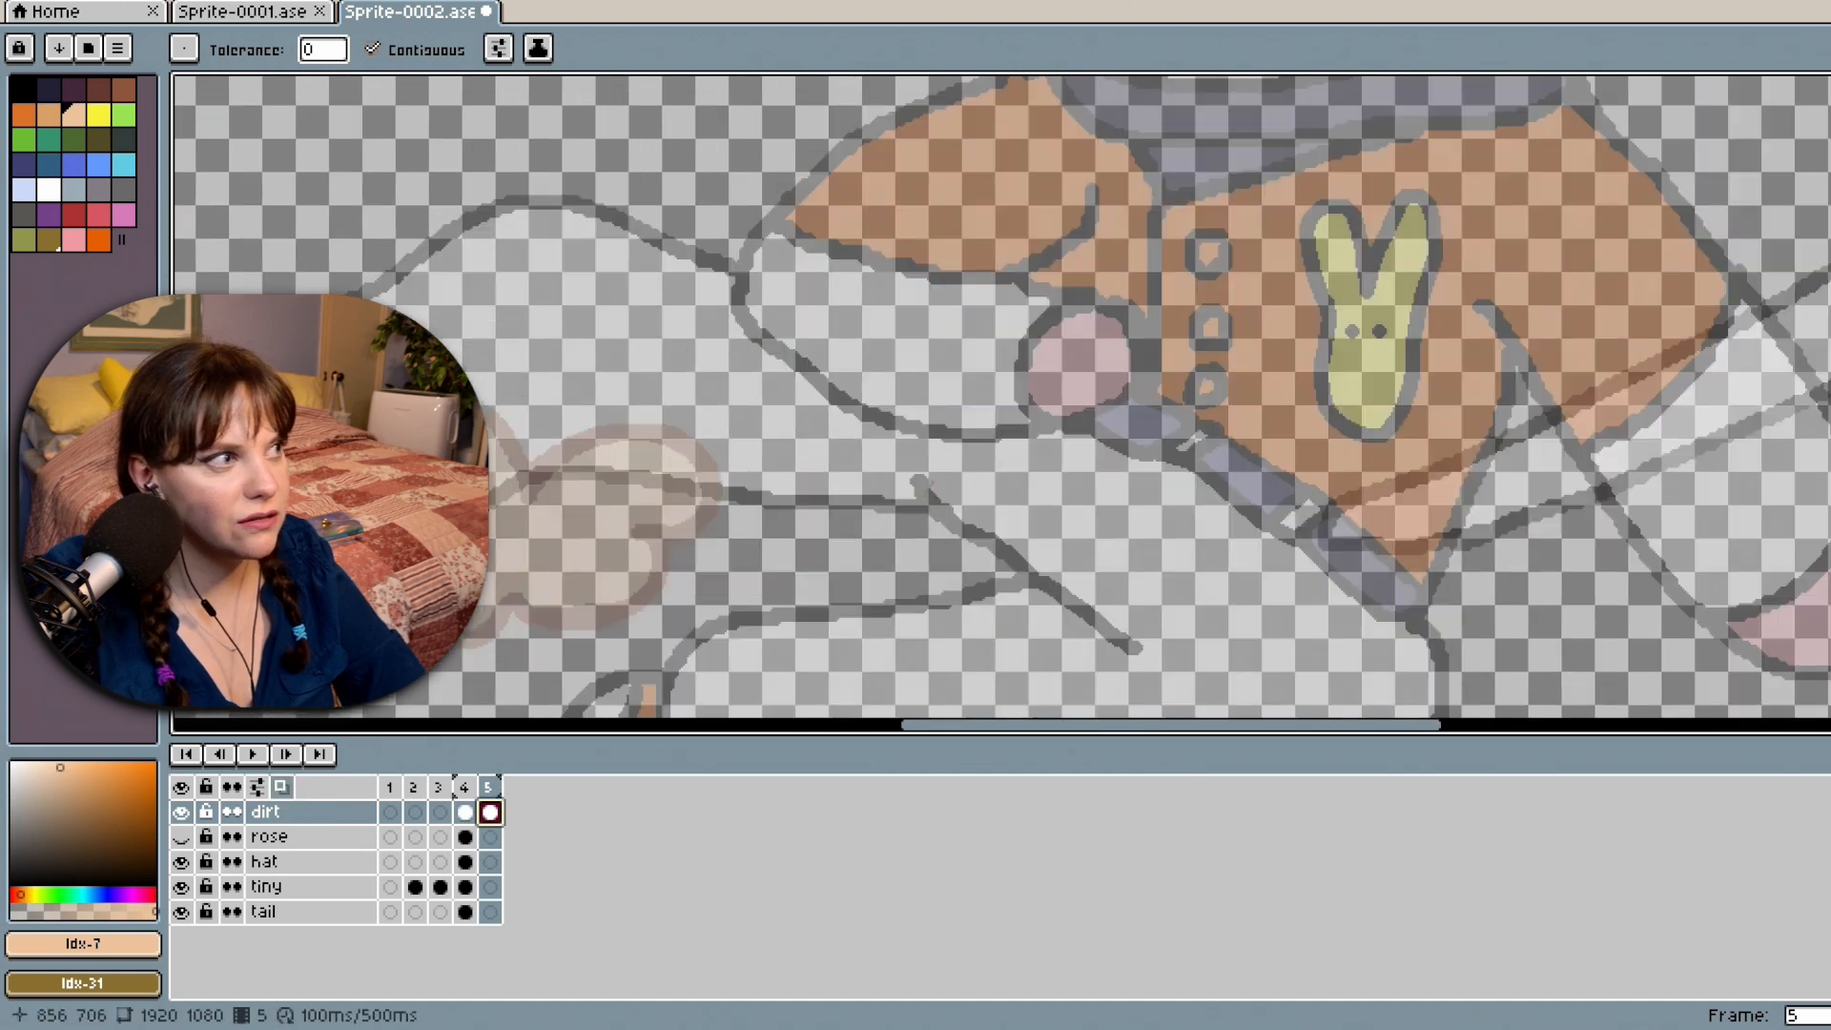
pyautogui.scroll(1, 522, 527)
pyautogui.moveTo(1055, 730); pyautogui.dragTo(934, 747)
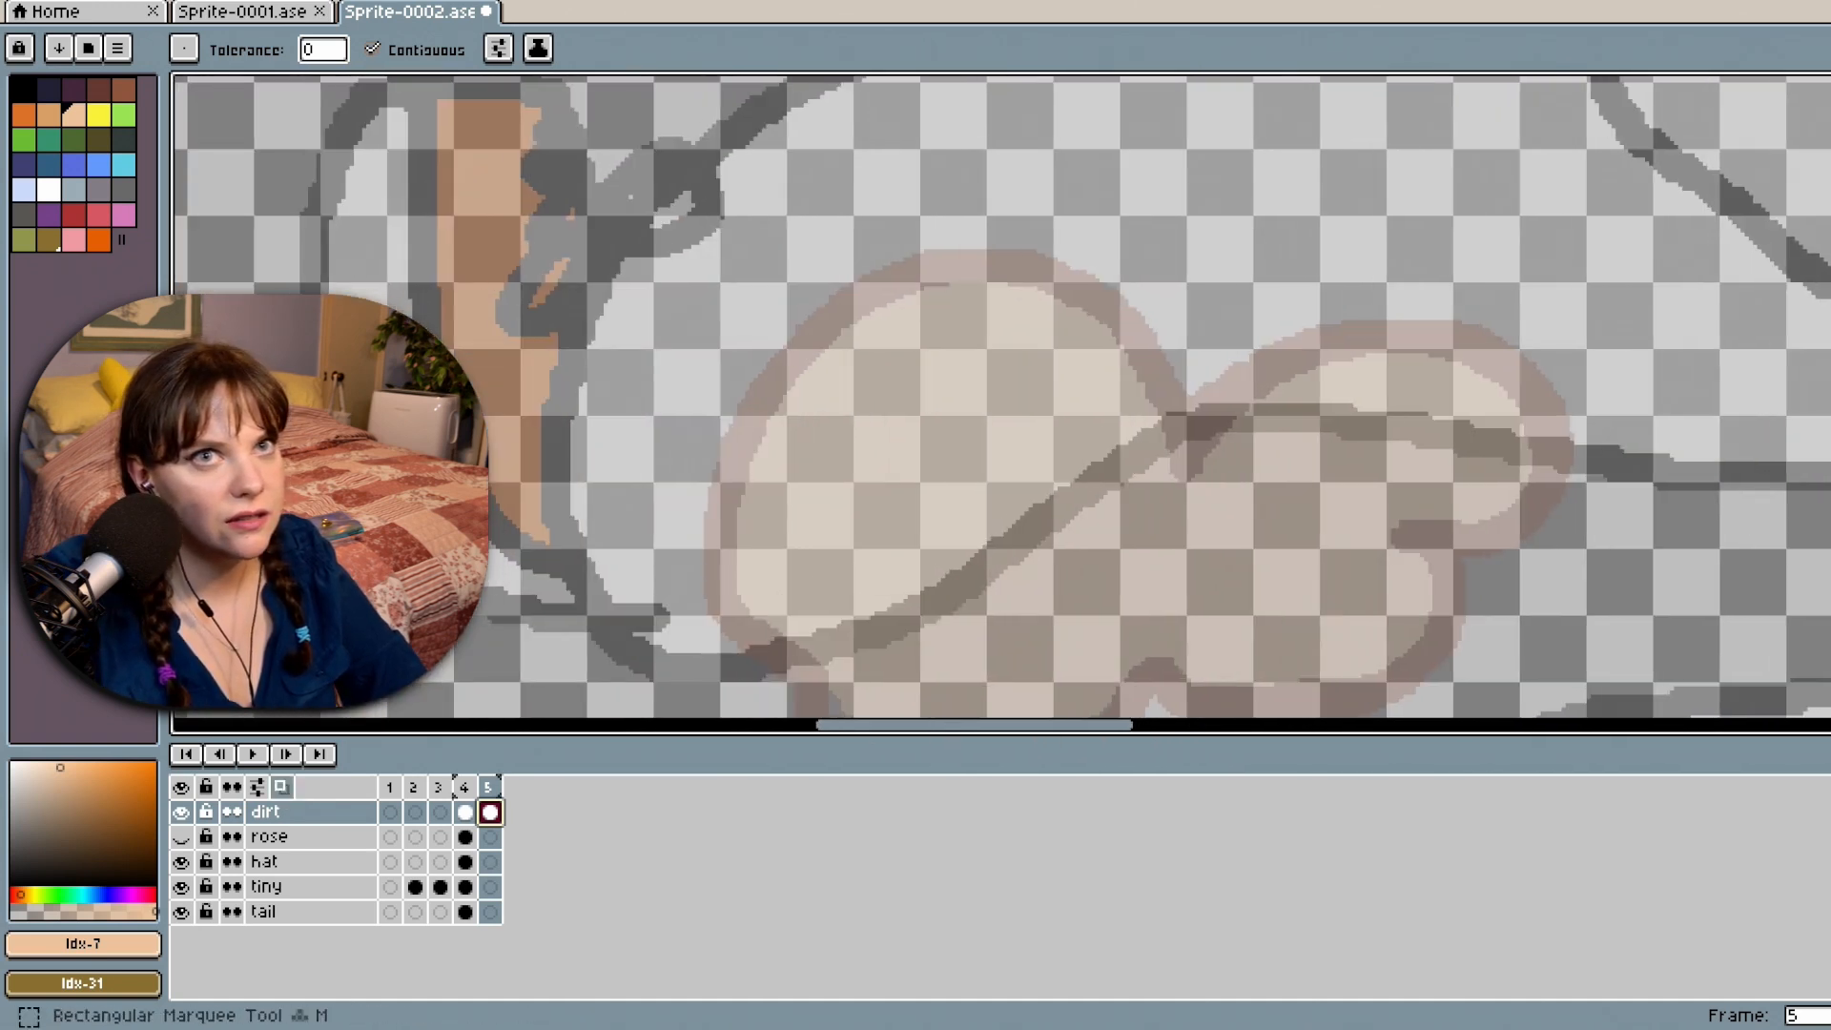
pyautogui.press('b')
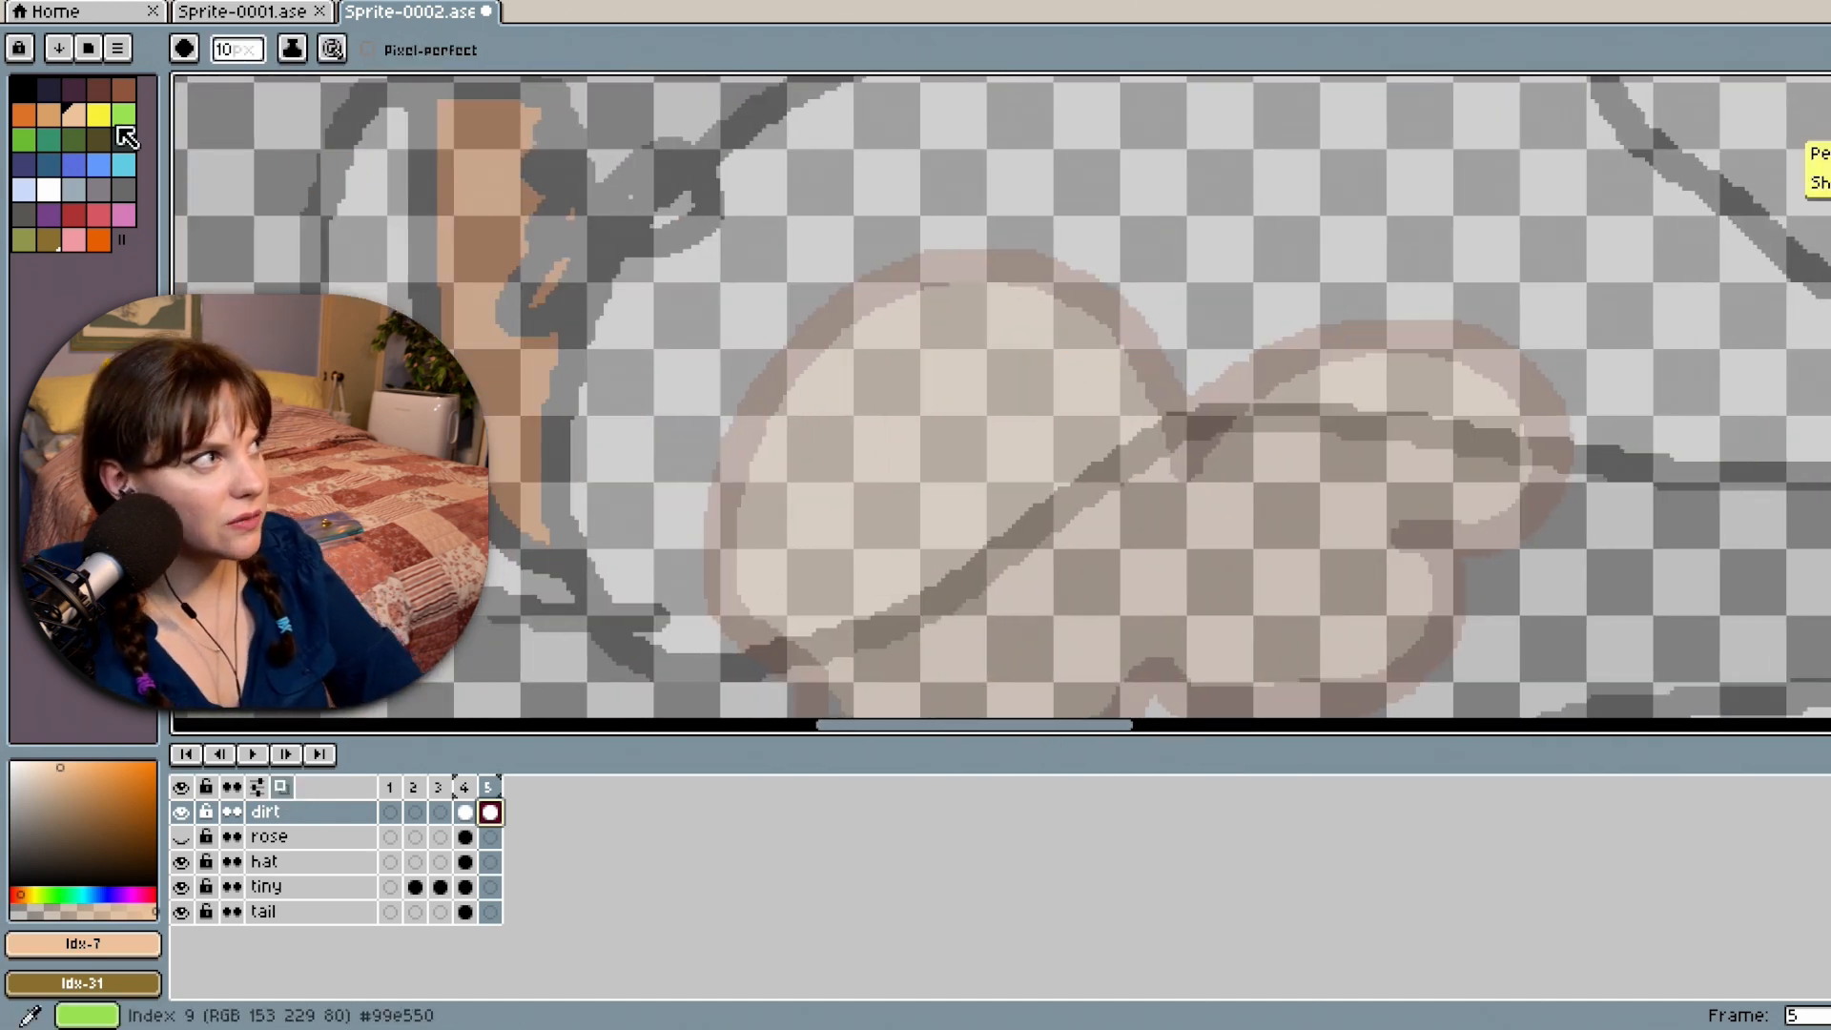
pyautogui.click(124, 89)
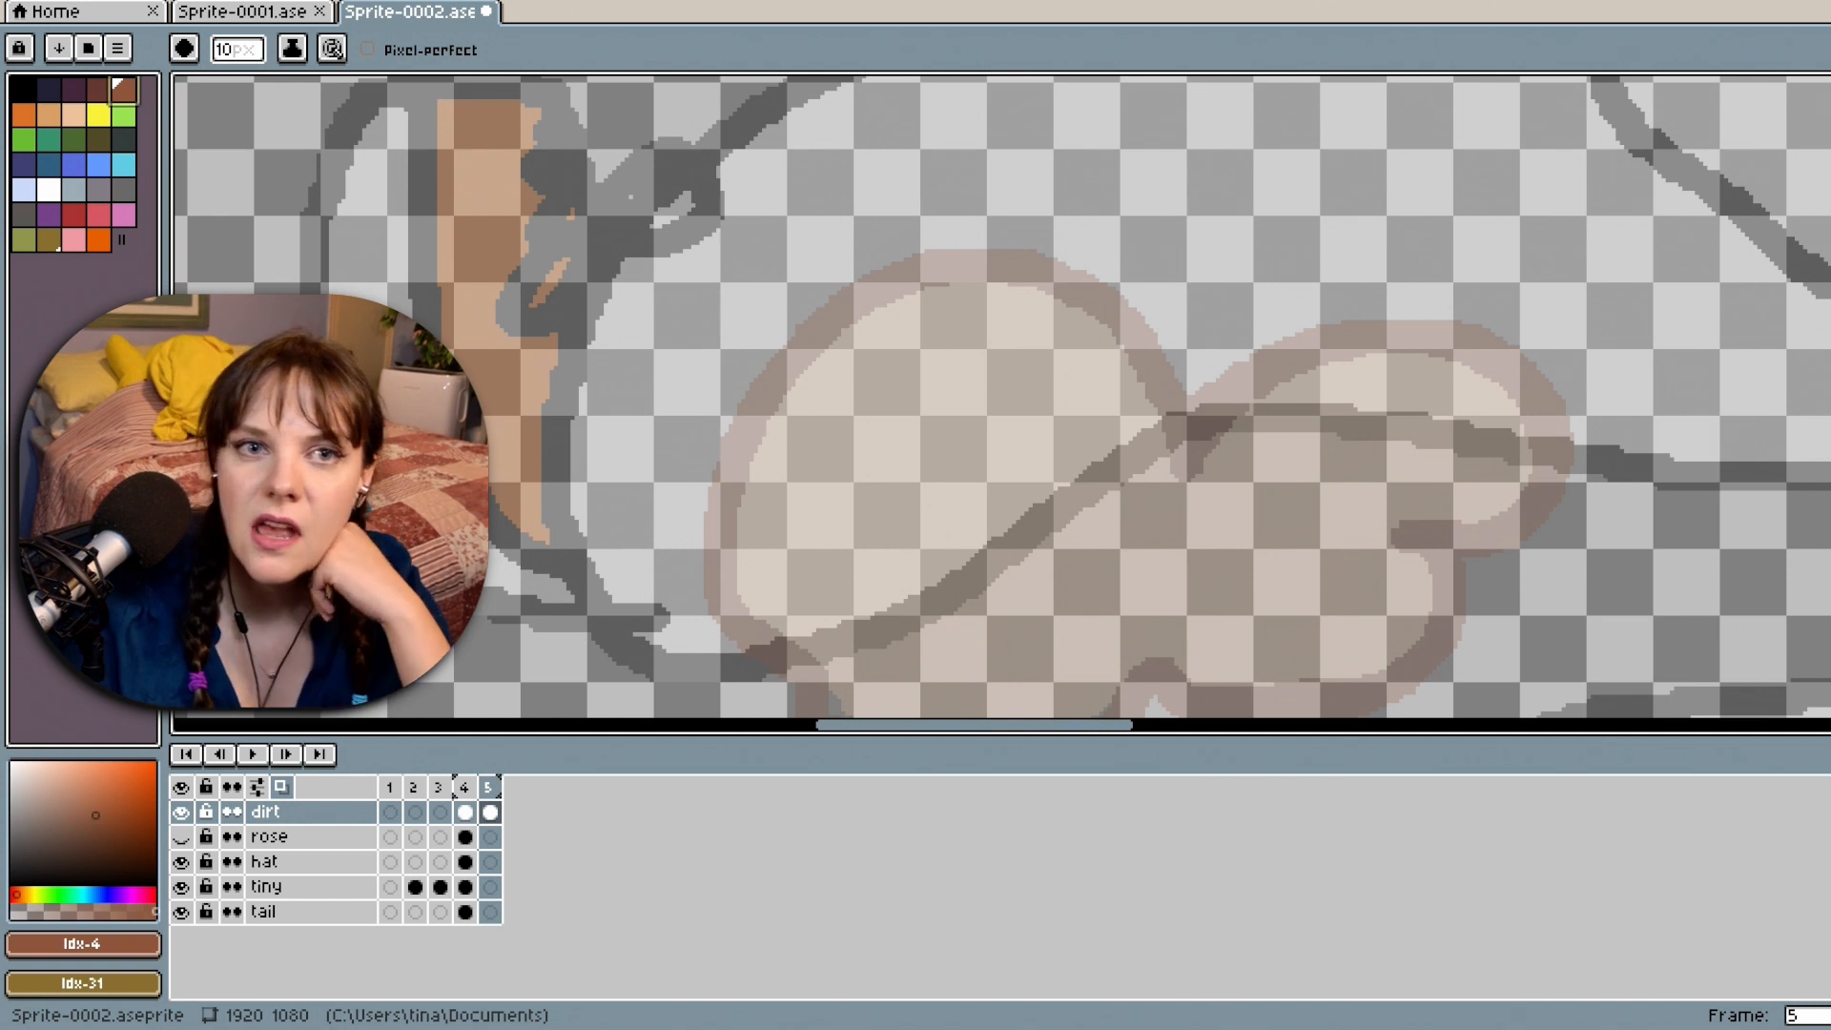
pyautogui.scroll(-3, 1002, 396)
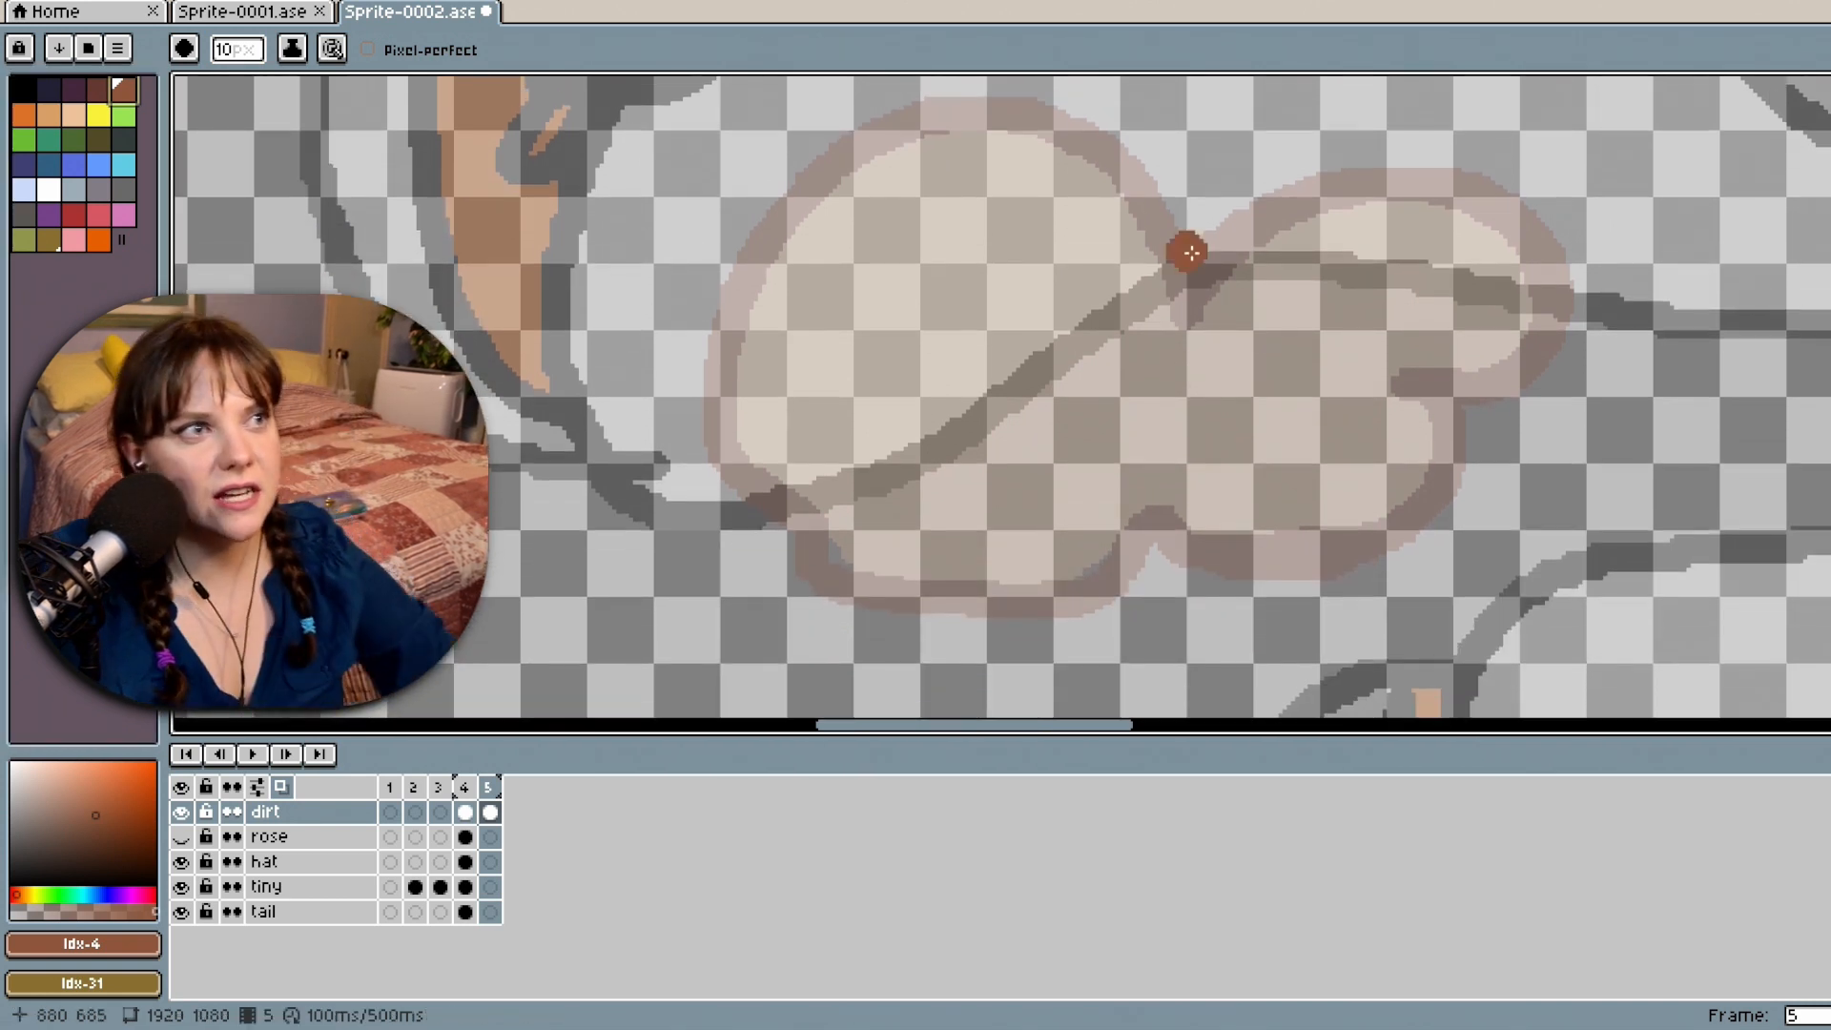
pyautogui.moveTo(1137, 307)
pyautogui.mouseDown()
pyautogui.moveTo(1055, 205)
pyautogui.moveTo(994, 190)
pyautogui.moveTo(912, 205)
pyautogui.moveTo(797, 327)
pyautogui.moveTo(791, 385)
pyautogui.moveTo(888, 548)
pyautogui.moveTo(1059, 555)
pyautogui.moveTo(1143, 455)
pyautogui.moveTo(1290, 497)
pyautogui.moveTo(1379, 470)
pyautogui.moveTo(1350, 362)
pyautogui.moveTo(1438, 320)
pyautogui.moveTo(1476, 264)
pyautogui.moveTo(1327, 229)
pyautogui.moveTo(1172, 309)
pyautogui.moveTo(1116, 288)
pyautogui.mouseUp()
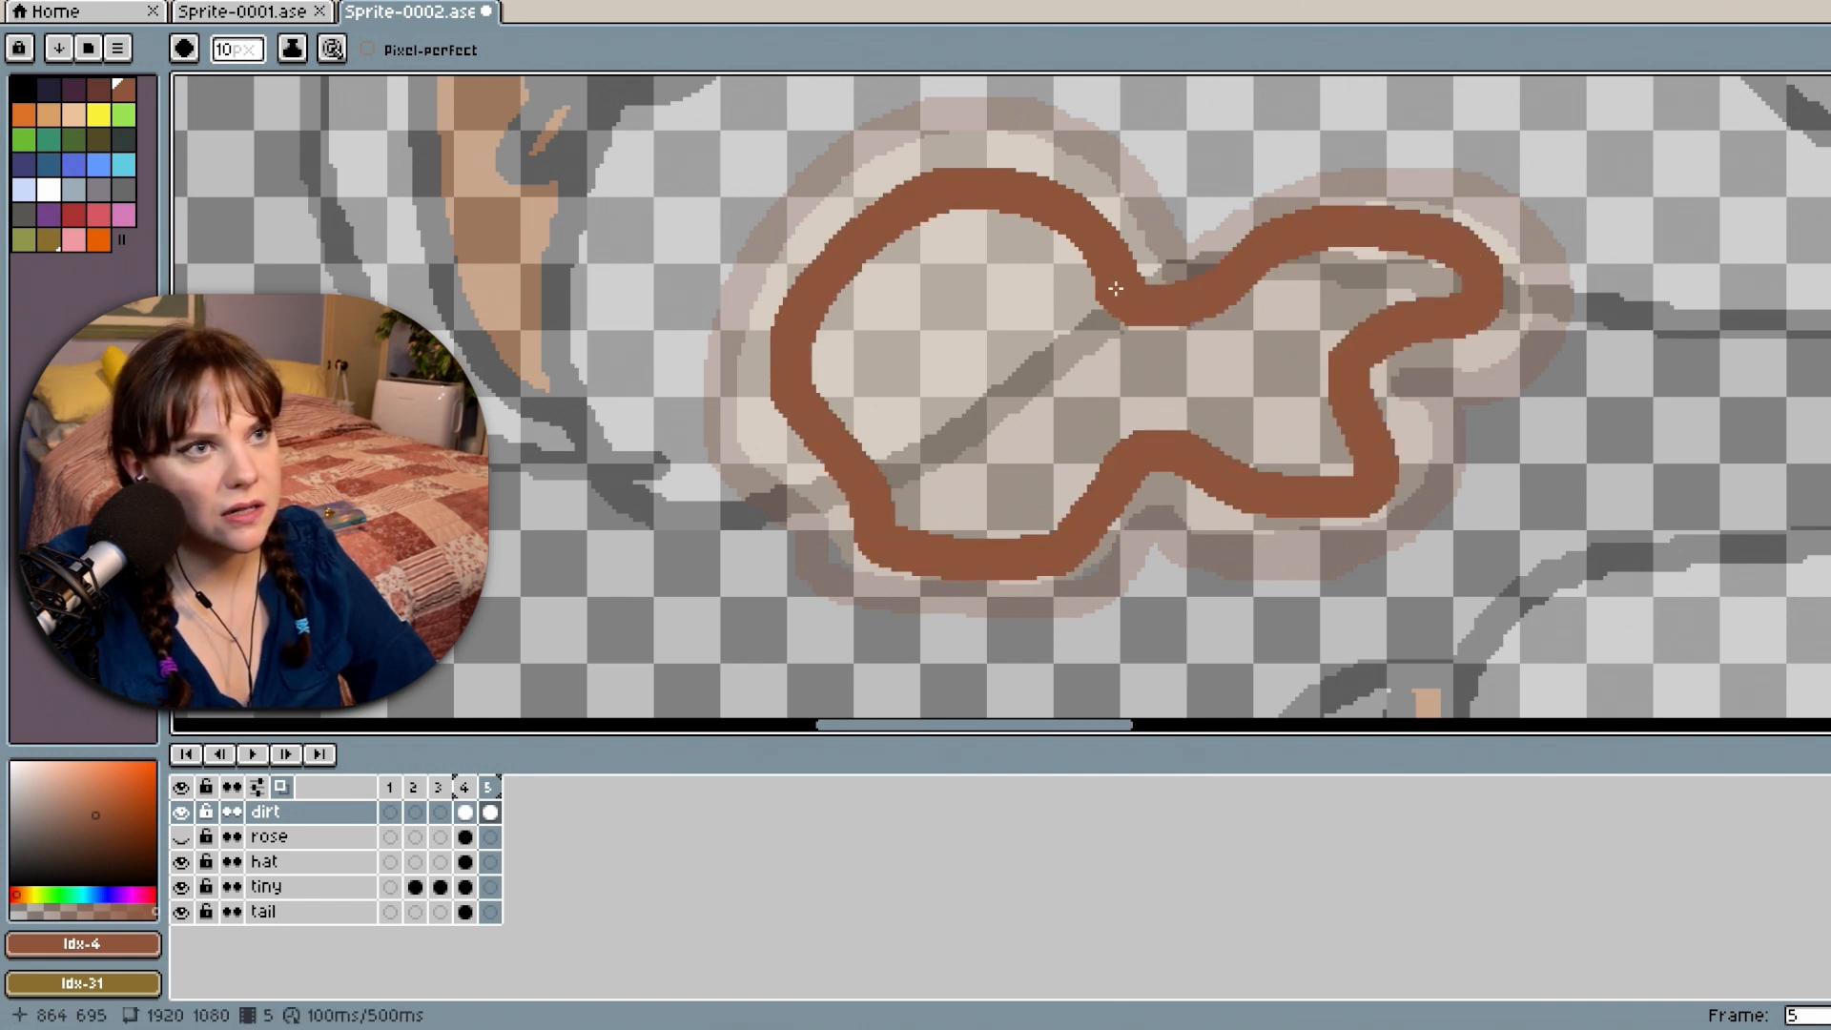
pyautogui.moveTo(1590, 206)
pyautogui.mouseDown()
pyautogui.moveTo(1582, 150)
pyautogui.moveTo(1526, 181)
pyautogui.moveTo(1522, 210)
pyautogui.moveTo(1588, 238)
pyautogui.moveTo(1616, 170)
pyautogui.mouseUp()
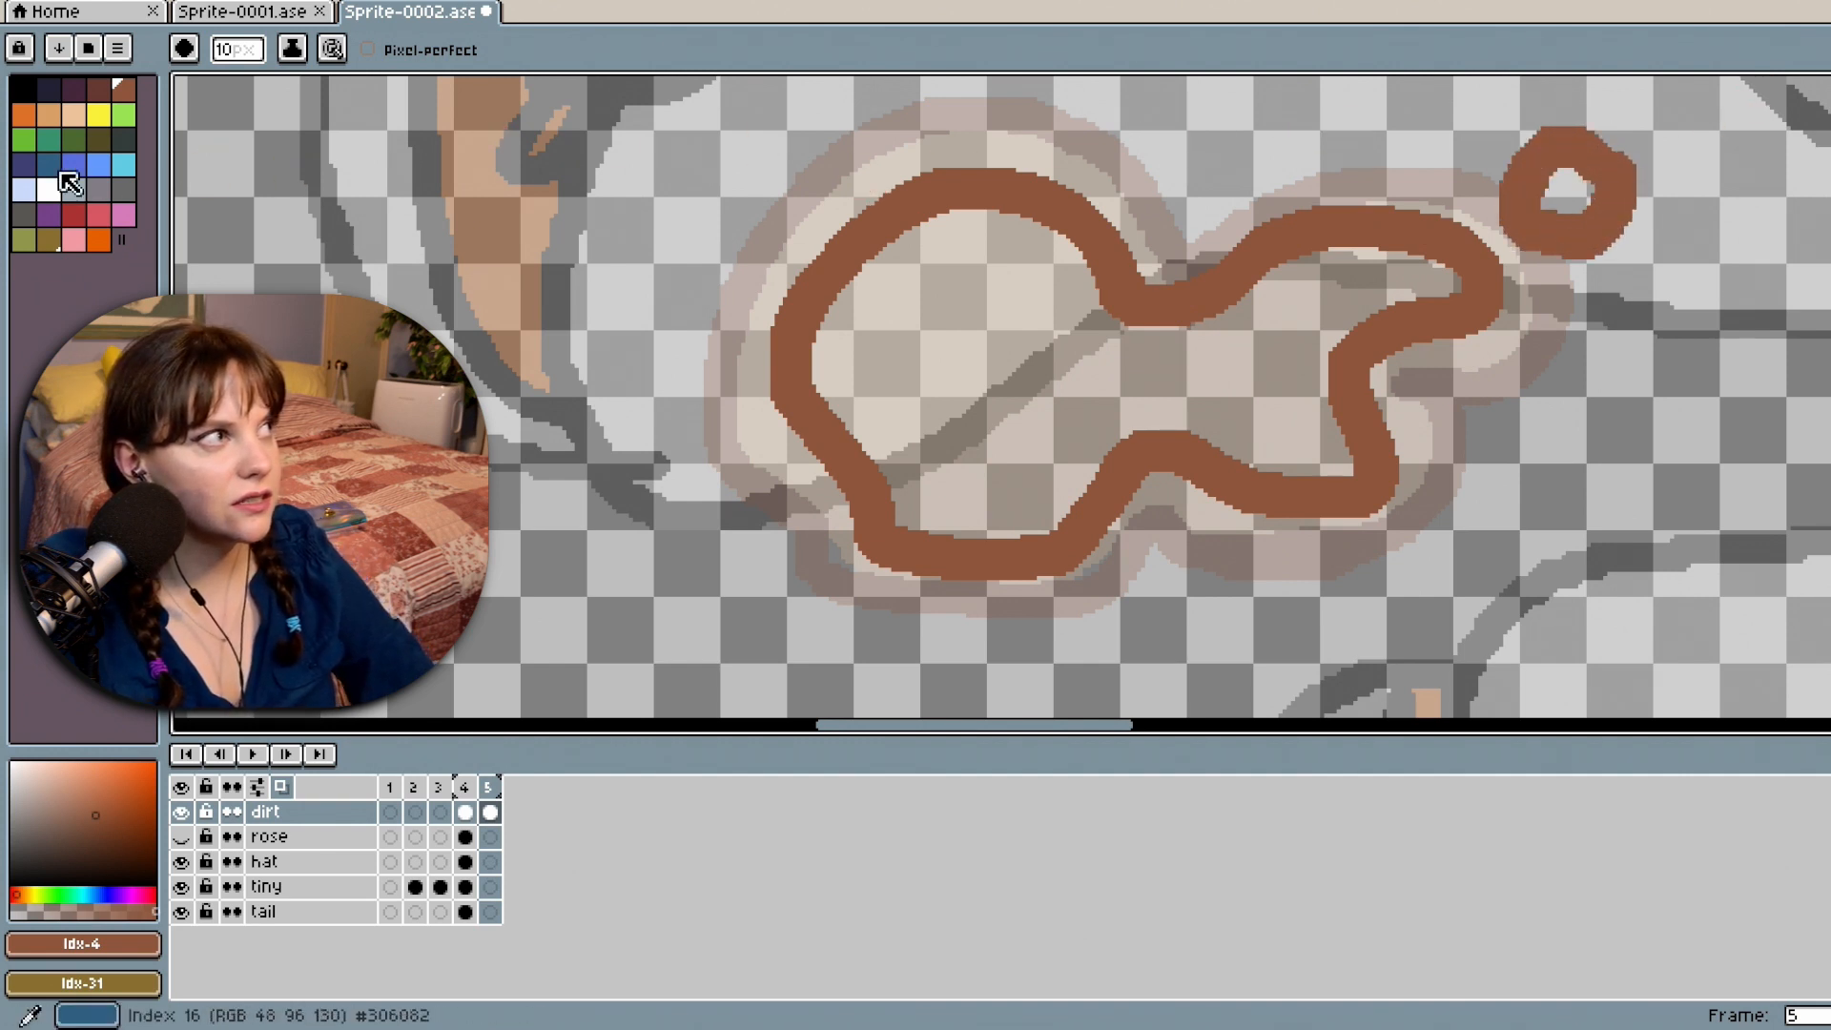
# Fill the dust cloud and tiny puff by the legs in frame 5 with light tan (Idx-7).
pyautogui.click(67, 118)
pyautogui.press('g')
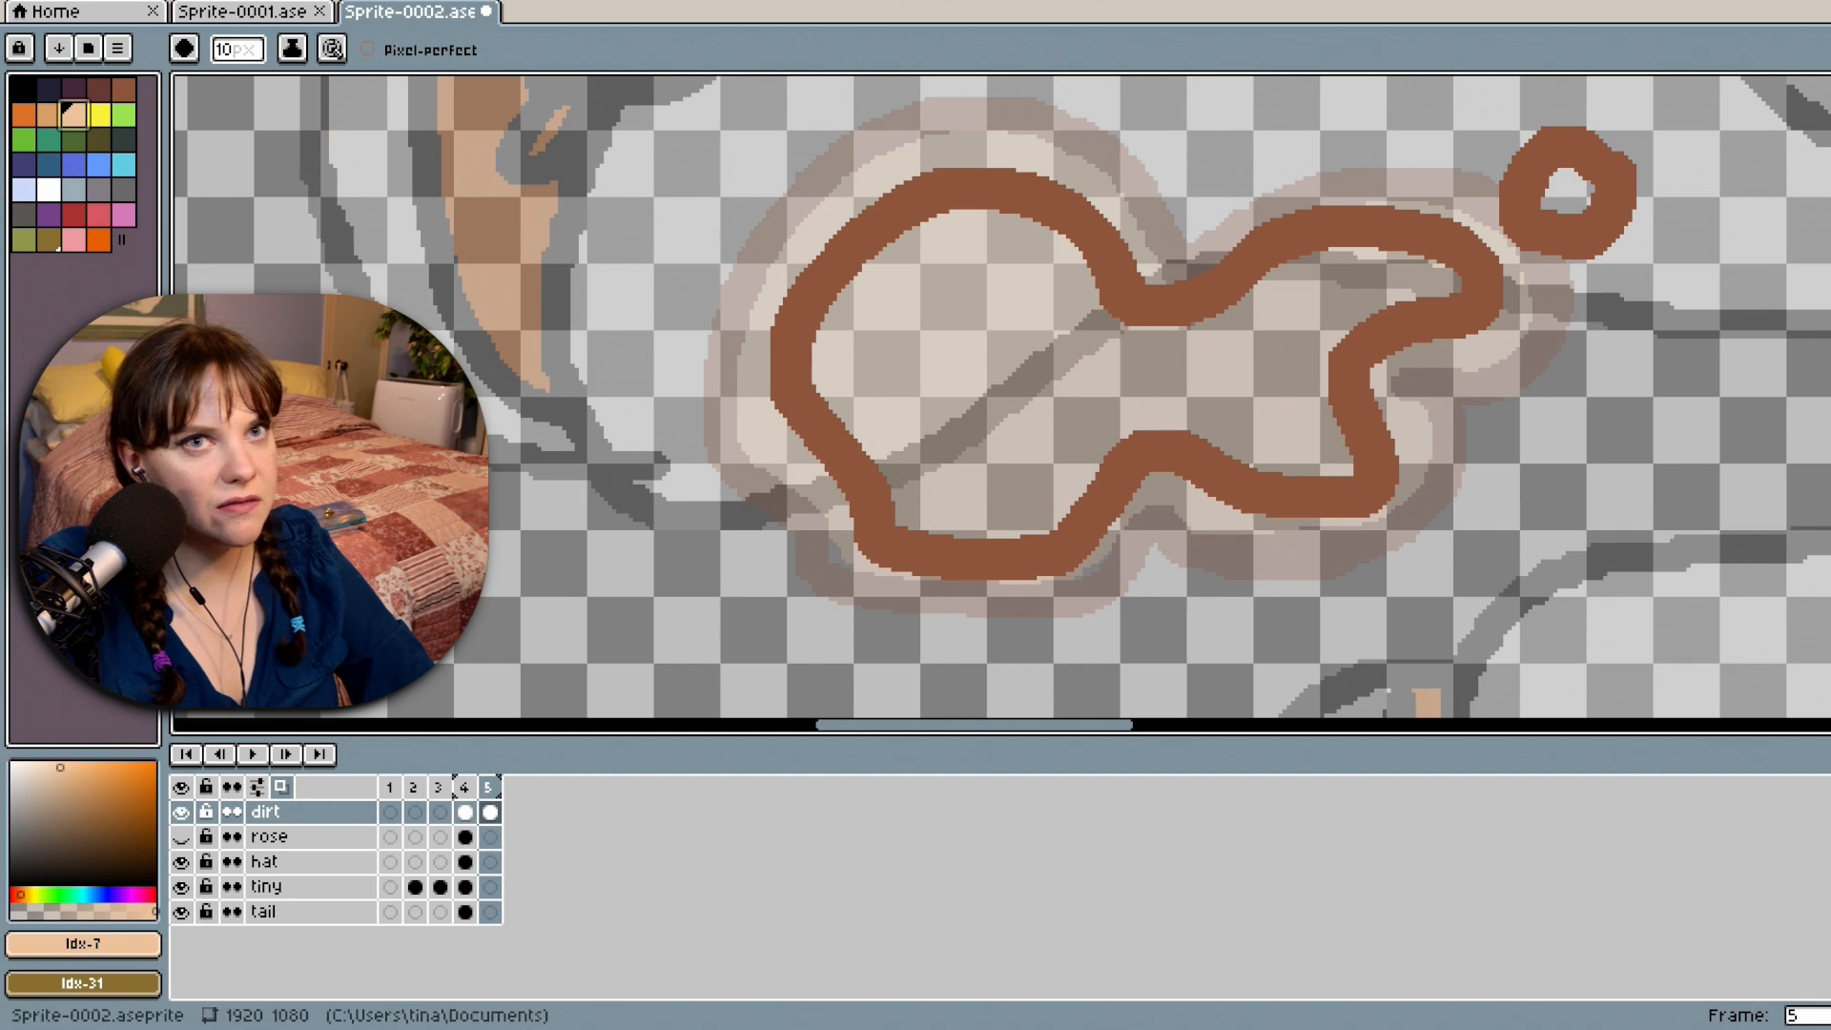
pyautogui.click(1259, 351)
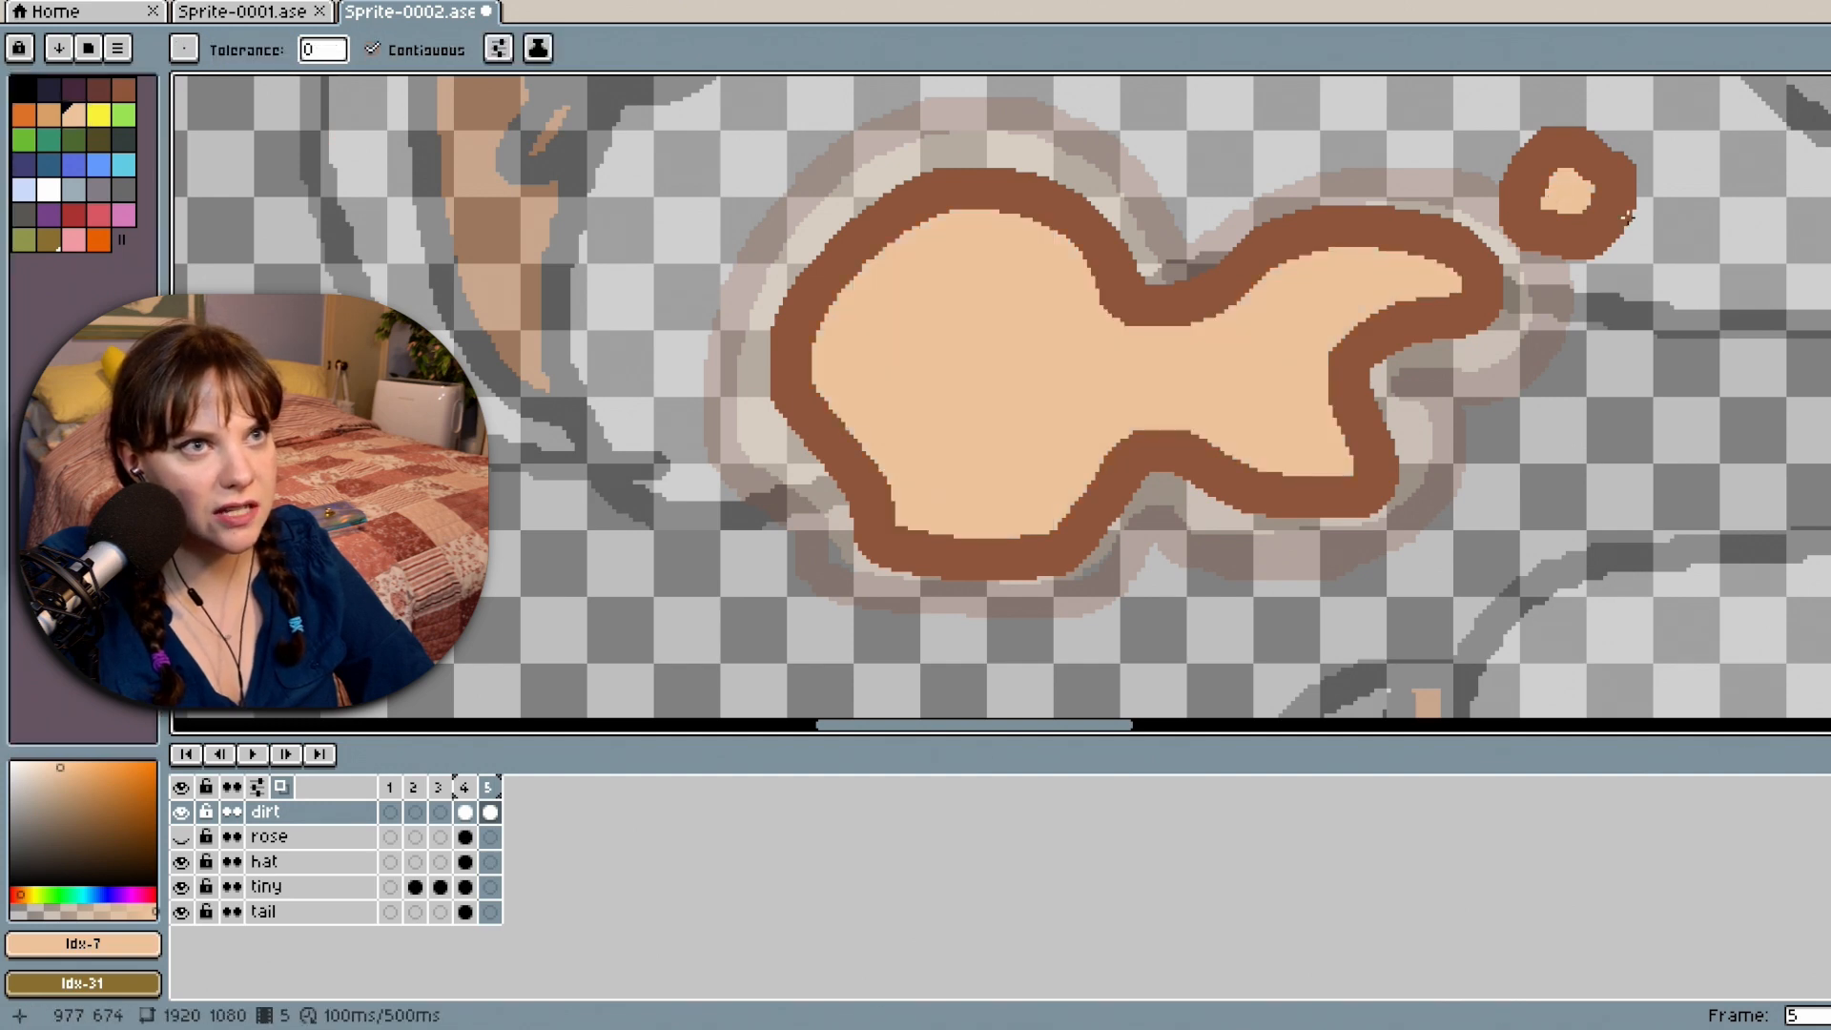
# Copy the tiny and hat layers' cels from frame 4 into frame 5.
pyautogui.scroll(-3, 1459, 489)
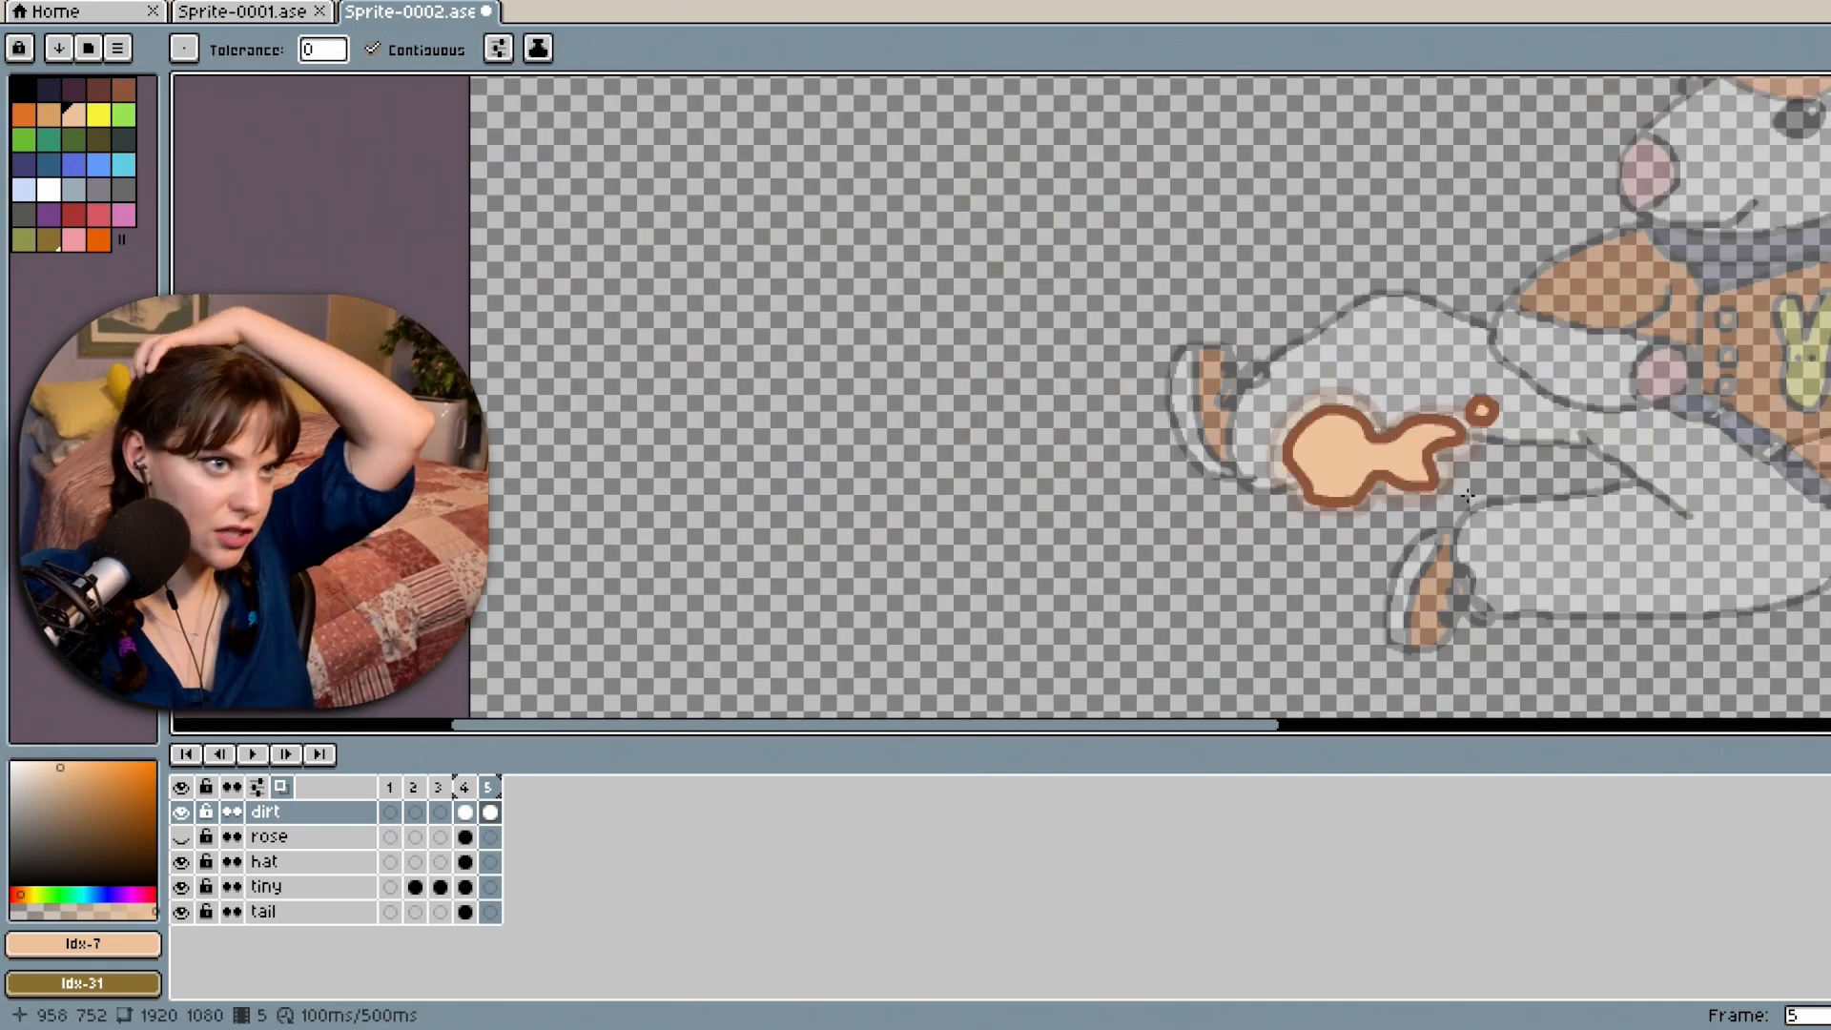
pyautogui.moveTo(1185, 729); pyautogui.dragTo(1445, 679)
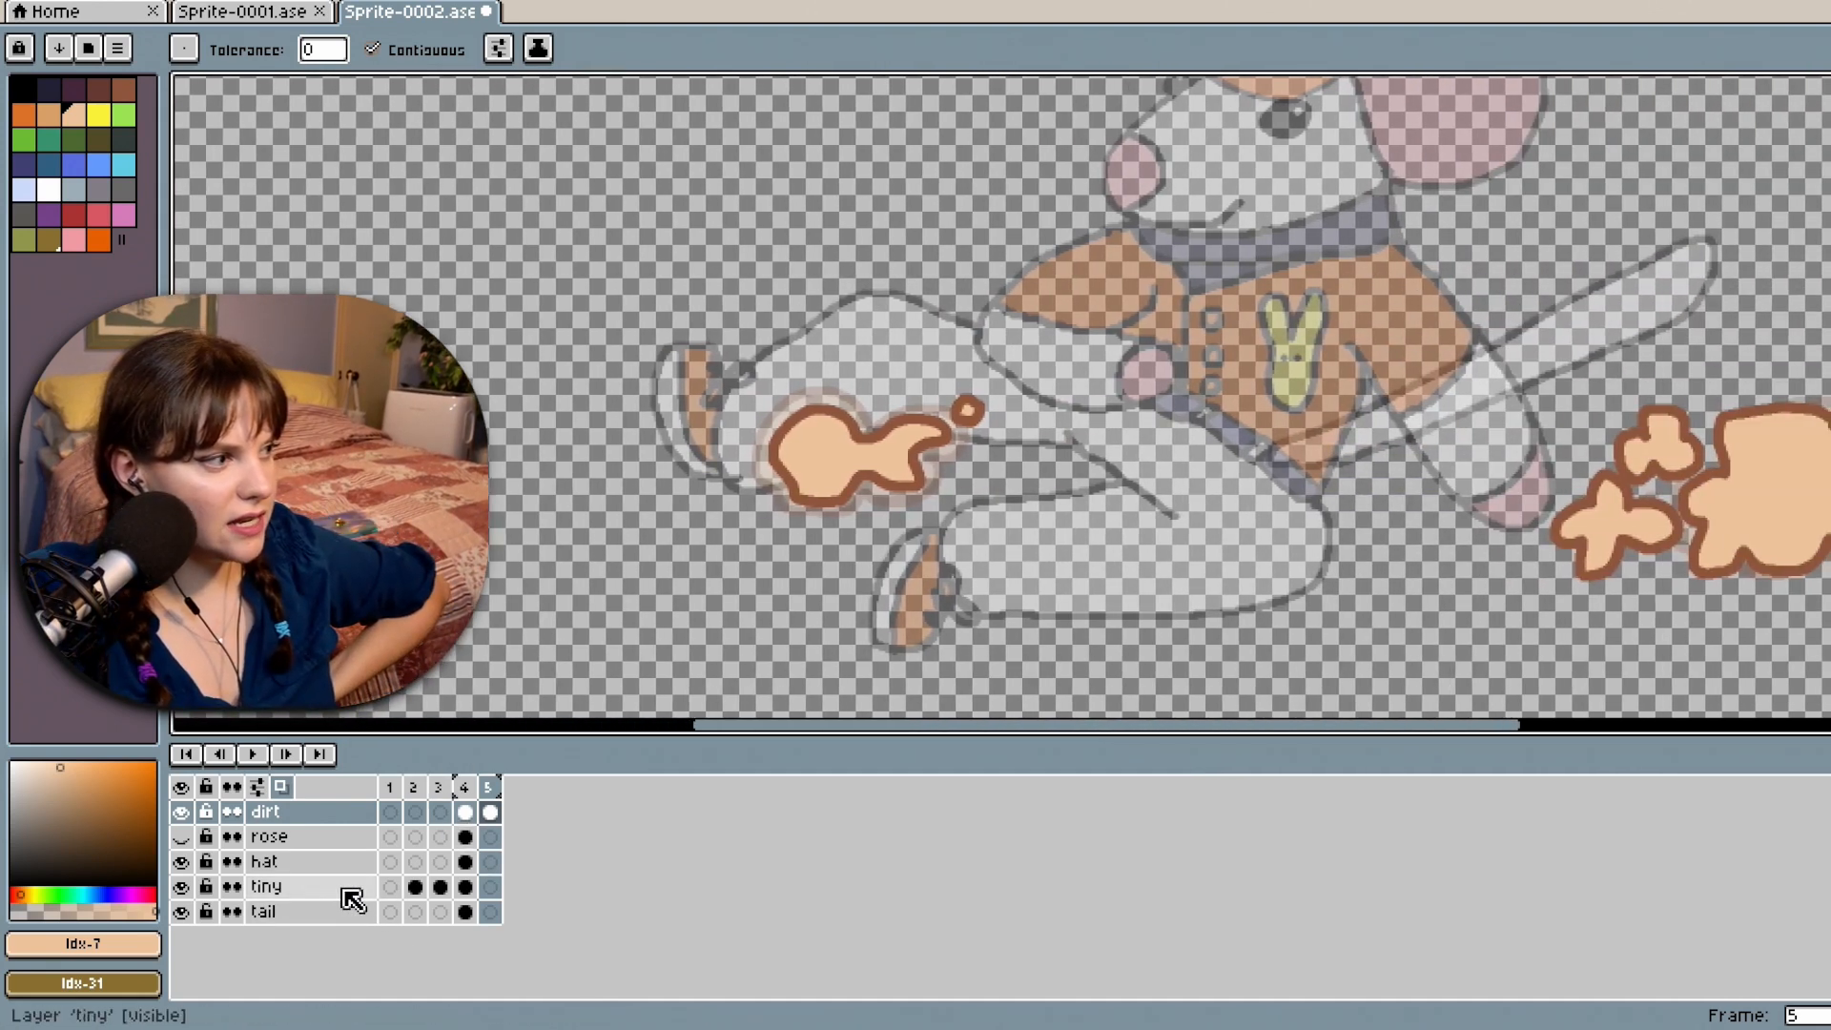
pyautogui.click(464, 887)
pyautogui.rightClick(467, 890)
pyautogui.click(461, 889)
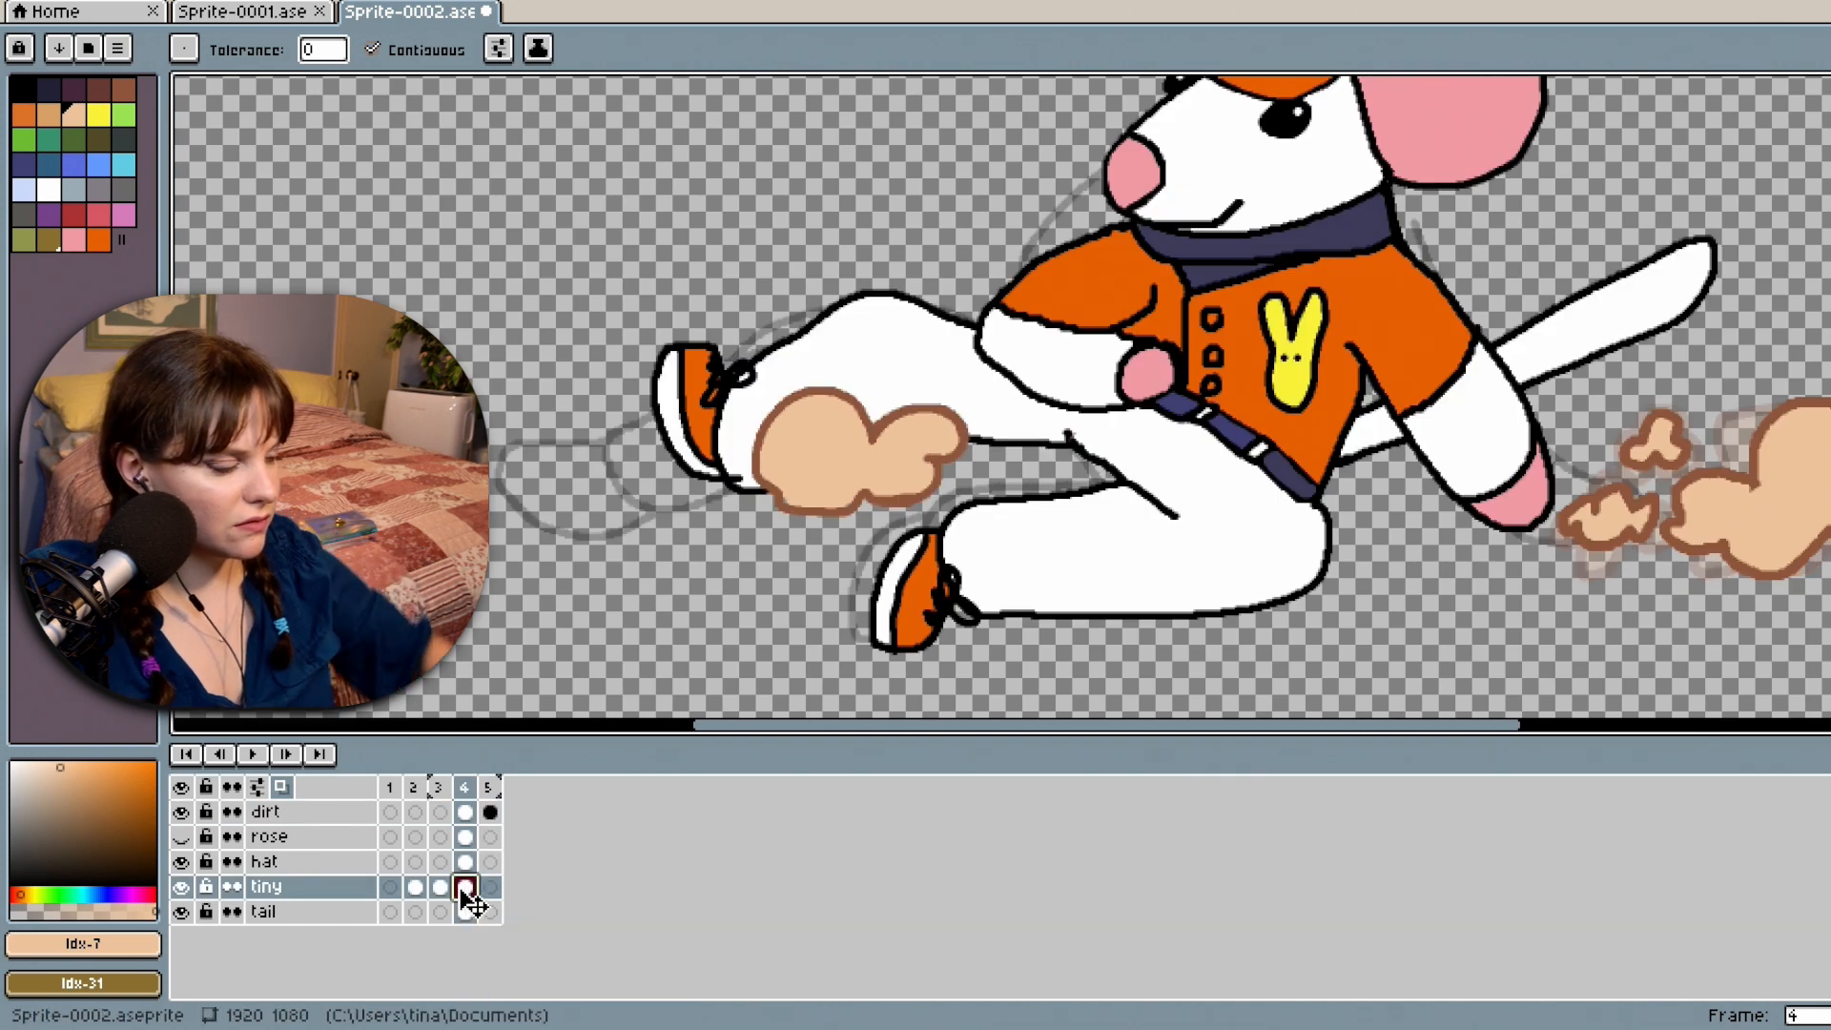
pyautogui.hotkey('ctrl', 'c')
pyautogui.click(493, 893)
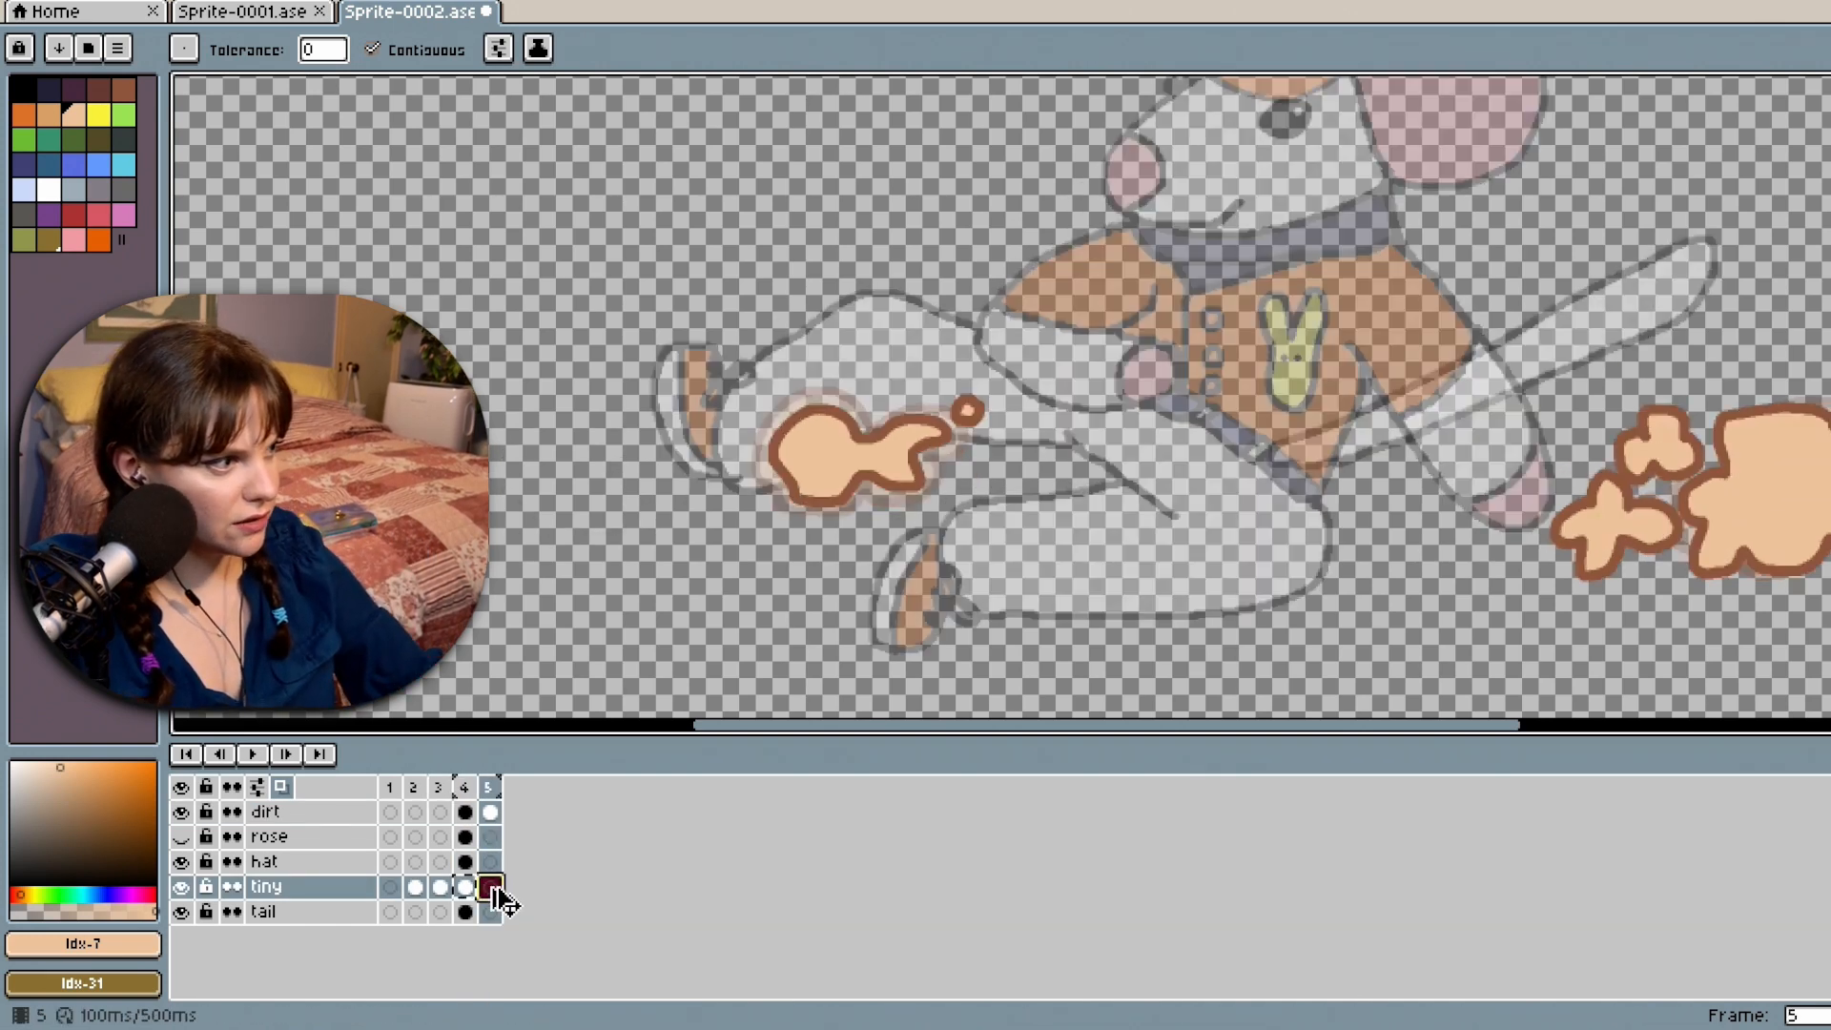
pyautogui.hotkey('ctrl', 'v')
pyautogui.click(467, 863)
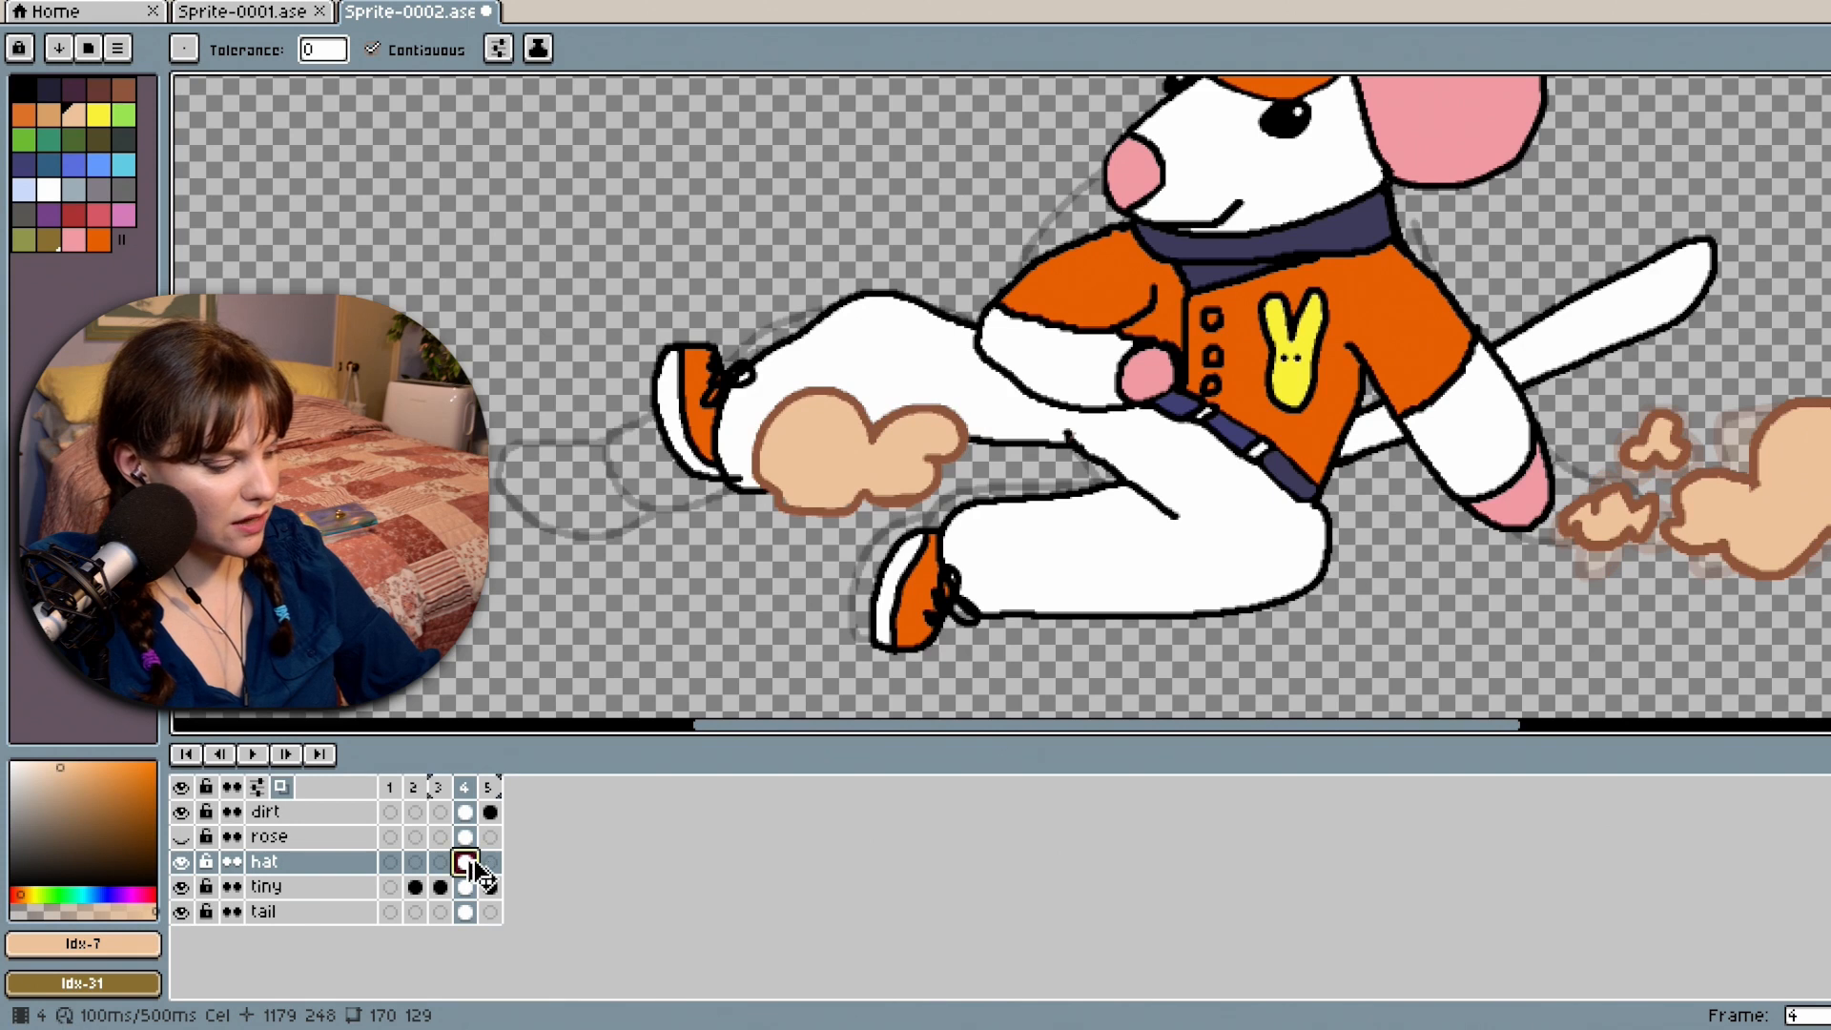
pyautogui.click(490, 861)
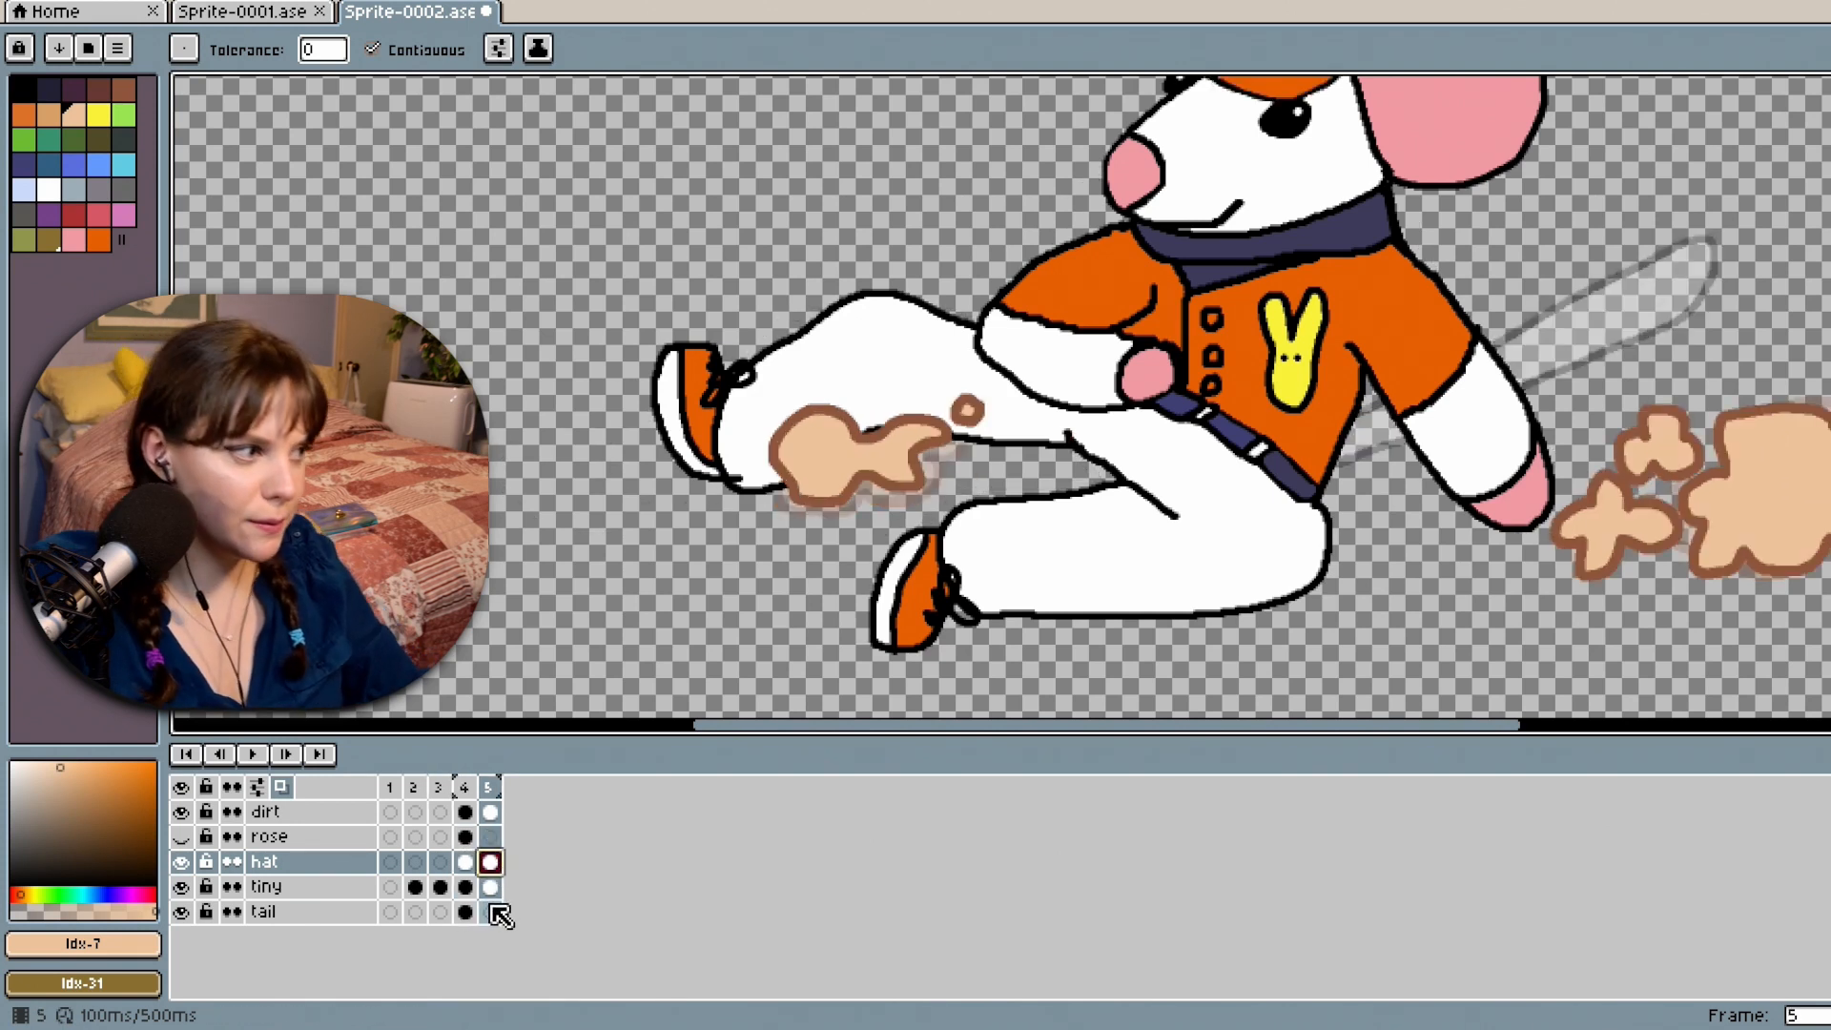
# Draw the outline of a raised, curved tail on the tail layer in frame 5, using a 10 px black (Idx-0) brush.
pyautogui.click(491, 912)
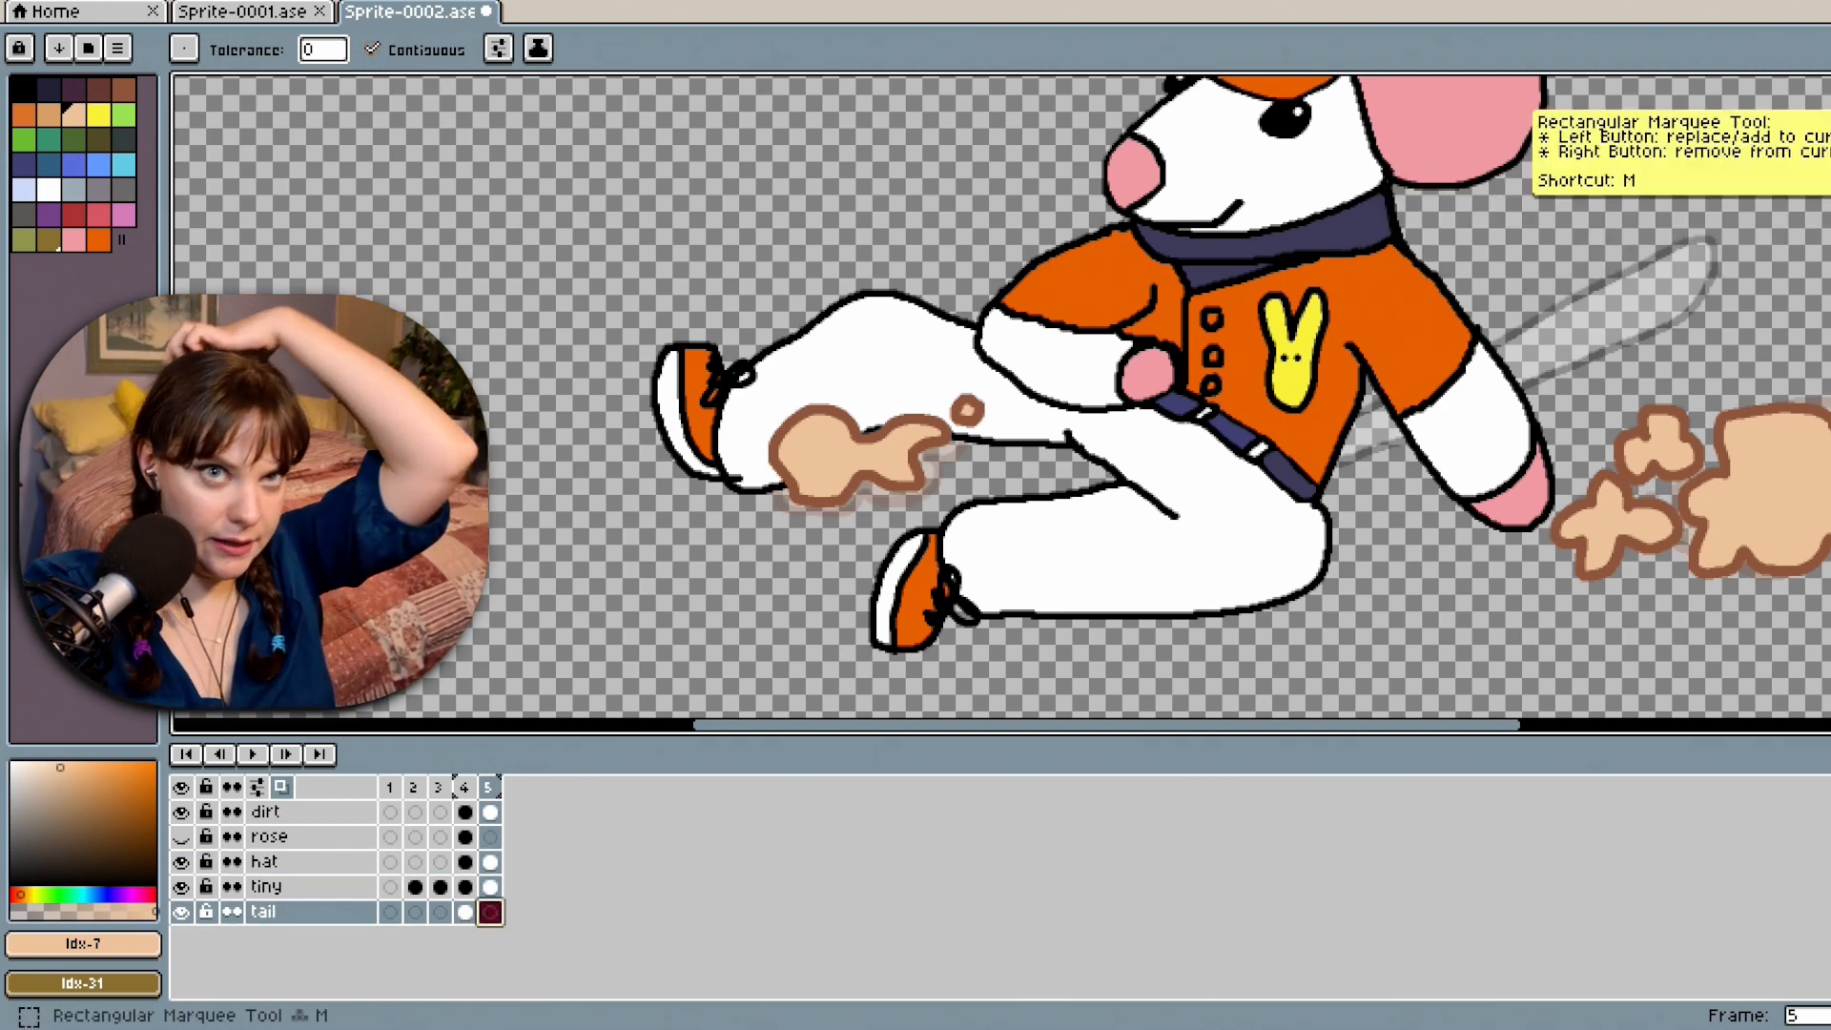
pyautogui.click(1830, 123)
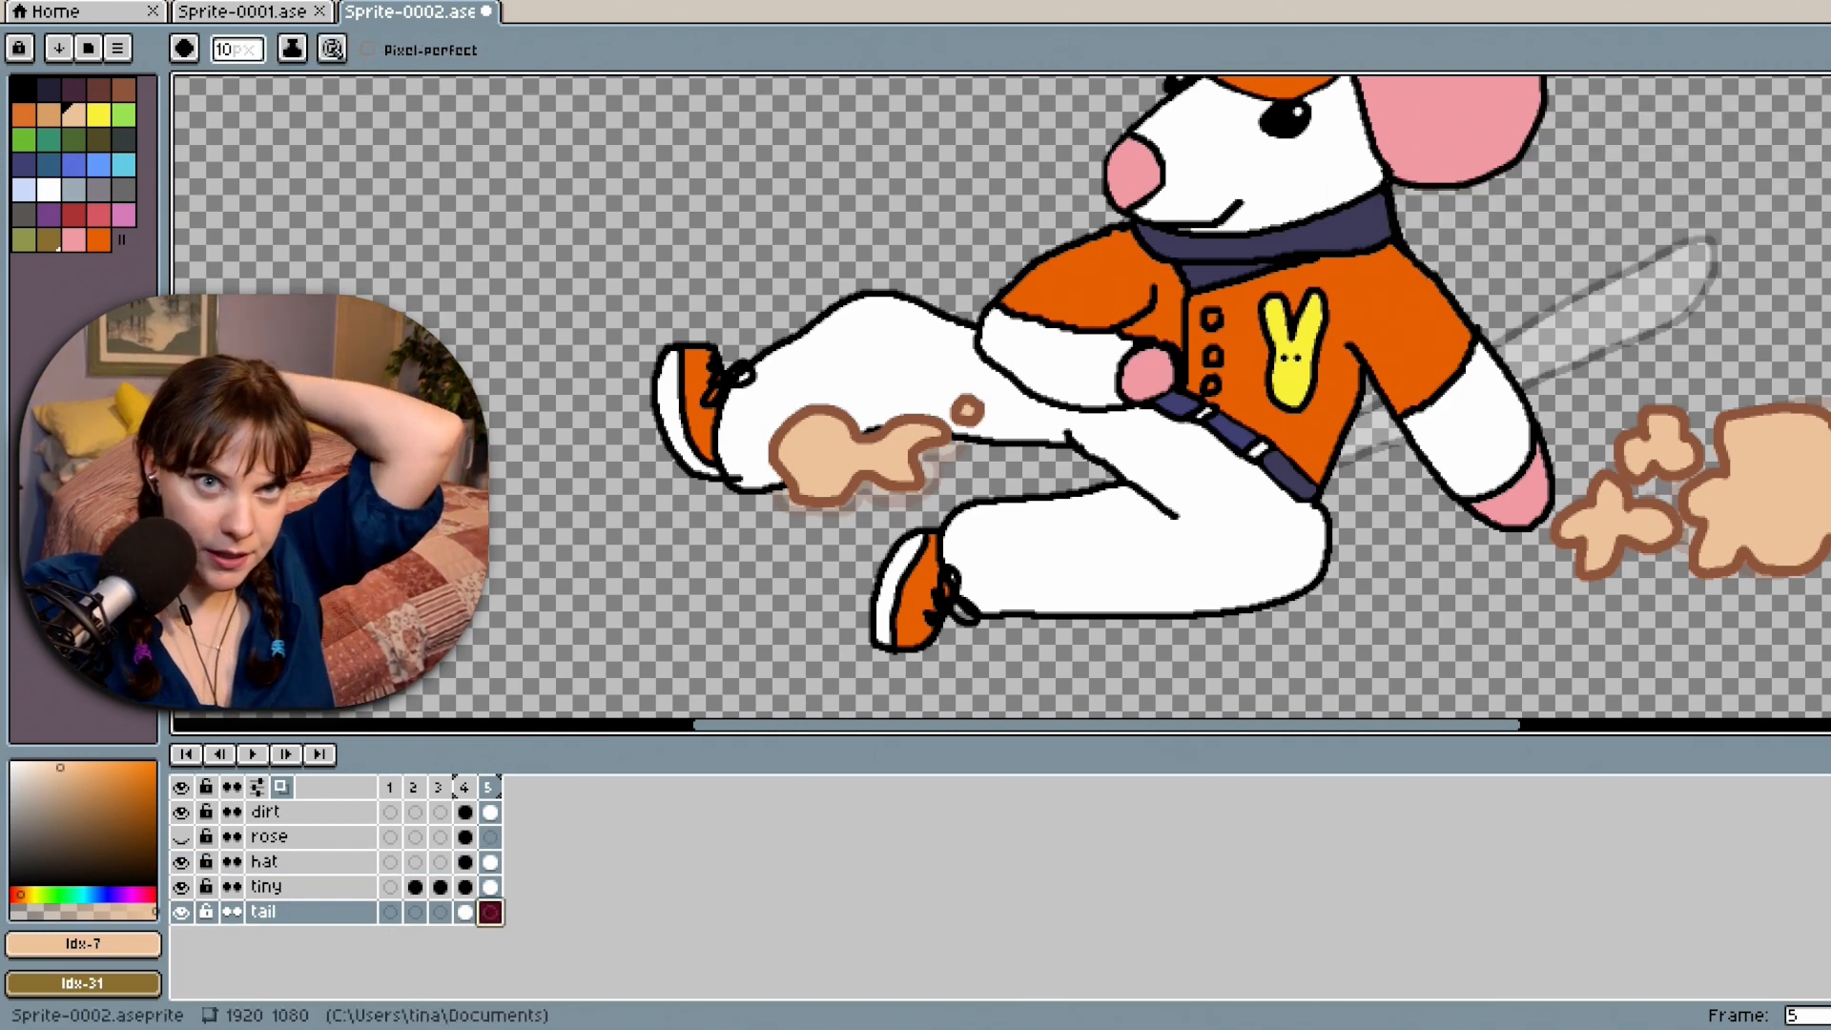
pyautogui.click(36, 88)
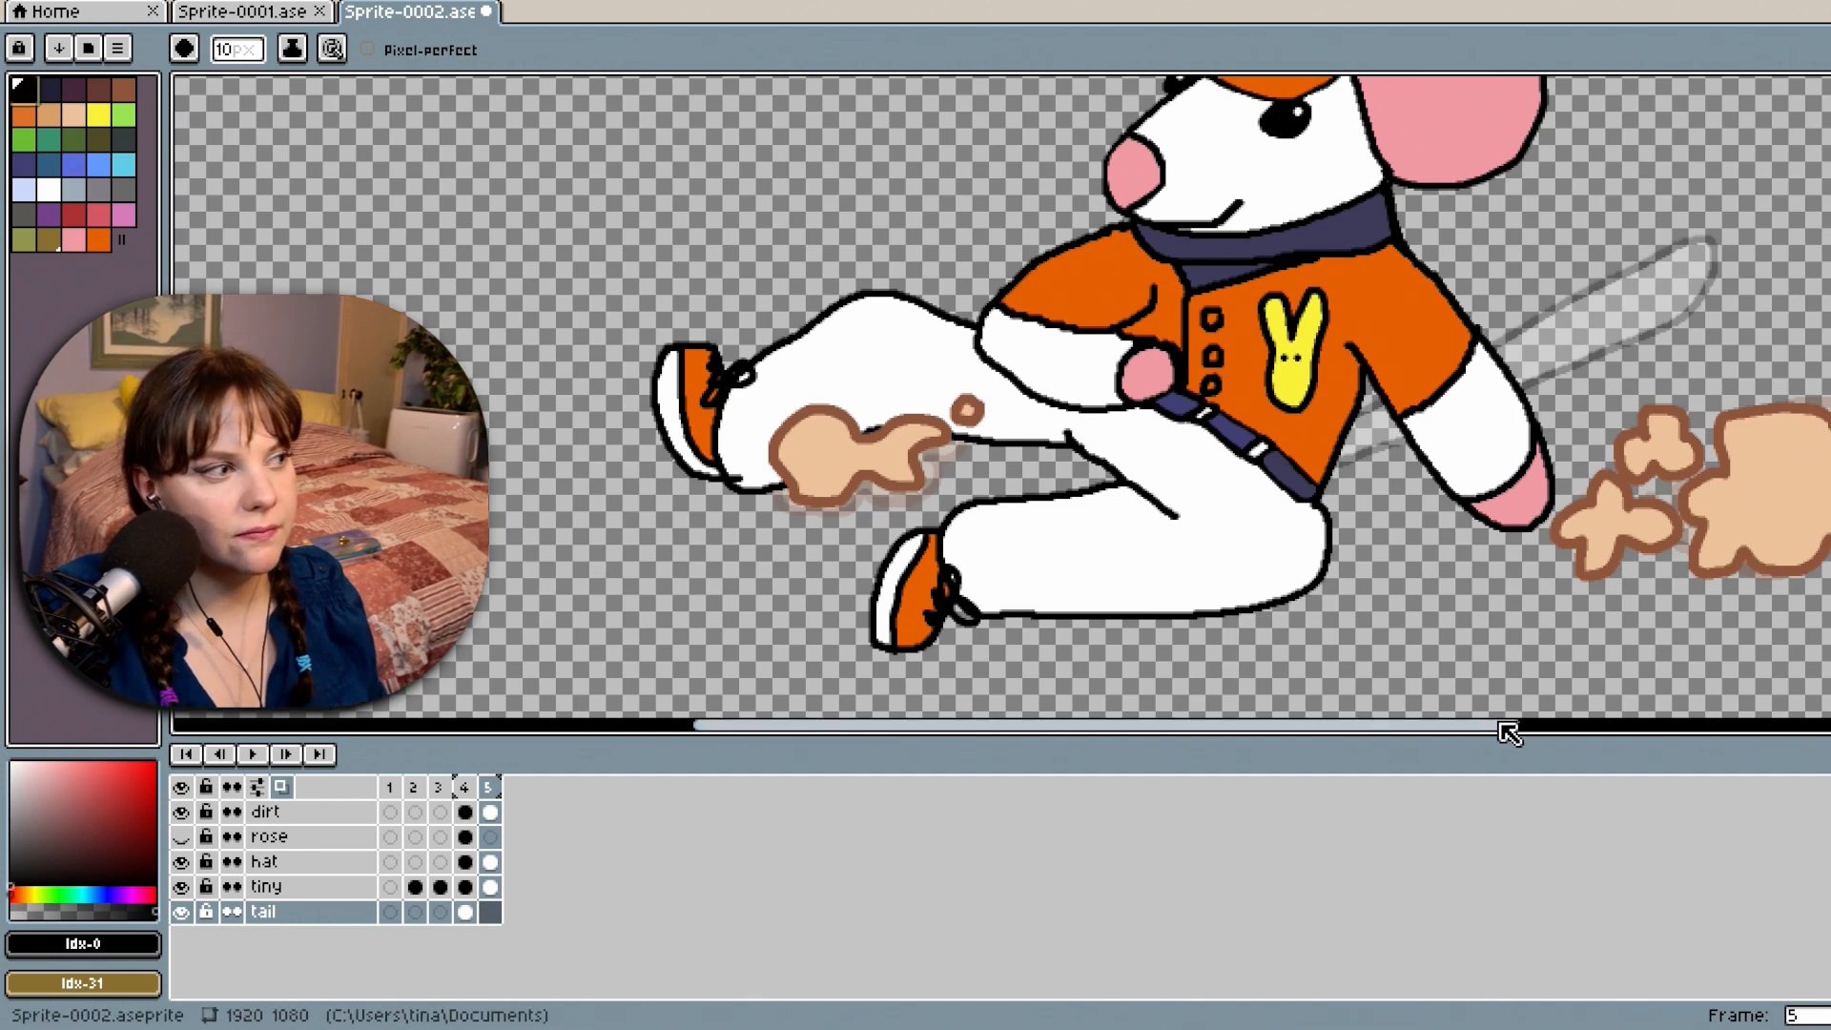
pyautogui.moveTo(1507, 732); pyautogui.dragTo(1582, 747)
pyautogui.scroll(3, 981, 396)
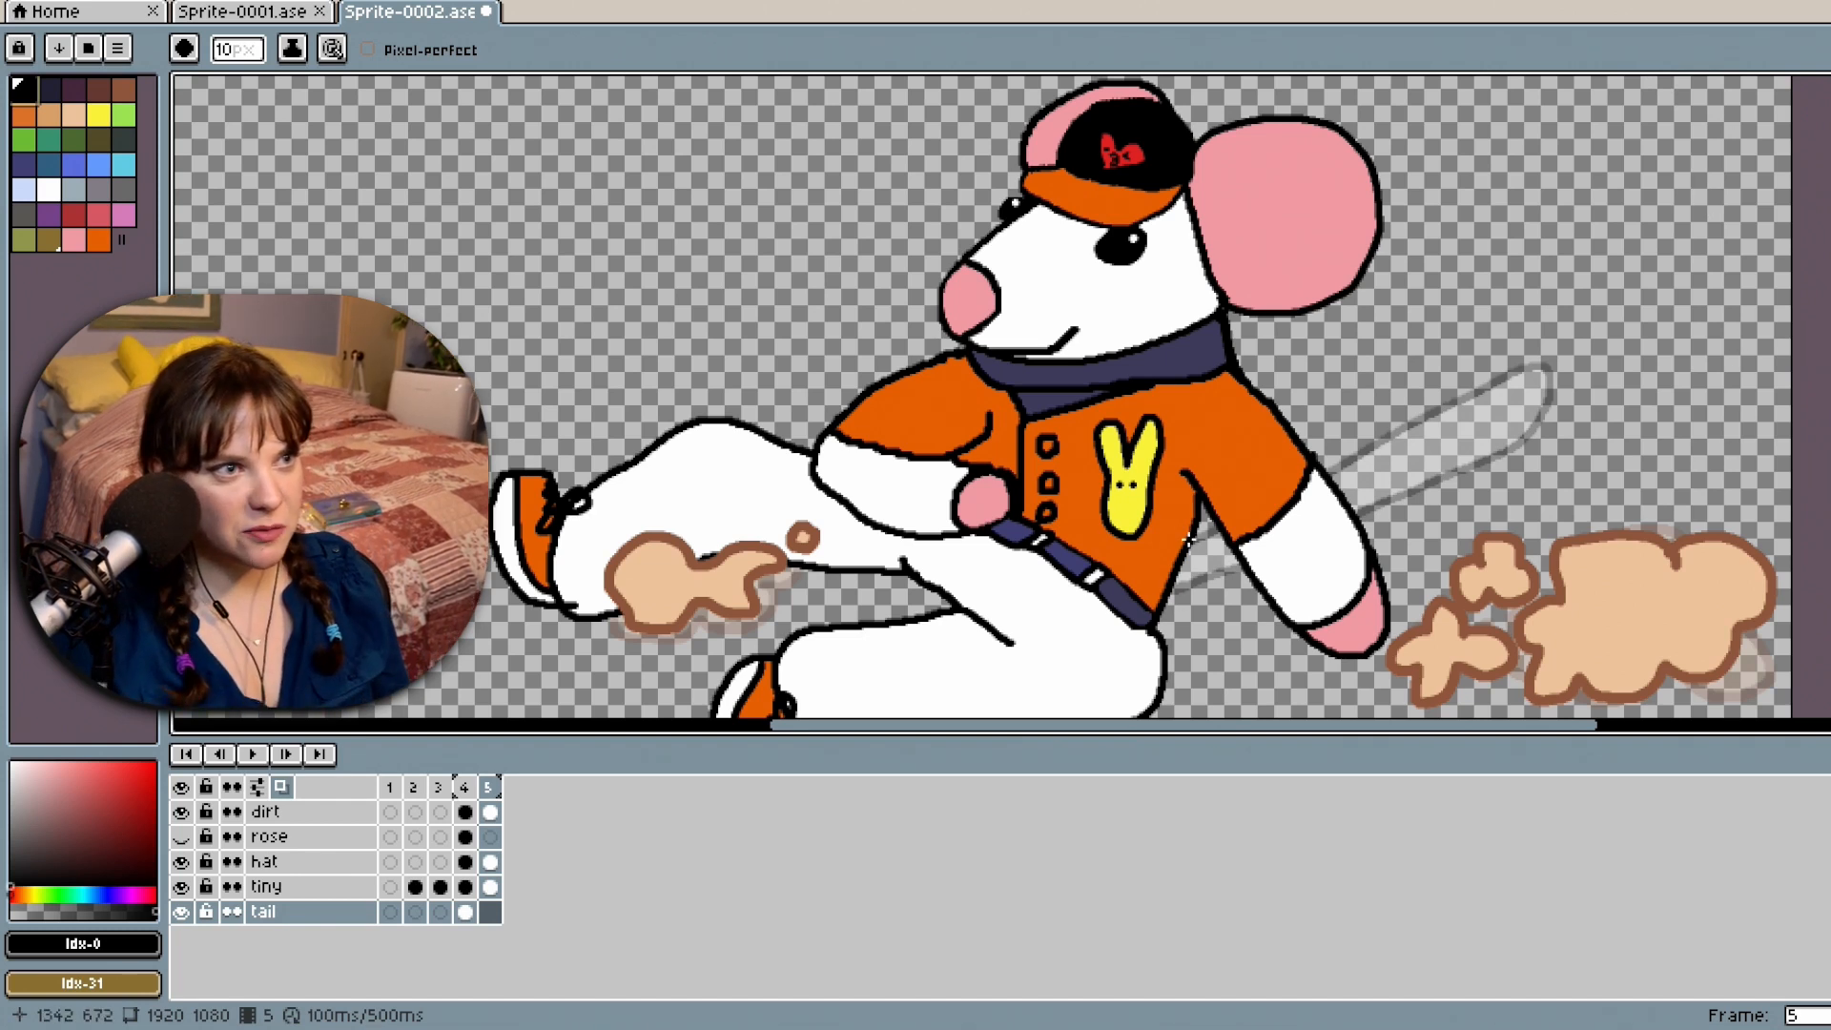
pyautogui.moveTo(1188, 534); pyautogui.dragTo(1270, 494)
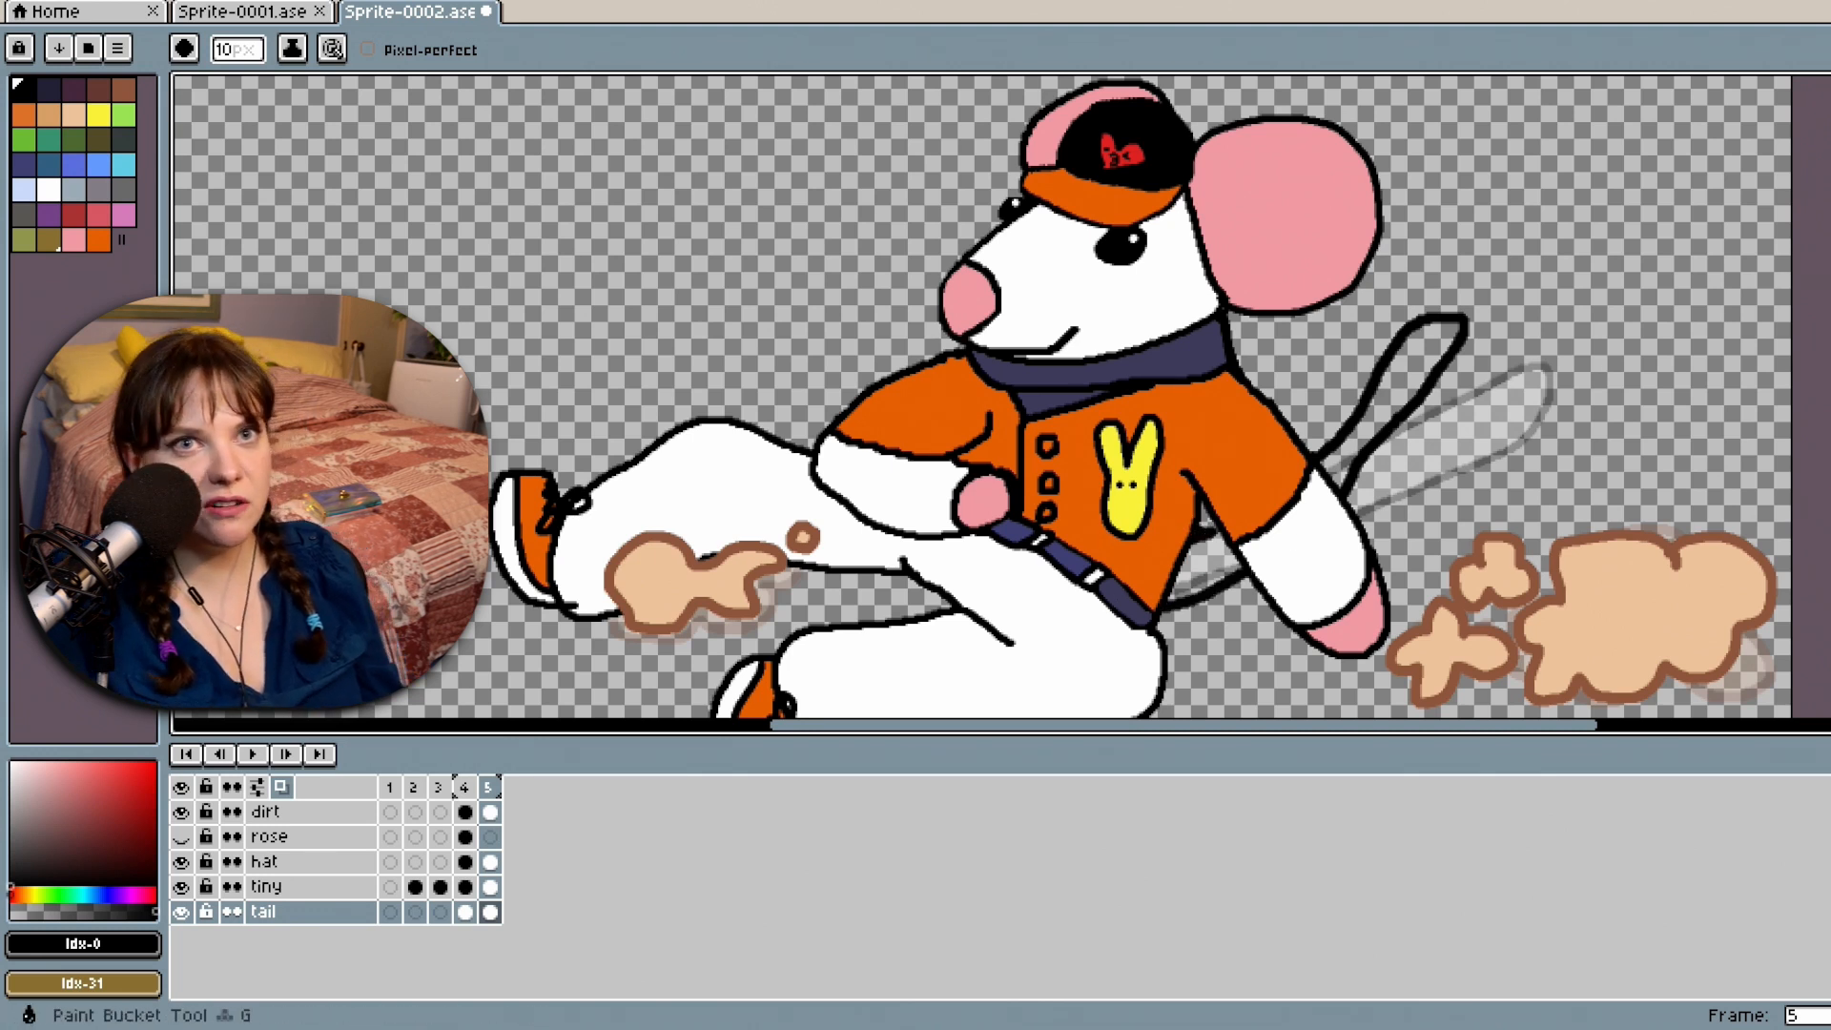
# Try to fill the raised tail in frame 5 with white (Idx-21), and undo the fill.
pyautogui.press('g')
pyautogui.click(49, 189)
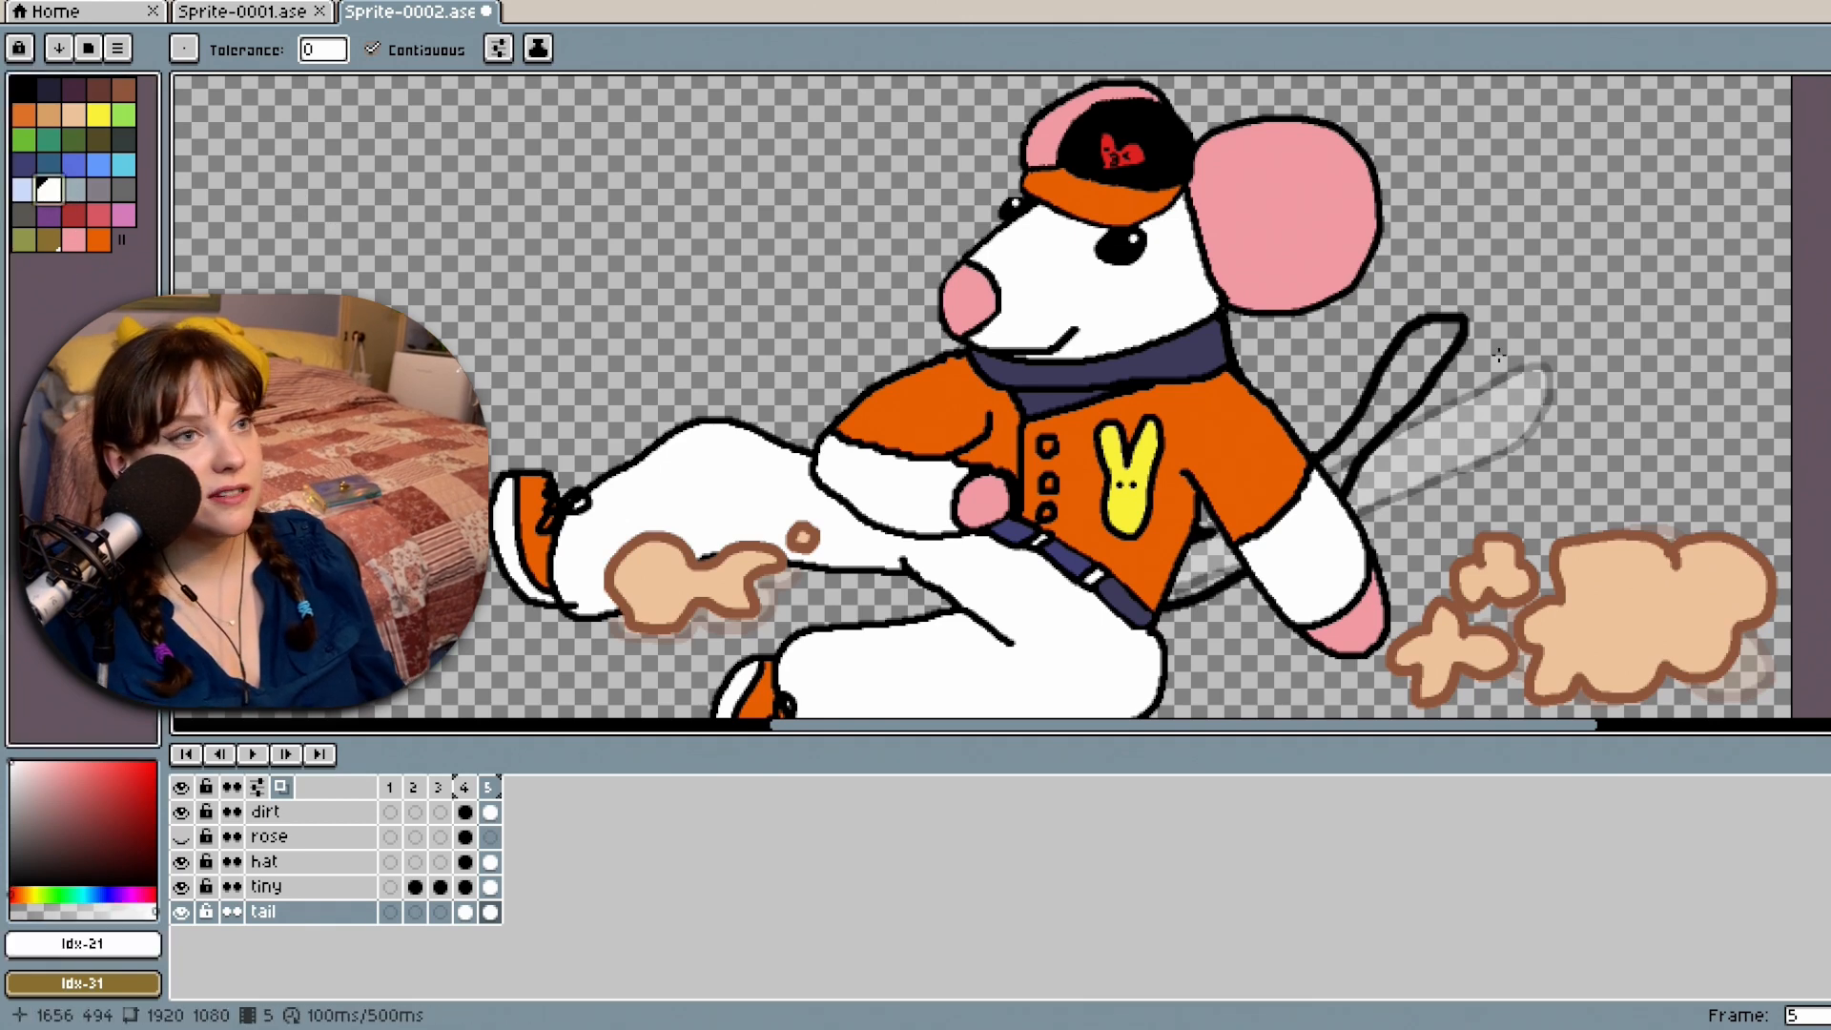
pyautogui.click(1480, 361)
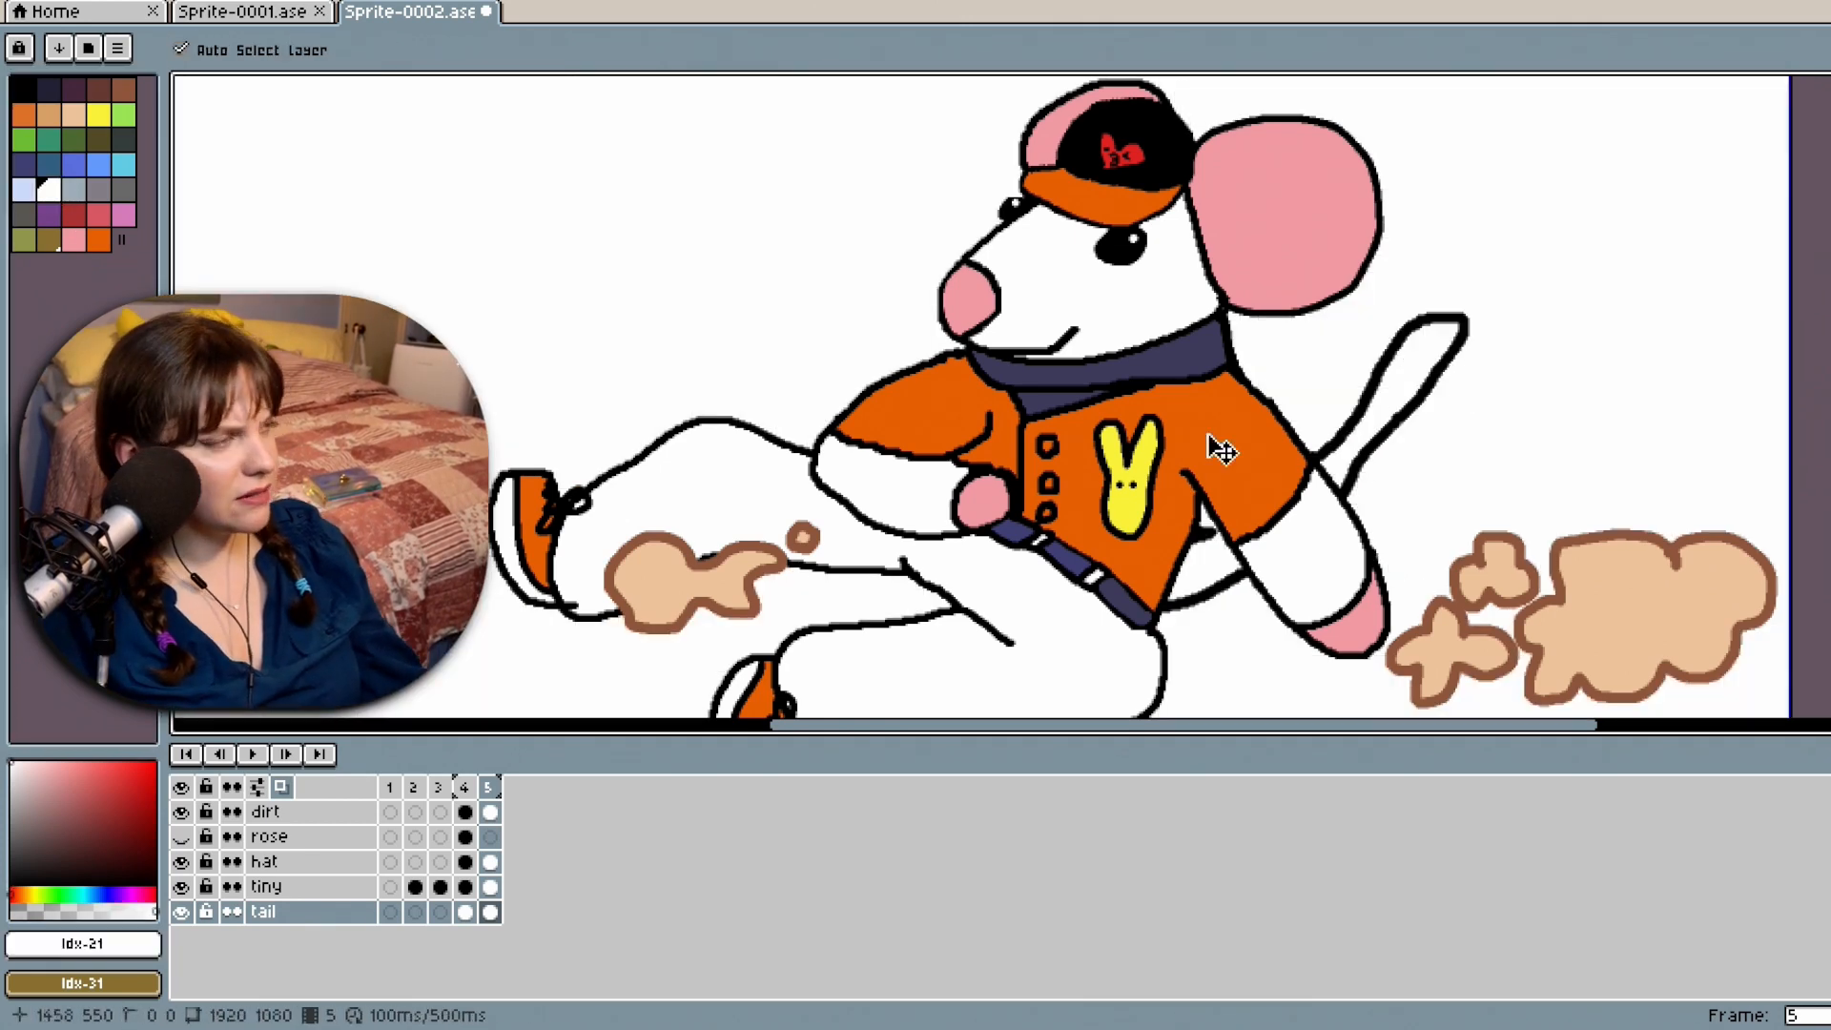
pyautogui.hotkey('ctrl', 'z')
# Hide the tiny layer and close the gap in the tail's upper outline in frame 5 with the 10 px black (Idx-0) brush.
pyautogui.click(182, 887)
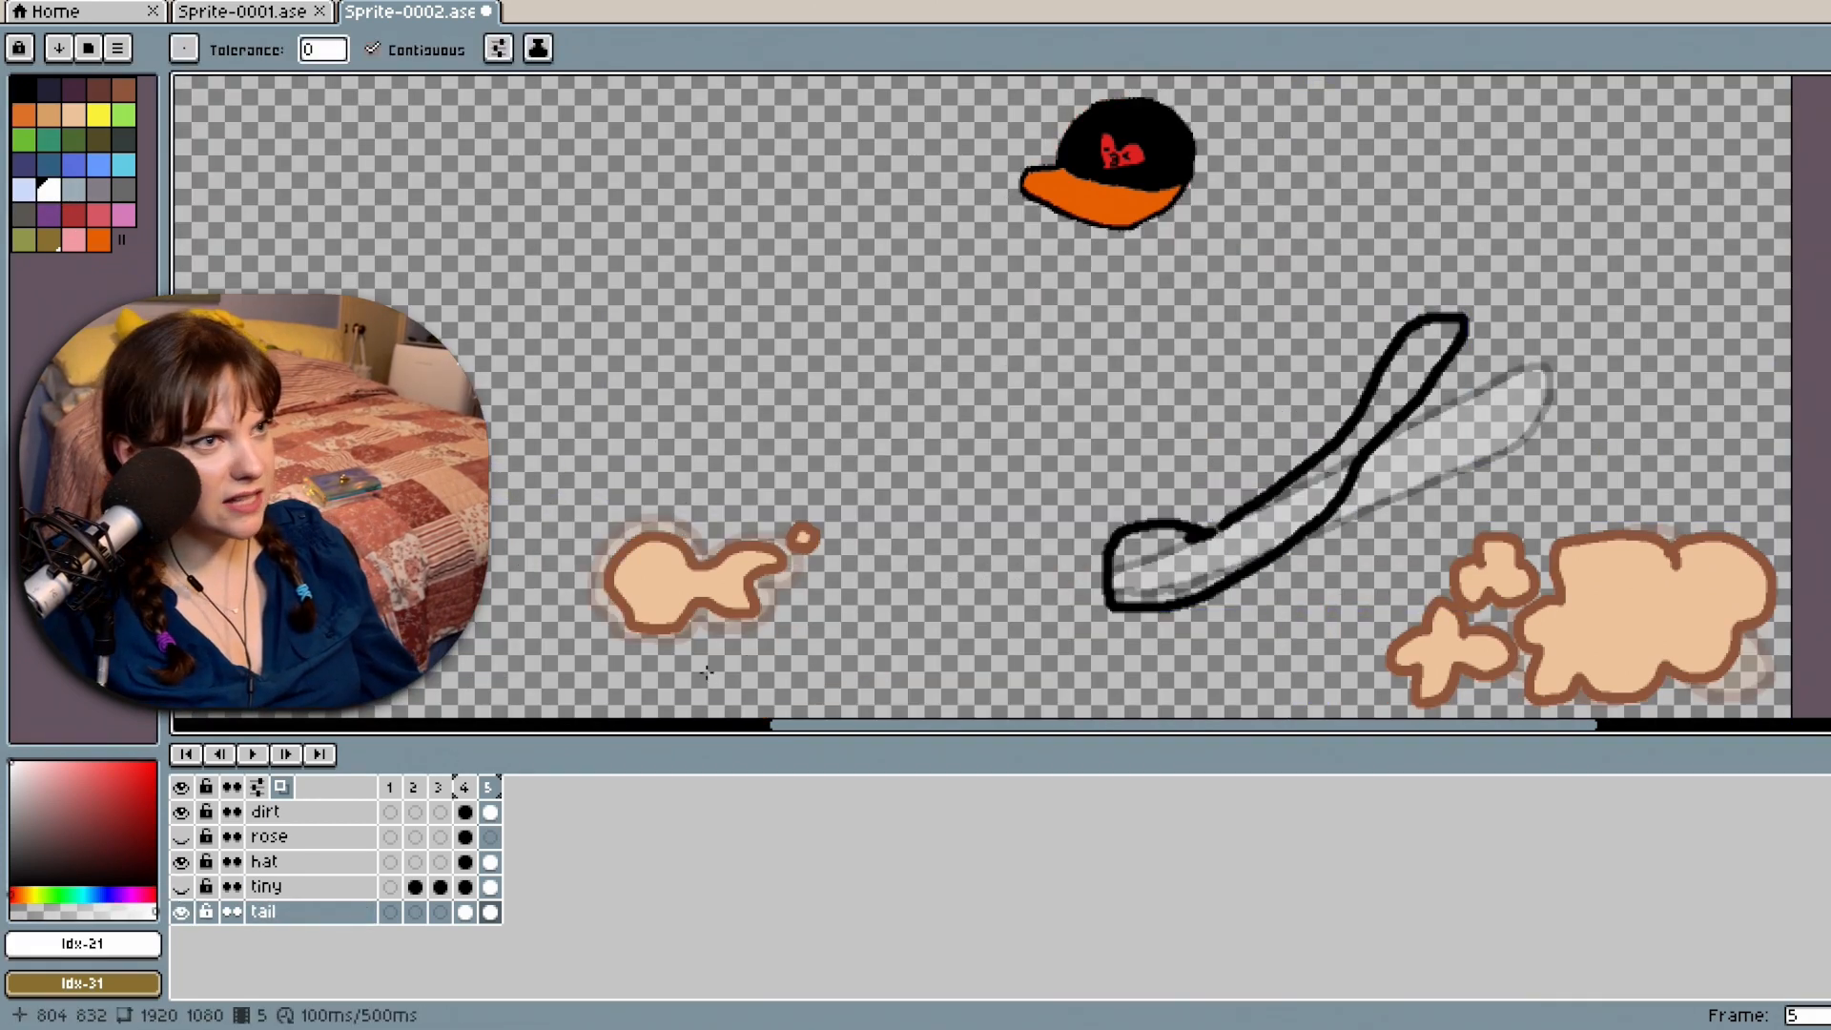
pyautogui.scroll(5, 1293, 515)
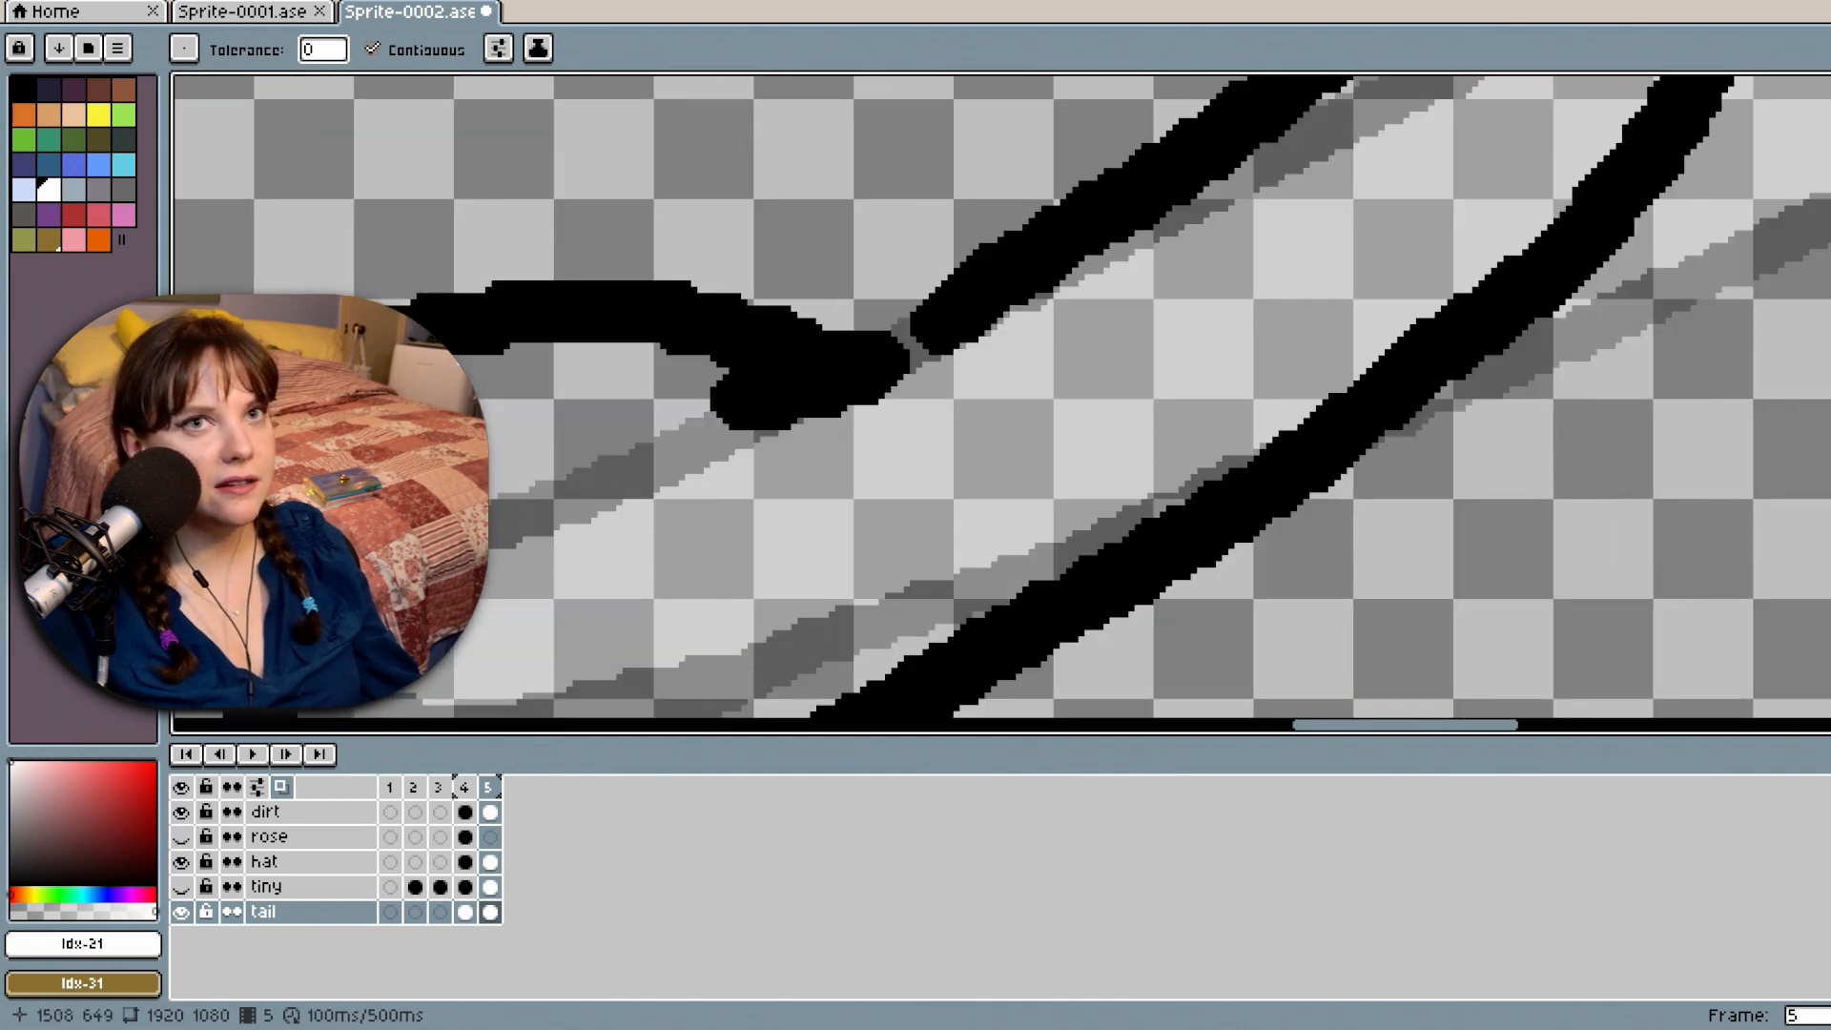
pyautogui.press('b')
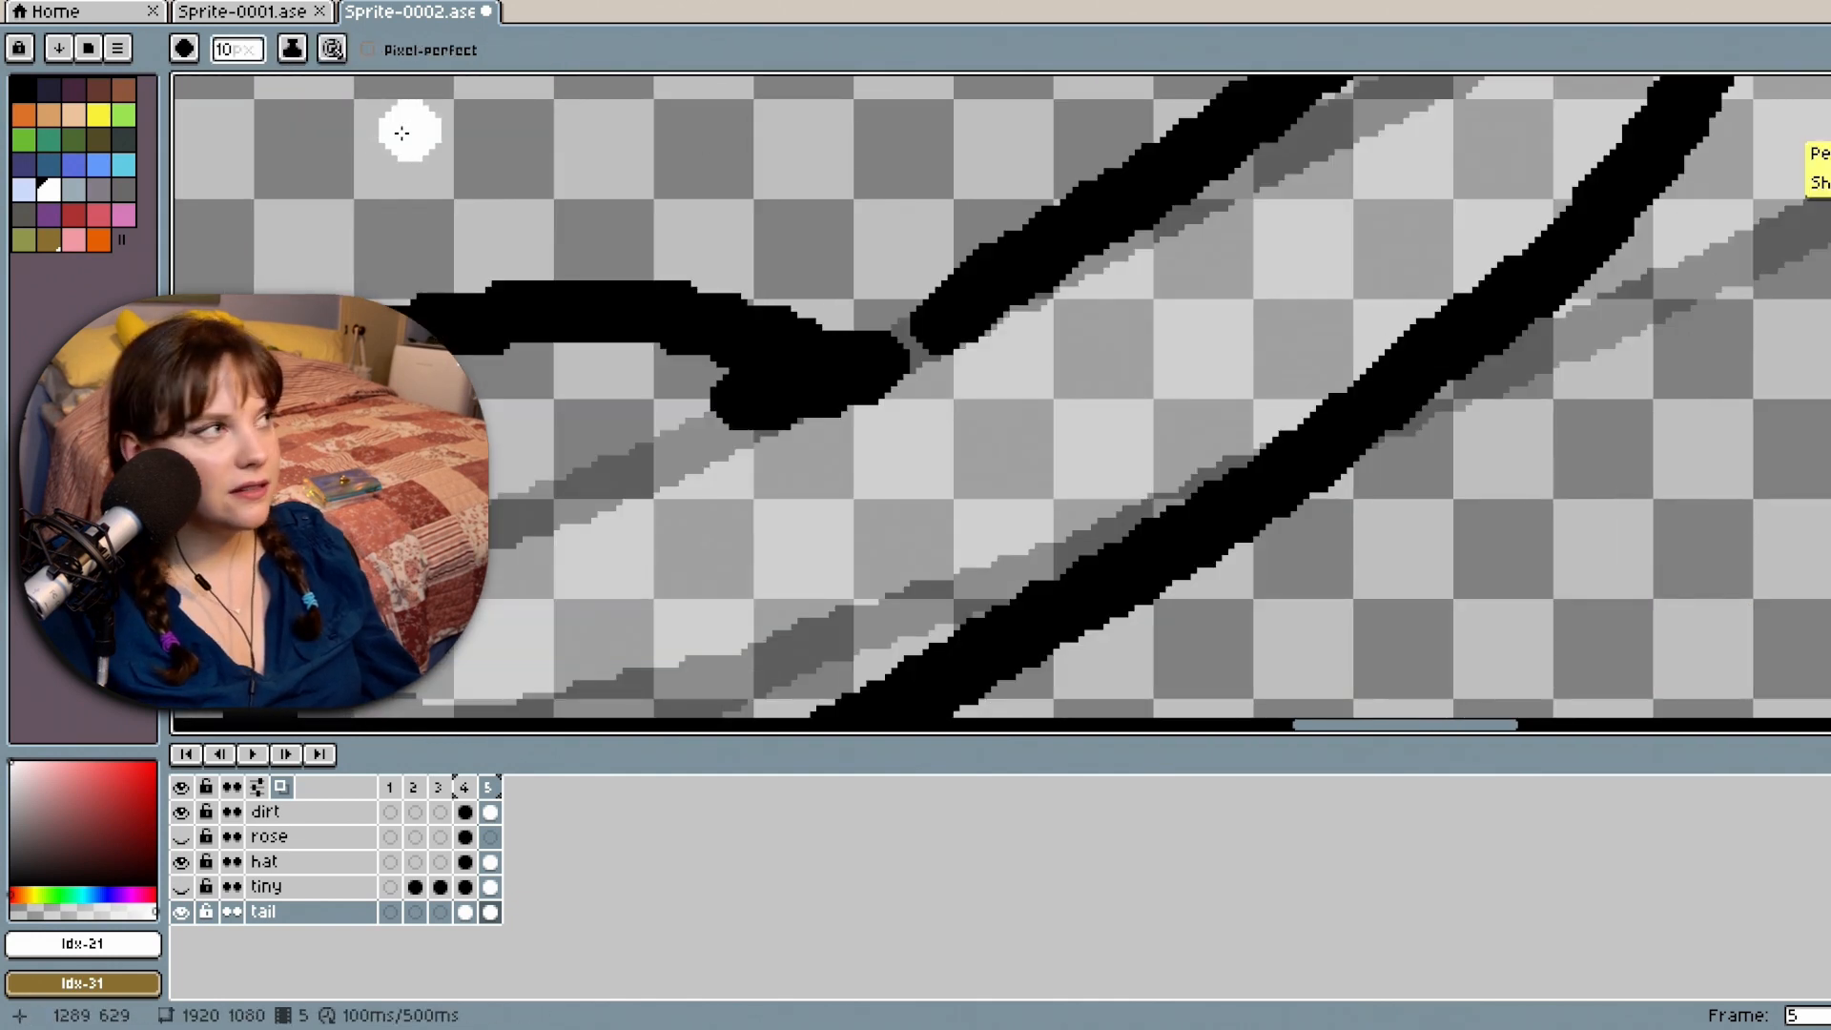
pyautogui.click(24, 95)
pyautogui.moveTo(920, 329); pyautogui.dragTo(878, 315)
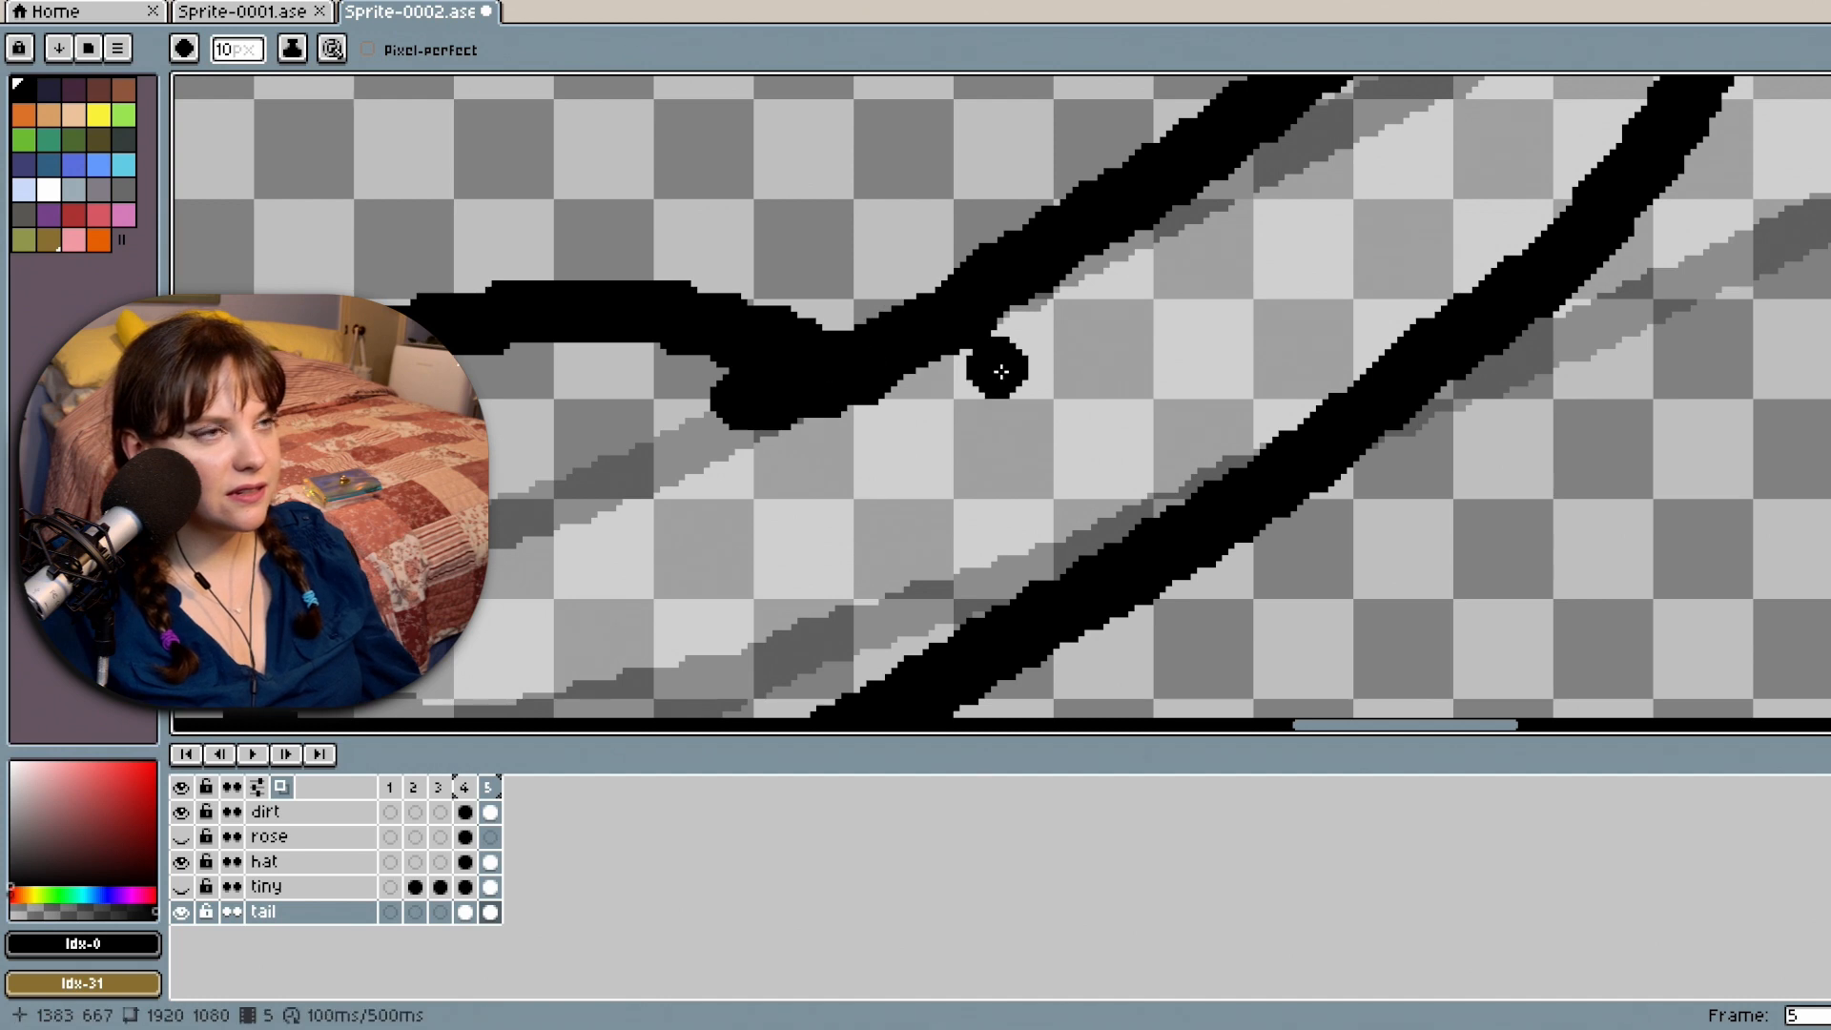
# Fill the raised tail in frame 5 with white (Idx-21) and show the tiny layer again.
pyautogui.scroll(-4, 1001, 371)
pyautogui.scroll(1, 1278, 341)
pyautogui.press('g')
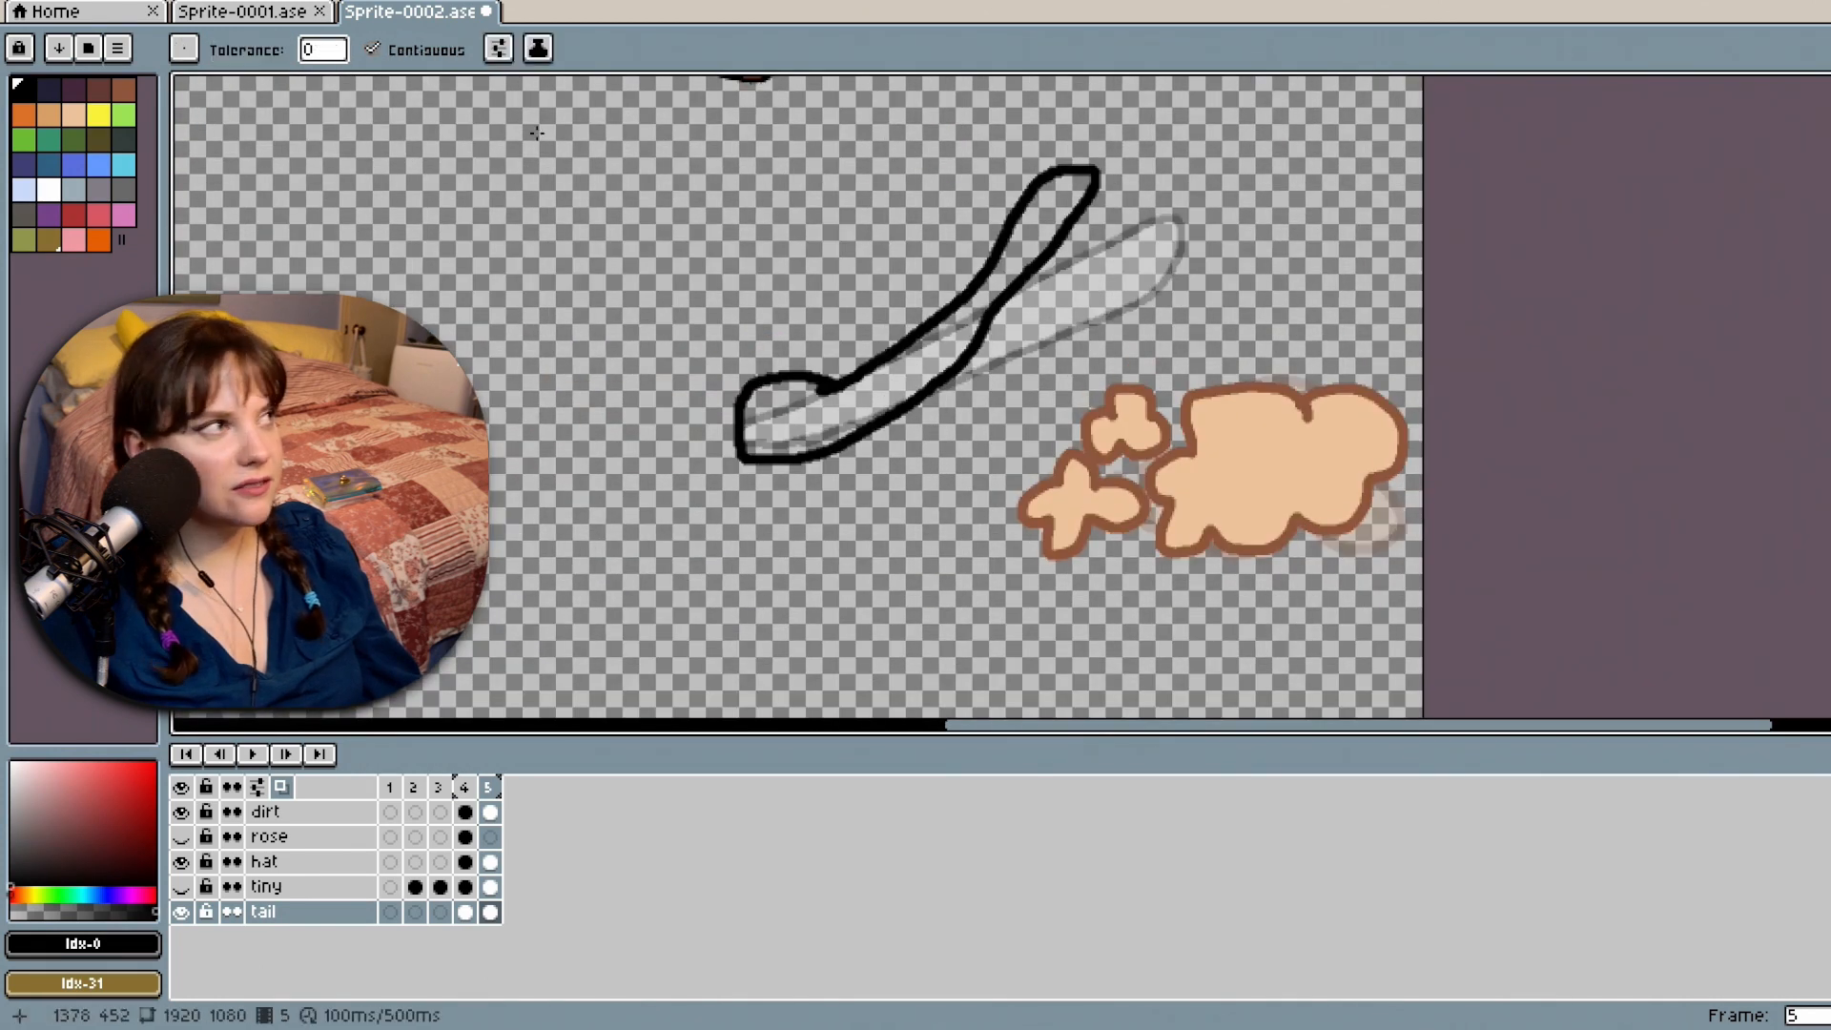
pyautogui.click(44, 185)
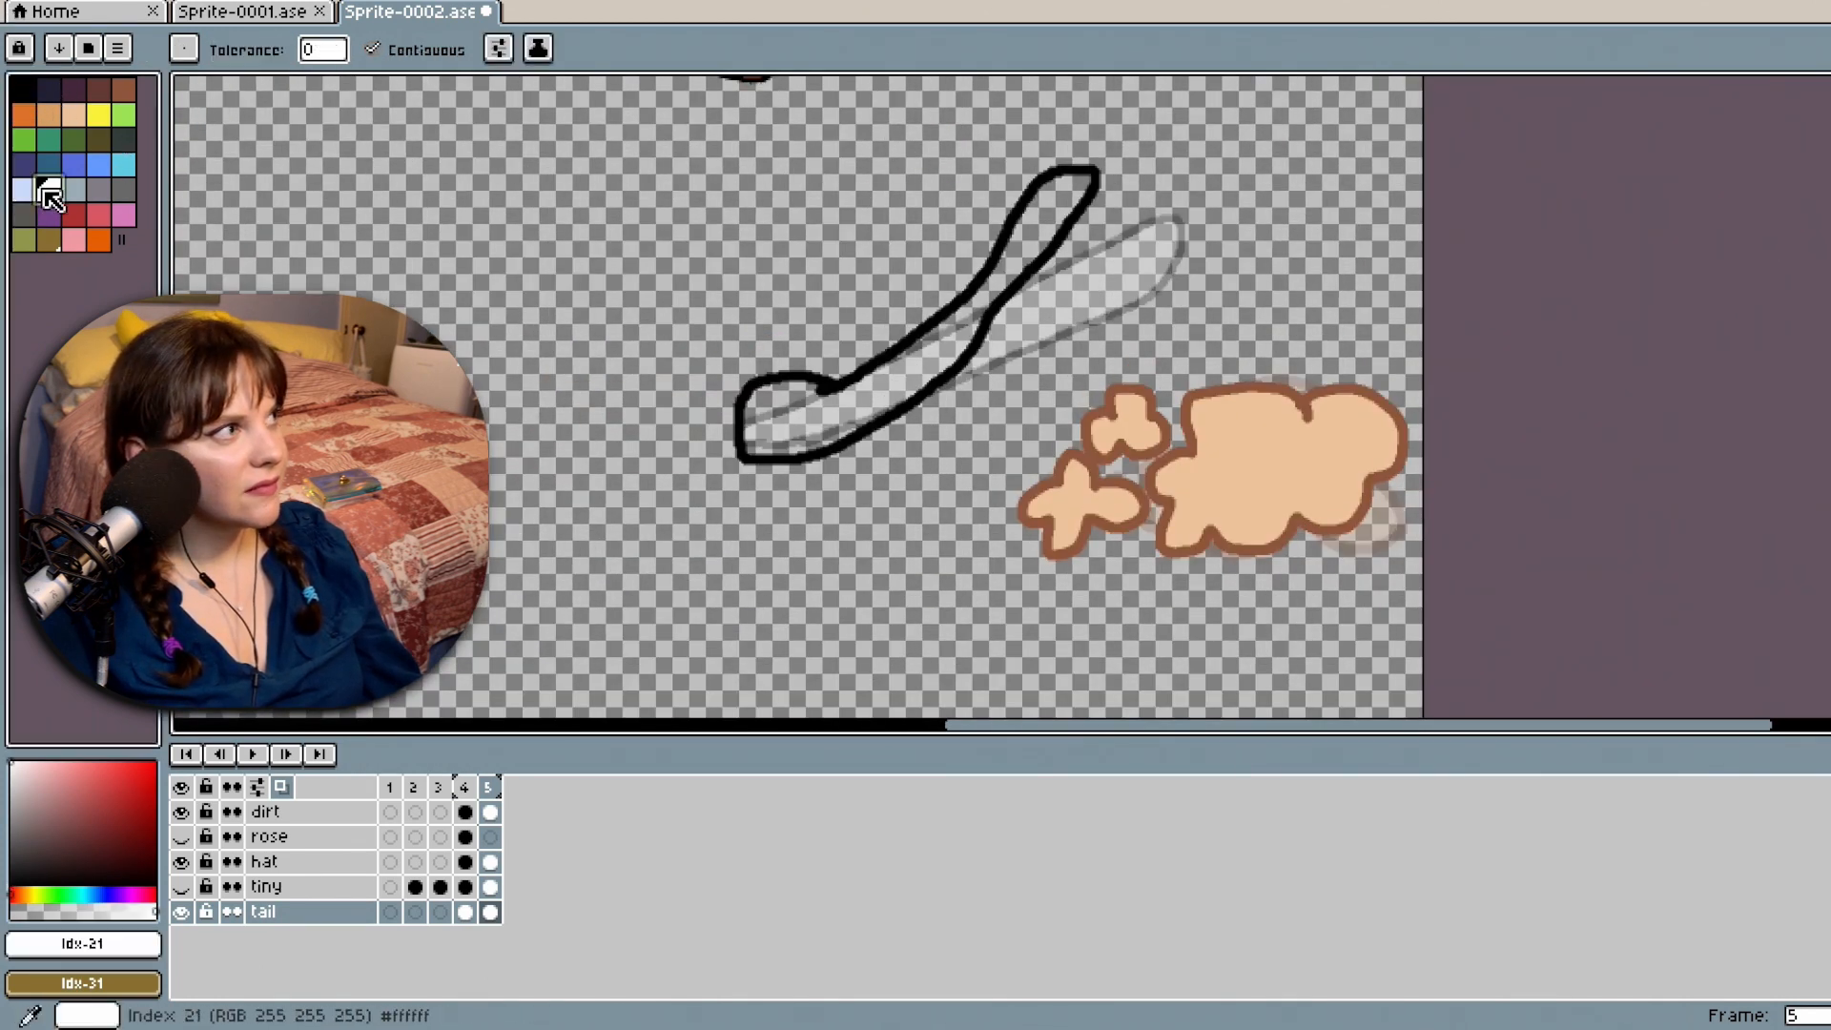
pyautogui.click(986, 295)
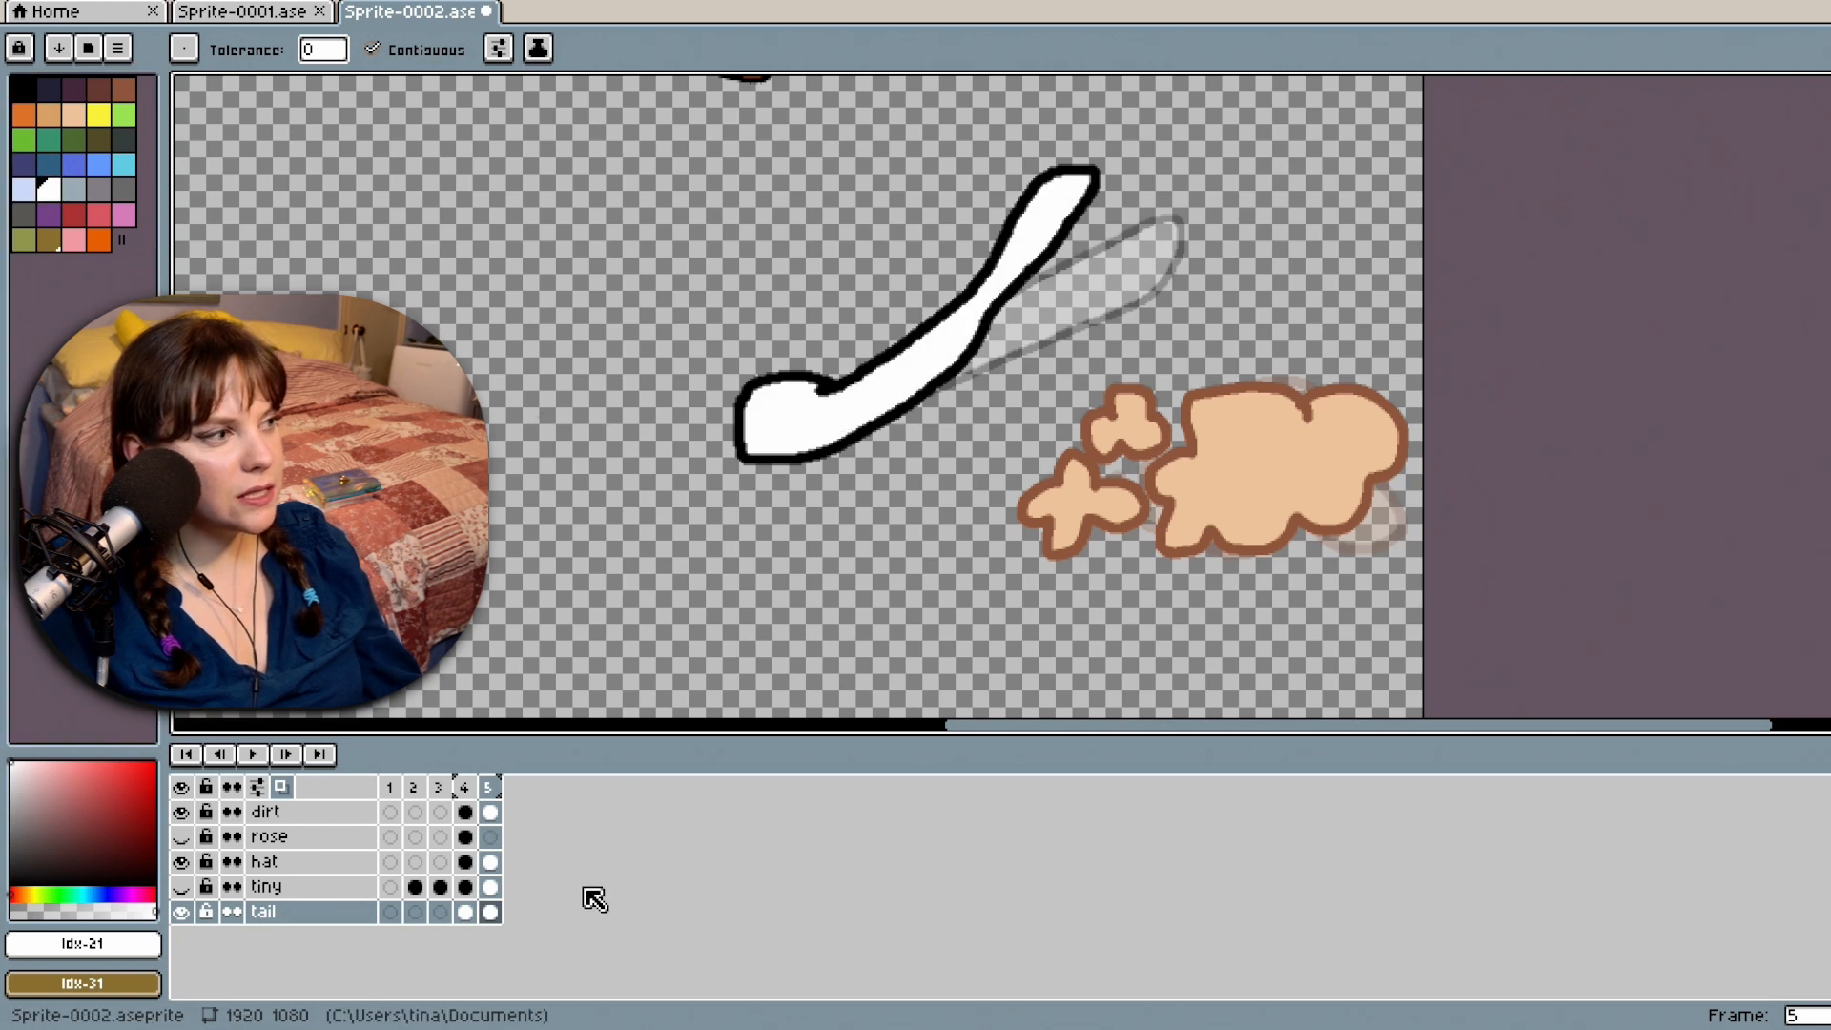
pyautogui.click(184, 887)
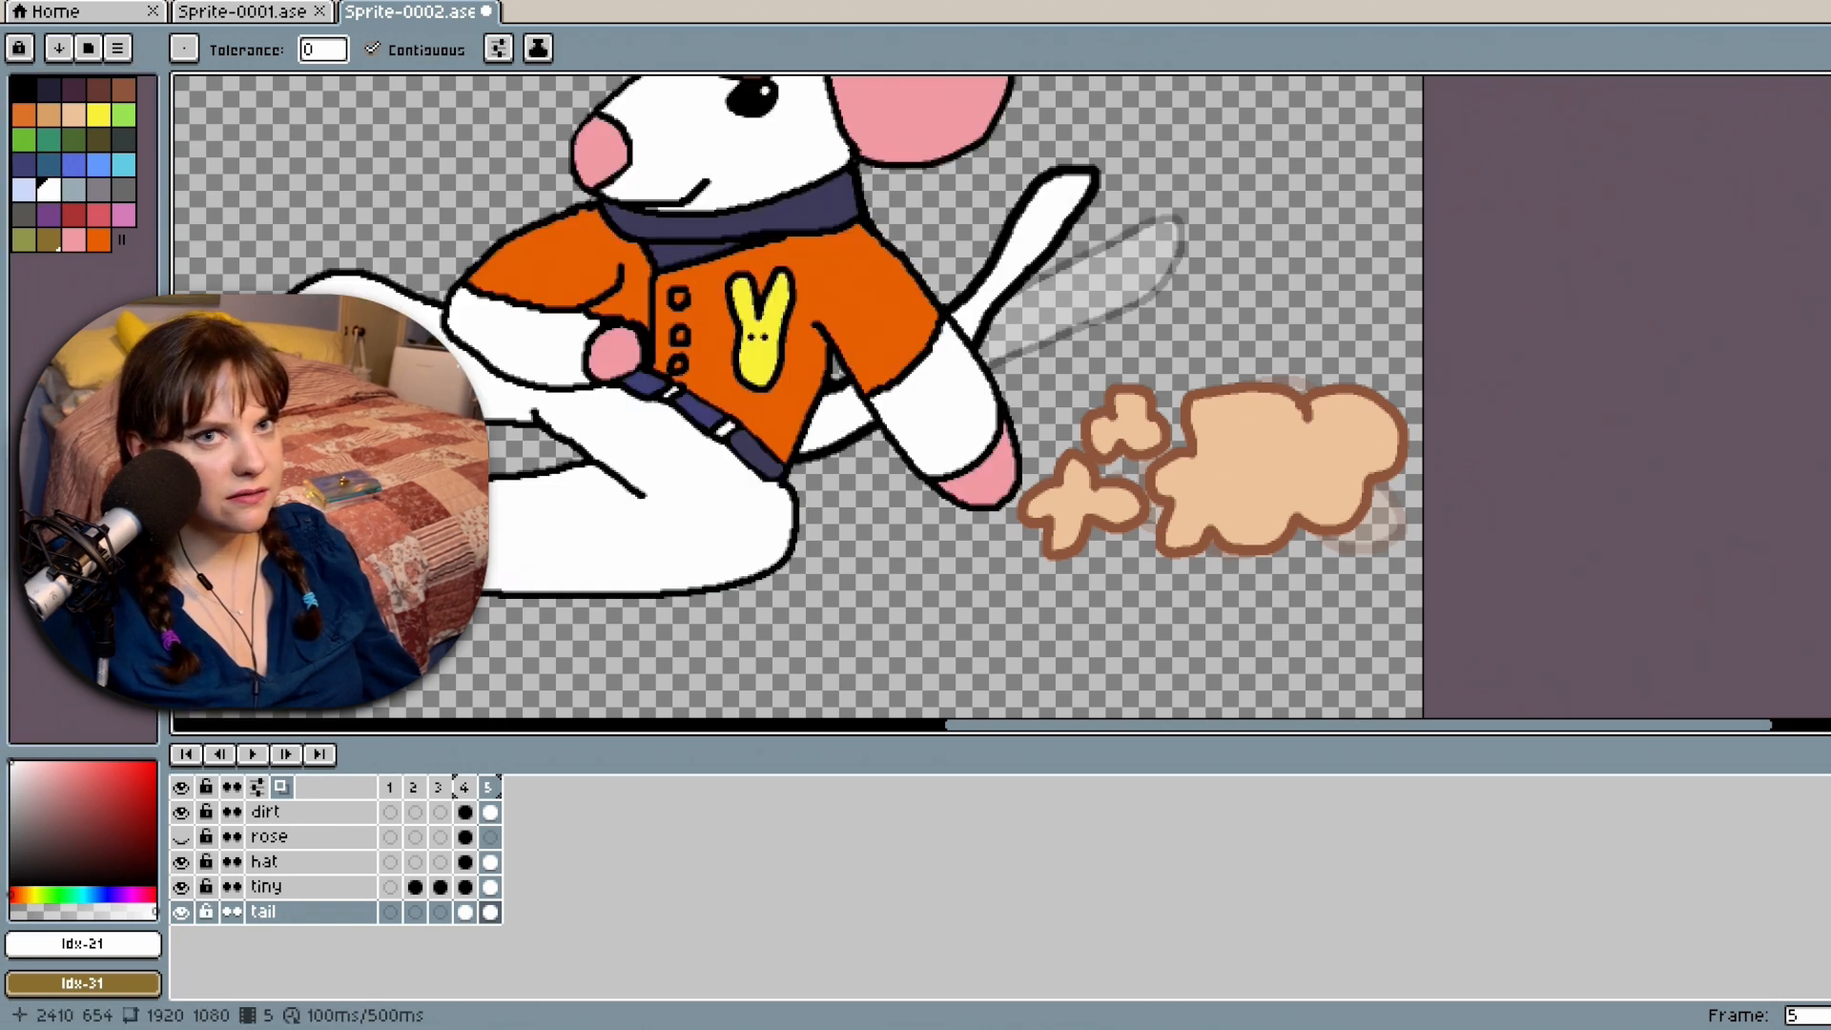
pyautogui.scroll(2, 799, 397)
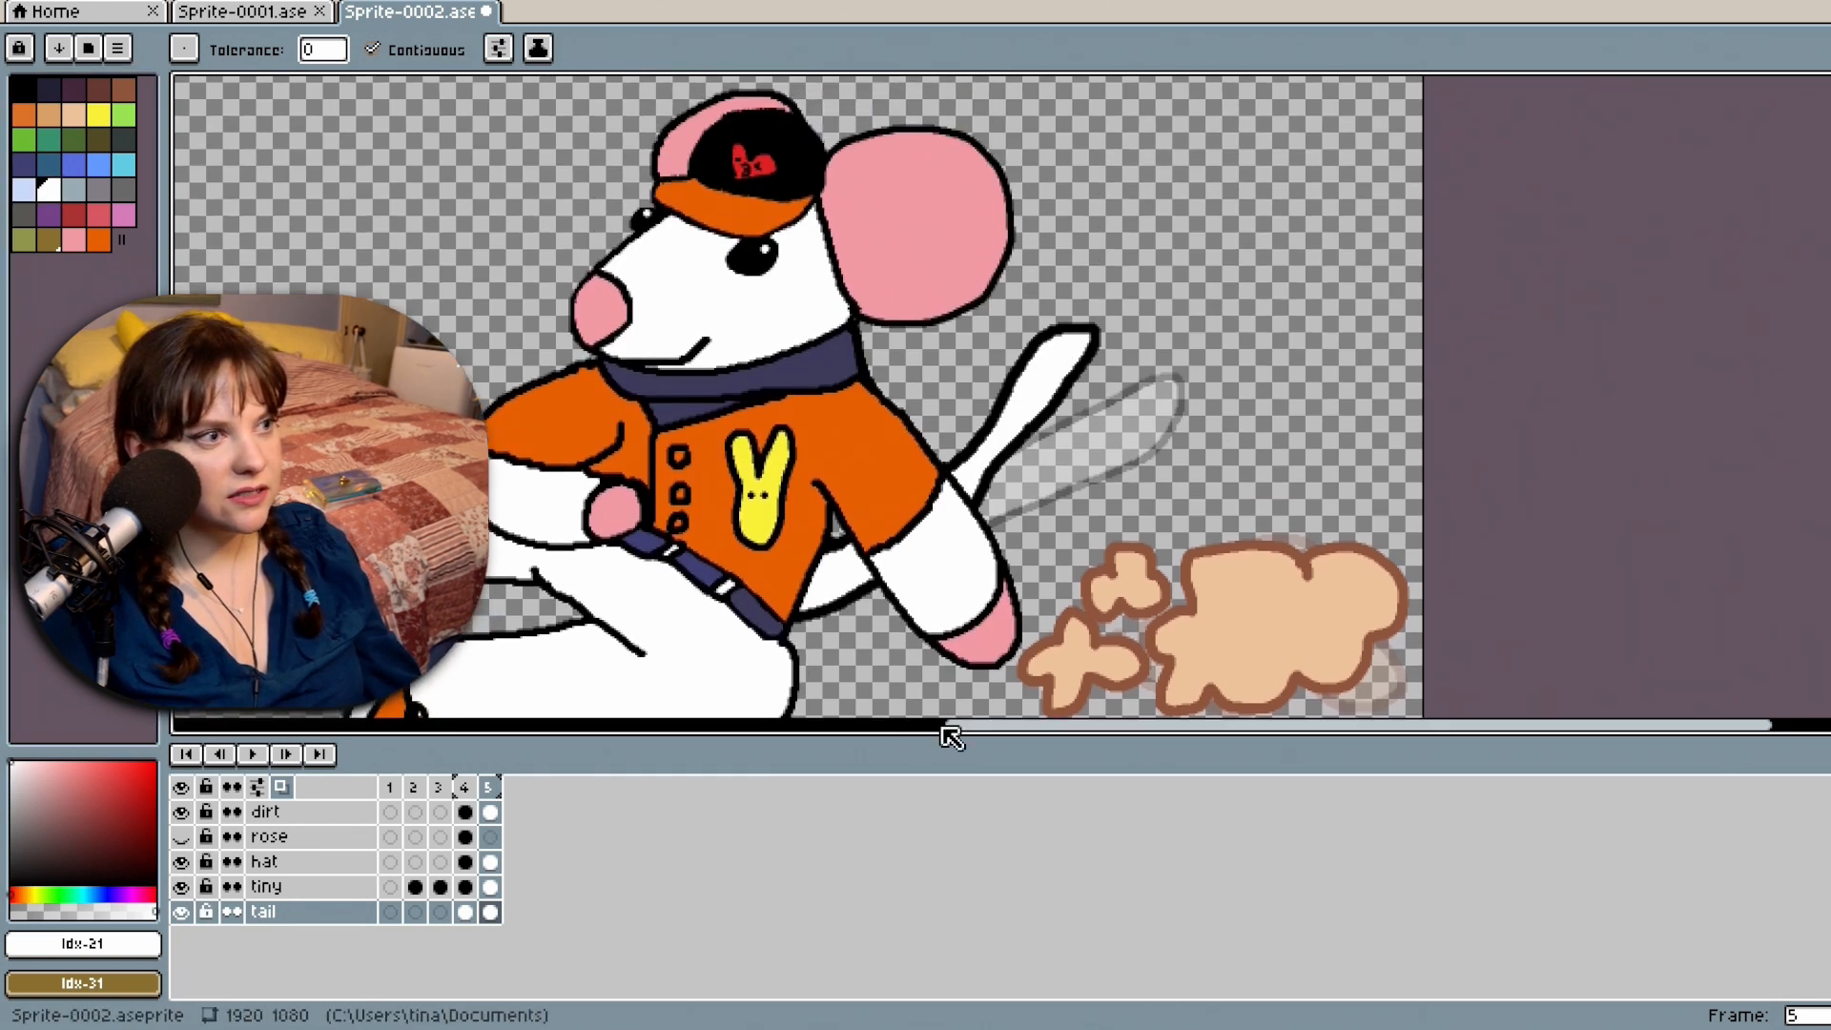
pyautogui.moveTo(951, 735); pyautogui.dragTo(805, 745)
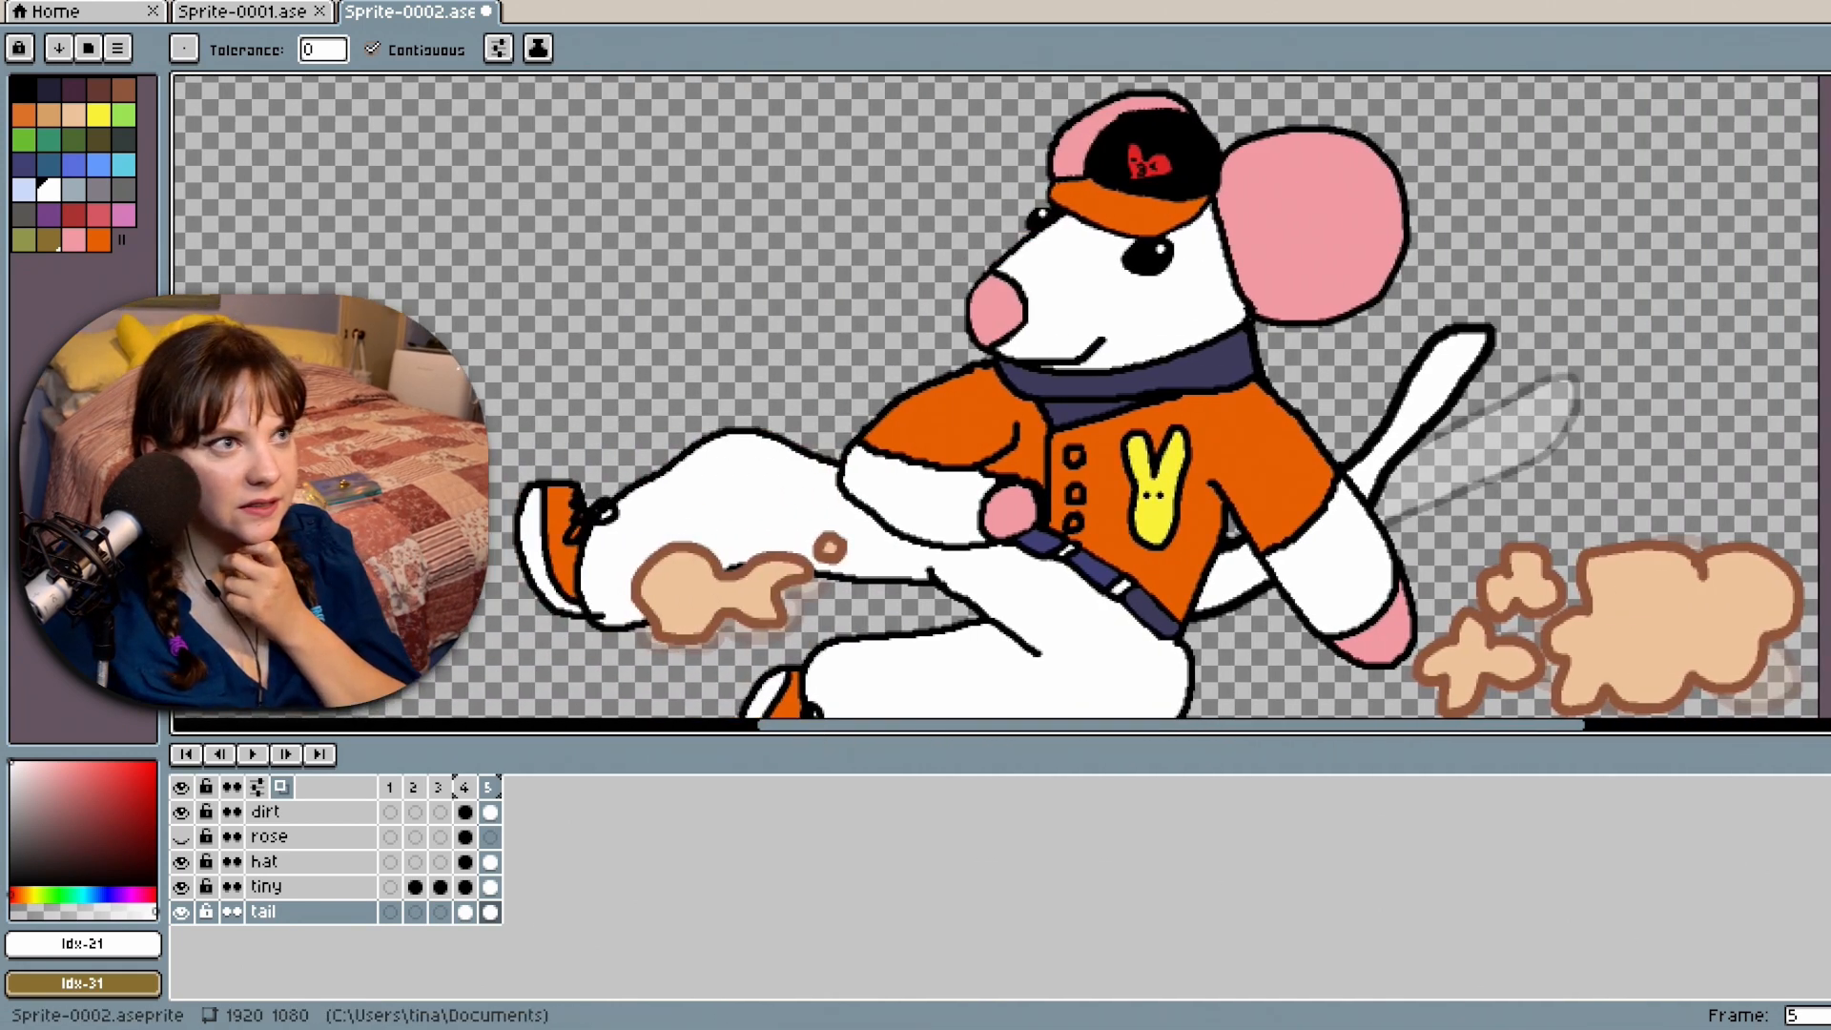
pyautogui.scroll(-2, 996, 397)
pyautogui.scroll(2, 997, 397)
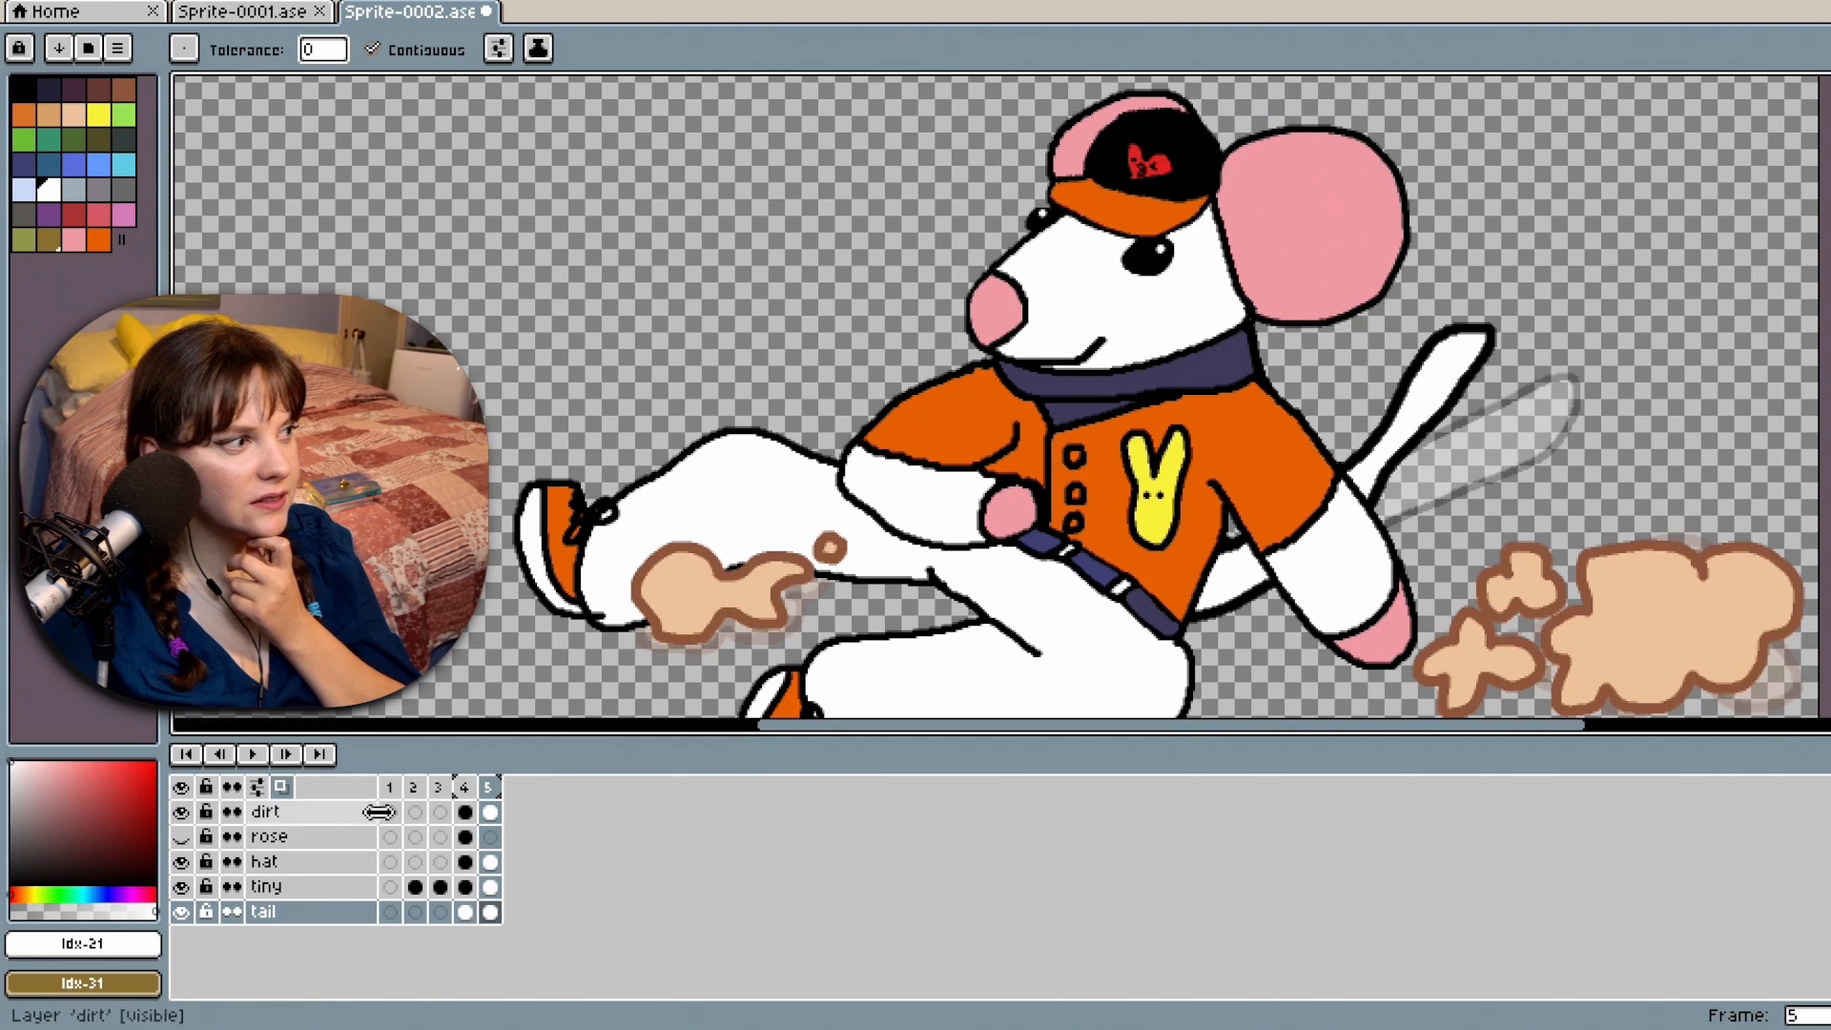
# Copy the dirt layer's cel from frame 4 into frame 3 and the one from frame 5 into frame 2.
pyautogui.click(468, 816)
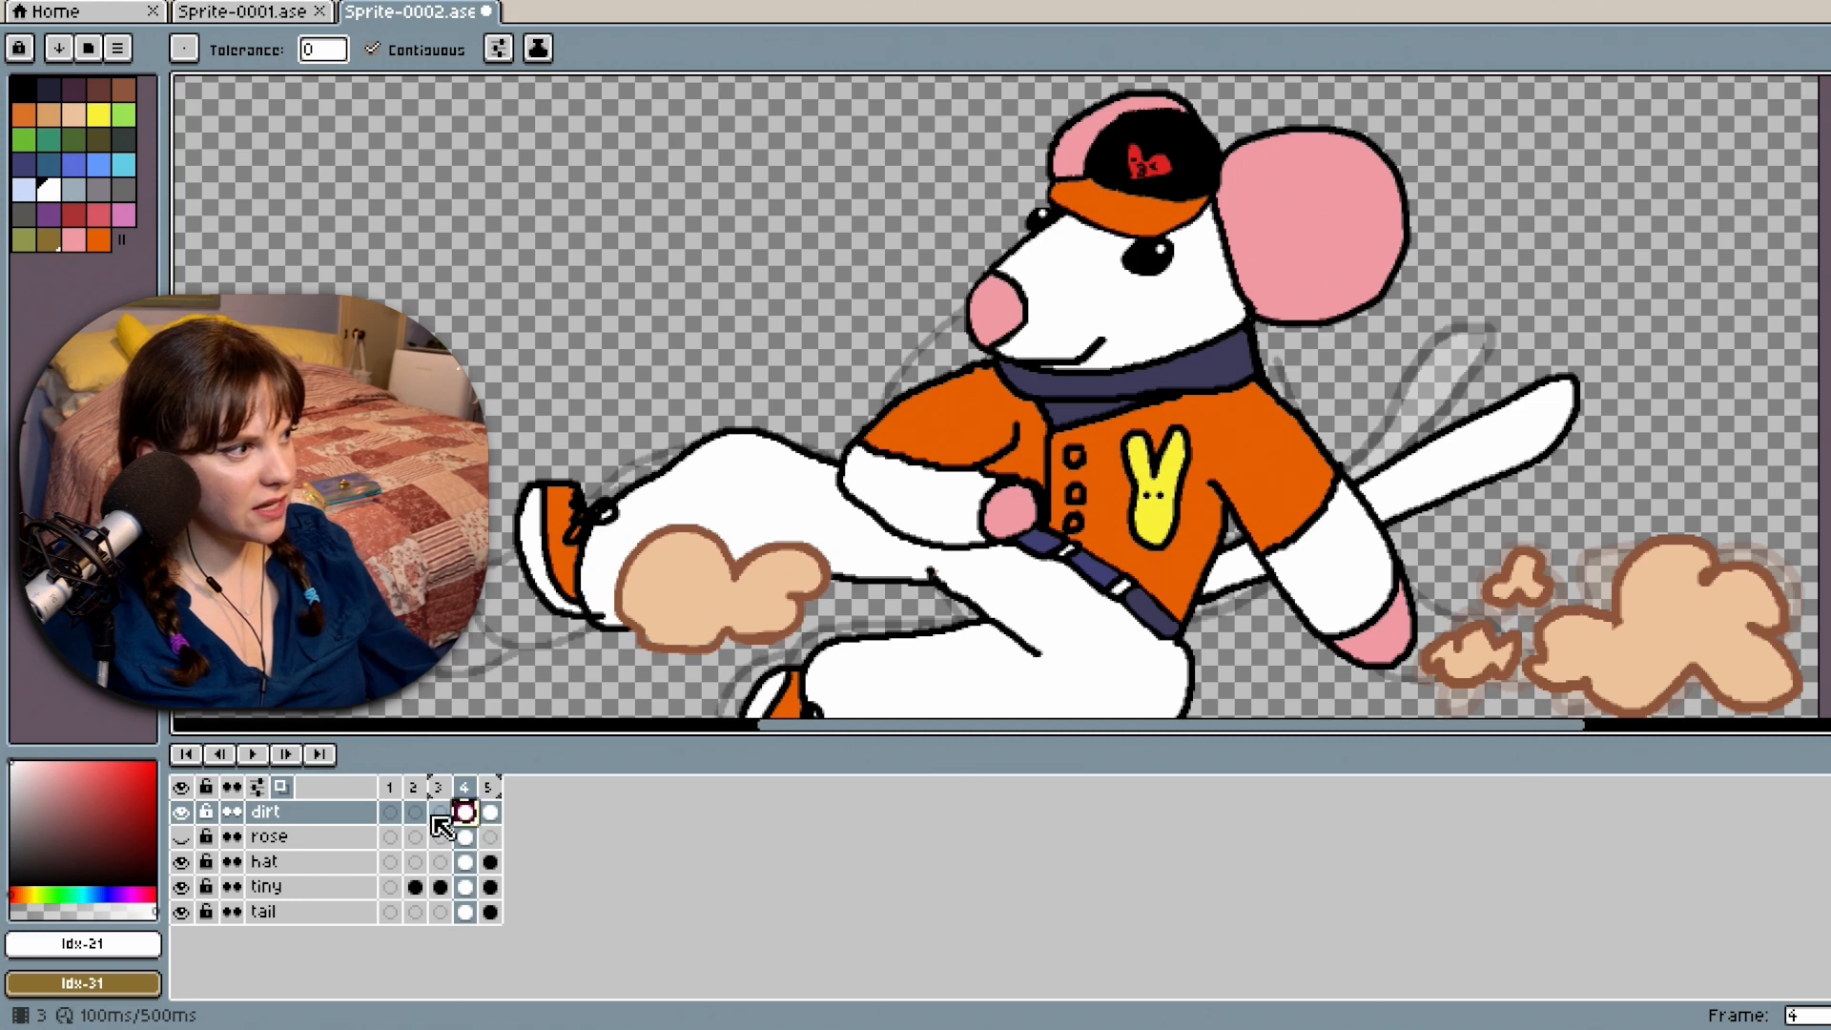
pyautogui.click(438, 815)
pyautogui.click(490, 813)
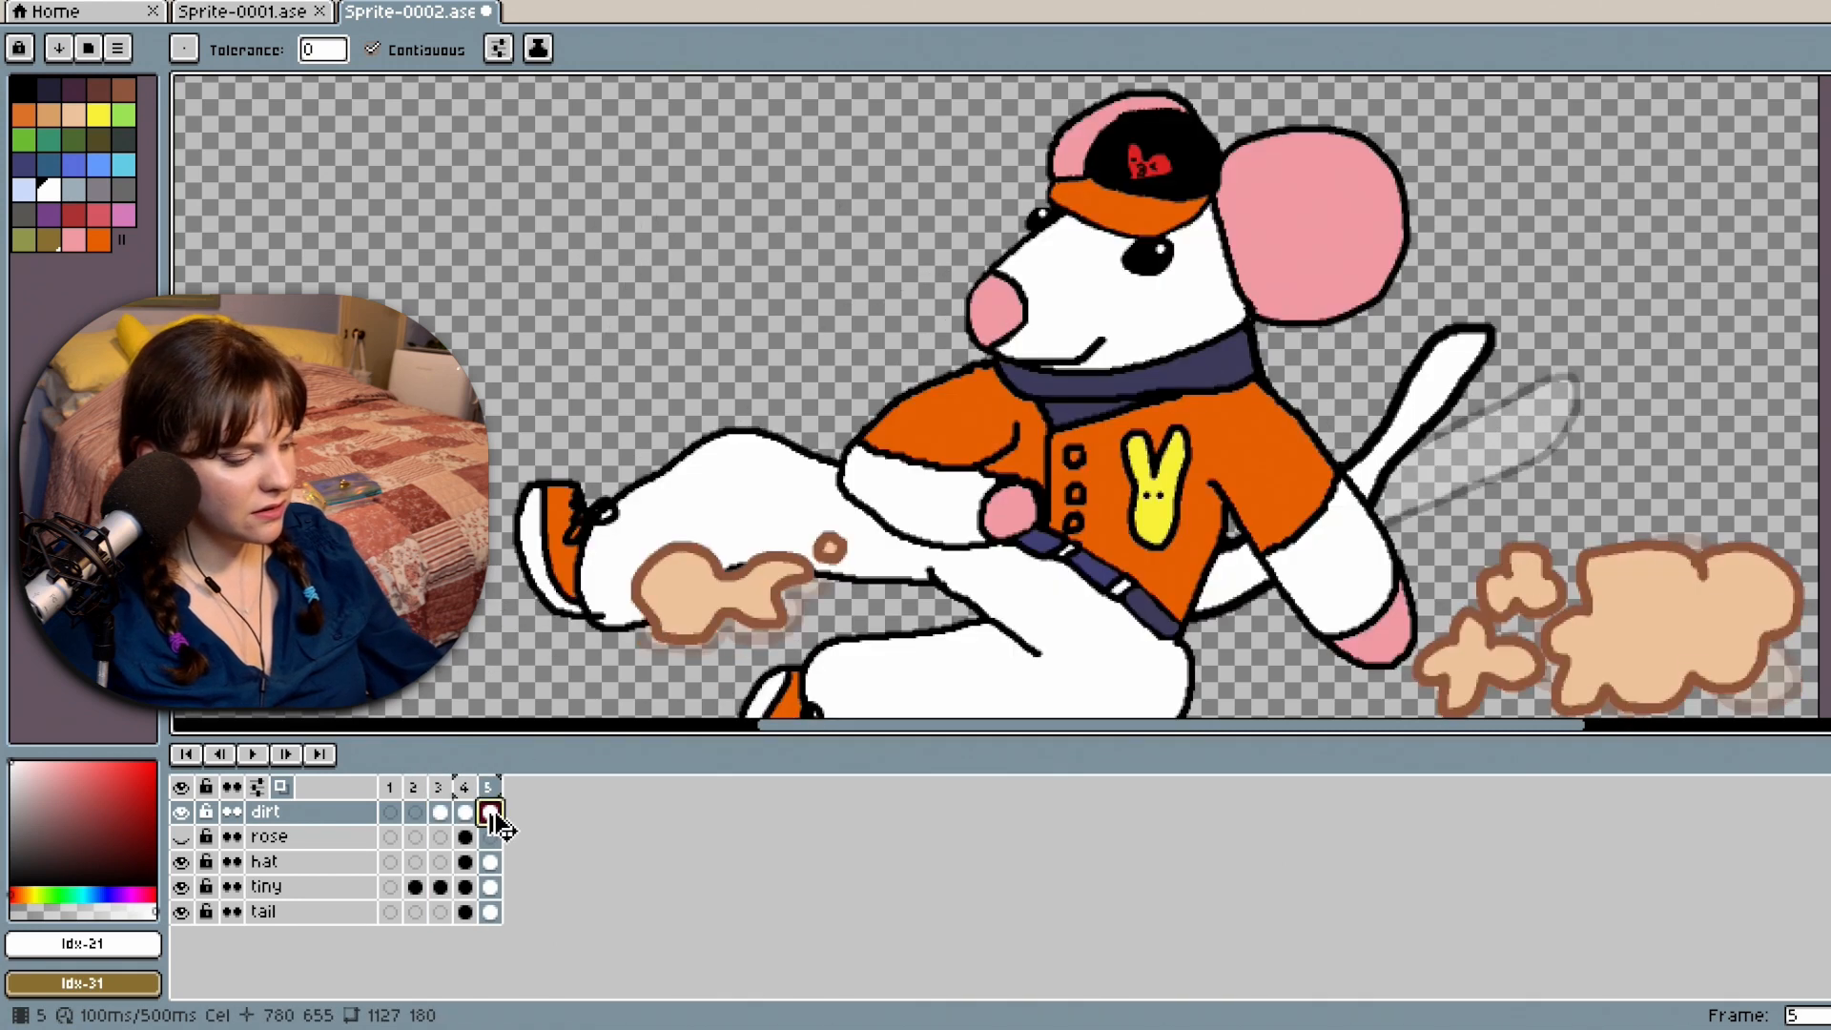
pyautogui.click(414, 814)
pyautogui.hotkey('ctrl', 'v')
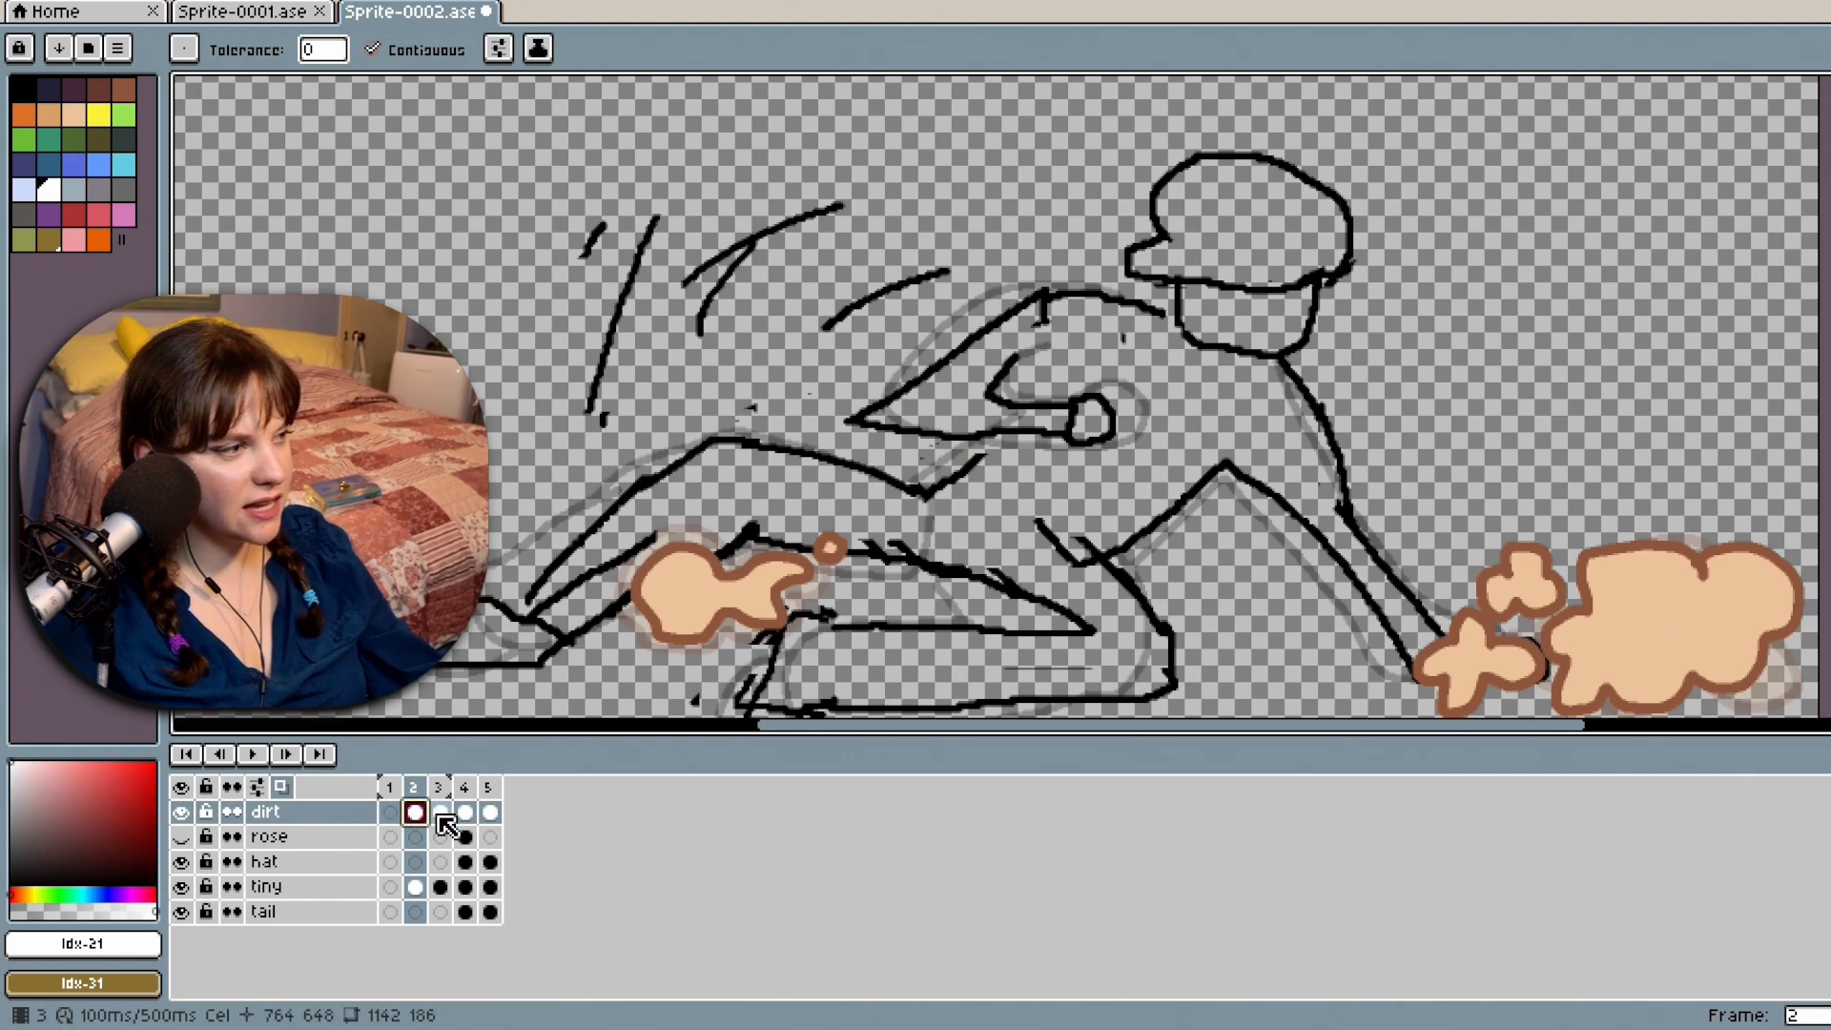
pyautogui.click(440, 813)
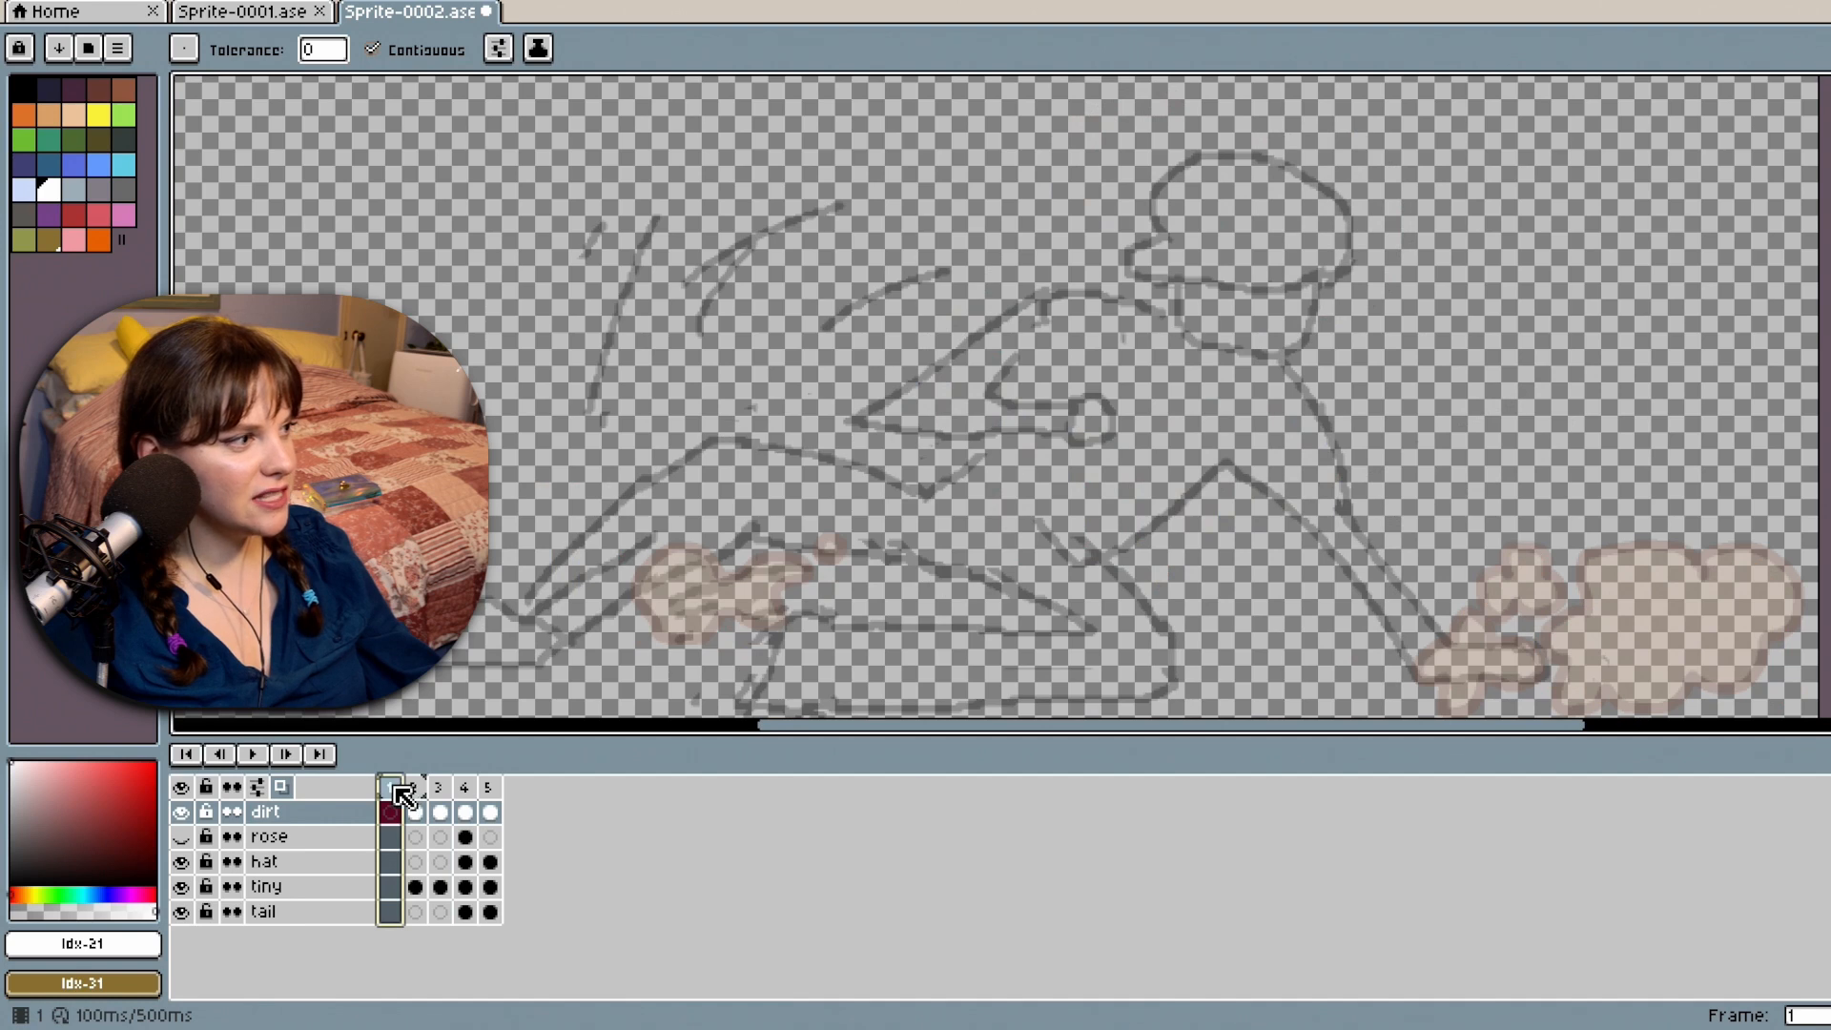
# Delete the empty first frame and the two rough sketch frames that follow it.
pyautogui.rightClick(404, 794)
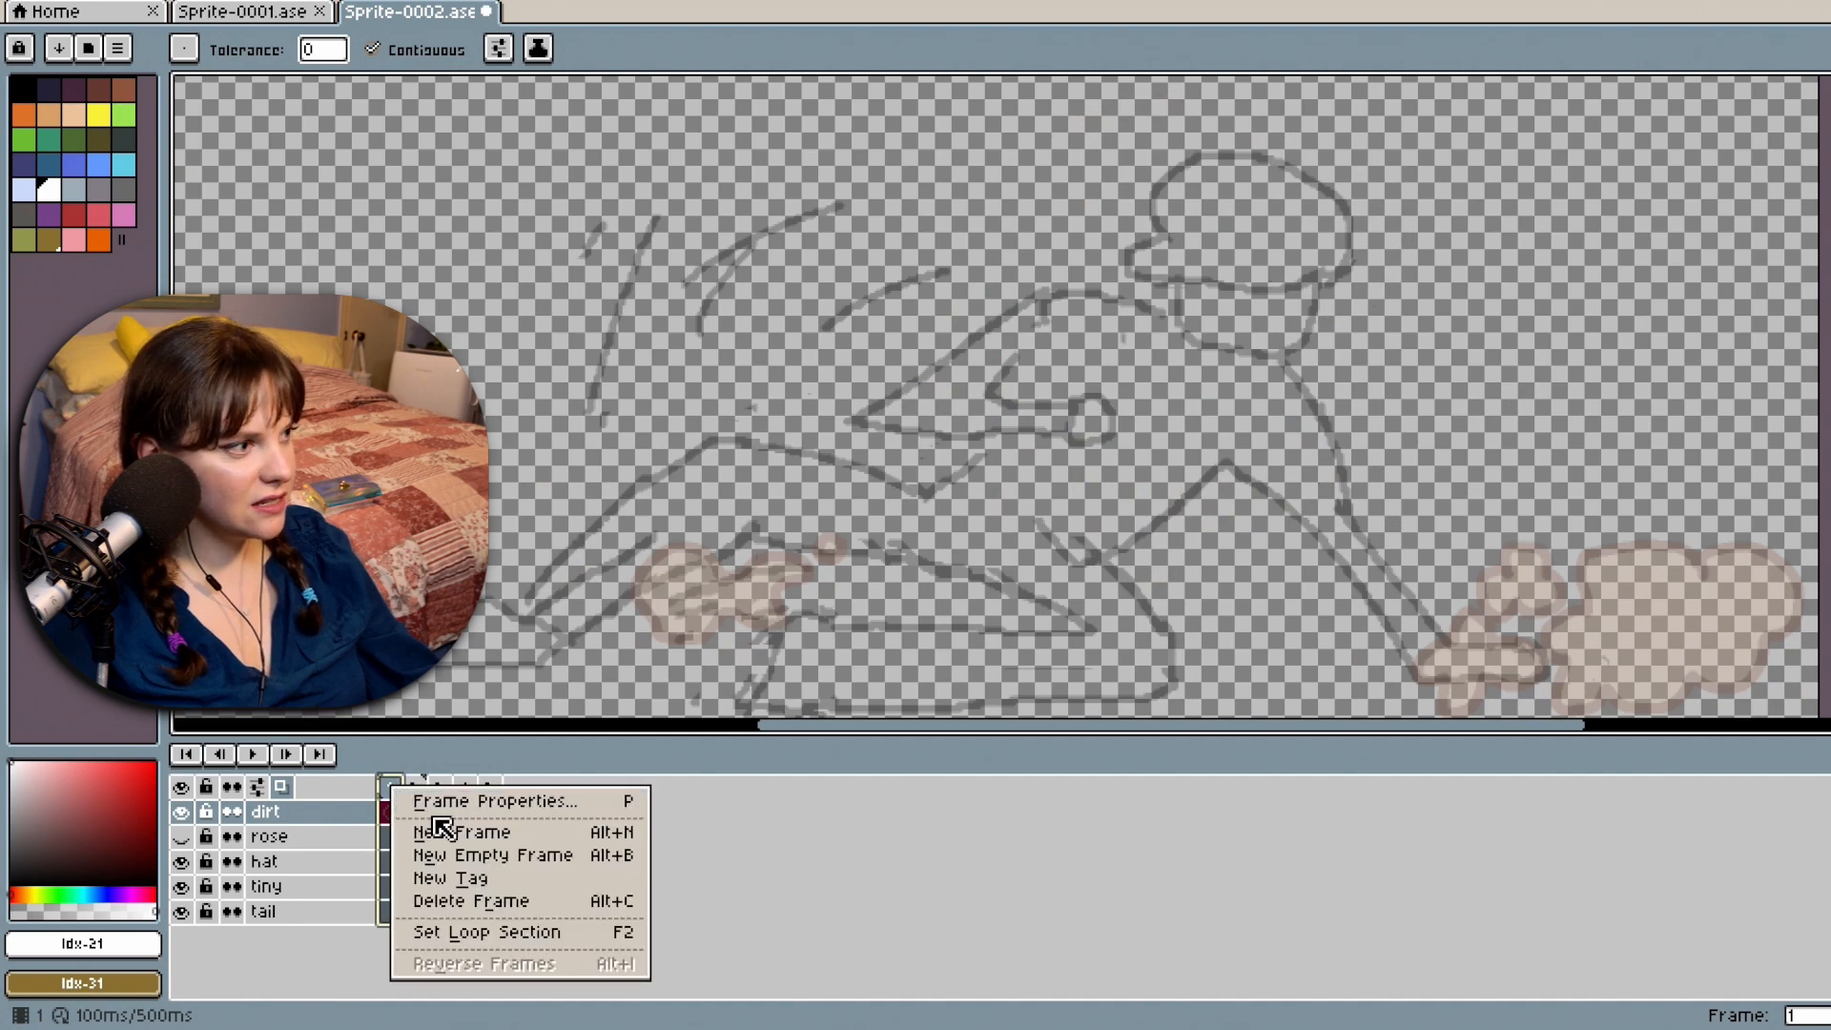
pyautogui.click(464, 897)
pyautogui.rightClick(391, 789)
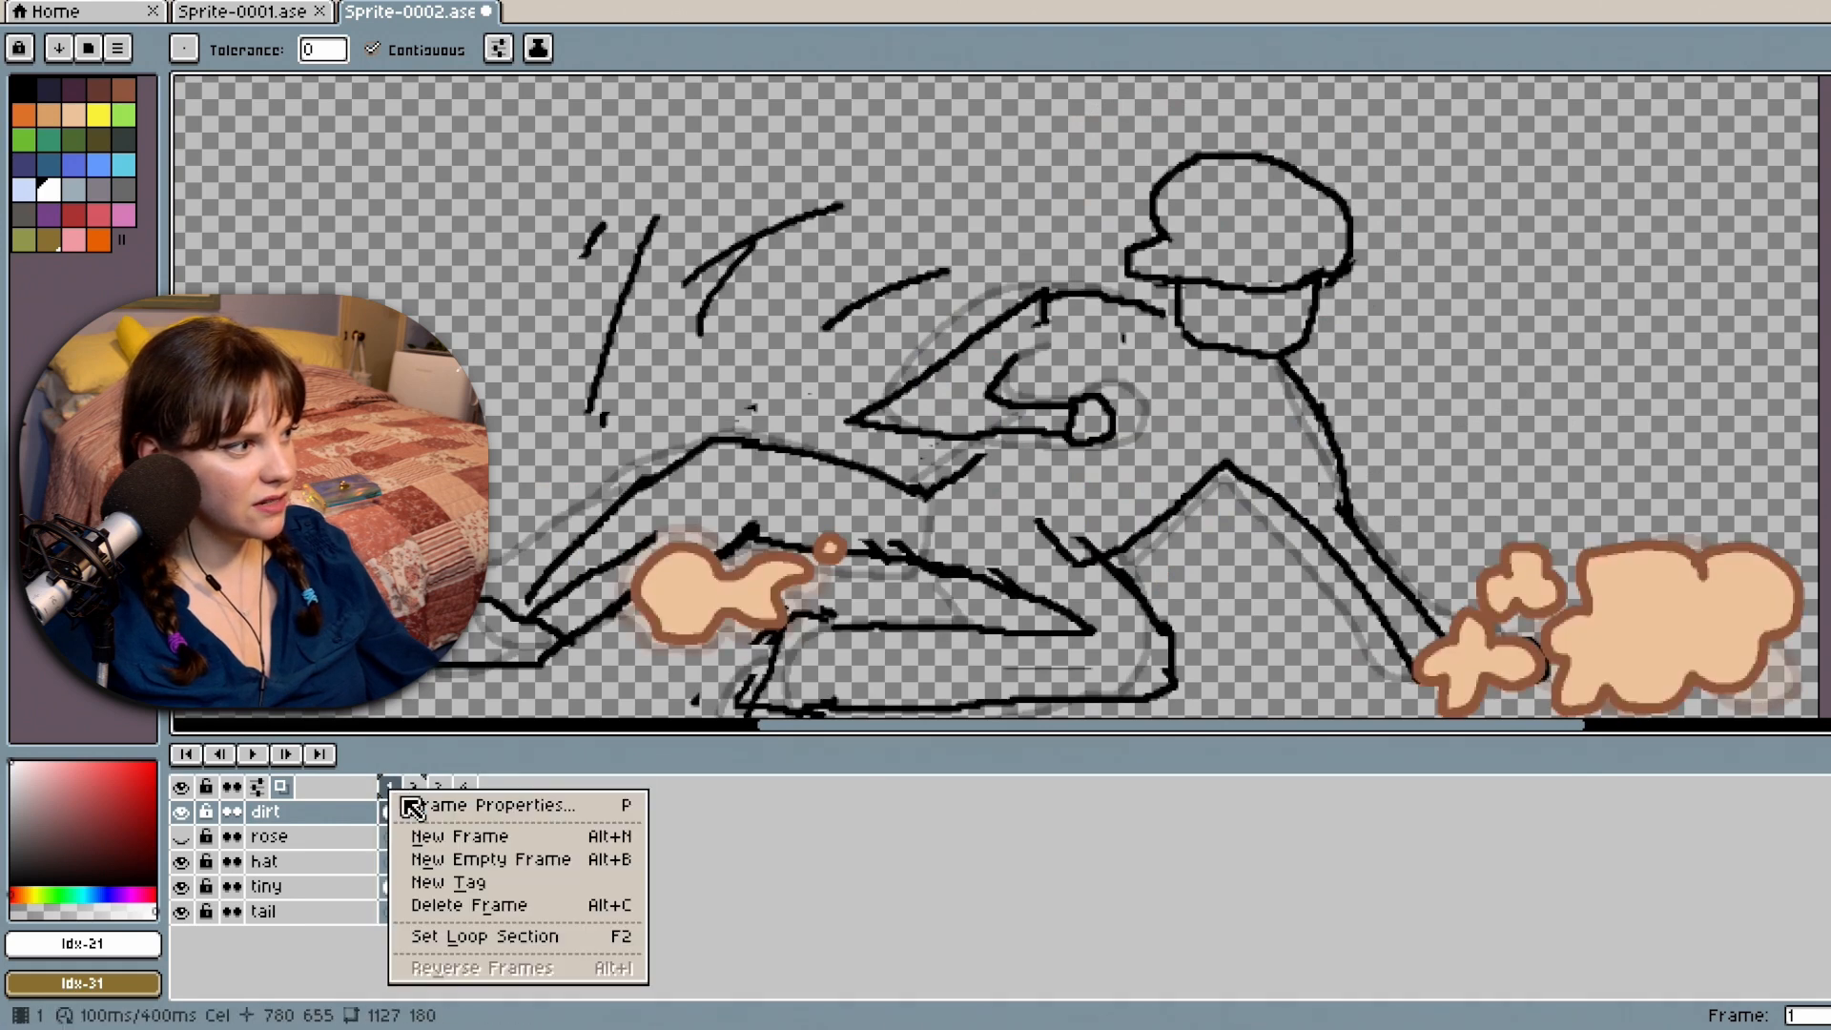
pyautogui.click(469, 905)
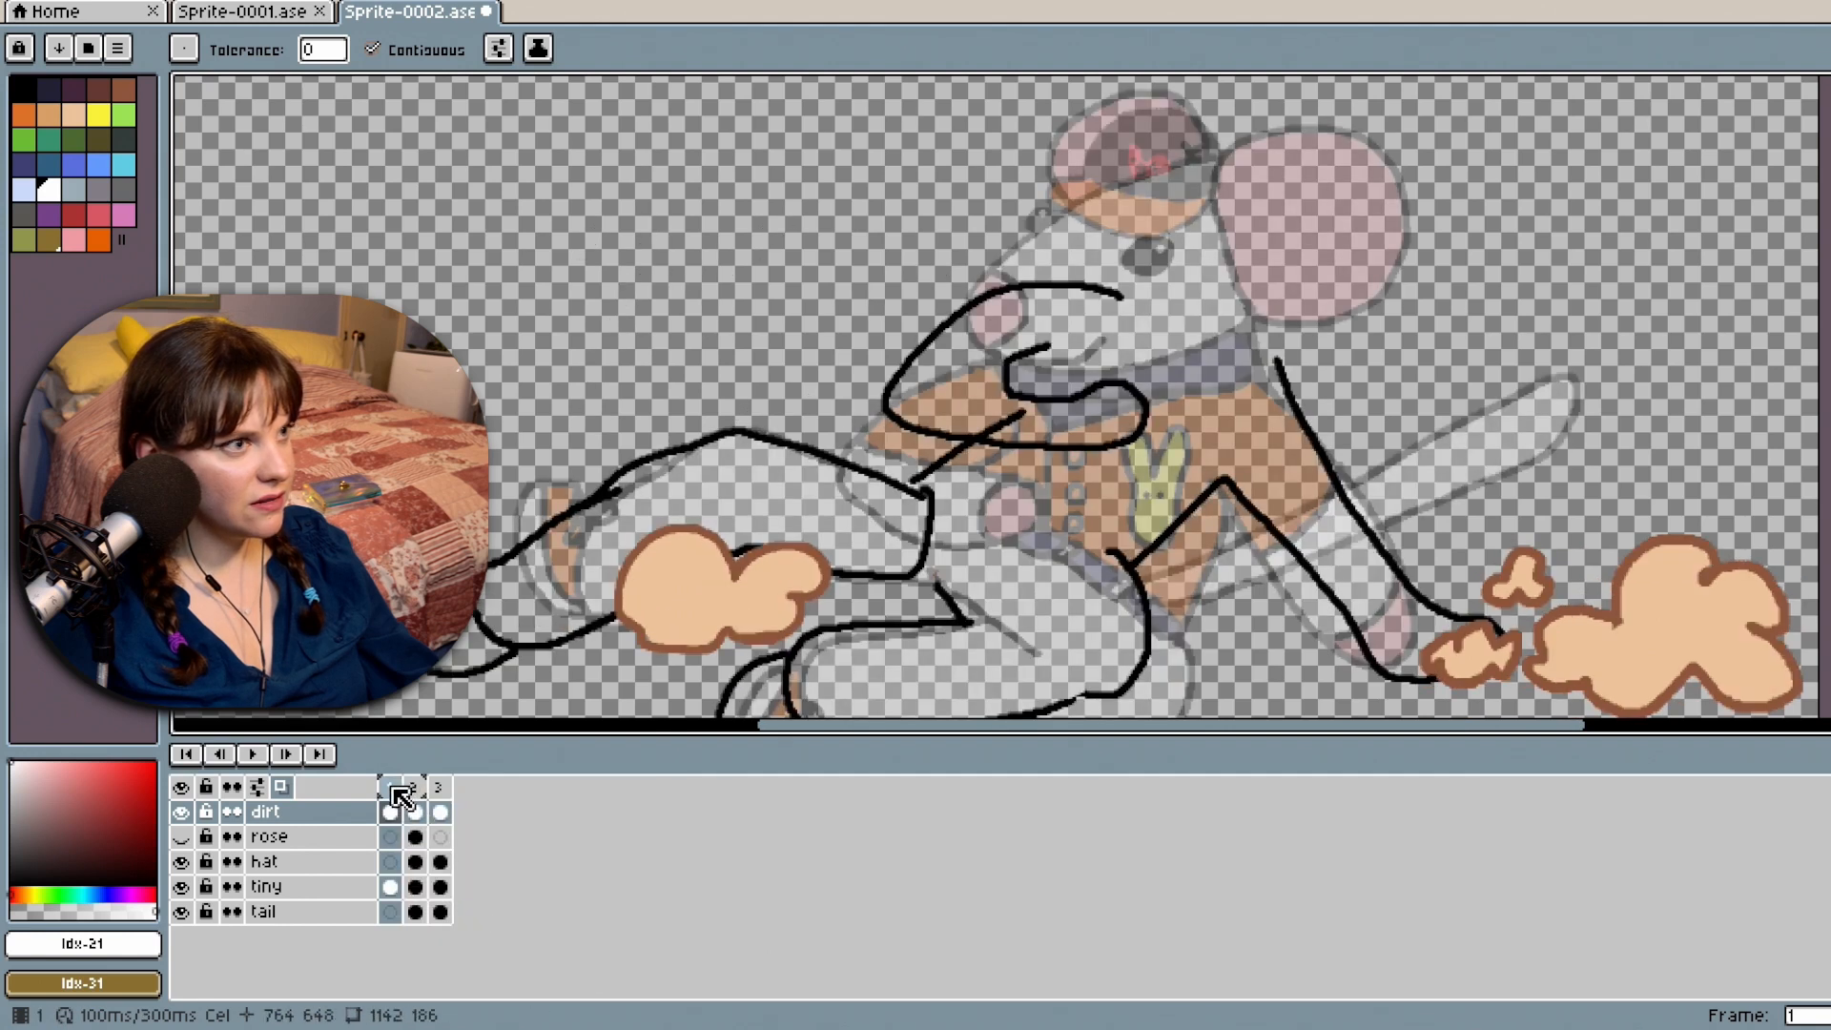
pyautogui.rightClick(392, 788)
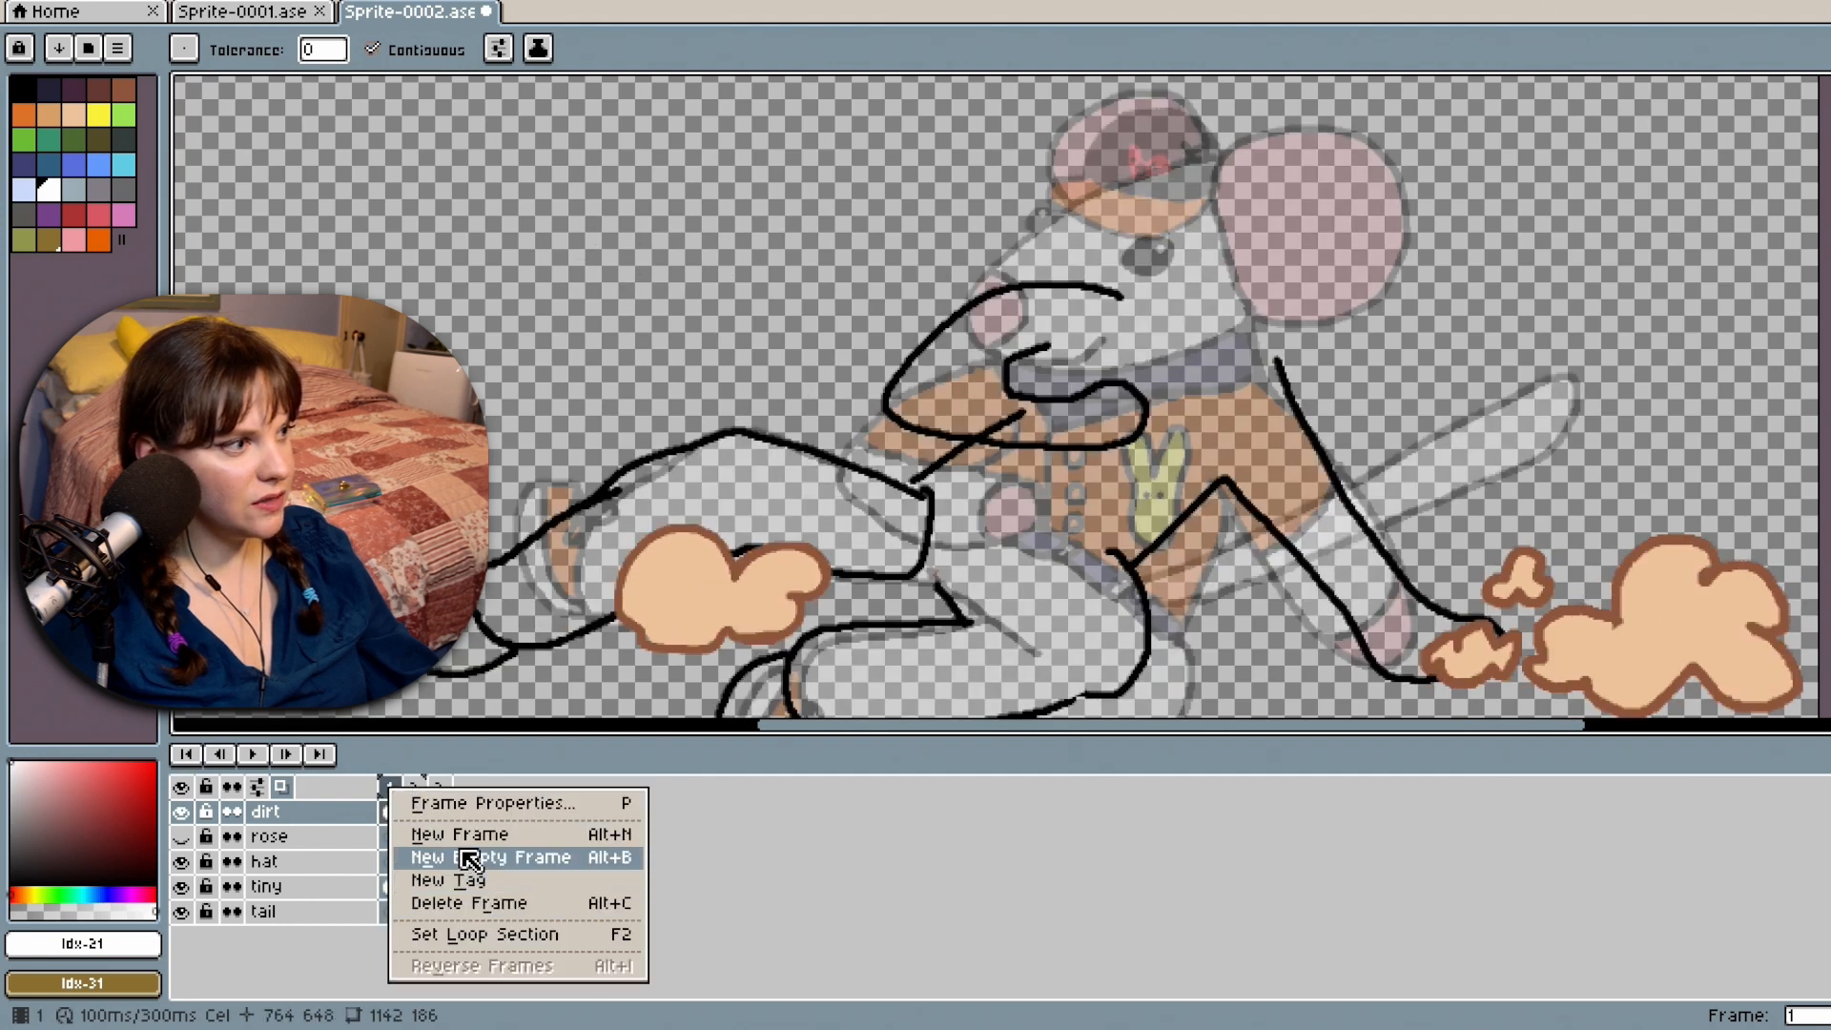
pyautogui.click(486, 903)
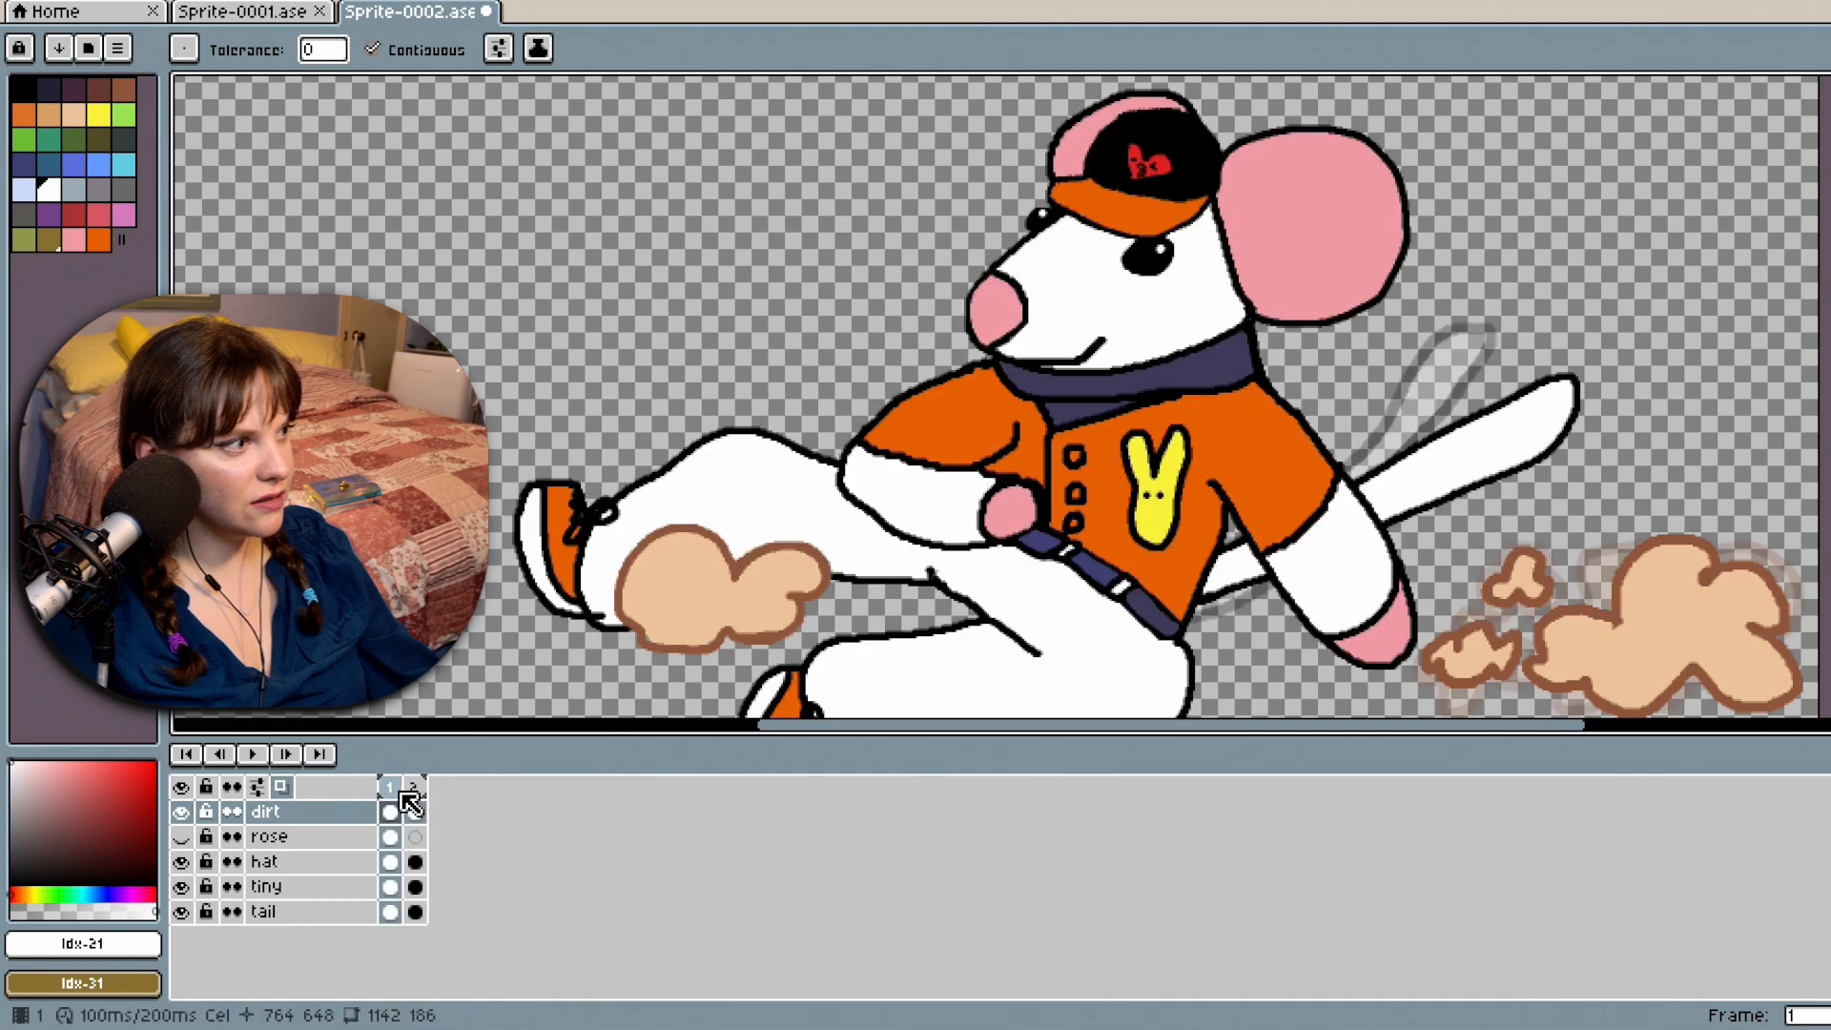
# Play the two-frame mouse animation to check the dust and tail movement, and stop playback.
pyautogui.click(269, 754)
pyautogui.scroll(-1, 1214, 509)
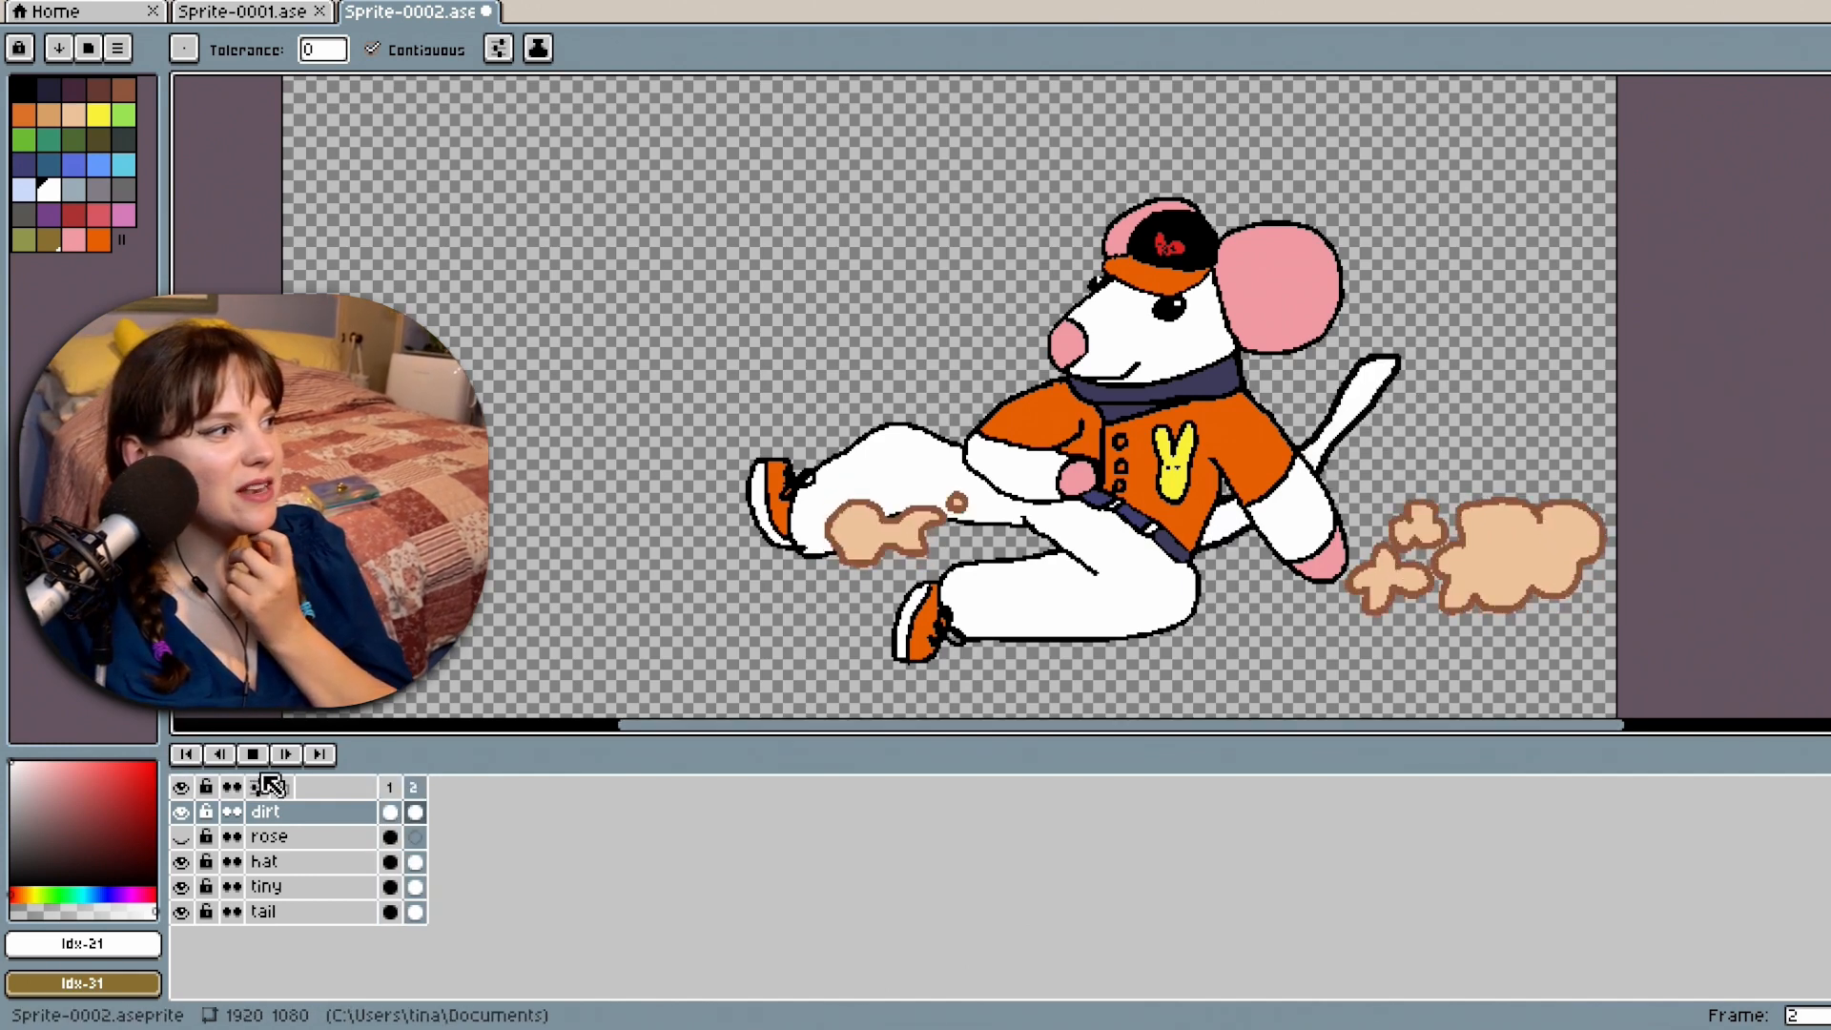
pyautogui.click(284, 754)
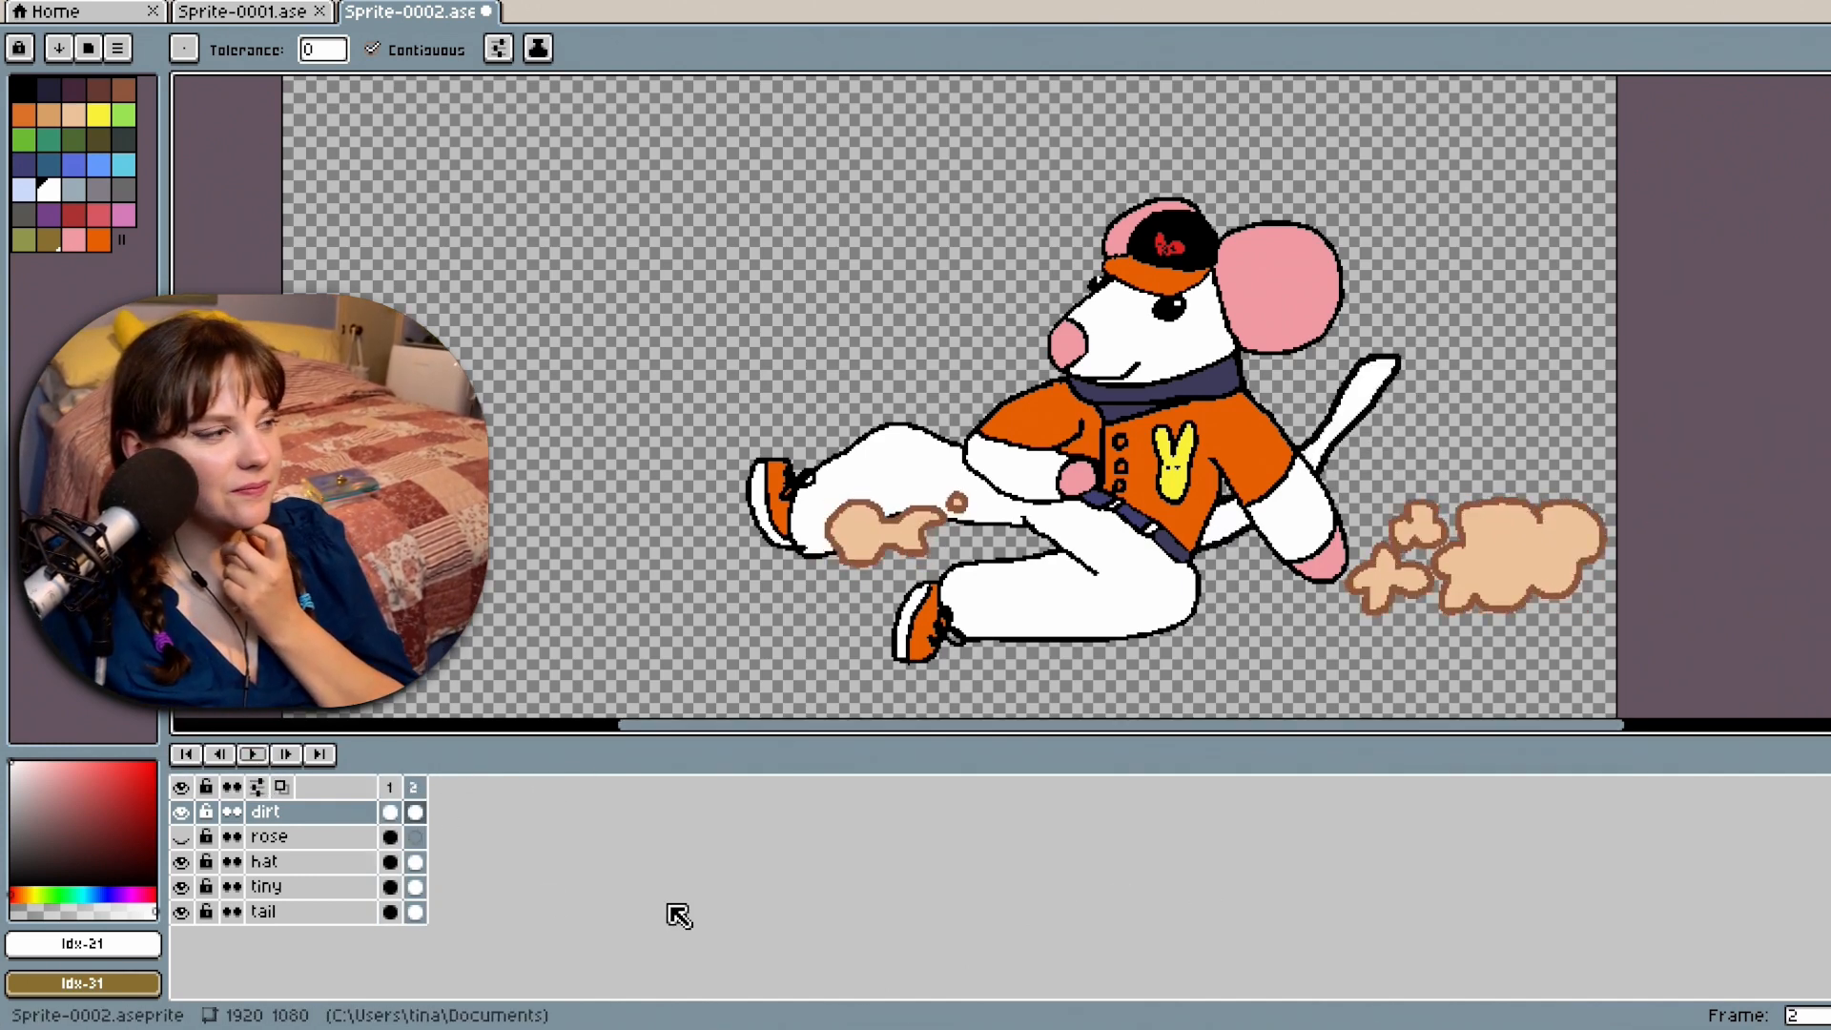
# Duplicate frame 2 as a new frame 3 and make the tail layer active with onion skin enabled.
pyautogui.rightClick(412, 792)
pyautogui.click(505, 836)
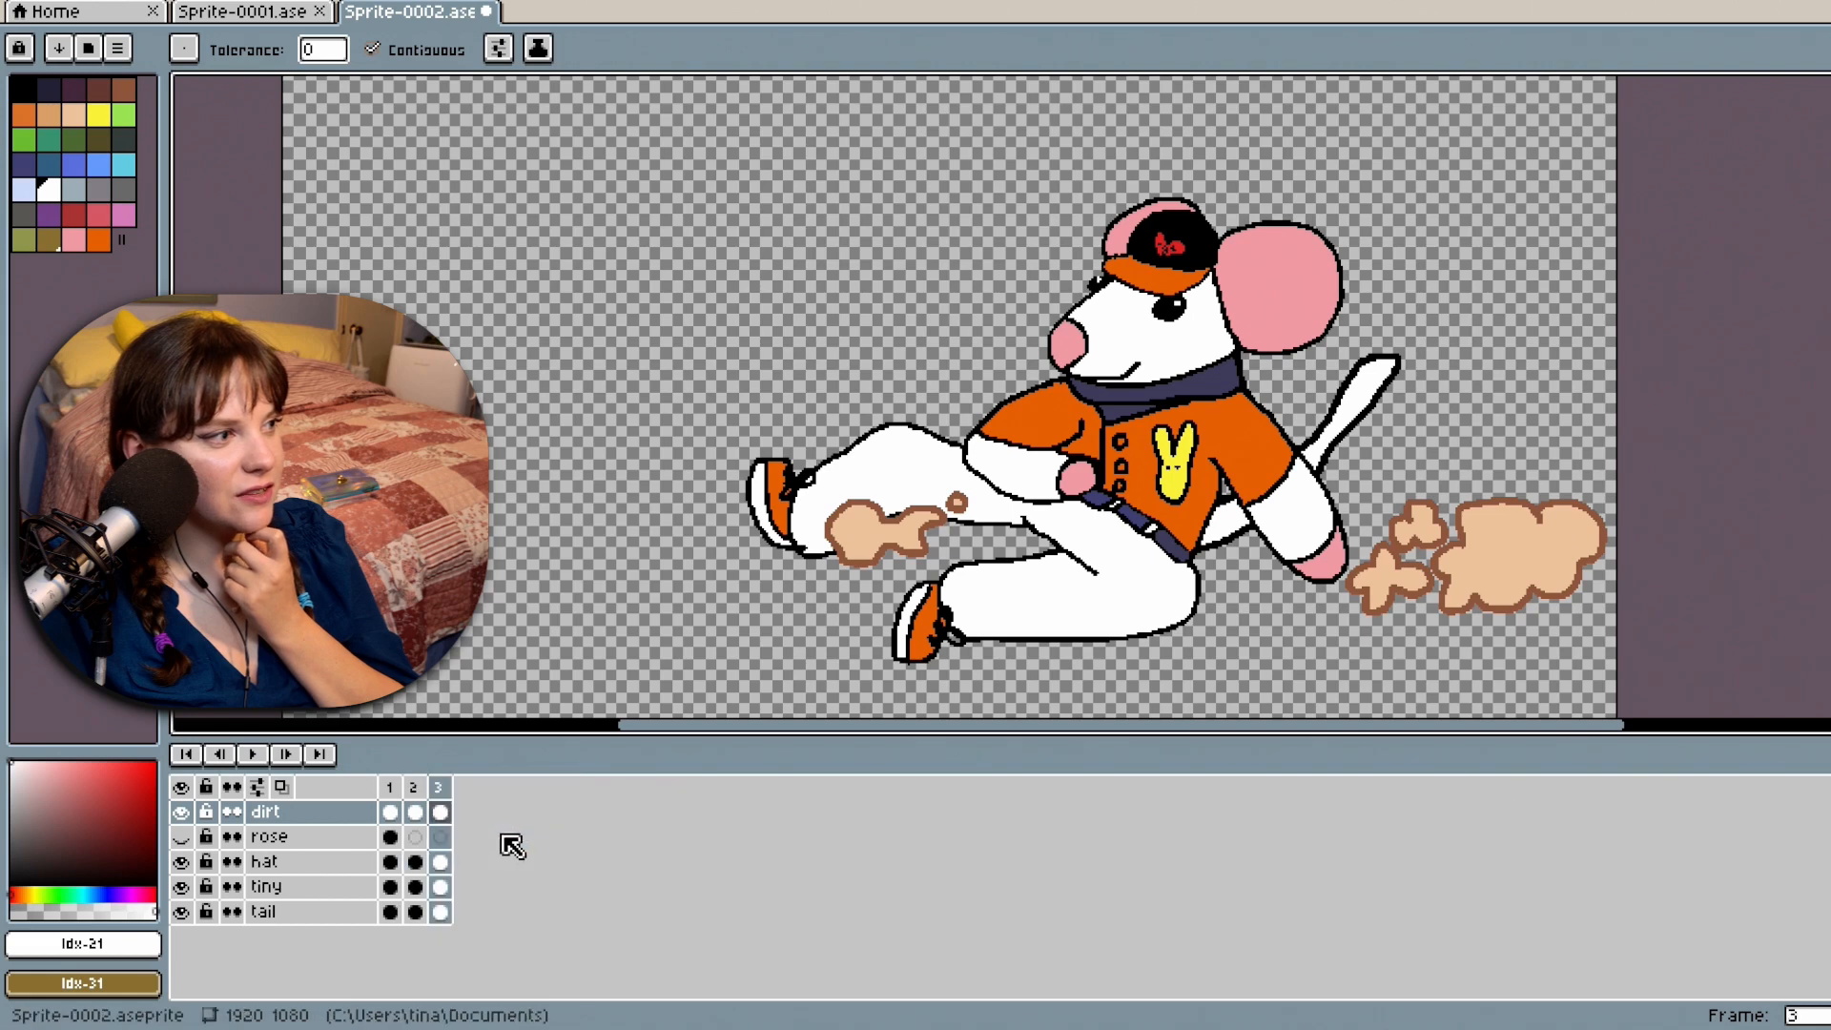
pyautogui.doubleClick(315, 910)
pyautogui.scroll(2, 1431, 429)
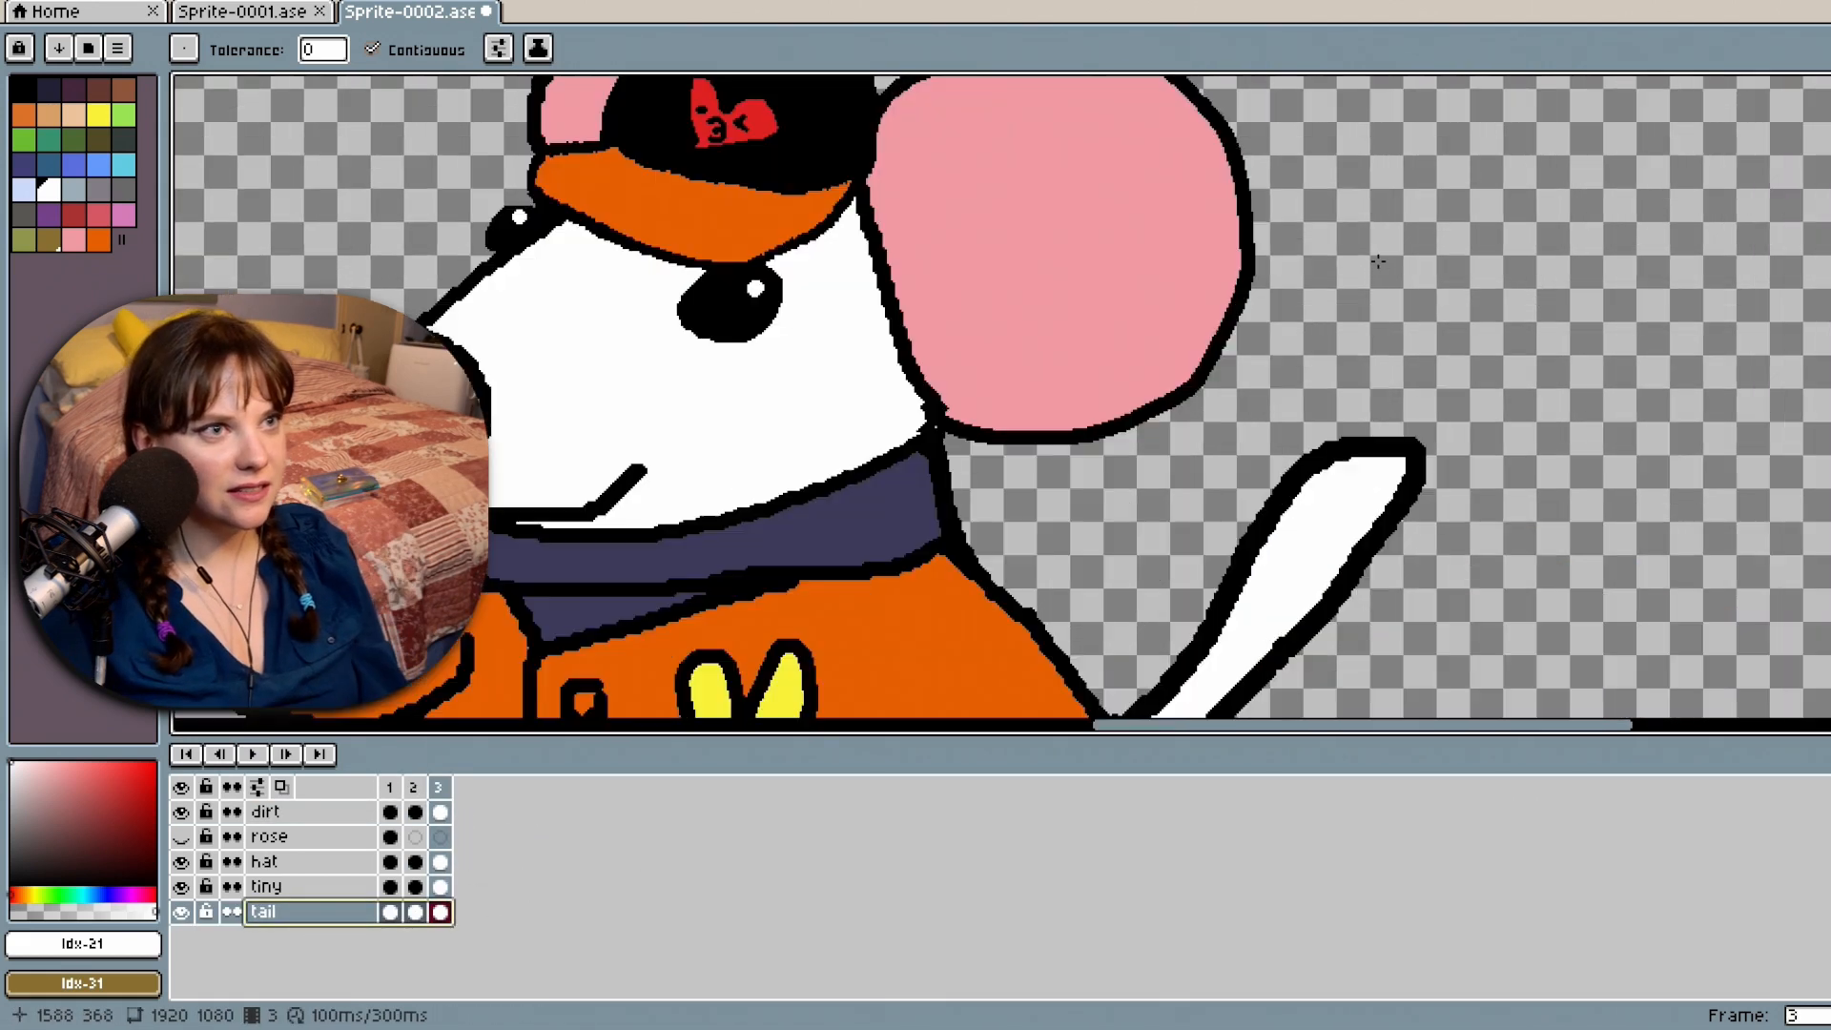
pyautogui.scroll(-1, 1273, 488)
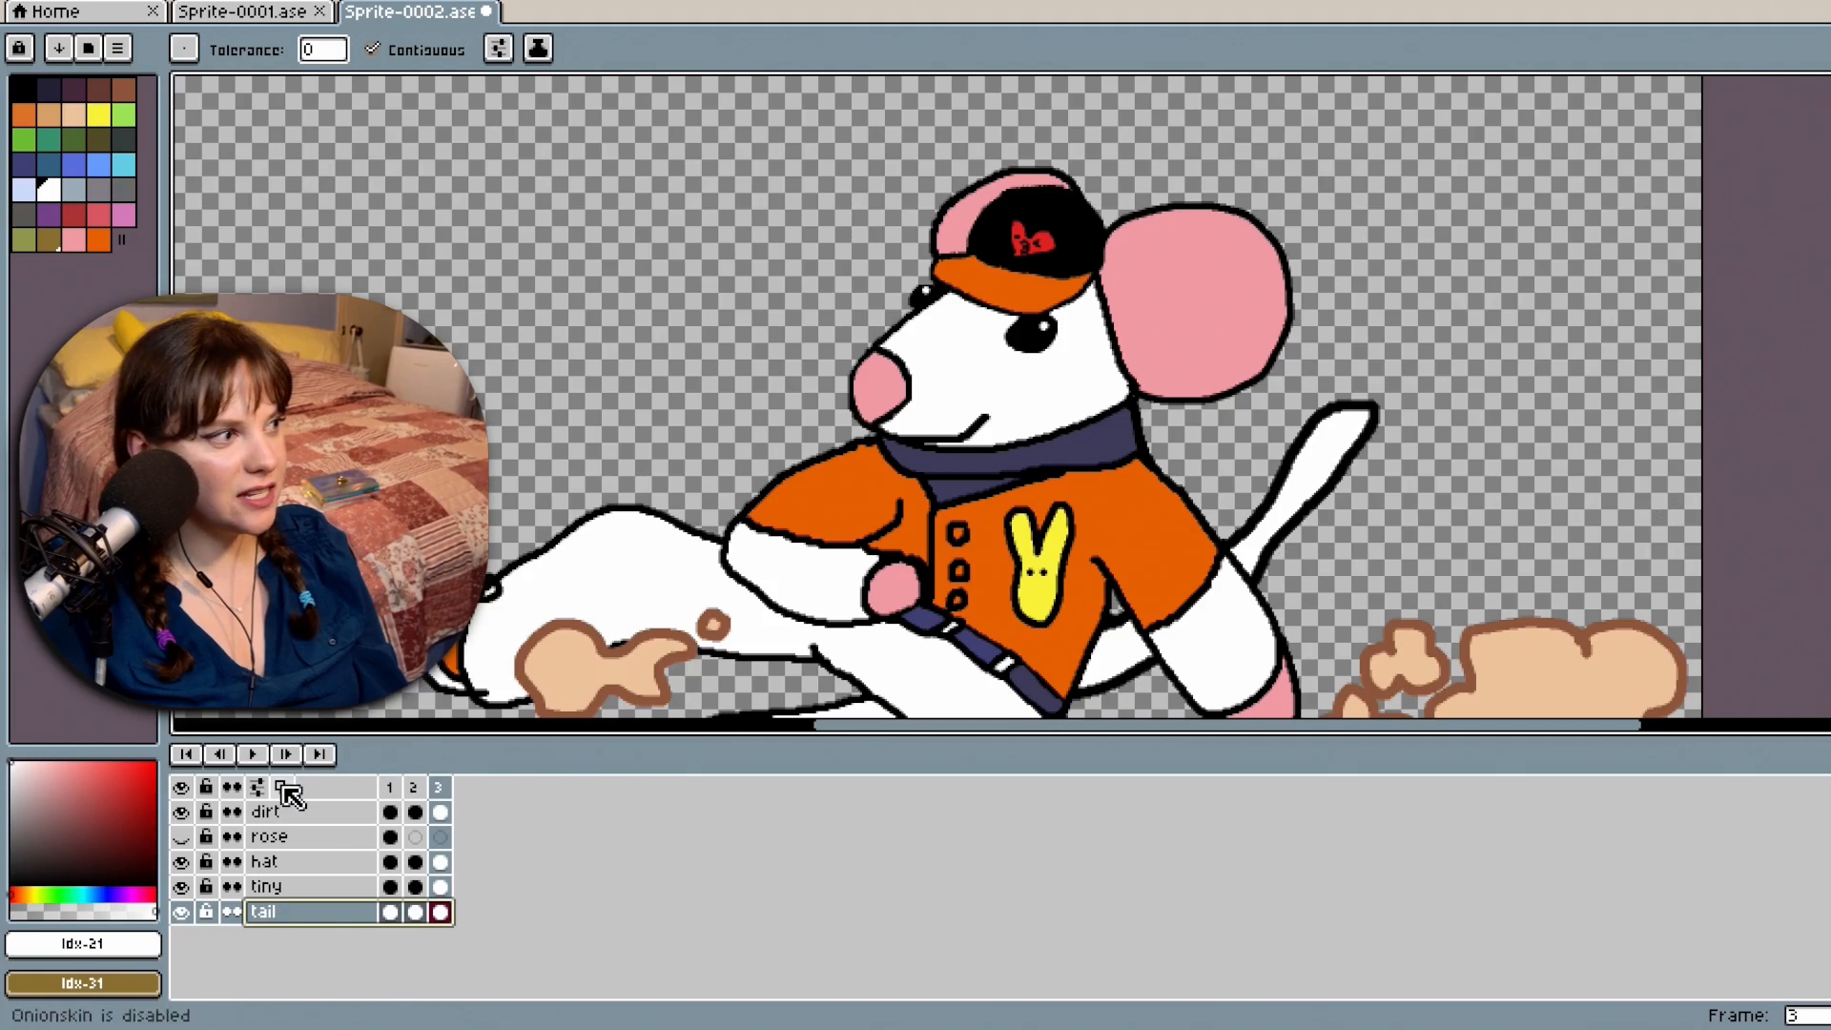
pyautogui.moveTo(1830, 353); pyautogui.dragTo(1830, 410)
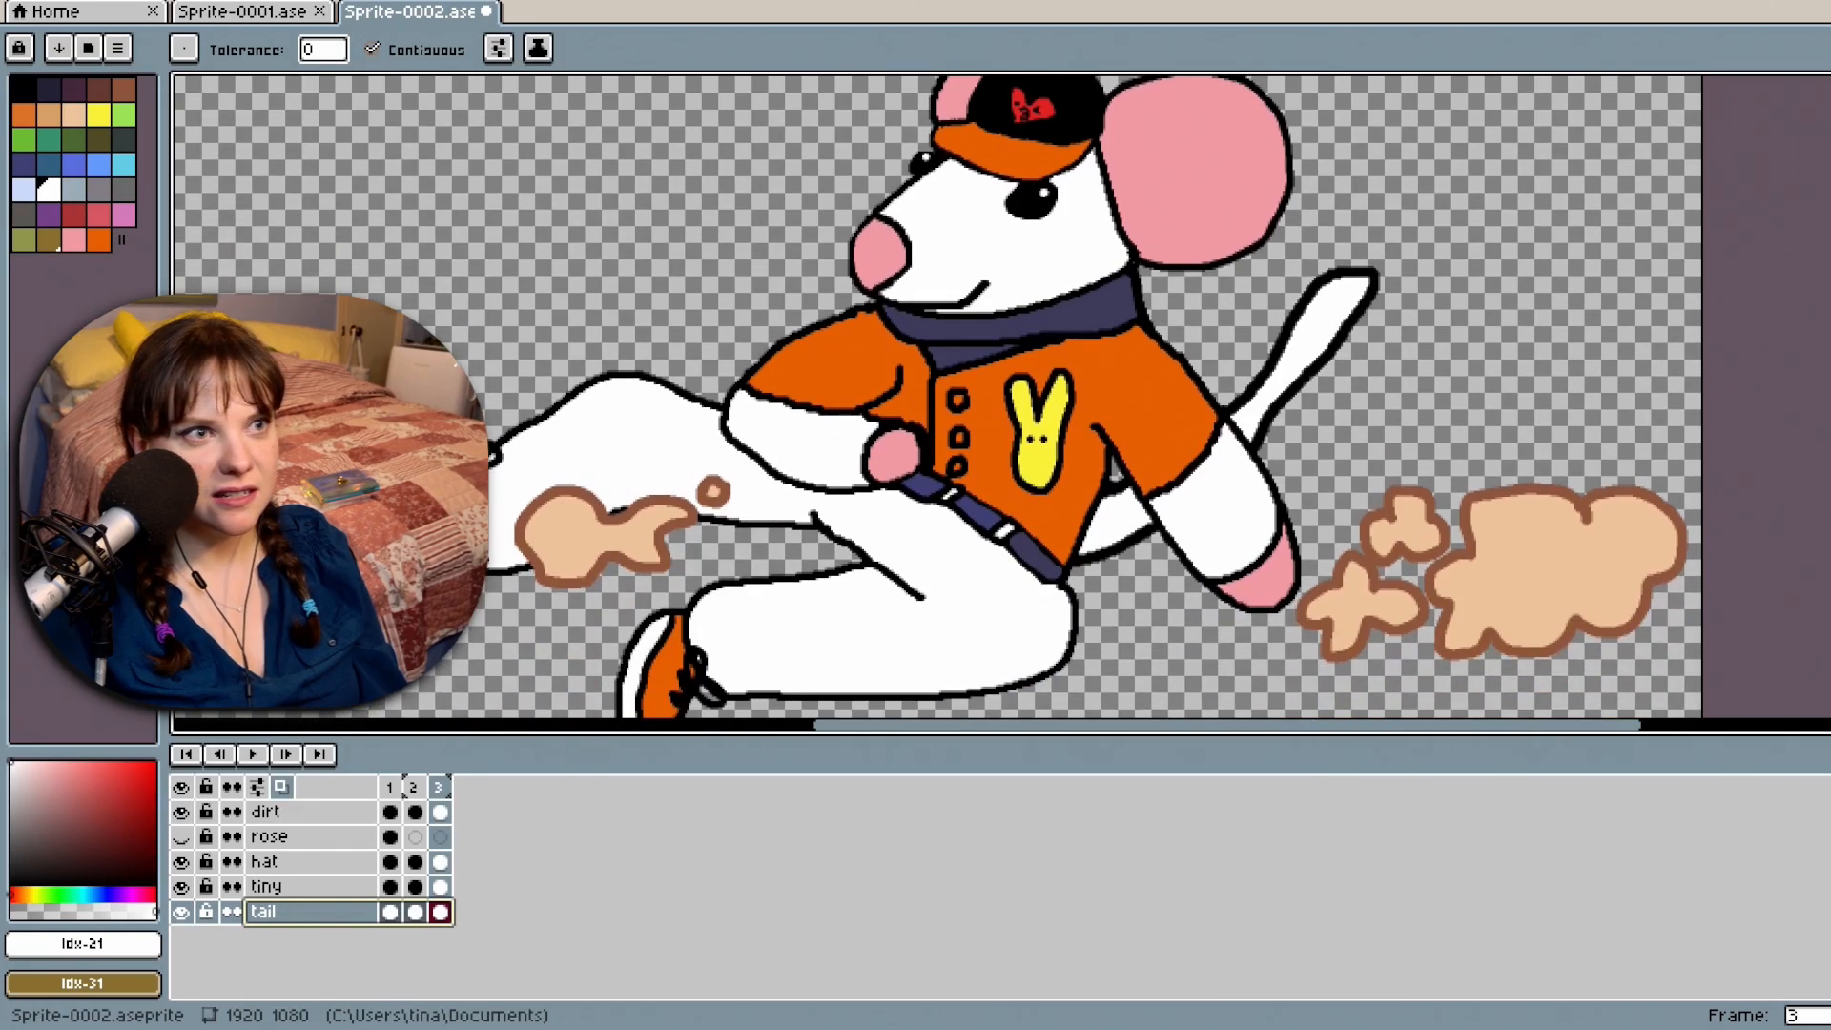
# Flip between frames 1, 2 and 3 to compare the tail and dust positions.
pyautogui.click(412, 786)
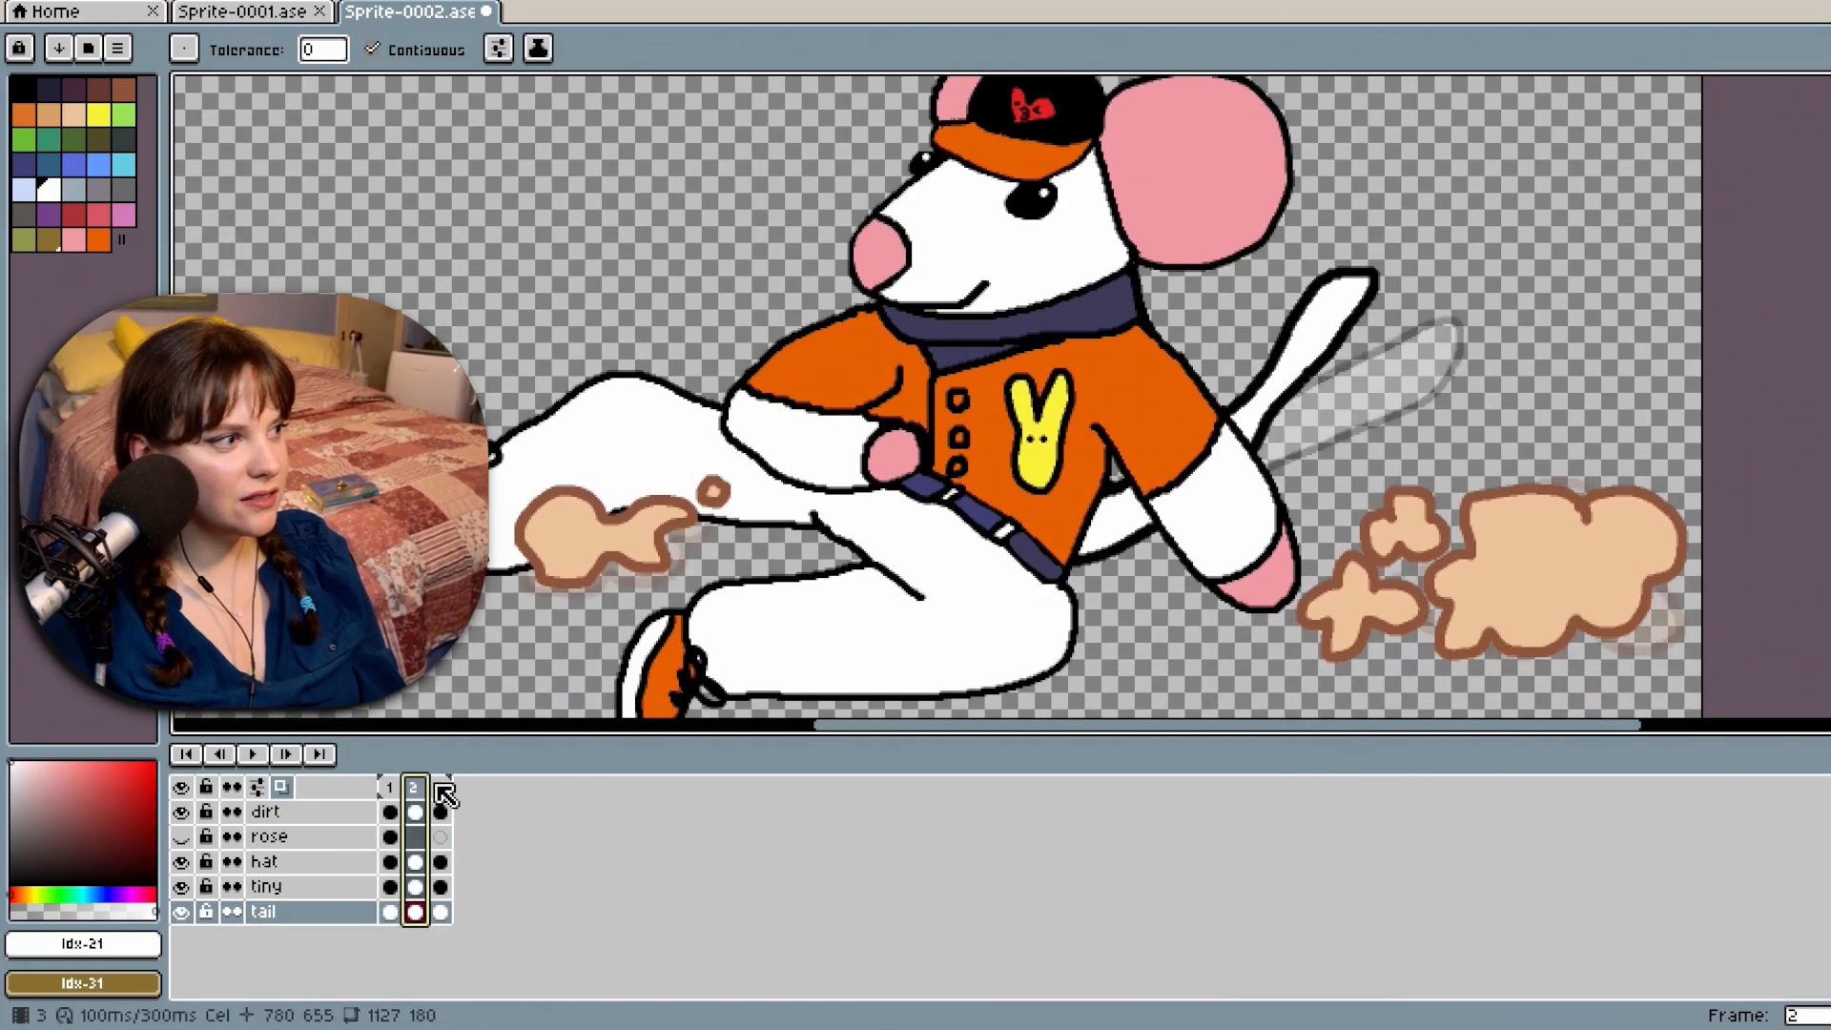
pyautogui.click(448, 789)
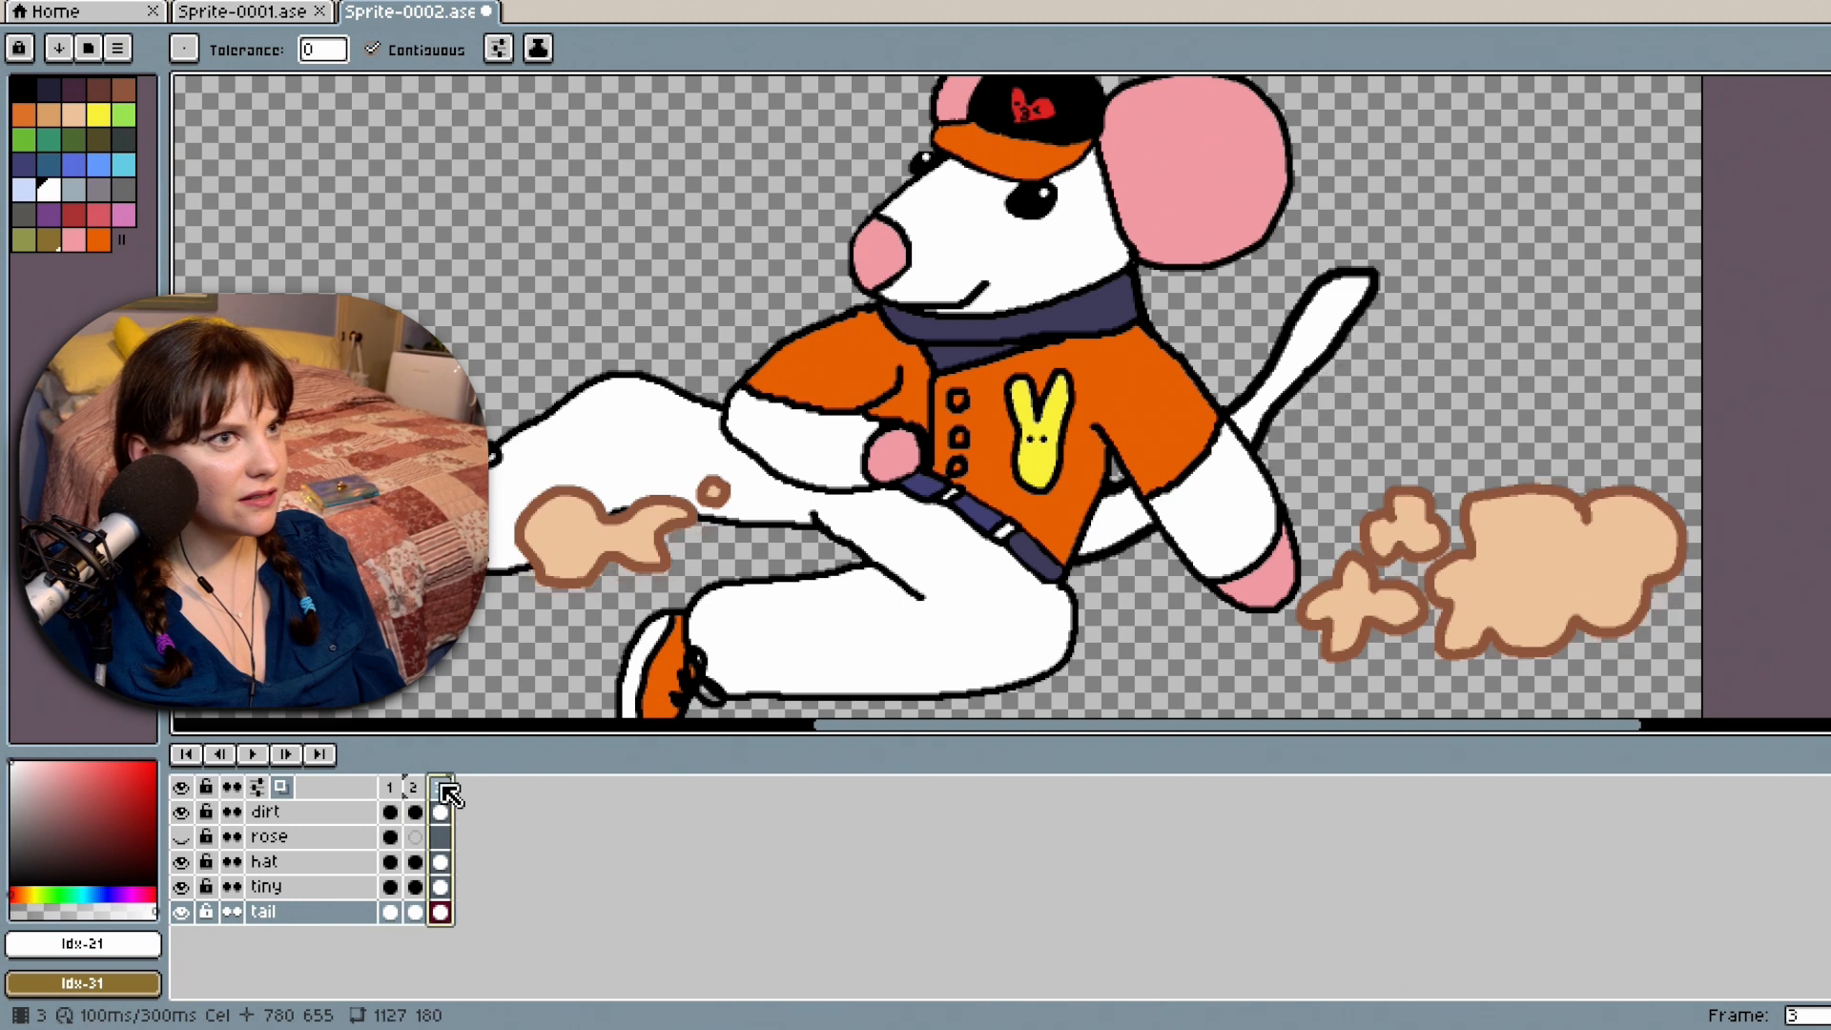
pyautogui.click(418, 790)
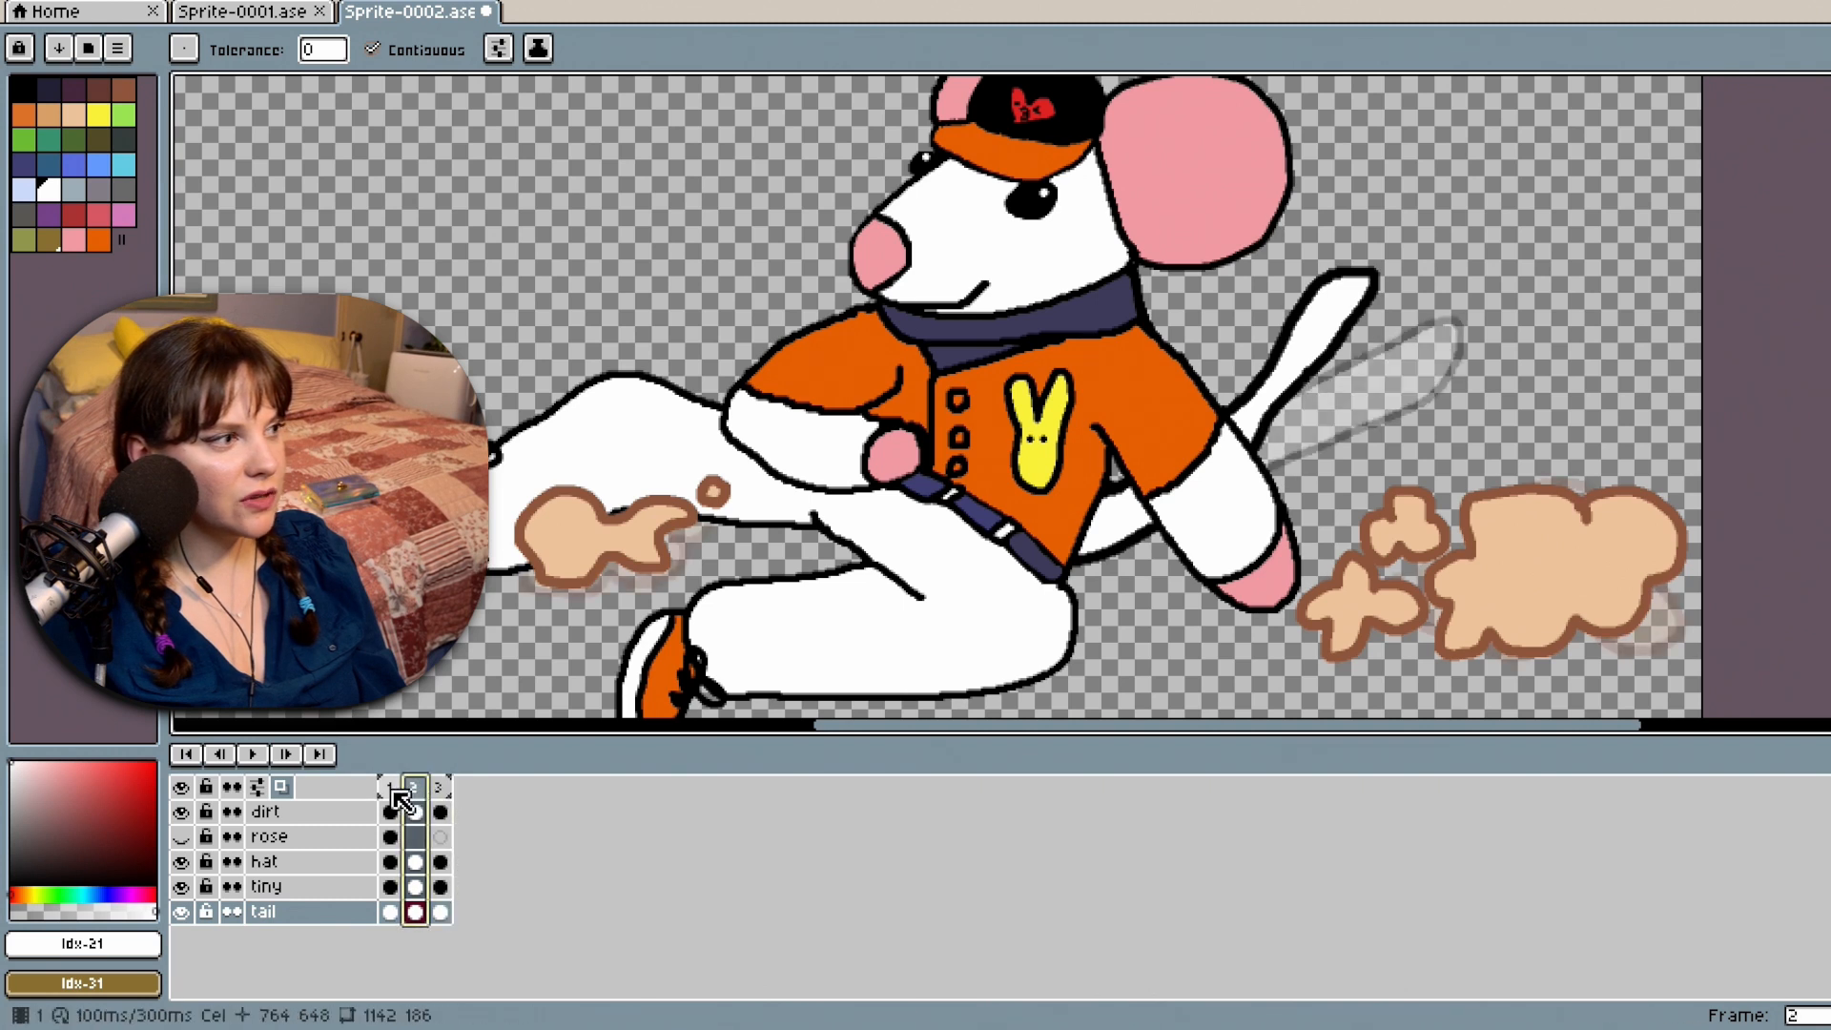
pyautogui.click(391, 790)
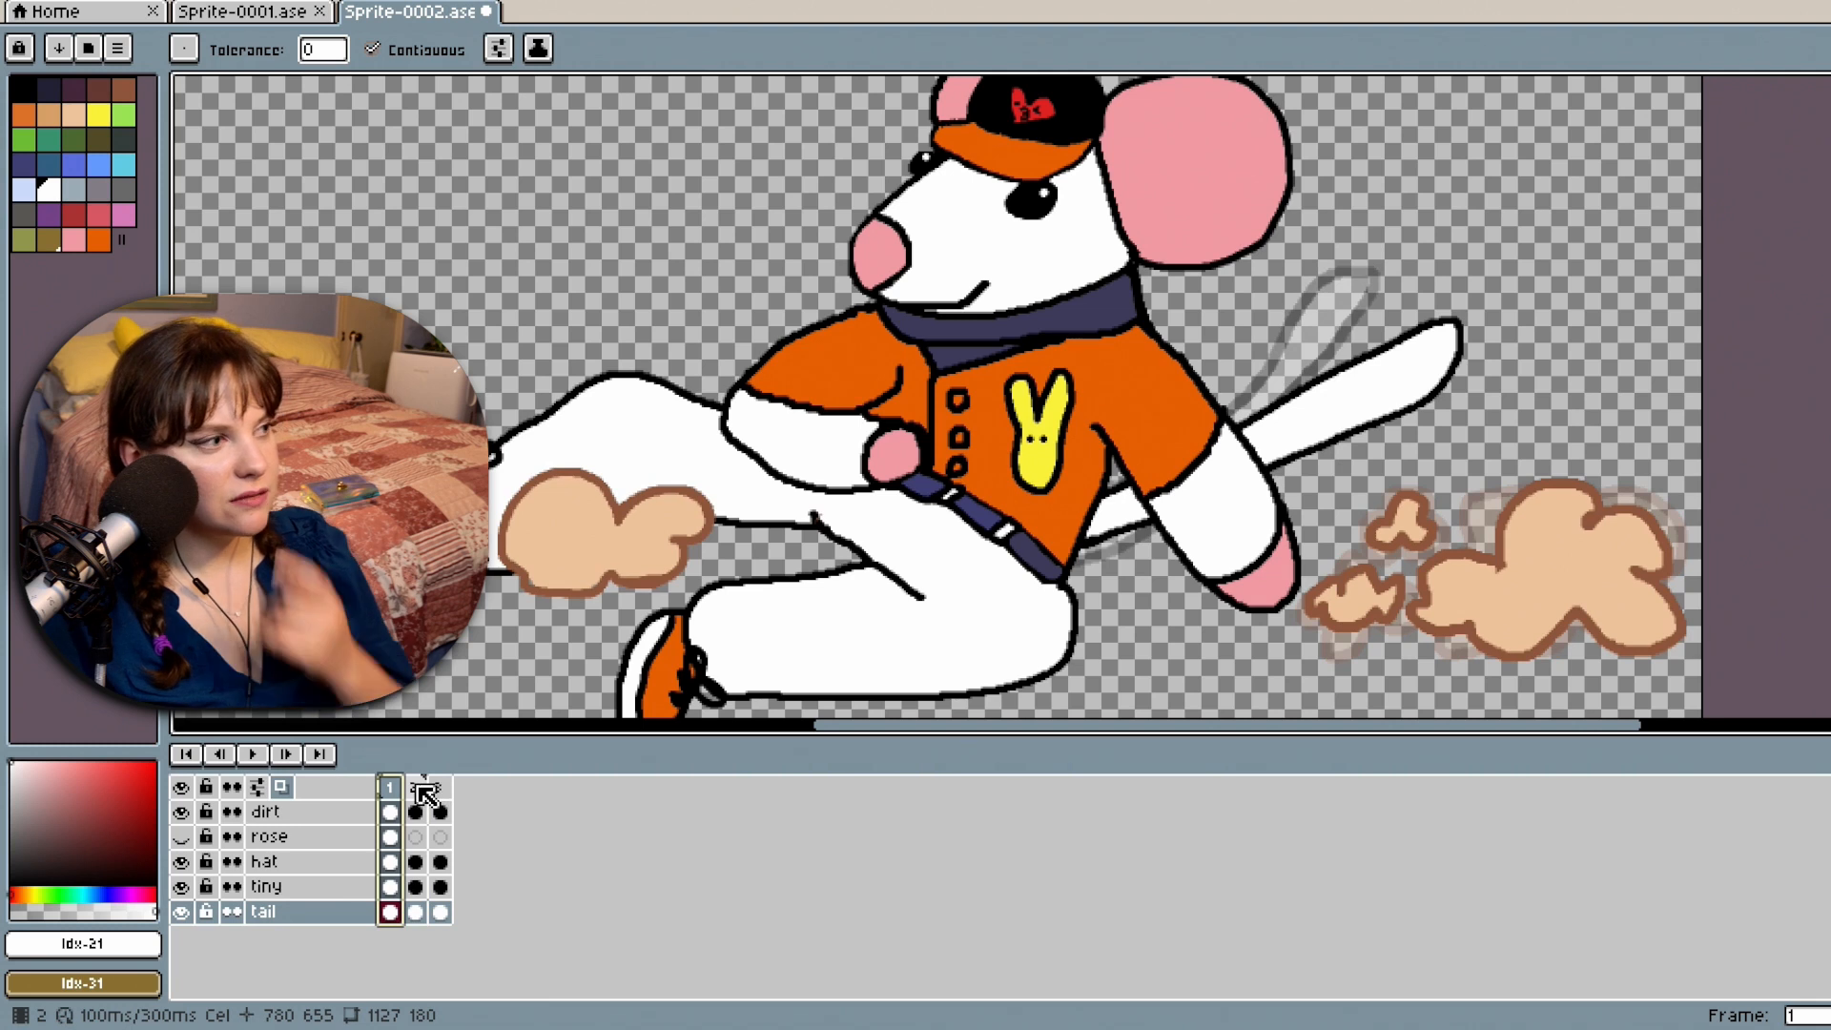
pyautogui.click(419, 791)
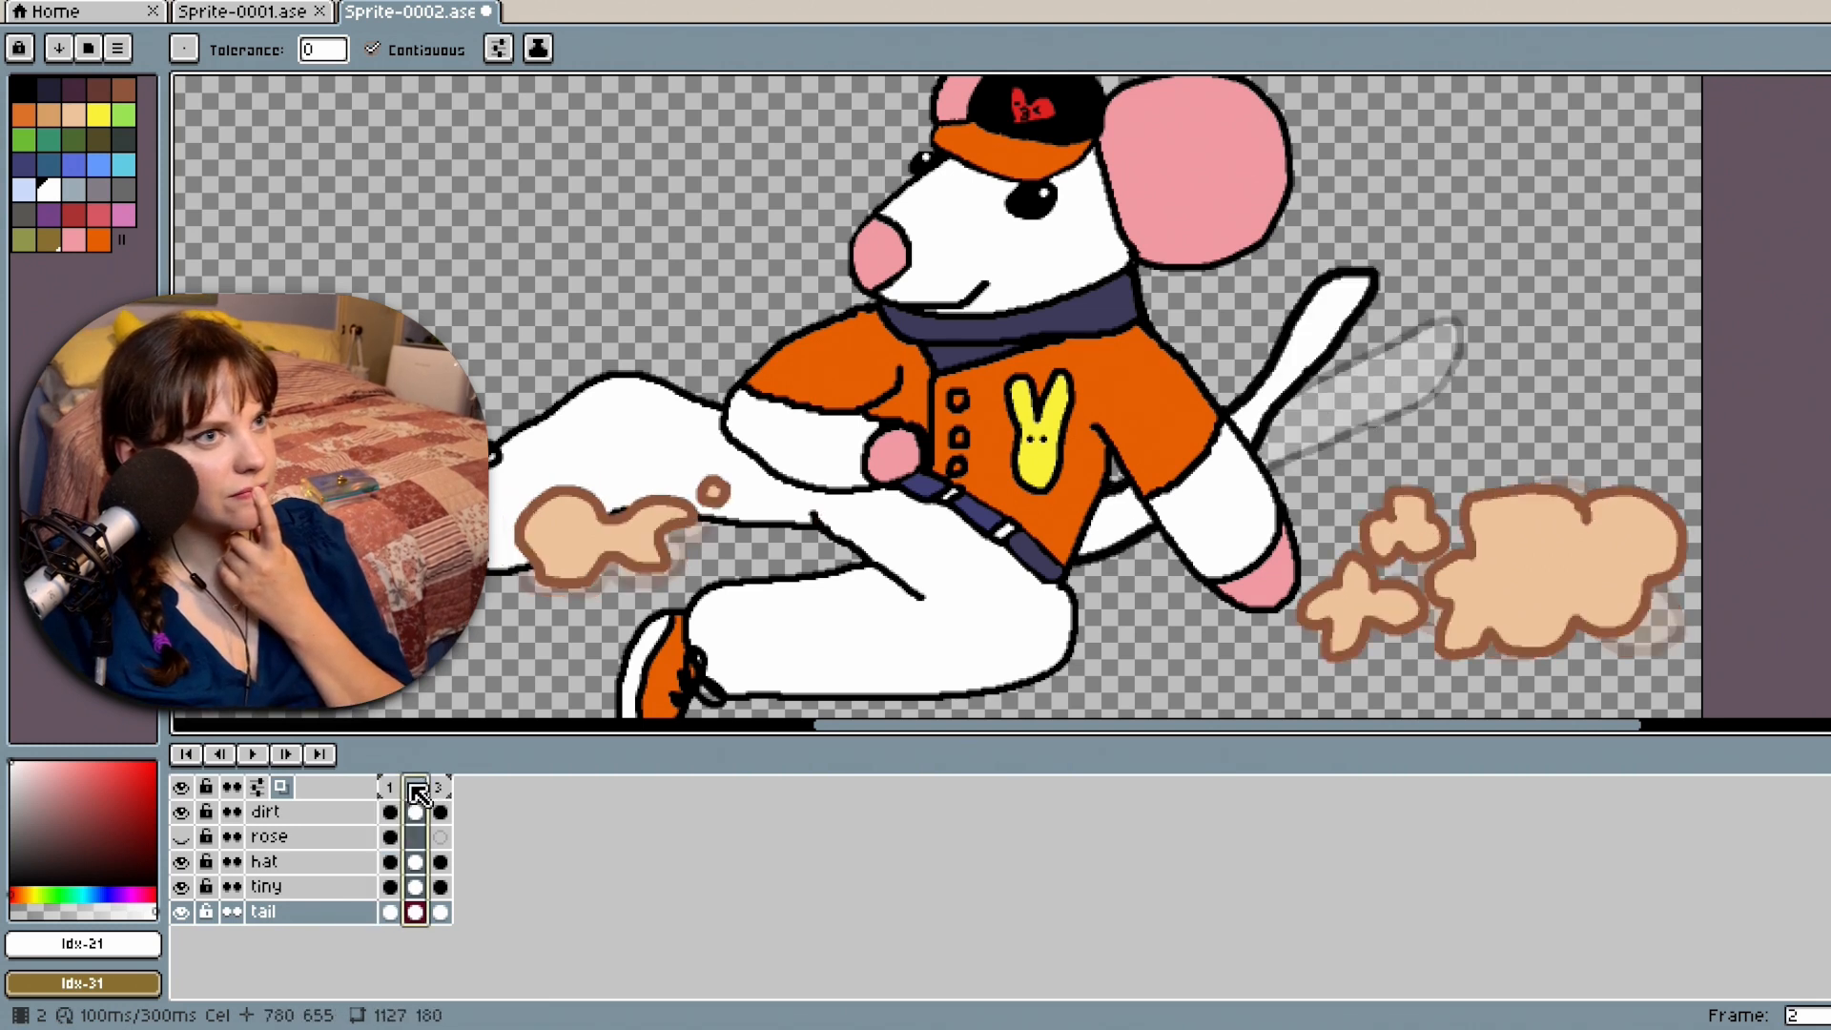
pyautogui.click(431, 789)
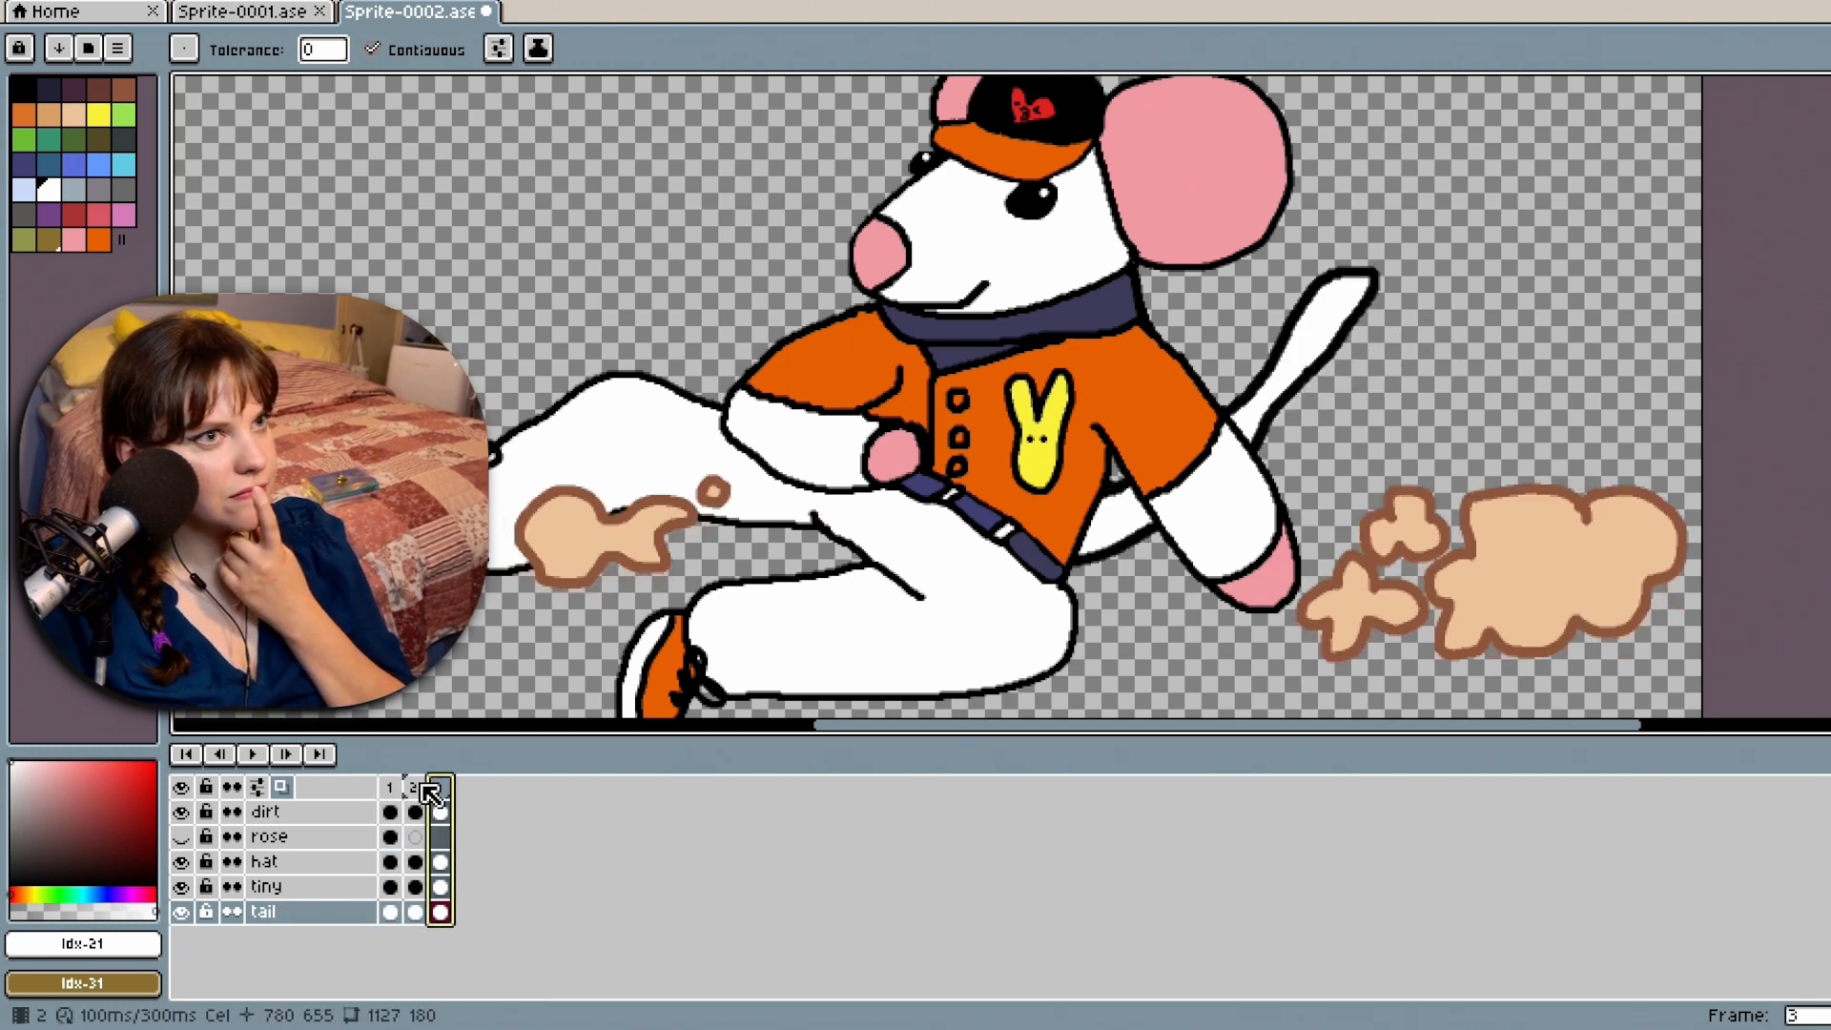
pyautogui.click(412, 788)
pyautogui.click(393, 788)
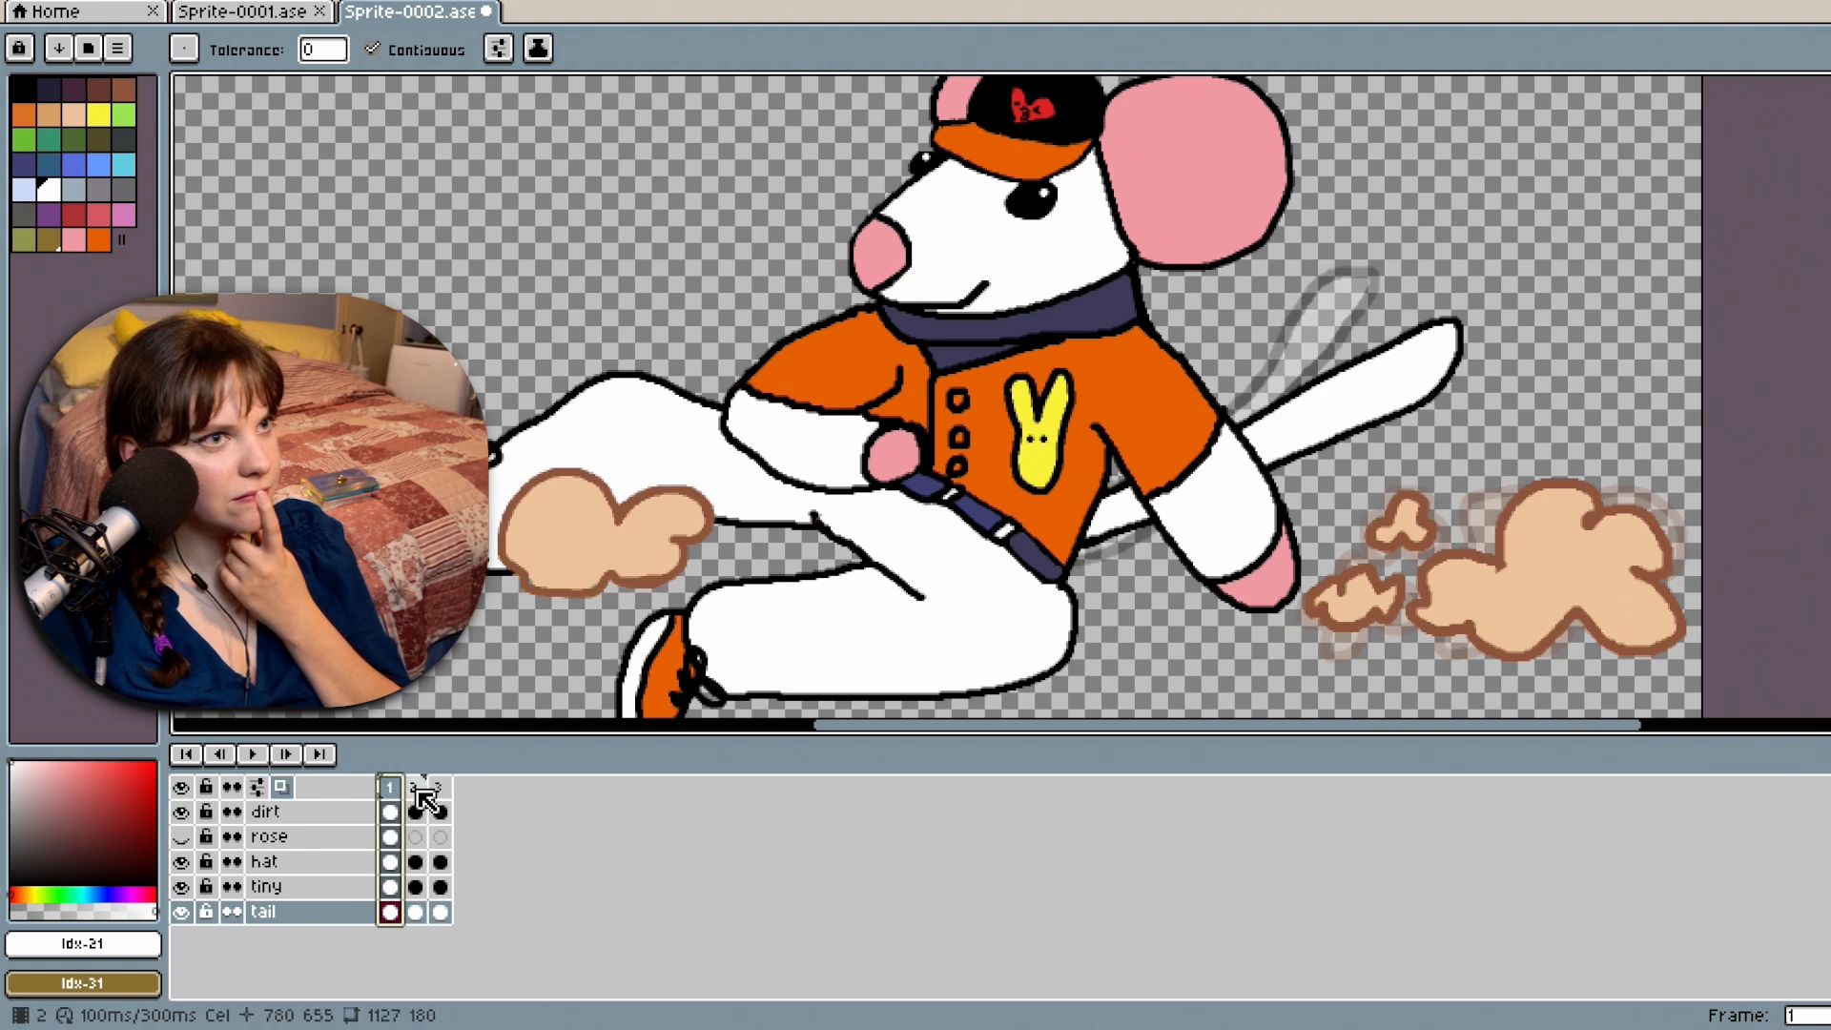
pyautogui.click(418, 791)
pyautogui.click(439, 789)
pyautogui.click(416, 789)
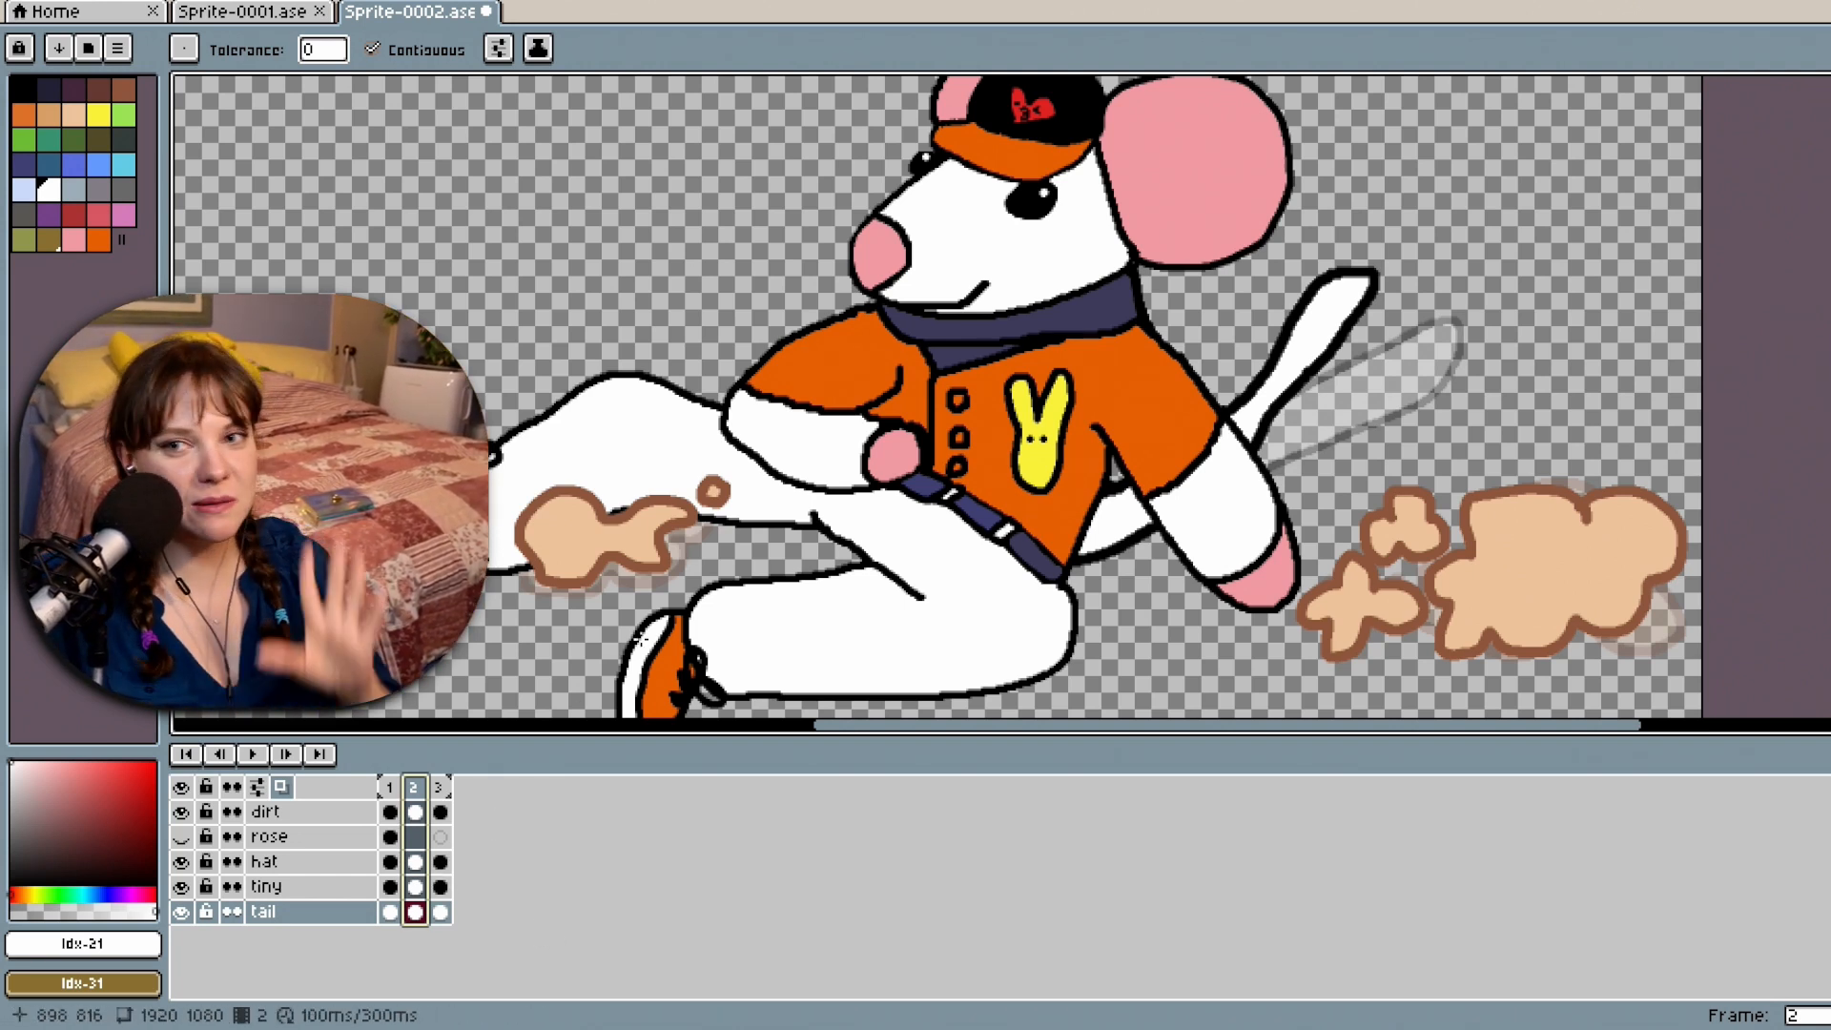
pyautogui.press('b')
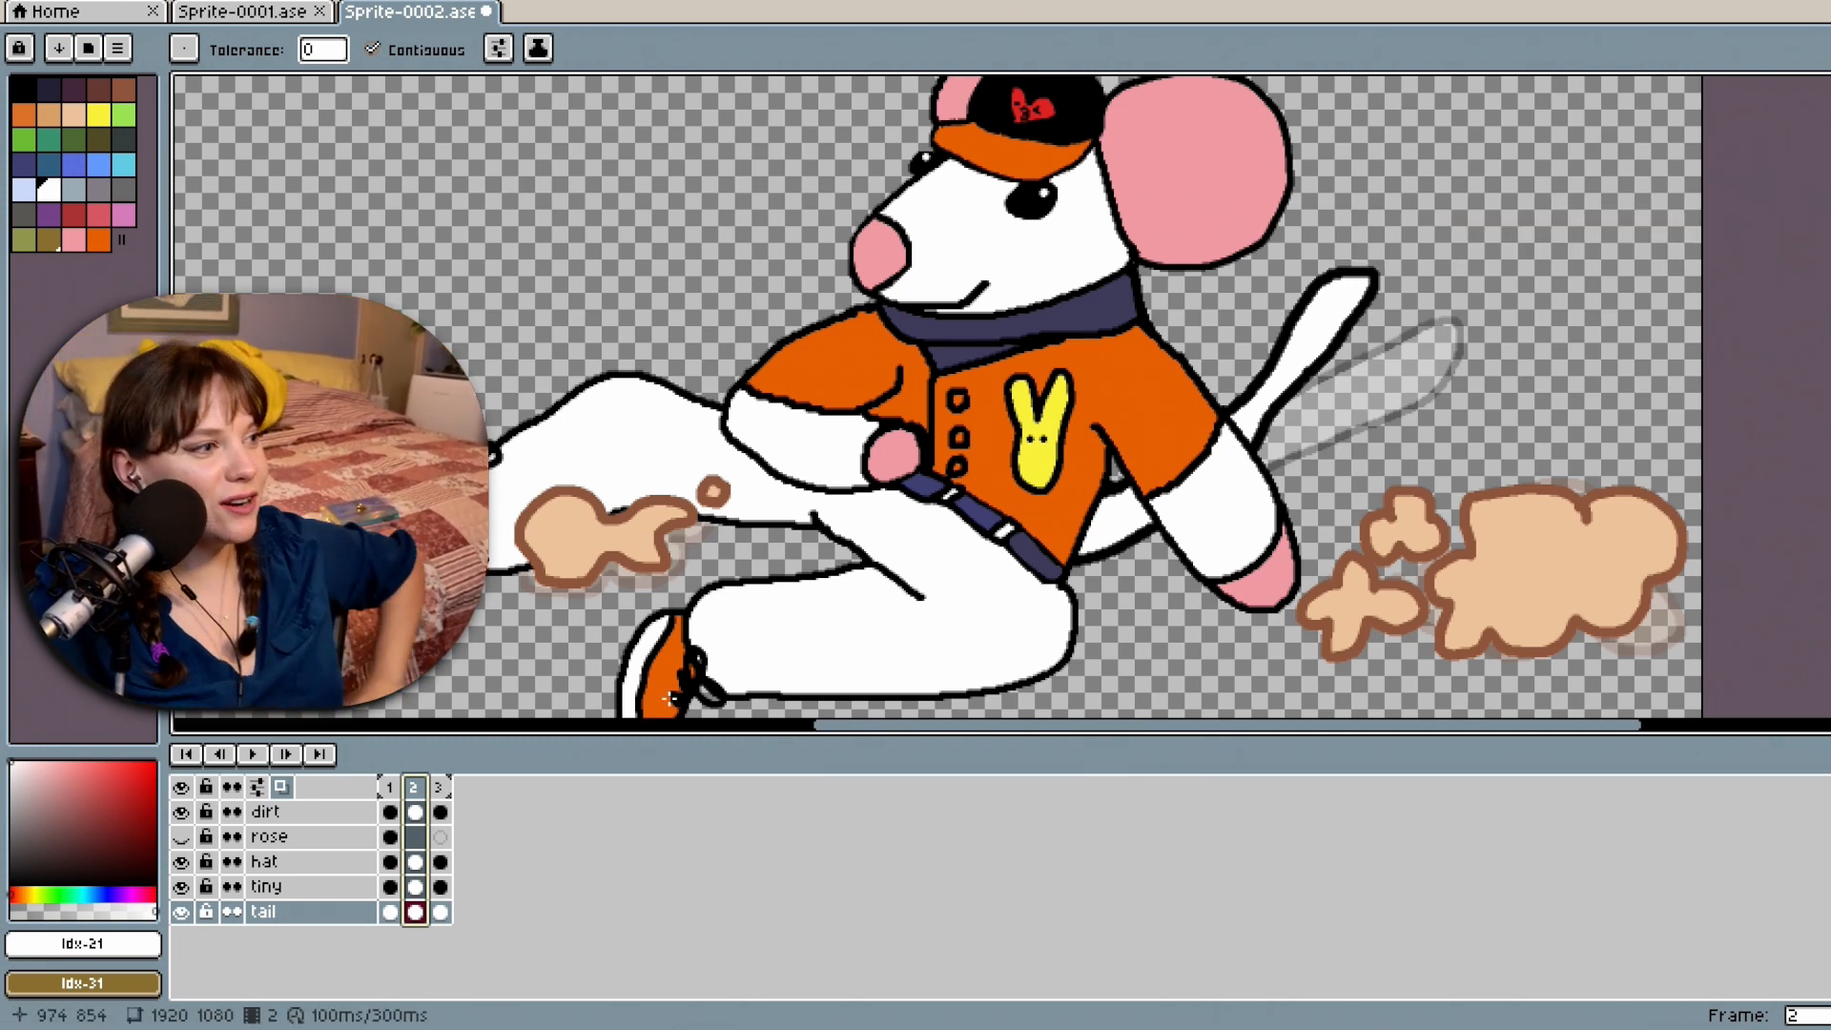
# Hide the tiny layer and erase the whole tail from the tail layer in frame 3 with the 59 px eraser.
pyautogui.click(438, 786)
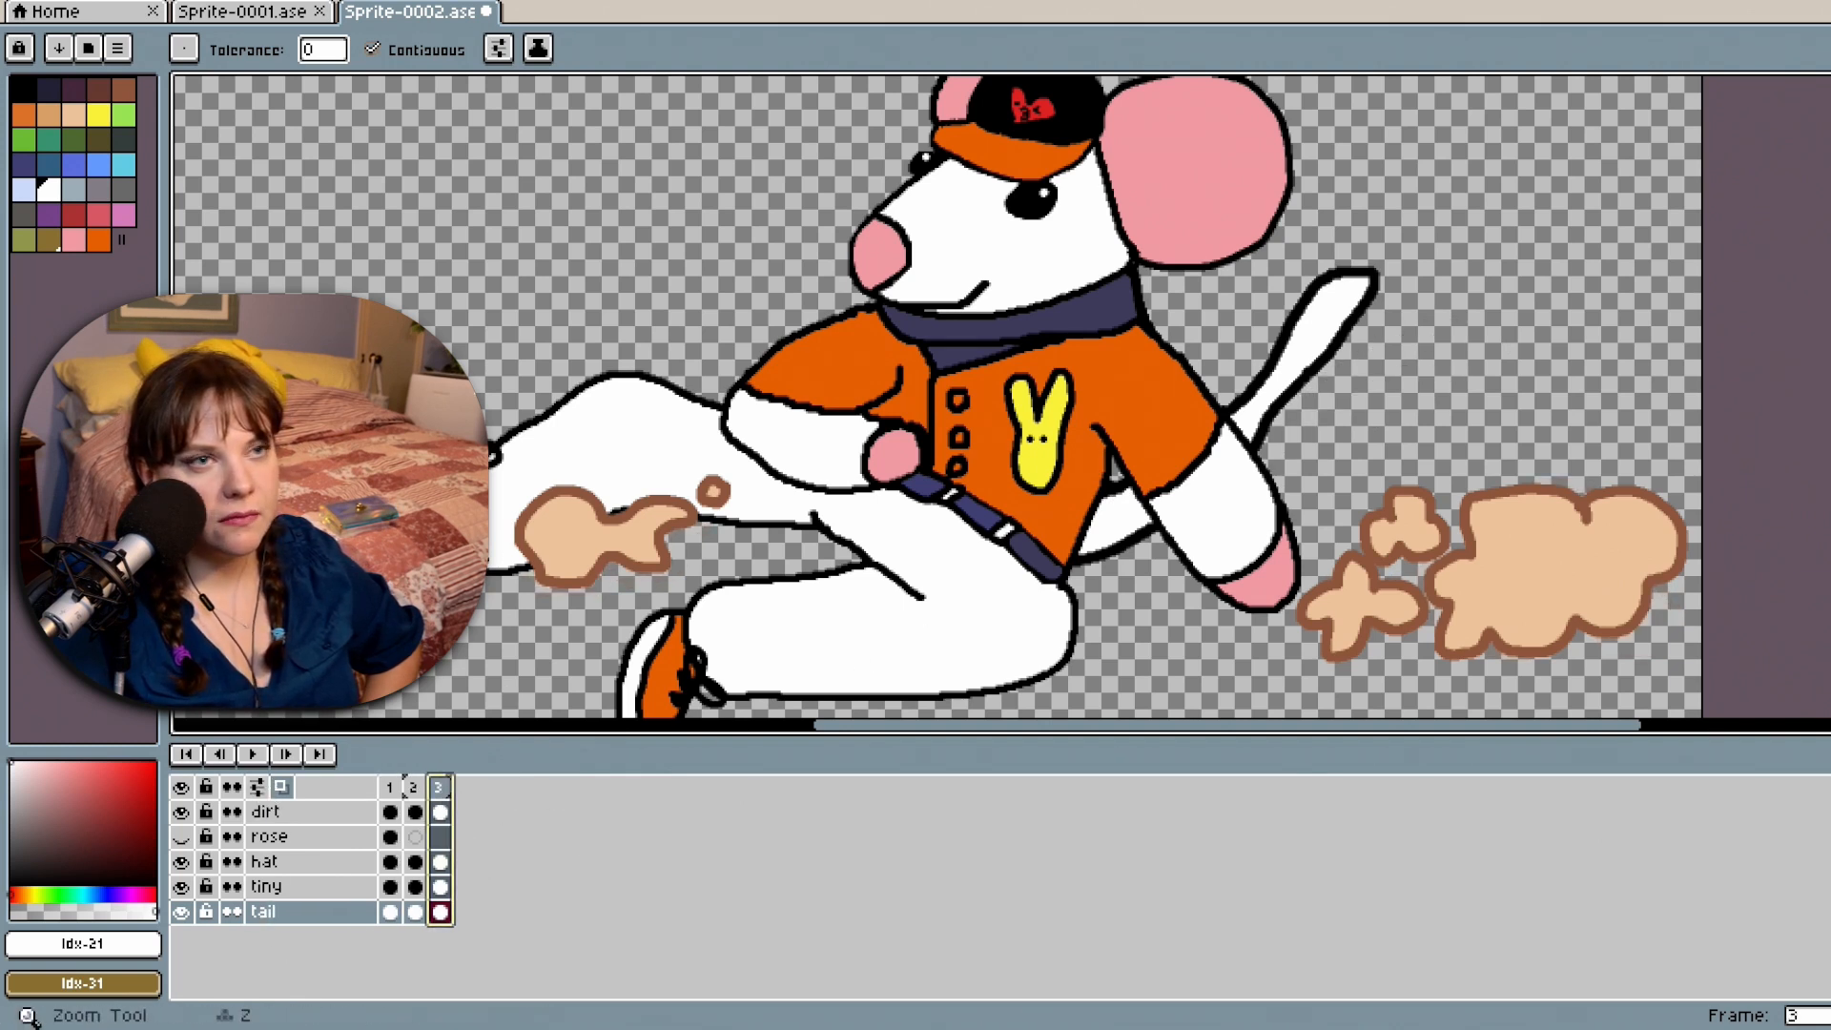
pyautogui.click(181, 885)
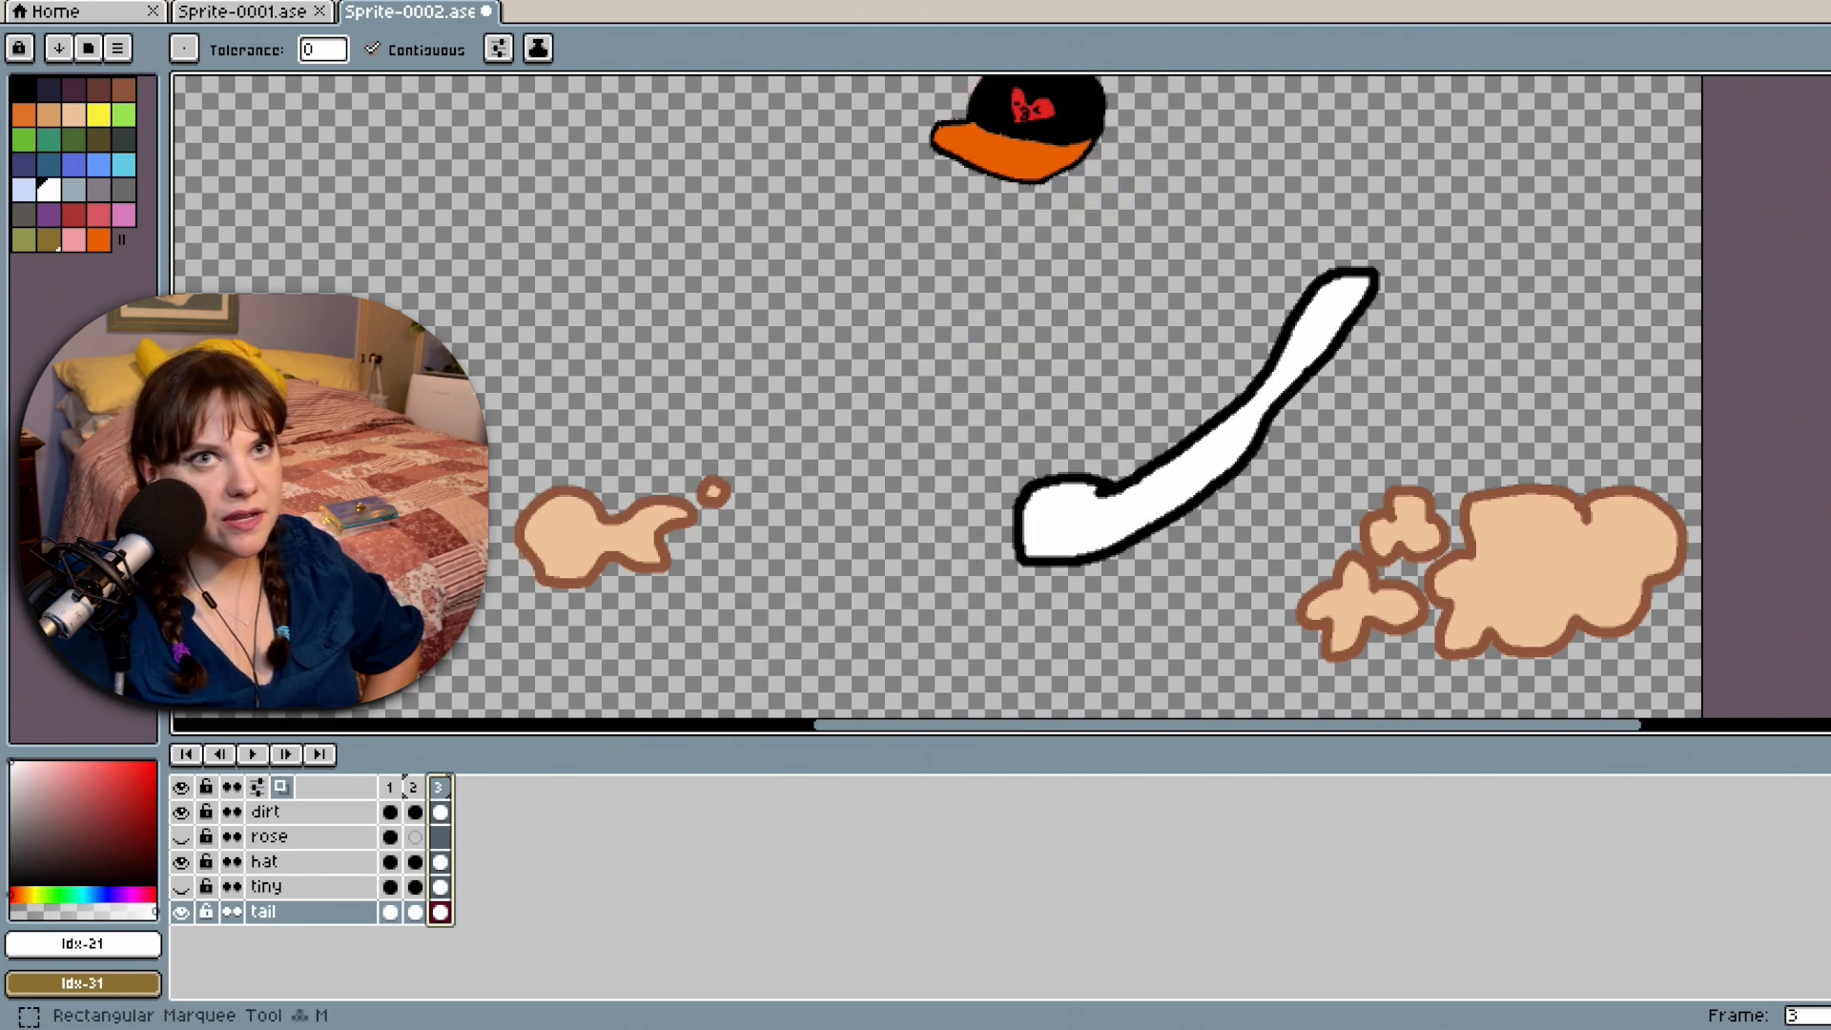
pyautogui.press('e')
pyautogui.moveTo(1373, 278)
pyautogui.mouseDown()
pyautogui.moveTo(1314, 321)
pyautogui.moveTo(1367, 250)
pyautogui.moveTo(1181, 489)
pyautogui.moveTo(1043, 555)
pyautogui.moveTo(1002, 546)
pyautogui.moveTo(1235, 384)
pyautogui.moveTo(1159, 428)
pyautogui.moveTo(1330, 400)
pyautogui.mouseUp()
pyautogui.scroll(1, 1330, 400)
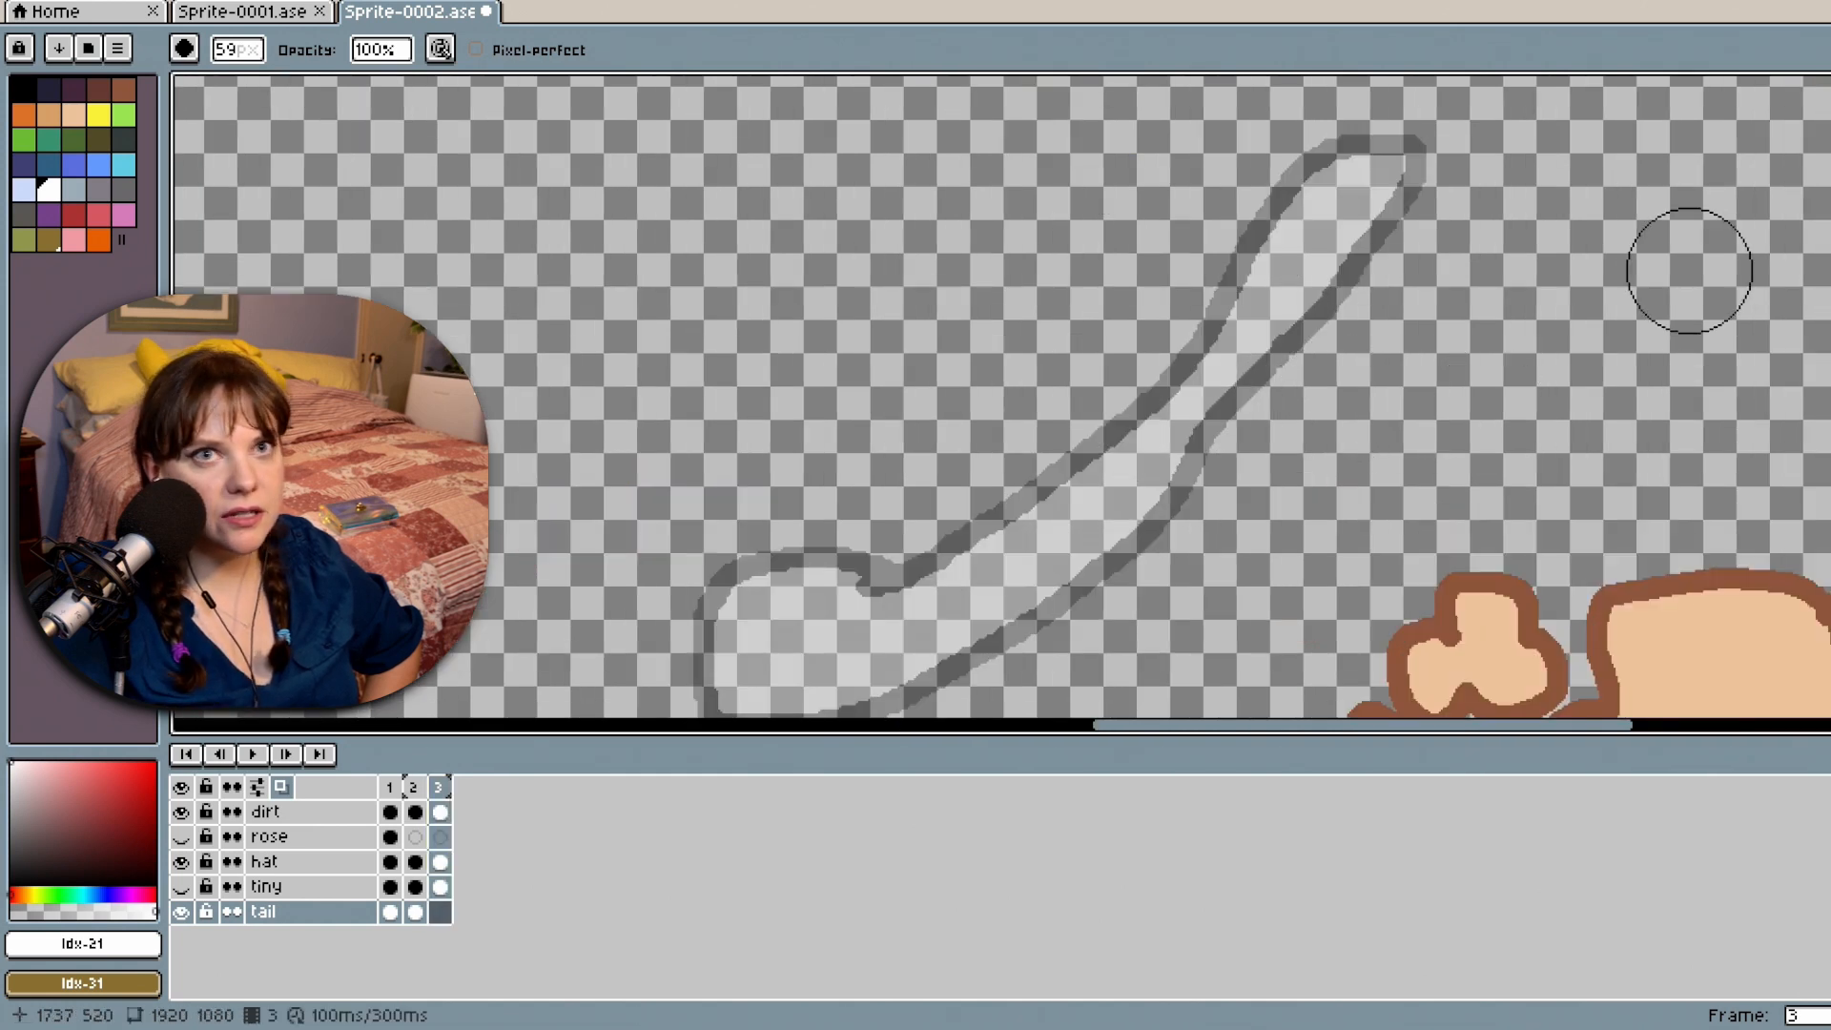
# Switch from the eraser to a 10 px drawing brush with black as the foreground colour.
pyautogui.scroll(-1, 1671, 278)
pyautogui.click(1829, 117)
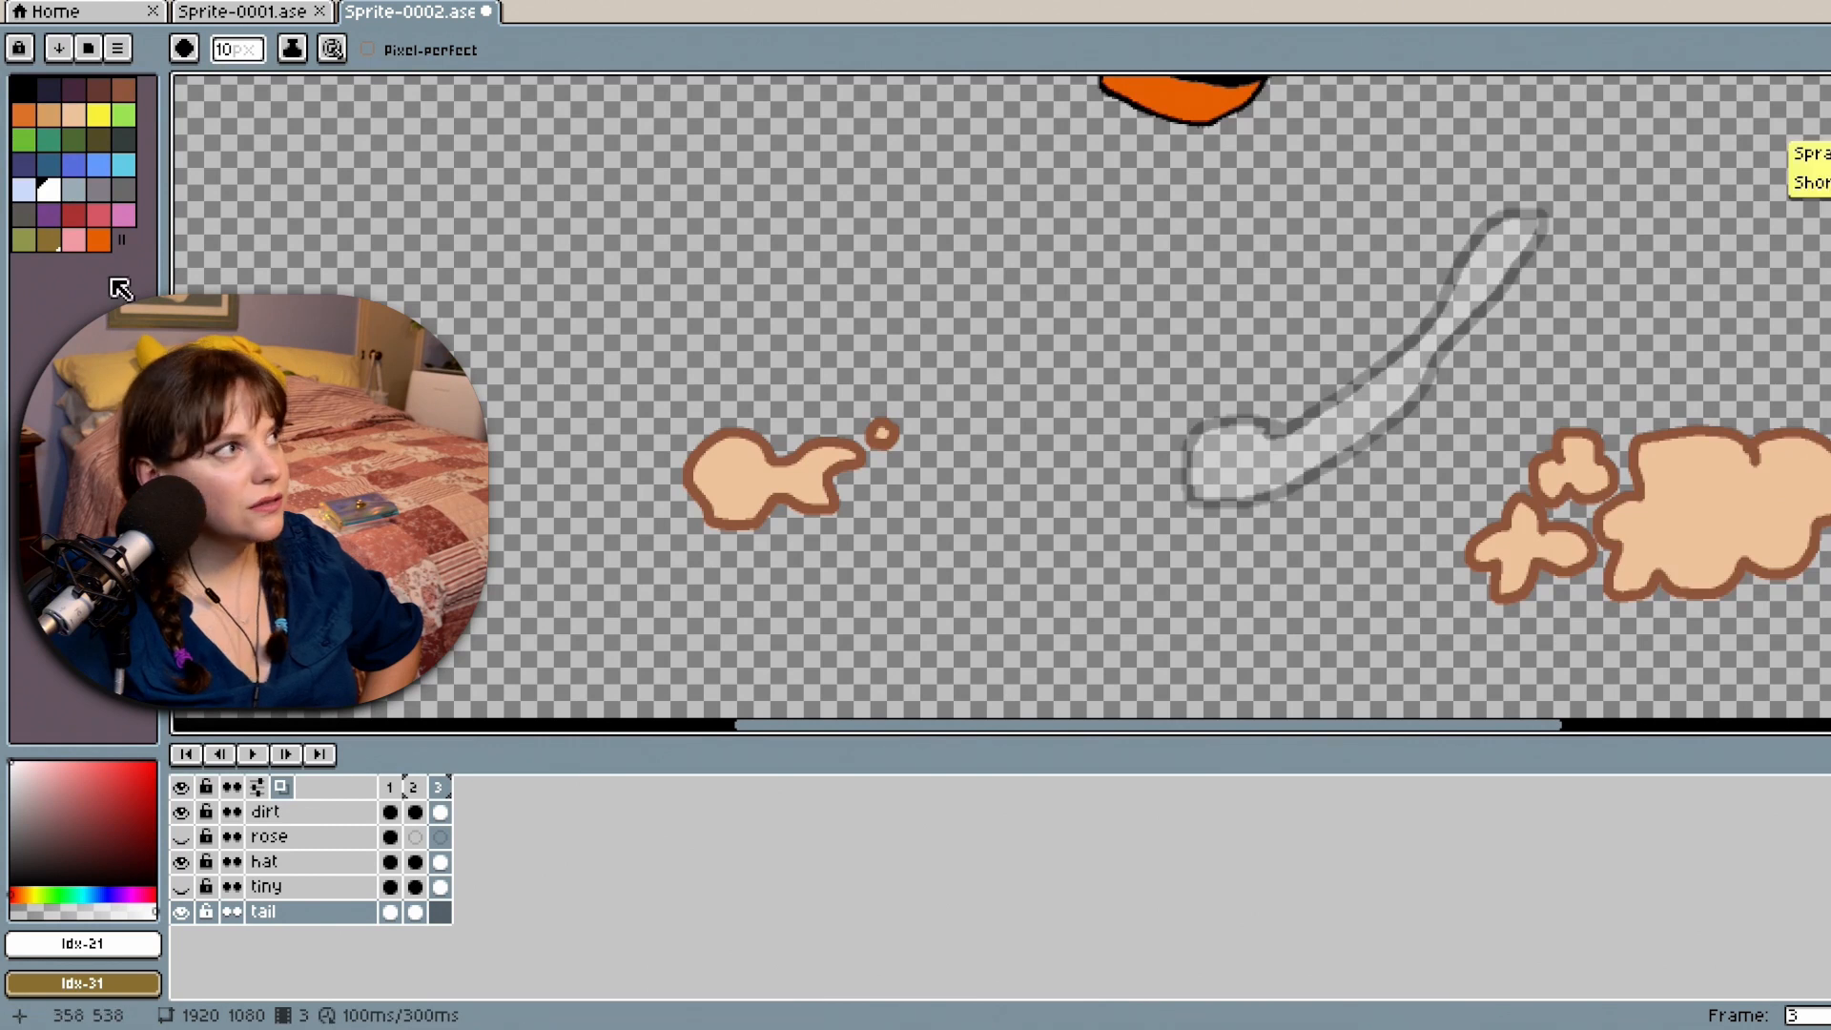
pyautogui.click(23, 88)
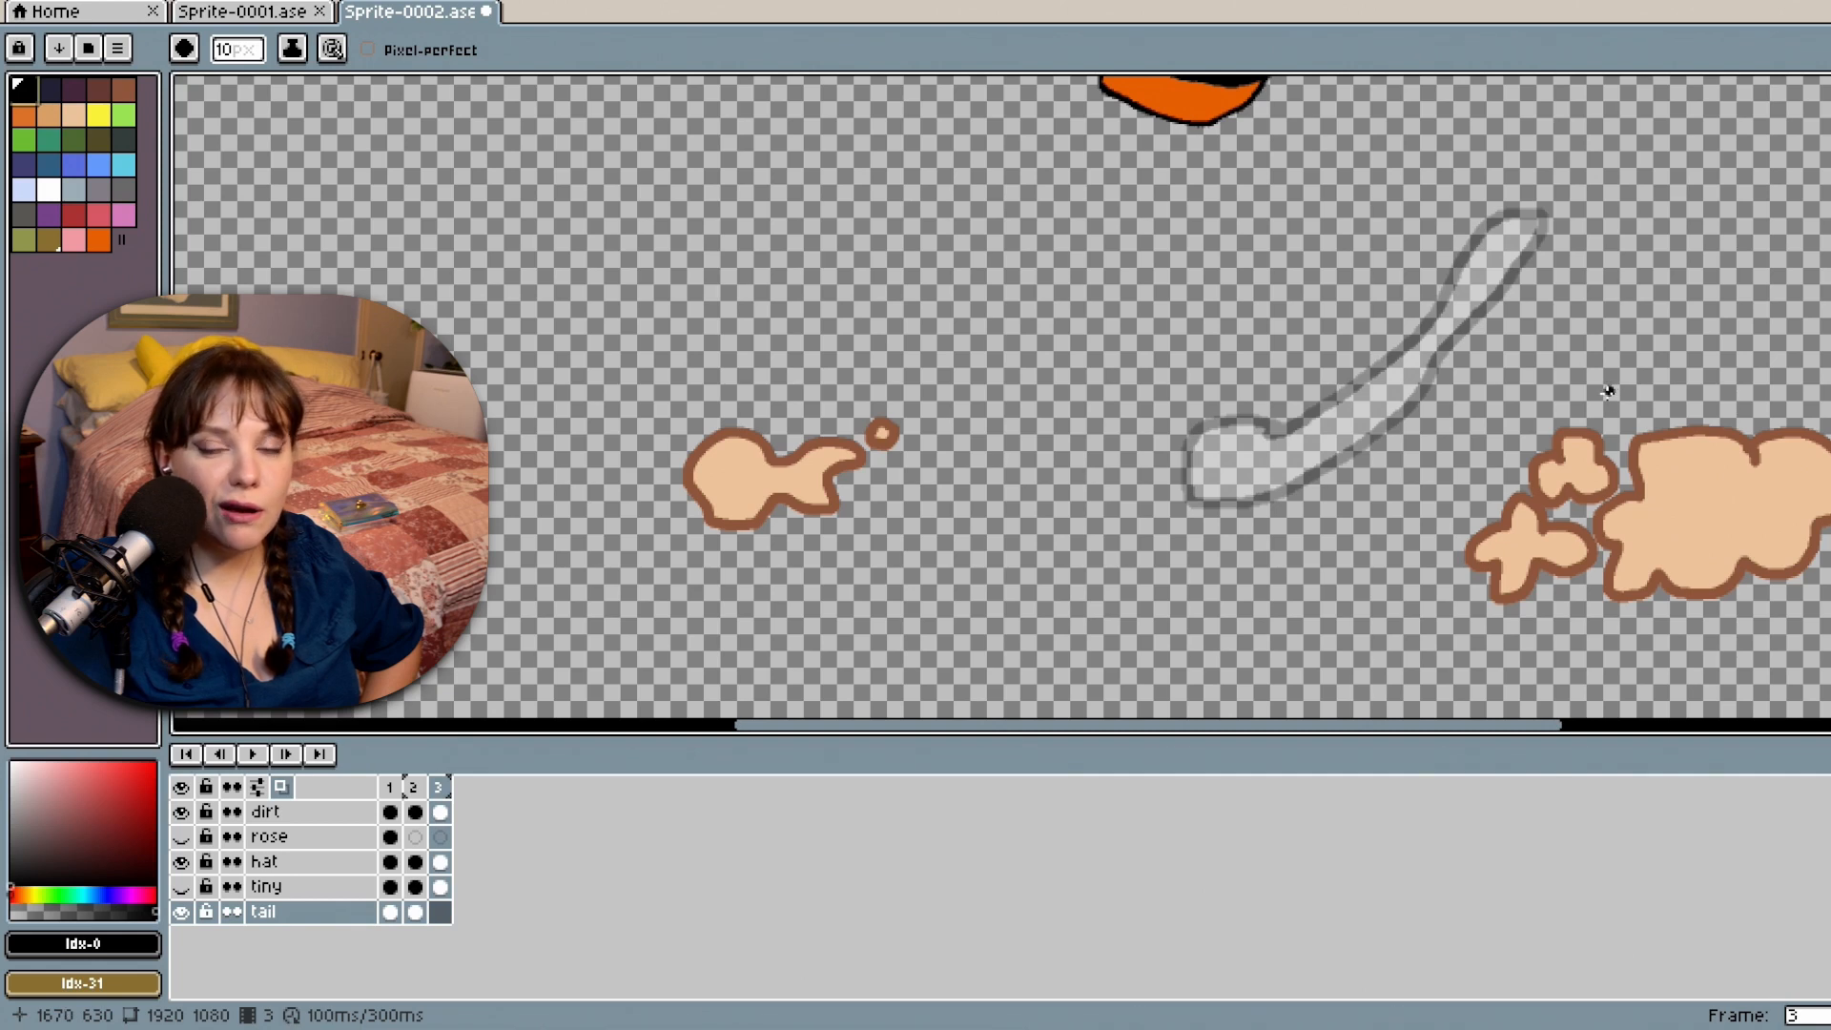
pyautogui.scroll(1, 1353, 439)
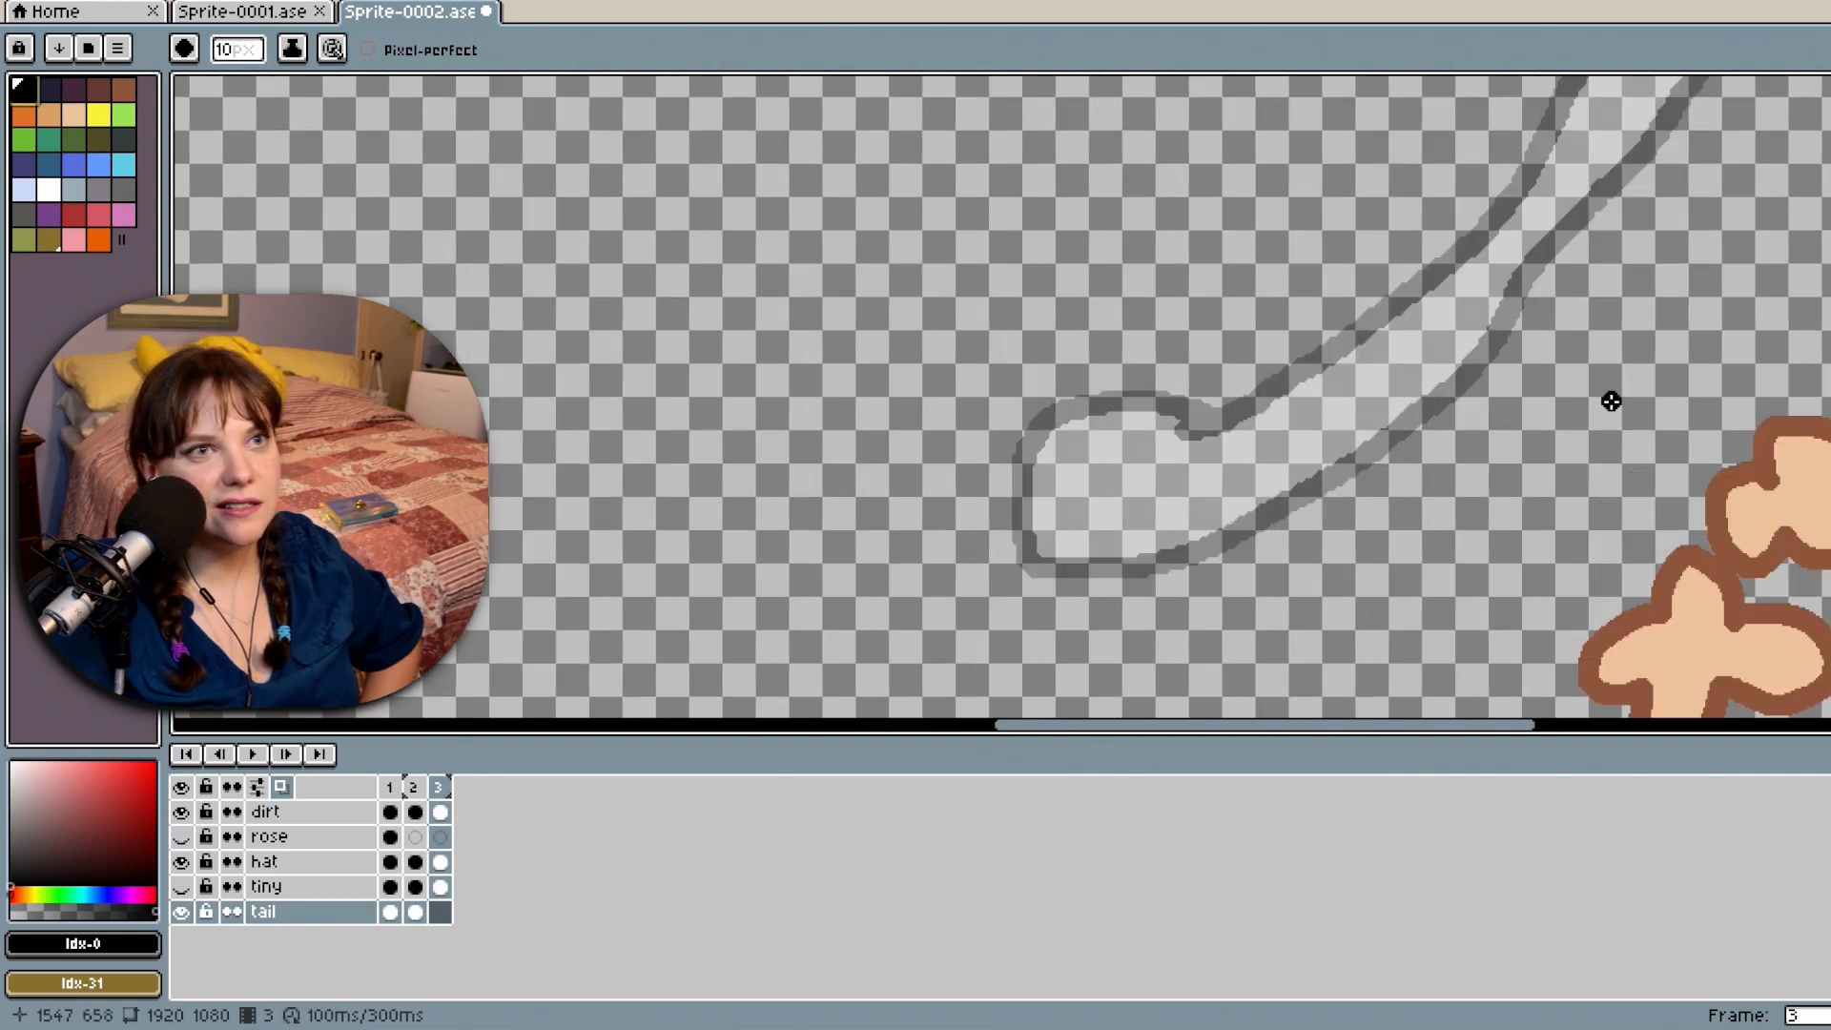
pyautogui.scroll(-1, 1610, 400)
pyautogui.scroll(2, 1779, 254)
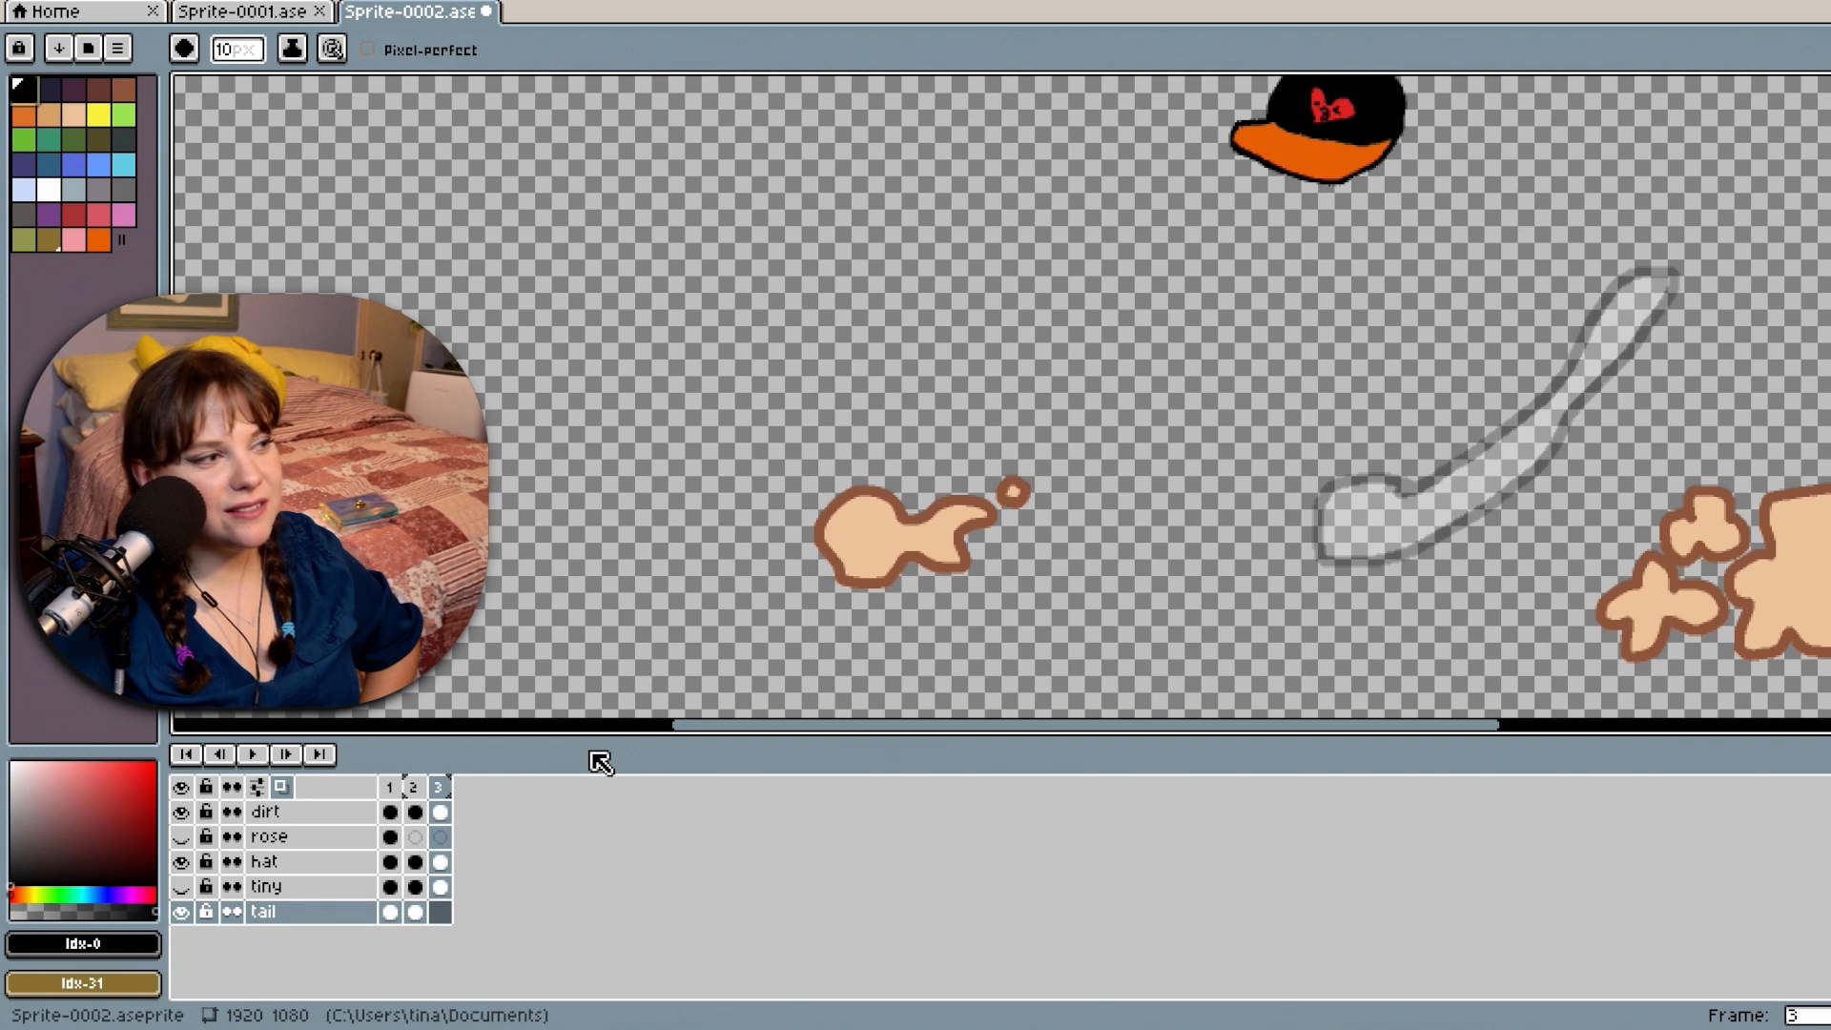
# Compare the tail in frames 1 to 3 and copy frame 1's tail cel into the empty tail cel of frame 3.
pyautogui.click(415, 787)
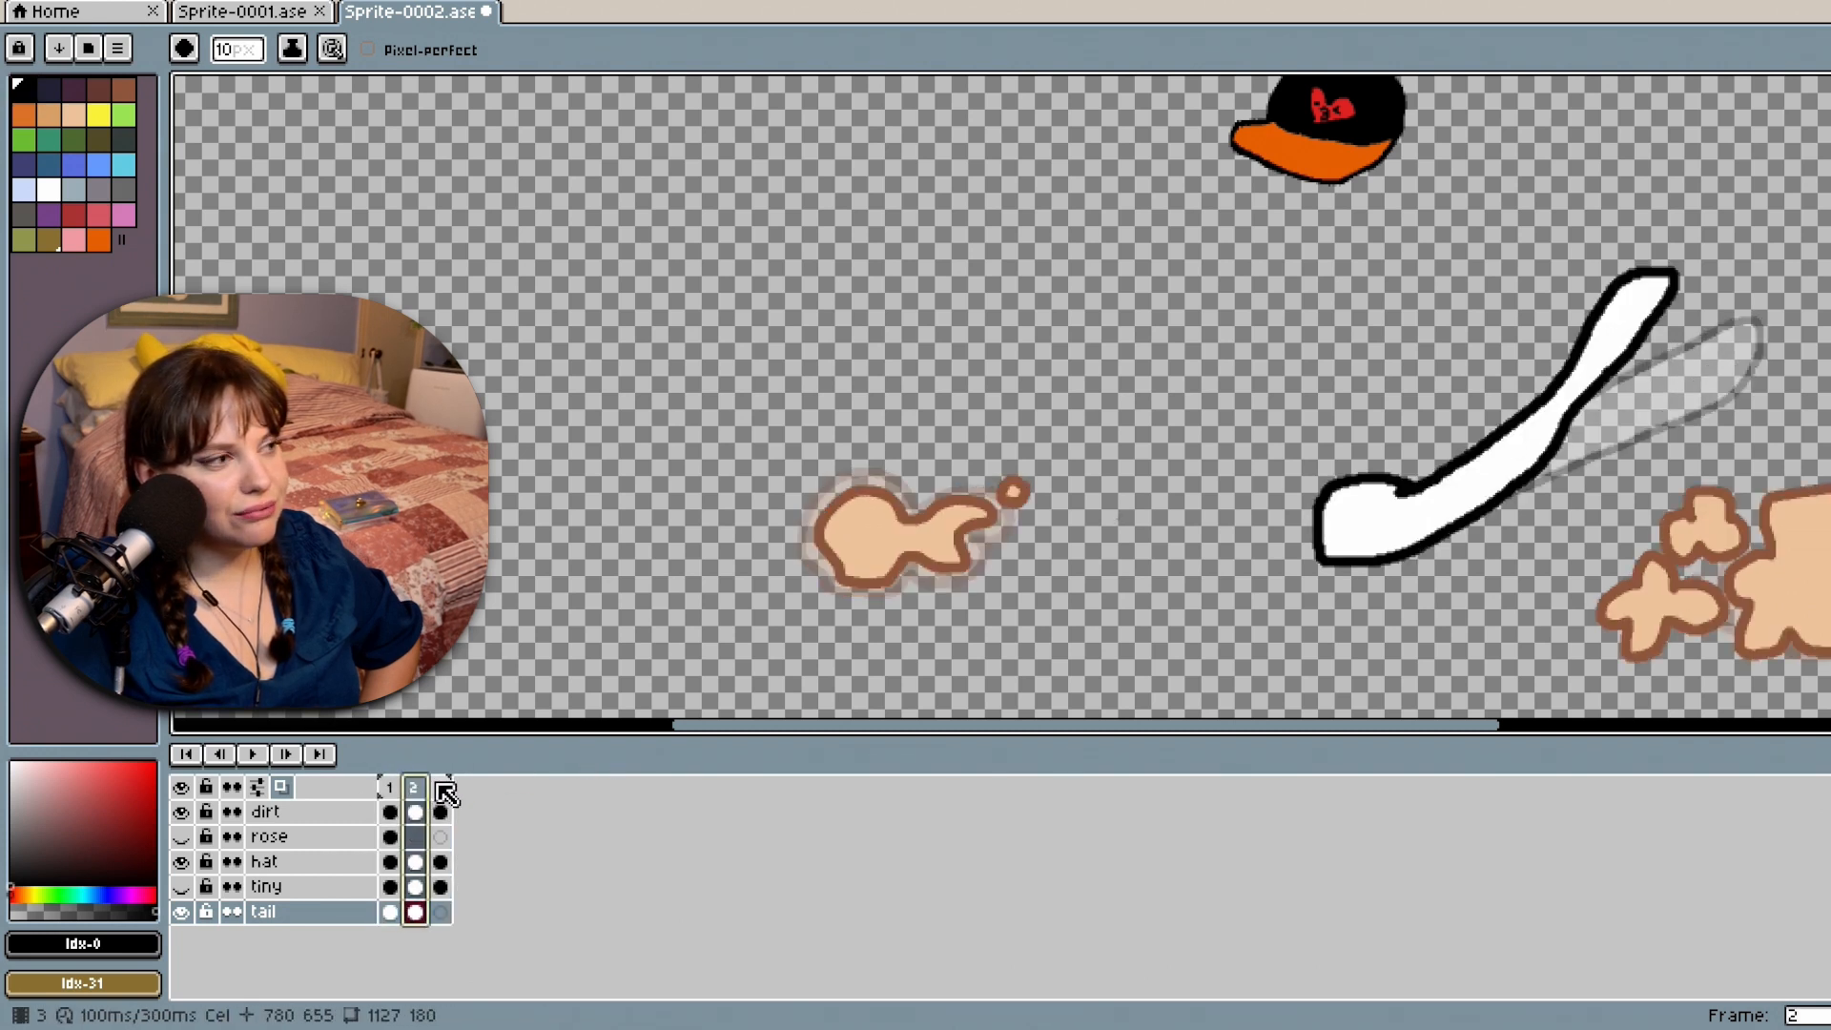
pyautogui.click(441, 789)
pyautogui.click(390, 787)
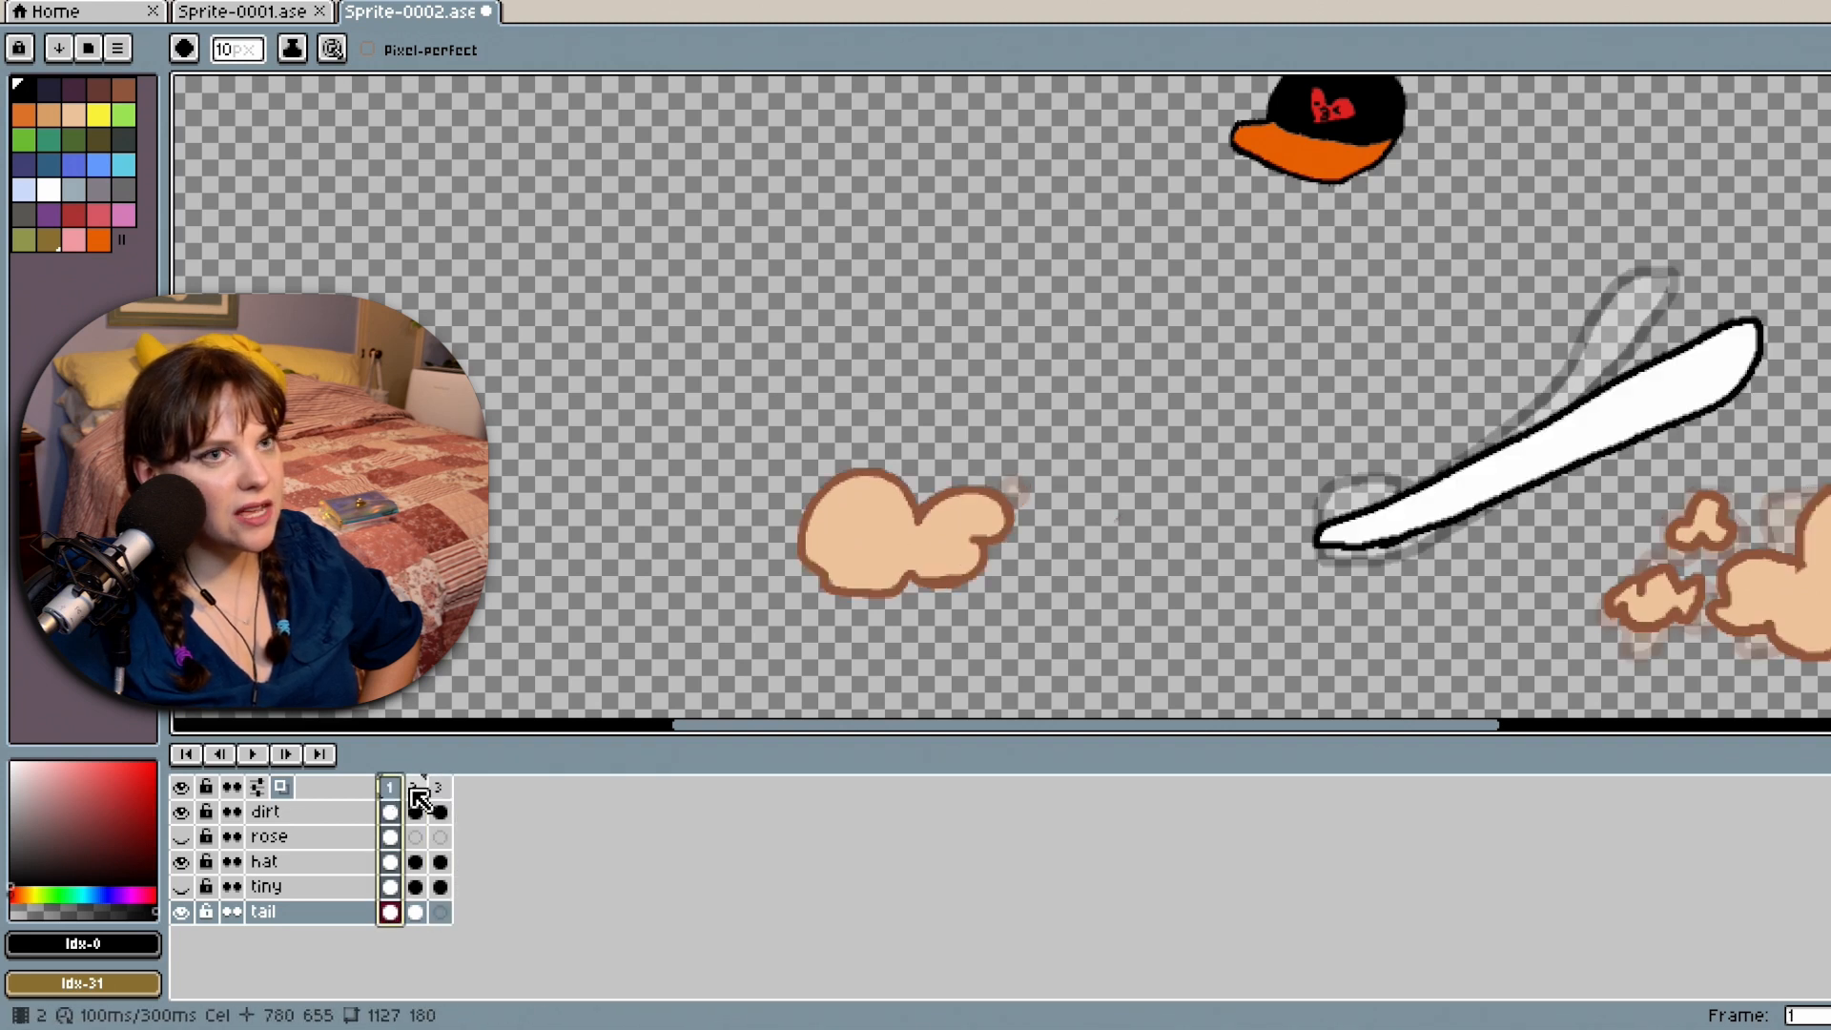
pyautogui.click(416, 793)
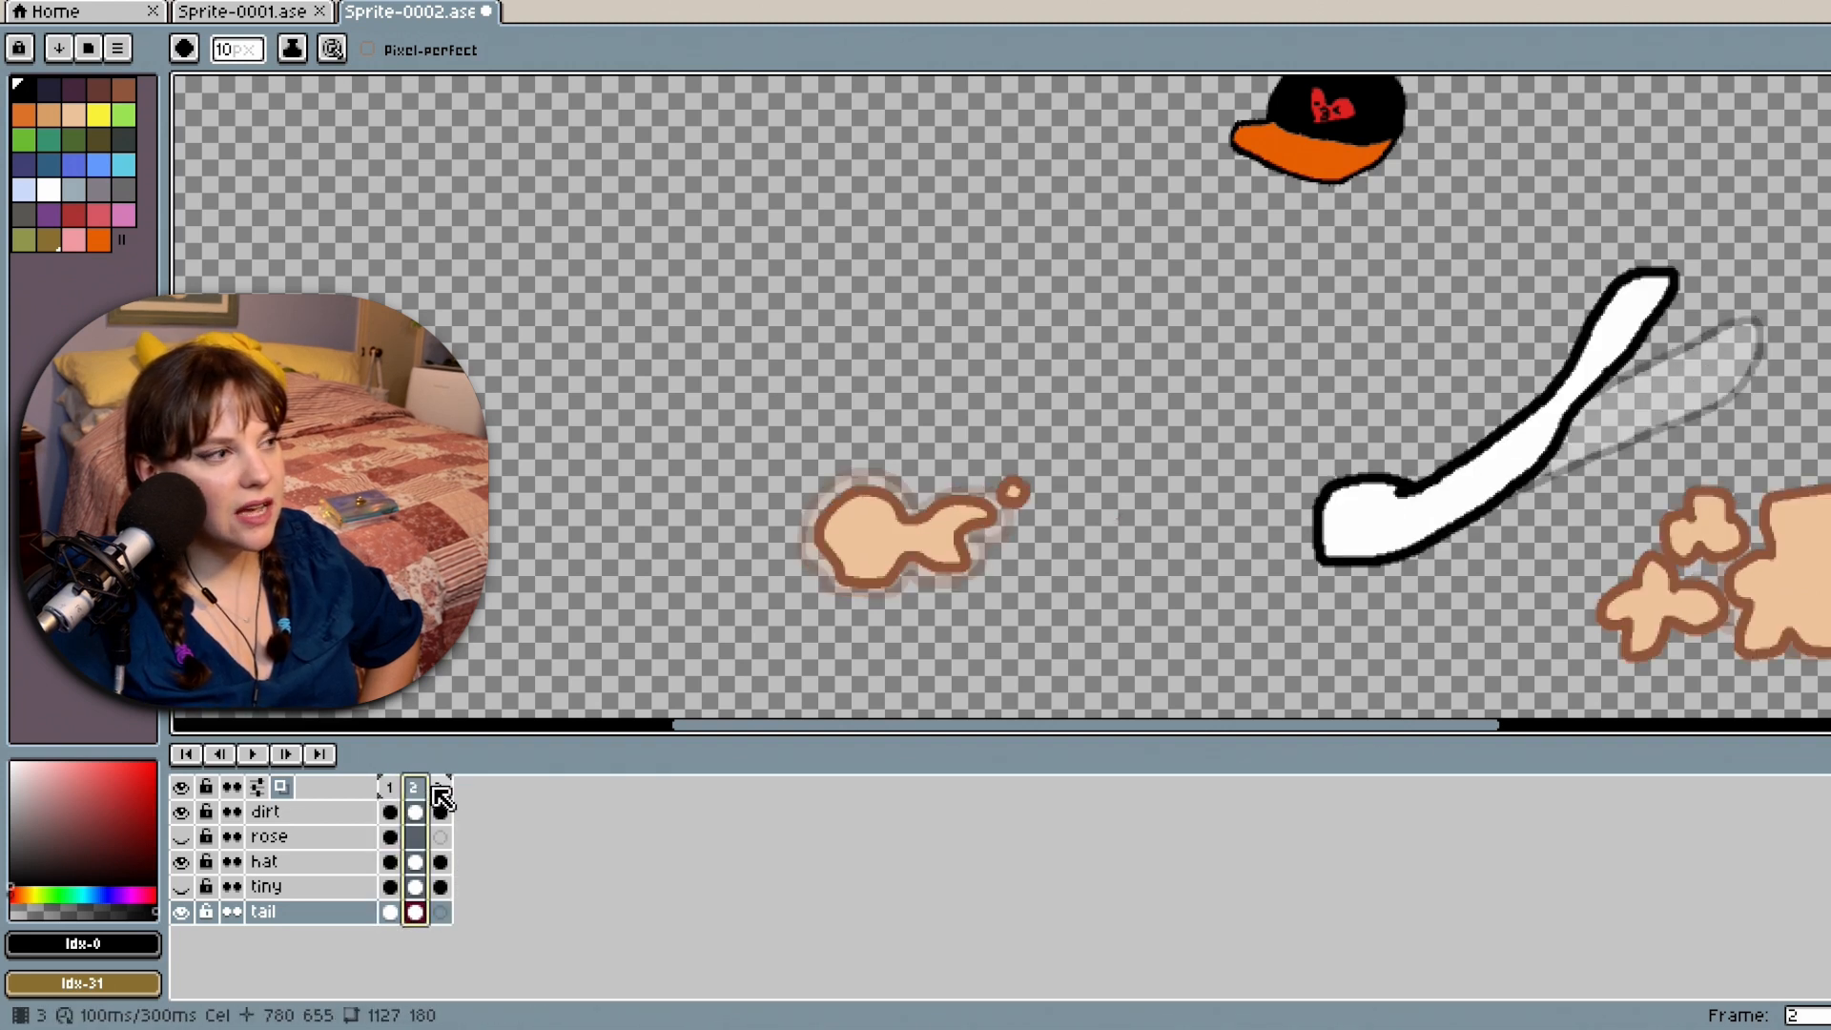
pyautogui.click(391, 914)
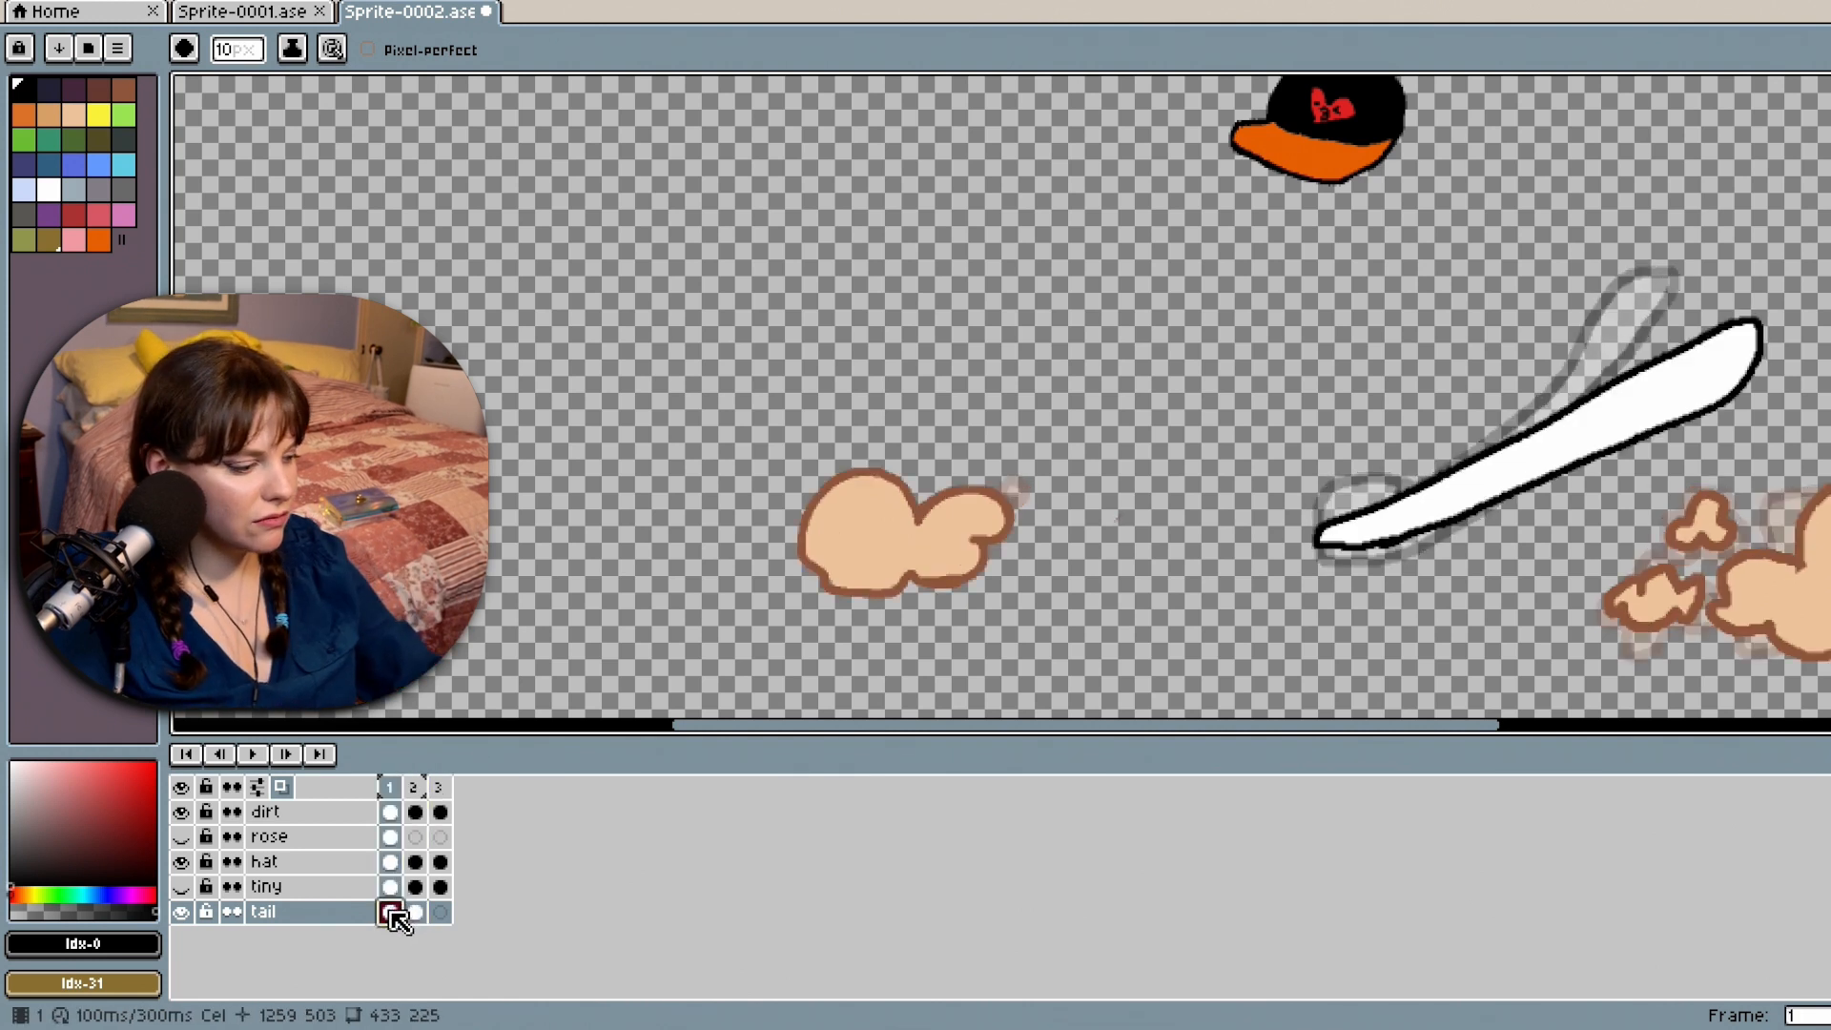
pyautogui.moveTo(391, 913); pyautogui.dragTo(444, 918)
# Add a new empty frame 4 after frame 3 and check the tail cels across all four frames.
pyautogui.rightClick(442, 789)
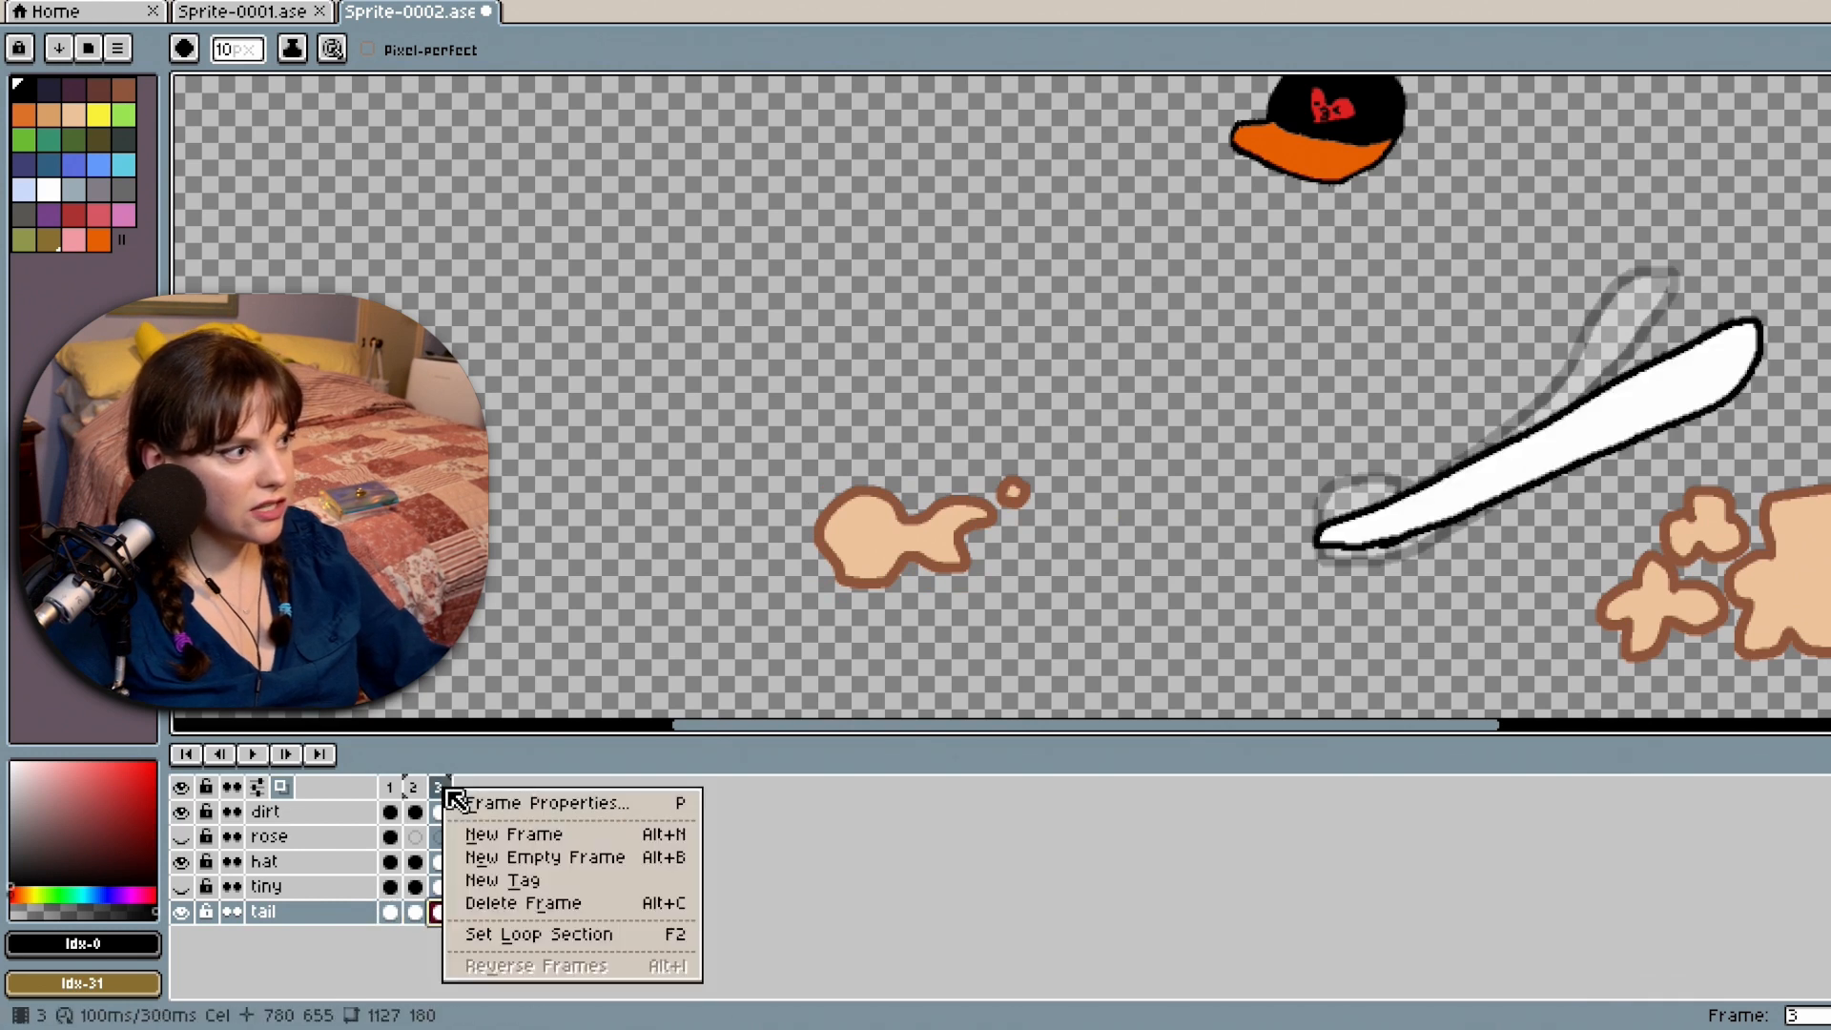
pyautogui.click(607, 858)
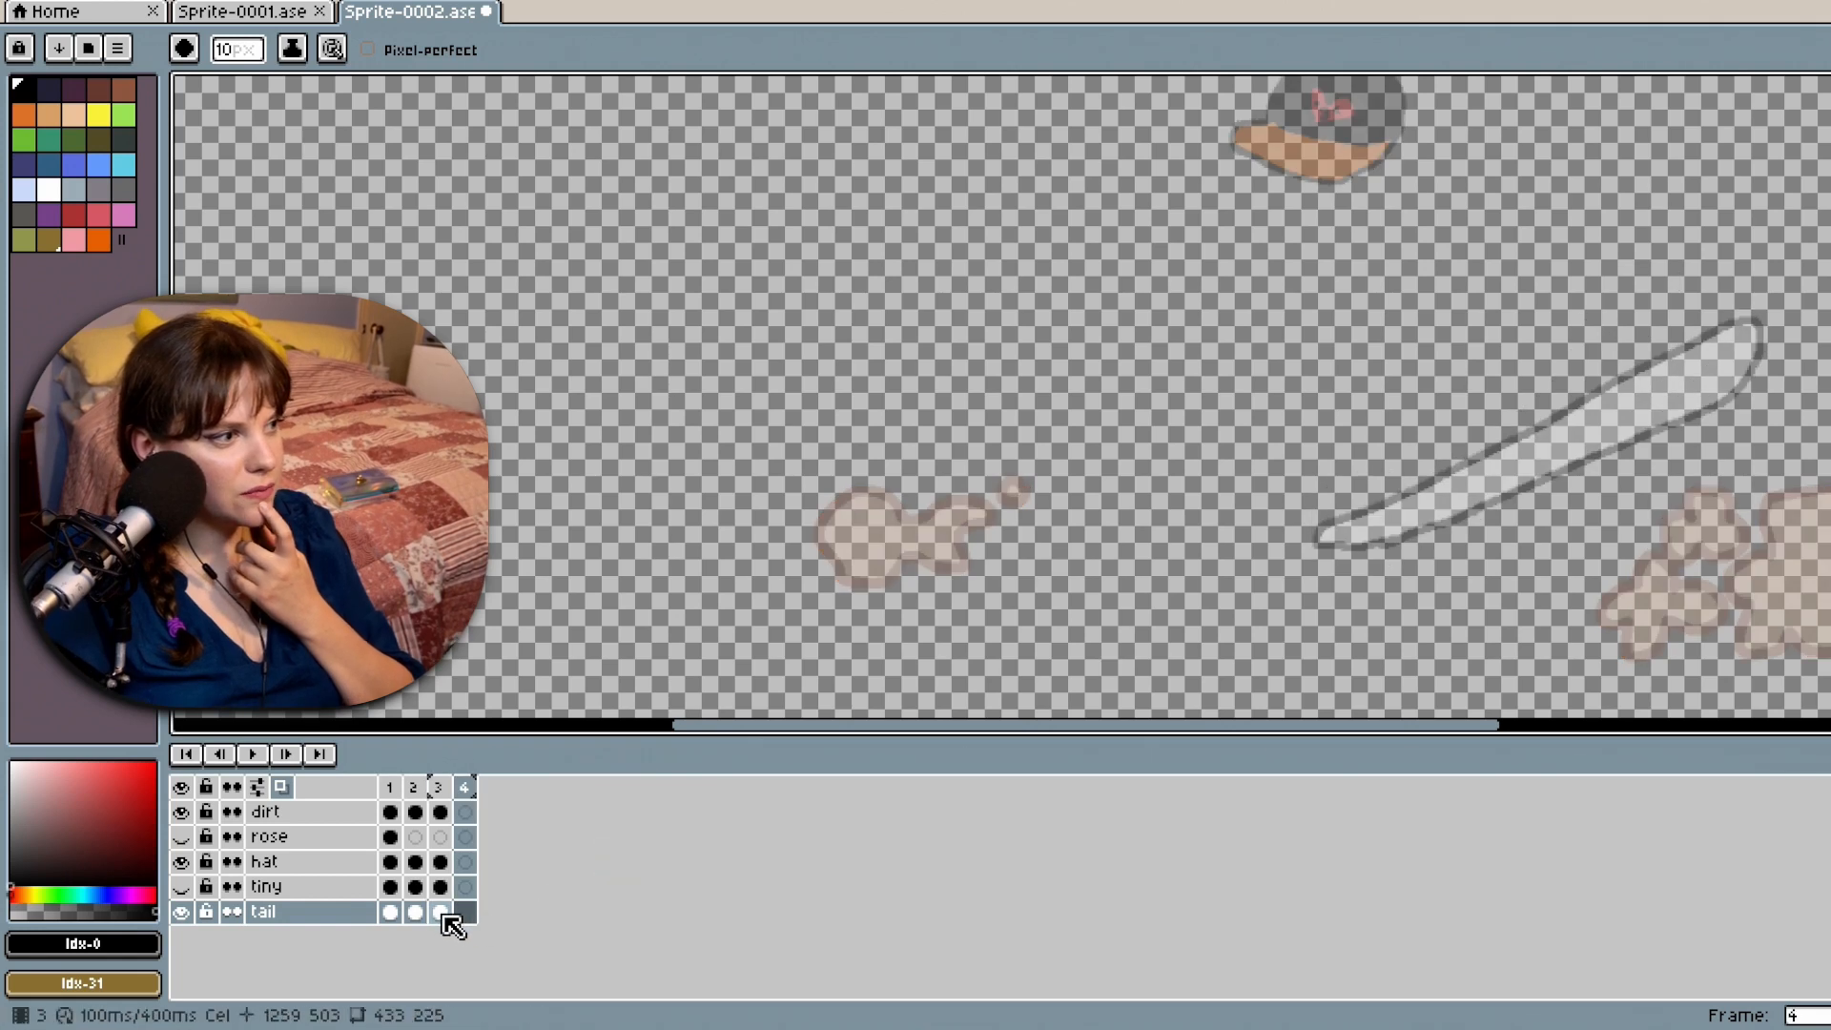
pyautogui.click(440, 913)
pyautogui.click(415, 912)
pyautogui.click(390, 911)
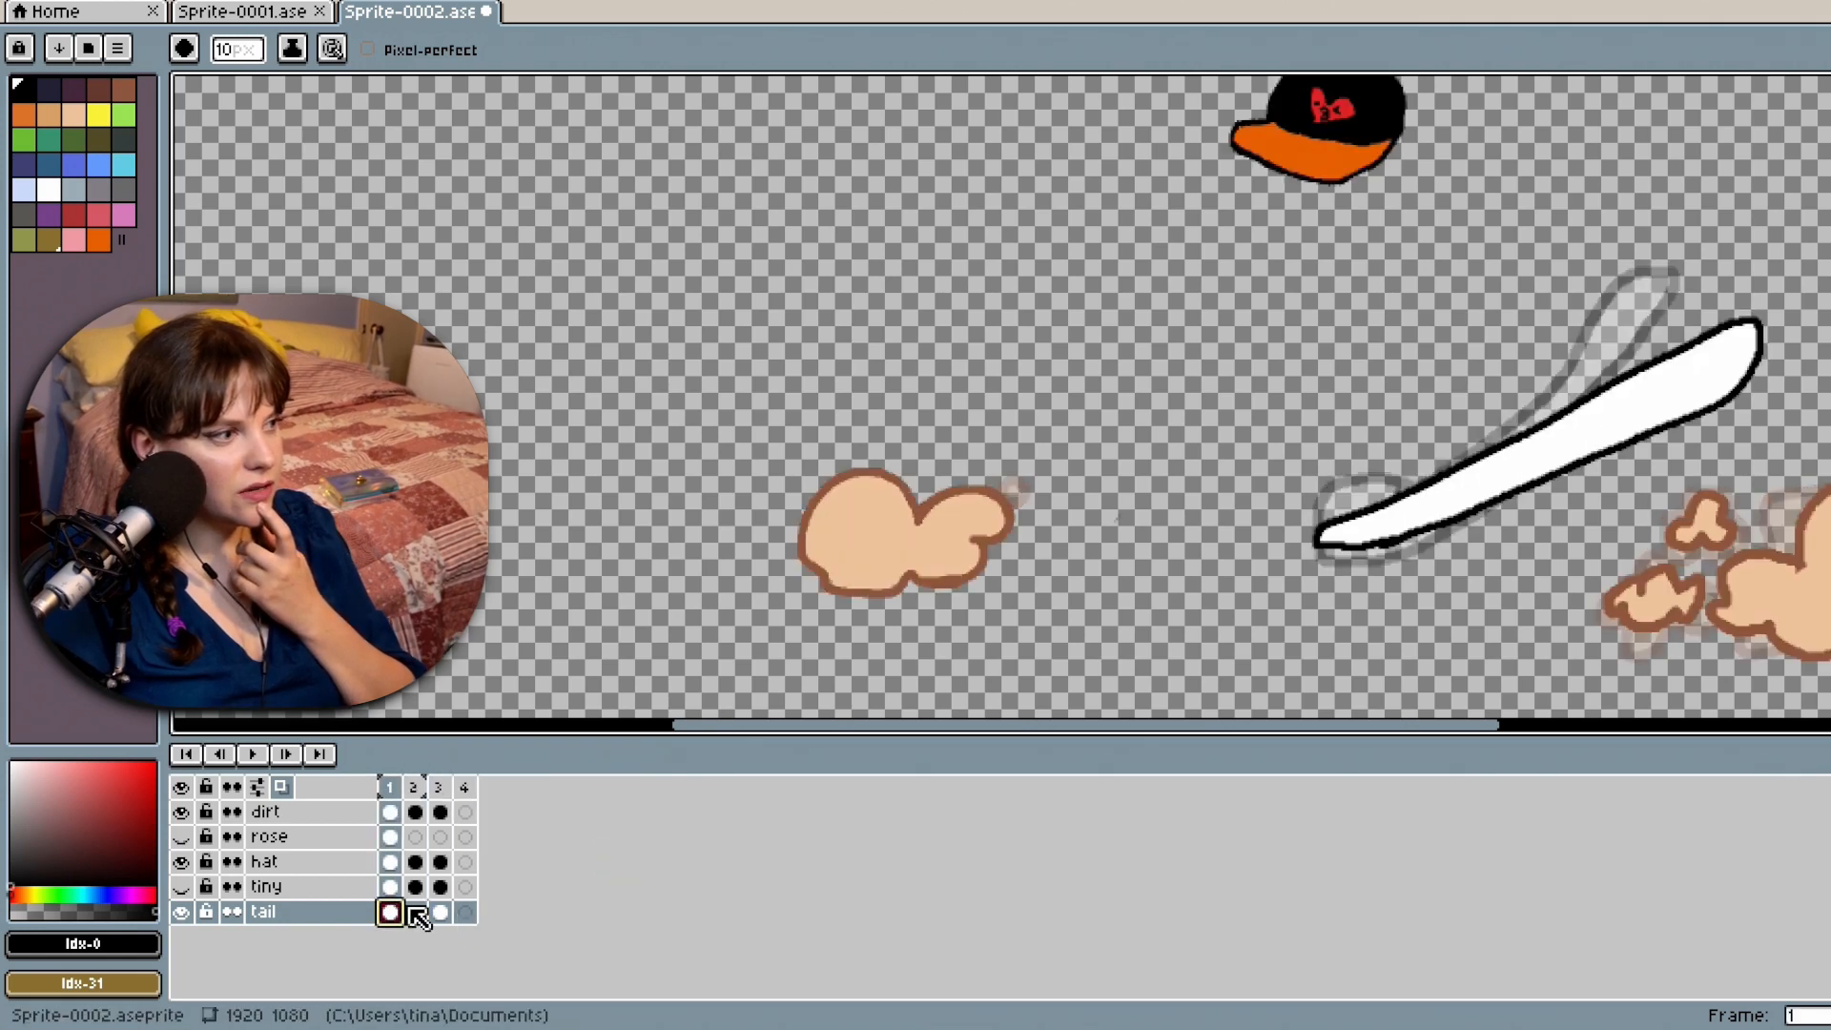
pyautogui.click(415, 911)
pyautogui.click(440, 912)
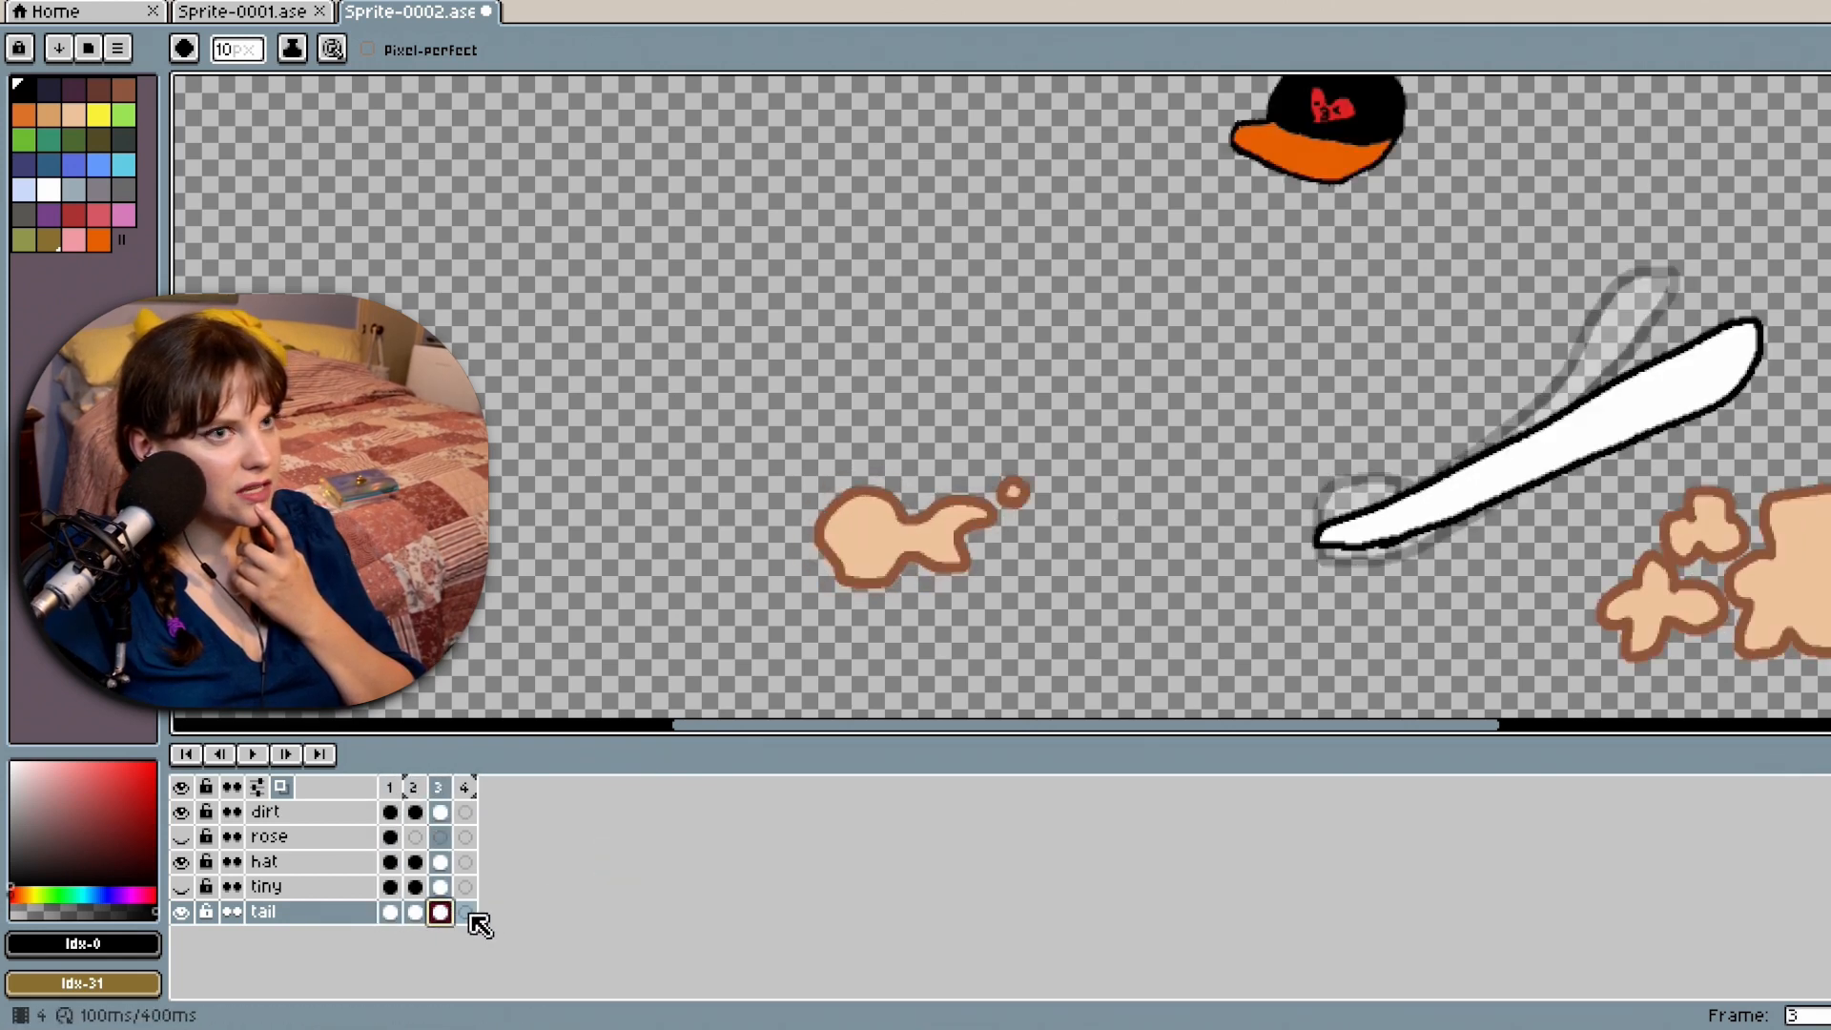
pyautogui.click(466, 912)
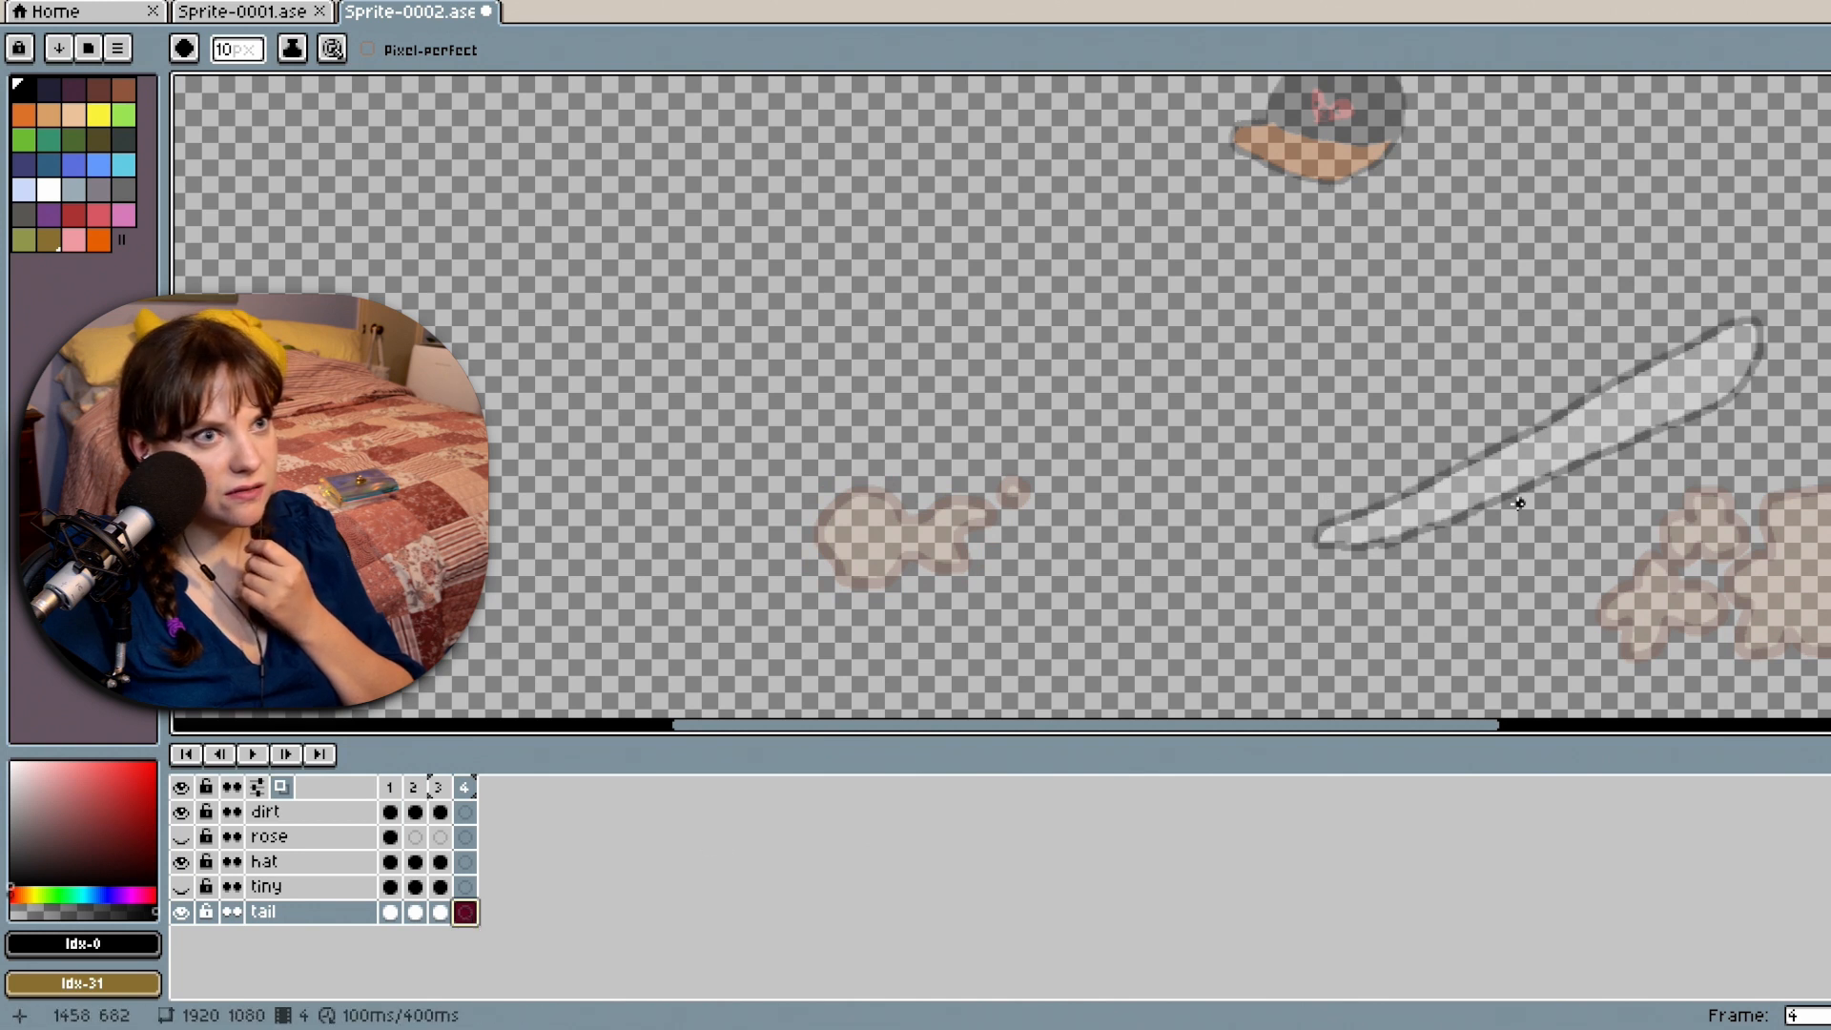
# Draw a lower, nearly horizontal tail outline in black on frame 4's tail layer and fill it with white.
pyautogui.moveTo(1319, 520)
pyautogui.mouseDown()
pyautogui.moveTo(1663, 425)
pyautogui.moveTo(1752, 435)
pyautogui.moveTo(1671, 478)
pyautogui.moveTo(1449, 529)
pyautogui.moveTo(1352, 546)
pyautogui.moveTo(1321, 516)
pyautogui.mouseUp()
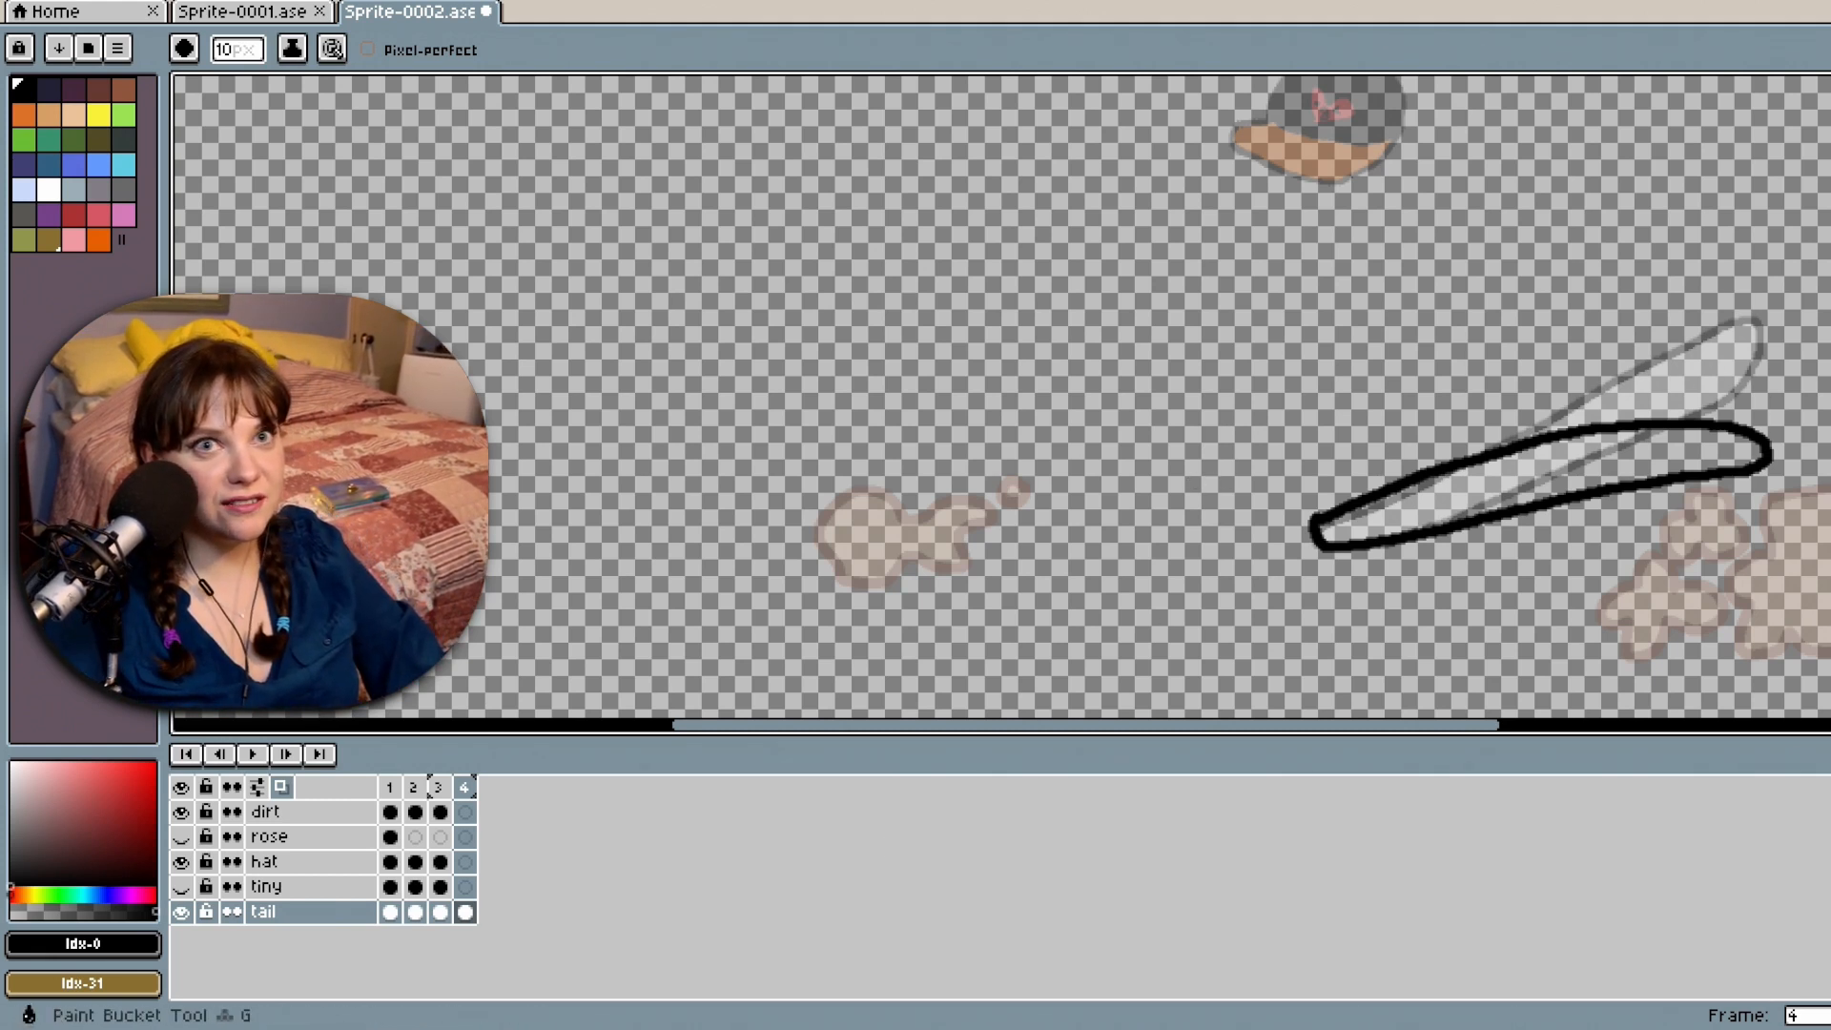
pyautogui.click(1826, 320)
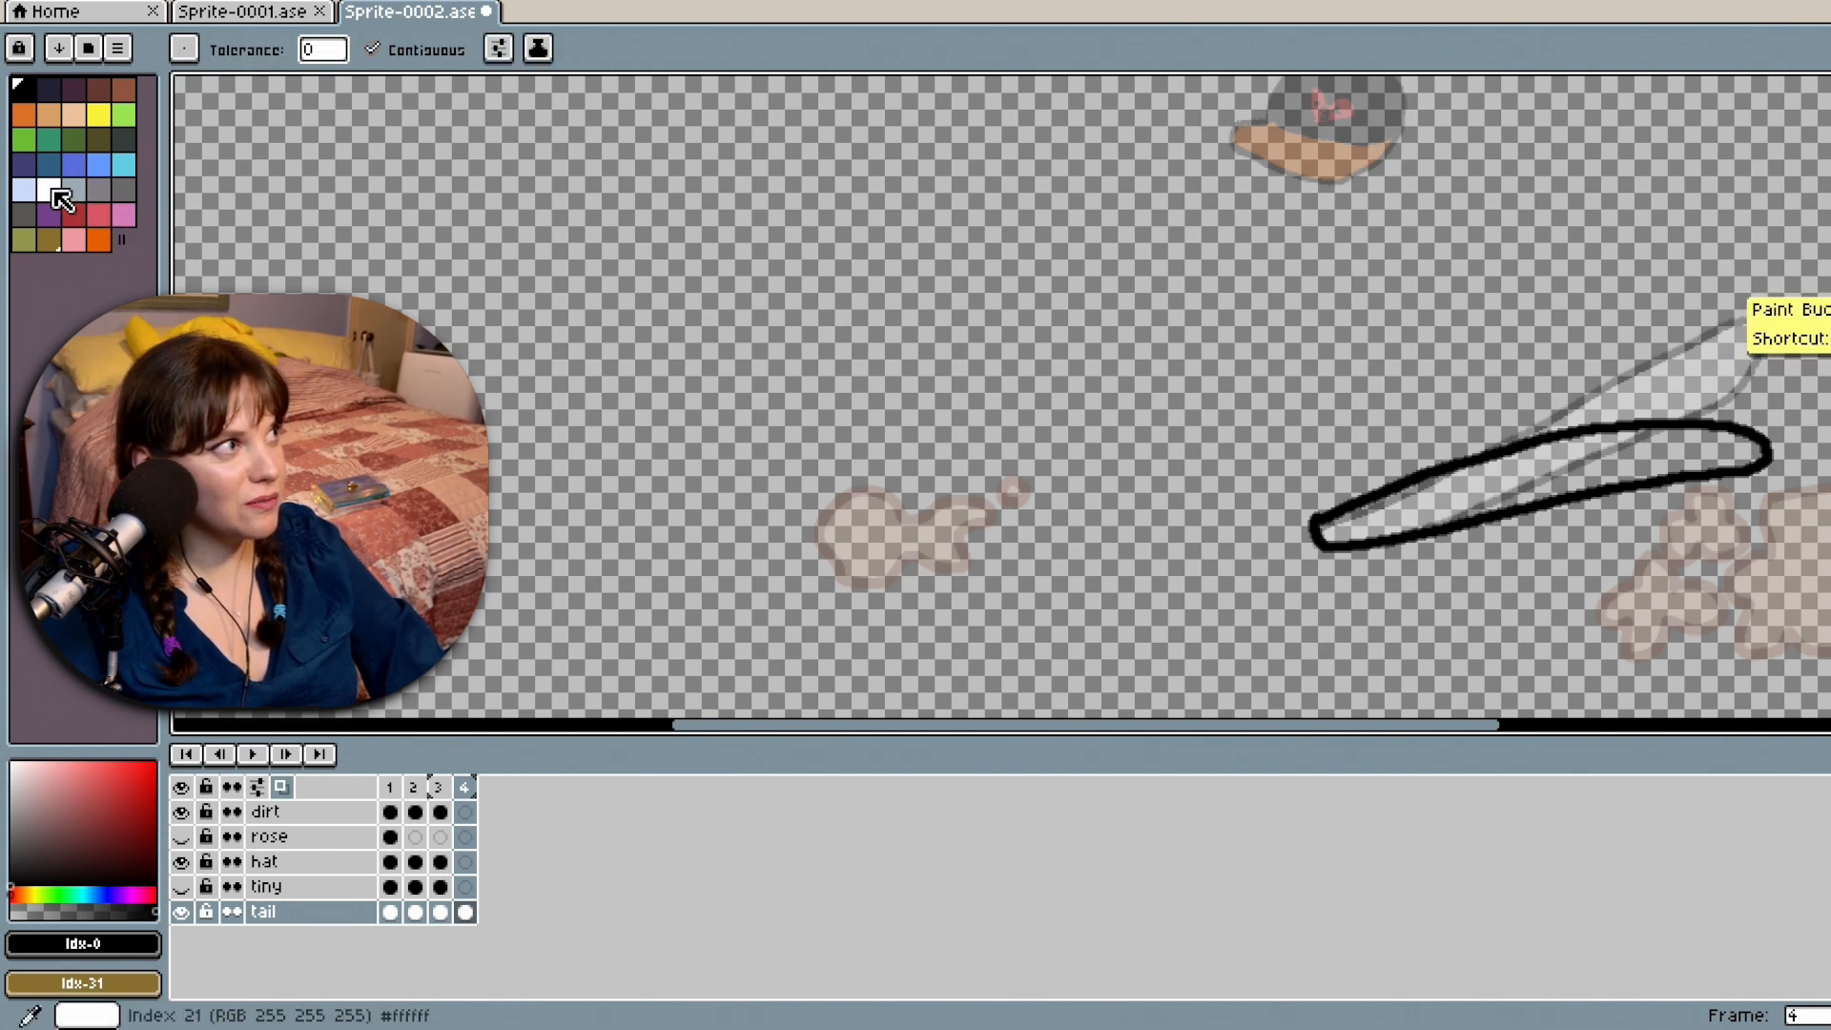
pyautogui.click(48, 190)
pyautogui.click(1583, 463)
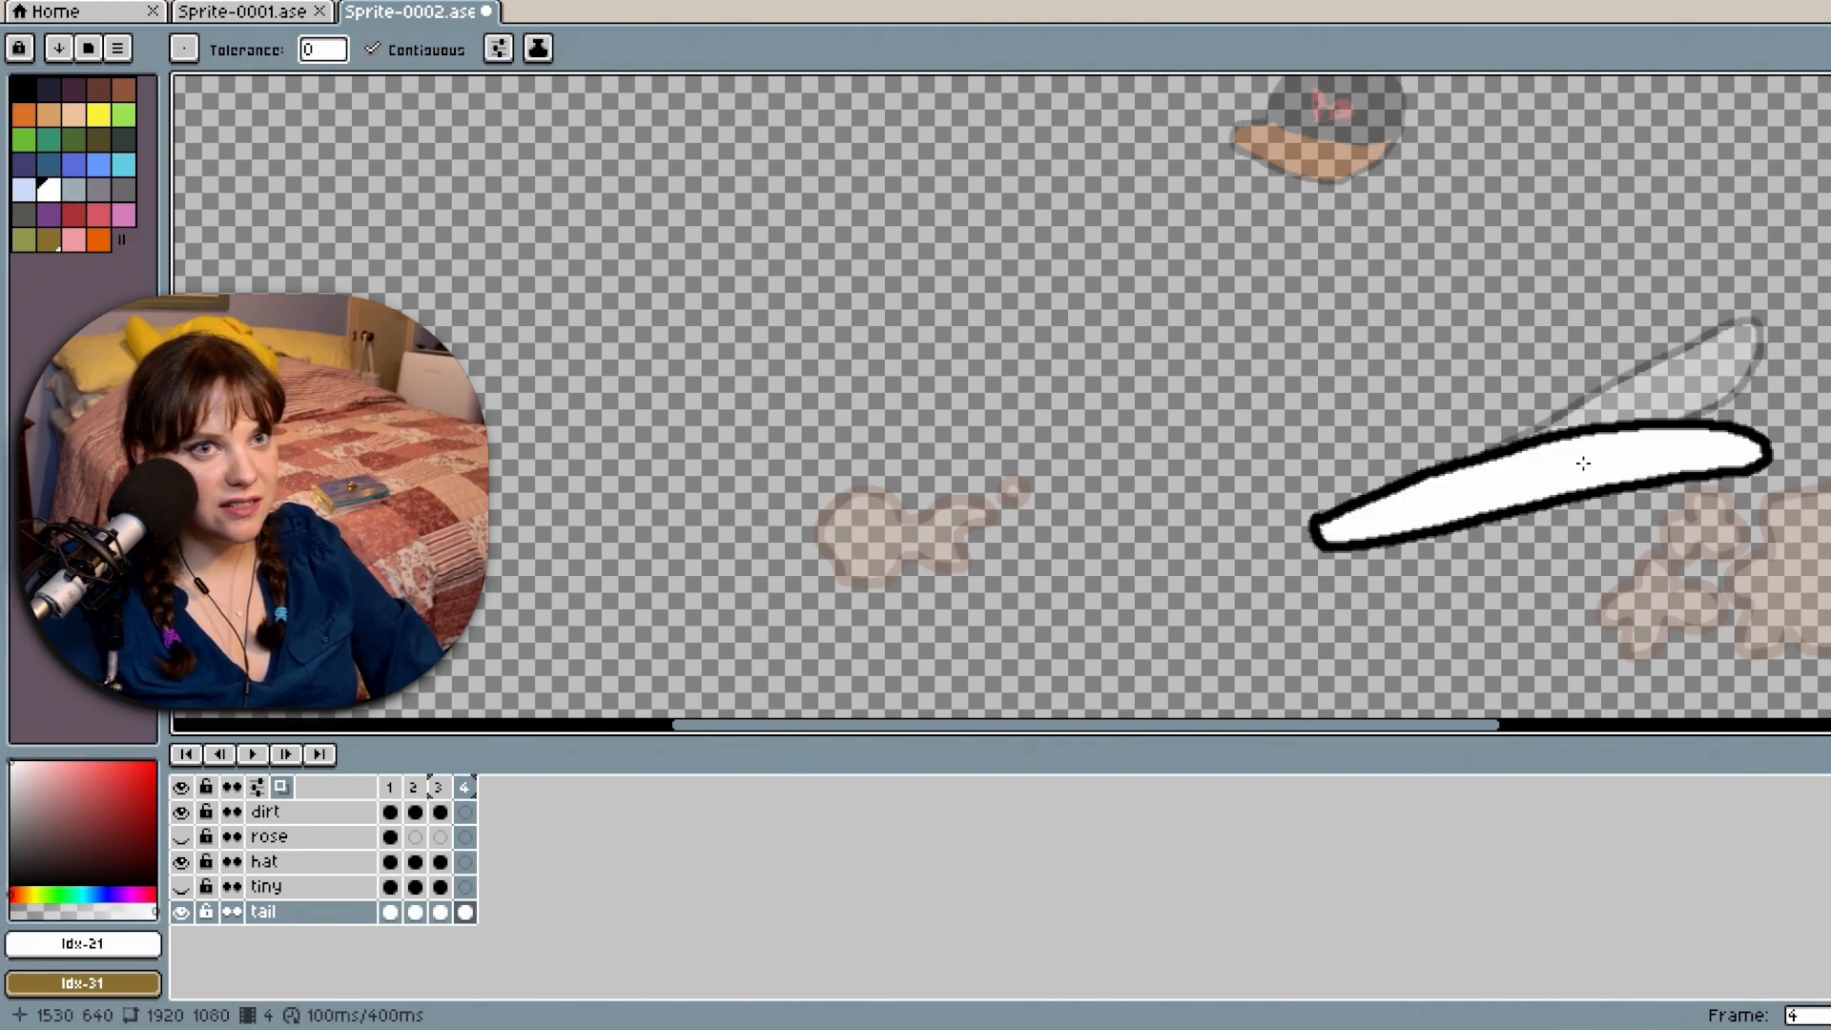
# Copy the tiny and hat cels from frame 3 into frame 4.
pyautogui.click(440, 888)
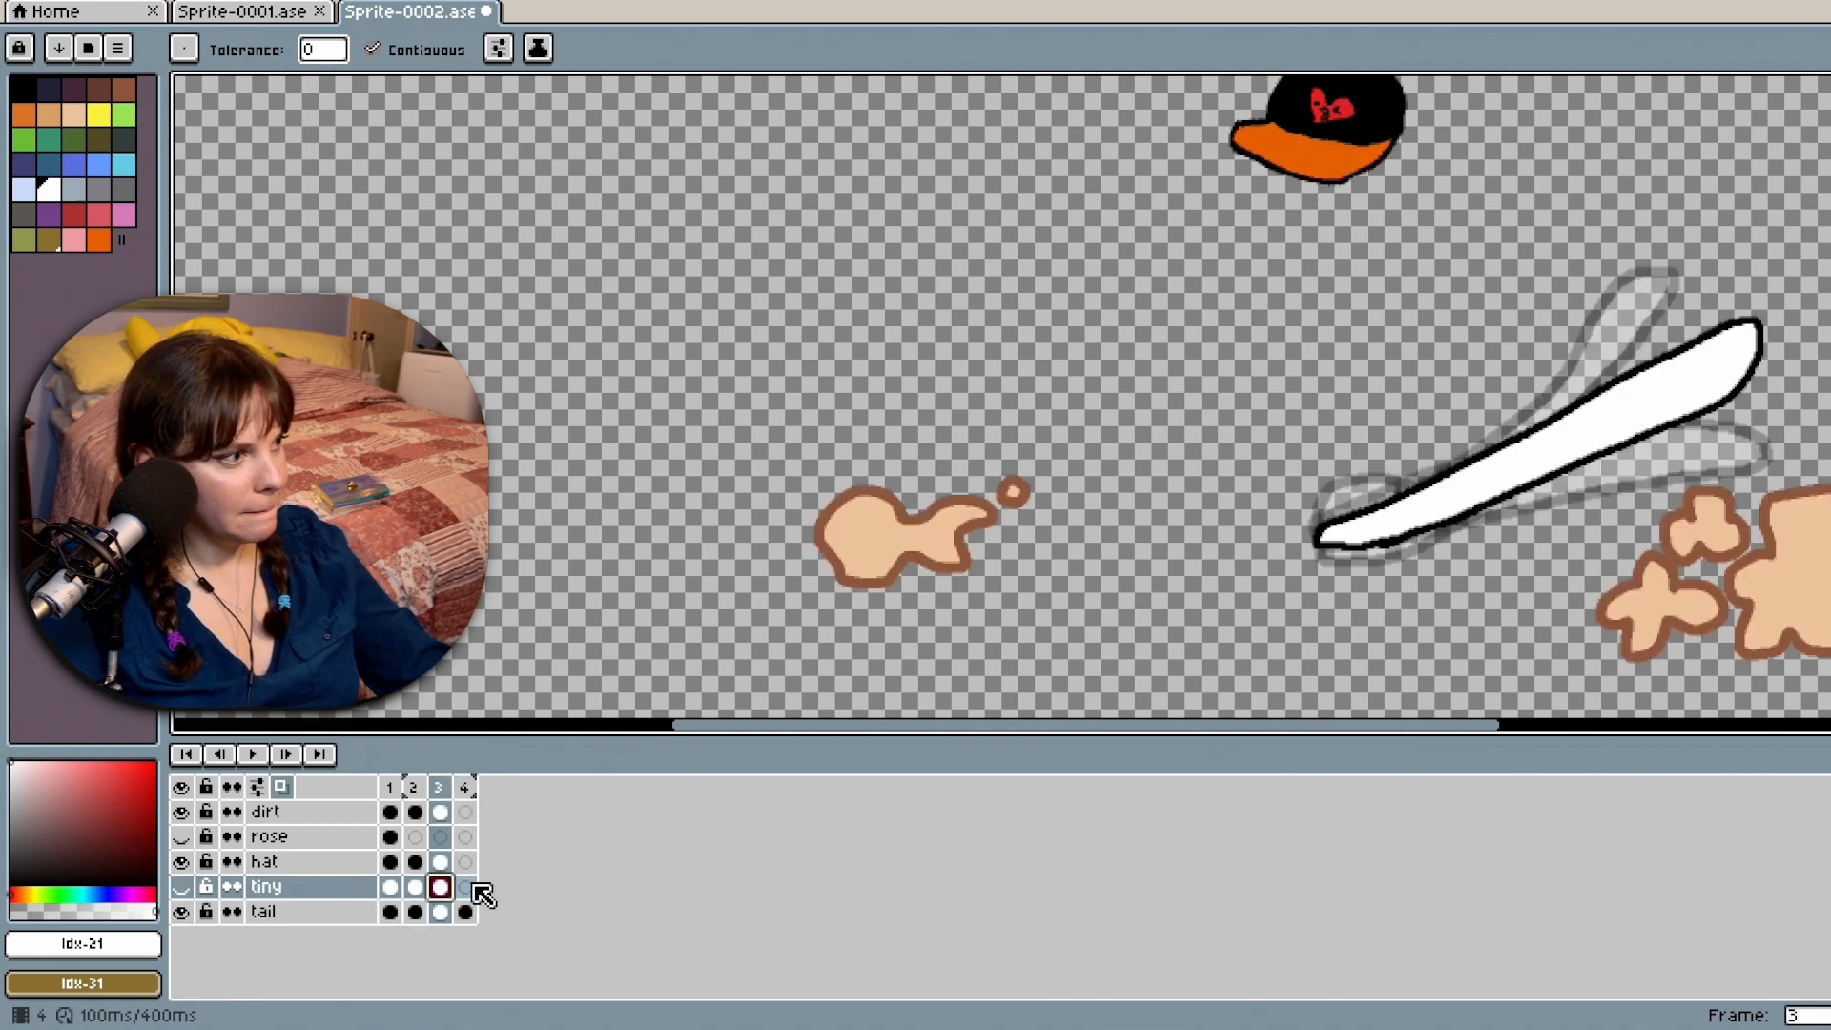
pyautogui.click(466, 888)
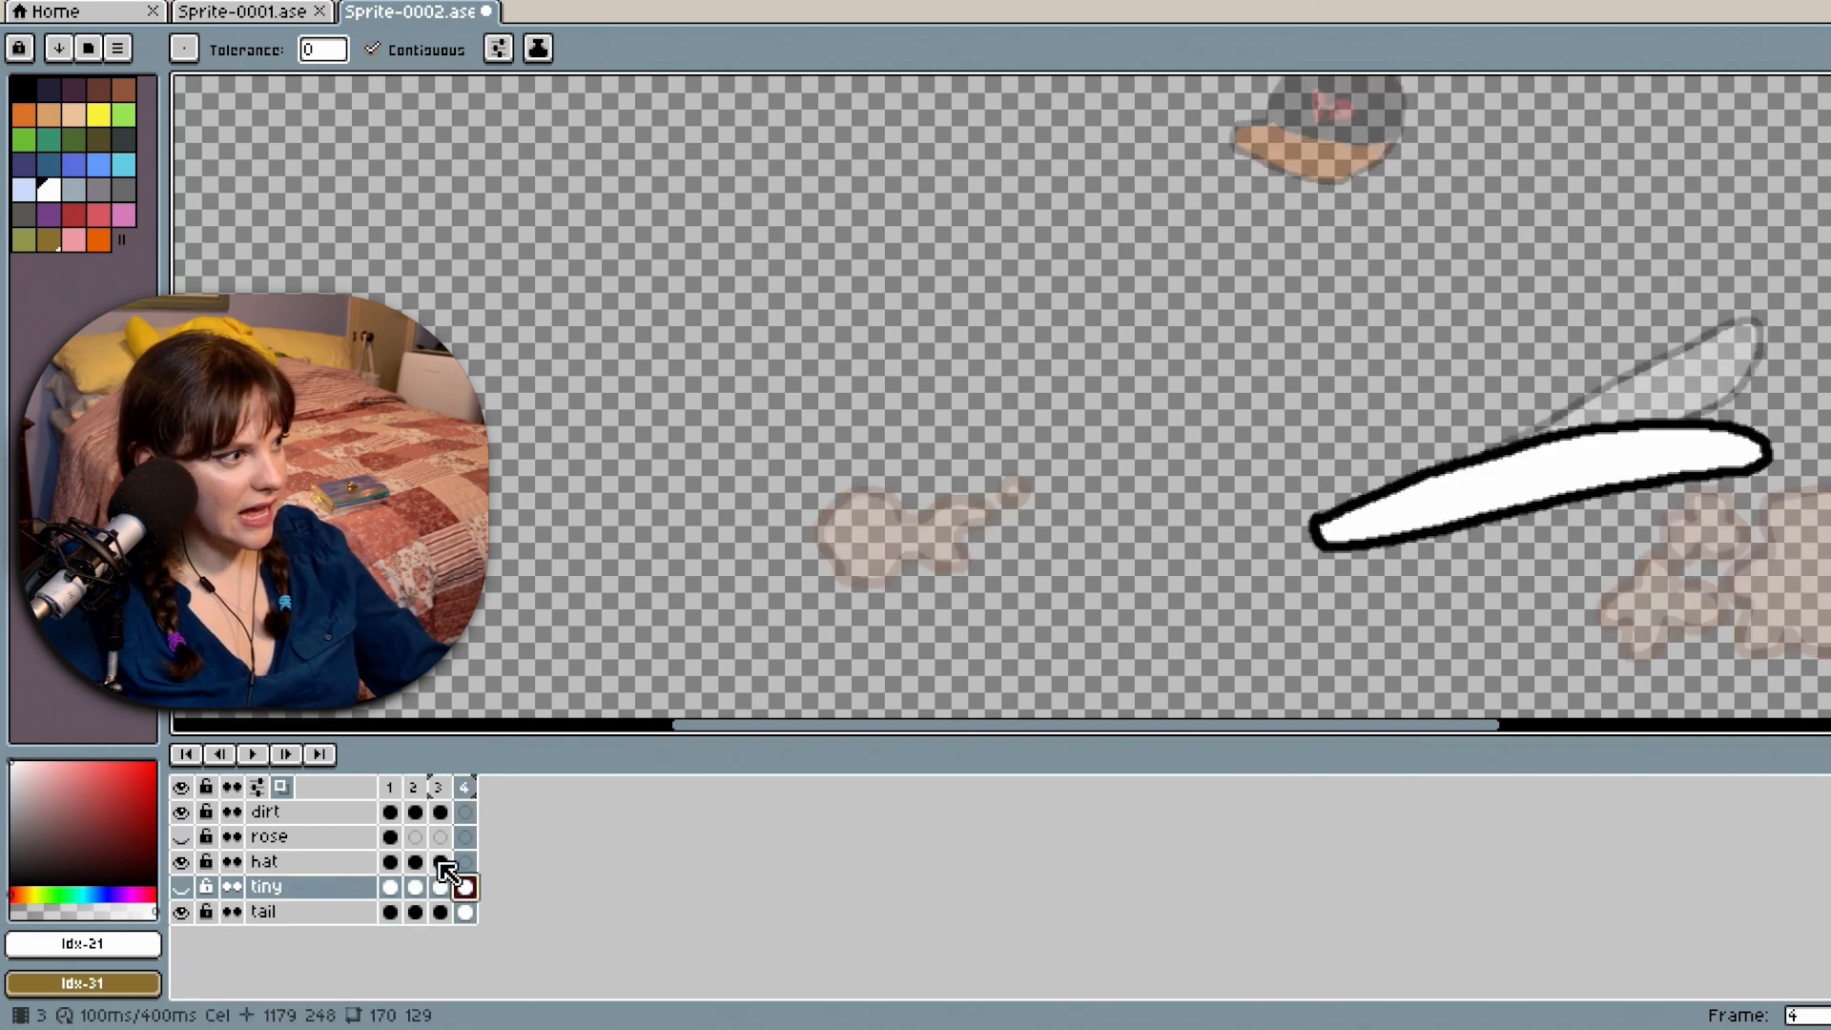
pyautogui.click(441, 864)
pyautogui.hotkey('ctrl', 'c')
pyautogui.click(466, 865)
pyautogui.hotkey('ctrl', 'v')
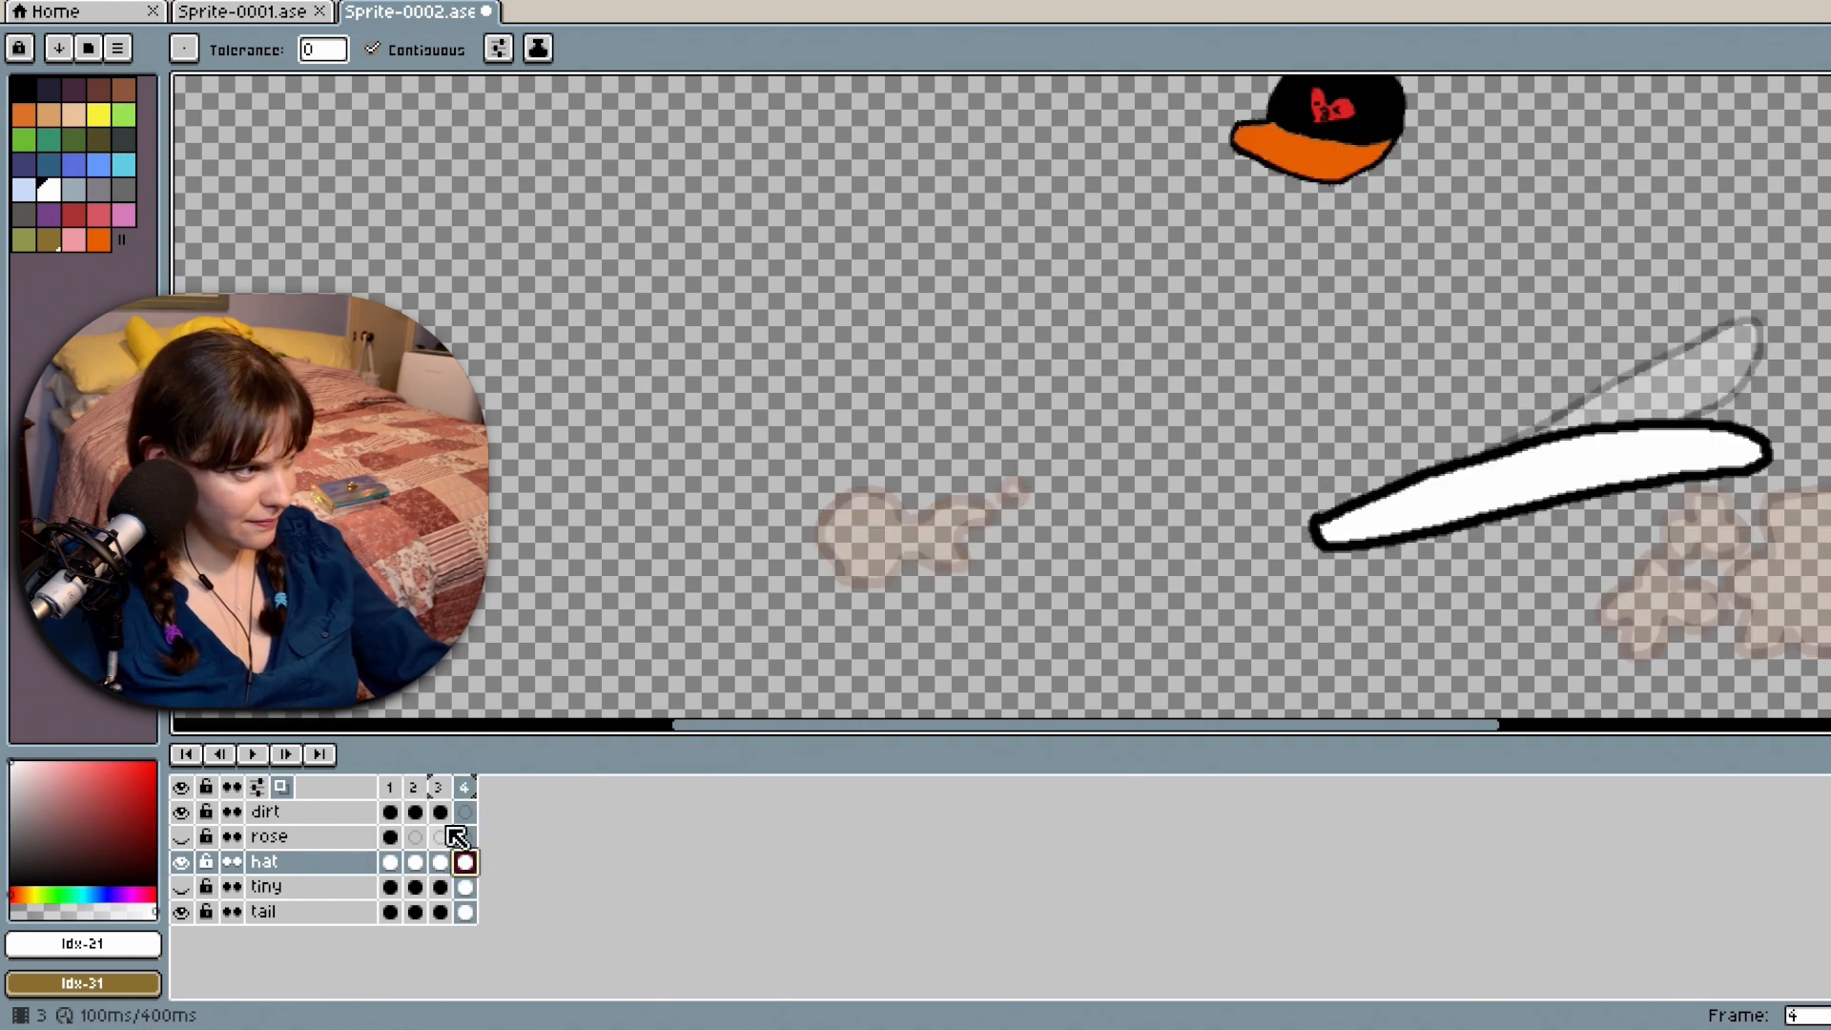
# Compare the dust clouds in the dirt cels of frames 1, 2 and 3.
pyautogui.click(441, 813)
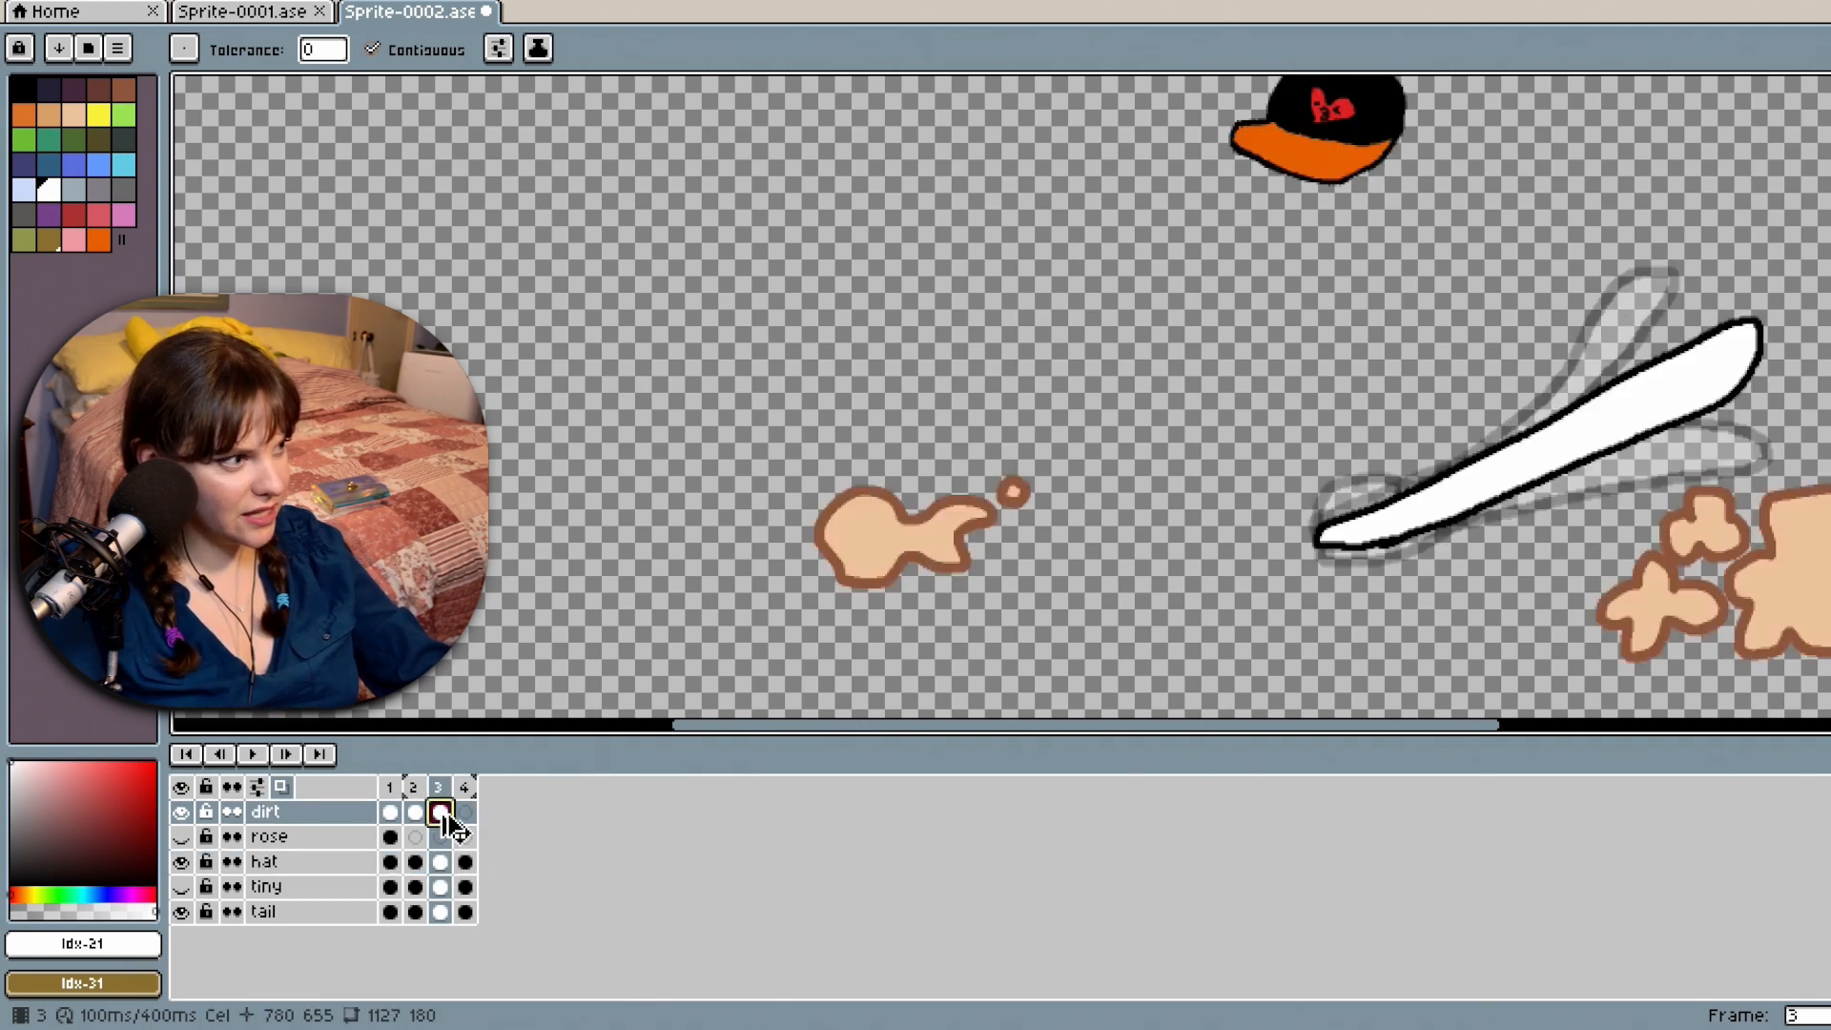
pyautogui.click(415, 812)
pyautogui.click(390, 812)
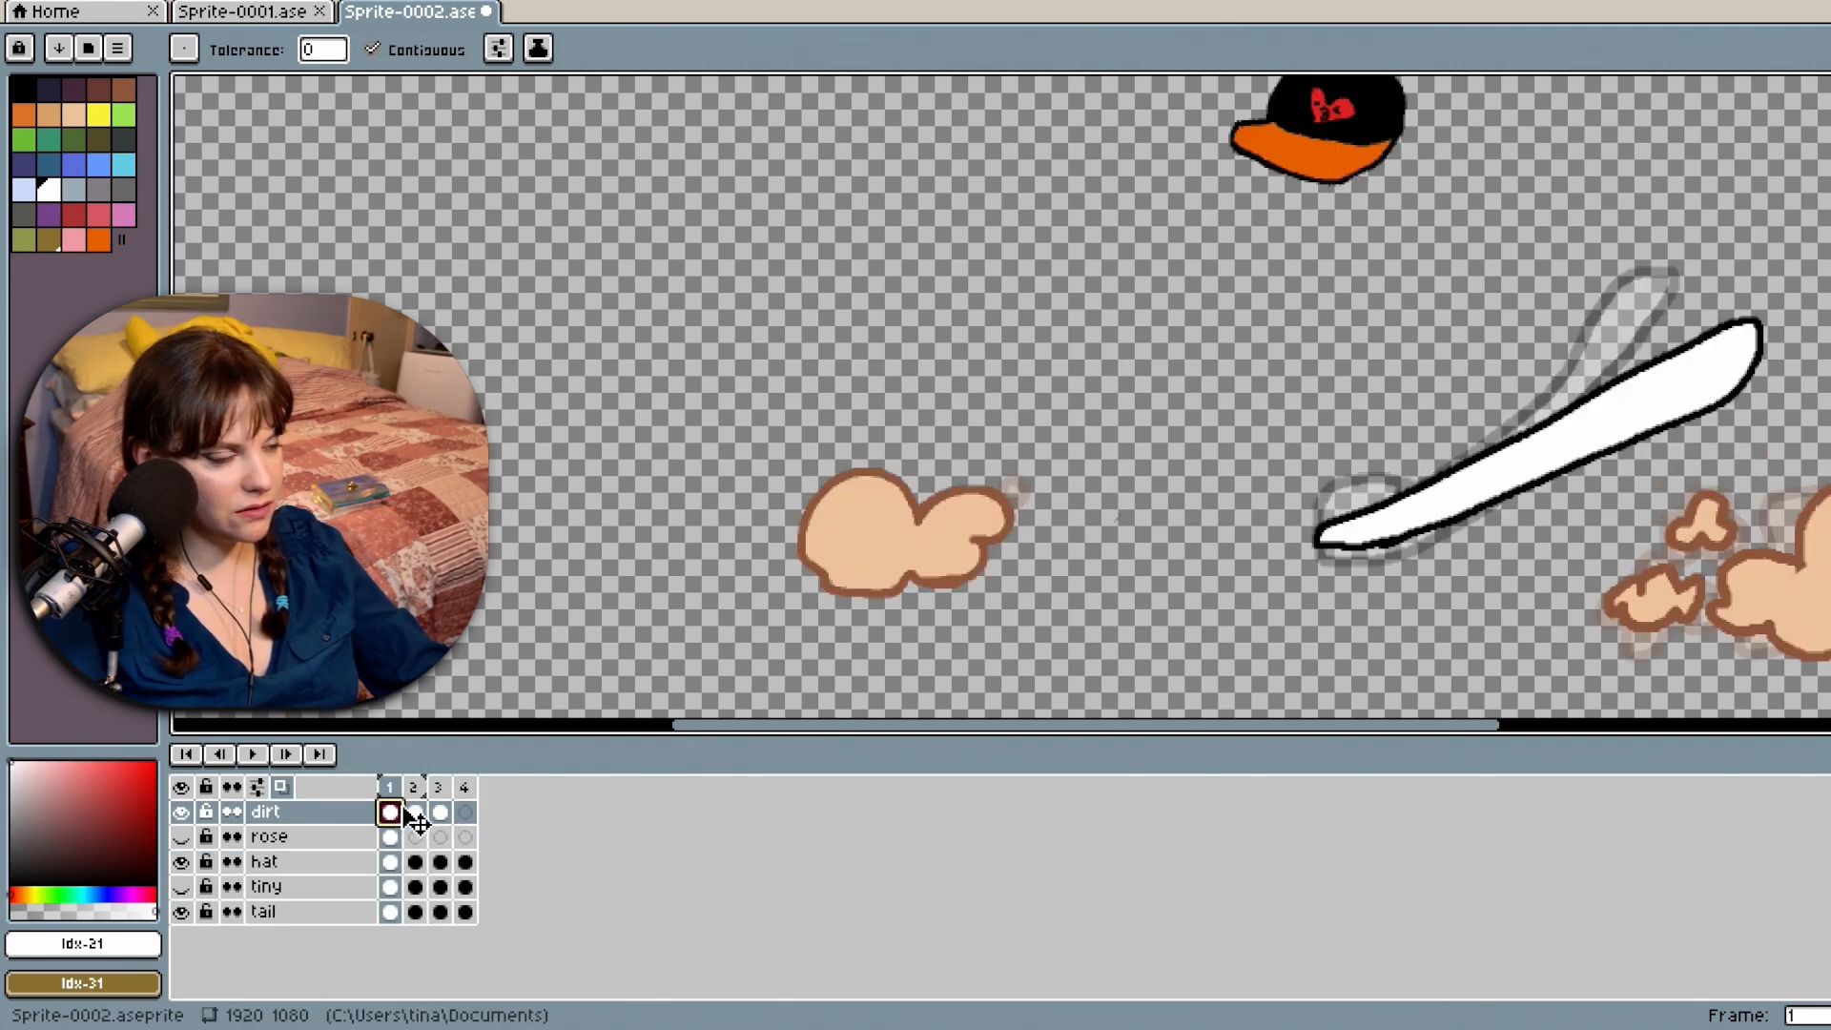
pyautogui.click(417, 814)
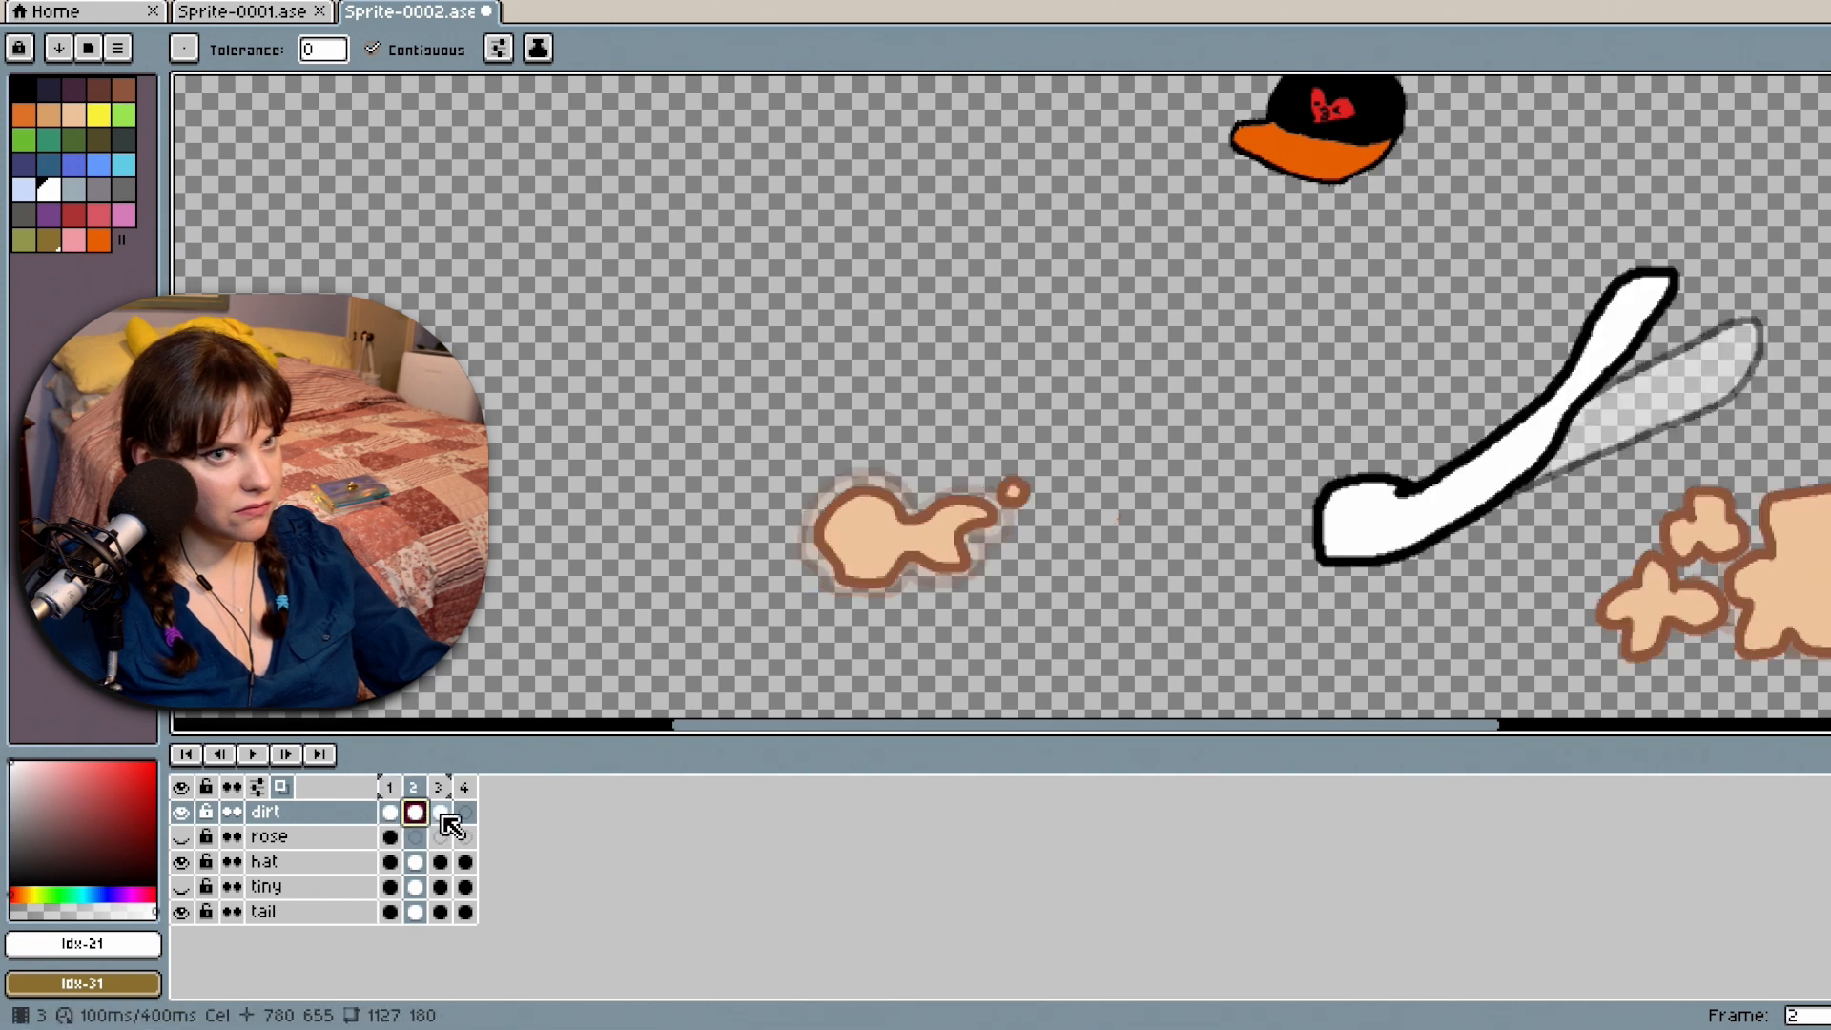
pyautogui.click(440, 813)
pyautogui.click(391, 813)
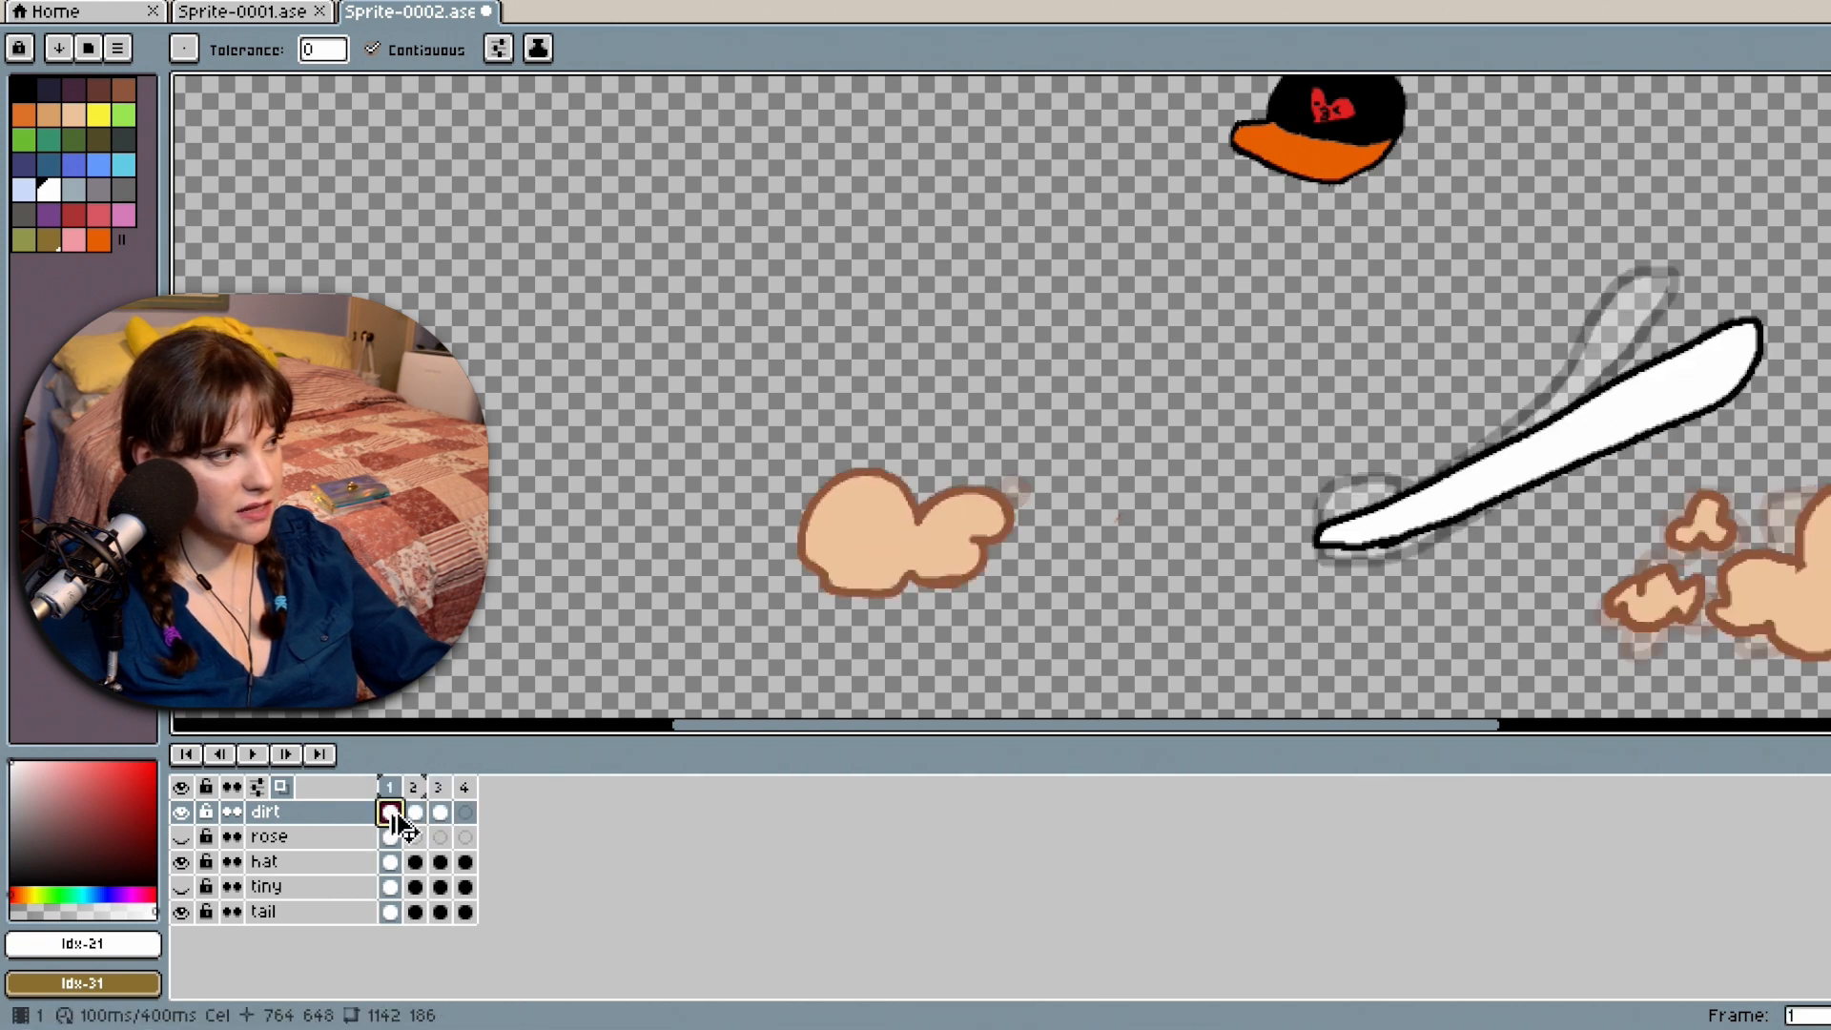
pyautogui.click(441, 813)
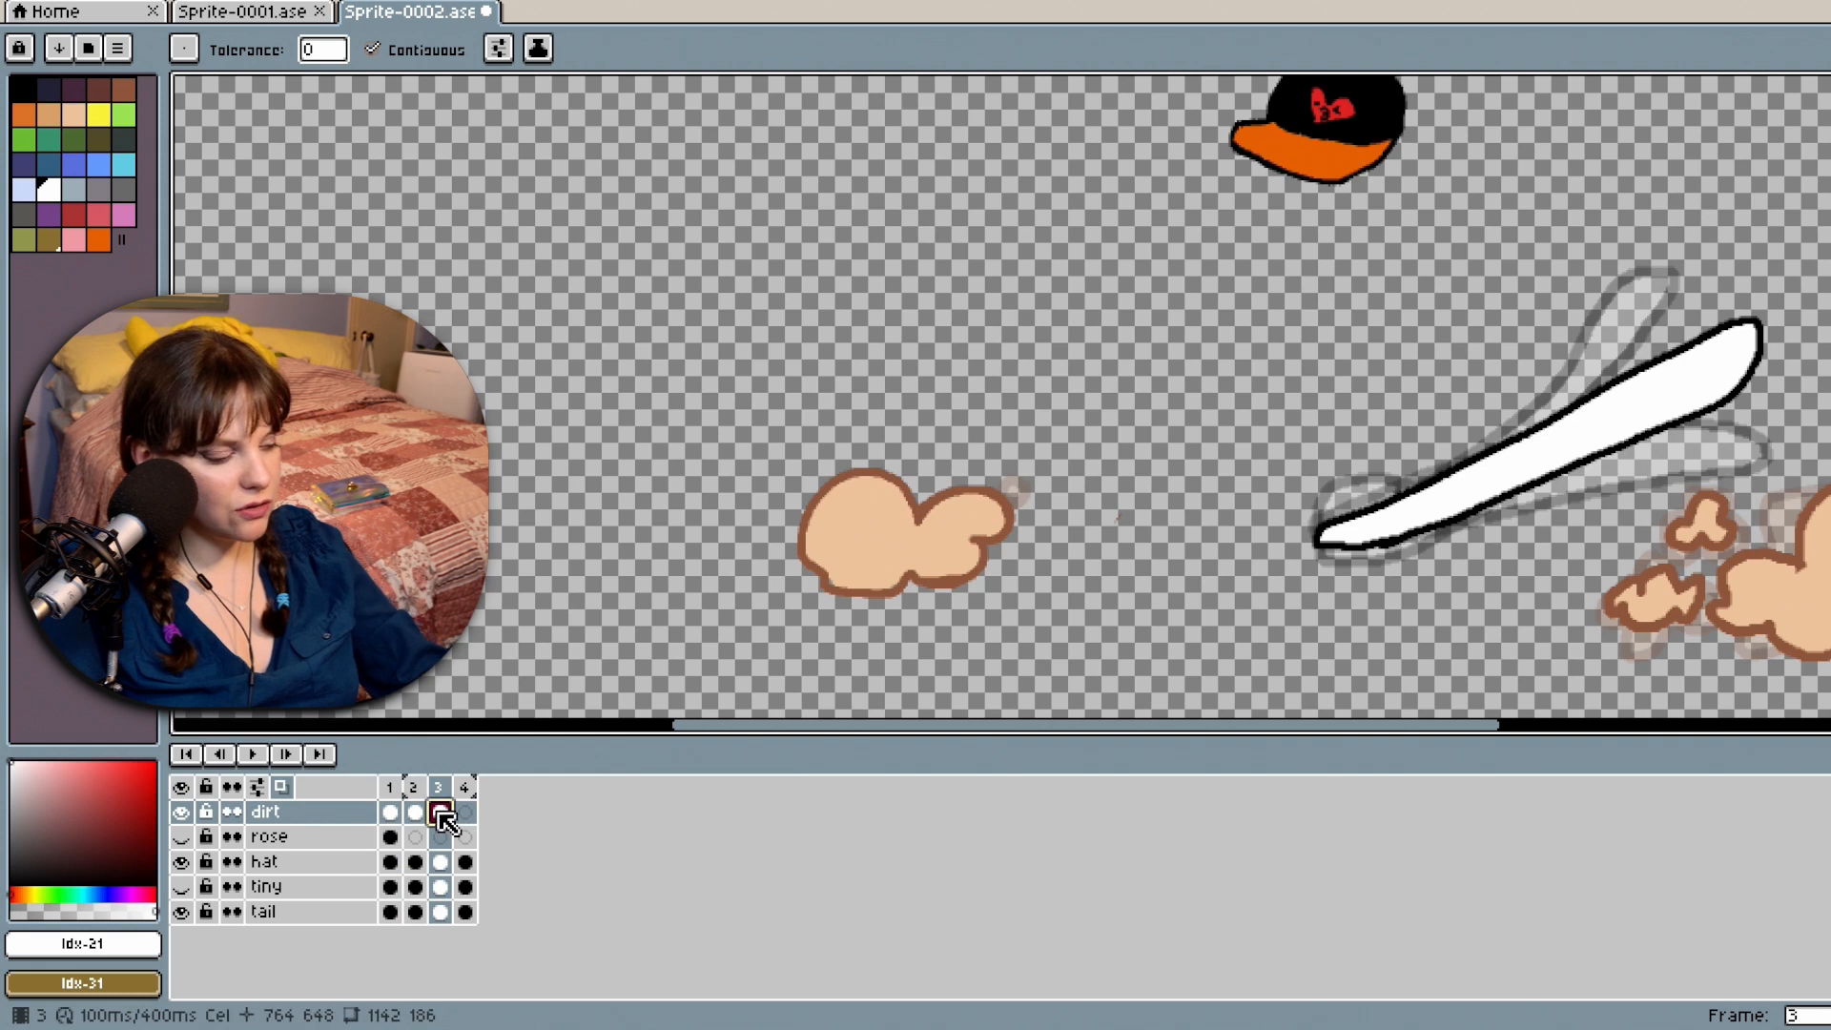
pyautogui.hotkey('ctrl', 'z')
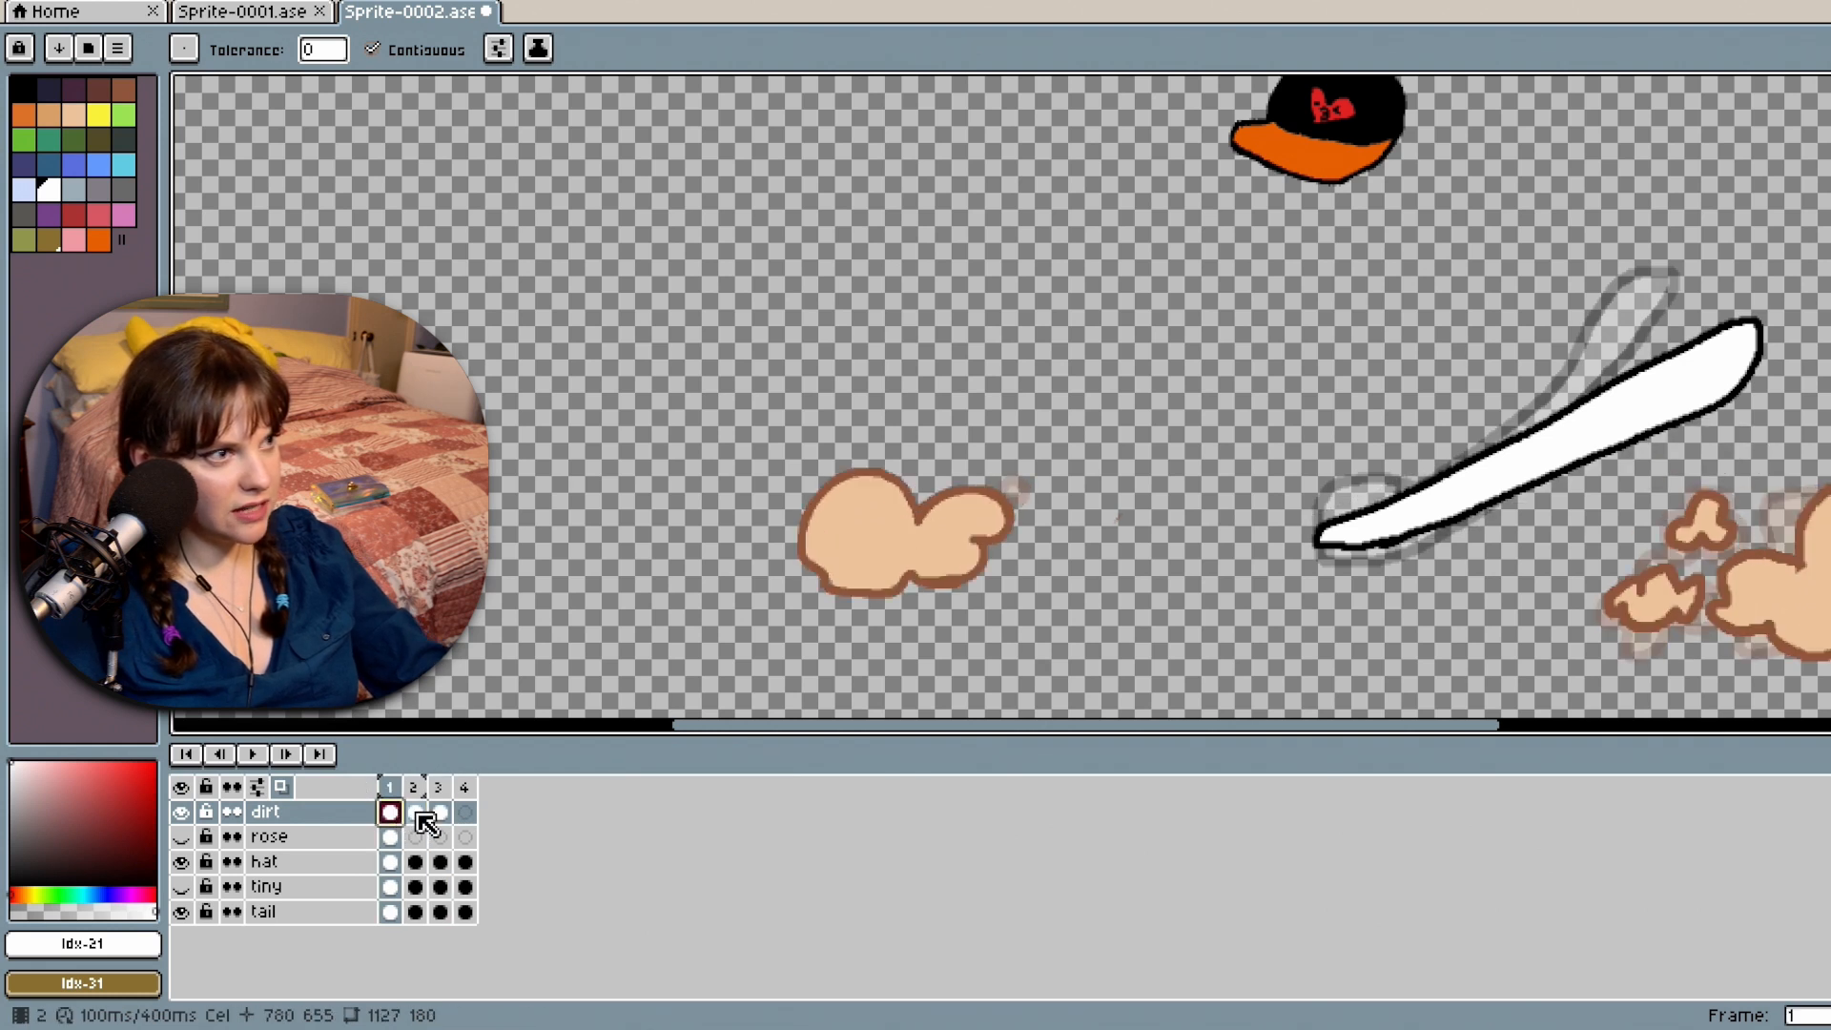
# Replace frame 3's dirt cel with a copy of frame 1's dirt cel.
pyautogui.click(414, 812)
pyautogui.click(397, 812)
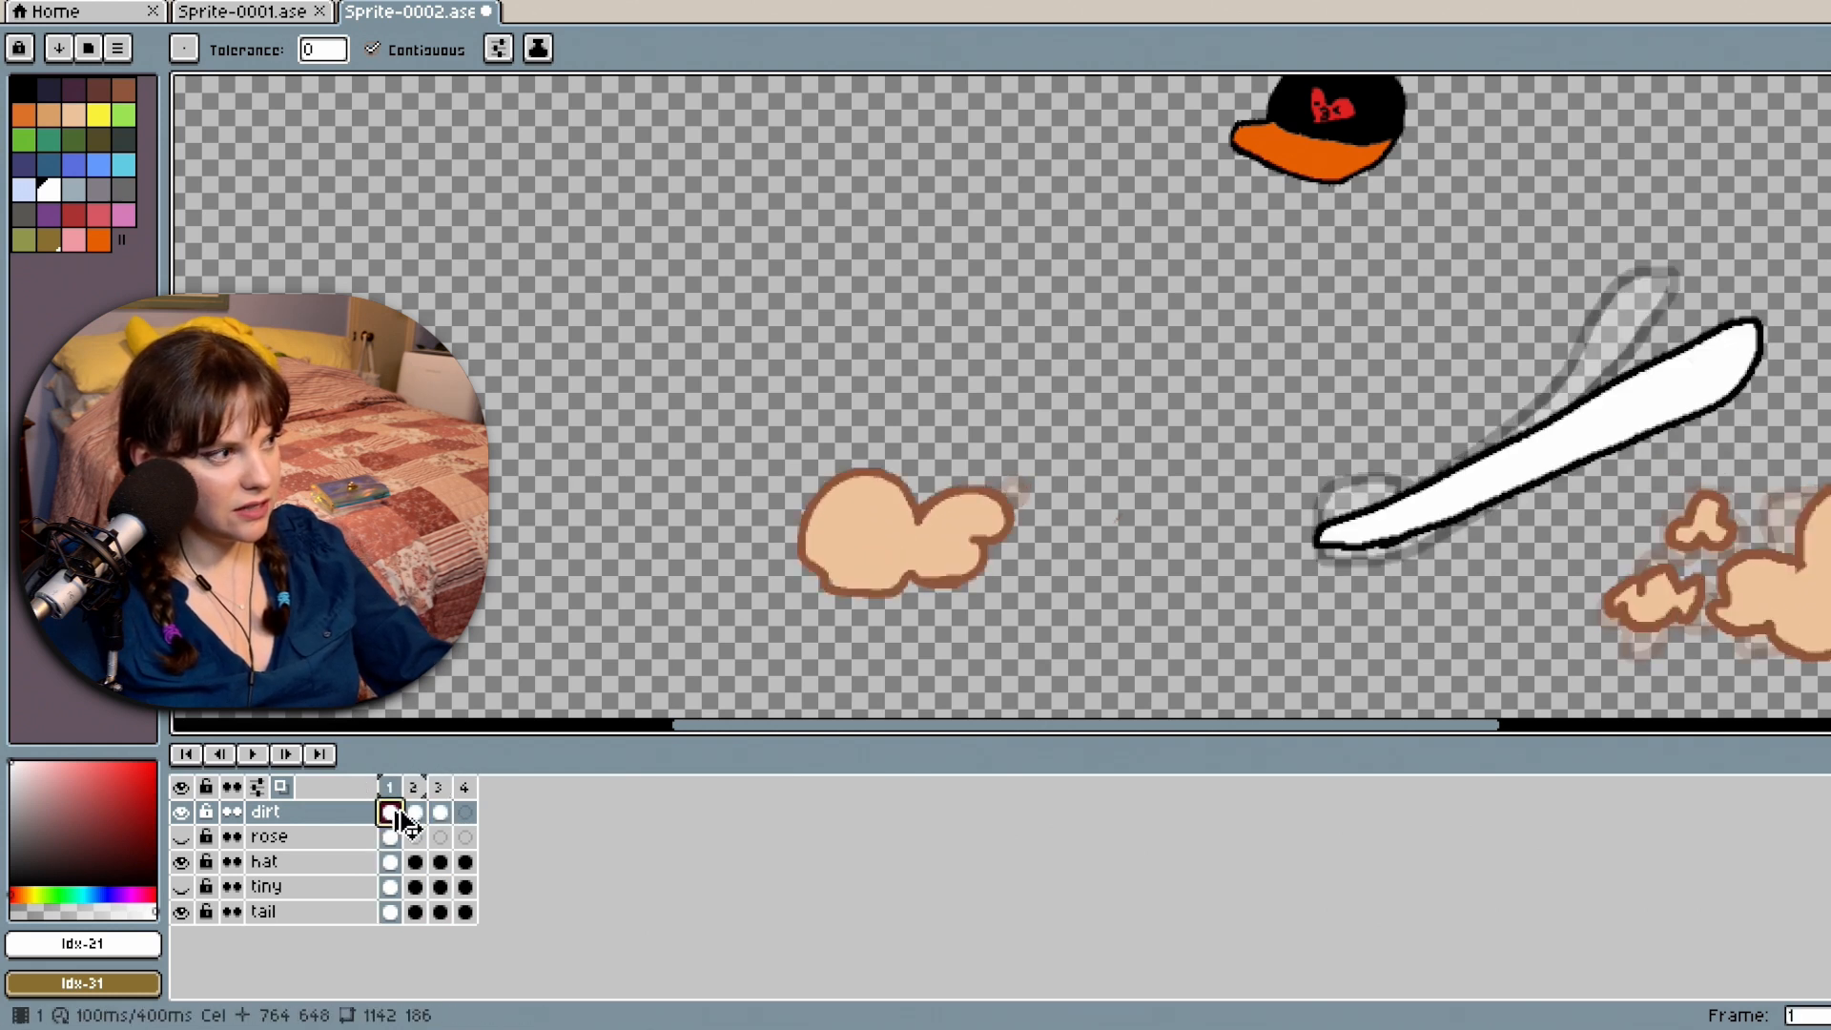
pyautogui.click(441, 814)
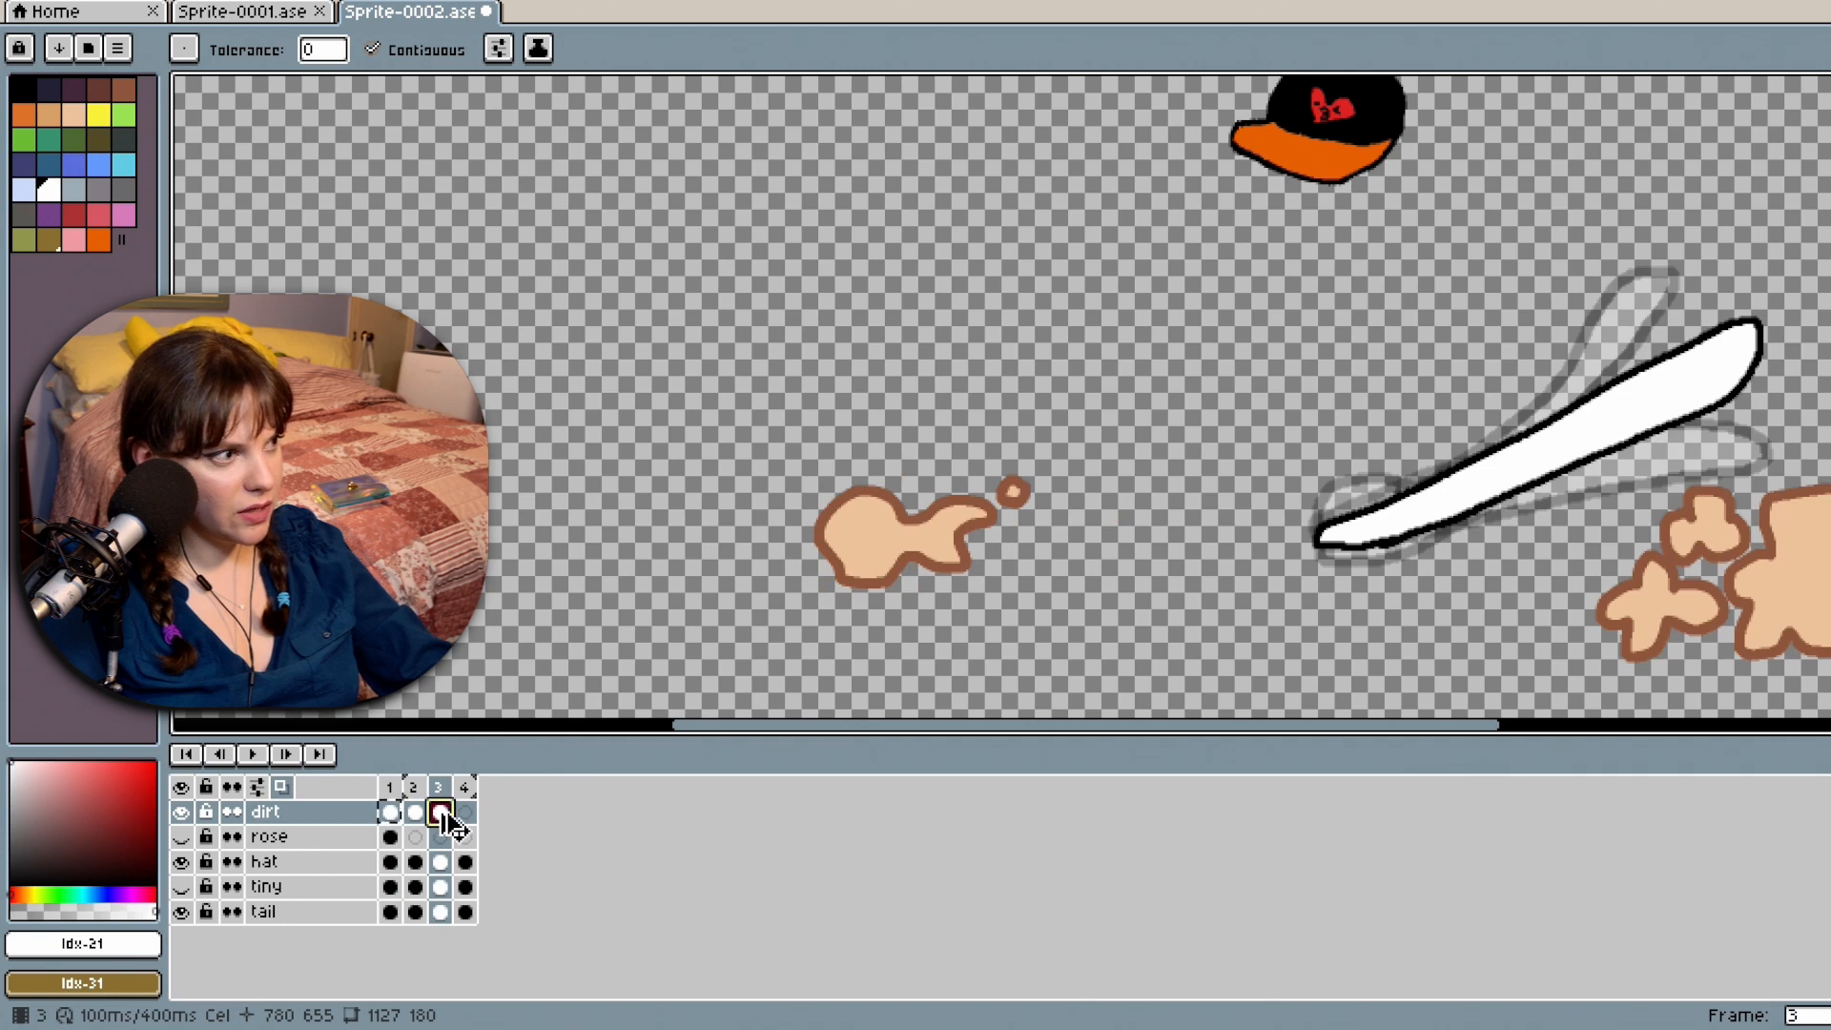
pyautogui.hotkey('ctrl', 'v')
# Copy frame 2's dirt cel into the empty dirt cel of frame 4.
pyautogui.click(390, 813)
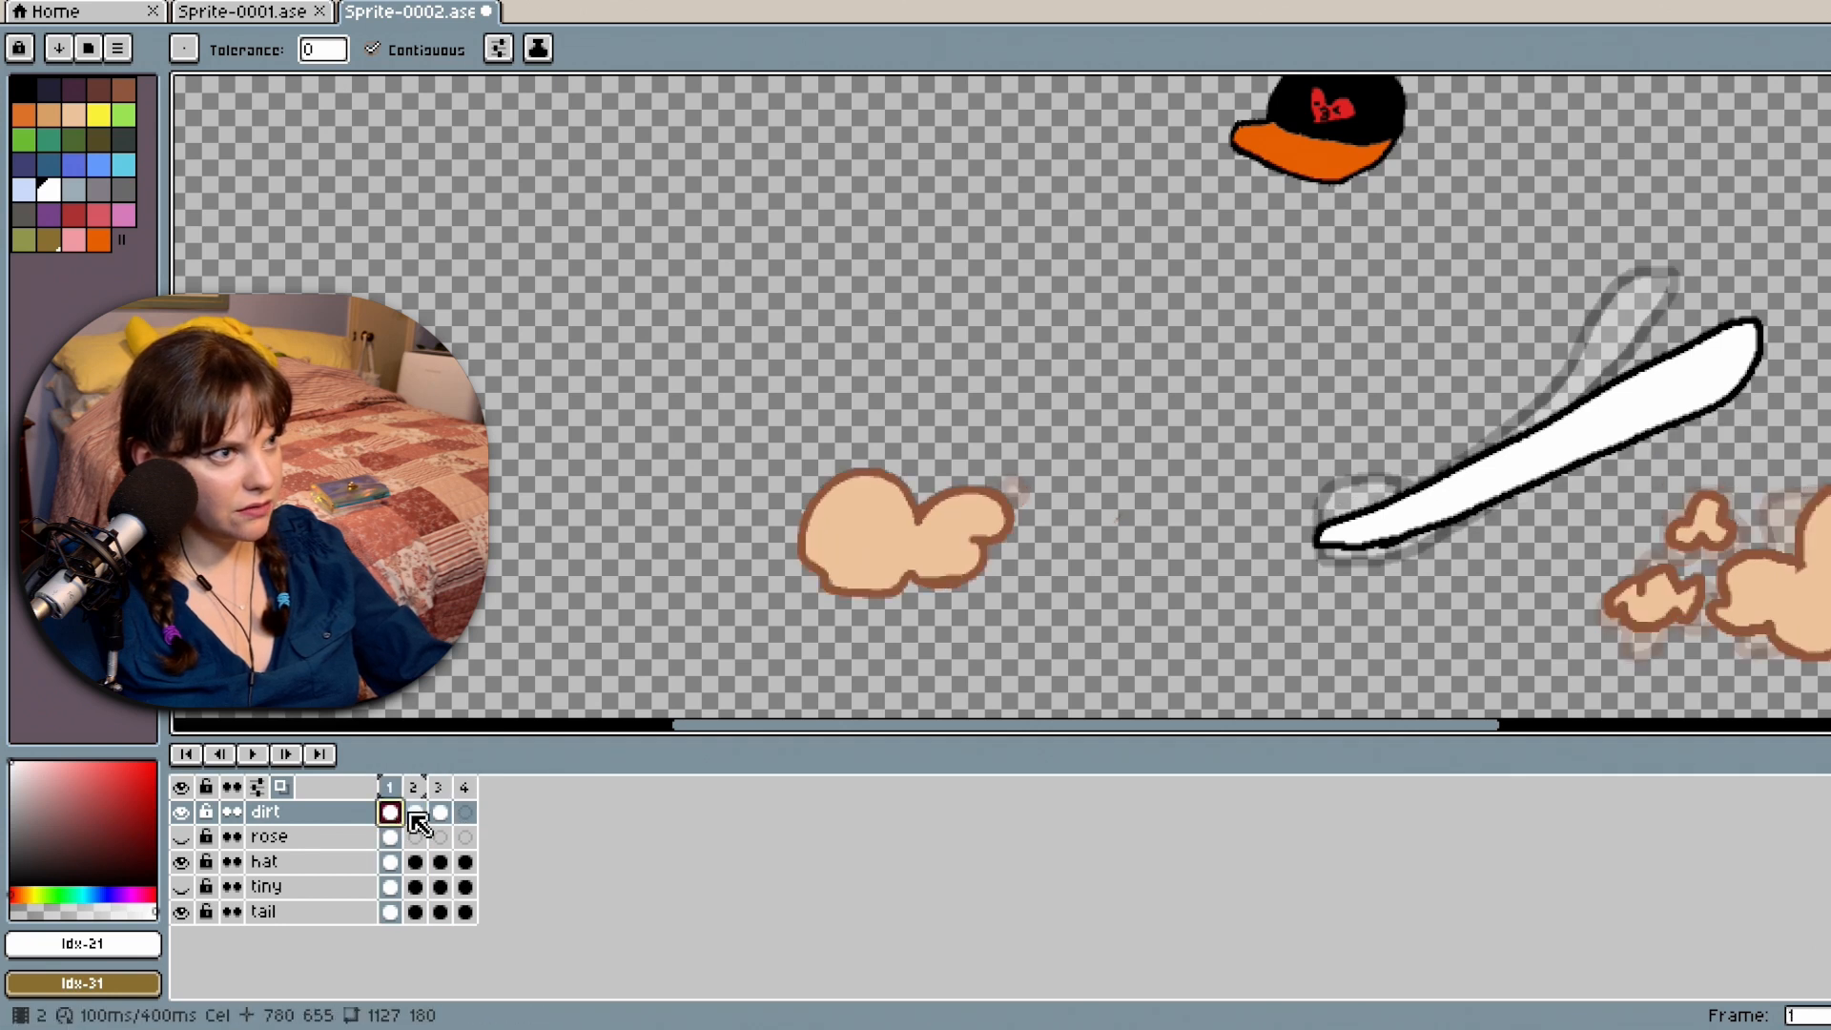
pyautogui.click(415, 814)
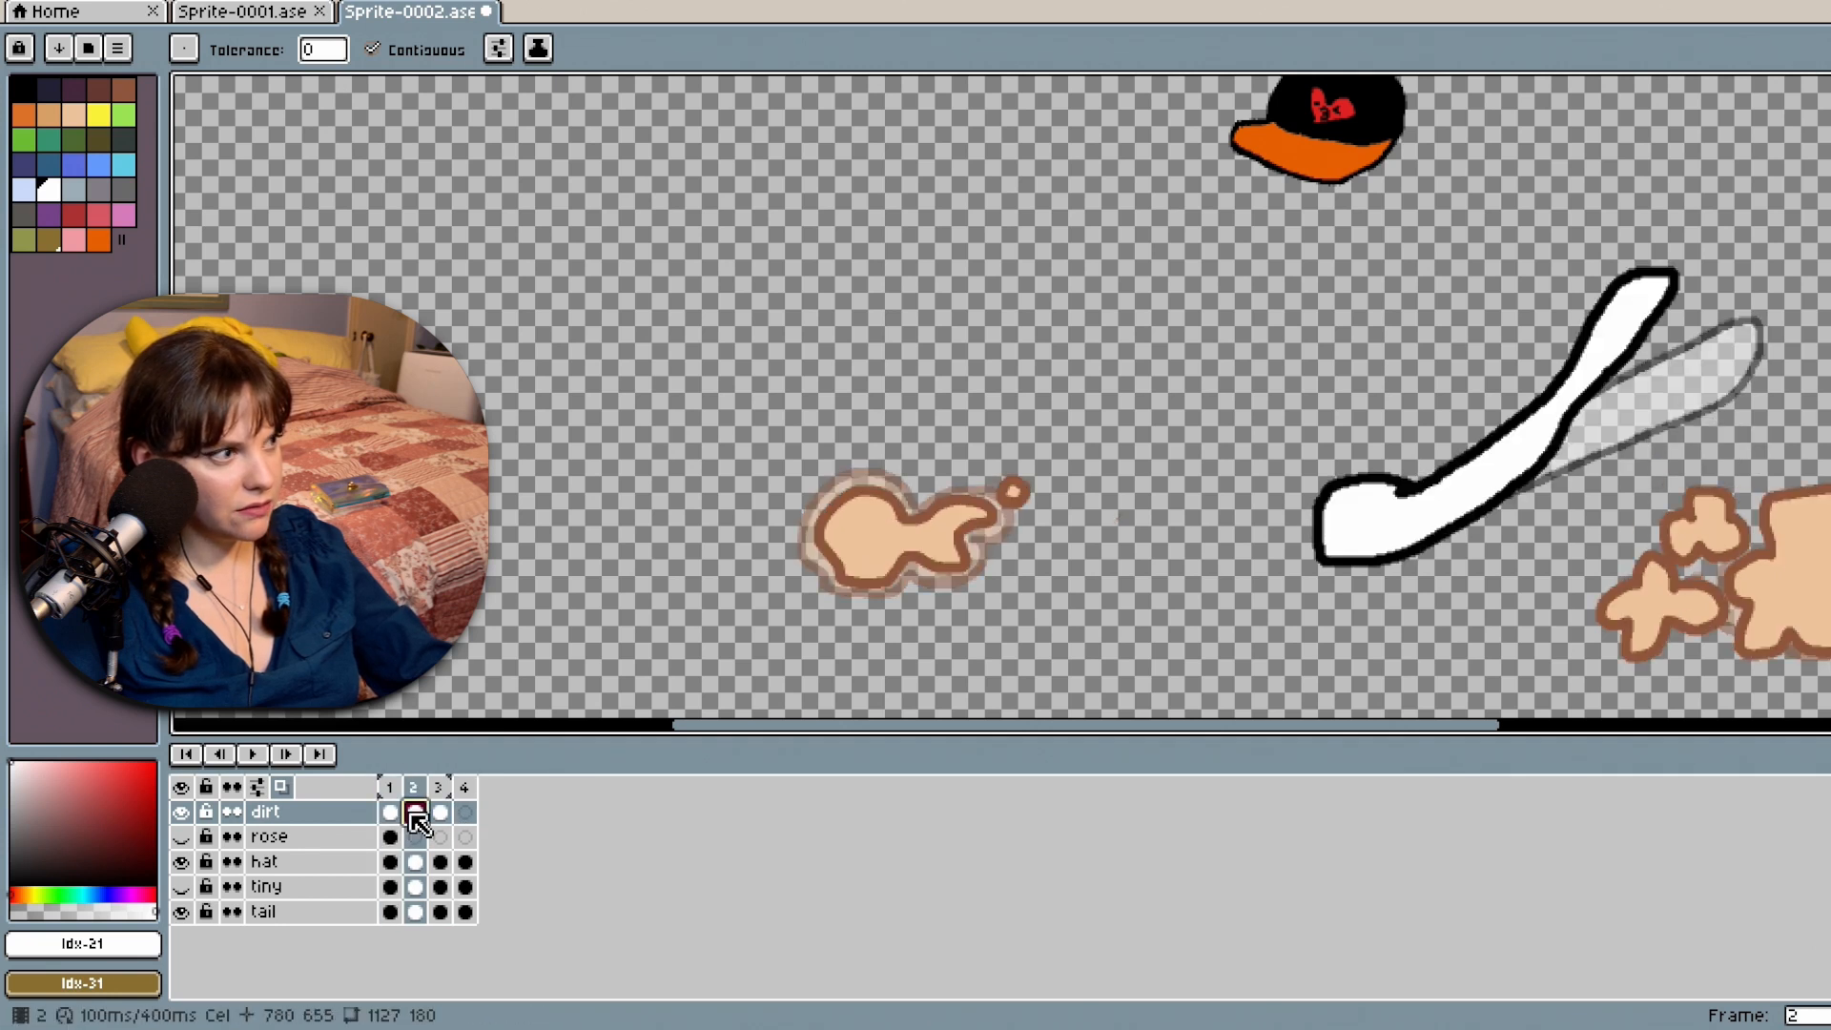
pyautogui.click(465, 813)
pyautogui.hotkey('ctrl', 'v')
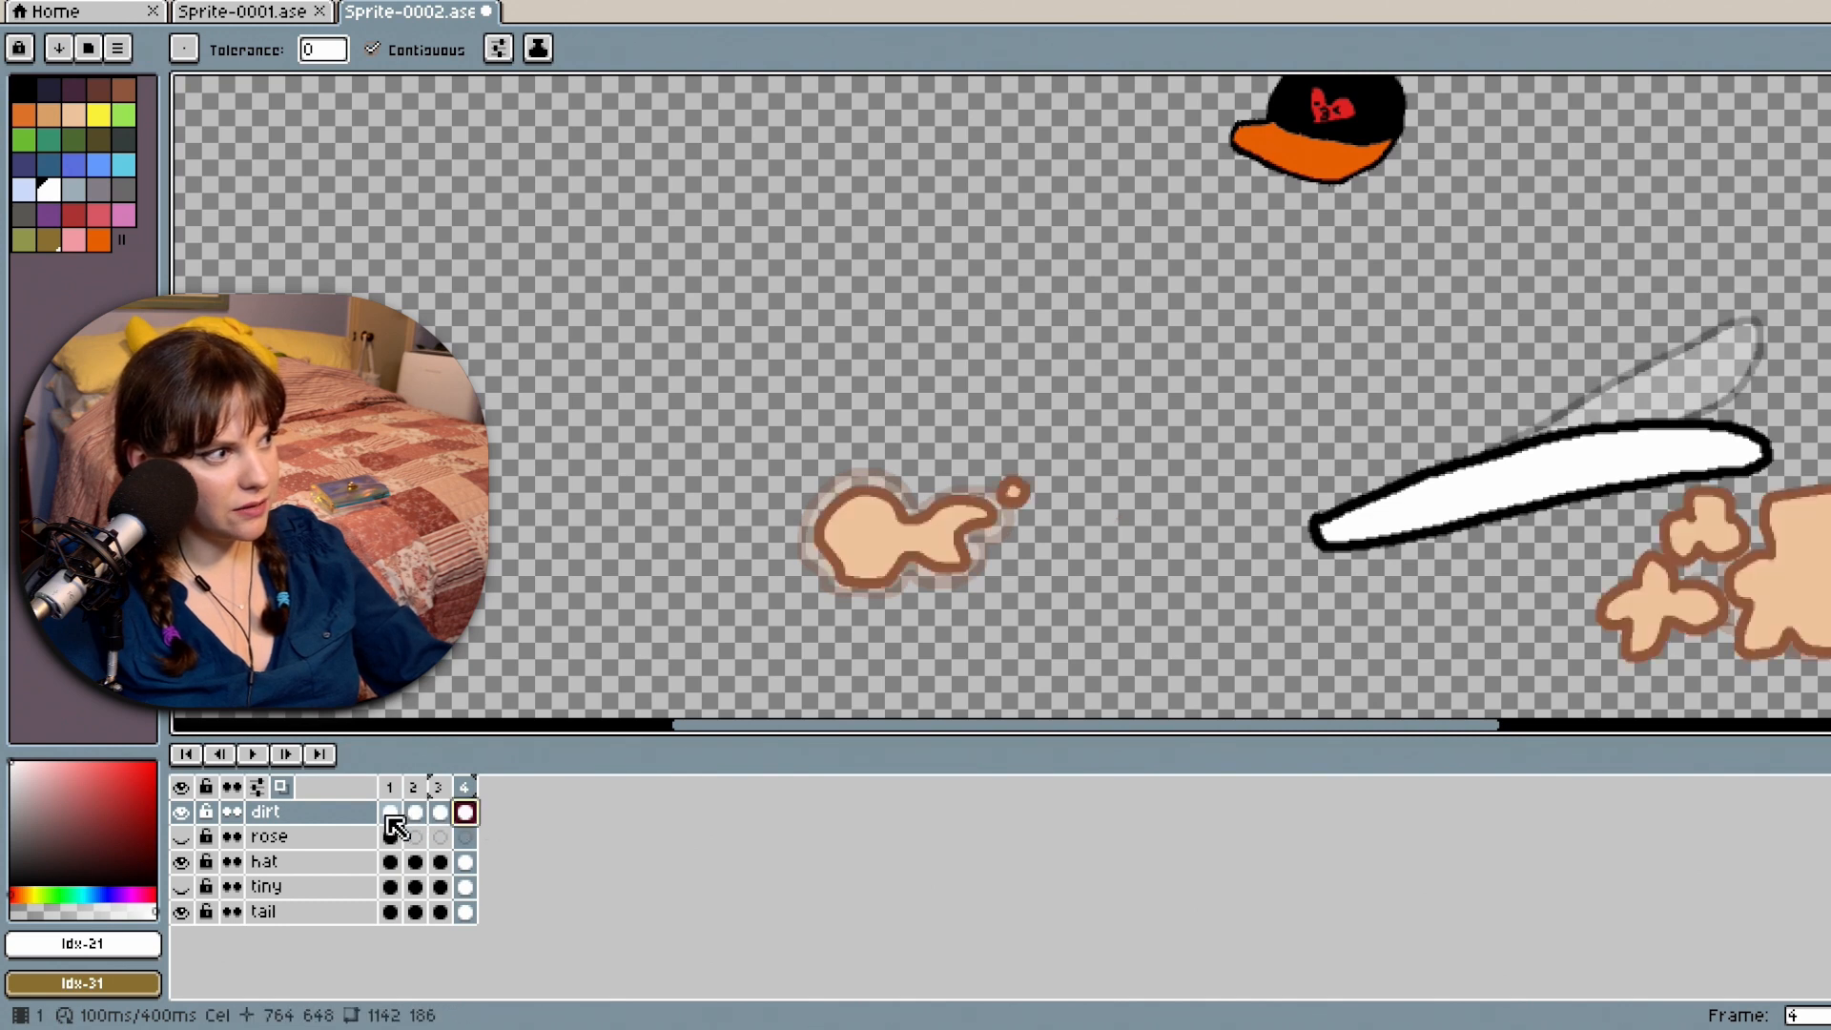
# Show the tiny layer, turn off onion skin and play the four-frame animation with the whole mouse in view.
pyautogui.press('-')
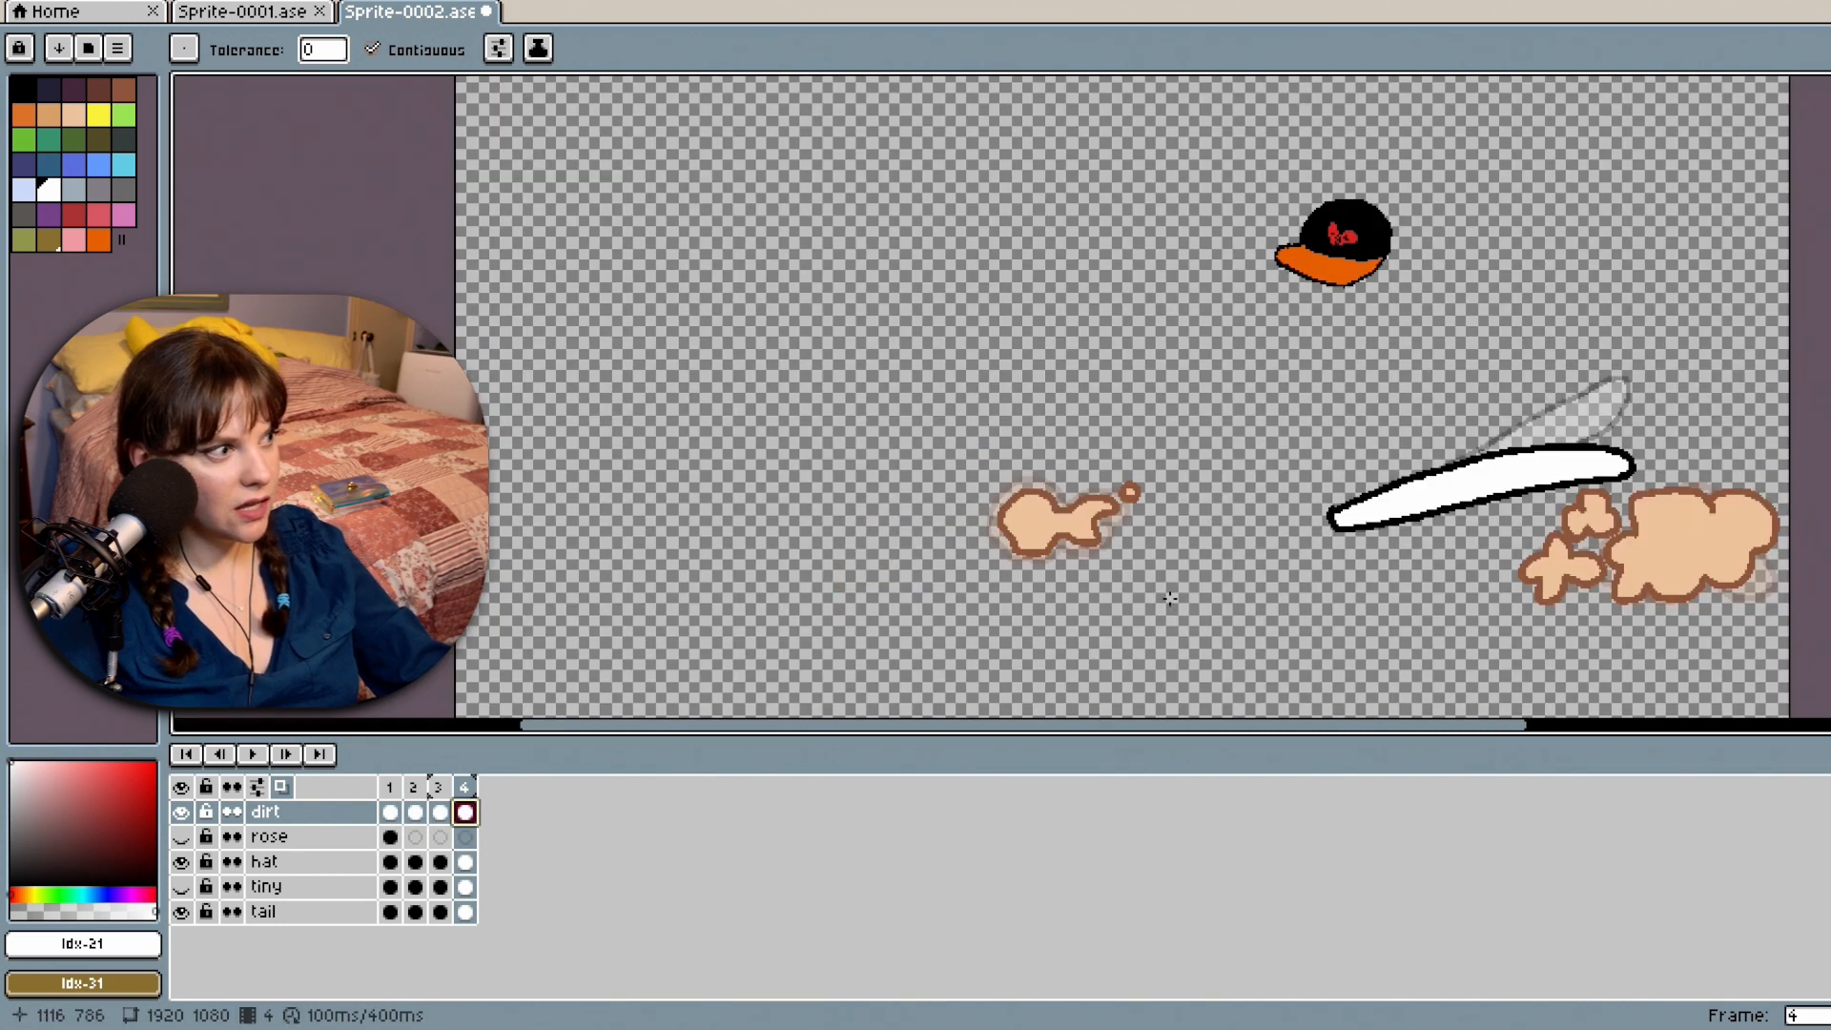
pyautogui.click(182, 888)
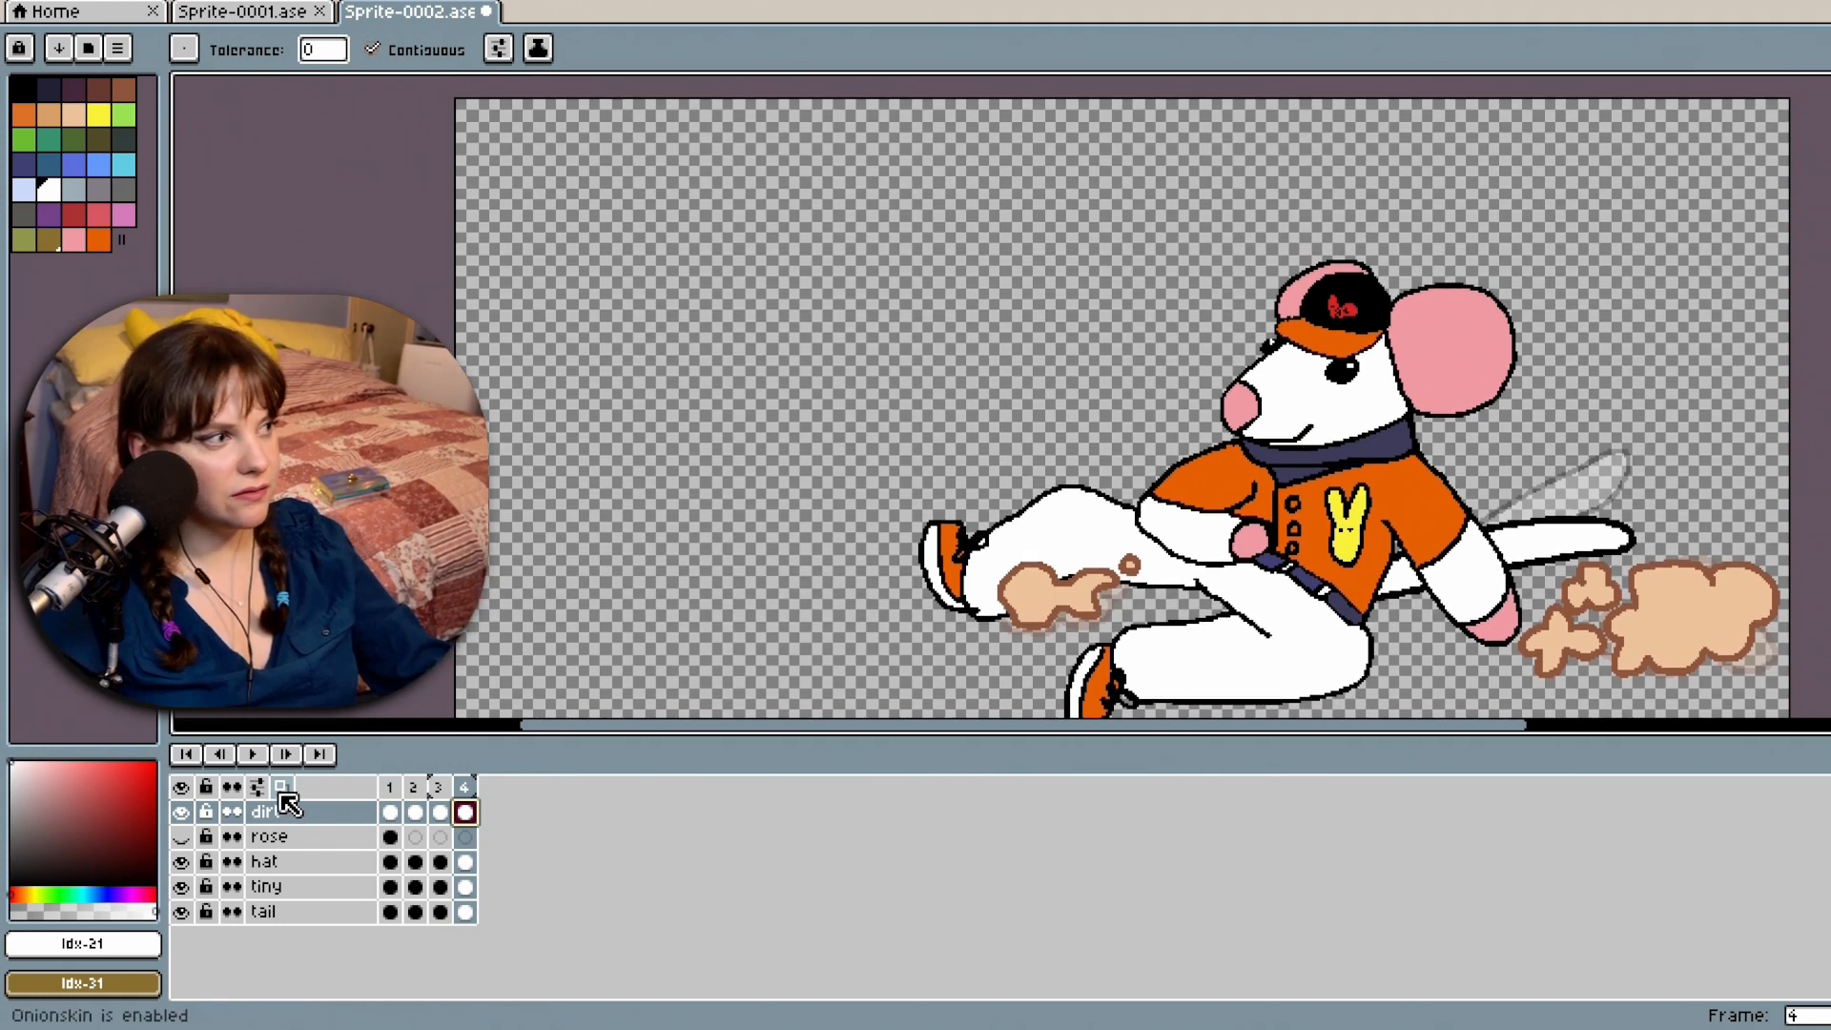
pyautogui.click(282, 787)
pyautogui.click(255, 755)
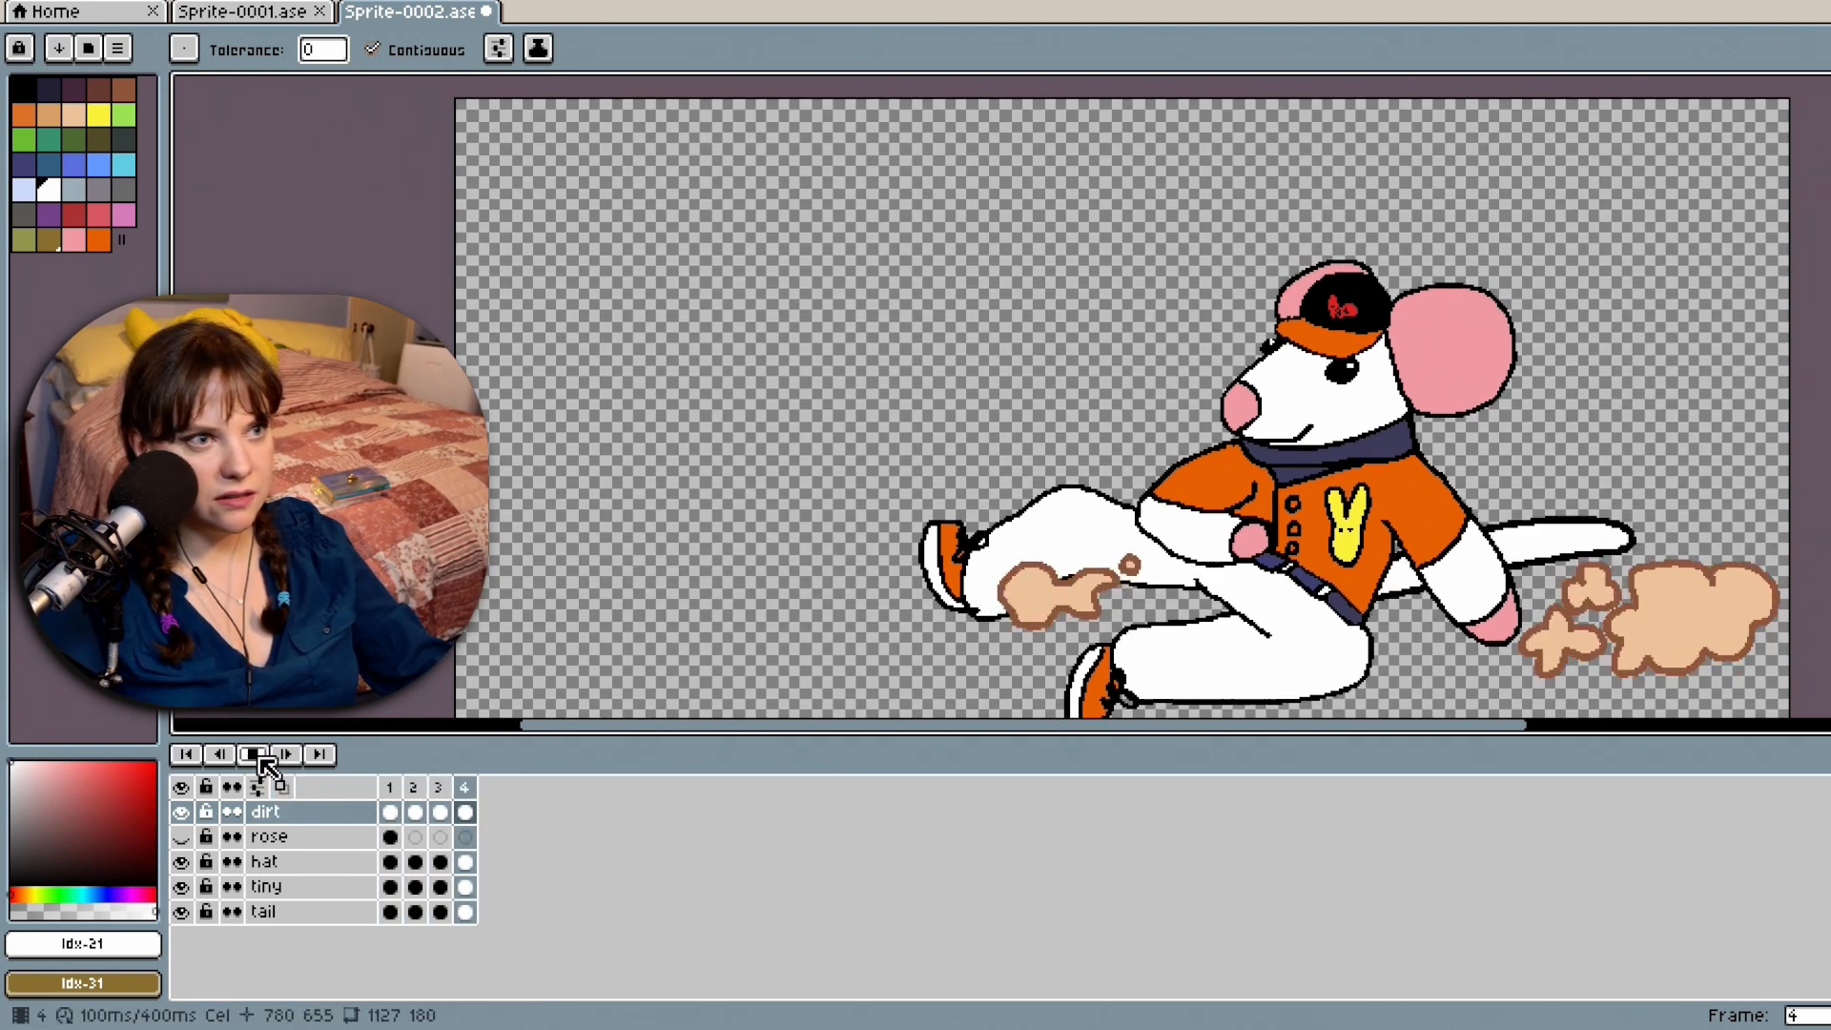
pyautogui.moveTo(1292, 733); pyautogui.dragTo(1381, 736)
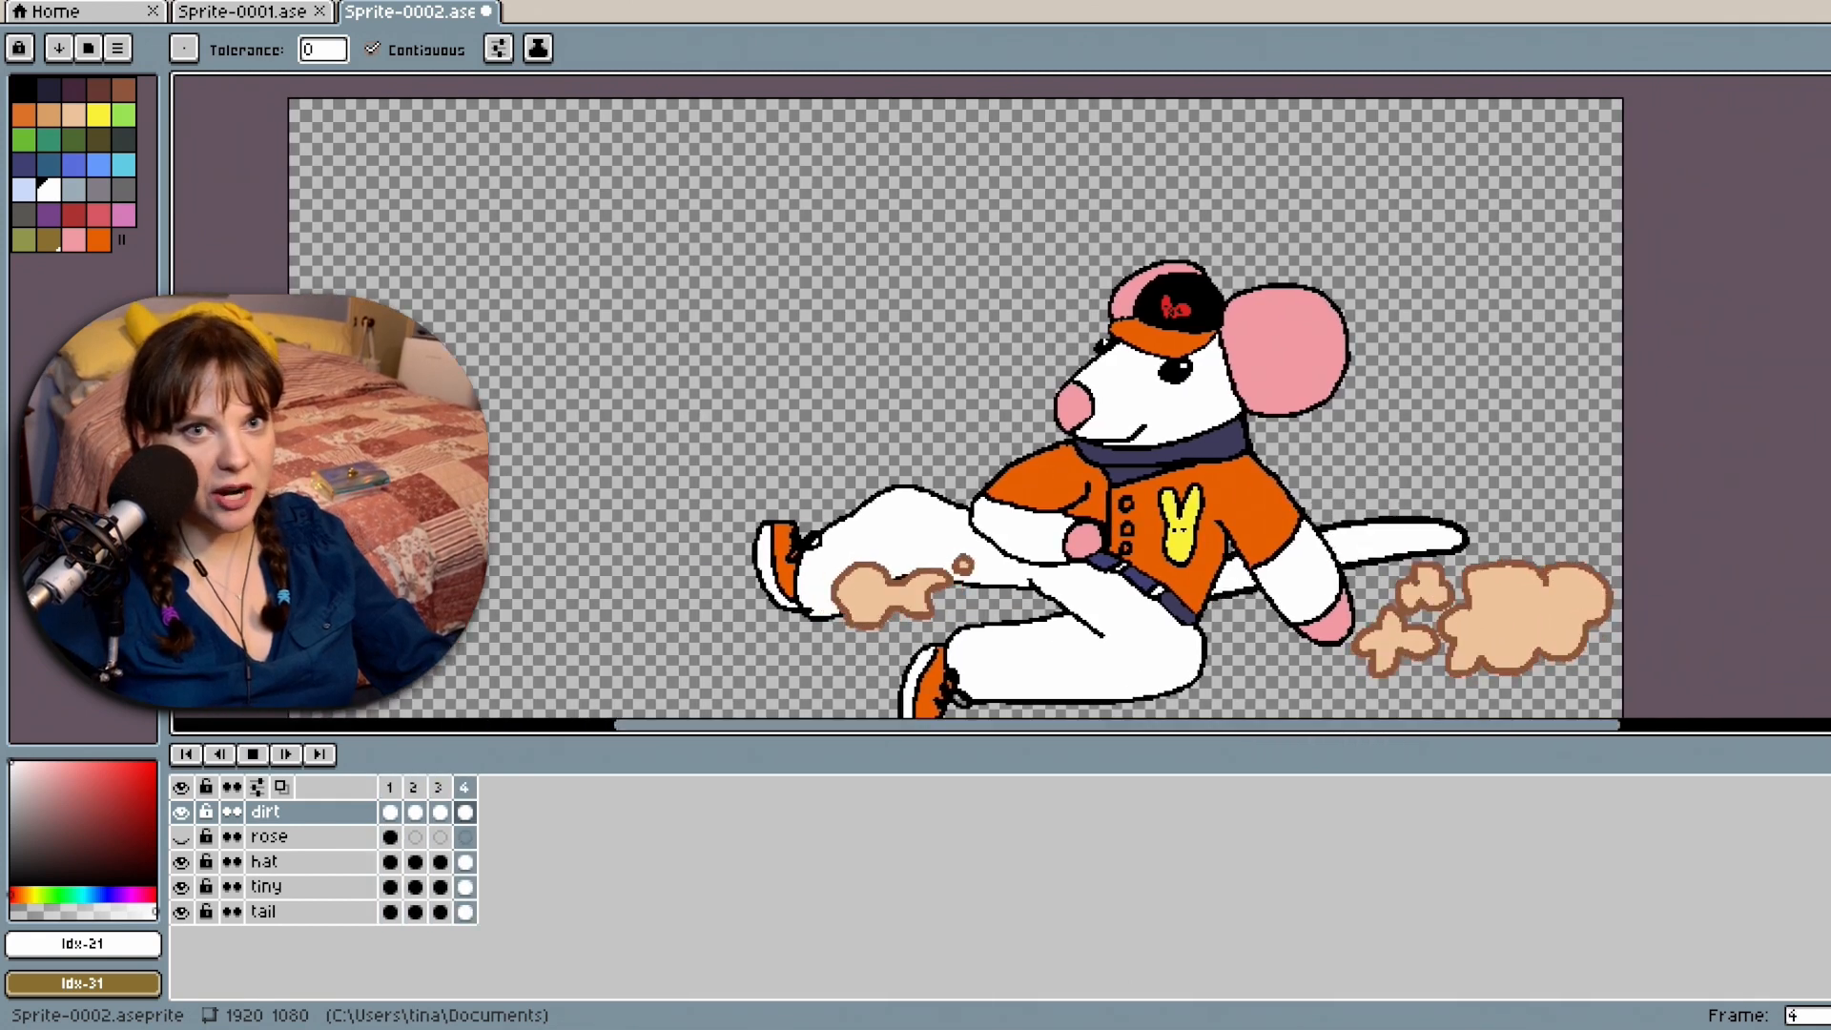
pyautogui.scroll(-1, 954, 396)
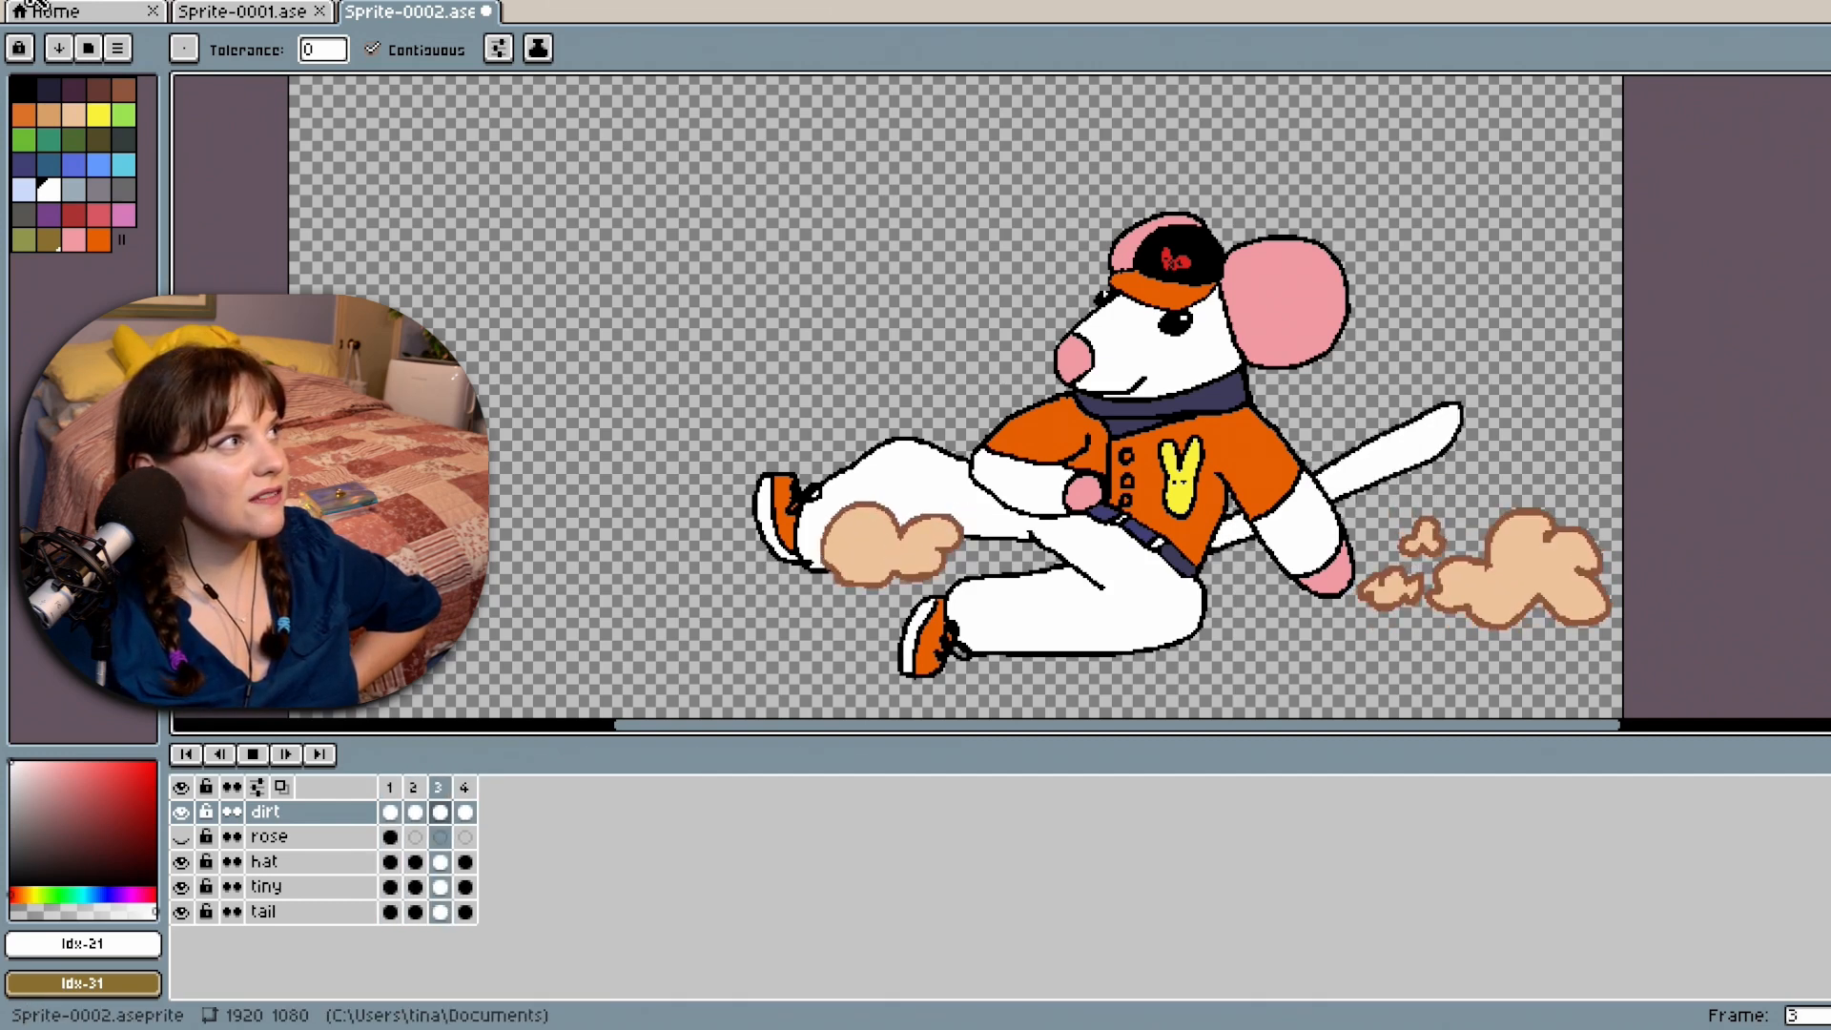
# Save the sprite and play the four-frame animation again.
pyautogui.hotkey('alt', 'f')
pyautogui.click(43, 92)
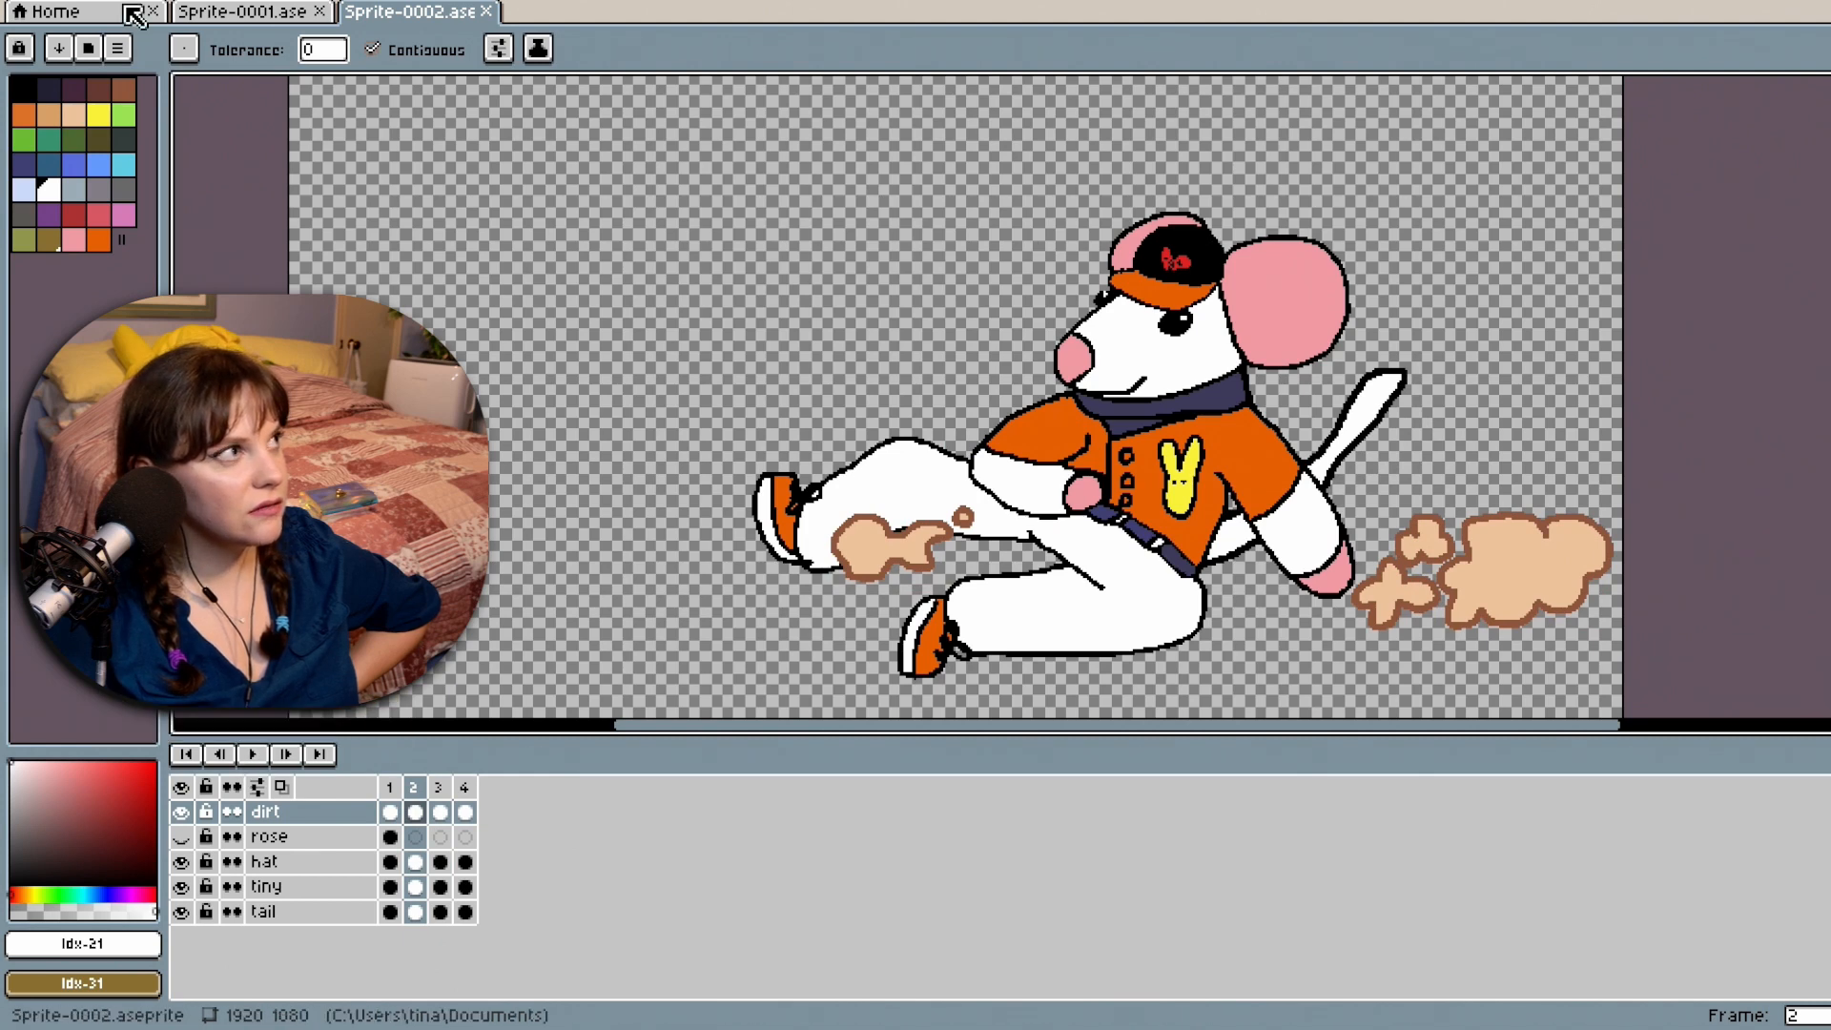
pyautogui.click(38, 2)
pyautogui.click(72, 93)
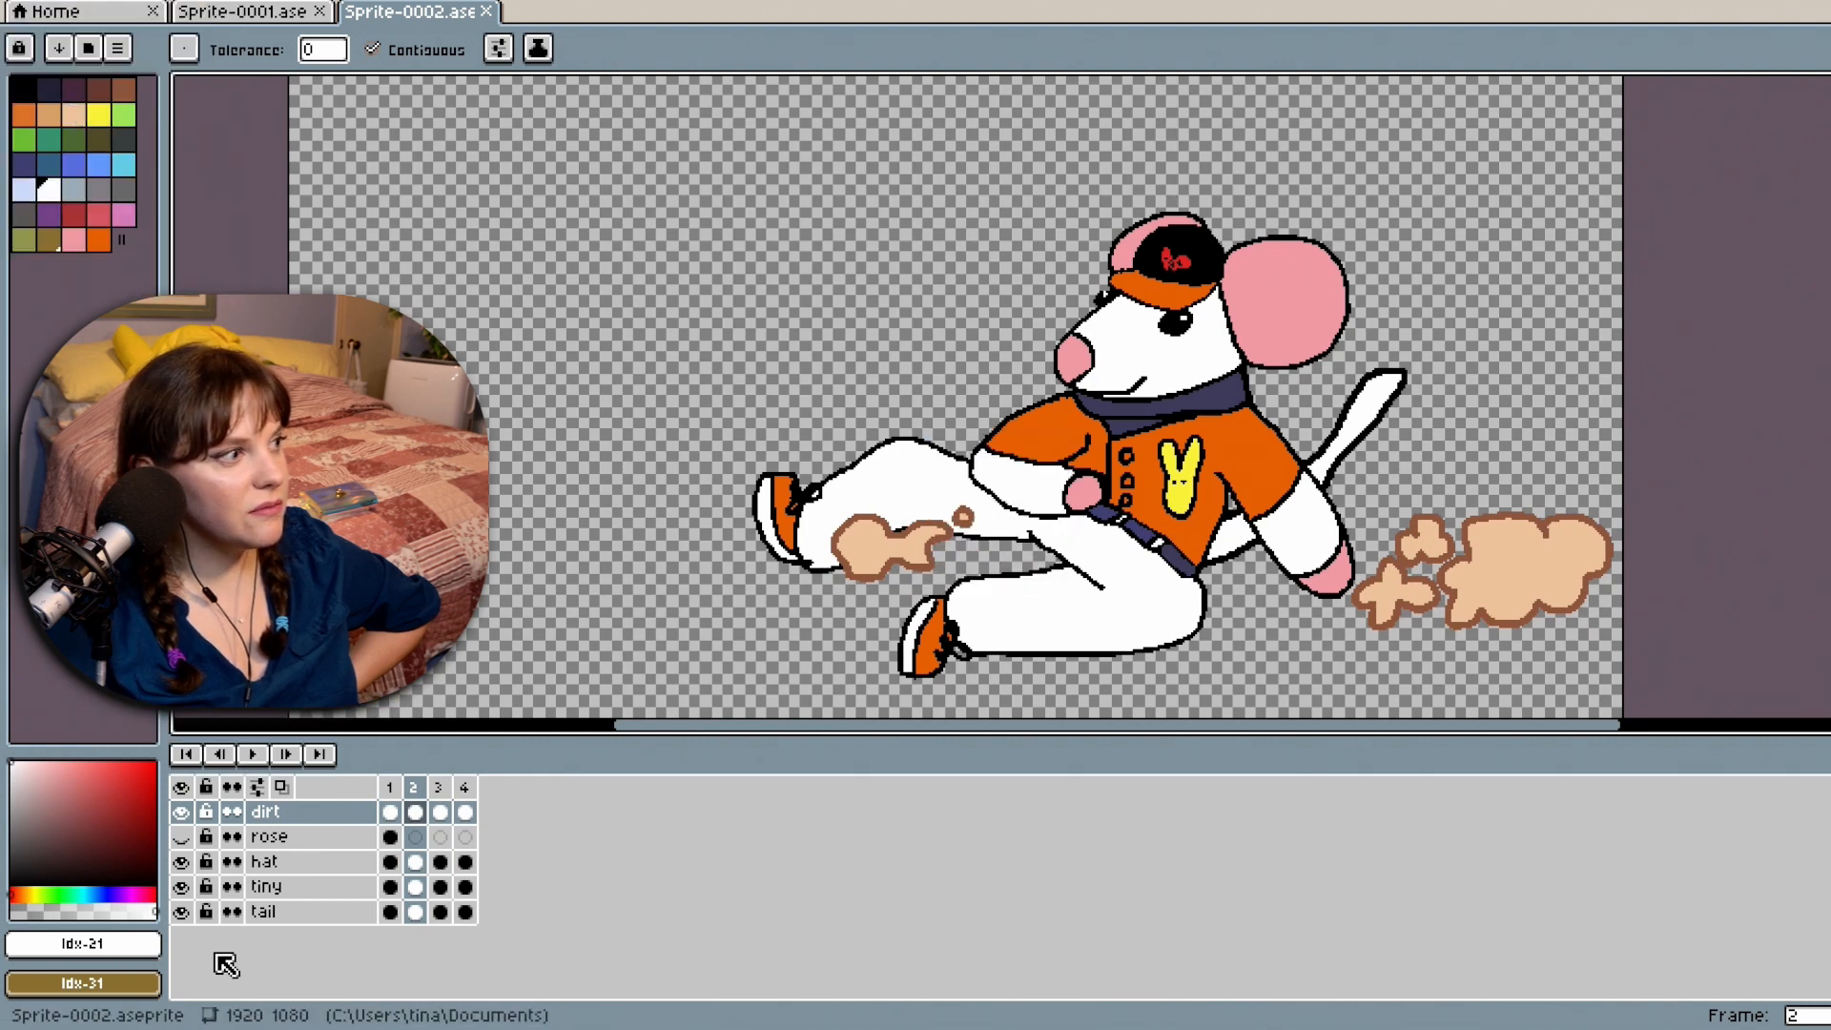
pyautogui.click(255, 755)
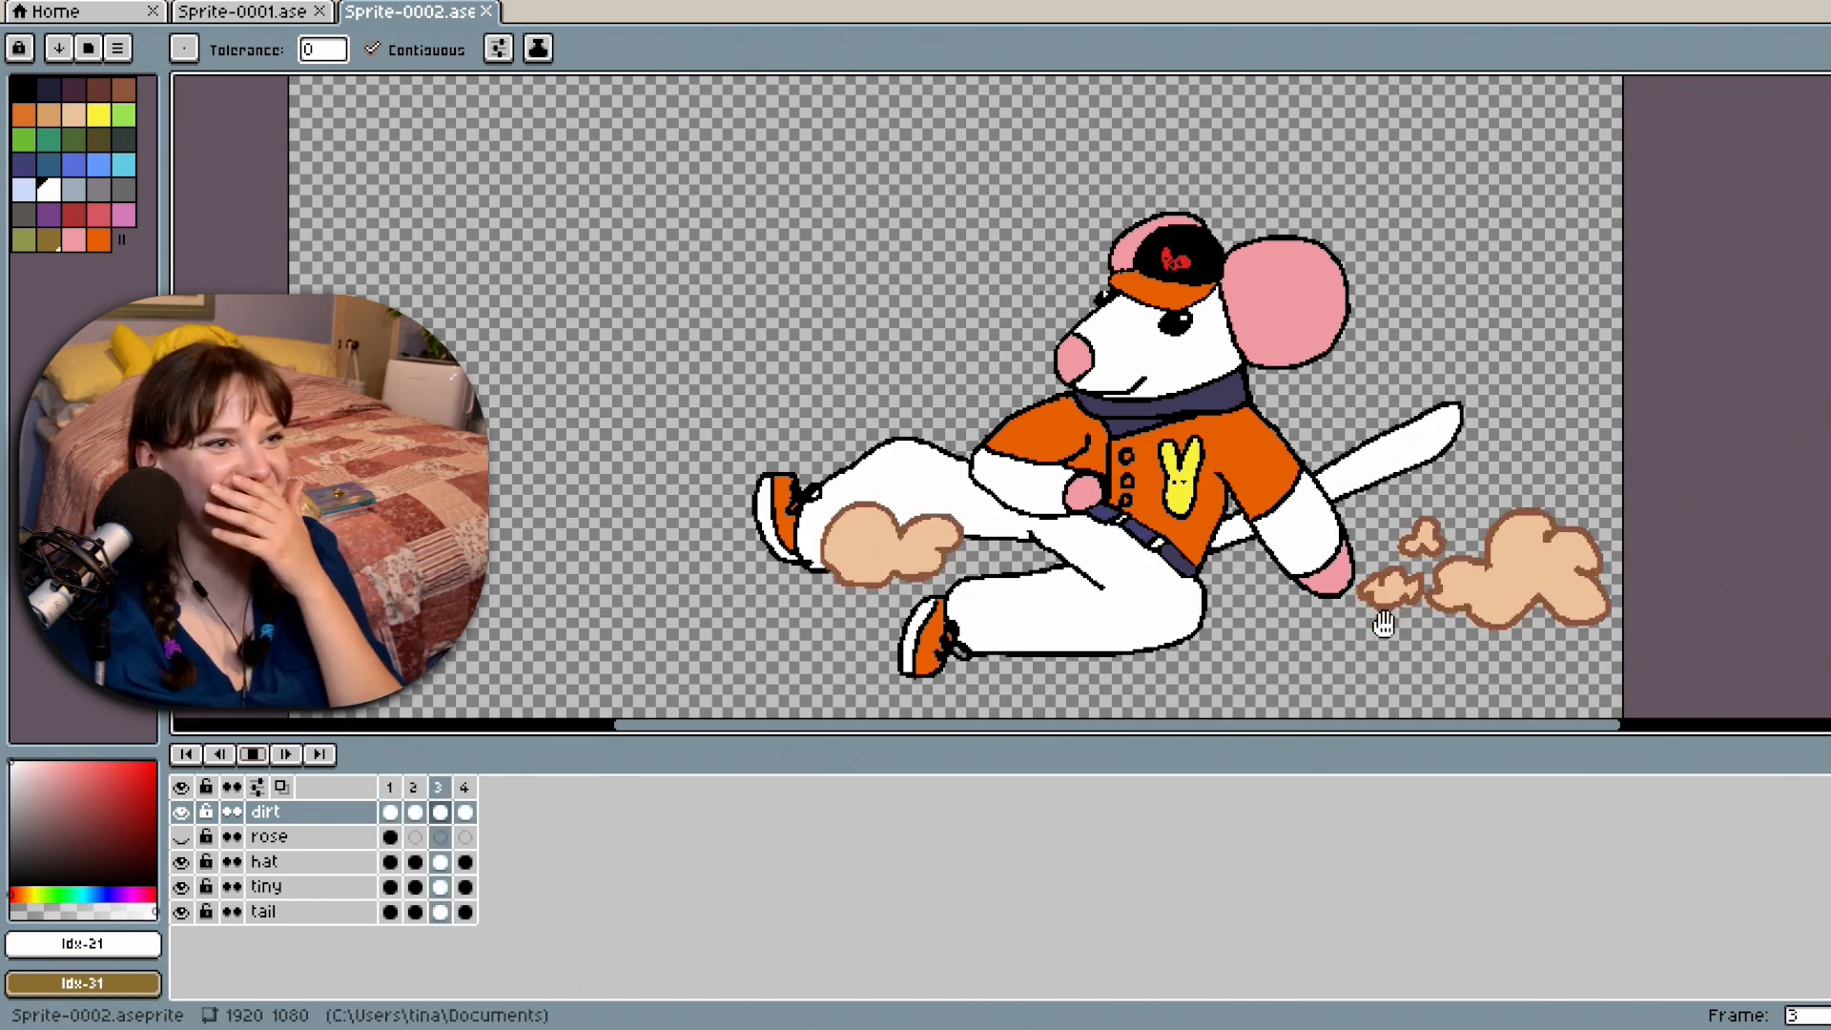
# Stop the playback and add a new layer directly above the tiny layer.
pyautogui.scroll(4, 1318, 557)
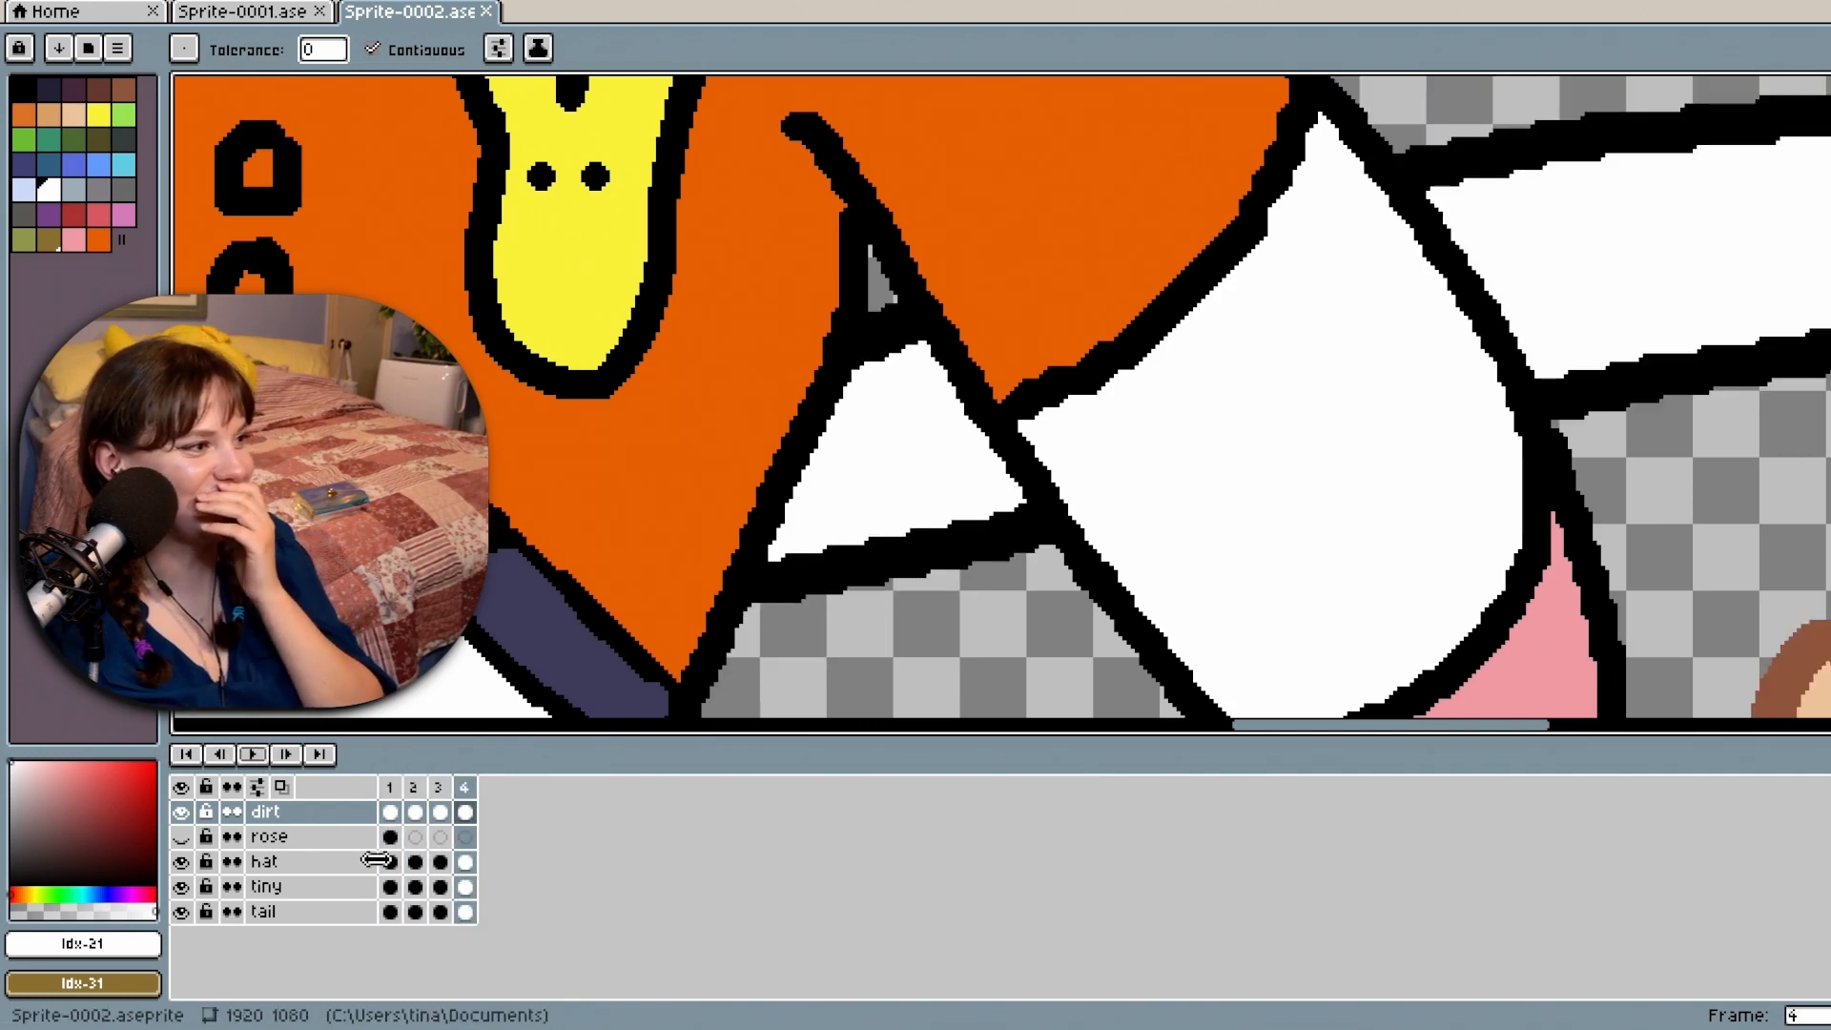
pyautogui.click(417, 886)
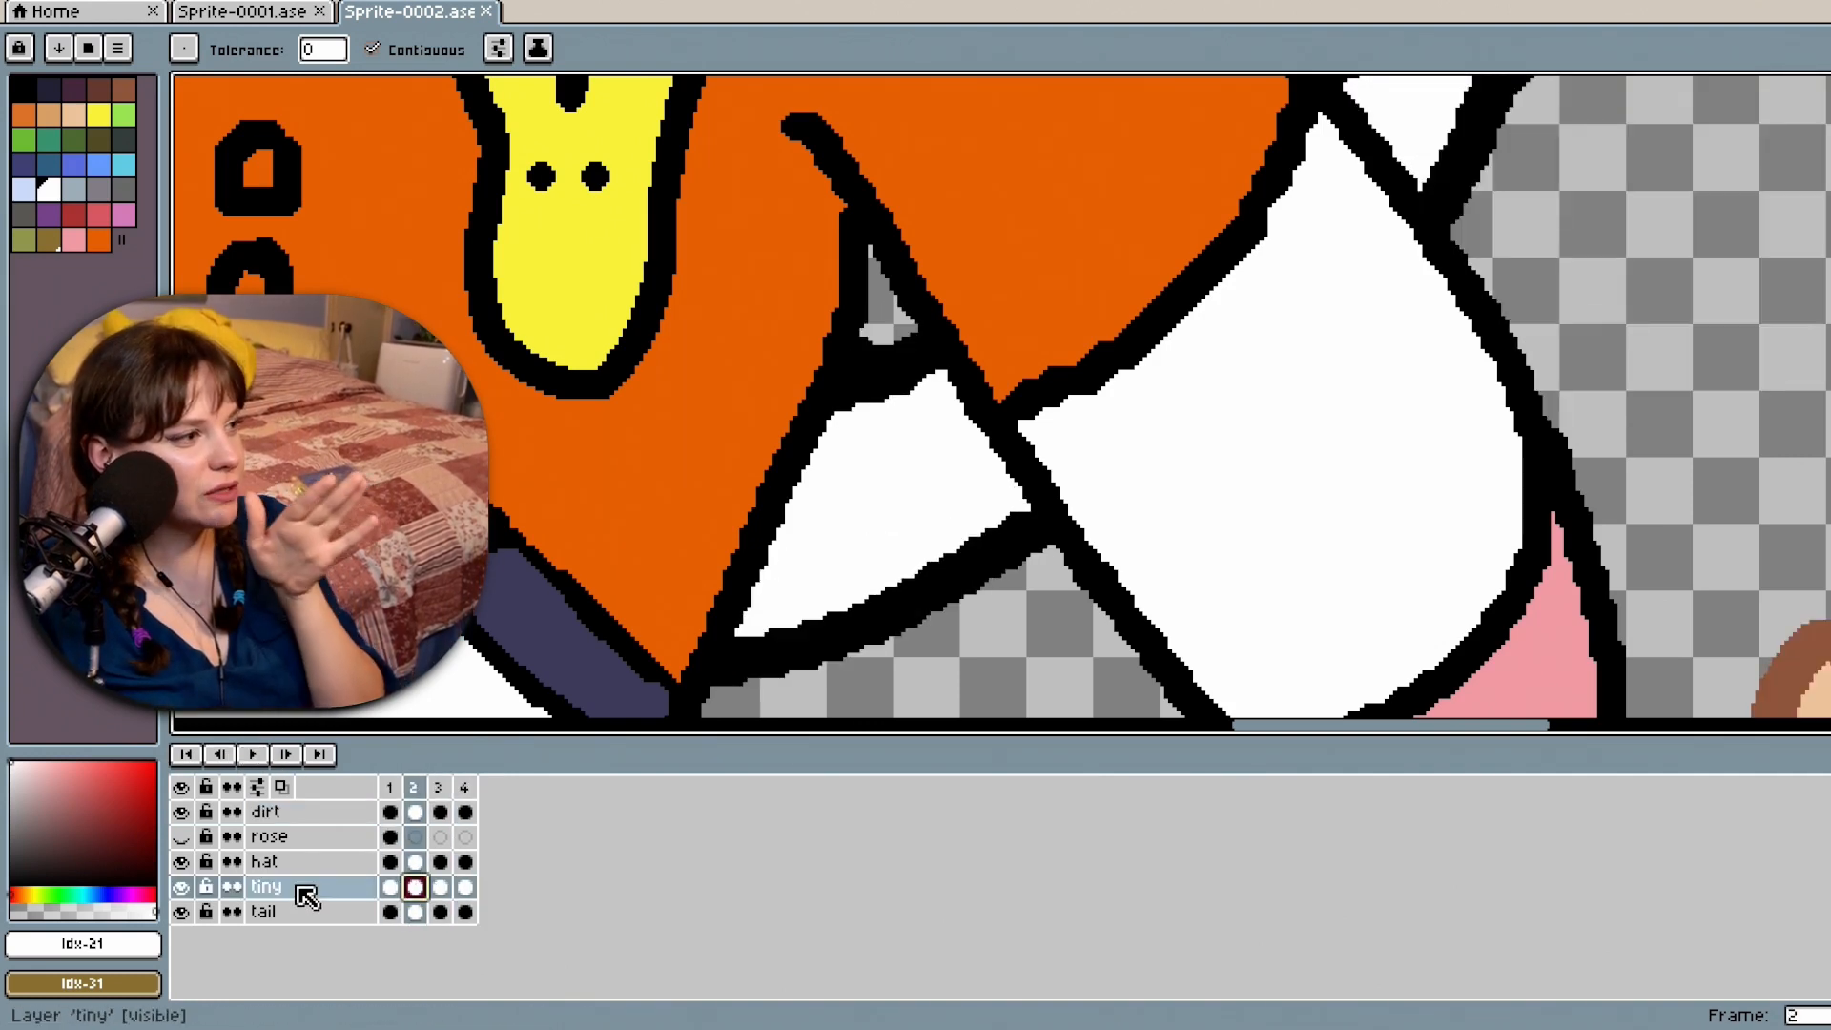
pyautogui.rightClick(302, 887)
pyautogui.moveTo(382, 871)
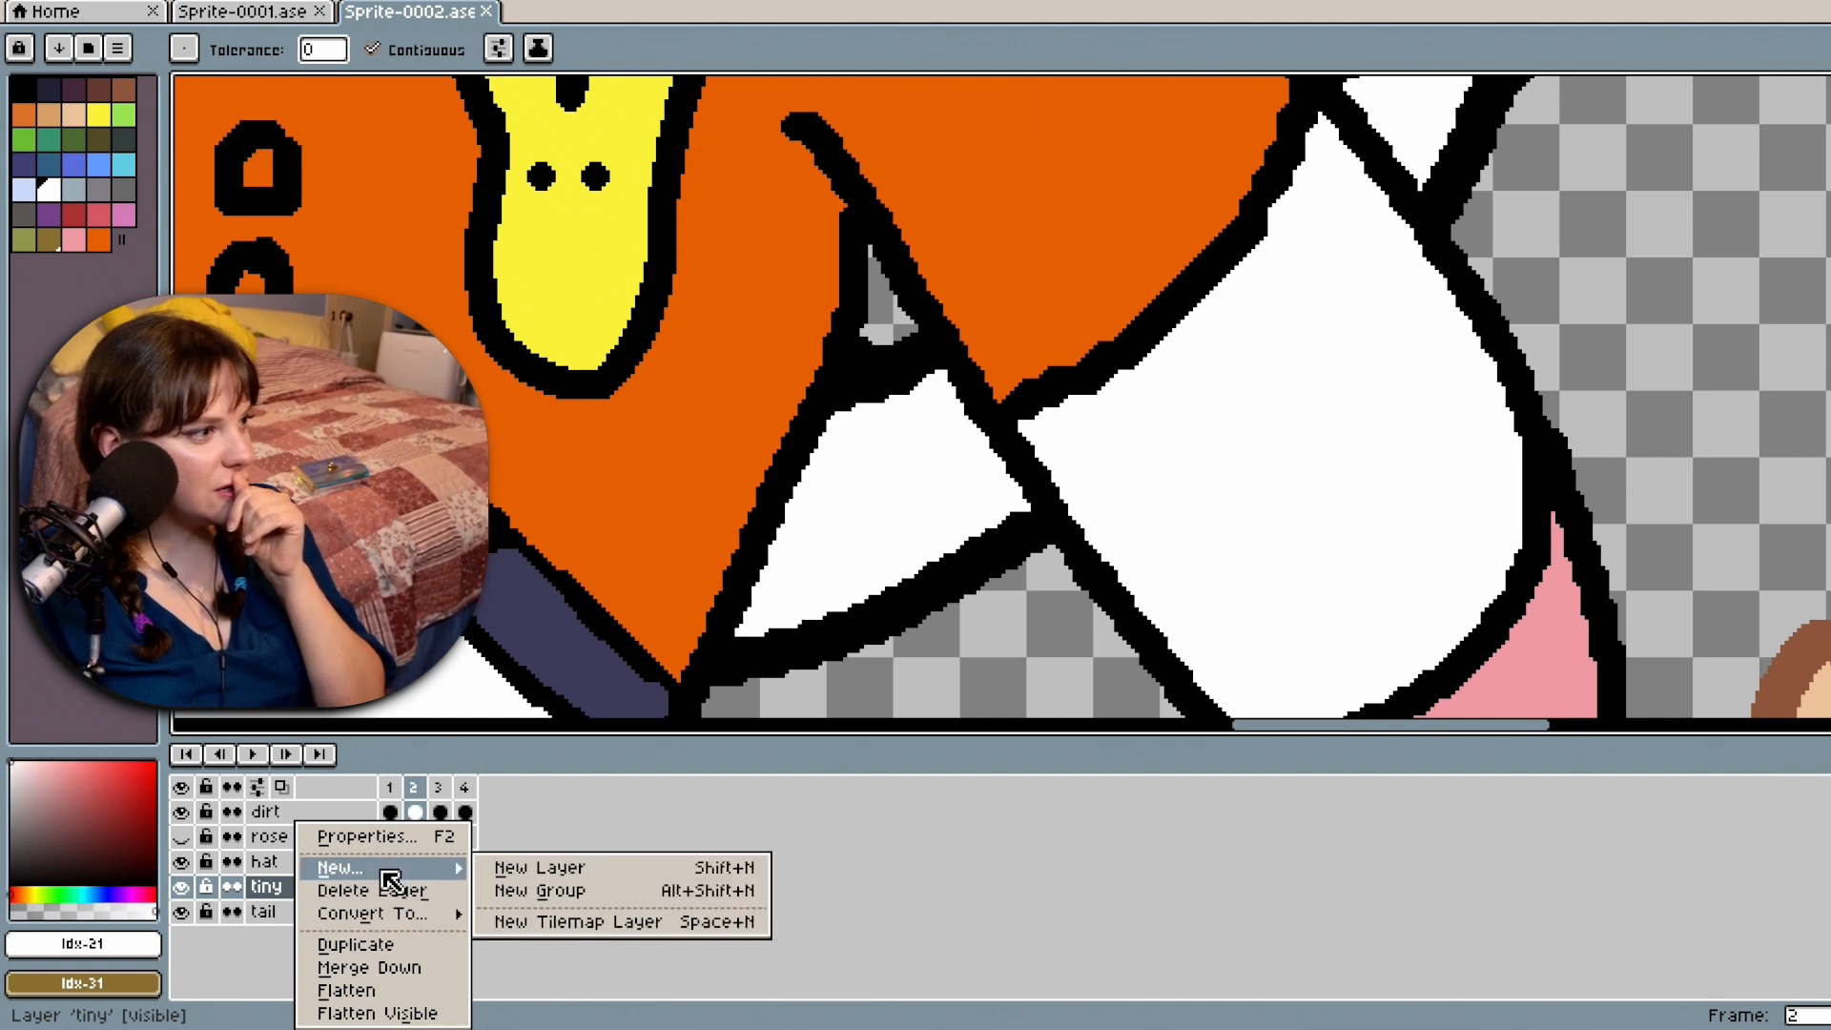
pyautogui.click(600, 867)
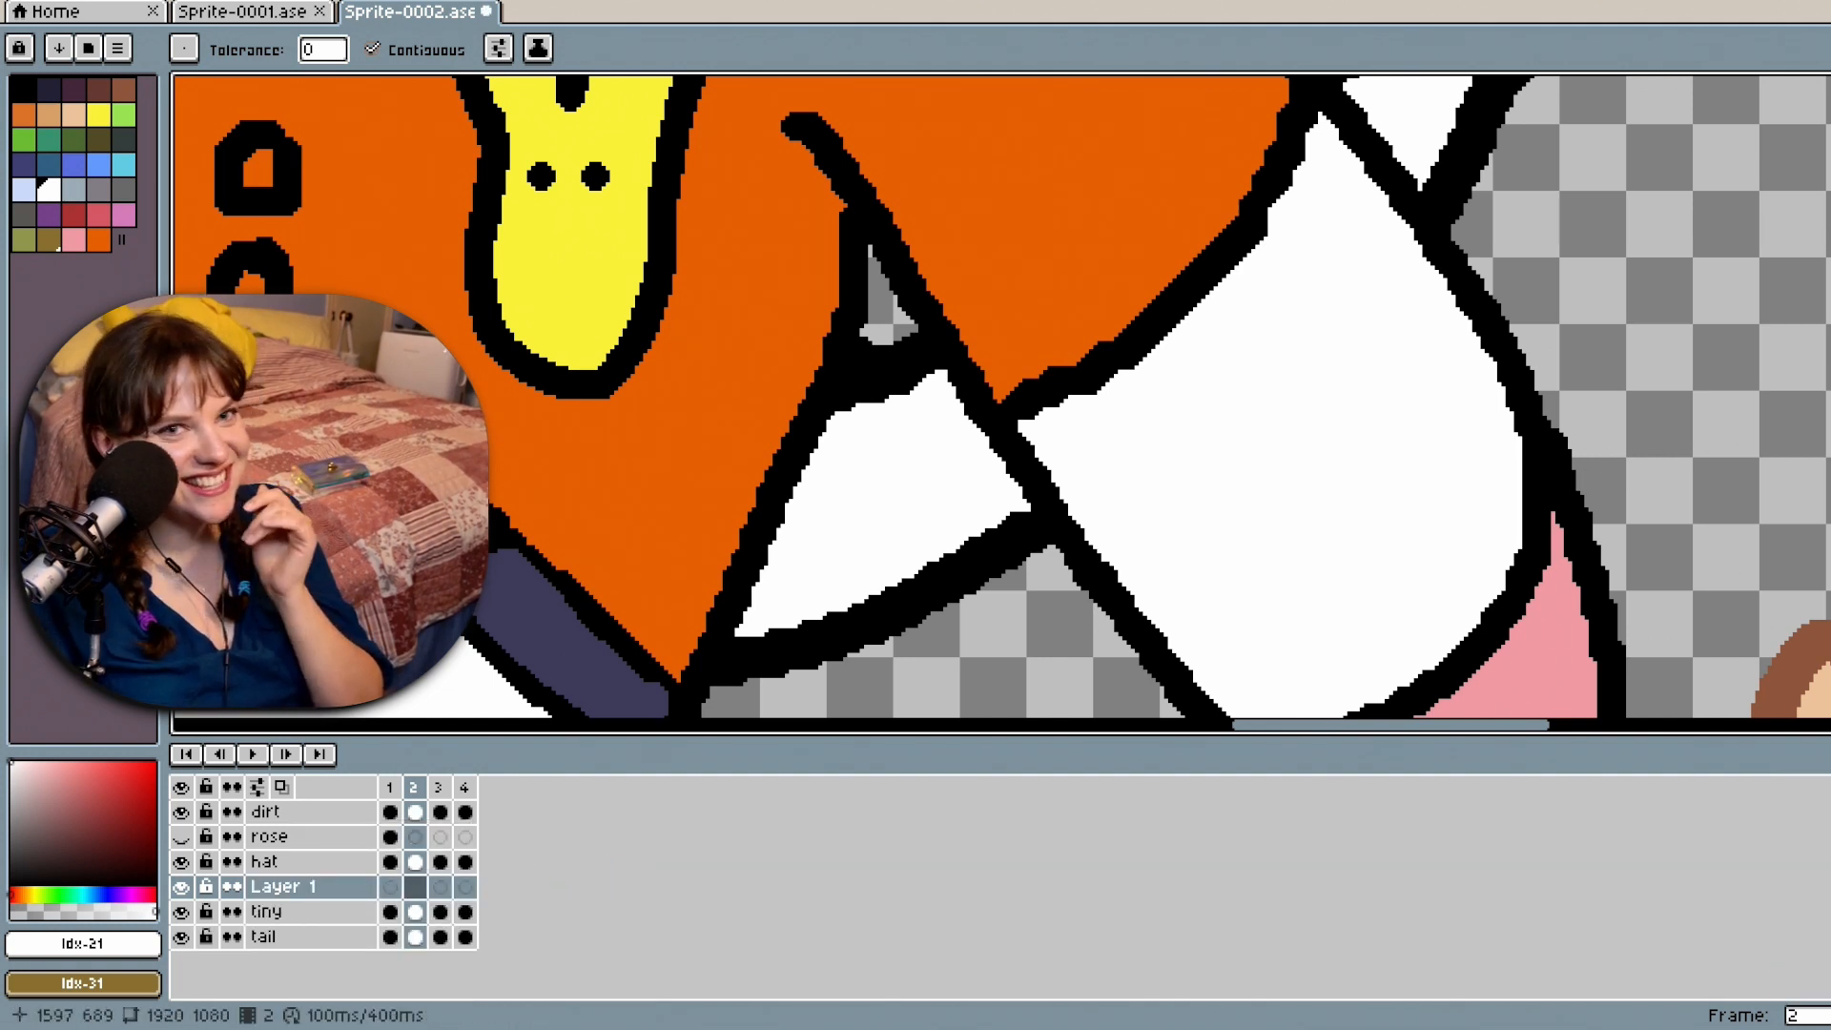
# On the new layer in frame 2, draw a 3 px black pencil dot as a mouth below the yellow bunny's eyes.
pyautogui.scroll(3, 1001, 396)
pyautogui.scroll(2, 1001, 395)
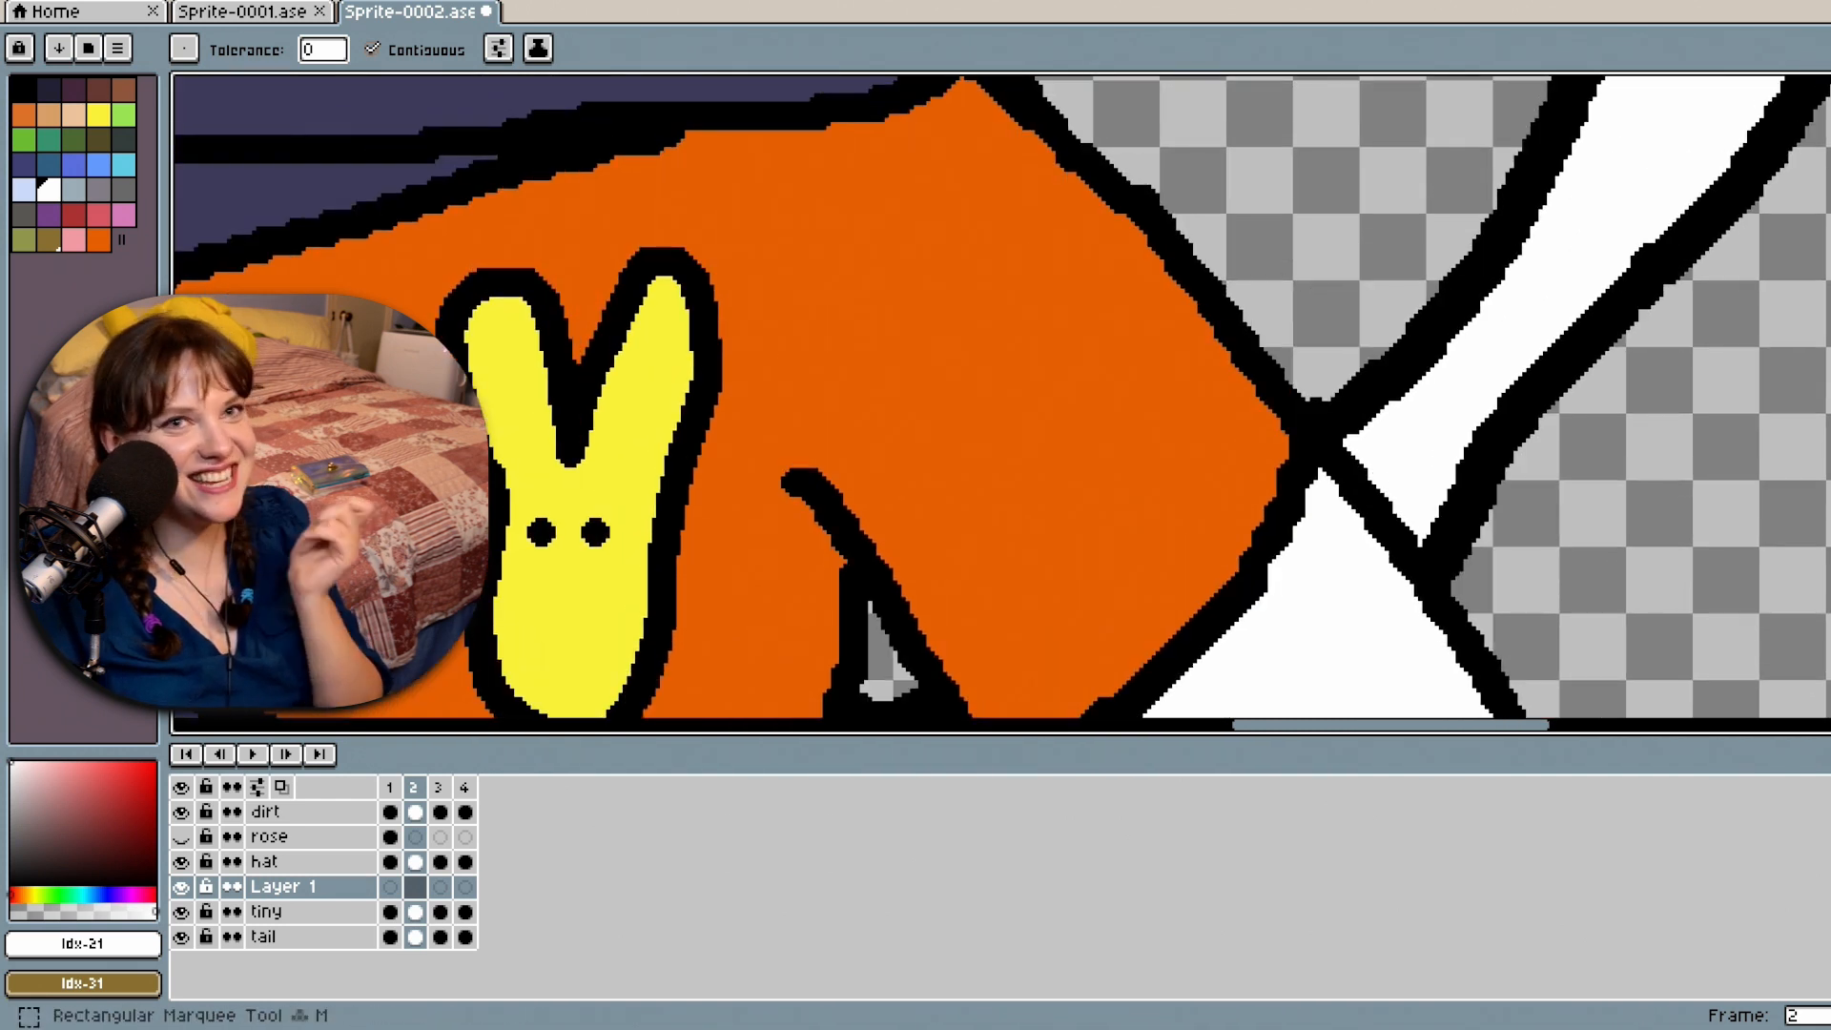
pyautogui.click(1829, 126)
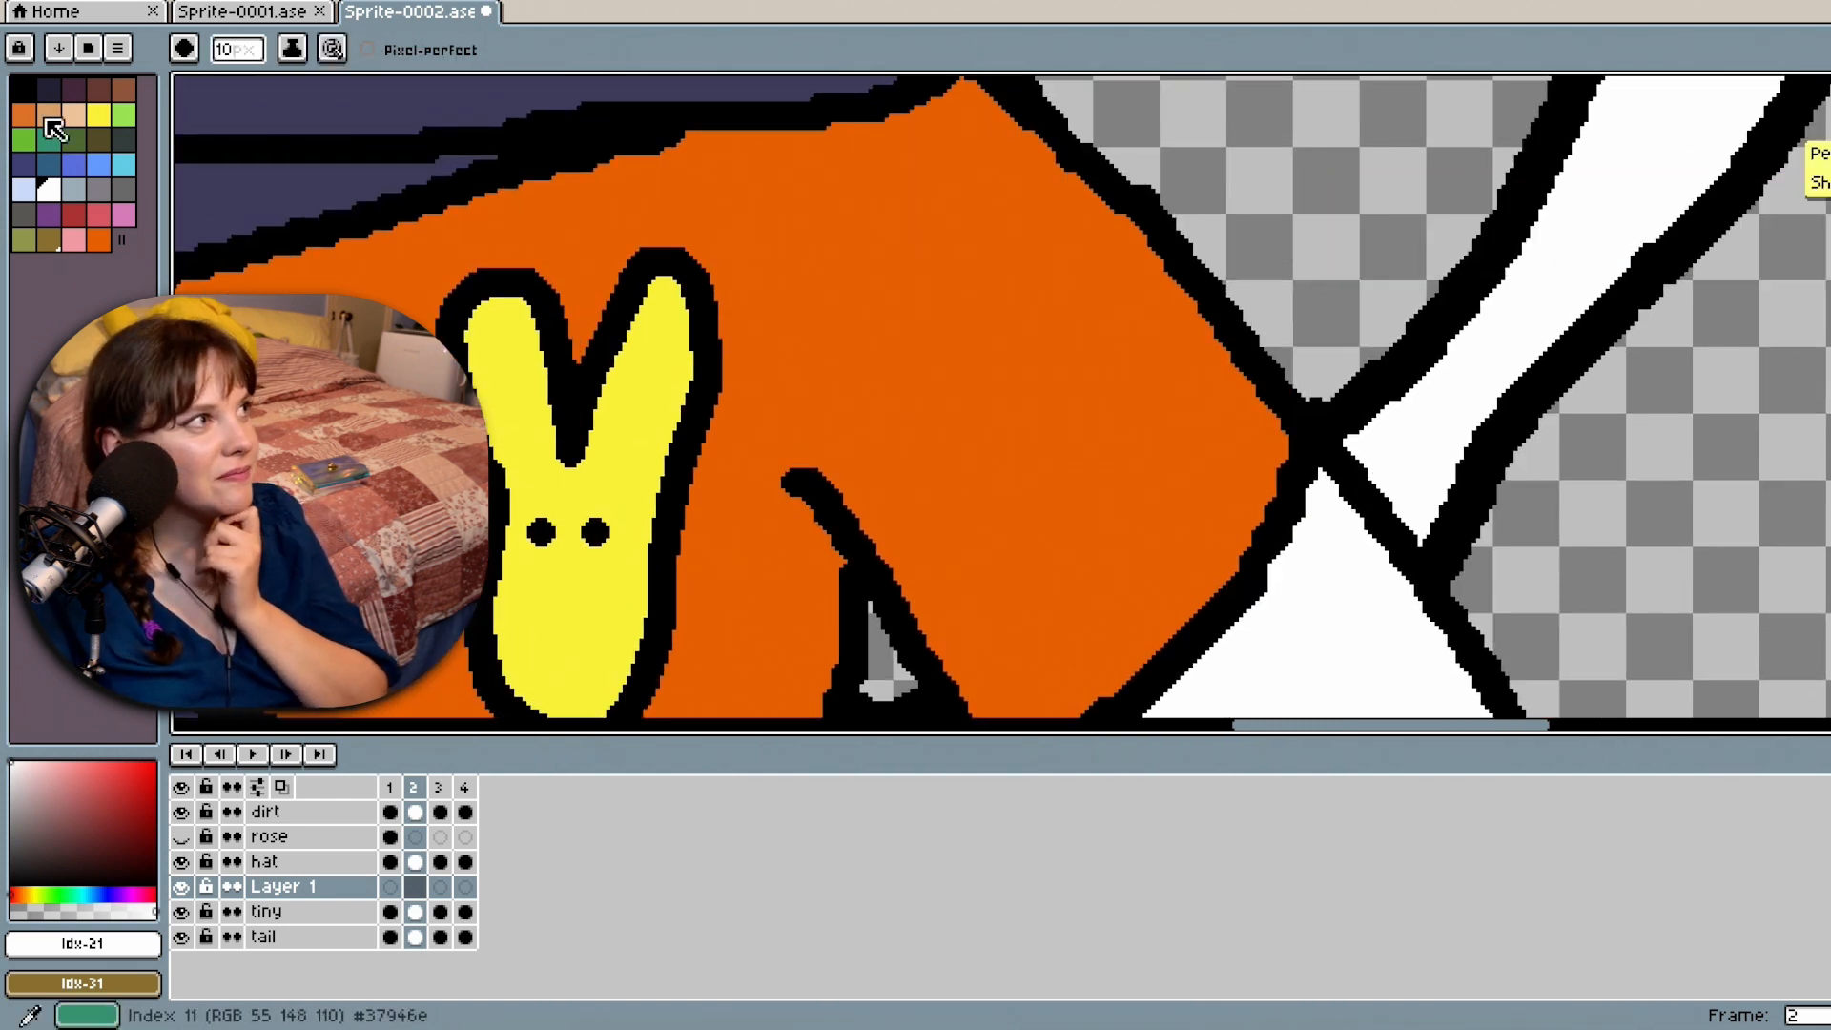
pyautogui.click(21, 86)
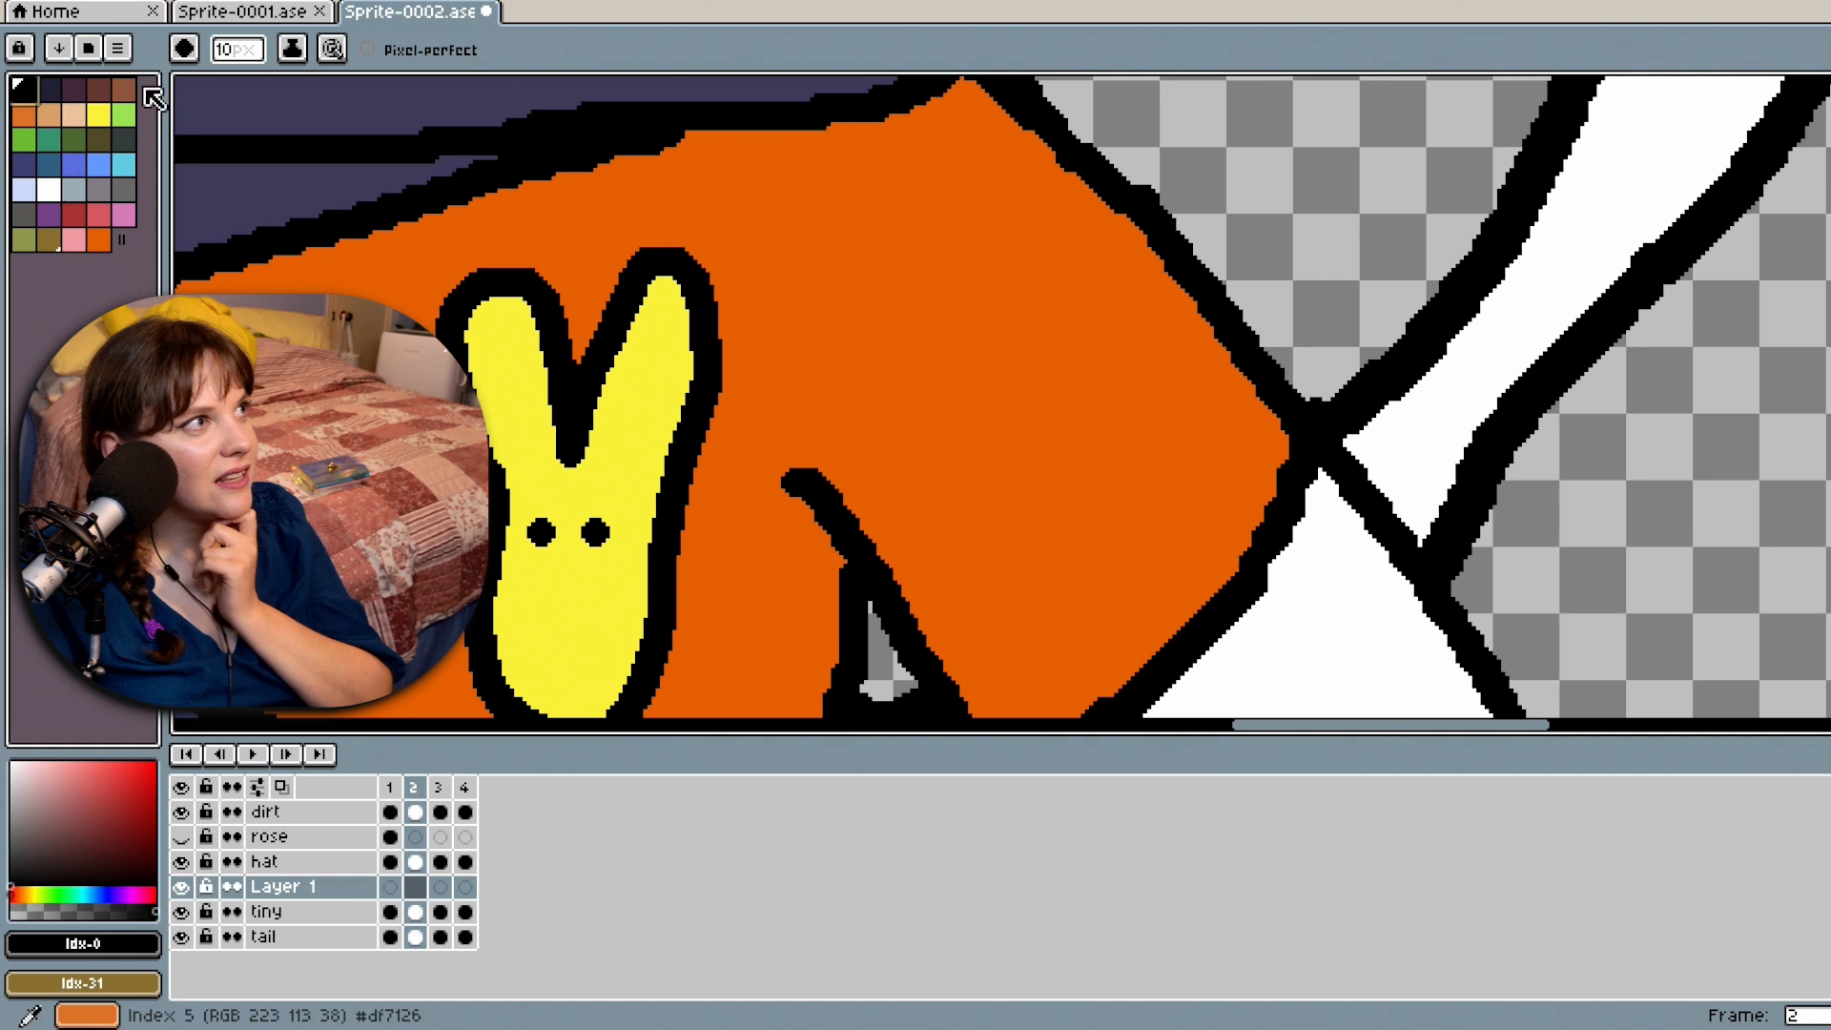
pyautogui.click(236, 49)
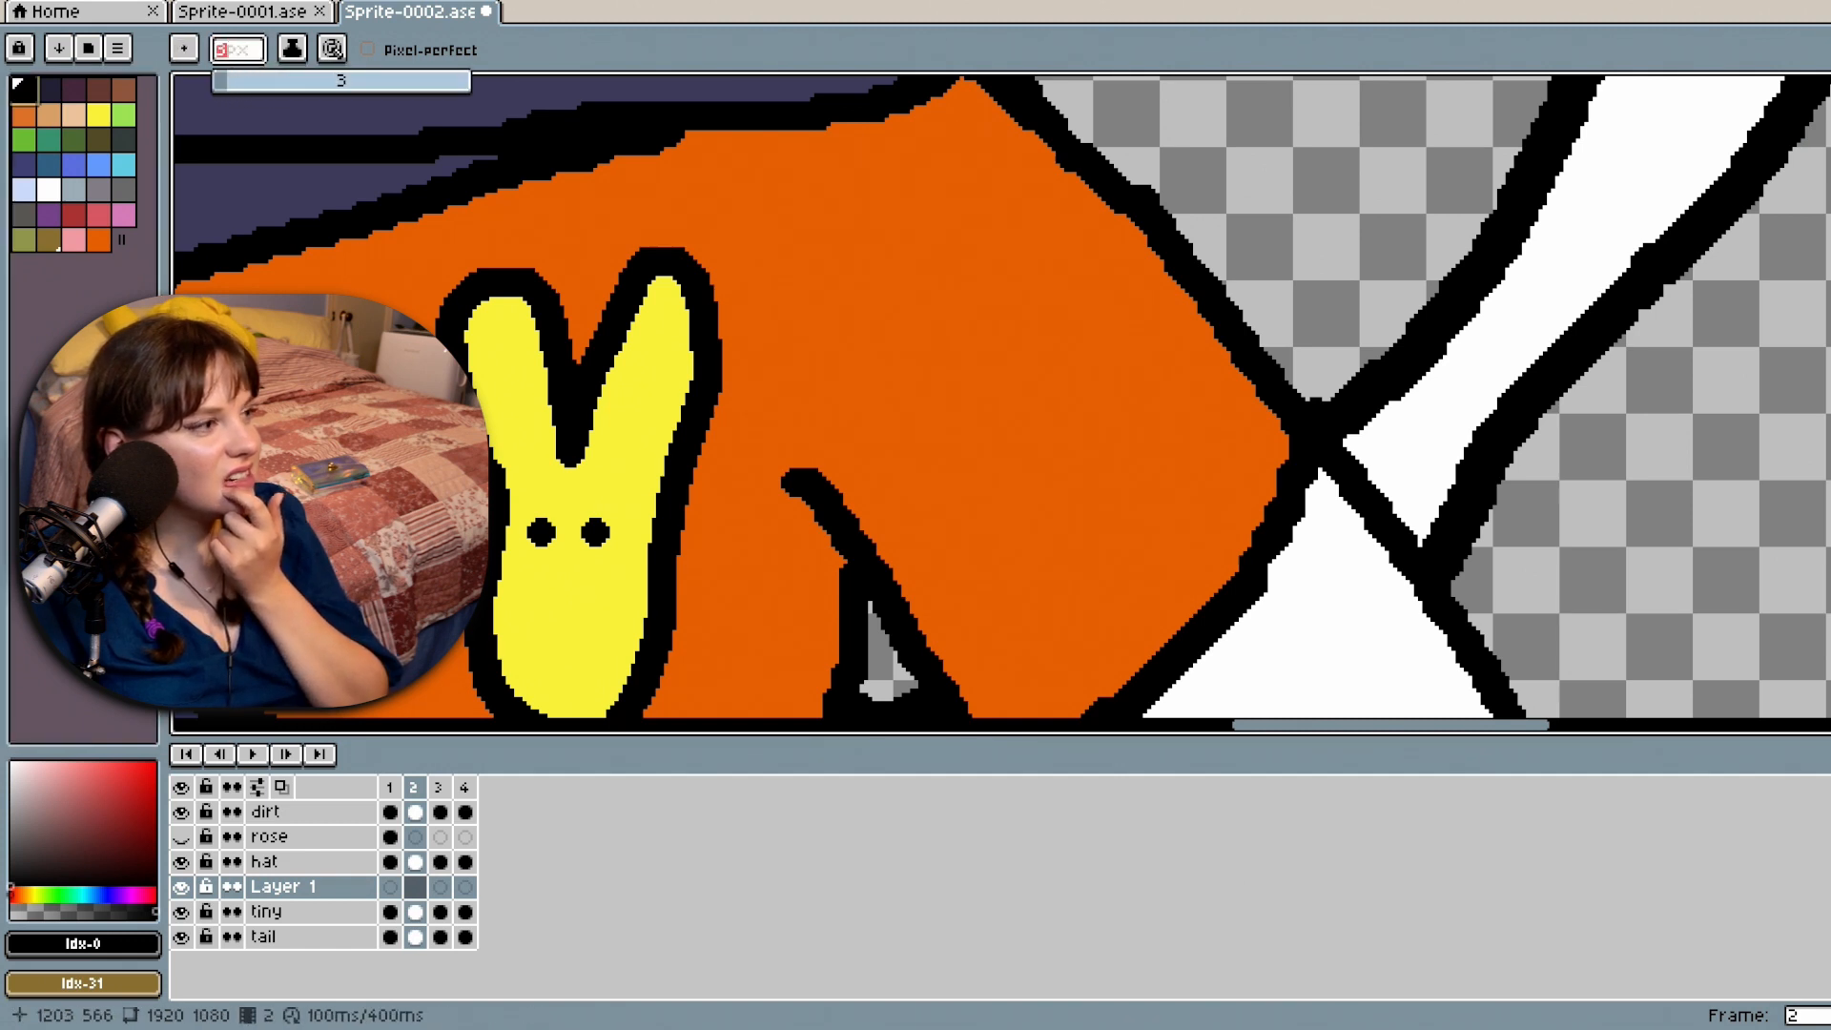
pyautogui.click(564, 578)
# Draw larger black mouth dots on the bunny, 8 px in frame 3 and 12 px in frame 4.
pyautogui.click(440, 887)
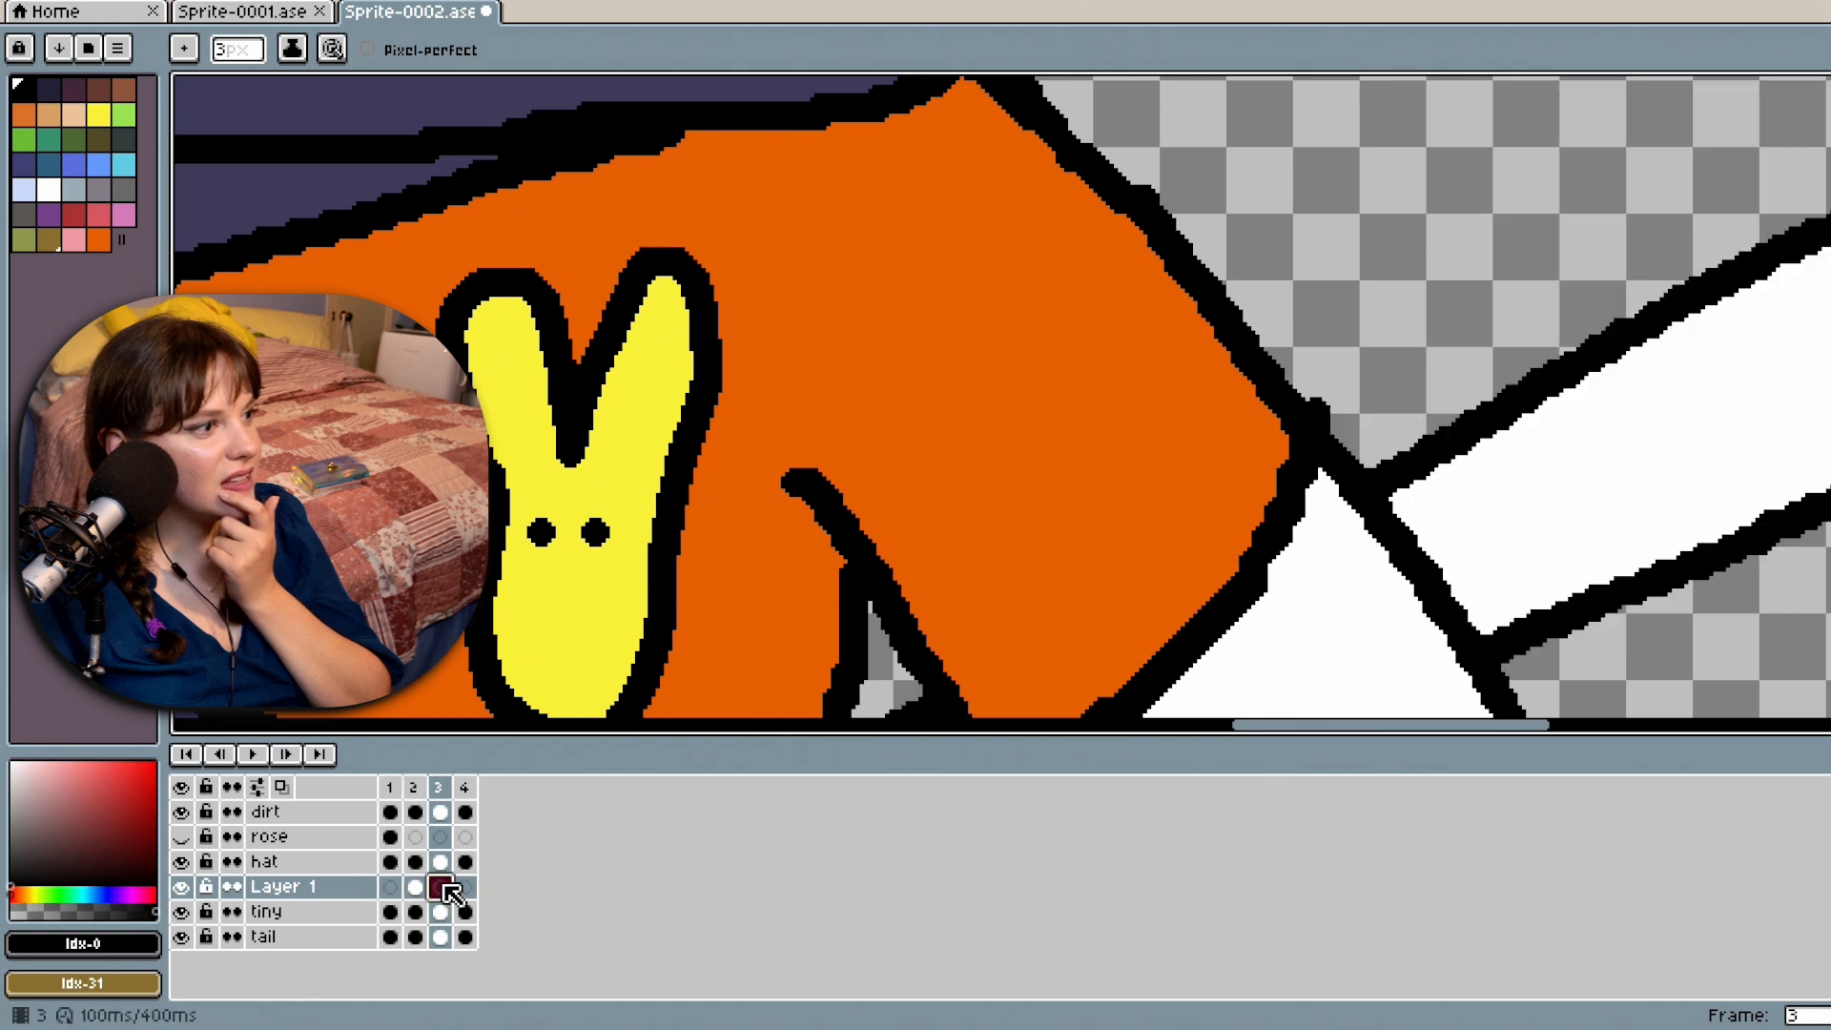
pyautogui.click(254, 57)
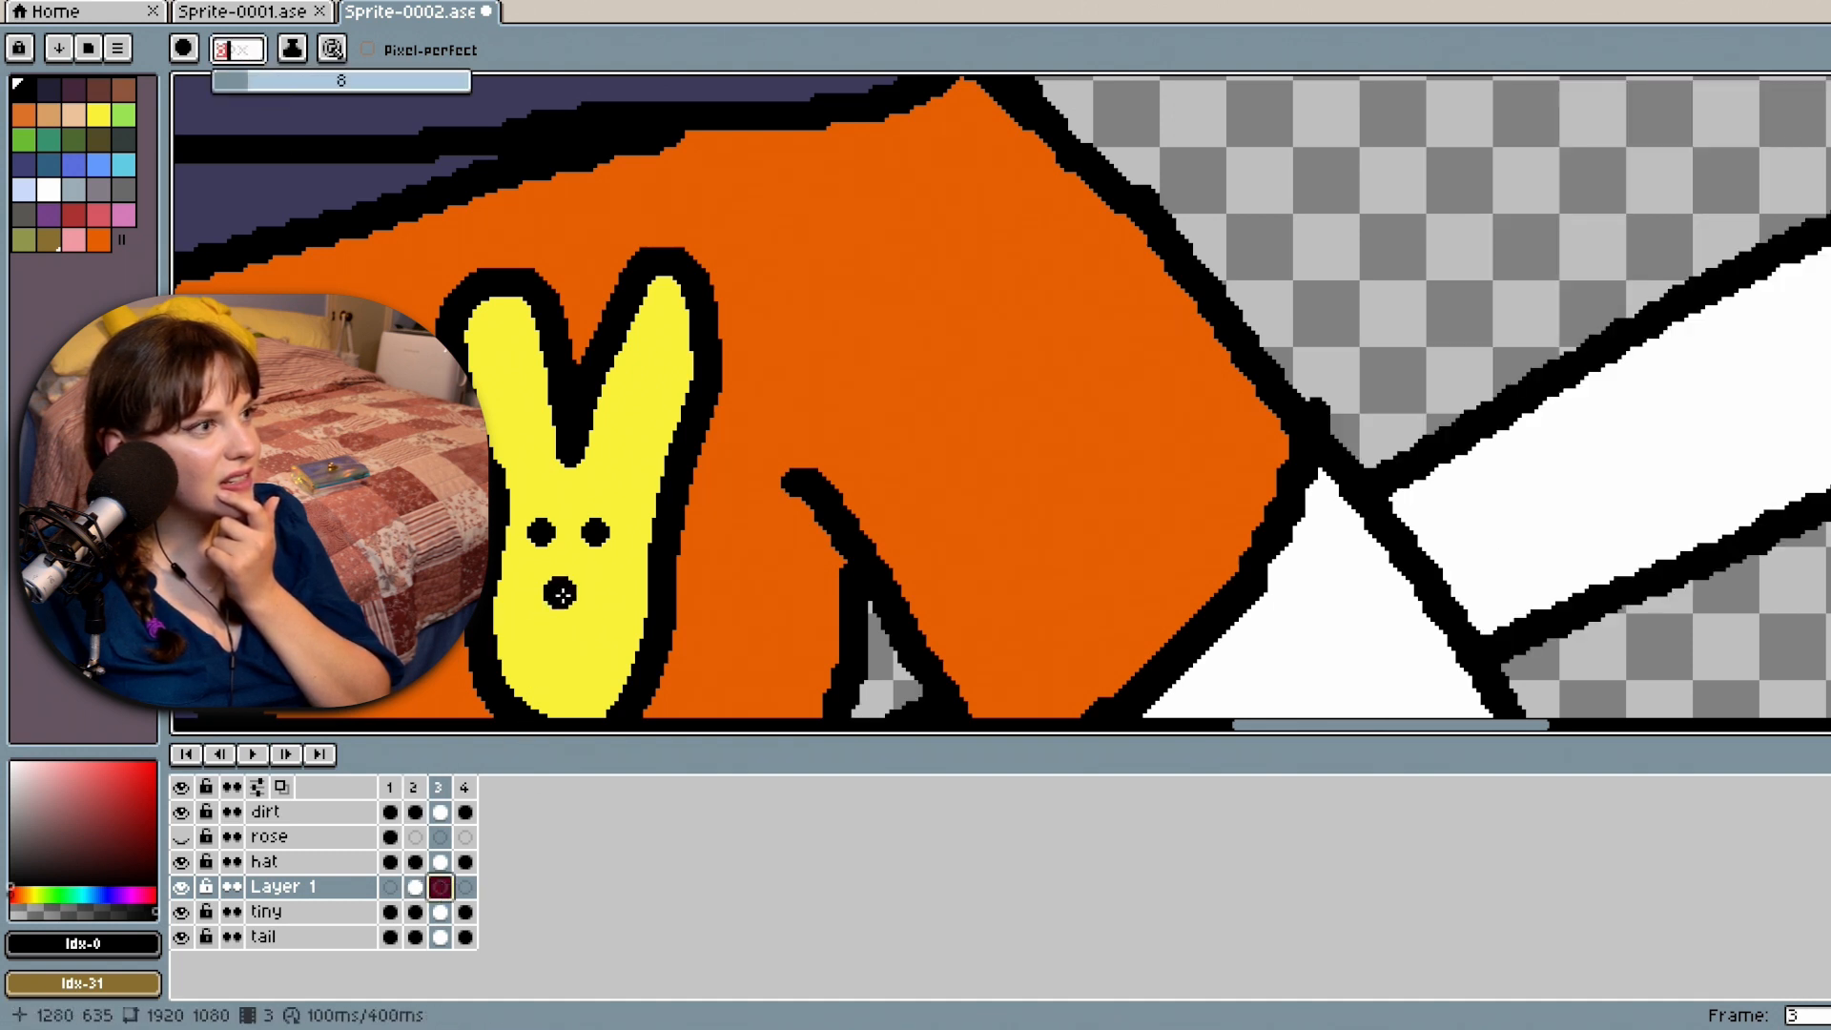
pyautogui.press('Return')
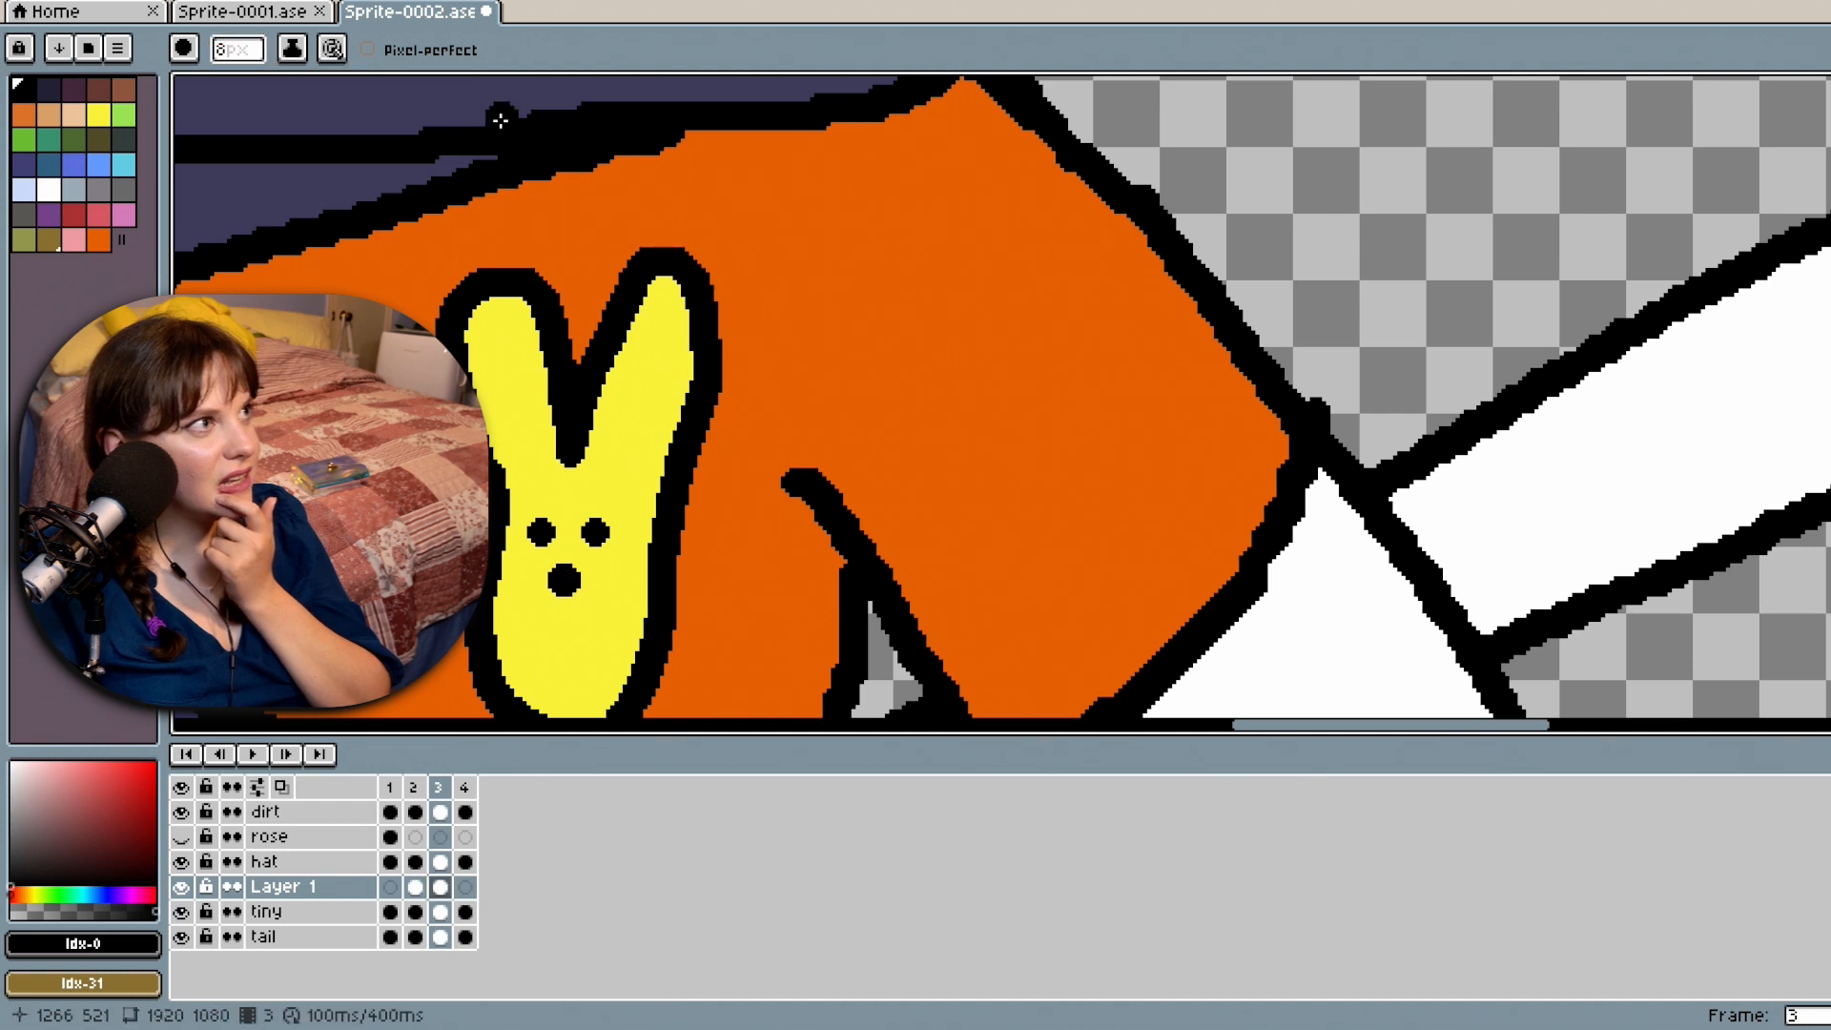
pyautogui.click(465, 887)
pyautogui.click(246, 49)
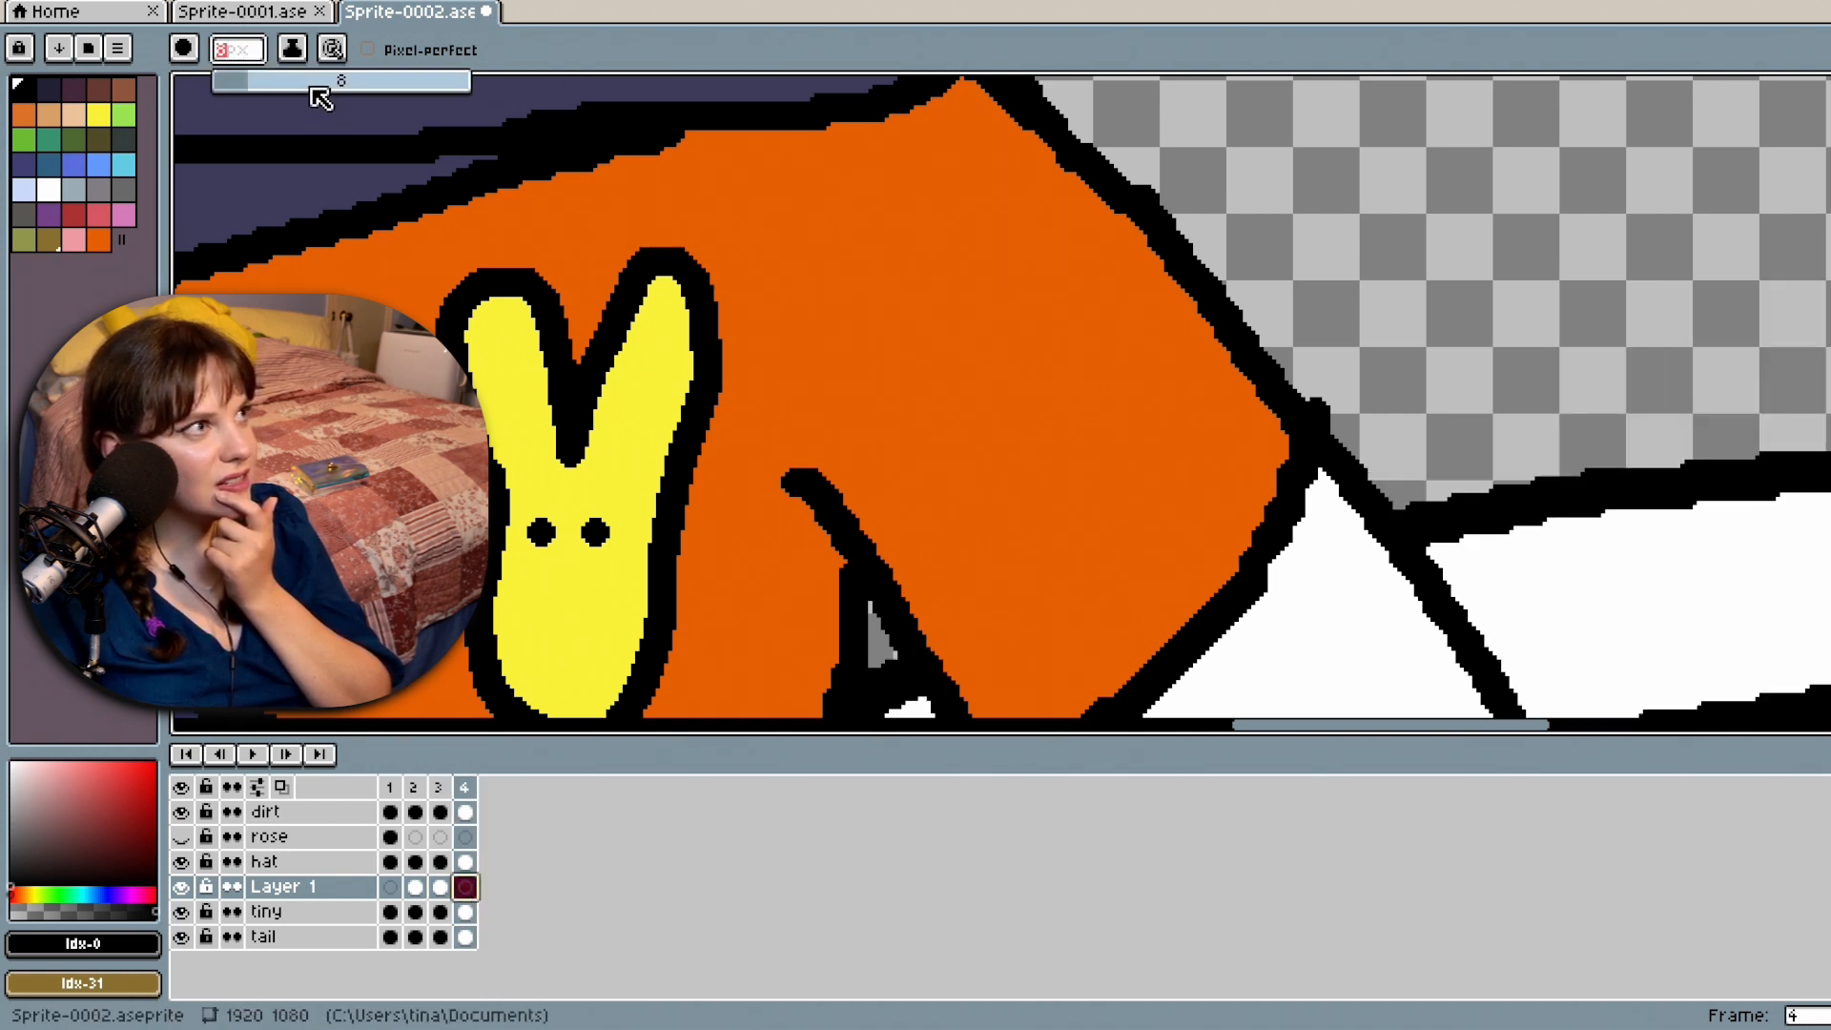
pyautogui.click(264, 81)
pyautogui.click(515, 392)
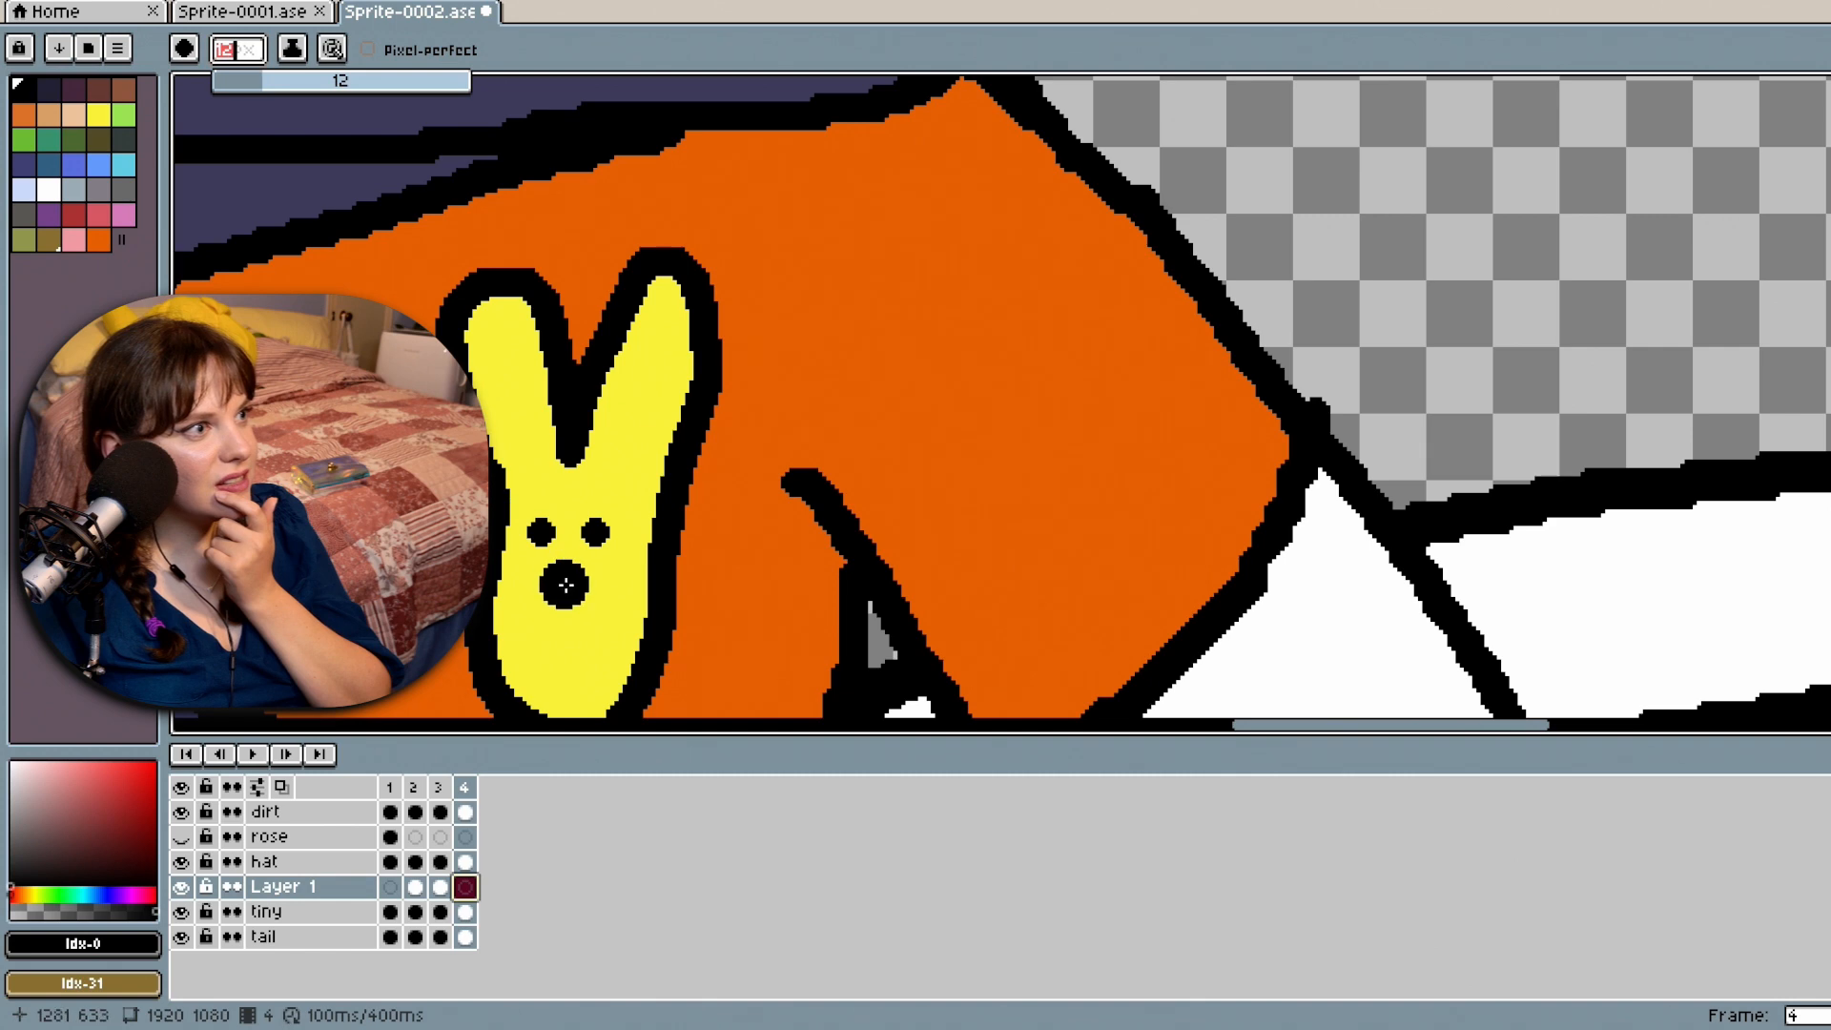
# Play the animation to check the bunny's changing mouth, then examine the mouse's upper thigh up close.
pyautogui.scroll(-4, 887, 658)
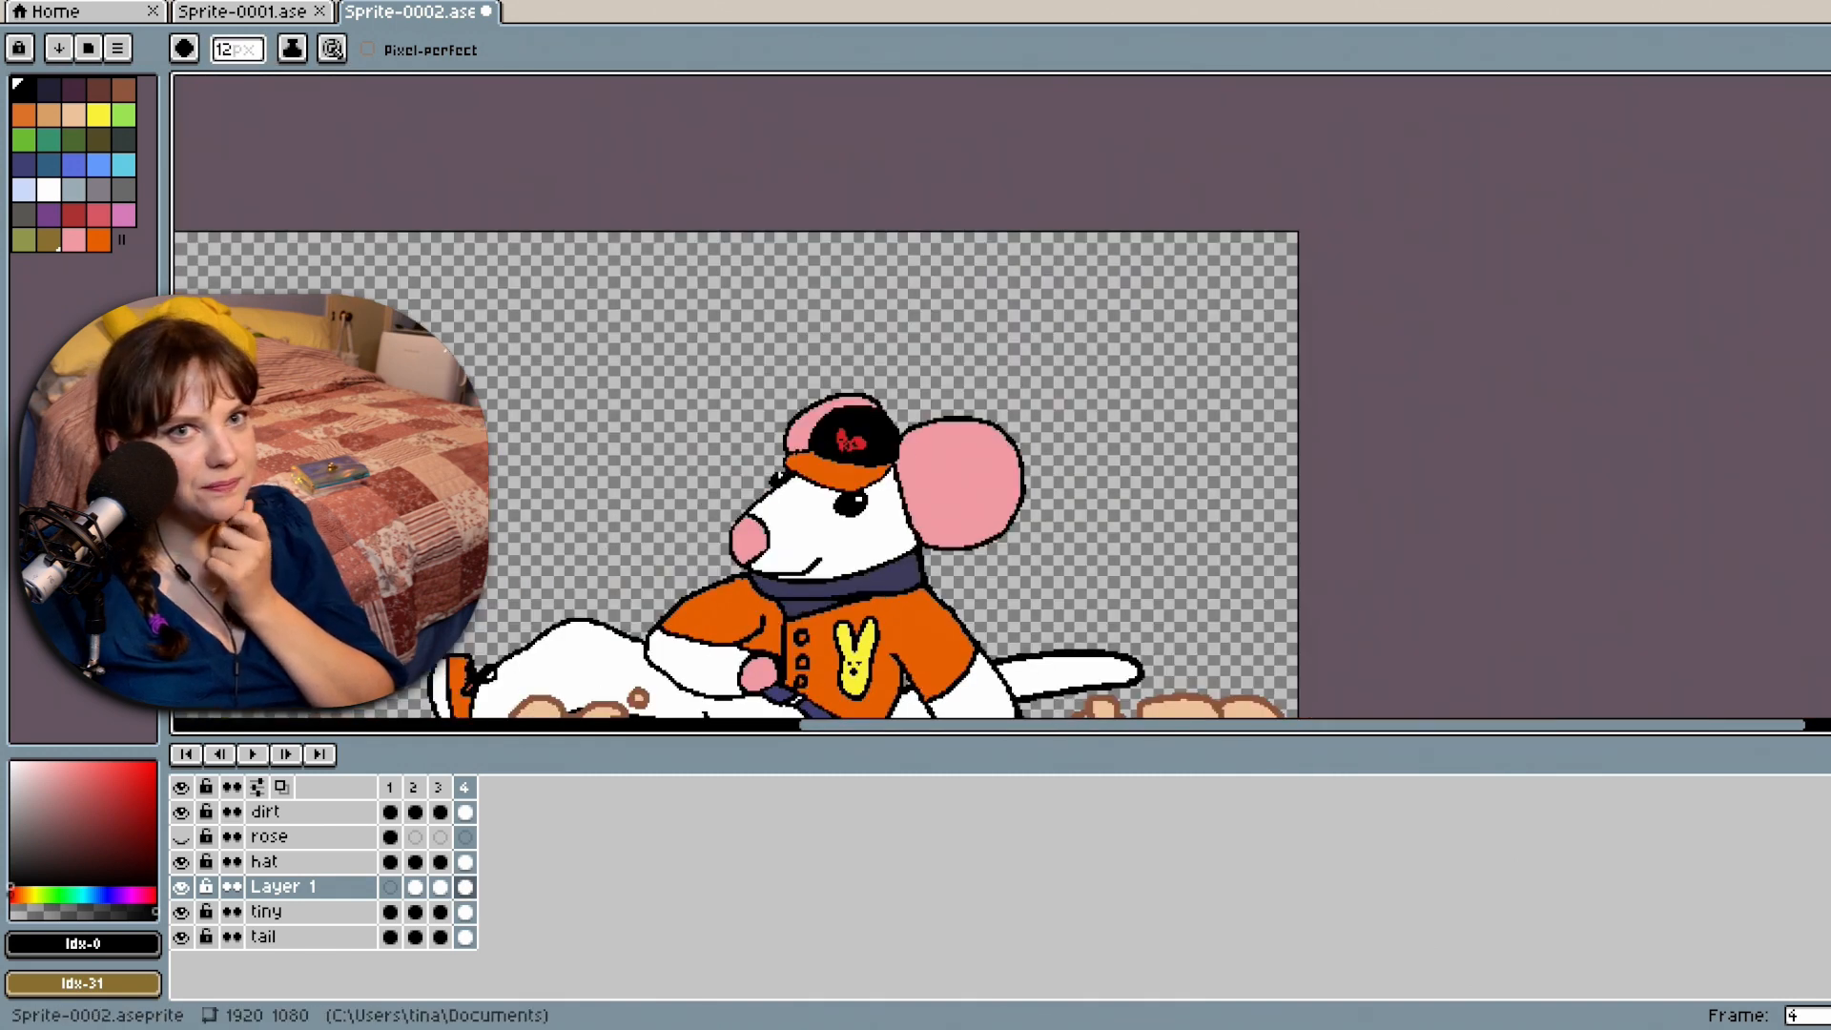
pyautogui.moveTo(1830, 299); pyautogui.dragTo(1829, 396)
pyautogui.scroll(1, 950, 415)
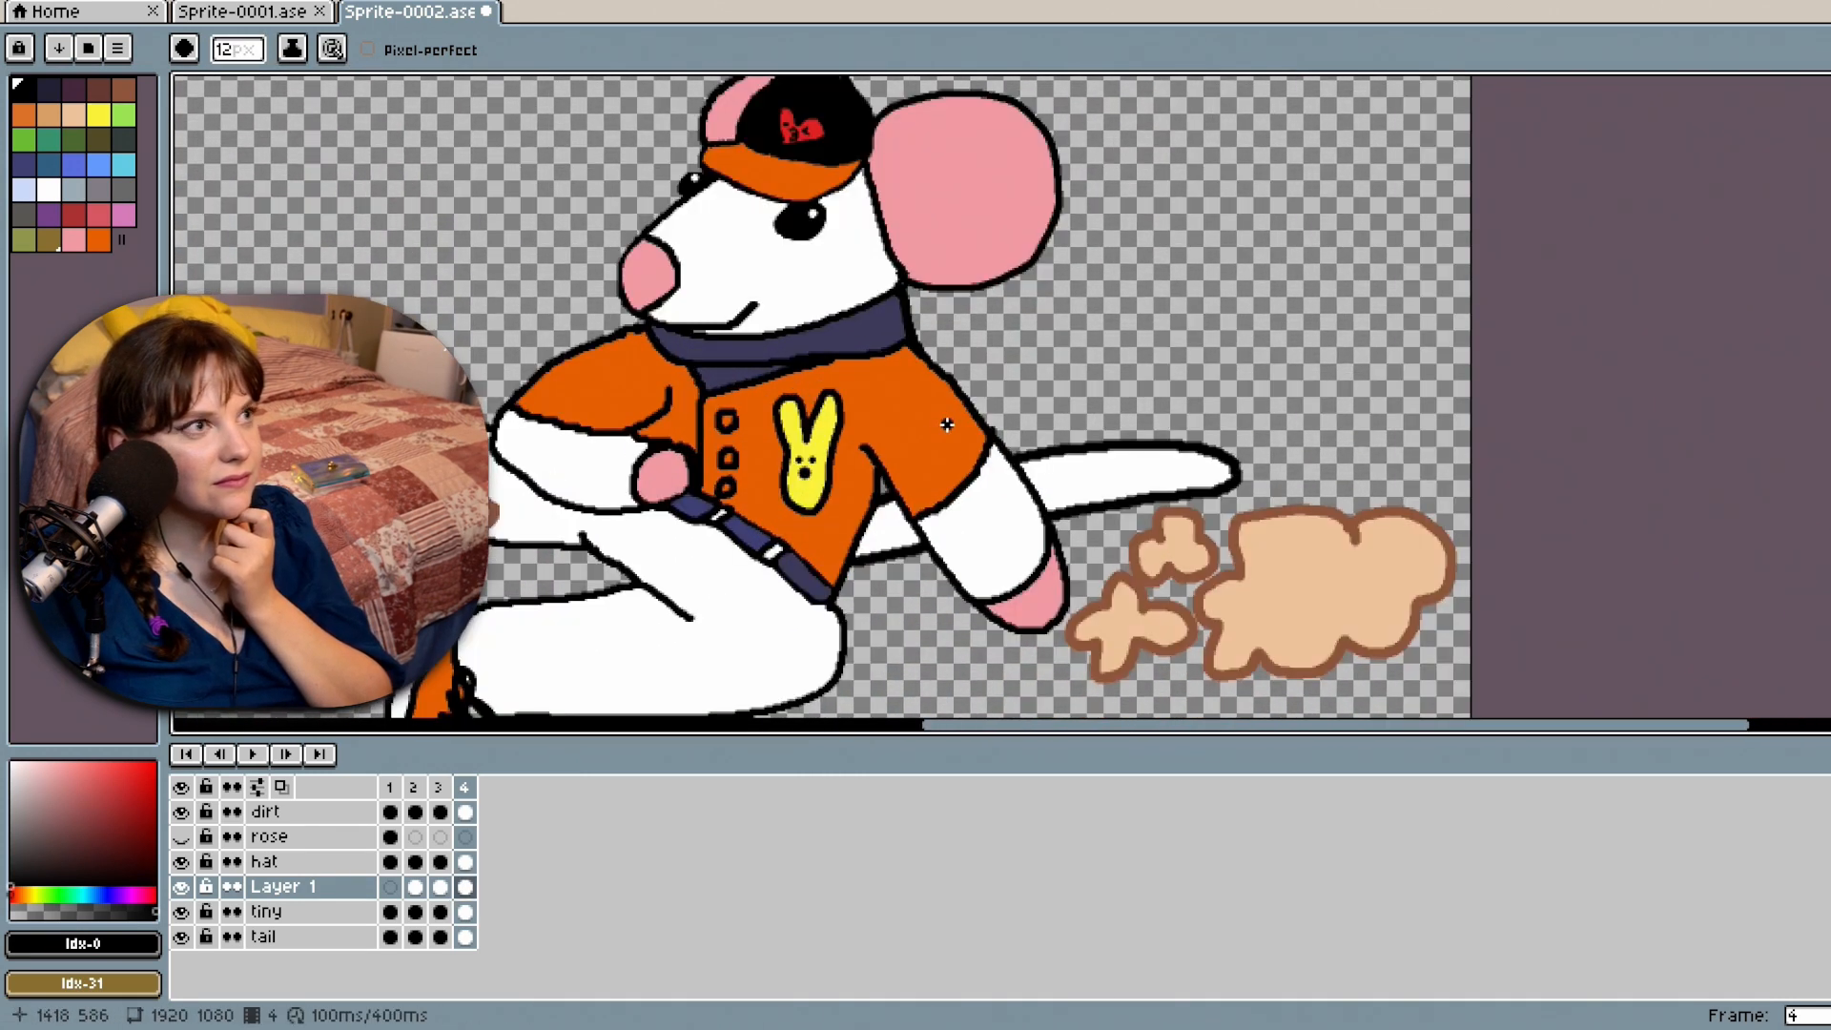
pyautogui.click(261, 757)
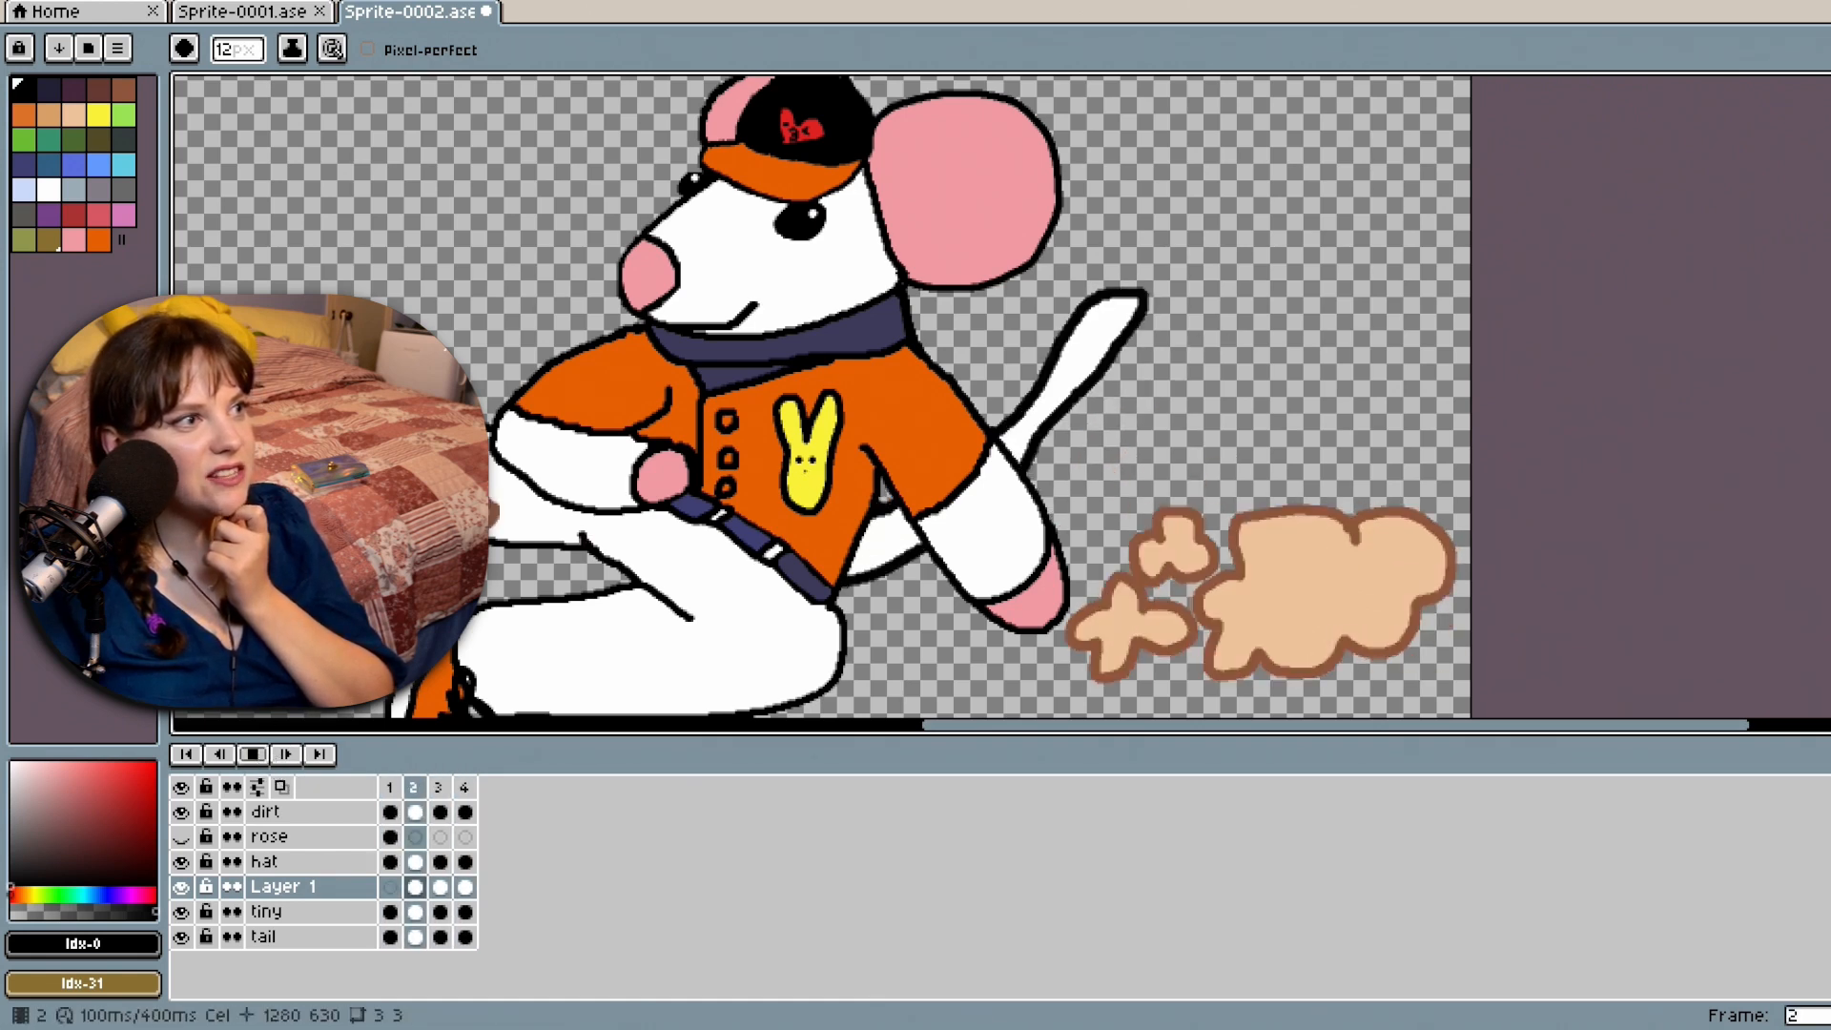
pyautogui.scroll(3, 553, 581)
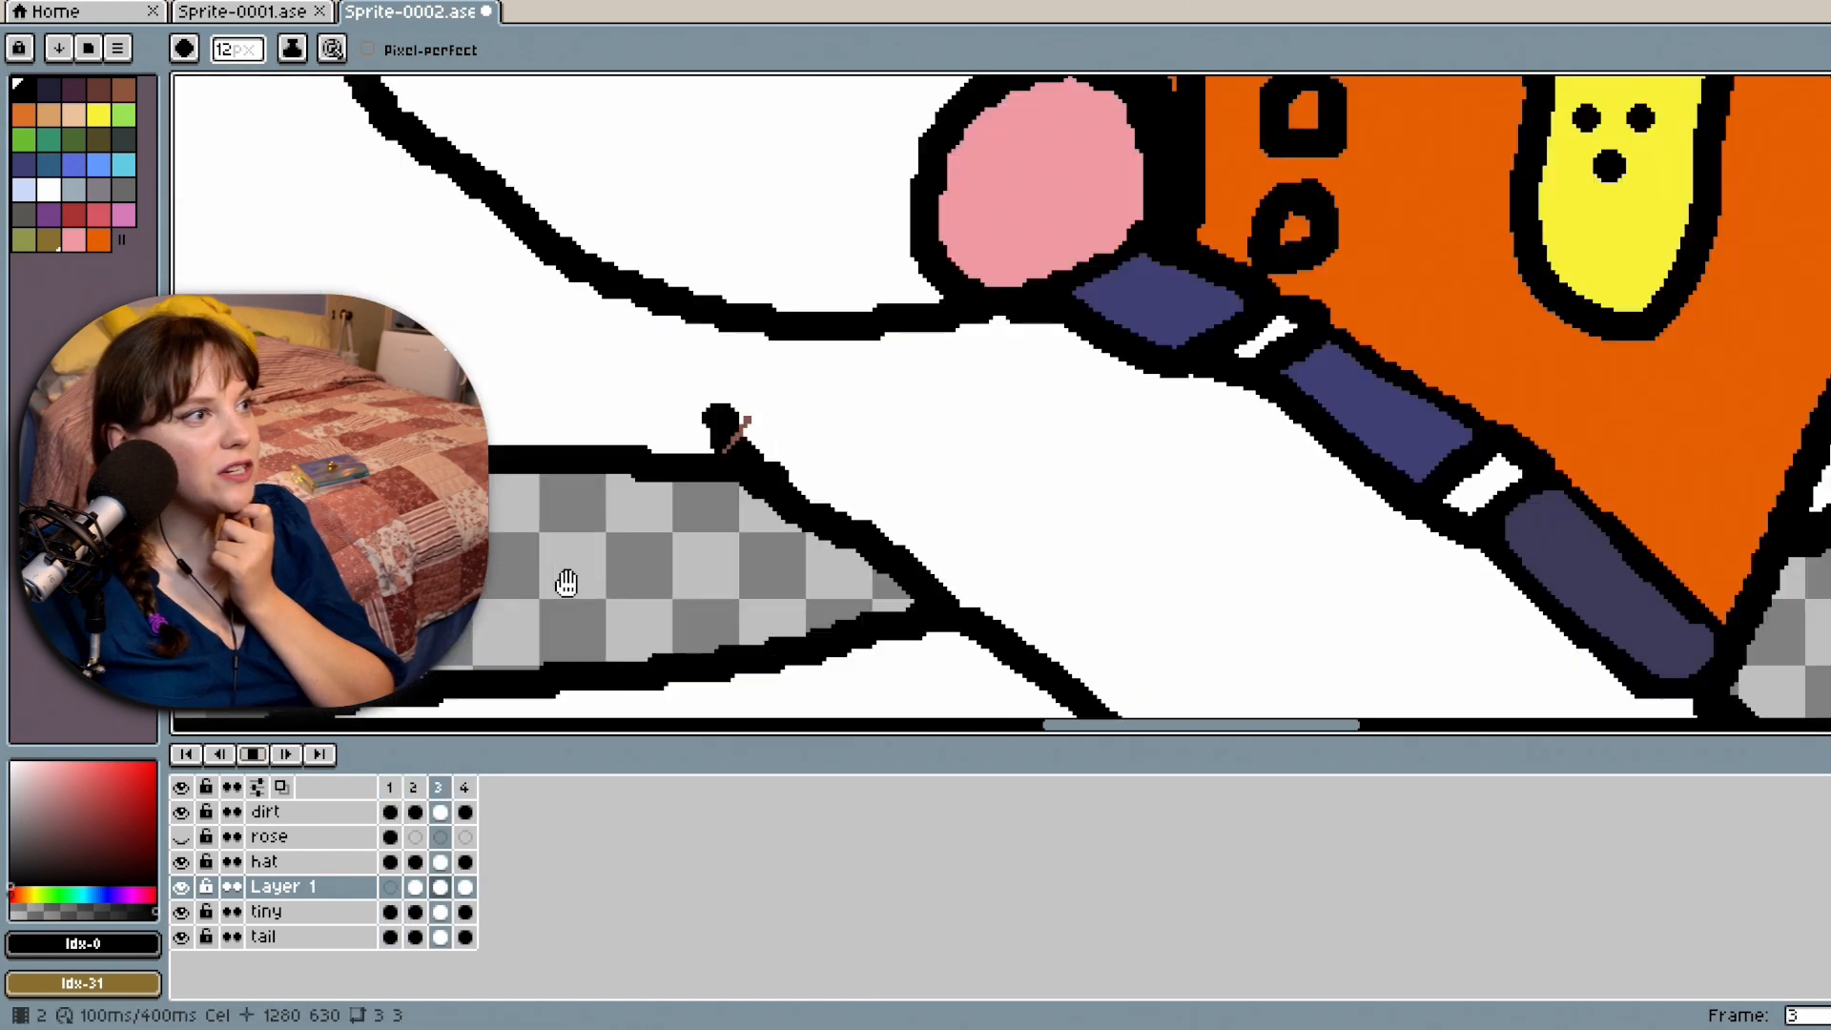
pyautogui.click(255, 755)
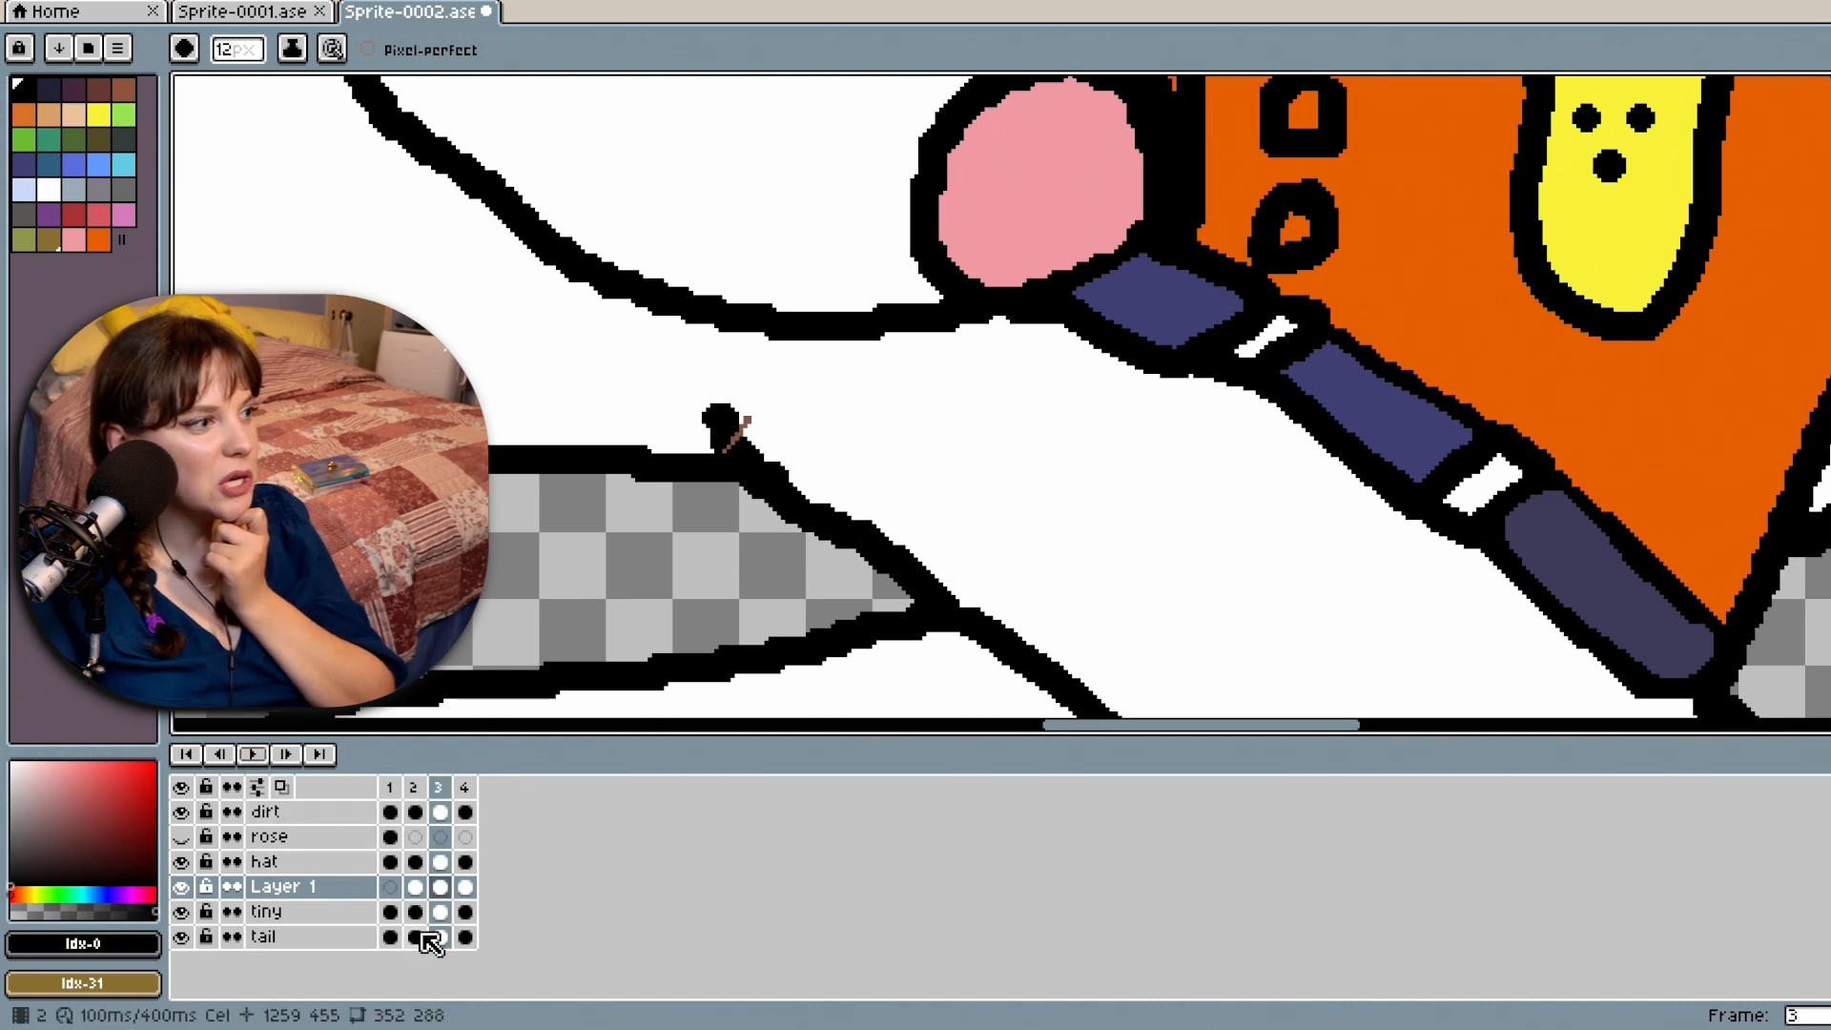
# Erase the stray brown mark at the mouse's thigh from the dirt cels of frames 1 and 3 with the 59 px eraser.
pyautogui.click(390, 812)
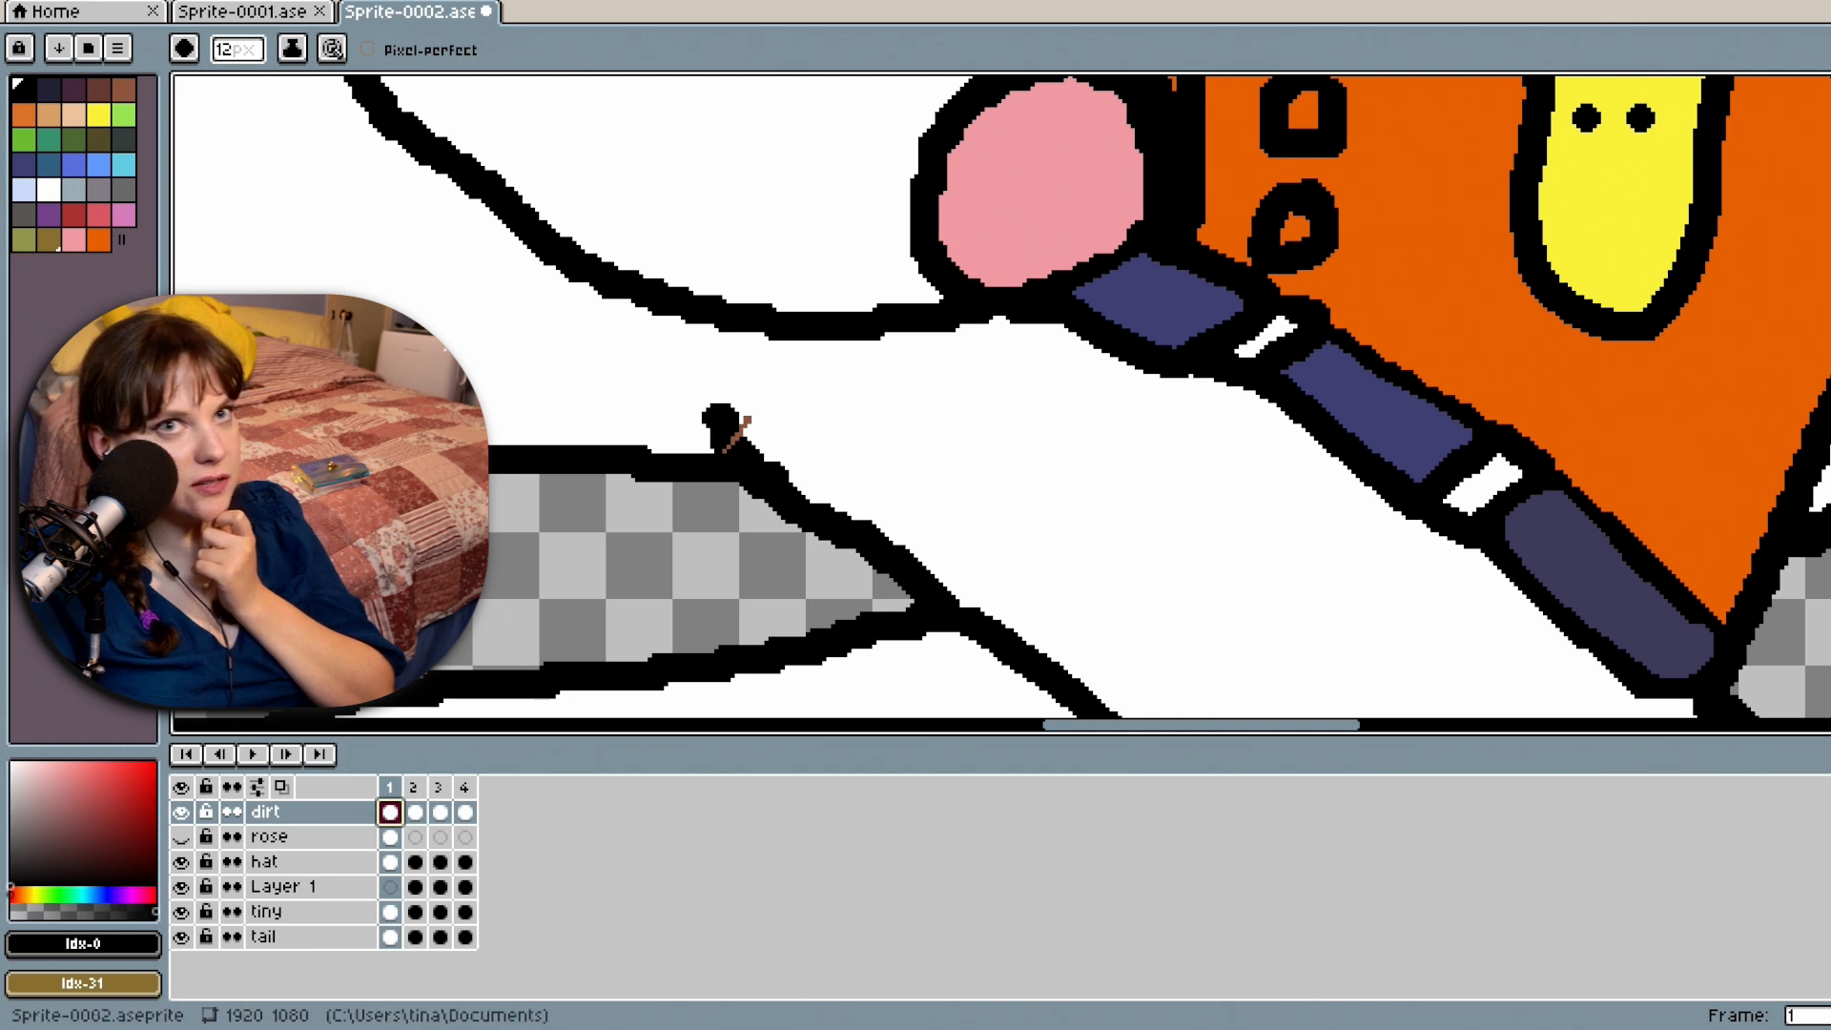
pyautogui.press('b')
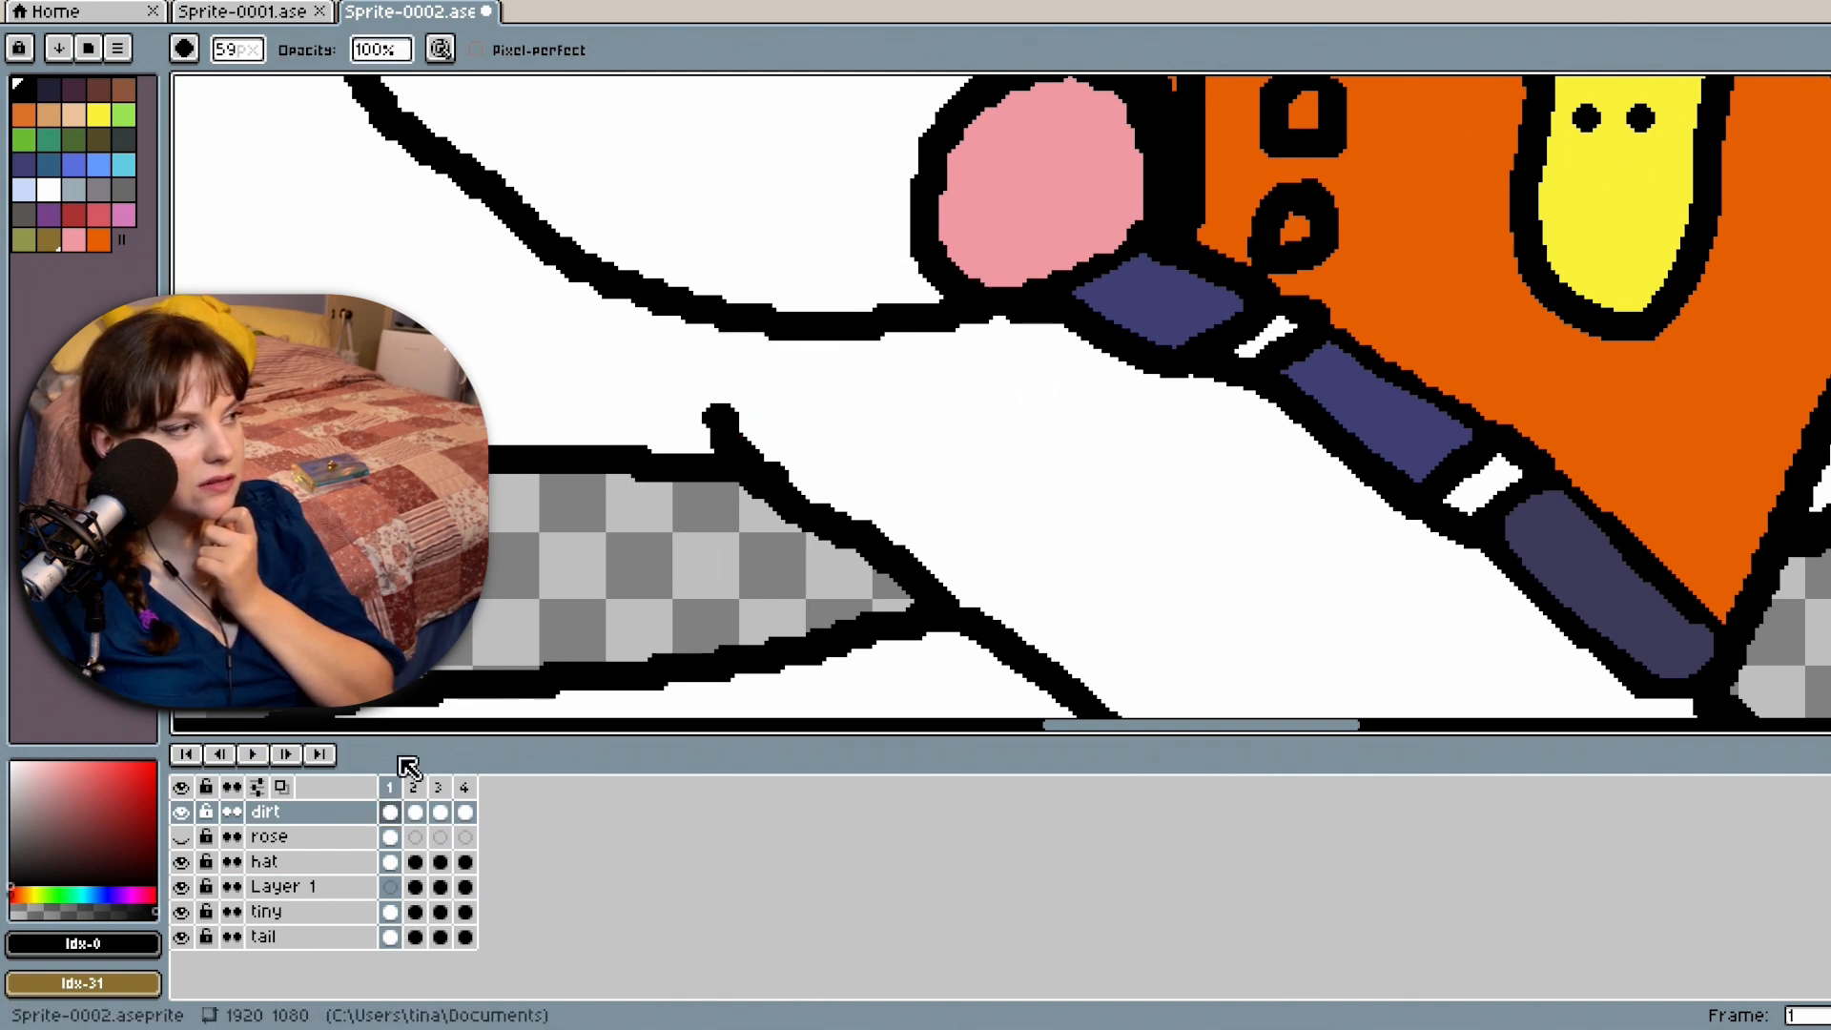
pyautogui.click(431, 812)
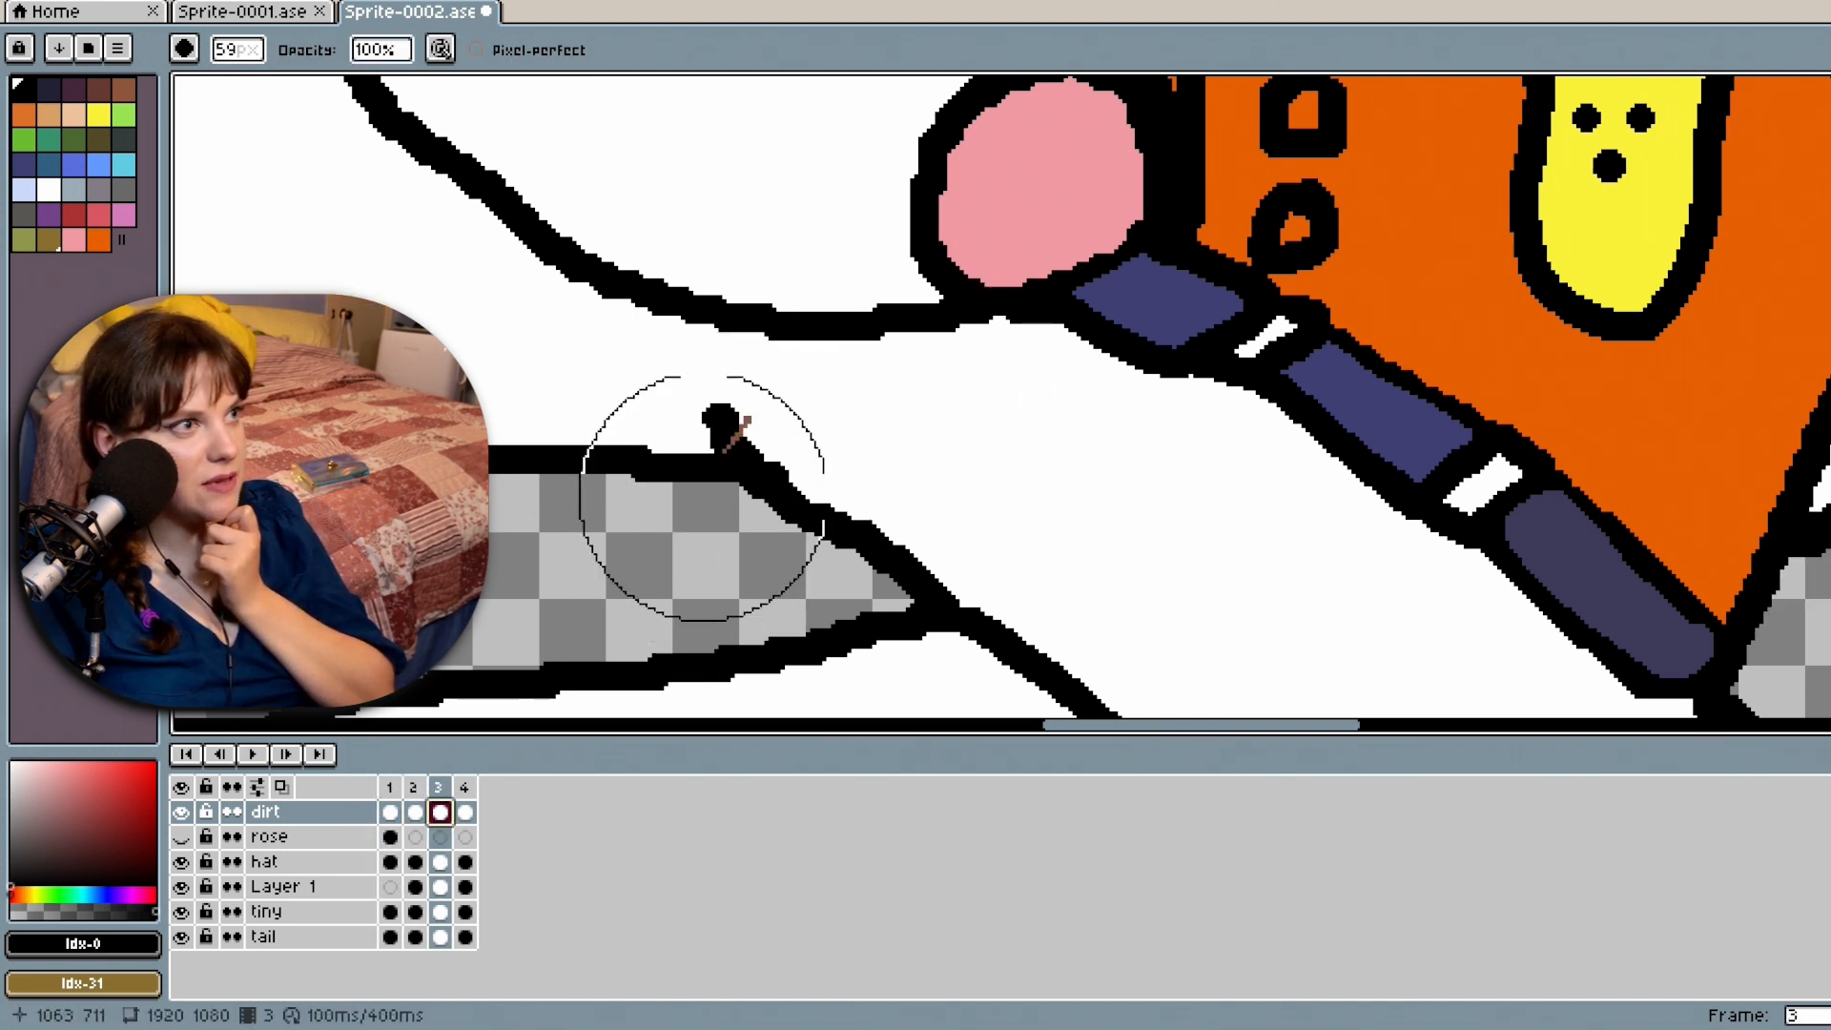
pyautogui.scroll(-2, 1251, 485)
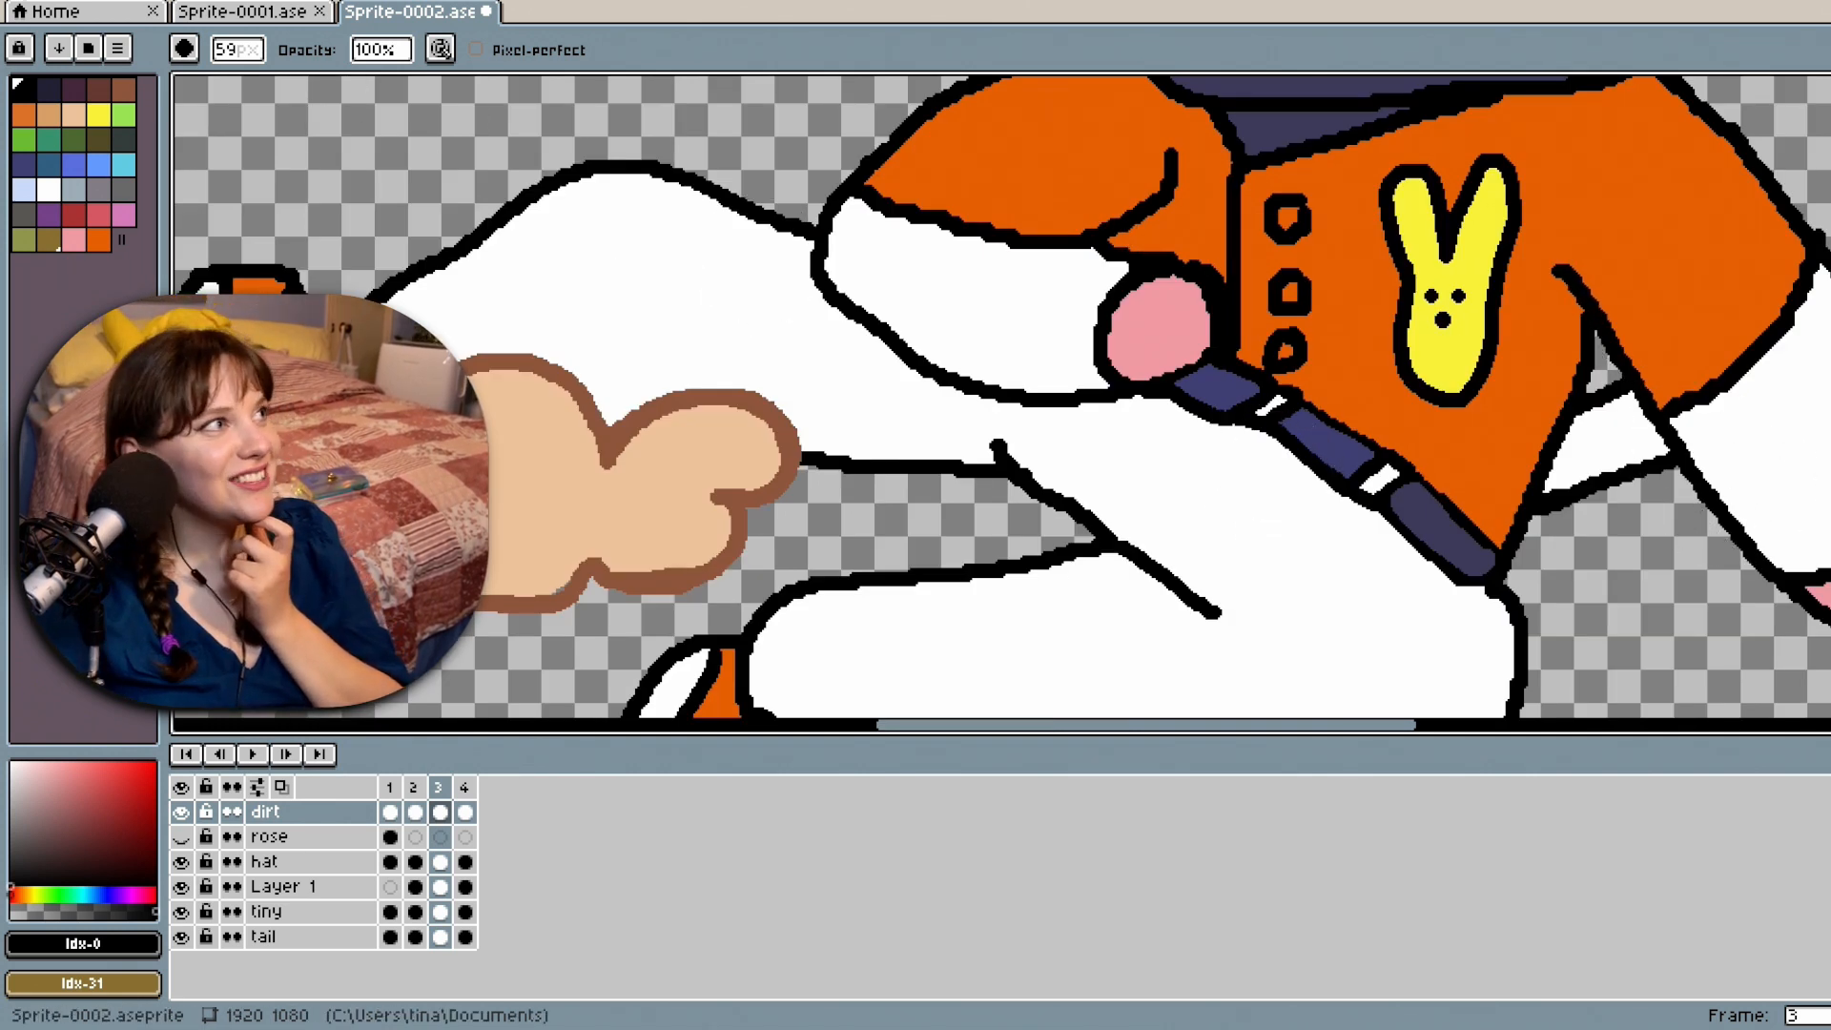
# Save the sprite and play the animation with the whole mouse and both dust clouds in view.
pyautogui.click(39, 0)
pyautogui.click(83, 98)
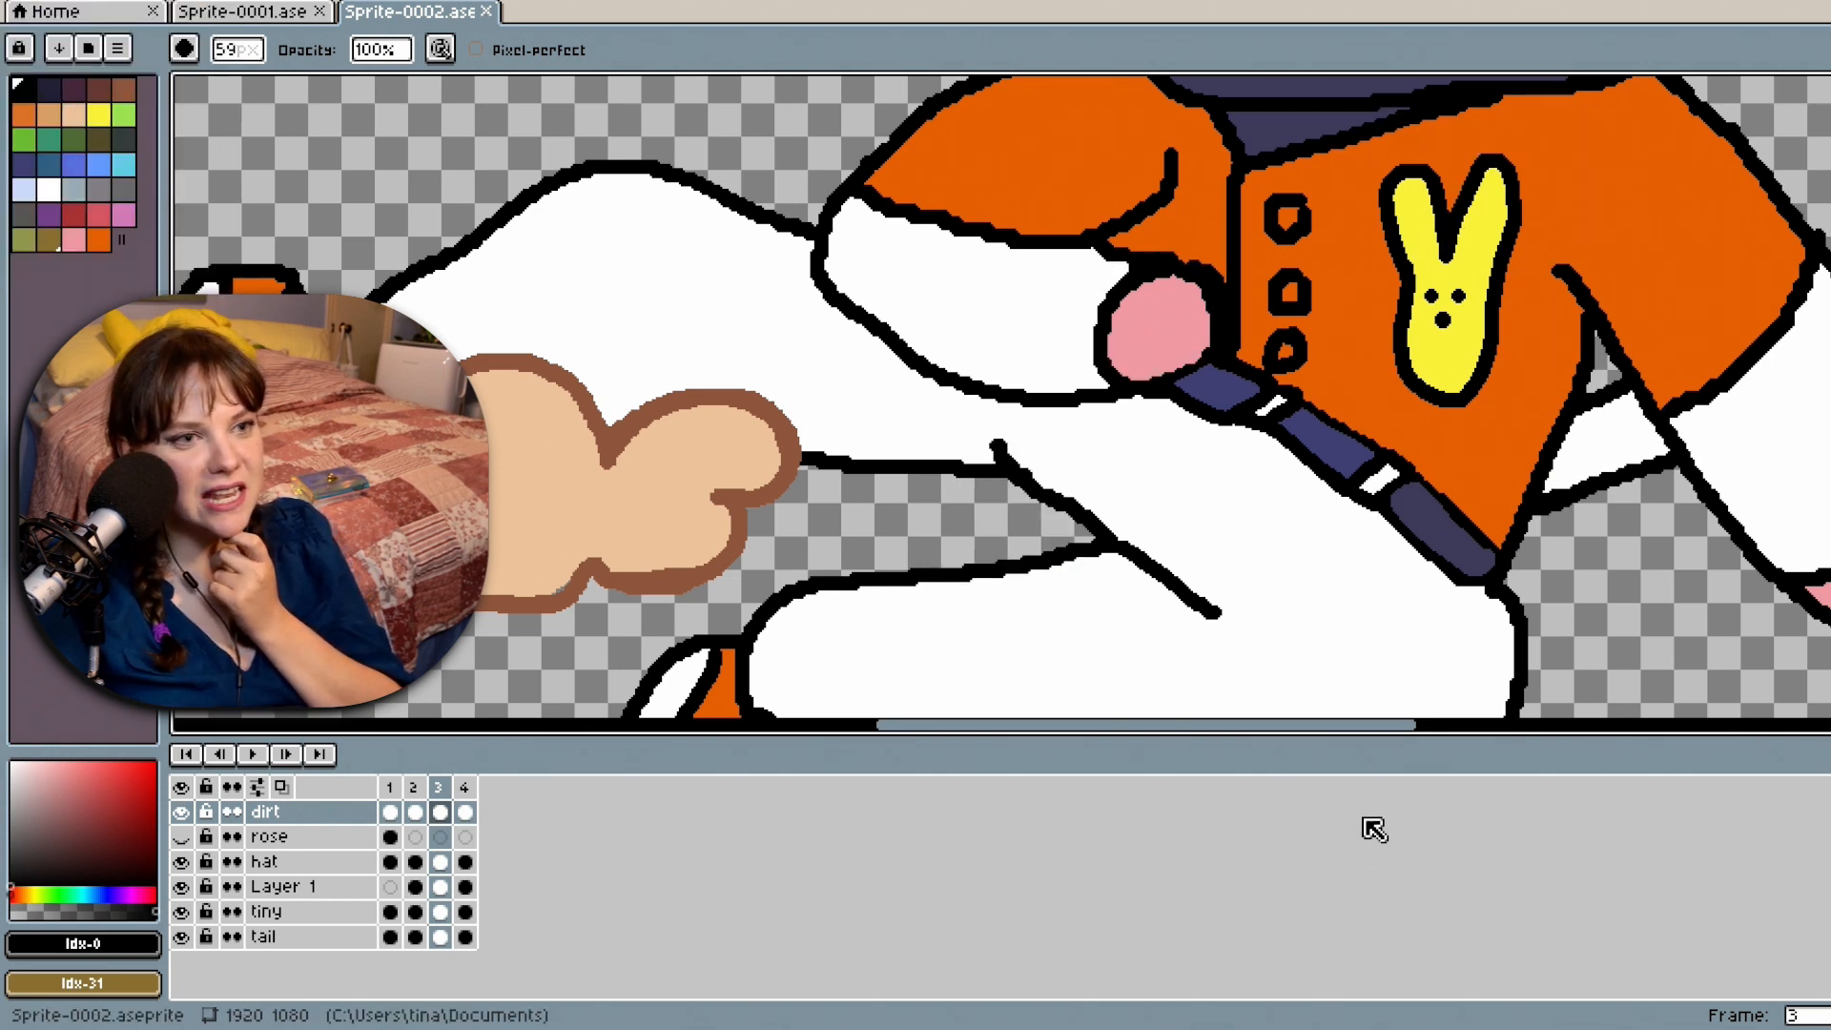
pyautogui.moveTo(1361, 725); pyautogui.dragTo(1422, 725)
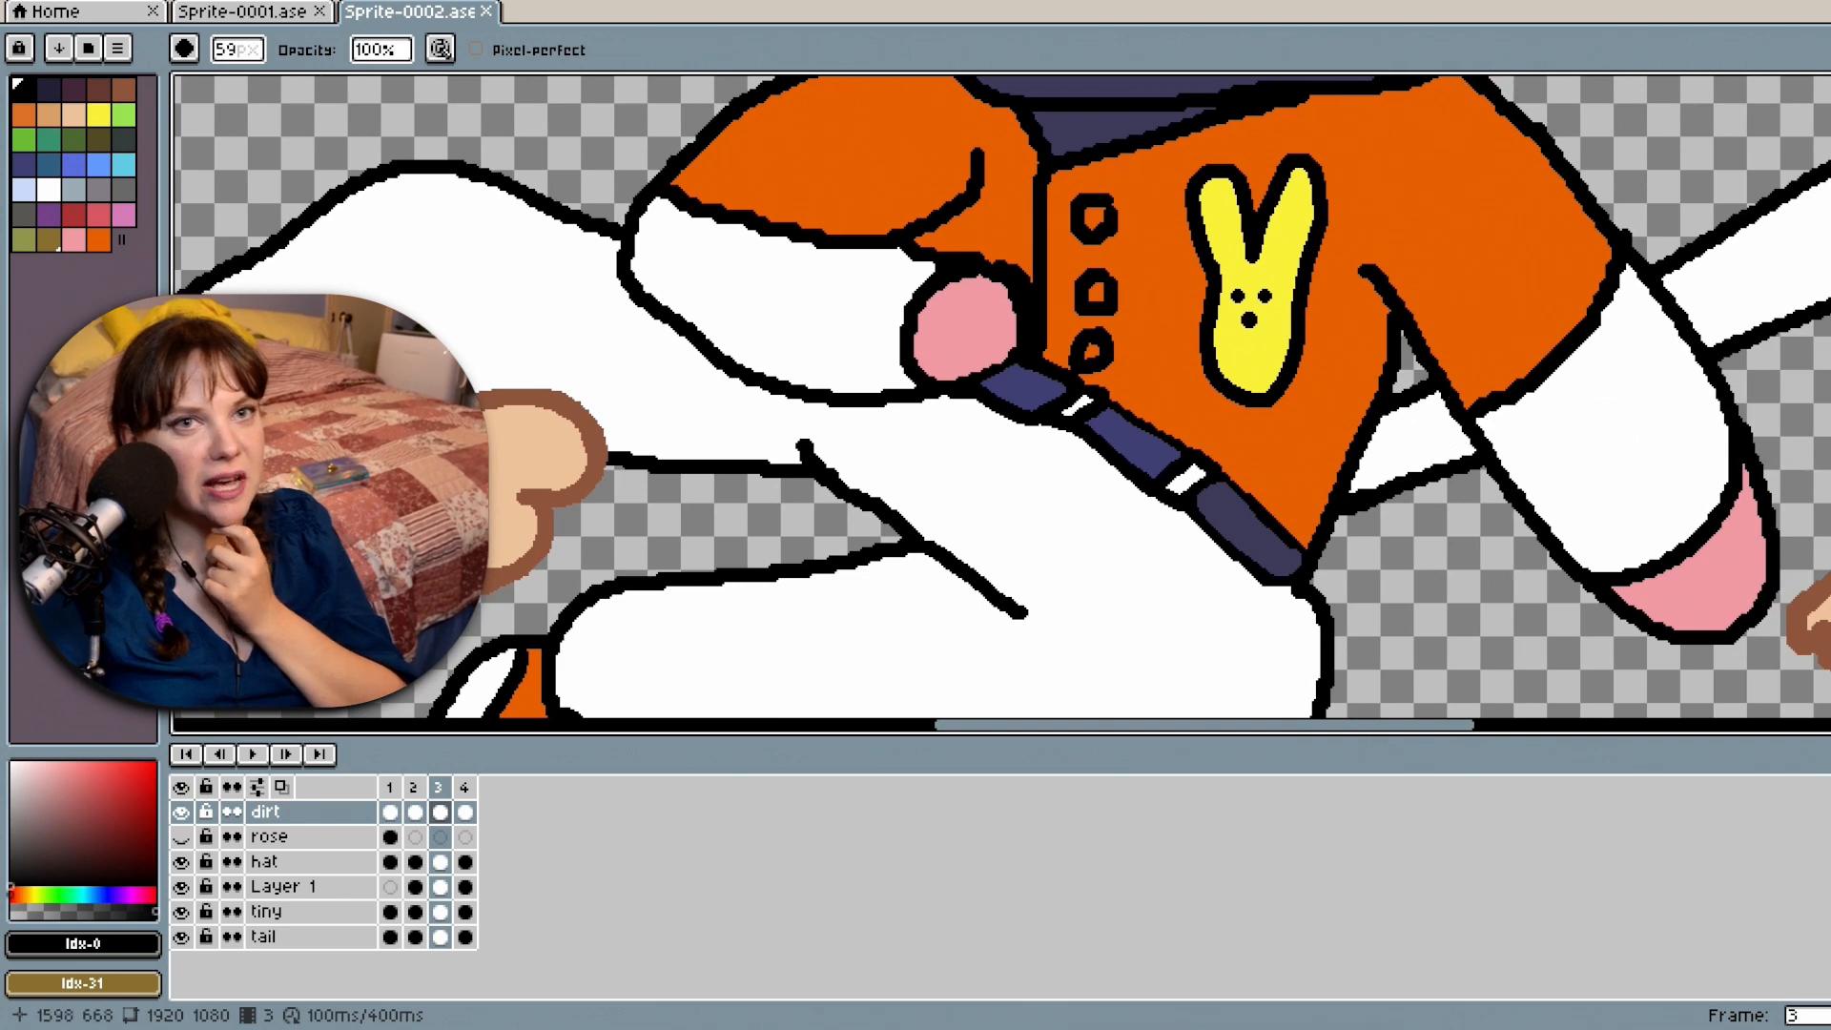
pyautogui.click(253, 753)
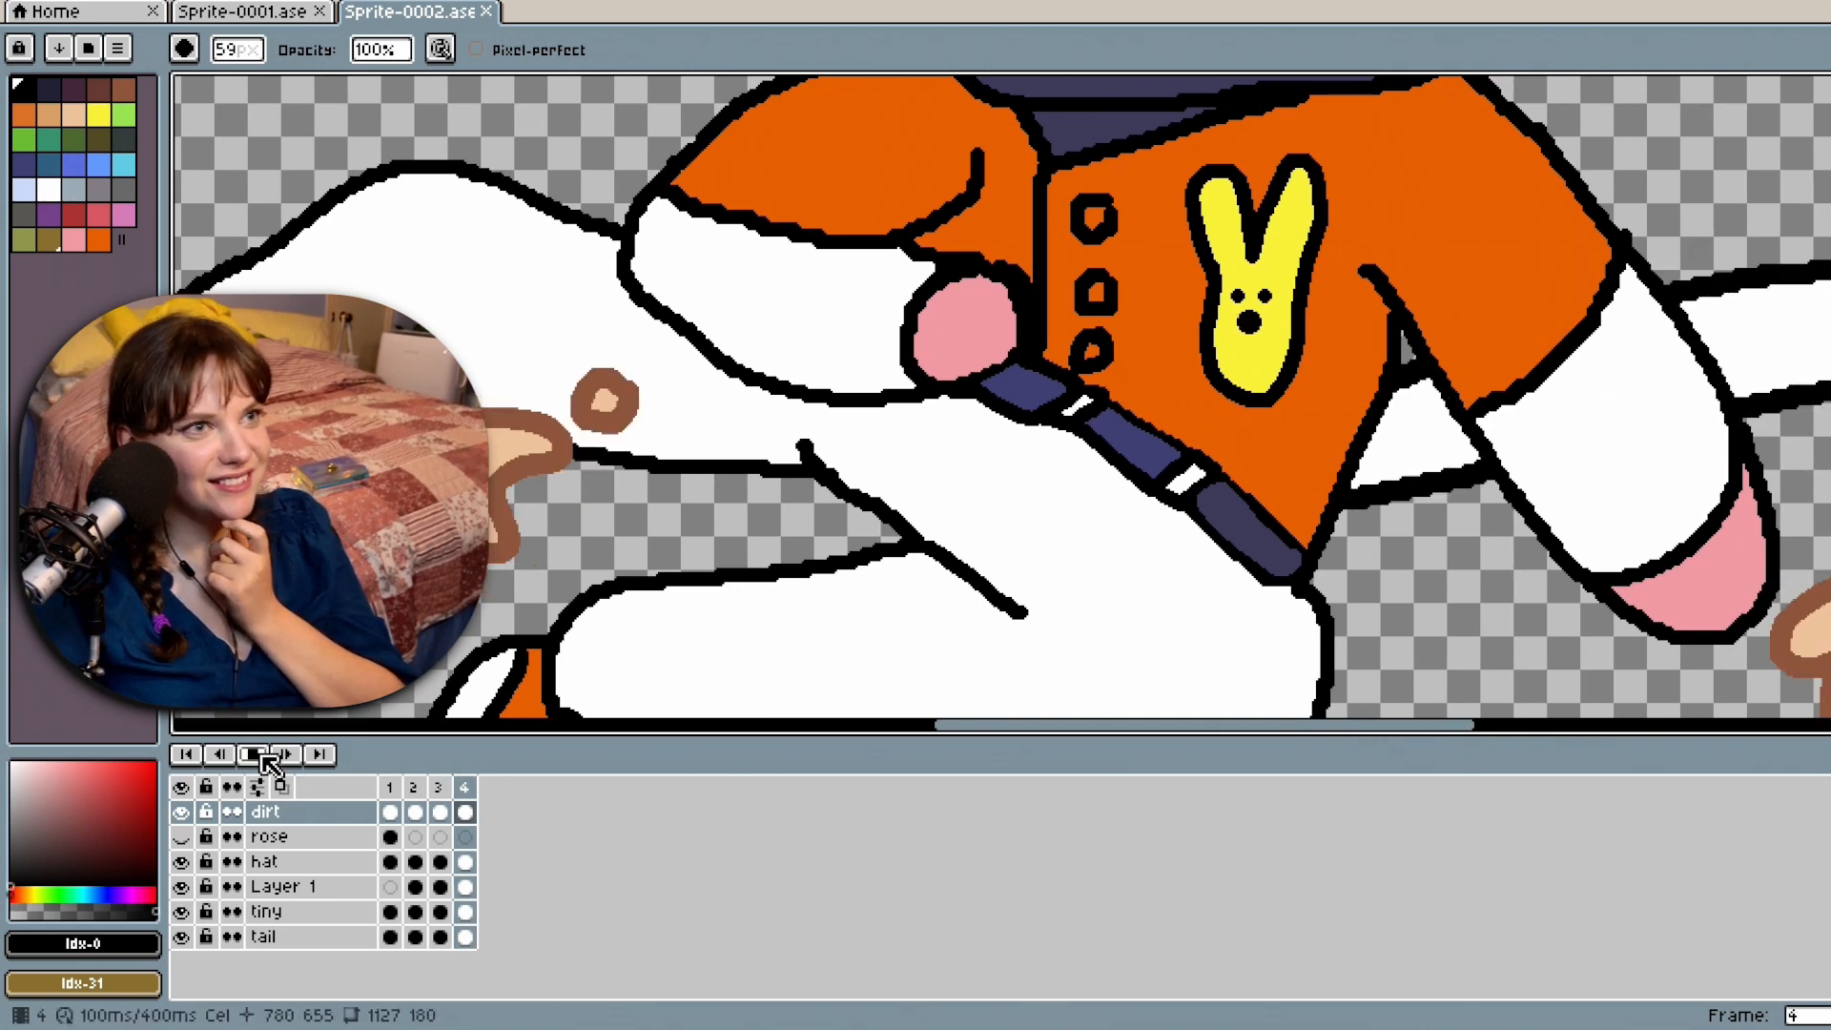
pyautogui.scroll(-3, 1203, 506)
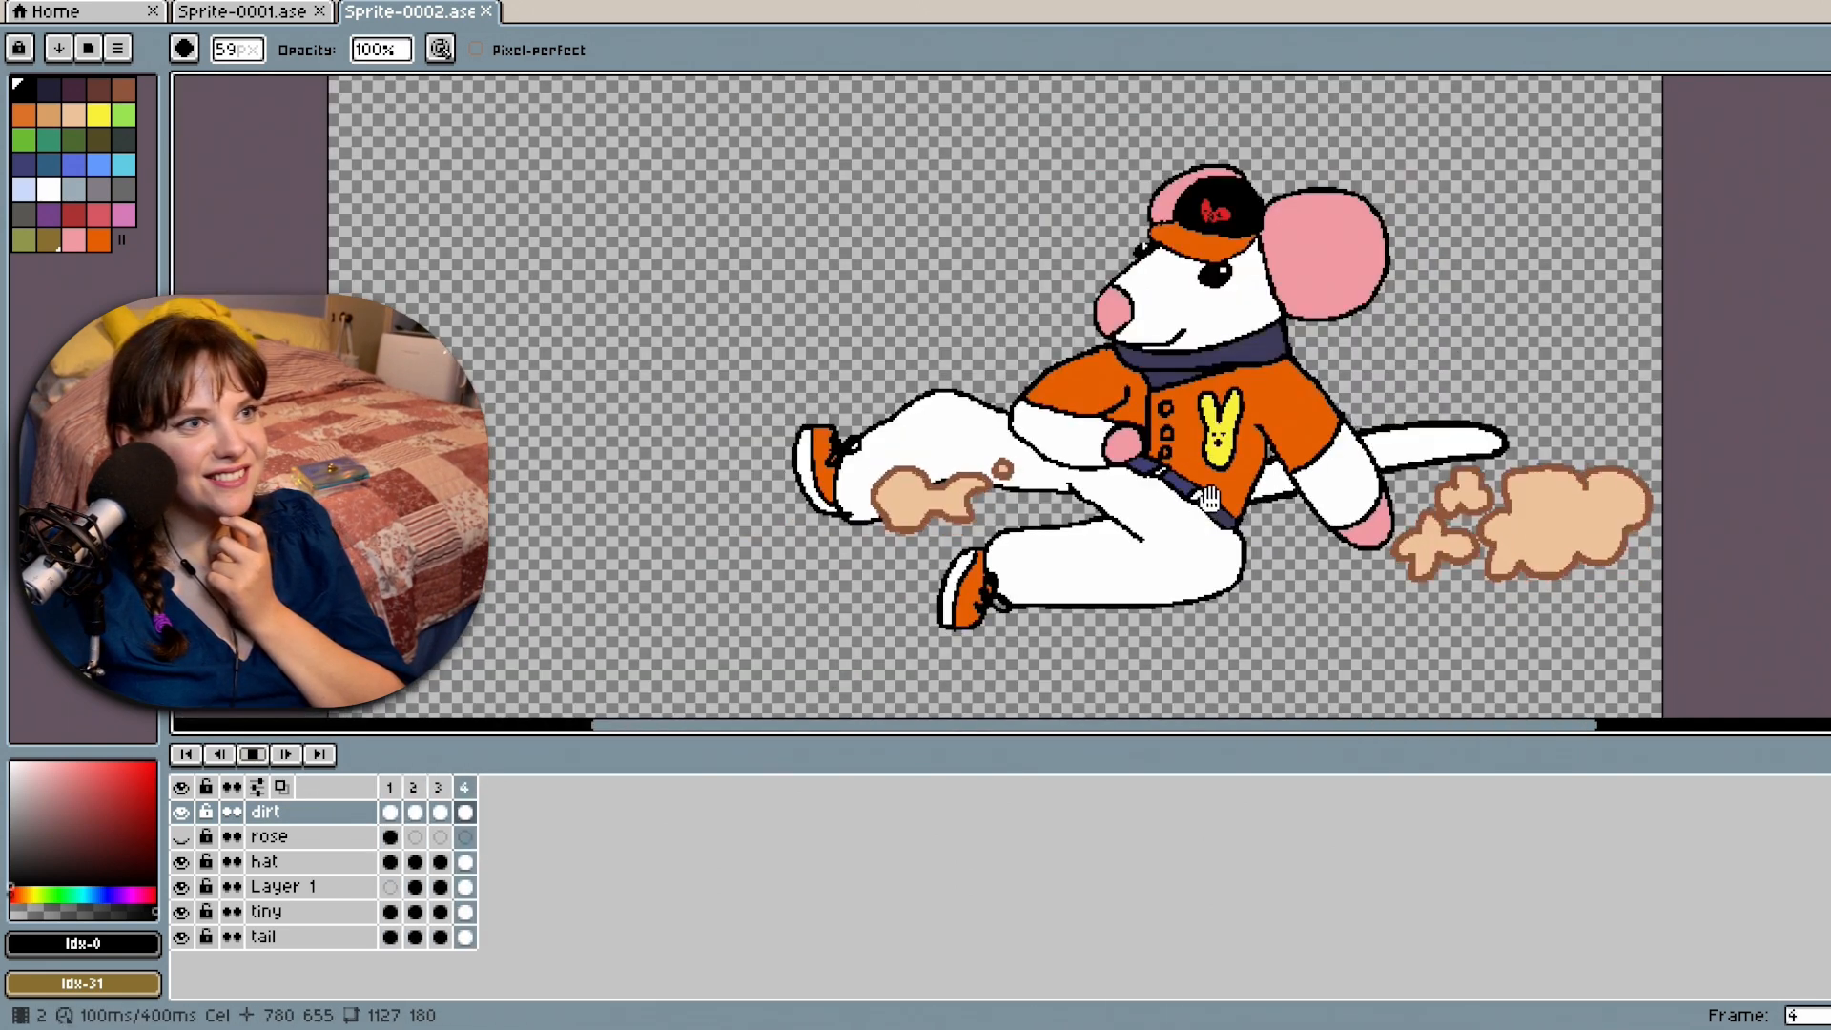
pyautogui.scroll(1, 1390, 437)
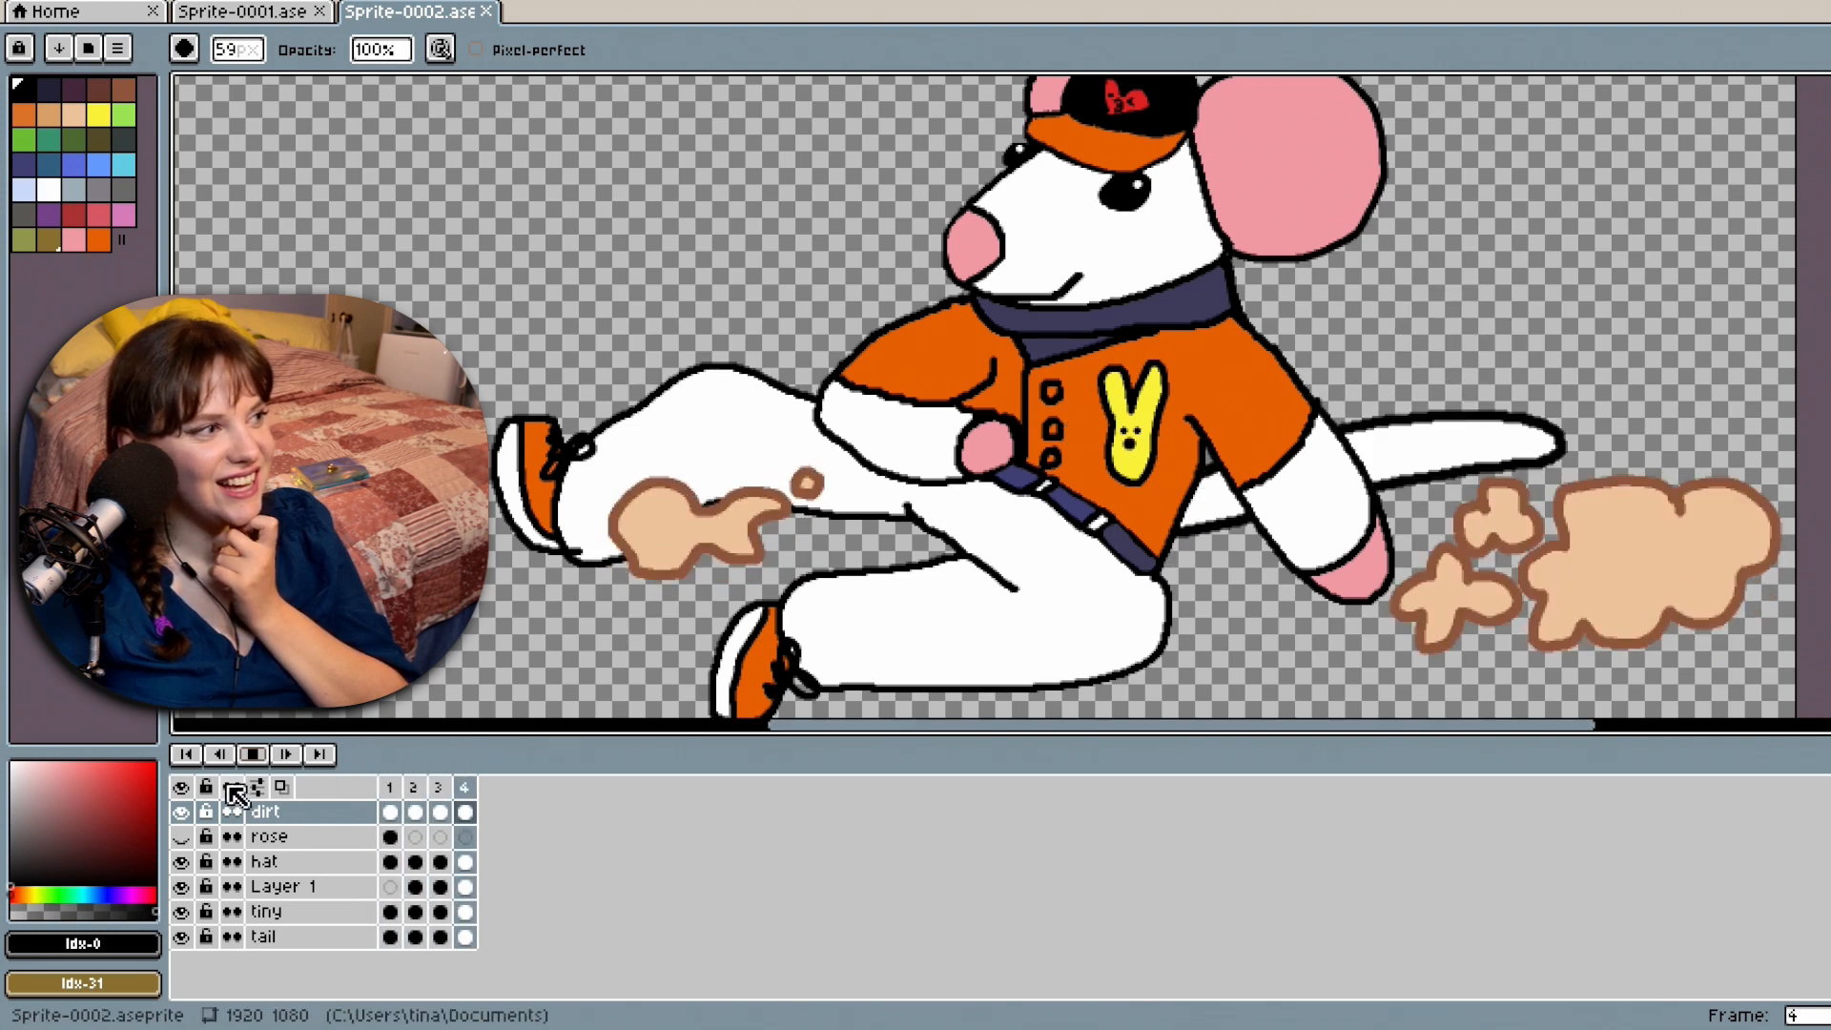
pyautogui.scroll(-1, 1225, 491)
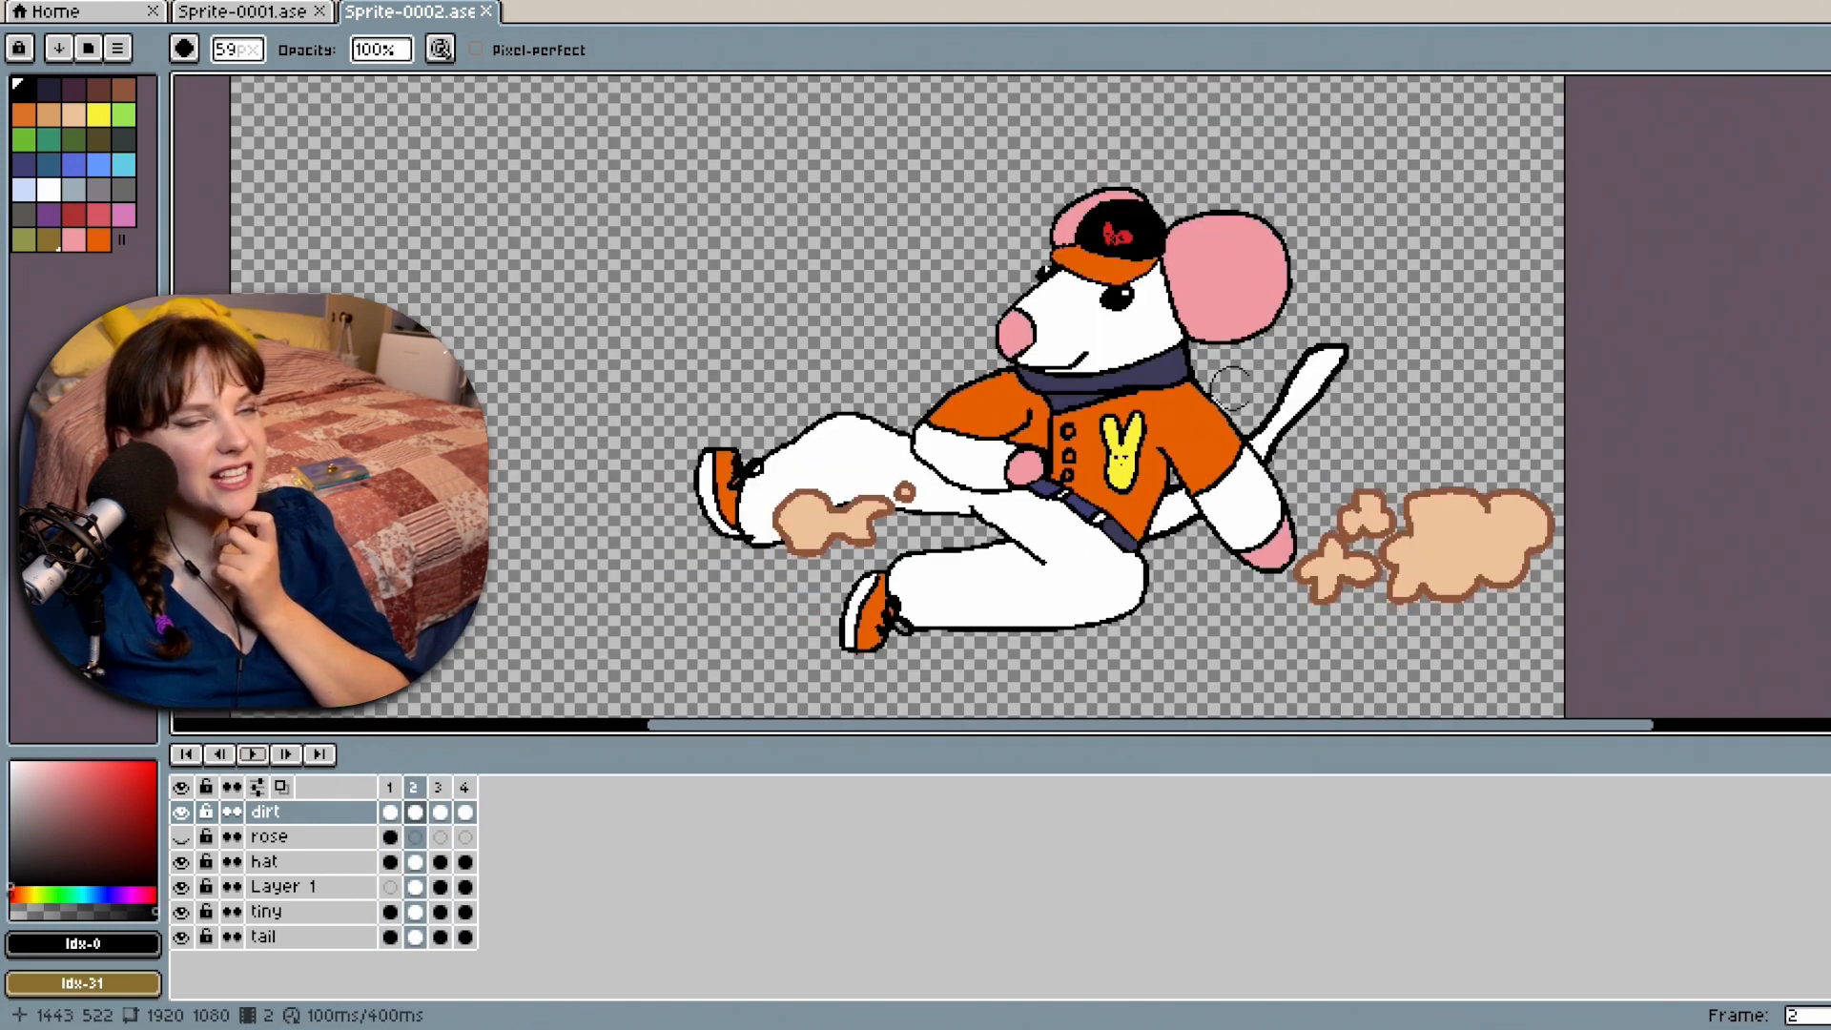
# Examine the mouse's head and cap up close in frame 2 with the hat layer active.
pyautogui.scroll(3, 1001, 396)
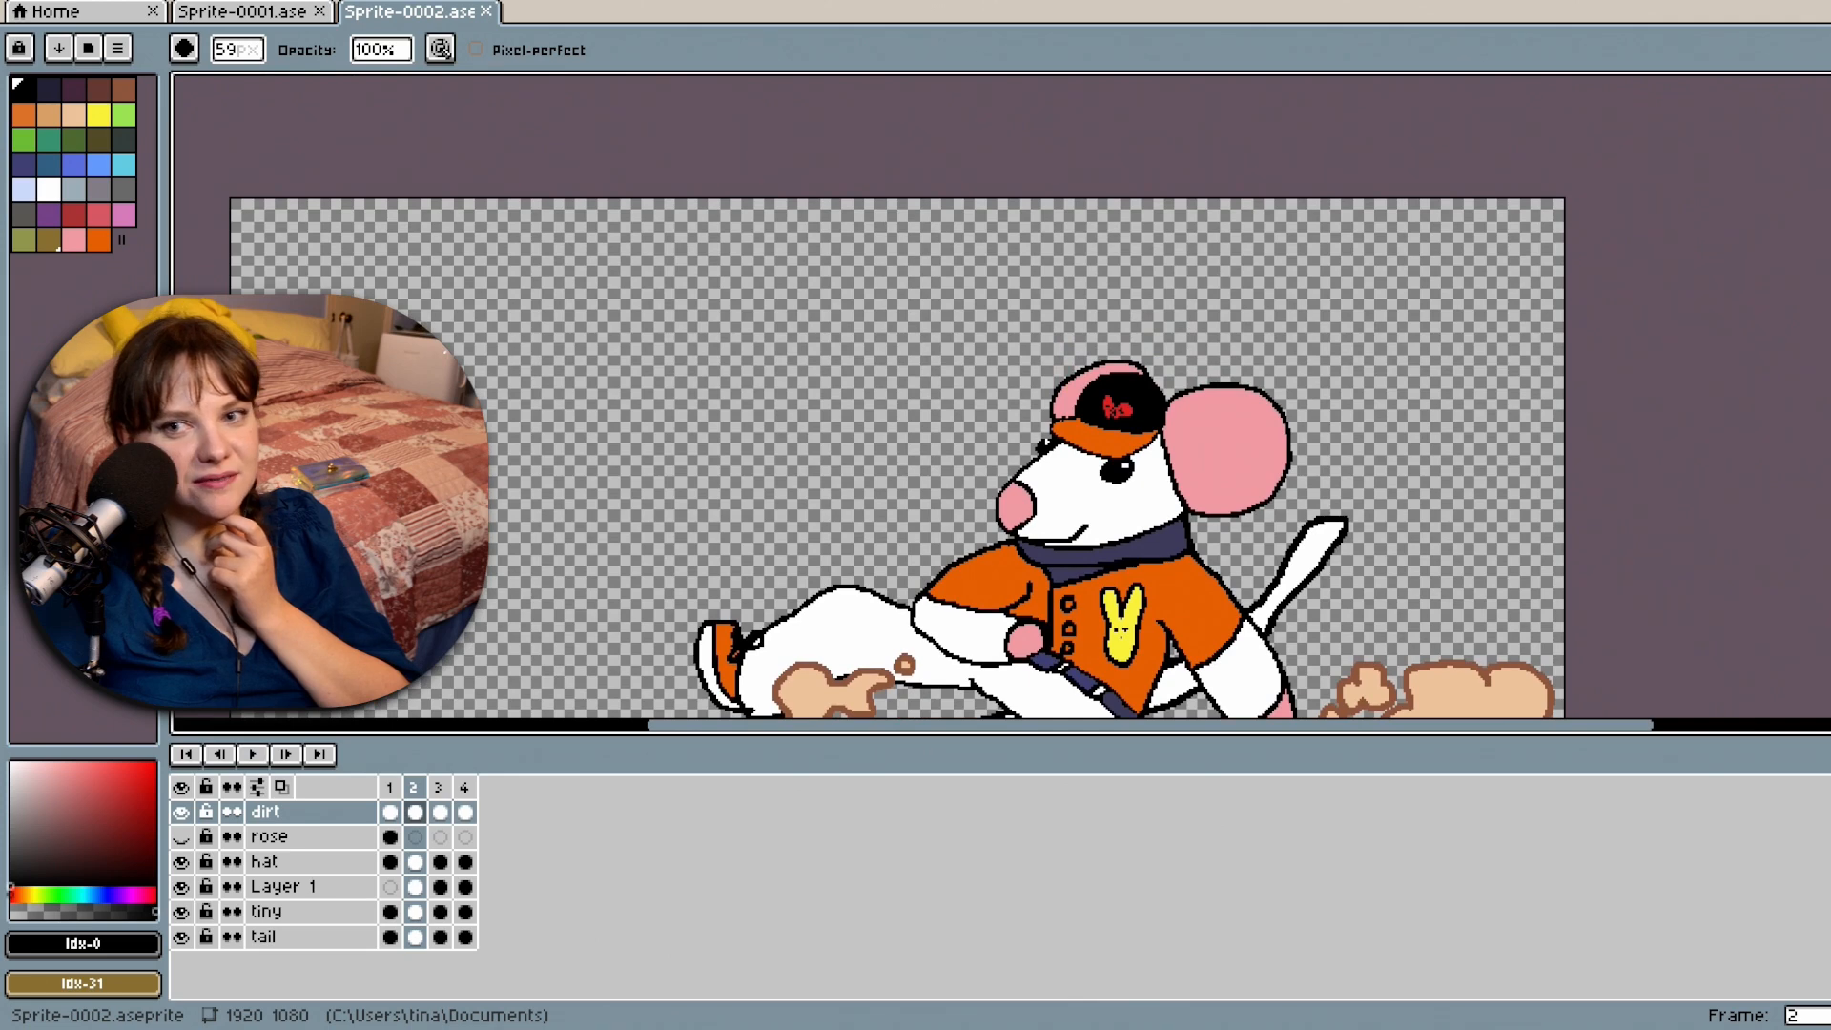
pyautogui.scroll(1, 896, 458)
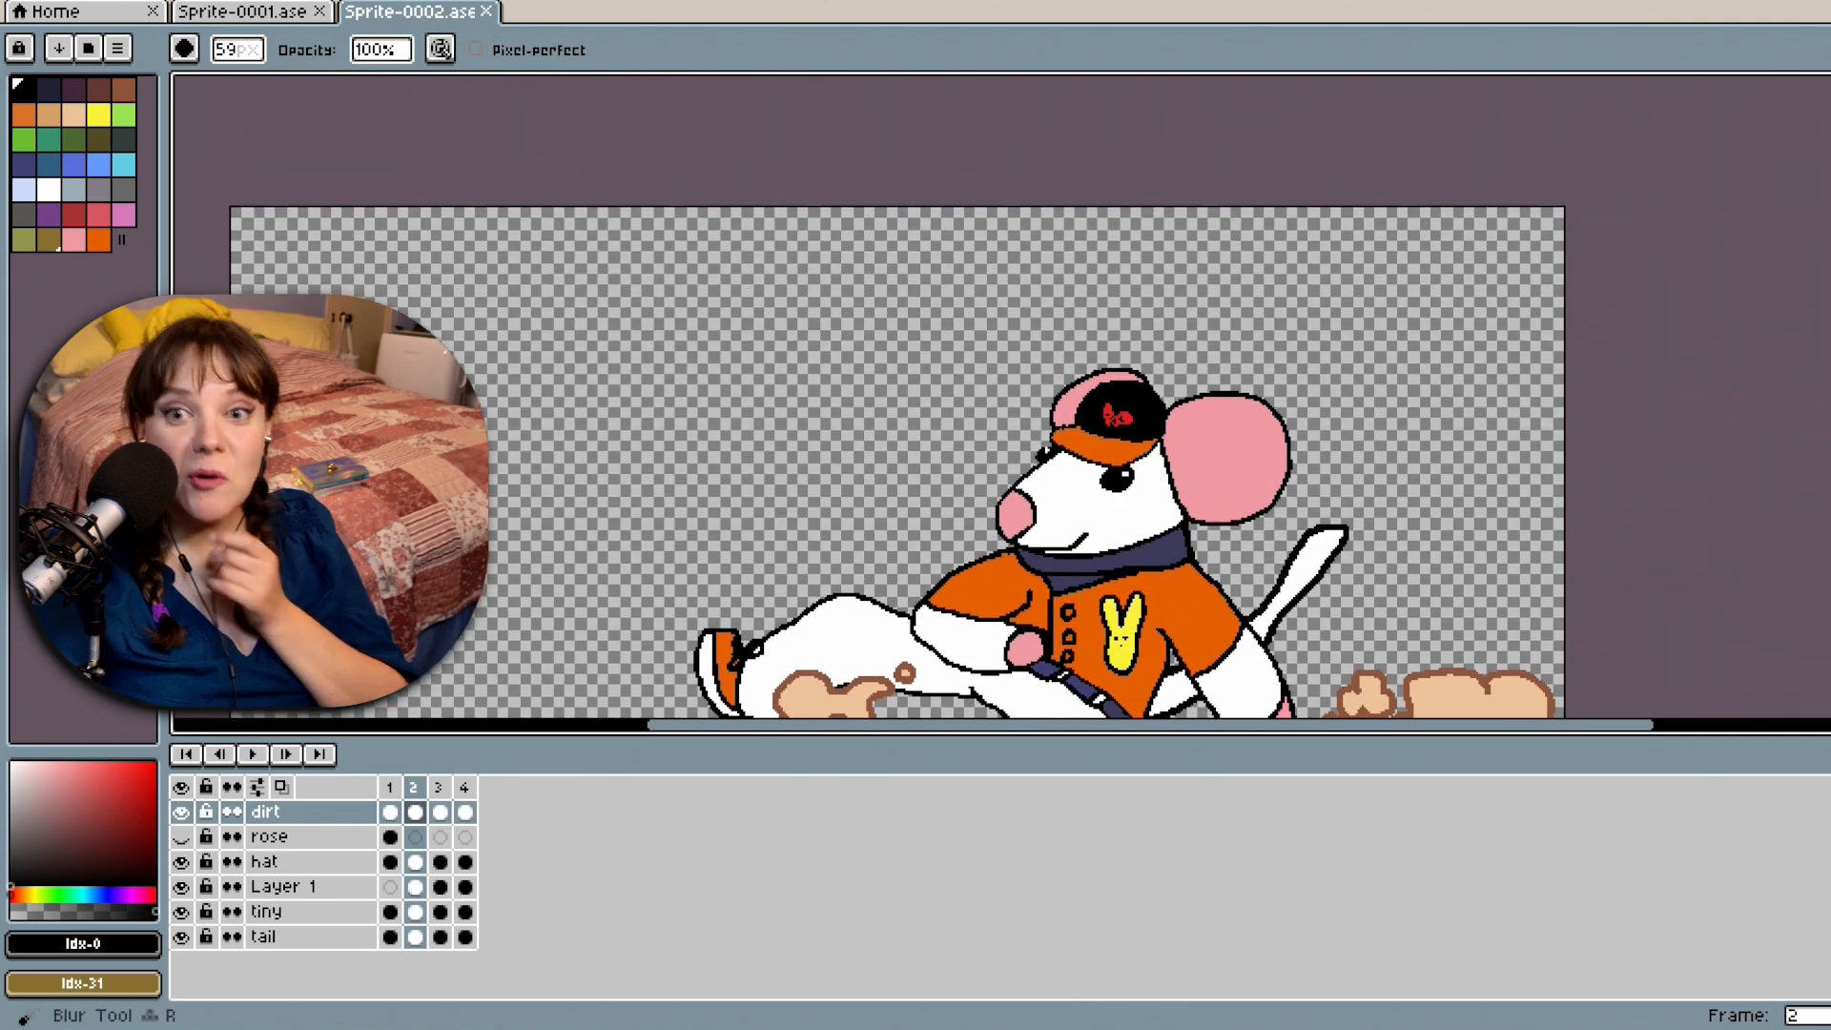
pyautogui.scroll(2, 1135, 505)
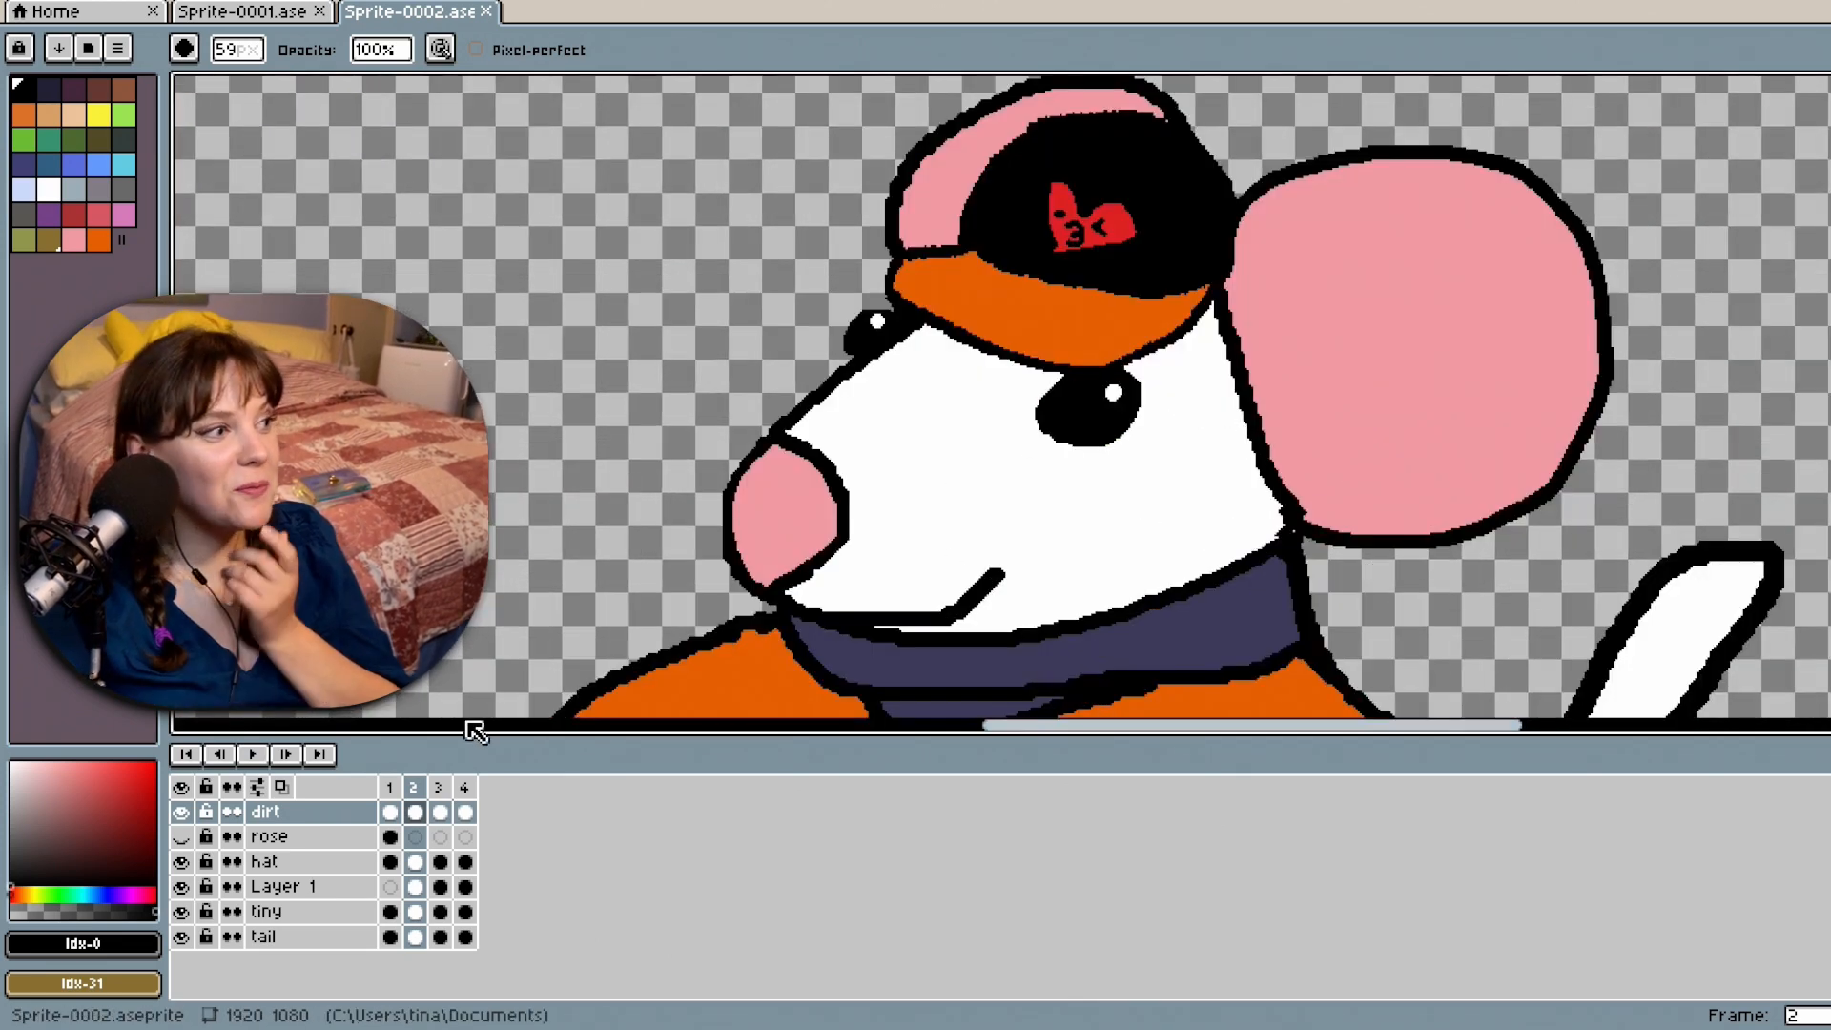
pyautogui.click(358, 862)
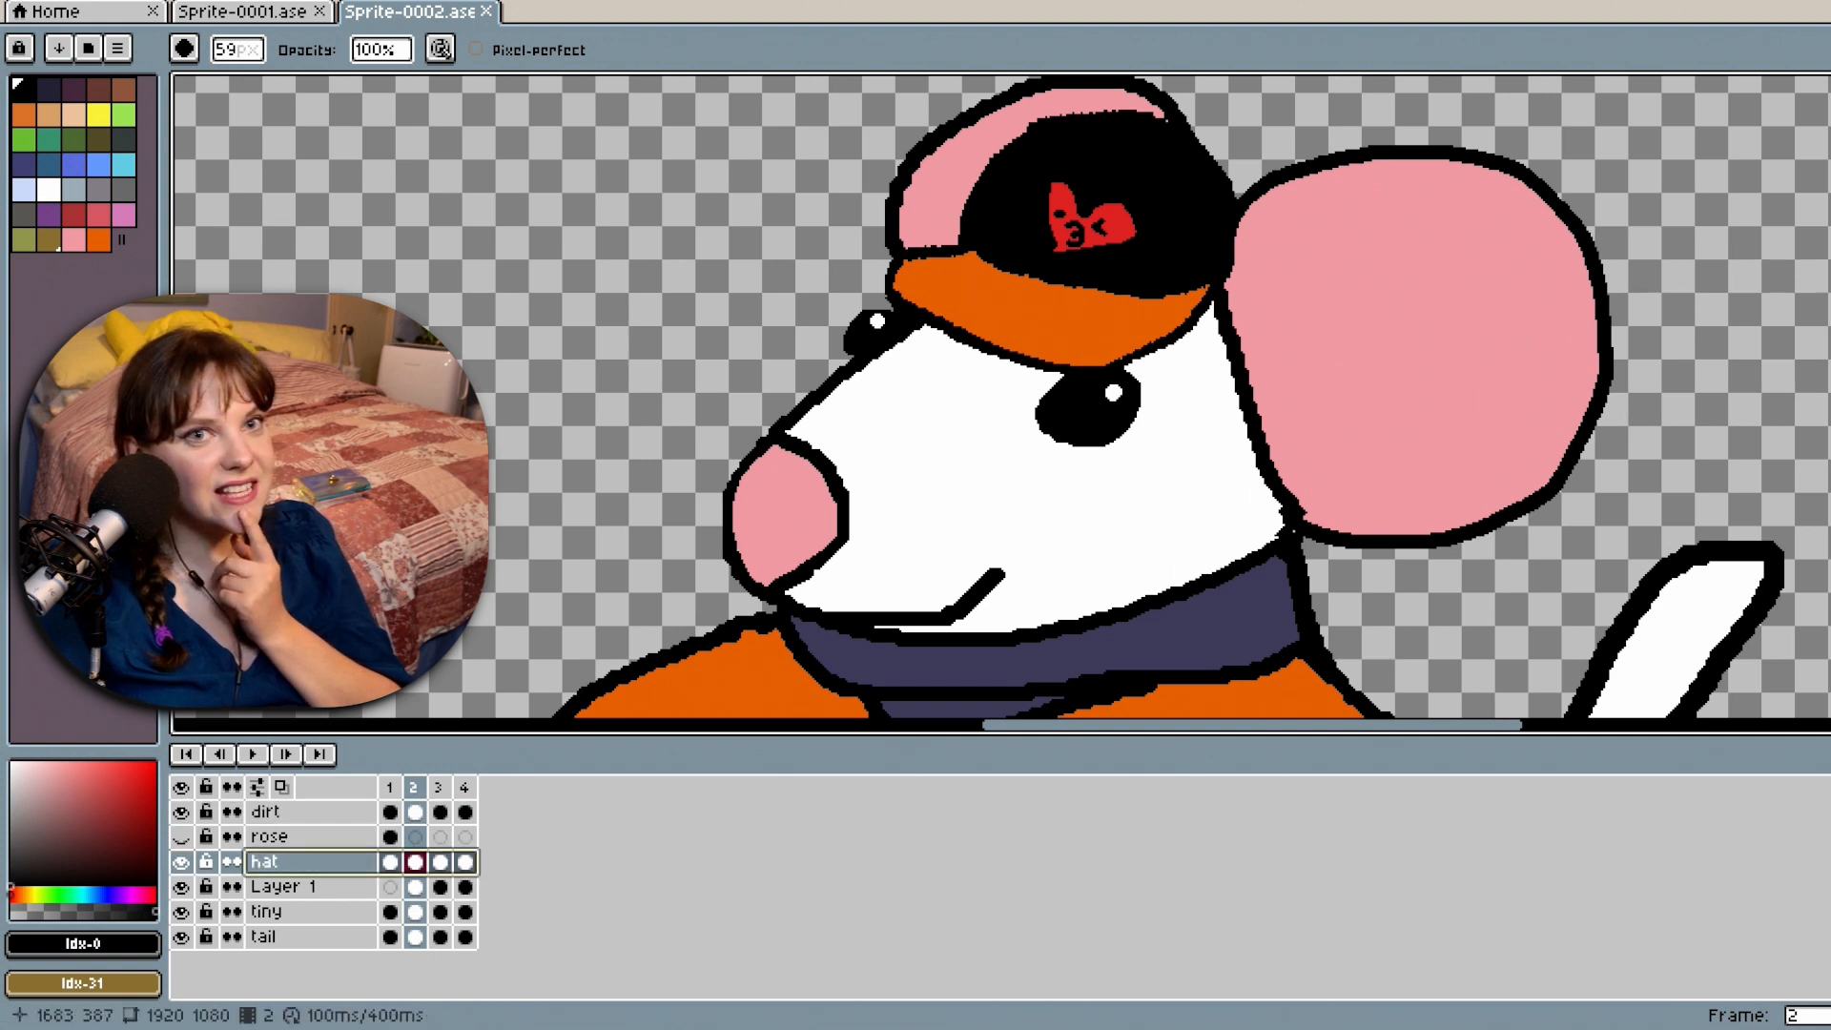
pyautogui.scroll(2, 1001, 395)
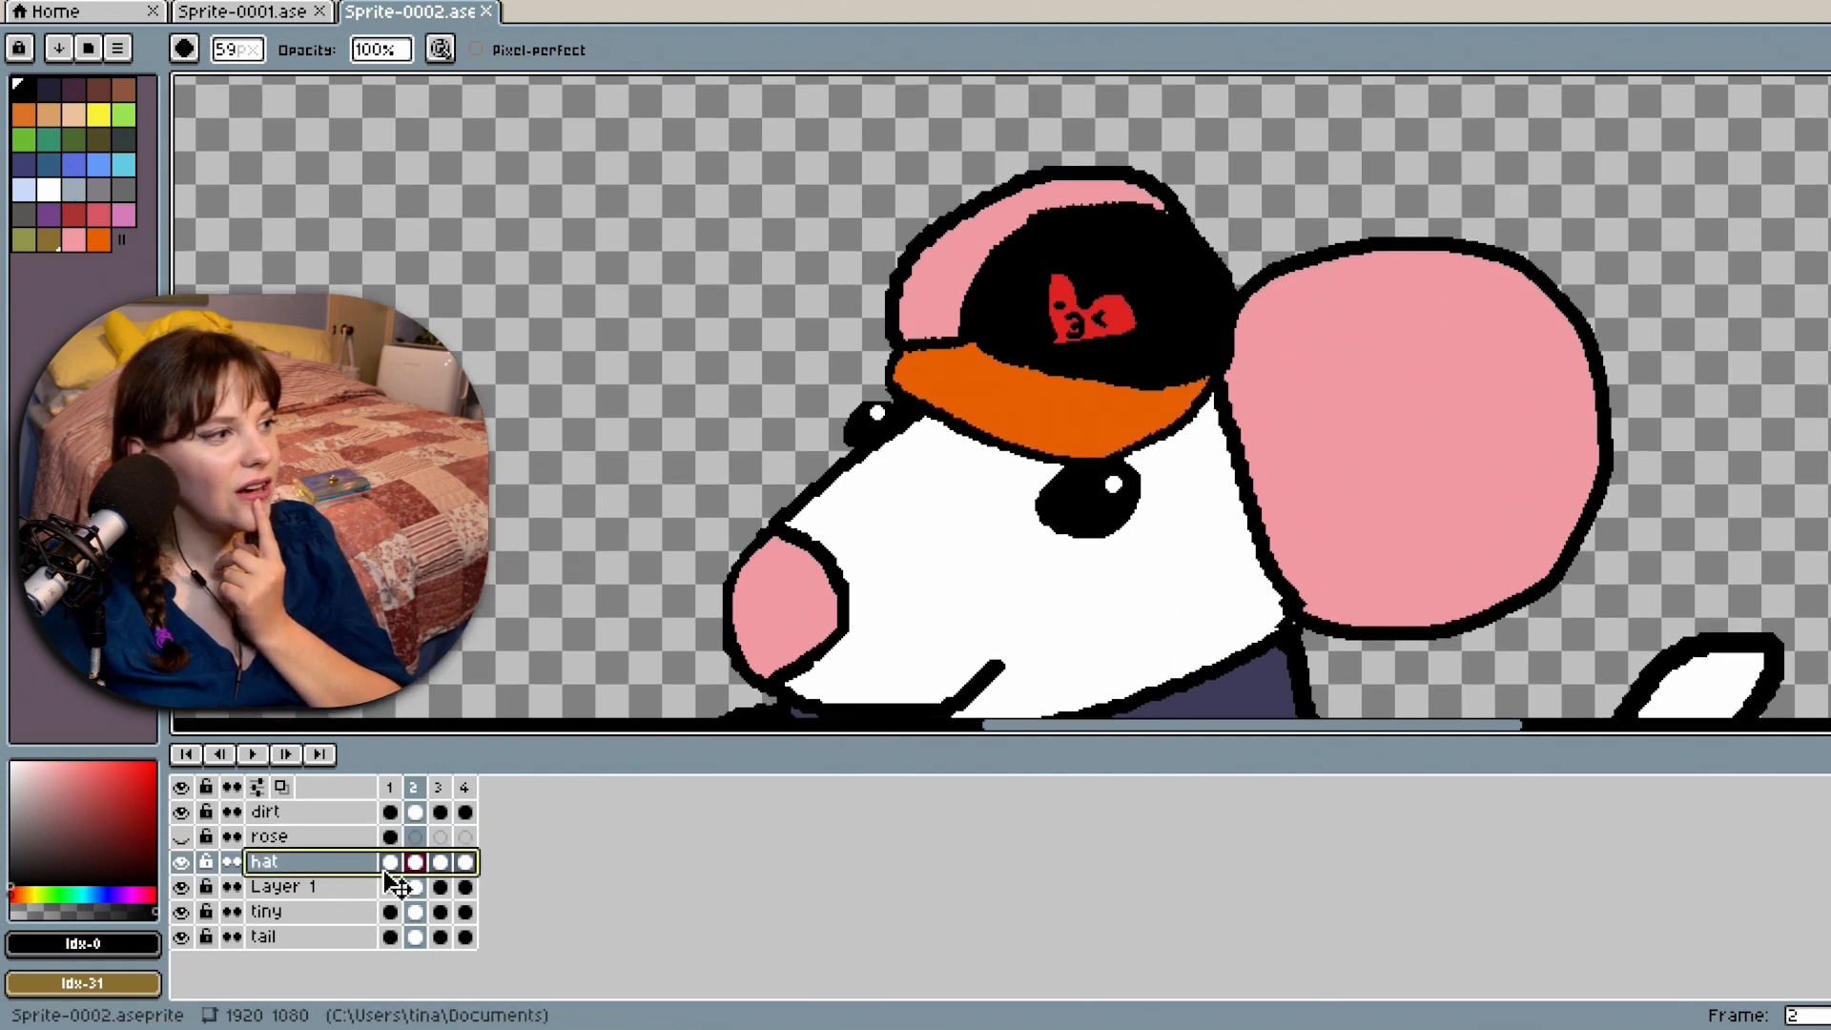
pyautogui.moveTo(386, 882); pyautogui.dragTo(398, 868)
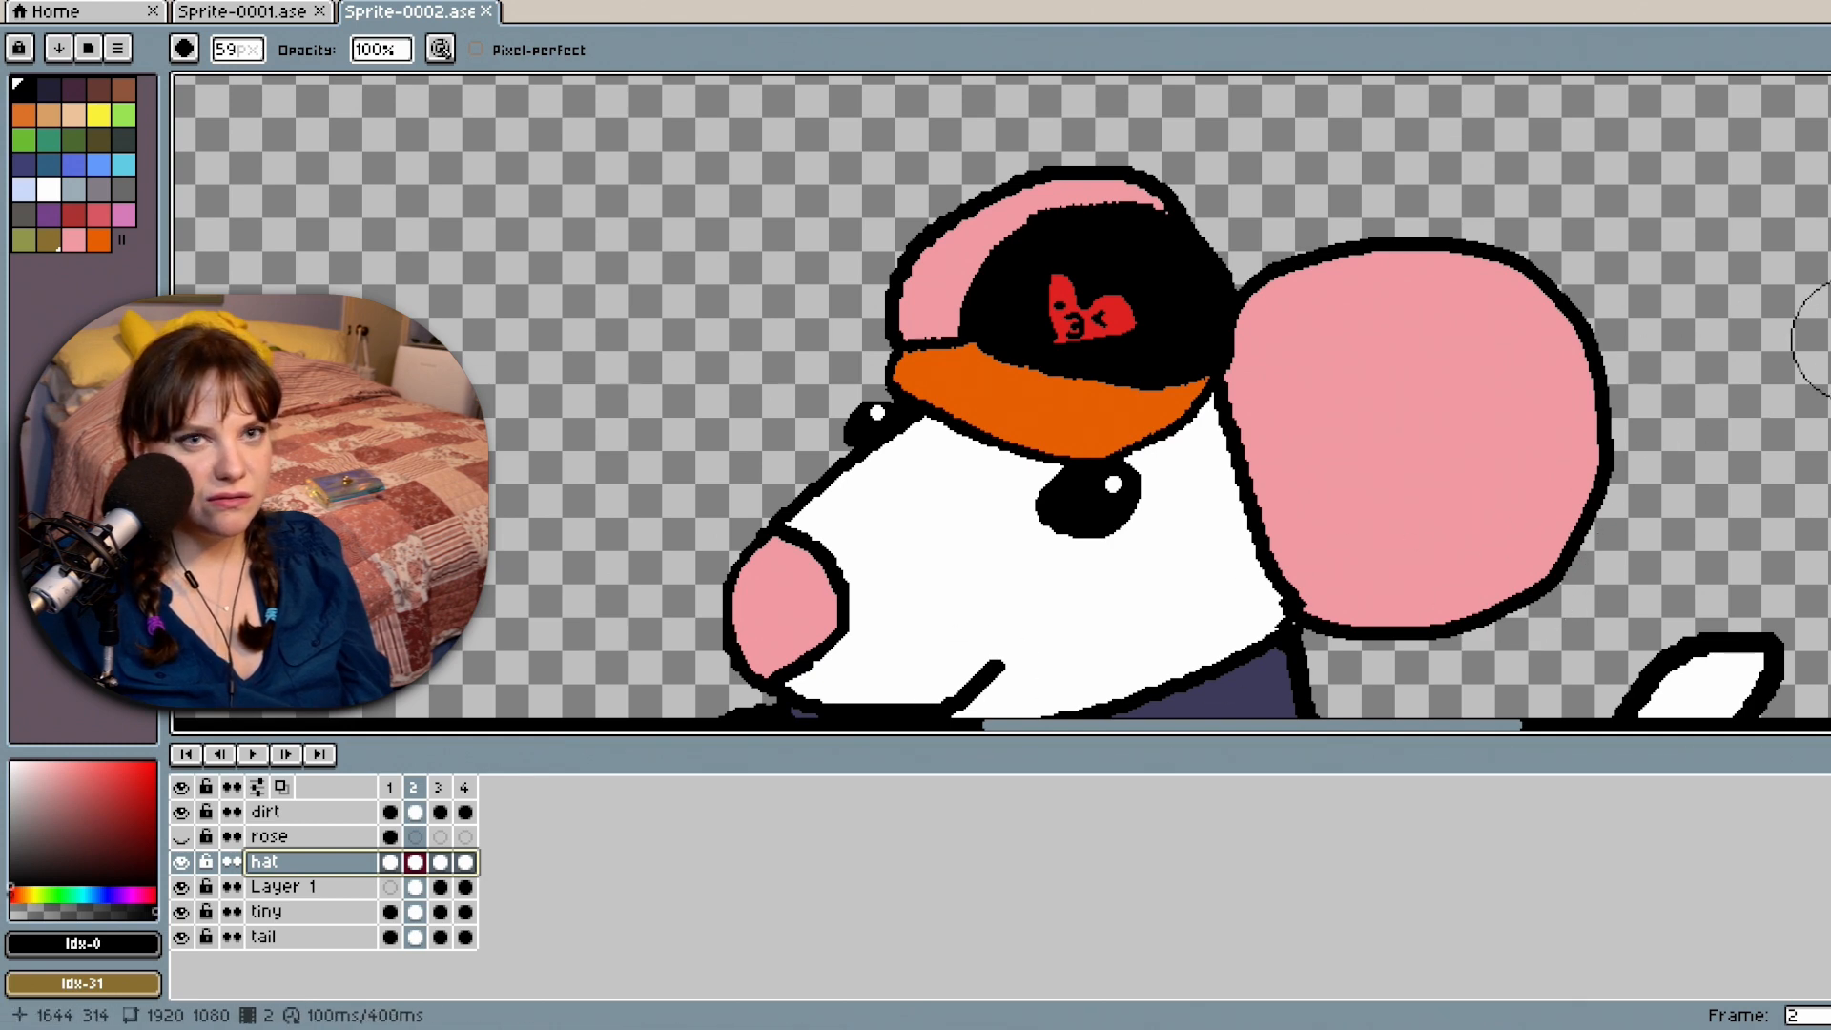
pyautogui.scroll(-3, 1001, 396)
pyautogui.scroll(3, 1002, 397)
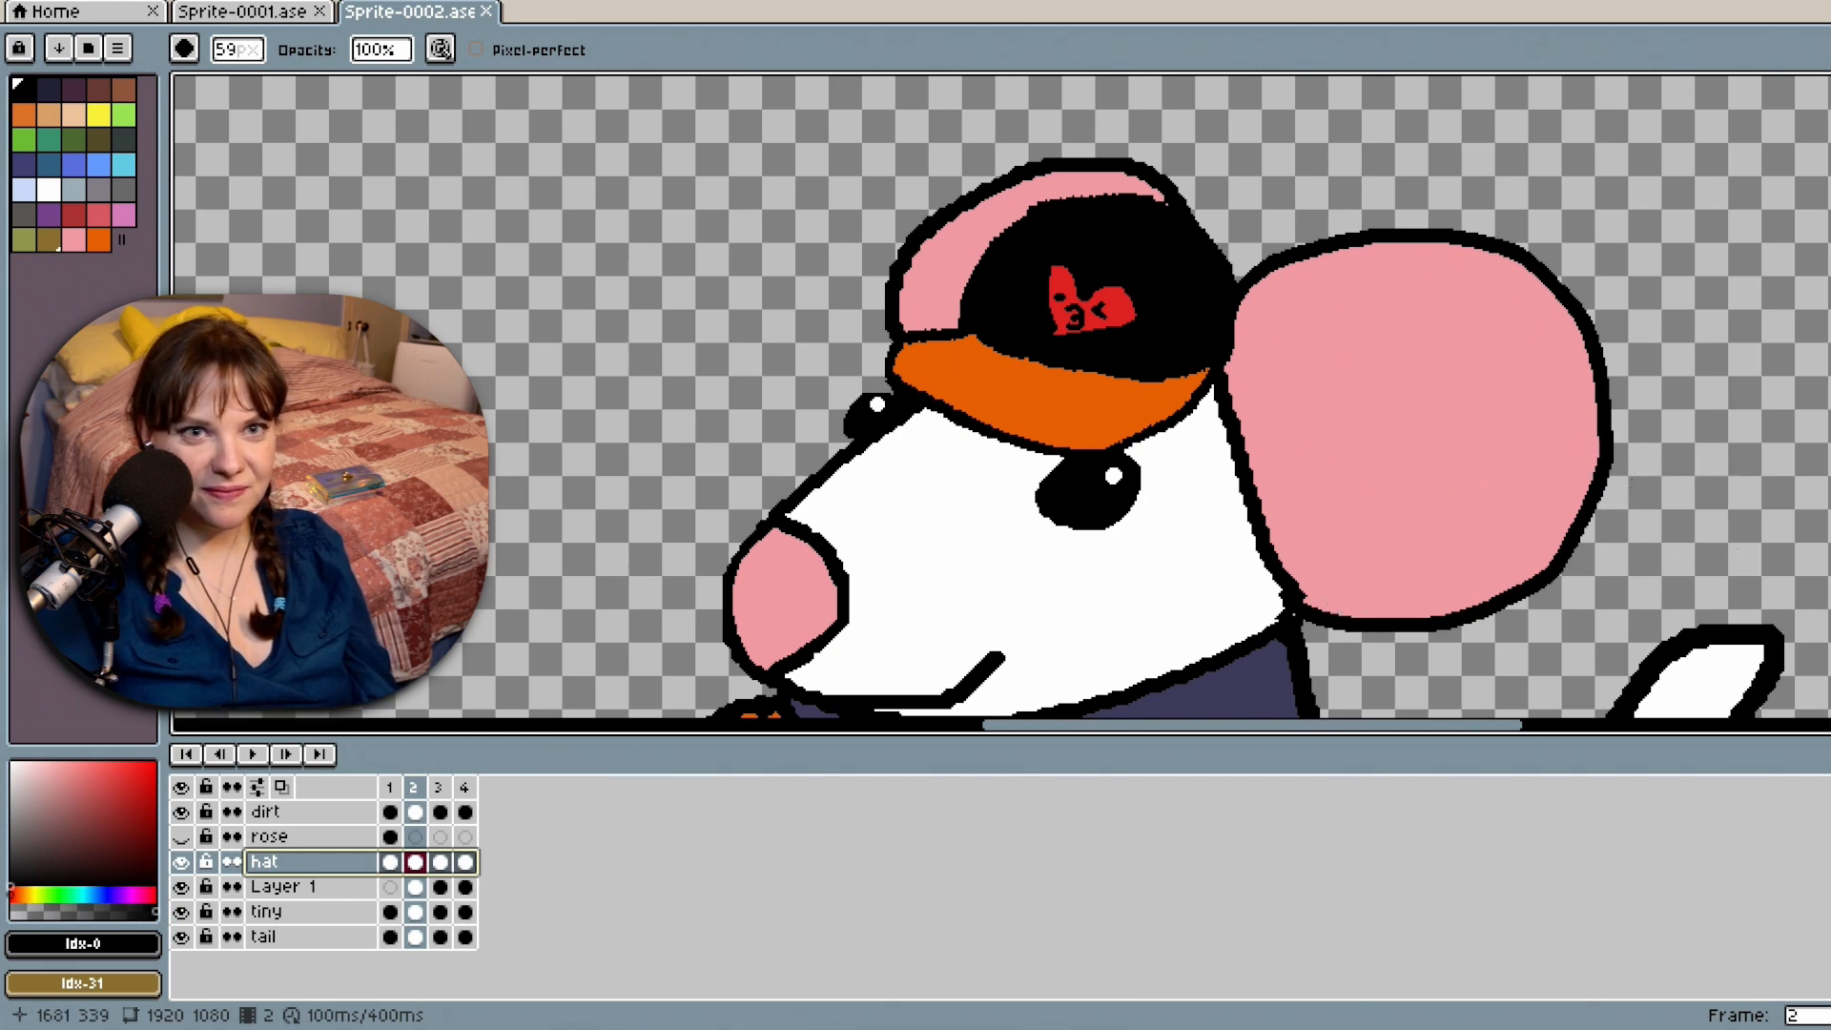
# Draw a wide, pointed black open mouth on the bunny logo in frame 4 of the hat layer with the 3 px pencil.
pyautogui.scroll(-6, 1001, 396)
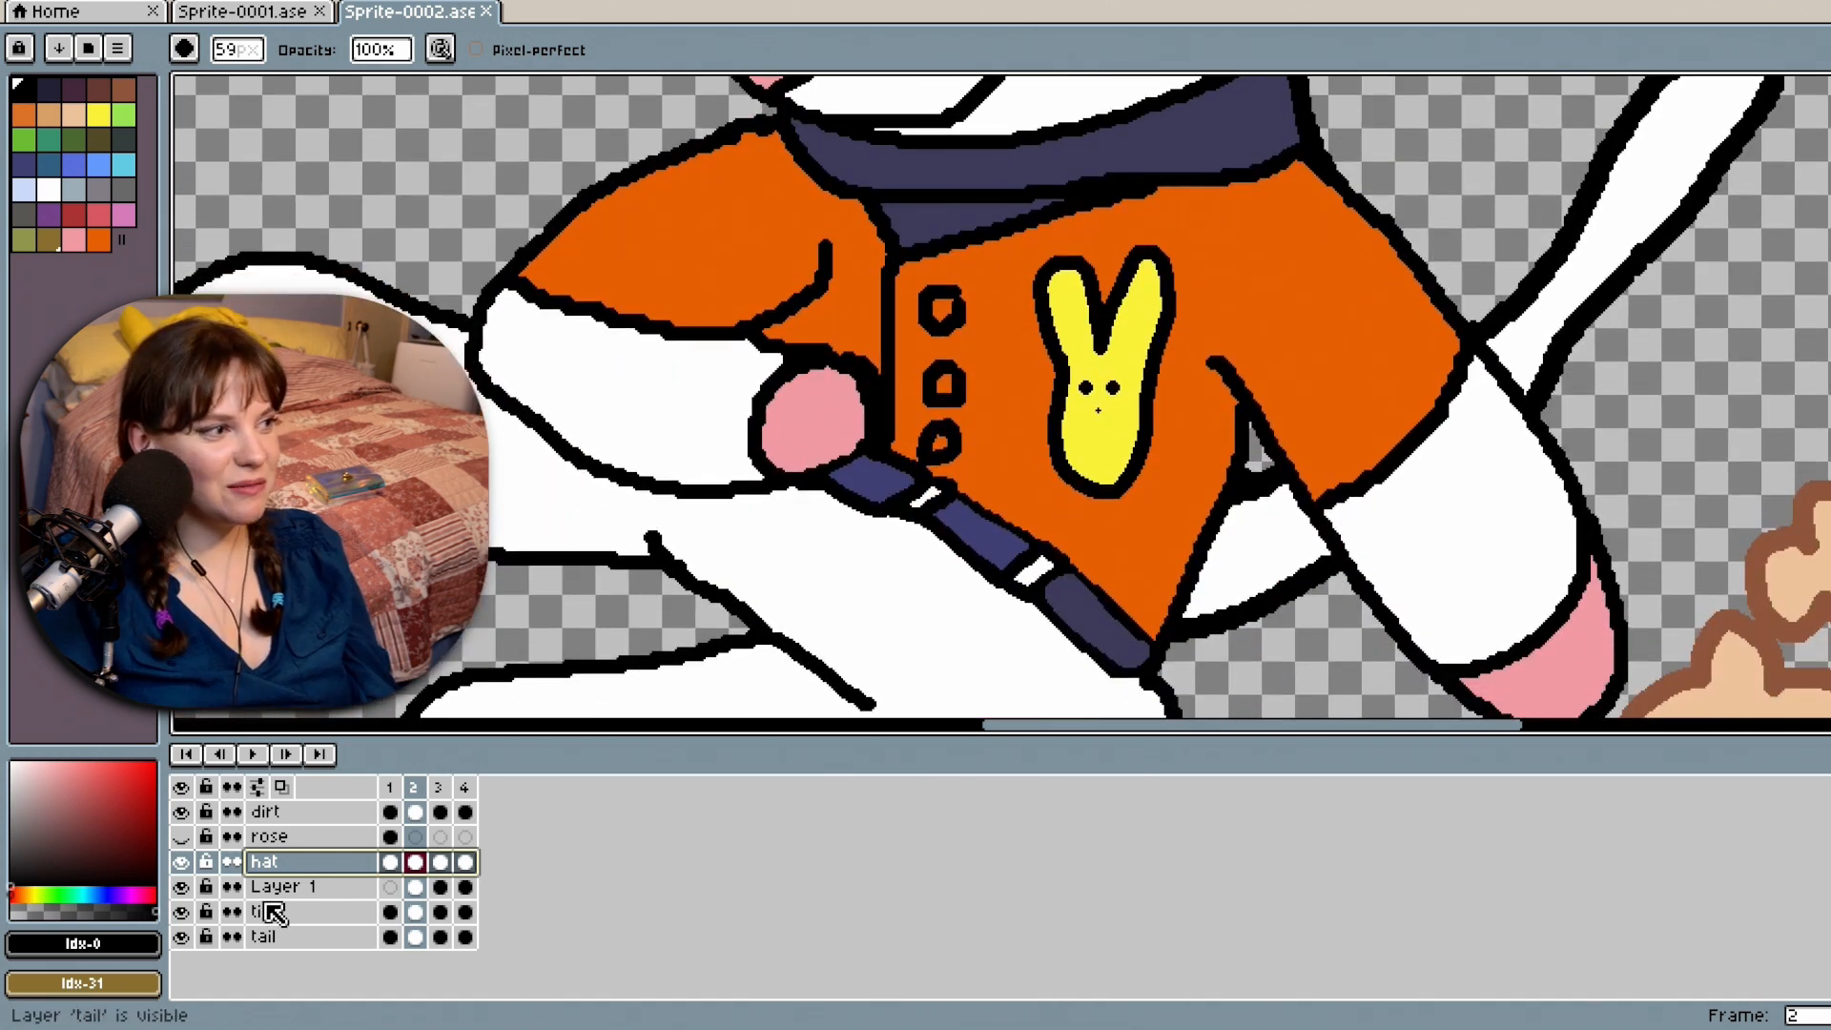
pyautogui.click(439, 861)
pyautogui.click(464, 861)
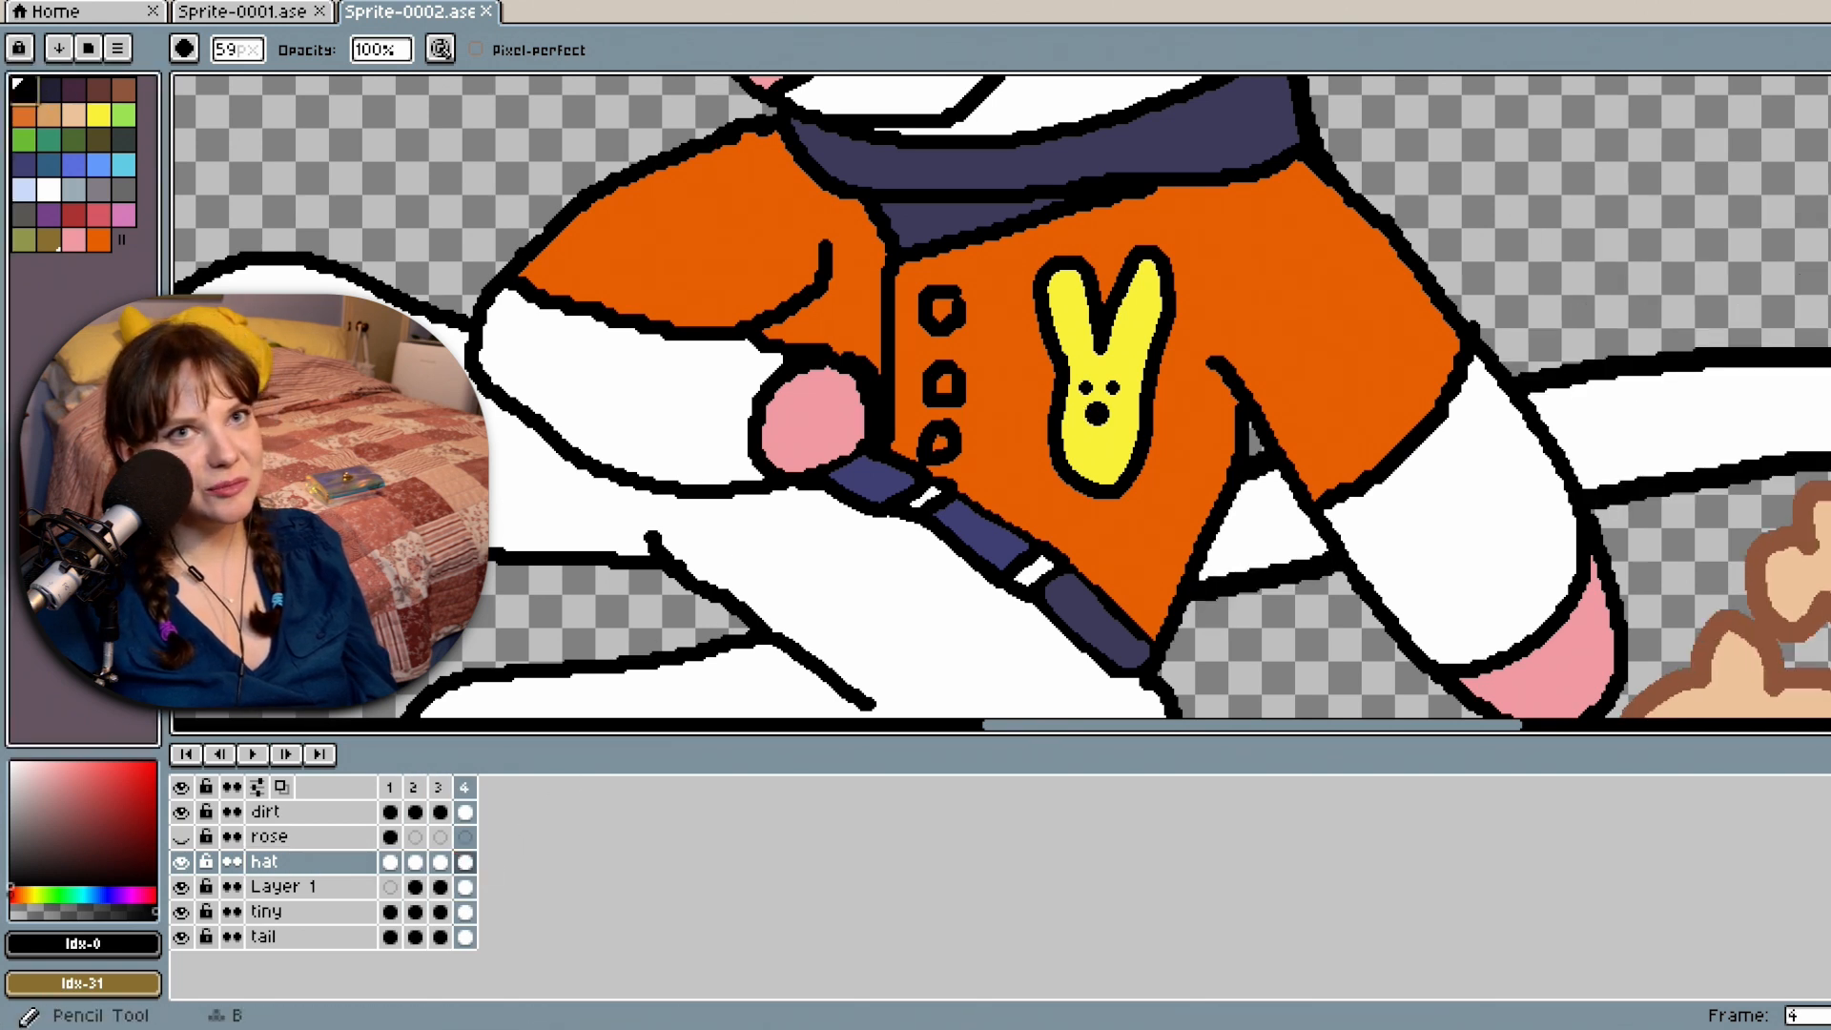
pyautogui.press('b')
pyautogui.click(236, 49)
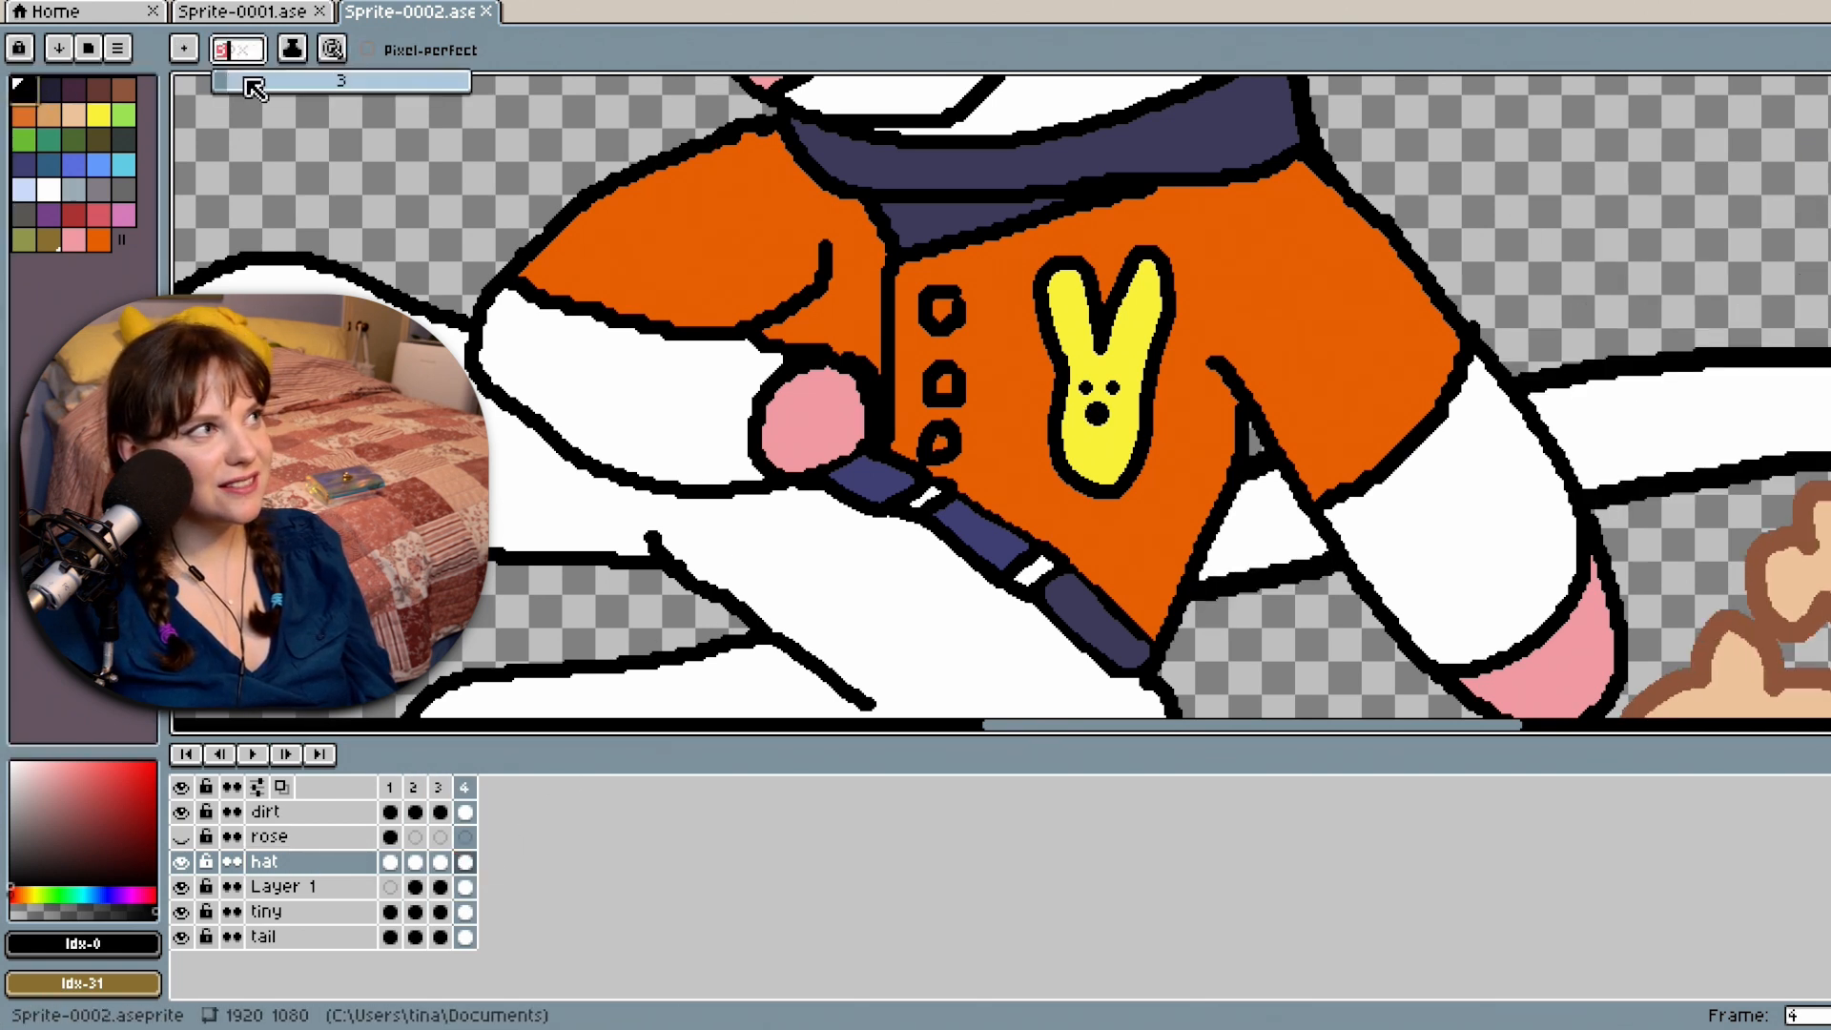
pyautogui.scroll(3, 1097, 372)
pyautogui.moveTo(1071, 527); pyautogui.dragTo(1041, 537)
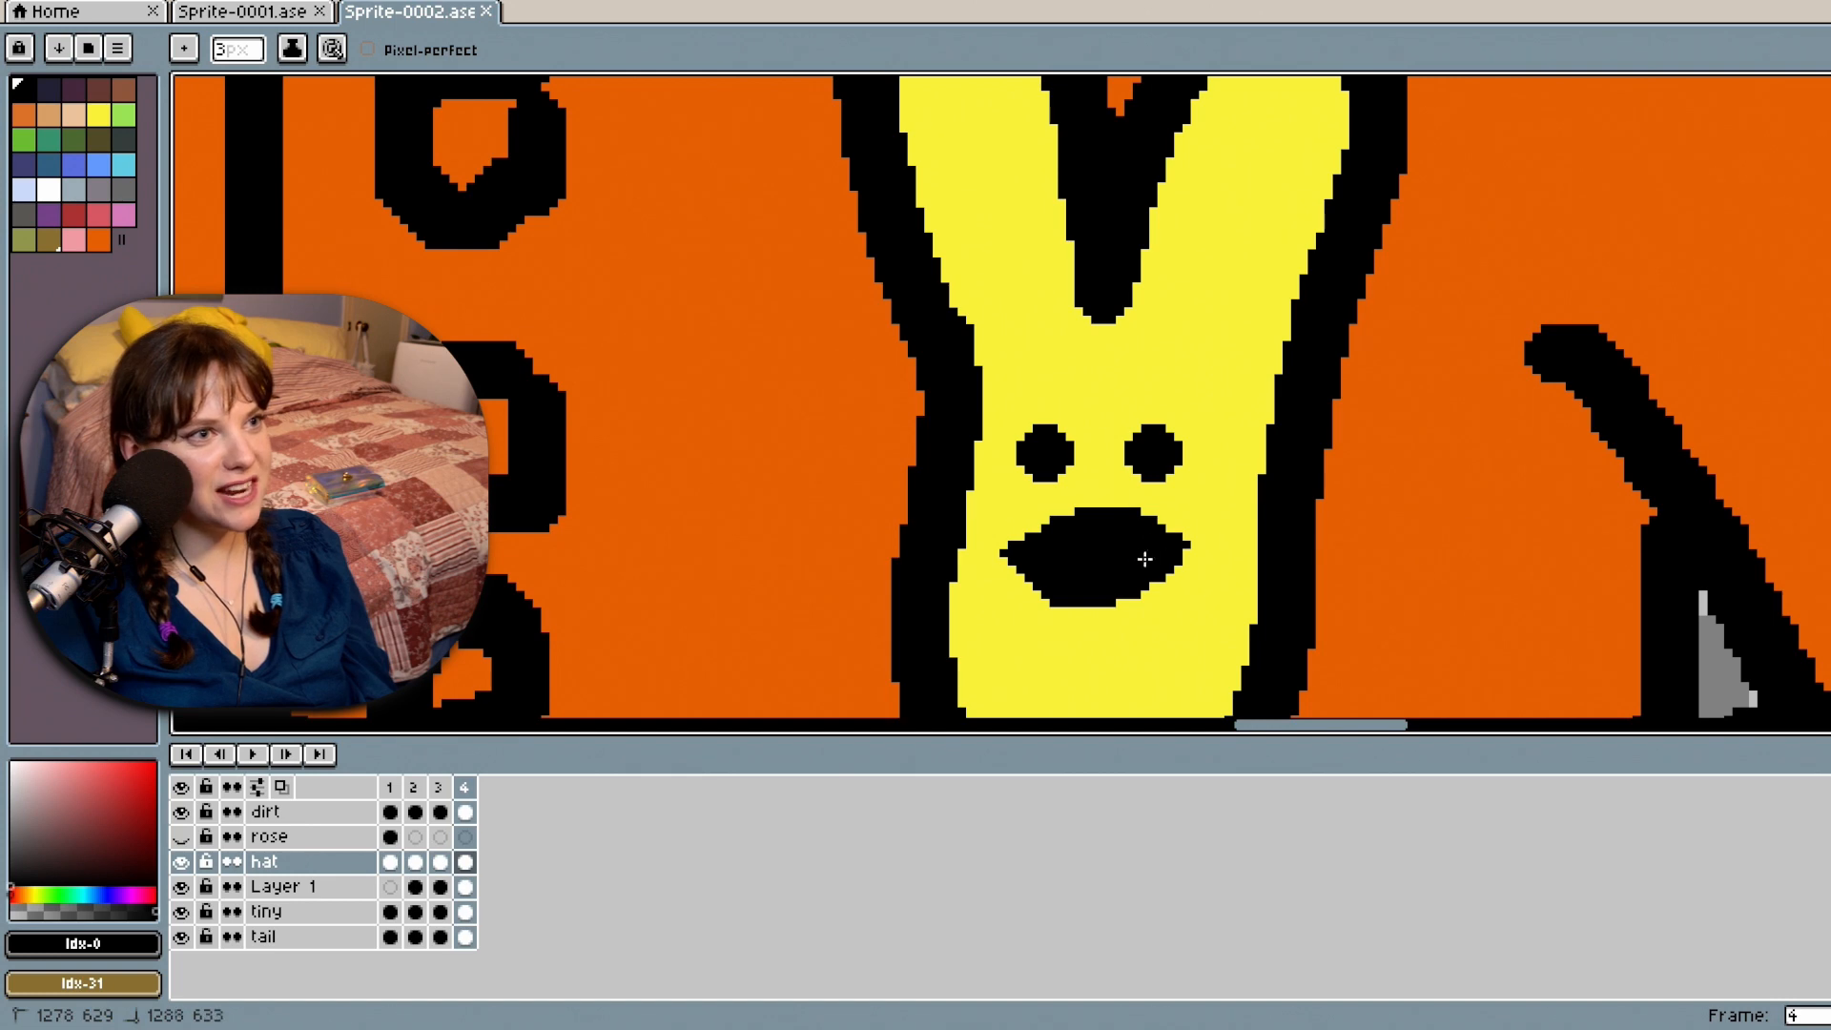
# Play the animation to check the bunny's wider mouth together with the moving dust clouds.
pyautogui.scroll(-5, 1492, 551)
pyautogui.scroll(3, 1035, 650)
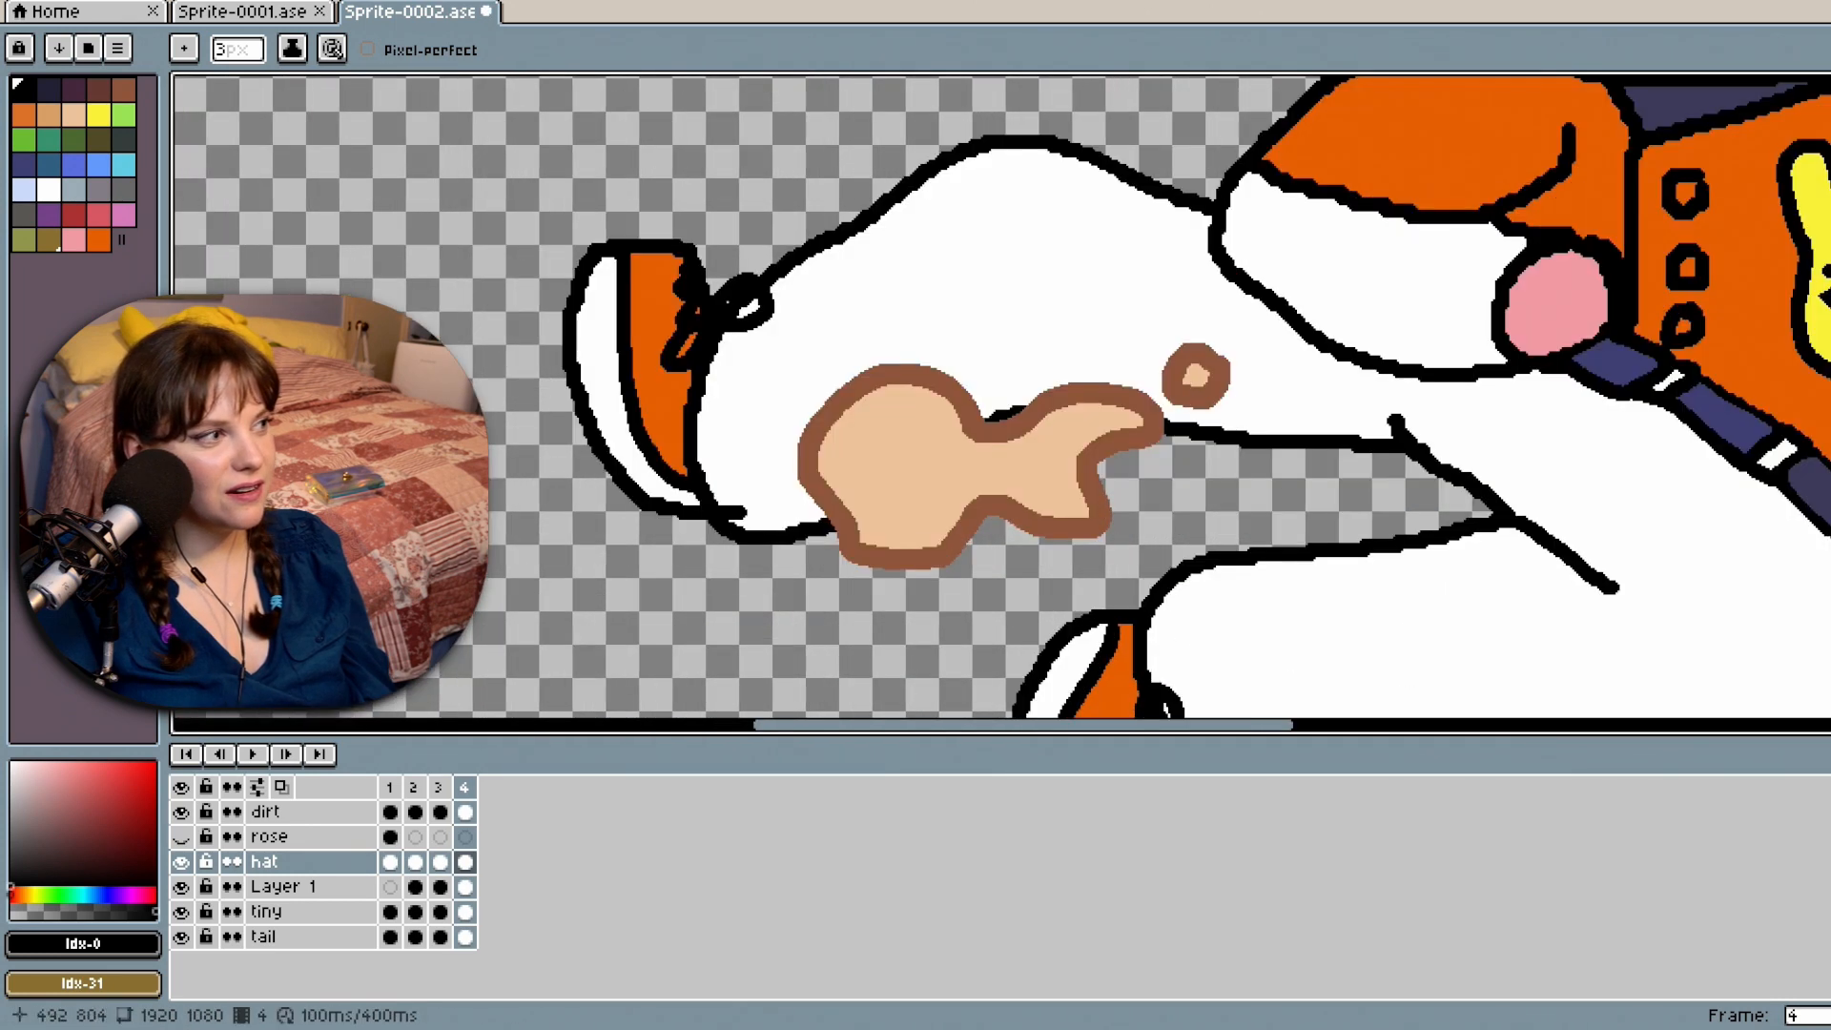
pyautogui.click(262, 758)
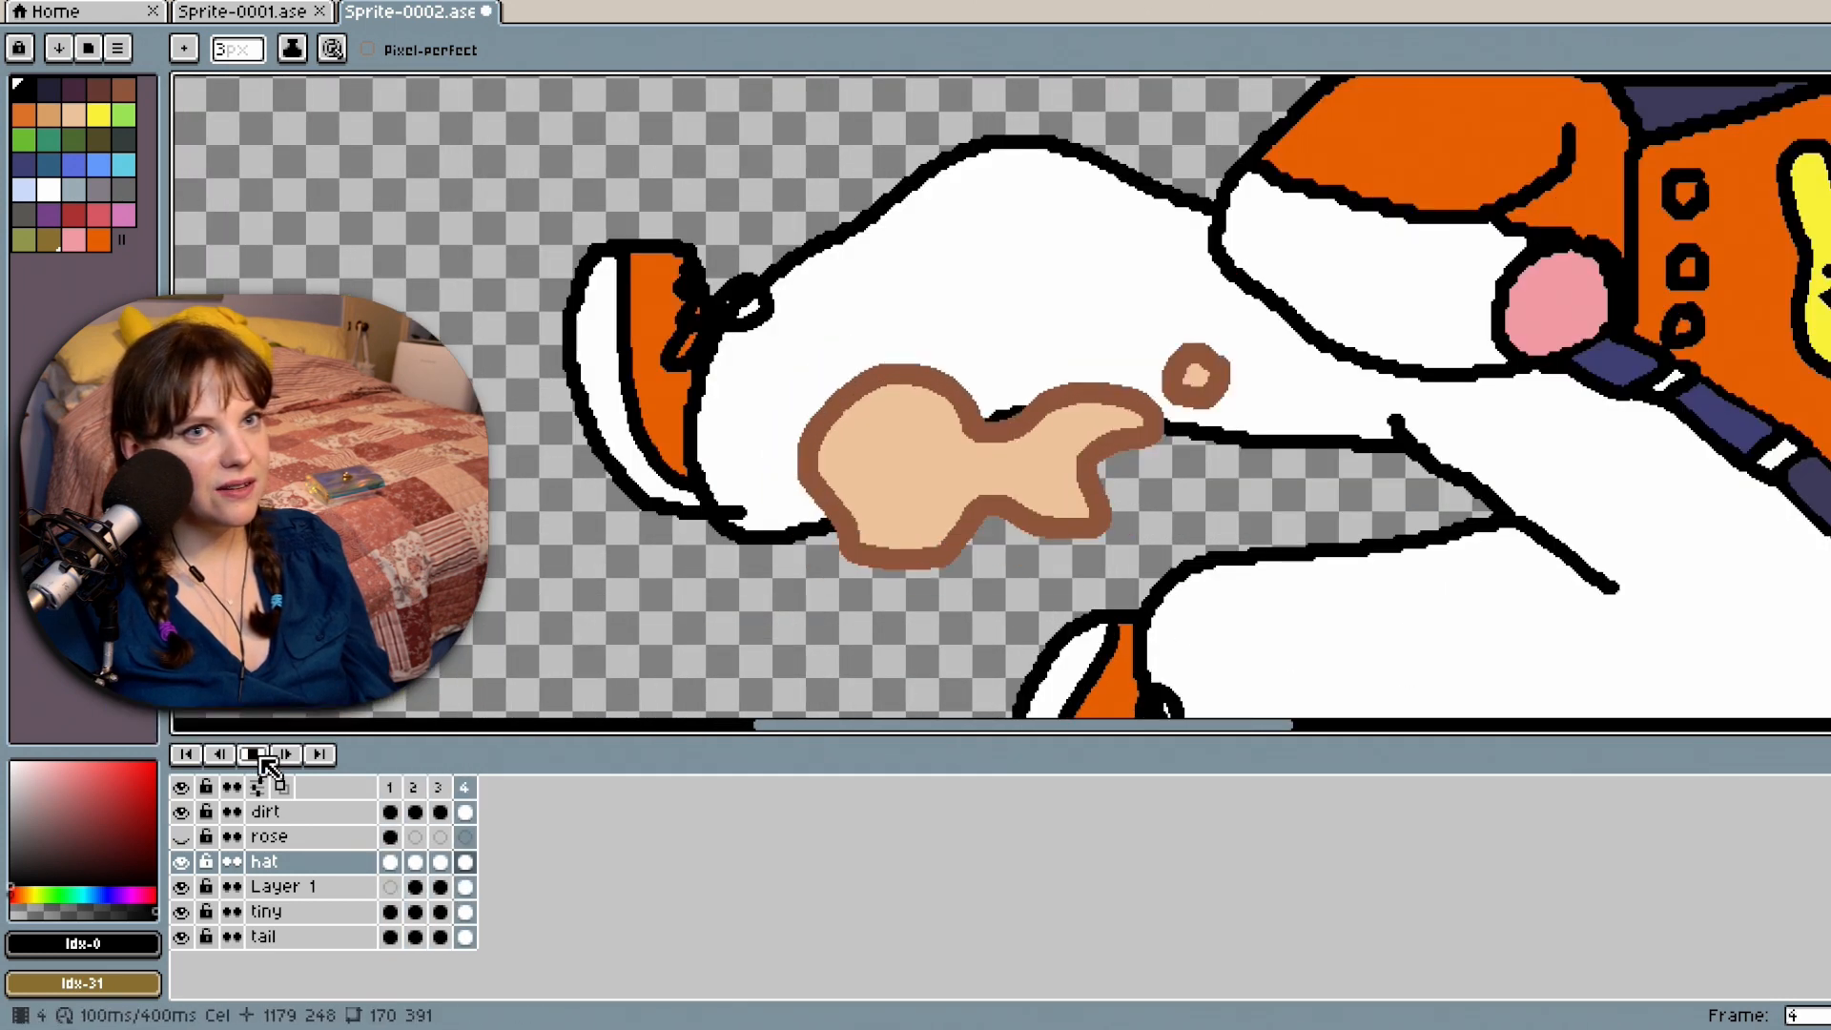
pyautogui.click(260, 759)
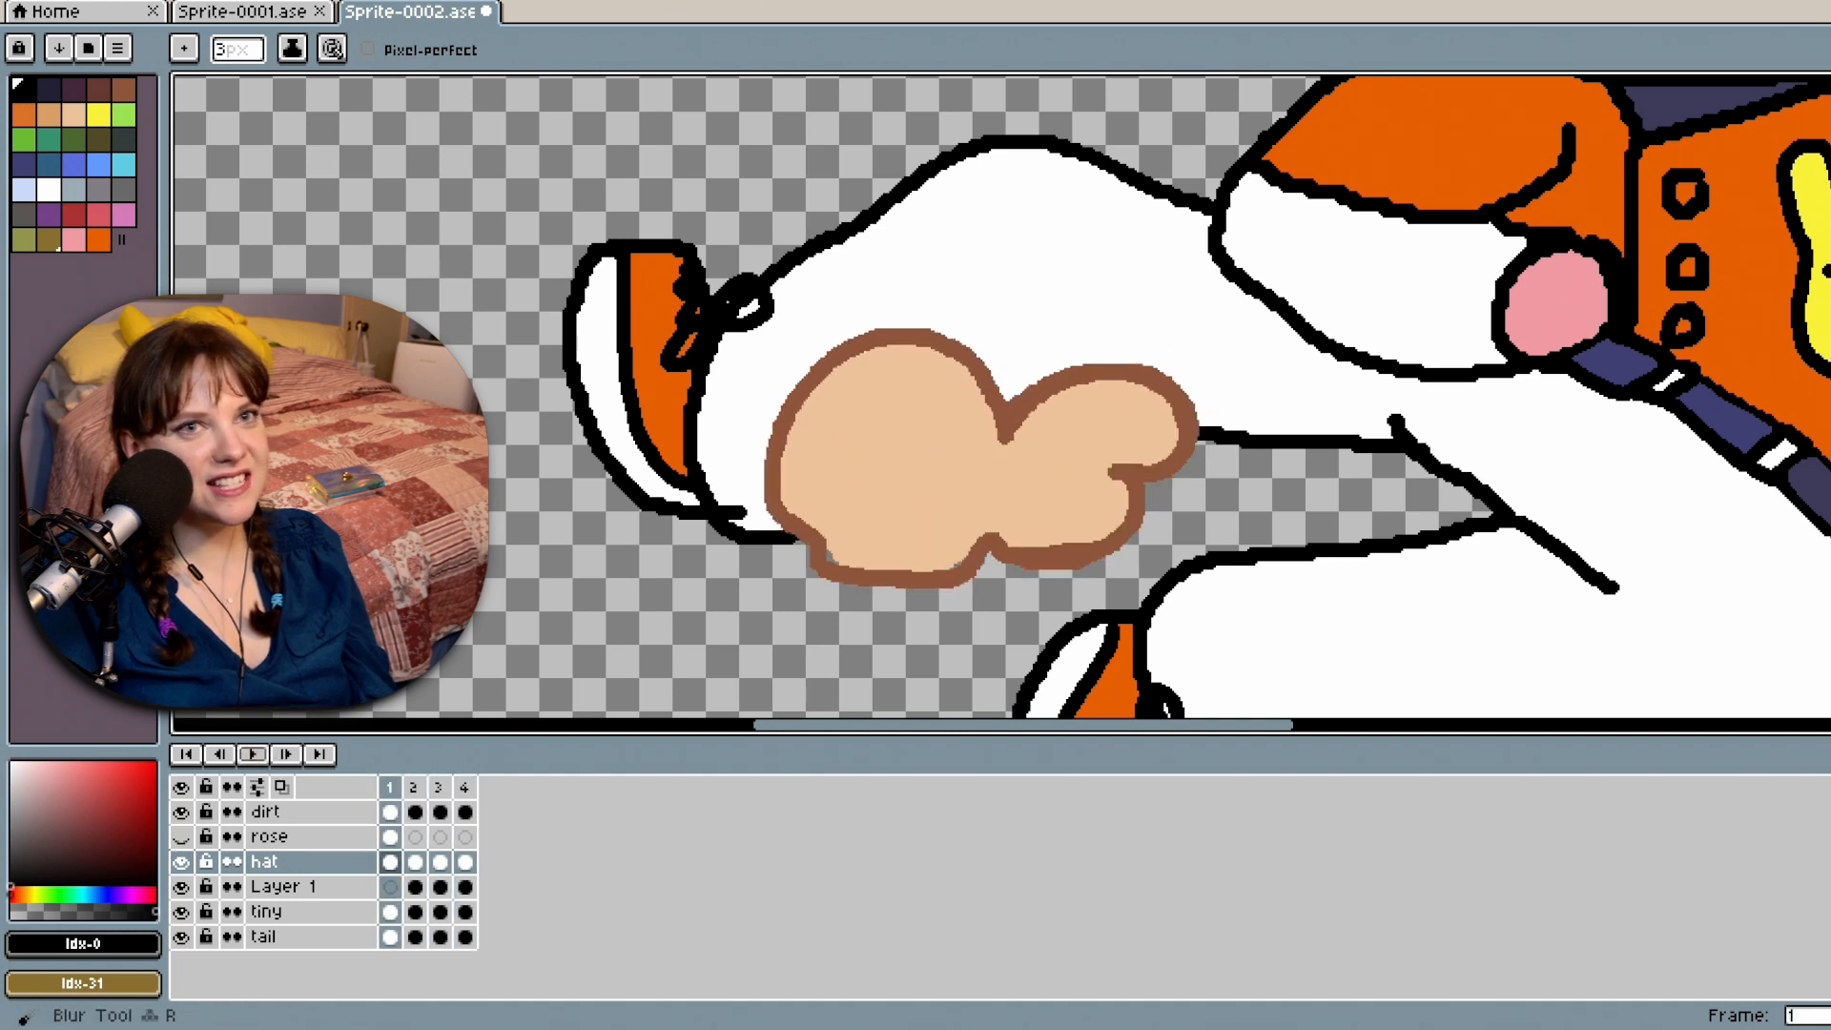
pyautogui.scroll(-1, 1654, 572)
pyautogui.moveTo(1230, 729); pyautogui.dragTo(1434, 732)
pyautogui.click(254, 755)
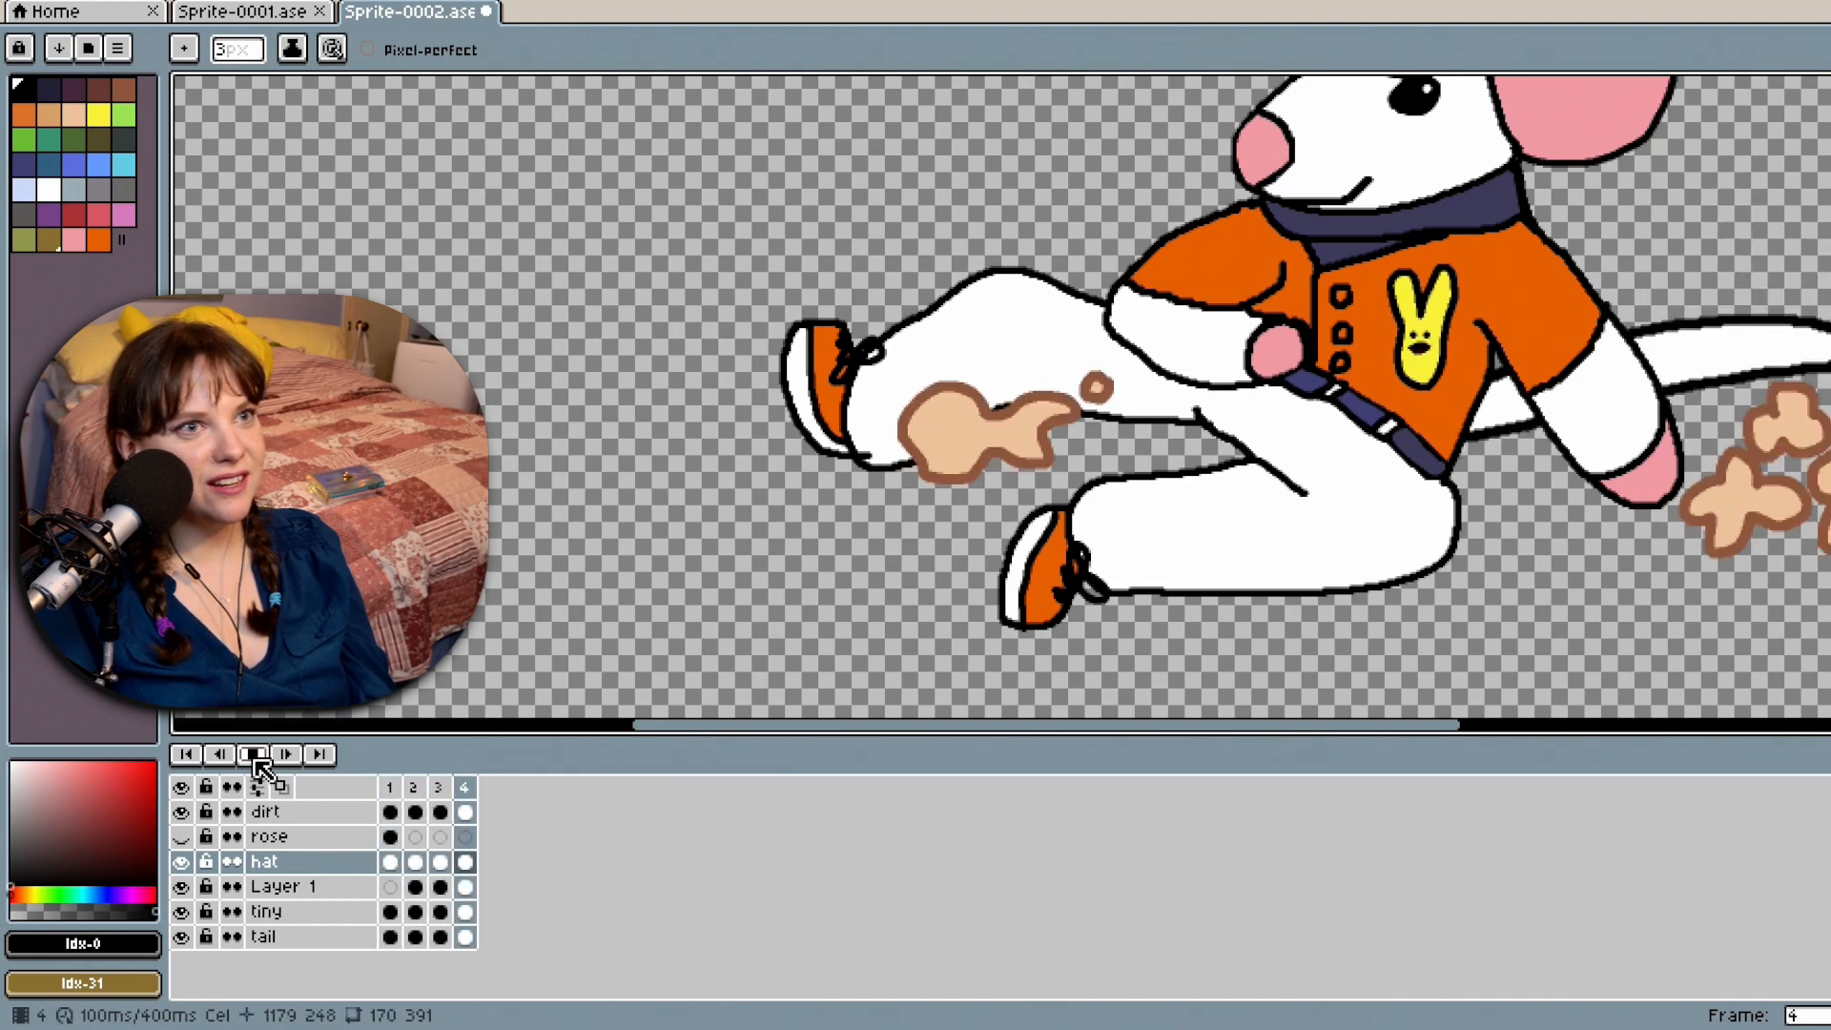
pyautogui.click(257, 758)
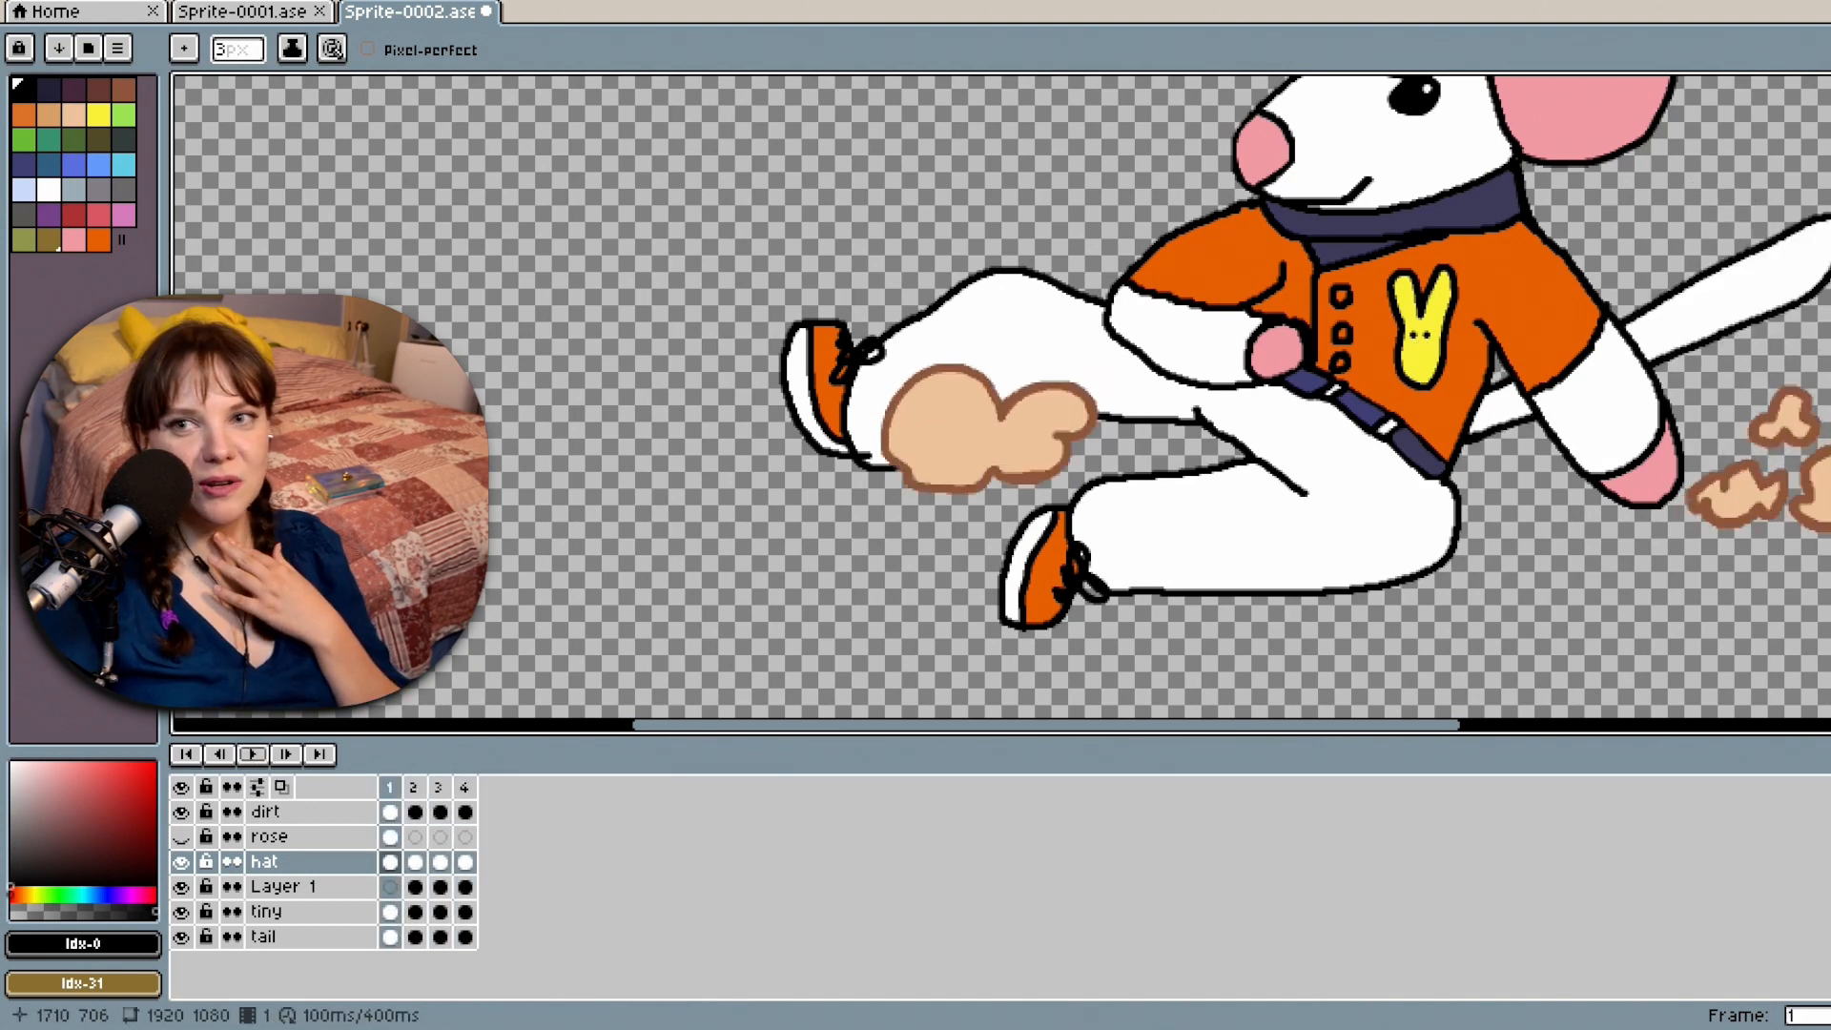
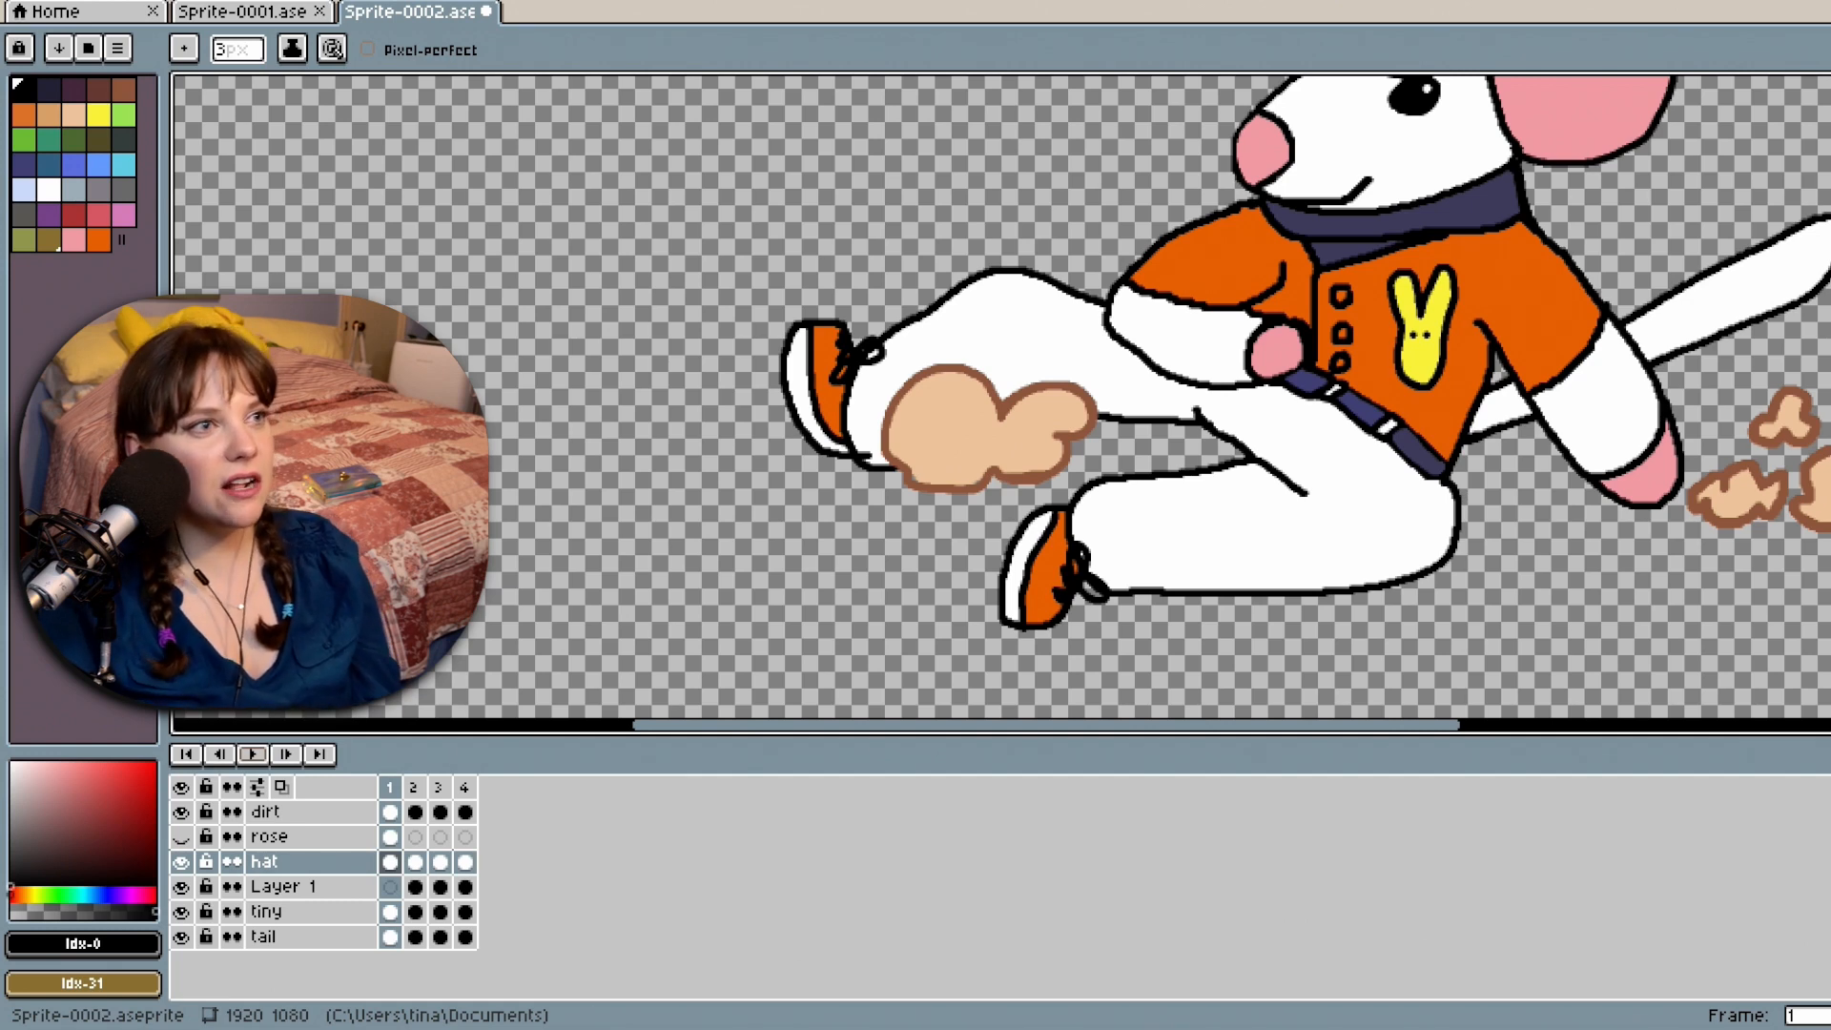
pyautogui.scroll(-1, 1358, 352)
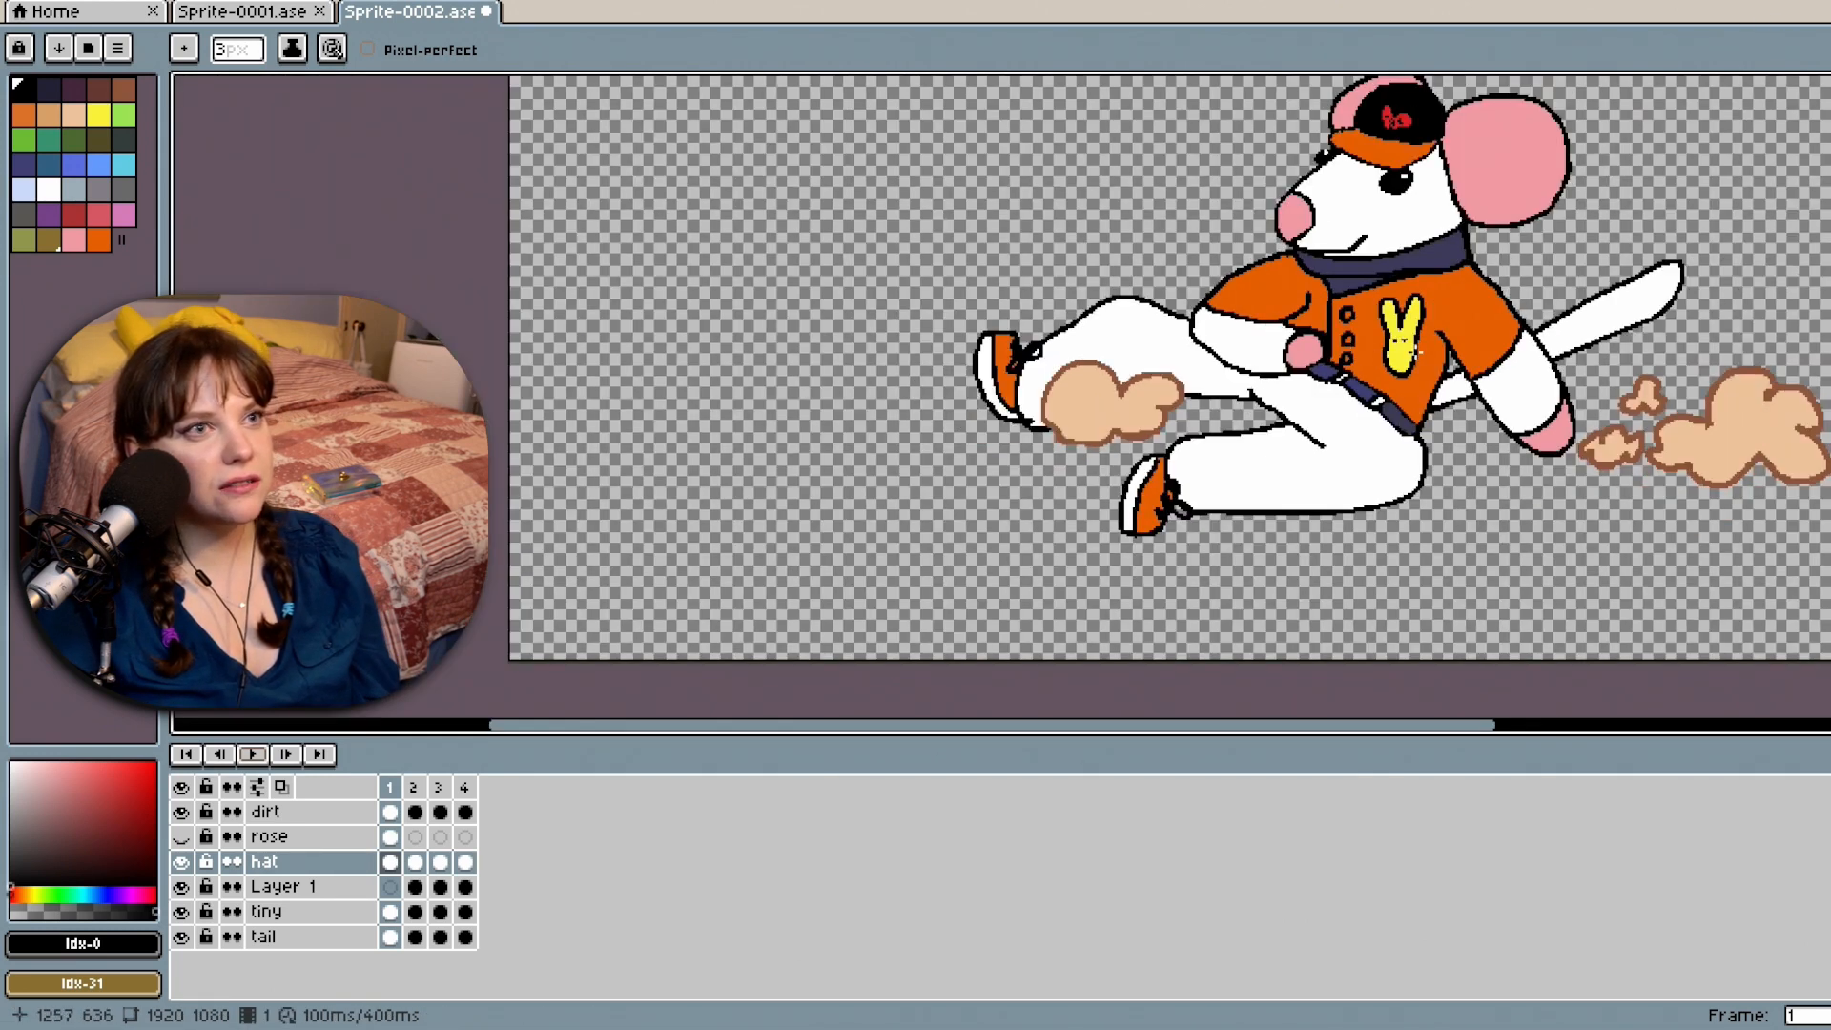
pyautogui.moveTo(1830, 401); pyautogui.dragTo(1829, 321)
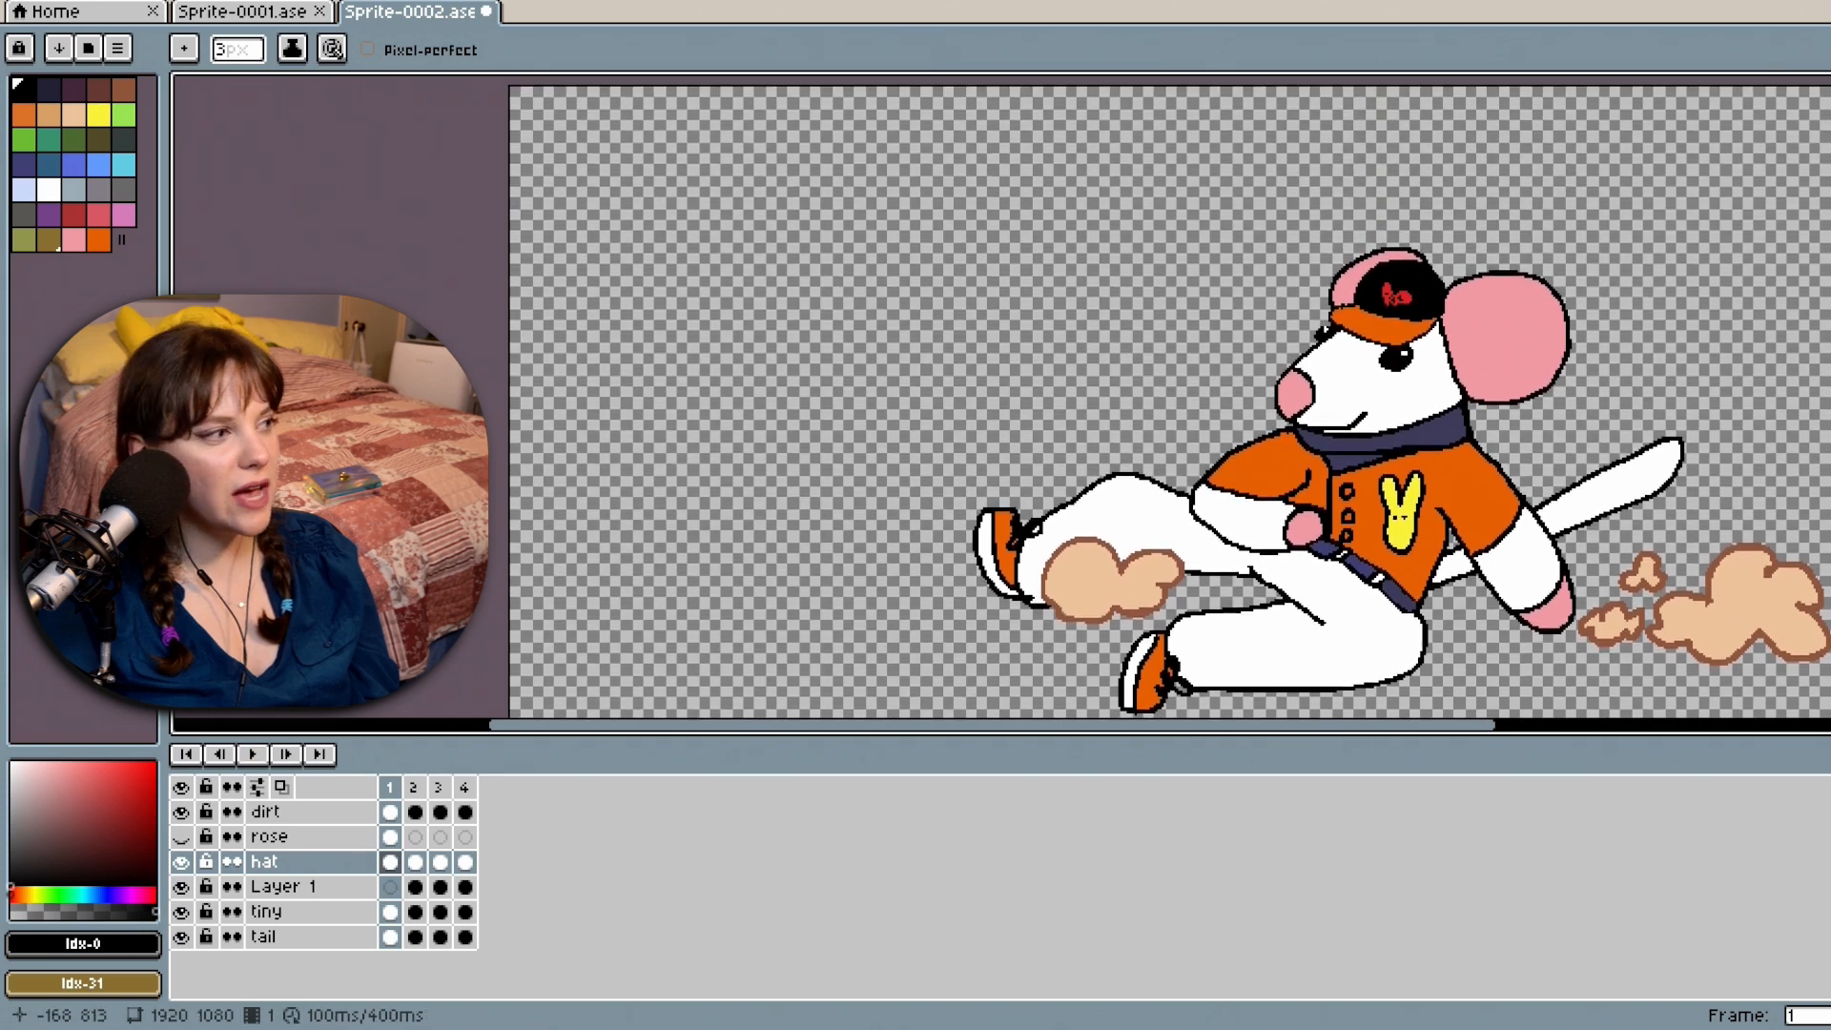
pyautogui.click(327, 813)
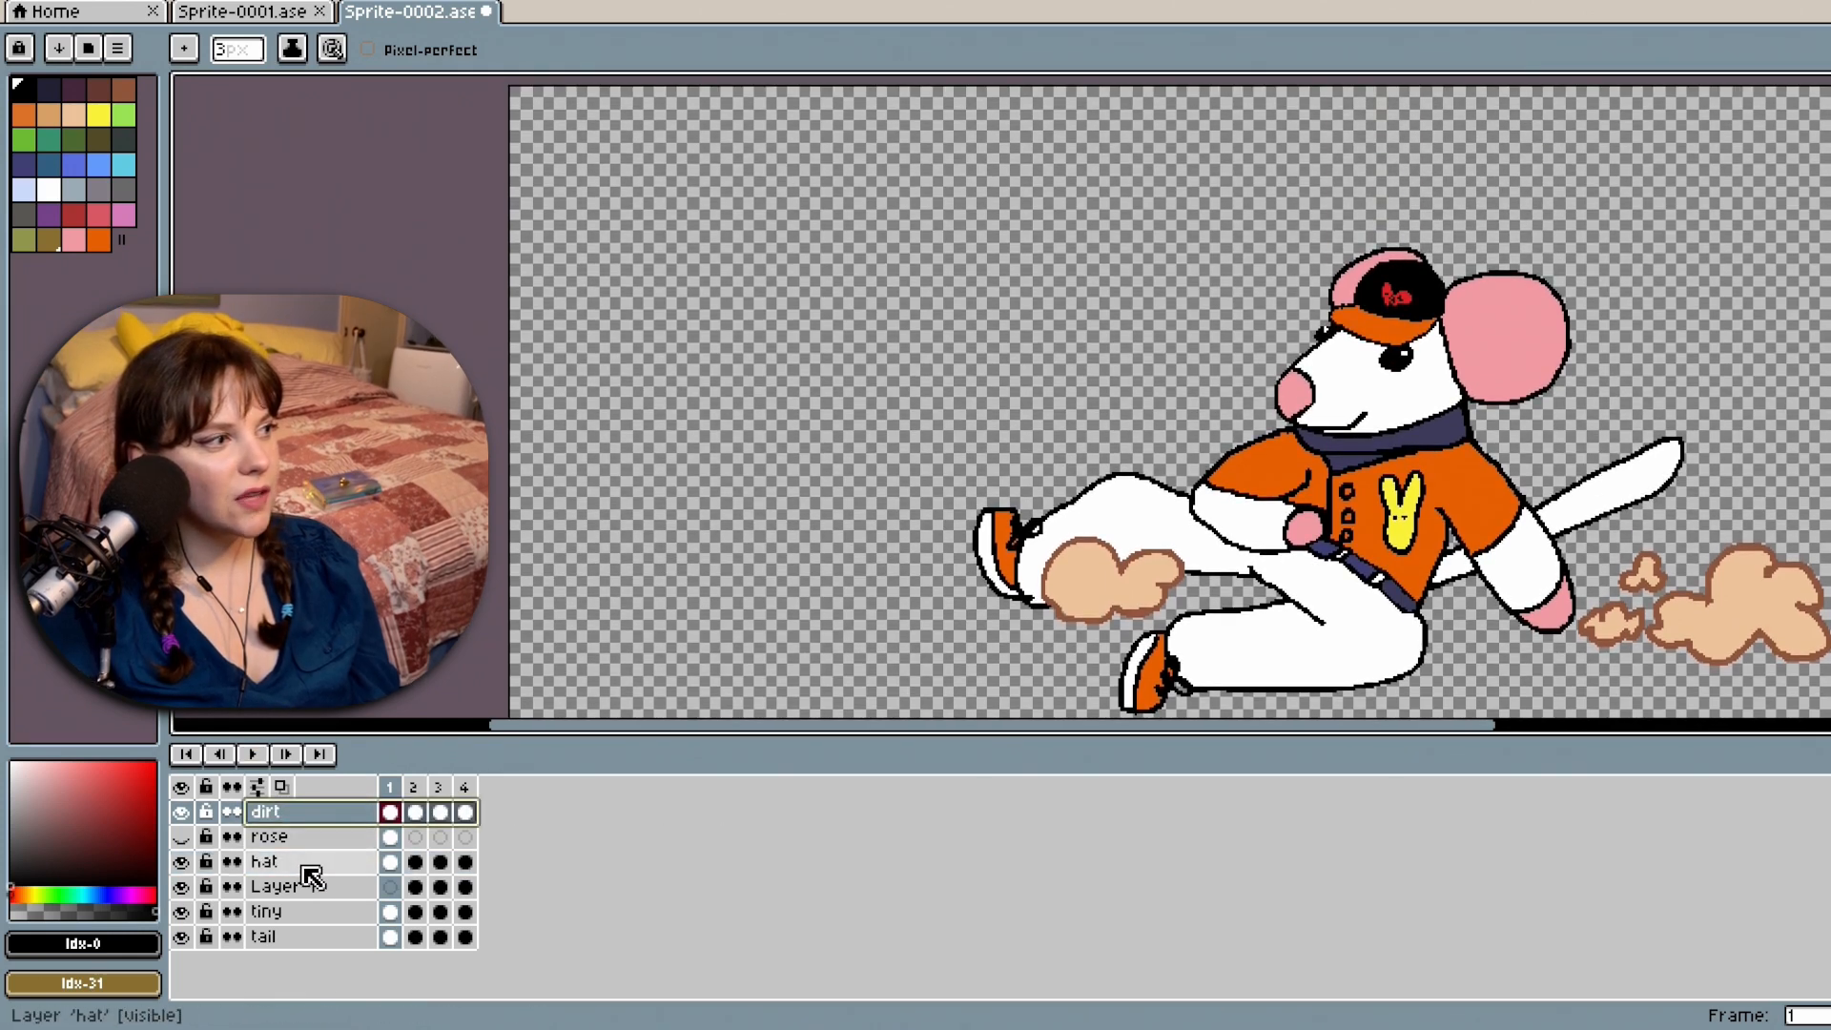
pyautogui.click(315, 887)
pyautogui.click(324, 812)
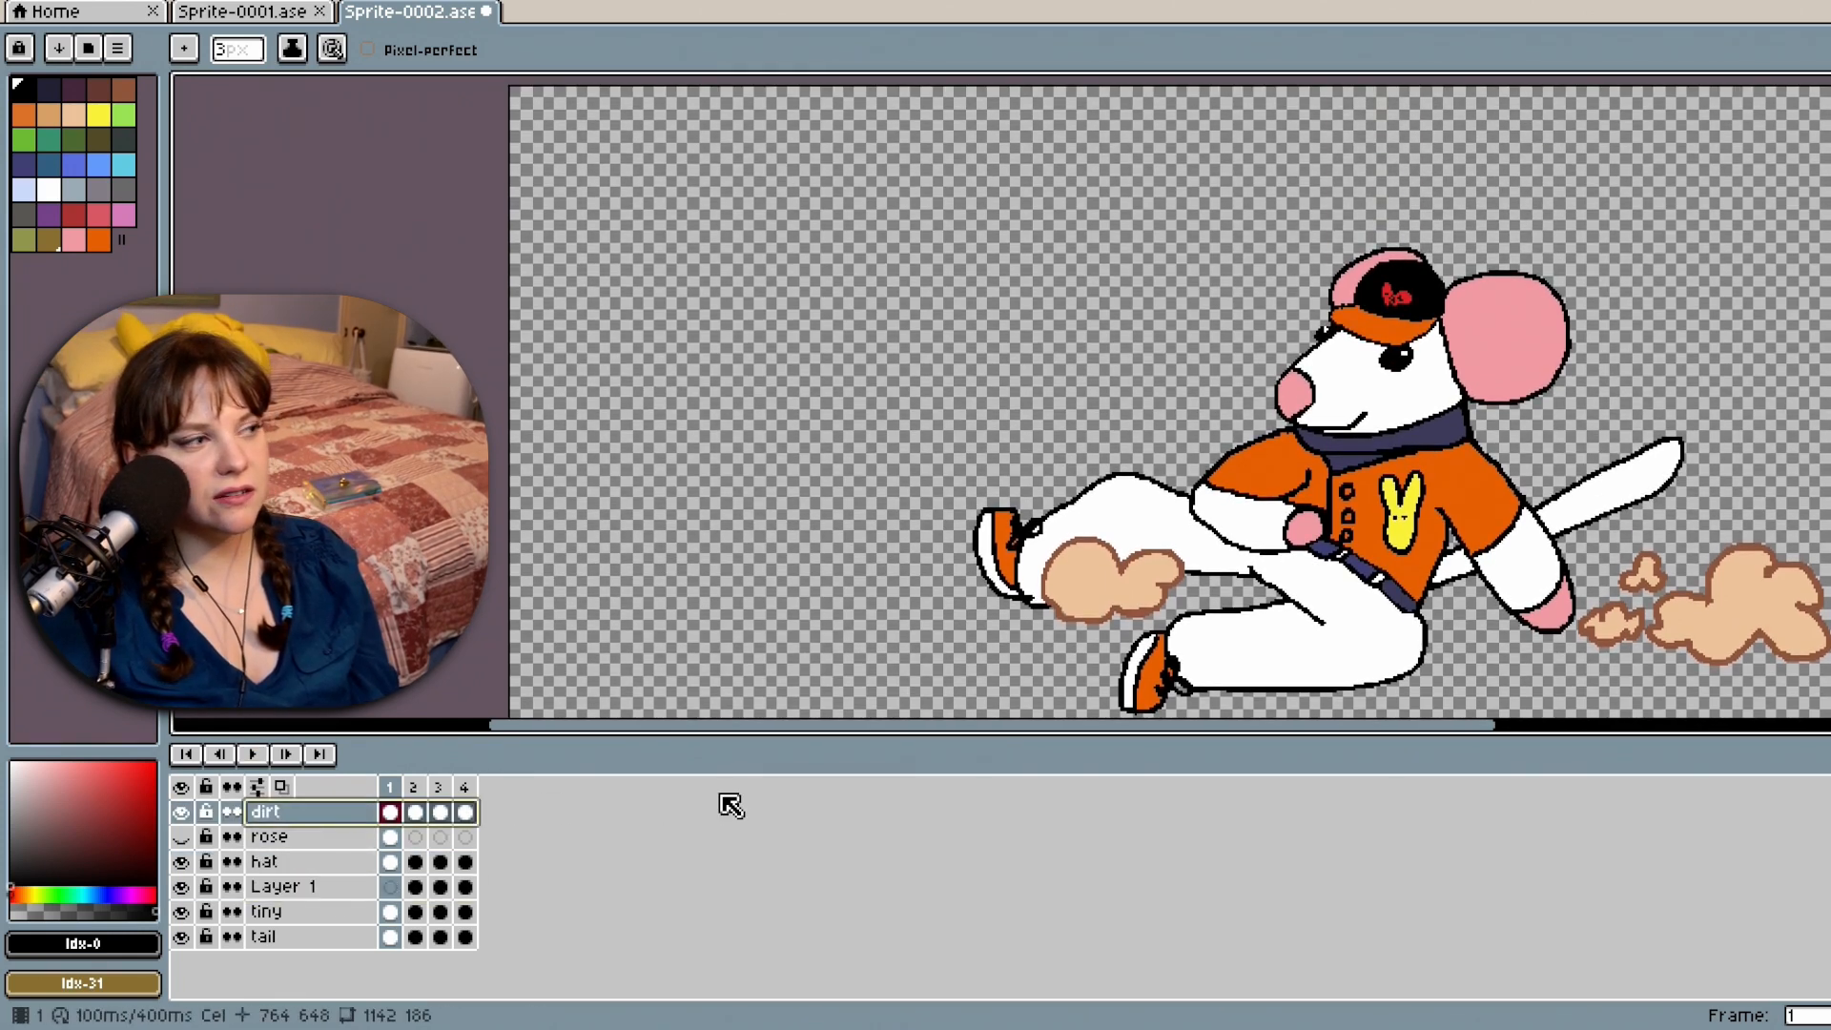
# Marquee-select the mouse's cap in frame 2 of the hat layer and rotate it clockwise twice, about 6.5° and about 5.4°.
pyautogui.click(313, 862)
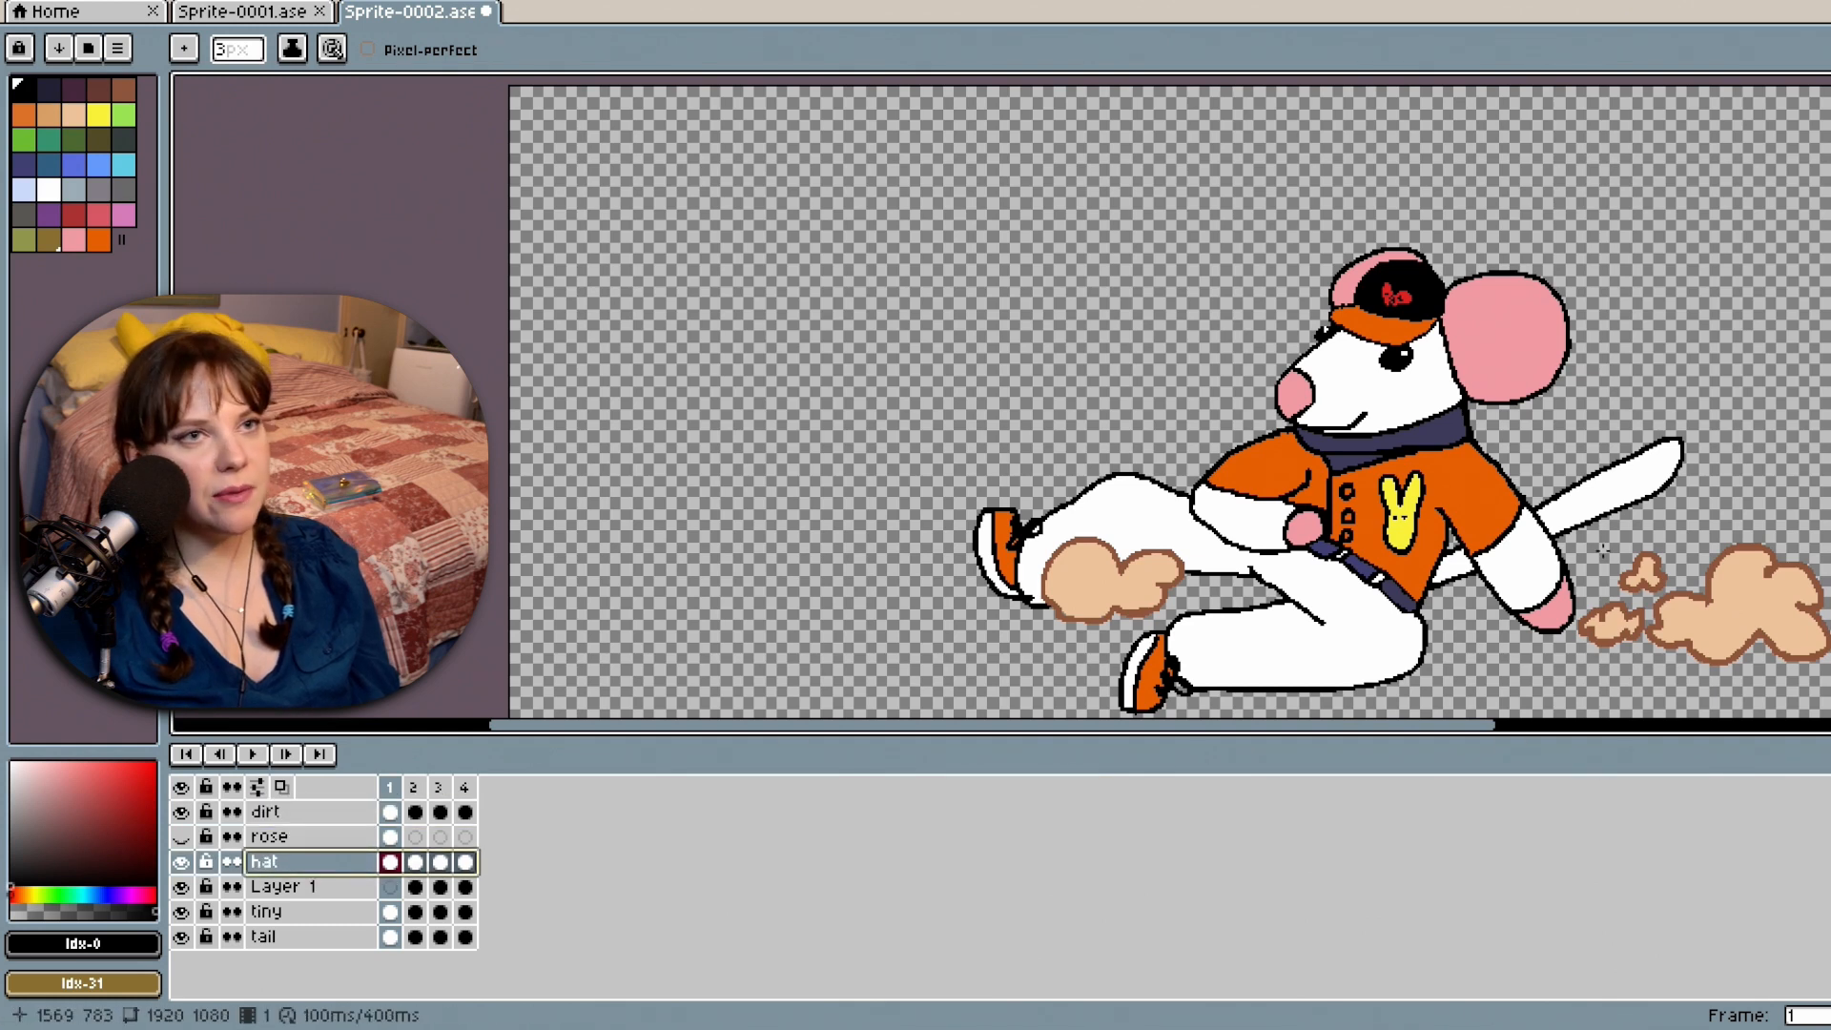
pyautogui.scroll(2, 1584, 319)
pyautogui.moveTo(1830, 318); pyautogui.dragTo(1830, 291)
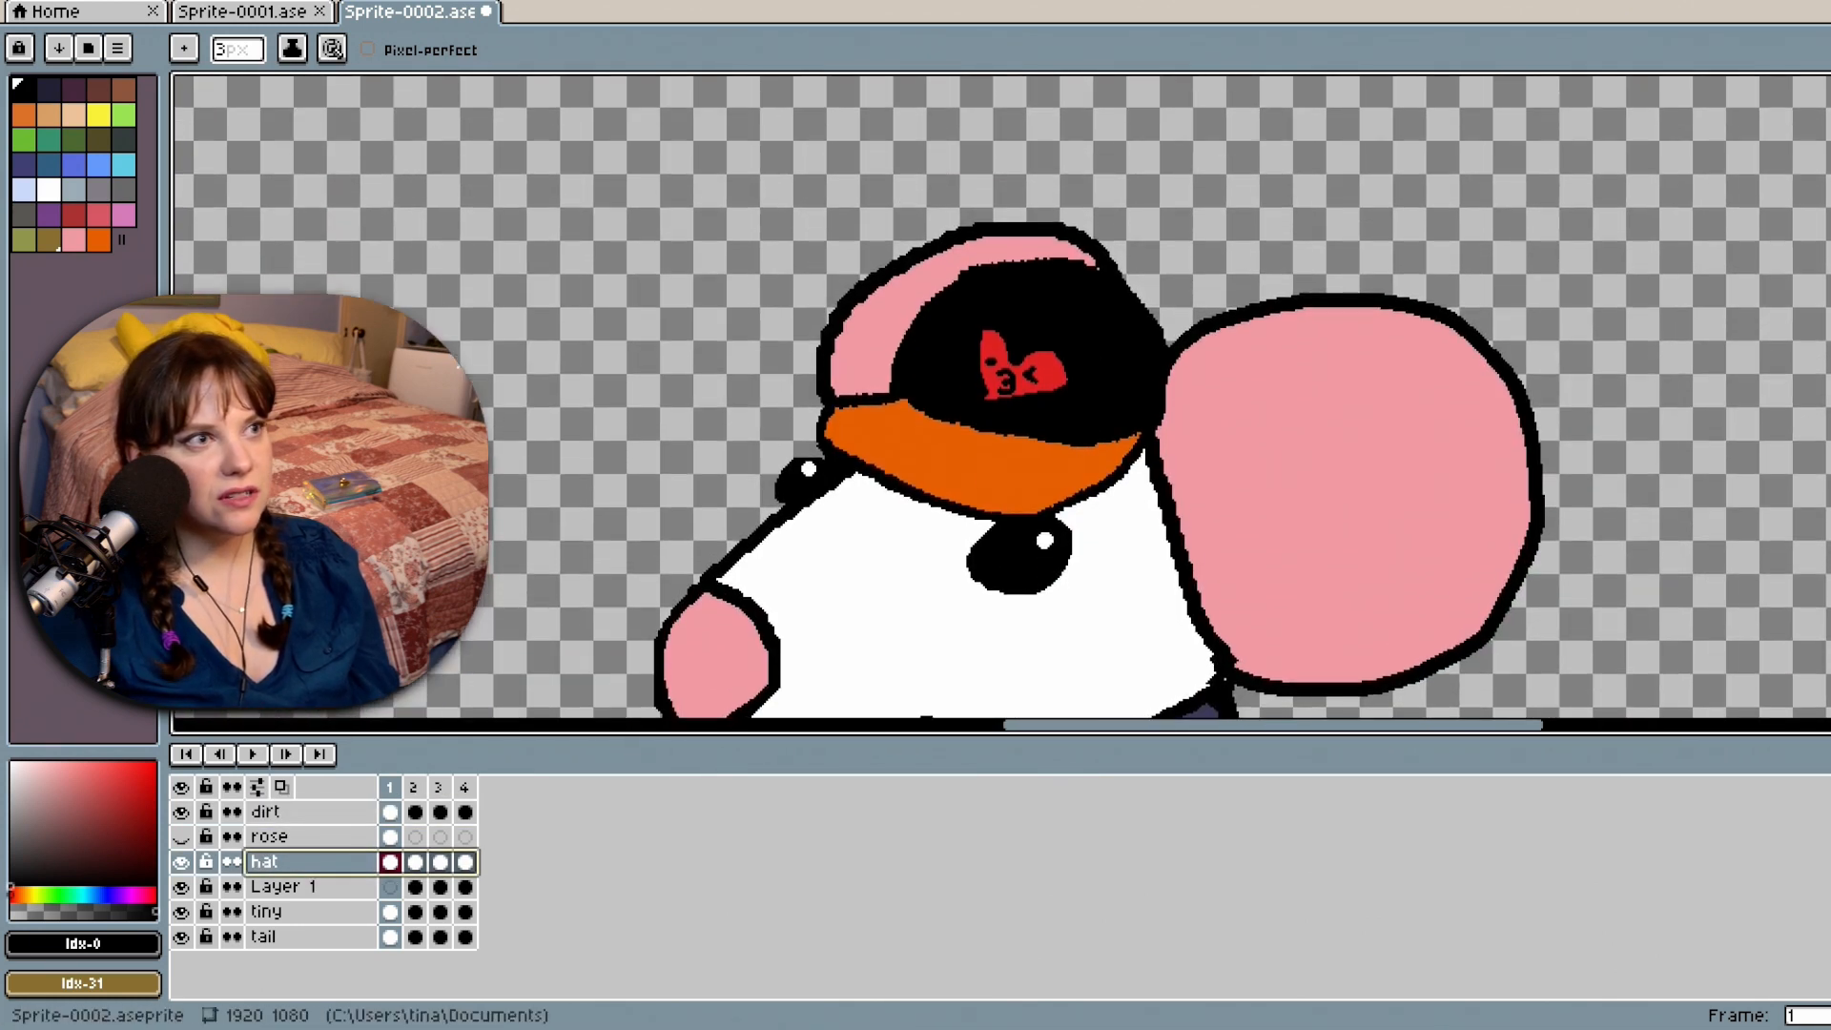
pyautogui.click(415, 862)
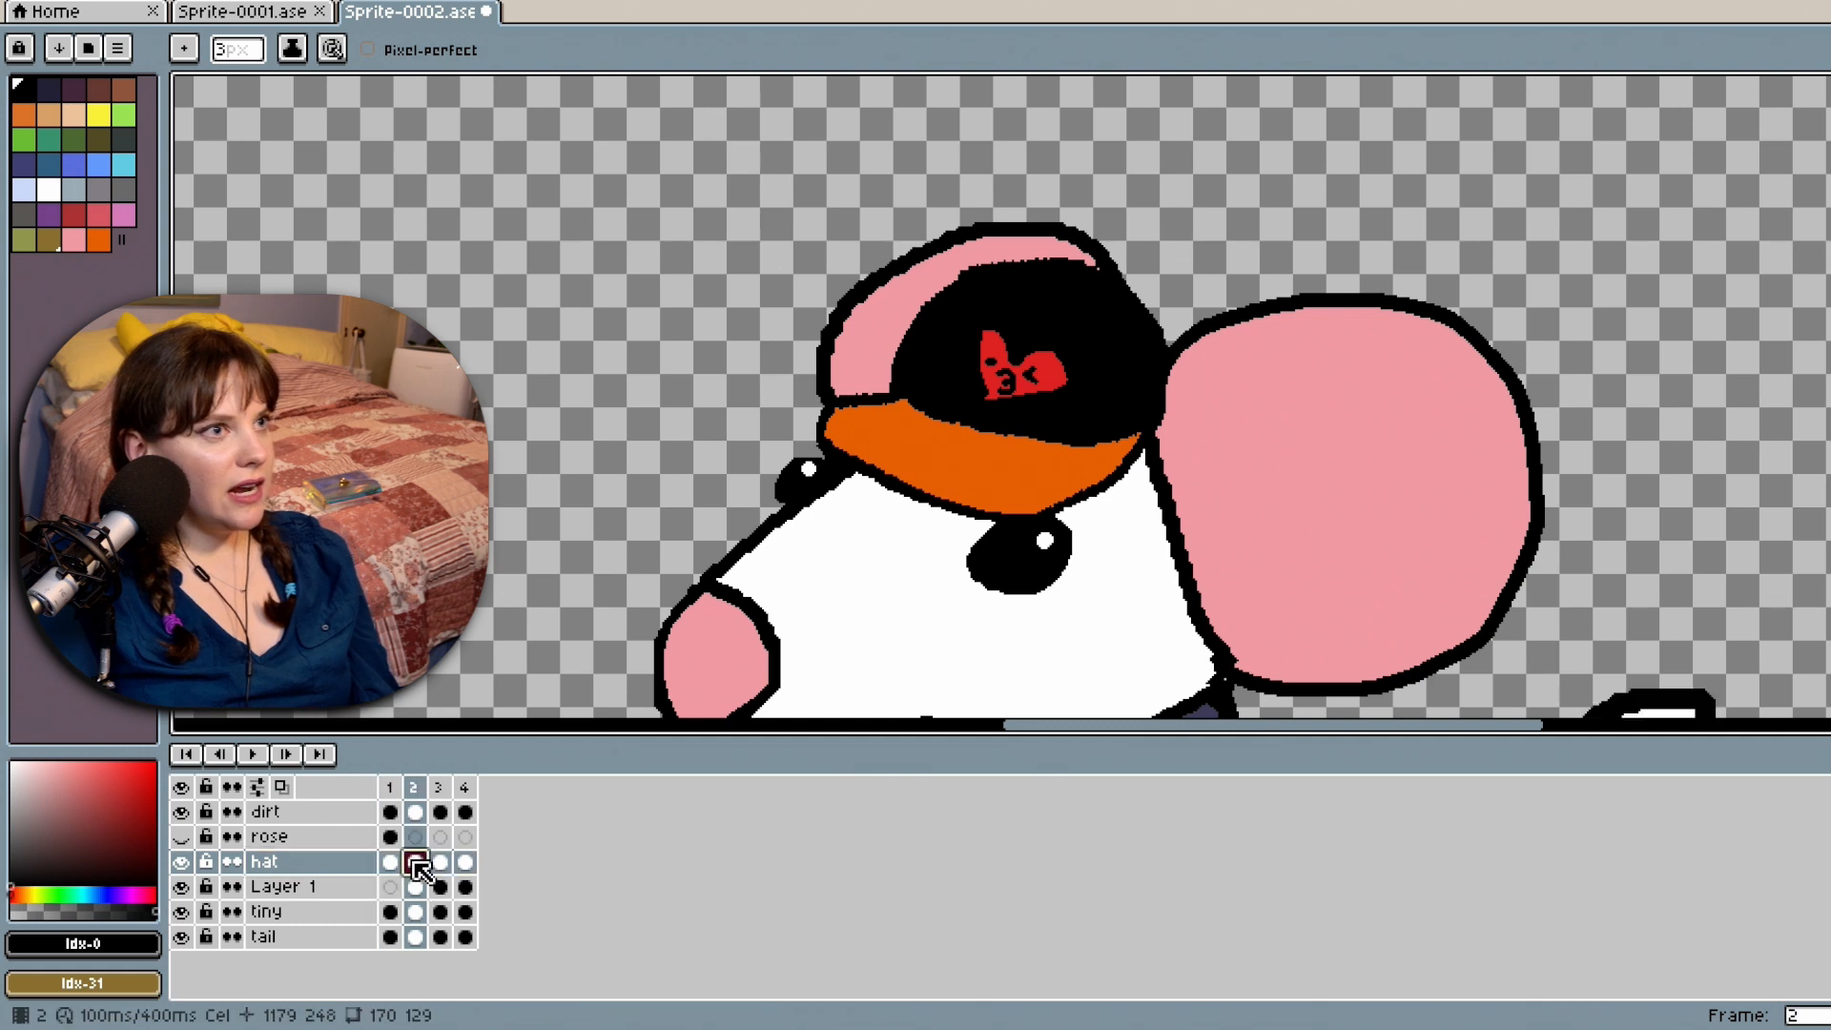
pyautogui.press('m')
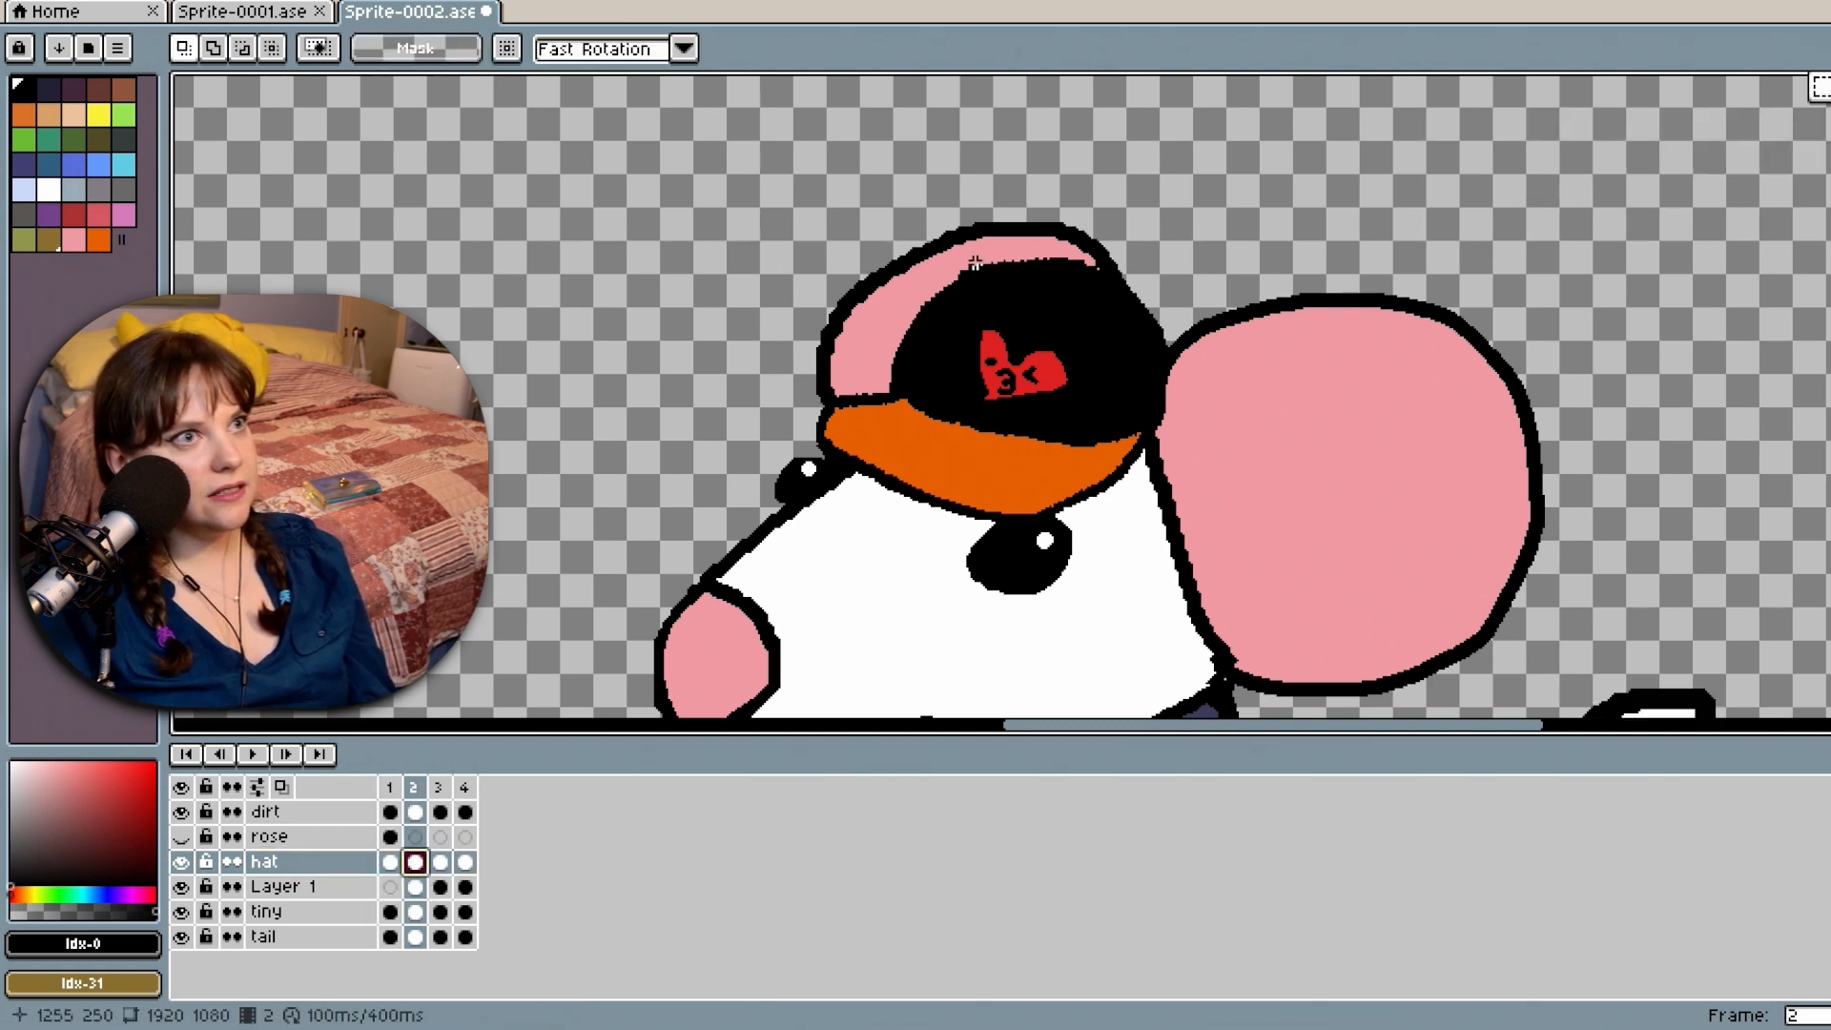
pyautogui.moveTo(801, 190); pyautogui.dragTo(1243, 552)
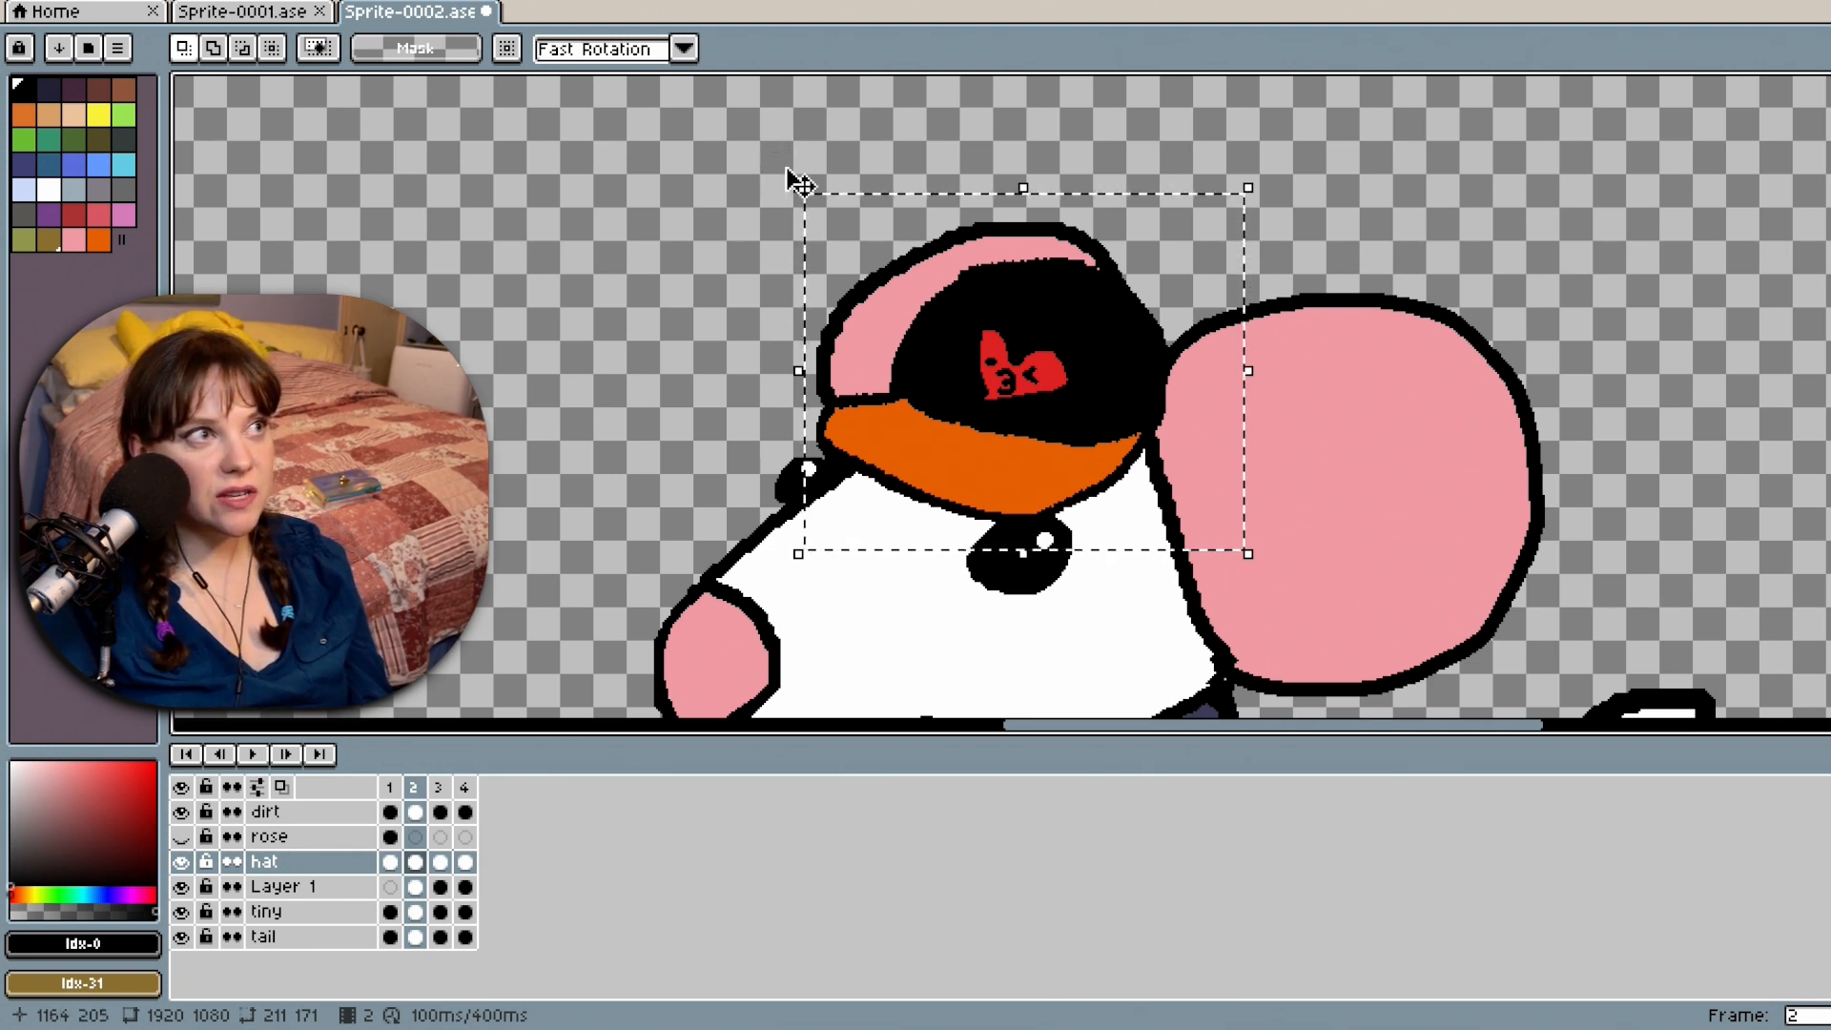
pyautogui.moveTo(799, 181); pyautogui.dragTo(826, 161)
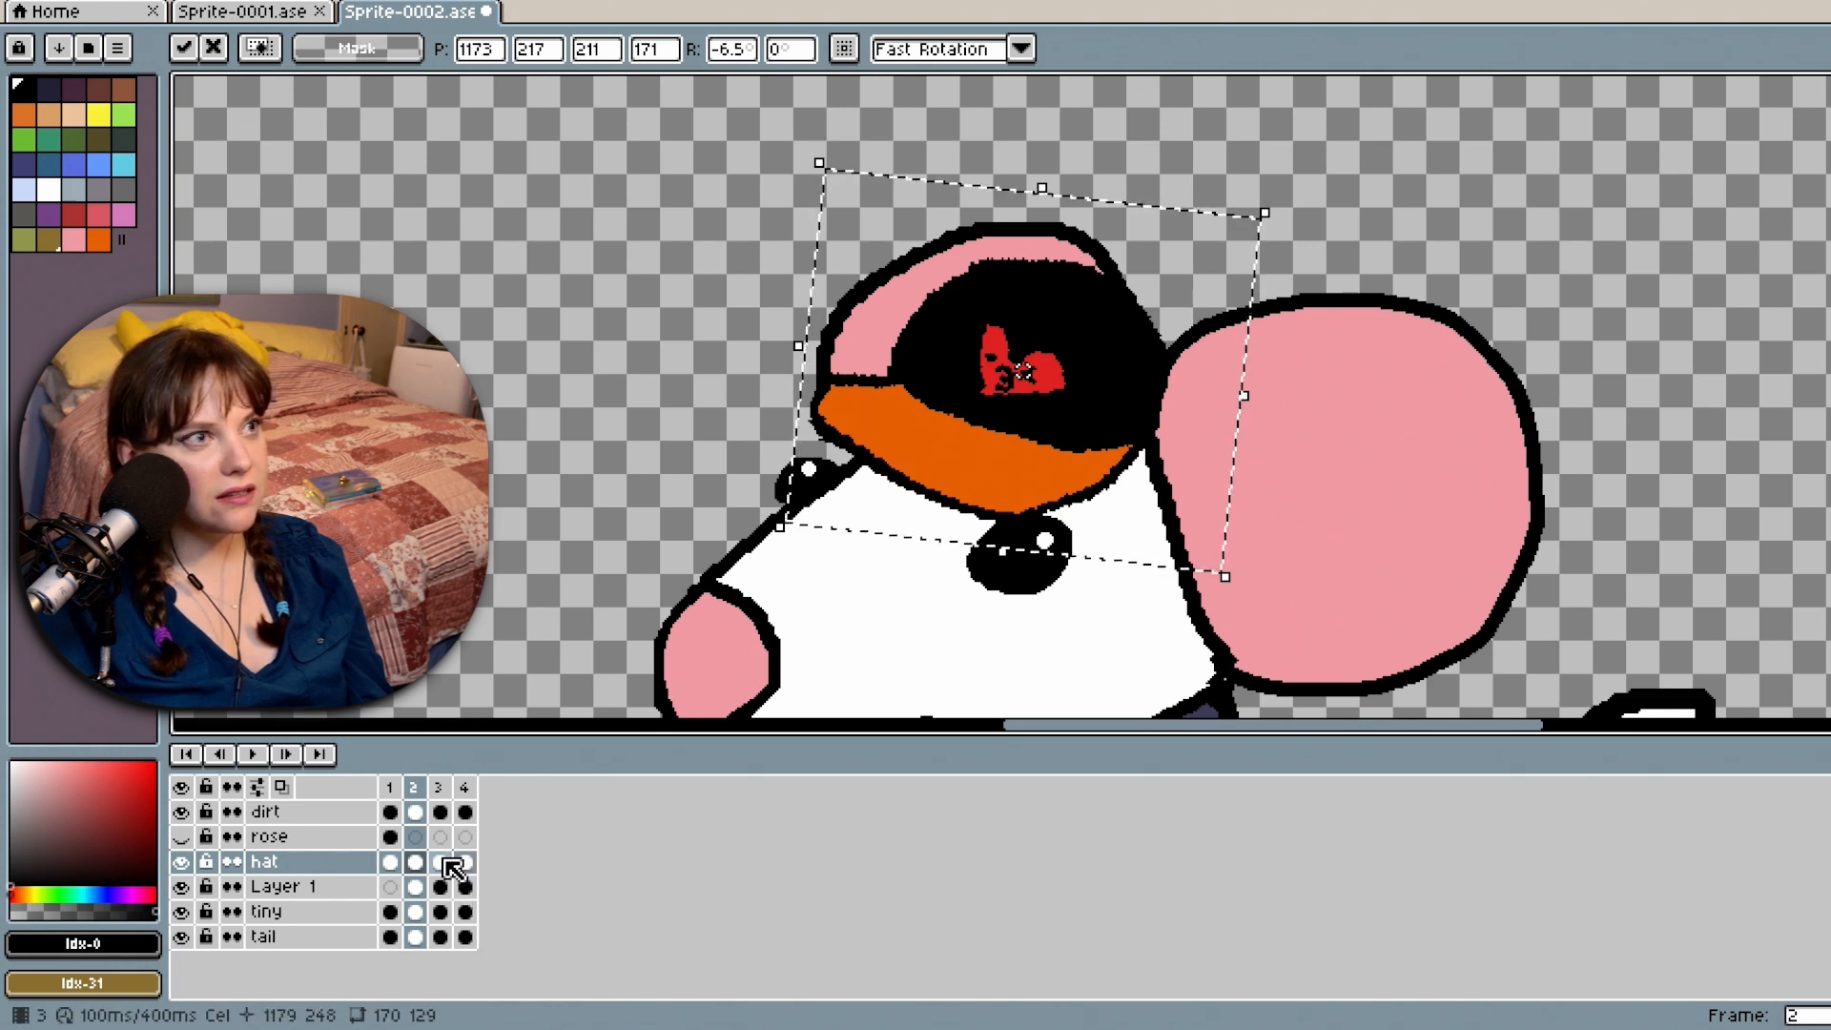
pyautogui.click(442, 864)
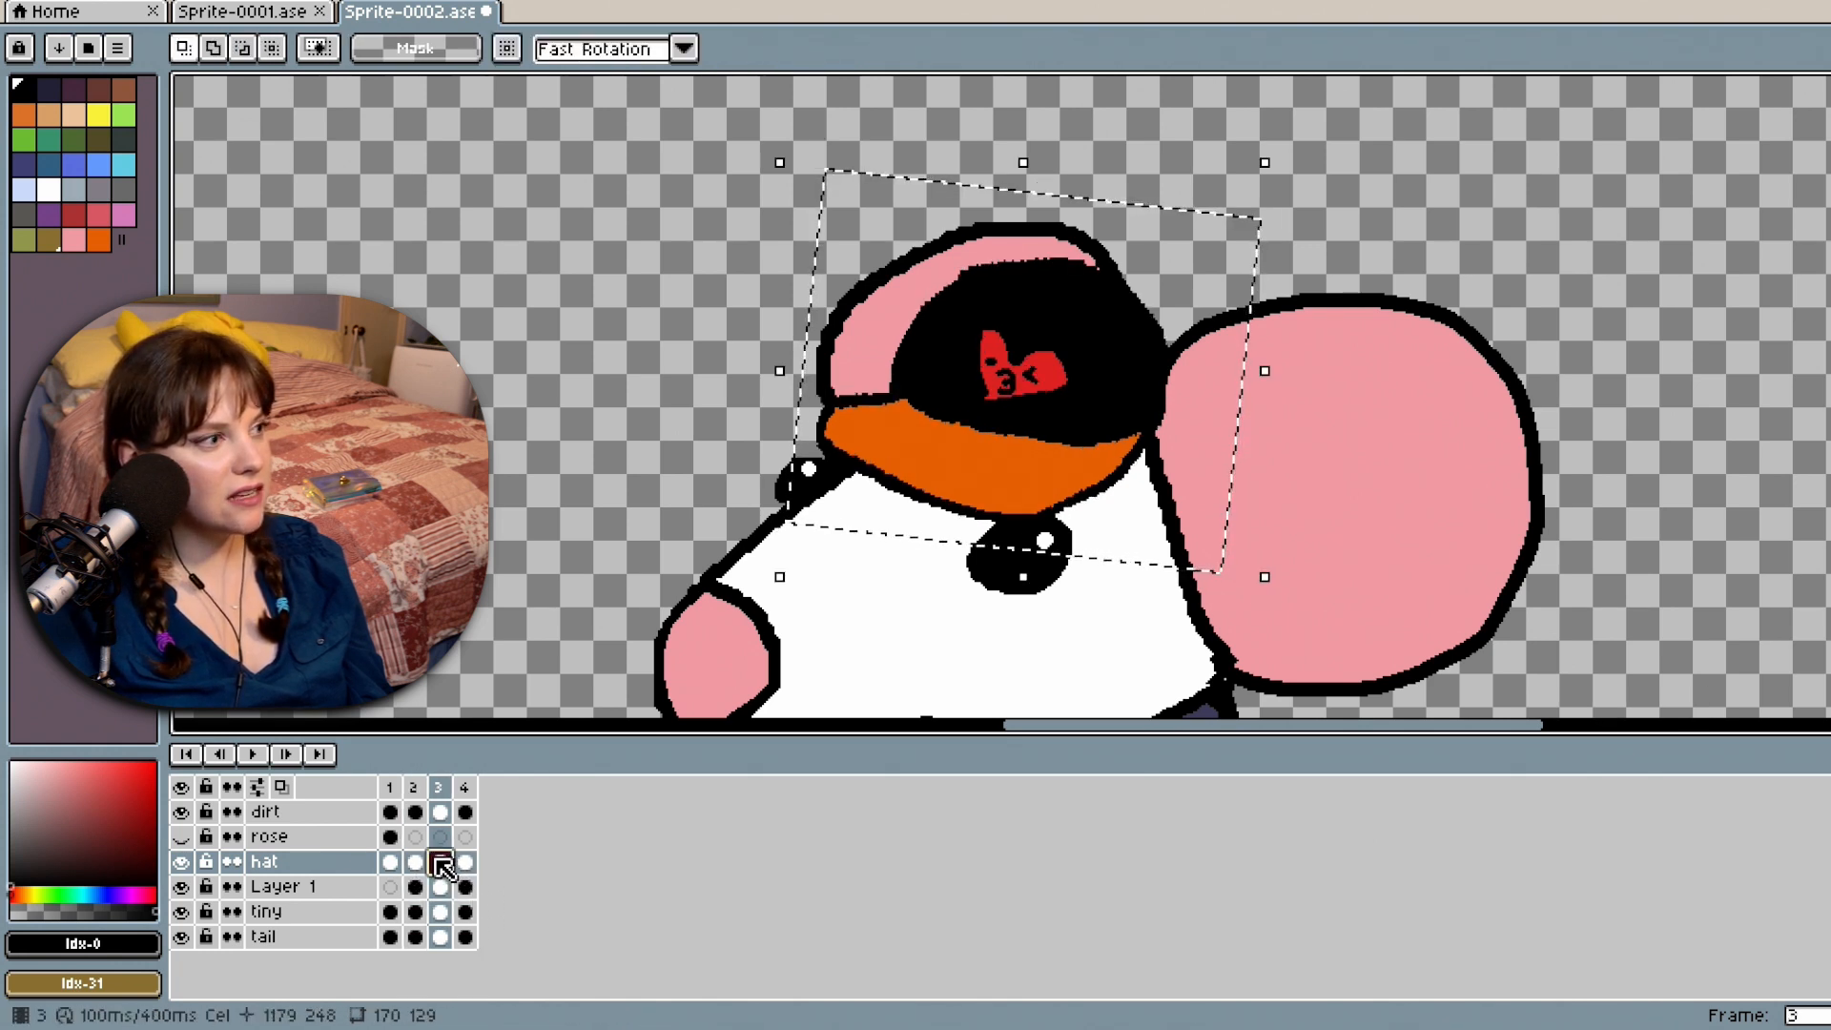
pyautogui.click(415, 862)
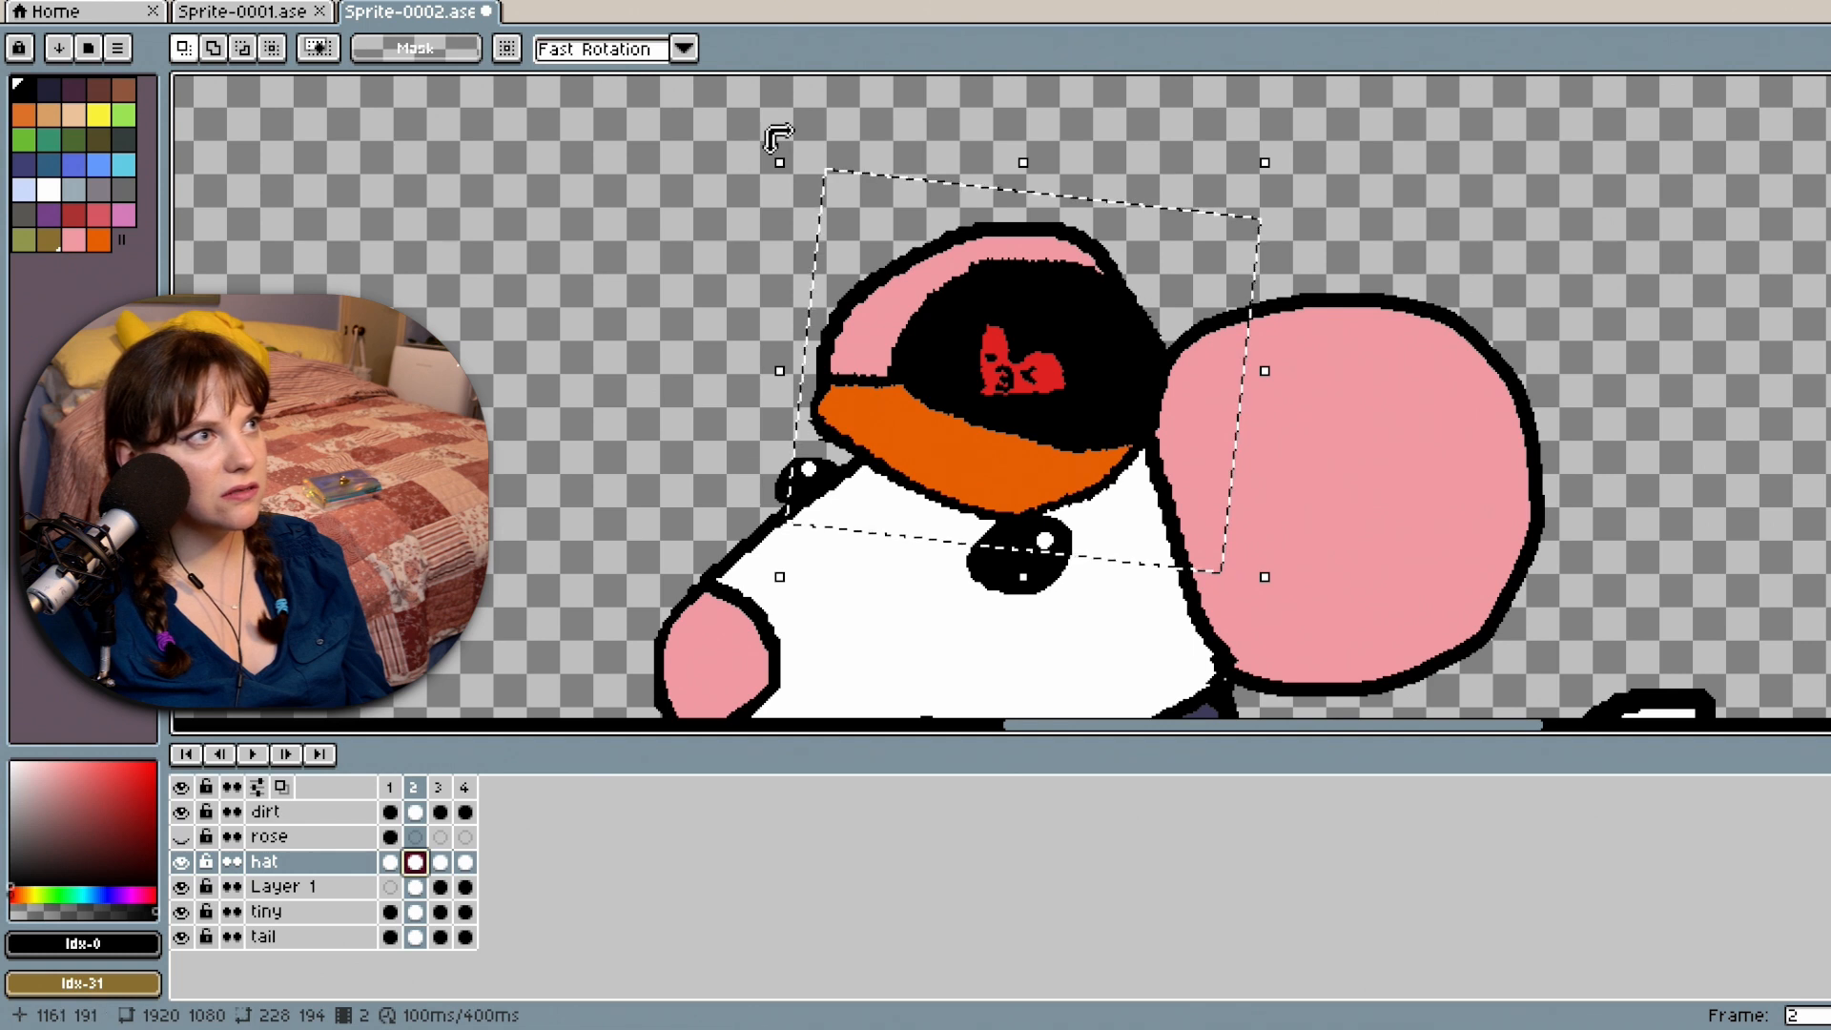
pyautogui.moveTo(777, 137); pyautogui.dragTo(818, 137)
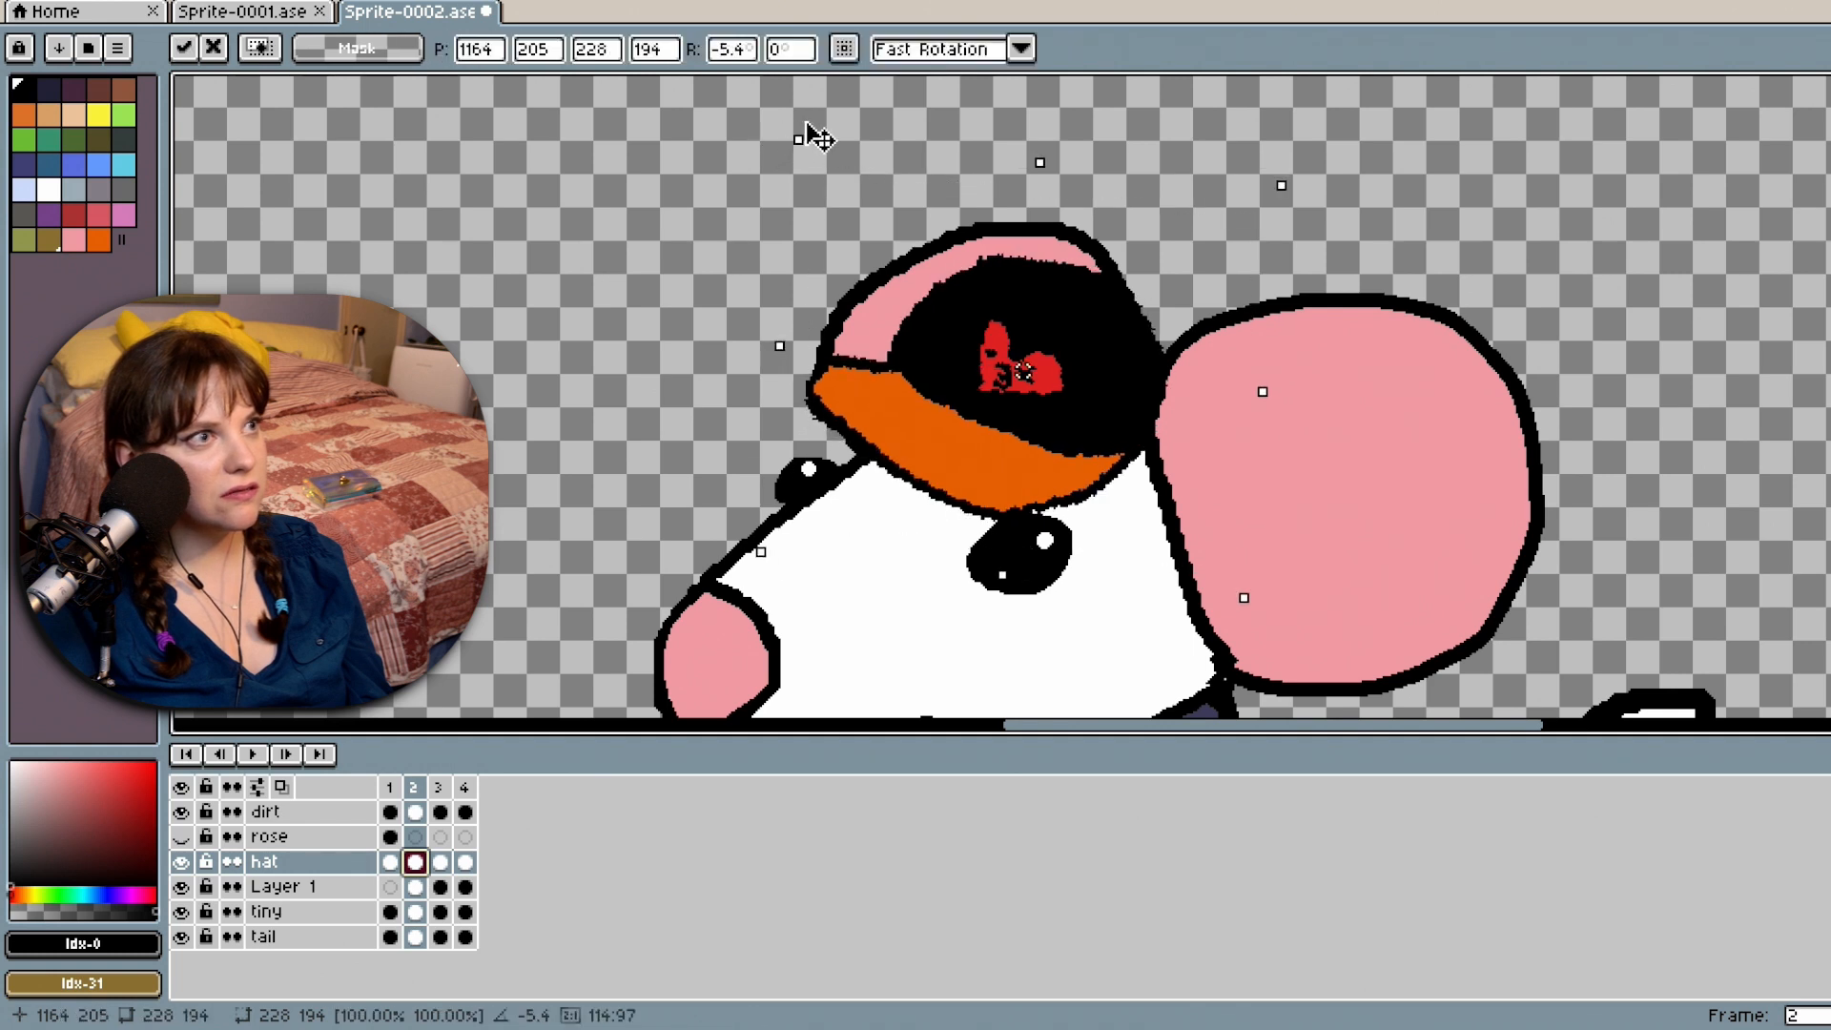
# Rotate the cap in frame 4 of the hat layer counter-clockwise about 11.4° and play the animation.
pyautogui.click(465, 861)
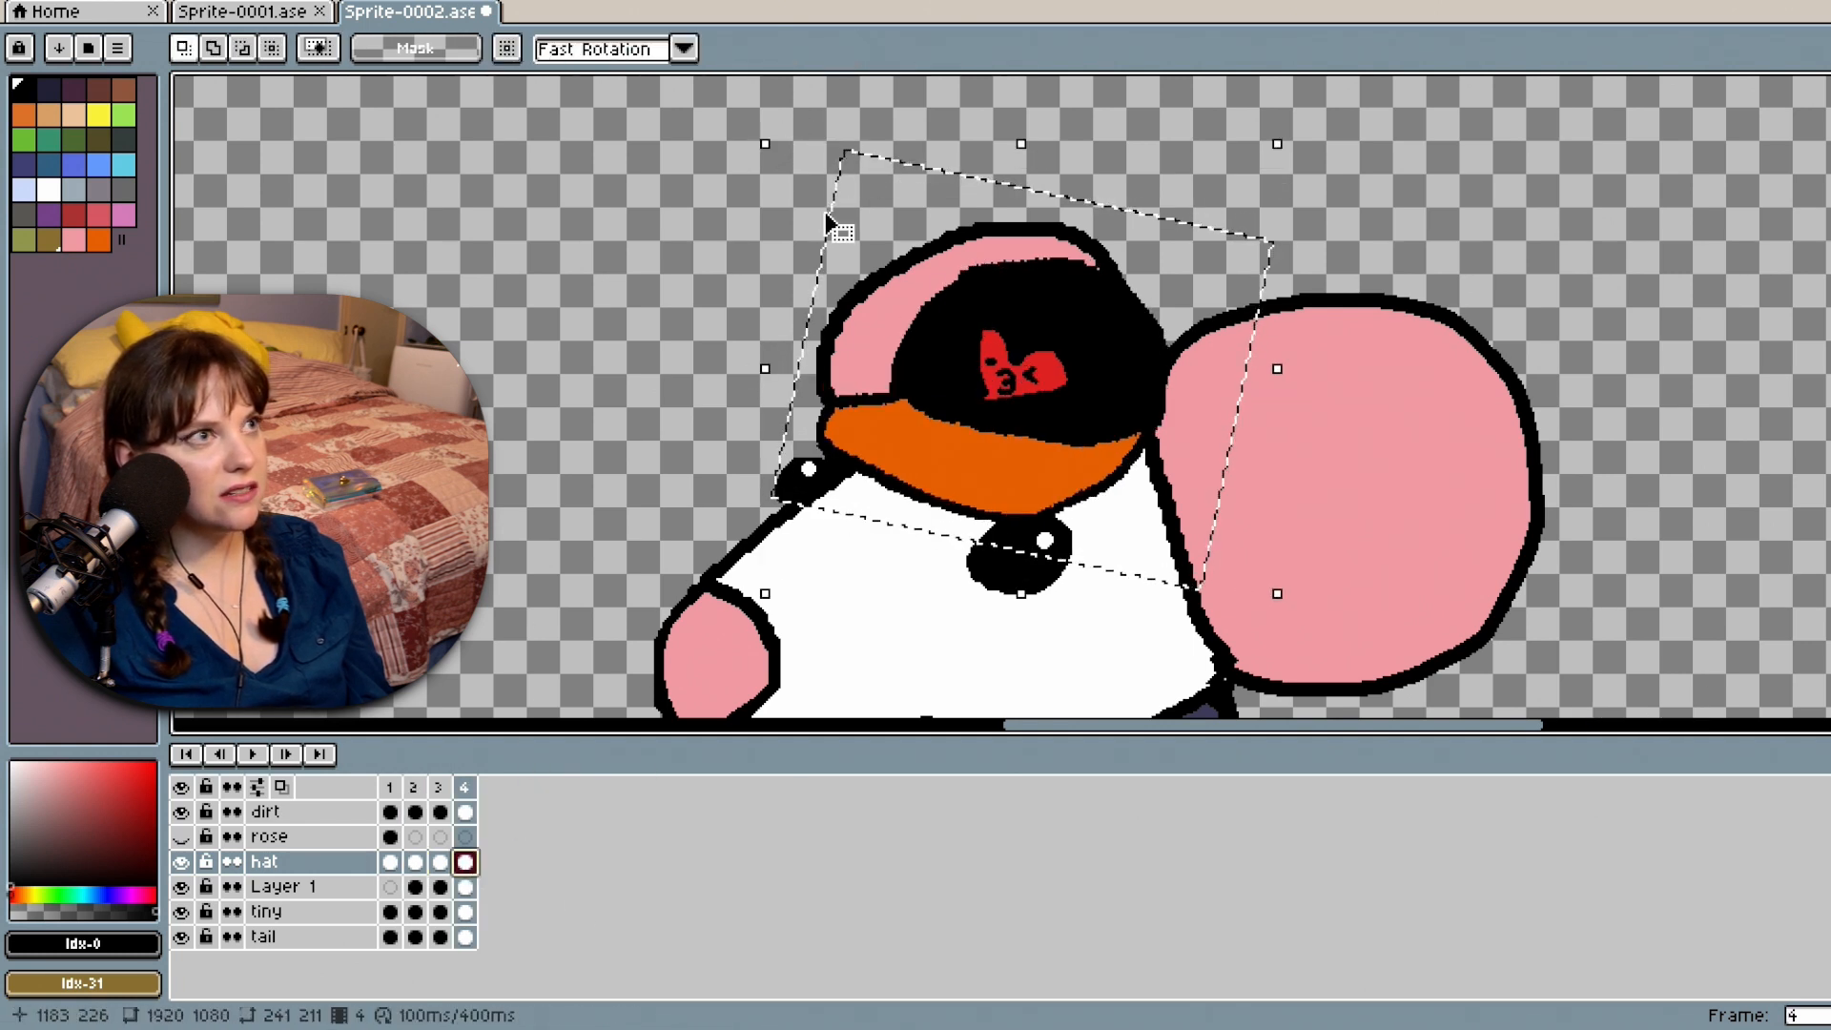
pyautogui.click(1279, 179)
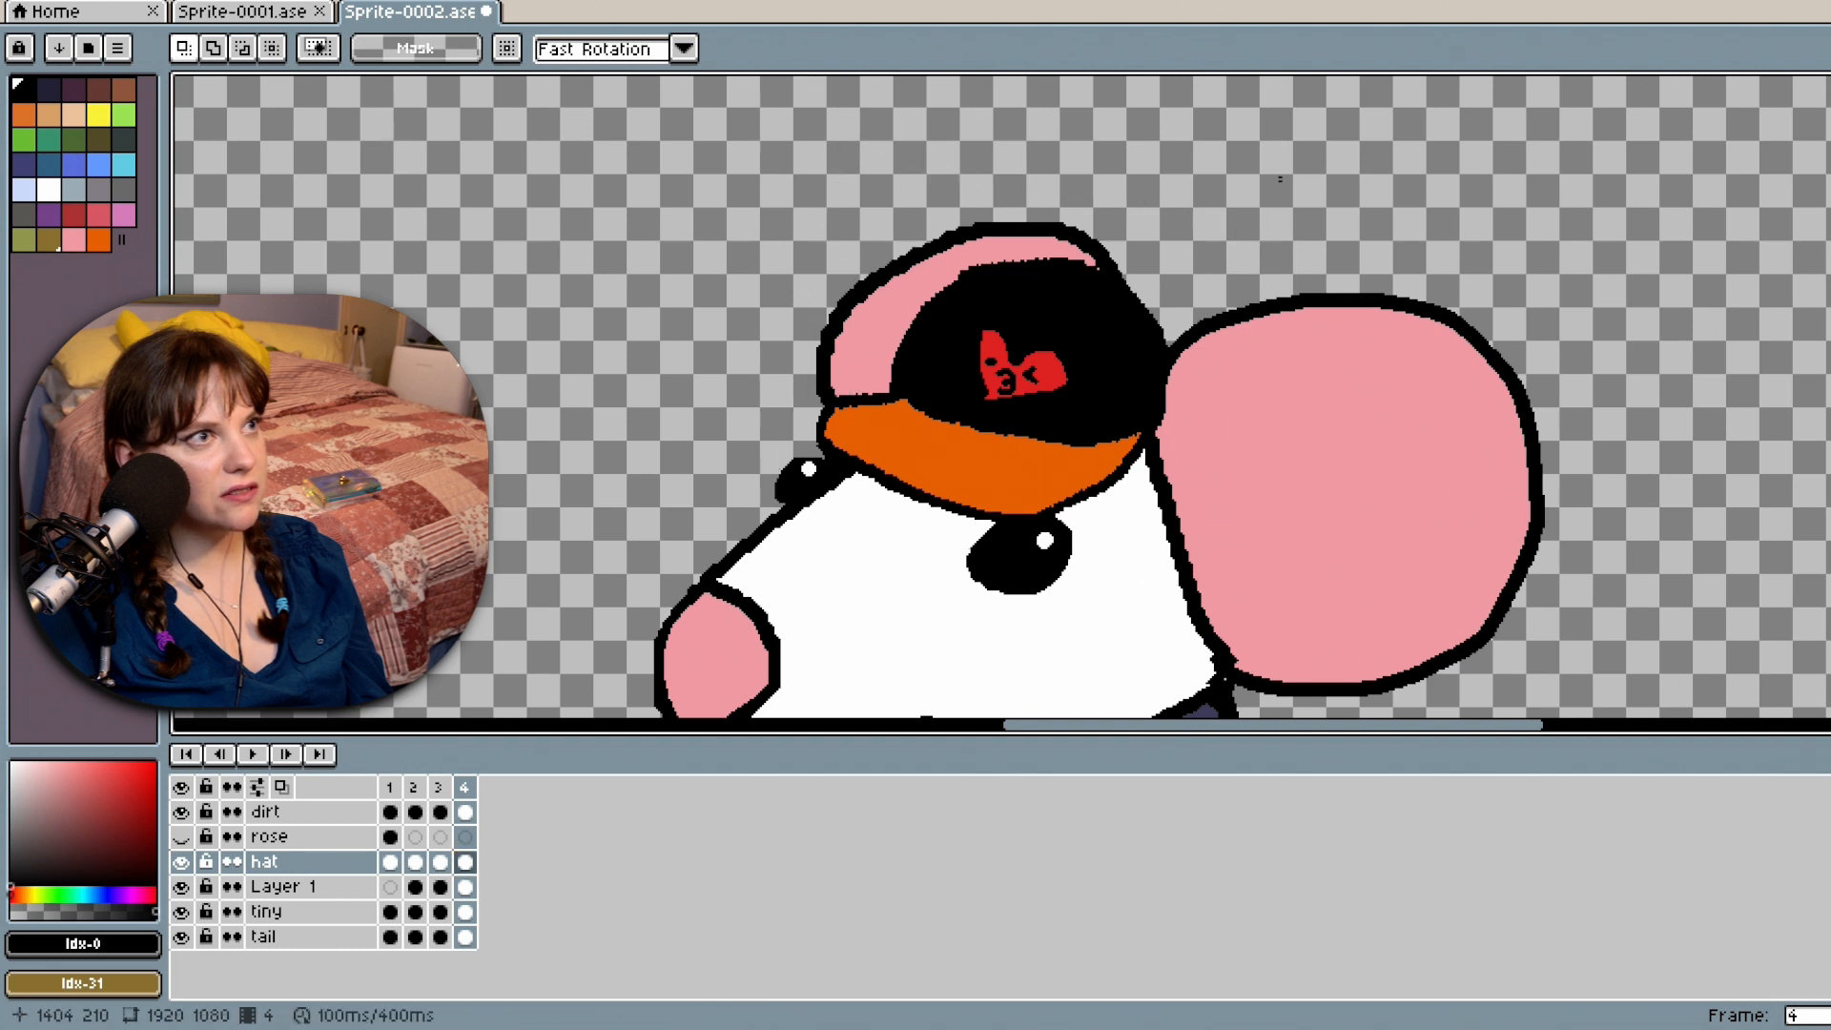
pyautogui.moveTo(785, 200); pyautogui.dragTo(1247, 554)
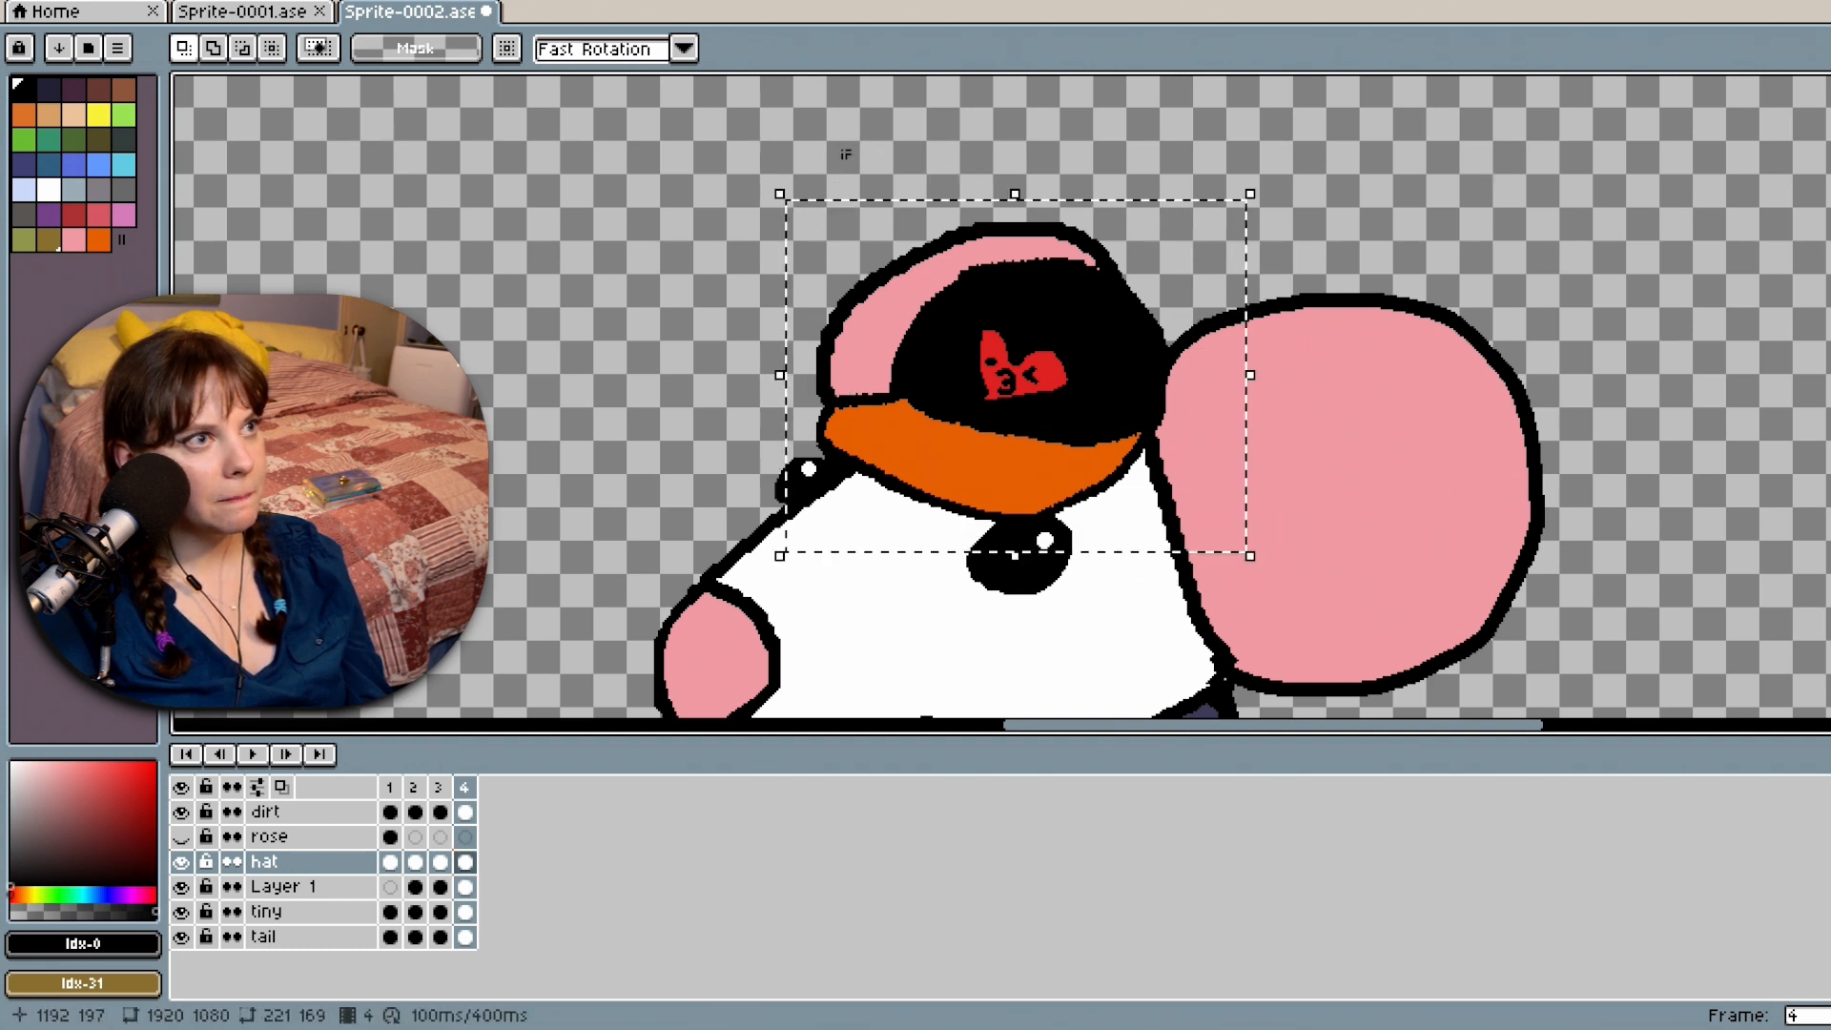
pyautogui.moveTo(756, 171); pyautogui.dragTo(737, 244)
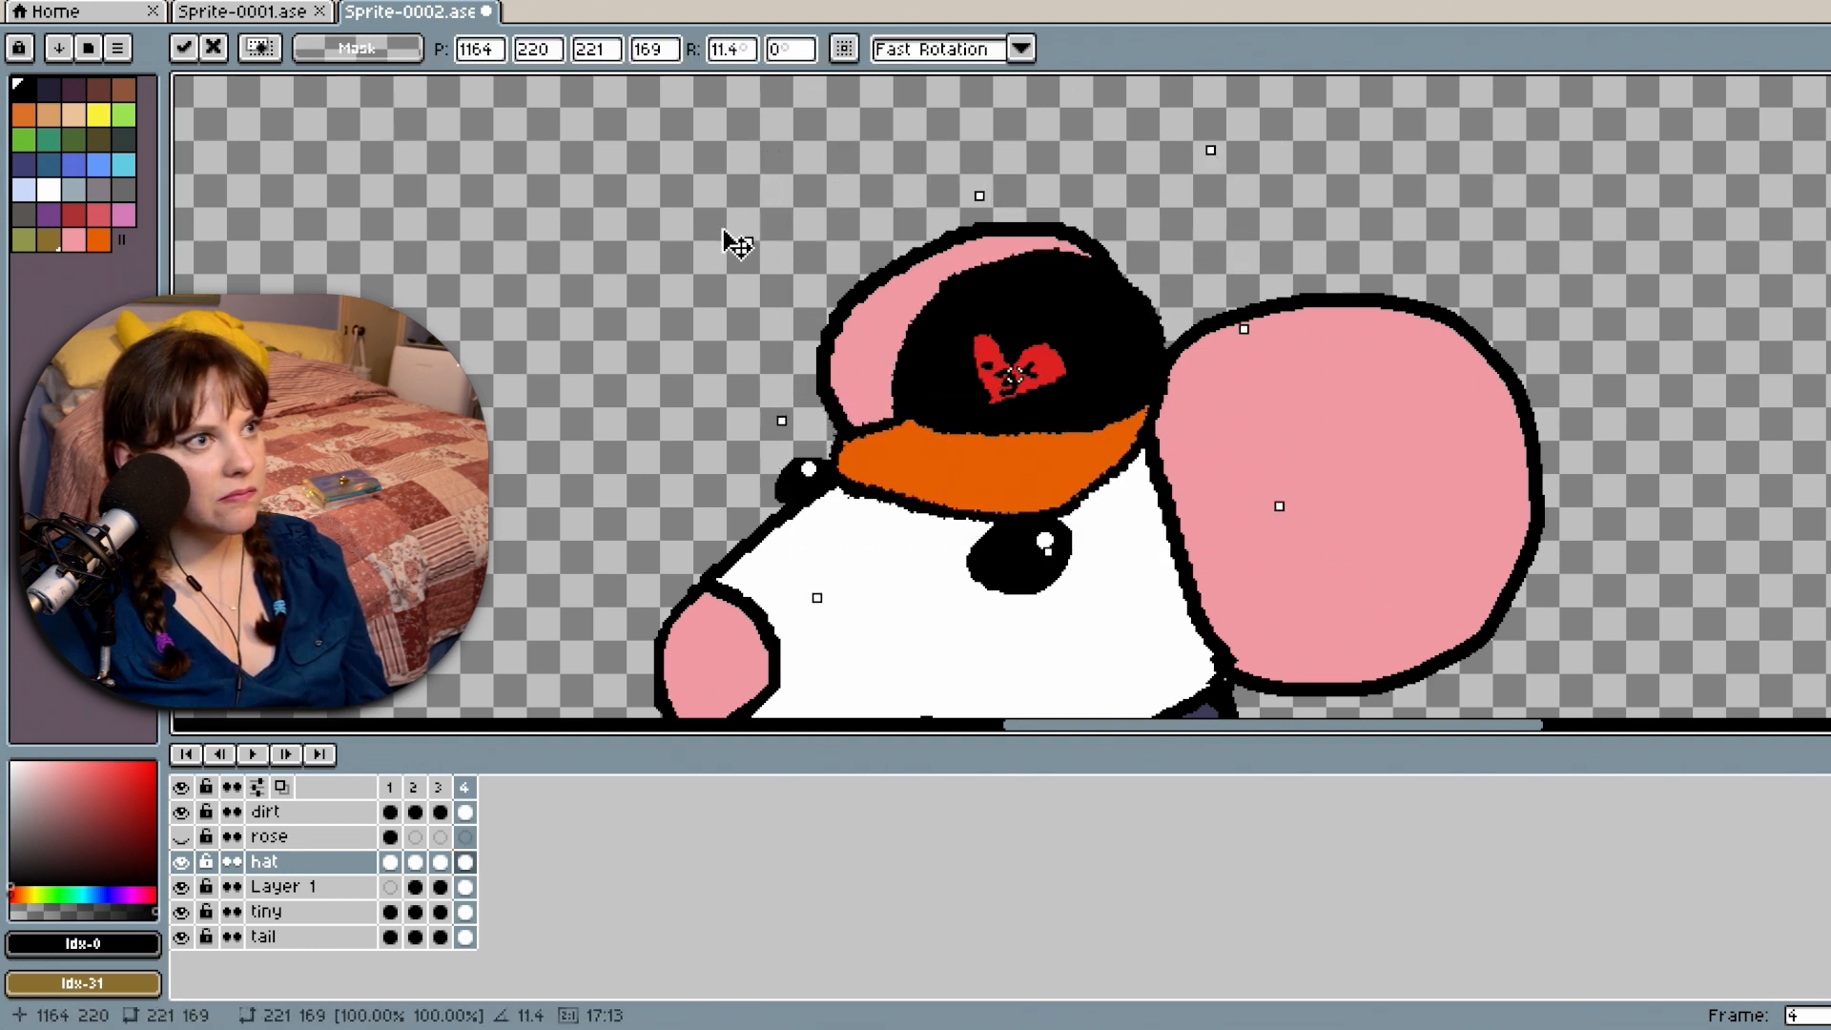
pyautogui.click(255, 756)
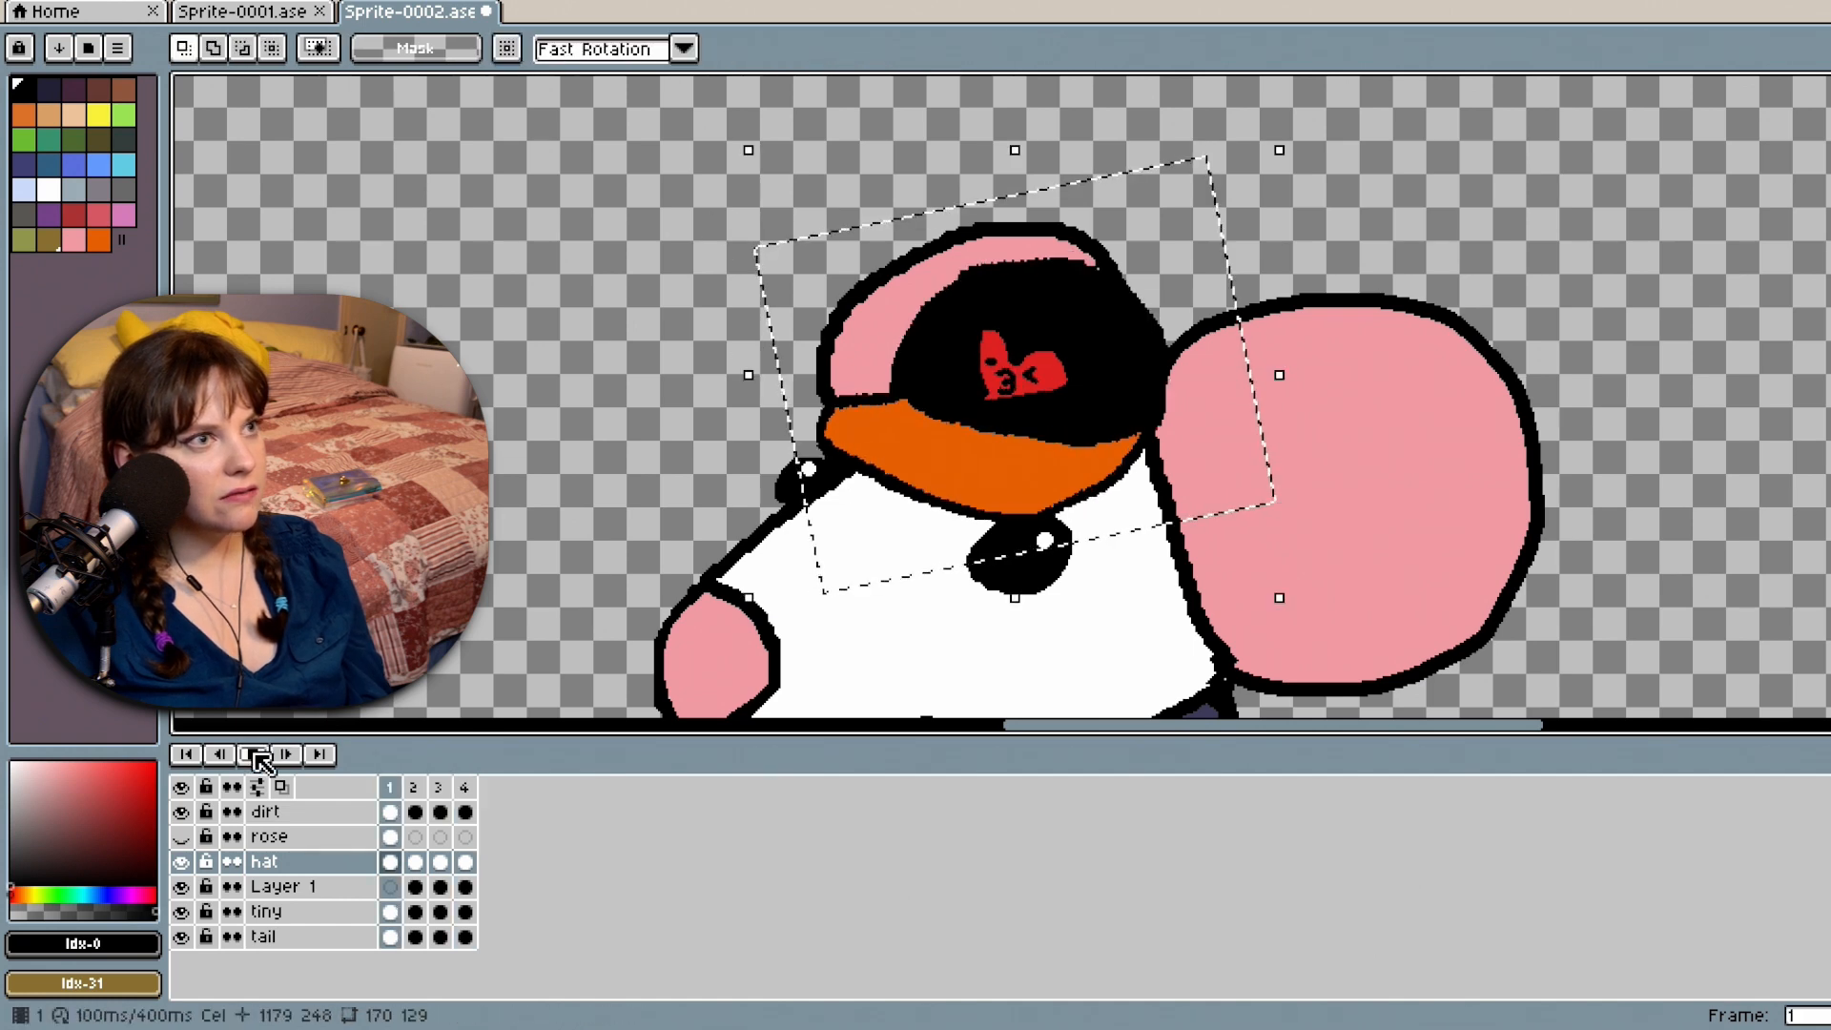
# Stop the animation playback, save the sprite file and clear the selection around the mouse's cap.
pyautogui.scroll(-3, 1249, 540)
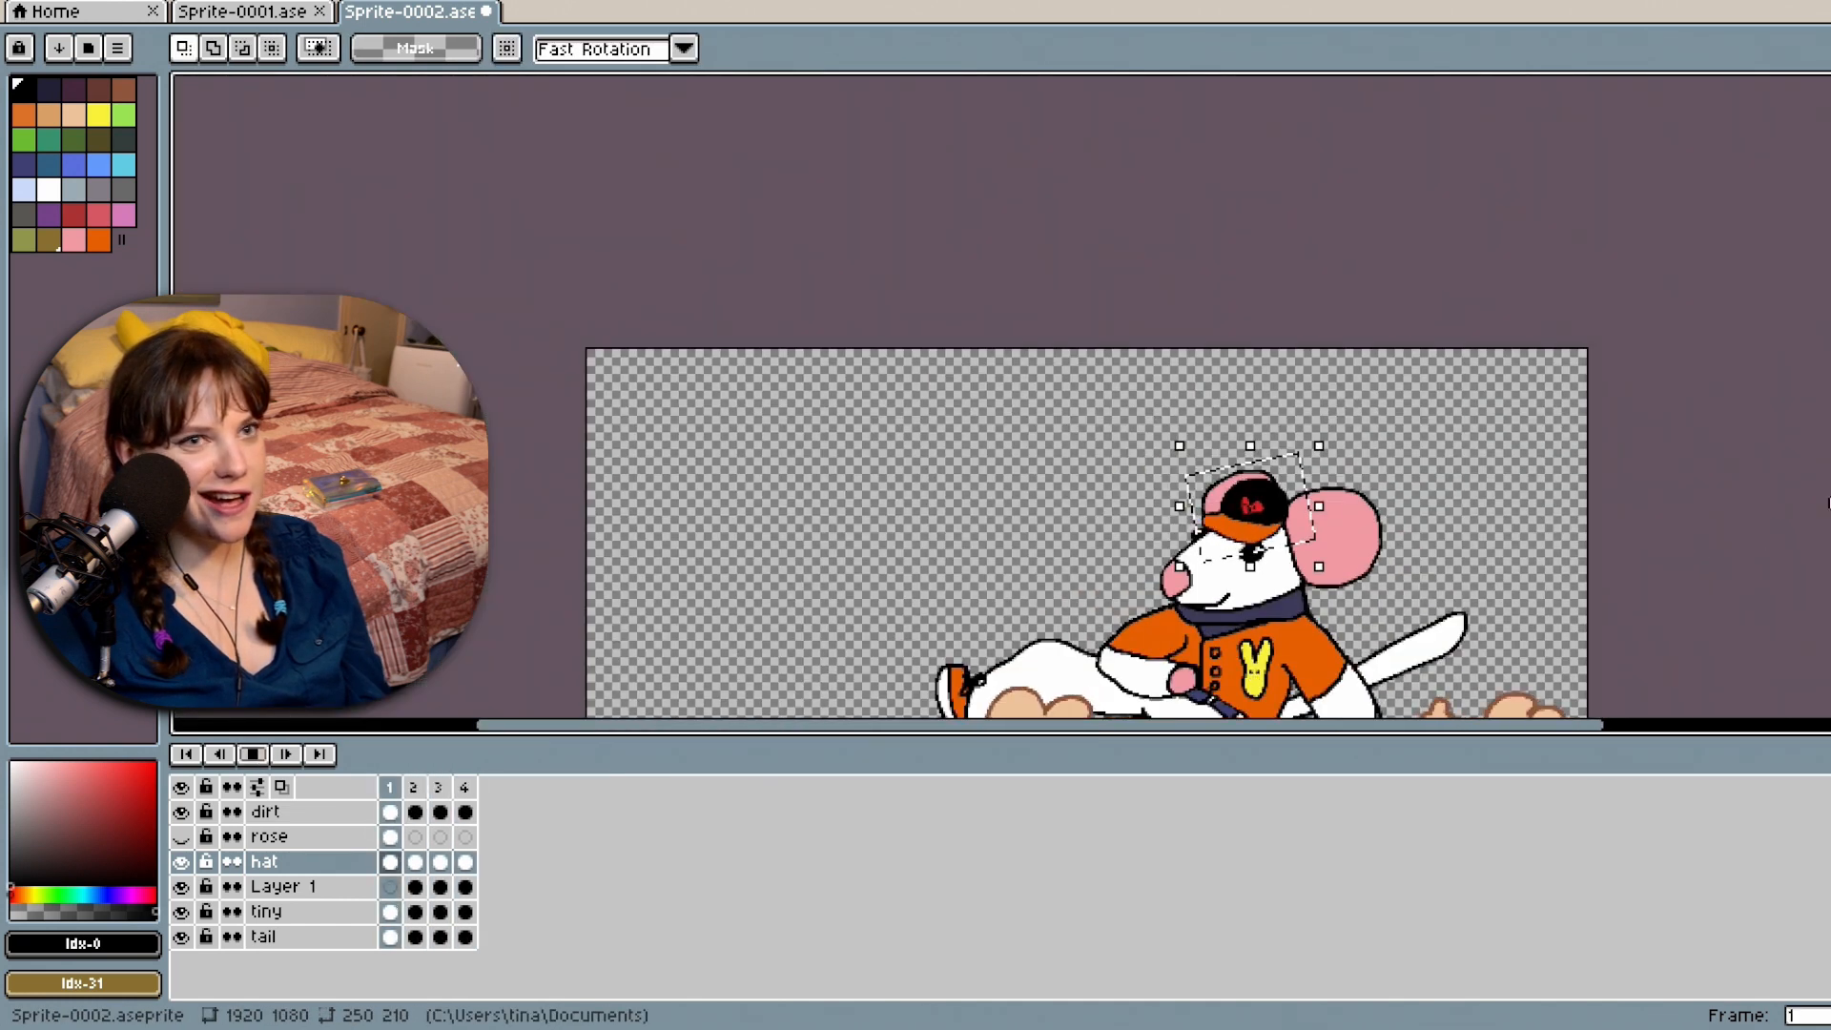
pyautogui.scroll(-3, 1087, 534)
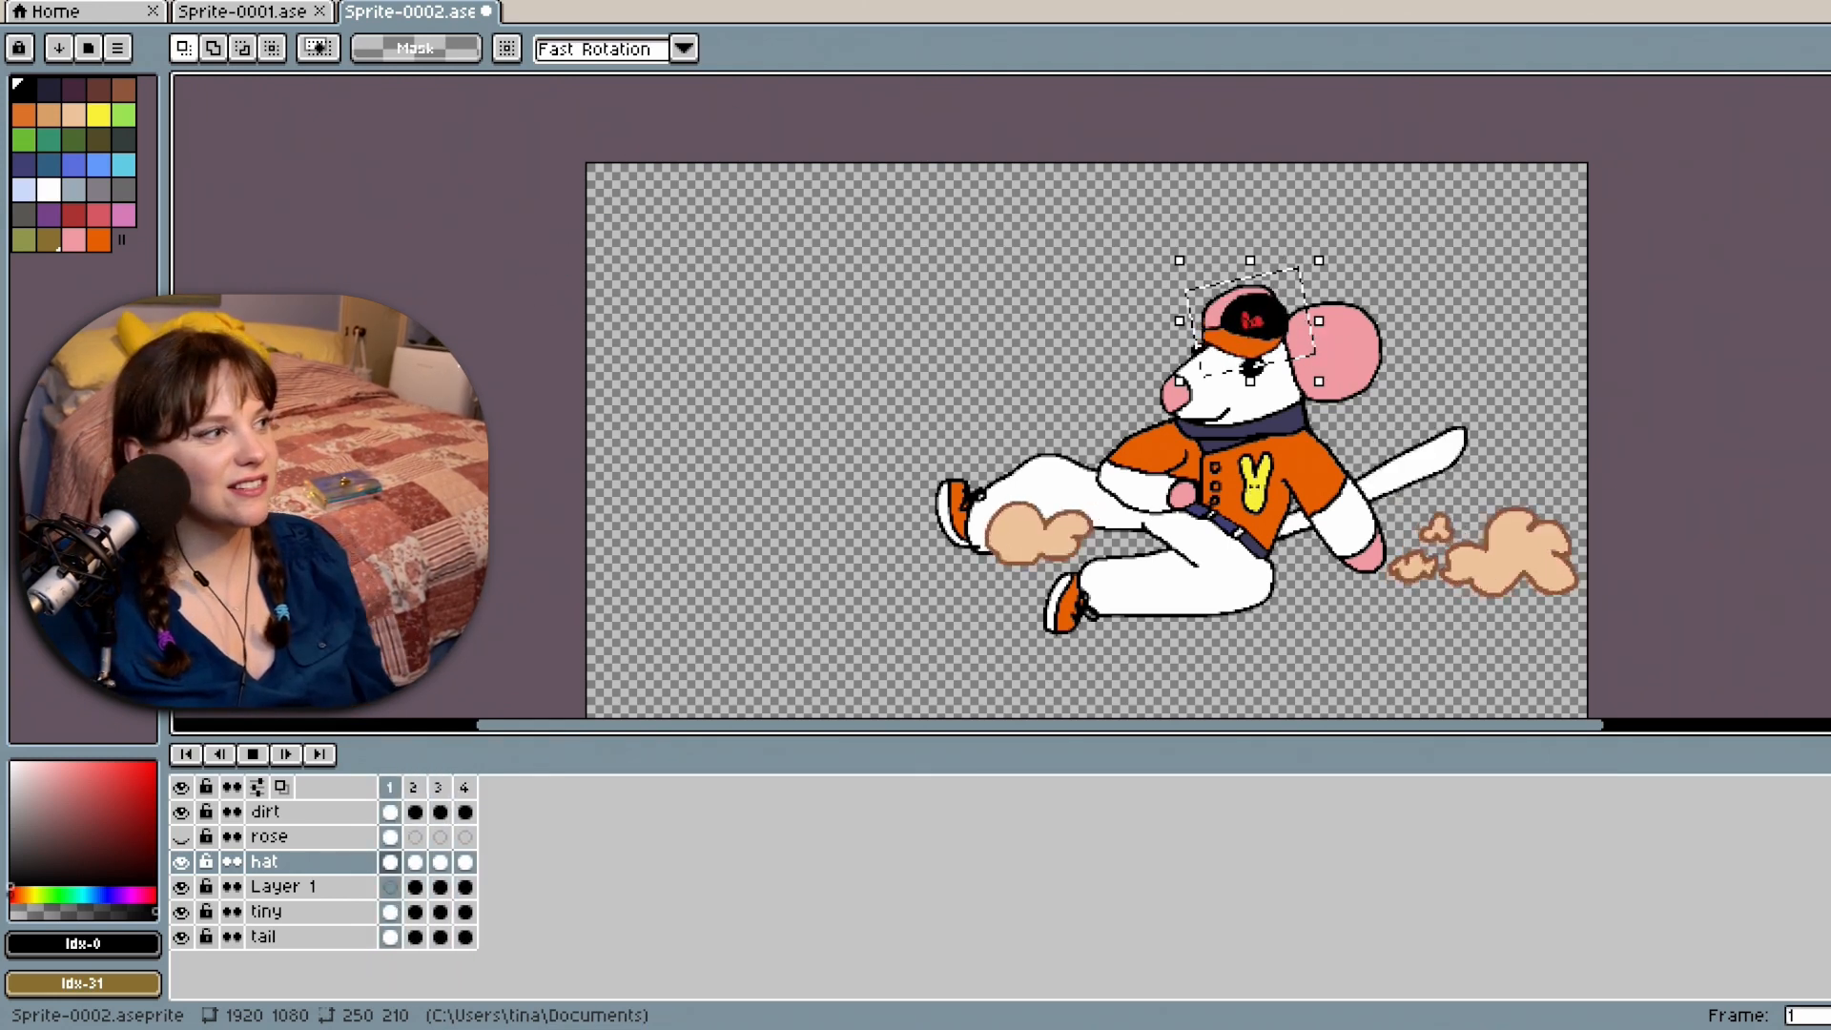
pyautogui.click(253, 753)
pyautogui.click(24, 17)
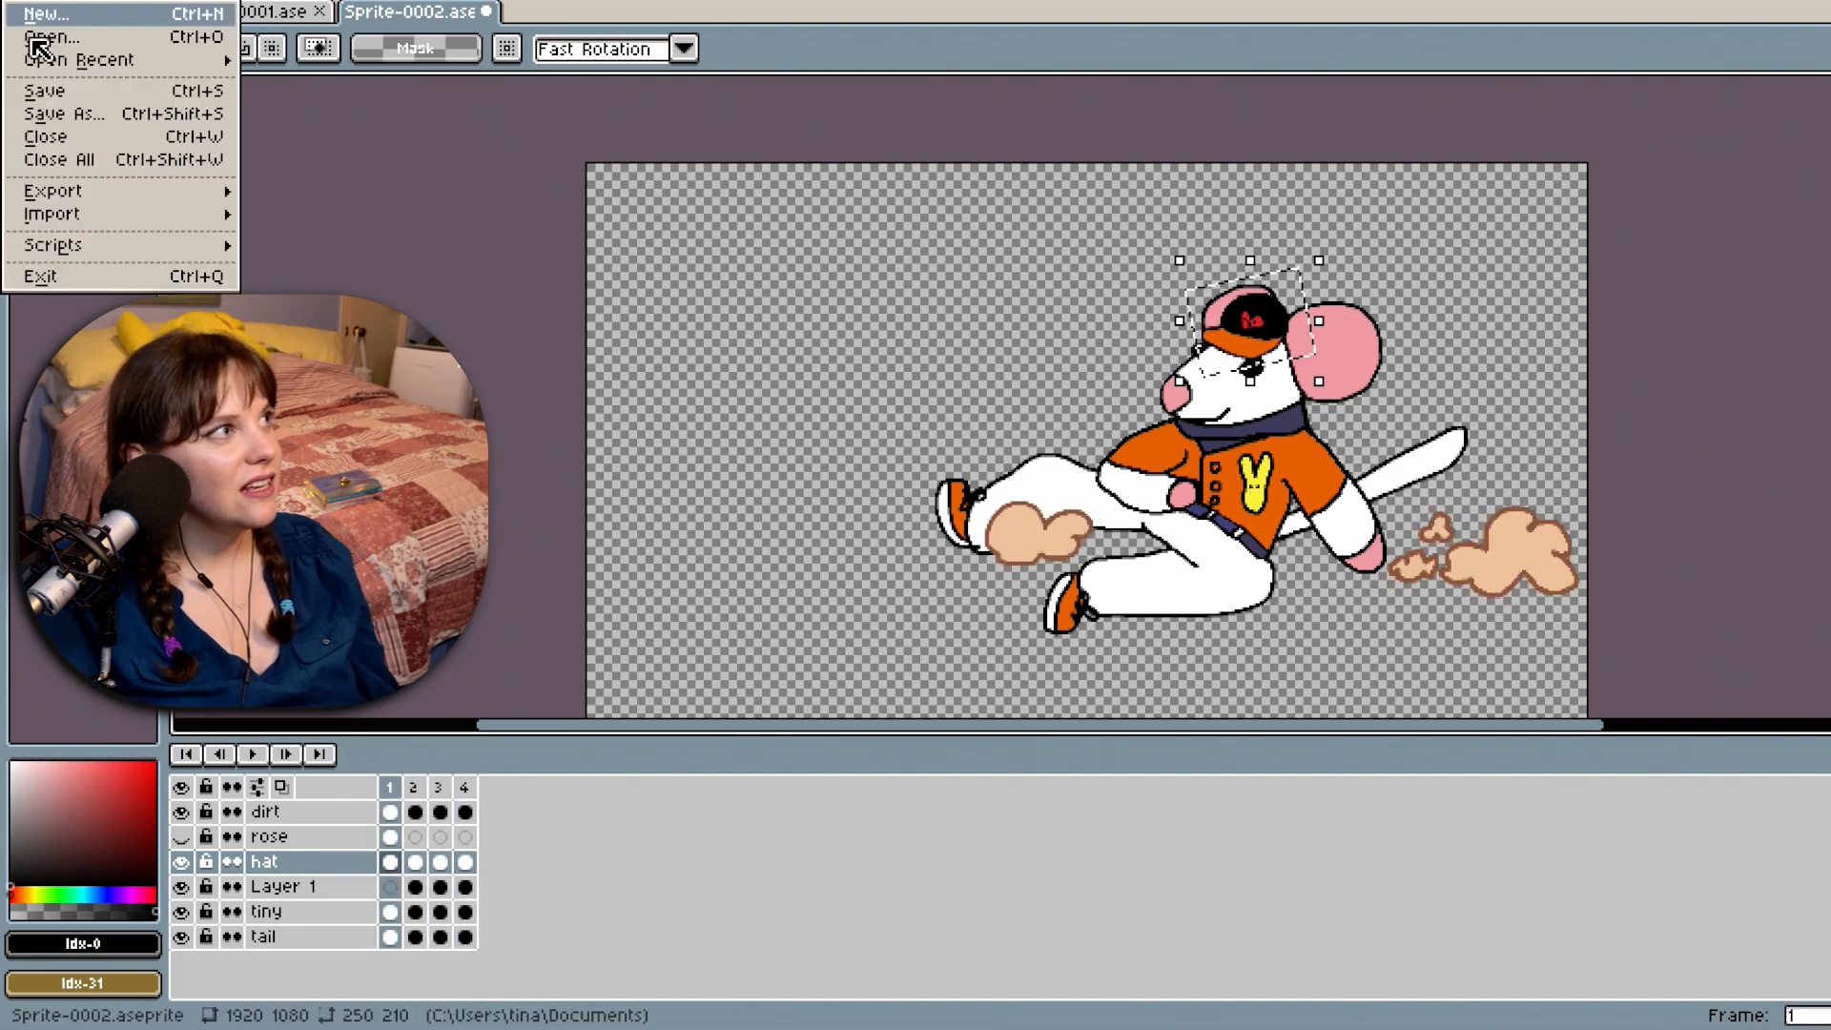
pyautogui.click(24, 93)
pyautogui.click(1029, 241)
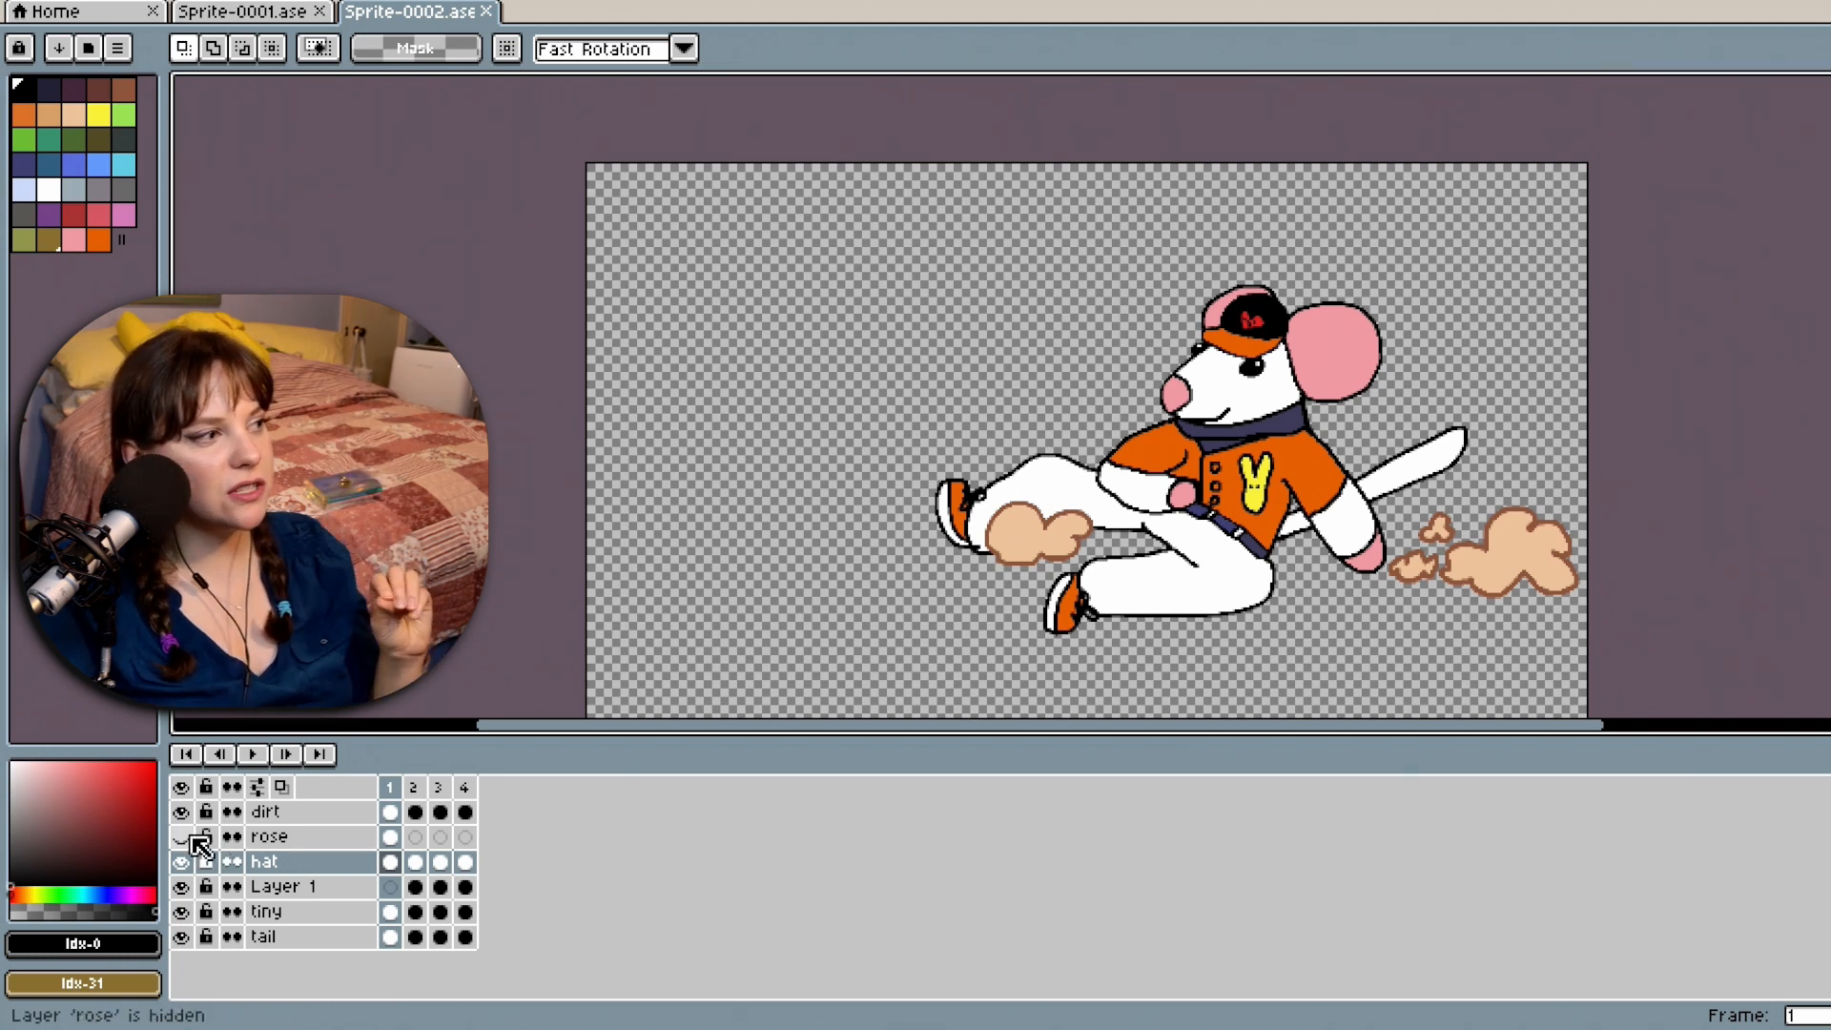
# Show the rose layer in frame 1 to check it, hide it again and save the sprite file.
pyautogui.click(390, 836)
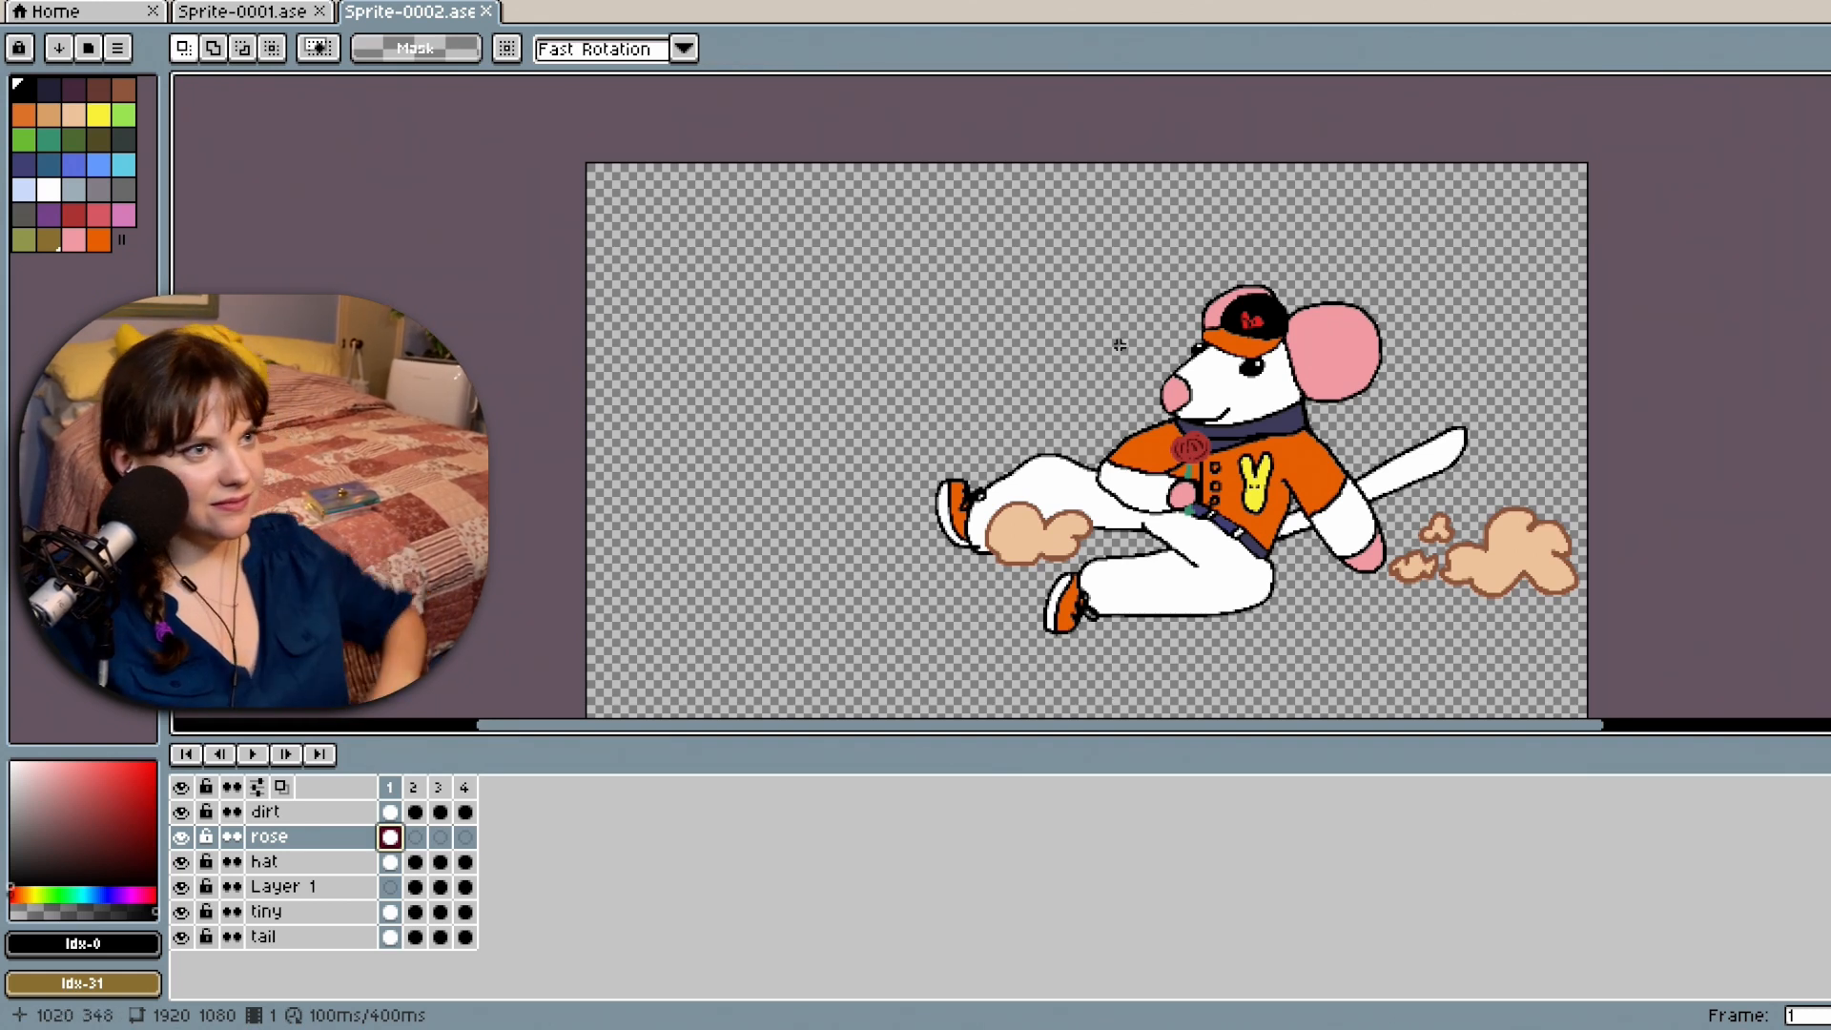
pyautogui.click(181, 837)
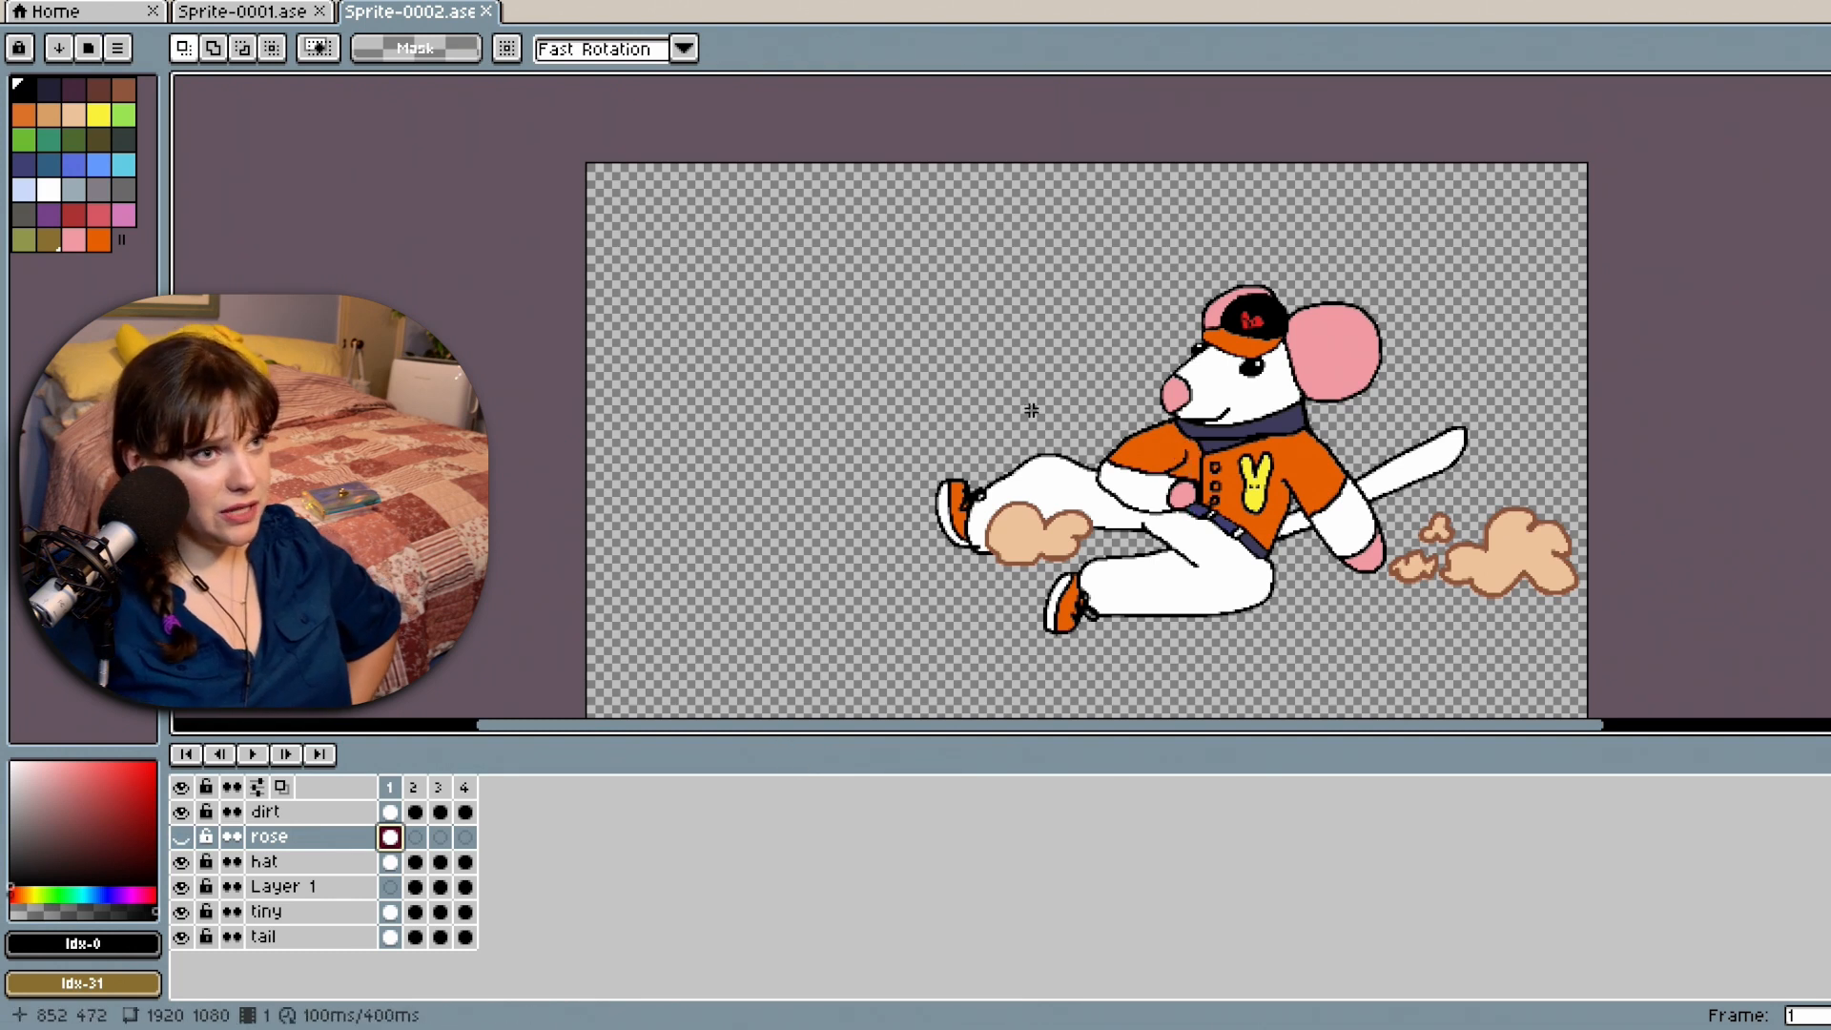
pyautogui.click(43, 3)
pyautogui.click(67, 89)
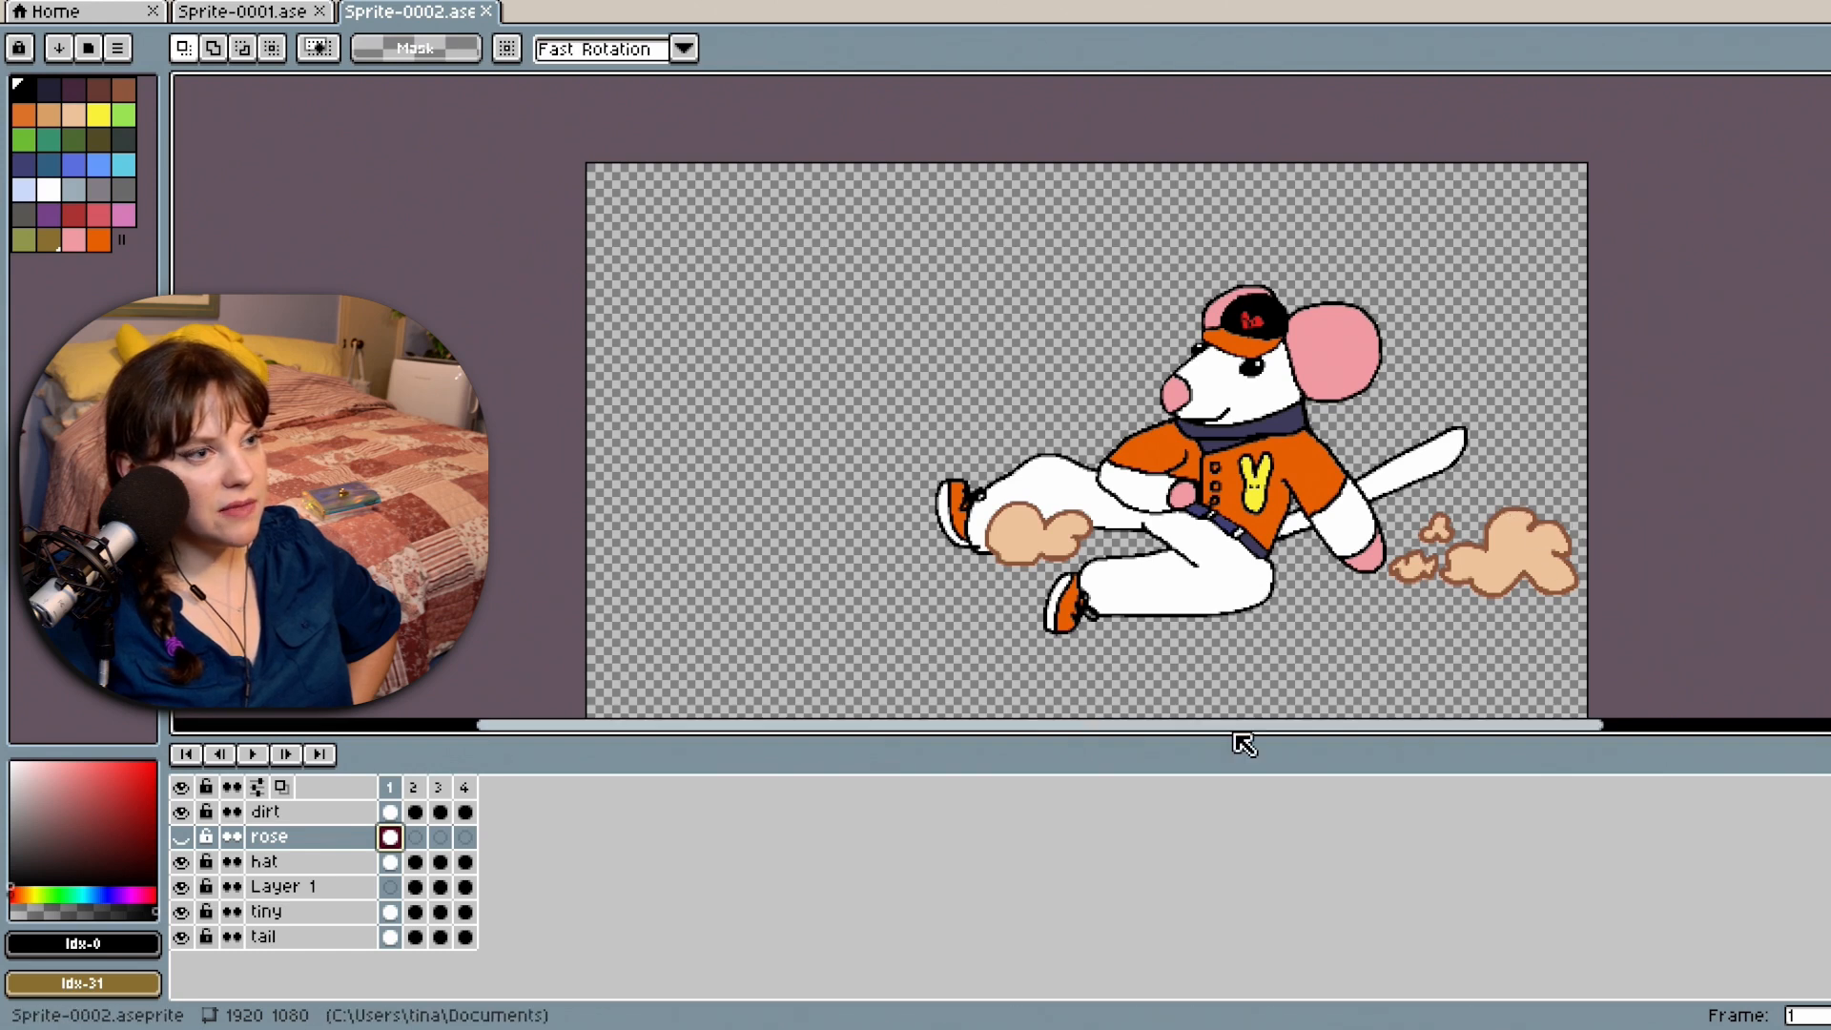
# Play the four-frame mouse animation twice and view it at a smaller zoom with the full canvas visible.
pyautogui.click(252, 756)
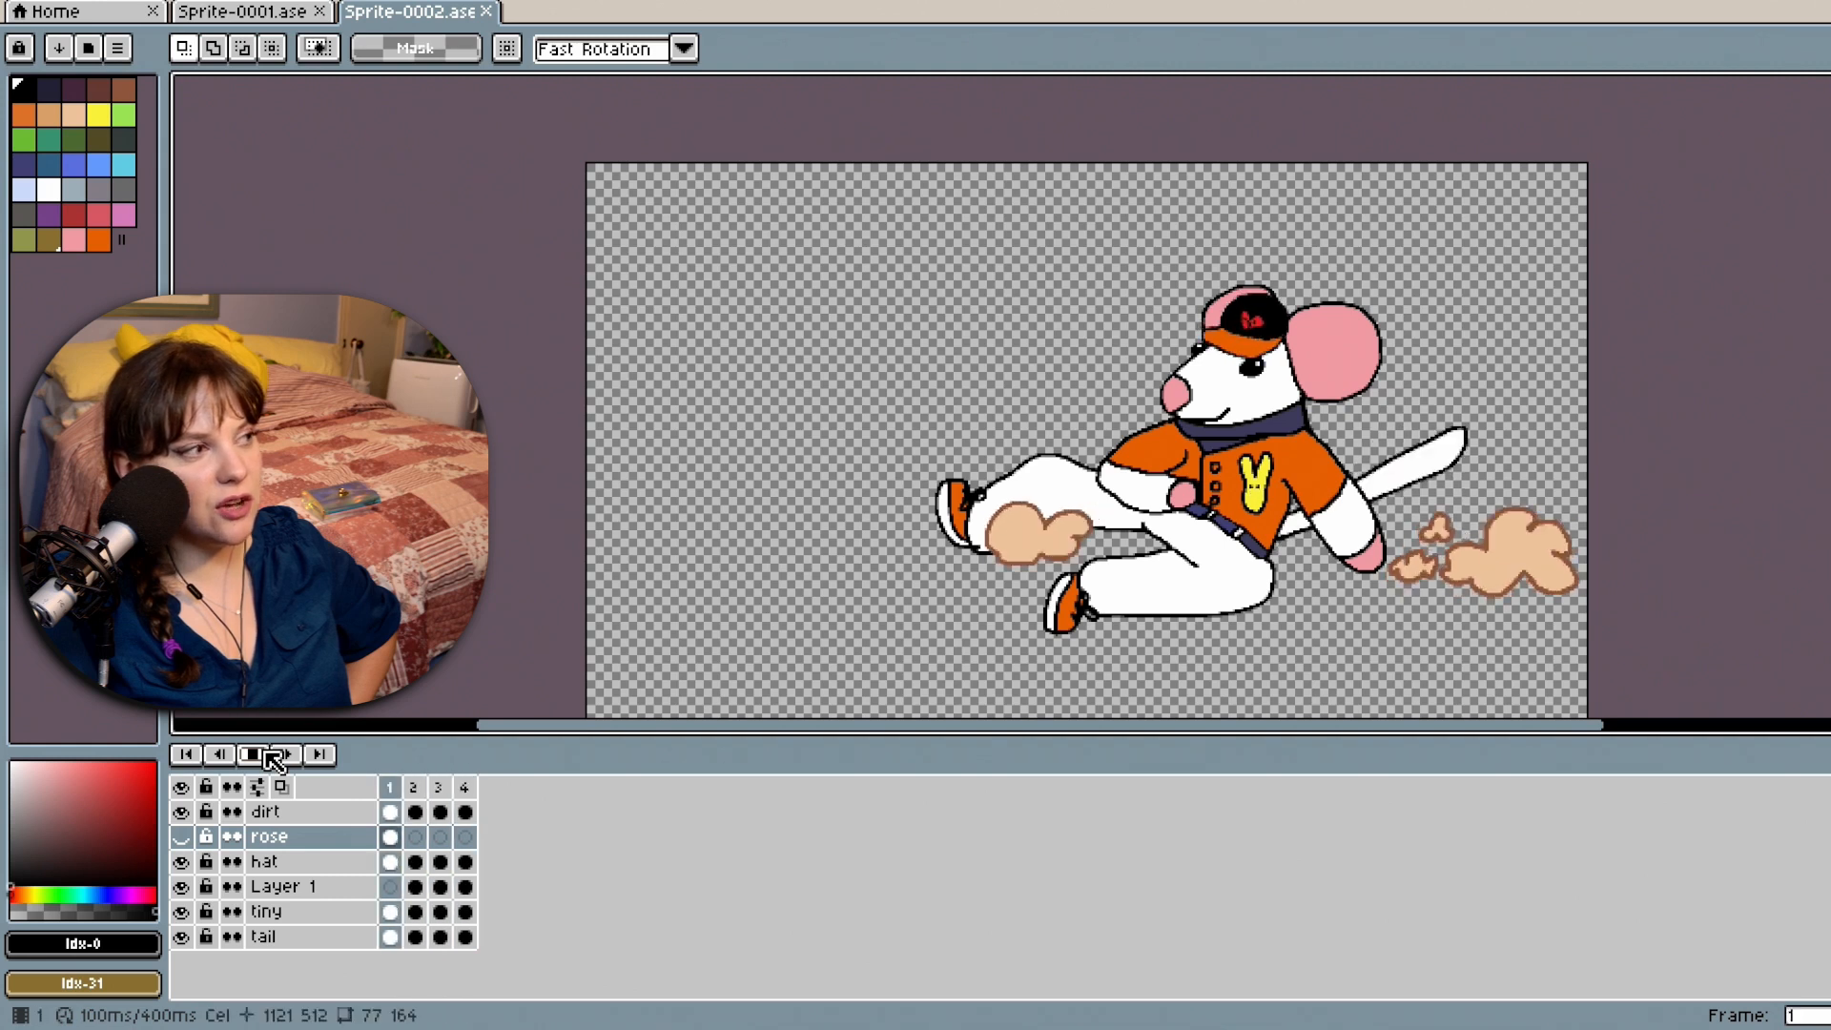
pyautogui.click(265, 754)
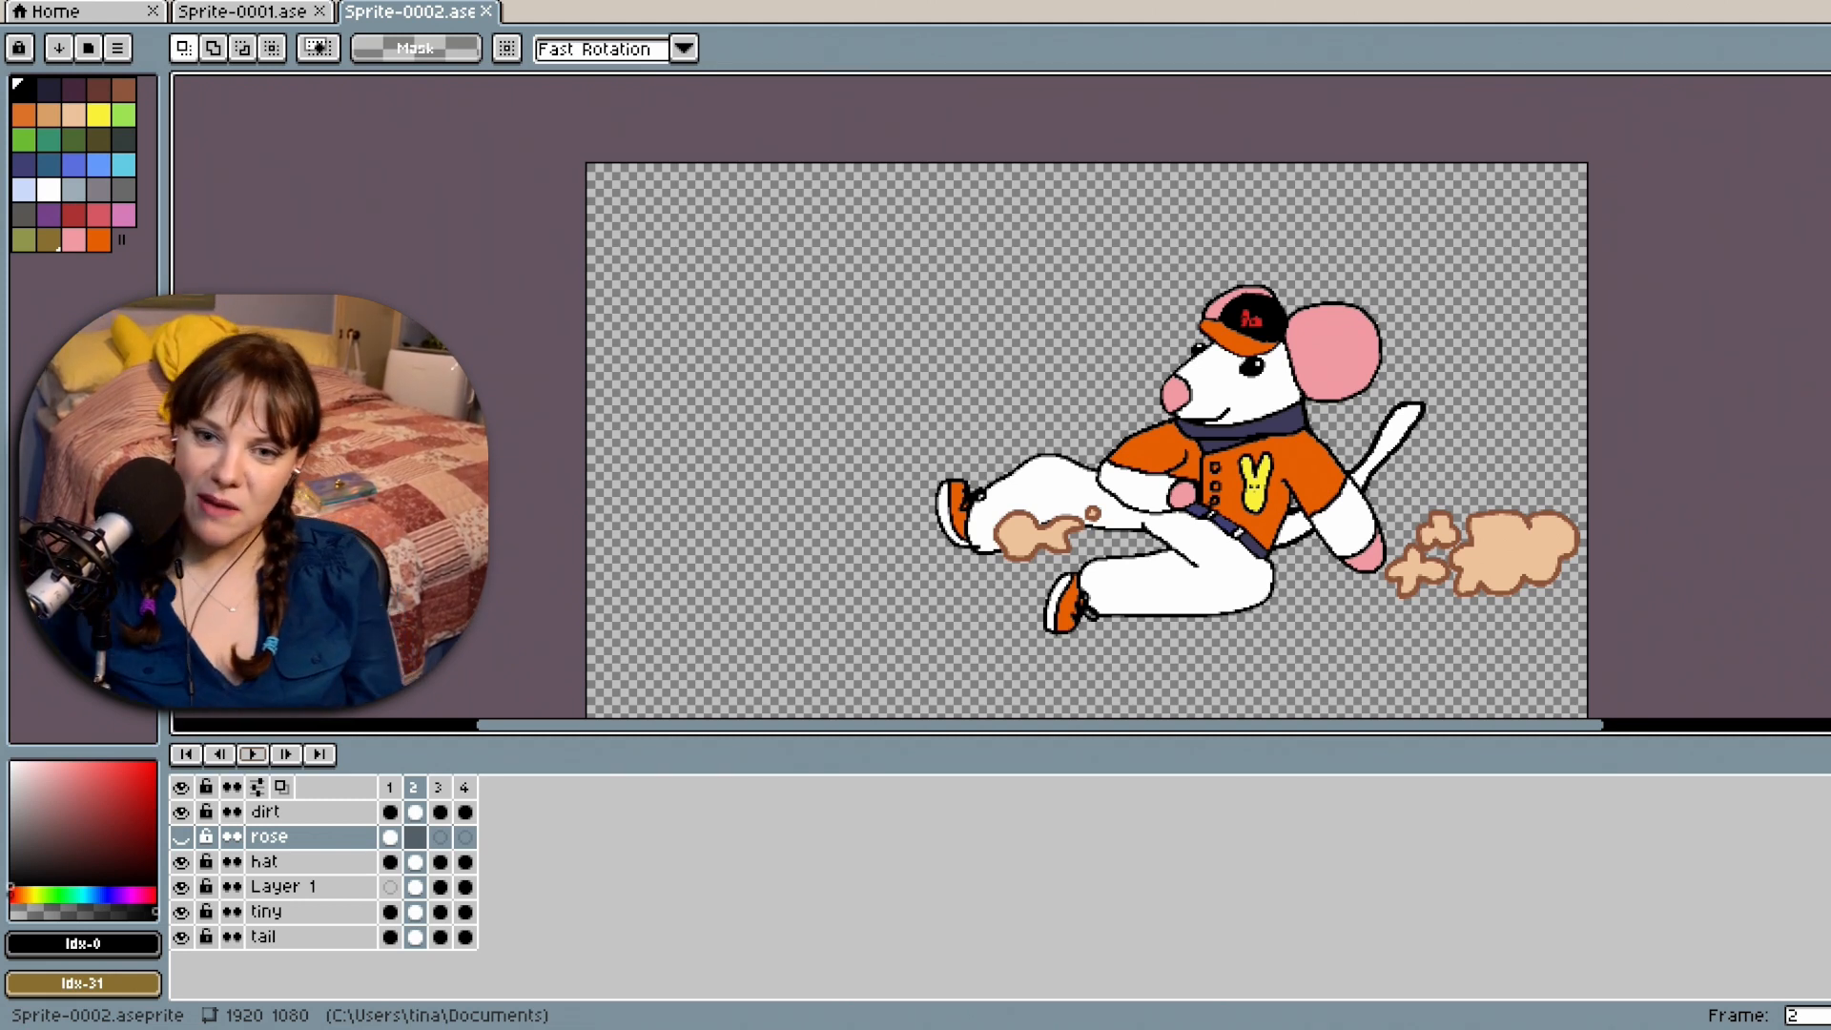
pyautogui.click(255, 754)
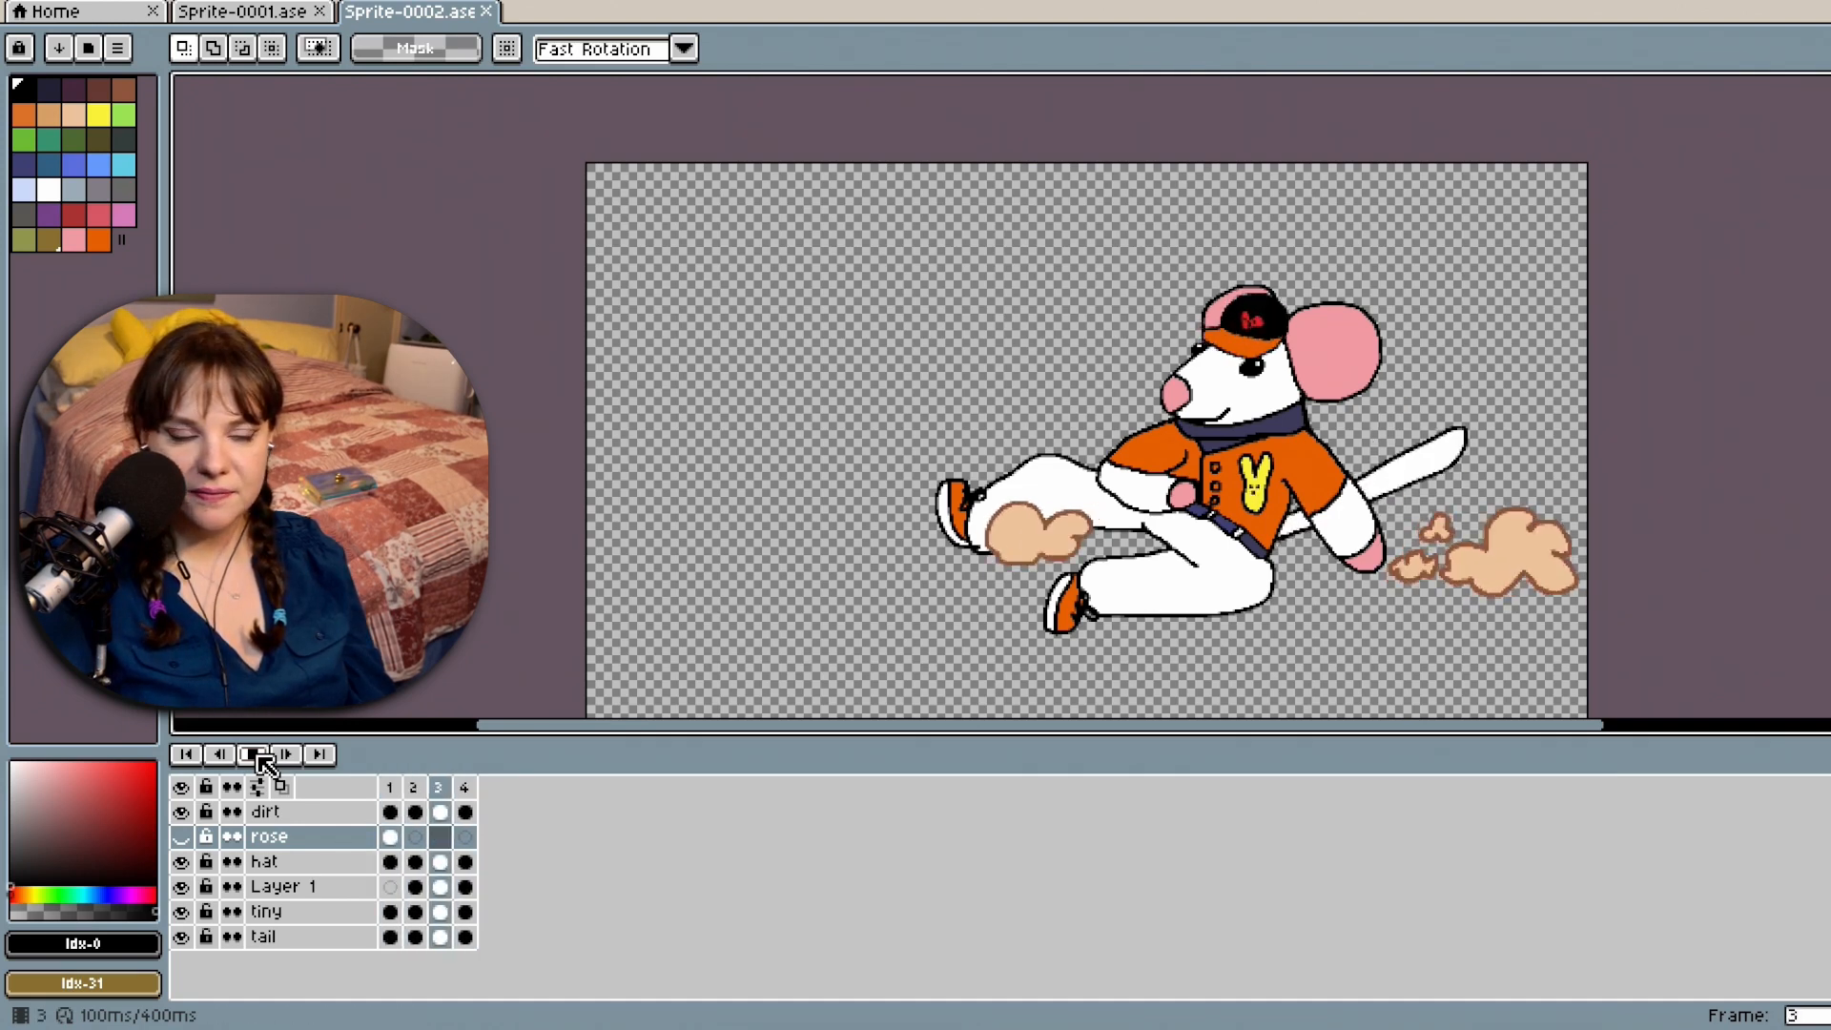
pyautogui.click(257, 755)
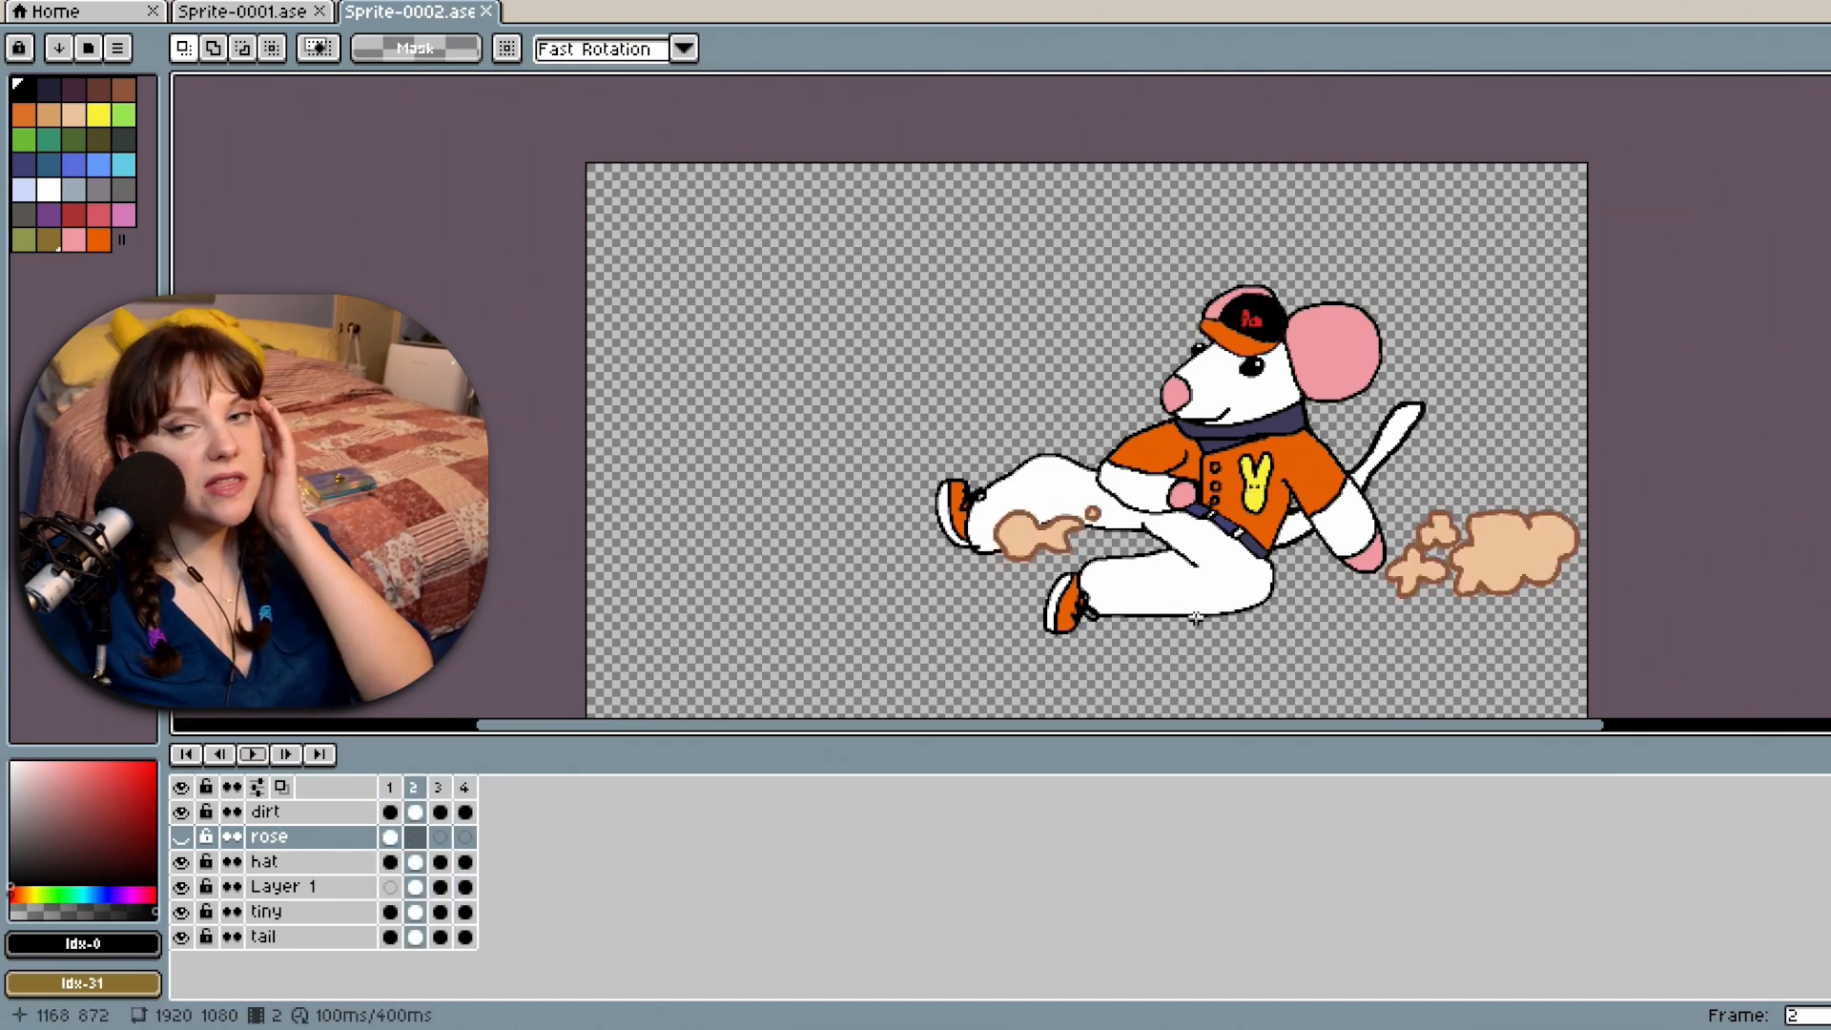
pyautogui.scroll(-3, 1478, 515)
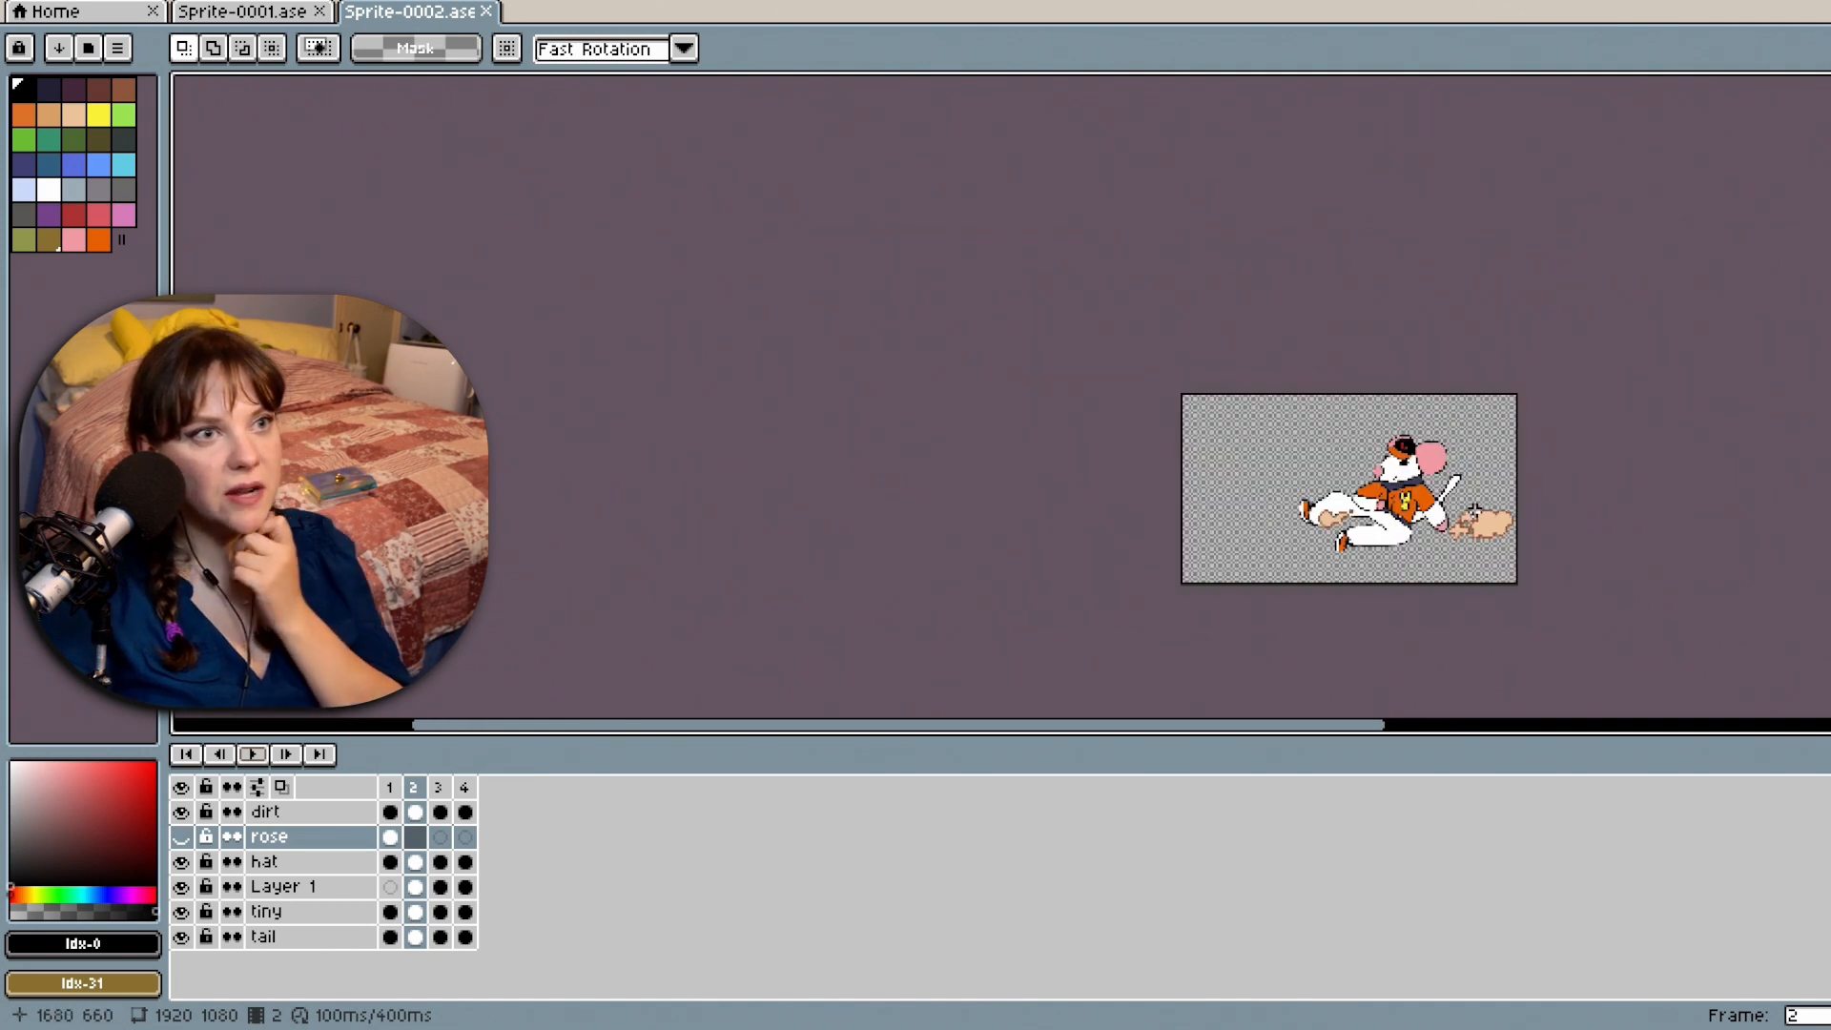
pyautogui.moveTo(1380, 734); pyautogui.dragTo(1438, 694)
pyautogui.scroll(2, 1381, 494)
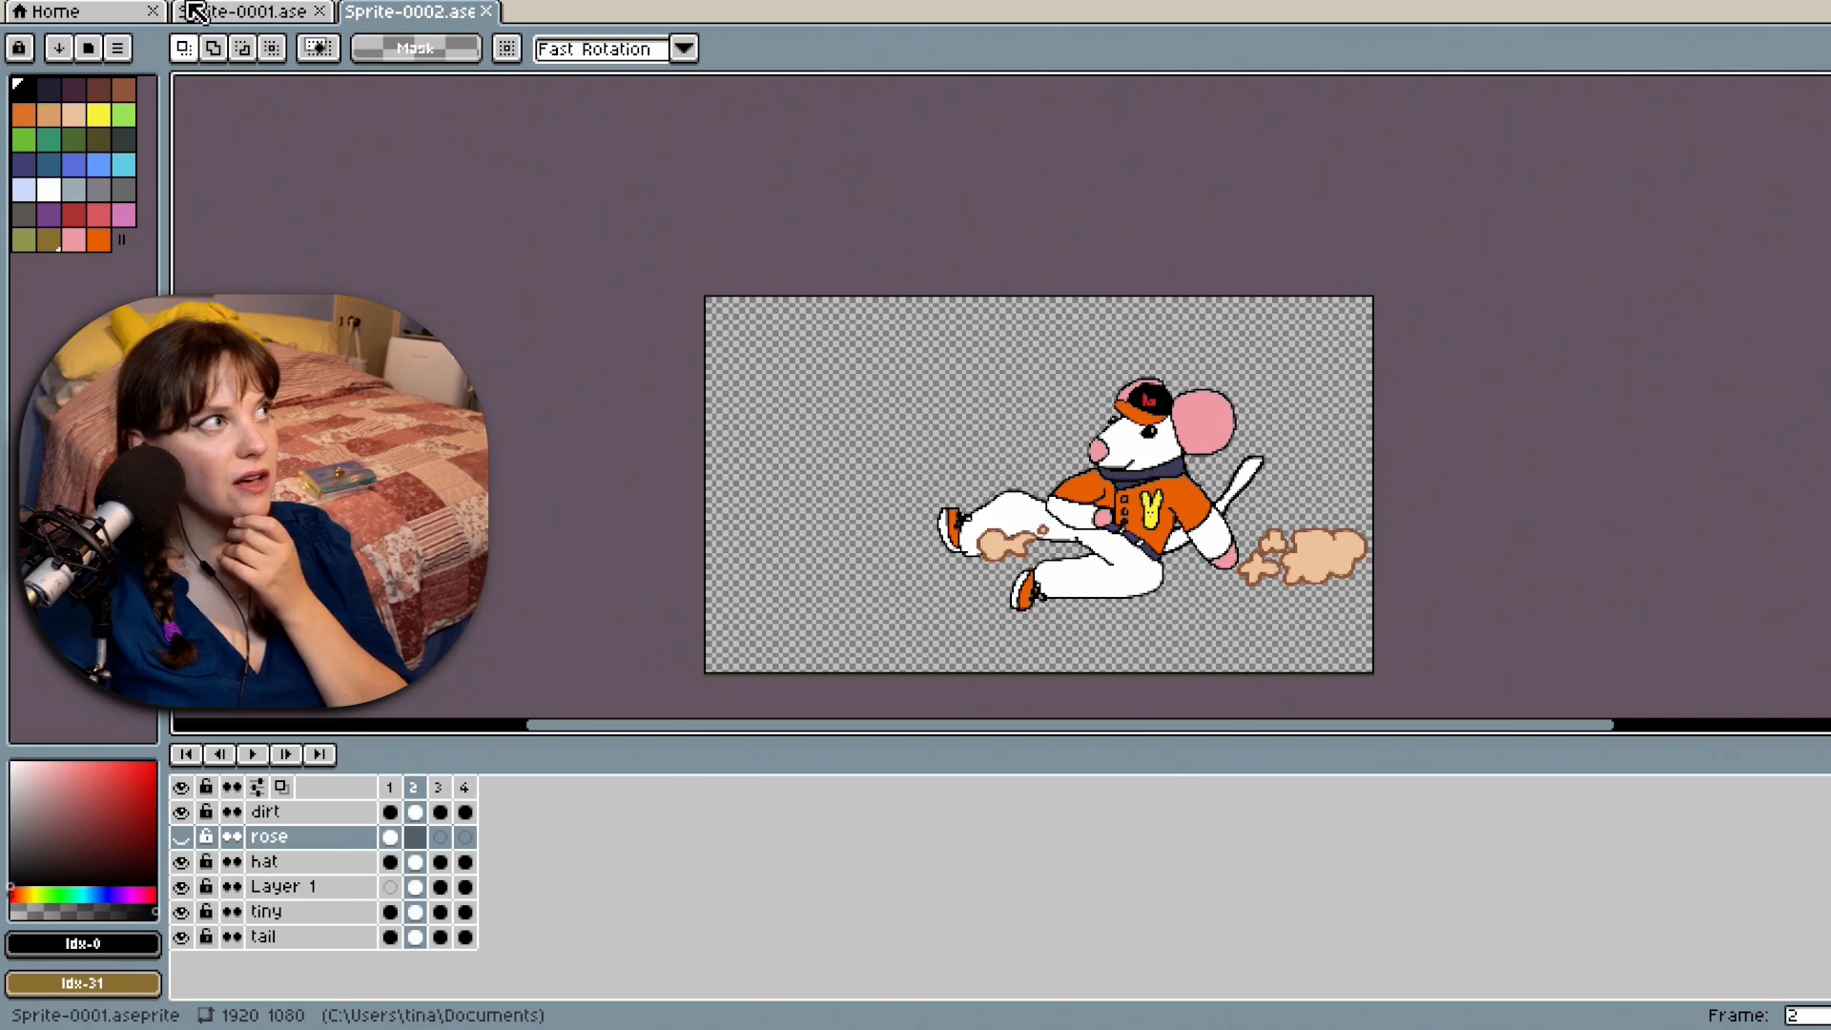
# Switch to the Sprite-0001 file and play its LURK box animation to compare placement and size.
pyautogui.click(234, 11)
pyautogui.scroll(-3, 1053, 429)
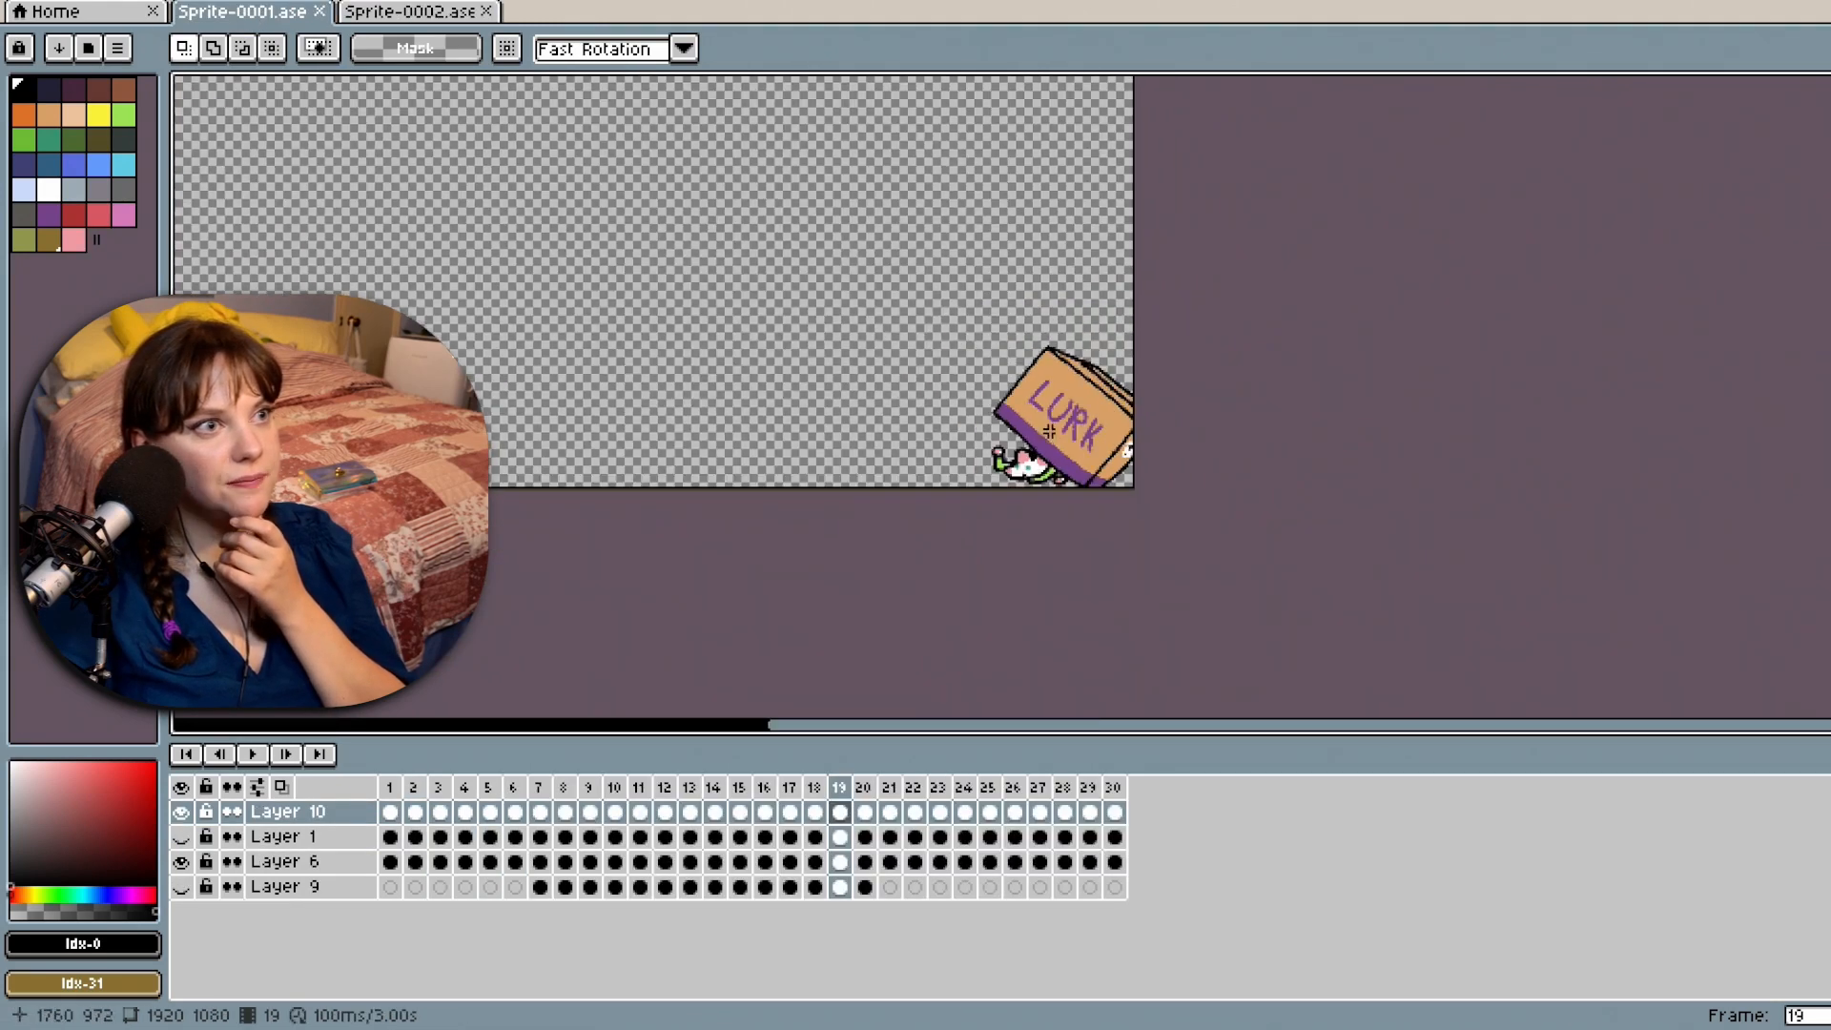
pyautogui.moveTo(1830, 410); pyautogui.dragTo(1830, 352)
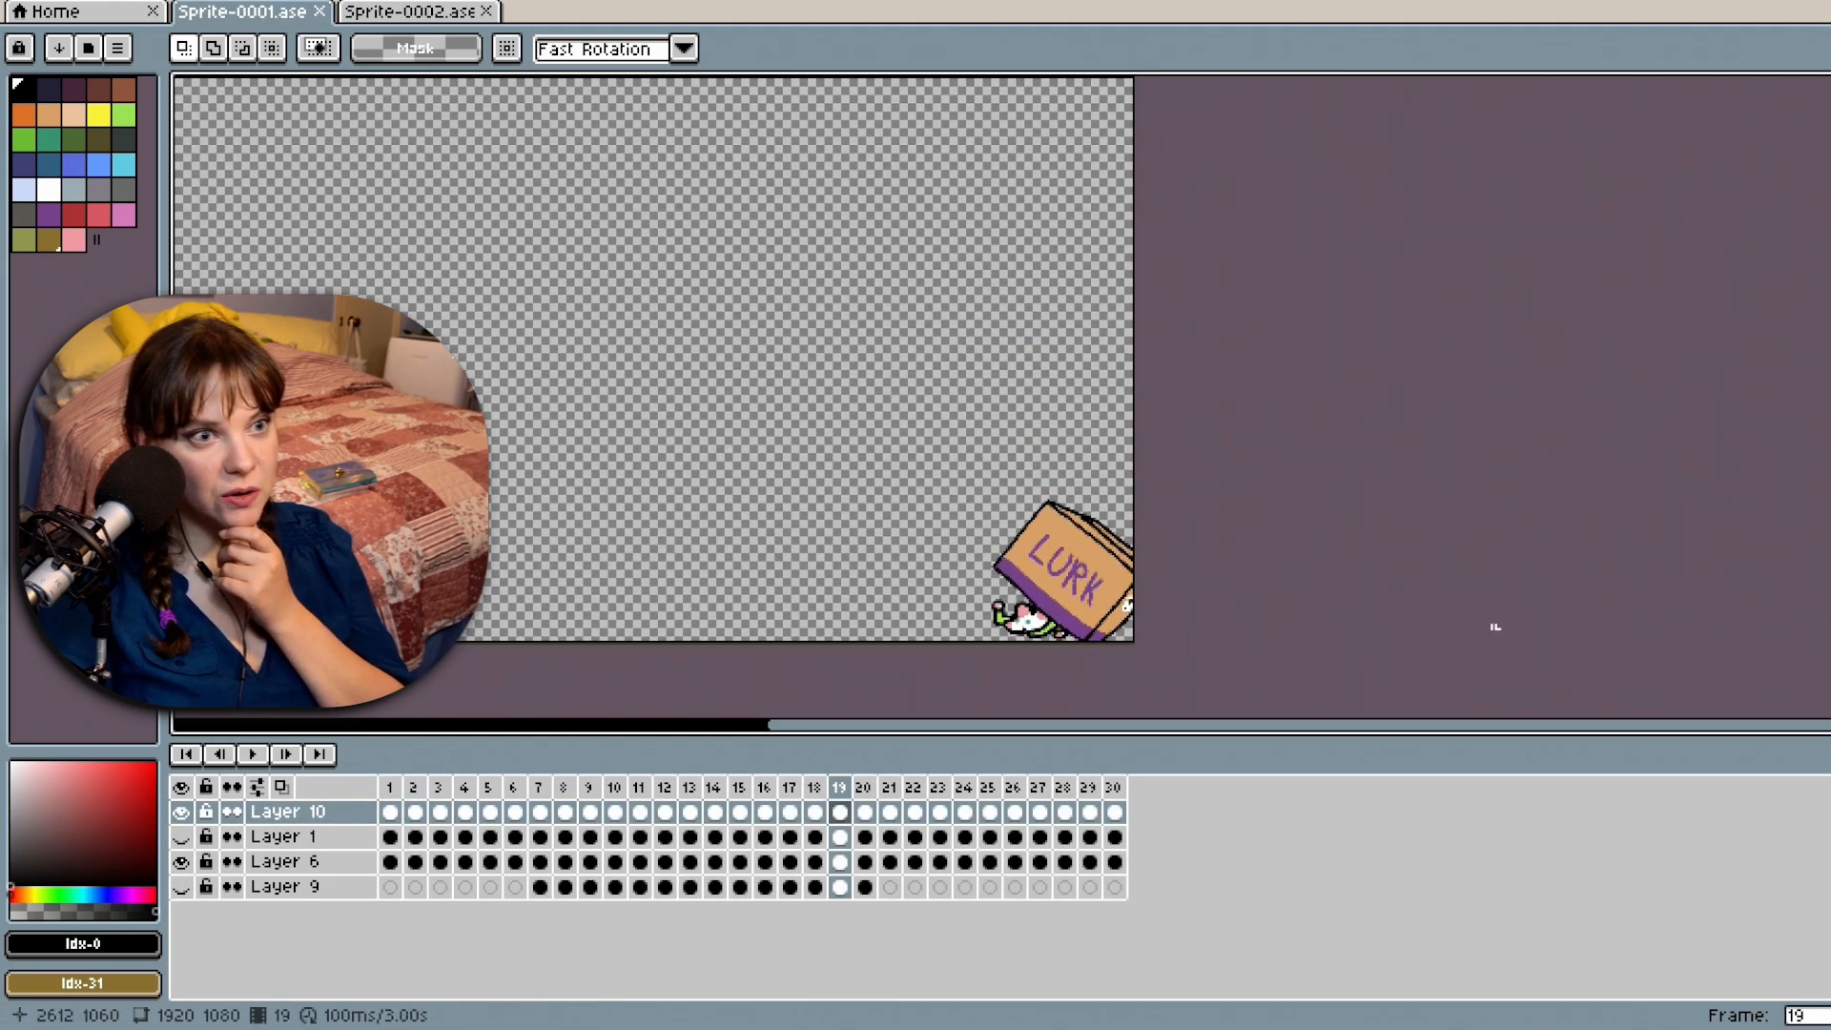
pyautogui.moveTo(1470, 732); pyautogui.dragTo(1238, 715)
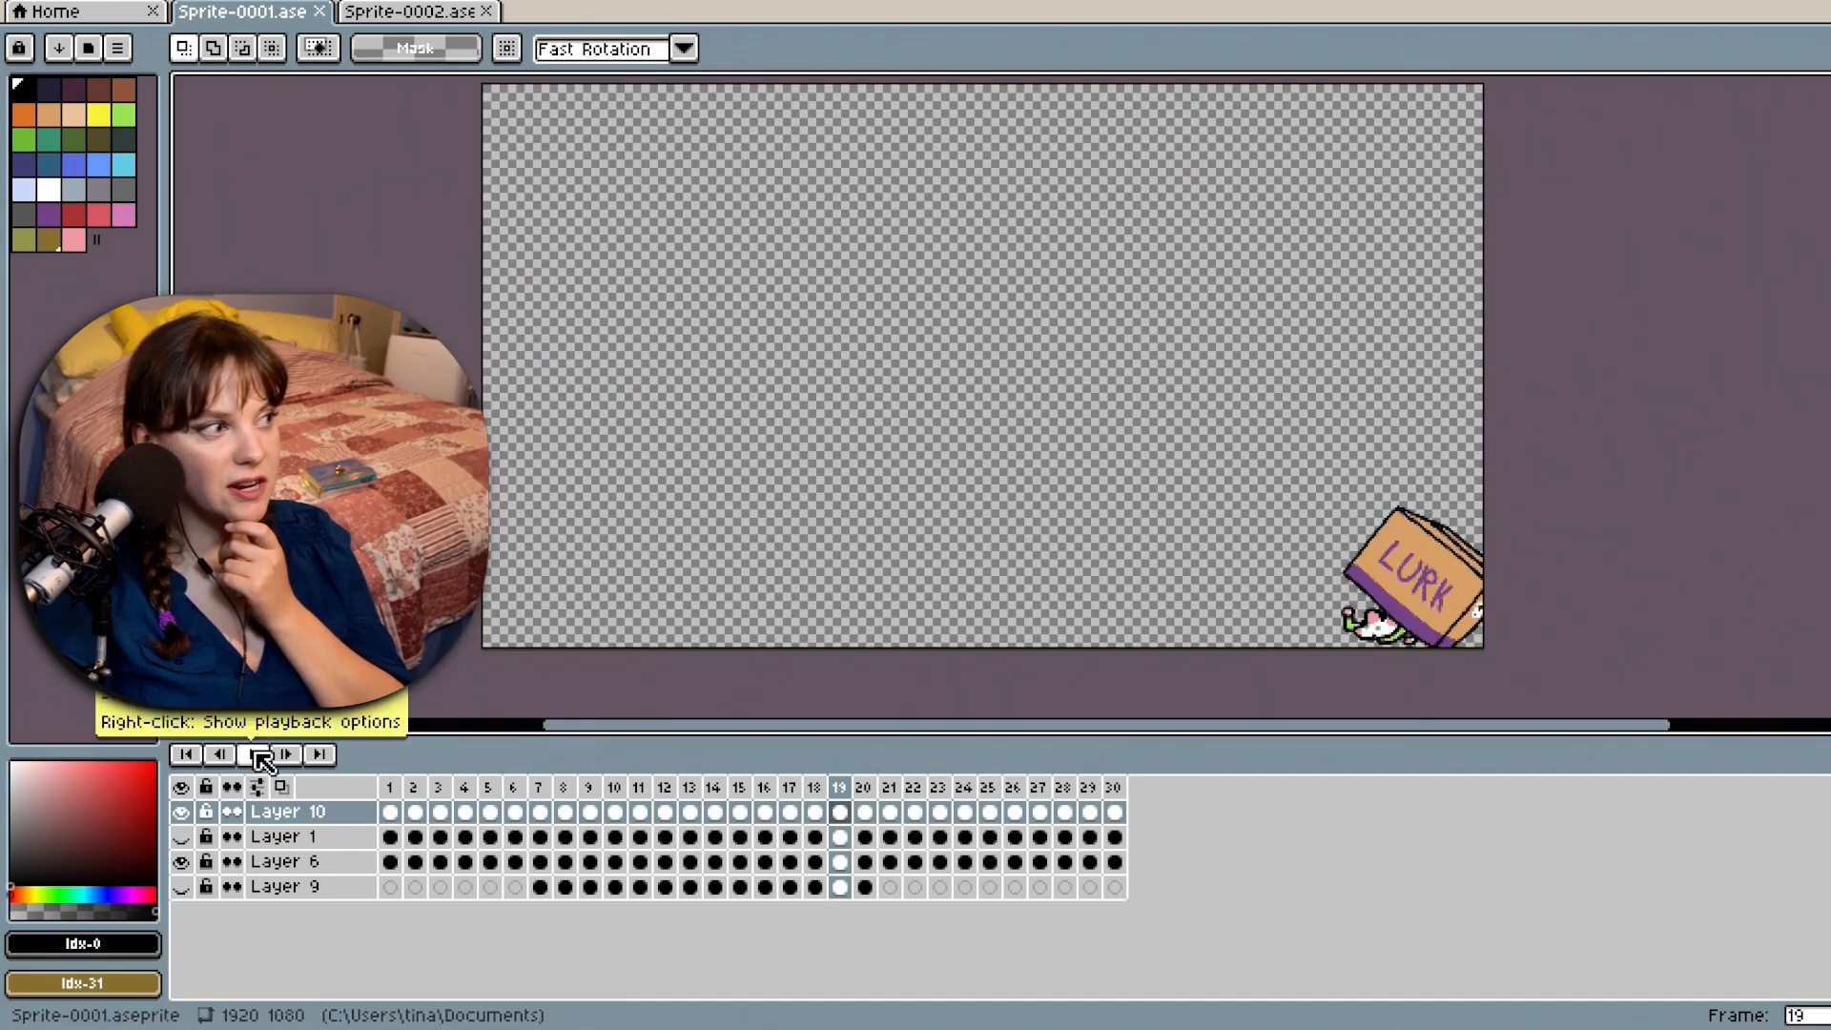
pyautogui.click(257, 755)
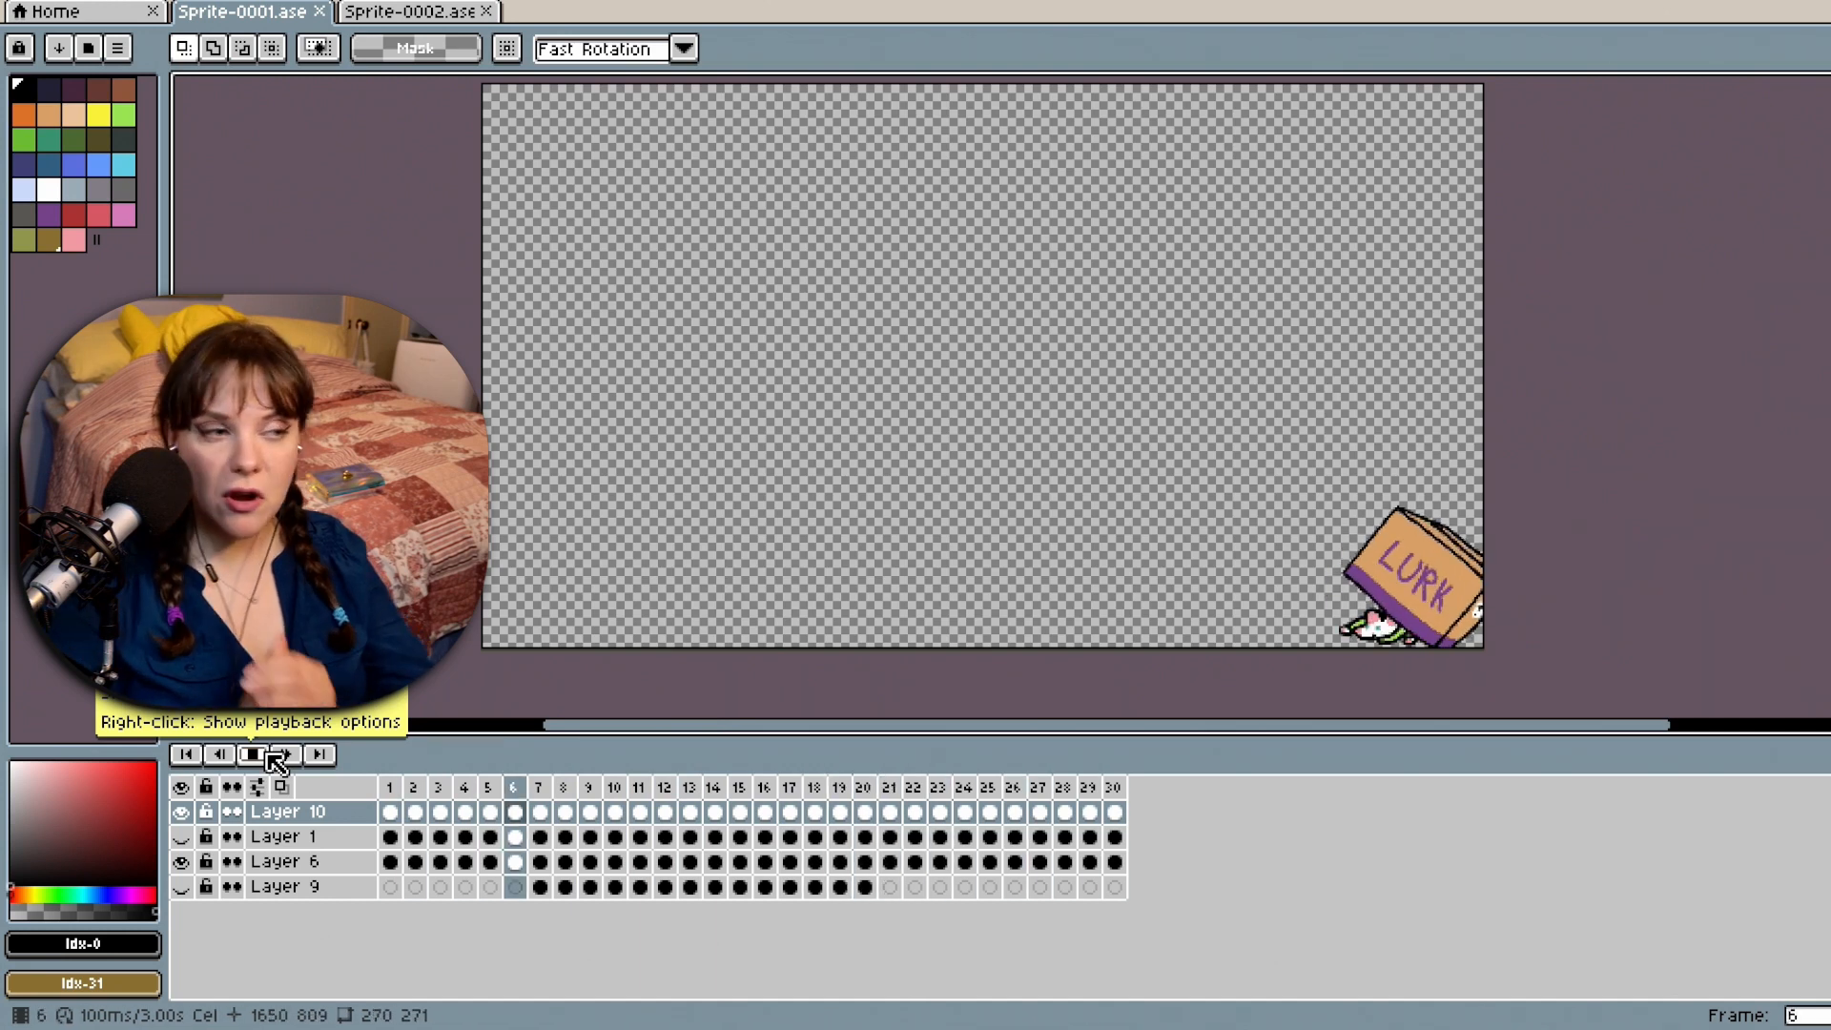
pyautogui.click(257, 754)
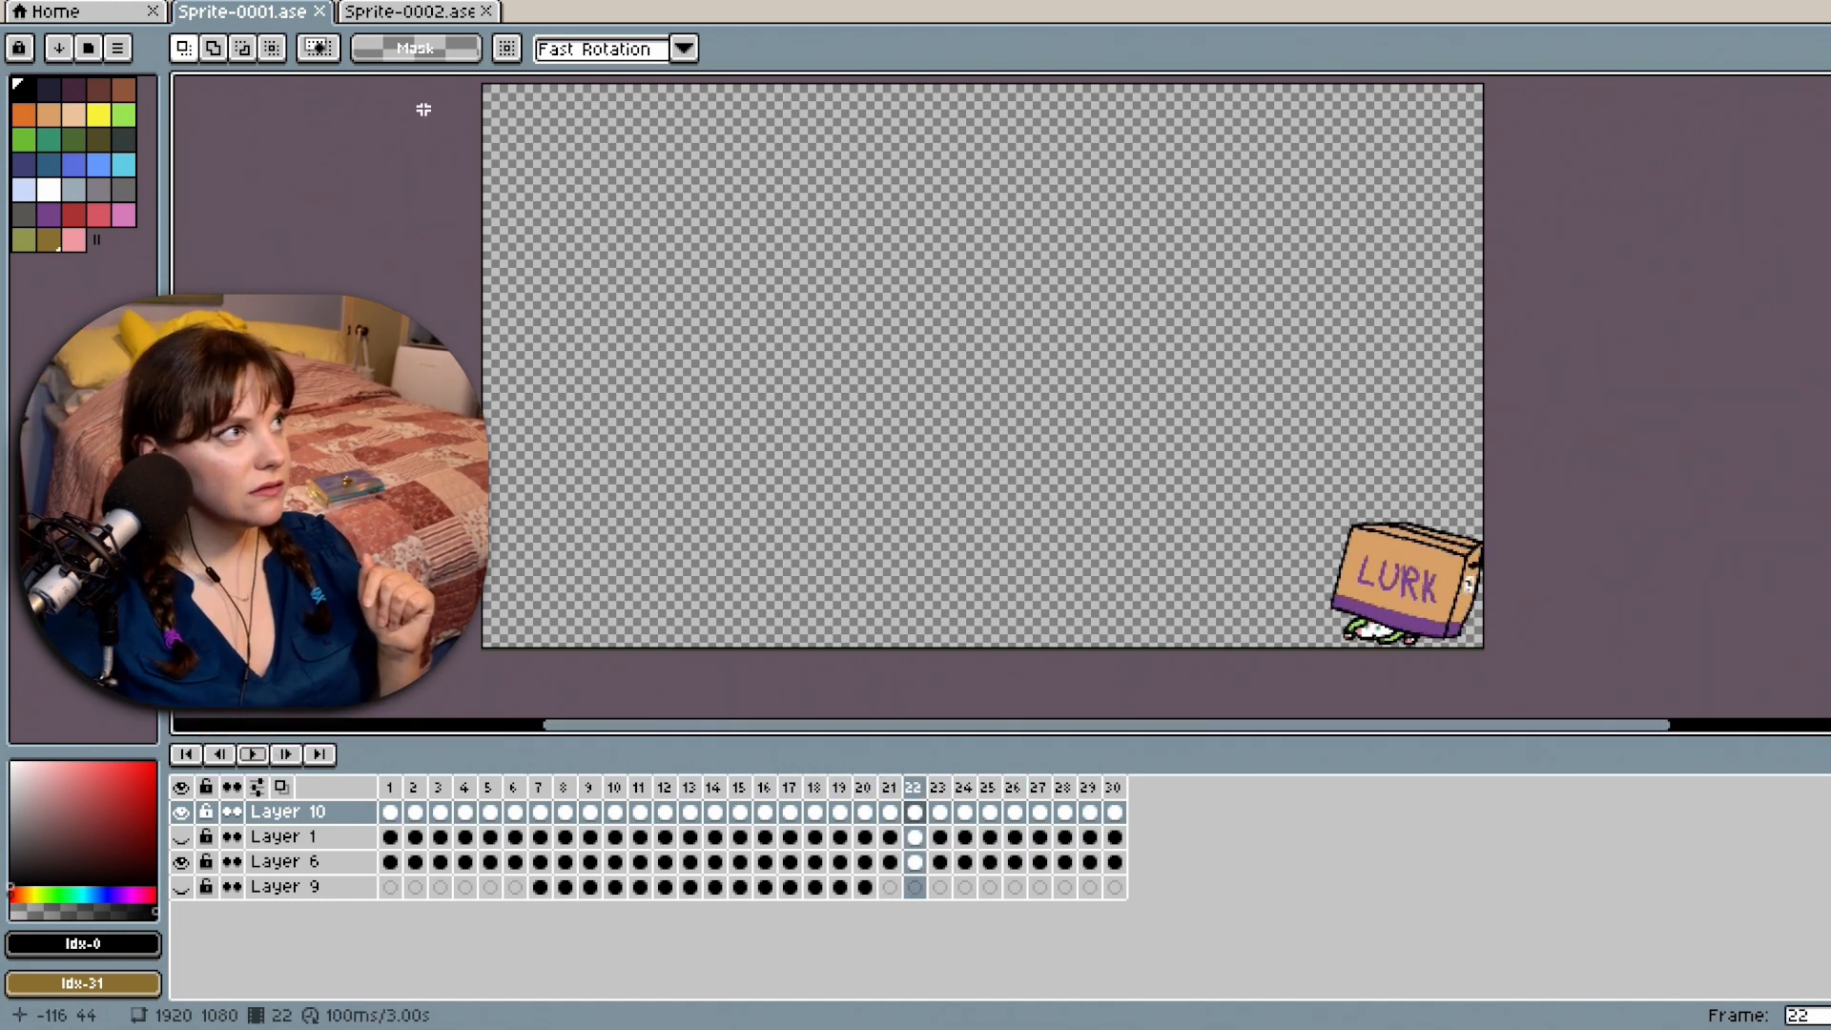
# Return to the Sprite-0002 file and put all layers from dirt to tail into a new layer group.
pyautogui.click(405, 11)
pyautogui.click(279, 813)
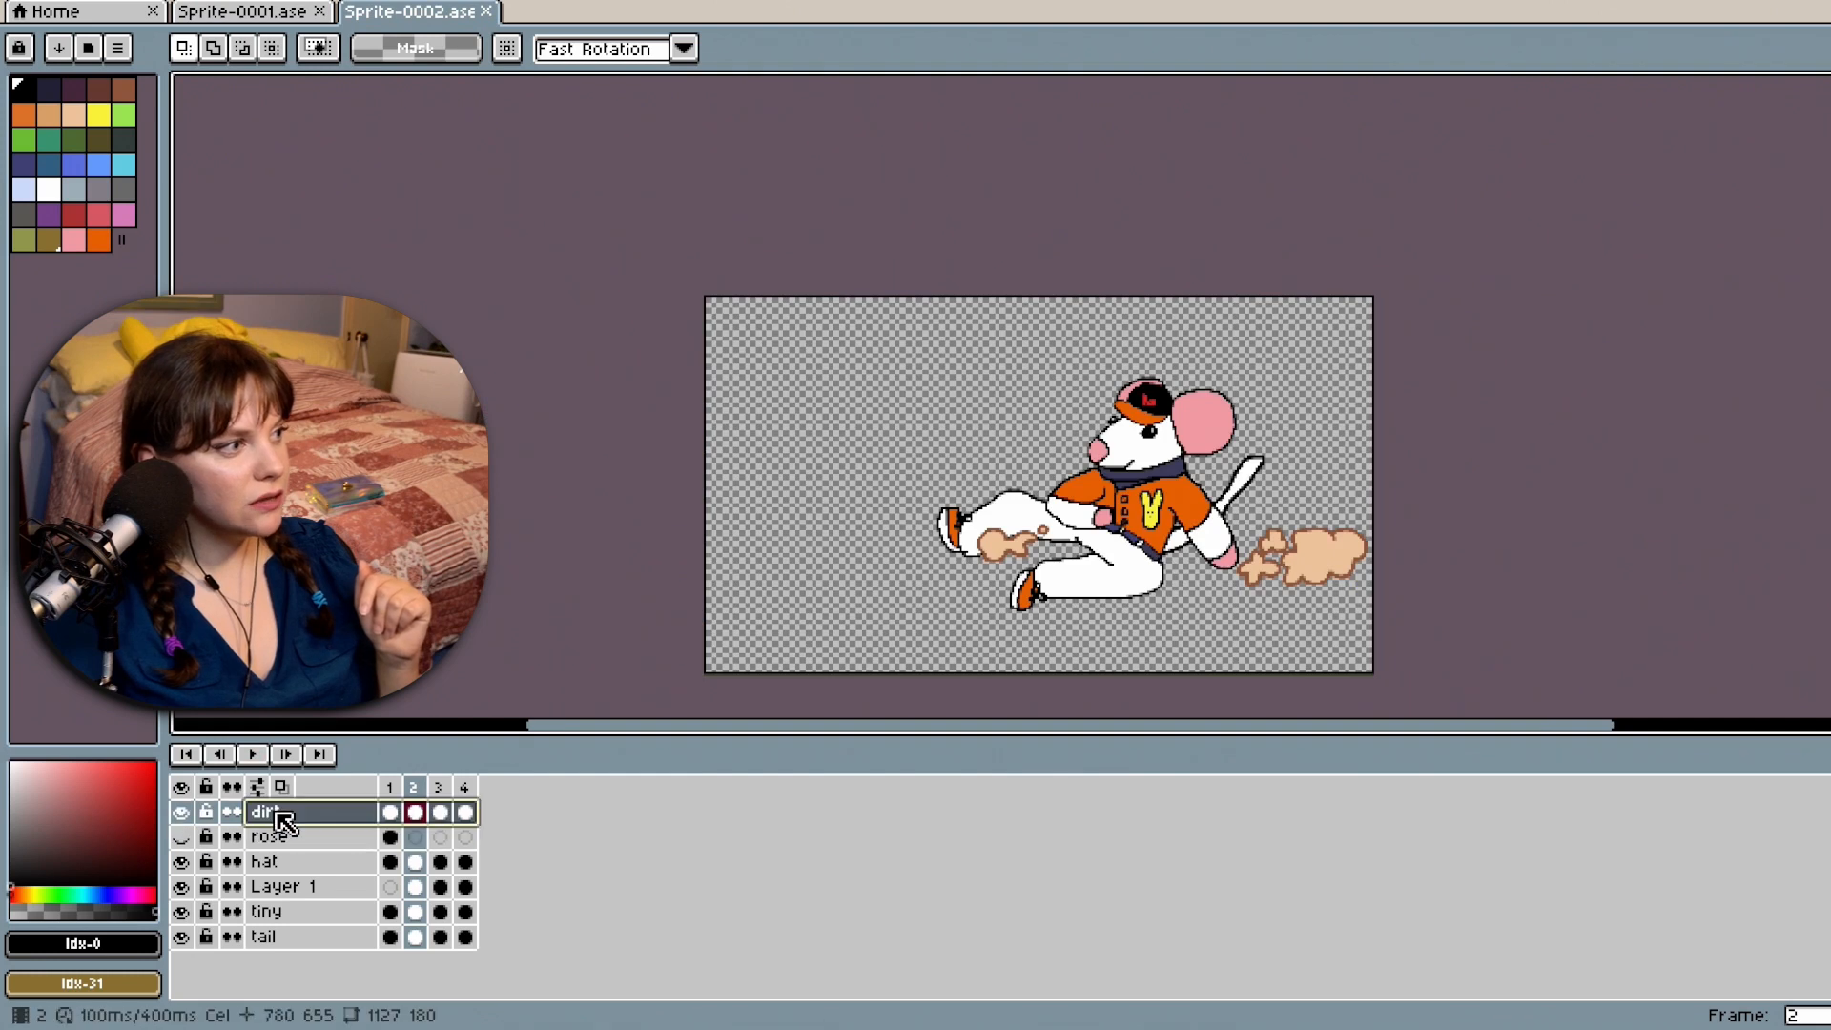
pyautogui.moveTo(296, 830); pyautogui.dragTo(320, 944)
pyautogui.rightClick(320, 948)
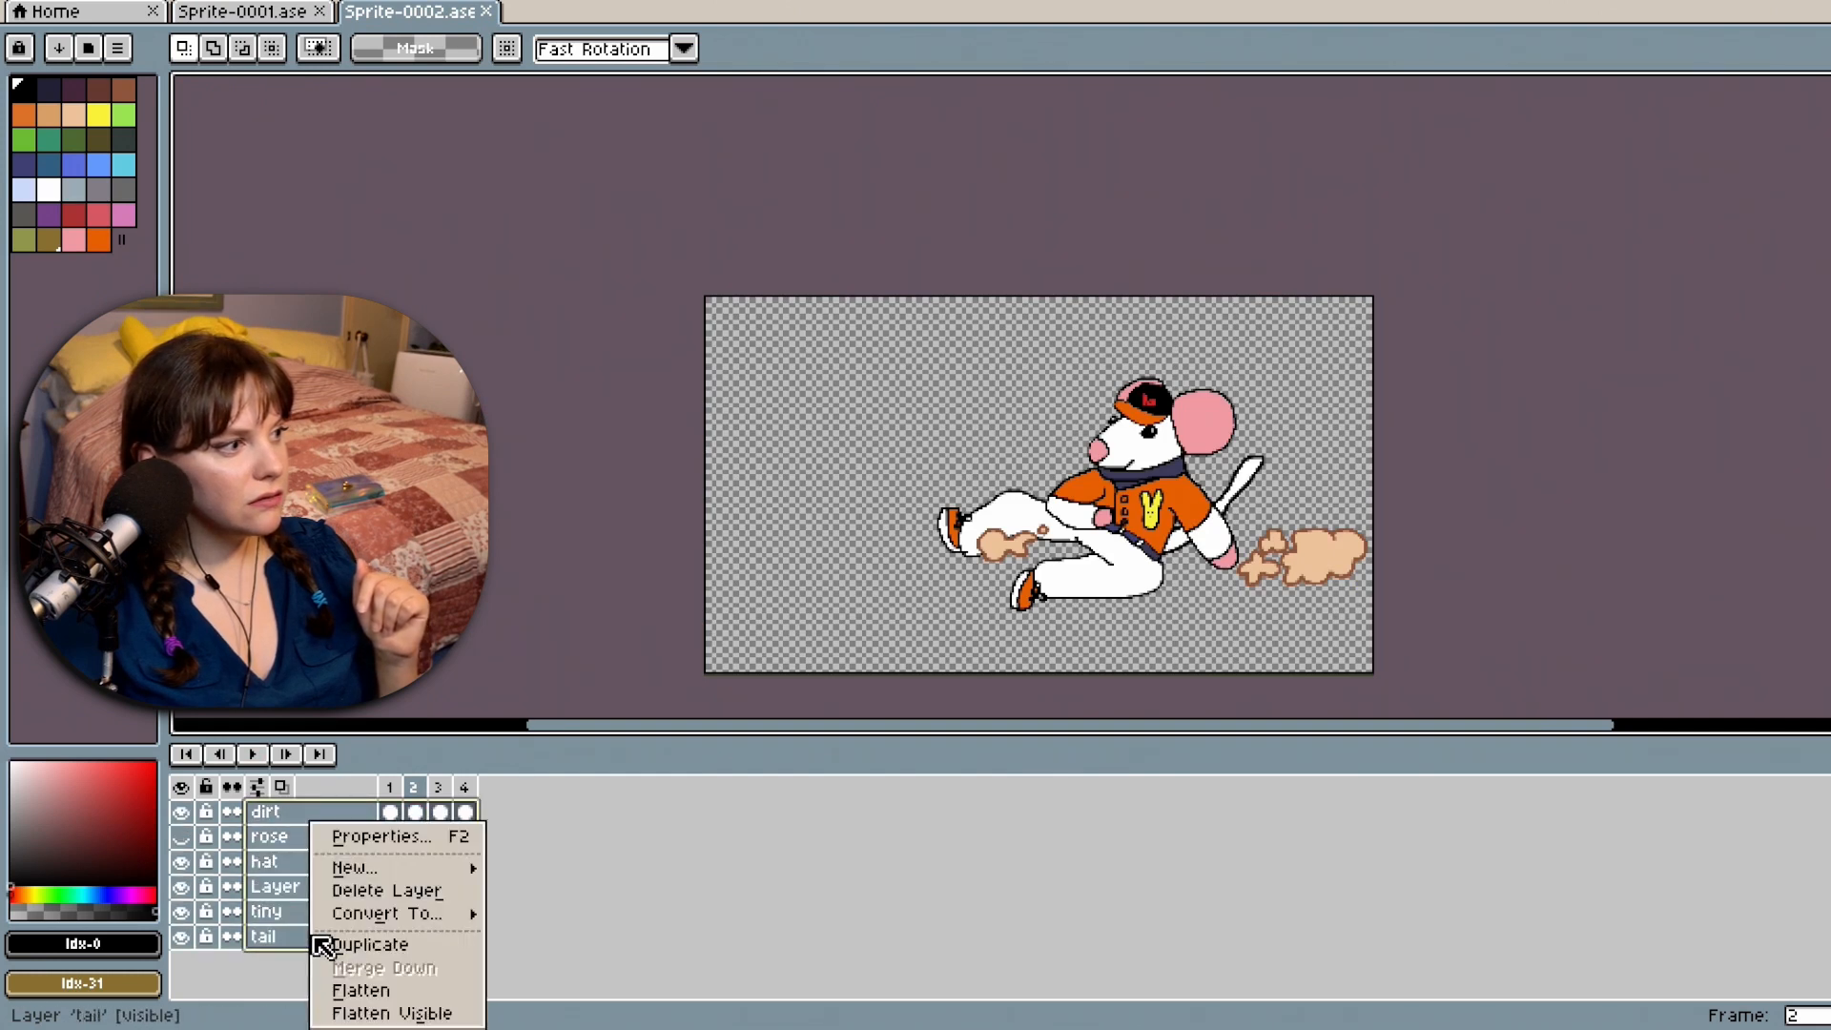
pyautogui.moveTo(350, 918)
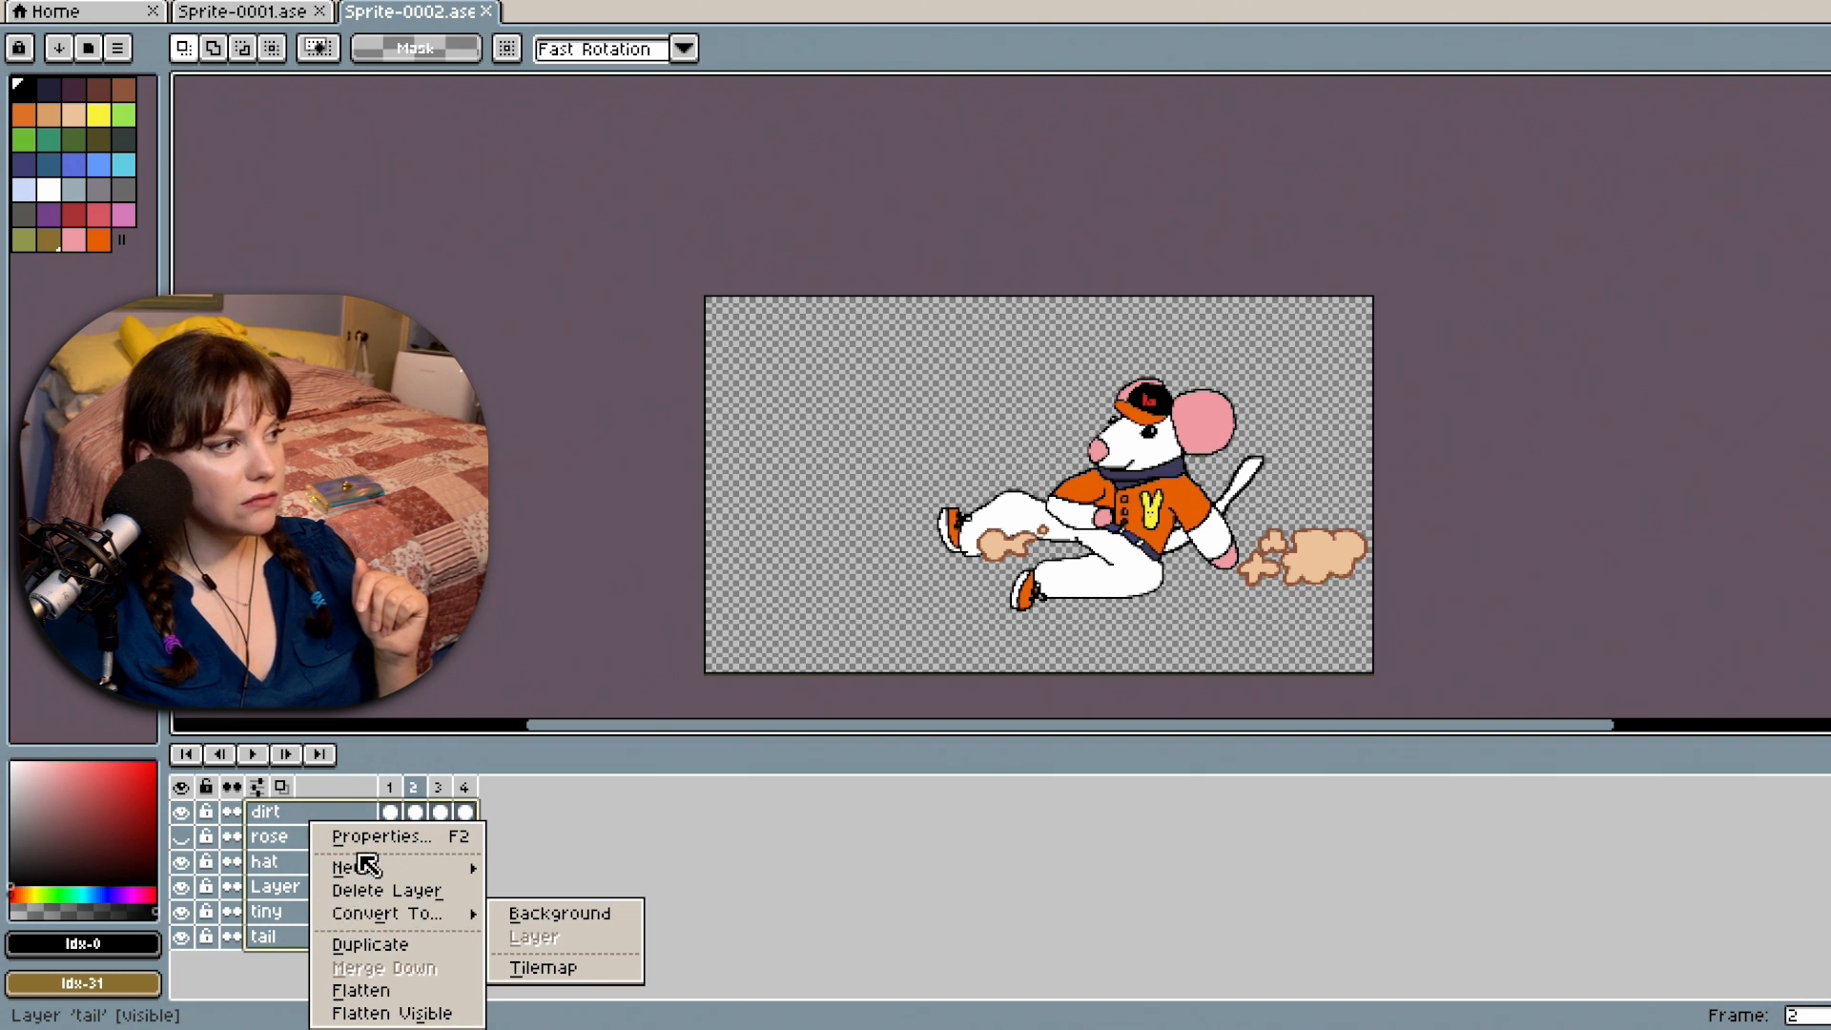
pyautogui.moveTo(368, 870)
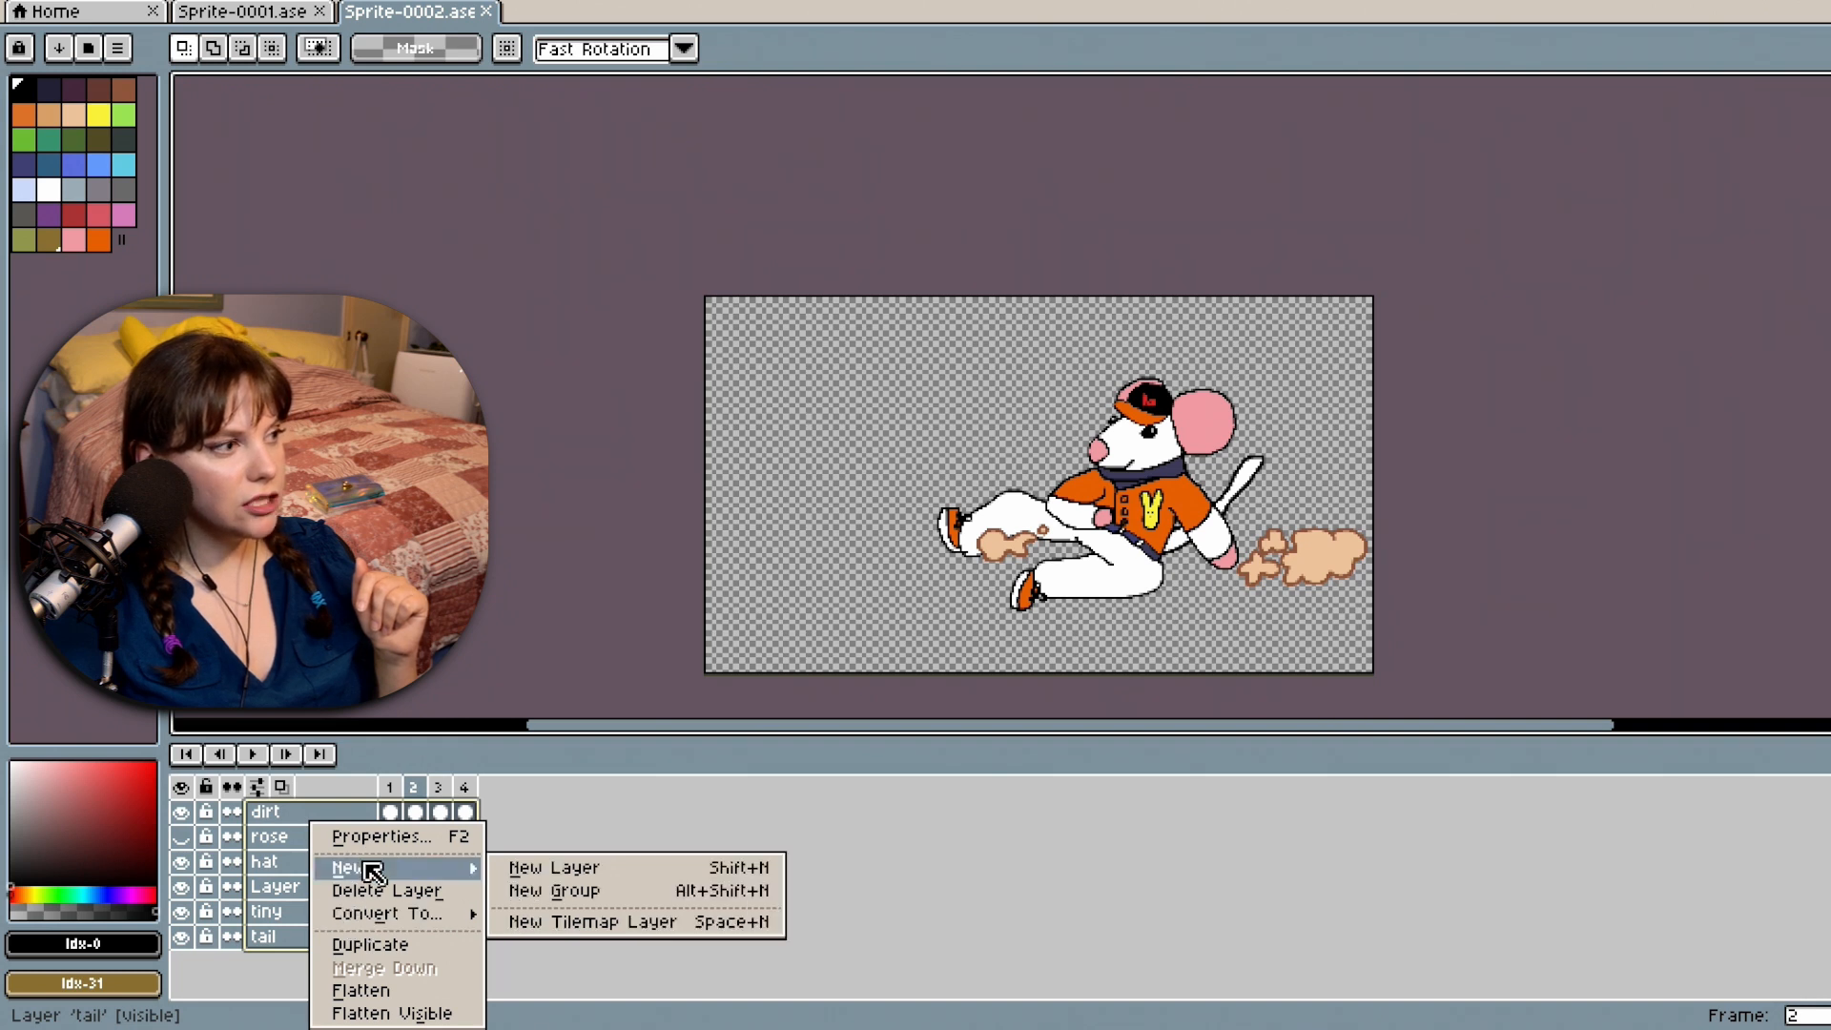
pyautogui.click(657, 895)
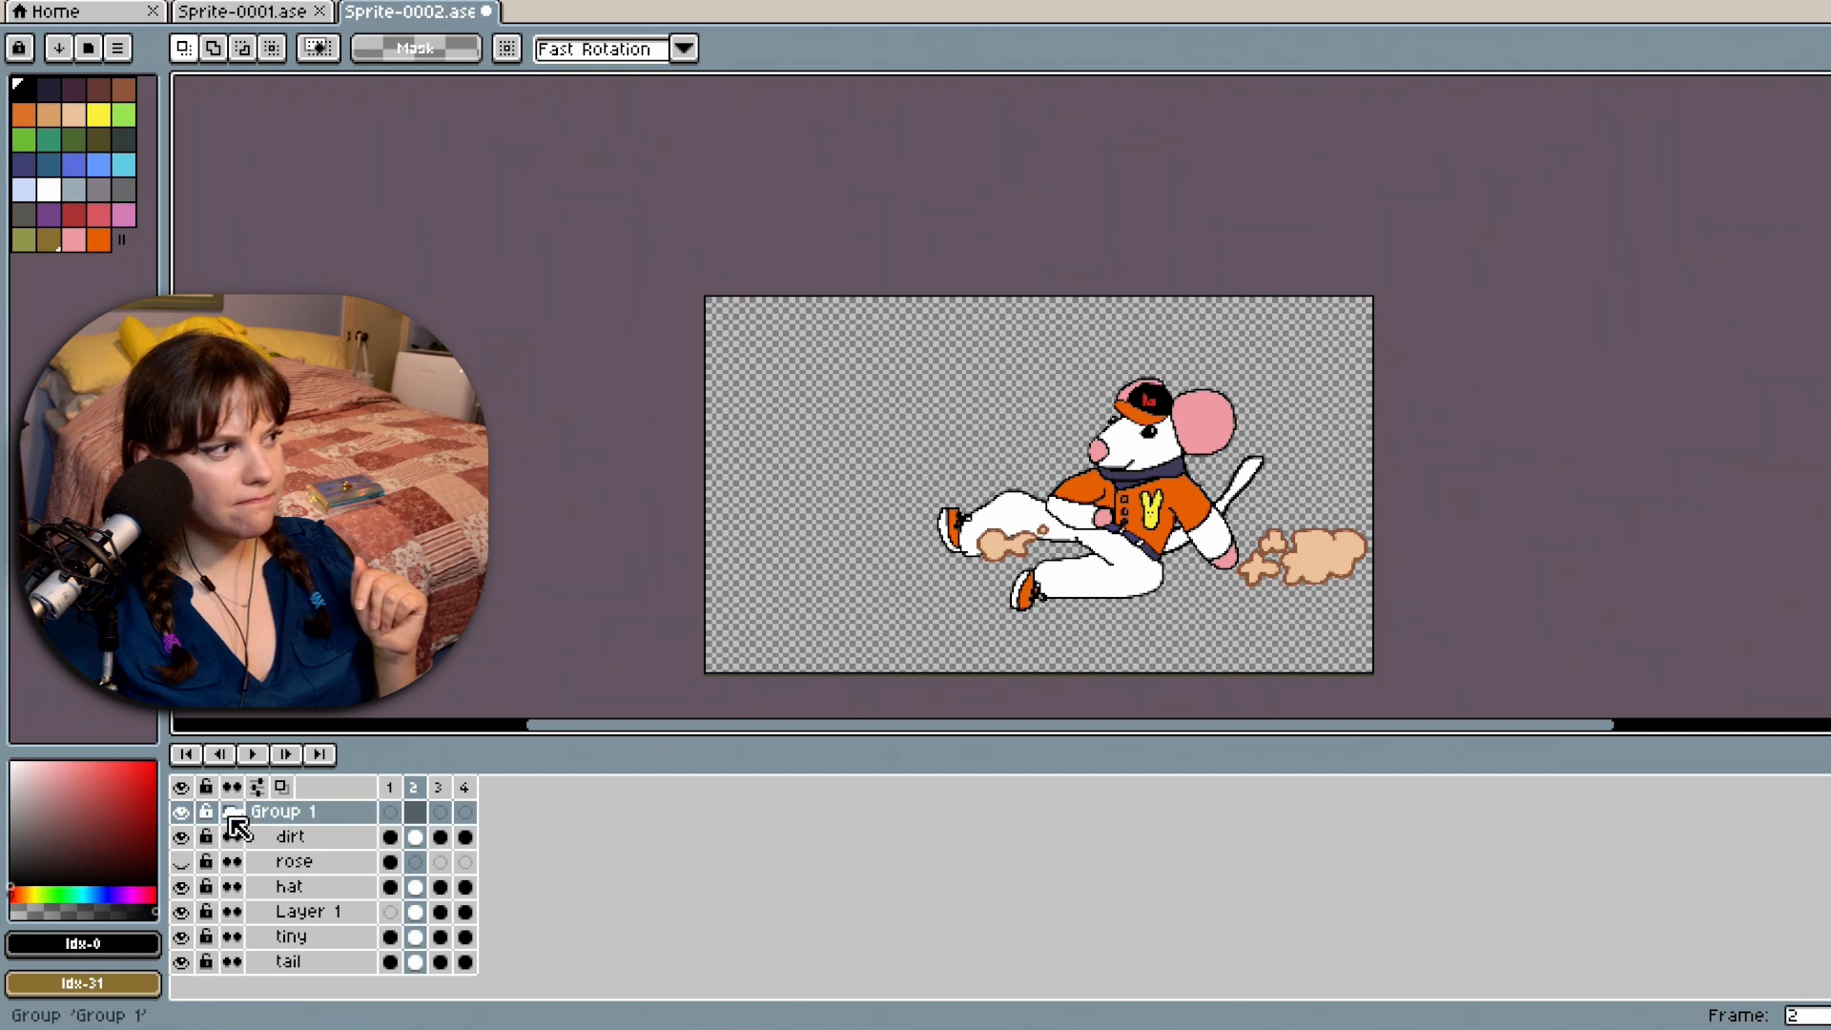
pyautogui.click(288, 817)
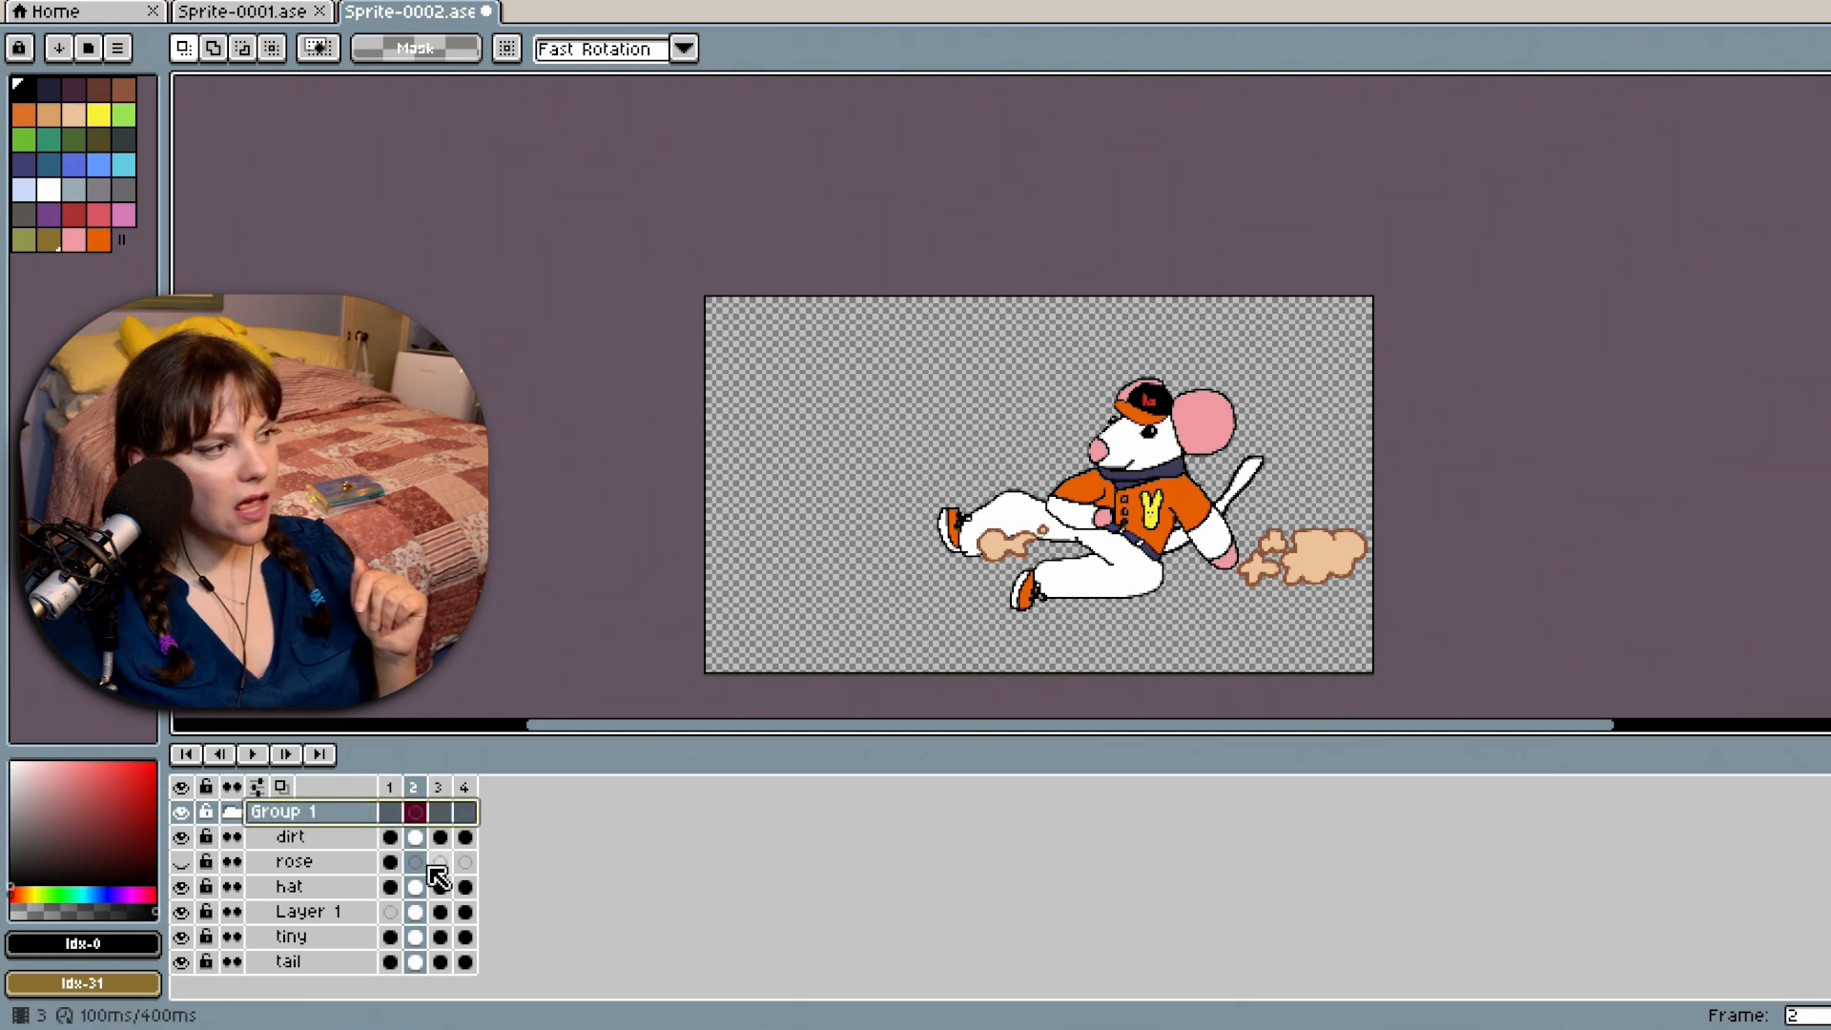
pyautogui.moveTo(295, 839); pyautogui.dragTo(303, 817)
pyautogui.click(305, 837)
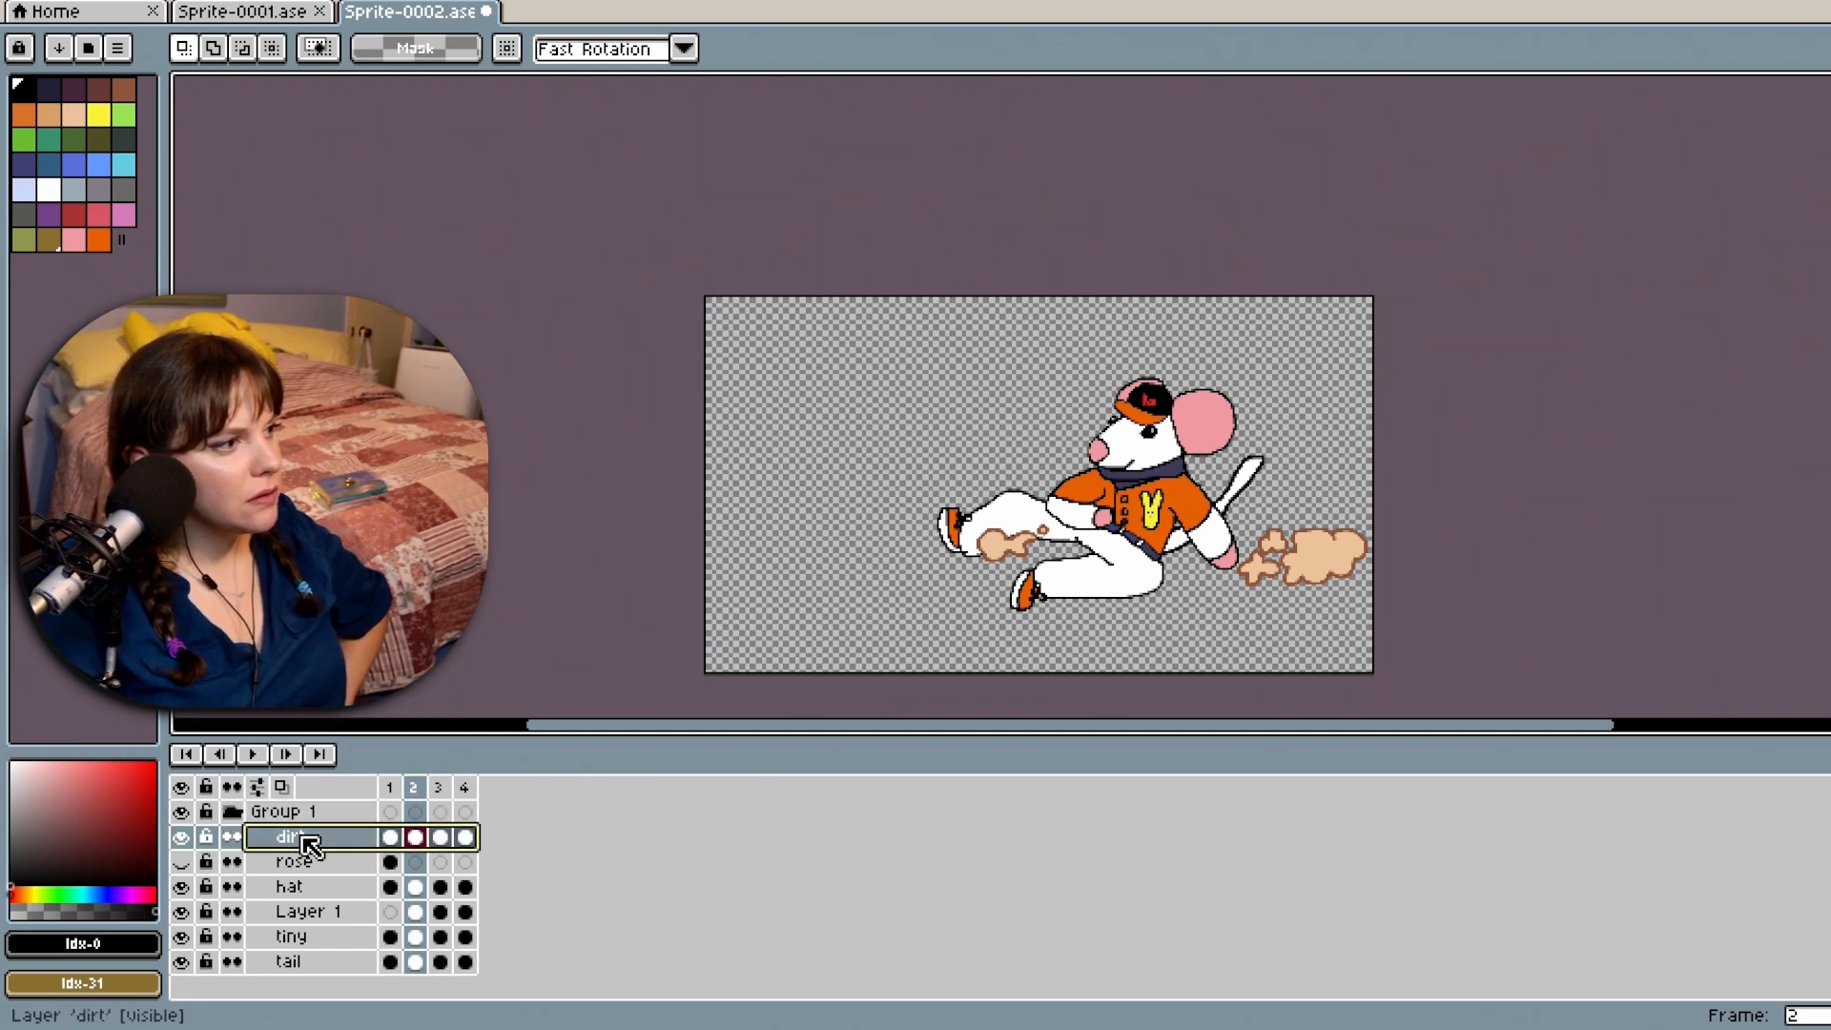
pyautogui.rightClick(310, 844)
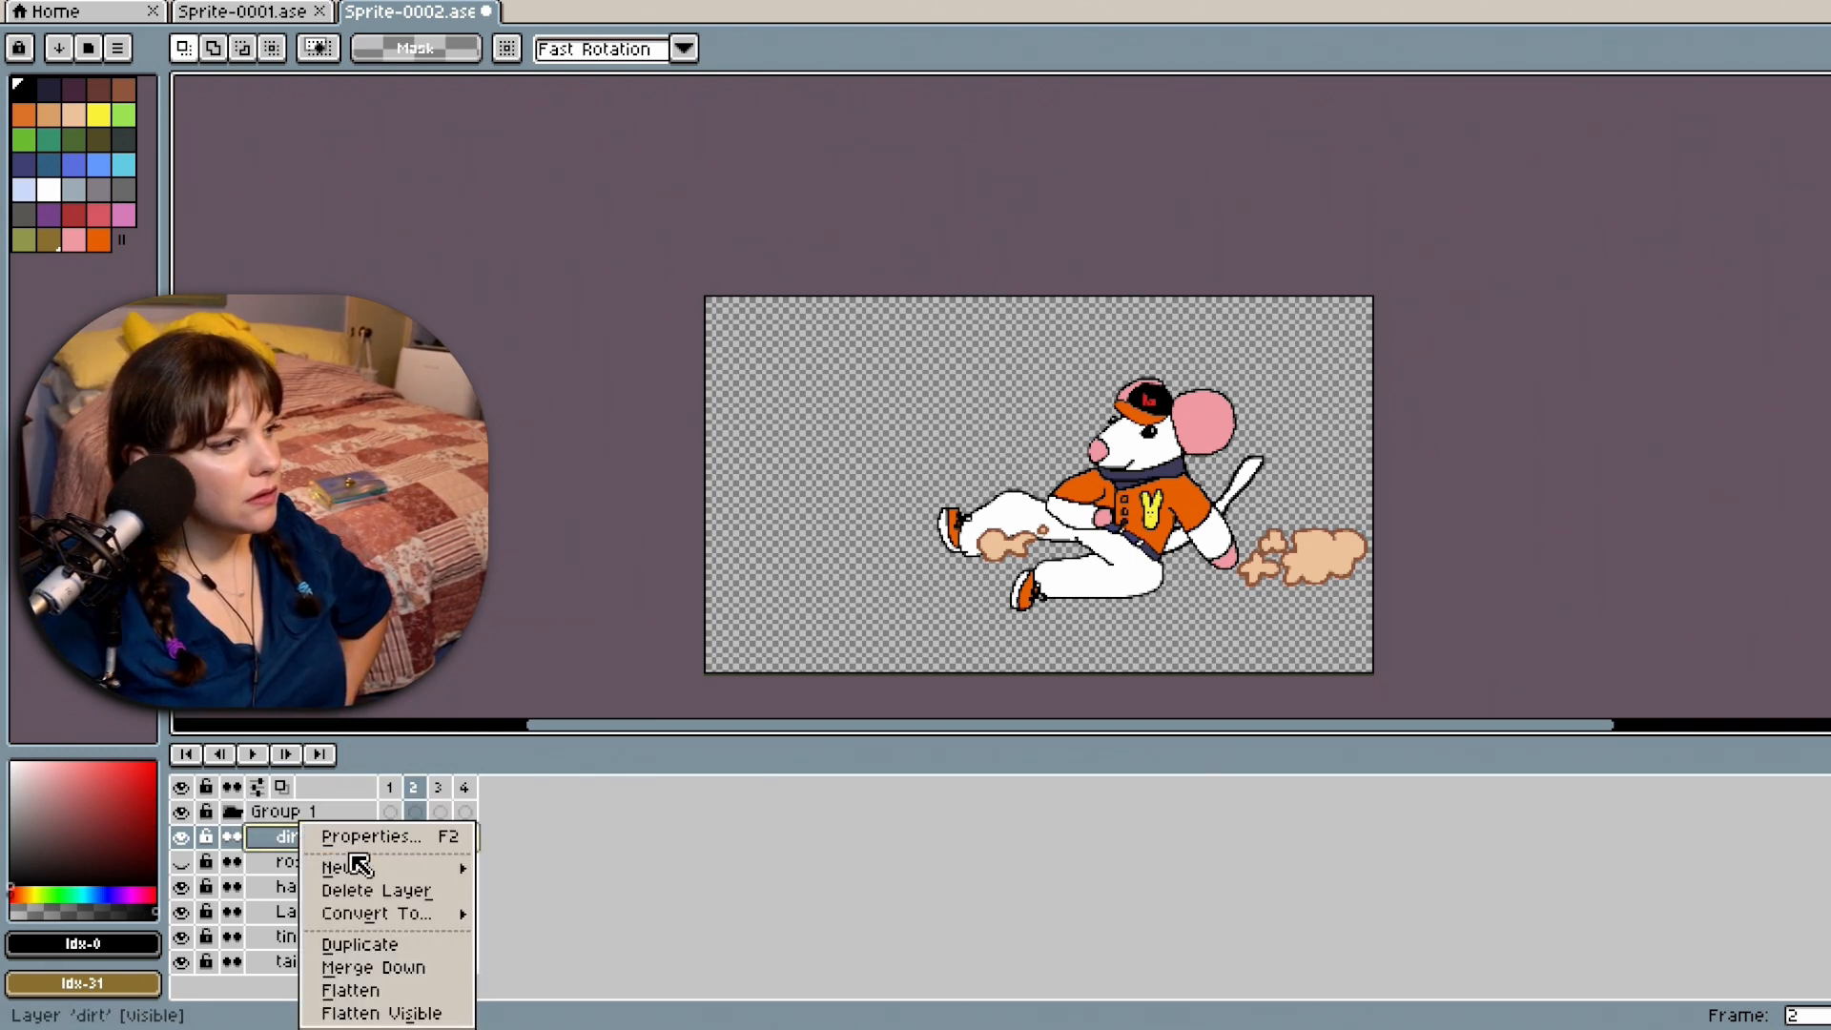
pyautogui.click(1071, 871)
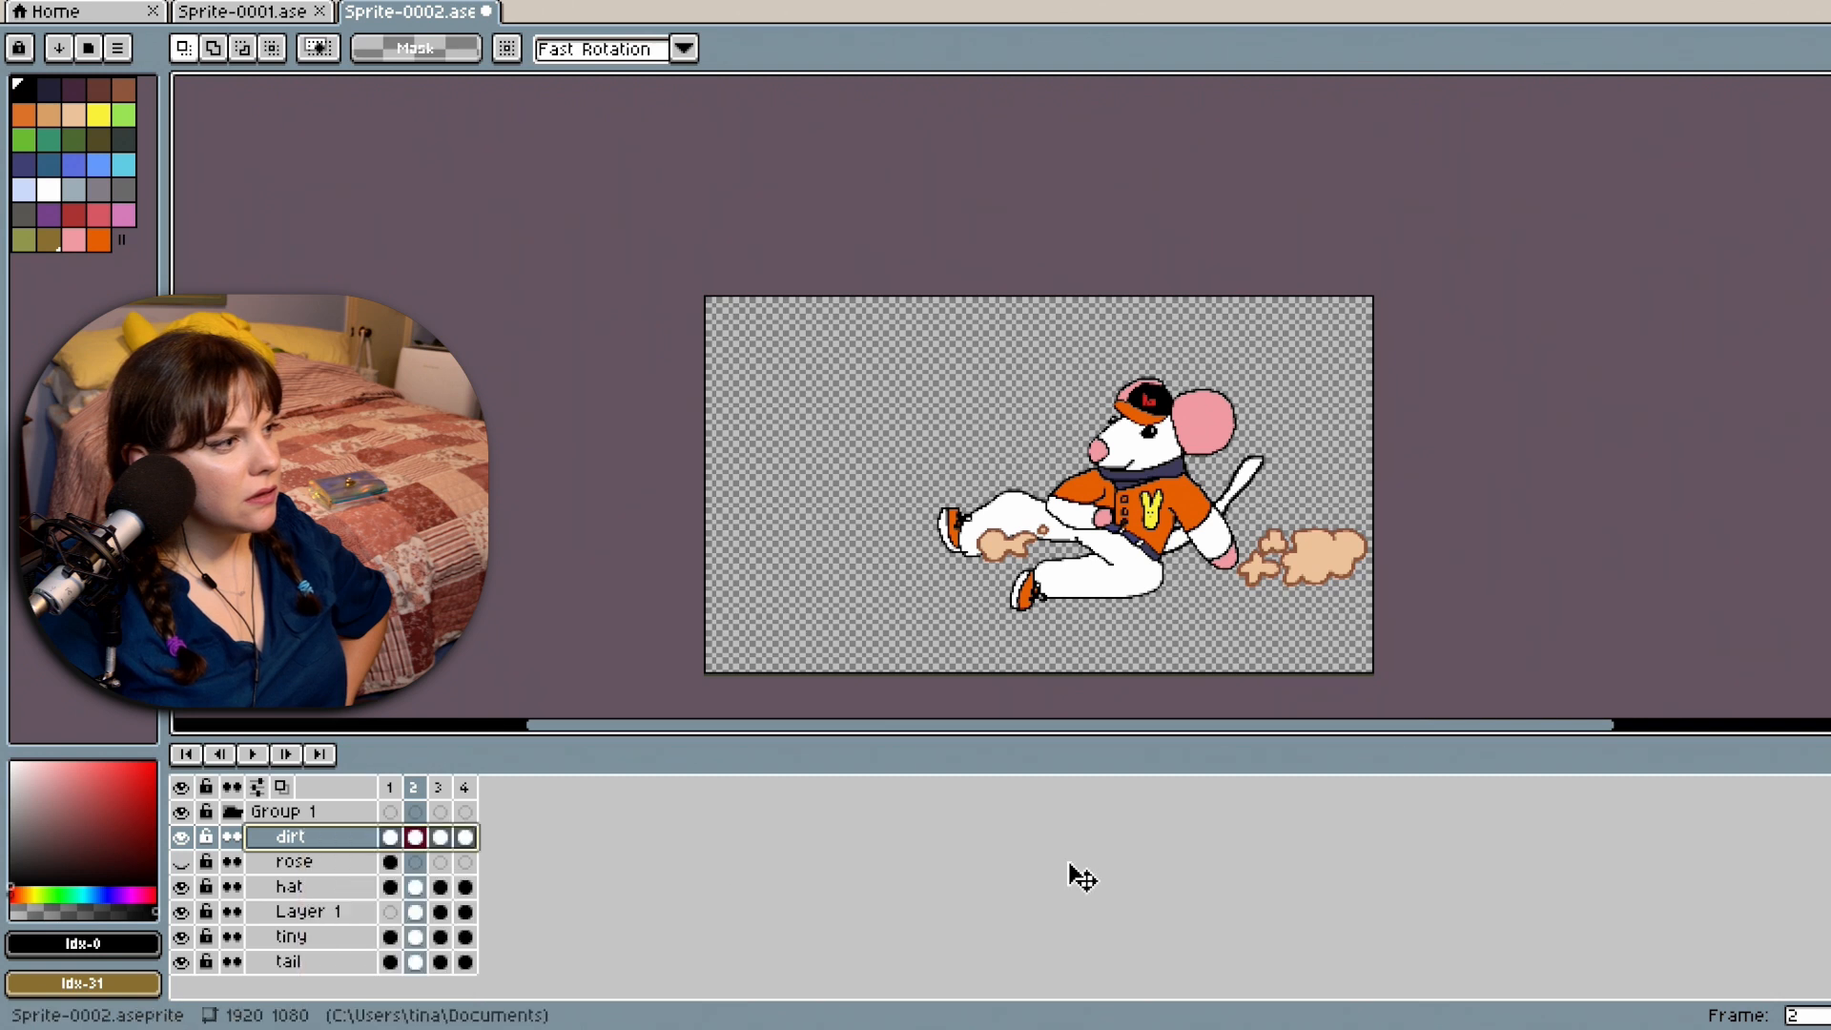
pyautogui.click(307, 813)
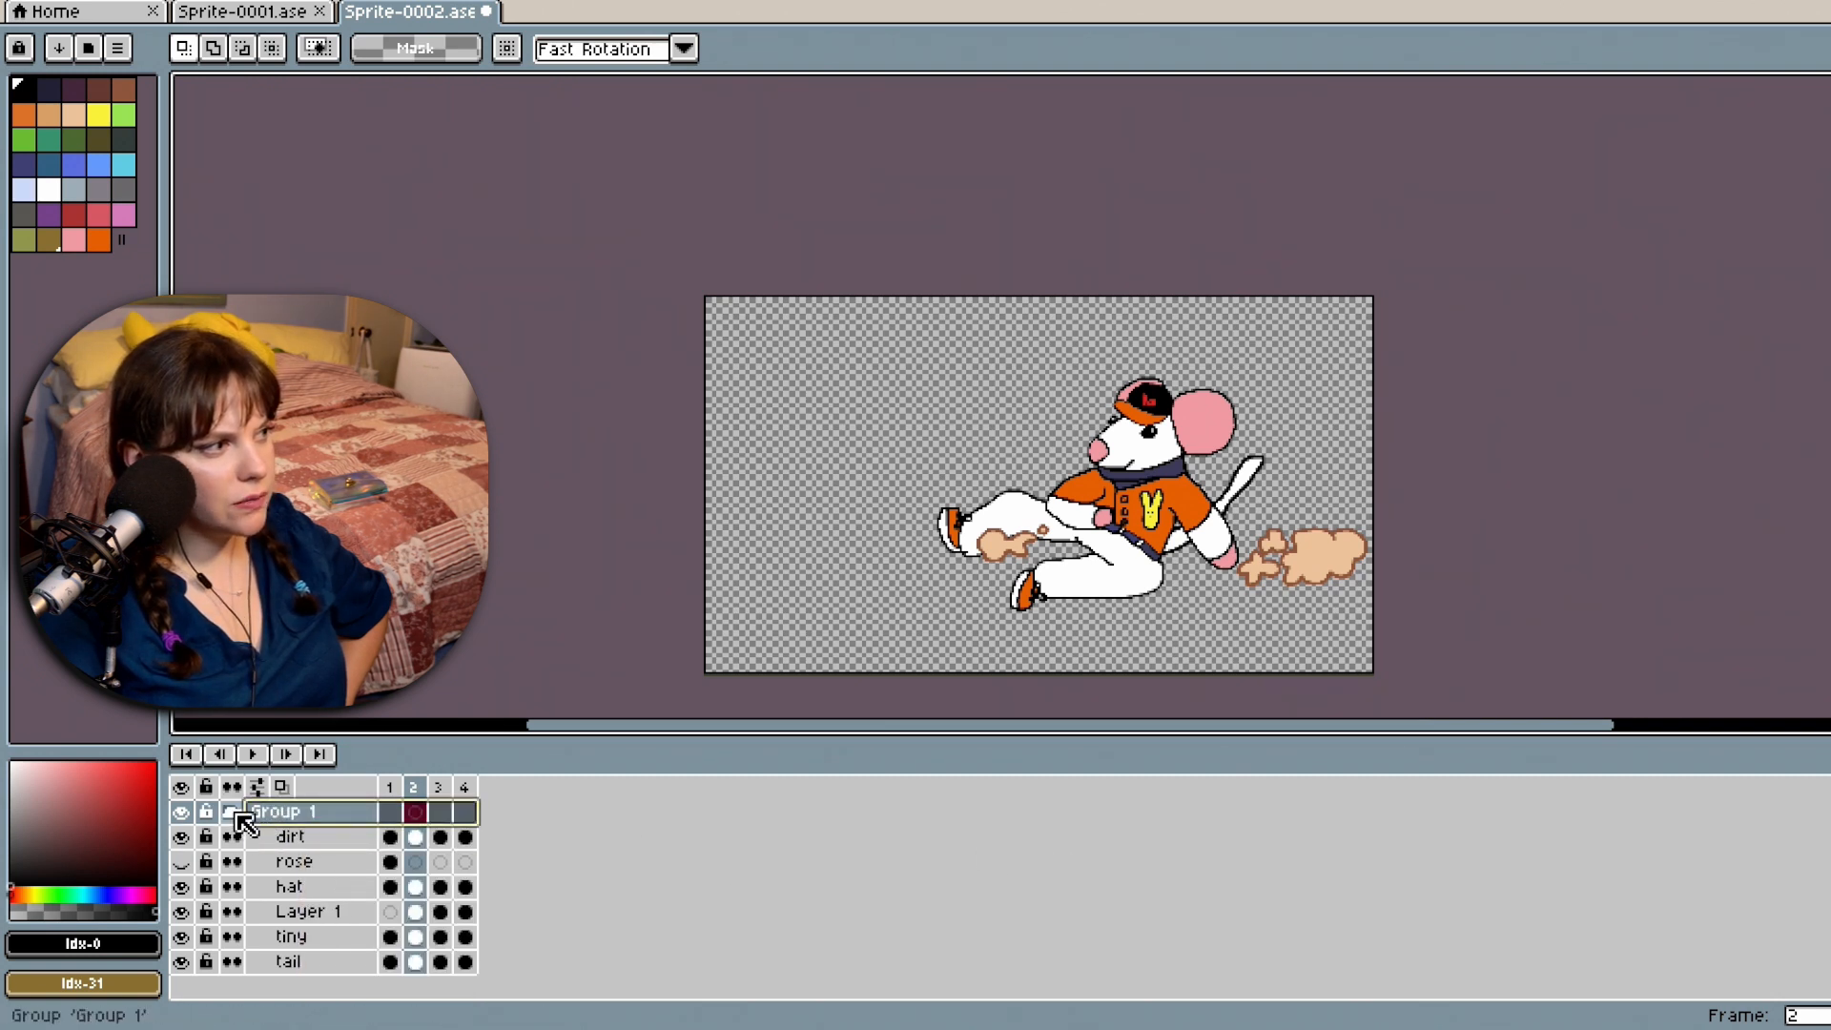
pyautogui.click(290, 837)
pyautogui.moveTo(315, 858); pyautogui.dragTo(304, 826)
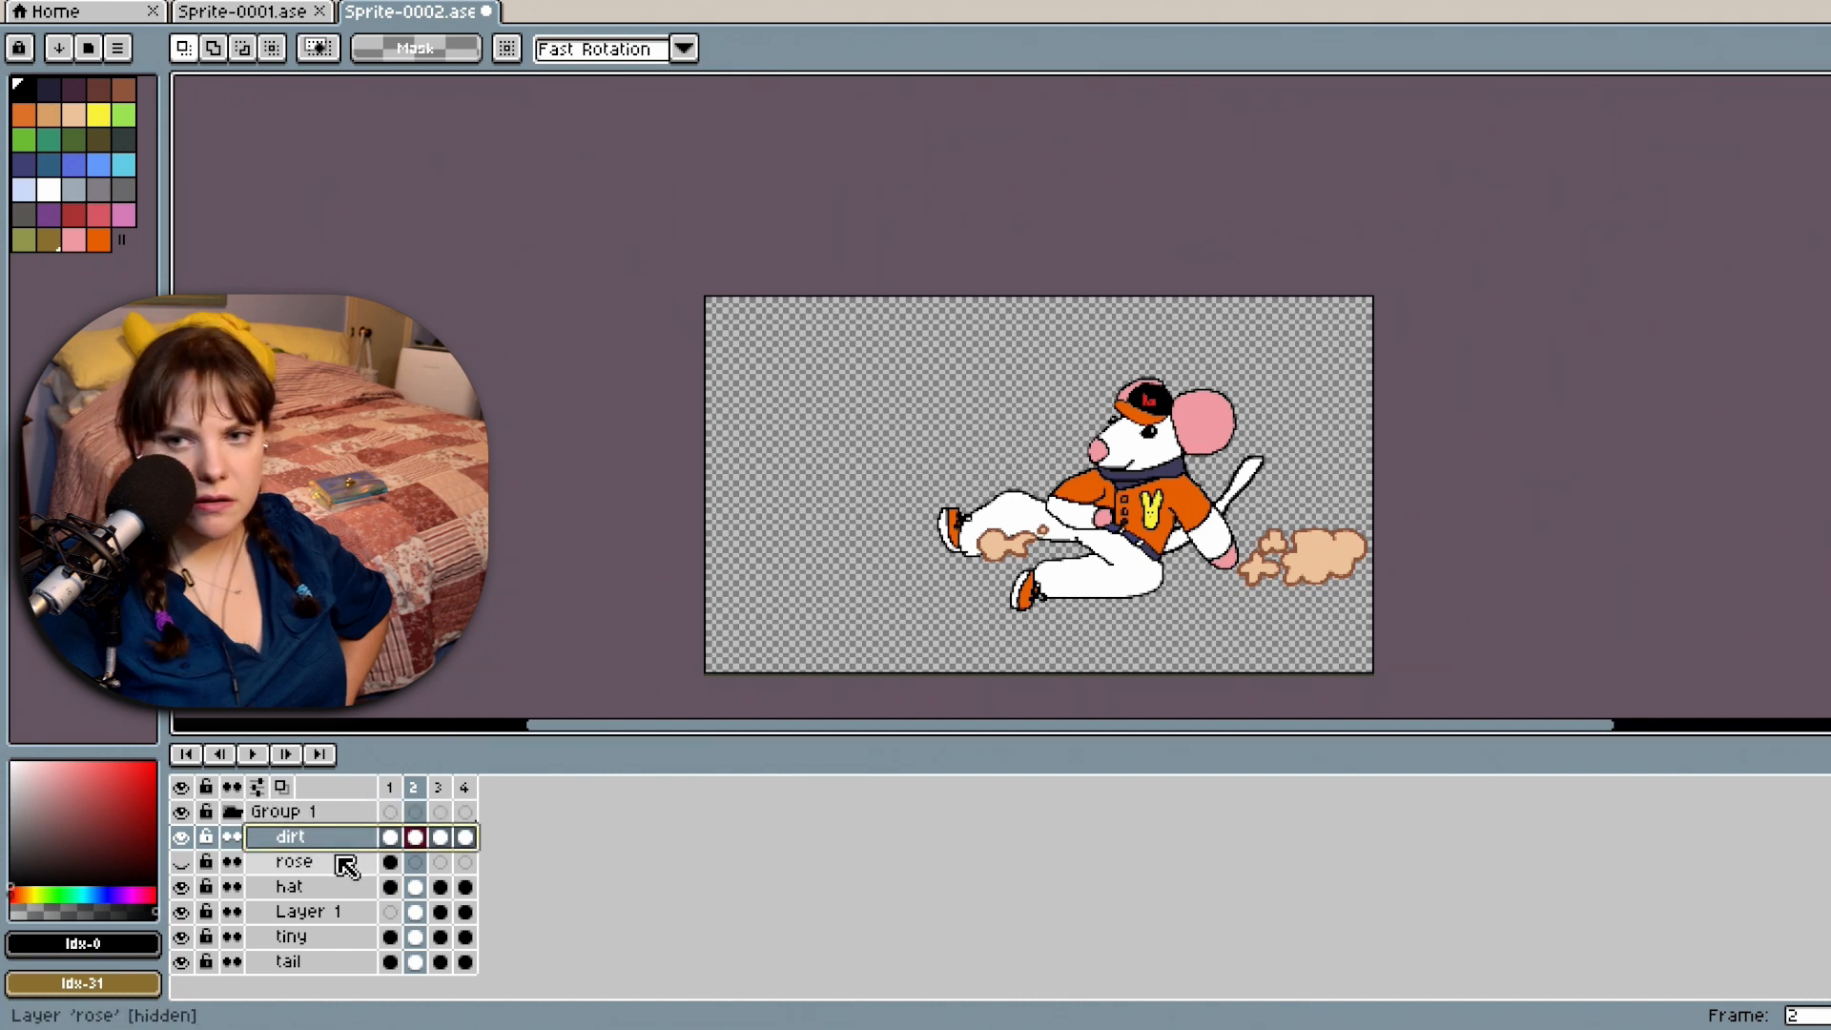
pyautogui.click(348, 863)
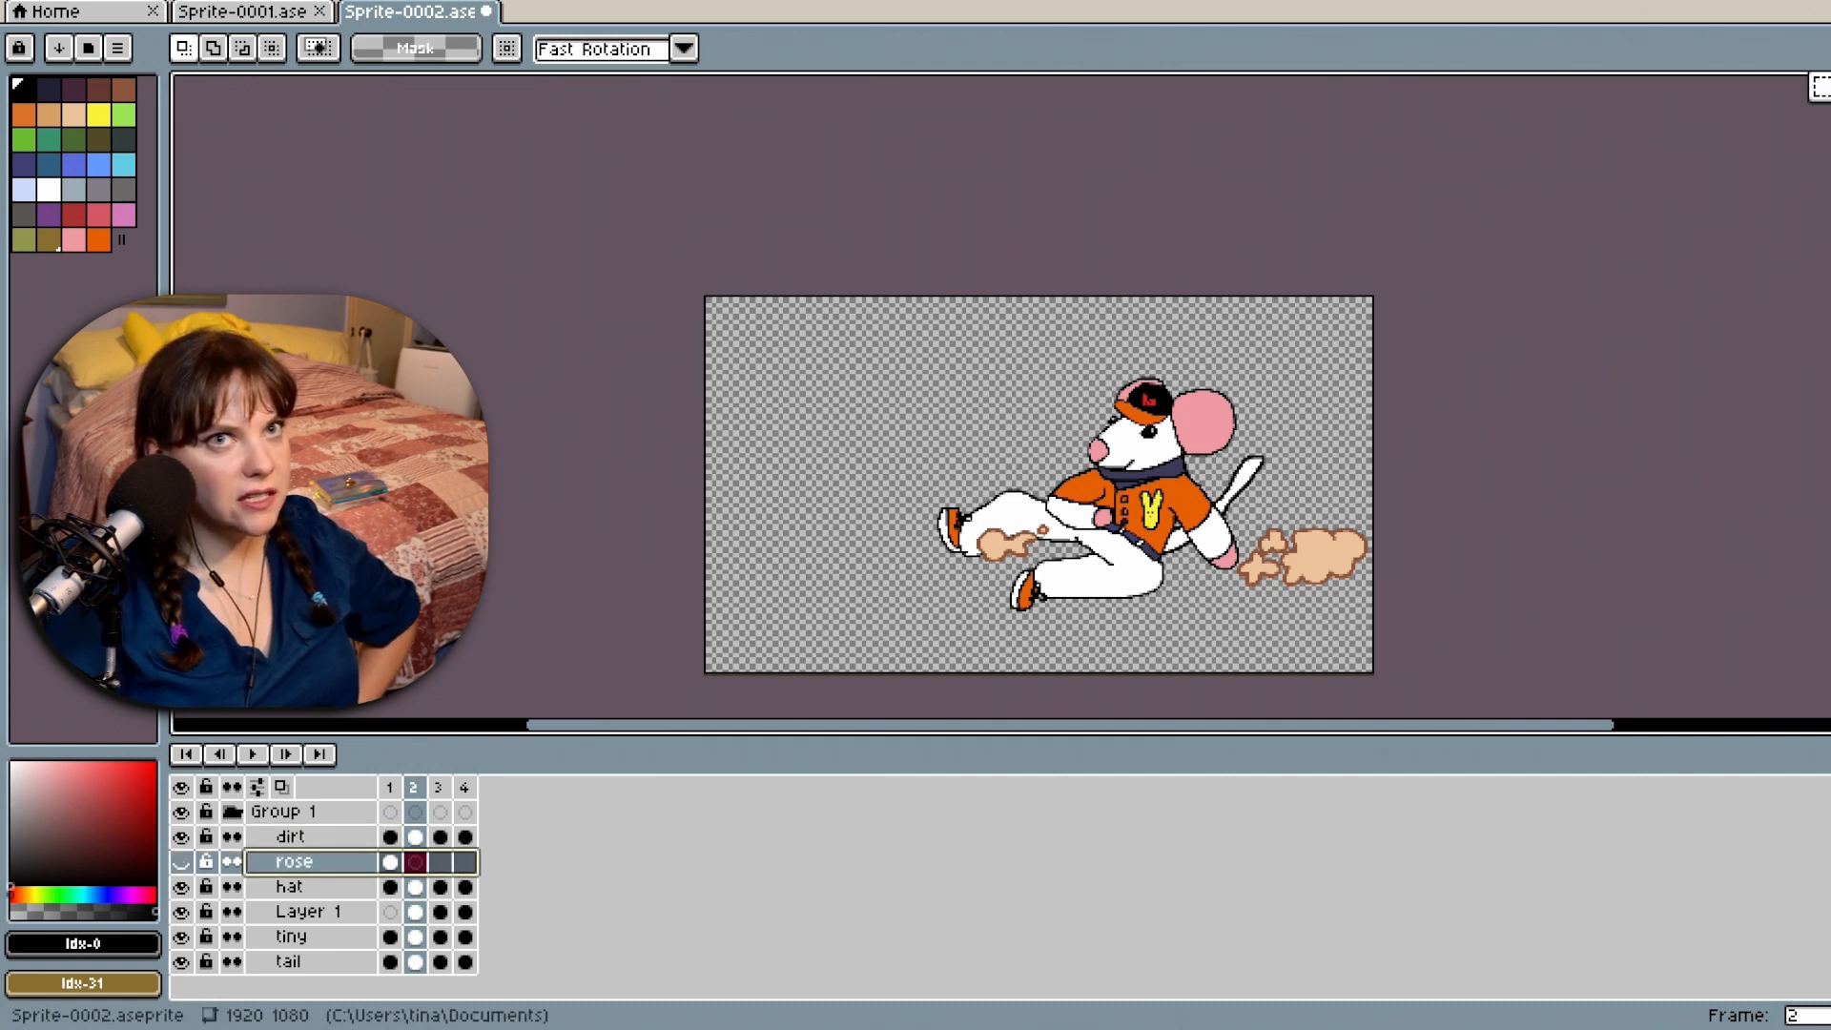
pyautogui.moveTo(896, 334); pyautogui.dragTo(1377, 632)
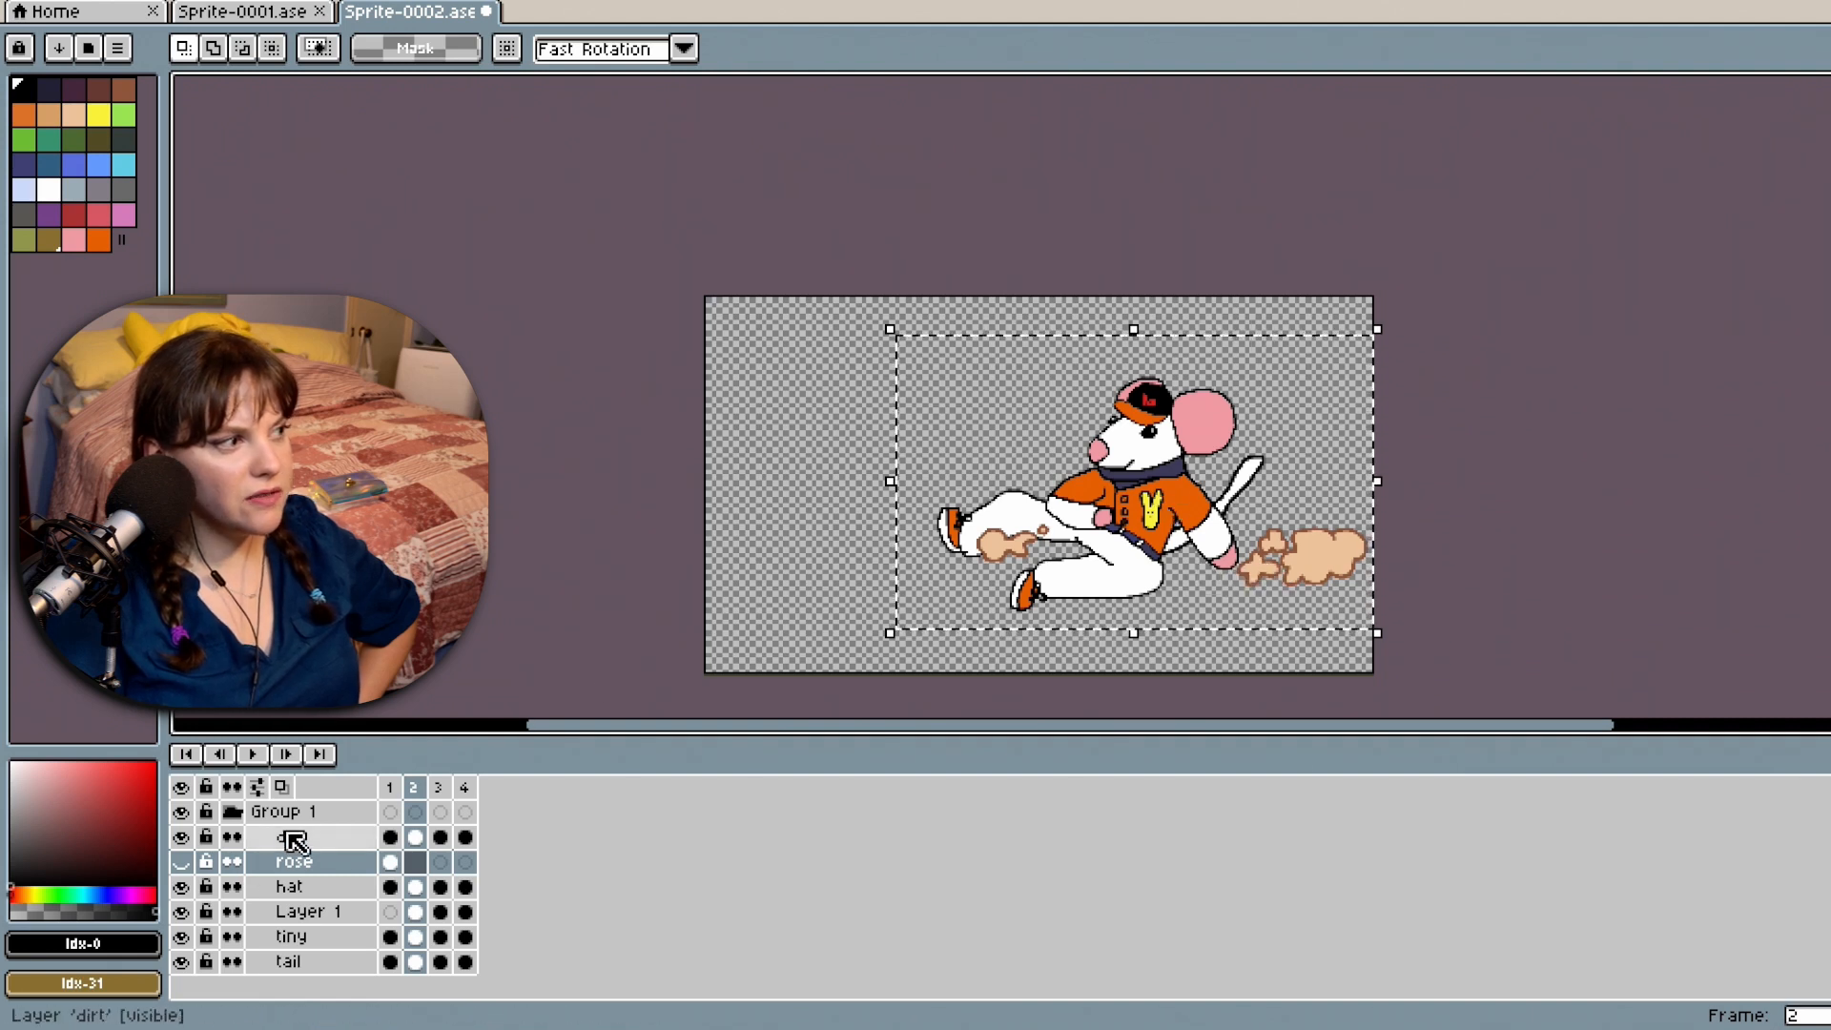
pyautogui.click(294, 839)
pyautogui.moveTo(1186, 462); pyautogui.dragTo(1130, 463)
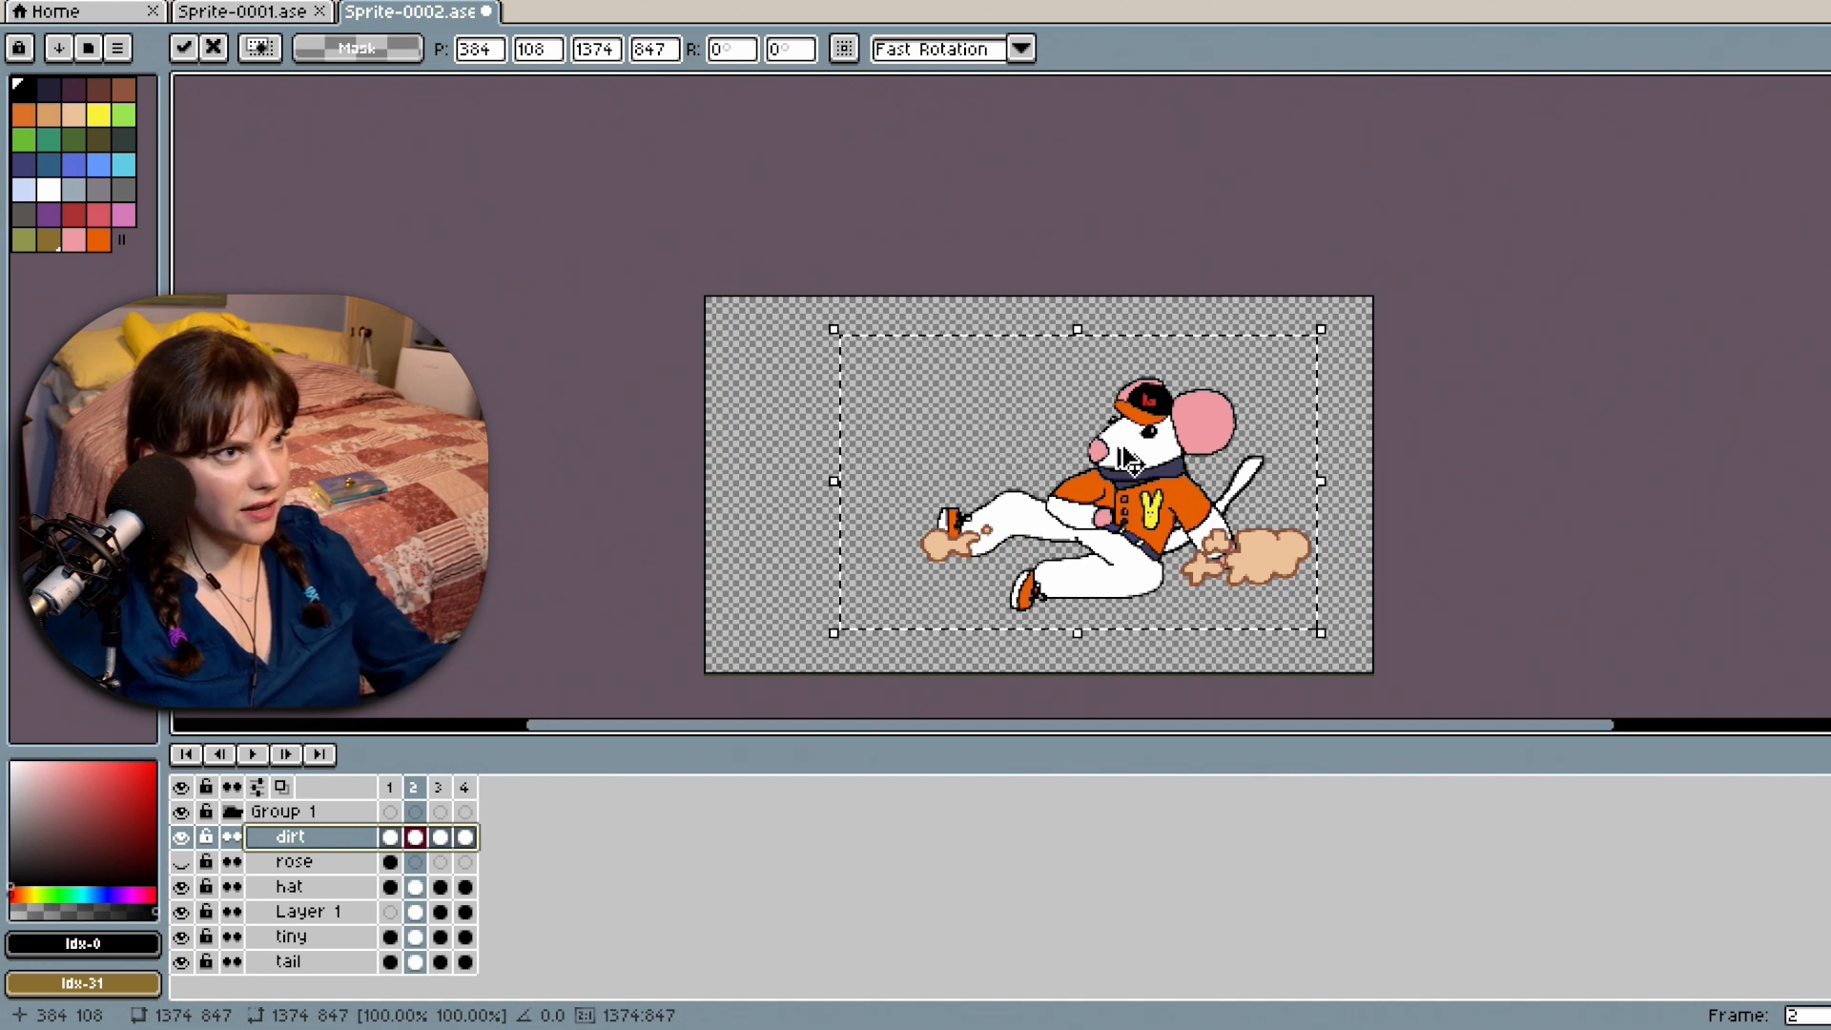
pyautogui.press('Escape')
pyautogui.hotkey('ctrl', 'd')
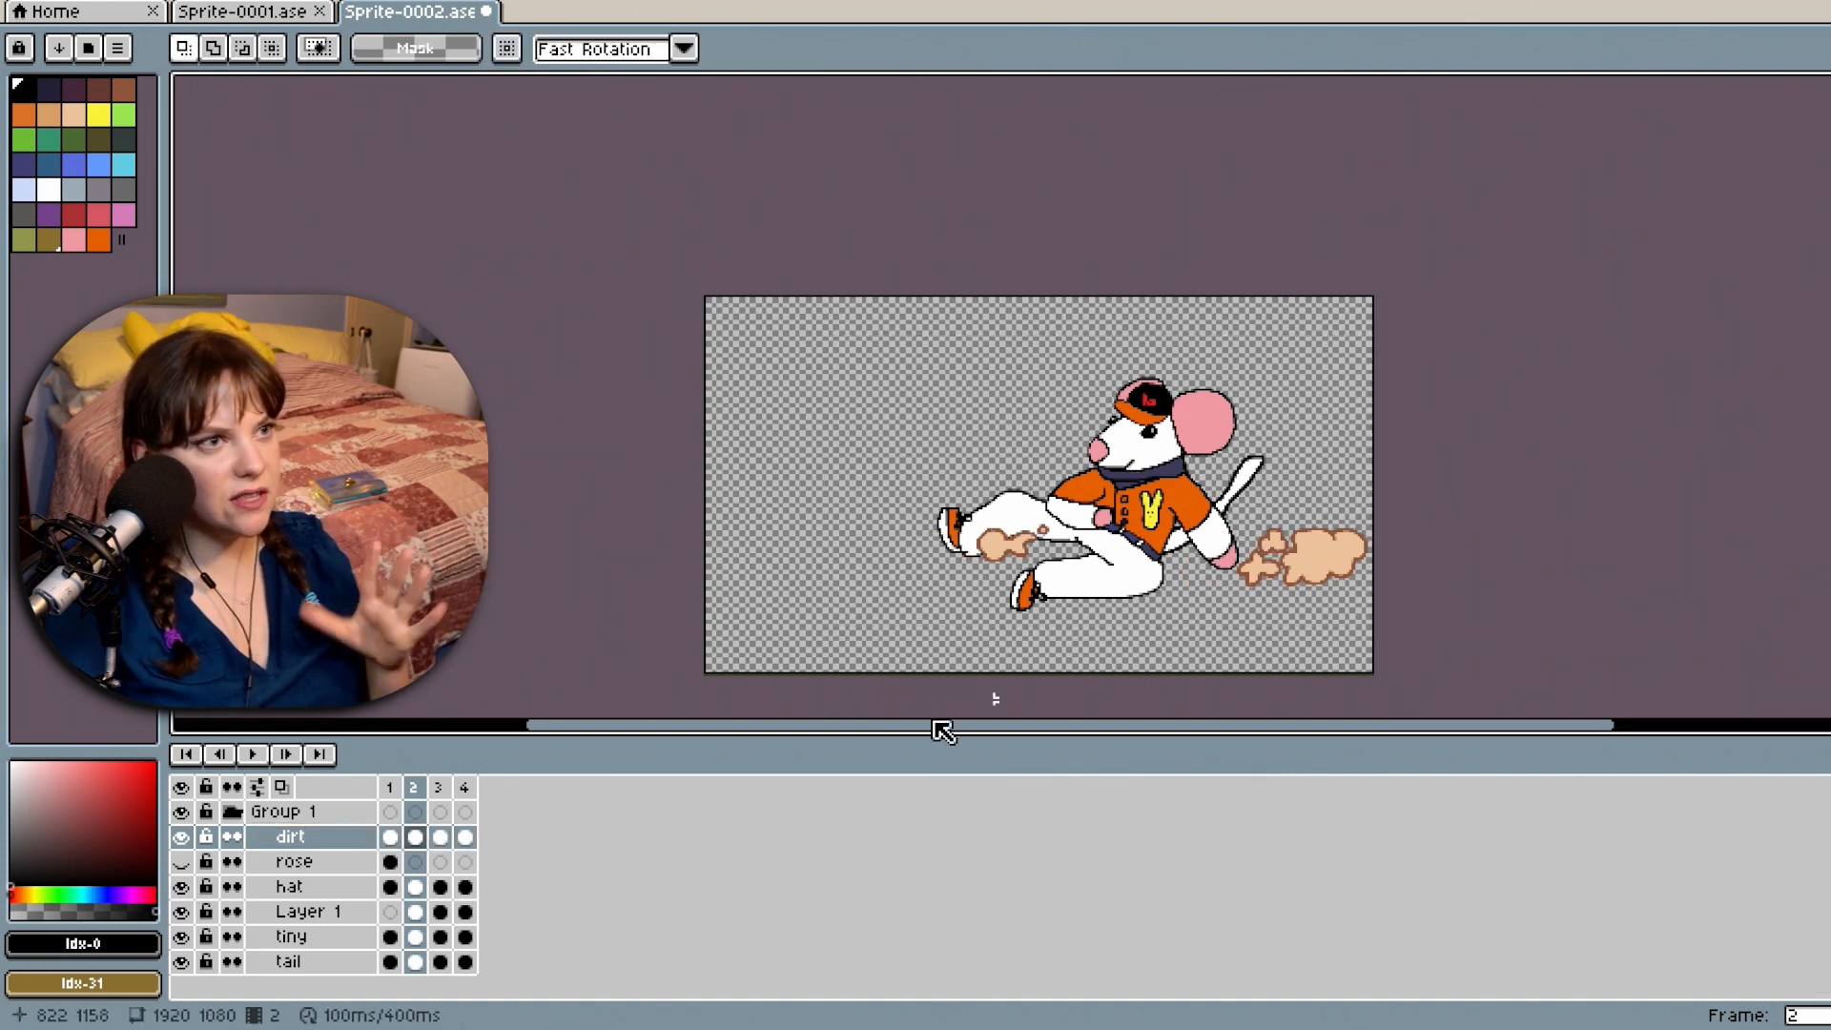
# Make the rose layer visible and view frame 1 with the rose.
pyautogui.click(291, 861)
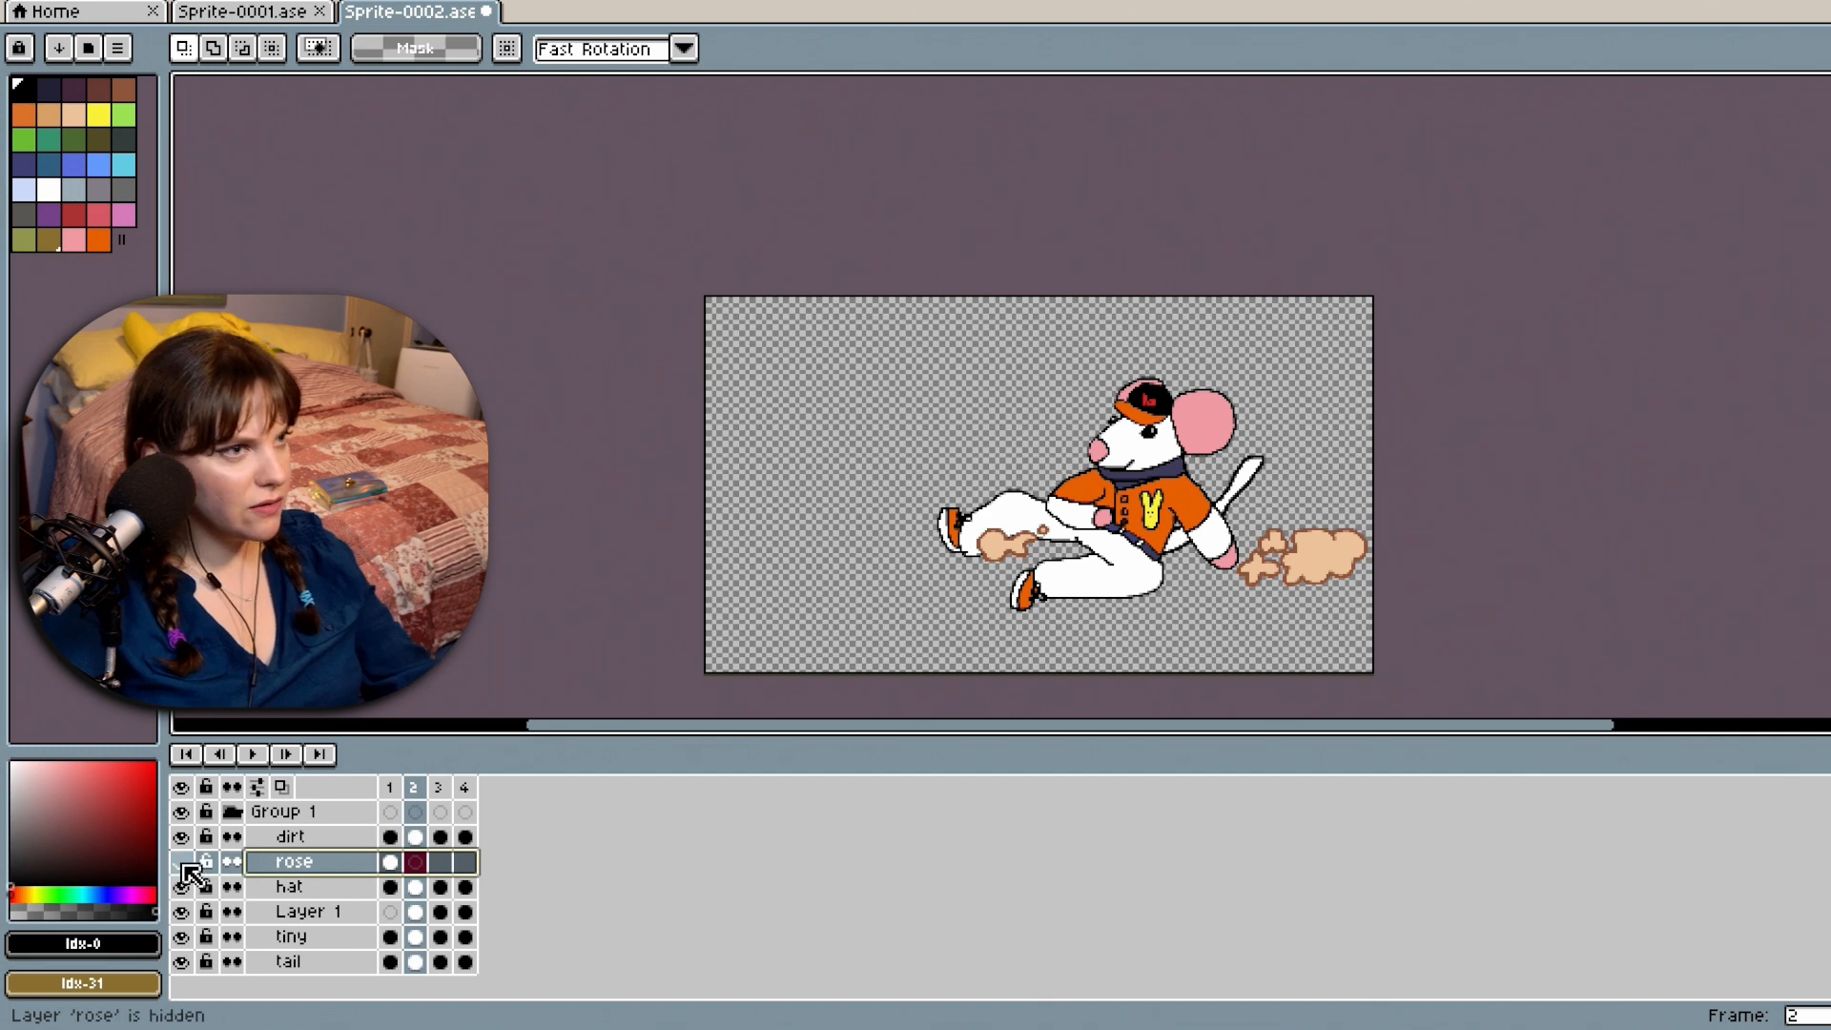
pyautogui.click(391, 862)
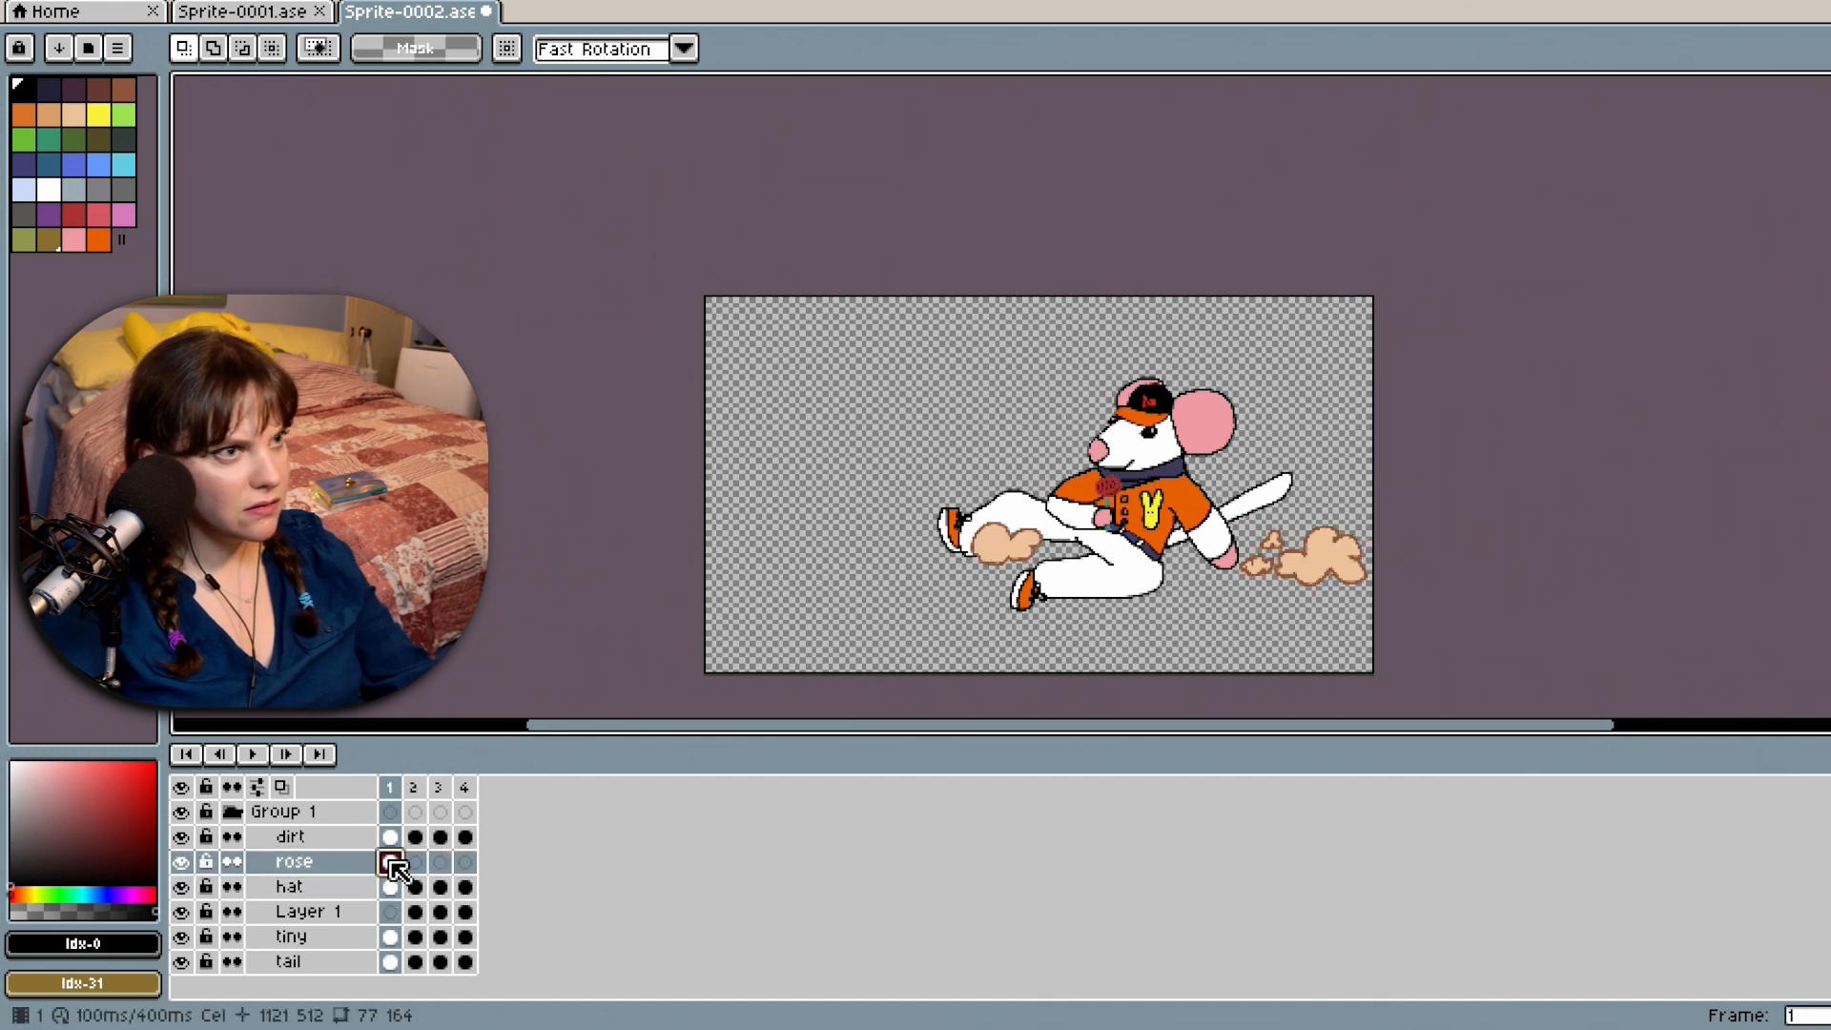
pyautogui.scroll(1, 1092, 581)
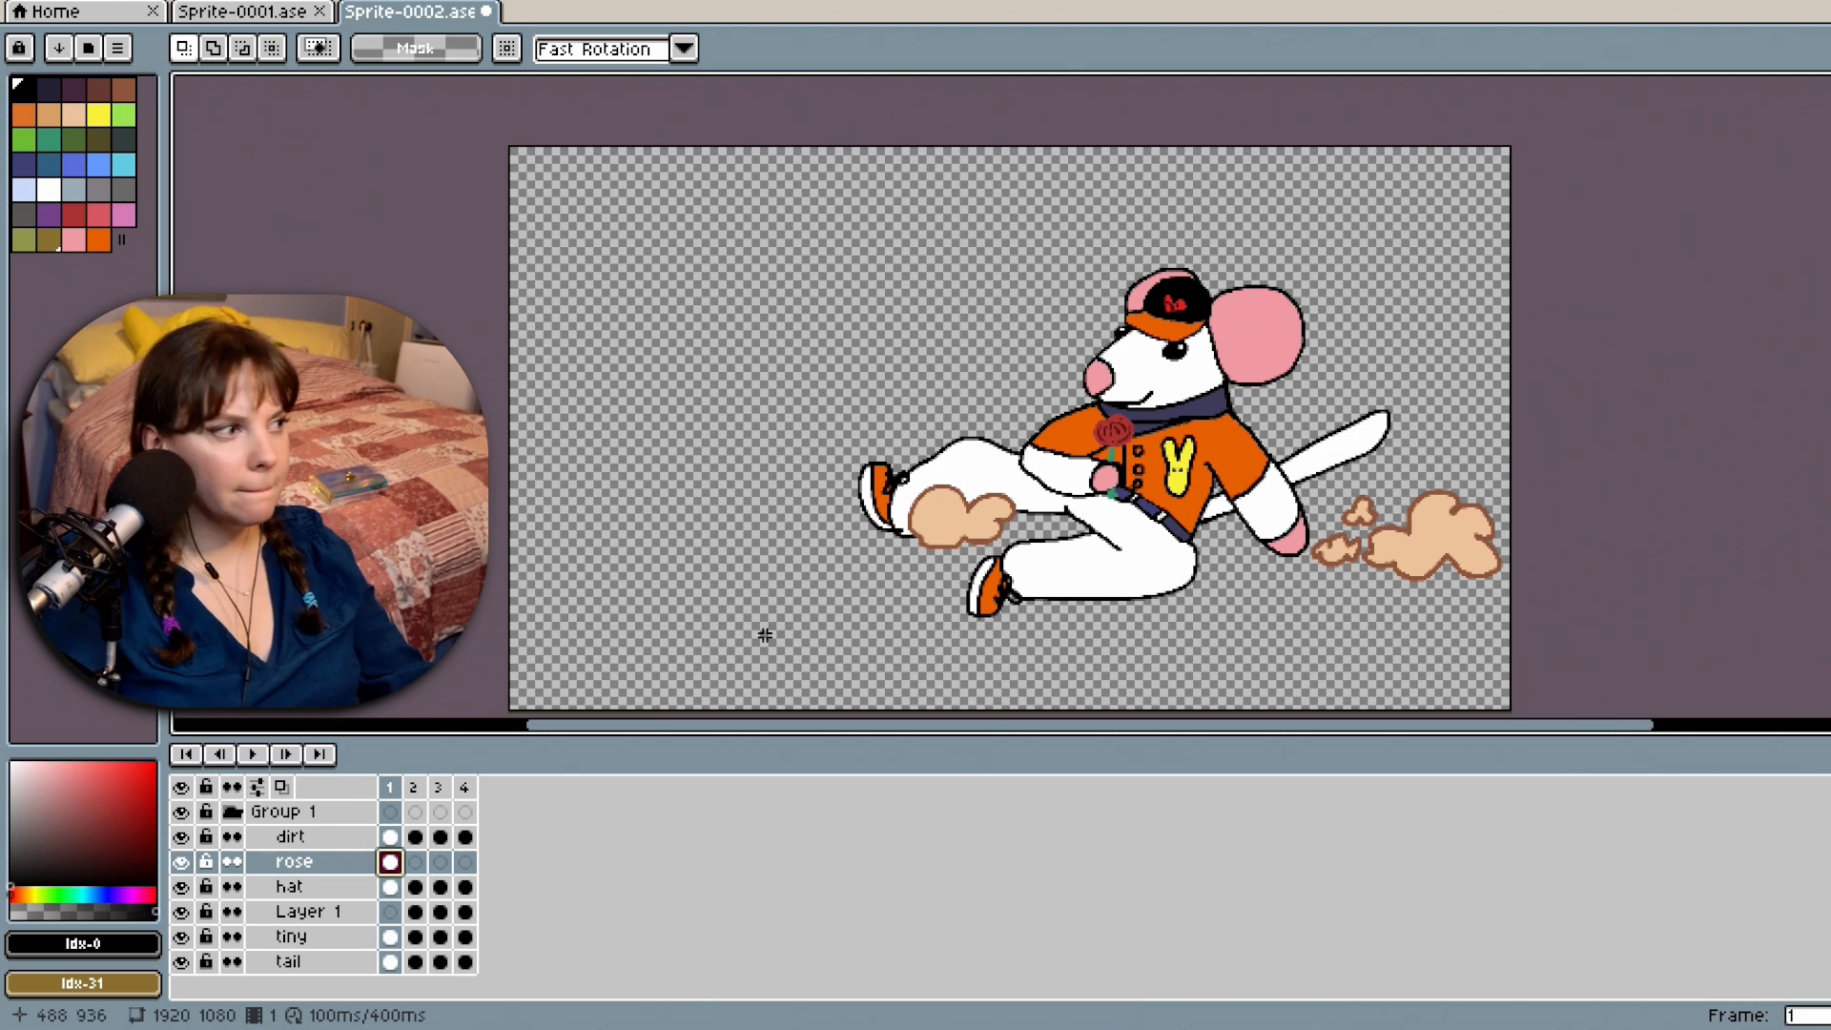
# Try to move the whole mouse towards the canvas's left side using a rectangular selection with Group 1 active, then deselect.
pyautogui.click(329, 815)
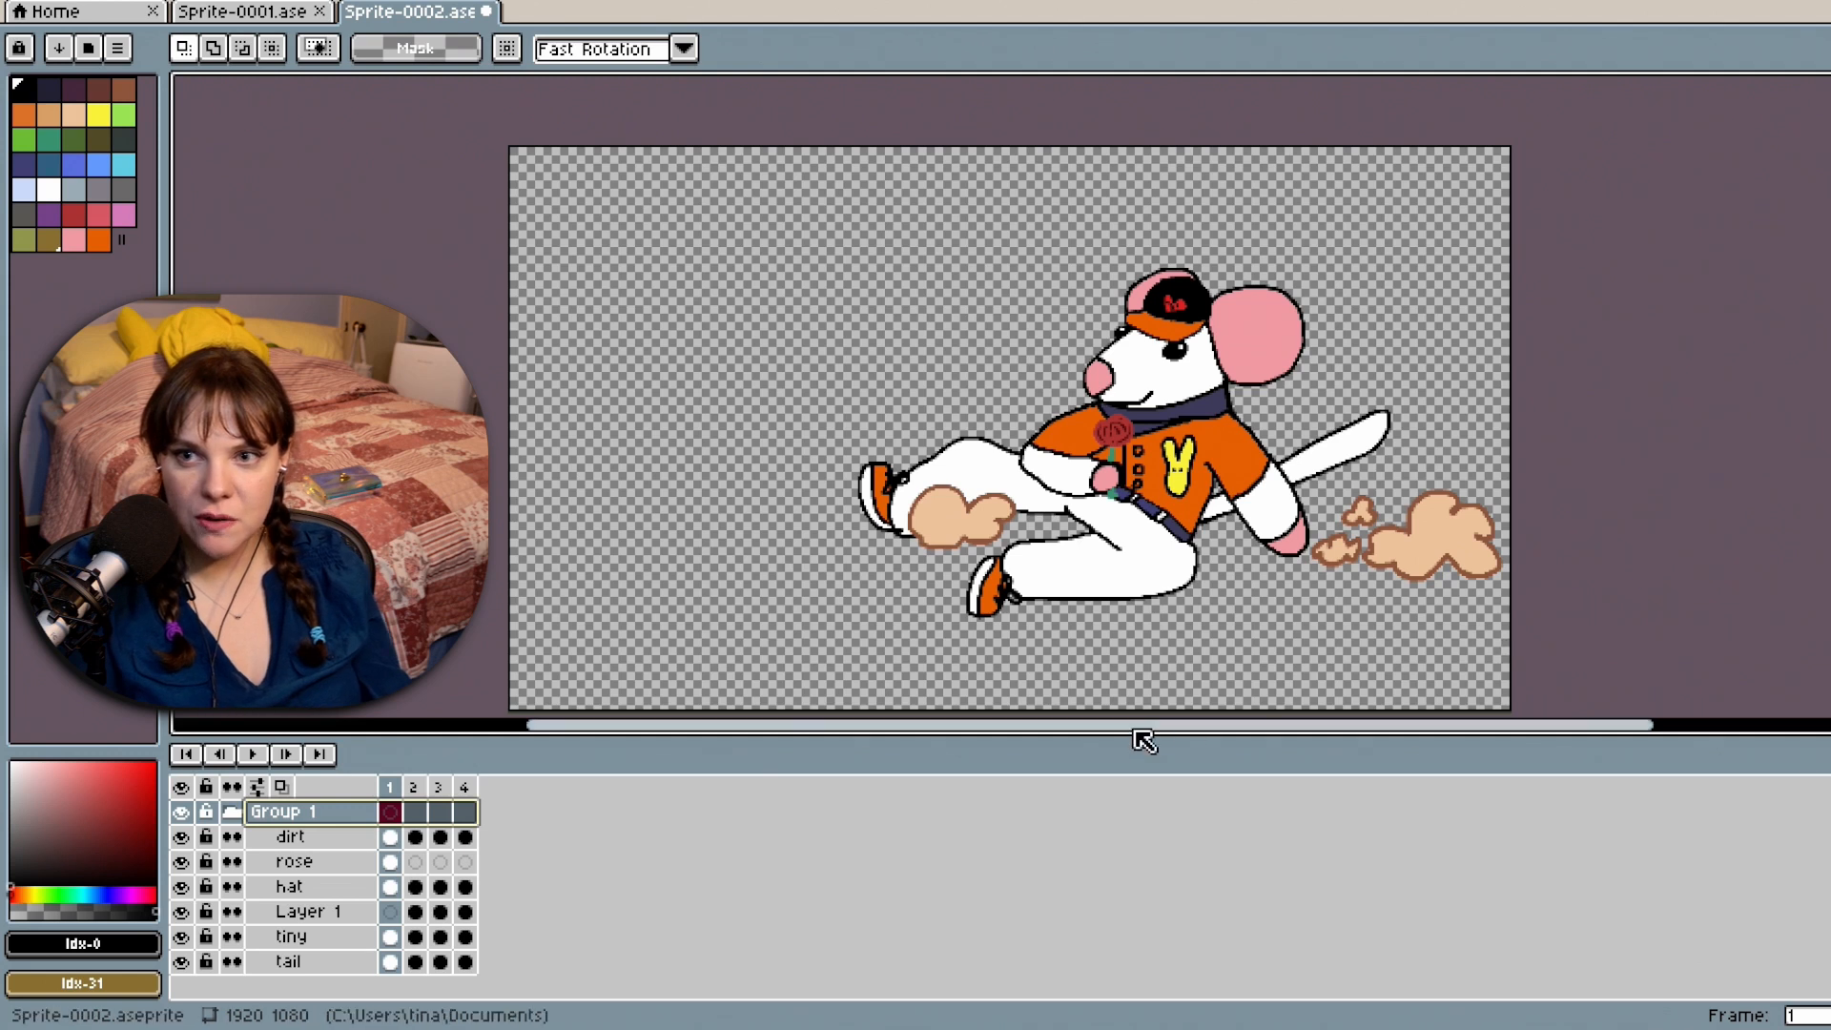
pyautogui.click(231, 811)
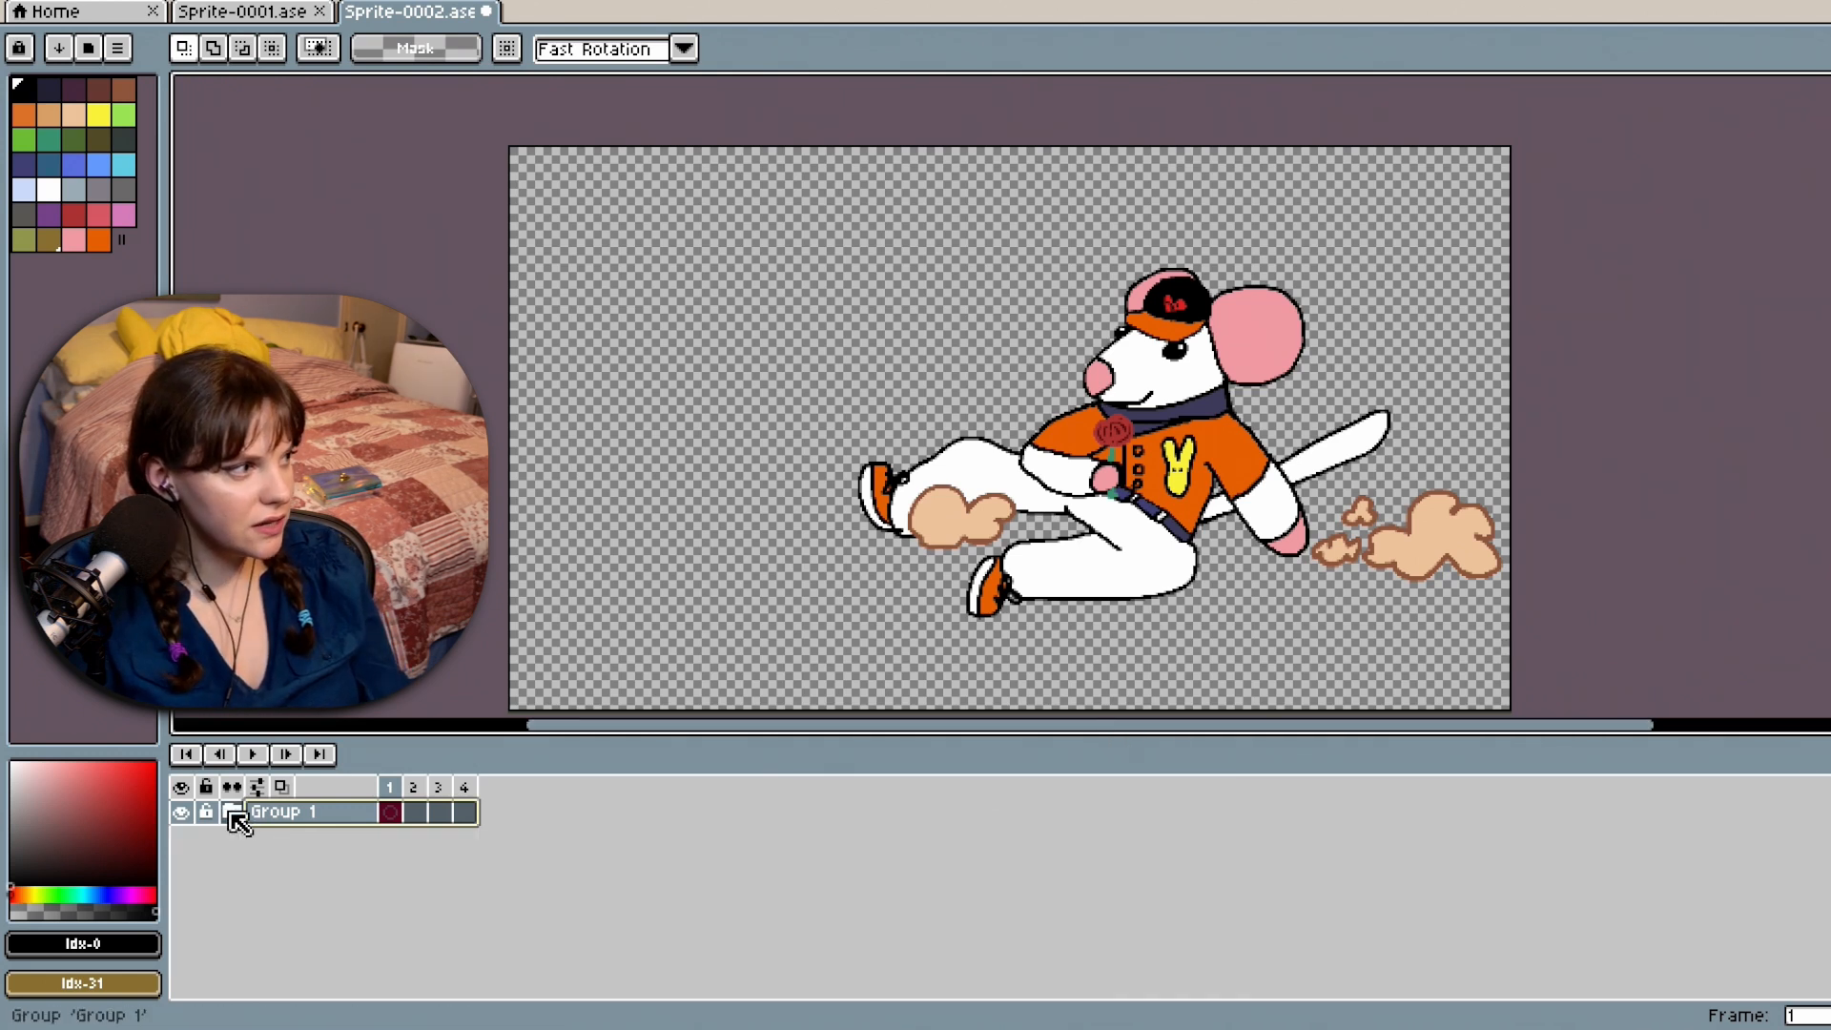
pyautogui.click(231, 813)
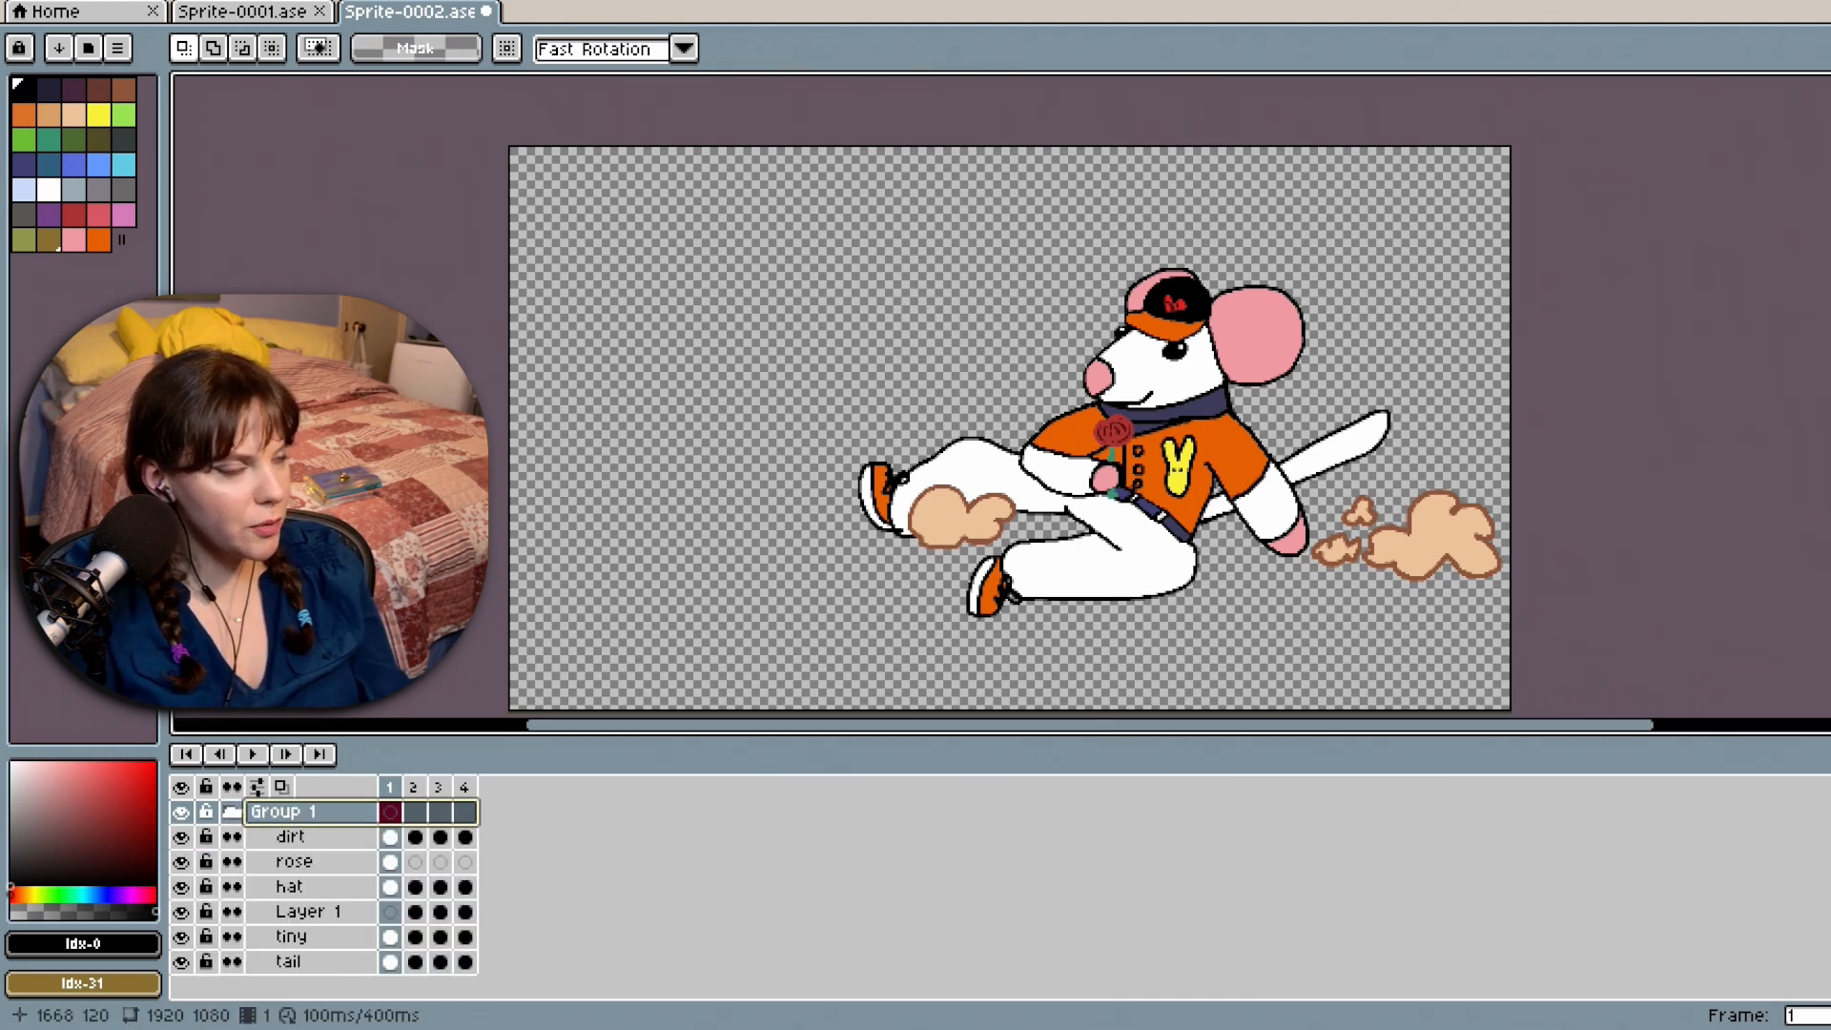
pyautogui.hotkey('shift', 'q')
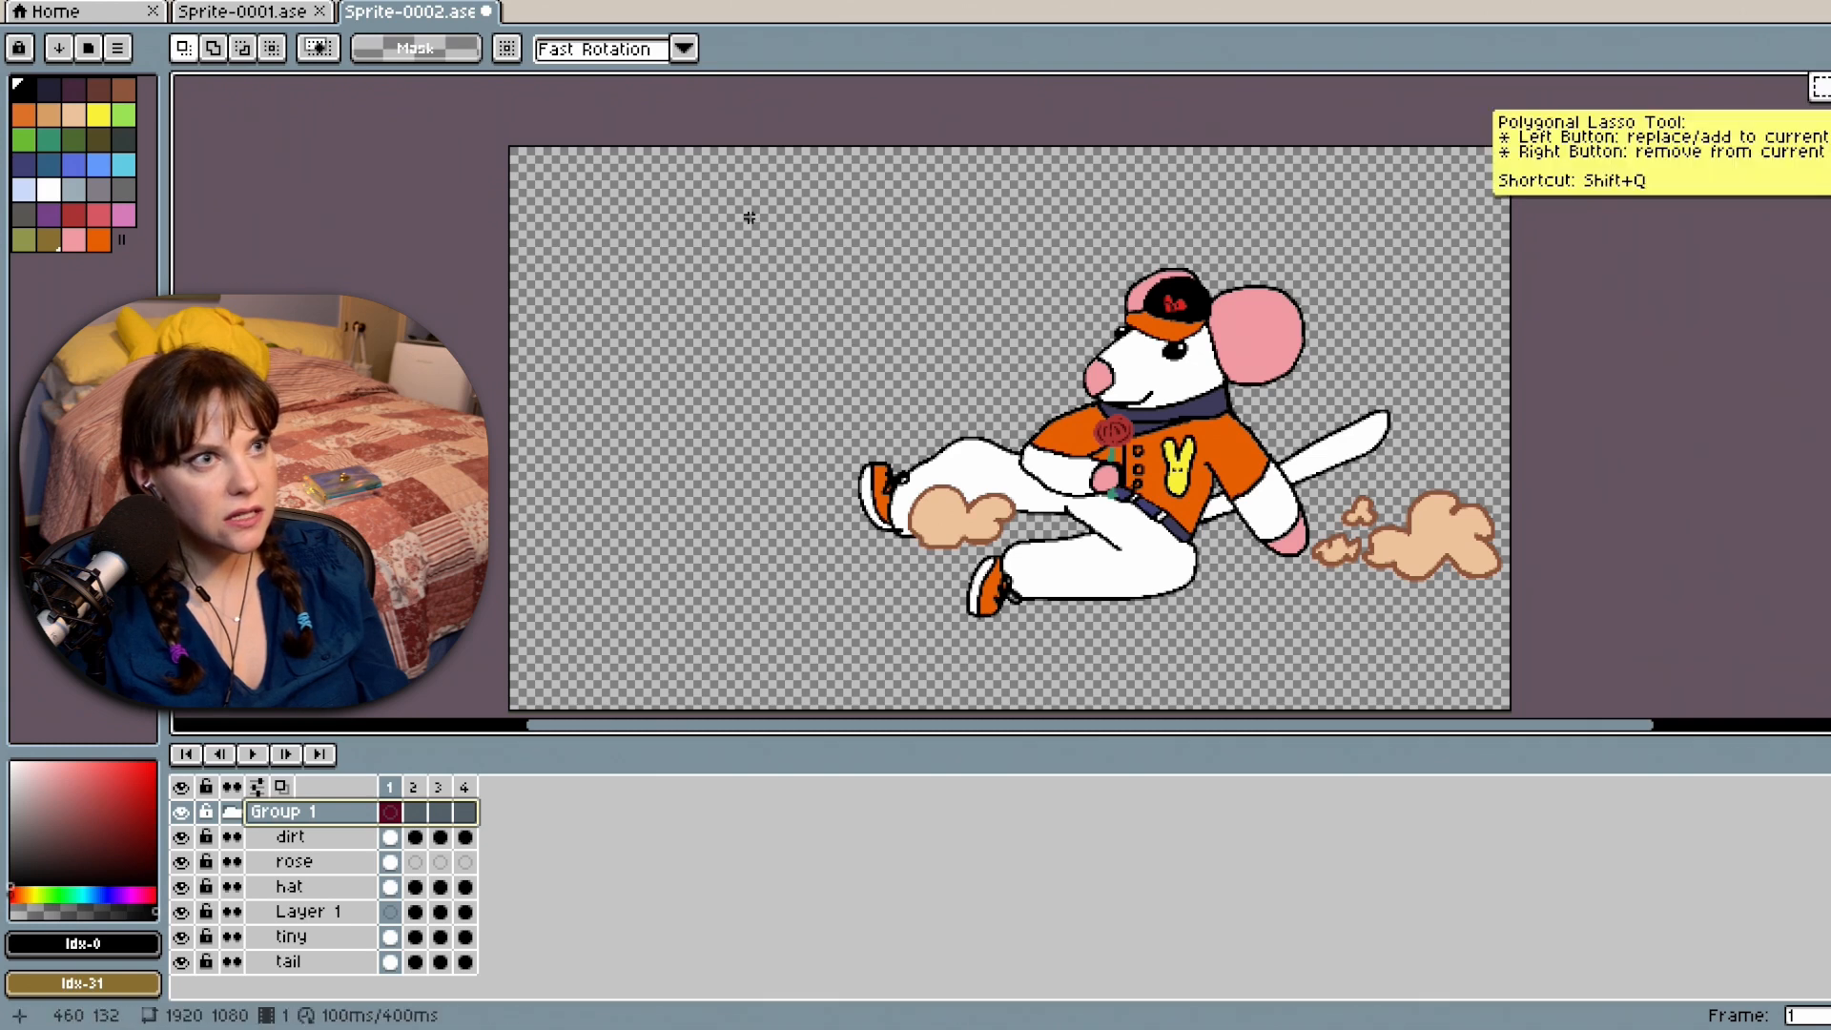
pyautogui.moveTo(754, 218)
pyautogui.mouseDown()
pyautogui.moveTo(1577, 670)
pyautogui.moveTo(1579, 713)
pyautogui.mouseUp()
pyautogui.moveTo(1226, 484); pyautogui.dragTo(998, 464)
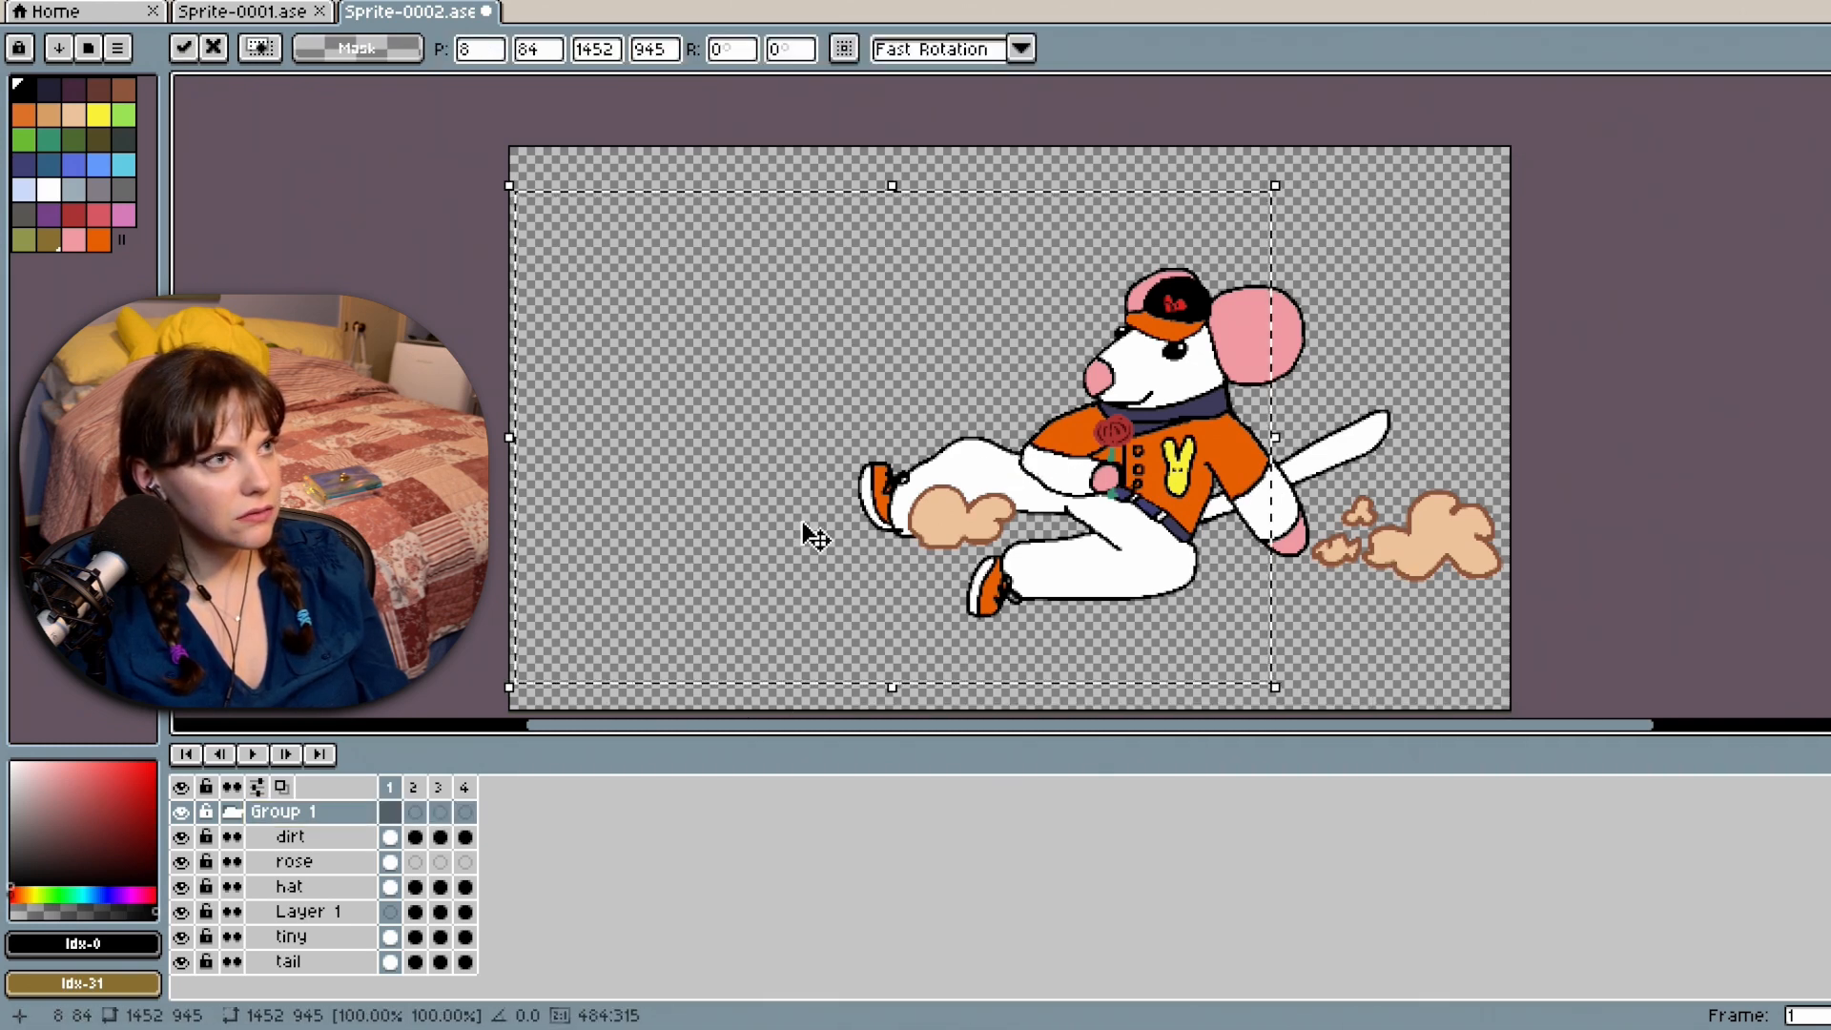
pyautogui.hotkey('ctrl', 'd')
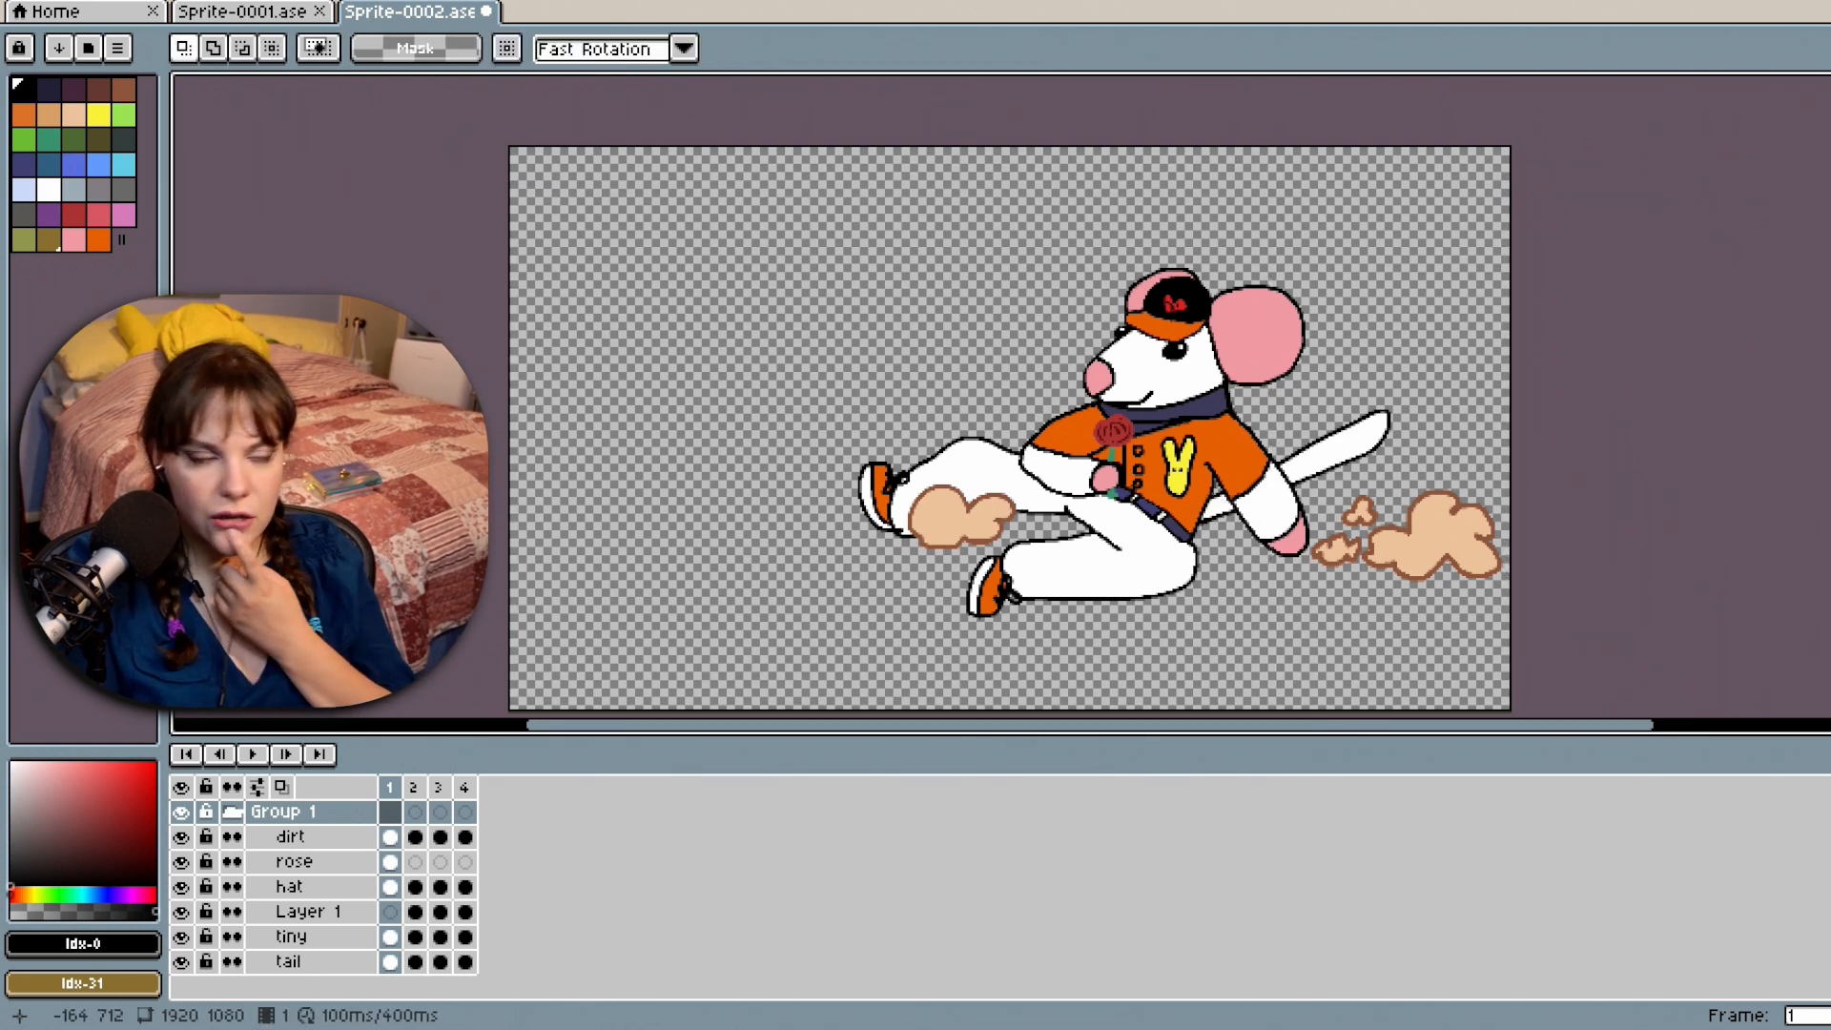
# Collapse Group 1 and try to move the mouse left with a rectangular selection of about 1321 by 1013 px on the group's frame 1.
pyautogui.click(277, 814)
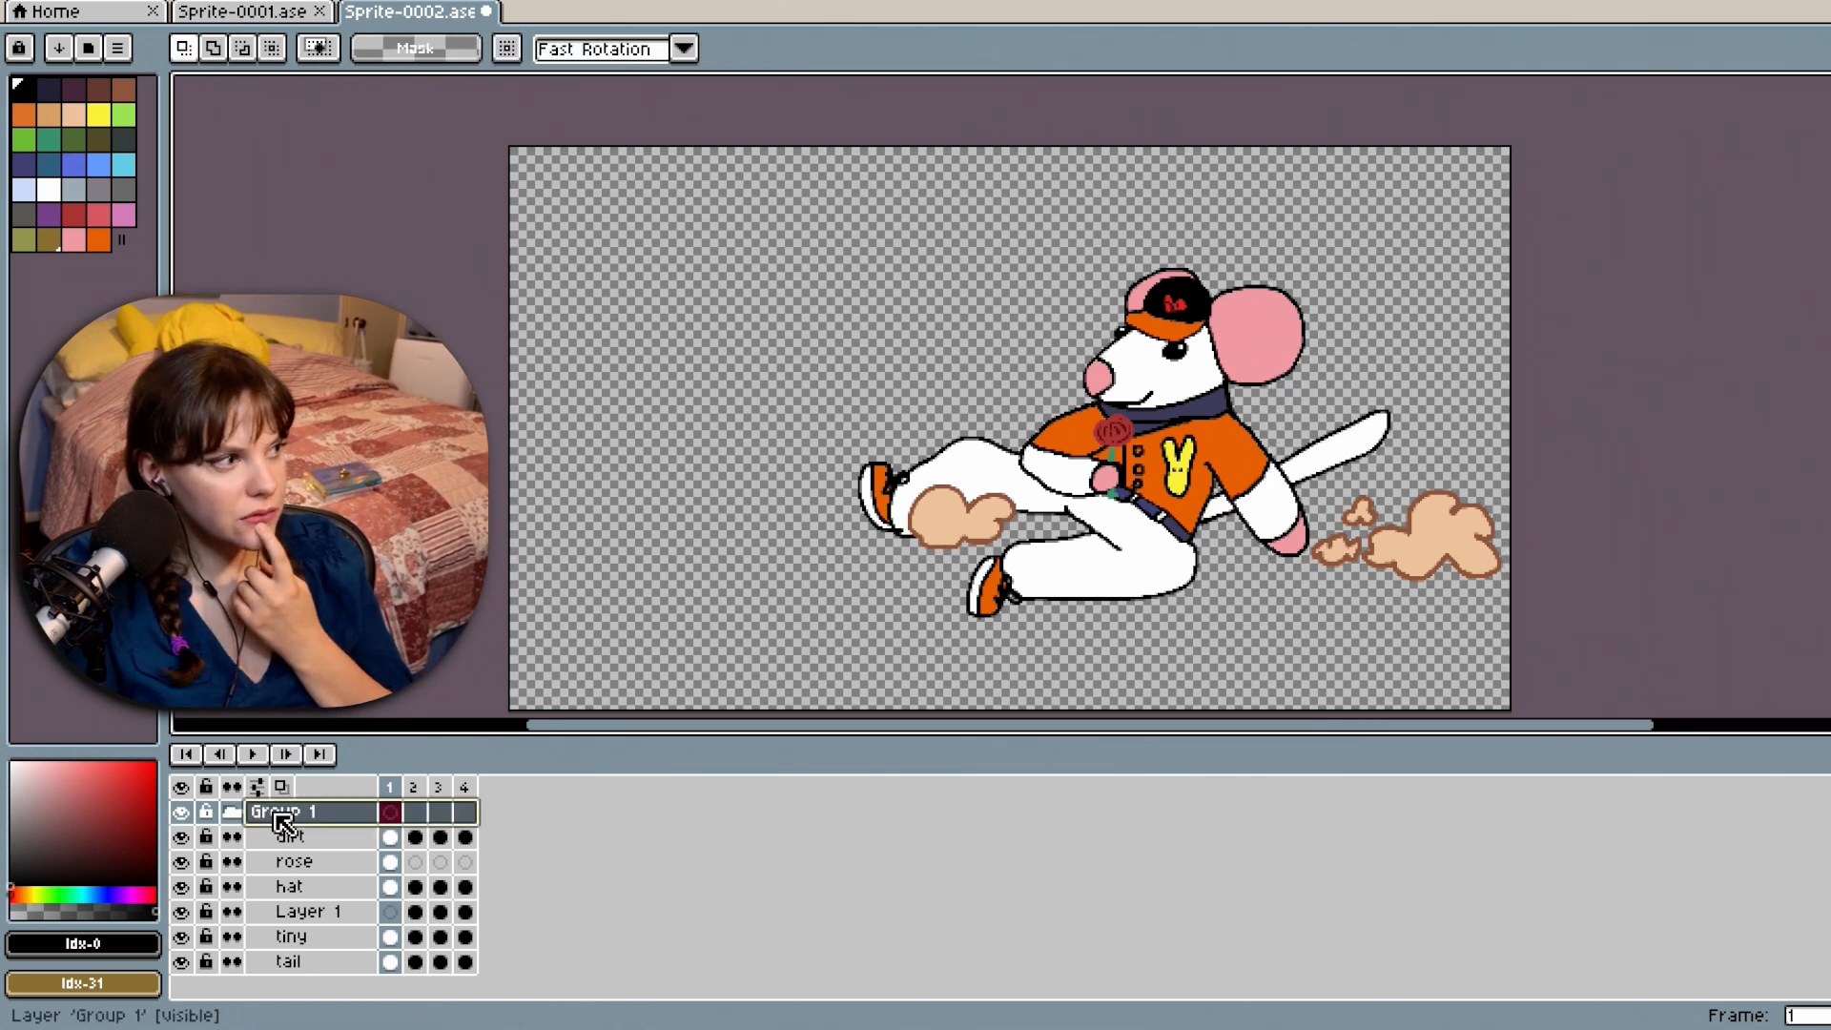
pyautogui.click(233, 813)
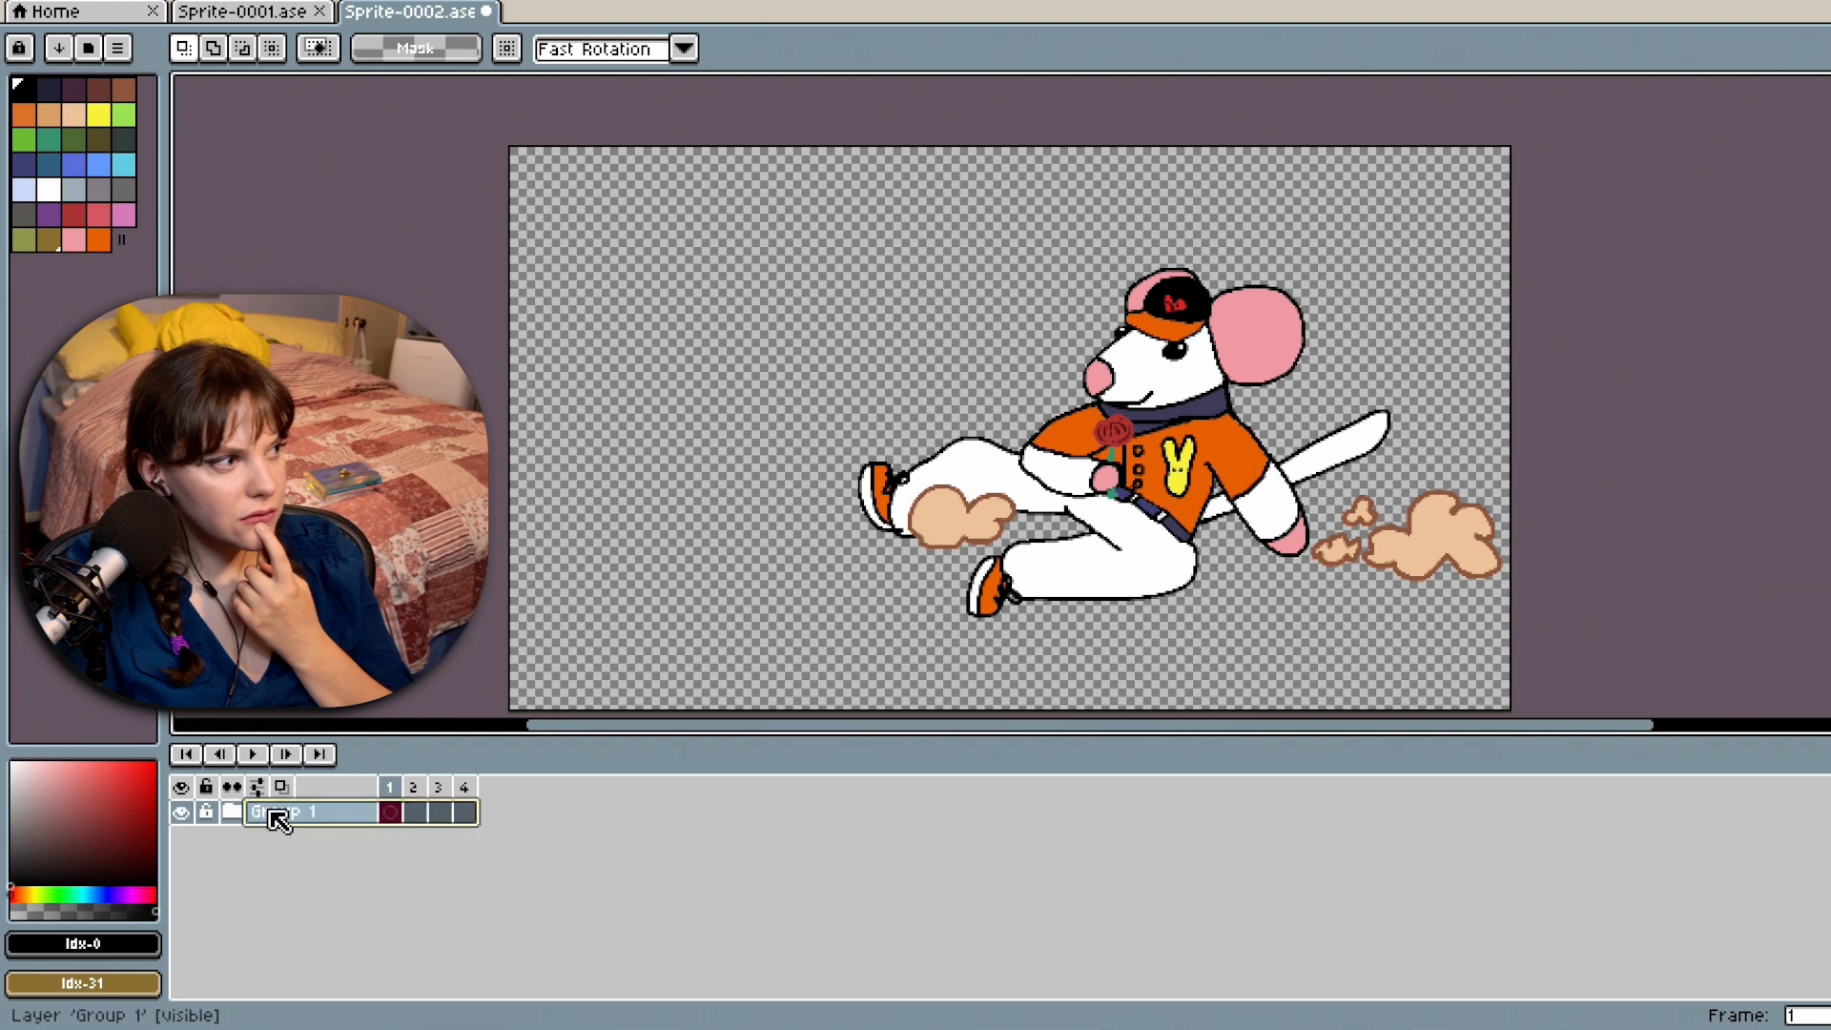
pyautogui.click(390, 812)
pyautogui.moveTo(812, 164); pyautogui.dragTo(1508, 699)
pyautogui.moveTo(1240, 420); pyautogui.dragTo(1039, 431)
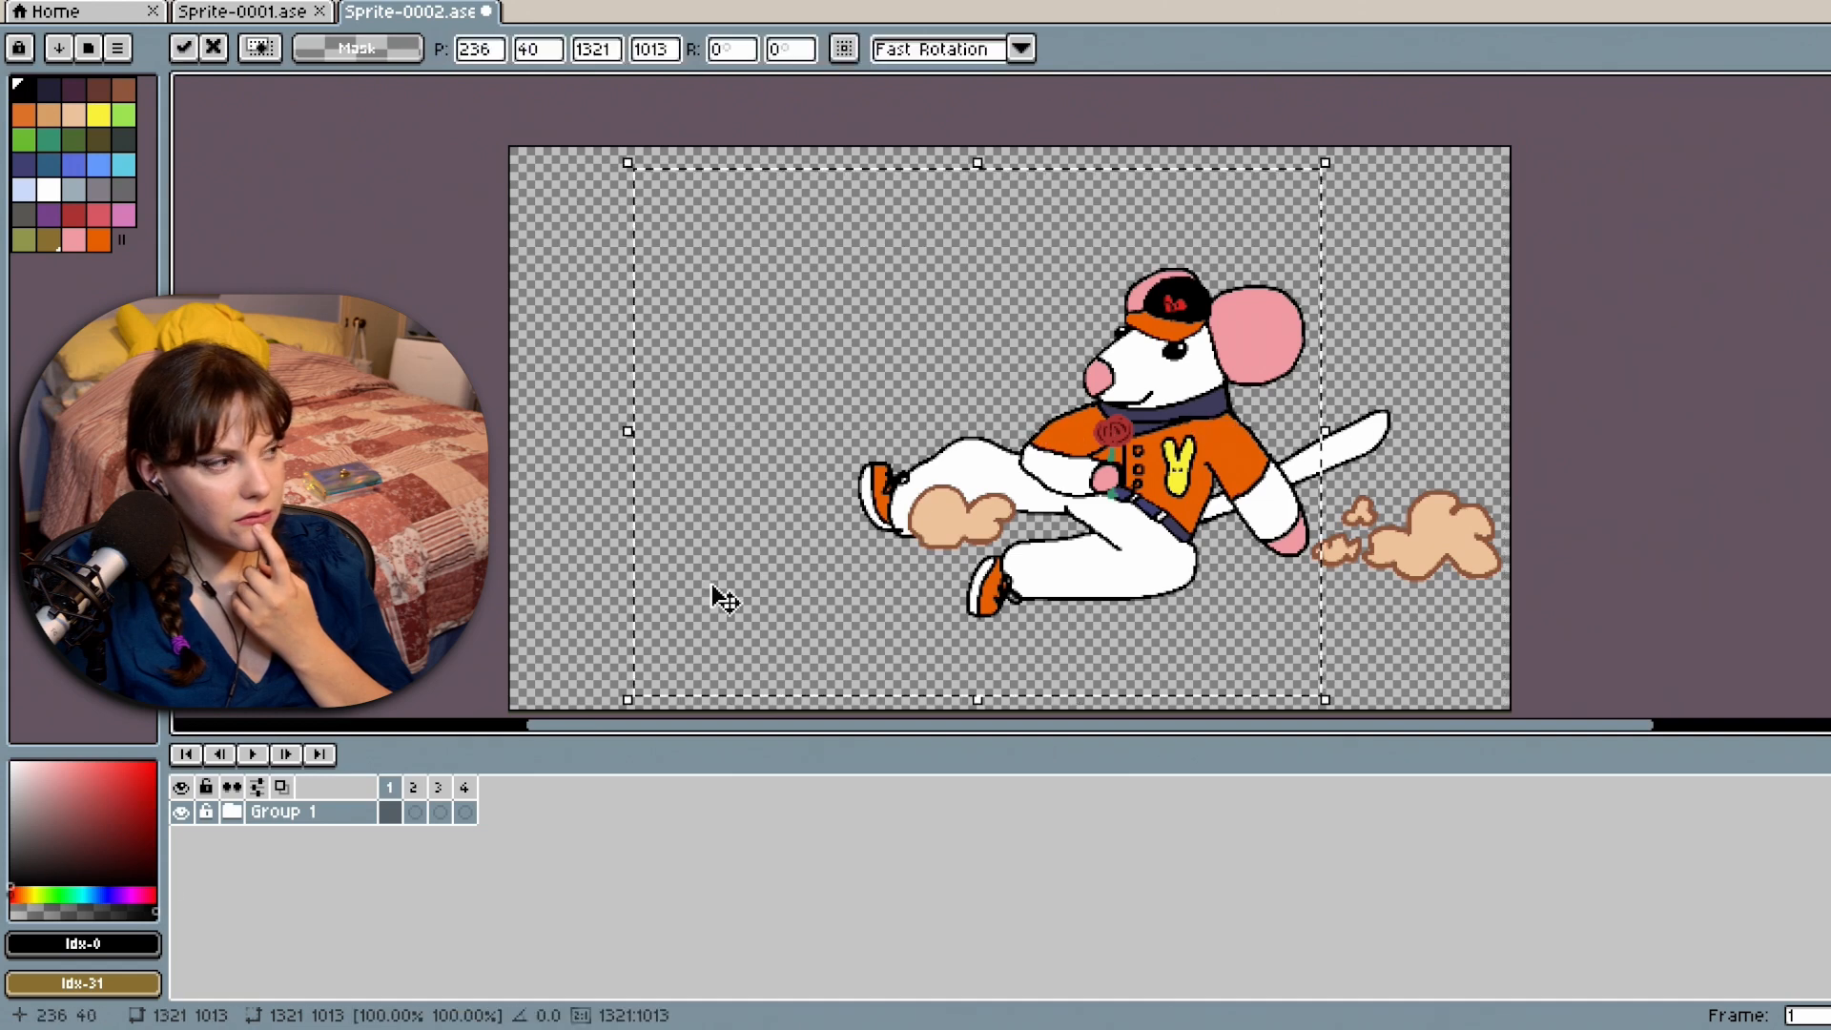
# Expand Group 1, select all layers from dirt to tail and enclose the mouse in a new rectangular selection of about 1296 by 992 px.
pyautogui.click(239, 813)
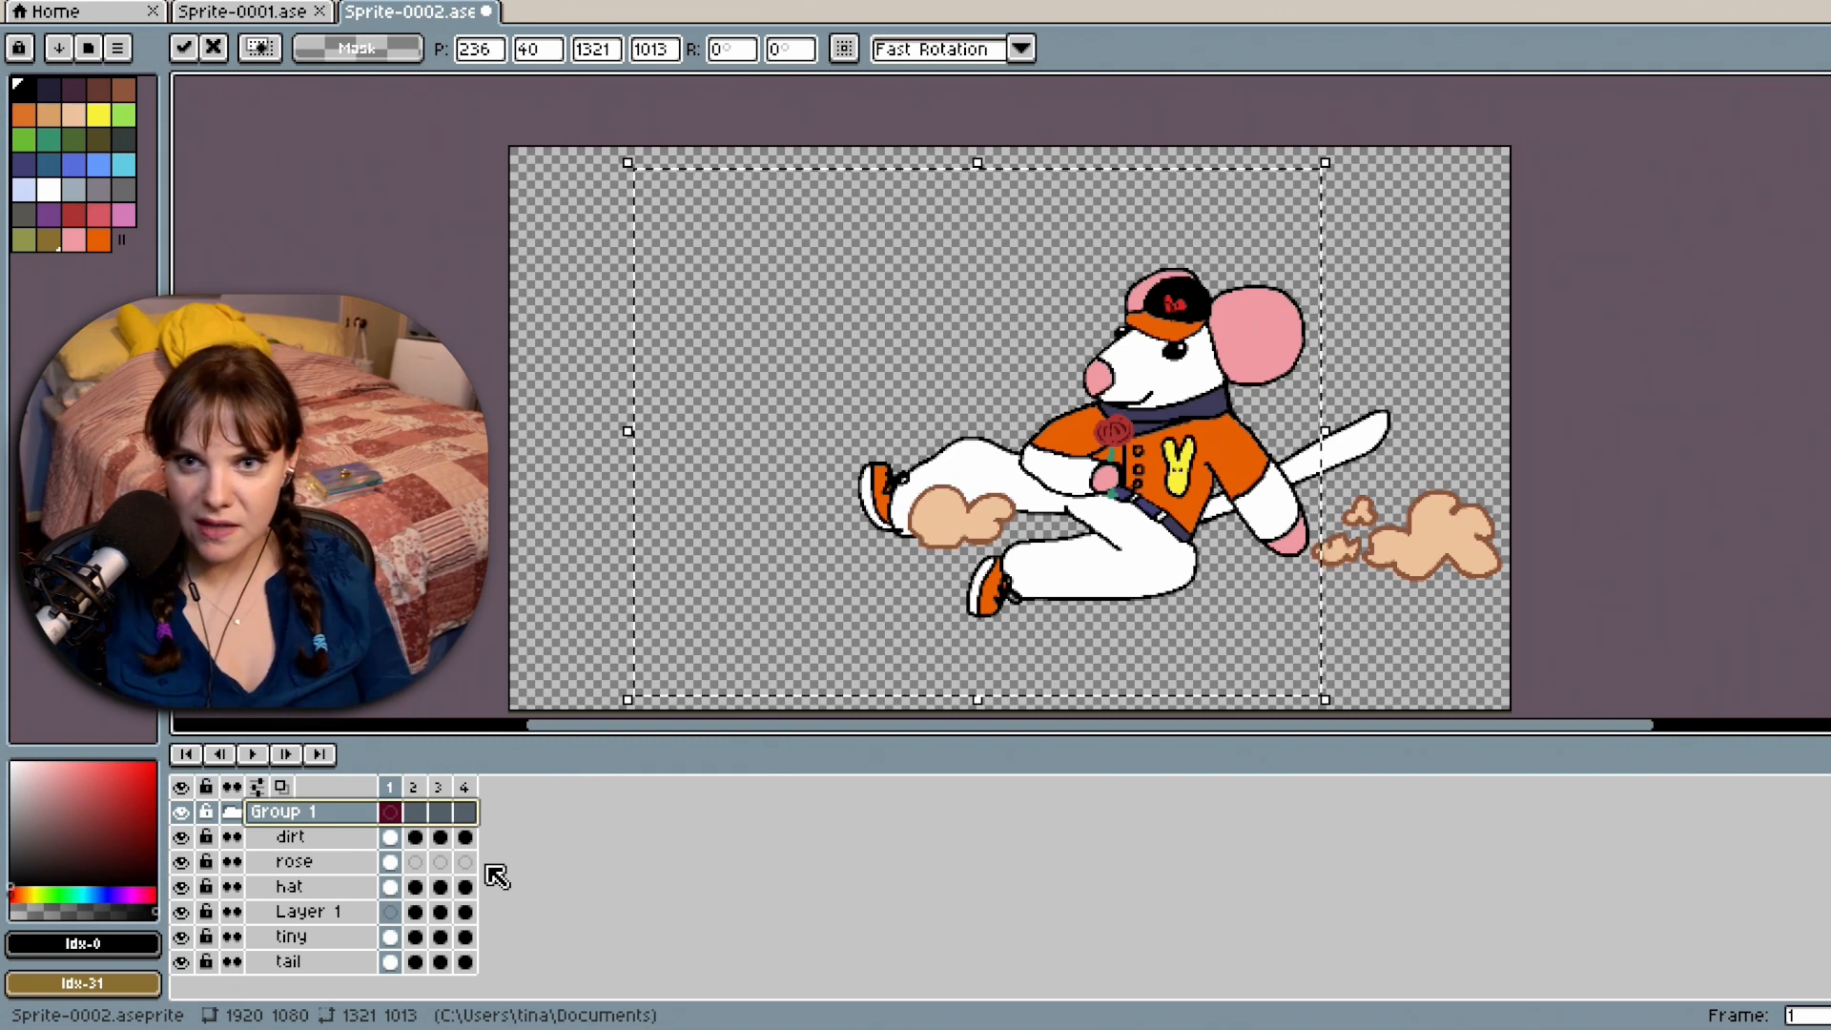
pyautogui.moveTo(307, 839); pyautogui.dragTo(334, 974)
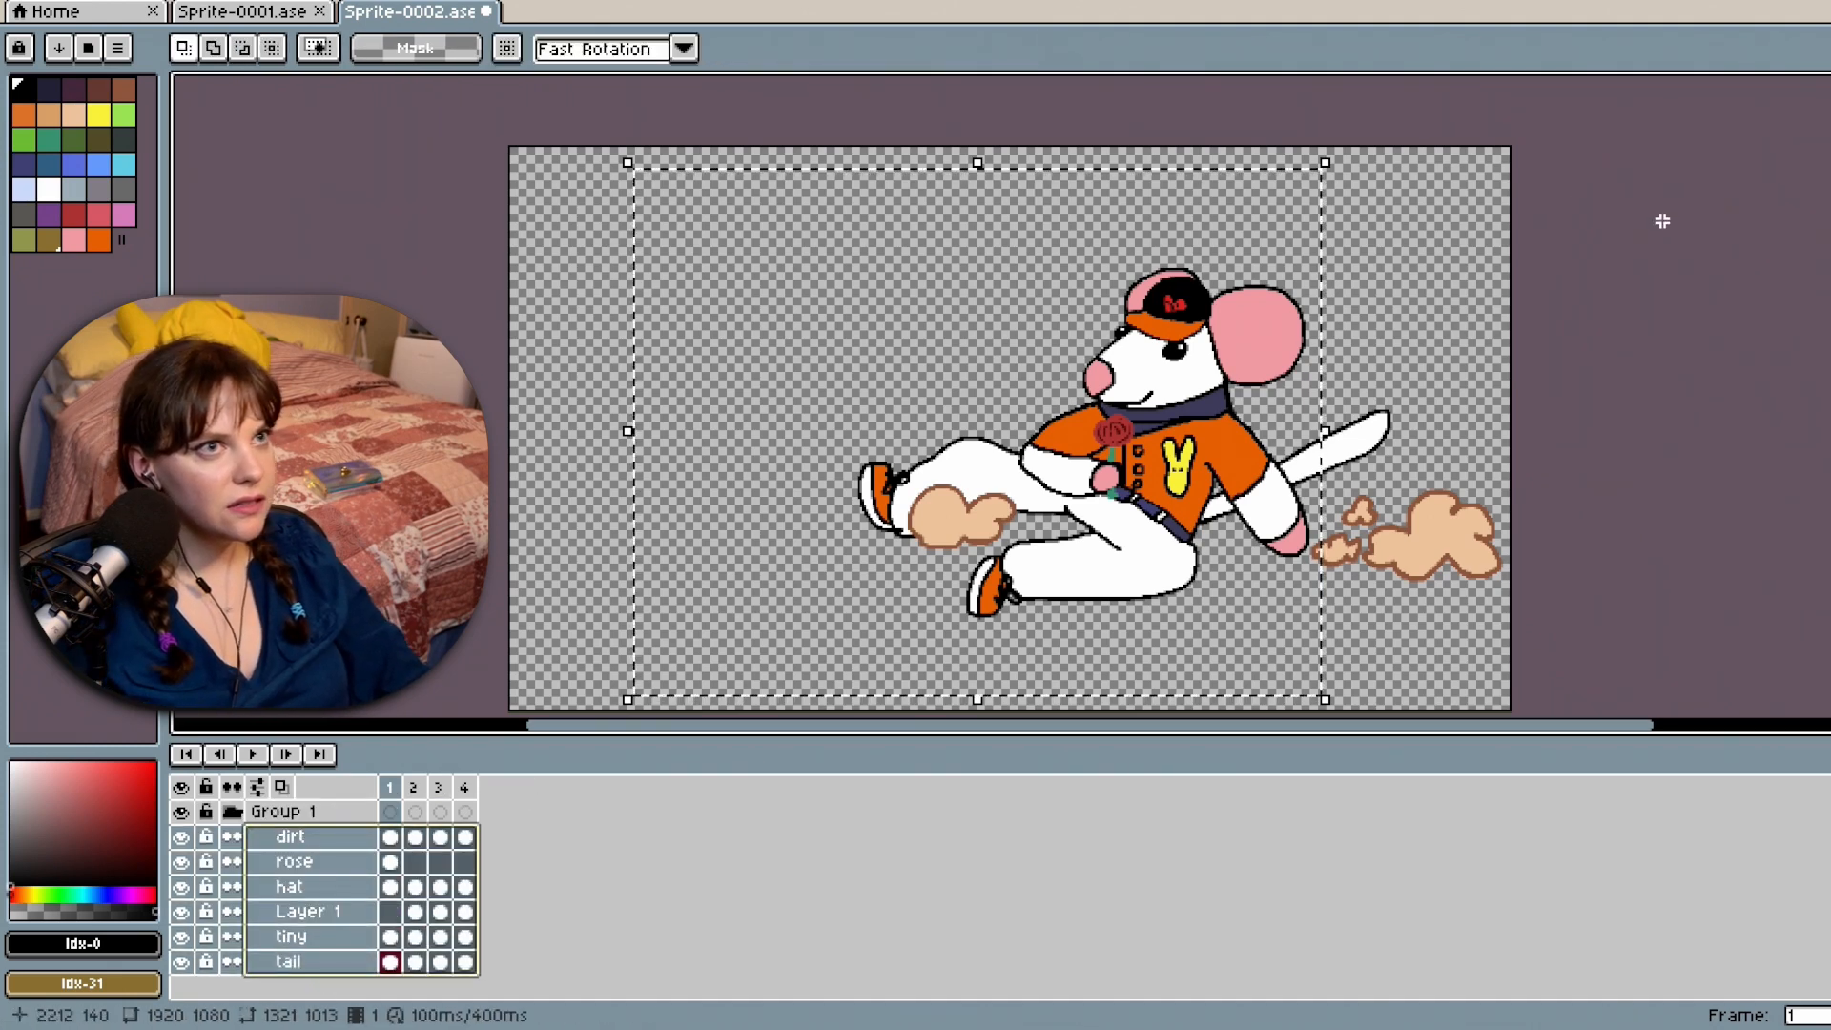
pyautogui.click(1403, 248)
pyautogui.moveTo(848, 150); pyautogui.dragTo(886, 198)
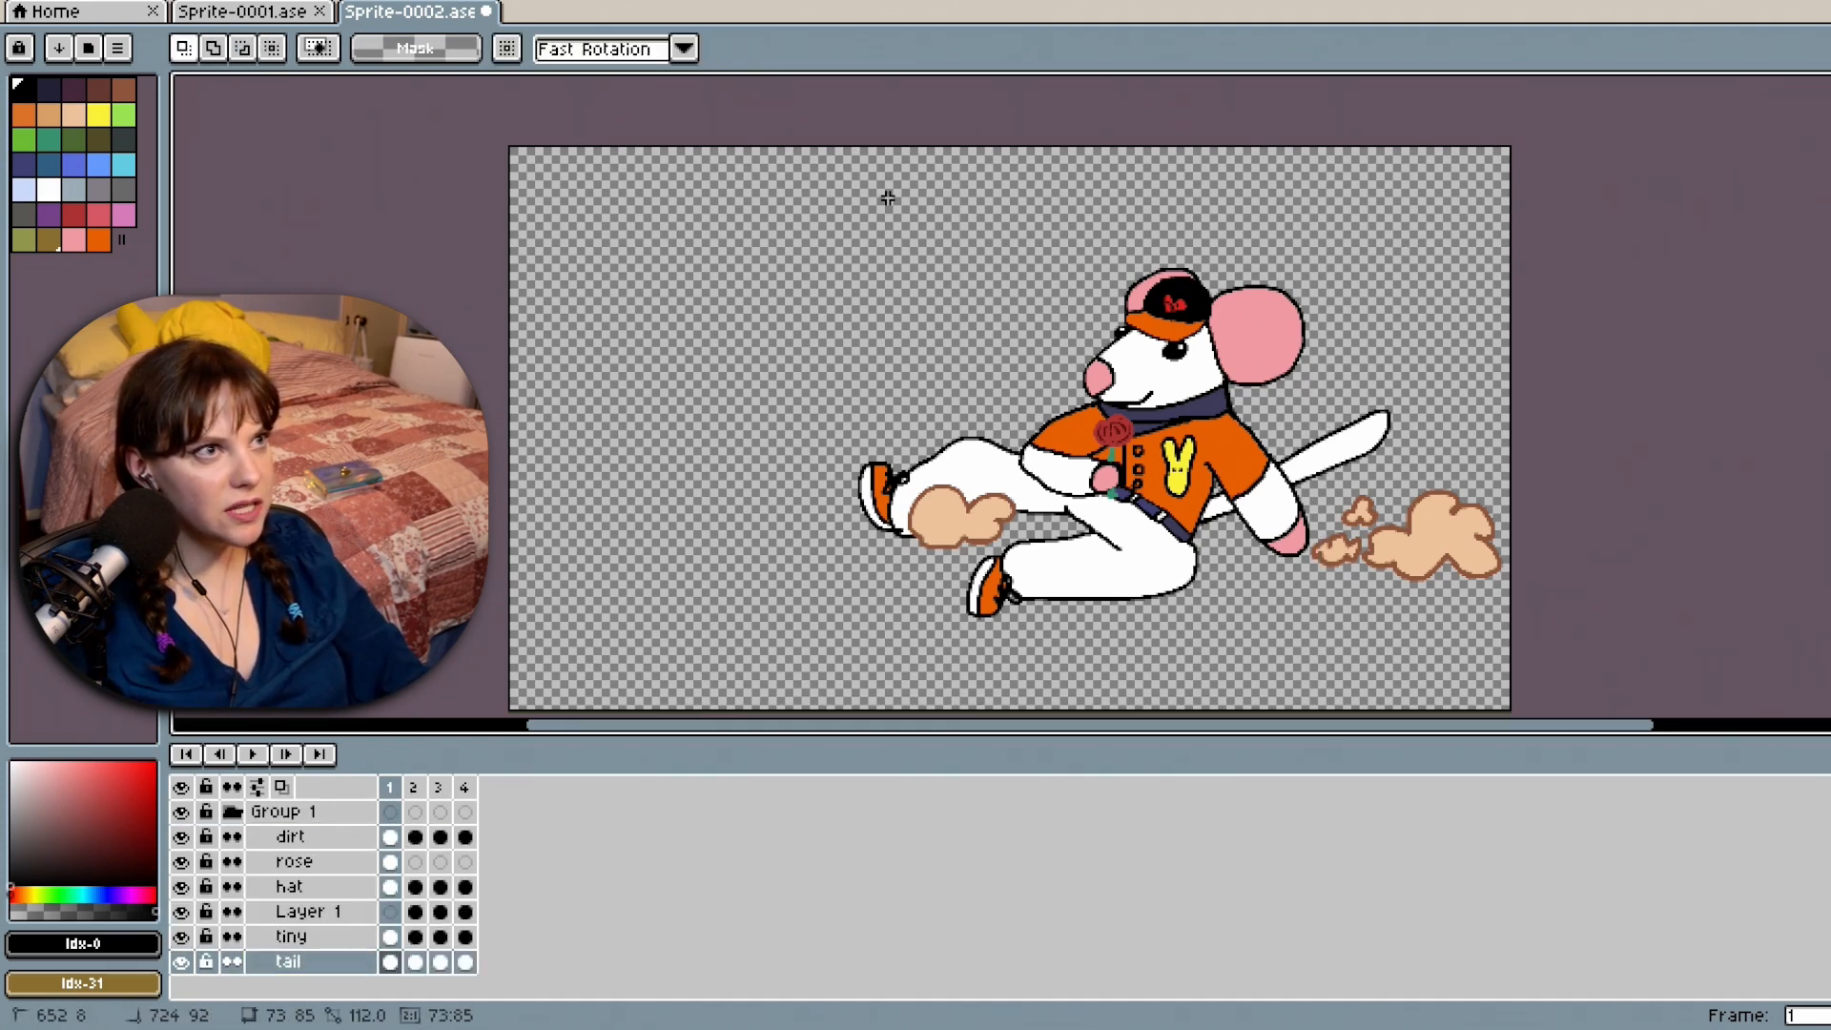
pyautogui.moveTo(318, 961); pyautogui.dragTo(327, 849)
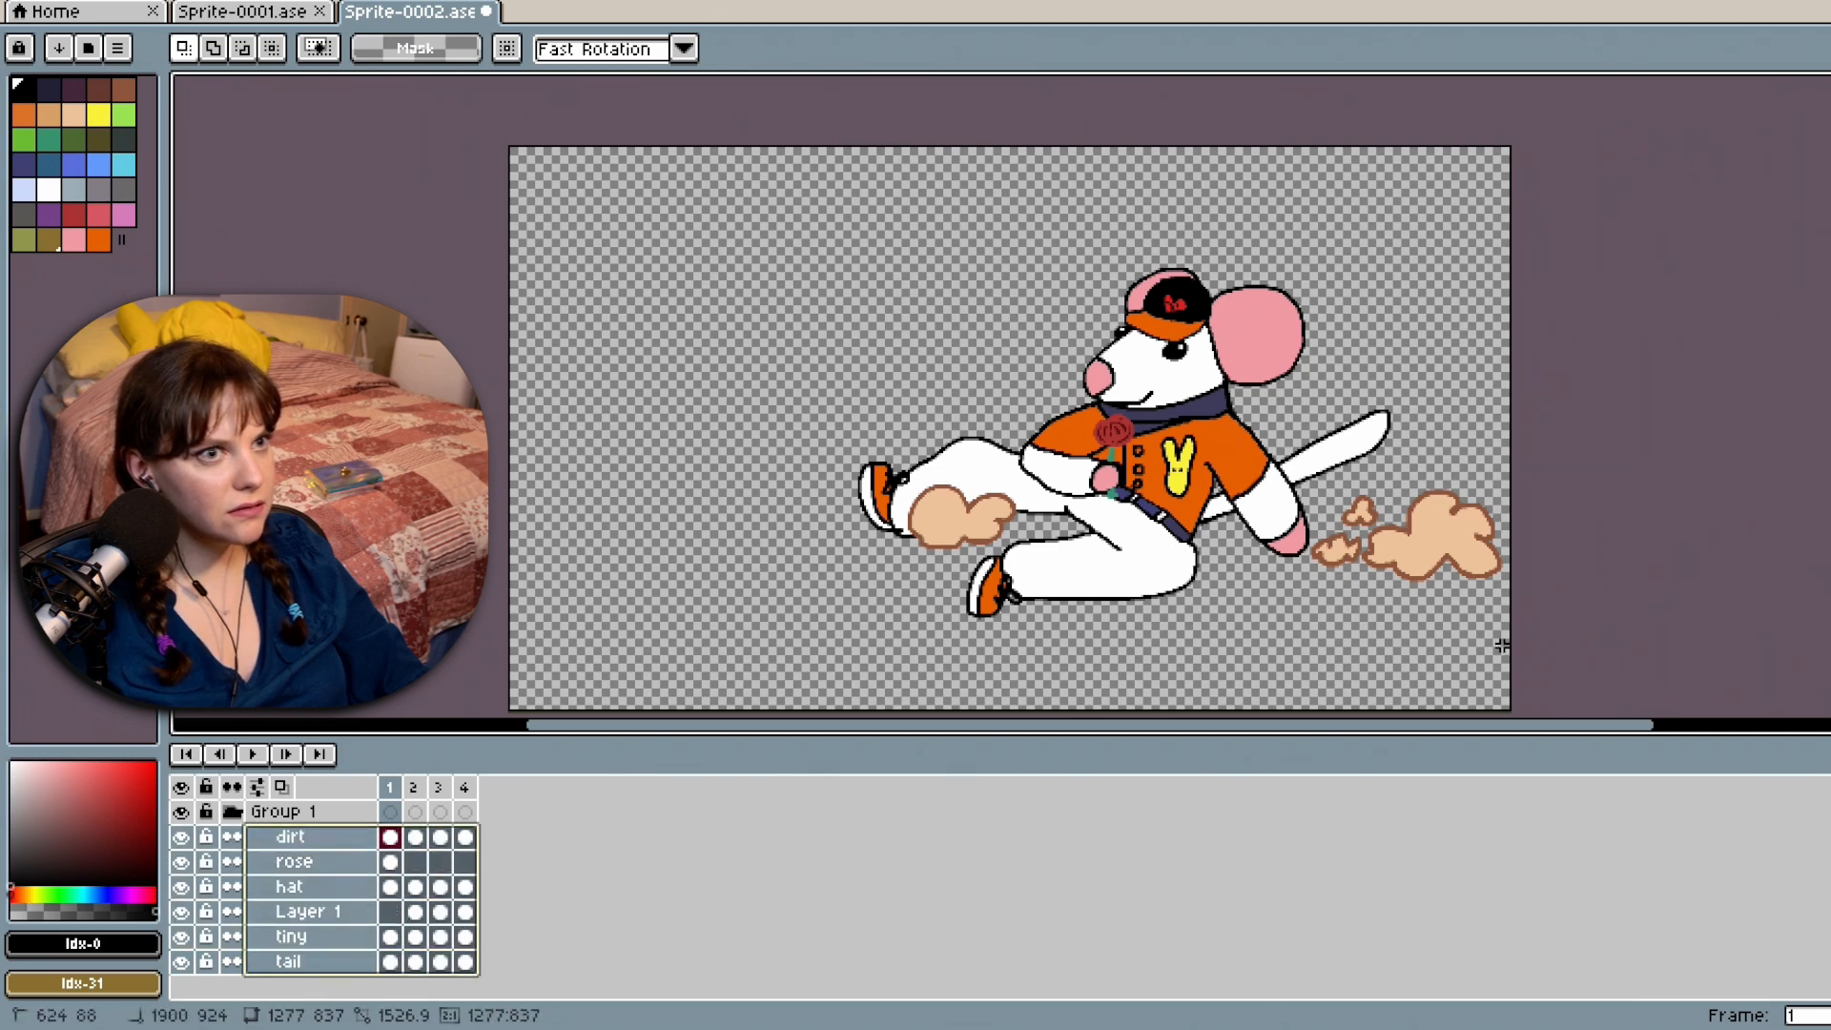
pyautogui.moveTo(1502, 645); pyautogui.dragTo(1518, 716)
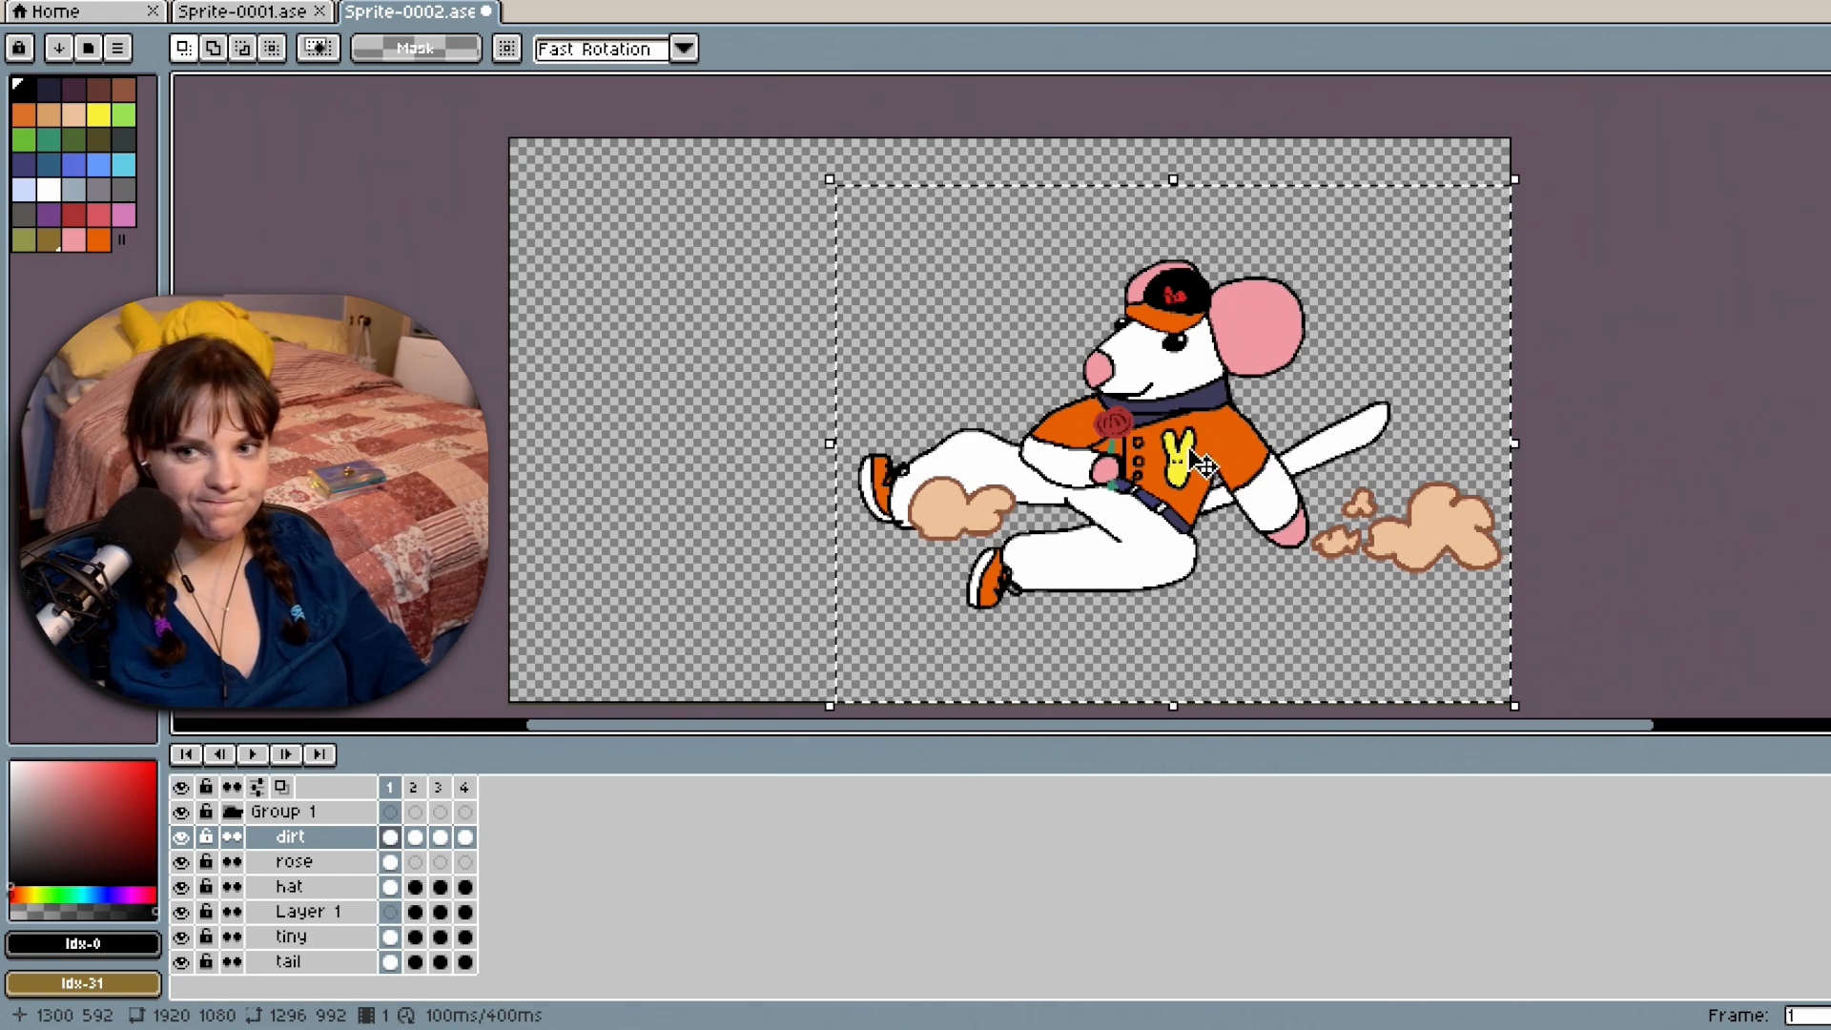
# Save the Sprite-0002 file and clear the rectangular selection around the mouse.
pyautogui.press('e')
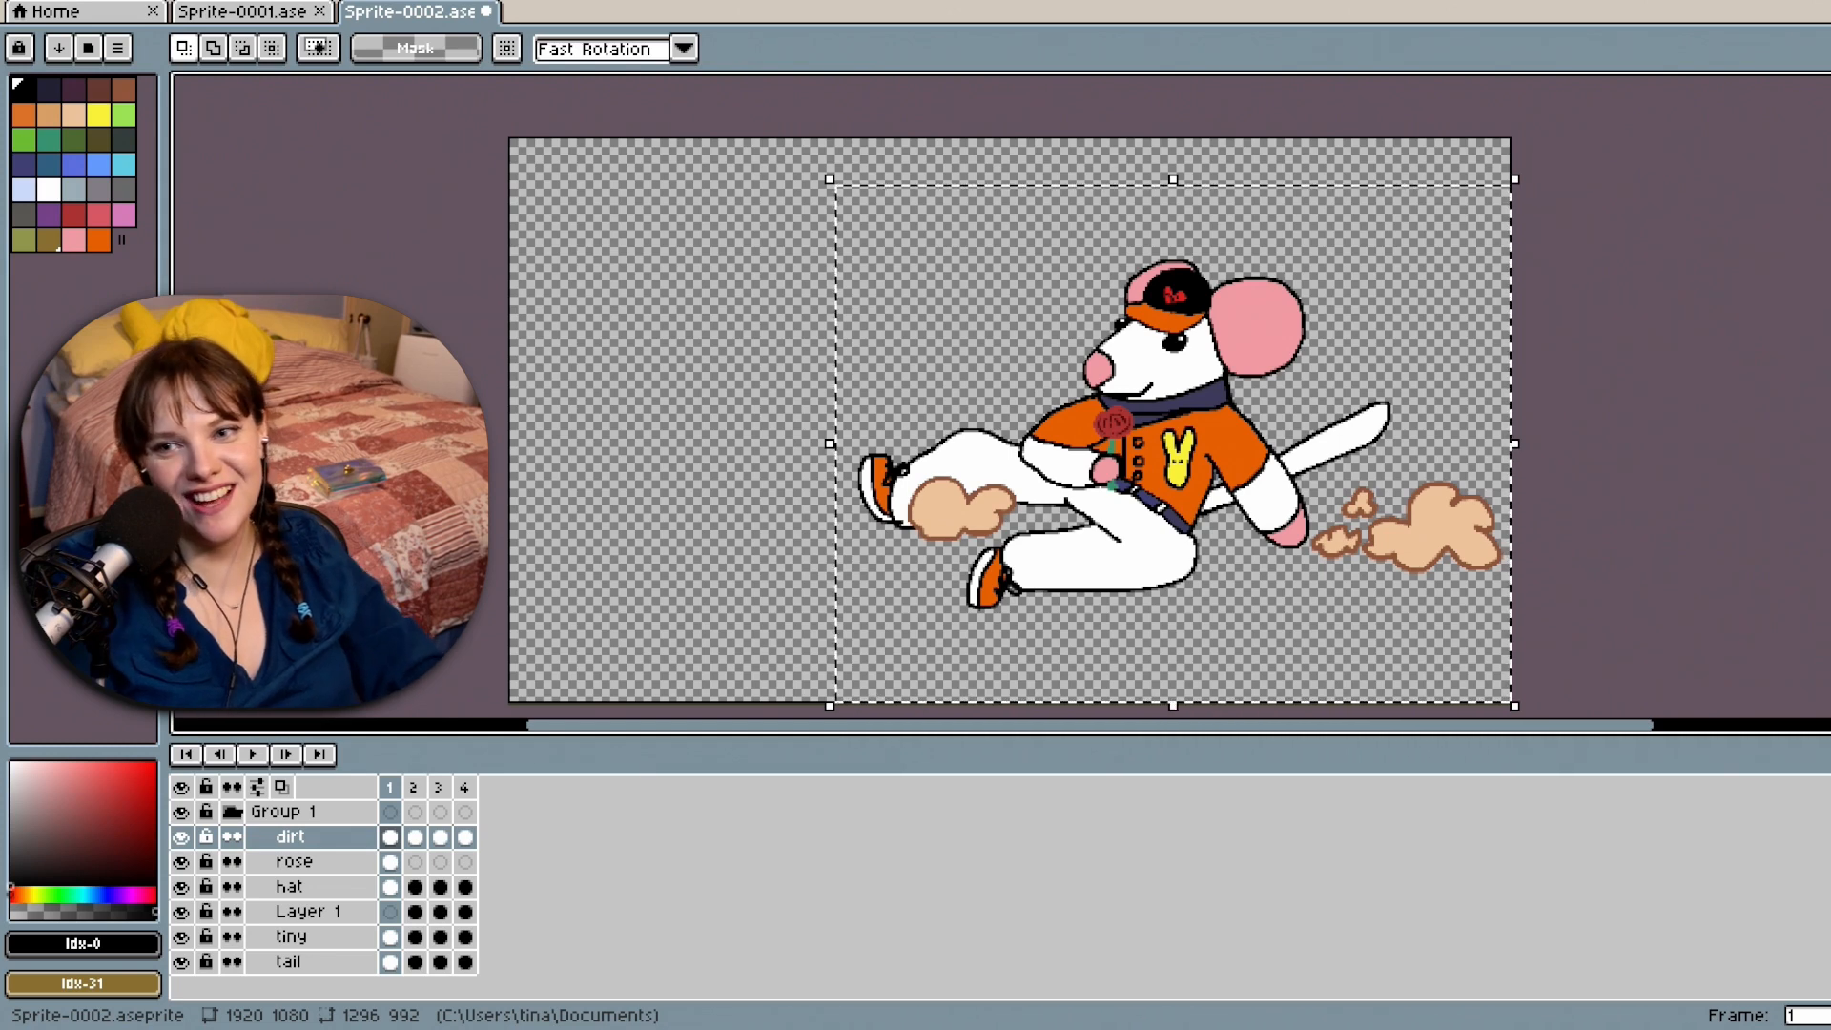
pyautogui.click(19, 2)
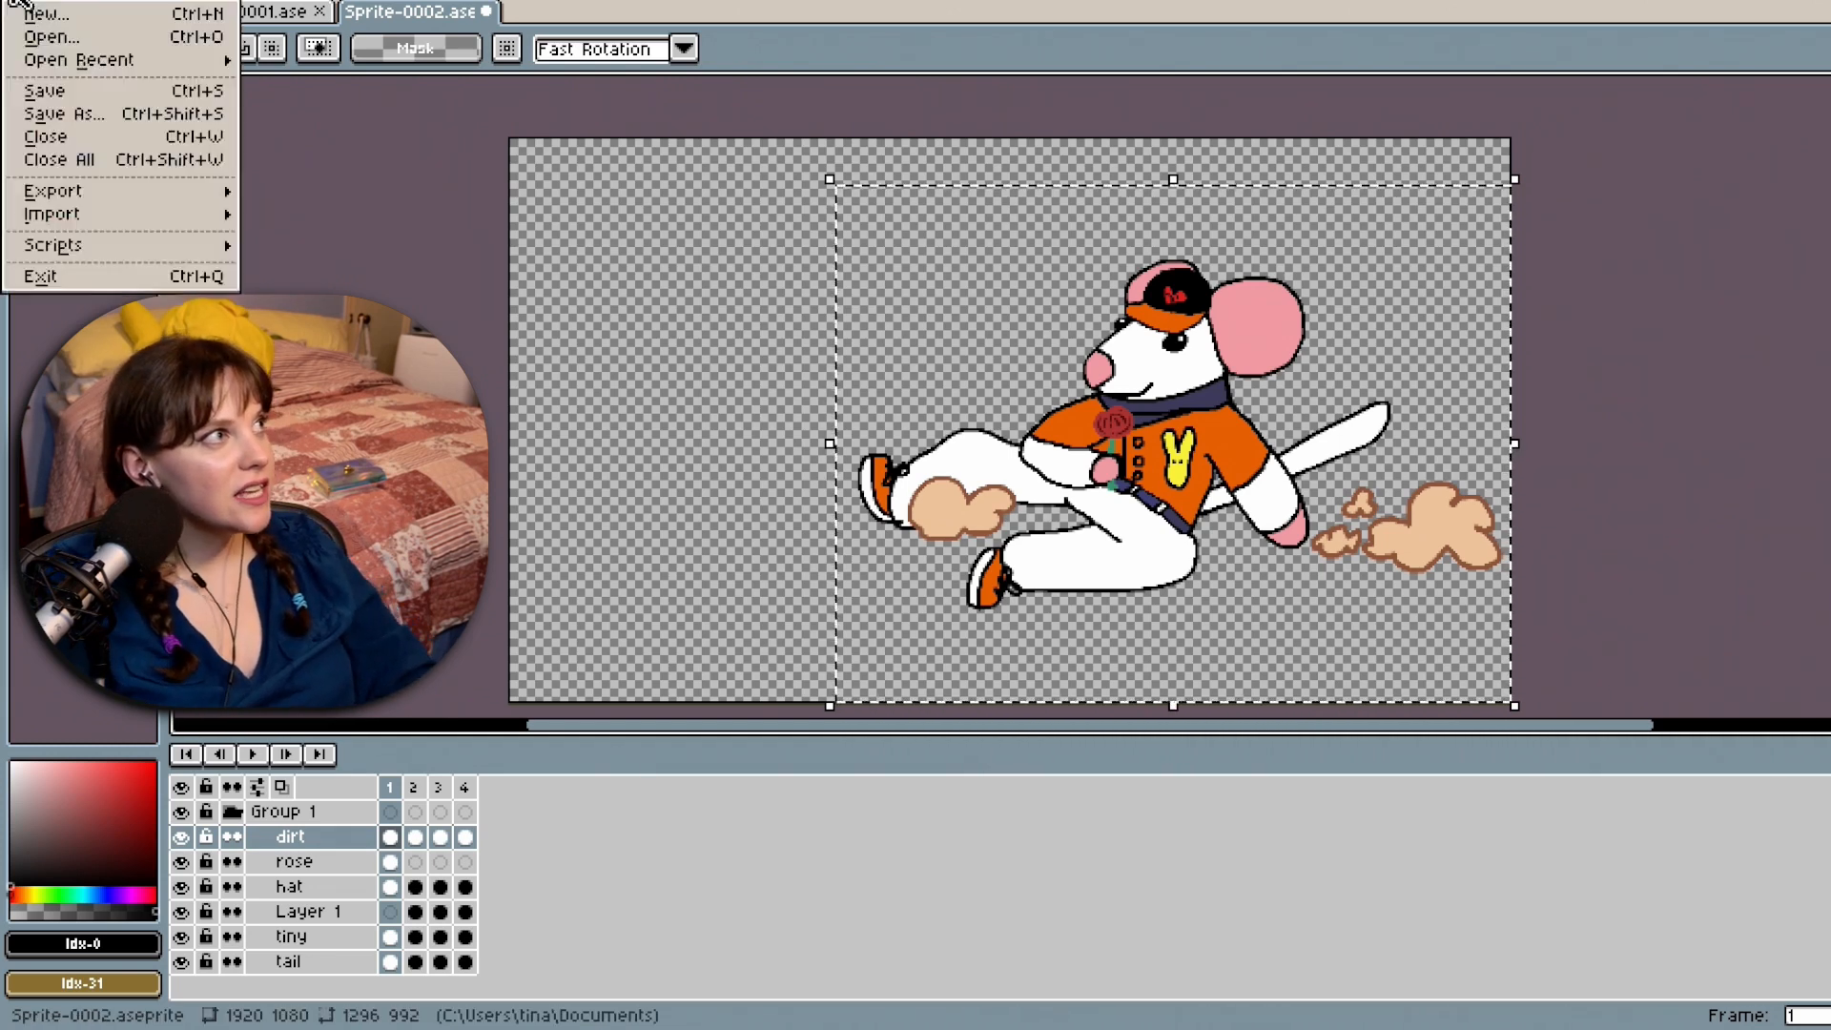
pyautogui.click(65, 94)
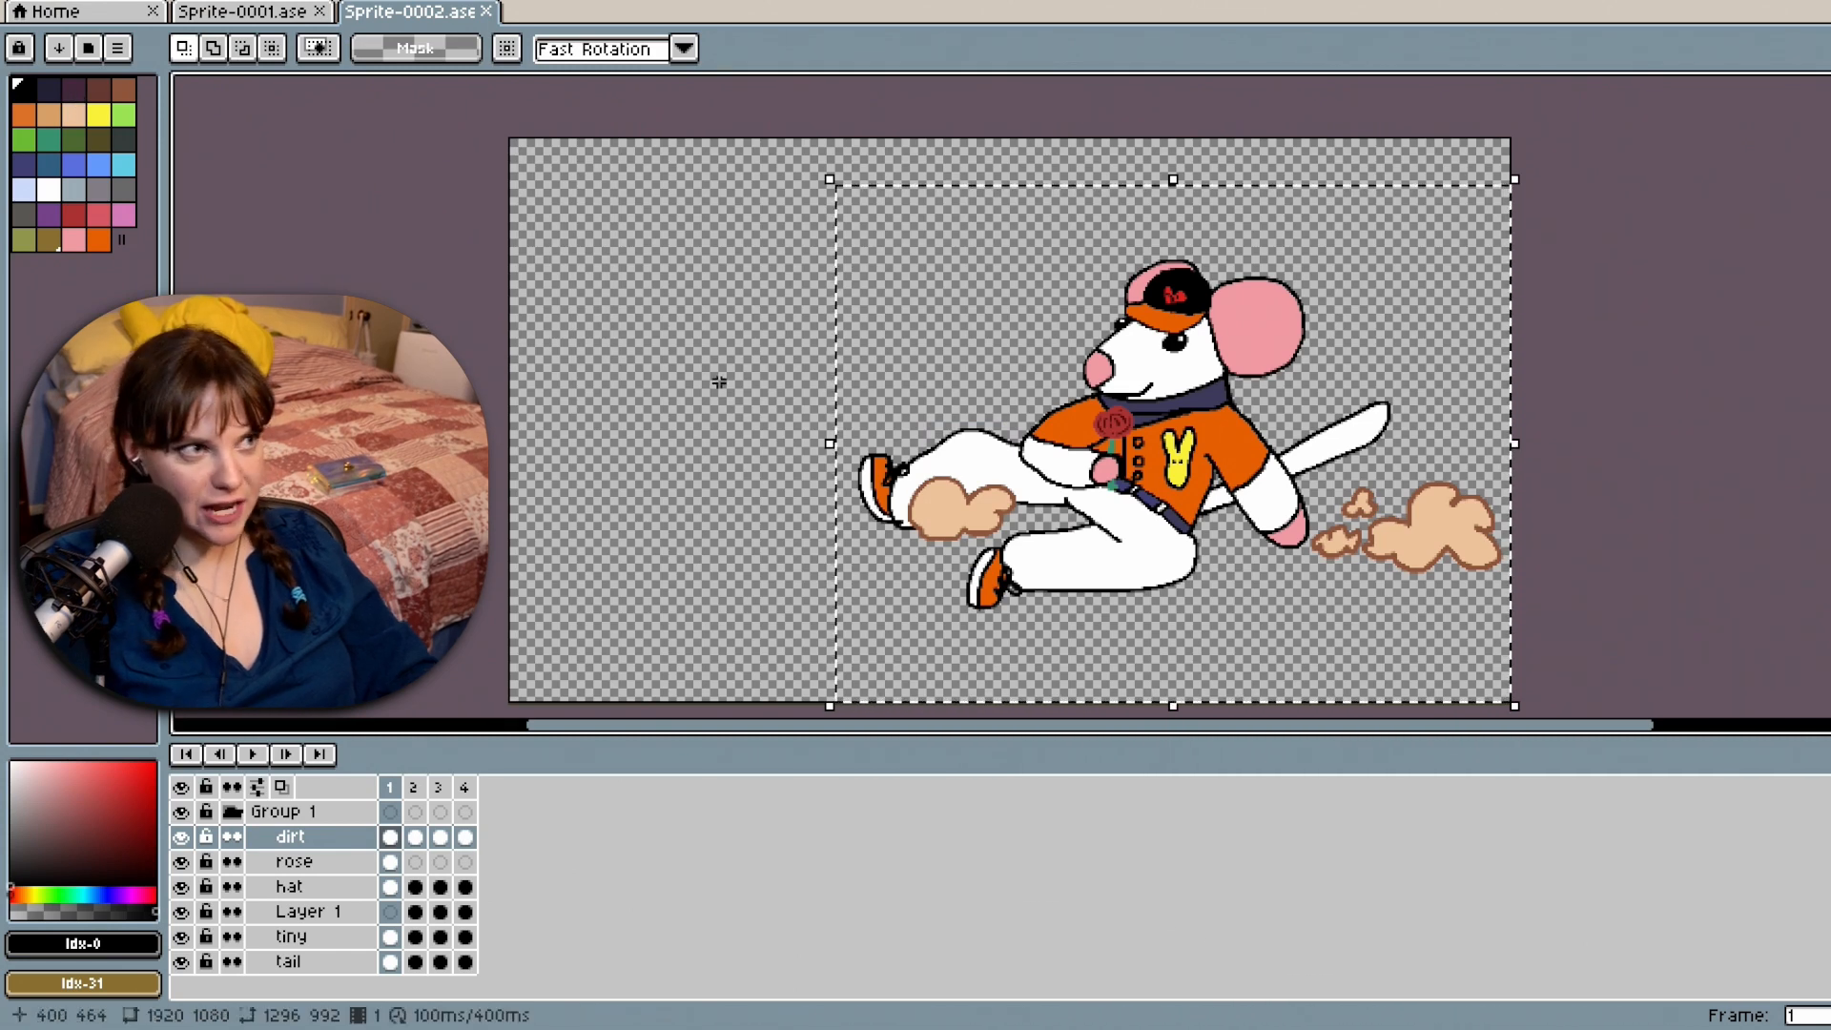
pyautogui.hotkey('ctrl', 'd')
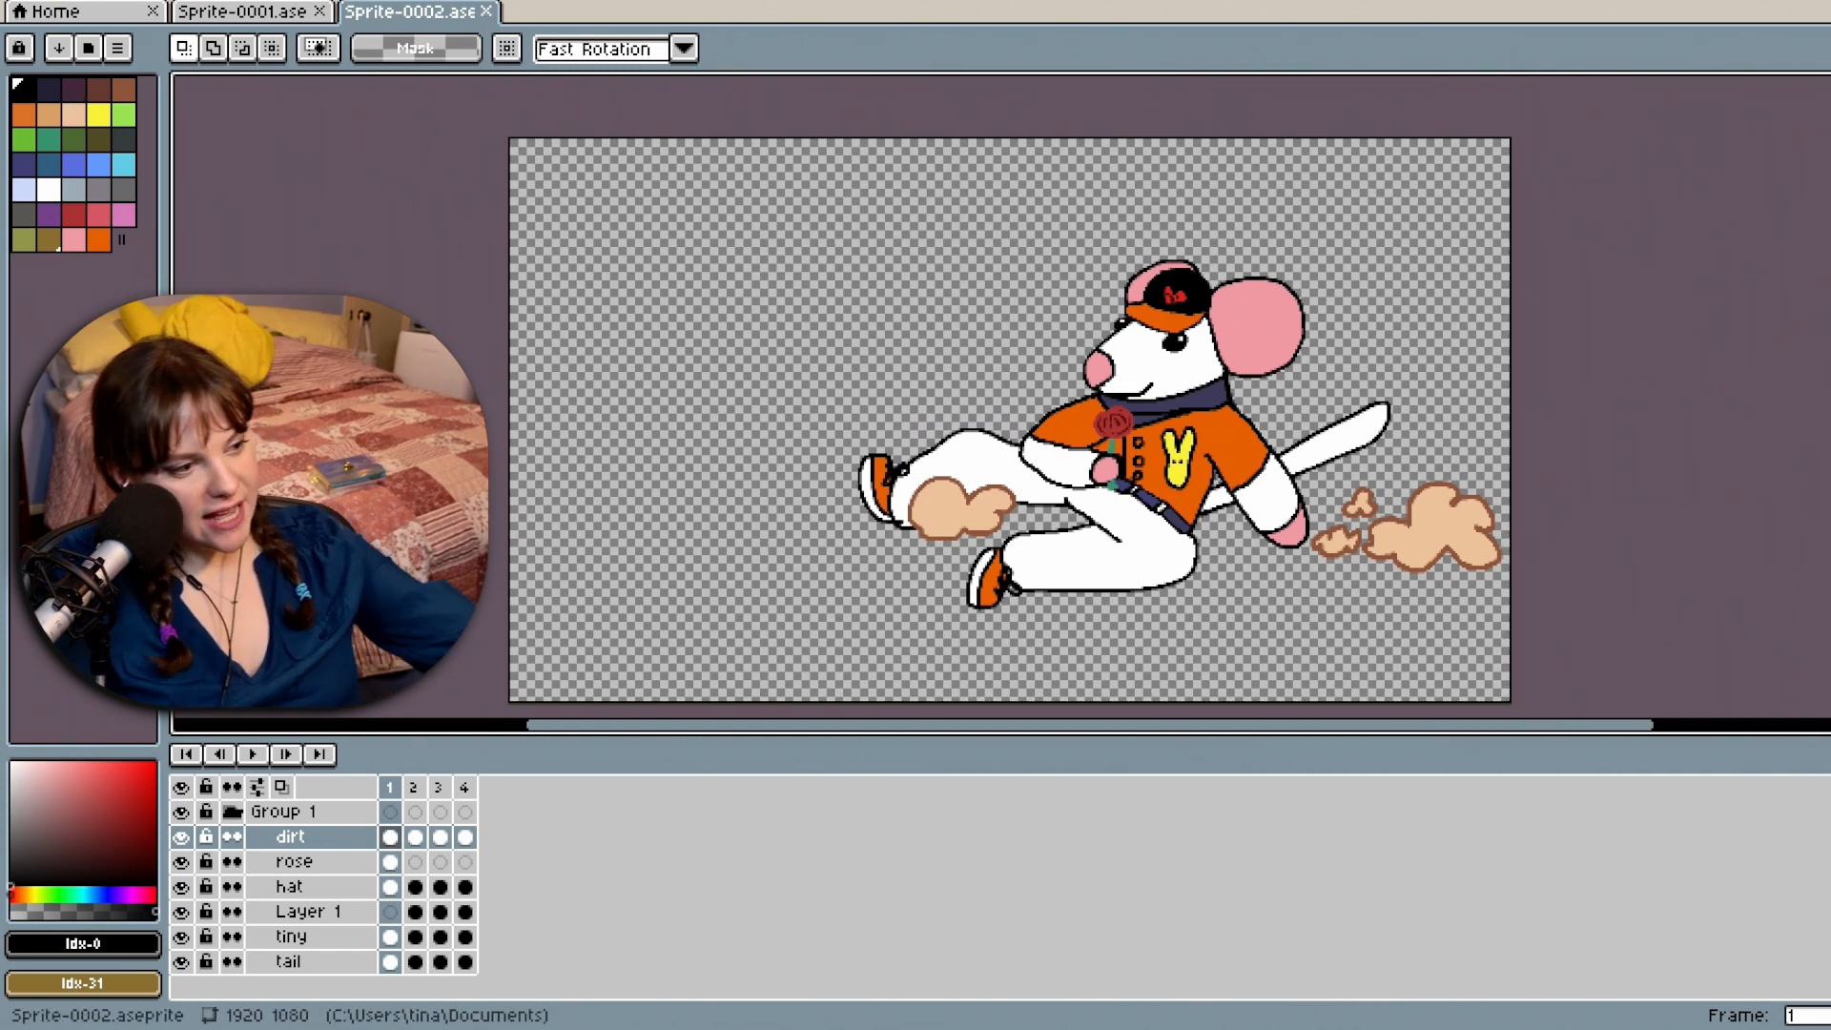